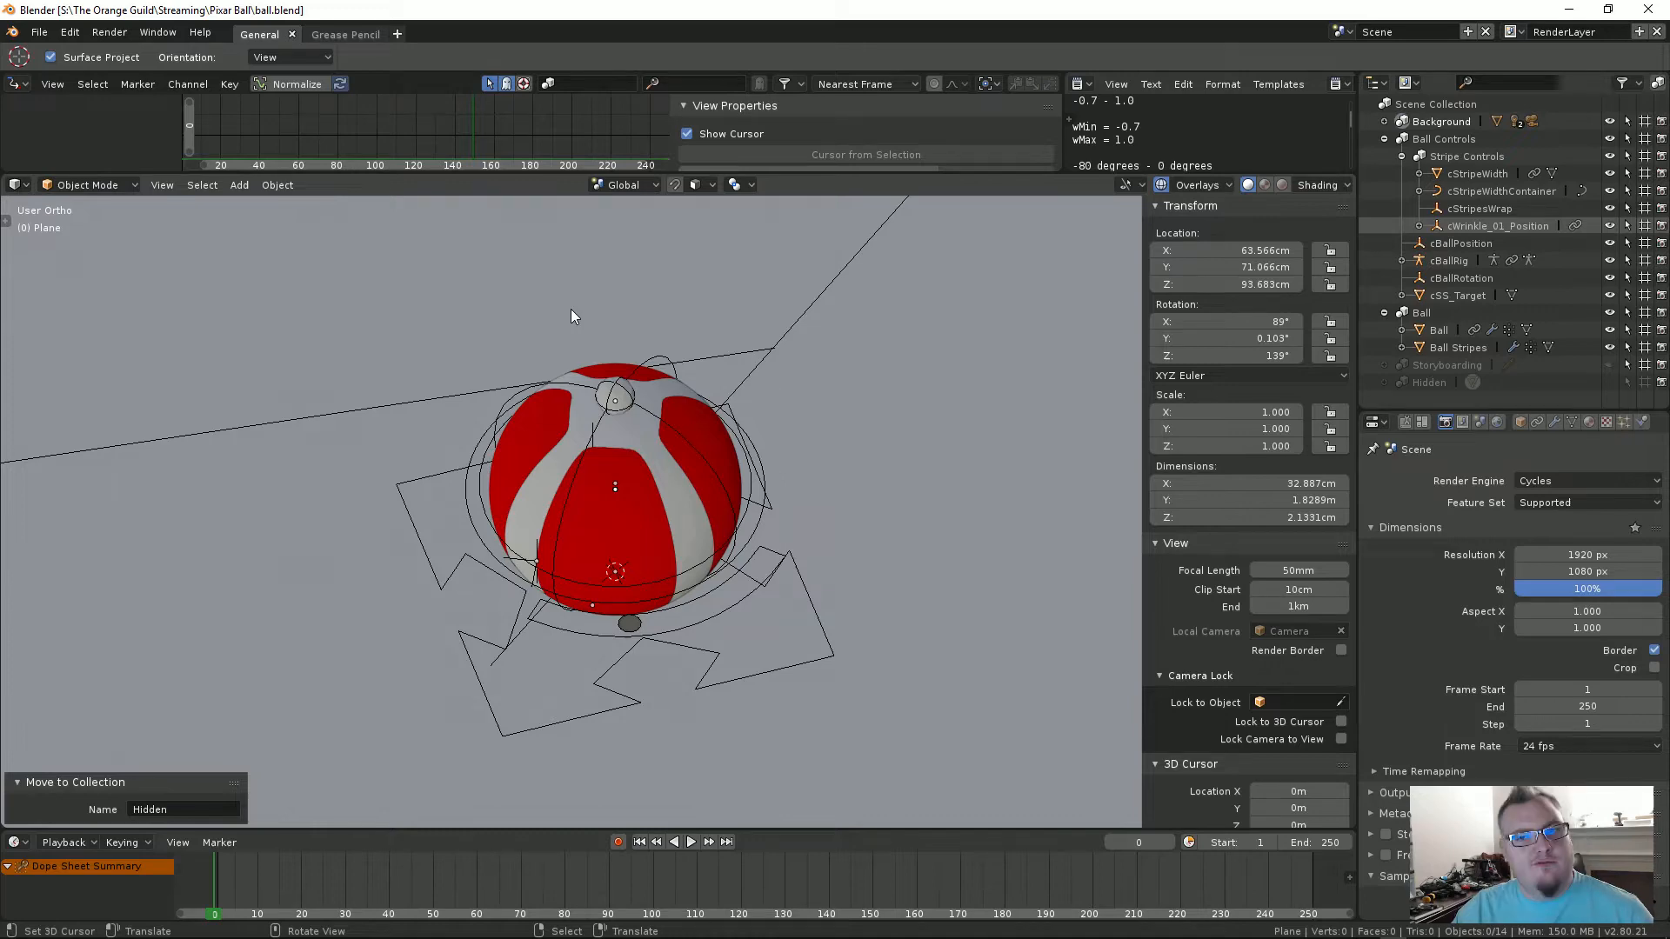
Step: Examine the striped ball and its control rig from several angles and distances
{"action": "middle_click_drag", "start_coordinate": [570, 310], "coordinate": [607, 500]}
{"action": "scroll", "coordinate": [646, 487], "scroll_direction": "down", "scroll_amount": 3}
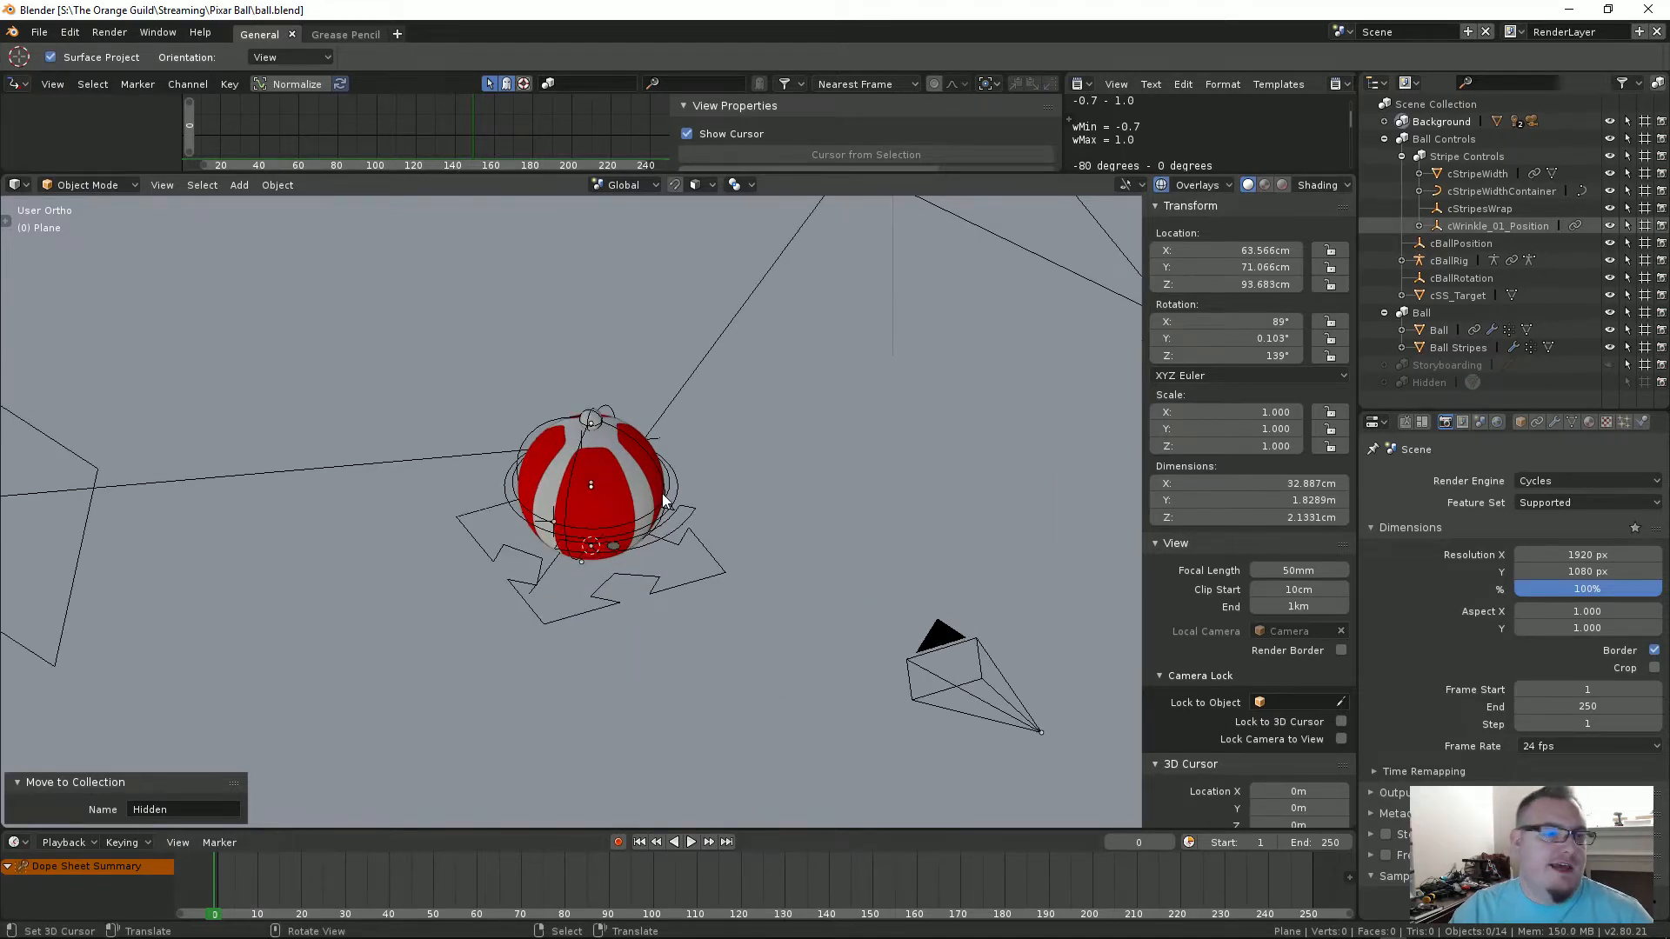
{"action": "scroll", "coordinate": [611, 467], "scroll_direction": "up", "scroll_amount": 2}
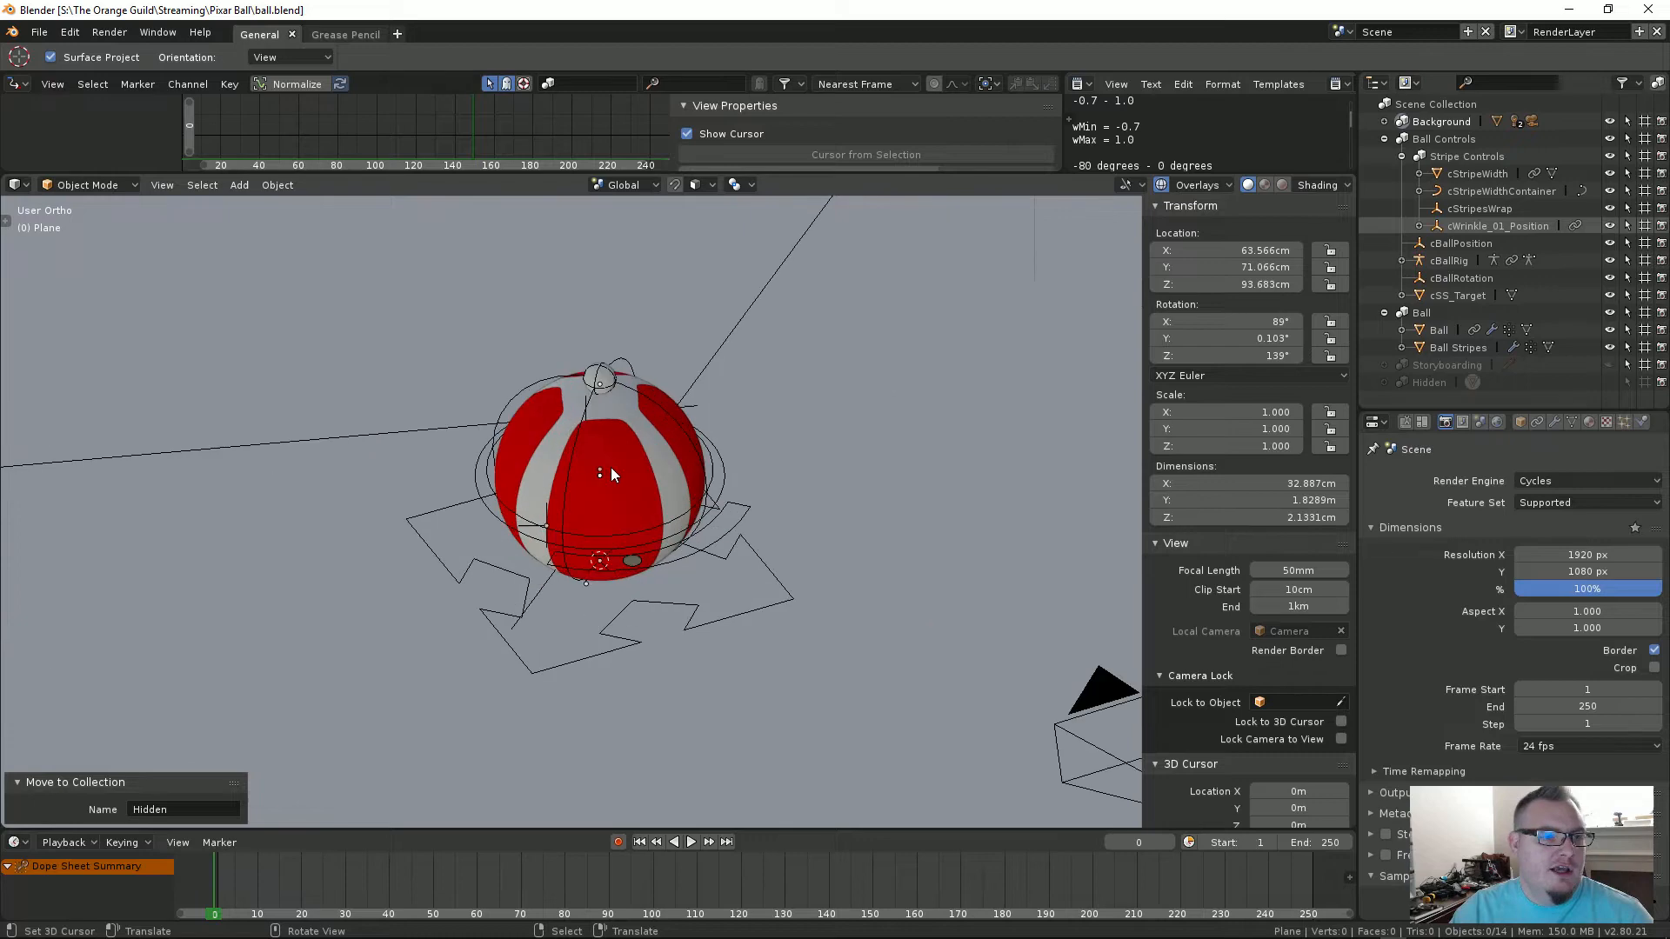
{"action": "middle_click_drag", "start_coordinate": [611, 467], "coordinate": [644, 529]}
{"action": "scroll", "coordinate": [644, 529], "scroll_direction": "up", "scroll_amount": 4}
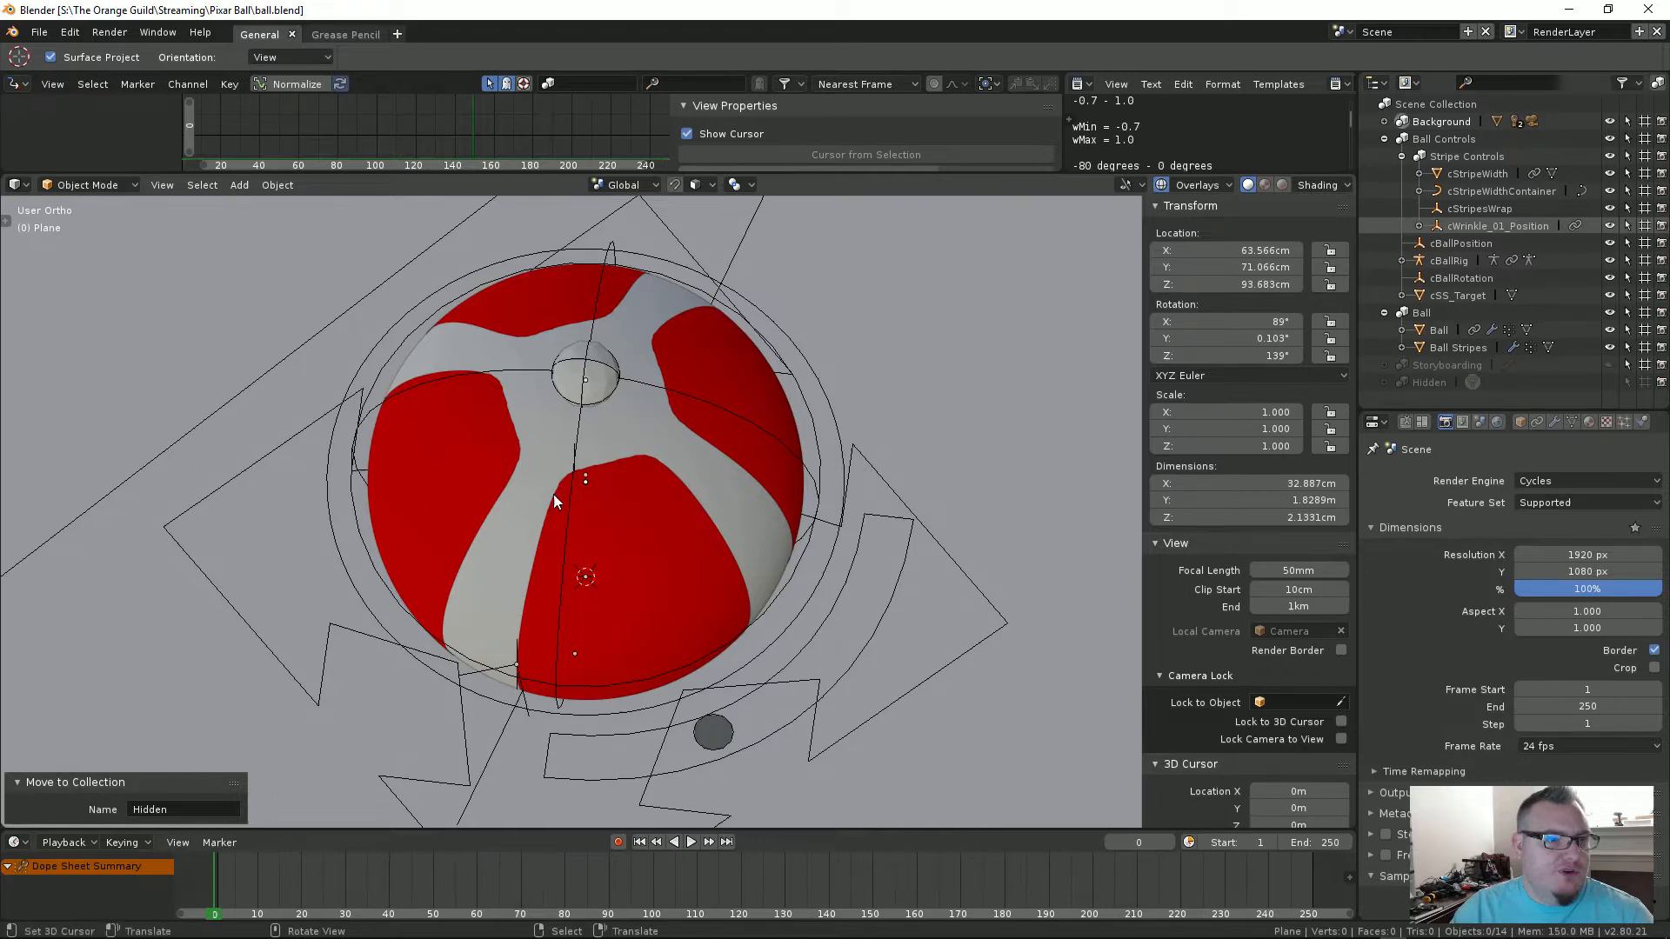
{"action": "middle_click_drag", "start_coordinate": [553, 500], "coordinate": [624, 503]}
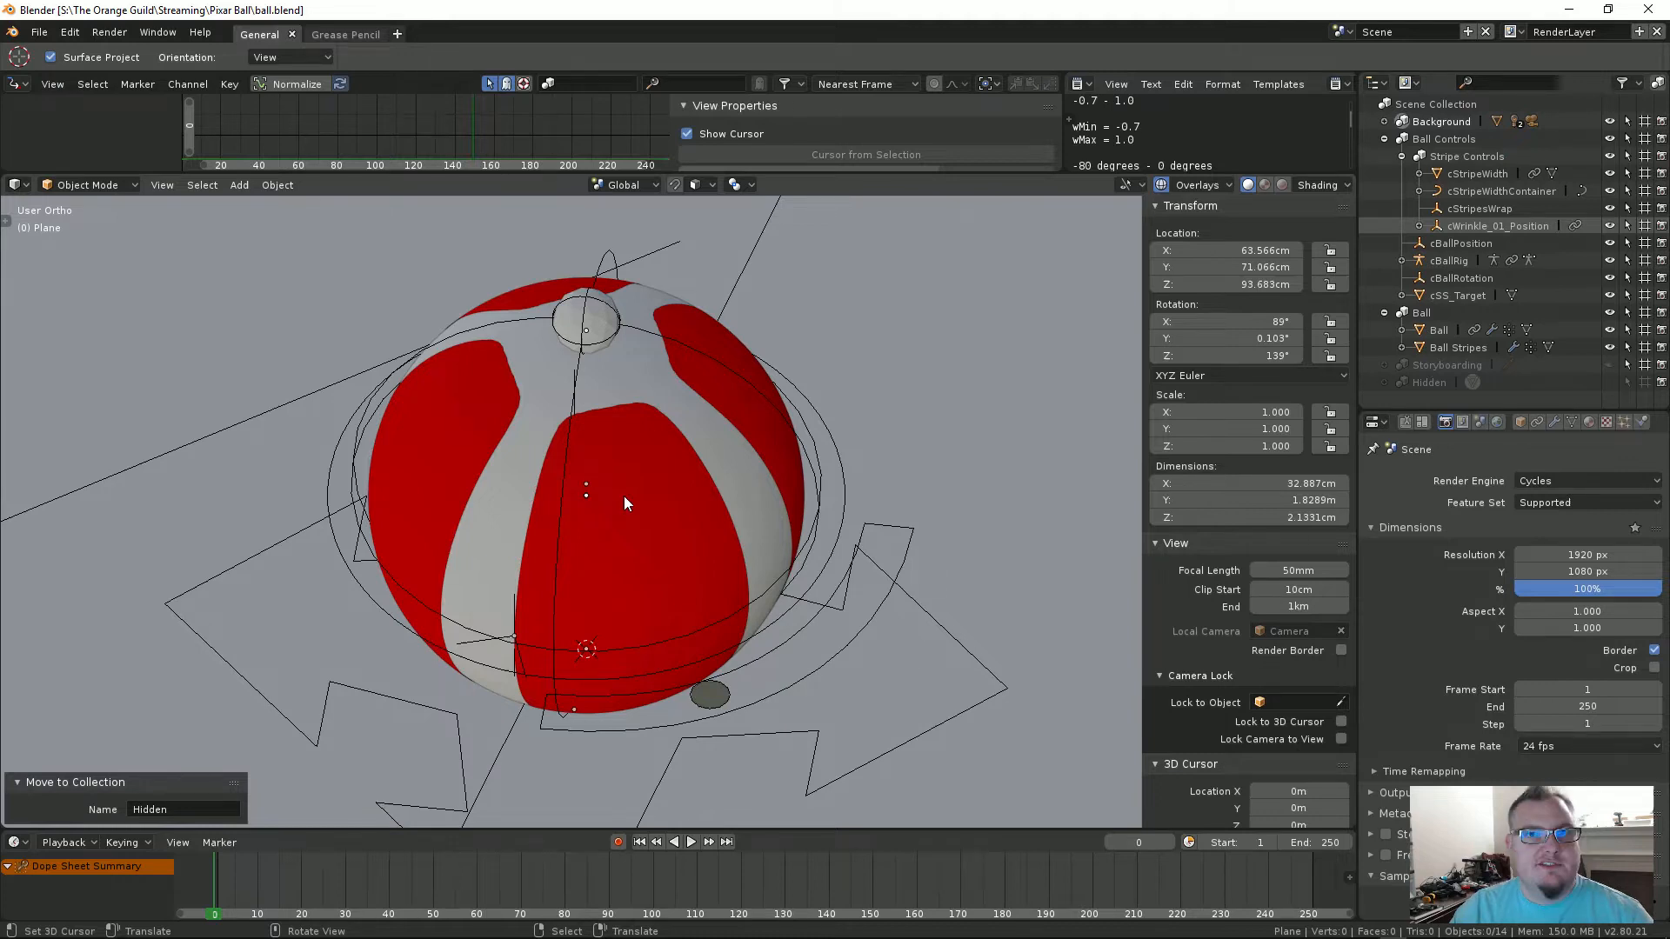
{"action": "mouse_move", "coordinate": [624, 505]}
{"action": "middle_mouse_down"}
{"action": "mouse_move", "coordinate": [649, 515]}
{"action": "mouse_move", "coordinate": [614, 491]}
{"action": "middle_mouse_up"}
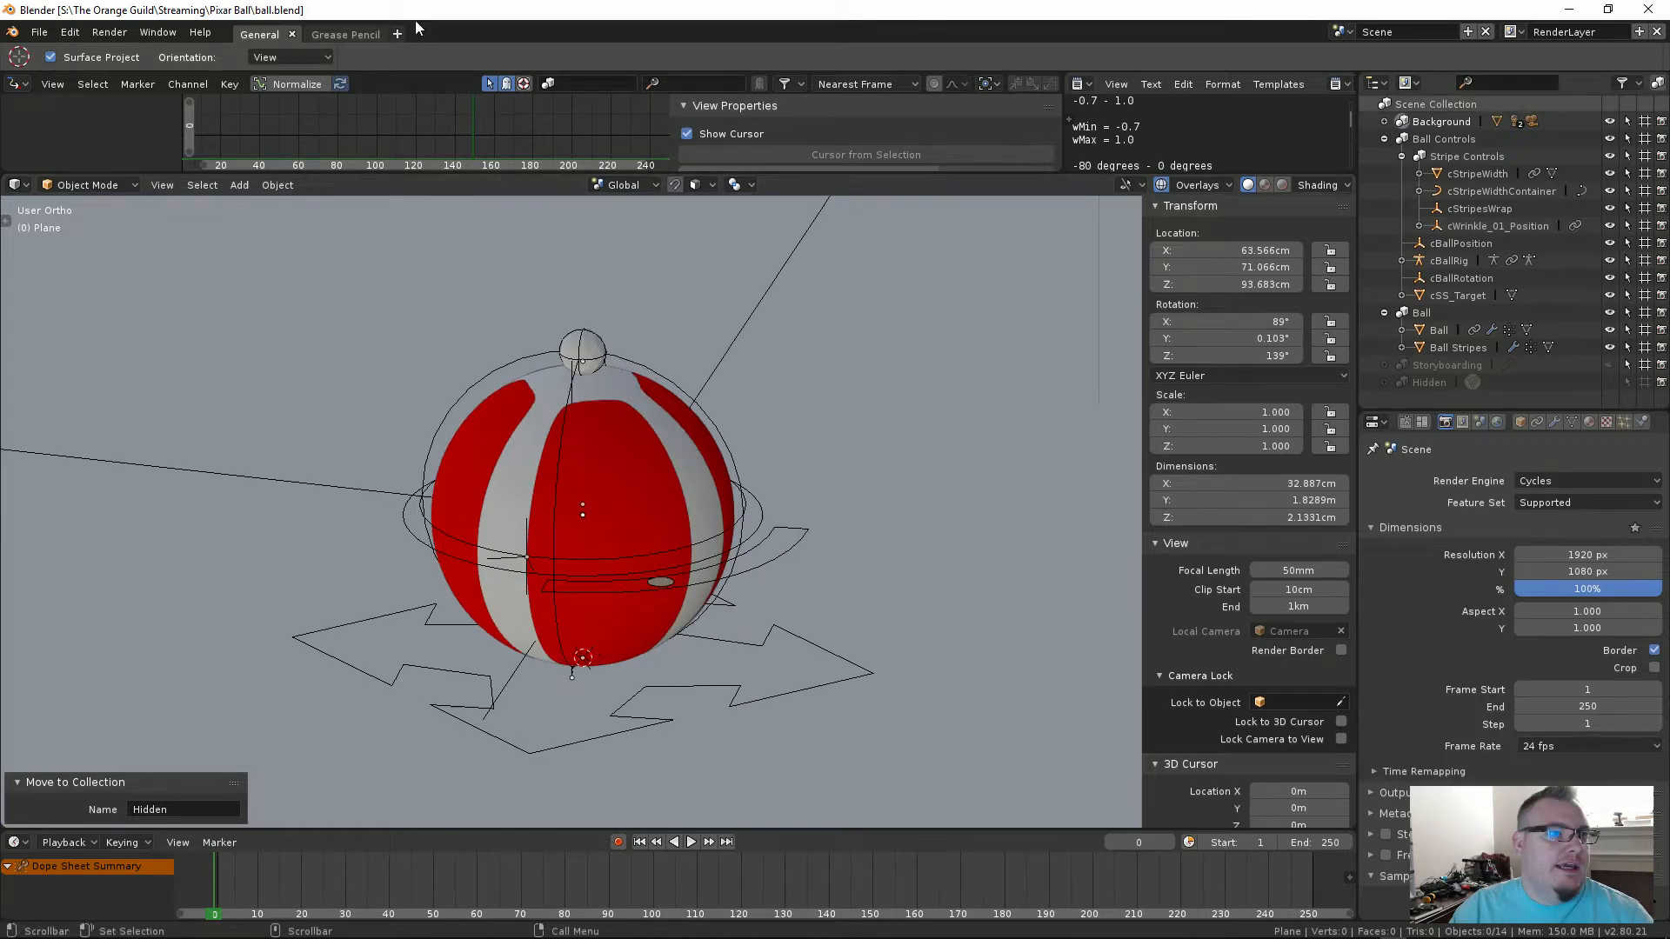
Step: Open the recent file ball_simple_anim.blend
{"action": "left_click", "coordinate": [39, 32]}
{"action": "mouse_move", "coordinate": [82, 87]}
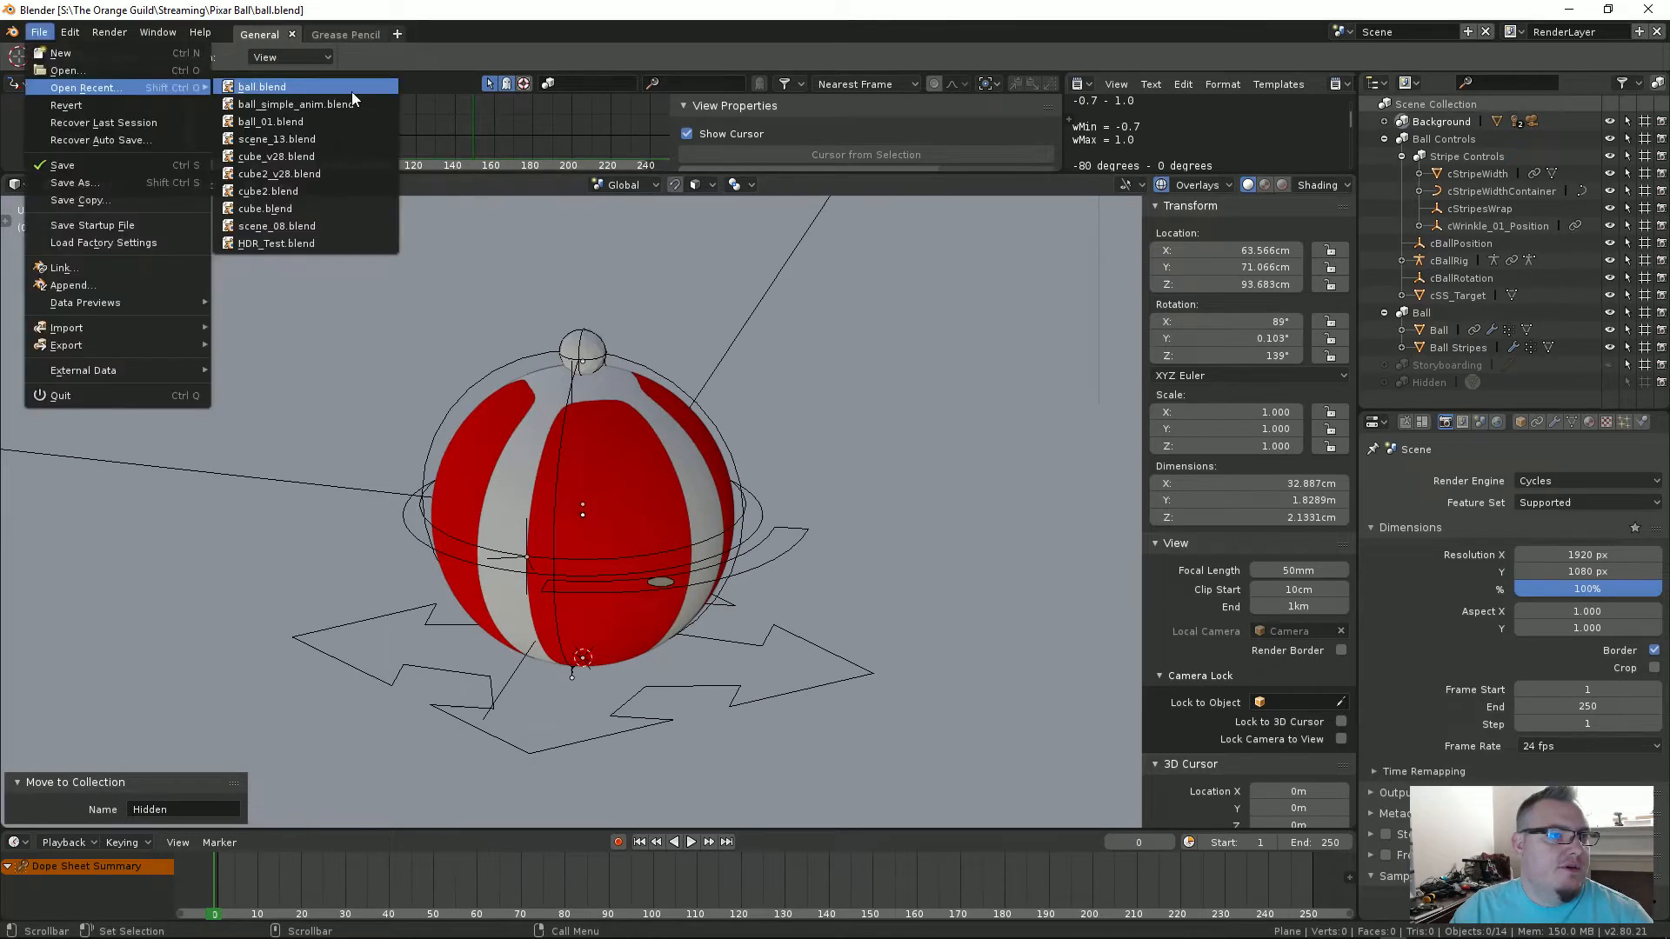
{"action": "left_click", "coordinate": [347, 103]}
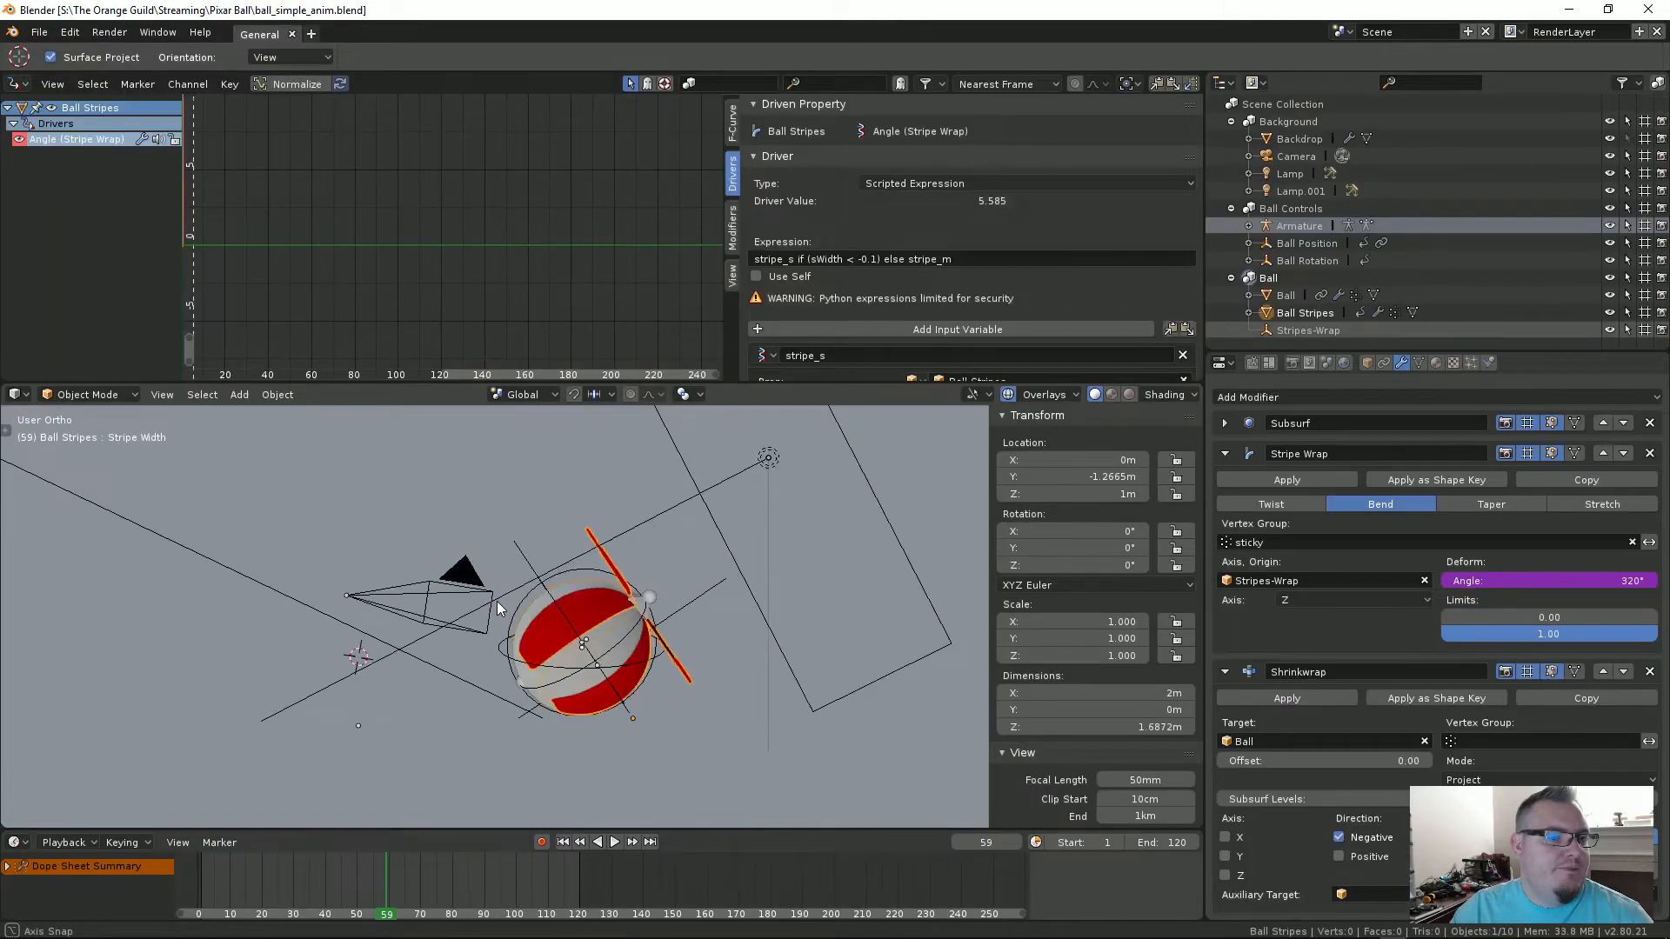
Step: Switch to the right orthographic view and hide all cameras and lights in the viewport
{"action": "scroll", "coordinate": [496, 602], "scroll_direction": "down", "scroll_amount": 4}
{"action": "middle_click_drag", "start_coordinate": [497, 602], "coordinate": [623, 659]}
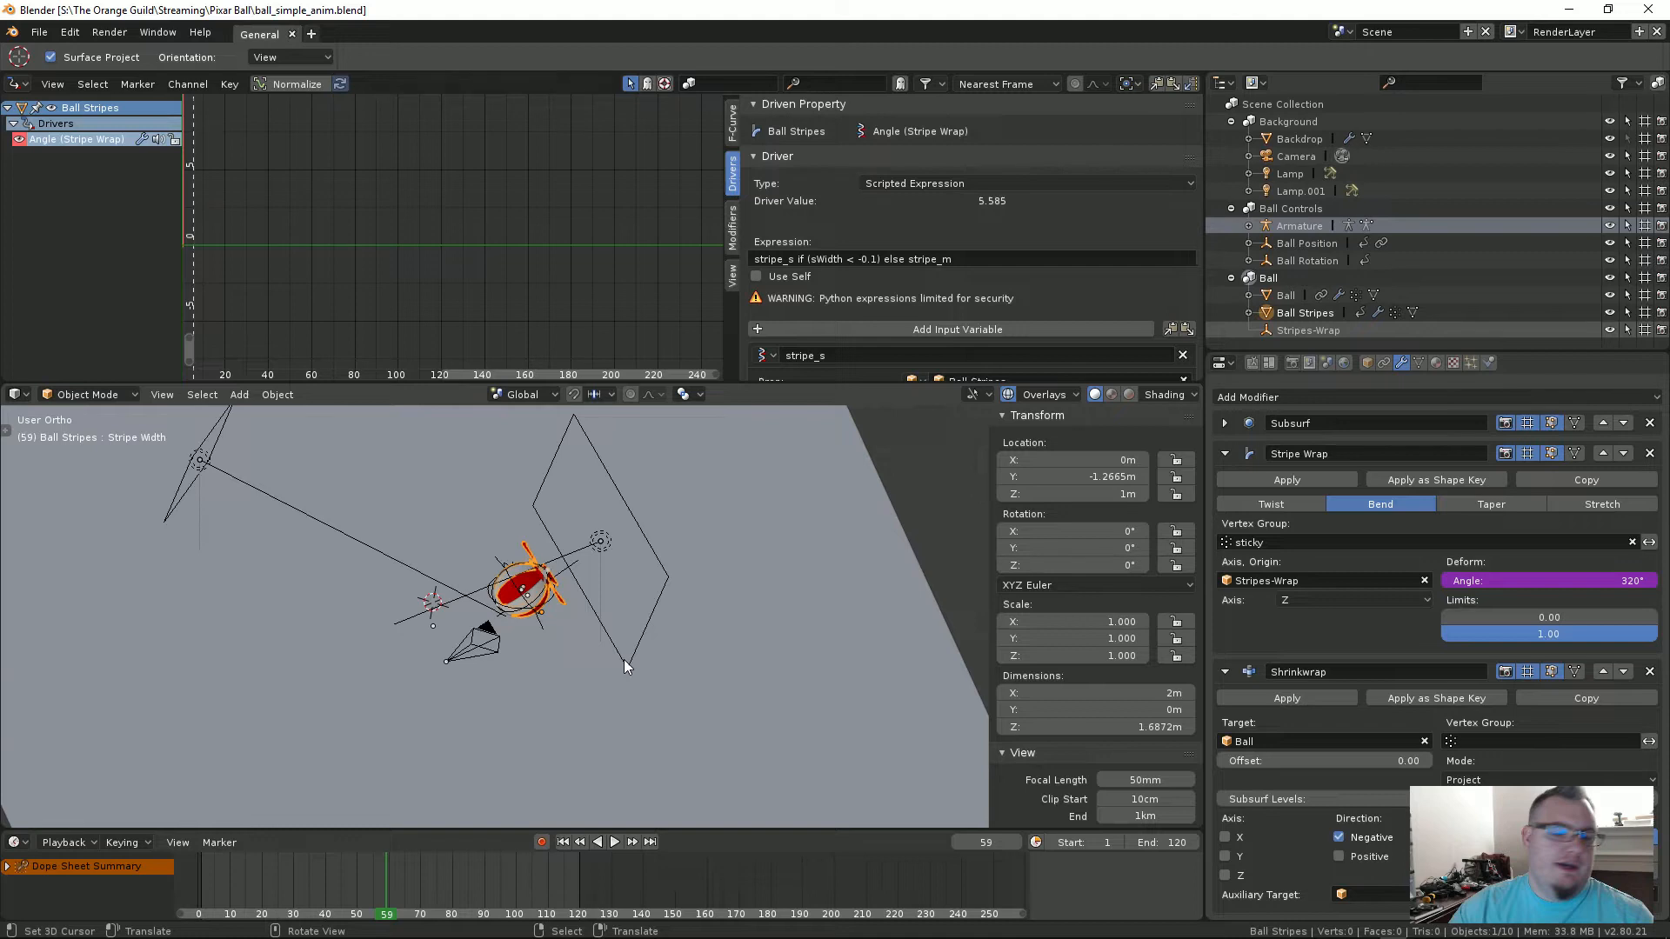
{"action": "key", "text": "KP_3"}
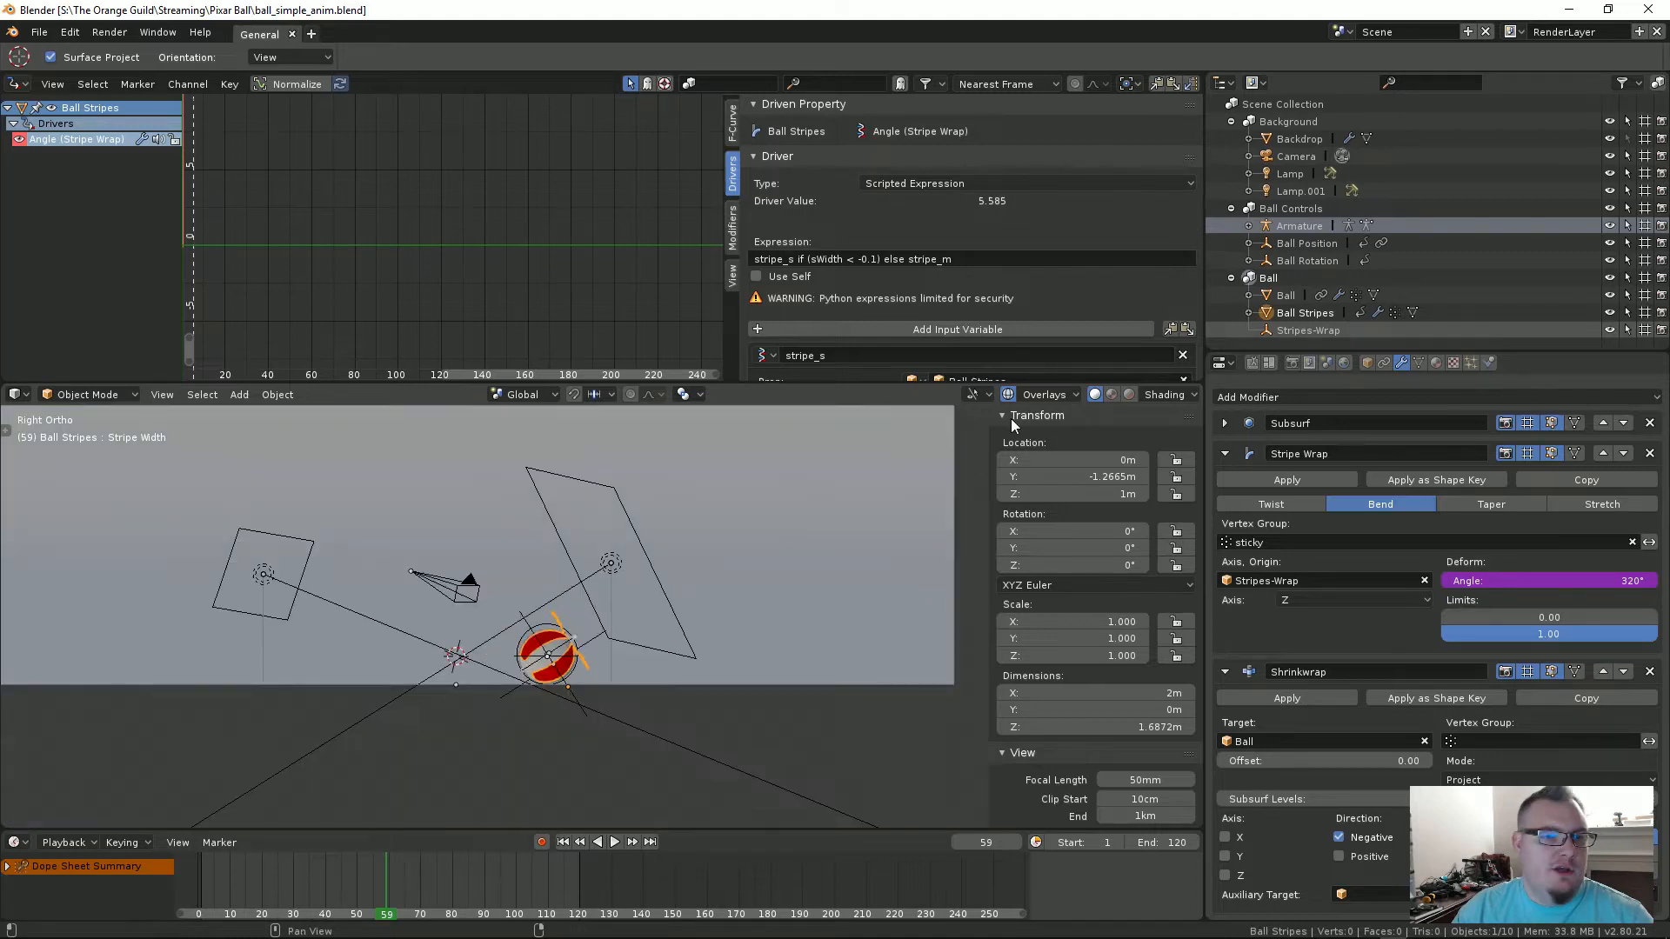
{"action": "left_click", "coordinate": [976, 394]}
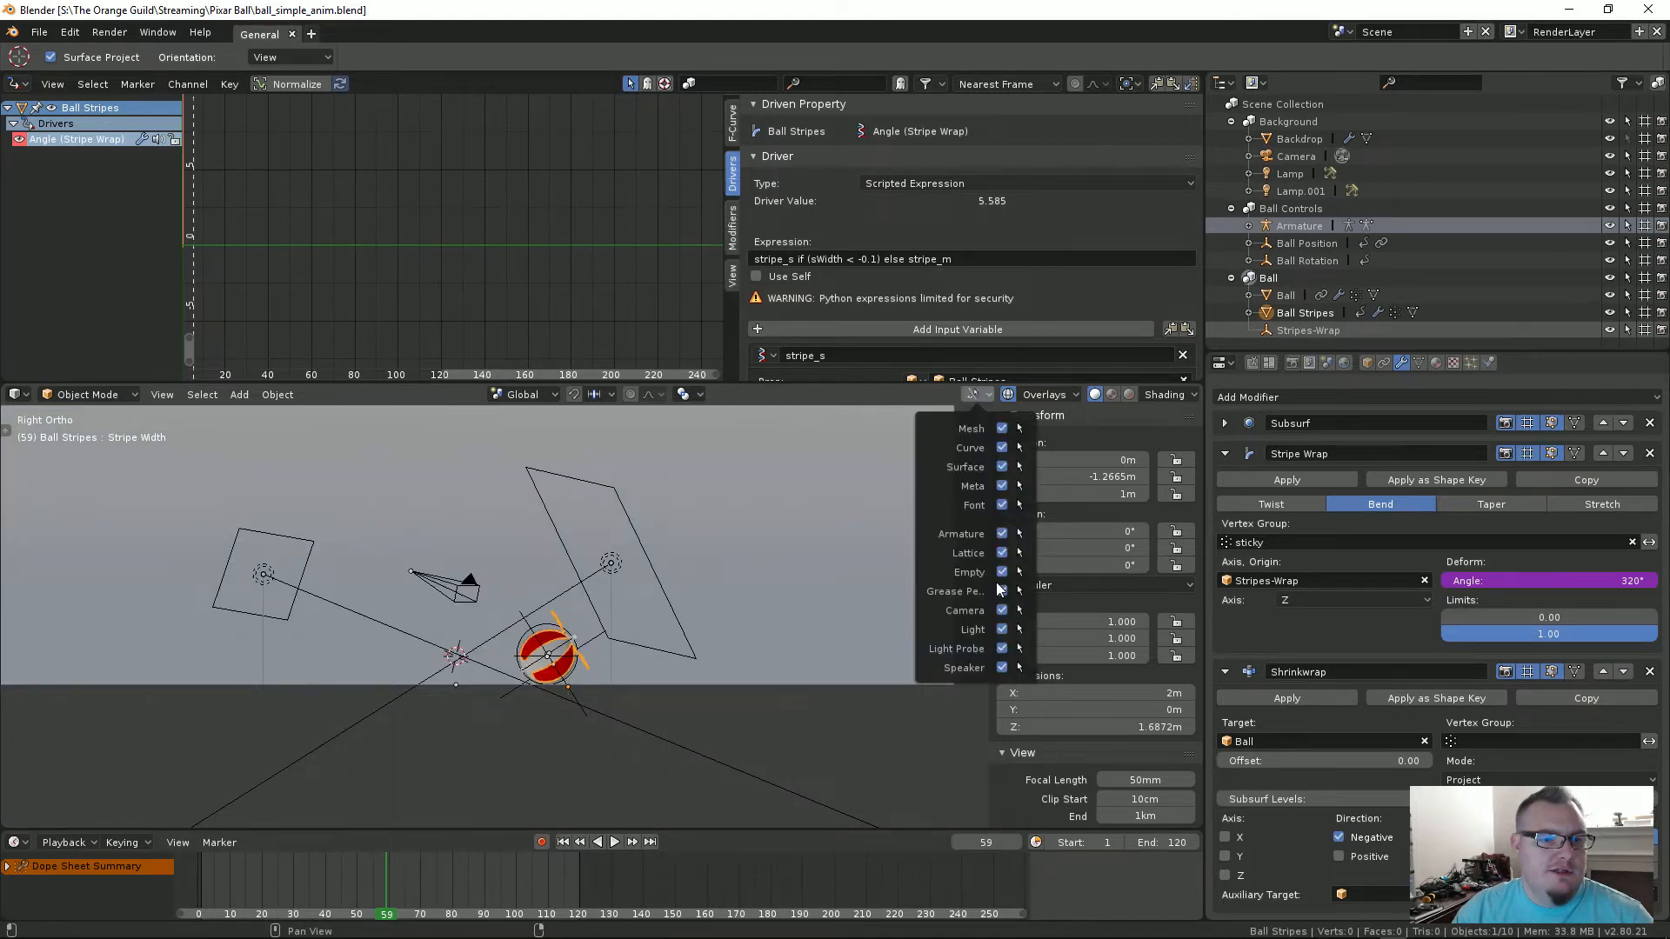
{"action": "left_click_drag", "start_coordinate": [1002, 610], "coordinate": [1002, 629]}
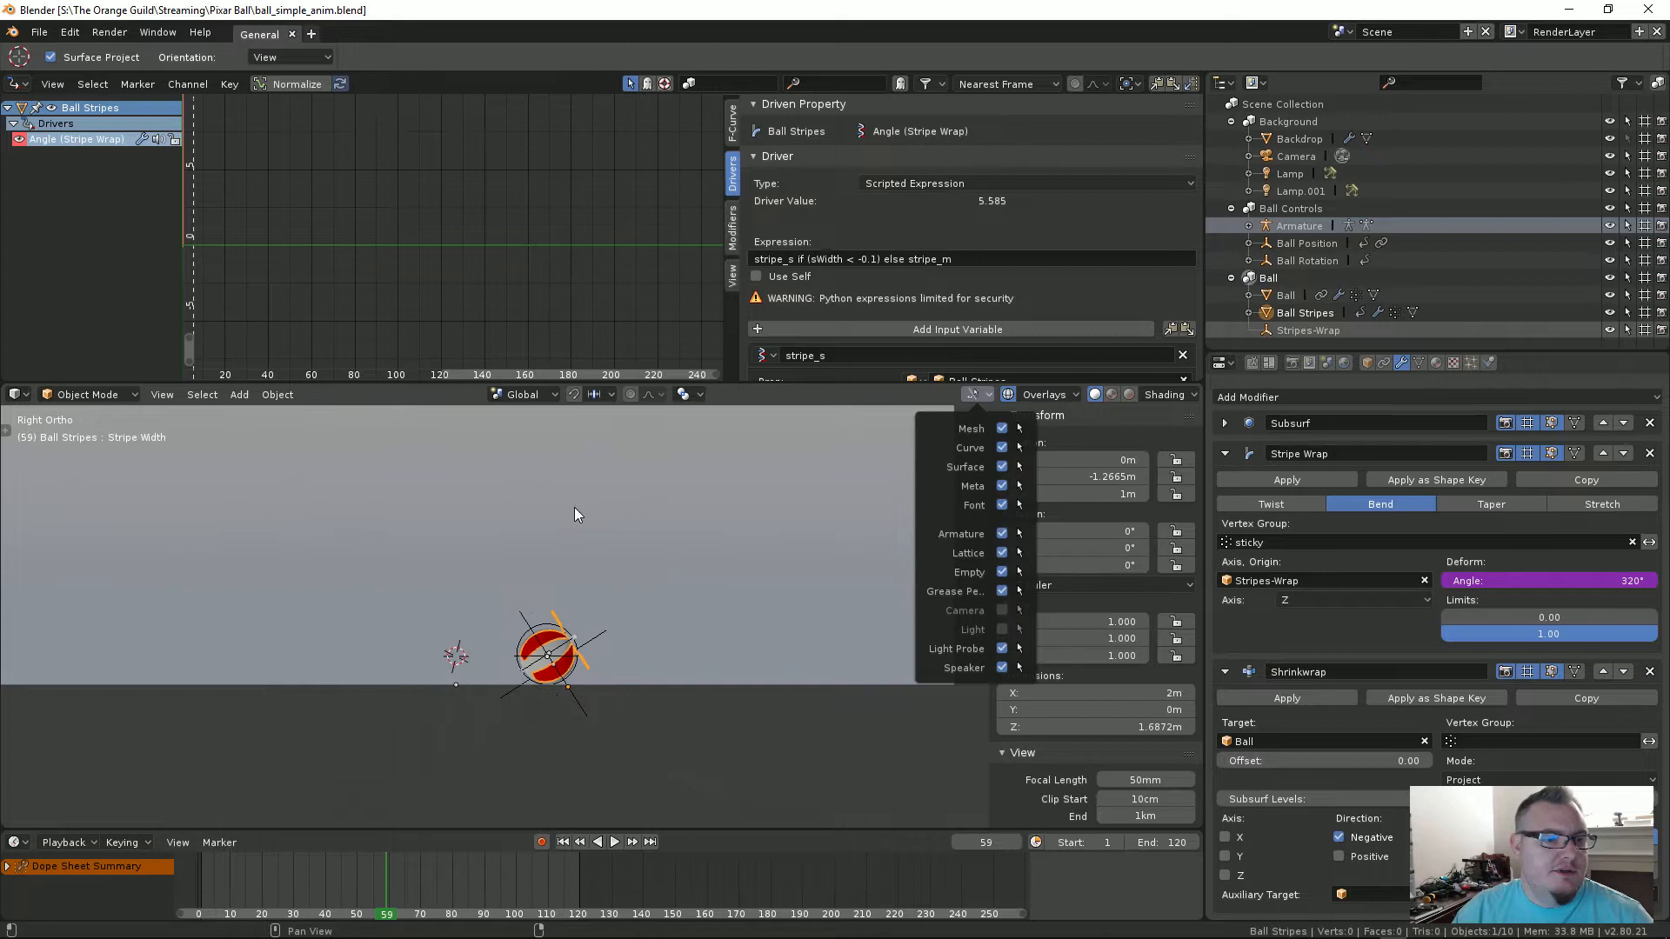
Step: Hide the viewport's sidebar, frame the backdrop and ball, and play the animation
{"action": "scroll", "coordinate": [574, 508], "scroll_direction": "down", "scroll_amount": 1}
{"action": "middle_click_drag", "start_coordinate": [476, 550], "coordinate": [588, 639], "text": "shift"}
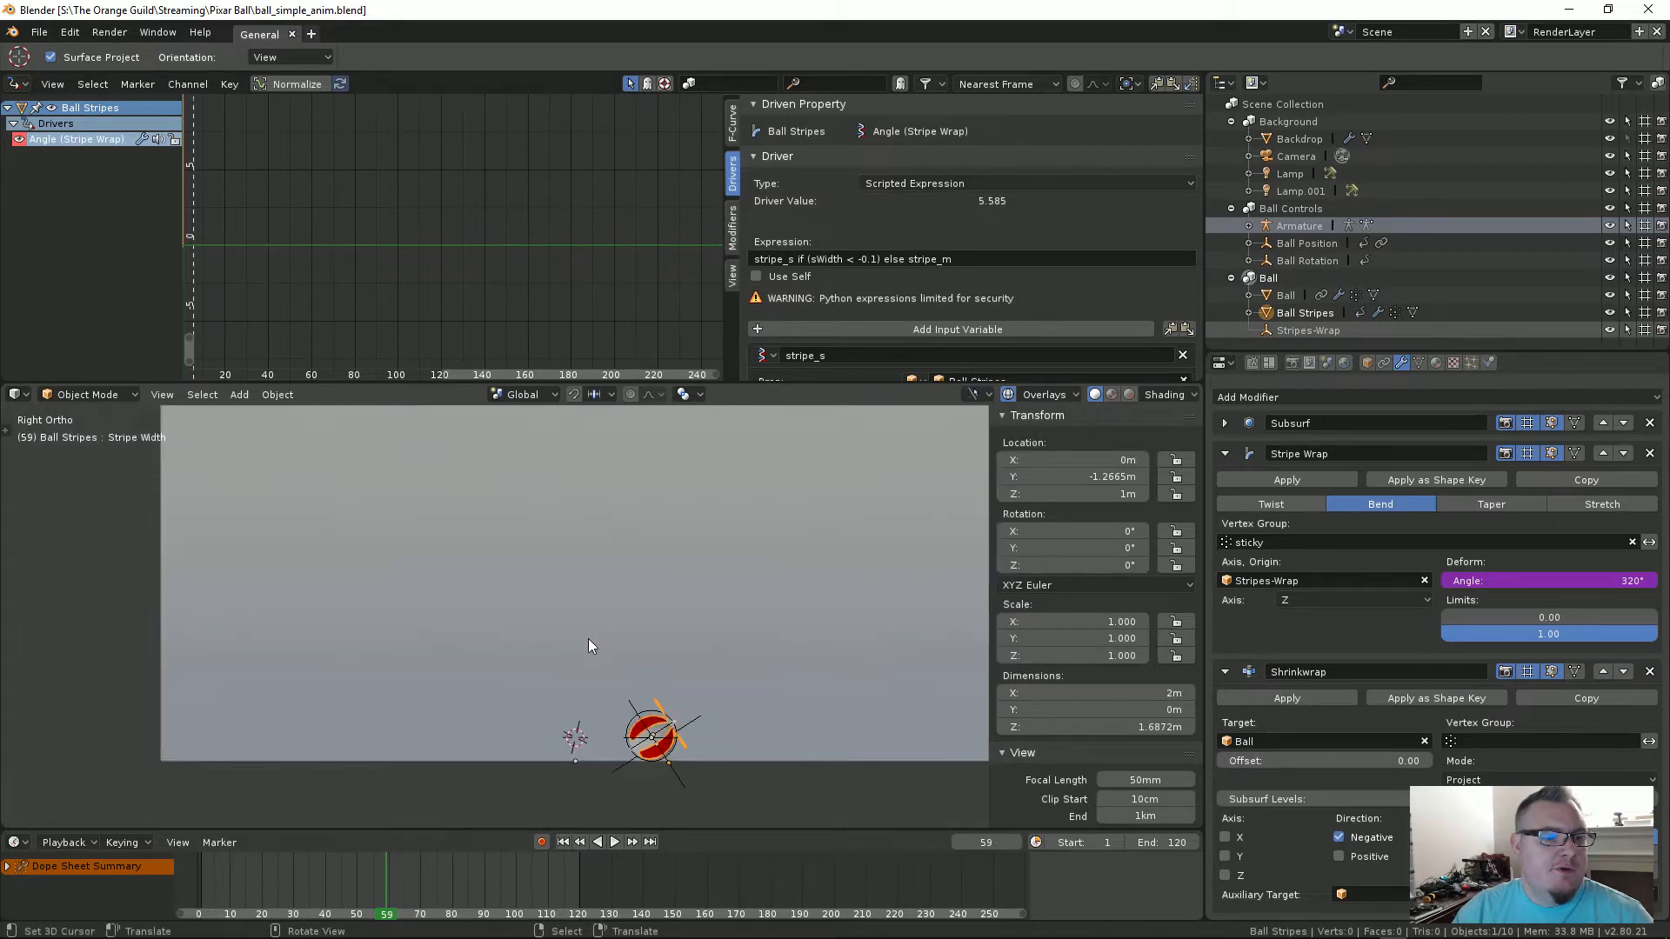
{"action": "middle_click_drag", "start_coordinate": [641, 558], "coordinate": [571, 600], "text": "shift"}
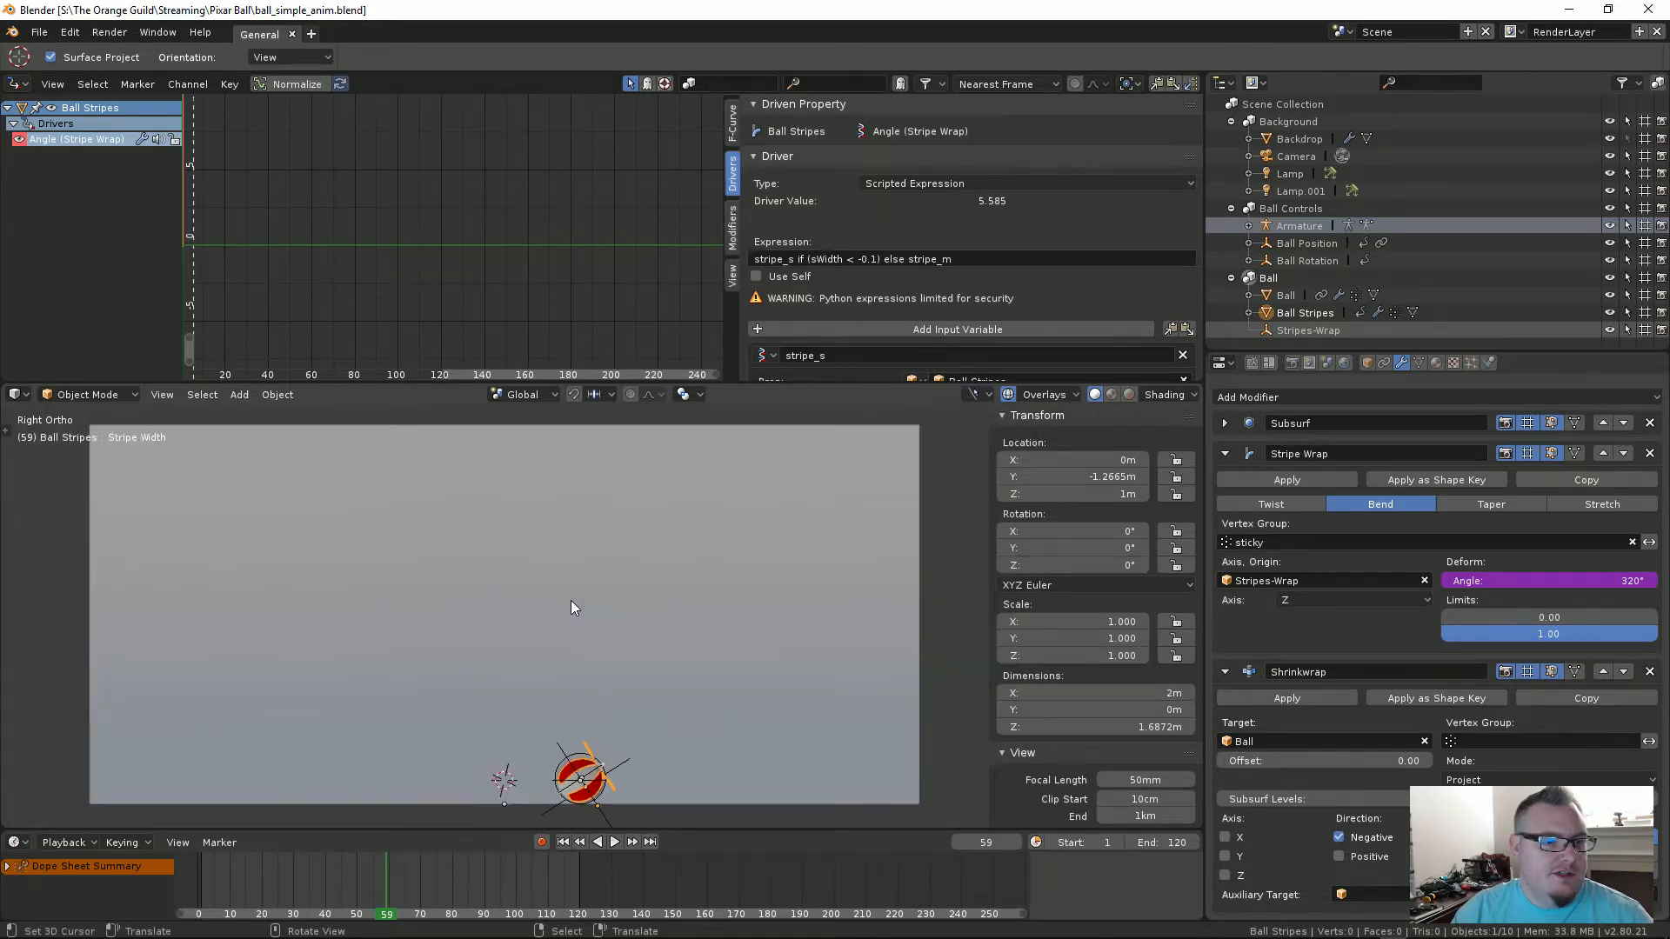
{"action": "key", "text": "n"}
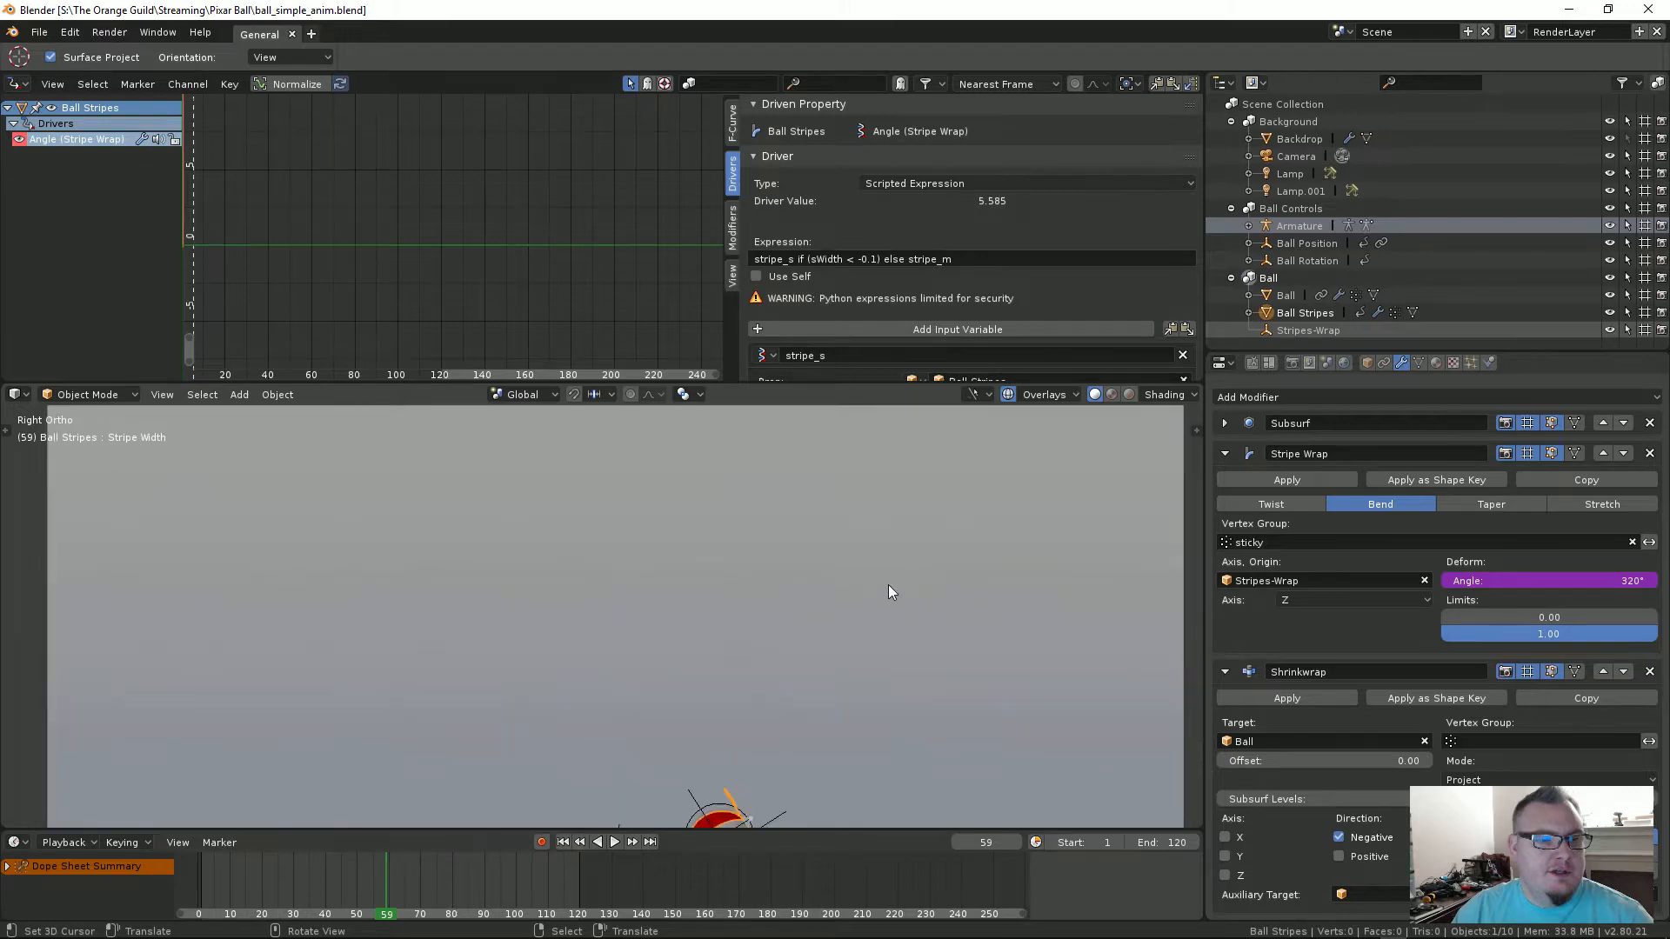
{"action": "key", "text": "space"}
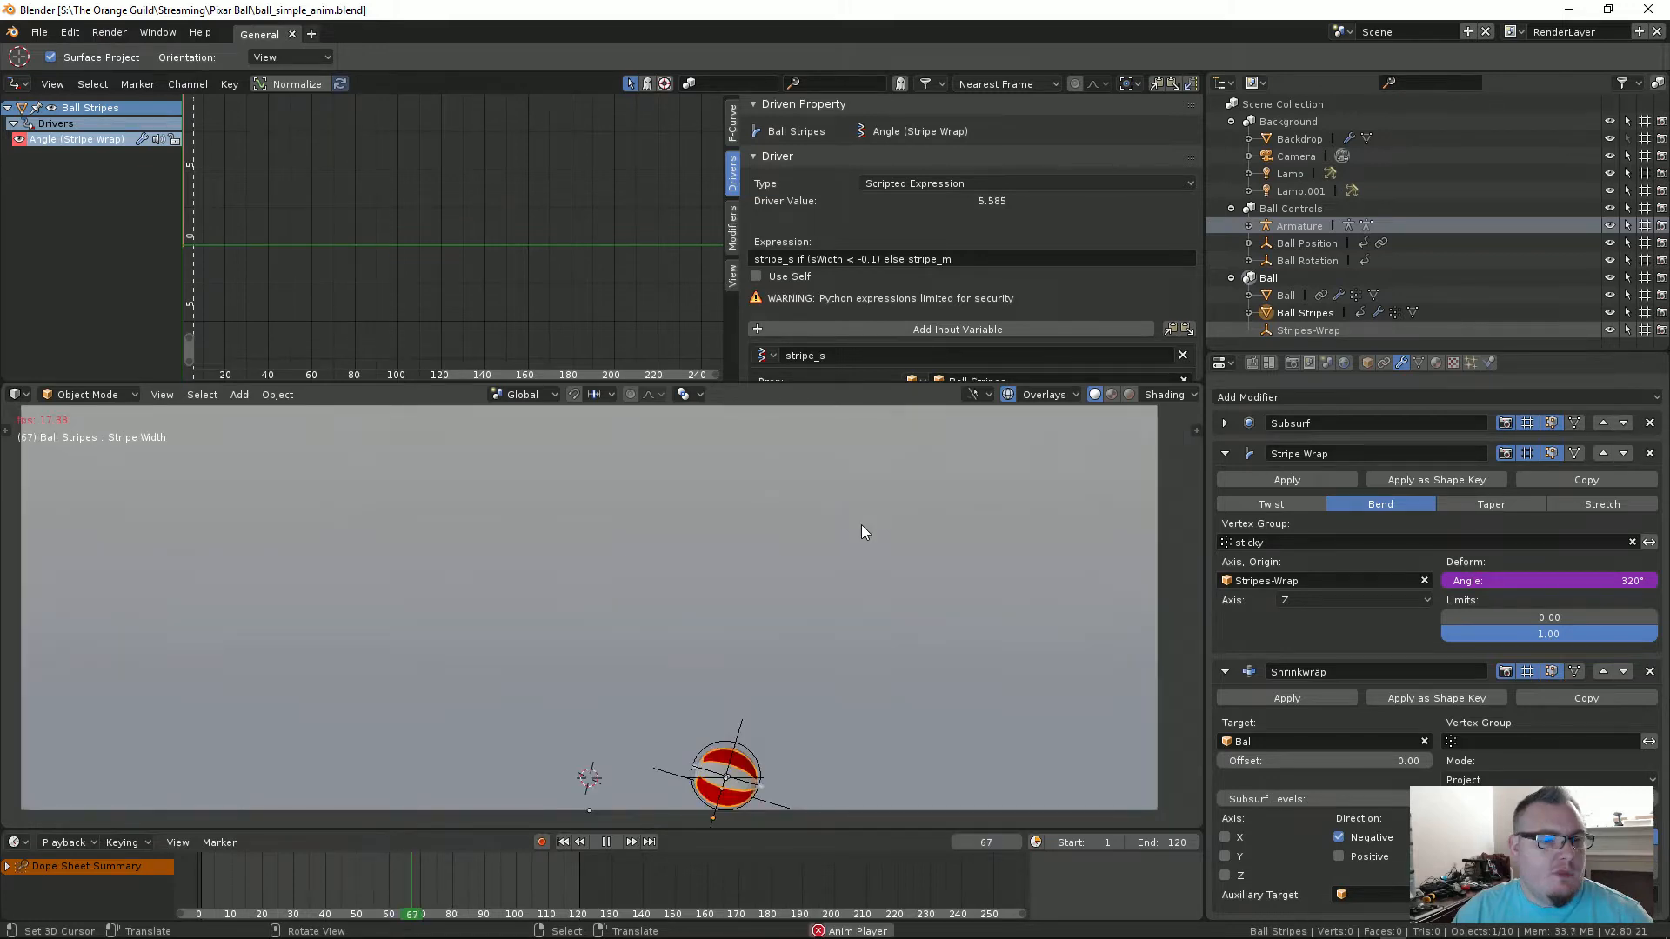
{"action": "key", "text": "shift+Left"}
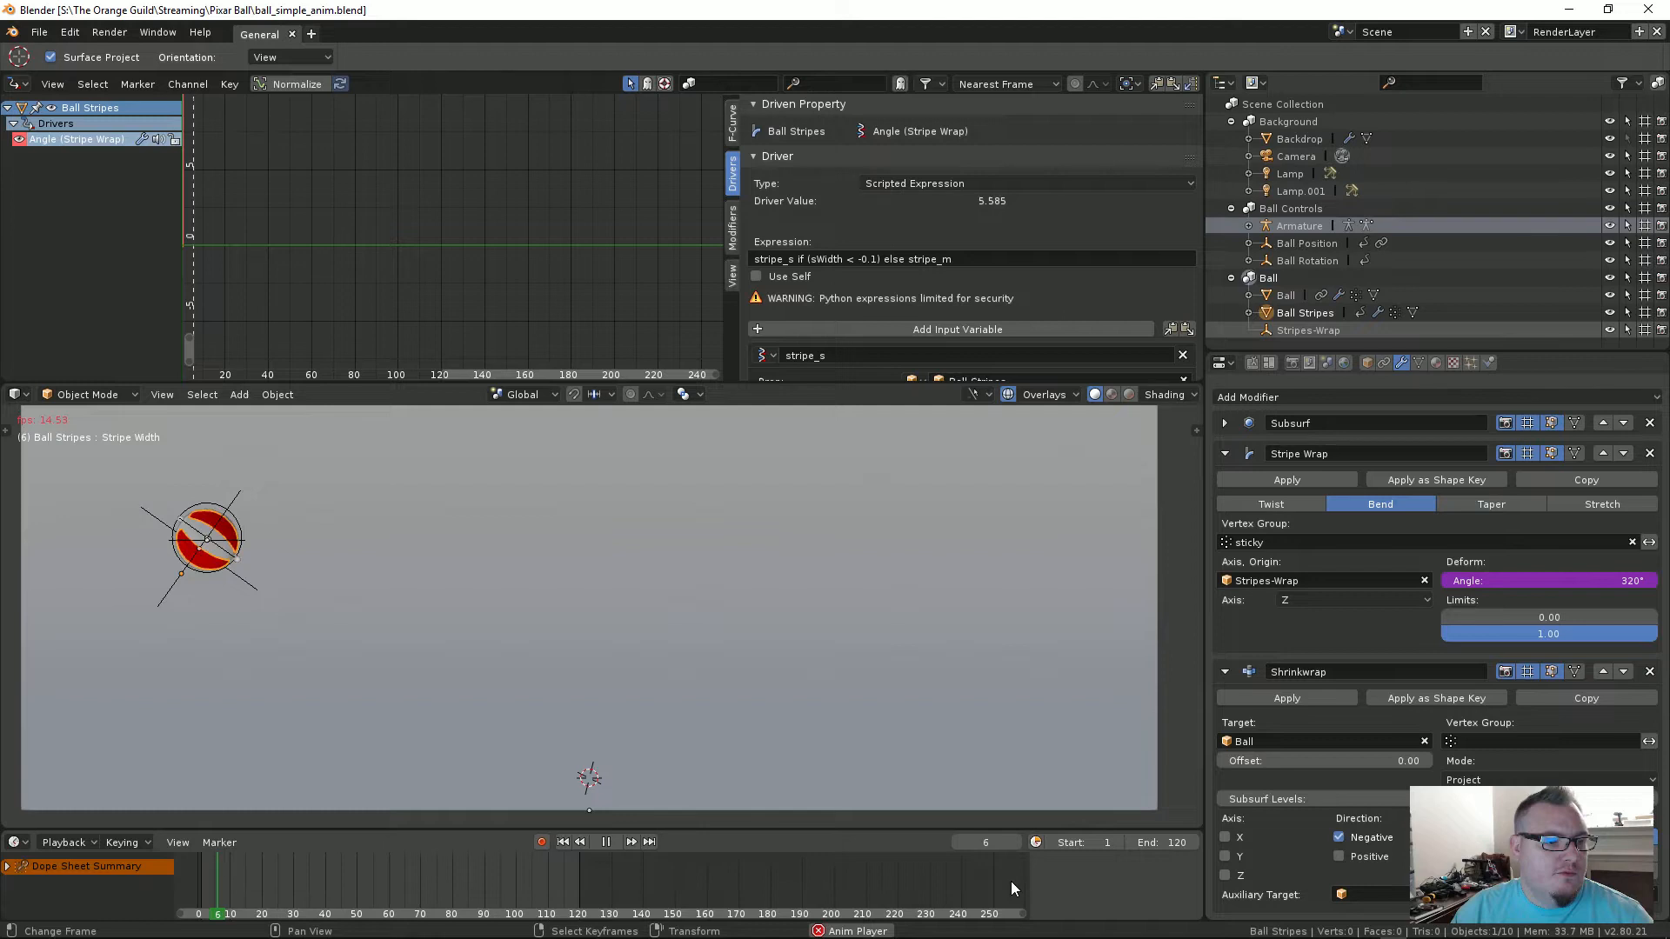
Step: Deselect all objects and turn off the viewport overlays while the animation plays
{"action": "key", "text": "a"}
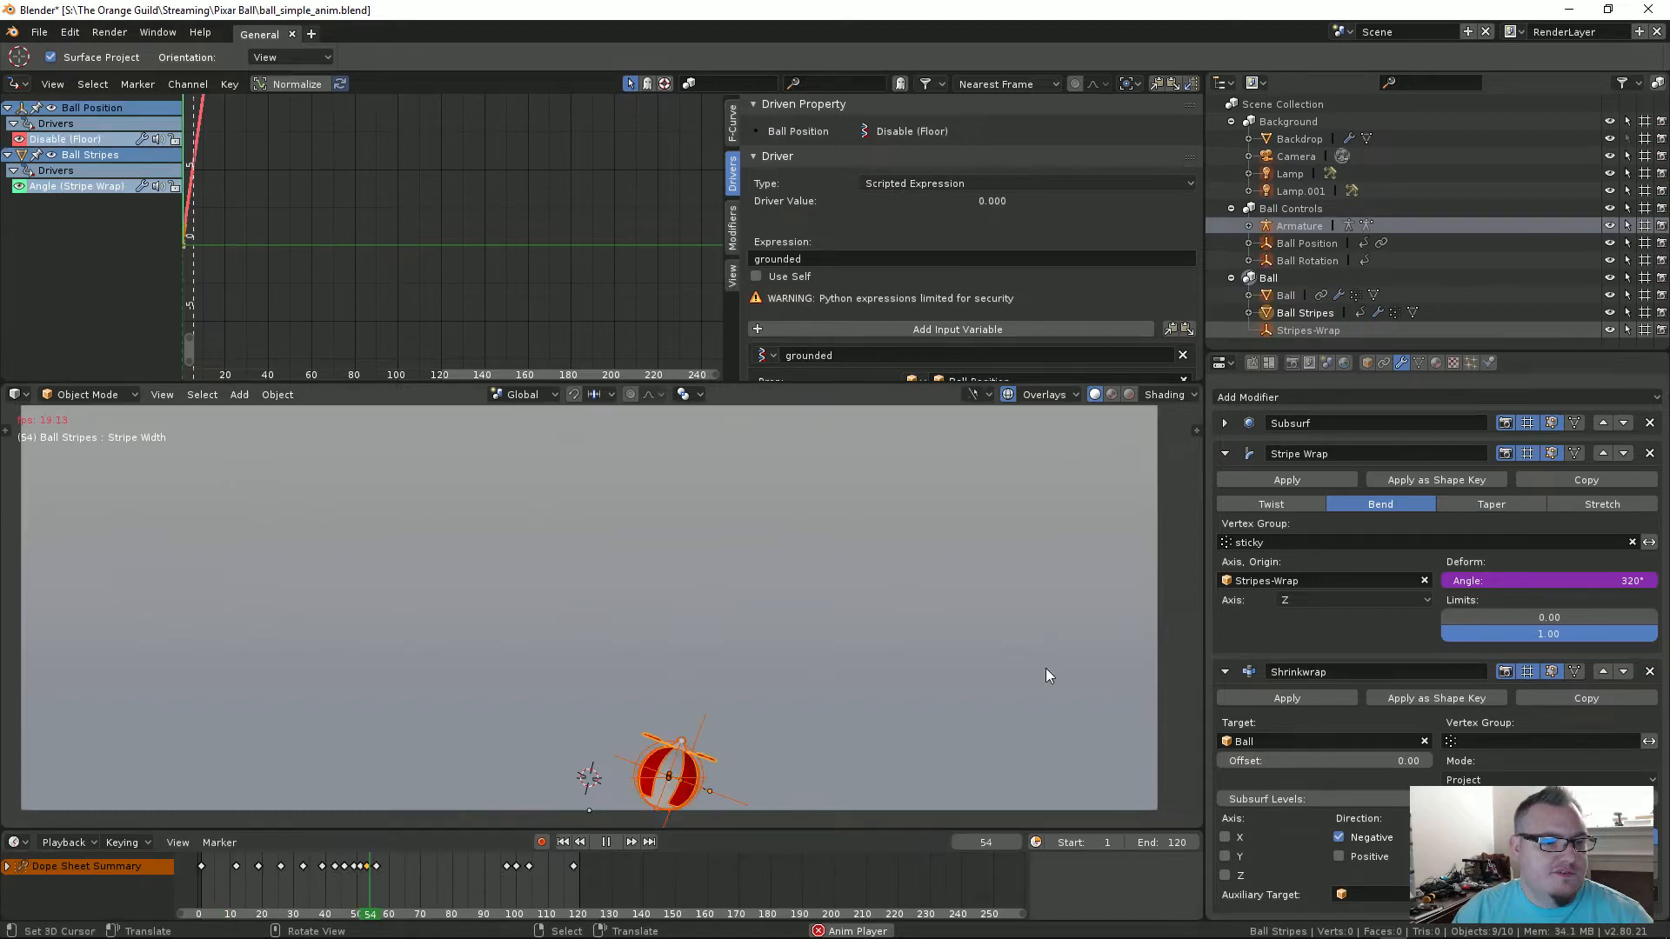
{"action": "key", "text": "alt+a"}
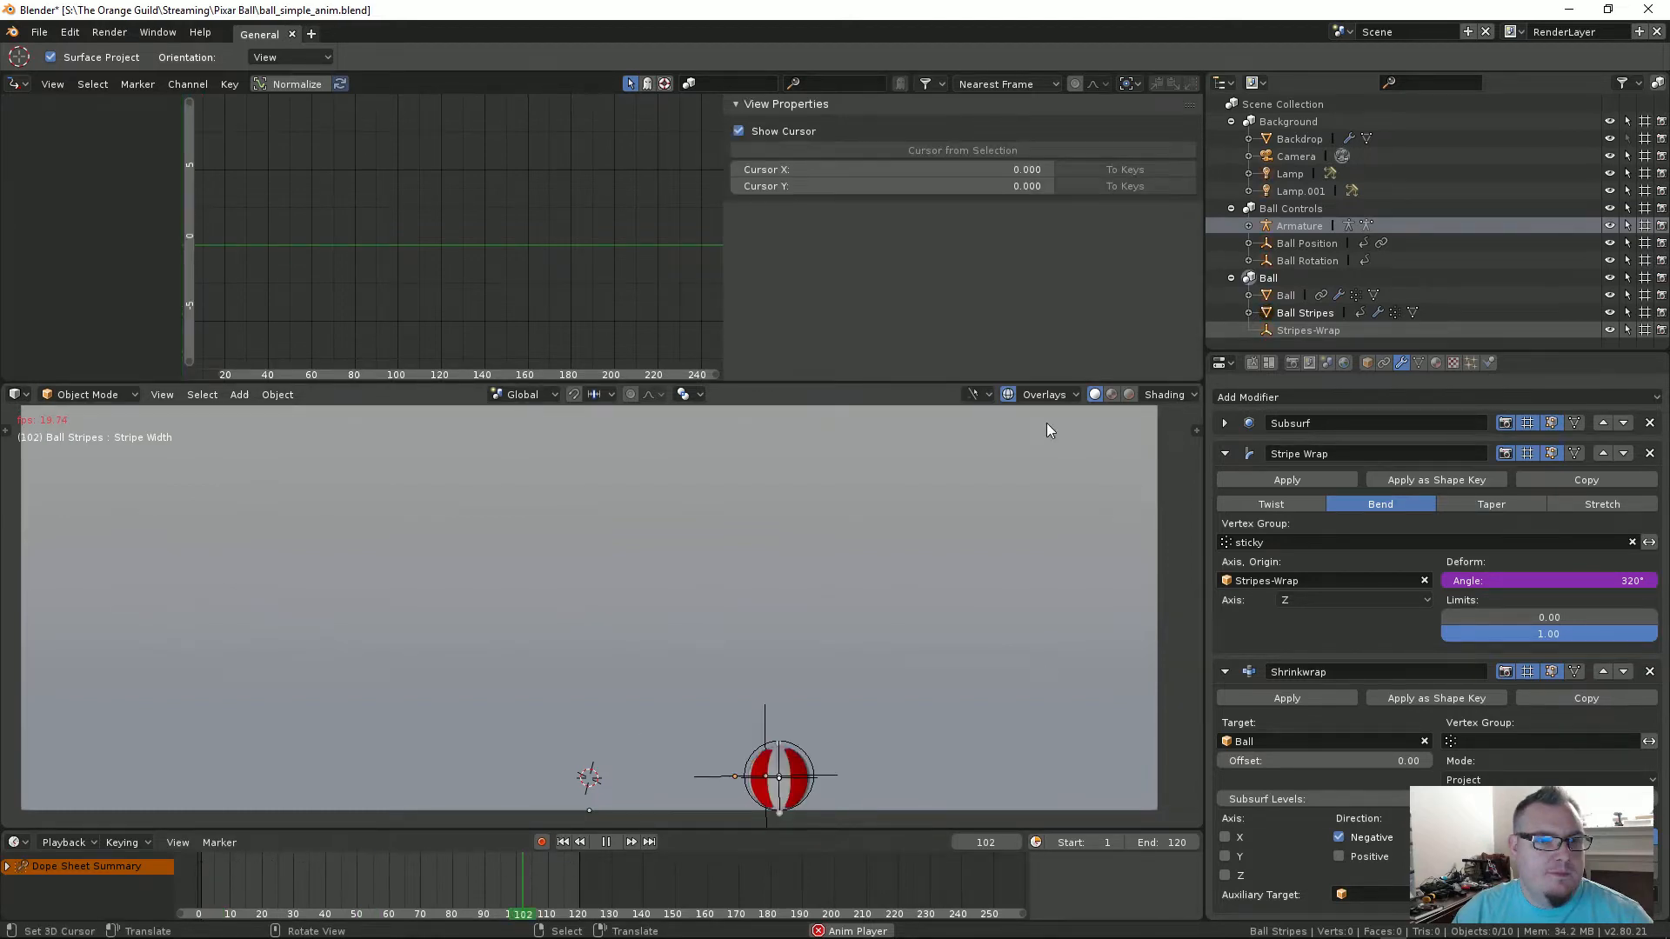
{"action": "key", "text": "shift+alt+z"}
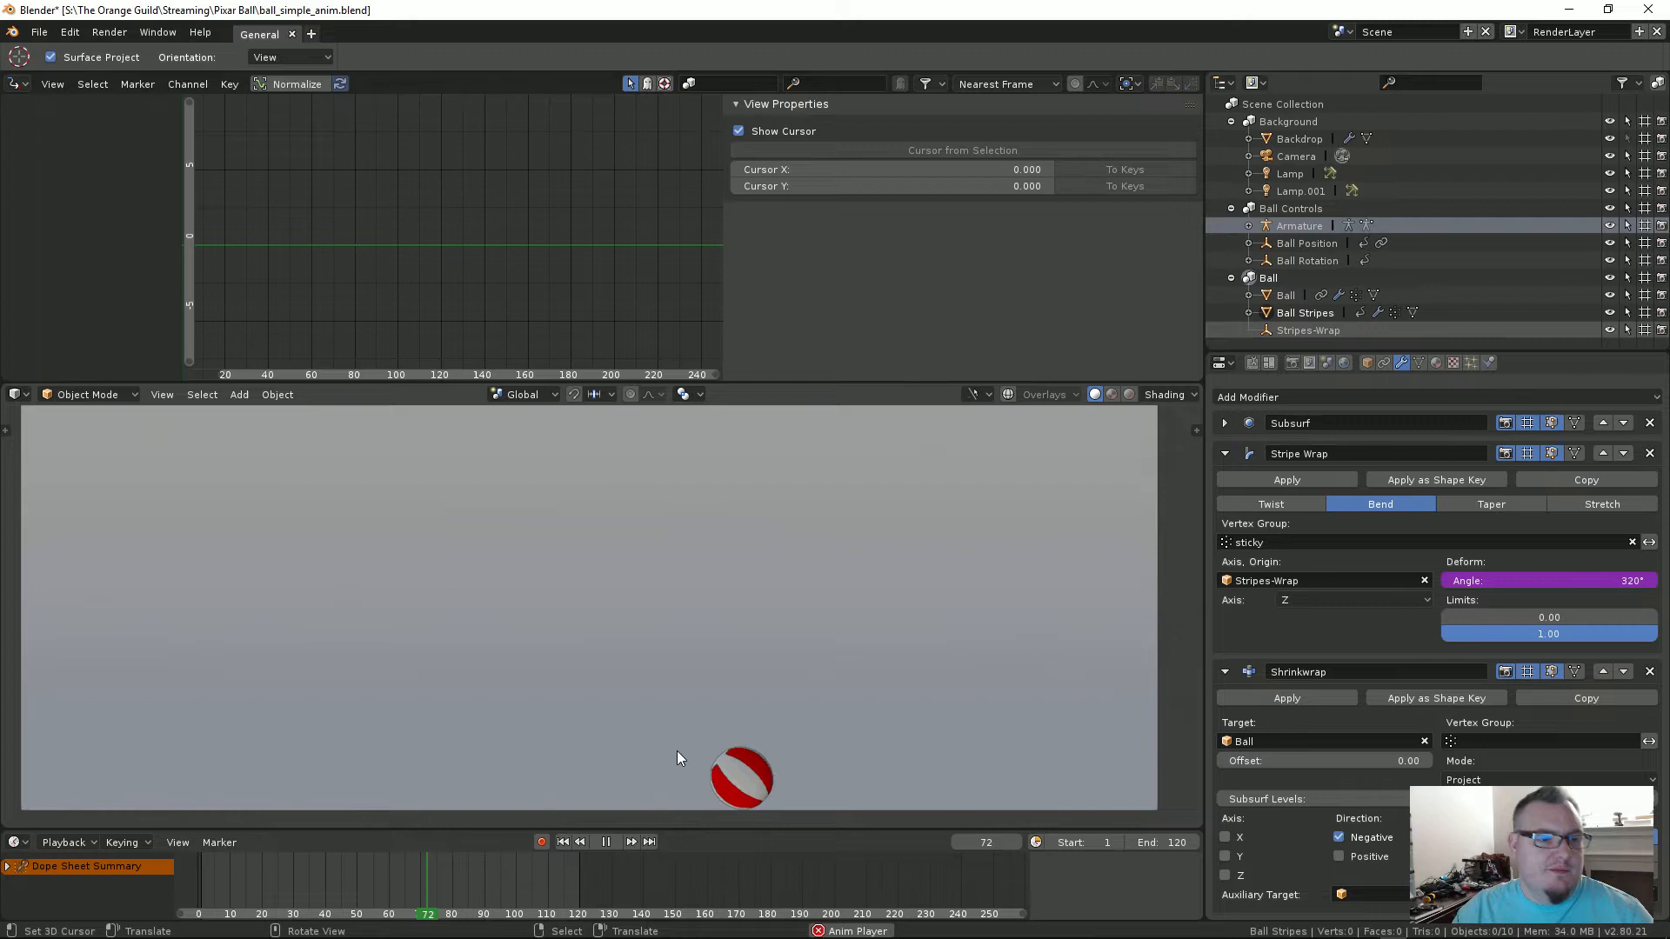
Step: Stop the animation playback and turn the viewport overlays back on
{"action": "key", "text": "alt+a"}
{"action": "middle_click_drag", "start_coordinate": [677, 751], "coordinate": [732, 693]}
{"action": "left_click", "coordinate": [1008, 396]}
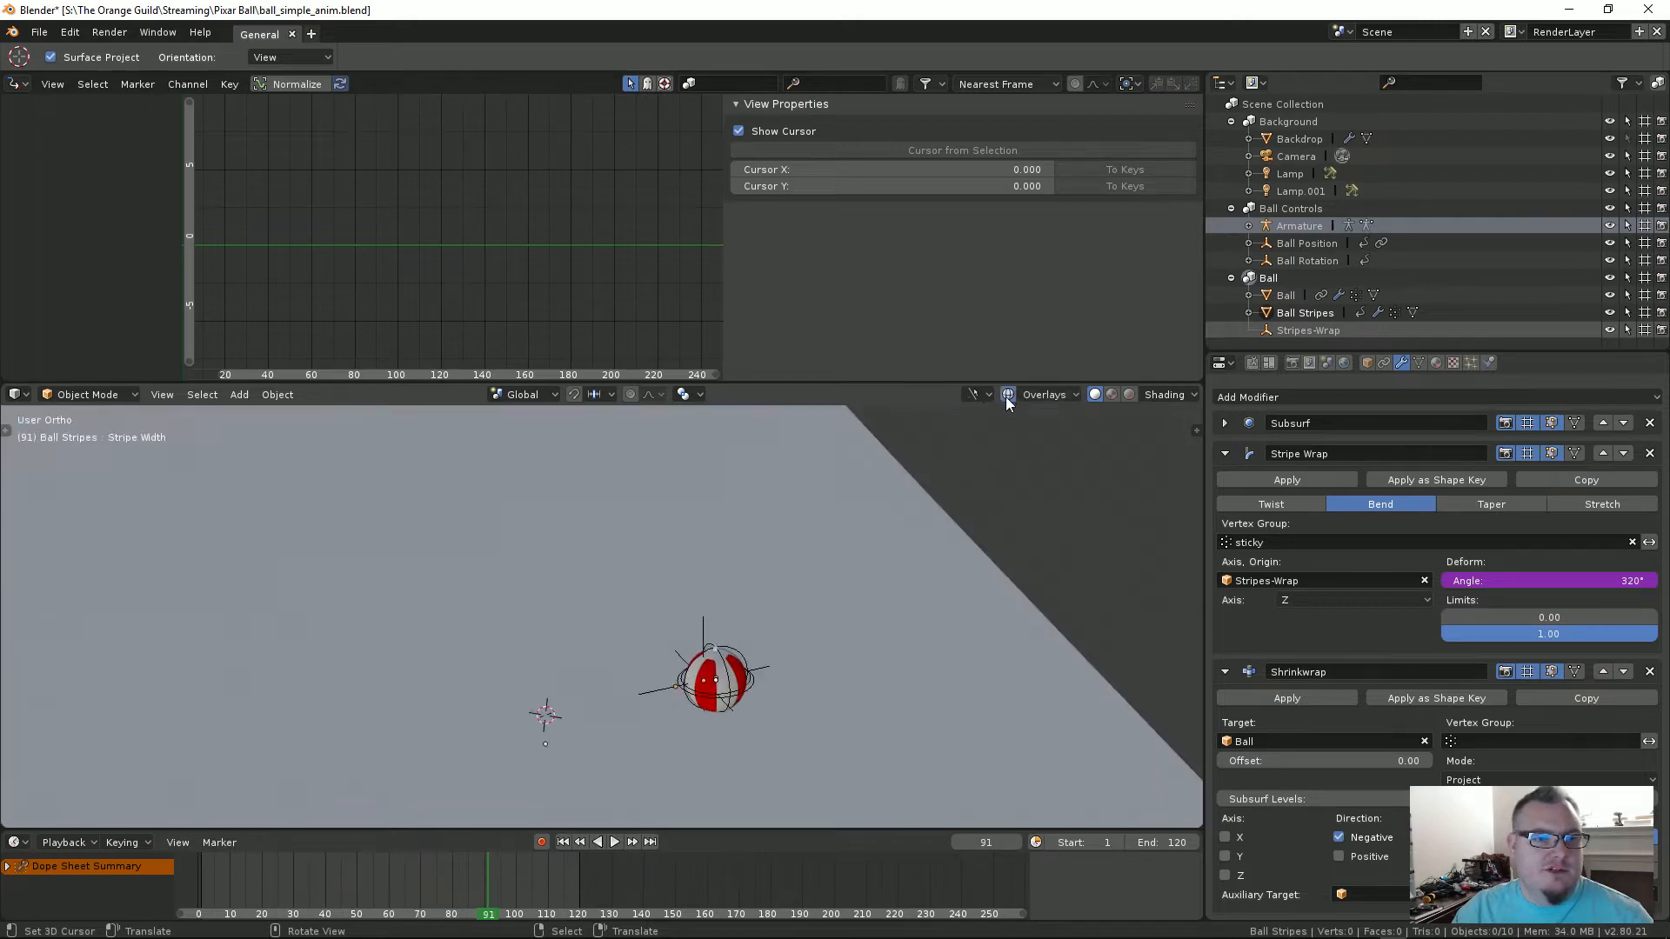
{"action": "scroll", "coordinate": [725, 726], "scroll_direction": "up", "scroll_amount": 2}
{"action": "scroll", "coordinate": [725, 728], "scroll_direction": "up", "scroll_amount": 2}
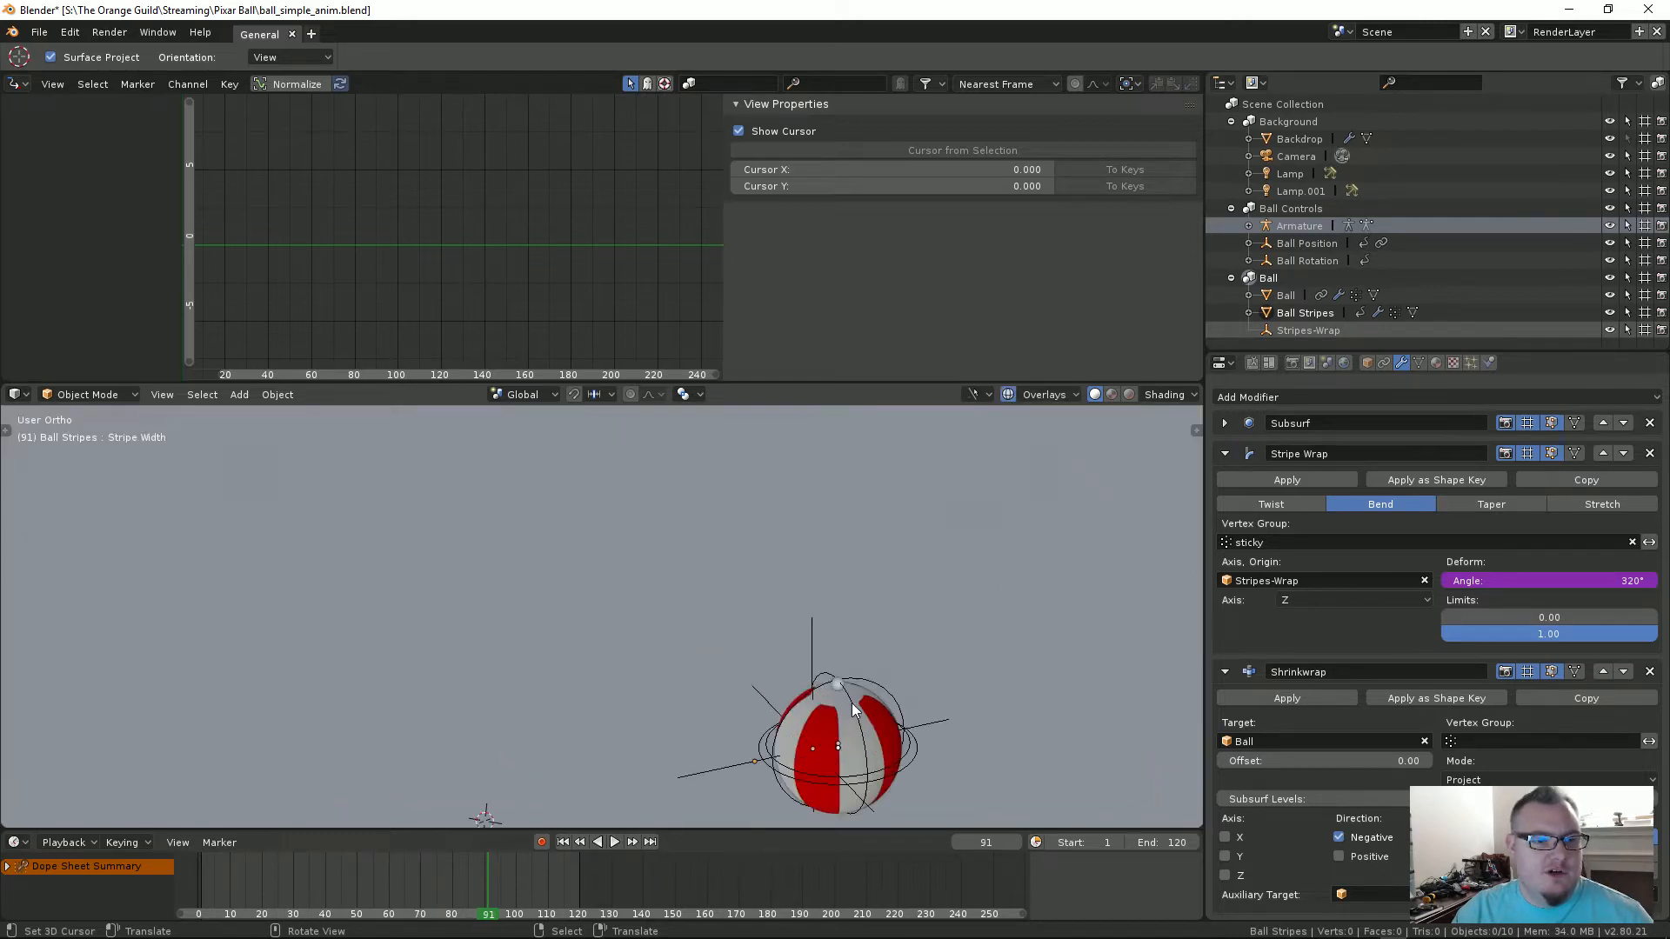
Step: Scrub the timeline to frame 44 and inspect the stripes on the ball up close
{"action": "middle_click_drag", "start_coordinate": [852, 706], "coordinate": [823, 550], "text": "shift"}
{"action": "left_click_drag", "start_coordinate": [266, 877], "coordinate": [339, 887]}
{"action": "scroll", "coordinate": [546, 576], "scroll_direction": "up", "scroll_amount": 4}
{"action": "mouse_move", "coordinate": [546, 576]}
{"action": "middle_mouse_down"}
{"action": "mouse_move", "coordinate": [525, 567]}
{"action": "mouse_move", "coordinate": [671, 636]}
{"action": "mouse_move", "coordinate": [539, 555]}
{"action": "middle_mouse_up"}
{"action": "scroll", "coordinate": [512, 602], "scroll_direction": "up", "scroll_amount": 2}
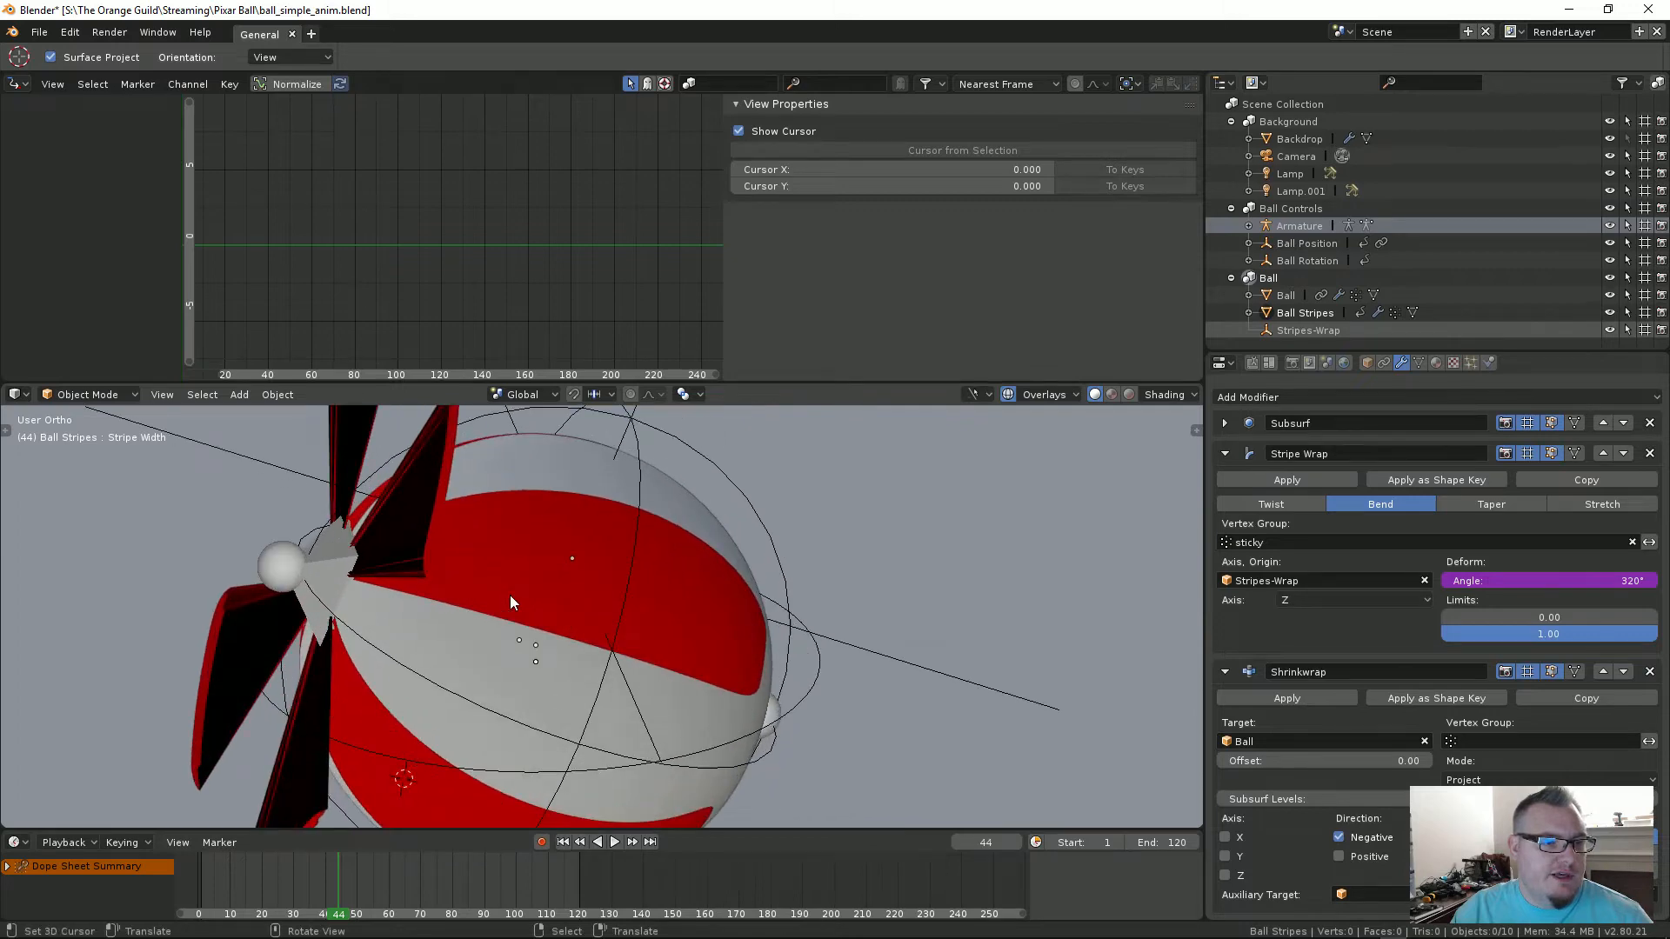
Step: Select the ball's stripes object and try moving it slightly at frame 44
{"action": "left_click", "coordinate": [510, 595]}
{"action": "scroll", "coordinate": [693, 572], "scroll_direction": "down", "scroll_amount": 3}
{"action": "middle_click_drag", "start_coordinate": [693, 573], "coordinate": [664, 556]}
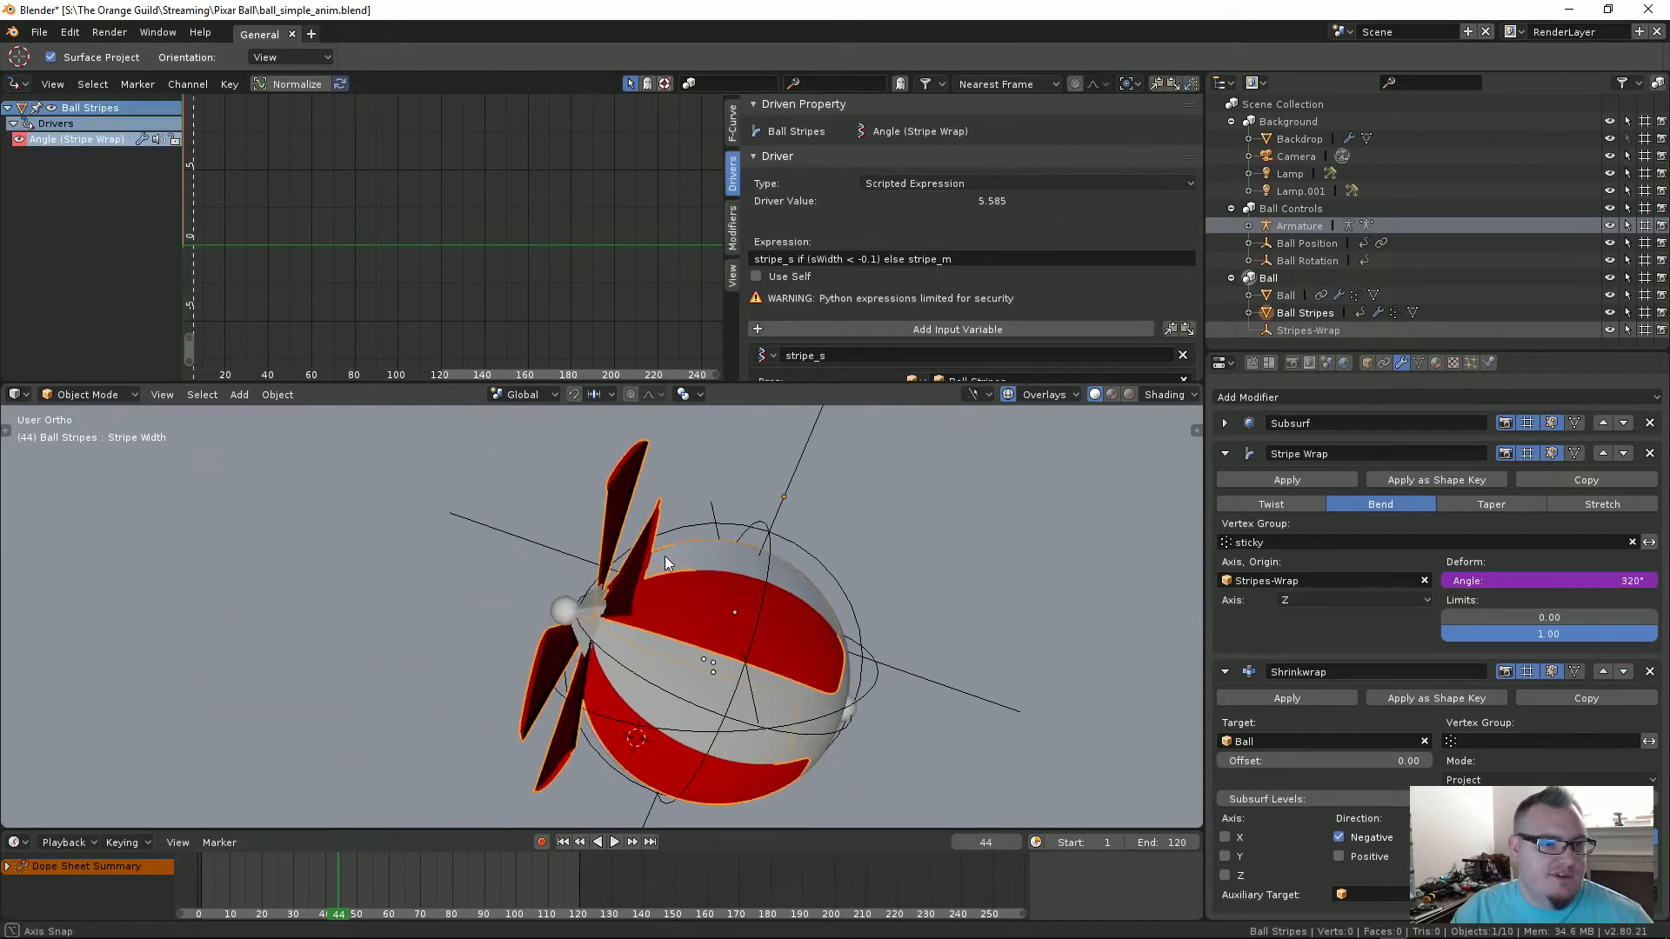
{"action": "middle_click_drag", "start_coordinate": [681, 614], "coordinate": [557, 586], "text": "shift"}
{"action": "scroll", "coordinate": [519, 523], "scroll_direction": "up", "scroll_amount": 1}
{"action": "key", "text": "g"}
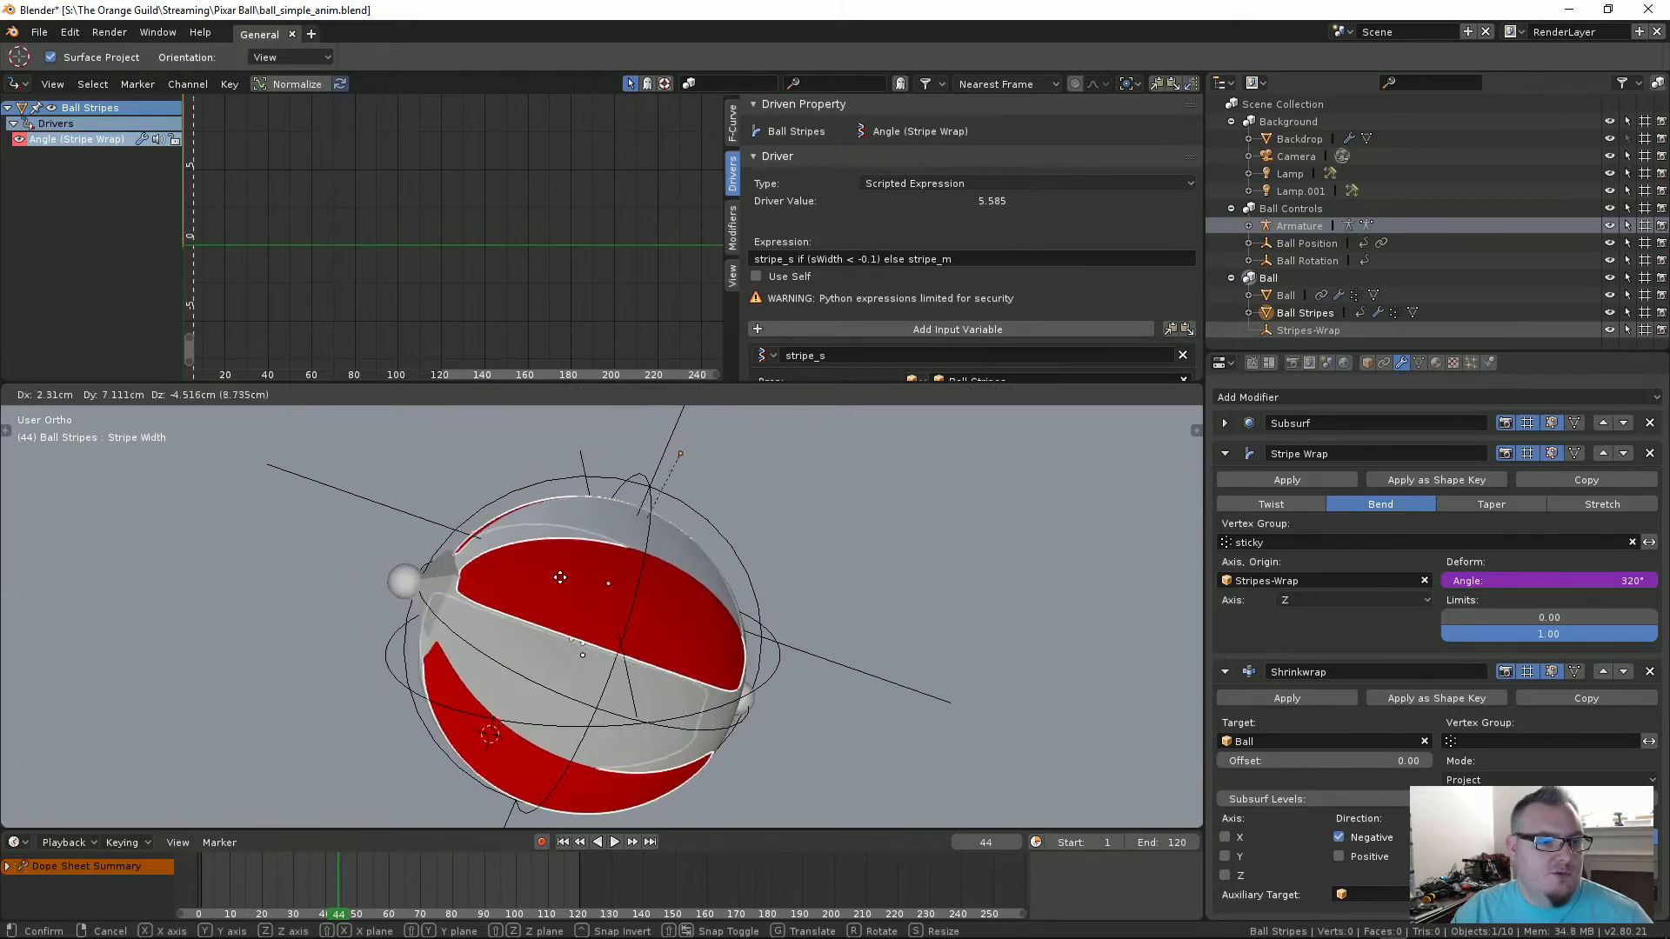
{"action": "right_click", "coordinate": [561, 577]}
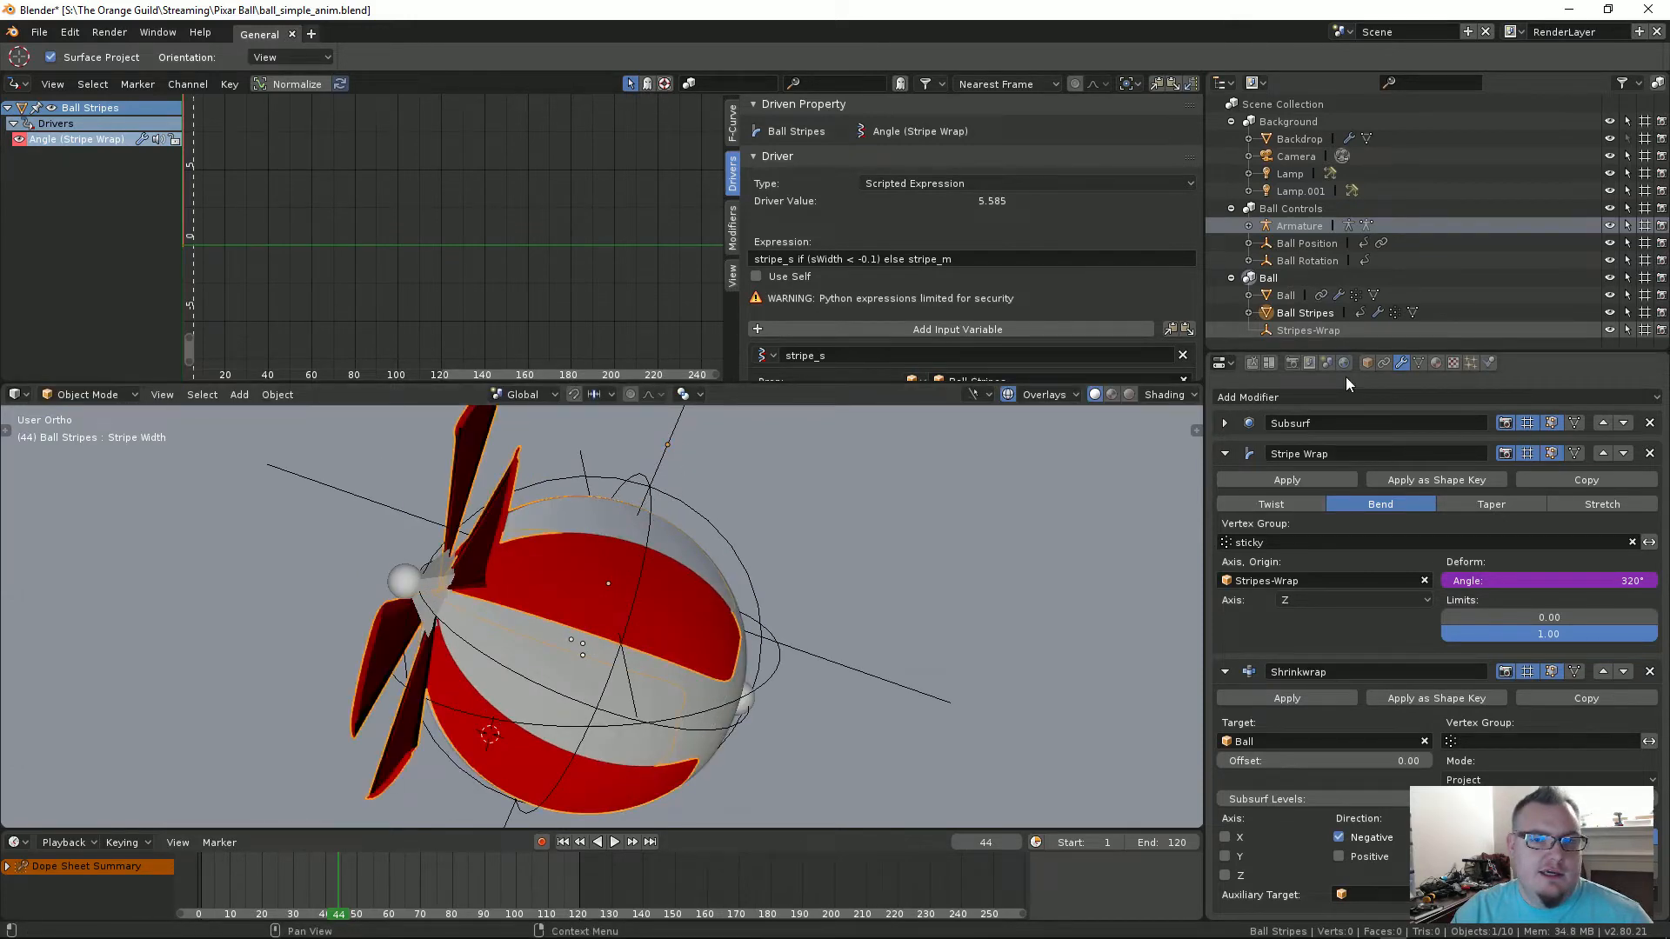
Step: Collapse the Stripe Wrap modifier's settings and try nudging the stripes again from another angle
{"action": "left_click", "coordinate": [1236, 478]}
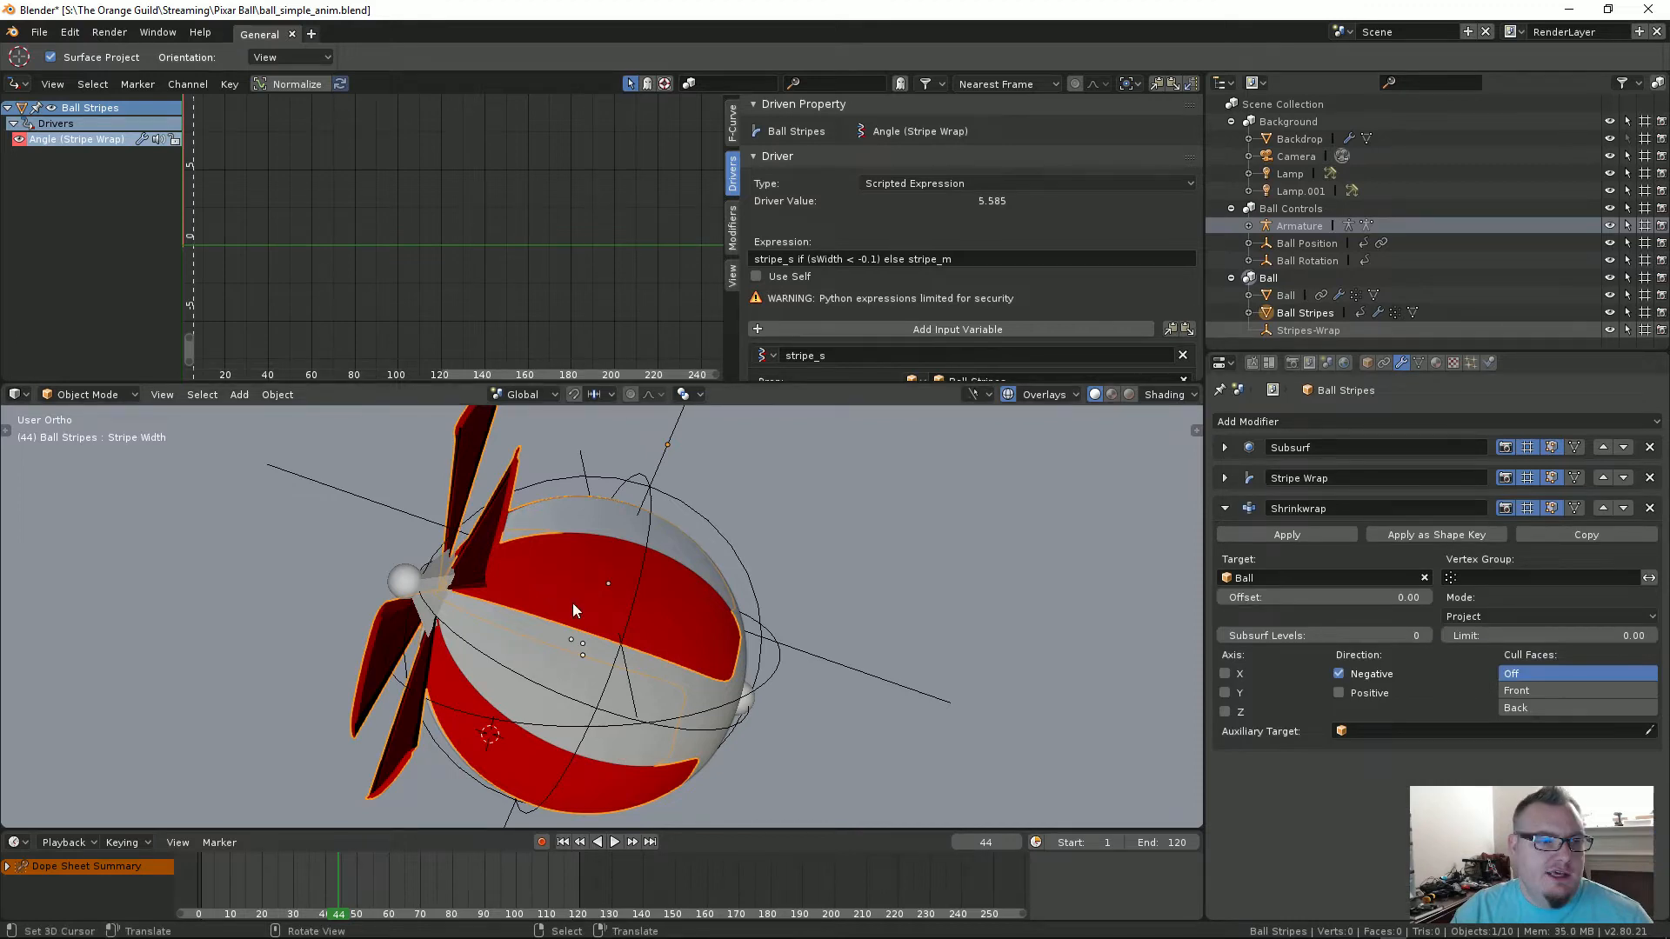
{"action": "middle_click_drag", "start_coordinate": [572, 609], "coordinate": [666, 555]}
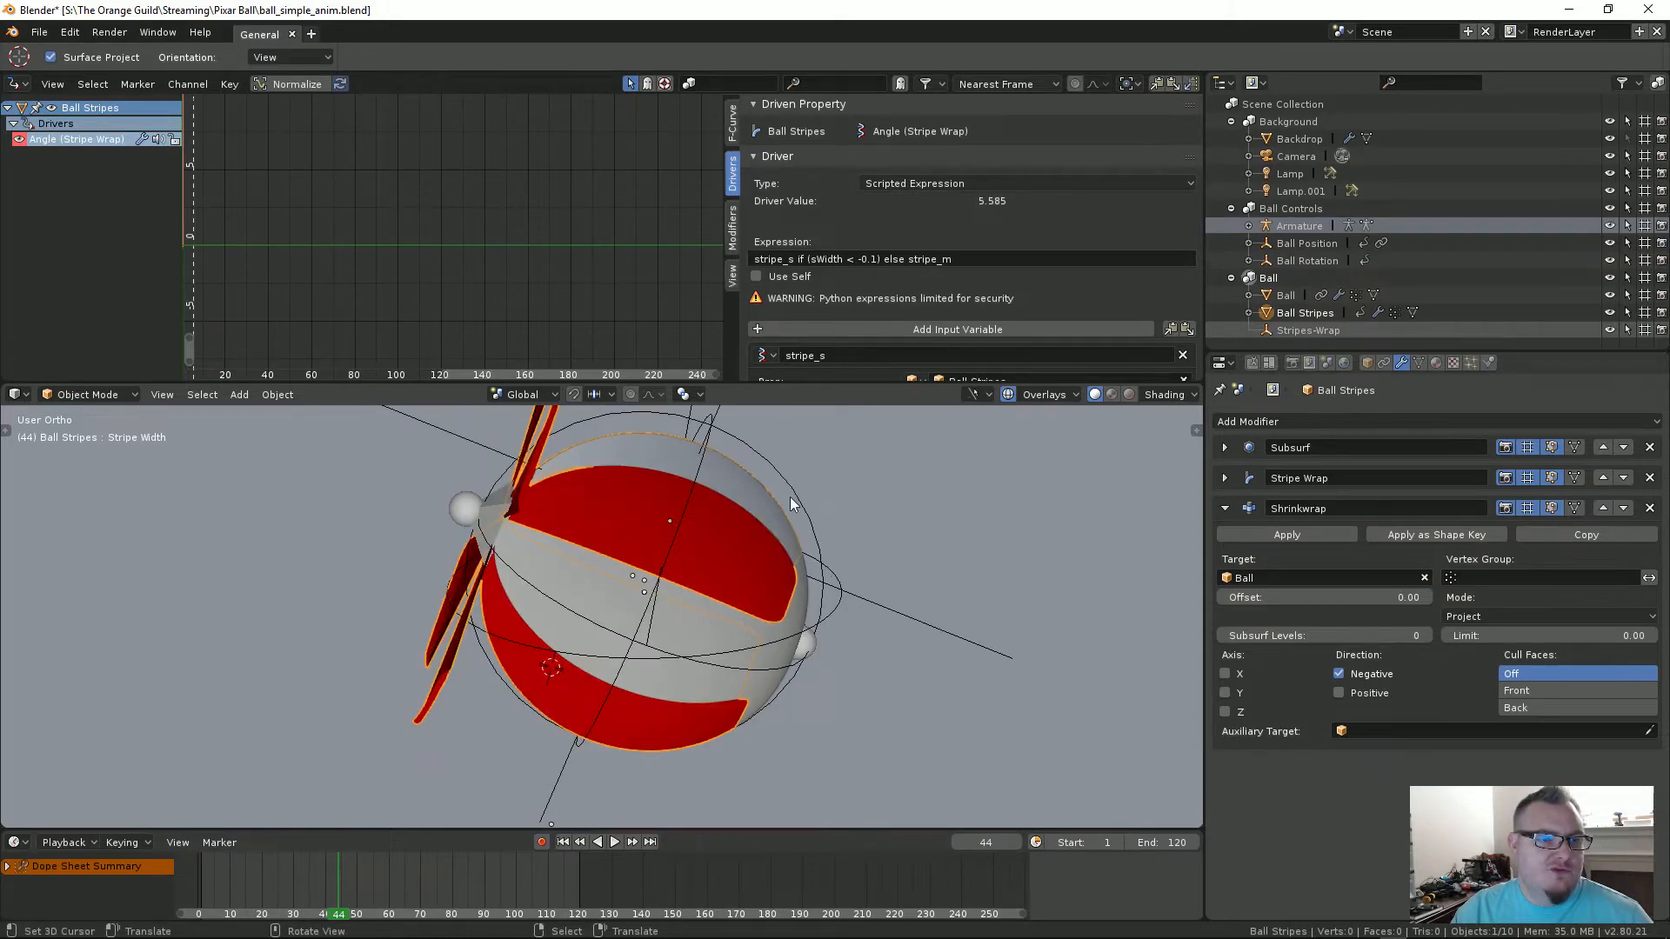
{"action": "key", "text": "g"}
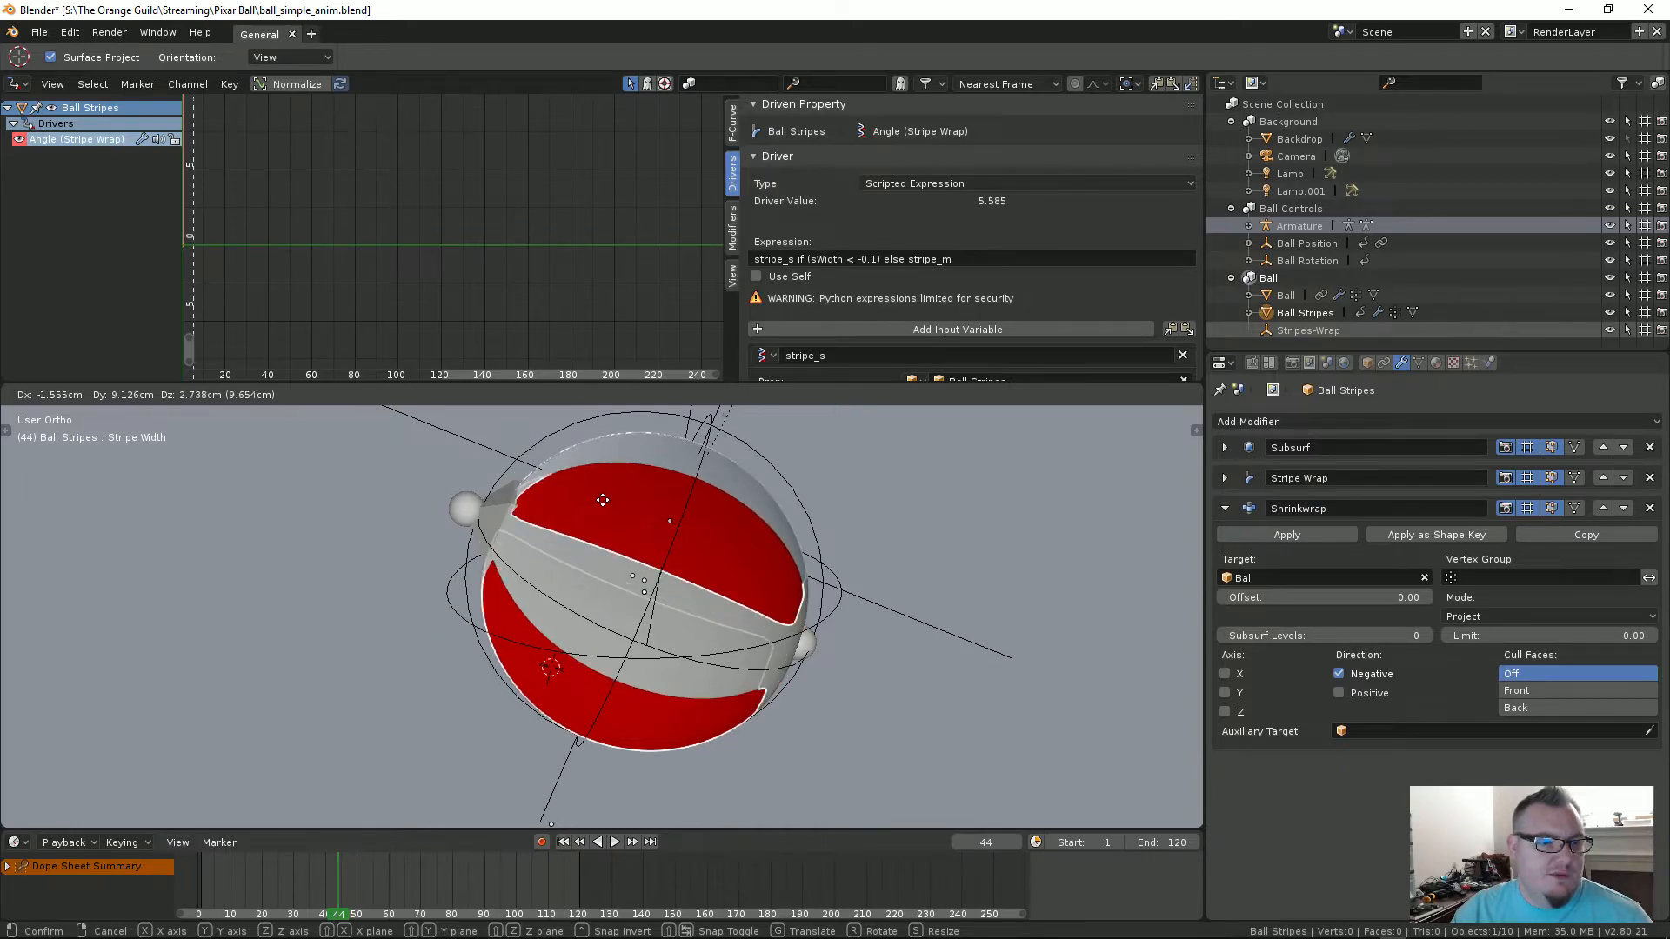
{"action": "right_click", "coordinate": [603, 500]}
{"action": "scroll", "coordinate": [718, 548], "scroll_direction": "down", "scroll_amount": 3}
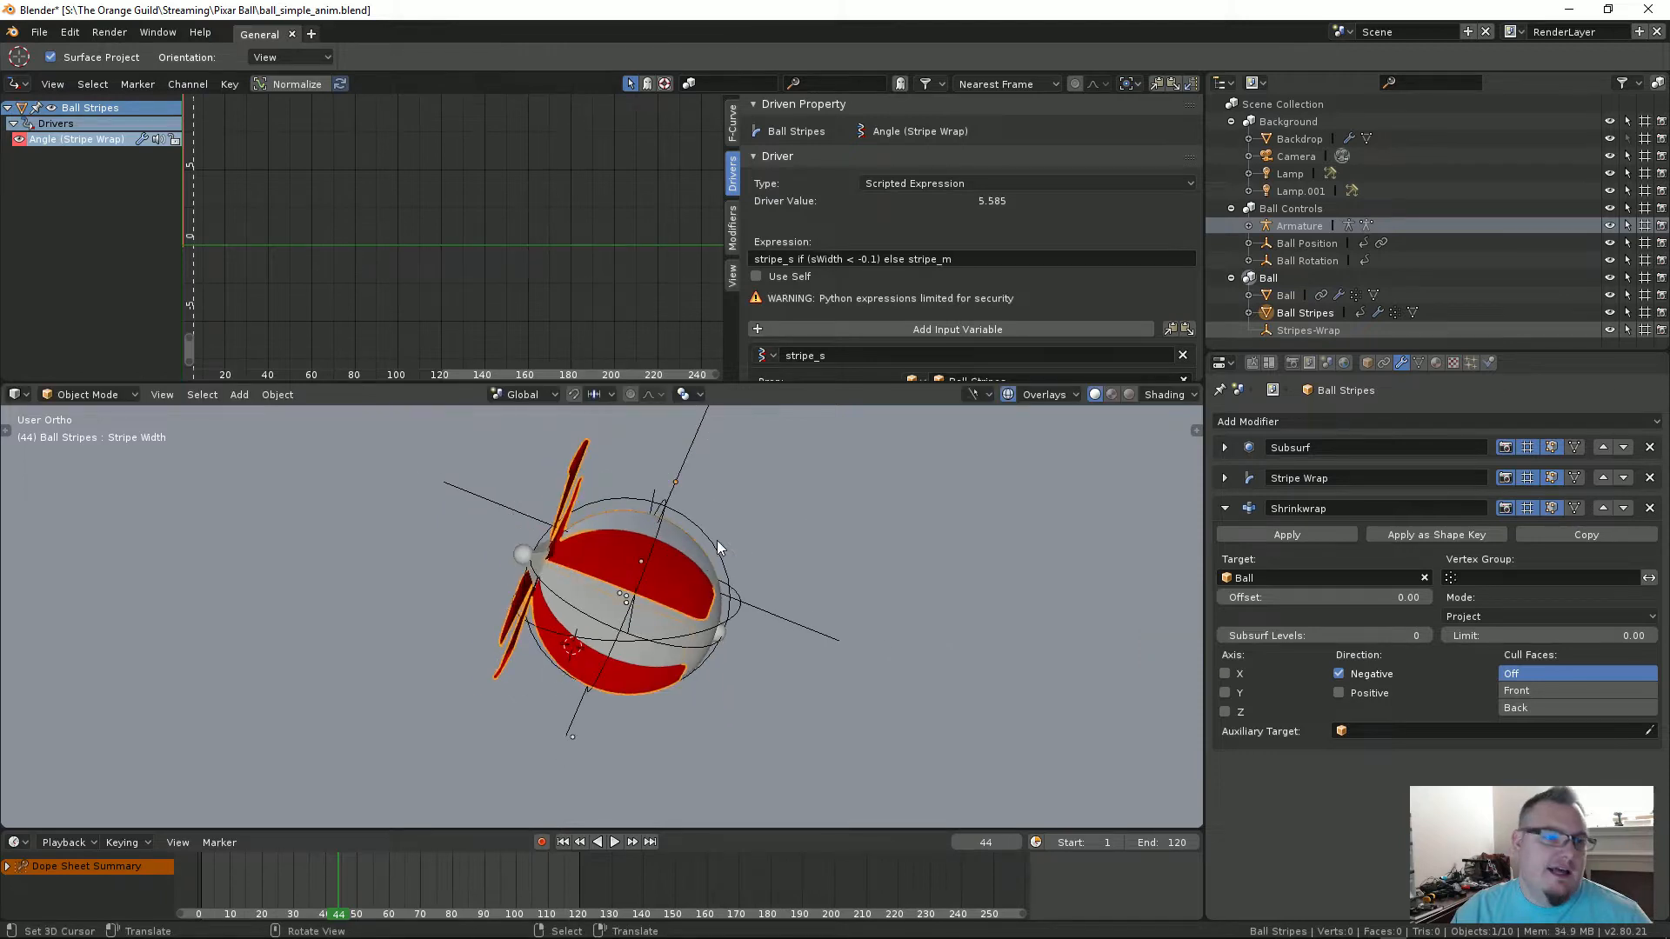
{"action": "middle_click_drag", "start_coordinate": [718, 548], "coordinate": [765, 578]}
{"action": "key", "text": "Tab"}
{"action": "key", "text": "Tab"}
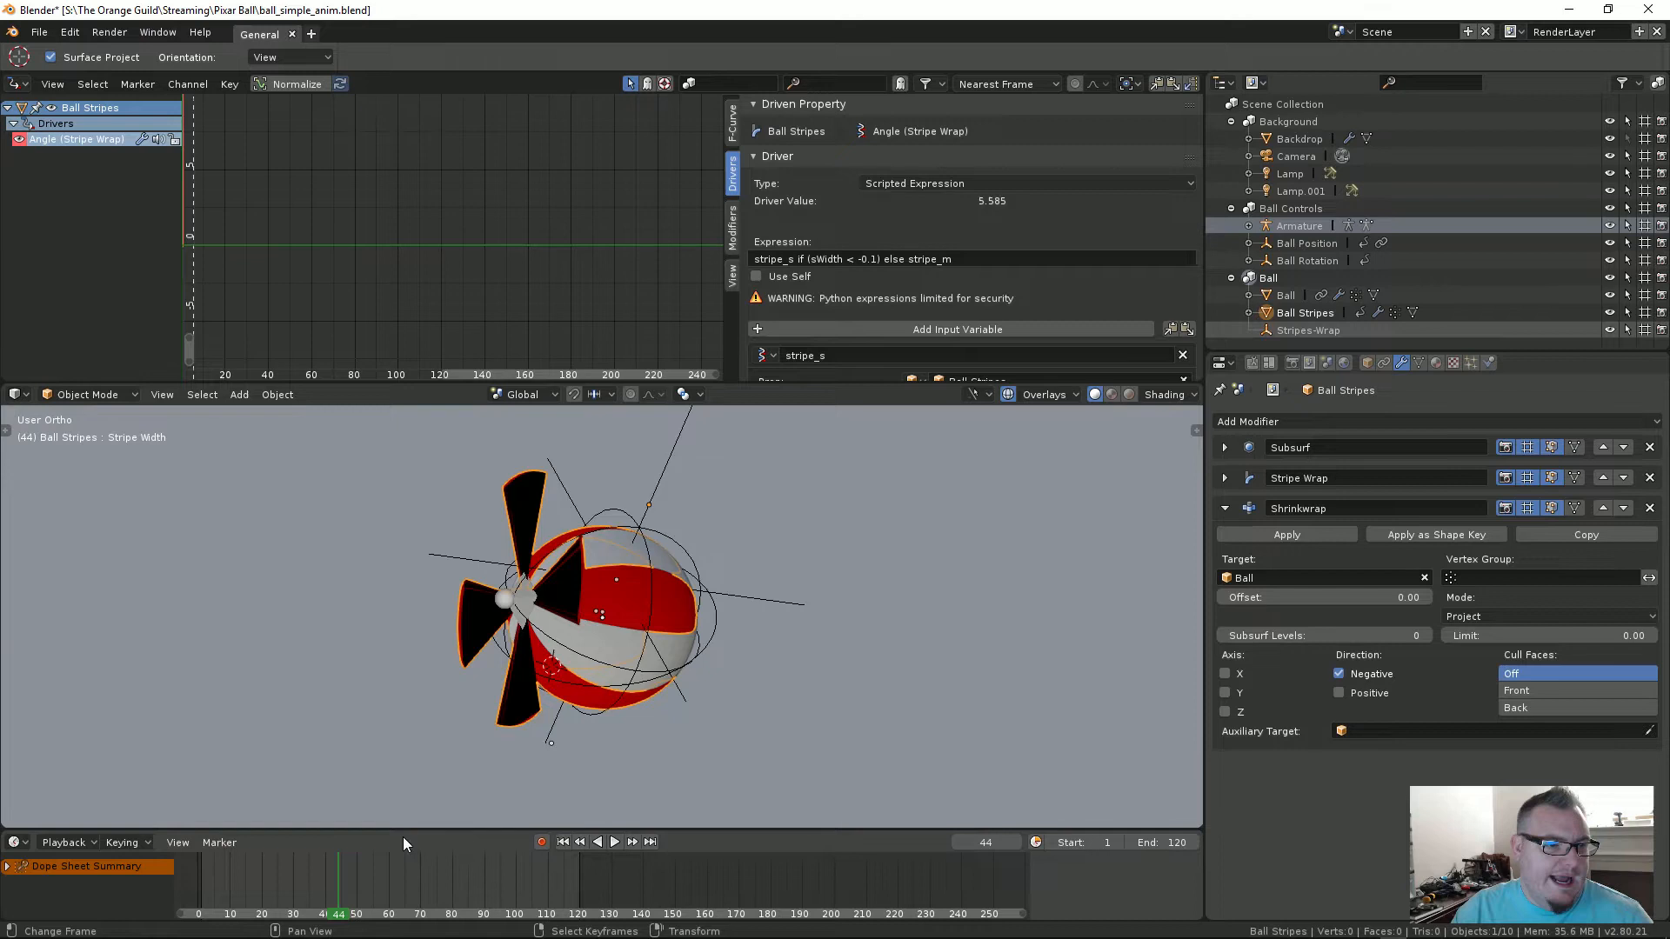
Step: Move the playhead to frame 121 and enter Edit Mode on the stripes mesh
{"action": "left_click_drag", "start_coordinate": [509, 874], "coordinate": [582, 873]}
{"action": "middle_click_drag", "start_coordinate": [875, 724], "coordinate": [681, 591], "text": "shift"}
{"action": "key", "text": "Tab"}
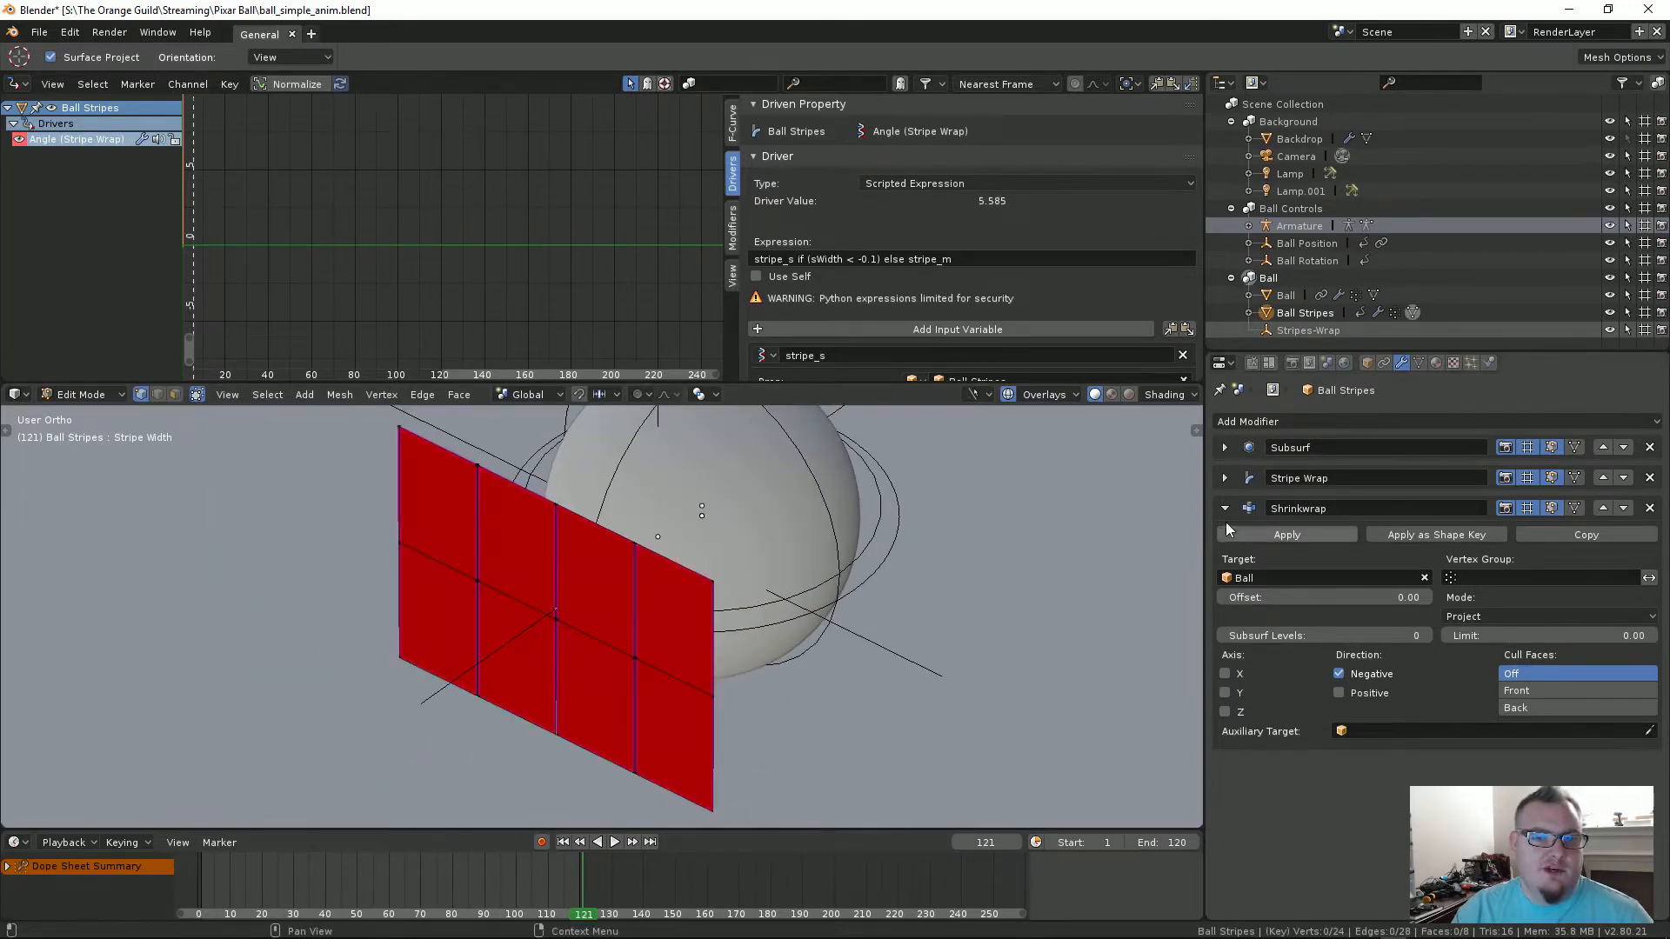
Step: Disable the Stripe Wrap and Shrinkwrap modifiers in the viewport and return the stripes to Object Mode
{"action": "left_click", "coordinate": [1225, 509]}
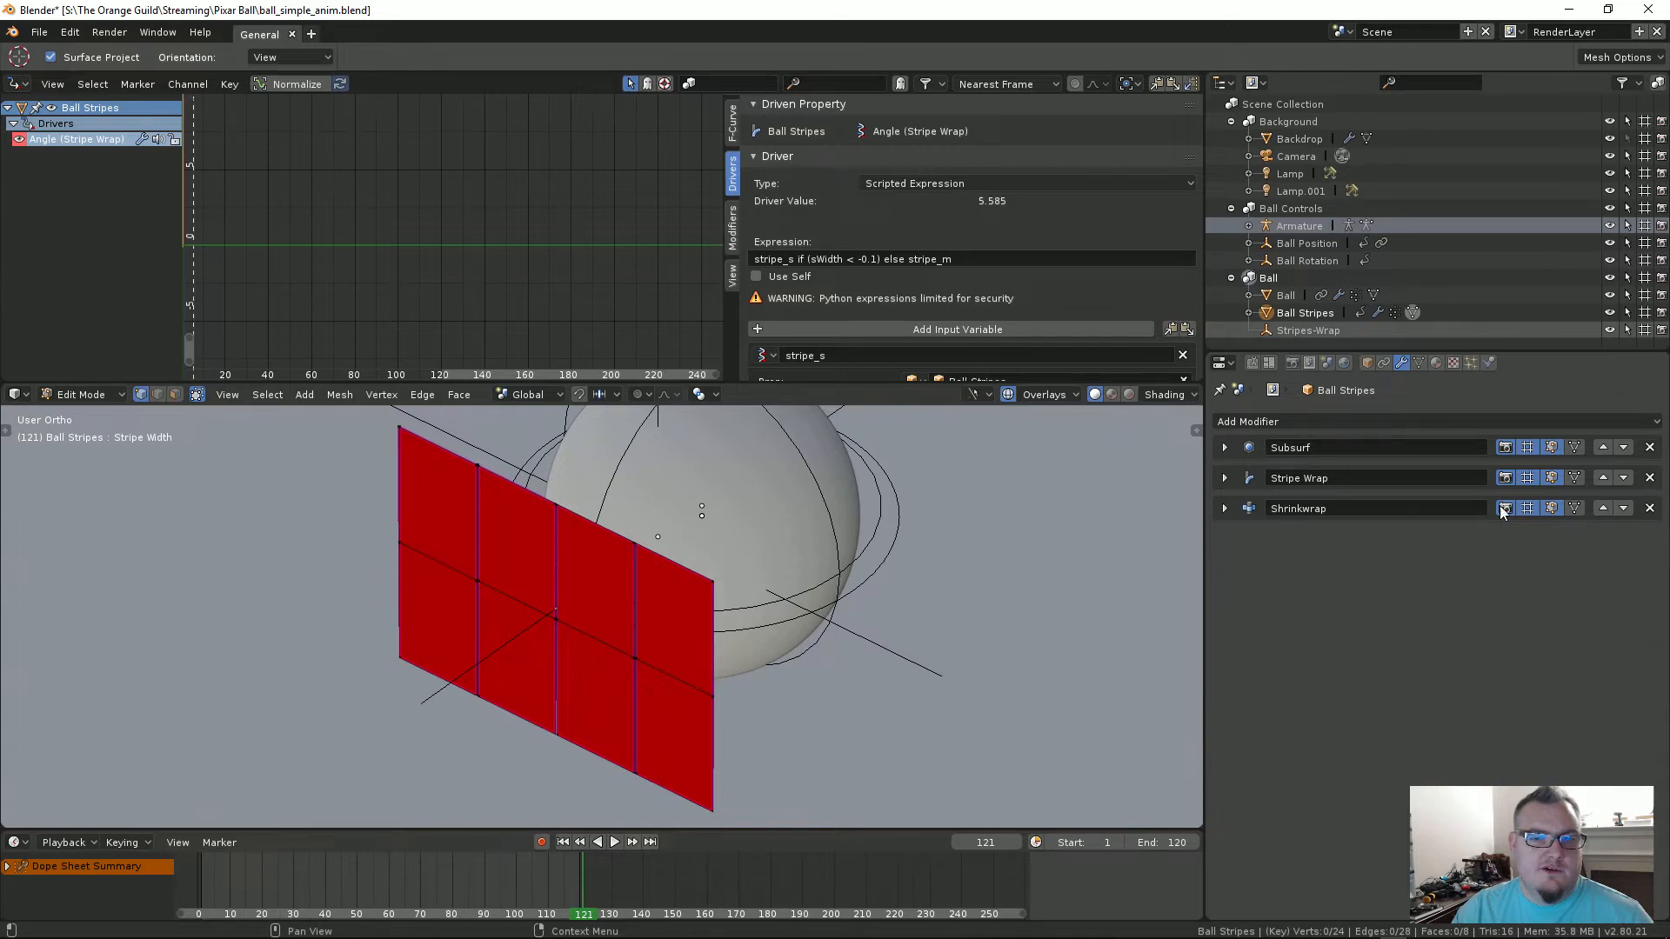
{"action": "left_click", "coordinate": [1521, 481]}
{"action": "left_click", "coordinate": [1521, 478]}
{"action": "key", "text": "Tab"}
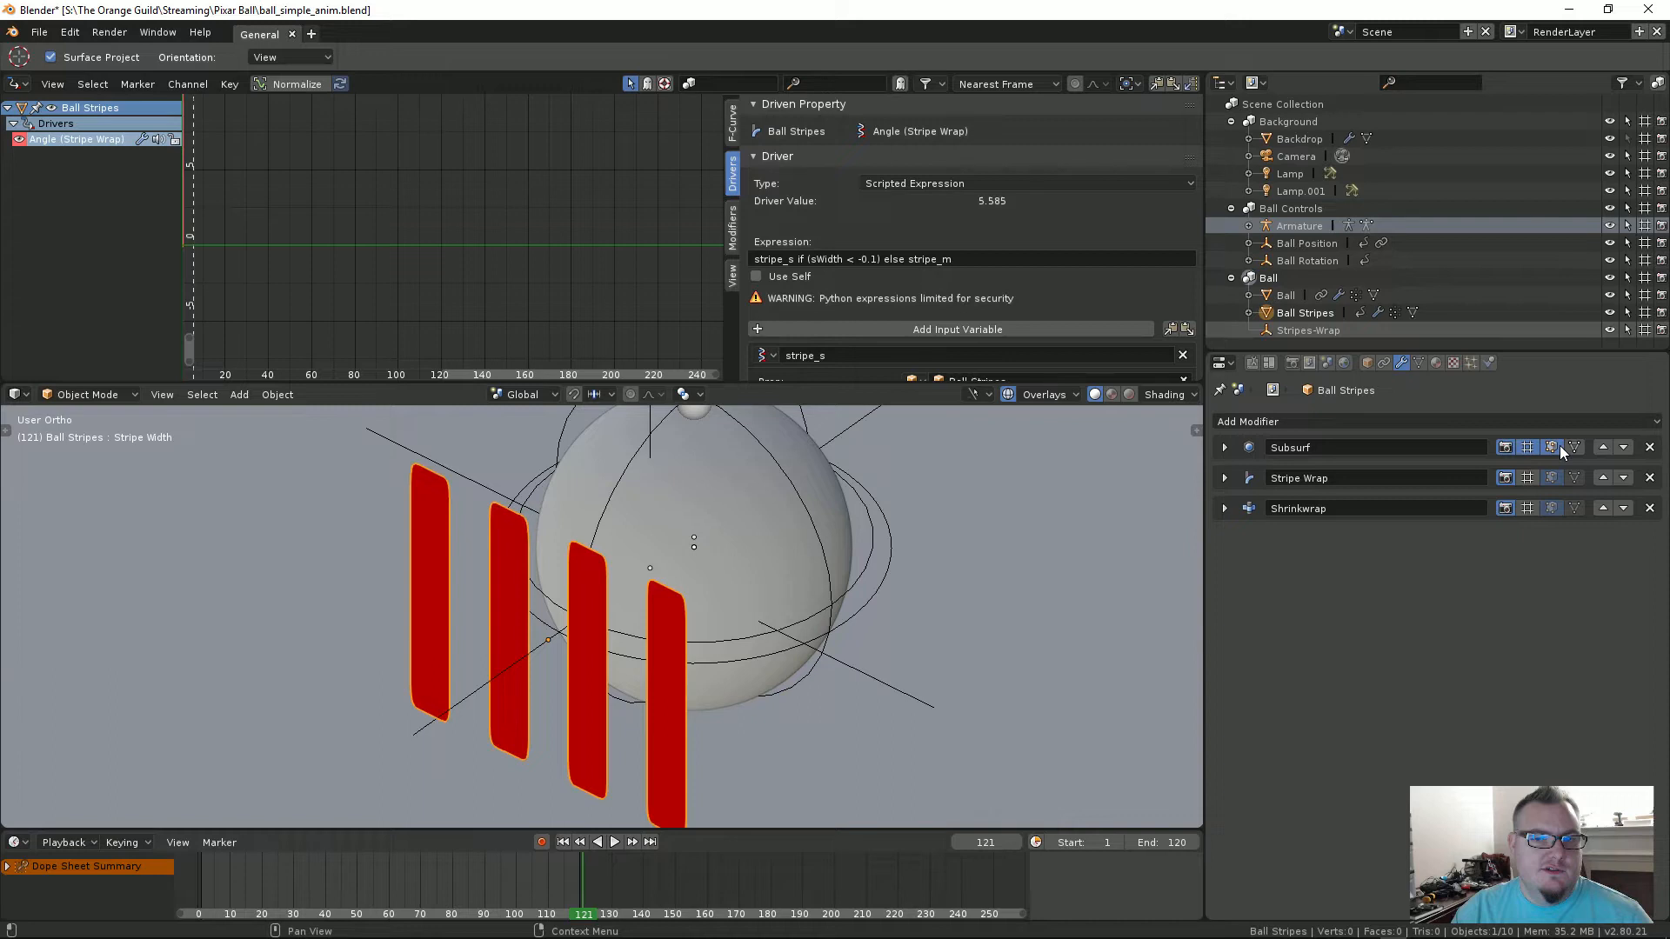
Step: View the flat stripes from the front and expand the Subsurf modifier's settings
{"action": "middle_click_drag", "start_coordinate": [661, 626], "coordinate": [587, 573]}
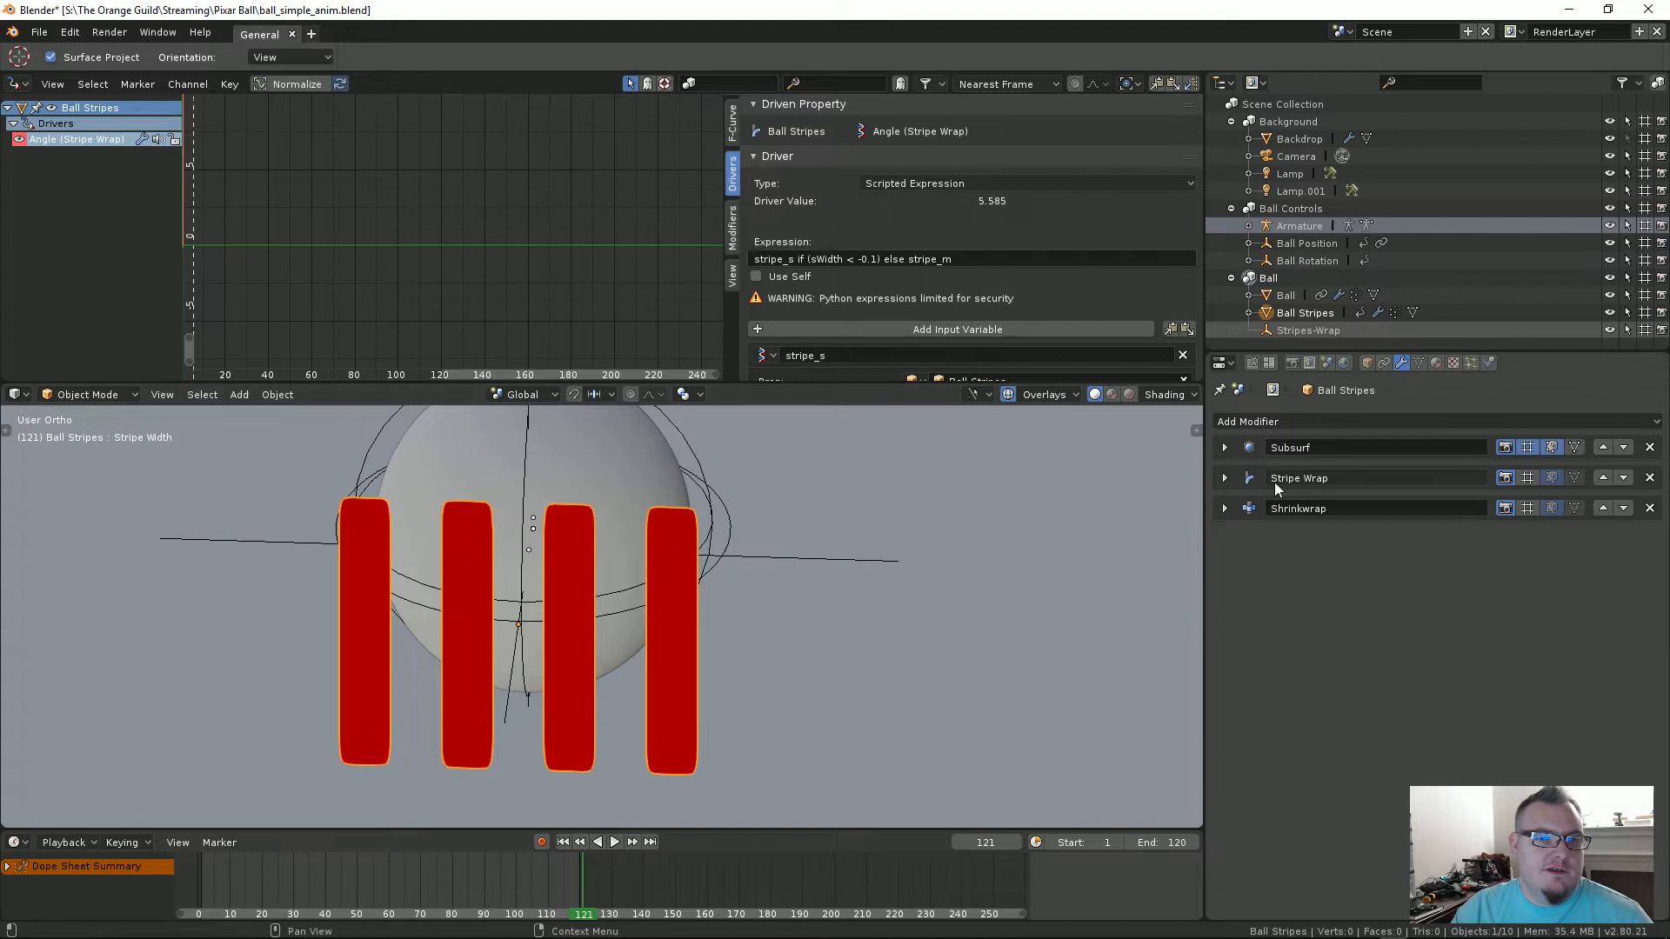
{"action": "left_click", "coordinate": [1225, 448]}
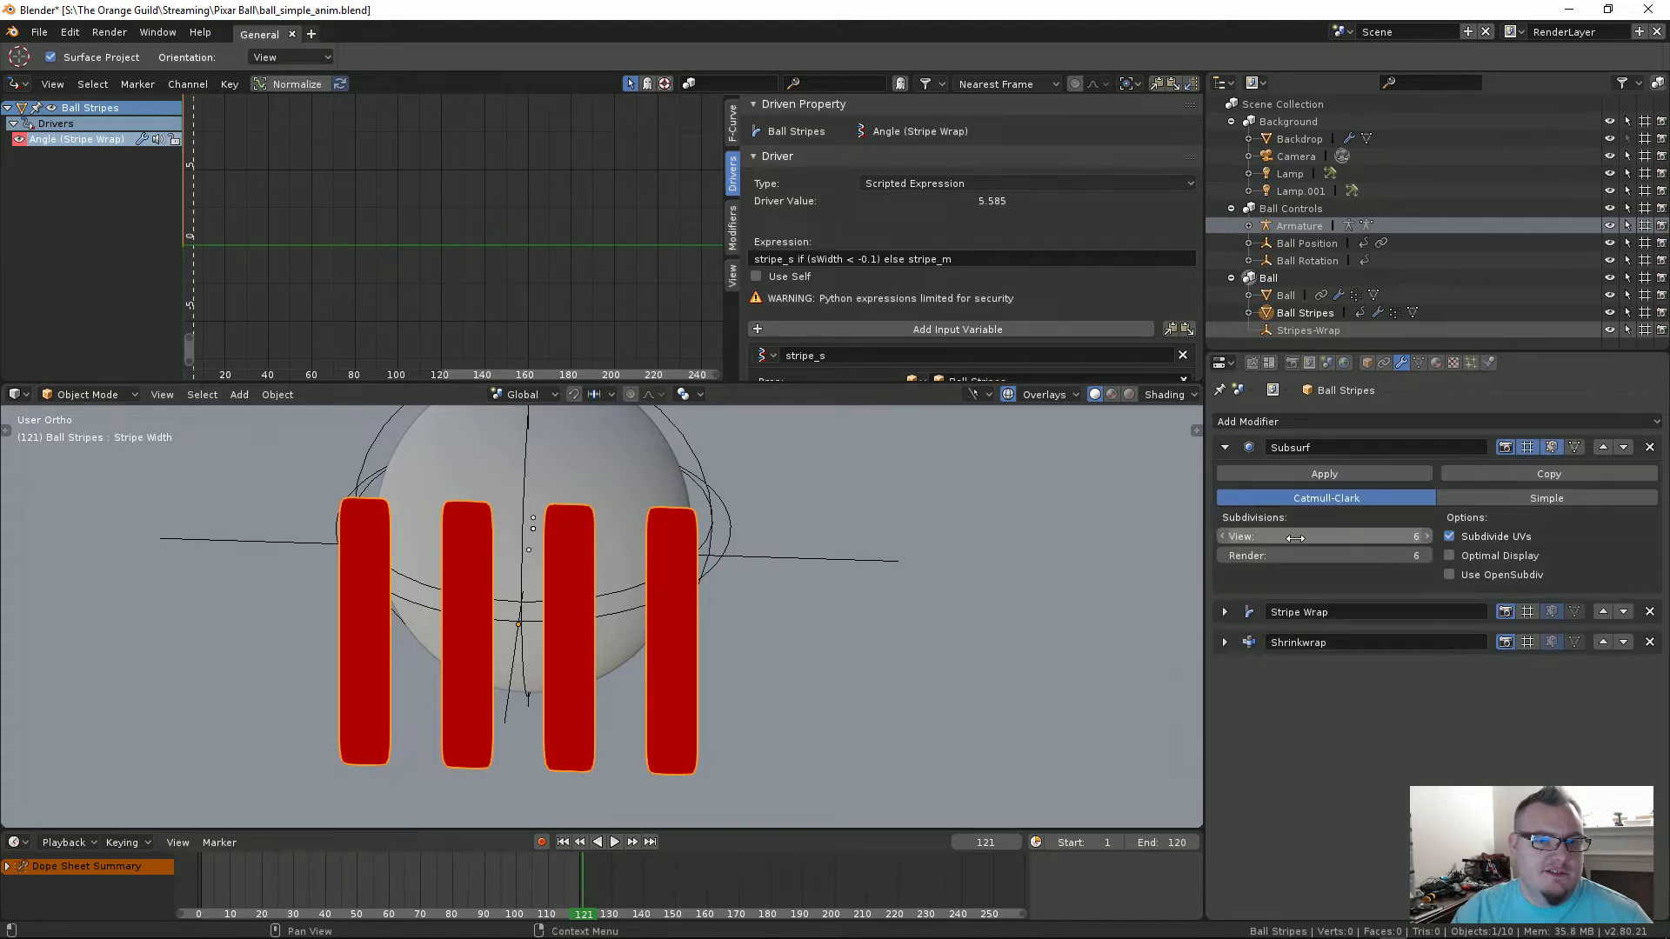
Step: Collapse the Subsurf settings, expand Stripe Wrap, and re-enable the Stripe Wrap modifier in the viewport
{"action": "left_click", "coordinate": [1225, 449]}
{"action": "left_click", "coordinate": [1225, 478]}
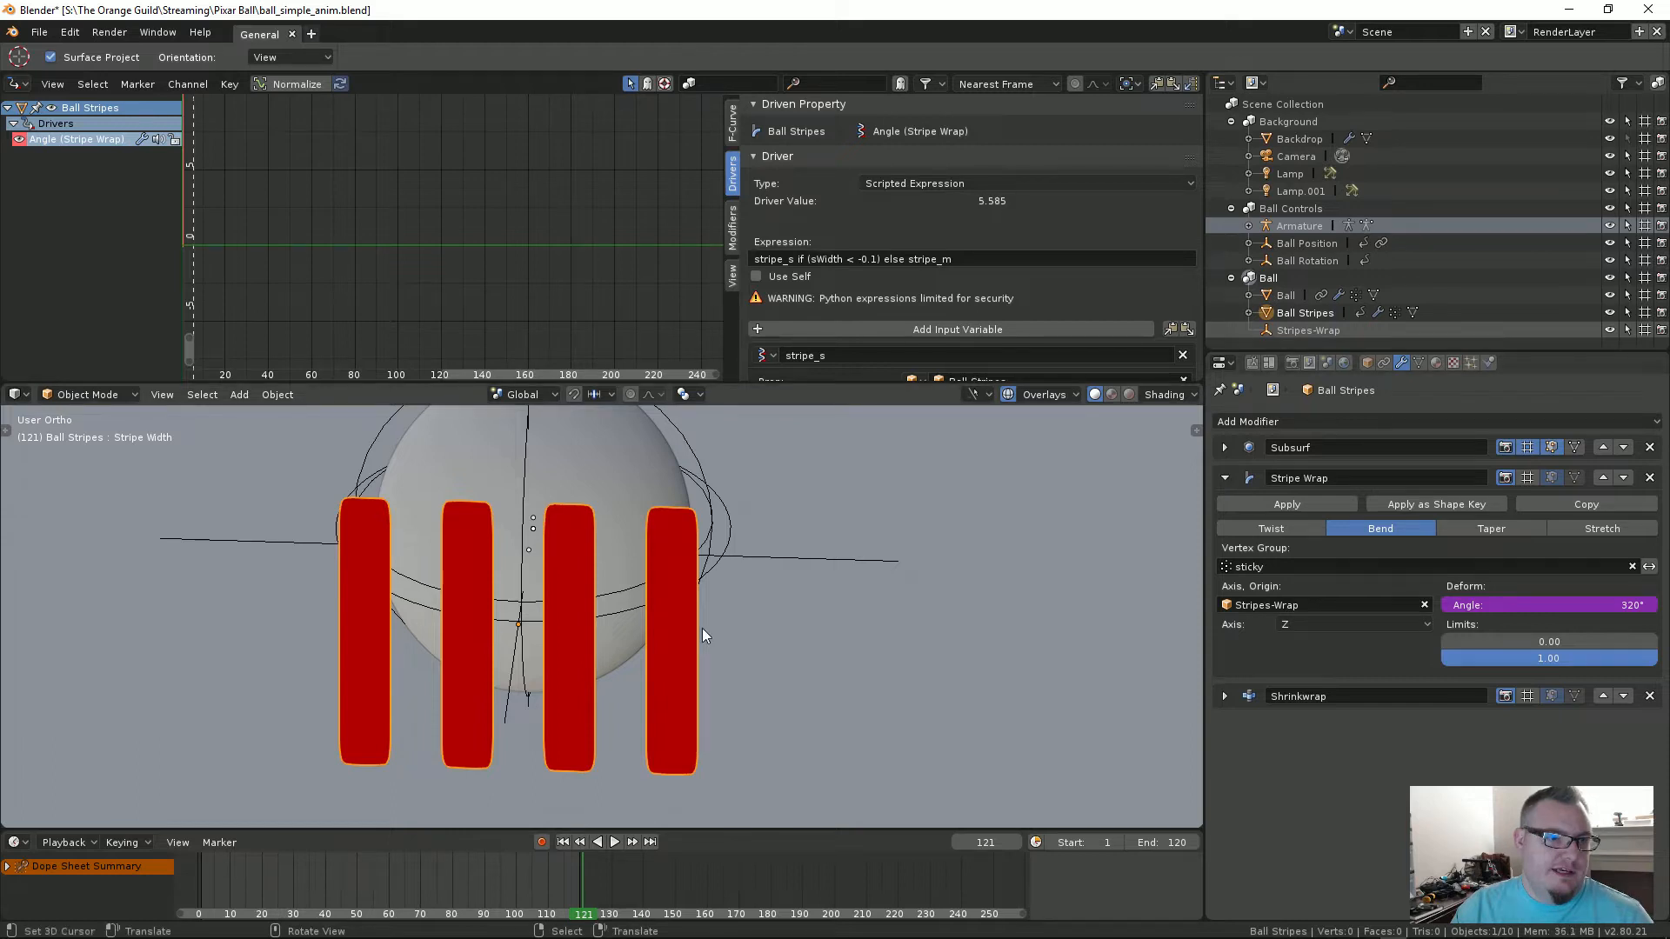
{"action": "left_click", "coordinate": [1529, 476]}
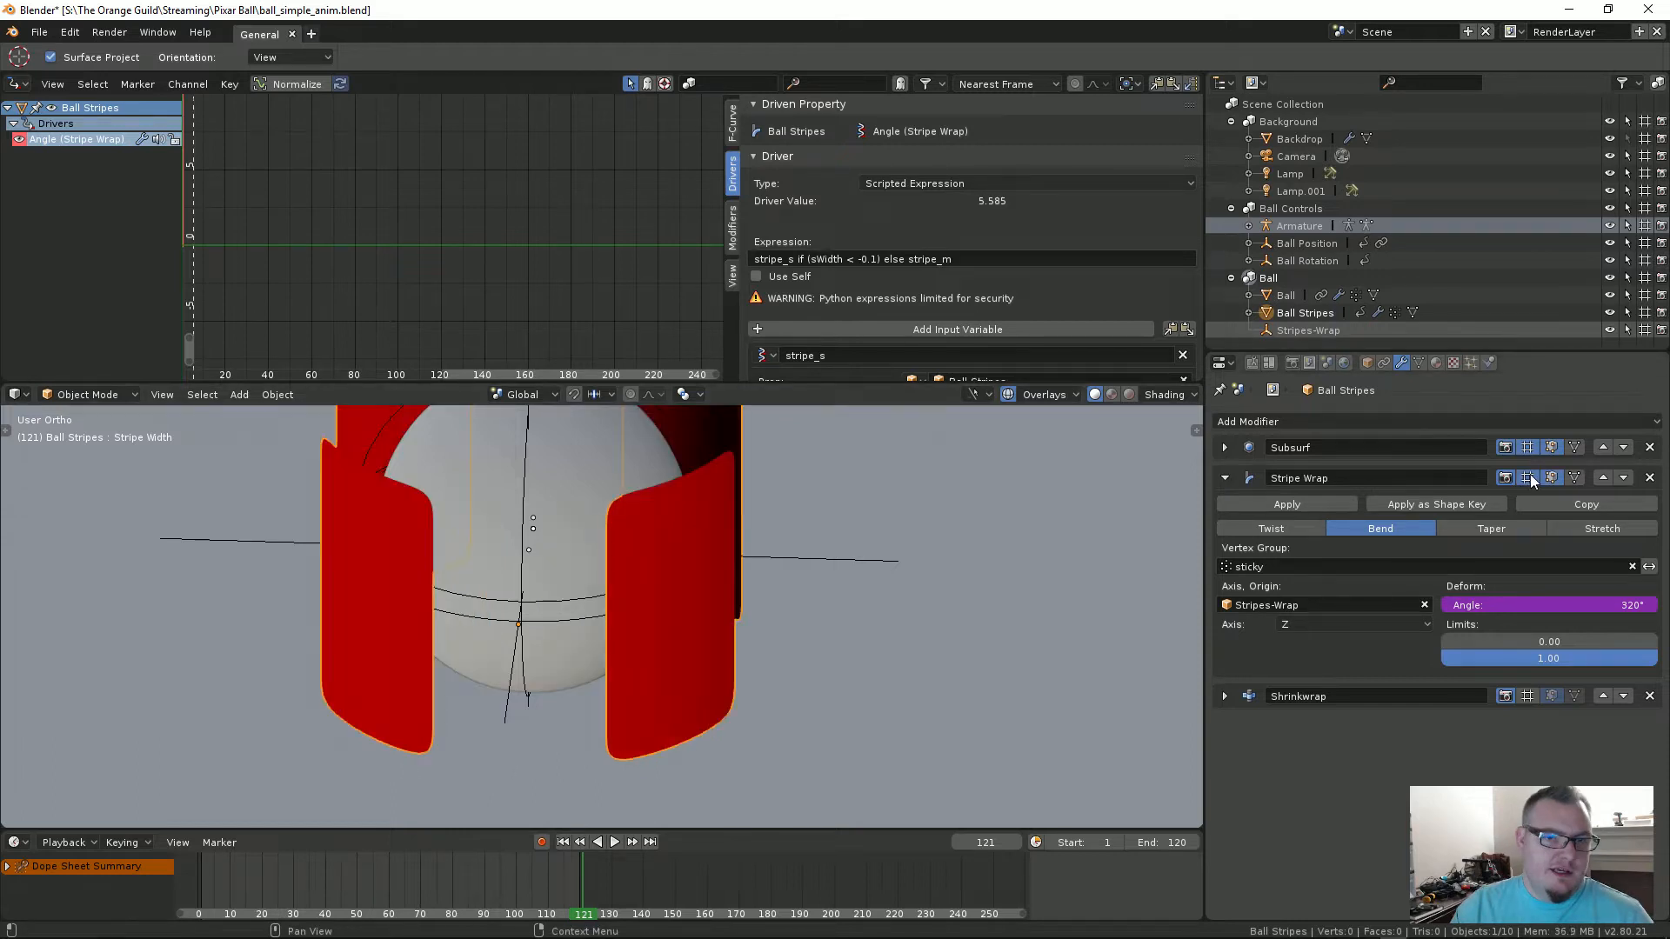
{"action": "middle_click_drag", "start_coordinate": [661, 566], "coordinate": [678, 645]}
Step: In Edit Mode, move the entire flat stripes mesh about 1.13 m along the global X axis
{"action": "key", "text": "Tab"}
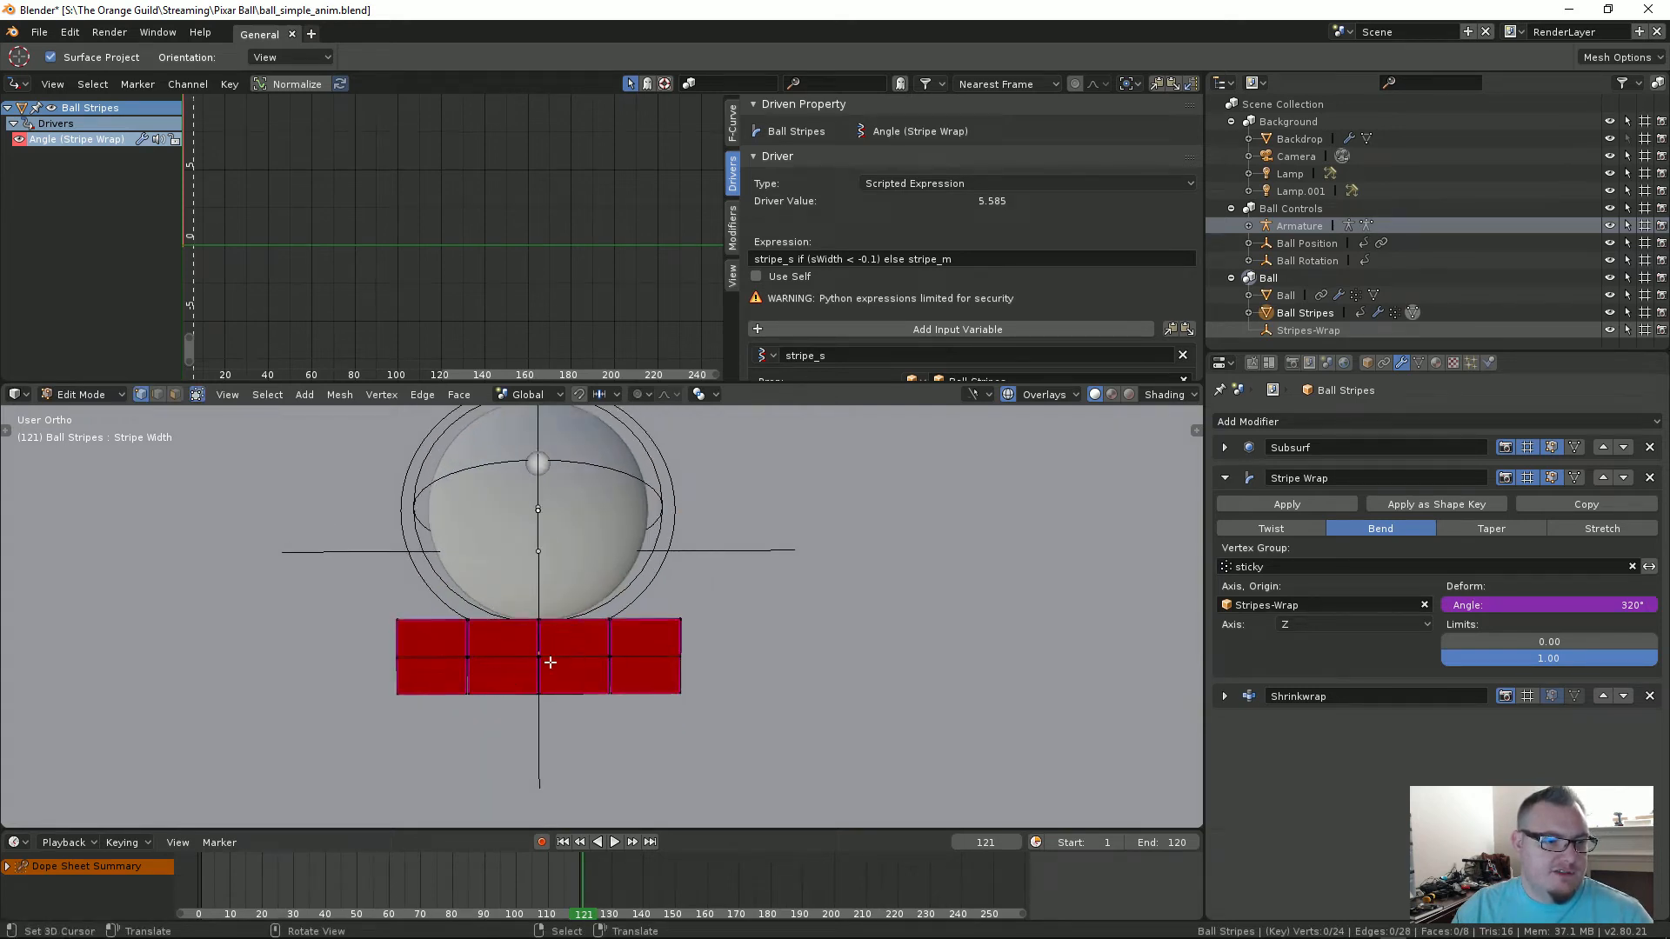
{"action": "scroll", "coordinate": [526, 659], "scroll_direction": "up", "scroll_amount": 4}
{"action": "middle_click_drag", "start_coordinate": [505, 654], "coordinate": [608, 653], "text": "shift"}
{"action": "scroll", "coordinate": [608, 651], "scroll_direction": "down", "scroll_amount": 3}
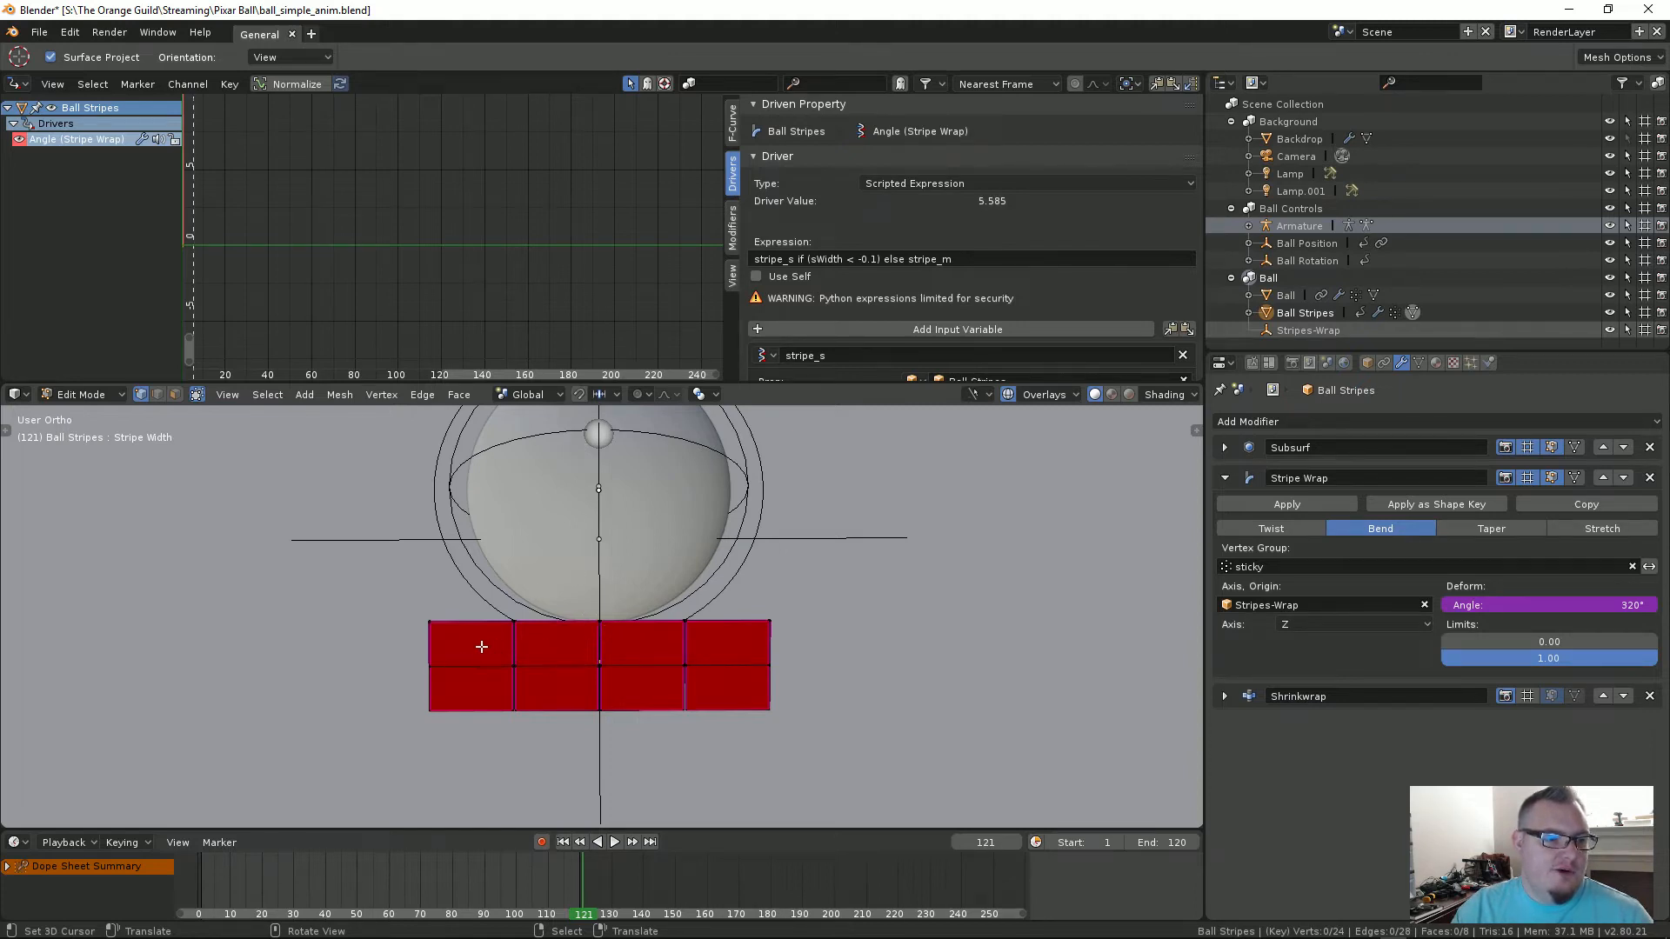
{"action": "key", "text": "a"}
{"action": "key", "text": "g"}
{"action": "key", "text": "x"}
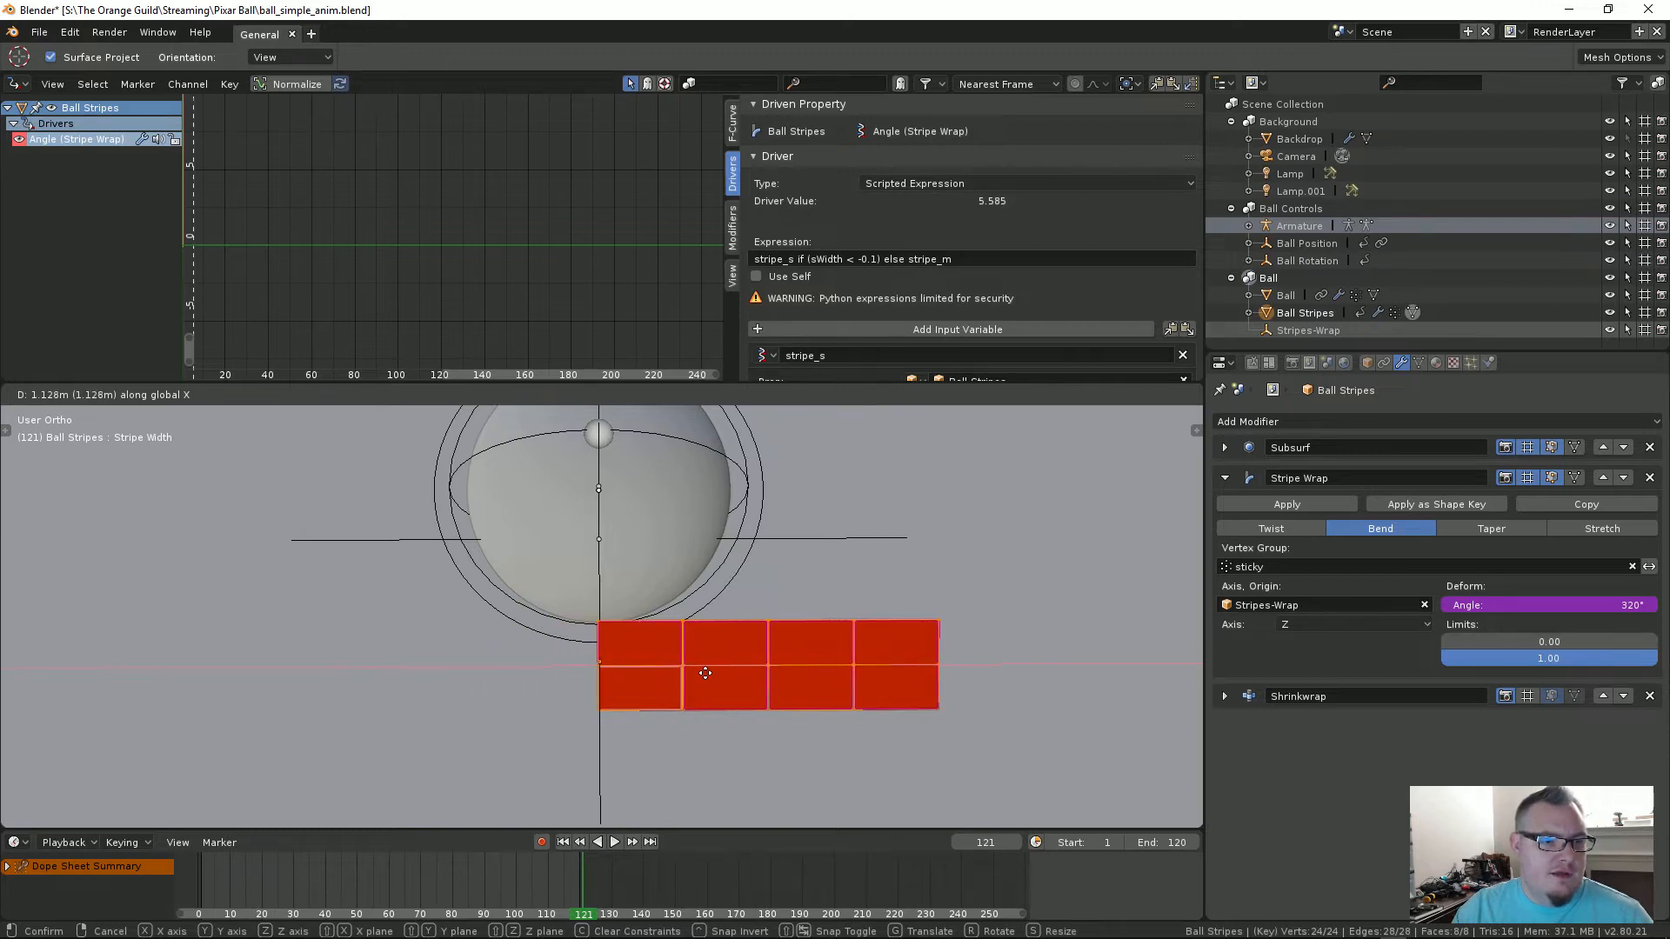
{"action": "left_click", "coordinate": [707, 673]}
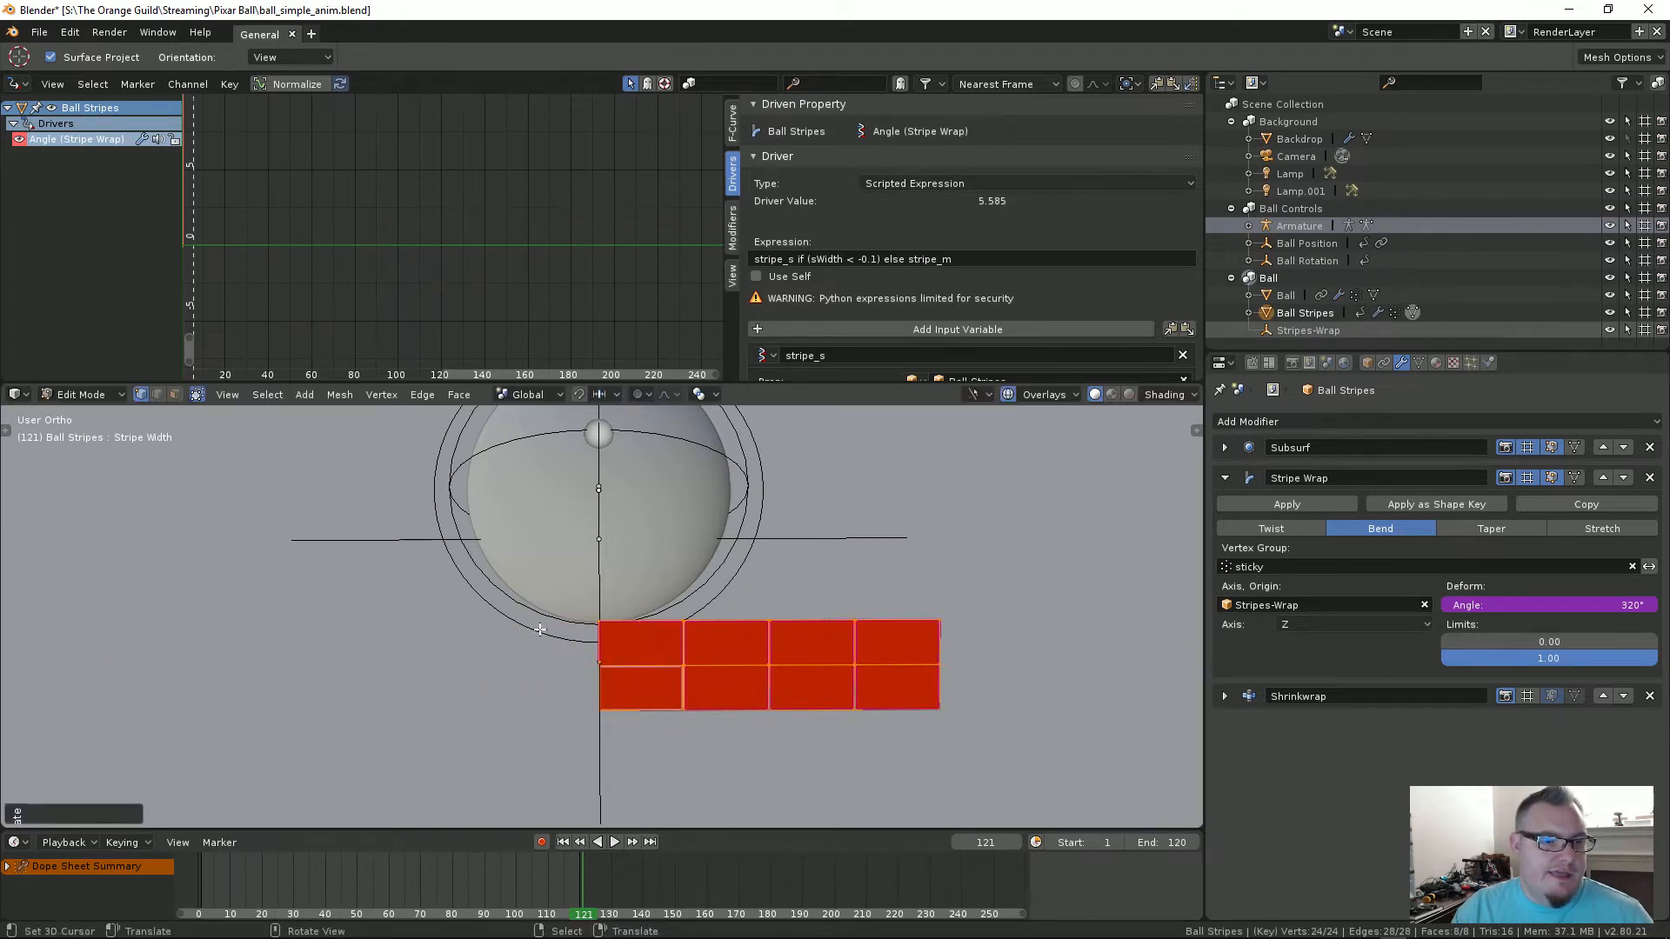
Step: Check the wrapped stripes in Object Mode, then return to Edit Mode with the whole mesh deselected
{"action": "key", "text": "Tab"}
{"action": "key", "text": "KP_Decimal"}
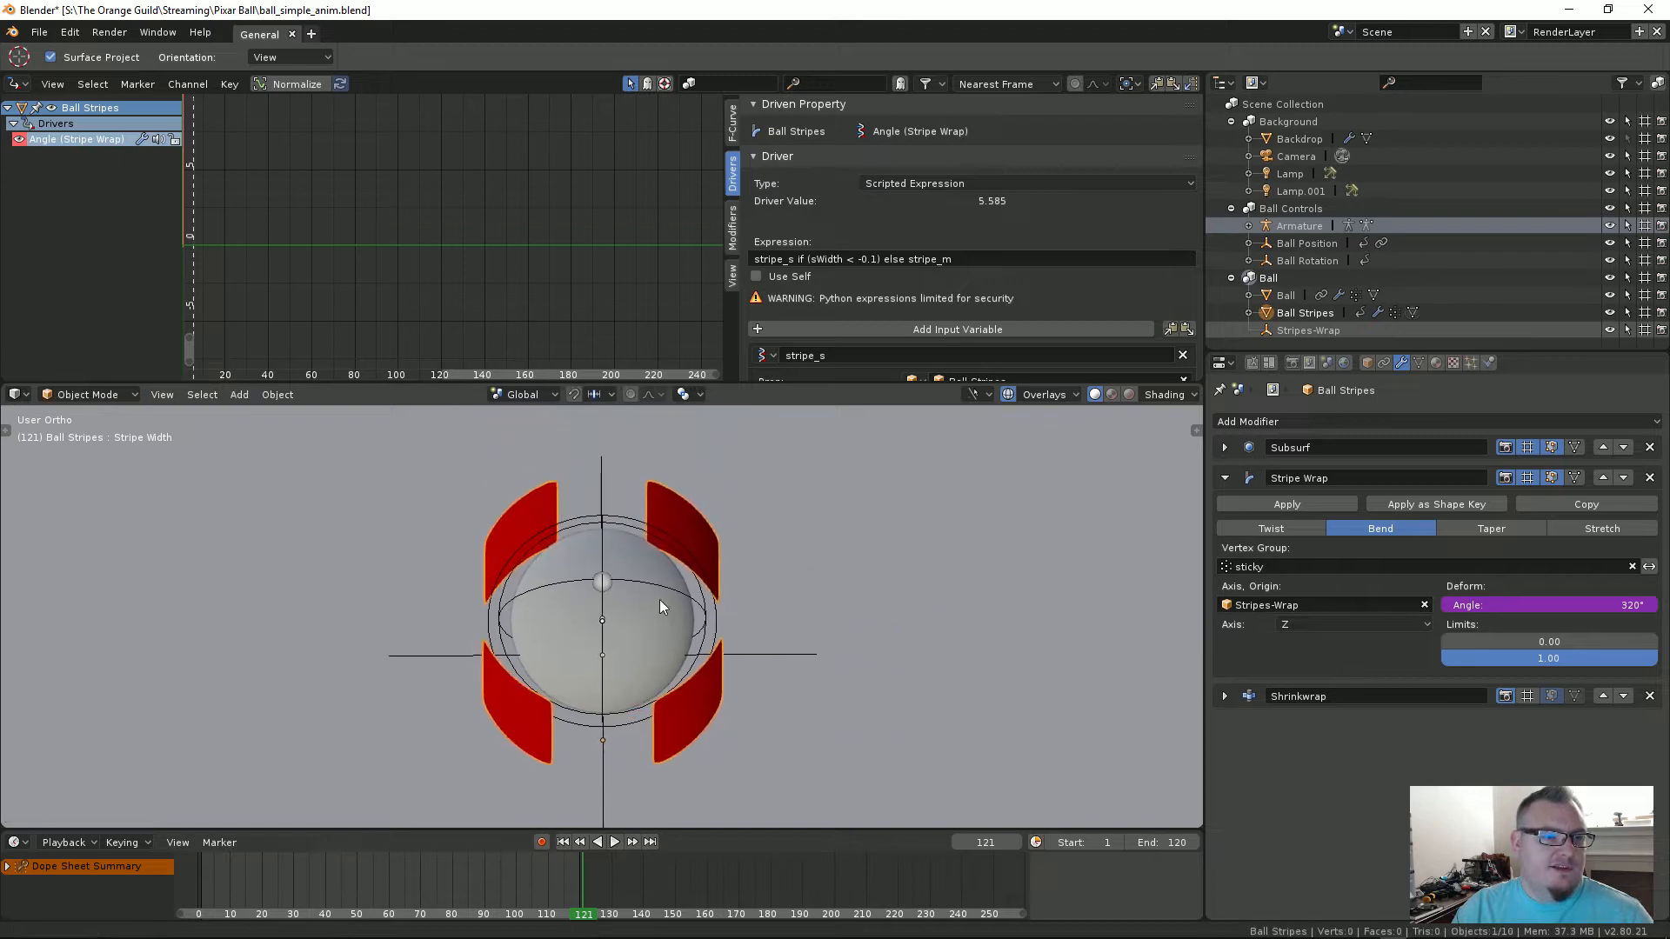
{"action": "key", "text": "Tab"}
{"action": "key", "text": "KP_Decimal"}
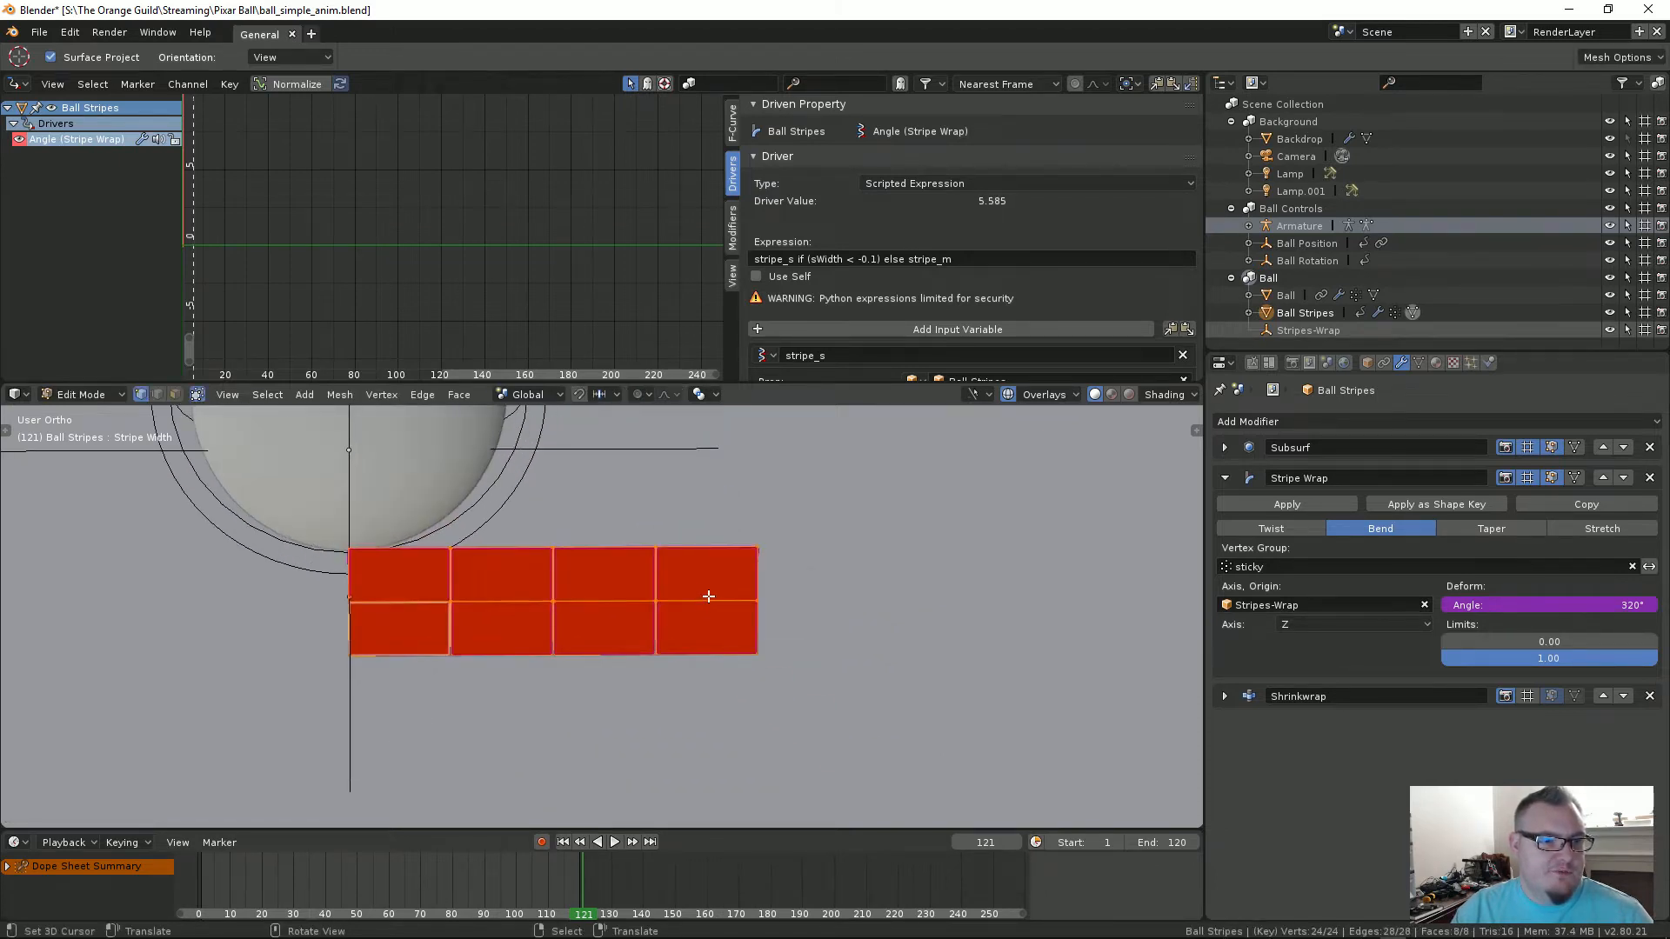
{"action": "key", "text": "alt+a"}
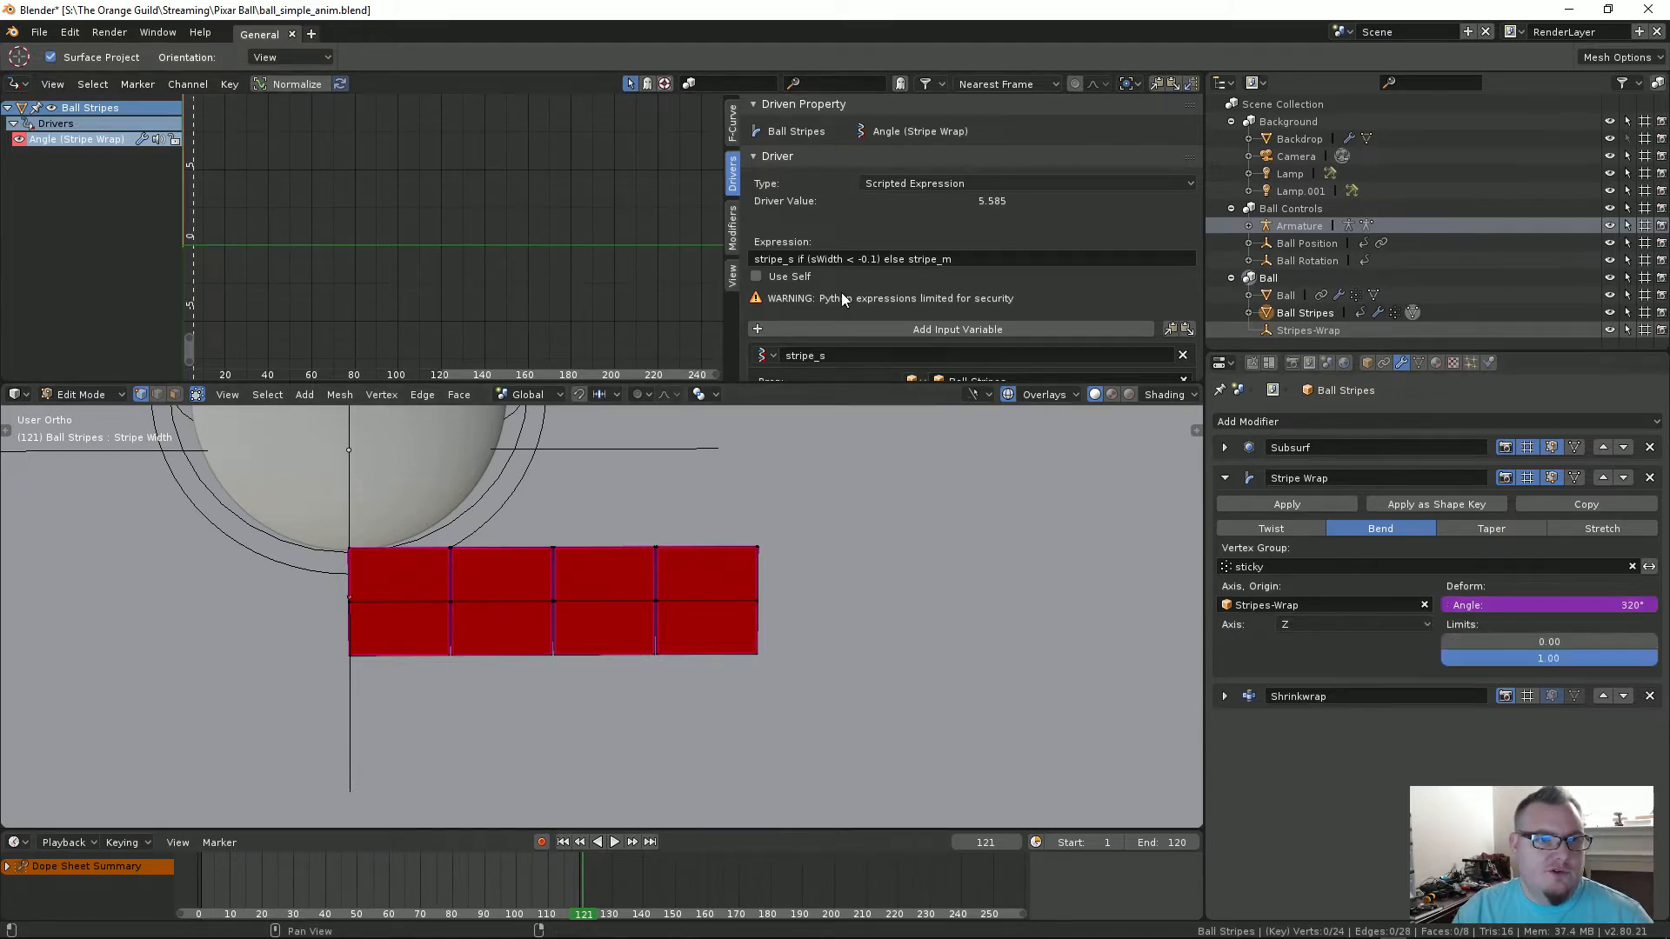
{"action": "middle_click_drag", "start_coordinate": [493, 521], "coordinate": [640, 672], "text": "shift"}
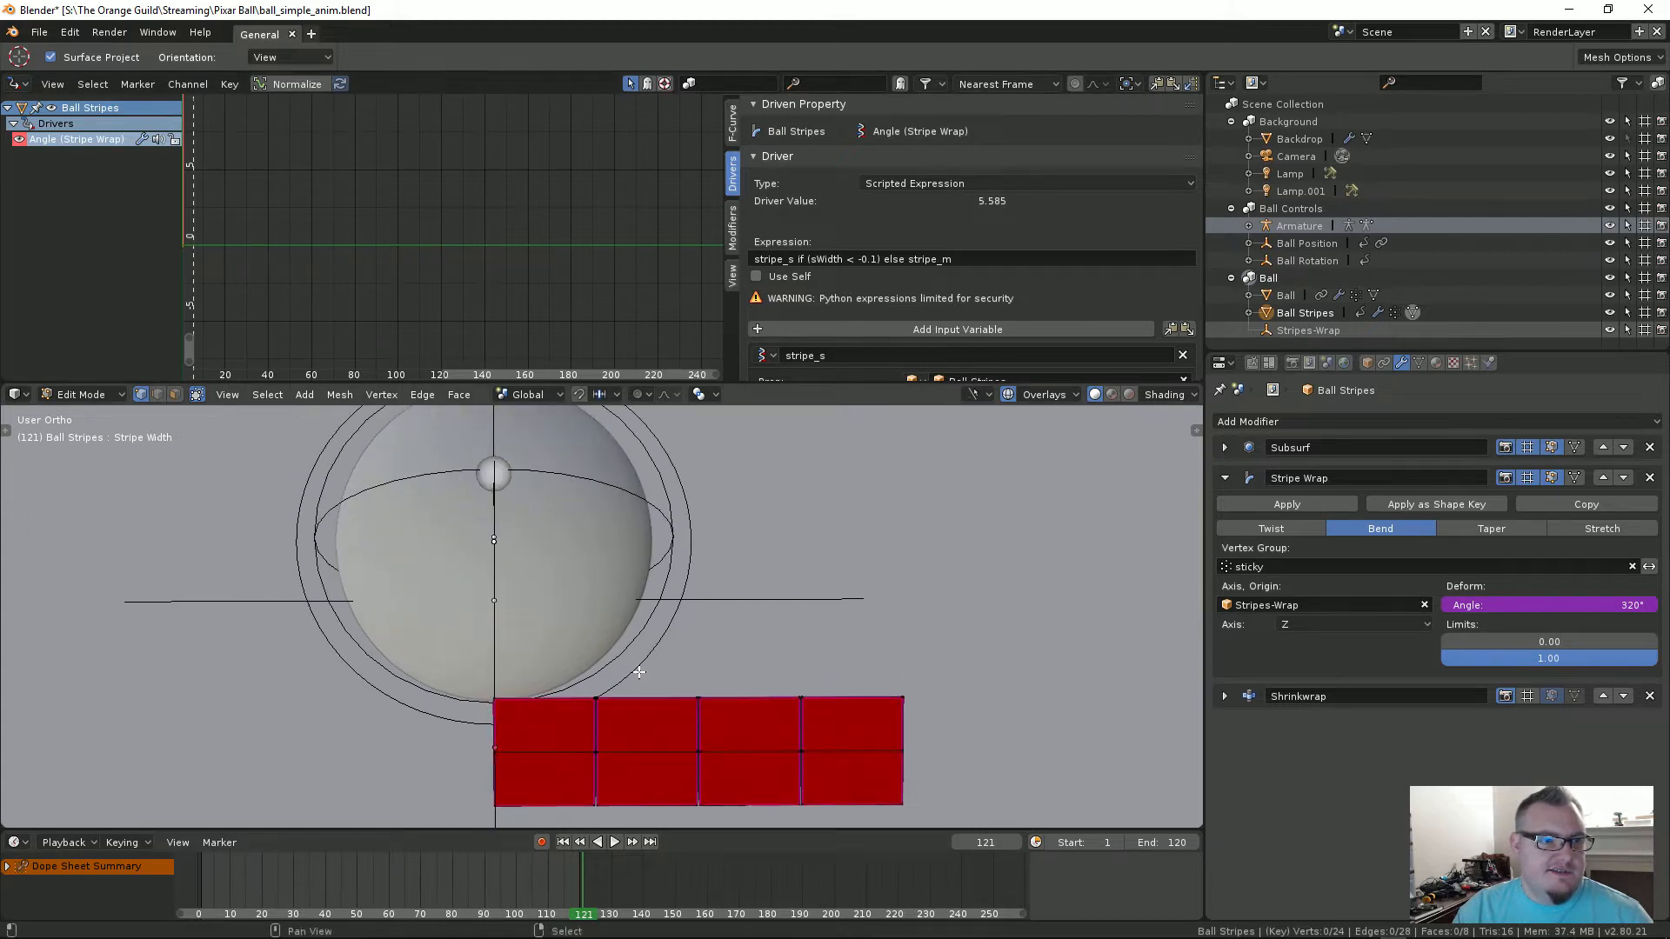
Step: Return the stripes to Object Mode and enable the Shrinkwrap modifier in the viewport
{"action": "left_click", "coordinate": [1420, 365]}
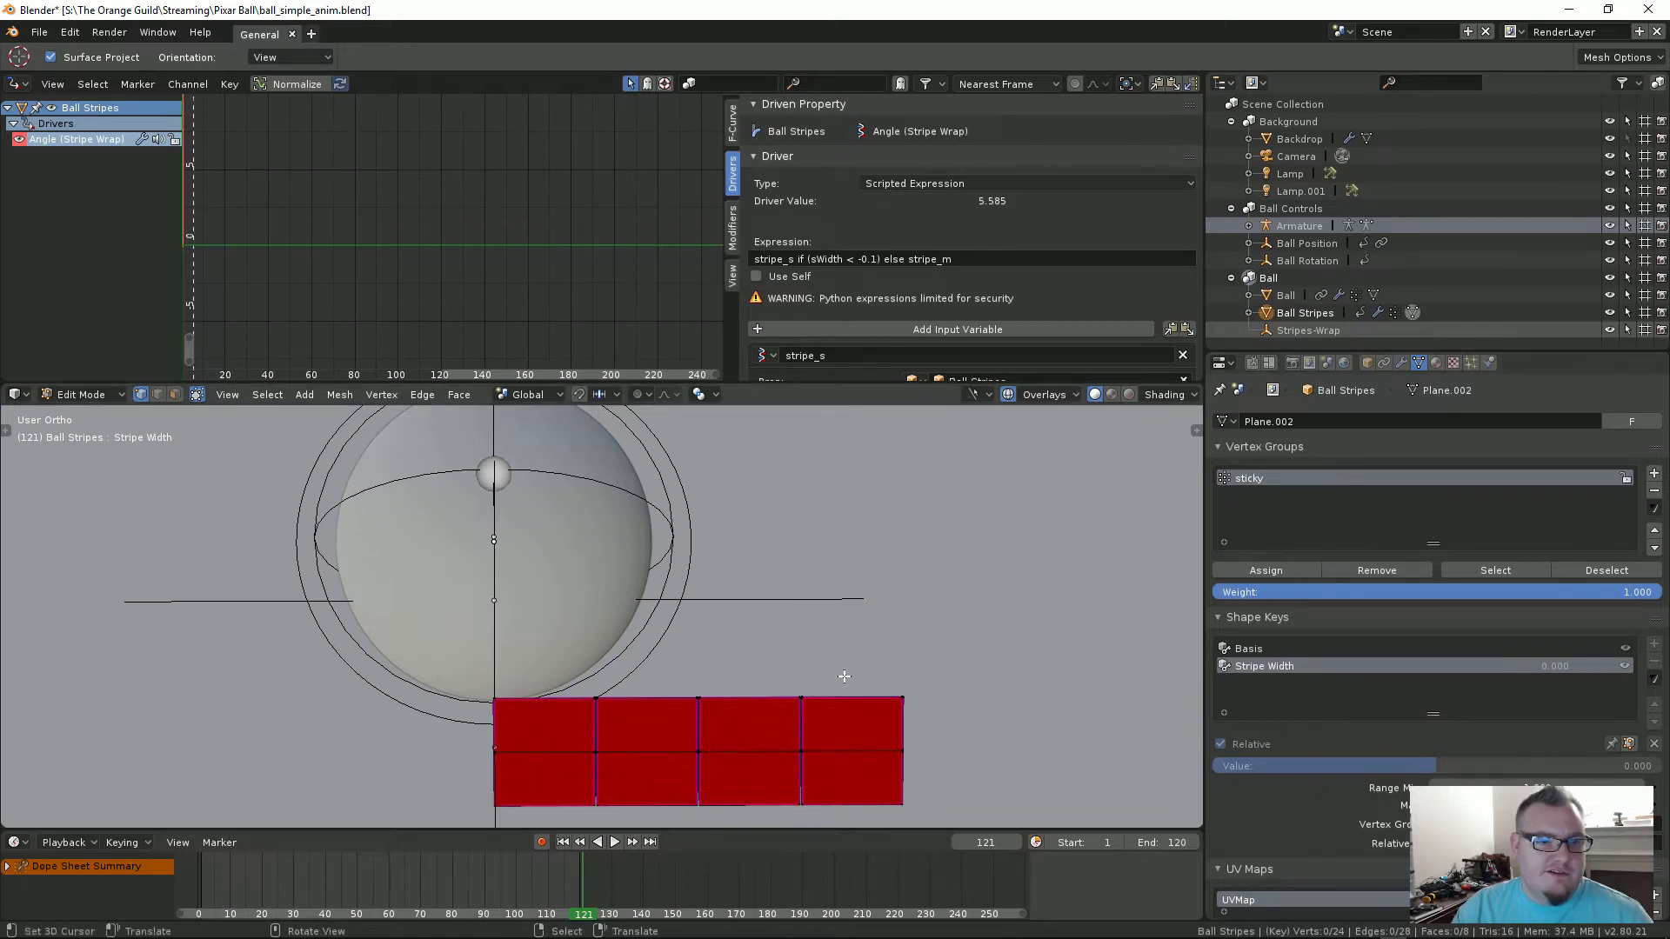
{"action": "key", "text": "Tab"}
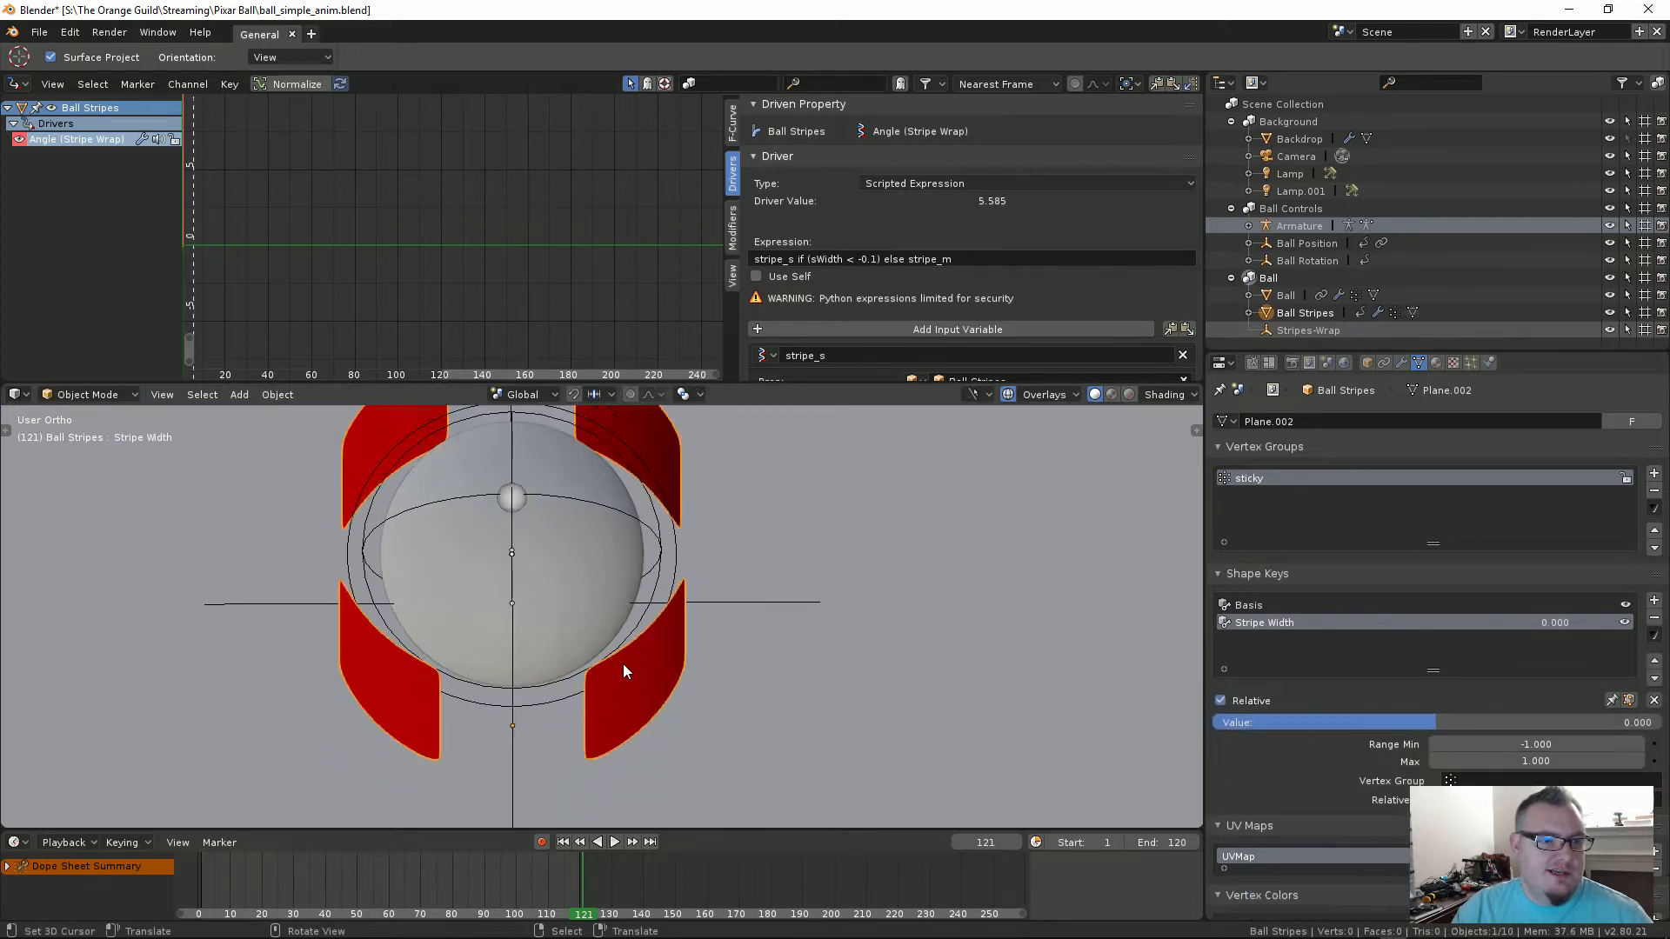
{"action": "left_click", "coordinate": [1402, 362]}
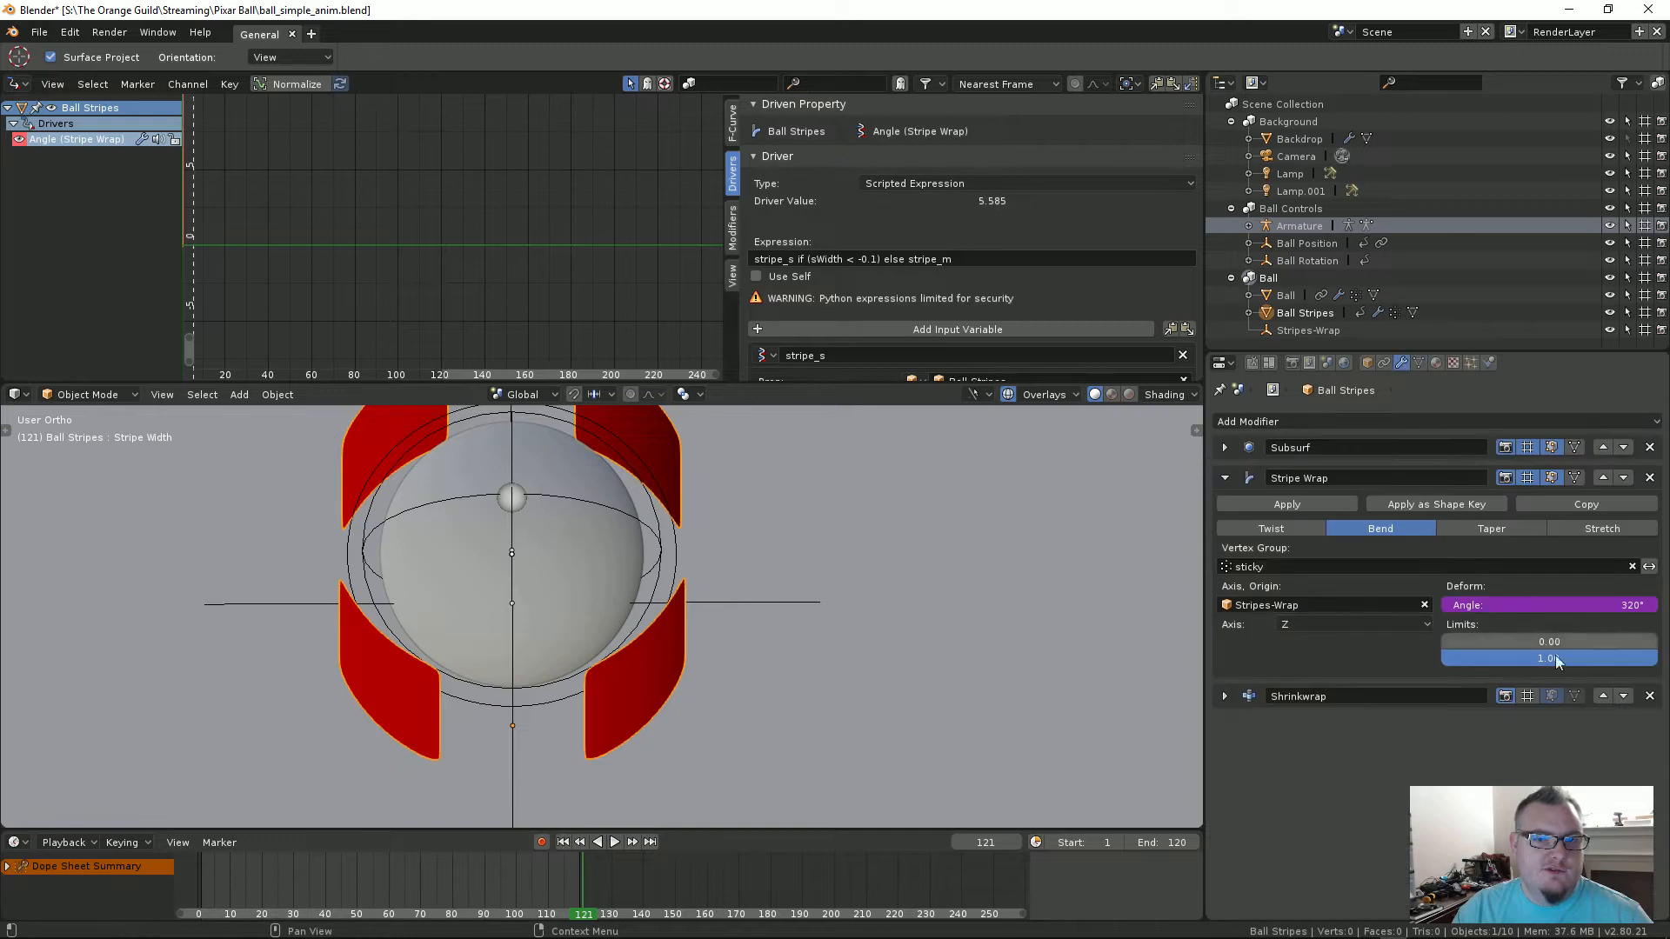
{"action": "left_click", "coordinate": [1527, 696]}
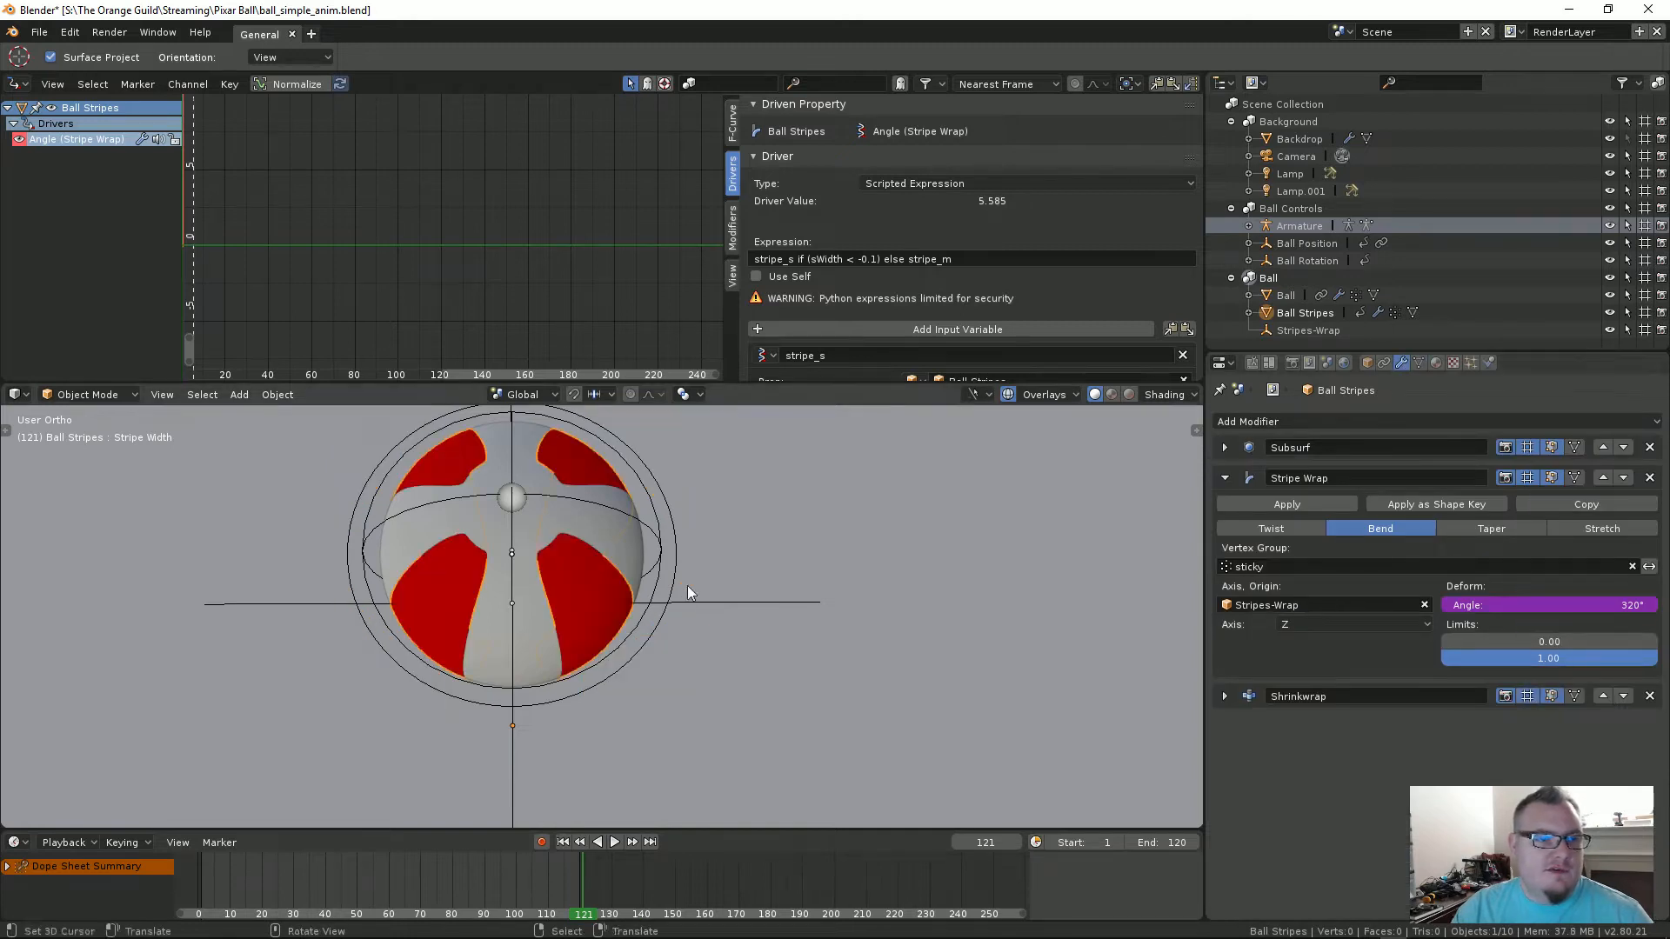
{"action": "middle_click_drag", "start_coordinate": [630, 582], "coordinate": [683, 592], "text": "shift"}
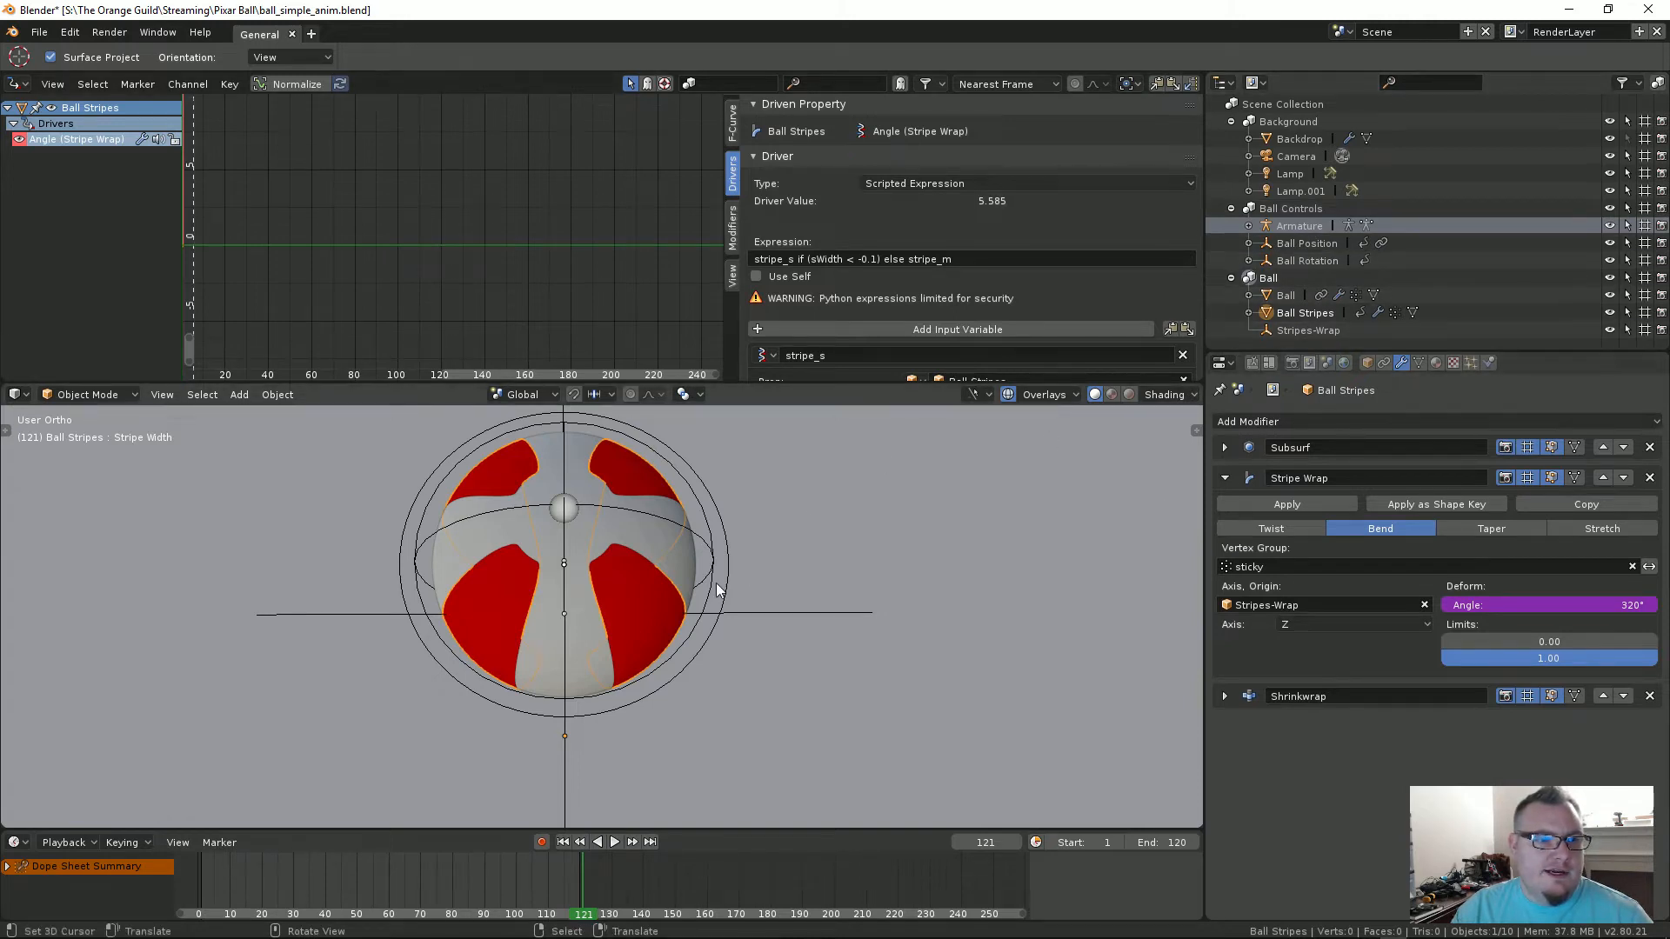
{"action": "middle_click_drag", "start_coordinate": [716, 590], "coordinate": [698, 578]}
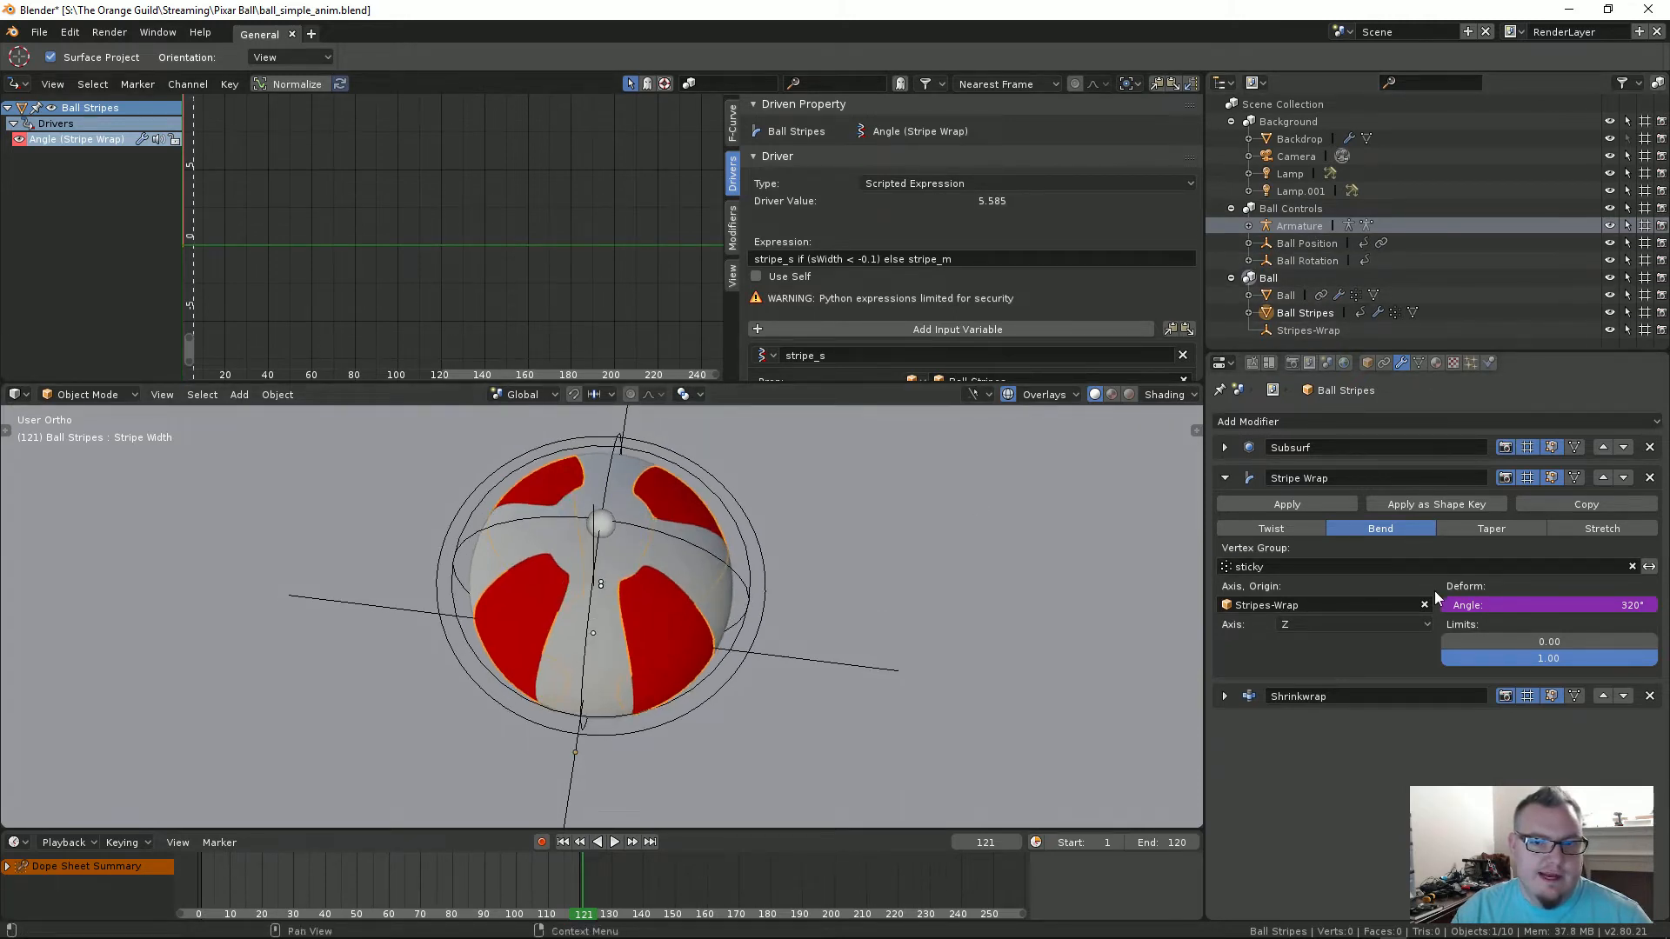
Step: Narrow the stripes to thin lines with the Stripe Width shape key, then set its value to -0.155
{"action": "left_click", "coordinate": [1419, 363]}
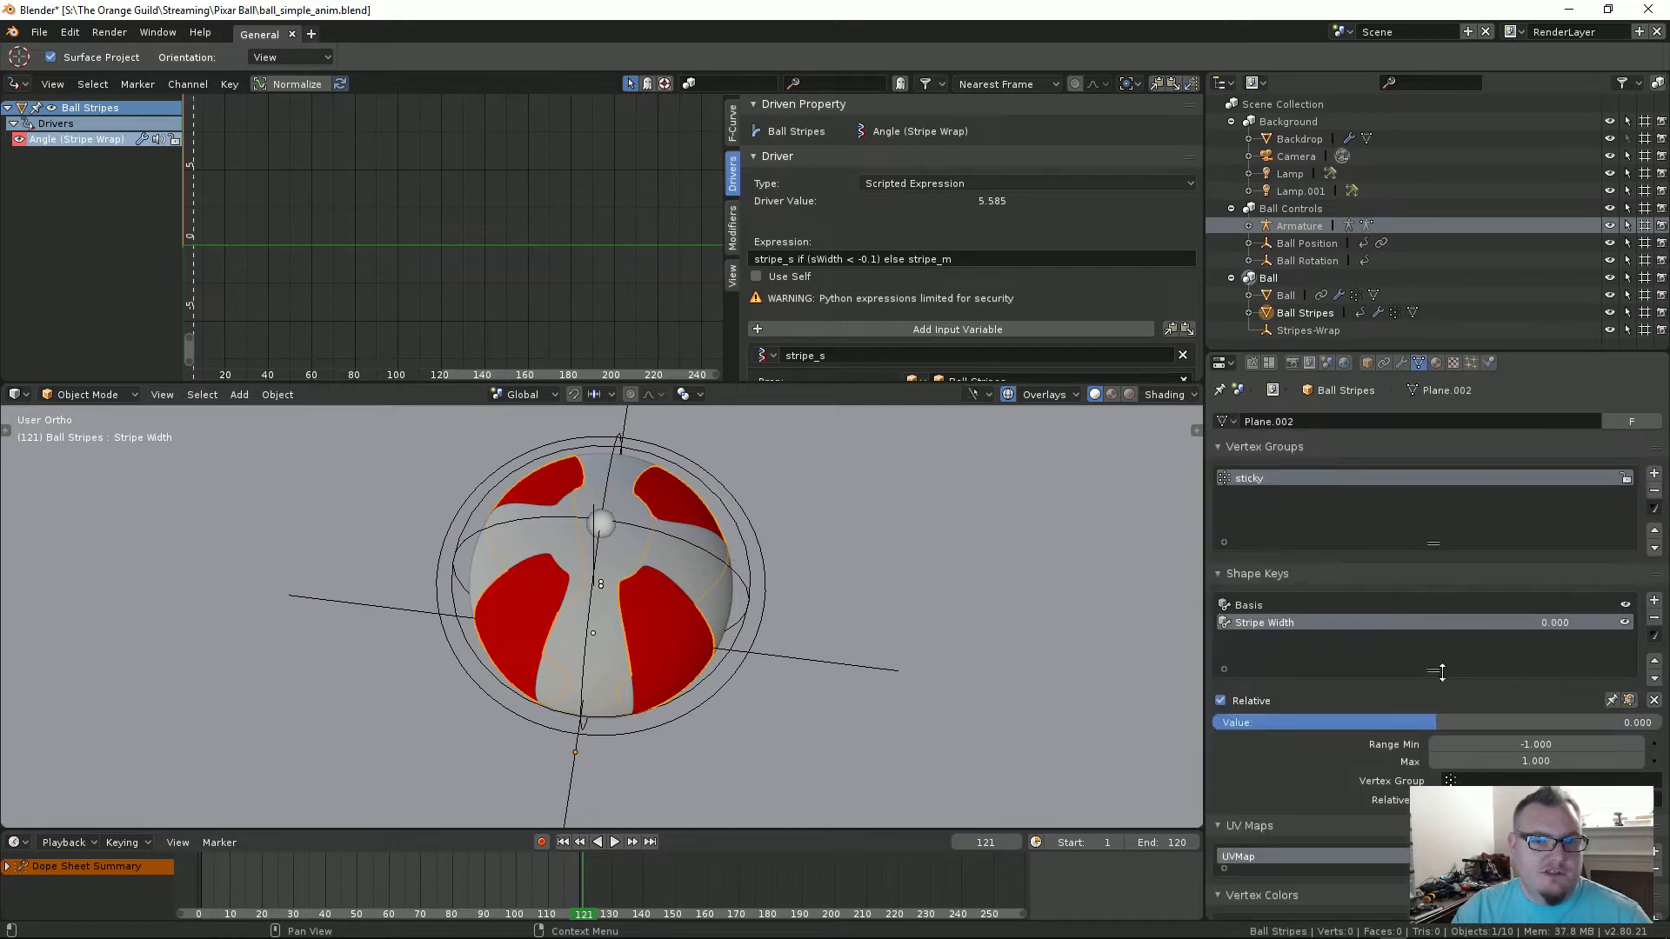
{"action": "left_click_drag", "start_coordinate": [1442, 719], "coordinate": [1207, 719]}
{"action": "middle_click_drag", "start_coordinate": [678, 679], "coordinate": [723, 686]}
{"action": "left_click", "coordinate": [1401, 363]}
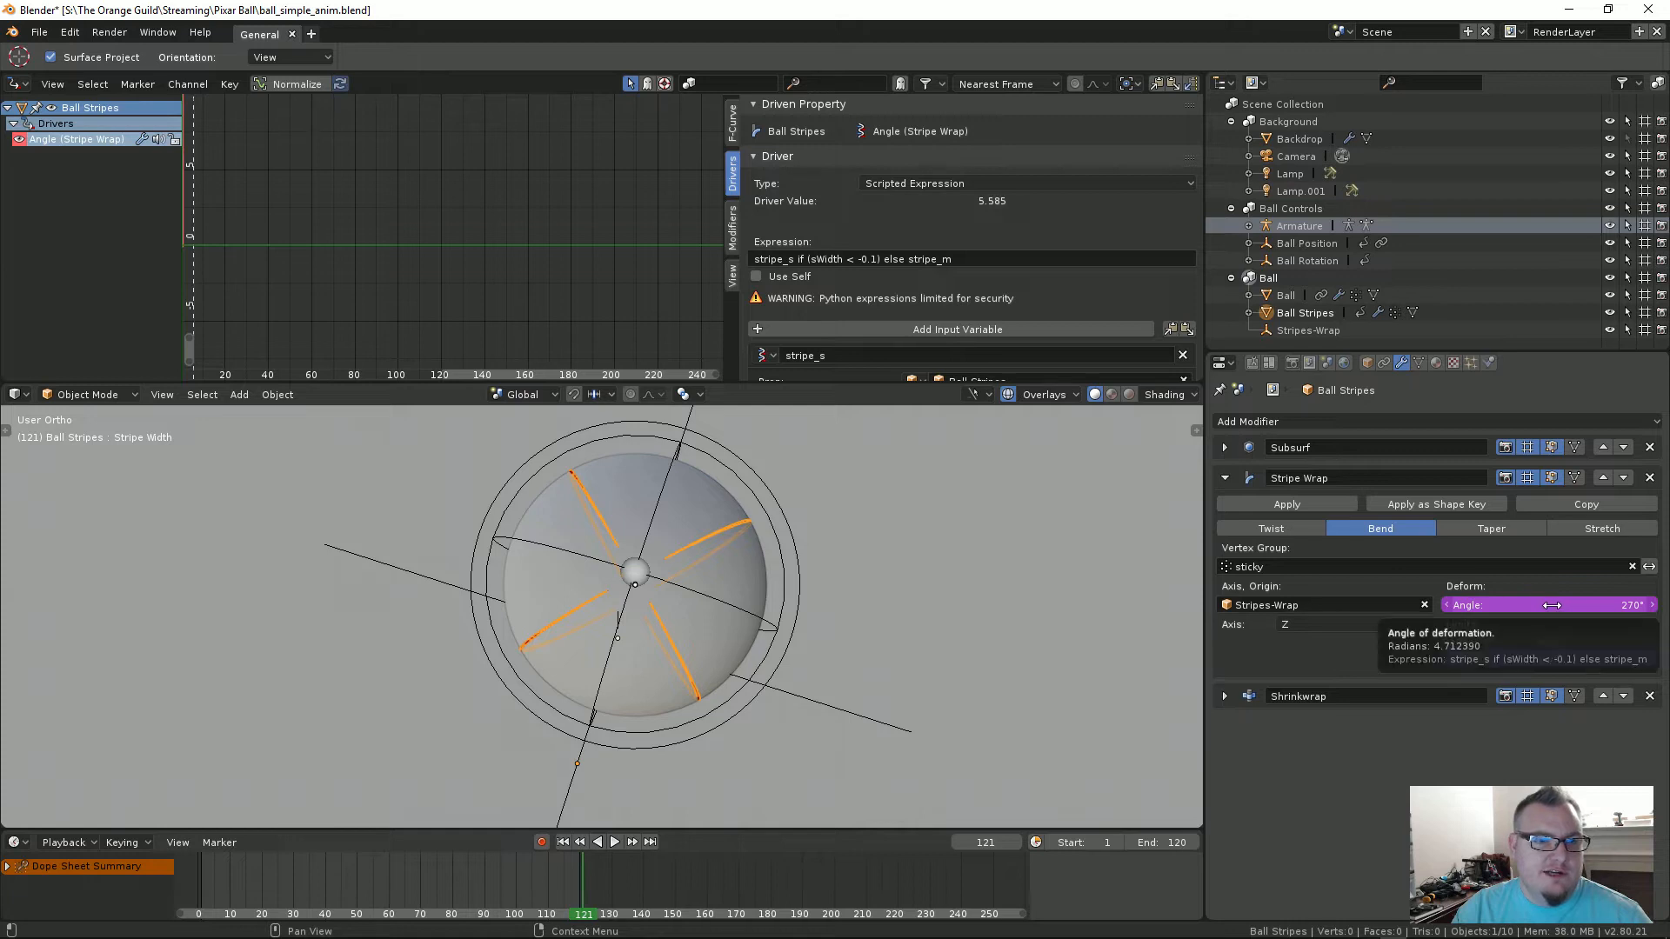
{"action": "left_click", "coordinate": [1419, 363]}
{"action": "left_click_drag", "start_coordinate": [1323, 722], "coordinate": [1514, 722]}
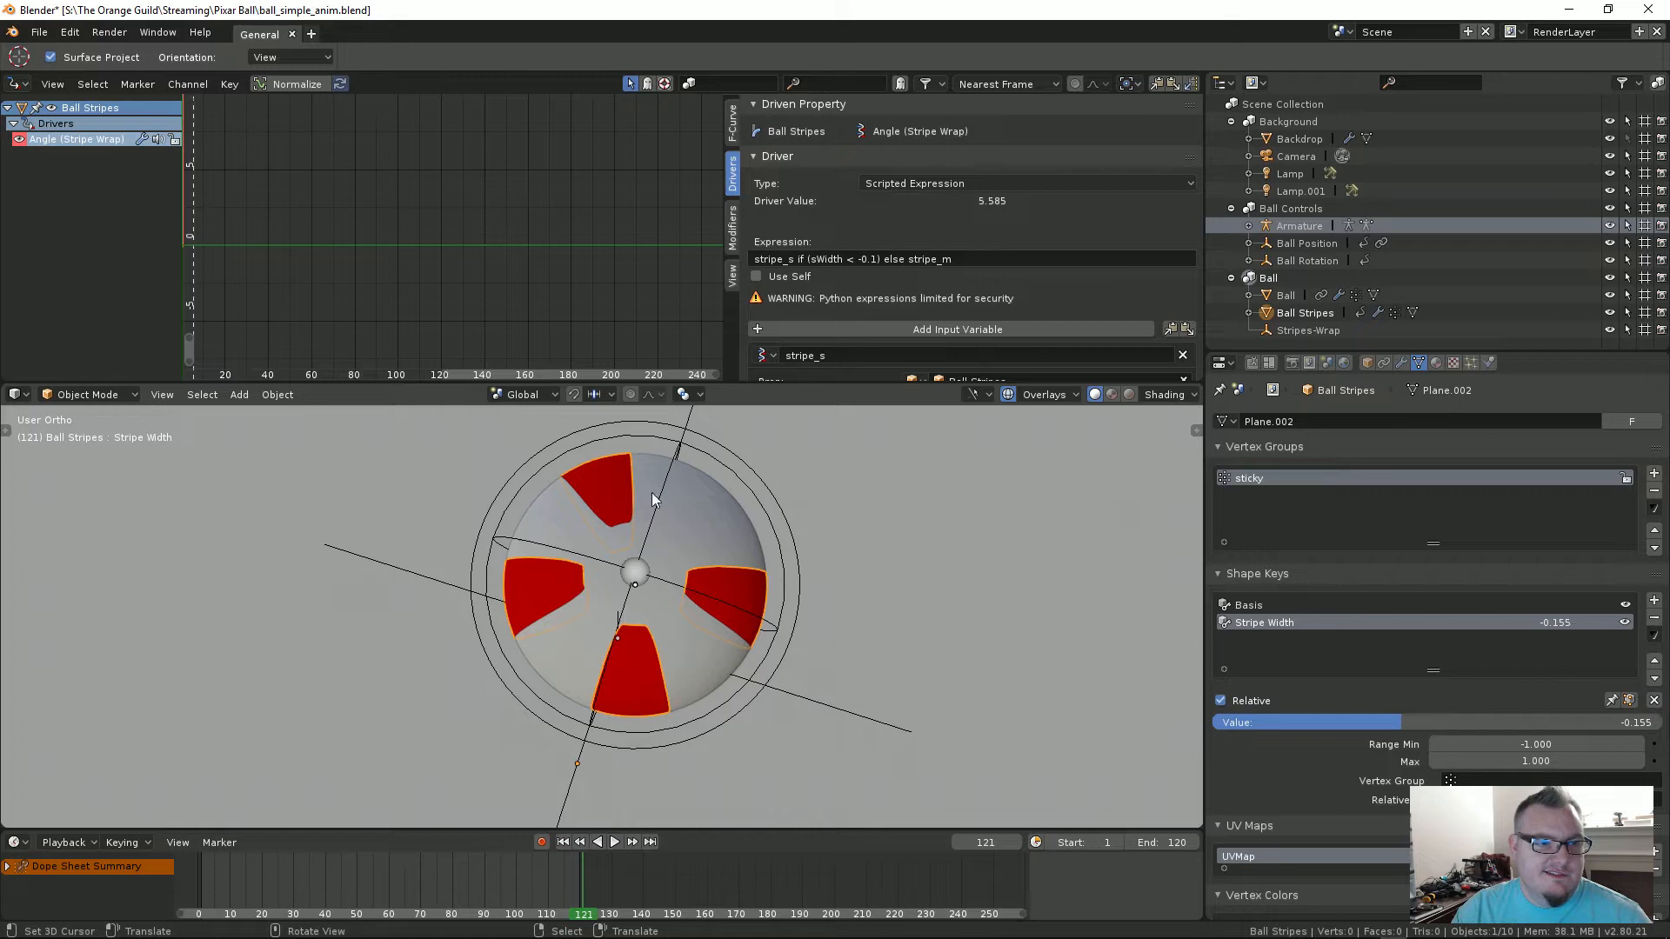
Step: Delete the driver on the Stripe Wrap modifier's Angle and set the angle to 360°
{"action": "left_click", "coordinate": [1402, 365]}
{"action": "right_click", "coordinate": [1543, 606]}
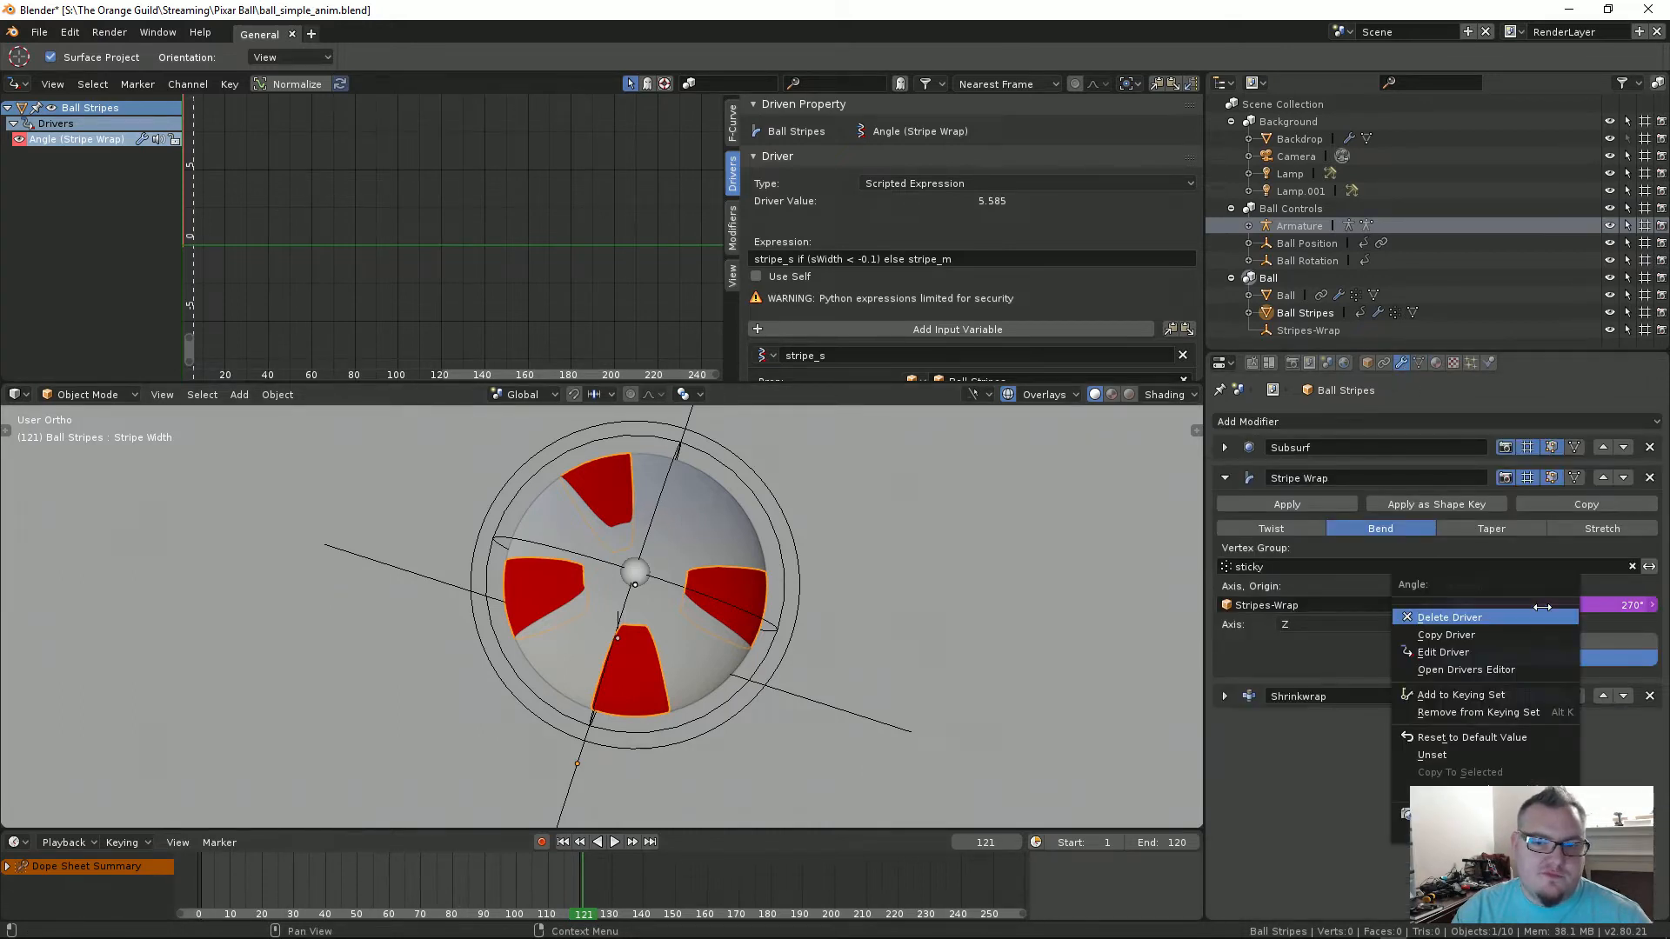
{"action": "left_click", "coordinate": [1501, 623]}
{"action": "left_click_drag", "start_coordinate": [1535, 606], "coordinate": [1609, 607]}
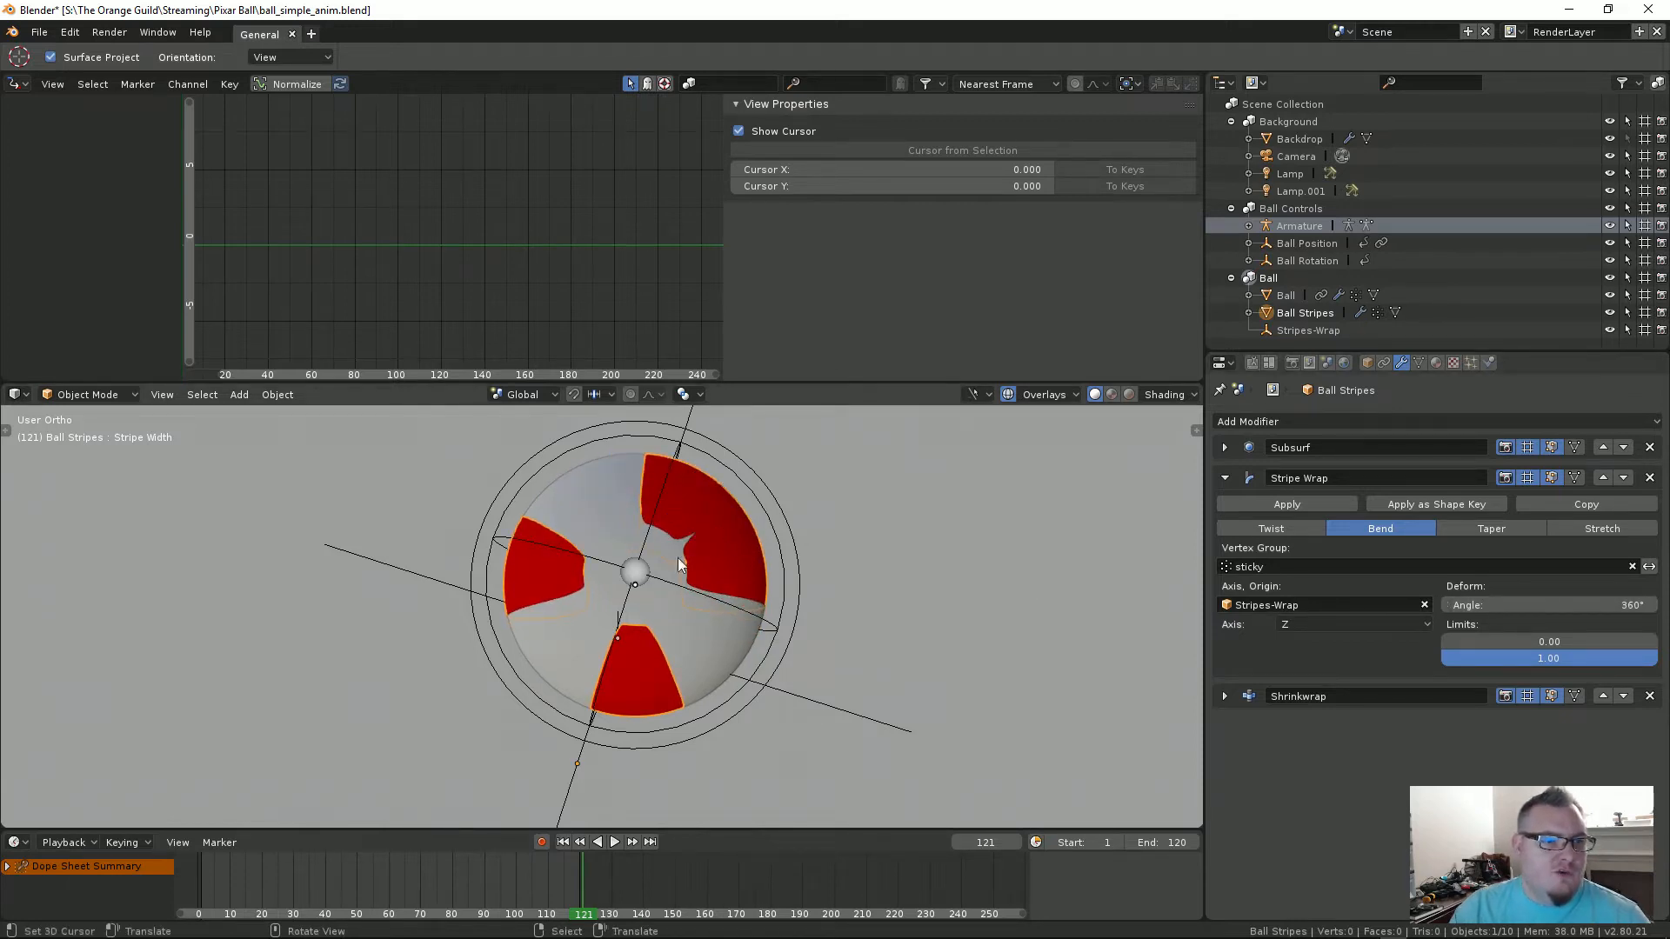
{"action": "middle_click_drag", "start_coordinate": [693, 532], "coordinate": [654, 567]}
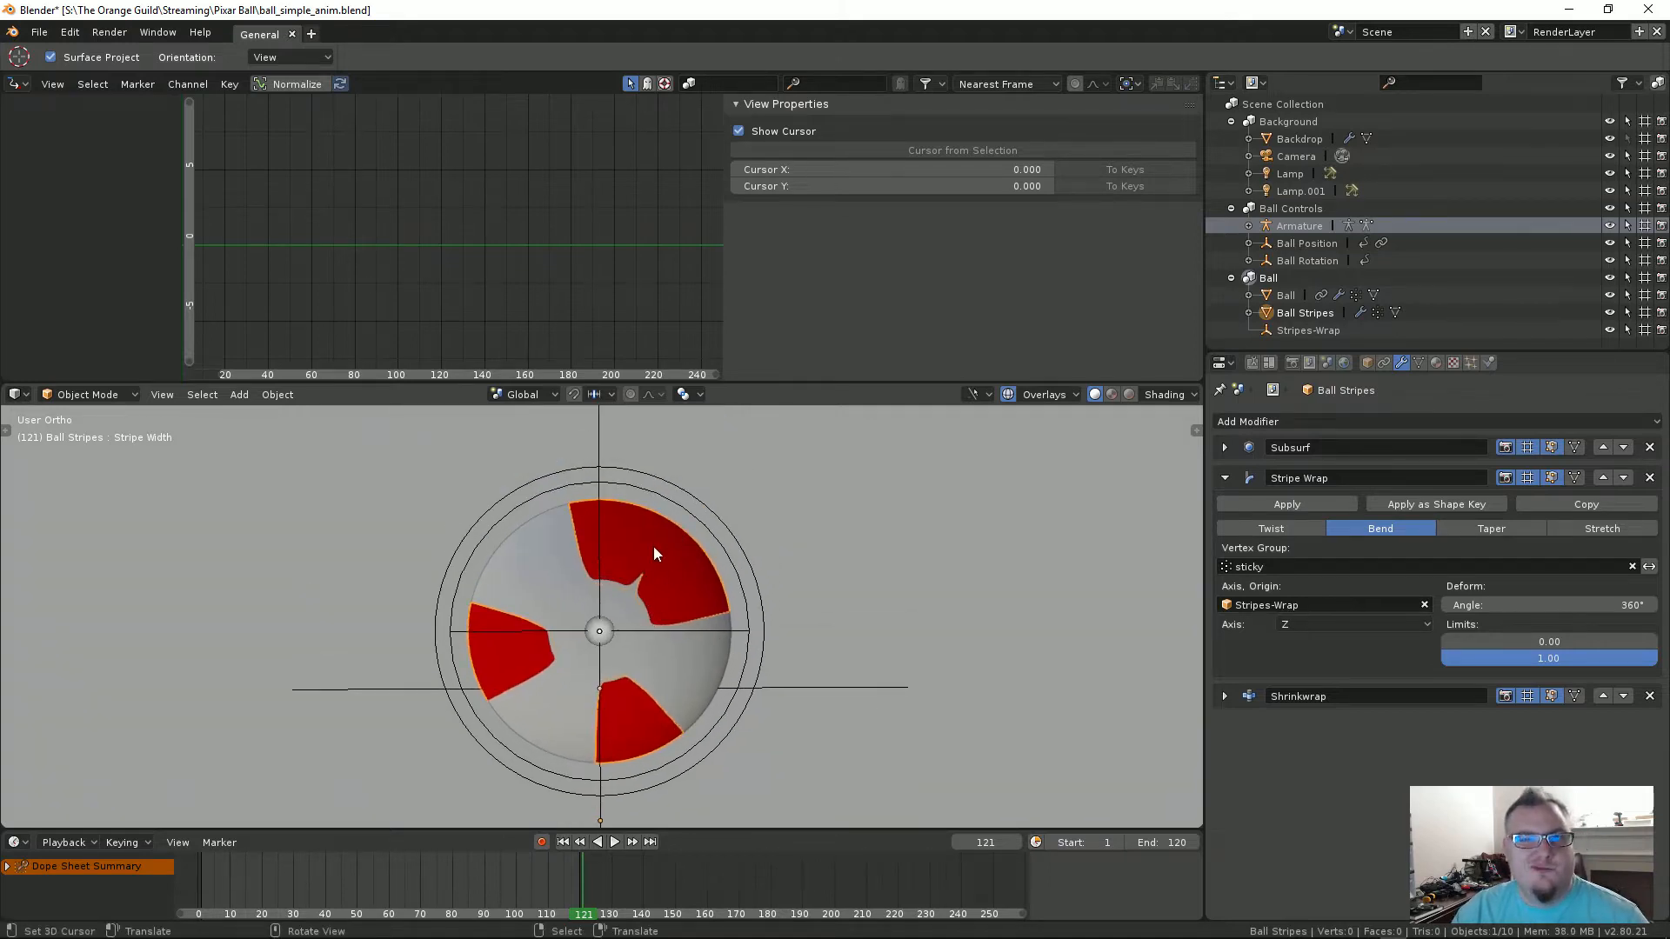
{"action": "scroll", "coordinate": [670, 611], "scroll_direction": "up", "scroll_amount": 2}
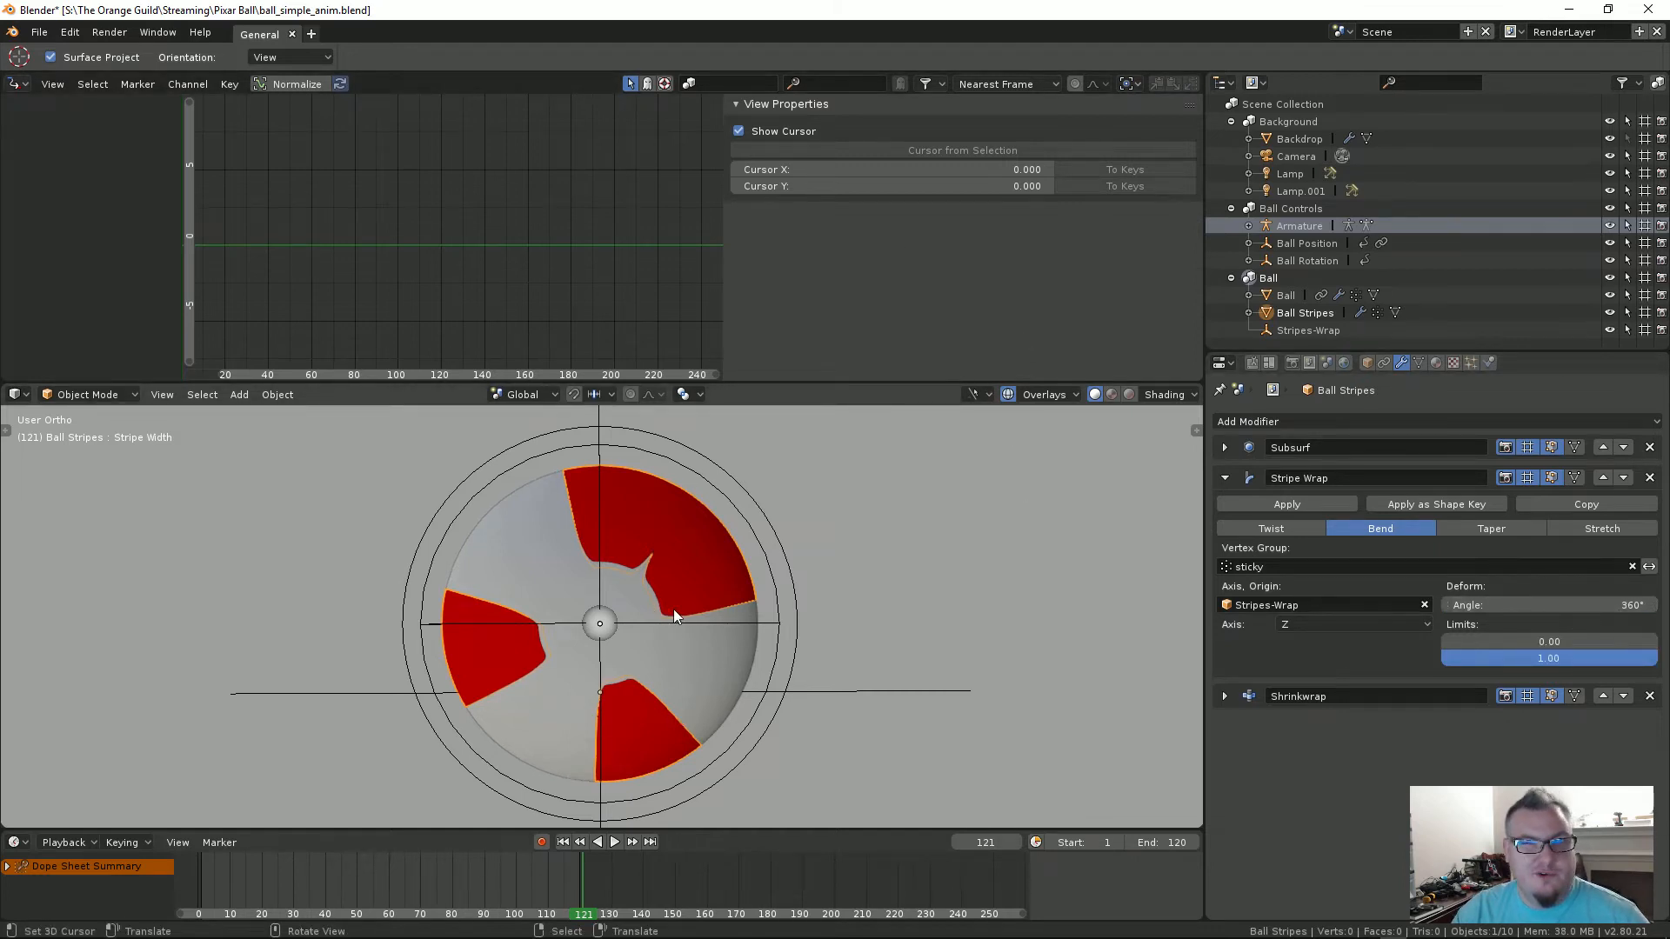
{"action": "mouse_move", "coordinate": [695, 608]}
{"action": "middle_mouse_down"}
{"action": "mouse_move", "coordinate": [664, 639]}
{"action": "mouse_move", "coordinate": [671, 579]}
{"action": "mouse_move", "coordinate": [708, 607]}
{"action": "middle_mouse_up"}
Step: In Edit Mode, duplicate the two faces at the free end of the flat stripes mesh about 56.9 cm along global X
{"action": "key", "text": "Tab"}
{"action": "scroll", "coordinate": [689, 696], "scroll_direction": "down", "scroll_amount": 3}
{"action": "middle_click_drag", "start_coordinate": [689, 696], "coordinate": [607, 585], "text": "shift"}
{"action": "middle_click_drag", "start_coordinate": [665, 561], "coordinate": [664, 619]}
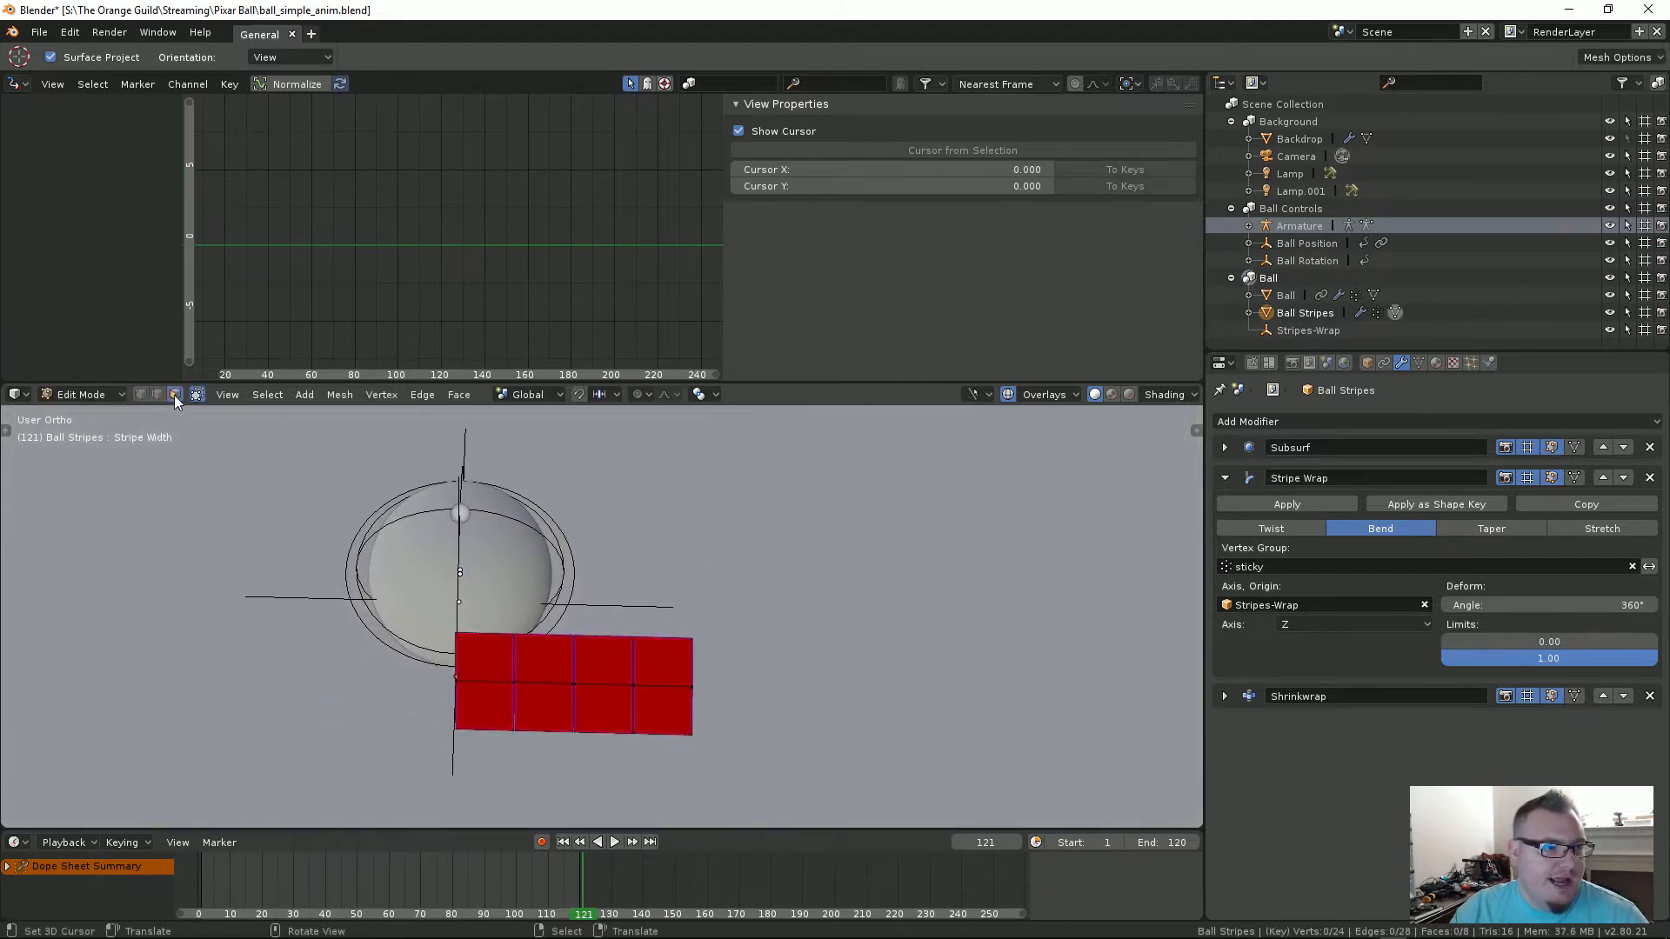
{"action": "left_click", "coordinate": [663, 661]}
{"action": "left_click", "coordinate": [664, 703], "text": "shift"}
{"action": "scroll", "coordinate": [691, 687], "scroll_direction": "up", "scroll_amount": 5}
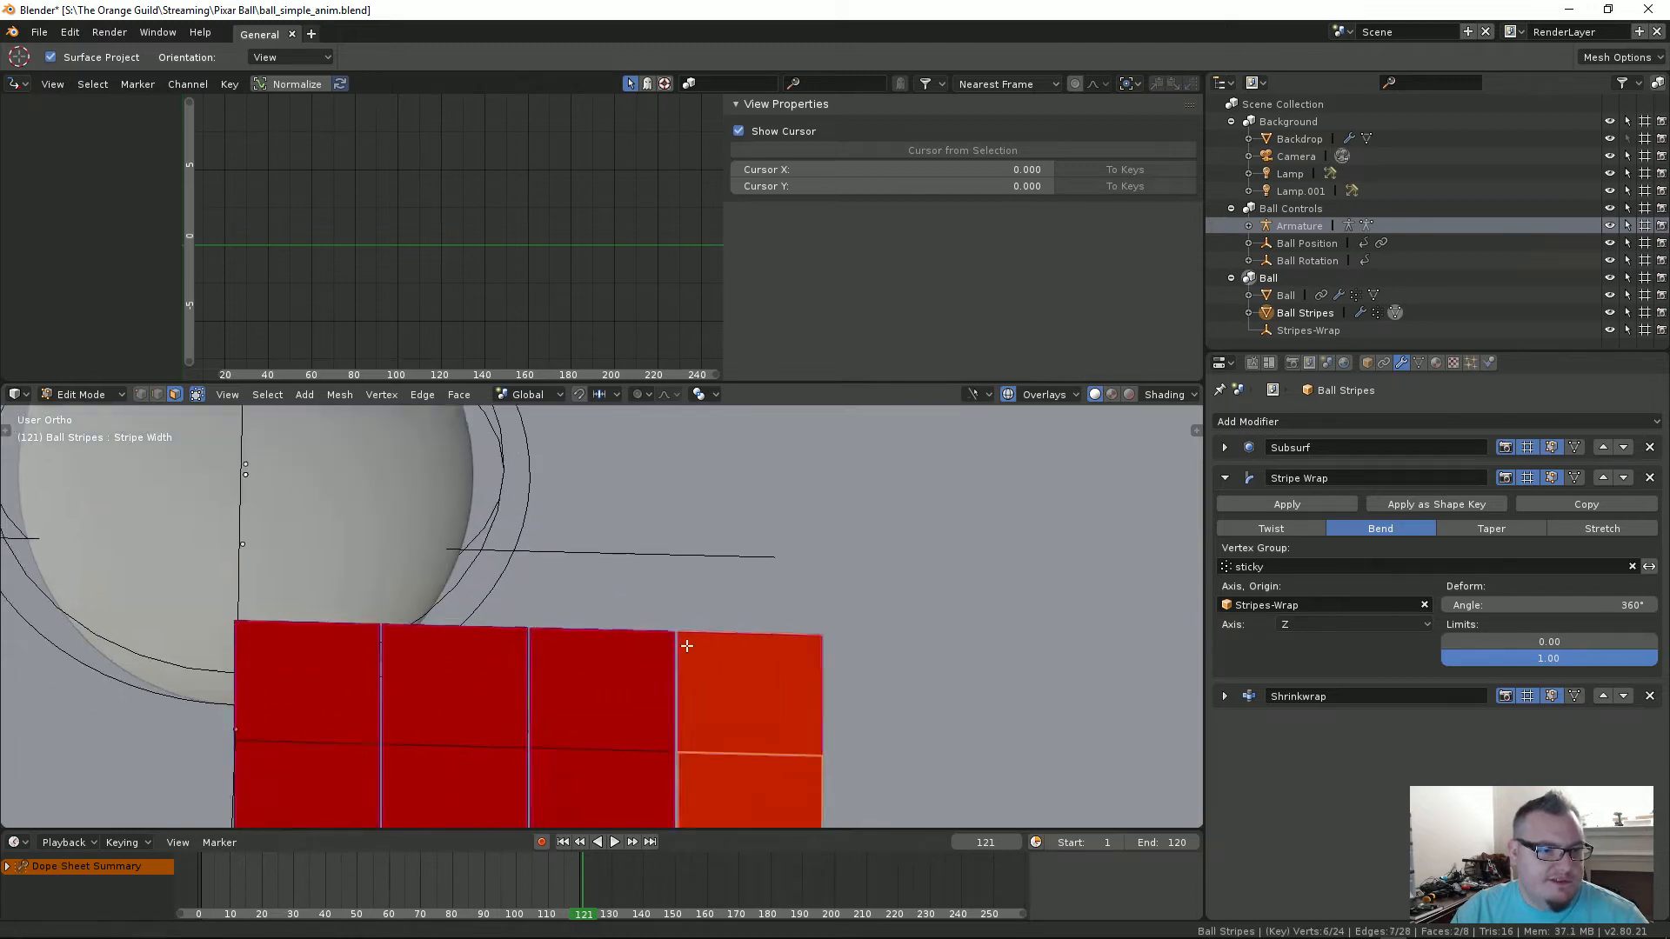
{"action": "middle_click_drag", "start_coordinate": [682, 645], "coordinate": [843, 485], "text": "shift"}
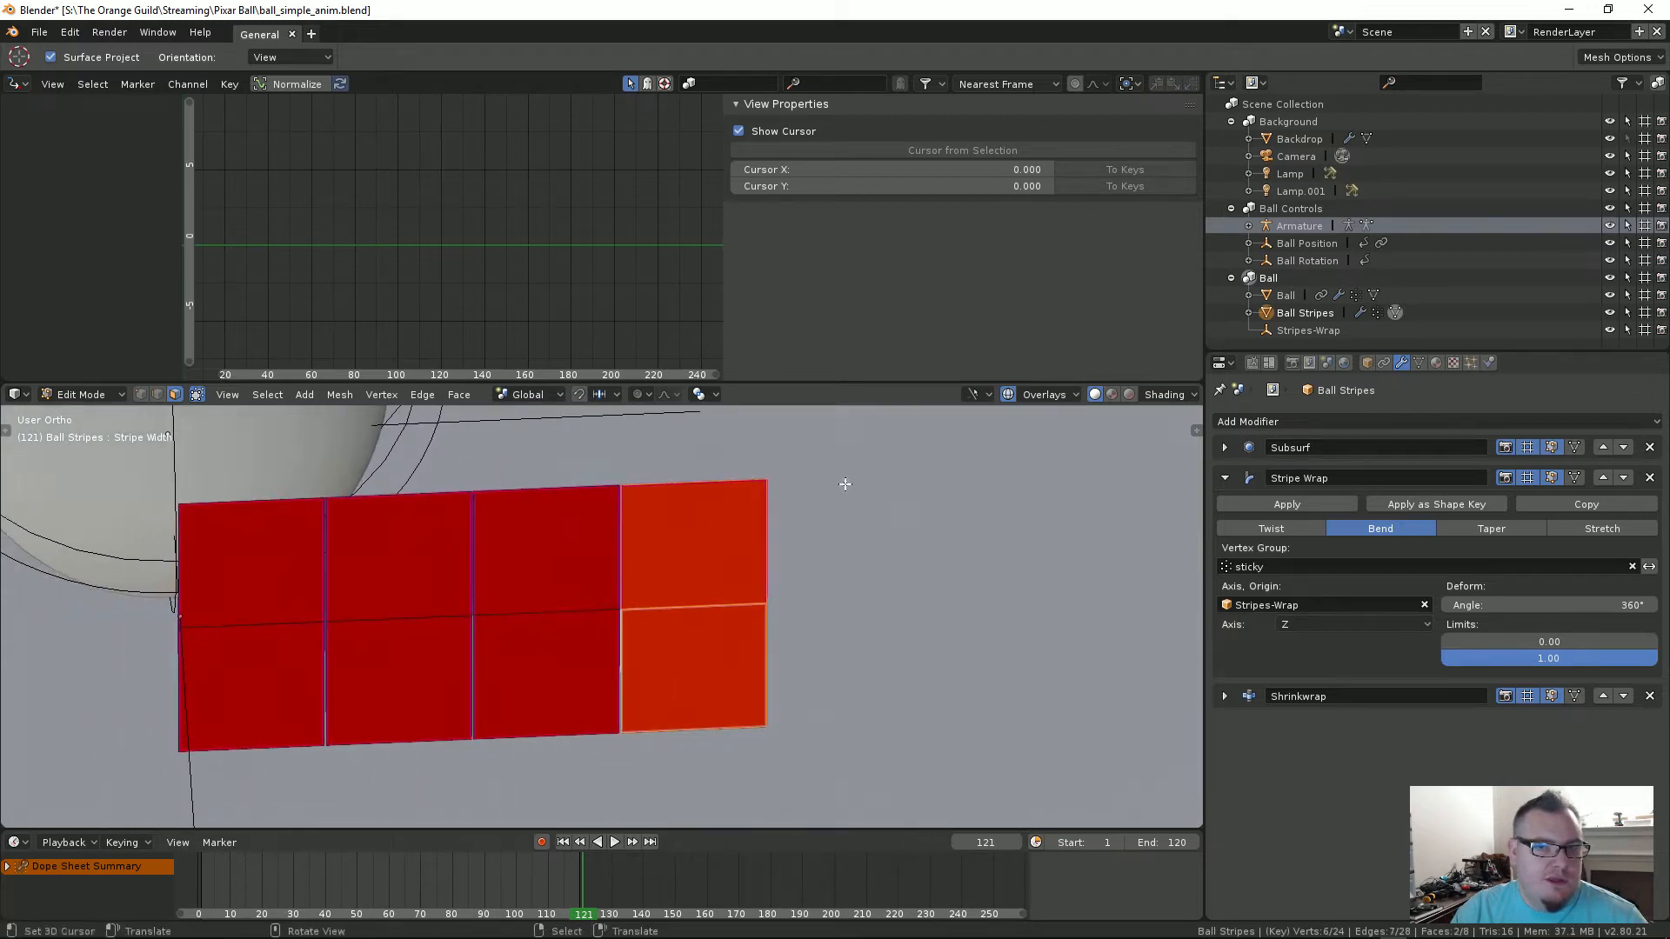
{"action": "left_click", "coordinate": [1418, 363]}
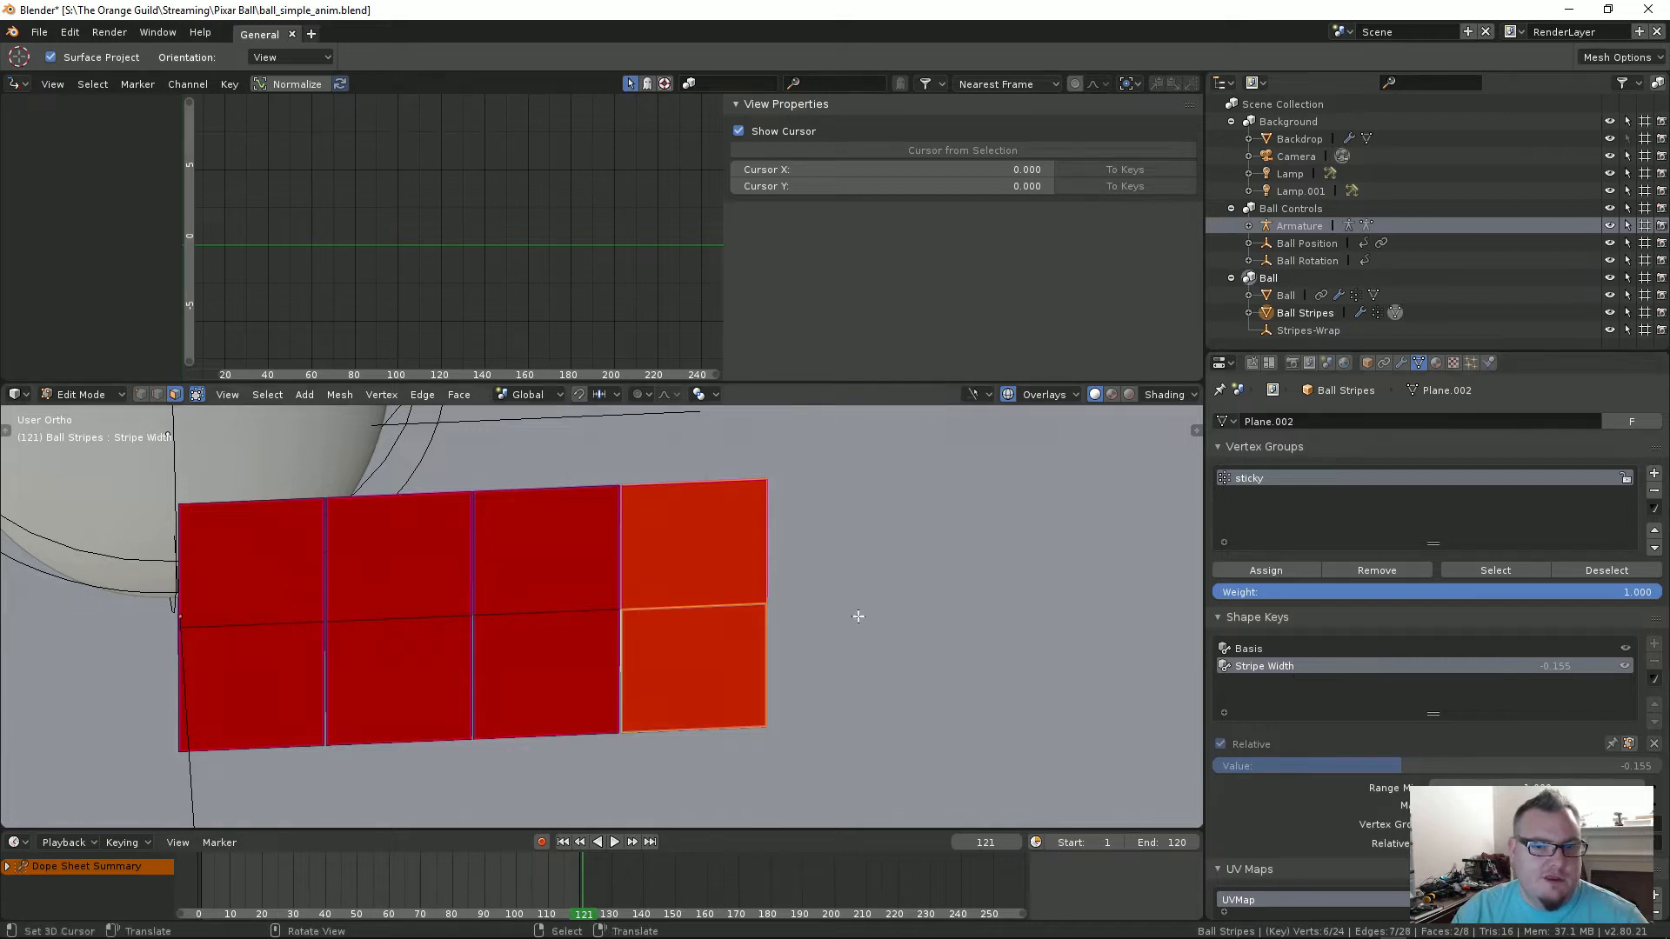
{"action": "middle_click_drag", "start_coordinate": [858, 615], "coordinate": [682, 581]}
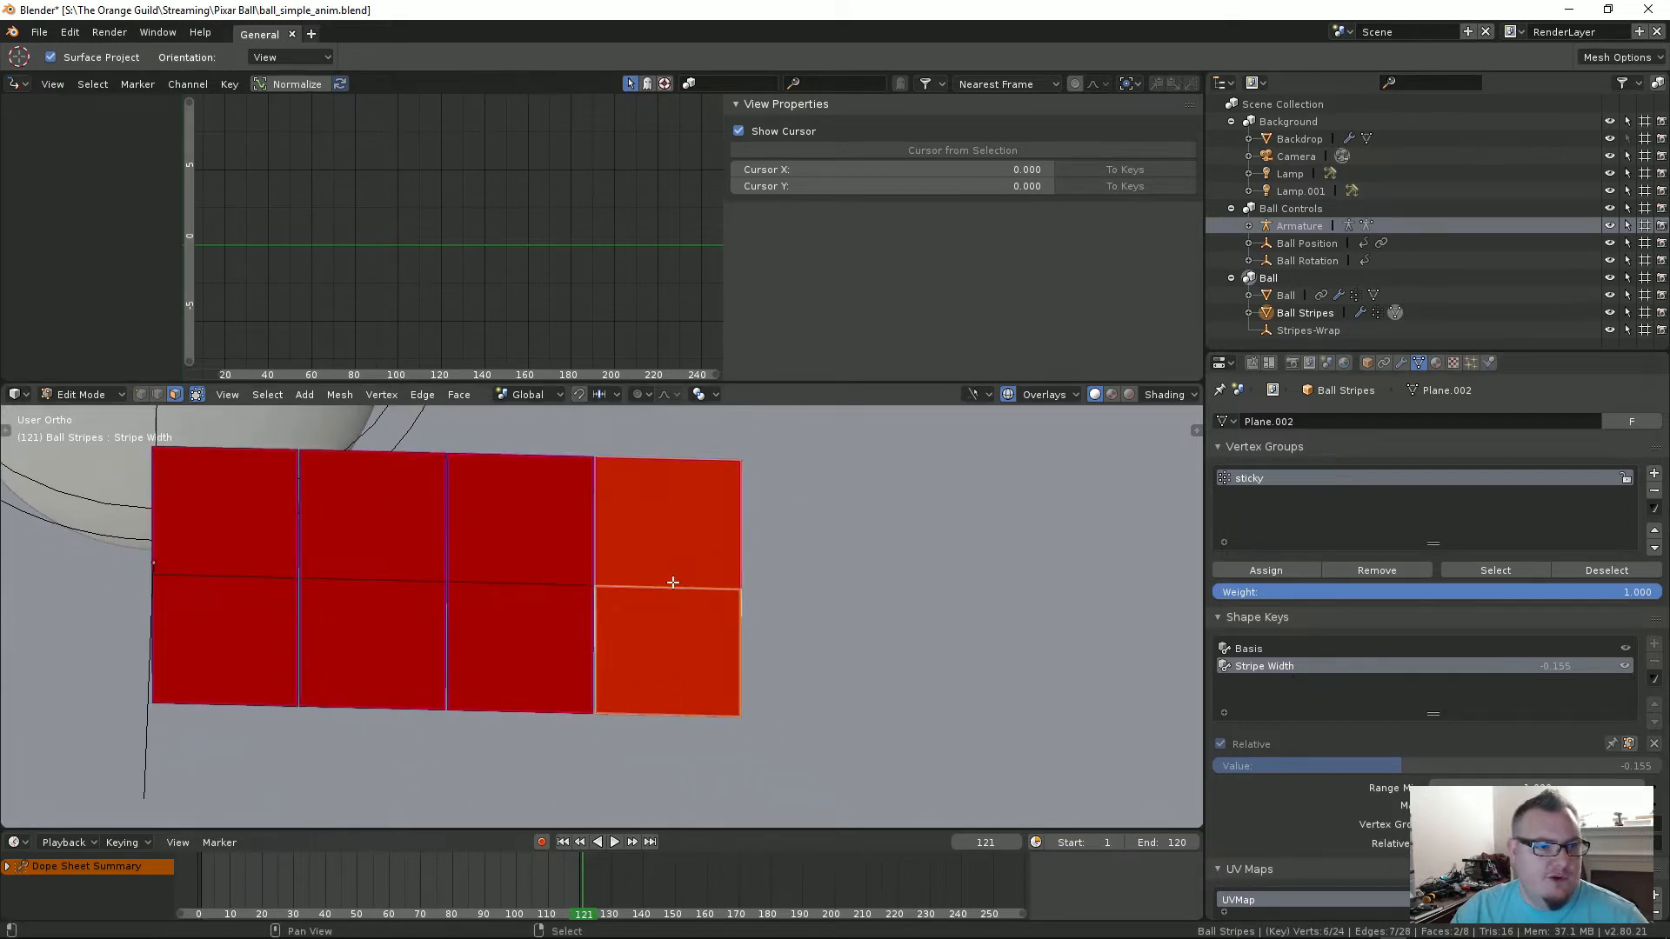
{"action": "key", "text": "shift+d"}
{"action": "key", "text": "x"}
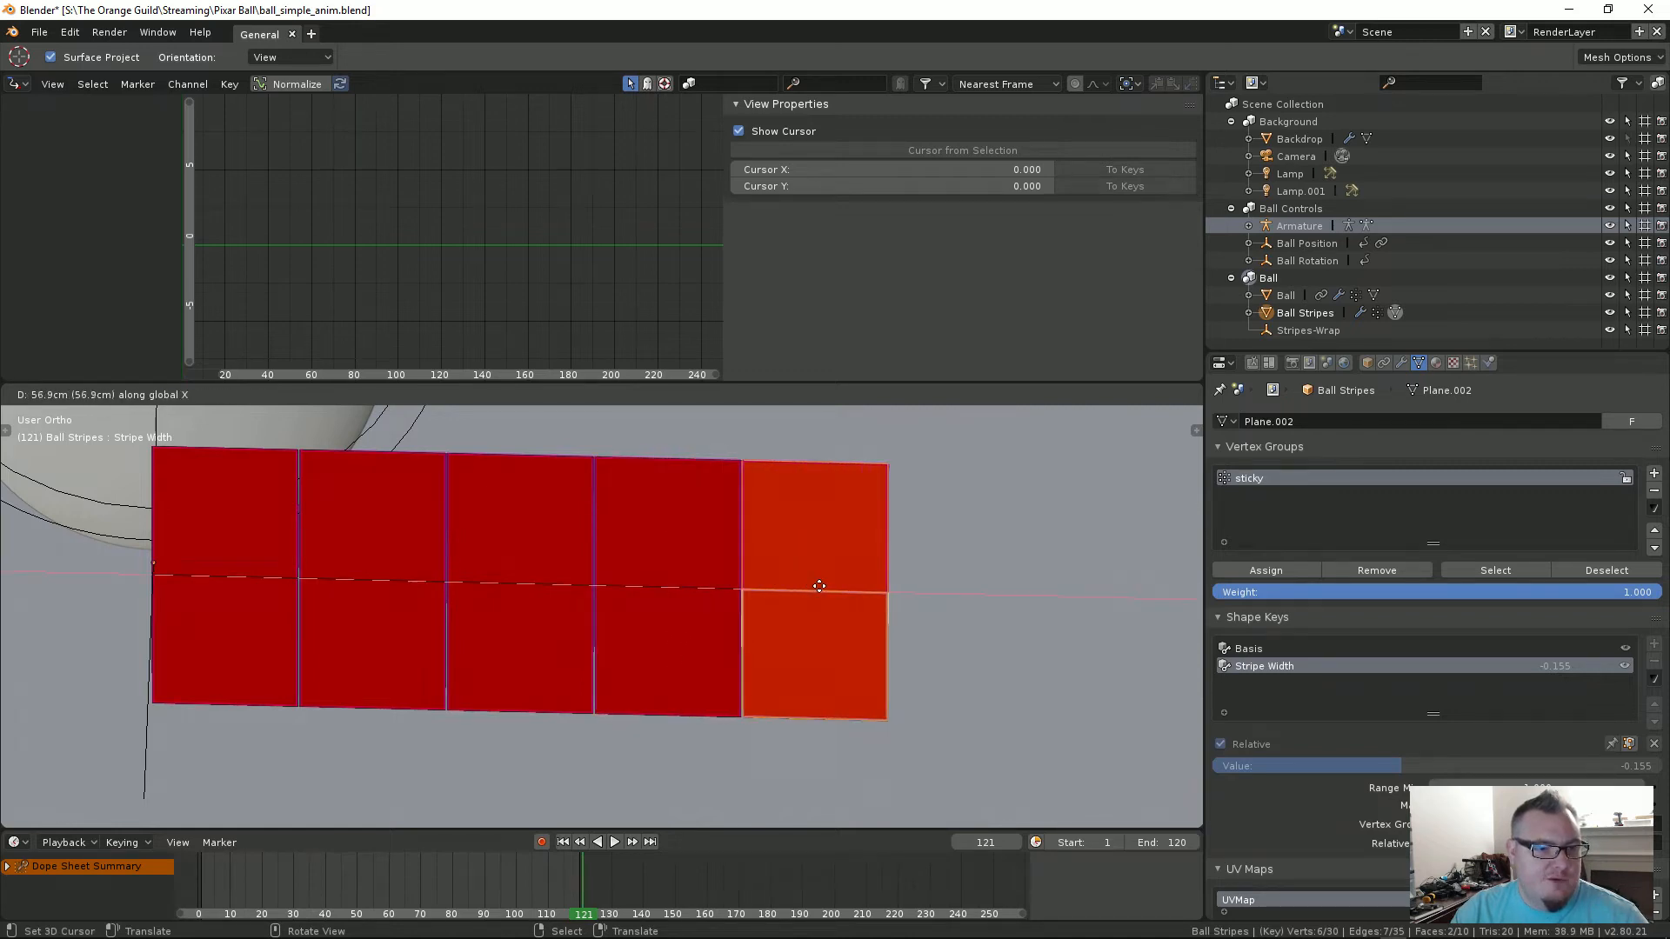
{"action": "left_click", "coordinate": [819, 587]}
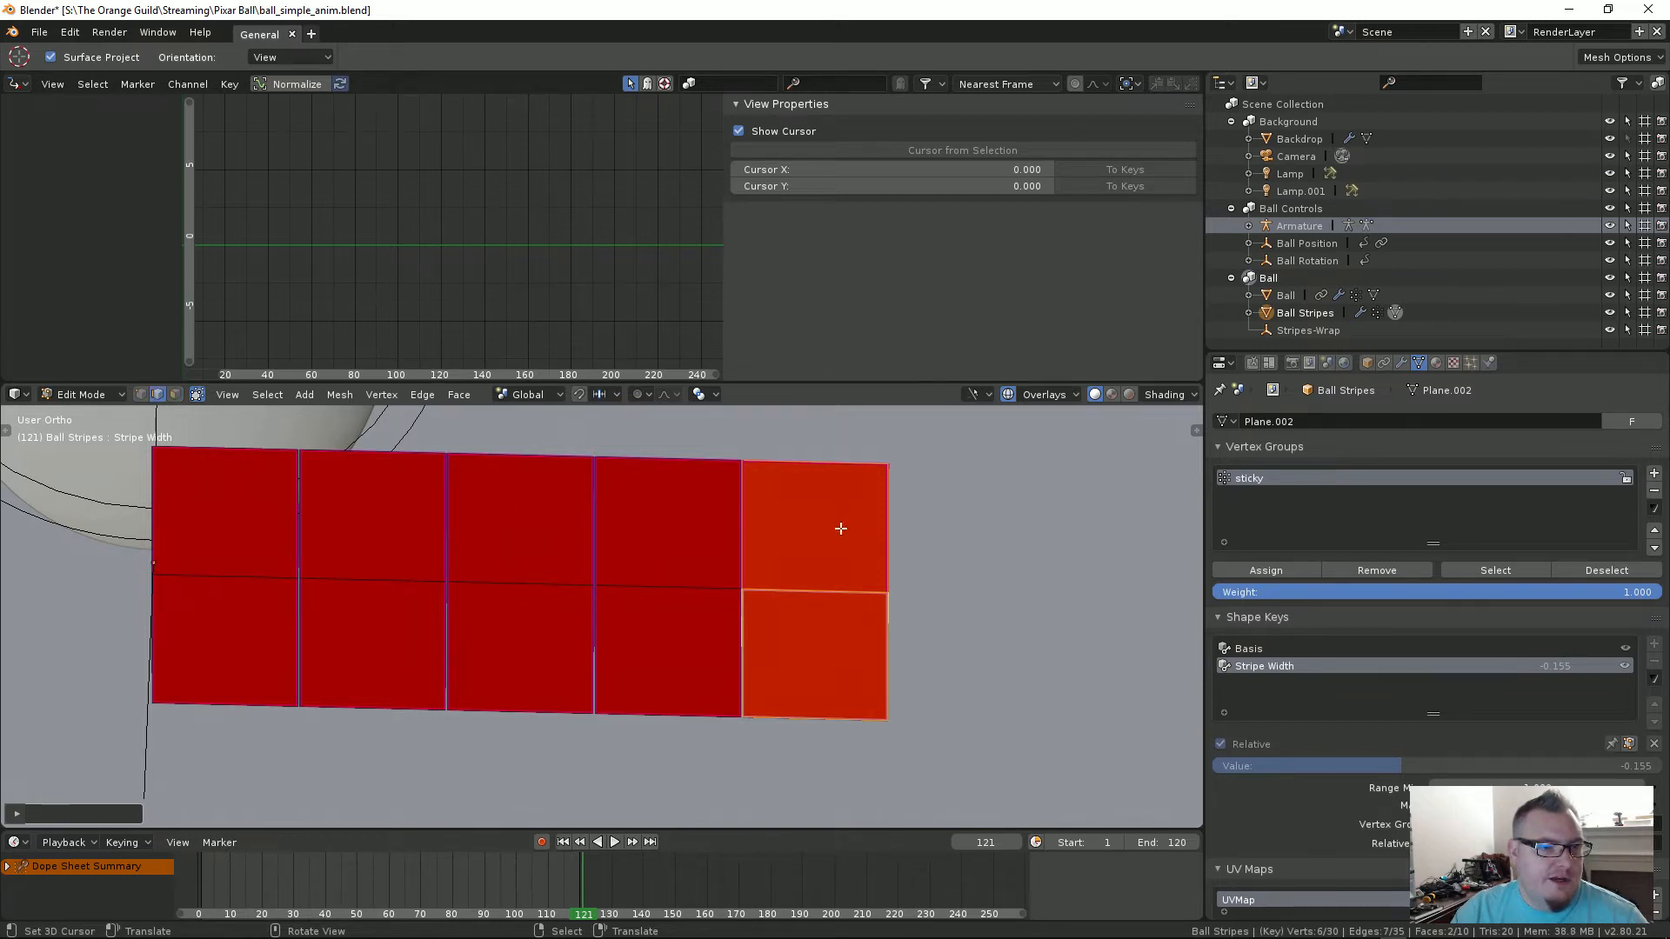
Step: Delete the duplicated section's inner vertical edges where it meets the original mesh
{"action": "left_click", "coordinate": [774, 522], "text": "alt"}
{"action": "scroll", "coordinate": [857, 585], "scroll_direction": "up", "scroll_amount": 3}
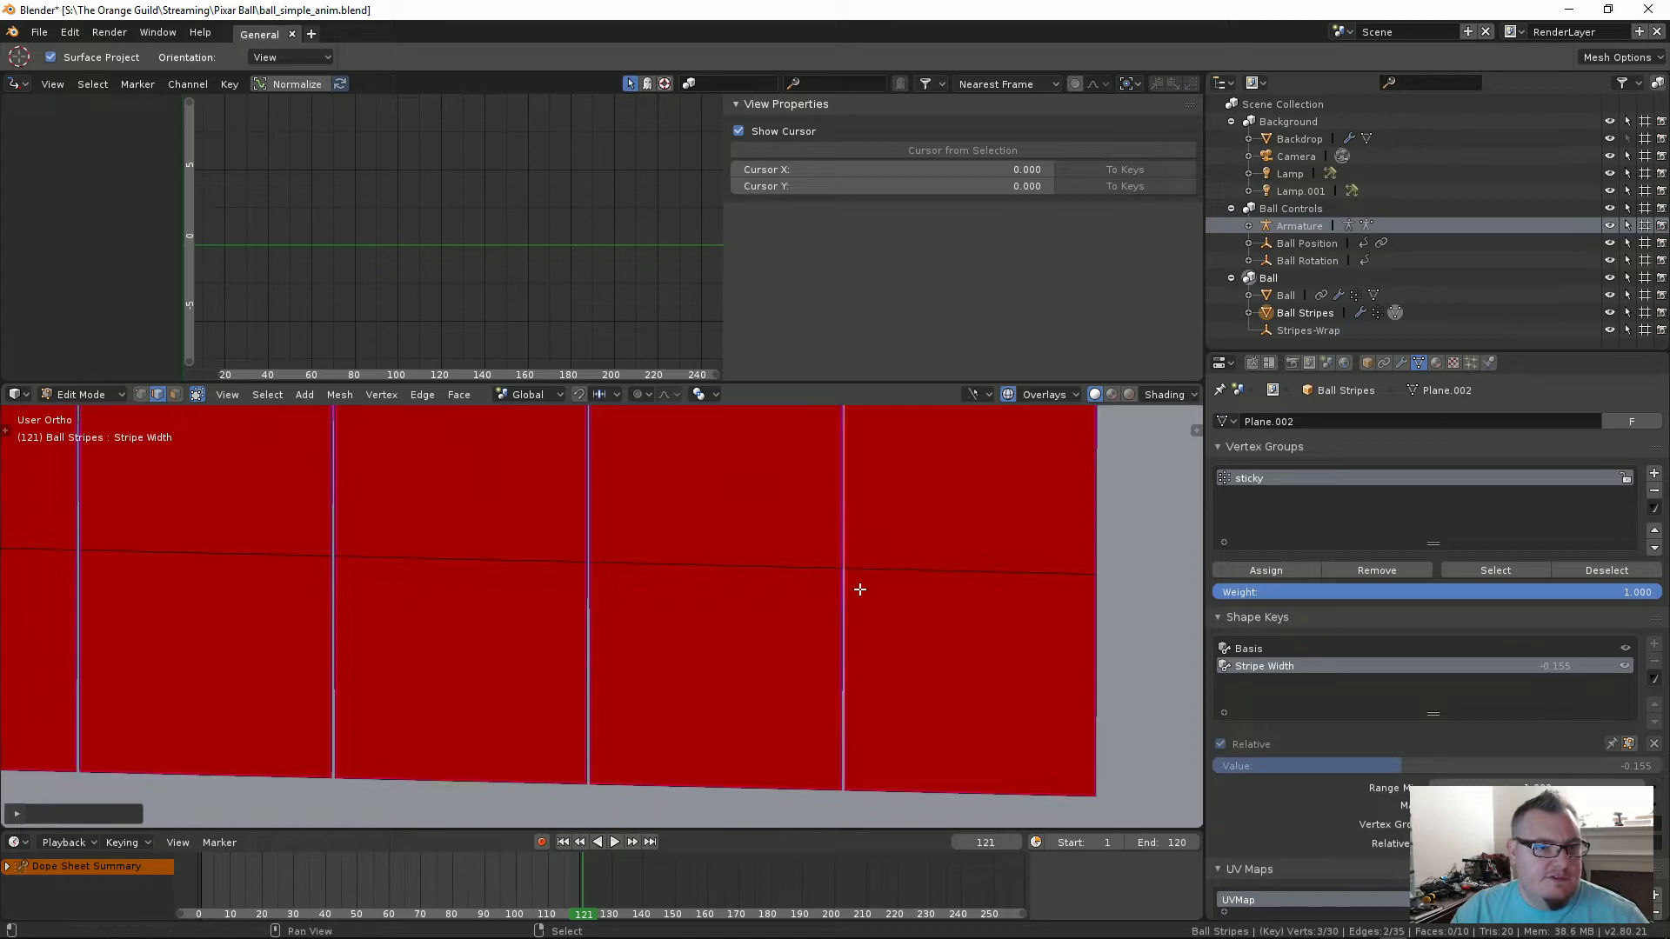
{"action": "scroll", "coordinate": [854, 550], "scroll_direction": "down", "scroll_amount": 3}
{"action": "key", "text": "x"}
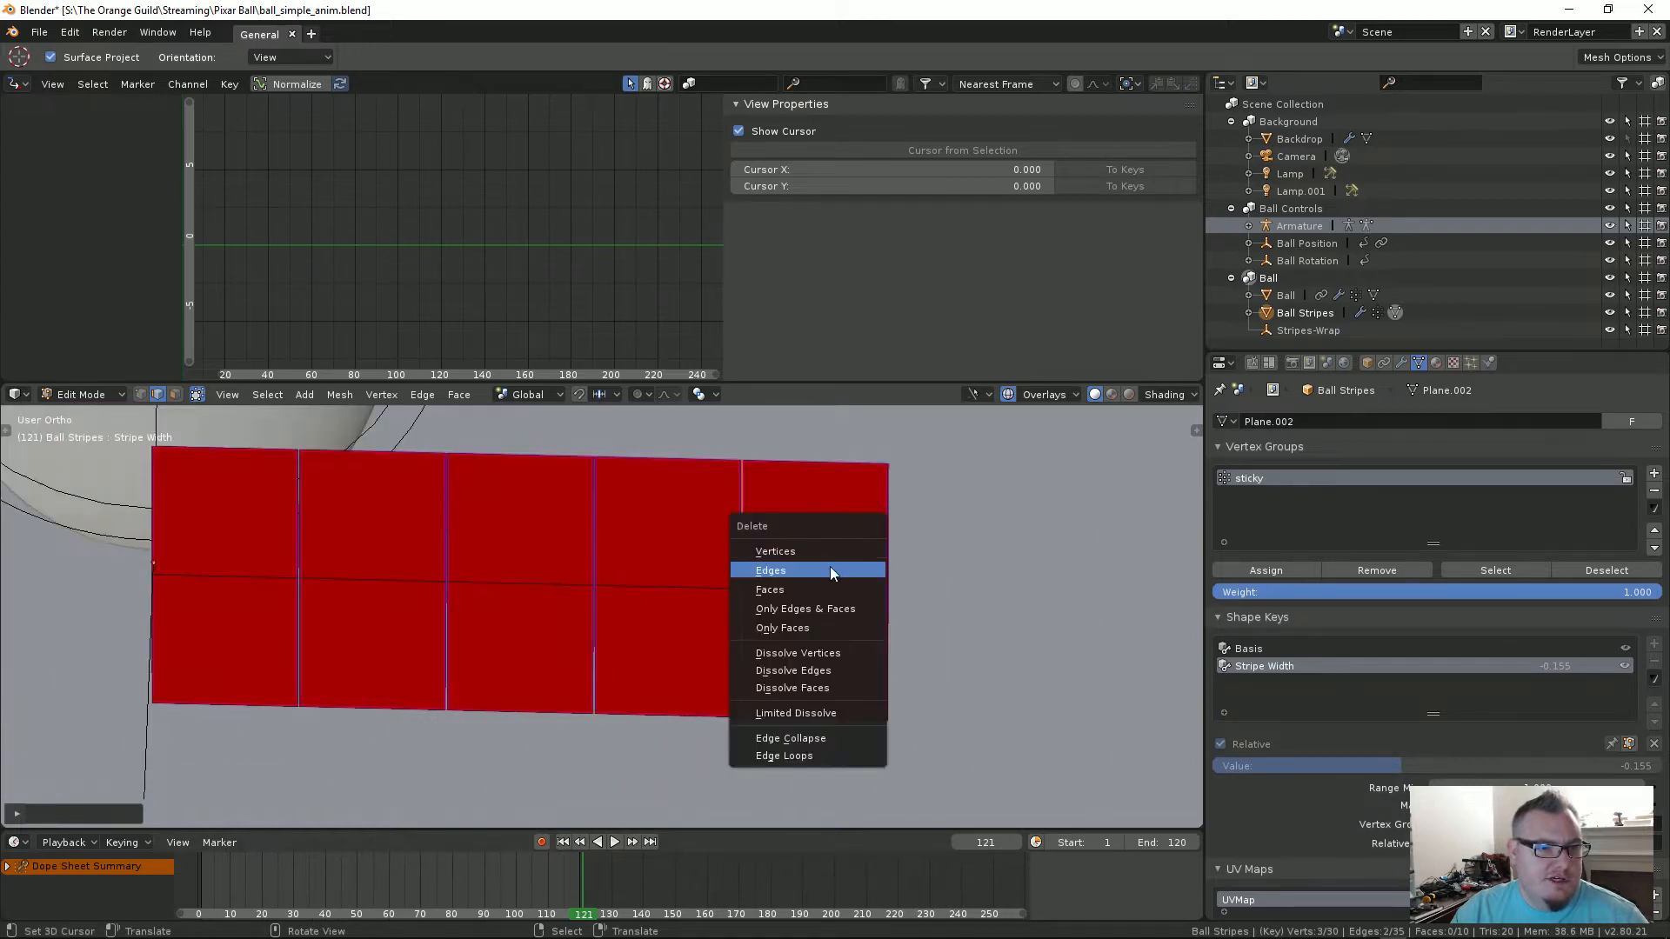
{"action": "left_click", "coordinate": [831, 571]}
Step: Delete the duplicated section's upper and lower horizontal edges, keeping its middle edge
{"action": "left_click", "coordinate": [794, 462]}
{"action": "left_click", "coordinate": [798, 715], "text": "shift"}
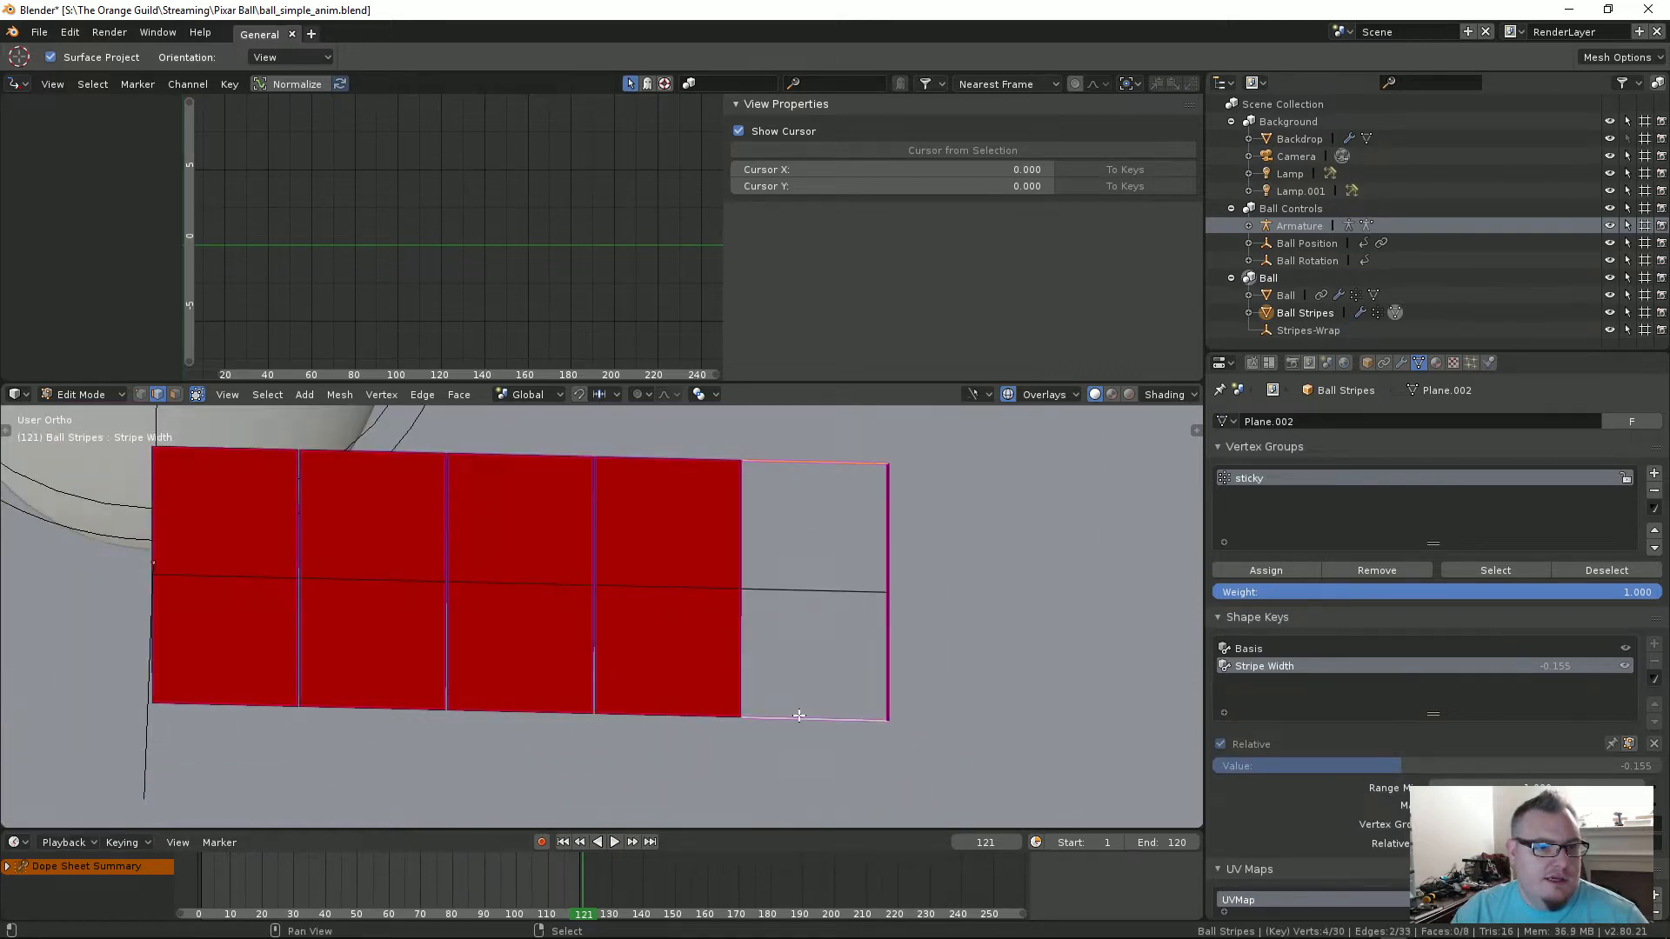
{"action": "key", "text": "x"}
{"action": "left_click", "coordinate": [799, 715]}
Step: Delete the middle horizontal edge joining the stripes mesh to the duplicated section, leaving only the loose vertical end edge
{"action": "middle_click_drag", "start_coordinate": [861, 591], "coordinate": [882, 557]}
{"action": "middle_click_drag", "start_coordinate": [882, 548], "coordinate": [727, 597], "text": "shift"}
{"action": "scroll", "coordinate": [766, 621], "scroll_direction": "up", "scroll_amount": 5}
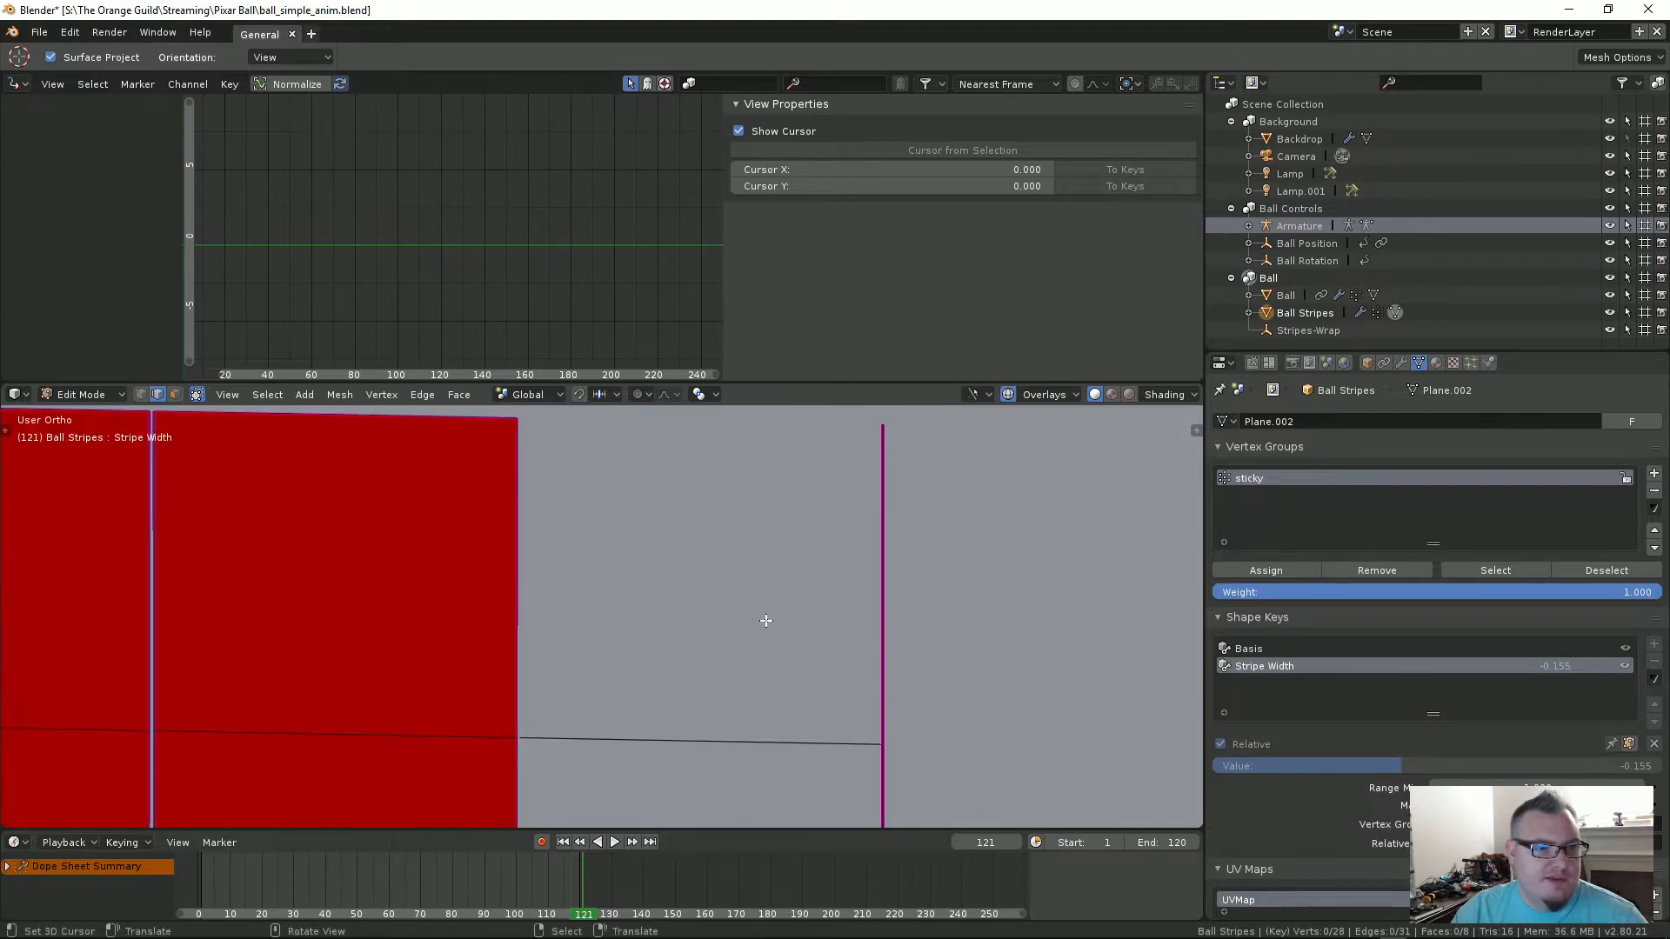
{"action": "right_click", "coordinate": [890, 467]}
{"action": "right_click", "coordinate": [892, 795]}
{"action": "scroll", "coordinate": [765, 630], "scroll_direction": "down", "scroll_amount": 4}
{"action": "middle_click_drag", "start_coordinate": [693, 637], "coordinate": [846, 560], "text": "shift"}
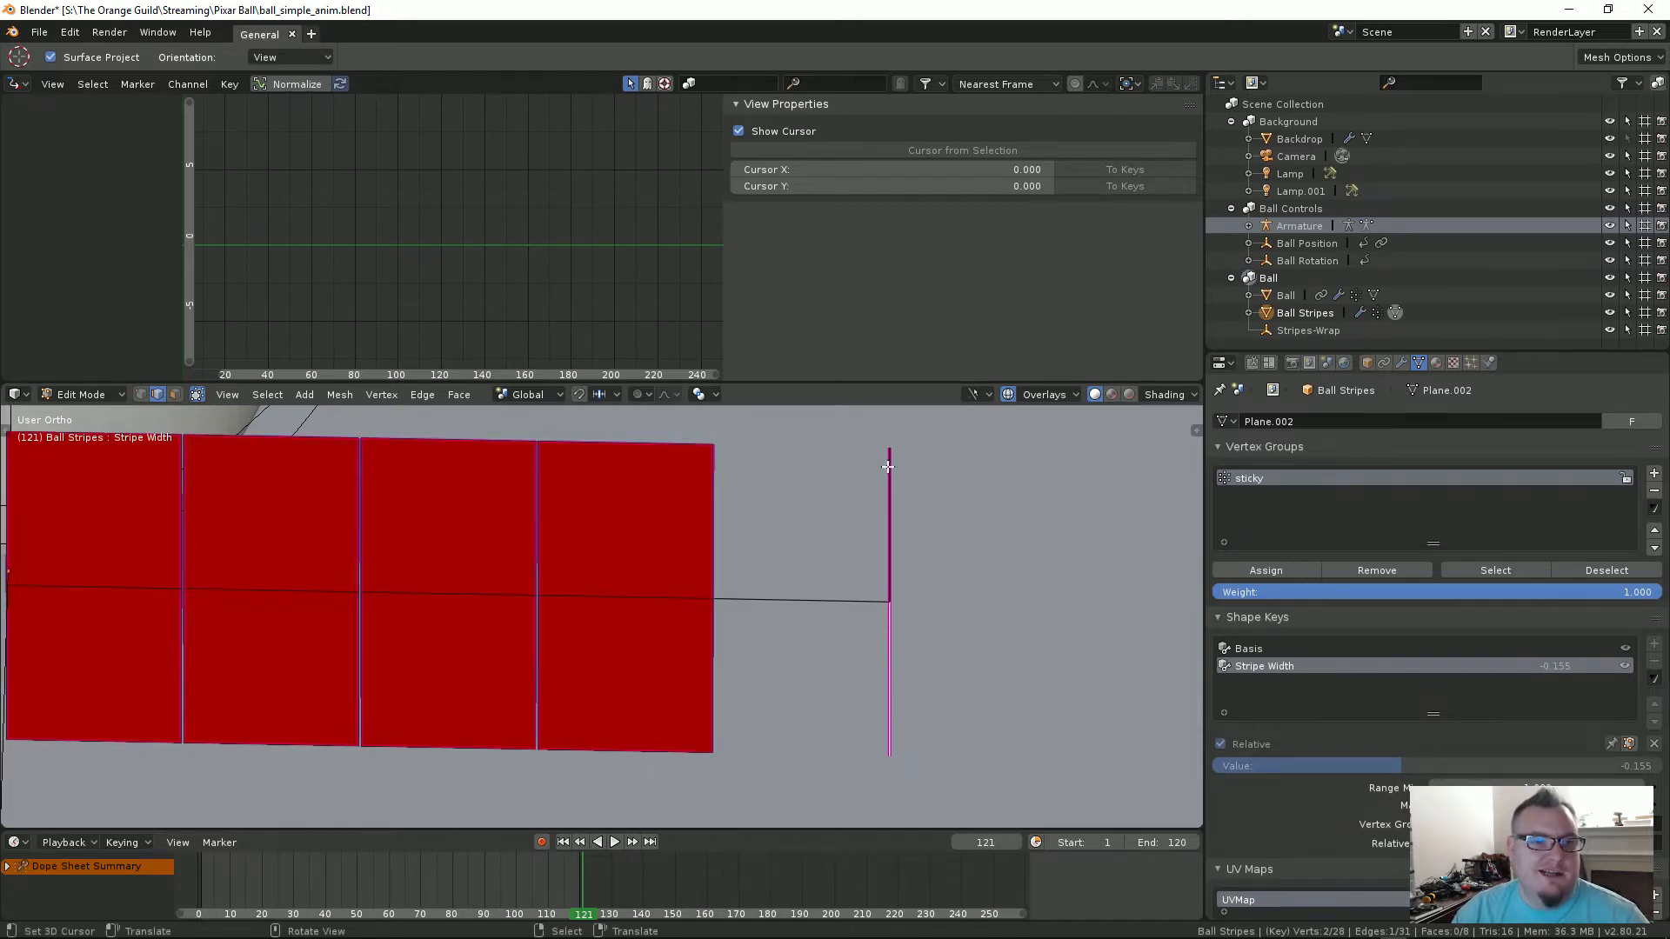
{"action": "key", "text": "x"}
{"action": "left_click", "coordinate": [798, 599]}
{"action": "middle_click_drag", "start_coordinate": [827, 597], "coordinate": [951, 606], "text": "shift"}
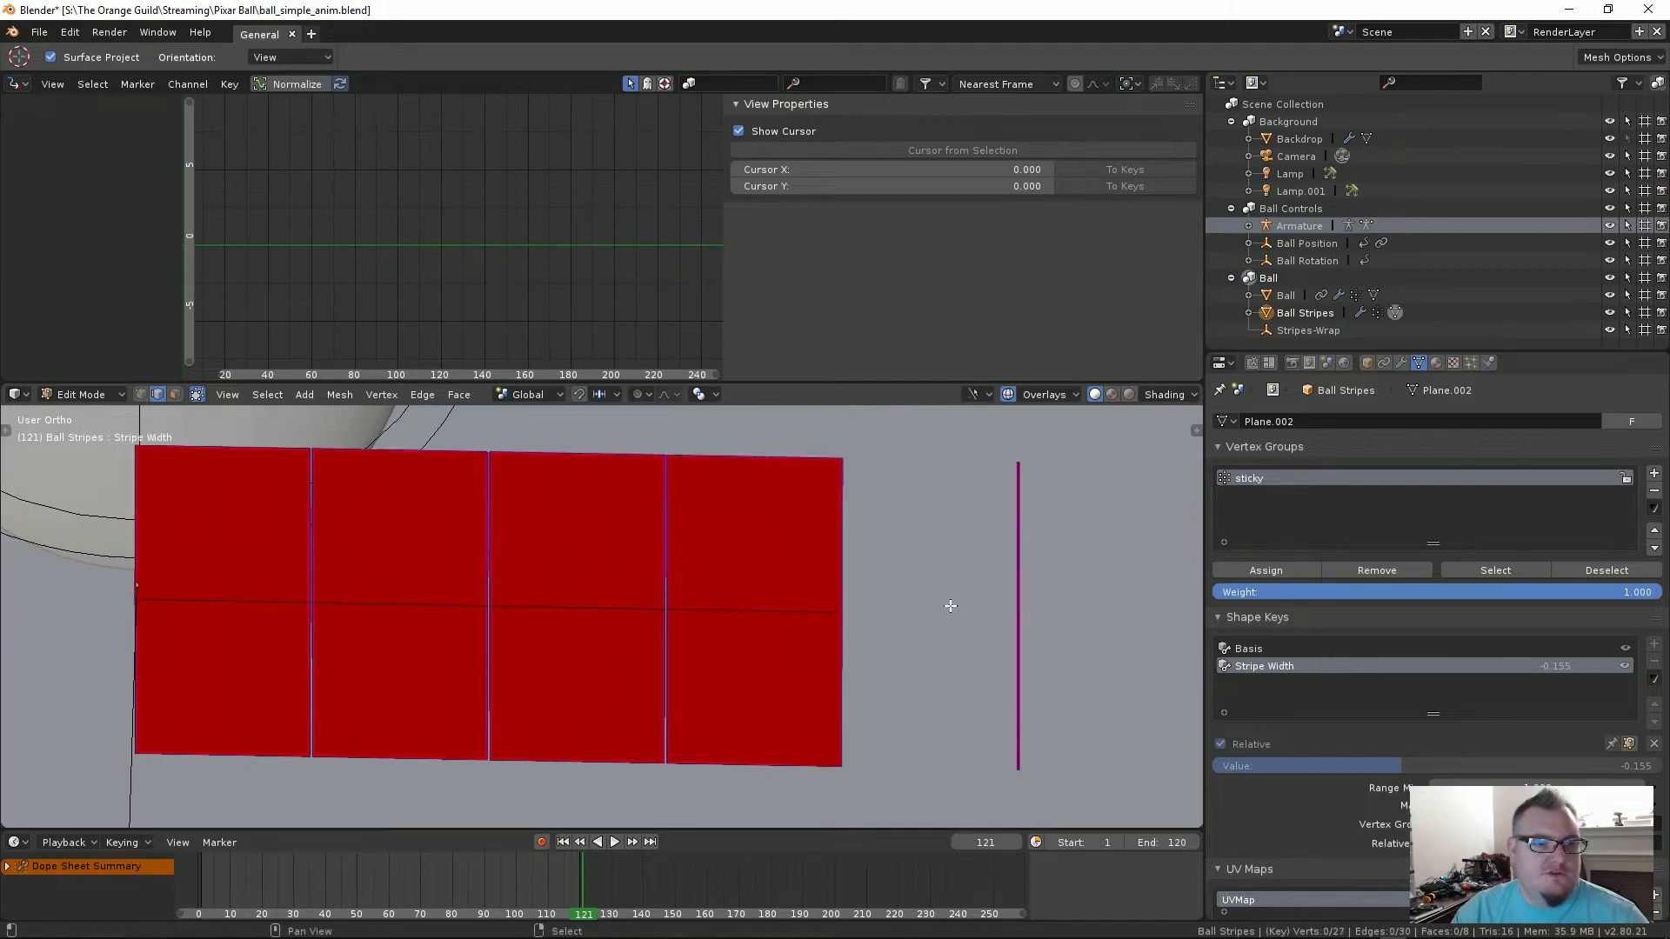
Step: Return to Object Mode and examine how the stripes wrap around the ball near its end cap
{"action": "key", "text": "Tab"}
{"action": "scroll", "coordinate": [895, 615], "scroll_direction": "down", "scroll_amount": 4}
{"action": "middle_click_drag", "start_coordinate": [449, 416], "coordinate": [686, 634], "text": "shift"}
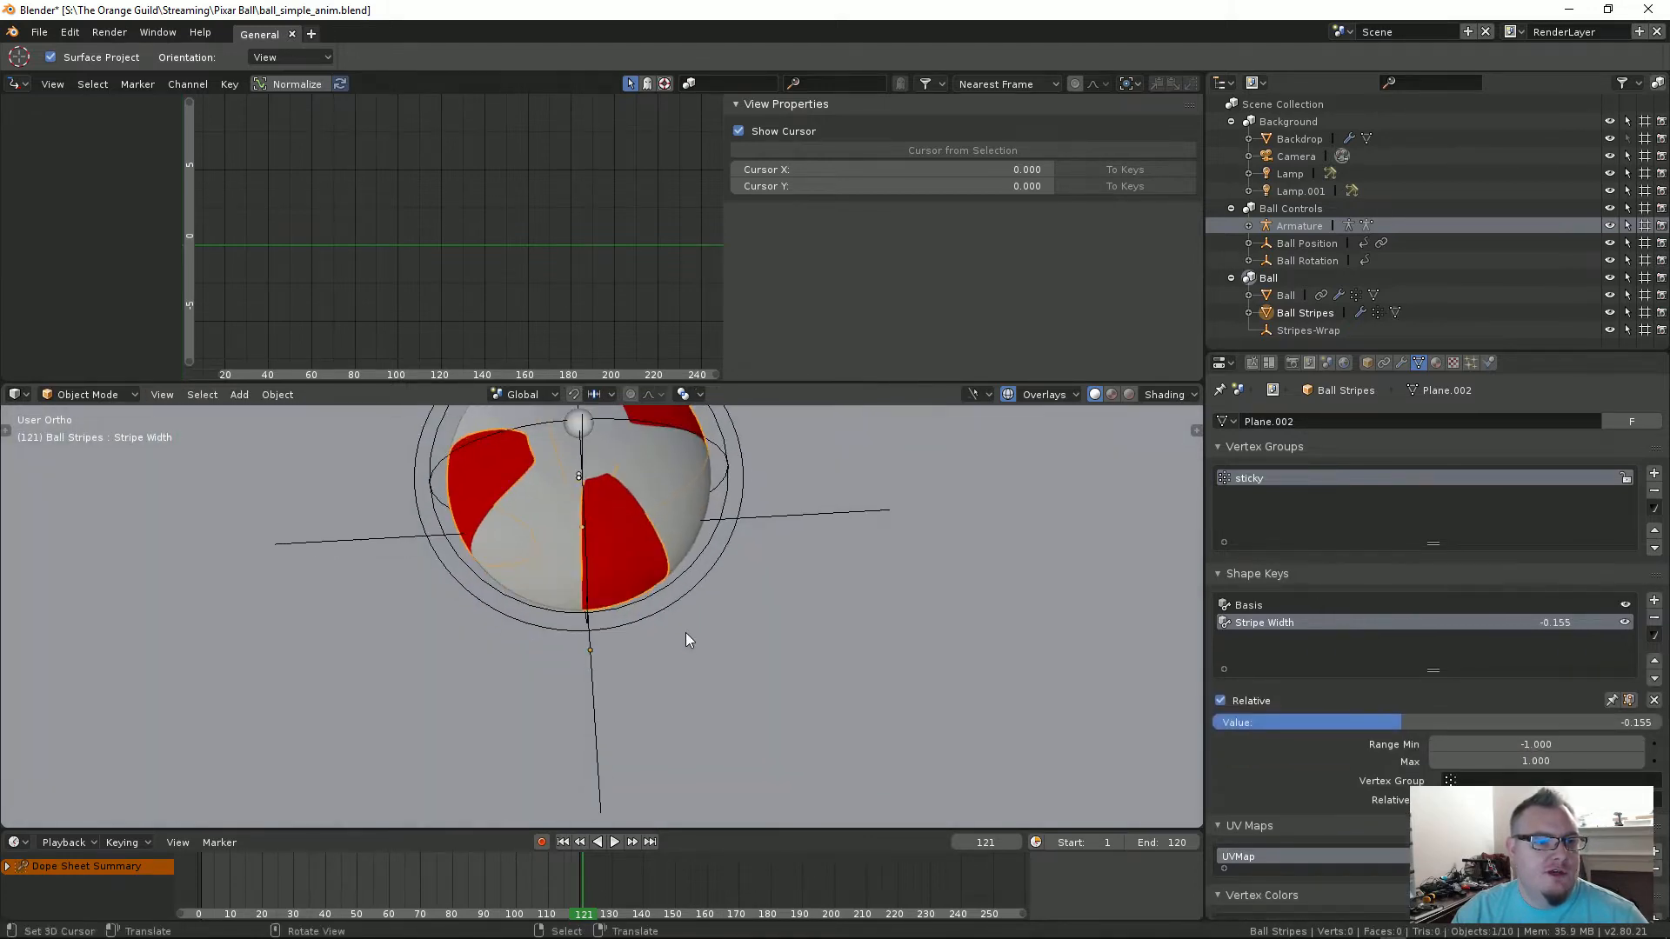
{"action": "middle_click_drag", "start_coordinate": [667, 502], "coordinate": [693, 679], "text": "shift"}
{"action": "scroll", "coordinate": [698, 600], "scroll_direction": "up", "scroll_amount": 3}
{"action": "middle_click_drag", "start_coordinate": [698, 600], "coordinate": [697, 614]}
{"action": "middle_click_drag", "start_coordinate": [684, 531], "coordinate": [676, 639], "text": "shift"}
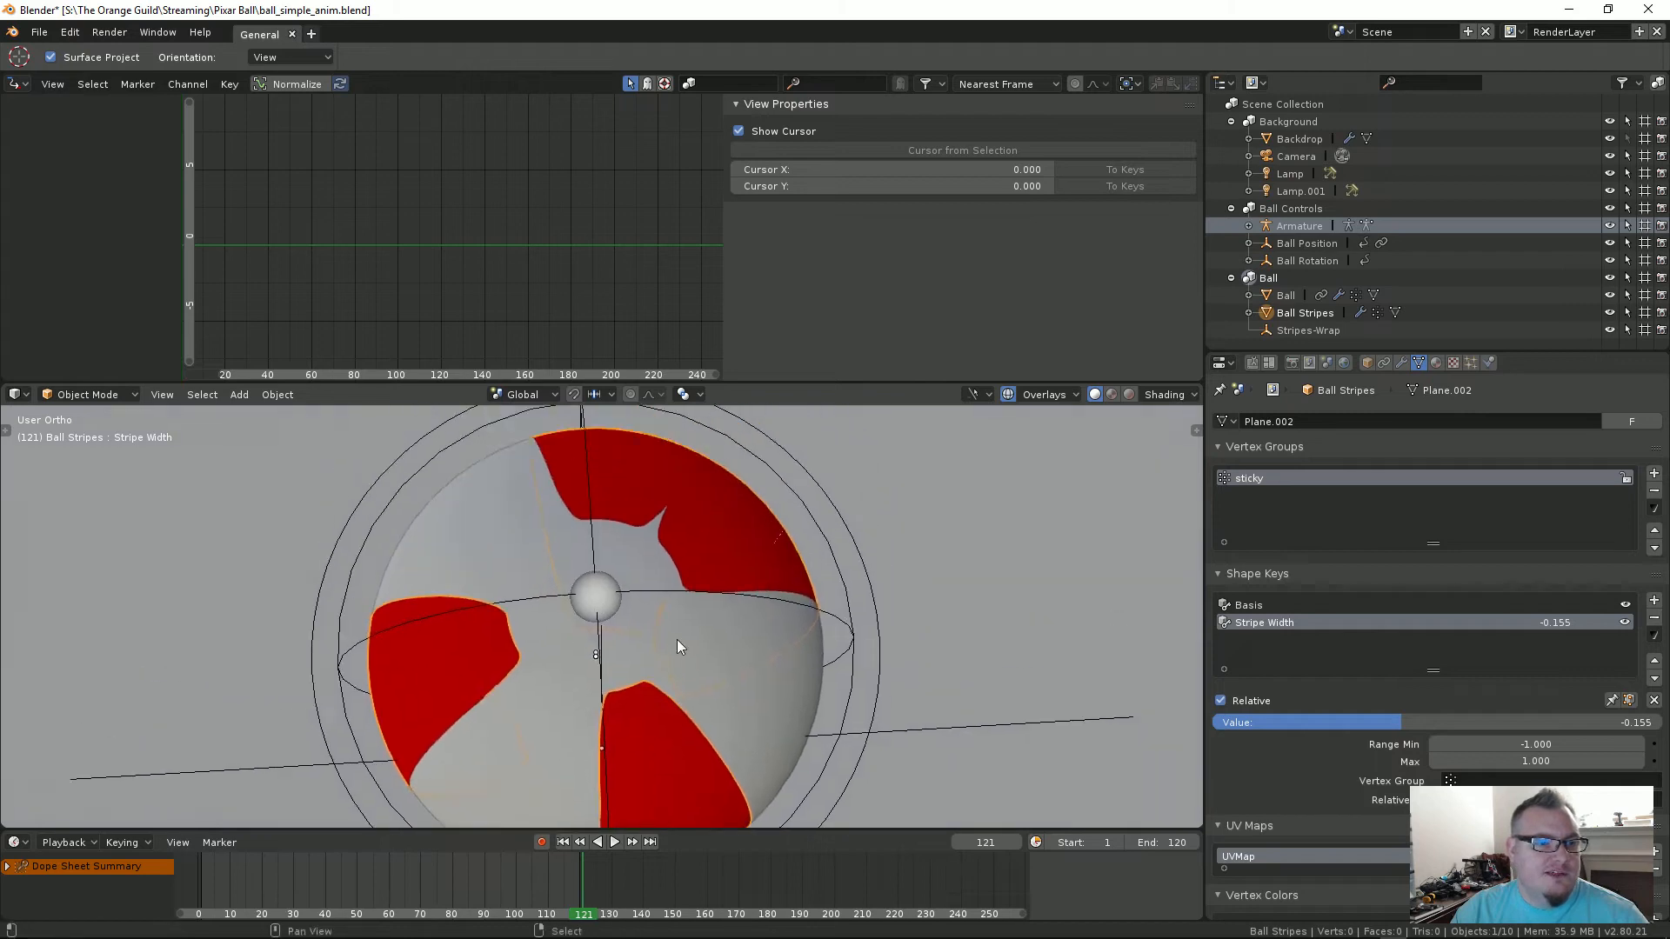
Step: Try lowering the Stripe Wrap modifier's Angle to about 317° on Ball Stripes, and cancel the change
{"action": "left_click", "coordinate": [1384, 363]}
{"action": "left_click", "coordinate": [1401, 362]}
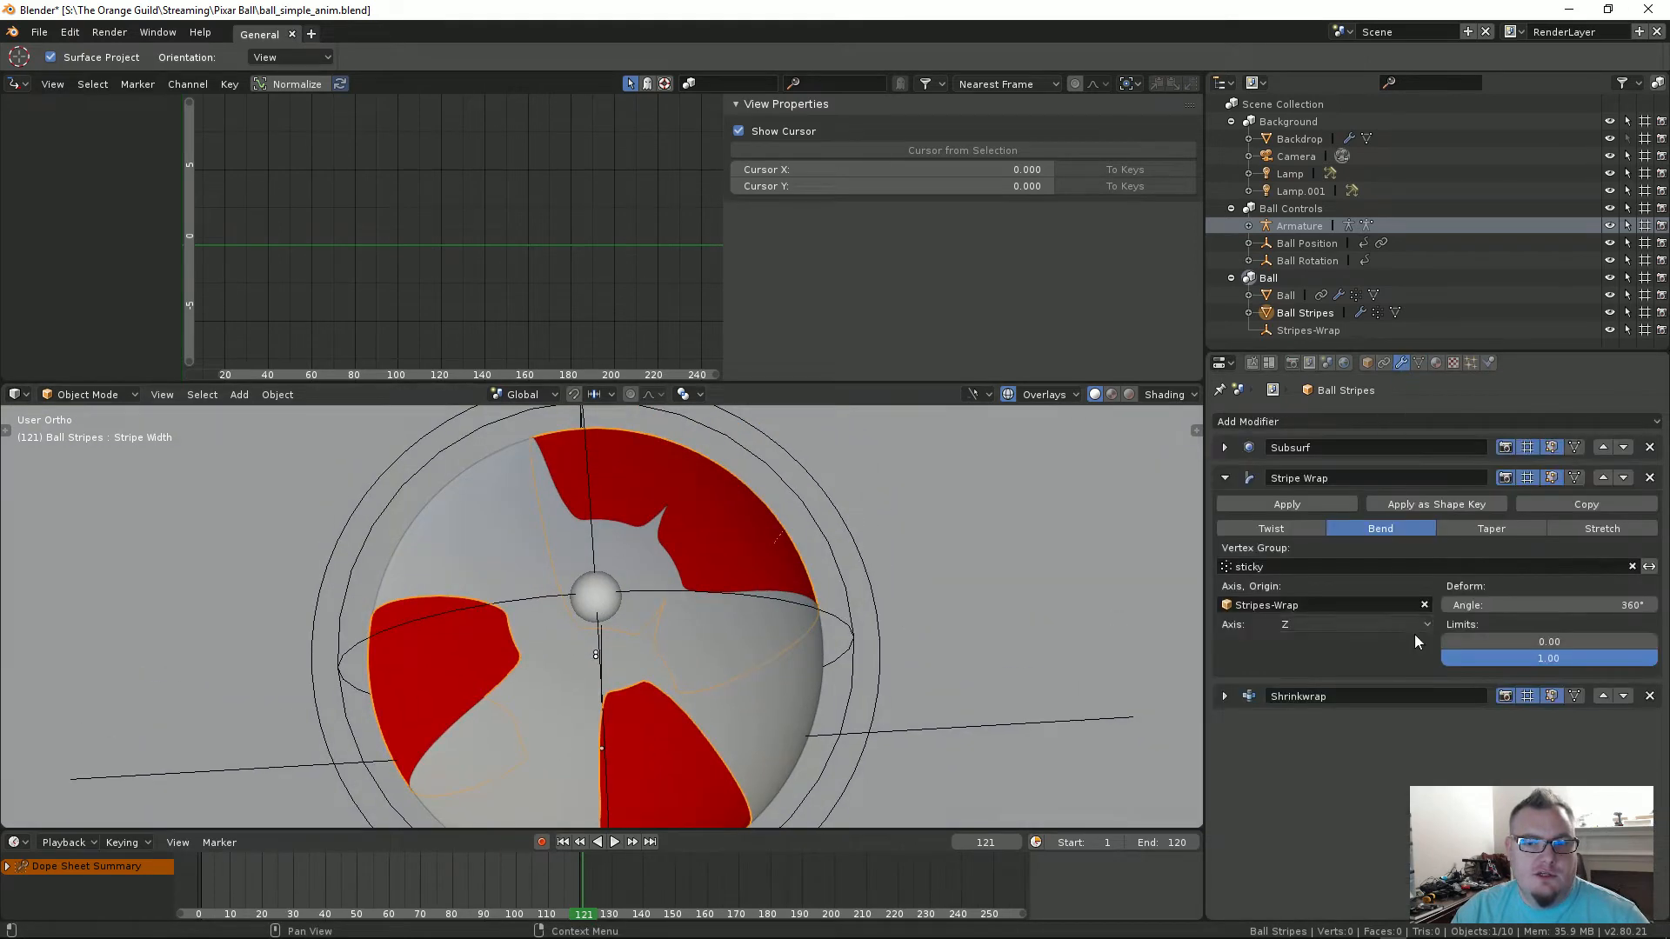
{"action": "double_click", "coordinate": [1510, 606]}
{"action": "key", "text": "Escape"}
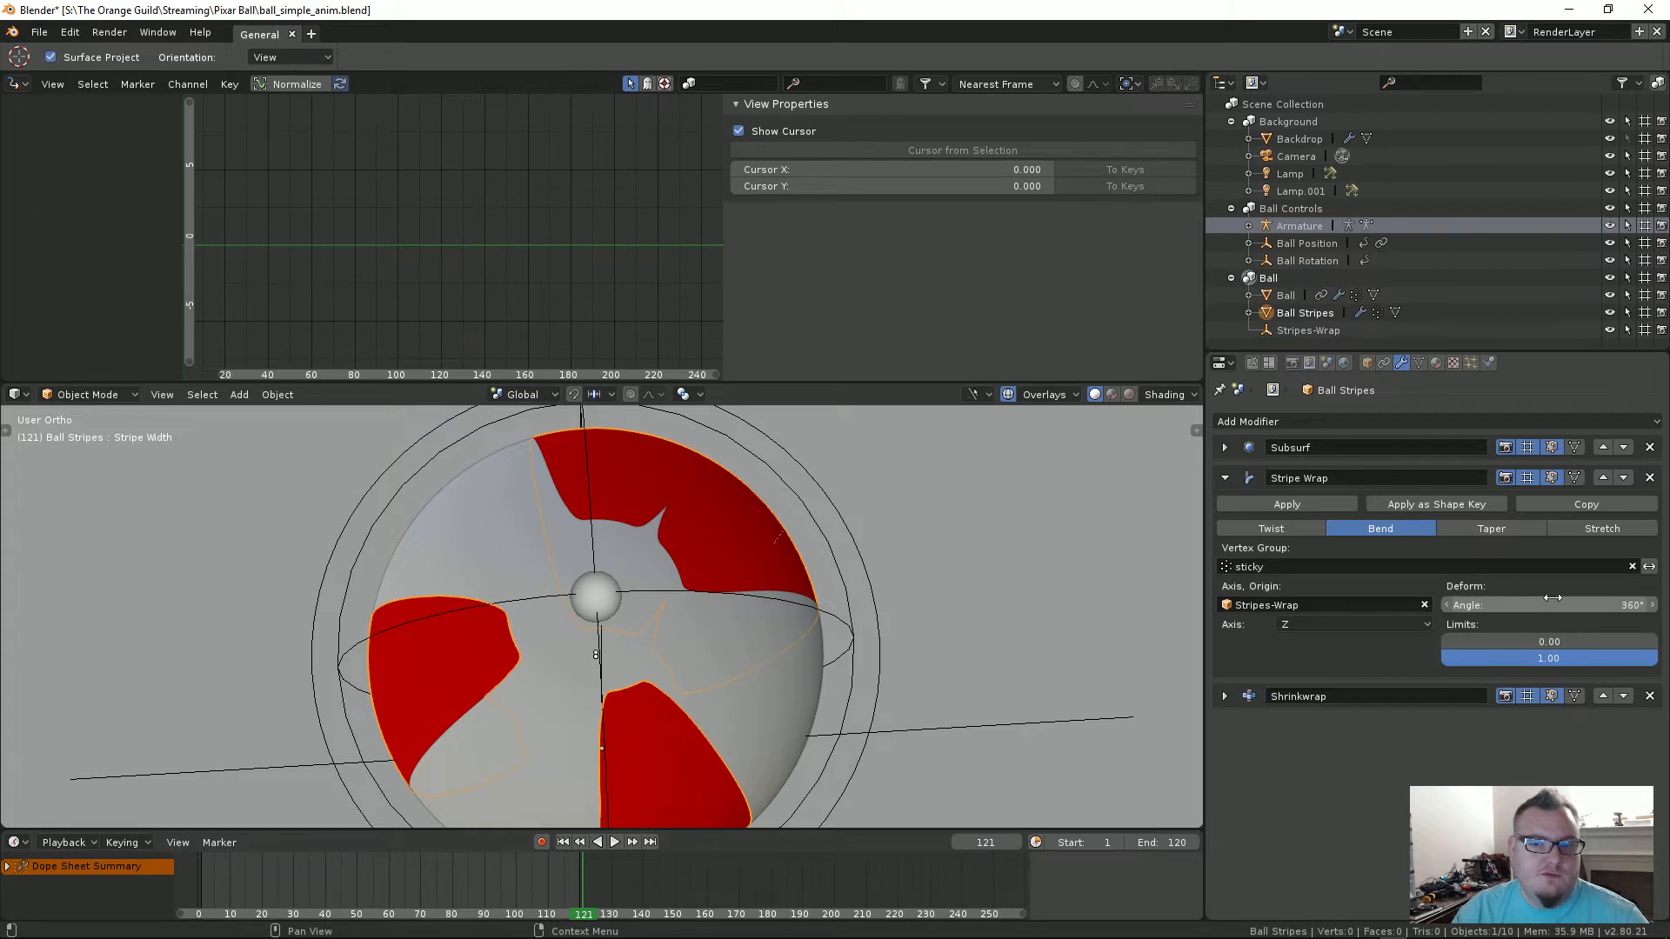
{"action": "left_click_drag", "start_coordinate": [1523, 606], "coordinate": [1485, 606]}
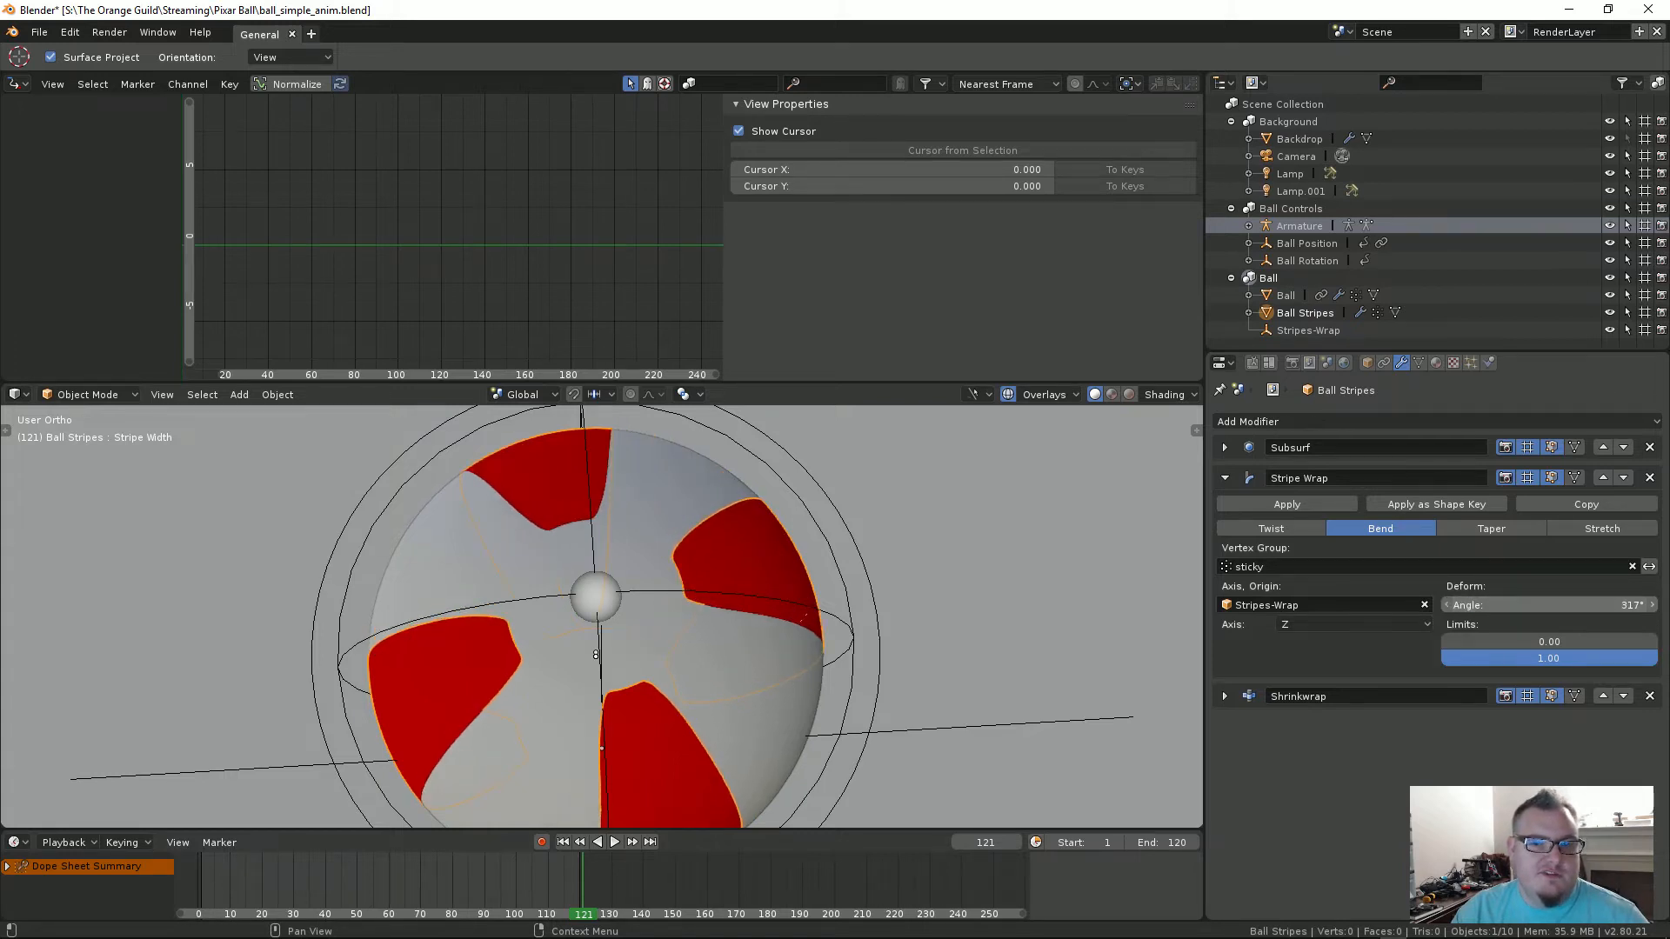
{"action": "key", "text": "Escape"}
Step: In Edit Mode, select the whole loose vertical edge and move it farther from the stripes mesh along global X
{"action": "key", "text": "Tab"}
{"action": "middle_click_drag", "start_coordinate": [731, 650], "coordinate": [421, 481]}
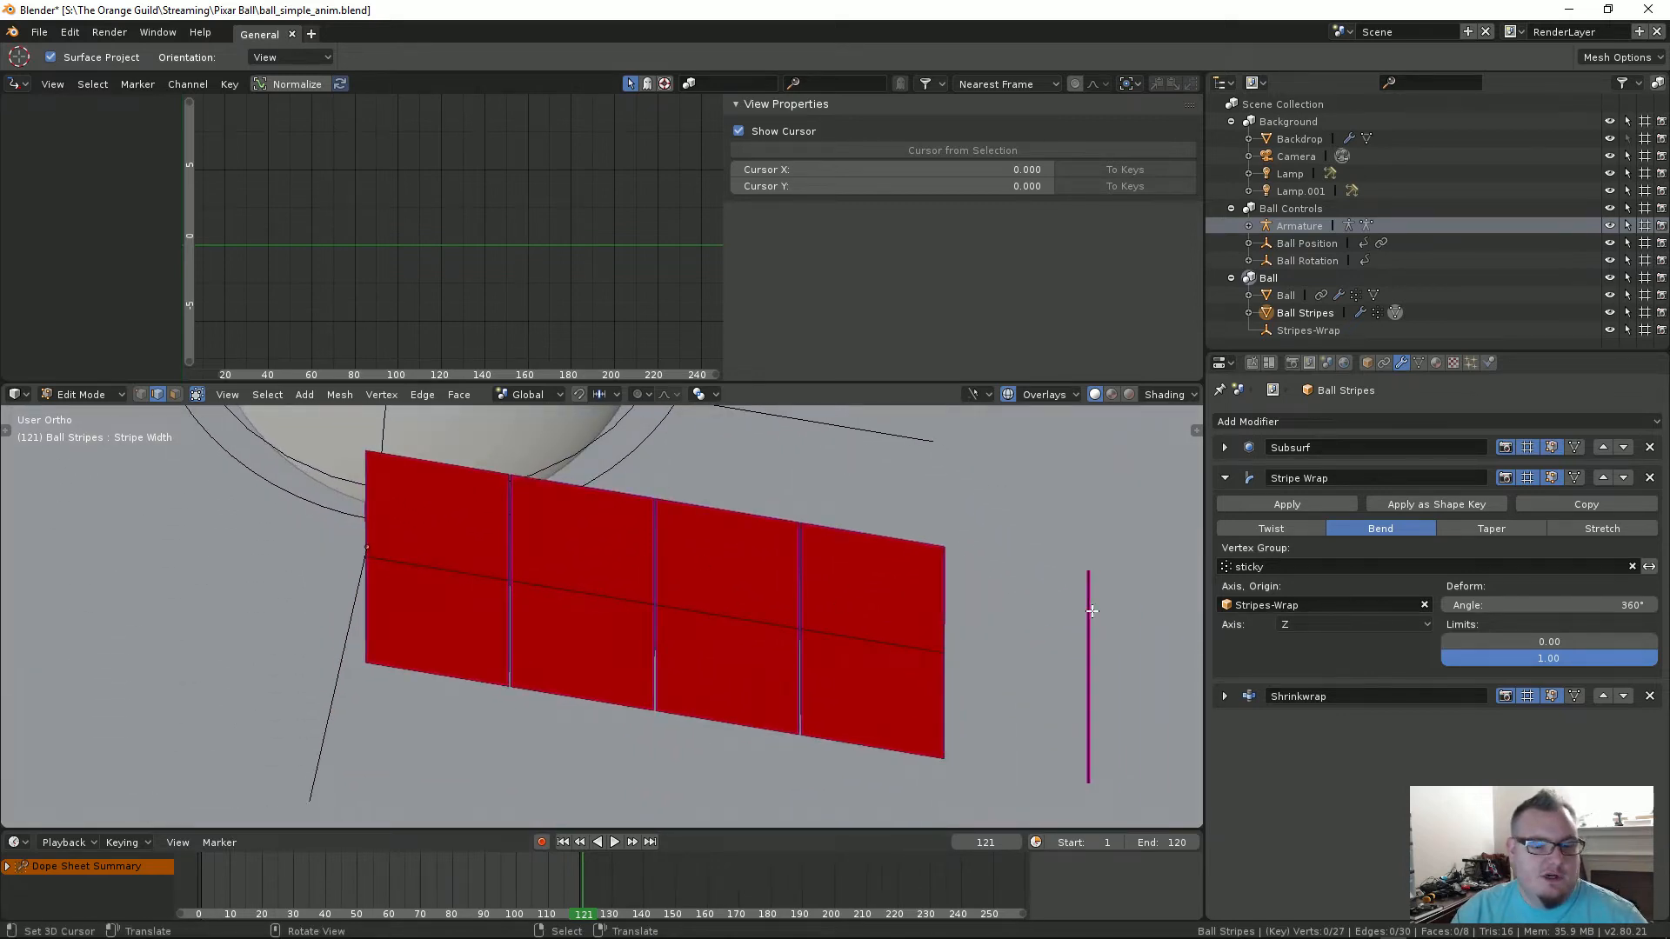
{"action": "key", "text": "l"}
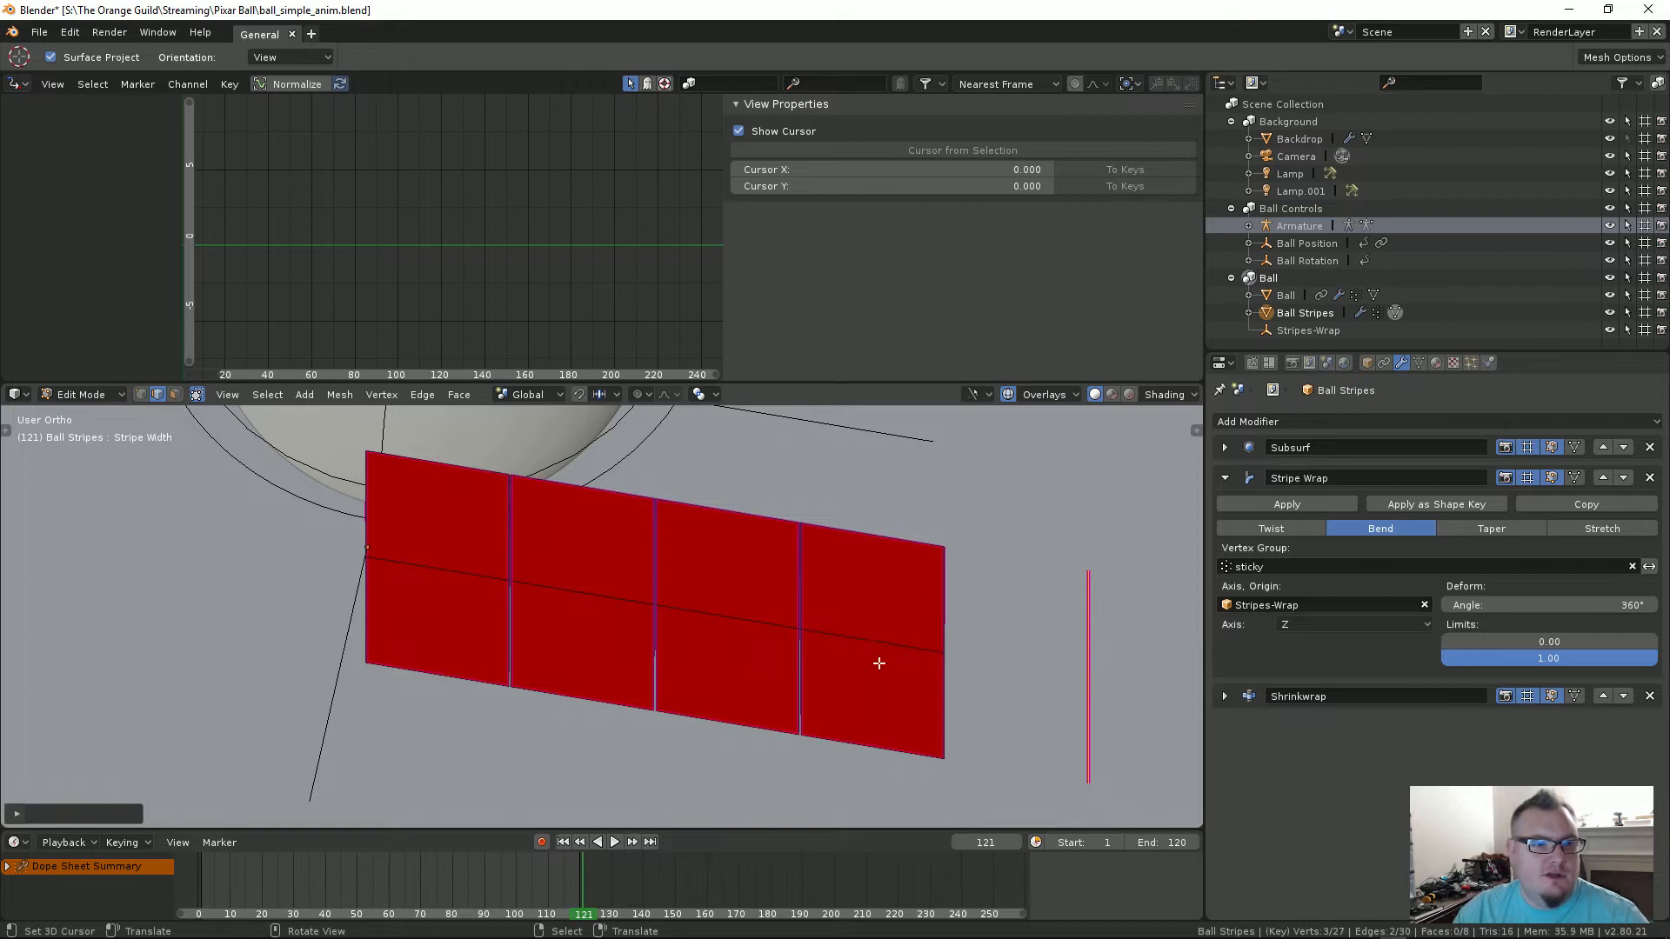
{"action": "middle_click_drag", "start_coordinate": [883, 663], "coordinate": [916, 649]}
{"action": "scroll", "coordinate": [783, 634], "scroll_direction": "down", "scroll_amount": 2}
{"action": "middle_click_drag", "start_coordinate": [754, 634], "coordinate": [808, 644], "text": "shift"}
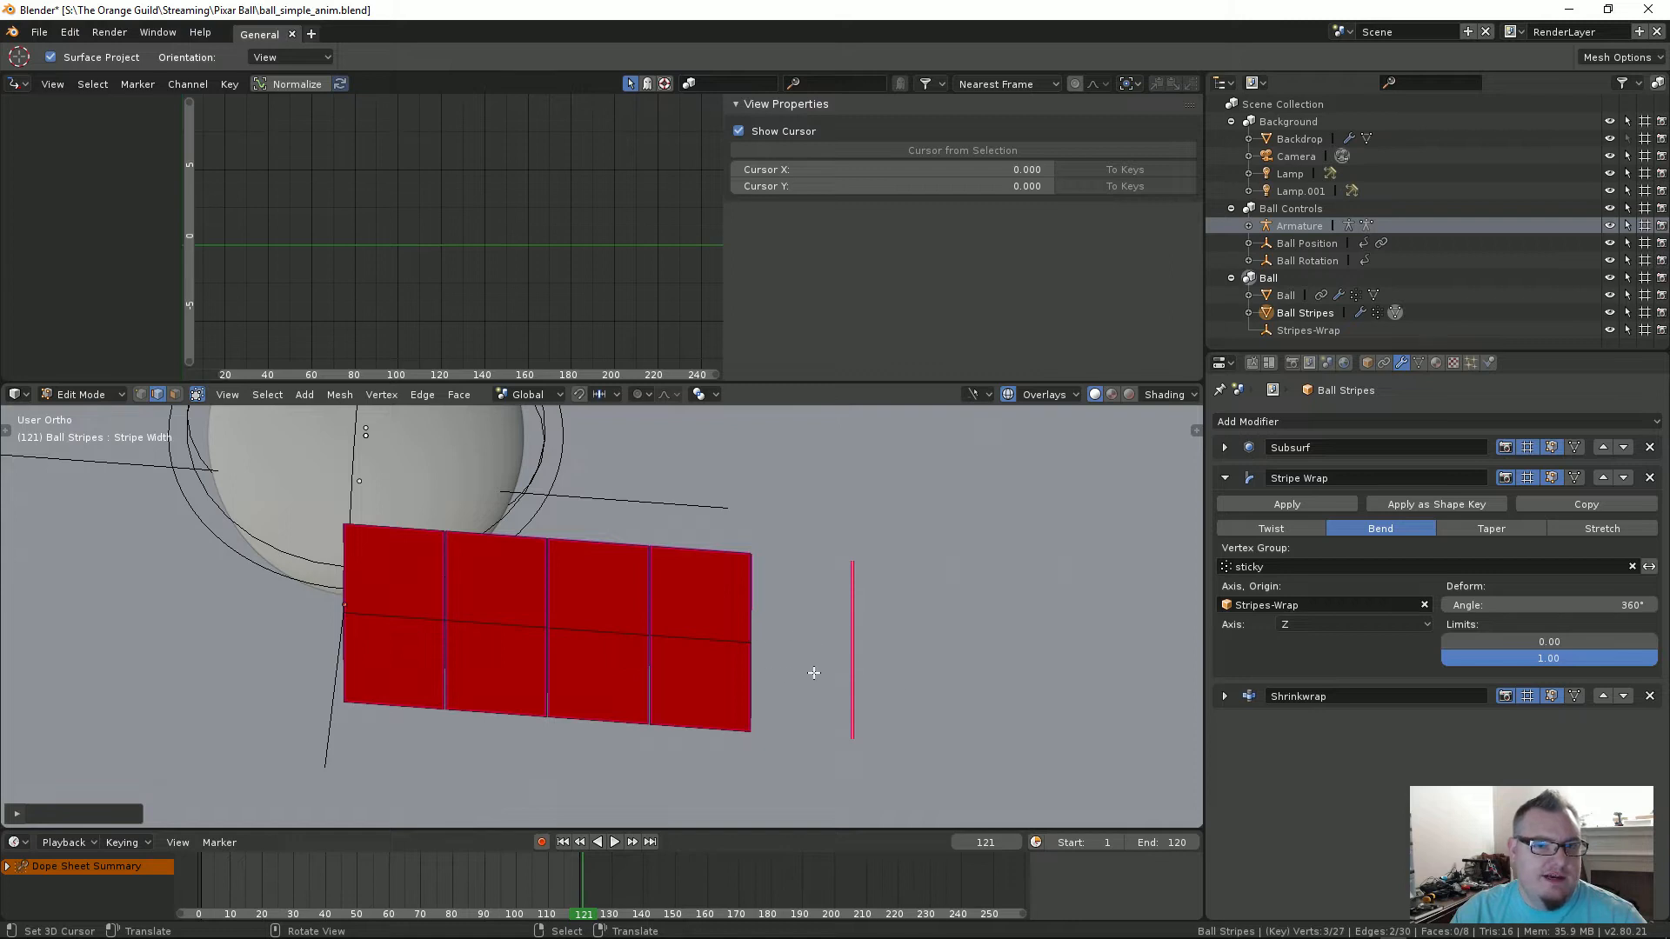
{"action": "key", "text": "g"}
{"action": "key", "text": "x"}
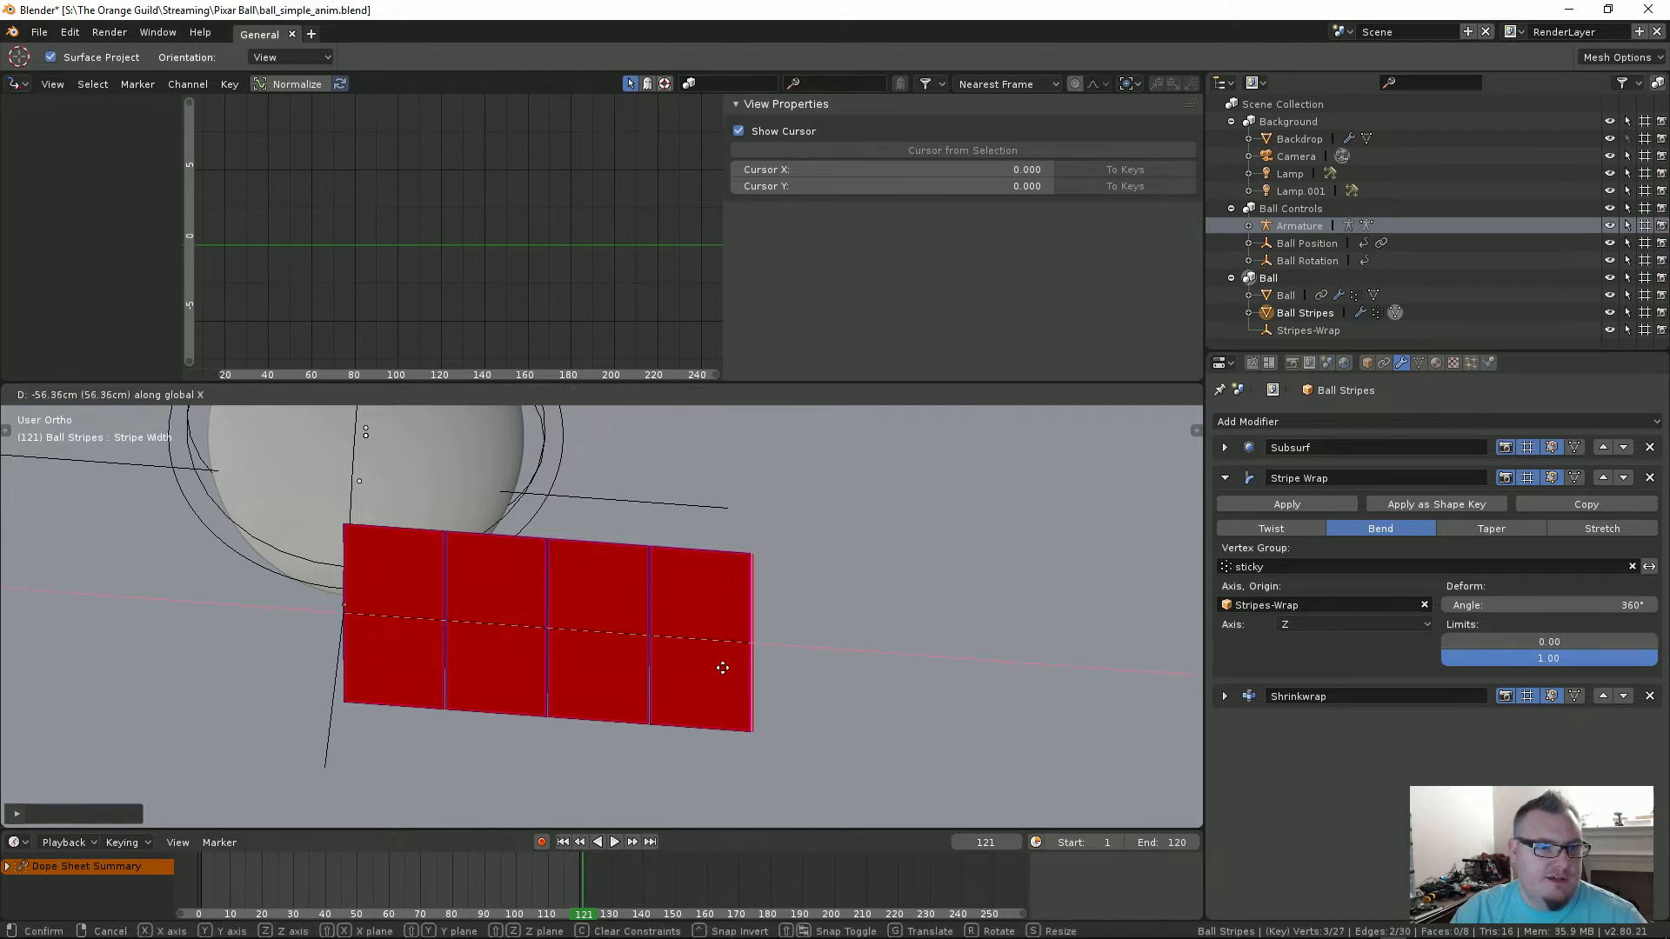
{"action": "left_click", "coordinate": [907, 672]}
Step: Leave Edit Mode and check the stripe spacing on the ball with the loose edge moved outward
{"action": "key", "text": "Tab"}
{"action": "scroll", "coordinate": [505, 552], "scroll_direction": "down", "scroll_amount": 3}
{"action": "middle_click_drag", "start_coordinate": [418, 475], "coordinate": [492, 527]}
{"action": "middle_click_drag", "start_coordinate": [492, 527], "coordinate": [636, 685], "text": "shift"}
{"action": "scroll", "coordinate": [633, 657], "scroll_direction": "up", "scroll_amount": 3}
Step: Move the loose vertical edge back along global X to about one face width from the mesh's end, and exit Edit Mode
{"action": "key", "text": "Tab"}
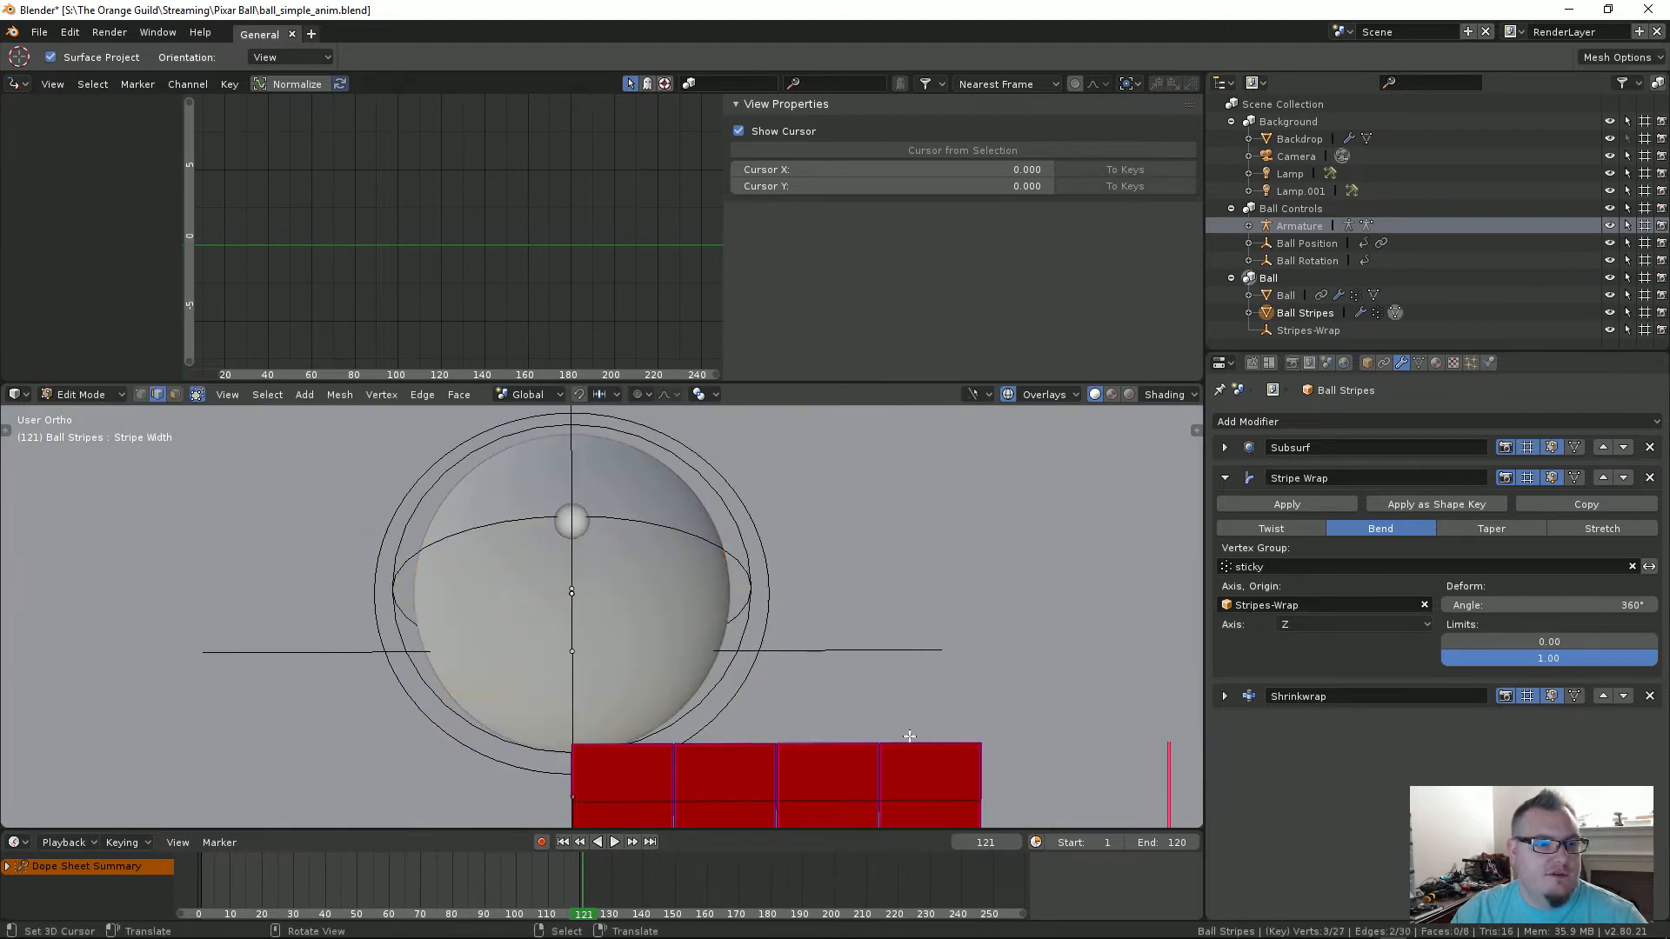
{"action": "scroll", "coordinate": [929, 698], "scroll_direction": "down", "scroll_amount": 2}
{"action": "middle_click_drag", "start_coordinate": [935, 691], "coordinate": [870, 573], "text": "shift"}
{"action": "key", "text": "g"}
{"action": "key", "text": "x"}
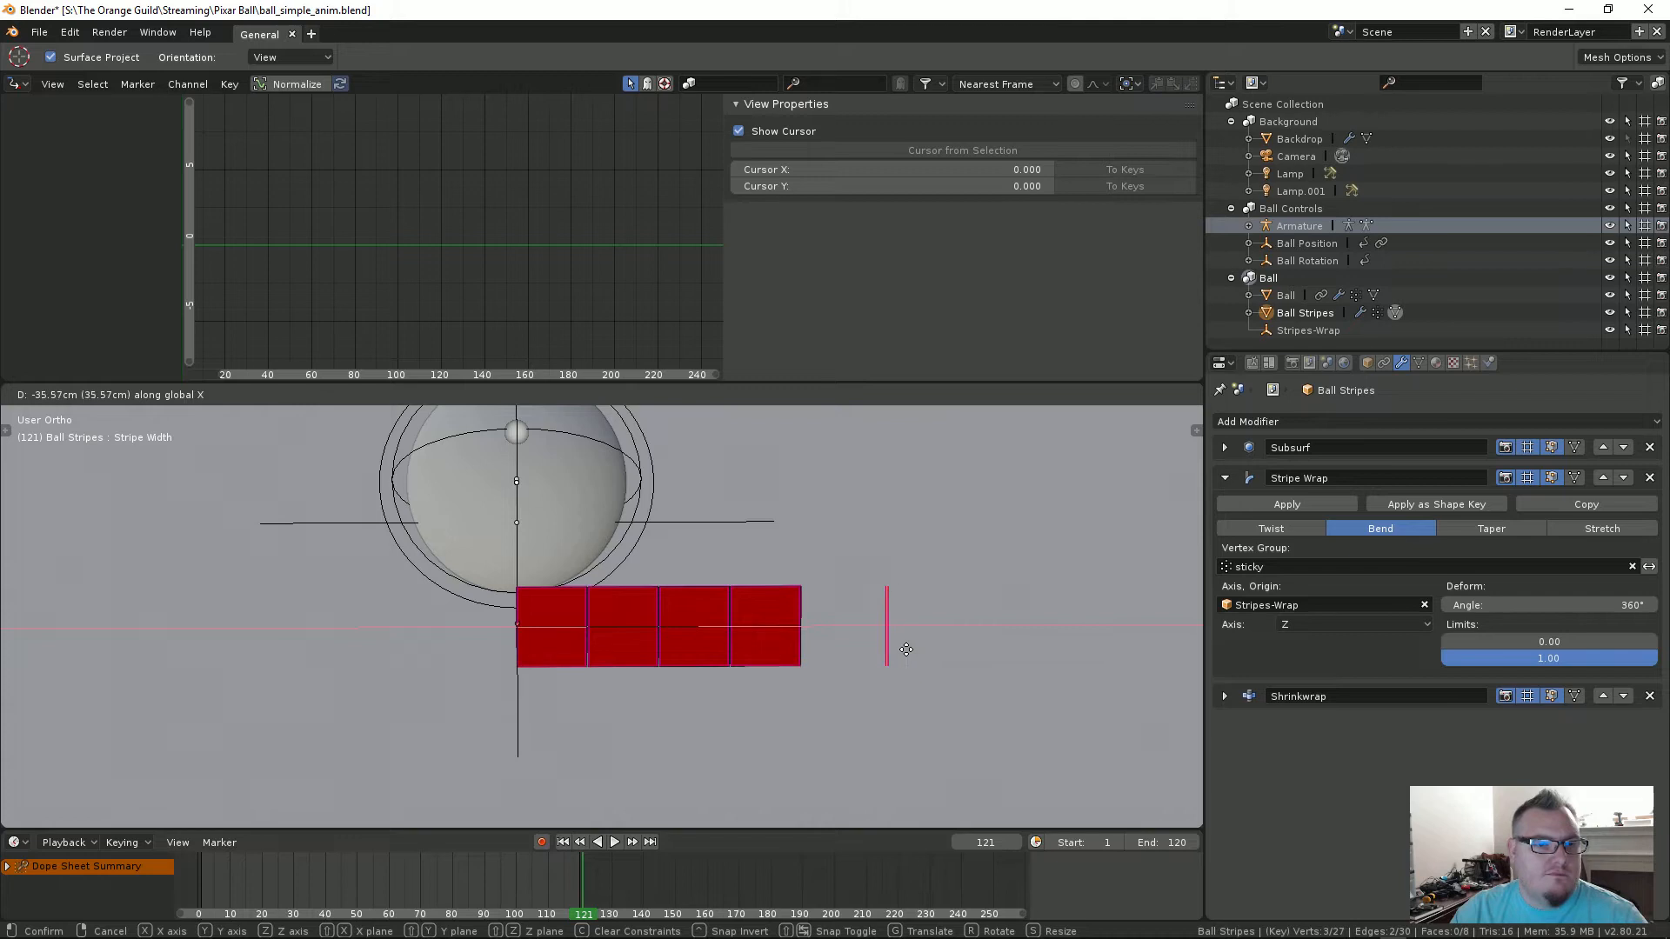
{"action": "left_click", "coordinate": [890, 649]}
{"action": "key", "text": "Tab"}
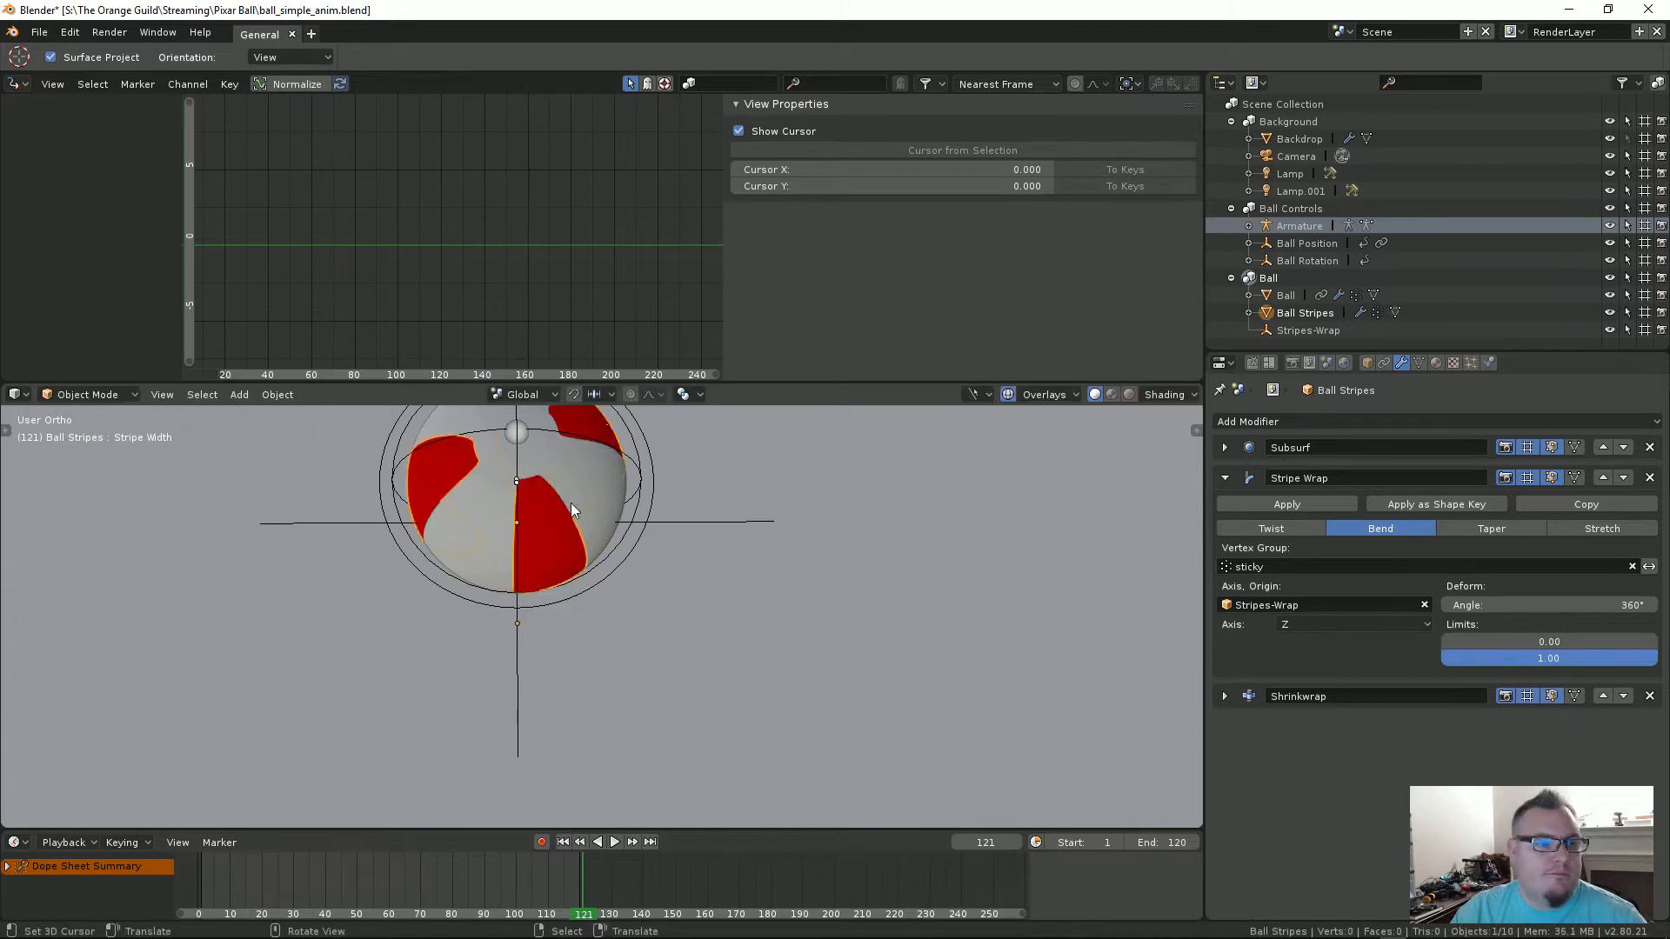
Step: Inspect the wrapped stripes up close and clear the sticky vertex group from the Stripe Wrap modifier
{"action": "middle_click_drag", "start_coordinate": [592, 523], "coordinate": [647, 581], "text": "shift"}
{"action": "scroll", "coordinate": [624, 607], "scroll_direction": "up", "scroll_amount": 4}
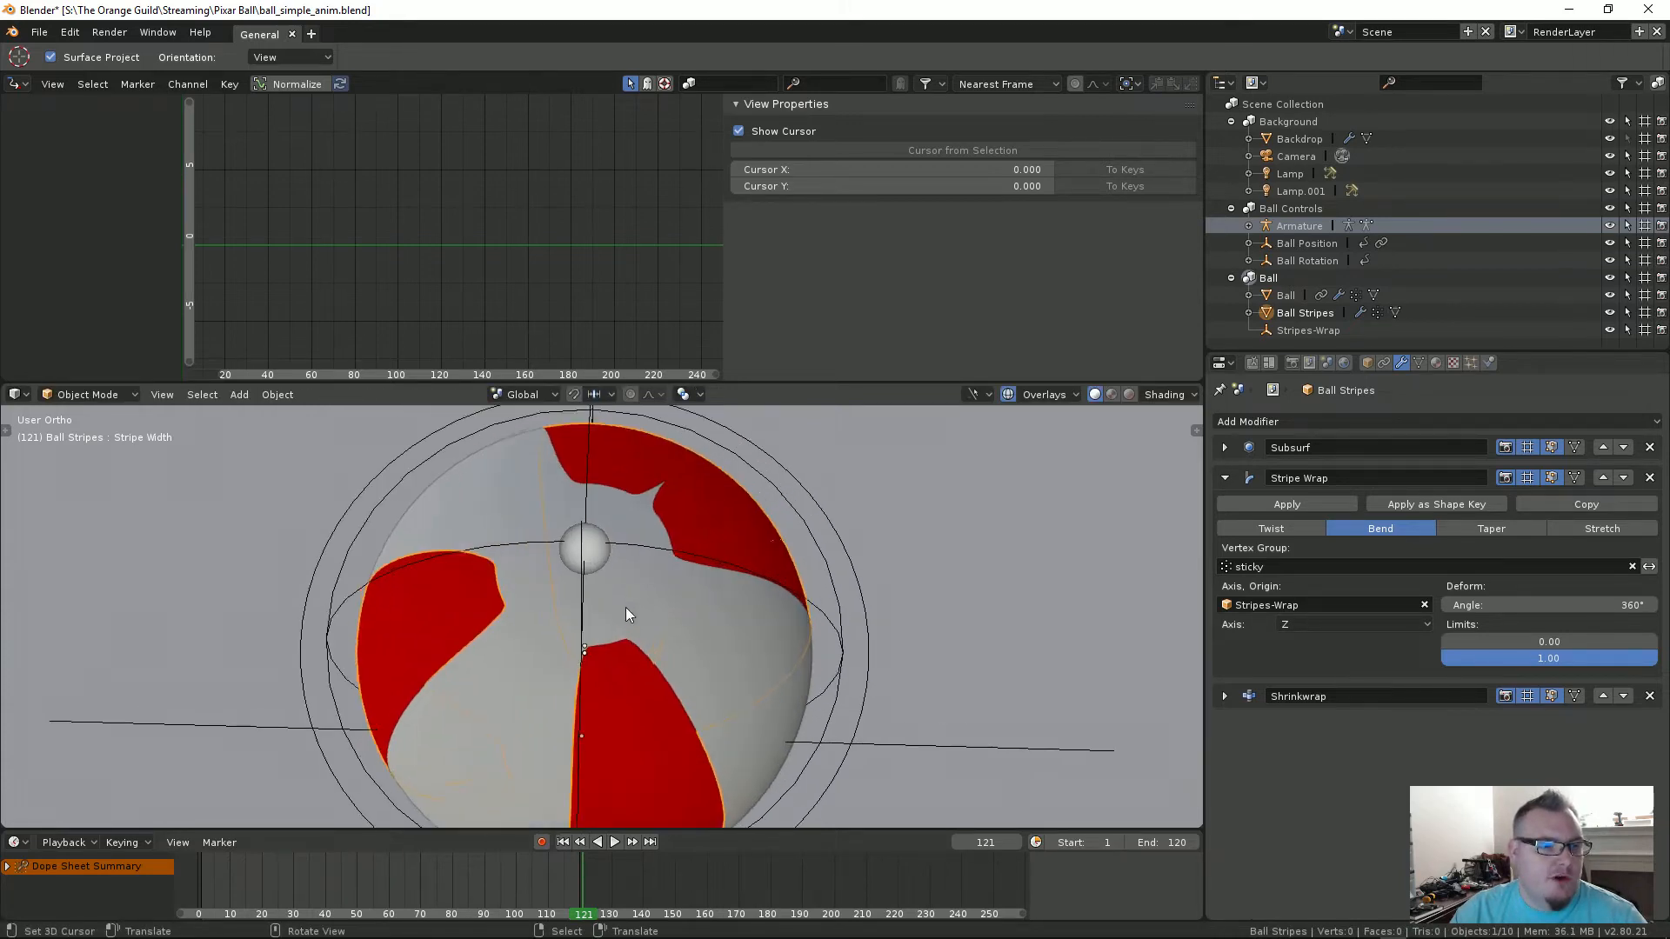
{"action": "scroll", "coordinate": [696, 565], "scroll_direction": "down", "scroll_amount": 3}
{"action": "middle_click_drag", "start_coordinate": [729, 634], "coordinate": [620, 550]}
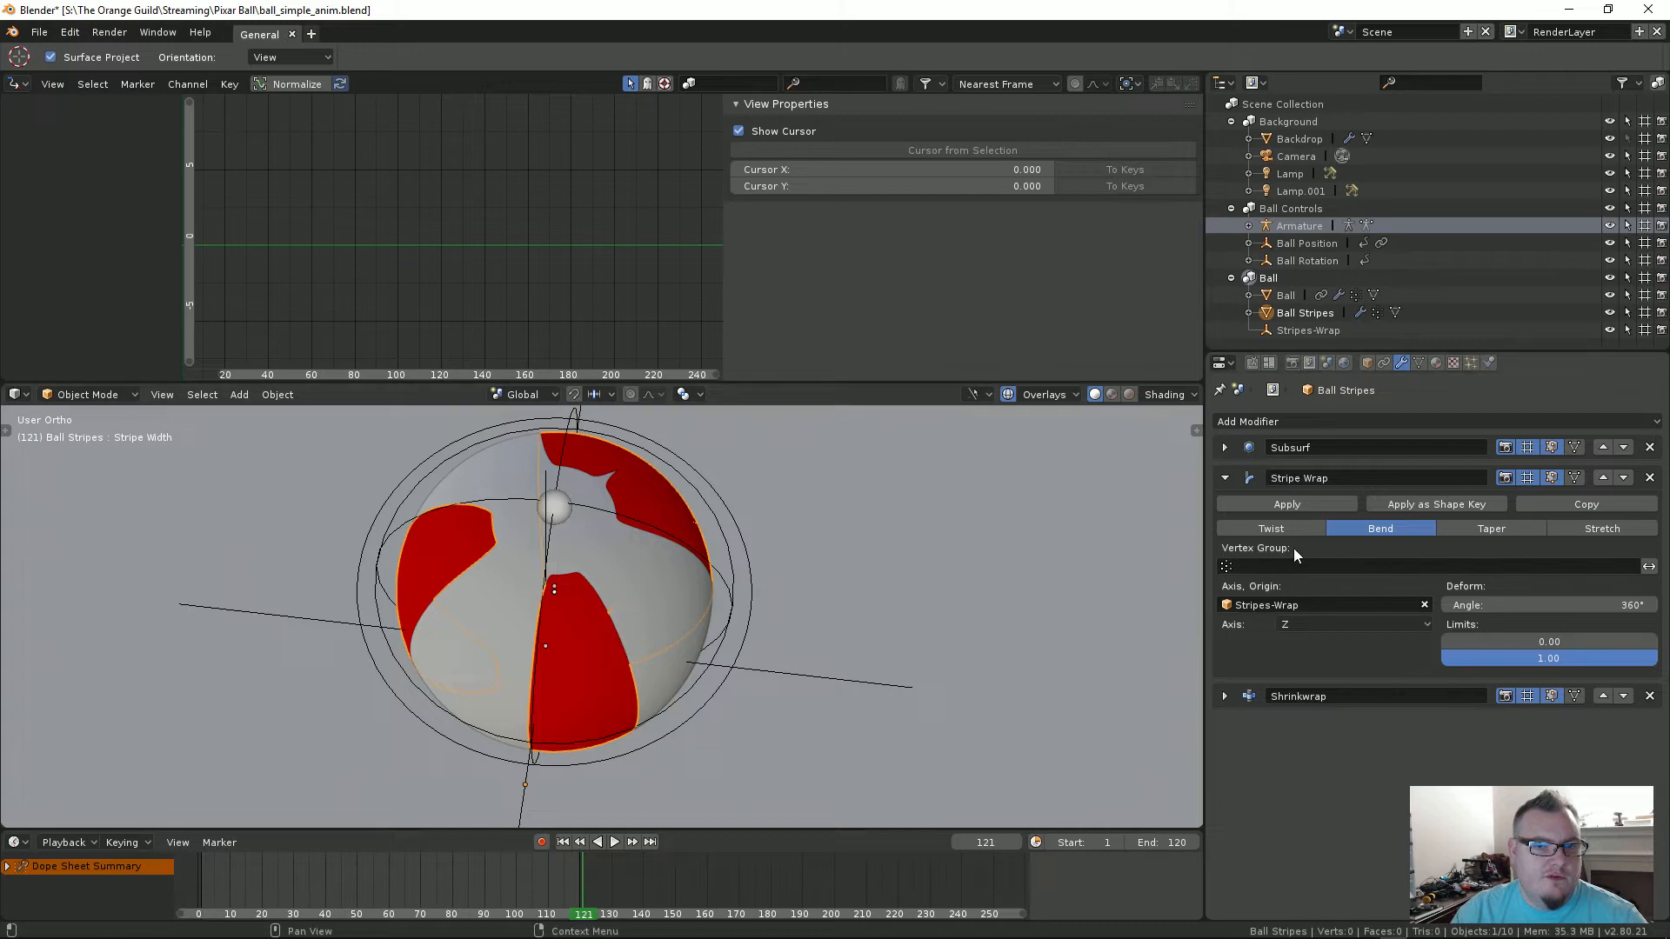
Step: Toggle the Stripe Width shape key off and back on, and set its value to -0.037
{"action": "left_click", "coordinate": [1419, 363]}
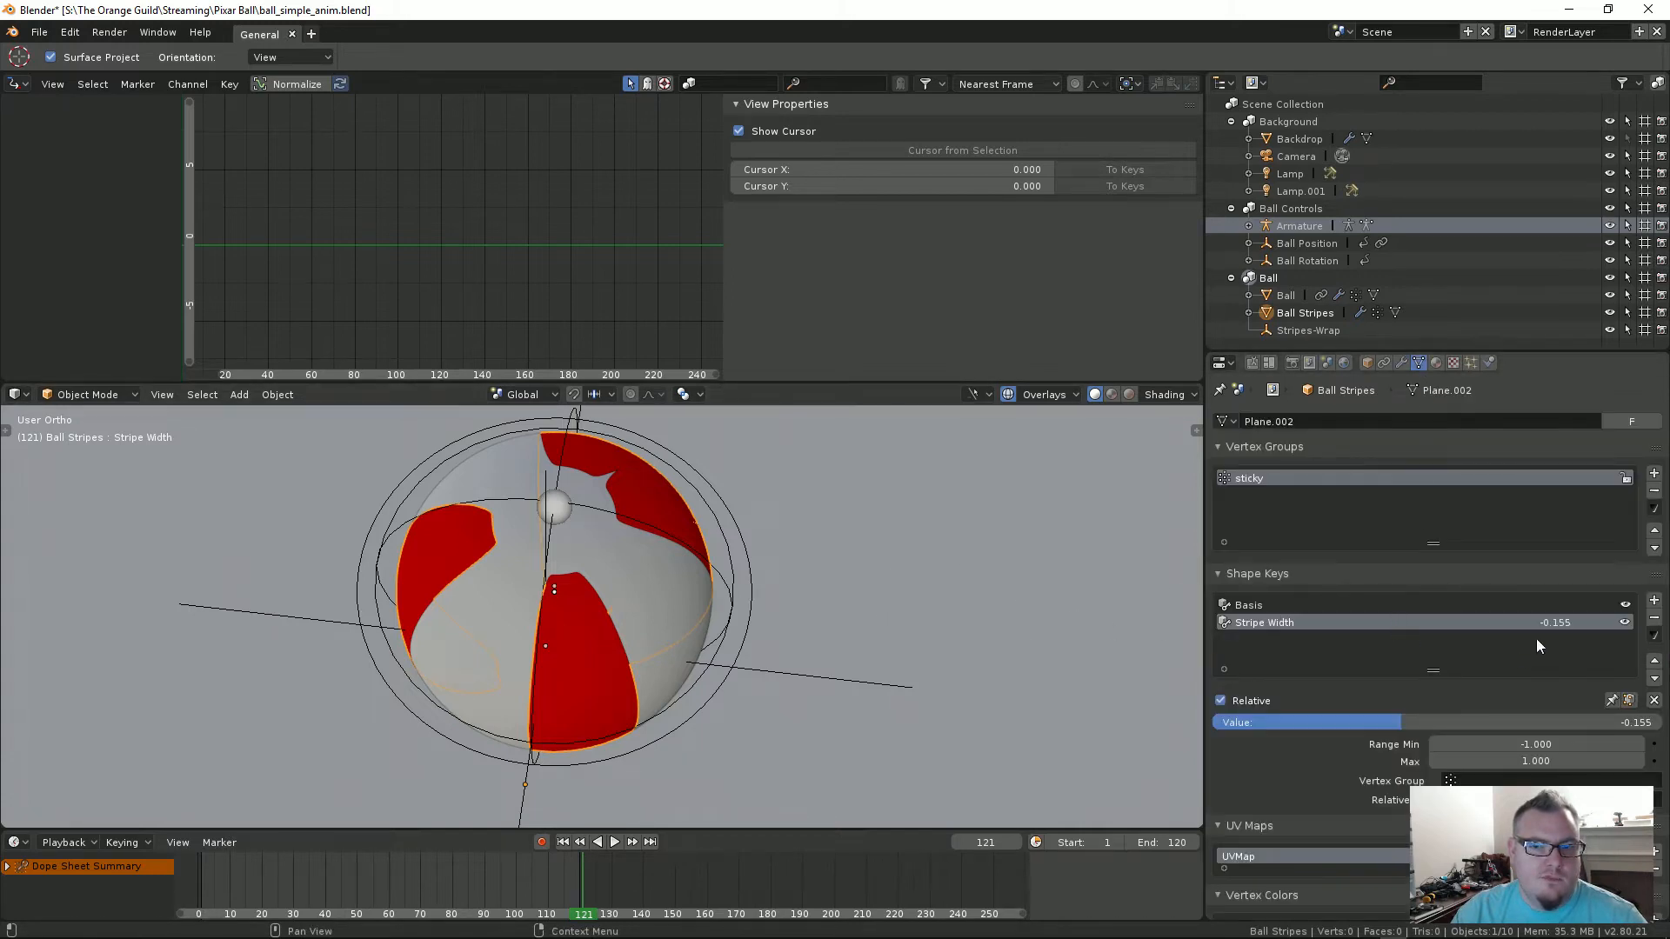
{"action": "left_click", "coordinate": [1624, 621]}
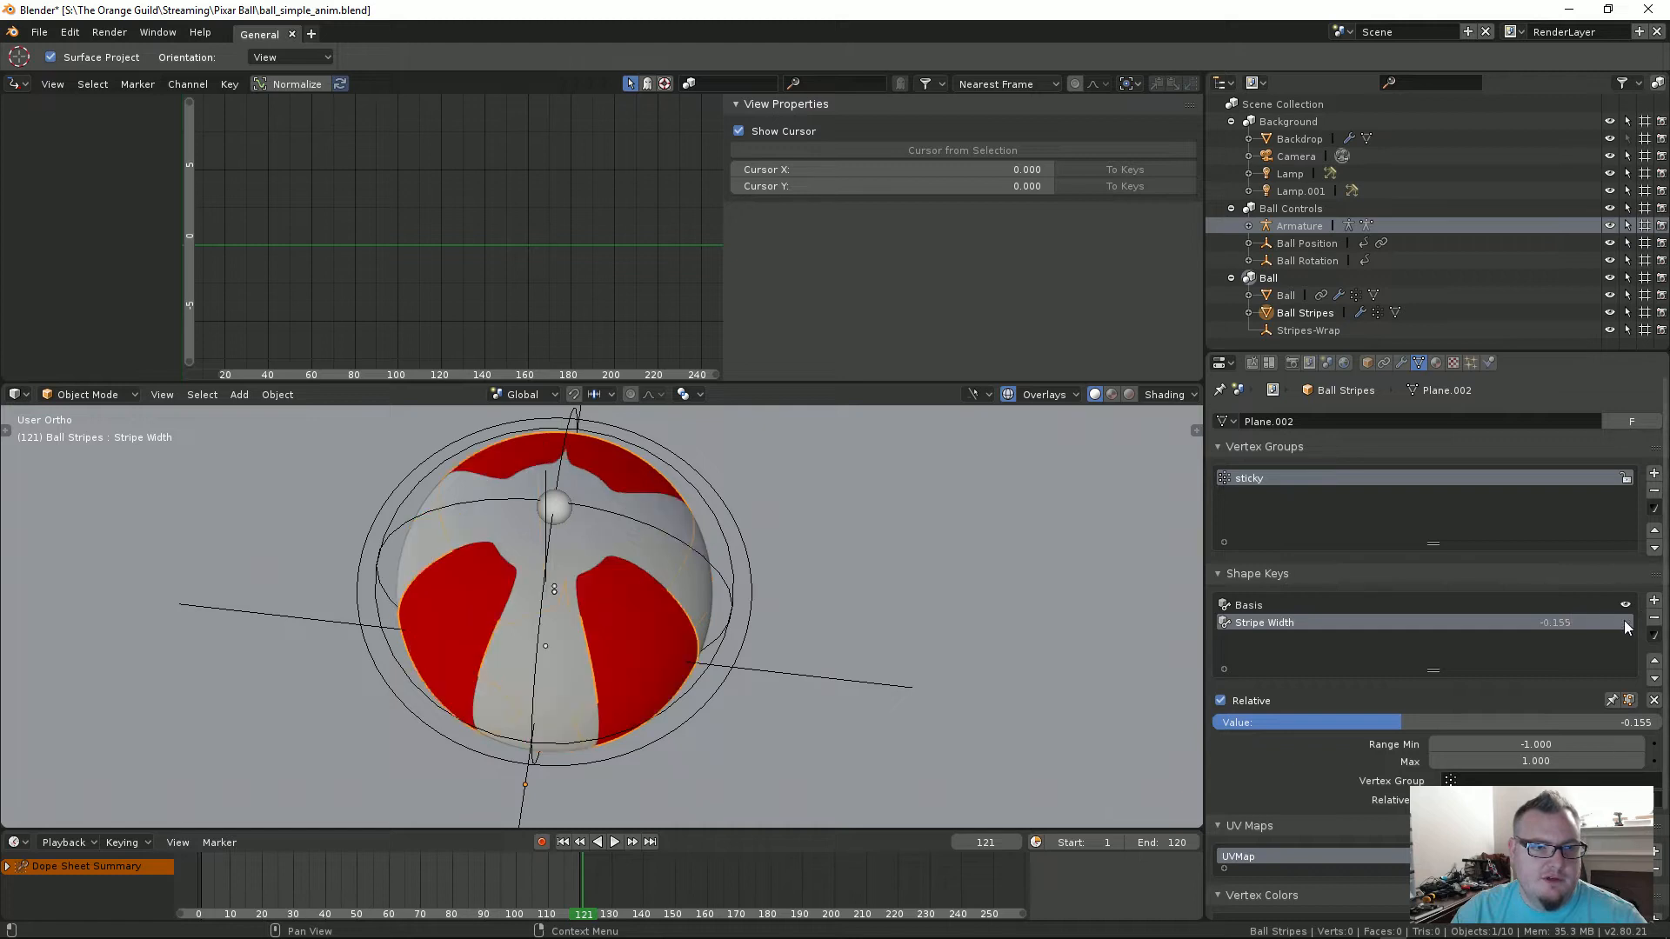
{"action": "left_click", "coordinate": [1624, 622]}
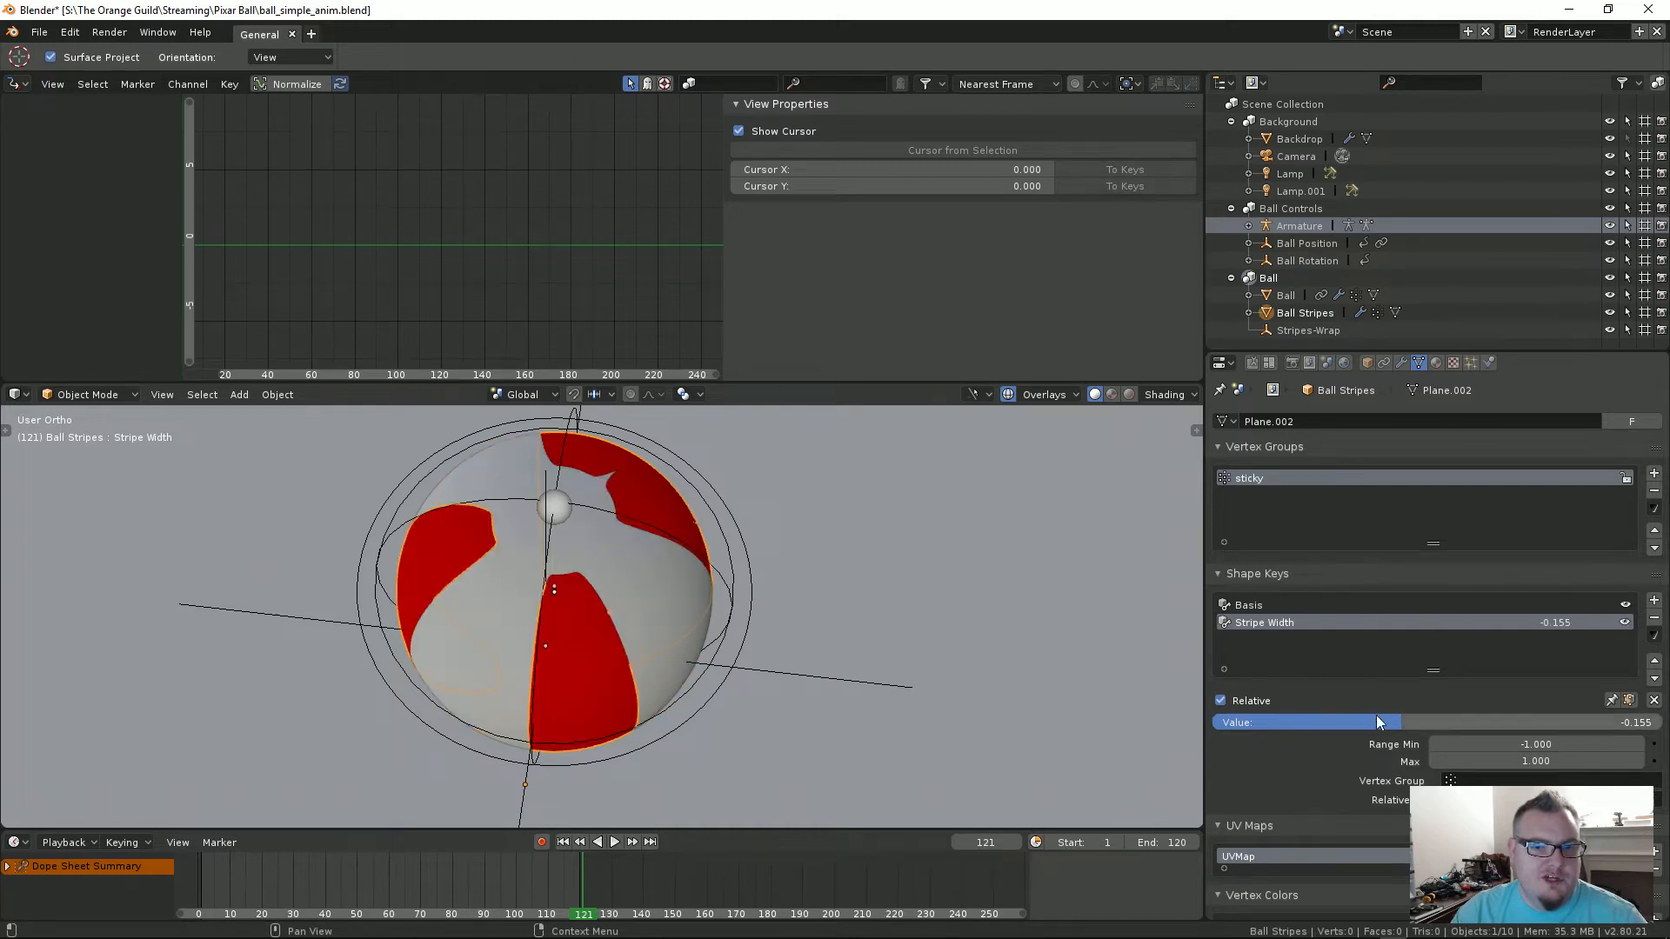
{"action": "left_click_drag", "start_coordinate": [1380, 723], "coordinate": [1428, 723]}
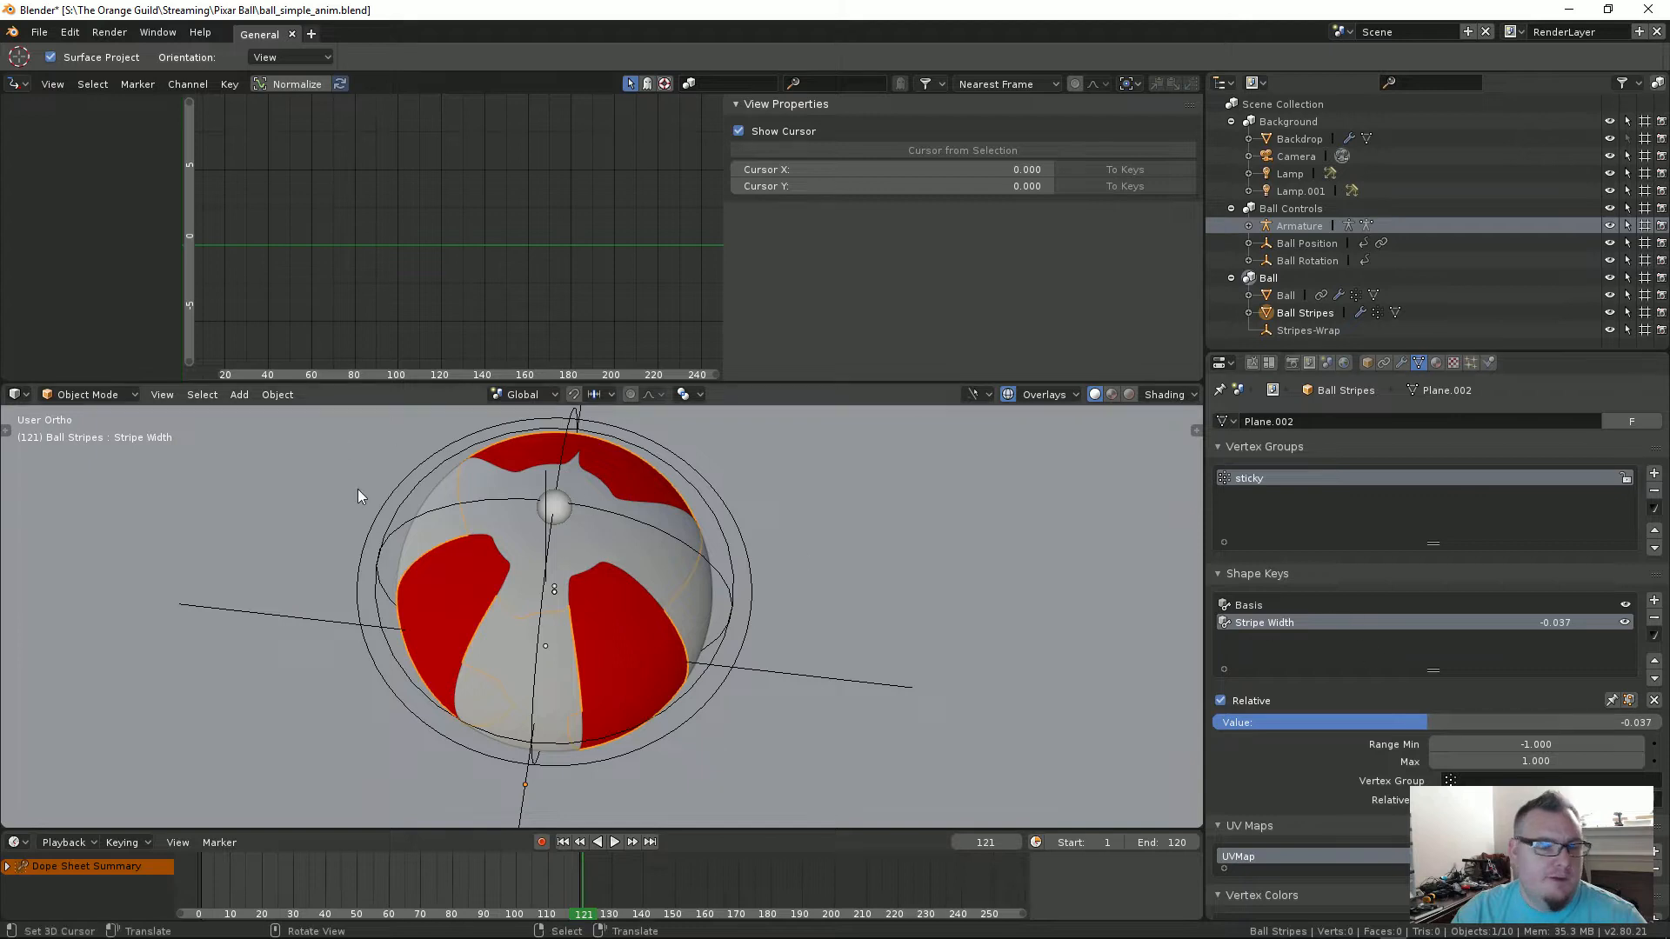
Step: View the flat stripes mesh in Edit Mode and expand the Shrinkwrap modifier's settings
{"action": "scroll", "coordinate": [513, 536], "scroll_direction": "down", "scroll_amount": 2}
{"action": "key", "text": "Tab"}
{"action": "scroll", "coordinate": [708, 660], "scroll_direction": "up", "scroll_amount": 2}
{"action": "middle_click_drag", "start_coordinate": [810, 755], "coordinate": [681, 625], "text": "shift"}
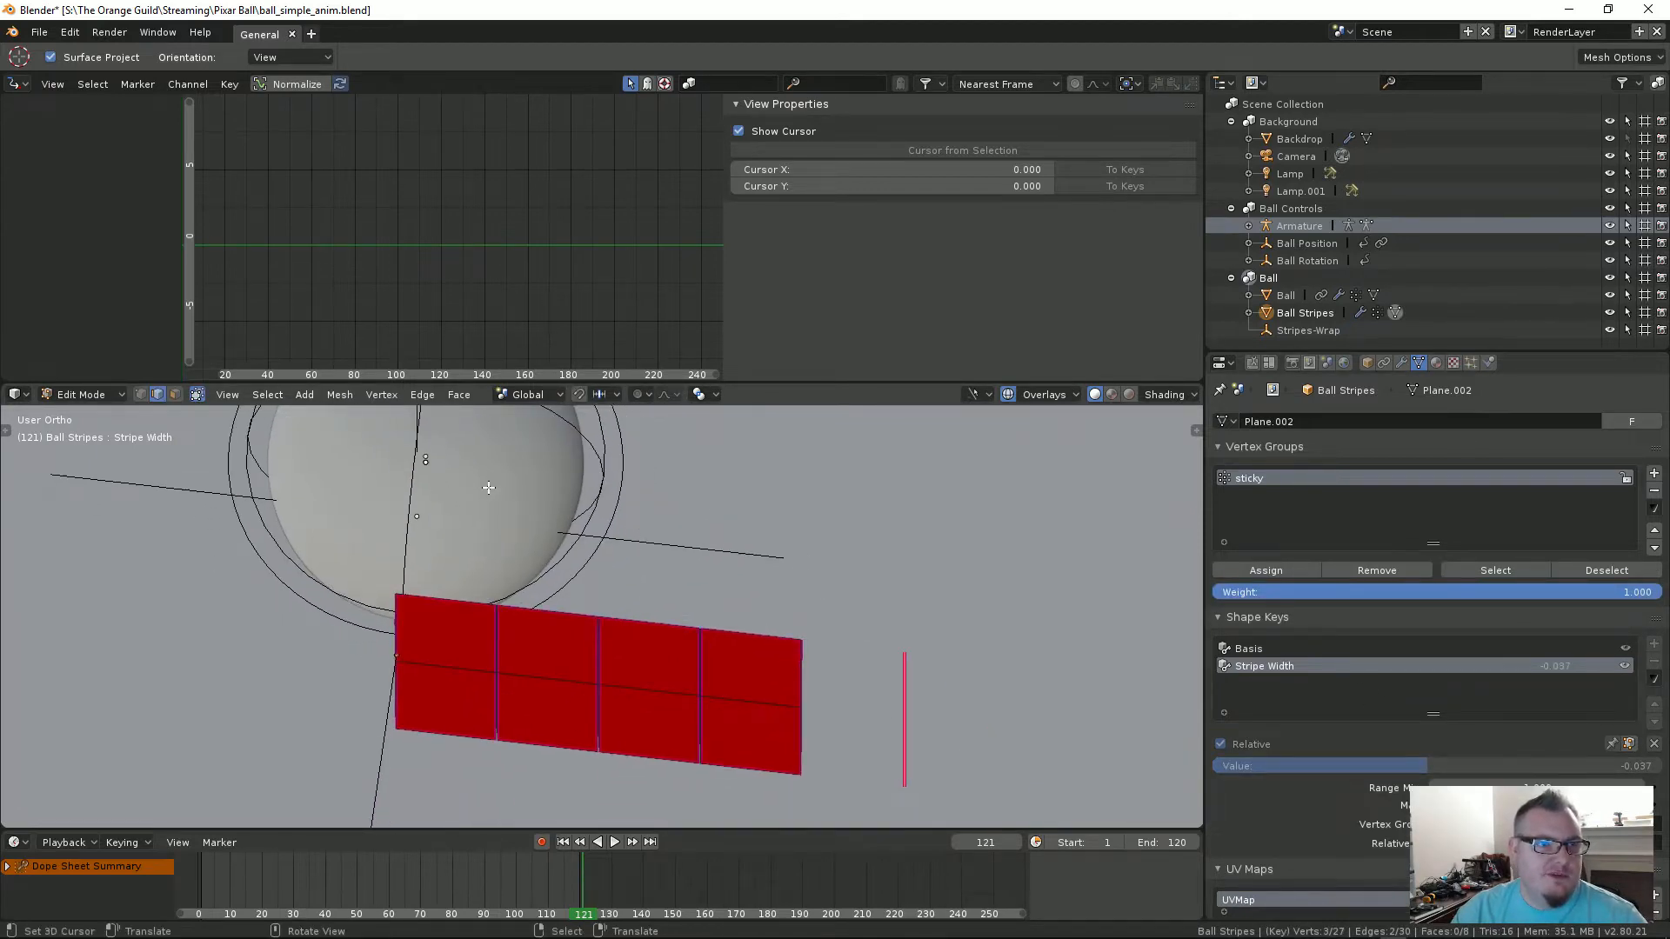
{"action": "middle_click_drag", "start_coordinate": [841, 514], "coordinate": [791, 565]}
{"action": "left_click", "coordinate": [1401, 362]}
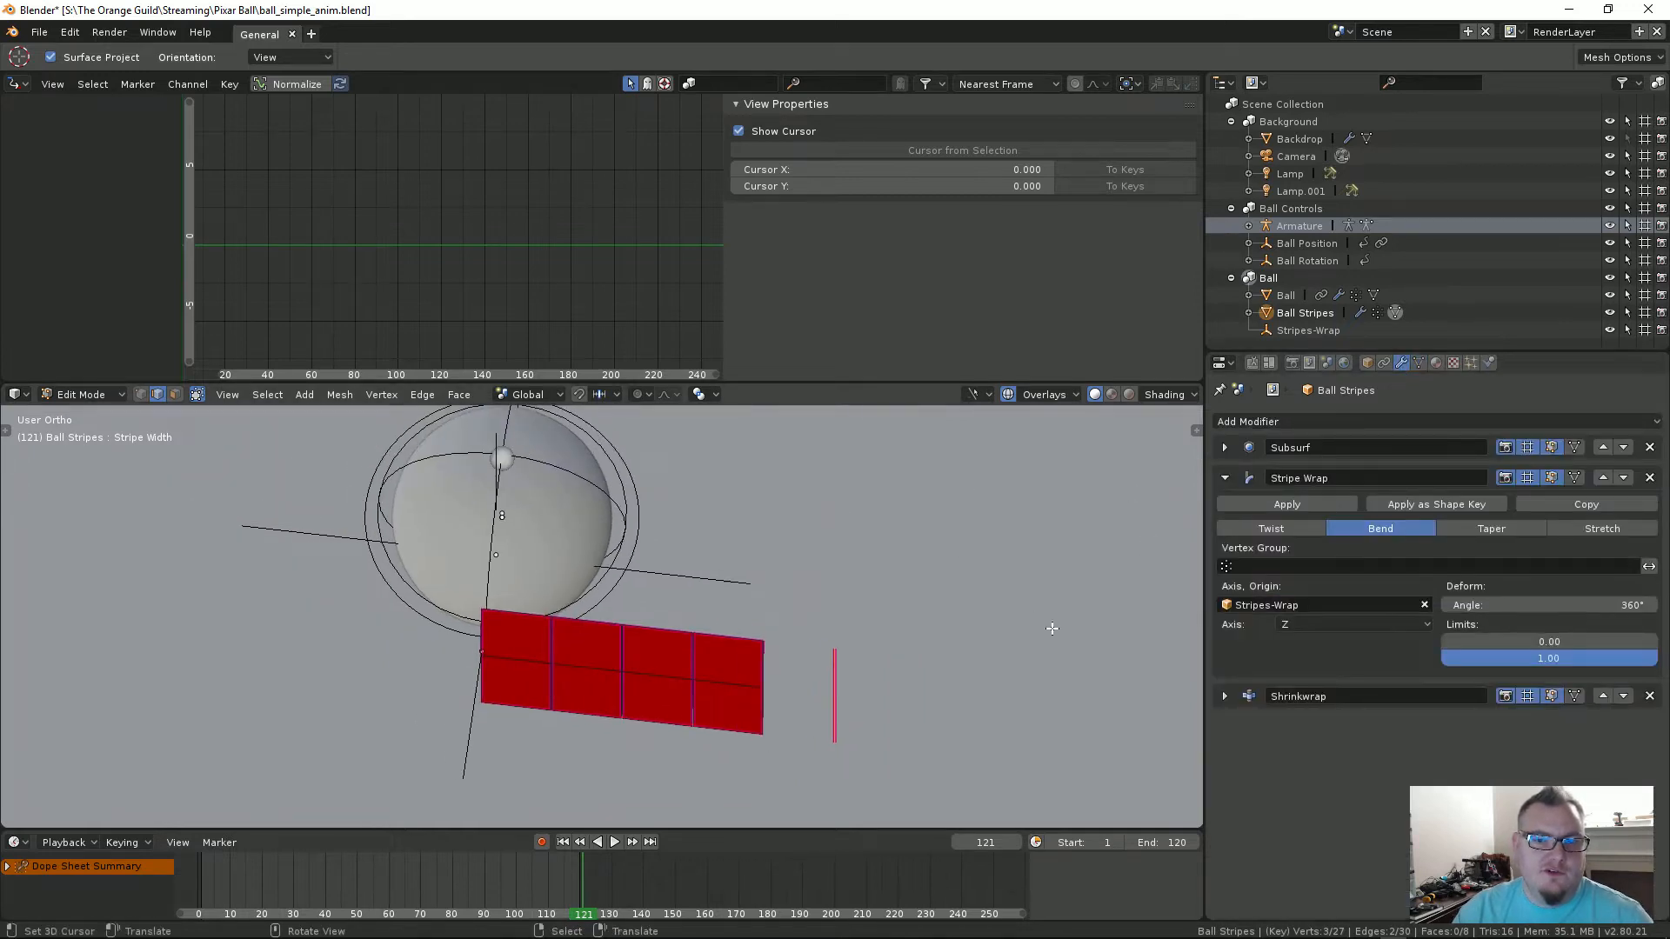
{"action": "left_click", "coordinate": [1223, 696]}
{"action": "scroll", "coordinate": [1356, 752], "scroll_direction": "down", "scroll_amount": 1}
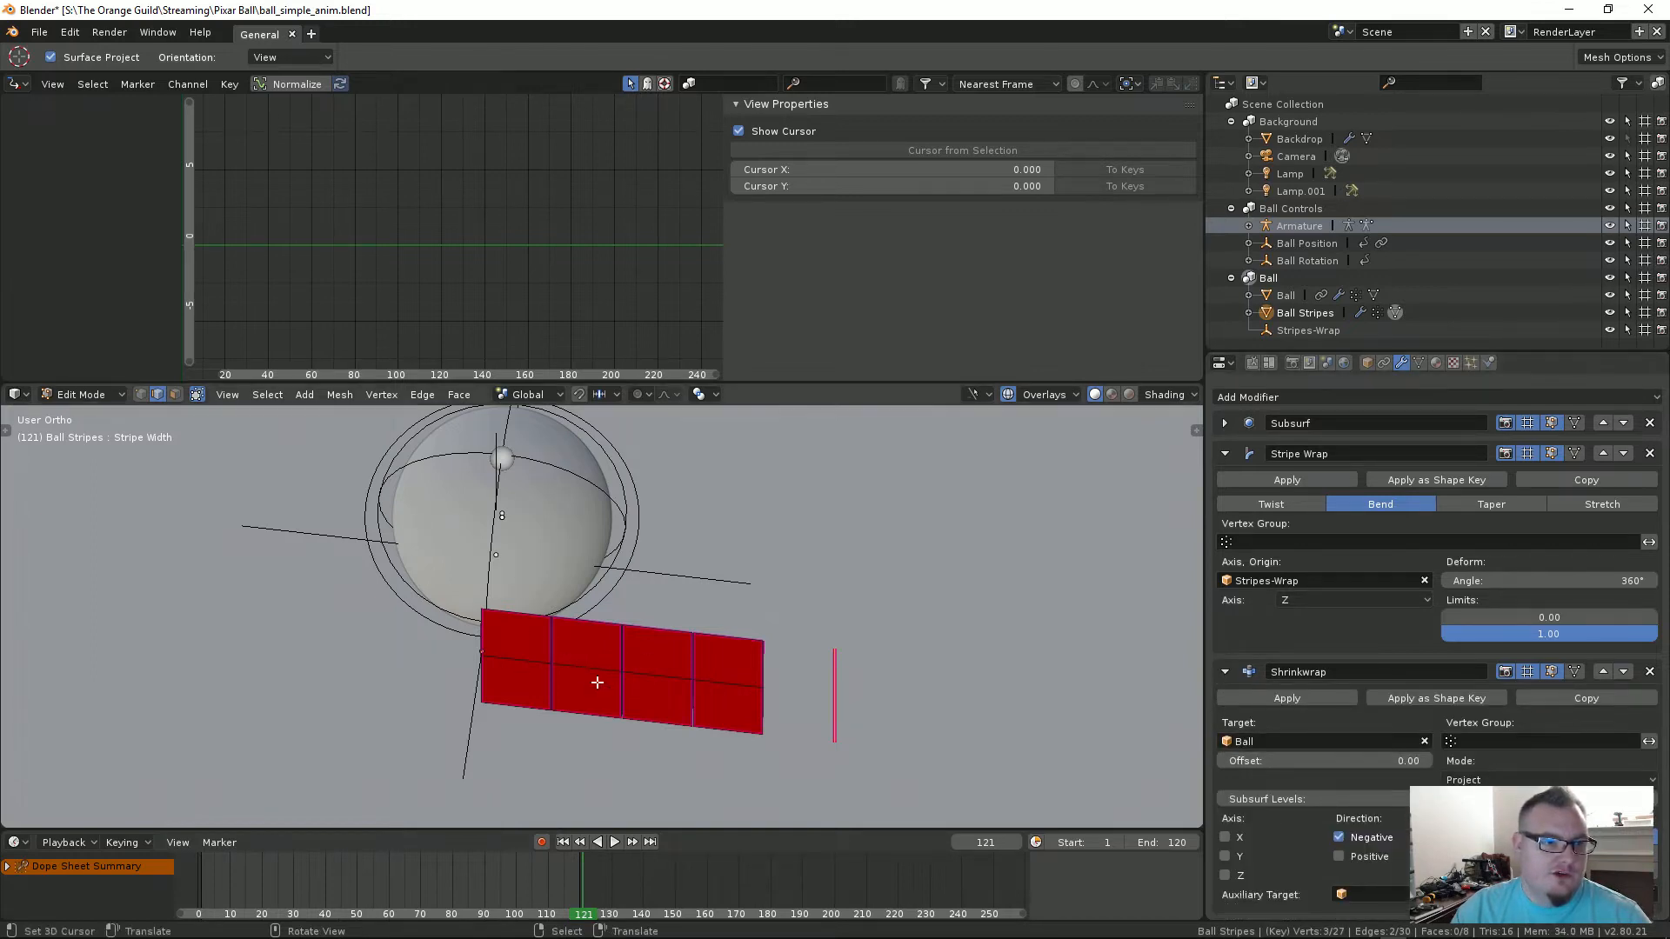
{"action": "middle_click_drag", "start_coordinate": [597, 683], "coordinate": [581, 673]}
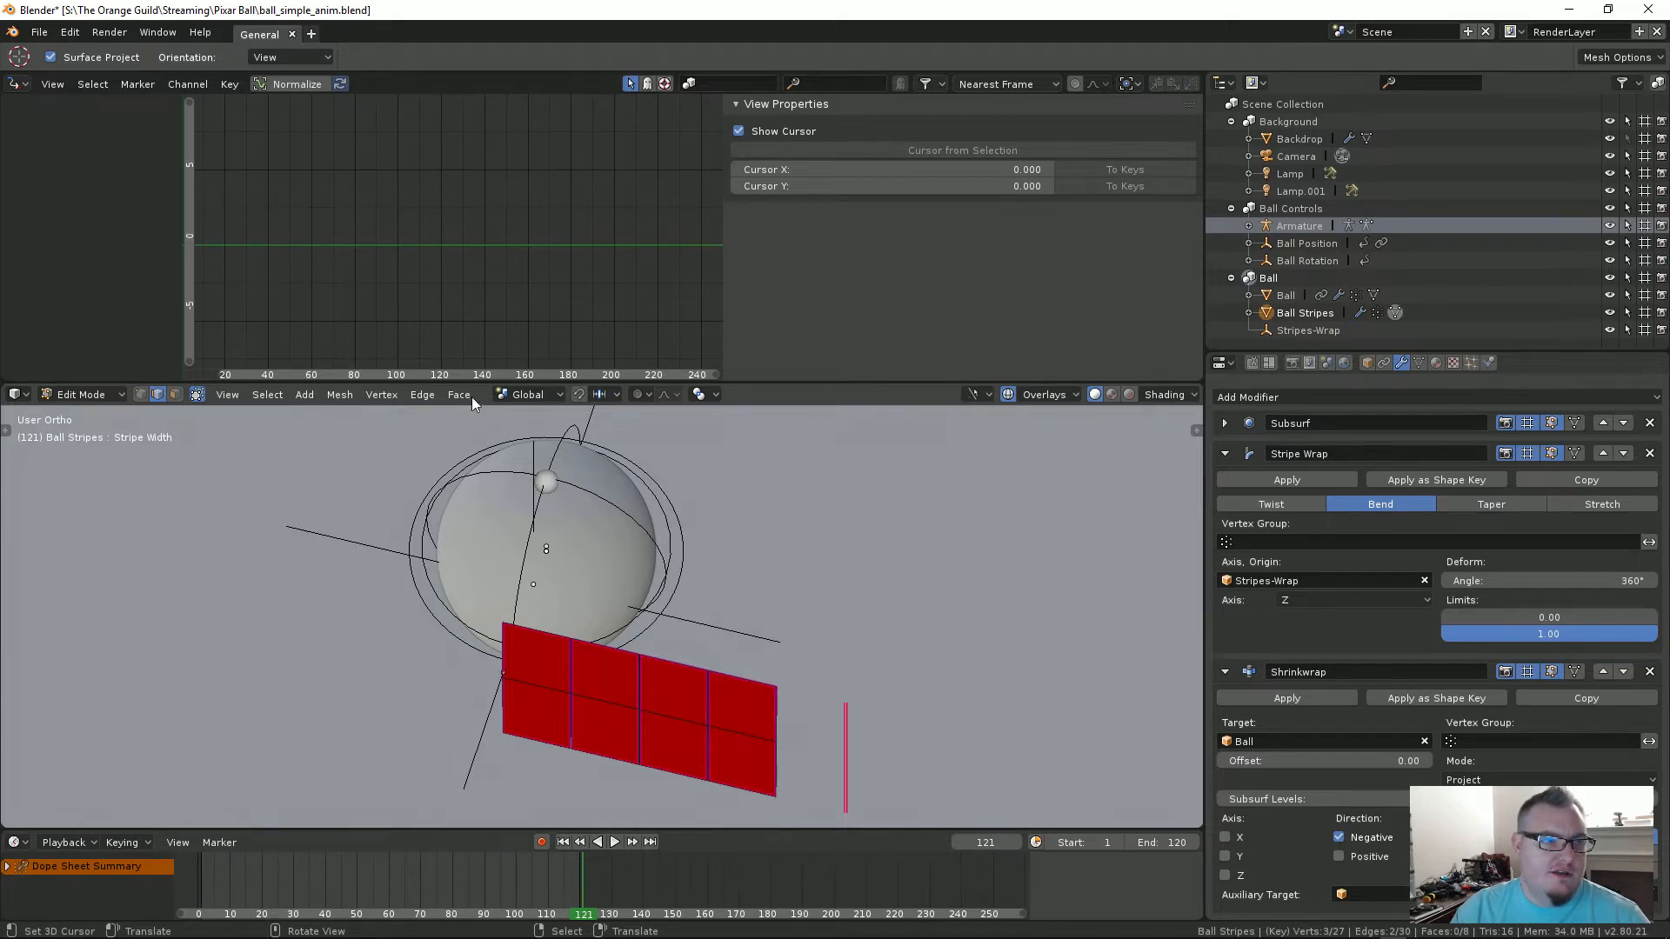
Step: Leave Edit Mode and open the recent file ball.blend
{"action": "key", "text": "Tab"}
{"action": "left_click", "coordinate": [39, 31]}
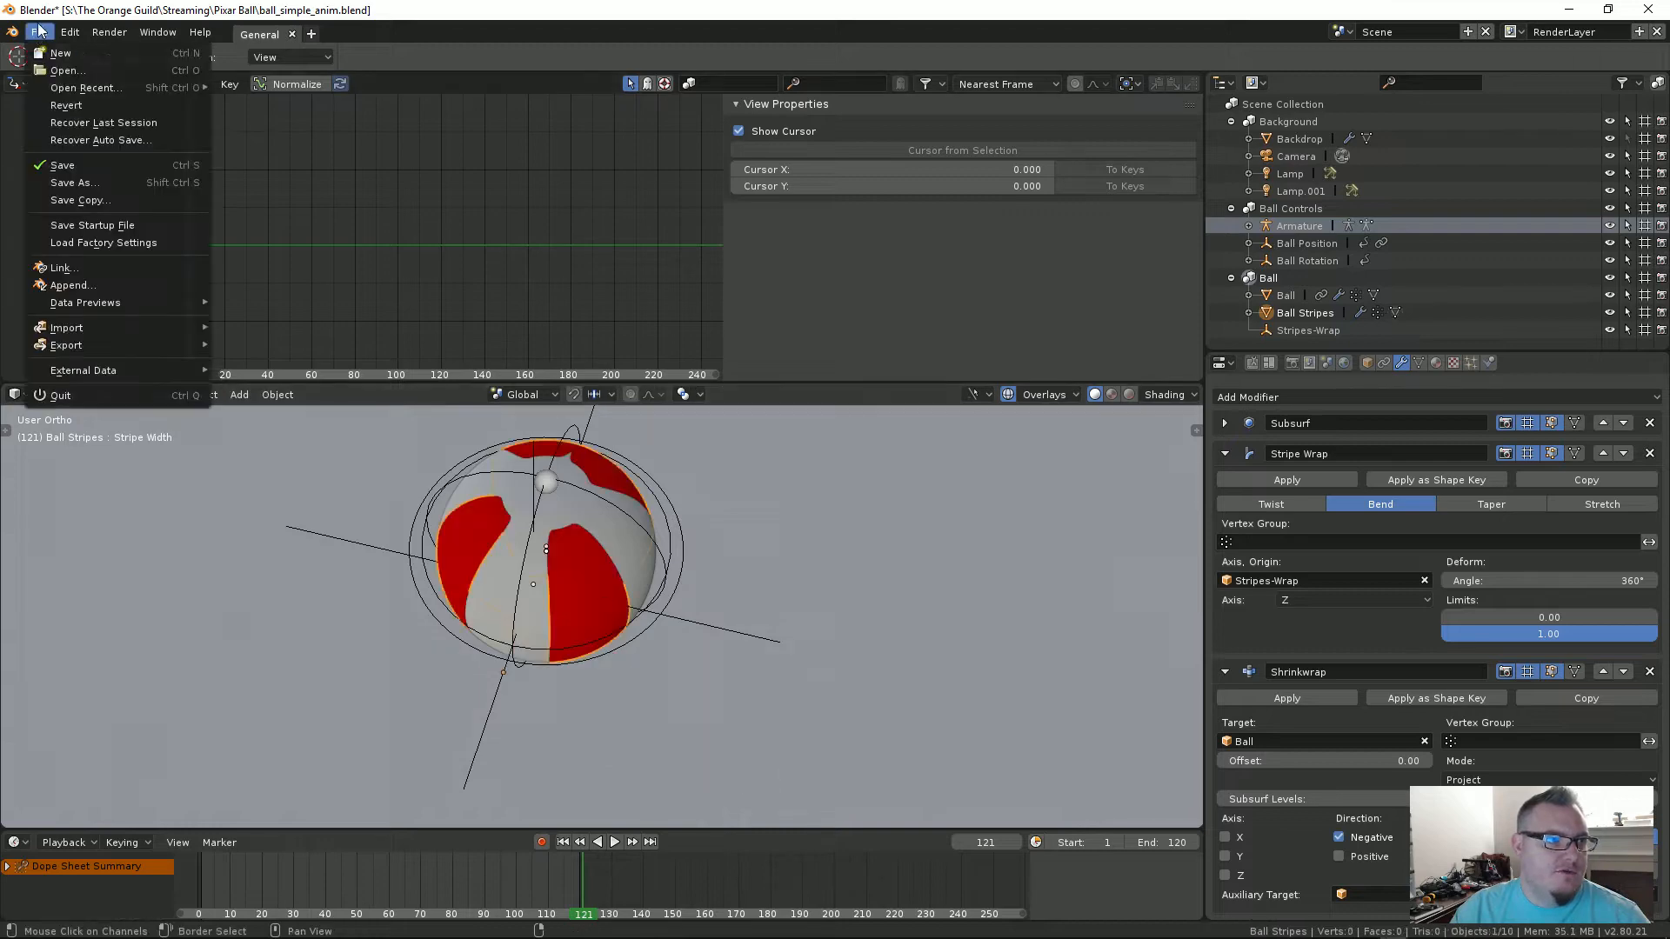
{"action": "mouse_move", "coordinate": [83, 87]}
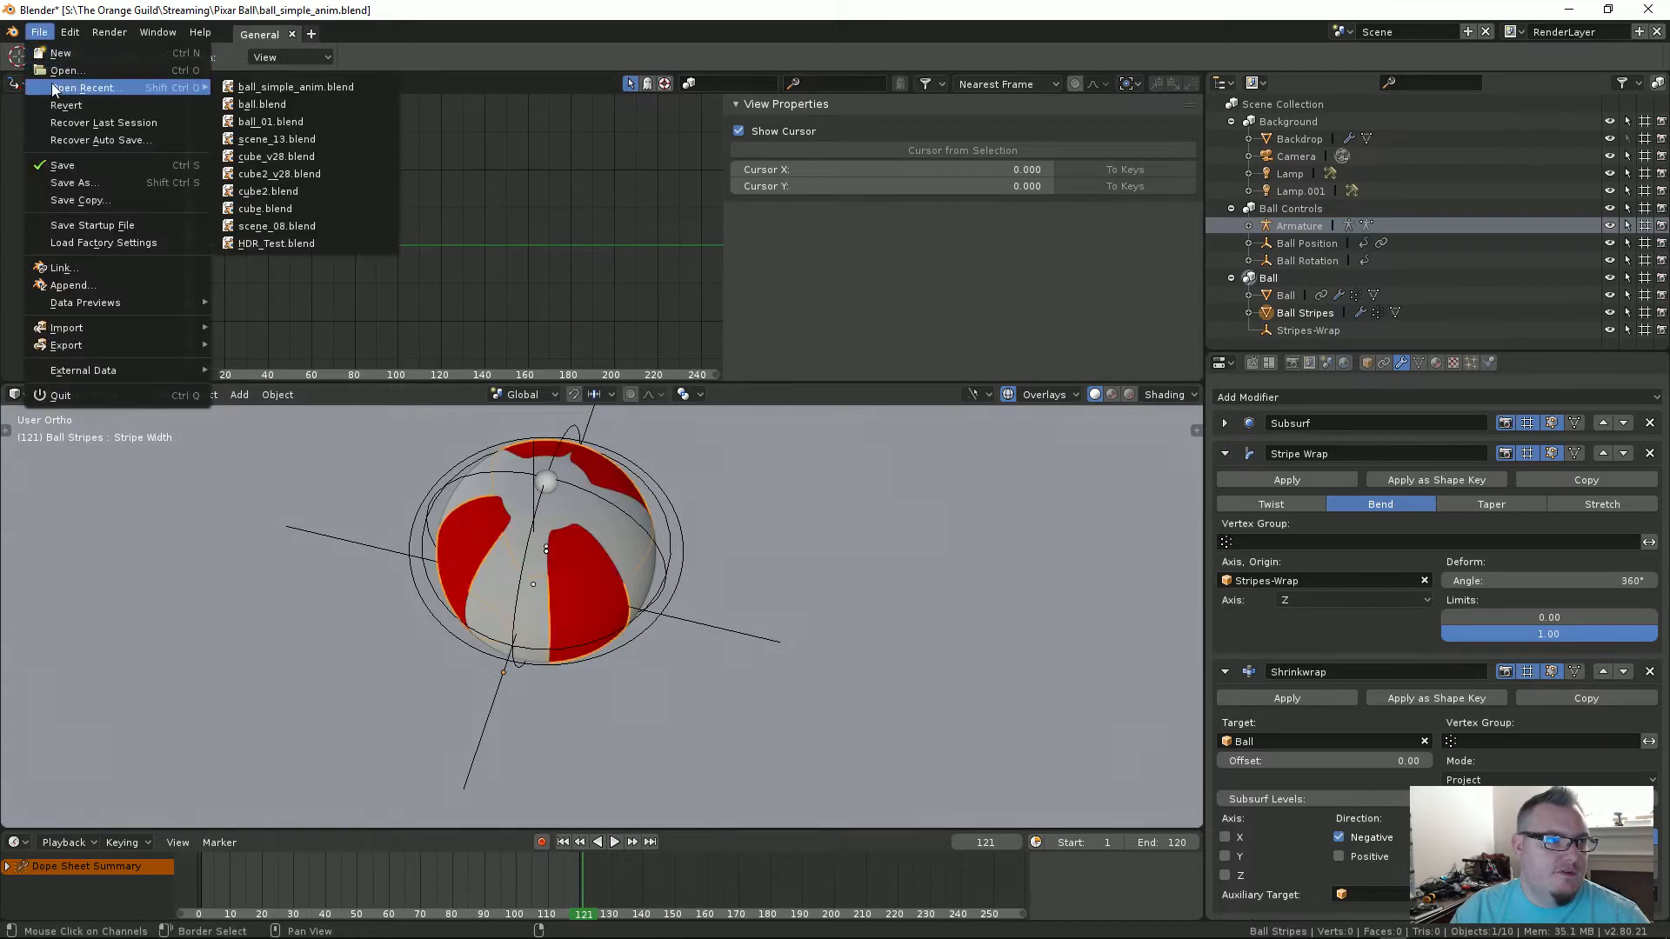
{"action": "left_click", "coordinate": [274, 103]}
{"action": "left_click", "coordinate": [631, 532]}
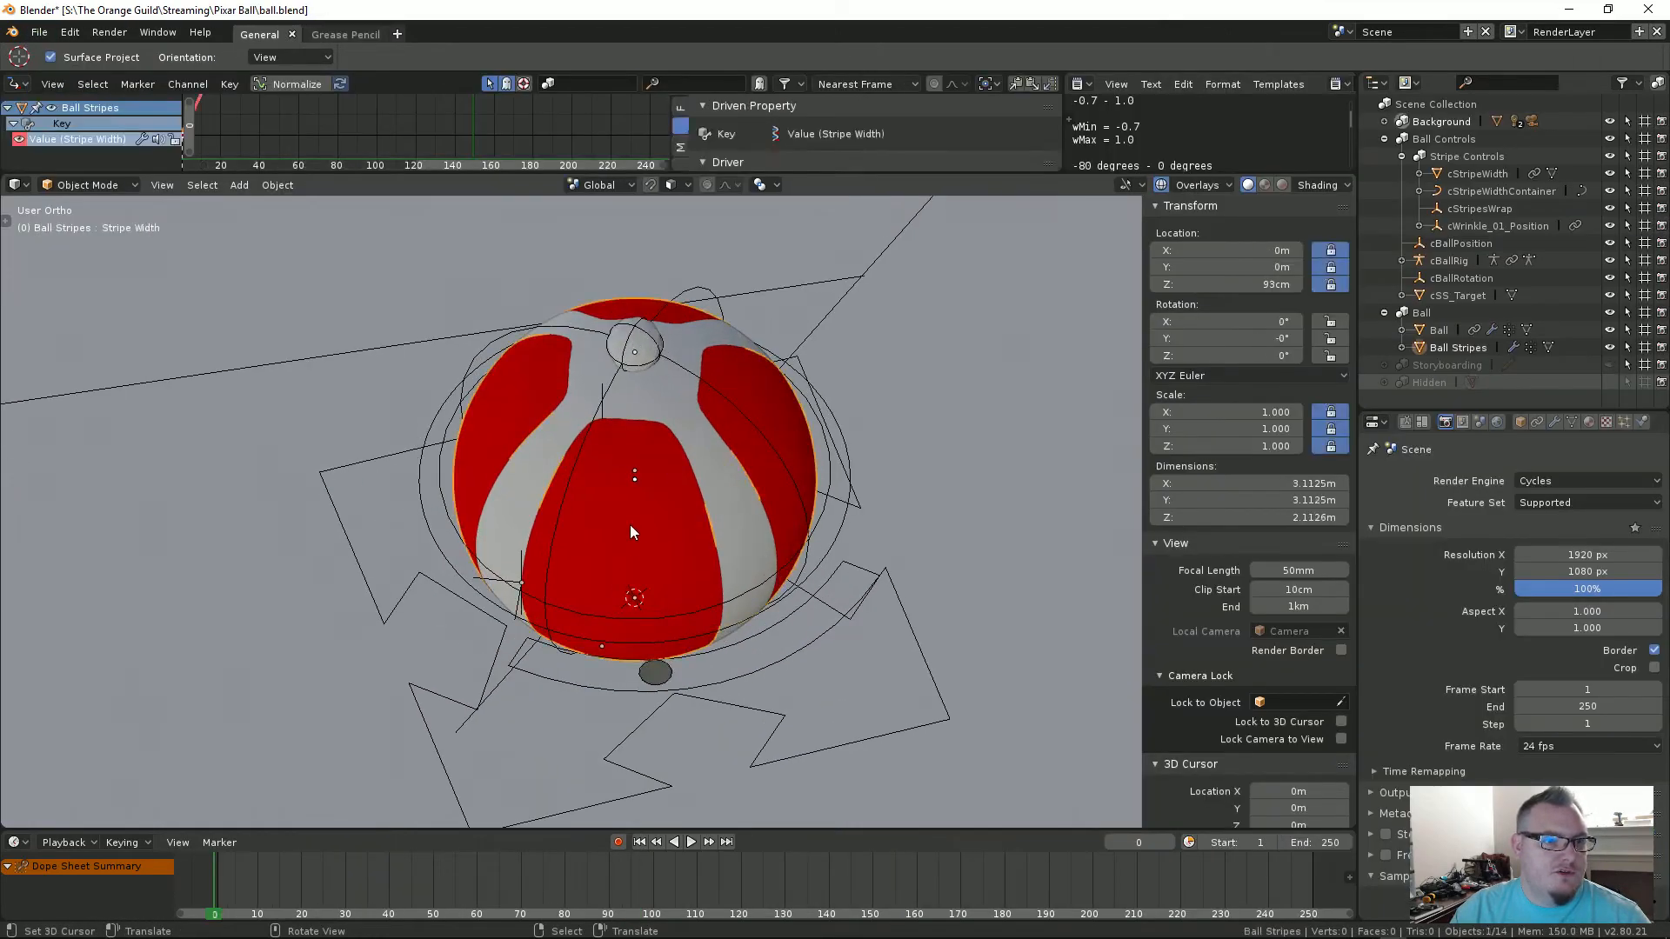
Step: In Edit Mode, examine the Ball Stripes base mesh from several angles along with its Stripe Width shape key settings
{"action": "key", "text": "Tab"}
{"action": "middle_click_drag", "start_coordinate": [679, 613], "coordinate": [713, 606]}
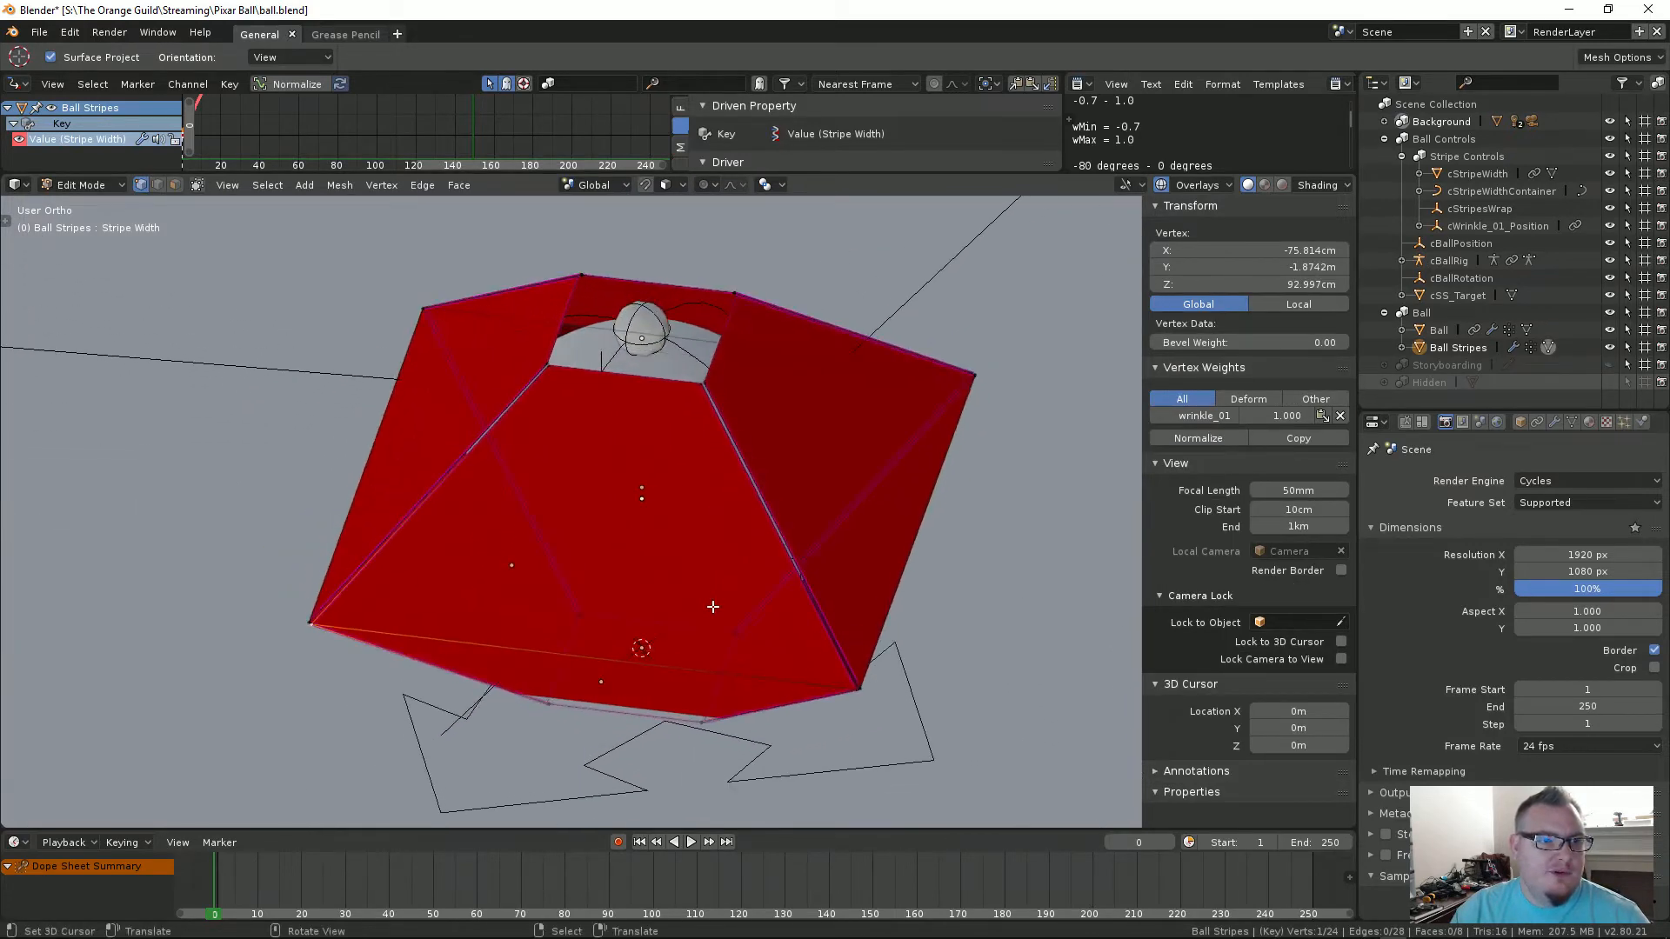
{"action": "middle_click_drag", "start_coordinate": [681, 528], "coordinate": [661, 513]}
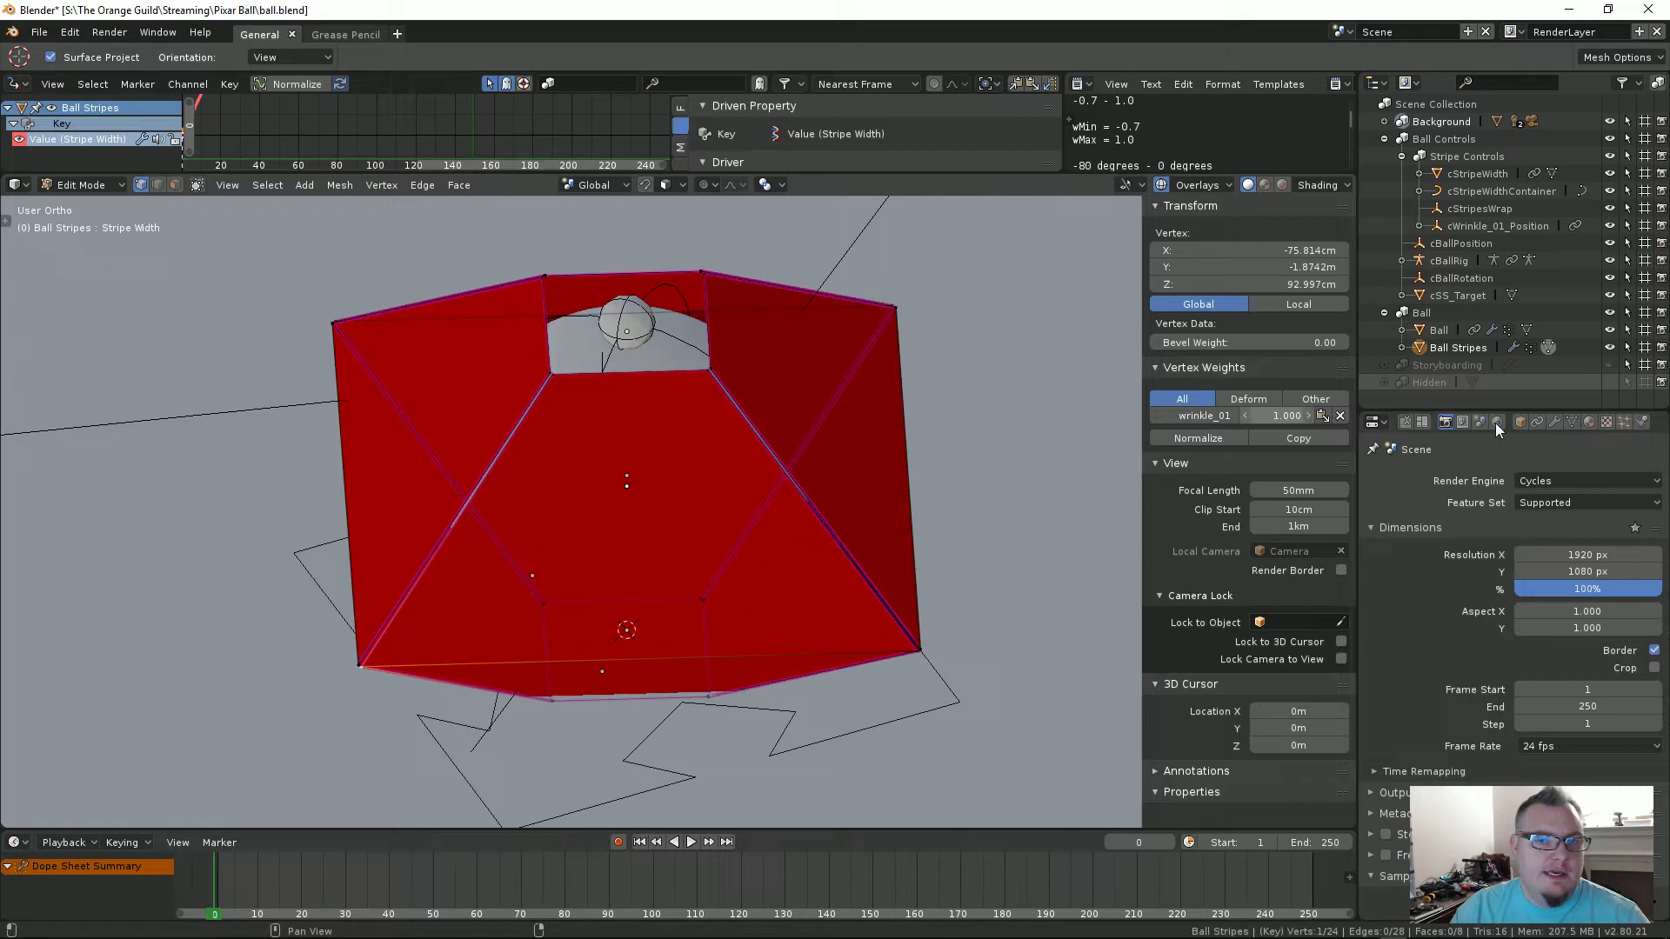
{"action": "left_click", "coordinate": [1572, 422]}
{"action": "scroll", "coordinate": [1439, 602], "scroll_direction": "down", "scroll_amount": 3}
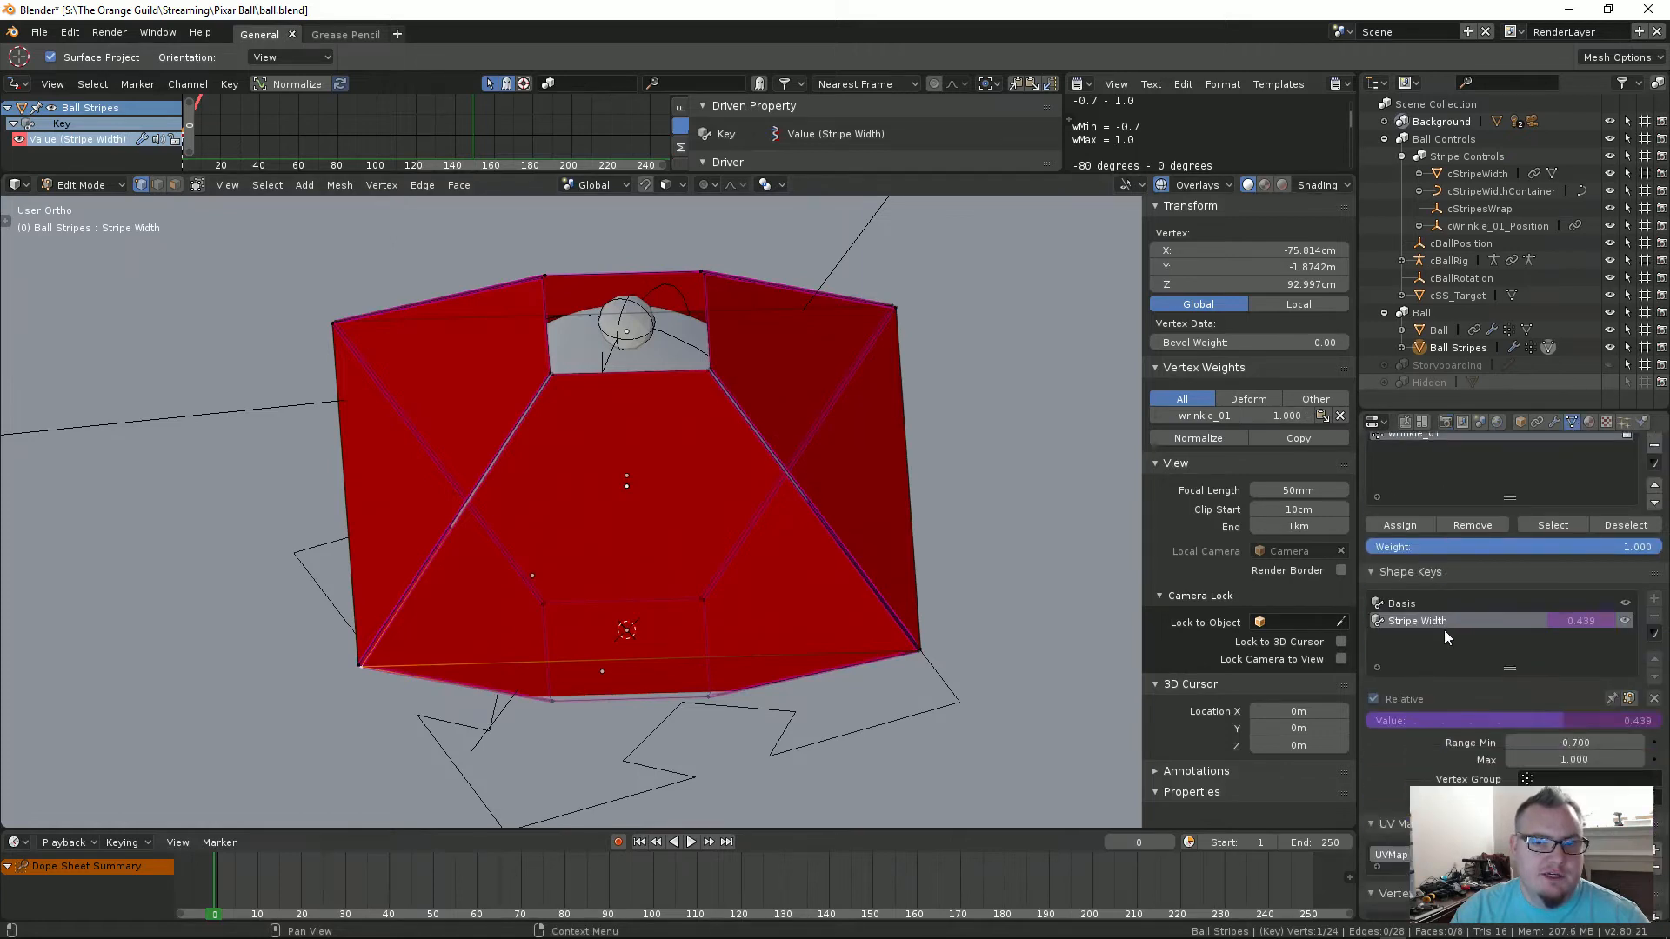
{"action": "scroll", "coordinate": [1444, 630], "scroll_direction": "down", "scroll_amount": 2}
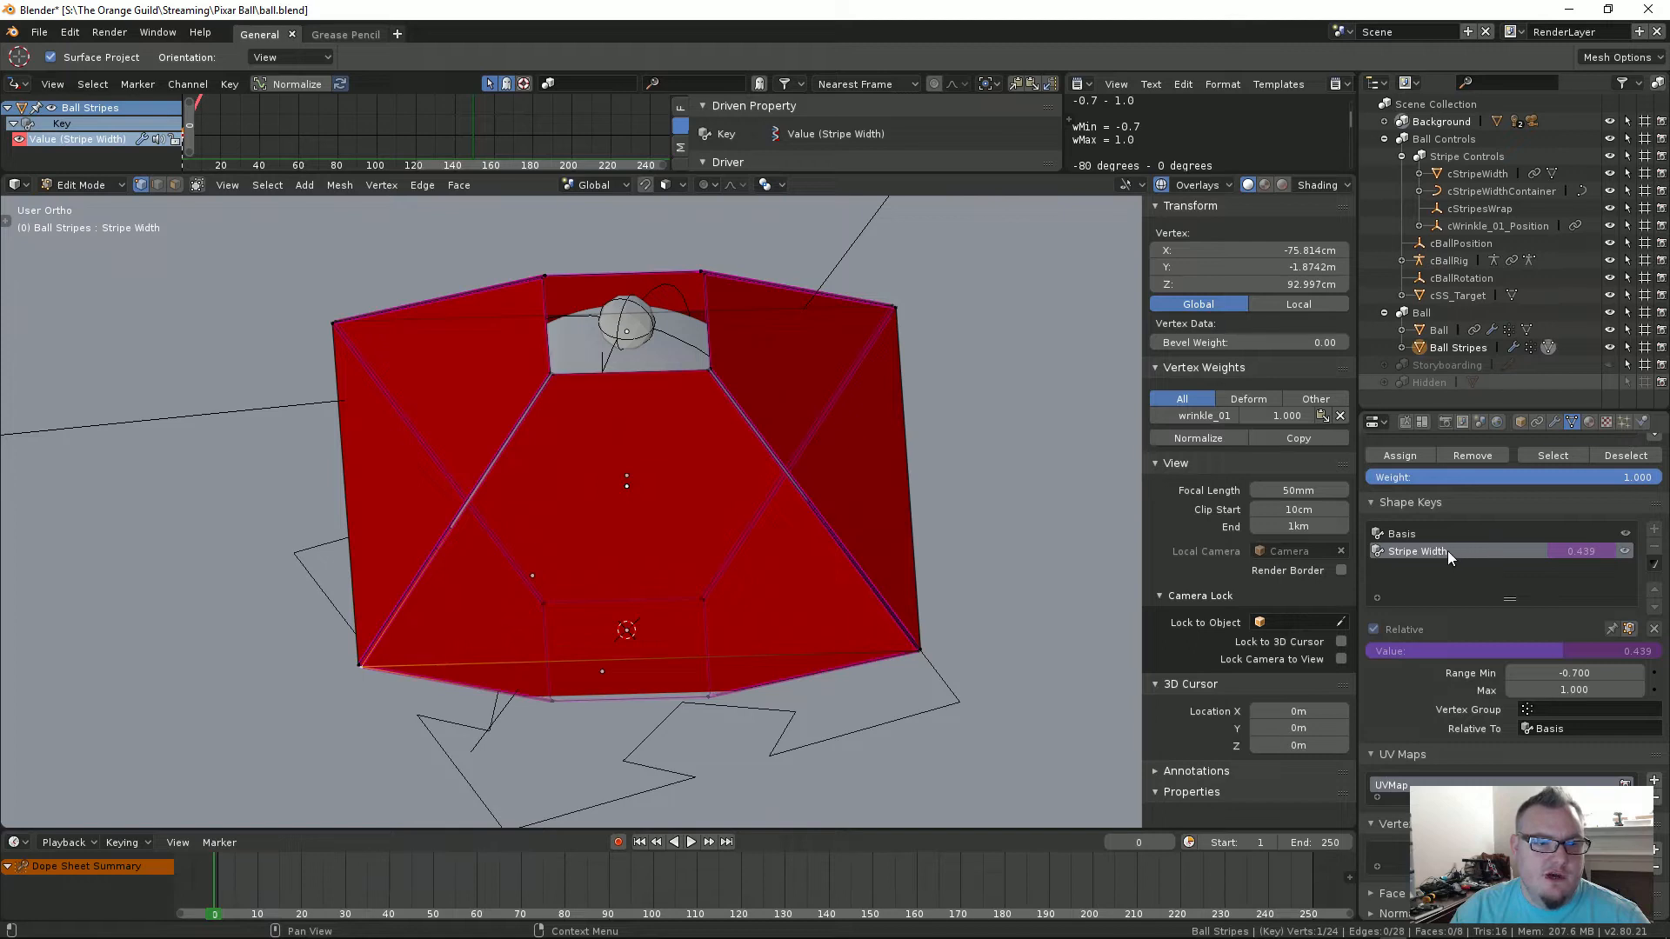
{"action": "middle_click_drag", "start_coordinate": [794, 553], "coordinate": [638, 500]}
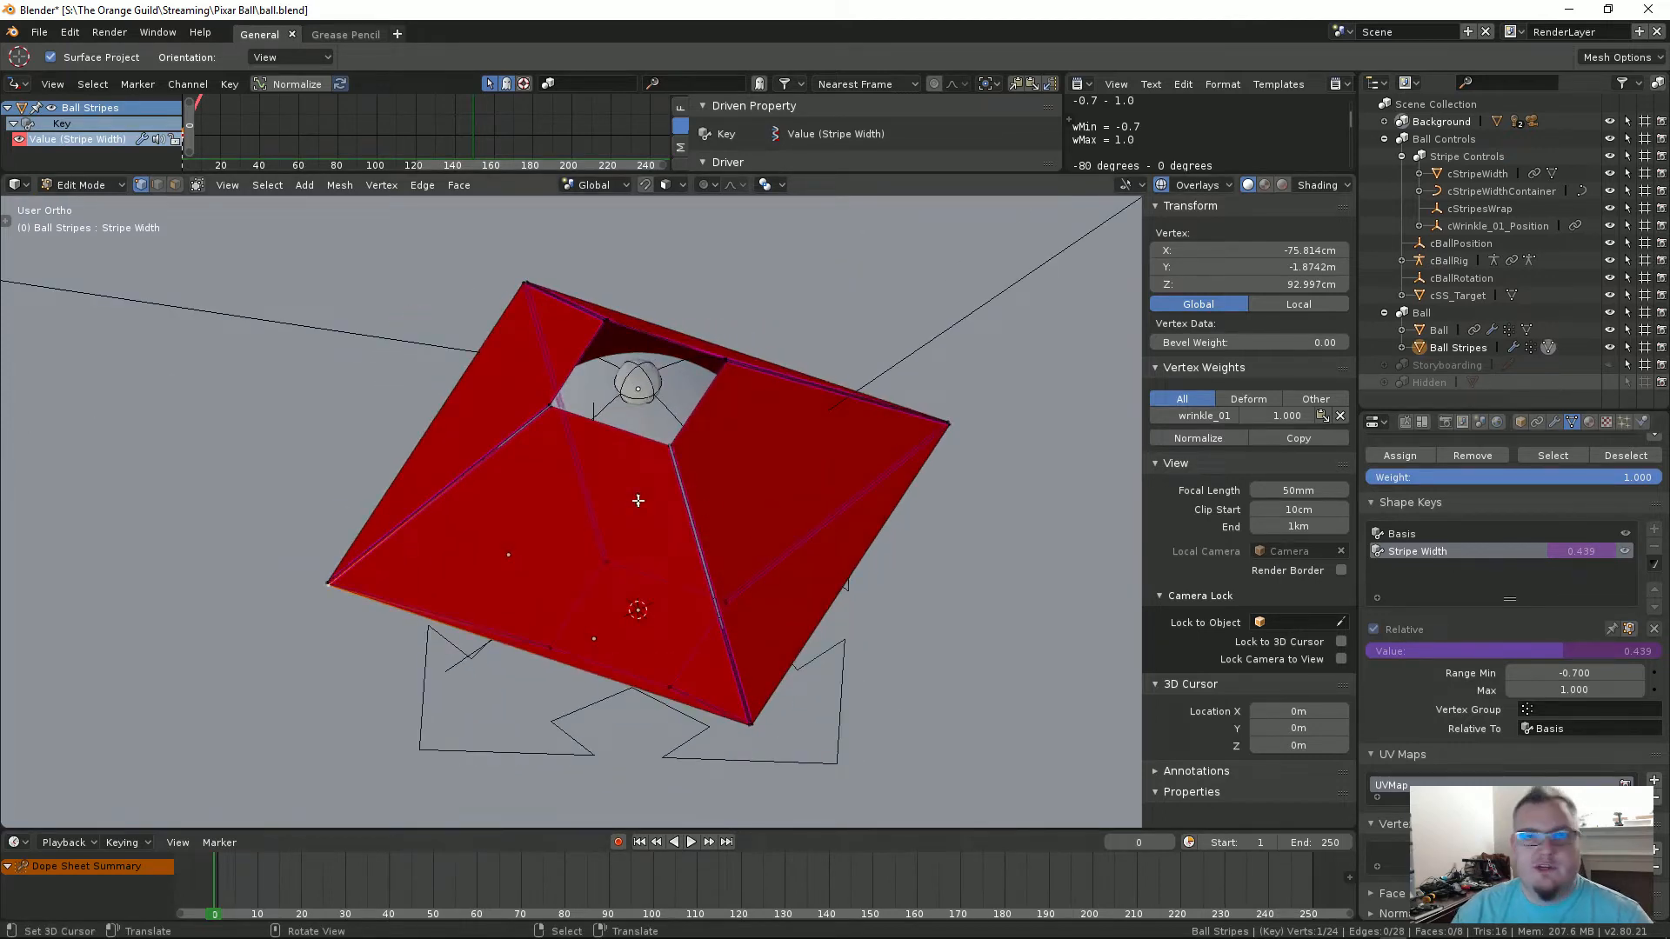
{"action": "scroll", "coordinate": [748, 569], "scroll_direction": "up", "scroll_amount": 1}
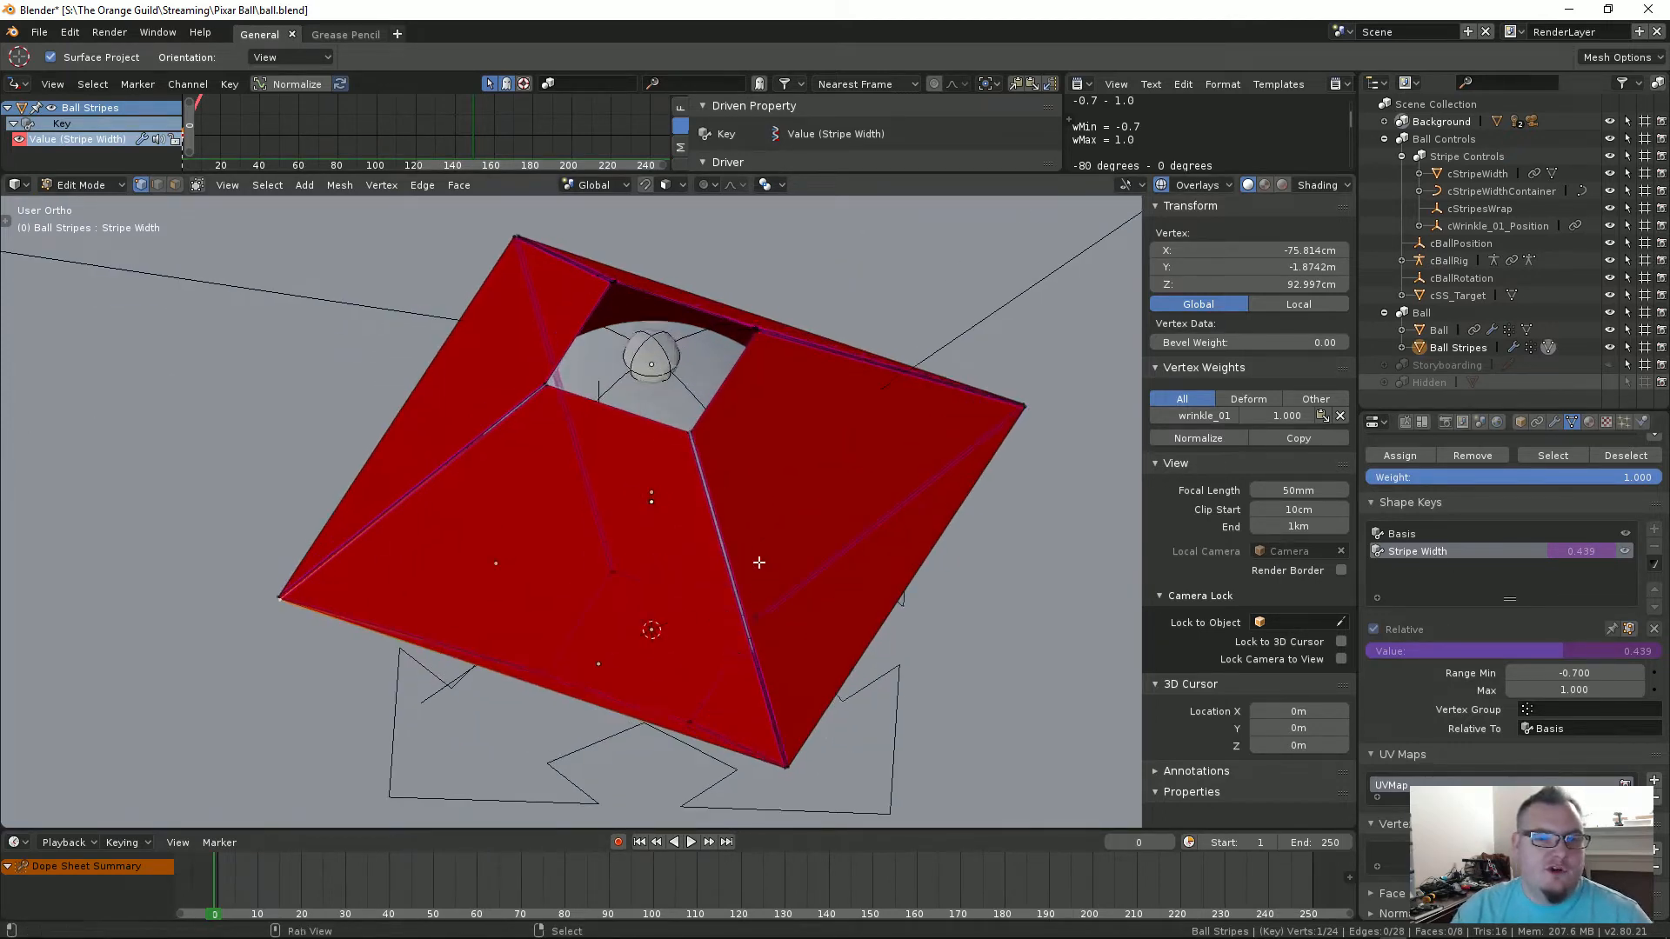
{"action": "middle_click_drag", "start_coordinate": [757, 562], "coordinate": [673, 533], "text": "shift"}
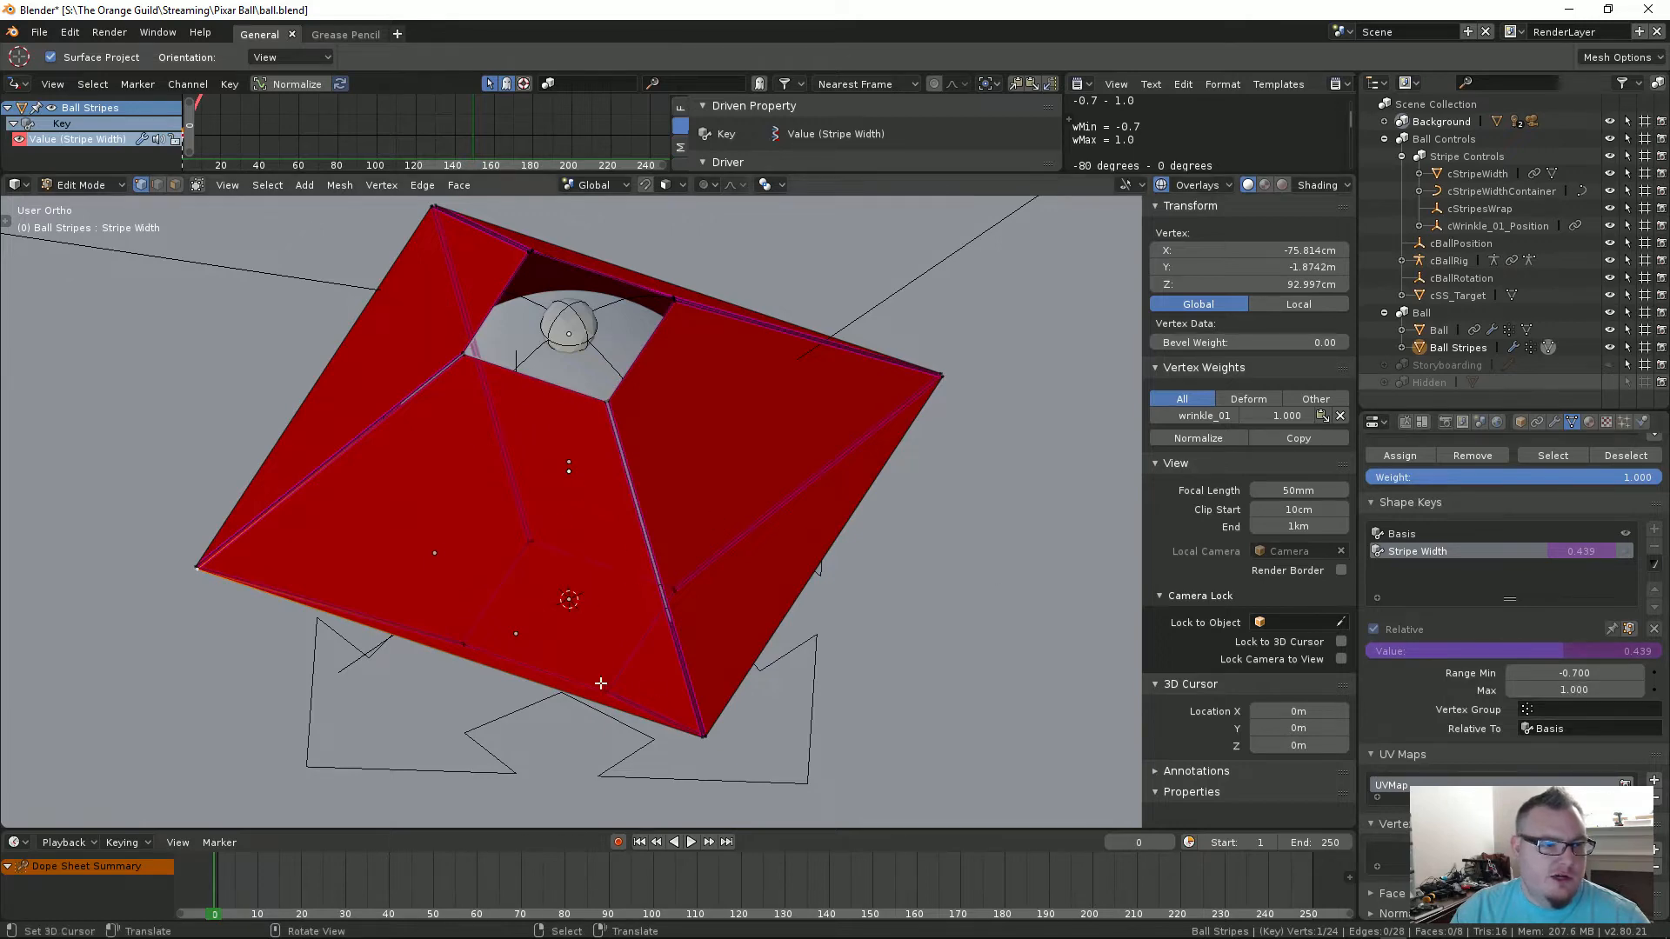
Step: Leave Edit Mode and enlarge the Drivers editor to read the Stripe Width driver's scripted expression and the notes beside it
{"action": "key", "text": "Tab"}
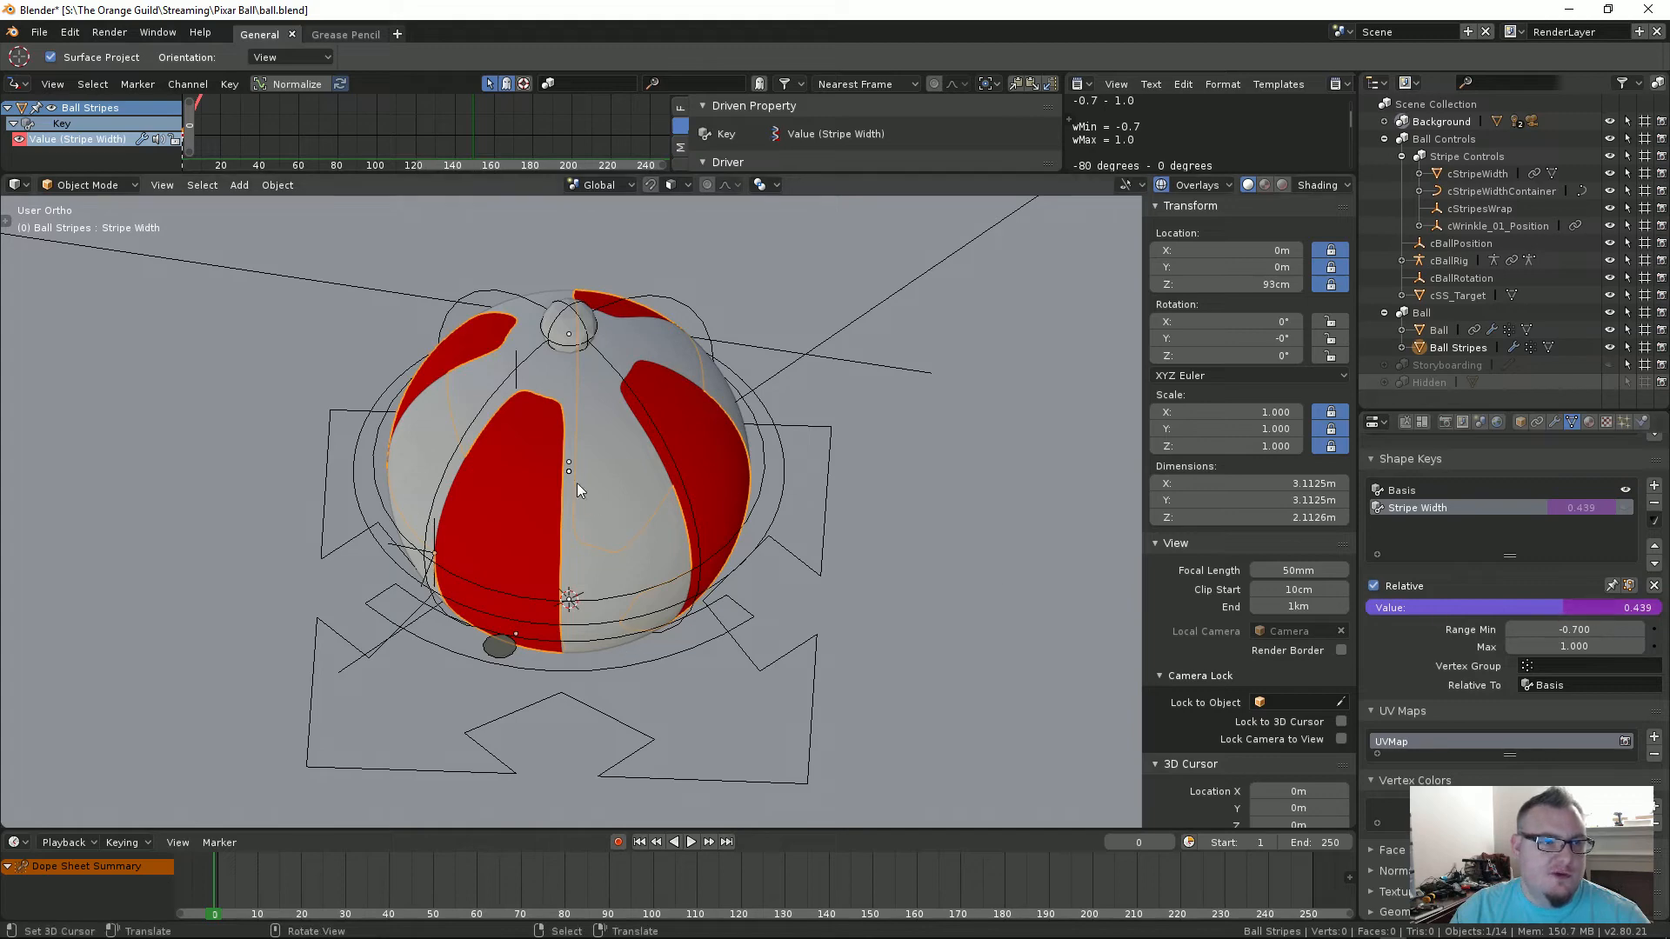
{"action": "middle_click_drag", "start_coordinate": [576, 483], "coordinate": [746, 315]}
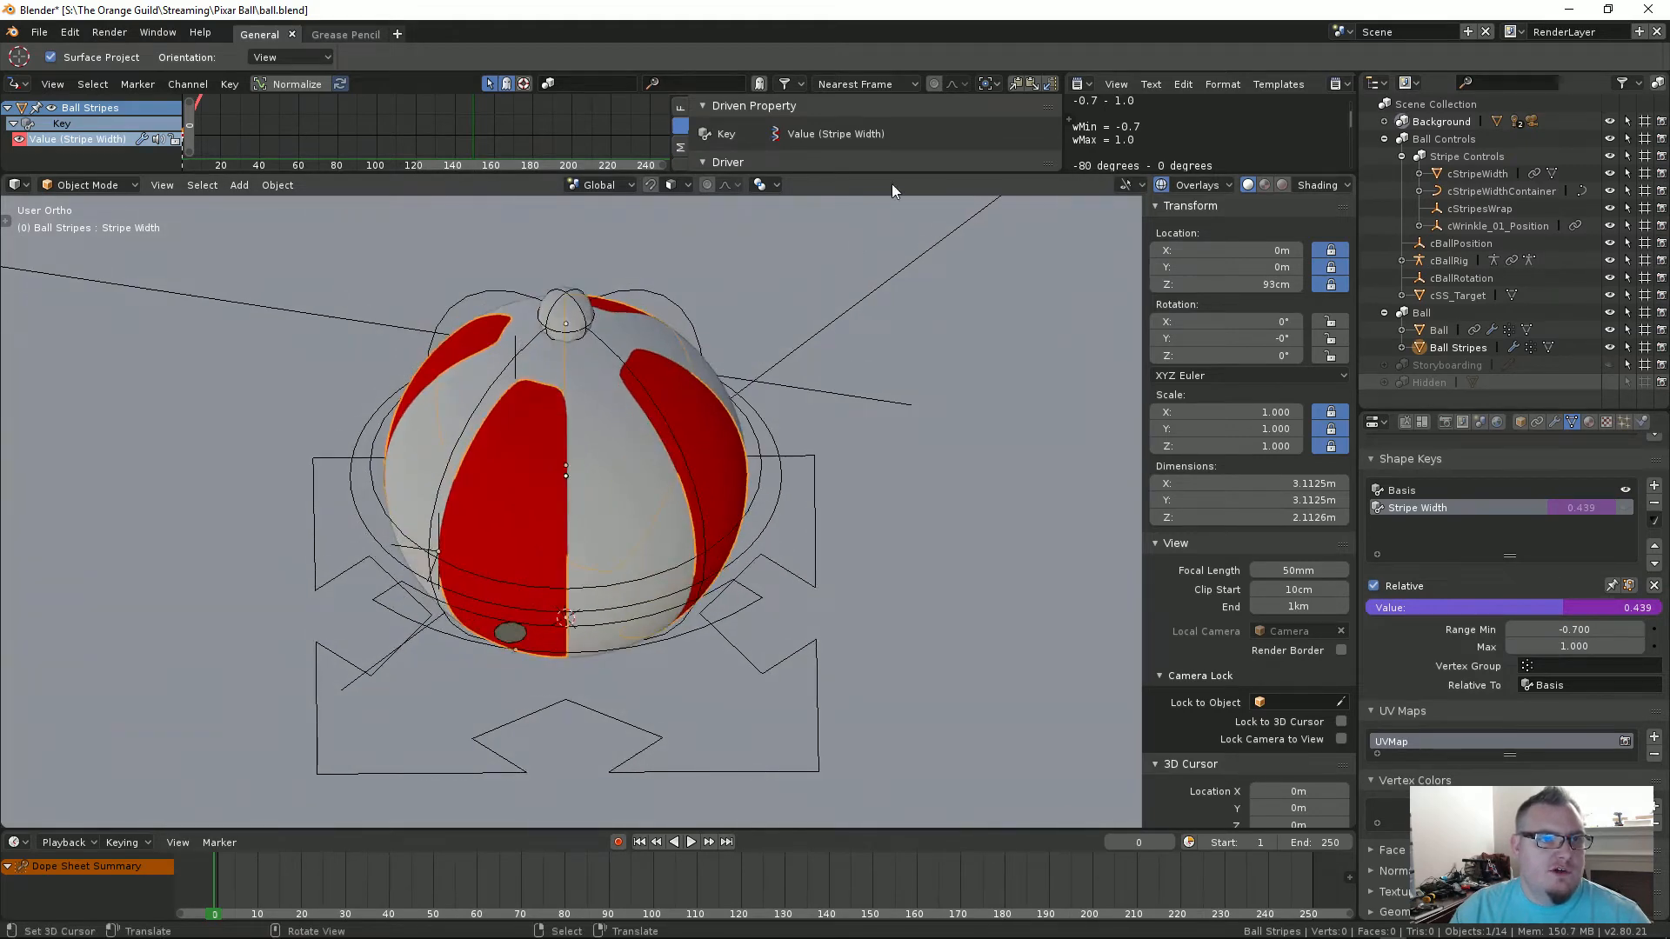
{"action": "left_click_drag", "start_coordinate": [894, 175], "coordinate": [913, 469]}
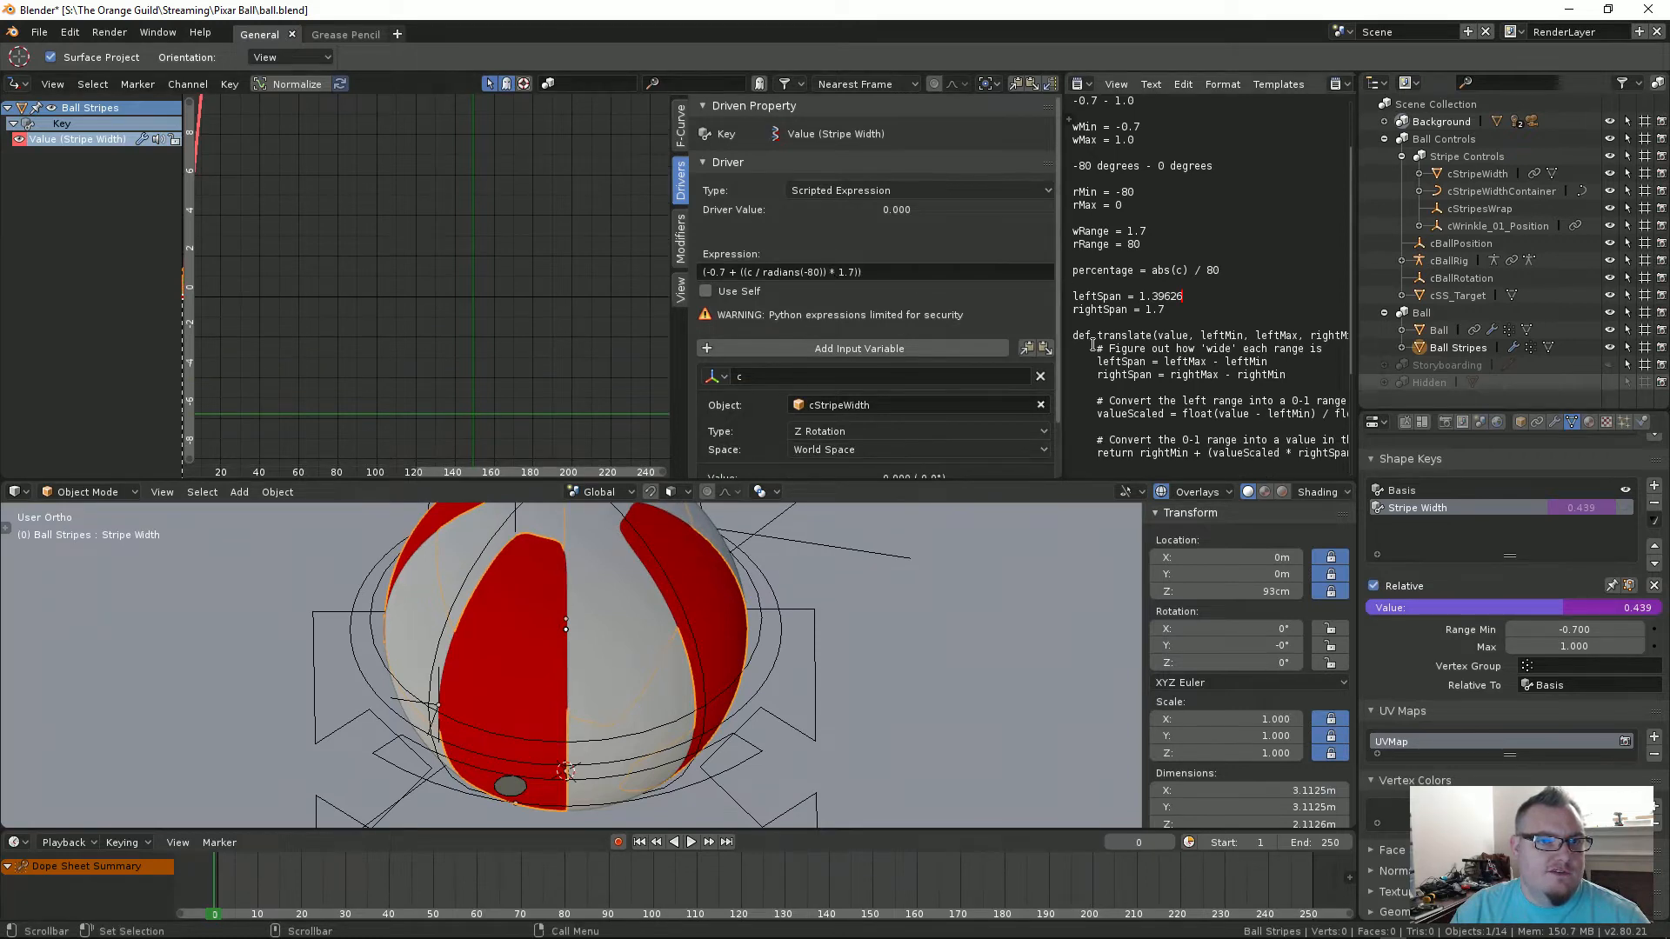
{"action": "scroll", "coordinate": [1209, 296], "scroll_direction": "up", "scroll_amount": 3}
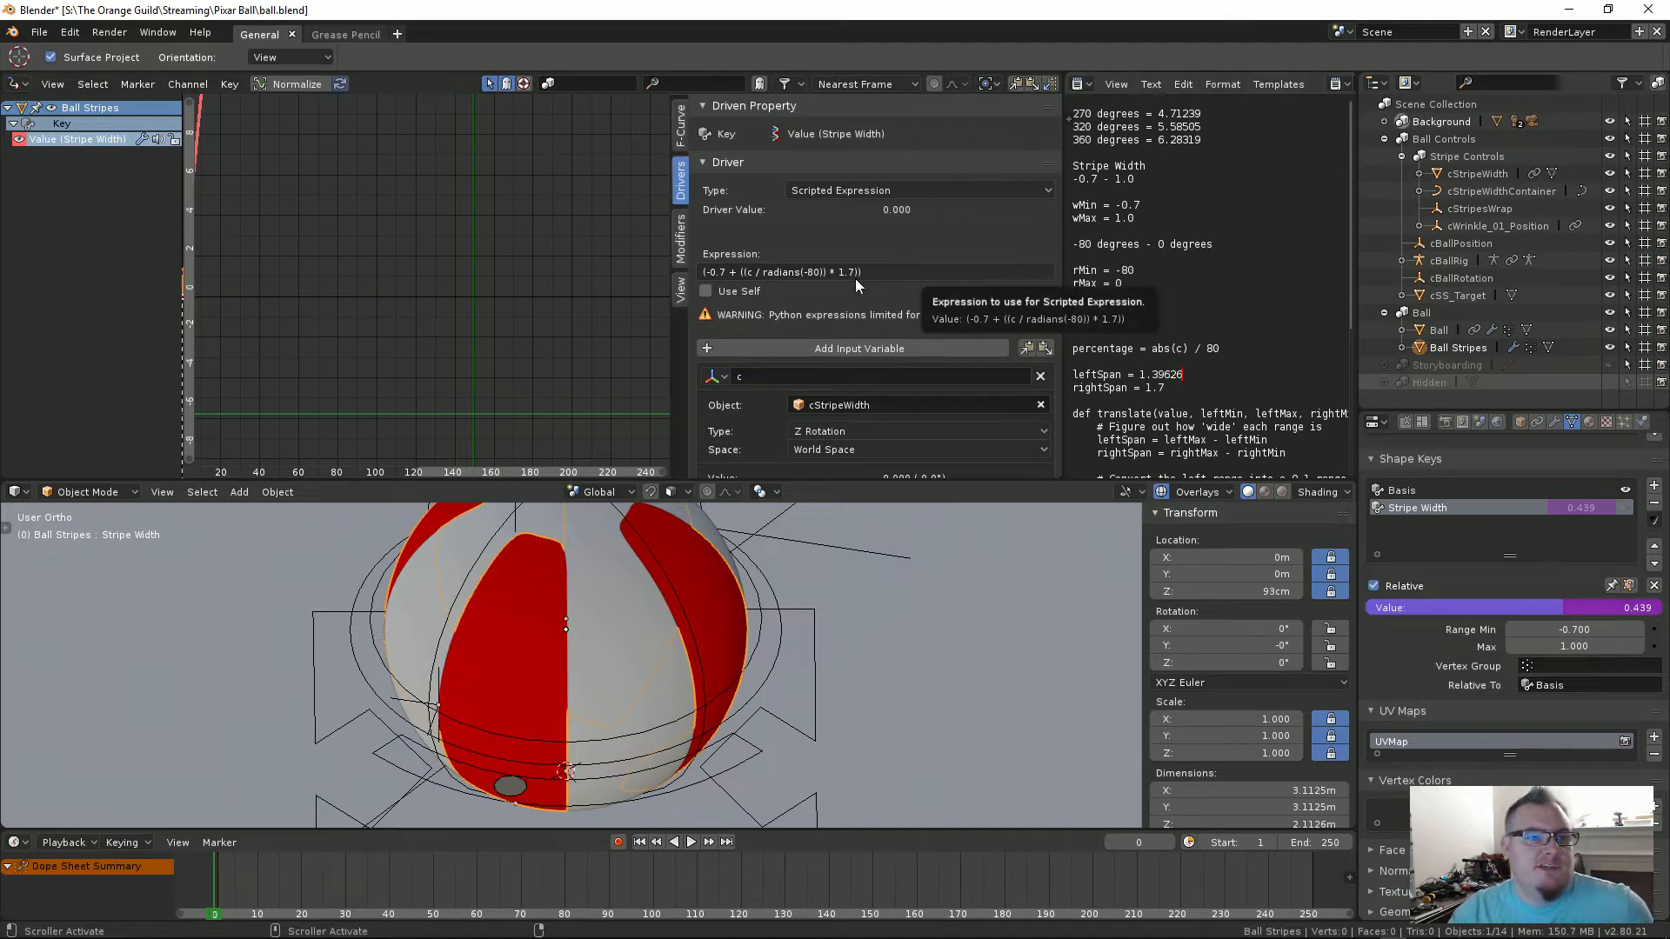
Step: Select the cStripeWidth control below the ball and enlarge the 3D viewport again
{"action": "left_click", "coordinate": [510, 787]}
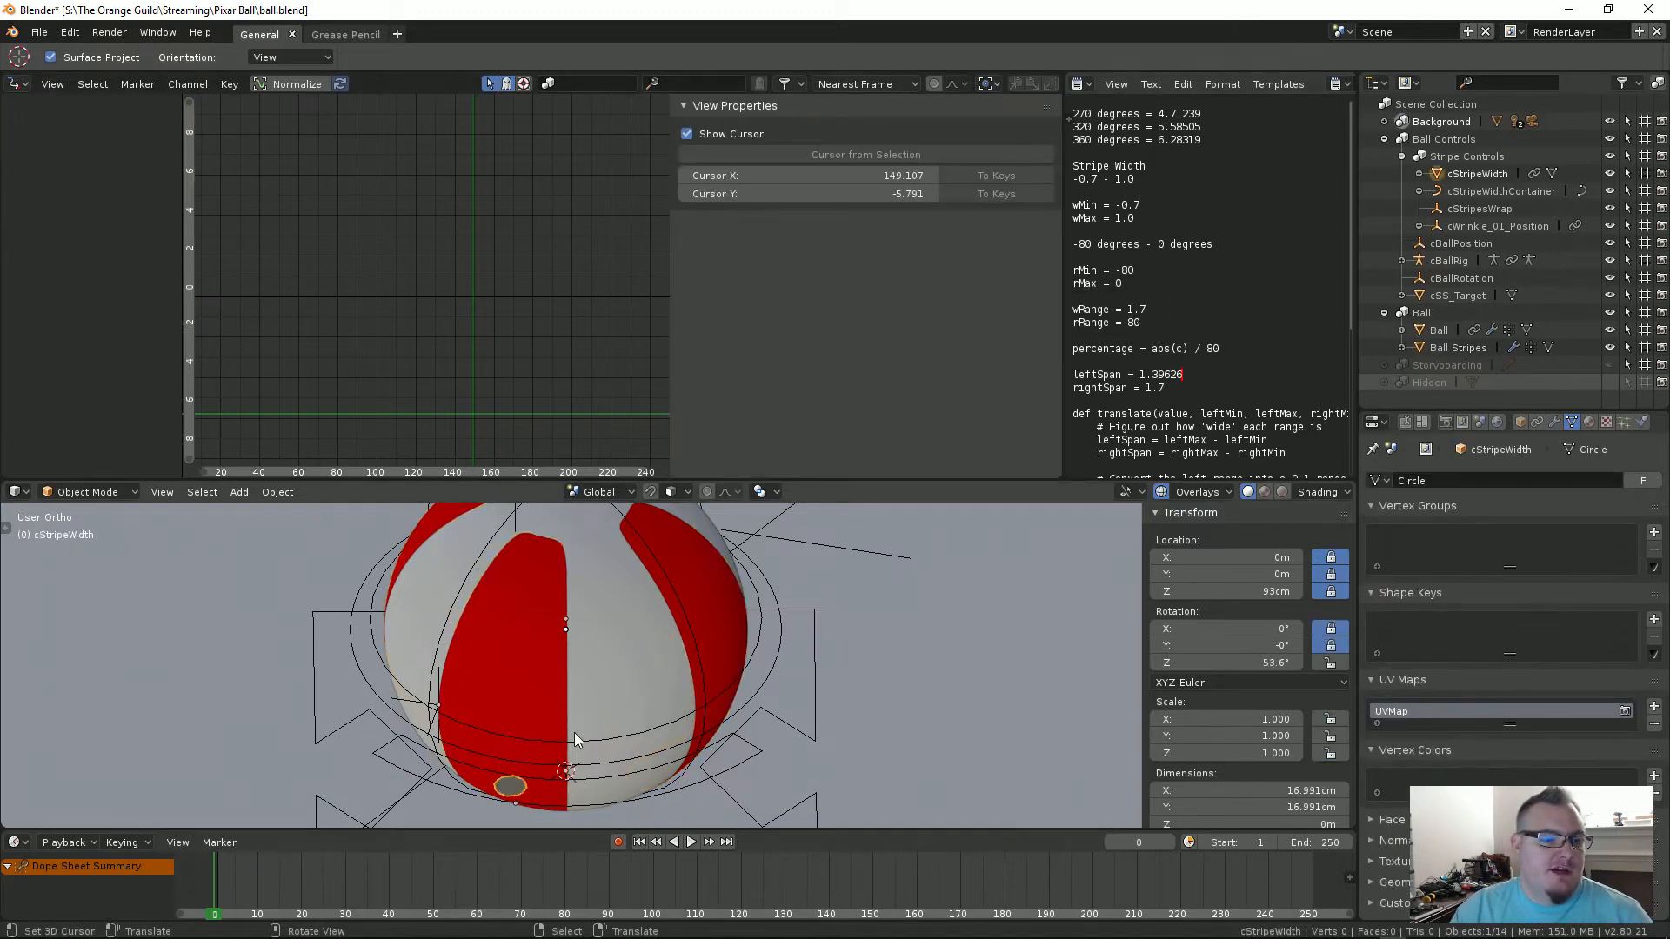
{"action": "middle_click_drag", "start_coordinate": [574, 732], "coordinate": [738, 631]}
{"action": "right_click", "coordinate": [736, 737]}
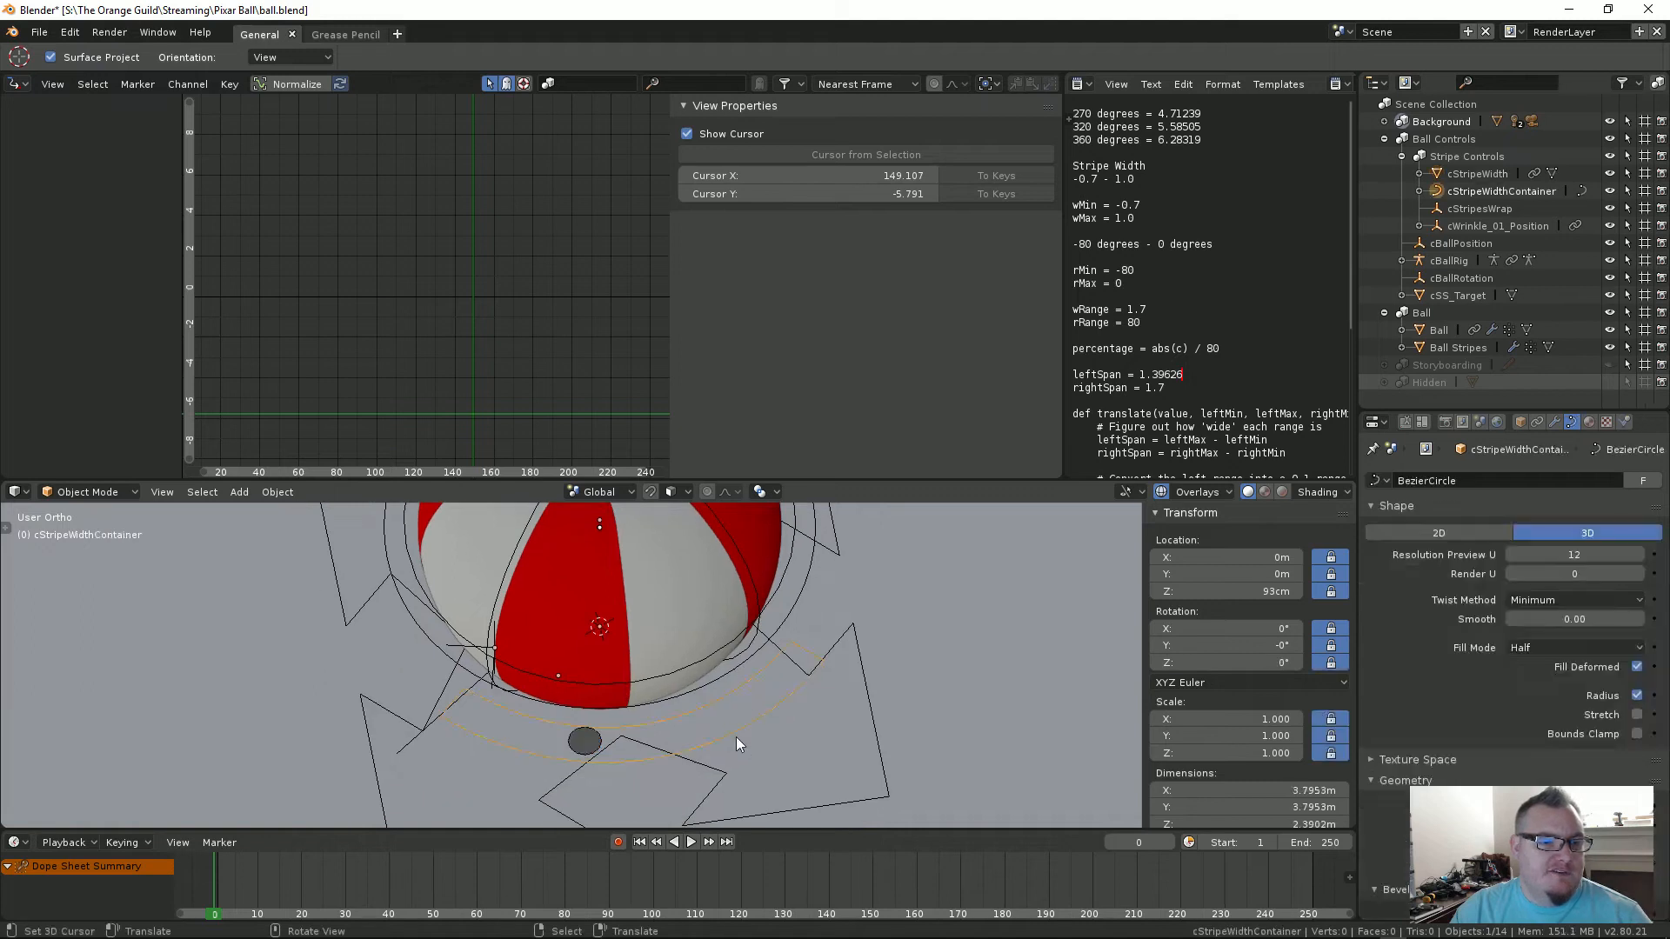
{"action": "right_click", "coordinate": [595, 736]}
{"action": "middle_click_drag", "start_coordinate": [668, 620], "coordinate": [724, 691]}
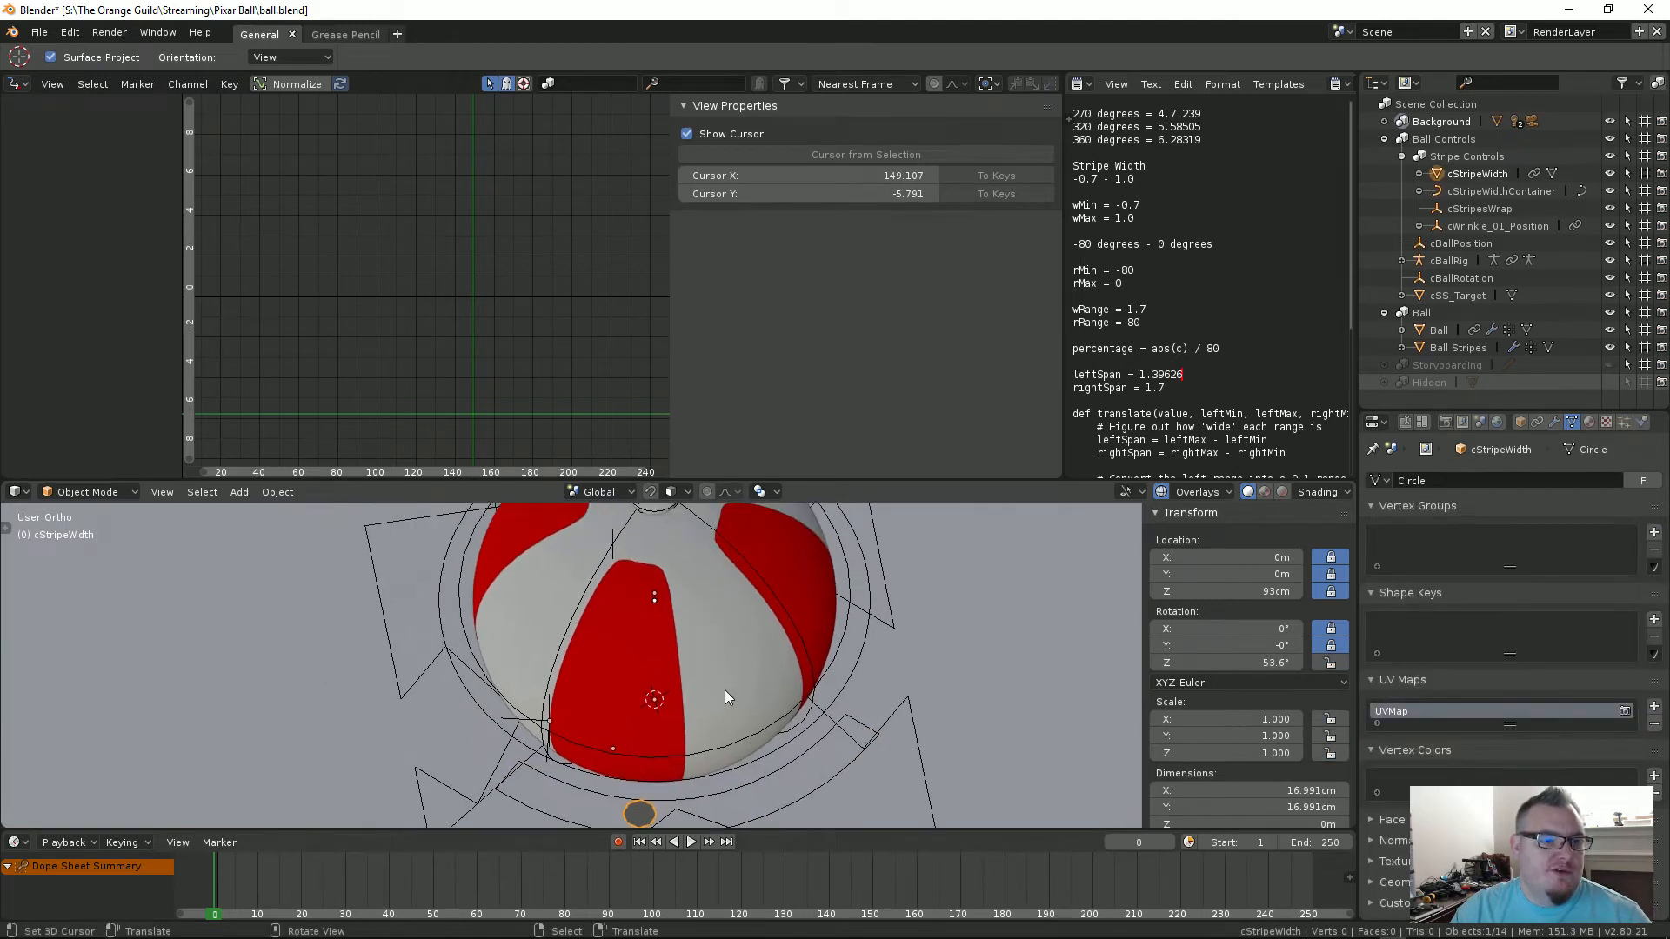
{"action": "key", "text": "r"}
{"action": "right_click", "coordinate": [833, 722]}
{"action": "middle_click_drag", "start_coordinate": [890, 656], "coordinate": [886, 663], "text": "shift"}
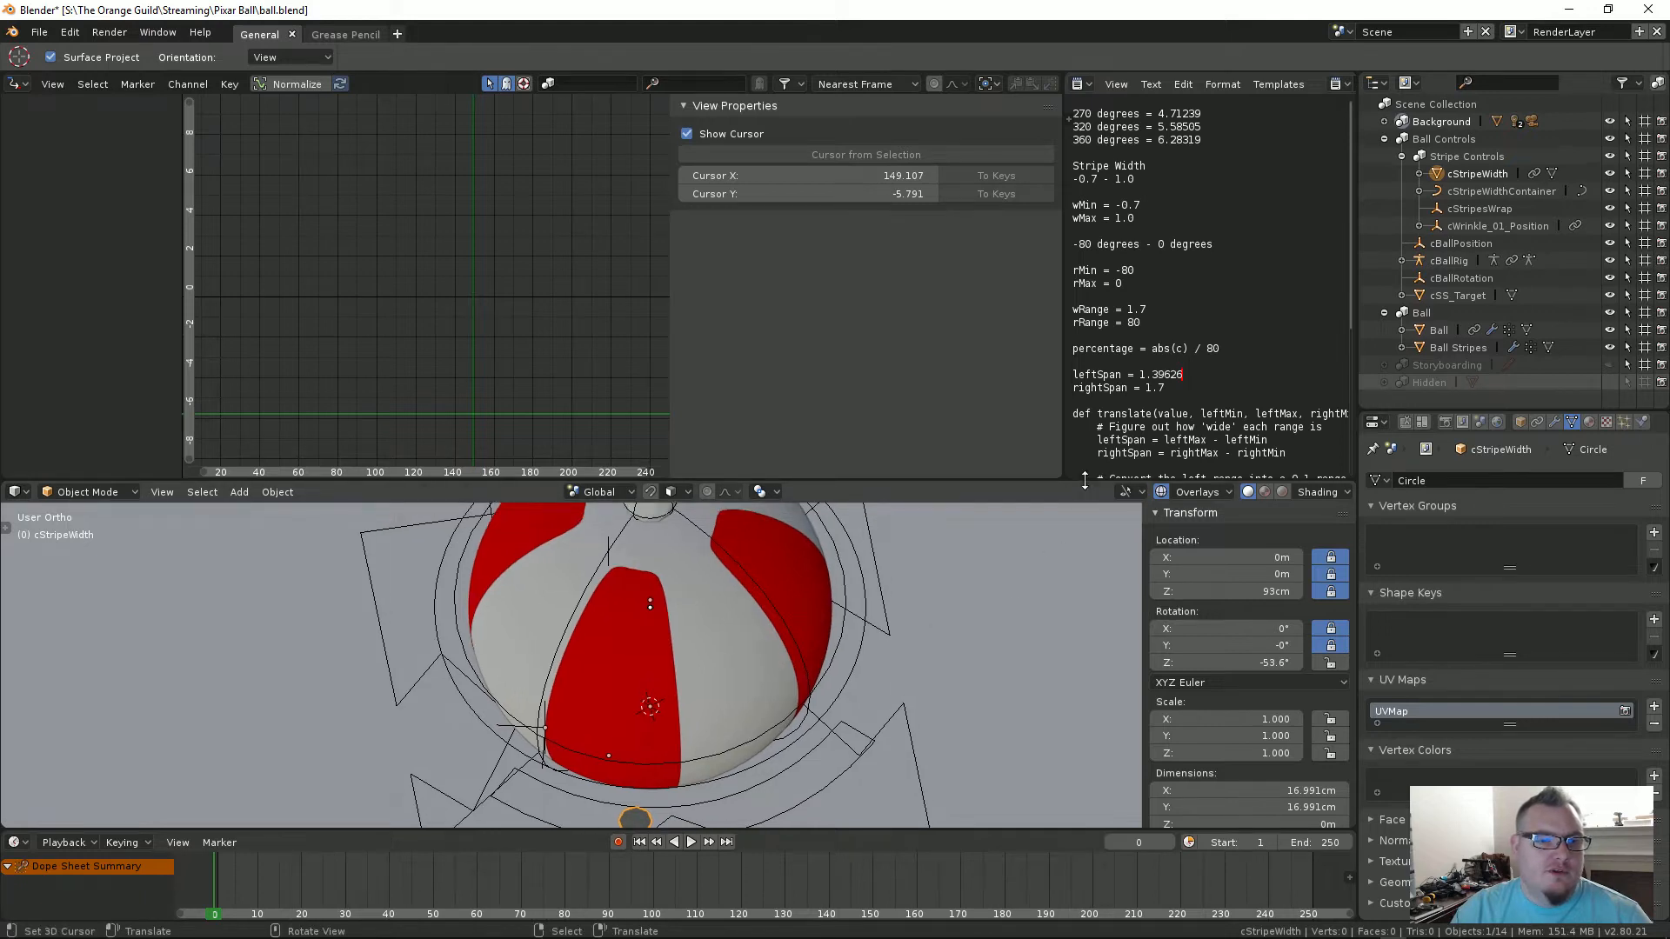
{"action": "left_click_drag", "start_coordinate": [1084, 484], "coordinate": [1084, 185]}
Step: Try rotating the cStripeWidth control, and select the Ball Stripes object to view its Stripe Width shape key
{"action": "key", "text": "r"}
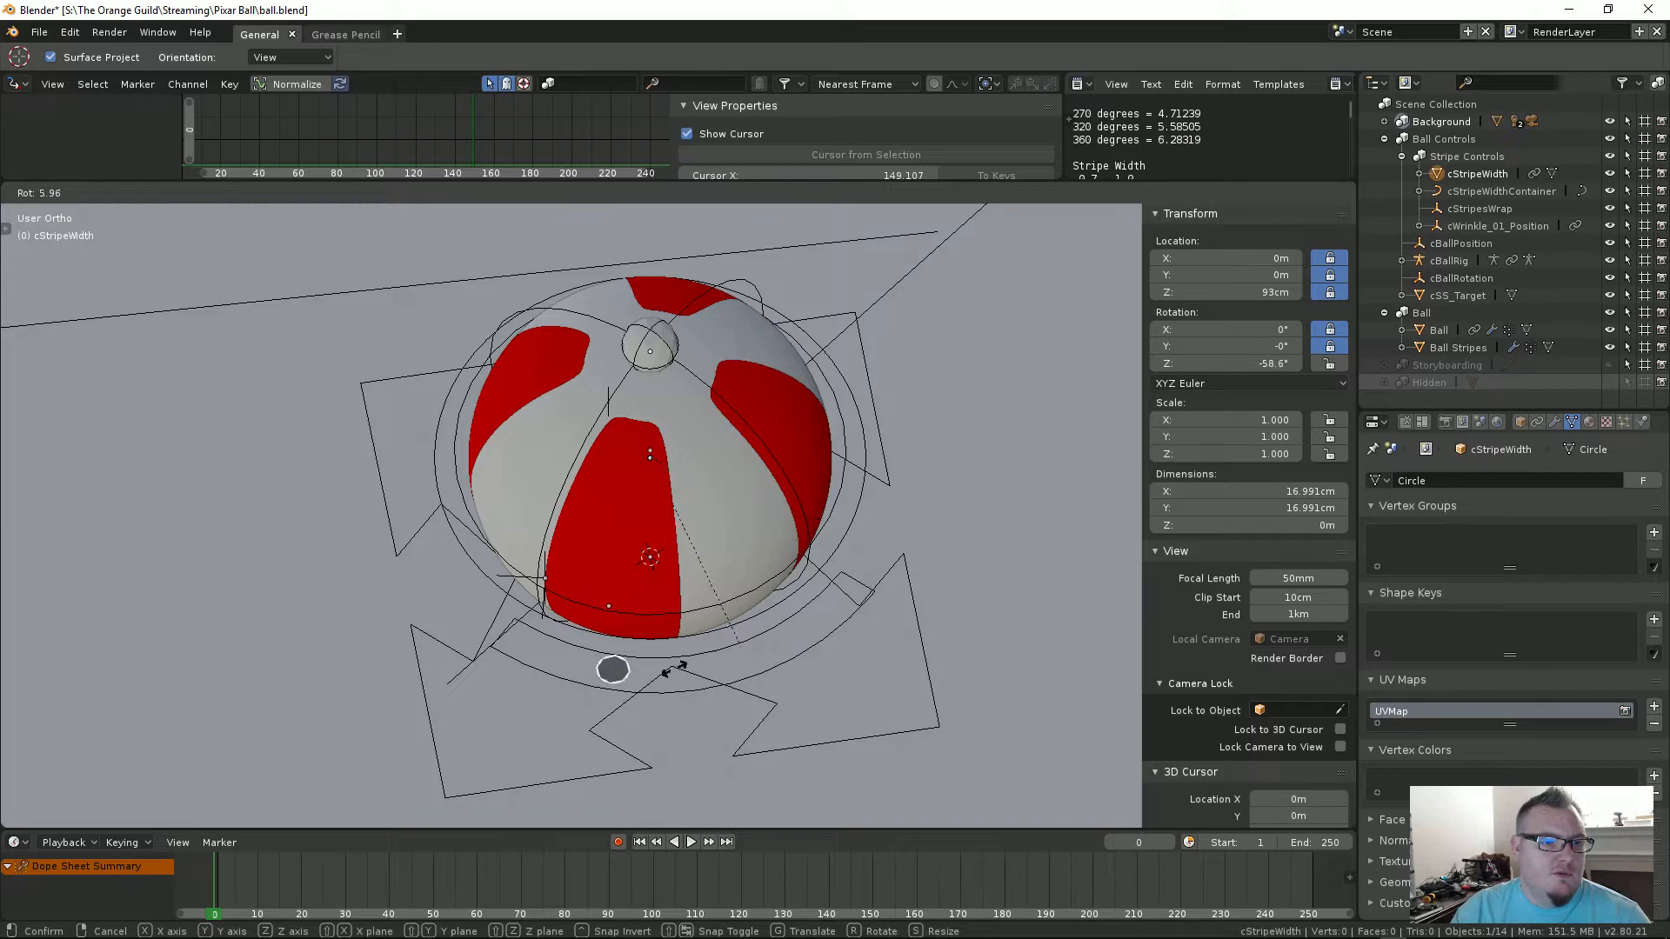
{"action": "left_click", "coordinate": [617, 511]}
{"action": "left_click", "coordinate": [629, 568]}
{"action": "middle_click_drag", "start_coordinate": [630, 567], "coordinate": [713, 593]}
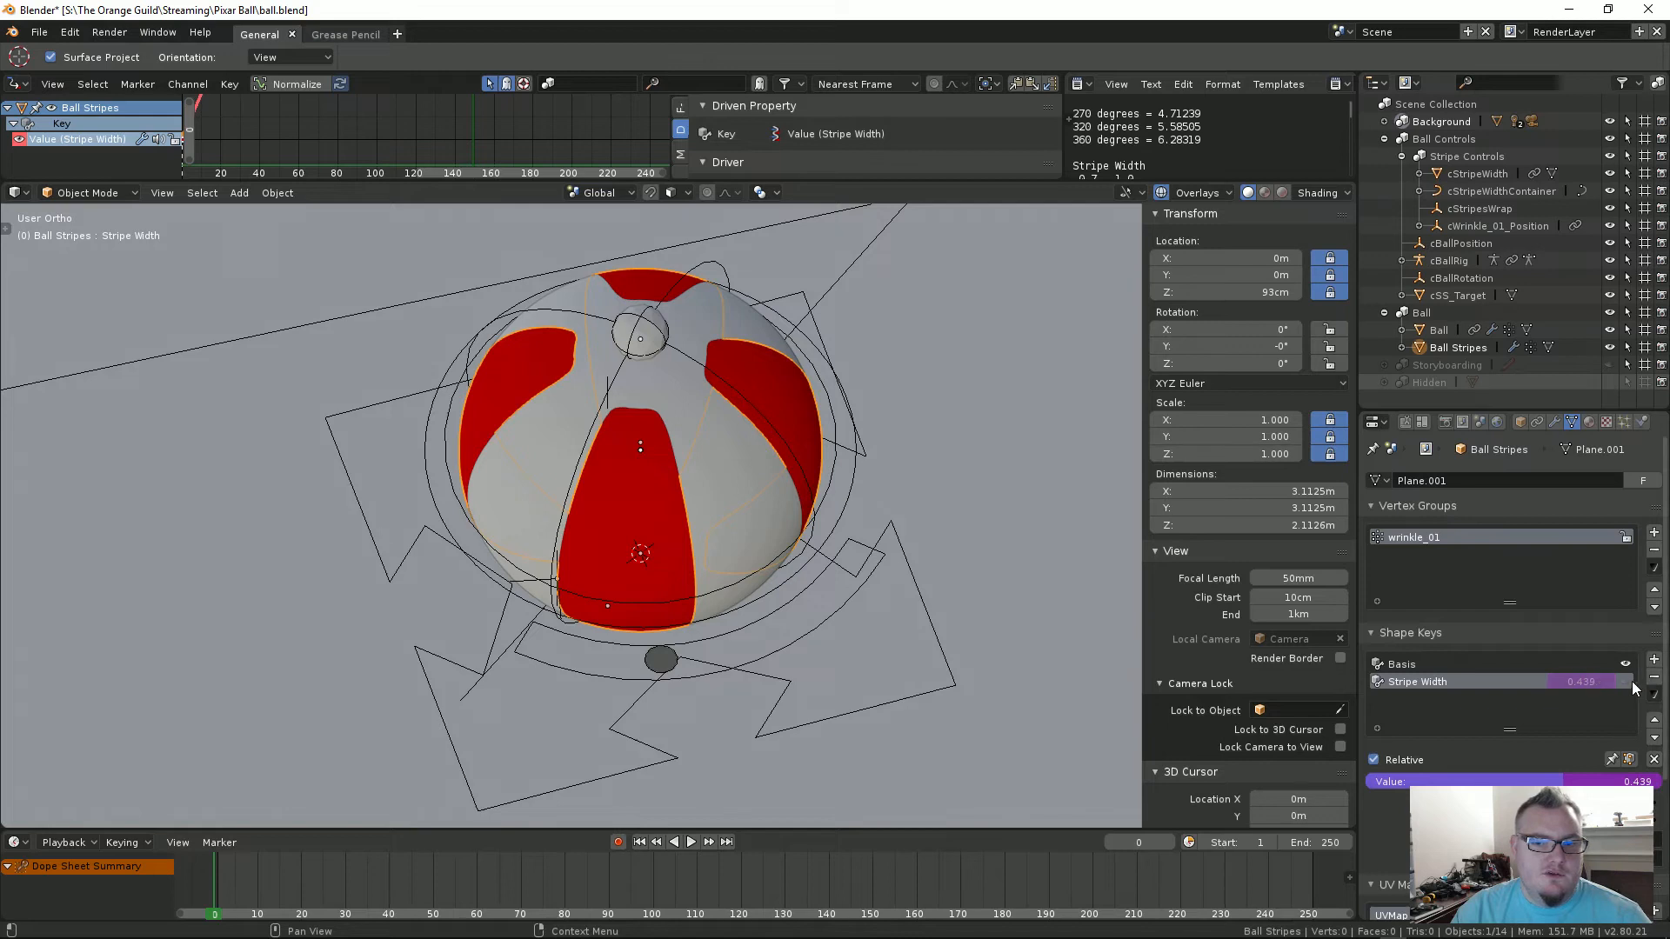
Step: Rotate the cStripeWidth control to 0° on Z to narrow the stripes to thin lines
{"action": "left_click", "coordinate": [661, 663]}
{"action": "key", "text": "r"}
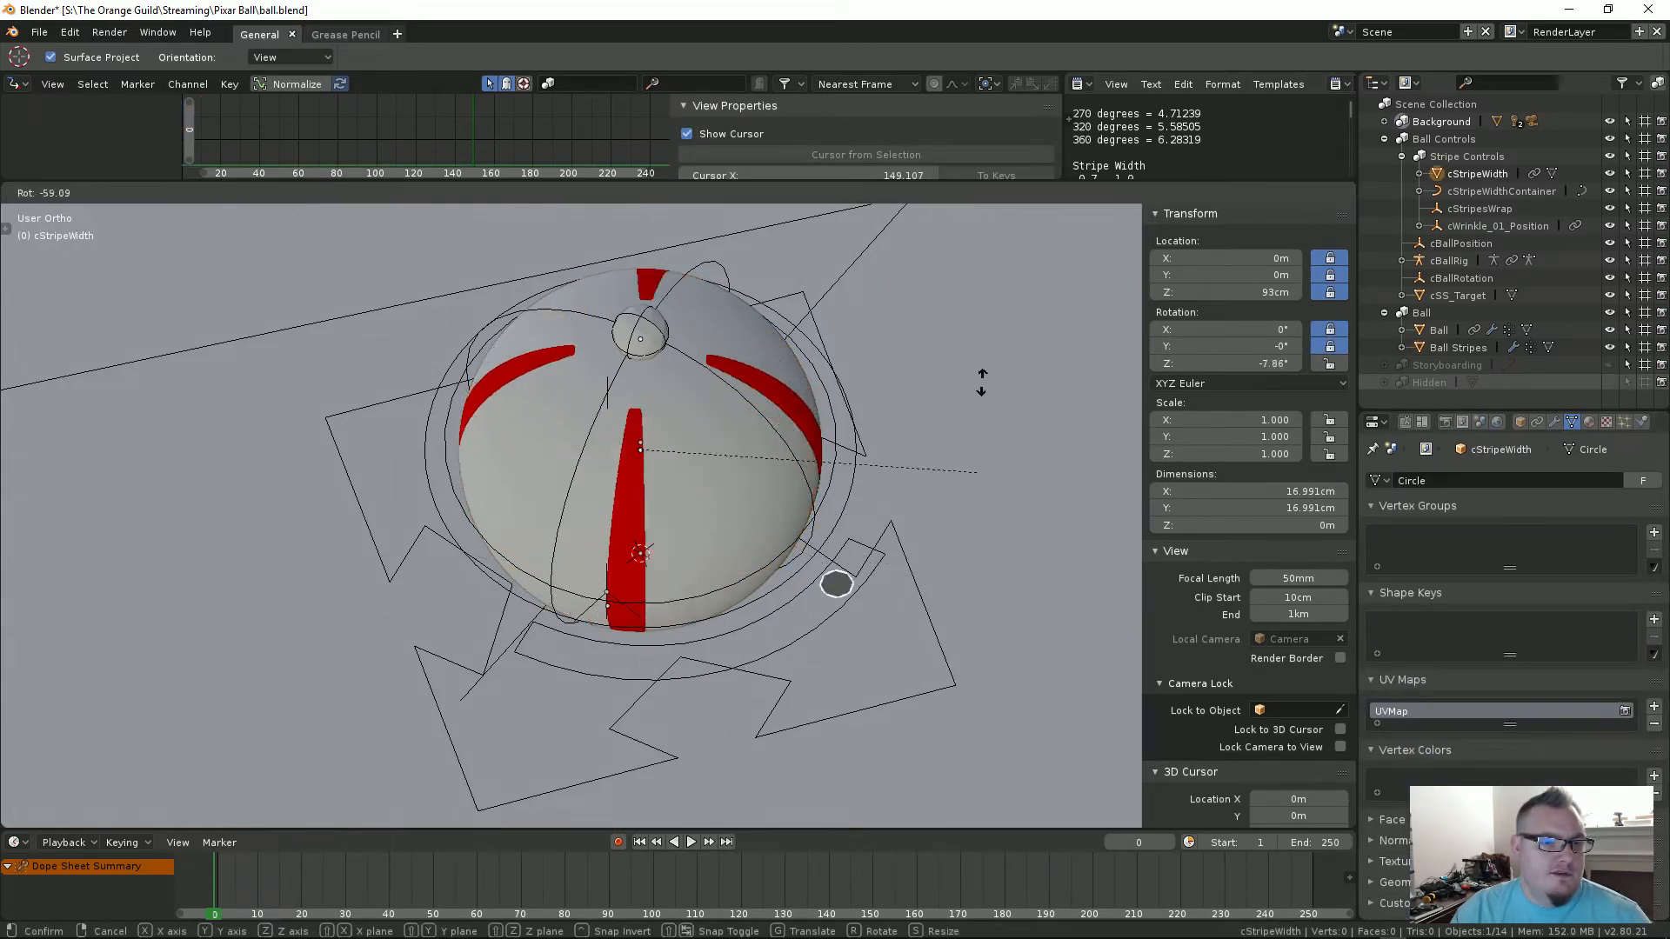
{"action": "left_click", "coordinate": [938, 526]}
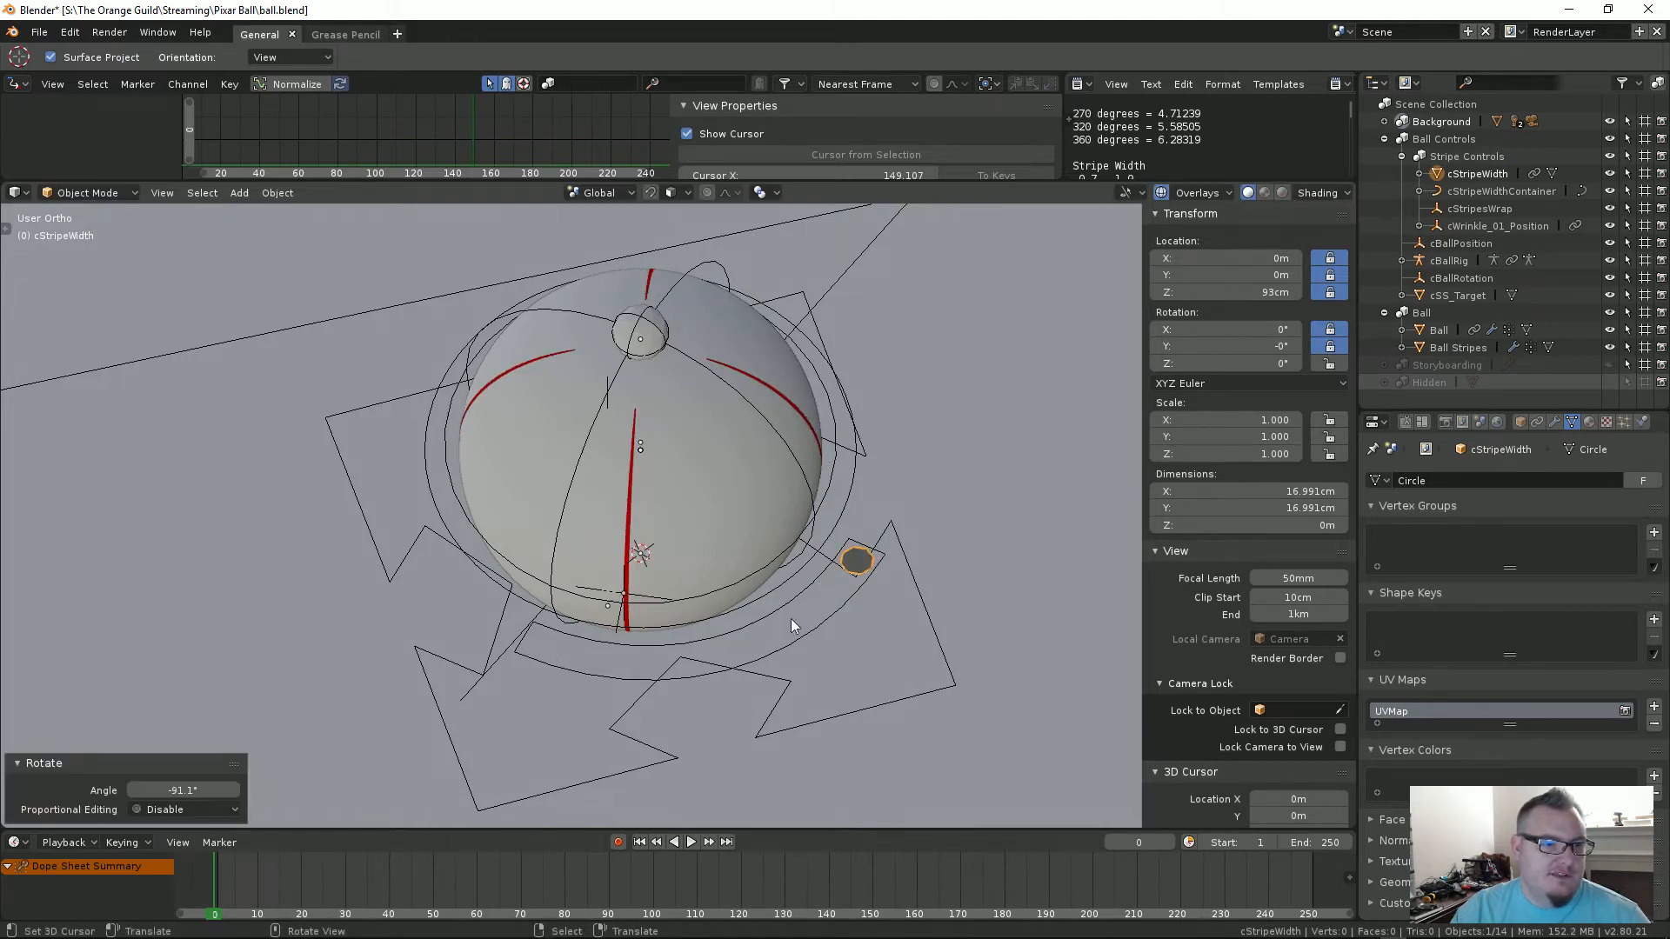
{"action": "middle_click_drag", "start_coordinate": [866, 596], "coordinate": [877, 563]}
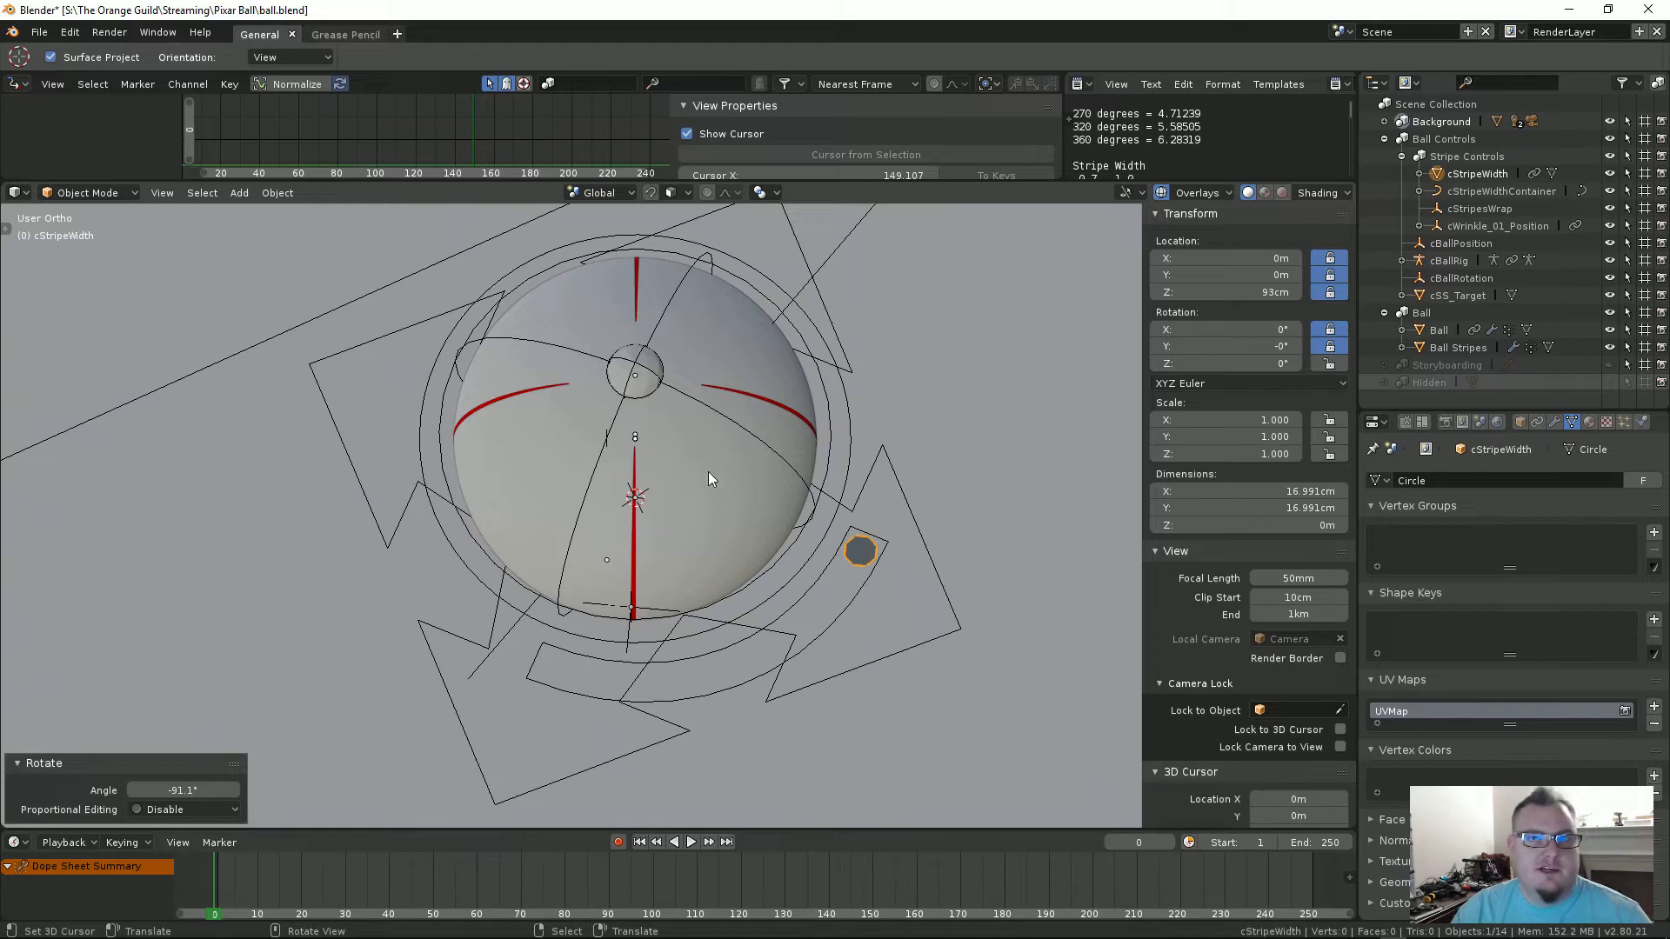
Step: Rotate the cStripeWidth control to the other end of its track, -80° on Z, to widen the stripes fully
{"action": "key", "text": "r"}
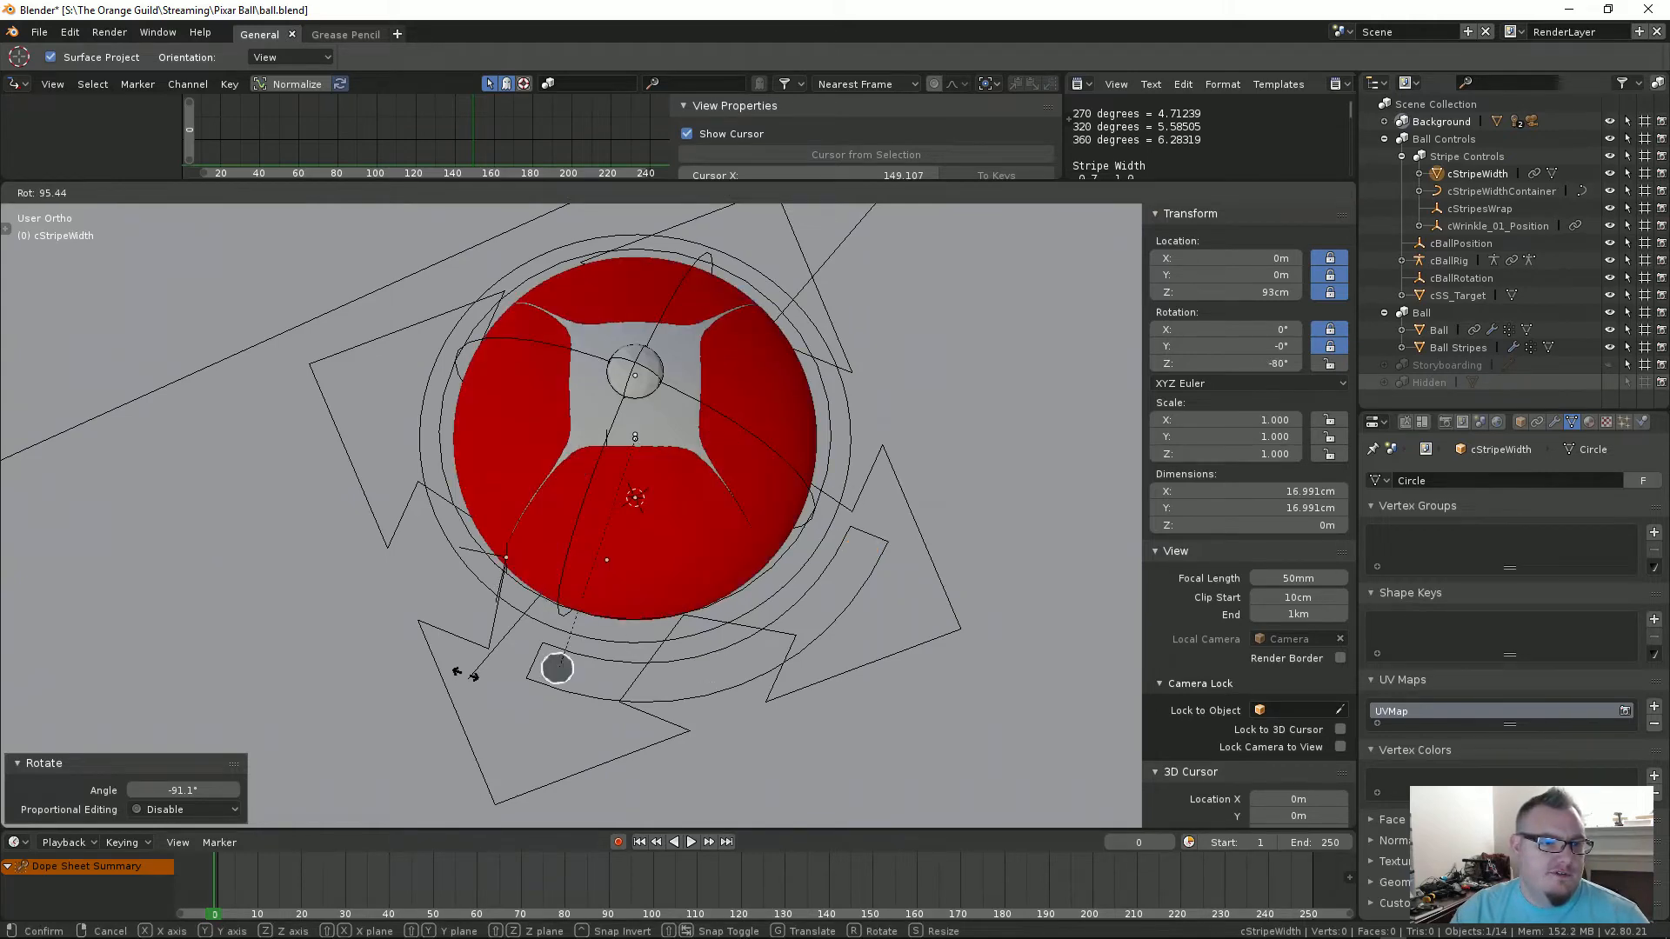
{"action": "left_click", "coordinate": [380, 678]}
{"action": "middle_click_drag", "start_coordinate": [618, 593], "coordinate": [616, 655]}
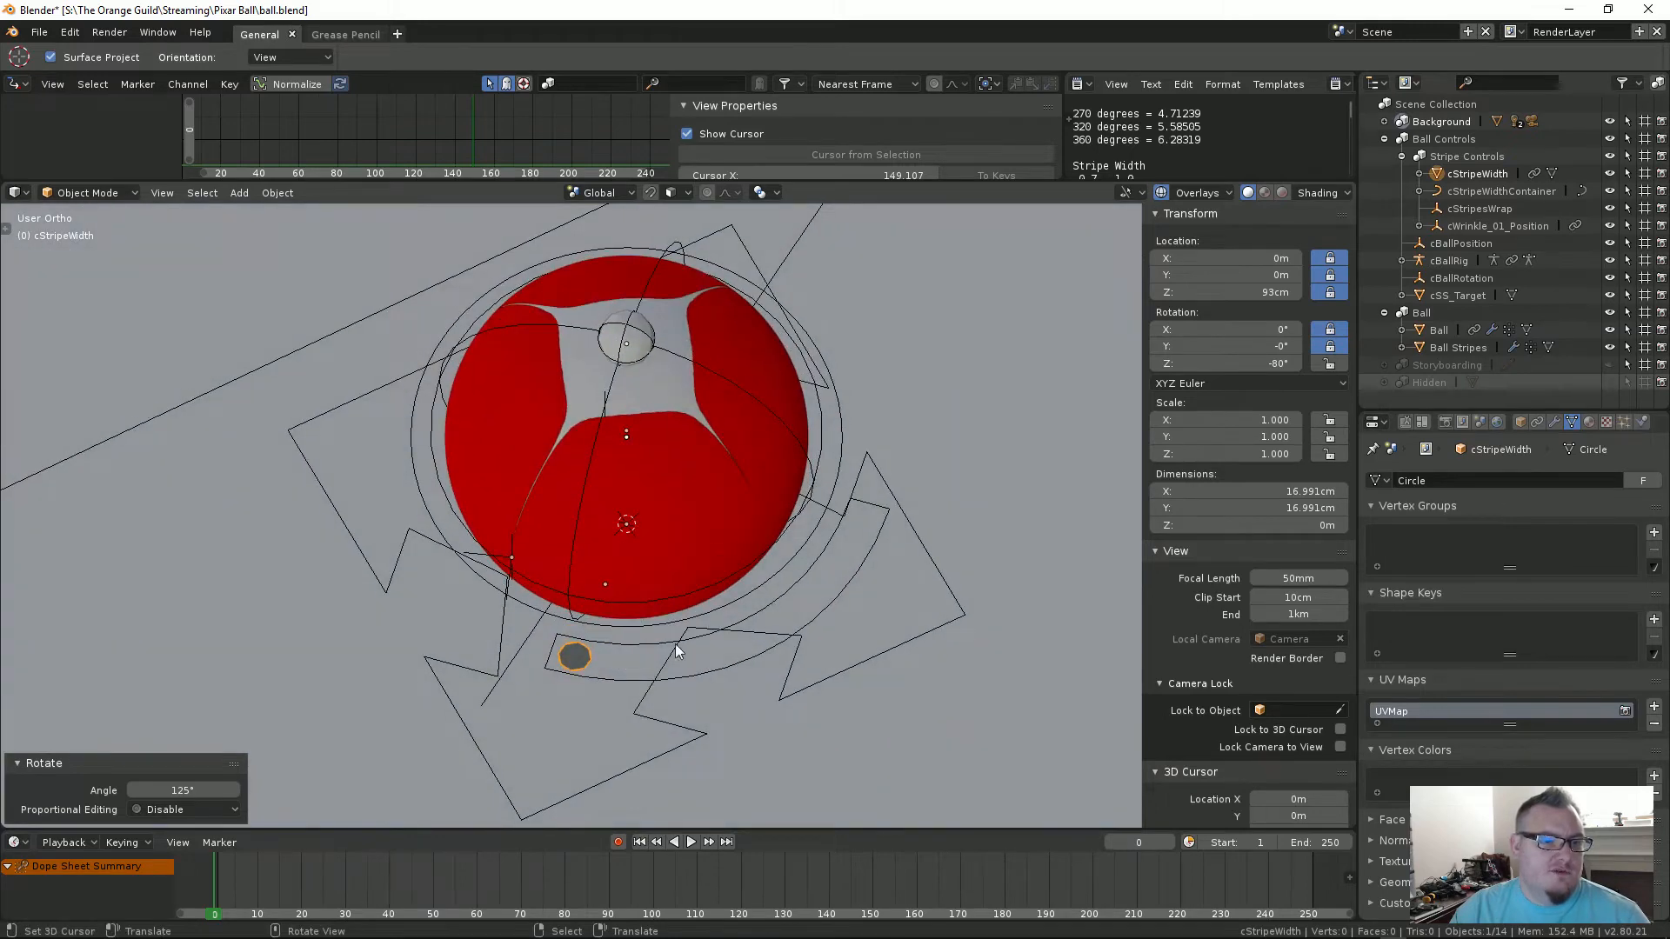
Step: Select the Ball Stripes and enlarge the Drivers editor to examine the Stripe Width driver's expression and input variable
{"action": "left_click", "coordinate": [666, 554]}
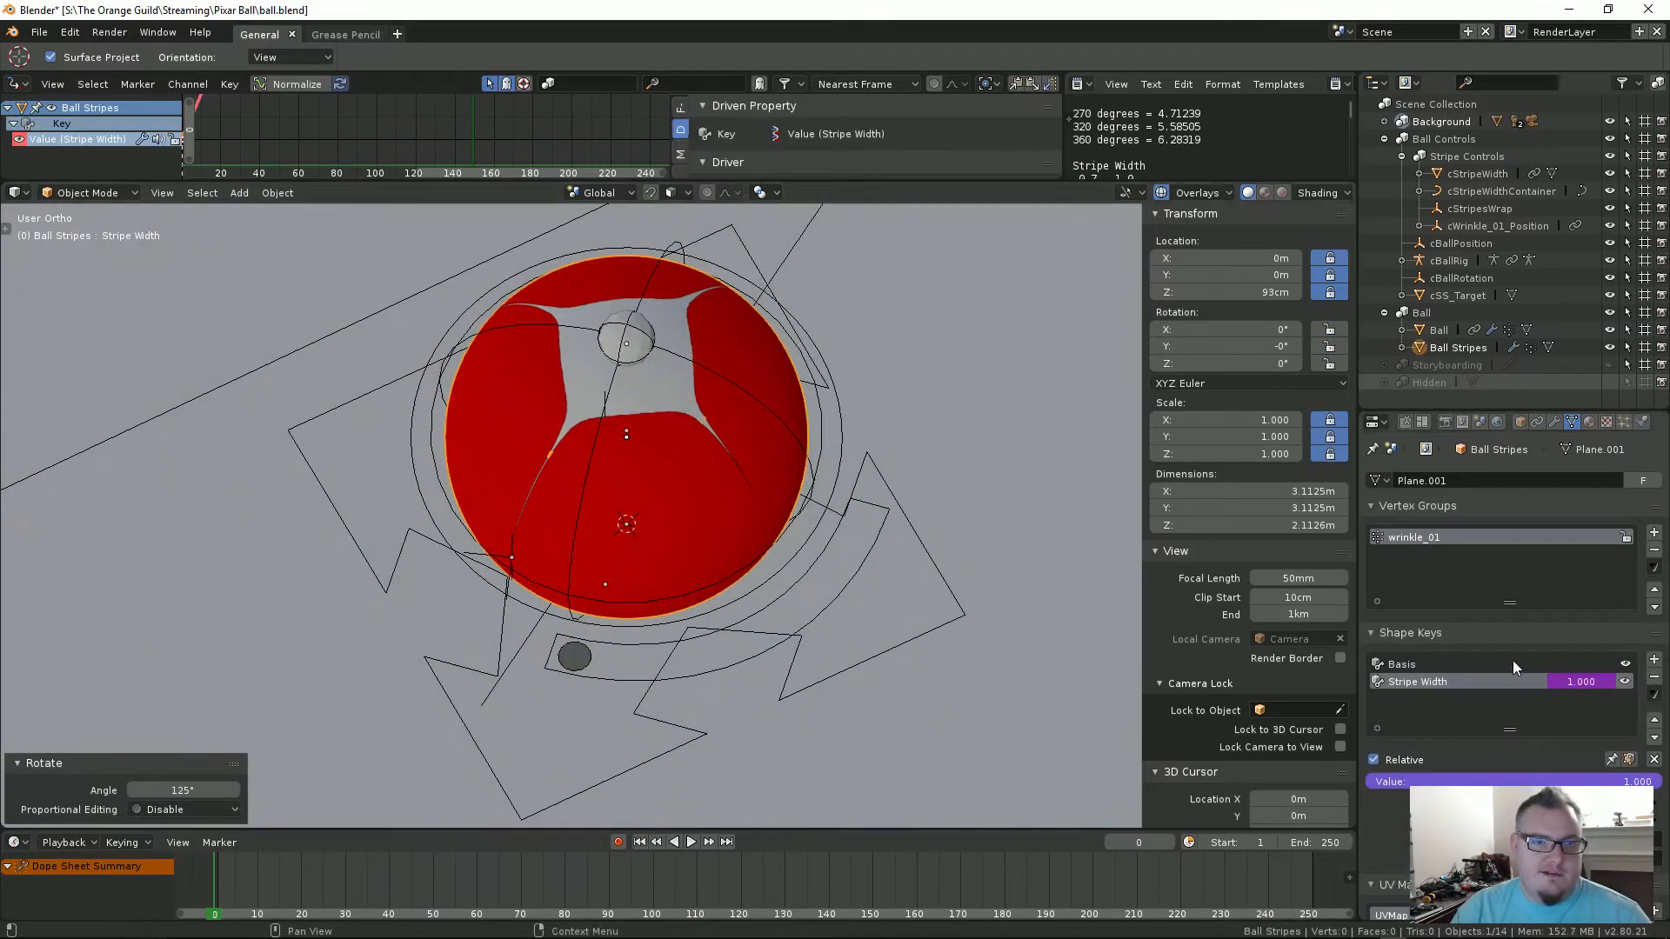
{"action": "left_click_drag", "start_coordinate": [890, 181], "coordinate": [863, 550]}
{"action": "scroll", "coordinate": [769, 404], "scroll_direction": "down", "scroll_amount": 1}
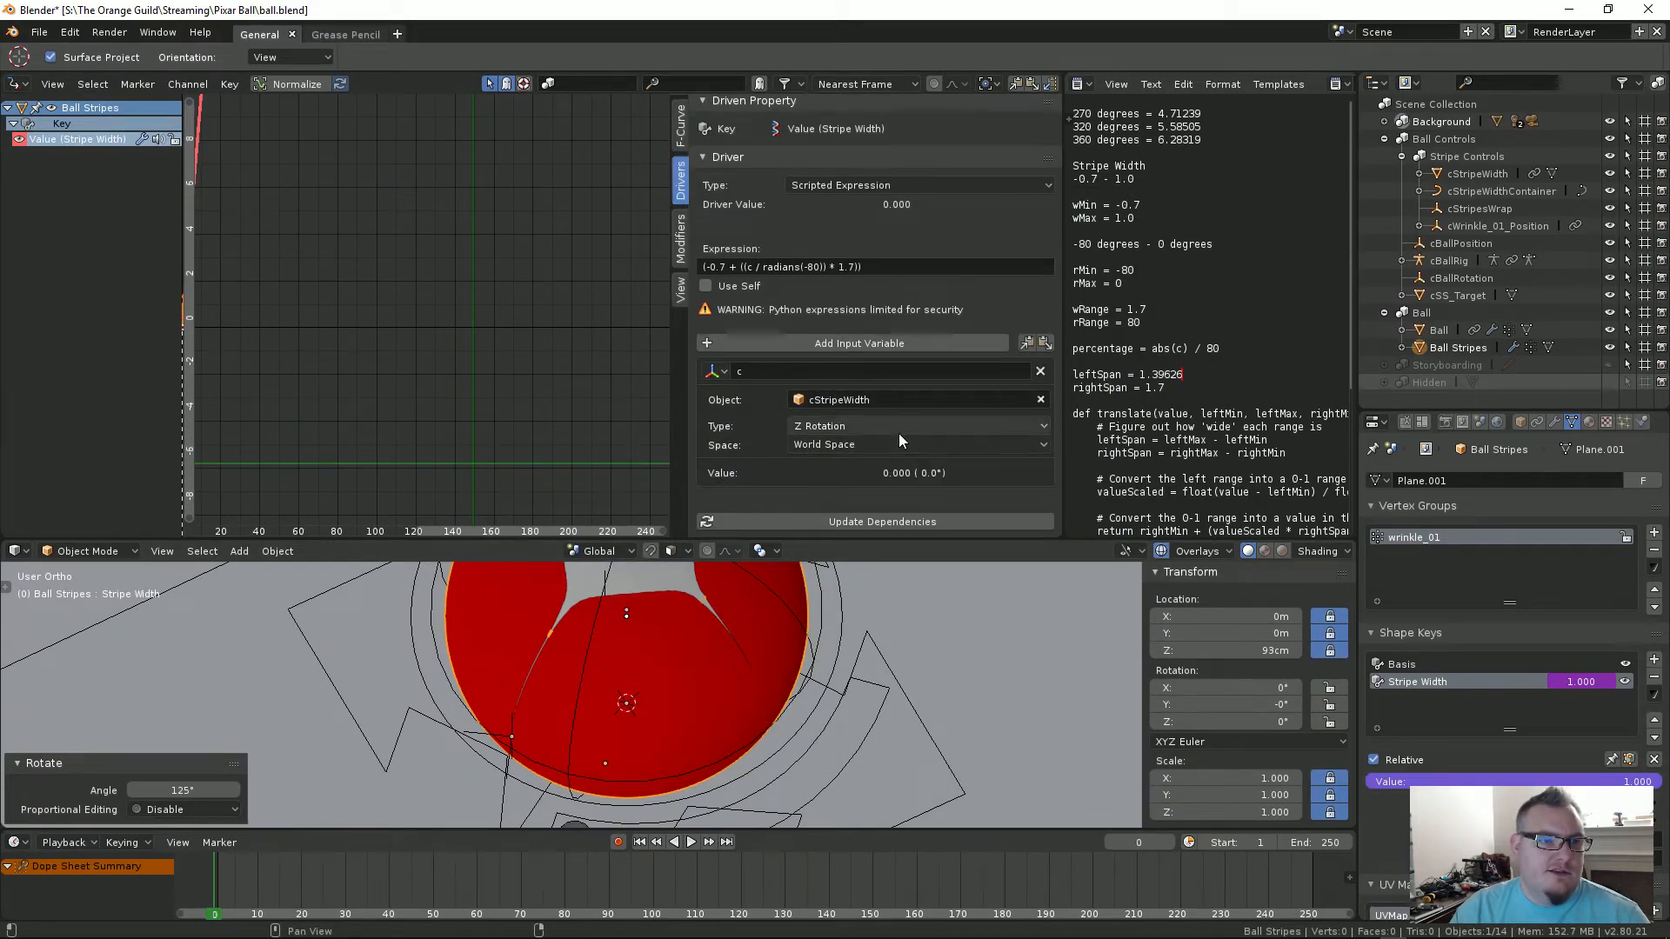
{"action": "middle_click_drag", "start_coordinate": [668, 702], "coordinate": [687, 617], "text": "shift"}
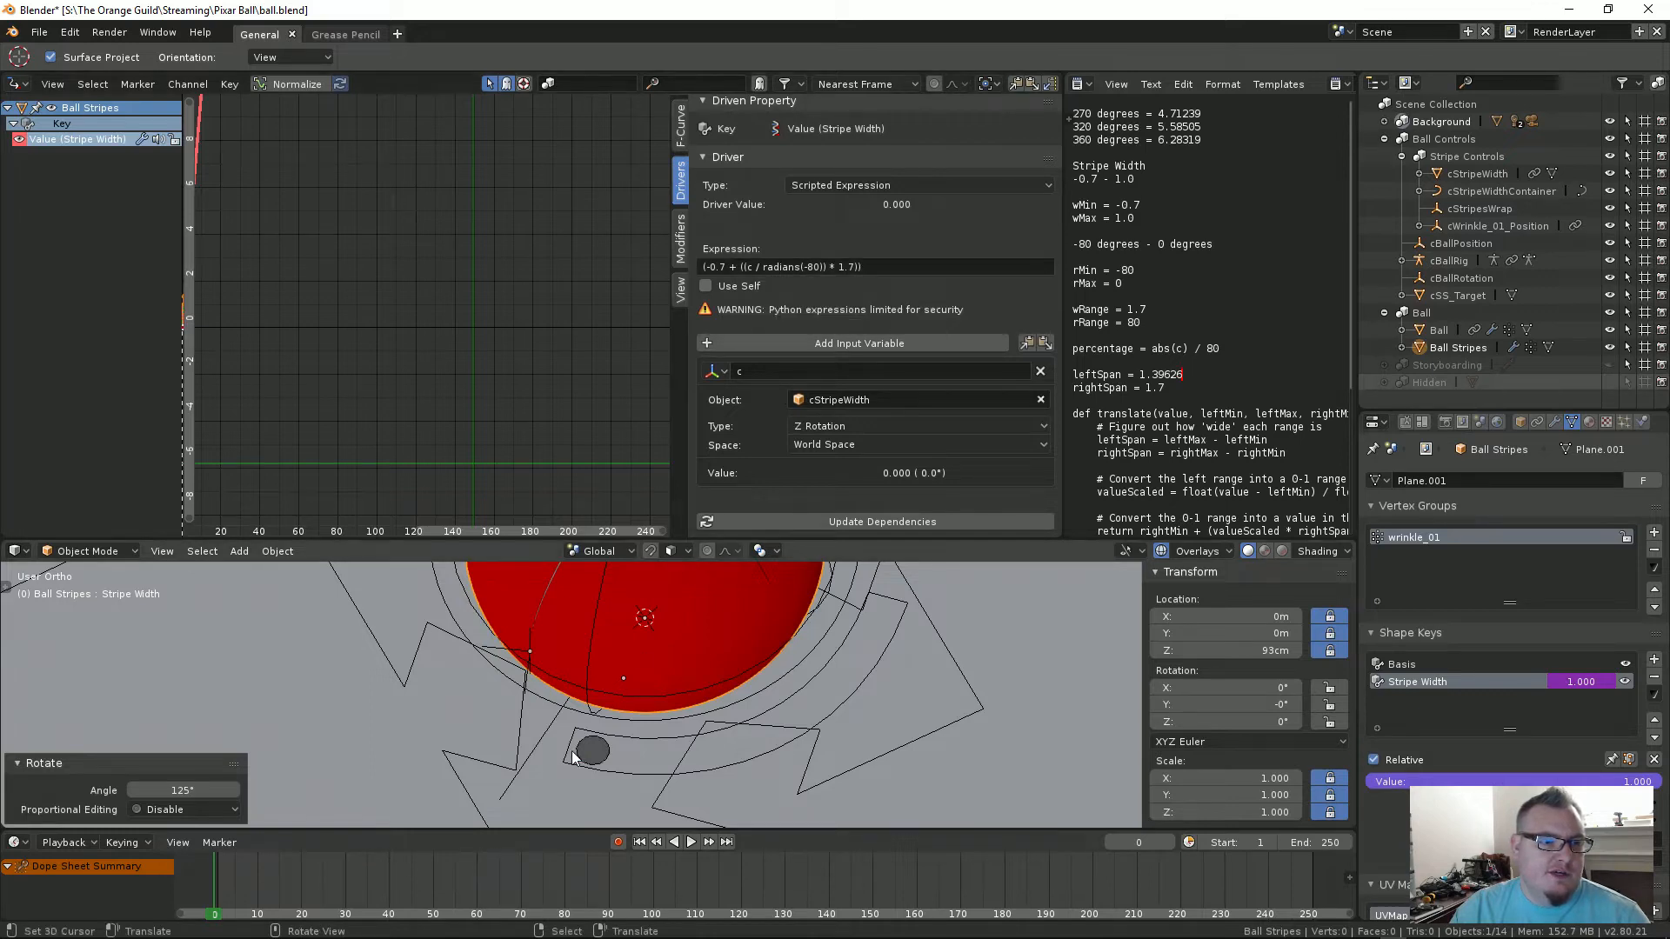
Step: Show the cStripeWidth control's Limit Rotation constraint and rotate the control back to 0° on Z
{"action": "left_click", "coordinate": [606, 783]}
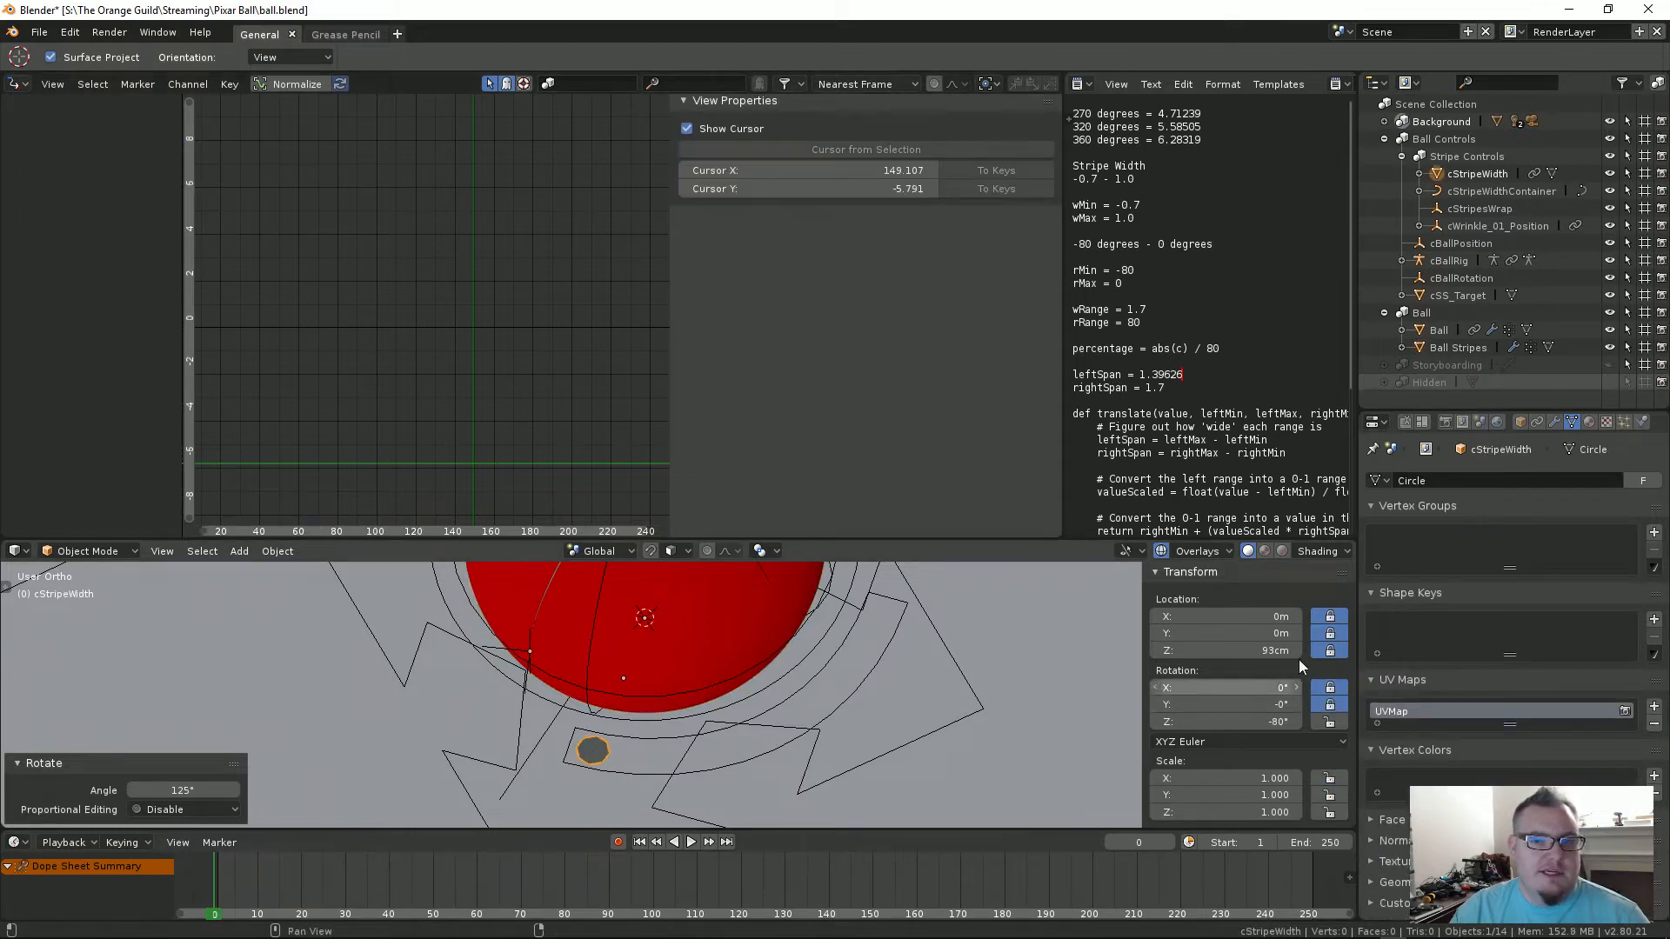
{"action": "left_click", "coordinate": [1537, 421]}
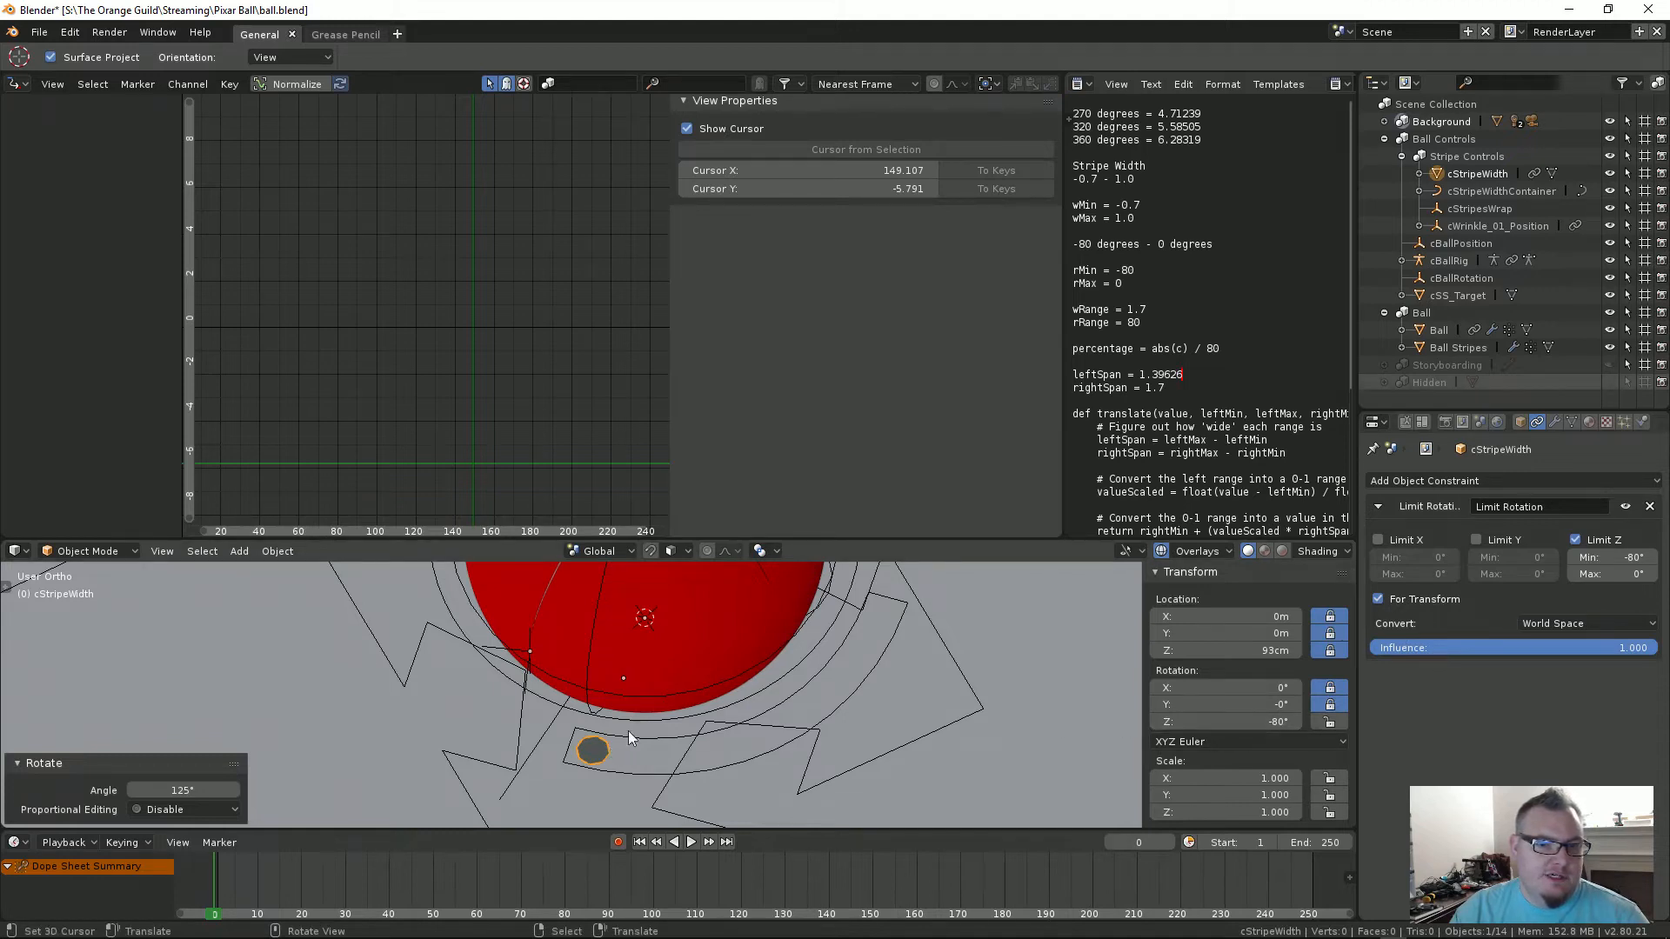
{"action": "key", "text": "r"}
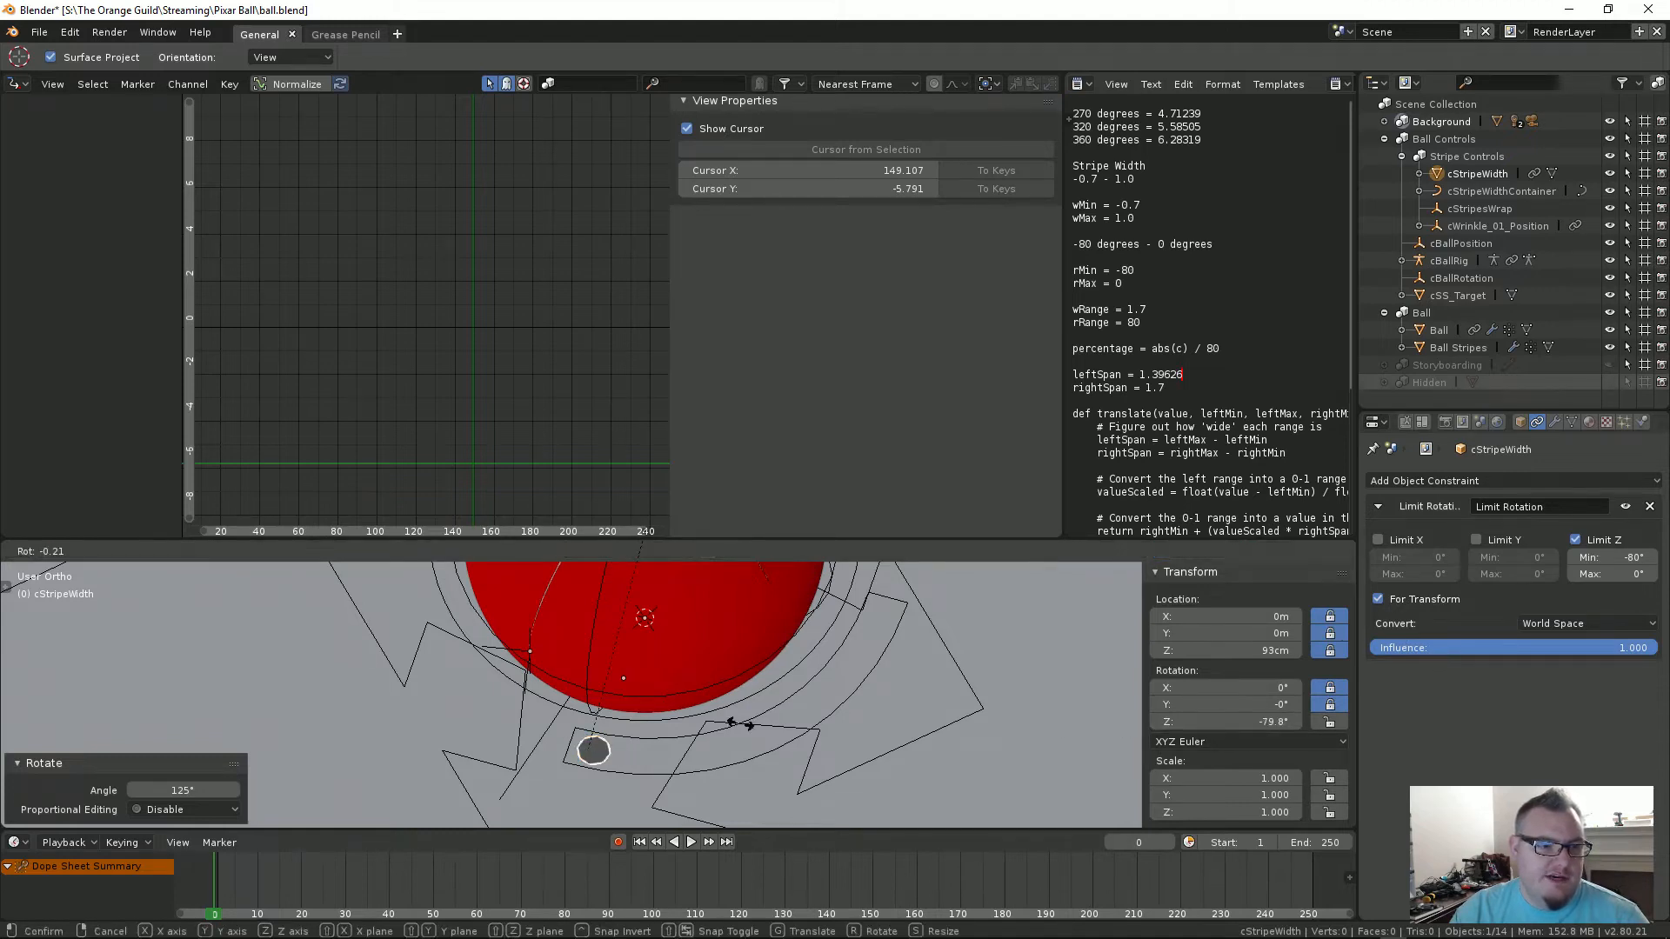
{"action": "left_click", "coordinate": [987, 796]}
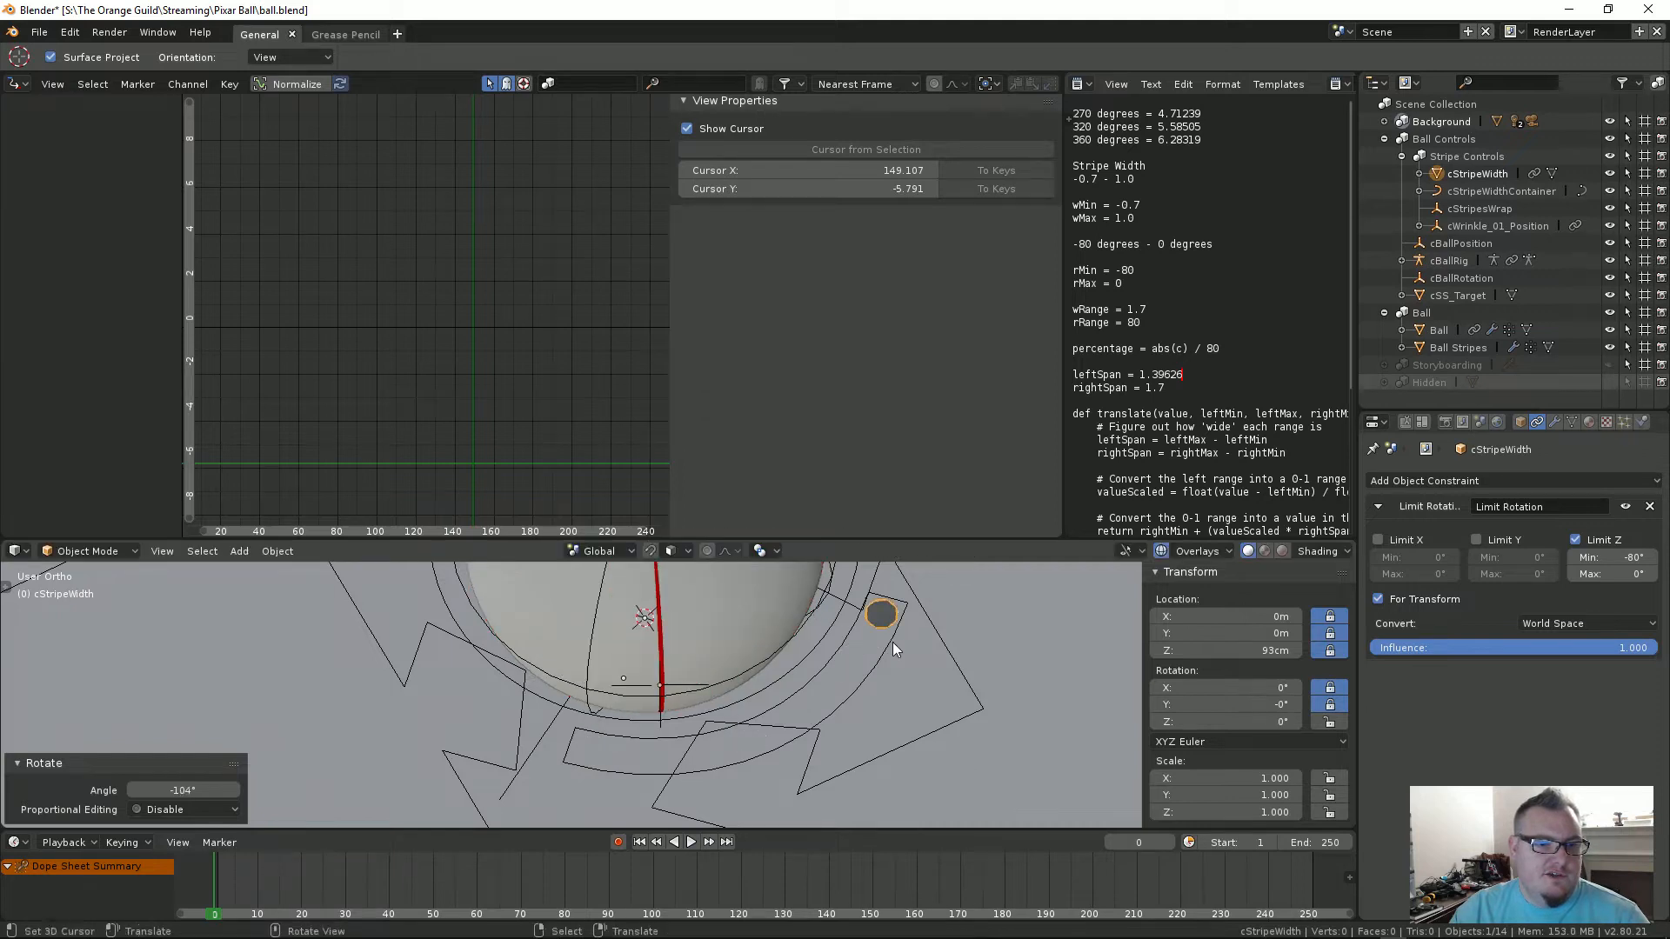
{"action": "middle_click_drag", "start_coordinate": [893, 642], "coordinate": [880, 675], "text": "shift"}
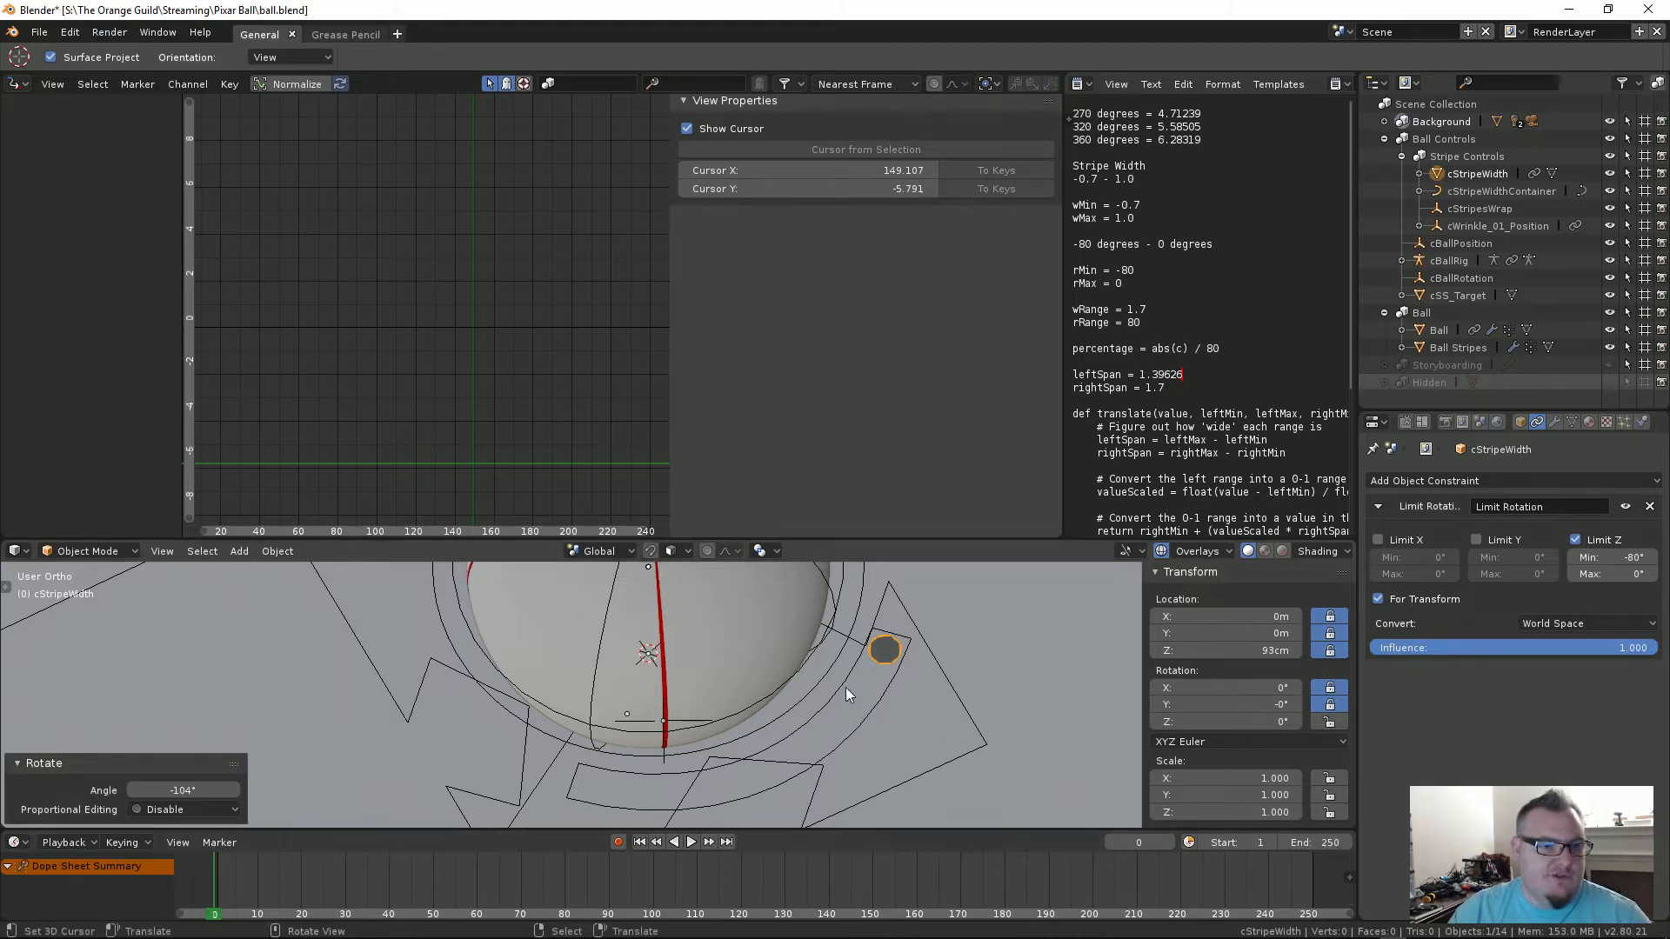
{"action": "scroll", "coordinate": [690, 675], "scroll_direction": "down", "scroll_amount": 1}
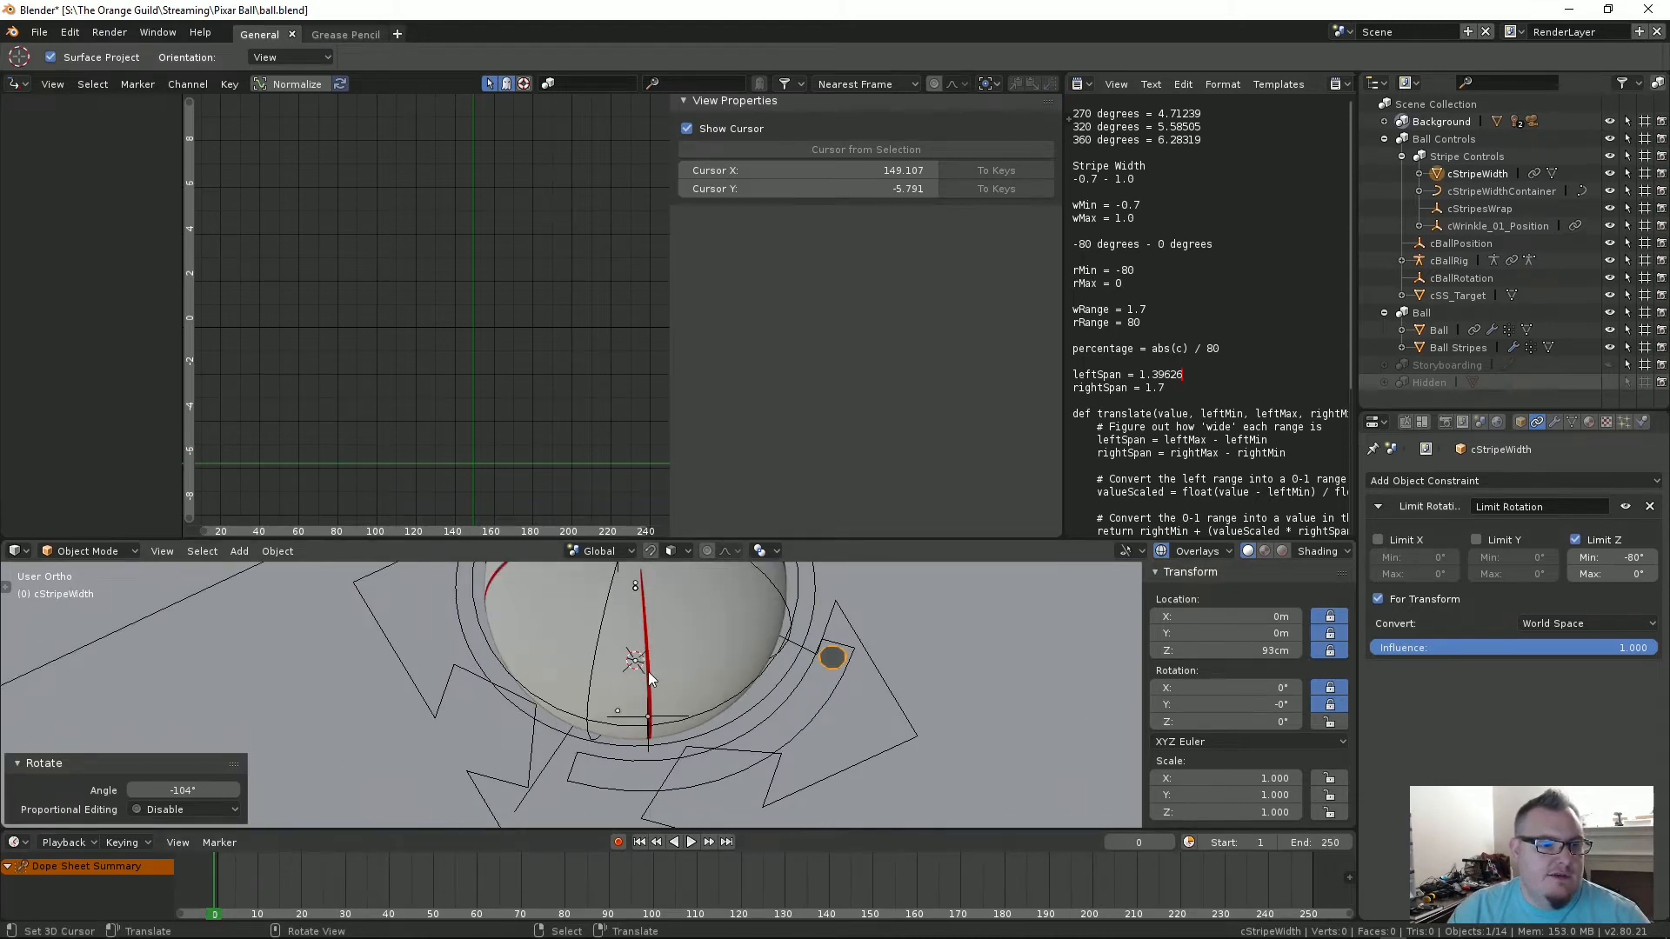
Step: Select the Ball Stripes and compare the driver expression with their Stripe Width shape key value
{"action": "left_click", "coordinate": [649, 672]}
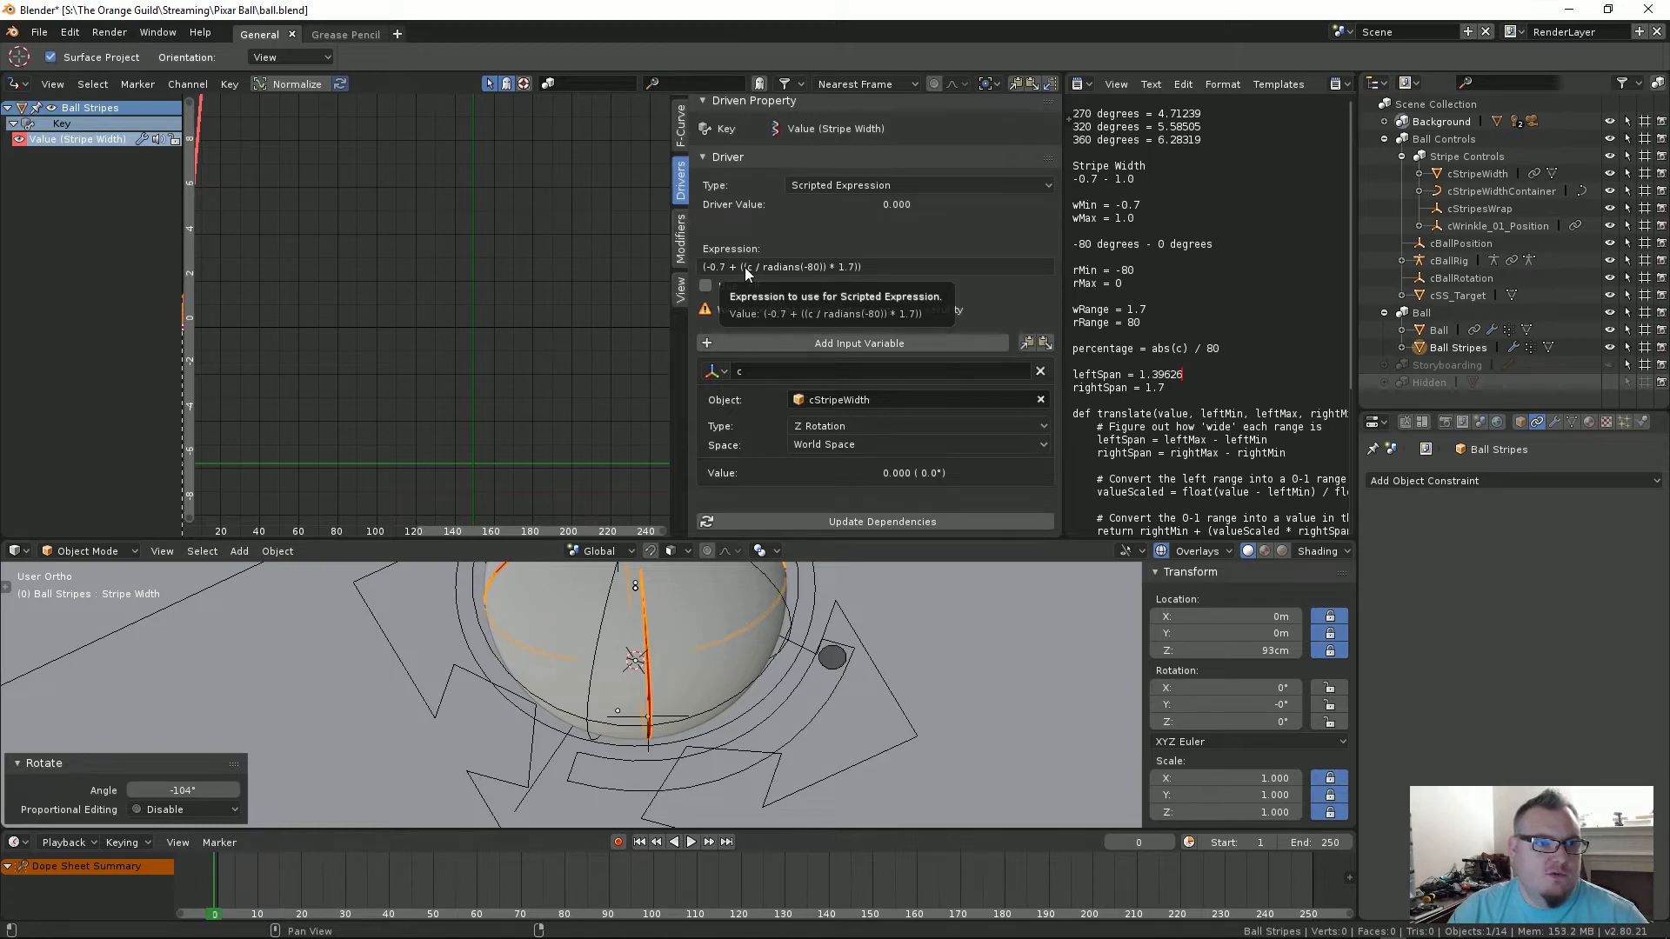
{"action": "left_click", "coordinate": [1569, 426]}
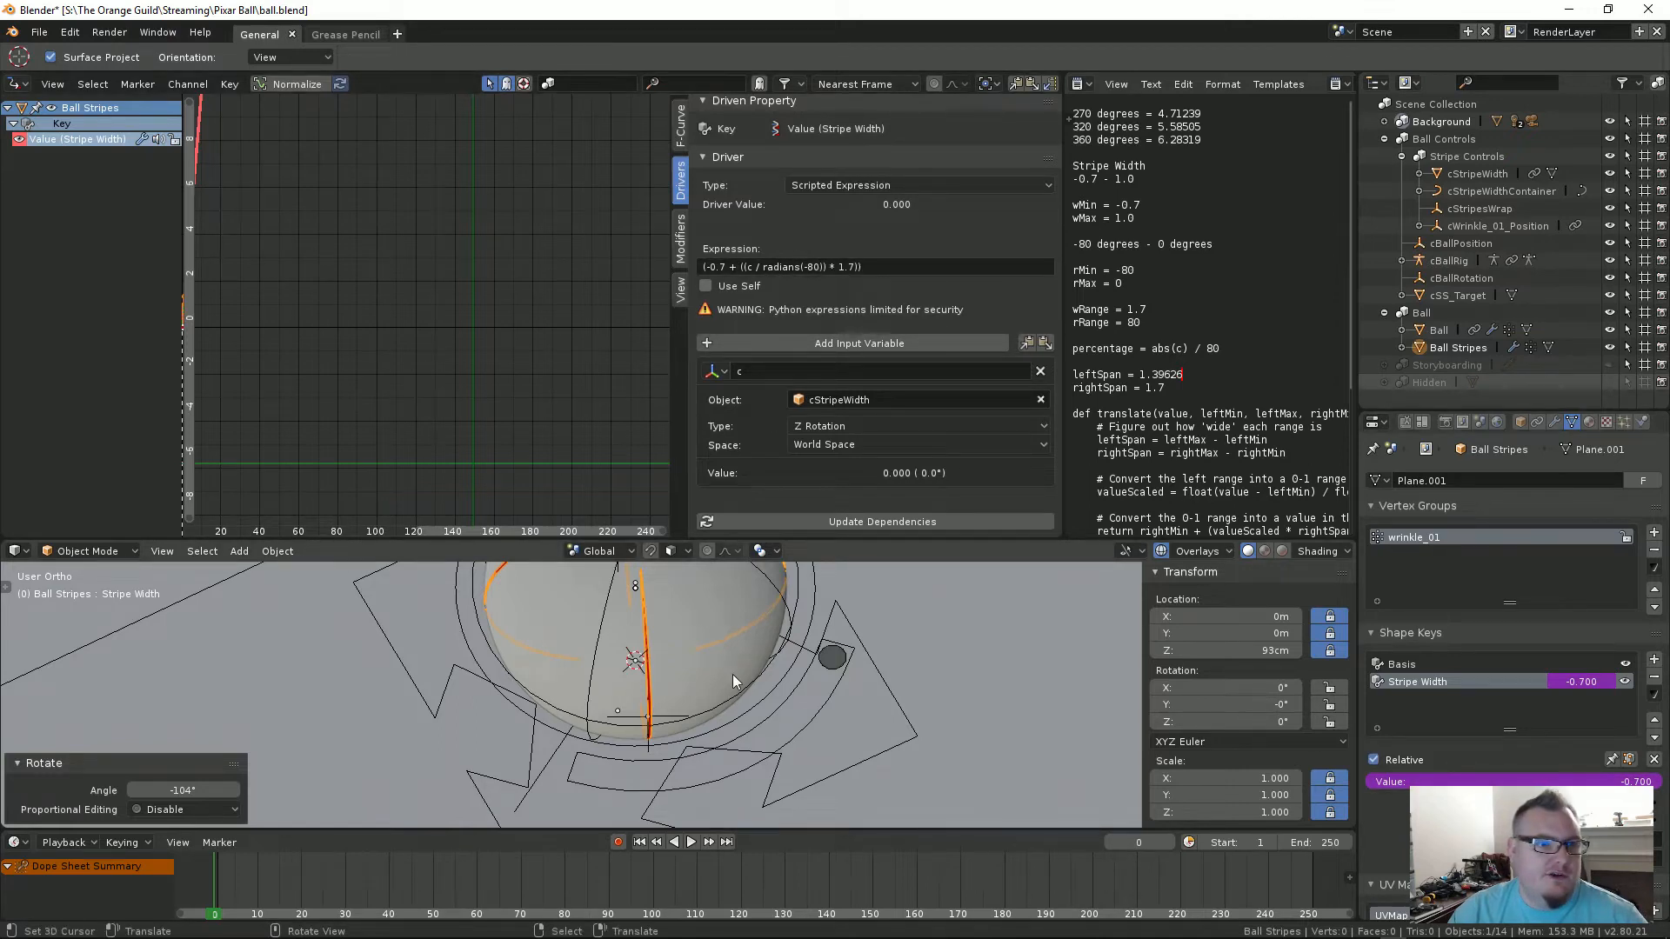
{"action": "middle_click_drag", "start_coordinate": [732, 675], "coordinate": [787, 674]}
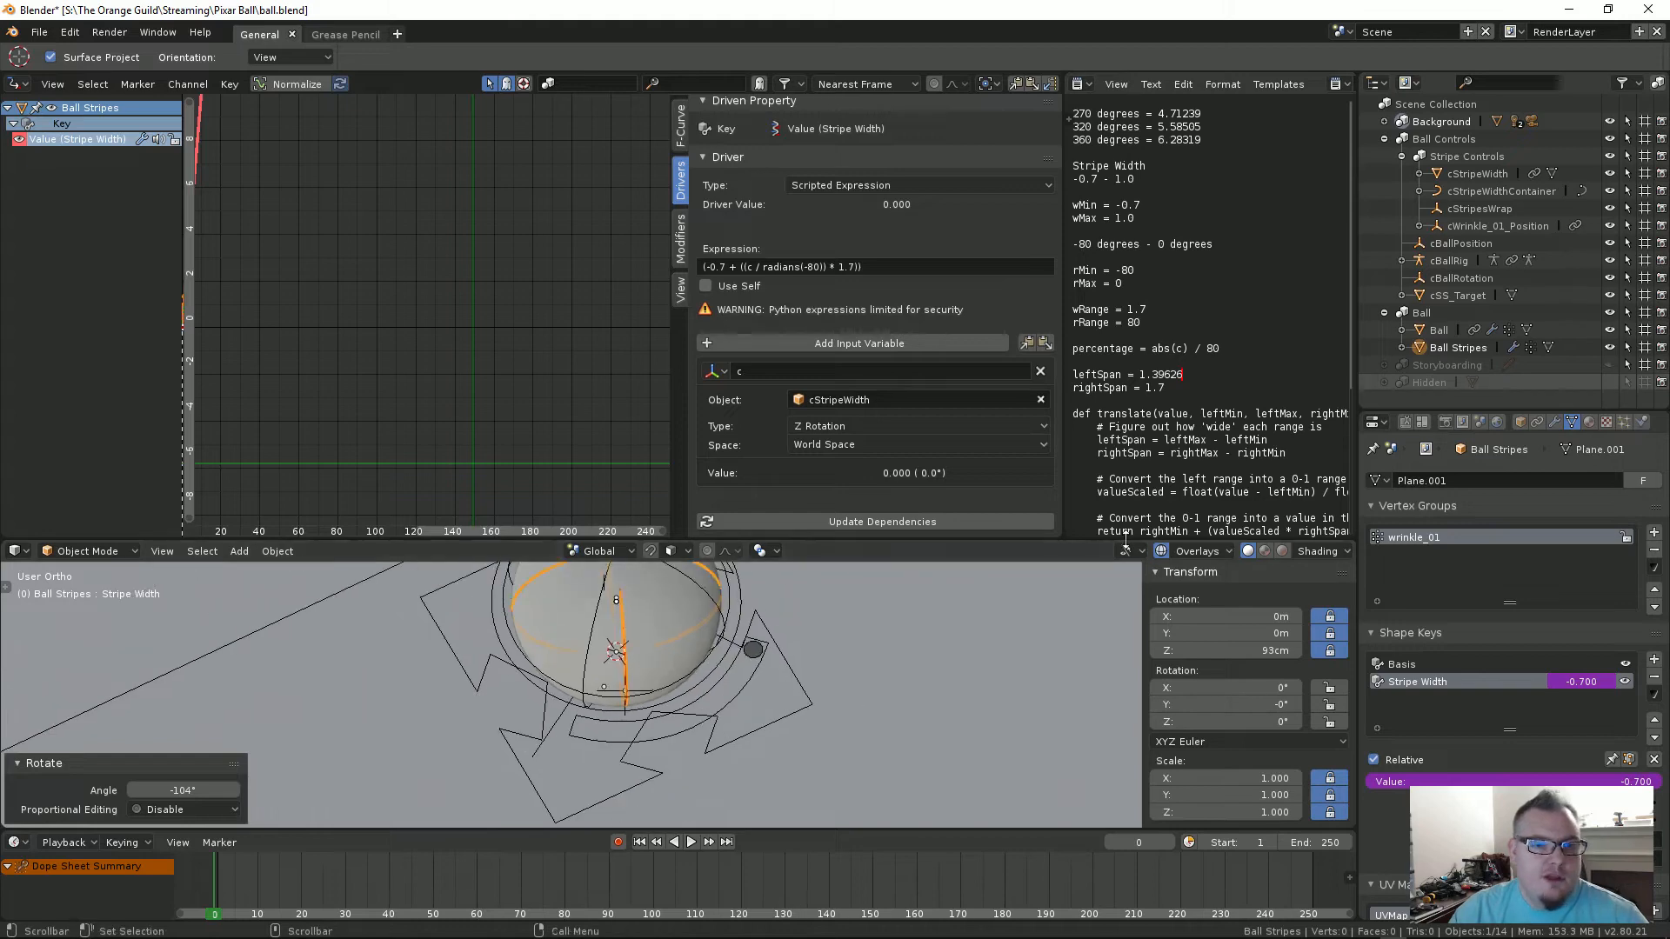
Step: Enlarge the 3D viewport and rotate the cStripeWidth control to -57.8° on Z to widen the stripes
{"action": "left_click_drag", "start_coordinate": [1064, 541], "coordinate": [1064, 114]}
{"action": "scroll", "coordinate": [675, 368], "scroll_direction": "up", "scroll_amount": 3}
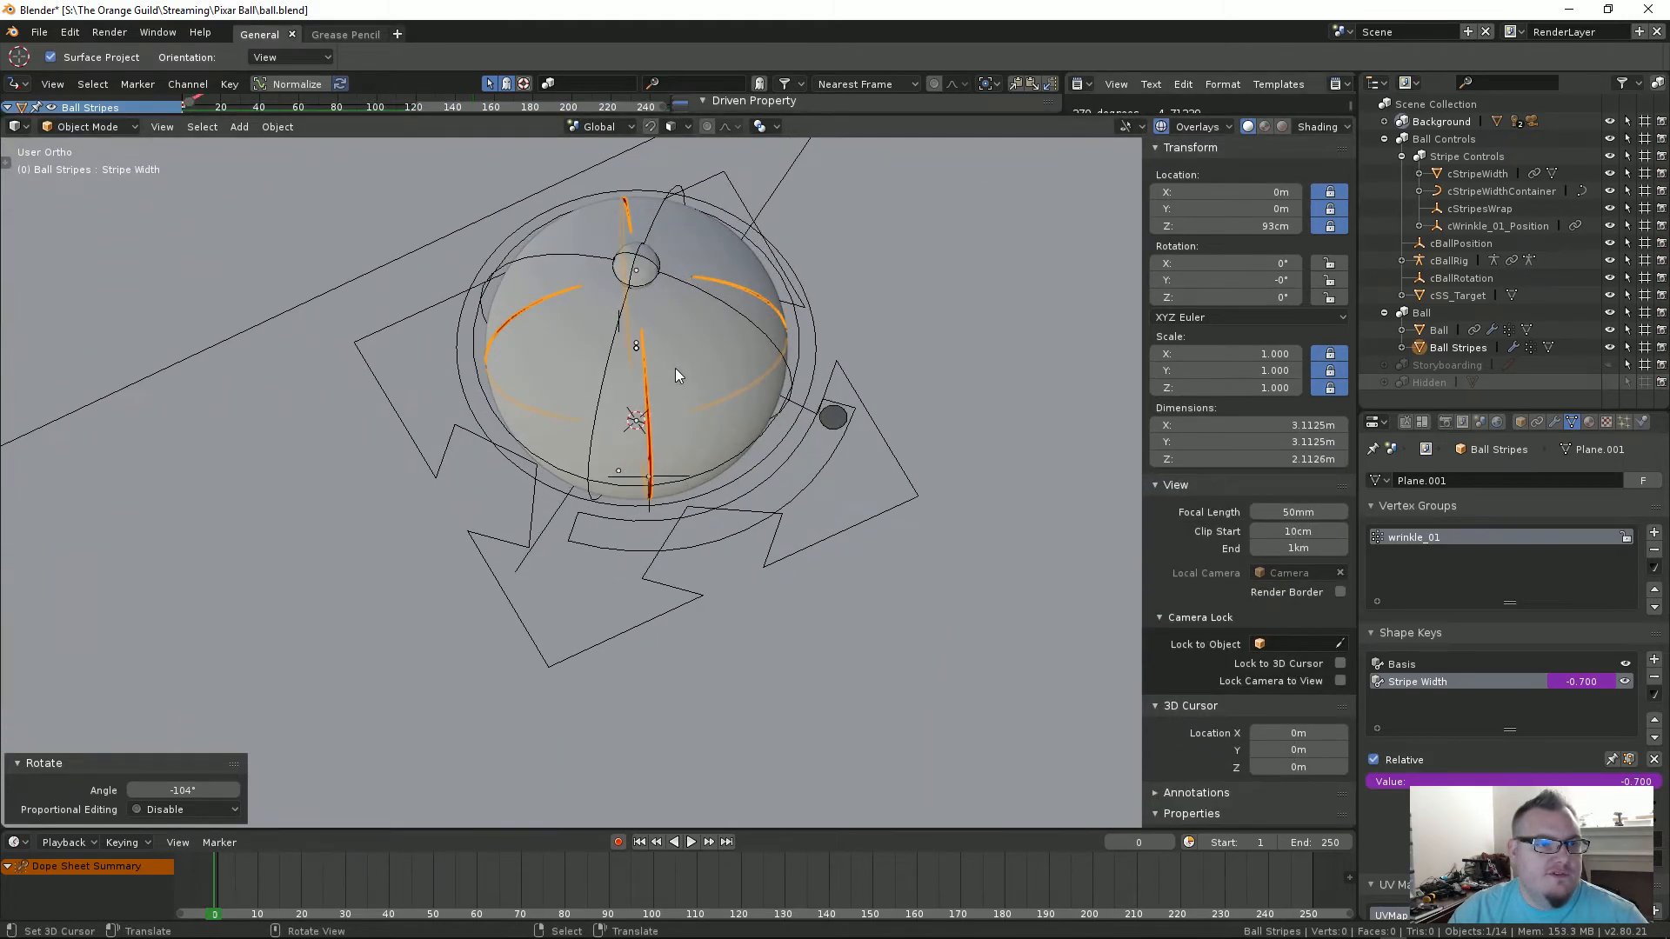
{"action": "middle_click_drag", "start_coordinate": [675, 368], "coordinate": [675, 510]}
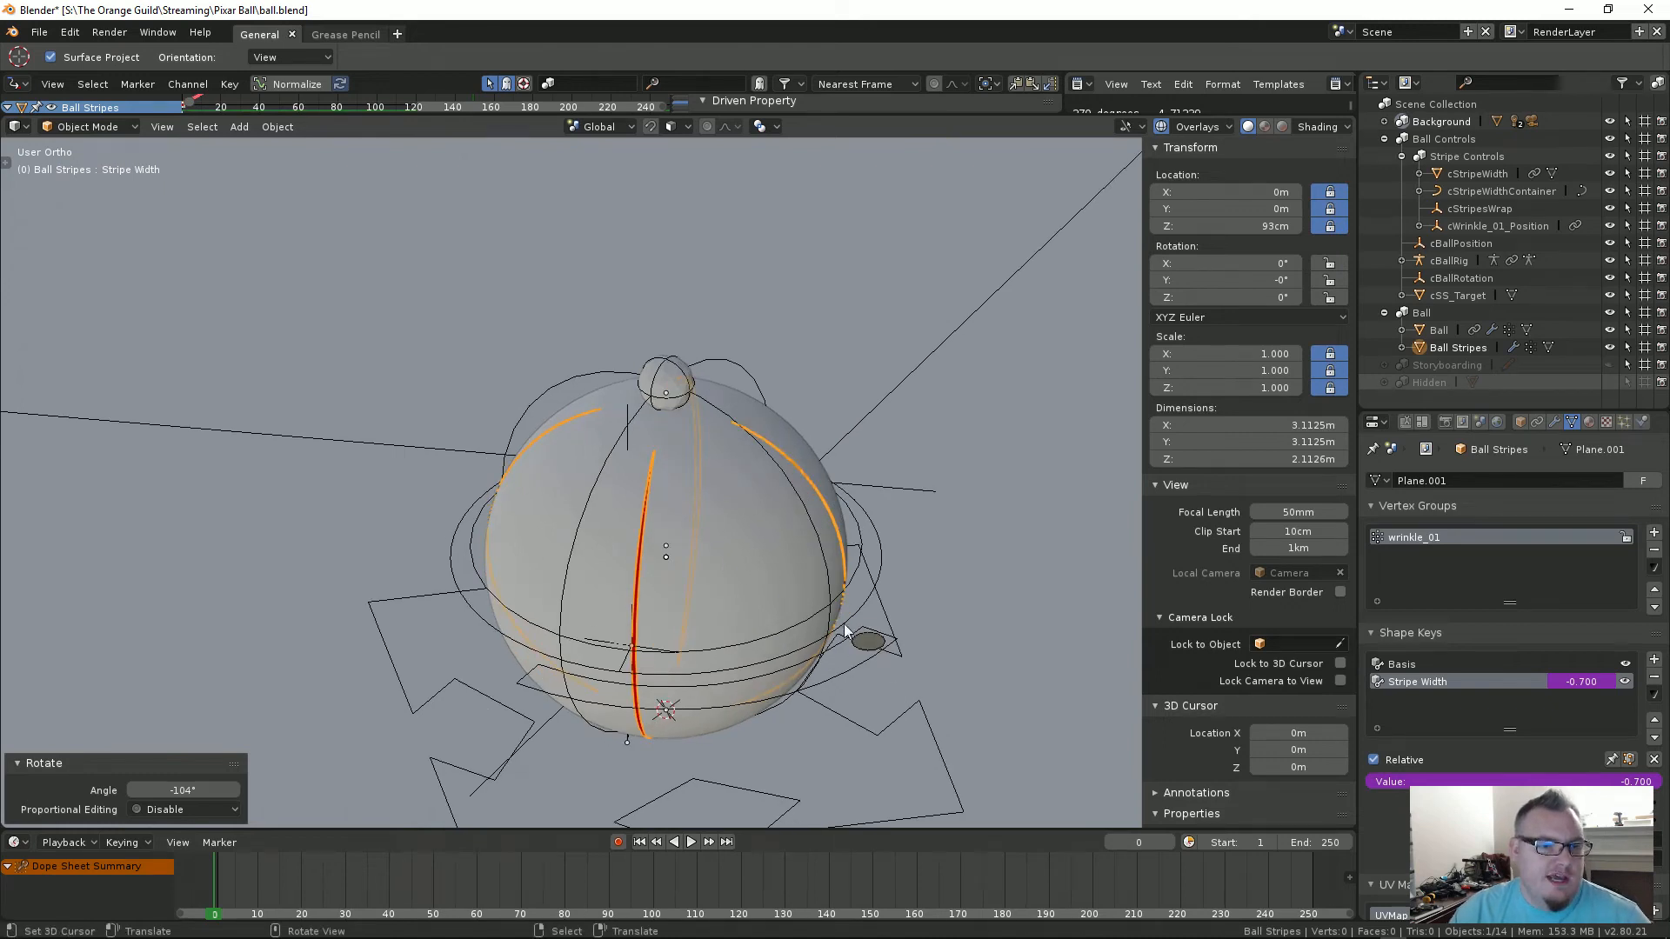
{"action": "left_click", "coordinate": [867, 642]}
{"action": "key", "text": "r"}
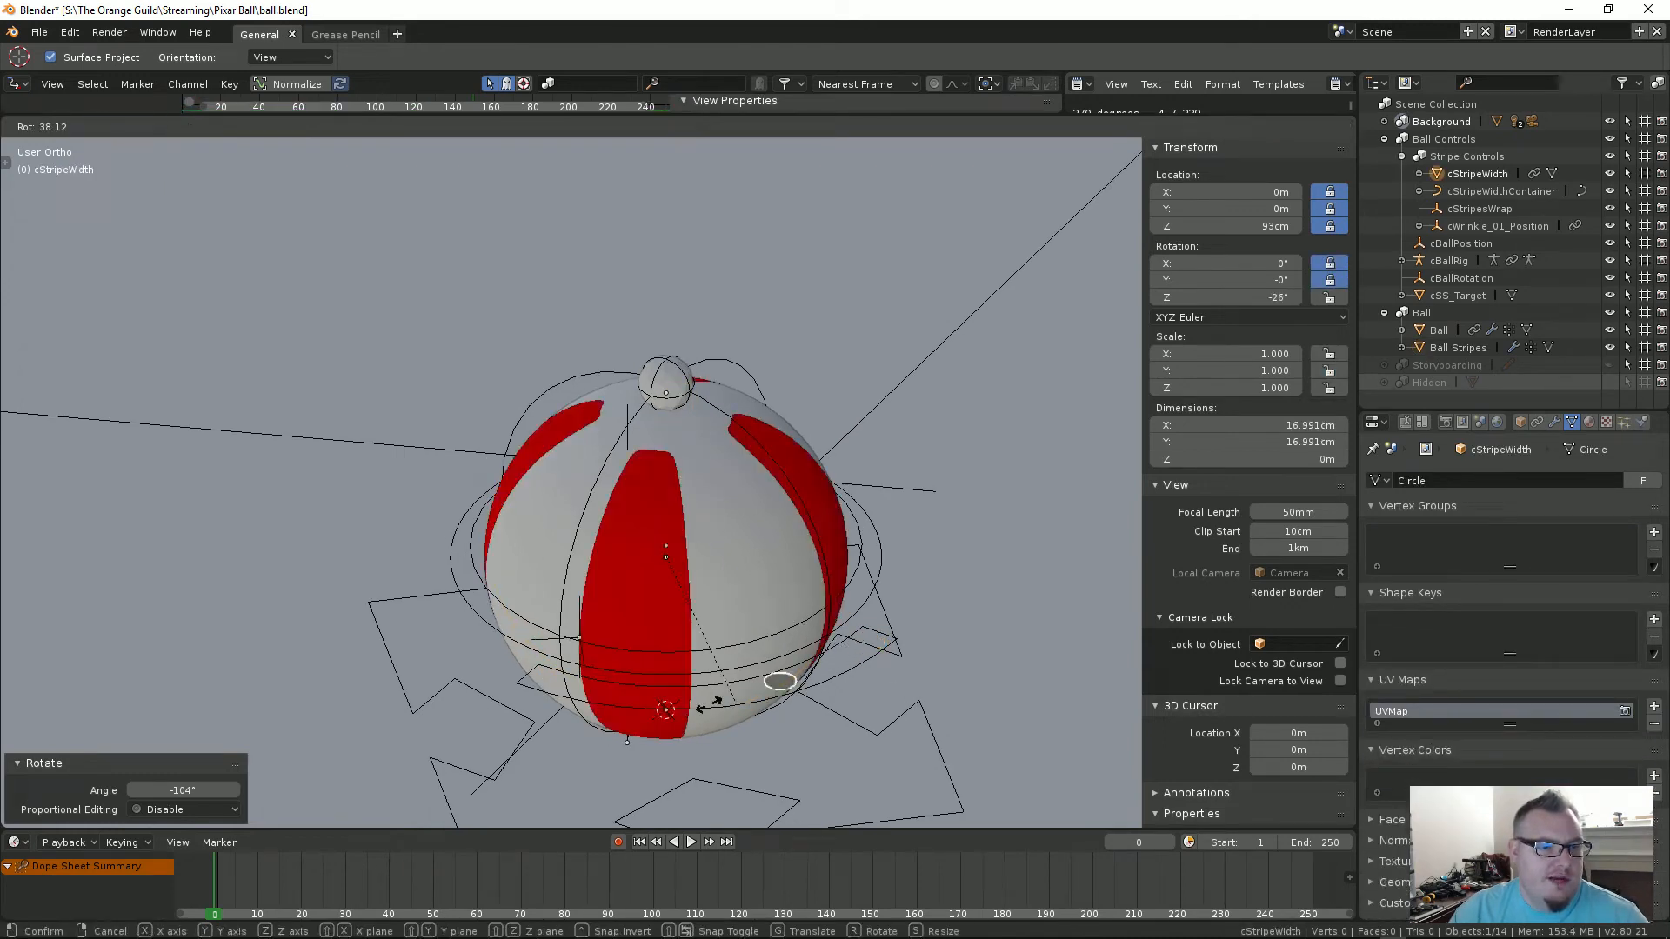
{"action": "left_click", "coordinate": [646, 697]}
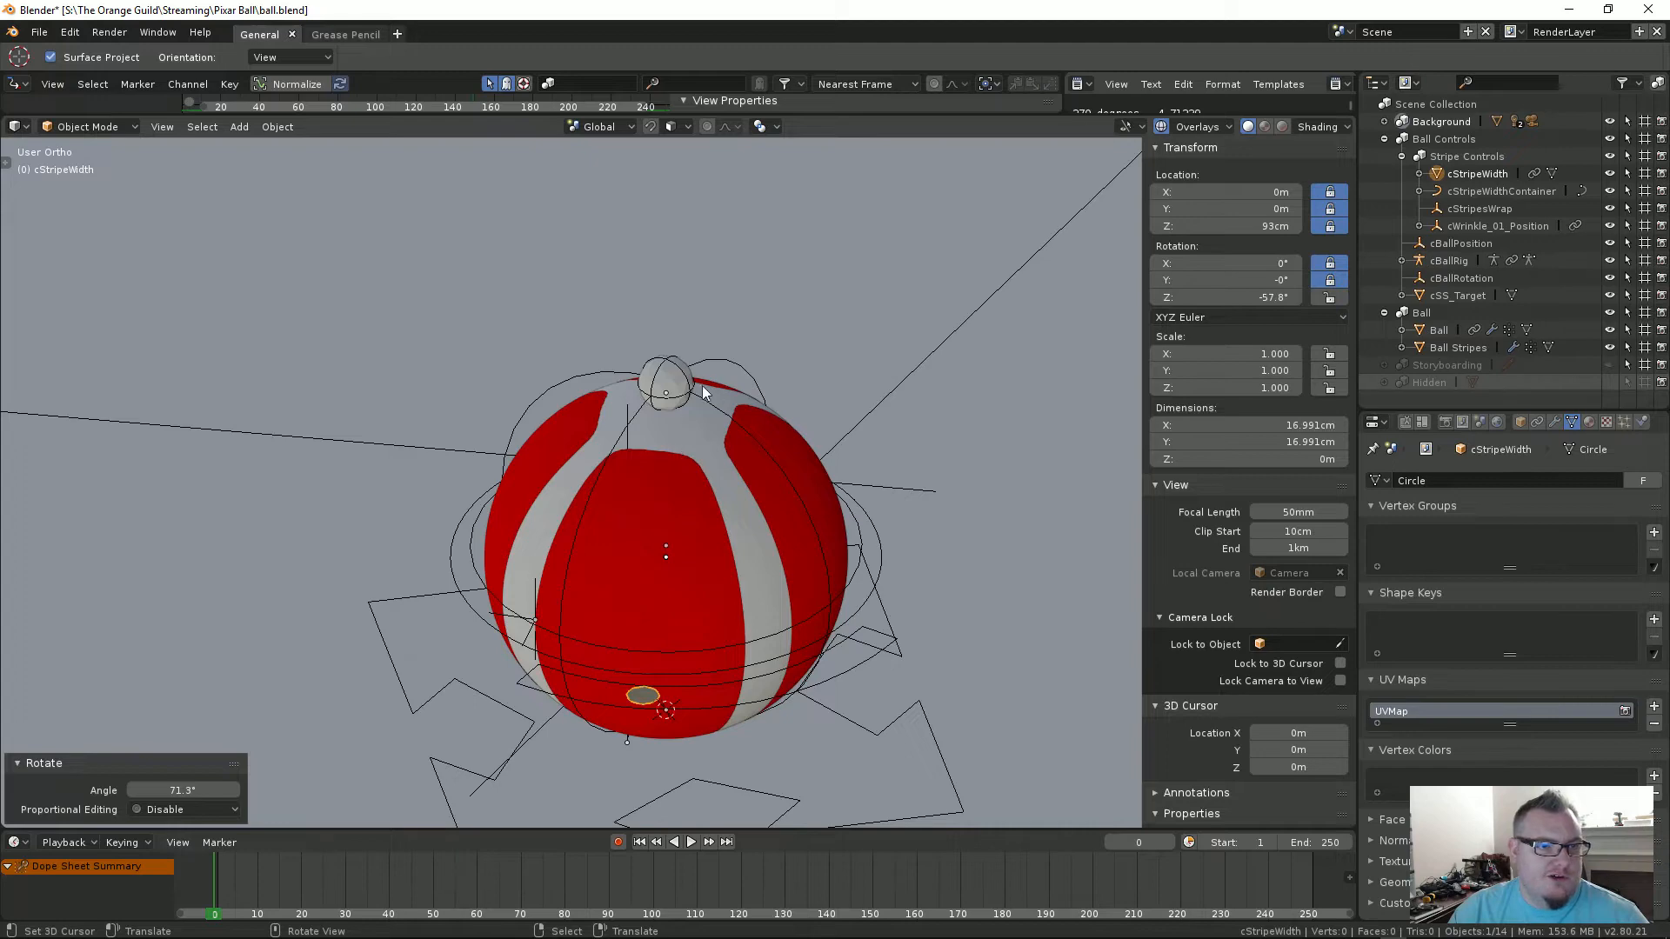
{"action": "middle_click_drag", "start_coordinate": [668, 454], "coordinate": [729, 410]}
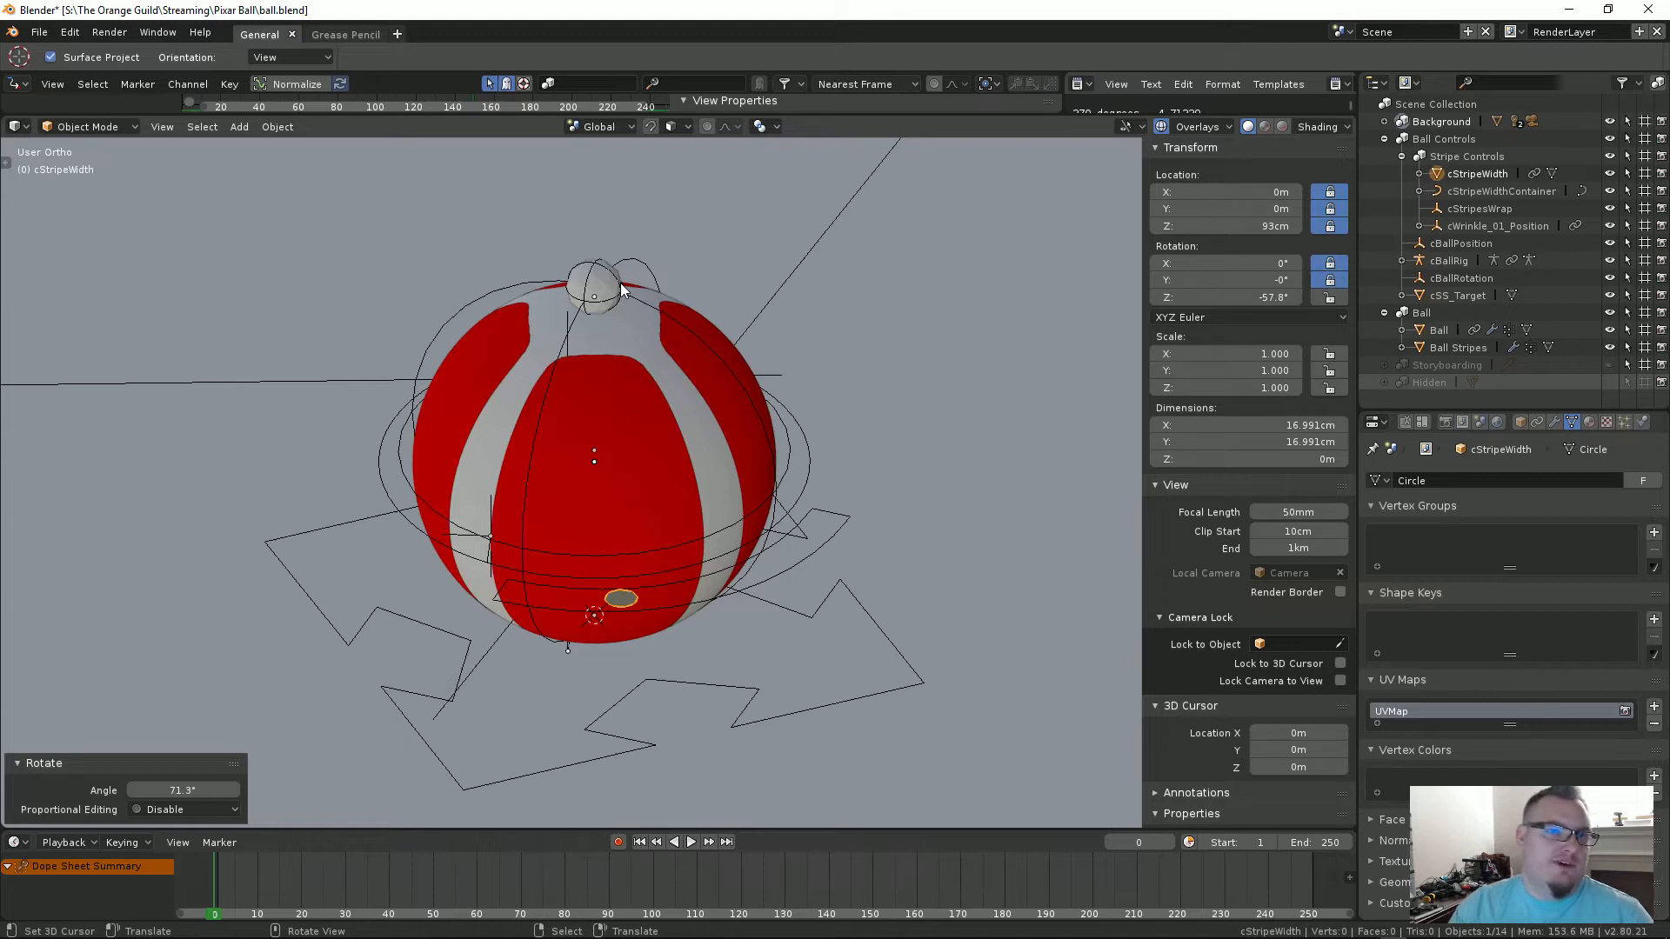
{"action": "middle_click_drag", "start_coordinate": [625, 301], "coordinate": [670, 352], "text": "shift"}
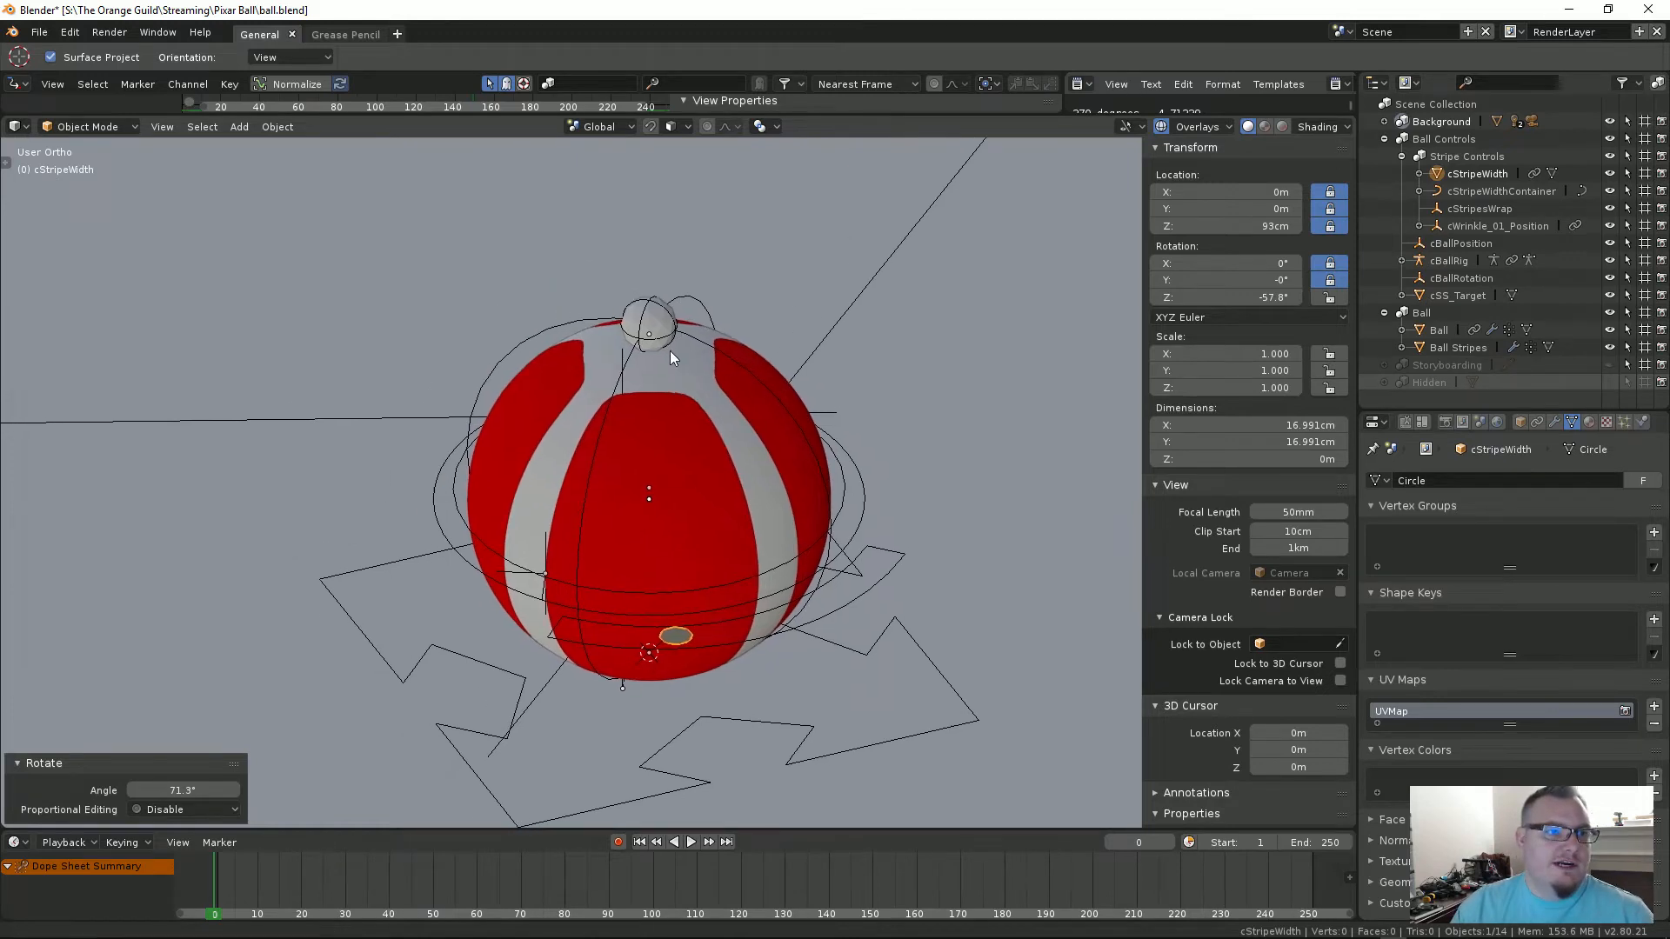
Step: Select the cSS_Target control and move it down to about 29 cm on Z and -33 cm on Y to squash the ball
{"action": "left_click", "coordinate": [653, 339]}
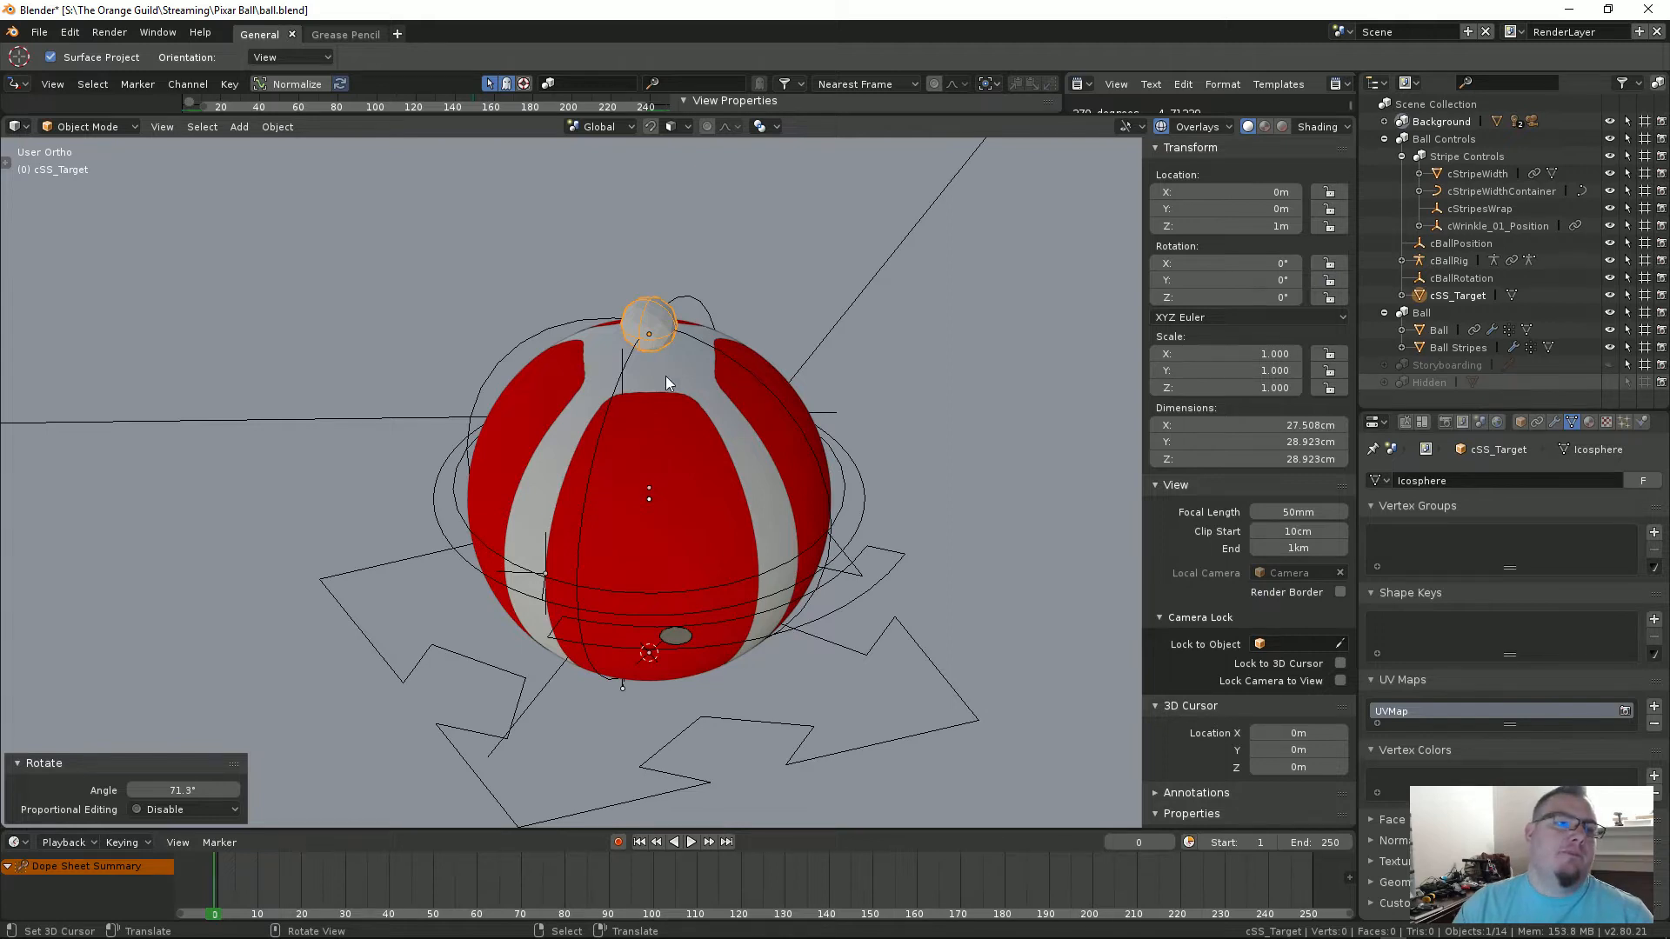
{"action": "middle_click_drag", "start_coordinate": [665, 376], "coordinate": [690, 322]}
{"action": "key", "text": "g"}
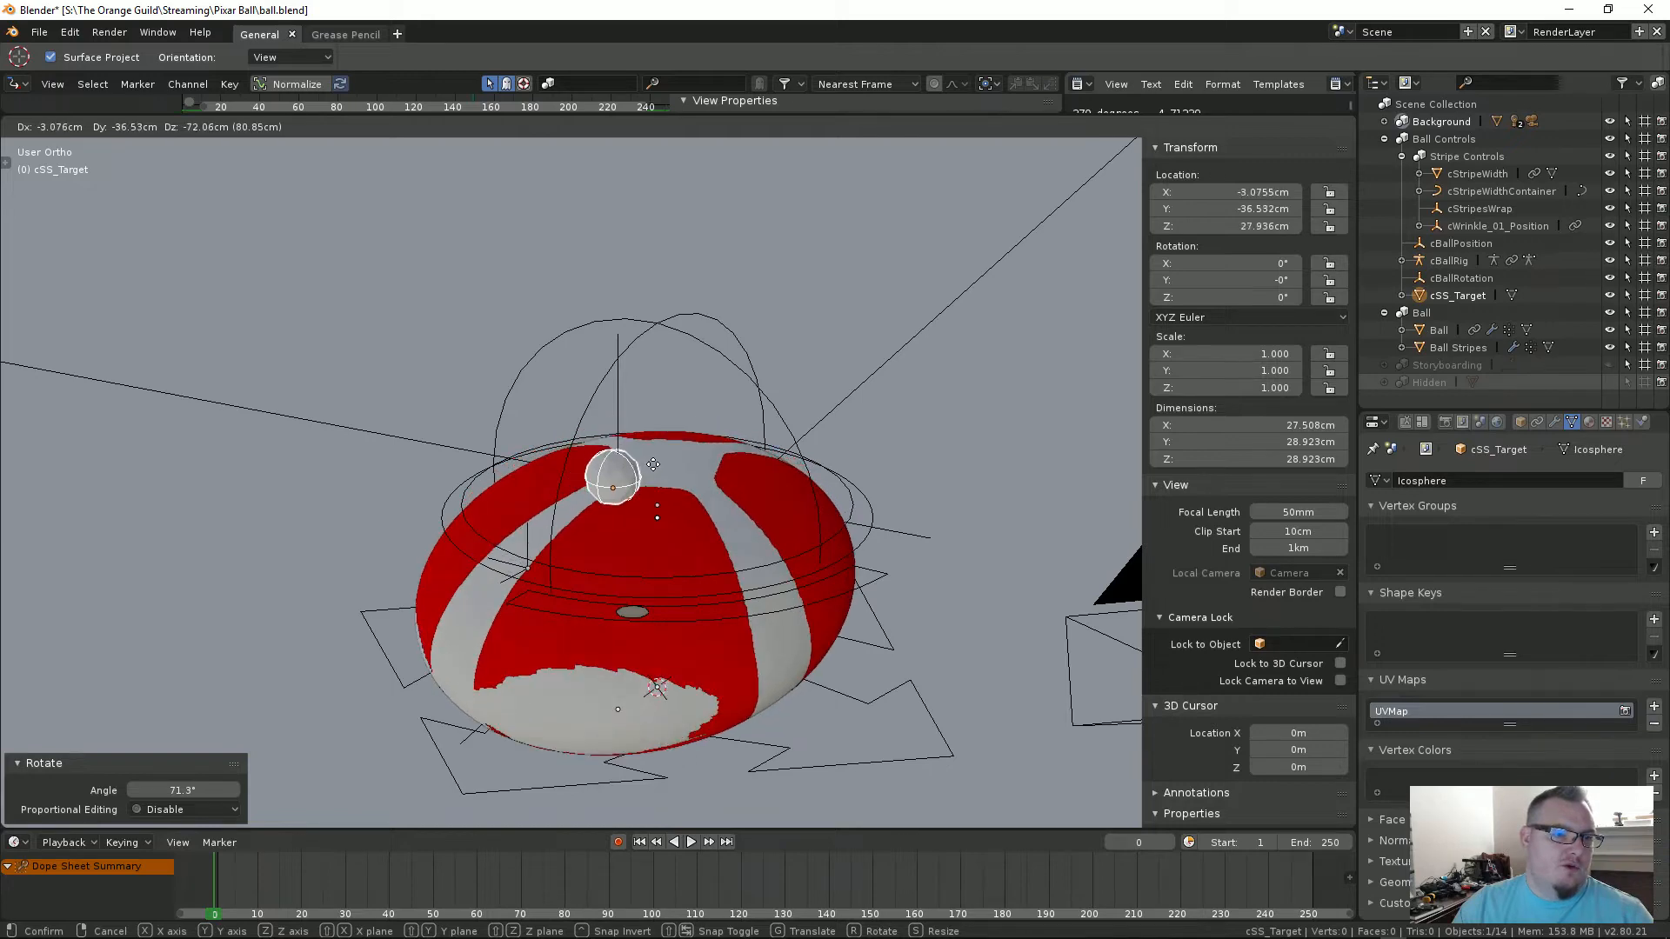
{"action": "left_click", "coordinate": [658, 474]}
{"action": "middle_click_drag", "start_coordinate": [691, 499], "coordinate": [818, 544]}
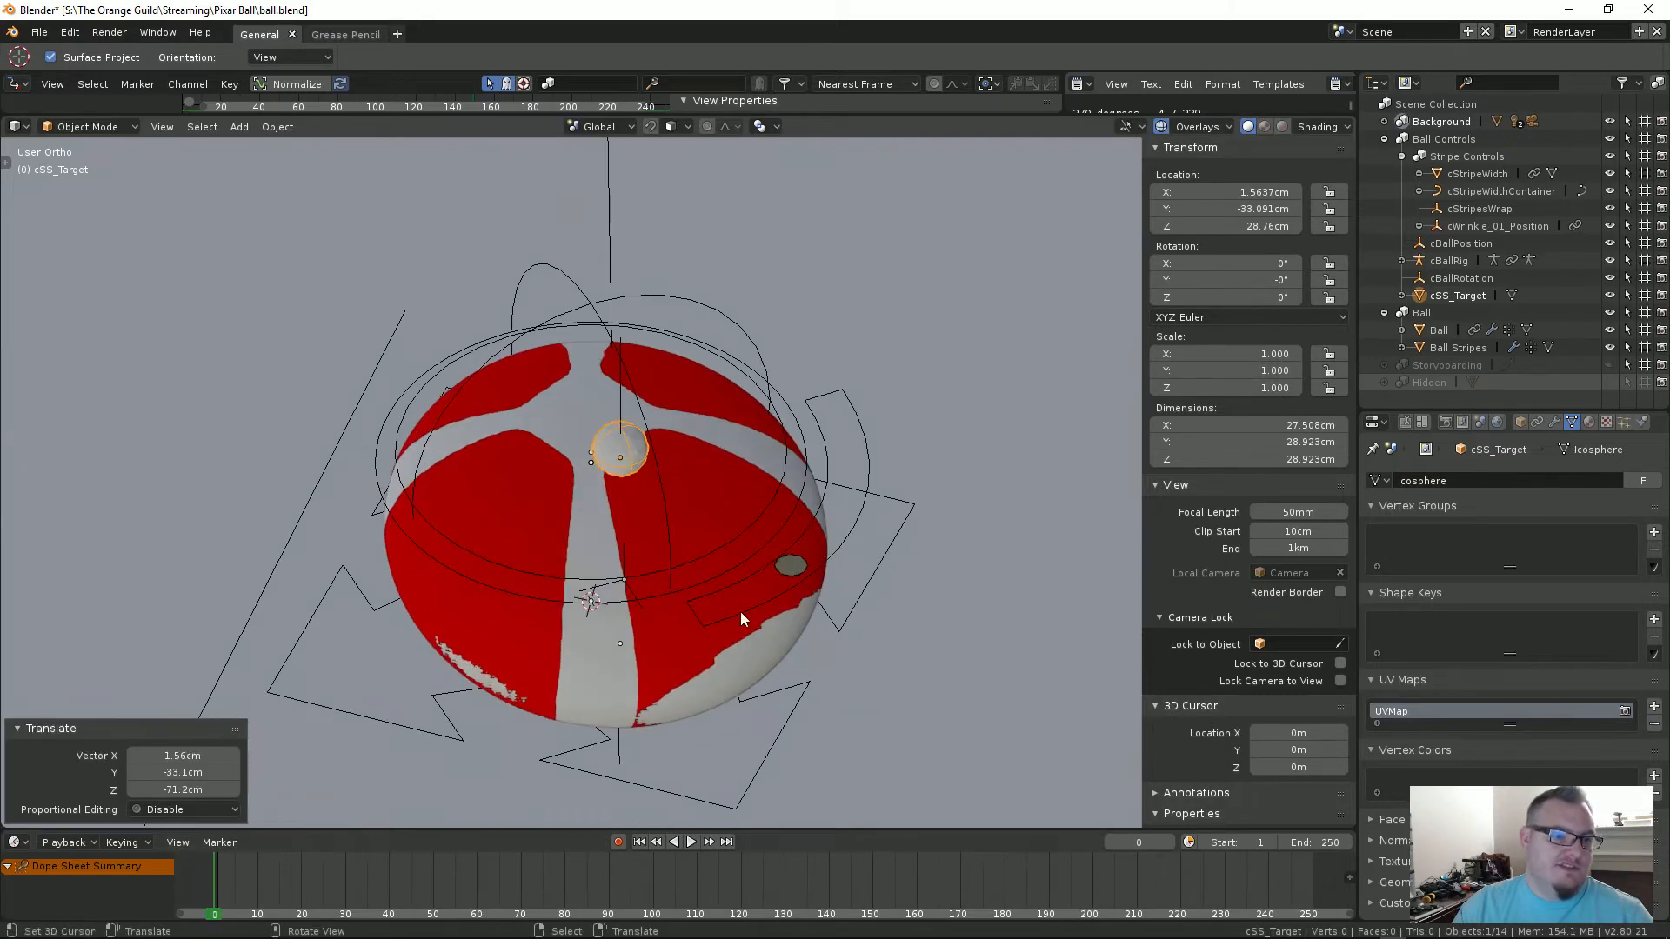
{"action": "middle_click_drag", "start_coordinate": [739, 612], "coordinate": [468, 534]}
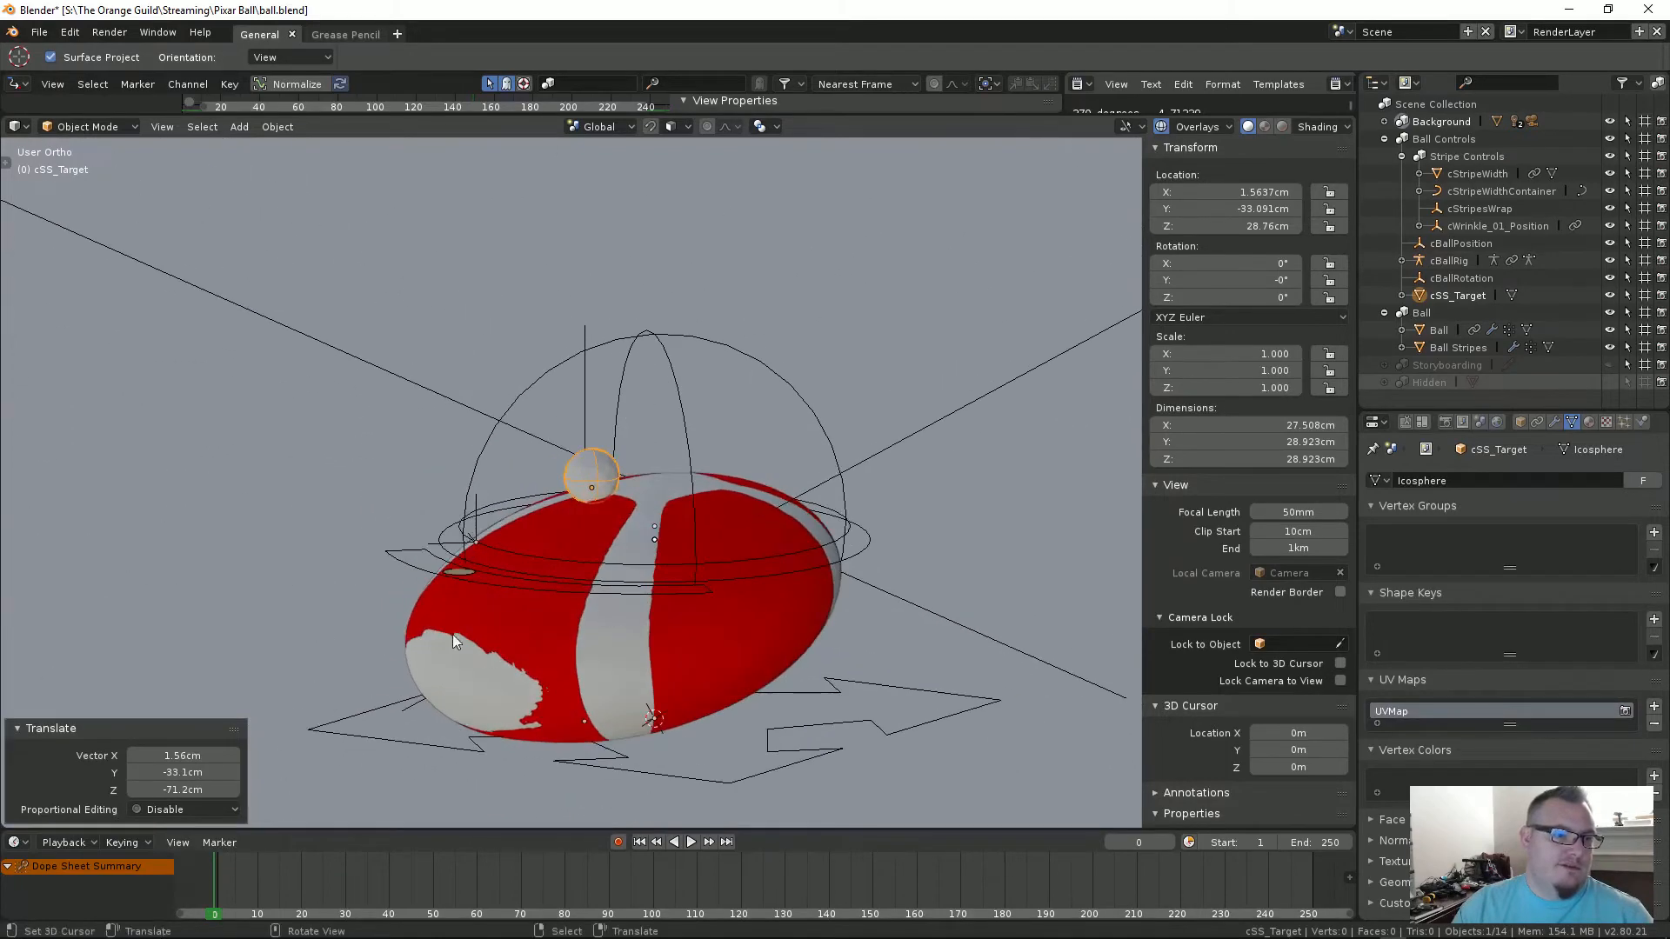
{"action": "middle_click_drag", "start_coordinate": [621, 489], "coordinate": [633, 568]}
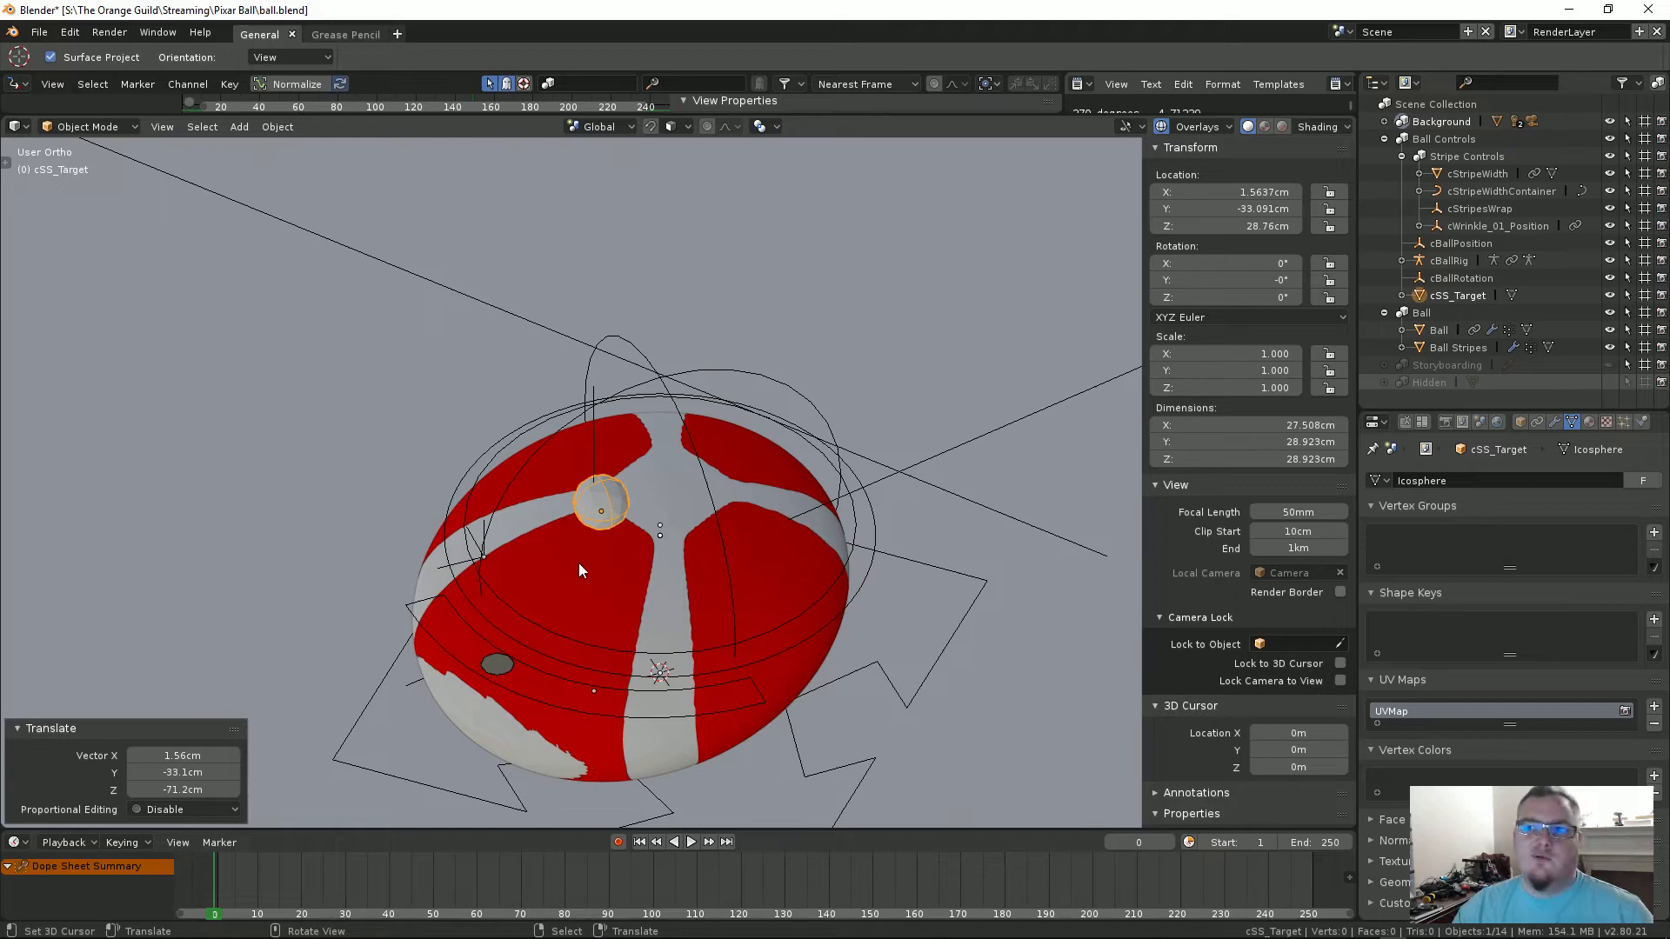
Step: Clear the cSS_Target control's location and set its Z location to 1 m
{"action": "key", "text": "alt+g"}
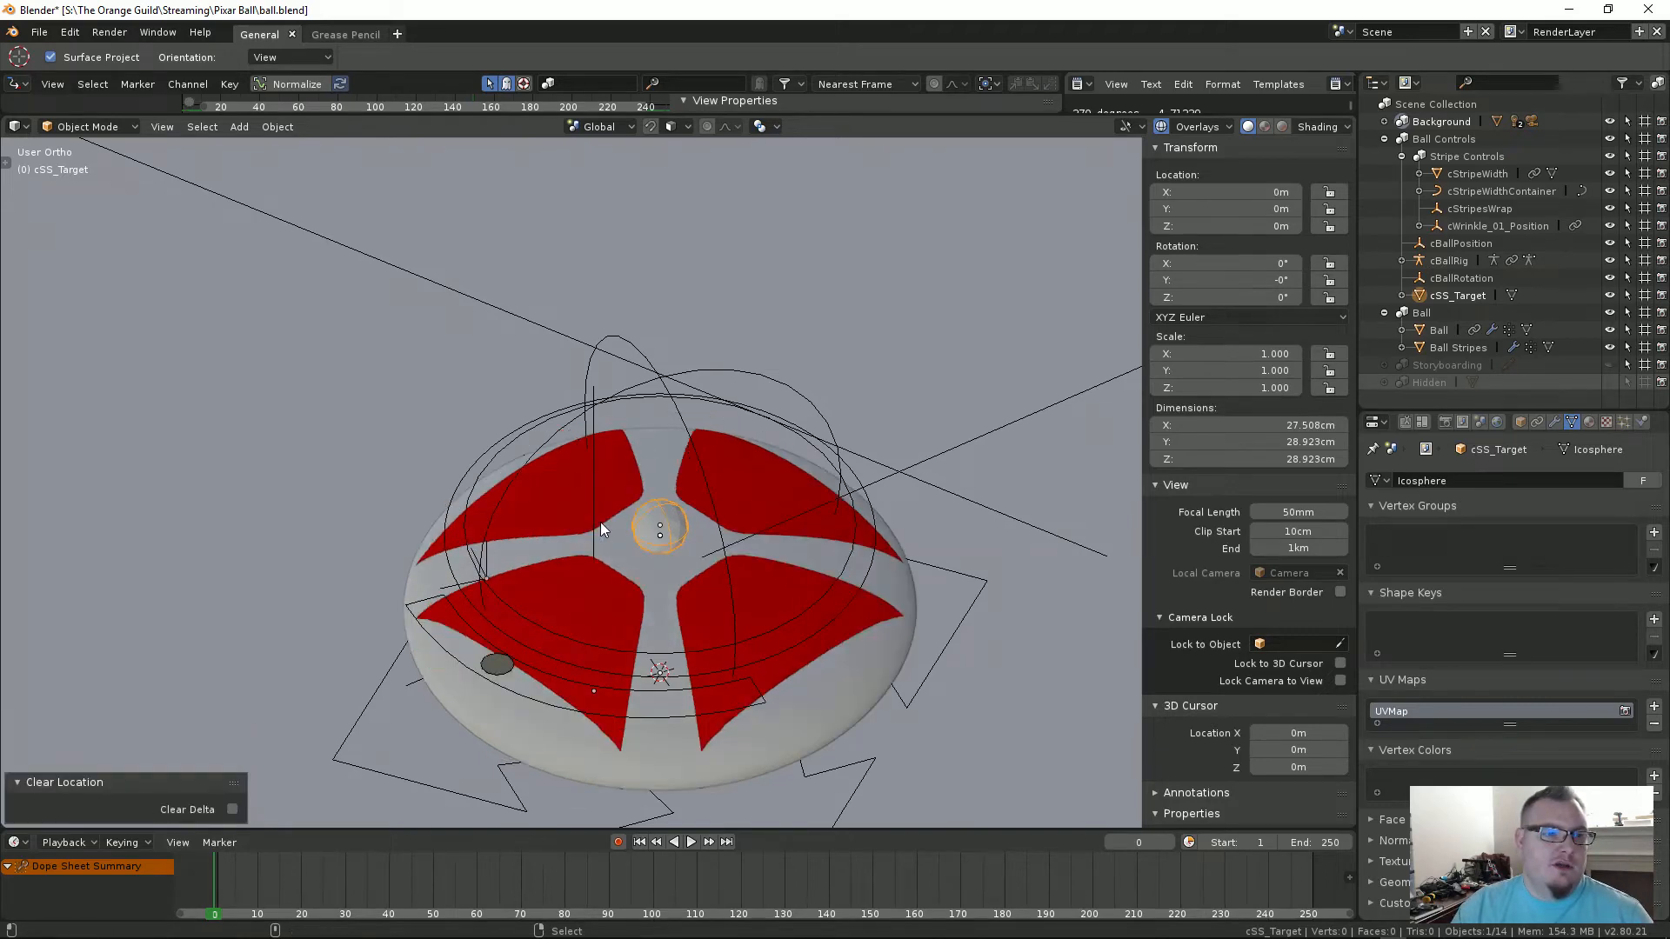
{"action": "middle_click_drag", "start_coordinate": [662, 567], "coordinate": [714, 519]}
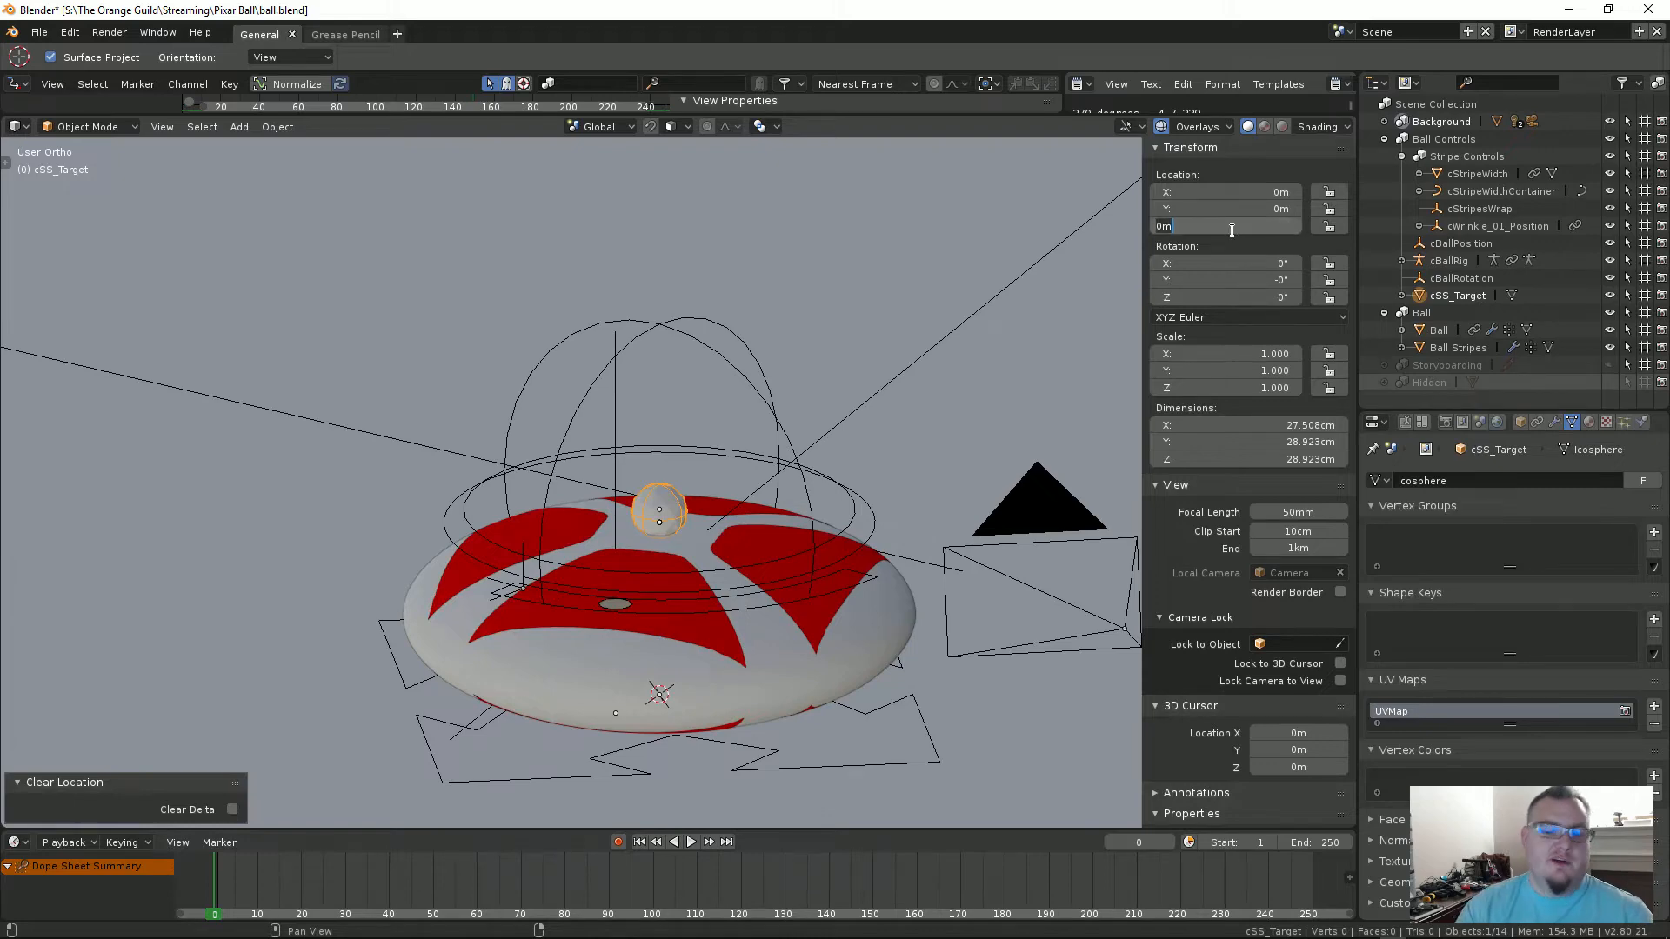
{"action": "left_click_drag", "start_coordinate": [1233, 230], "coordinate": [1259, 222]}
{"action": "middle_click_drag", "start_coordinate": [682, 441], "coordinate": [701, 356]}
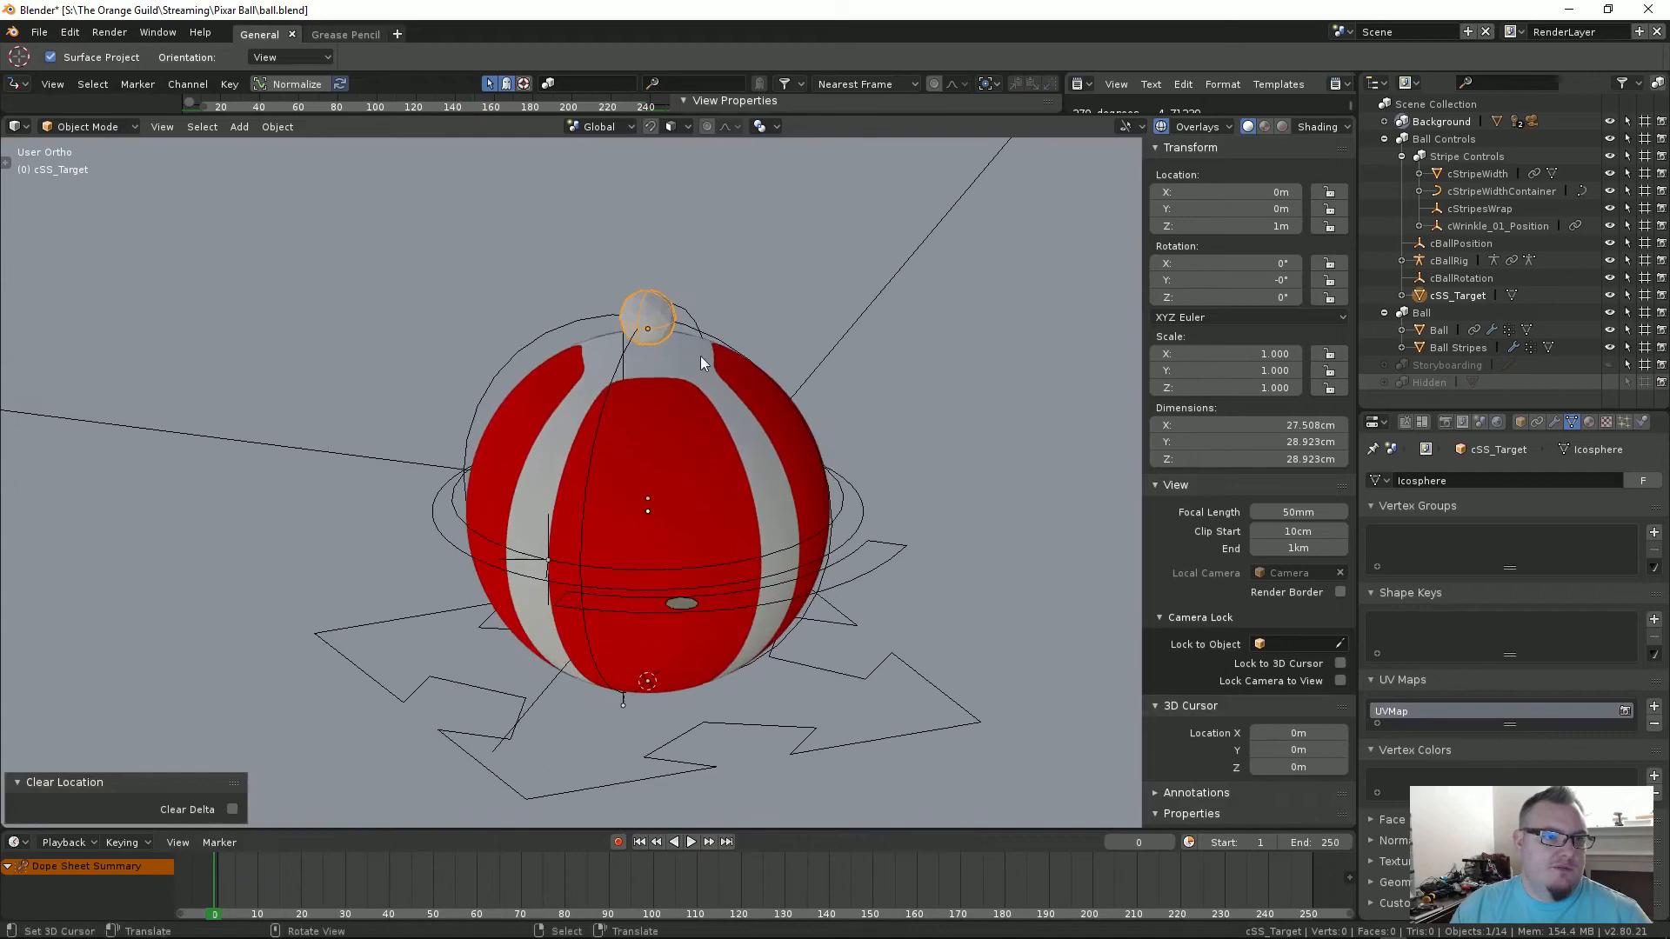
Step: Try a free trackball rotation of the cBallRotation control to turn the stripes
{"action": "left_click", "coordinate": [701, 320]}
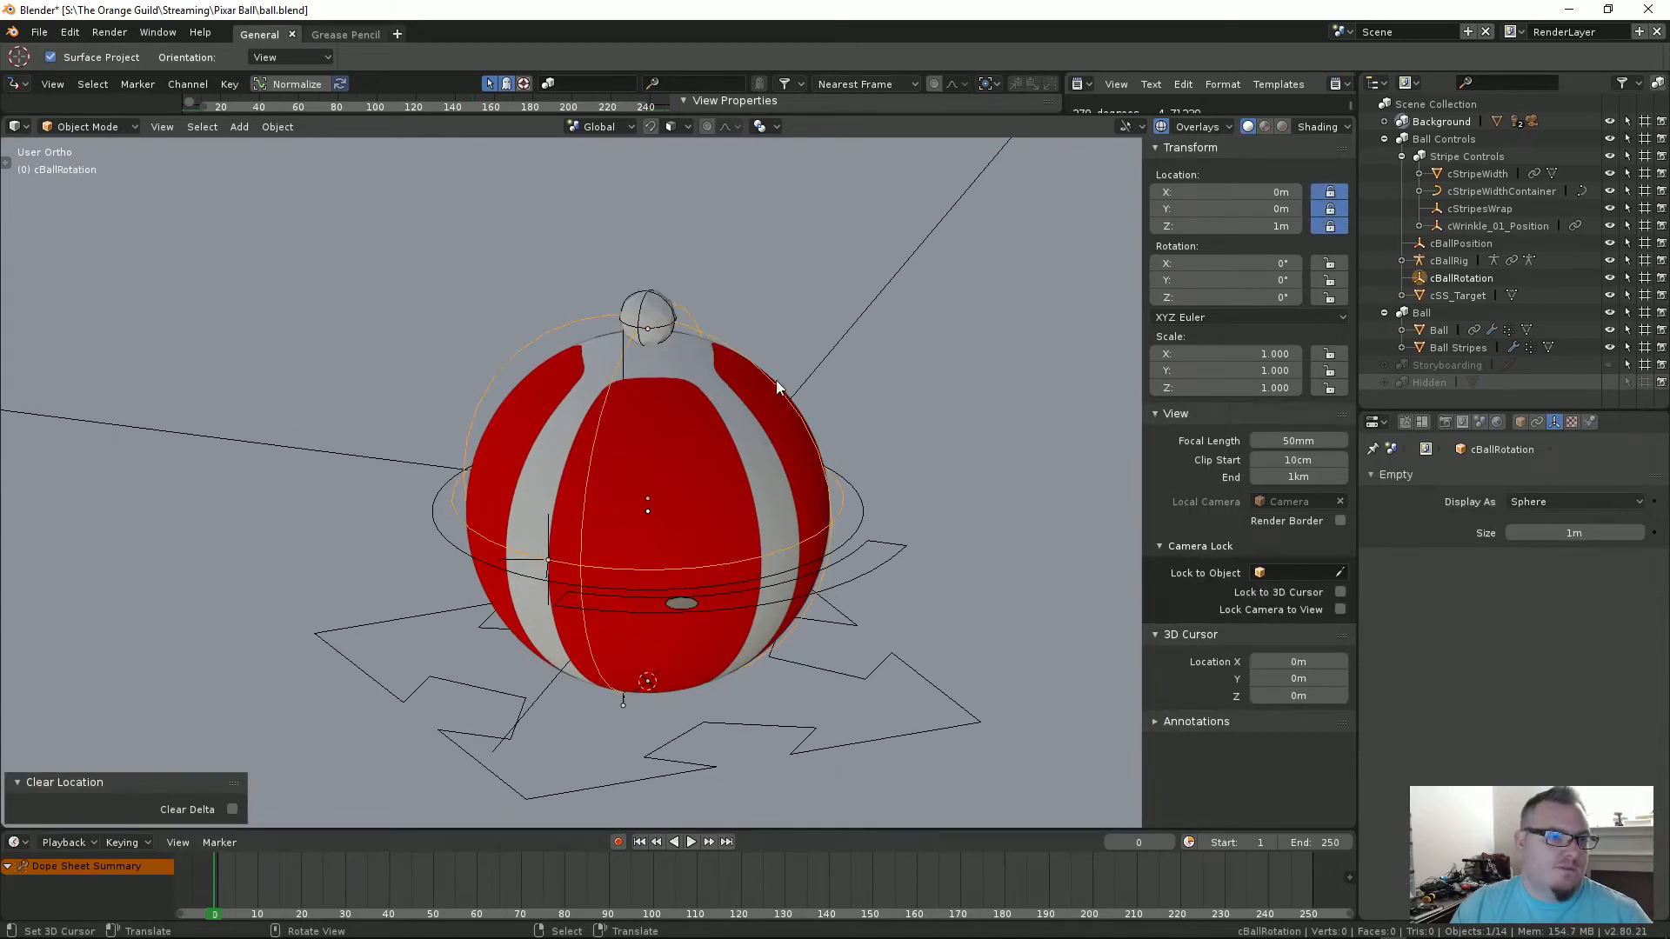
{"action": "middle_click_drag", "start_coordinate": [696, 355], "coordinate": [652, 384]}
{"action": "key", "text": "r"}
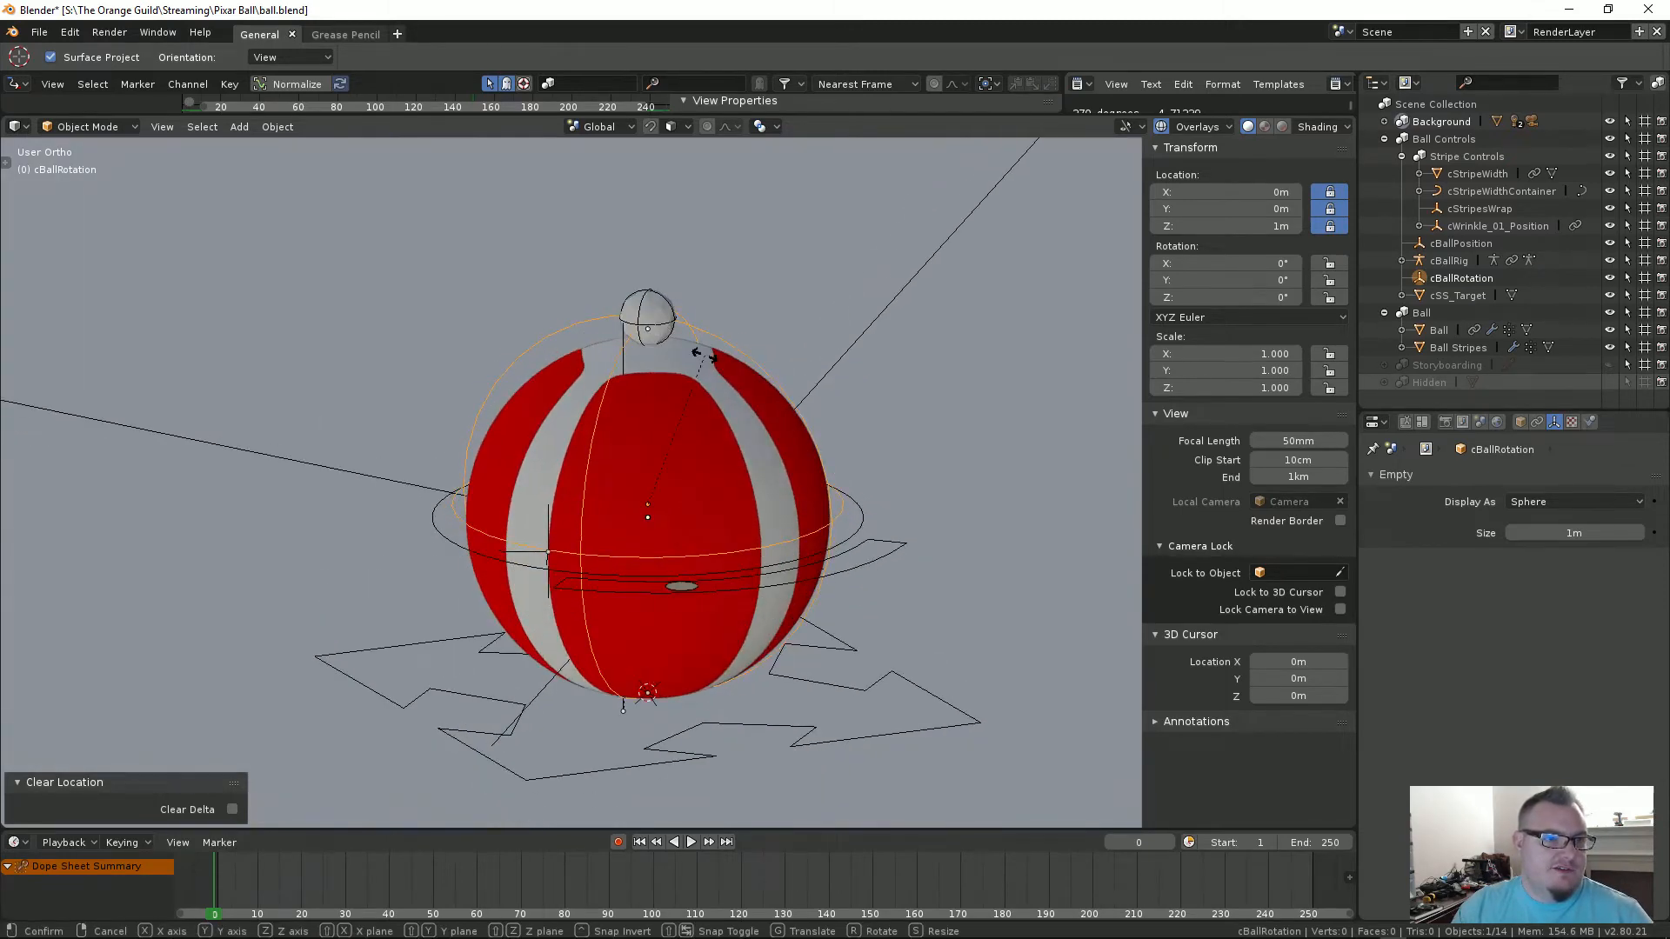
{"action": "key", "text": "r"}
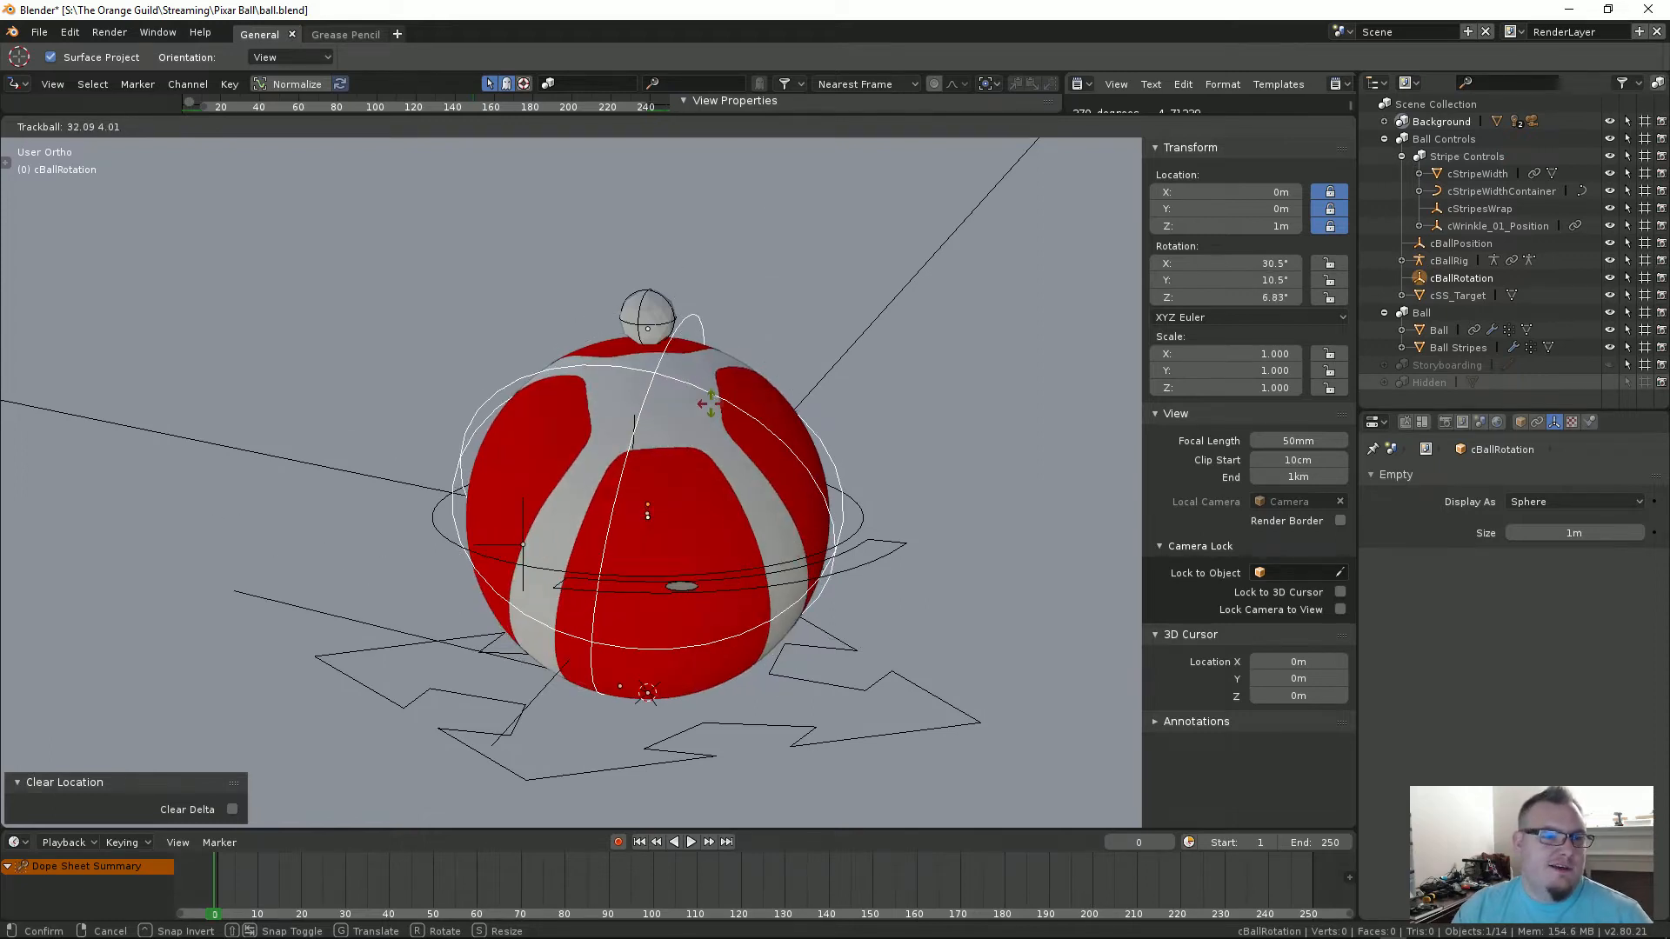
{"action": "right_click", "coordinate": [685, 339]}
Step: Show the Ball Stripes' modifier stack and expand the settings of the Shrinkwrap and first Subsurf modifiers
{"action": "middle_click_drag", "start_coordinate": [671, 389], "coordinate": [732, 535]}
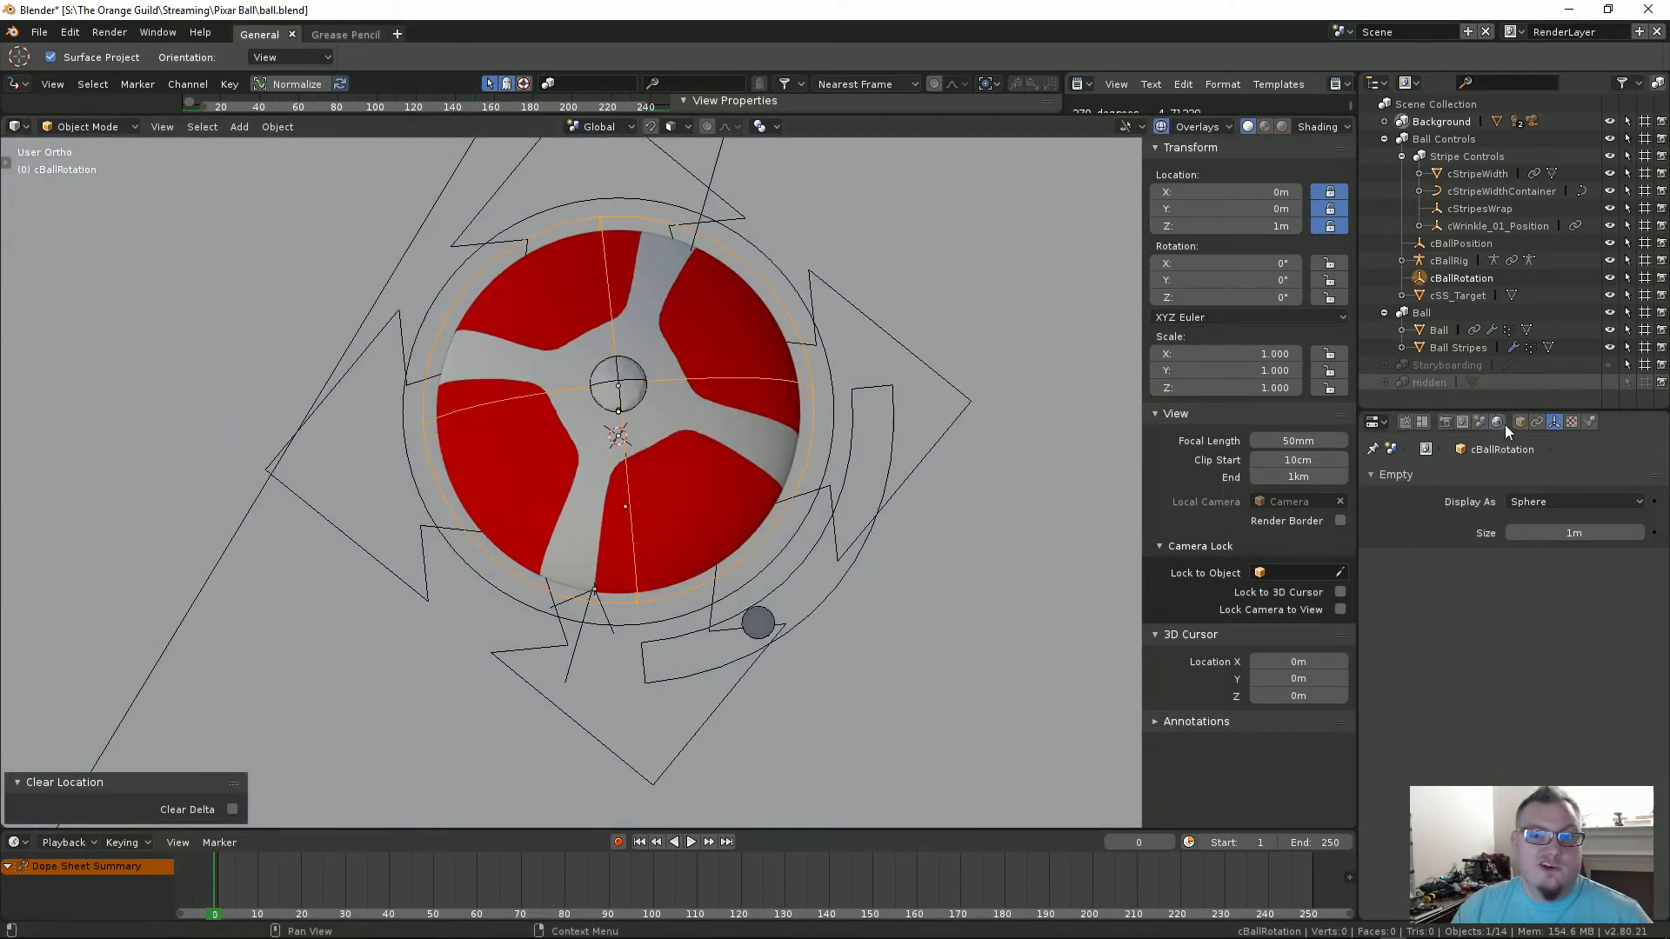
{"action": "left_click", "coordinate": [699, 475]}
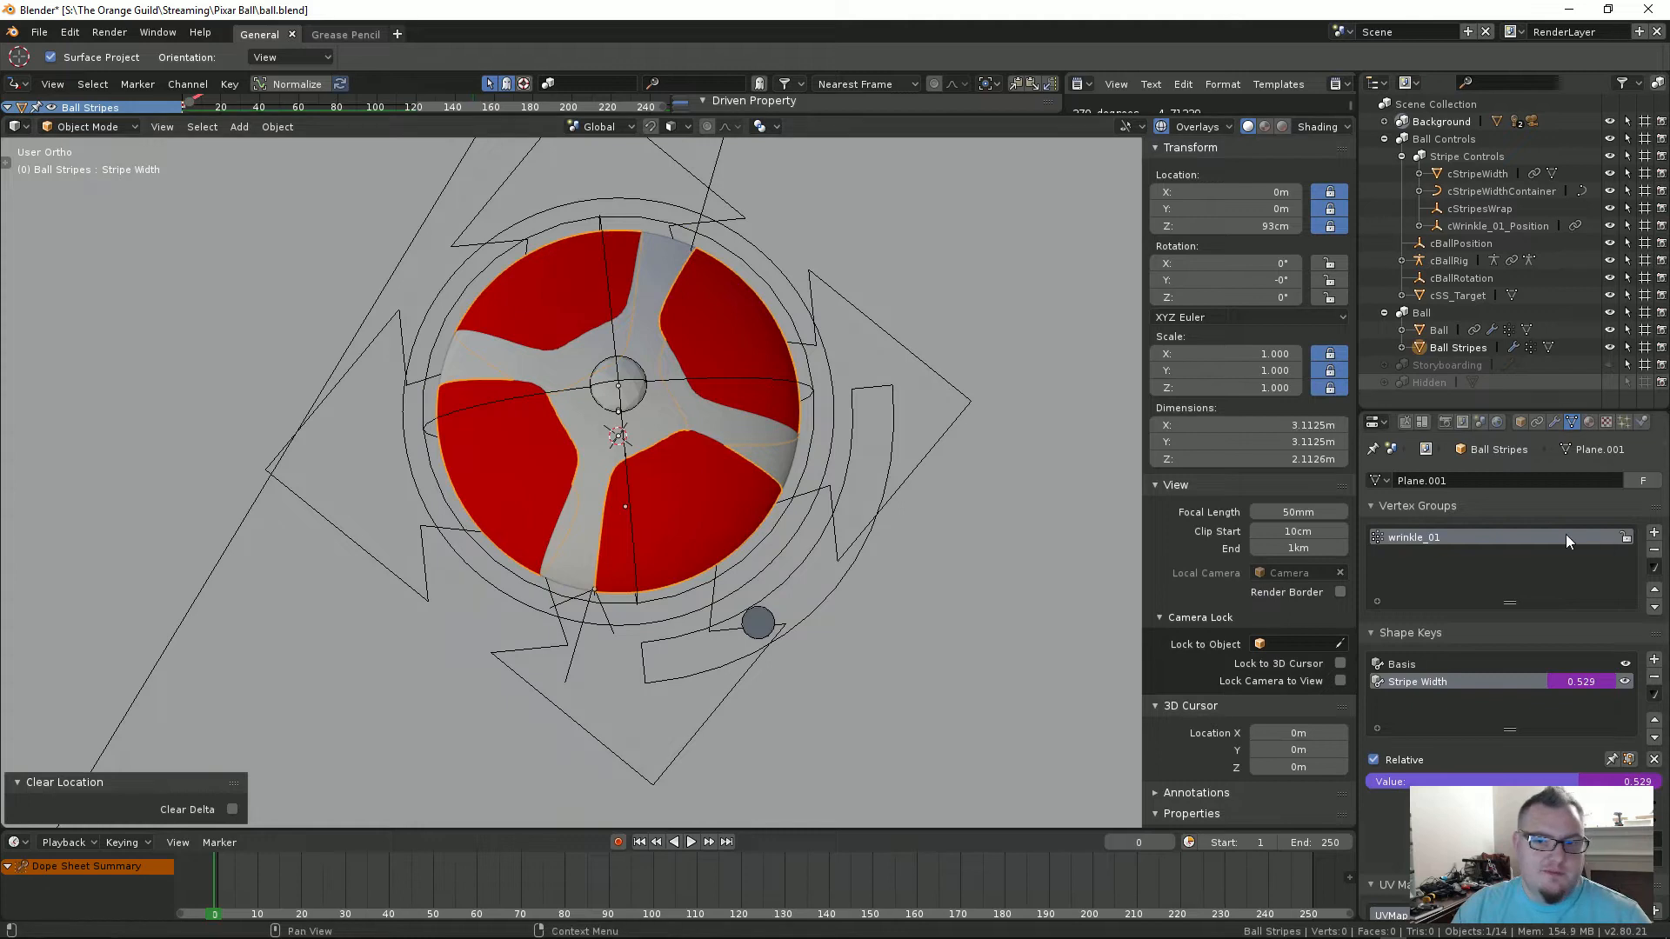
{"action": "left_click", "coordinate": [1554, 421]}
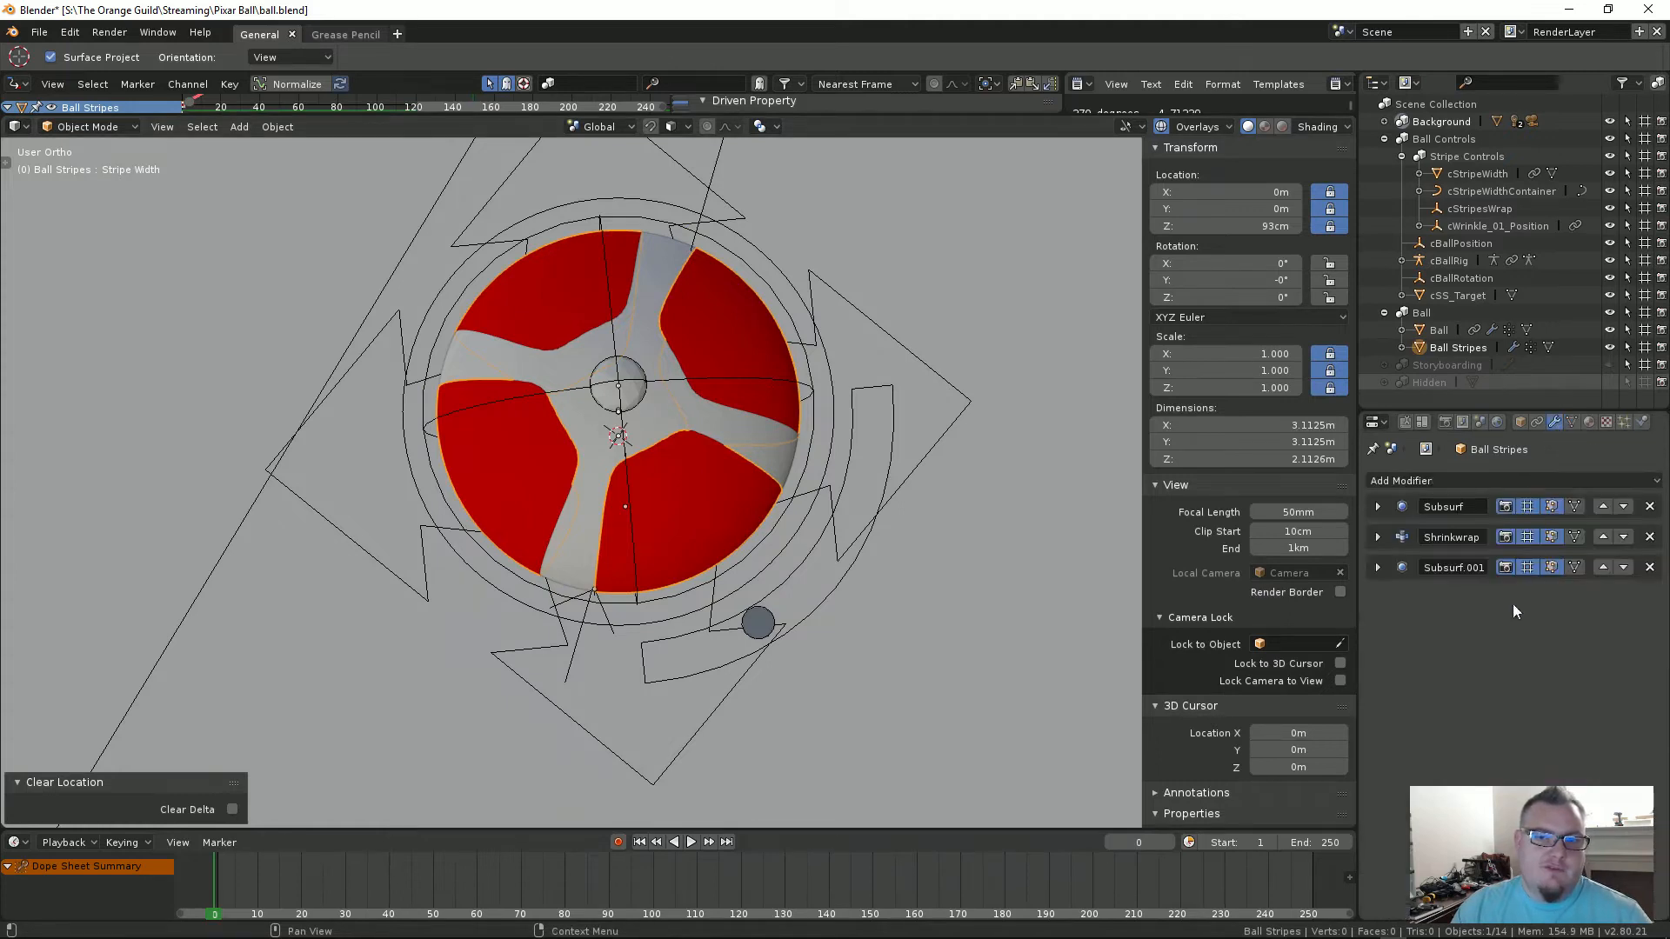
{"action": "left_click", "coordinate": [1376, 537]}
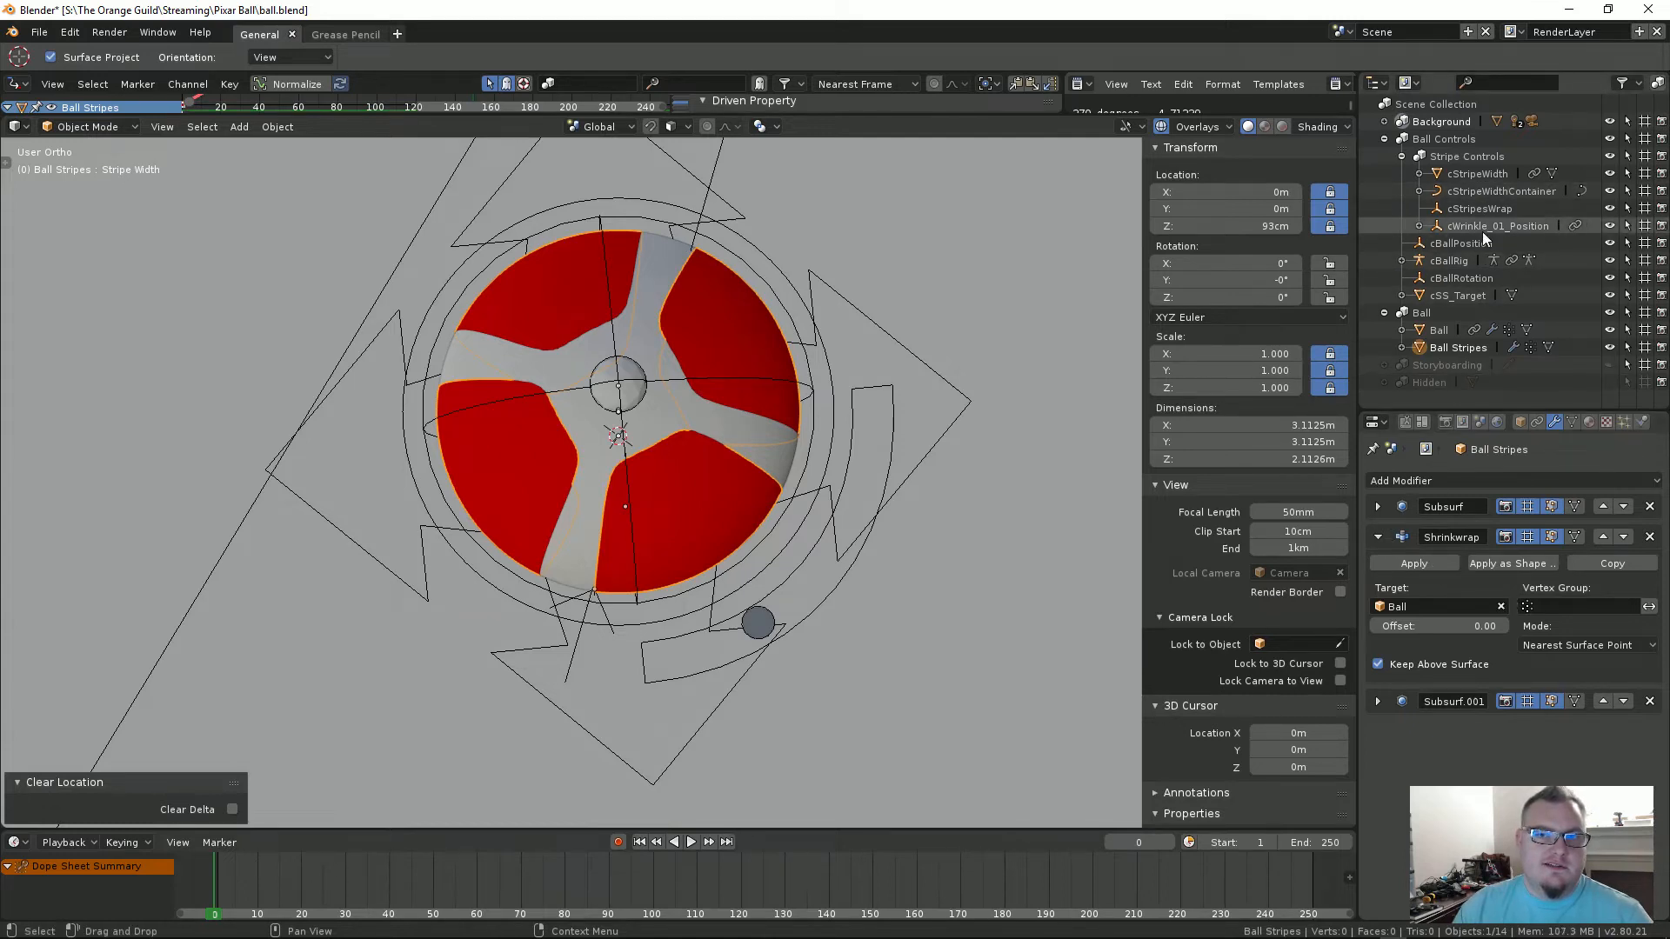
{"action": "left_click", "coordinate": [1378, 506]}
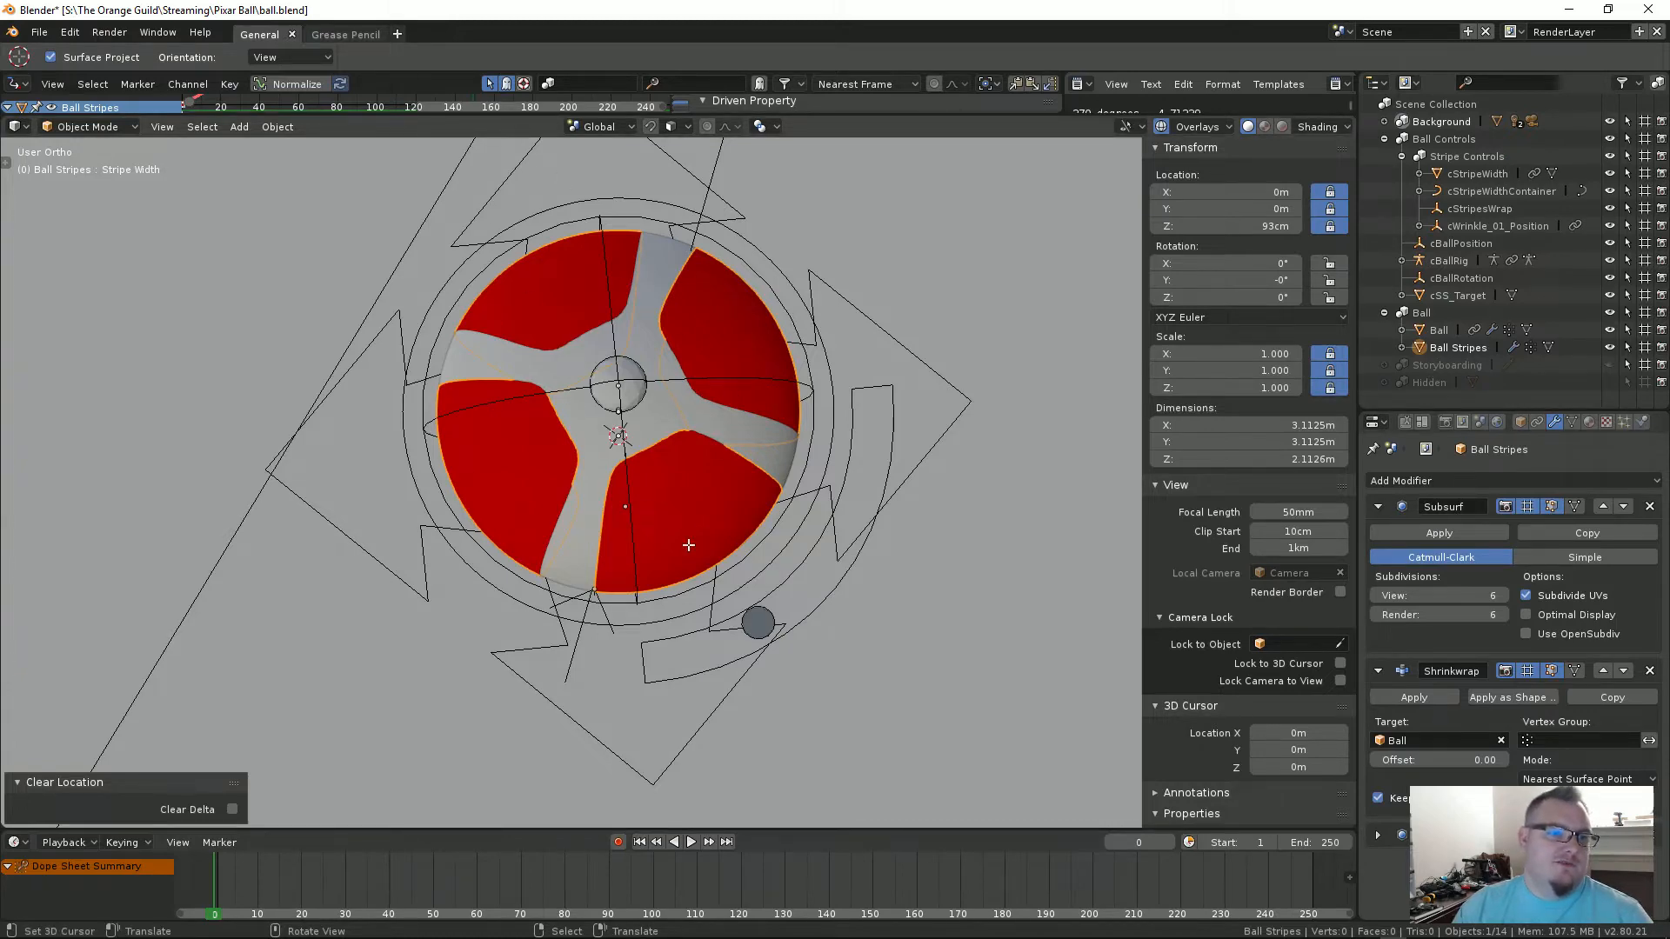
Step: Examine the Ball Stripes' low-poly base mesh in Edit Mode, then return to Object Mode
{"action": "key", "text": "Tab"}
{"action": "middle_click_drag", "start_coordinate": [691, 553], "coordinate": [732, 493]}
{"action": "scroll", "coordinate": [681, 450], "scroll_direction": "up", "scroll_amount": 1}
{"action": "middle_click_drag", "start_coordinate": [669, 538], "coordinate": [708, 439]}
{"action": "scroll", "coordinate": [664, 670], "scroll_direction": "down", "scroll_amount": 2}
{"action": "middle_click_drag", "start_coordinate": [576, 577], "coordinate": [734, 559], "text": "shift"}
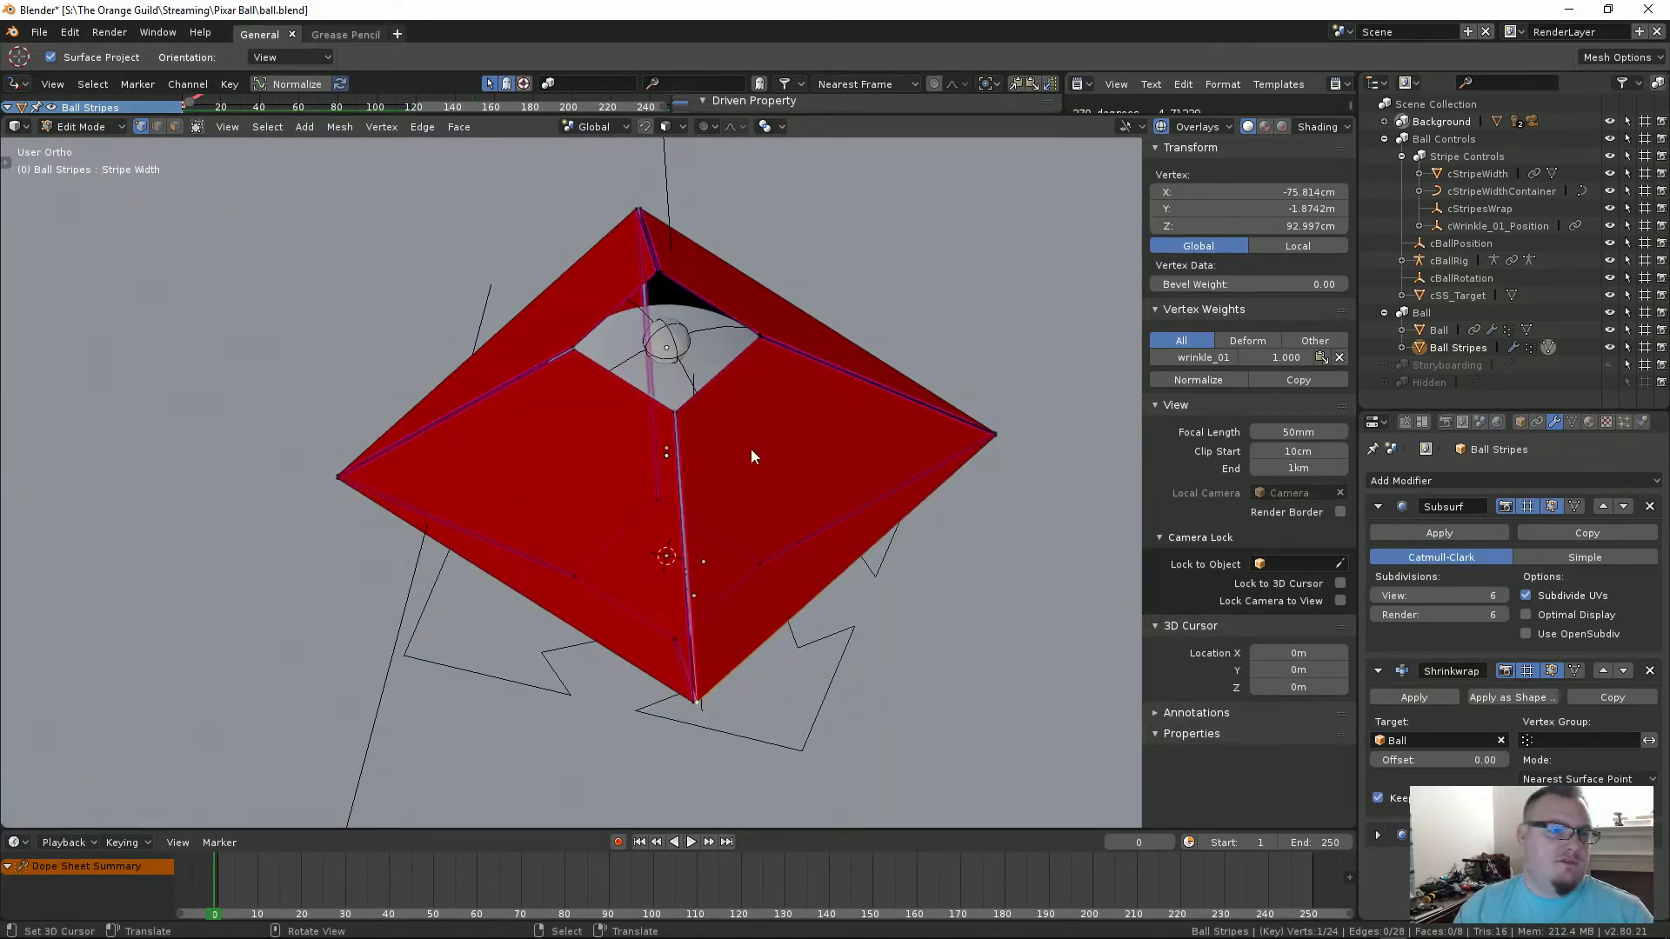
{"action": "key", "text": "Tab"}
Step: Select the cStripeWidth control and rotate it to 0° on Z to narrow the stripes to thin lines
{"action": "middle_click_drag", "start_coordinate": [786, 416], "coordinate": [641, 484]}
{"action": "left_click", "coordinate": [746, 675]}
{"action": "key", "text": "r"}
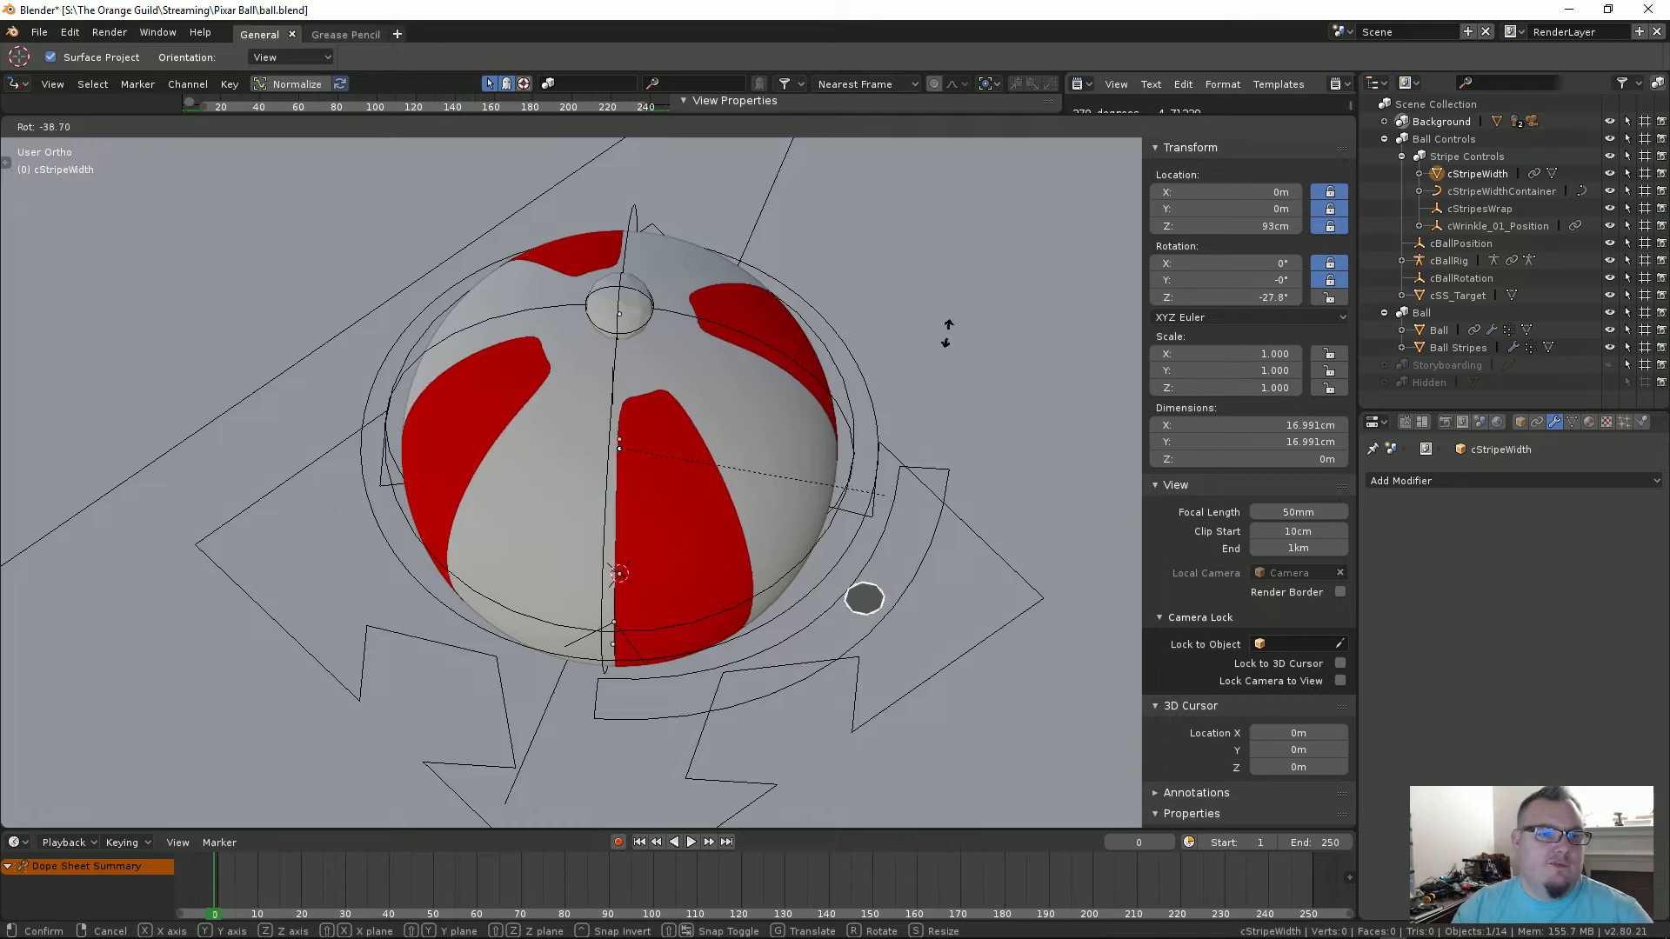
{"action": "left_click", "coordinate": [928, 253]}
{"action": "middle_click_drag", "start_coordinate": [781, 536], "coordinate": [771, 467]}
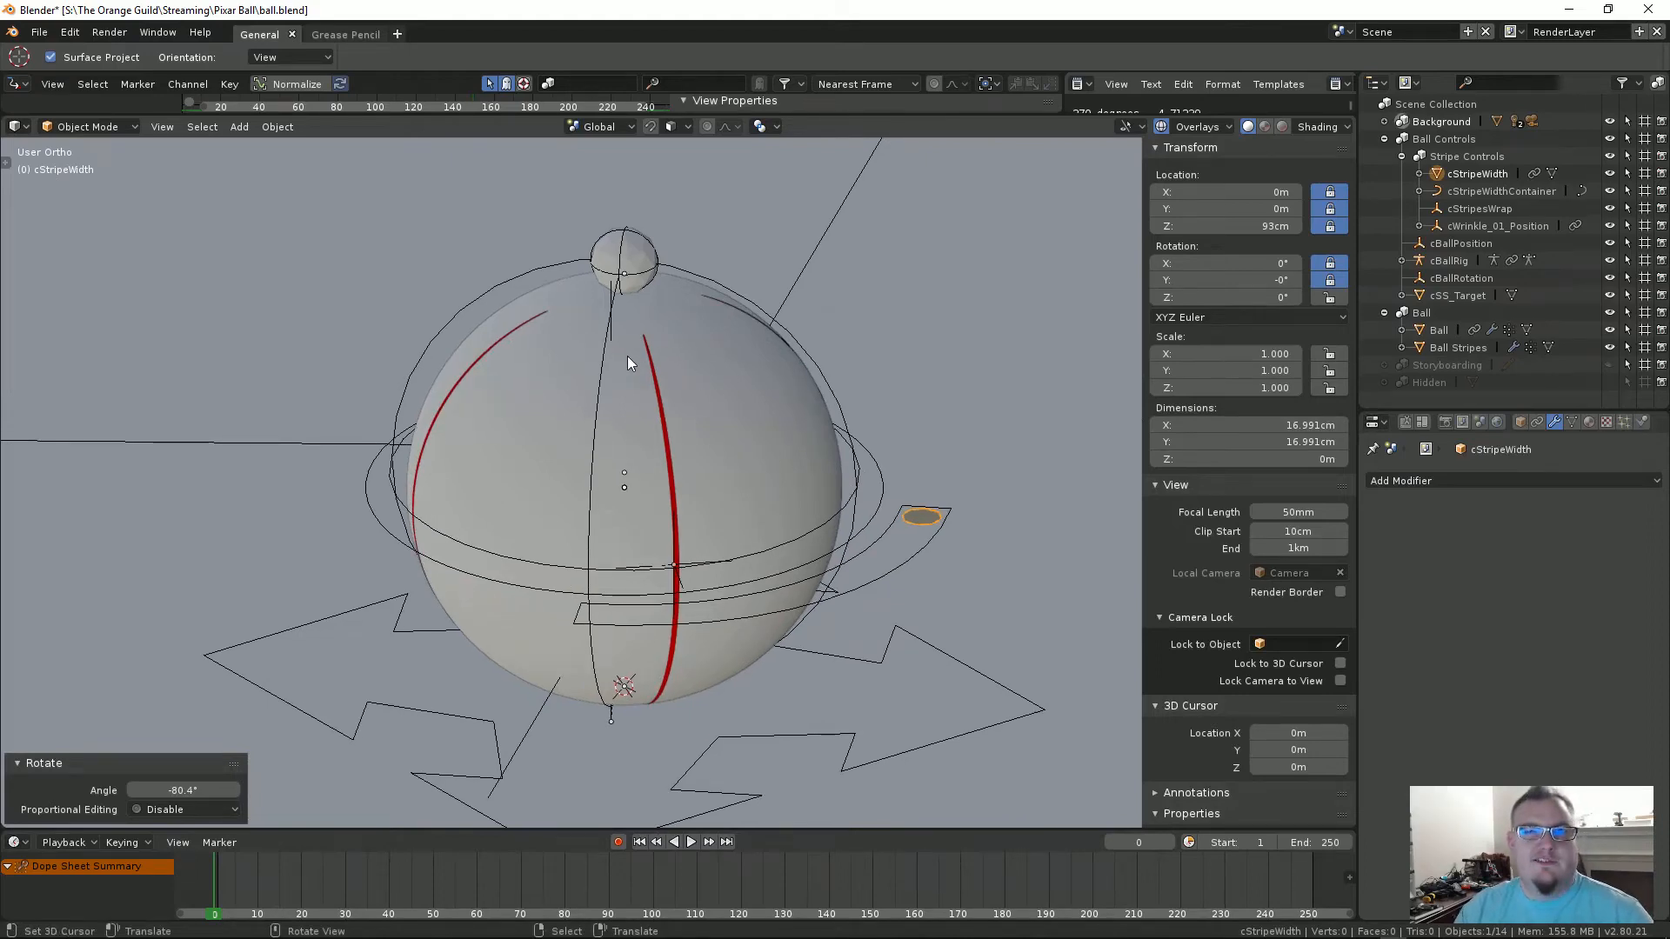
{"action": "middle_click_drag", "start_coordinate": [749, 431], "coordinate": [819, 515]}
Step: Rotate the cStripeWidth control to -80° on Z to widen the stripes to their maximum
{"action": "key", "text": "r"}
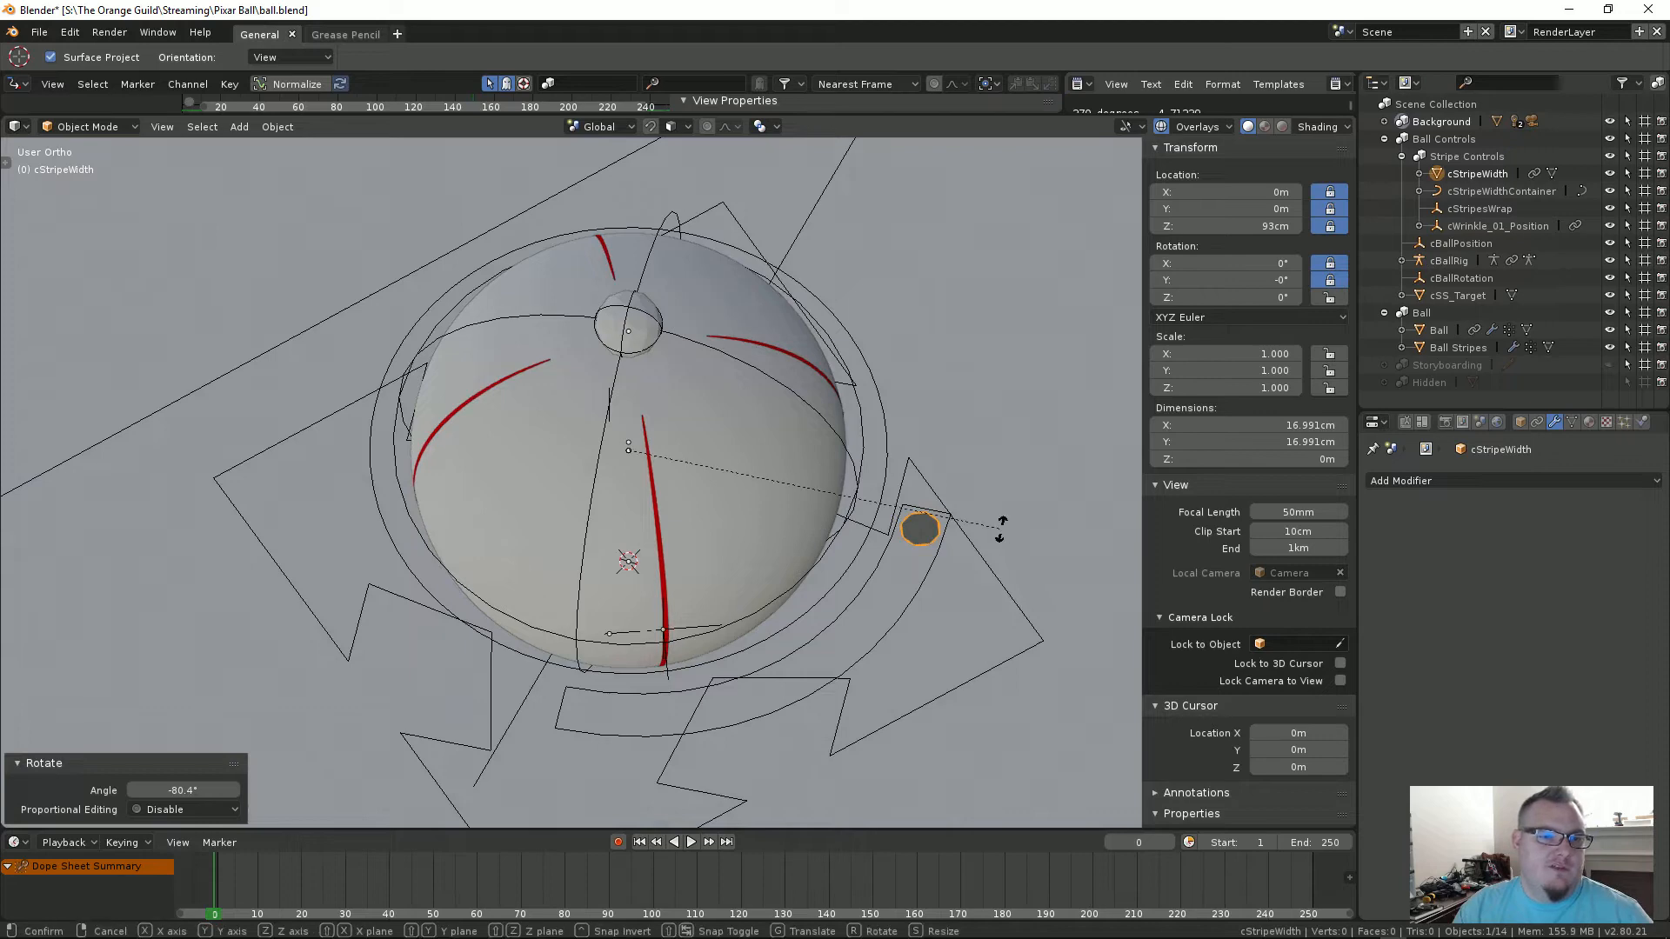
{"action": "left_click", "coordinate": [446, 735]}
{"action": "middle_click_drag", "start_coordinate": [682, 575], "coordinate": [771, 508]}
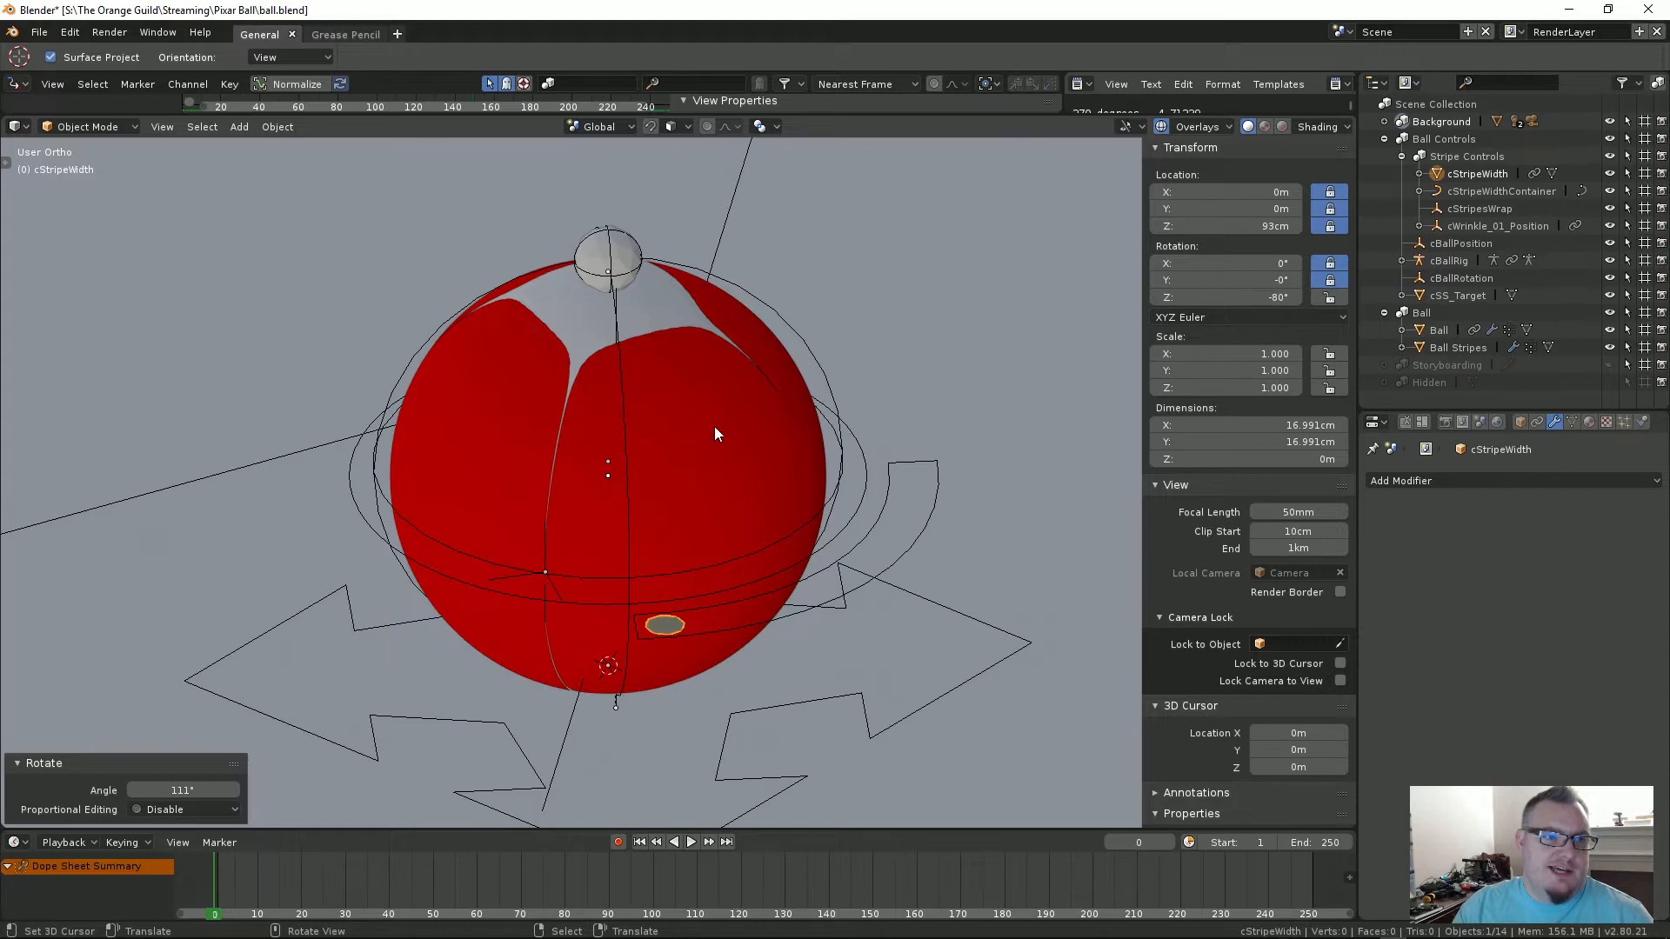
{"action": "middle_click_drag", "start_coordinate": [715, 433], "coordinate": [705, 520]}
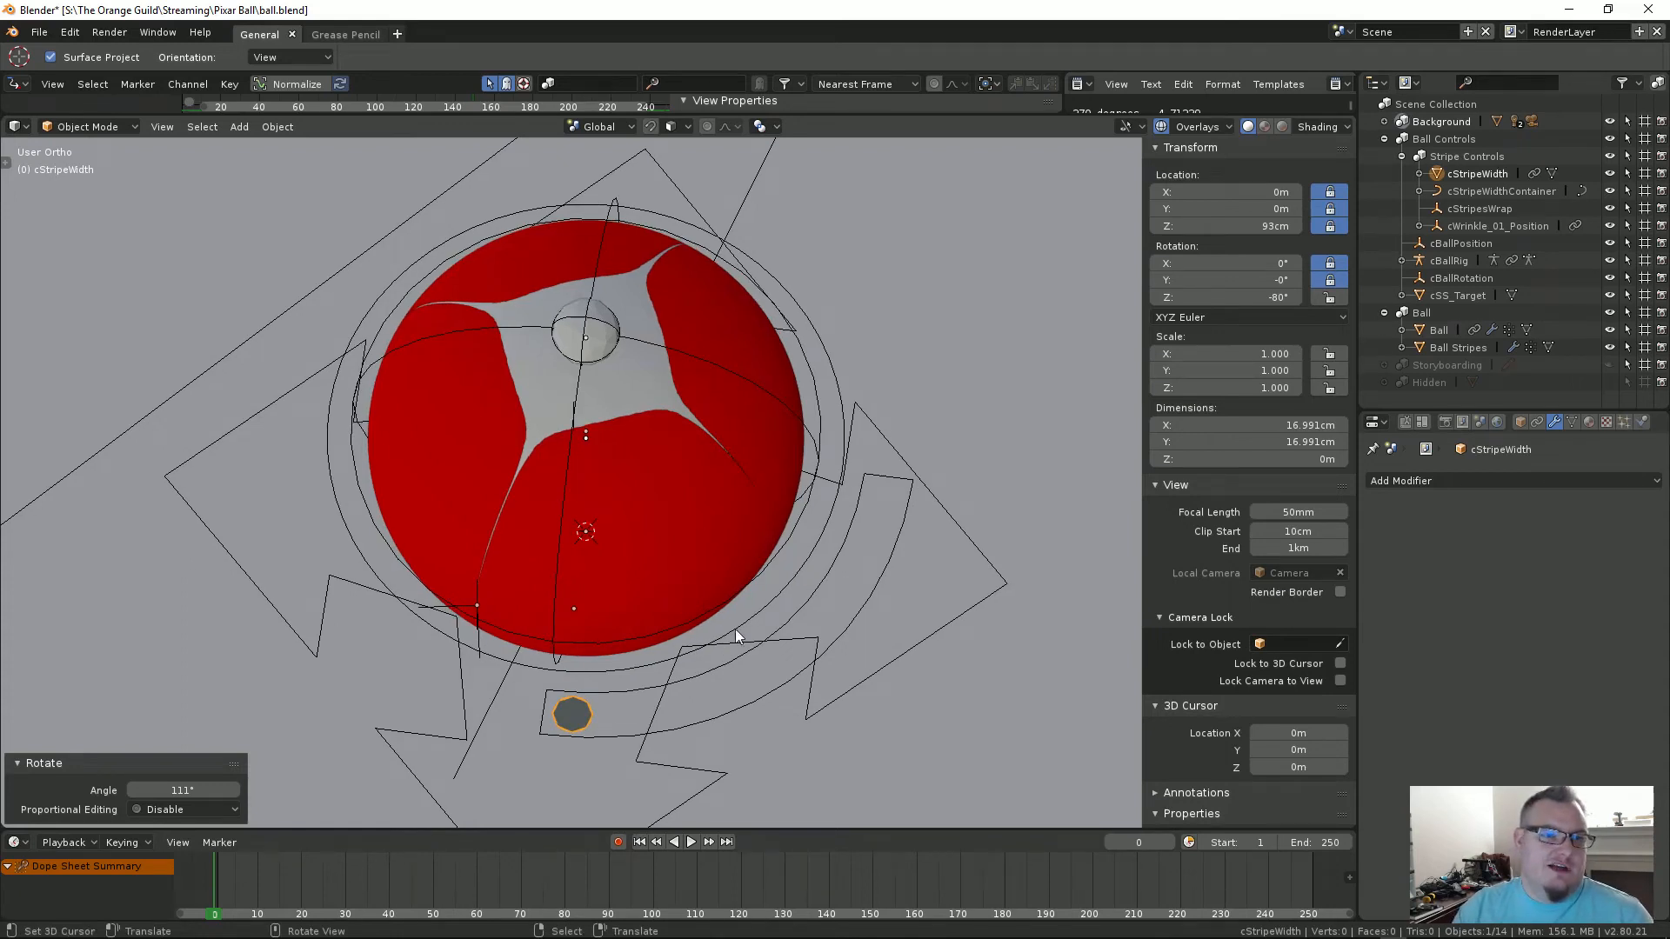
Step: Rotate the cStripeWidth control to about -40° on Z for a medium stripe width
{"action": "middle_click_drag", "start_coordinate": [586, 555], "coordinate": [572, 563], "text": "shift"}
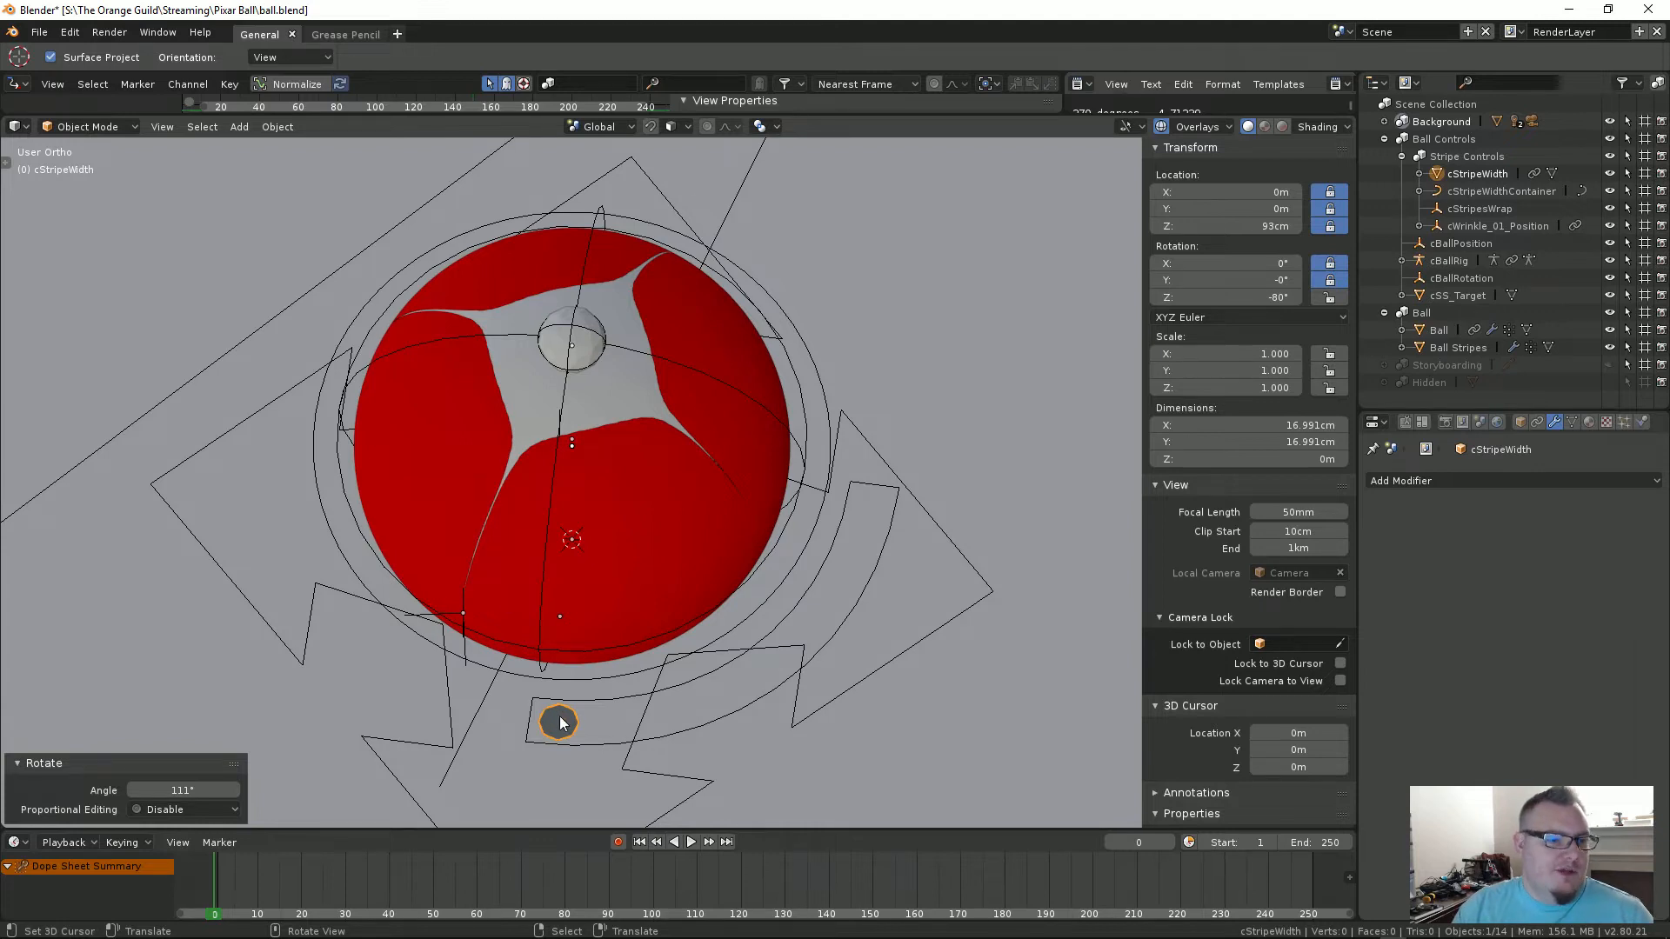
{"action": "key", "text": "s"}
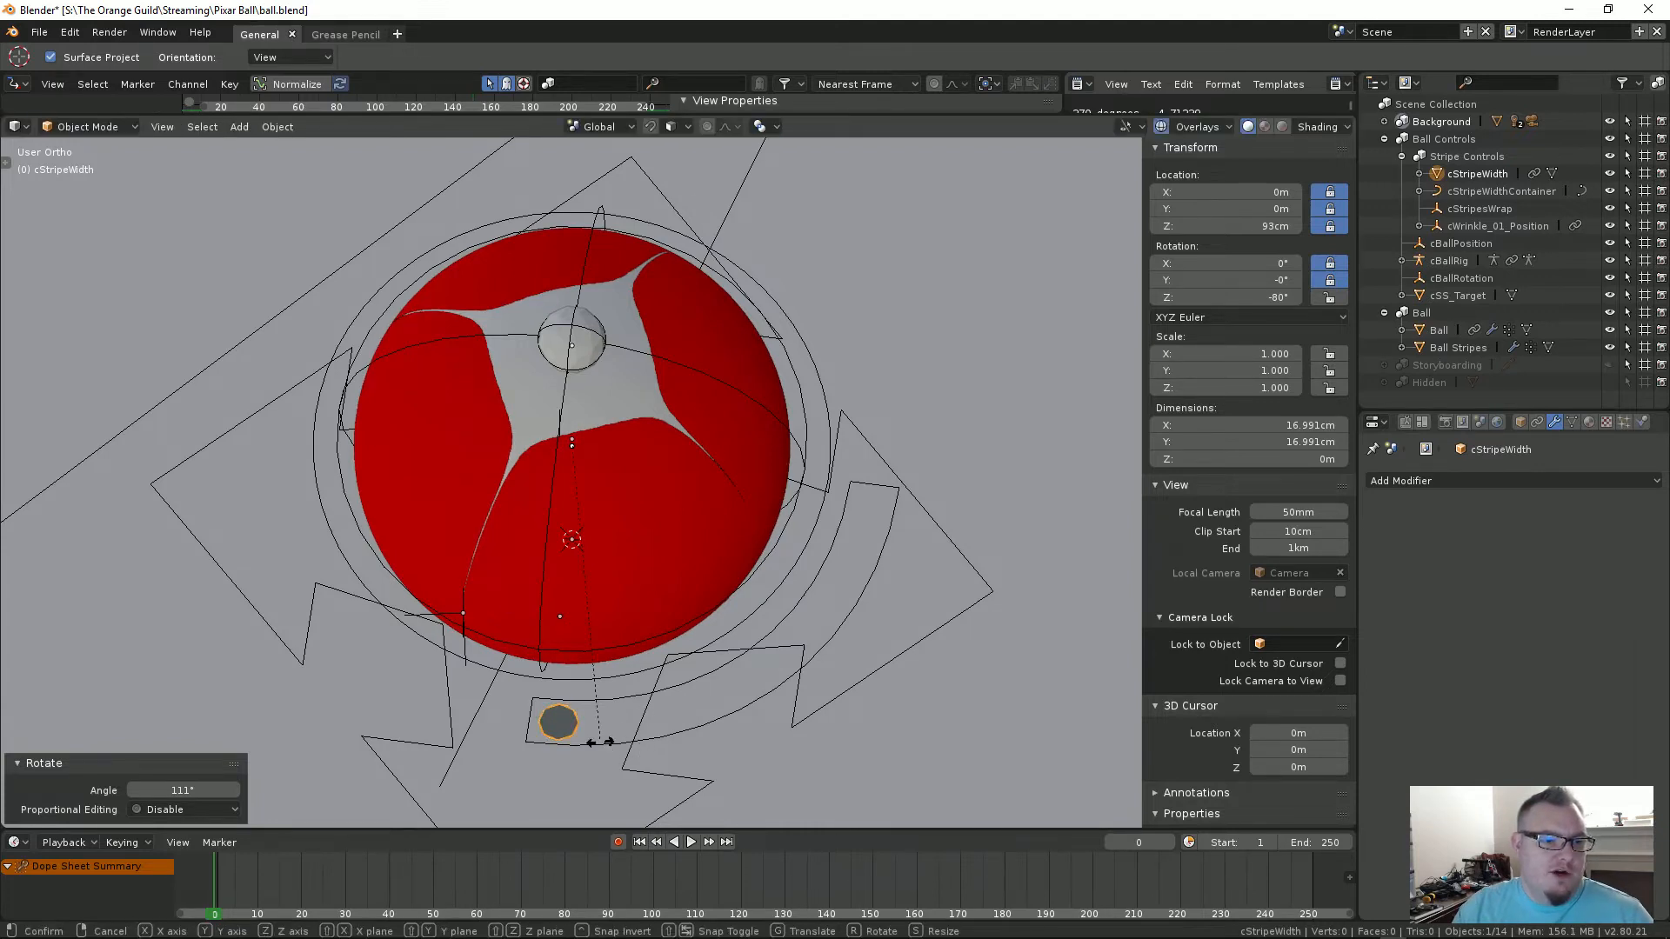
{"action": "left_click", "coordinate": [786, 624]}
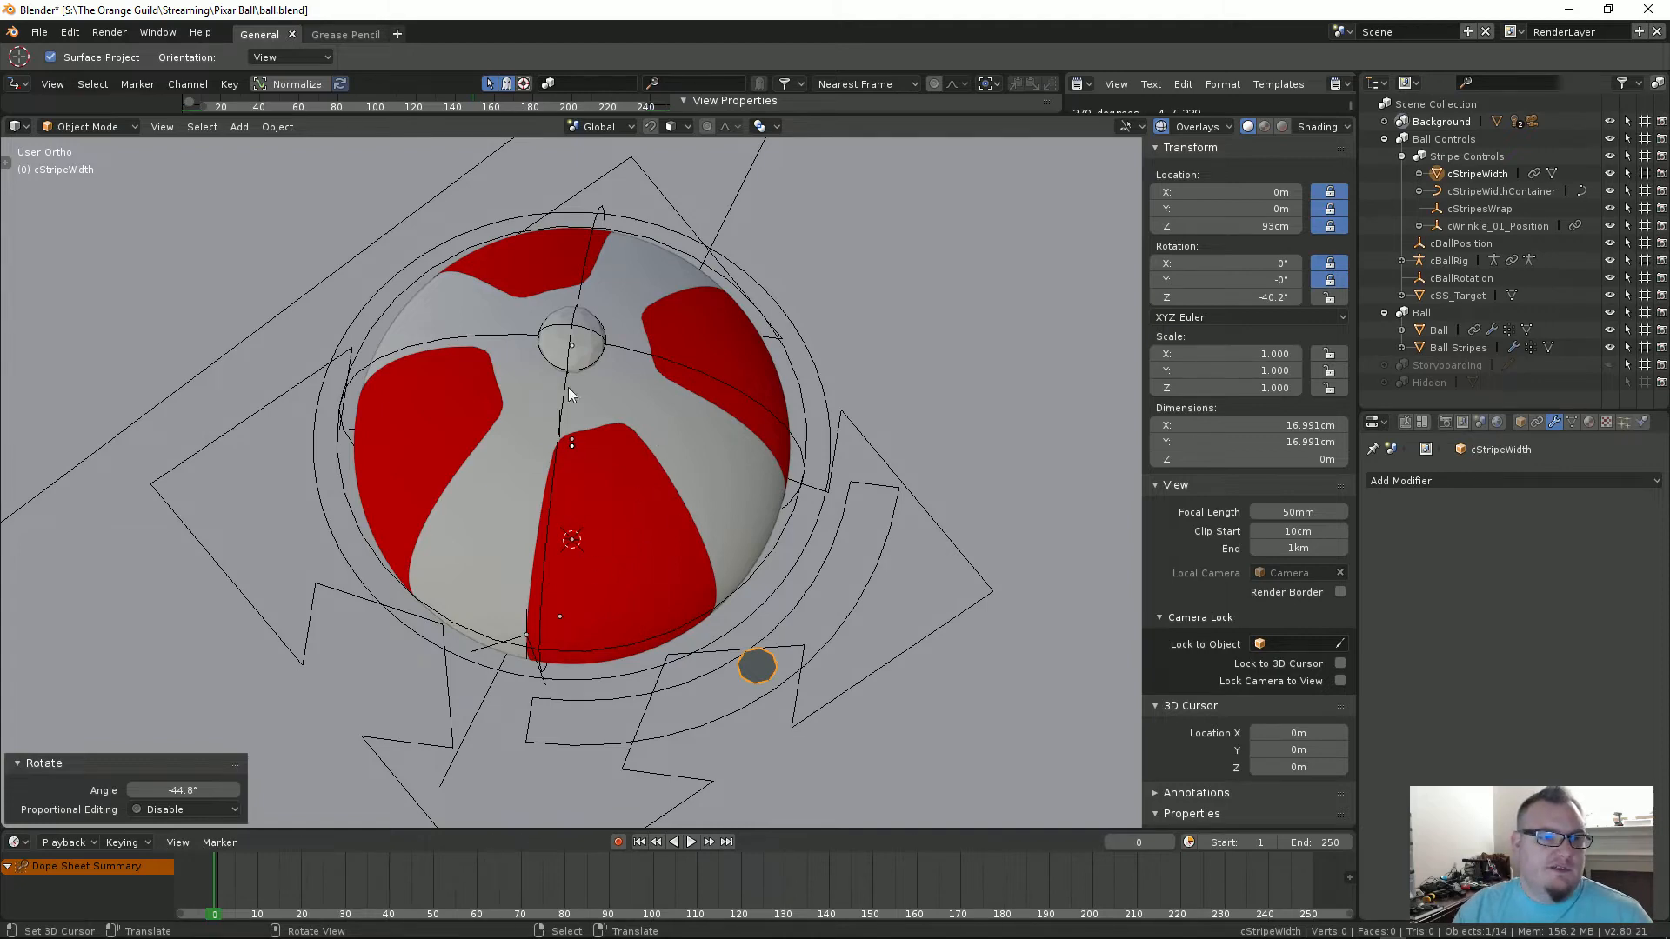
Step: Save ball.blend over the existing file and slightly enlarge the editor row above the 3D viewport
{"action": "middle_click_drag", "start_coordinate": [634, 559], "coordinate": [650, 509]}
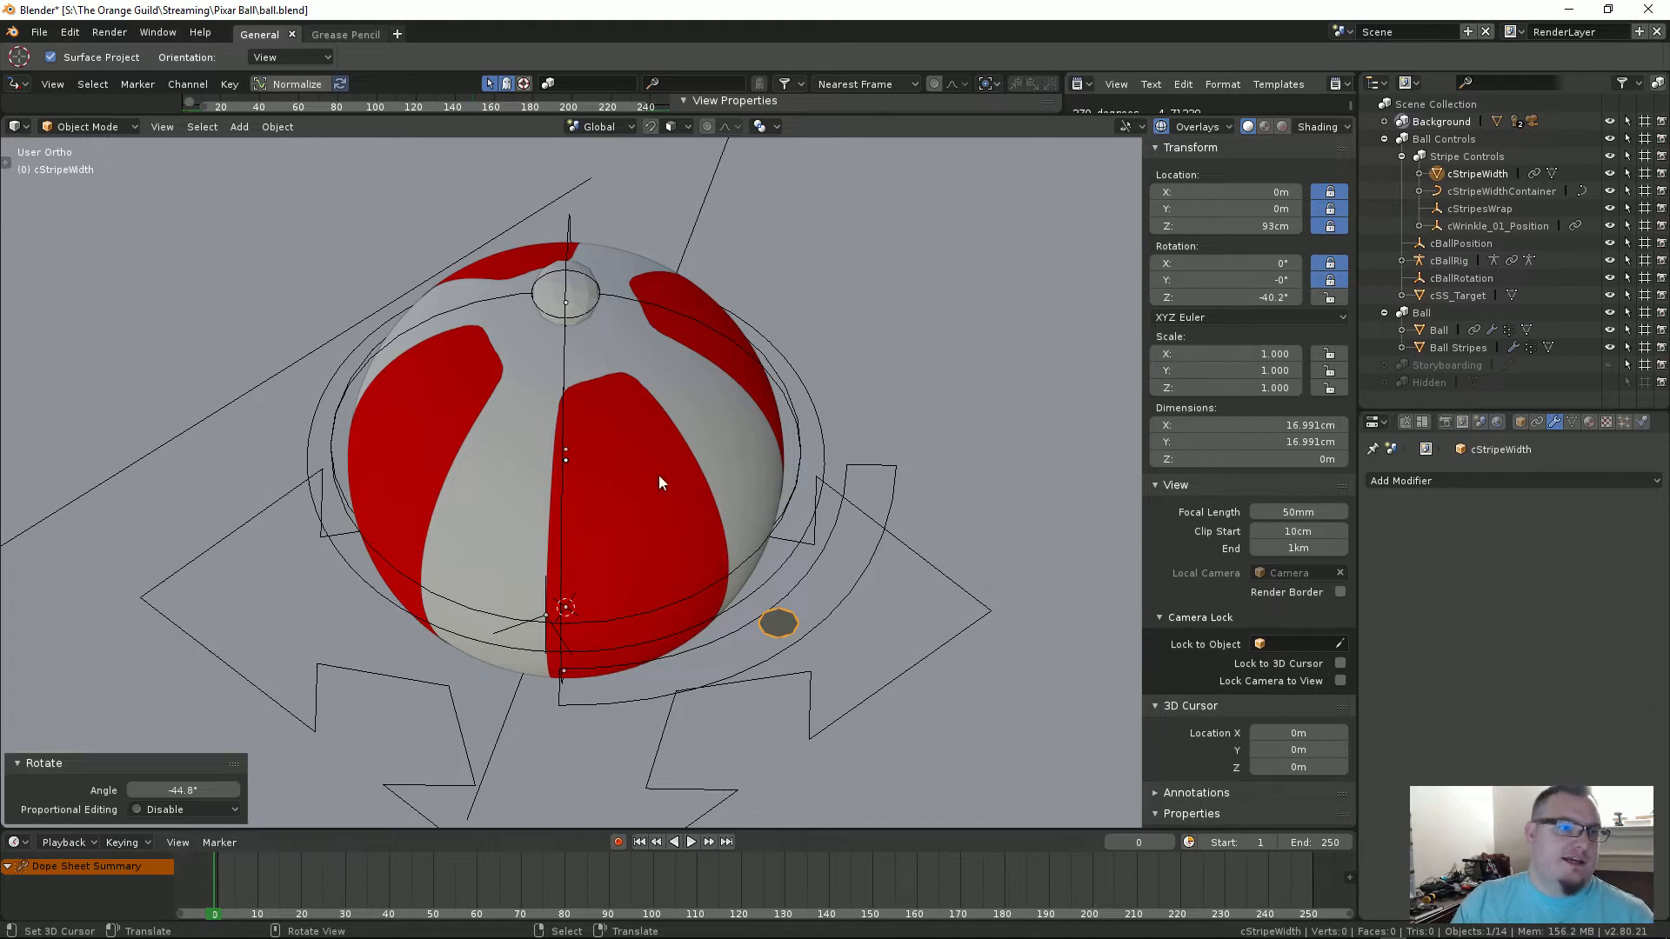
{"action": "scroll", "coordinate": [660, 475], "scroll_direction": "up", "scroll_amount": 1}
{"action": "mouse_move", "coordinate": [613, 524]}
{"action": "middle_mouse_down", "text": "shift"}
{"action": "mouse_move", "coordinate": [691, 587]}
{"action": "mouse_move", "coordinate": [627, 534]}
{"action": "middle_mouse_up", "text": "shift"}
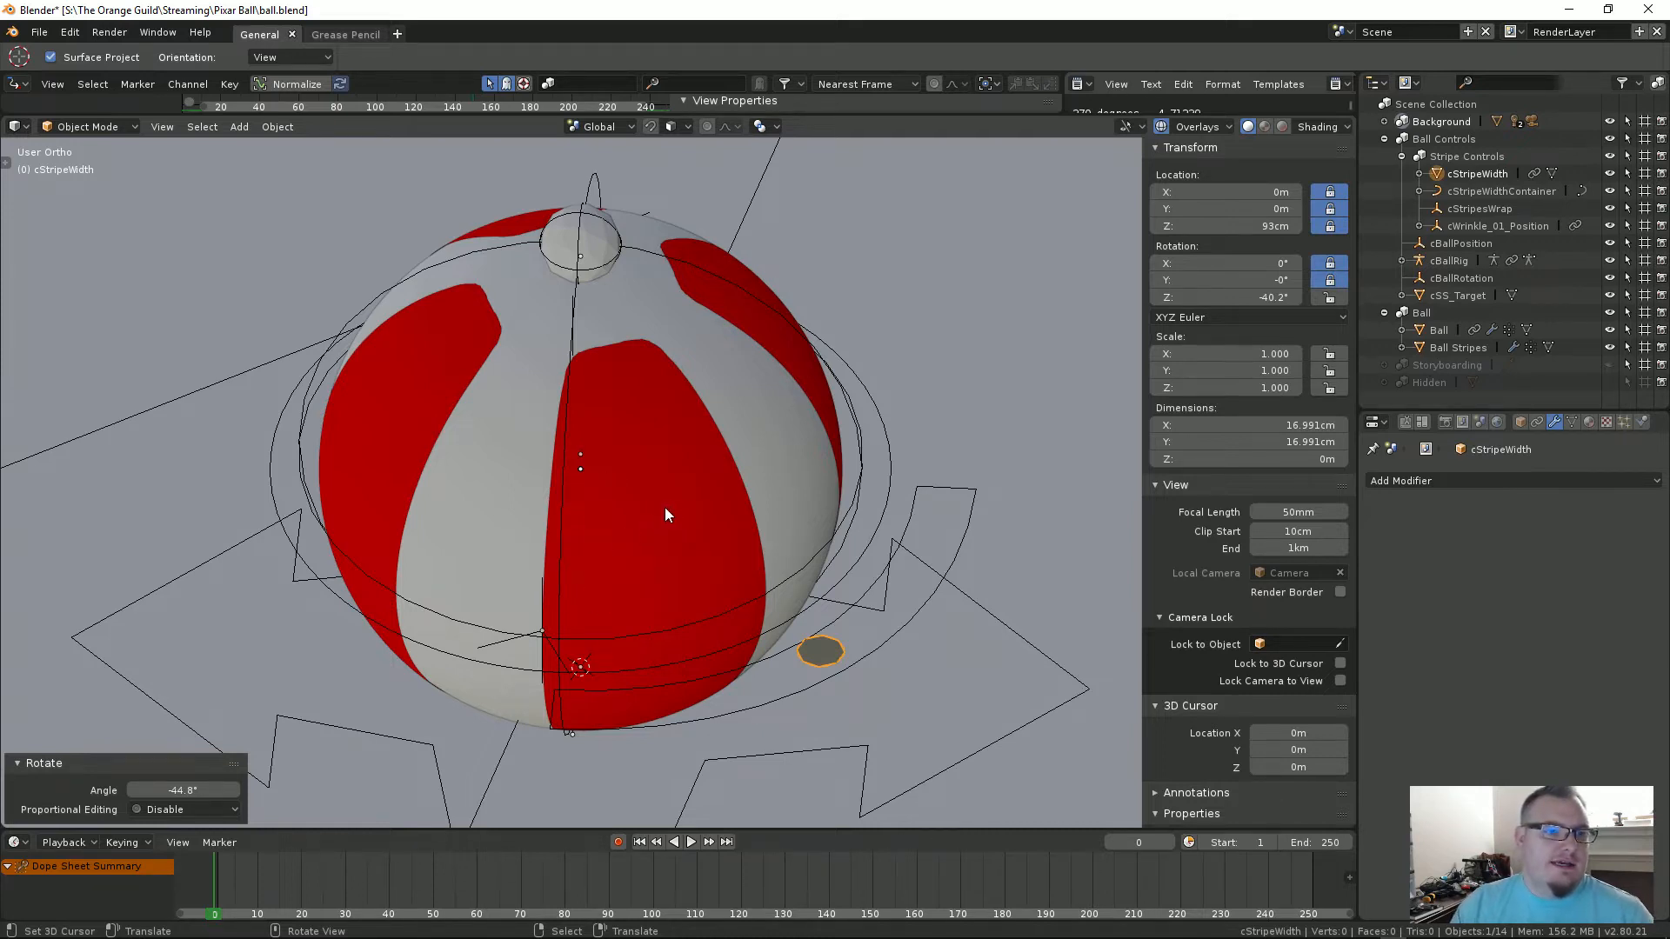
{"action": "scroll", "coordinate": [671, 505], "scroll_direction": "down", "scroll_amount": 1}
{"action": "middle_click_drag", "start_coordinate": [669, 479], "coordinate": [681, 484], "text": "shift"}
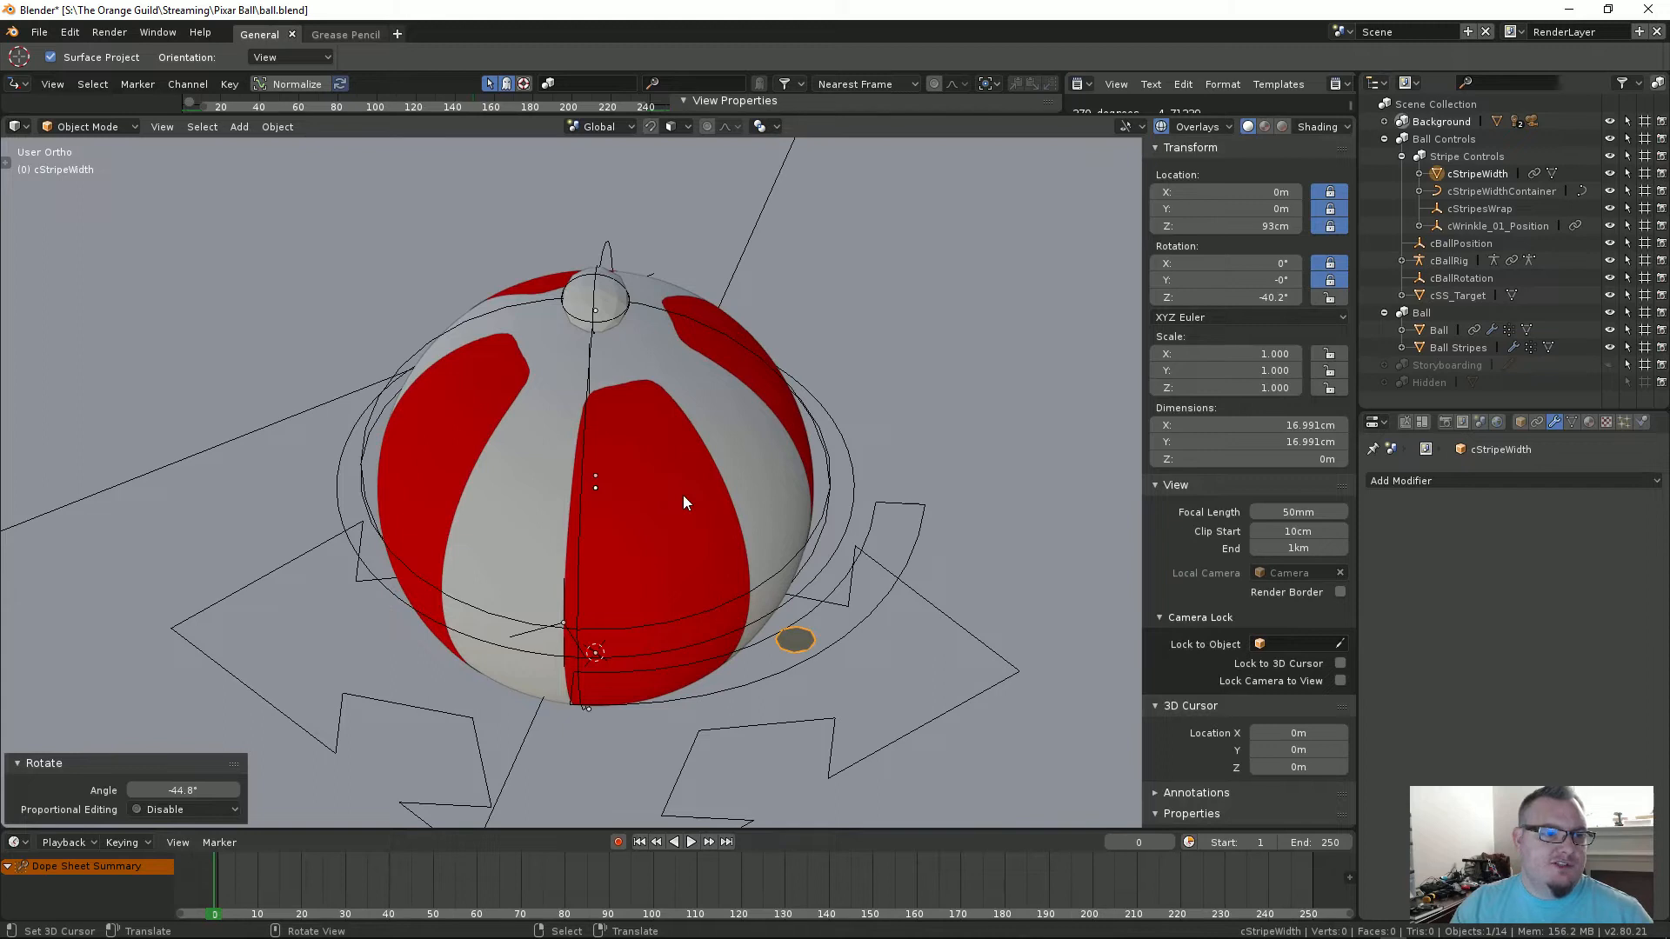
{"action": "key", "text": "ctrl+s"}
{"action": "left_click", "coordinate": [630, 311]}
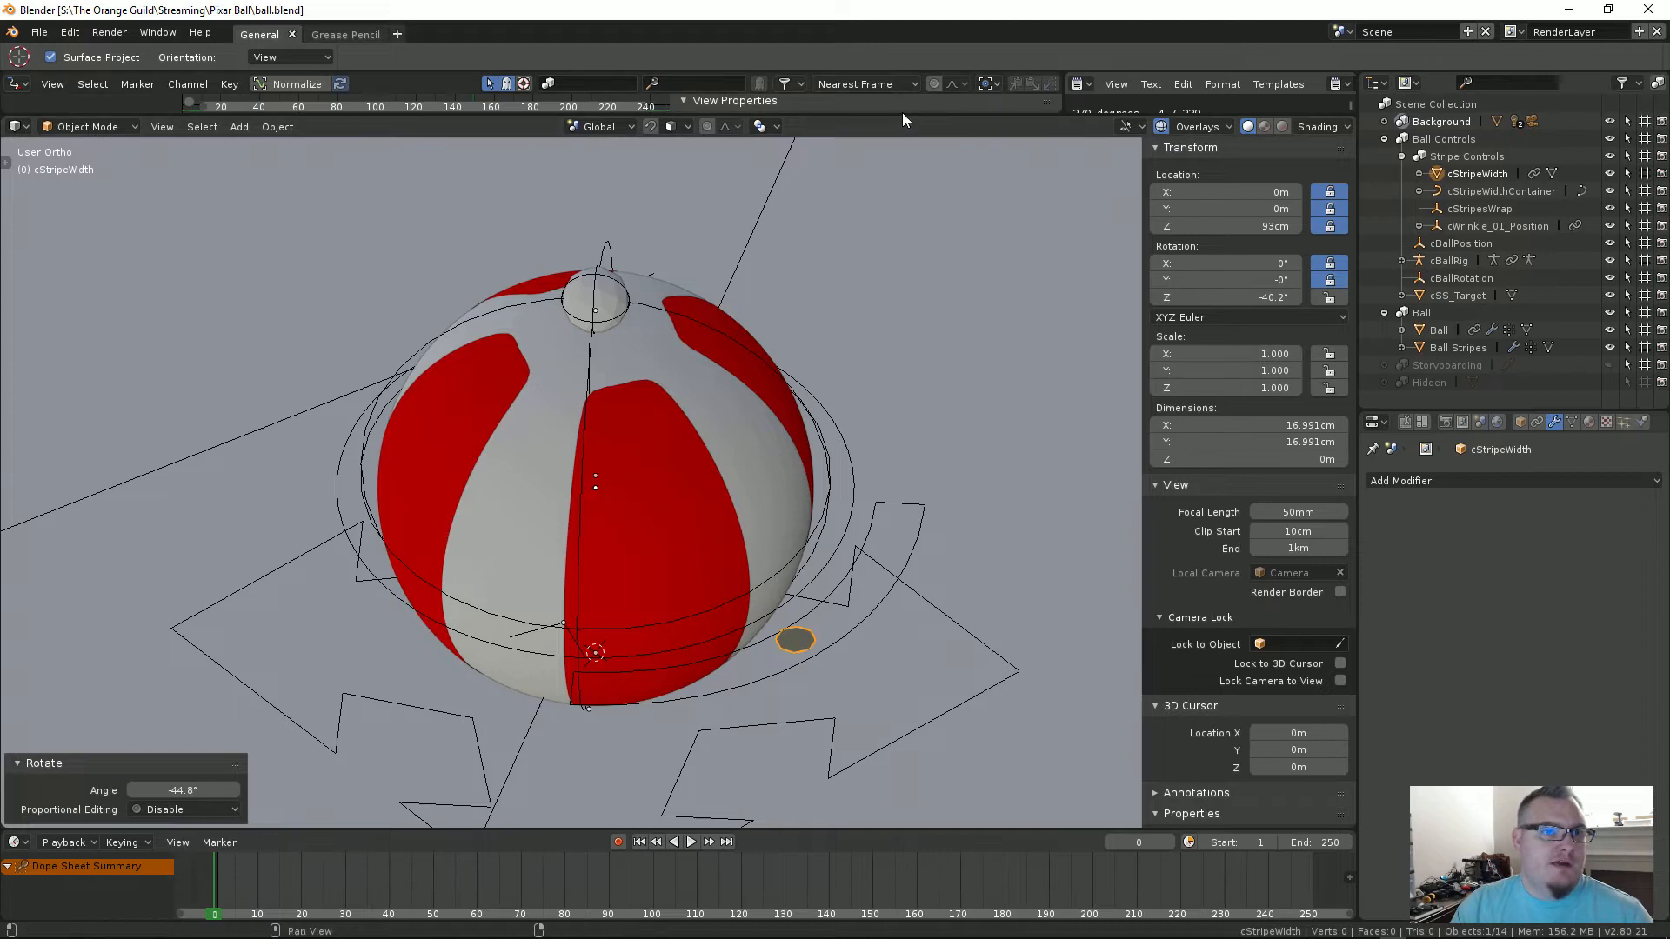
{"action": "left_click_drag", "start_coordinate": [903, 115], "coordinate": [901, 143]}
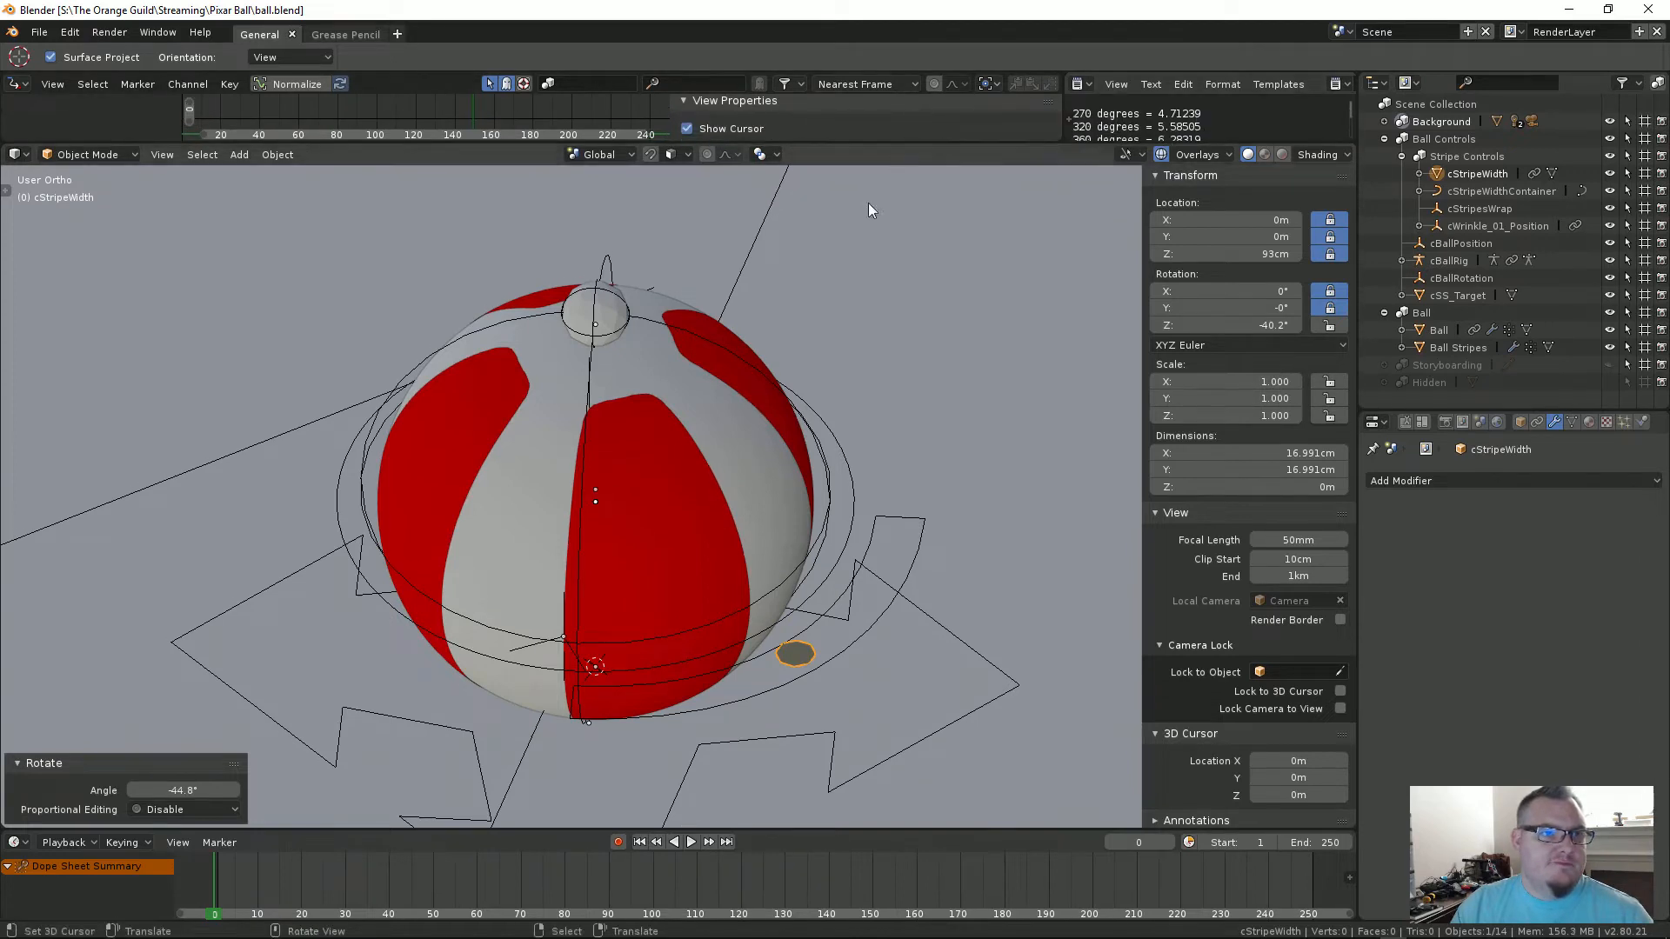
Step: Select the cBallPosition control and try moving the ball away from its base
{"action": "scroll", "coordinate": [840, 447], "scroll_direction": "down", "scroll_amount": 3}
{"action": "middle_click_drag", "start_coordinate": [757, 438], "coordinate": [812, 375], "text": "shift"}
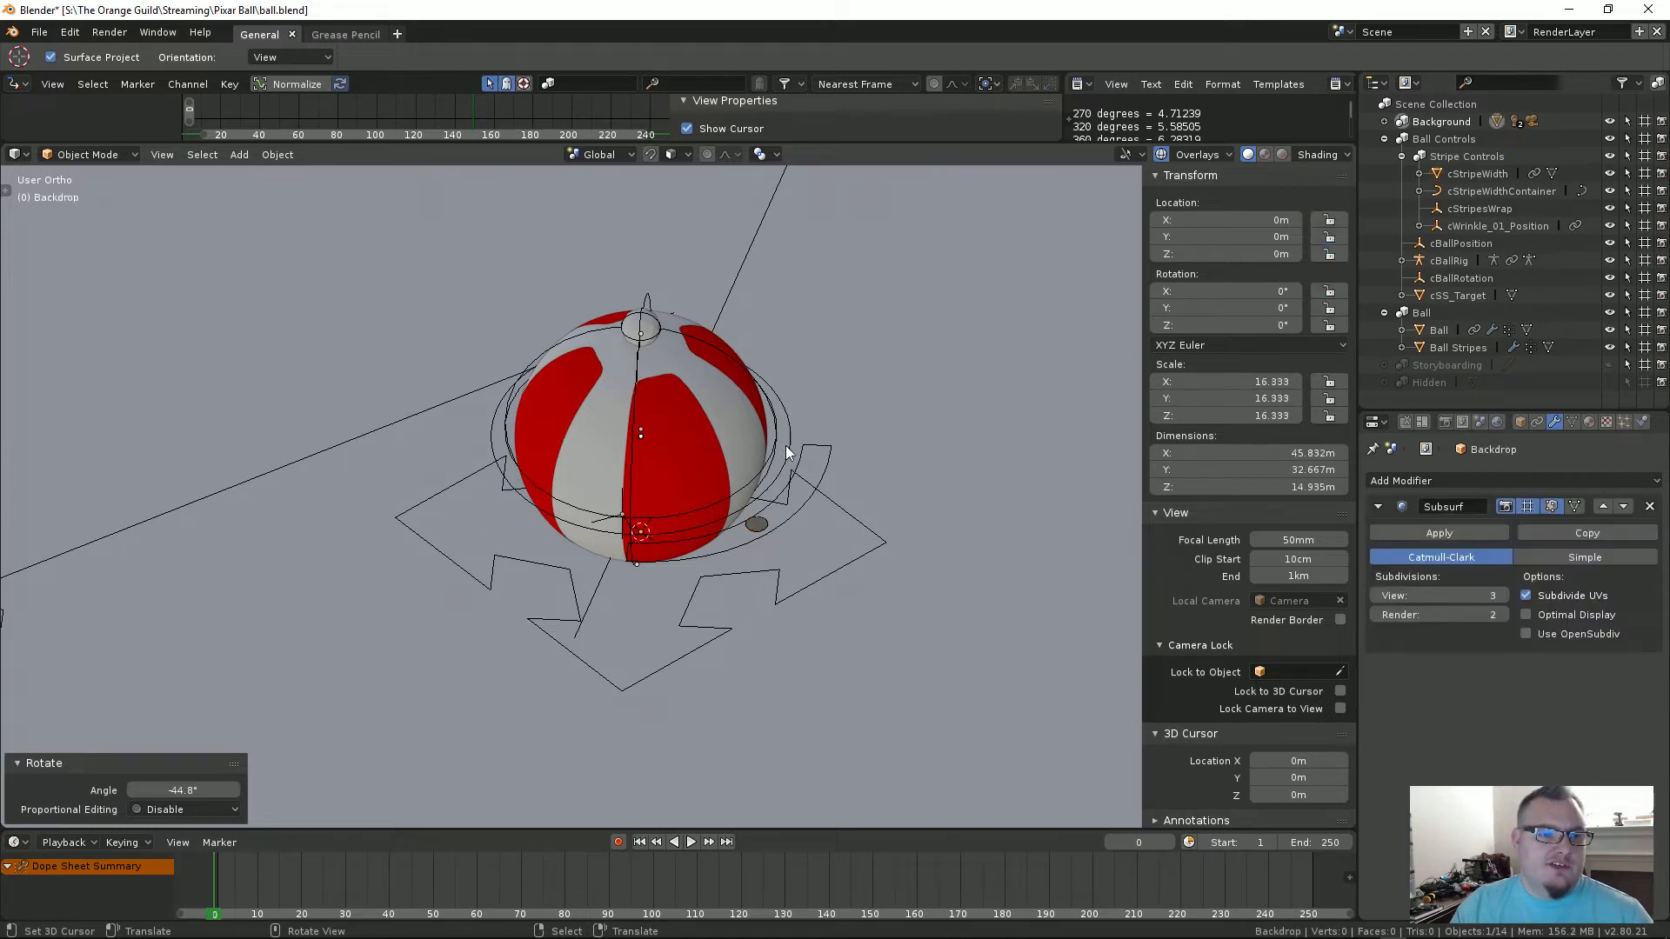
{"action": "left_click", "coordinate": [706, 552]}
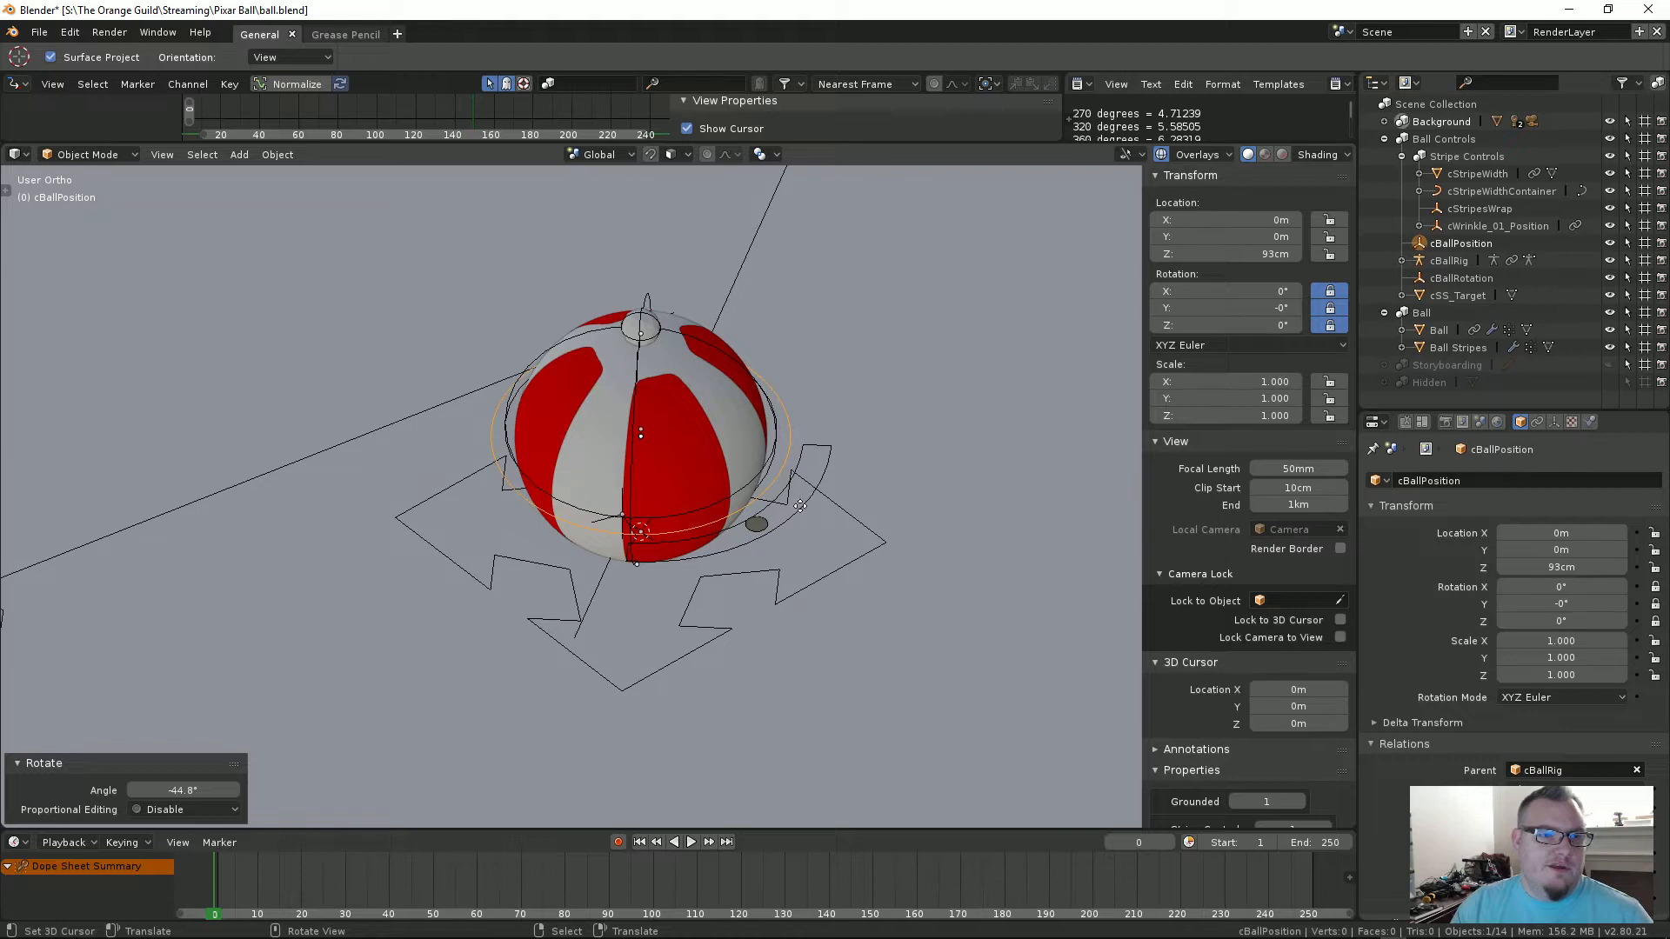
{"action": "key", "text": "g"}
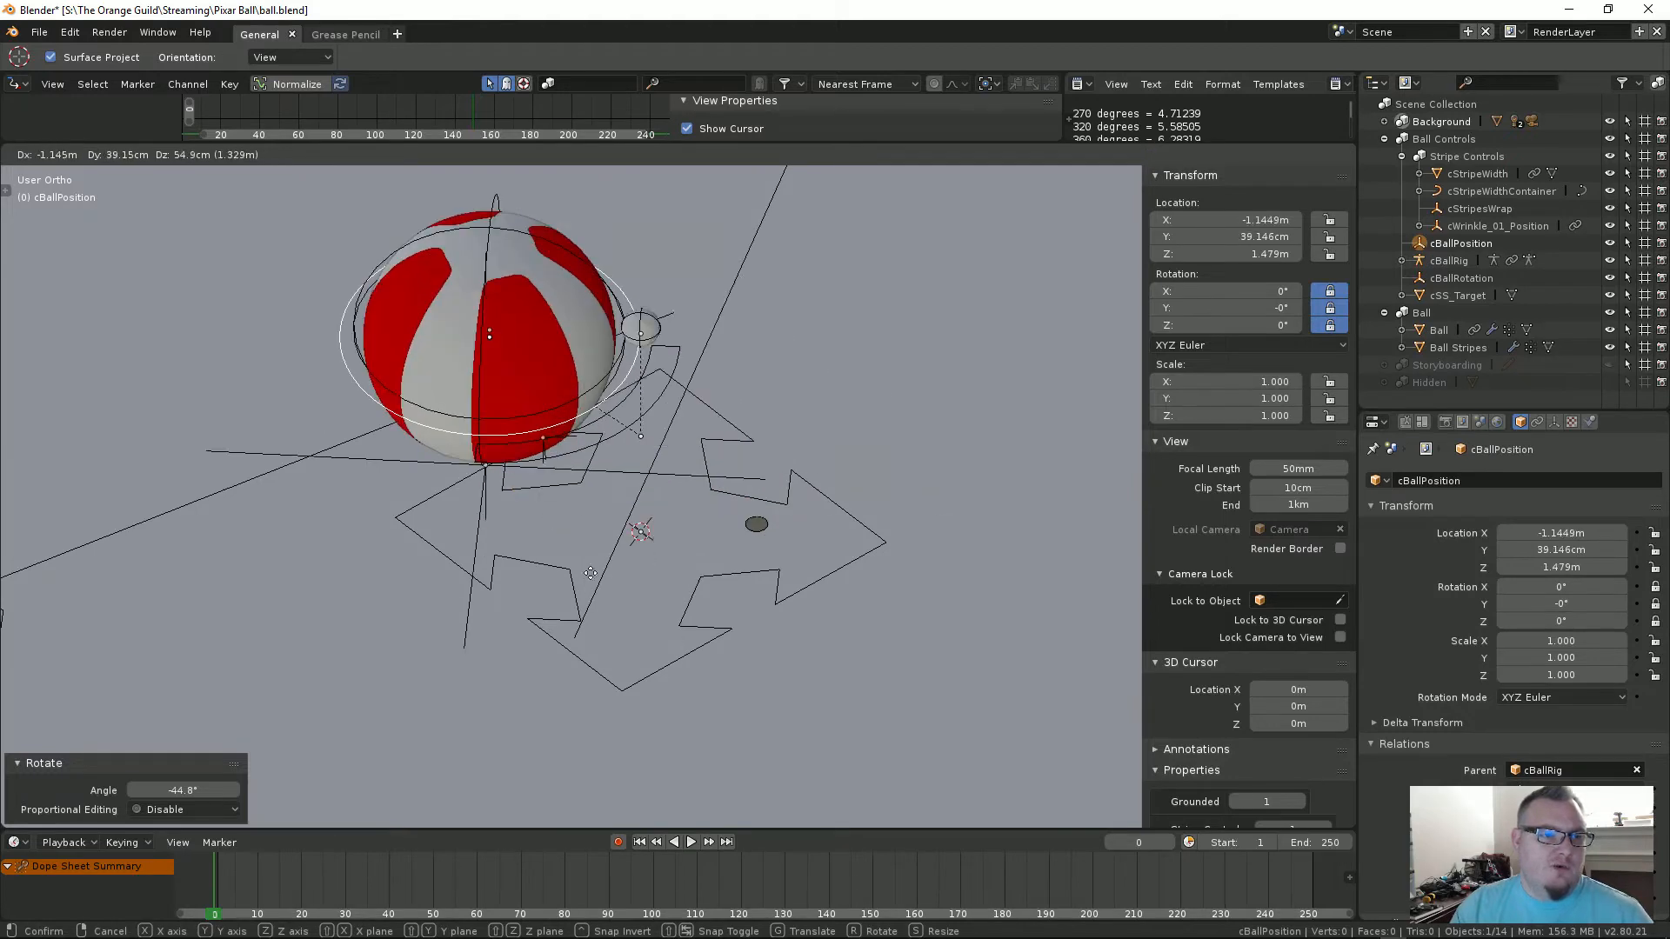
{"action": "right_click", "coordinate": [1029, 618]}
Step: Set cBallPosition's Grounded property to 0, try moving the ball below the floor, and restore Grounded to 1
{"action": "scroll", "coordinate": [1183, 646], "scroll_direction": "down", "scroll_amount": 1}
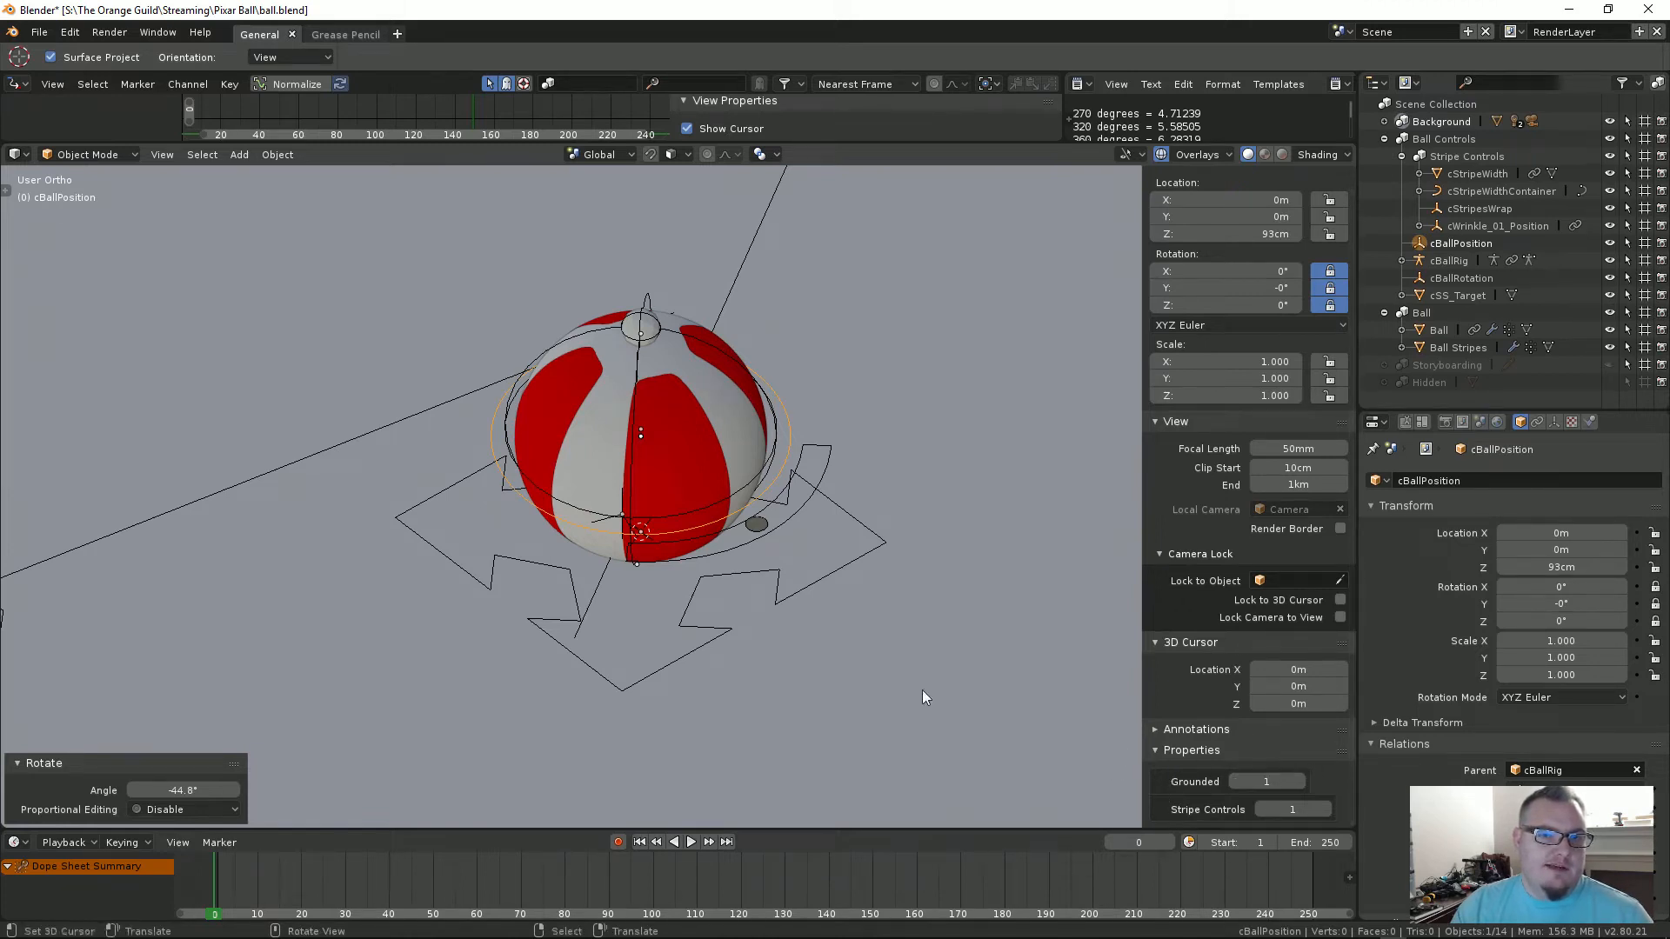
{"action": "middle_click_drag", "start_coordinate": [922, 690], "coordinate": [764, 473]}
{"action": "key", "text": "g"}
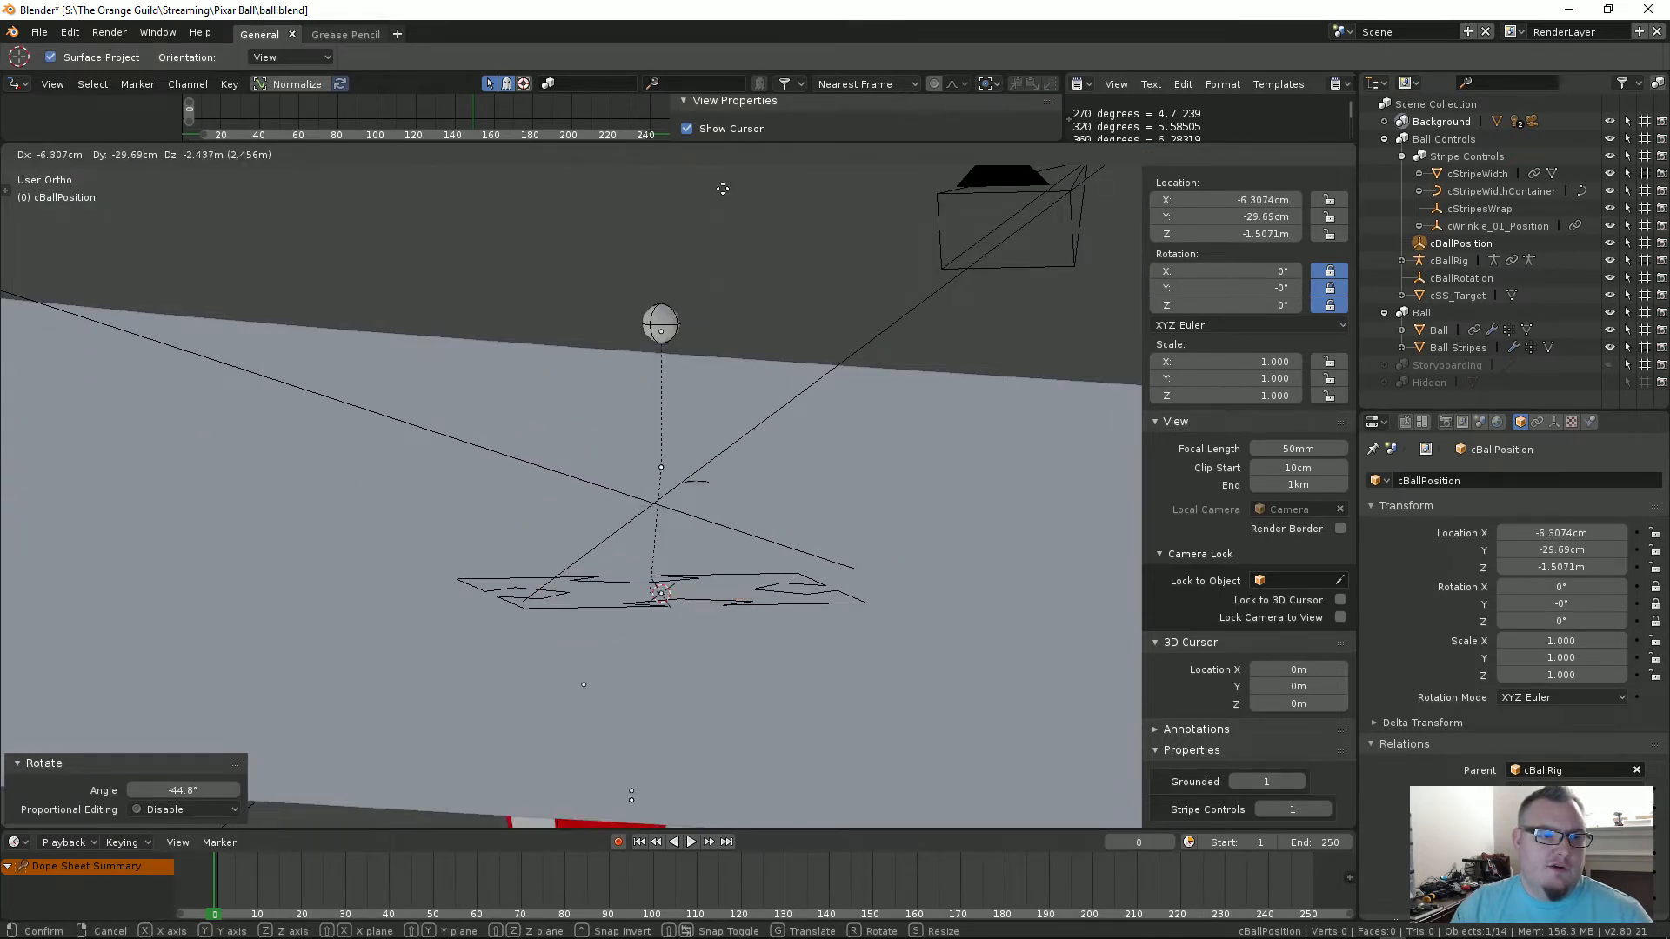
{"action": "key", "text": "Escape"}
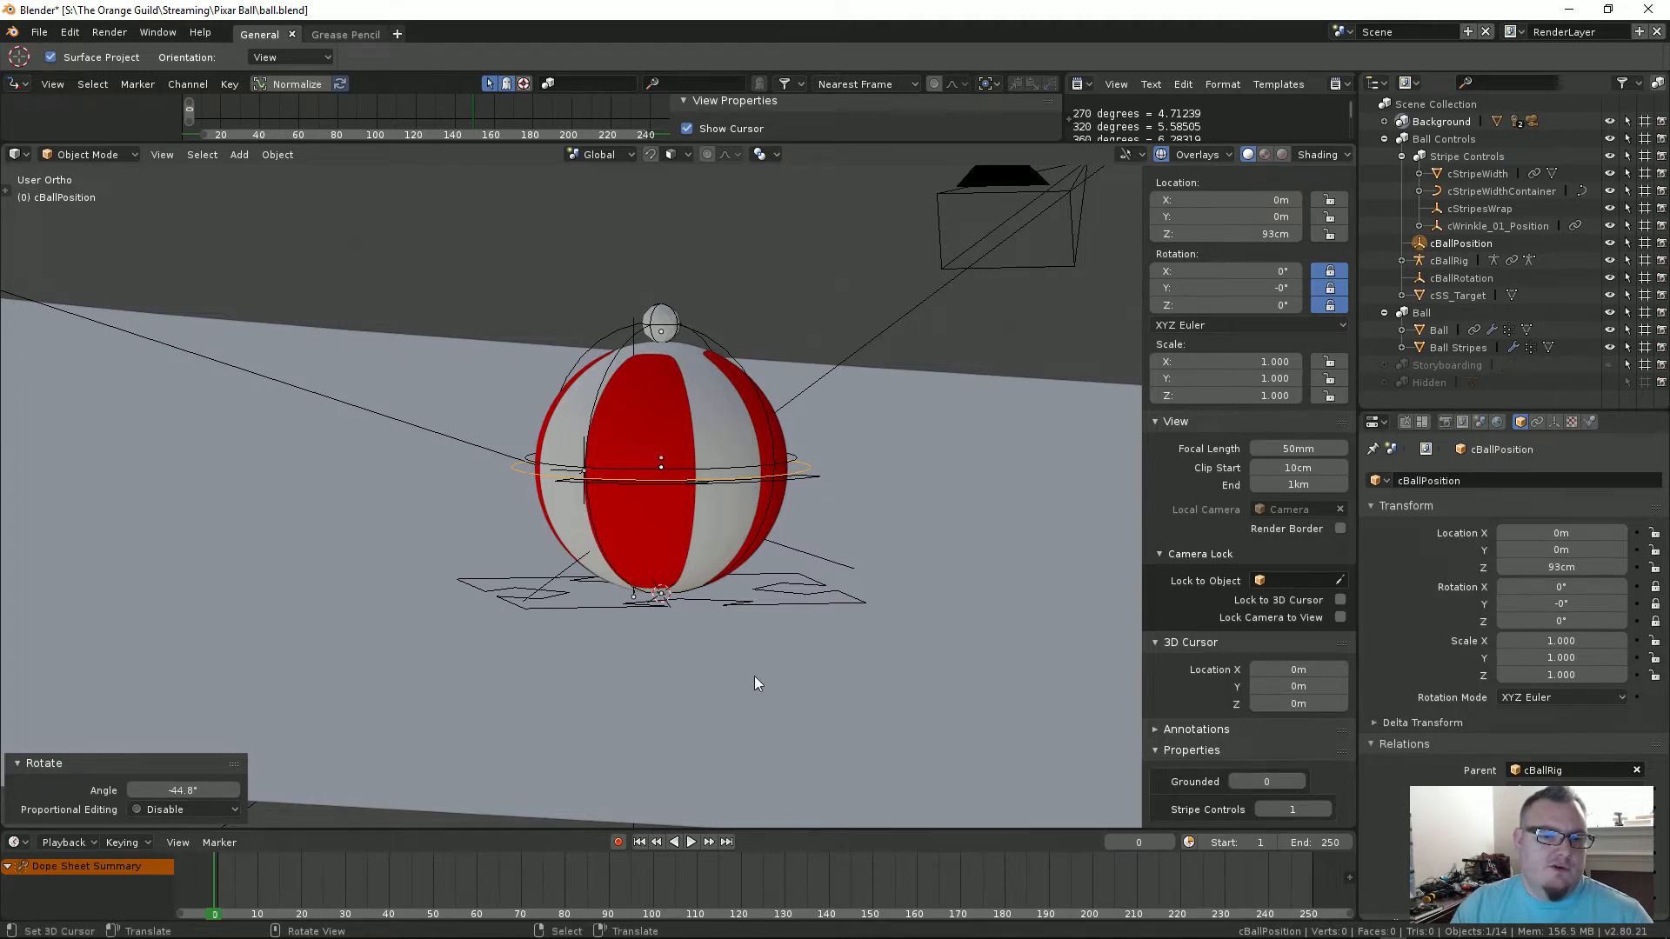
{"action": "key", "text": "g"}
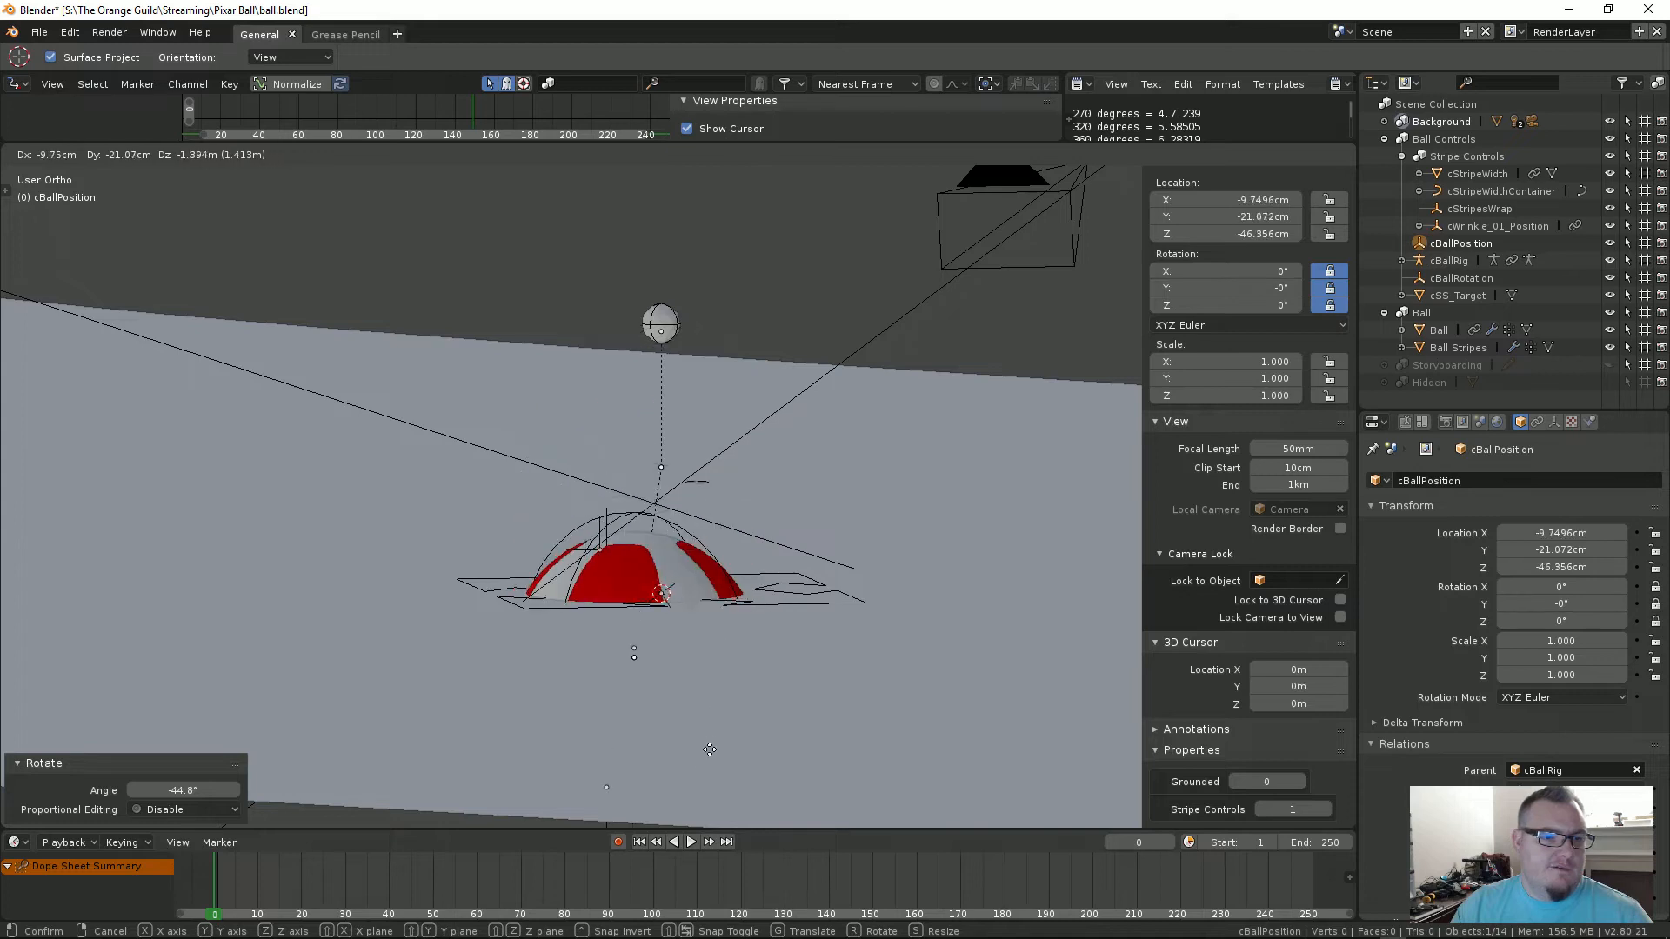
{"action": "key", "text": "Escape"}
{"action": "left_click", "coordinate": [1299, 782]}
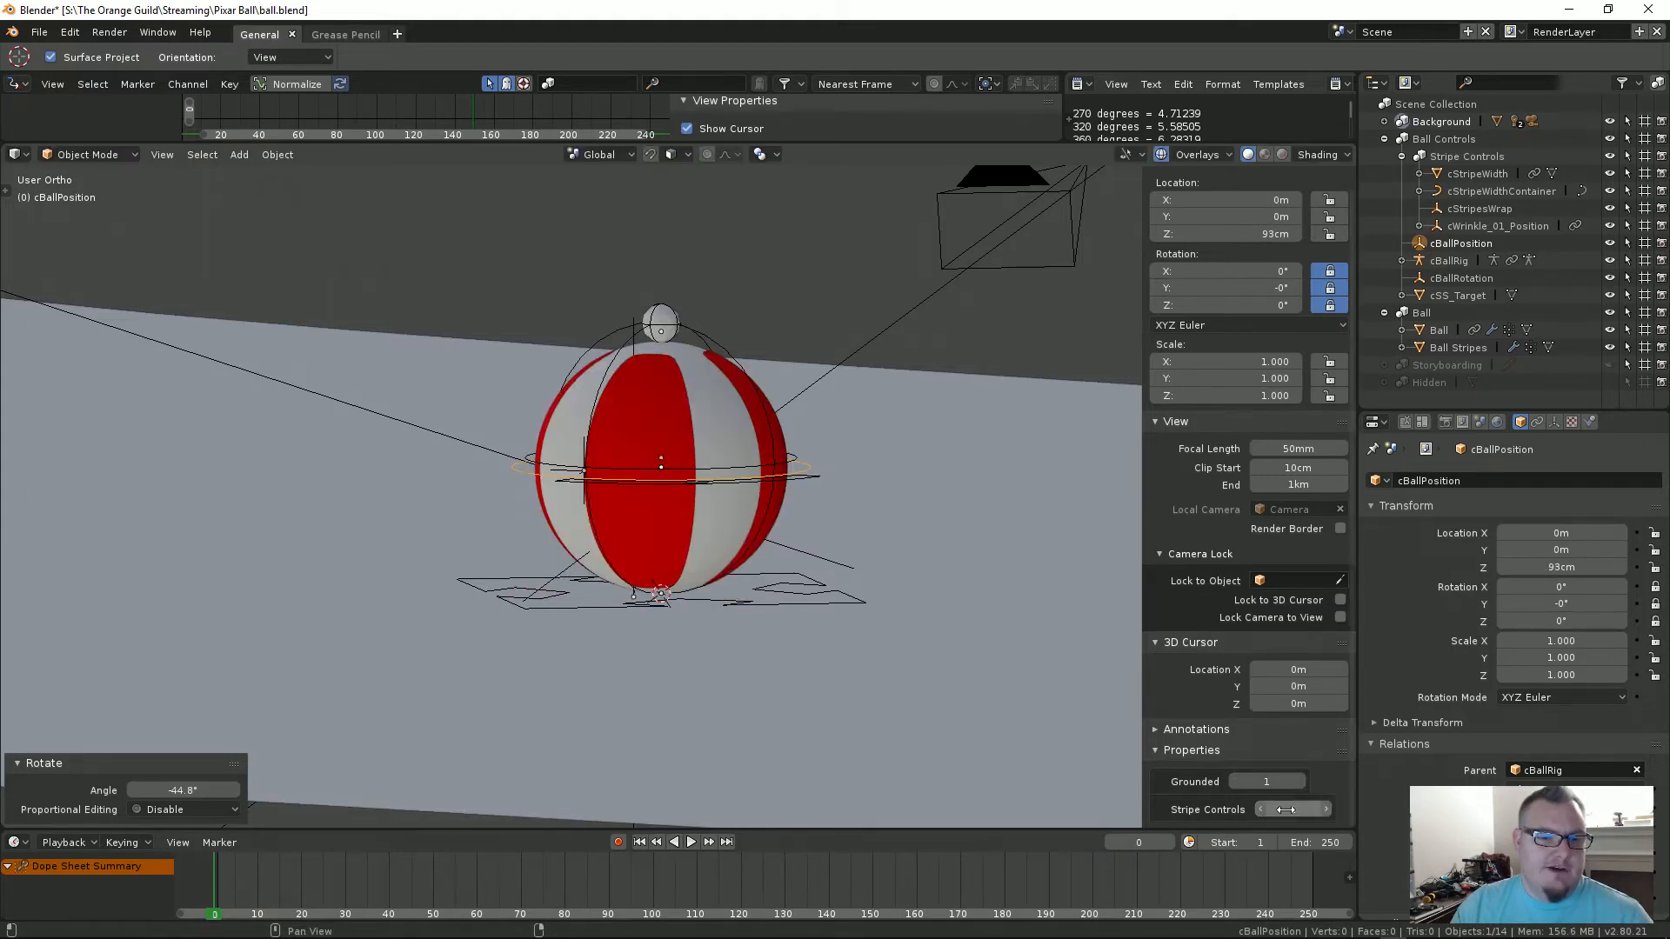
Step: Try rotating the cStripeWidth control on Z and check whether it has custom properties
{"action": "middle_click_drag", "start_coordinate": [835, 487], "coordinate": [791, 503]}
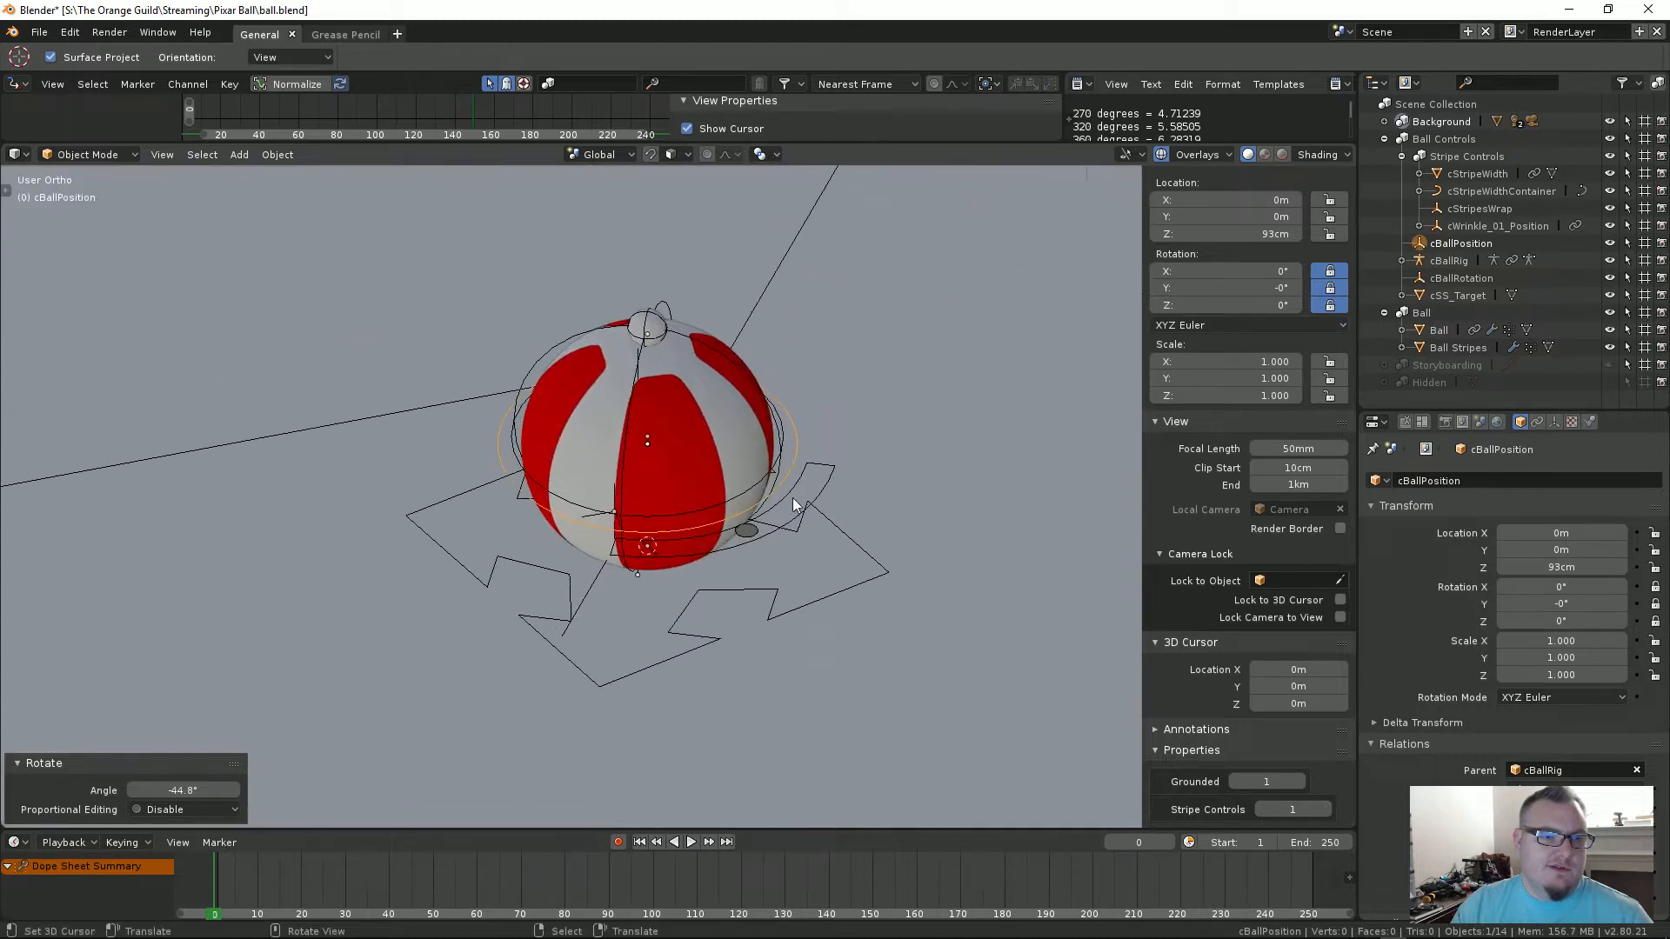
{"action": "left_click", "coordinate": [740, 534]}
{"action": "key", "text": "r"}
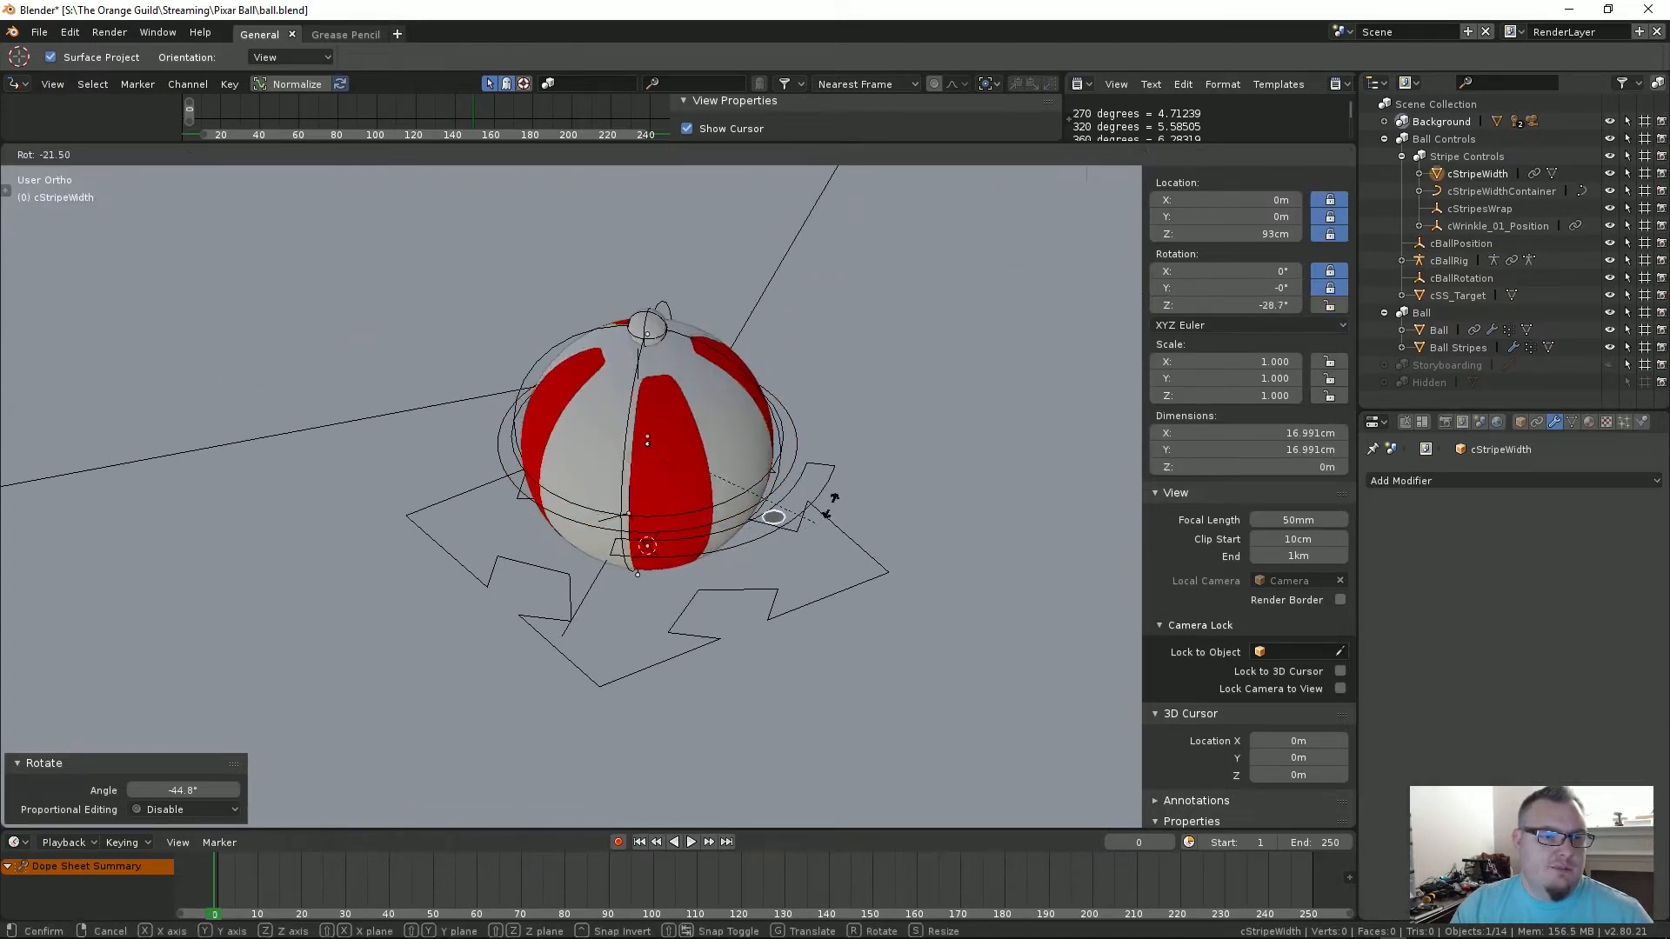
{"action": "left_click", "coordinate": [748, 538]}
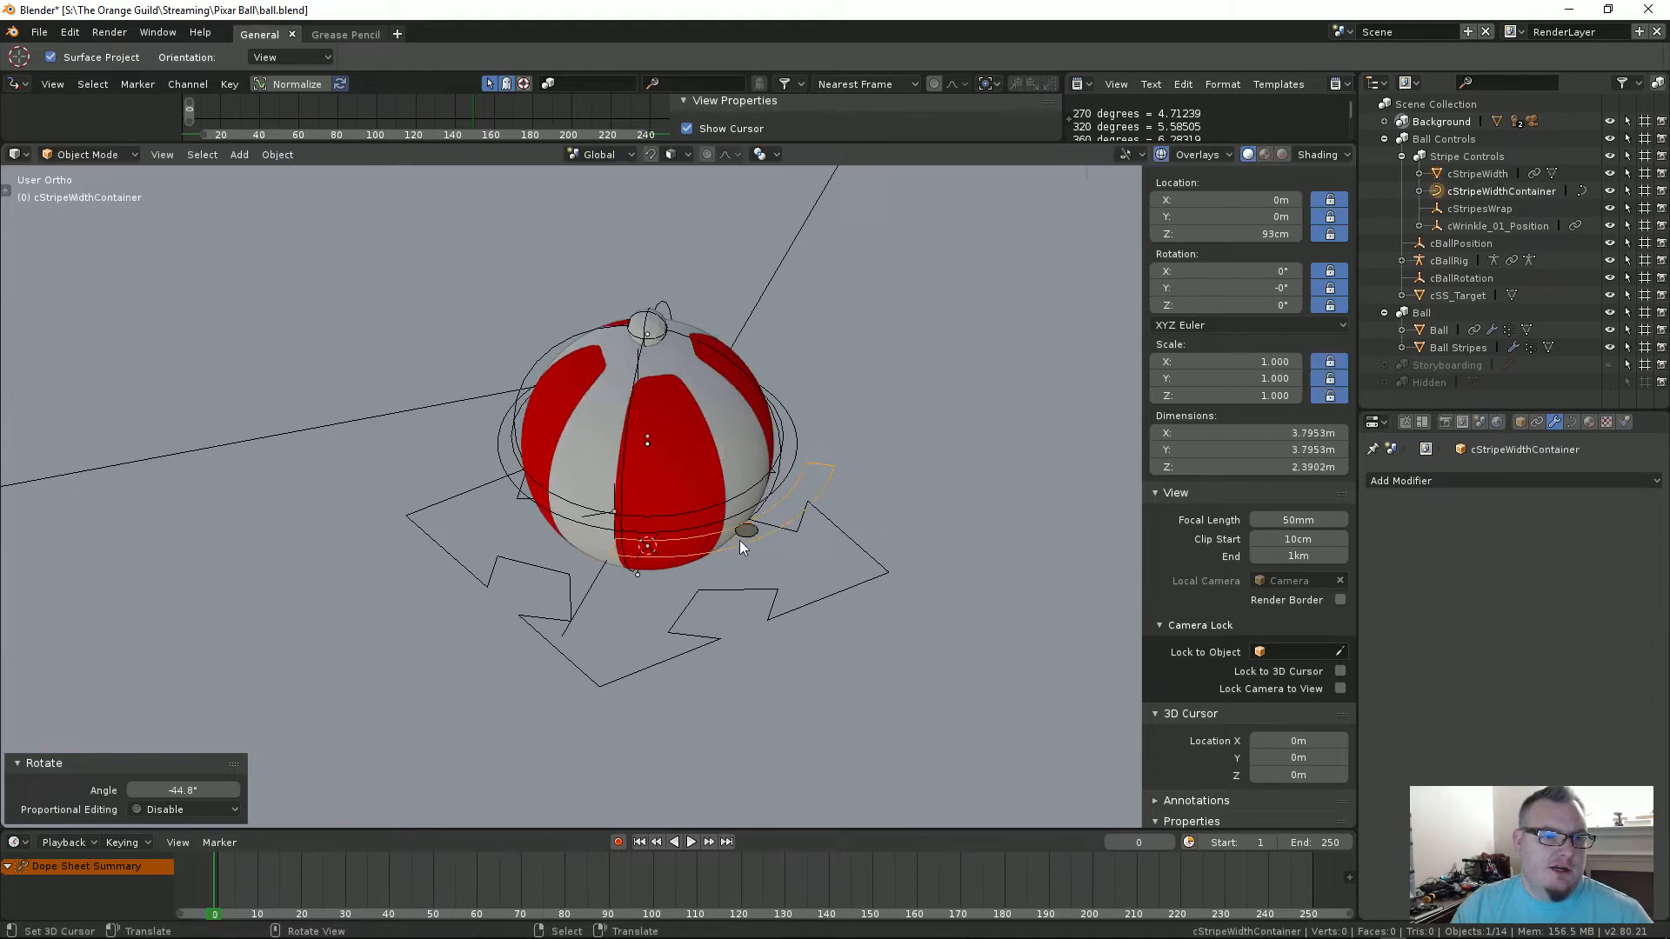
{"action": "scroll", "coordinate": [1206, 771], "scroll_direction": "down", "scroll_amount": 2}
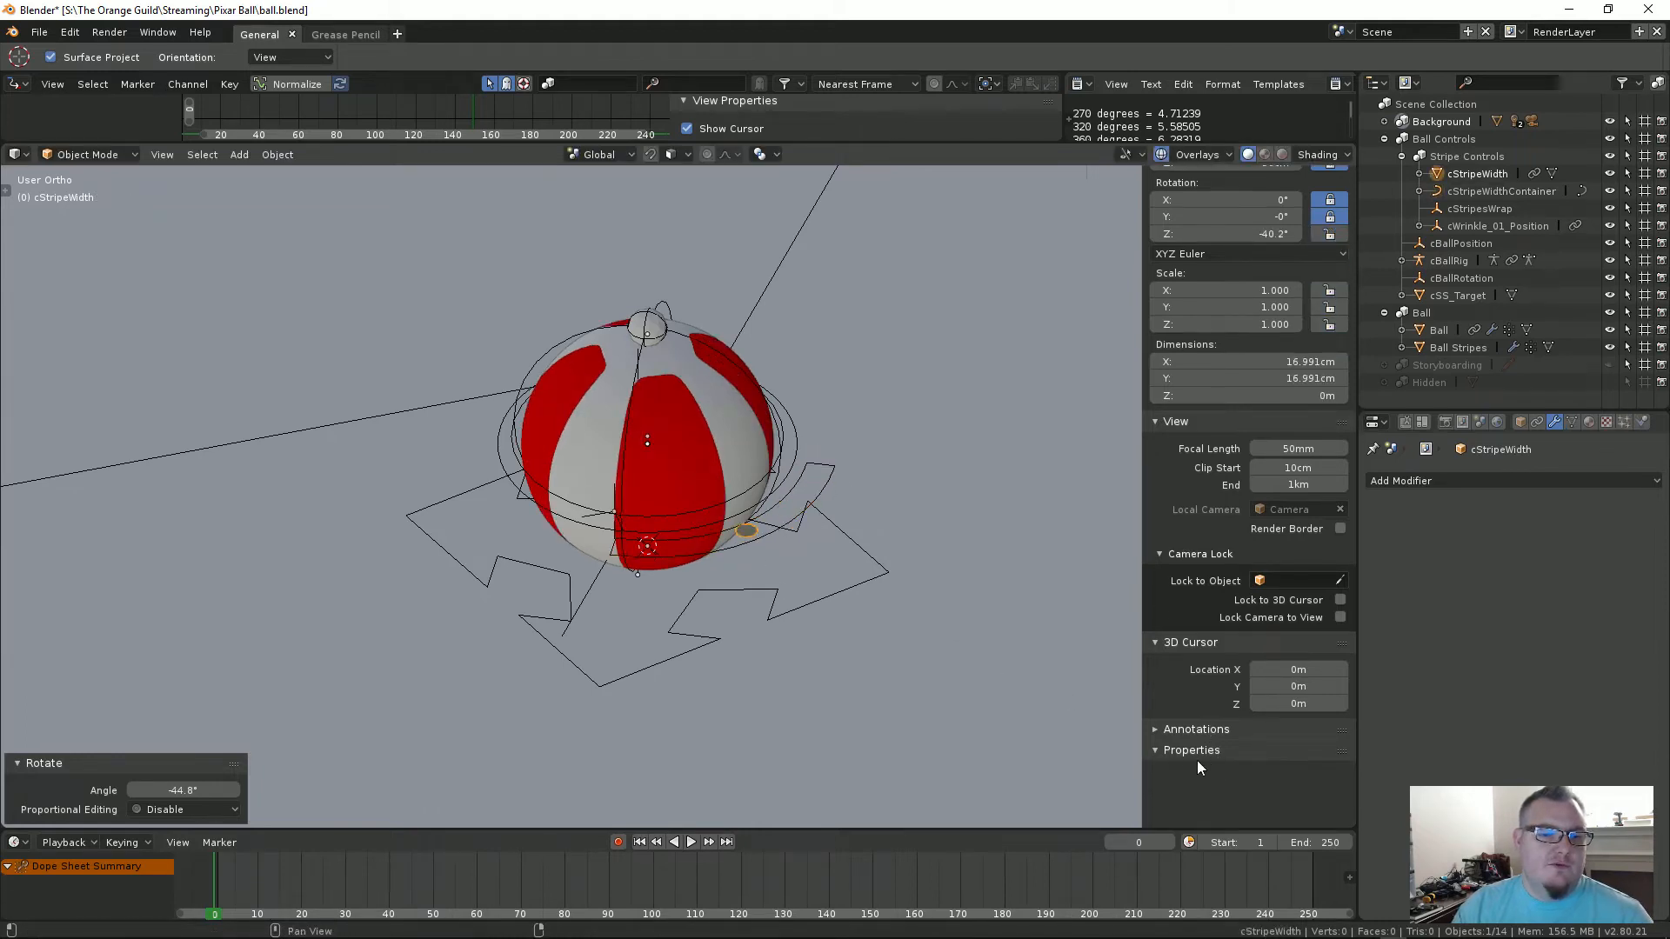
Step: Select the cBallRig armature and examine its arrow-shaped control around the base of the ball
{"action": "left_click", "coordinate": [793, 458]}
{"action": "left_click", "coordinate": [884, 571]}
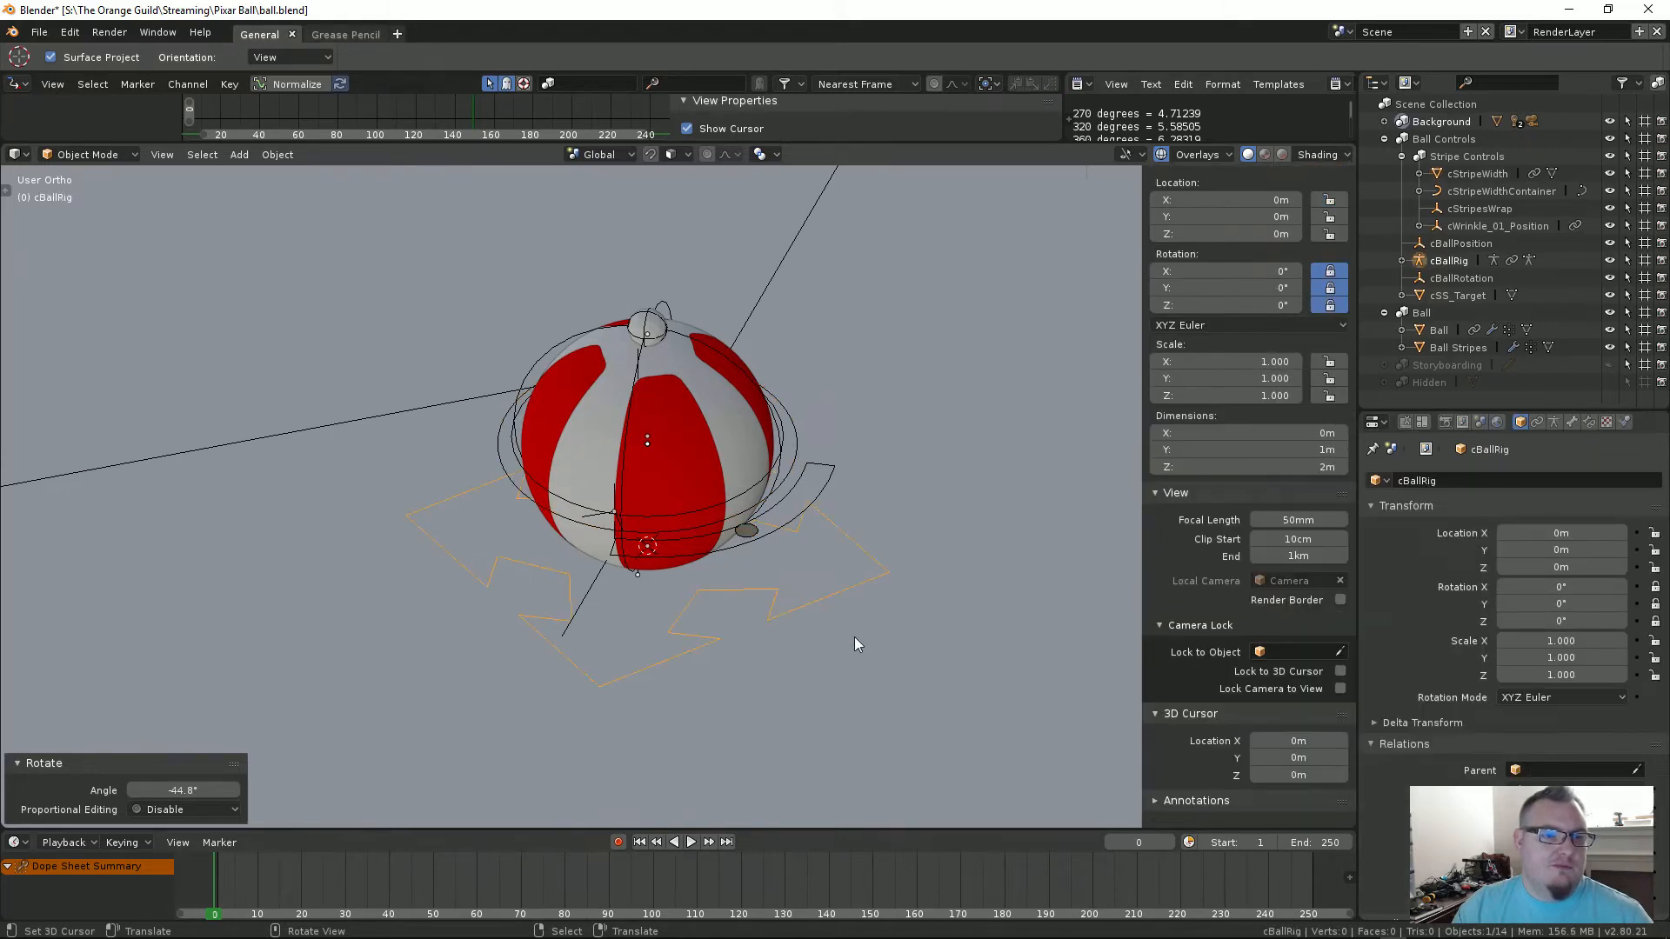
{"action": "middle_click_drag", "start_coordinate": [668, 594], "coordinate": [699, 627]}
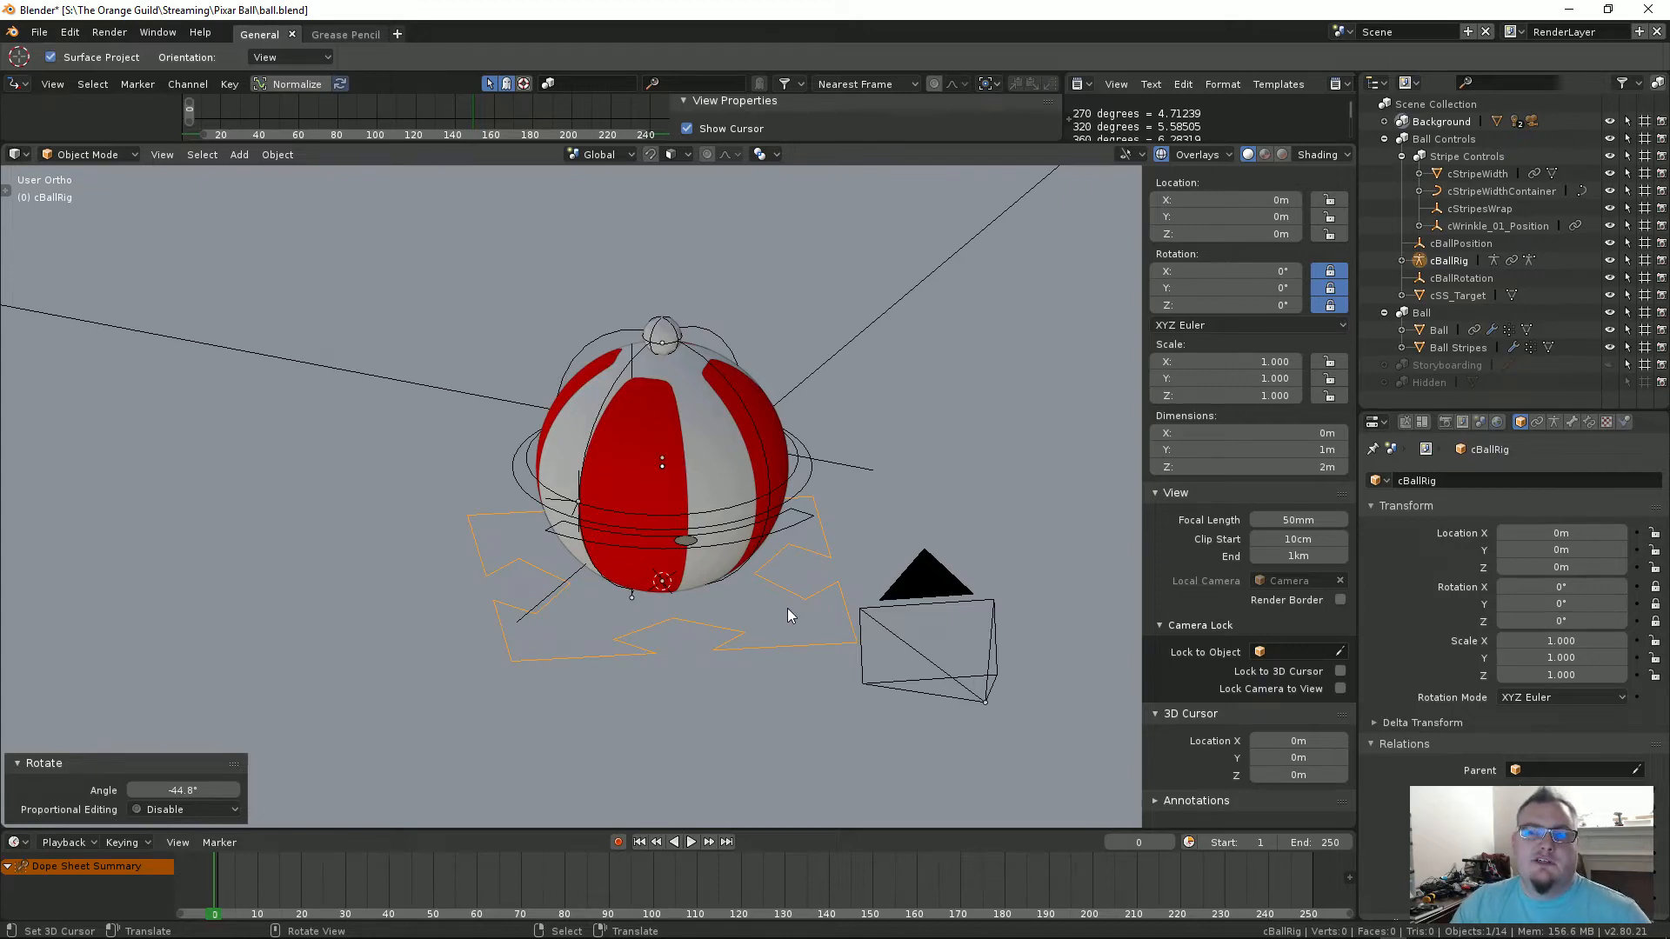
{"action": "scroll", "coordinate": [697, 523], "scroll_direction": "up", "scroll_amount": 2}
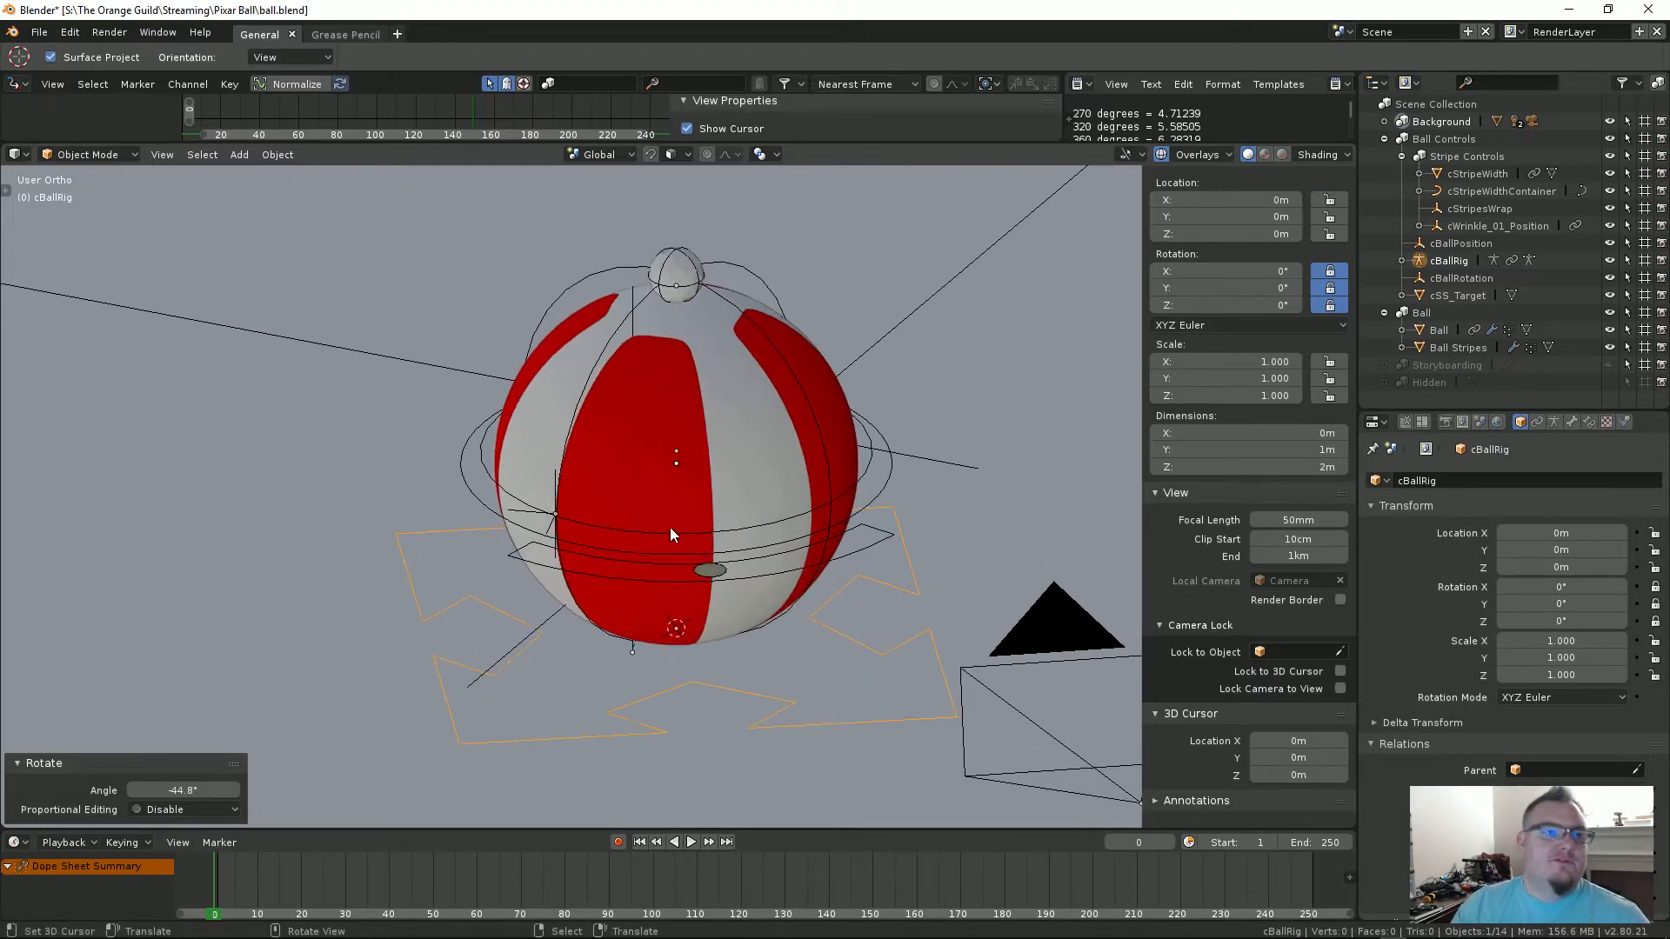
{"action": "mouse_move", "coordinate": [701, 504]}
{"action": "middle_mouse_down"}
{"action": "mouse_move", "coordinate": [675, 477]}
{"action": "mouse_move", "coordinate": [705, 482]}
{"action": "middle_mouse_up"}
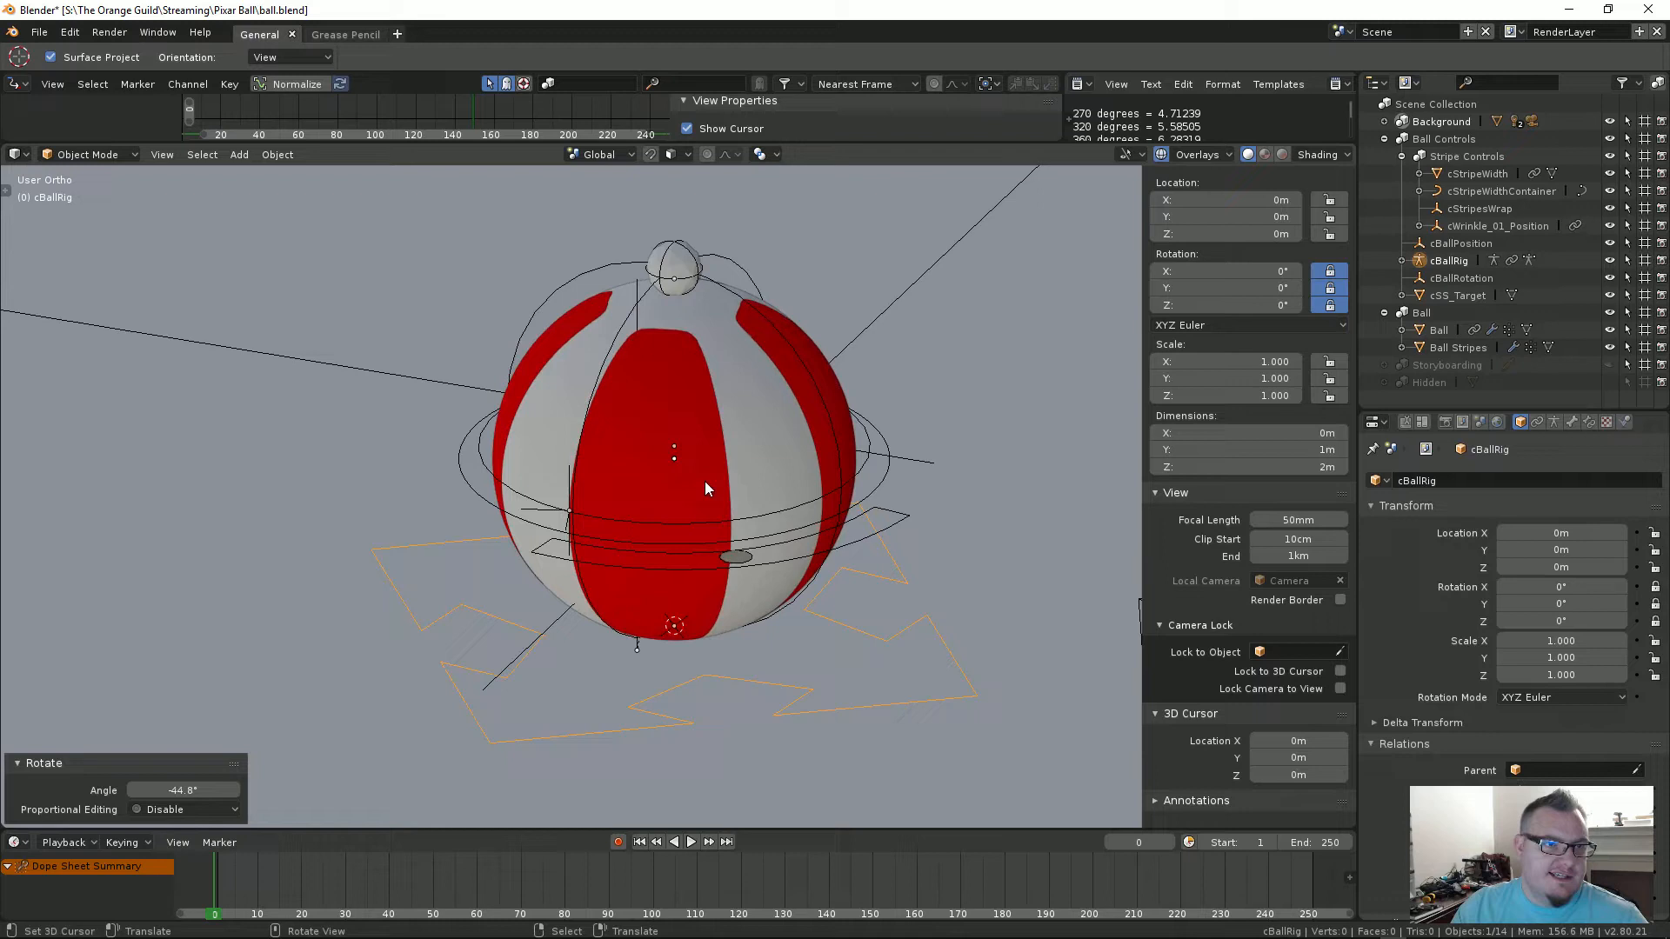
Step: Select the cSS_Target sphere on top of the ball and inspect its mesh in Edit Mode
{"action": "left_click", "coordinate": [673, 257]}
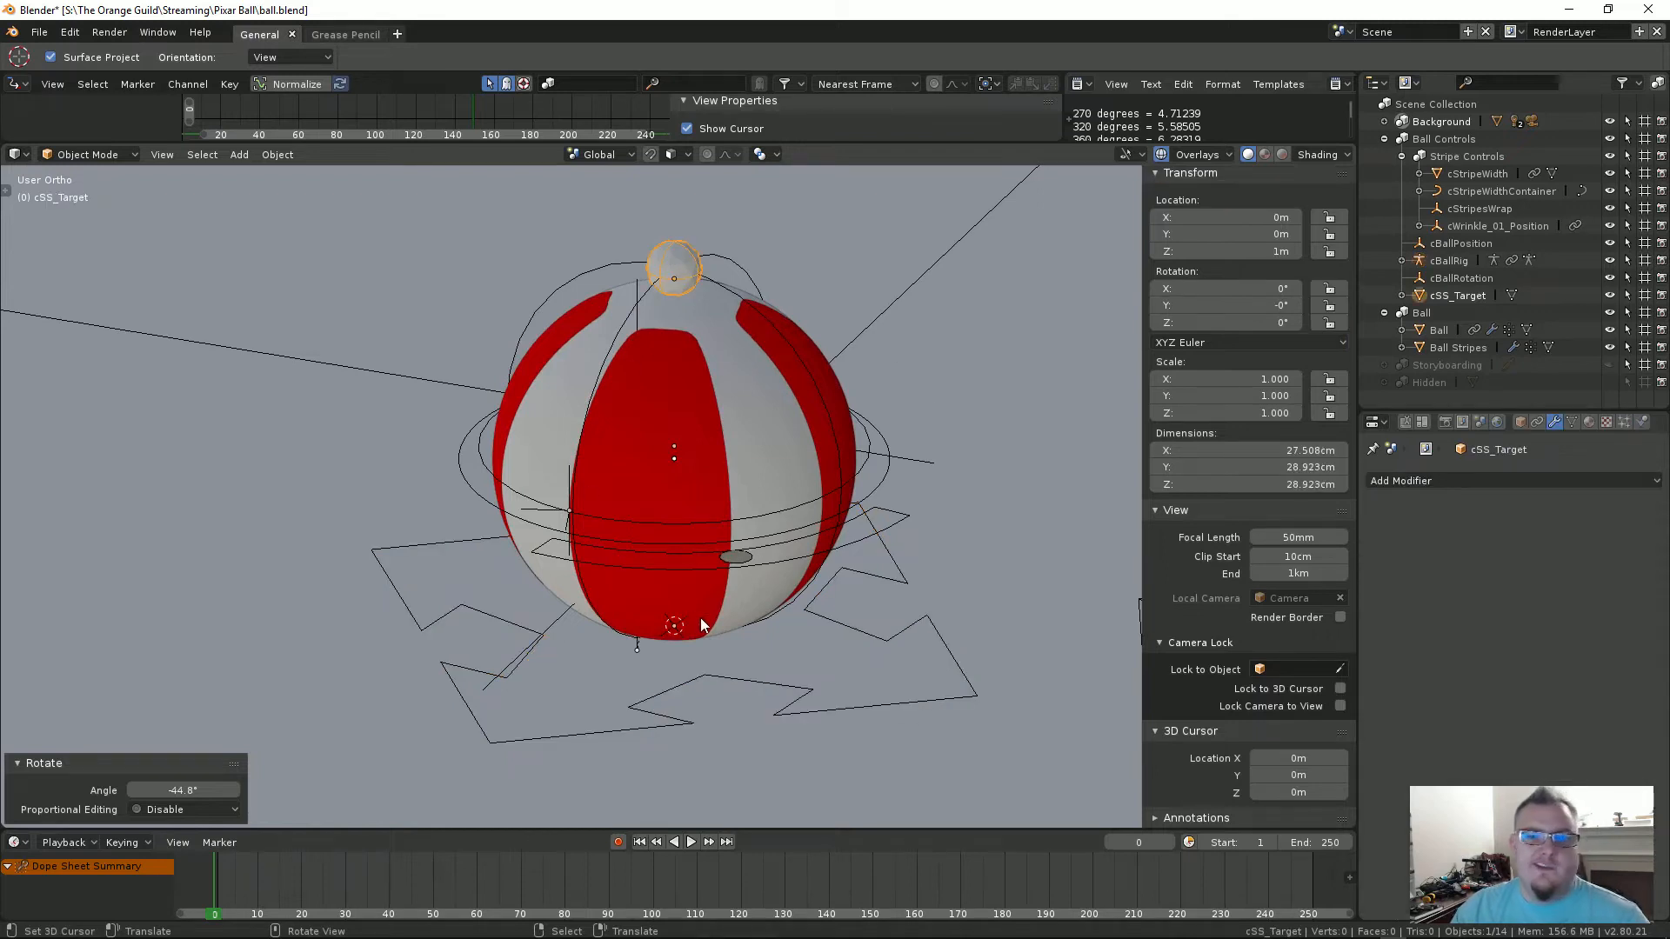
{"action": "middle_click_drag", "start_coordinate": [797, 488], "coordinate": [733, 399]}
{"action": "key", "text": "Tab"}
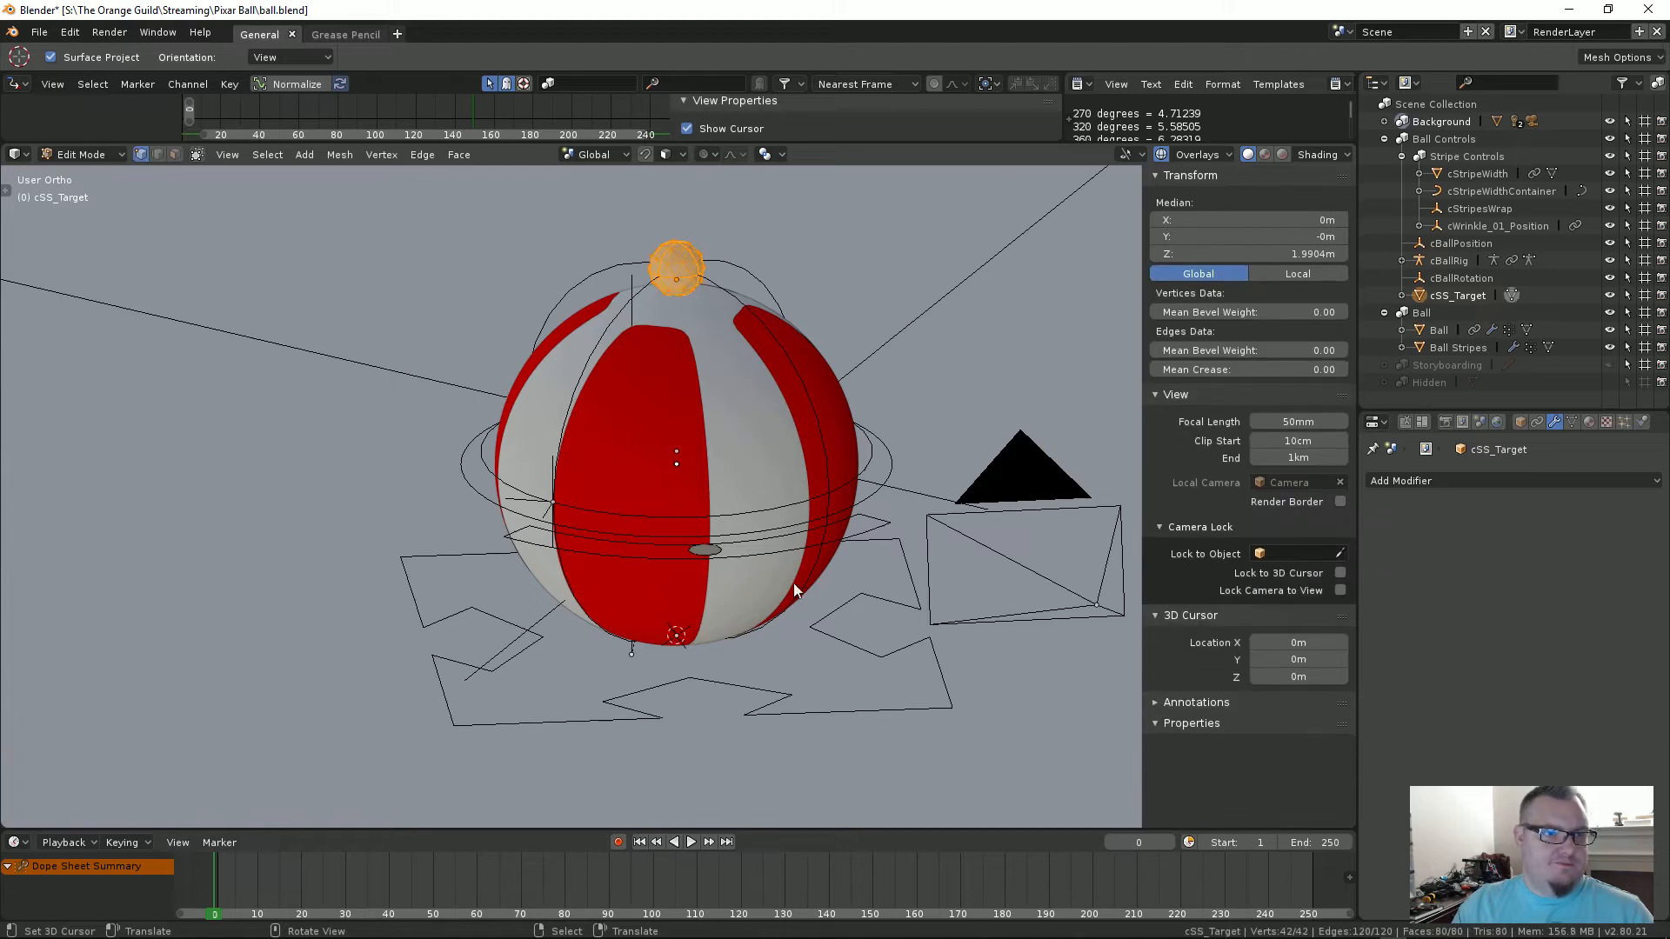
{"action": "key", "text": "Tab"}
Step: Open the cBallRig armature in Edit Mode and make the ball see-through to reveal the bones inside
{"action": "left_click", "coordinate": [844, 613]}
{"action": "left_click", "coordinate": [859, 596]}
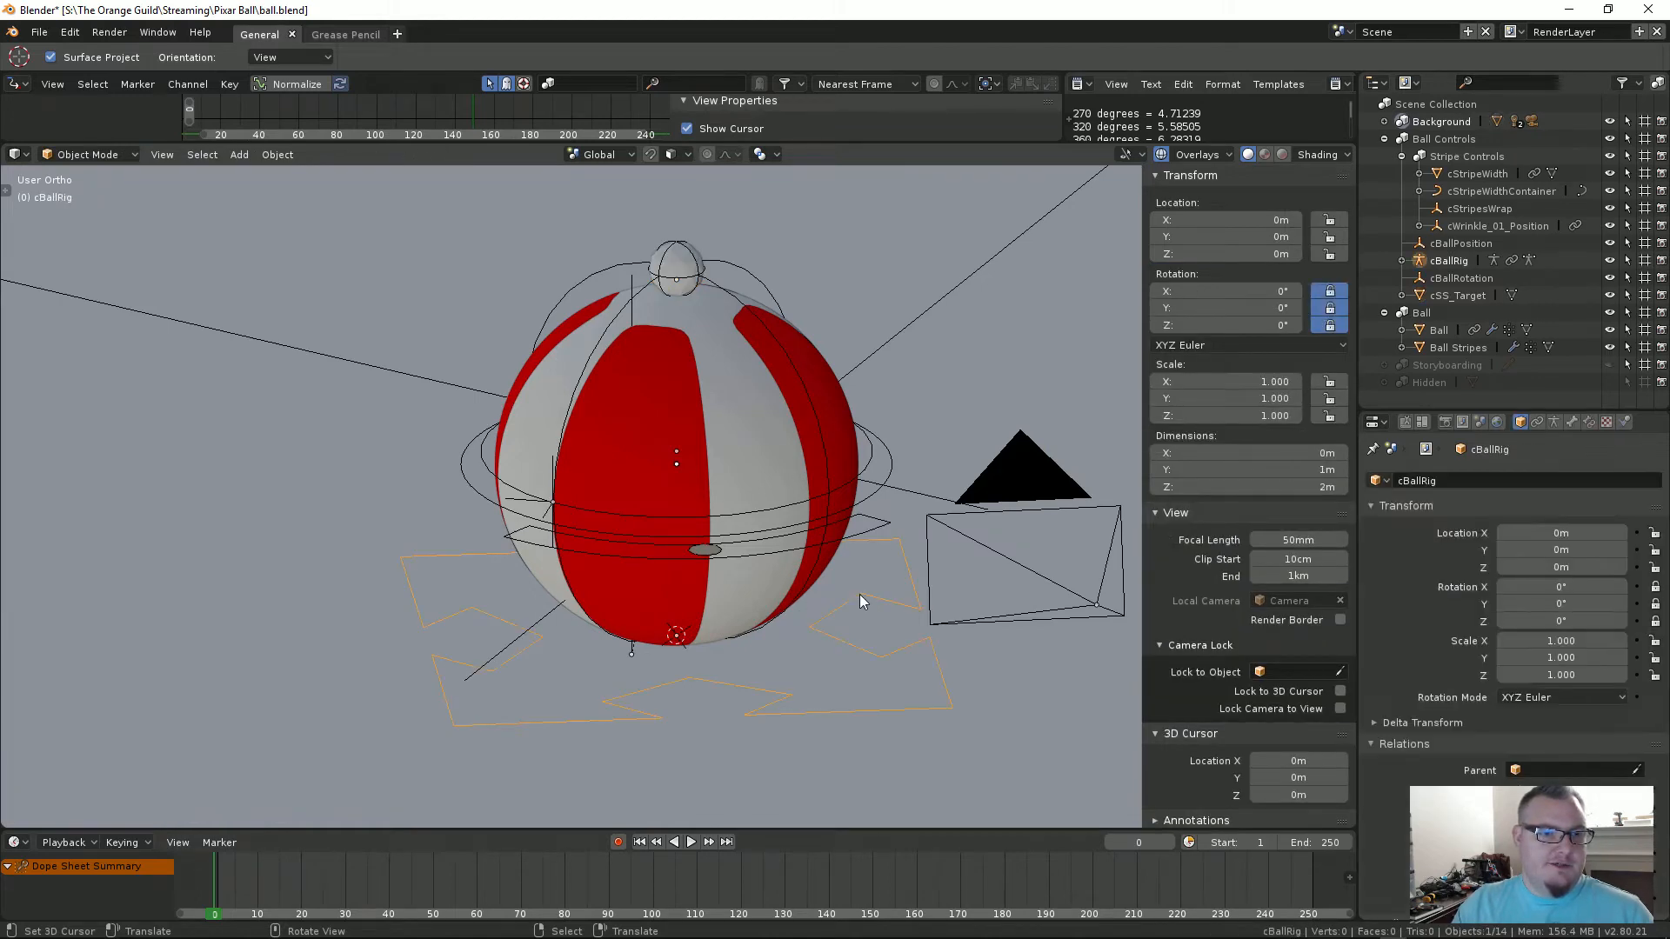
{"action": "key", "text": "Tab"}
{"action": "middle_click_drag", "start_coordinate": [677, 483], "coordinate": [635, 477]}
{"action": "key", "text": "z"}
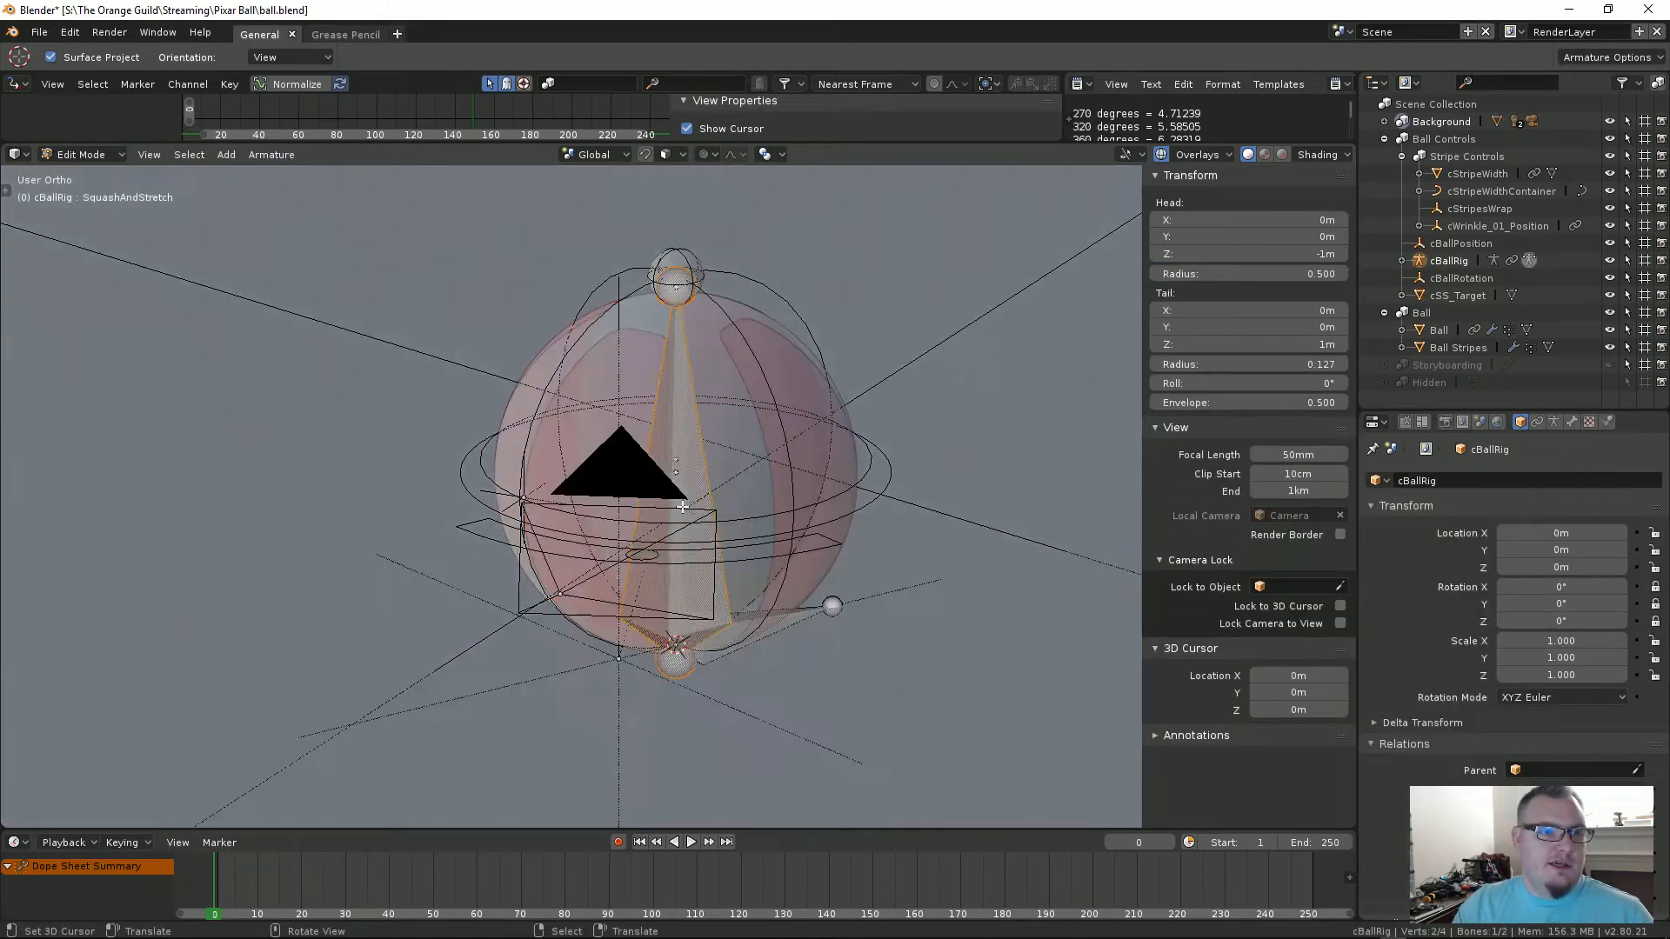
Step: Inspect cBallRig's Root and SquashAndStretch bones in turn, leaving the Root bone selected
{"action": "middle_click_drag", "start_coordinate": [773, 502], "coordinate": [706, 487]}
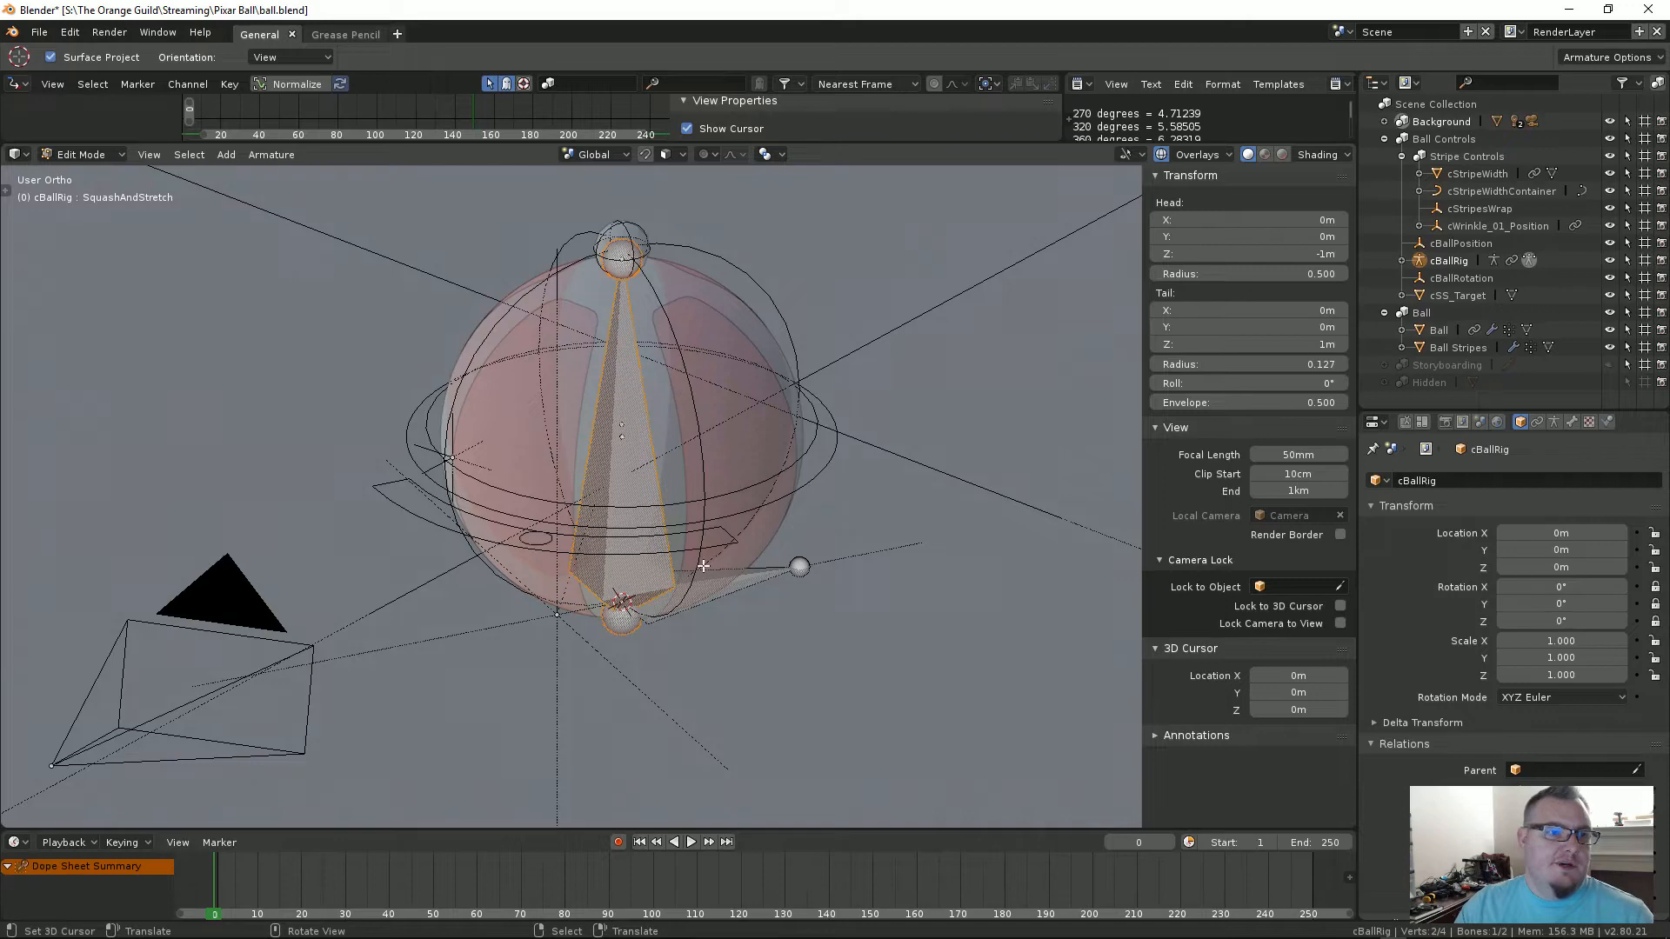
{"action": "left_click", "coordinate": [740, 588]}
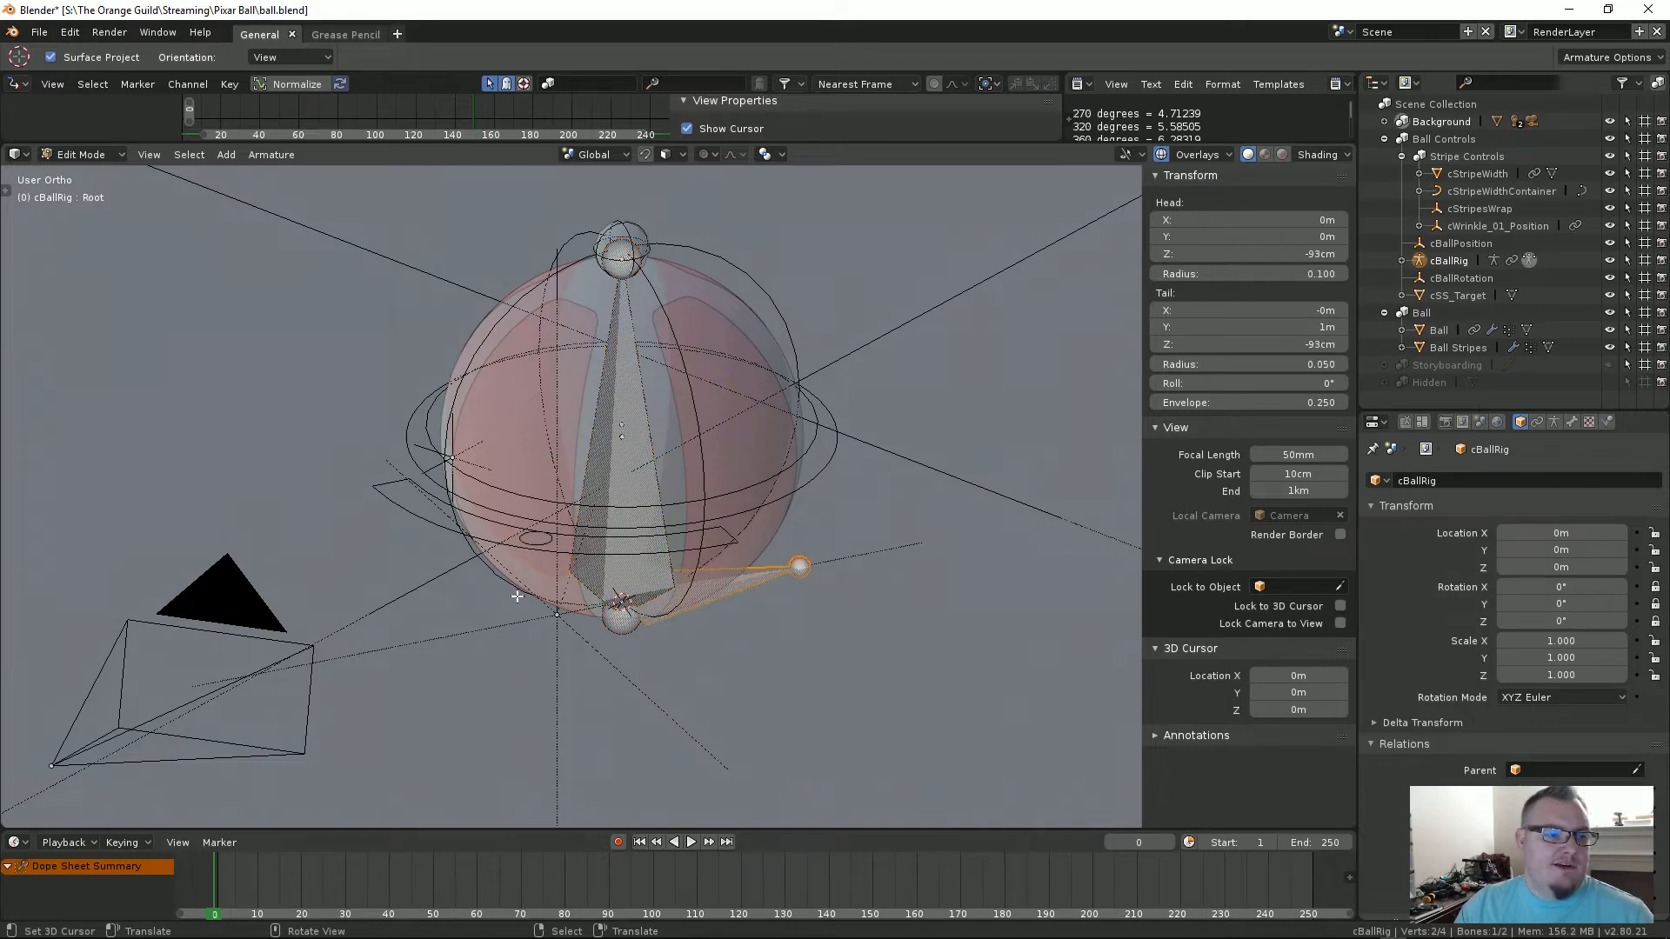
{"action": "middle_click_drag", "start_coordinate": [818, 422], "coordinate": [693, 522]}
{"action": "left_click", "coordinate": [666, 494]}
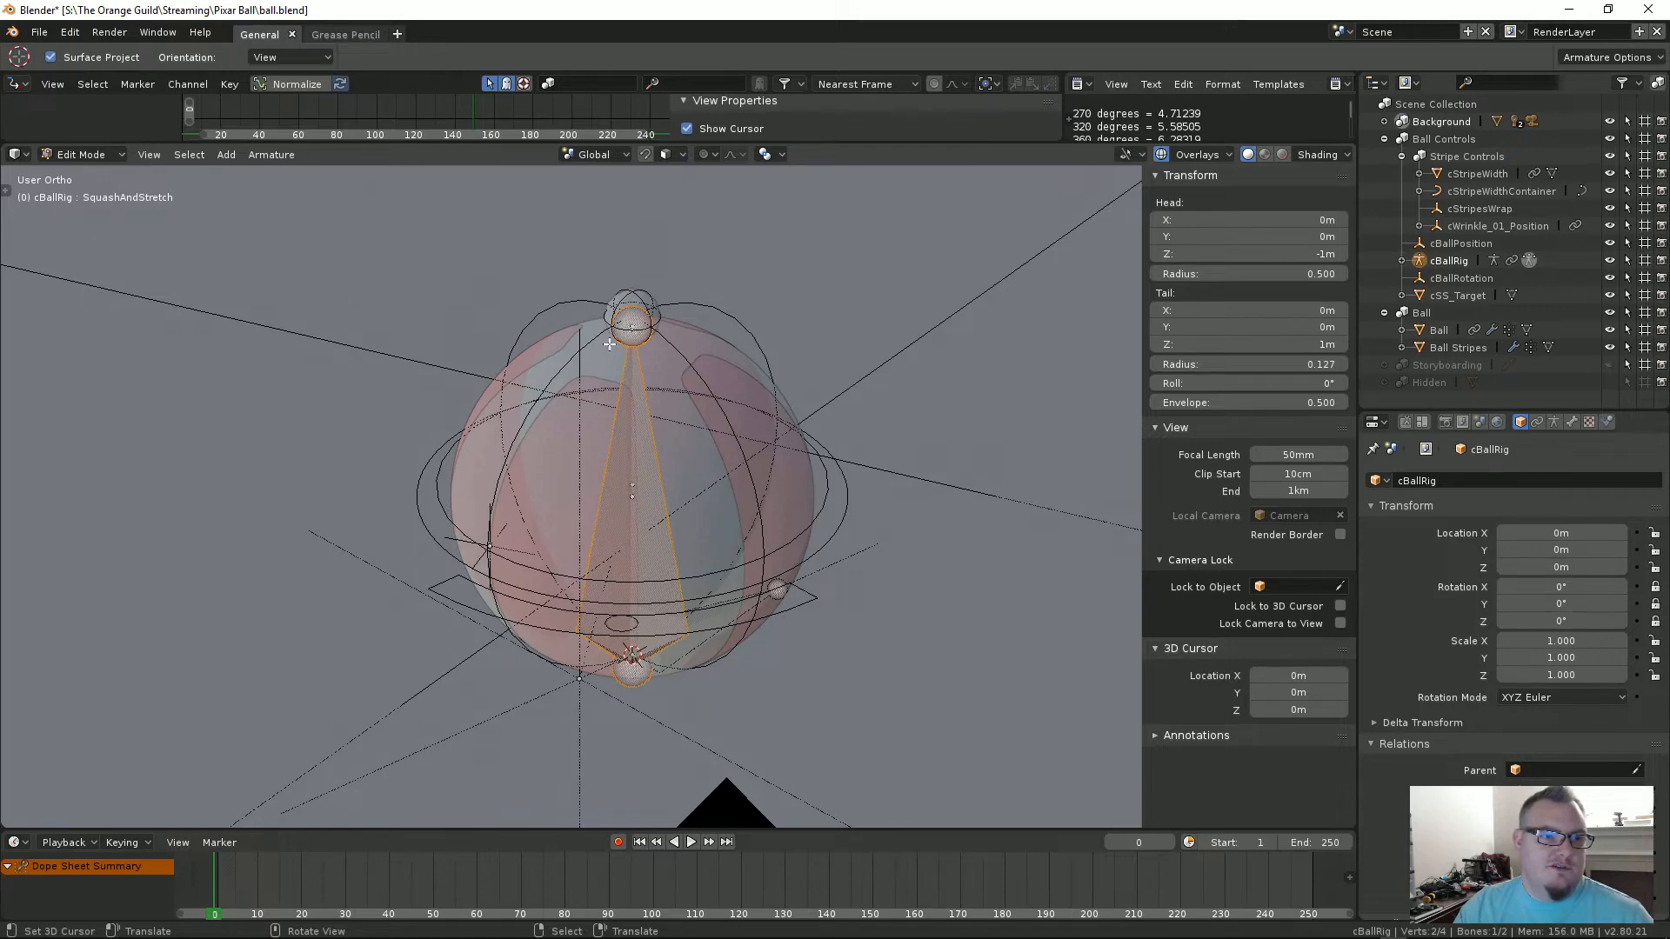
{"action": "middle_click_drag", "start_coordinate": [634, 587], "coordinate": [780, 592]}
{"action": "left_click", "coordinate": [786, 609]}
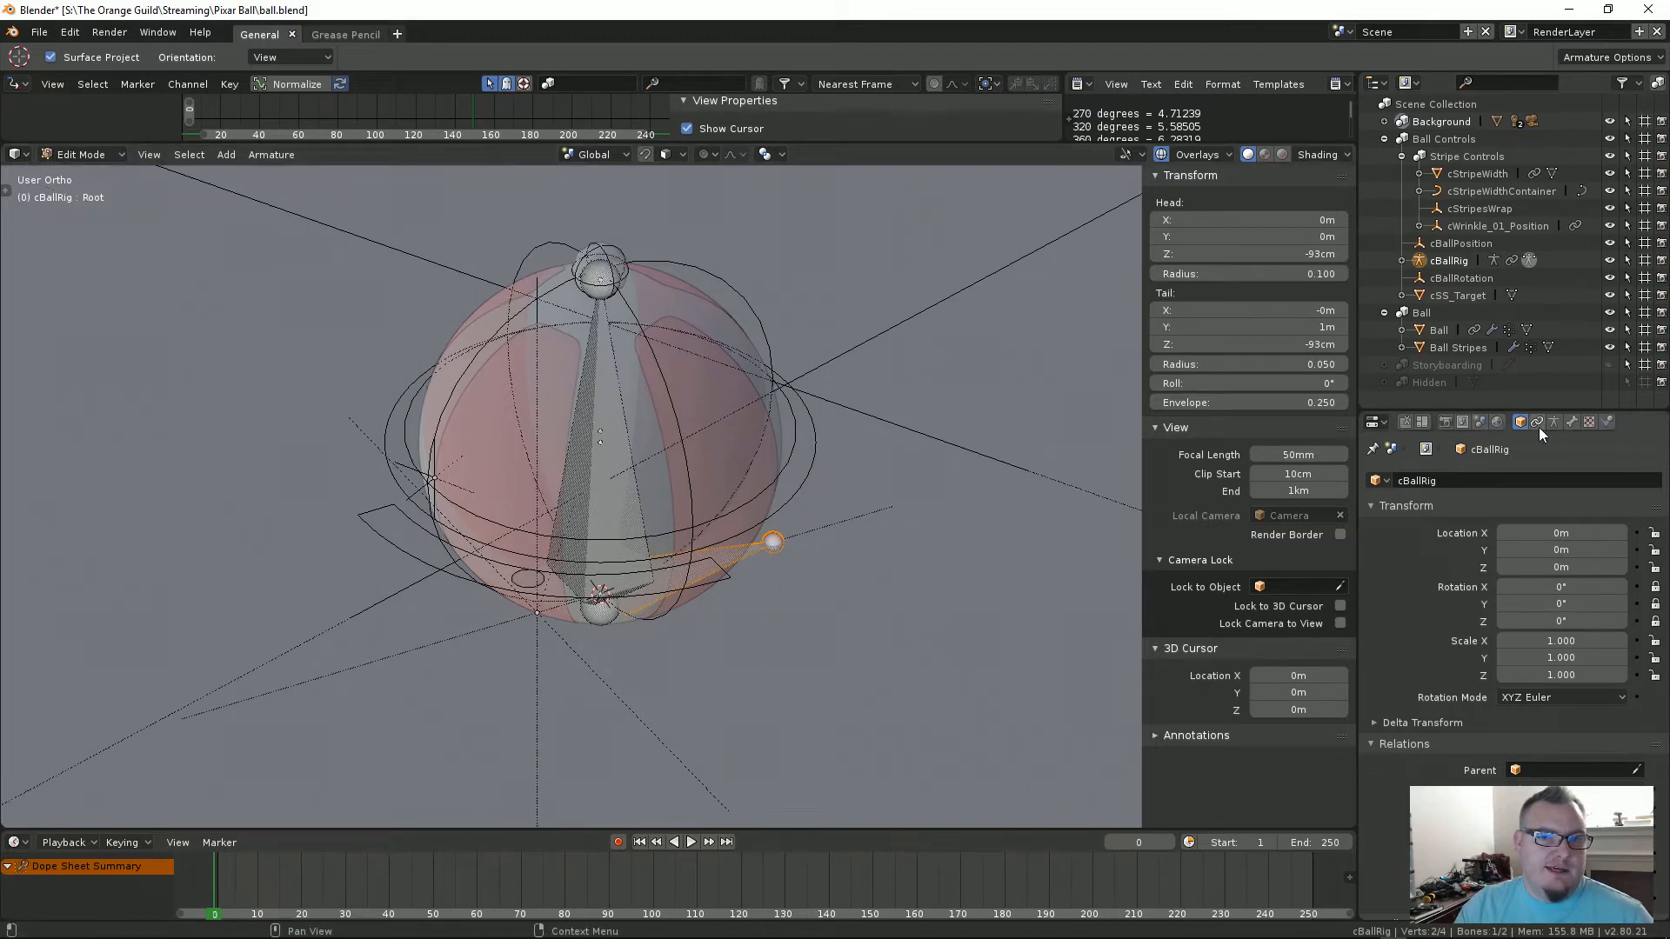
Step: Examine the Root bone's settings and the armature's skeleton and display settings for its custom shape
{"action": "left_click", "coordinate": [1570, 421]}
{"action": "scroll", "coordinate": [1439, 686], "scroll_direction": "down", "scroll_amount": 10}
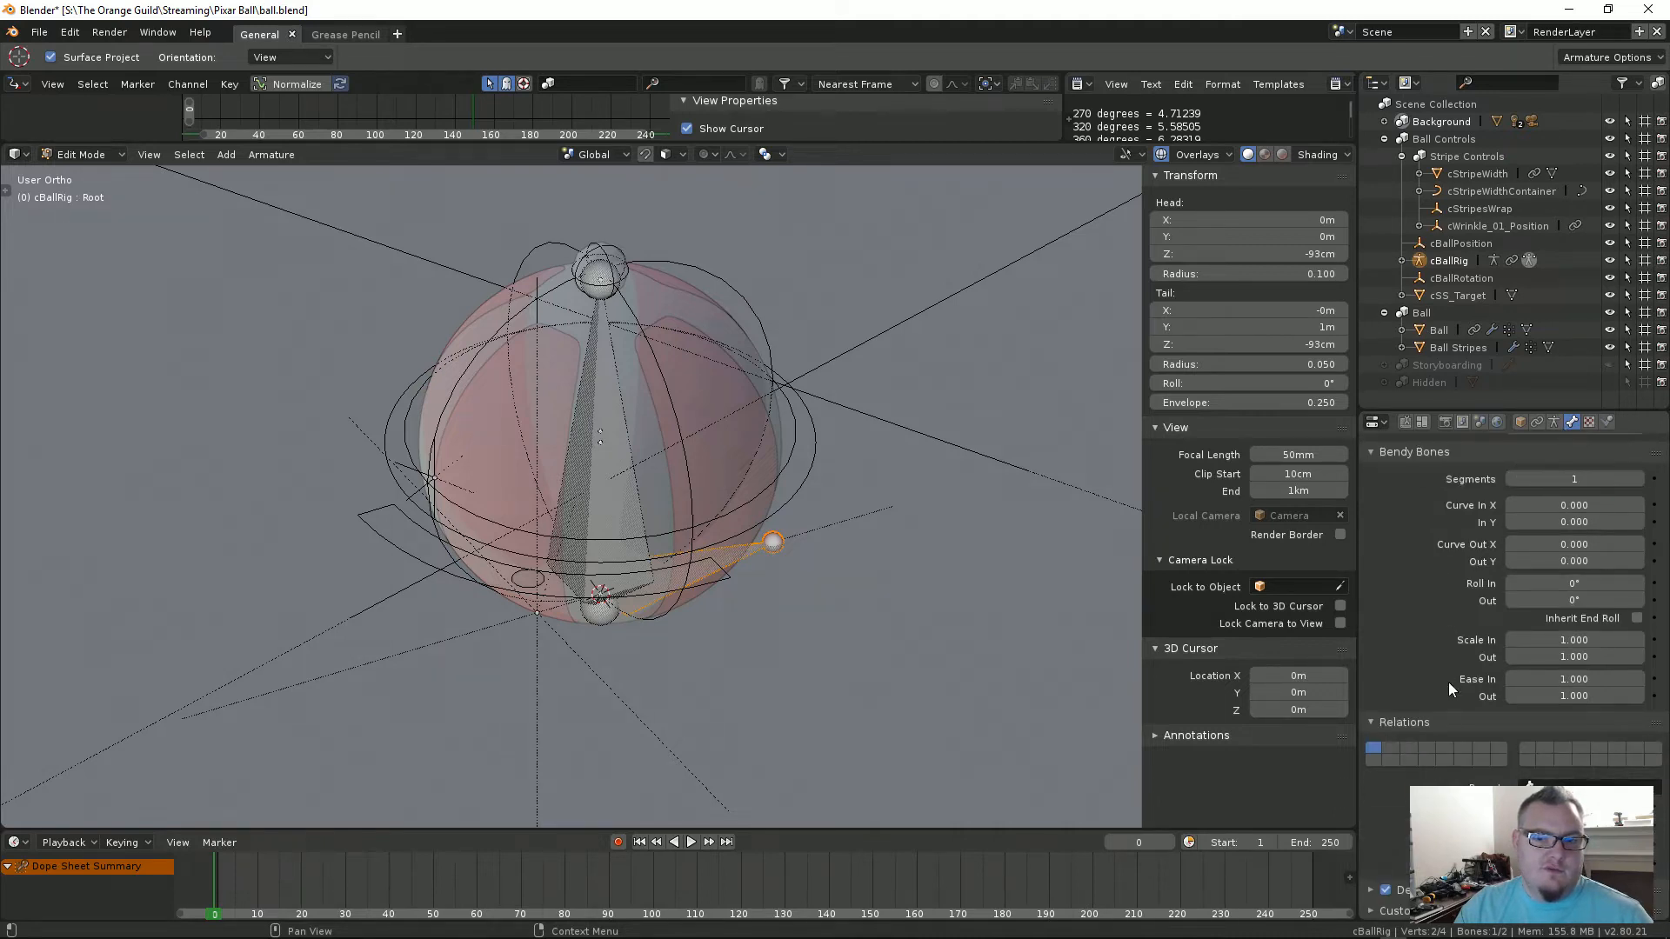
{"action": "scroll", "coordinate": [1451, 682], "scroll_direction": "up", "scroll_amount": 8}
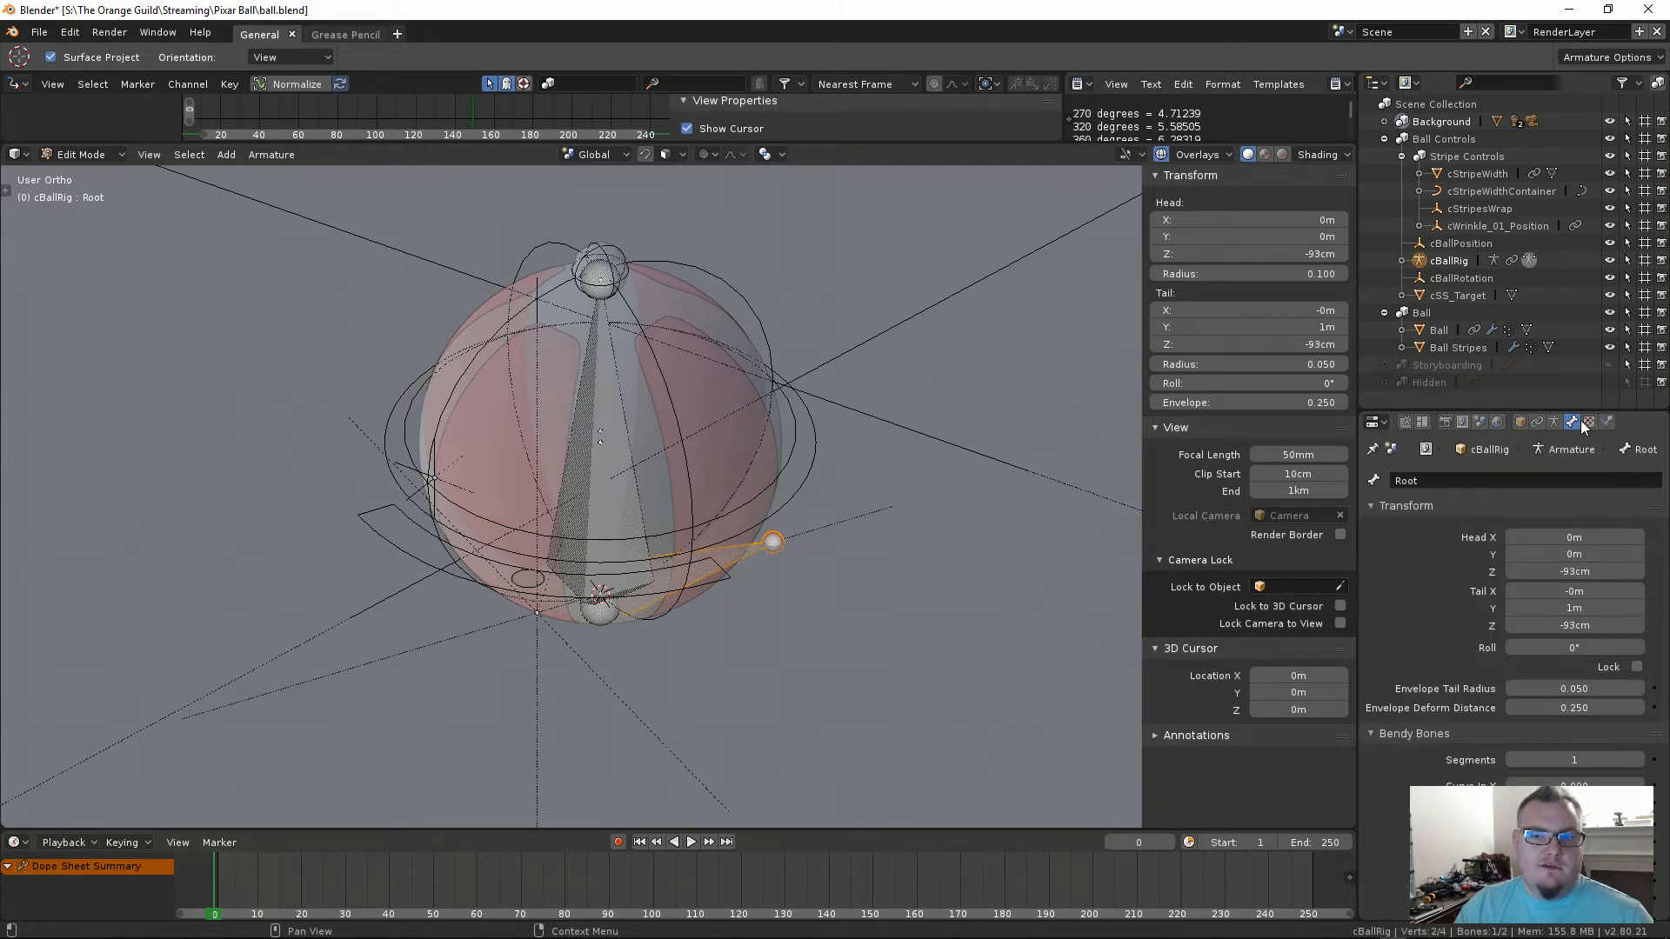
{"action": "left_click", "coordinate": [1553, 422]}
{"action": "scroll", "coordinate": [1469, 748], "scroll_direction": "down", "scroll_amount": 2}
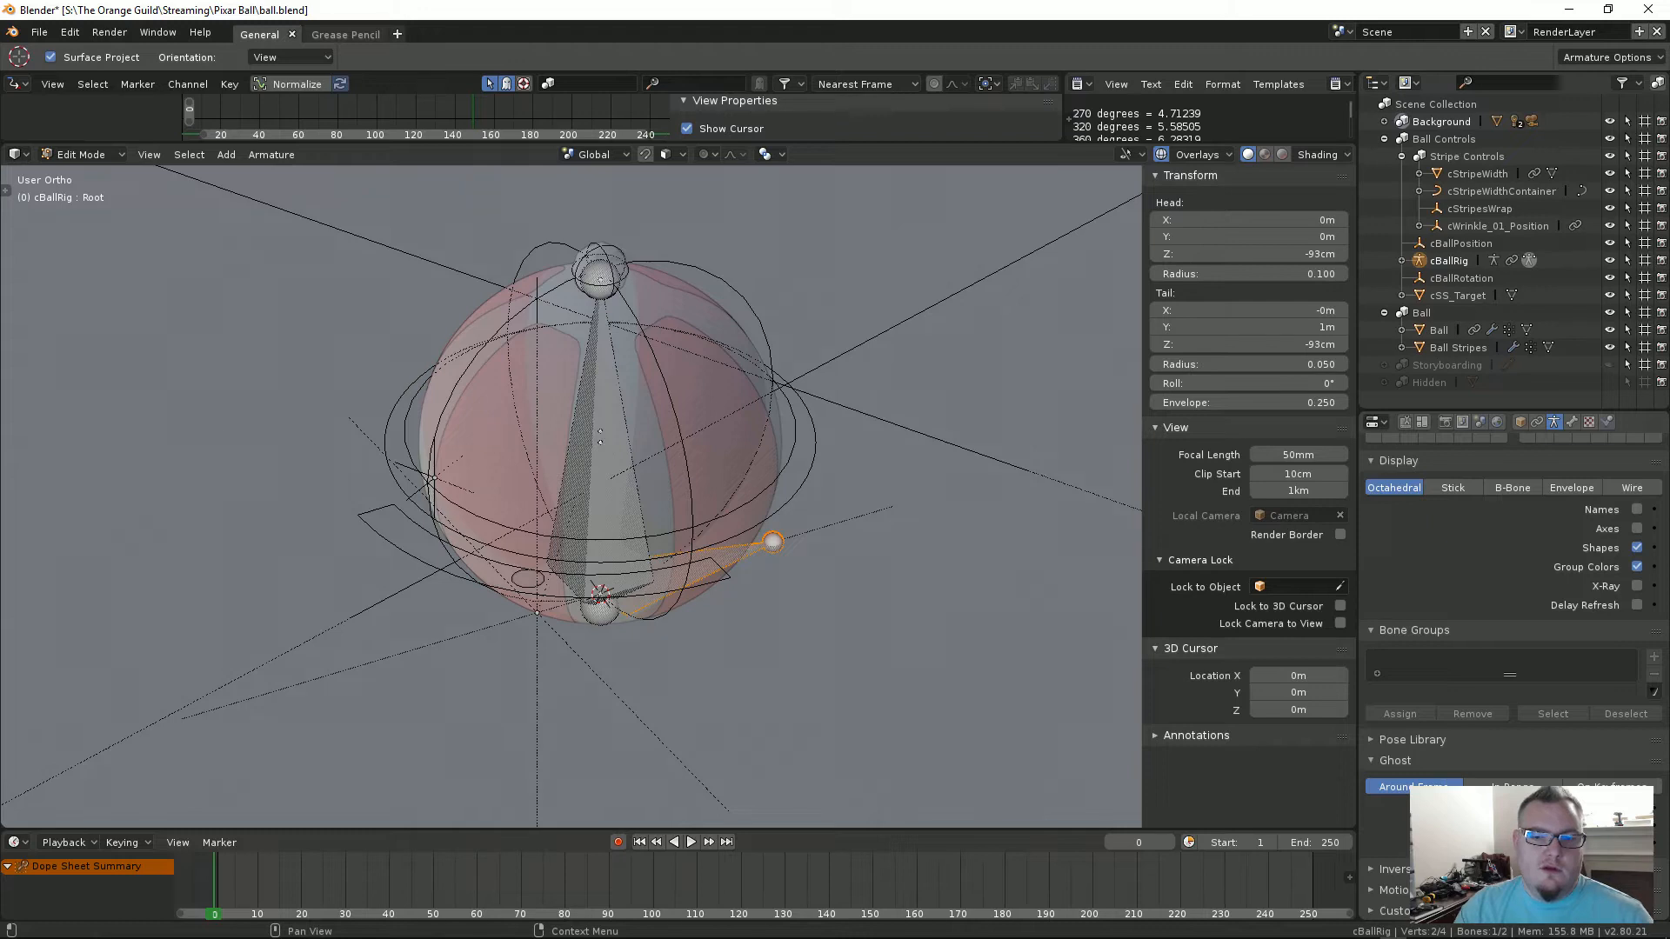
{"action": "scroll", "coordinate": [1460, 654], "scroll_direction": "up", "scroll_amount": 5}
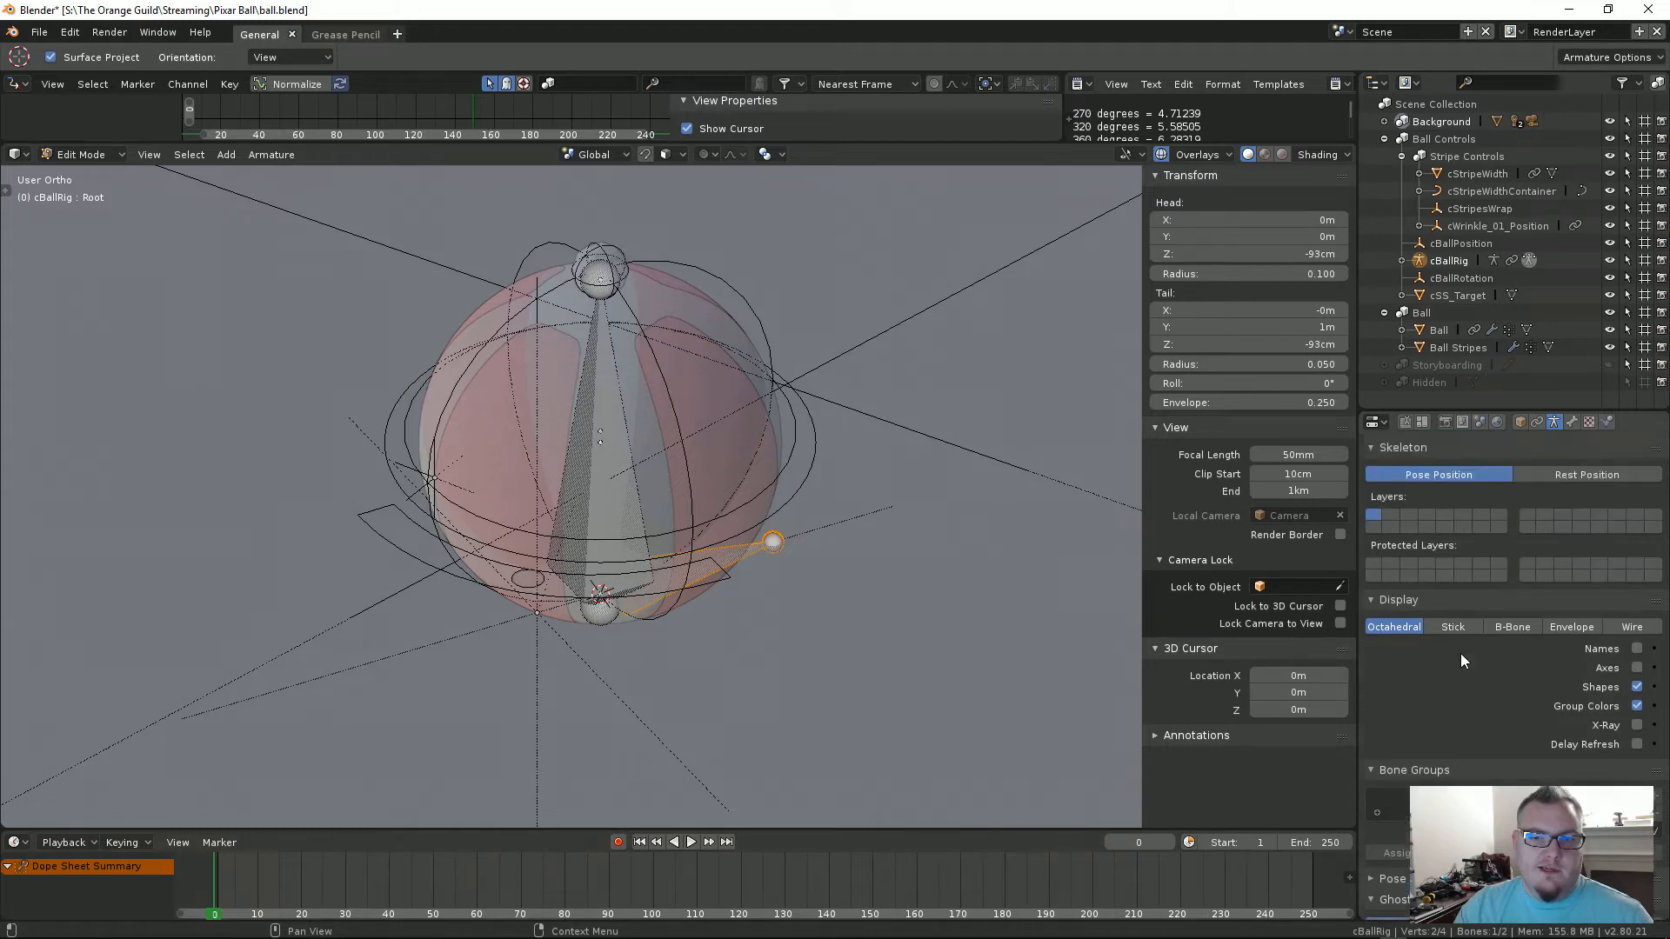
{"action": "left_click", "coordinate": [1568, 422]}
{"action": "scroll", "coordinate": [1459, 640], "scroll_direction": "down", "scroll_amount": 6}
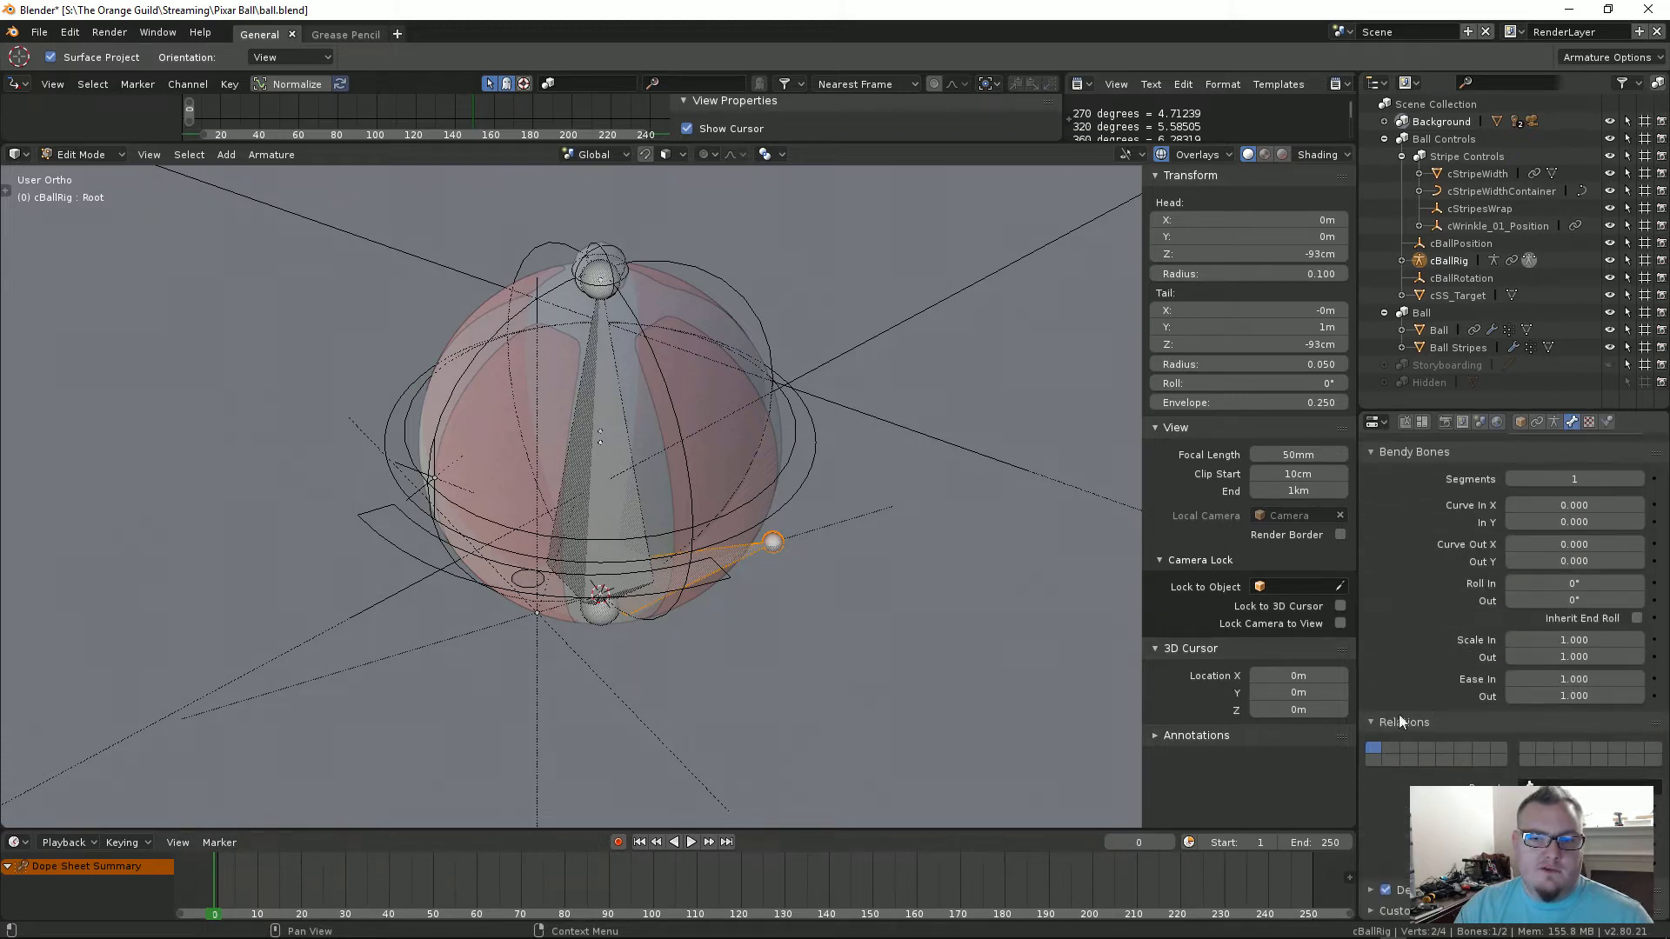
{"action": "scroll", "coordinate": [1386, 640], "scroll_direction": "up", "scroll_amount": 6}
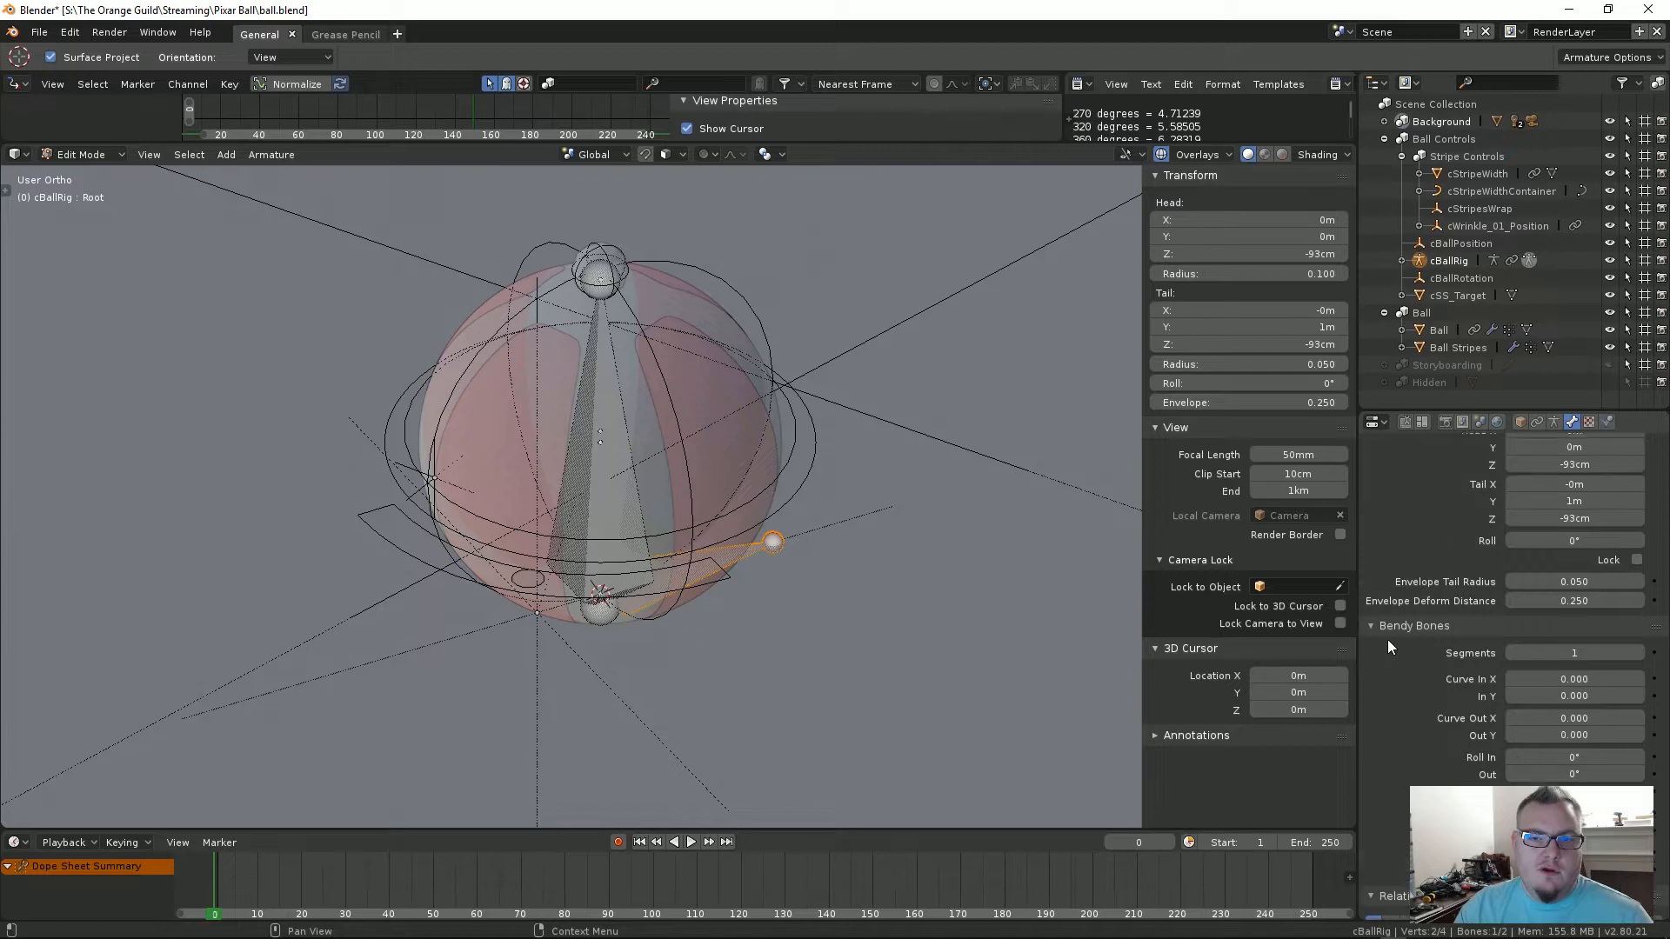
Step: Check cBallRig's object settings and the Root bone's relations, and return the armature to Object Mode
{"action": "left_click", "coordinate": [1521, 422]}
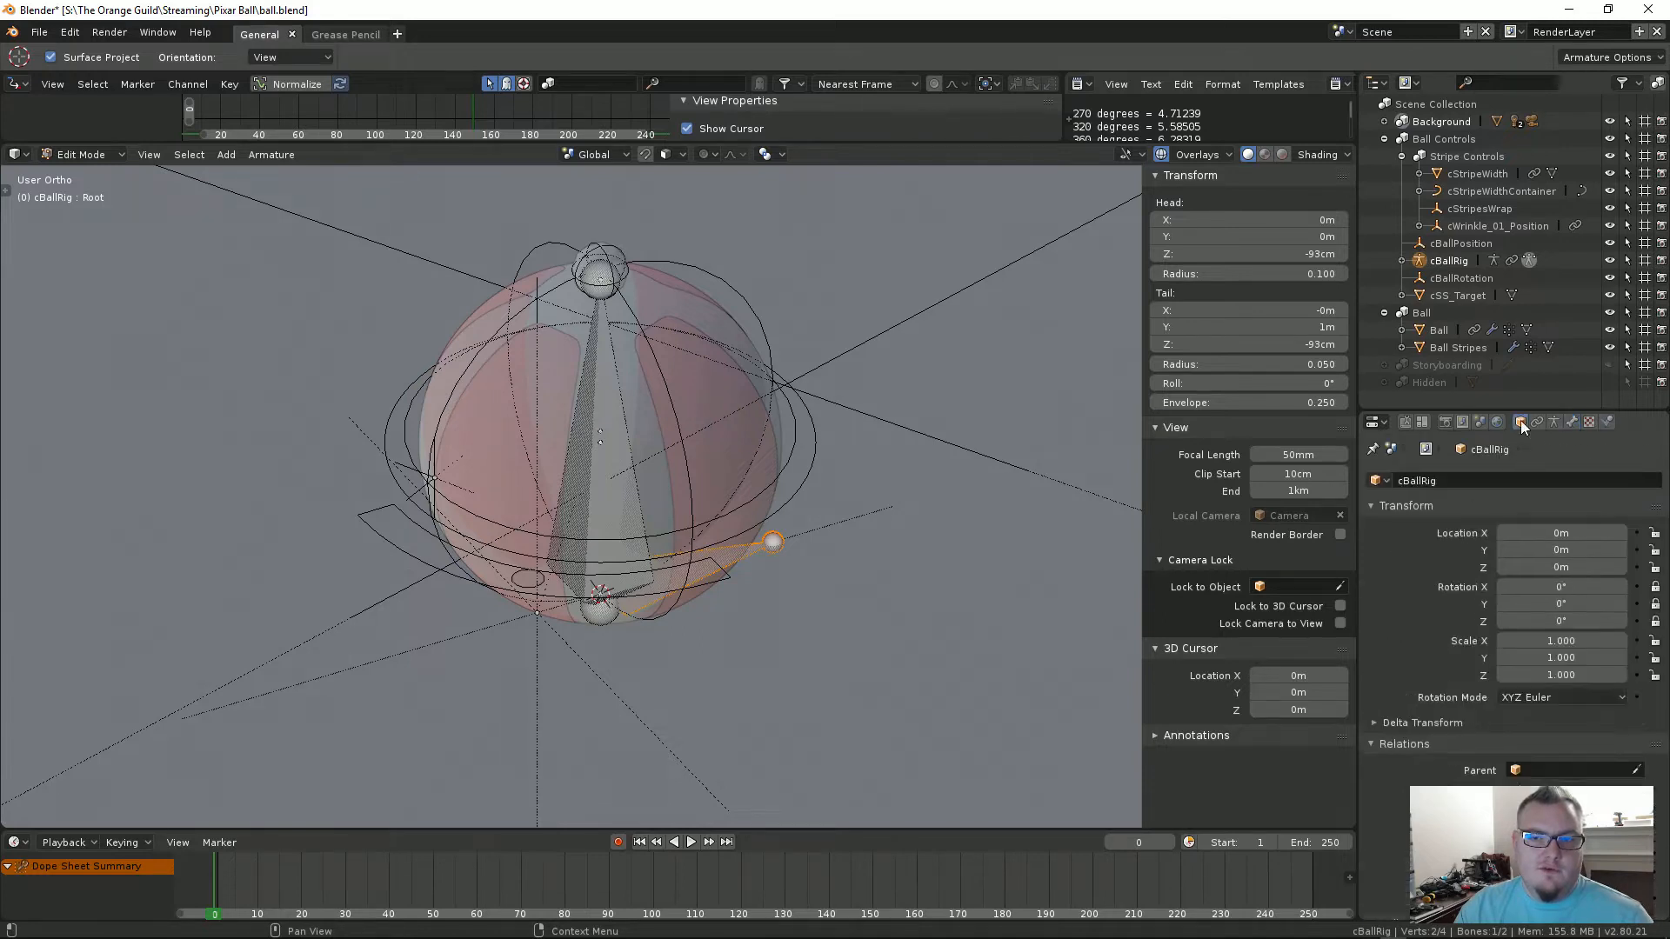
{"action": "left_click", "coordinate": [1395, 683]}
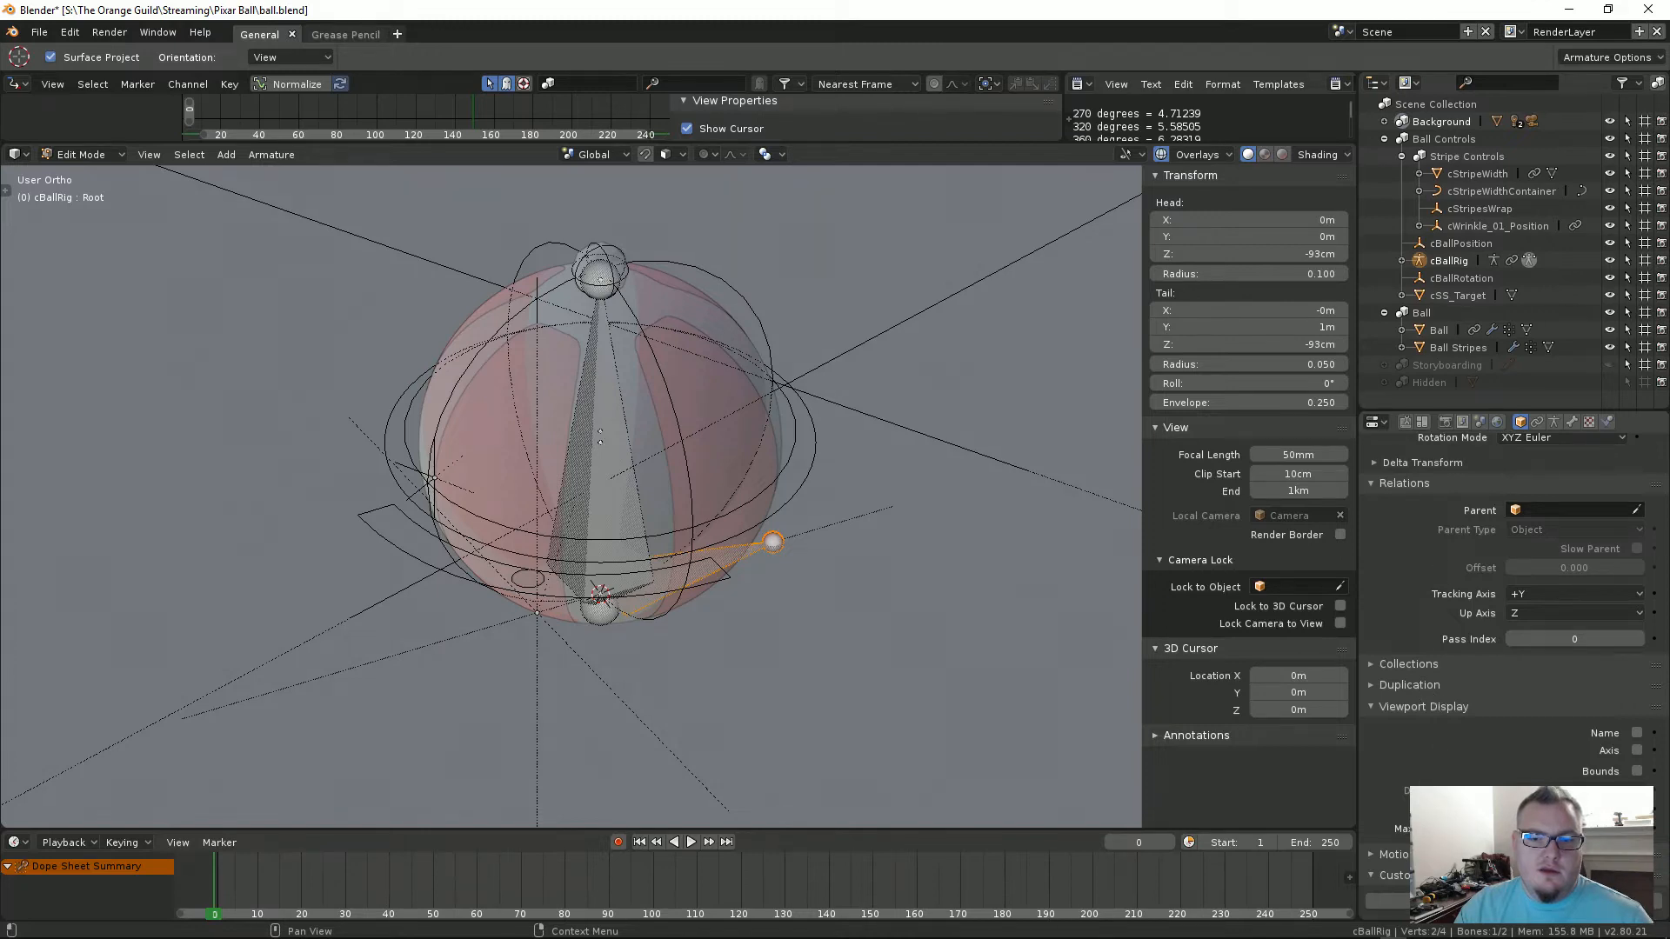
{"action": "scroll", "coordinate": [1433, 723], "scroll_direction": "up", "scroll_amount": 6}
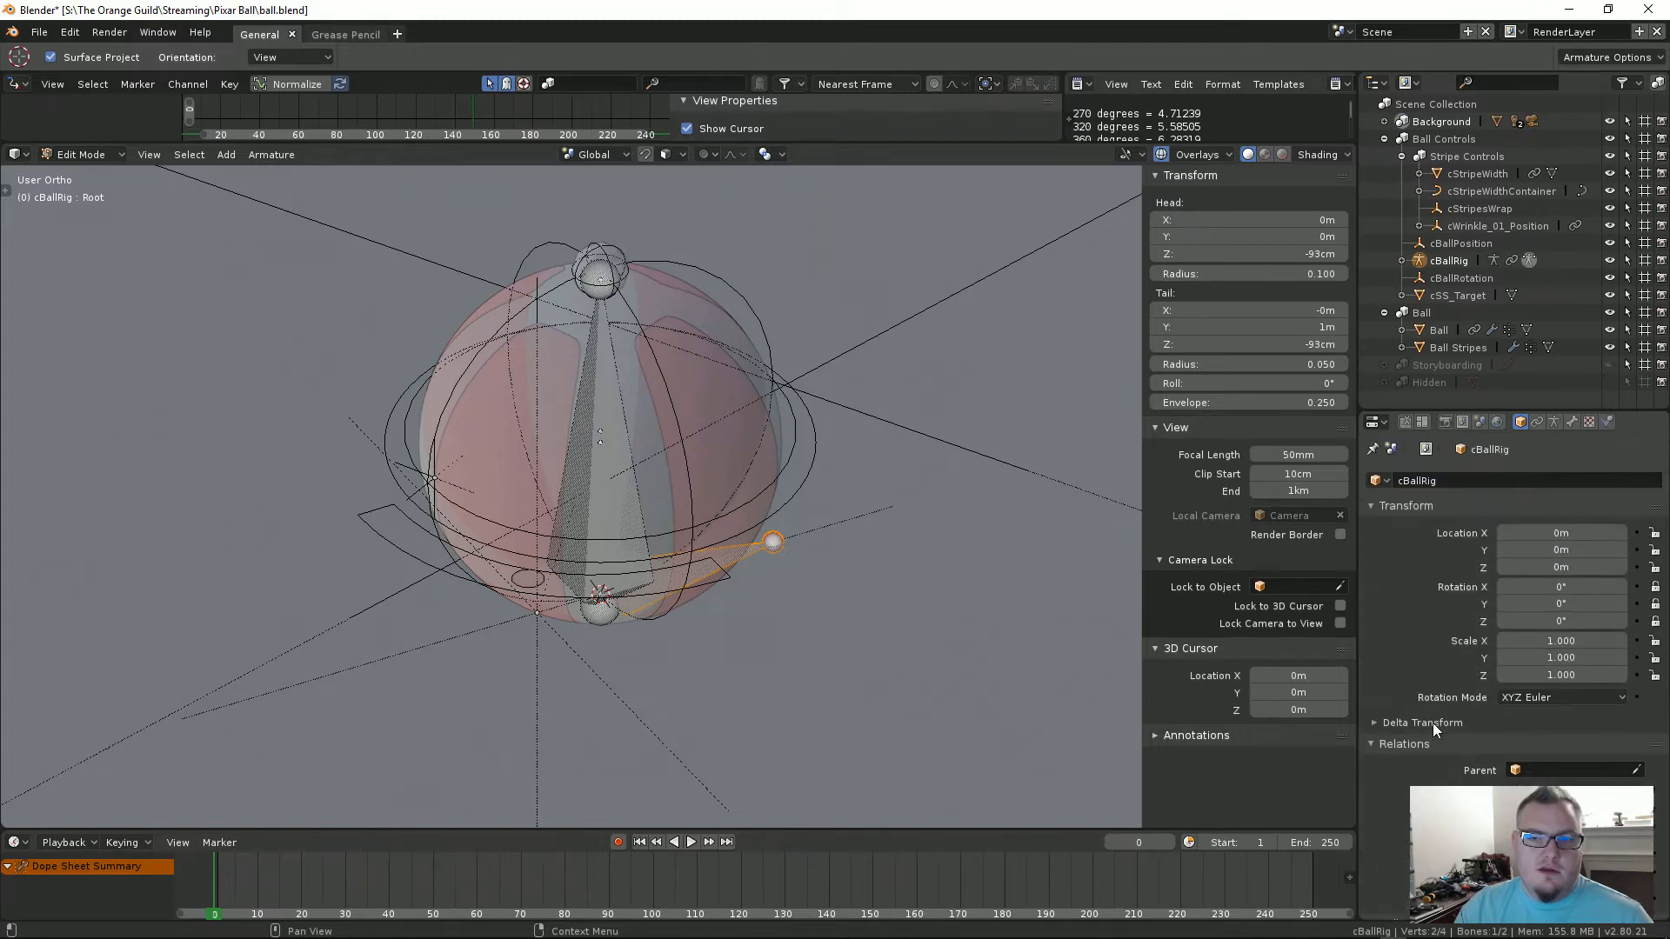
{"action": "left_click", "coordinate": [1572, 423]}
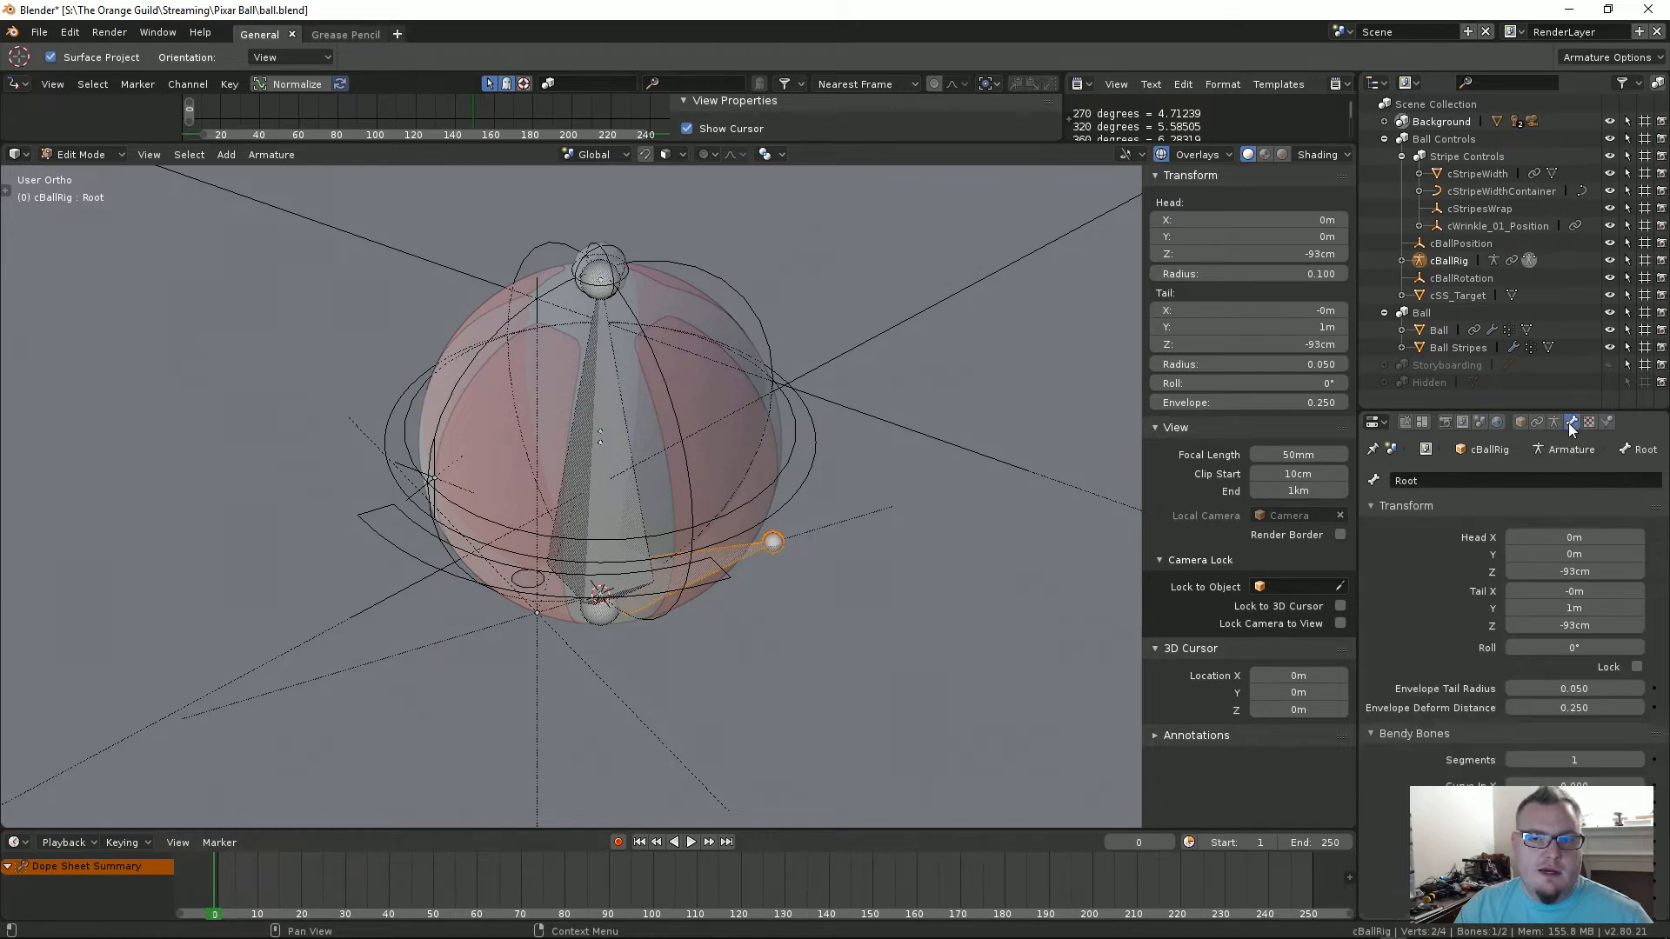
{"action": "scroll", "coordinate": [1437, 696], "scroll_direction": "down", "scroll_amount": 5}
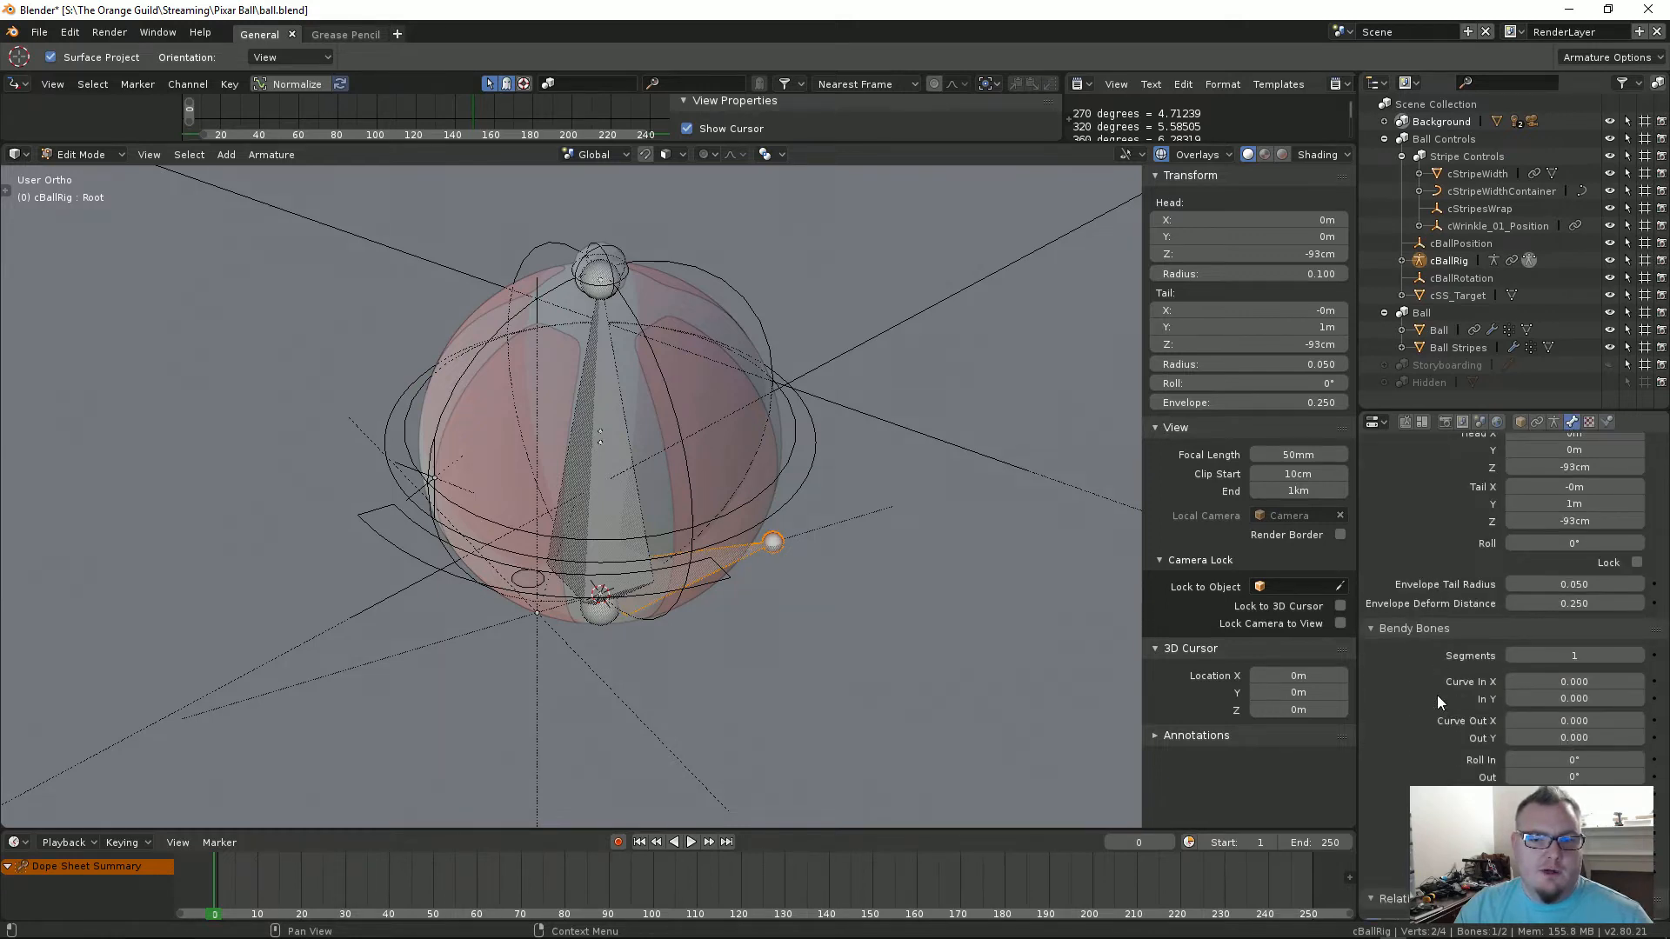
{"action": "scroll", "coordinate": [1437, 696], "scroll_direction": "down", "scroll_amount": 2}
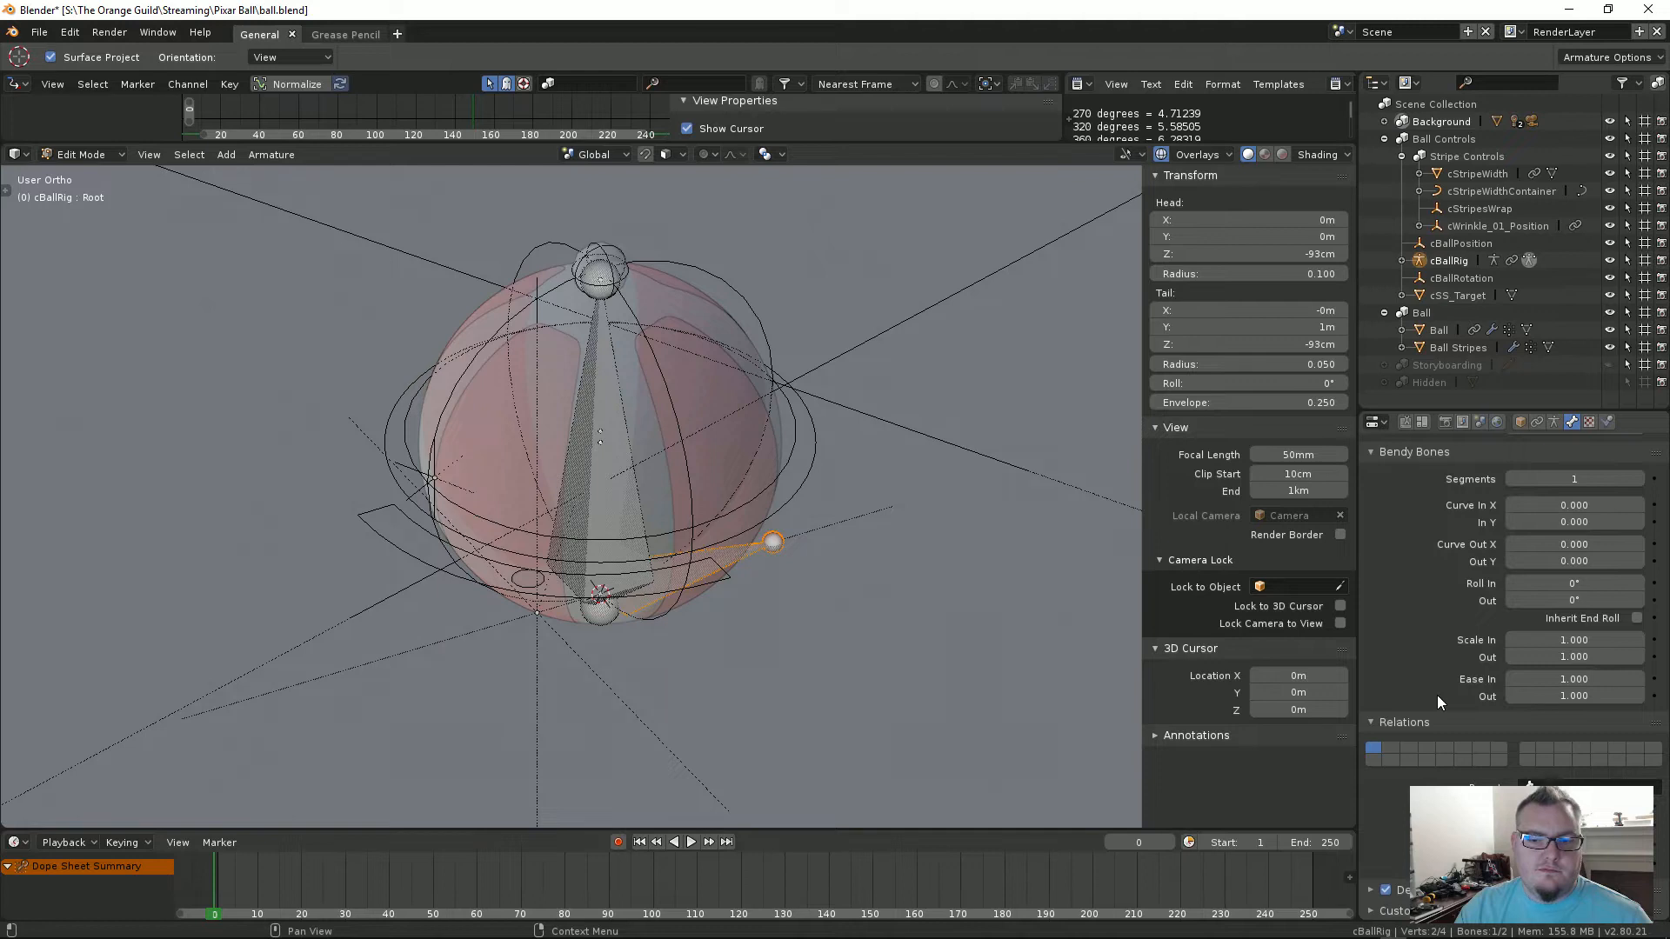
{"action": "scroll", "coordinate": [1513, 608], "scroll_direction": "down", "scroll_amount": 3}
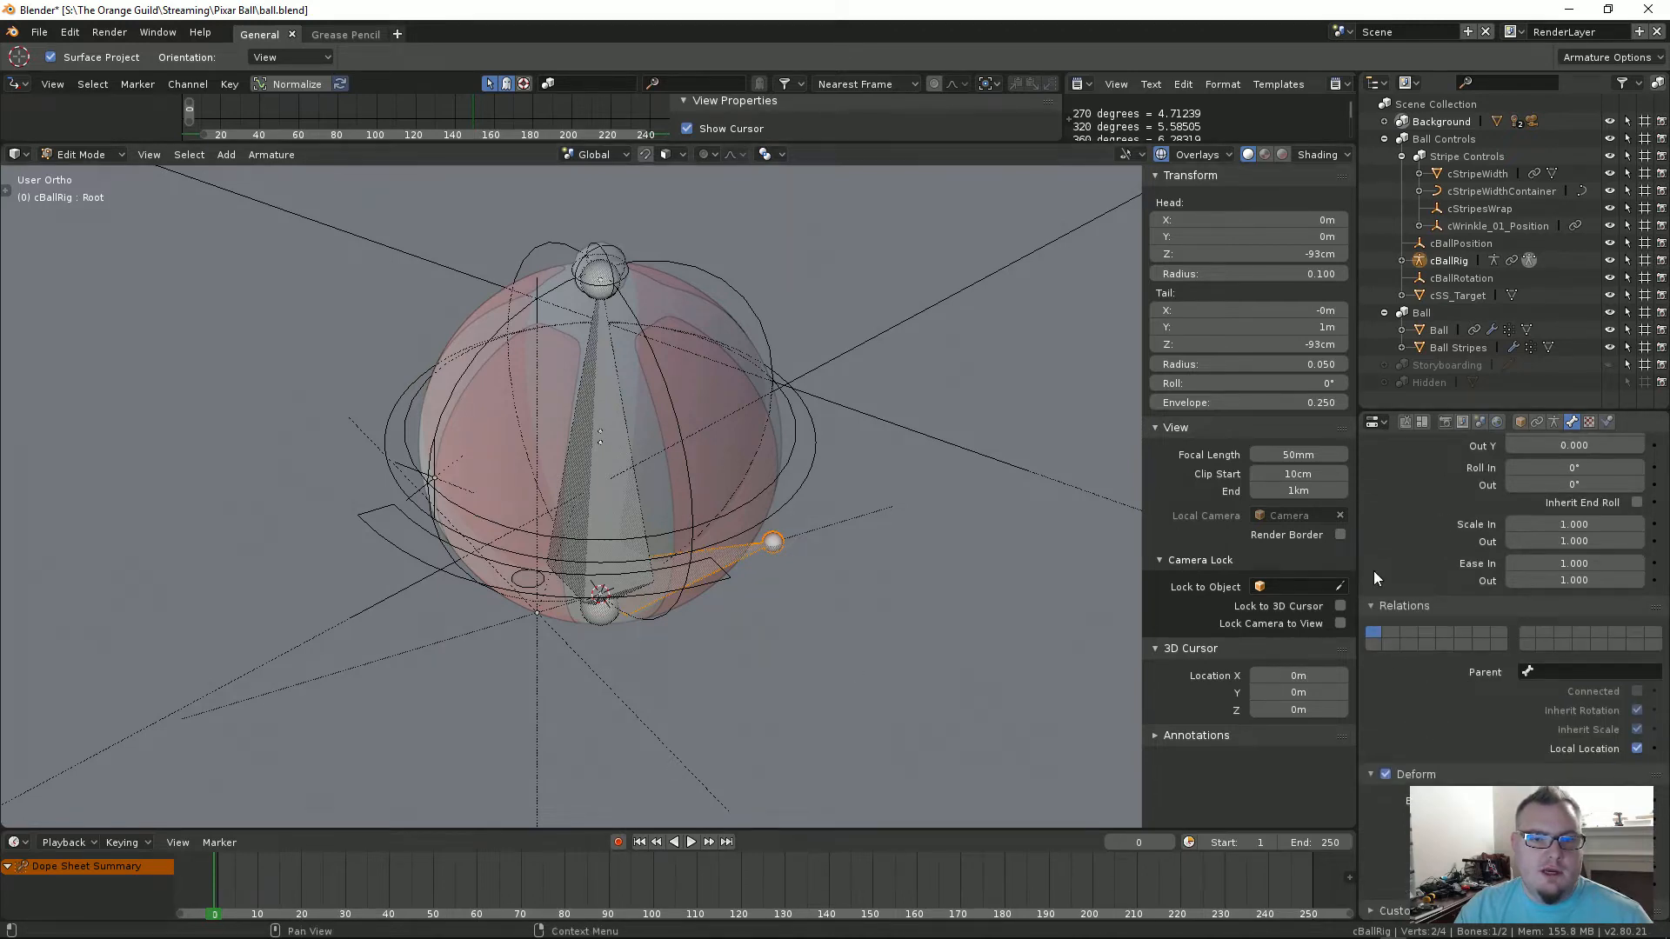
{"action": "key", "text": "Tab"}
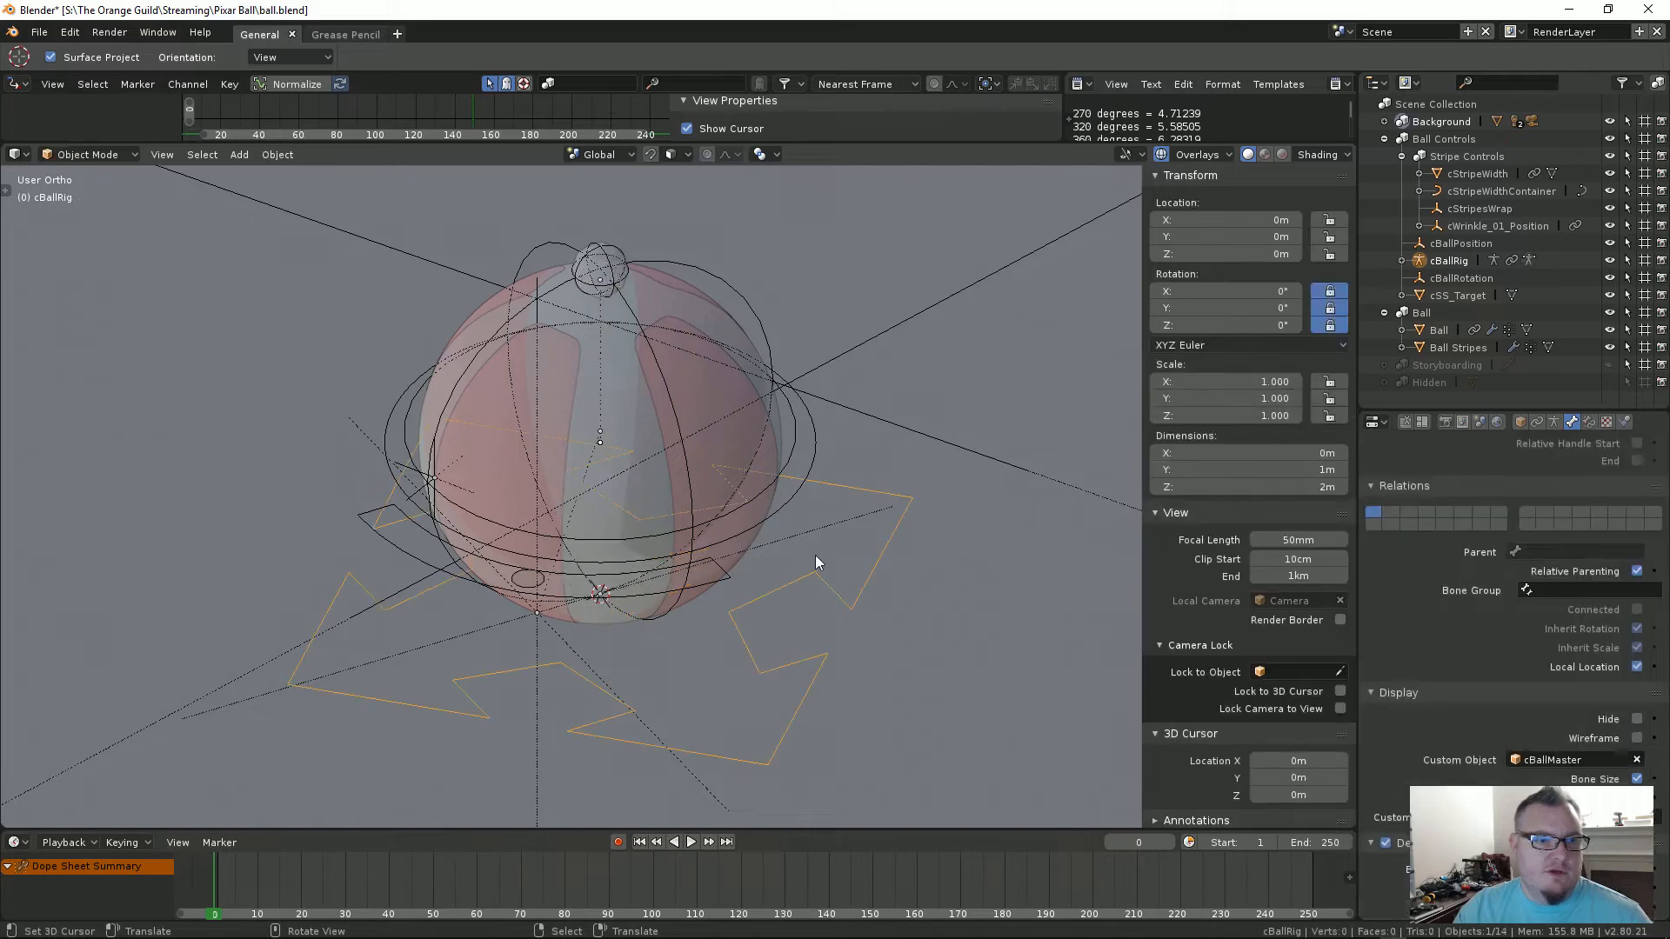
Step: Switch cBallRig between Object Mode and Edit Mode to compare its custom shapes with the underlying bones
{"action": "key", "text": "Tab"}
{"action": "key", "text": "Tab"}
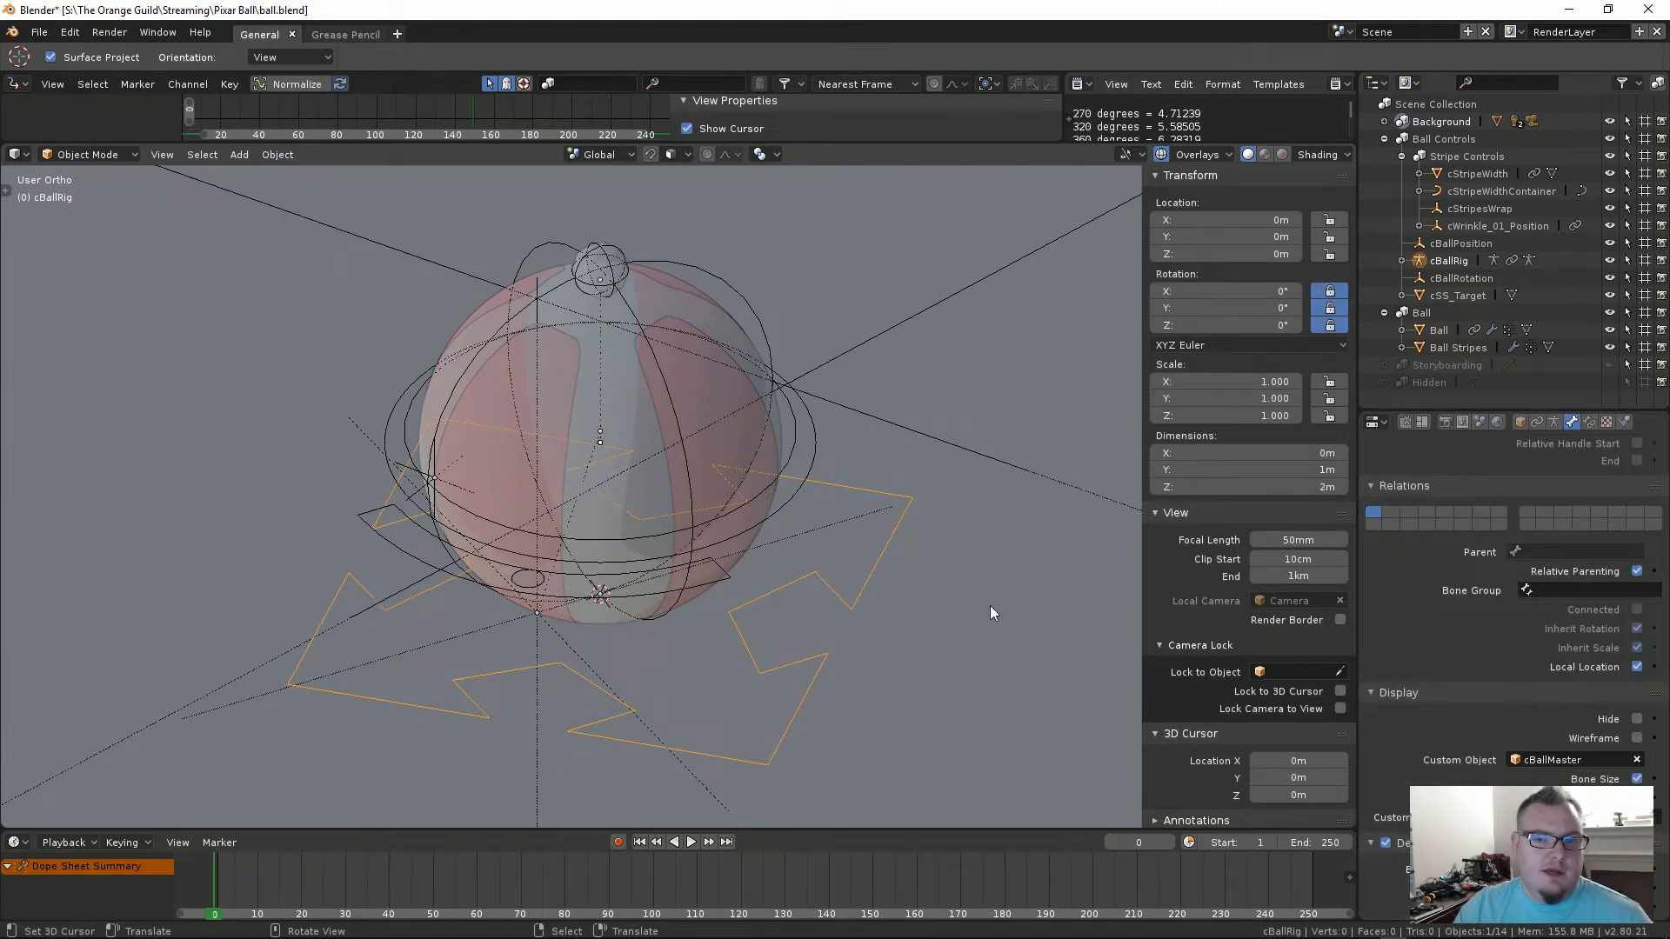
{"action": "middle_click_drag", "start_coordinate": [990, 606], "coordinate": [1002, 602]}
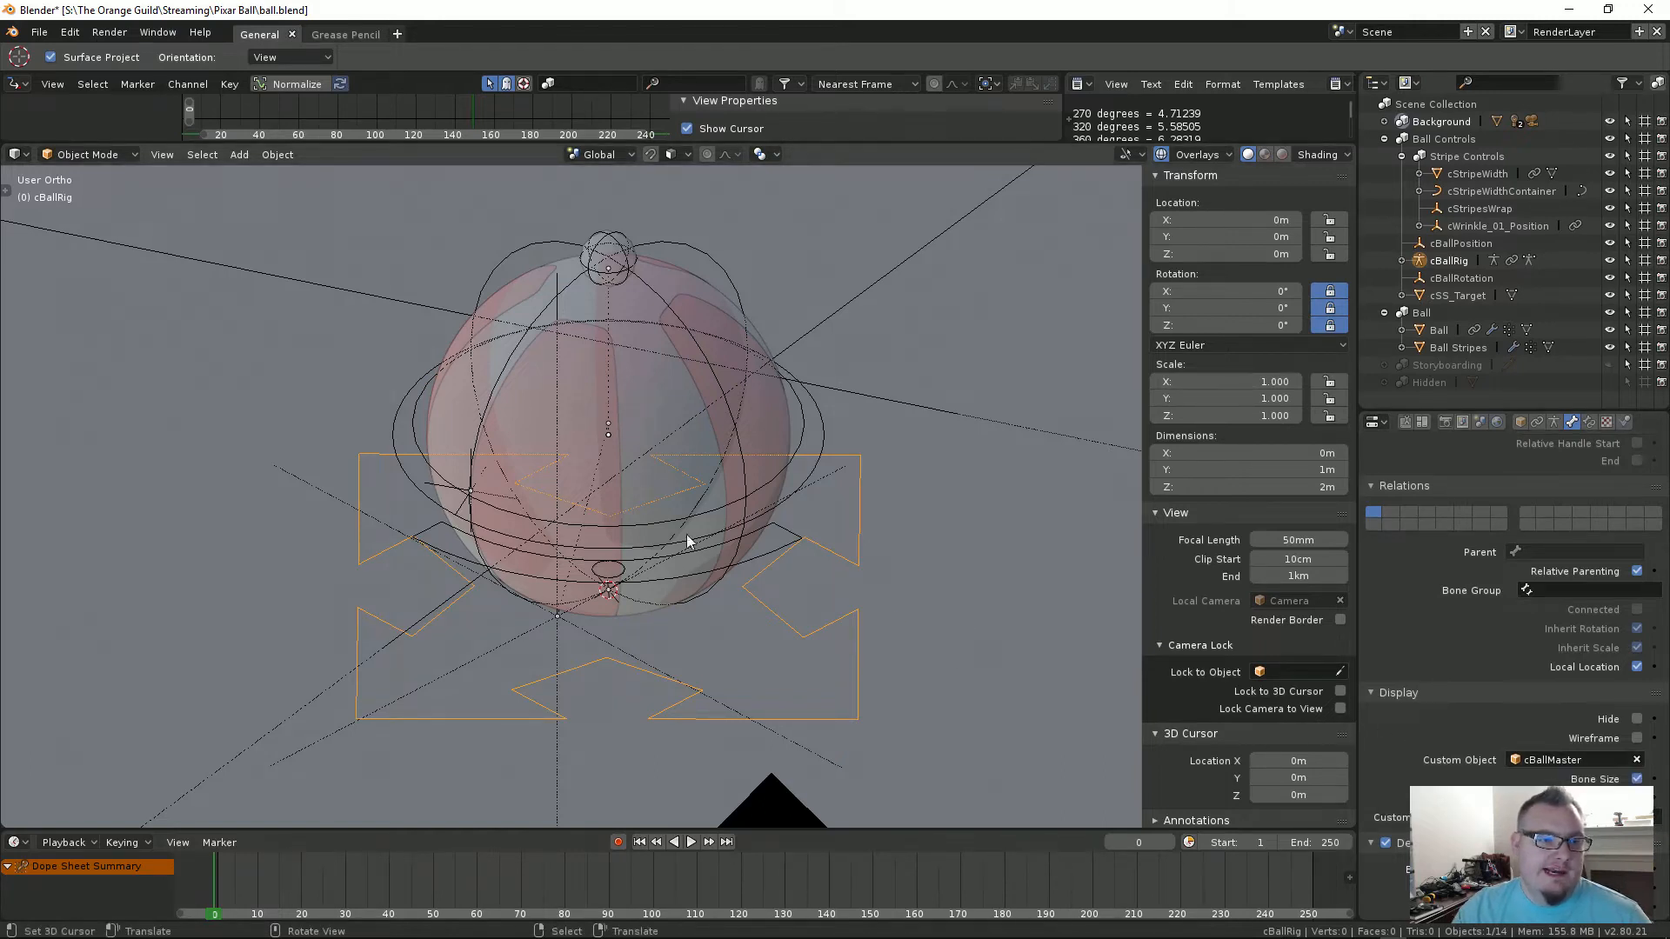
{"action": "key", "text": "Tab"}
{"action": "middle_click_drag", "start_coordinate": [686, 534], "coordinate": [784, 675]}
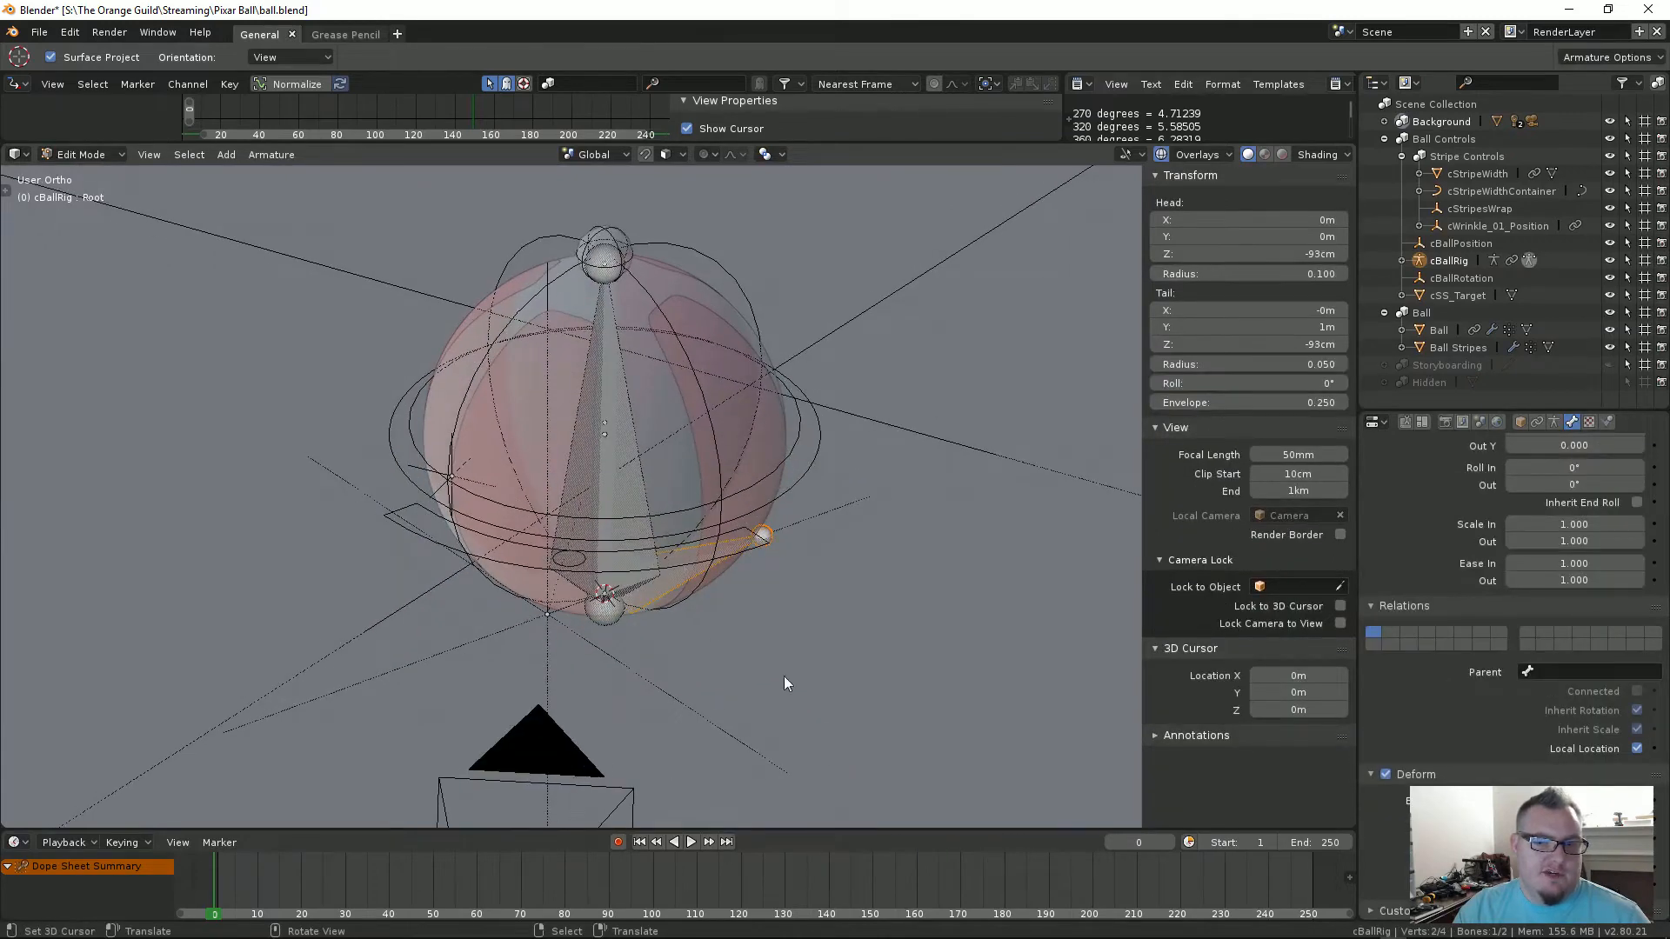
{"action": "key", "text": "Tab"}
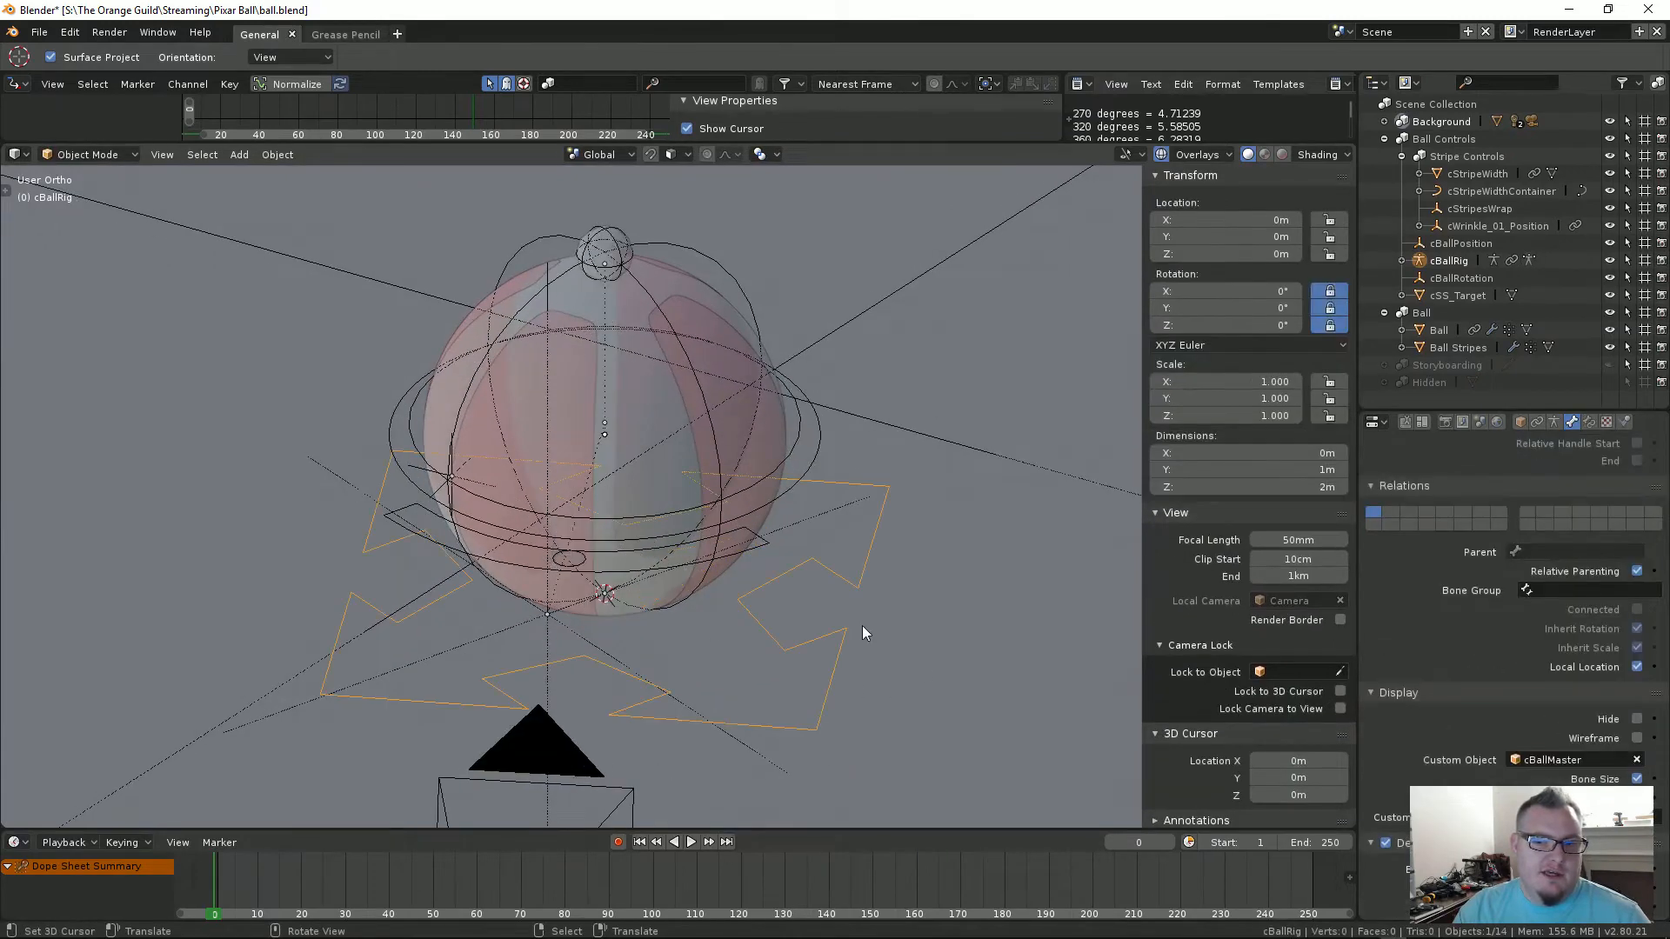
Step: Hide the Root bone, show it again, and review its custom object and bone size display settings
{"action": "left_click", "coordinate": [1636, 721]}
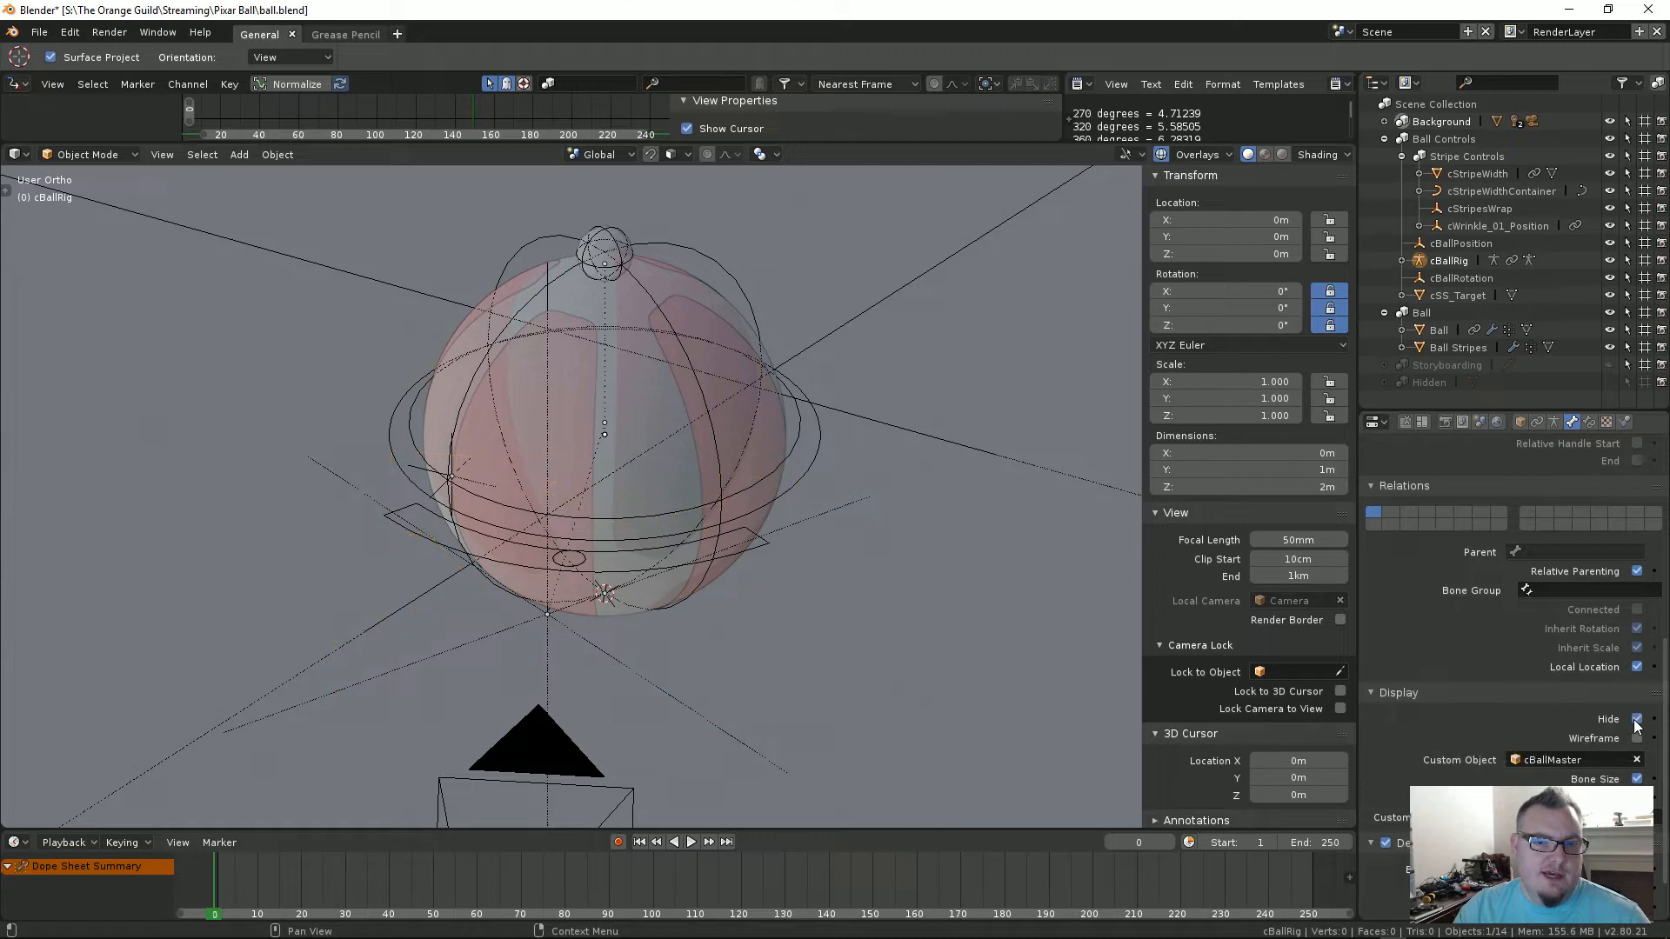
{"action": "left_click", "coordinate": [1636, 720]}
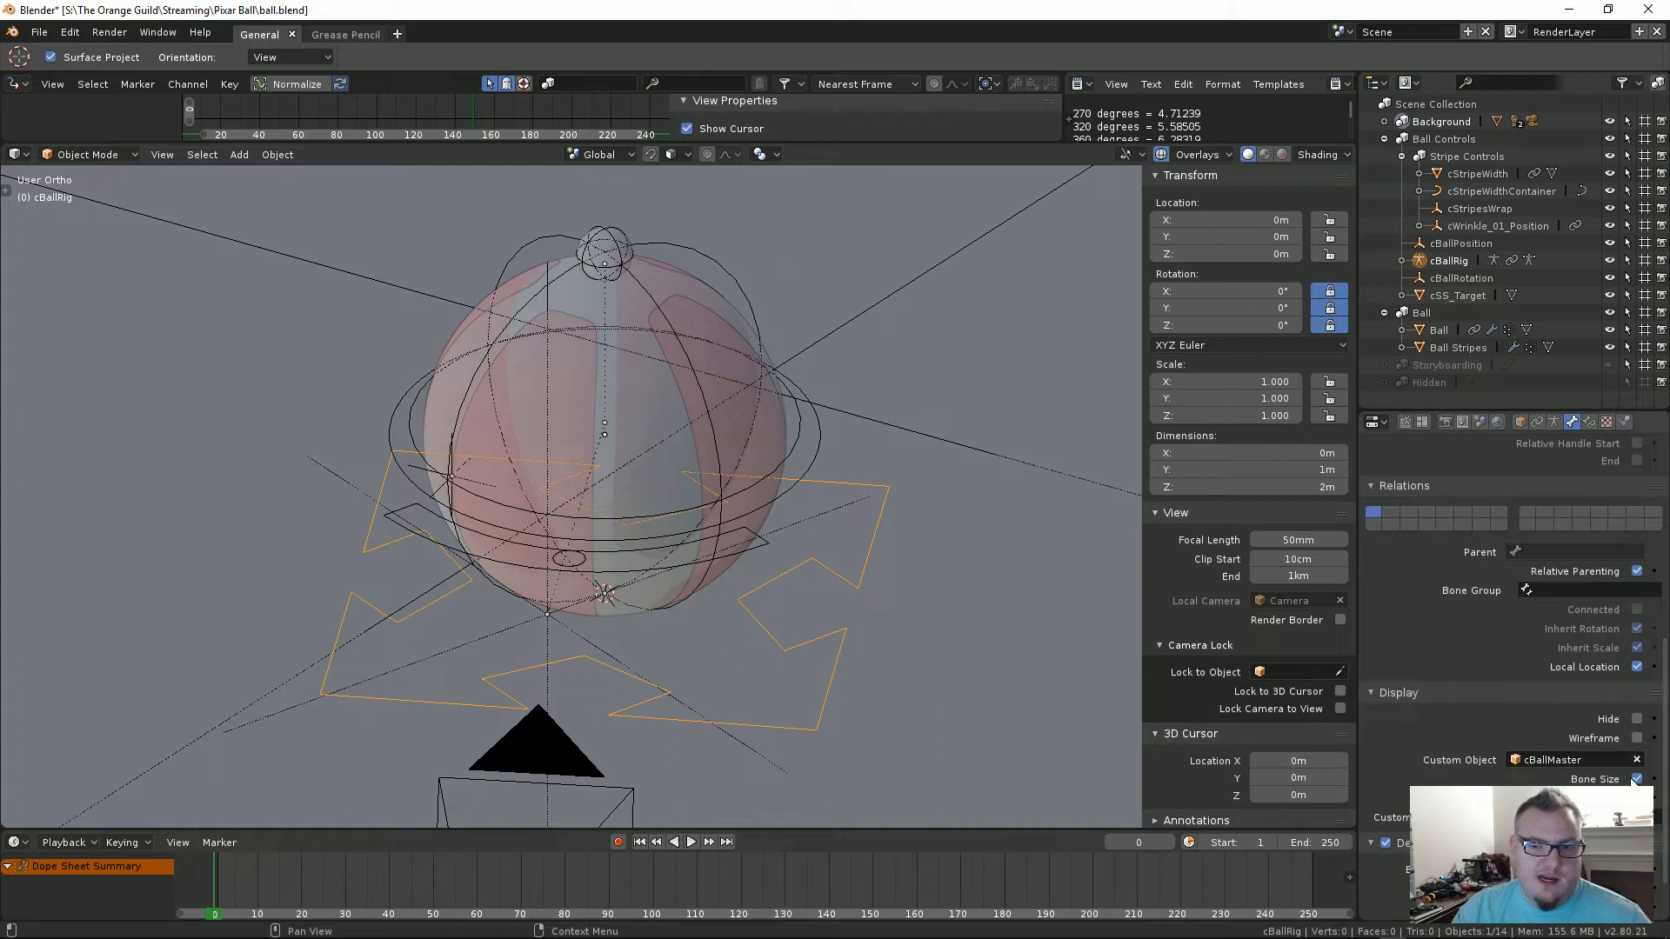
{"action": "mouse_move", "coordinate": [1583, 818]}
{"action": "left_mouse_down"}
{"action": "mouse_move", "coordinate": [1628, 817]}
{"action": "mouse_move", "coordinate": [1588, 817]}
{"action": "left_mouse_up"}
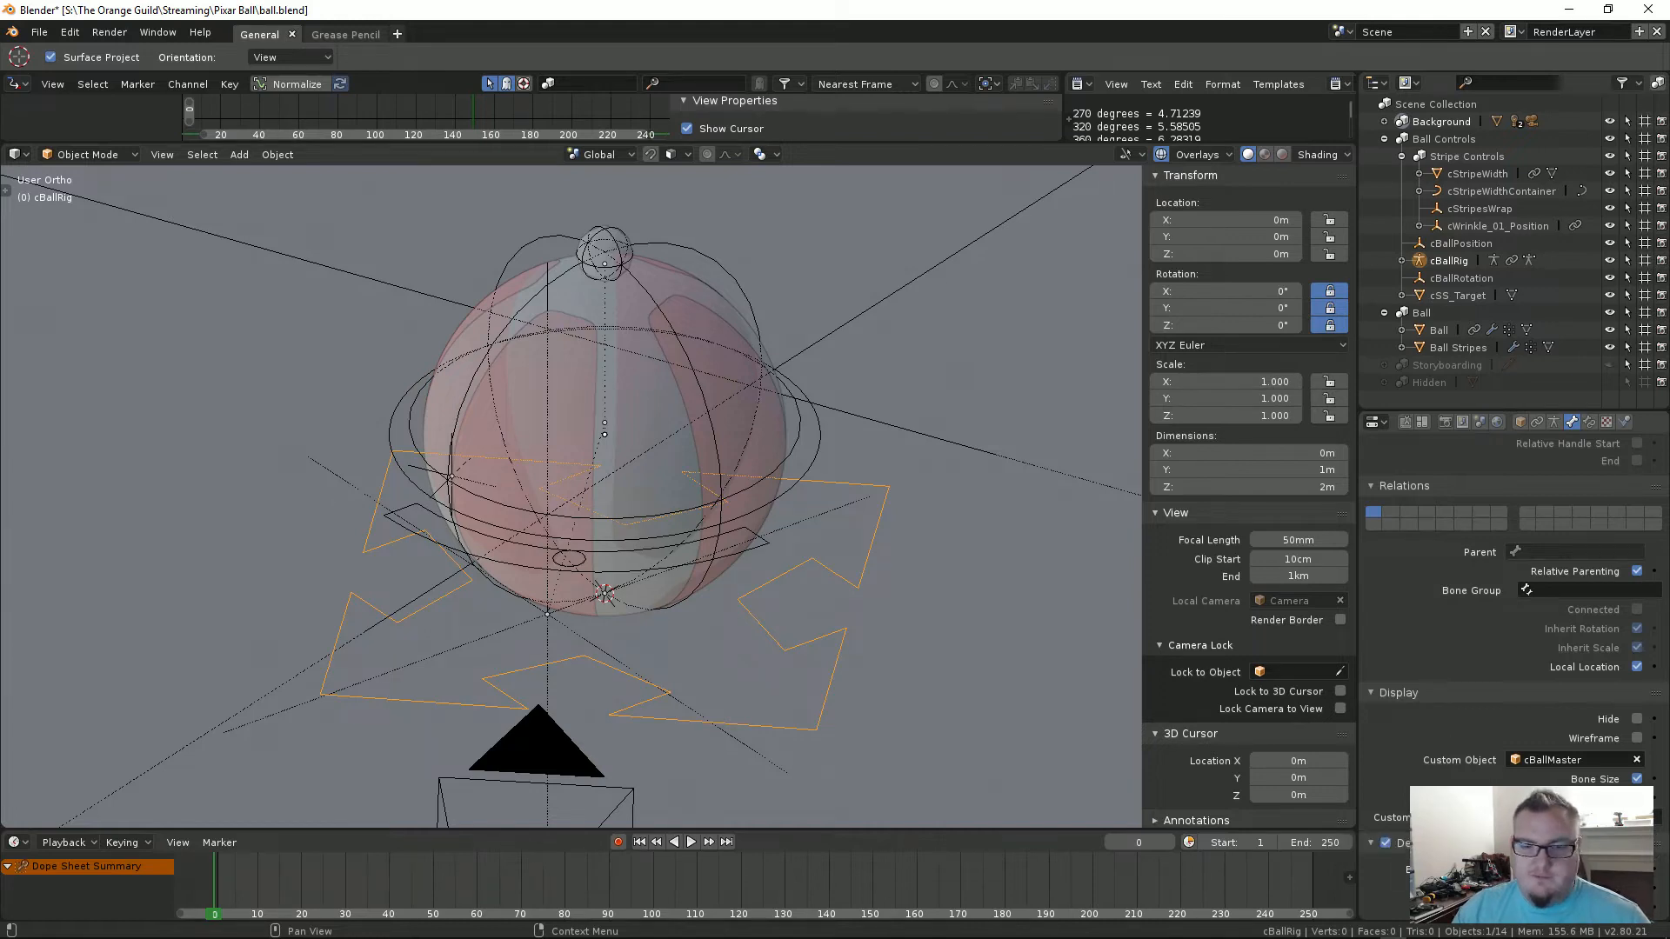
{"action": "scroll", "coordinate": [1513, 653], "scroll_direction": "down", "scroll_amount": 2}
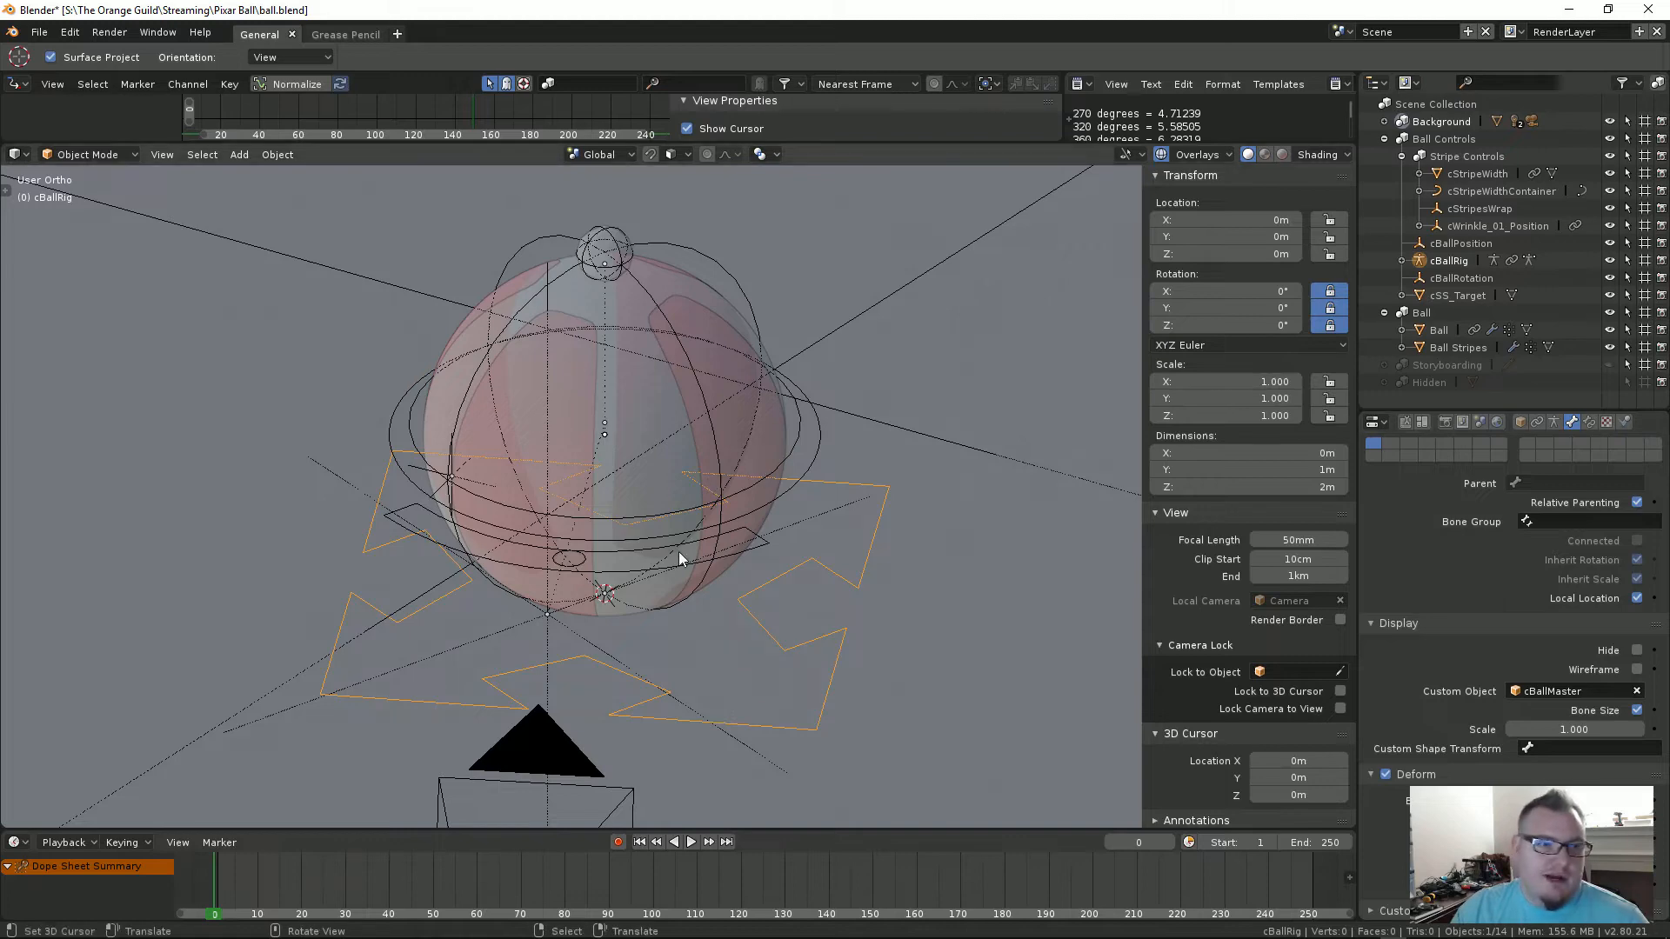
Step: Turn off the see-through display so the ball is shaded solid with its rig controls around it
{"action": "middle_click_drag", "start_coordinate": [679, 552], "coordinate": [744, 593]}
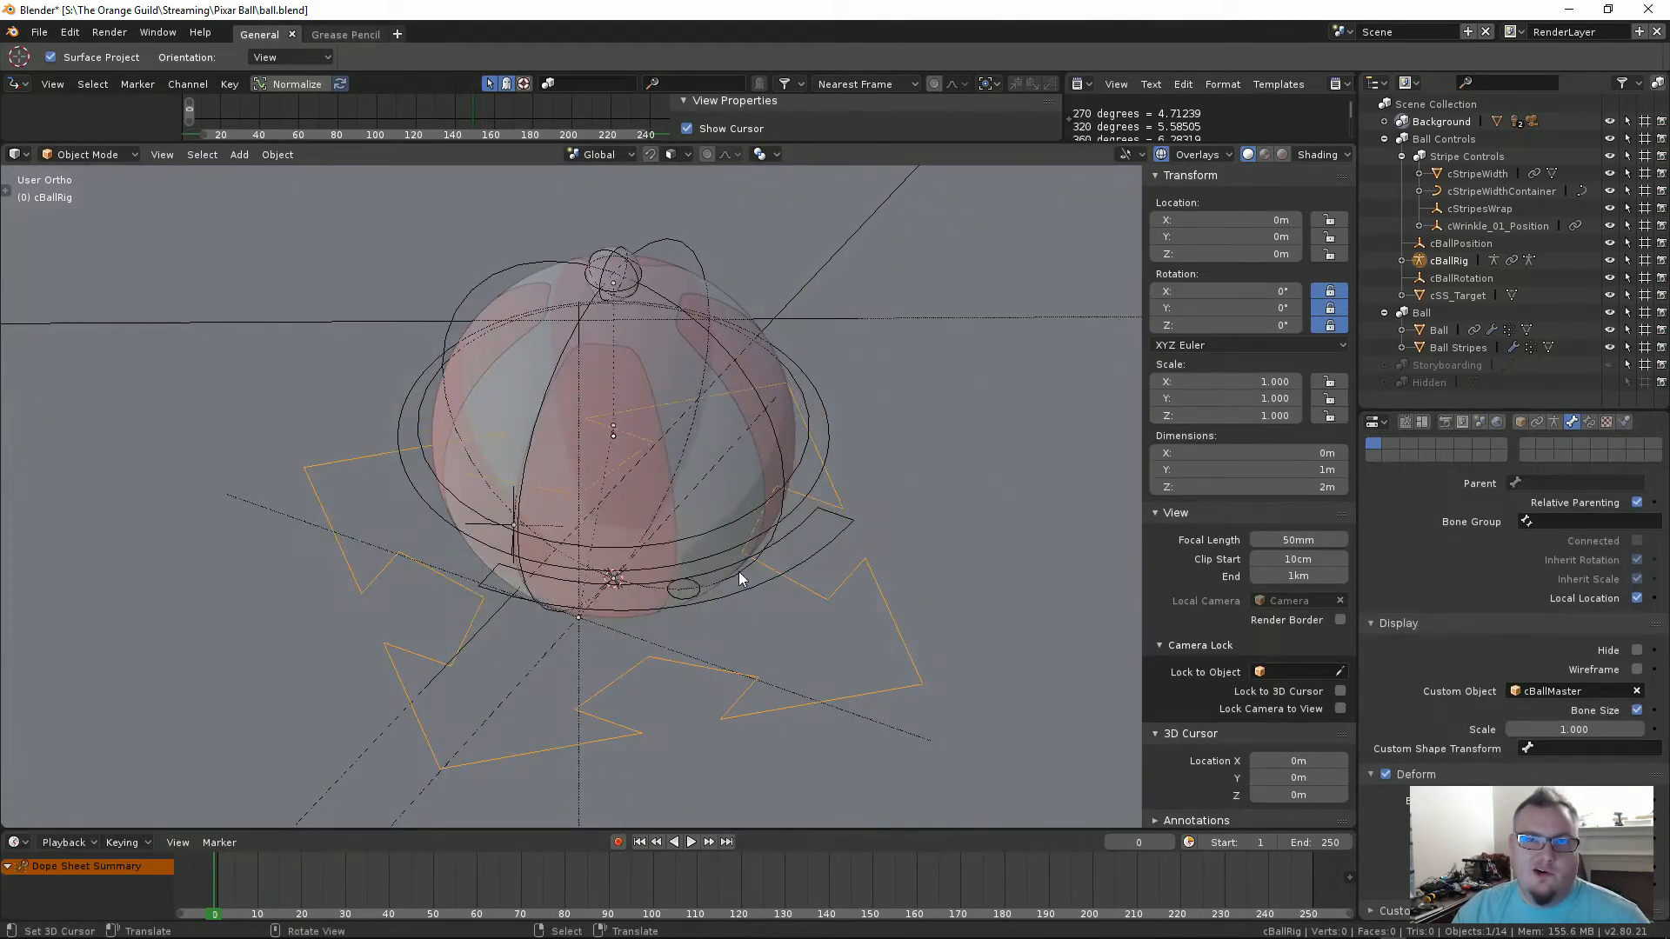
{"action": "scroll", "coordinate": [717, 518], "scroll_direction": "down", "scroll_amount": 3}
{"action": "mouse_move", "coordinate": [665, 488]}
{"action": "middle_mouse_down"}
{"action": "mouse_move", "coordinate": [624, 478]}
{"action": "mouse_move", "coordinate": [708, 524]}
{"action": "mouse_move", "coordinate": [649, 473]}
{"action": "mouse_move", "coordinate": [666, 508]}
{"action": "mouse_move", "coordinate": [659, 494]}
{"action": "middle_mouse_up"}
{"action": "key", "text": "alt+z"}
{"action": "scroll", "coordinate": [686, 518], "scroll_direction": "up", "scroll_amount": 2}
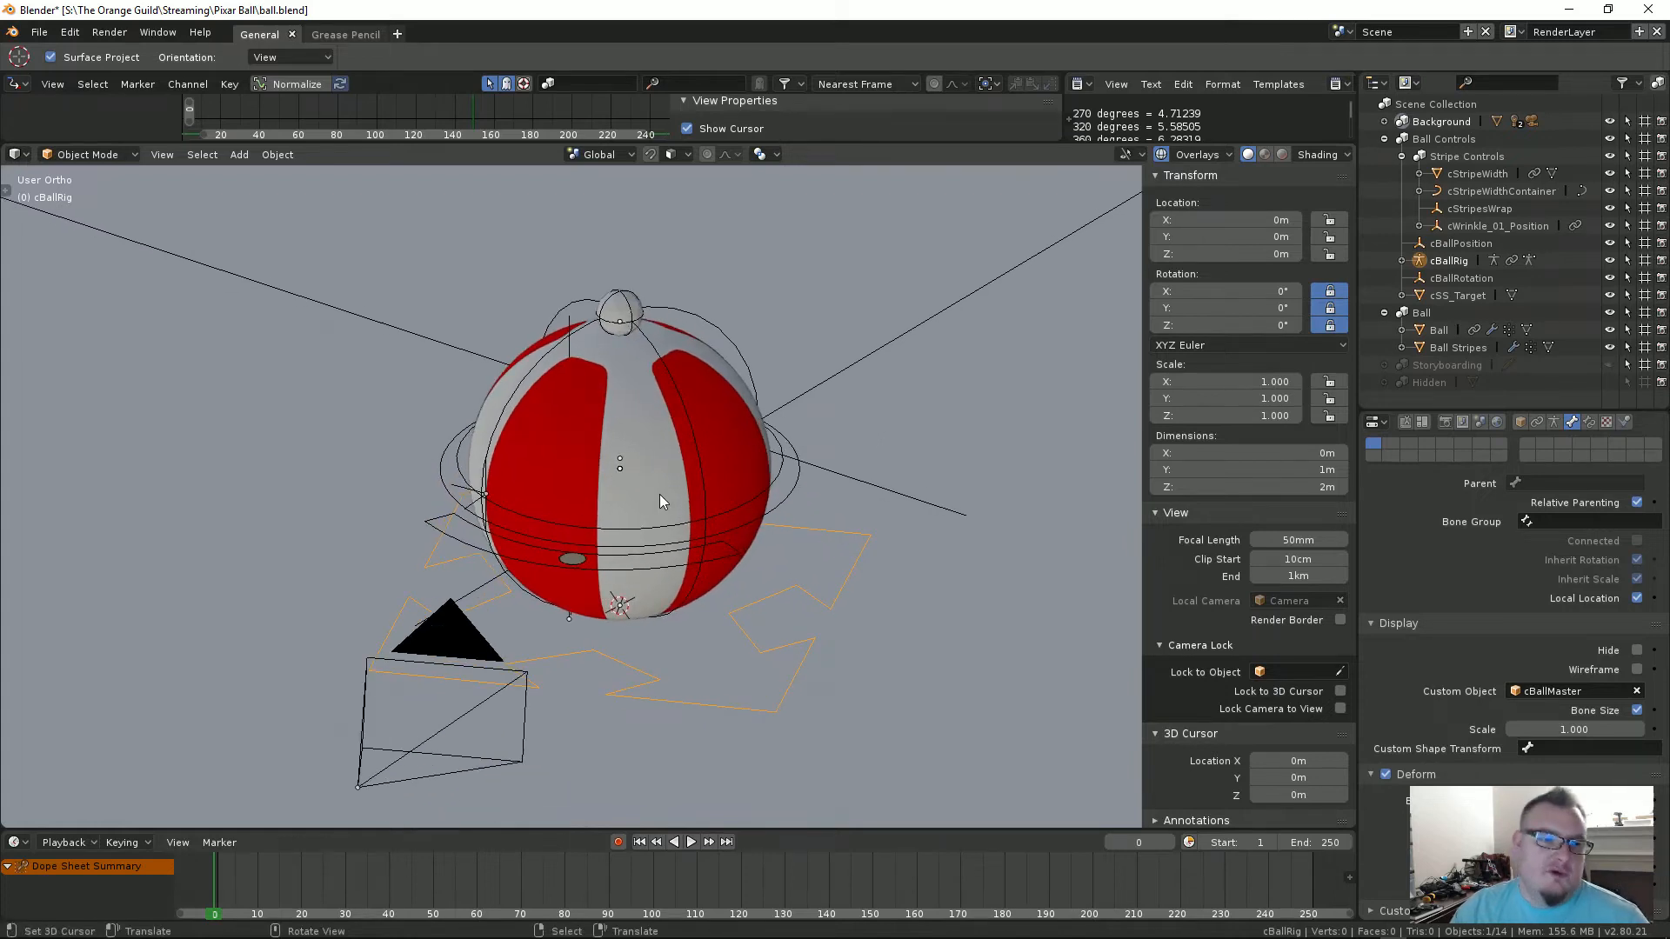
Step: Inspect the cSS_Target control on top of the ball and the cBallRotation control around it
{"action": "left_click", "coordinate": [621, 309]}
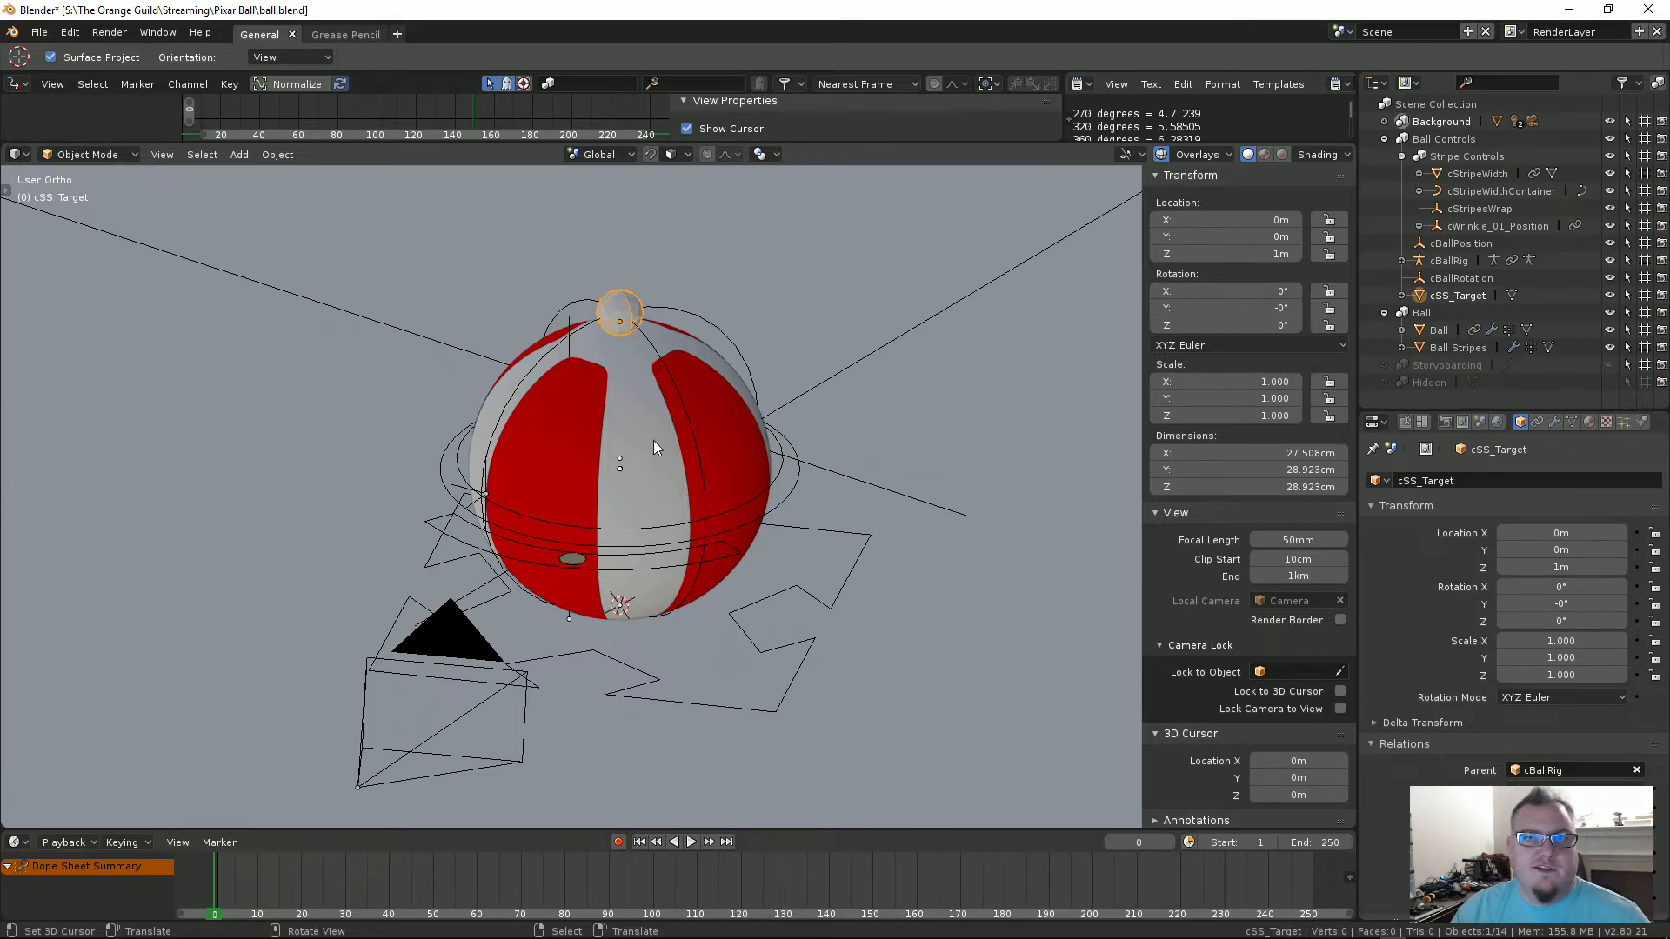
{"action": "scroll", "coordinate": [670, 348], "scroll_direction": "up", "scroll_amount": 1}
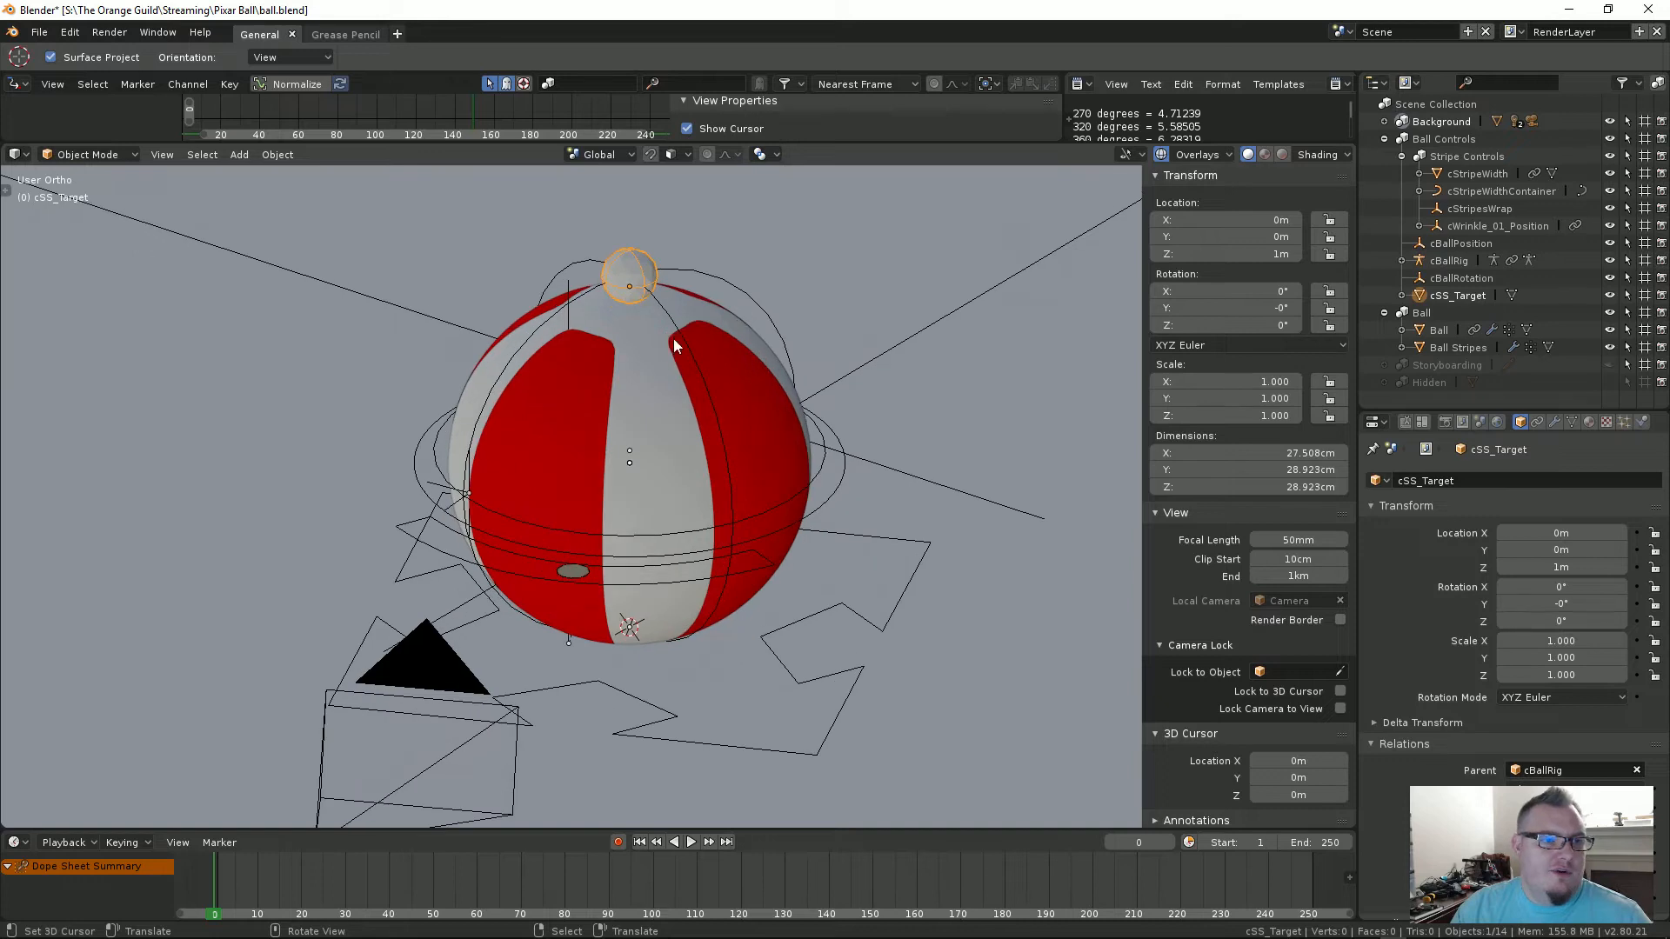
{"action": "left_click", "coordinate": [693, 275]}
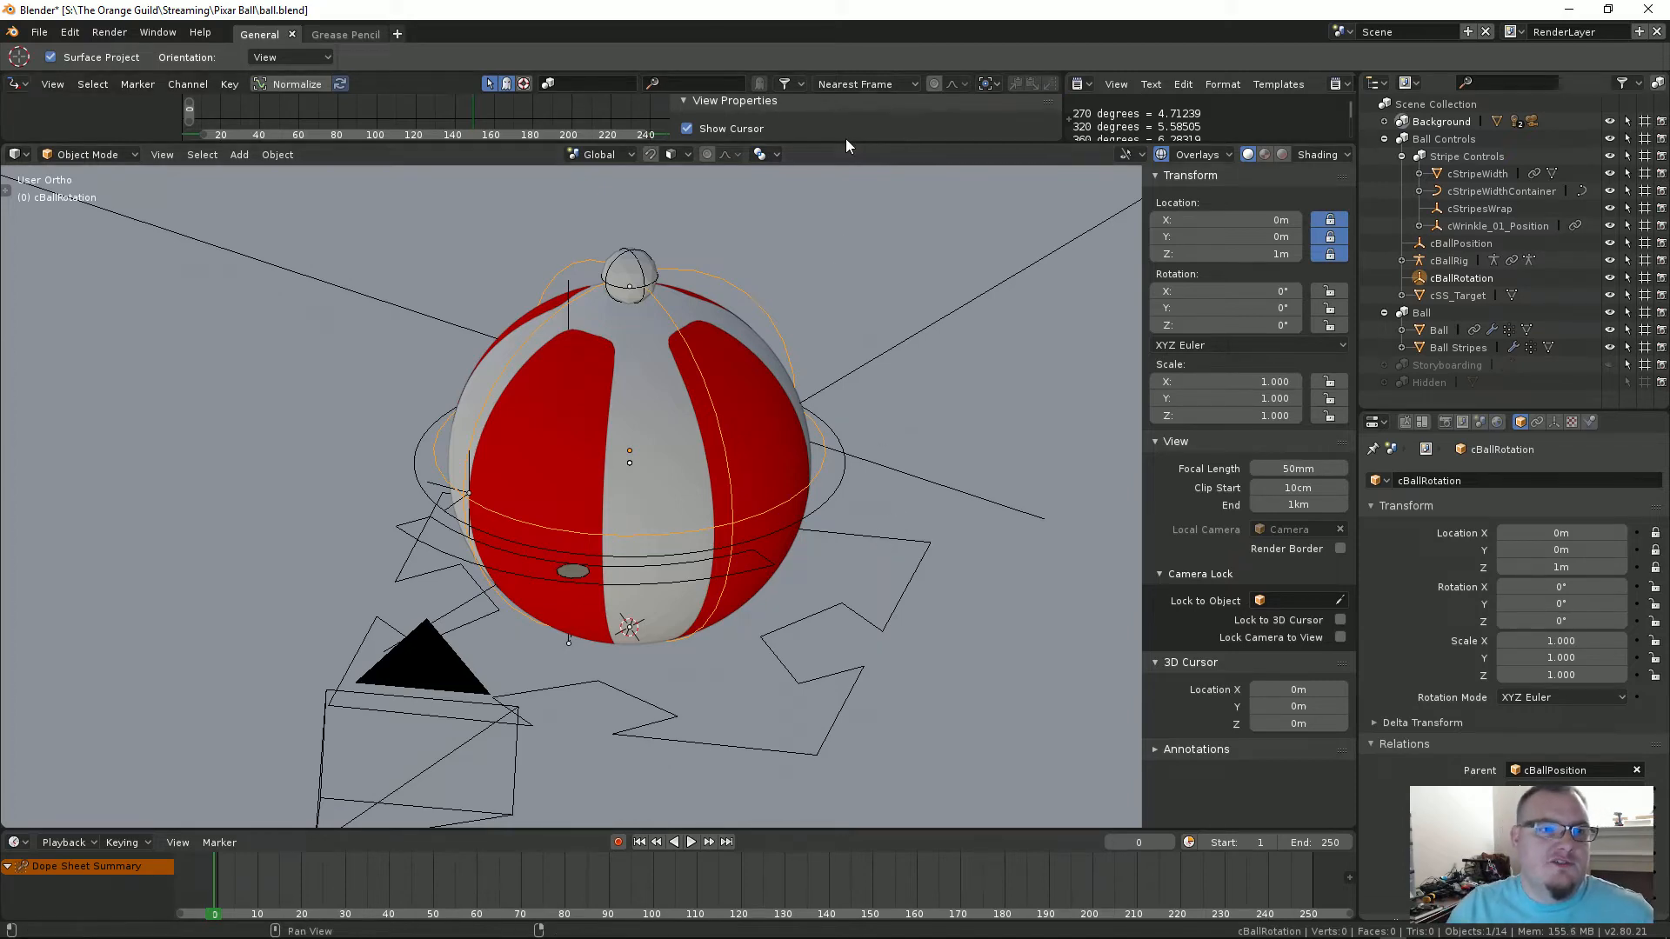
Step: Select Ball Stripes and enlarge the driver and text editors to reveal its Stripe Width driver
{"action": "left_click_drag", "start_coordinate": [845, 143], "coordinate": [880, 169]}
{"action": "middle_click_drag", "start_coordinate": [840, 467], "coordinate": [743, 503]}
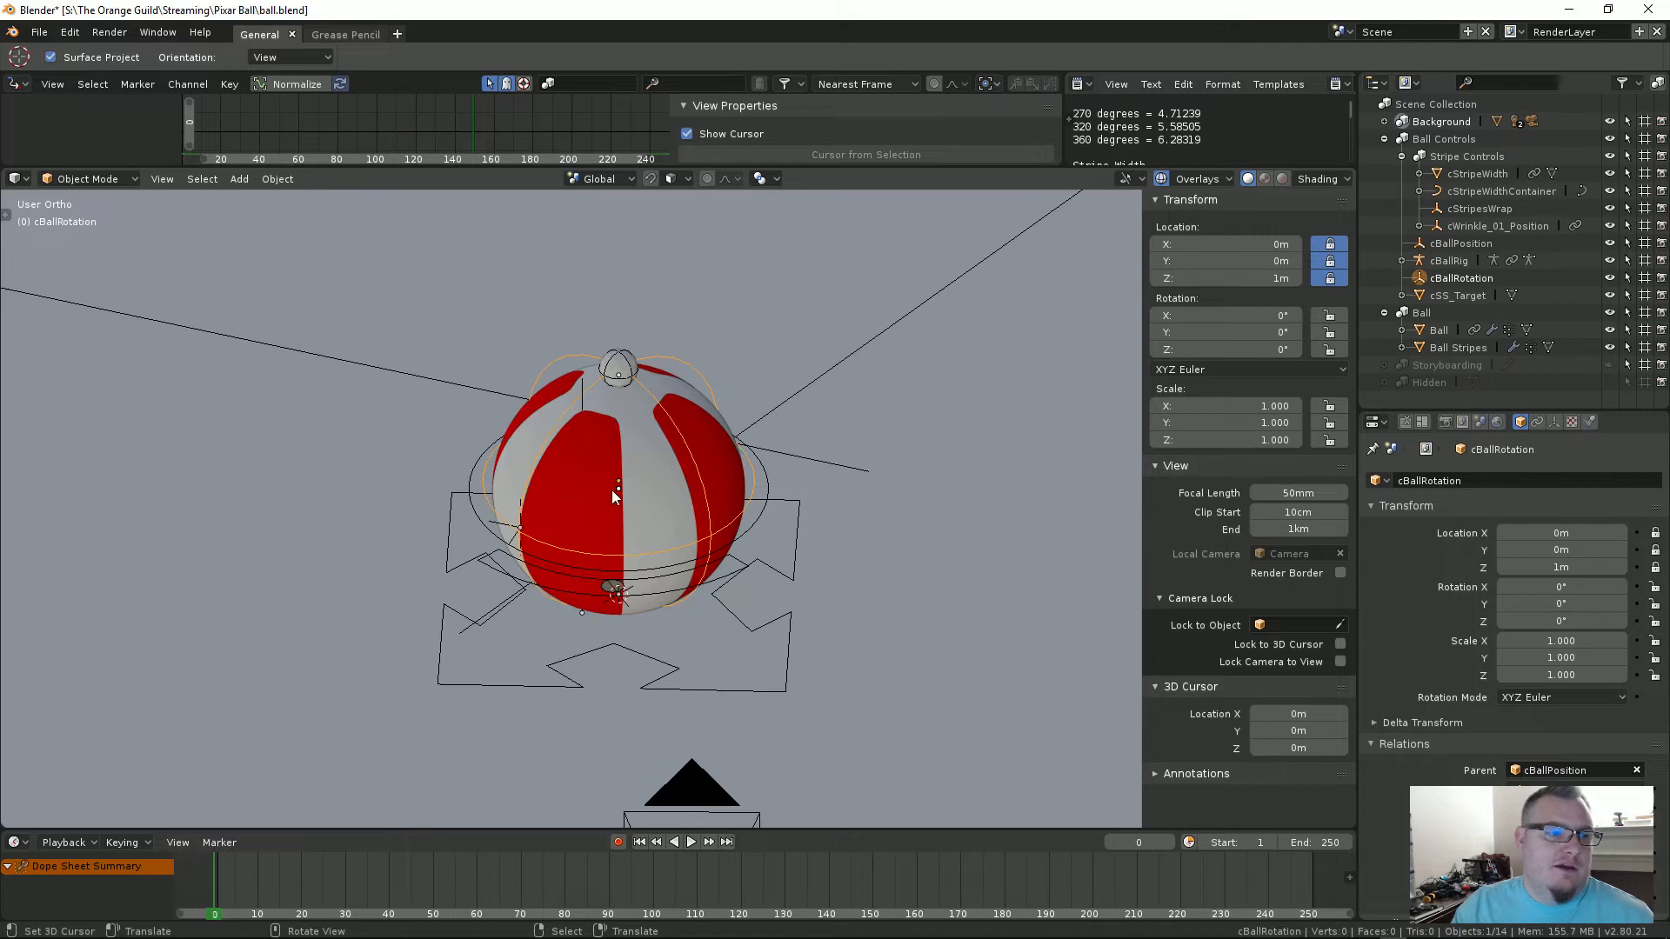
{"action": "middle_click_drag", "start_coordinate": [680, 575], "coordinate": [565, 487]}
{"action": "scroll", "coordinate": [707, 565], "scroll_direction": "up", "scroll_amount": 3}
{"action": "middle_click_drag", "start_coordinate": [571, 426], "coordinate": [578, 567], "text": "shift"}
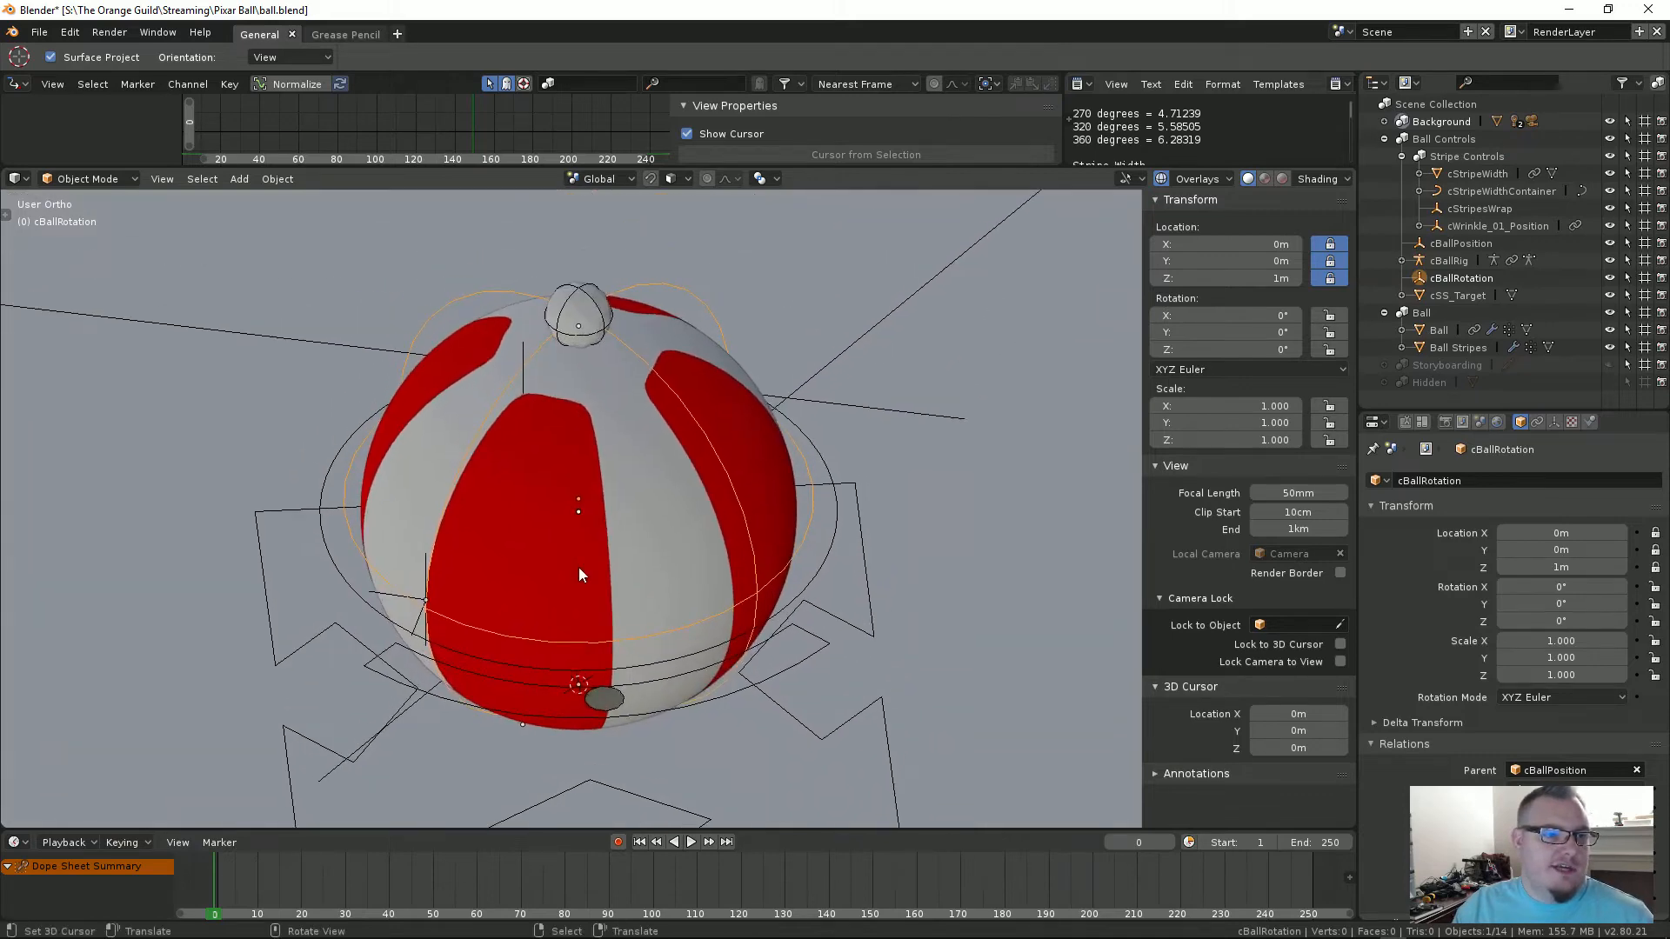
{"action": "left_click", "coordinate": [631, 520]}
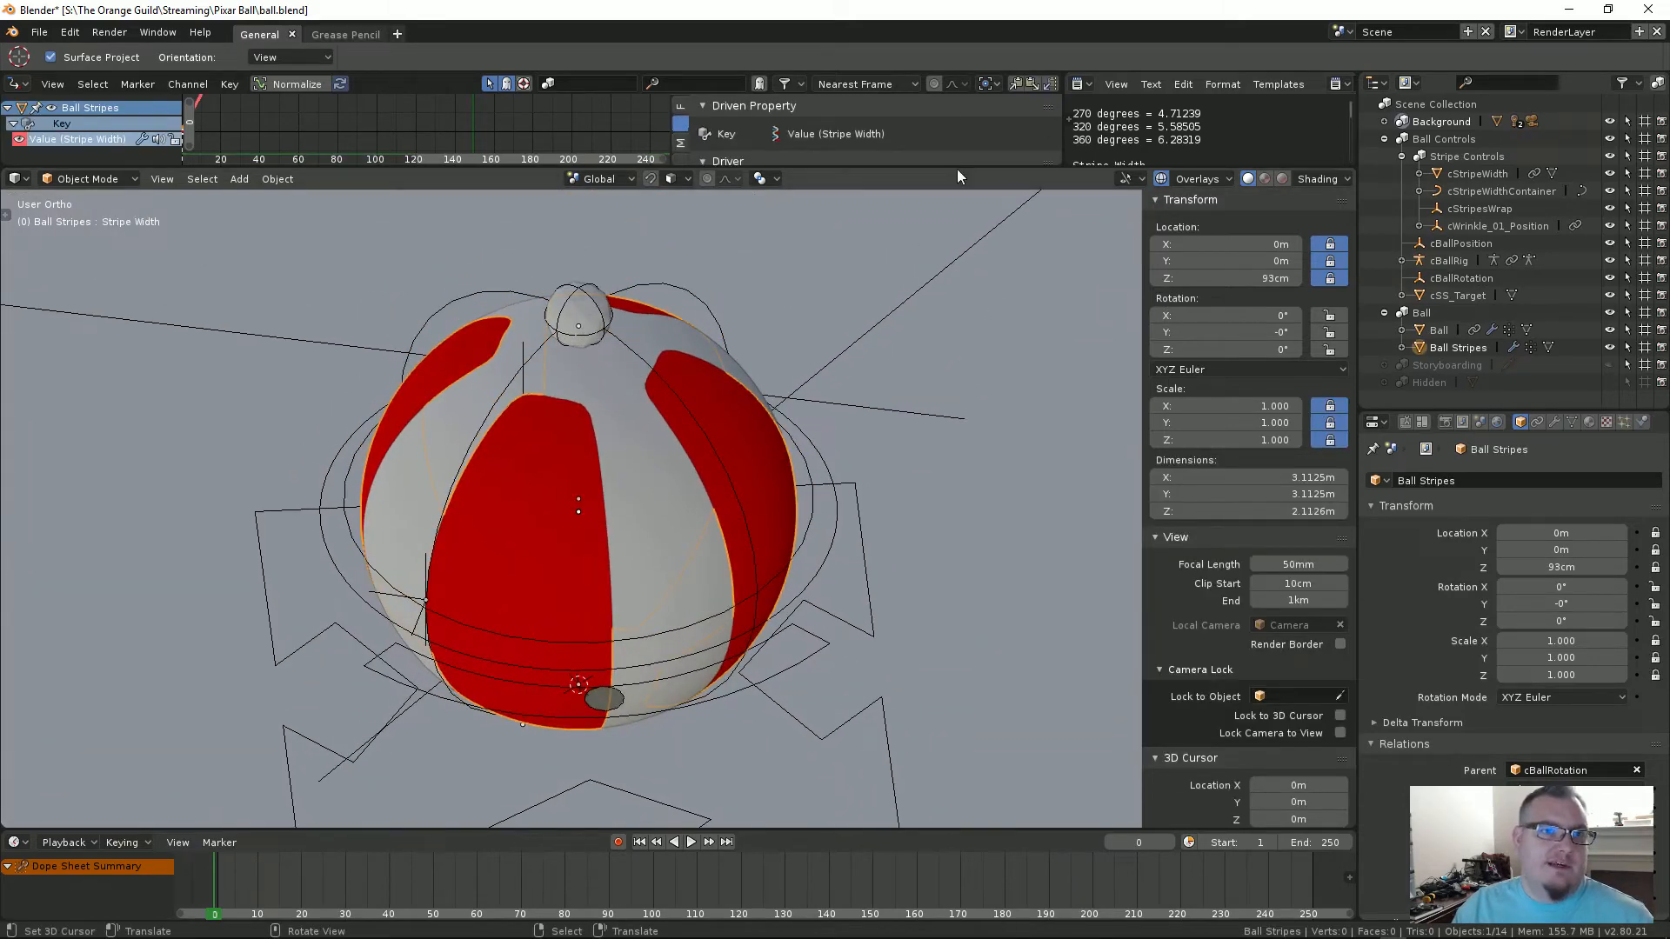
{"action": "left_click_drag", "start_coordinate": [957, 169], "coordinate": [957, 231]}
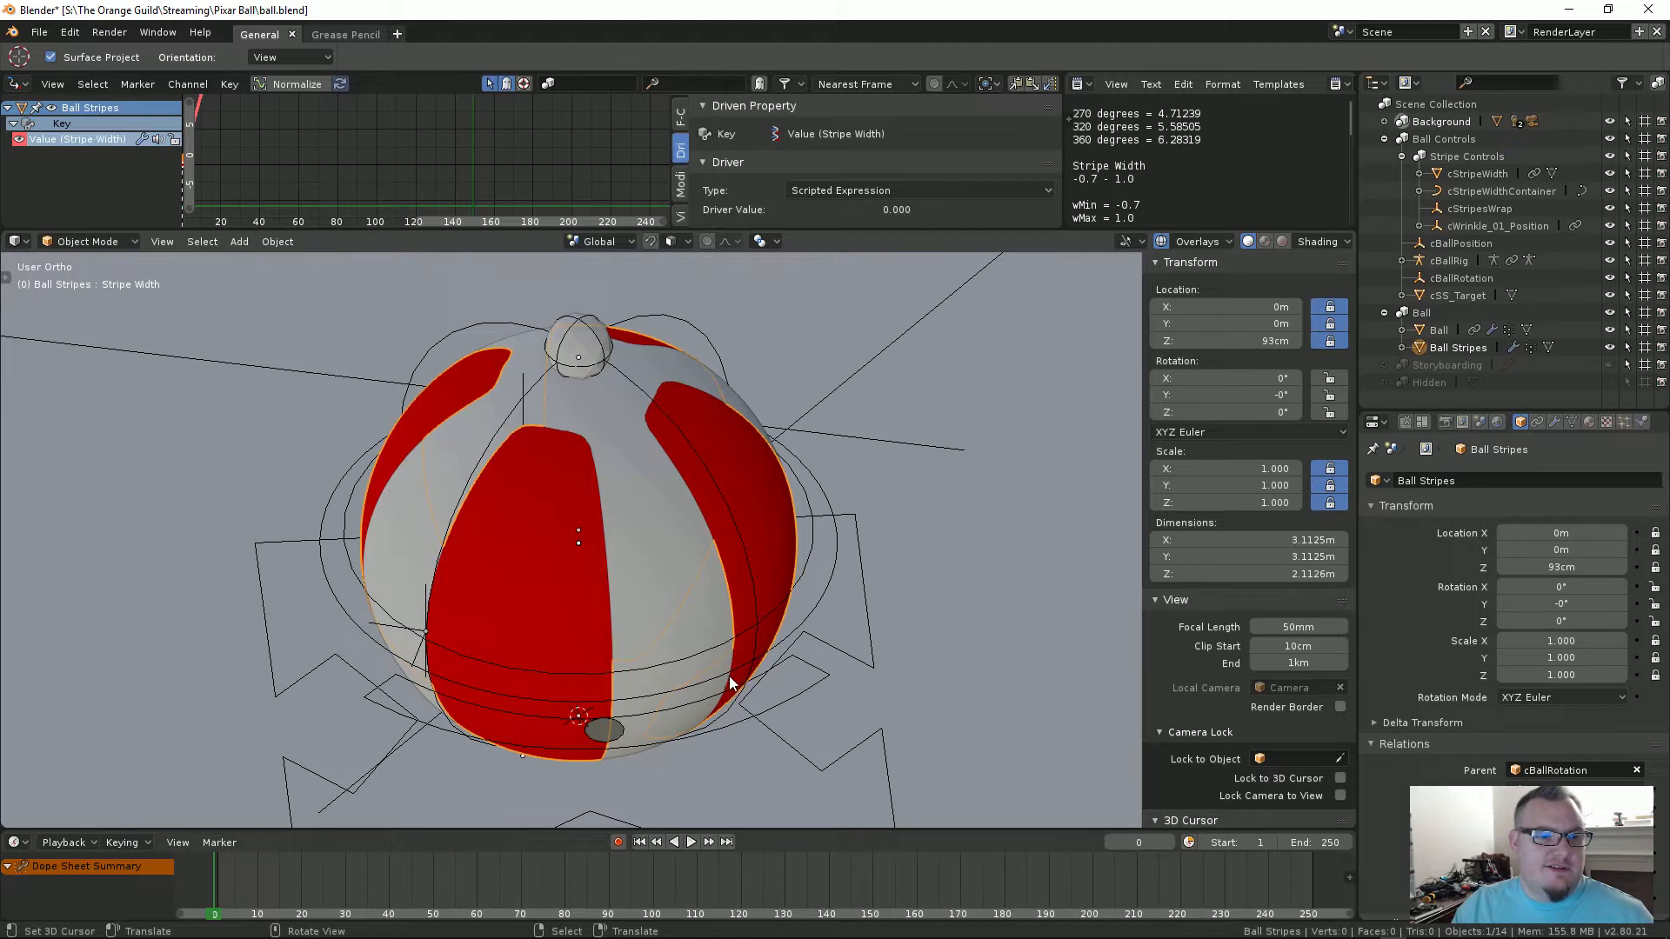
Step: Widen the Outliner and properties area, and select the cStripeWidthContainer control at the ball's base
{"action": "left_click", "coordinate": [784, 708]}
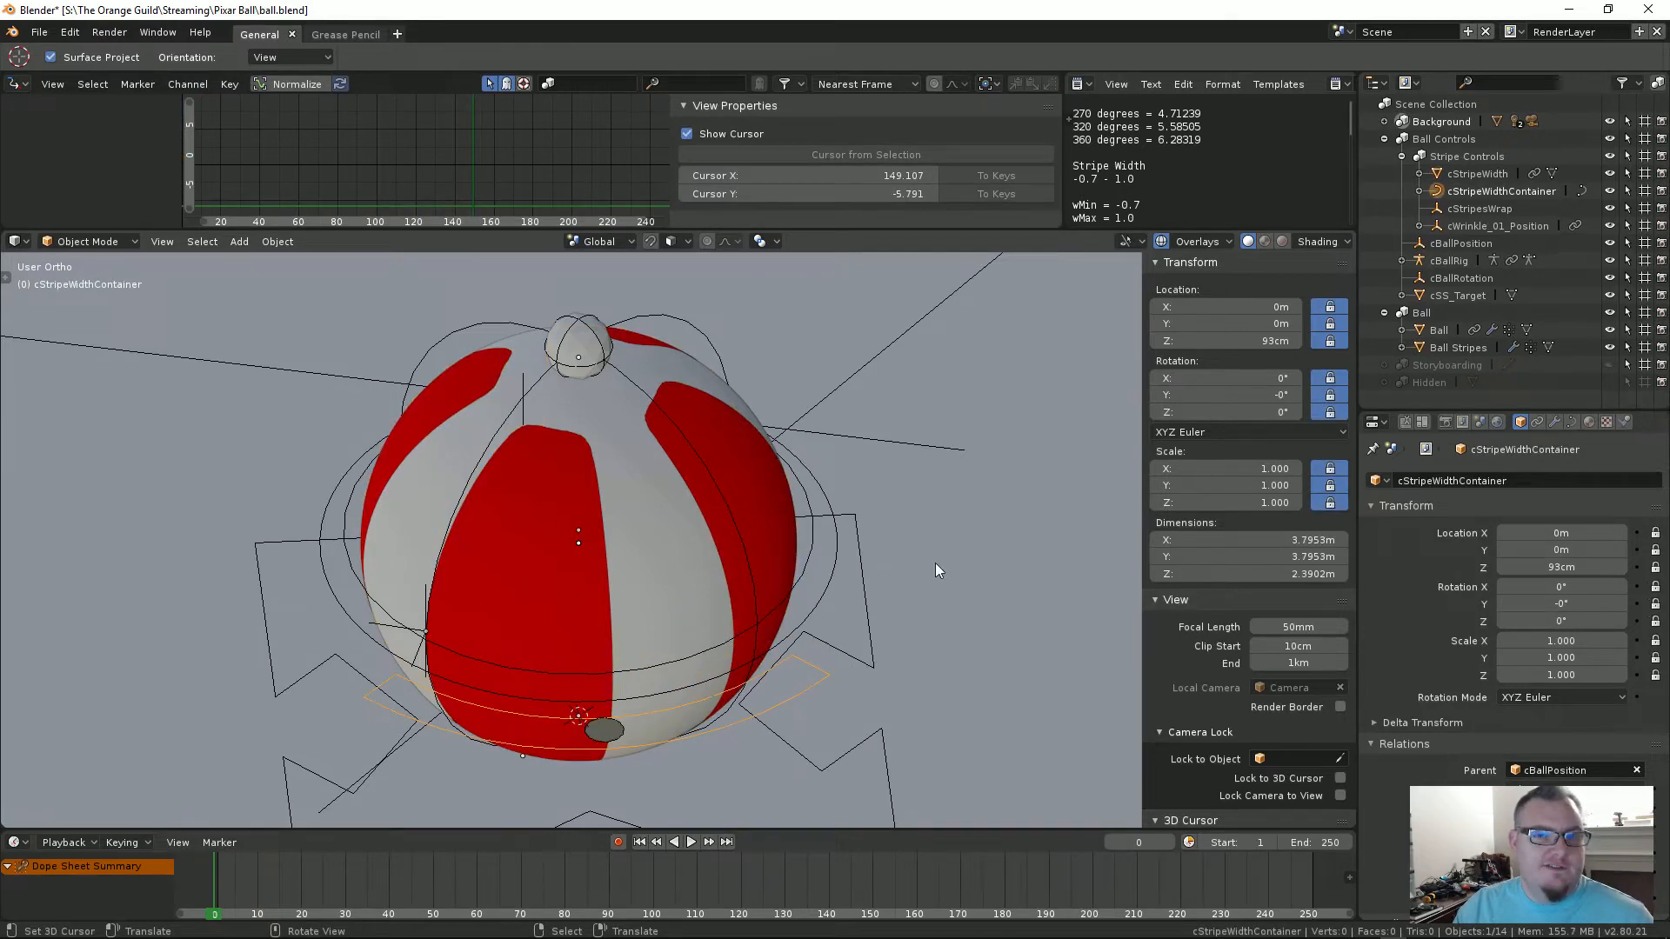
{"action": "left_click", "coordinate": [1358, 274]}
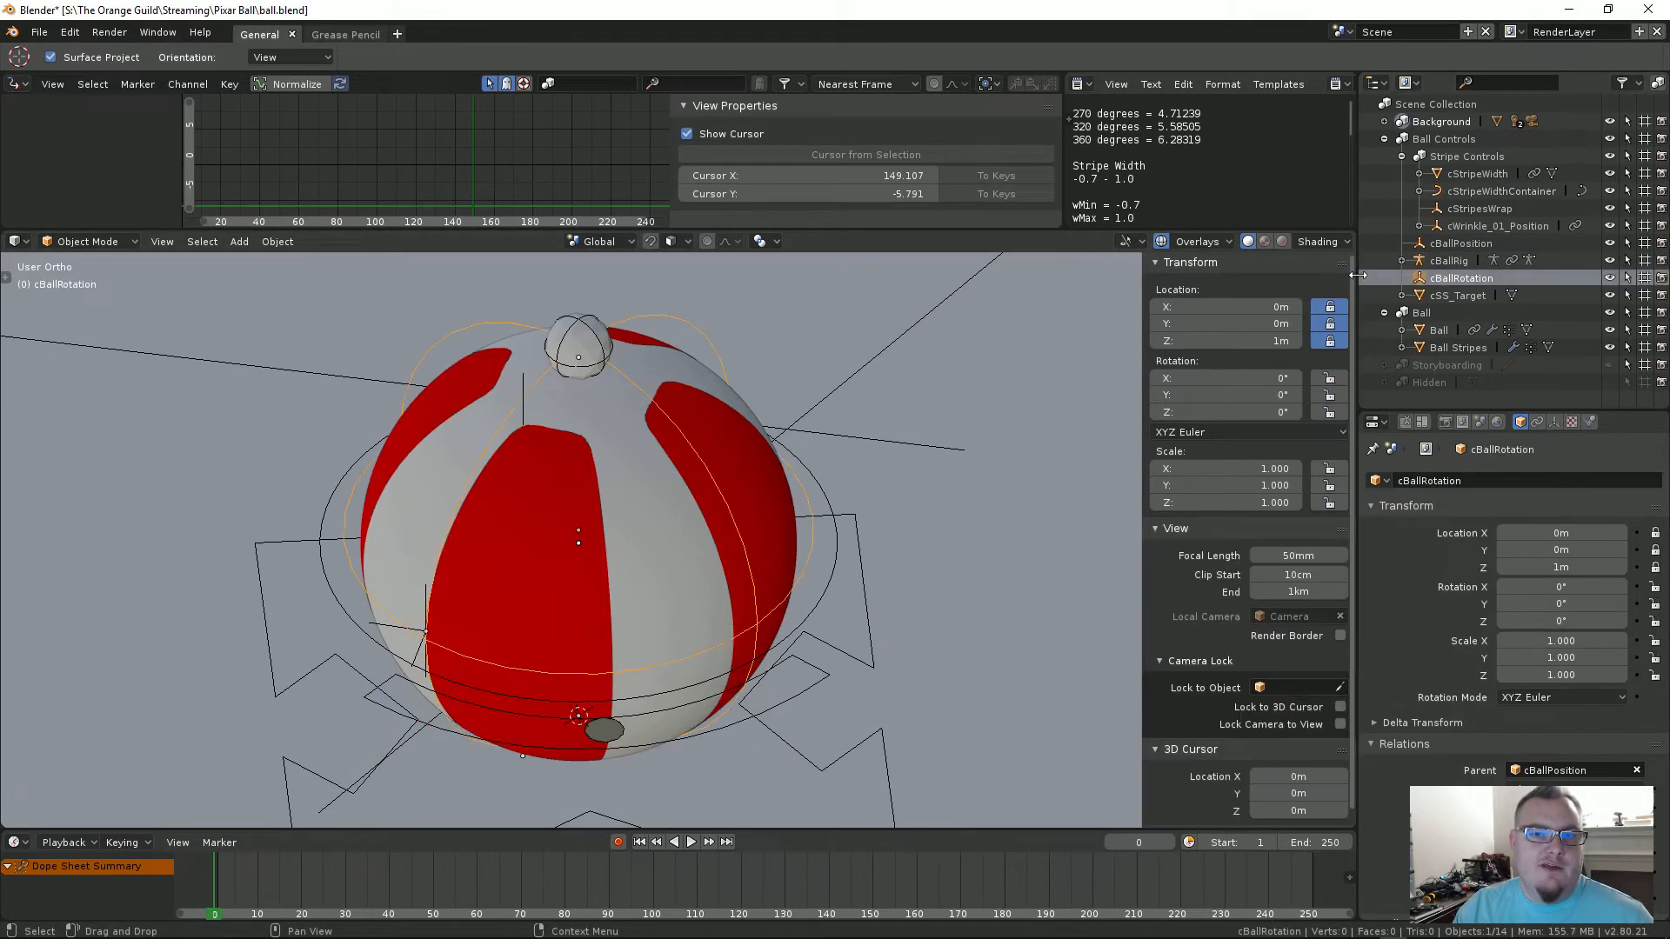
{"action": "left_click_drag", "start_coordinate": [1357, 273], "coordinate": [1287, 278]}
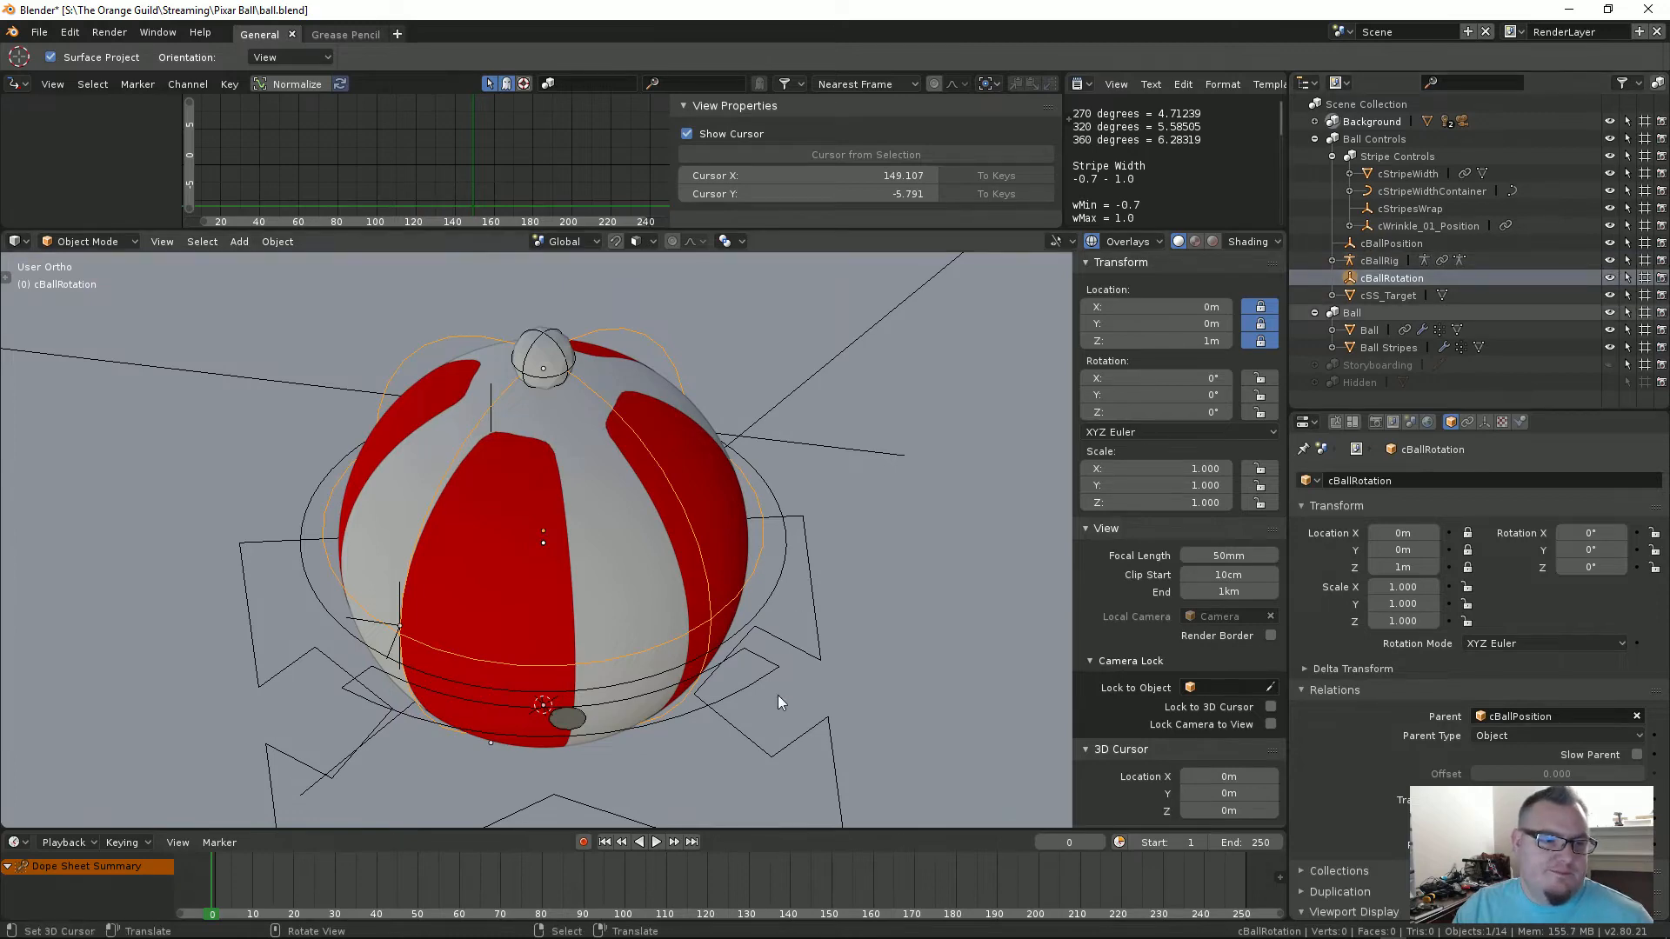
{"action": "left_click", "coordinate": [779, 671]}
{"action": "middle_click_drag", "start_coordinate": [779, 675], "coordinate": [852, 574]}
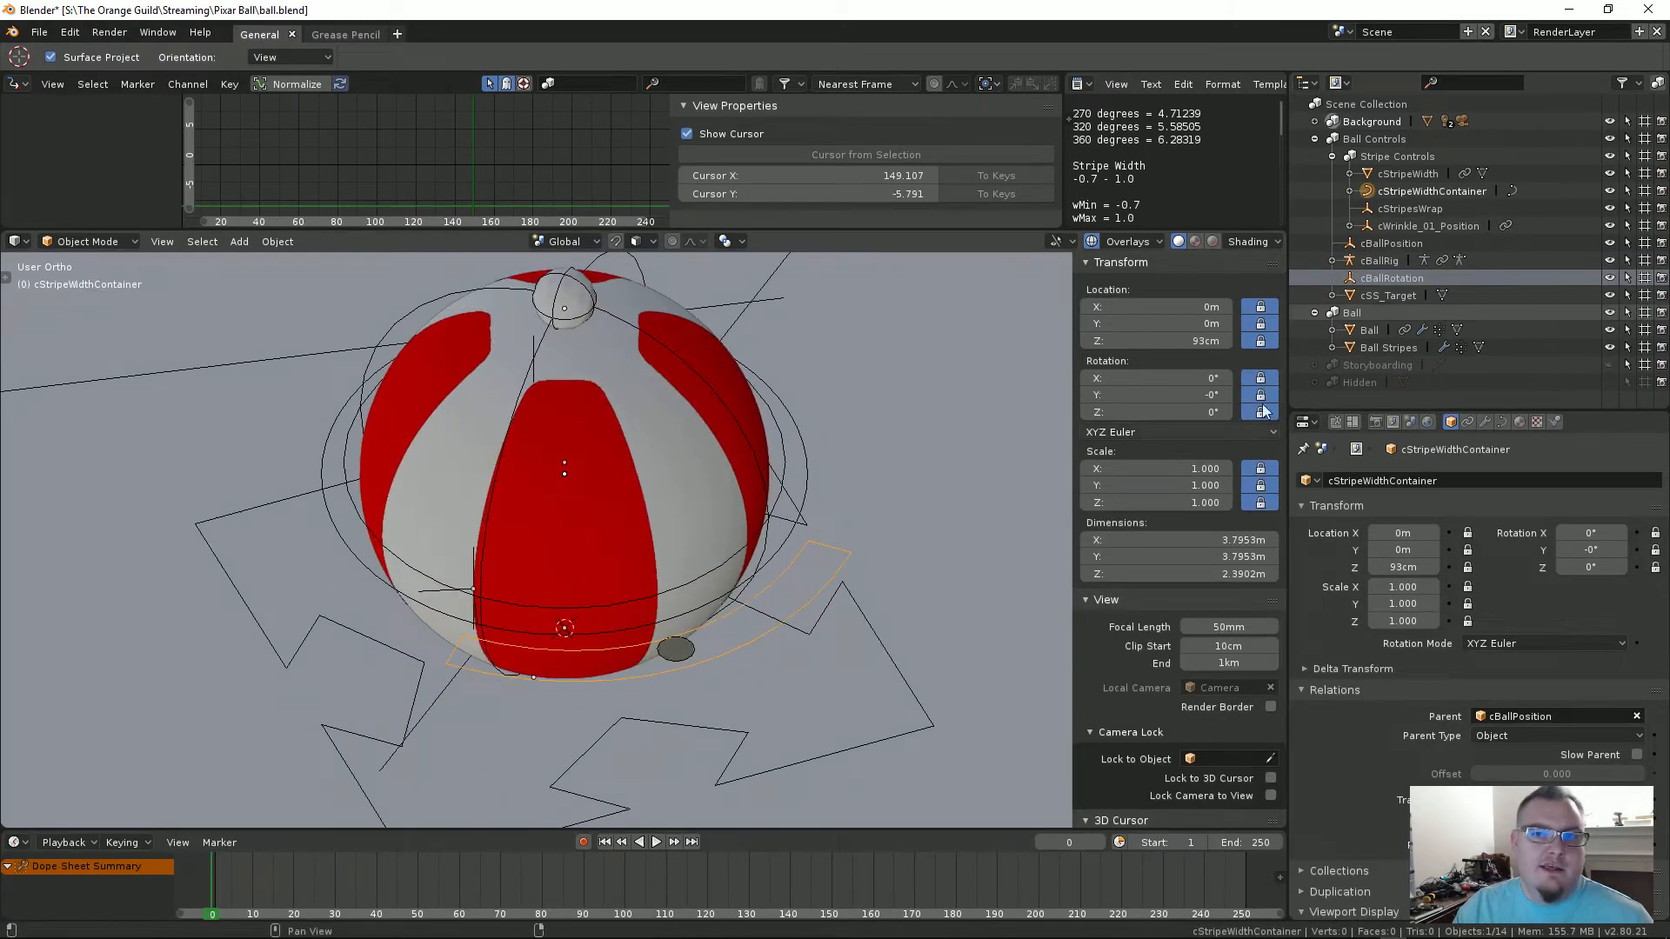
Step: Switch cBallRotation's viewport visibility off and on repeatedly to demonstrate hiding a single control
{"action": "left_click", "coordinate": [1645, 278]}
{"action": "left_click", "coordinate": [1644, 279]}
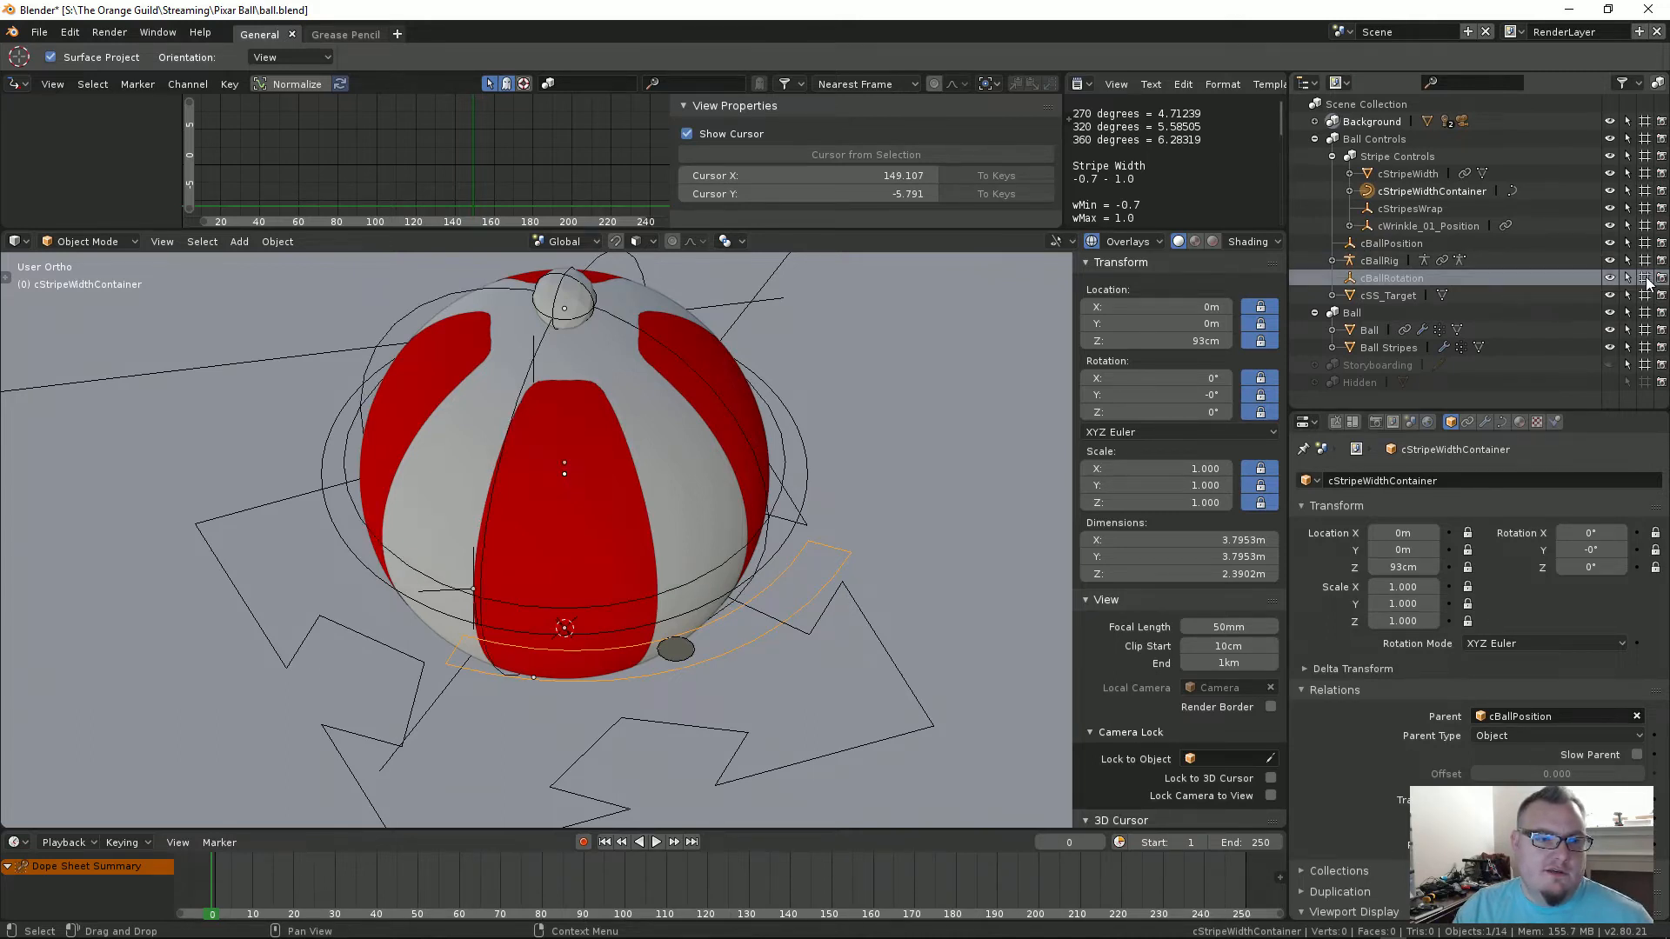
{"action": "left_click", "coordinate": [1645, 278]}
{"action": "left_click", "coordinate": [1645, 279]}
{"action": "left_click", "coordinate": [1645, 278]}
{"action": "left_click", "coordinate": [1645, 279]}
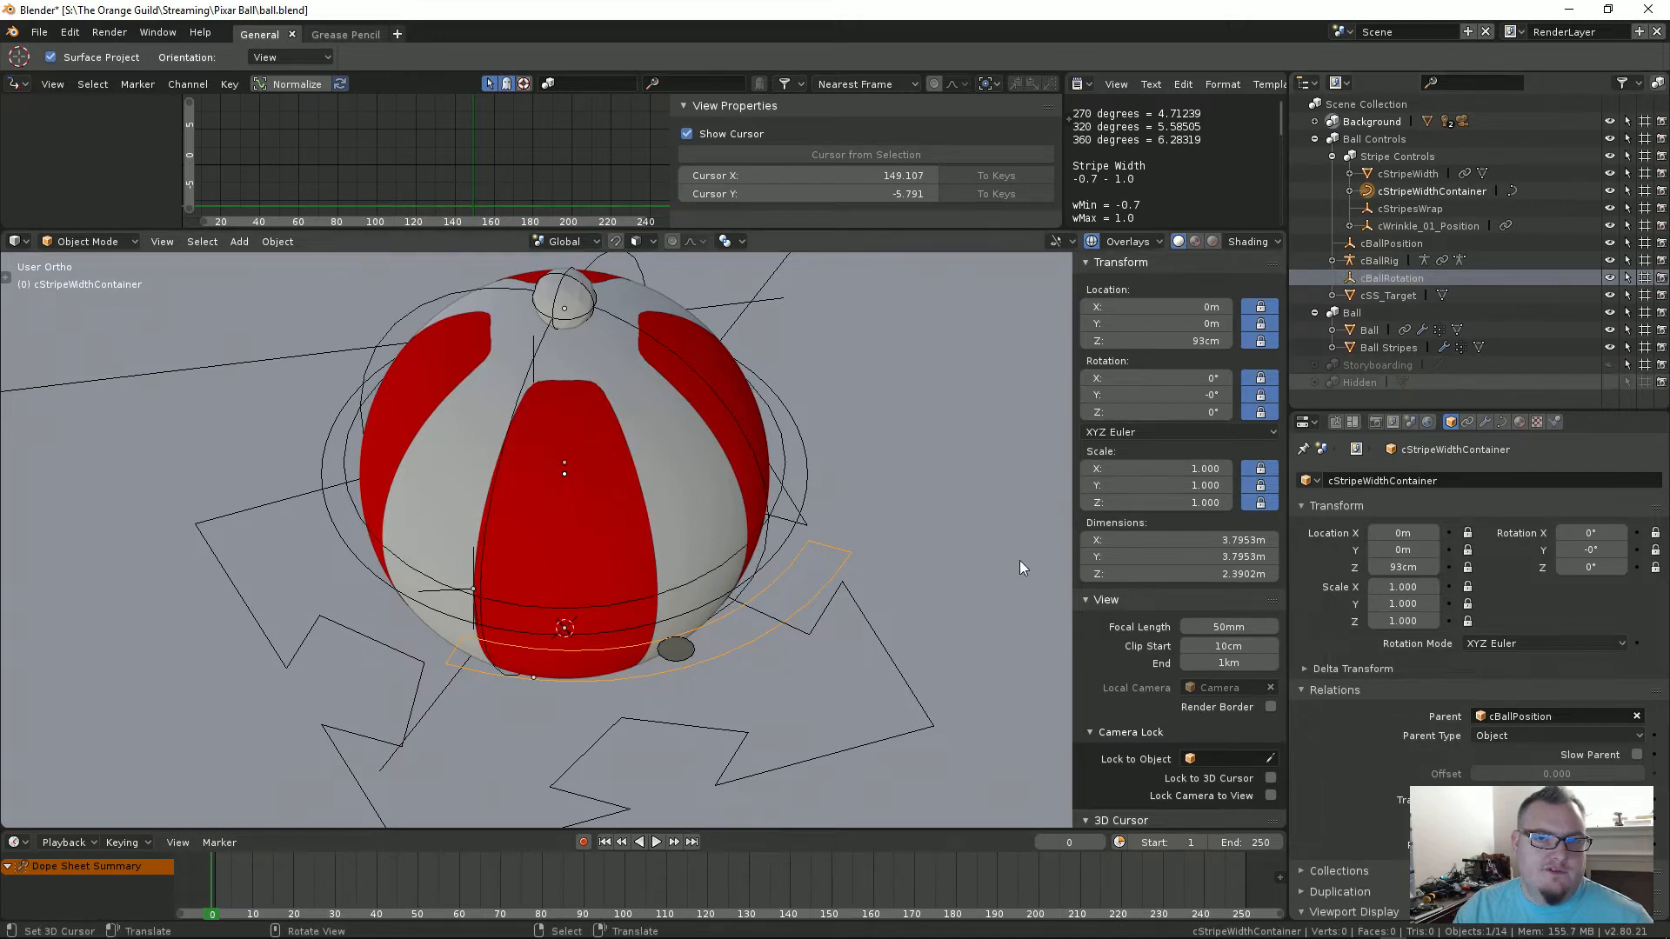
Step: Switch cStripeWidthContainer's viewport visibility off and on to show how that control can be hidden
{"action": "left_click", "coordinate": [1643, 190]}
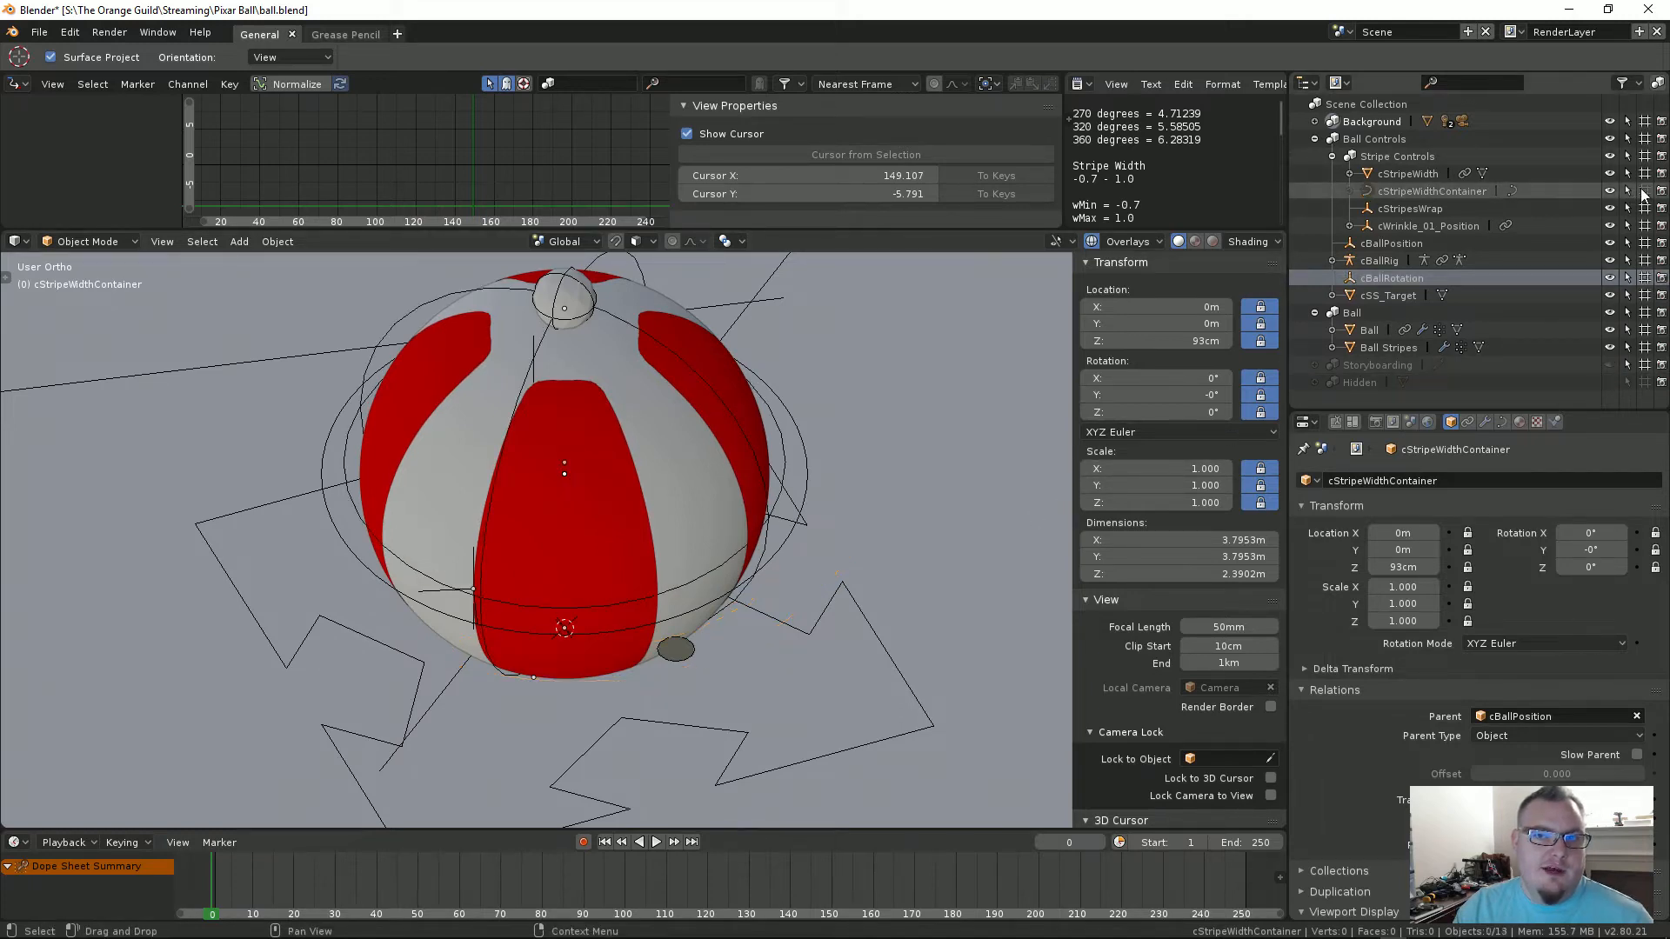
{"action": "left_click", "coordinate": [1642, 190]}
{"action": "left_click", "coordinate": [1642, 191]}
{"action": "left_click", "coordinate": [1642, 191]}
{"action": "right_click", "coordinate": [1643, 191]}
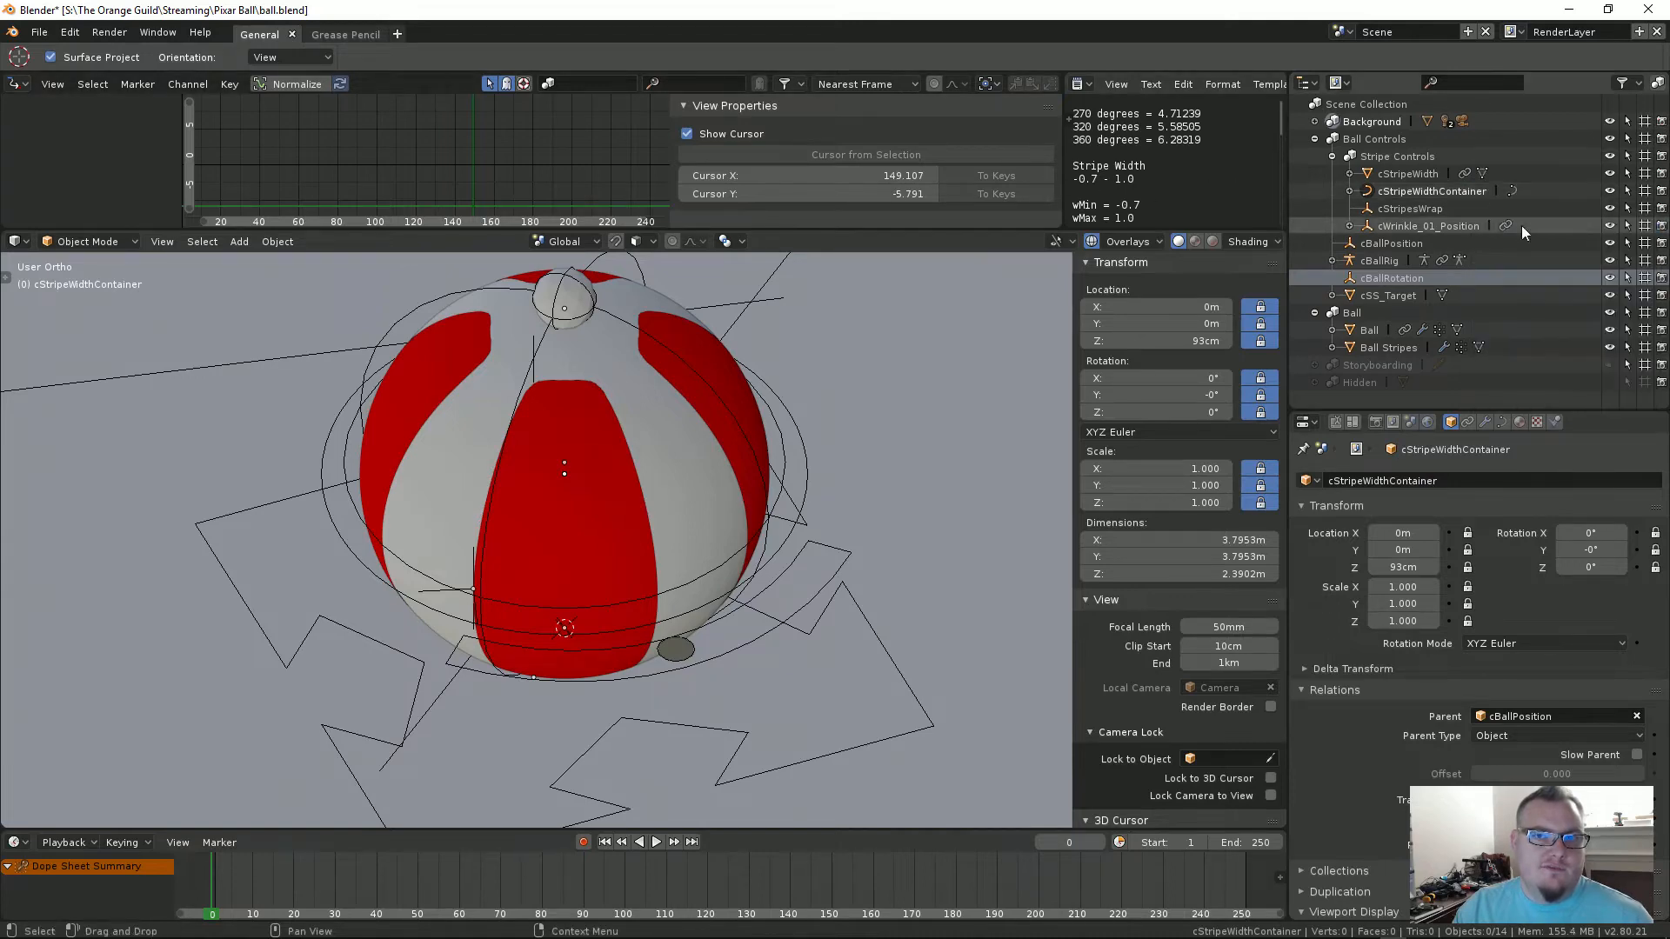
{"action": "middle_click_drag", "start_coordinate": [699, 450], "coordinate": [703, 597]}
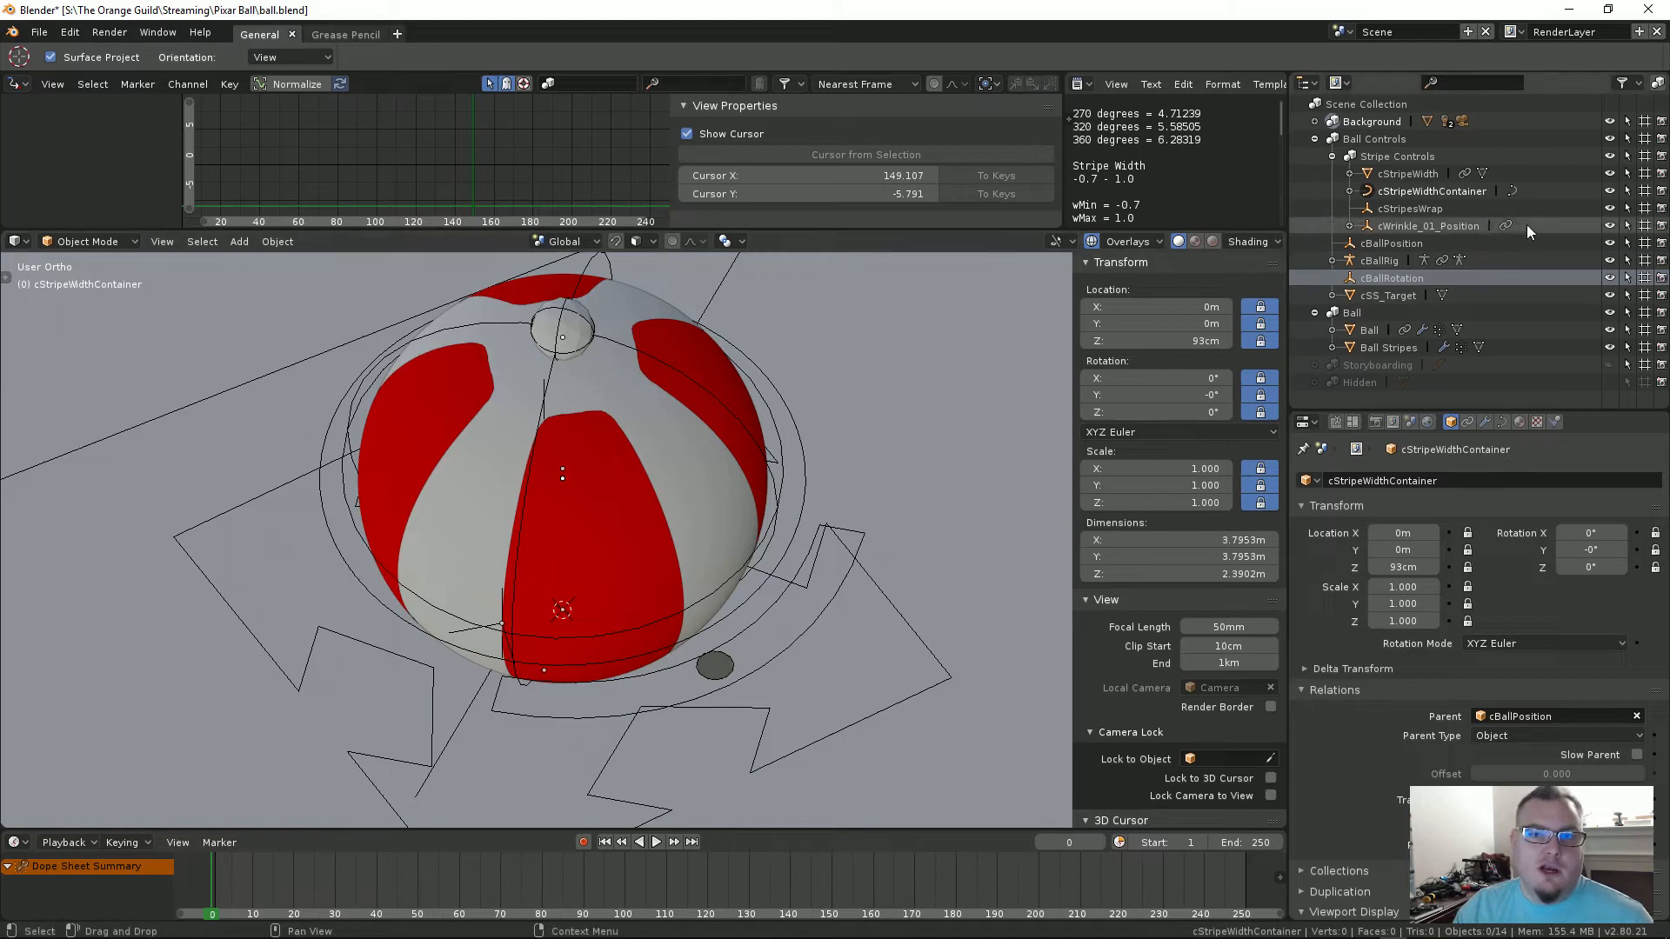
{"action": "right_click", "coordinate": [1605, 192]}
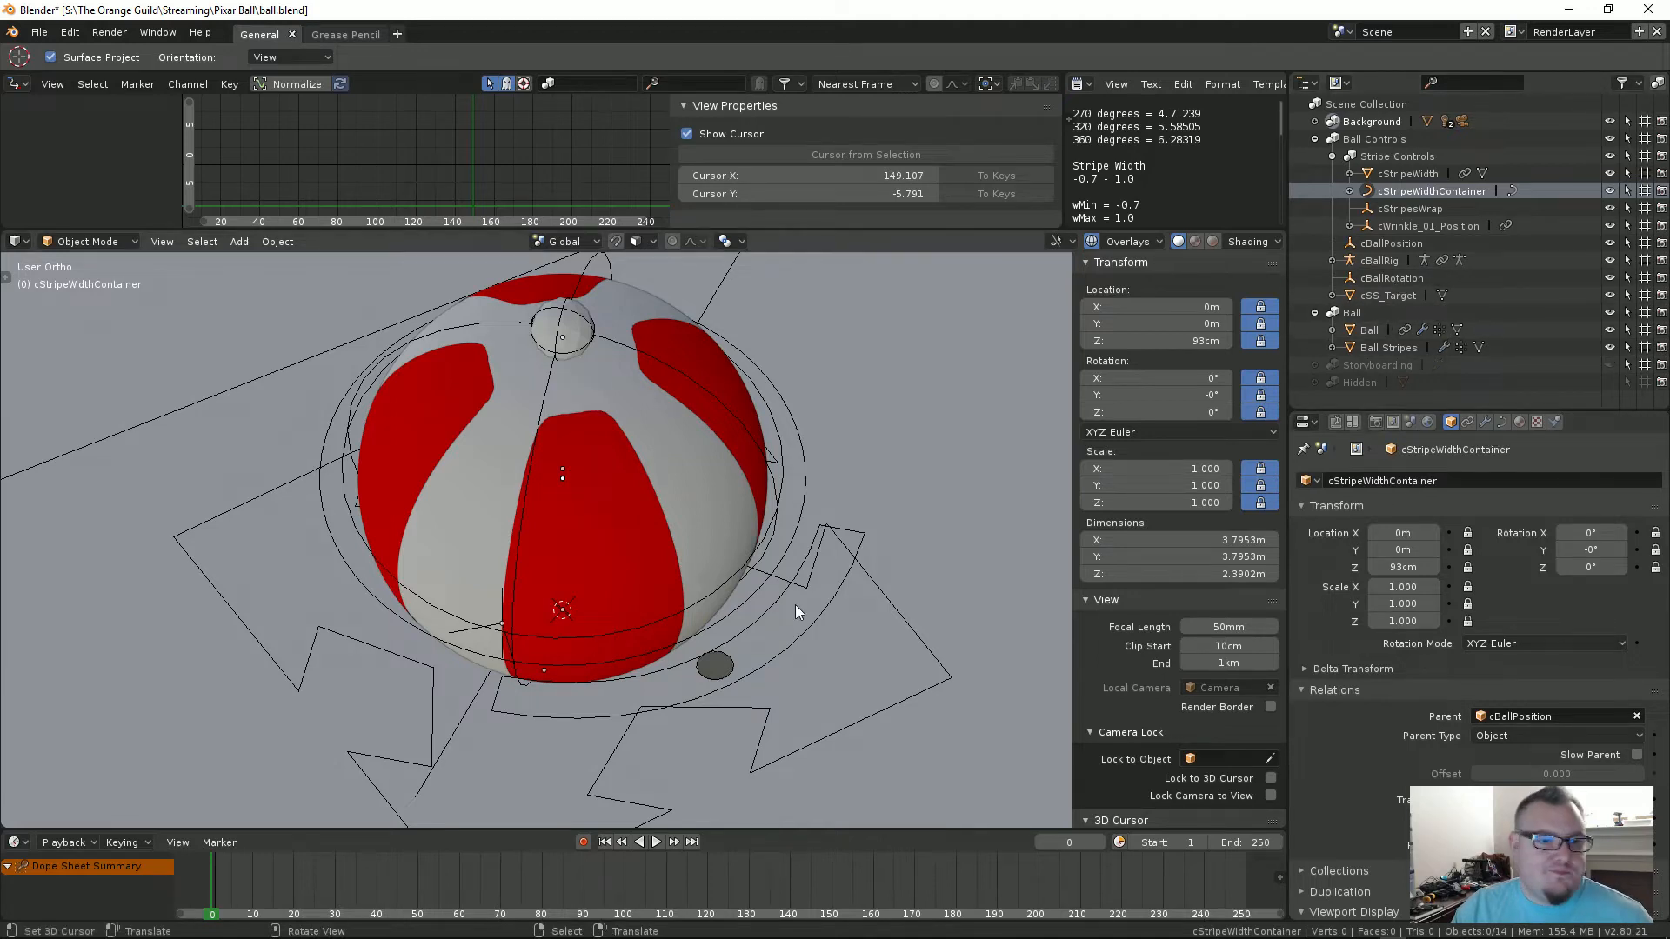
Step: Select cBallRig and examine its bone relations and the armature's skeleton layers
{"action": "left_click", "coordinate": [917, 636]}
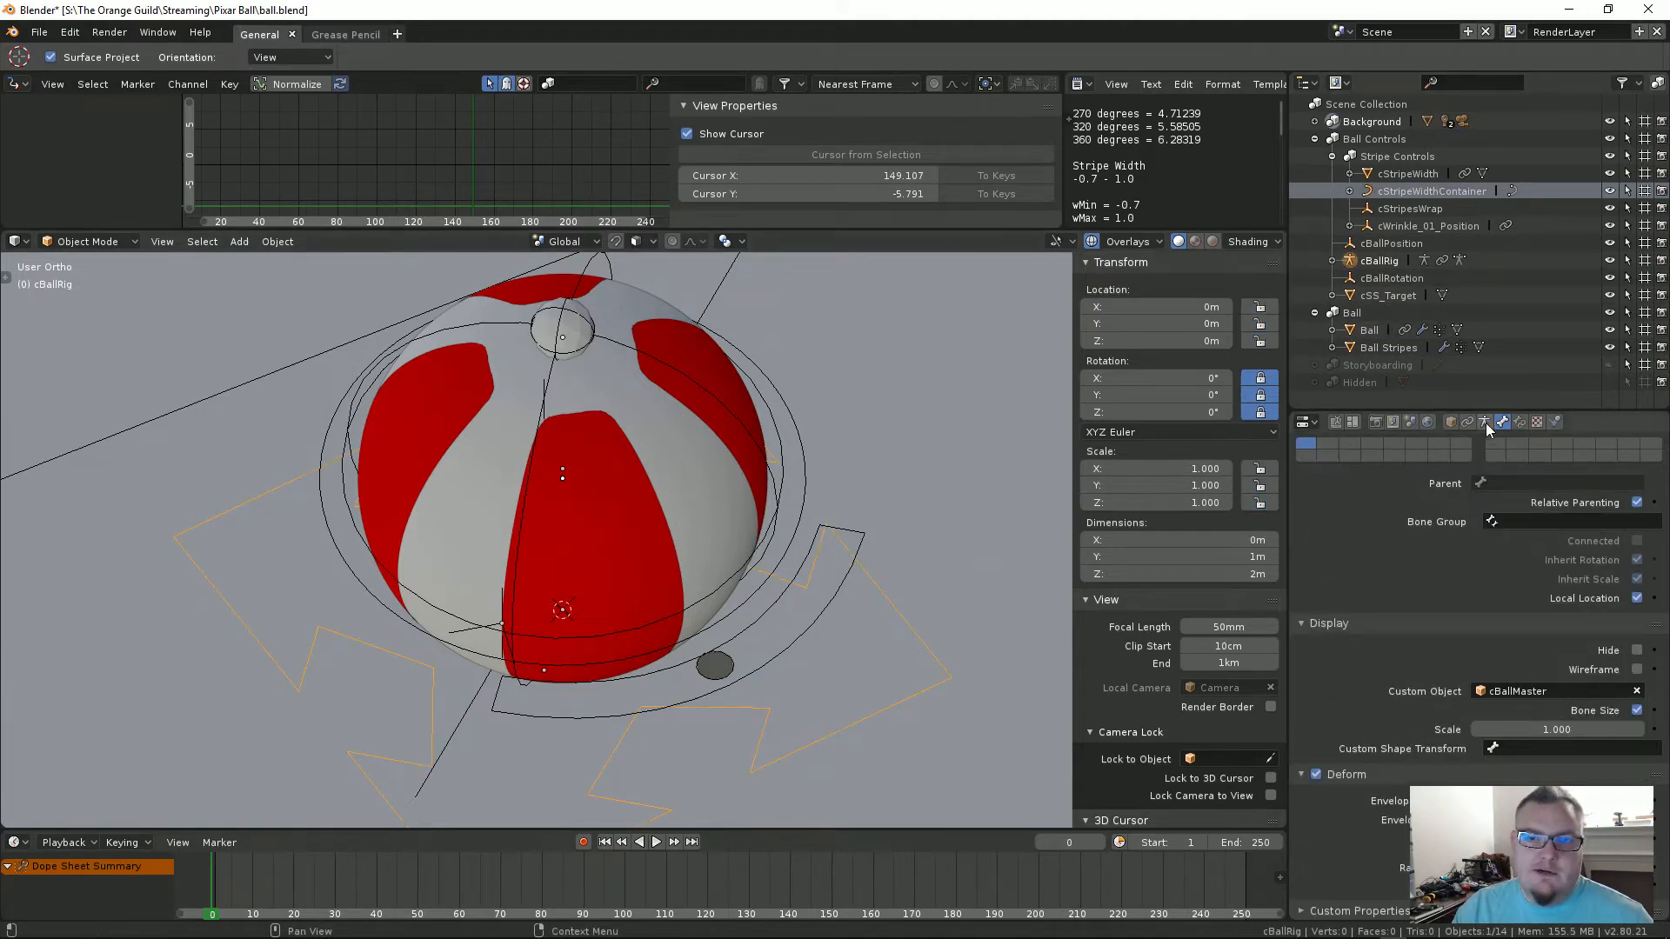
{"action": "scroll", "coordinate": [1385, 545], "scroll_direction": "up", "scroll_amount": 6}
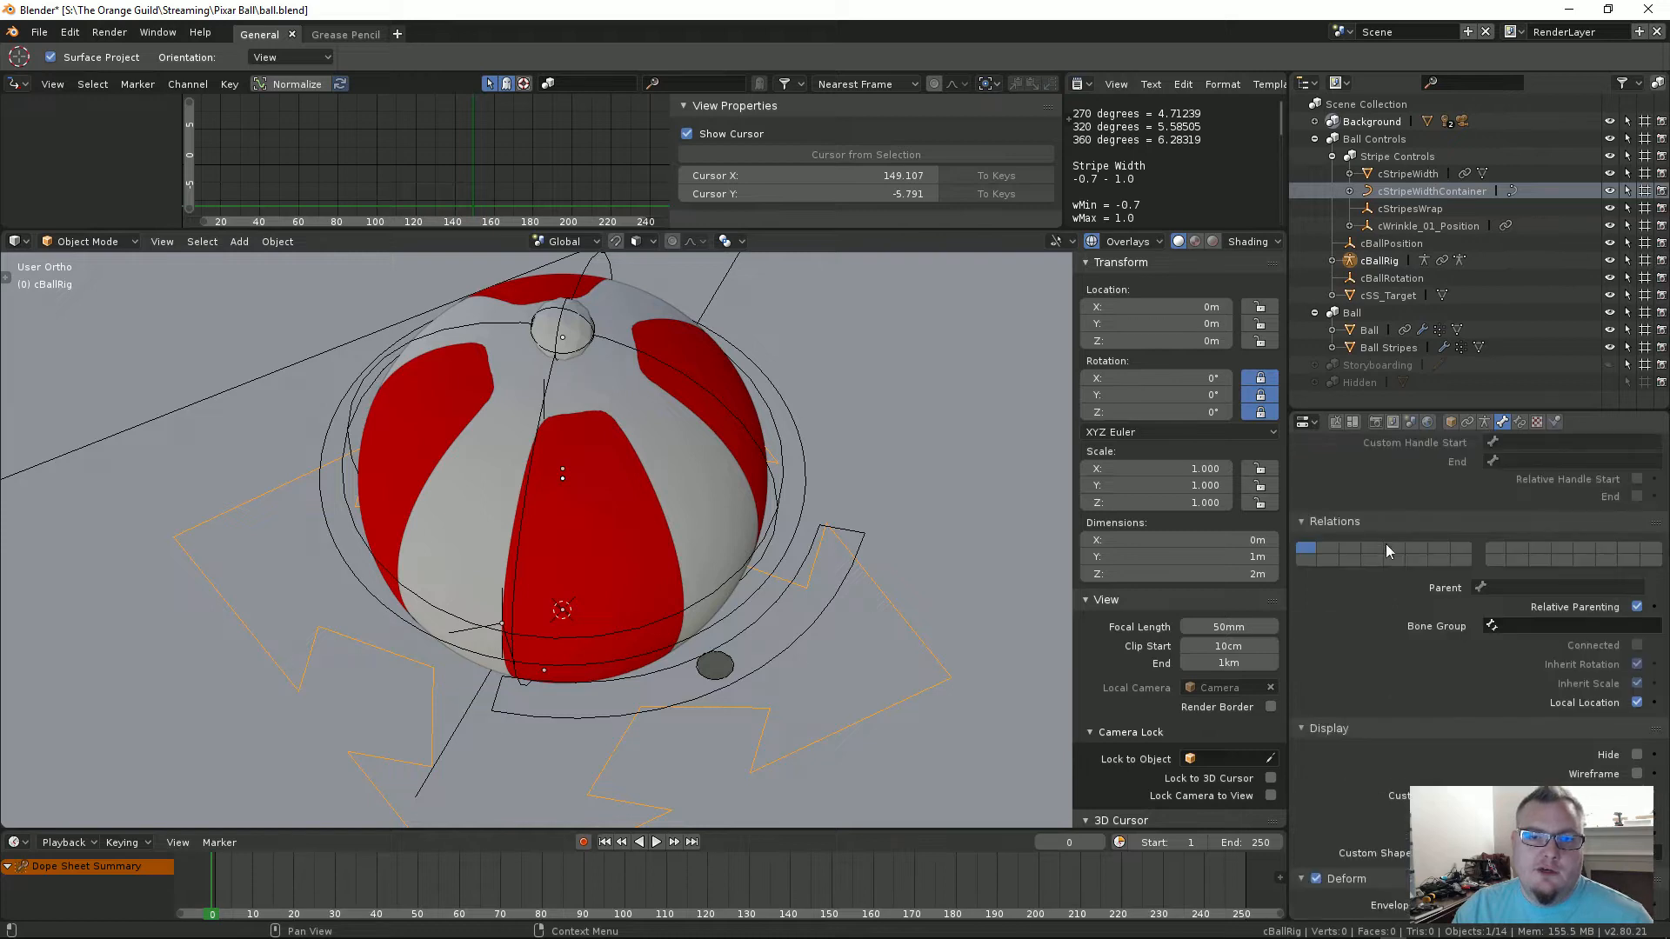
{"action": "left_click", "coordinate": [1485, 422]}
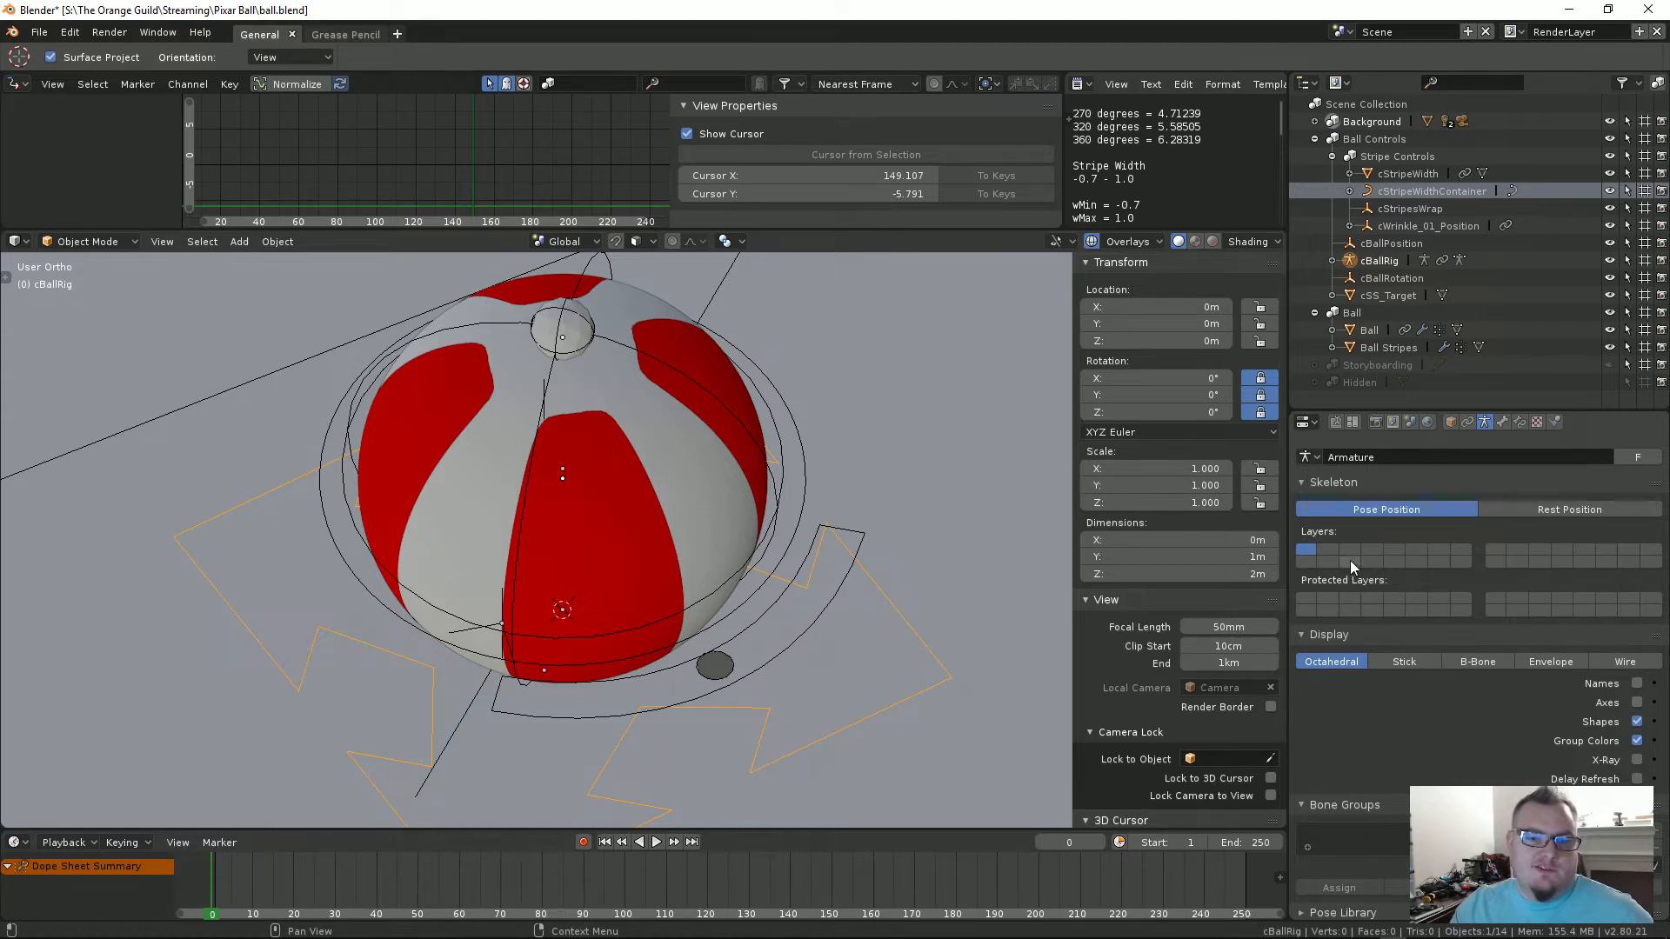
Step: Review the collections that cStripeWidthContainer and cStripeWidth could be moved to, without moving them, and reselect cBallRig
{"action": "left_click", "coordinate": [749, 627]}
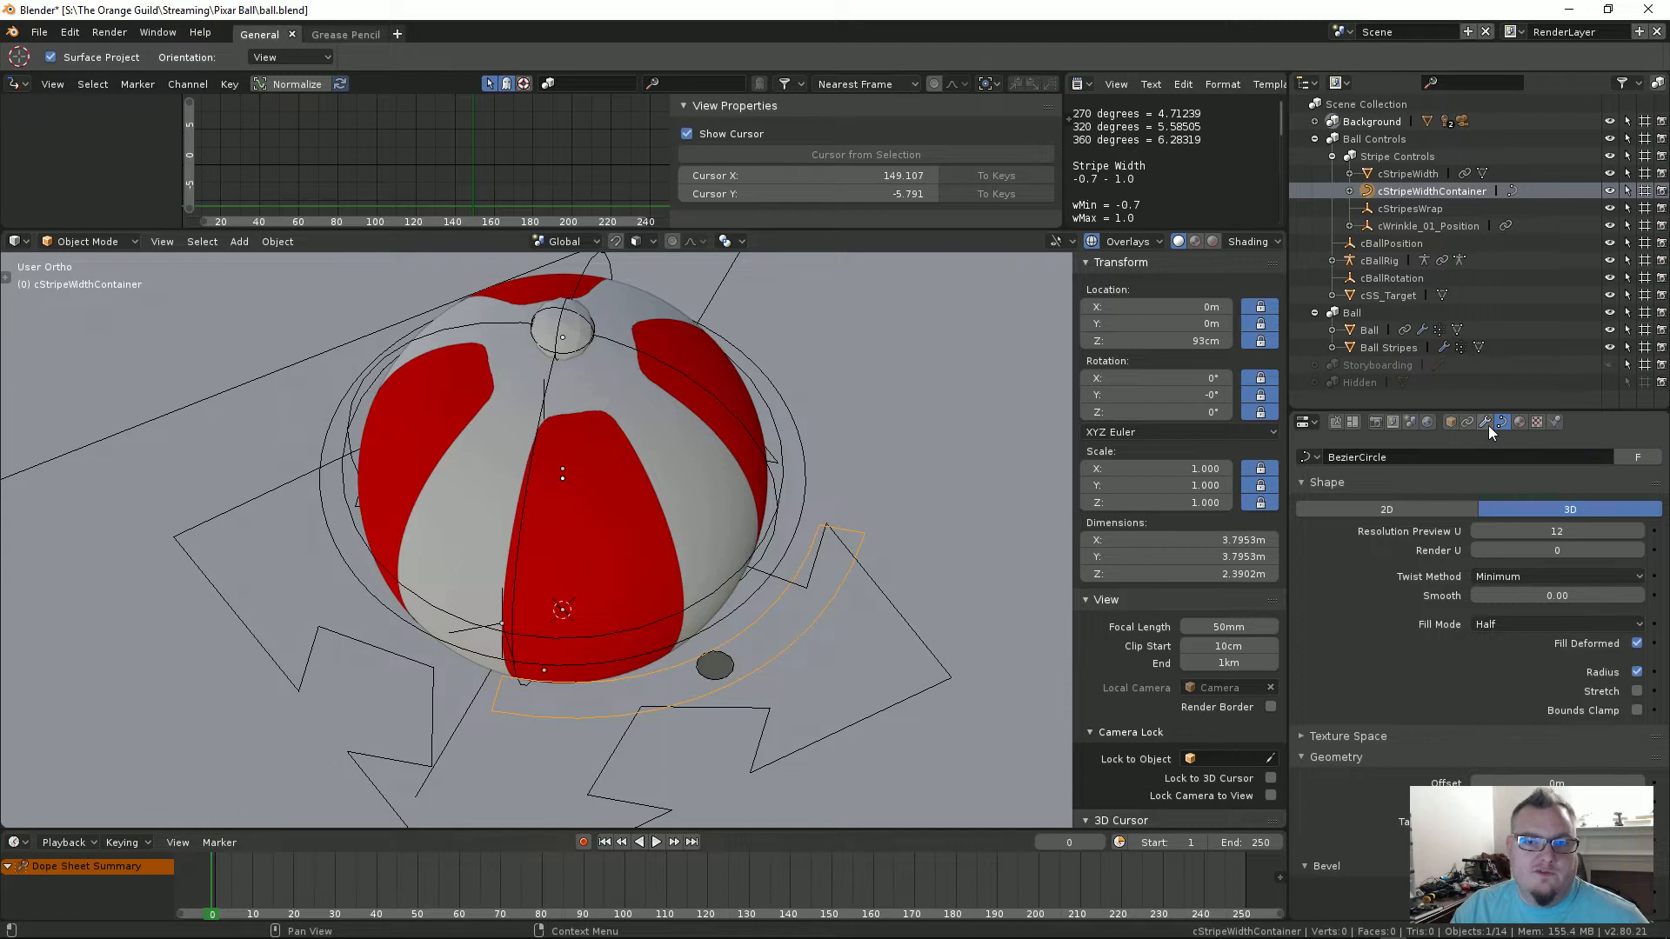
{"action": "left_click", "coordinate": [713, 666], "text": "shift"}
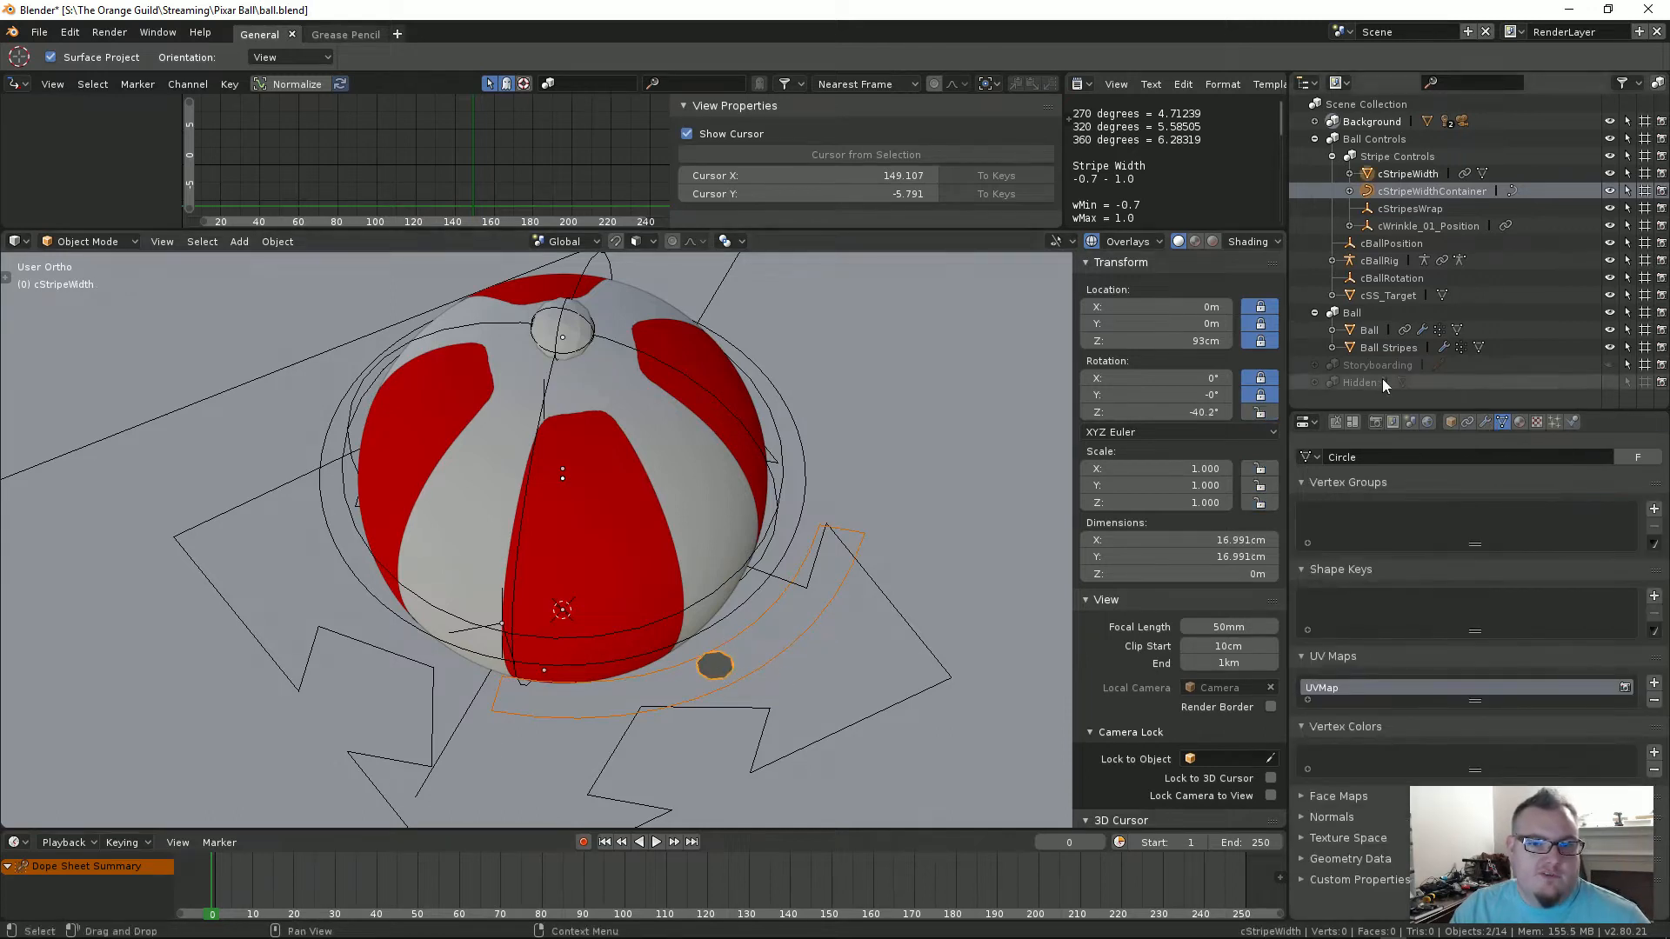
{"action": "key", "text": "m"}
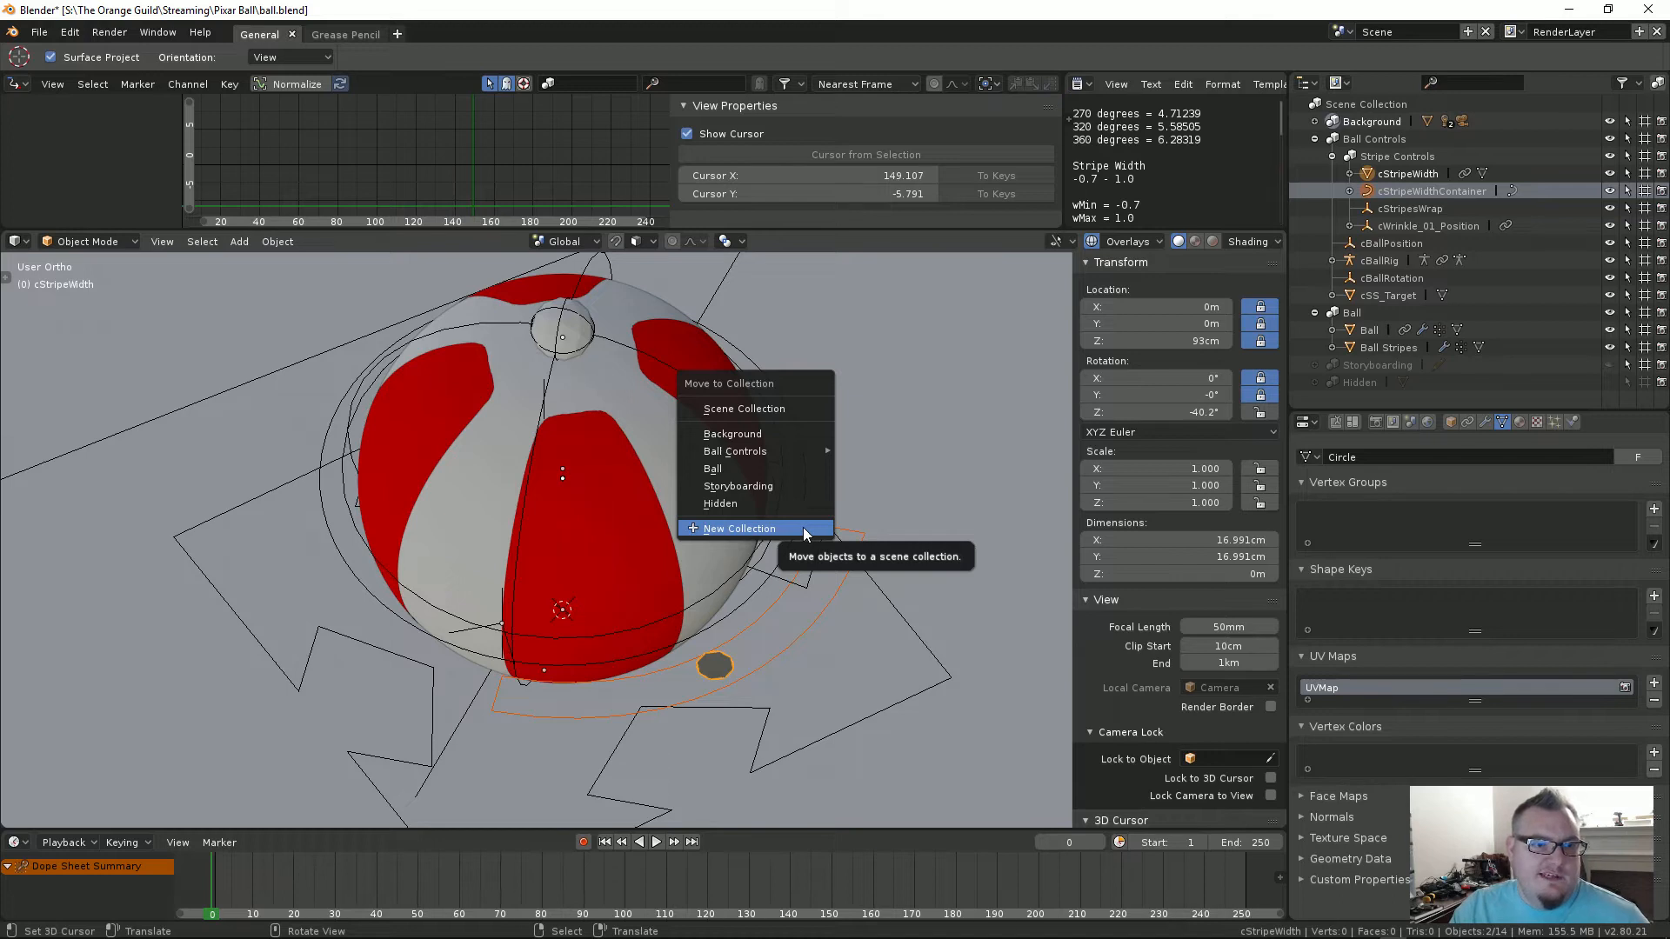
{"action": "mouse_move", "coordinate": [815, 452]}
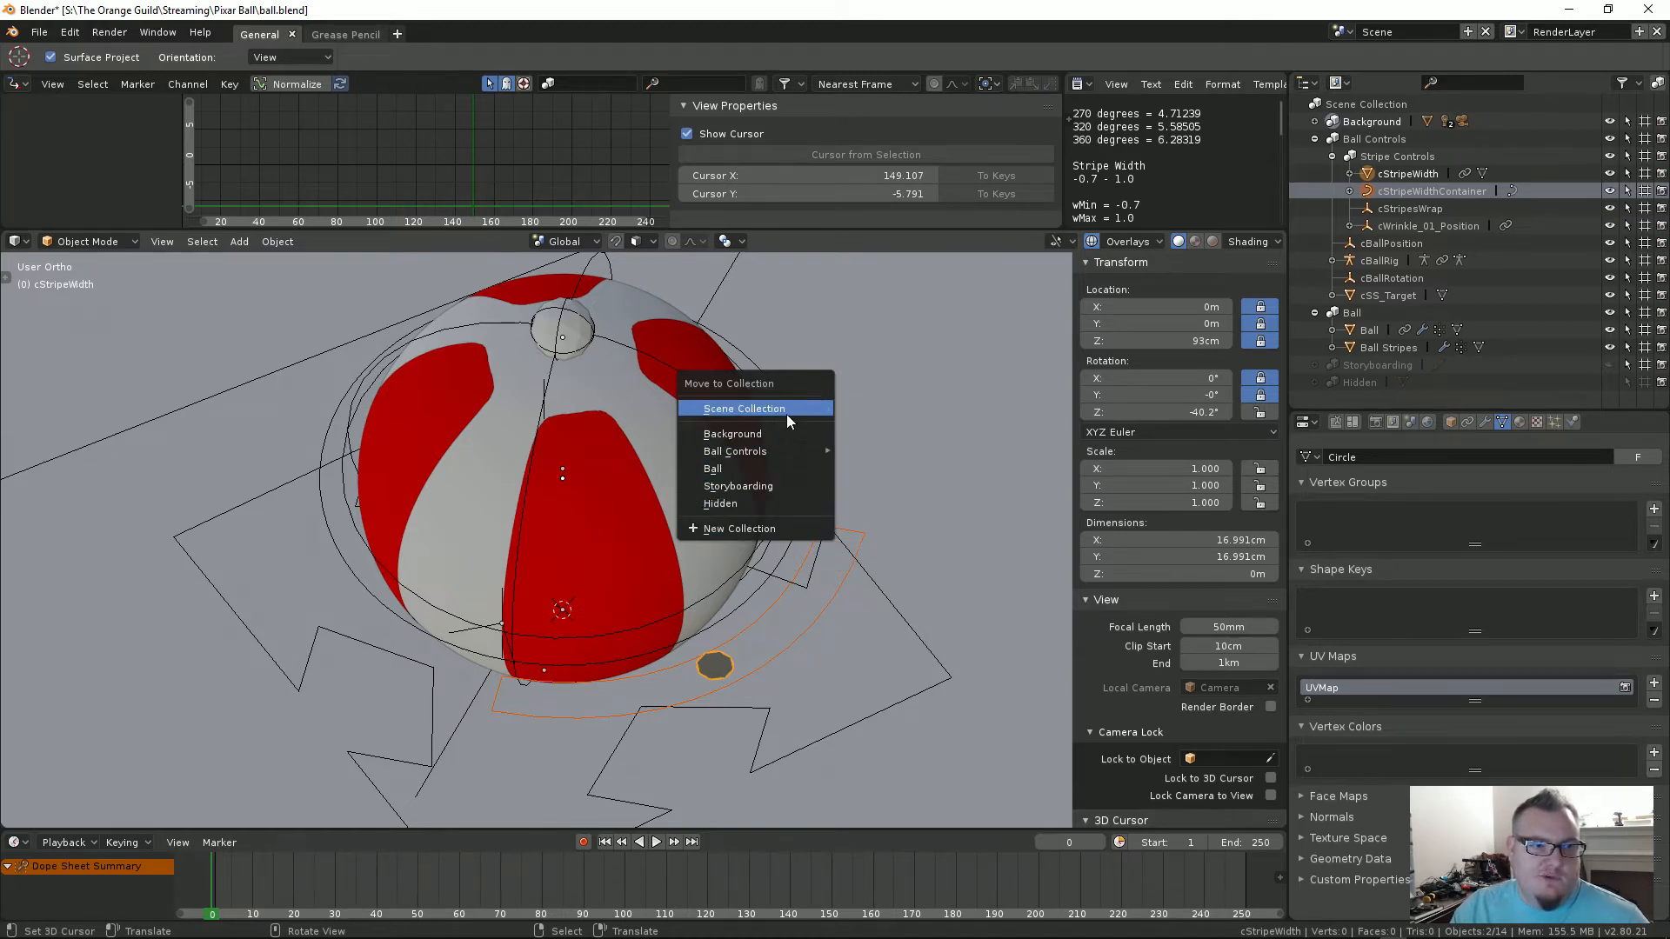
{"action": "left_click", "coordinate": [881, 602]}
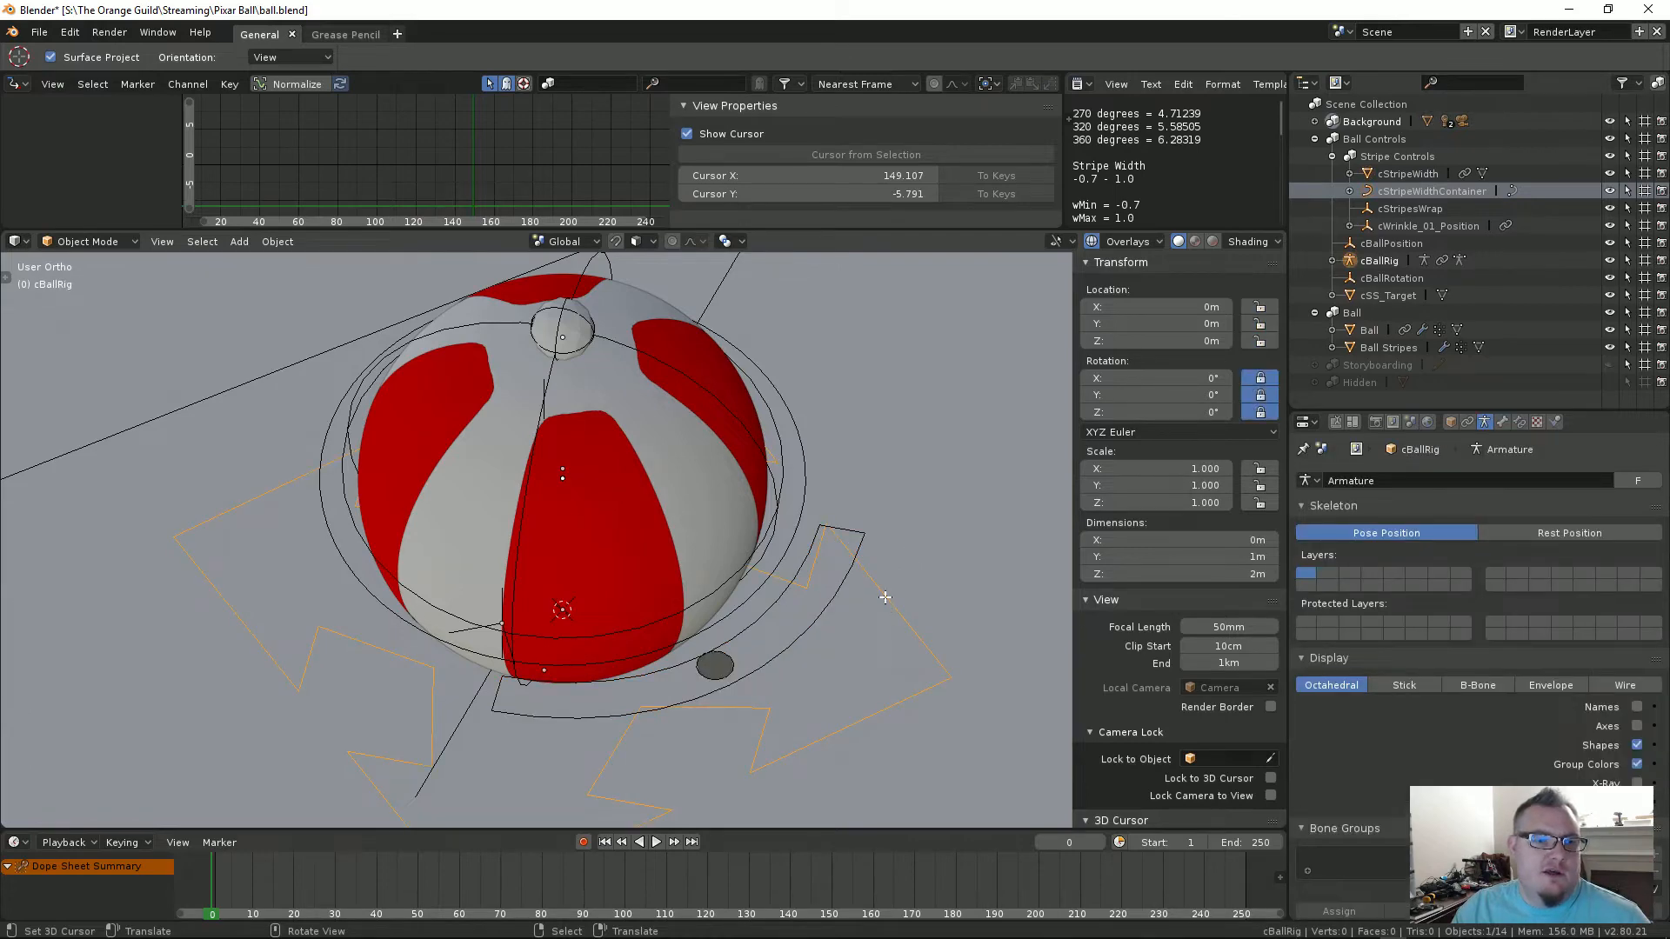
Step: Put cBallRig into Pose Mode and examine the Root bone's properties and its custom shape around the ball
{"action": "key", "text": "Tab"}
{"action": "key", "text": "ctrl+Tab"}
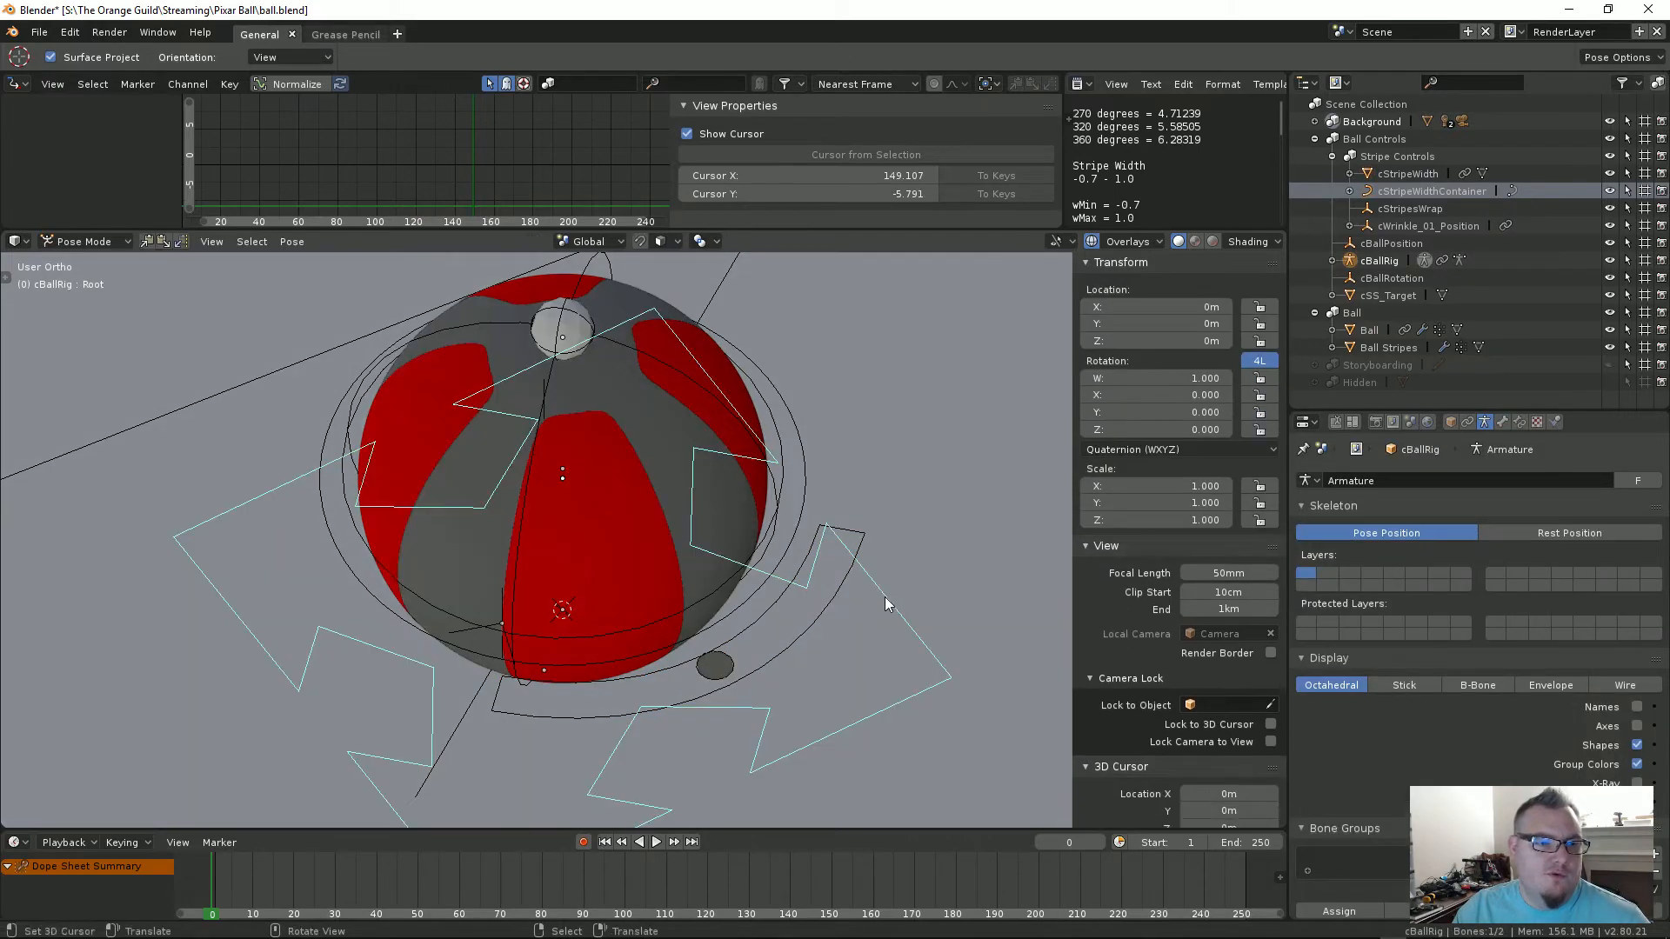
{"action": "middle_click_drag", "start_coordinate": [884, 597], "coordinate": [583, 436]}
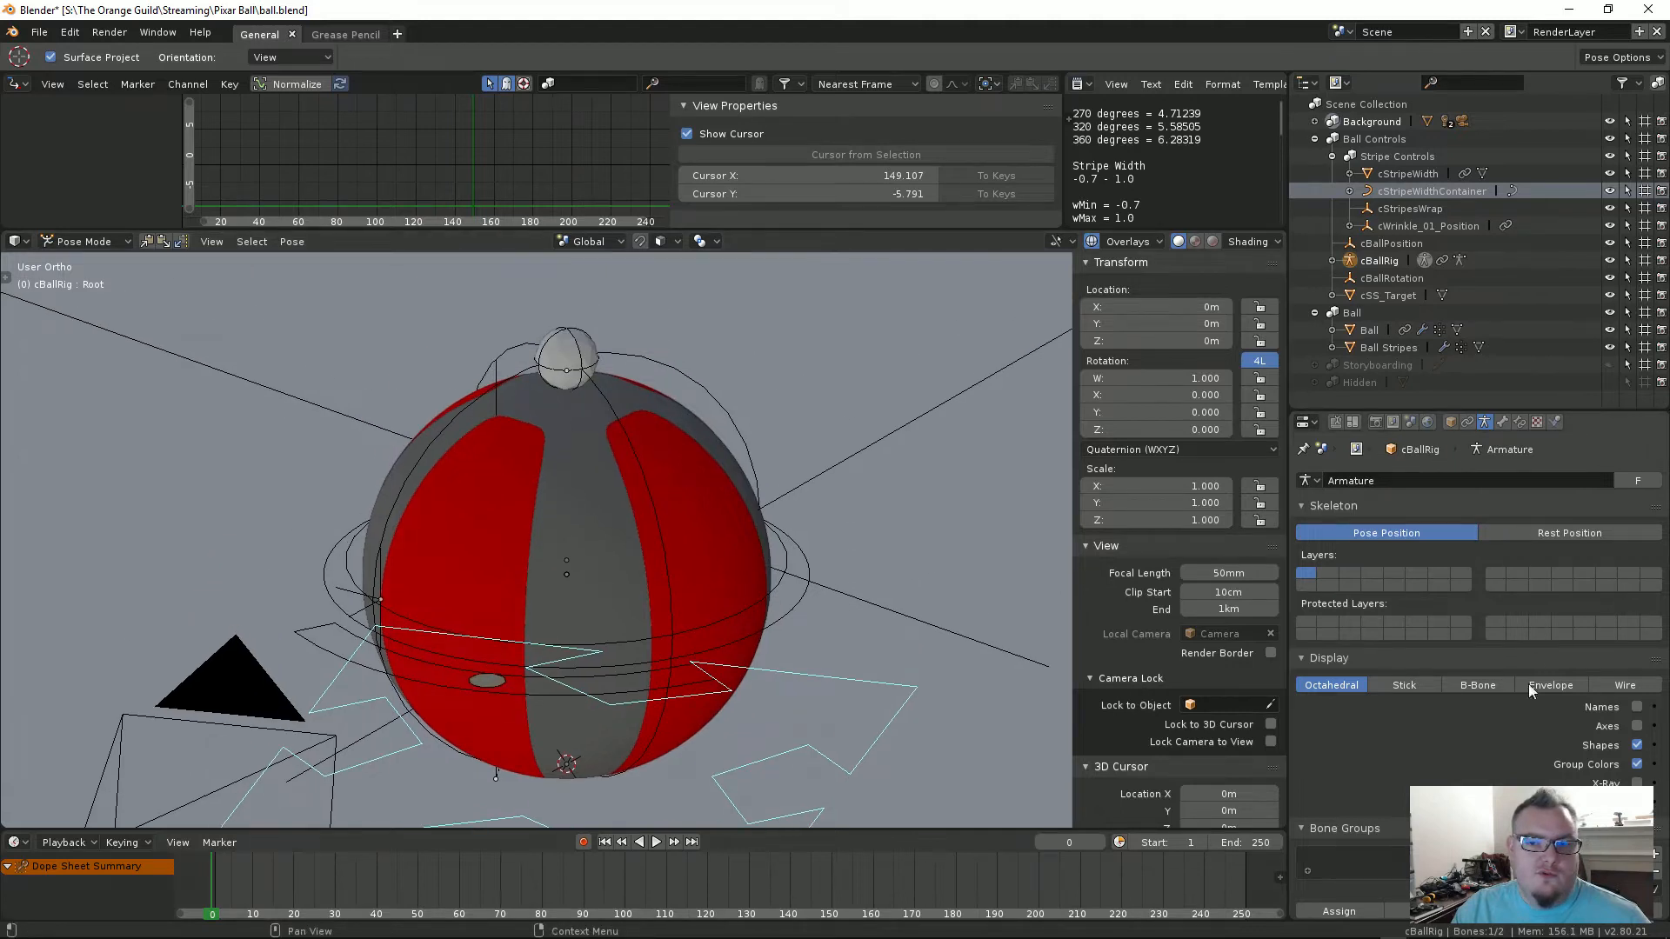
{"action": "left_click", "coordinate": [1502, 423]}
{"action": "scroll", "coordinate": [1423, 671], "scroll_direction": "up", "scroll_amount": 5}
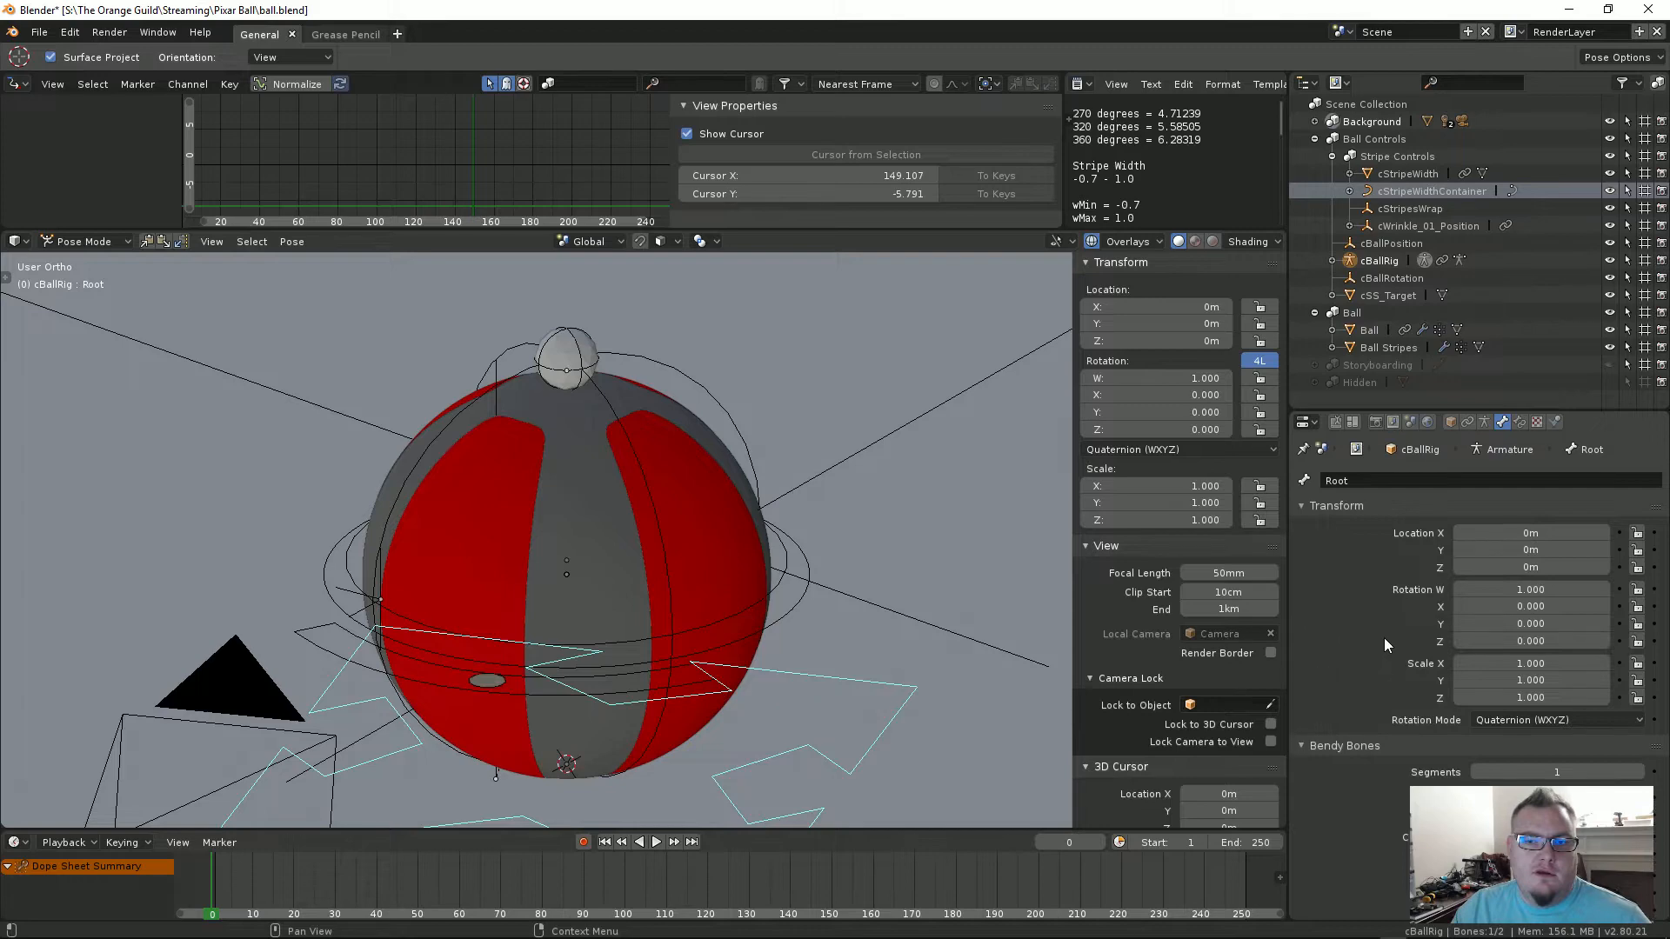
{"action": "middle_click_drag", "start_coordinate": [552, 574], "coordinate": [791, 492]}
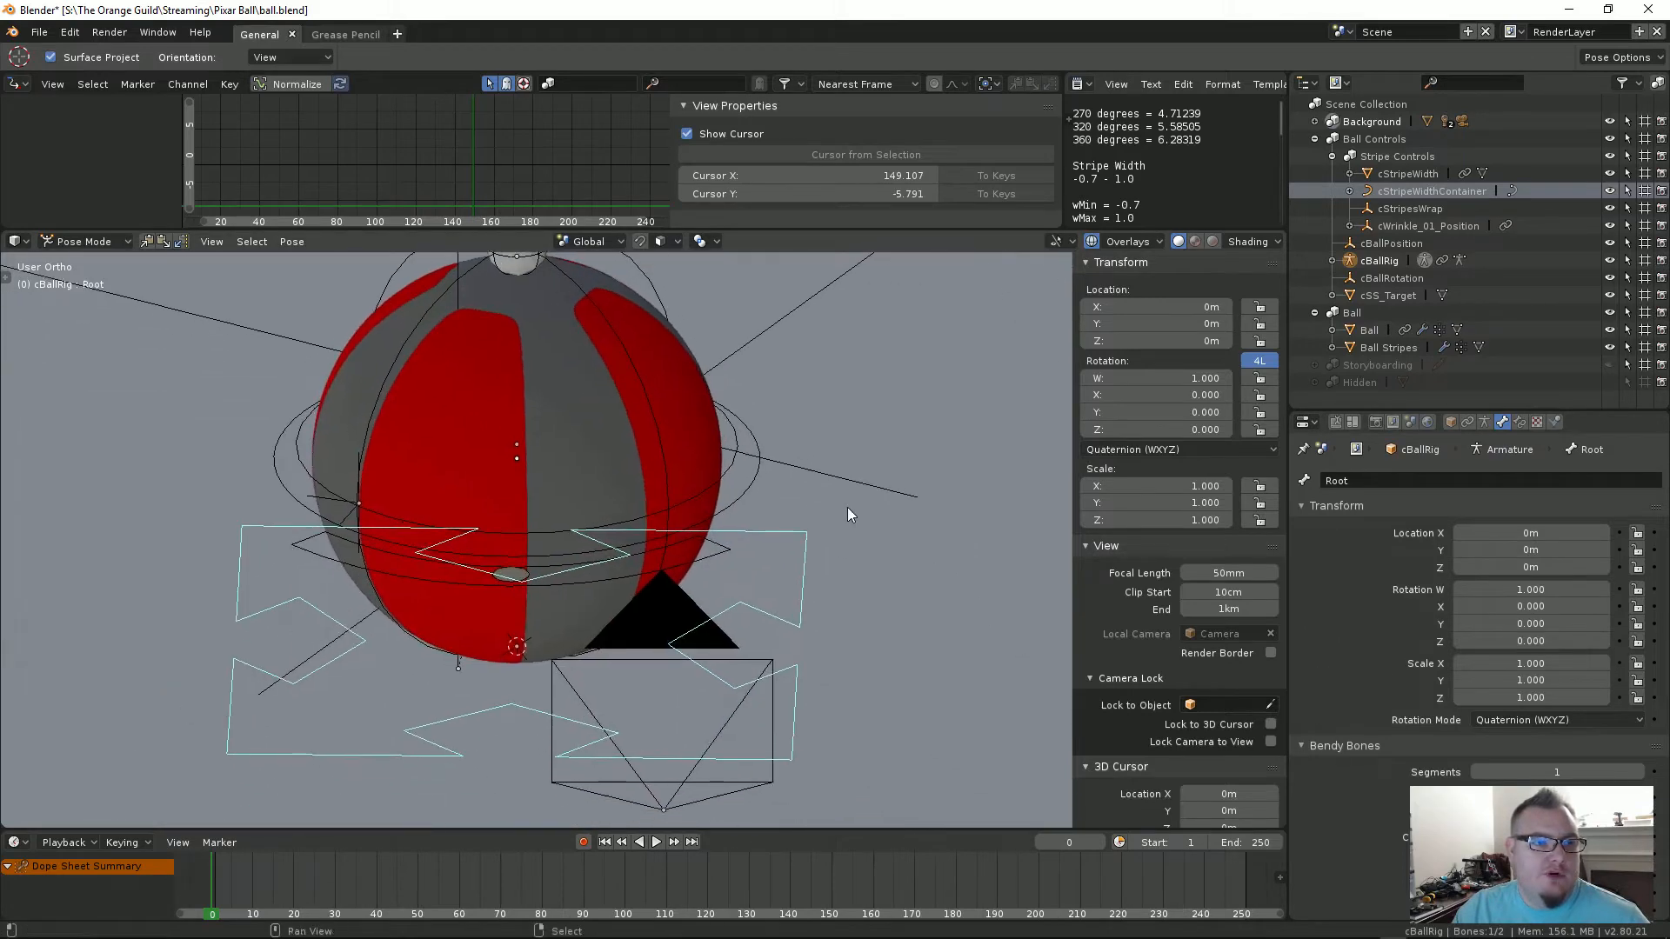
Step: Put cBallRig into Edit Mode and add a new bone at the 3D cursor, with X-ray display on
{"action": "key", "text": "shift+a"}
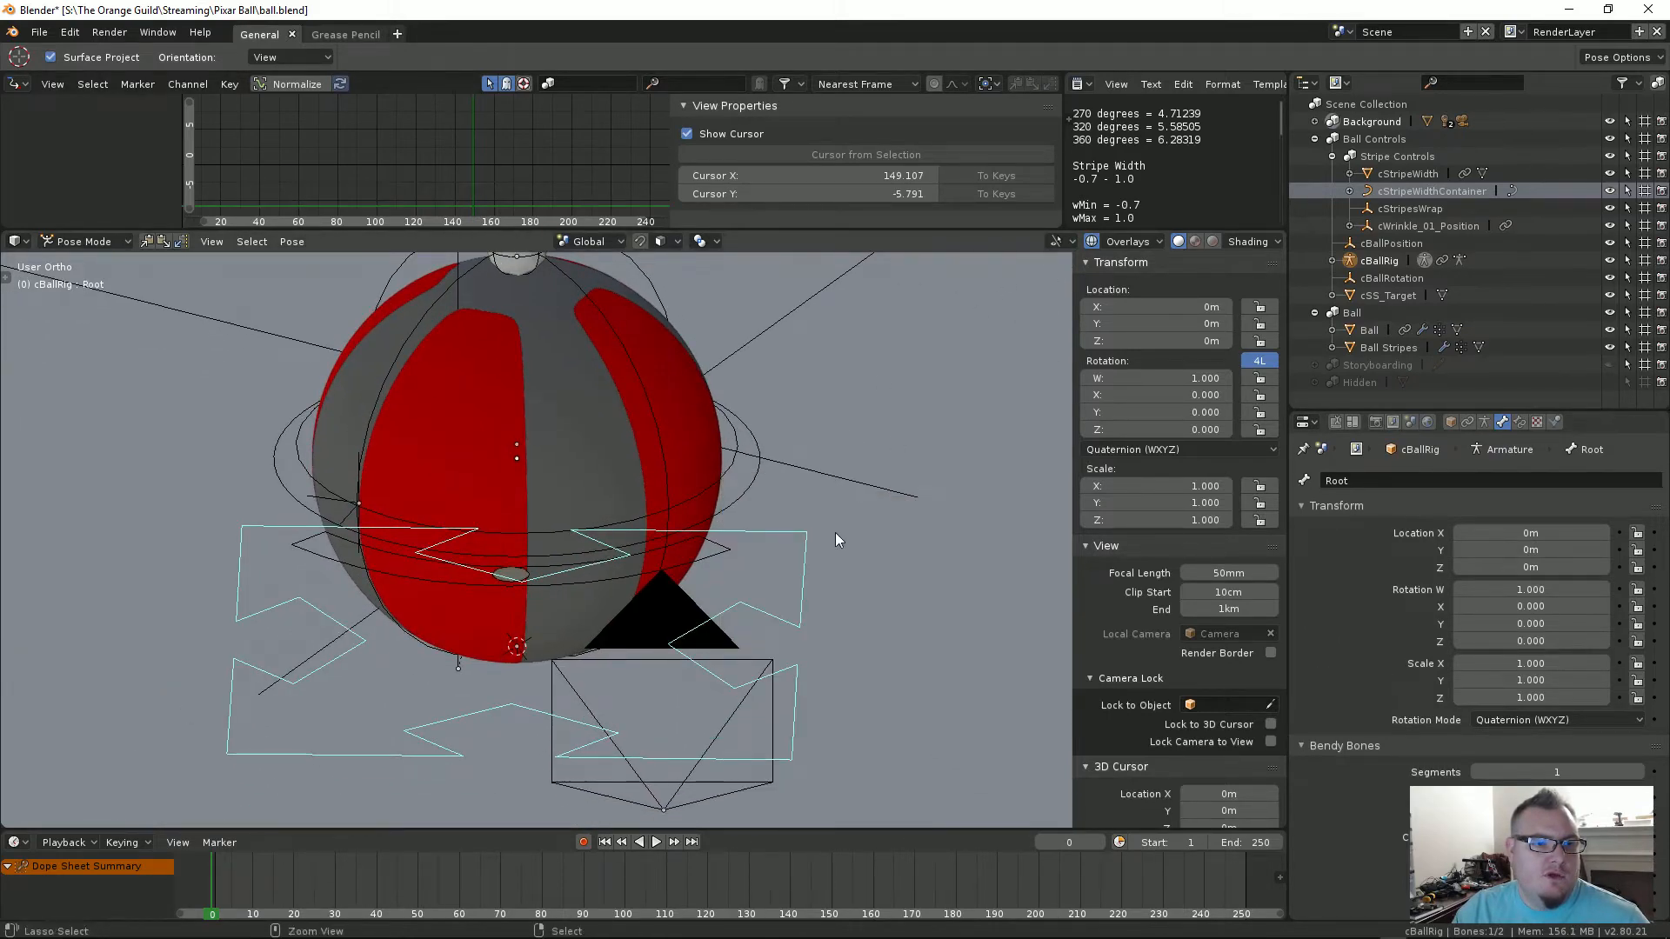
{"action": "key", "text": "ctrl+Tab"}
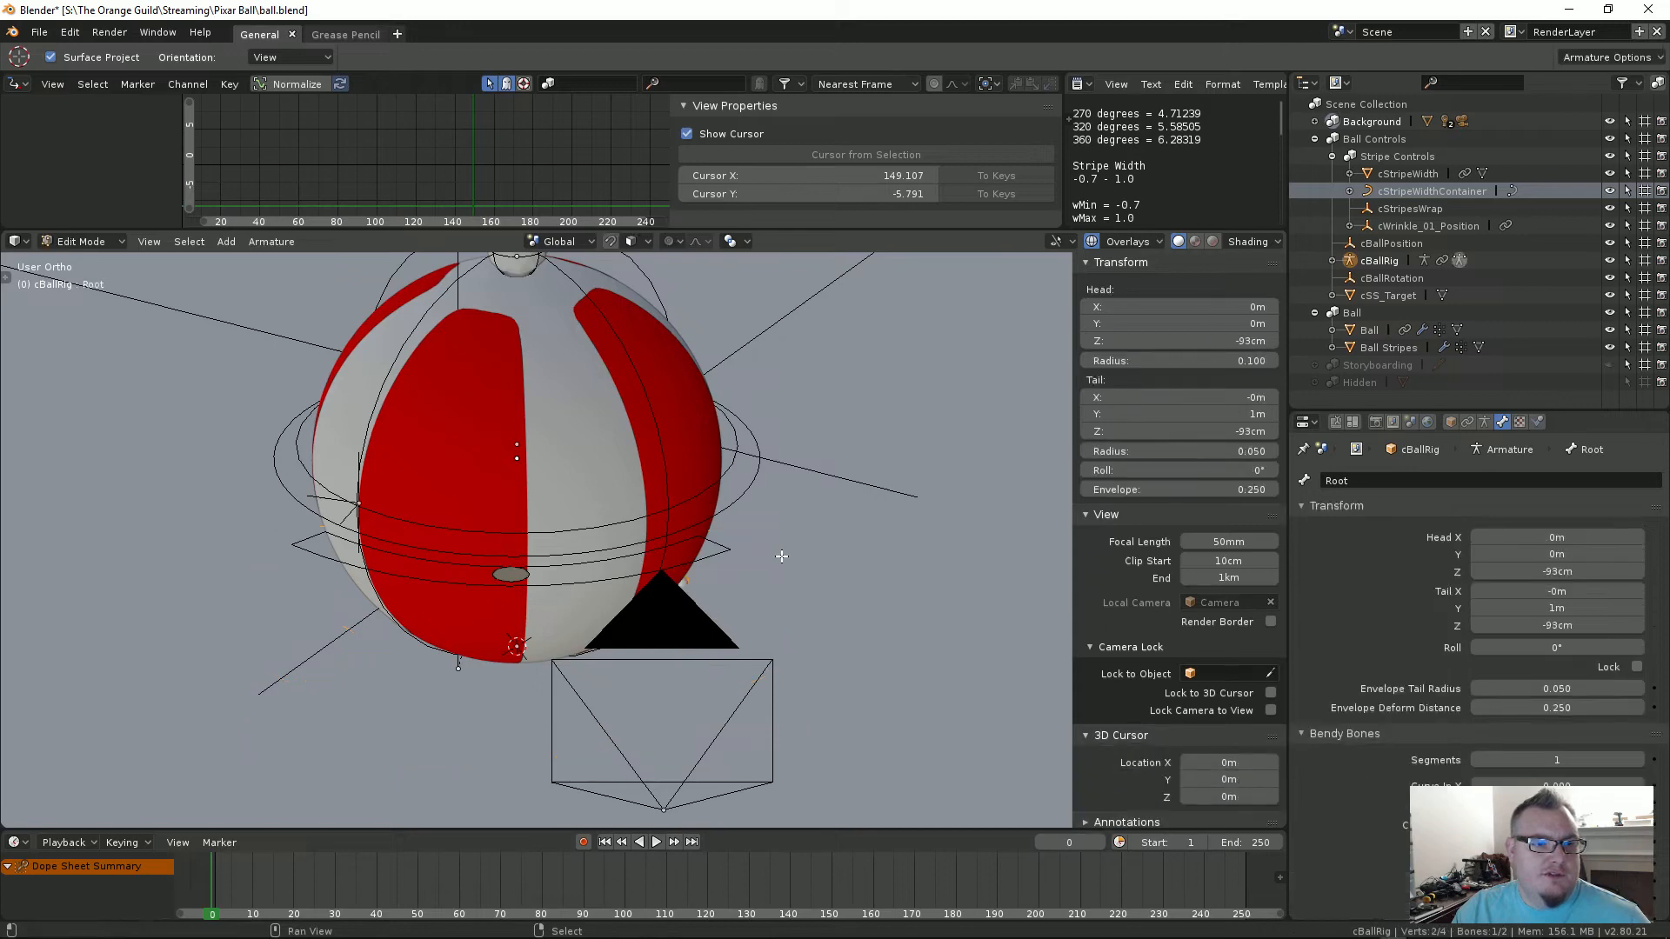
{"action": "key", "text": "Tab"}
{"action": "middle_click_drag", "start_coordinate": [776, 556], "coordinate": [696, 591]}
{"action": "key", "text": "shift+a"}
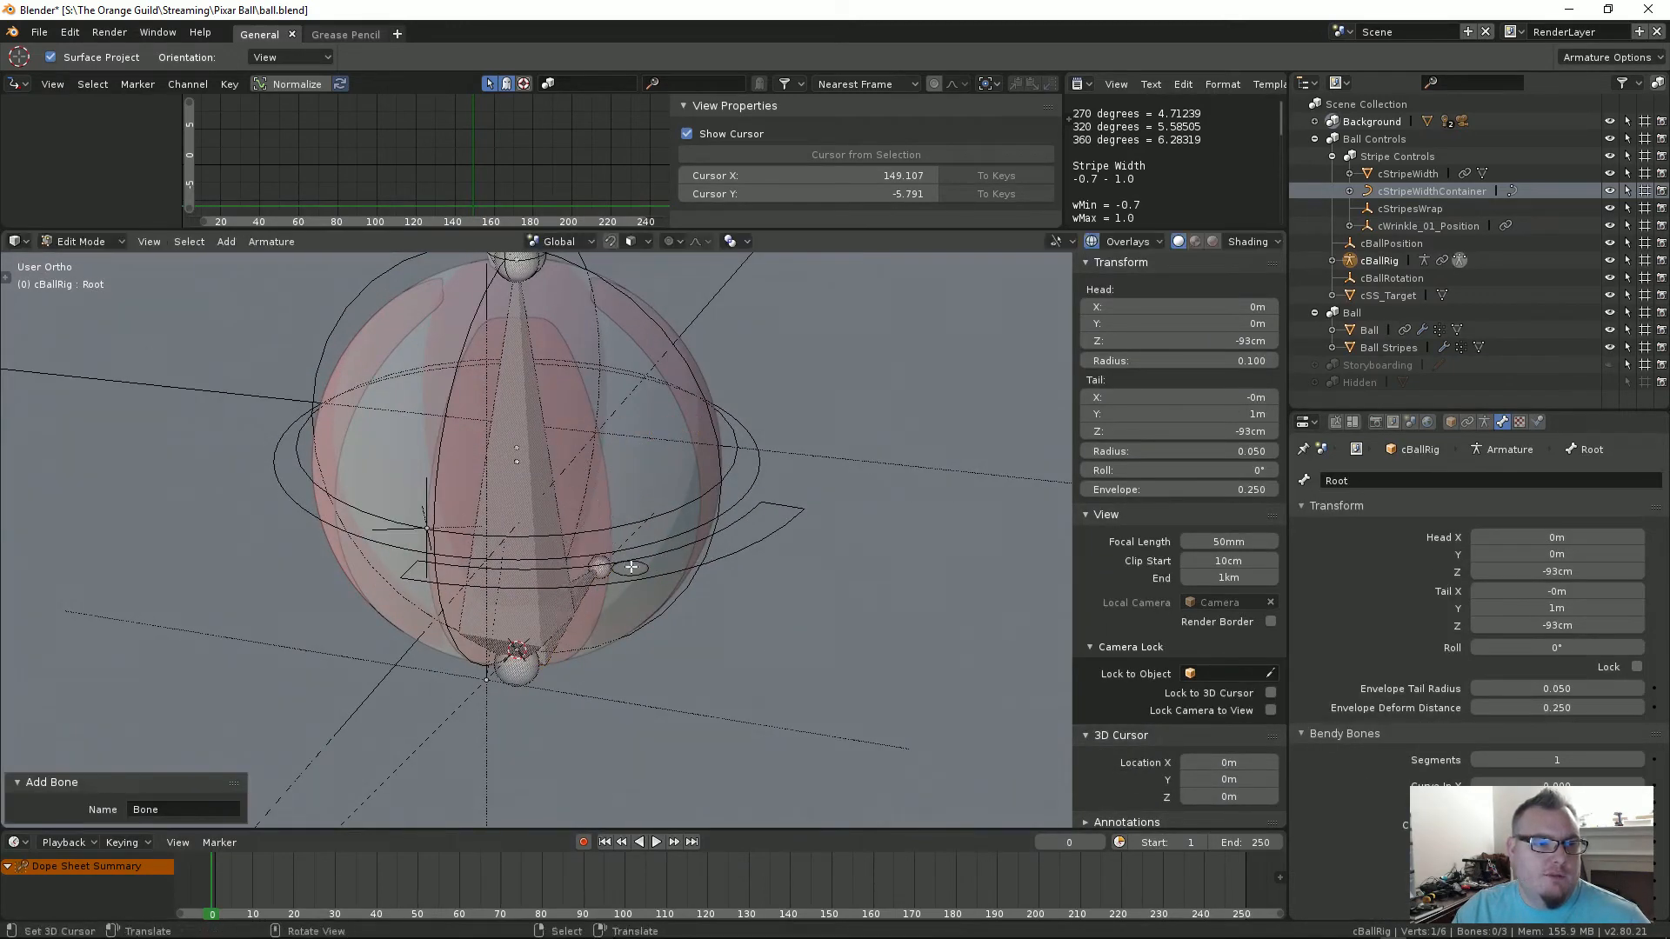
{"action": "key", "text": "alt+z"}
{"action": "key", "text": "alt+z"}
Step: Move the new bone about 1.88 m along X, hiding the SquashAndStretch bone while reaching it and revealing it again
{"action": "left_click", "coordinate": [530, 556]}
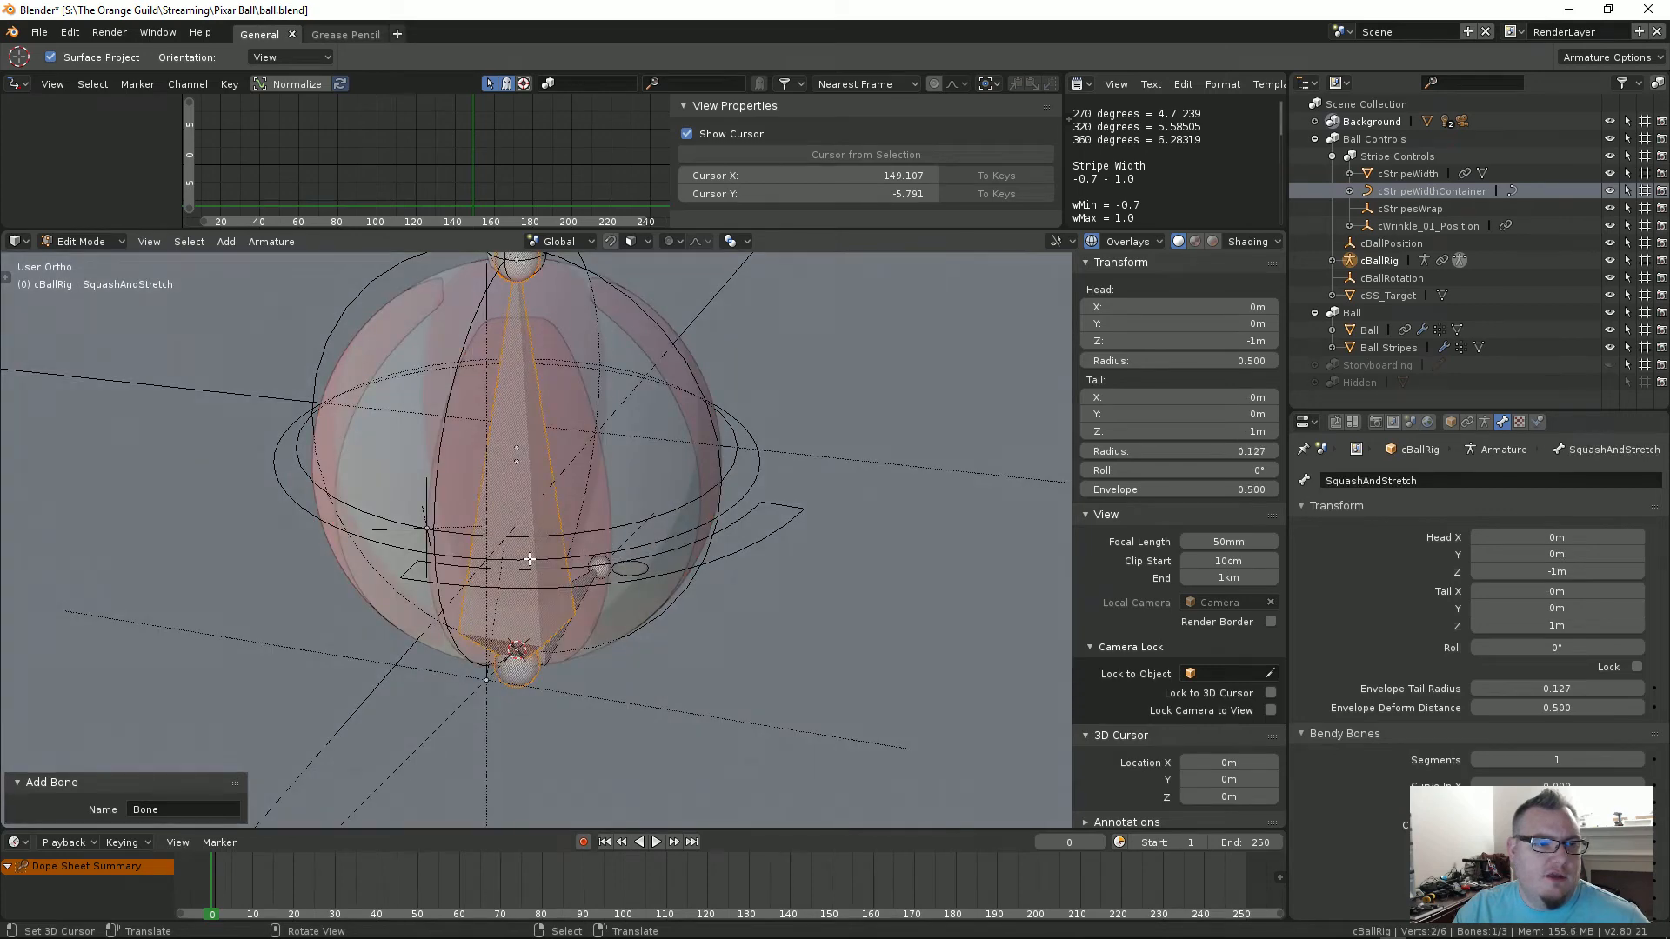
{"action": "key", "text": "h"}
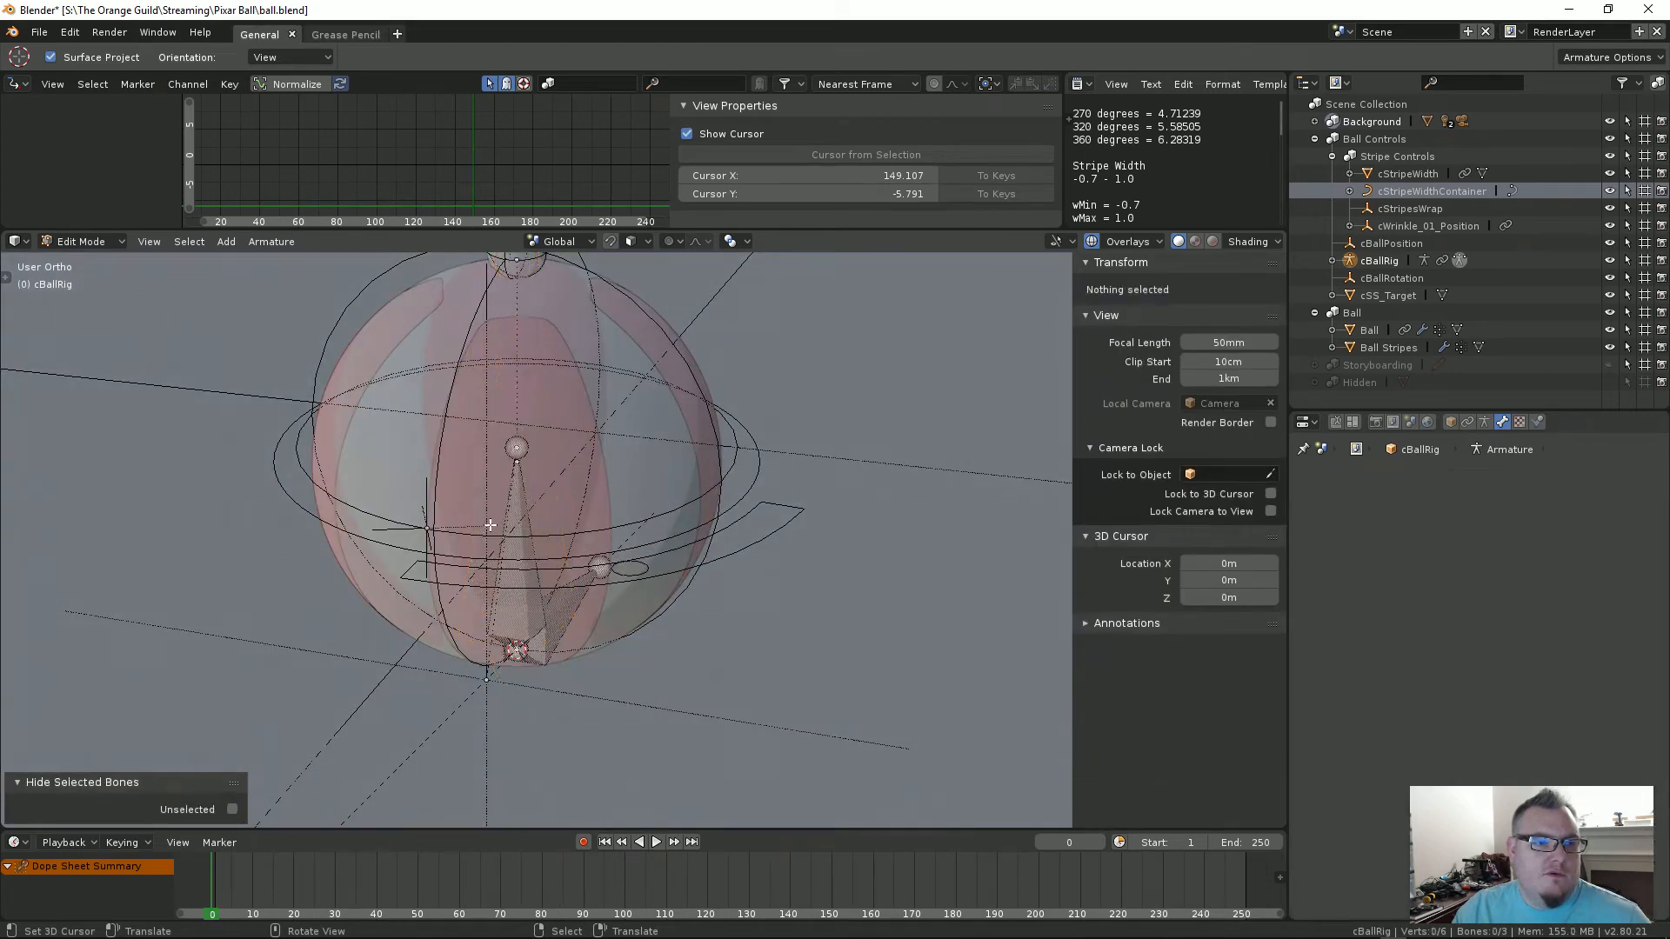
{"action": "left_click", "coordinate": [519, 532]}
{"action": "key", "text": "g"}
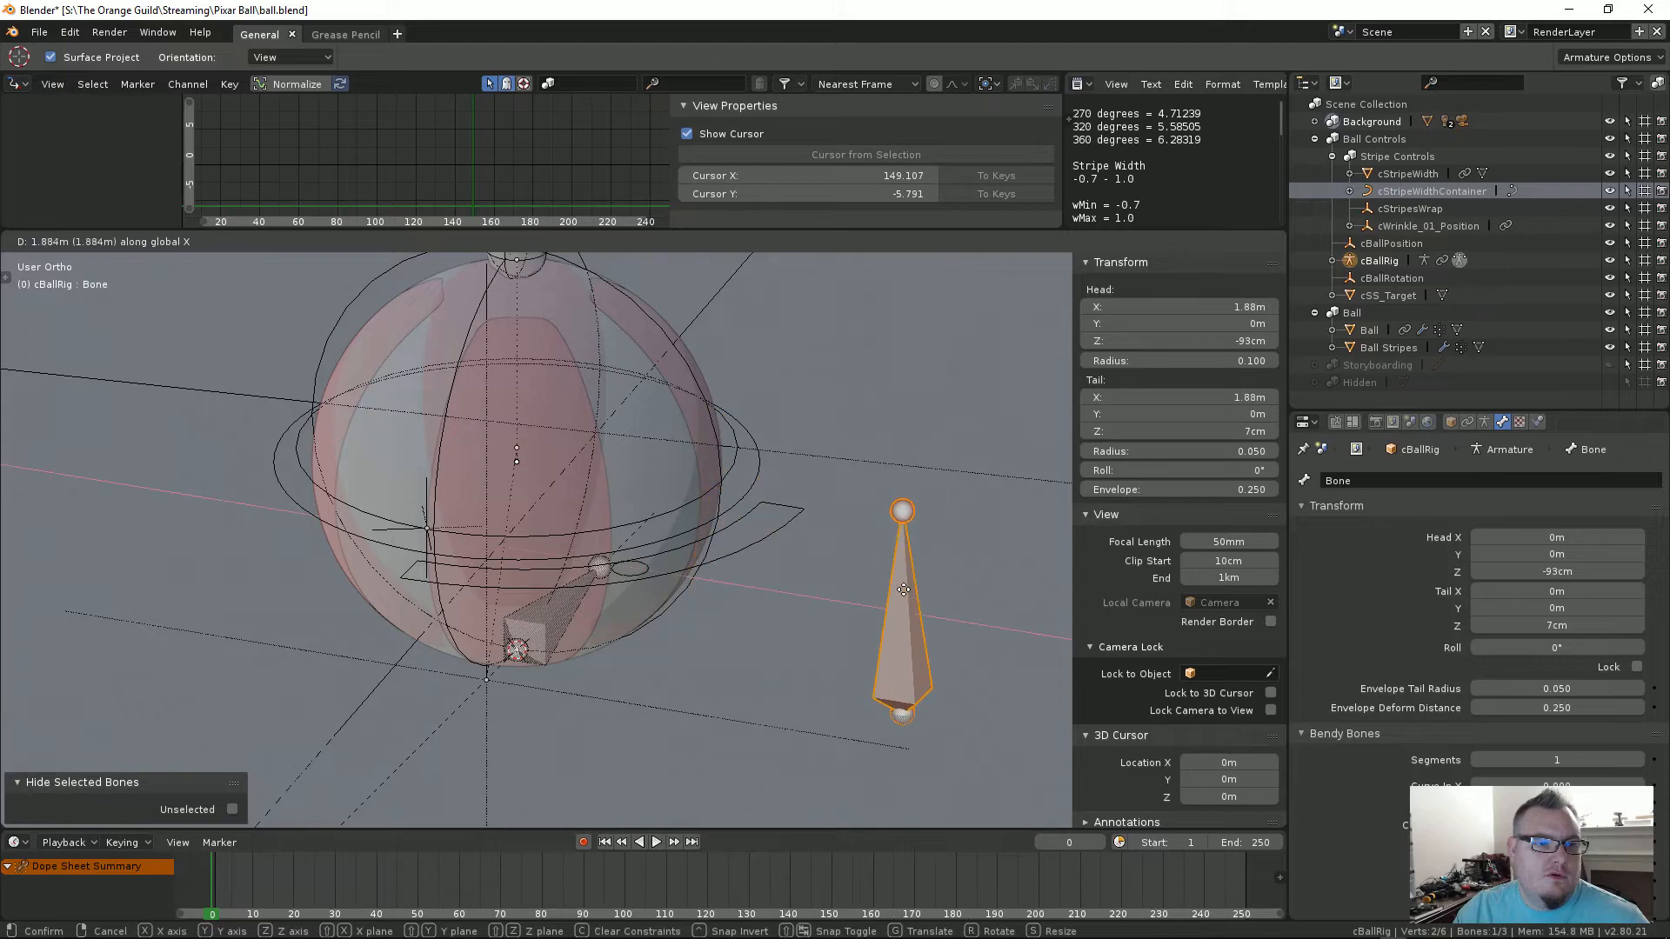
{"action": "left_click", "coordinate": [893, 582]}
{"action": "key", "text": "alt+h"}
{"action": "scroll", "coordinate": [705, 572], "scroll_direction": "down", "scroll_amount": 3}
{"action": "middle_click_drag", "start_coordinate": [715, 567], "coordinate": [823, 540], "text": "shift"}
{"action": "right_click", "coordinate": [802, 613]}
{"action": "key", "text": "g"}
{"action": "right_click", "coordinate": [820, 590]}
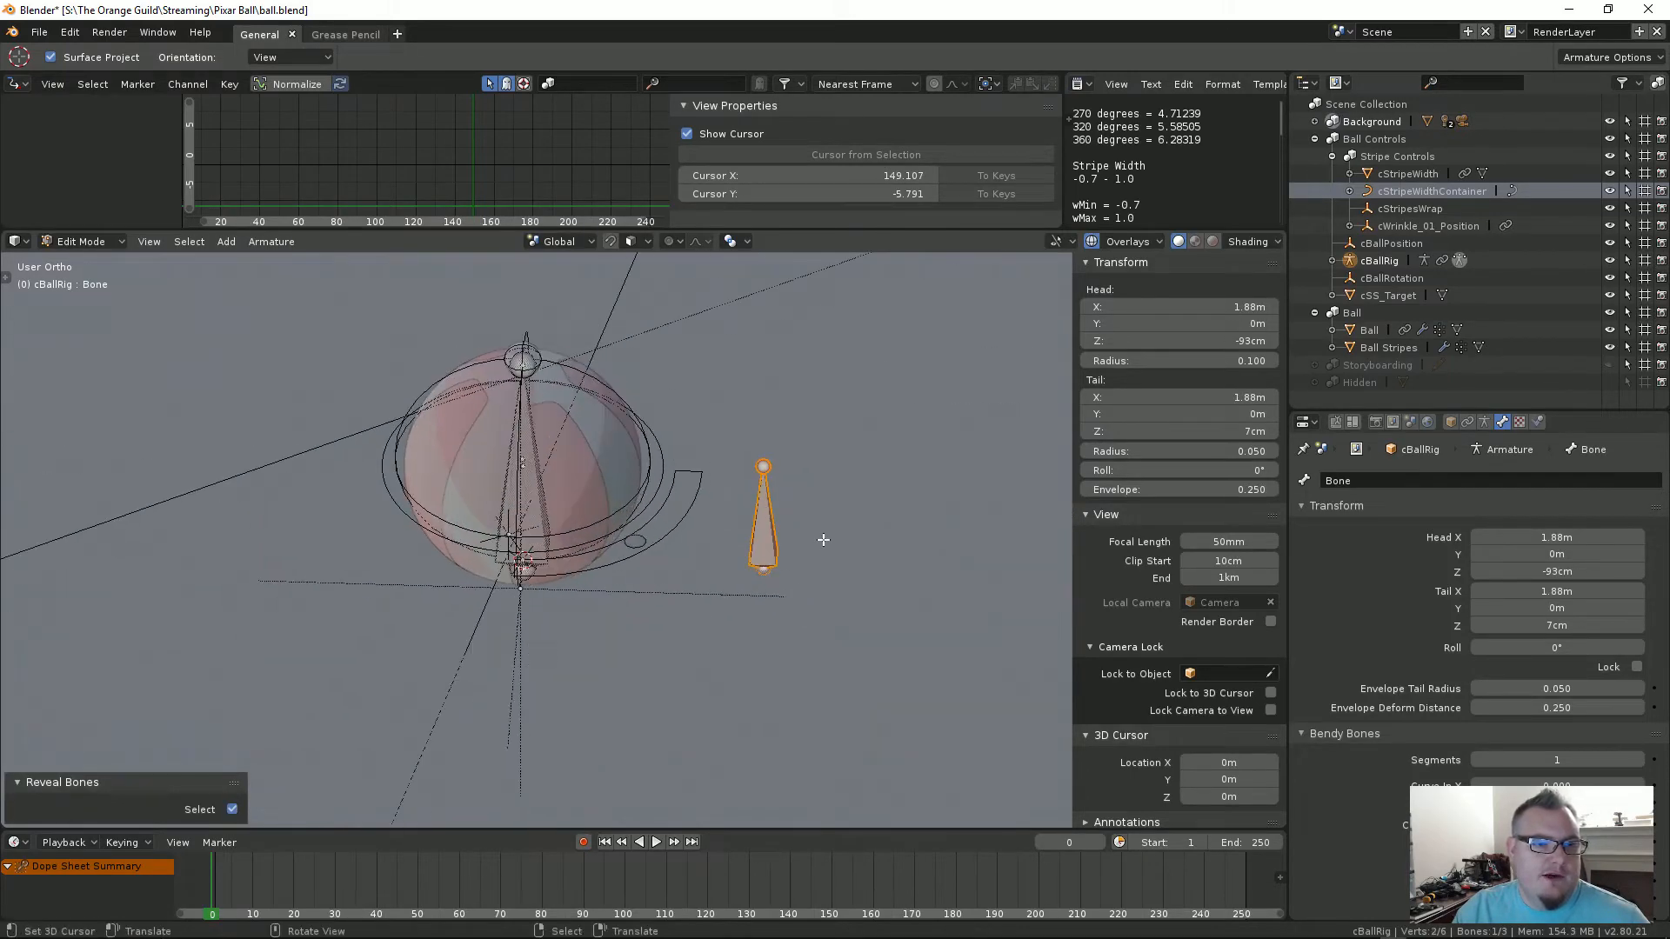
Step: Move the new bone to the second bone layer
{"action": "left_click", "coordinate": [1484, 423]}
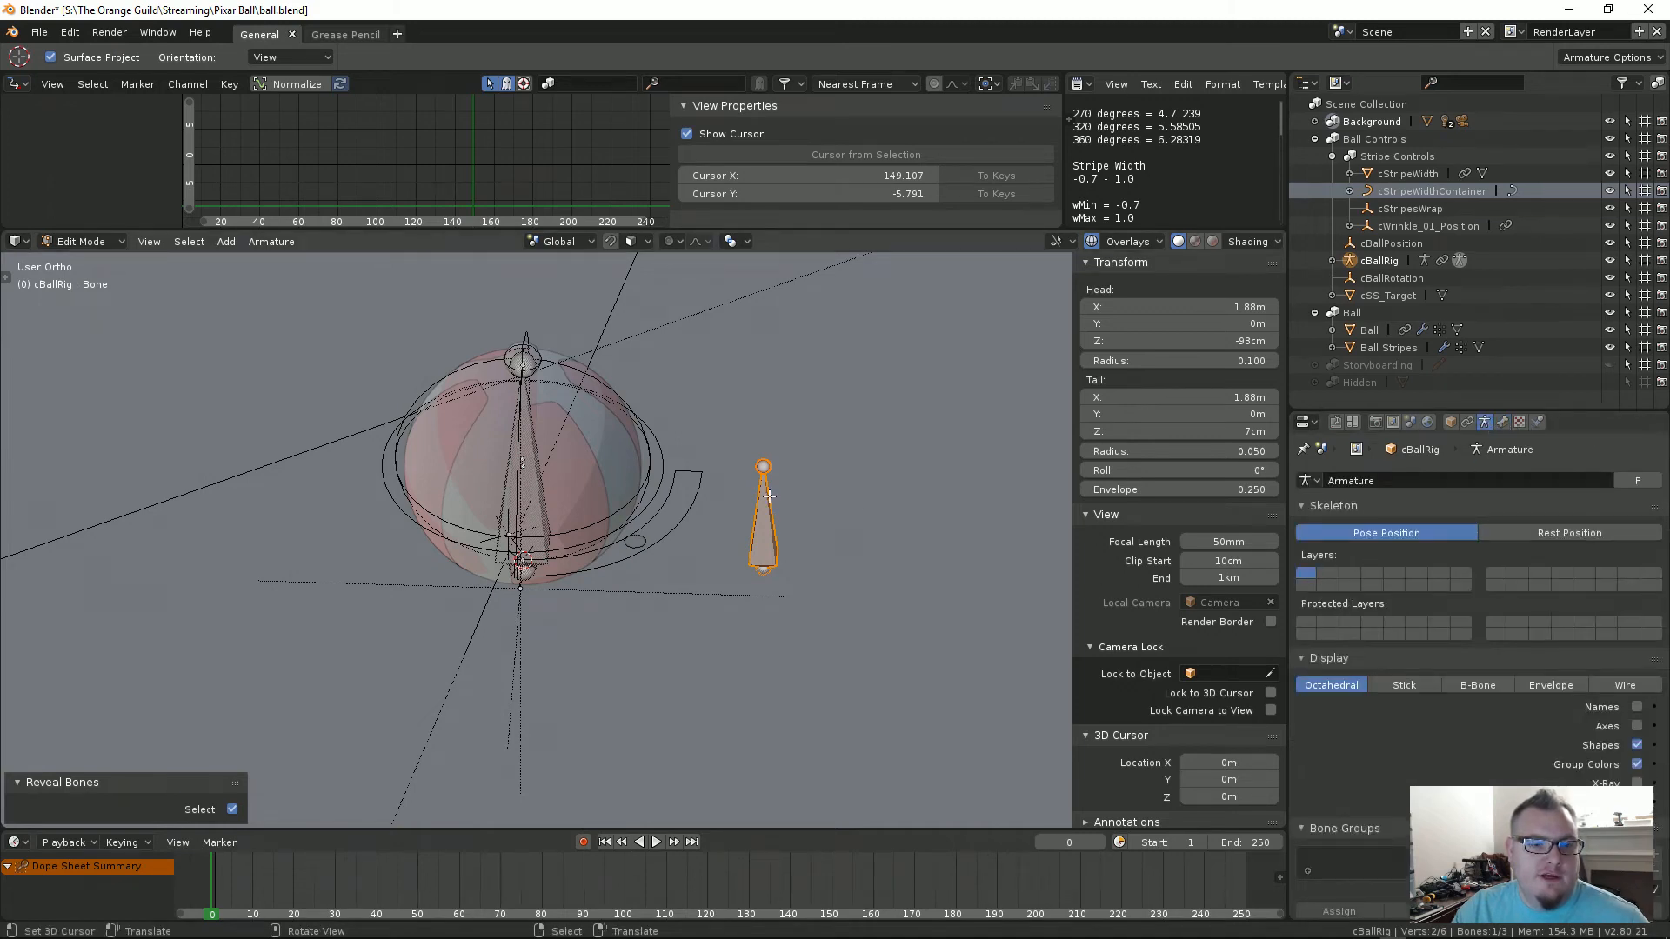
{"action": "key", "text": "m"}
{"action": "left_click", "coordinate": [913, 525]}
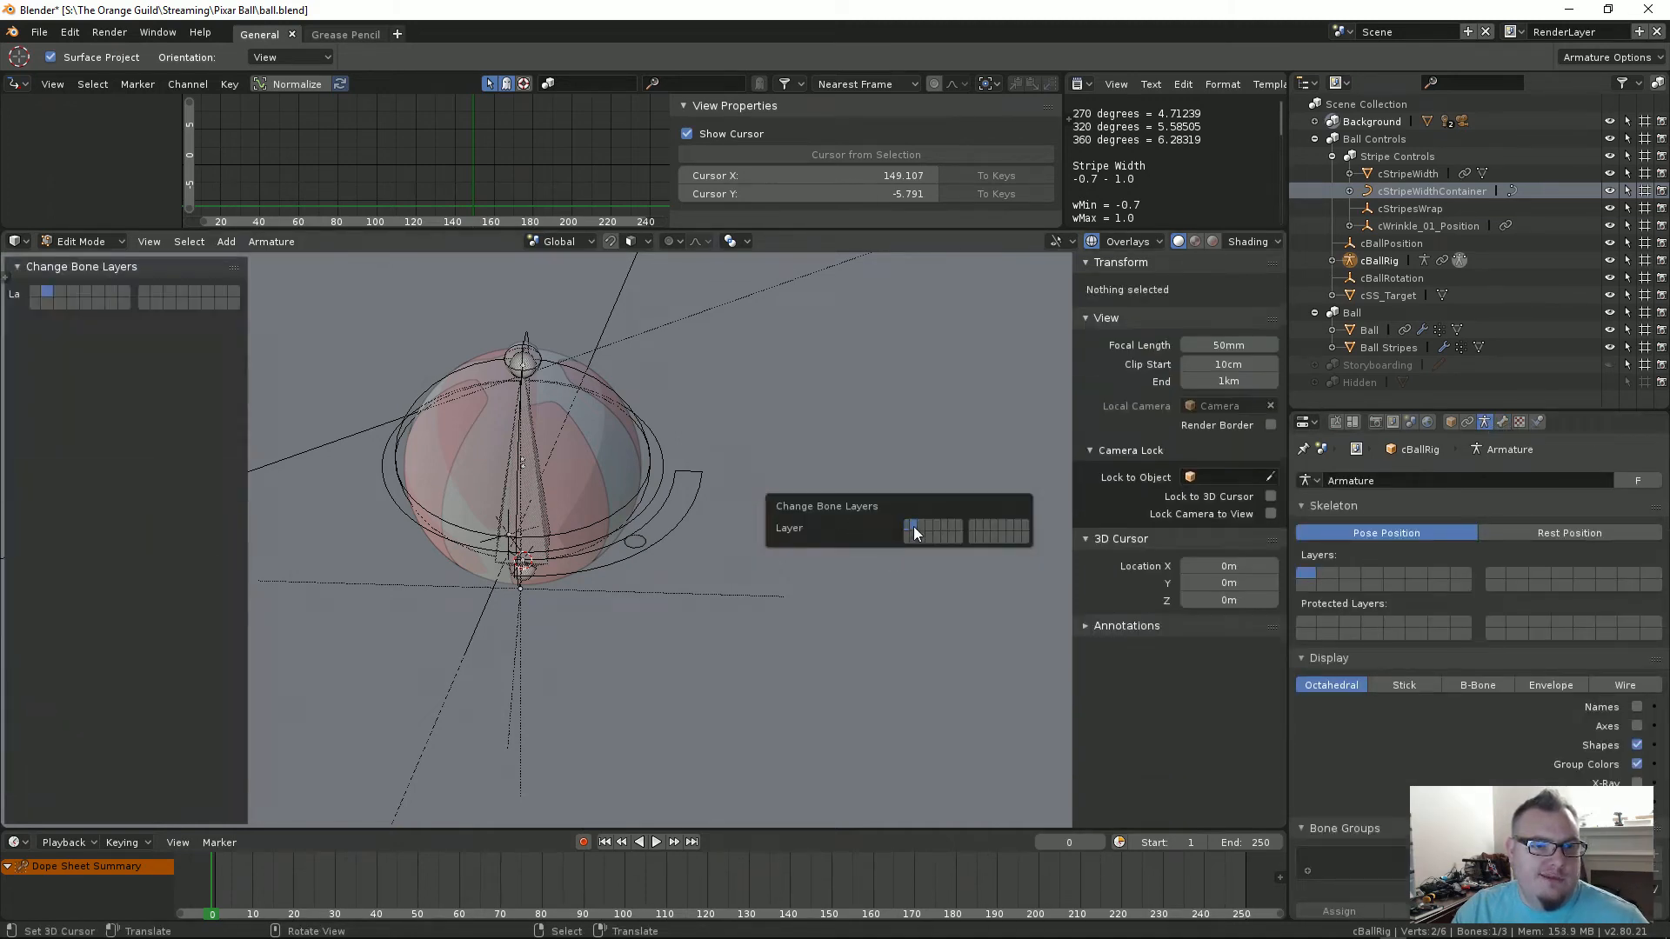
Step: Show the second armature layer alongside the first and add a driver to its visibility
{"action": "left_click", "coordinate": [1331, 575], "text": "shift"}
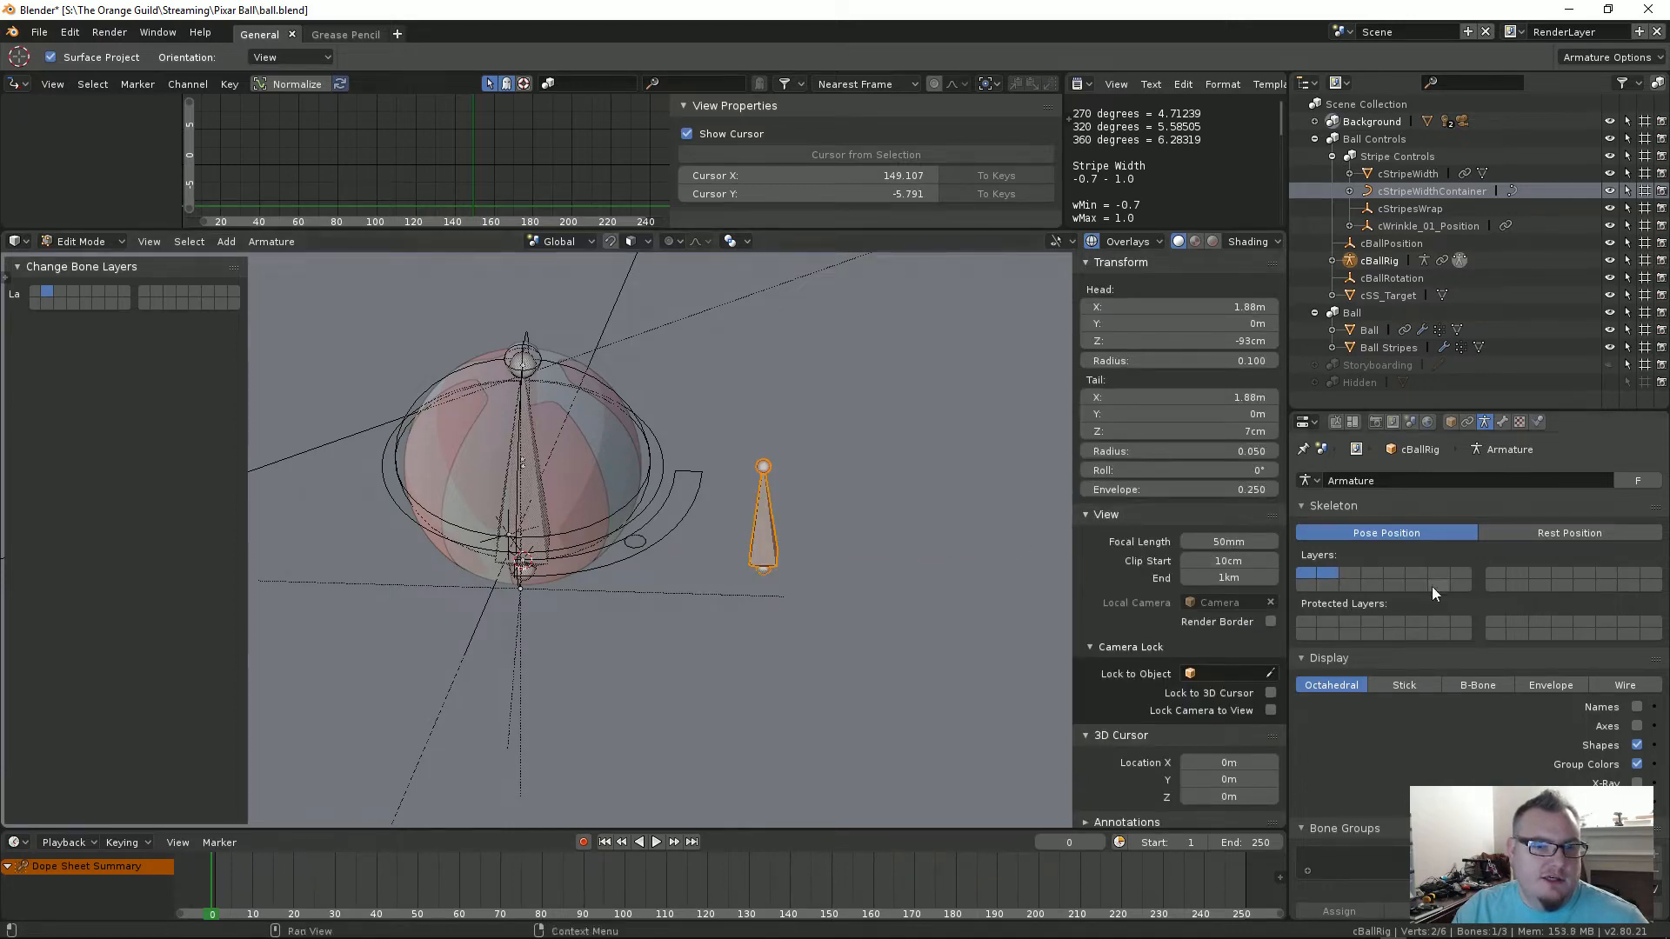
{"action": "middle_click_drag", "start_coordinate": [856, 527], "coordinate": [758, 575], "text": "shift"}
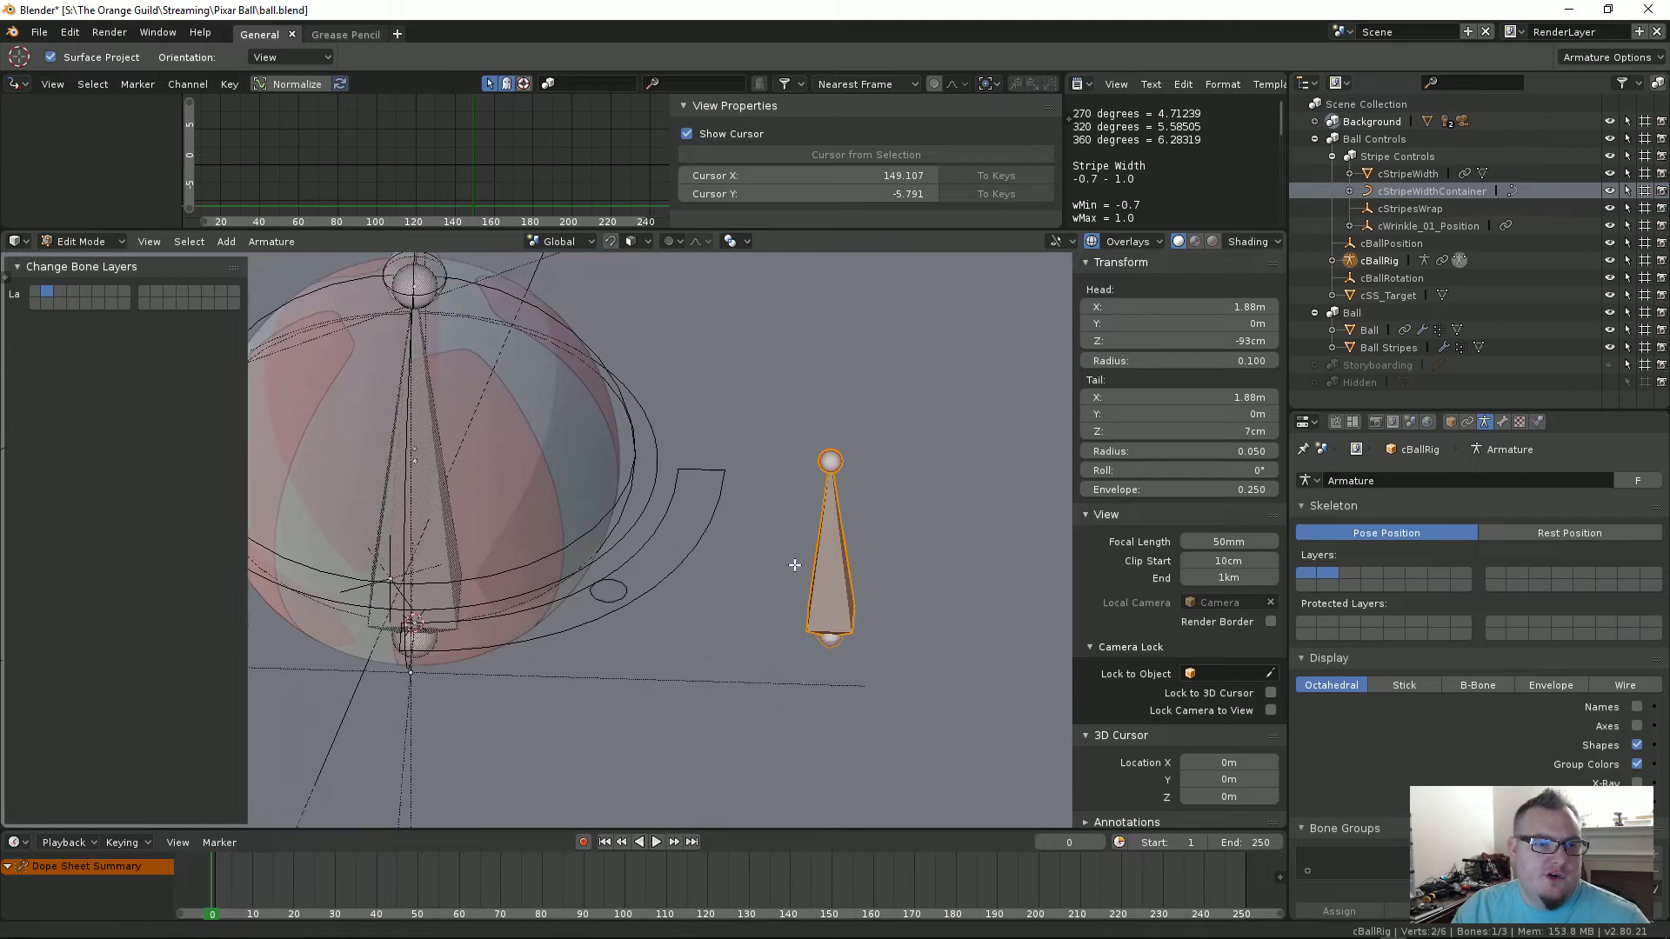
{"action": "right_click", "coordinate": [1333, 571]}
{"action": "left_click", "coordinate": [1290, 584]}
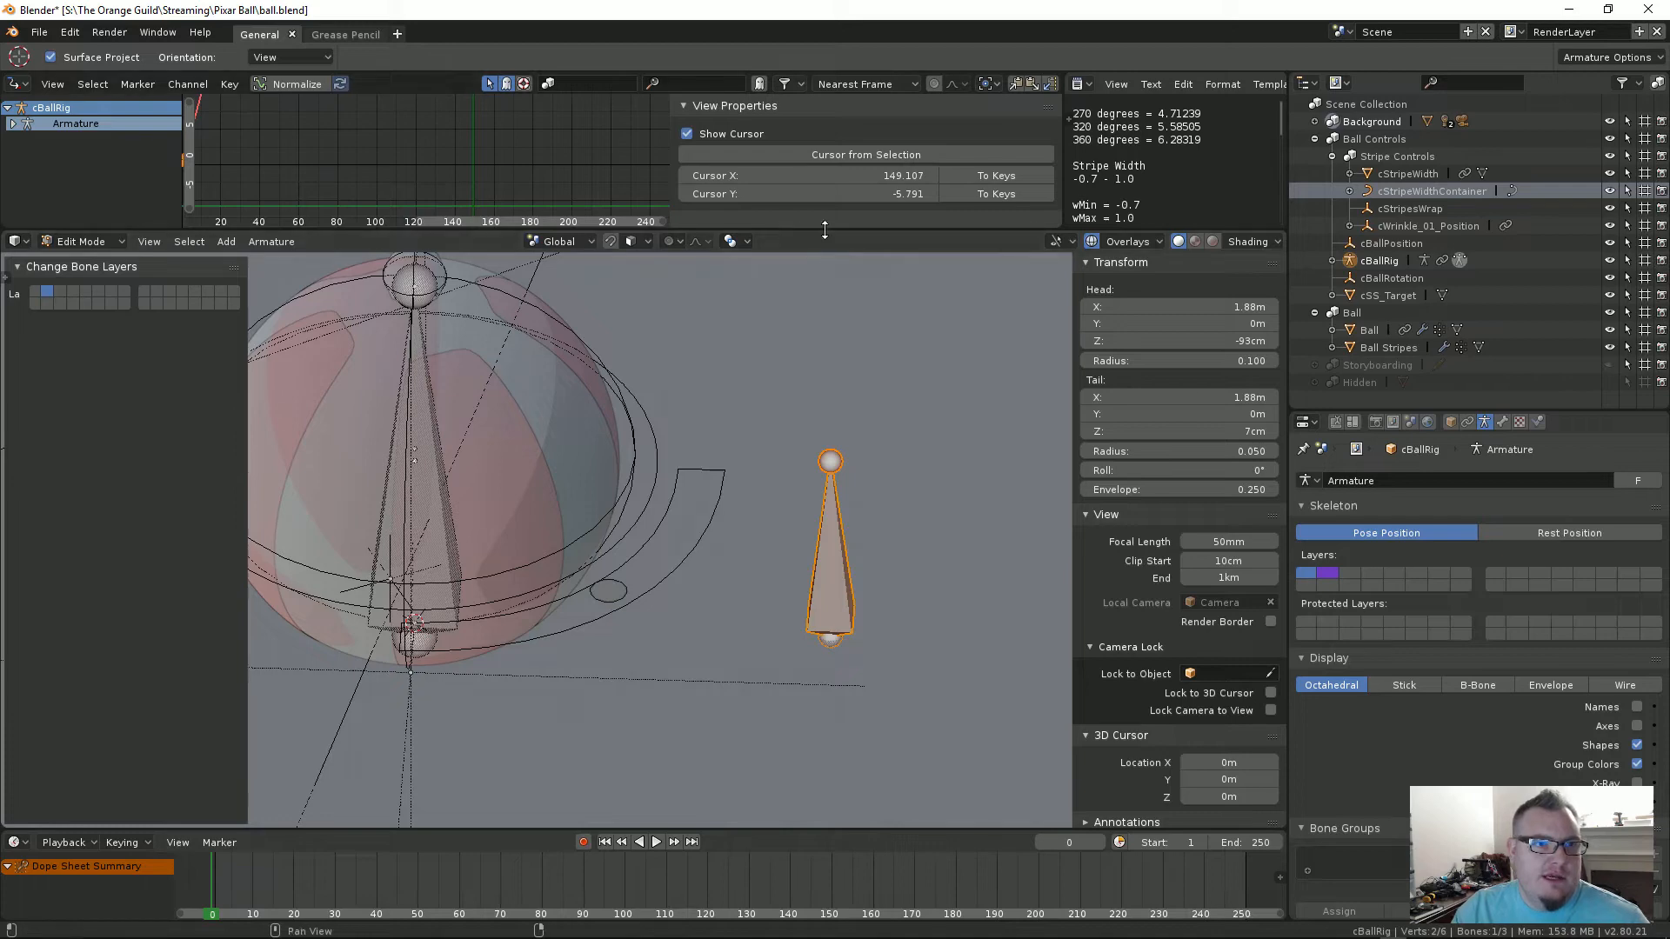
Step: Enlarge the driver editor and examine the settings and scripted expression of the armature's Visible Layers driver
{"action": "left_click_drag", "start_coordinate": [824, 231], "coordinate": [847, 376]}
{"action": "left_click", "coordinate": [17, 128]}
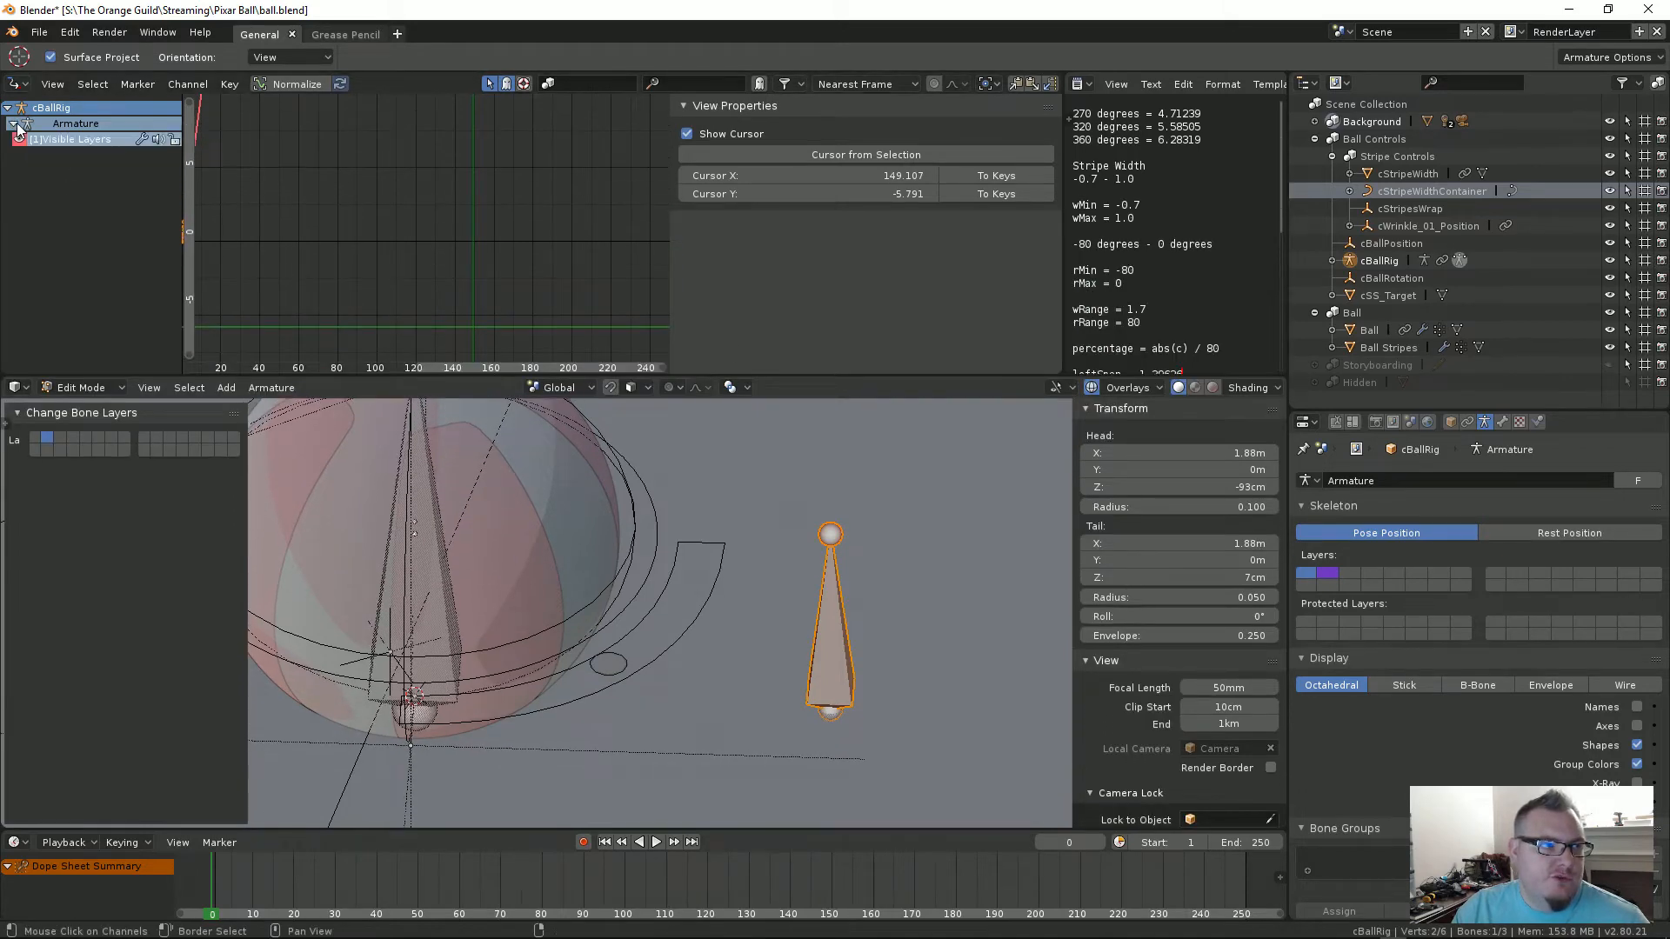
{"action": "left_click", "coordinate": [66, 139]}
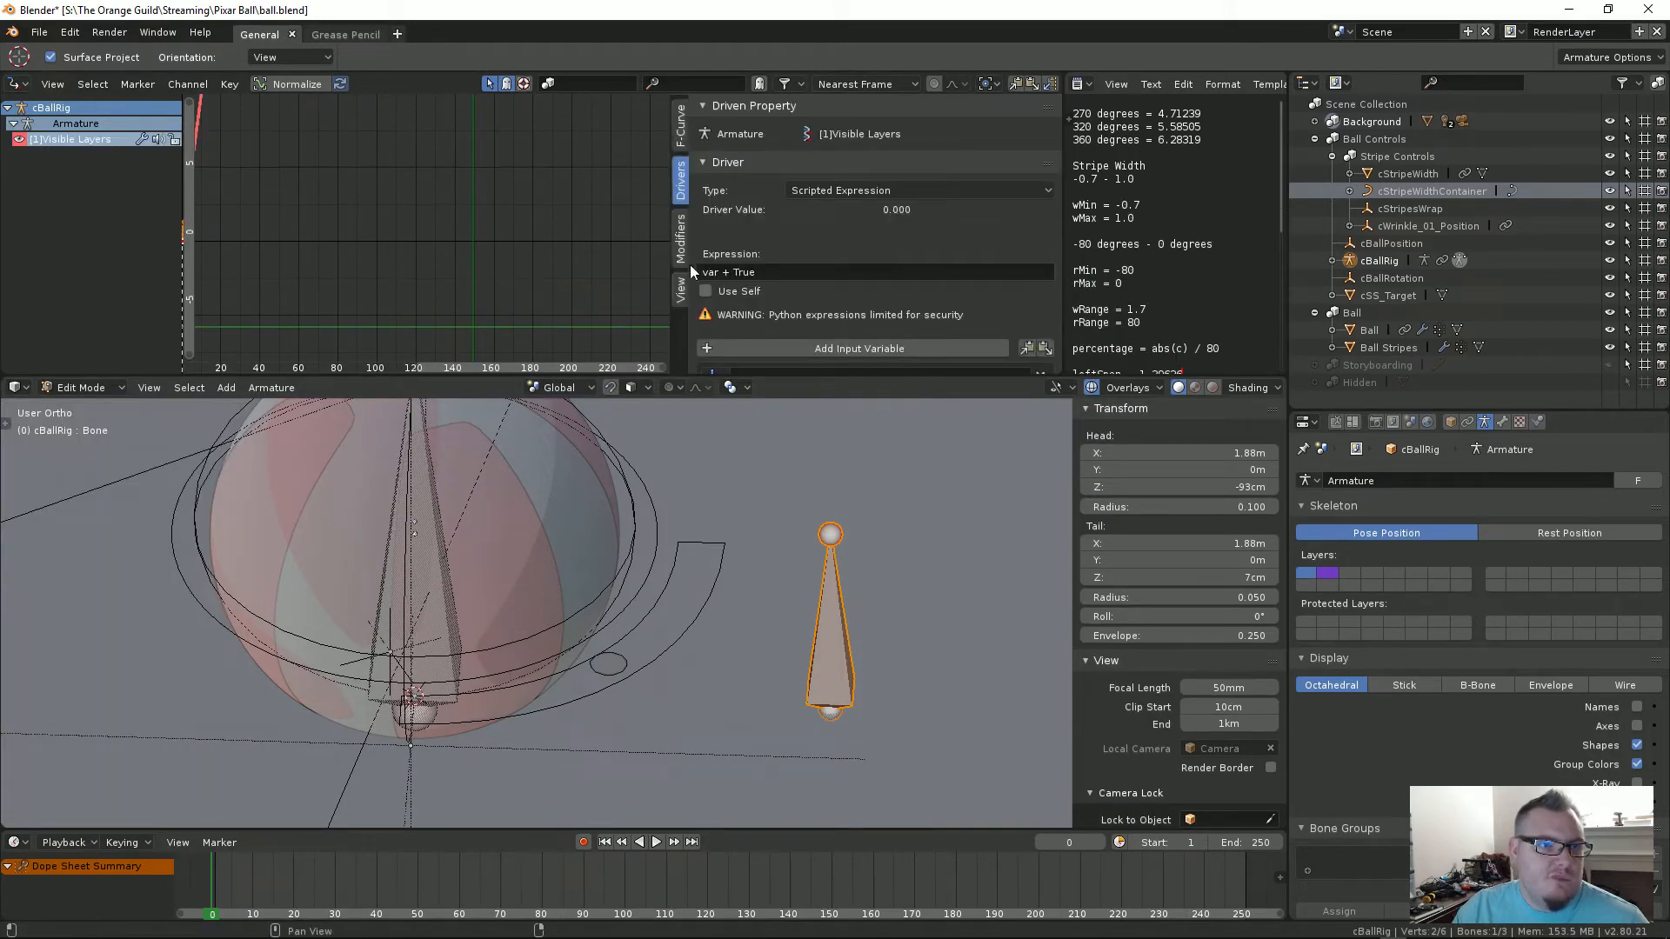
{"action": "mouse_move", "coordinate": [674, 277]}
{"action": "left_mouse_down"}
{"action": "mouse_move", "coordinate": [609, 274]}
{"action": "mouse_move", "coordinate": [641, 274]}
{"action": "left_mouse_up"}
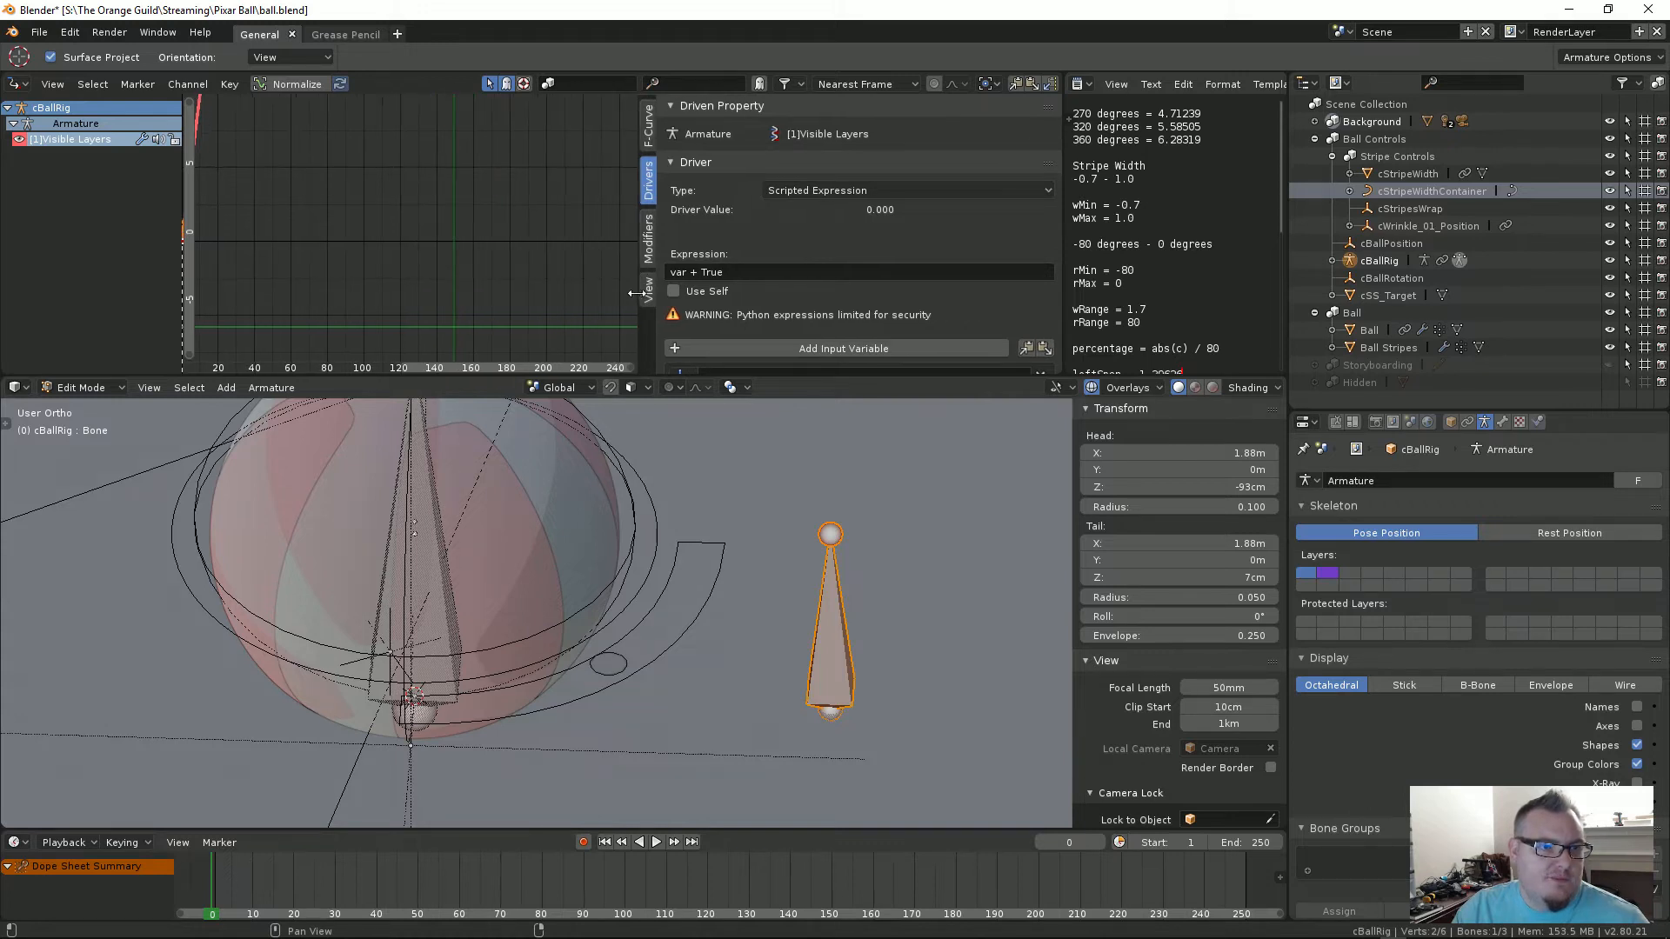
{"action": "scroll", "coordinate": [1202, 688], "scroll_direction": "down", "scroll_amount": 4}
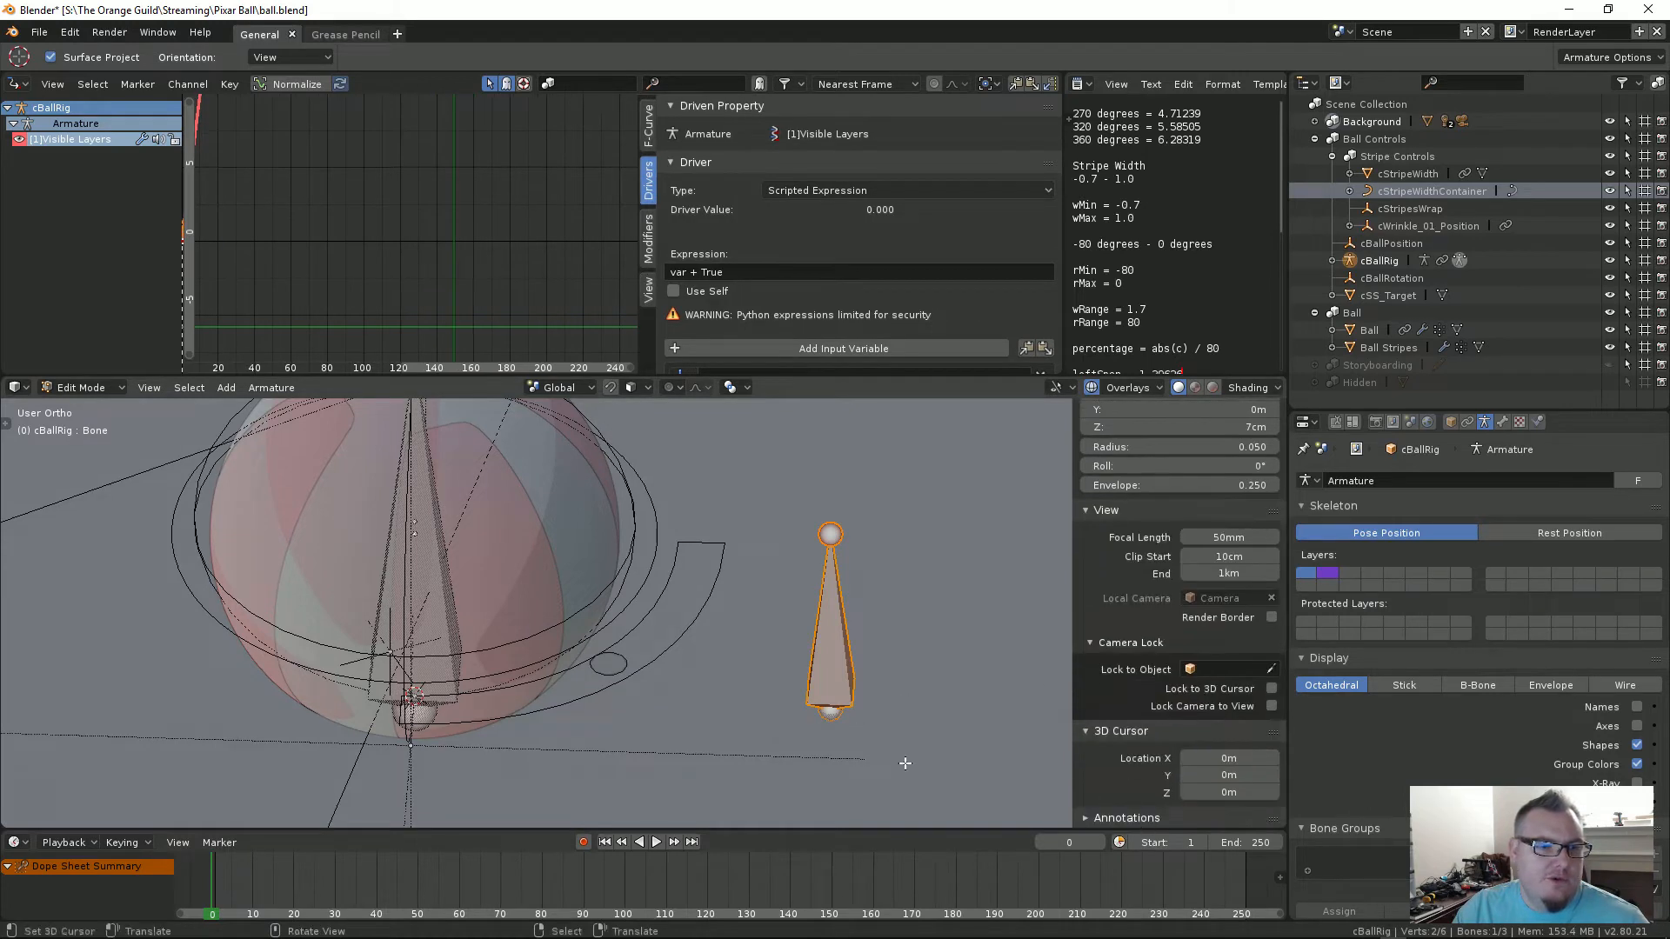
{"action": "scroll", "coordinate": [826, 613], "scroll_direction": "down", "scroll_amount": 1}
{"action": "middle_click_drag", "start_coordinate": [786, 617], "coordinate": [892, 604], "text": "shift"}
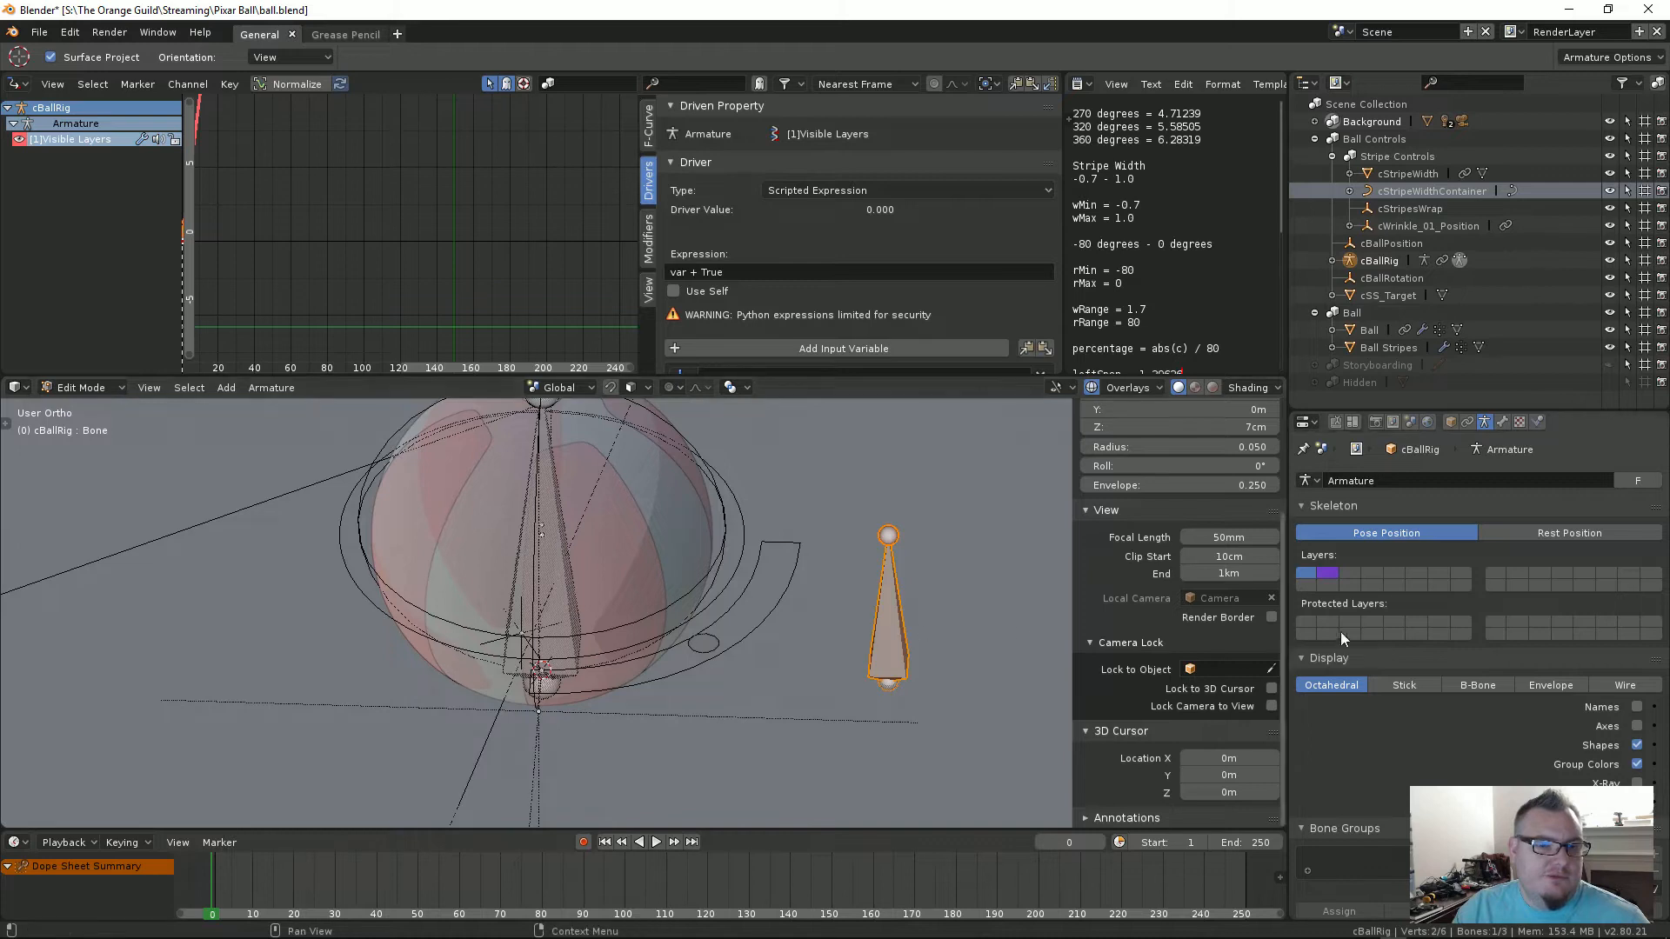
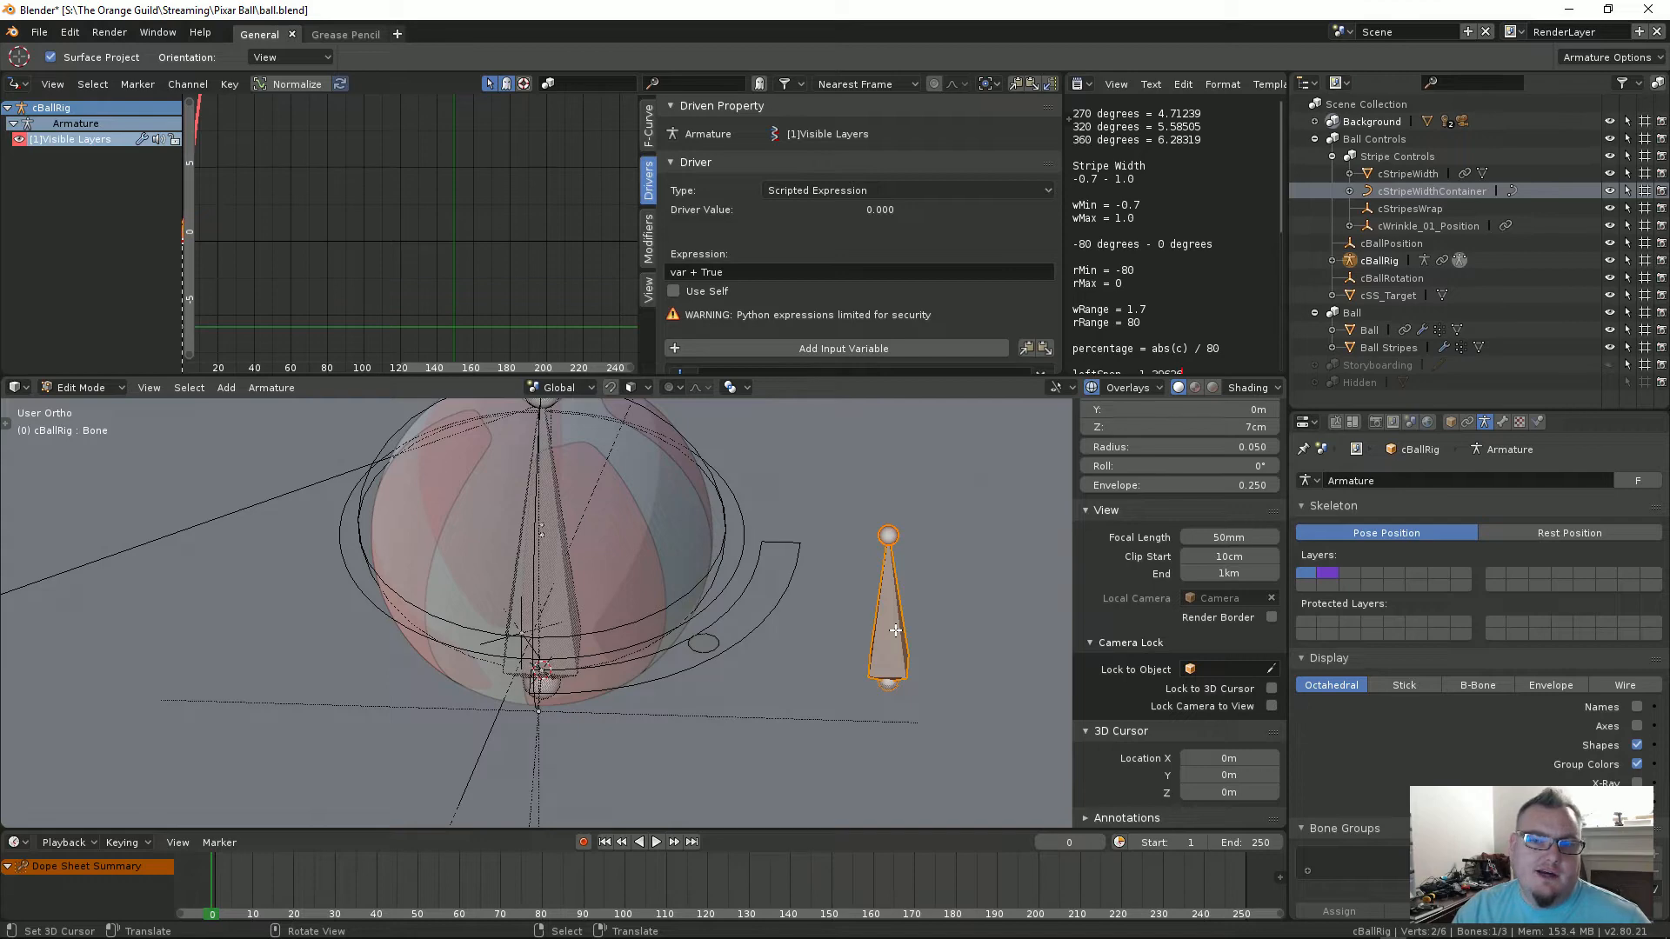
Step: Delete the new bone from cBallRig and return to Object Mode with X-ray display off
{"action": "key", "text": "m"}
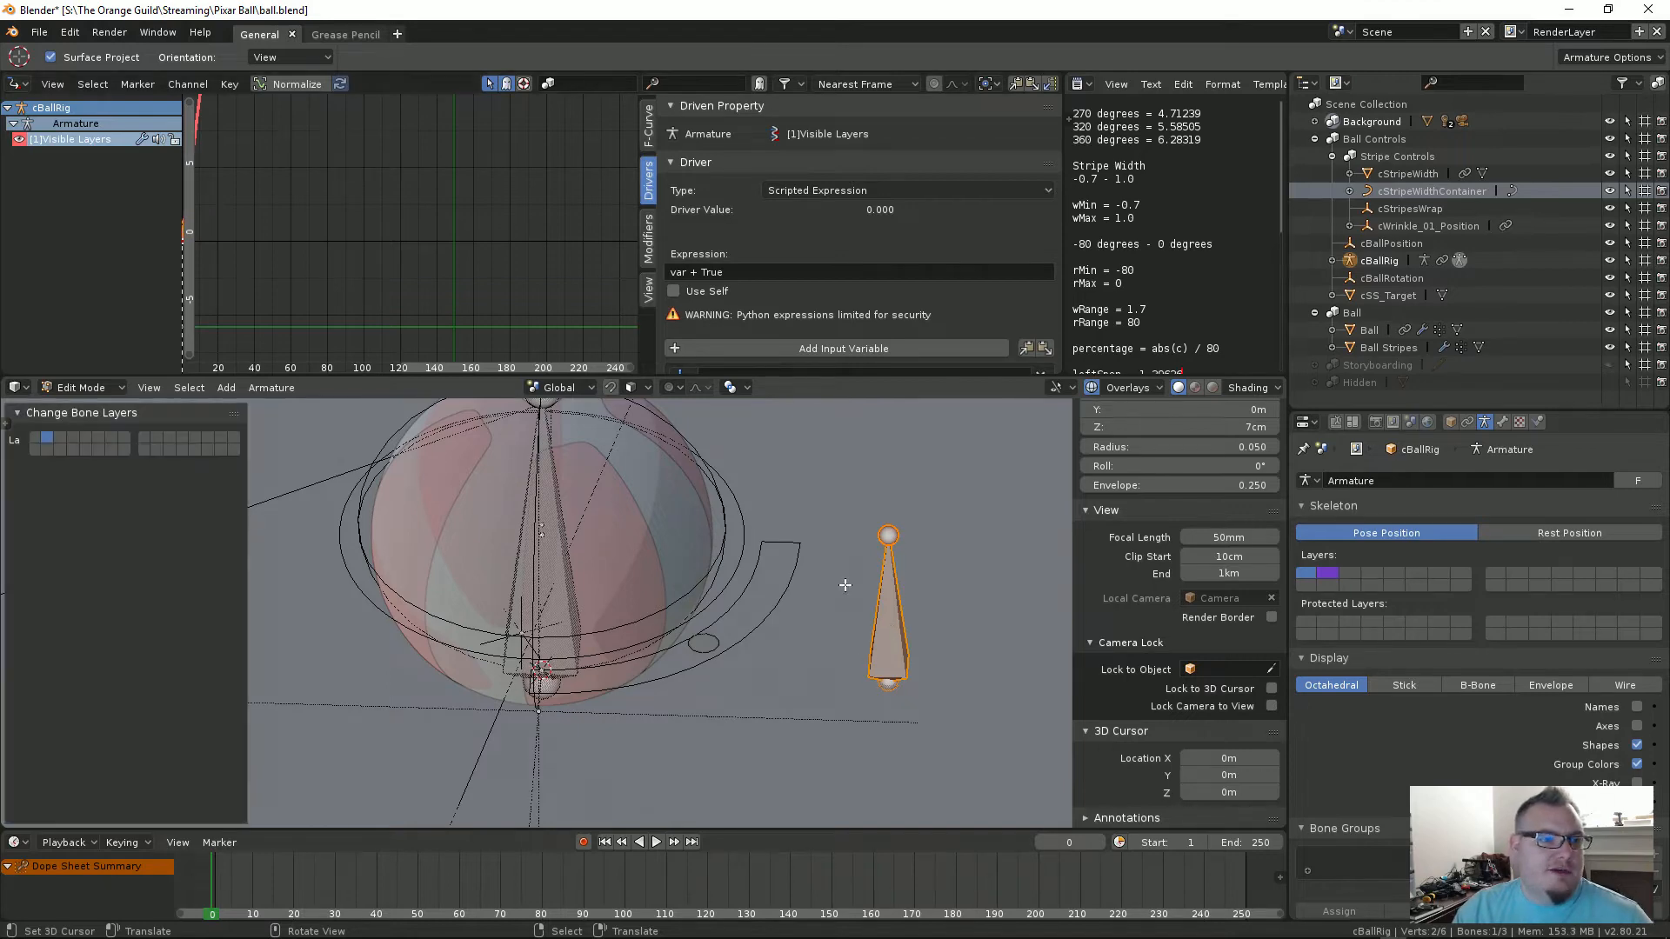
{"action": "middle_click_drag", "start_coordinate": [842, 586], "coordinate": [835, 662]}
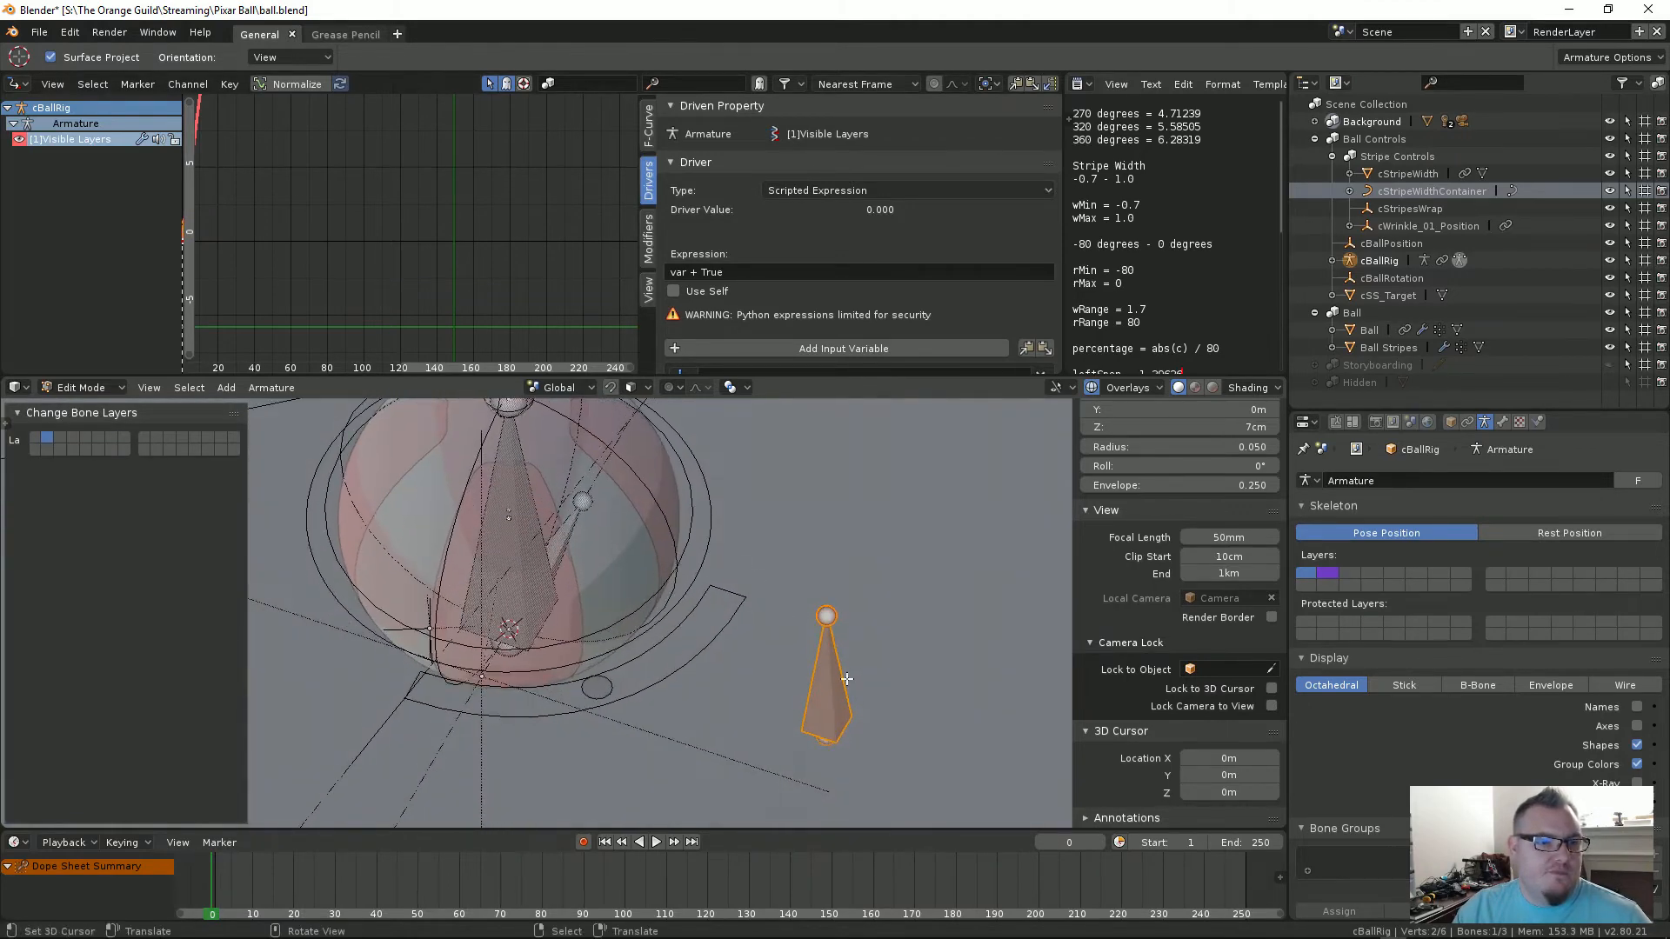
{"action": "key", "text": "x"}
{"action": "left_click", "coordinate": [850, 682]}
{"action": "middle_click_drag", "start_coordinate": [707, 693], "coordinate": [633, 623]}
{"action": "key", "text": "Tab"}
{"action": "key", "text": "alt+z"}
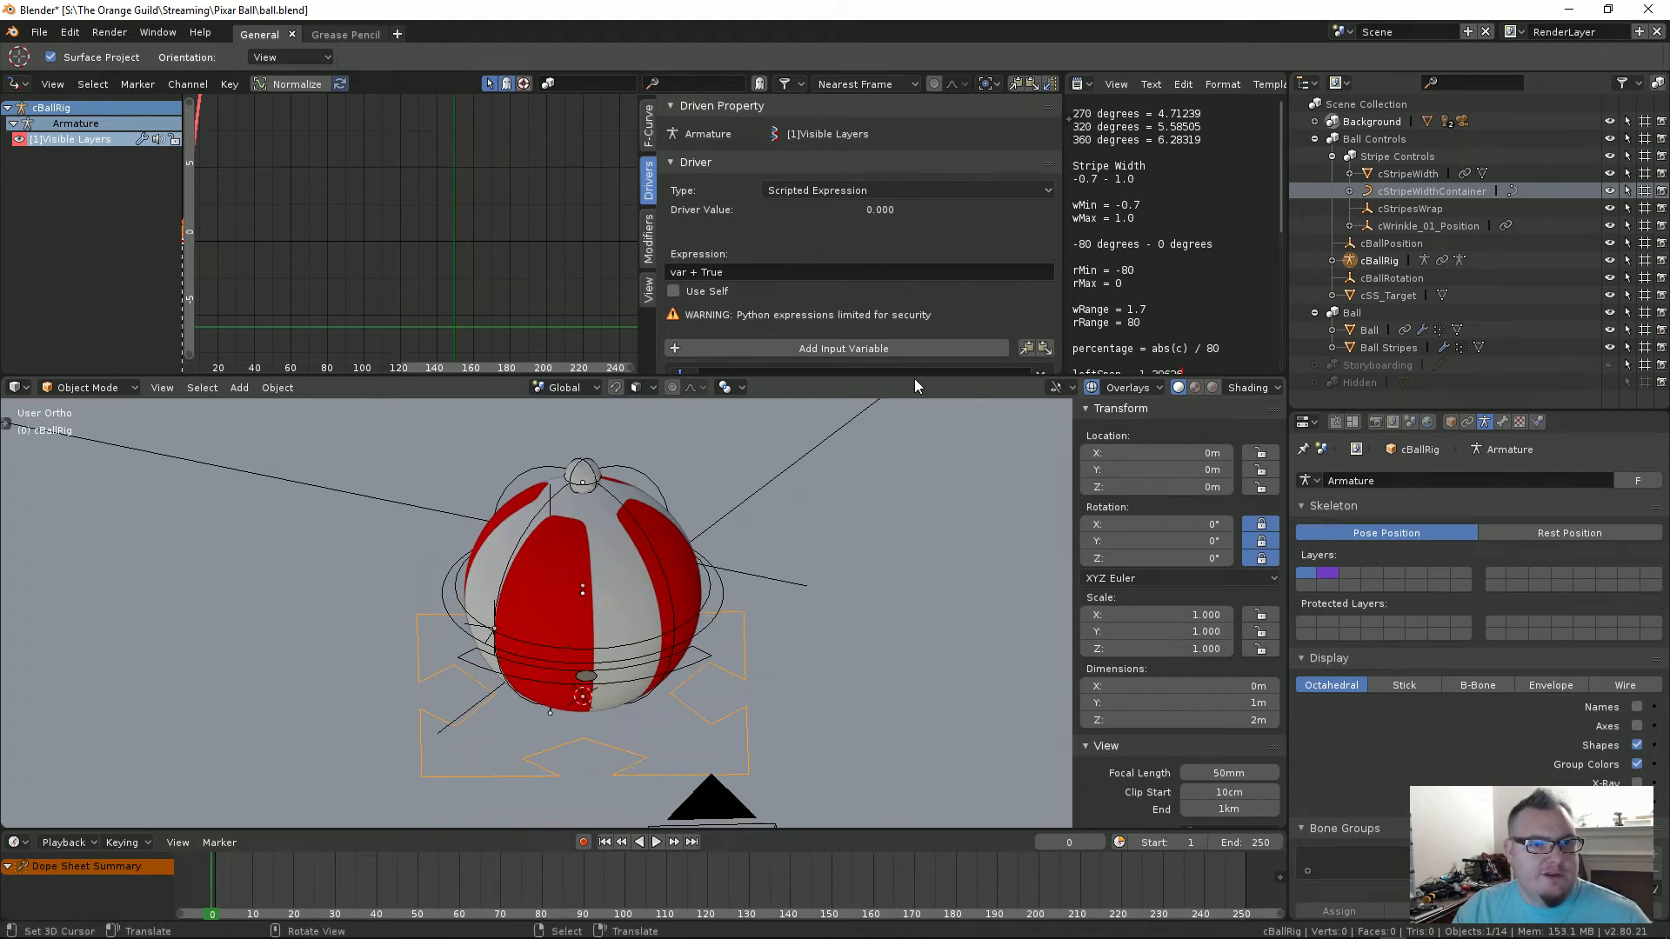
Step: Enlarge the 3D viewport, review its overlay options, and switch mesh object visibility off and on
{"action": "left_click_drag", "start_coordinate": [915, 378], "coordinate": [948, 159]}
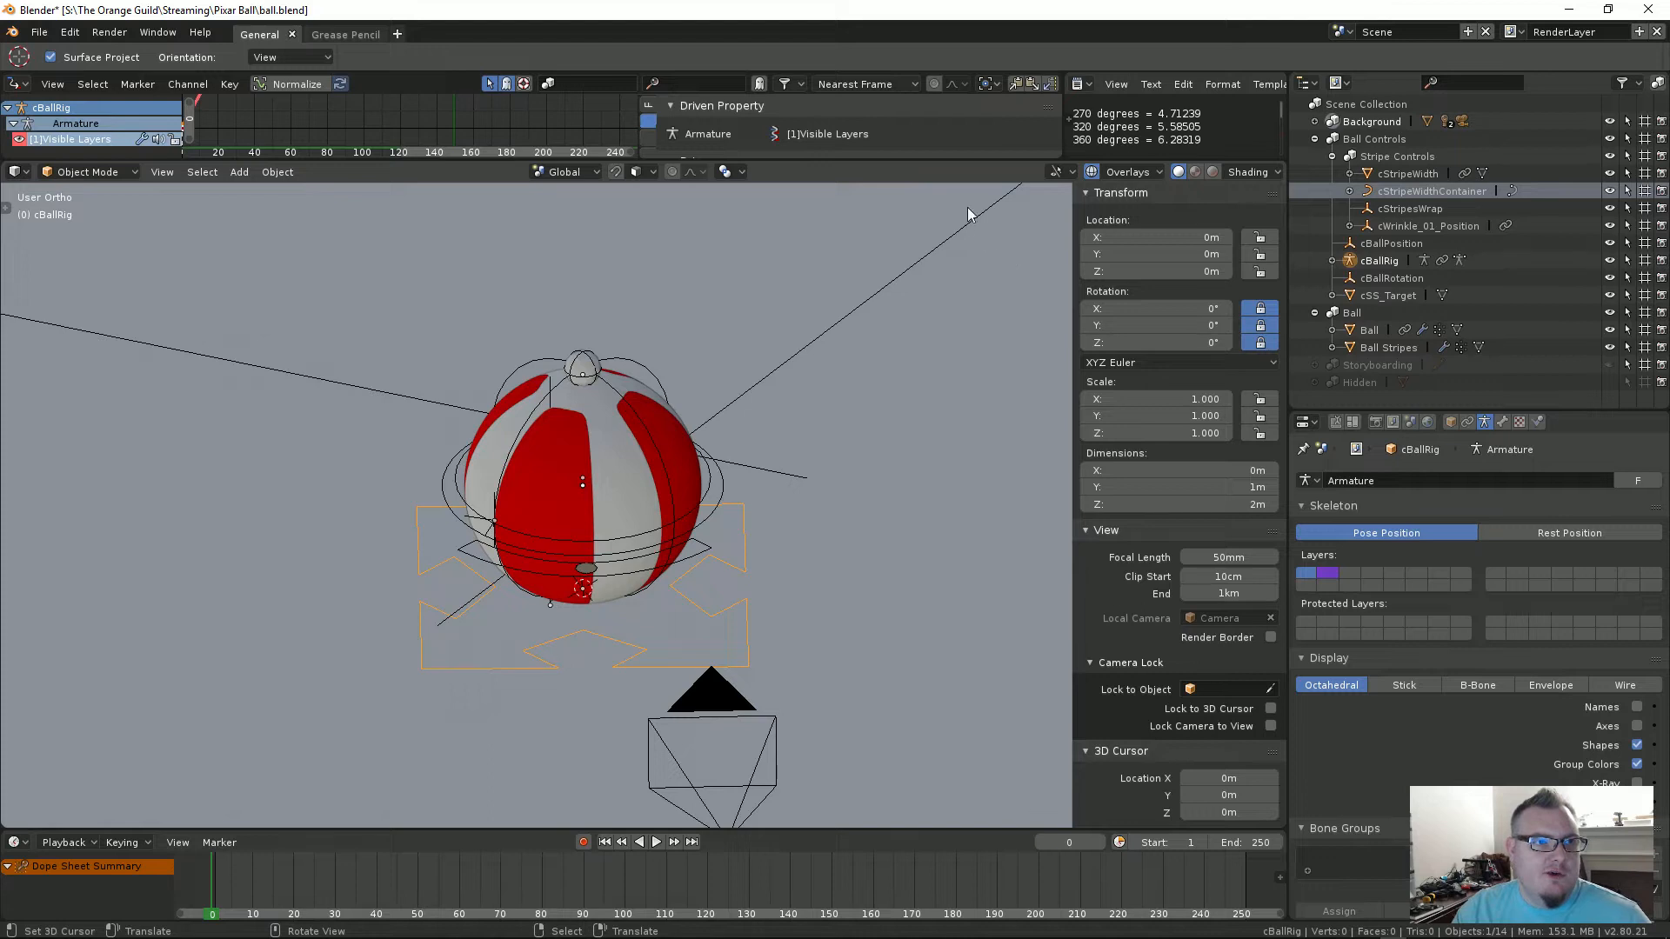
{"action": "left_click", "coordinate": [1157, 173]}
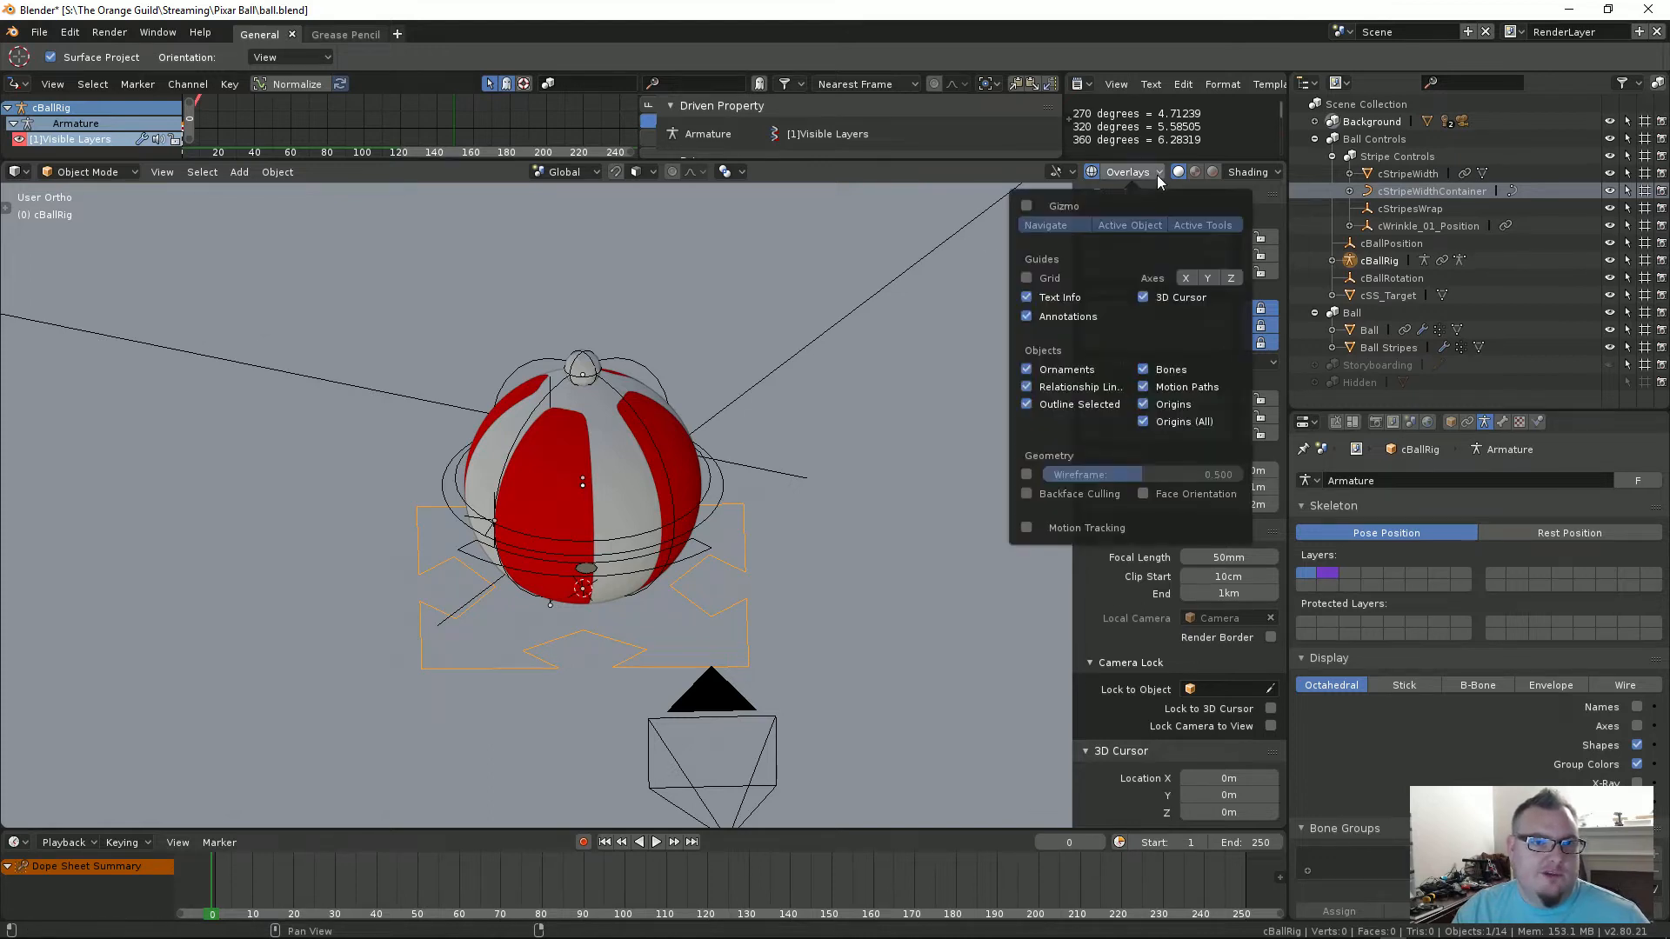
{"action": "left_click", "coordinate": [1055, 174]}
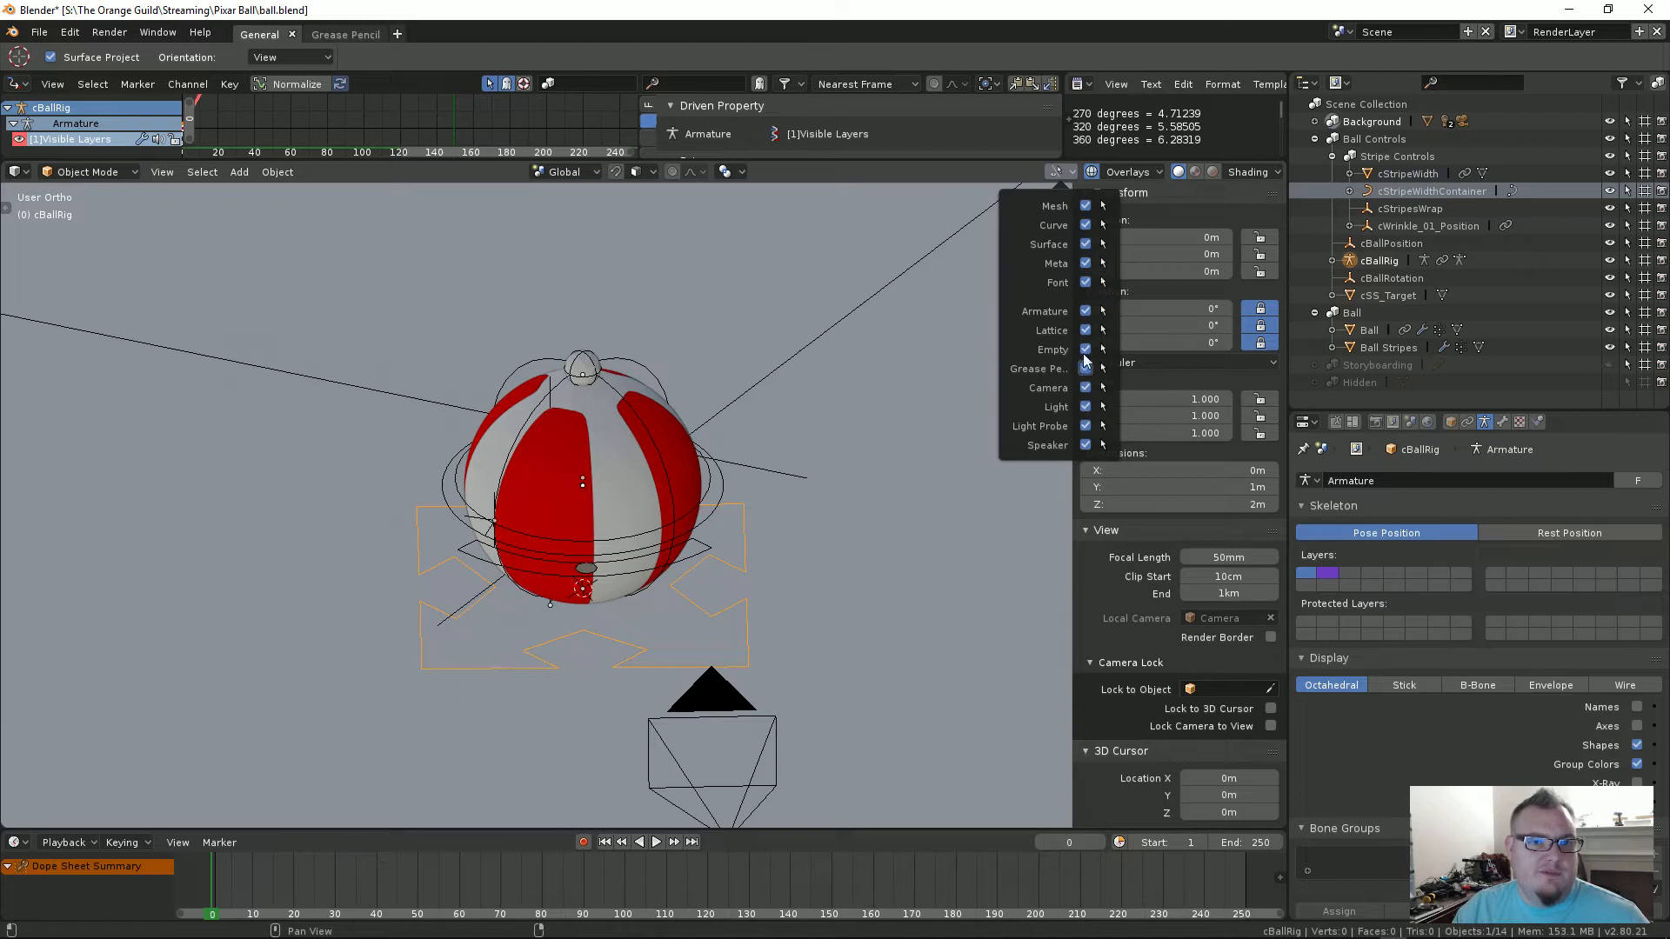
{"action": "left_click", "coordinate": [1087, 208]}
{"action": "left_click", "coordinate": [1086, 209]}
{"action": "left_click", "coordinate": [1086, 209]}
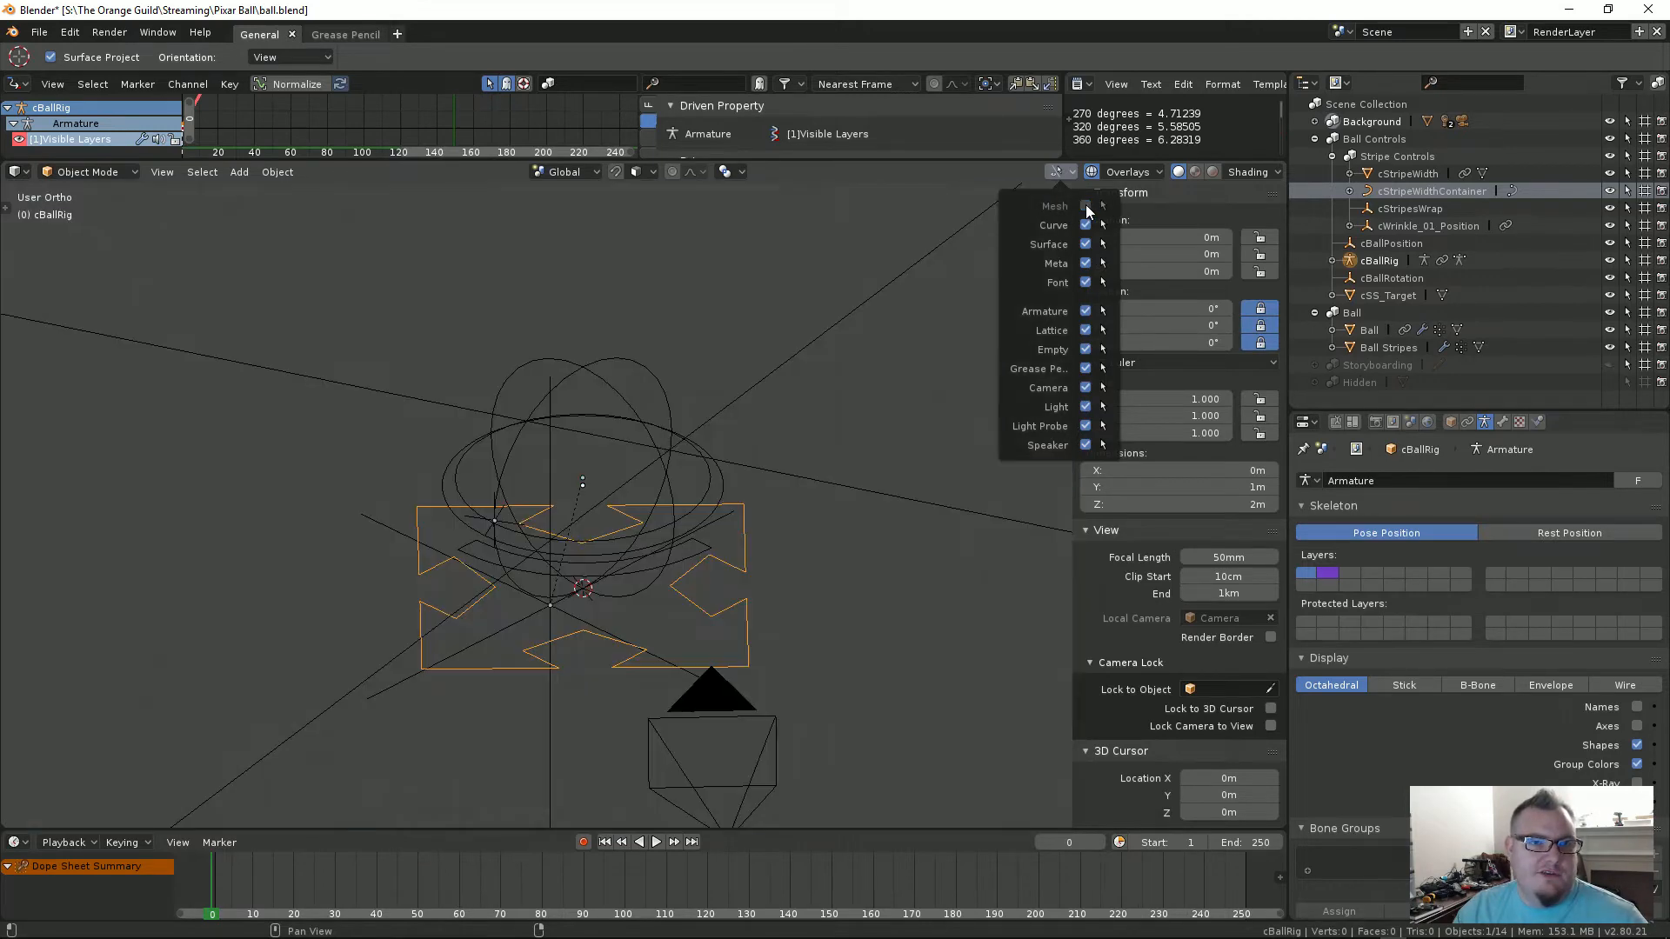
{"action": "left_click", "coordinate": [1086, 208]}
Step: Switch the viewport visibility of the Curve, Surface, Meta and Armature object types off and on in turn
{"action": "left_click", "coordinate": [1088, 225]}
{"action": "left_click", "coordinate": [1088, 225]}
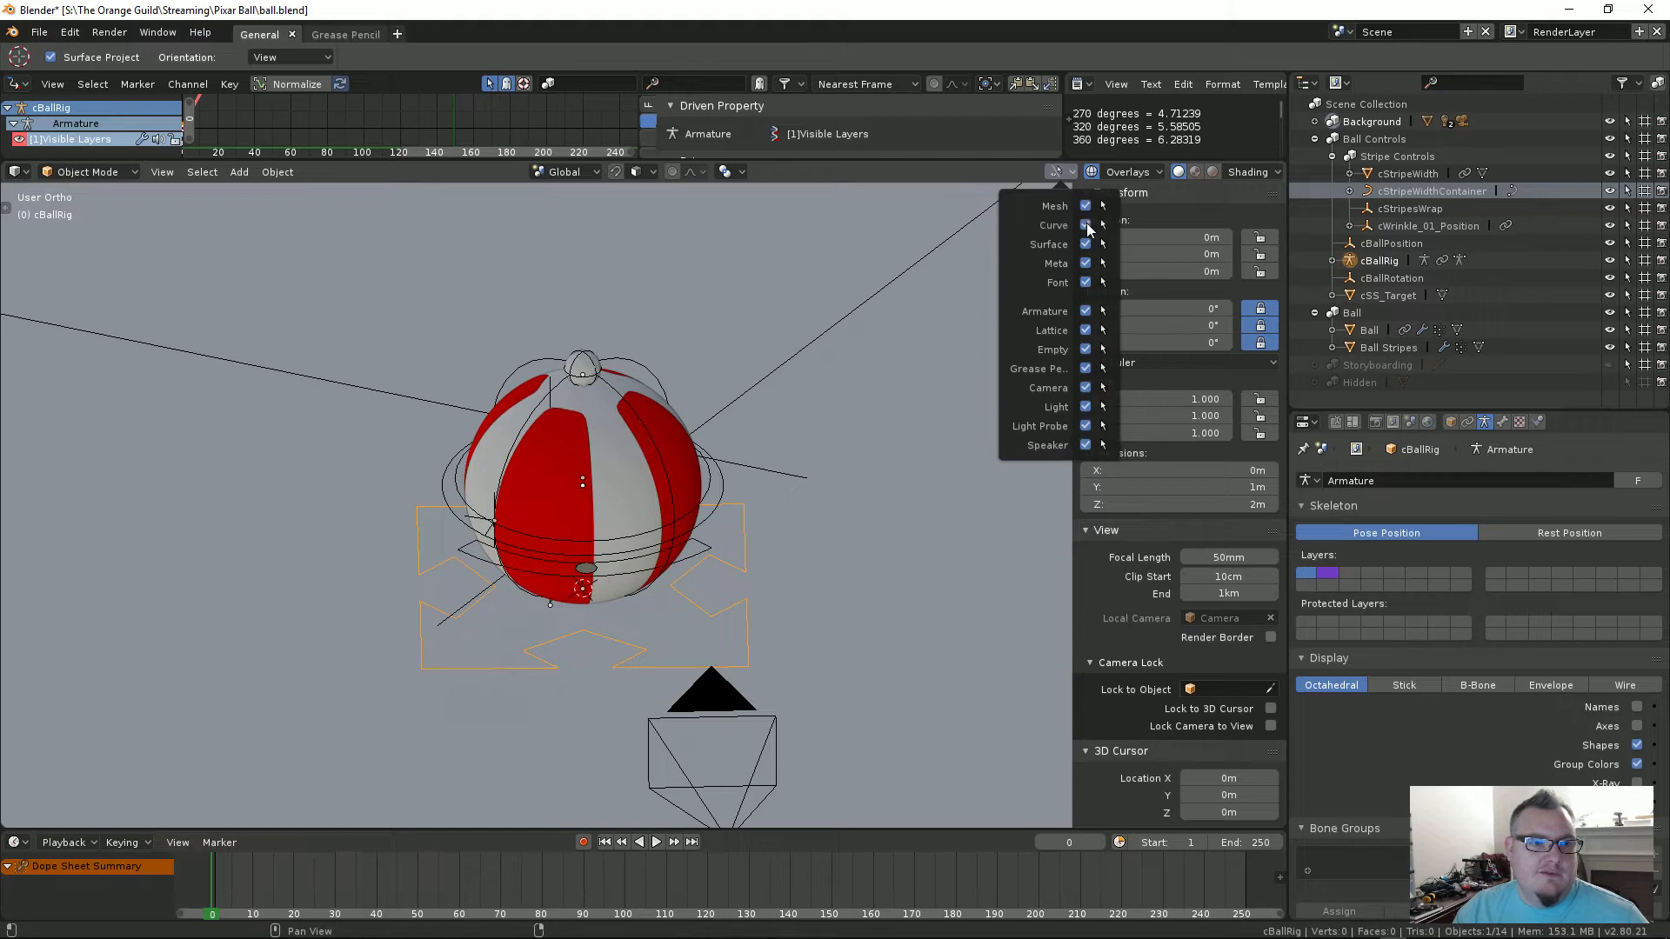
{"action": "left_click", "coordinate": [1085, 245]}
{"action": "left_click", "coordinate": [1085, 245]}
{"action": "left_click", "coordinate": [1086, 263]}
{"action": "left_click", "coordinate": [1086, 264]}
{"action": "left_click", "coordinate": [1087, 311]}
{"action": "left_click", "coordinate": [1086, 313]}
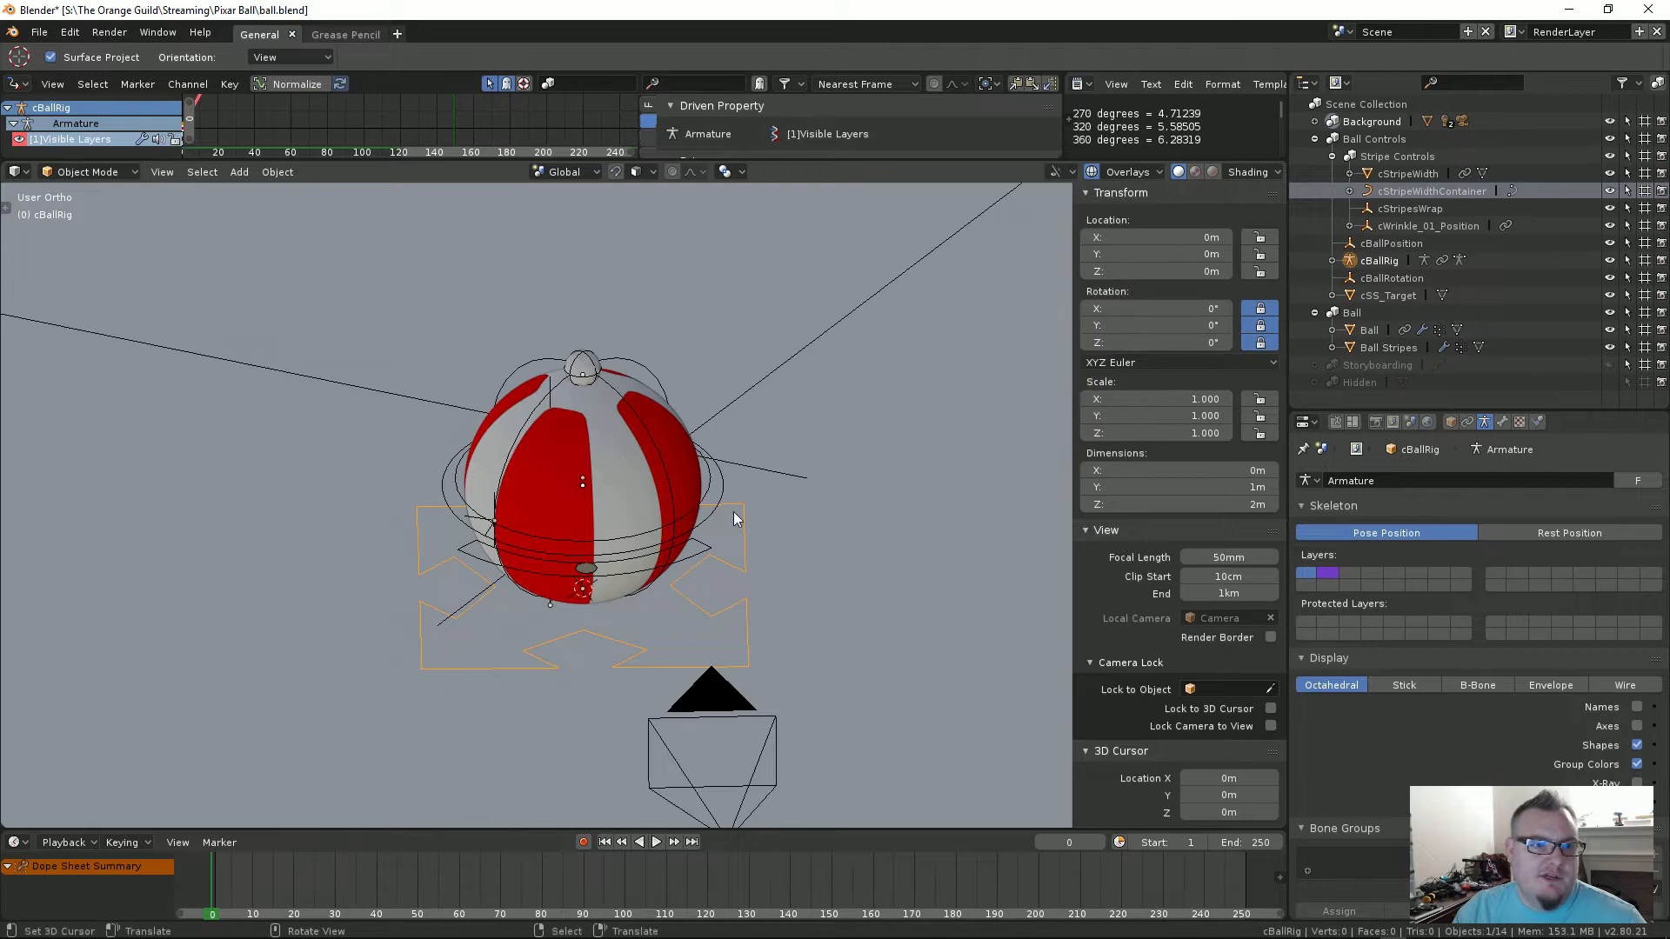
Step: Select the controls around the ball one after another, including cStripeWidthContainer, finishing on cBallRotation
{"action": "middle_click_drag", "start_coordinate": [738, 520], "coordinate": [759, 526]}
{"action": "scroll", "coordinate": [717, 541], "scroll_direction": "down", "scroll_amount": 2}
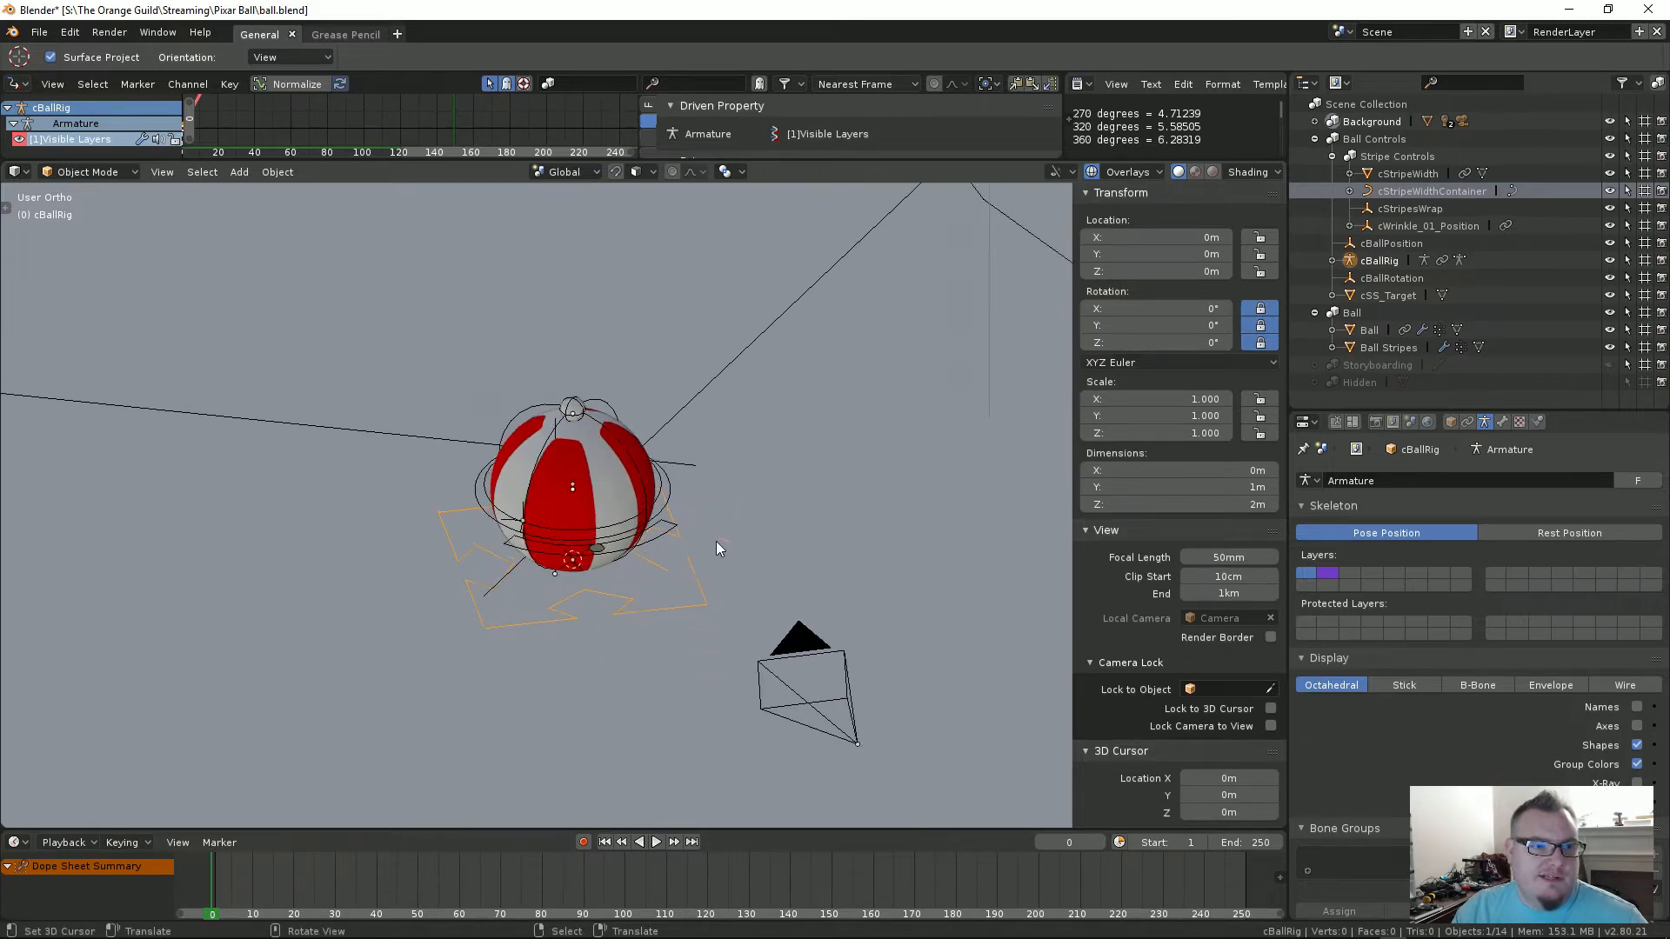
{"action": "left_click", "coordinate": [659, 508]}
{"action": "left_click", "coordinate": [596, 553]}
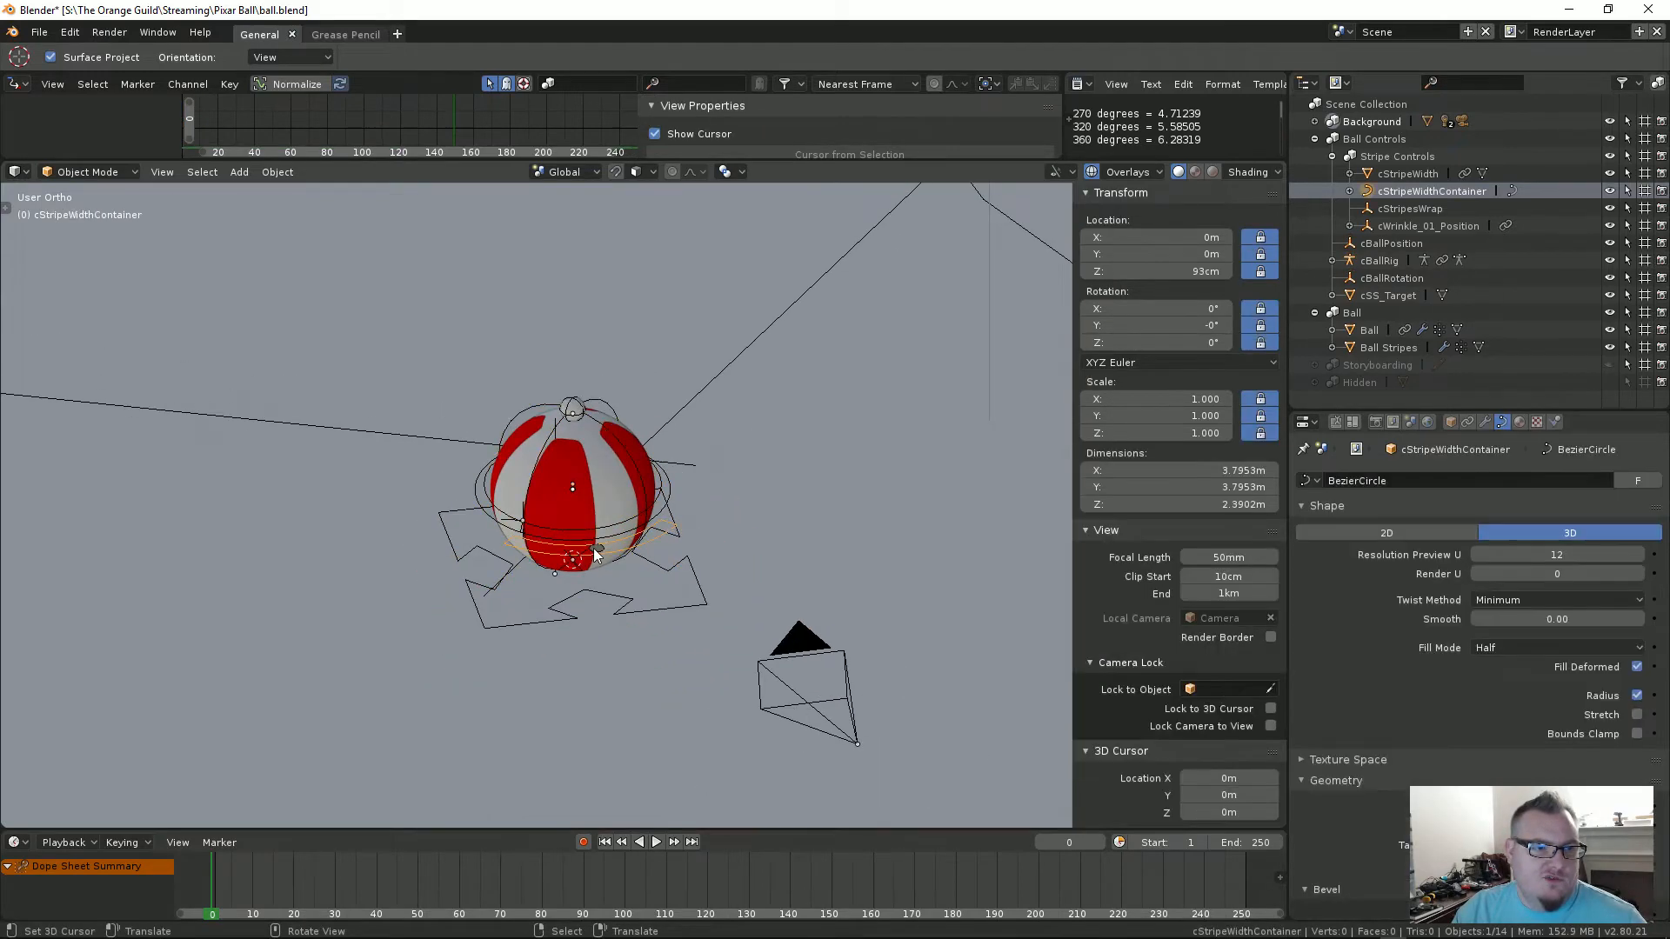
{"action": "right_click", "coordinate": [592, 544]}
{"action": "right_click", "coordinate": [592, 545]}
{"action": "right_click", "coordinate": [576, 487]}
{"action": "right_click", "coordinate": [556, 448]}
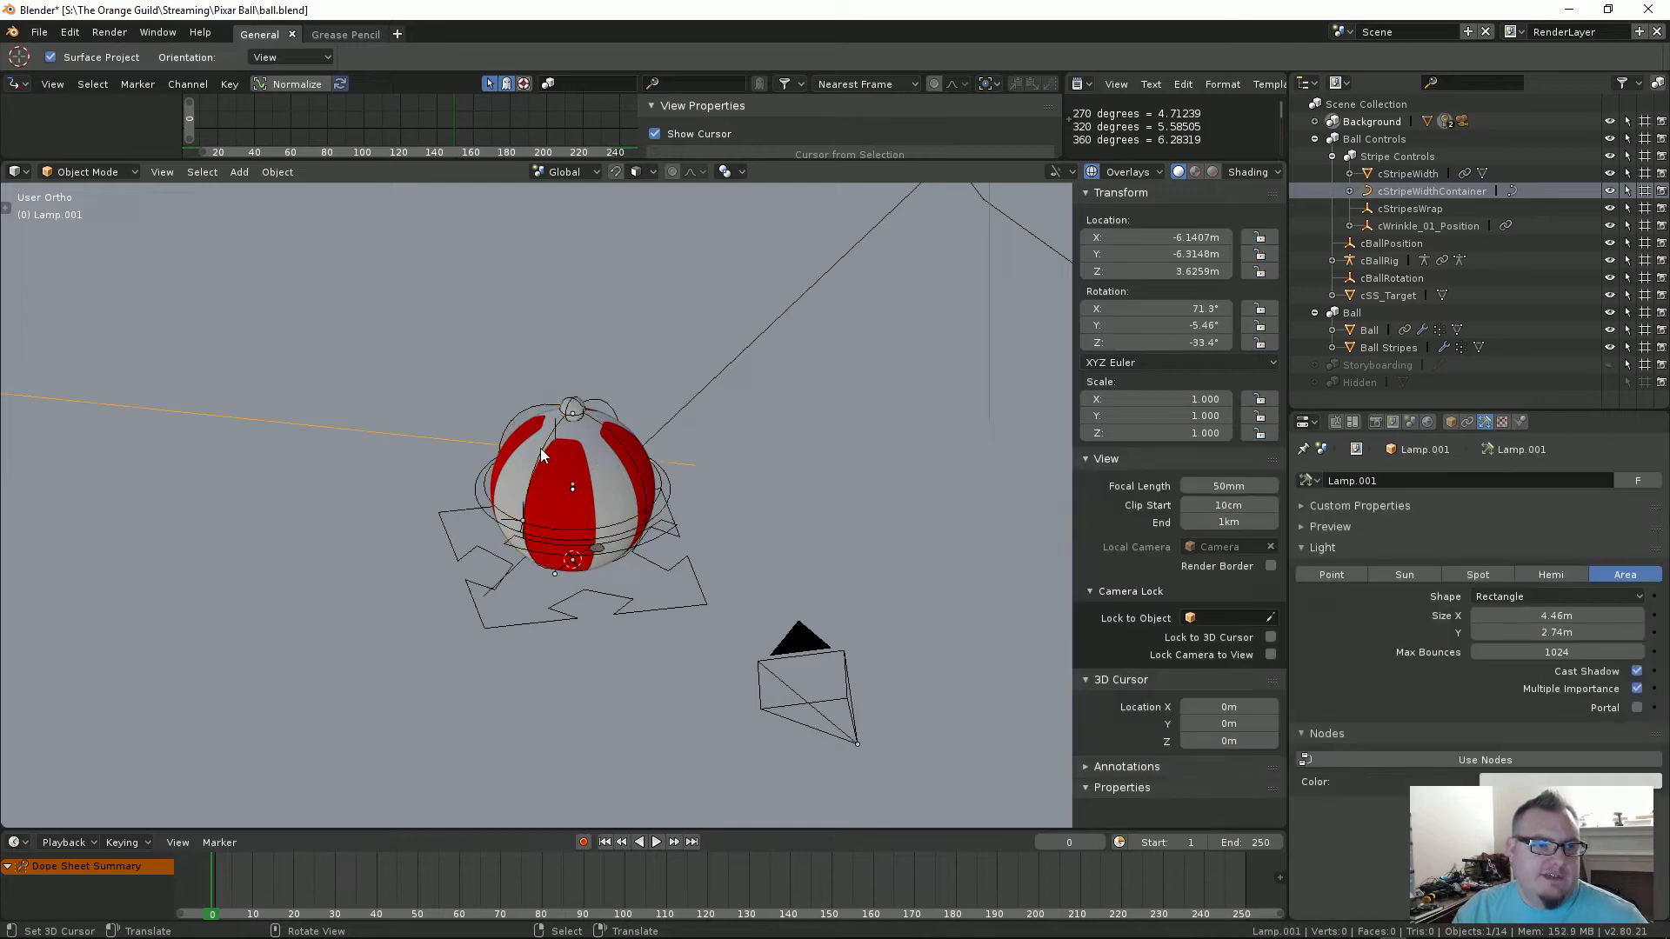
{"action": "right_click", "coordinate": [575, 484]}
{"action": "right_click", "coordinate": [576, 485]}
{"action": "right_click", "coordinate": [548, 492]}
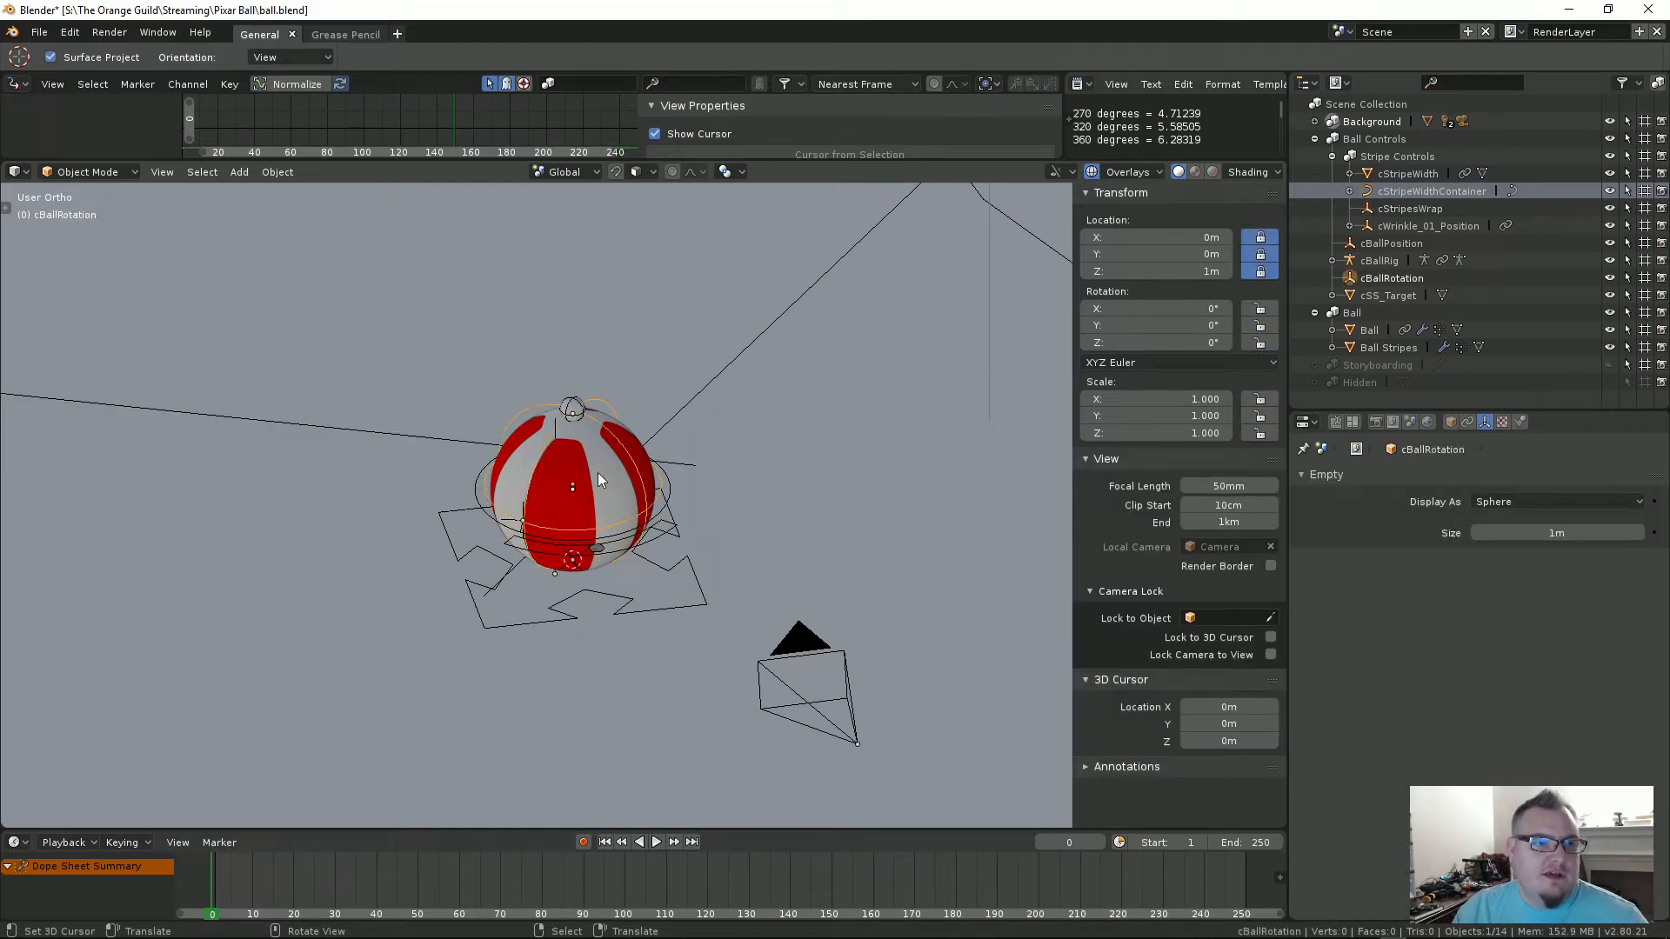
Step: Look closely at the ball's control shapes and review the list of object types available for viewport visibility and selectability
{"action": "scroll", "coordinate": [597, 473], "scroll_direction": "up", "scroll_amount": 3}
{"action": "scroll", "coordinate": [671, 347], "scroll_direction": "up", "scroll_amount": 2}
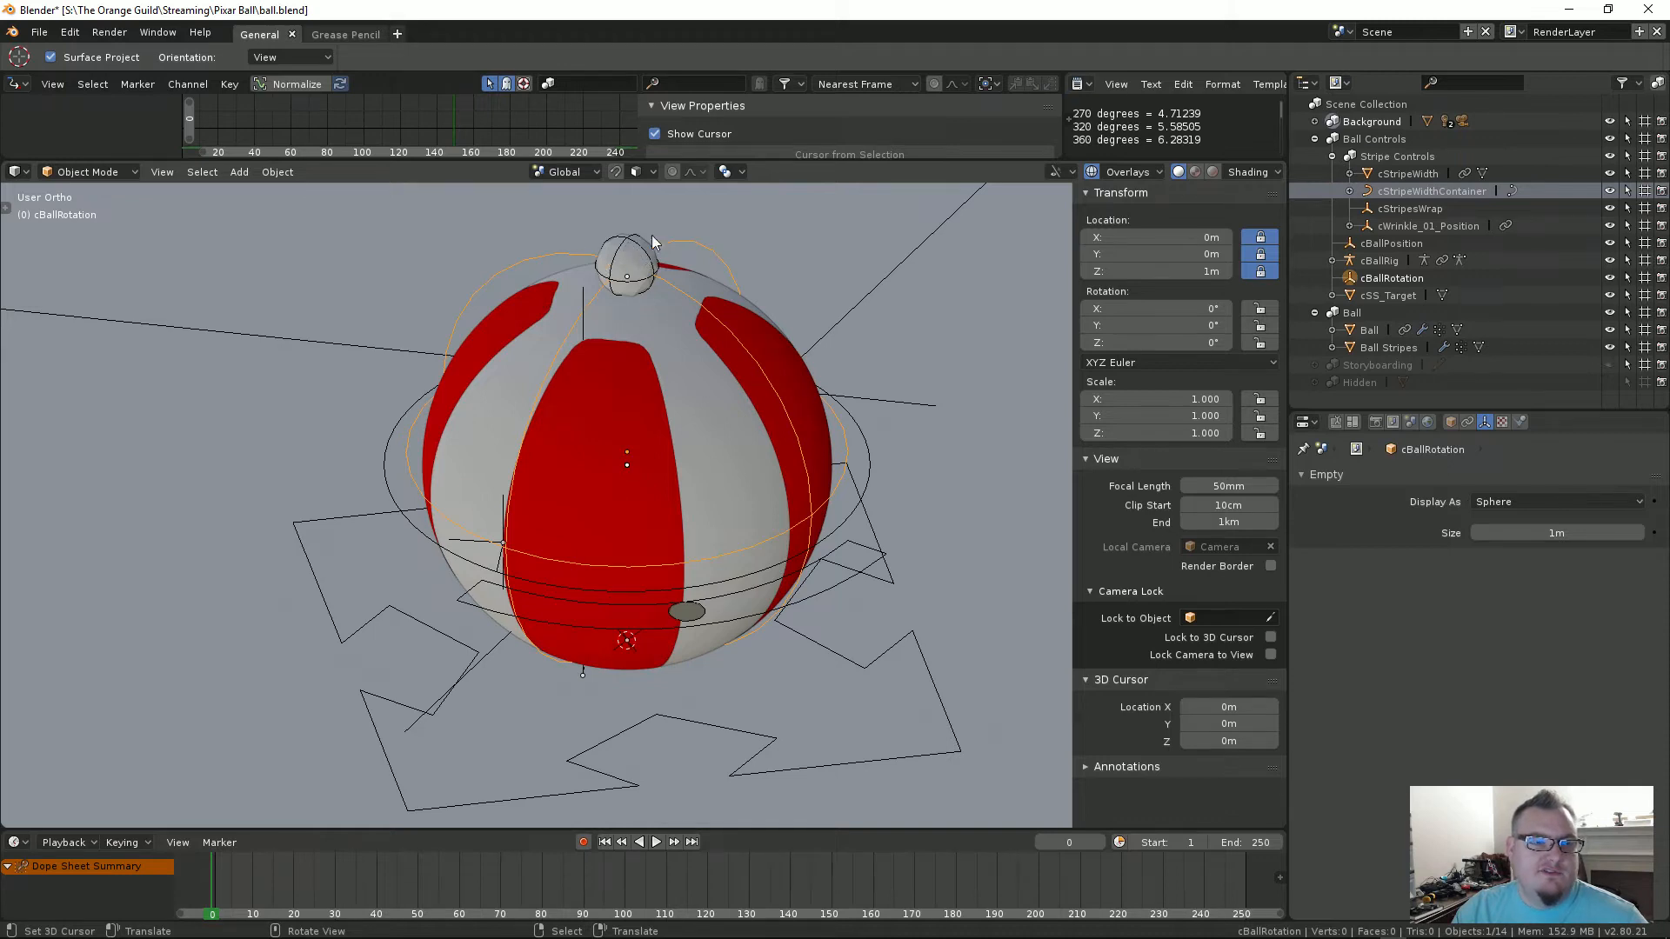
{"action": "left_click", "coordinate": [1053, 172]}
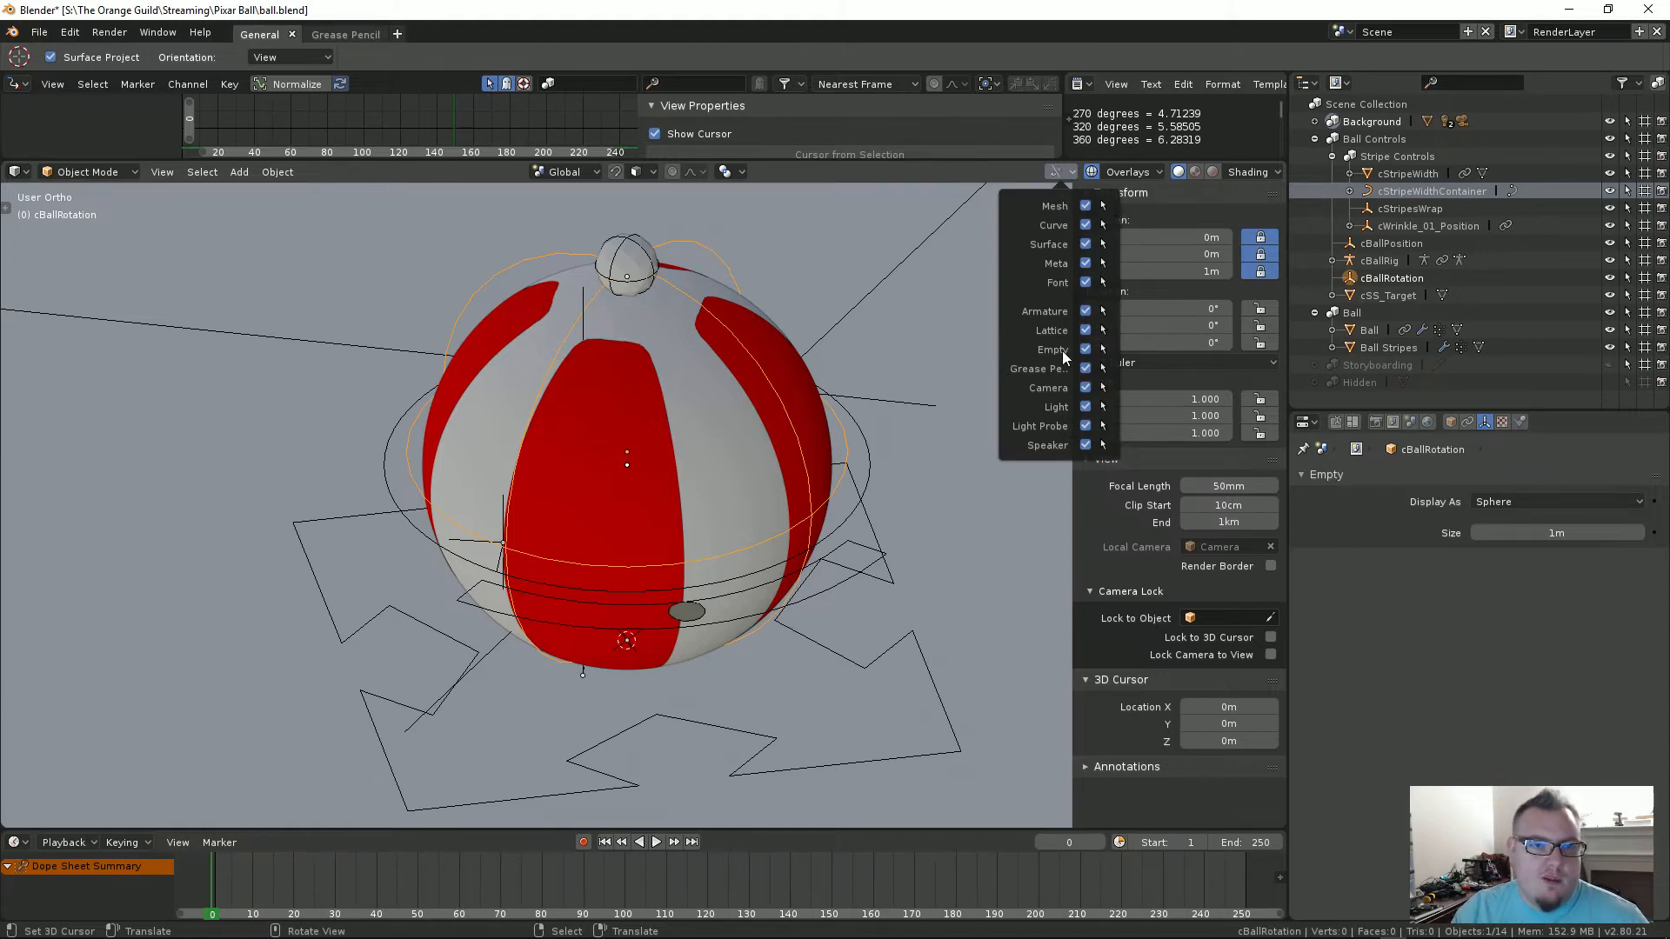
{"action": "left_click", "coordinate": [1056, 171]}
Step: Switch all viewport overlays off and on repeatedly to compare the ball with and without its controls
{"action": "left_click", "coordinate": [1091, 171]}
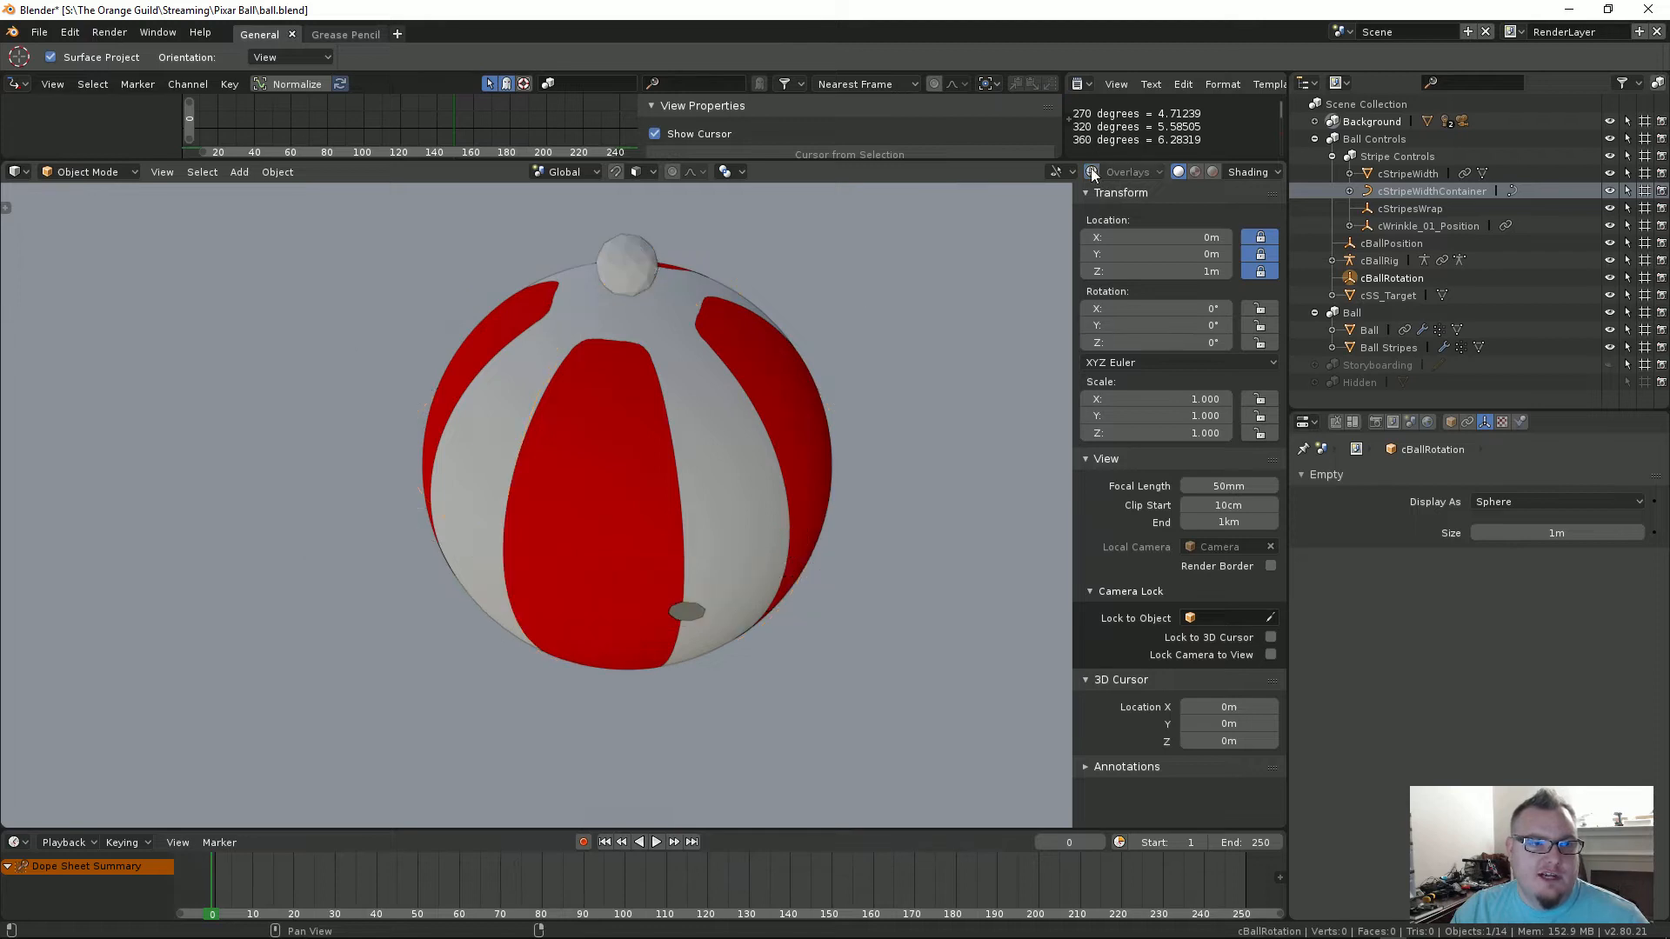
{"action": "left_click", "coordinate": [1091, 171]}
{"action": "left_click", "coordinate": [1092, 172]}
{"action": "left_click", "coordinate": [1092, 171]}
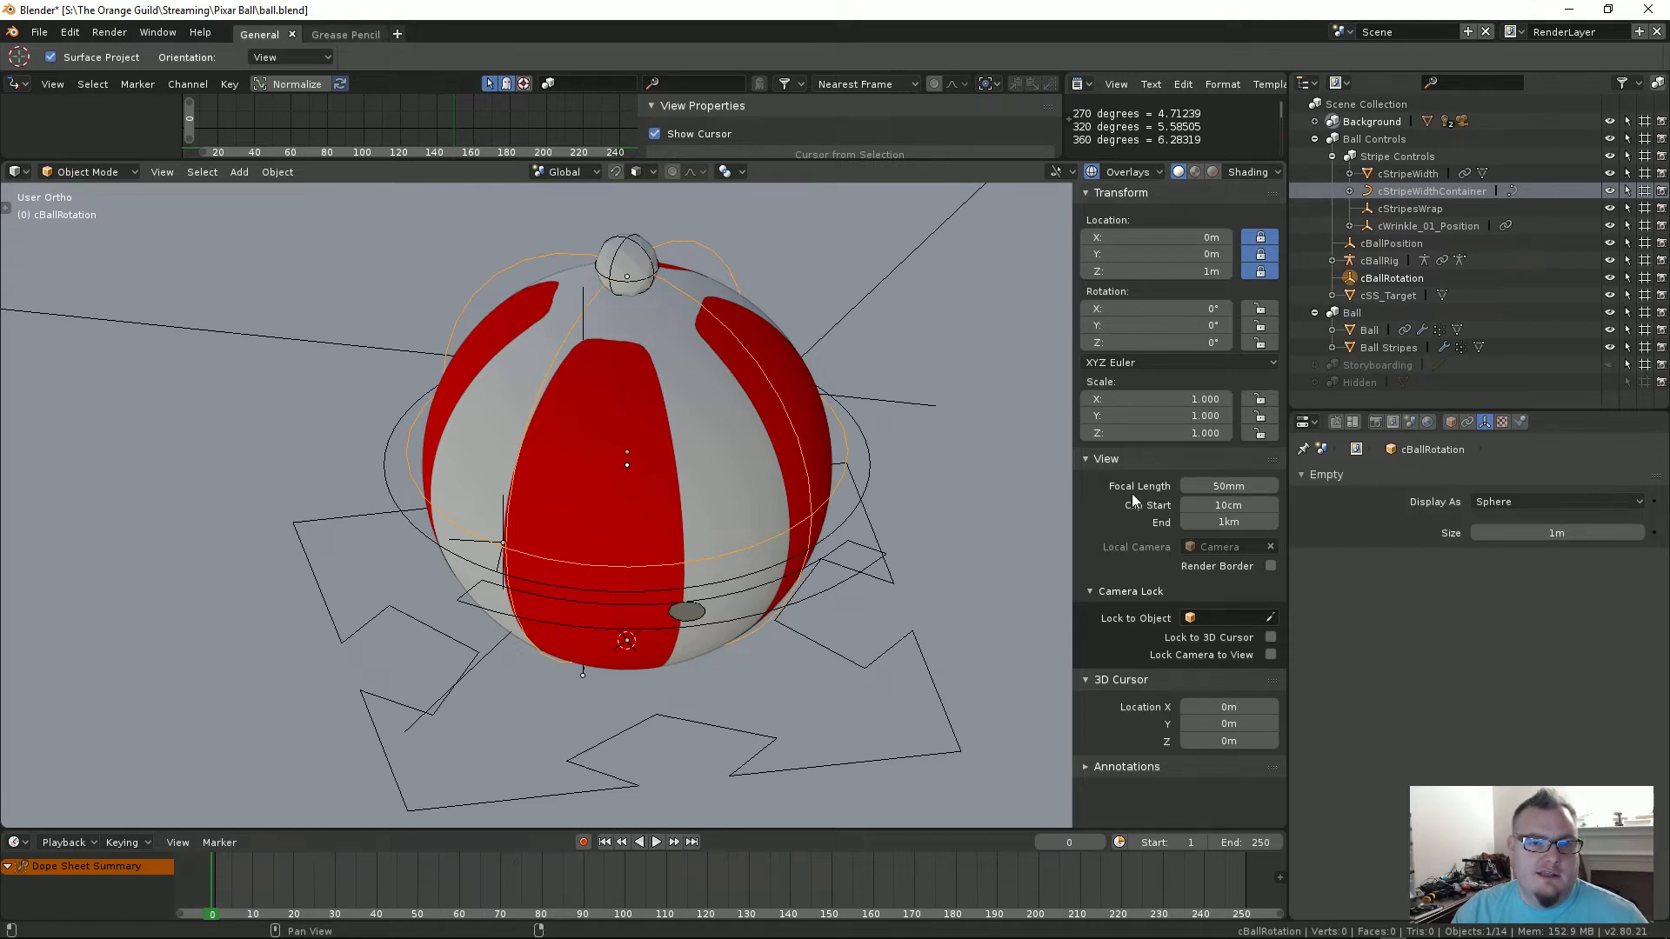
{"action": "left_click", "coordinate": [1093, 171]}
{"action": "left_click", "coordinate": [1093, 171]}
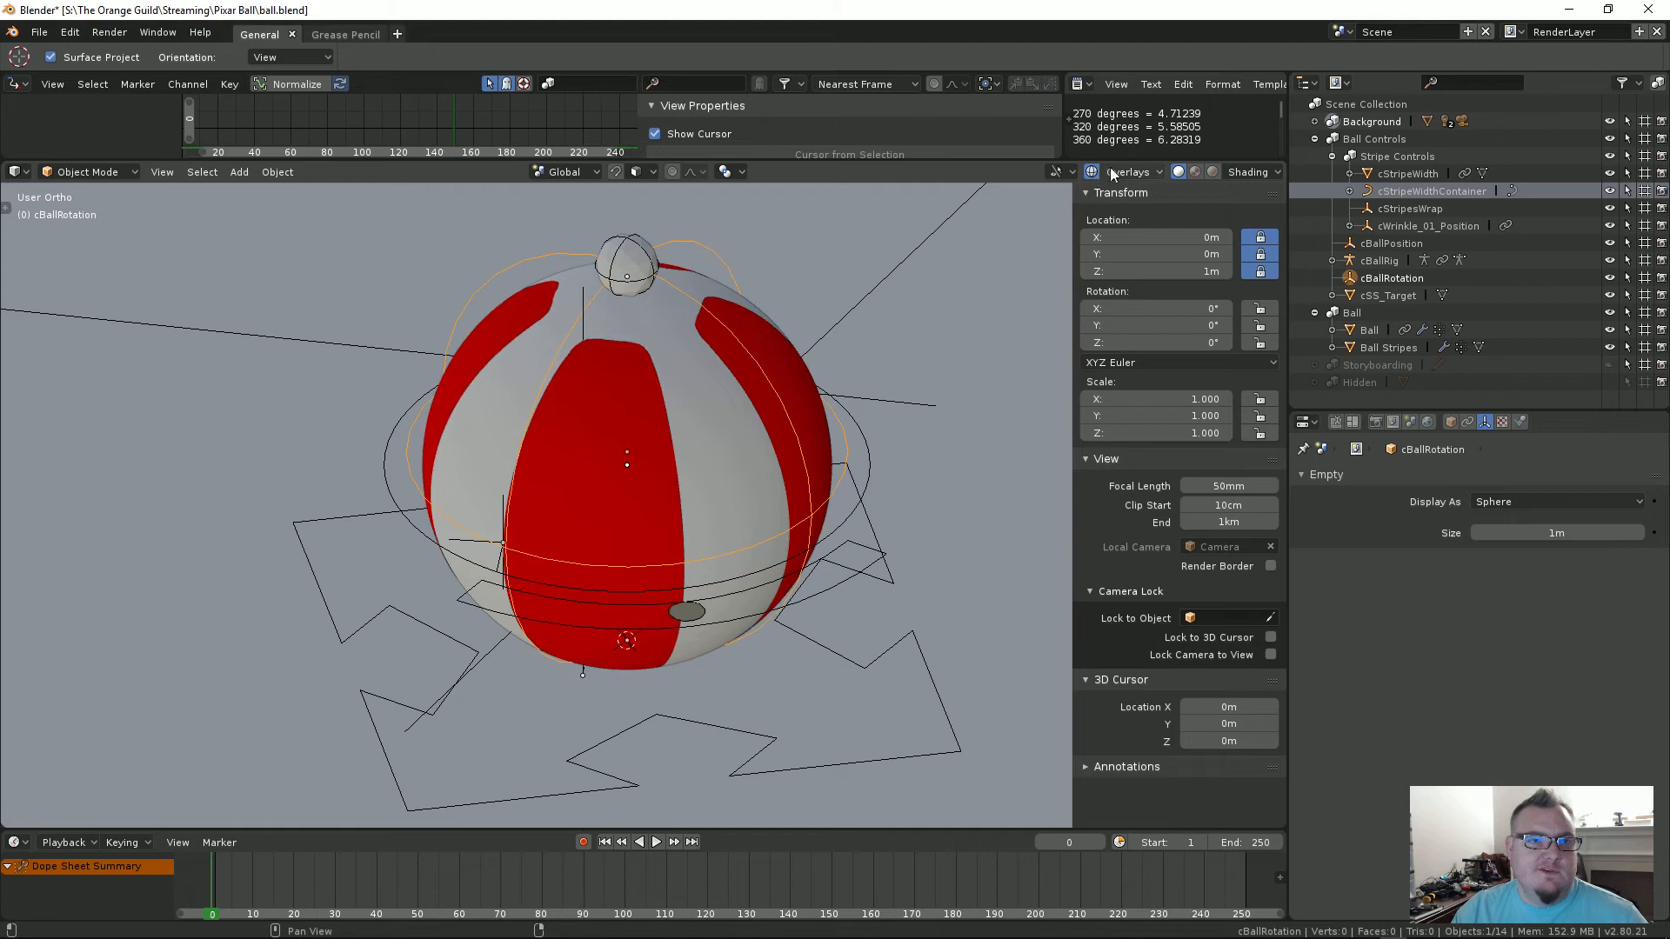
Step: Review the individual overlay options and switch the Bones overlay off and on
{"action": "left_click", "coordinate": [1118, 172]}
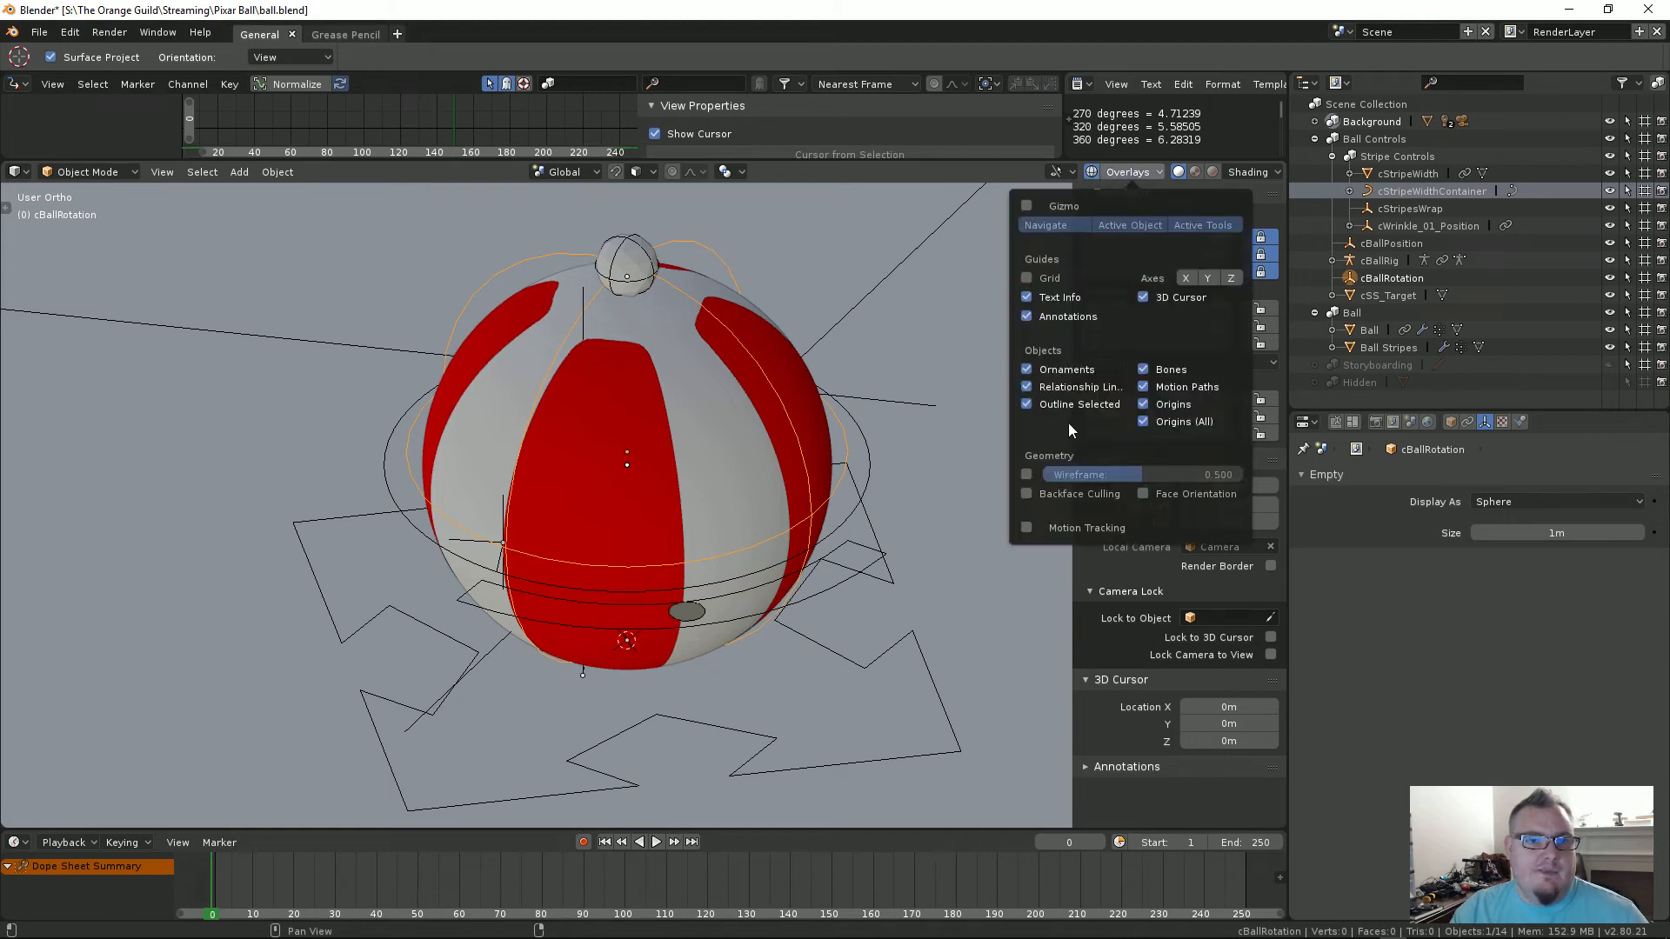
{"action": "left_click", "coordinate": [1145, 369]}
{"action": "left_click", "coordinate": [1145, 369]}
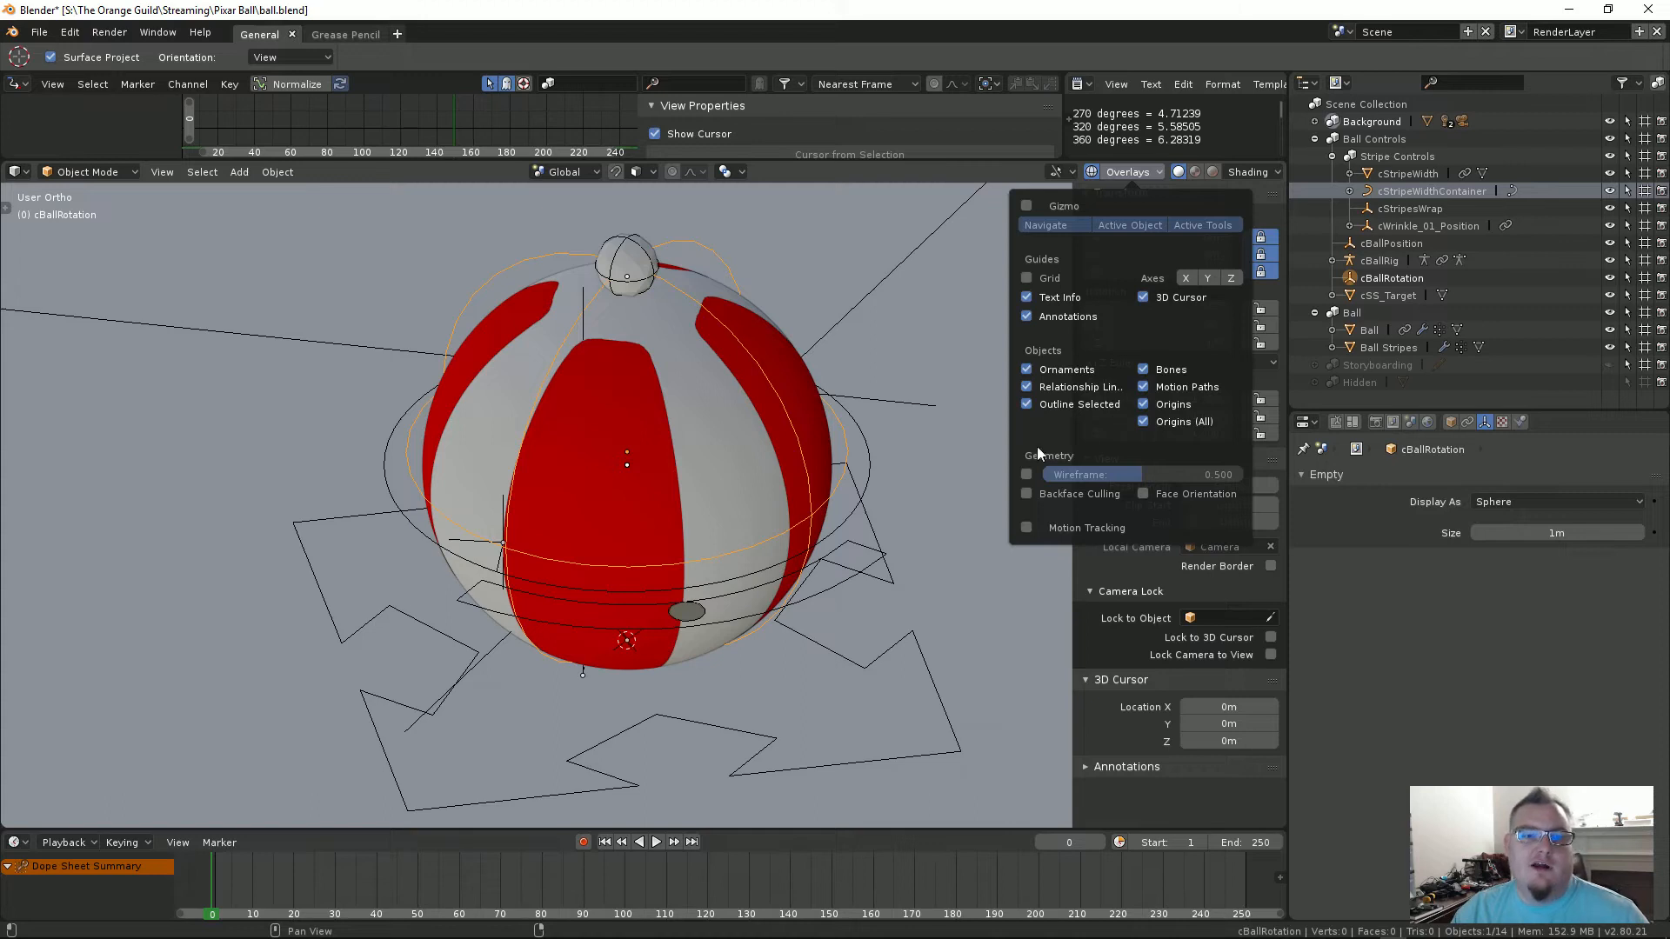
{"action": "left_click", "coordinate": [1133, 173]}
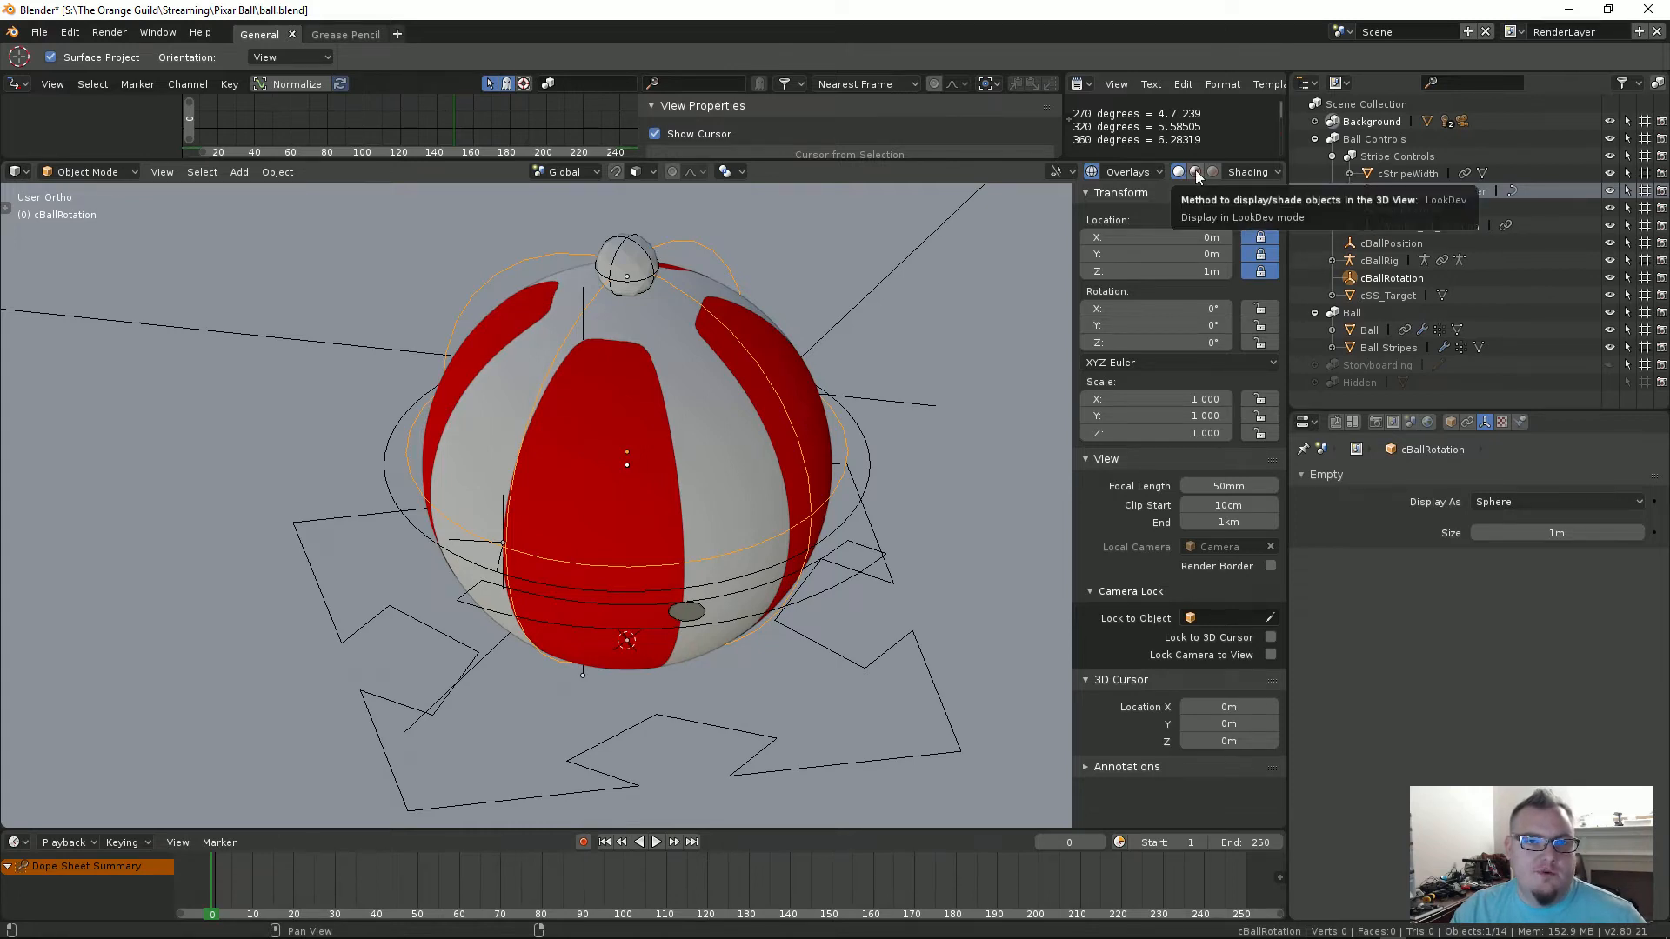
Step: Review the solid shading options and set the viewport lighting to Flat
{"action": "left_click", "coordinate": [1238, 171]}
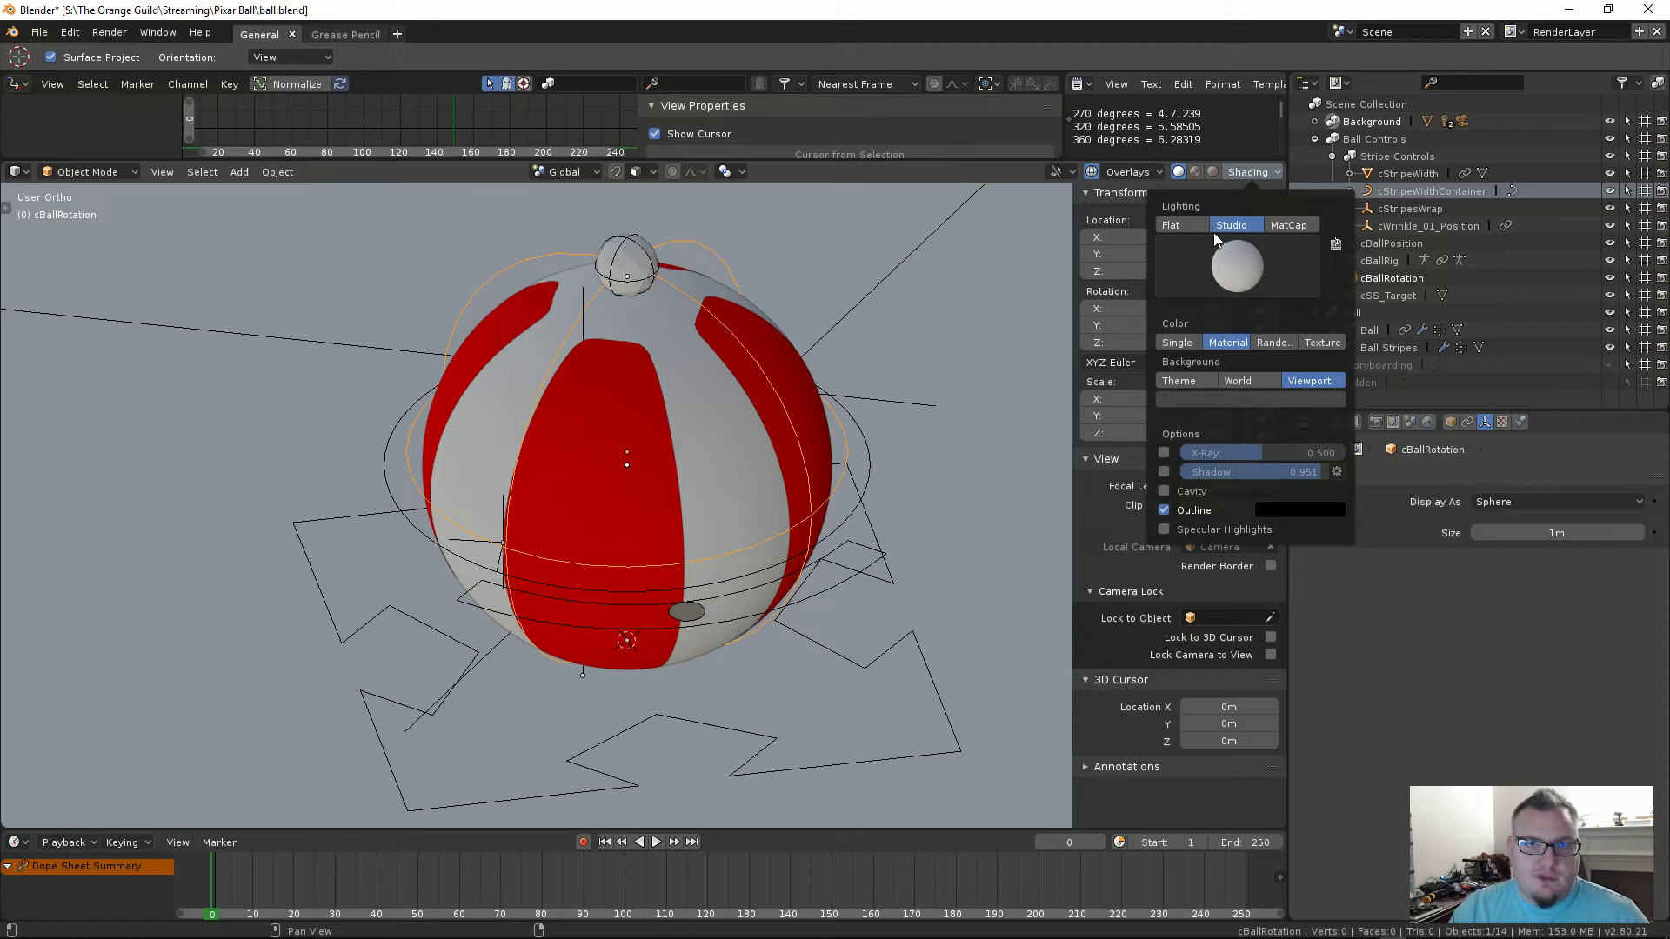
{"action": "left_click", "coordinate": [1232, 174]}
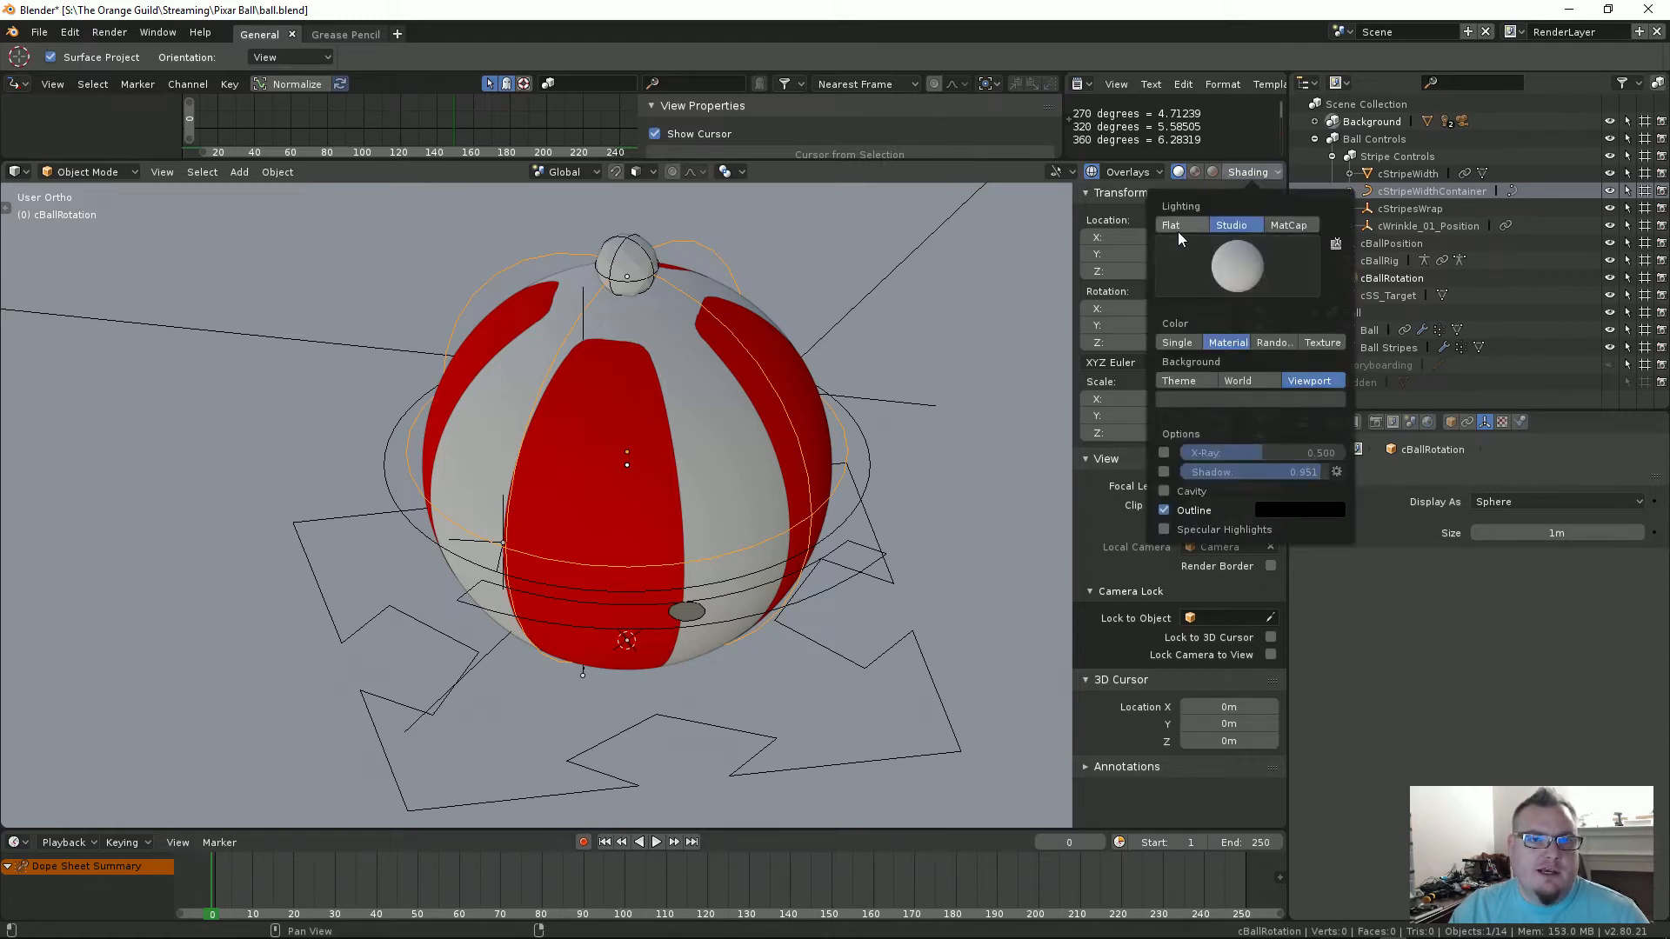
{"action": "left_click", "coordinate": [1188, 264]}
{"action": "left_click", "coordinate": [1190, 228]}
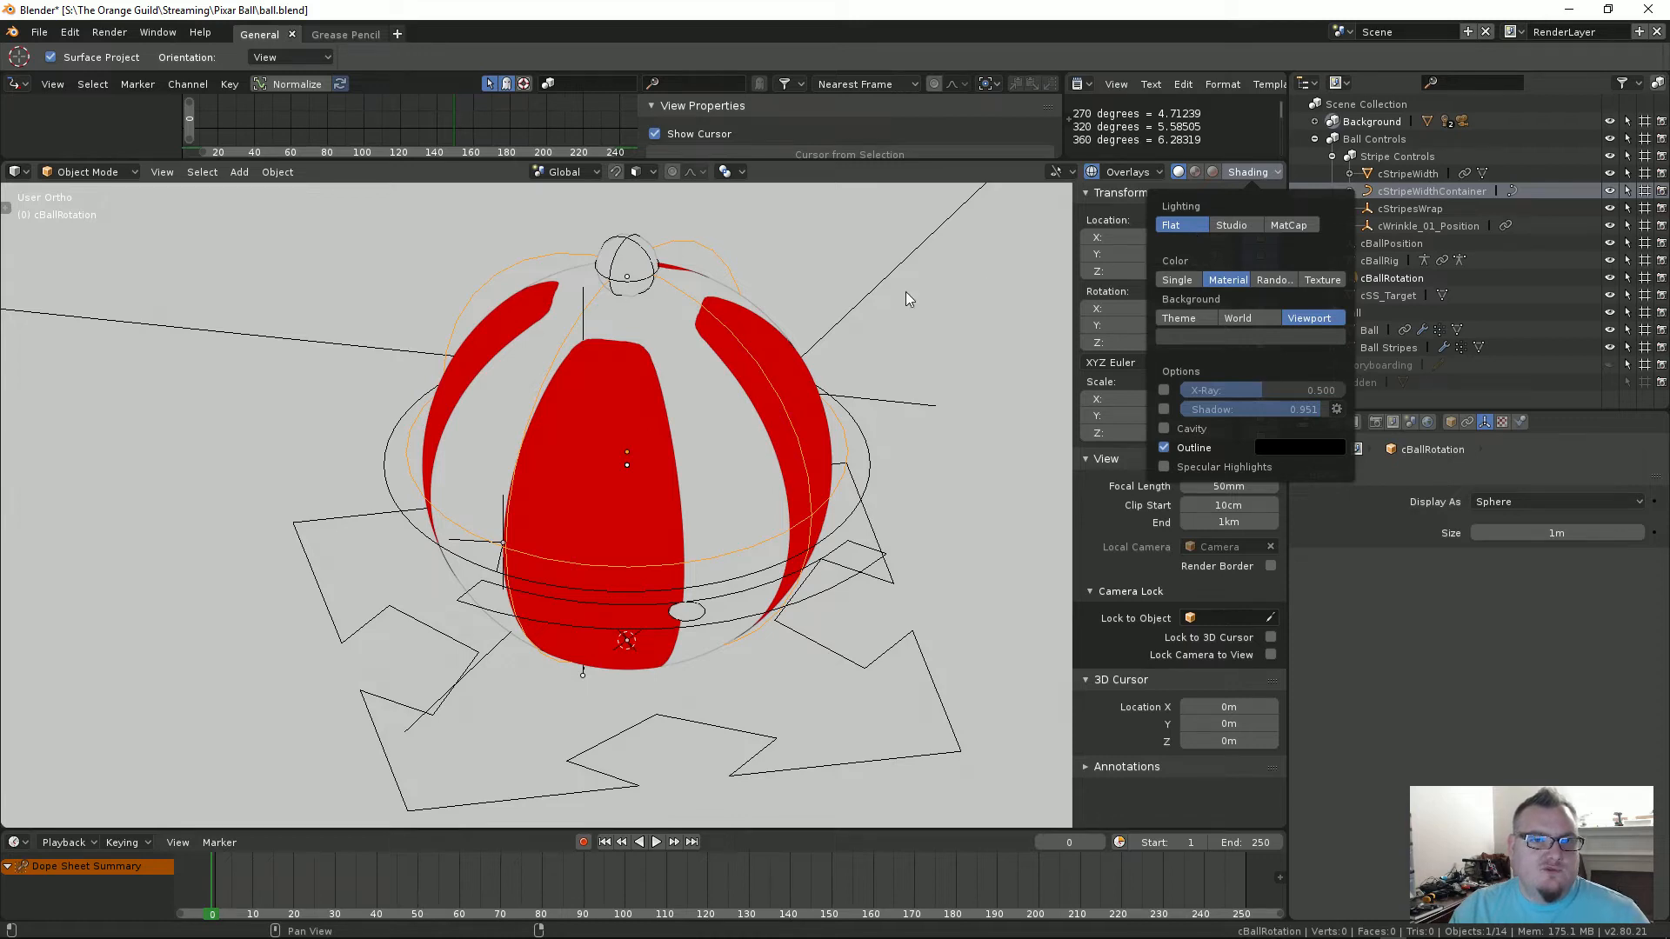
Step: Try the Shadow, Cavity and Outline shading options under Flat lighting, leaving only Outline enabled
{"action": "left_click", "coordinate": [1164, 409]}
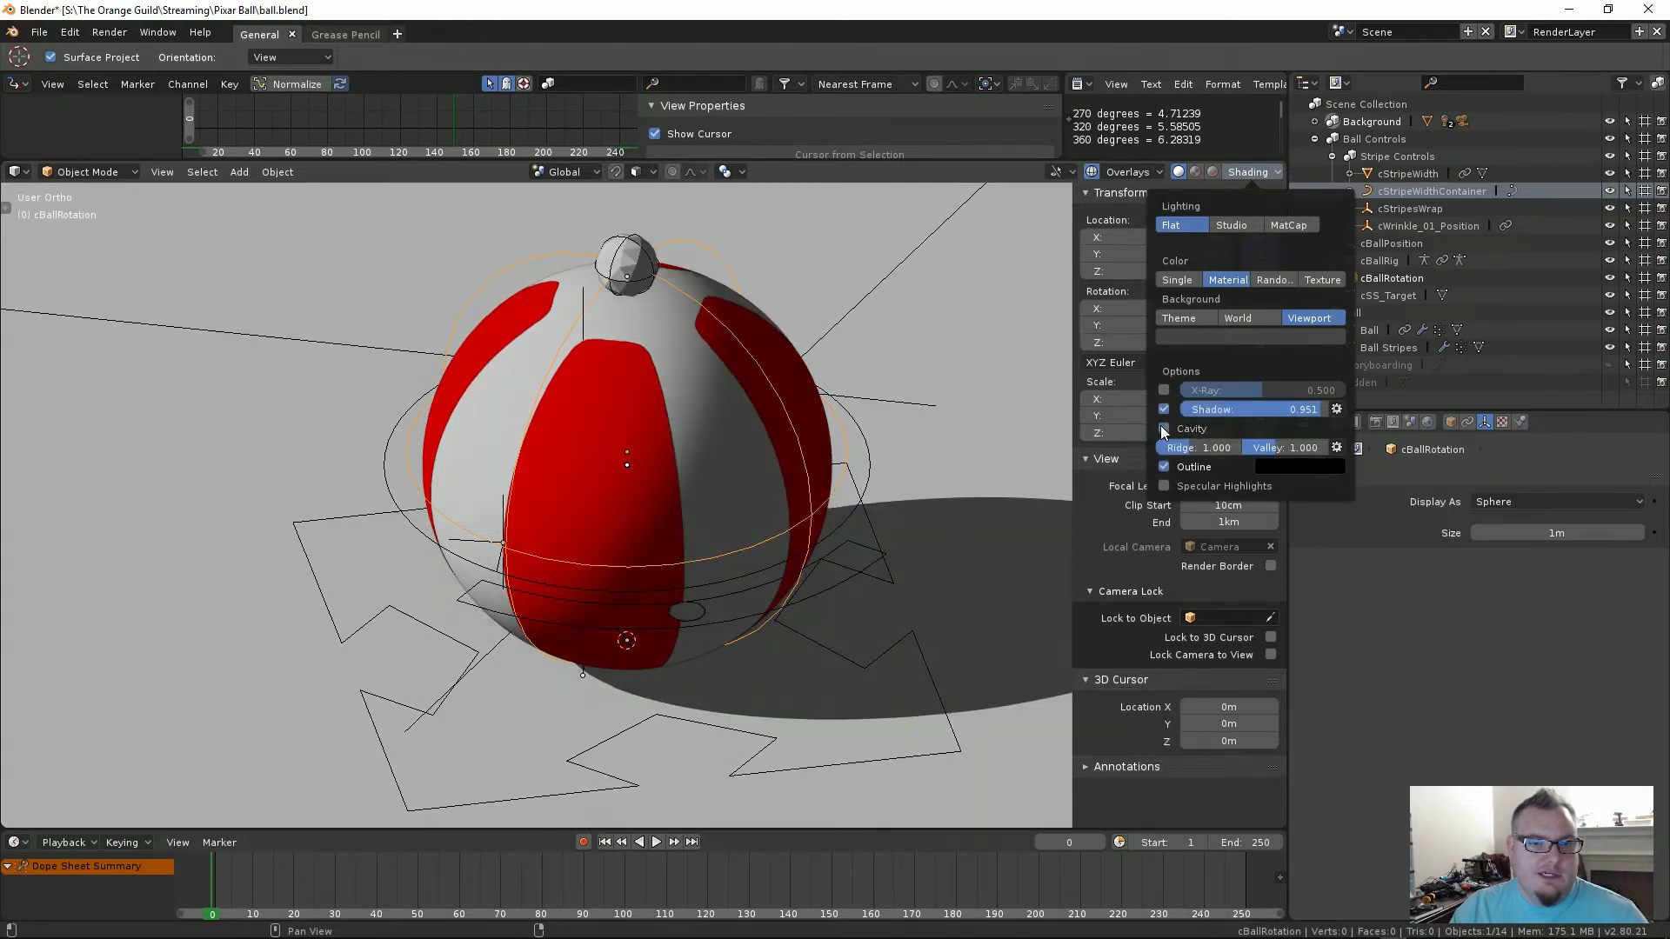
{"action": "left_click", "coordinate": [1164, 464]}
{"action": "left_click", "coordinate": [1164, 464]}
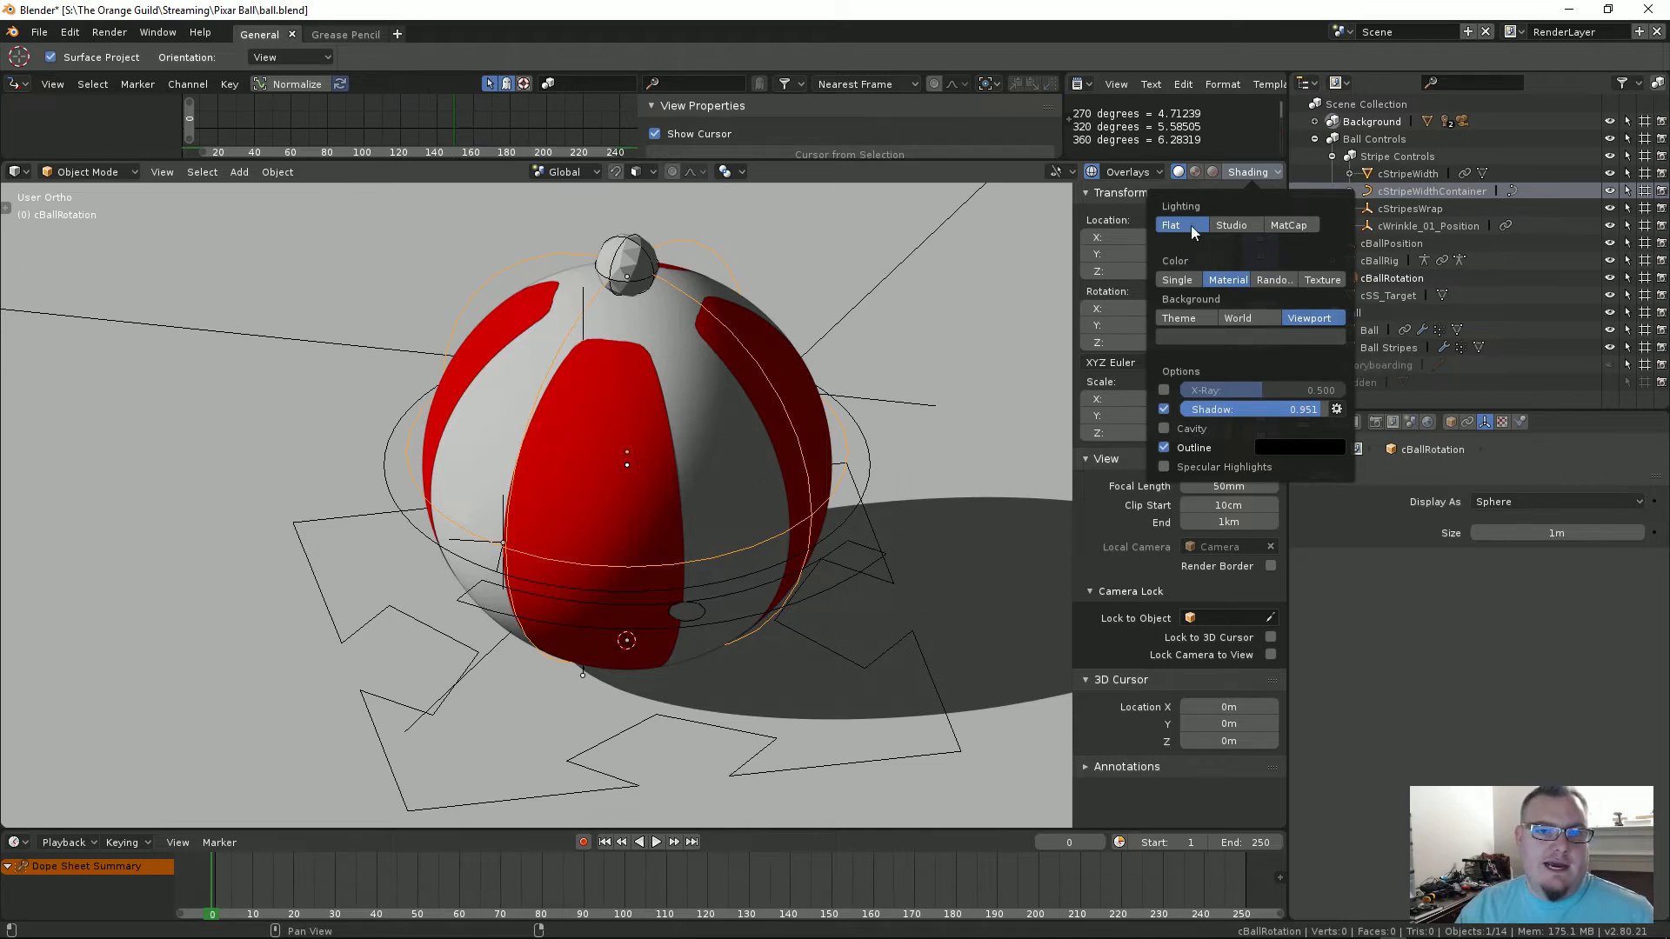
{"action": "left_click", "coordinate": [1164, 409]}
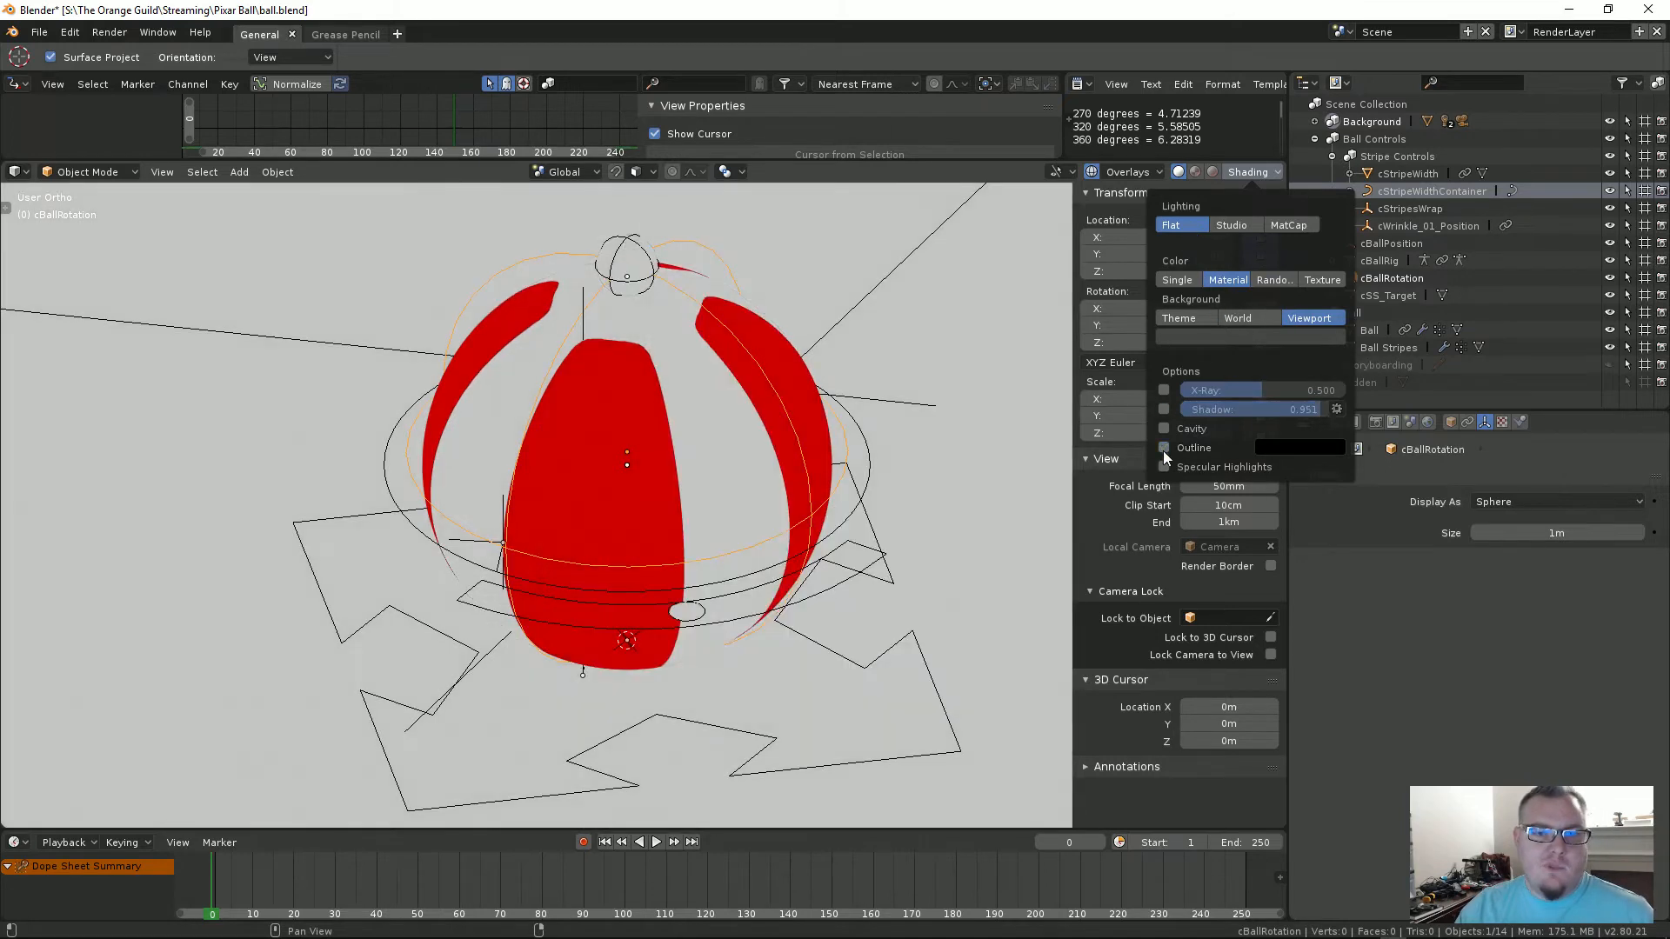
{"action": "left_click", "coordinate": [1164, 448]}
{"action": "left_click", "coordinate": [1163, 447]}
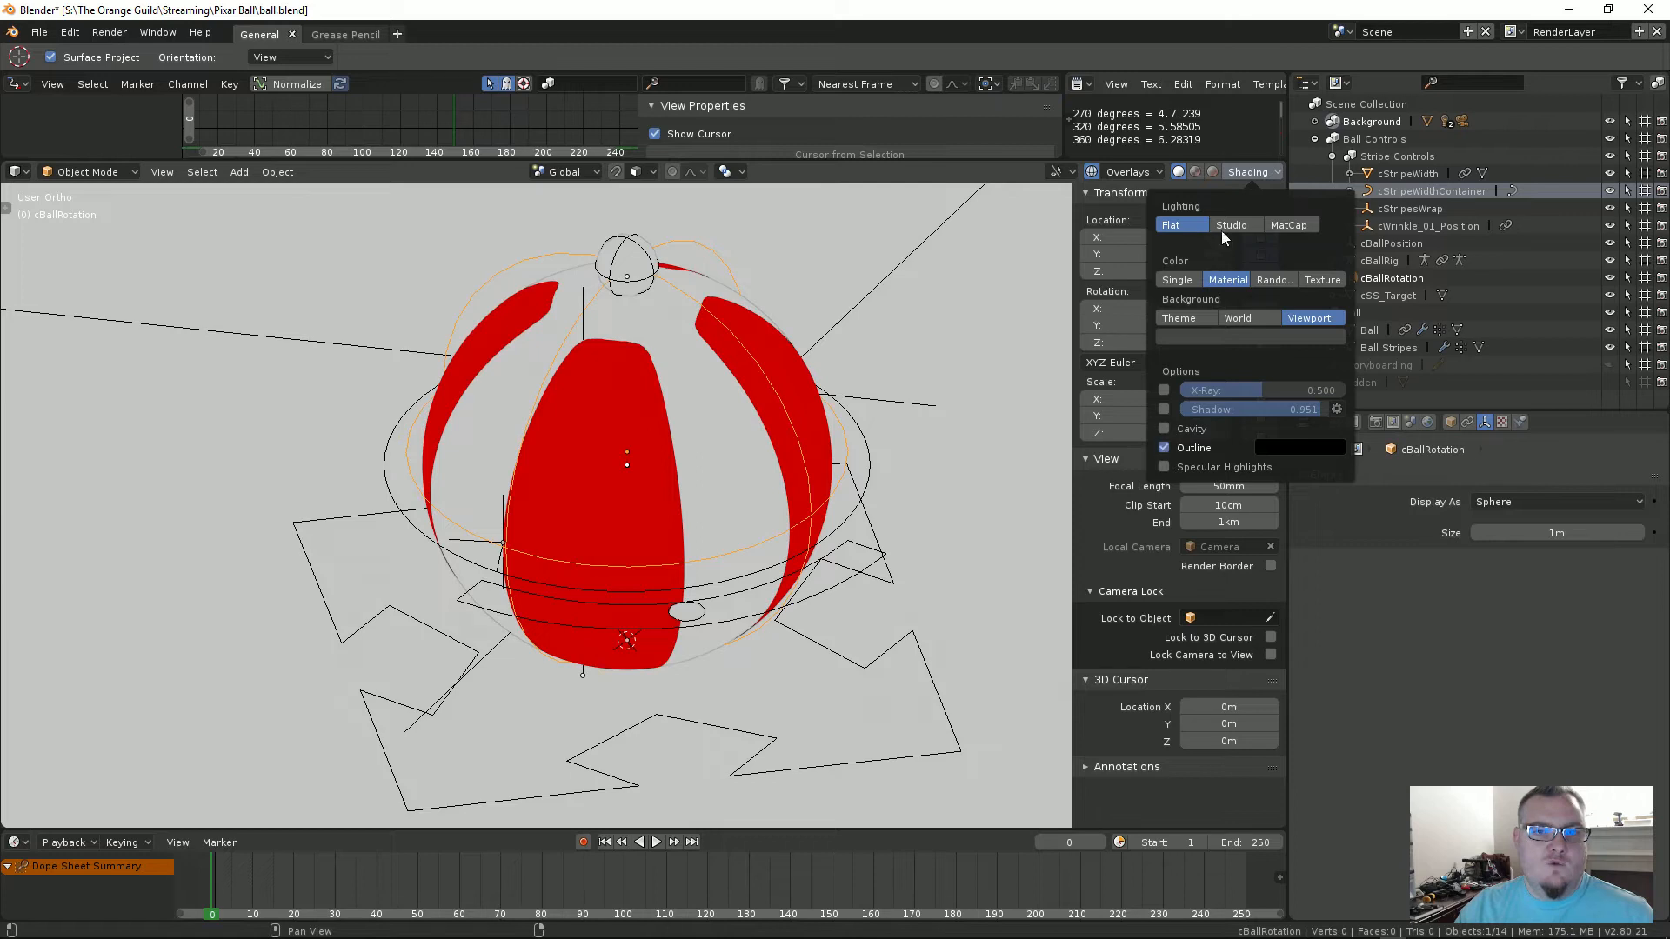
Step: Try the Random, Texture and Single color types in turn, and switch Shadow on and off with Single
{"action": "left_click", "coordinate": [1259, 277]}
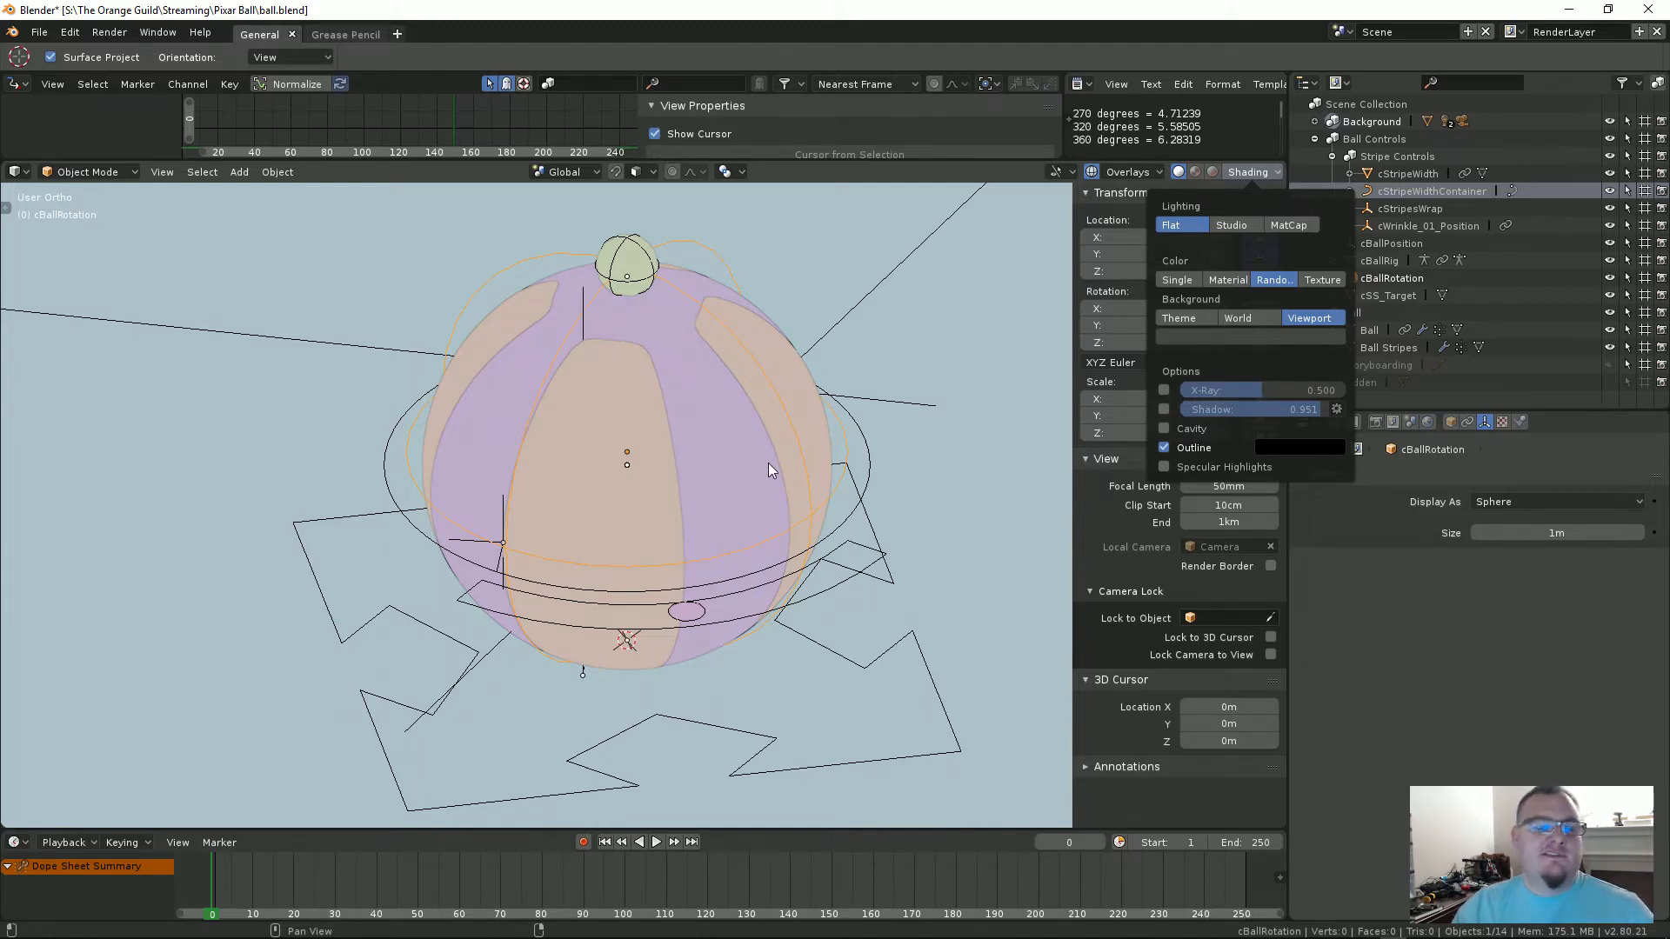
{"action": "left_click", "coordinate": [1316, 278]}
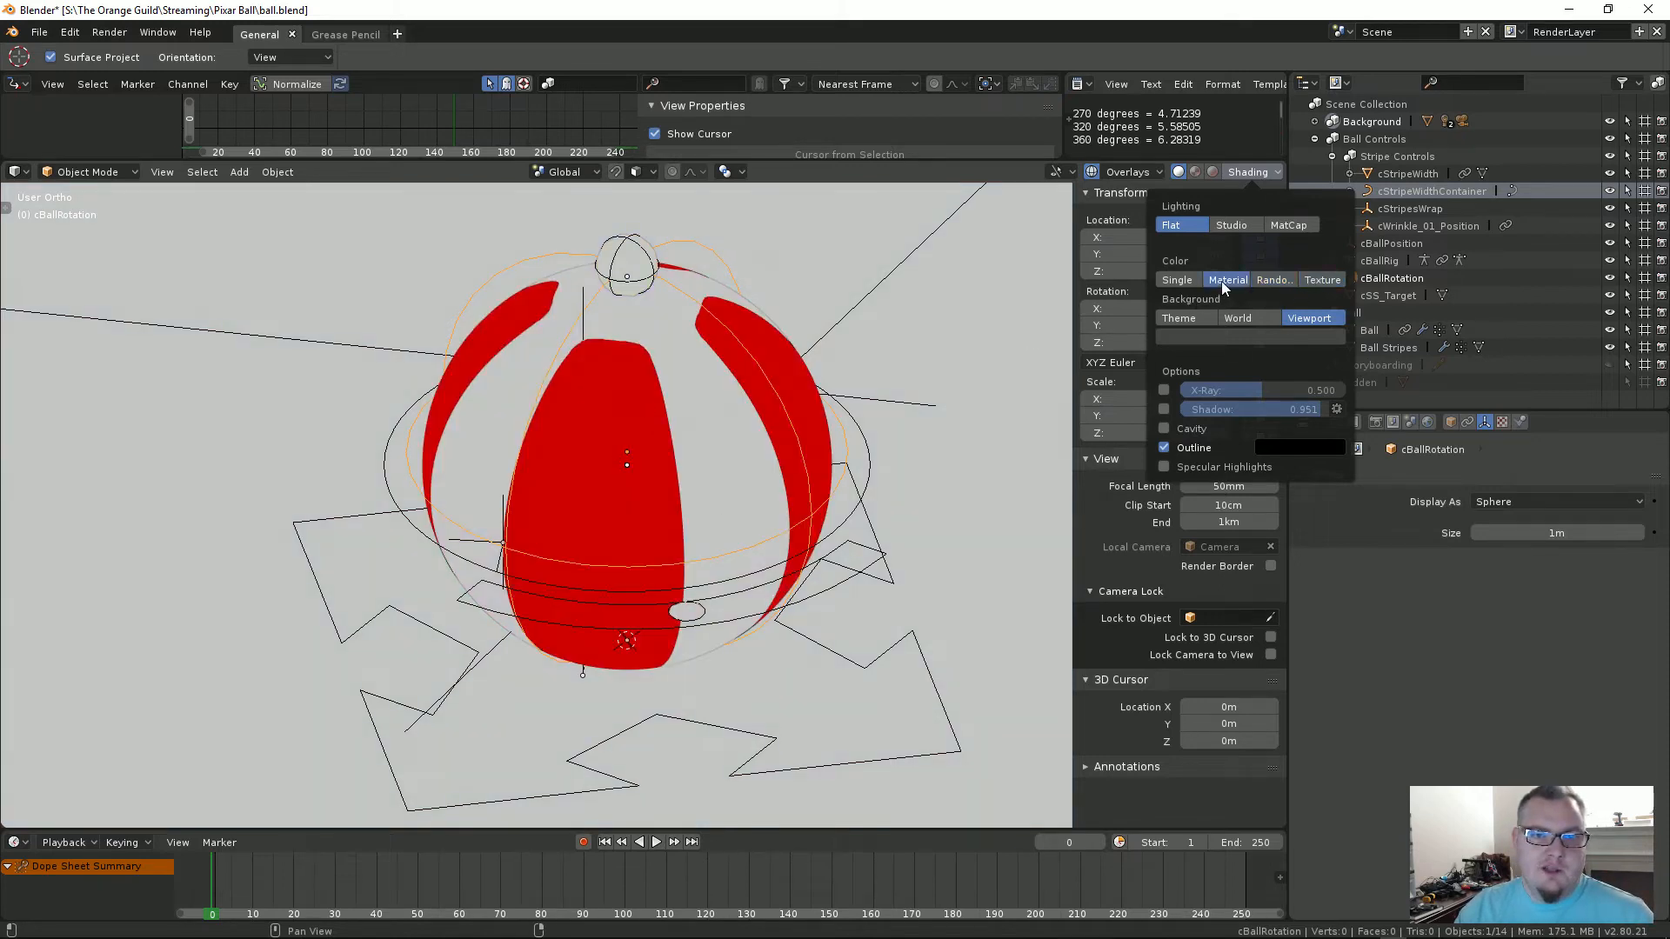
{"action": "left_click", "coordinate": [1177, 279]}
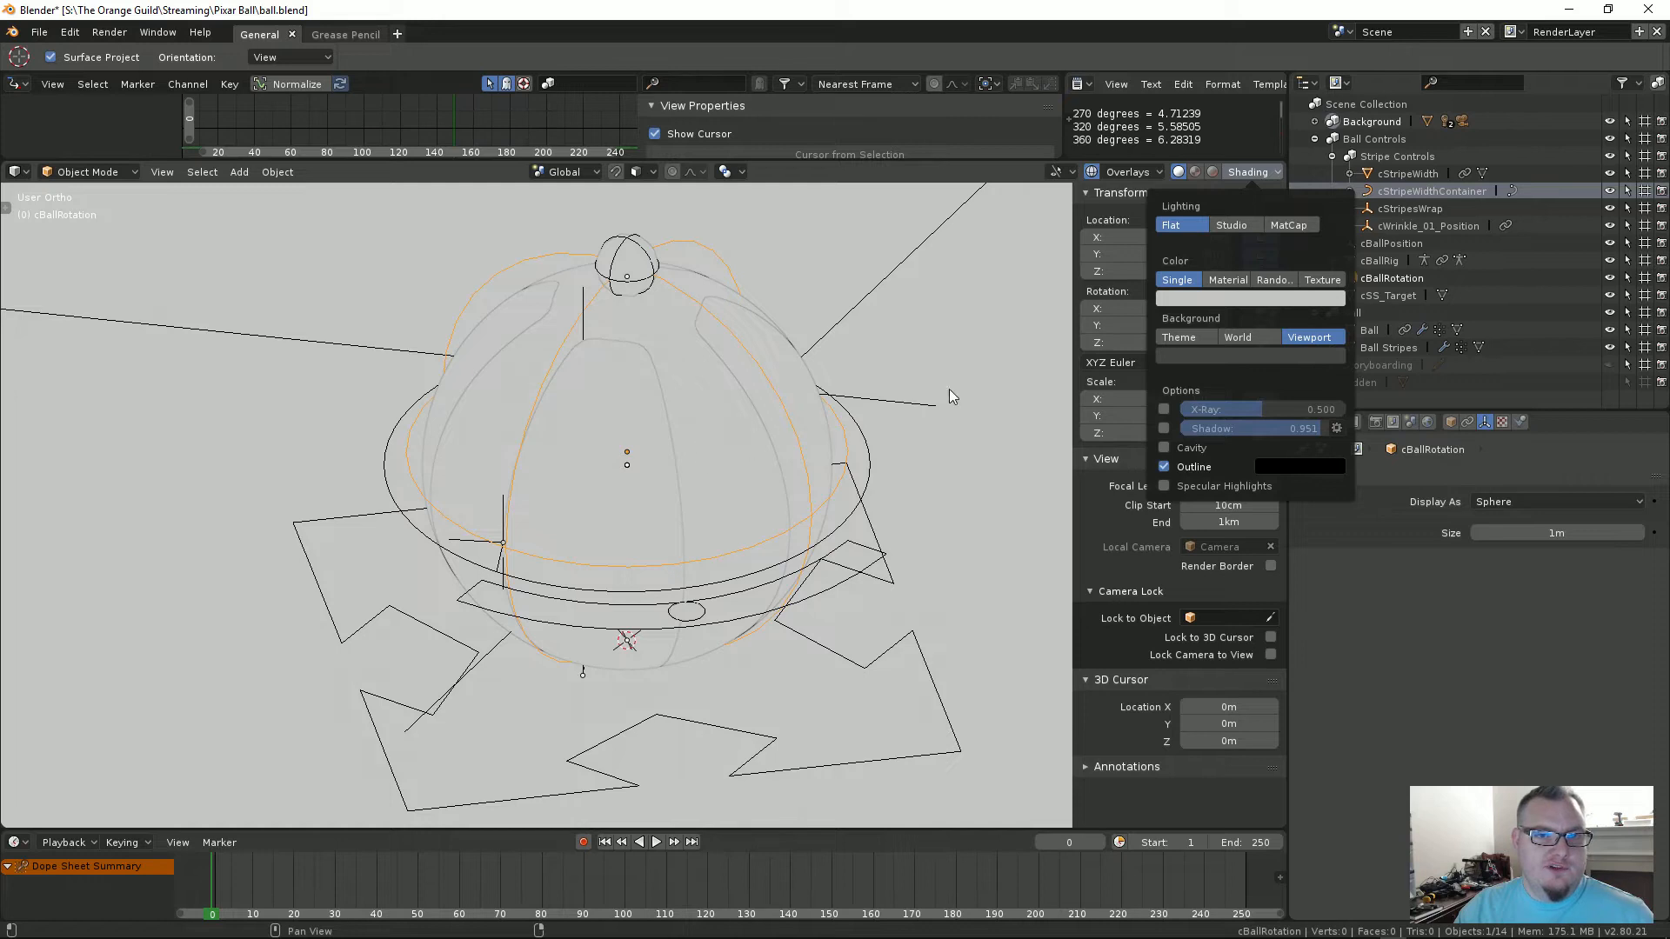
{"action": "left_click", "coordinate": [1164, 429]}
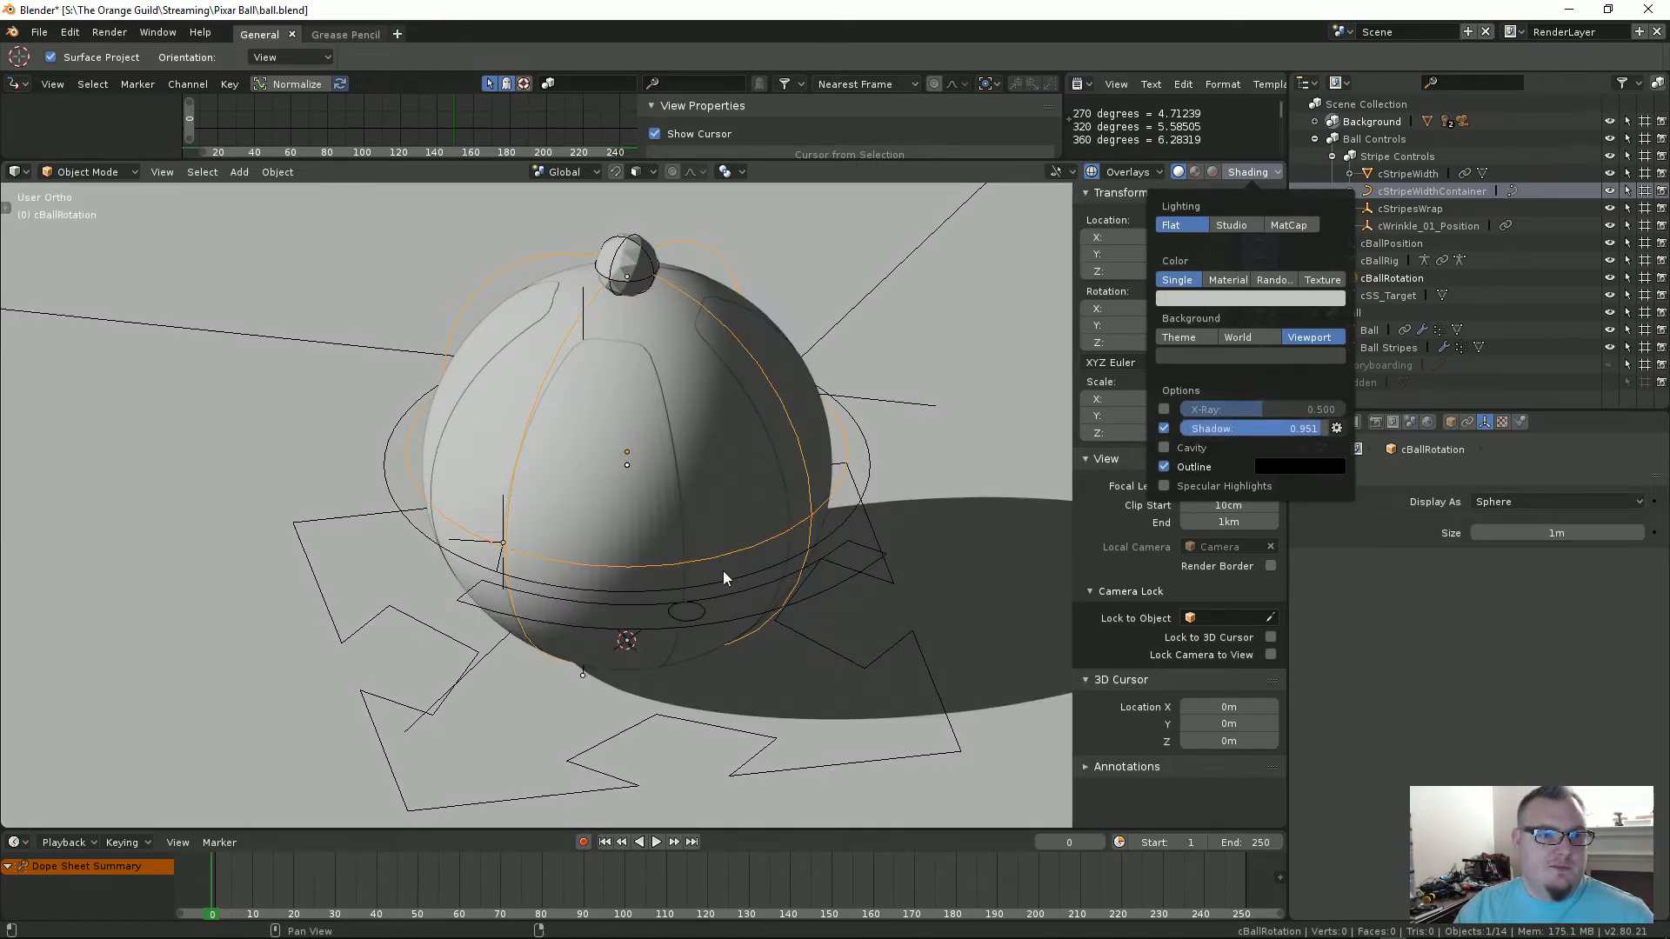
{"action": "left_click", "coordinate": [1164, 429]}
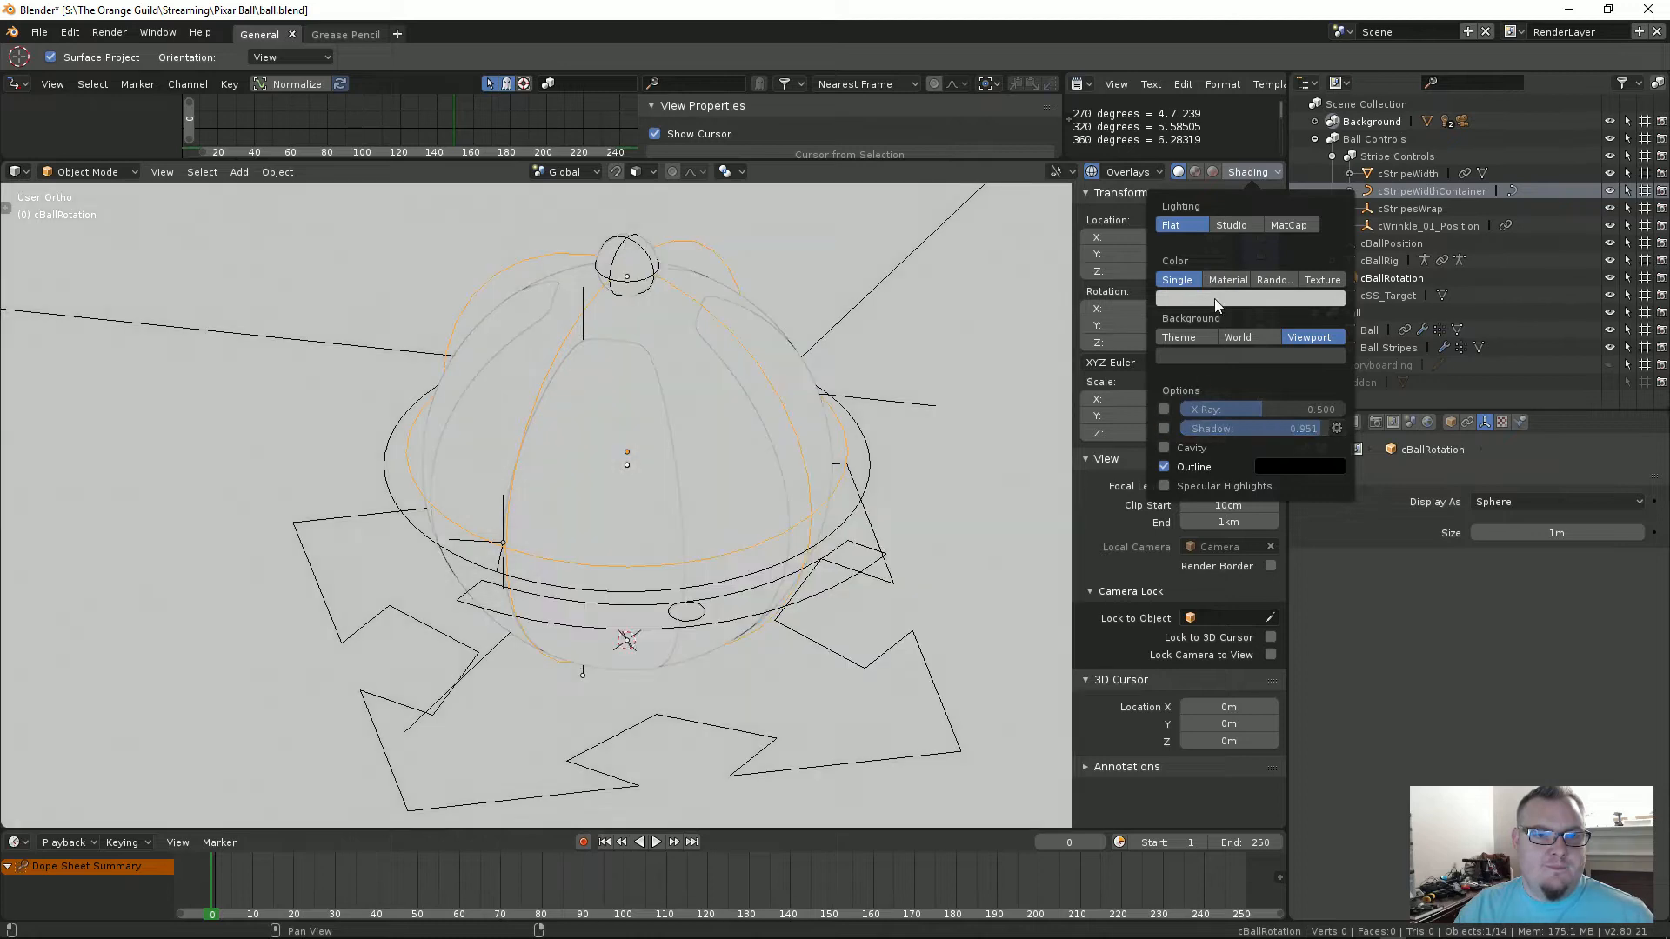
Step: Set the lighting to Studio, try the bluish studio light before restoring the neutral one, and set the color type to Material
{"action": "left_click", "coordinate": [1235, 228]}
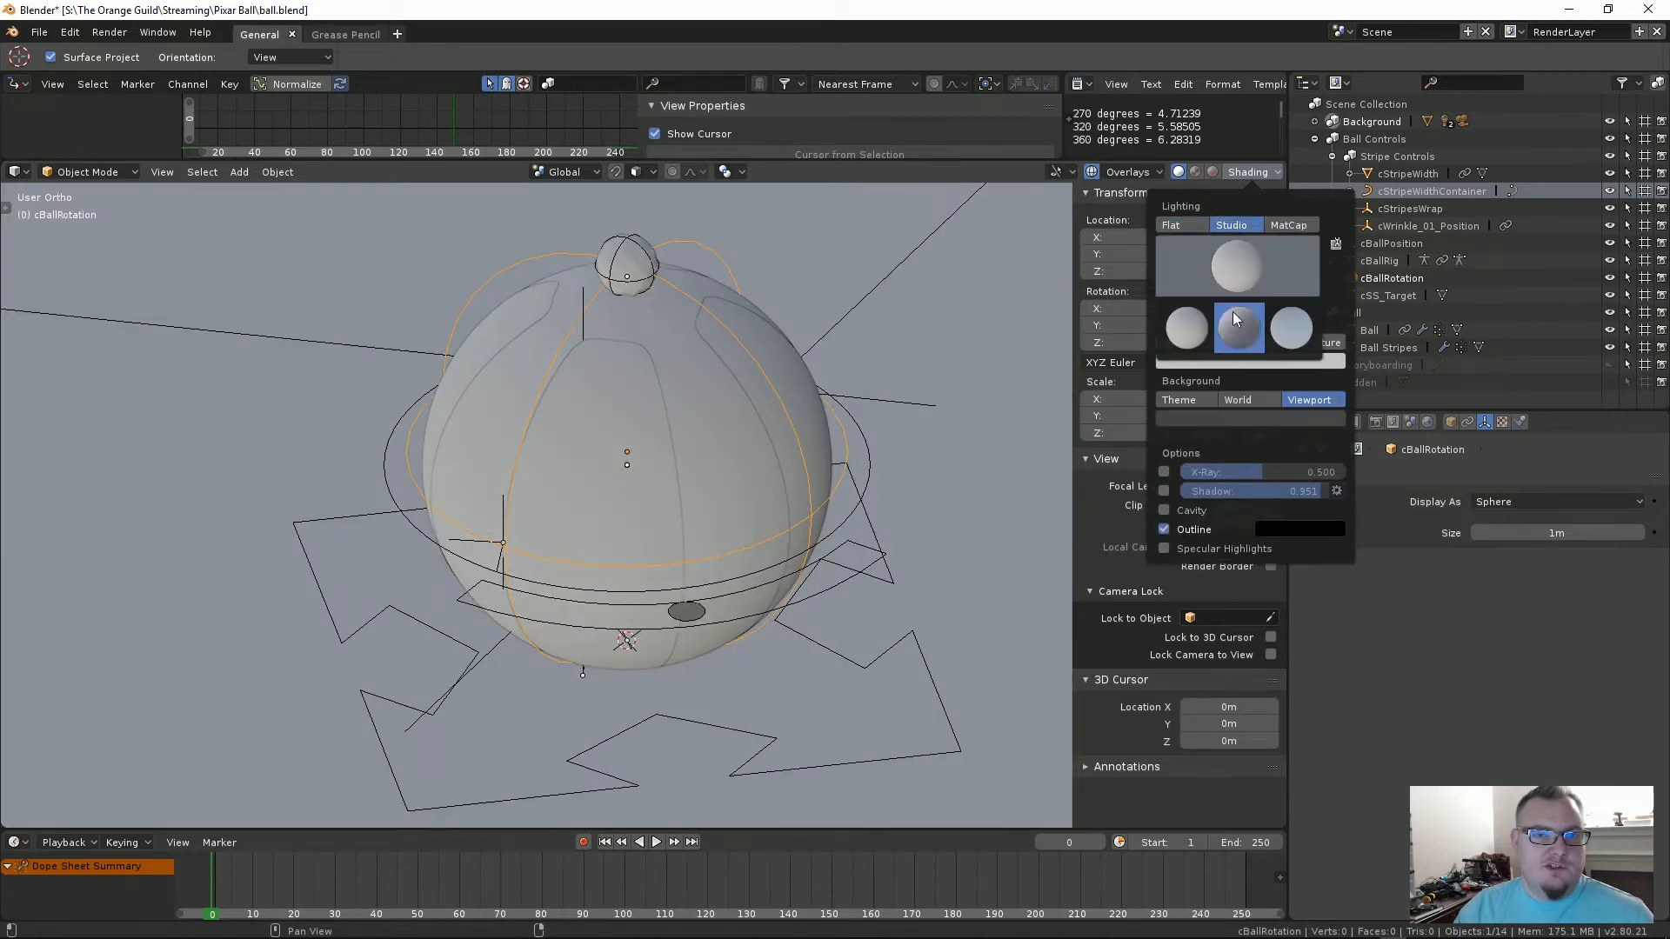
{"action": "left_click", "coordinate": [1275, 320]}
{"action": "left_click", "coordinate": [1254, 285]}
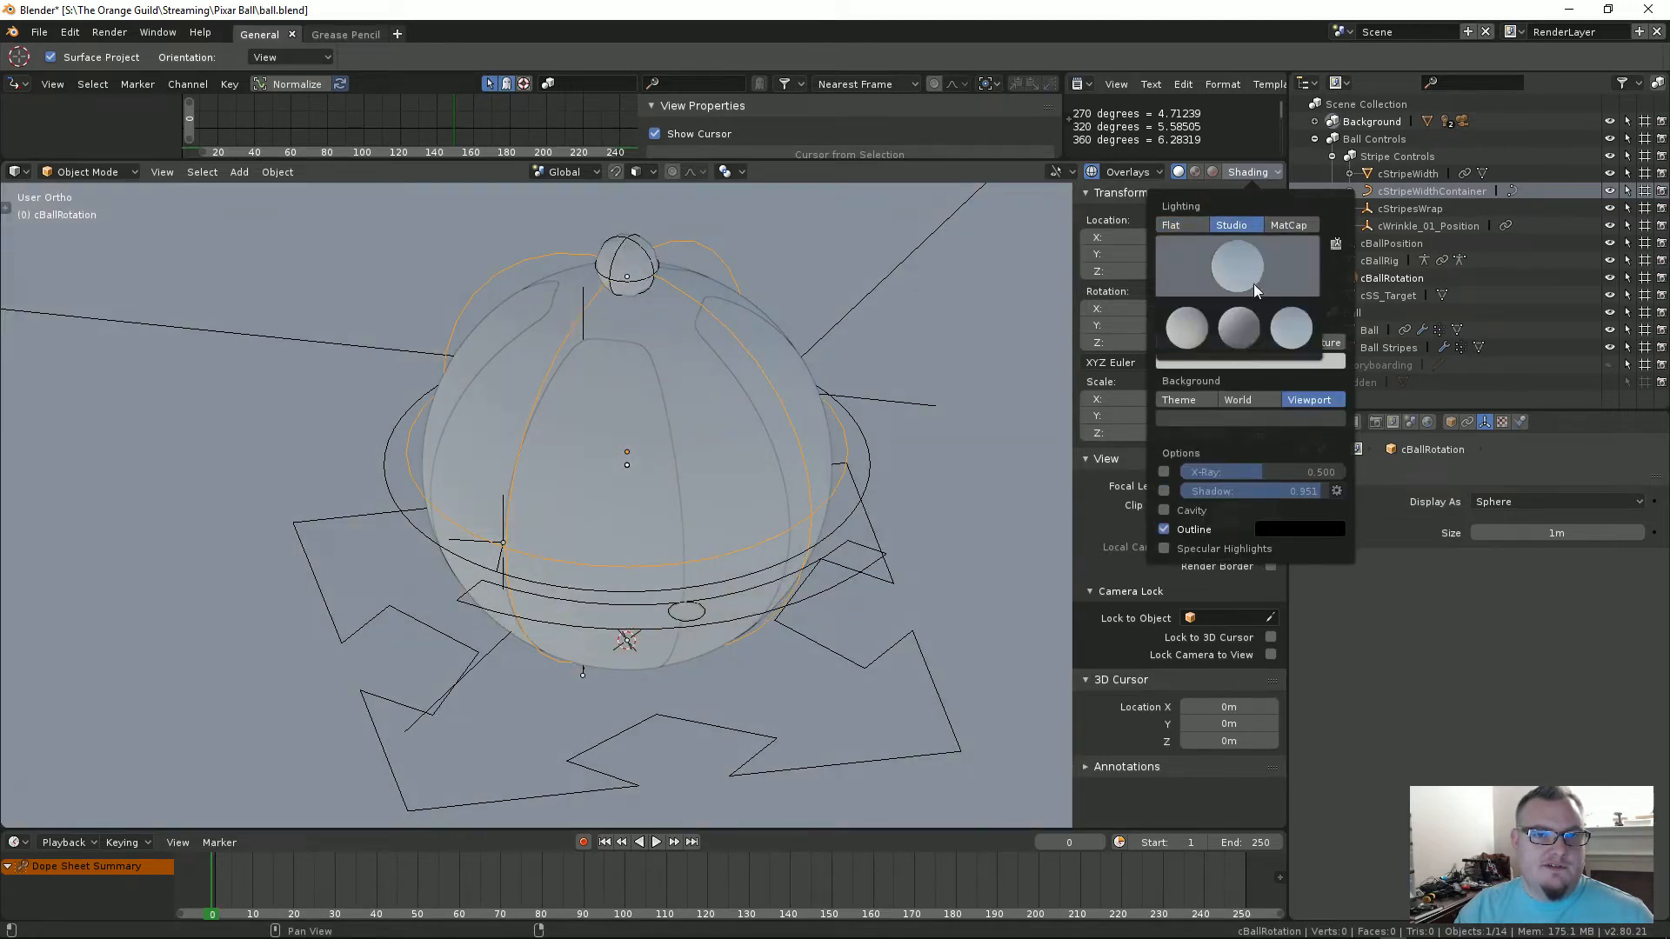
{"action": "left_click", "coordinate": [1243, 348]}
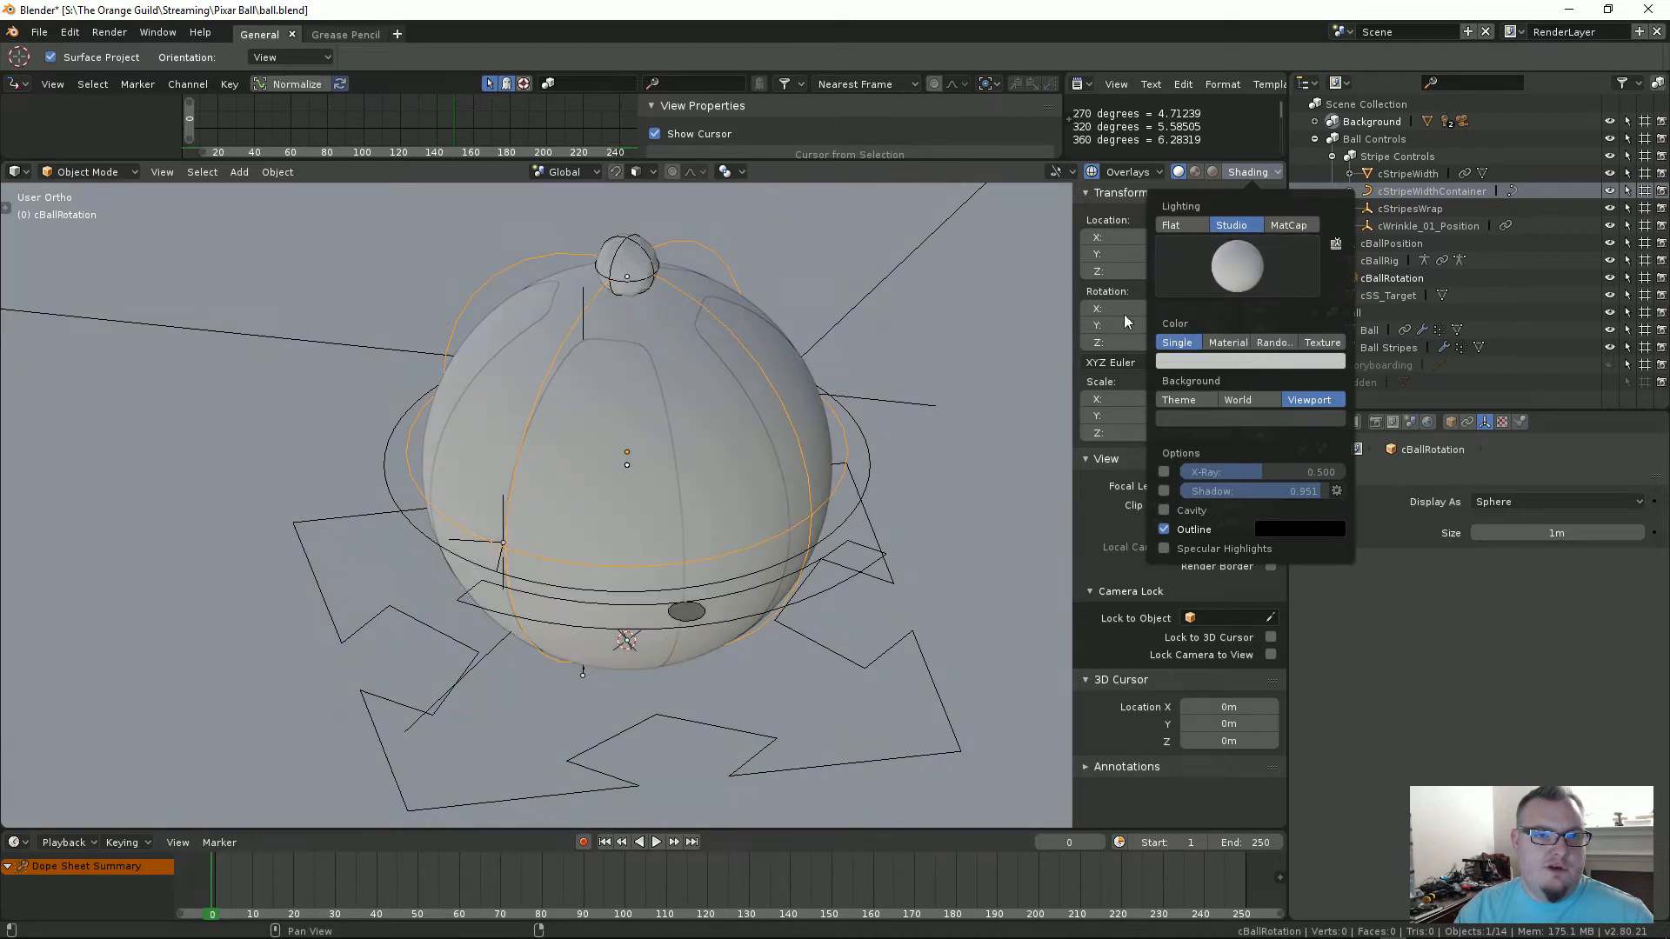
{"action": "left_click", "coordinate": [1229, 343]}
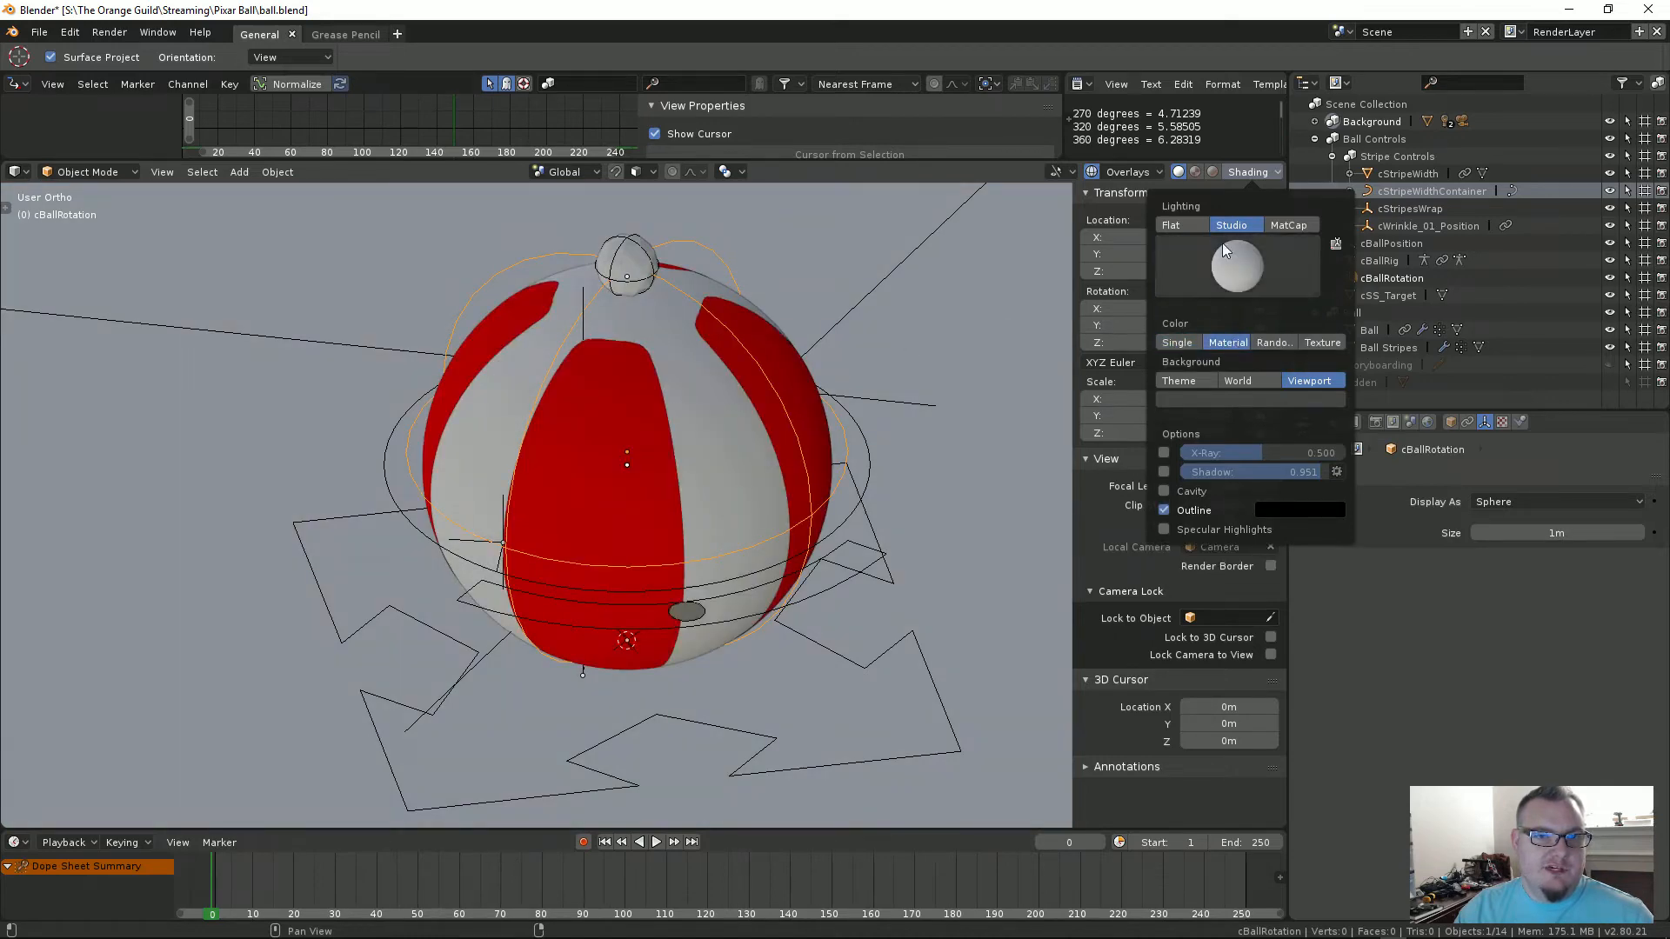
Step: Set the viewport lighting to MatCap and try the red clay, zebra-striped, rainbow normal and grey metallic matcaps on the ball
{"action": "left_click", "coordinate": [1280, 224]}
{"action": "left_click", "coordinate": [1223, 275]}
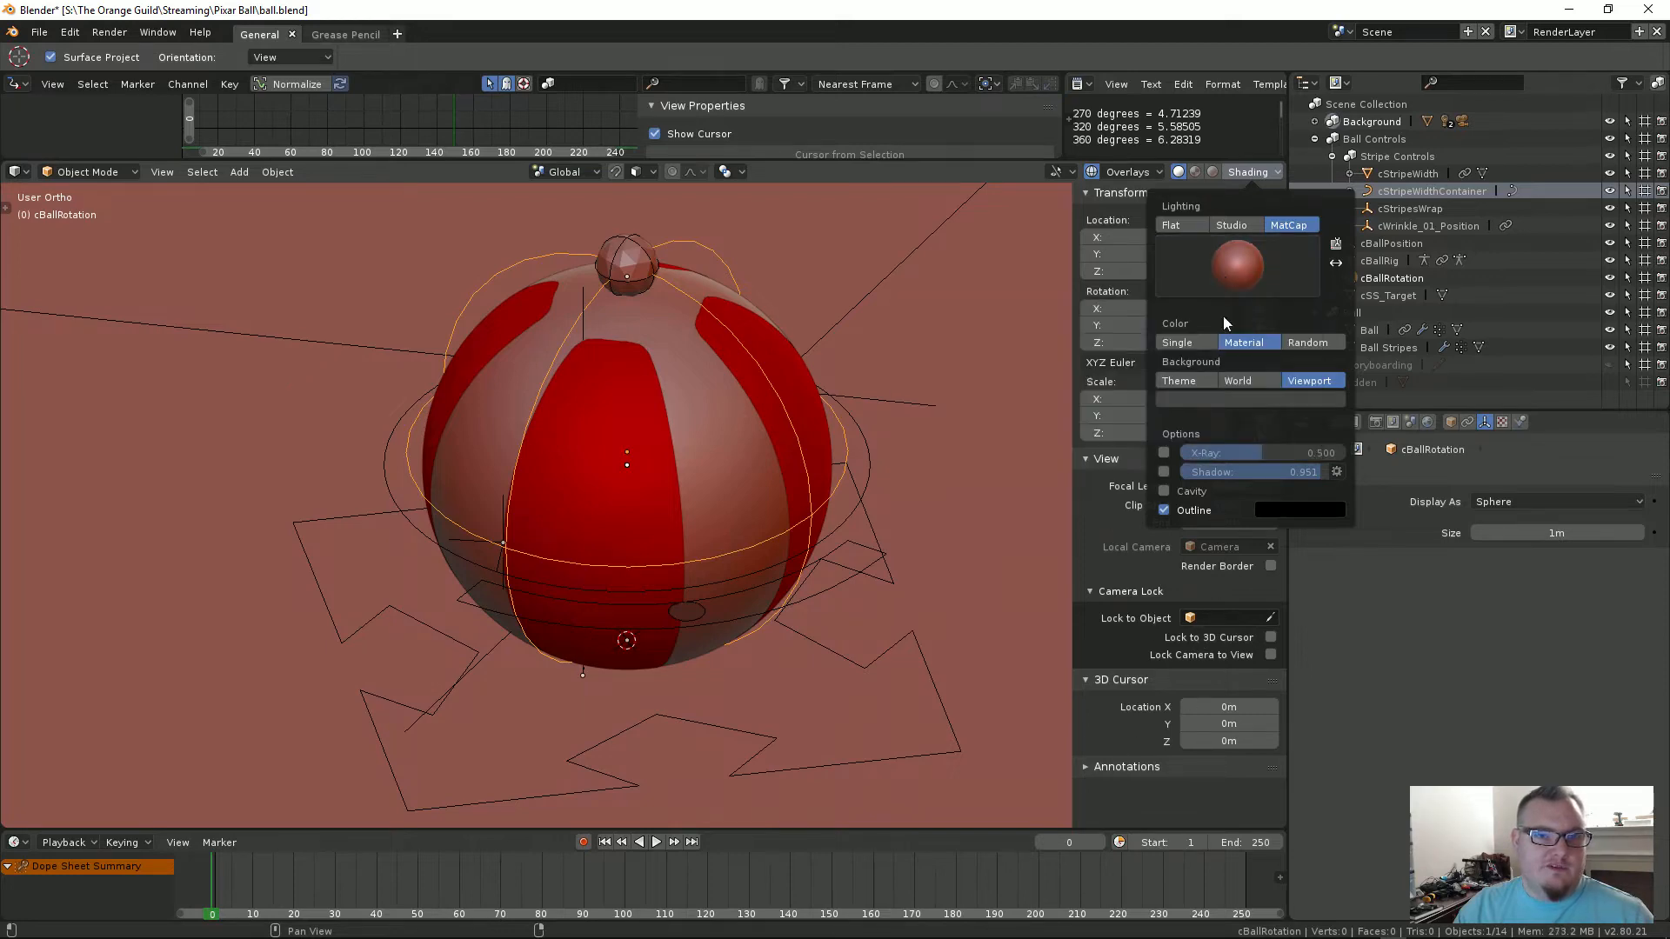
{"action": "left_click", "coordinate": [1250, 275]}
{"action": "left_click", "coordinate": [1273, 342]}
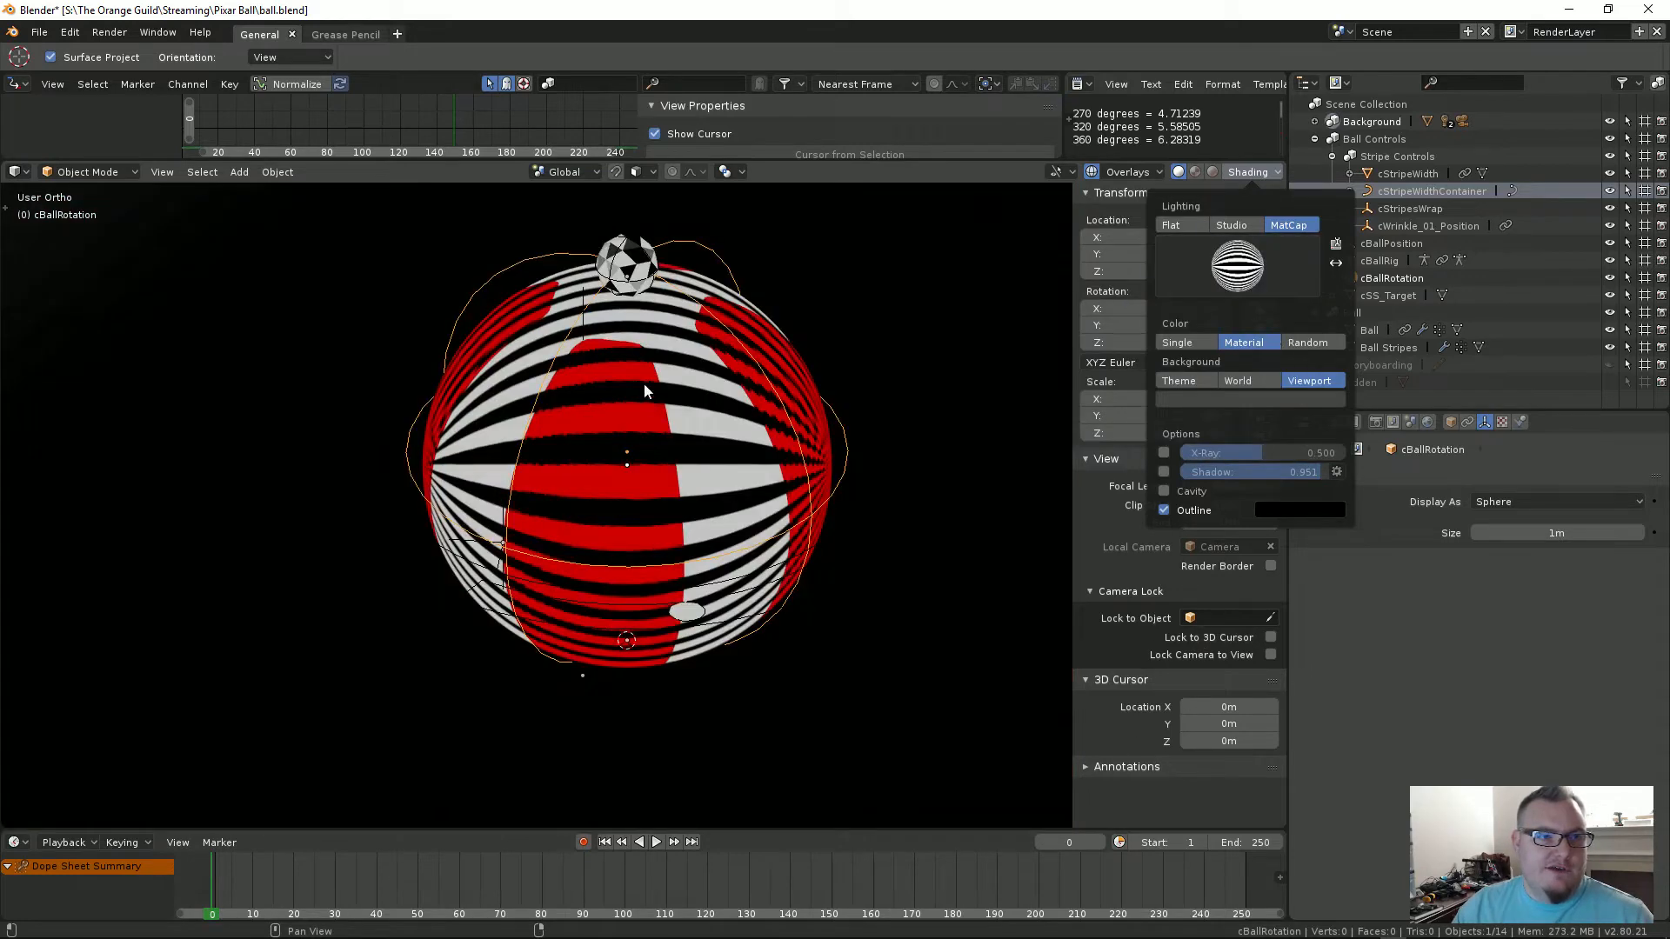
{"action": "left_click", "coordinate": [1238, 266]}
{"action": "left_click", "coordinate": [1251, 335]}
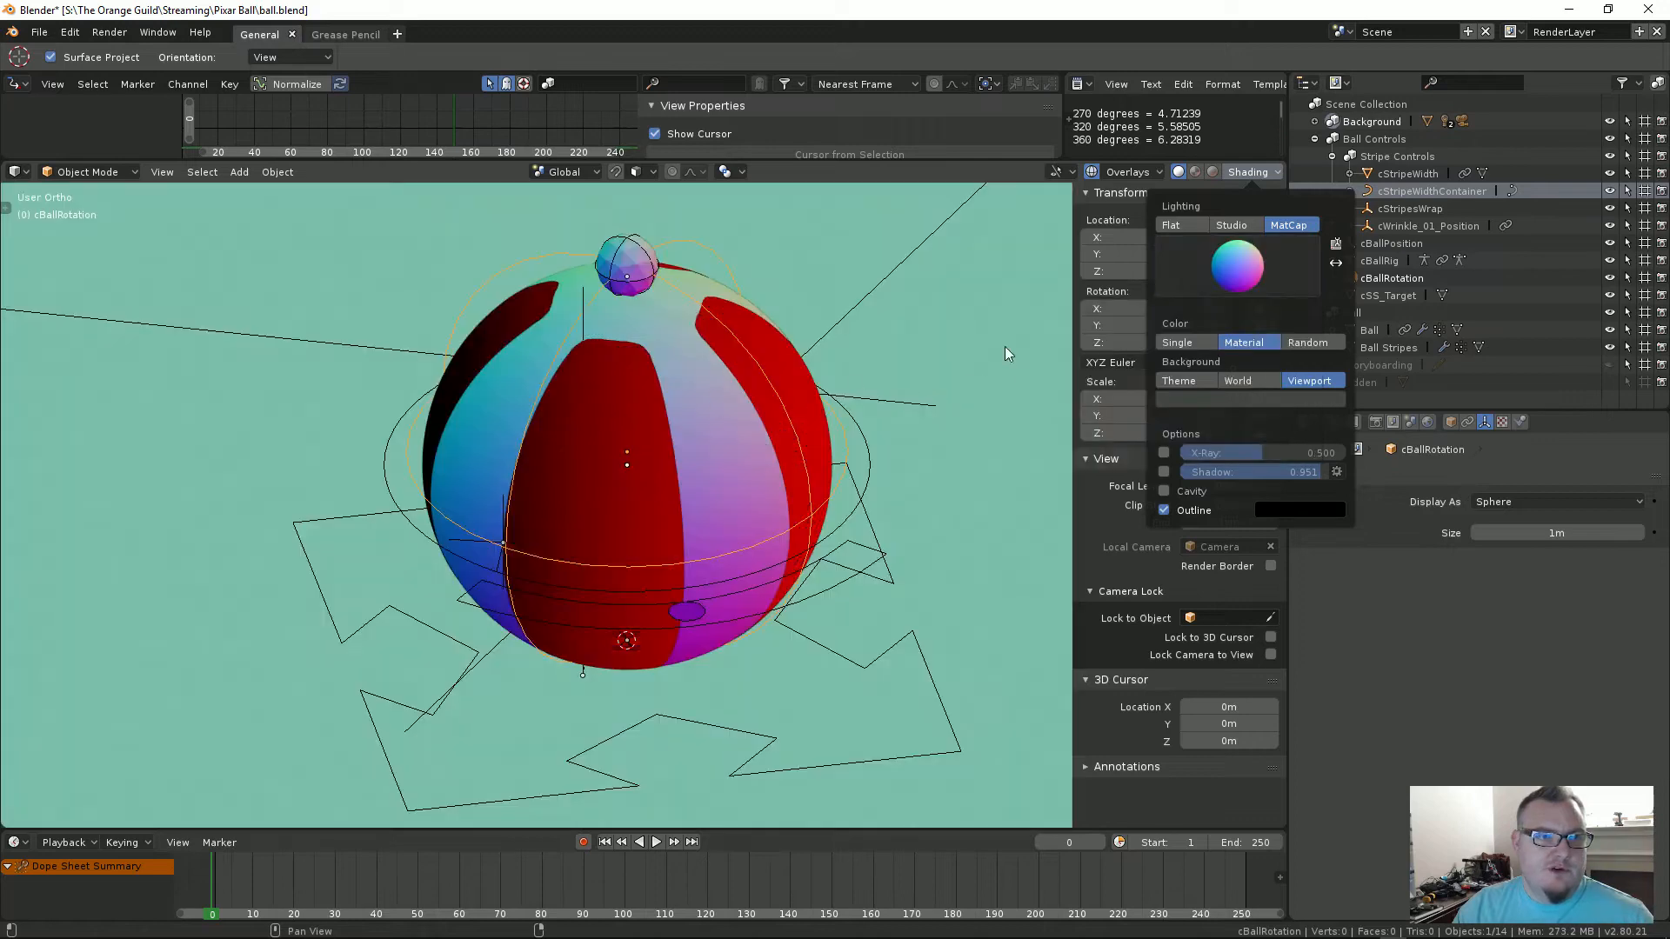
{"action": "left_click", "coordinate": [1216, 280]}
{"action": "left_click", "coordinate": [1133, 329]}
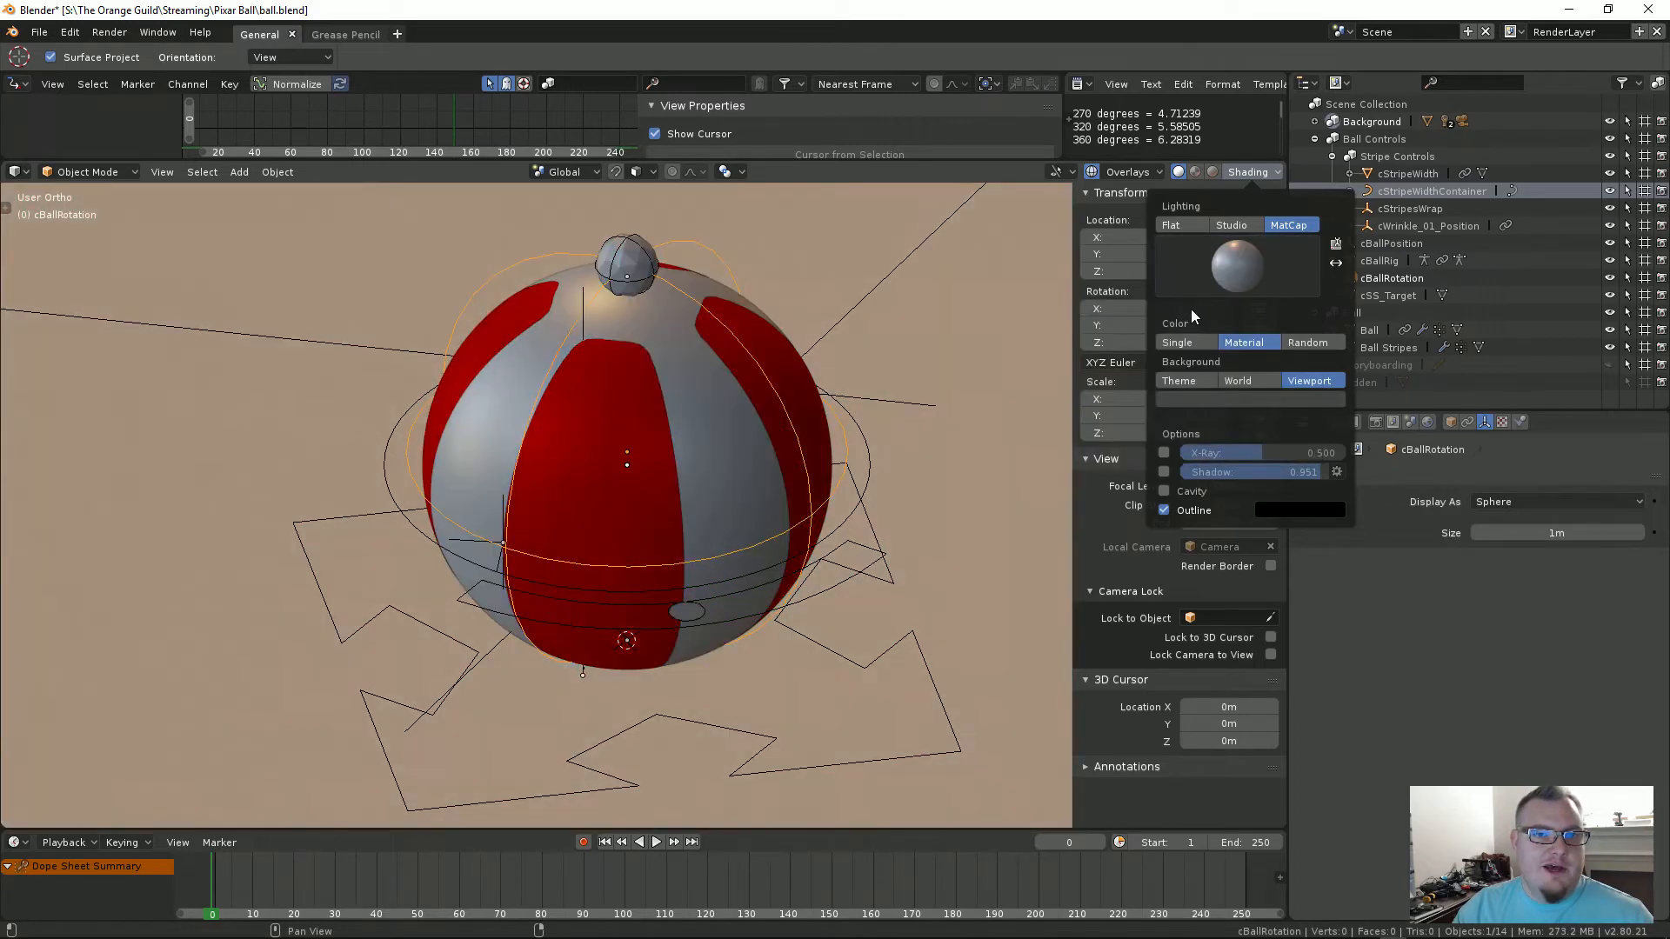
{"action": "middle_click_drag", "start_coordinate": [595, 504], "coordinate": [644, 529]}
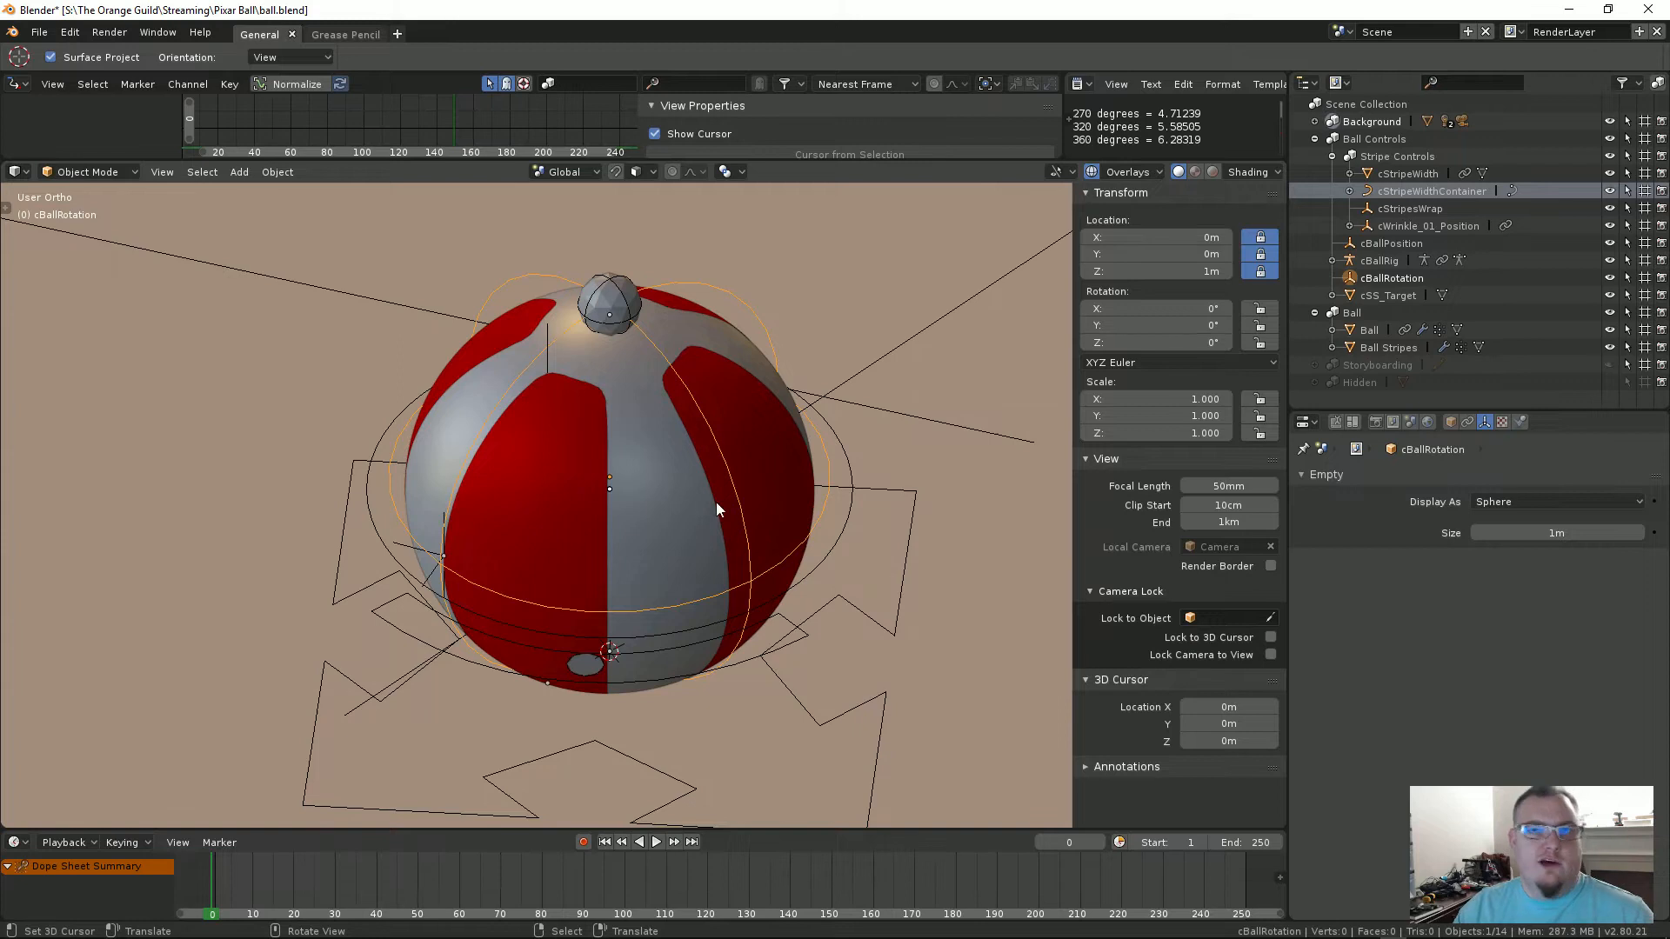
Step: Apply the glossy red matcap, inspect its highlights around the ball, and set the color type to Single
{"action": "left_click", "coordinate": [1249, 172]}
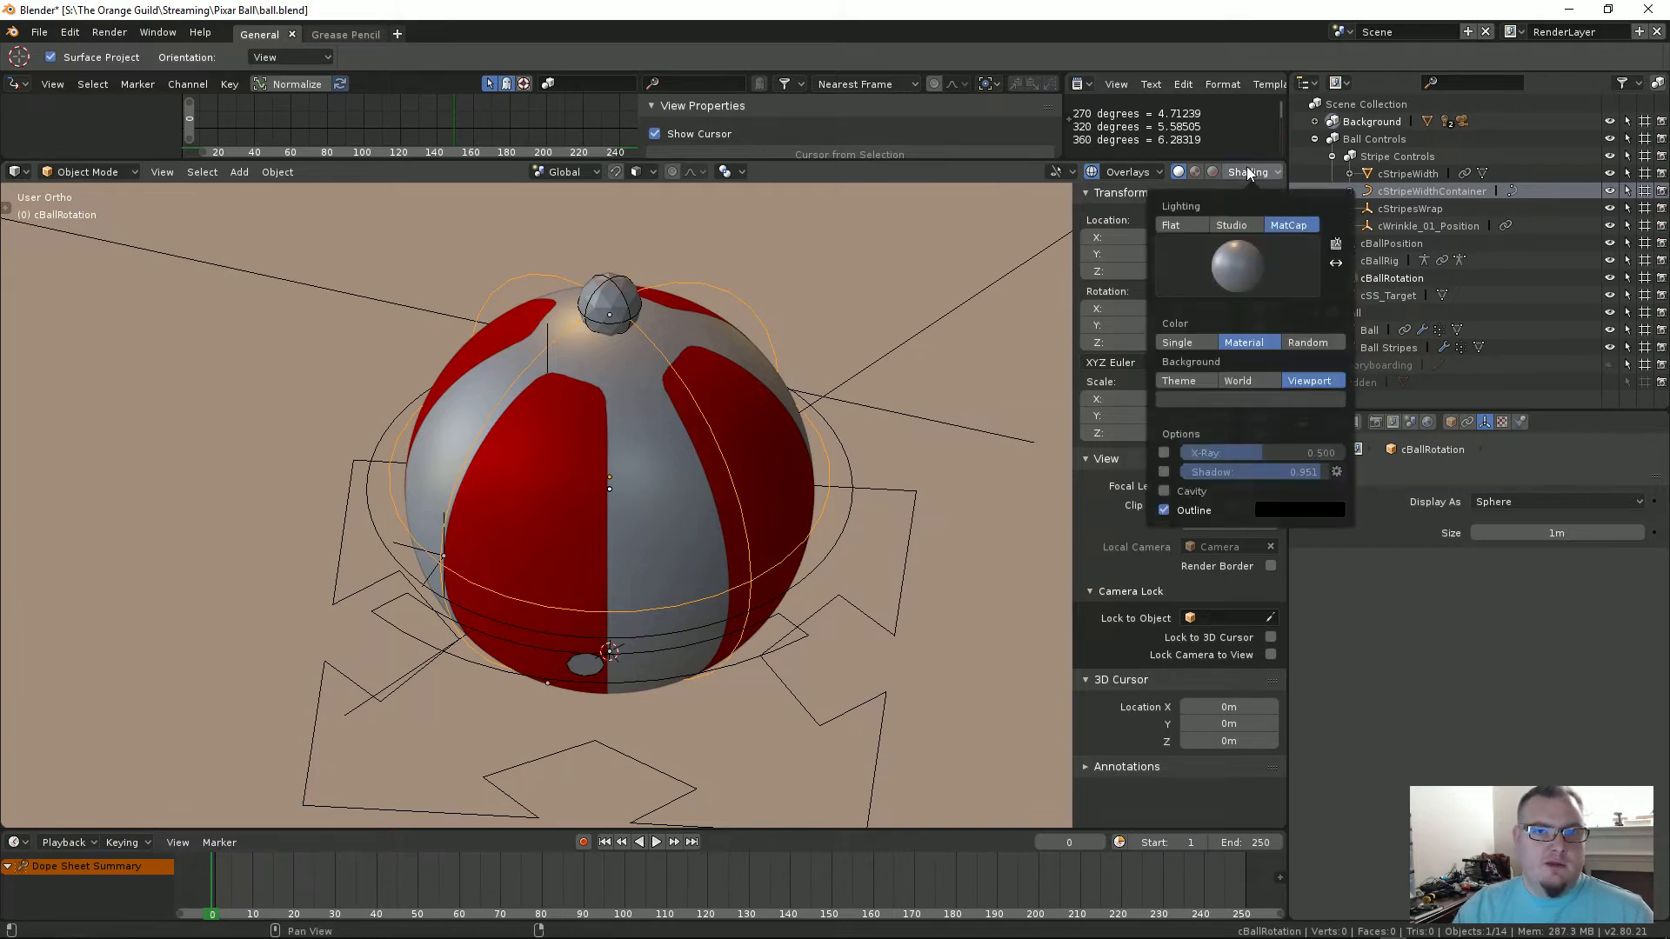
{"action": "left_click", "coordinate": [1228, 251]}
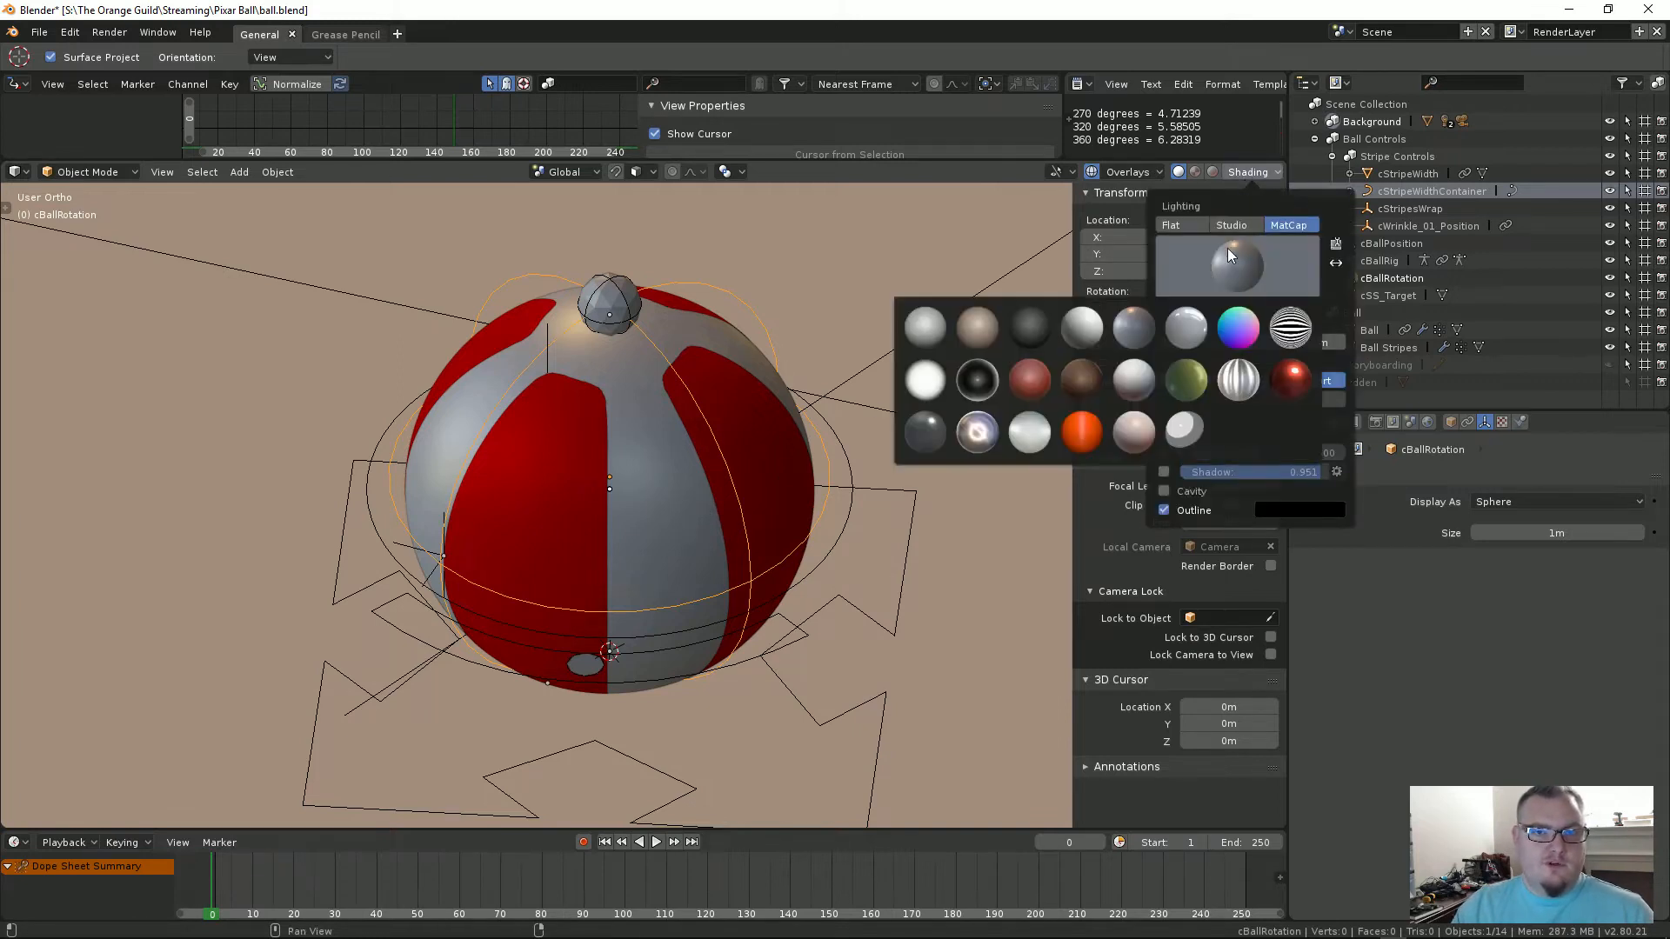
{"action": "left_click", "coordinate": [1290, 379]}
{"action": "middle_click_drag", "start_coordinate": [777, 471], "coordinate": [851, 422]}
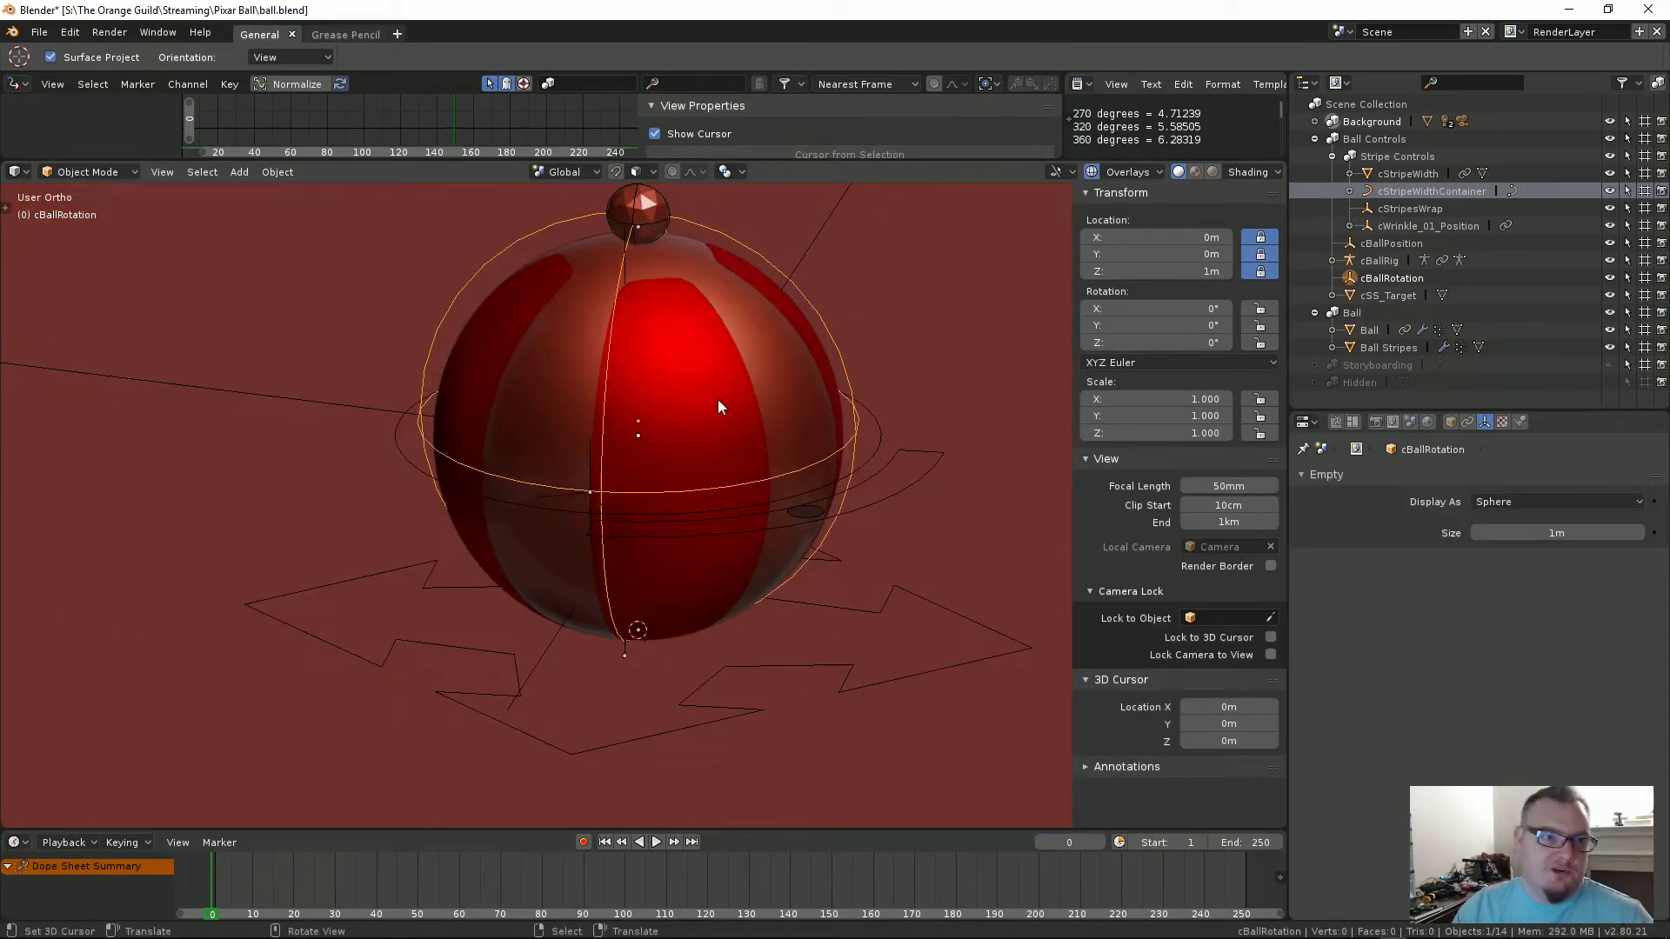
{"action": "middle_click_drag", "start_coordinate": [718, 402], "coordinate": [592, 392]}
{"action": "middle_click_drag", "start_coordinate": [675, 479], "coordinate": [616, 527]}
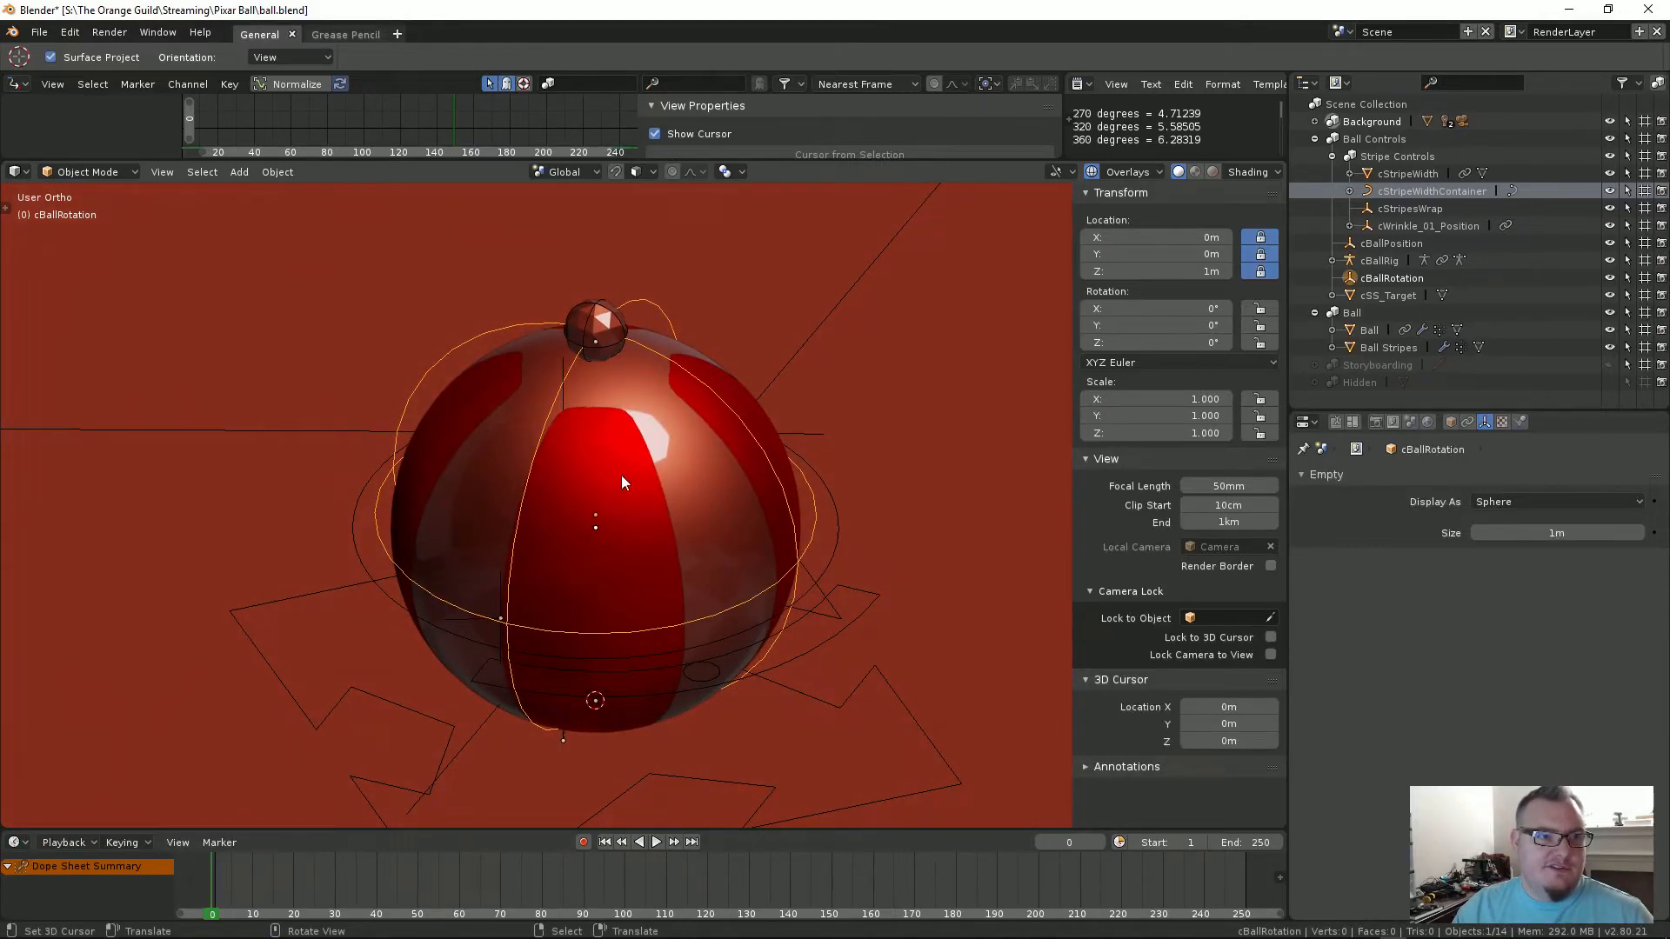
{"action": "left_click", "coordinate": [1240, 172]}
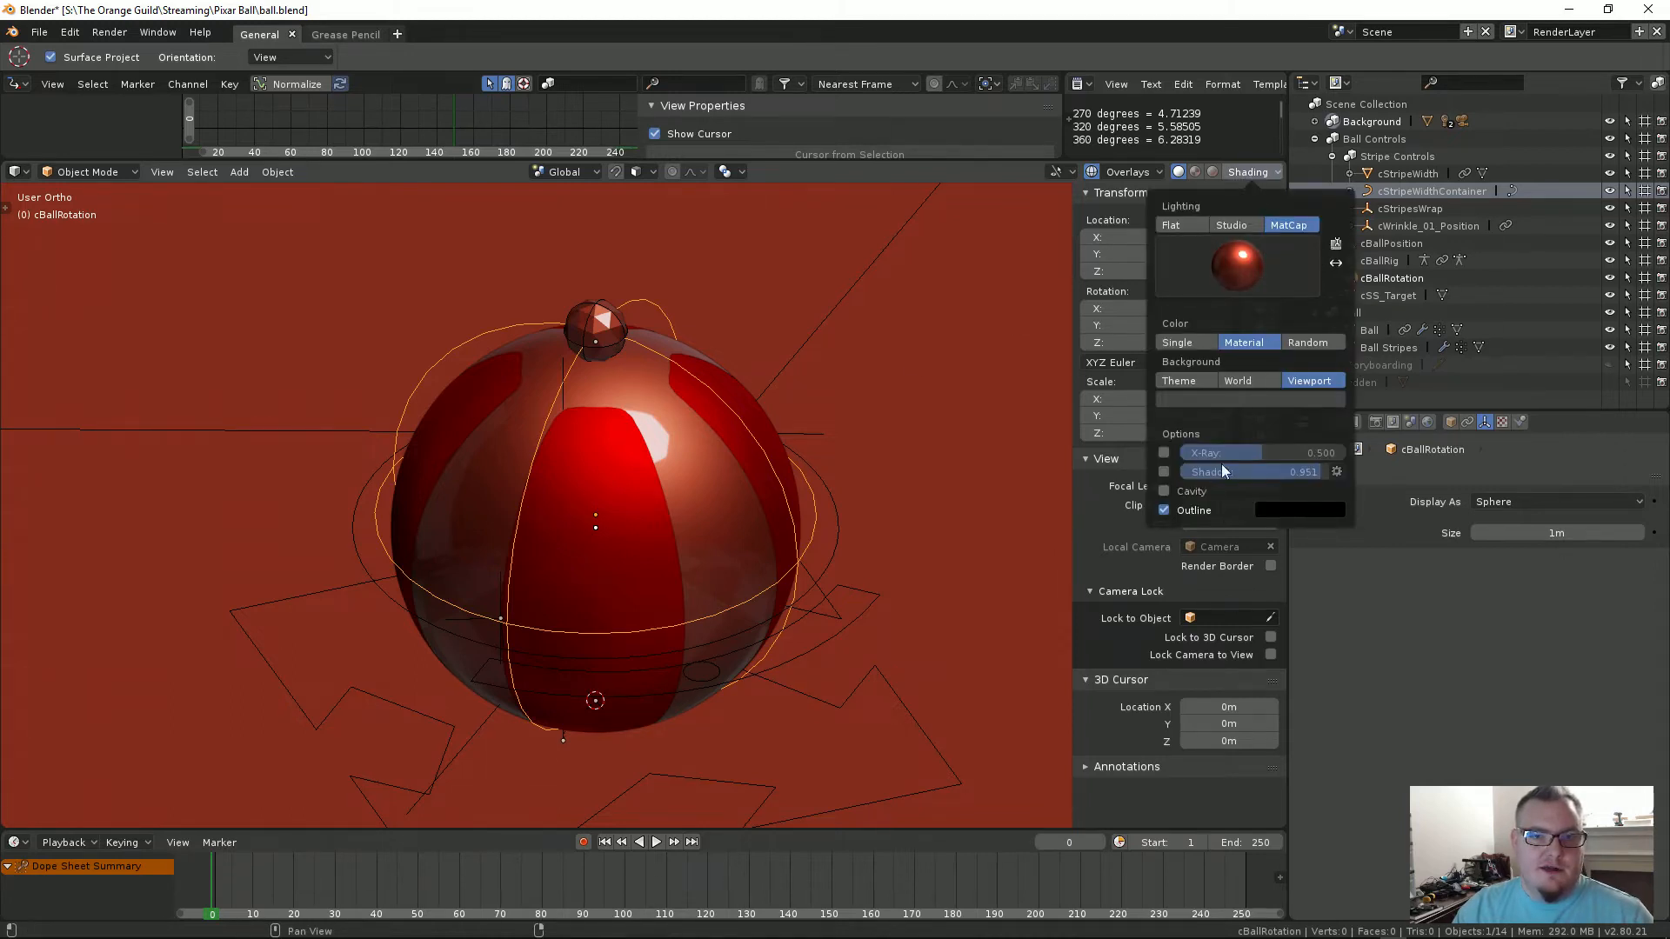
{"action": "left_click", "coordinate": [1190, 341]}
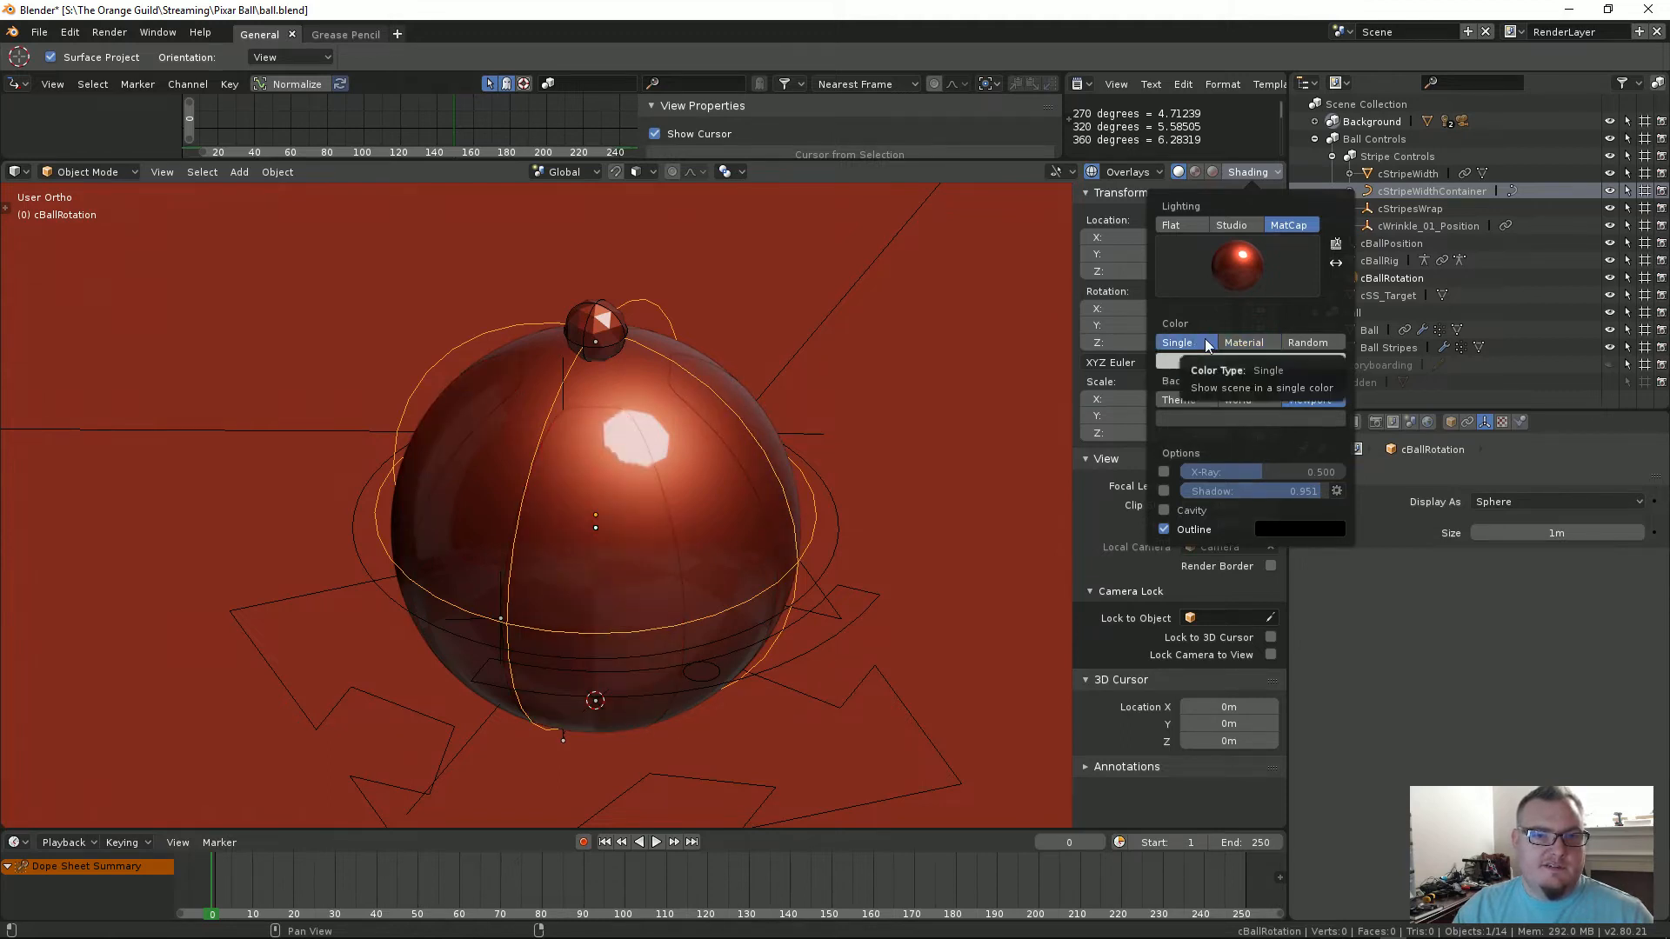
Step: Try the Random and Material color types with the glossy red matcap, return to Single and try adjusting the single color's brightness
{"action": "left_click", "coordinate": [1310, 343]}
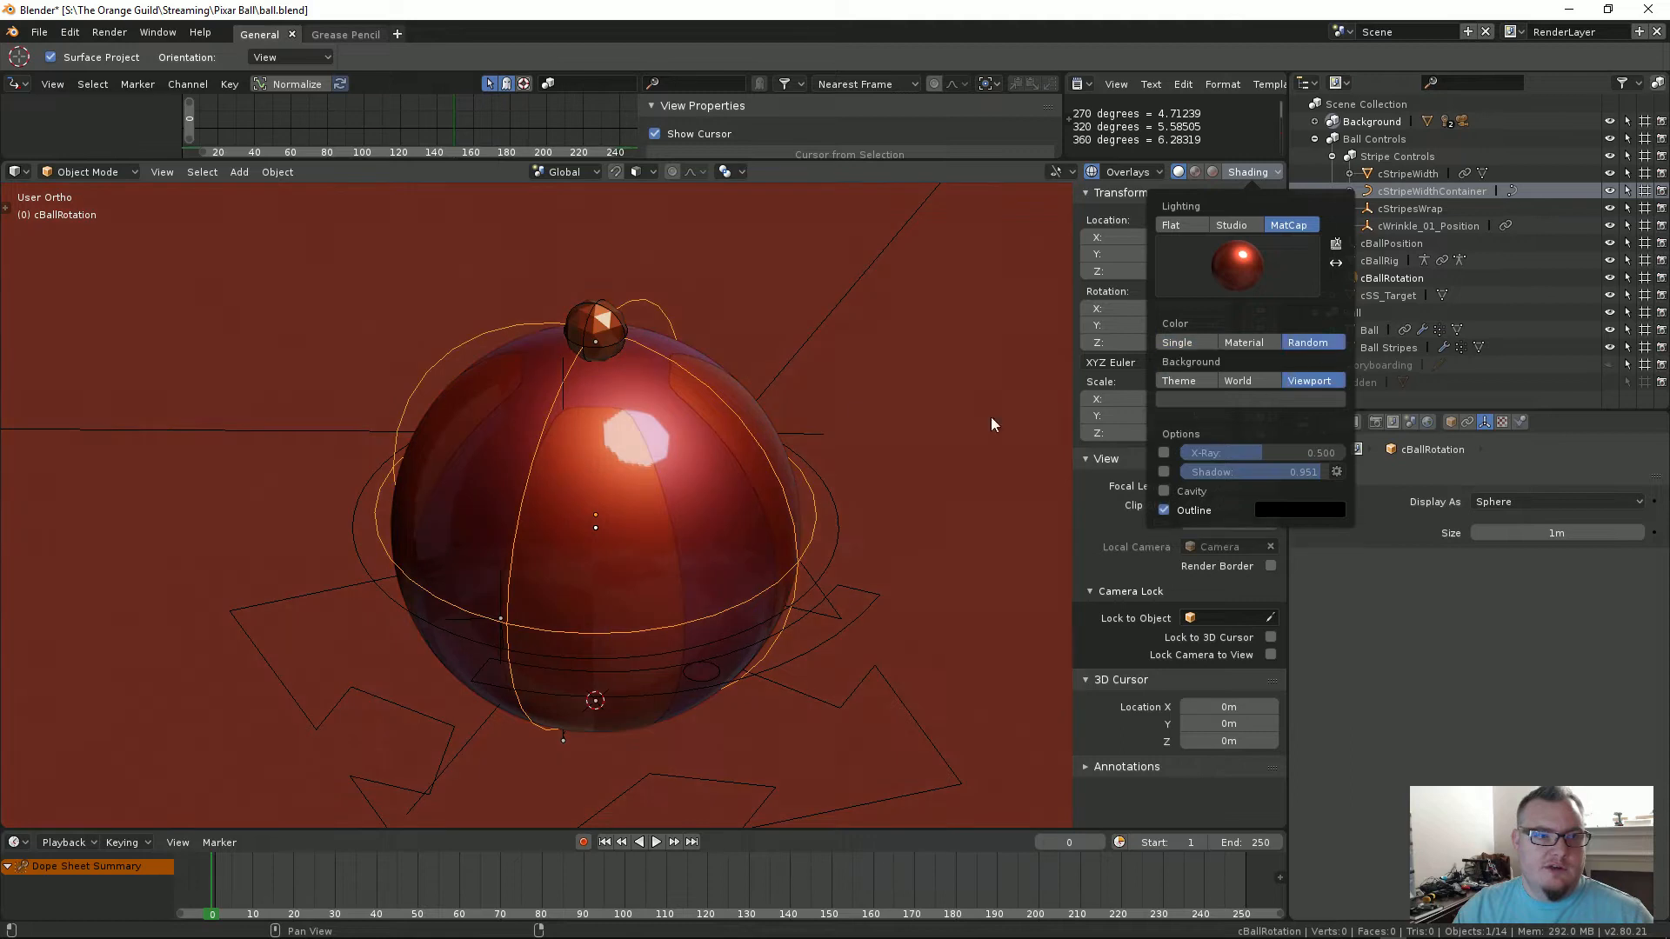
{"action": "left_click", "coordinate": [1260, 344]}
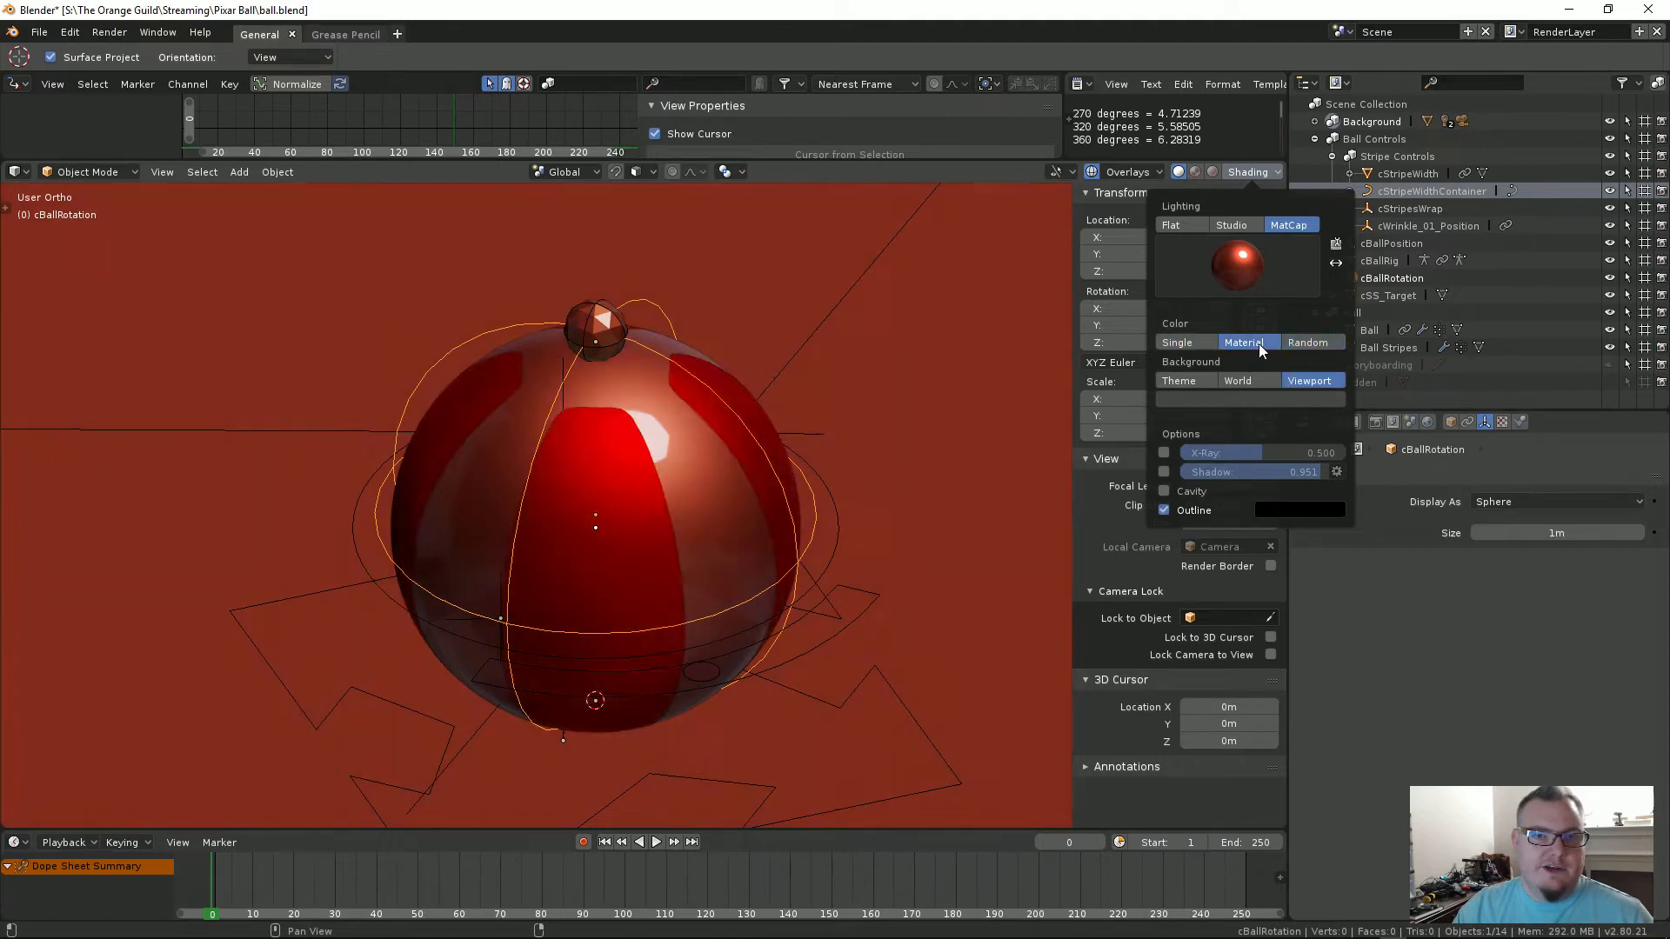
{"action": "left_click", "coordinate": [1188, 344]}
{"action": "left_click", "coordinate": [1225, 362]}
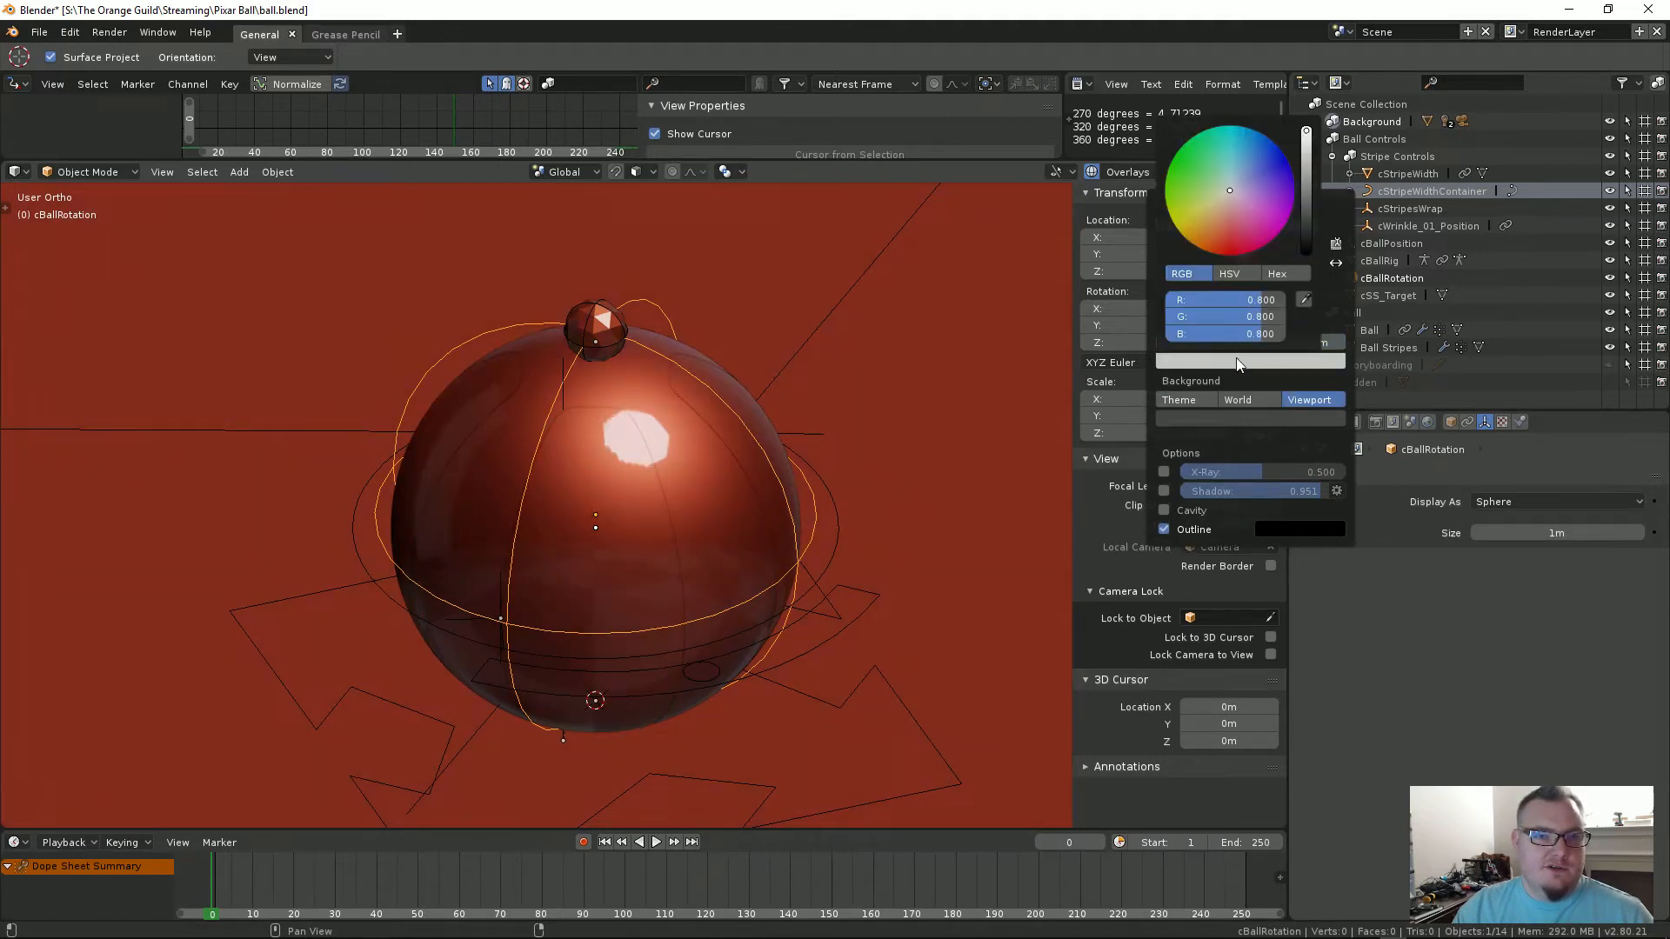
{"action": "mouse_move", "coordinate": [1310, 151]}
{"action": "left_mouse_down"}
{"action": "mouse_move", "coordinate": [1306, 250]}
{"action": "mouse_move", "coordinate": [1309, 130]}
{"action": "left_mouse_up"}
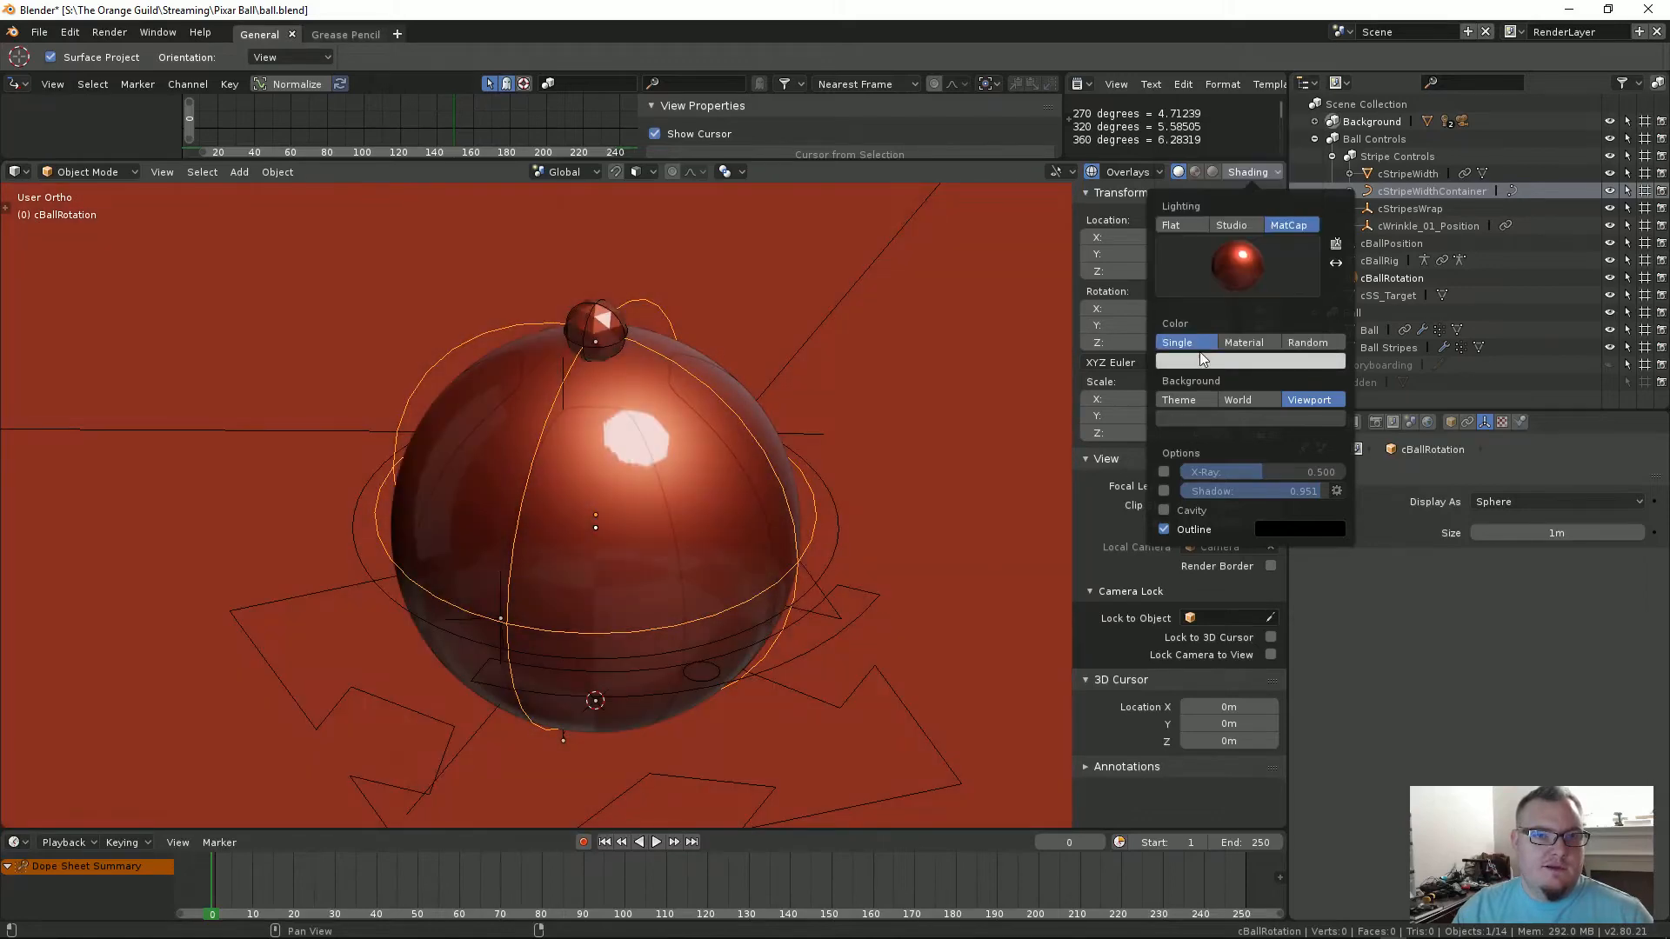
Step: Try the two-tone white and grey matcap and the orange matcap on the ball, and inspect the orange shading from another angle
{"action": "left_click", "coordinate": [1229, 288]}
{"action": "left_click", "coordinate": [1184, 434]}
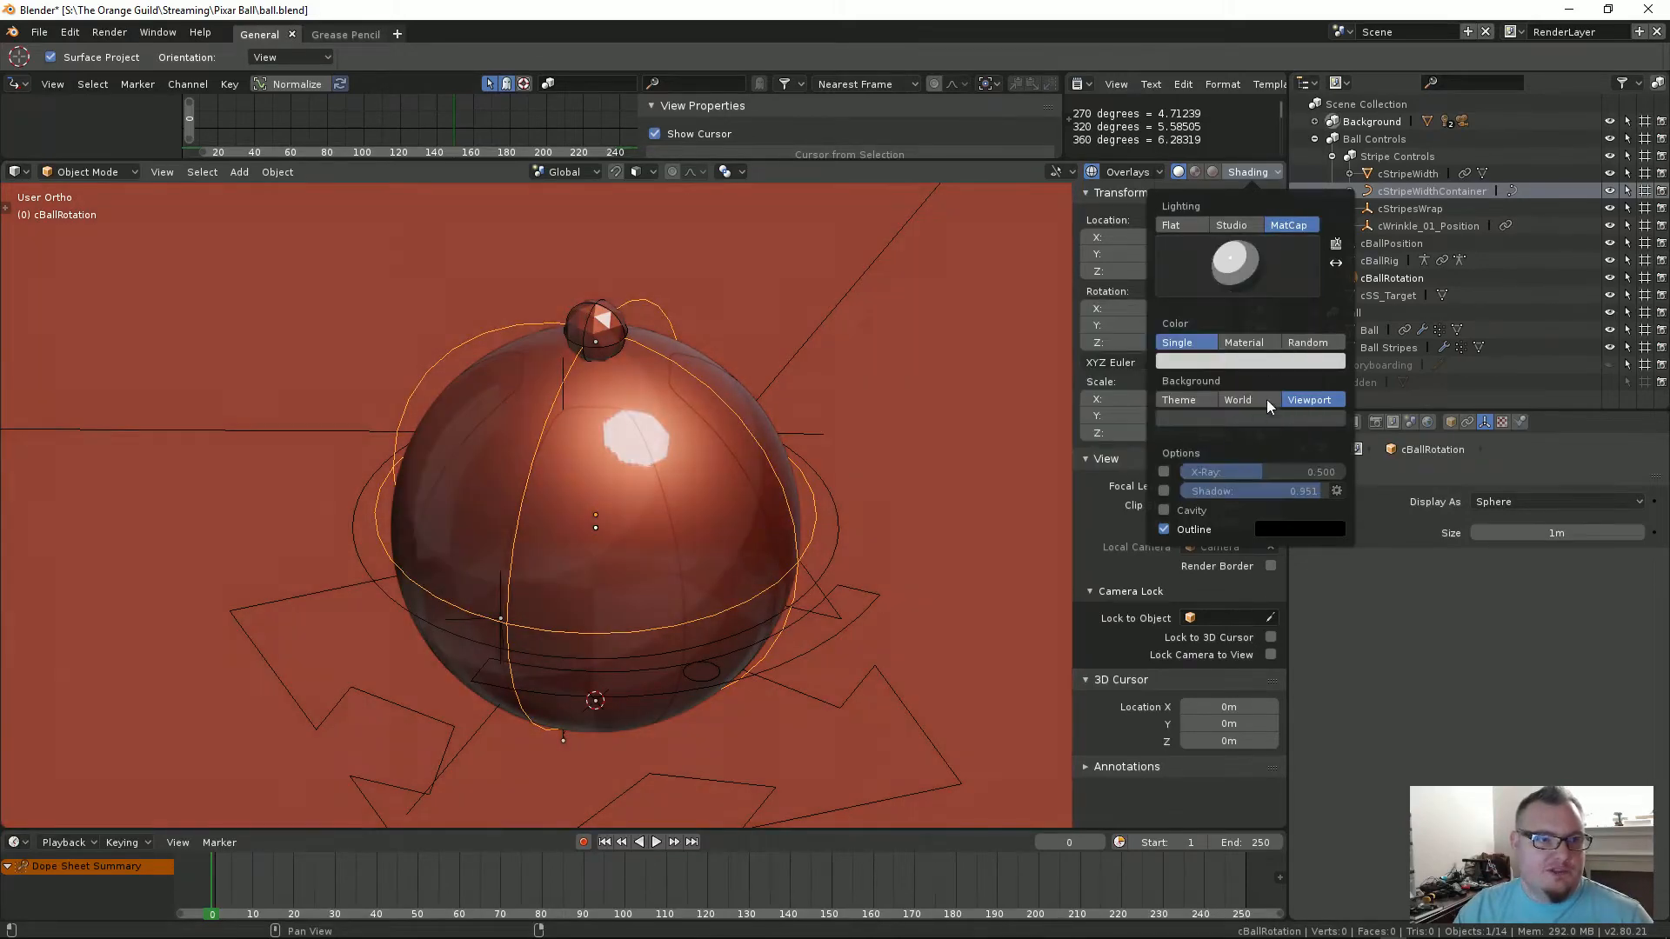
{"action": "left_click", "coordinate": [1263, 289]}
{"action": "left_click", "coordinate": [1263, 282]}
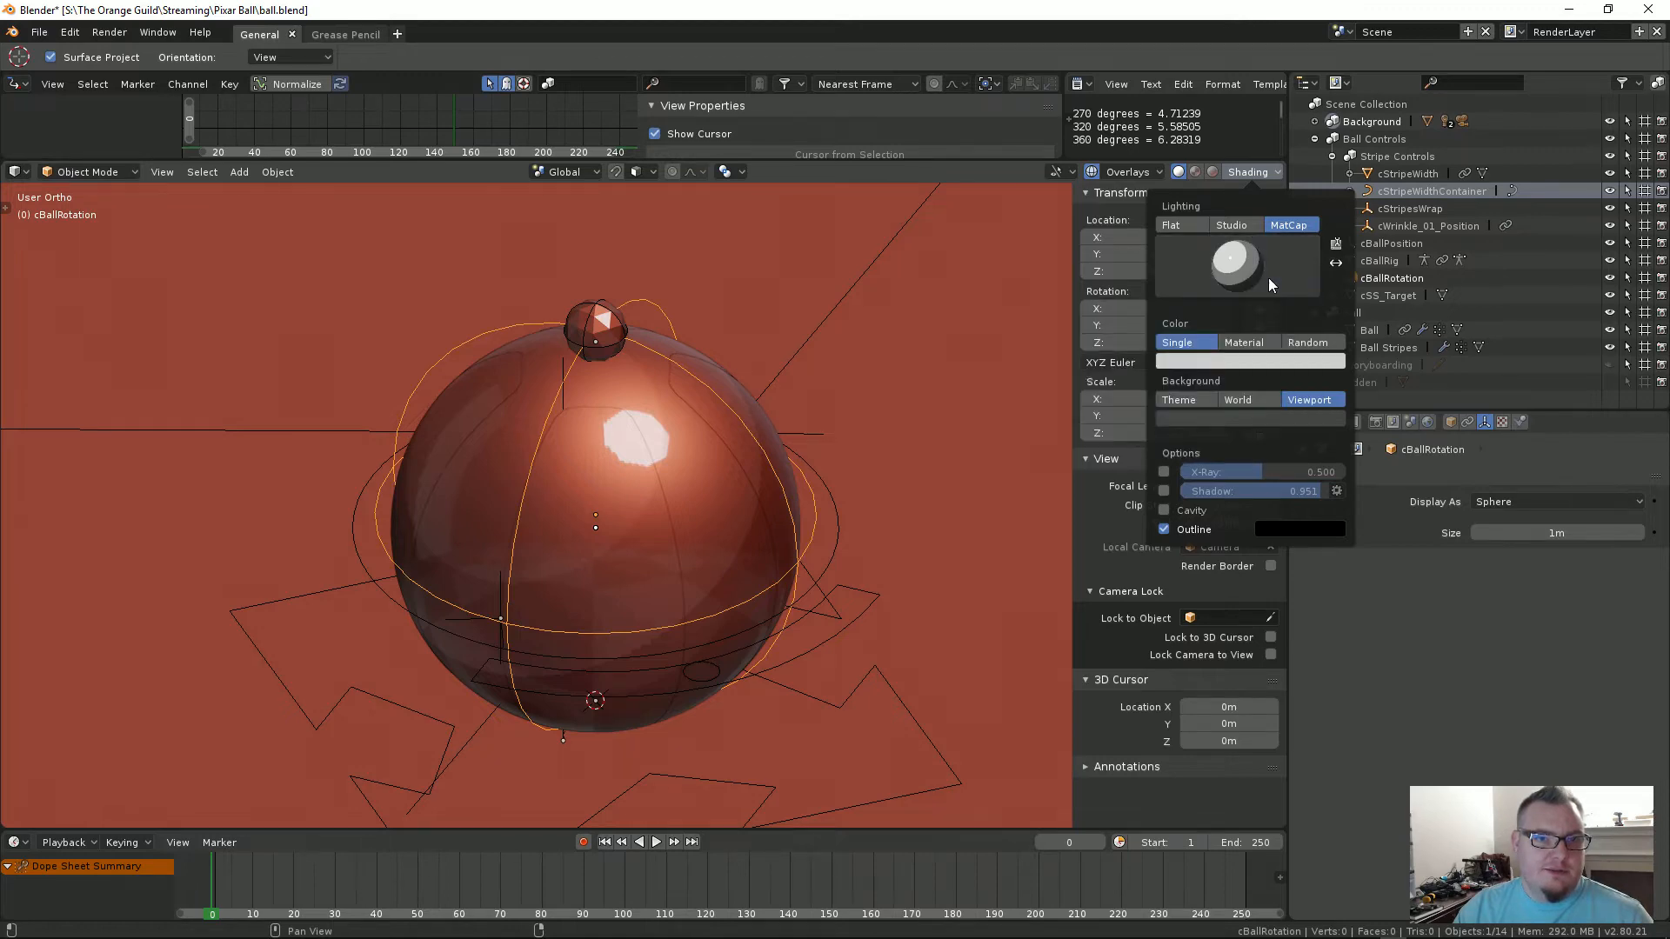
{"action": "left_click", "coordinate": [1268, 278]}
{"action": "left_click", "coordinate": [1105, 431]}
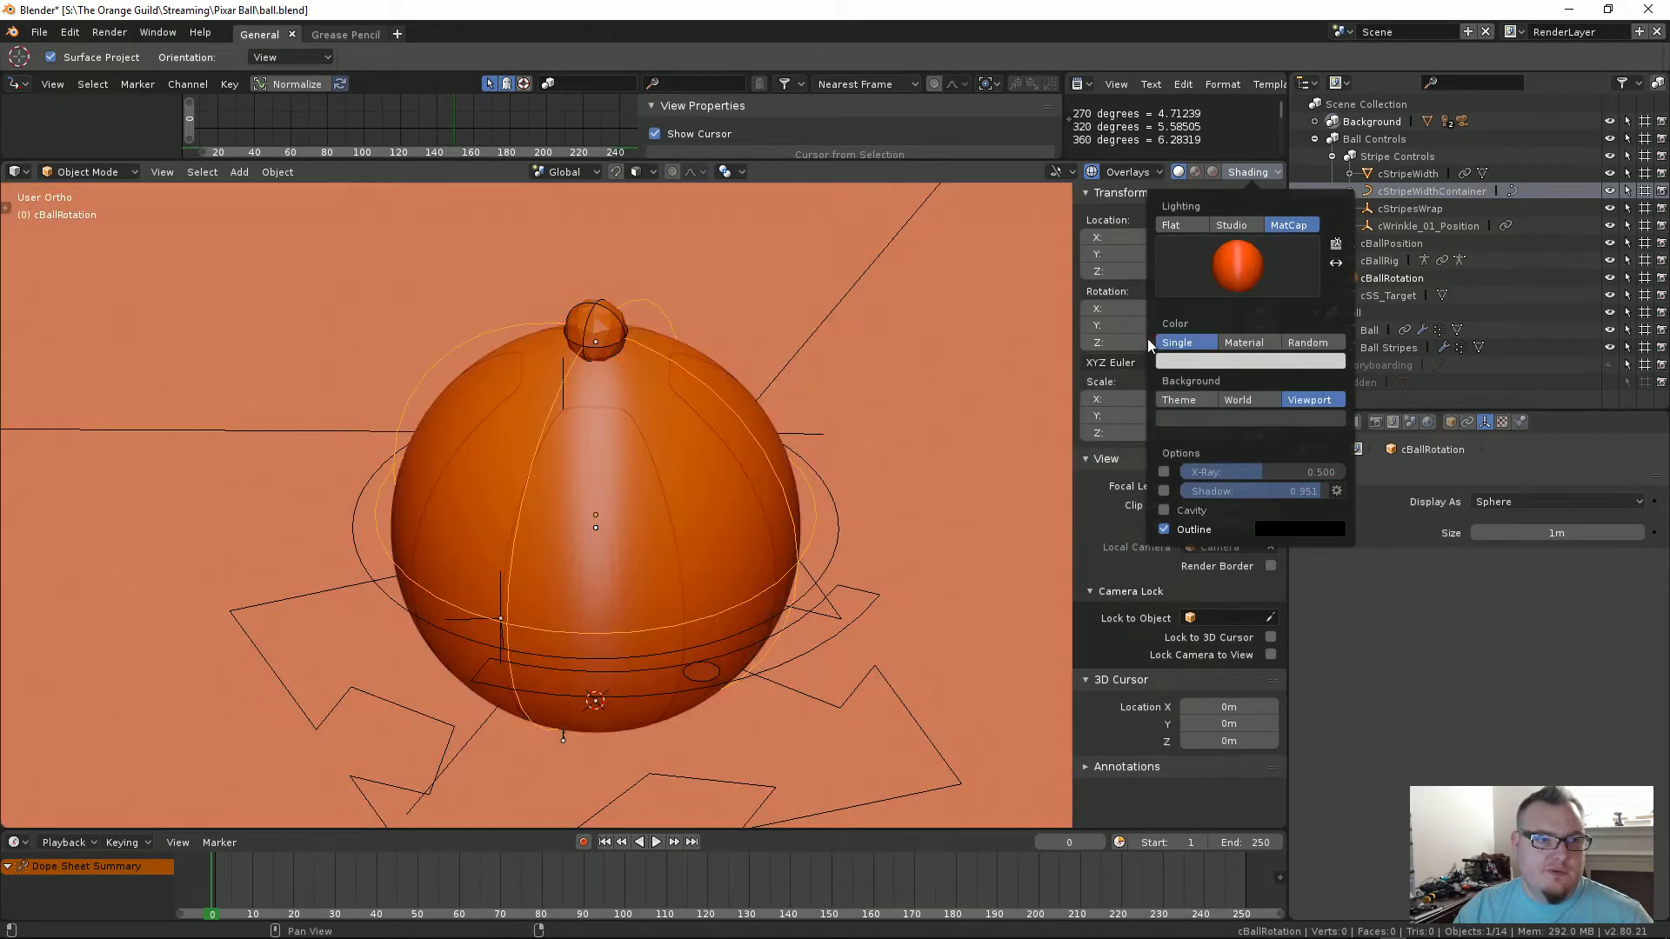
{"action": "mouse_move", "coordinate": [821, 497]}
{"action": "middle_mouse_down"}
{"action": "mouse_move", "coordinate": [759, 494]}
{"action": "mouse_move", "coordinate": [951, 394]}
{"action": "middle_mouse_up"}
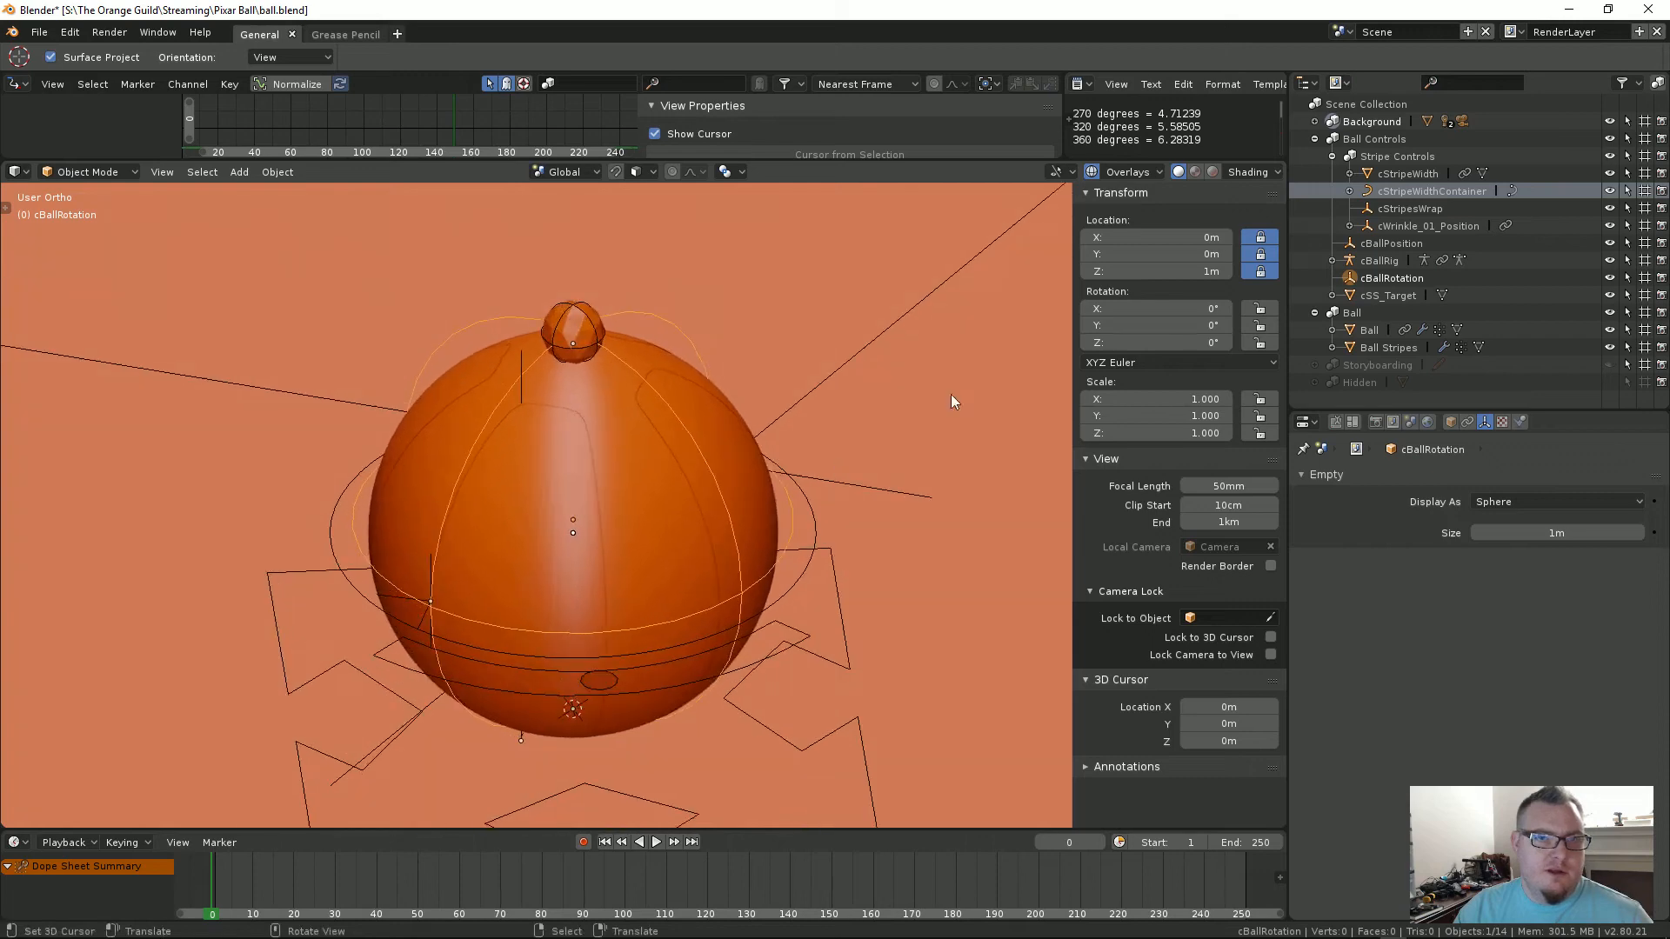
Step: Apply the pearly metallic matcap with the bright central ring and inspect its reflections on the ball from above
{"action": "left_click", "coordinate": [1246, 170]}
{"action": "left_click", "coordinate": [1227, 273]}
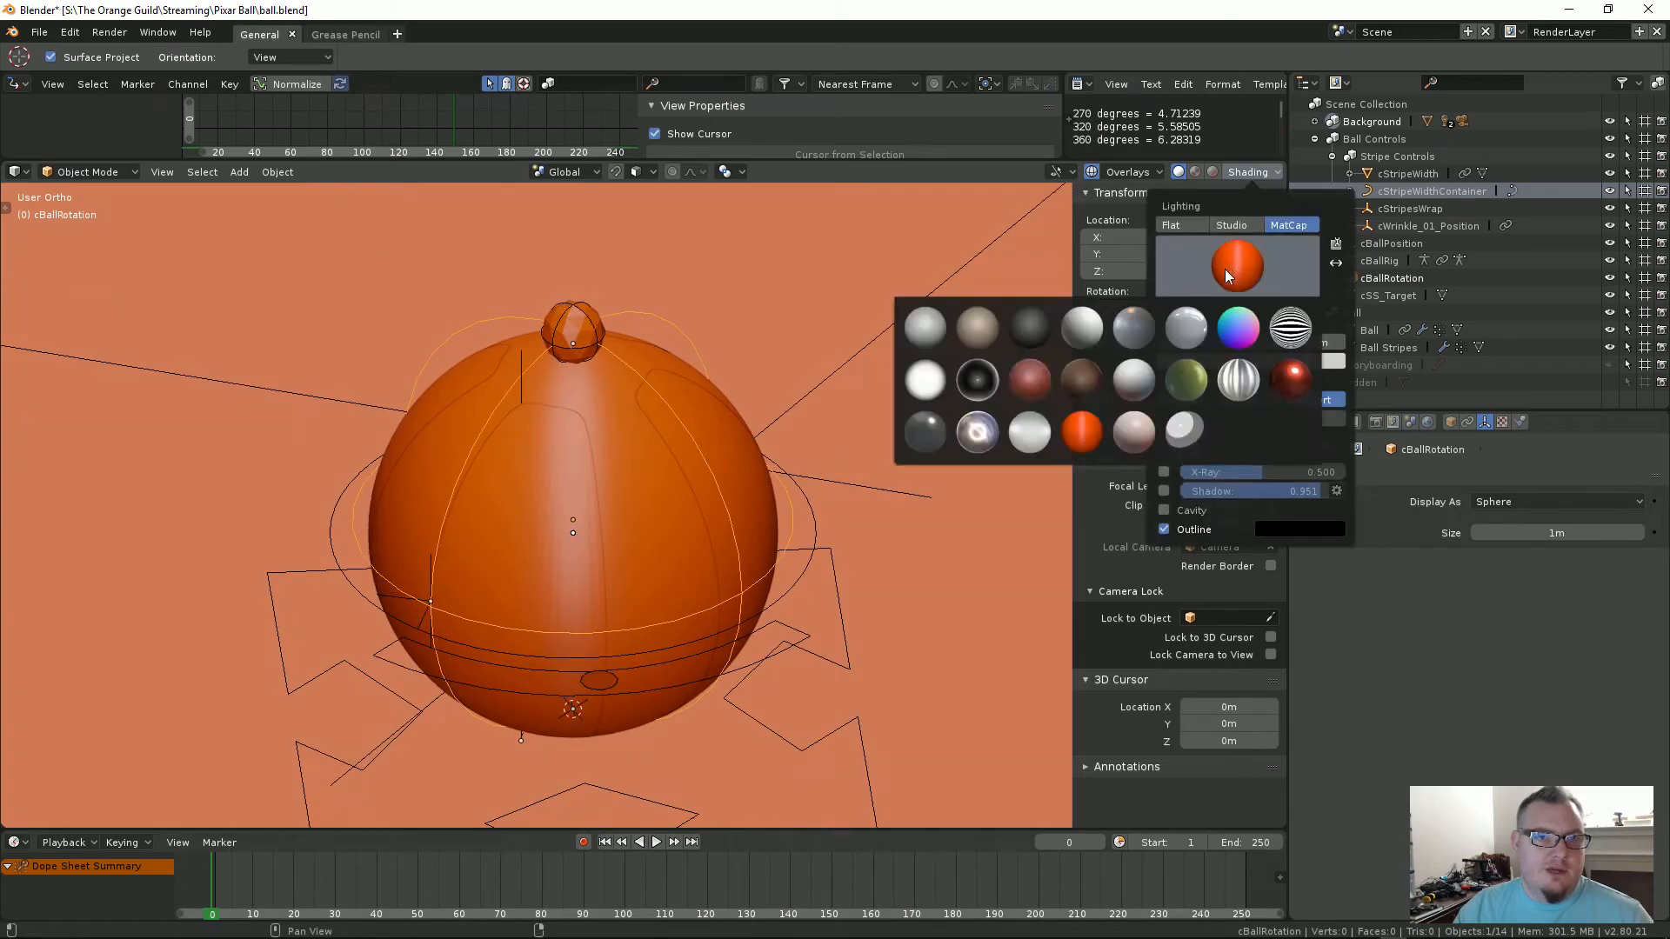
{"action": "left_click", "coordinate": [983, 421]}
{"action": "mouse_move", "coordinate": [839, 463]}
{"action": "middle_mouse_down"}
{"action": "mouse_move", "coordinate": [880, 467]}
{"action": "mouse_move", "coordinate": [818, 518]}
{"action": "middle_mouse_up"}
Step: Set the viewport lighting to Flat and the color type to Material
{"action": "left_click", "coordinate": [1264, 170]}
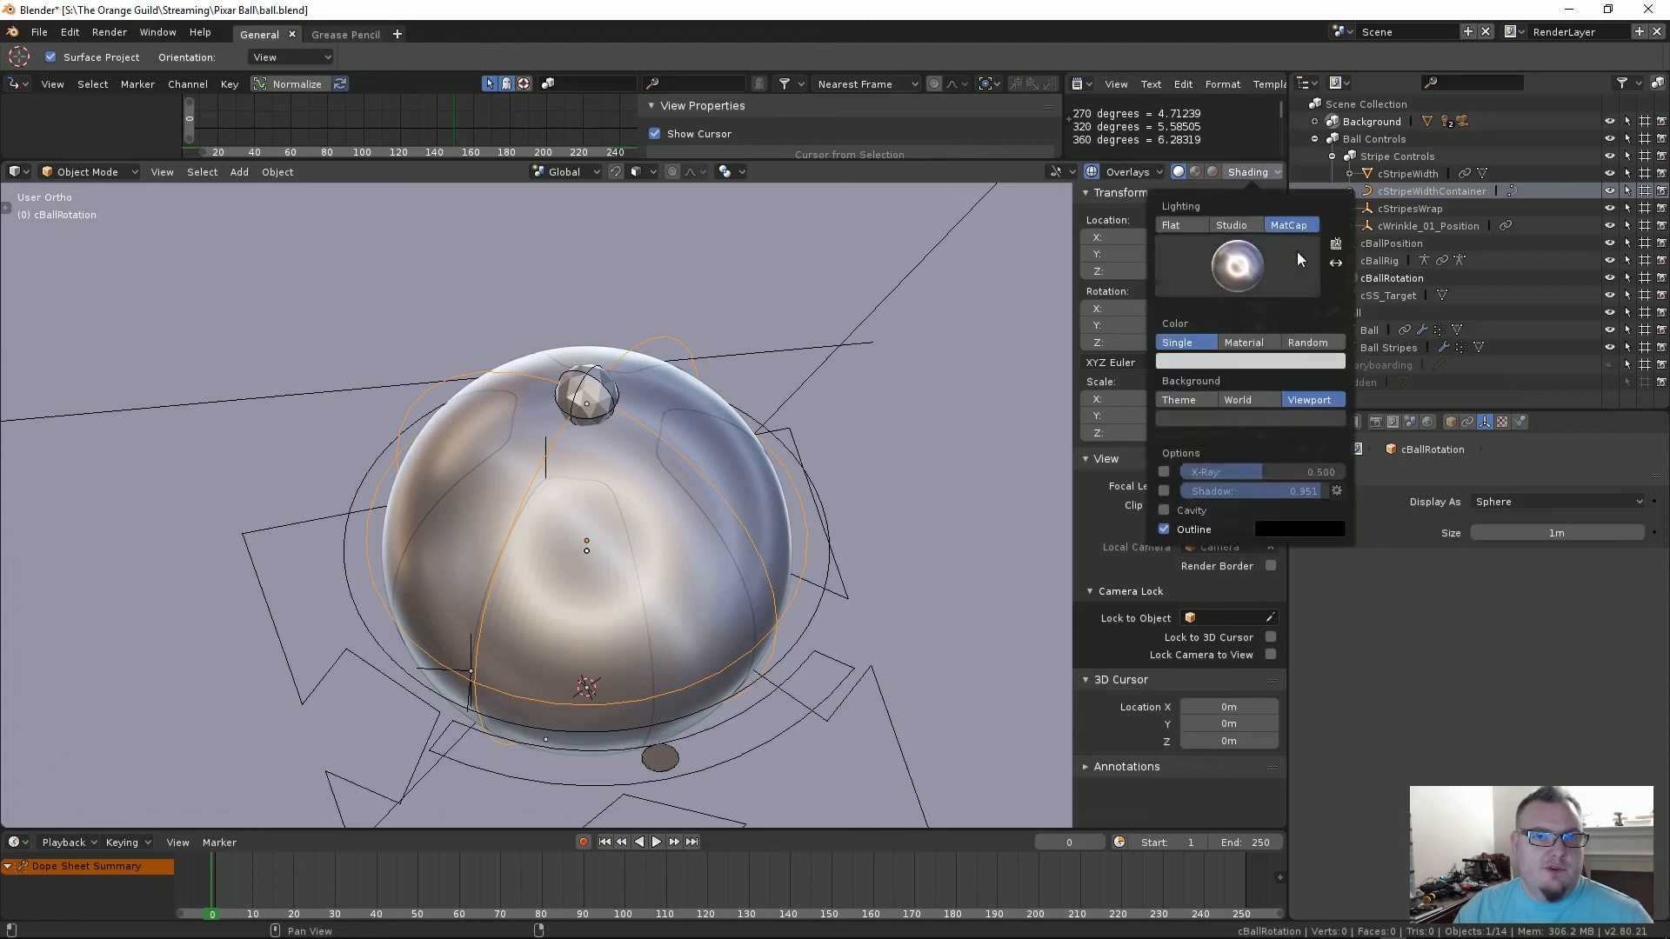
{"action": "left_click", "coordinate": [1173, 225]}
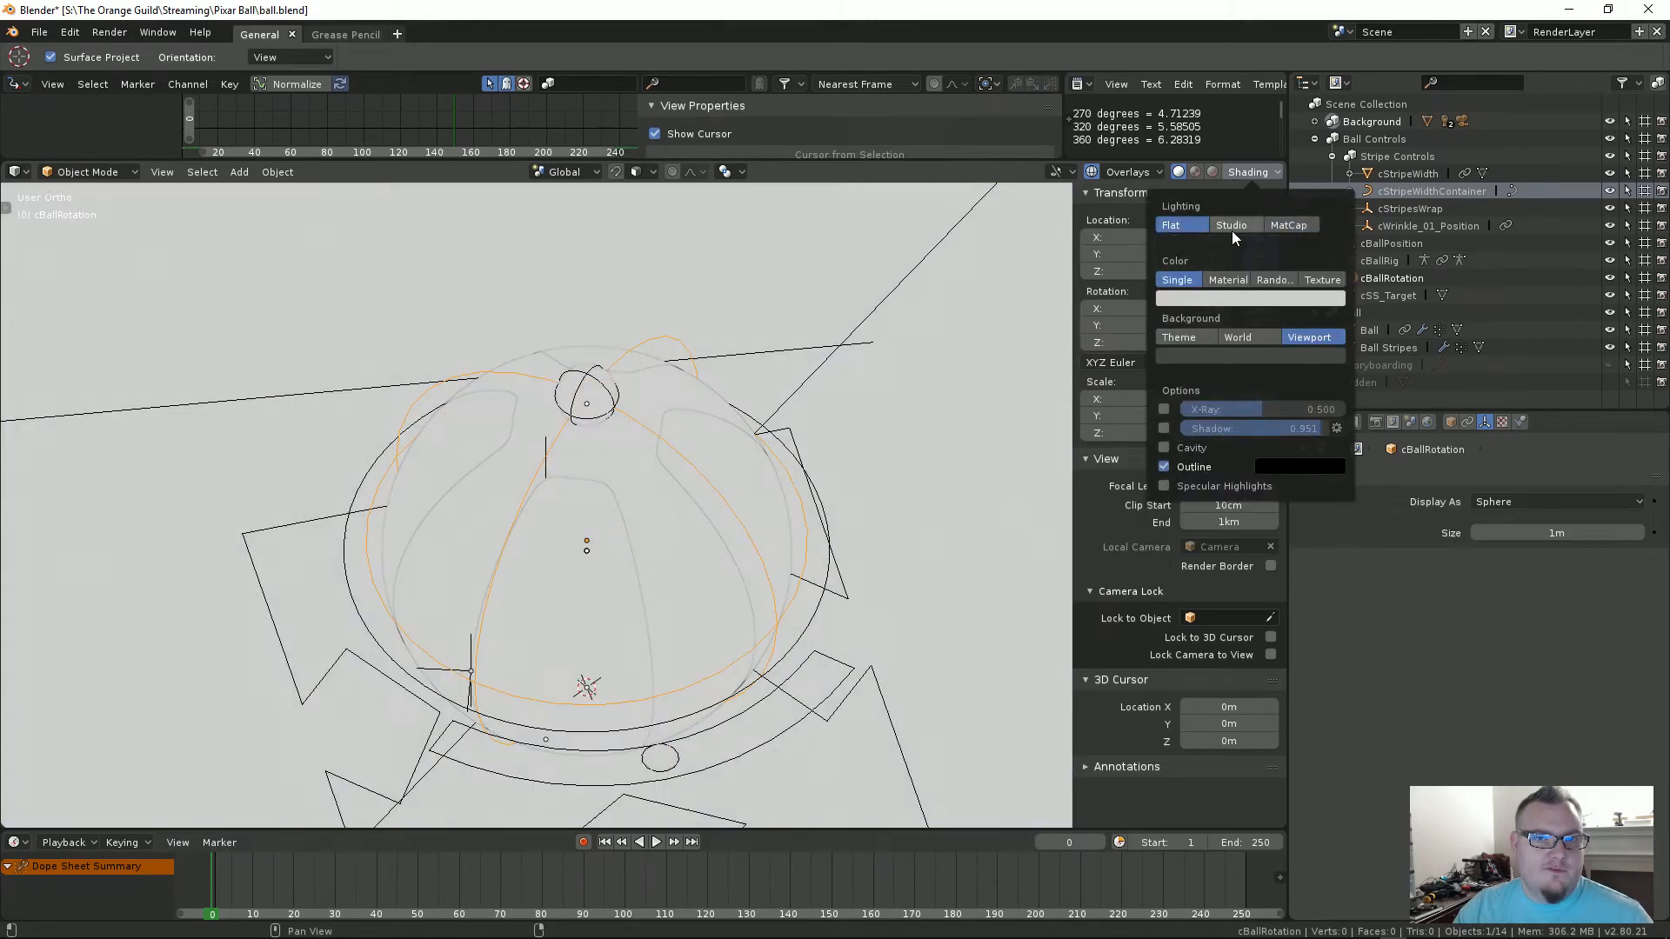
{"action": "left_click", "coordinate": [1228, 280]}
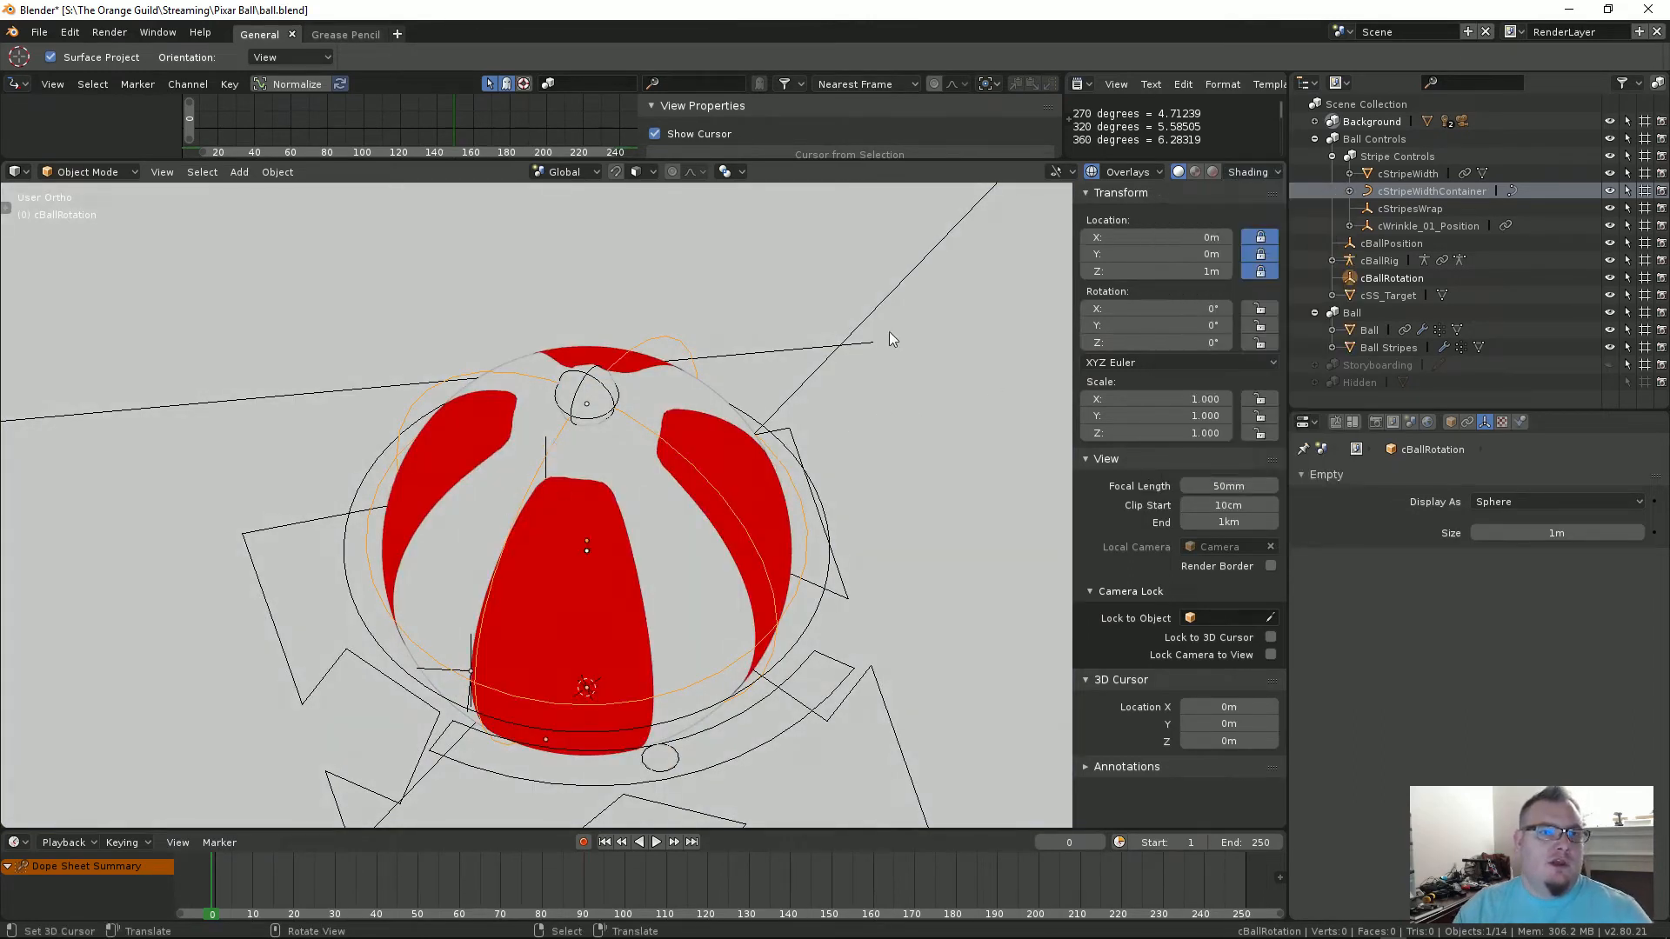
{"action": "left_click", "coordinate": [1265, 172]}
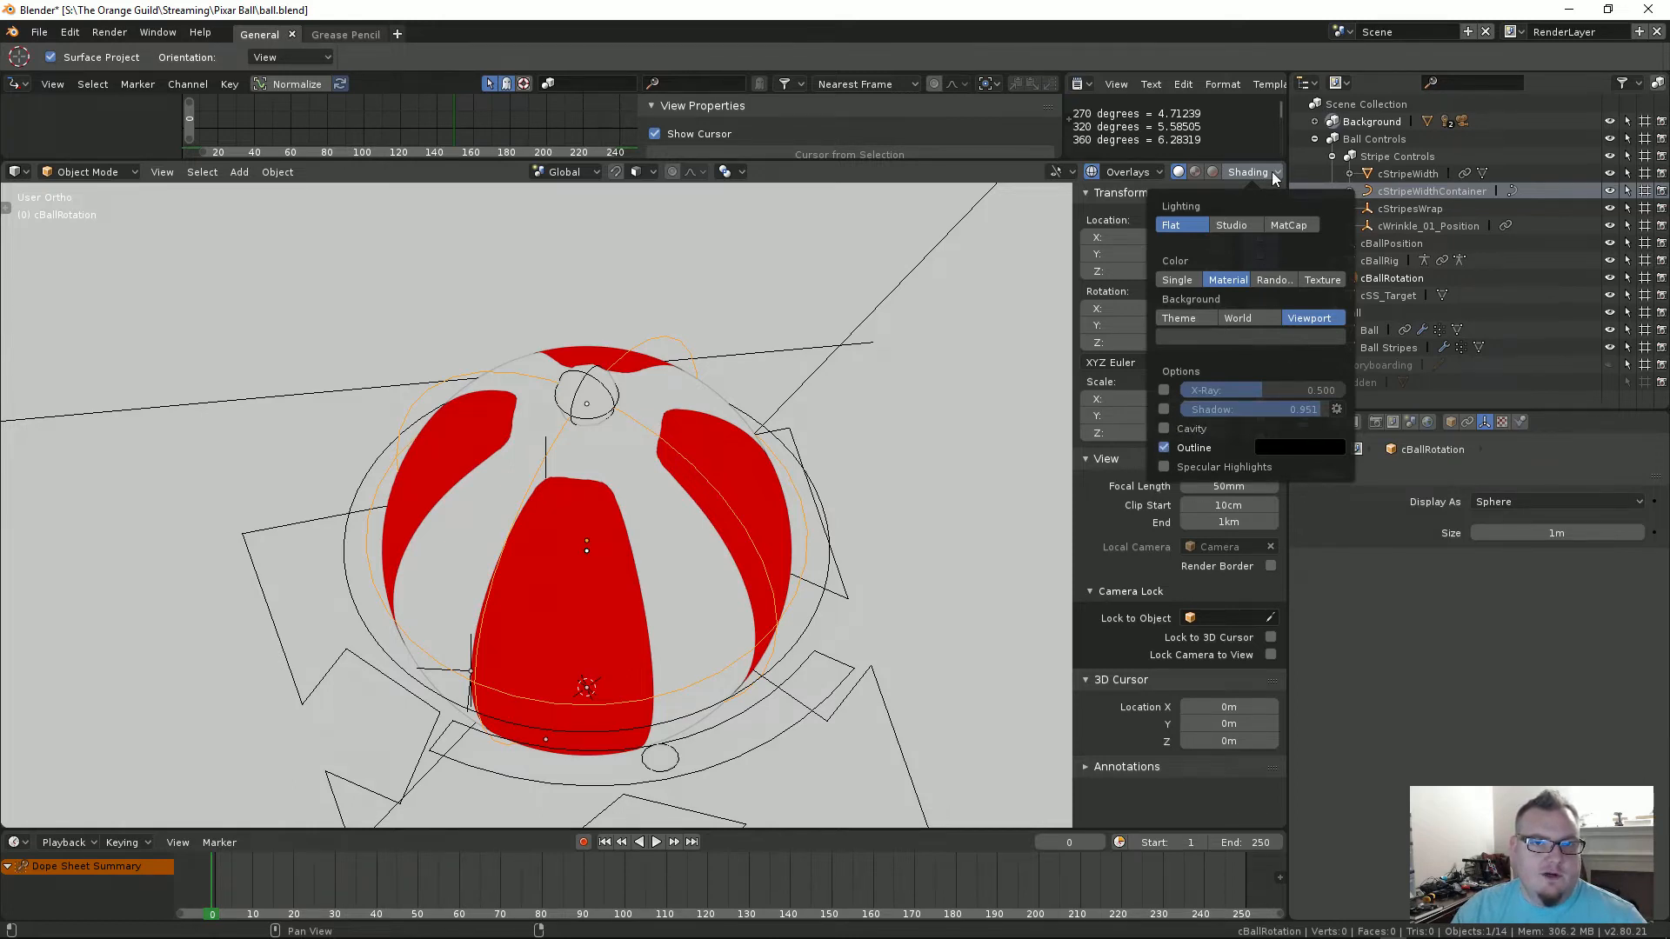
Step: Select the cSS_Target control above the ball and try moving it down to squash the flat-shaded ball
{"action": "middle_click_drag", "start_coordinate": [620, 669], "coordinate": [584, 327]}
{"action": "left_click", "coordinate": [585, 328]}
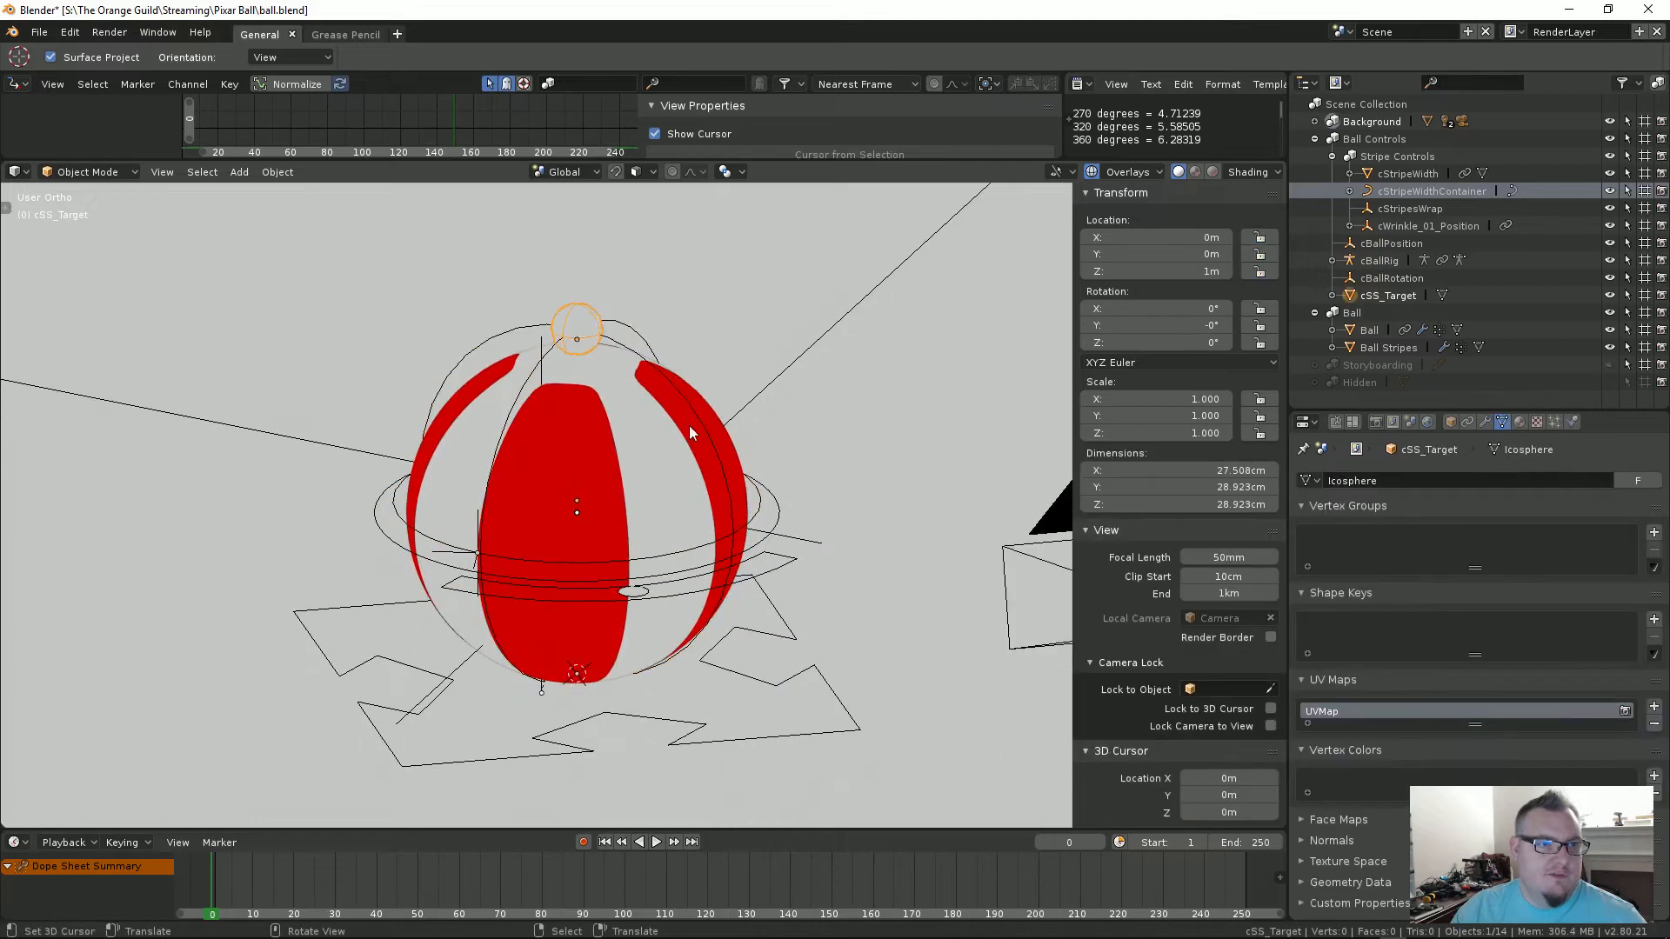
{"action": "key", "text": "g"}
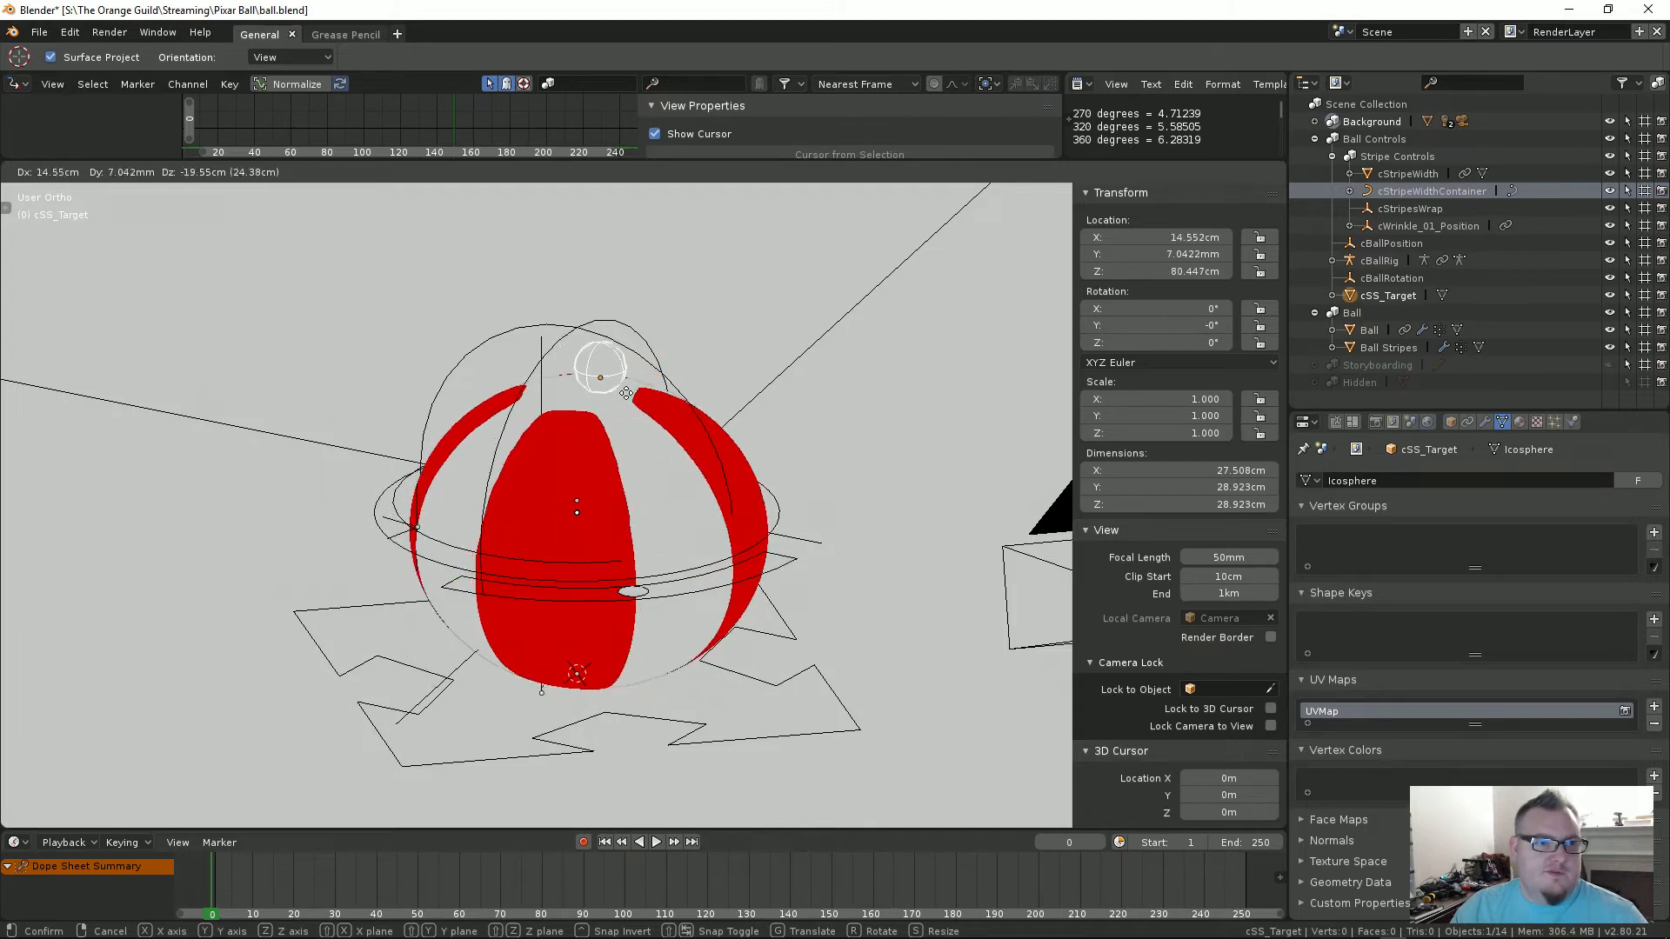
{"action": "key", "text": "Escape"}
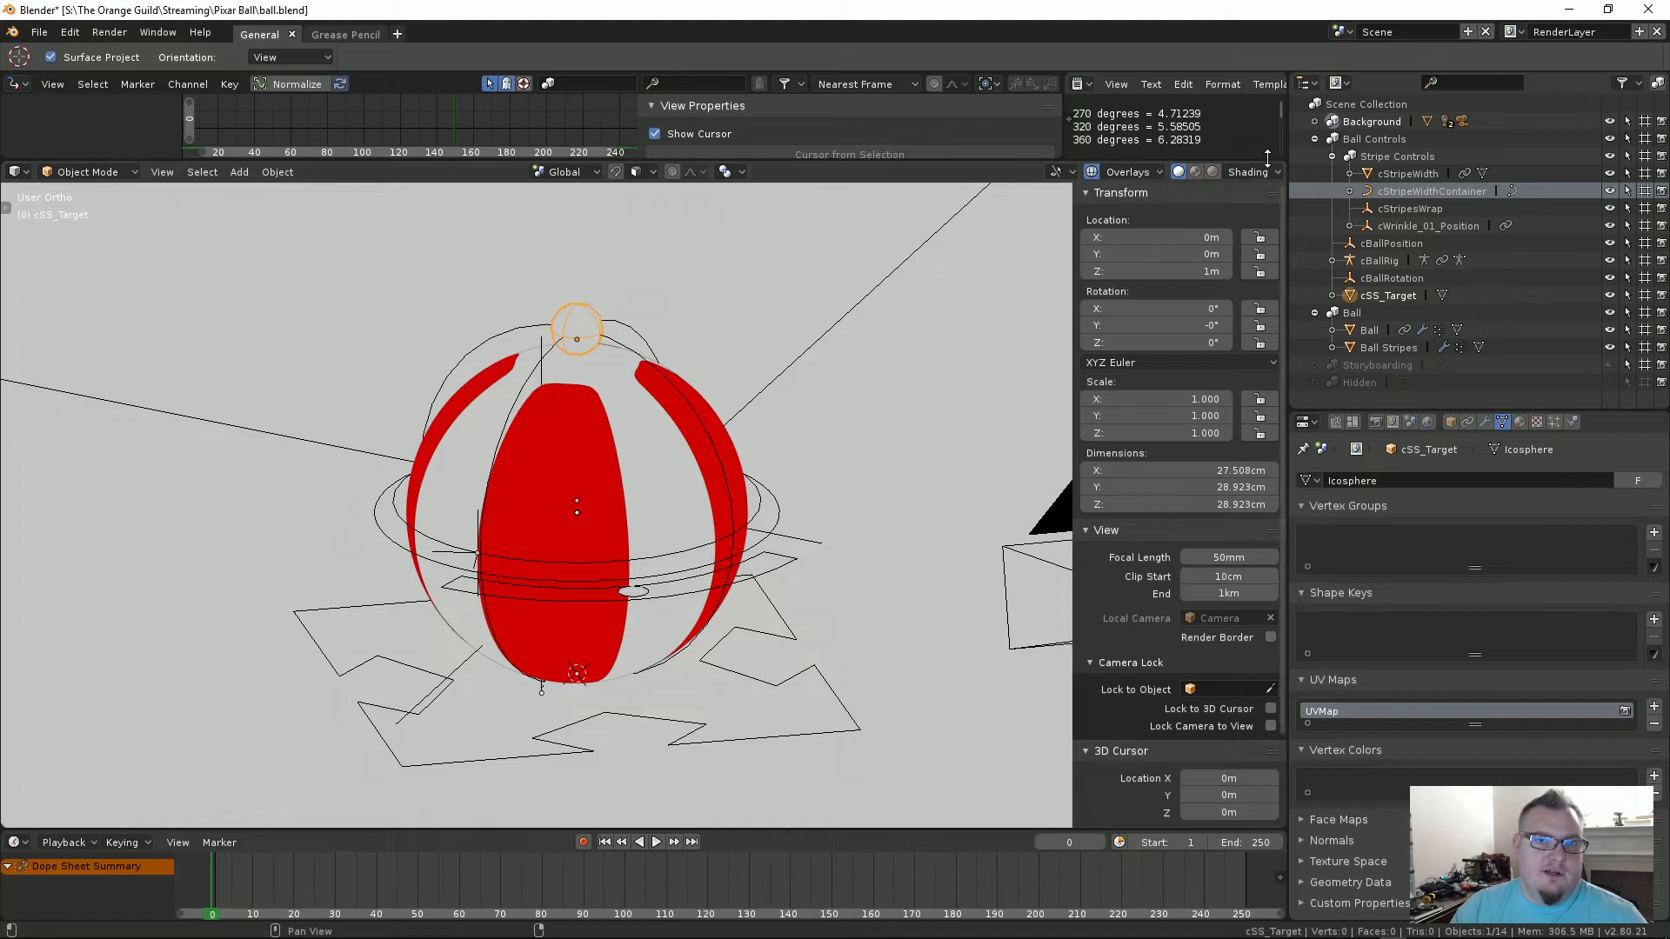
Step: Select the ball stripes mesh, check its modifiers, and enable Simplify in the scene settings
{"action": "left_click", "coordinate": [1485, 421]}
{"action": "left_click", "coordinate": [511, 469]}
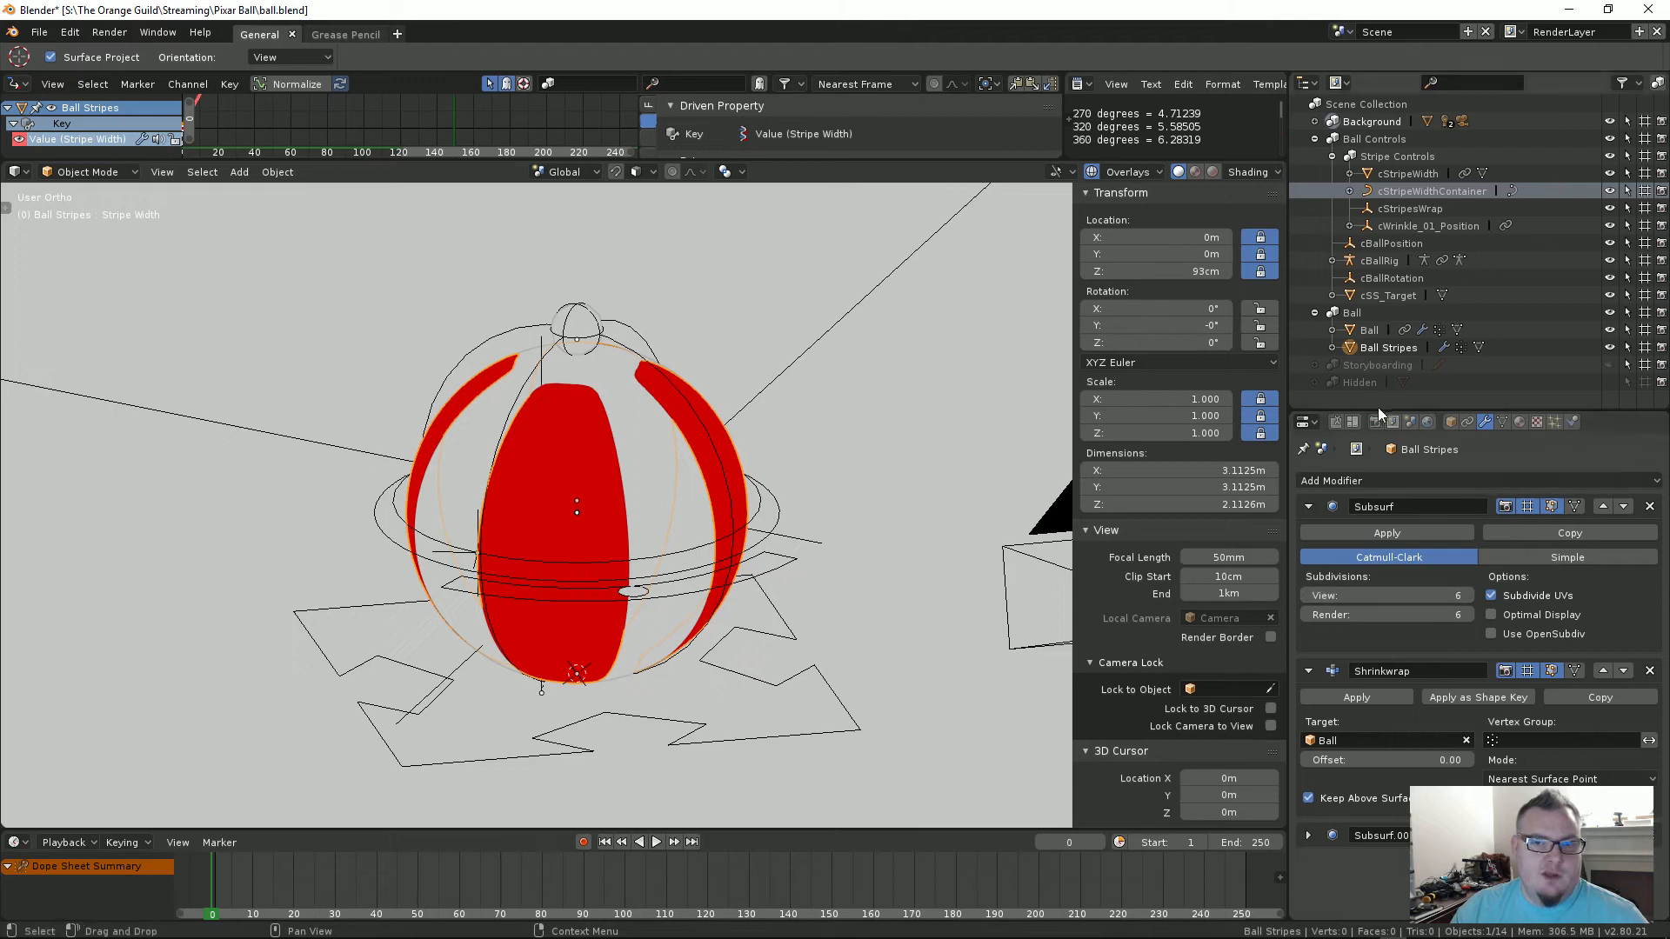
{"action": "left_click", "coordinate": [1409, 423]}
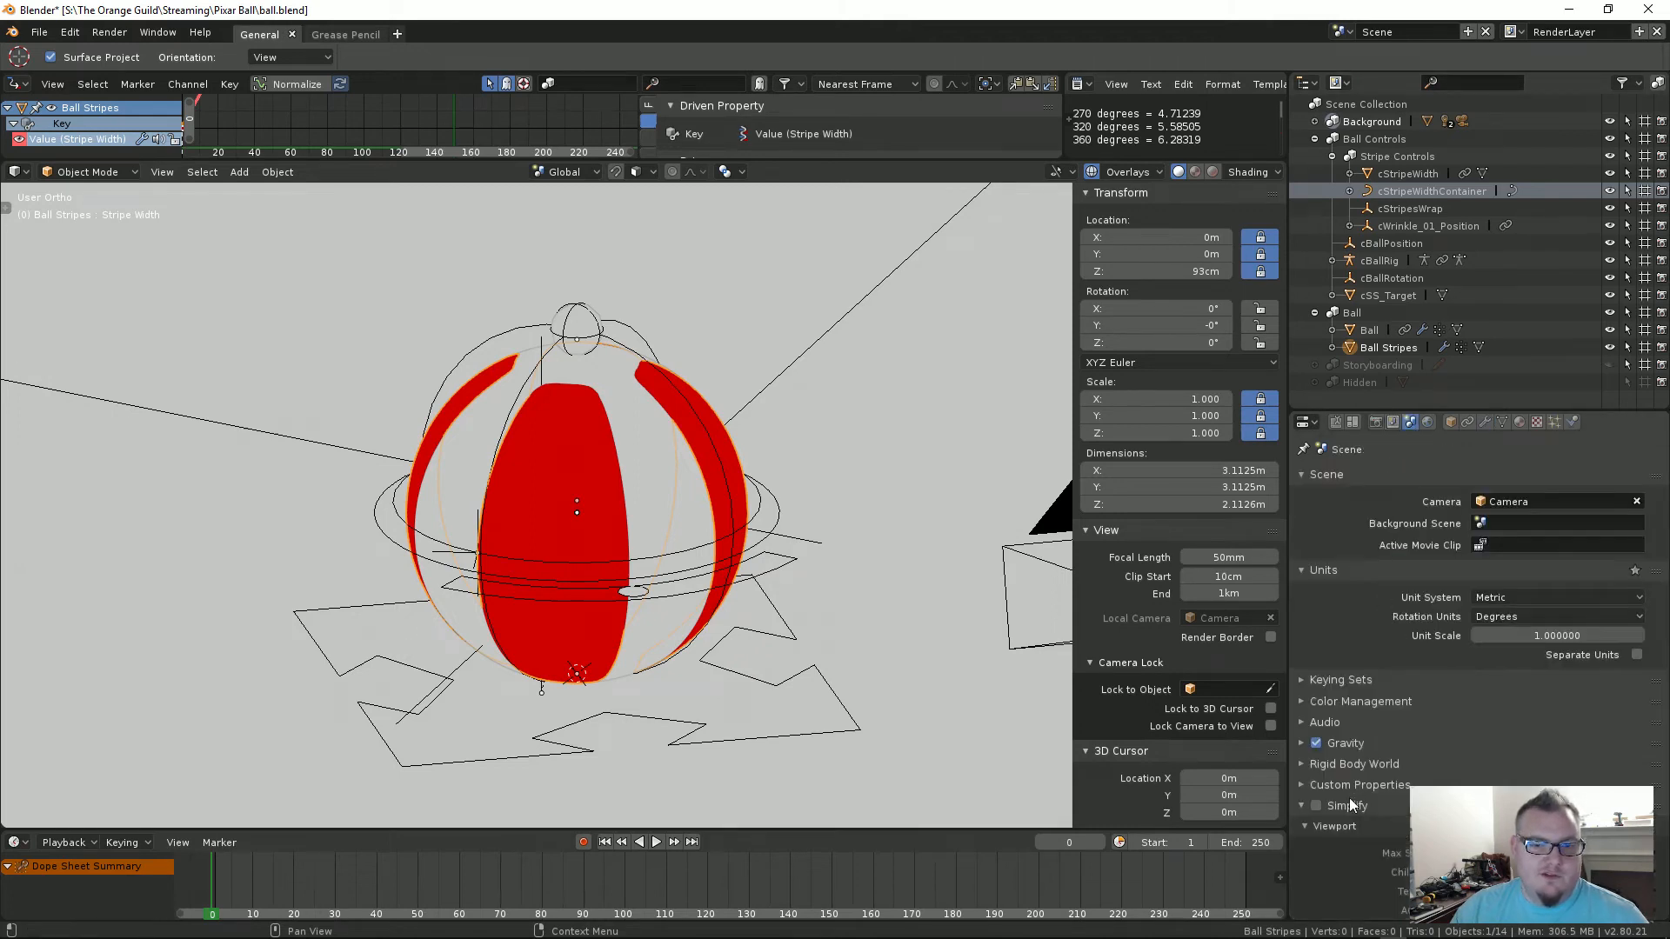
{"action": "left_click", "coordinate": [1316, 805]}
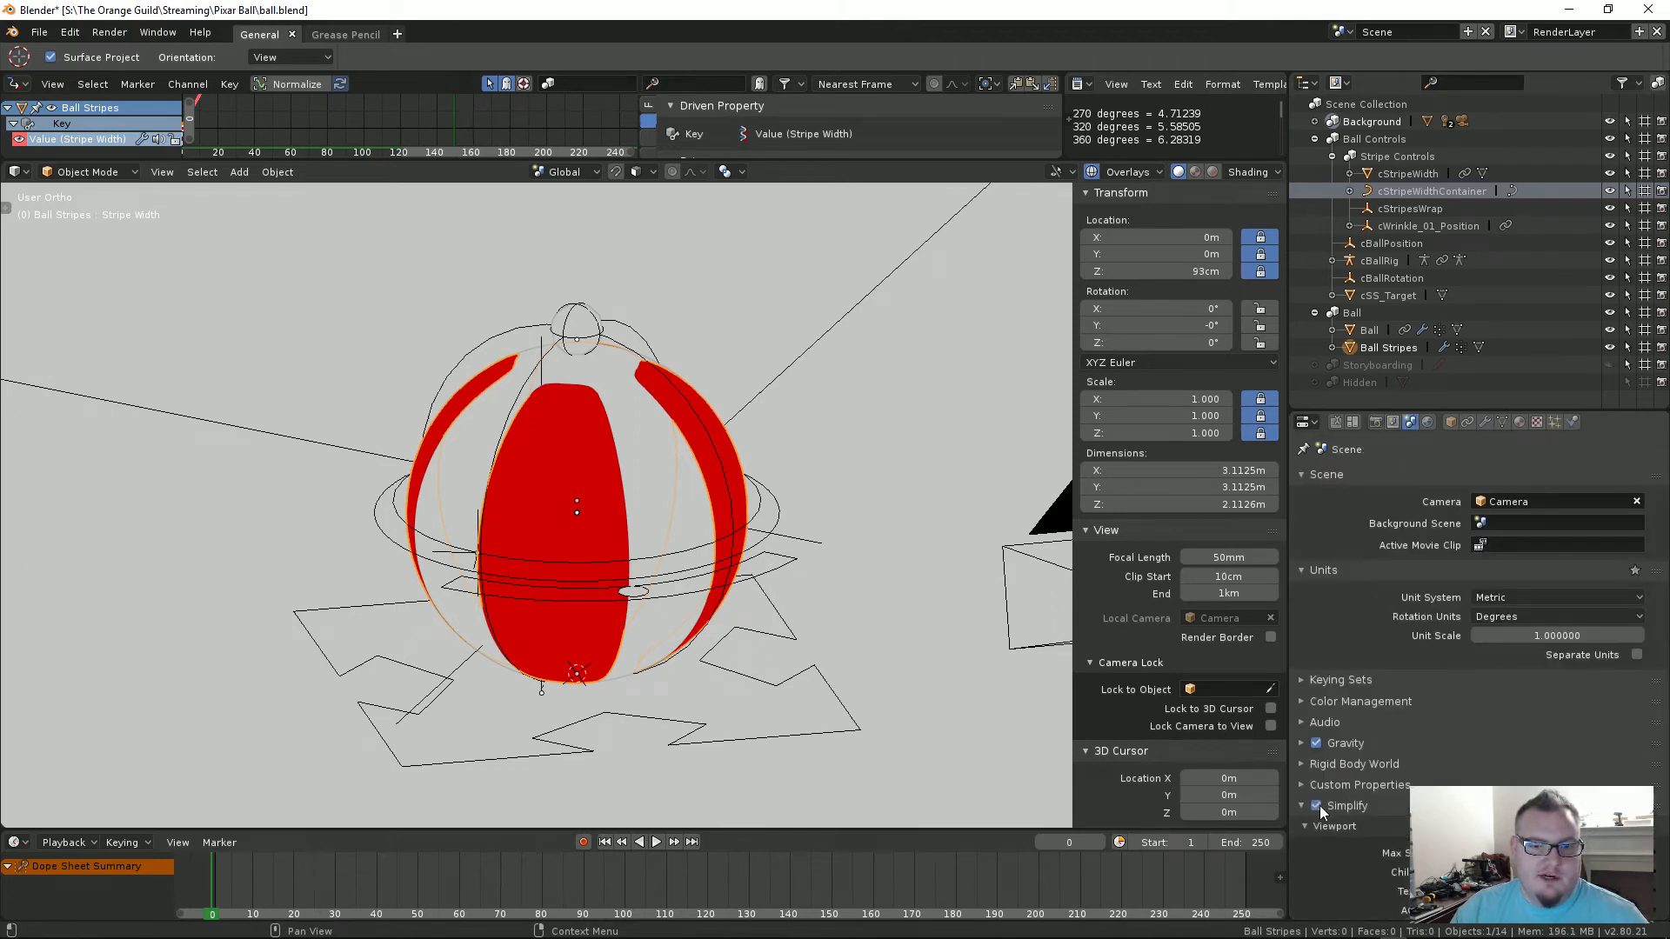
Step: Try moving the cSS_Target control above the ball downward to test the squash, and cancel the move
{"action": "left_click", "coordinate": [576, 320]}
{"action": "key", "text": "g"}
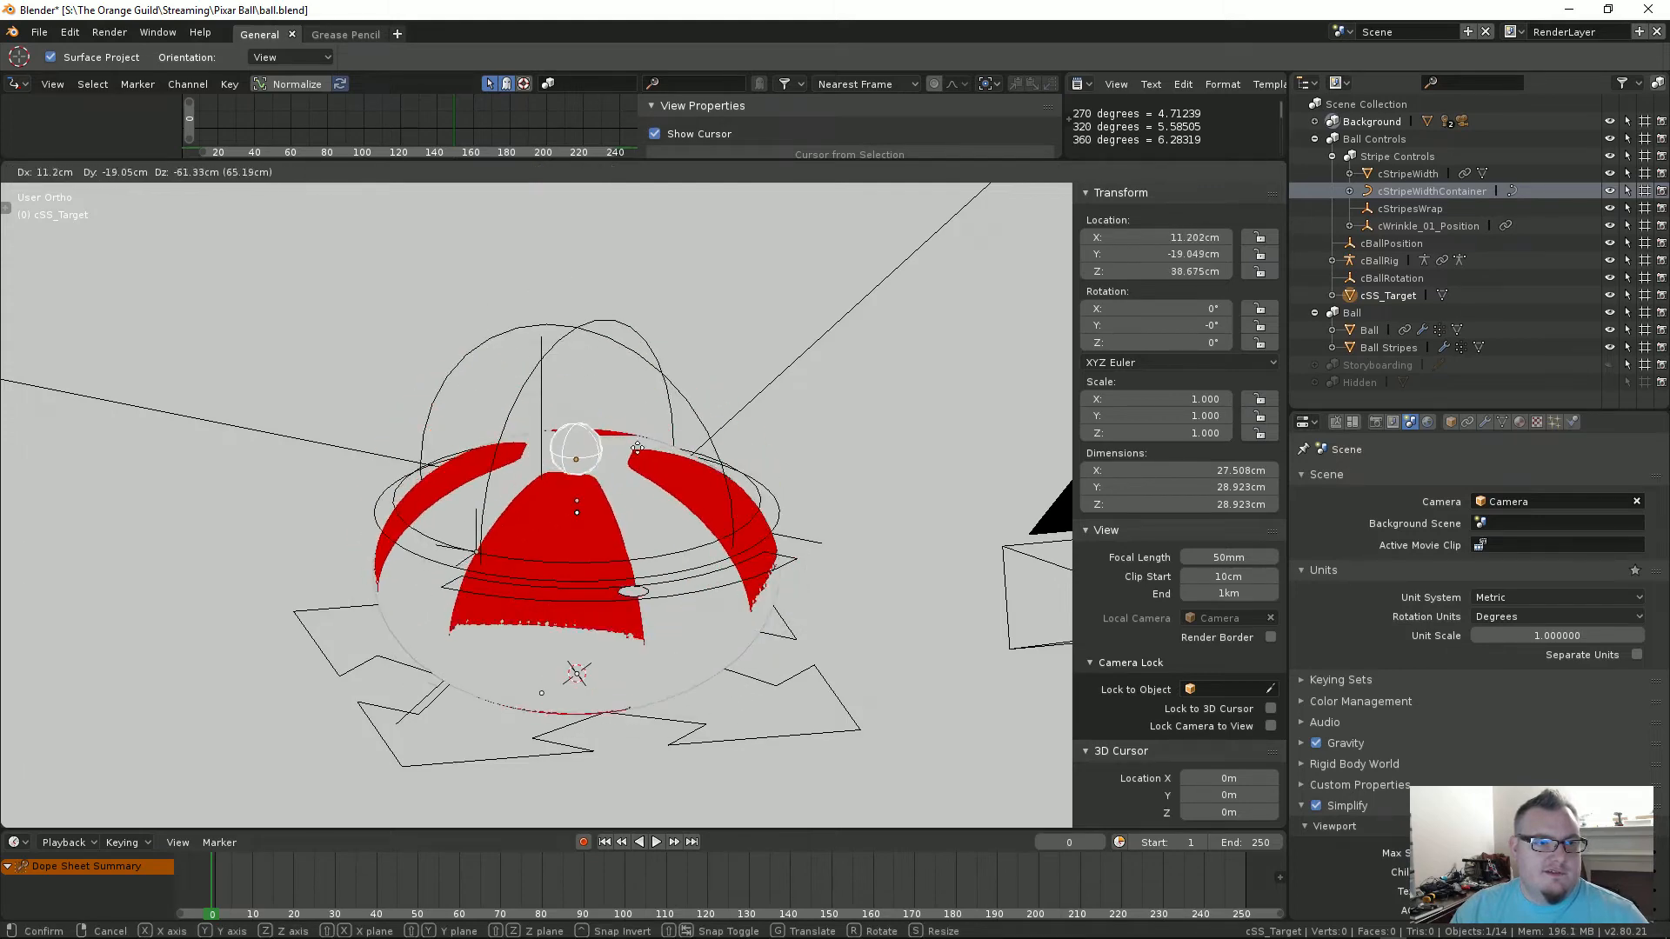
{"action": "key", "text": "Escape"}
Step: Examine the striped ball and its surrounding rig controls from several angles
{"action": "middle_click_drag", "start_coordinate": [707, 430], "coordinate": [745, 535]}
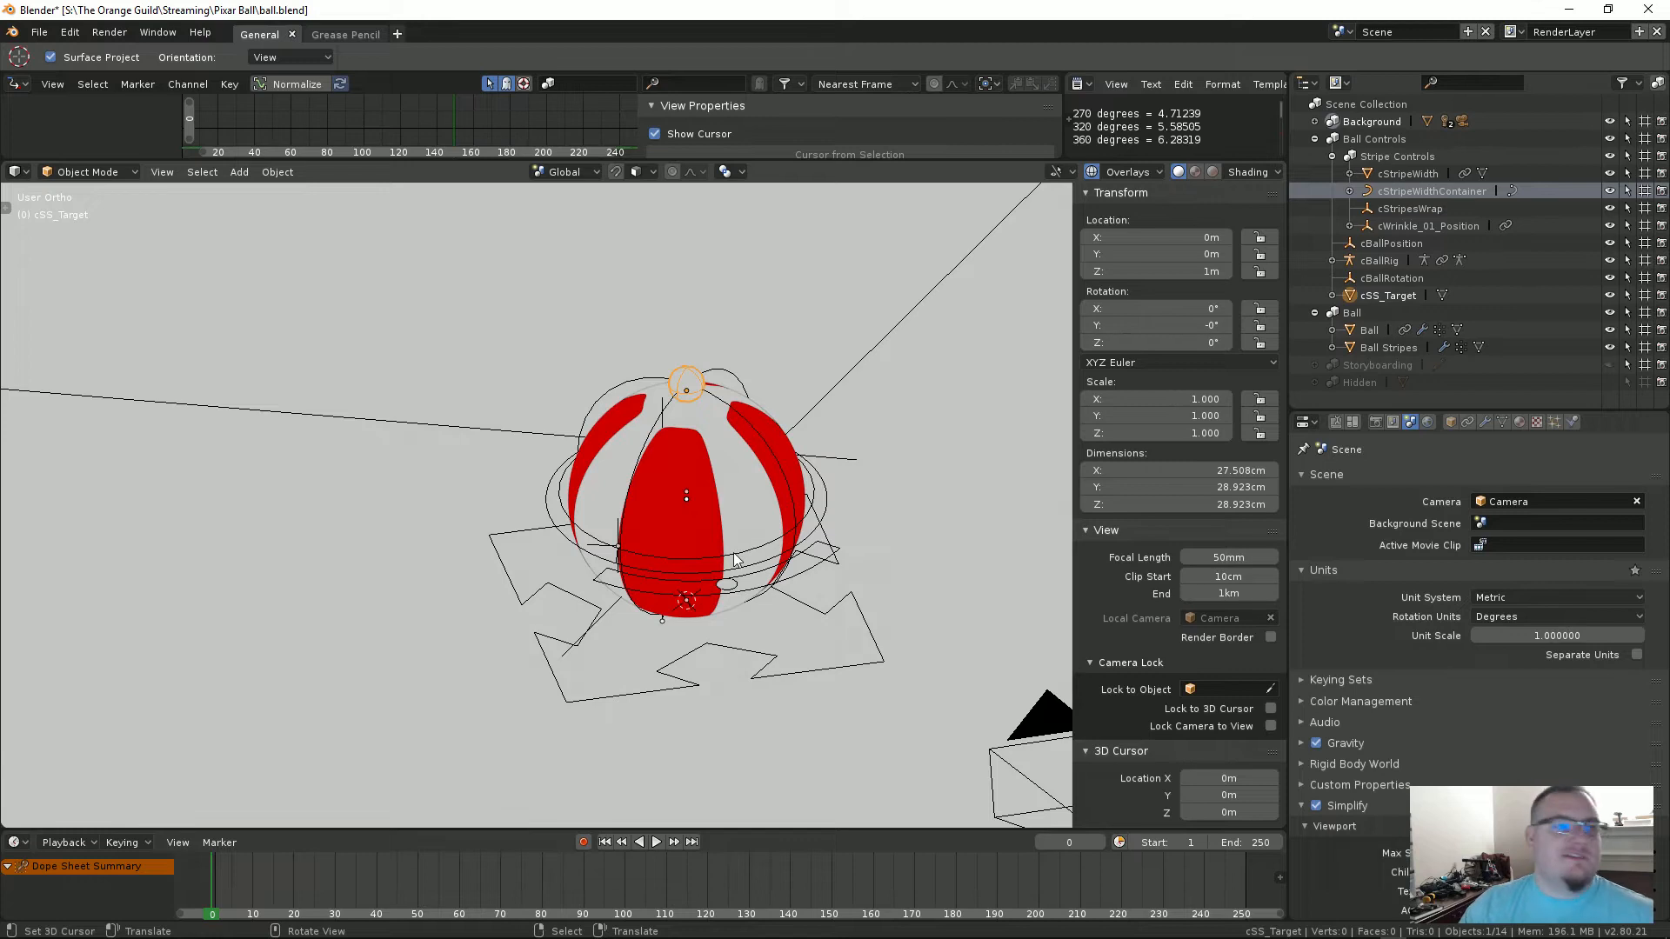
{"action": "middle_click_drag", "start_coordinate": [657, 501], "coordinate": [582, 489], "text": "shift"}
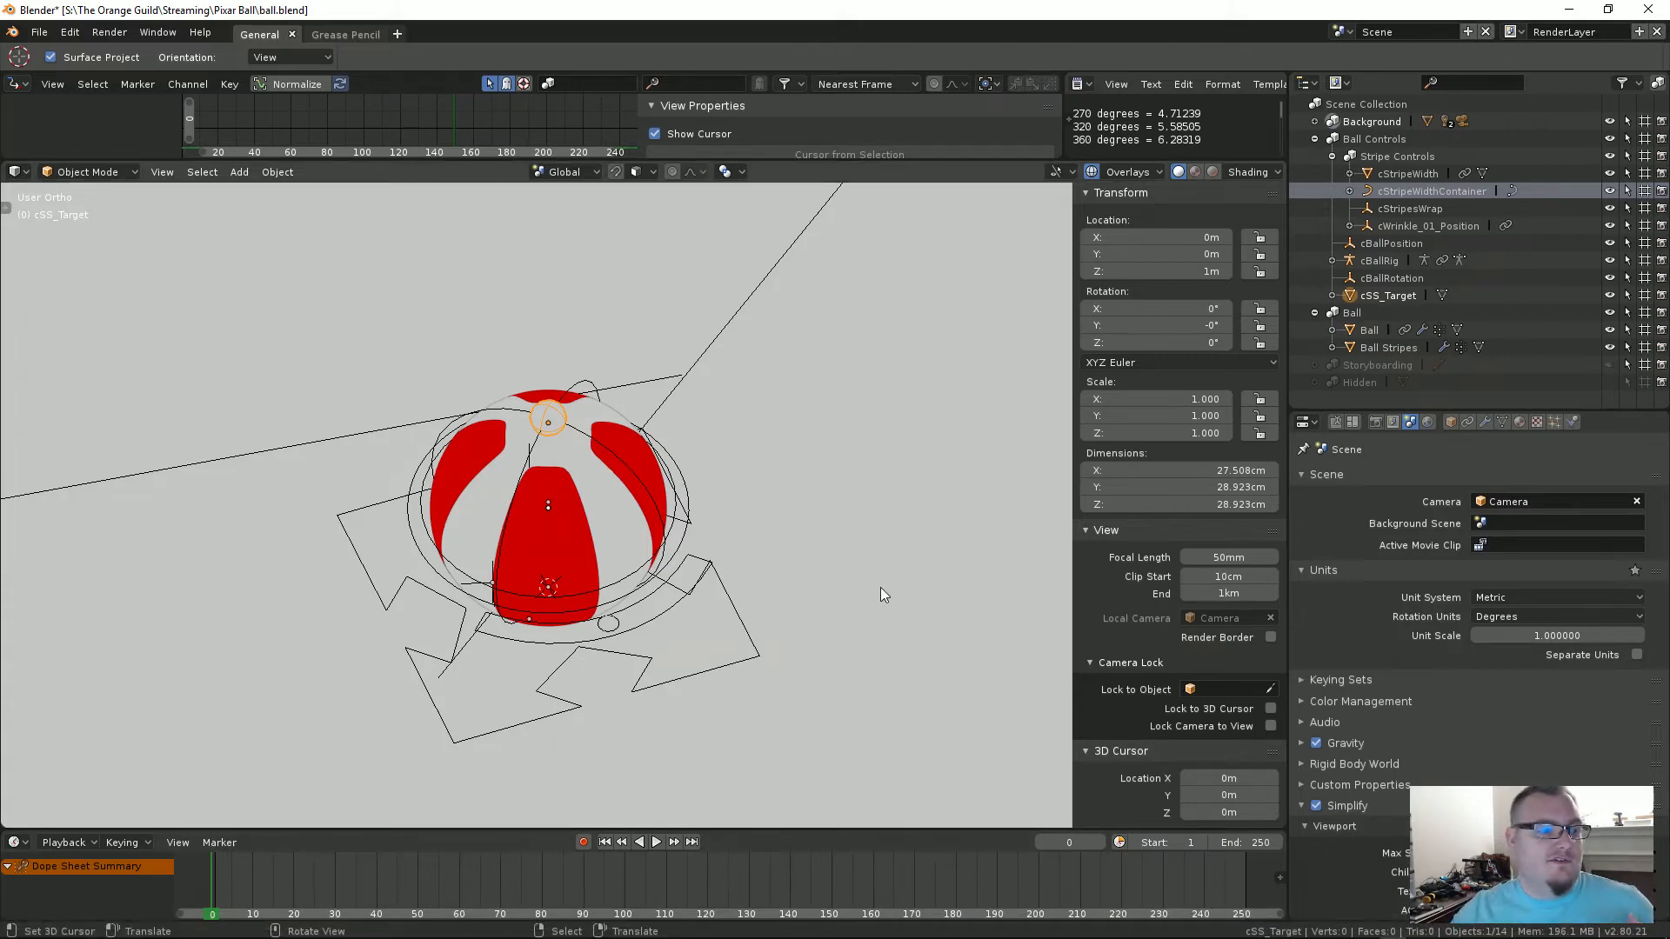
{"action": "middle_click_drag", "start_coordinate": [608, 587], "coordinate": [560, 576]}
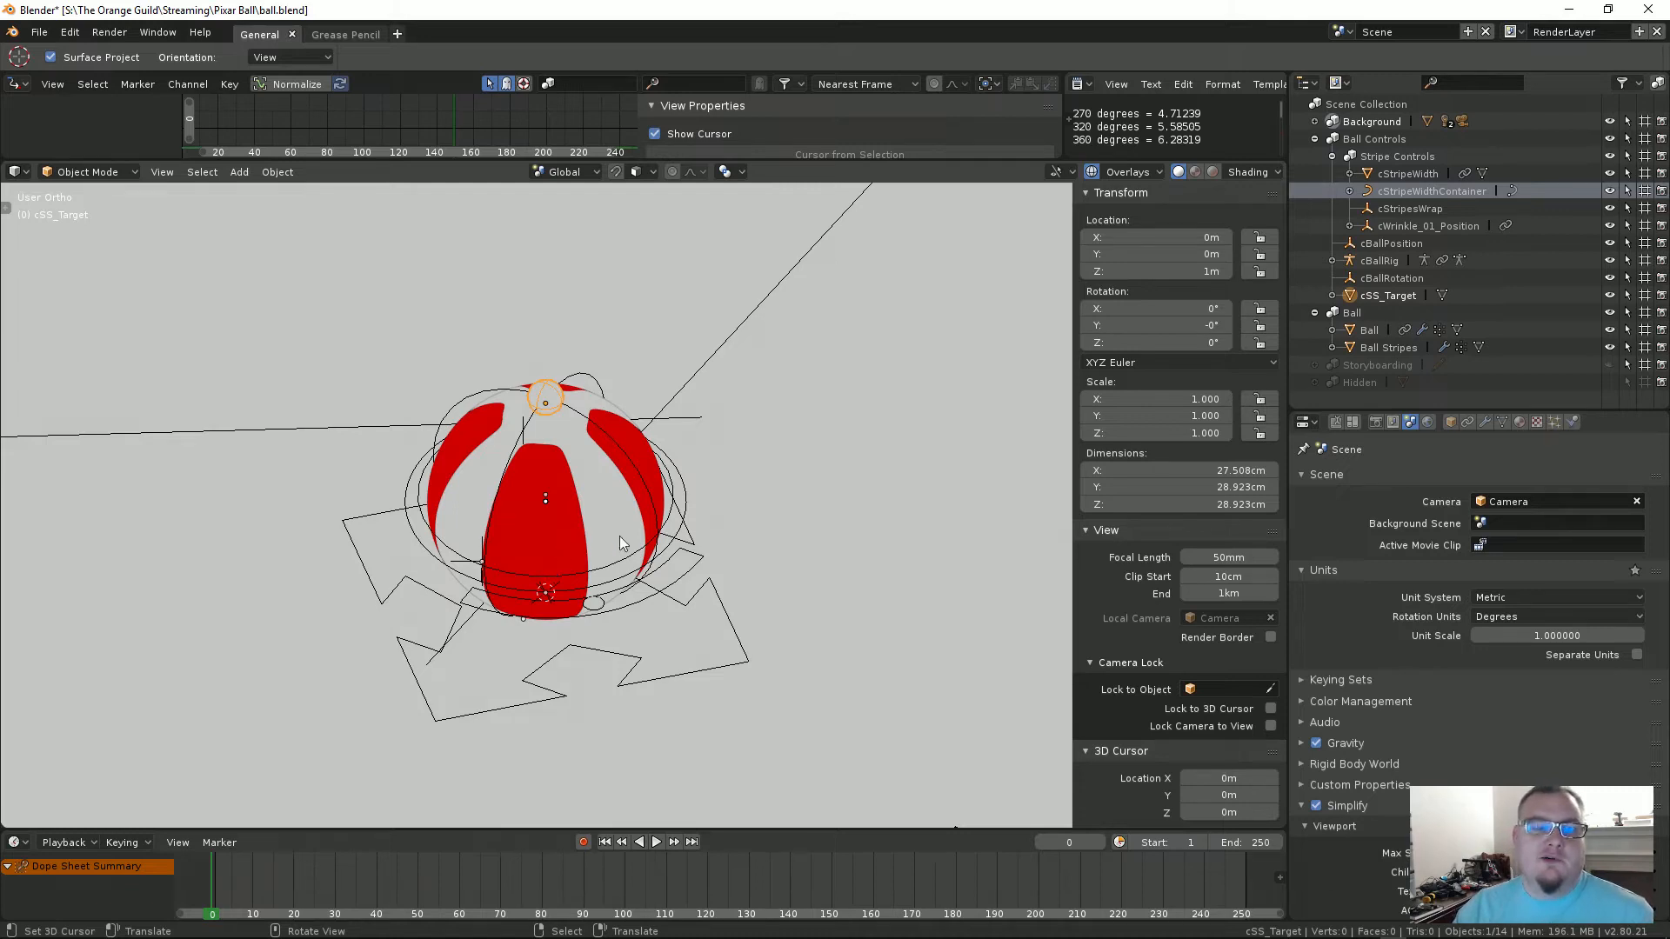
{"action": "middle_click_drag", "start_coordinate": [587, 540], "coordinate": [513, 517]}
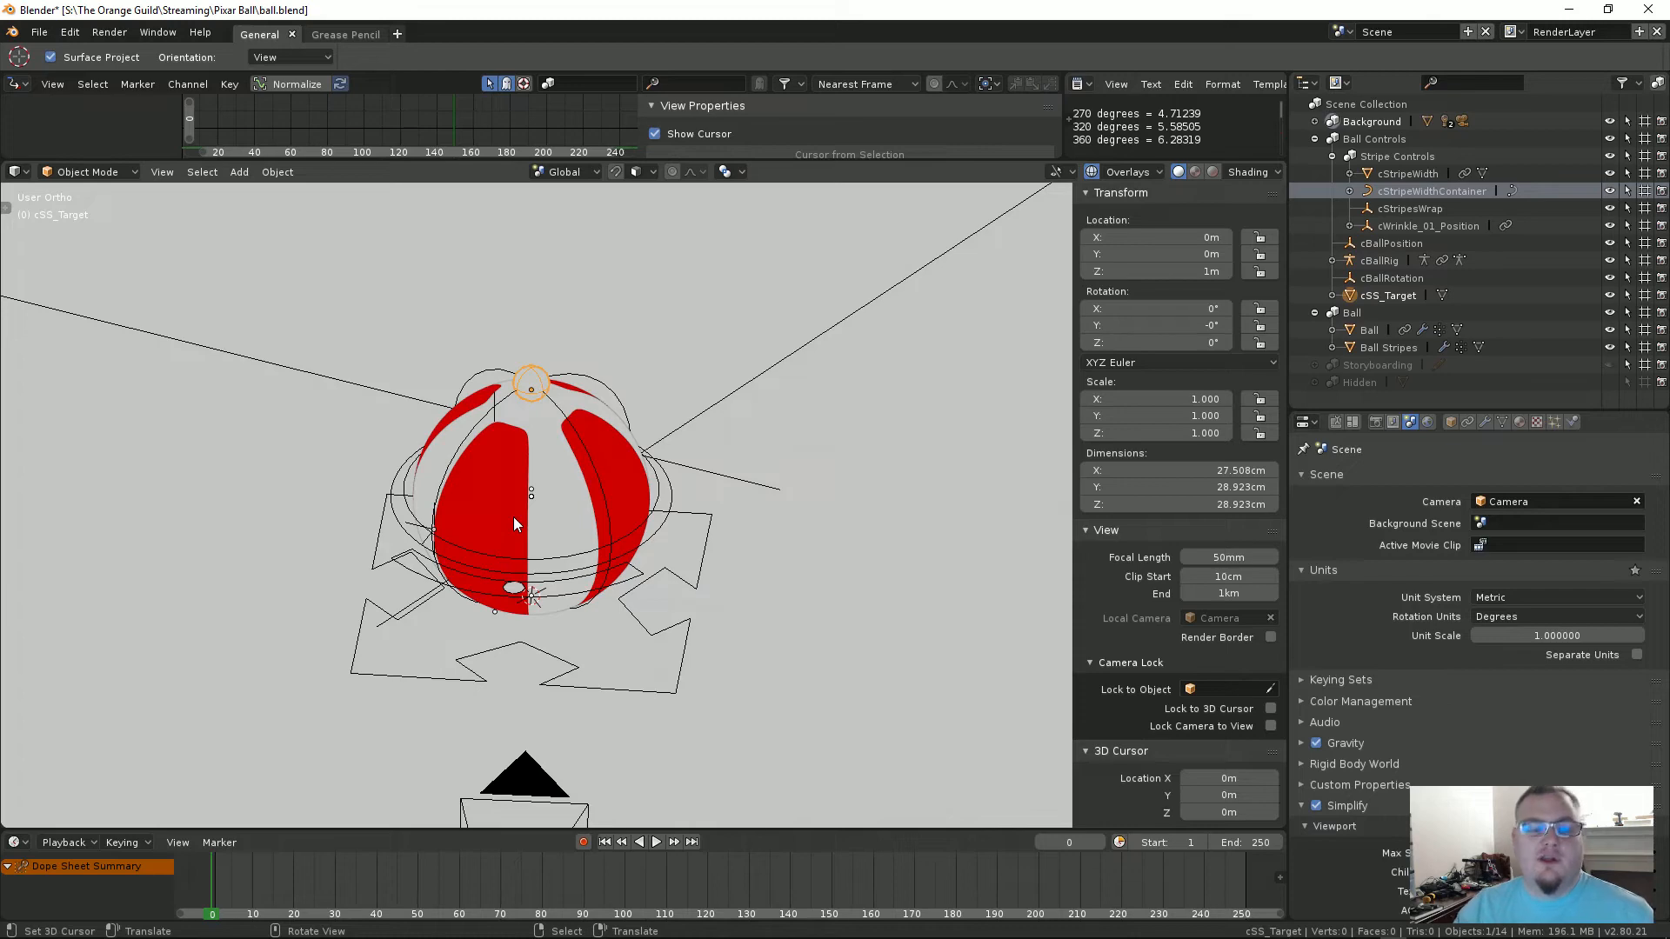
{"action": "middle_click_drag", "start_coordinate": [588, 470], "coordinate": [679, 492]}
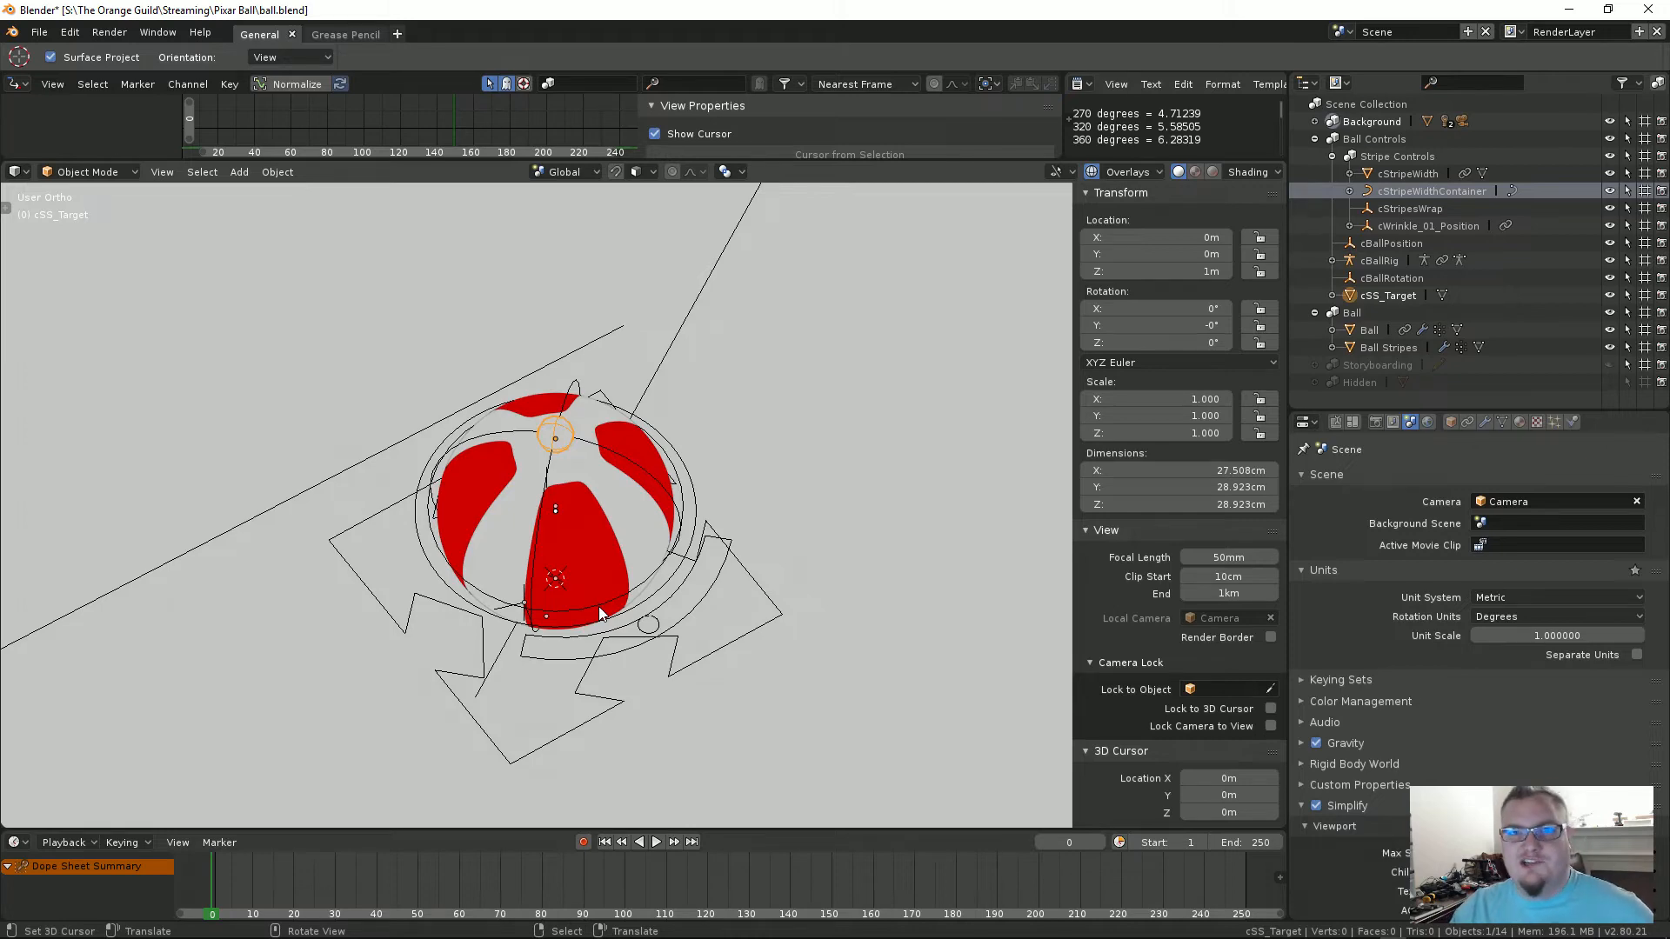
{"action": "middle_click_drag", "start_coordinate": [589, 574], "coordinate": [609, 534]}
{"action": "scroll", "coordinate": [557, 522], "scroll_direction": "up", "scroll_amount": 2}
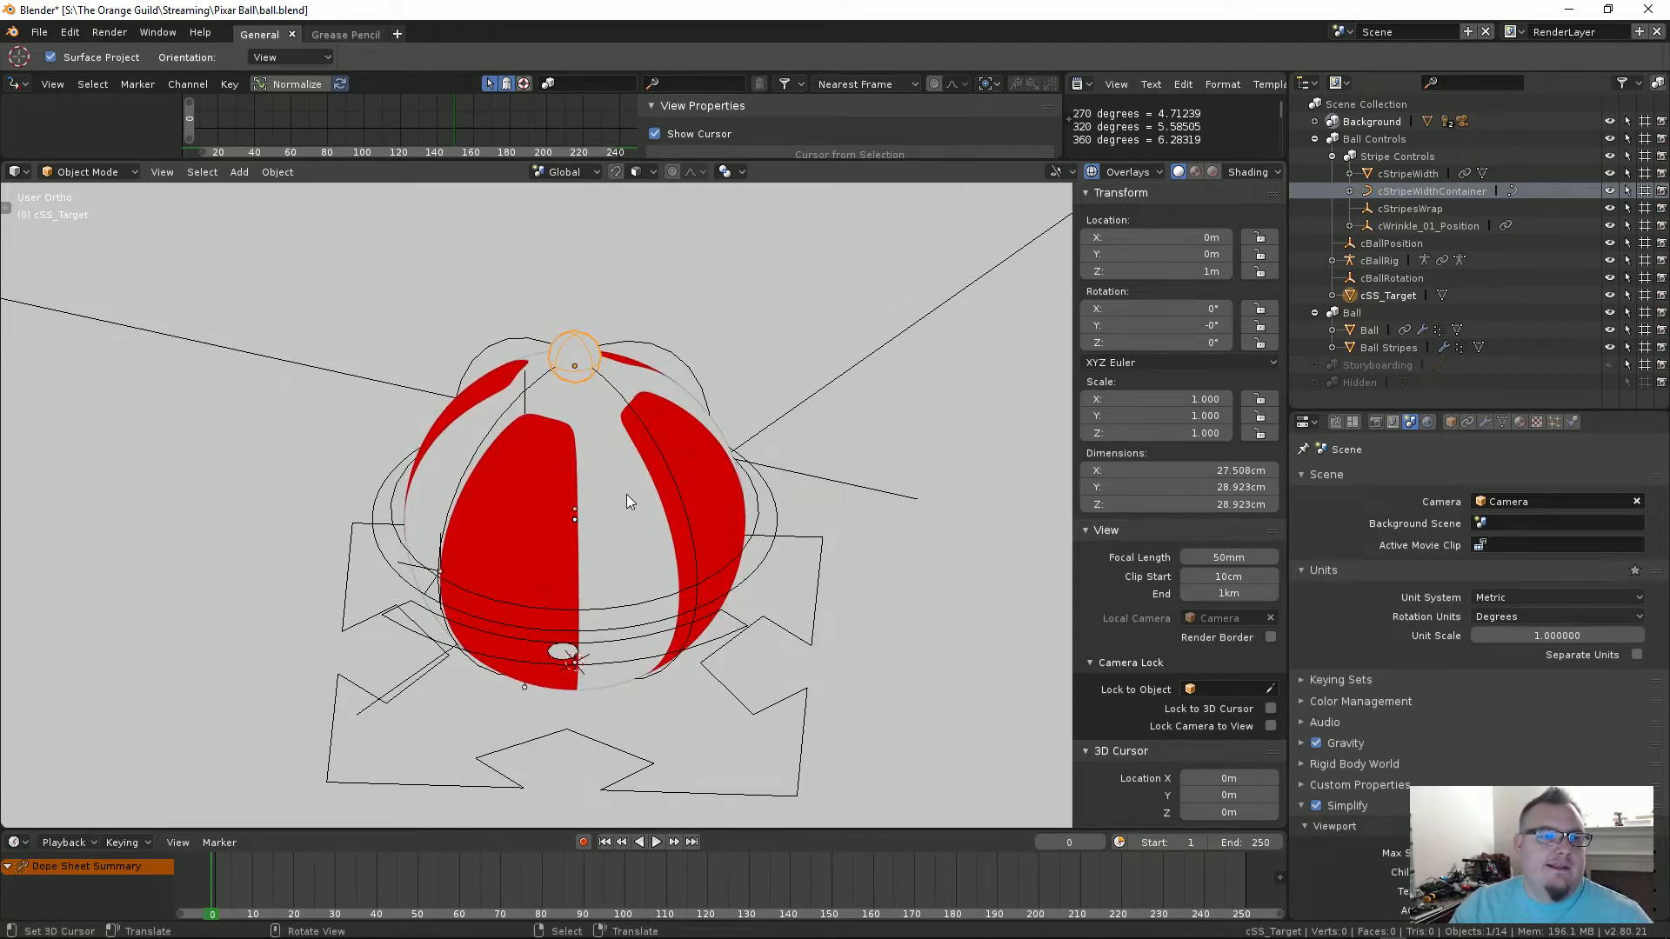
{"action": "middle_click_drag", "start_coordinate": [626, 494], "coordinate": [619, 492]}
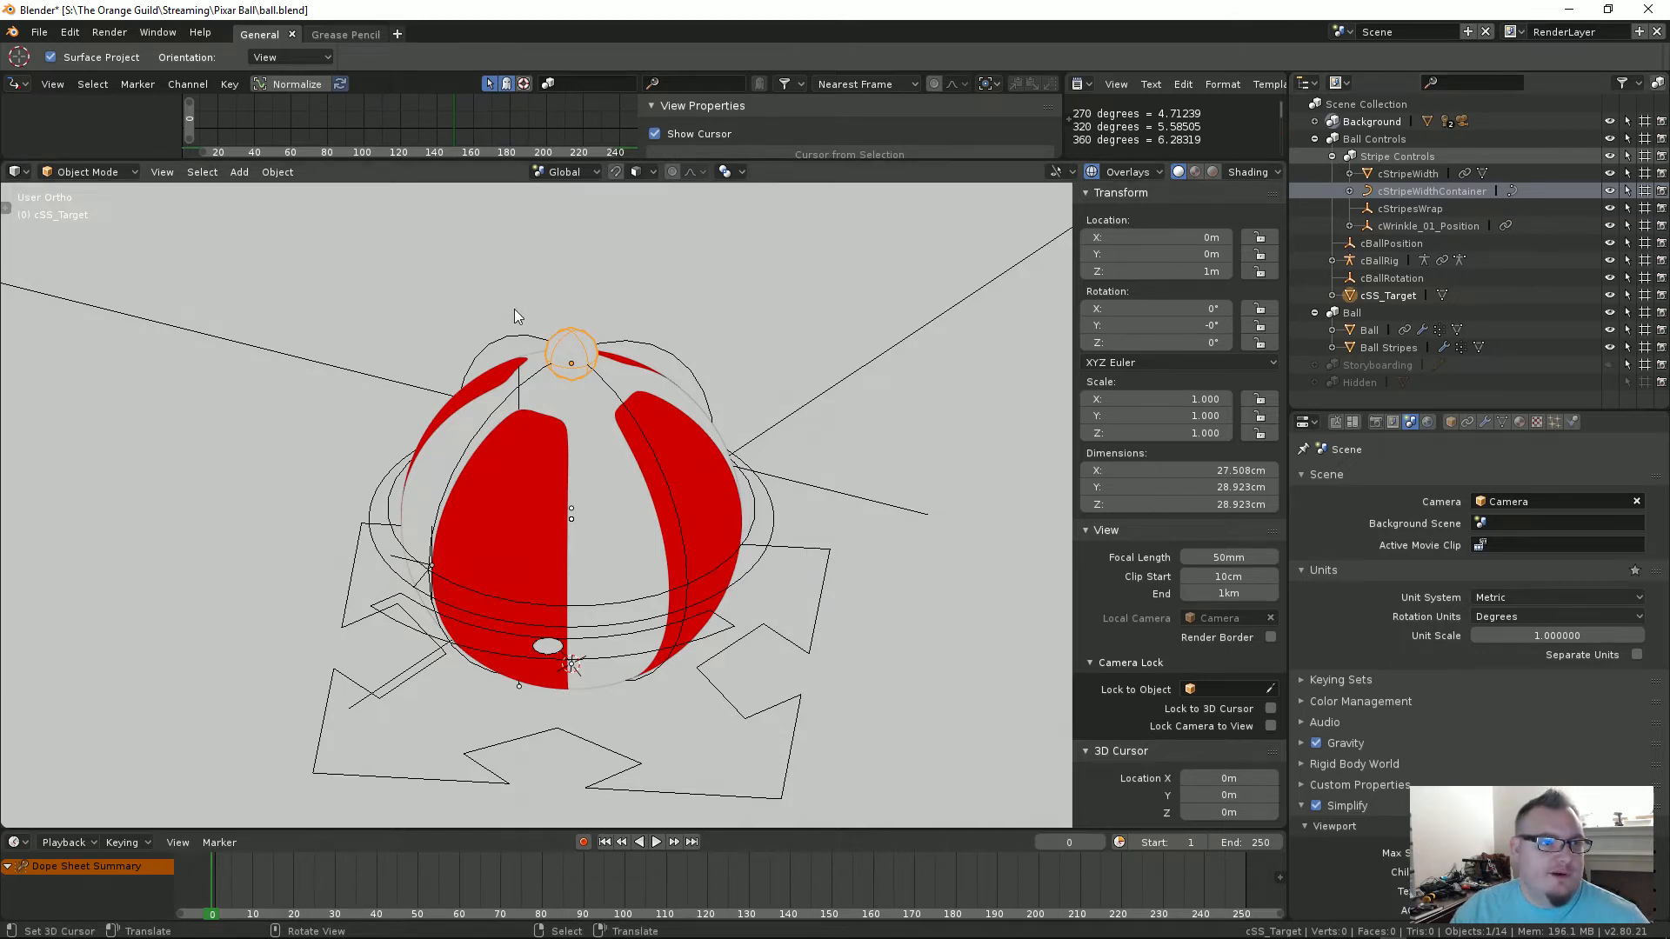
{"action": "left_click_drag", "start_coordinate": [485, 158], "coordinate": [483, 154]}
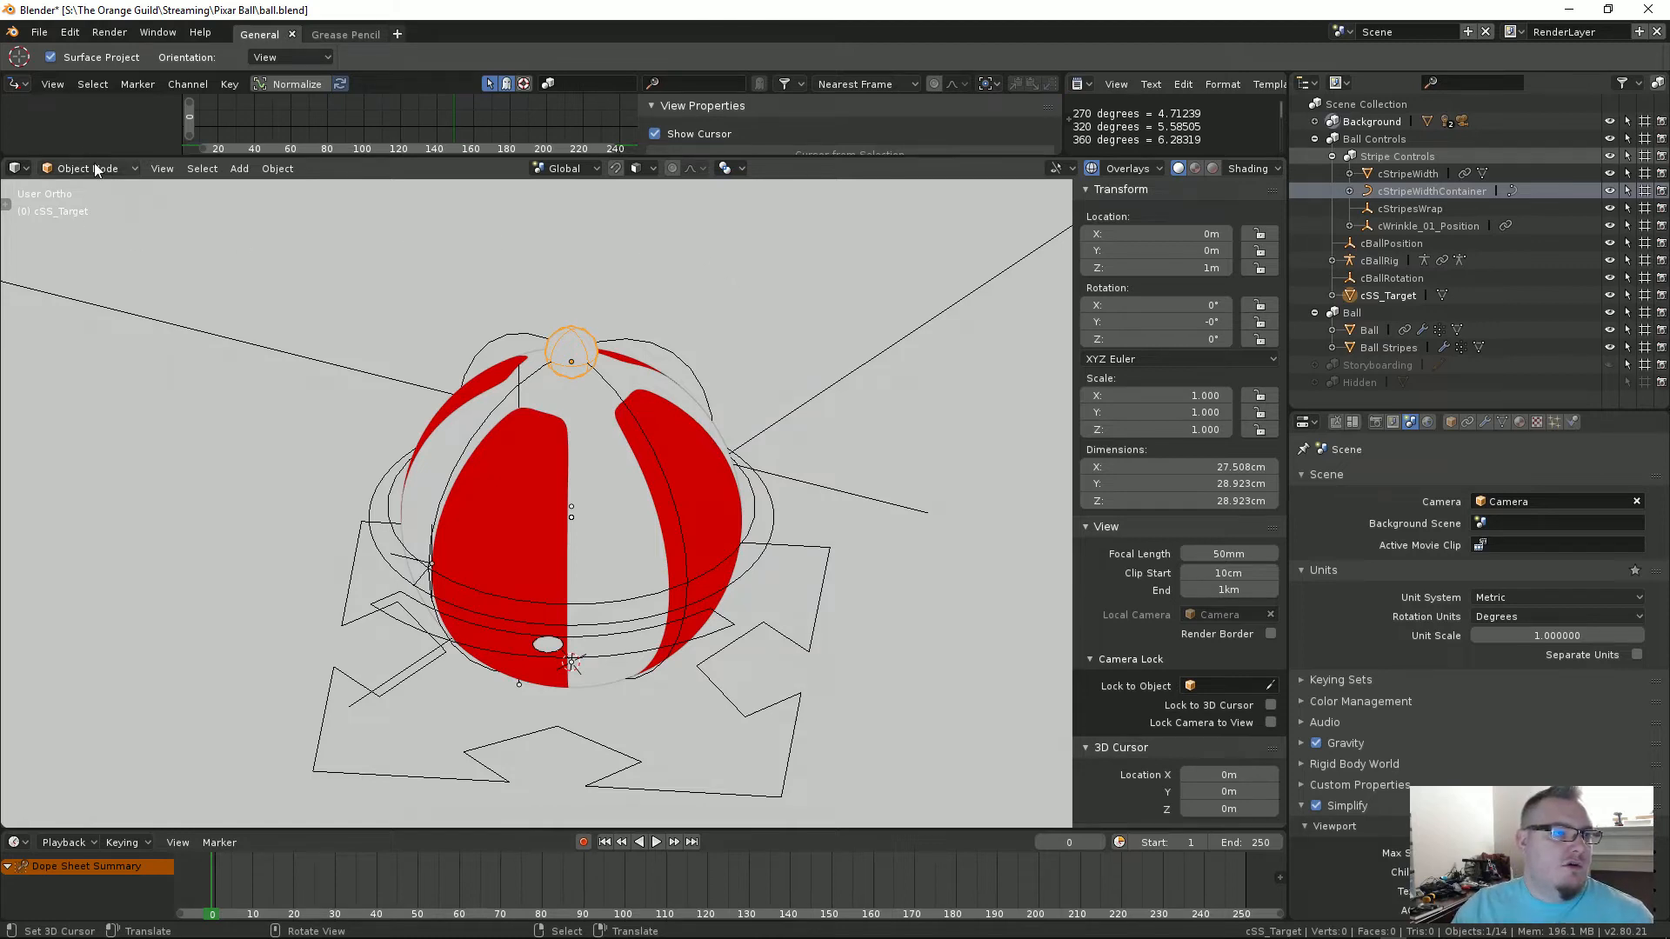
Step: Switch to the Grease Pencil workspace and isolate the Storyboarding collection with its objects listed
{"action": "left_click", "coordinate": [352, 33]}
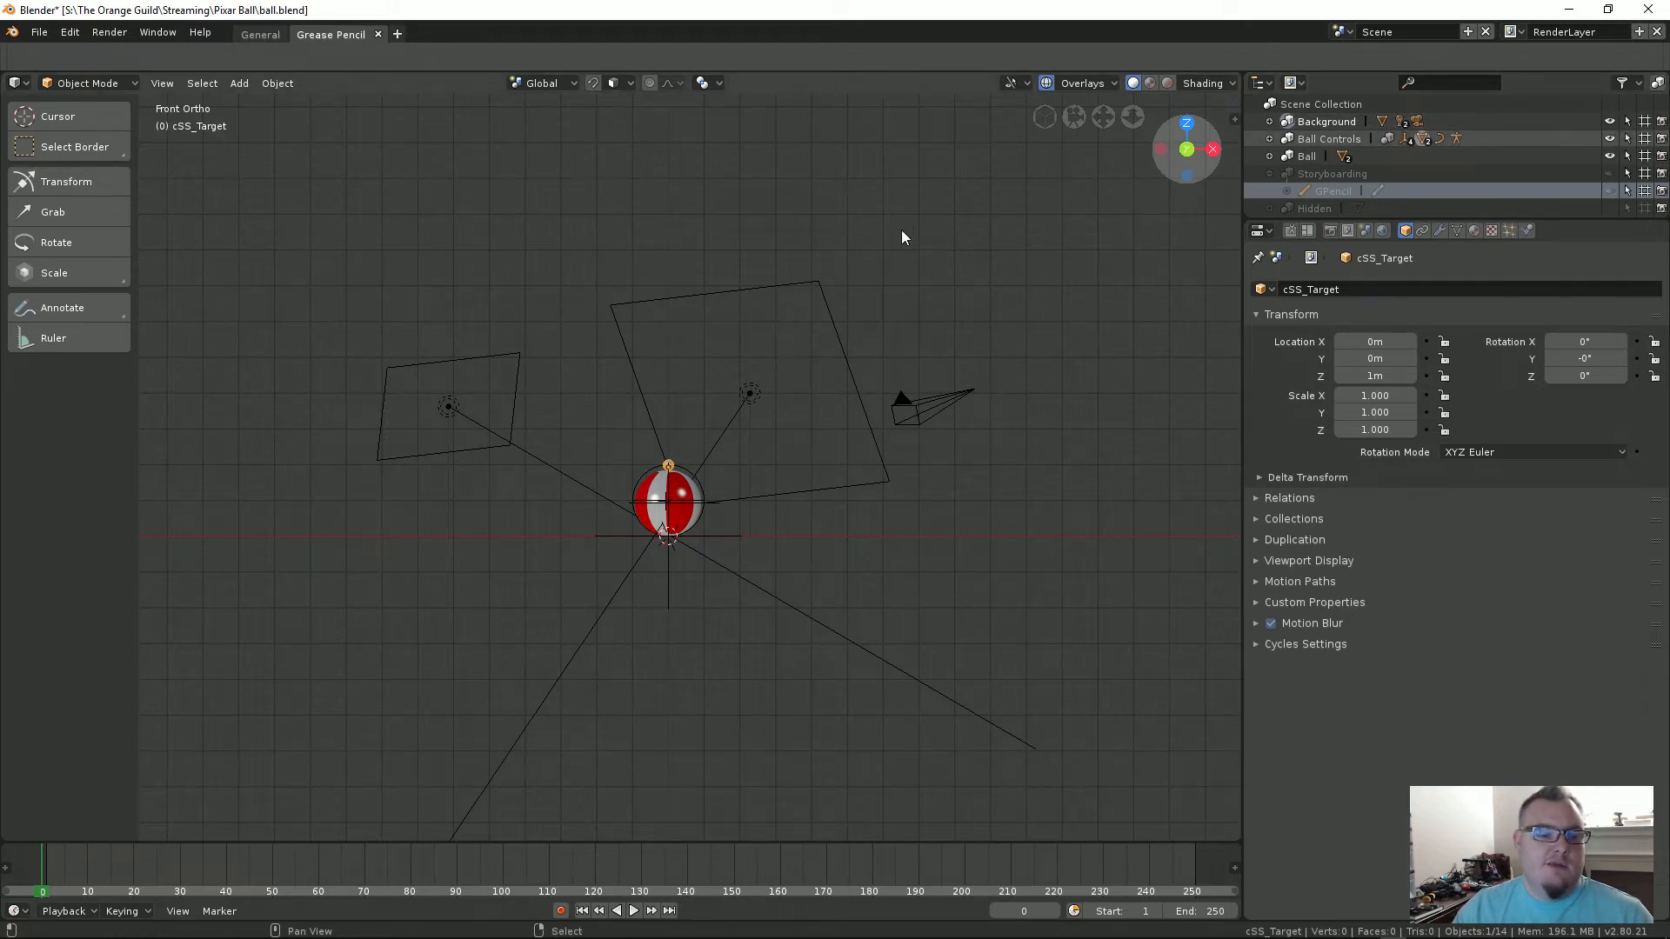
{"action": "key", "text": "3"}
{"action": "key", "text": "shift+3"}
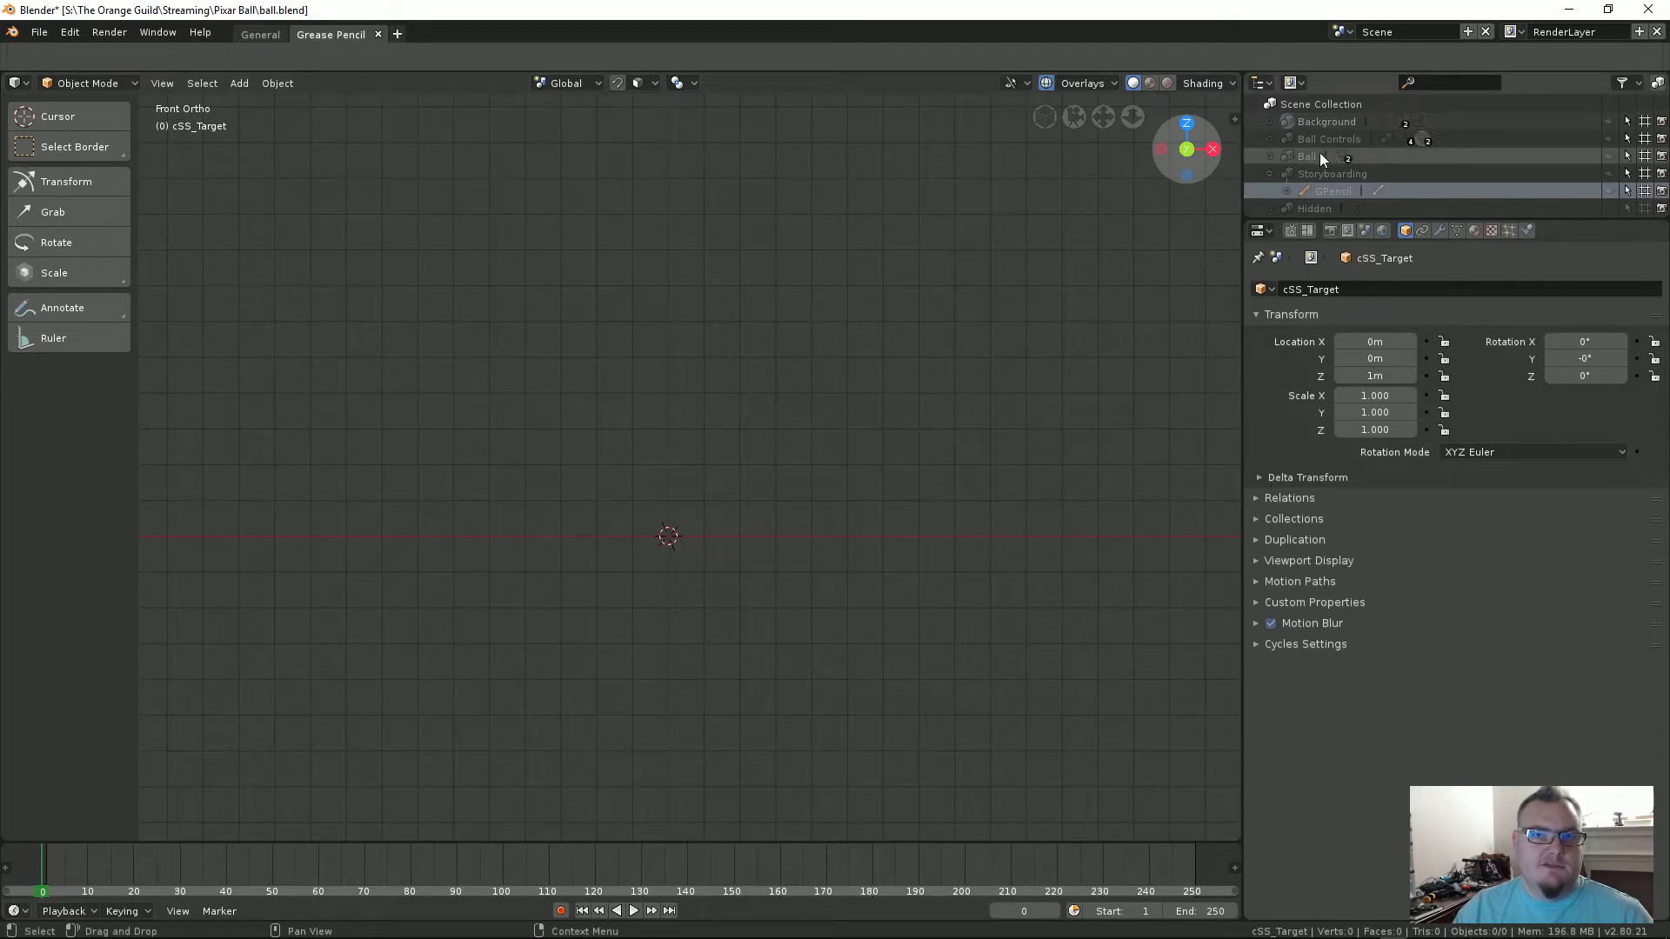
{"action": "key", "text": "shift+2"}
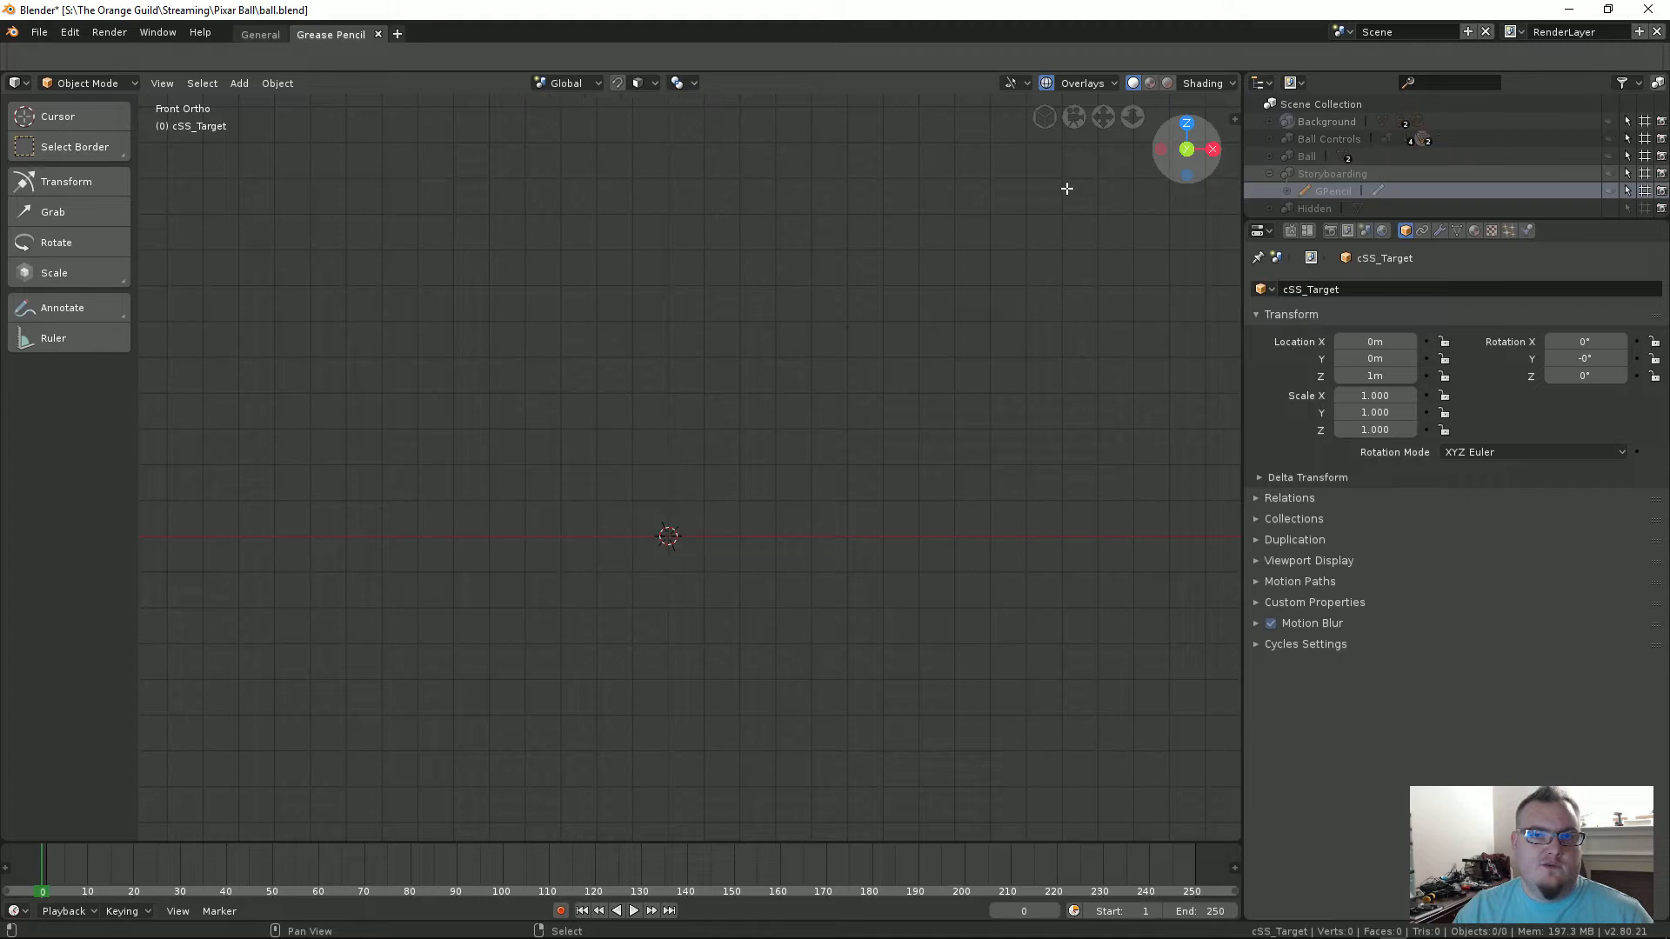
{"action": "left_click", "coordinate": [1270, 157]}
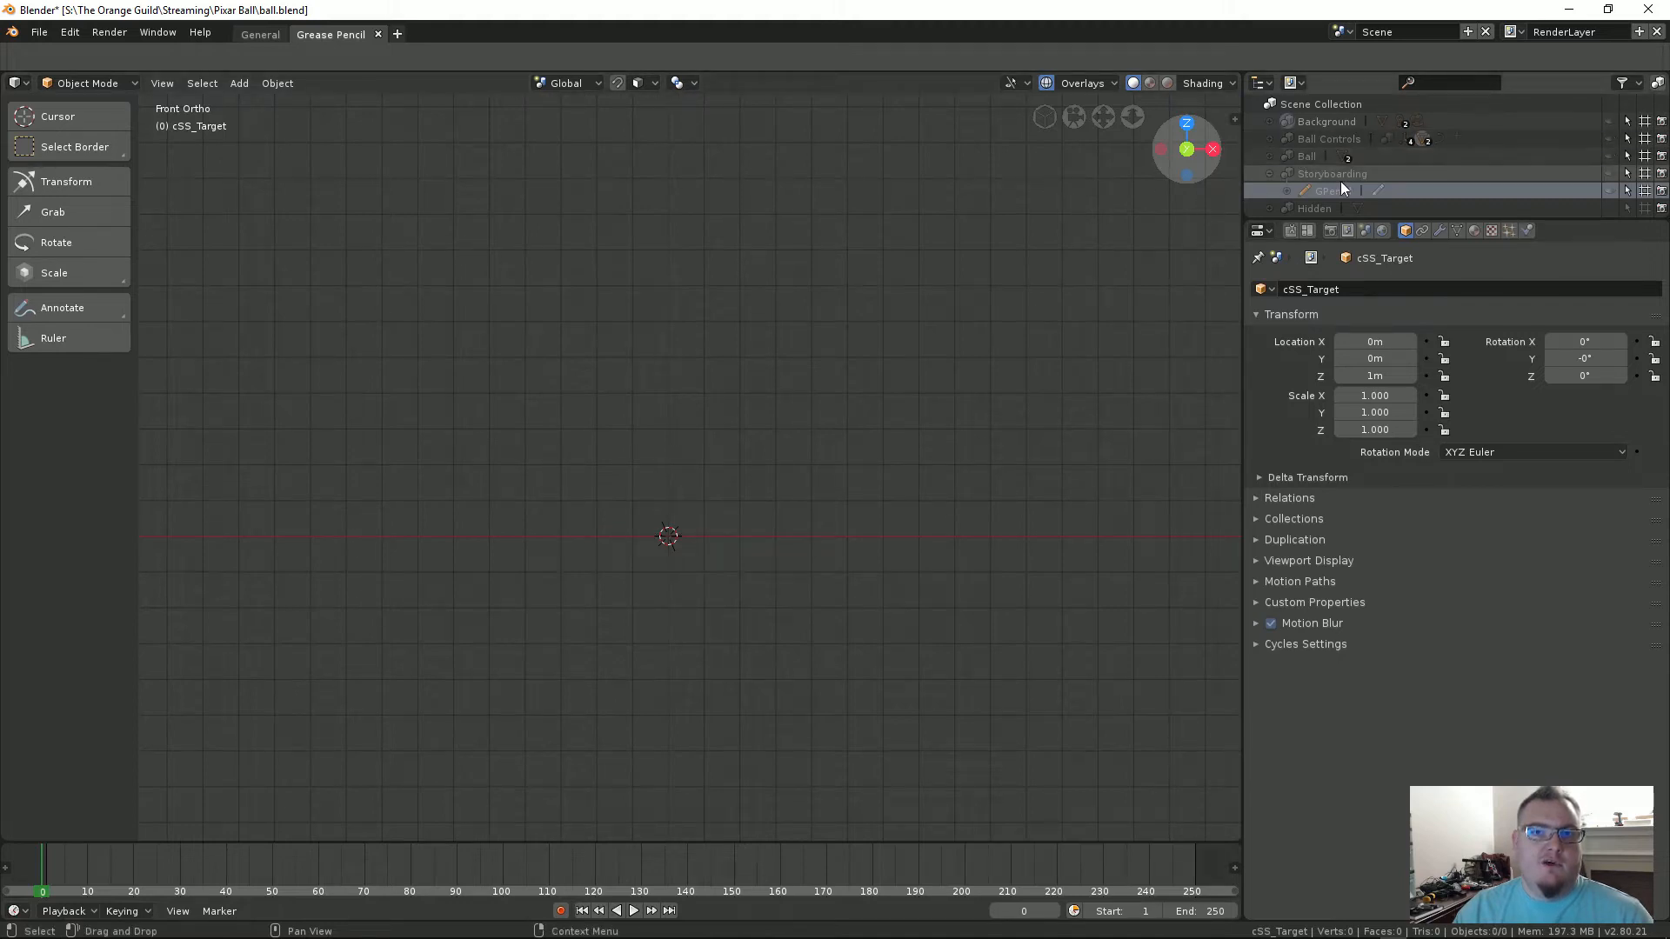
{"action": "left_click", "coordinate": [1270, 157]}
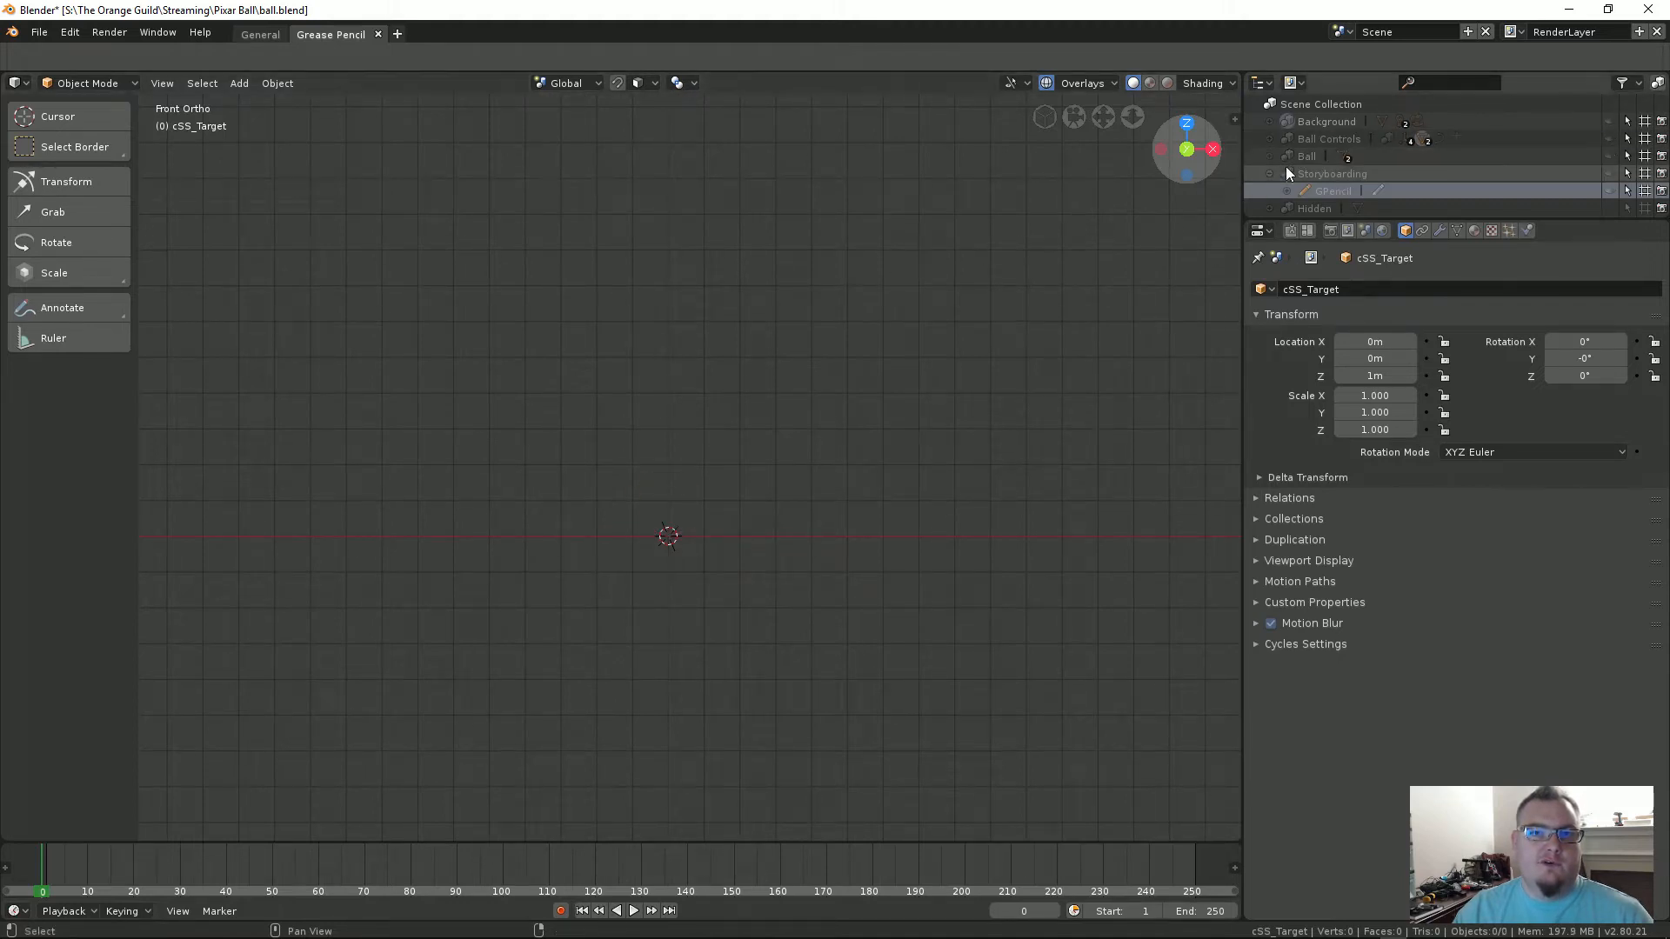
{"action": "left_click", "coordinate": [1270, 174]}
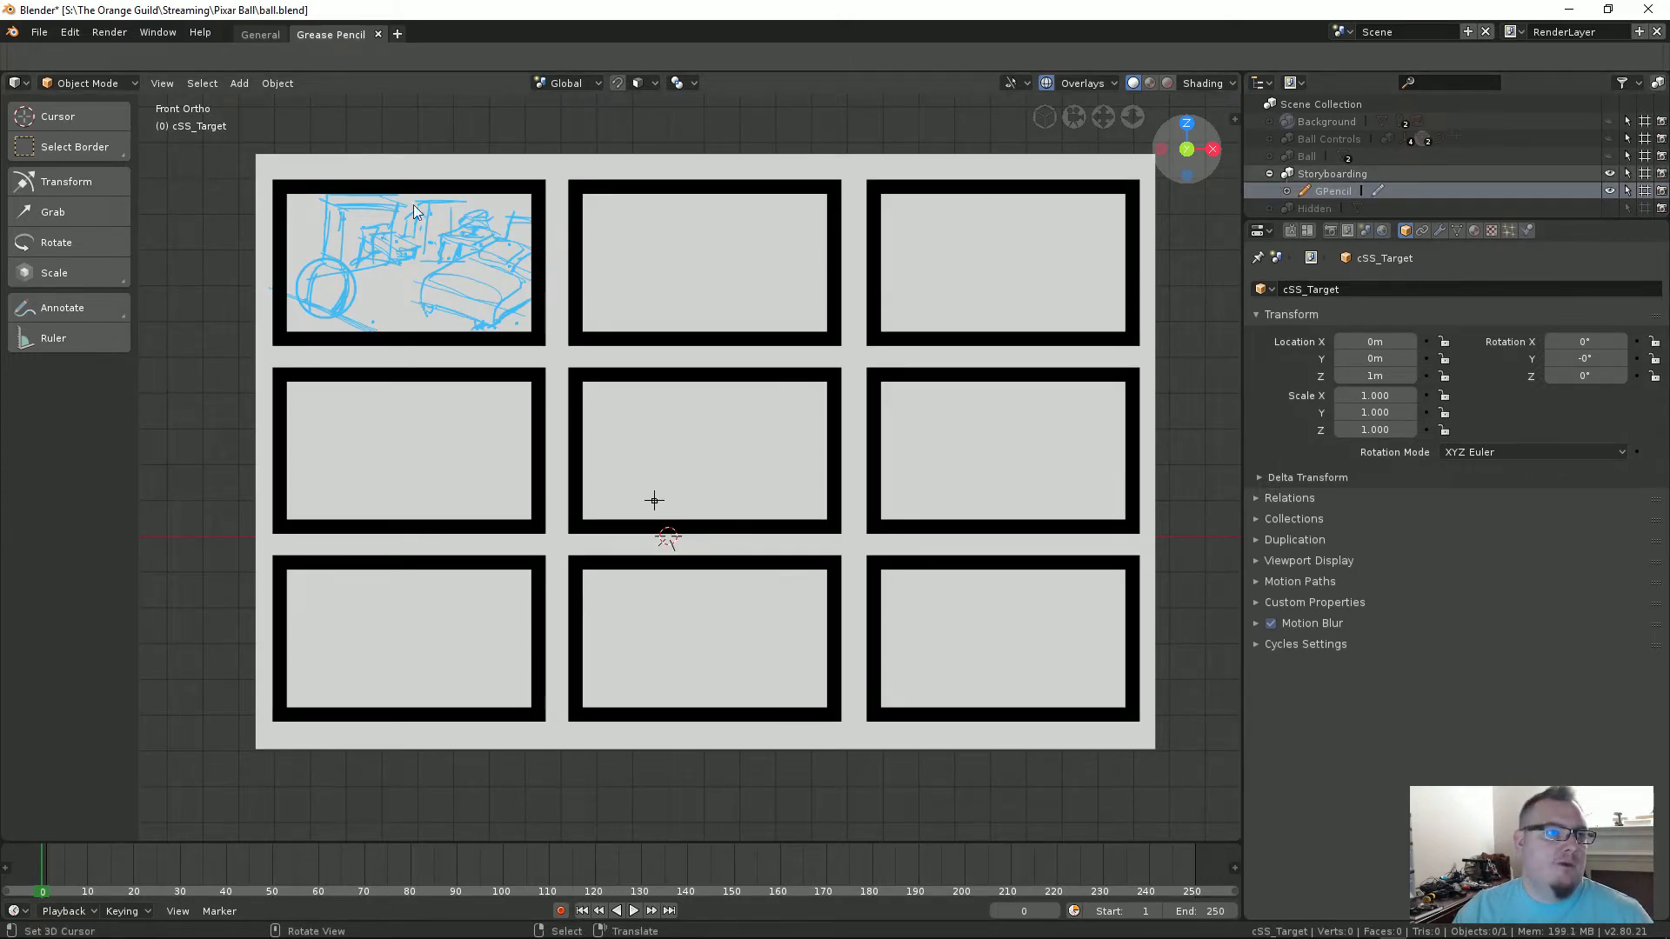
{"action": "scroll", "coordinate": [857, 291], "scroll_direction": "up", "scroll_amount": 1}
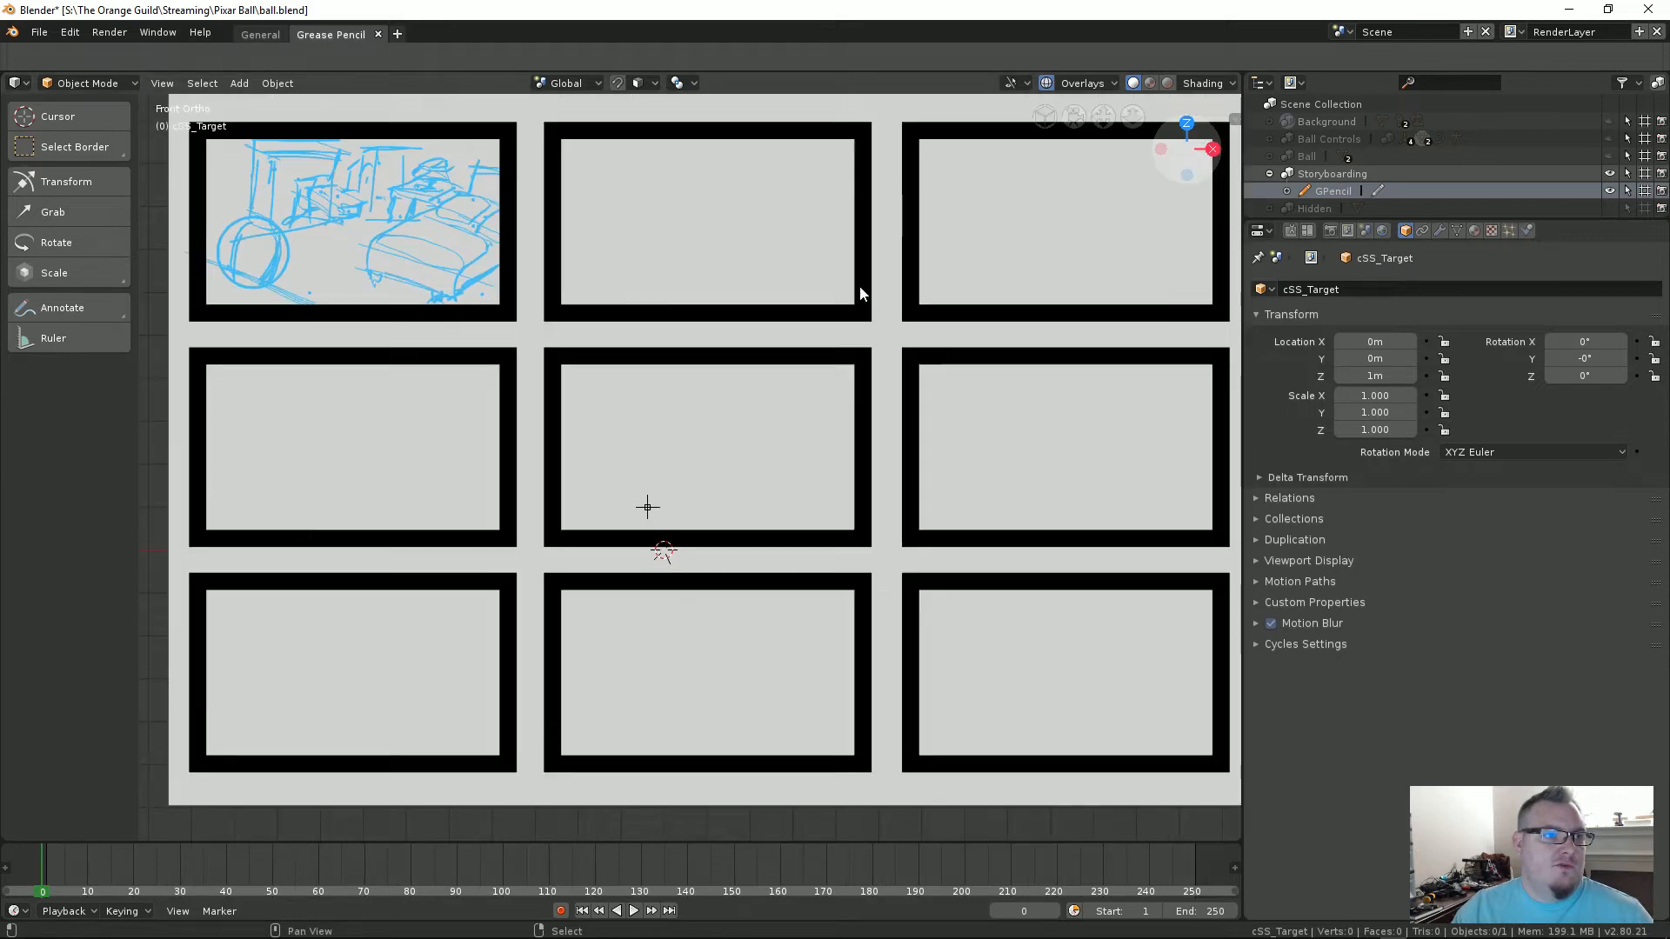
{"action": "mouse_move", "coordinate": [859, 290]}
{"action": "middle_mouse_down", "text": "shift"}
{"action": "mouse_move", "coordinate": [835, 296]}
{"action": "mouse_move", "coordinate": [847, 272]}
{"action": "middle_mouse_up", "text": "shift"}
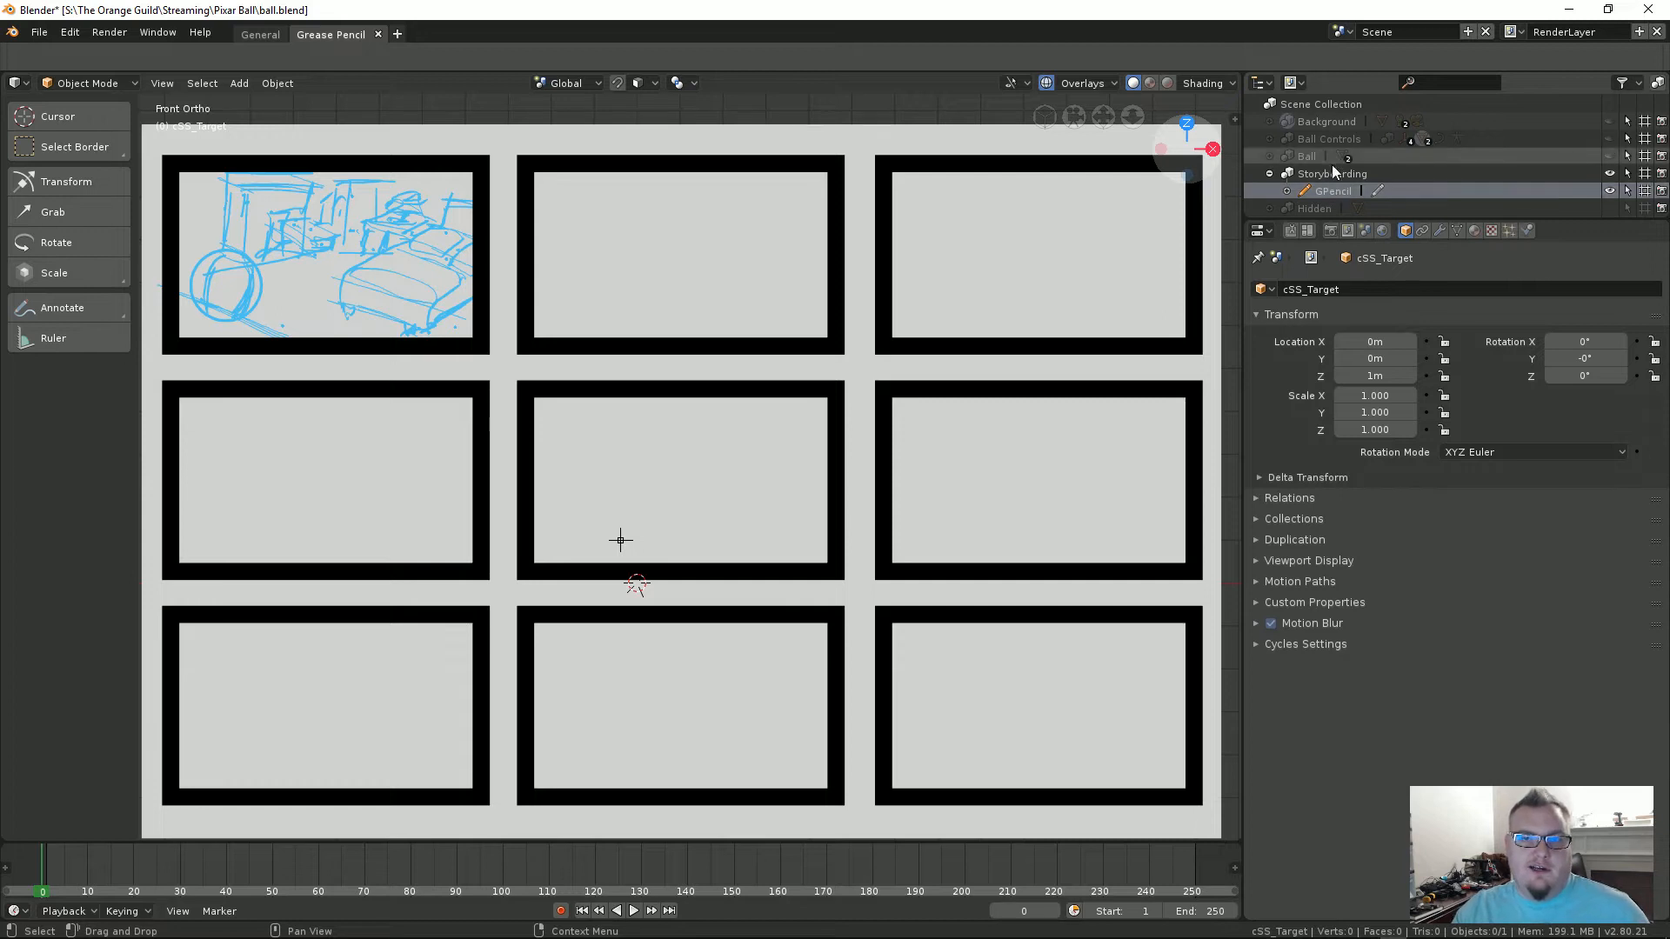
Step: Select the GPencil storyboard object and place the 3D cursor in the empty space beside the storyboard sheet
{"action": "left_click", "coordinate": [1338, 192]}
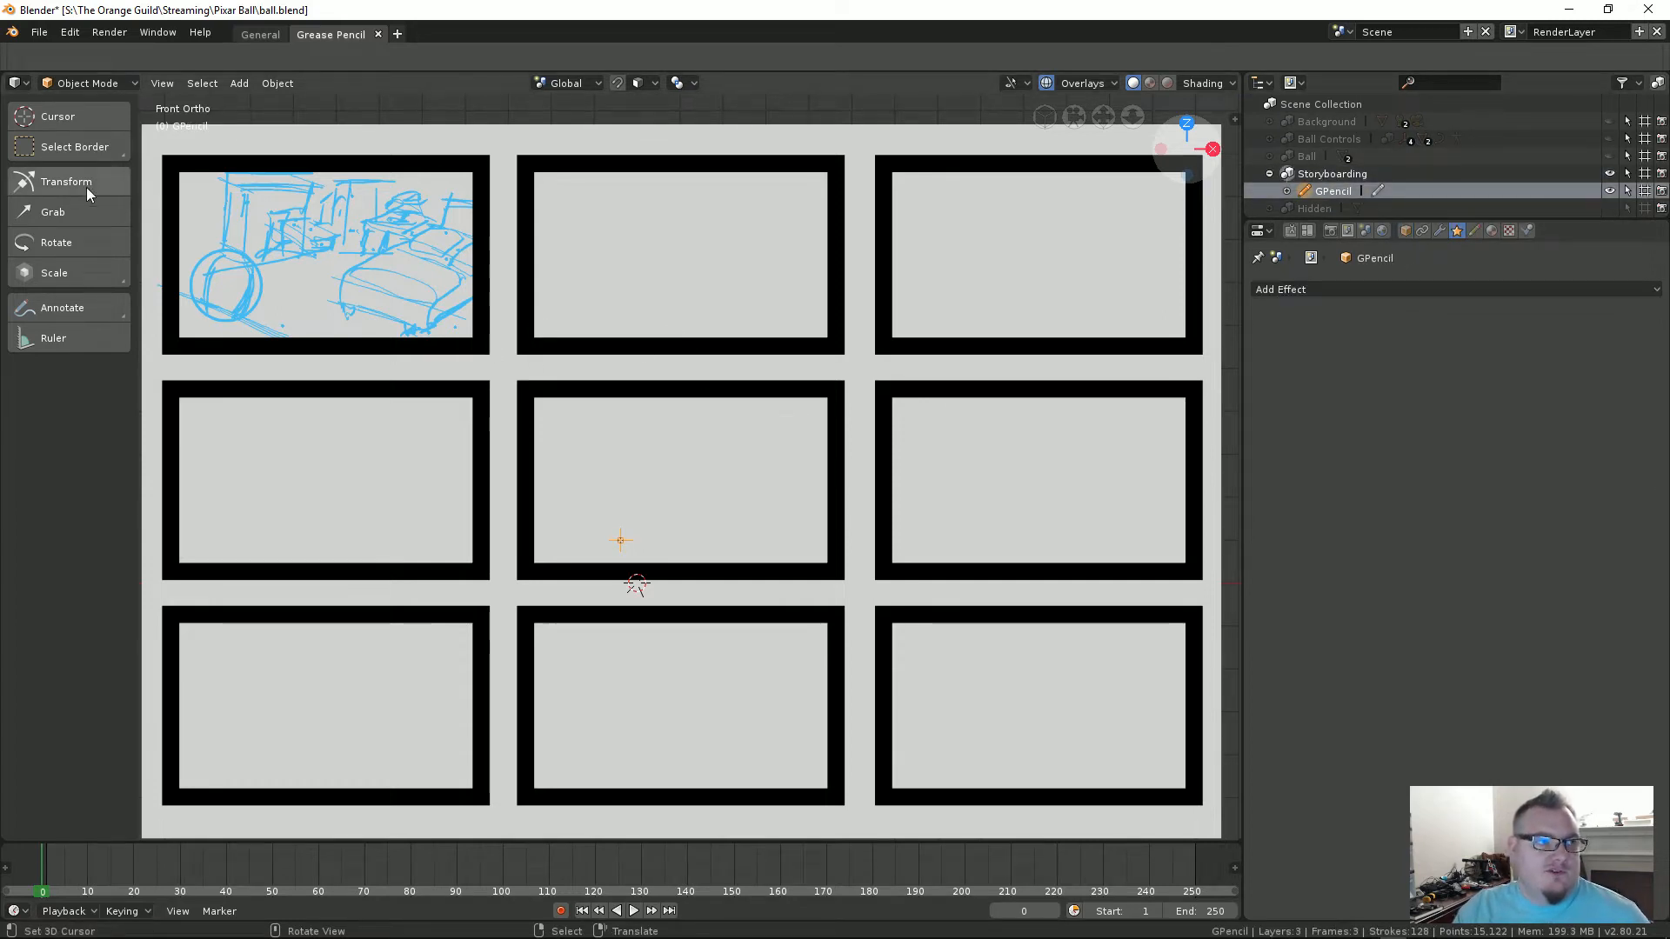
{"action": "scroll", "coordinate": [661, 474], "scroll_direction": "down", "scroll_amount": 4}
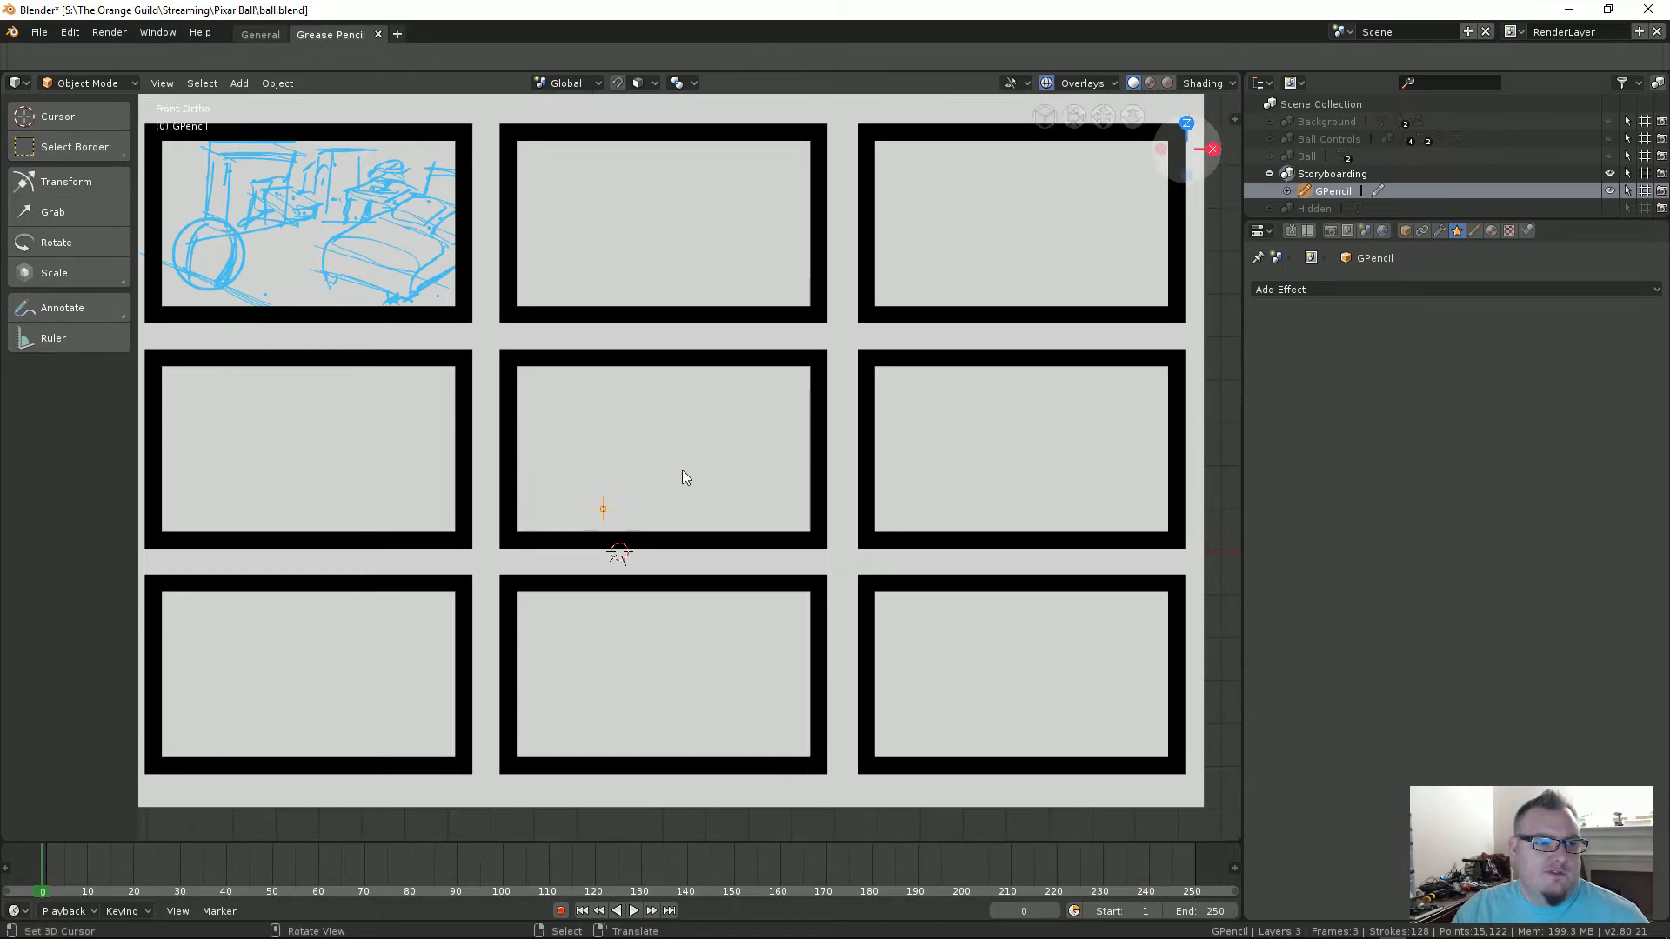
{"action": "middle_click_drag", "start_coordinate": [889, 459], "coordinate": [591, 466], "text": "shift"}
{"action": "key", "text": "shift+a"}
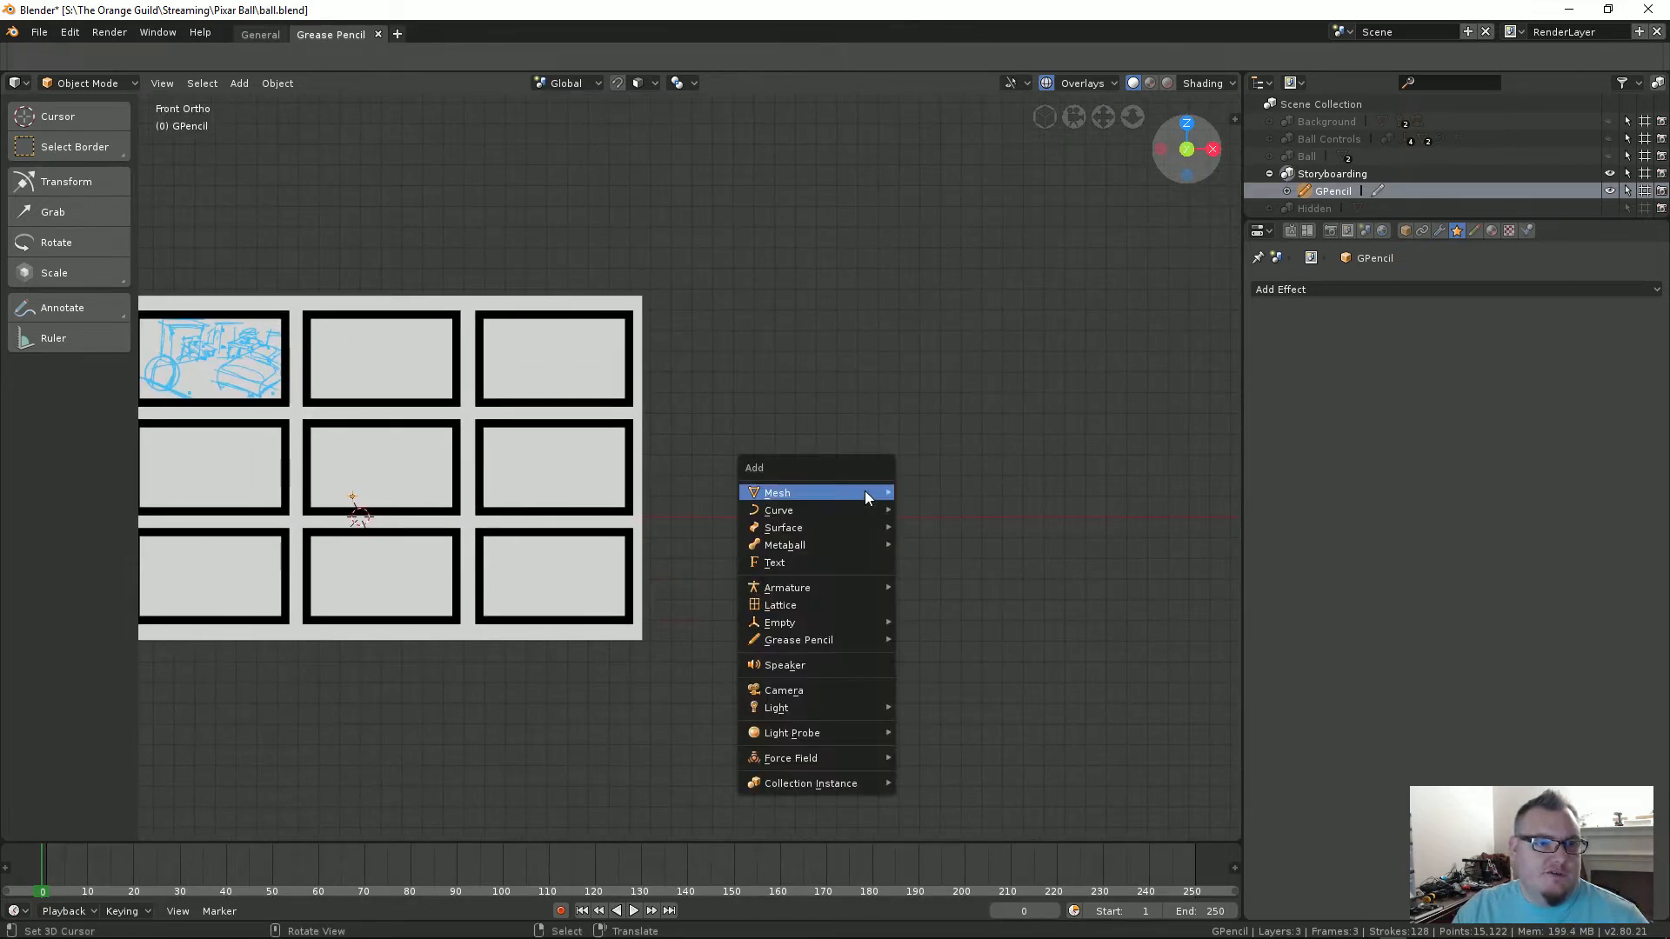
{"action": "mouse_move", "coordinate": [865, 494]}
{"action": "key", "text": "Escape"}
{"action": "left_click", "coordinate": [849, 519]}
Step: Add a Monkey grease pencil object at the 3D cursor and inspect its strokes up close in front view
{"action": "key", "text": "shift+a"}
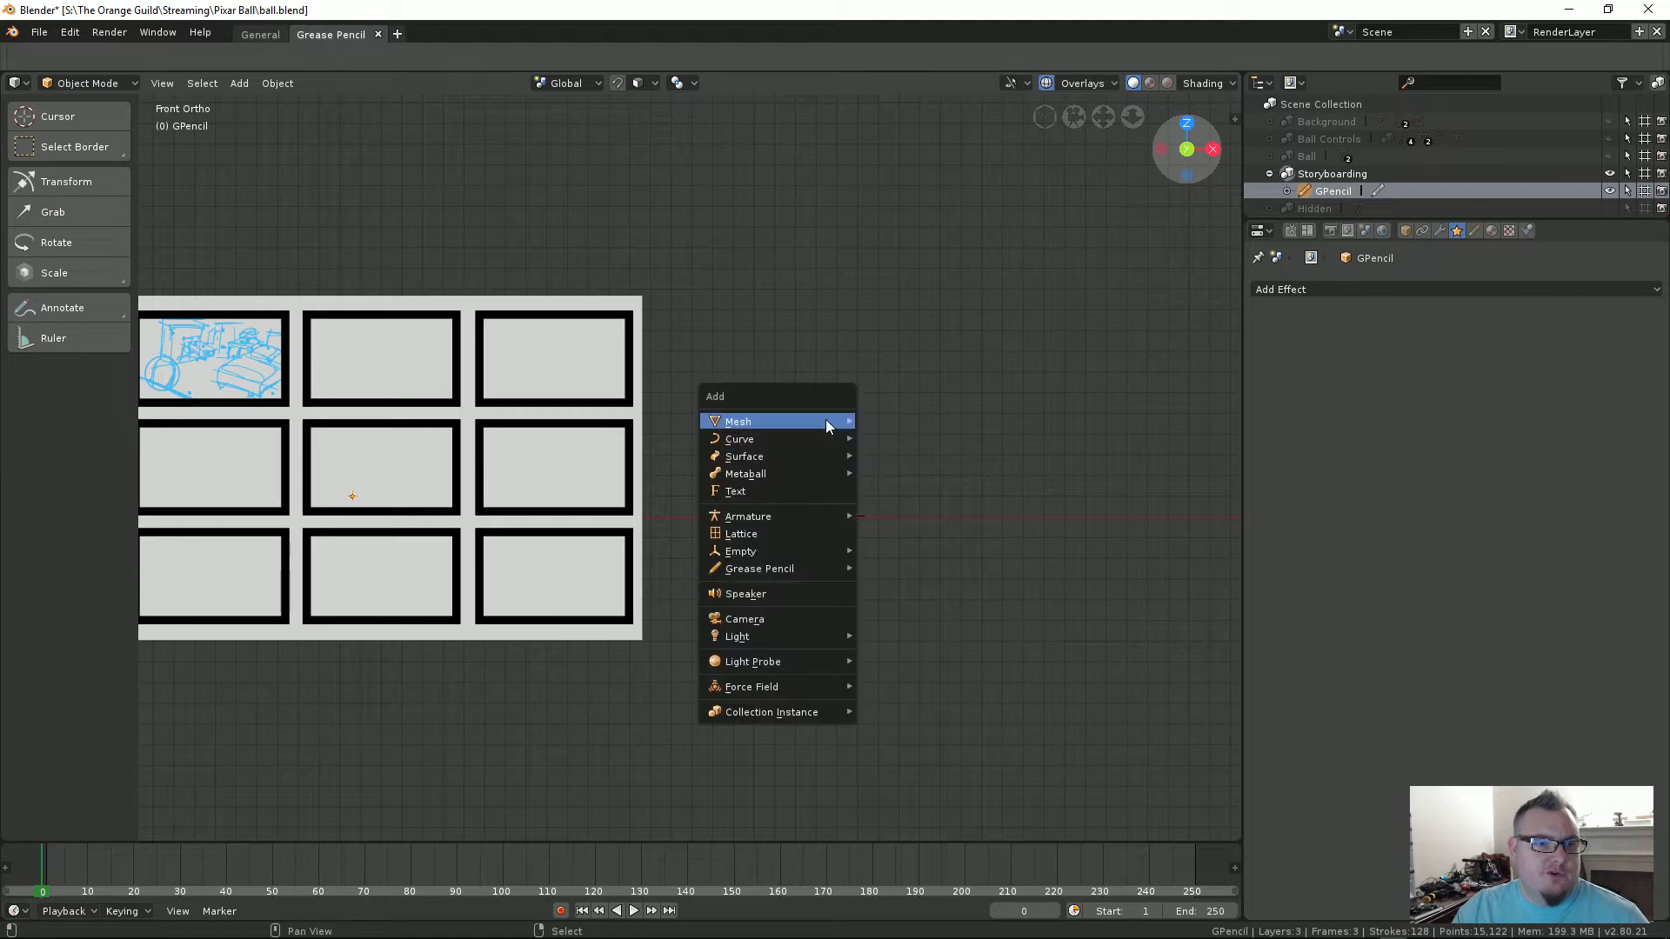
{"action": "mouse_move", "coordinate": [826, 421]}
{"action": "mouse_move", "coordinate": [806, 566]}
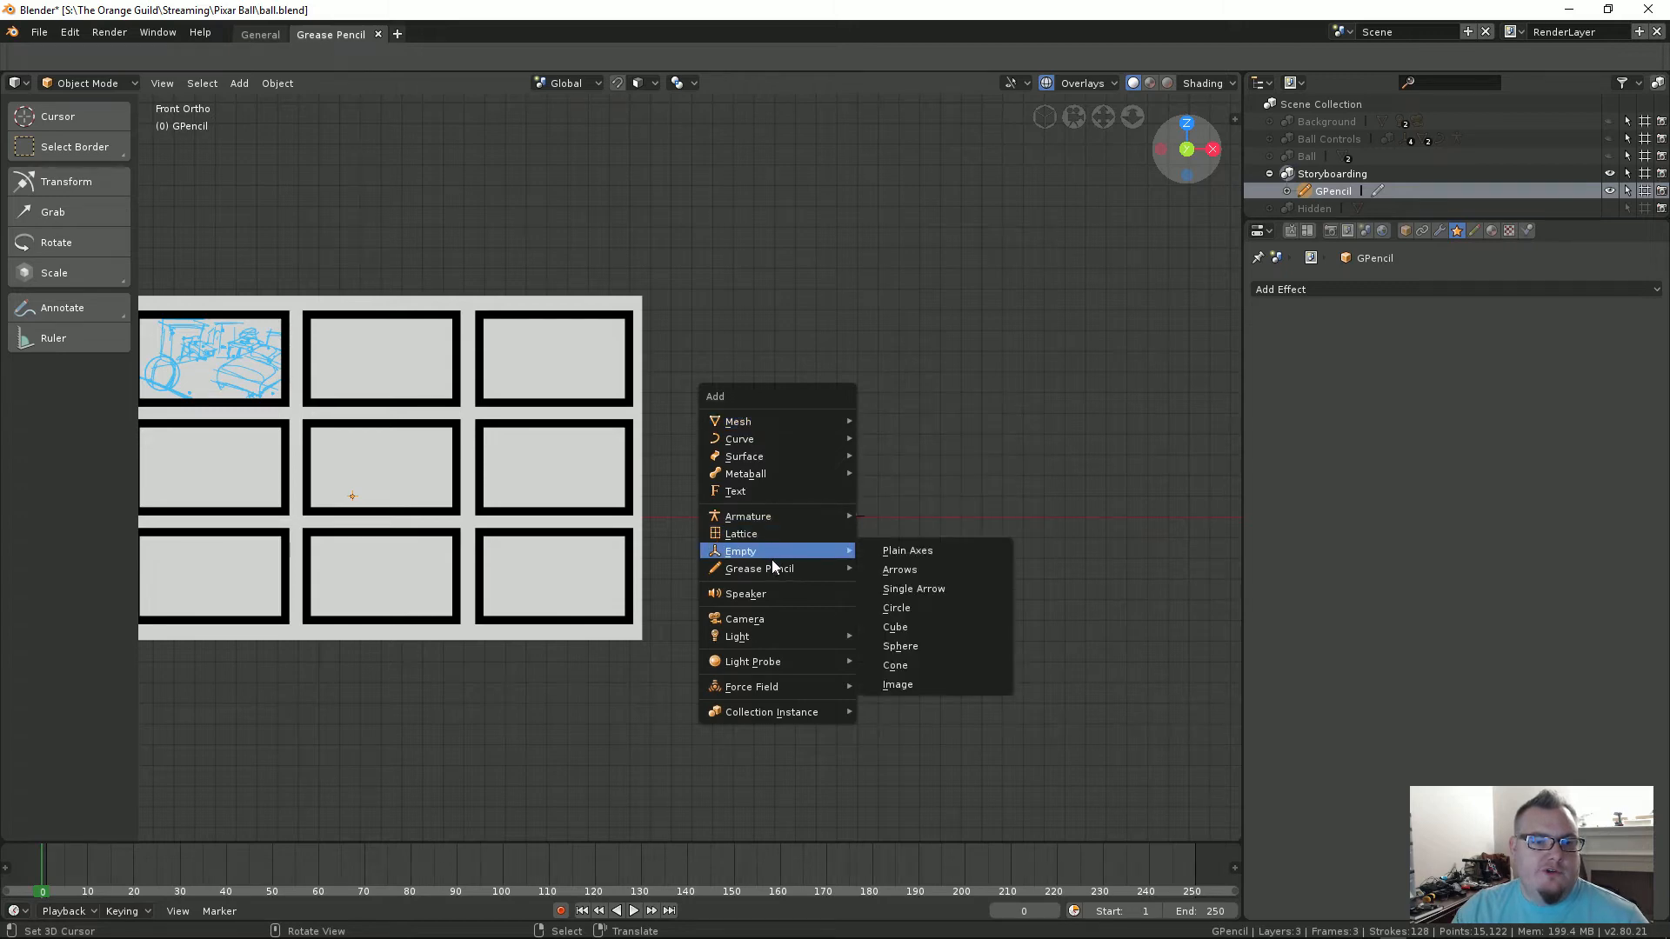
{"action": "left_click", "coordinate": [901, 588]}
{"action": "scroll", "coordinate": [875, 511], "scroll_direction": "up", "scroll_amount": 4}
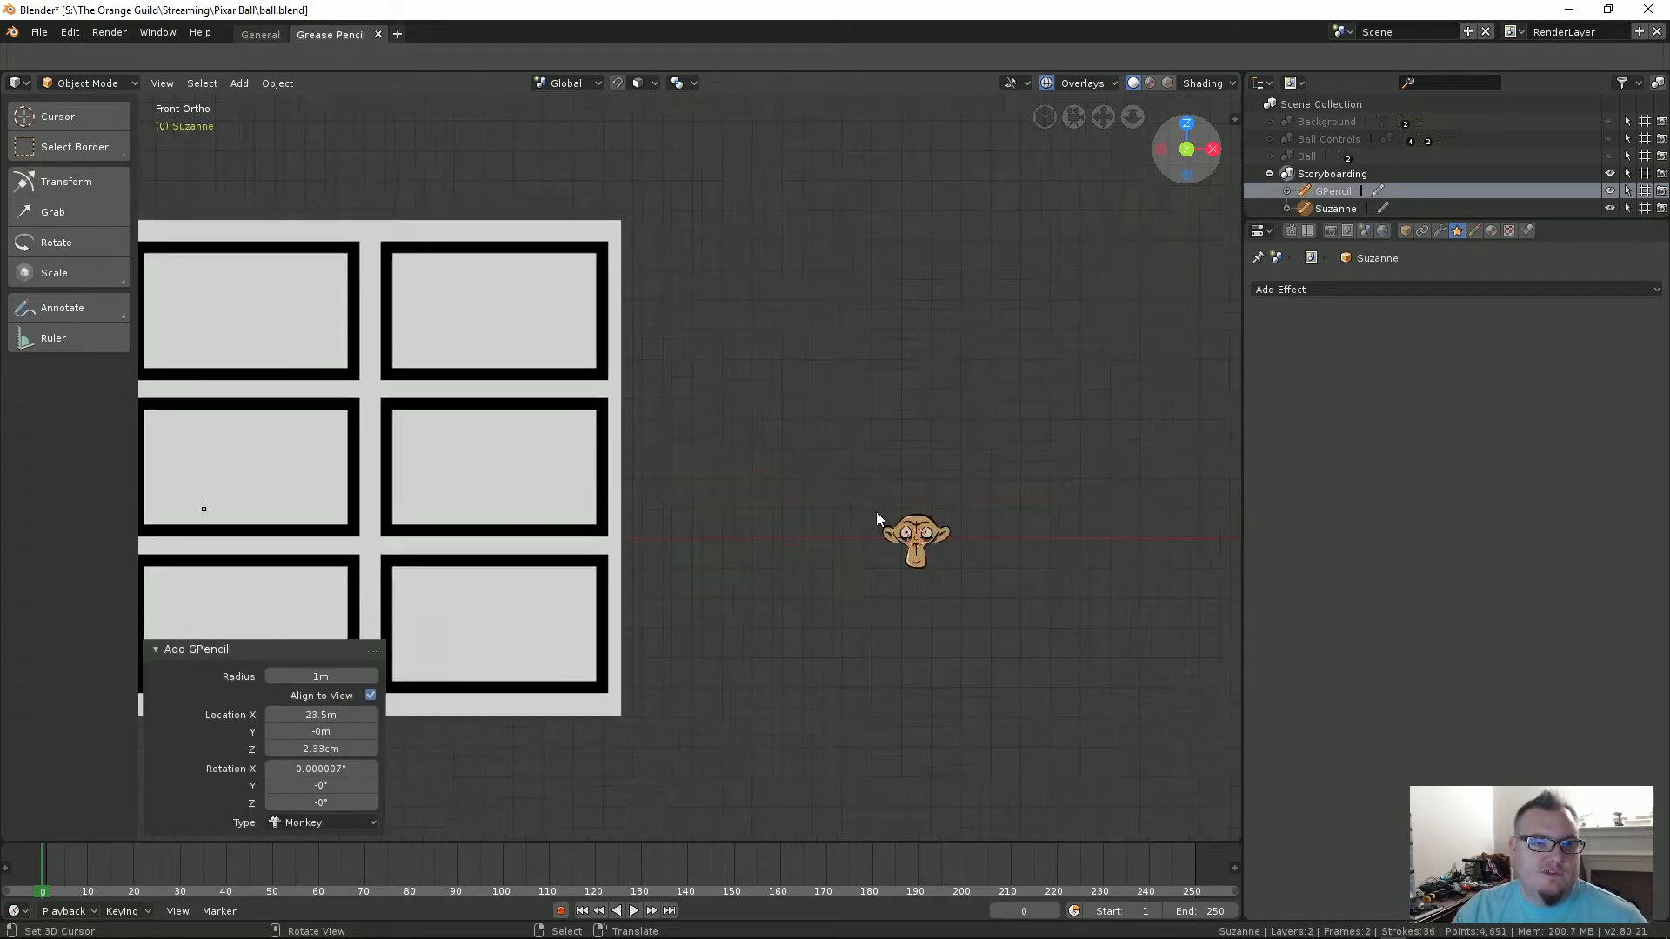
{"action": "middle_click_drag", "start_coordinate": [1099, 571], "coordinate": [737, 483], "text": "shift"}
{"action": "scroll", "coordinate": [736, 484], "scroll_direction": "up", "scroll_amount": 3}
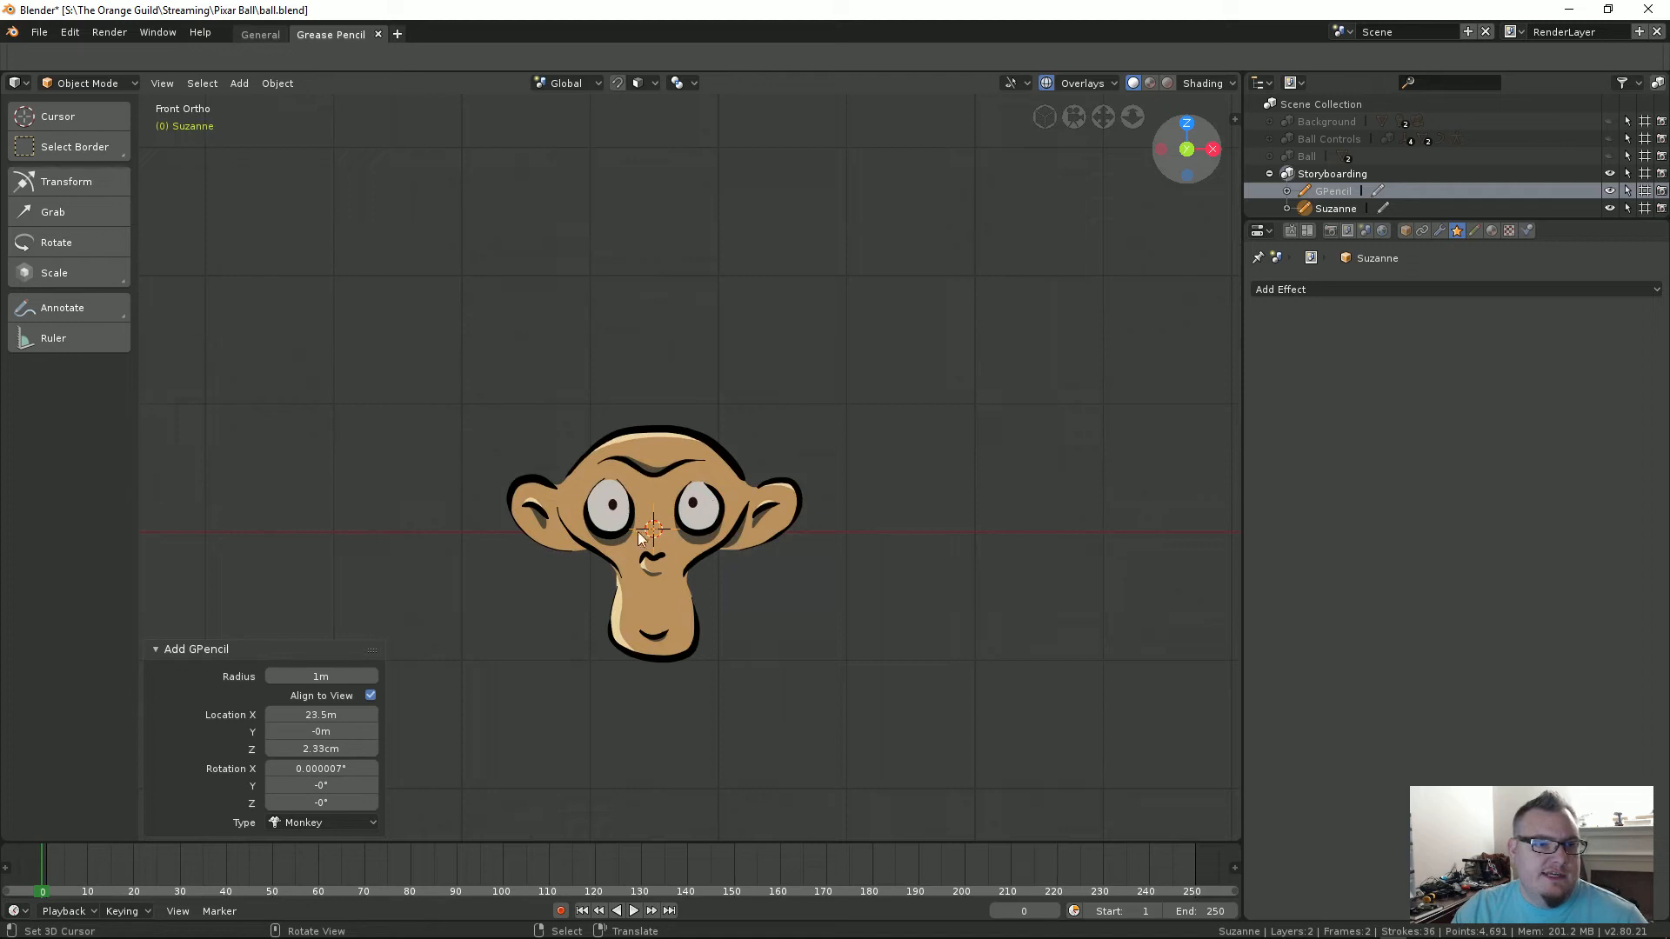
{"action": "scroll", "coordinate": [712, 461], "scroll_direction": "up", "scroll_amount": 4}
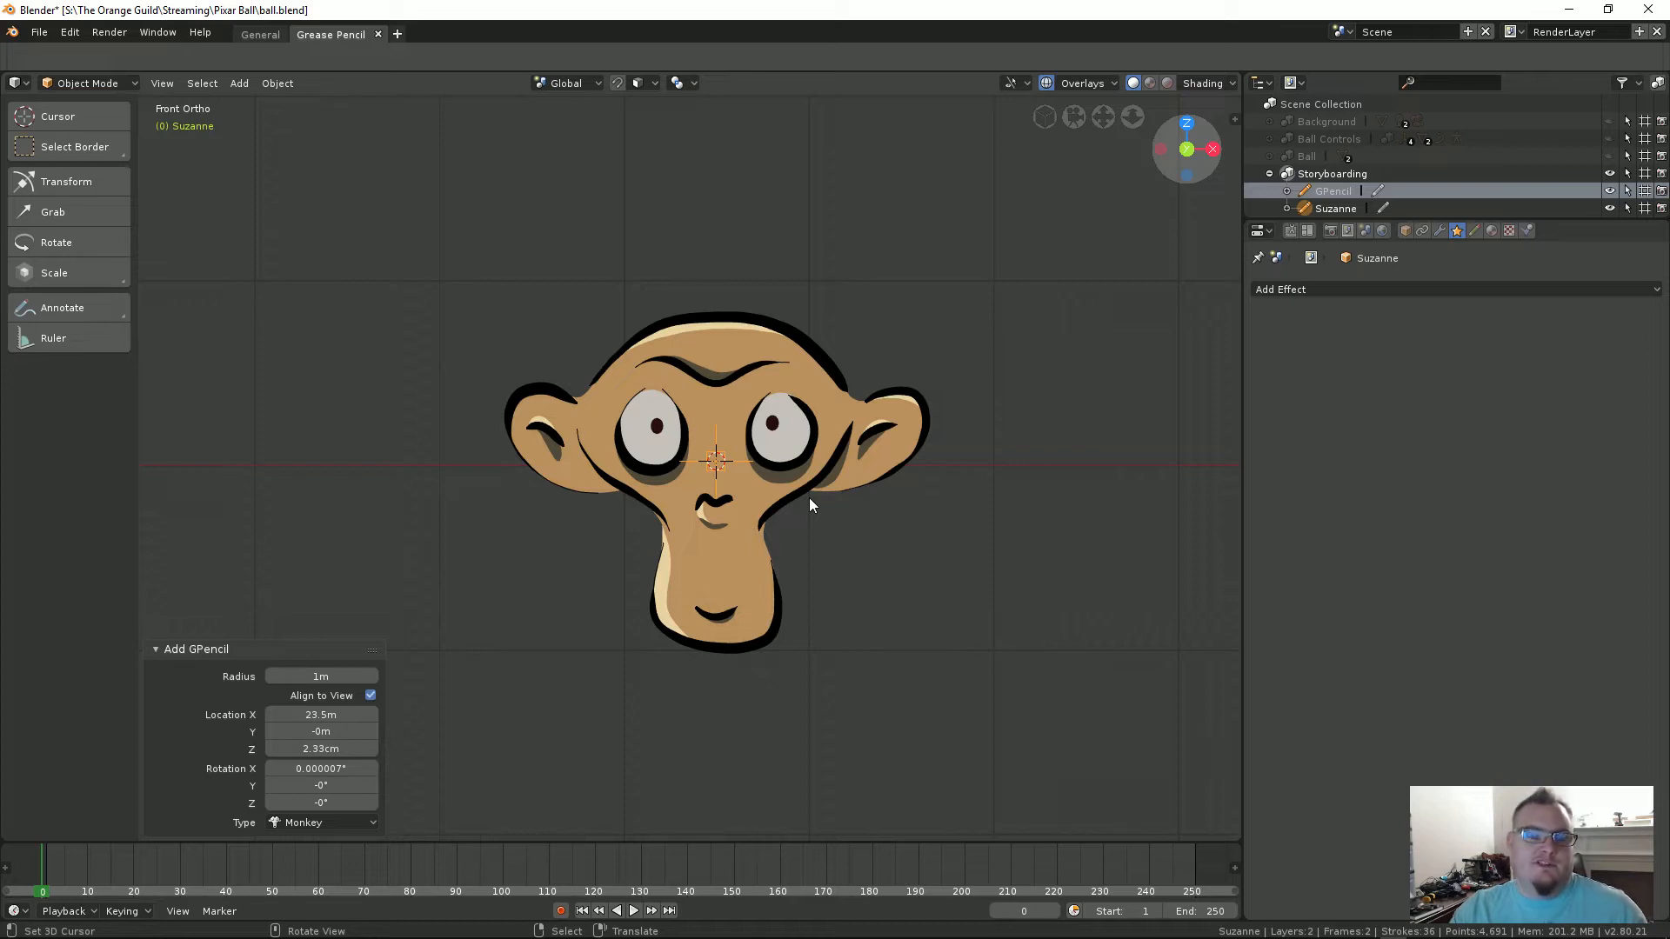
{"action": "mouse_move", "coordinate": [802, 452]}
{"action": "middle_mouse_down"}
{"action": "mouse_move", "coordinate": [741, 489]}
{"action": "mouse_move", "coordinate": [597, 507]}
{"action": "mouse_move", "coordinate": [578, 531]}
{"action": "mouse_move", "coordinate": [573, 619]}
{"action": "mouse_move", "coordinate": [682, 530]}
{"action": "mouse_move", "coordinate": [806, 532]}
{"action": "mouse_move", "coordinate": [876, 558]}
{"action": "mouse_move", "coordinate": [715, 523]}
{"action": "mouse_move", "coordinate": [604, 527]}
{"action": "mouse_move", "coordinate": [630, 564]}
{"action": "mouse_move", "coordinate": [693, 503]}
{"action": "mouse_move", "coordinate": [713, 571]}
{"action": "mouse_move", "coordinate": [774, 431]}
{"action": "mouse_move", "coordinate": [821, 440]}
{"action": "middle_mouse_up"}
{"action": "key", "text": "KP_1"}
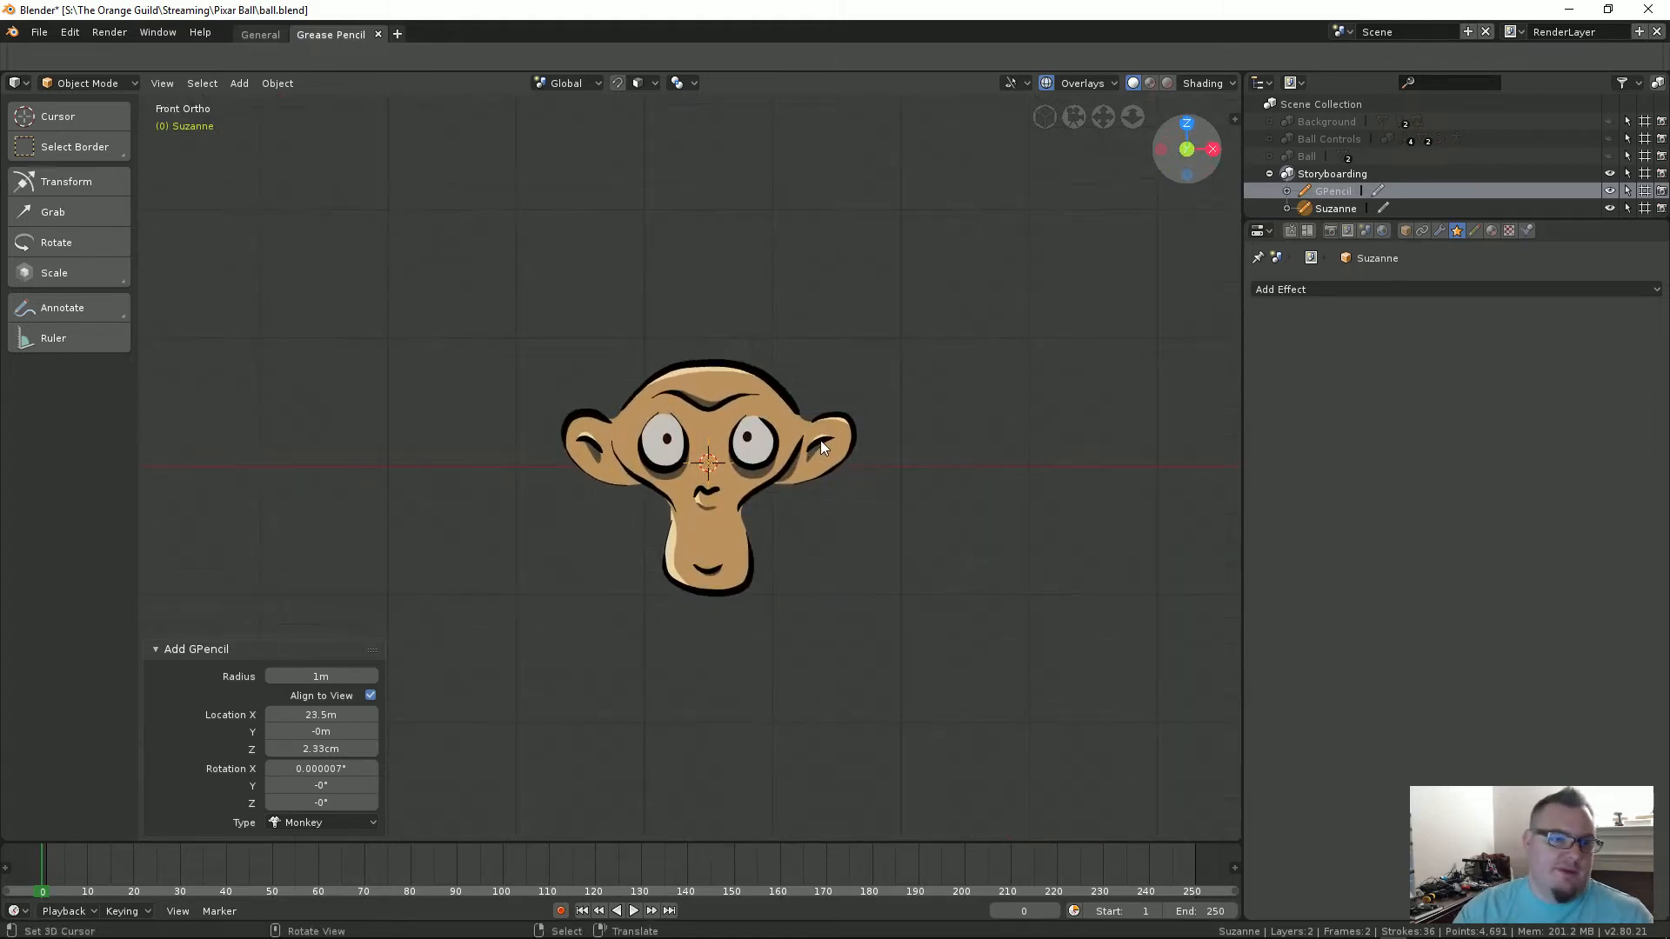
{"action": "scroll", "coordinate": [809, 470], "scroll_direction": "up", "scroll_amount": 5}
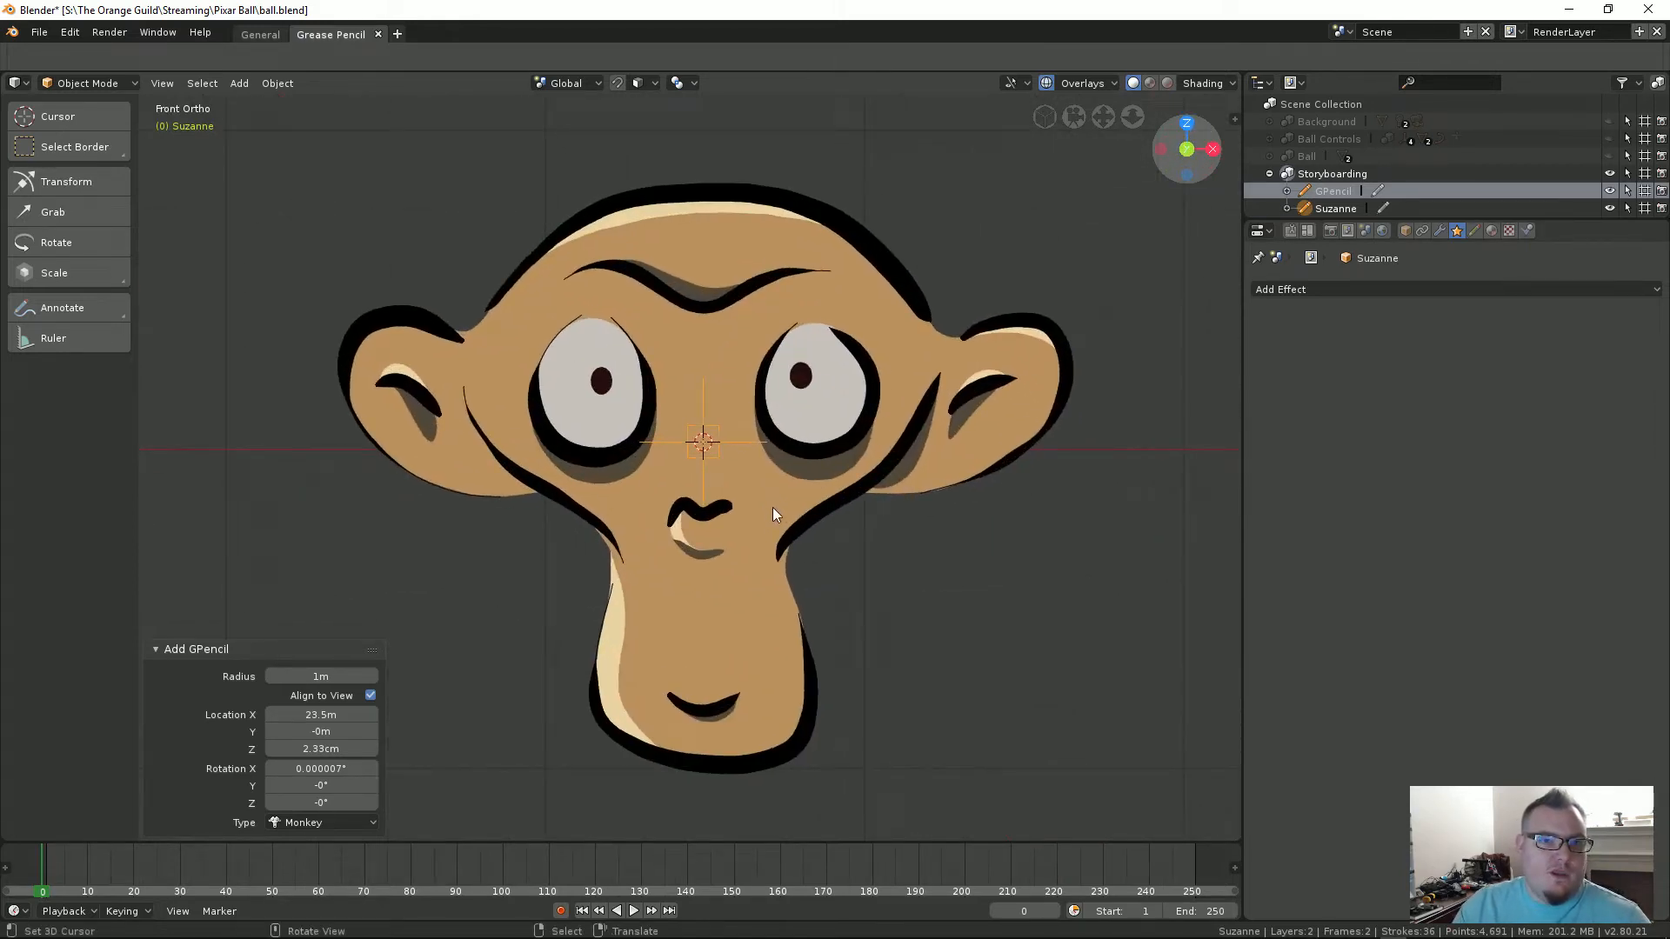
Step: Open the monkey's grease pencil layer settings and toggle the Lines layer's visibility off and on to inspect its strokes
{"action": "left_click", "coordinate": [1474, 231]}
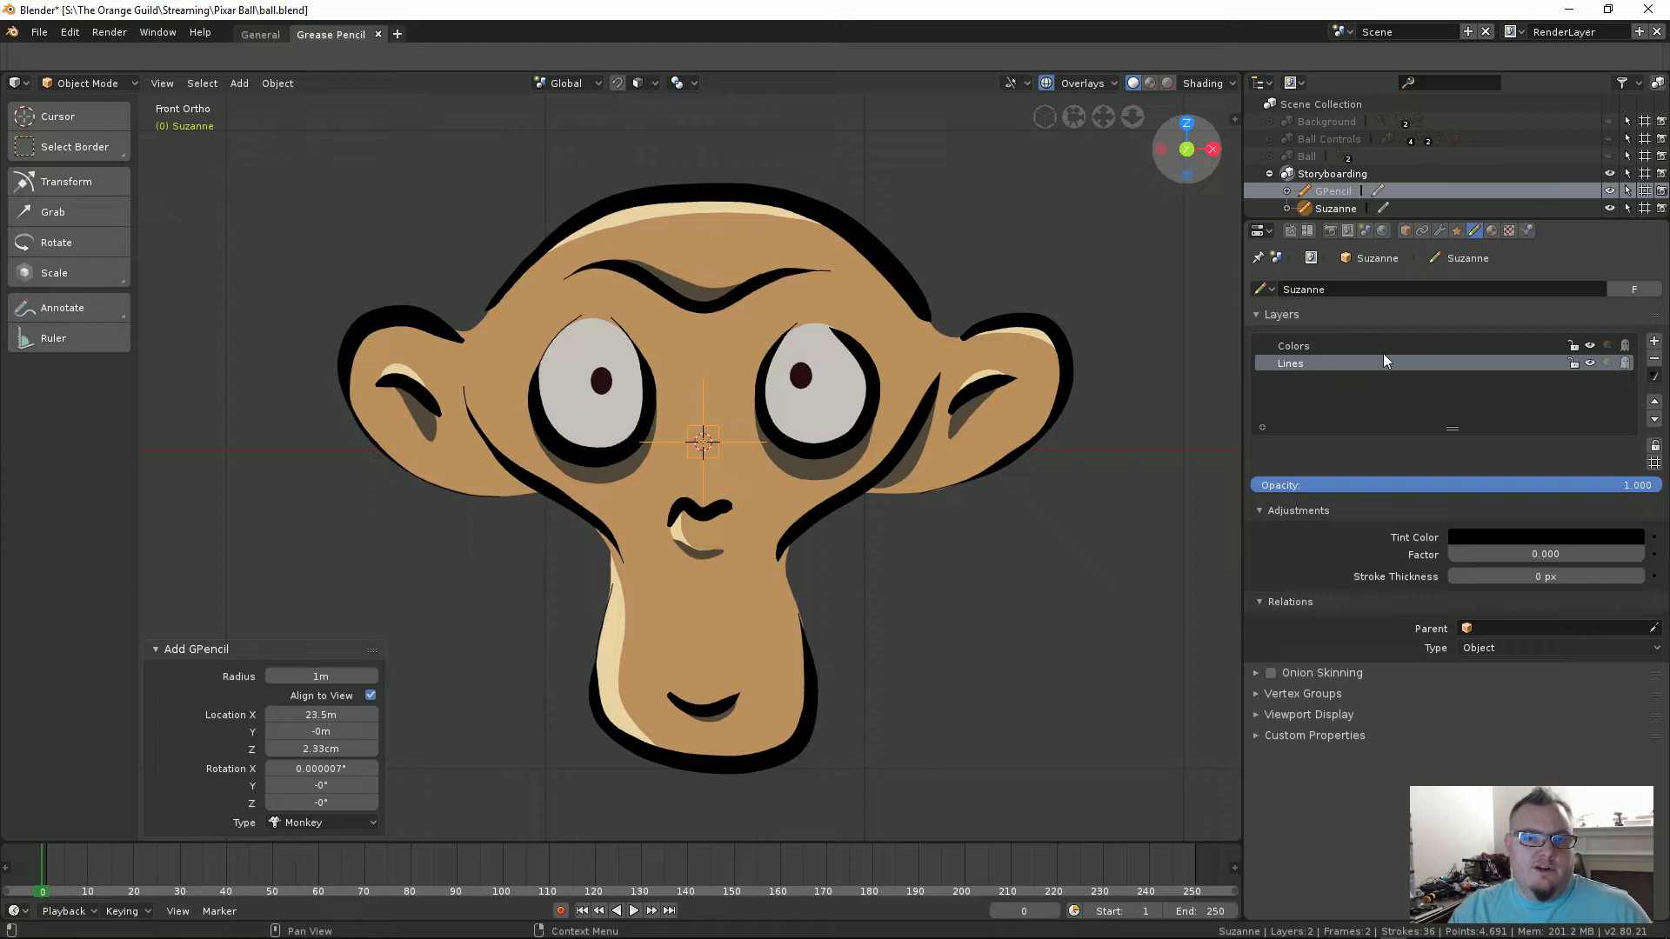
{"action": "left_click", "coordinate": [1590, 364]}
{"action": "left_click", "coordinate": [1590, 363]}
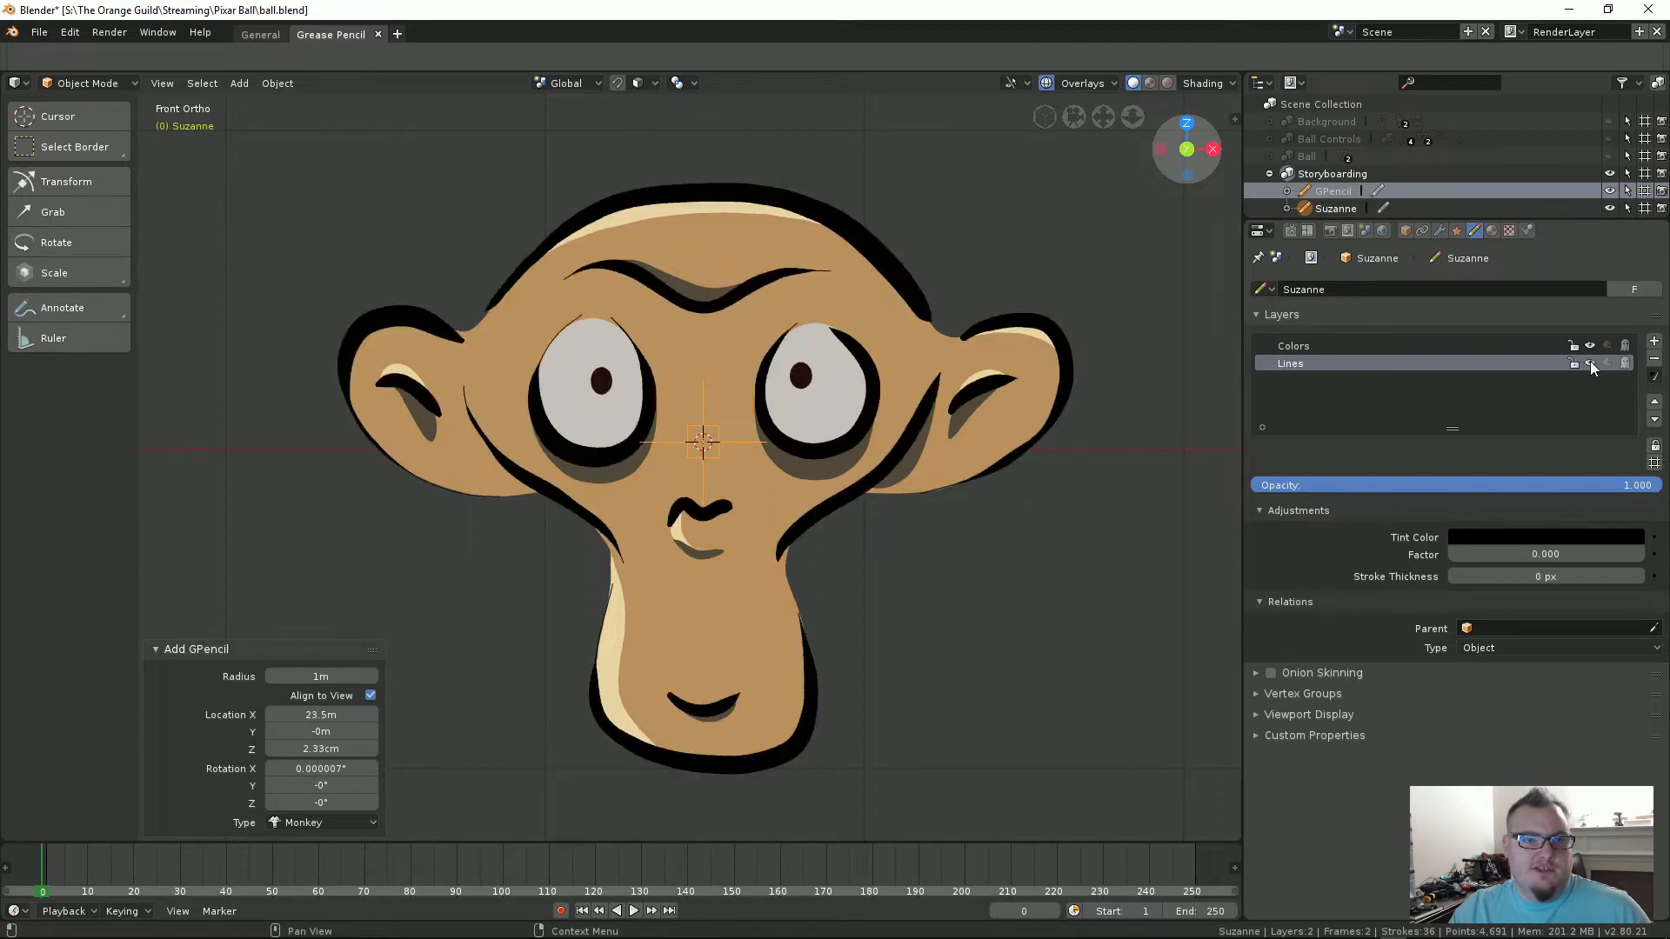
{"action": "left_click", "coordinate": [1590, 364]}
{"action": "left_click", "coordinate": [1590, 364]}
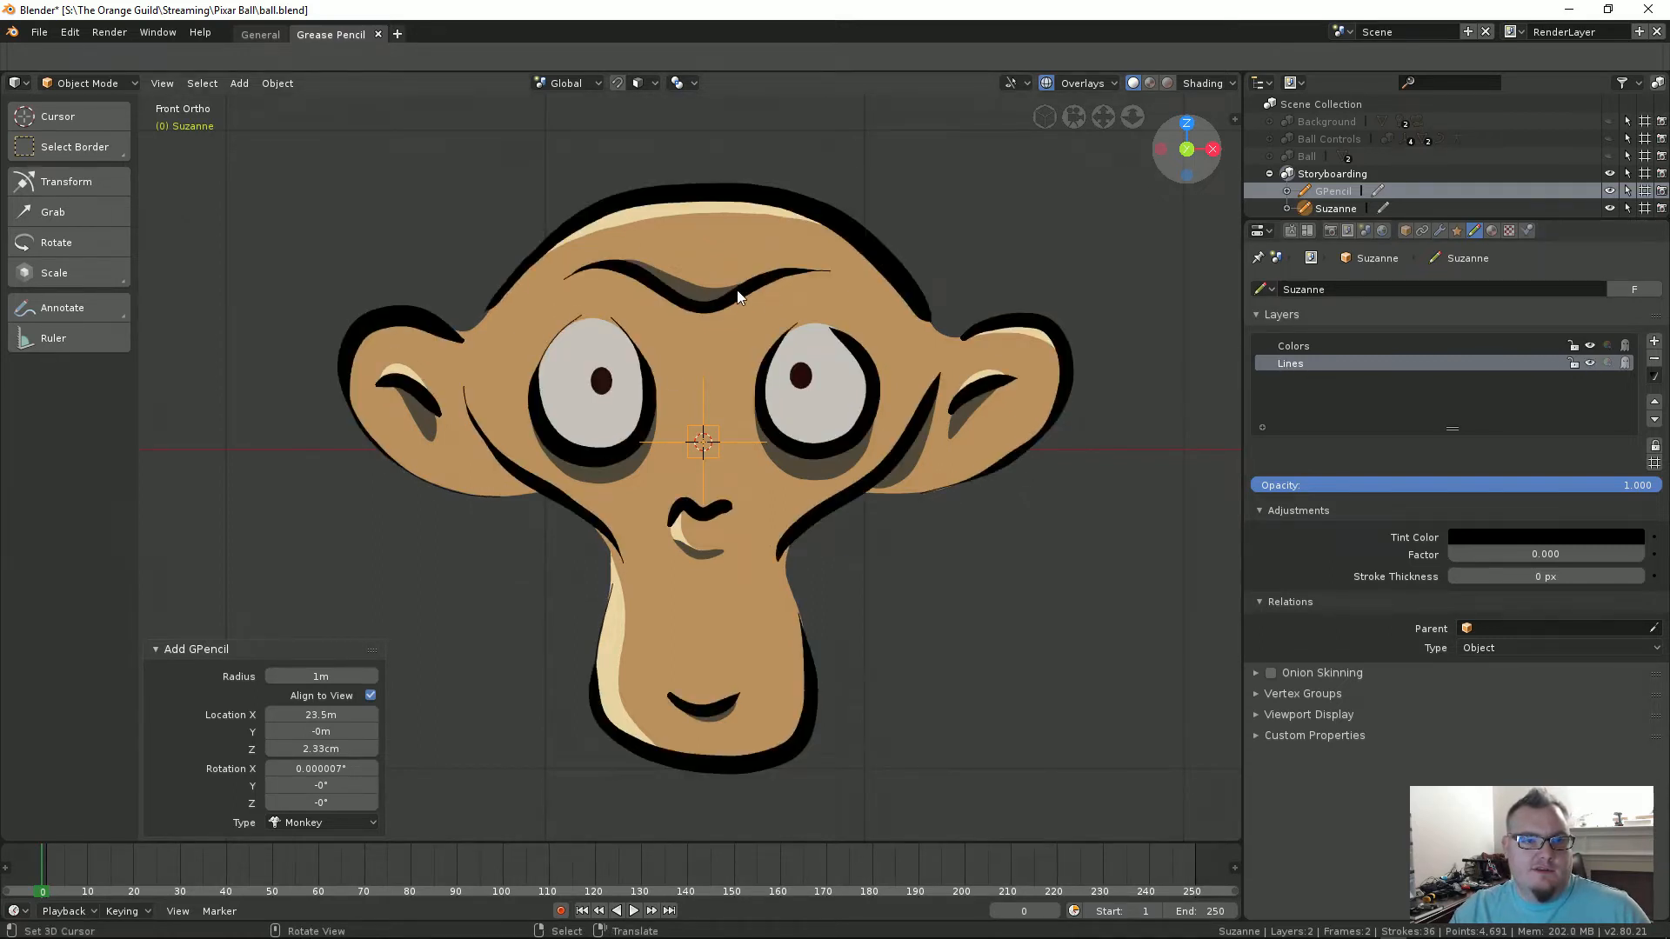
Step: Make Colors the active layer of the monkey drawing and hide it to isolate the line strokes
{"action": "left_click", "coordinate": [1390, 346]}
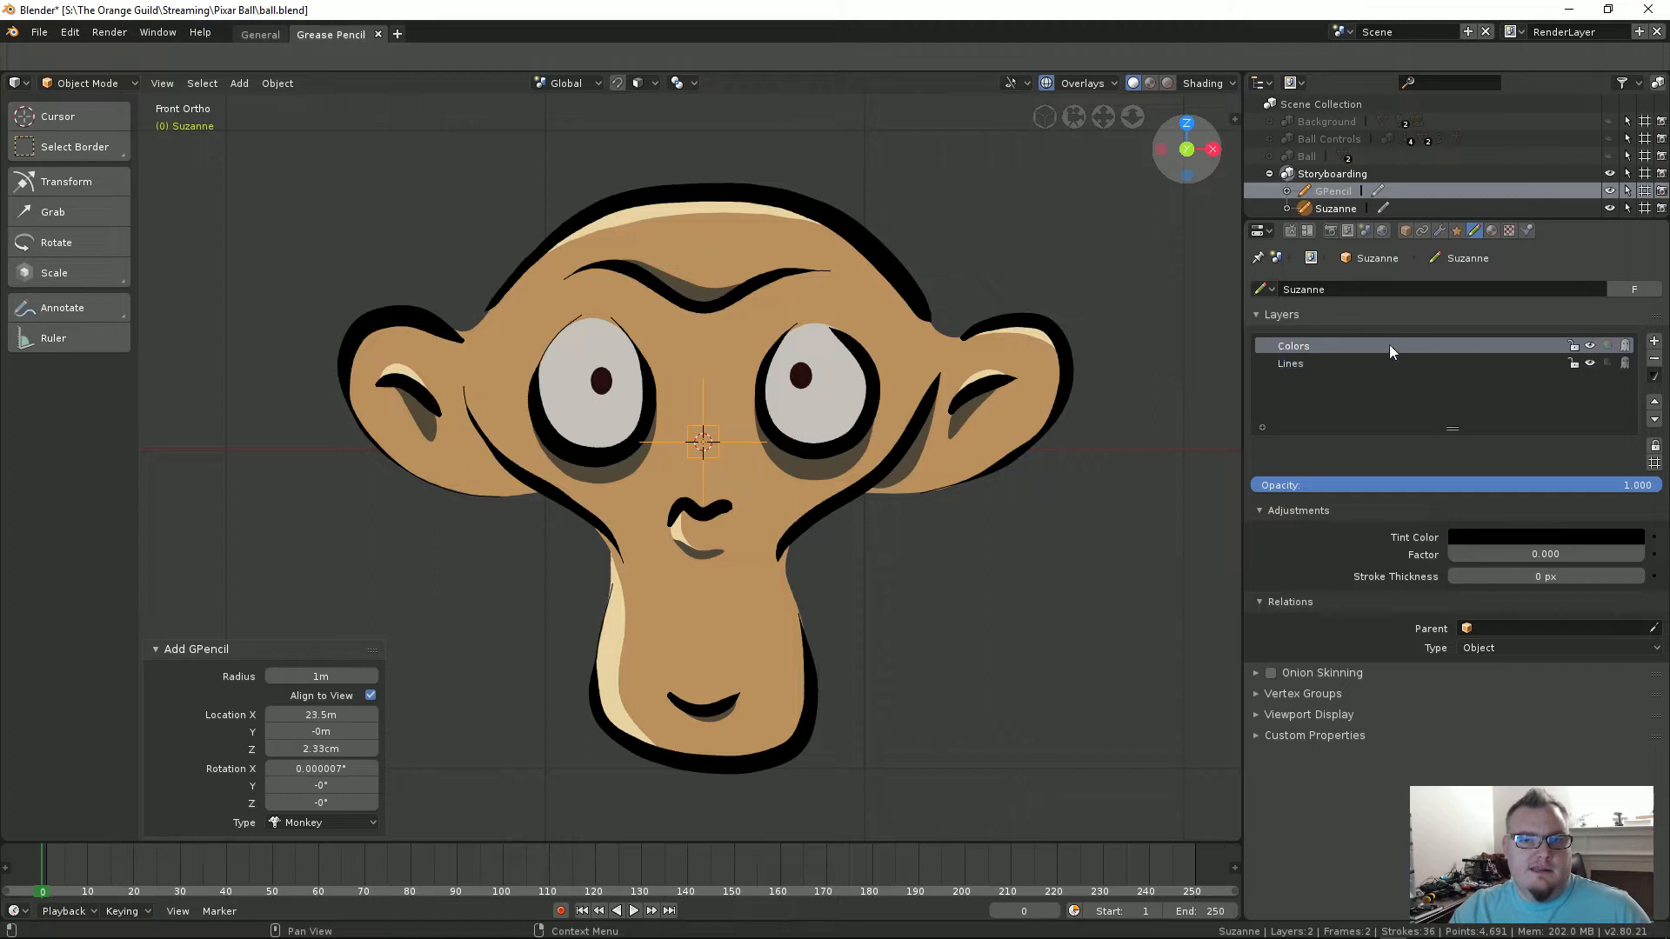
{"action": "left_click", "coordinate": [1591, 346]}
{"action": "left_click", "coordinate": [1592, 347]}
{"action": "left_click", "coordinate": [1592, 346]}
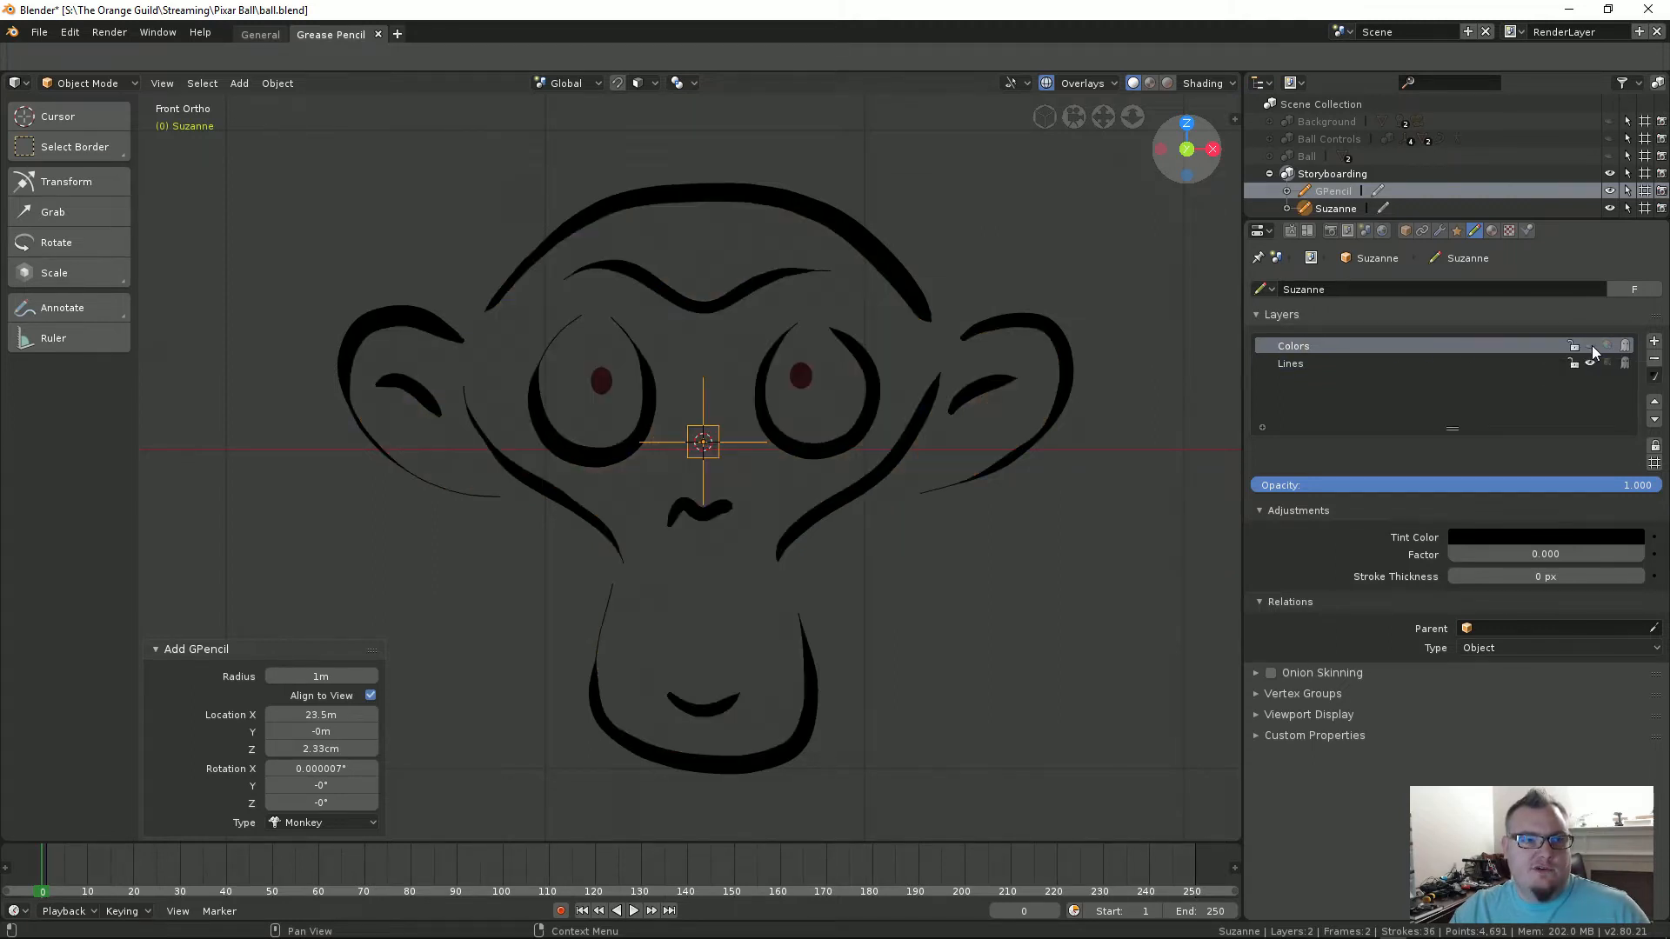
Step: Show the monkey drawing's Colors layer again, keep its opacity at 1.000, and set its stroke thickness to 1 px
{"action": "left_click", "coordinate": [1592, 346]}
{"action": "left_click", "coordinate": [1592, 346]}
{"action": "left_click", "coordinate": [1592, 346]}
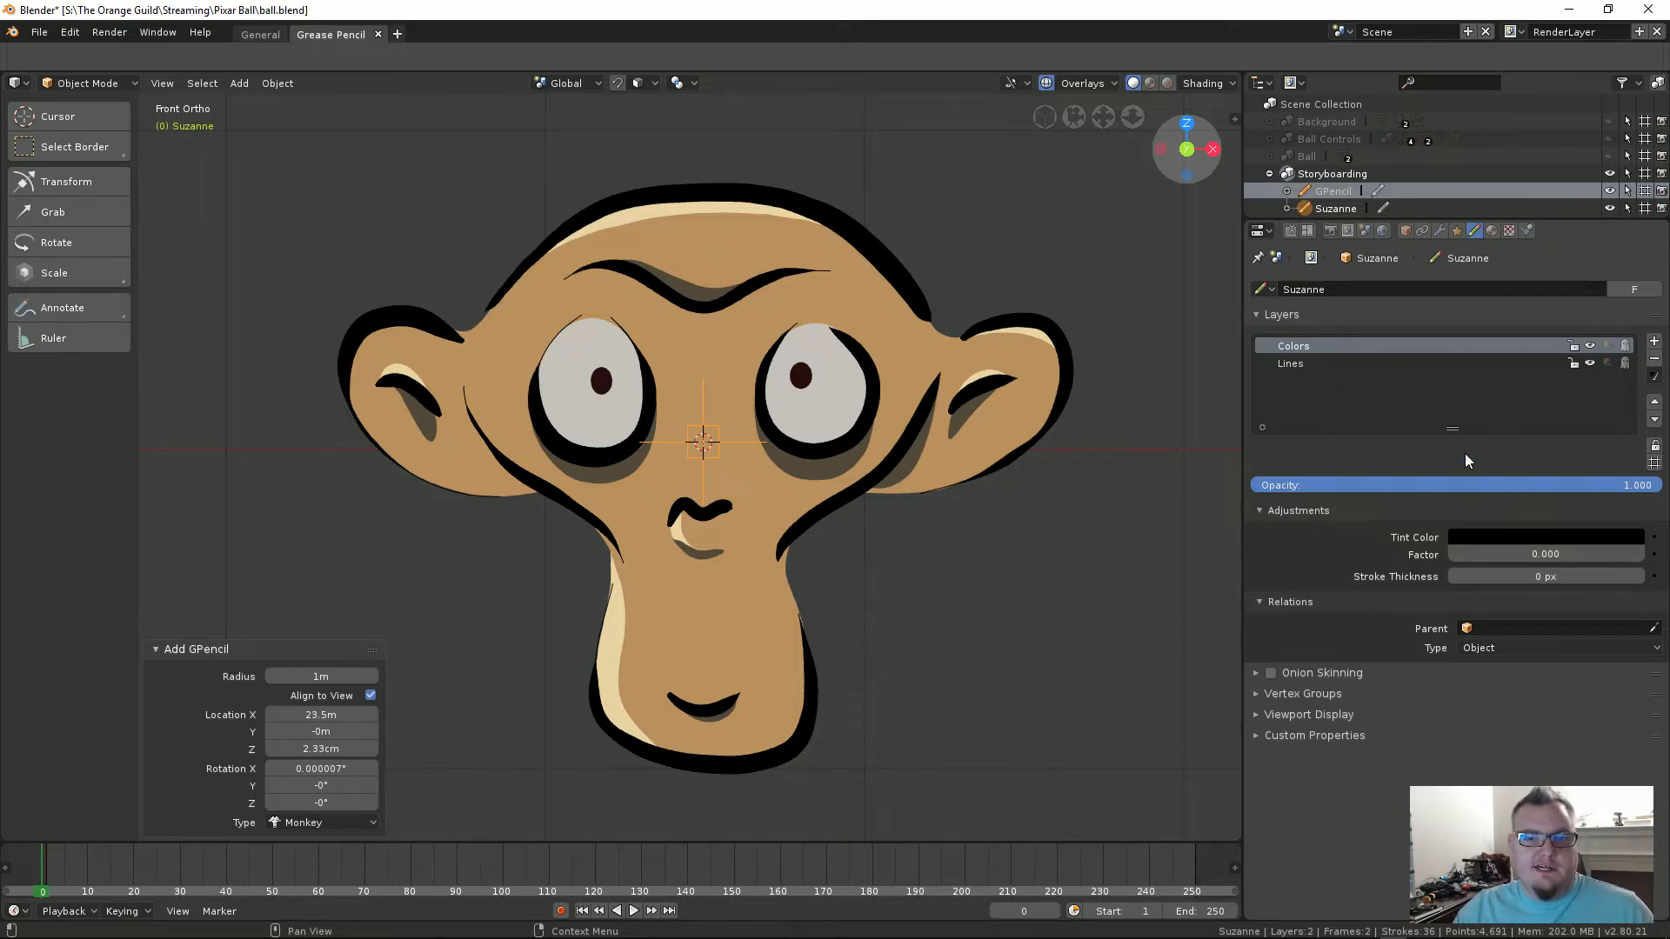
{"action": "mouse_move", "coordinate": [1635, 485]}
{"action": "left_mouse_down"}
{"action": "mouse_move", "coordinate": [1451, 485]}
{"action": "mouse_move", "coordinate": [1662, 484]}
{"action": "left_mouse_up"}
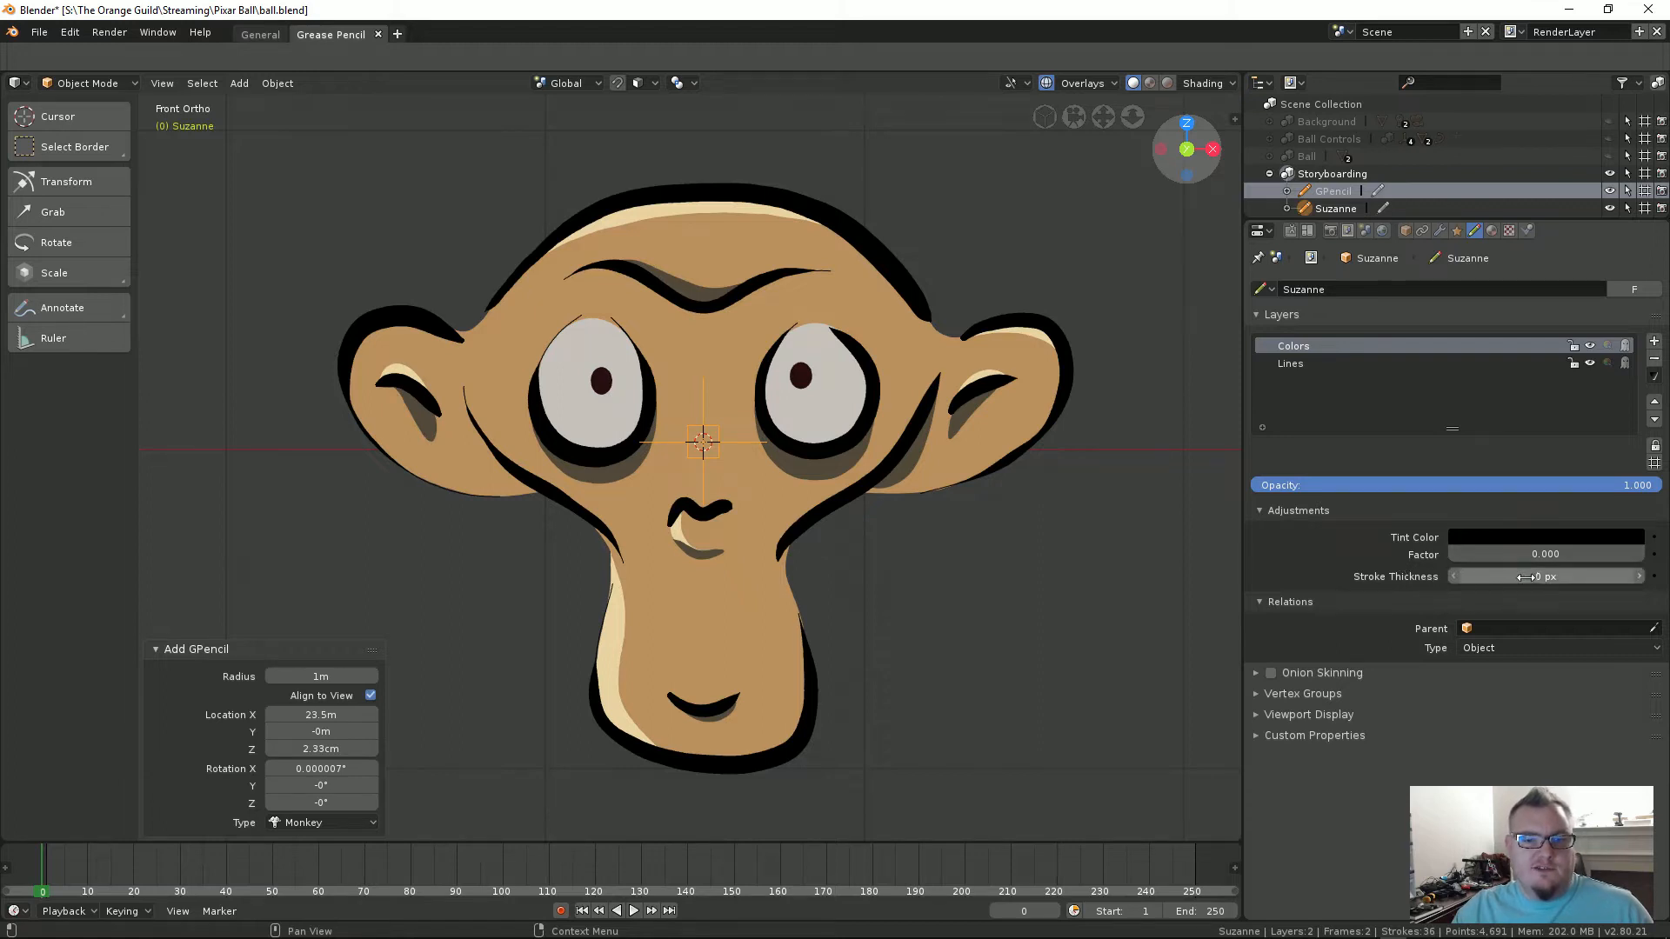
{"action": "mouse_move", "coordinate": [1514, 576]}
{"action": "left_mouse_down"}
{"action": "mouse_move", "coordinate": [1566, 577]}
{"action": "mouse_move", "coordinate": [1496, 576]}
{"action": "left_mouse_up"}
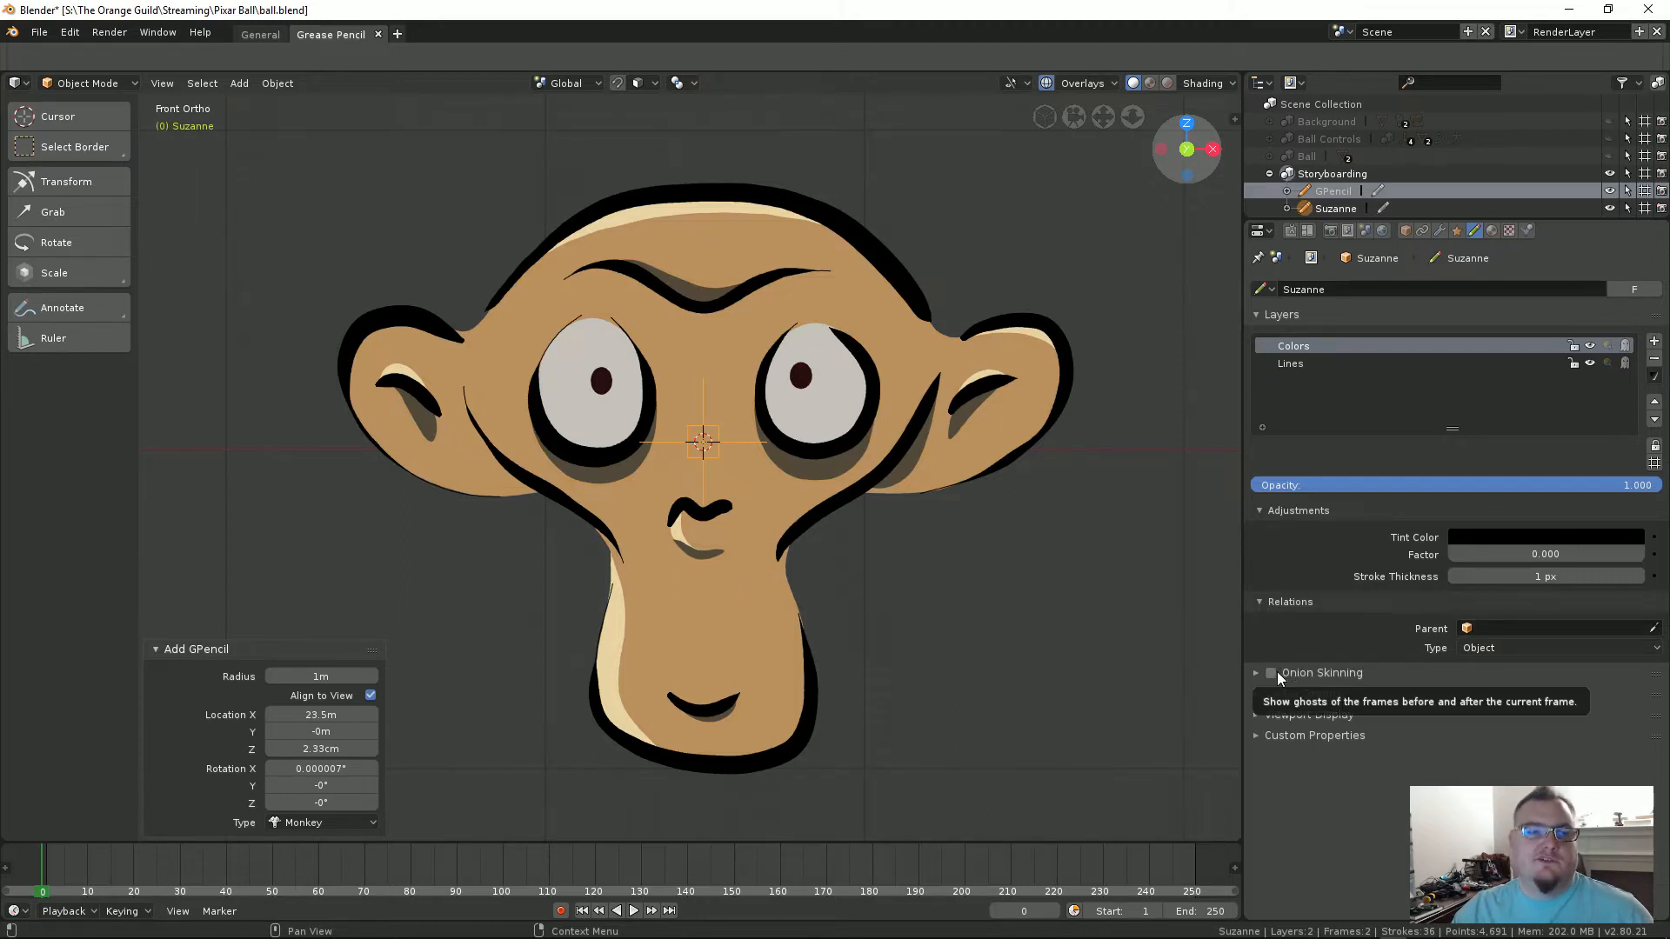
Step: Delete the monkey grease pencil object from the empty space beside the storyboard sheet
{"action": "scroll", "coordinate": [911, 447], "scroll_direction": "down", "scroll_amount": 5}
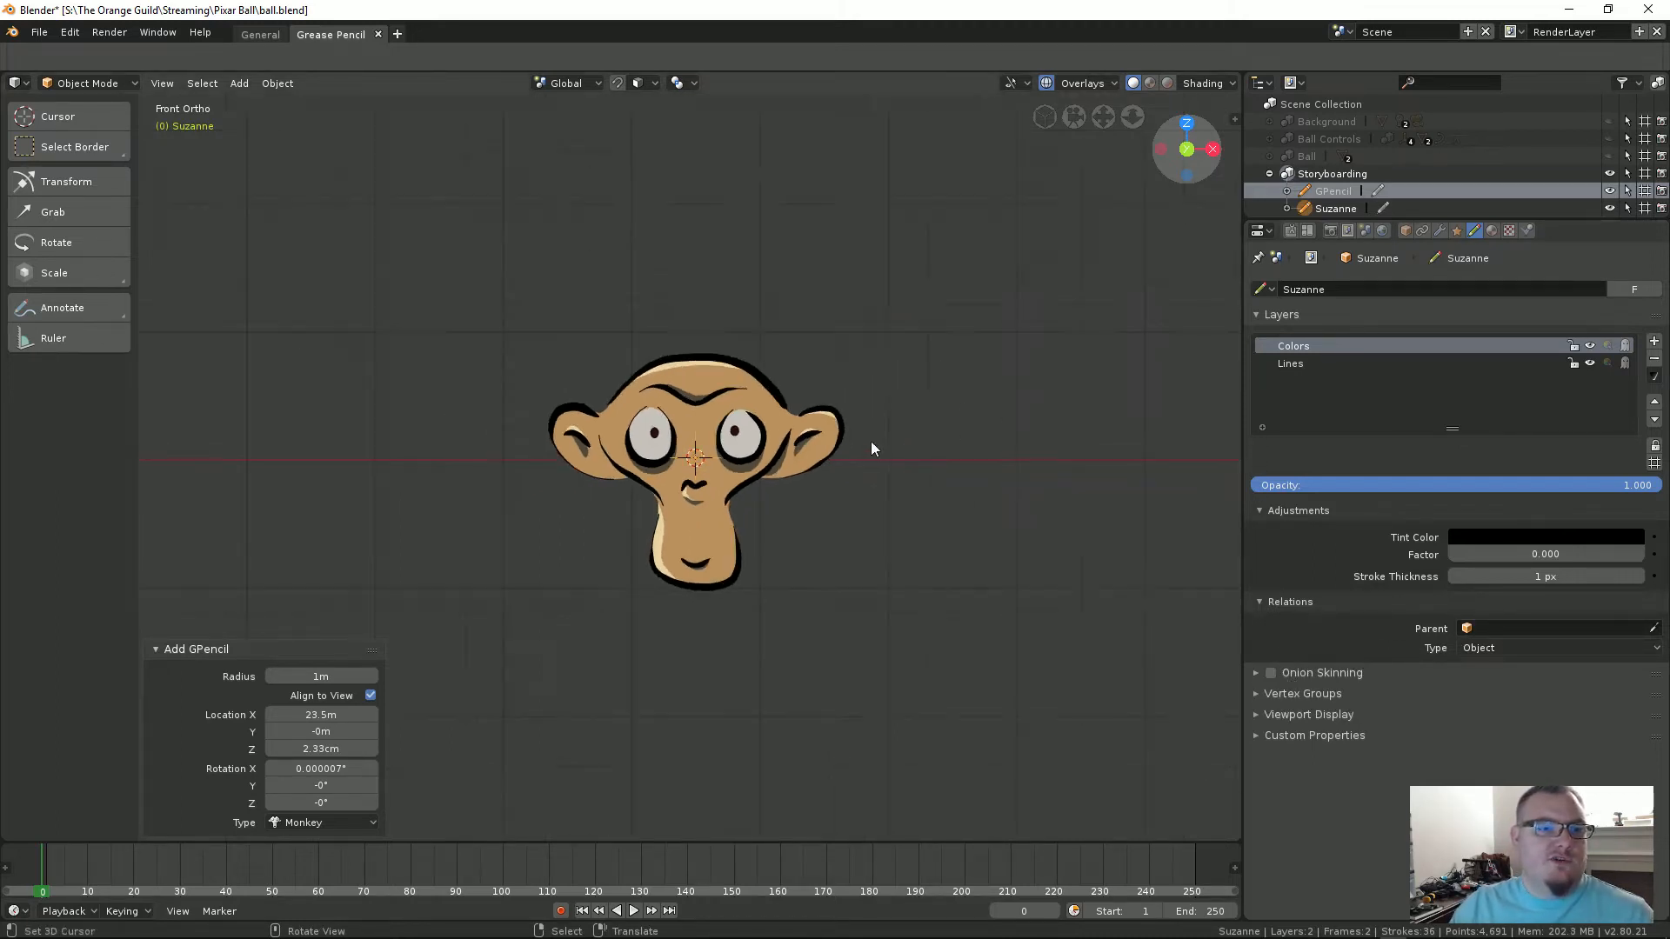
{"action": "middle_click_drag", "start_coordinate": [706, 542], "coordinate": [861, 561], "text": "shift"}
{"action": "scroll", "coordinate": [861, 560], "scroll_direction": "down", "scroll_amount": 4}
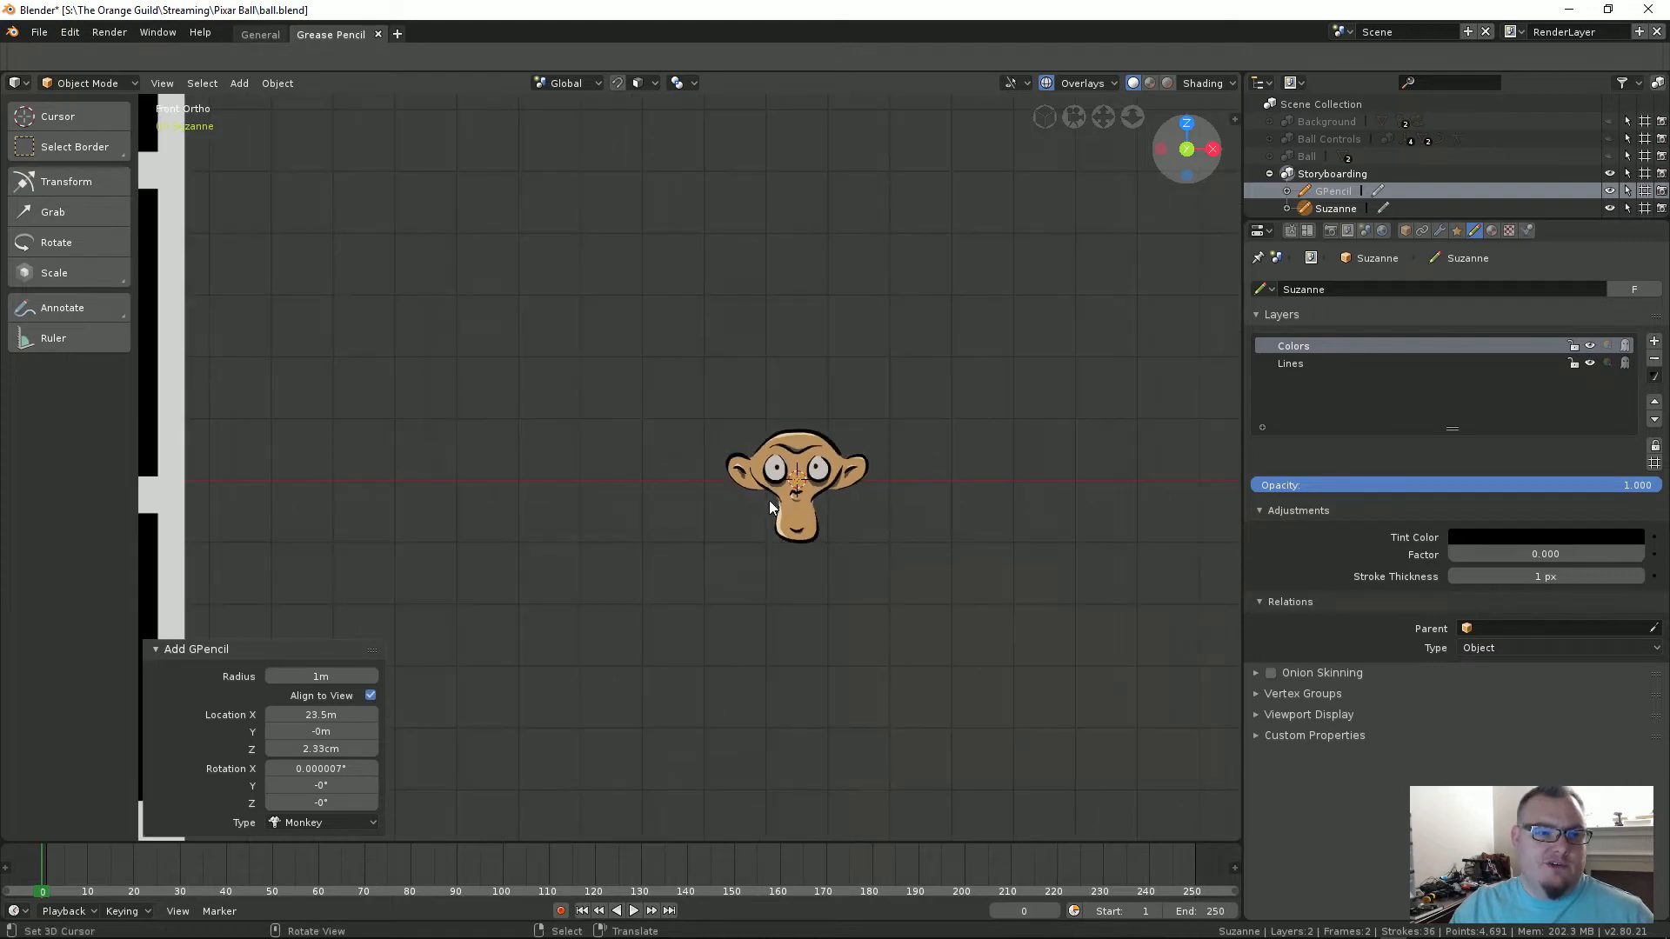
{"action": "key", "text": "g"}
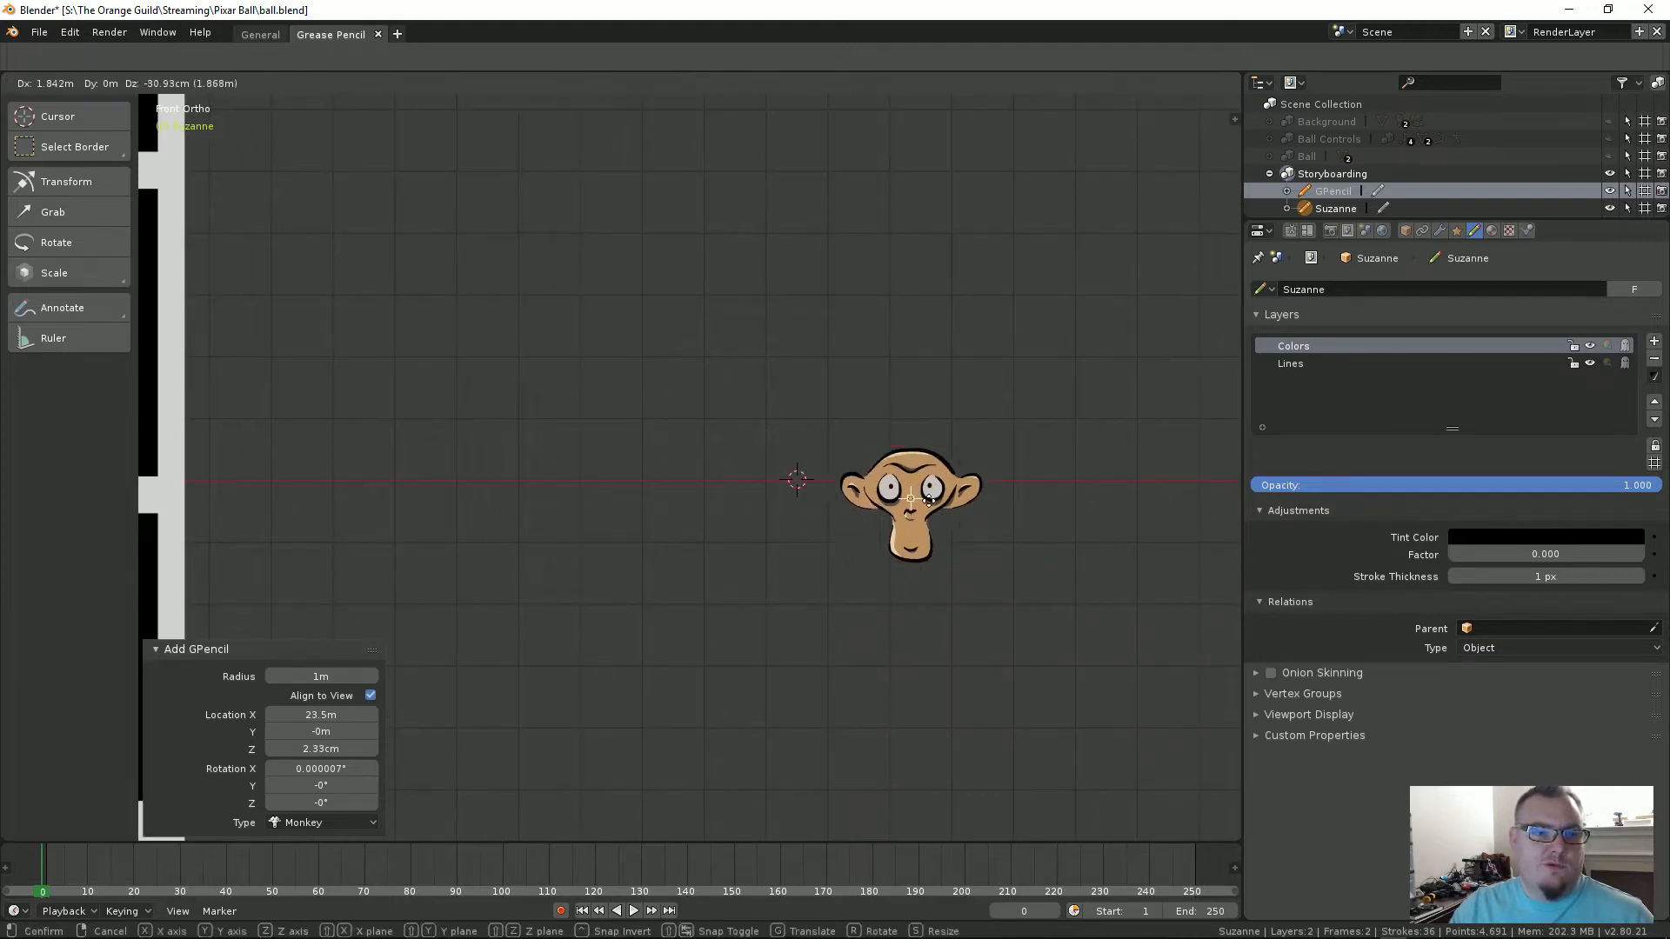
{"action": "right_click", "coordinate": [726, 470]}
{"action": "scroll", "coordinate": [704, 457], "scroll_direction": "down", "scroll_amount": 3}
{"action": "mouse_move", "coordinate": [482, 390]}
{"action": "middle_mouse_down", "text": "shift"}
{"action": "mouse_move", "coordinate": [780, 372]}
{"action": "mouse_move", "coordinate": [999, 510]}
{"action": "mouse_move", "coordinate": [1061, 443]}
{"action": "middle_mouse_up", "text": "shift"}
{"action": "scroll", "coordinate": [1060, 438], "scroll_direction": "down", "scroll_amount": 2}
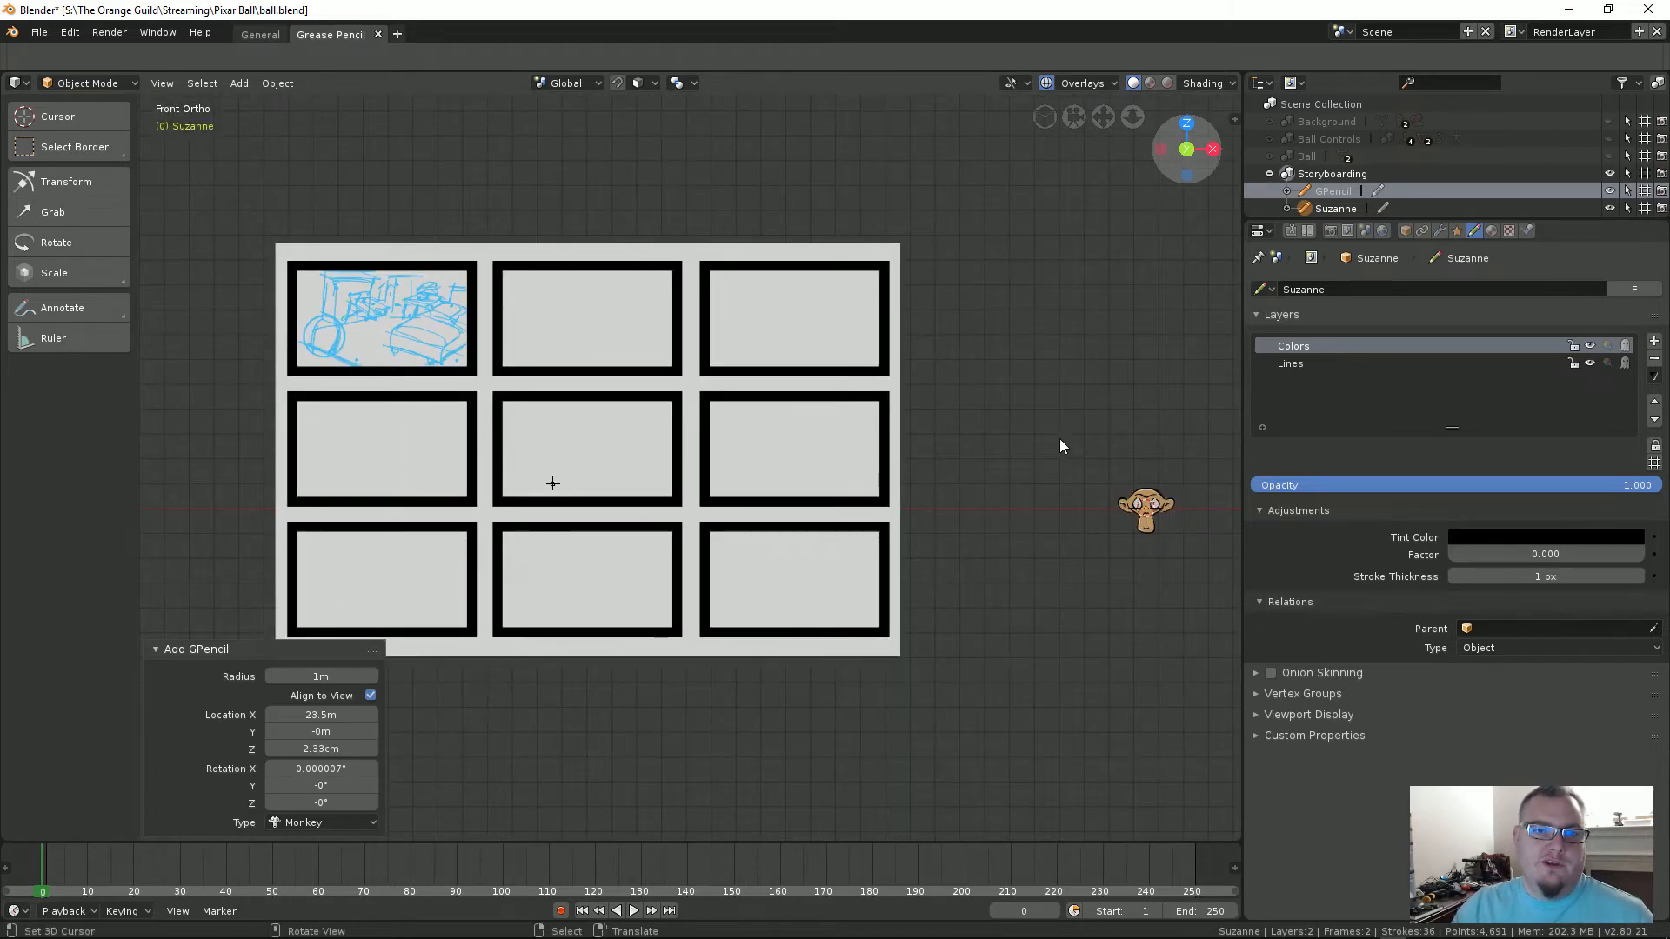
{"action": "key", "text": "Delete"}
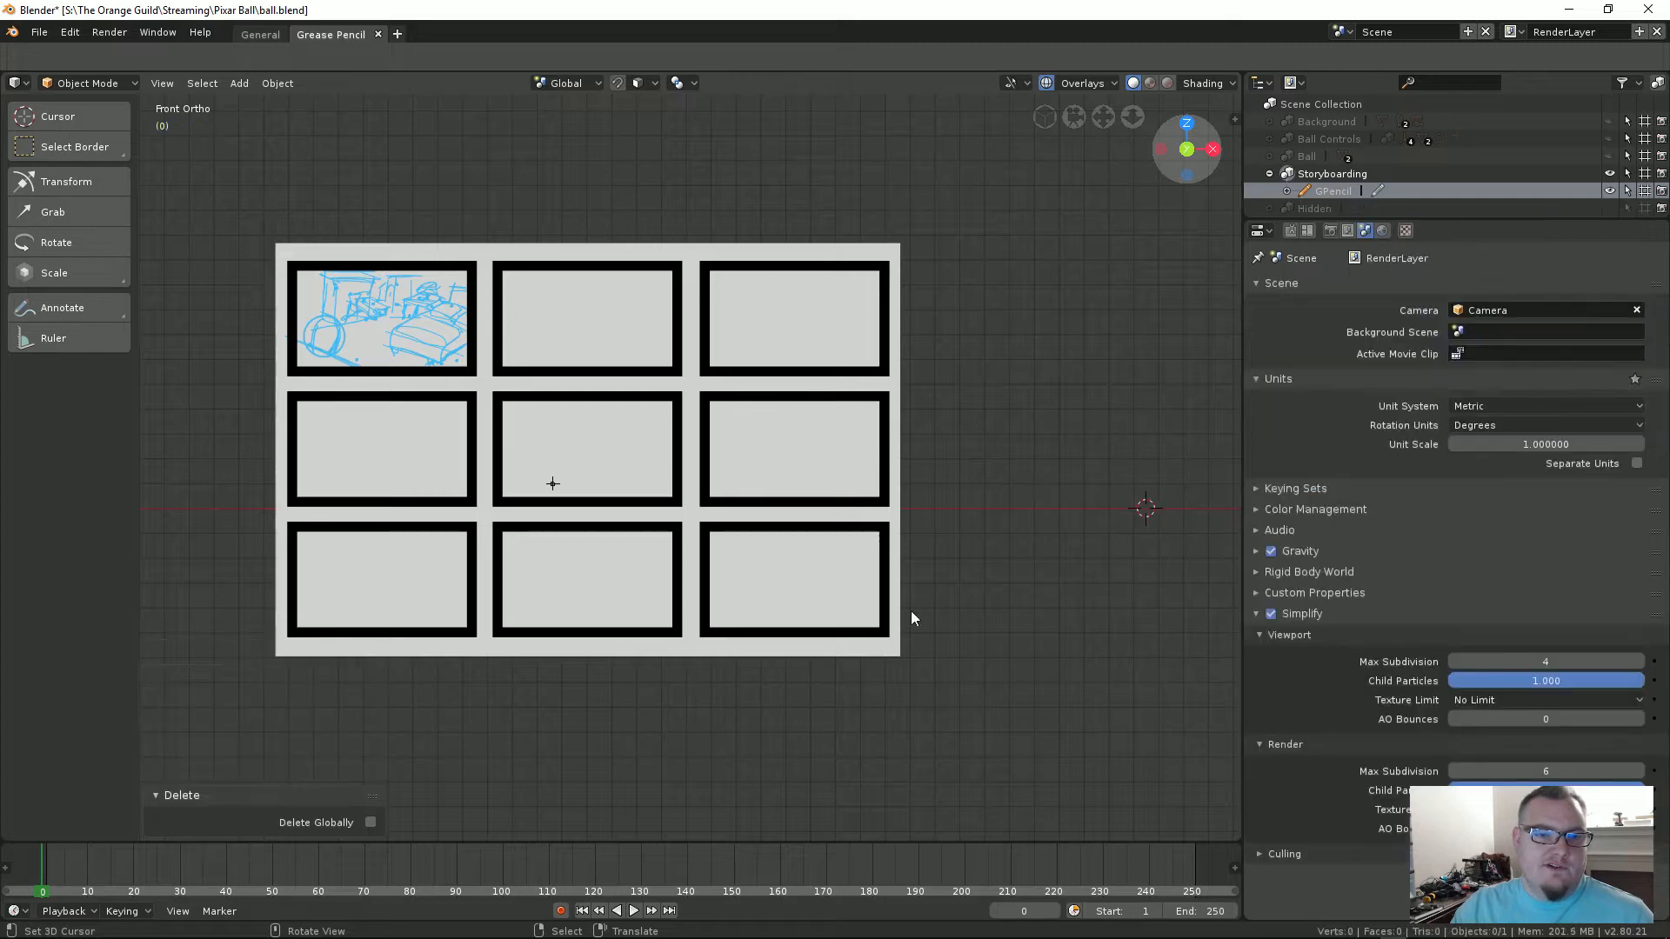
Step: Select the GPencil storyboard object with the whole sheet in view
{"action": "scroll", "coordinate": [545, 428], "scroll_direction": "up", "scroll_amount": 3}
{"action": "mouse_move", "coordinate": [545, 428]}
{"action": "middle_mouse_down", "text": "shift"}
{"action": "mouse_move", "coordinate": [809, 440]}
{"action": "mouse_move", "coordinate": [734, 421]}
{"action": "middle_mouse_up", "text": "shift"}
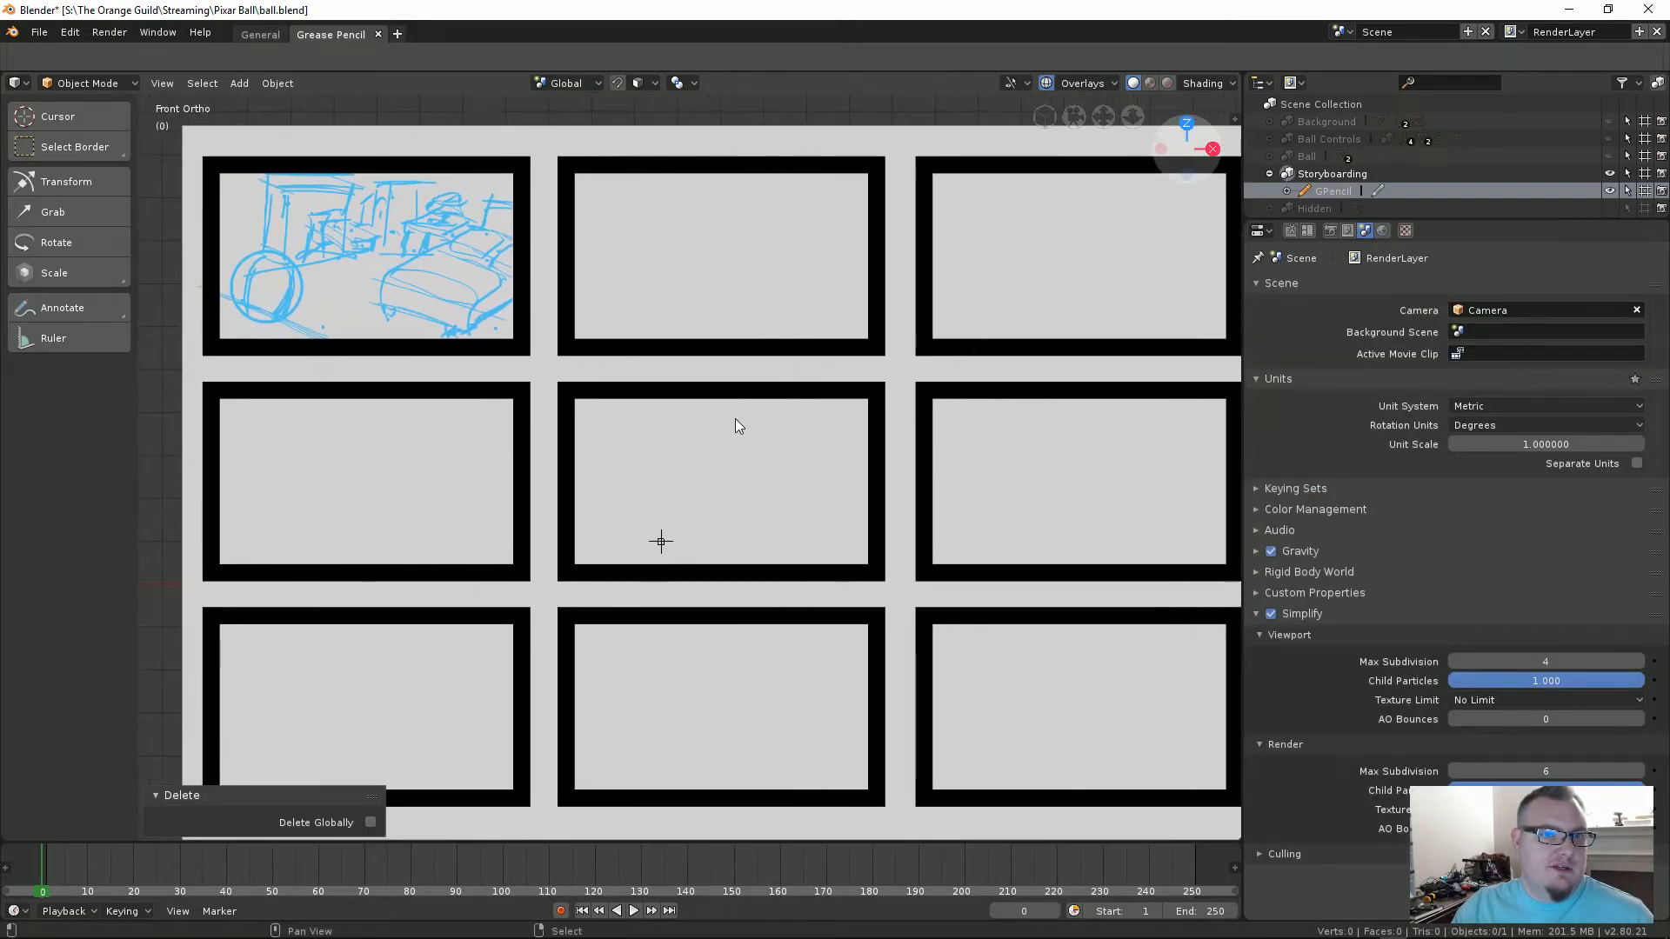
{"action": "scroll", "coordinate": [734, 421], "scroll_direction": "down", "scroll_amount": 4}
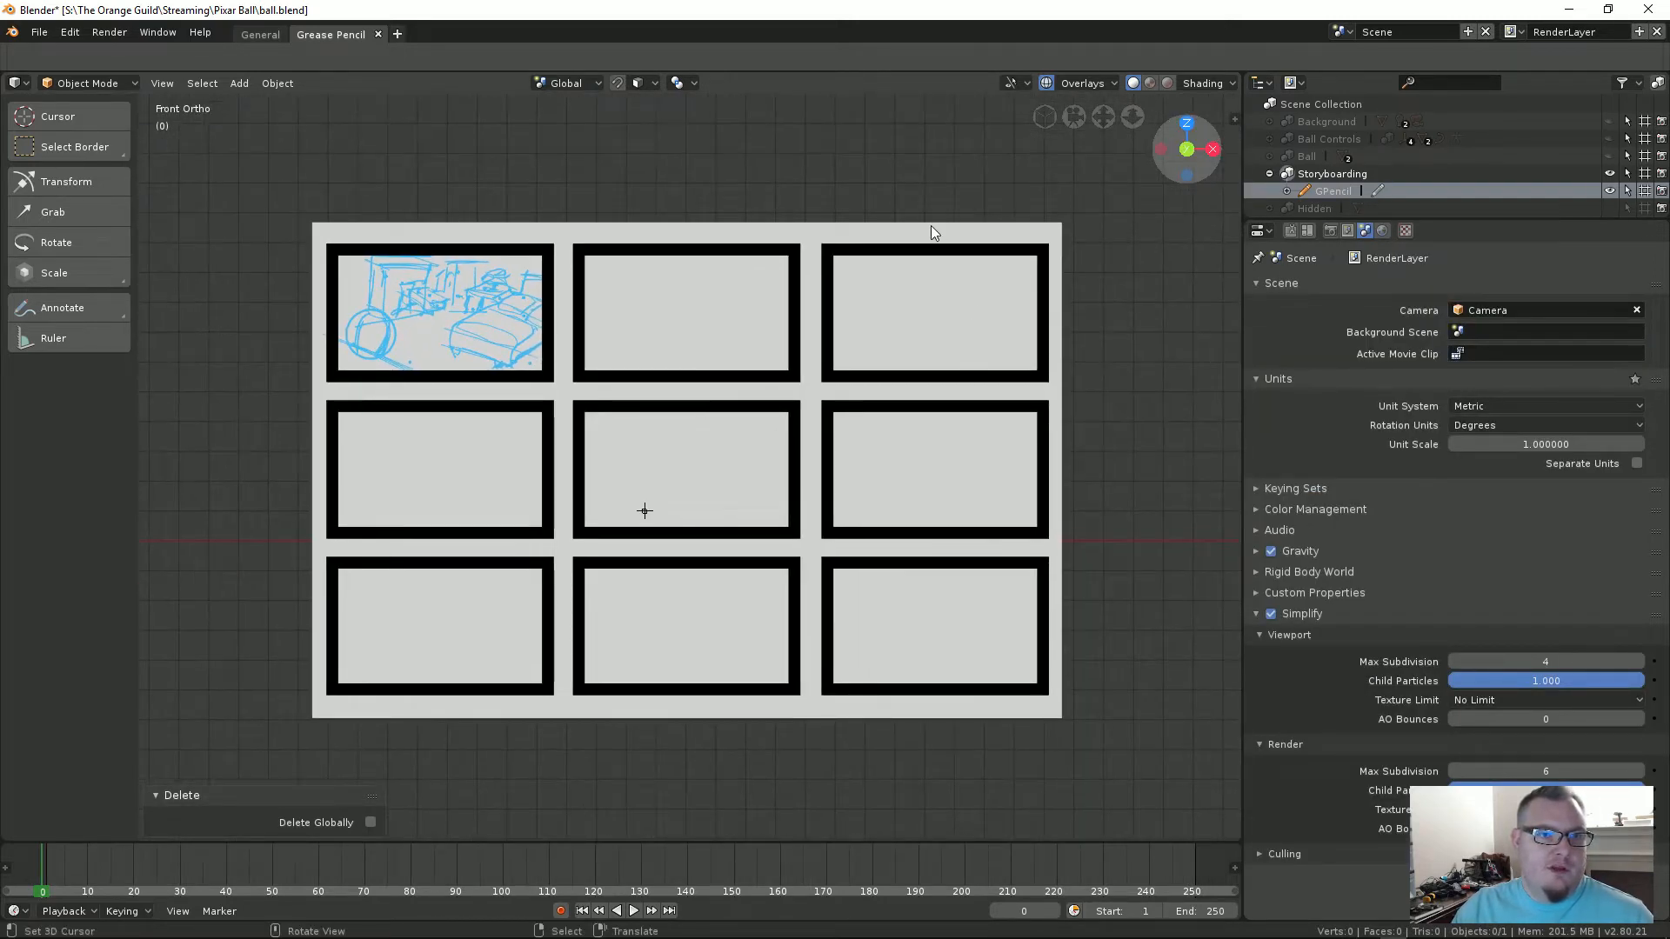
{"action": "left_click", "coordinate": [647, 514]}
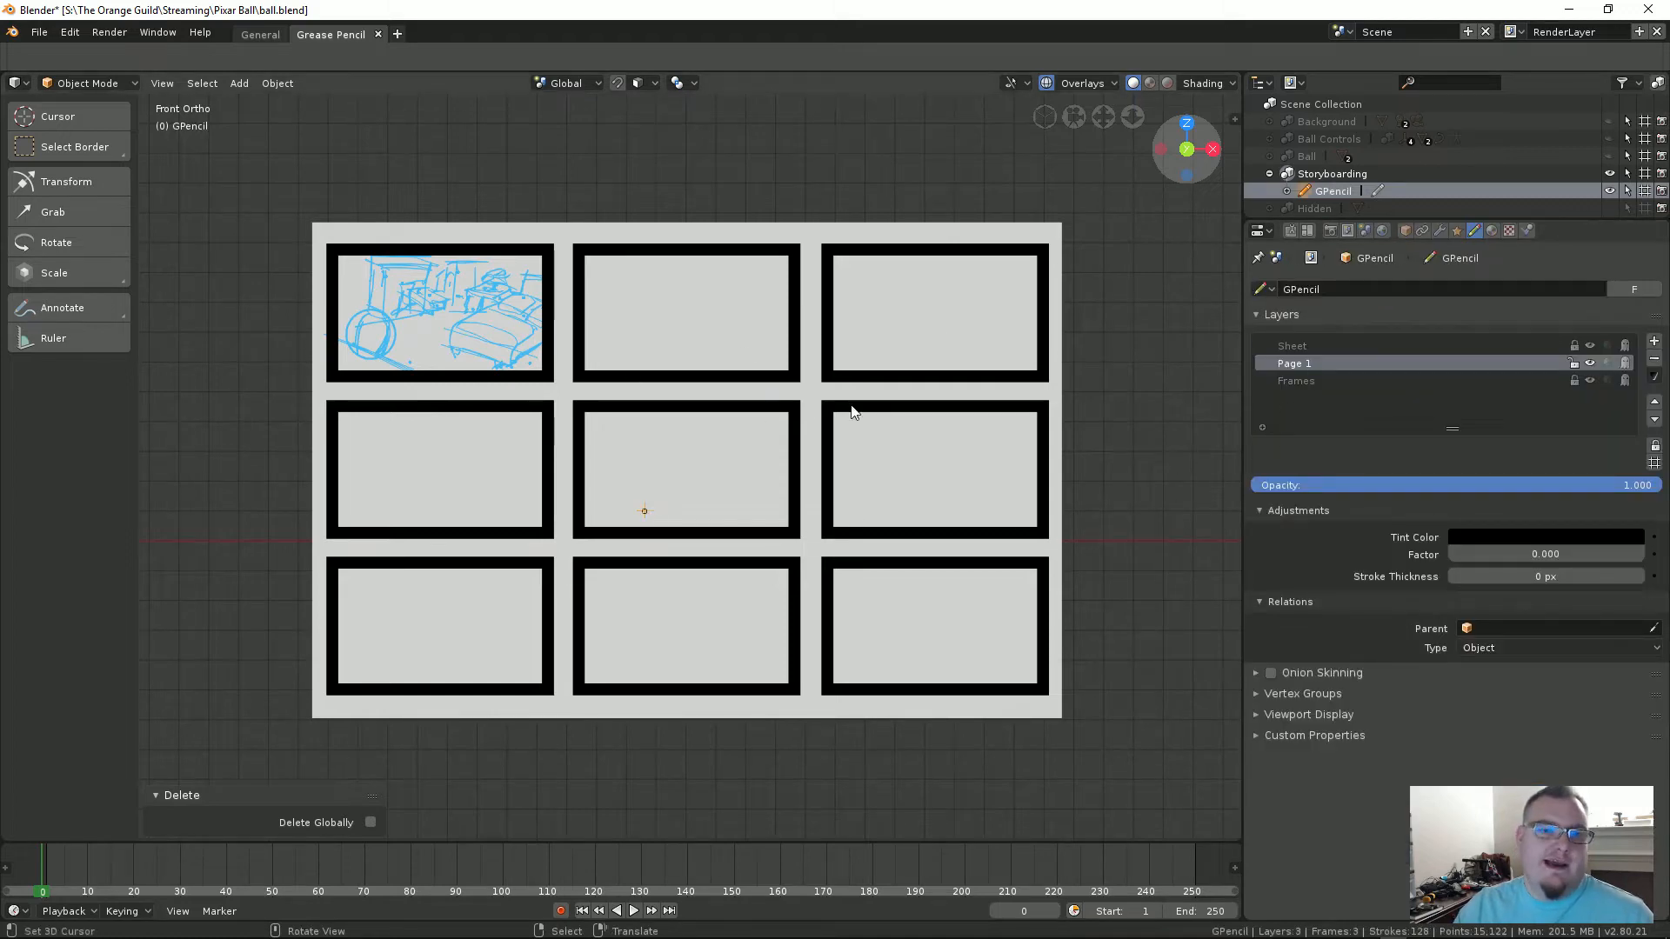
Step: Make Sheet the active layer, hide Page 1, and toggle the Sheet layer's visibility off and on to inspect the paper background
{"action": "left_click", "coordinate": [1304, 346]}
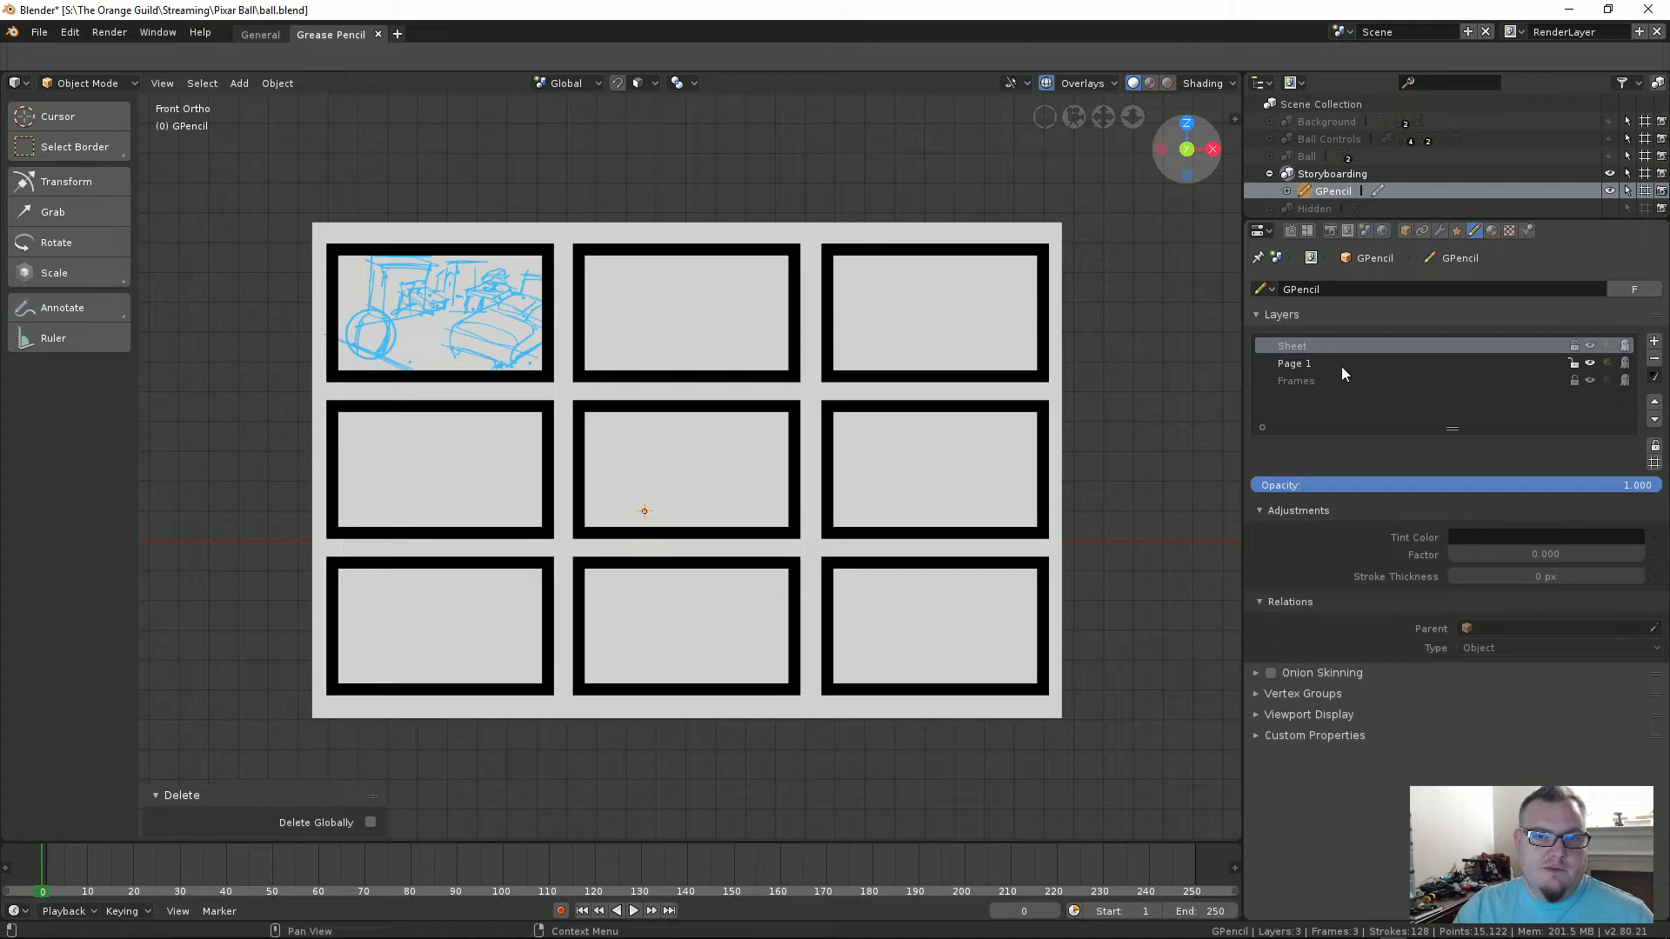
{"action": "left_click", "coordinate": [1590, 365]}
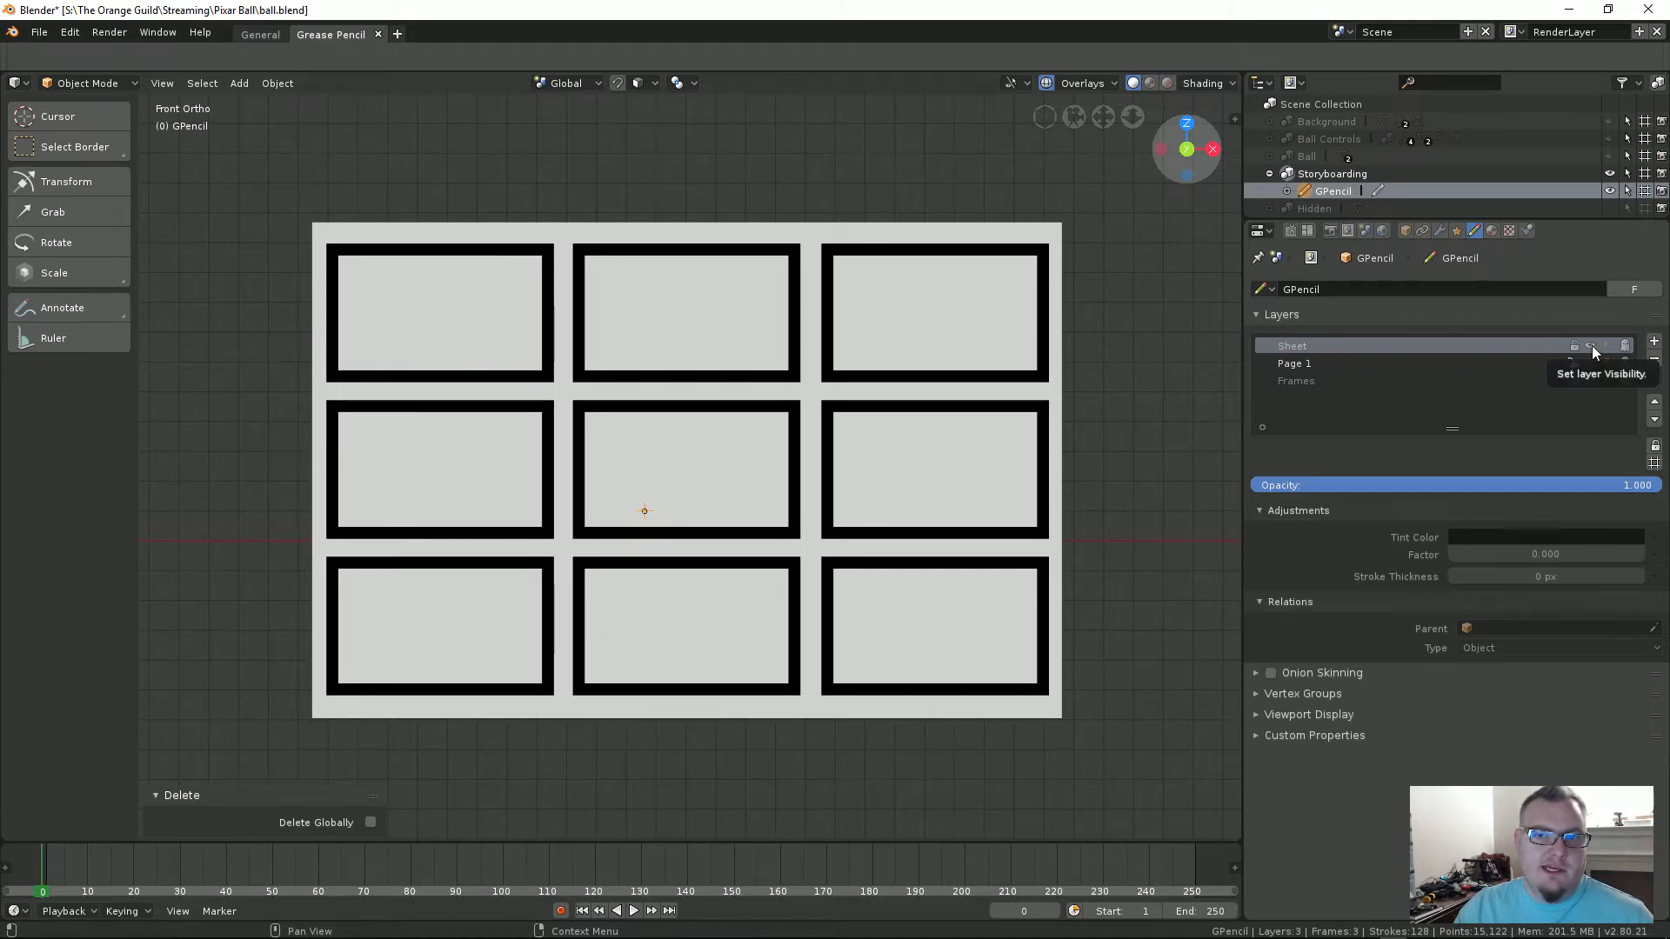
{"action": "left_click", "coordinate": [1590, 347]}
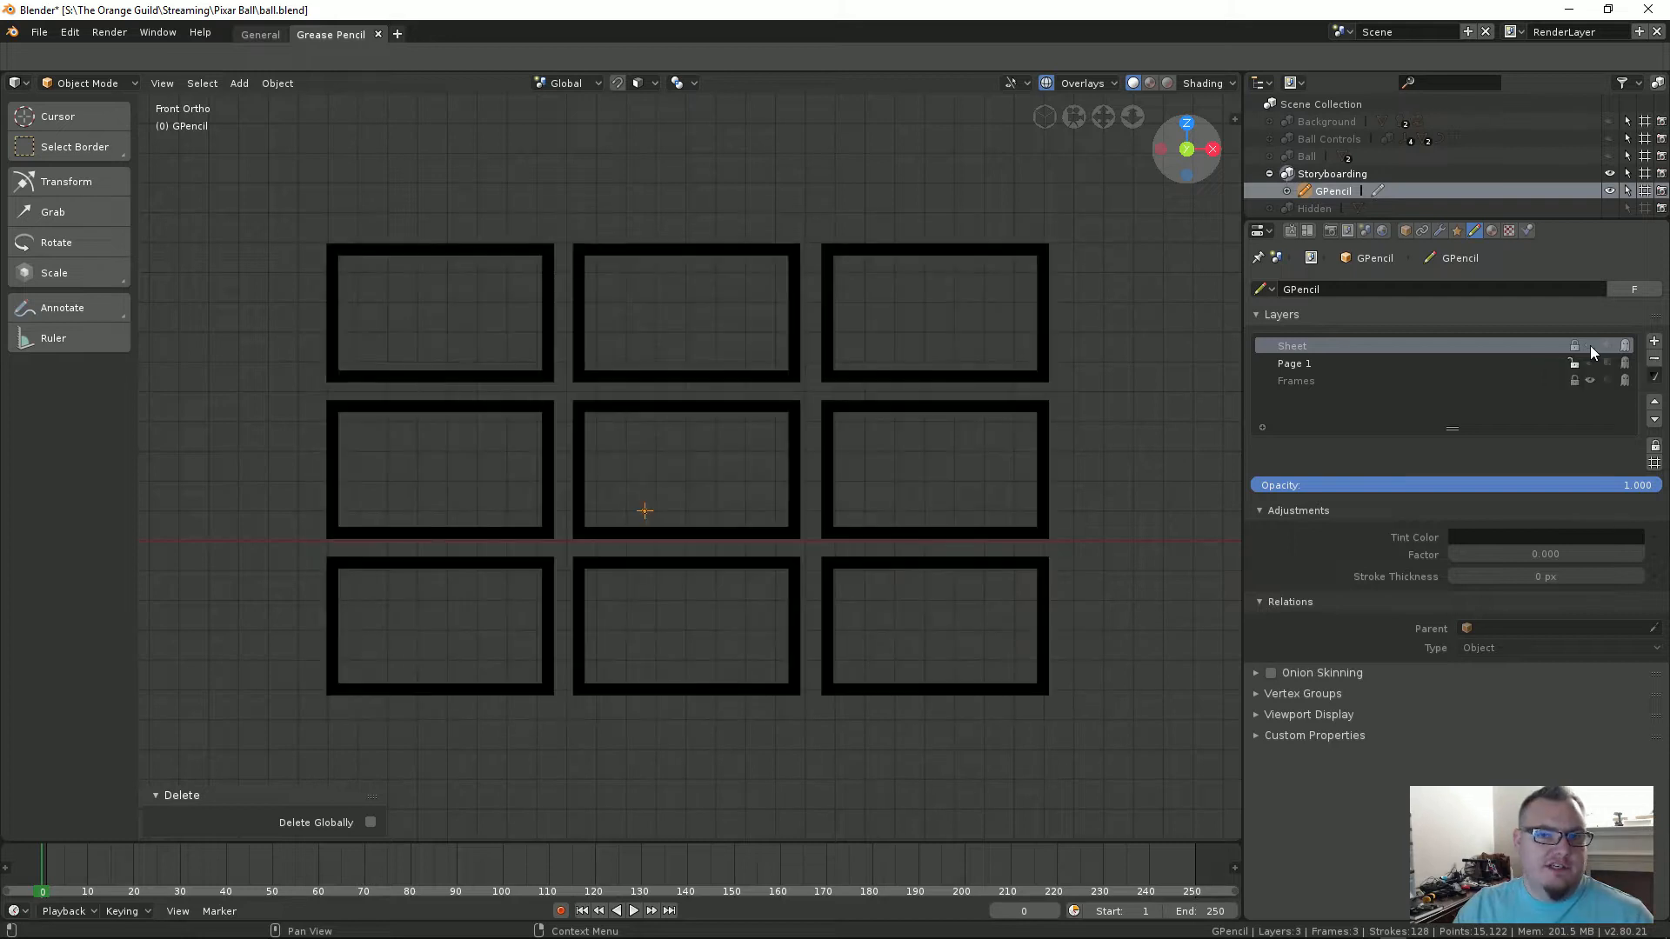
{"action": "left_click", "coordinate": [1590, 346]}
{"action": "left_click", "coordinate": [1590, 346]}
{"action": "left_click", "coordinate": [1590, 346]}
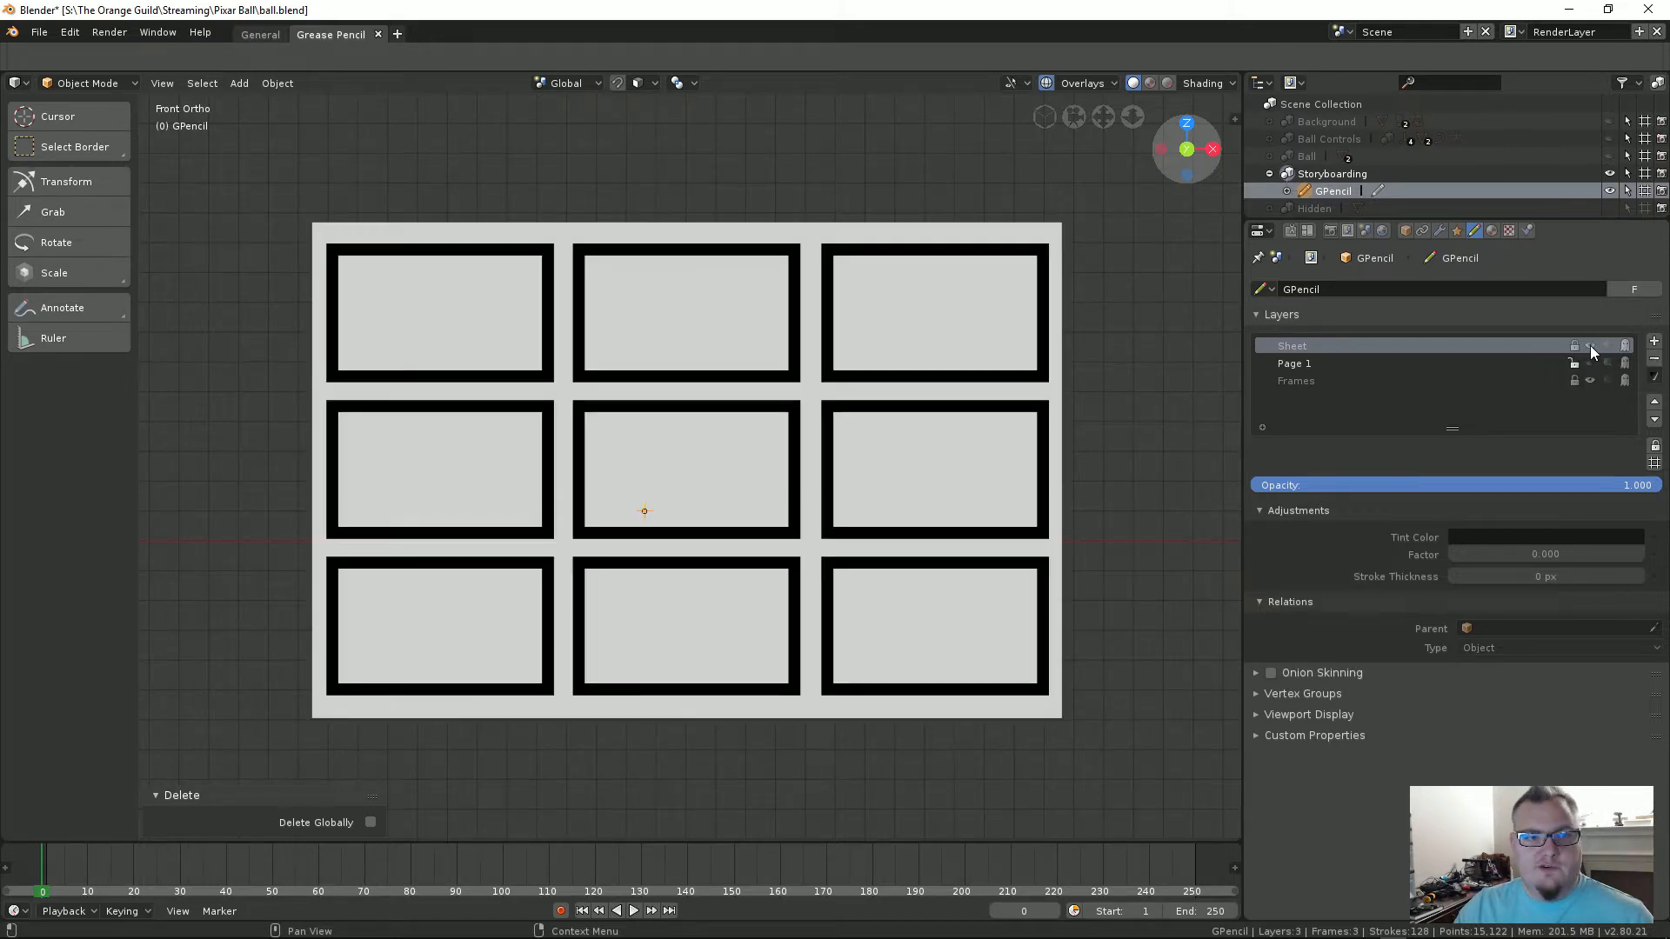
Step: Make Frames the active layer and toggle its visibility off and on to inspect the storyboard's panel borders
{"action": "left_click", "coordinate": [1301, 375]}
{"action": "left_click", "coordinate": [1305, 364]}
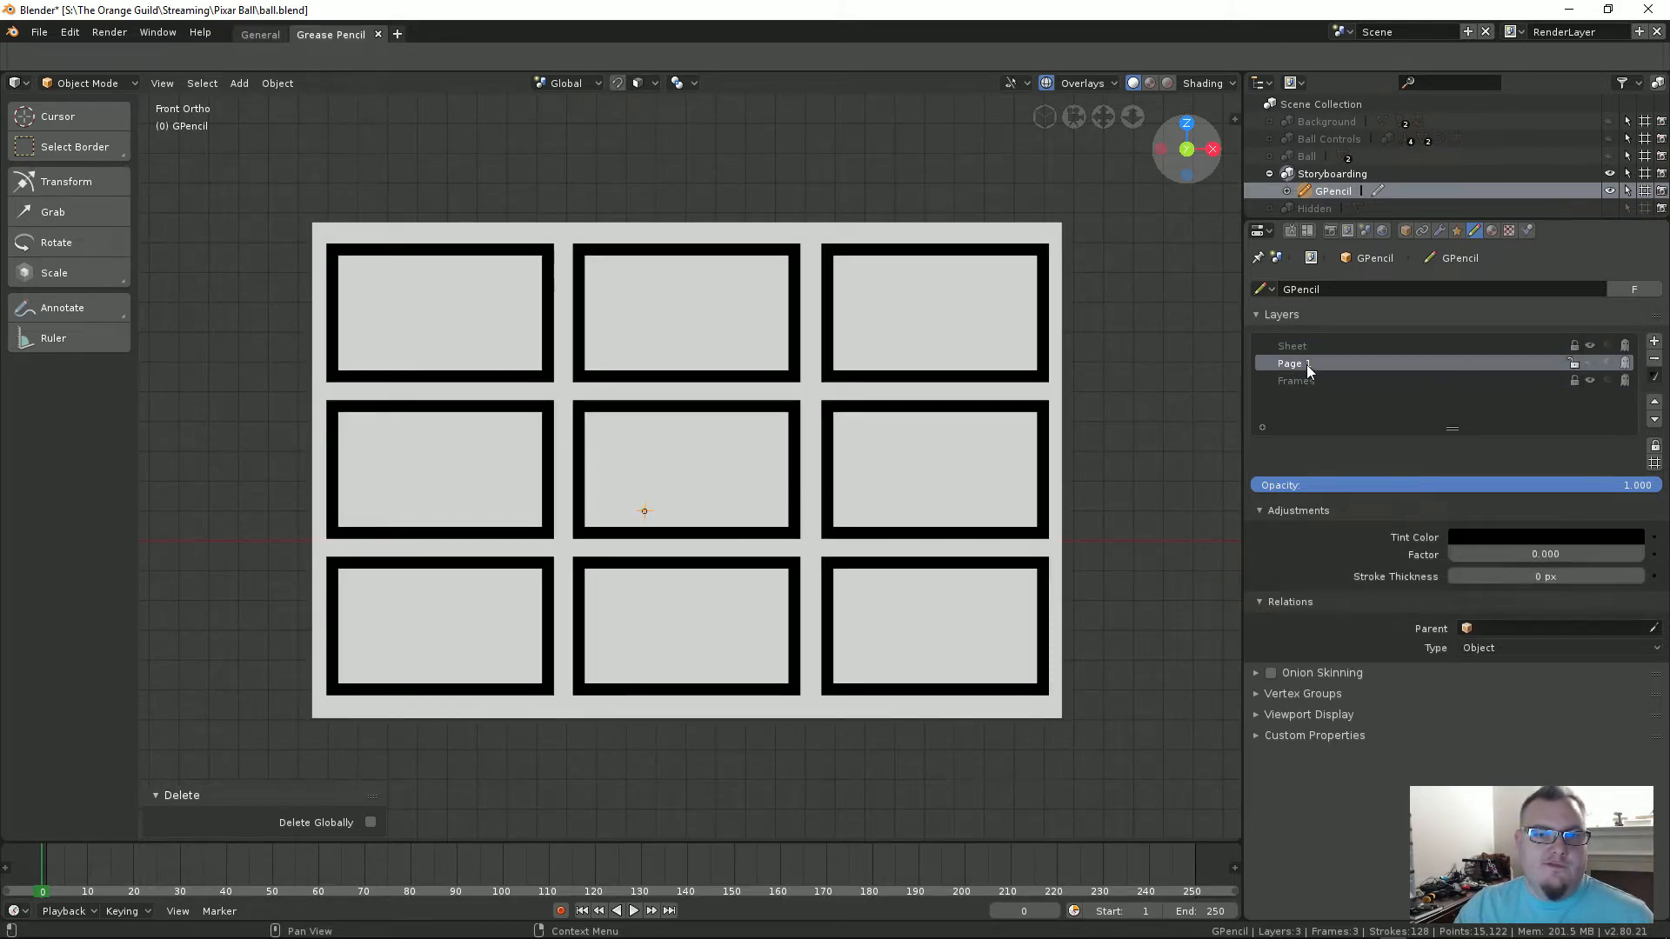
{"action": "left_click", "coordinate": [1292, 381]}
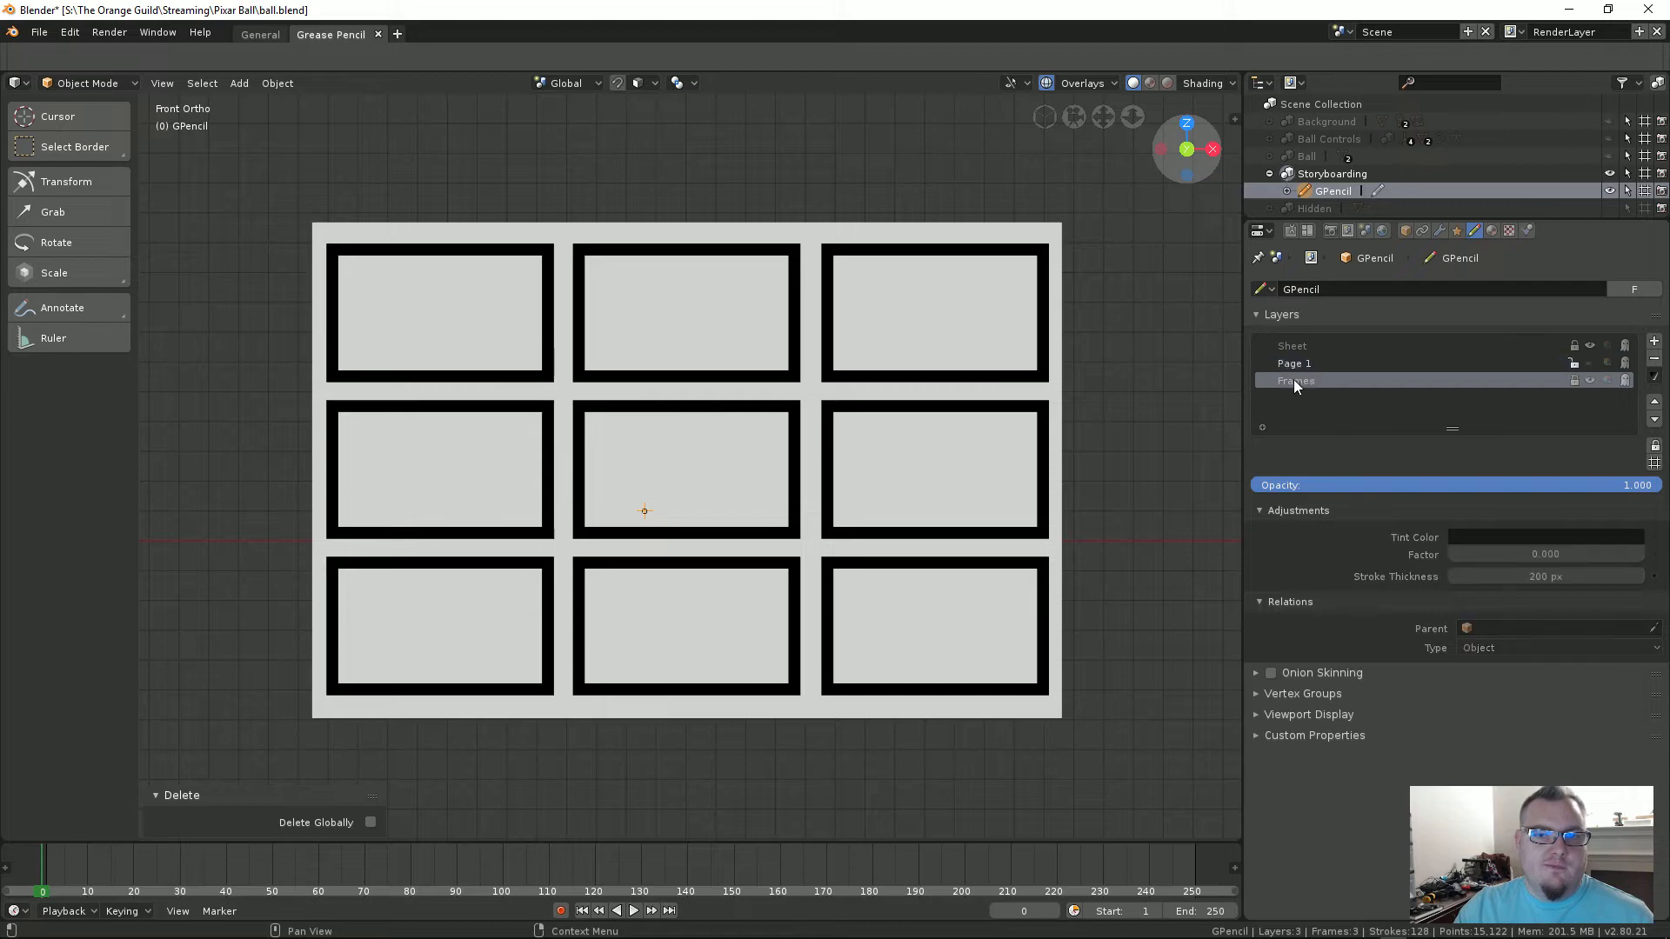
{"action": "left_click", "coordinate": [1591, 380]}
{"action": "left_click", "coordinate": [1591, 380]}
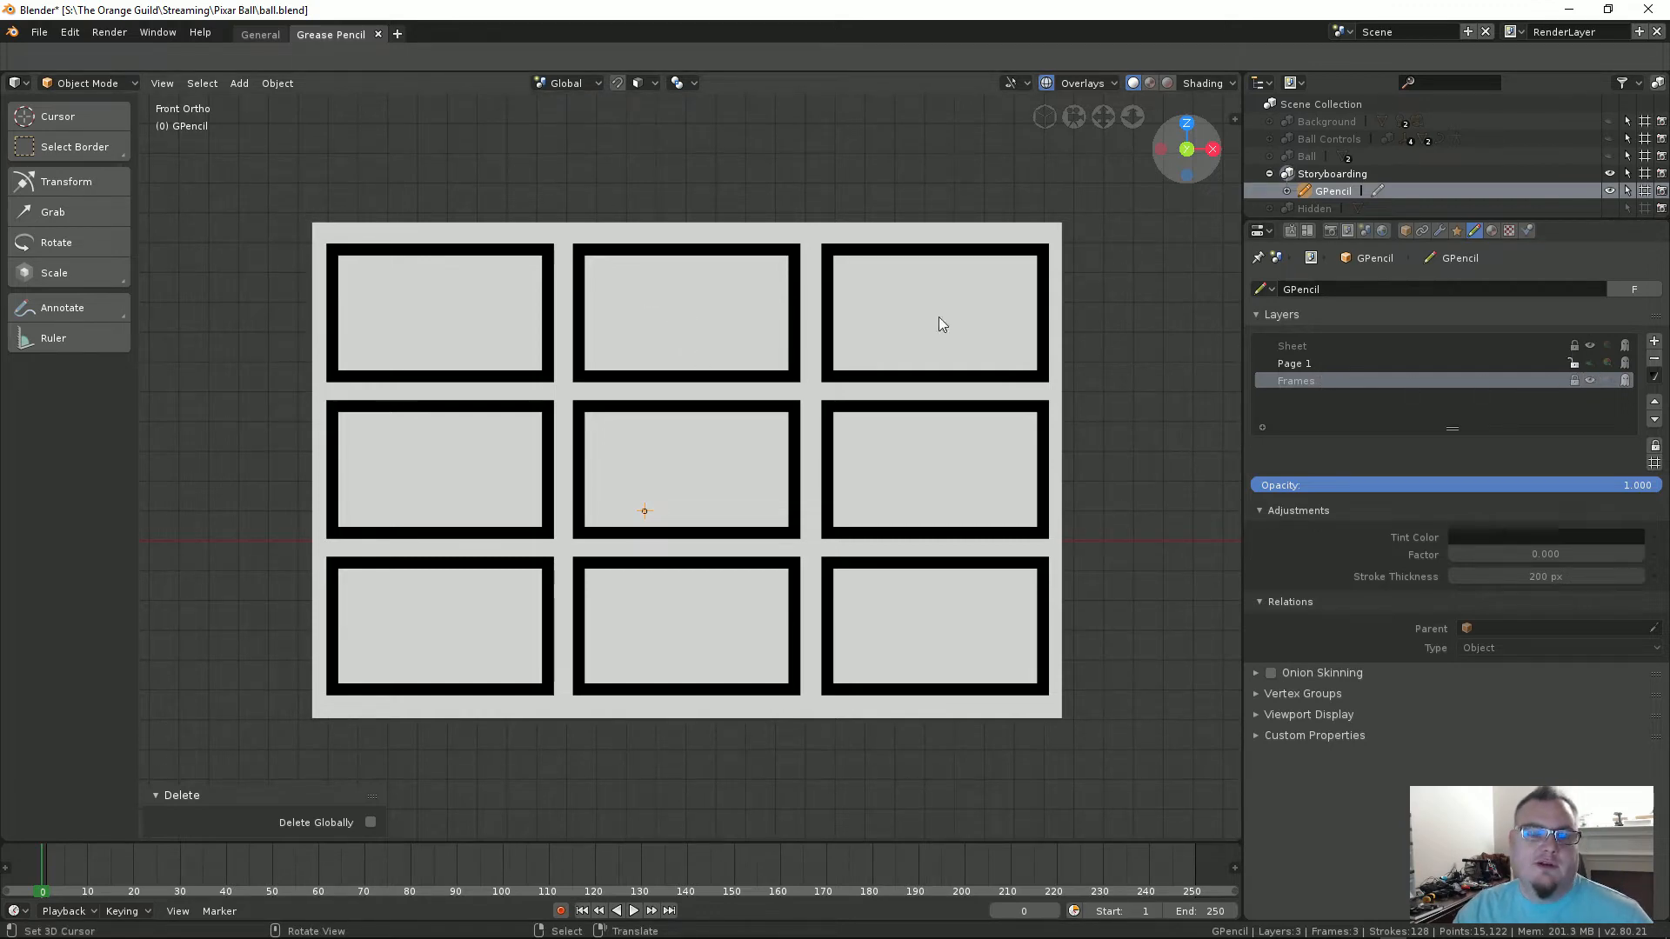
Step: Make Page 1 the active layer, show it again, and examine the blue bedroom sketch in the first storyboard frame up close
{"action": "left_click", "coordinate": [1306, 363]}
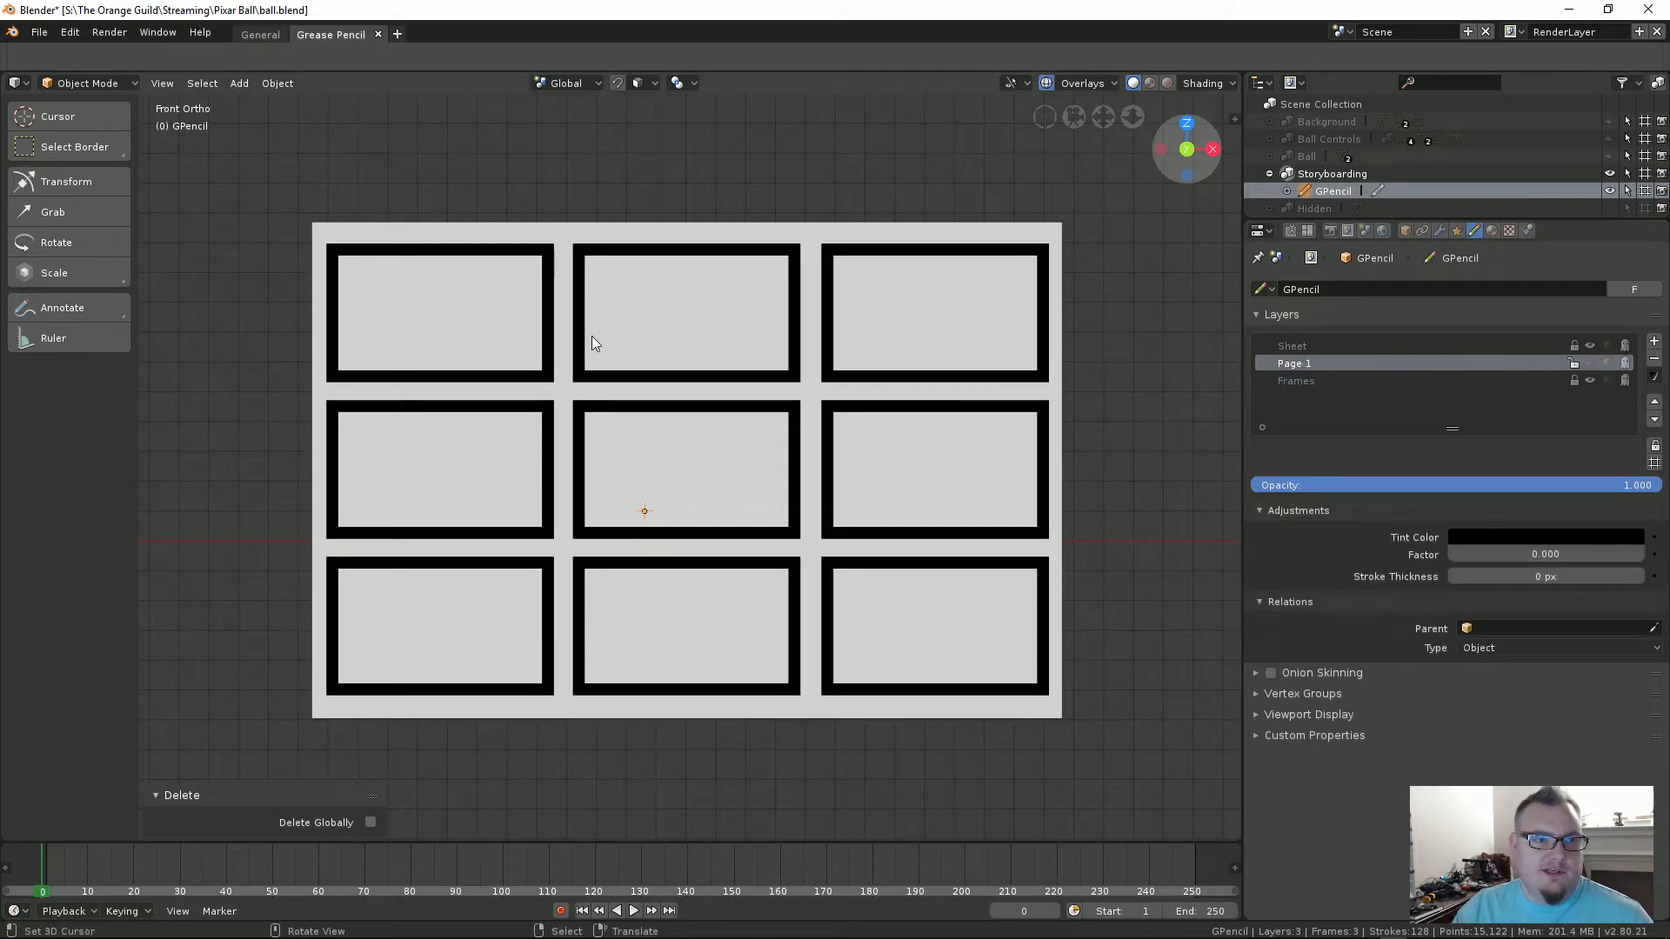
{"action": "left_click", "coordinate": [1590, 364]}
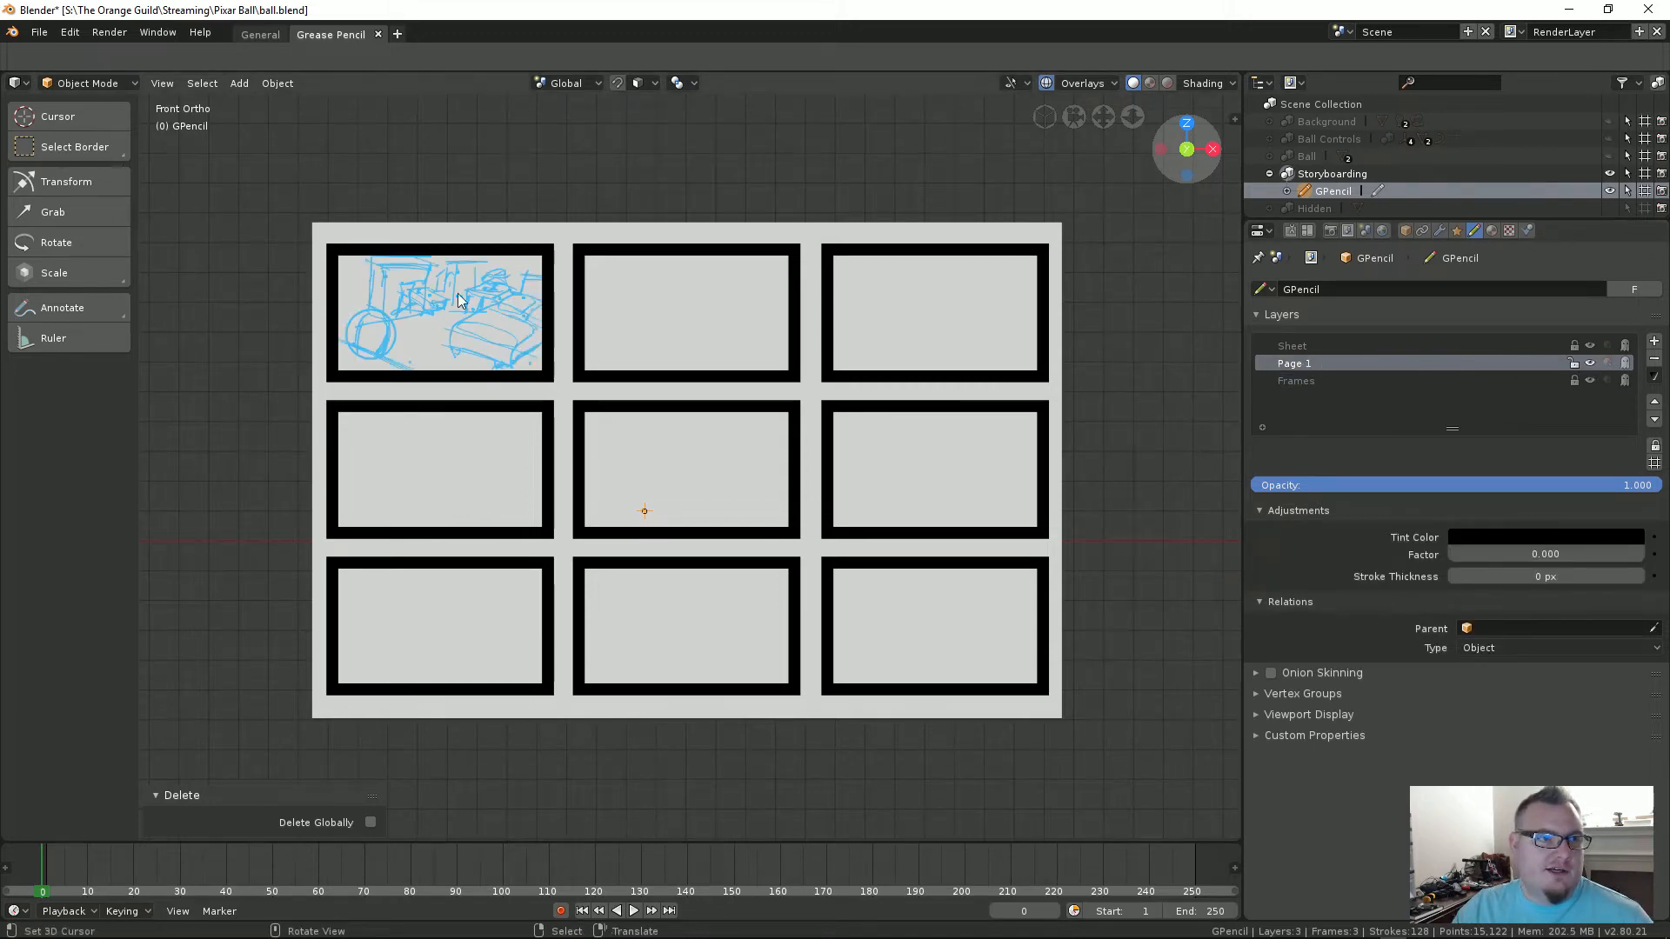
{"action": "scroll", "coordinate": [444, 291], "scroll_direction": "up", "scroll_amount": 5}
{"action": "middle_click_drag", "start_coordinate": [339, 225], "coordinate": [1023, 487], "text": "shift"}
{"action": "scroll", "coordinate": [975, 435], "scroll_direction": "up", "scroll_amount": 2}
{"action": "middle_click_drag", "start_coordinate": [886, 337], "coordinate": [660, 420], "text": "shift"}
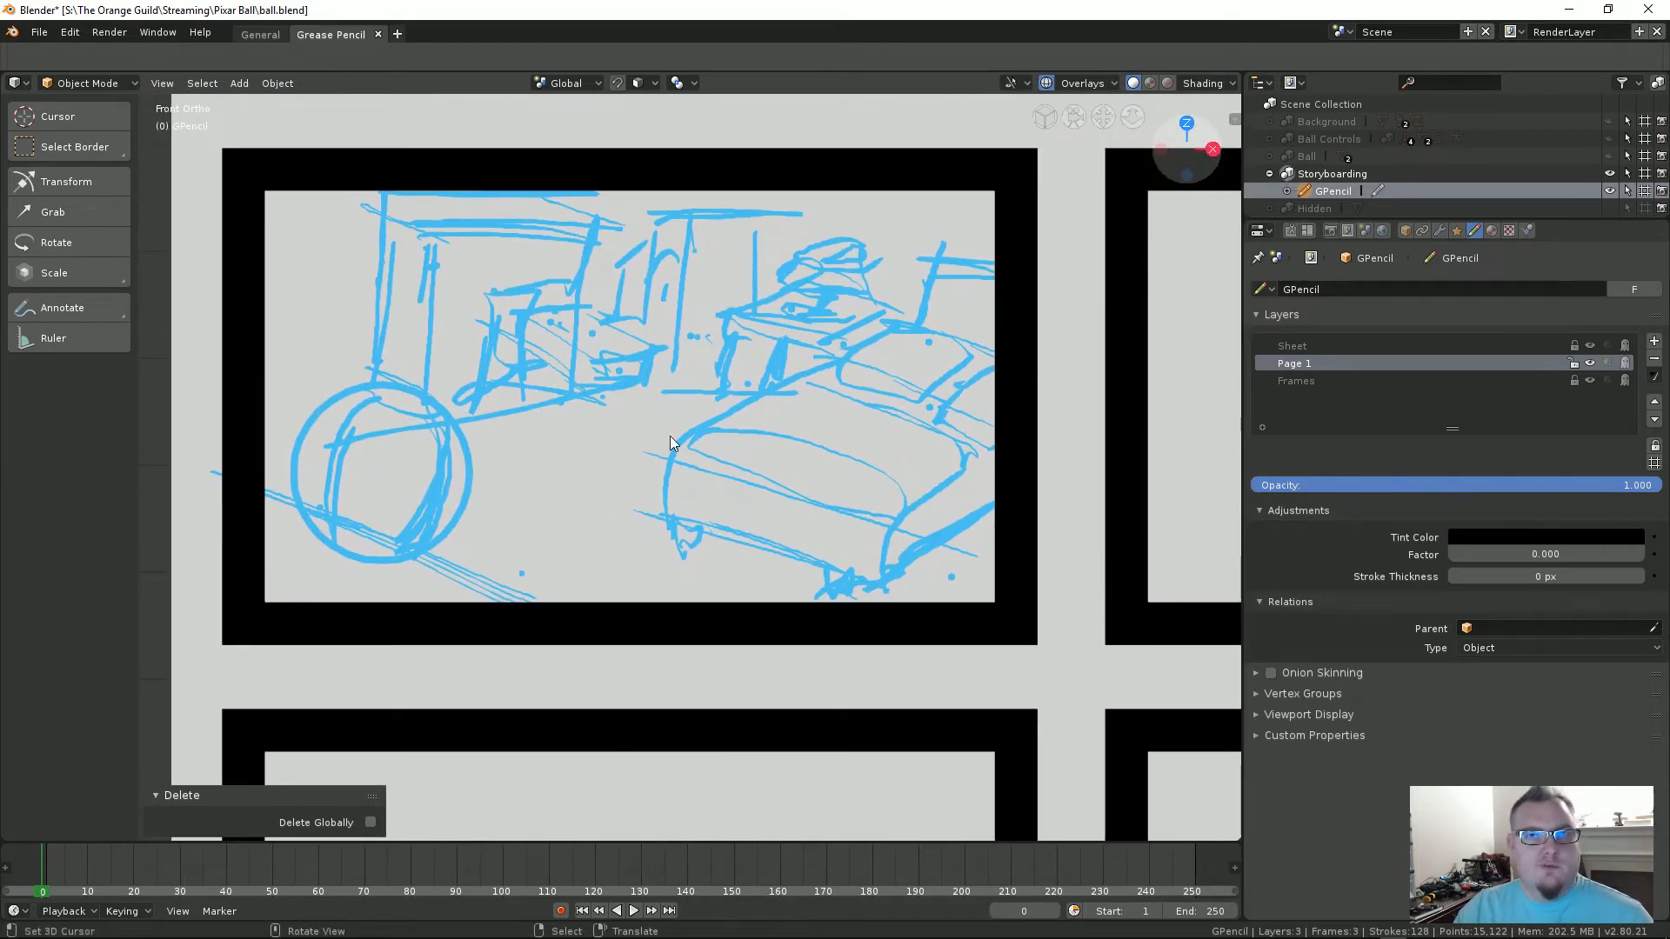
{"action": "scroll", "coordinate": [748, 446], "scroll_direction": "down", "scroll_amount": 6}
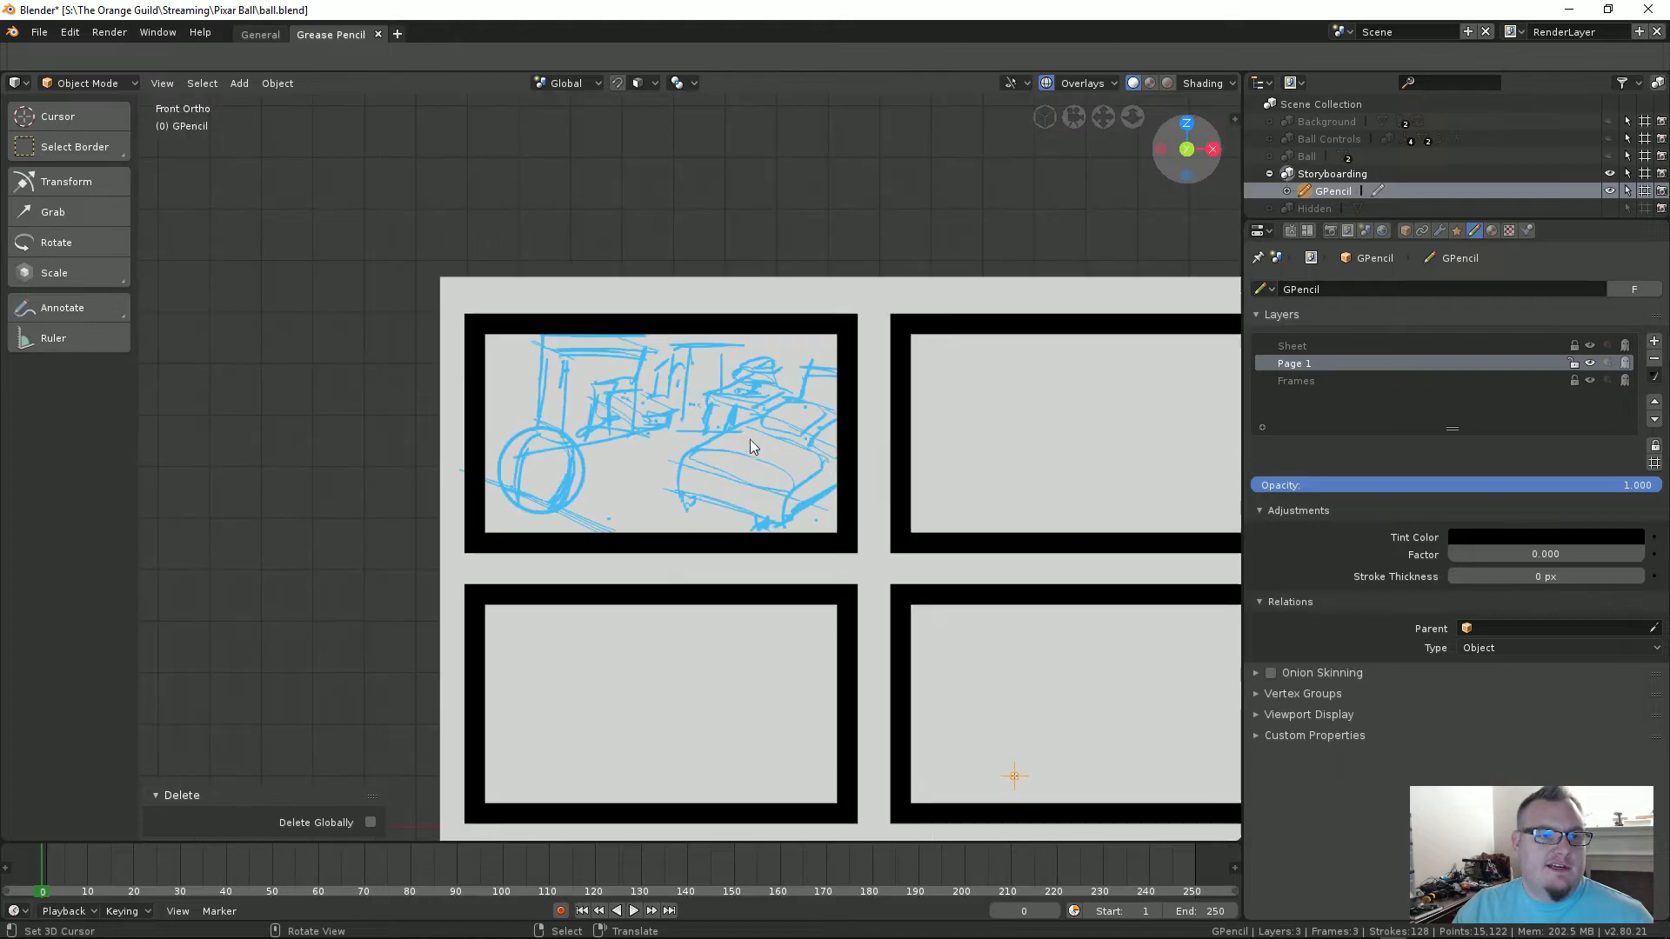
{"action": "middle_click_drag", "start_coordinate": [868, 571], "coordinate": [615, 363], "text": "shift"}
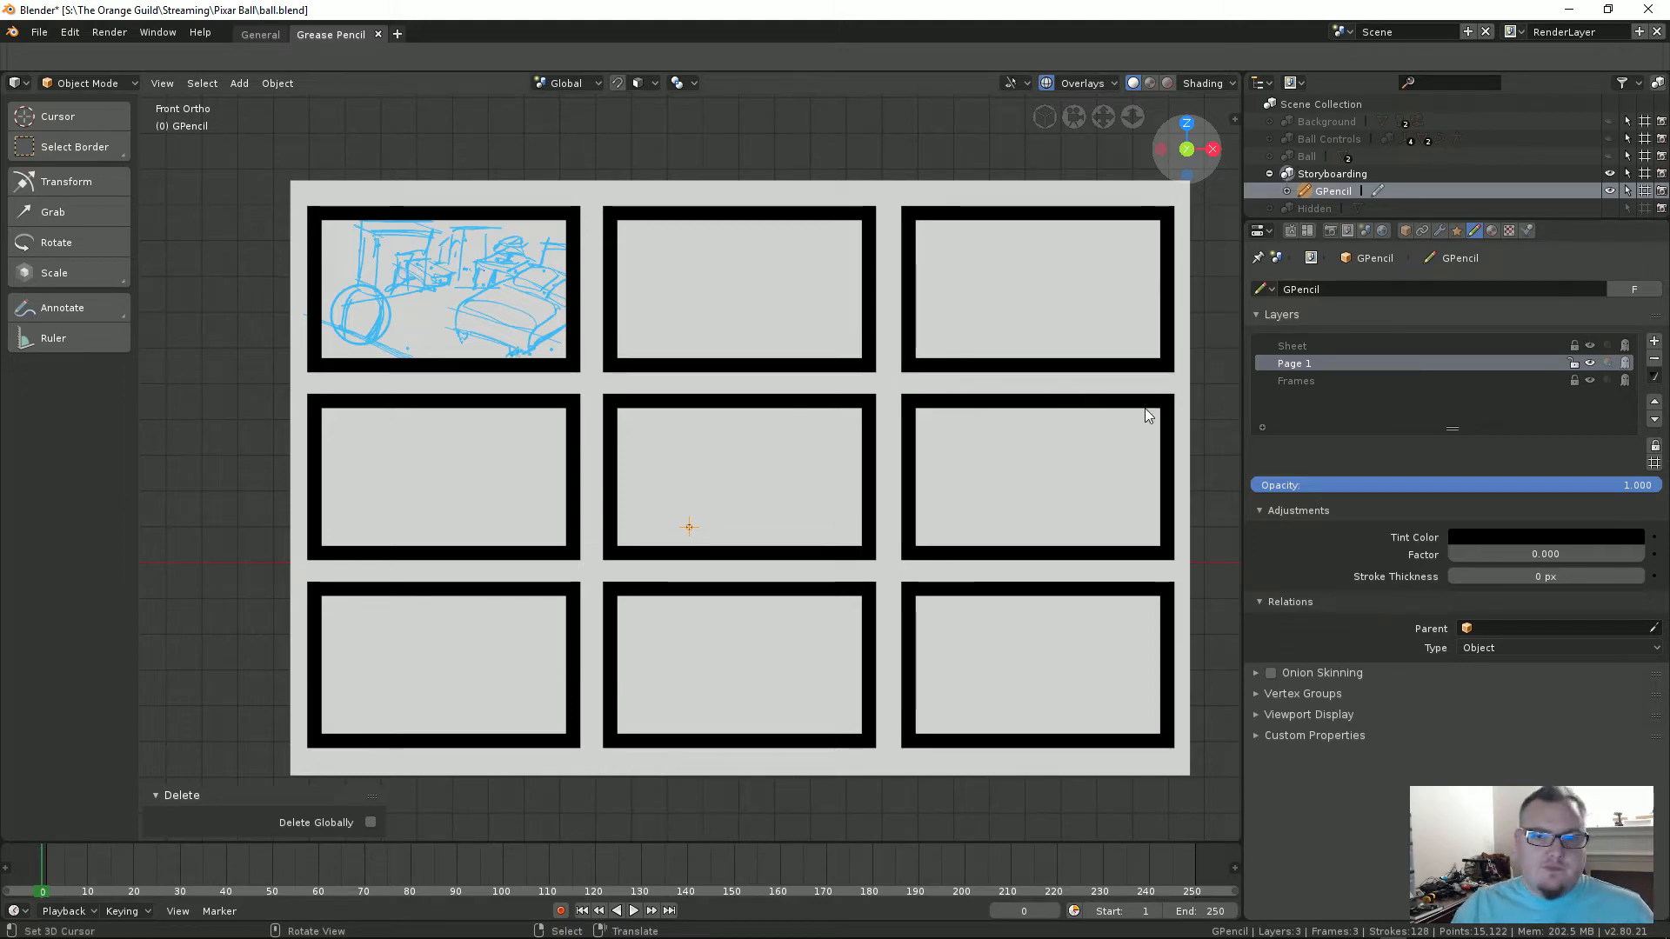
Step: Add a new grease pencil layer directly below Frames in the layer list and check the storyboard object's effects settings
{"action": "left_click", "coordinate": [1343, 383]}
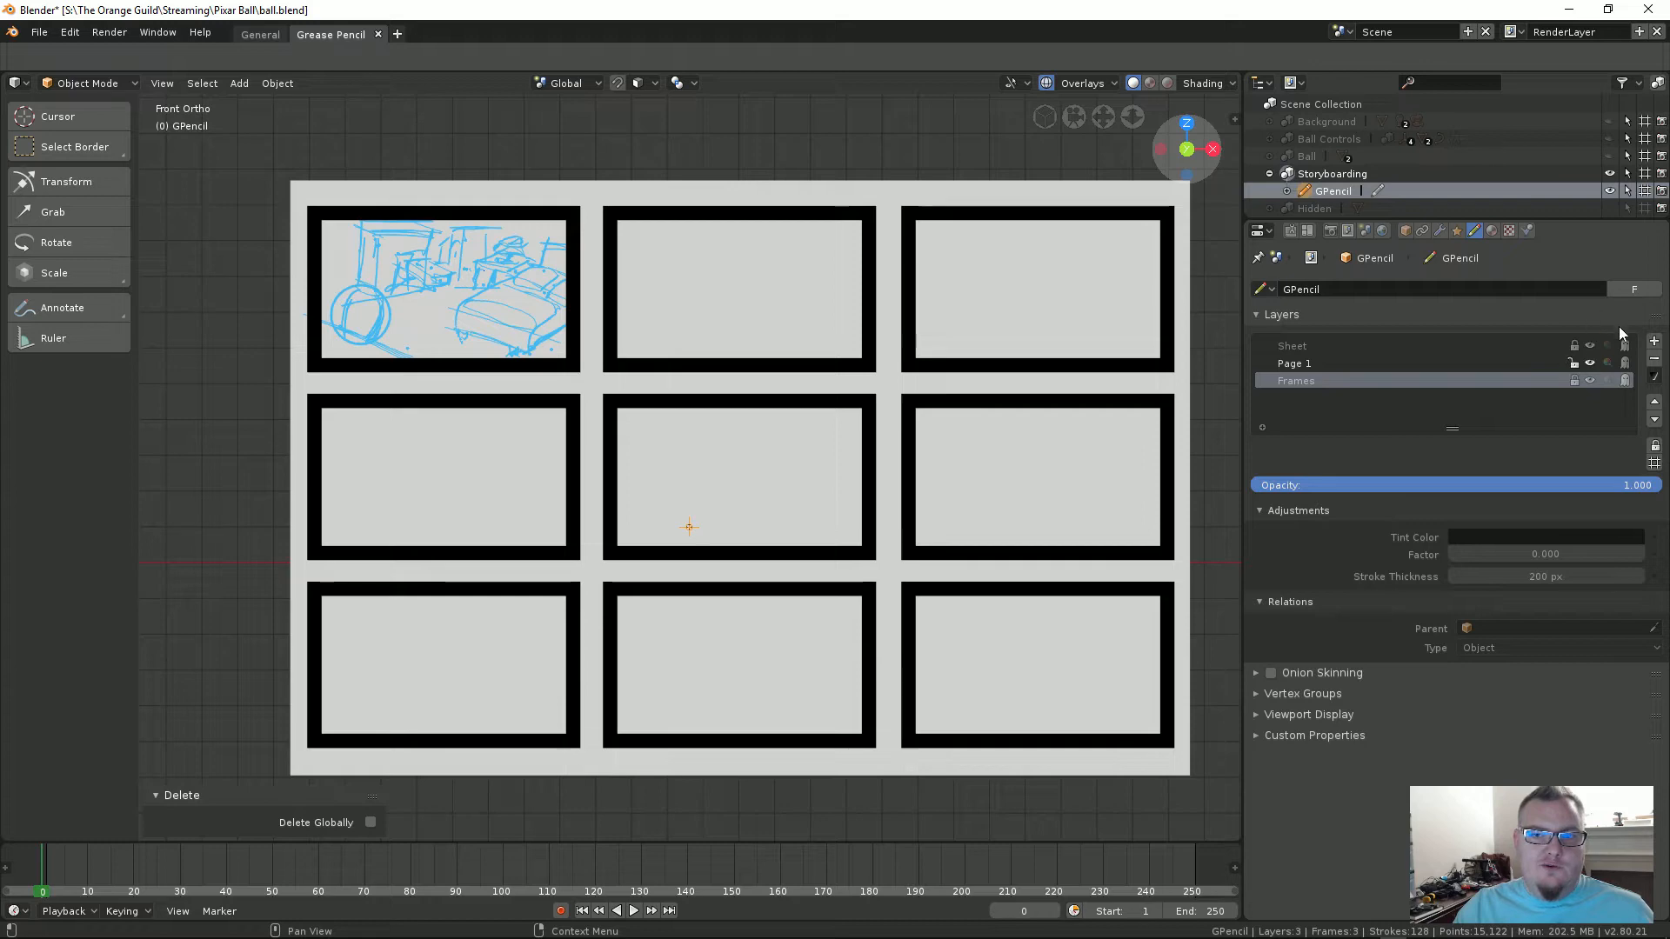
{"action": "left_click", "coordinate": [1652, 342]}
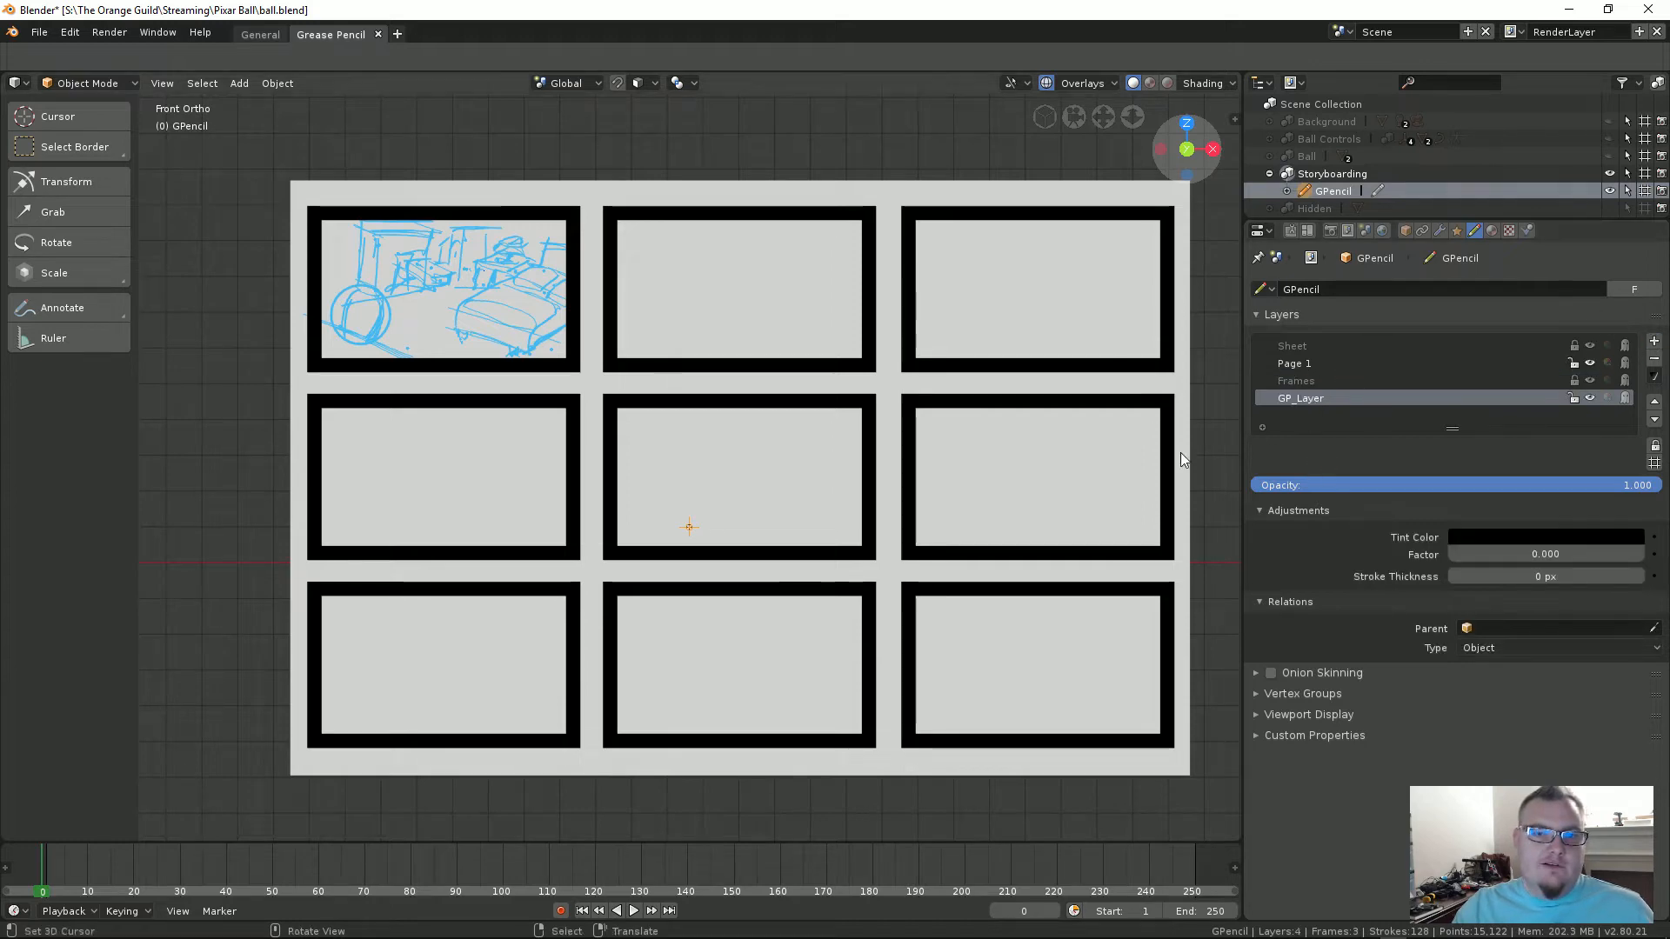
{"action": "left_click", "coordinate": [1461, 237]}
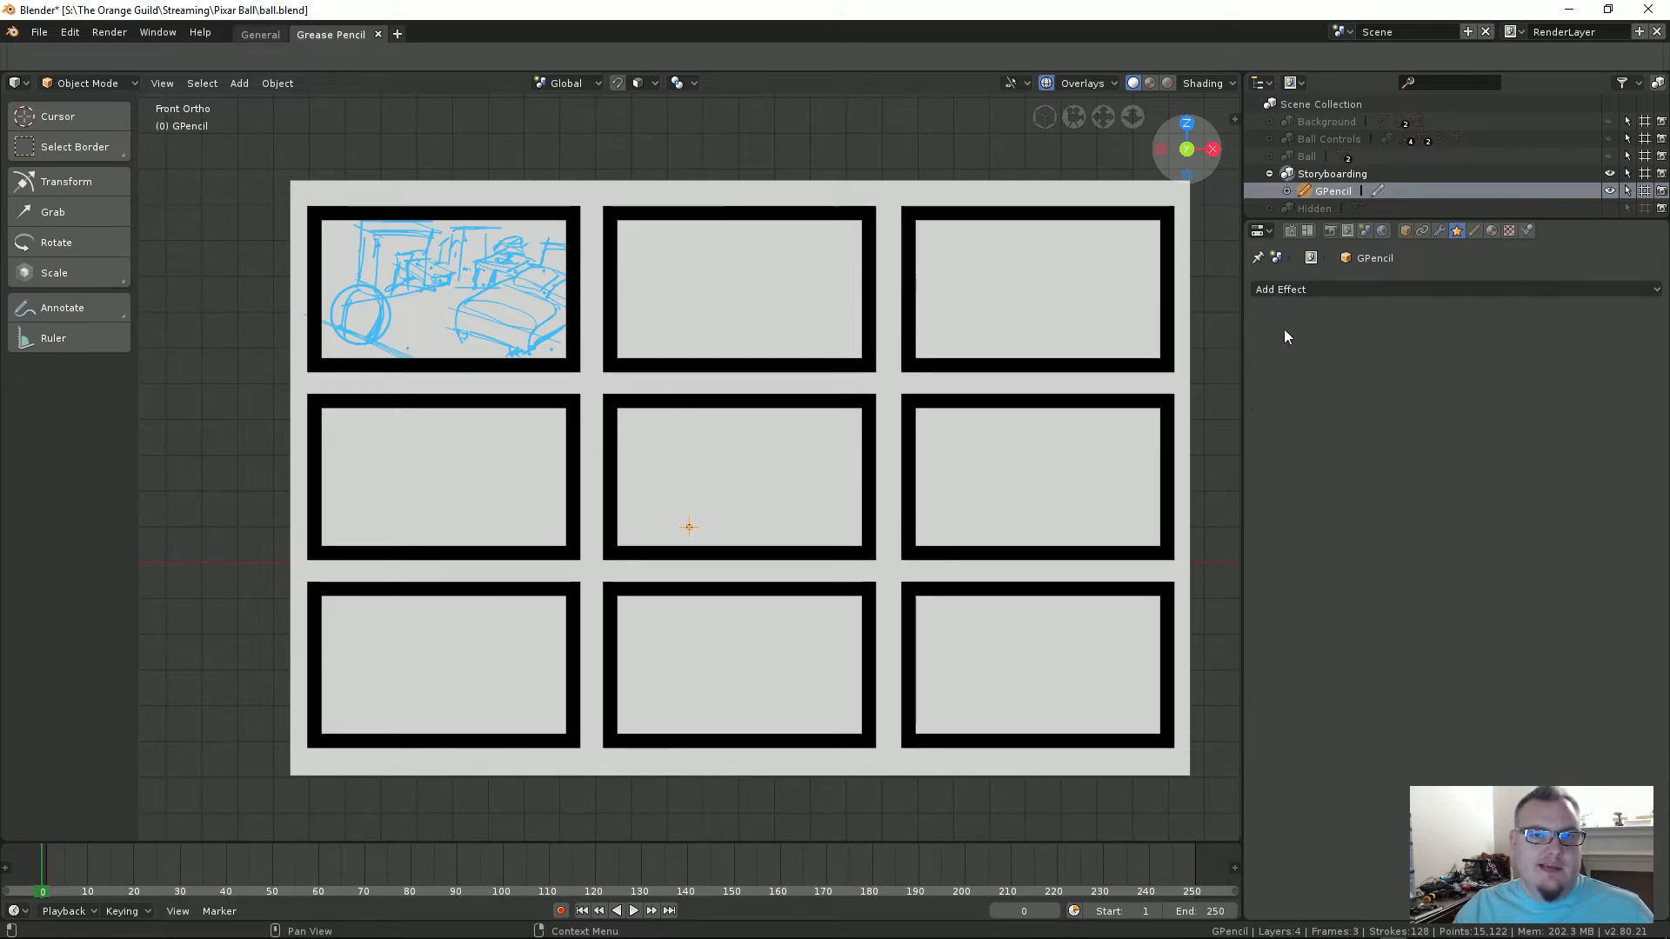
{"action": "left_click", "coordinate": [1475, 230]}
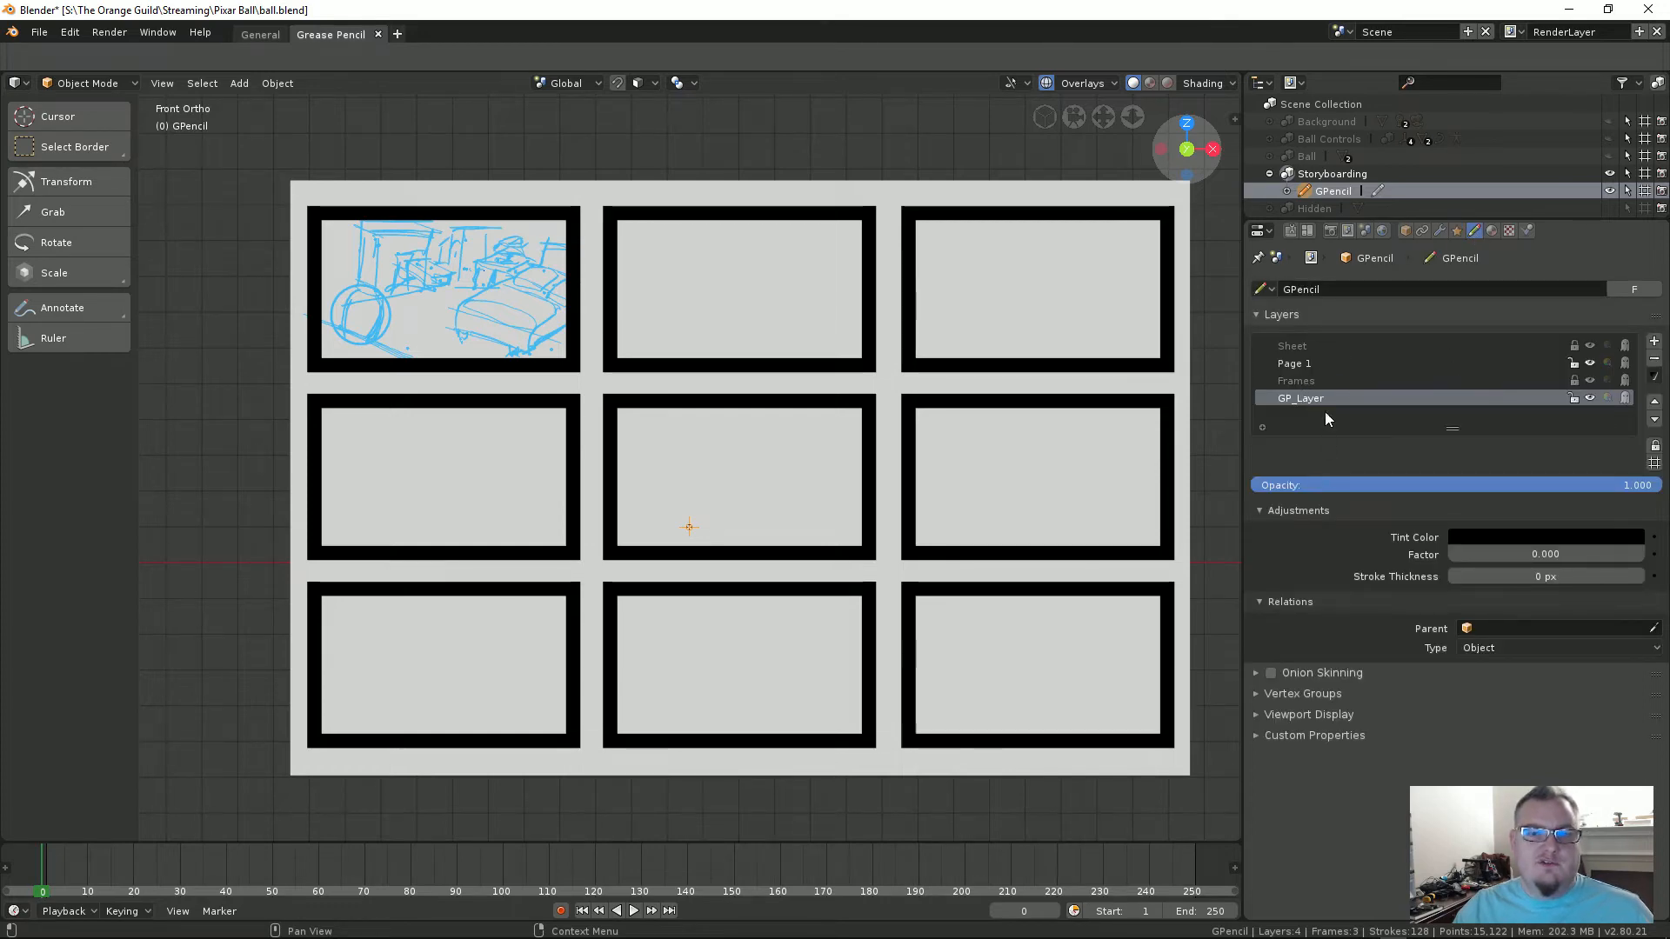
Step: Open the storyboard object's material settings and examine the preview of the Photo Blue Pencil material
{"action": "left_click", "coordinate": [1491, 230]}
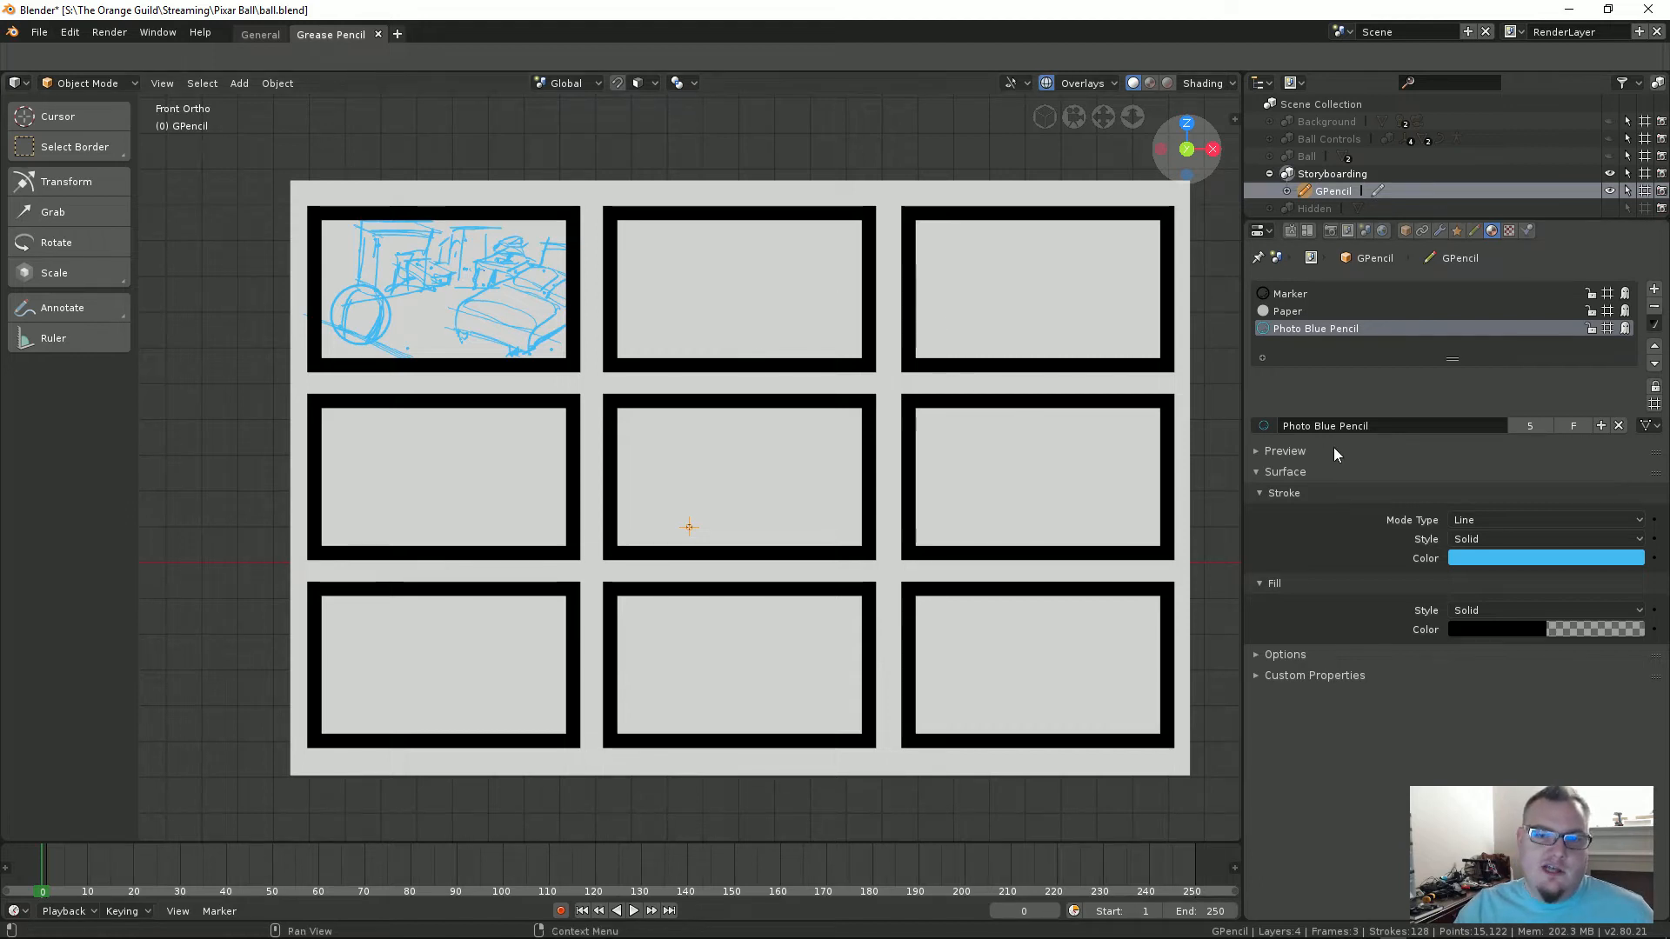
{"action": "left_click", "coordinate": [1287, 452]}
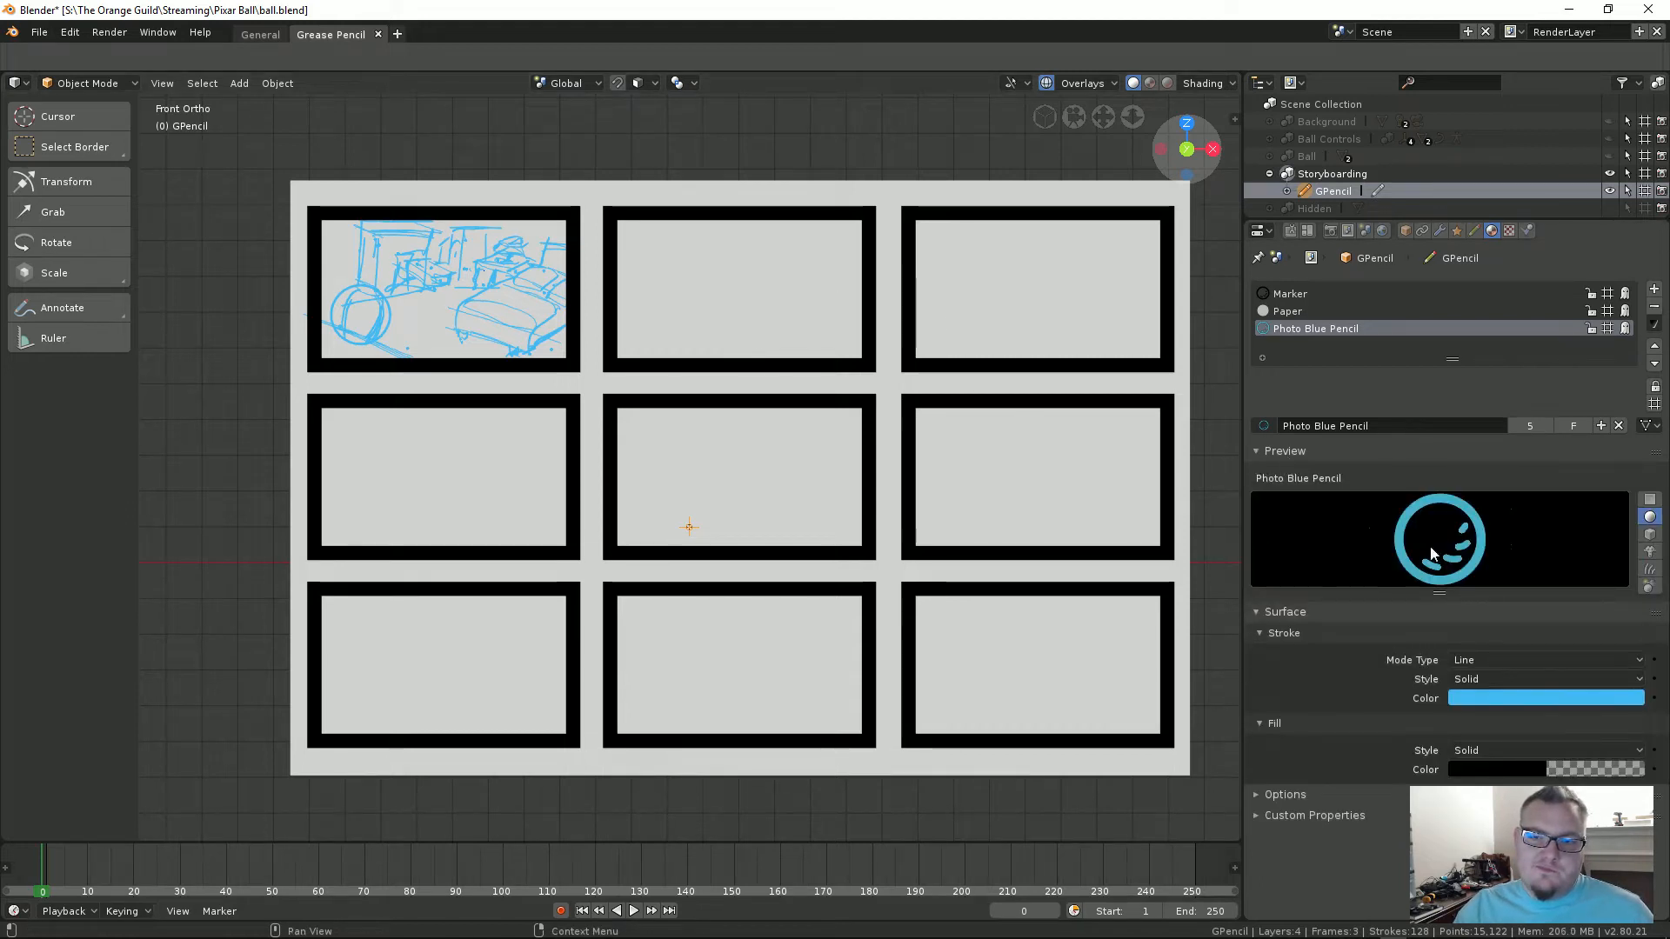
{"action": "left_click", "coordinate": [1266, 452]}
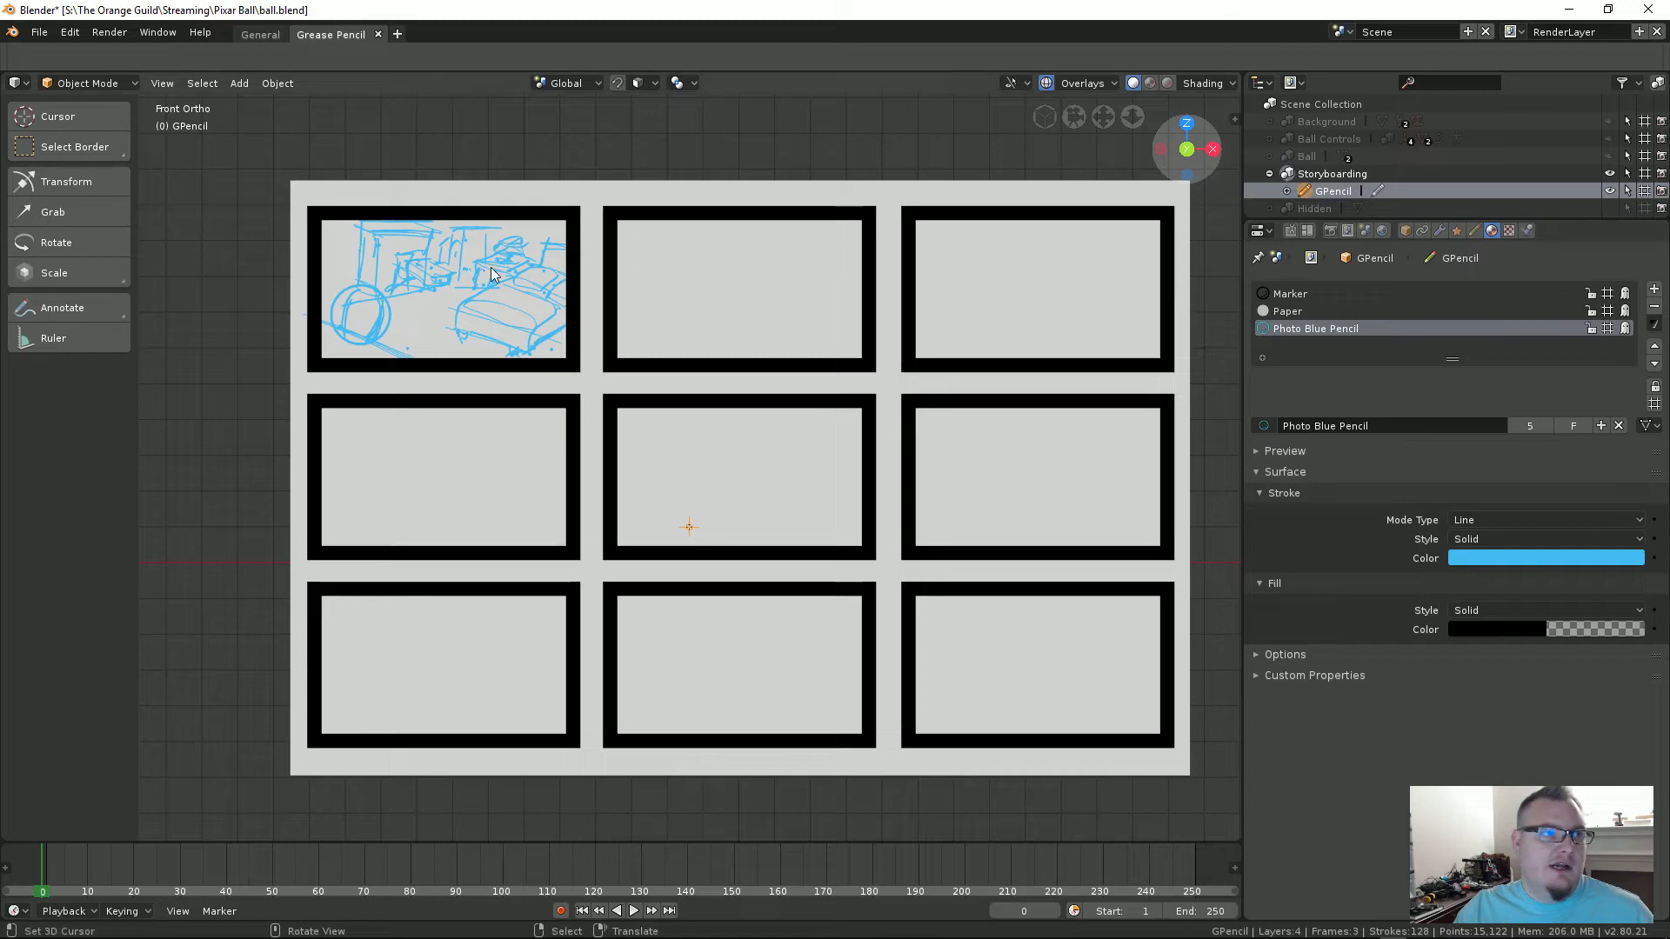
Step: Switch the GPencil storyboard object from Object Mode to Draw mode
{"action": "left_click", "coordinate": [127, 86]}
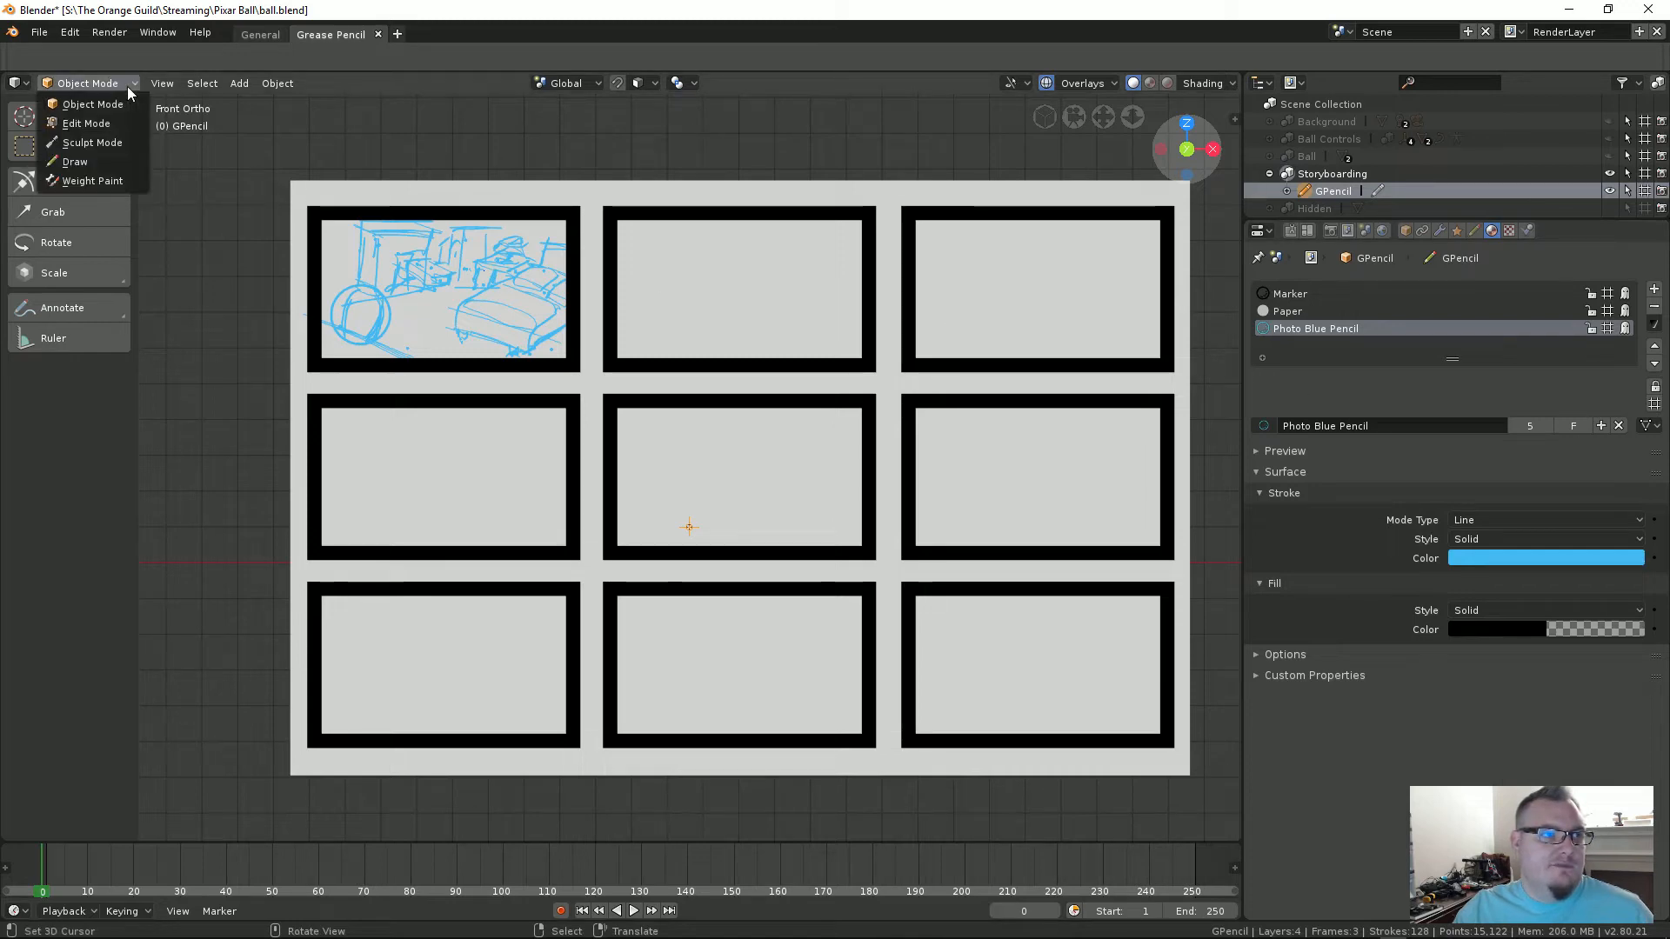
{"action": "left_click", "coordinate": [70, 86]}
{"action": "left_click", "coordinate": [106, 161]}
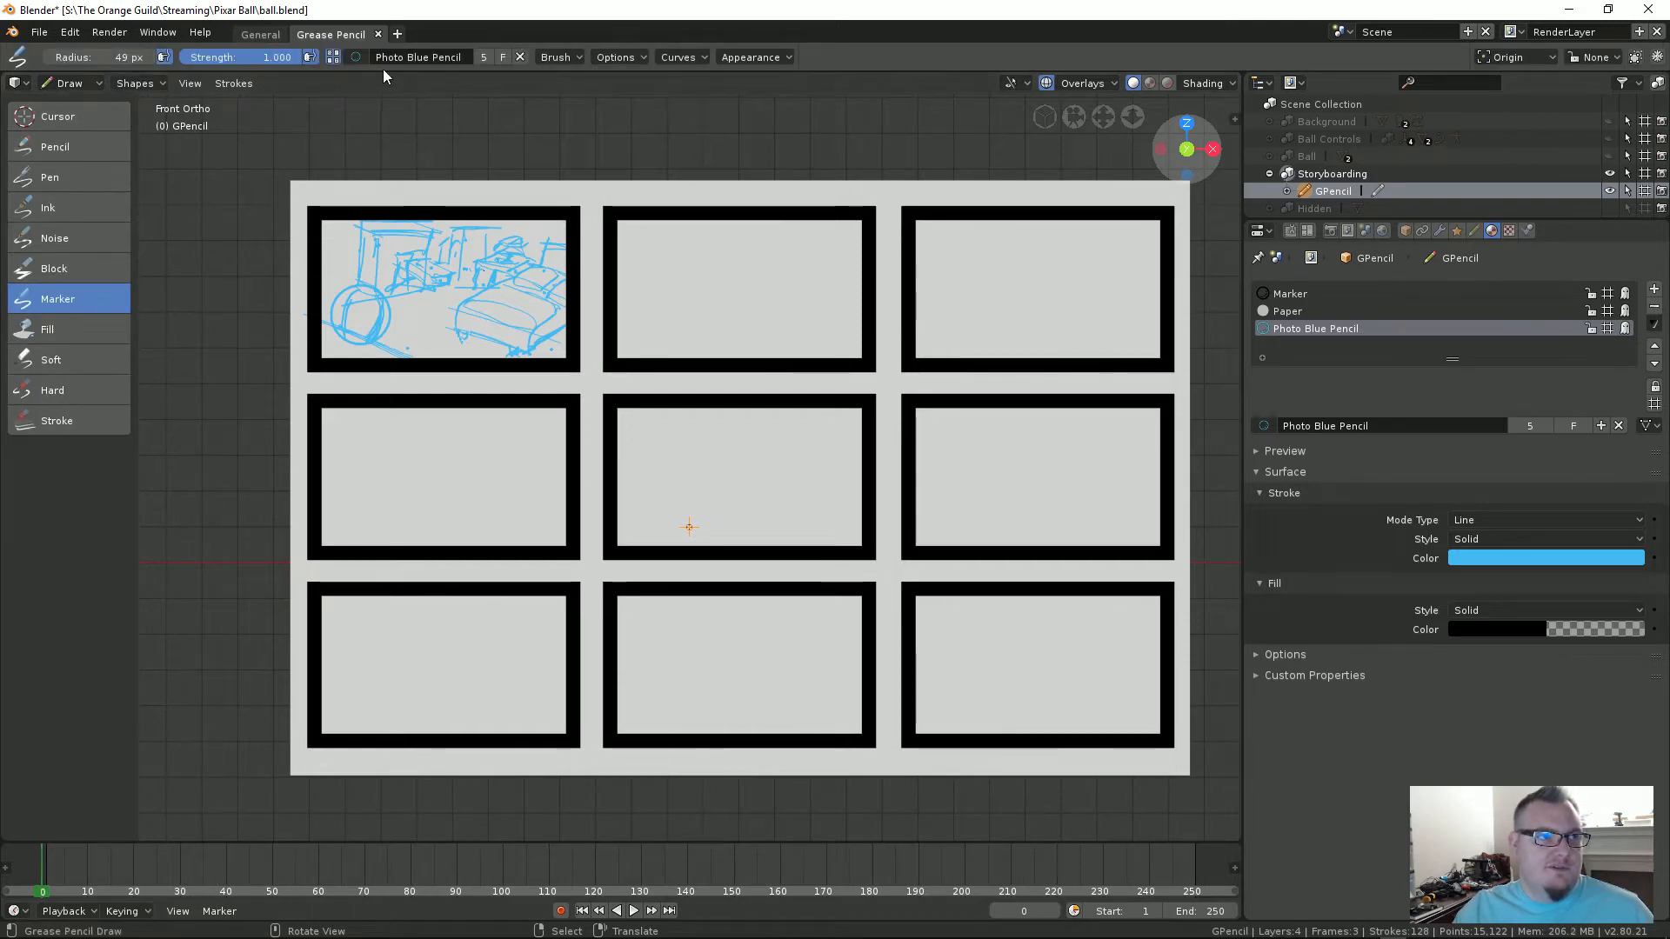
Step: Compare the stroke and fill settings of the Paper, Marker and Photo Blue Pencil materials
{"action": "left_click", "coordinate": [356, 57]}
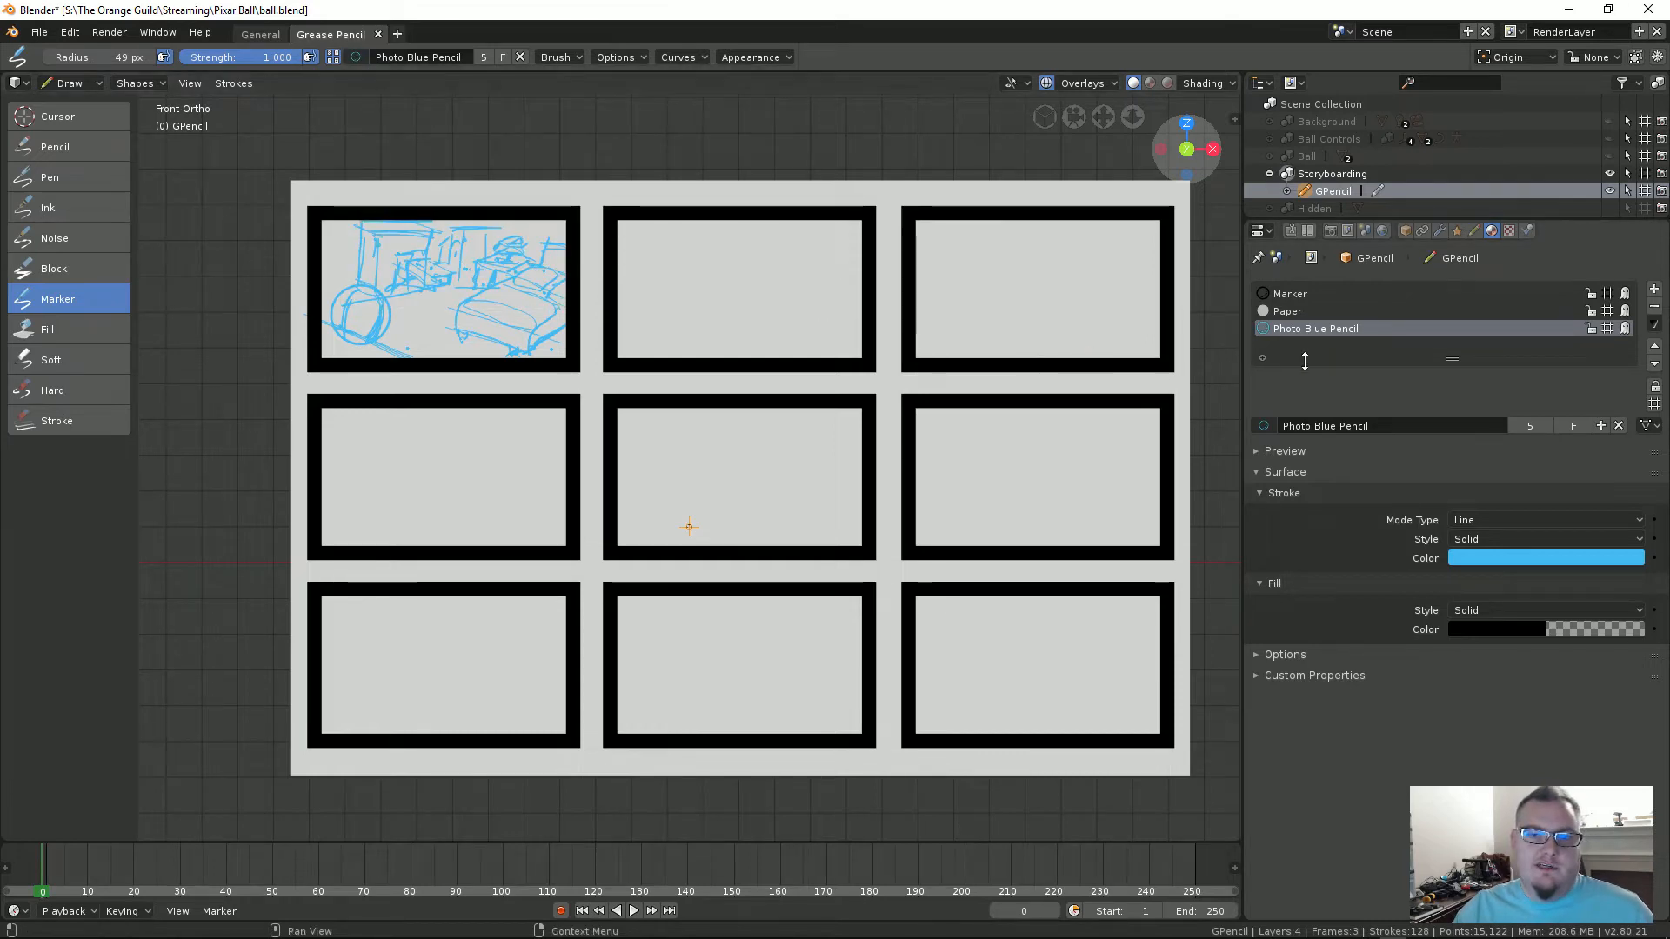
{"action": "left_click", "coordinate": [1312, 311]}
{"action": "left_click", "coordinate": [1307, 294]}
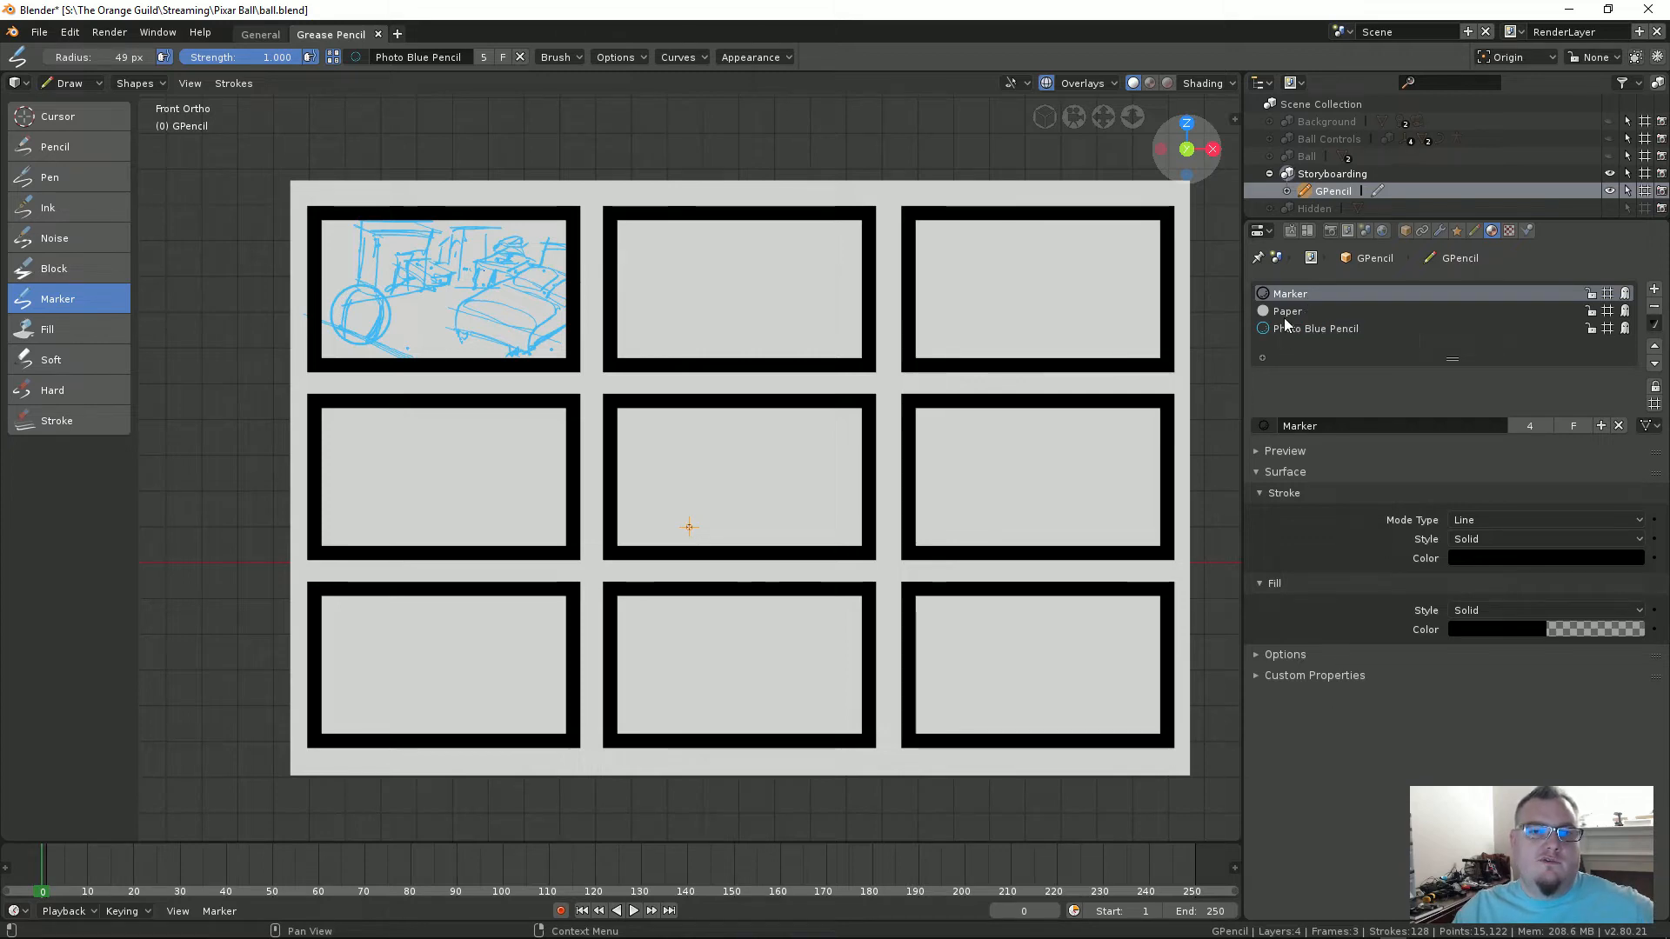
{"action": "left_click", "coordinate": [1286, 311]}
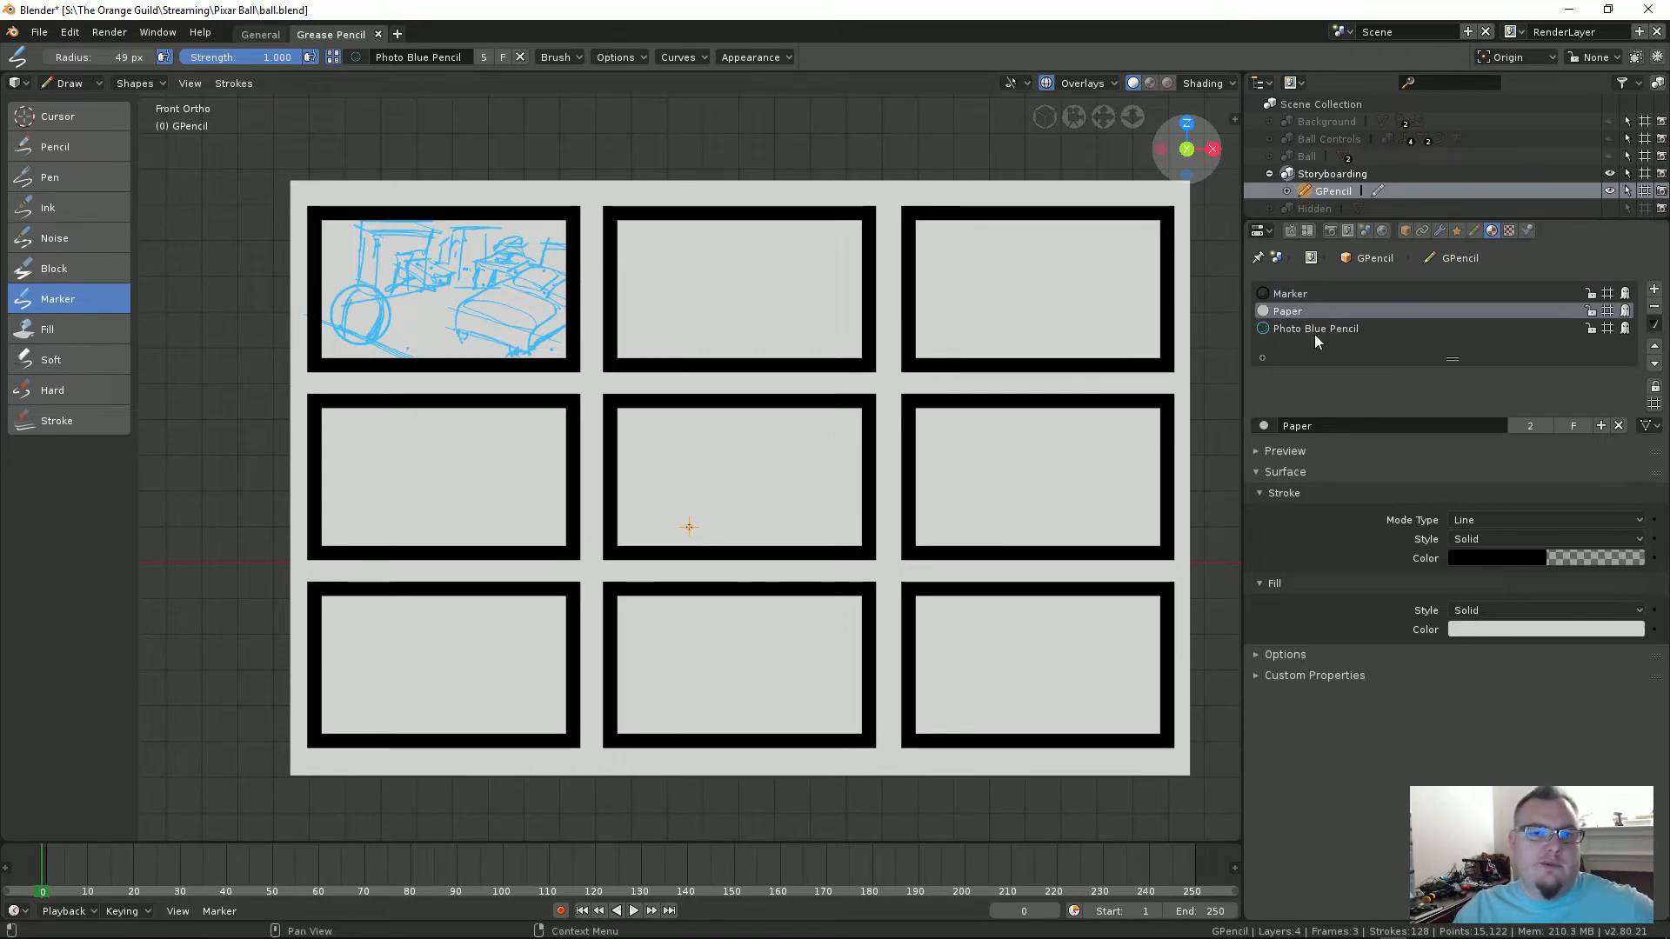
{"action": "left_click", "coordinate": [1317, 329]}
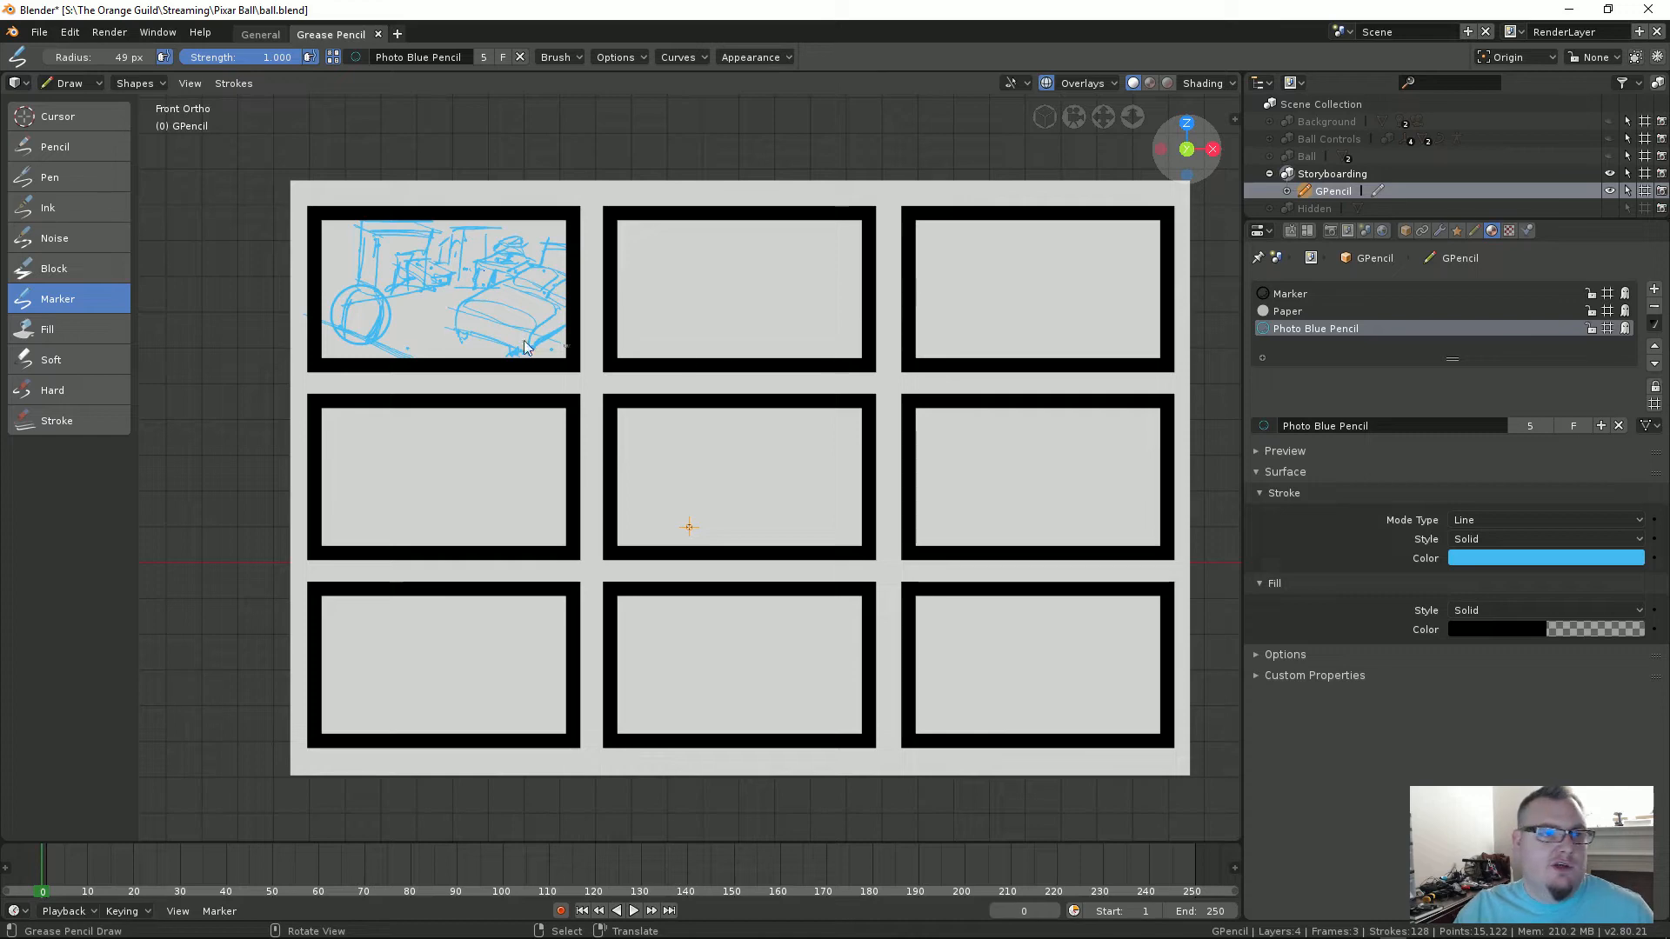
Step: Scribble test strokes across the top-middle and centre storyboard frames with the Pencil brush and the Photo Blue Pencil material
{"action": "left_click", "coordinate": [73, 143]}
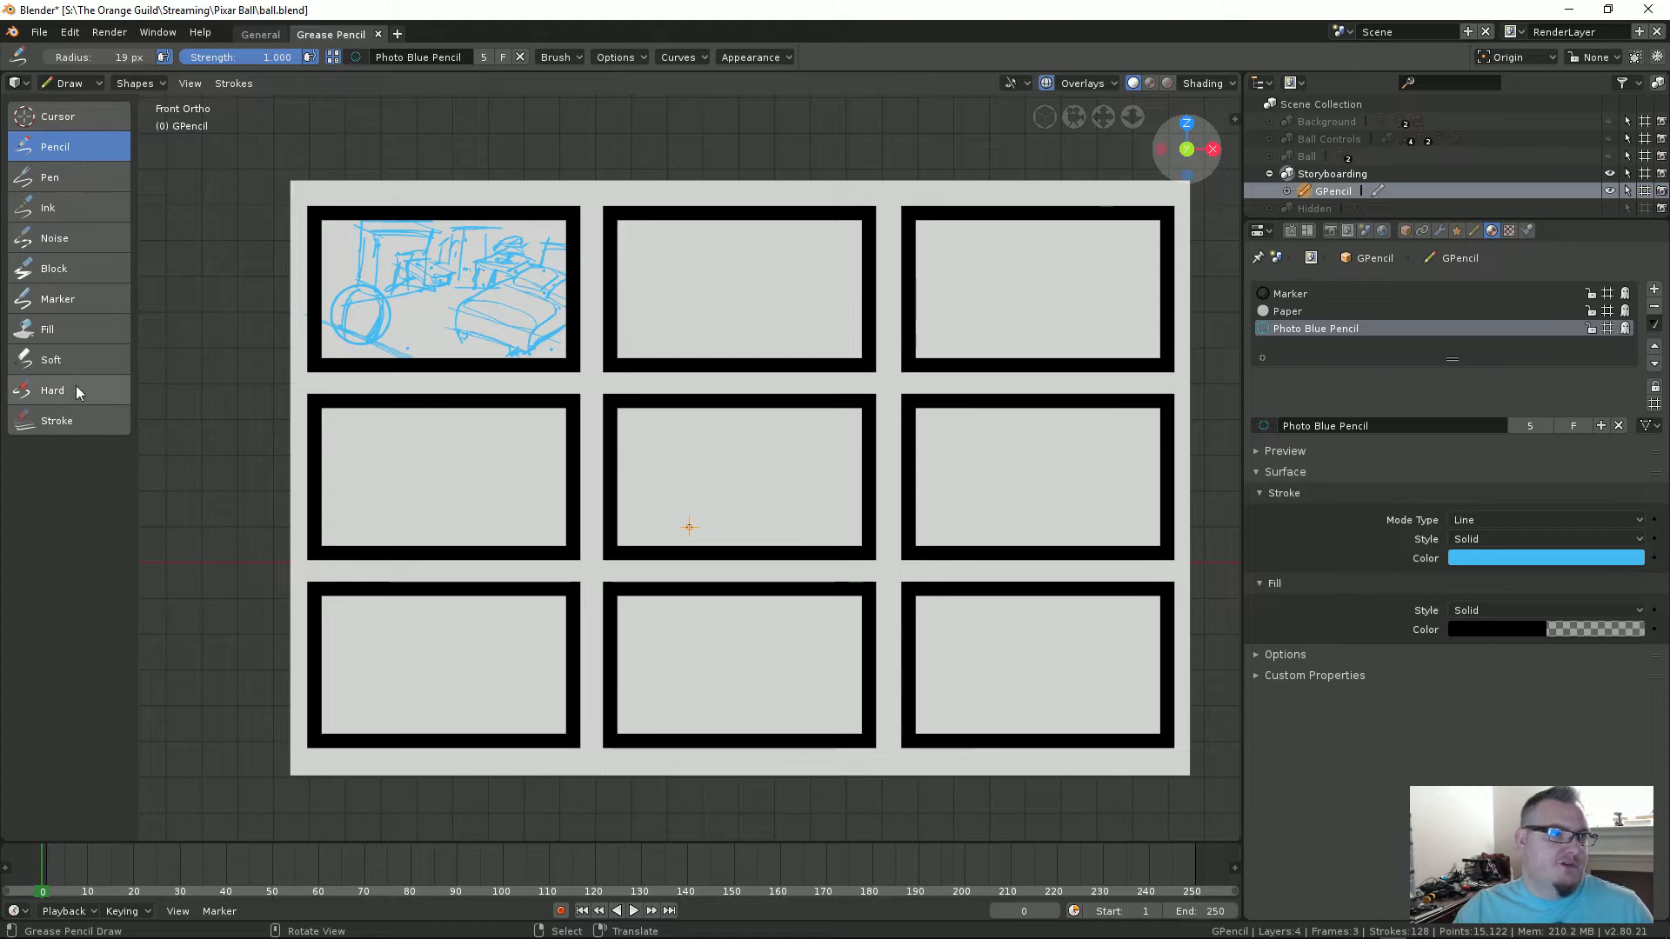
{"action": "left_click", "coordinate": [356, 57]}
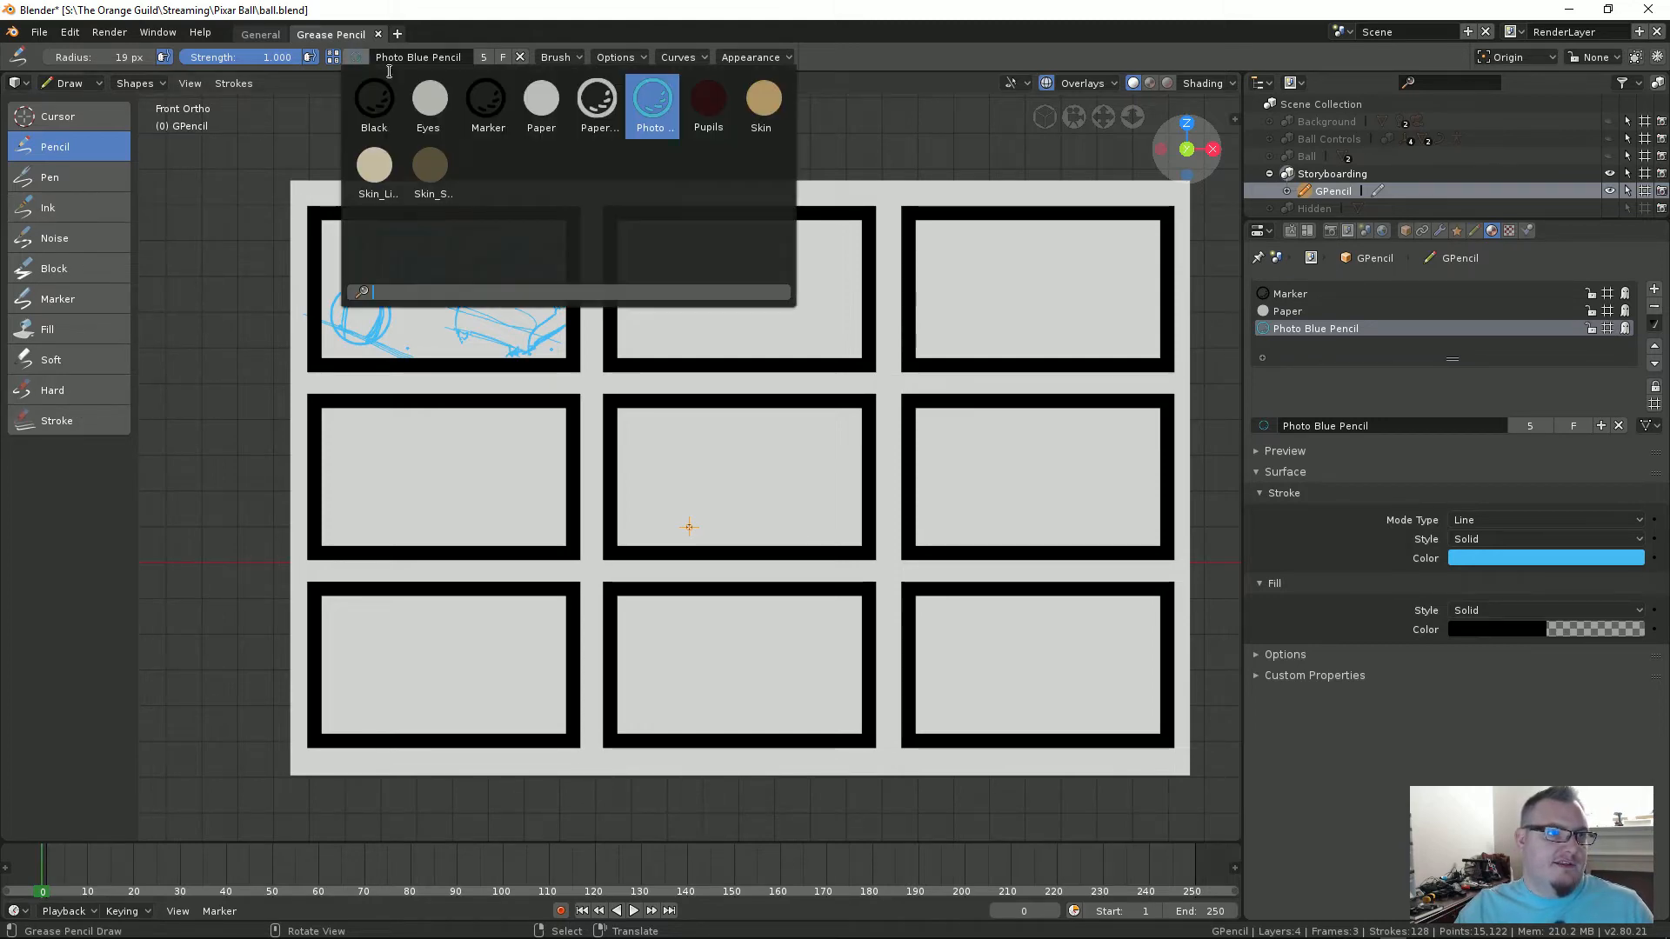
{"action": "left_click", "coordinate": [650, 102]}
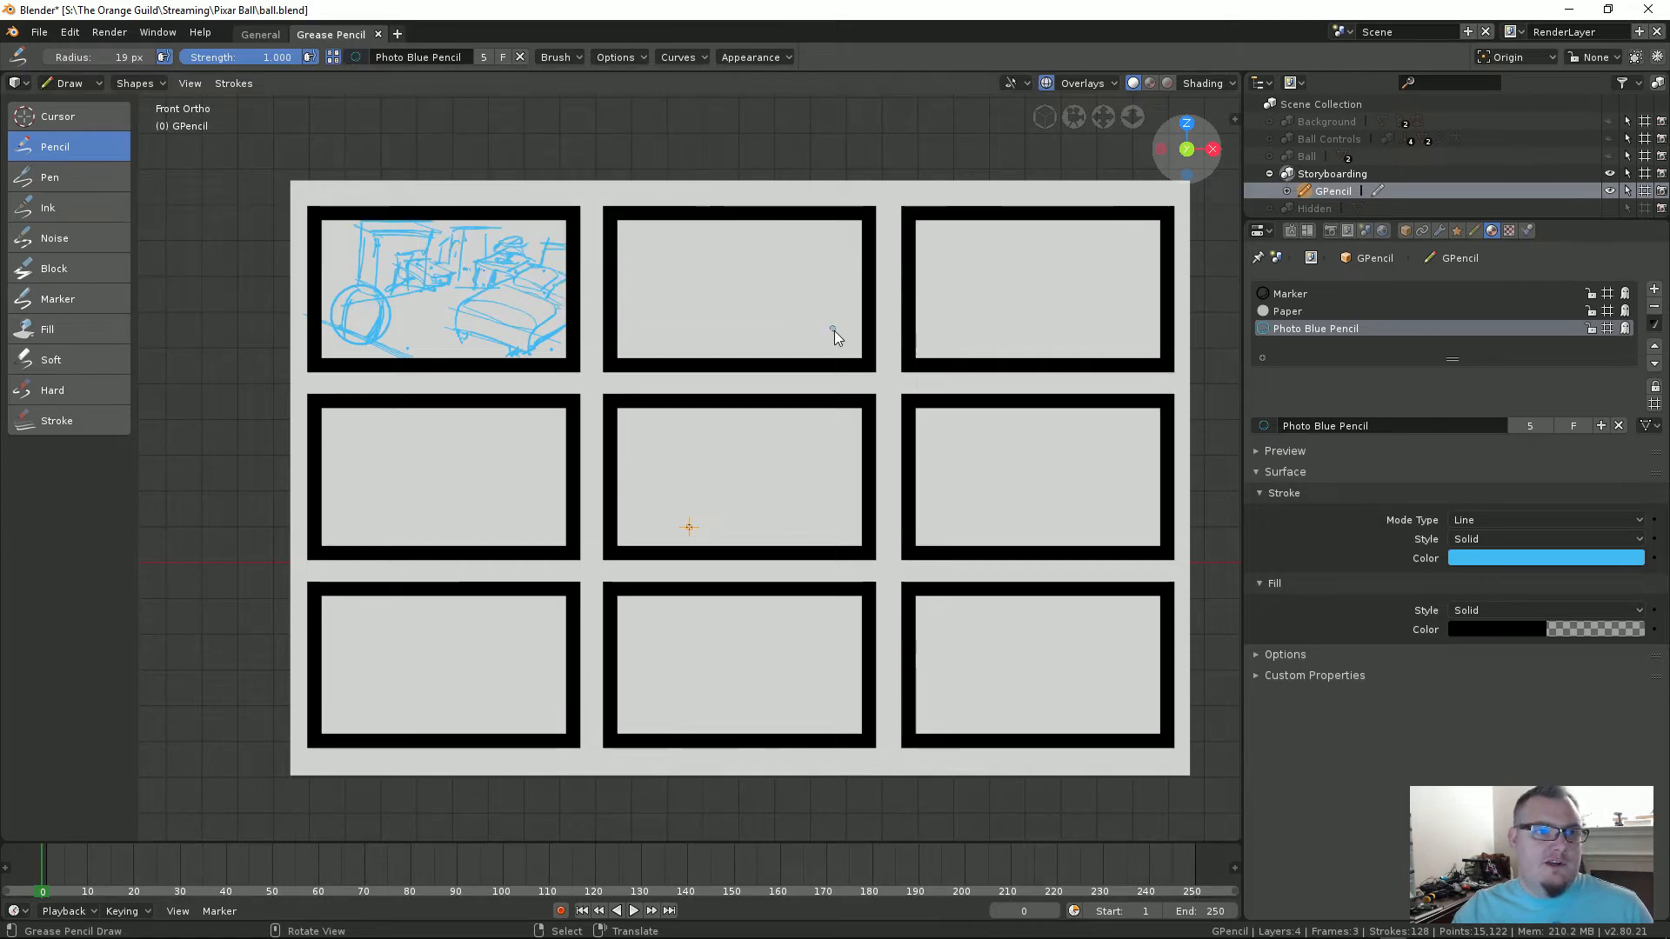
{"action": "left_click_drag", "start_coordinate": [782, 315], "coordinate": [804, 318]}
{"action": "mouse_move", "coordinate": [757, 261]}
{"action": "left_mouse_down"}
{"action": "mouse_move", "coordinate": [735, 383]}
{"action": "mouse_move", "coordinate": [758, 413]}
{"action": "left_mouse_up"}
{"action": "left_click_drag", "start_coordinate": [856, 371], "coordinate": [771, 488]}
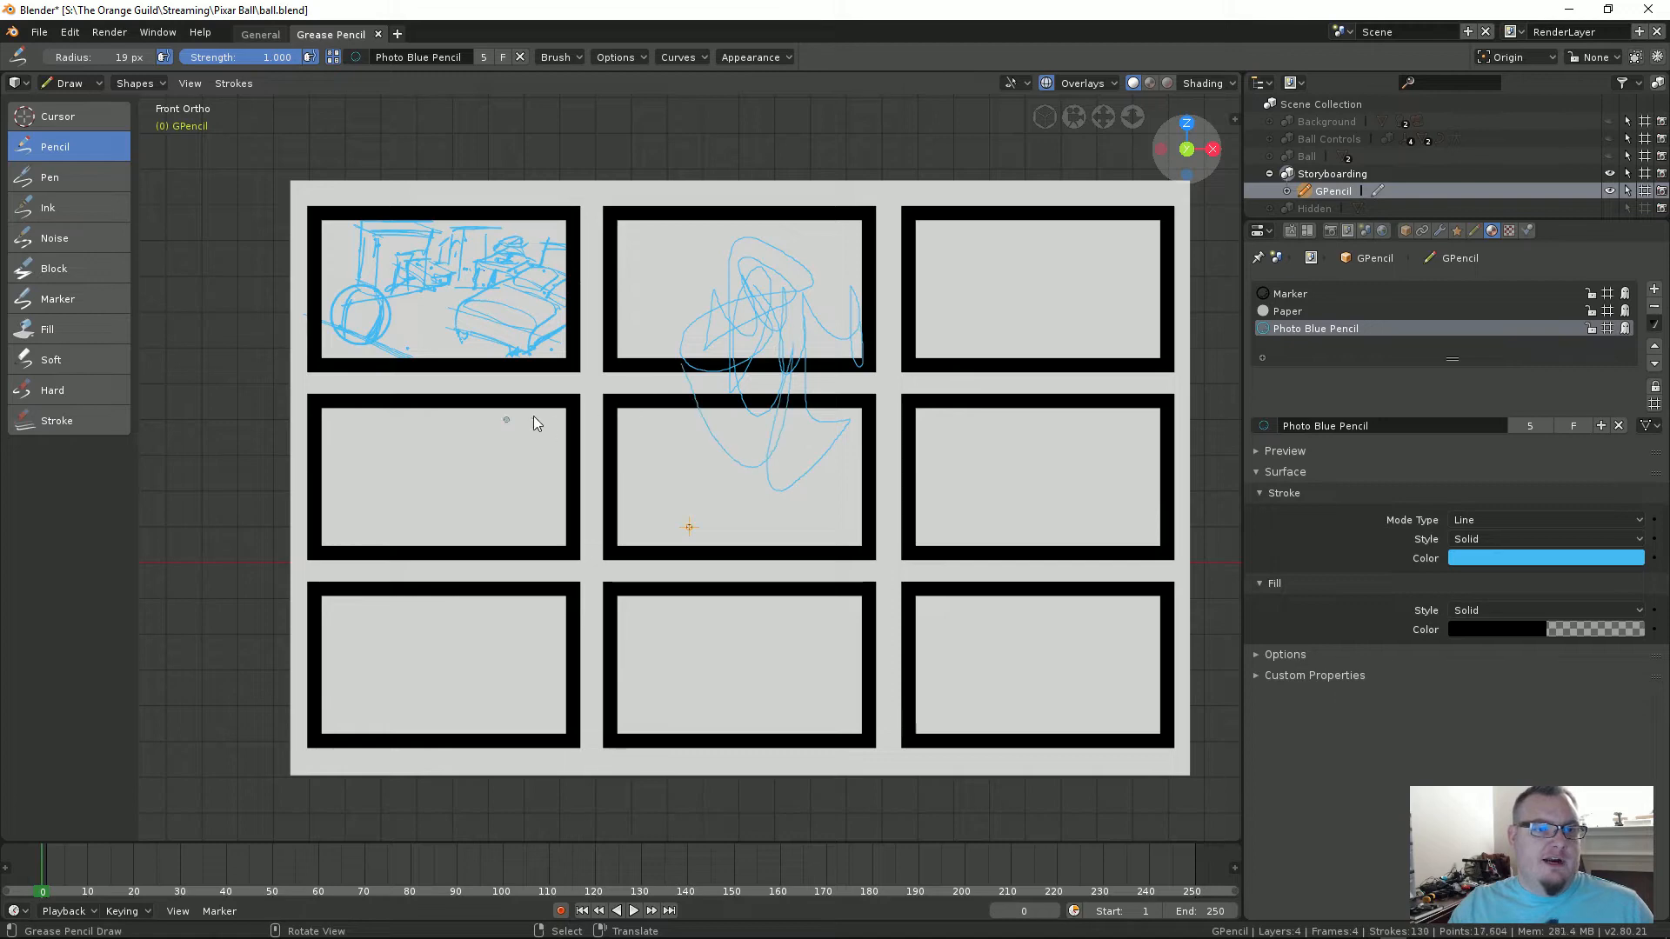
Step: Show the storyboard object's layer list and erase the test scribbles with the Stroke eraser
{"action": "left_click", "coordinate": [1472, 231]}
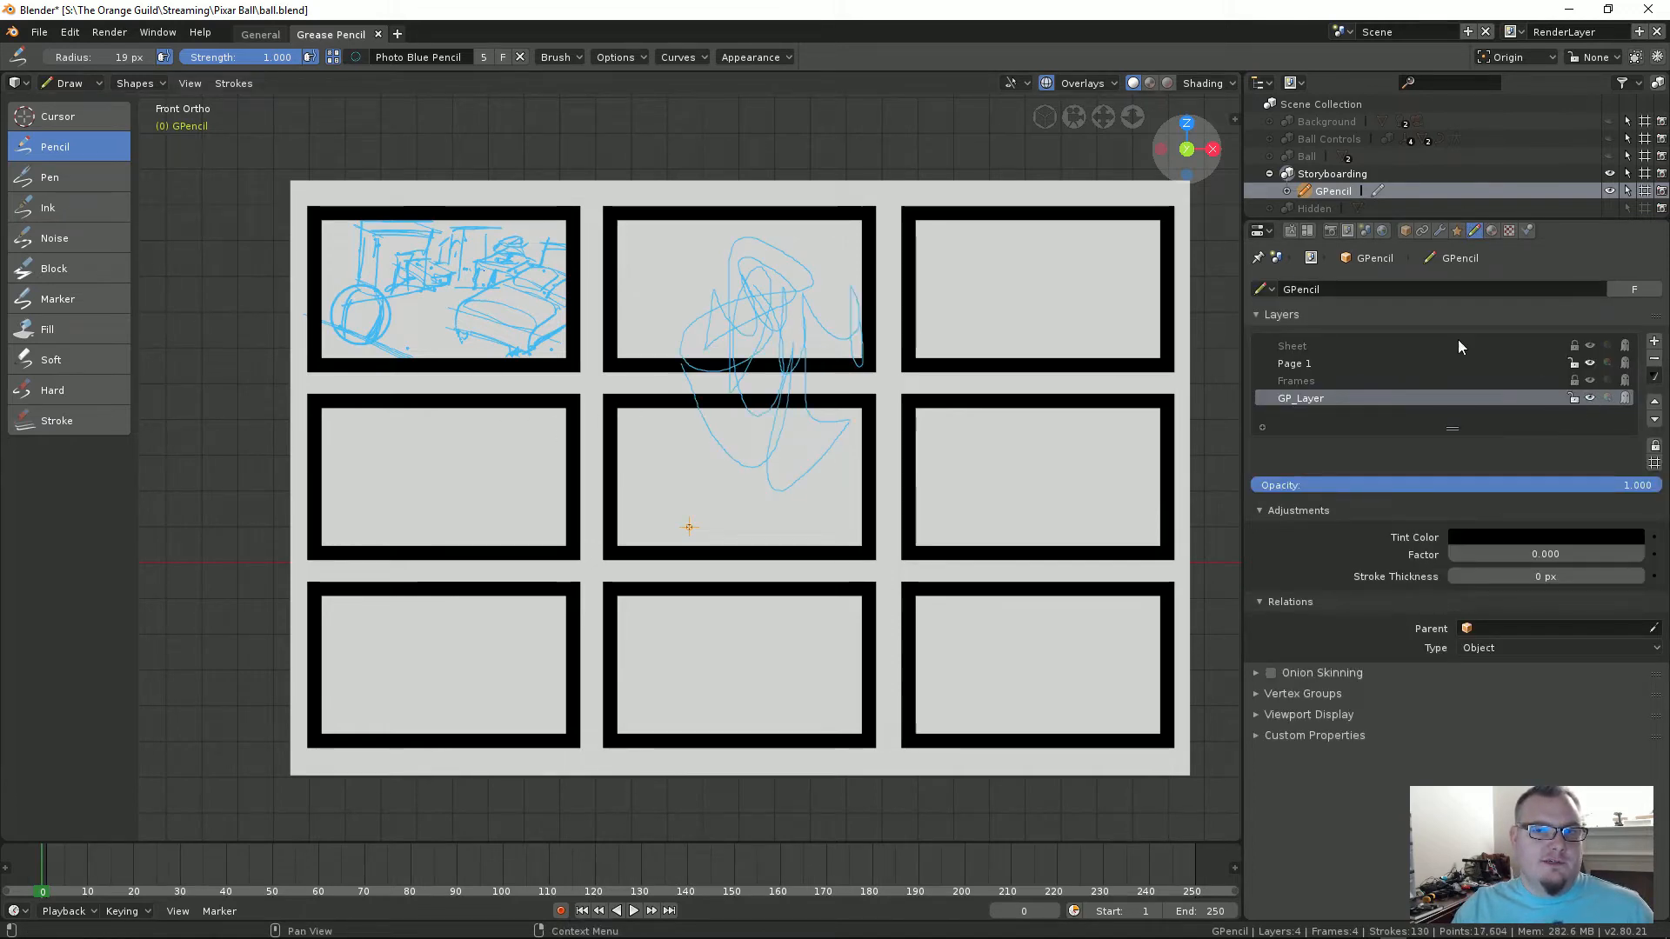
{"action": "left_click", "coordinate": [90, 421]}
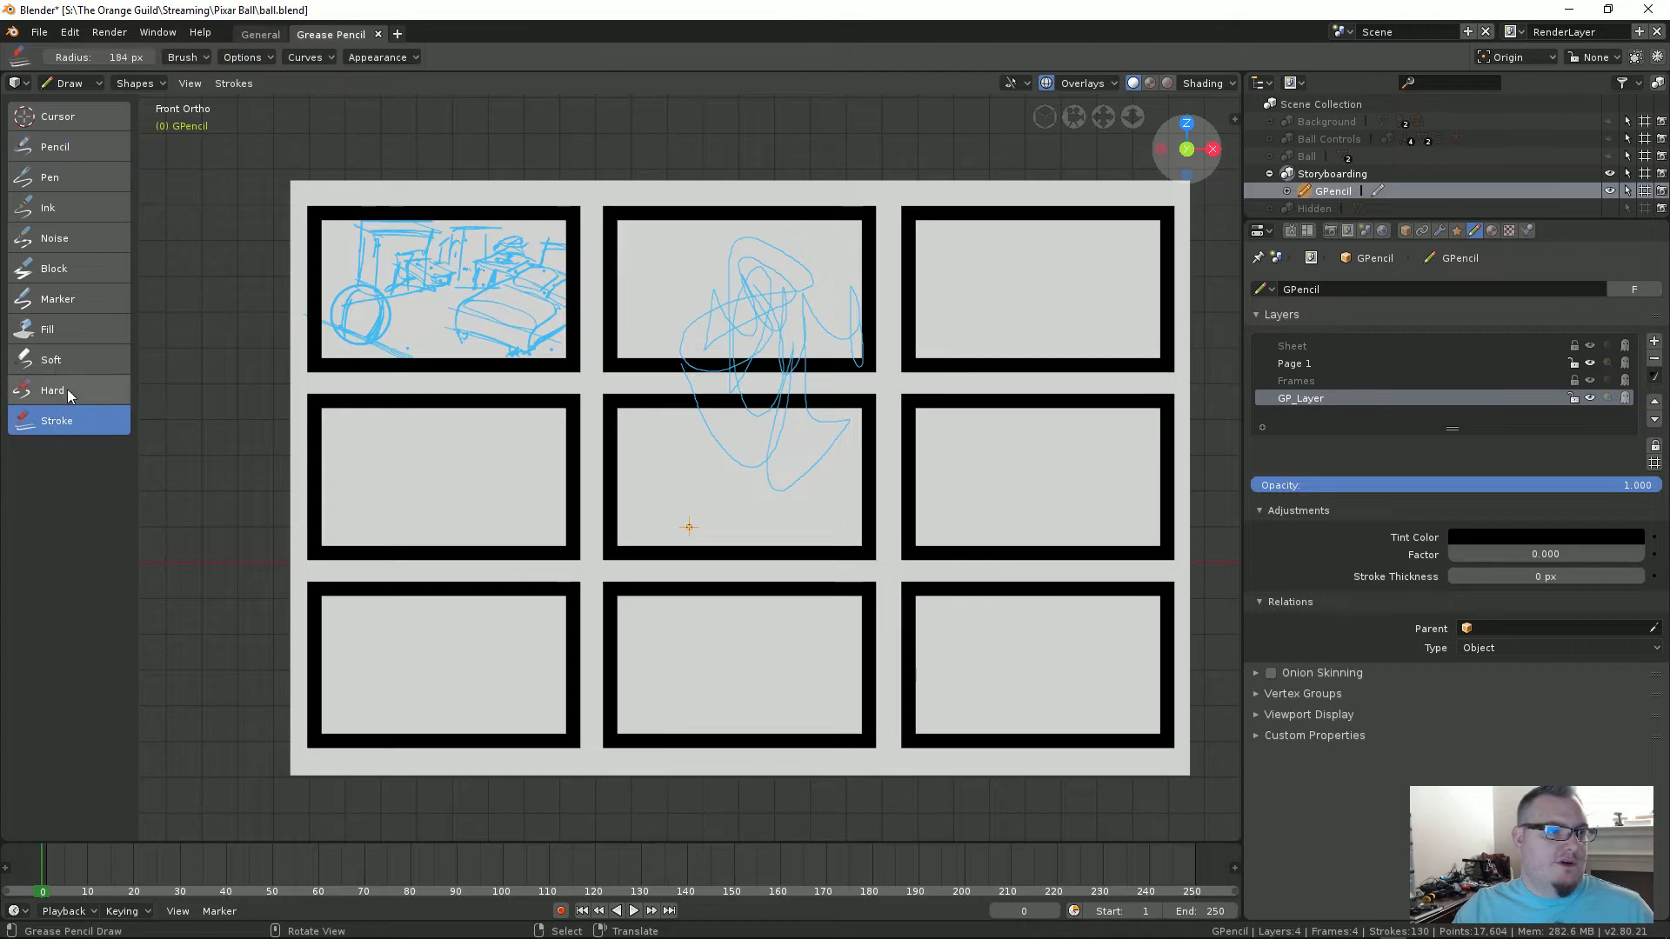
{"action": "mouse_move", "coordinate": [757, 366]}
{"action": "left_mouse_down"}
{"action": "mouse_move", "coordinate": [794, 388]}
{"action": "mouse_move", "coordinate": [789, 350]}
{"action": "left_mouse_up"}
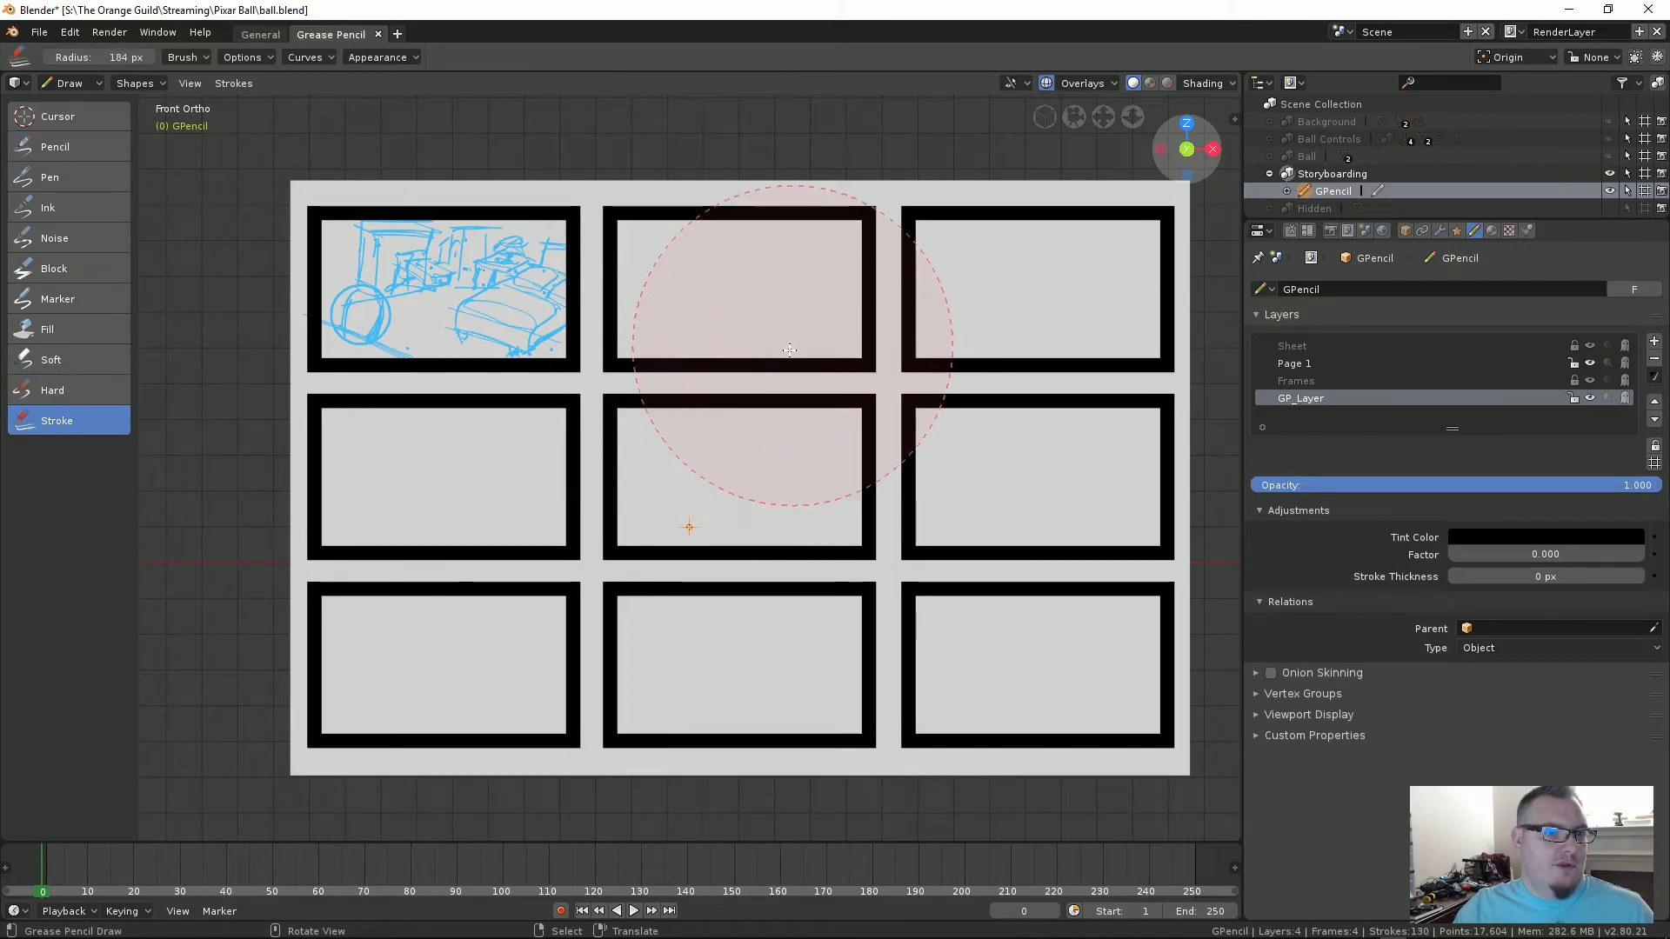
Step: Try the Fill tool with the Paper.001 material on the top-middle storyboard frame and undo that fill
{"action": "left_click", "coordinate": [61, 153]}
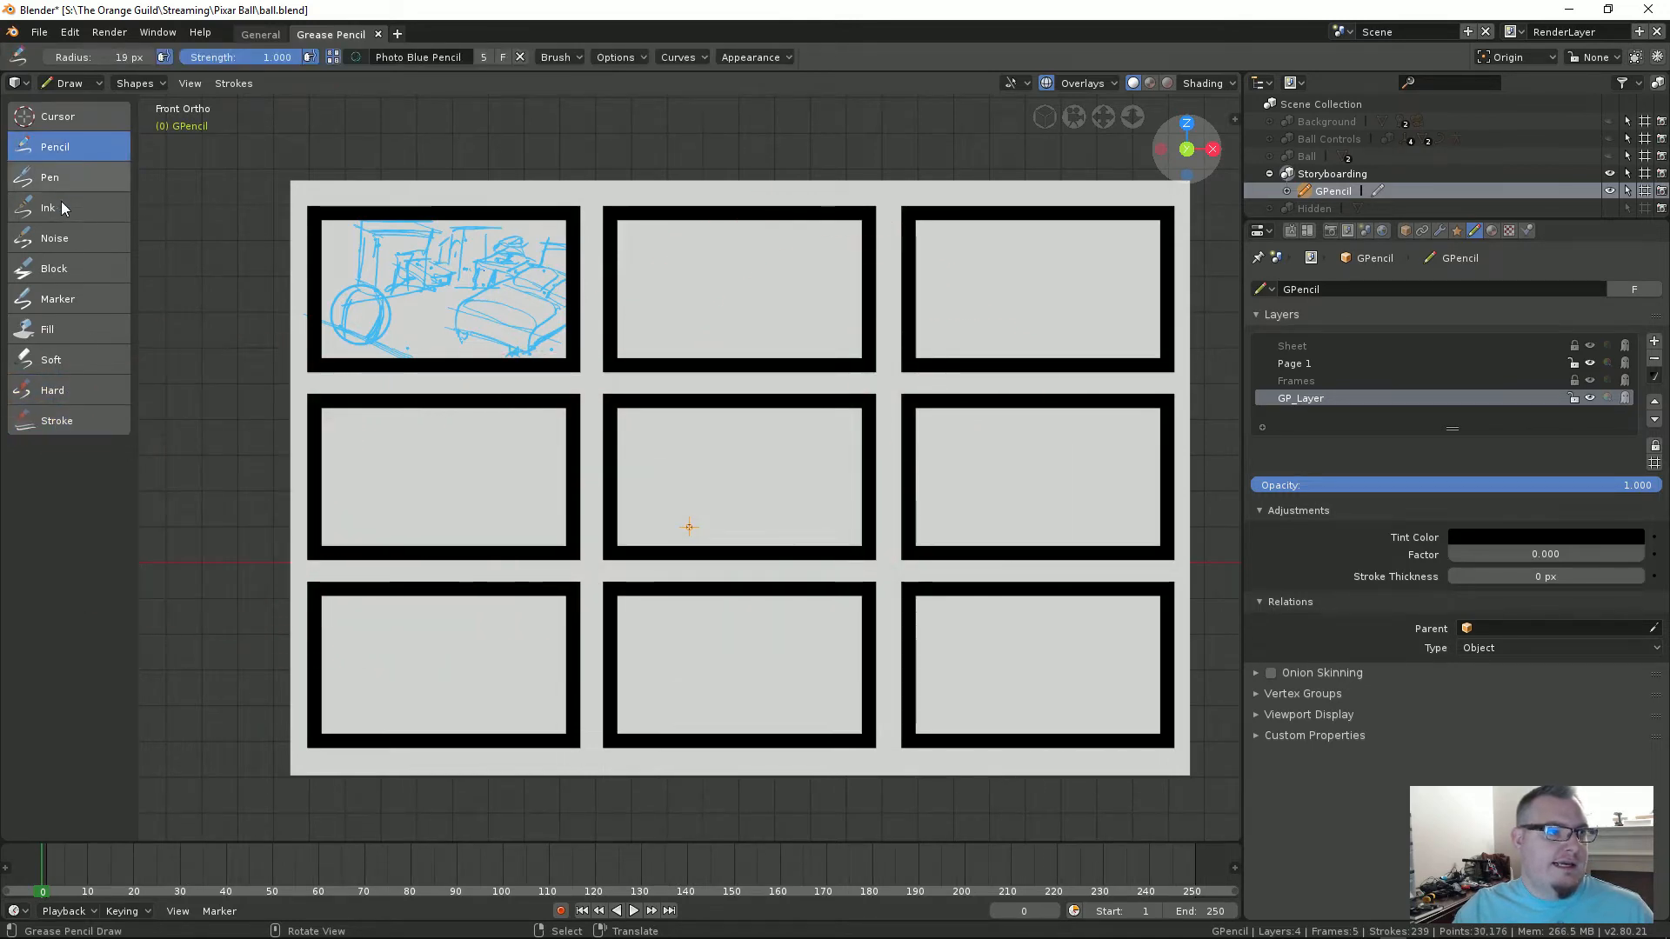
{"action": "left_click", "coordinate": [64, 339]}
{"action": "left_click", "coordinate": [738, 299]}
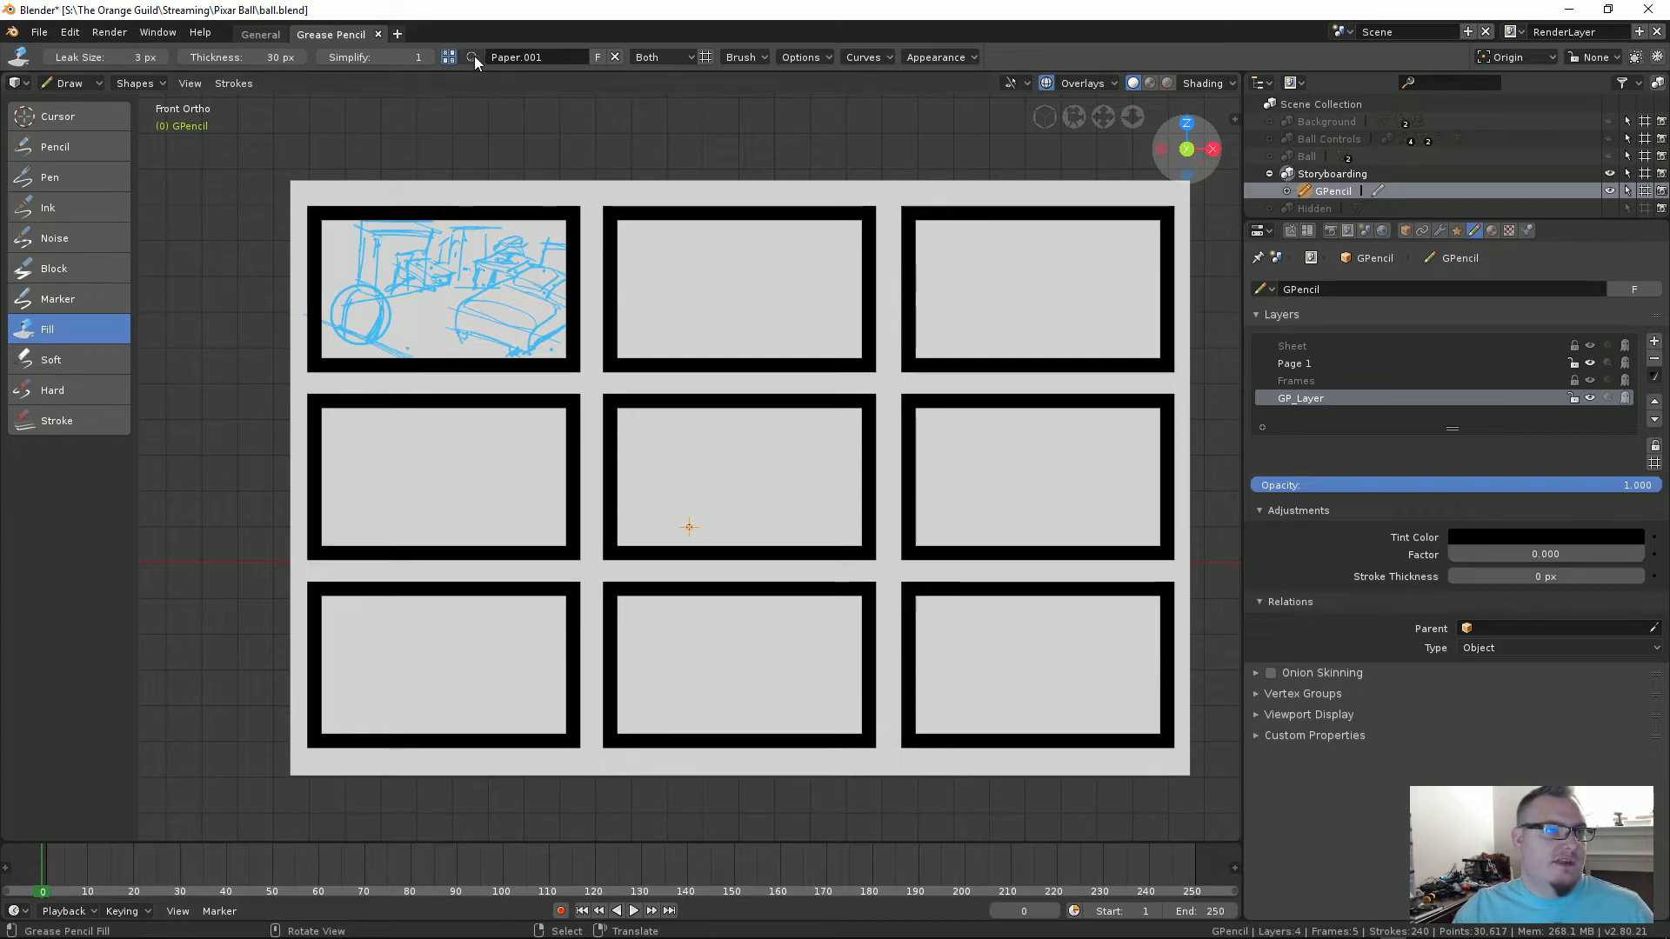
{"action": "key", "text": "ctrl+z"}
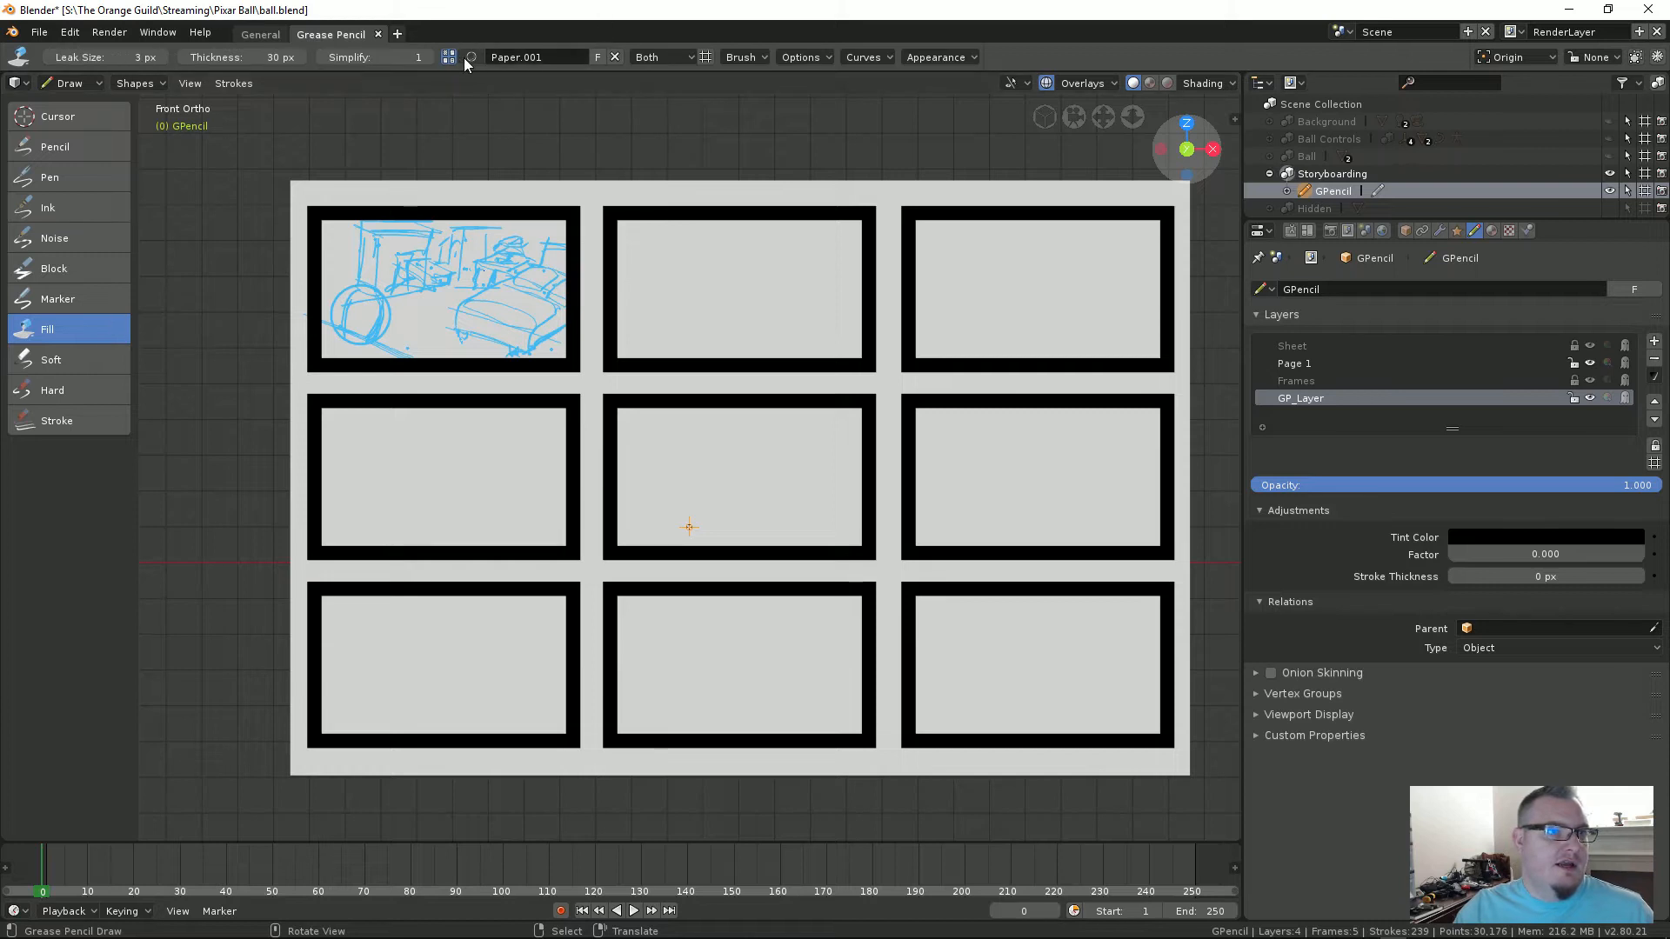
Step: Assign the Photo Blue Pencil material to the Fill tool and fill the top-middle storyboard frame with it
{"action": "left_click", "coordinate": [471, 58]}
{"action": "left_click", "coordinate": [768, 96]}
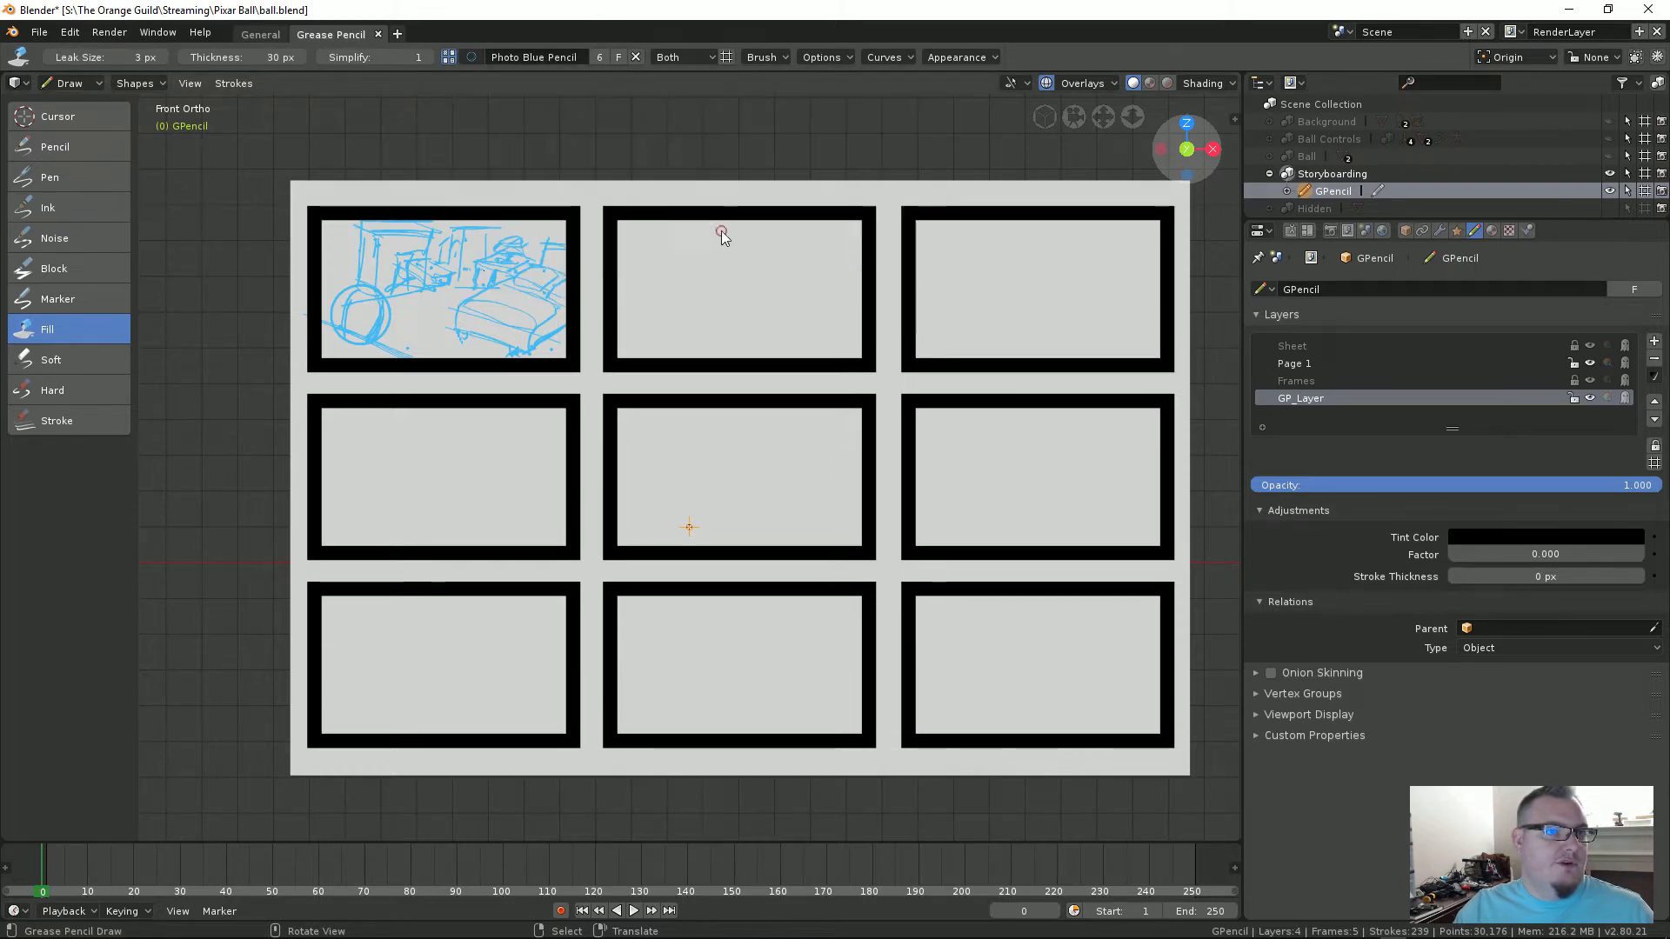
{"action": "left_click", "coordinate": [742, 346]}
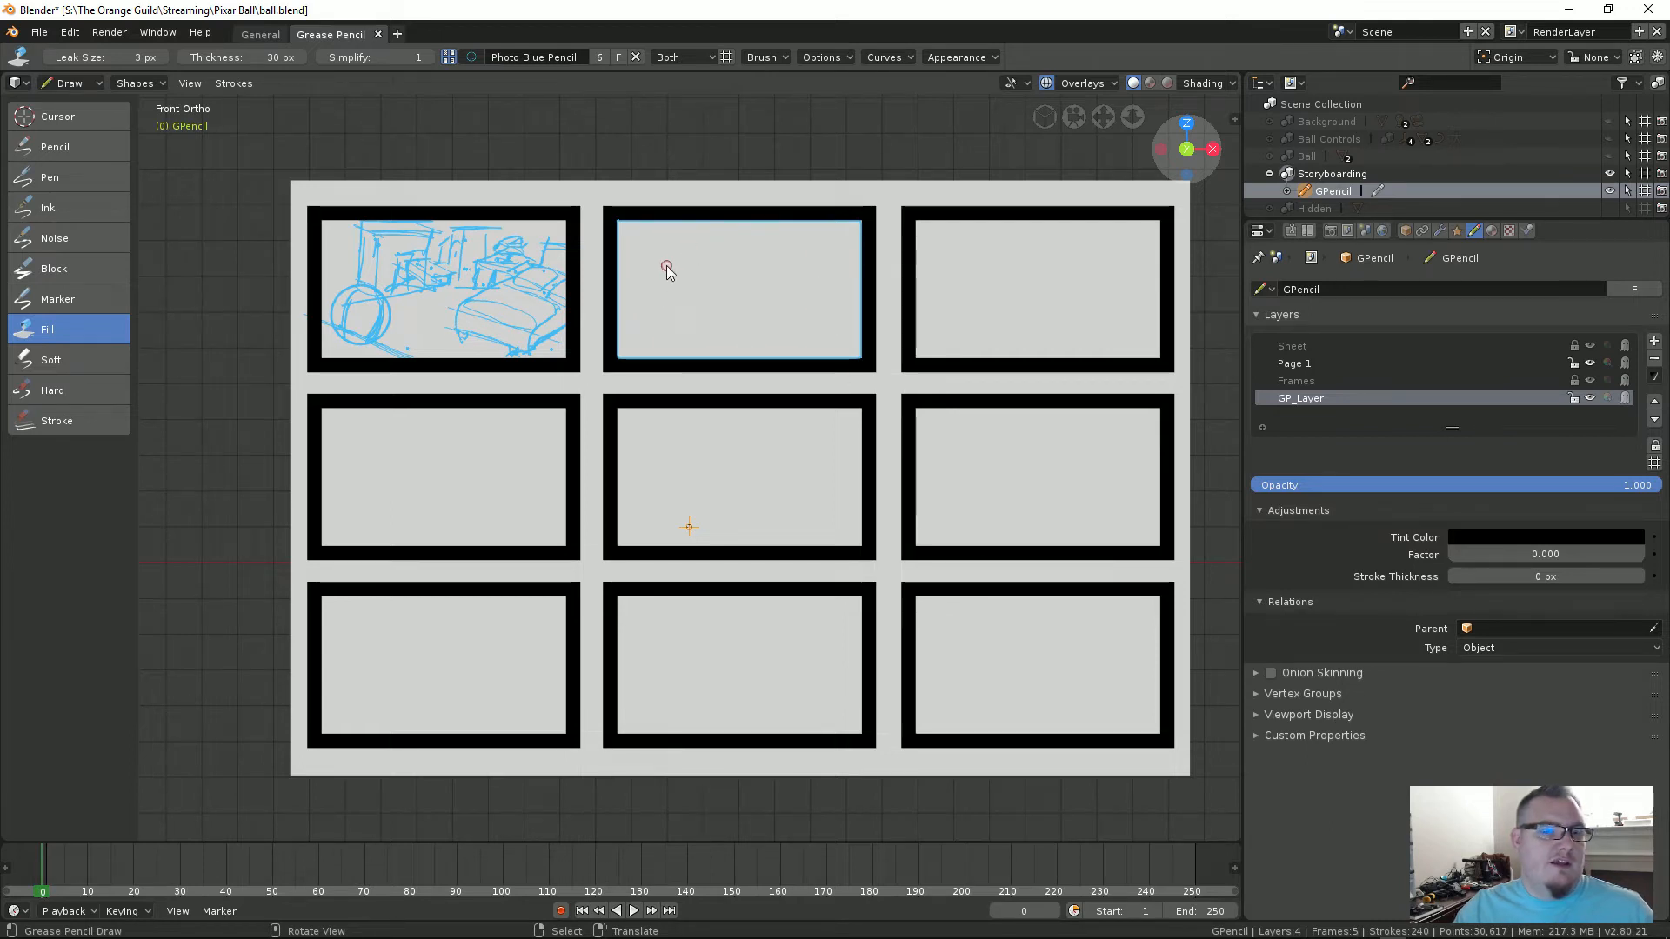
Step: Set the Photo Blue Pencil material's fill alpha to 1.000 to test its fill, and return it to fully transparent
{"action": "left_click", "coordinate": [1488, 231]}
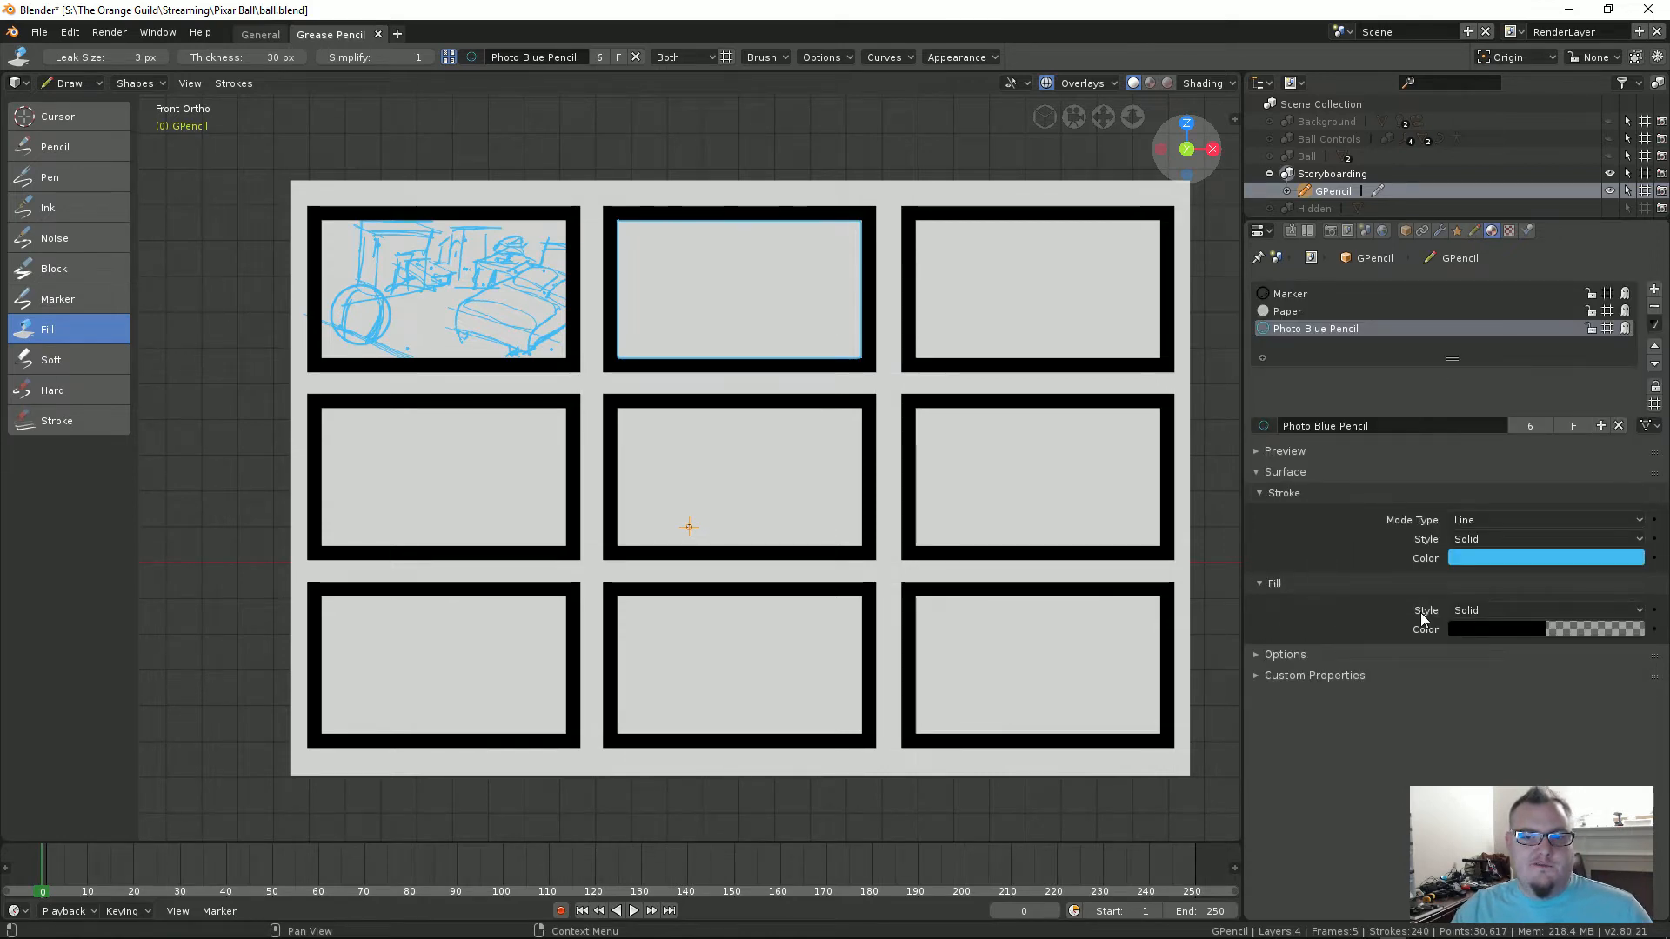
{"action": "left_click", "coordinate": [1557, 628]}
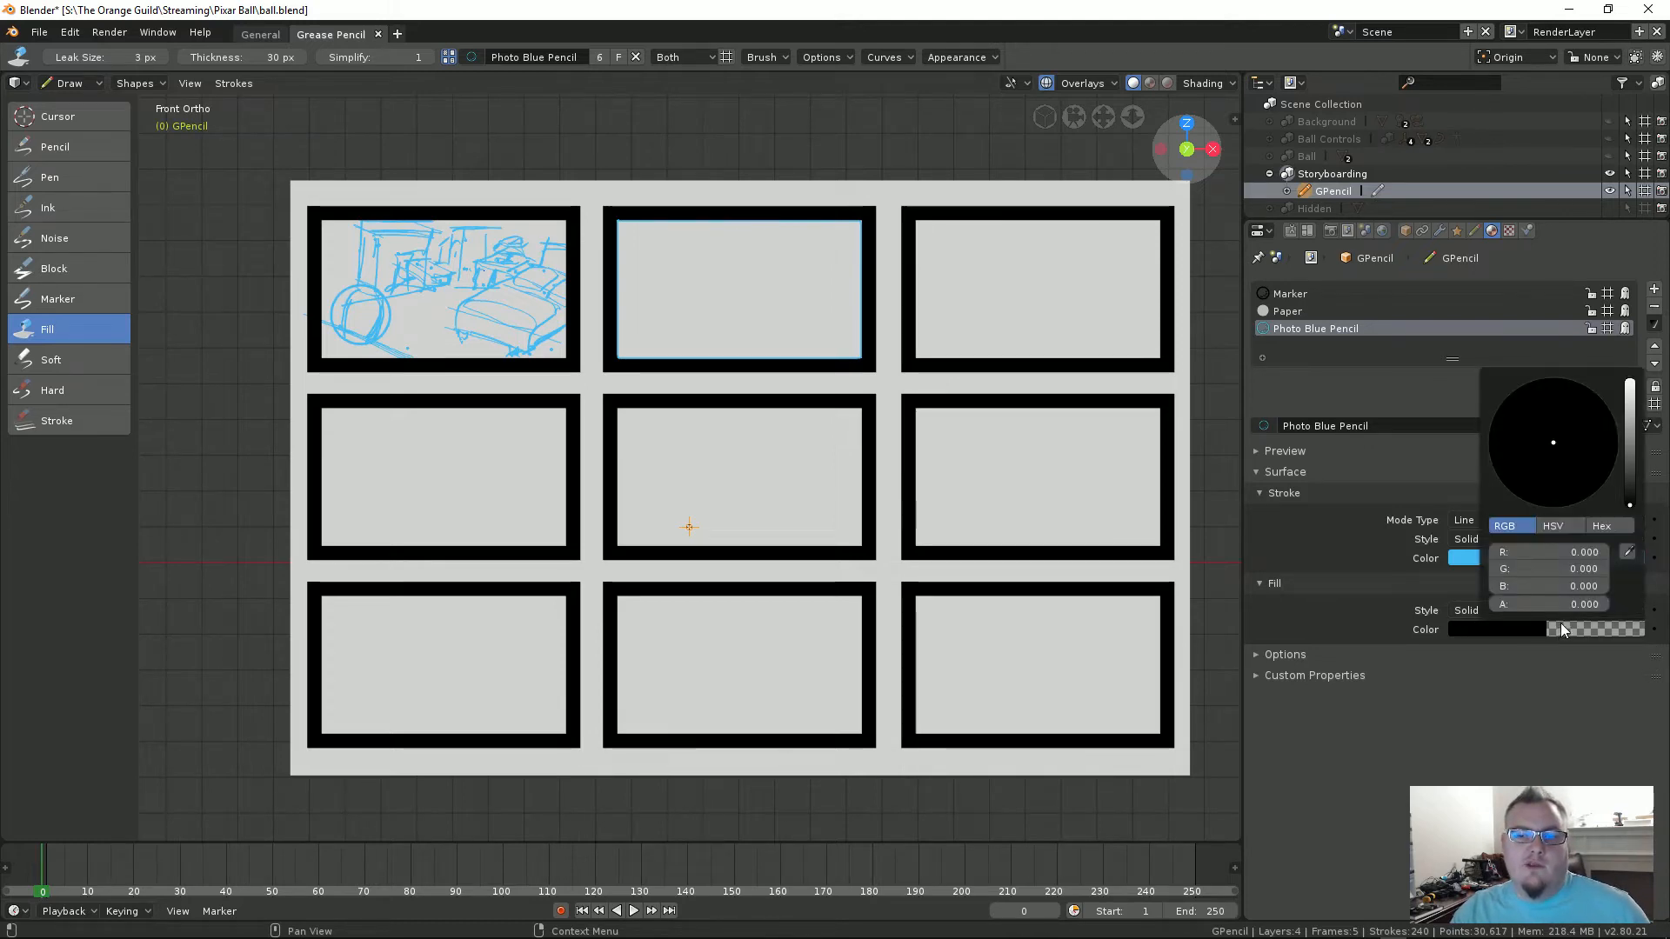
{"action": "left_click", "coordinate": [1560, 625]}
{"action": "left_click", "coordinate": [1560, 625]}
{"action": "left_click_drag", "start_coordinate": [1557, 604], "coordinate": [1607, 604]}
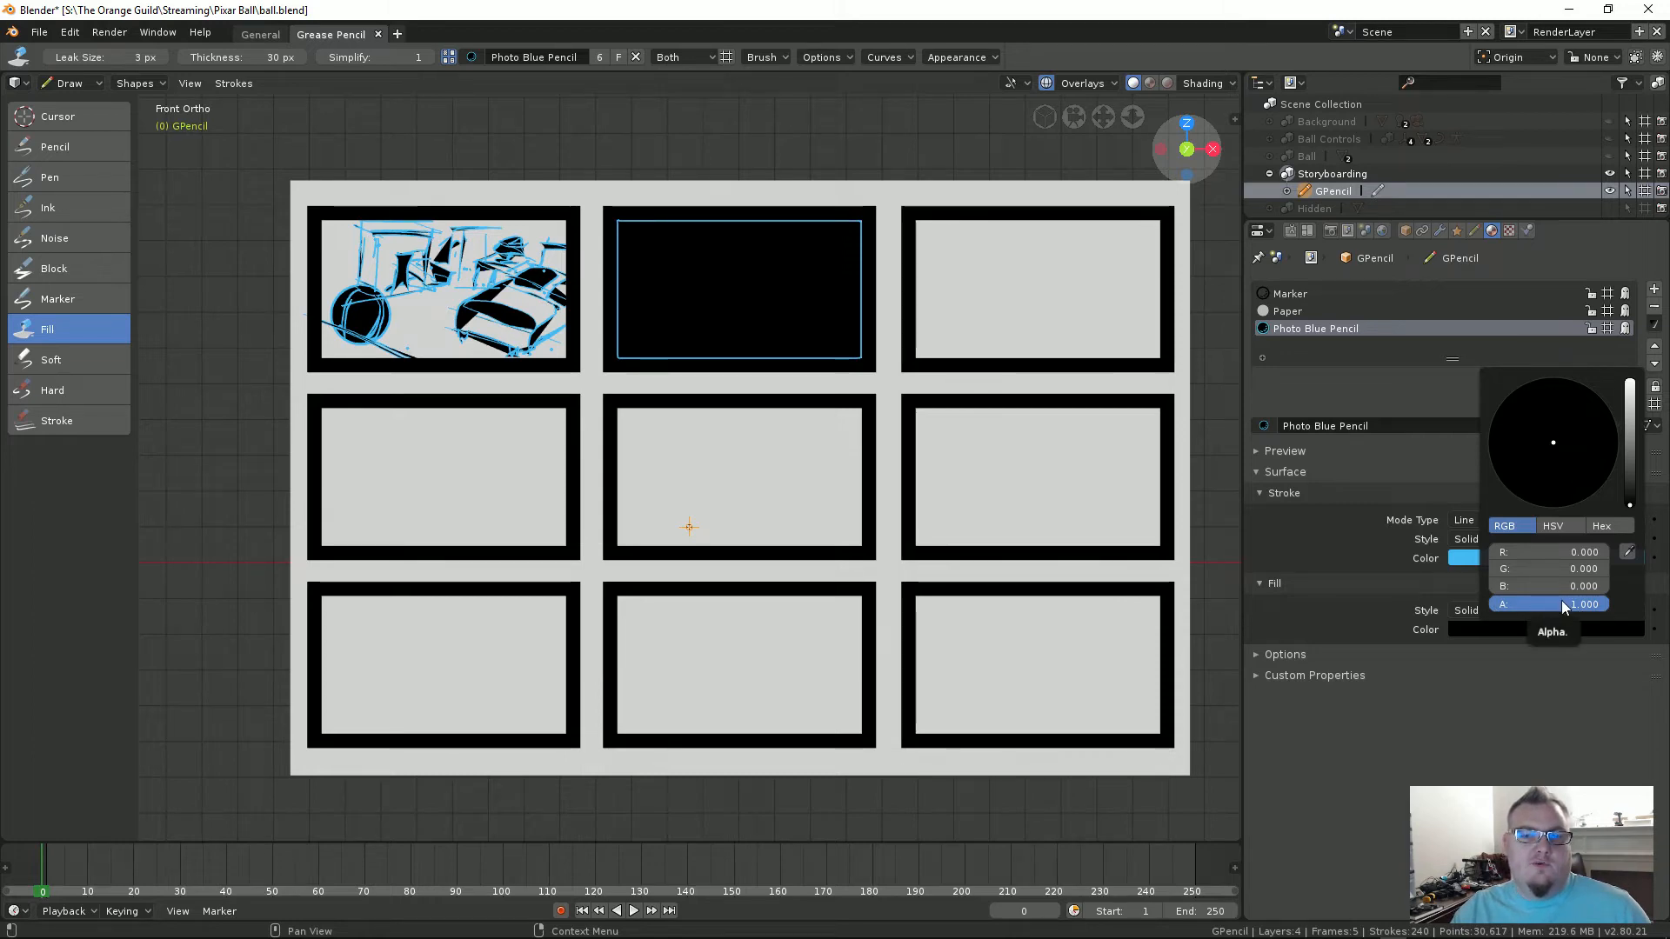
{"action": "left_click_drag", "start_coordinate": [1547, 606], "coordinate": [1427, 607]}
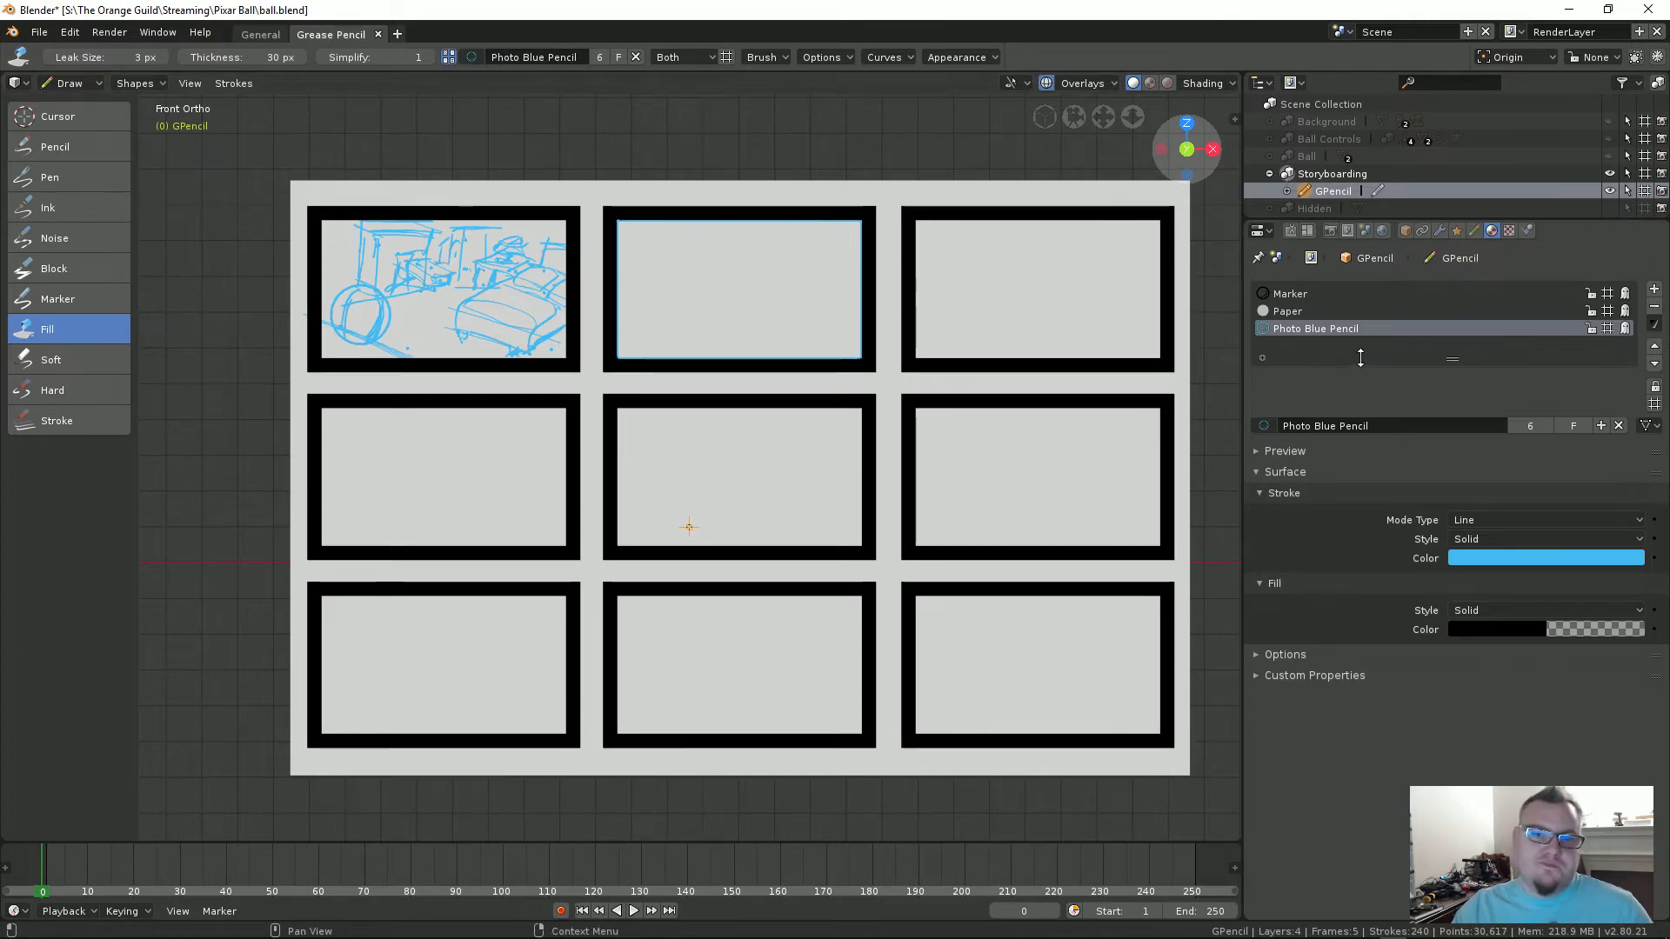
Step: Add a new material to the storyboard object and name it Photo Blue Fill
{"action": "left_click", "coordinate": [1654, 289]}
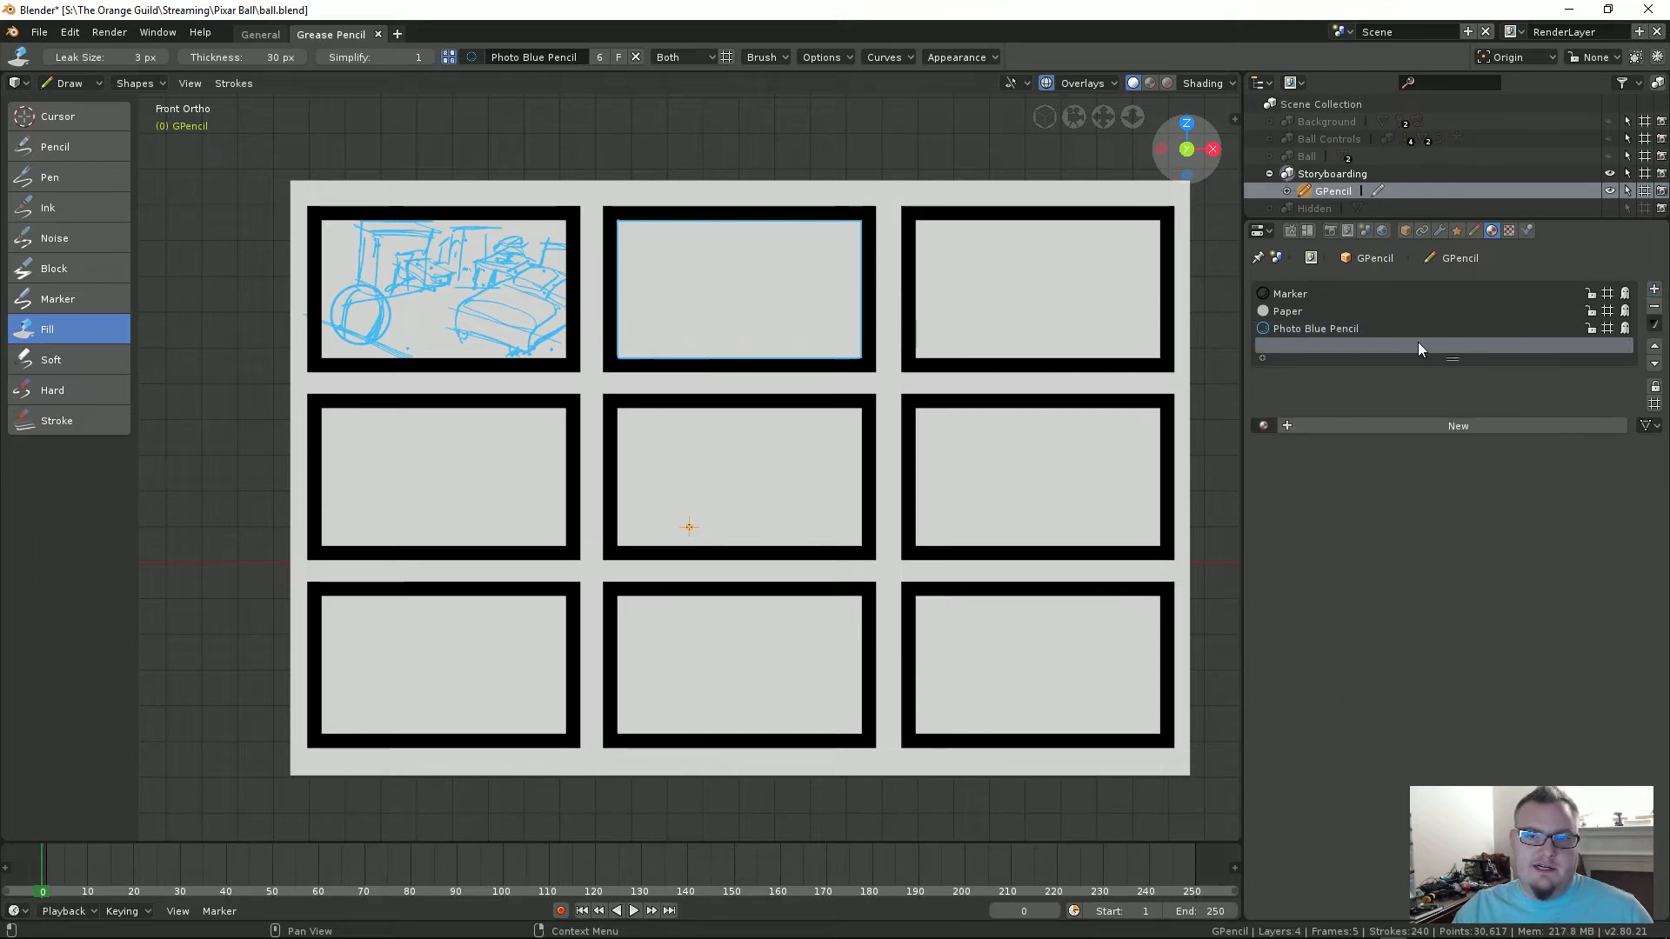
{"action": "left_click", "coordinate": [1365, 428]}
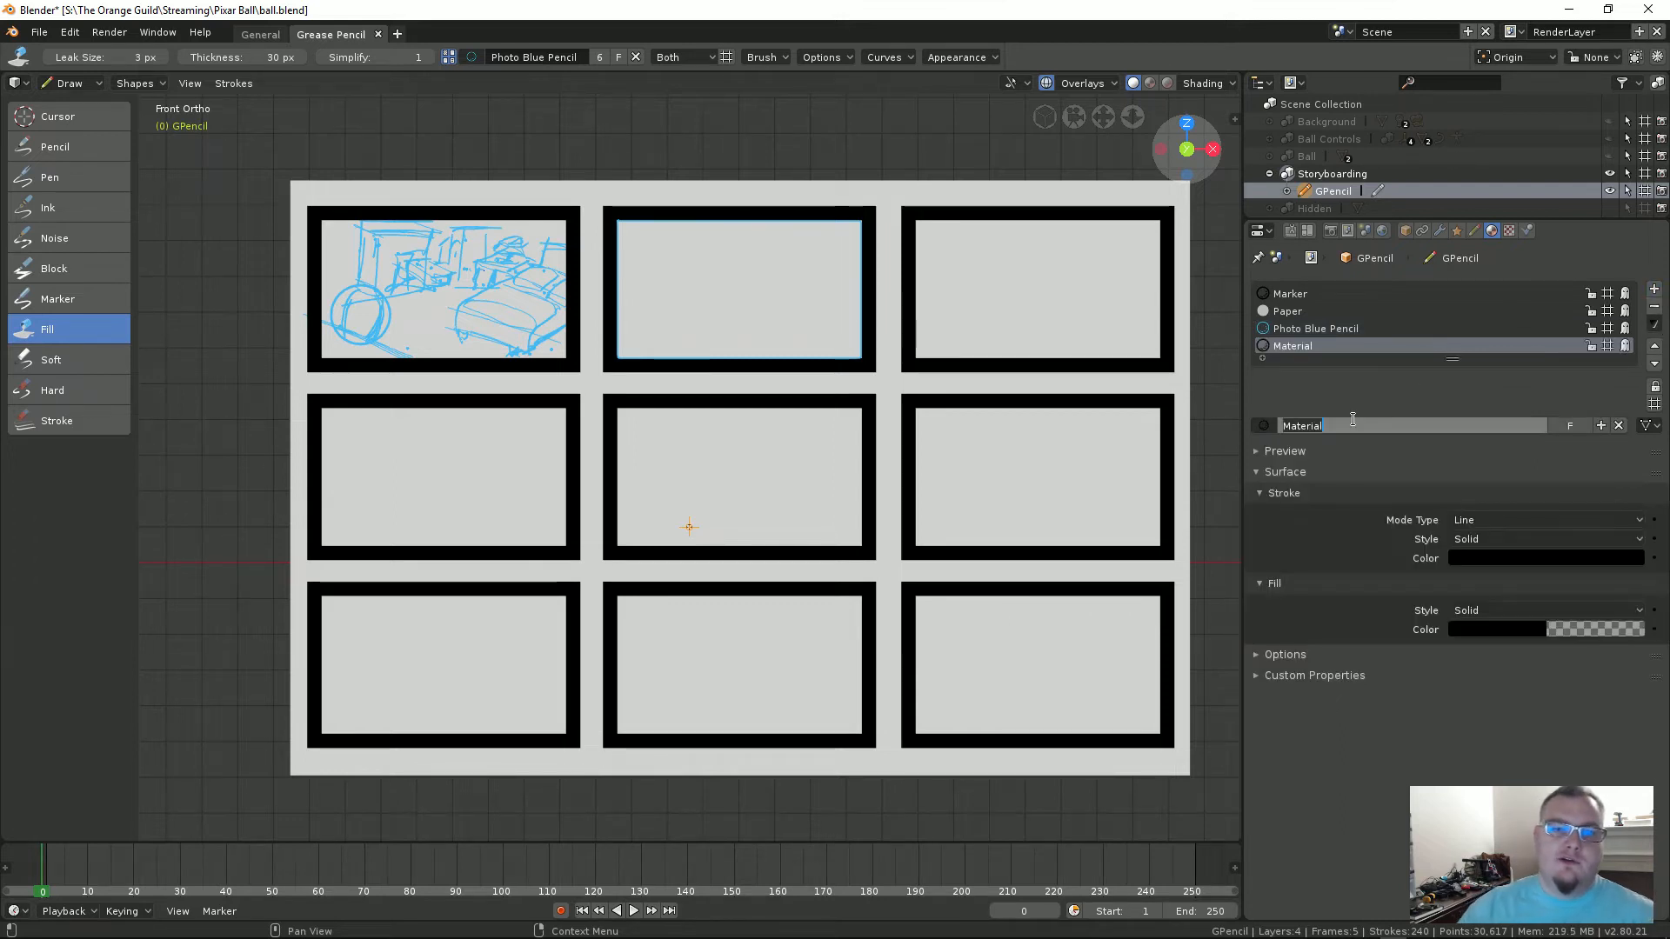
{"action": "type", "text": "Photo Blu"}
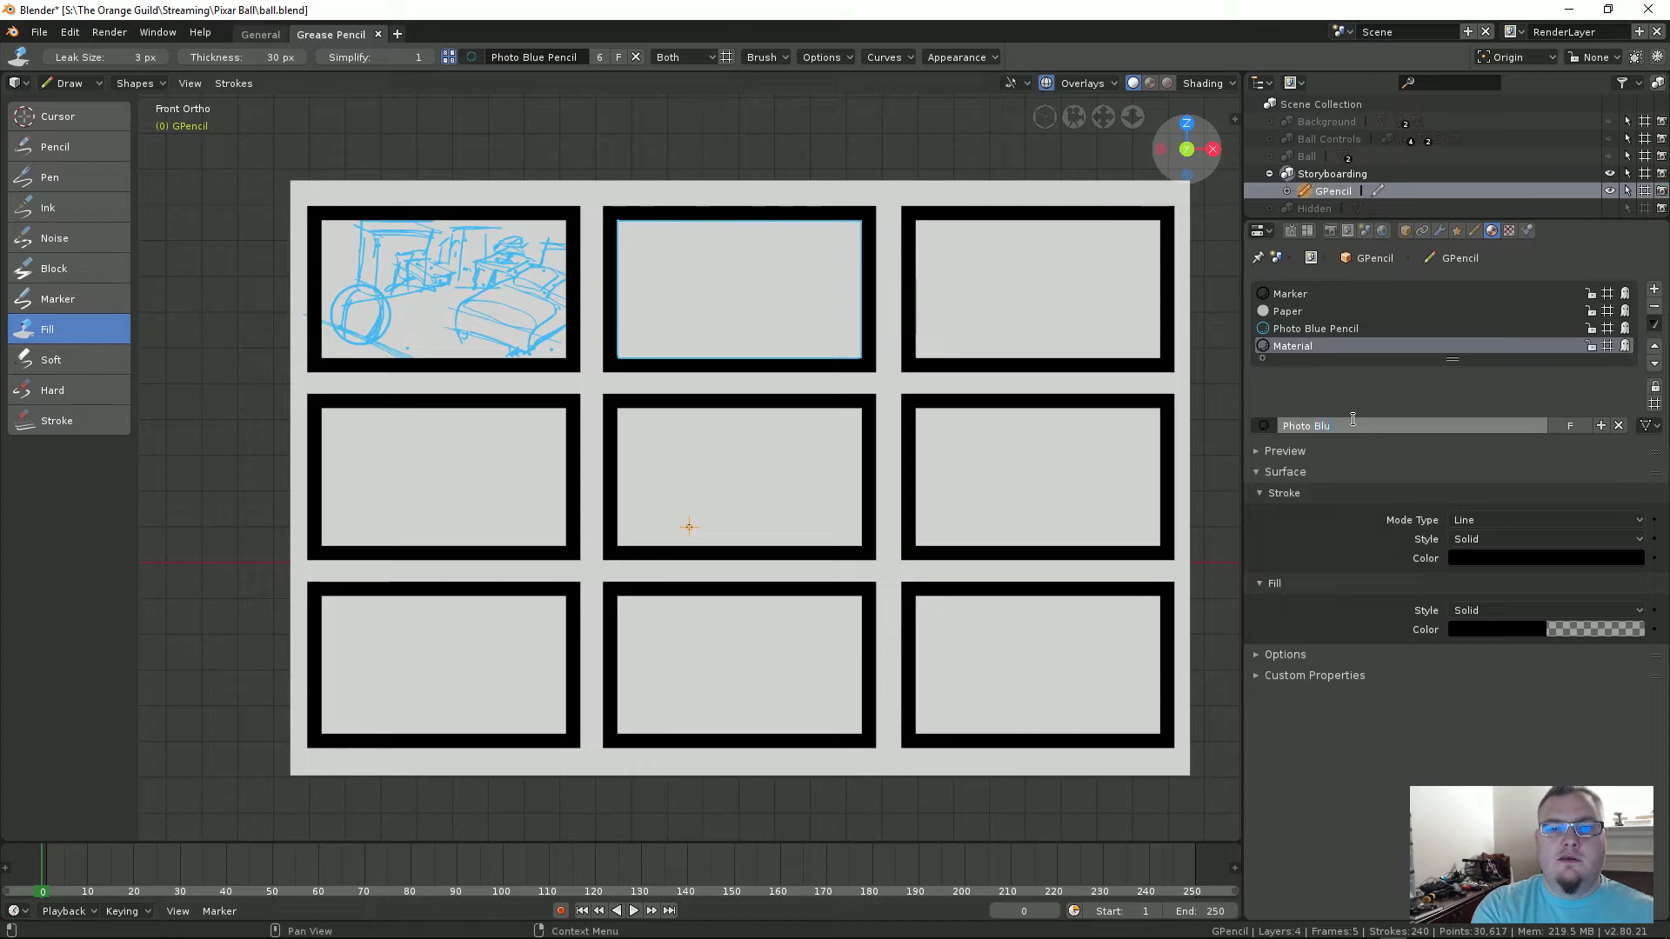
{"action": "type", "text": "e Fill"}
{"action": "key", "text": "Return"}
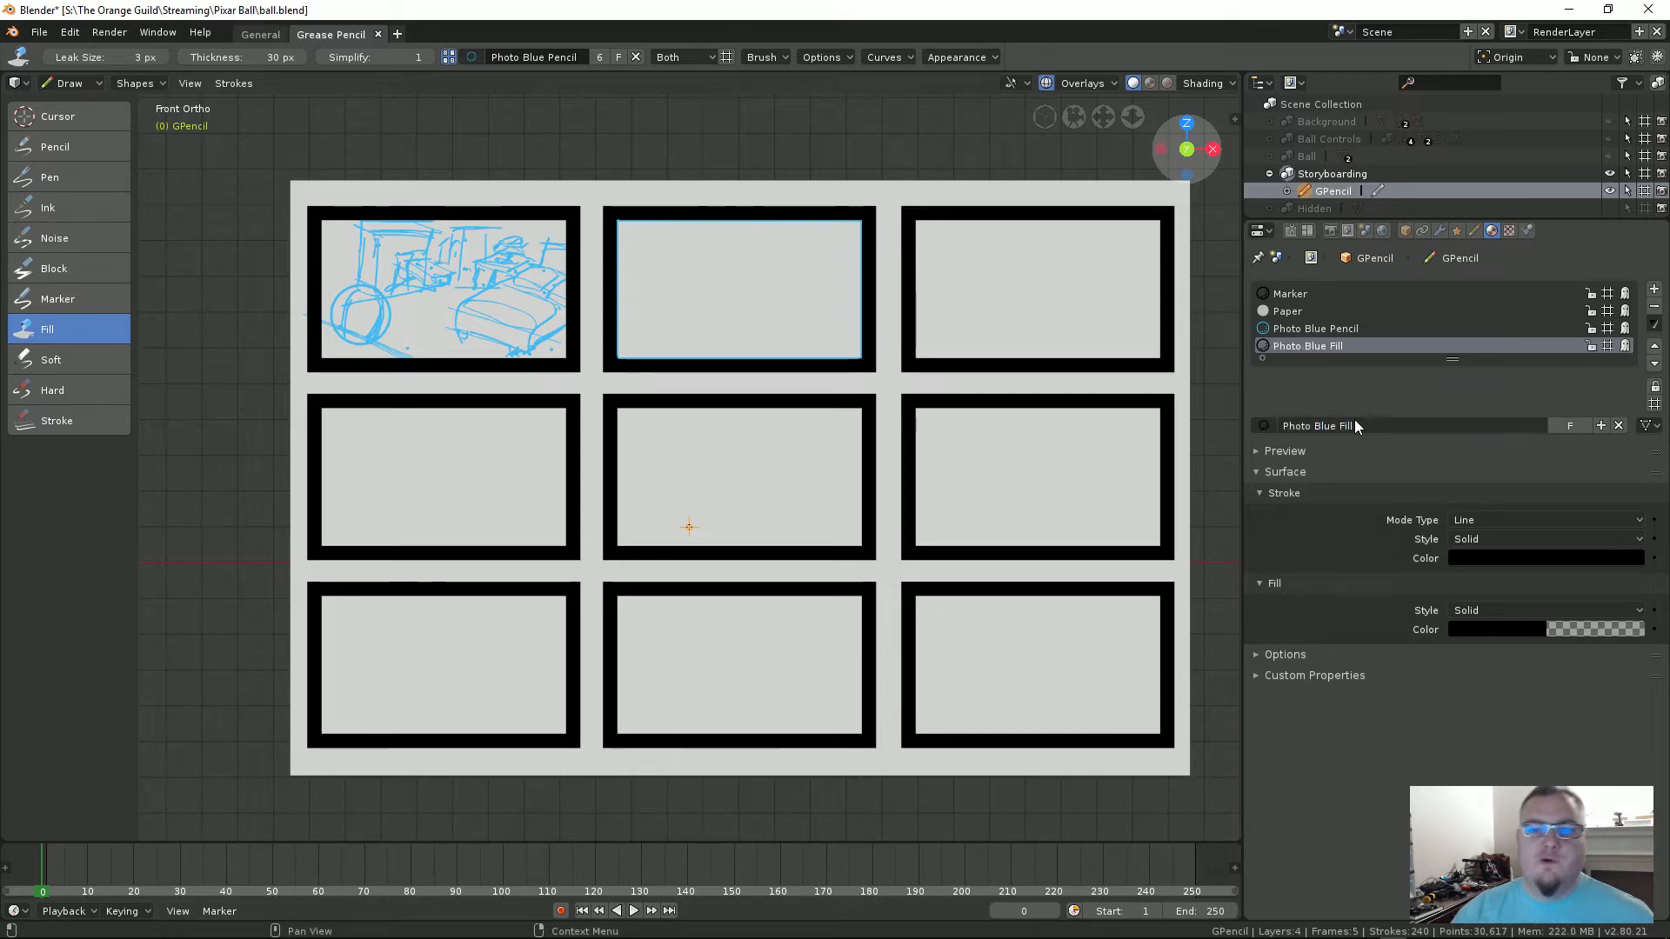
Step: Copy the Photo Blue Pencil stroke color to the Photo Blue Fill material's fill color and make its stroke fully transparent
{"action": "left_click", "coordinate": [1312, 329]}
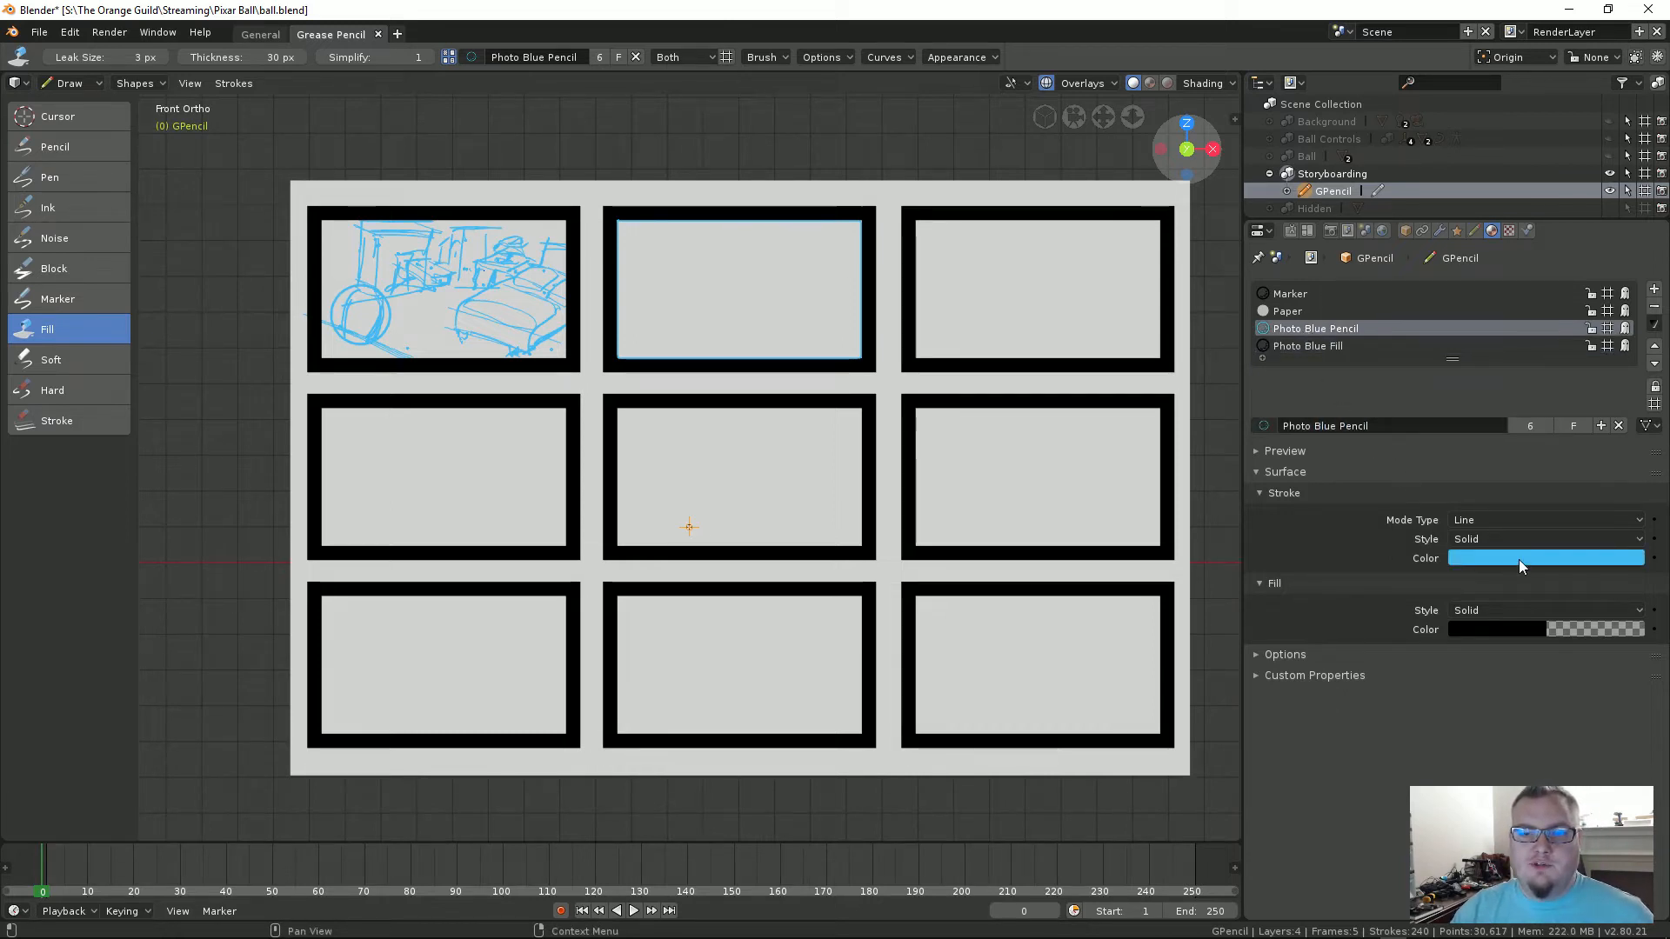
{"action": "left_click", "coordinate": [1309, 348]}
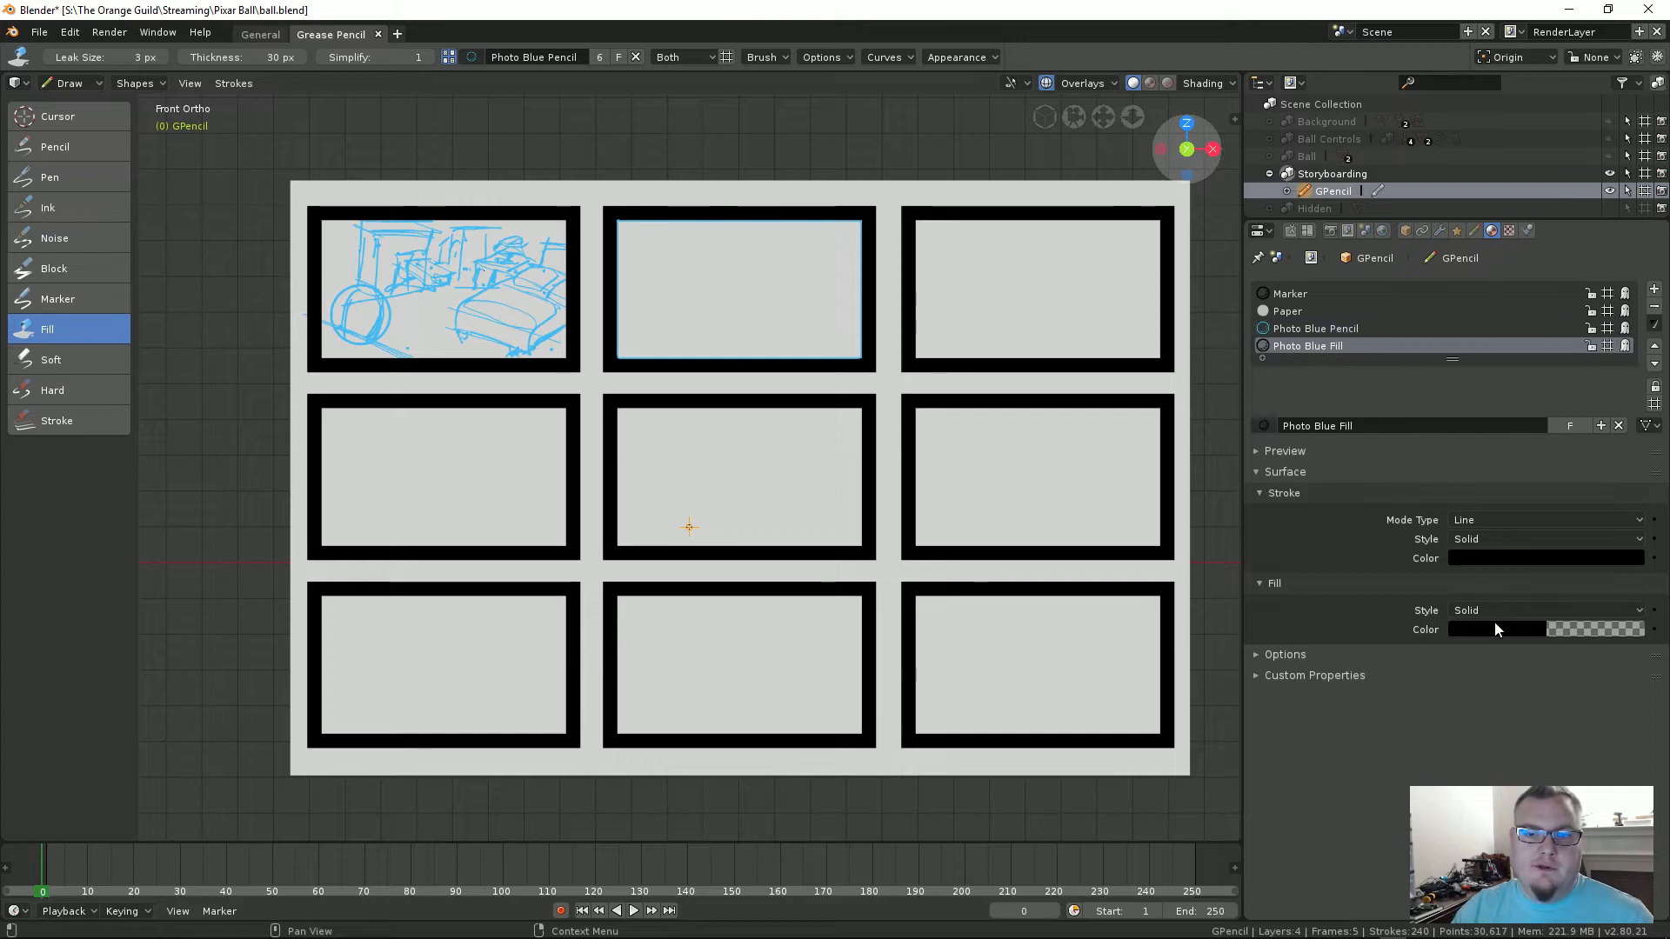
{"action": "key", "text": "ctrl+v"}
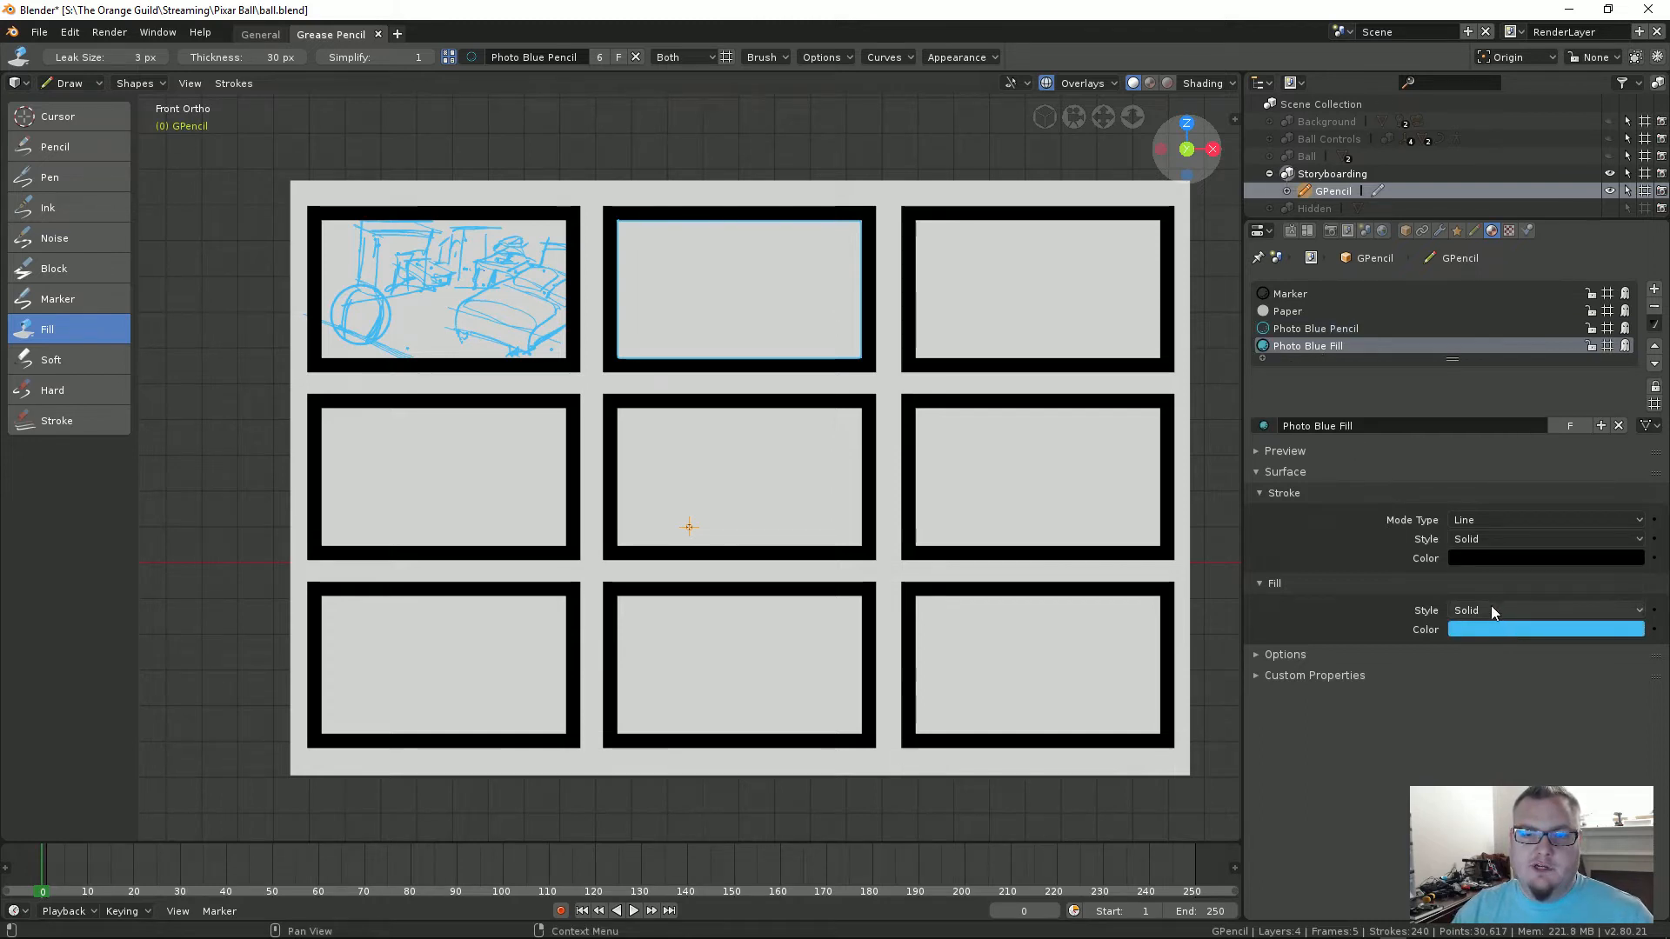
{"action": "left_click", "coordinate": [1484, 557]}
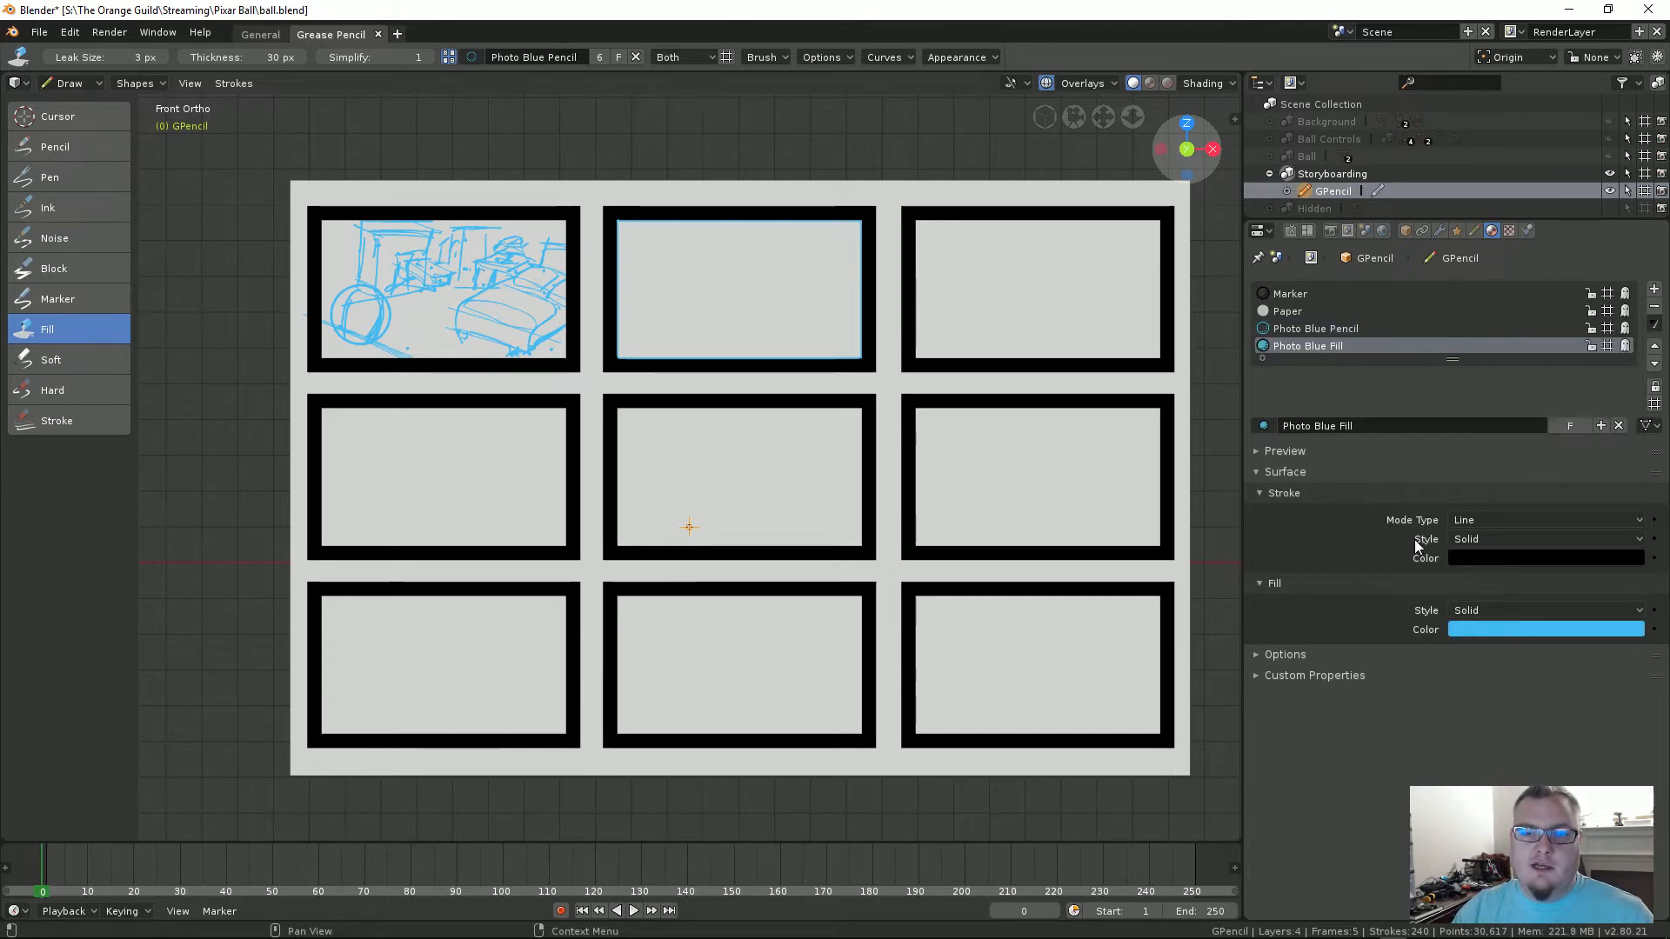
{"action": "left_click", "coordinate": [1510, 557]}
{"action": "left_click_drag", "start_coordinate": [1541, 533], "coordinate": [1498, 533]}
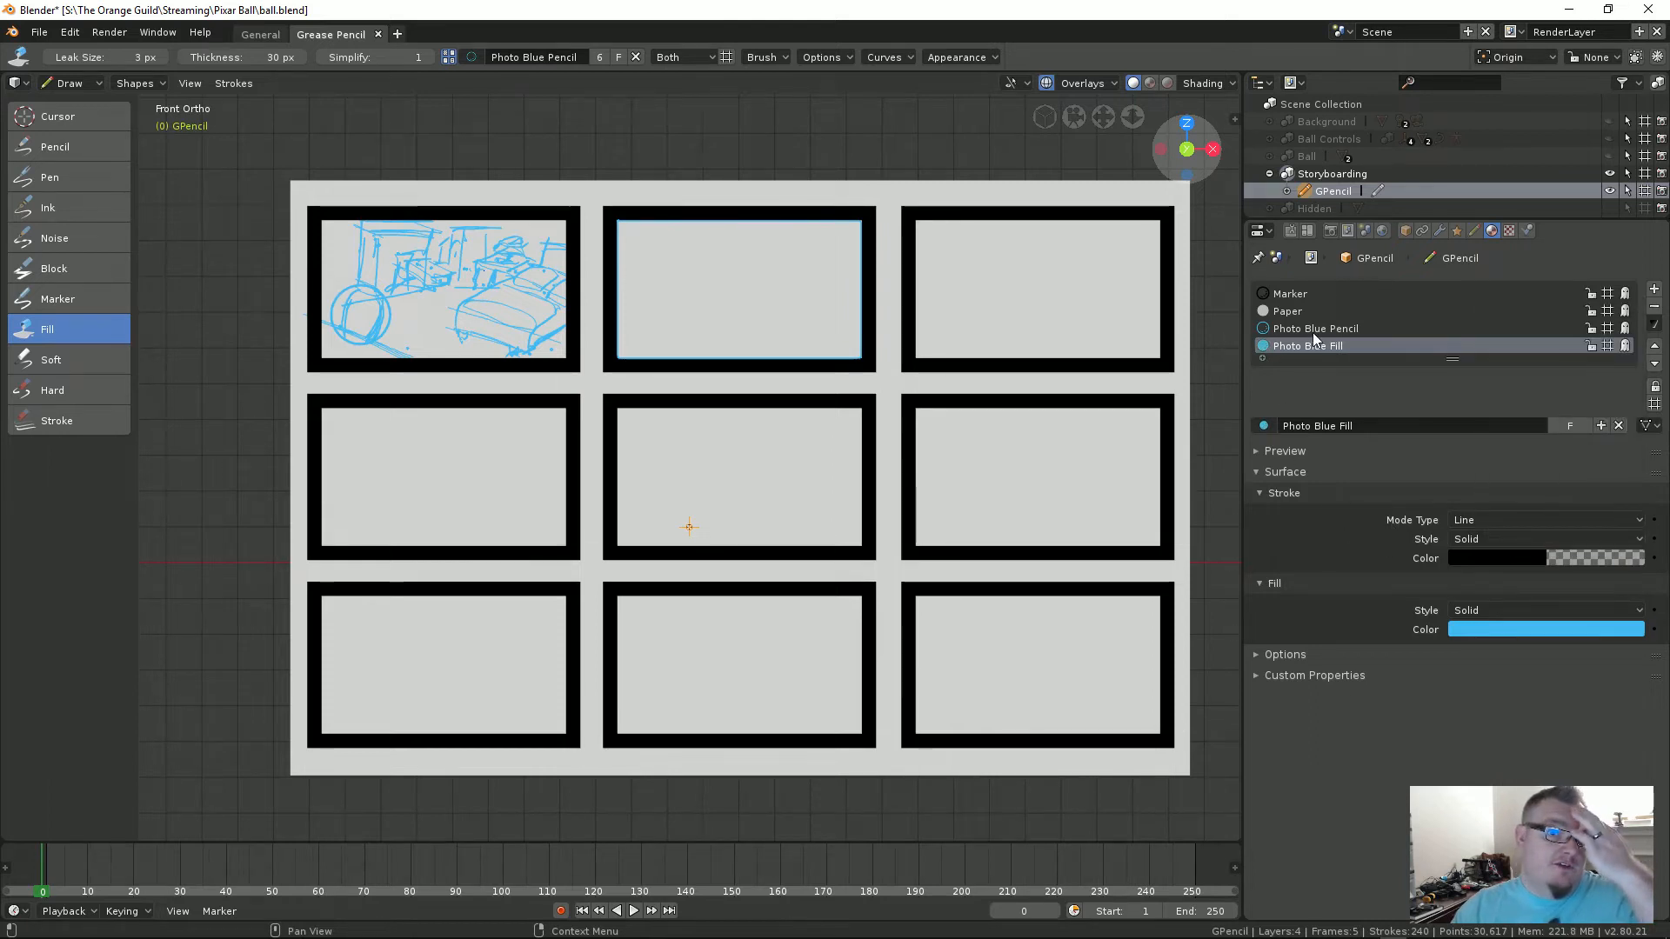
Step: Assign the Photo Blue Fill material to the Fill tool and fill the top-middle storyboard frame with it
{"action": "left_click", "coordinate": [462, 57]}
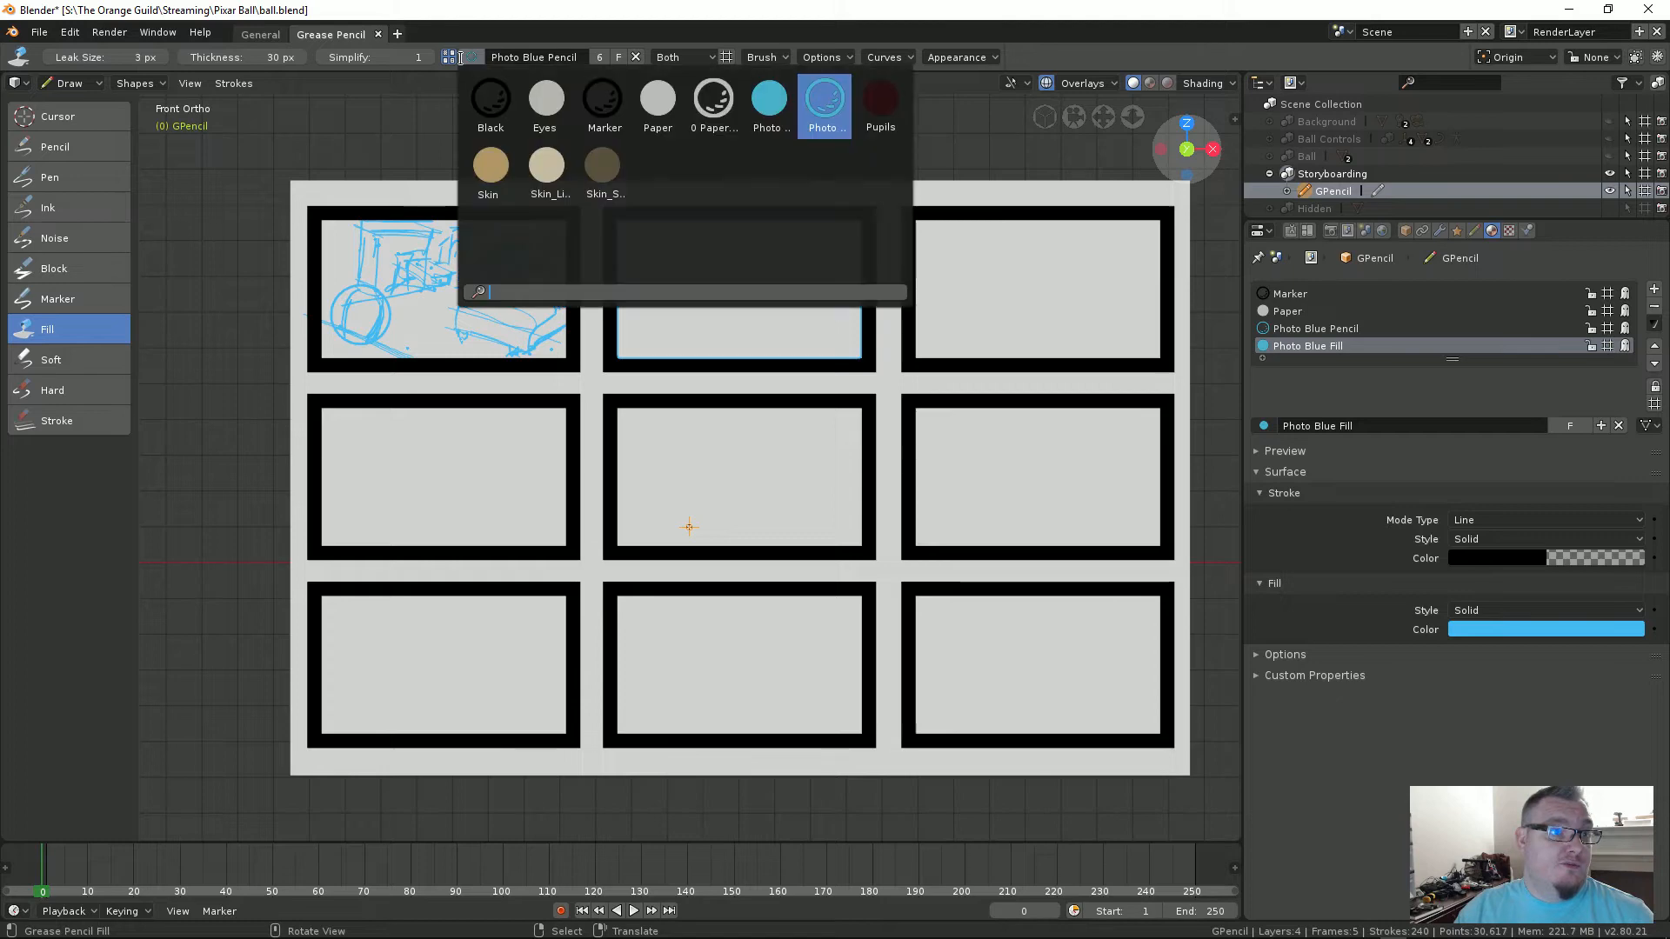
{"action": "left_click", "coordinate": [769, 103]}
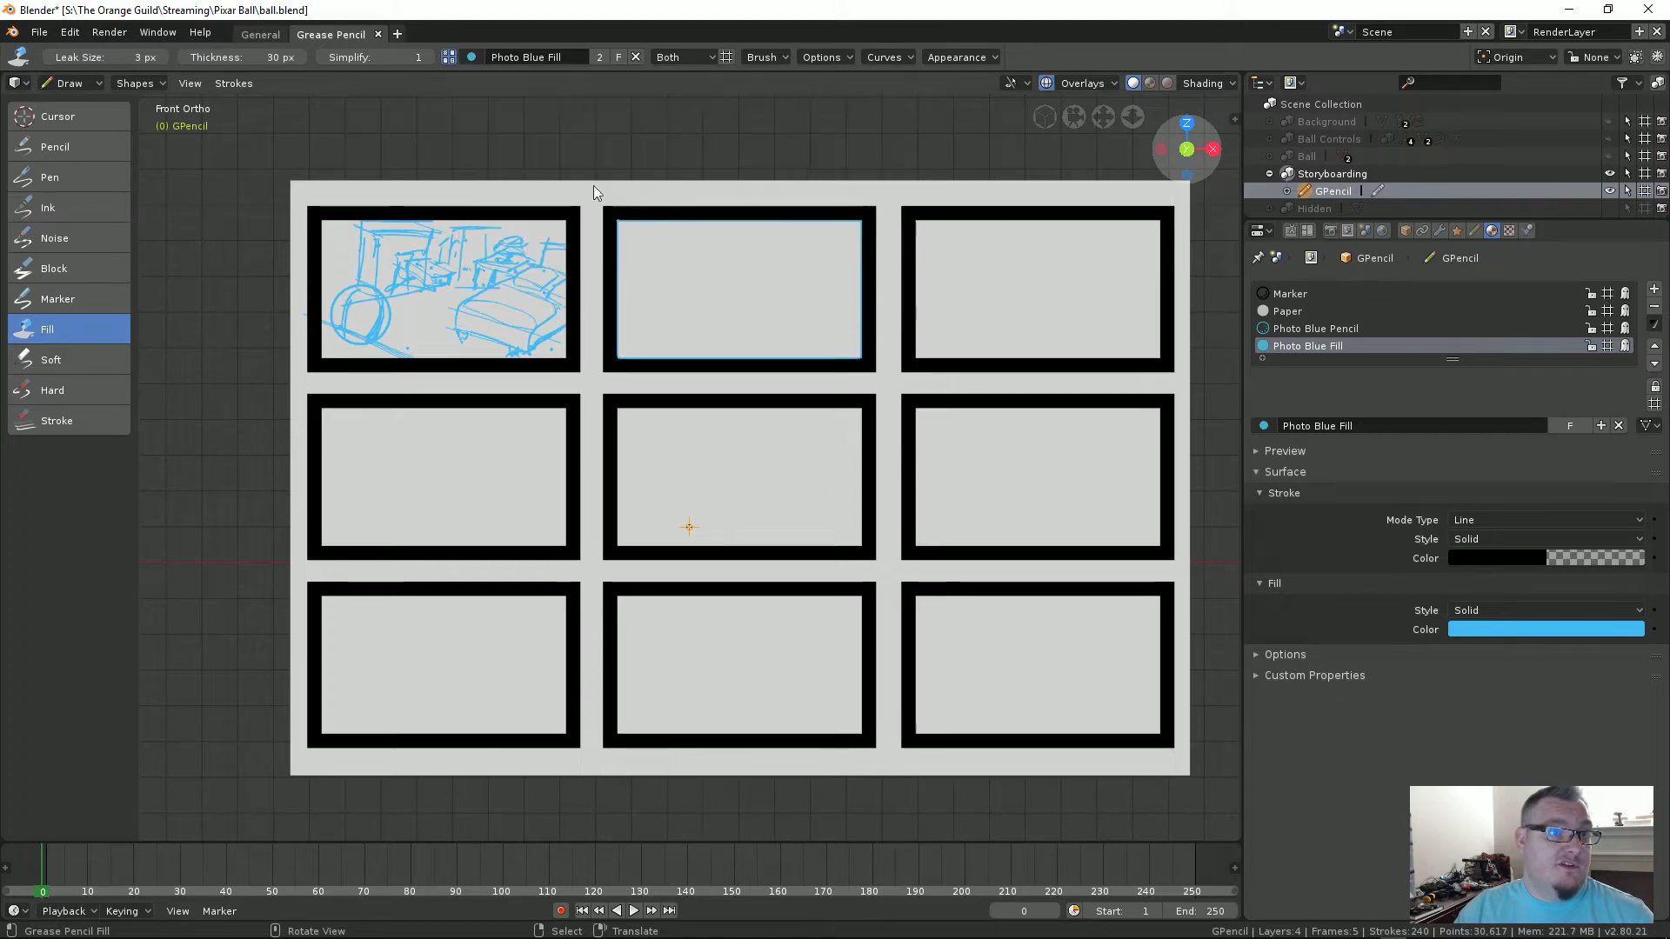
{"action": "left_click", "coordinate": [724, 295]}
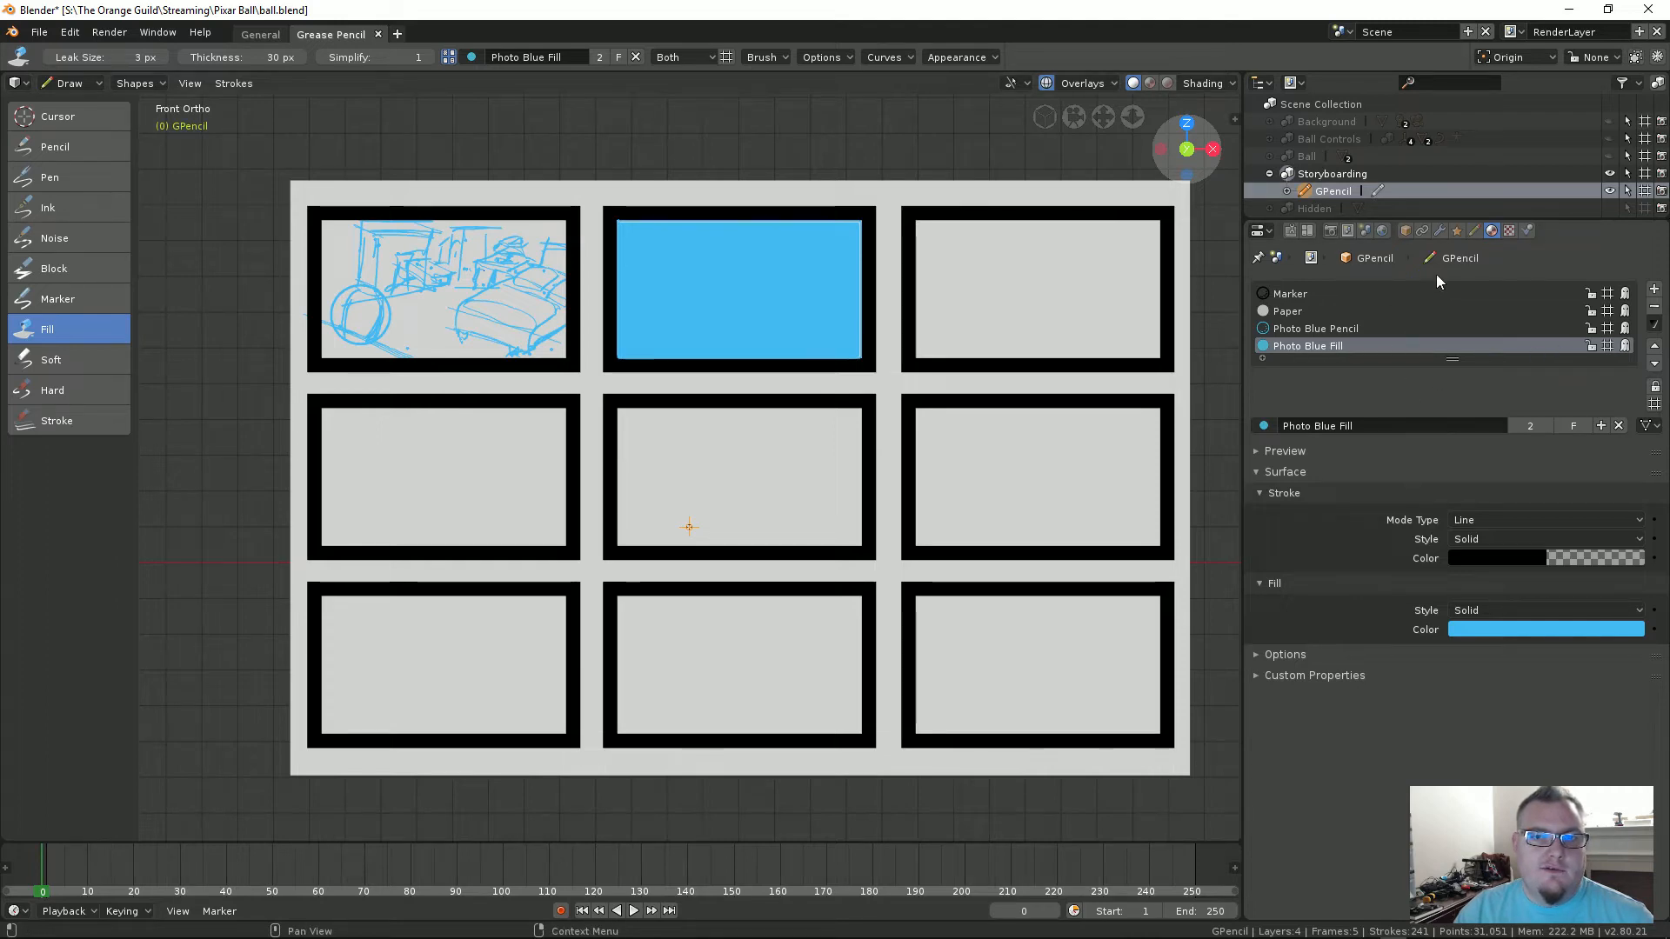
Step: Delete the GP_Layer layer from the storyboard object and make Page 1 the active layer
{"action": "left_click", "coordinate": [1471, 229]}
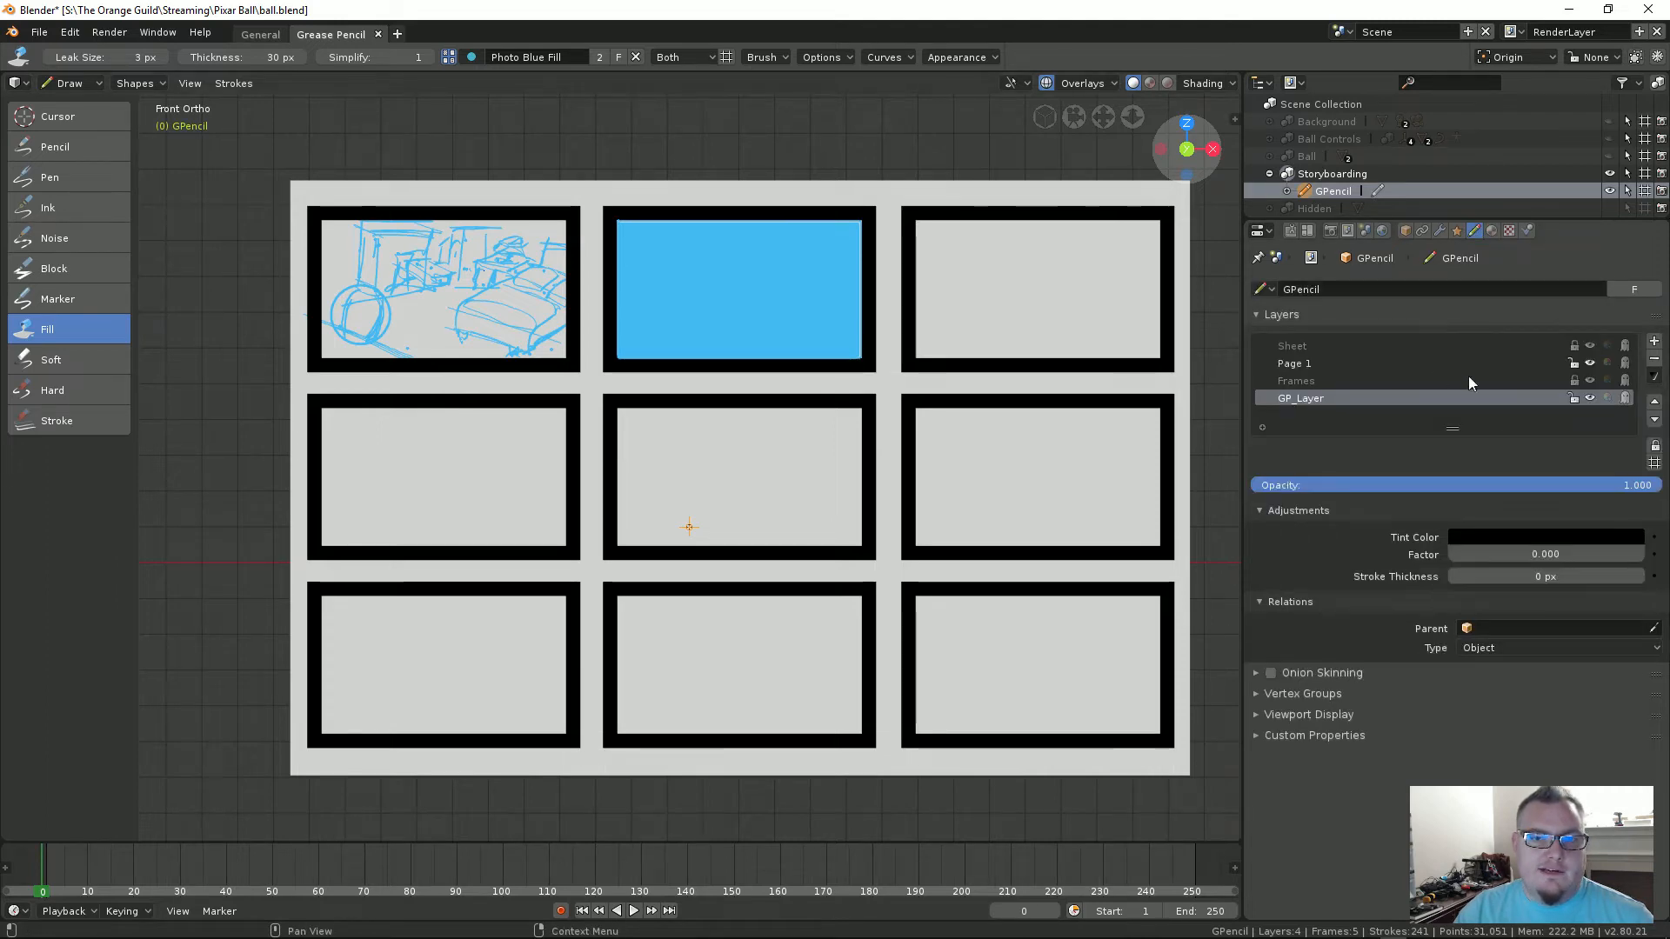
{"action": "left_click", "coordinate": [1654, 362]}
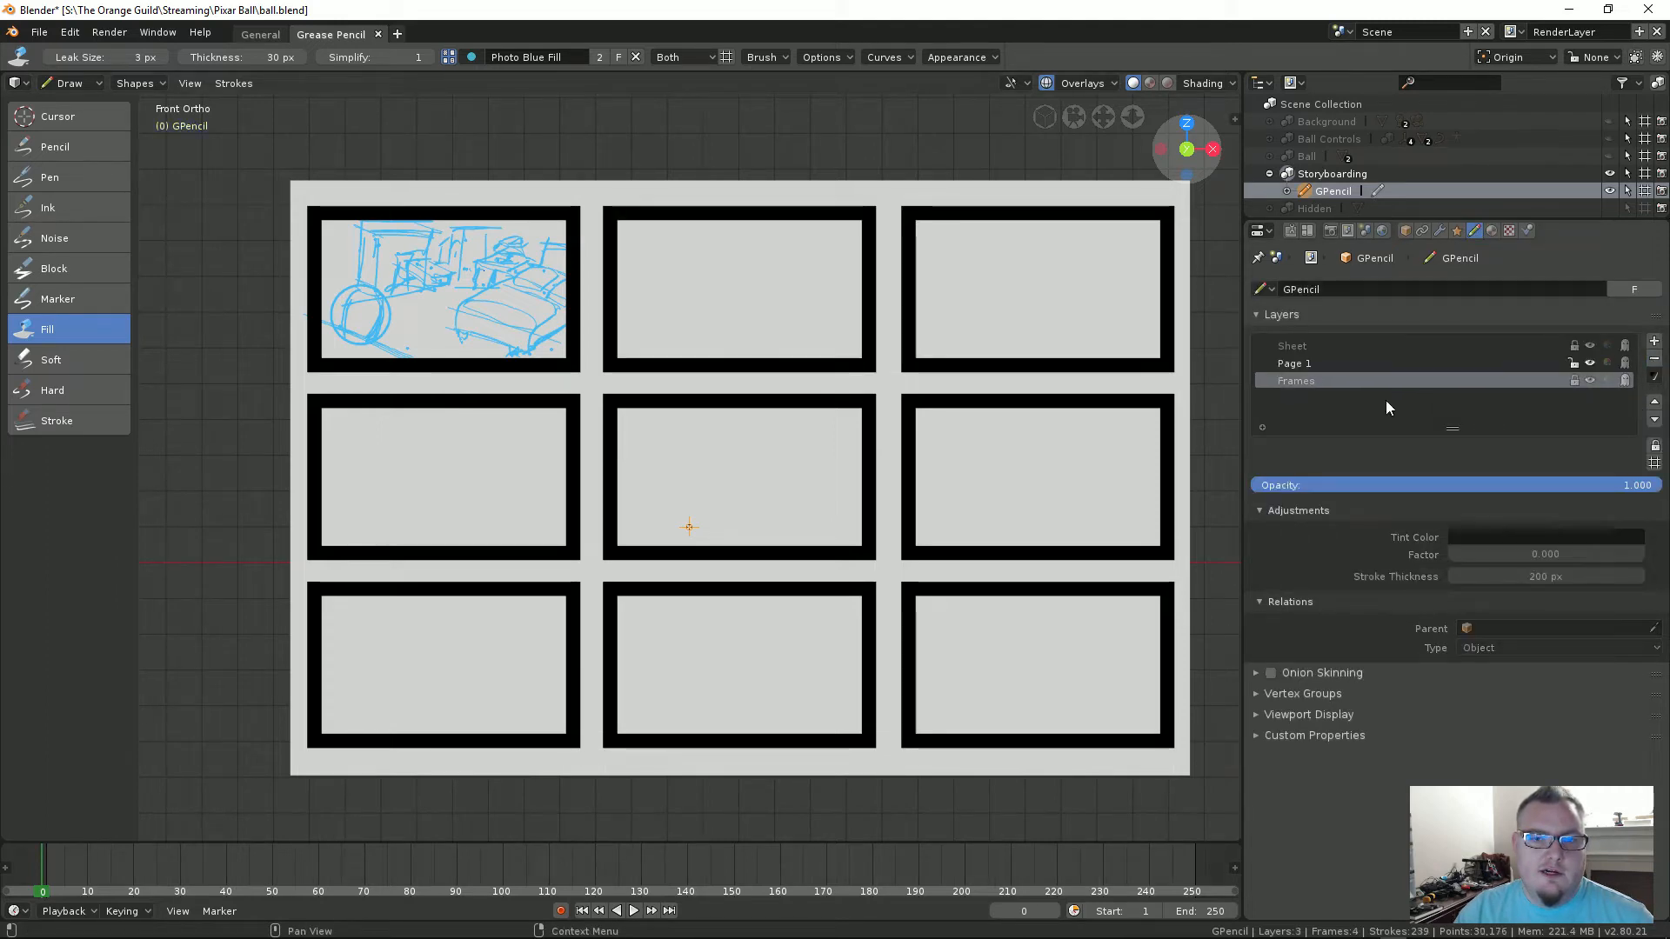
{"action": "left_click", "coordinate": [1334, 365]}
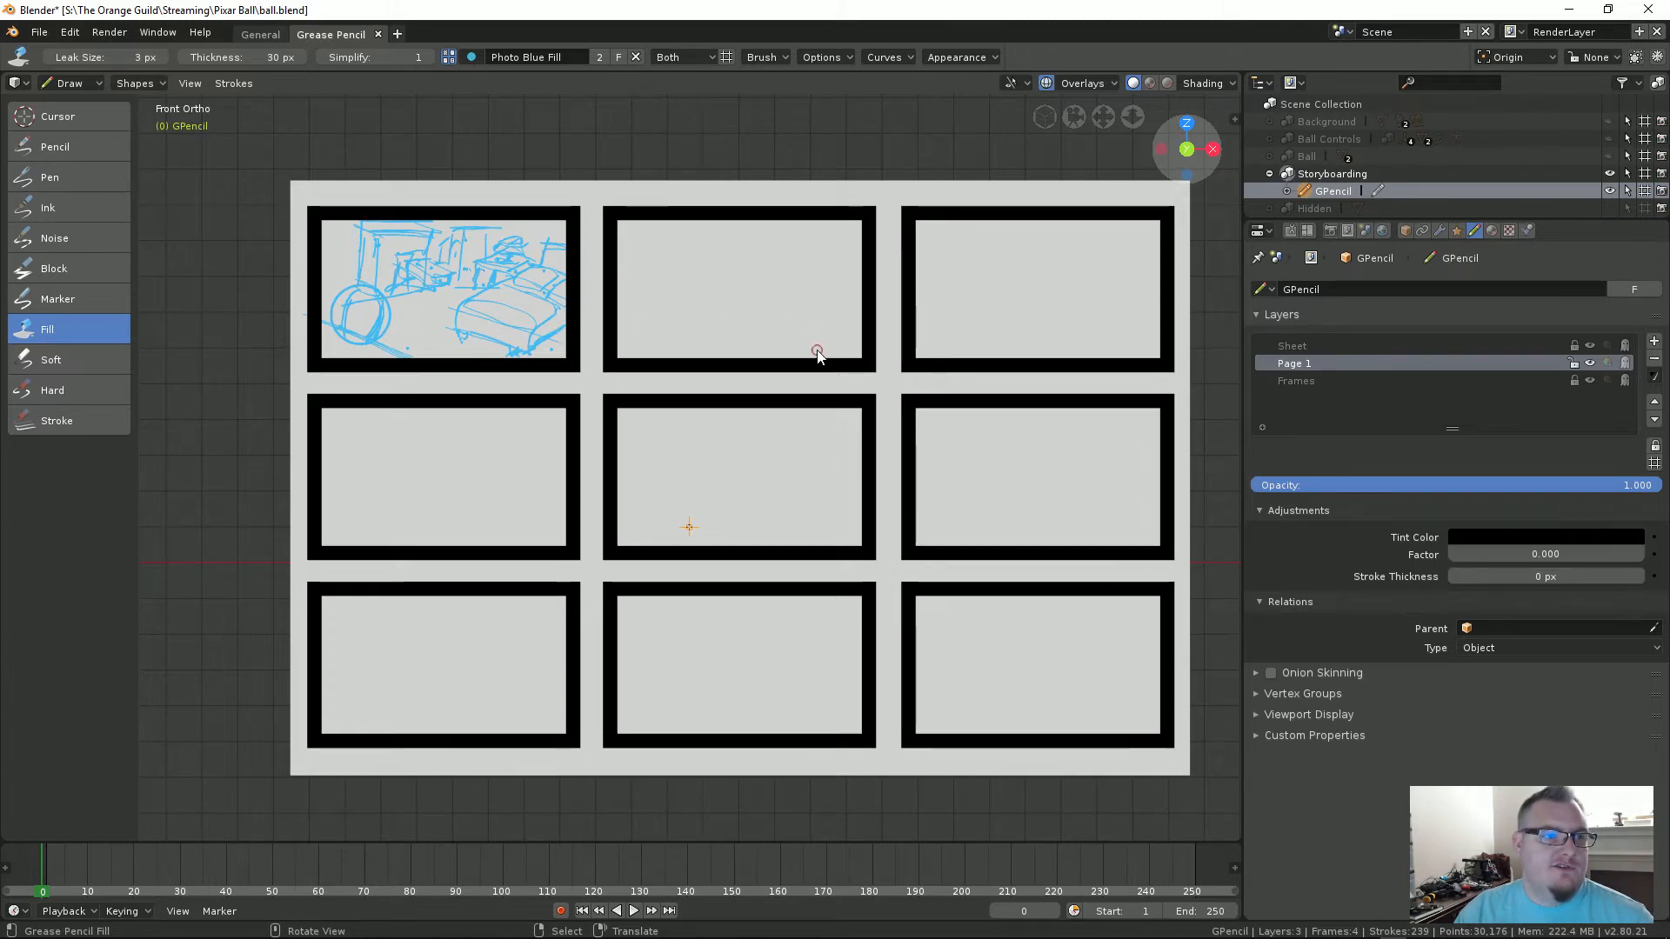
Step: Switch to the Marker brush and examine its brush, options, curves and appearance settings
{"action": "mouse_move", "coordinate": [844, 359]}
{"action": "middle_mouse_down", "text": "shift"}
{"action": "mouse_move", "coordinate": [779, 379]}
{"action": "mouse_move", "coordinate": [849, 356]}
{"action": "mouse_move", "coordinate": [864, 333]}
{"action": "middle_mouse_up", "text": "shift"}
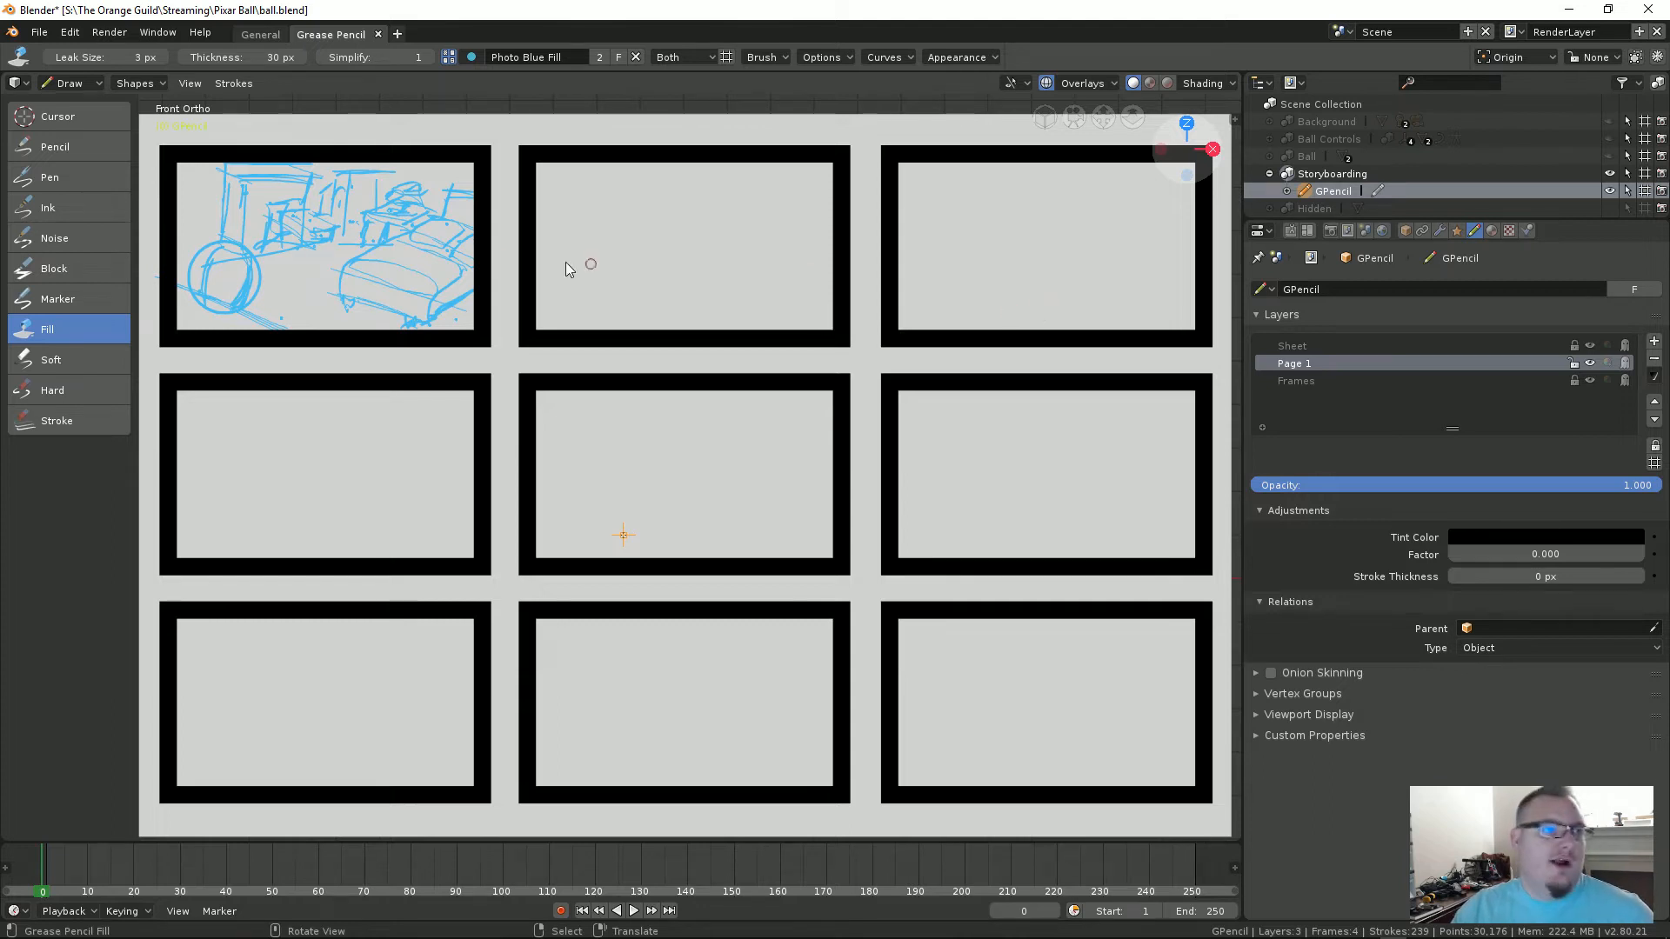
{"action": "left_click", "coordinate": [52, 299]}
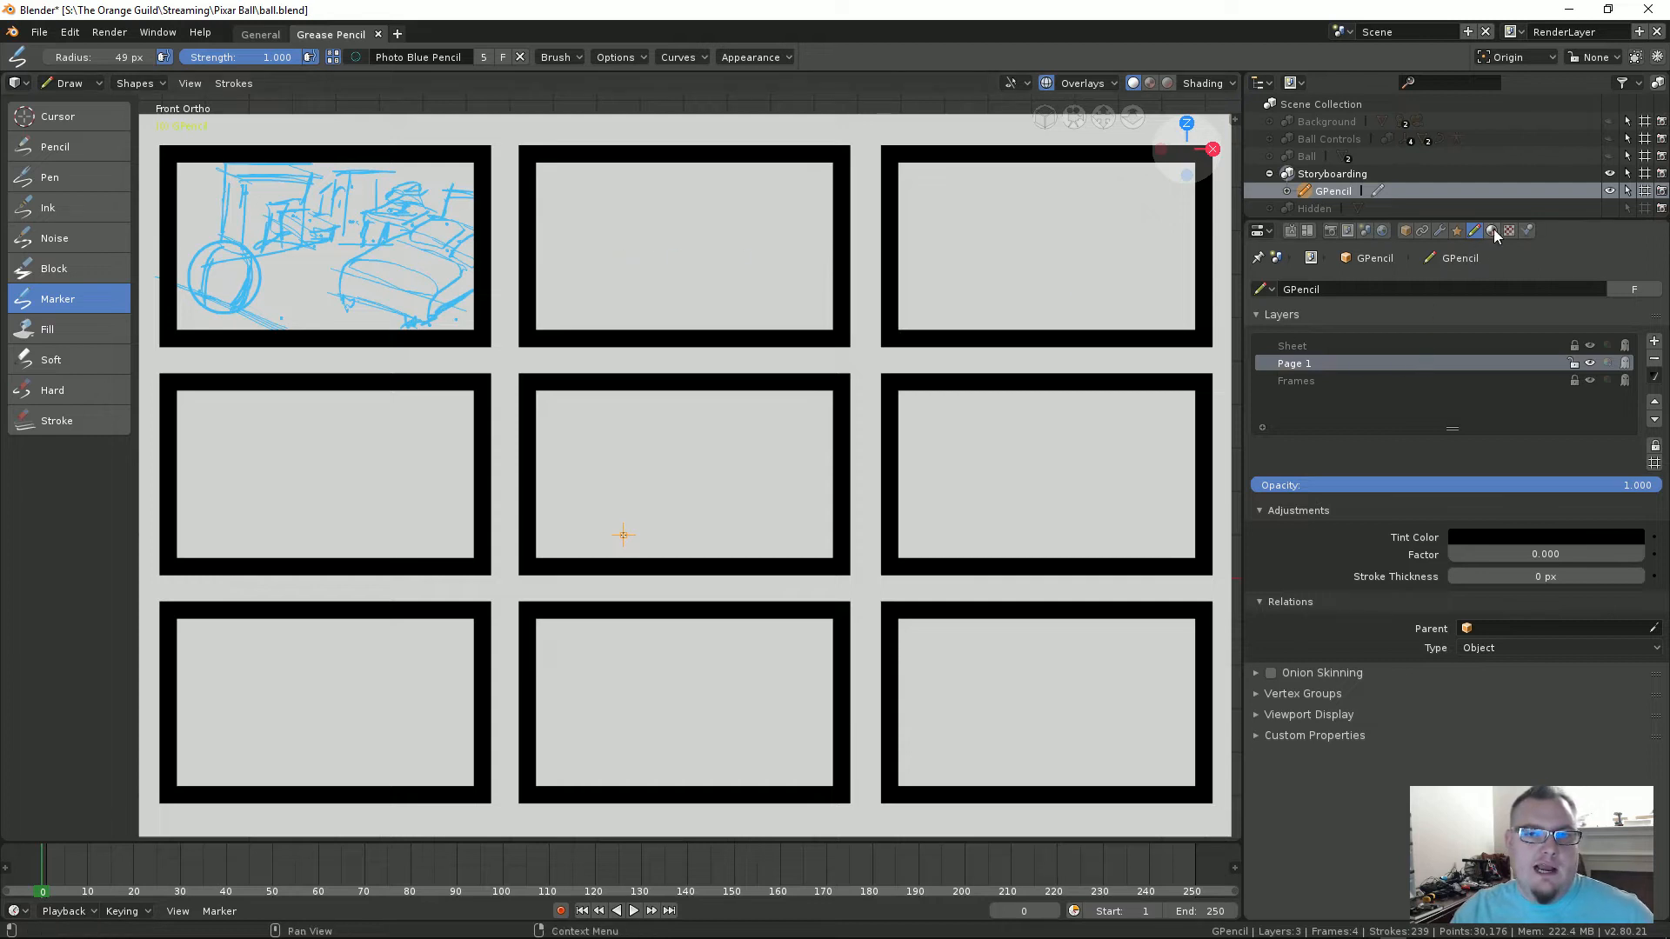
{"action": "left_click", "coordinate": [416, 56]}
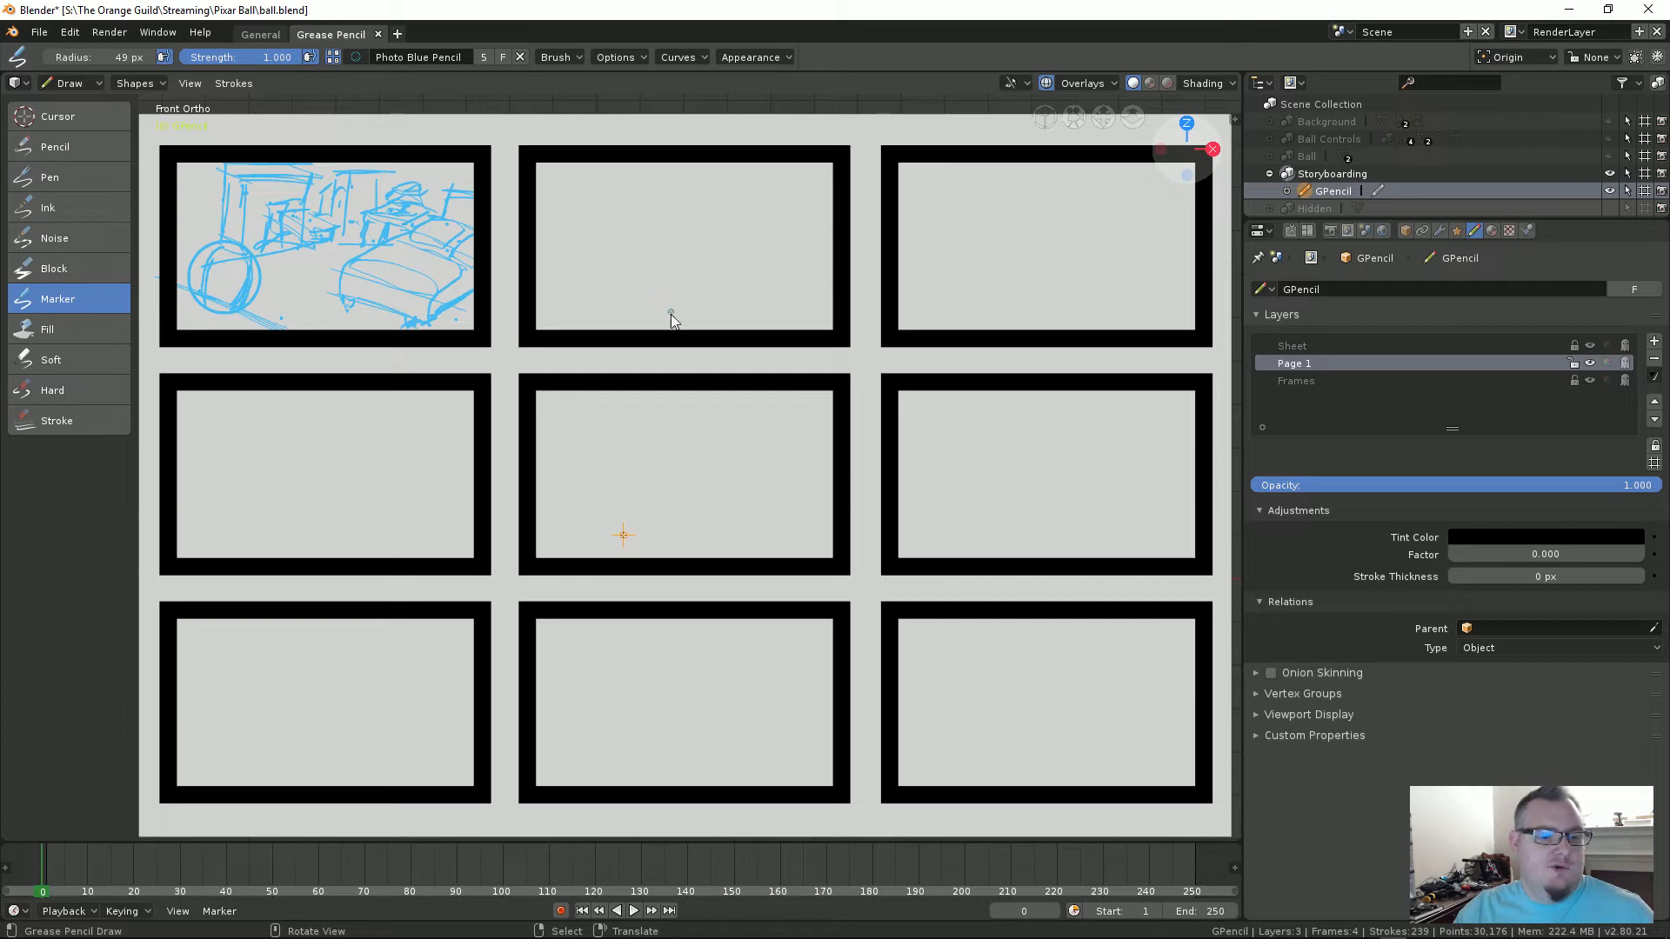
{"action": "key", "text": "f"}
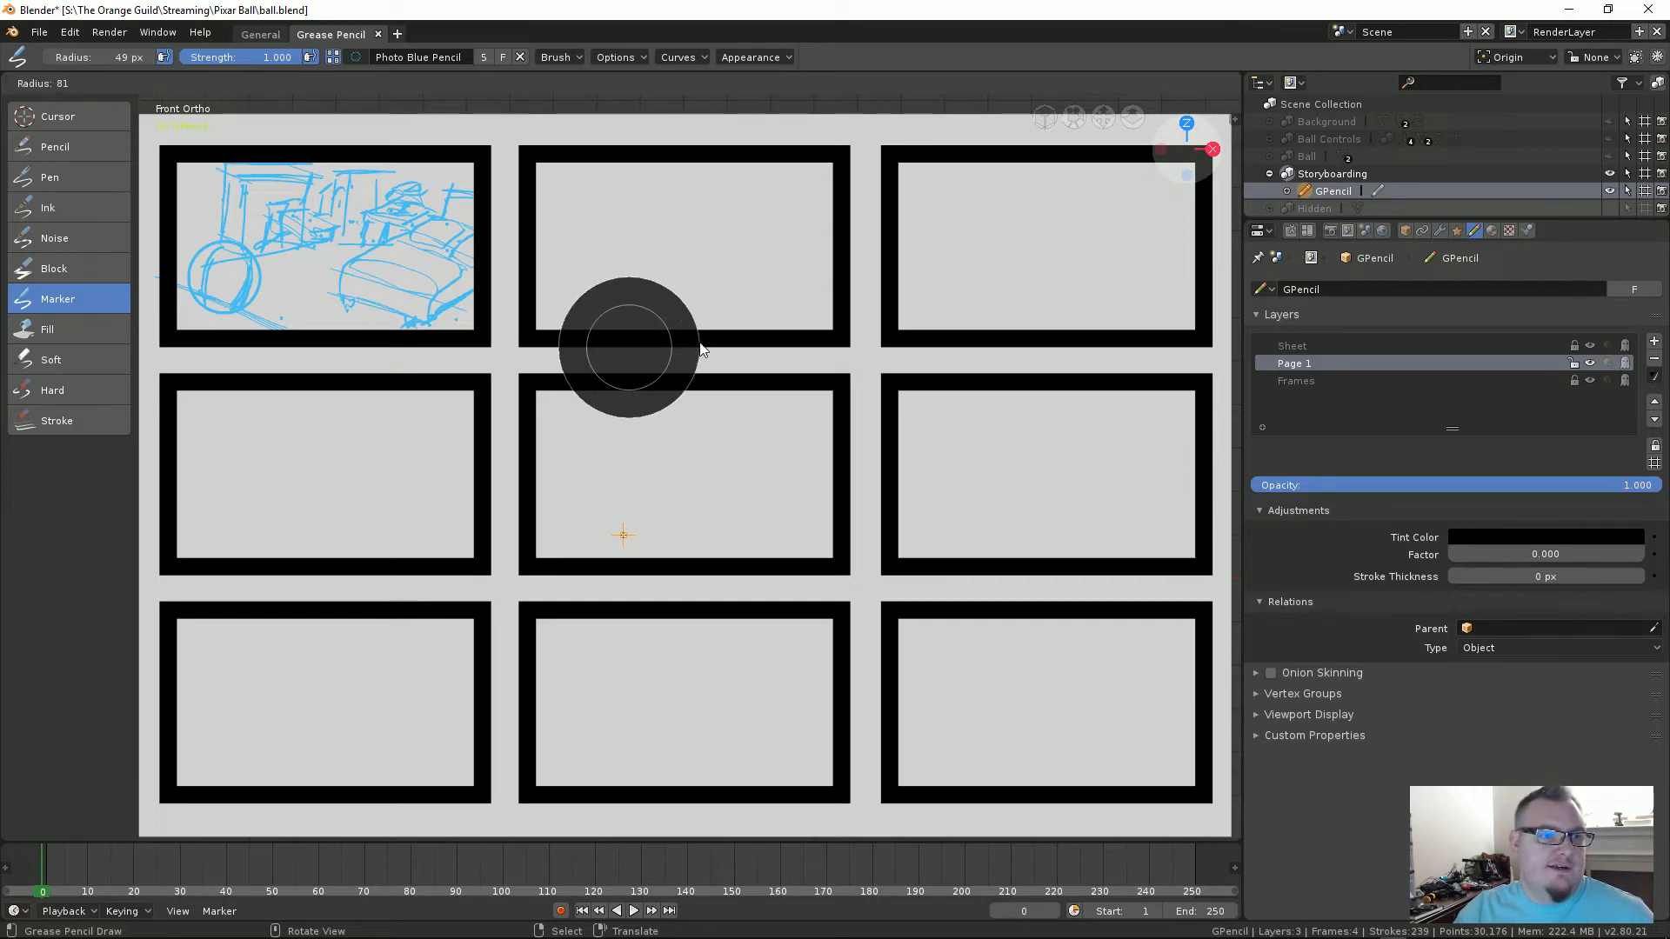
{"action": "key", "text": "Escape"}
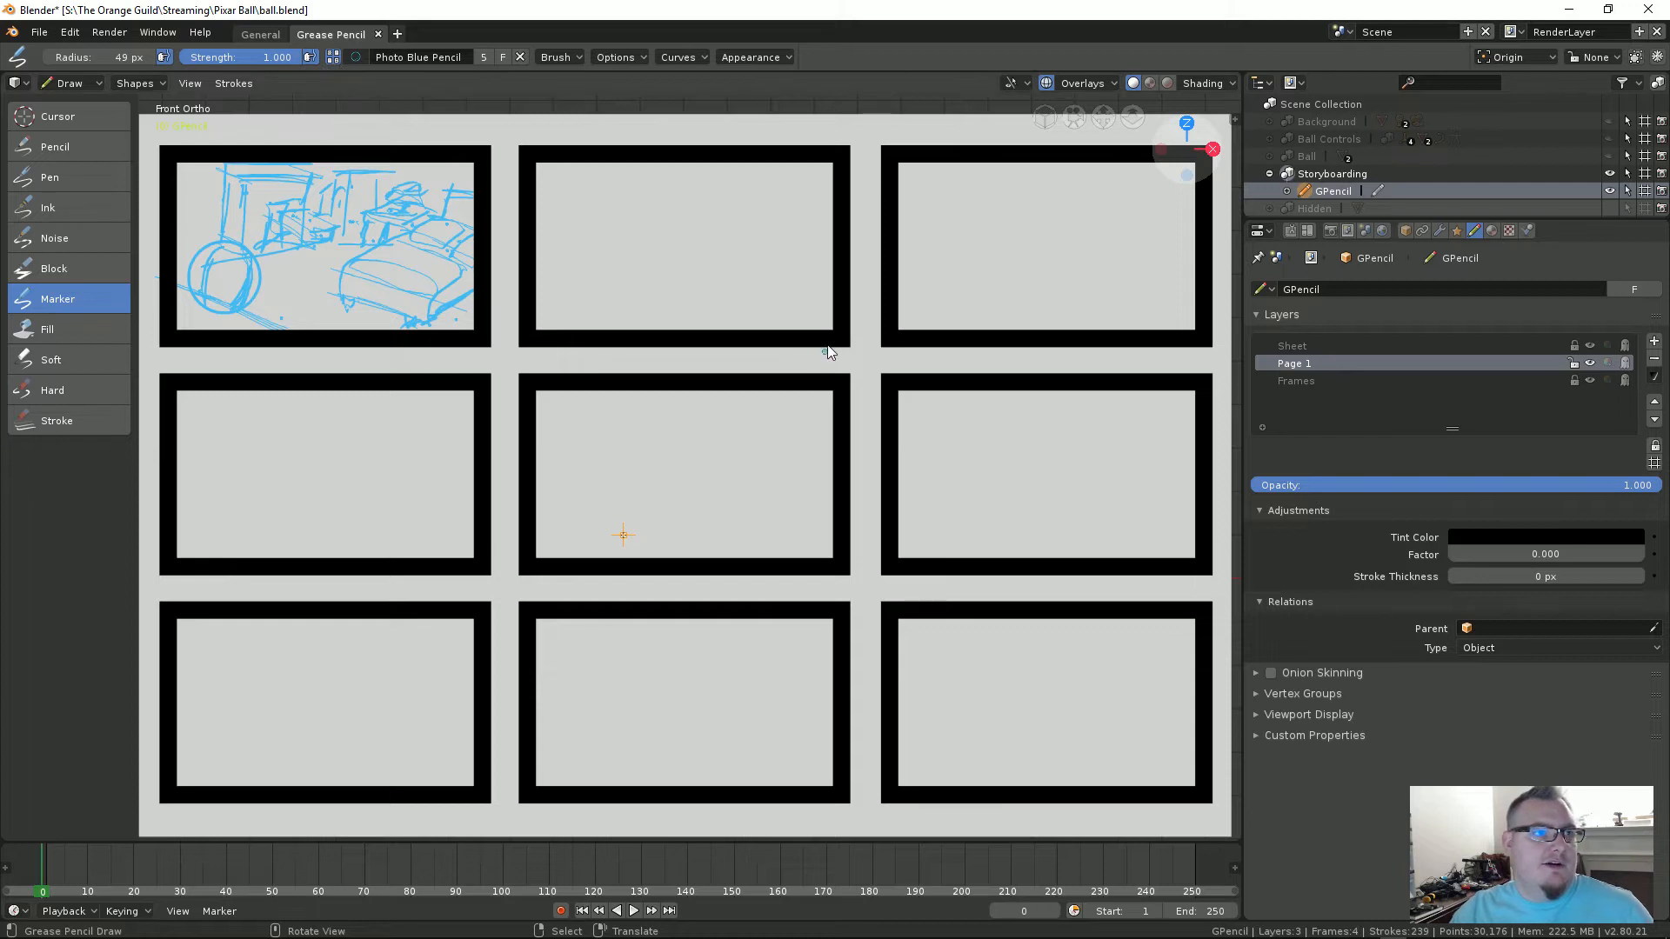
{"action": "left_click", "coordinate": [565, 55]}
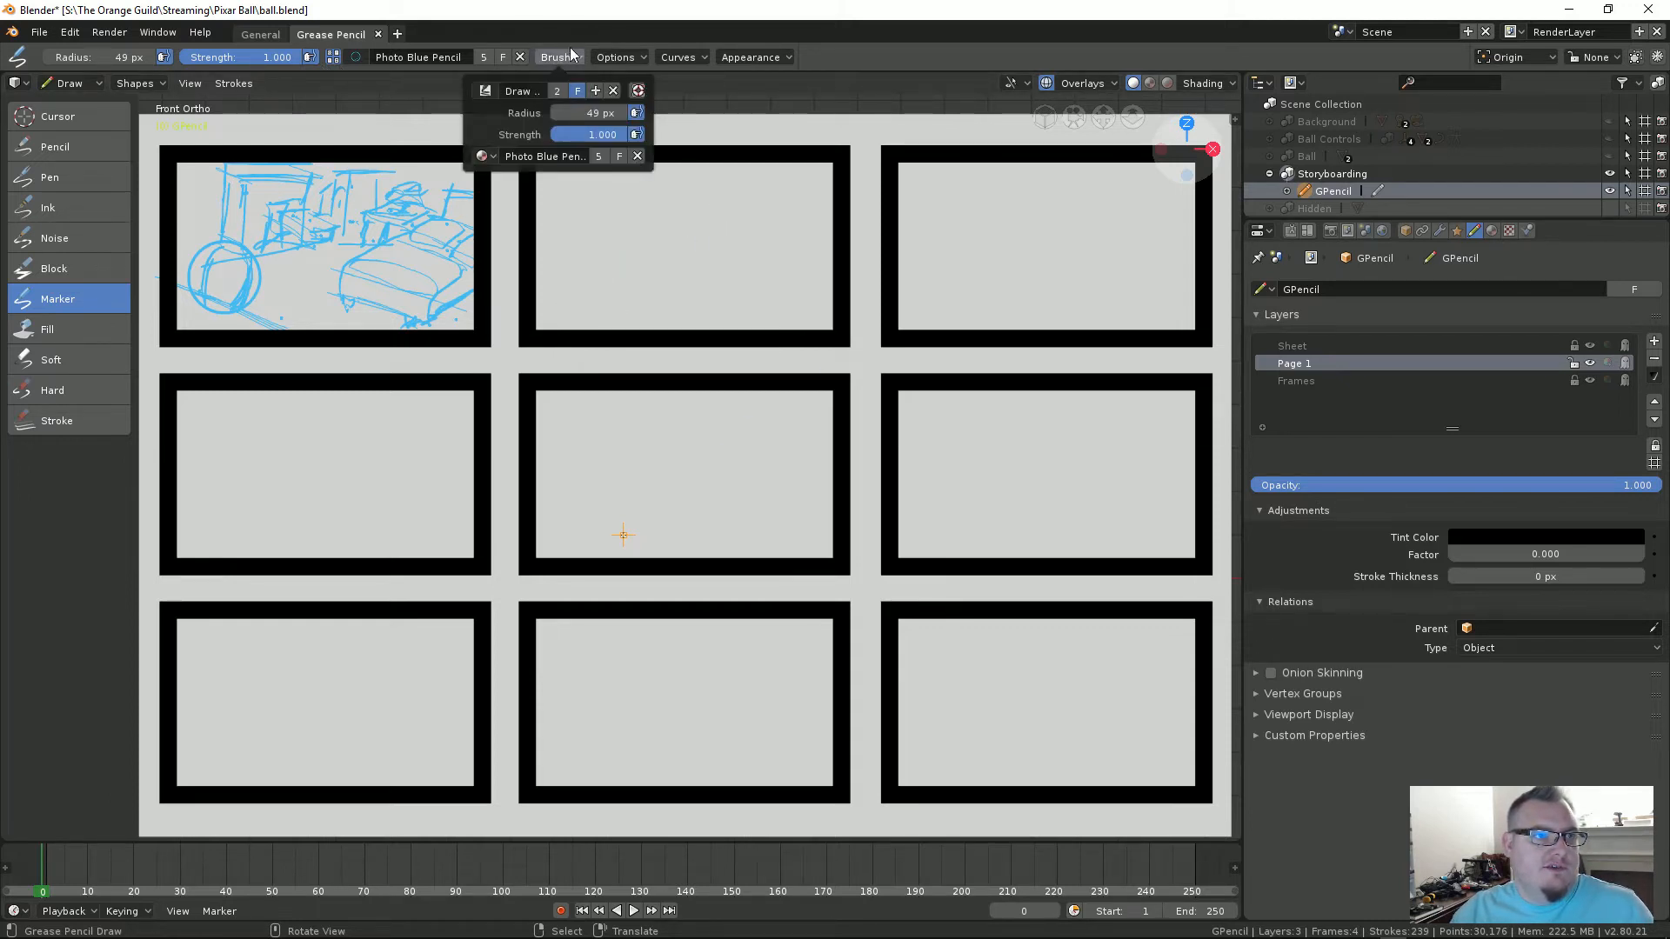
{"action": "left_click", "coordinate": [606, 57]}
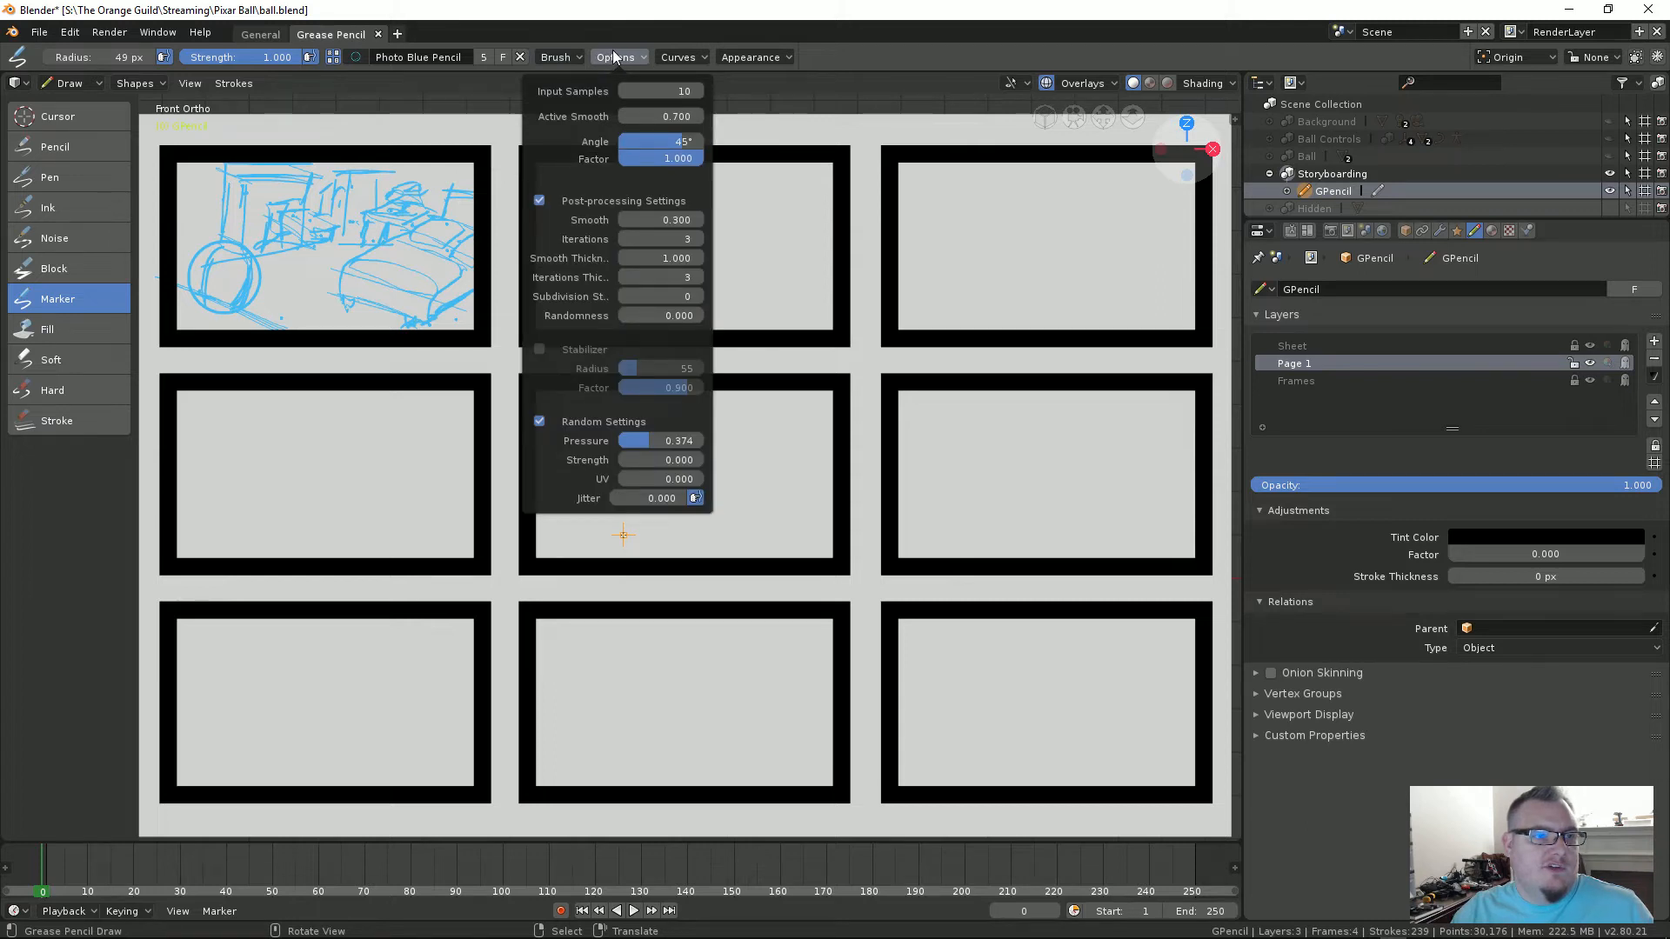
{"action": "left_click", "coordinate": [679, 58]}
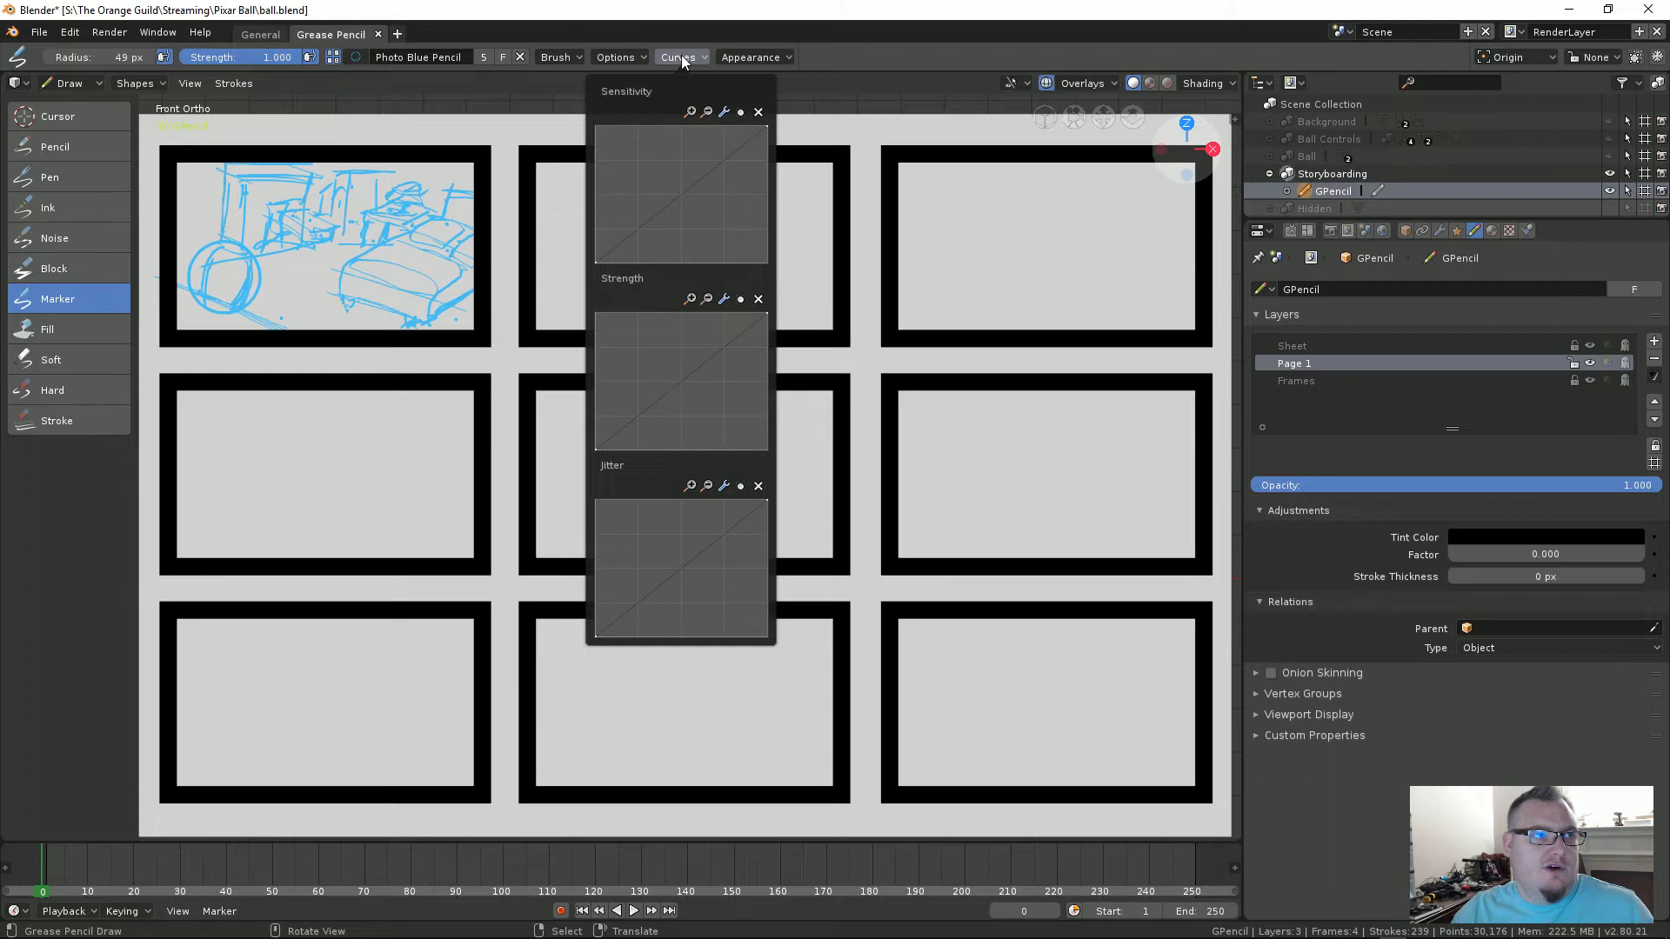
{"action": "left_click", "coordinate": [729, 59]}
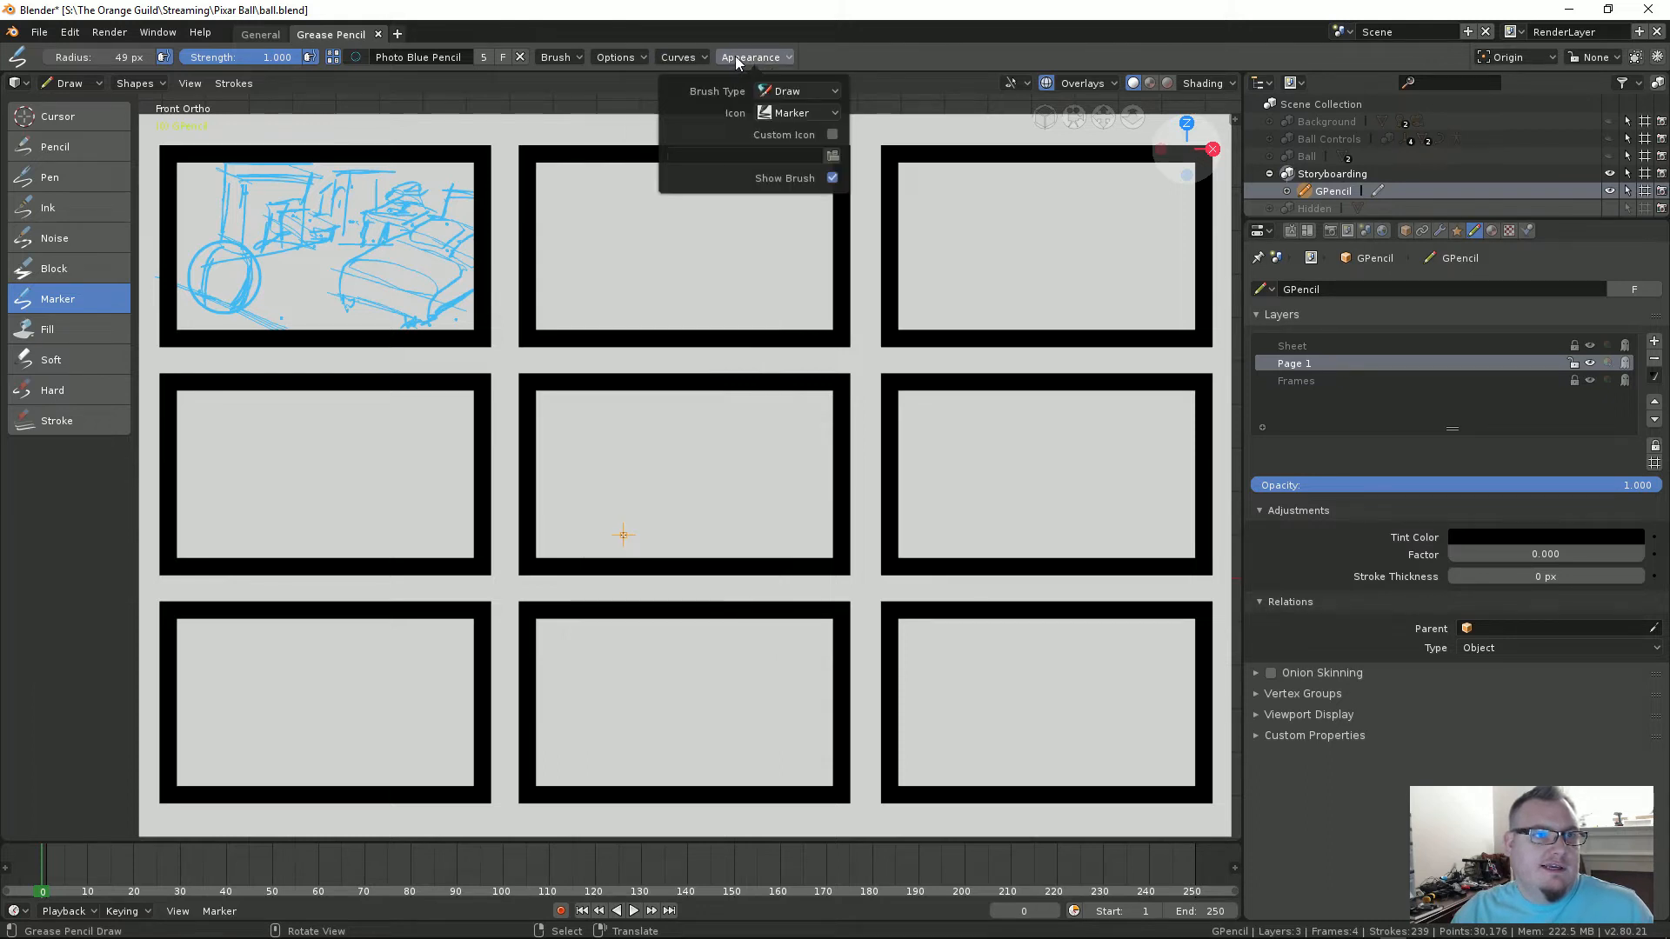
{"action": "left_click", "coordinate": [732, 55]}
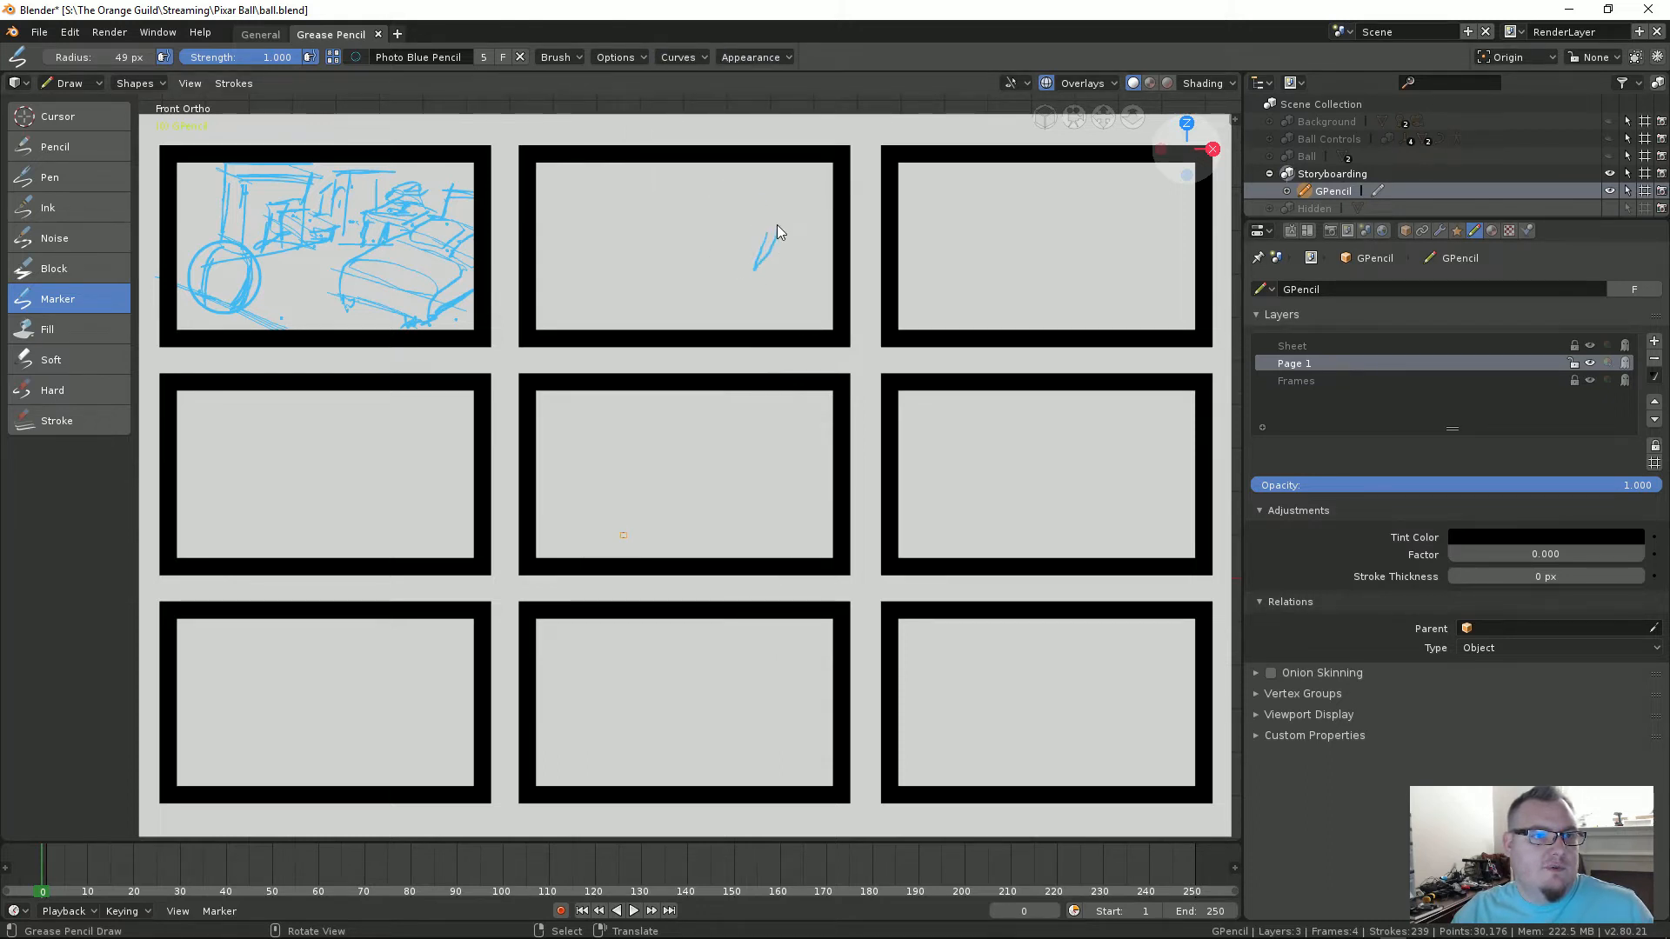
Step: Draw a few curved Marker strokes in the top-middle storyboard frame and erase them with the Stroke eraser
{"action": "left_click_drag", "start_coordinate": [776, 230], "coordinate": [742, 328]}
{"action": "mouse_move", "coordinate": [777, 183]}
{"action": "left_mouse_down"}
{"action": "mouse_move", "coordinate": [780, 273]}
{"action": "mouse_move", "coordinate": [753, 246]}
{"action": "left_mouse_up"}
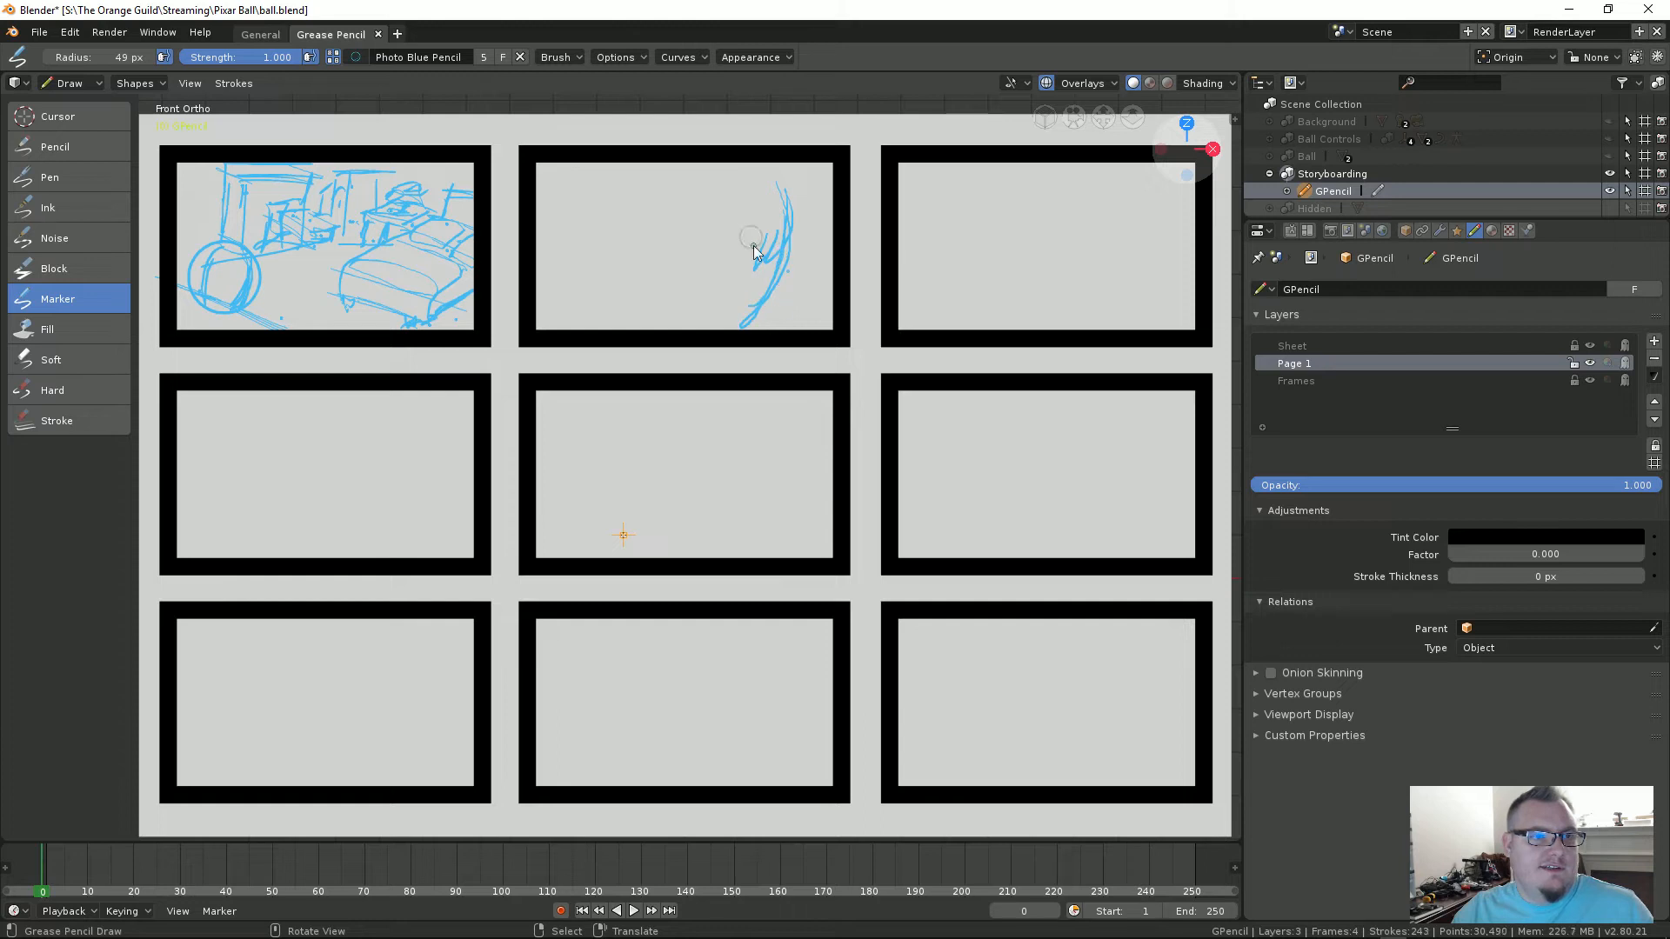
{"action": "left_click", "coordinate": [56, 420]}
{"action": "mouse_move", "coordinate": [661, 339]}
{"action": "left_mouse_down"}
{"action": "mouse_move", "coordinate": [745, 256]}
{"action": "mouse_move", "coordinate": [765, 296]}
{"action": "left_mouse_up"}
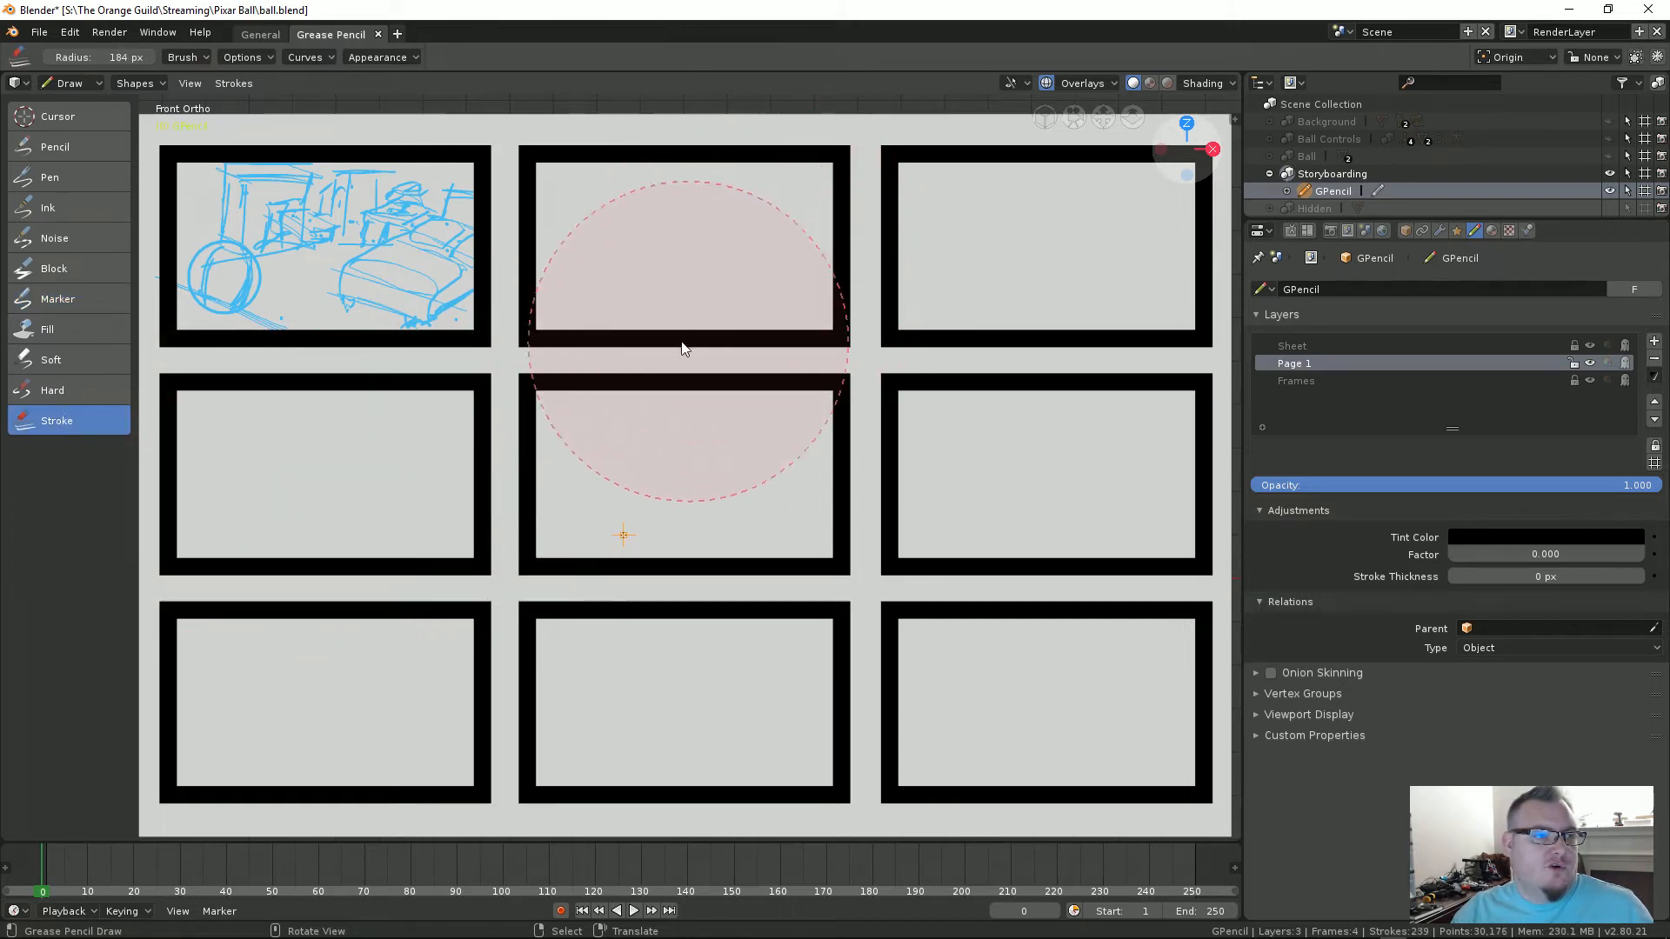
Step: Draw a diagonal Marker line across the top-middle frame and remove the whole line with the Stroke eraser
{"action": "left_click", "coordinate": [78, 147]}
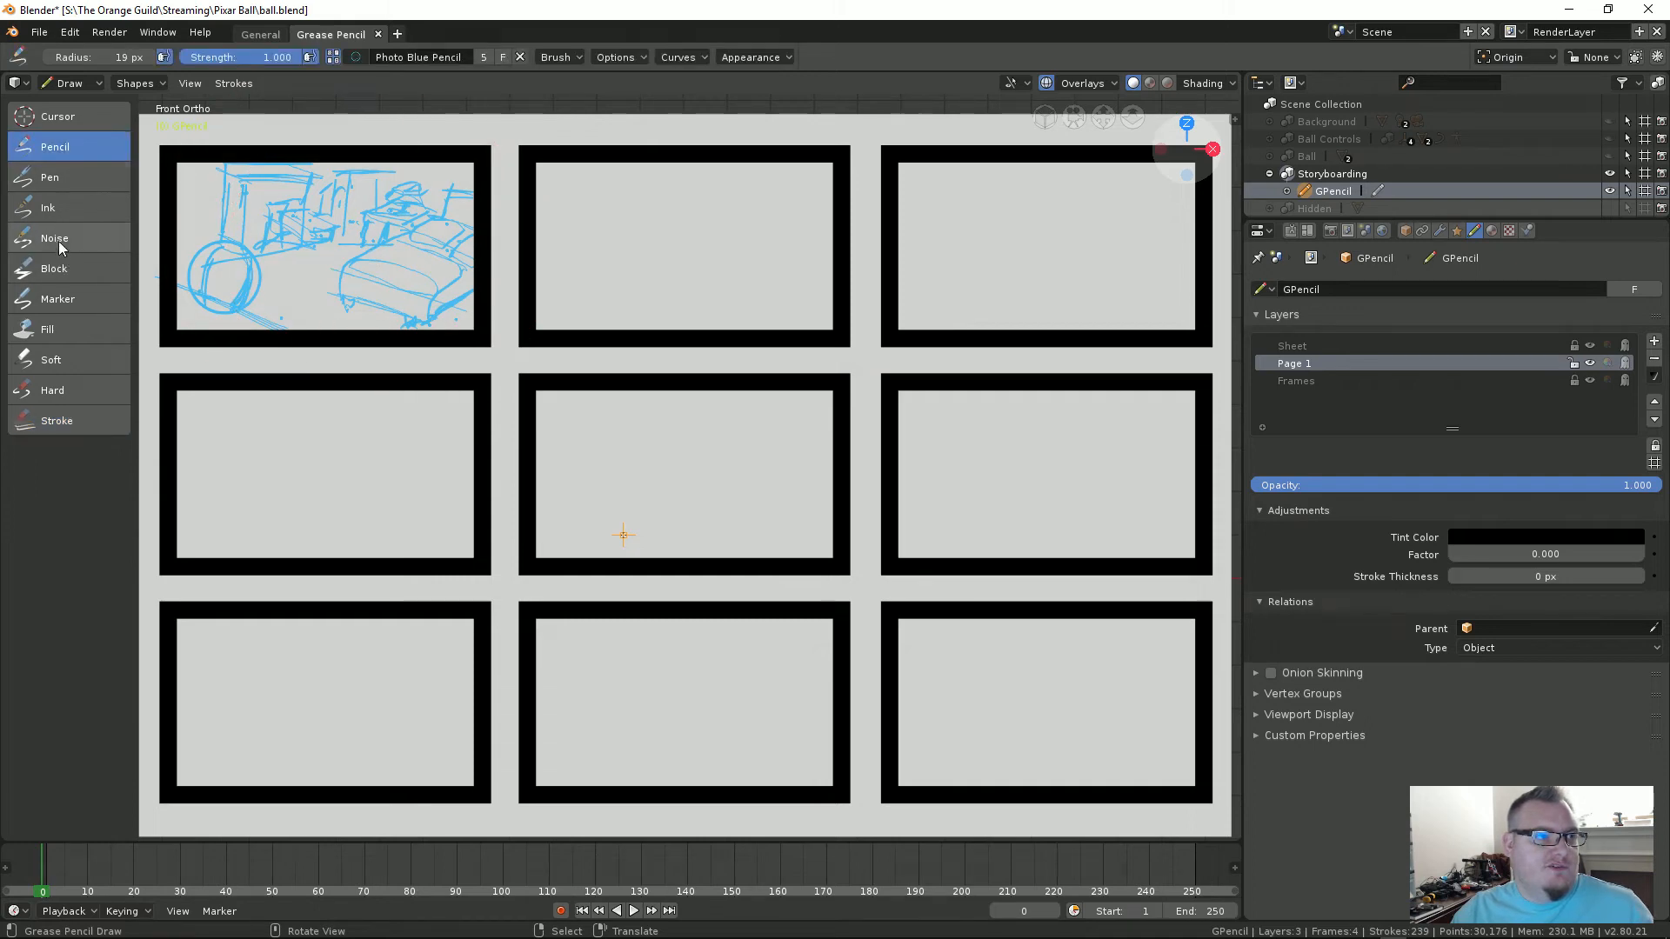
{"action": "left_click", "coordinate": [70, 301]}
{"action": "left_click_drag", "start_coordinate": [576, 190], "coordinate": [813, 319]}
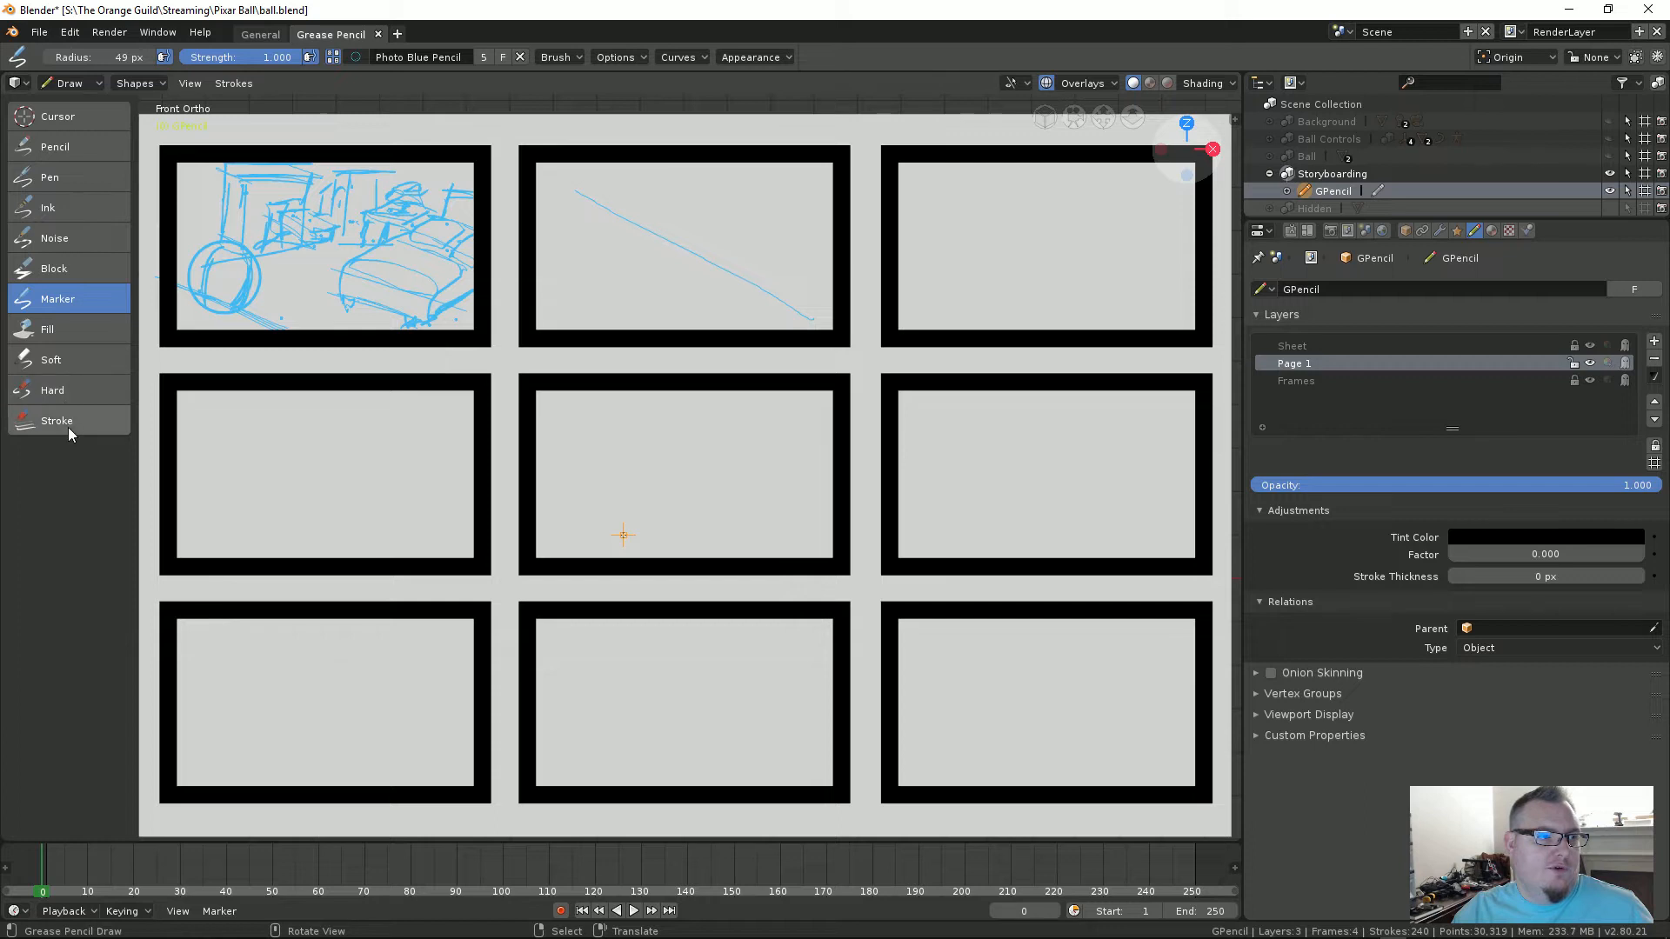
{"action": "left_click", "coordinate": [61, 421]}
{"action": "left_click", "coordinate": [783, 306]}
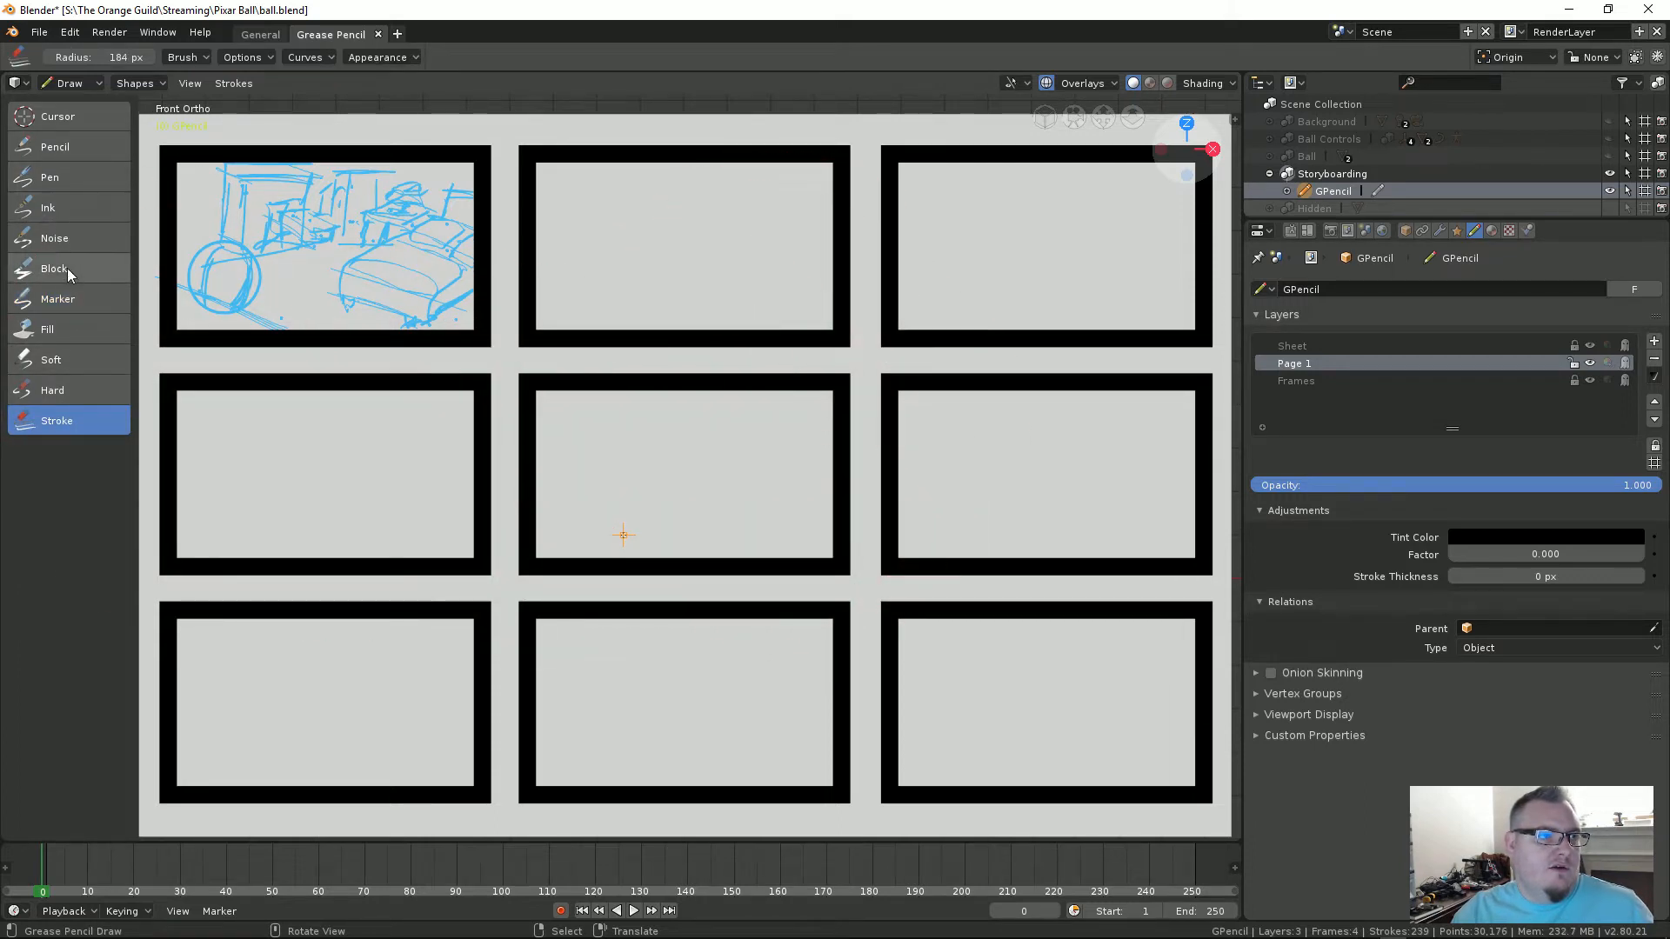
Step: Scribble in the top-middle frame with the Marker brush and wipe the scribble away with the Hard eraser
{"action": "left_click", "coordinate": [69, 298]}
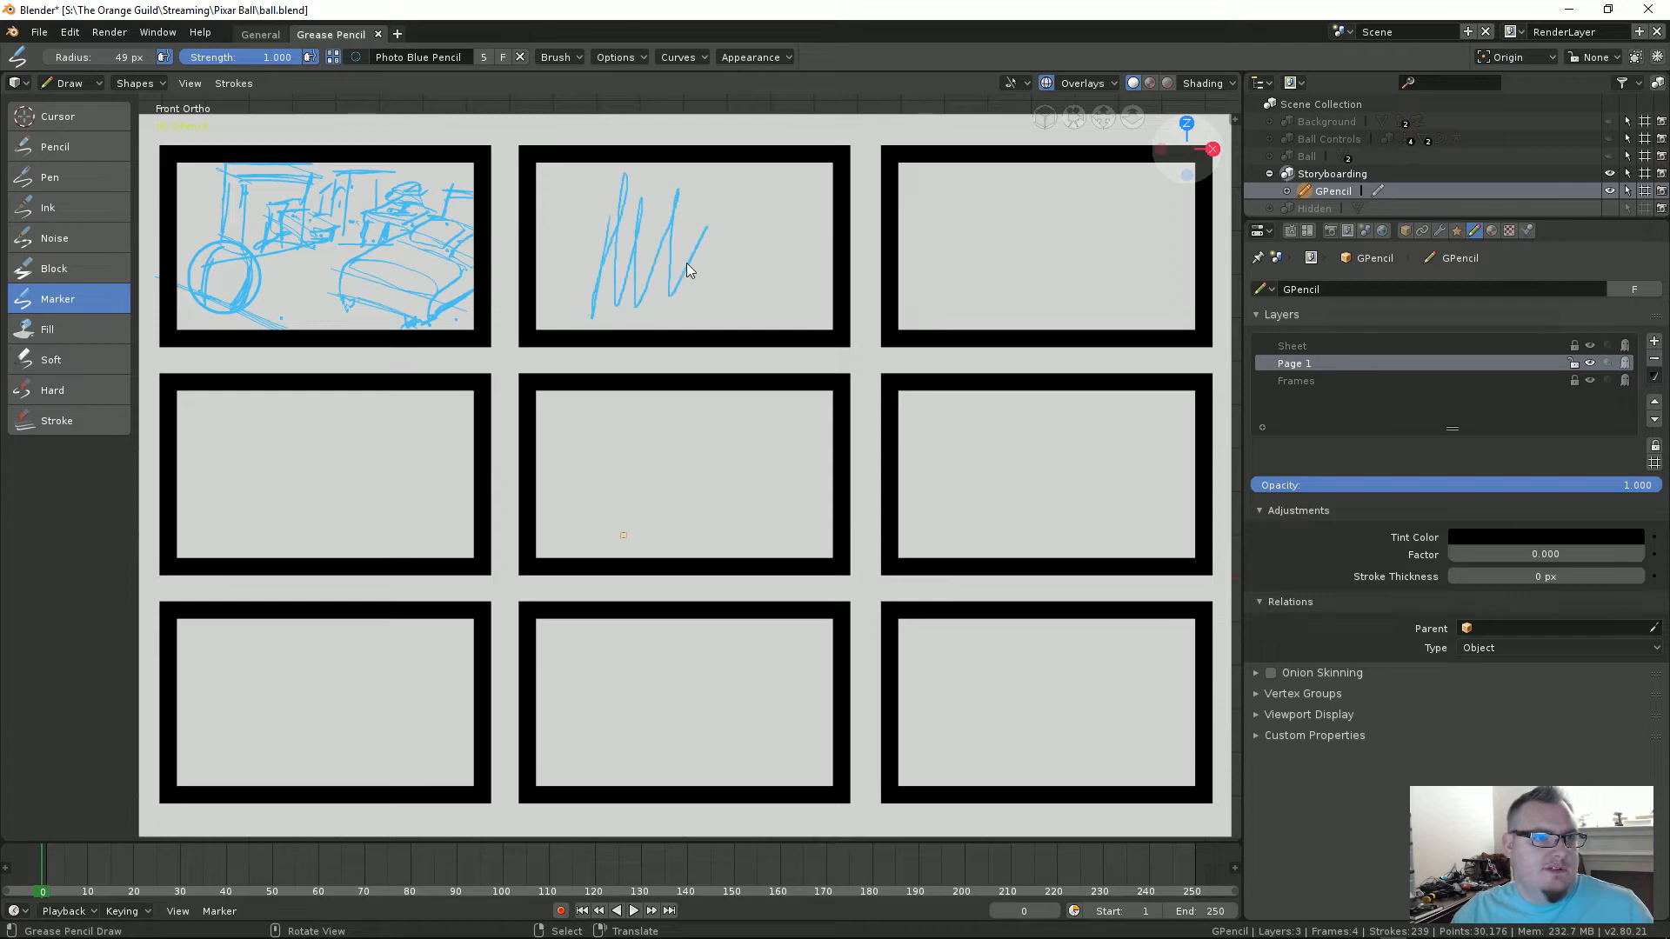
{"action": "left_click_drag", "start_coordinate": [686, 262], "coordinate": [609, 215]}
{"action": "left_click", "coordinate": [70, 394]}
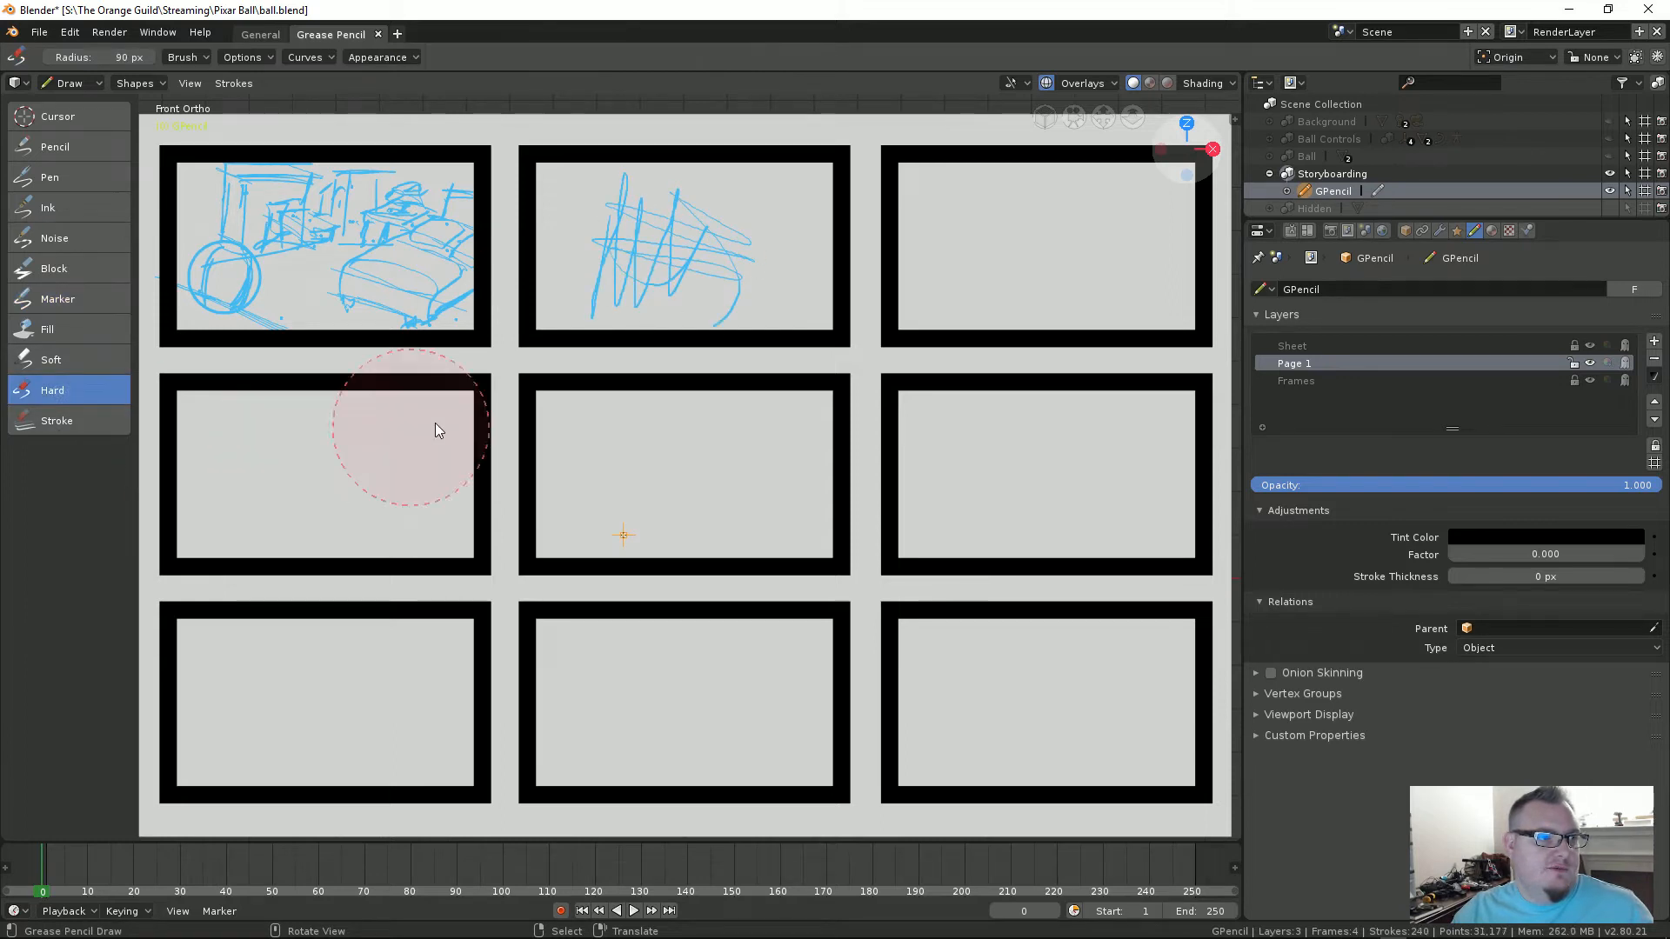
{"action": "mouse_move", "coordinate": [734, 339]}
{"action": "left_mouse_down"}
{"action": "mouse_move", "coordinate": [761, 261]}
{"action": "mouse_move", "coordinate": [734, 305]}
{"action": "mouse_move", "coordinate": [739, 292]}
{"action": "mouse_move", "coordinate": [660, 305]}
{"action": "mouse_move", "coordinate": [653, 328]}
{"action": "mouse_move", "coordinate": [716, 269]}
{"action": "mouse_move", "coordinate": [658, 252]}
{"action": "left_mouse_up"}
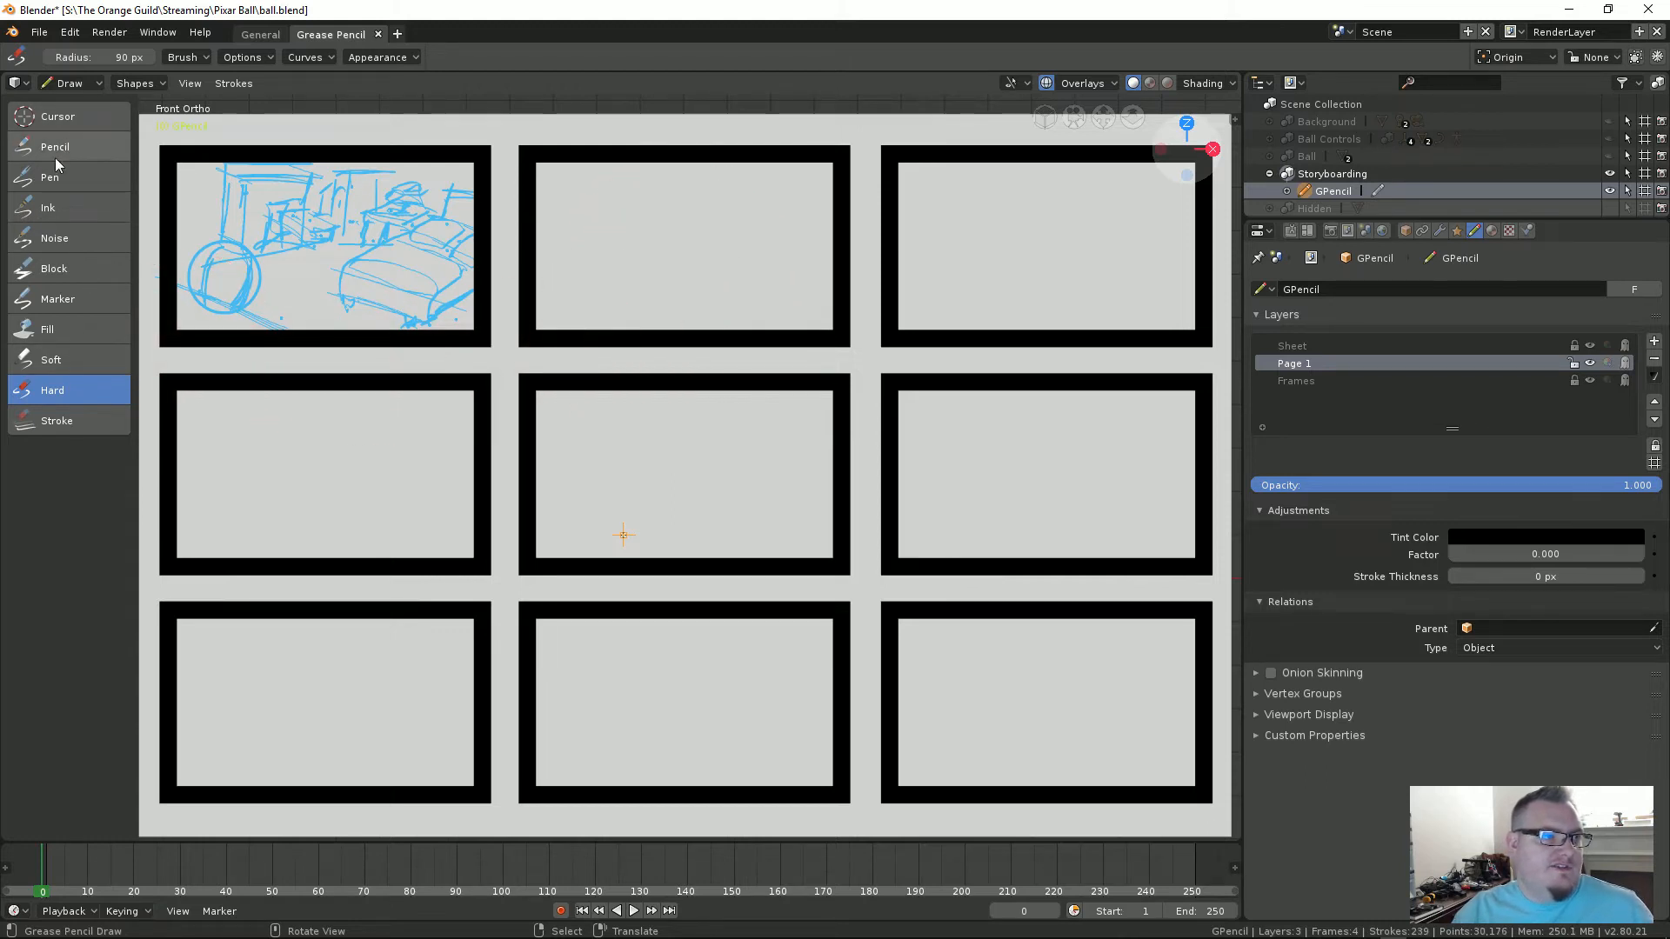
Step: Scribble in the top-middle frame with the Noise brush and clear it using the Soft eraser
{"action": "left_click", "coordinate": [54, 237]}
{"action": "mouse_move", "coordinate": [687, 261]}
{"action": "left_mouse_down"}
{"action": "mouse_move", "coordinate": [557, 305]}
{"action": "mouse_move", "coordinate": [652, 317]}
{"action": "mouse_move", "coordinate": [682, 298]}
{"action": "mouse_move", "coordinate": [671, 258]}
{"action": "mouse_move", "coordinate": [700, 205]}
{"action": "mouse_move", "coordinate": [696, 169]}
{"action": "mouse_move", "coordinate": [655, 261]}
{"action": "mouse_move", "coordinate": [589, 228]}
{"action": "mouse_move", "coordinate": [582, 289]}
{"action": "left_mouse_up"}
{"action": "left_click", "coordinate": [51, 359]}
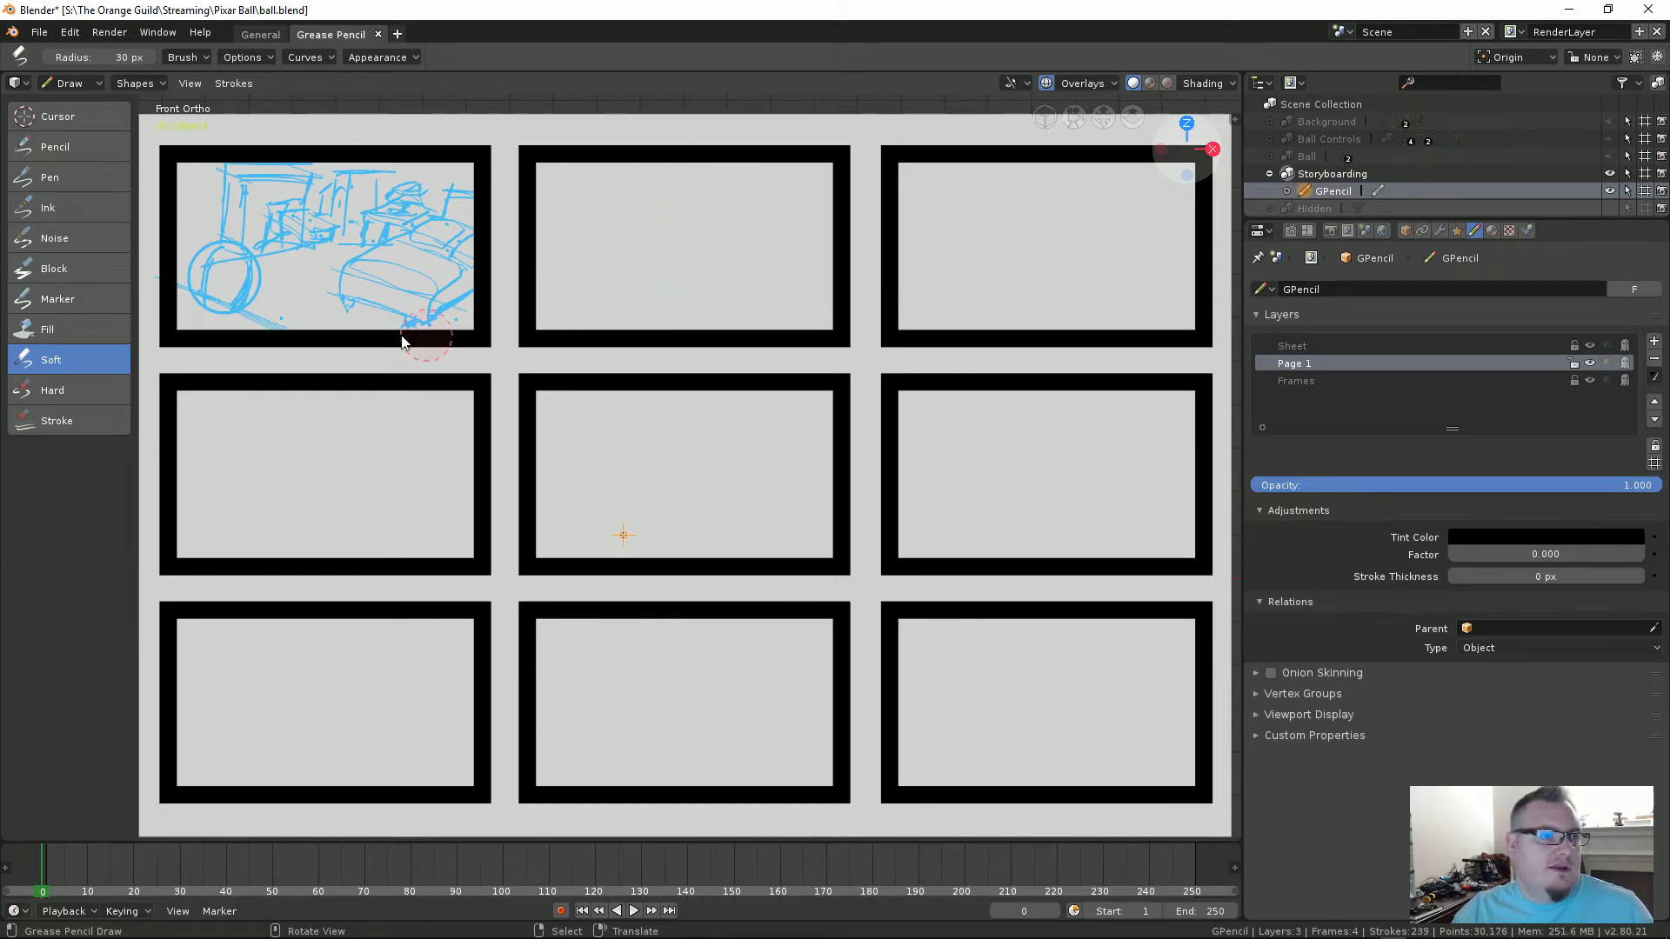
Step: With the Marker brush active, add a circle shape to the top-middle frame and erase it
{"action": "left_click", "coordinate": [96, 298]}
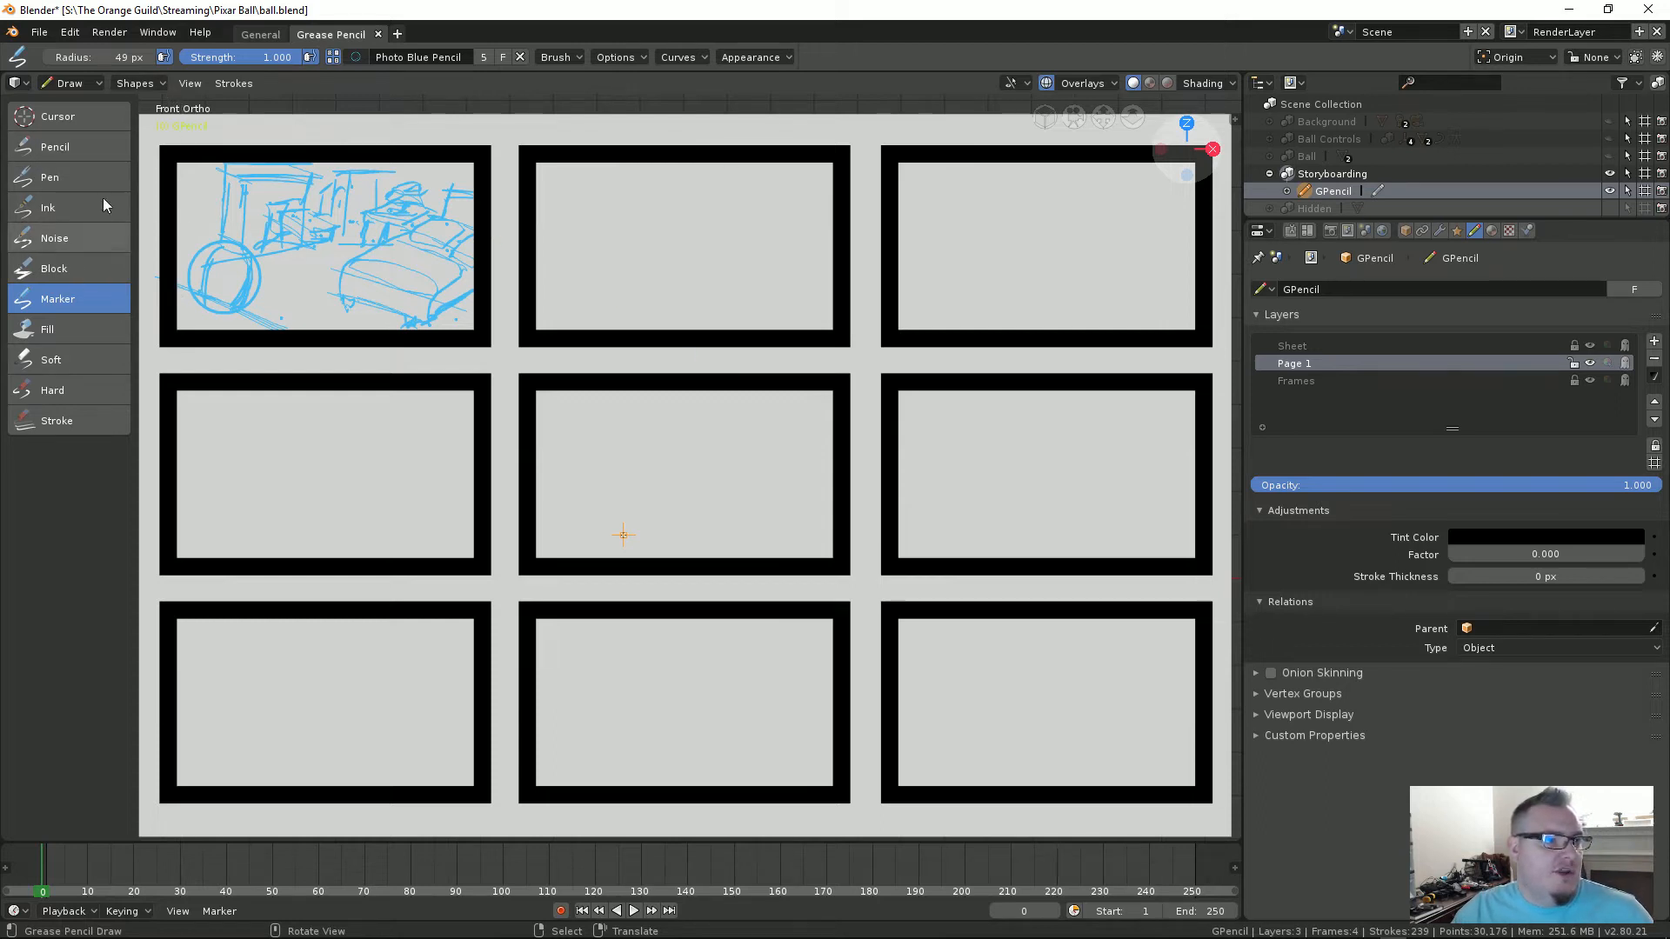
{"action": "left_click", "coordinate": [161, 86]}
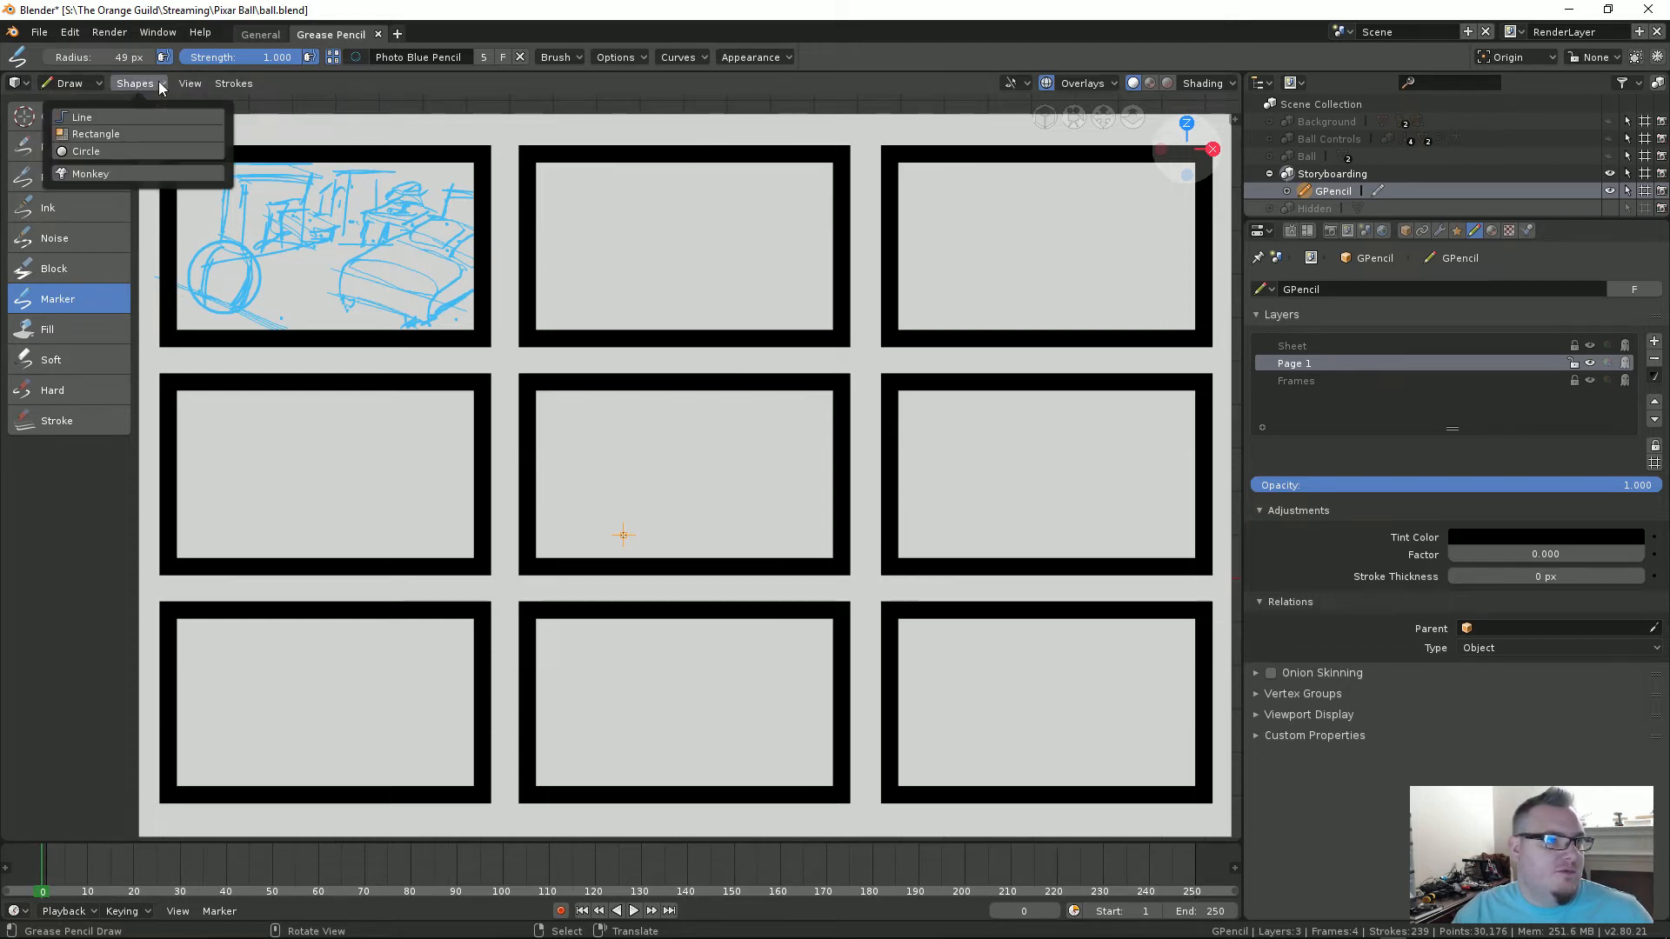
{"action": "left_click", "coordinate": [107, 150]}
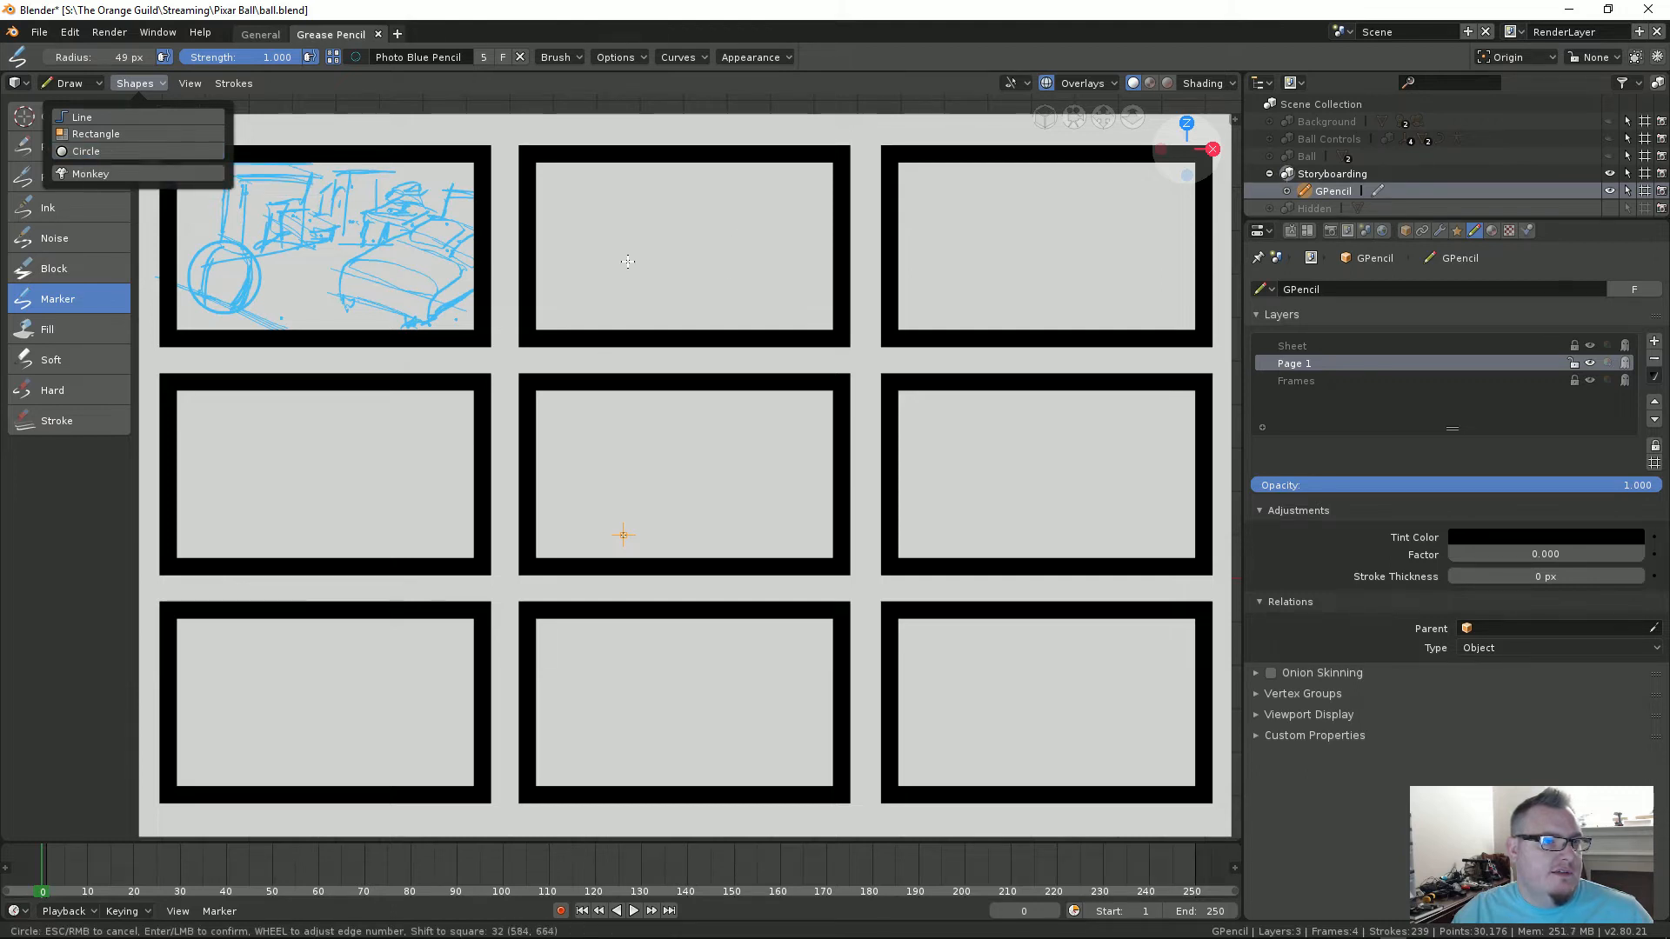
{"action": "mouse_move", "coordinate": [577, 191]}
{"action": "left_mouse_down"}
{"action": "mouse_move", "coordinate": [766, 321]}
{"action": "mouse_move", "coordinate": [744, 335]}
{"action": "mouse_move", "coordinate": [704, 314]}
{"action": "left_mouse_up"}
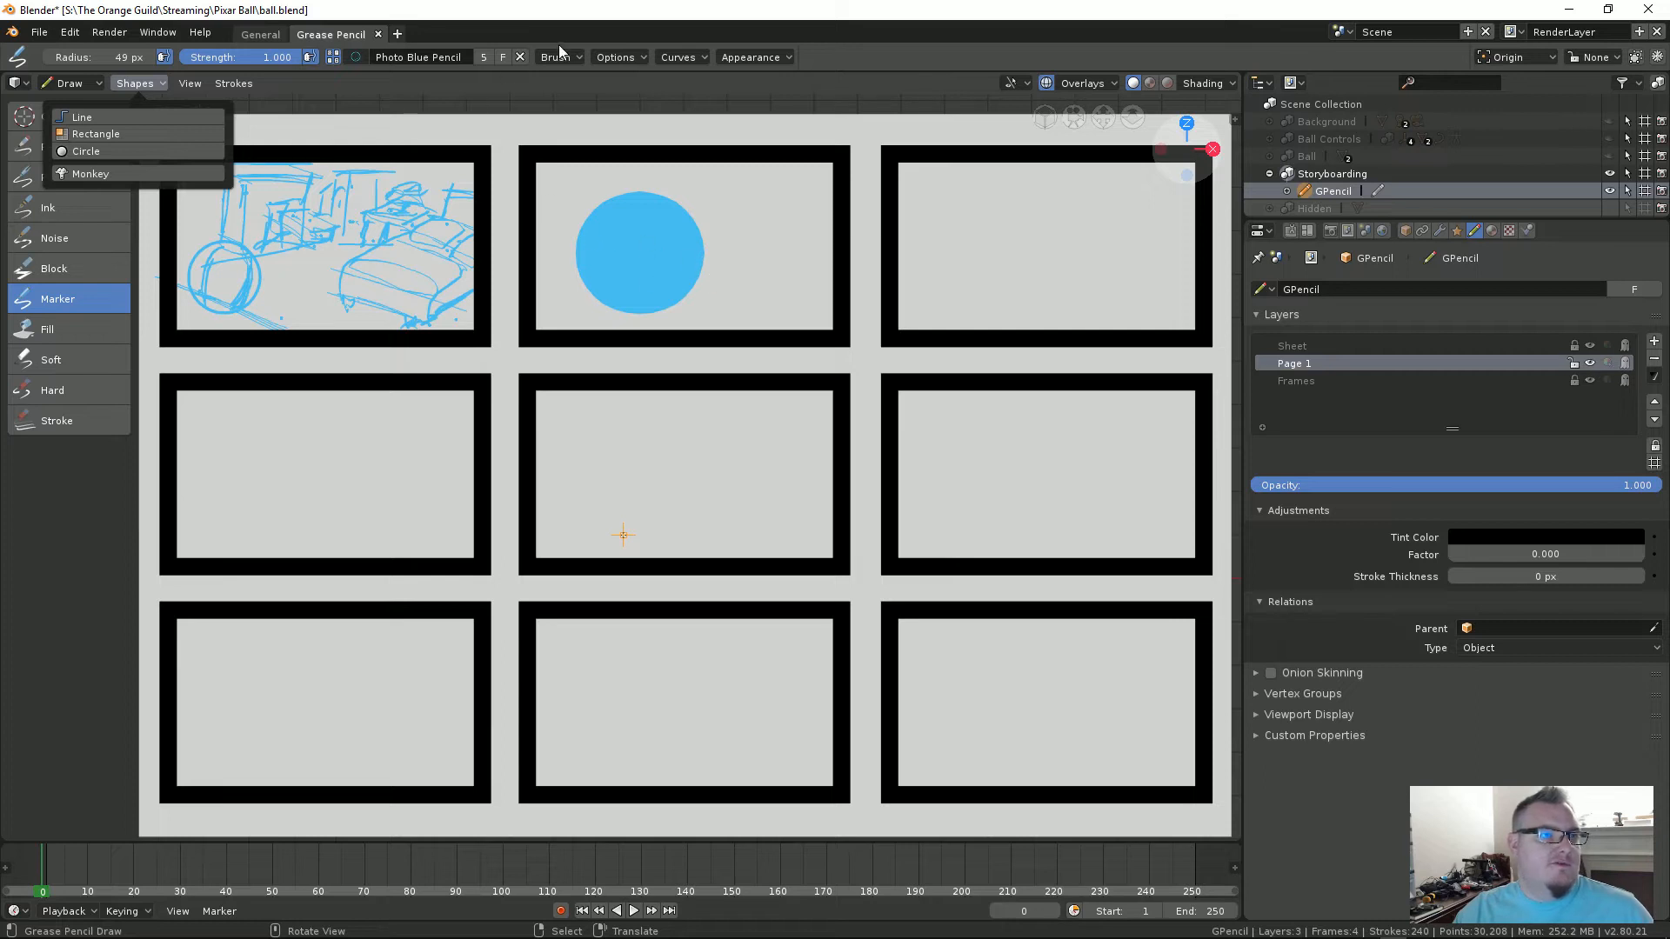
{"action": "left_click", "coordinate": [572, 24]}
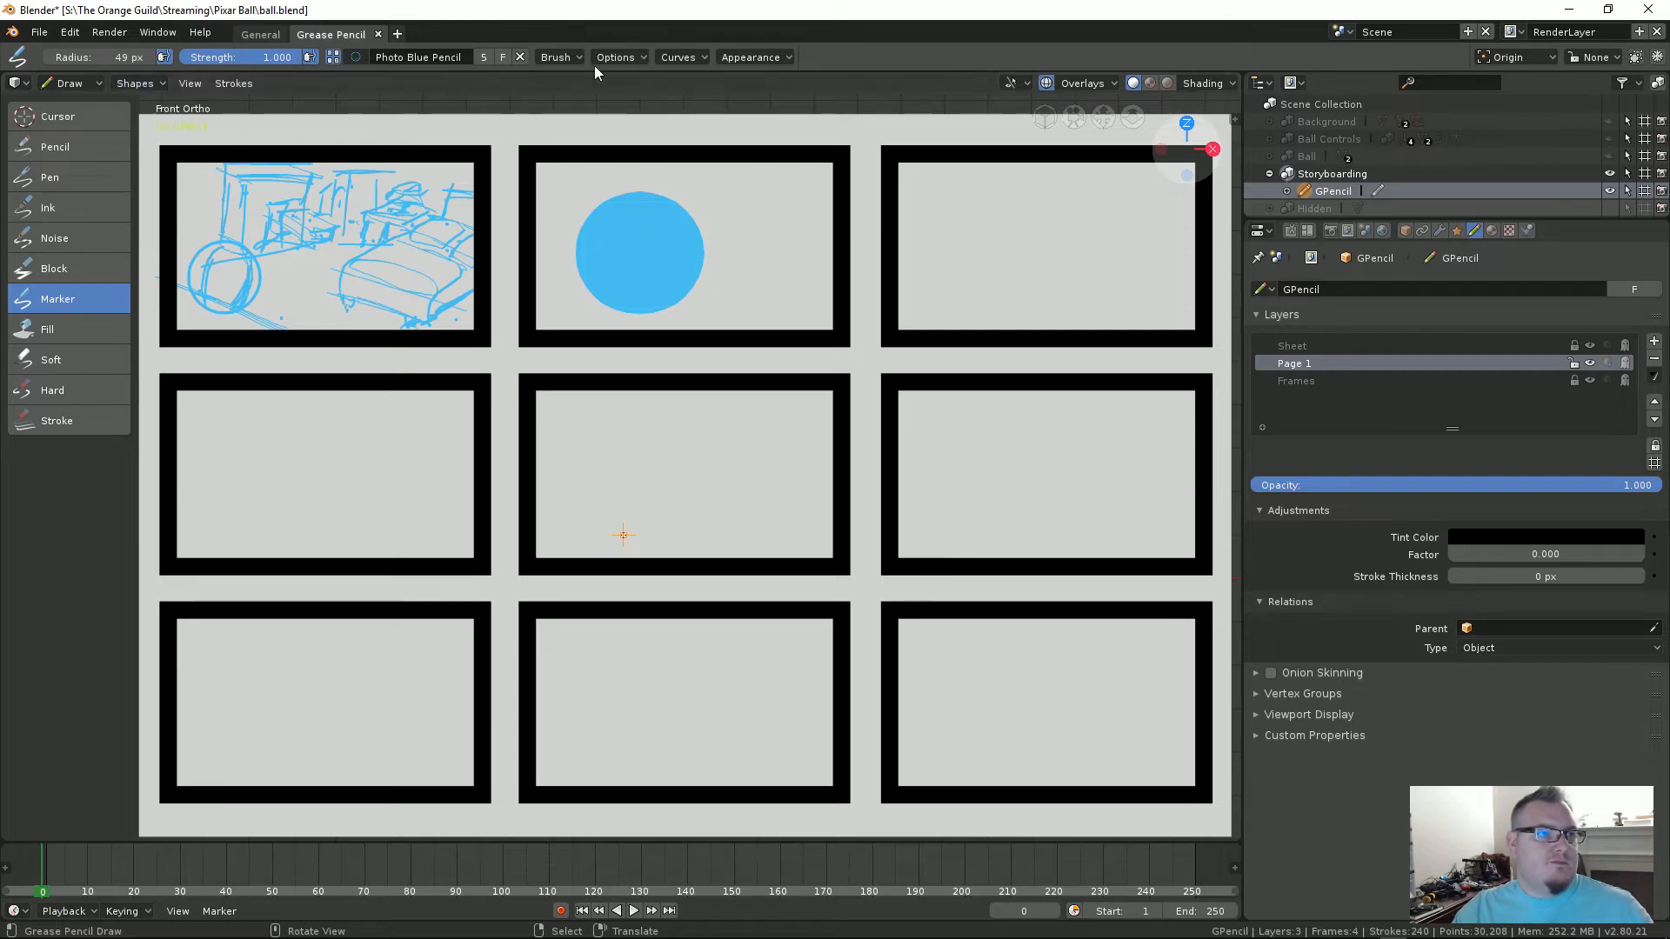
{"action": "left_click", "coordinate": [685, 223], "text": "ctrl"}
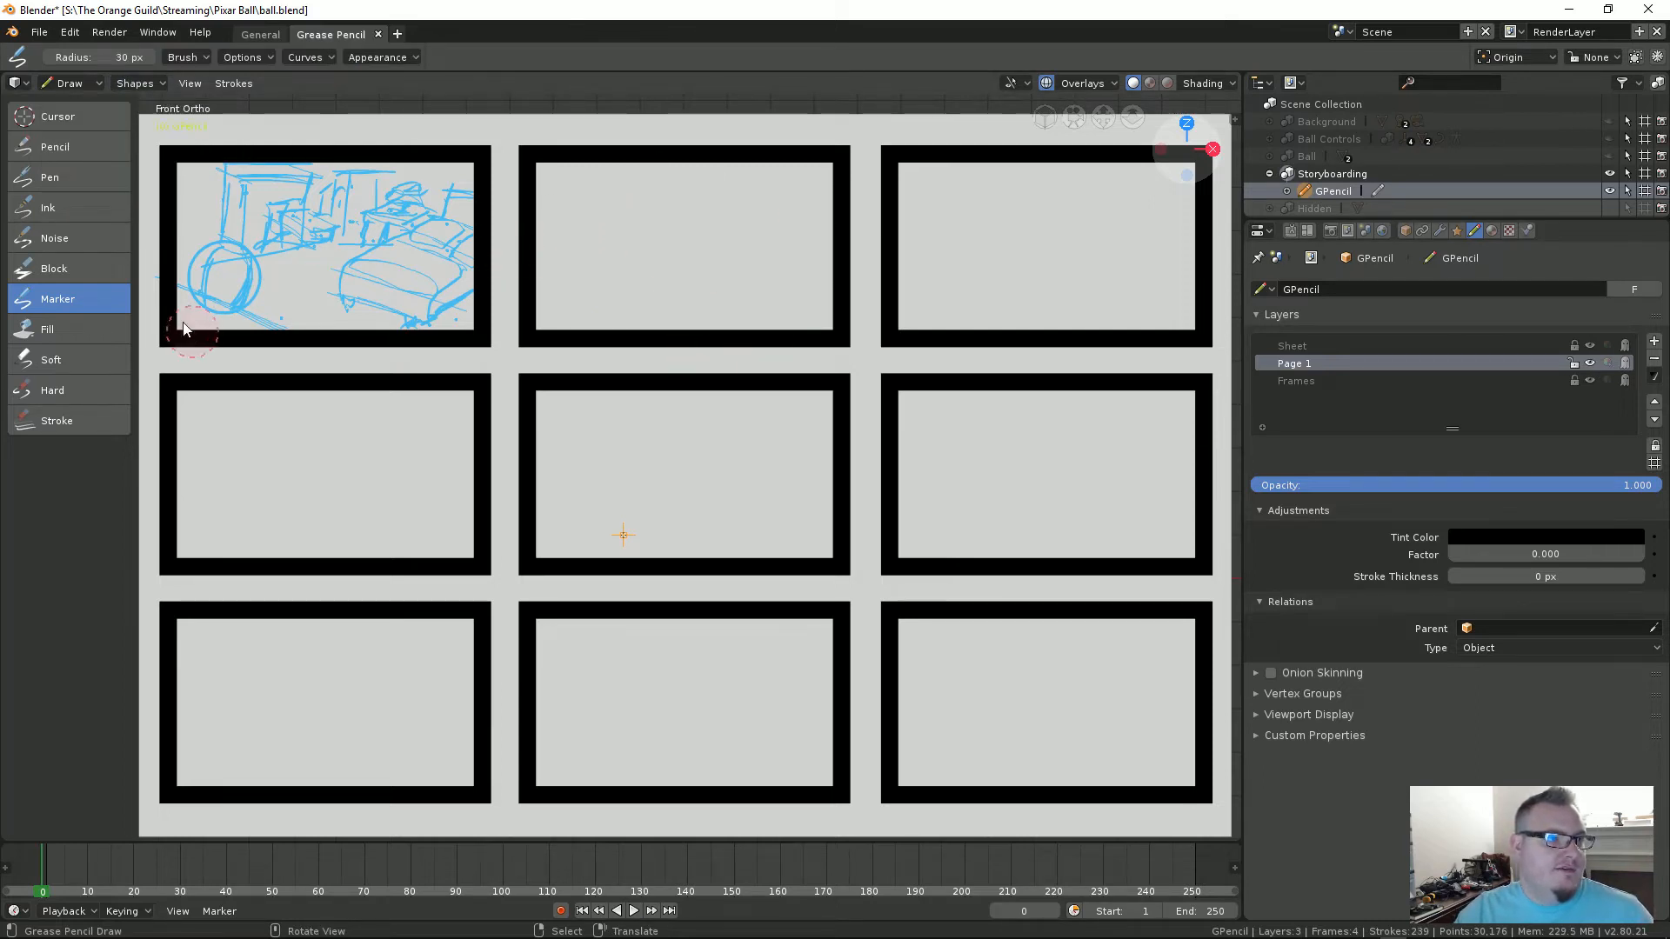
Step: With the Marker brush active, add a rectangle shape to the top-middle frame and remove it
{"action": "left_click", "coordinate": [54, 301]}
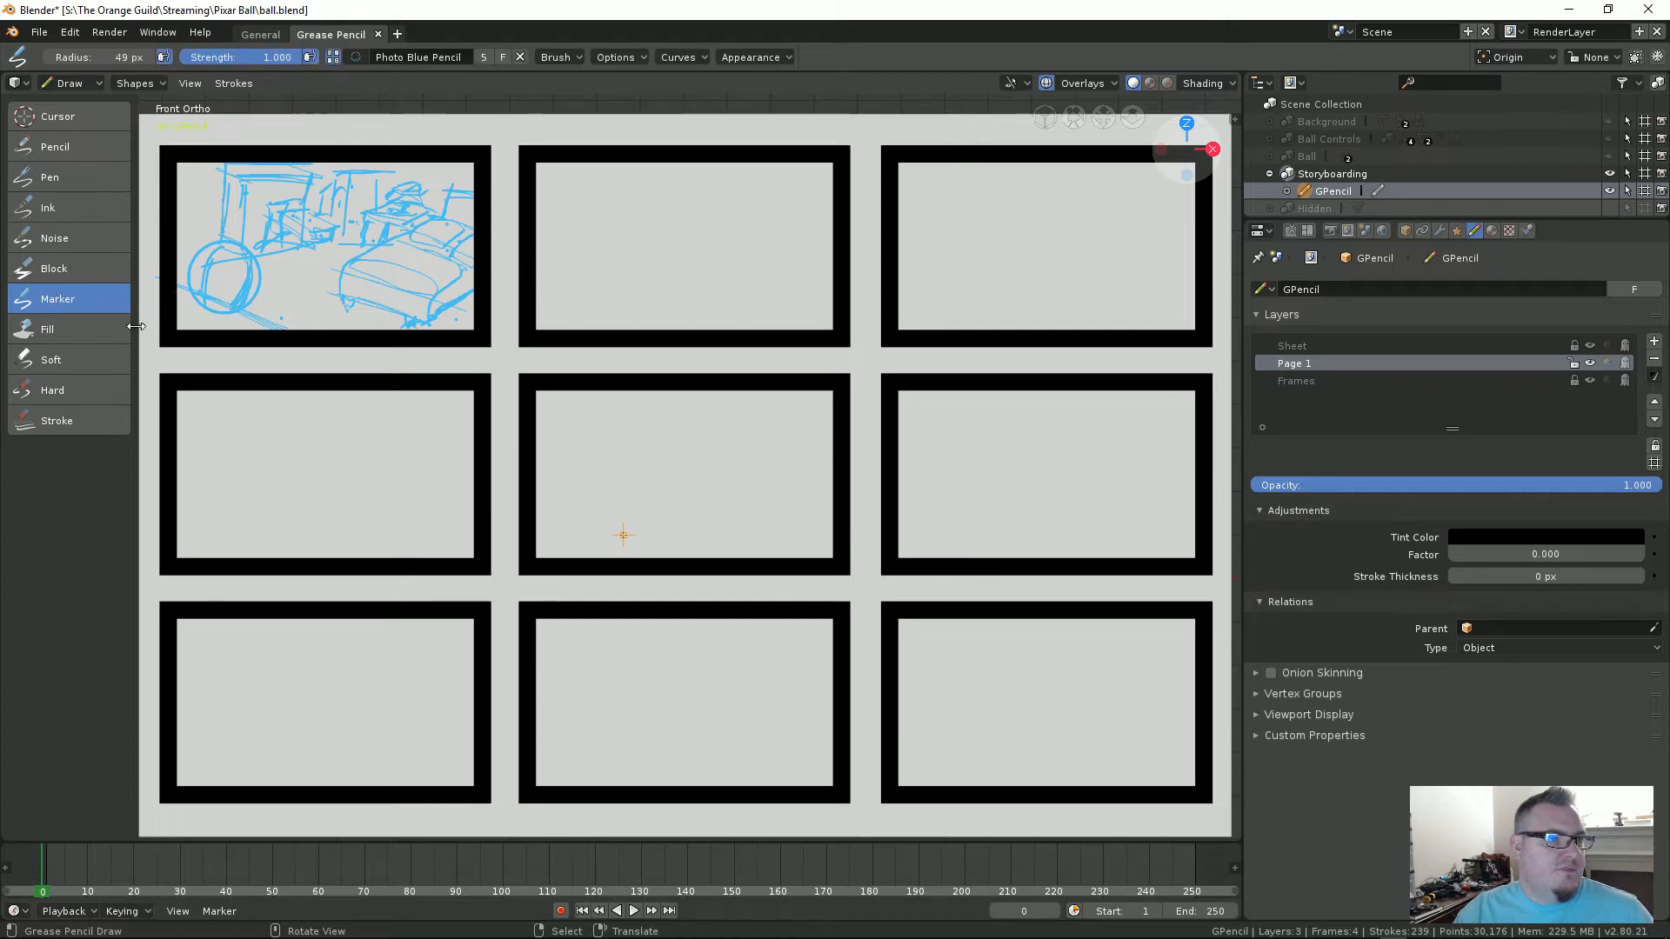
{"action": "left_click", "coordinate": [127, 84]}
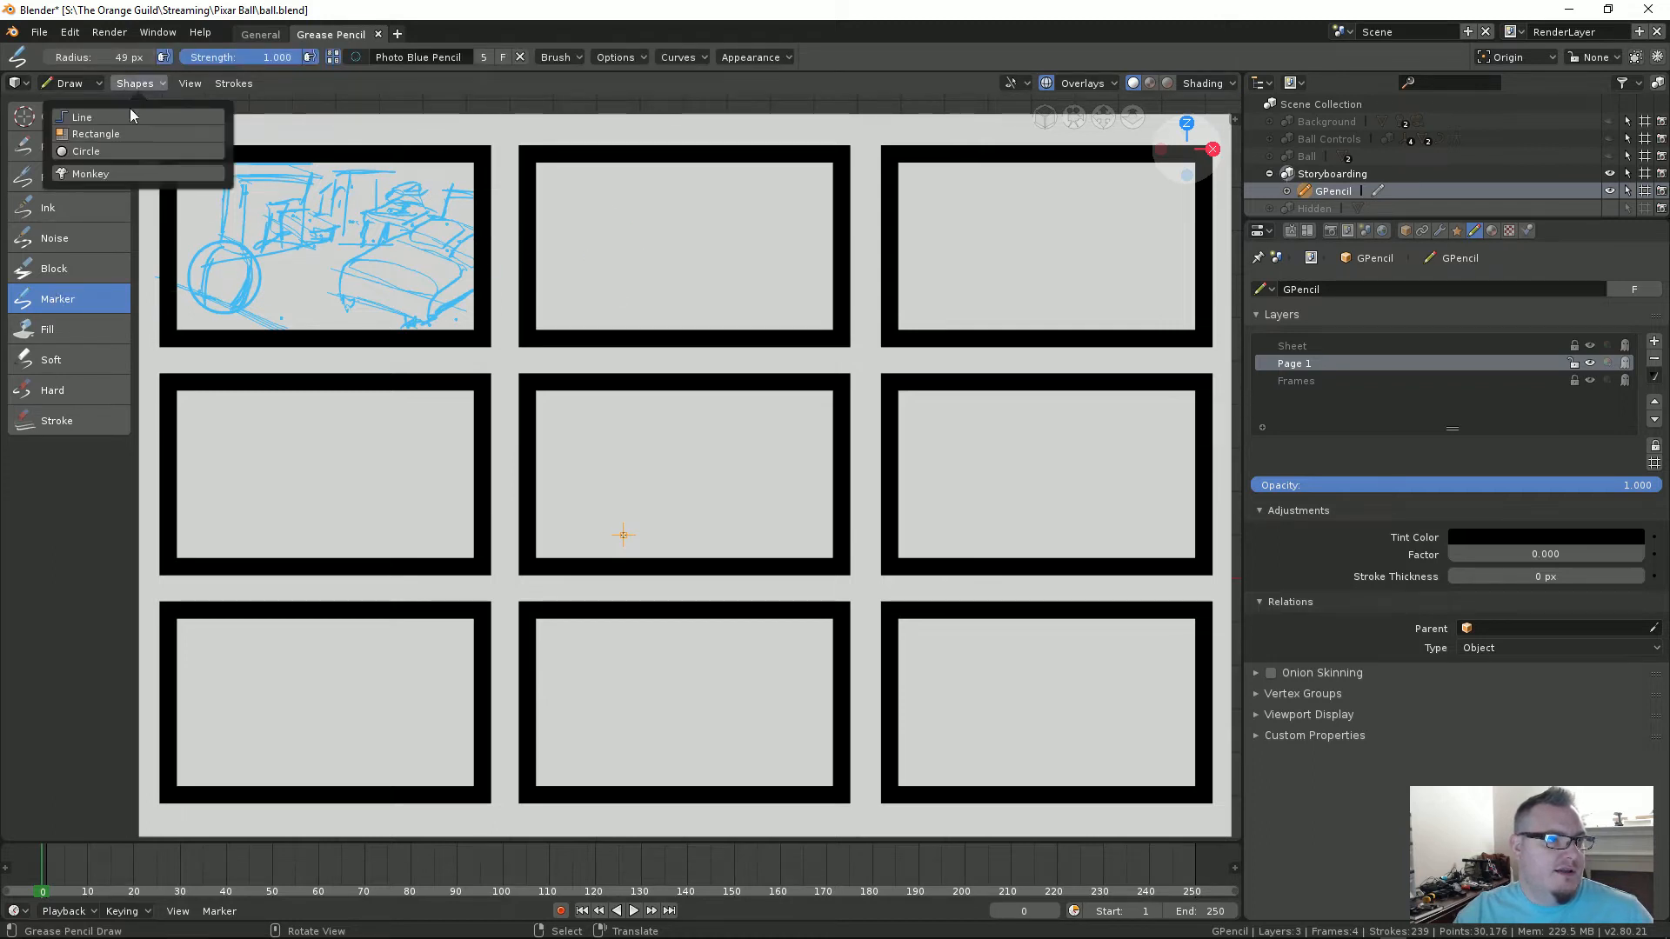
{"action": "left_click", "coordinate": [128, 137]}
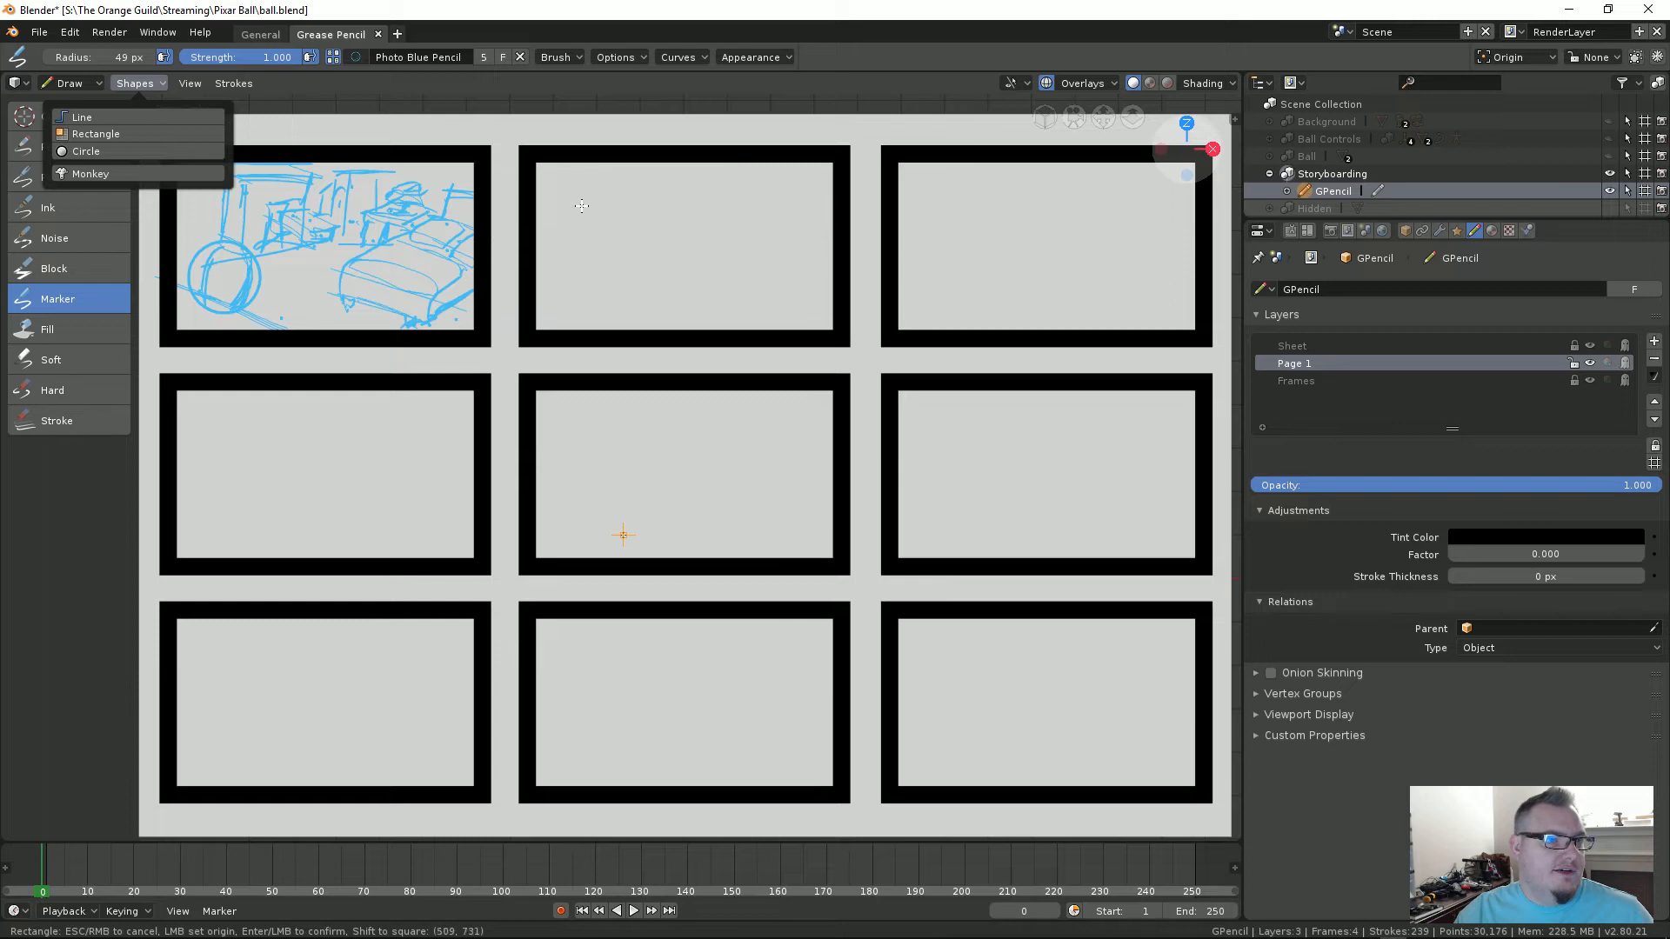
{"action": "left_click_drag", "start_coordinate": [582, 205], "coordinate": [773, 311]}
{"action": "left_click", "coordinate": [738, 263]}
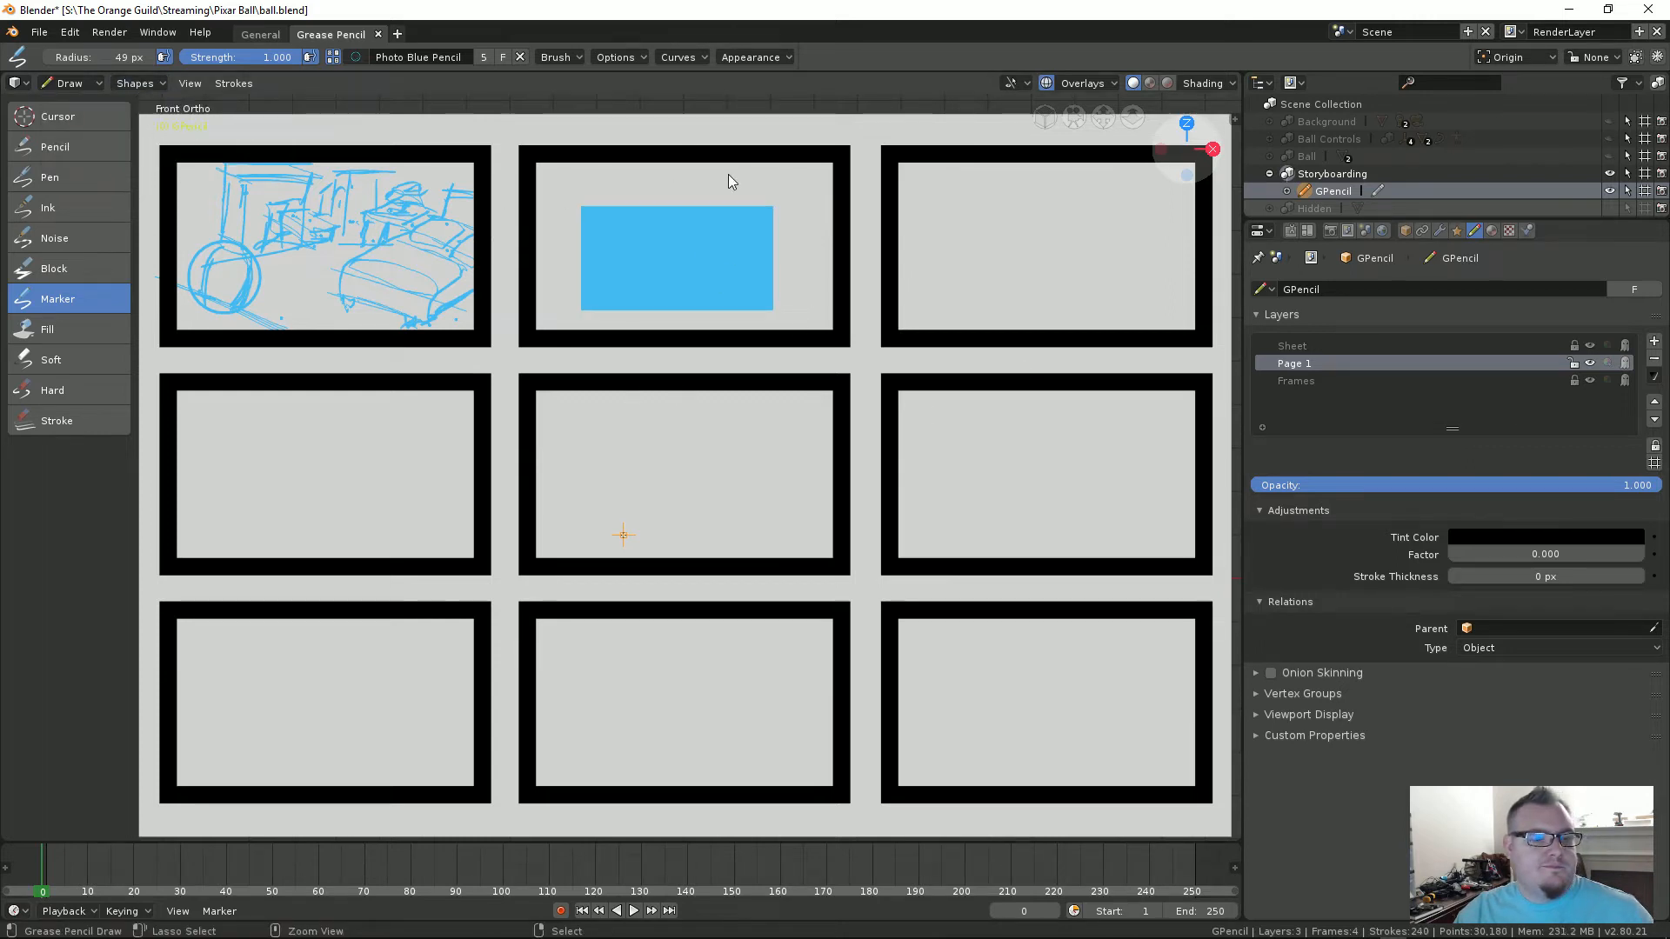
{"action": "key", "text": "ctrl+z"}
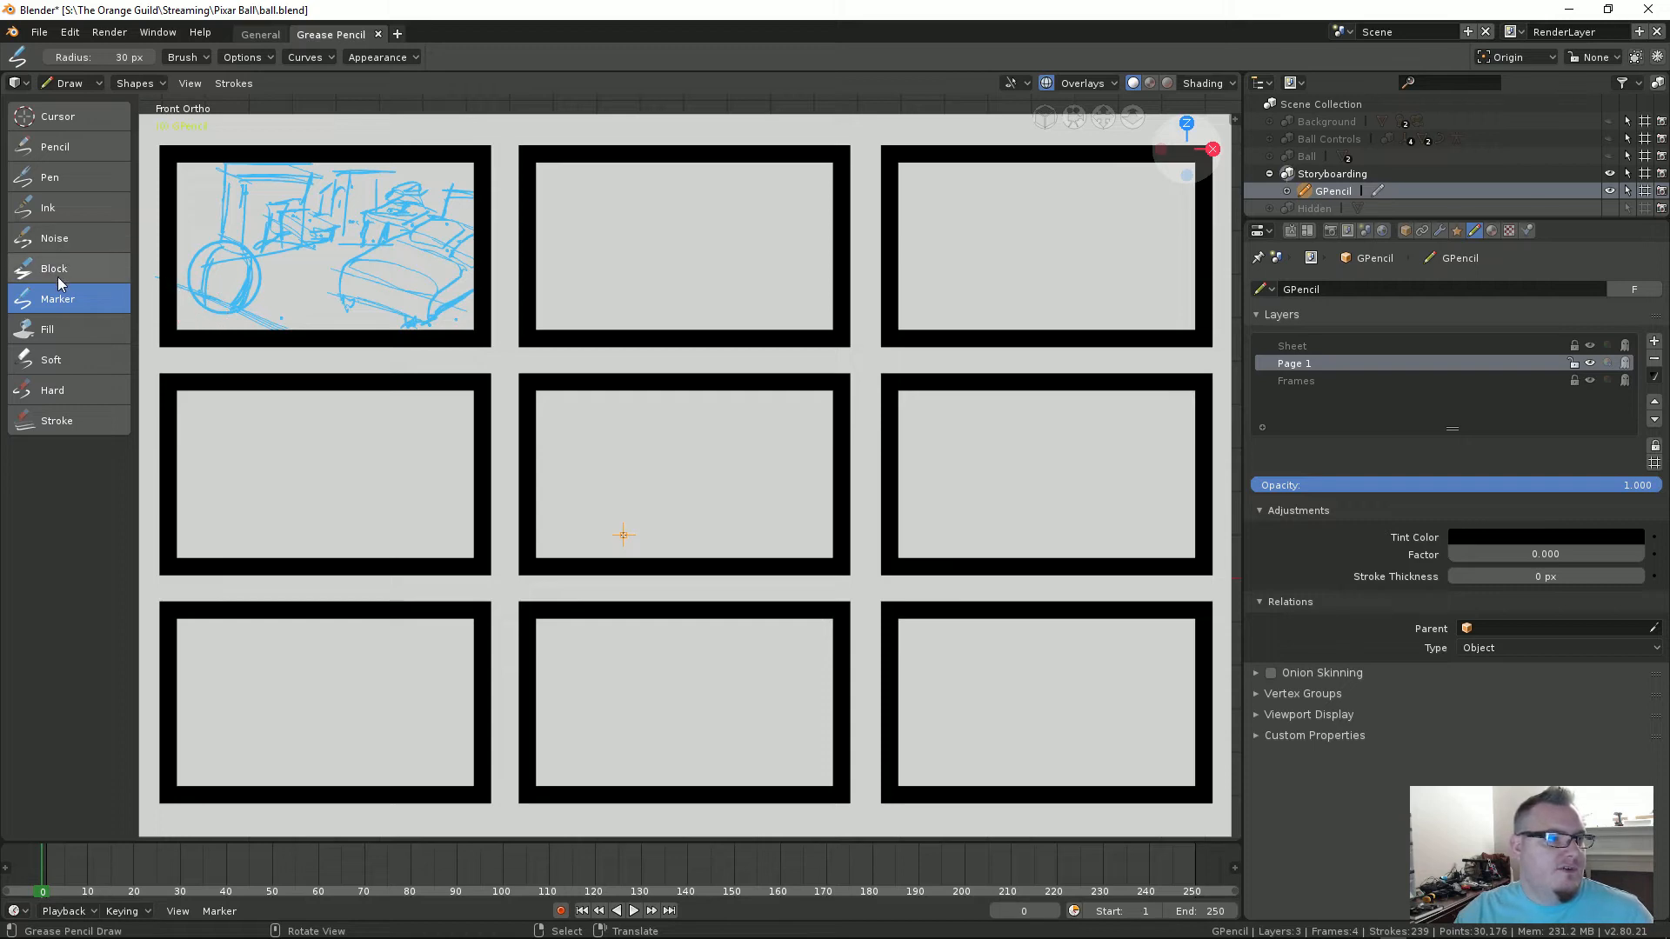
Step: Reactivate the Marker brush, then hide the toolbar and maximize the viewport on the top-left and top-middle storyboard frames
{"action": "left_click", "coordinate": [58, 302]}
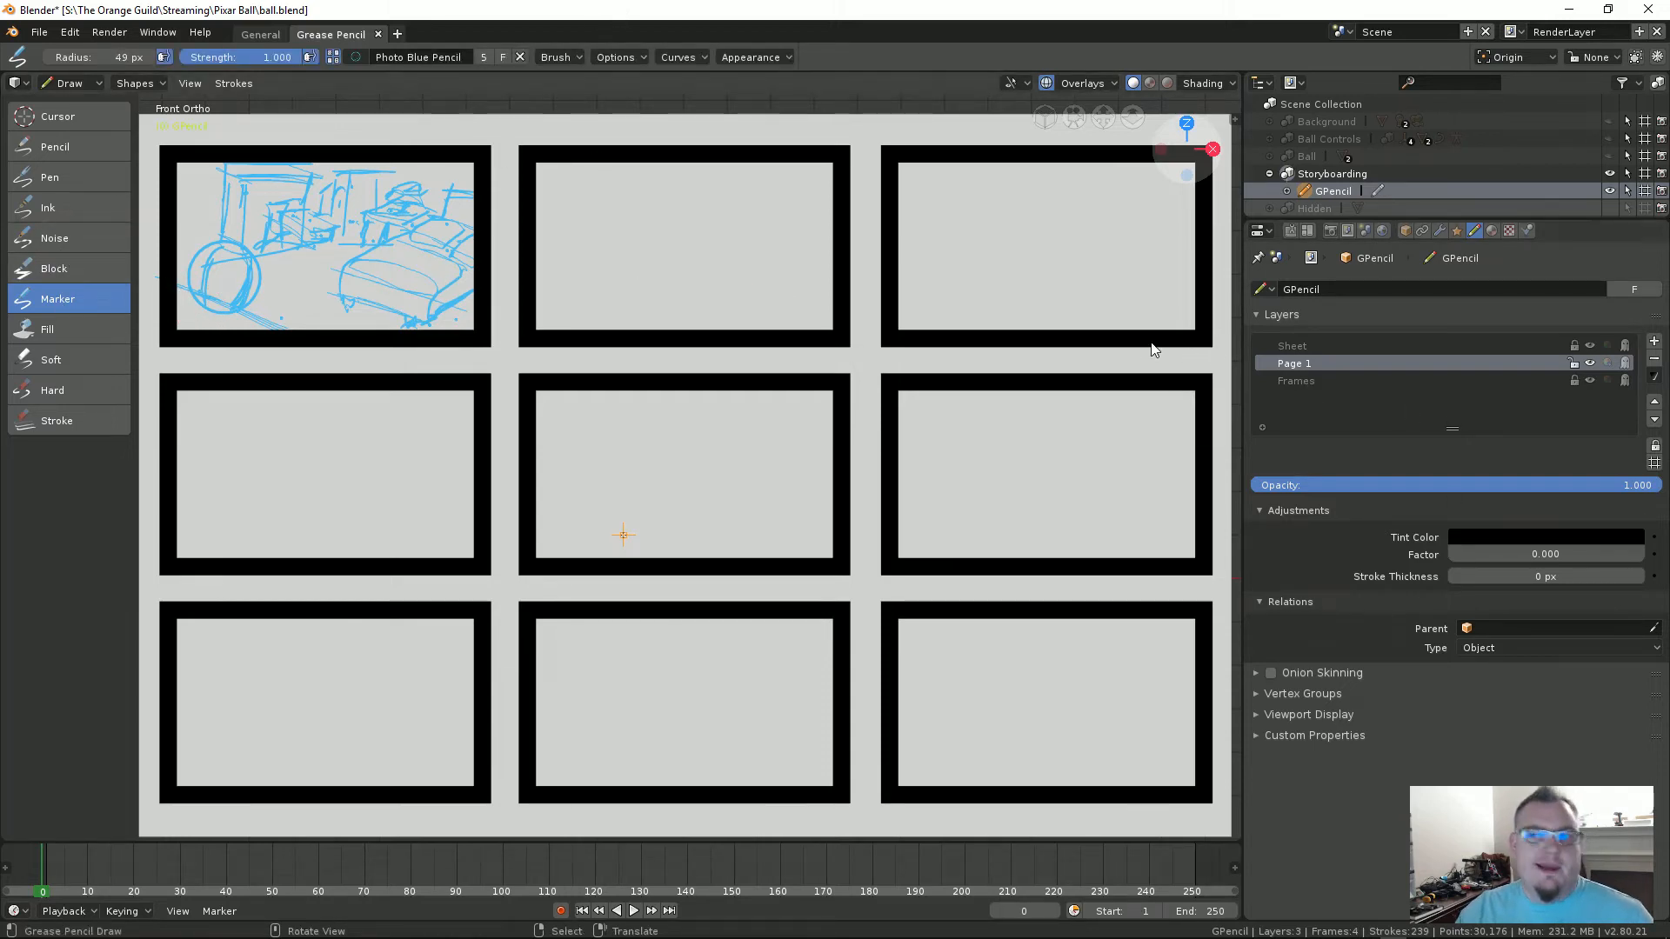
{"action": "middle_click_drag", "start_coordinate": [769, 302], "coordinate": [922, 362], "text": "shift"}
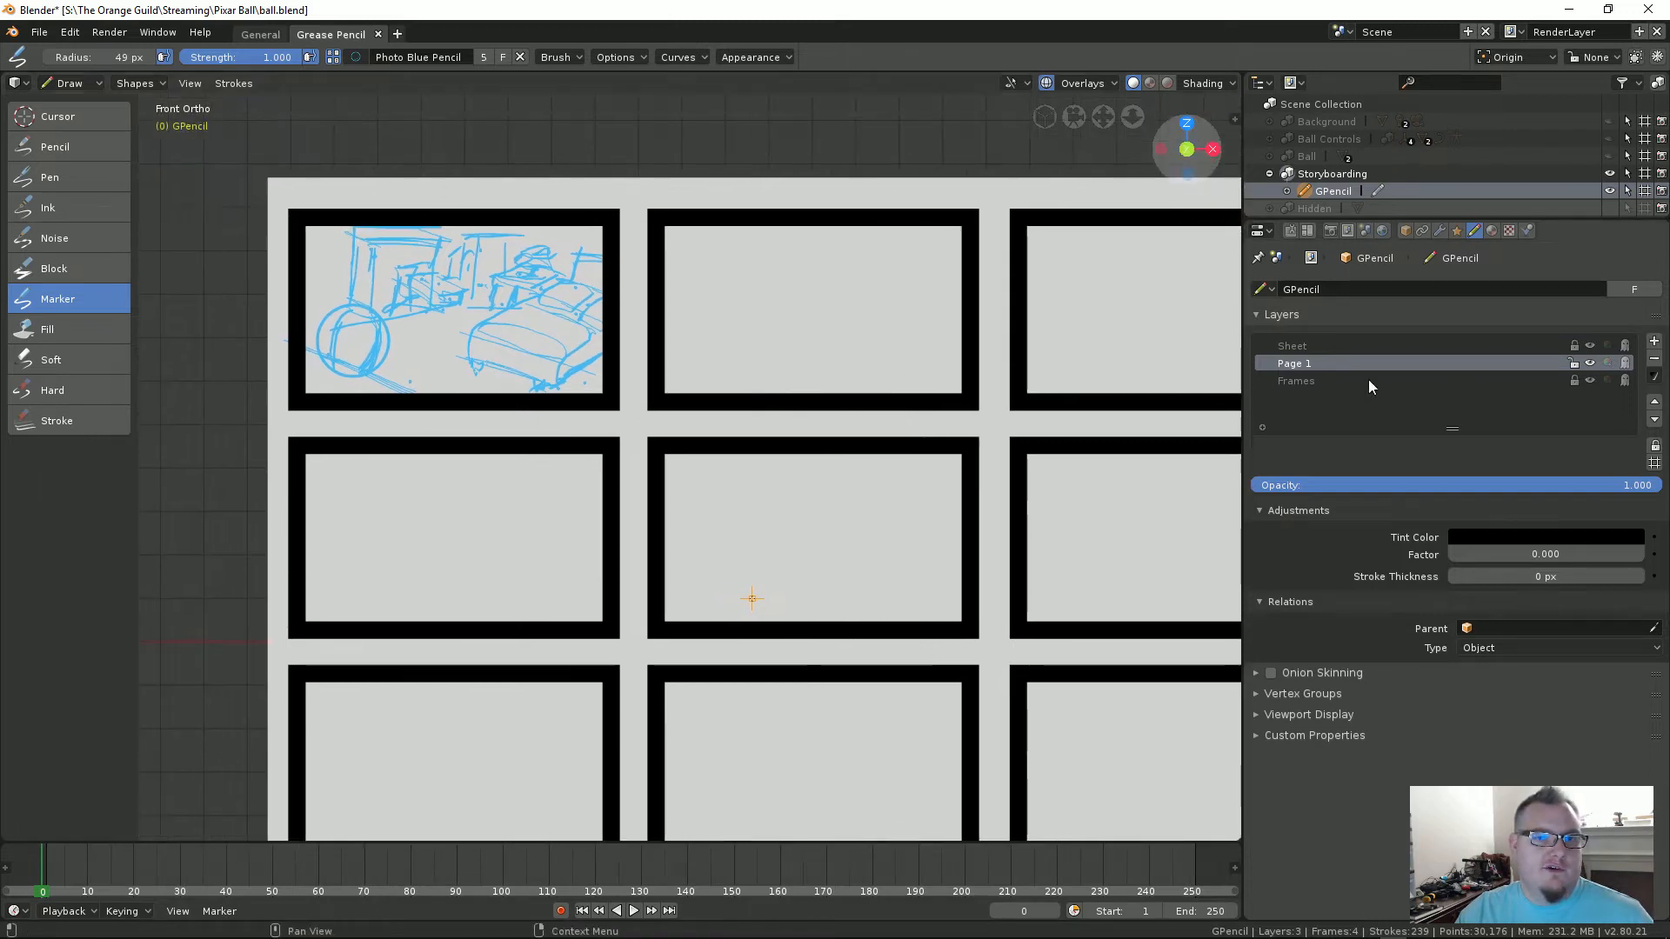
{"action": "scroll", "coordinate": [946, 360], "scroll_direction": "up", "scroll_amount": 1}
{"action": "key", "text": "t"}
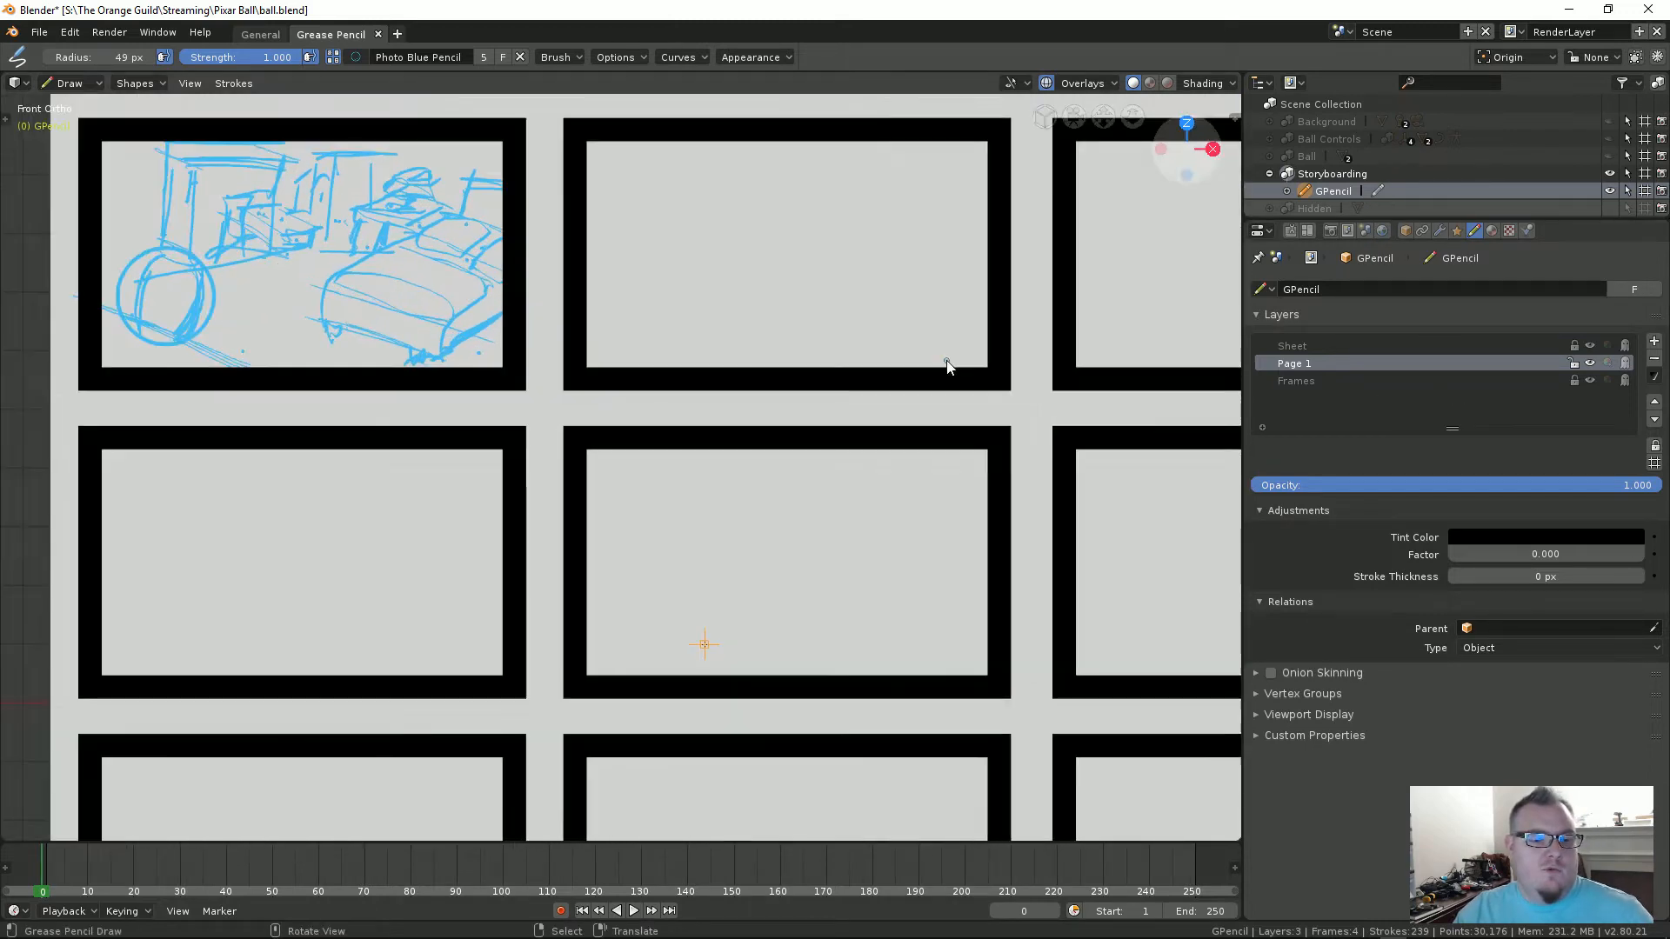
{"action": "key", "text": "n"}
{"action": "key", "text": "n"}
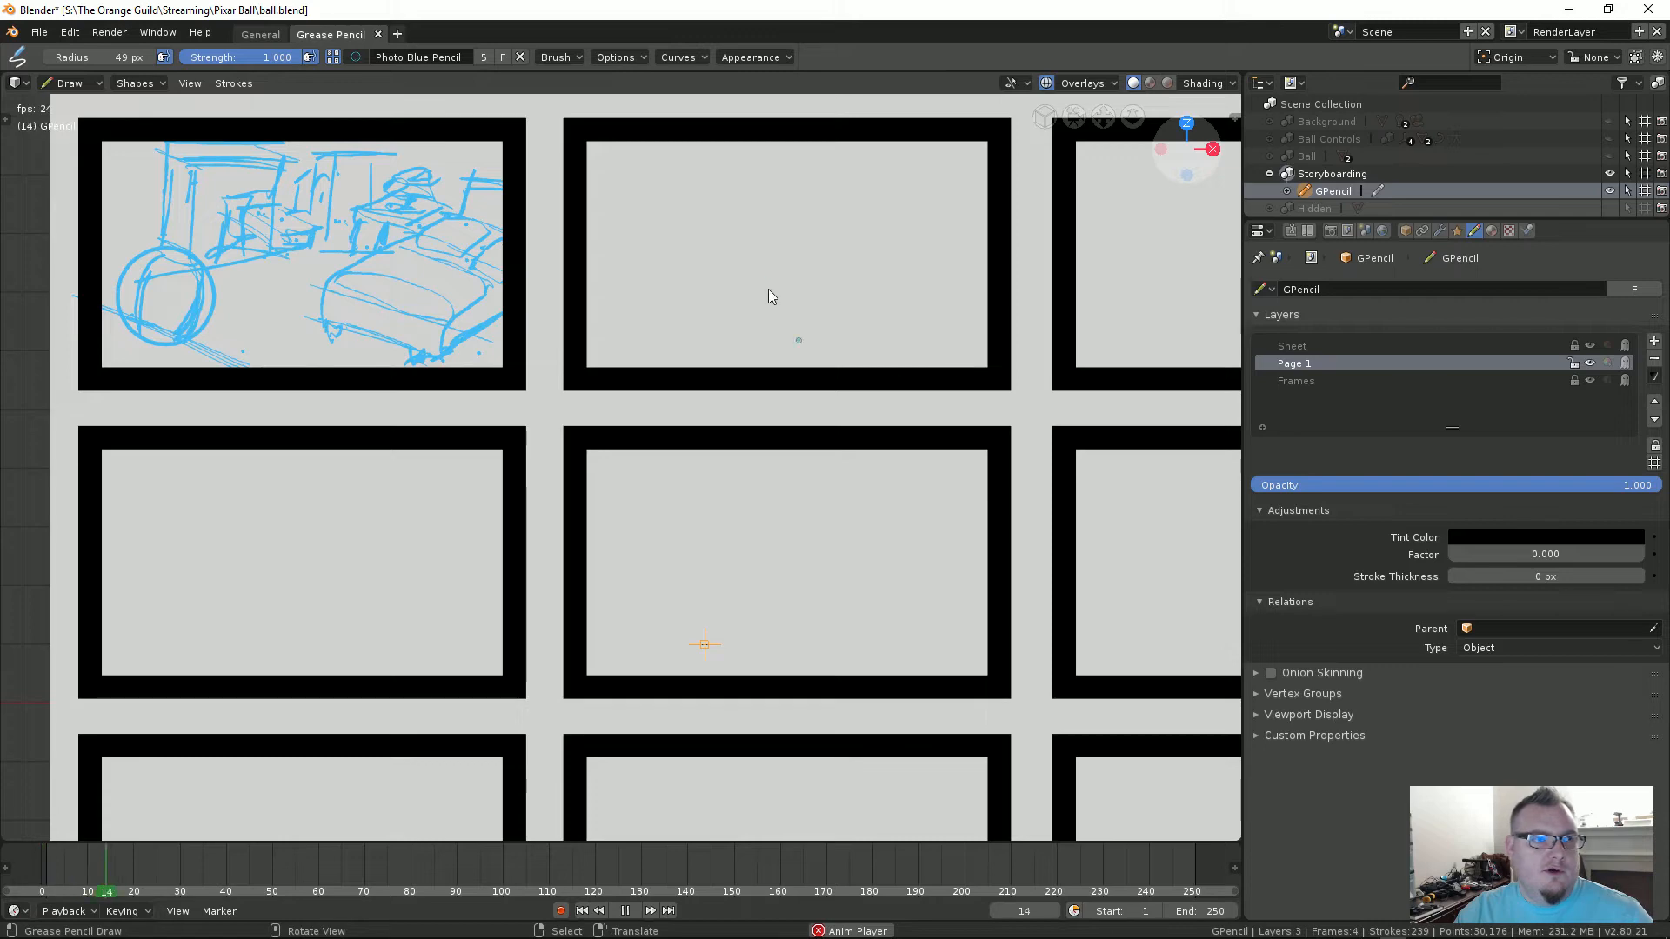
{"action": "key", "text": "ctrl+space"}
{"action": "middle_click_drag", "start_coordinate": [842, 459], "coordinate": [861, 597], "text": "shift"}
{"action": "scroll", "coordinate": [686, 509], "scroll_direction": "up", "scroll_amount": 1}
{"action": "middle_click_drag", "start_coordinate": [685, 503], "coordinate": [821, 485], "text": "shift"}
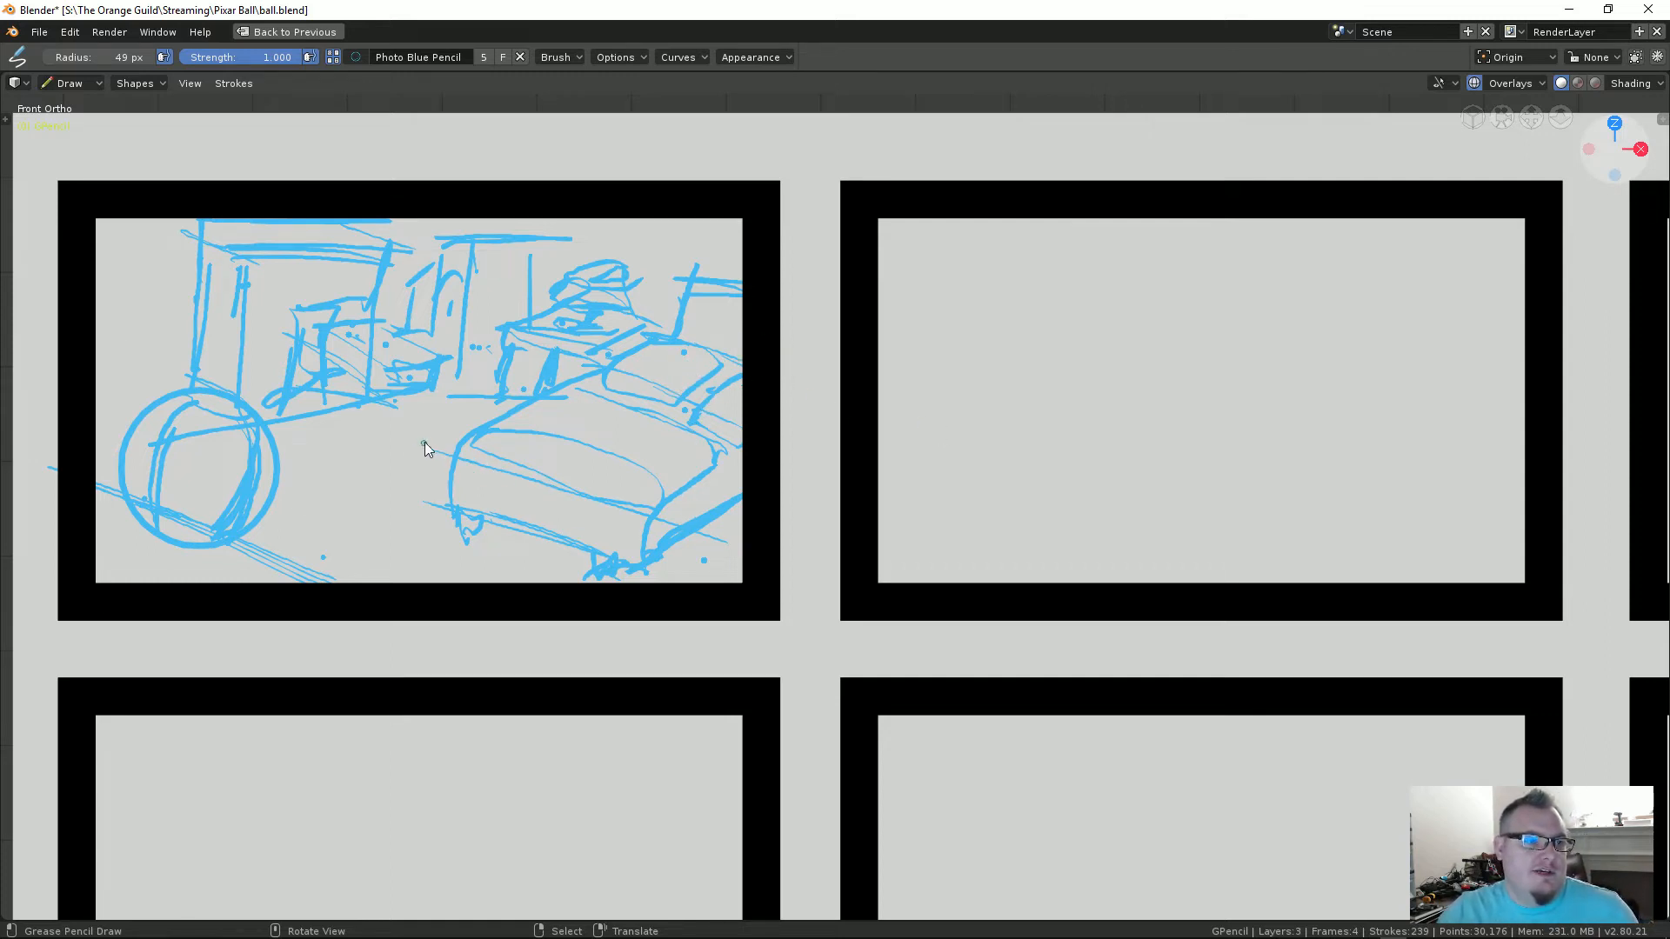
Step: Write the number 1 with the Photo Blue Pencil just below the lower-right corner of the top-left storyboard frame
{"action": "scroll", "coordinate": [522, 460], "scroll_direction": "down", "scroll_amount": 5}
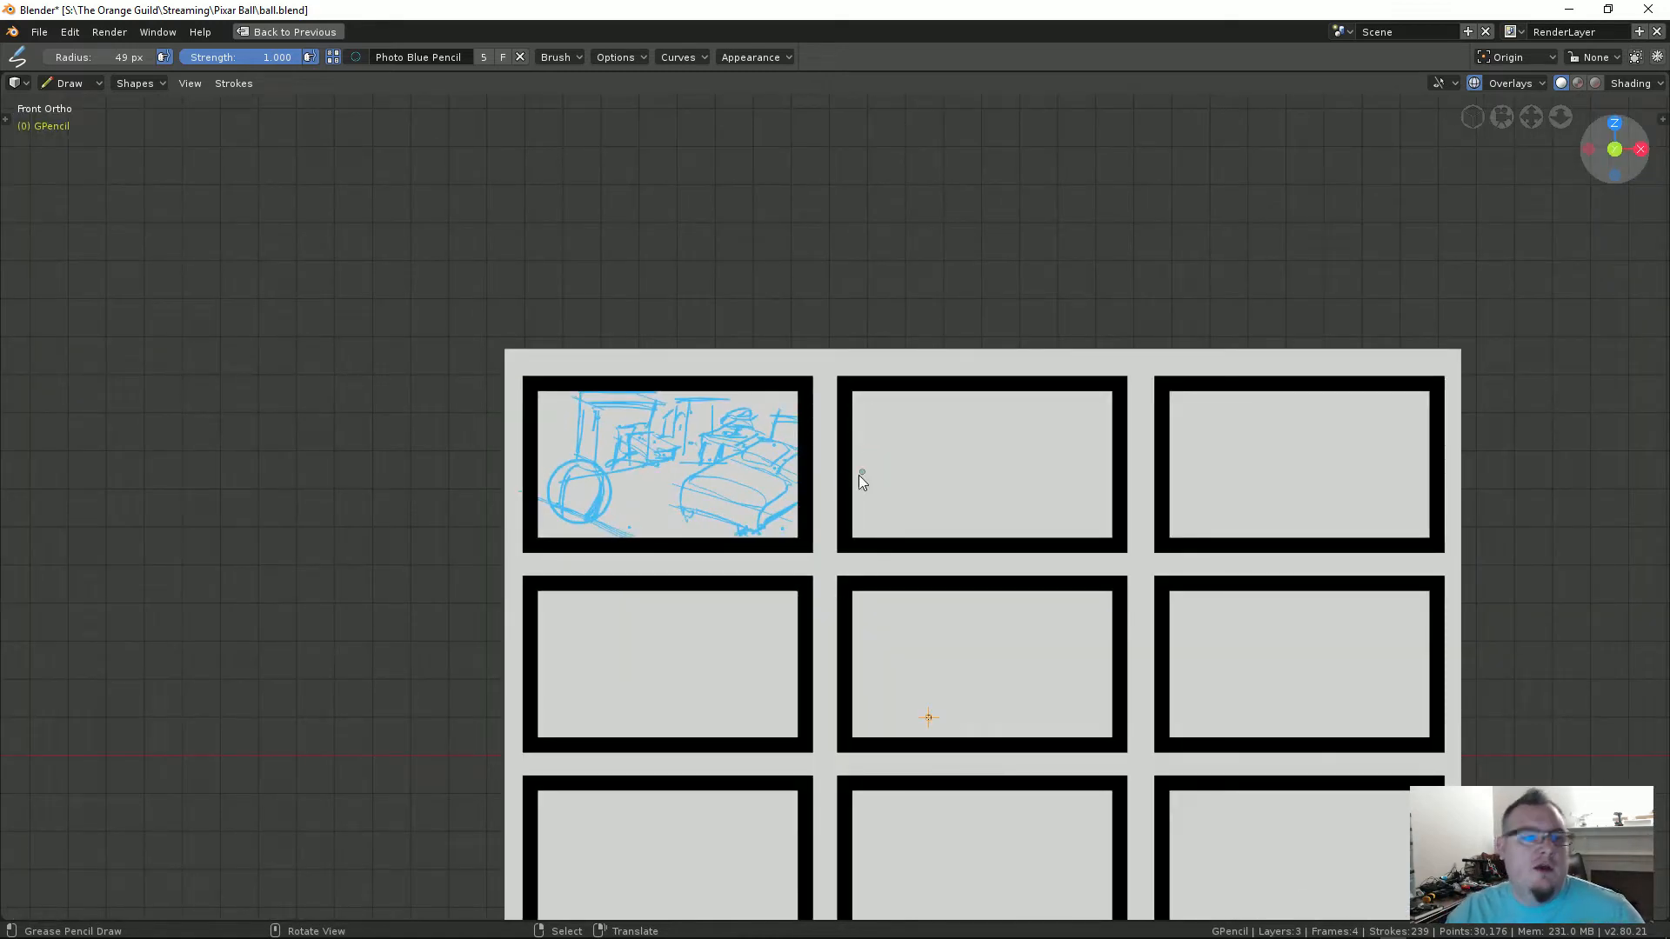
{"action": "scroll", "coordinate": [859, 475], "scroll_direction": "up", "scroll_amount": 4}
{"action": "middle_click_drag", "start_coordinate": [735, 446], "coordinate": [705, 437], "text": "shift"}
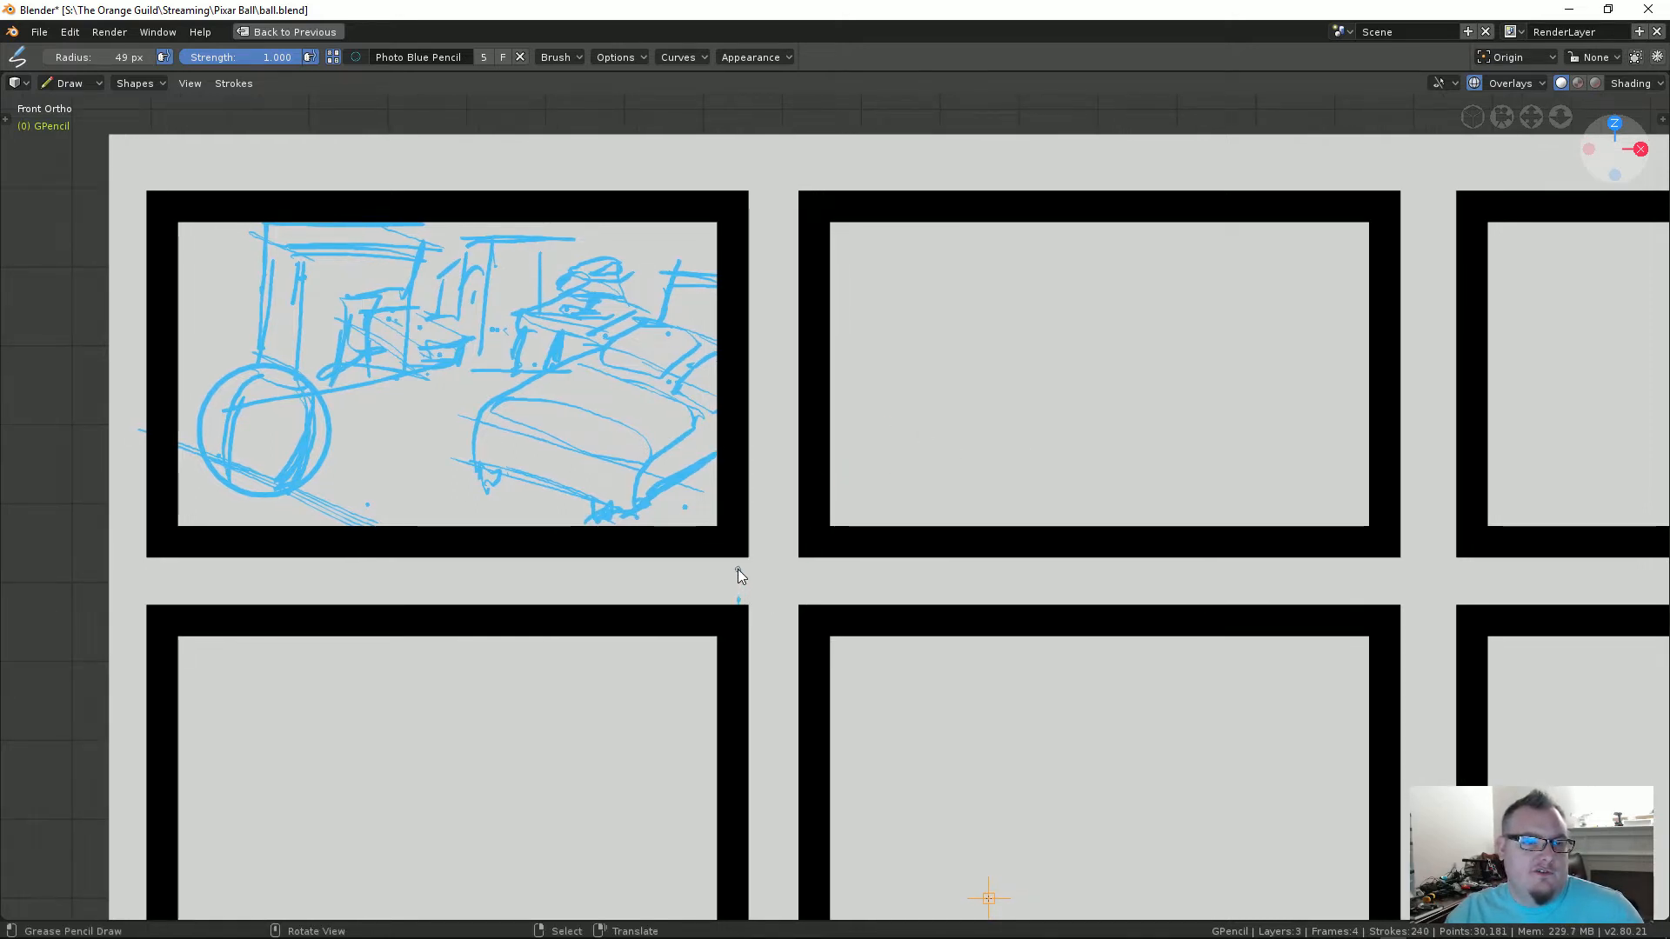
{"action": "left_click_drag", "start_coordinate": [739, 571], "coordinate": [740, 602]}
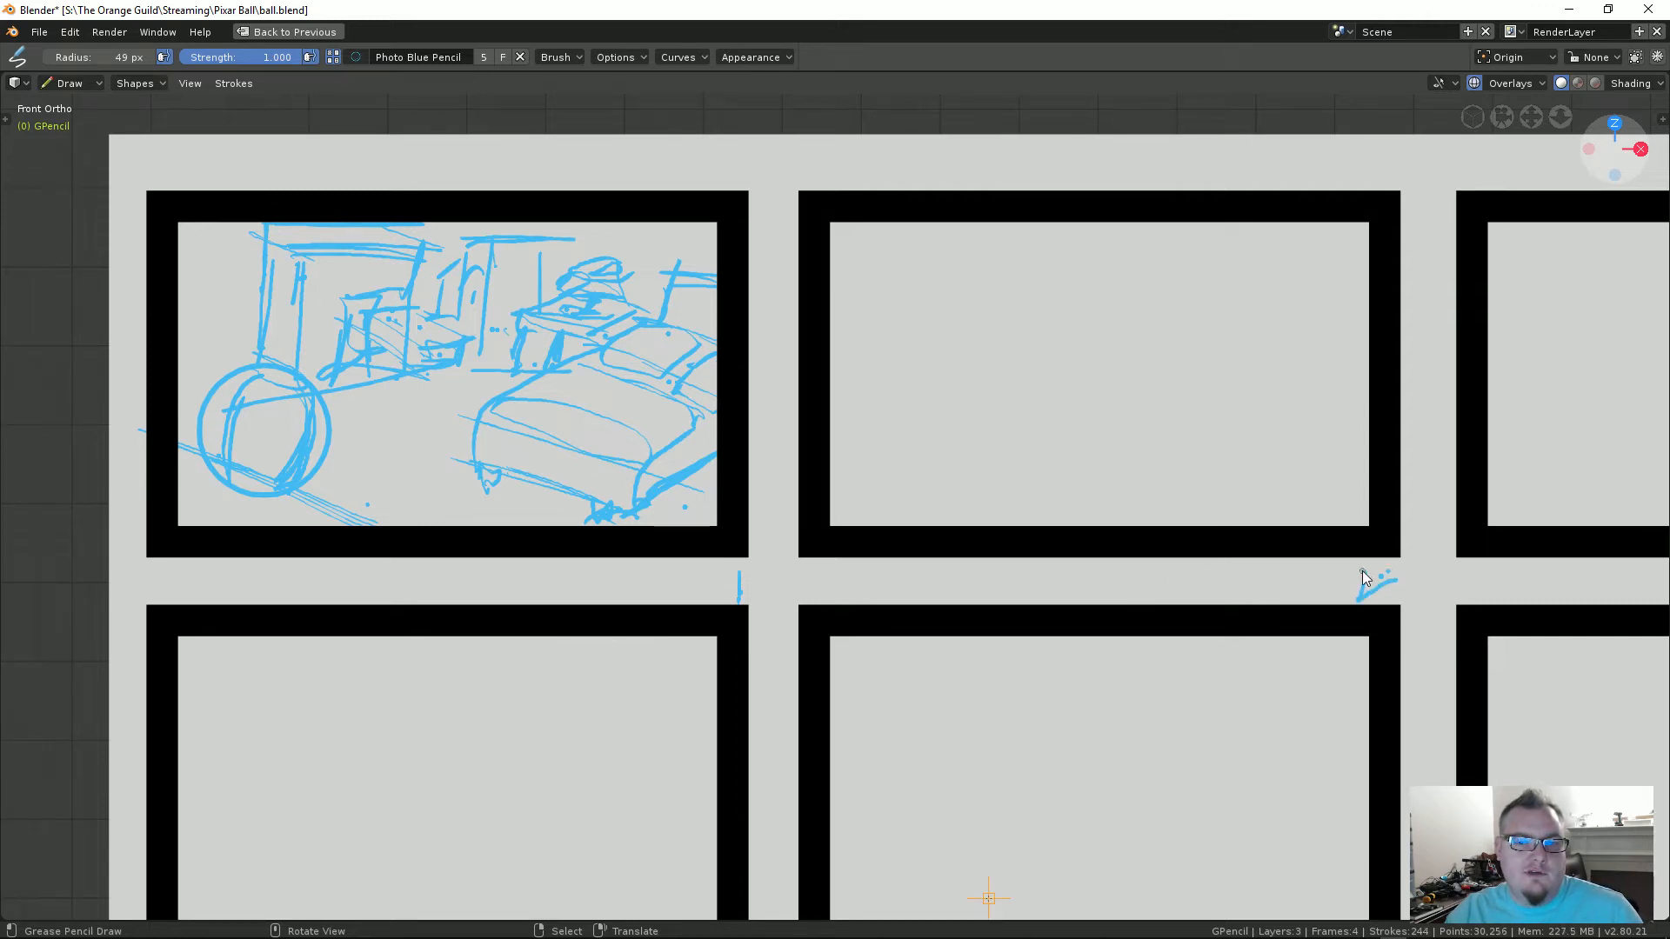
Step: Try writing the number 2 below the lower-right corner of the top-middle frame, and undo those strokes
{"action": "mouse_move", "coordinate": [1362, 571]}
{"action": "left_mouse_down"}
{"action": "mouse_move", "coordinate": [1356, 600]}
{"action": "mouse_move", "coordinate": [1386, 561]}
{"action": "mouse_move", "coordinate": [1396, 578]}
{"action": "left_mouse_up"}
{"action": "scroll", "coordinate": [1367, 672], "scroll_direction": "down", "scroll_amount": 3}
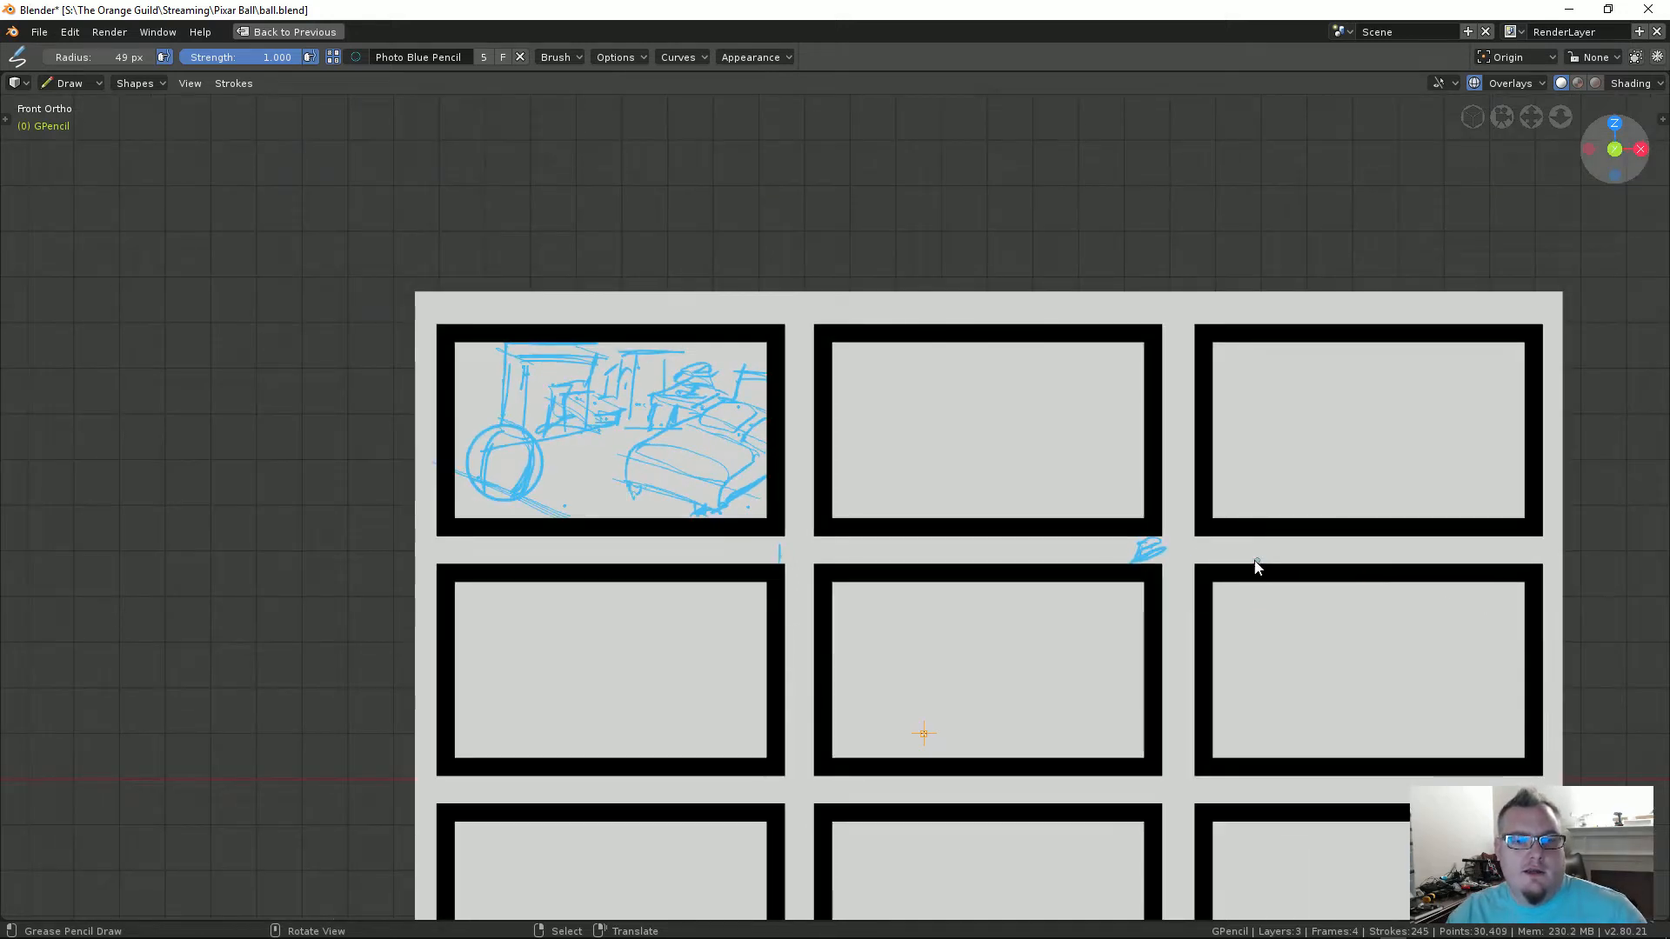
{"action": "left_click", "coordinate": [1147, 552]}
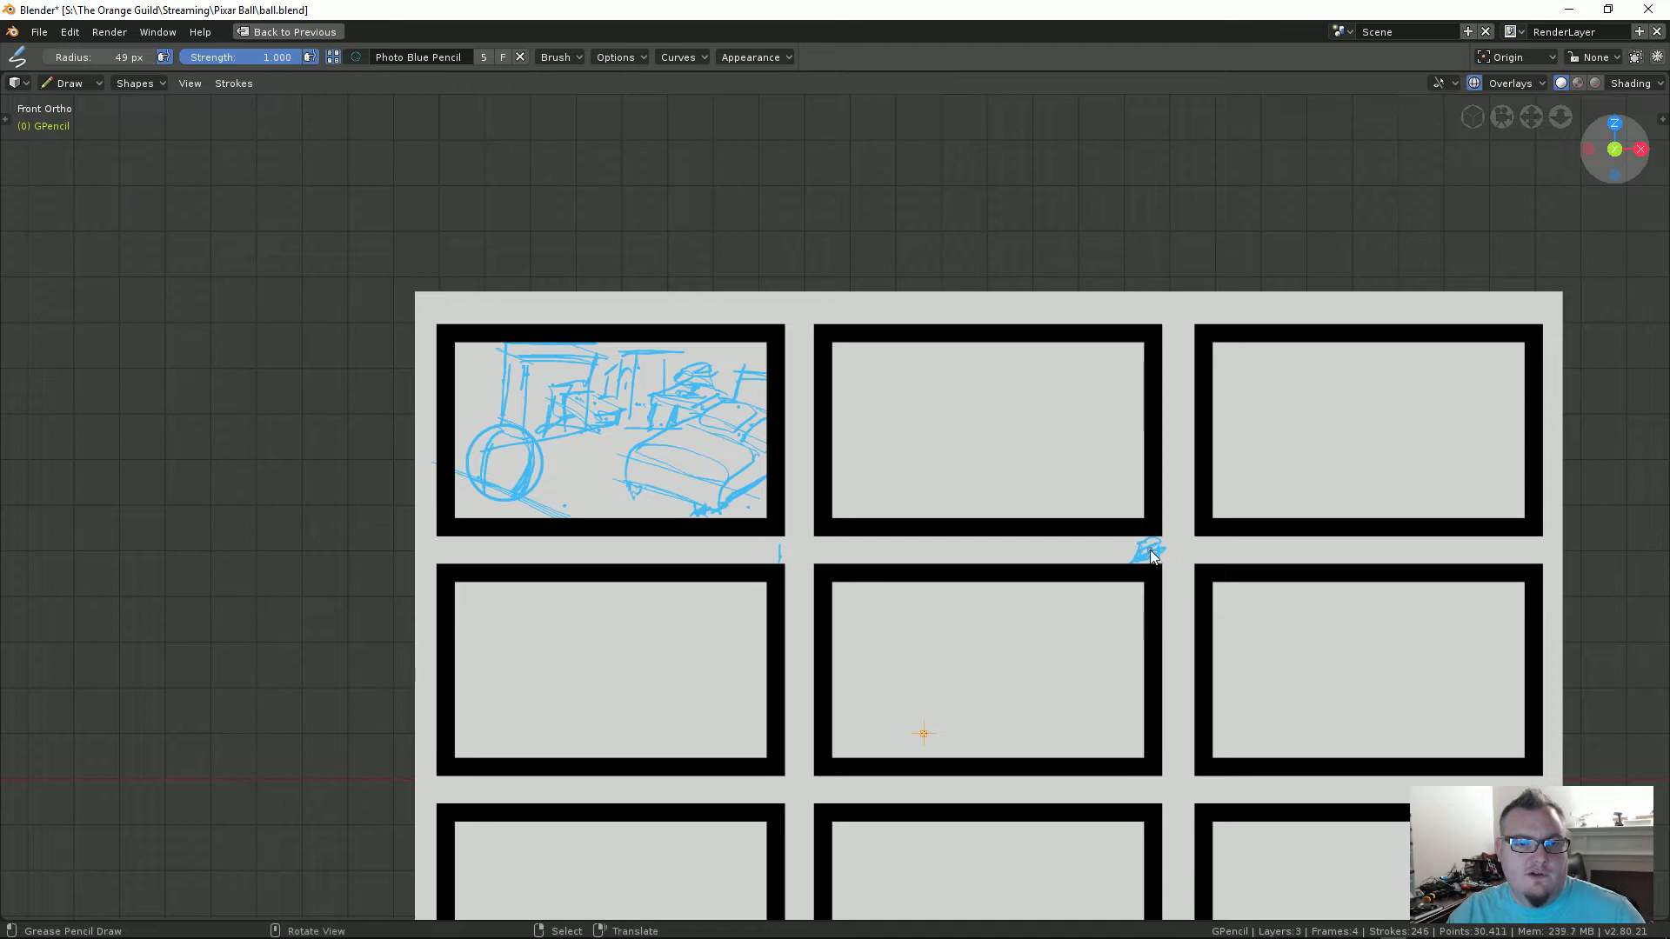
{"action": "key", "text": "ctrl+z"}
{"action": "key", "text": "ctrl+z"}
{"action": "key", "text": "ctrl+z"}
{"action": "key", "text": "ctrl+z"}
{"action": "key", "text": "ctrl+z"}
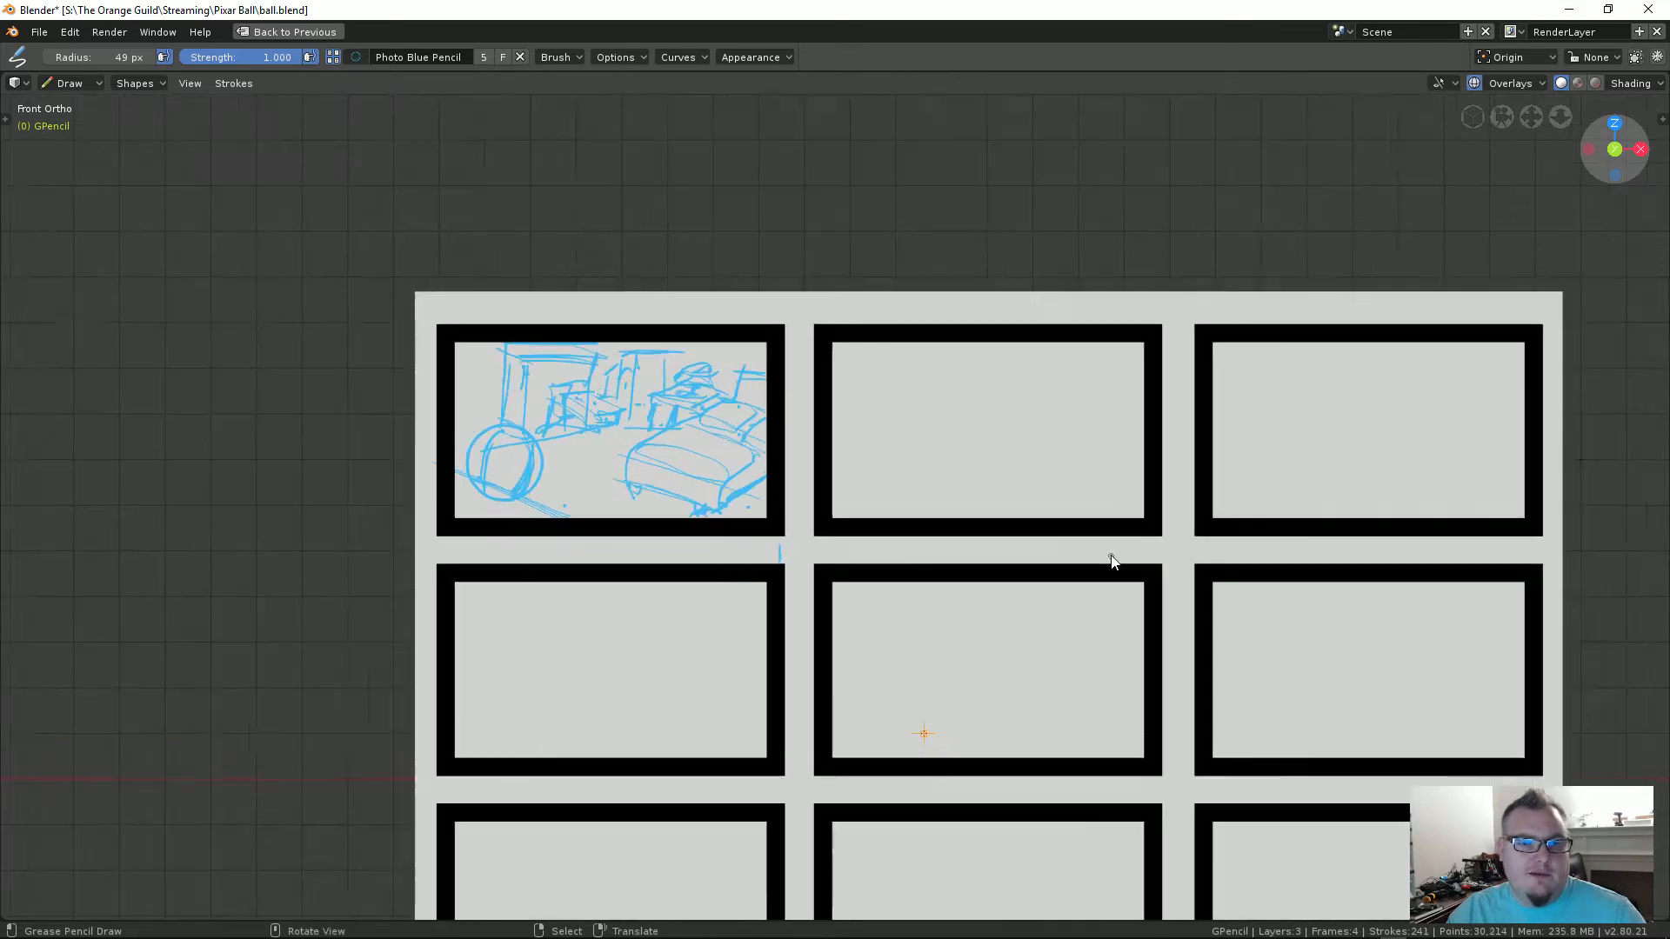
Step: Write the numbers 2 and 3 below the lower-right corners of the top-middle and top-right frames
{"action": "scroll", "coordinate": [1112, 561], "scroll_direction": "up", "scroll_amount": 8}
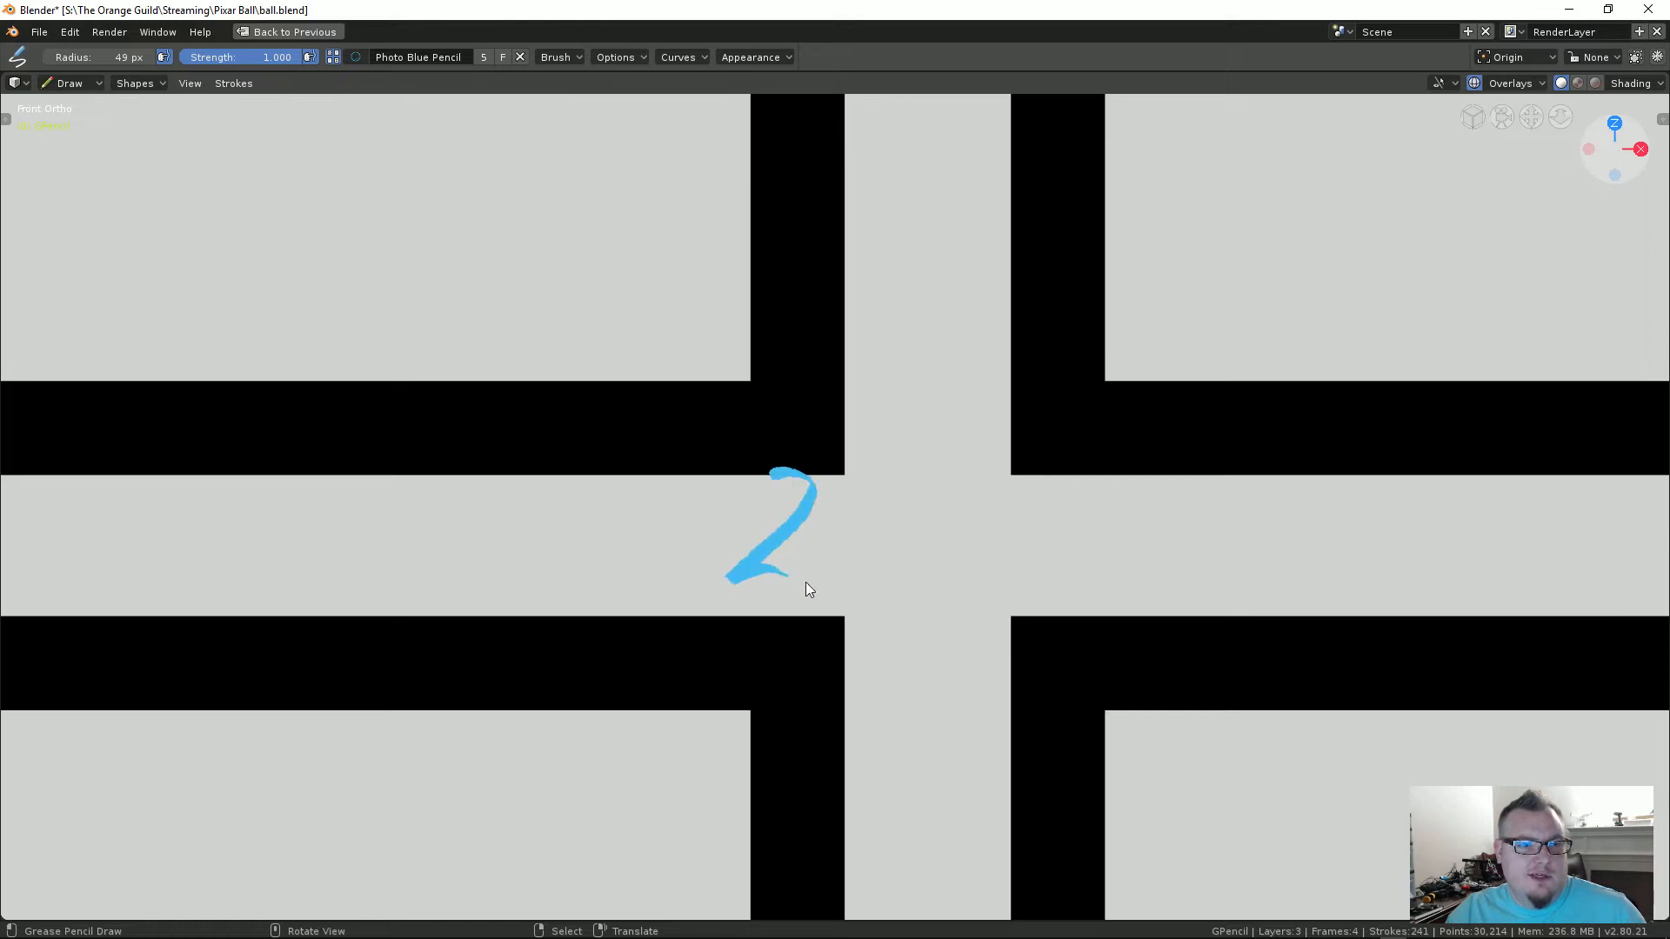
{"action": "scroll", "coordinate": [1088, 540], "scroll_direction": "down", "scroll_amount": 5}
{"action": "scroll", "coordinate": [1446, 478], "scroll_direction": "up", "scroll_amount": 4}
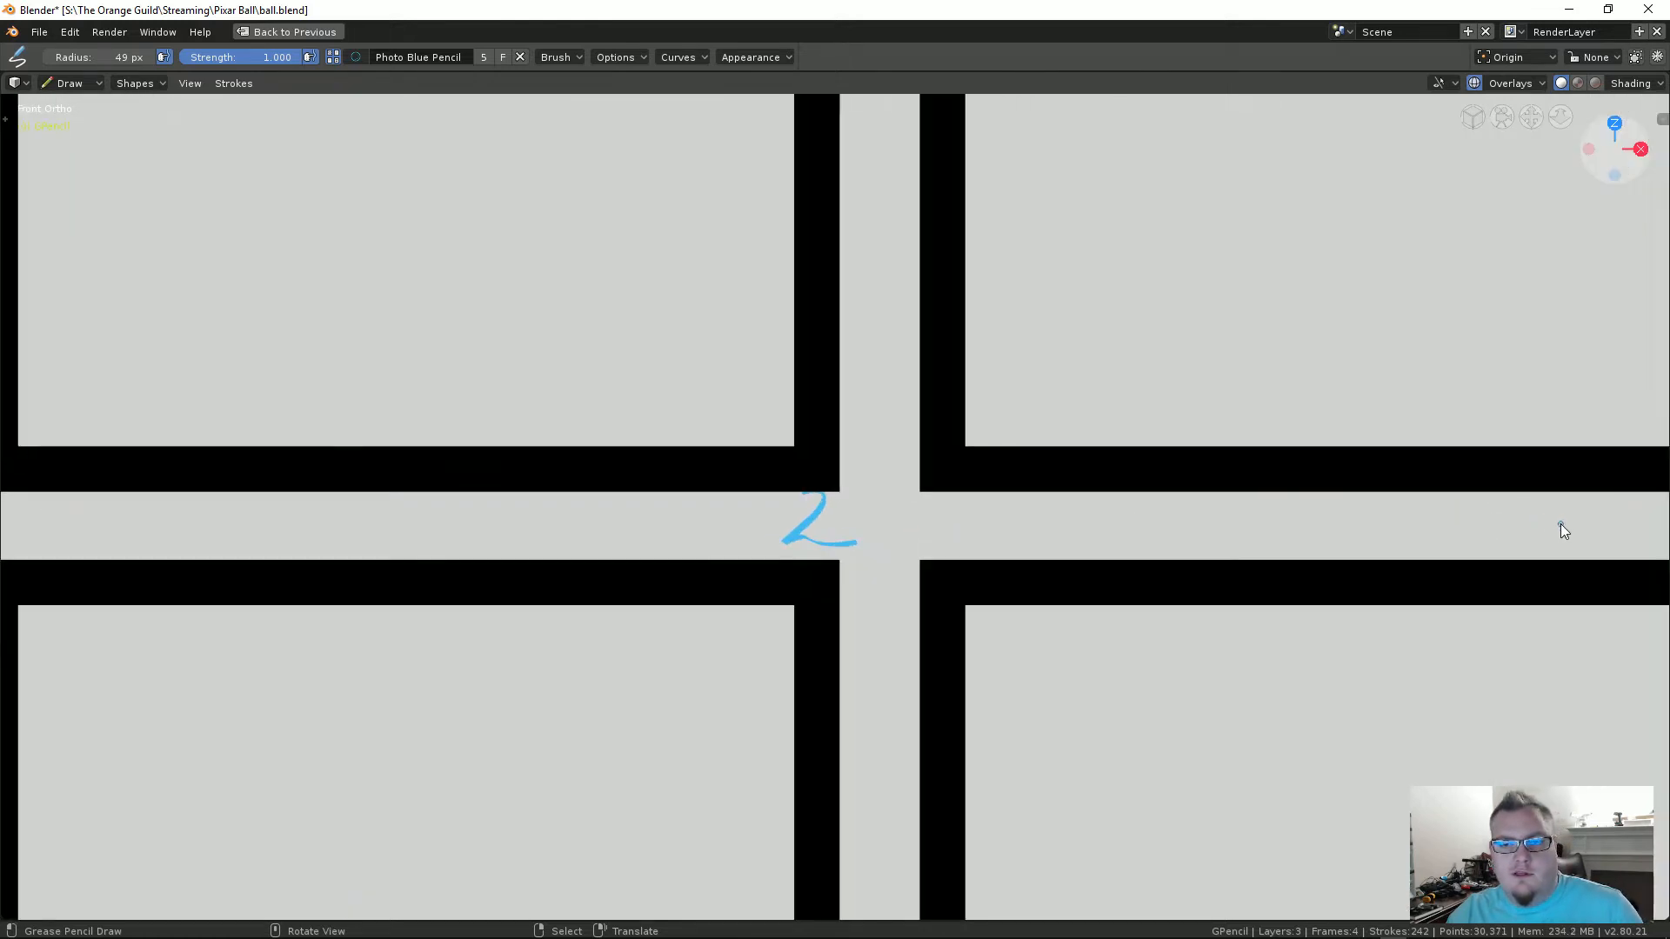
{"action": "scroll", "coordinate": [1560, 523], "scroll_direction": "down", "scroll_amount": 1}
{"action": "middle_click_drag", "start_coordinate": [1339, 504], "coordinate": [600, 543], "text": "shift"}
{"action": "scroll", "coordinate": [905, 542], "scroll_direction": "up", "scroll_amount": 5}
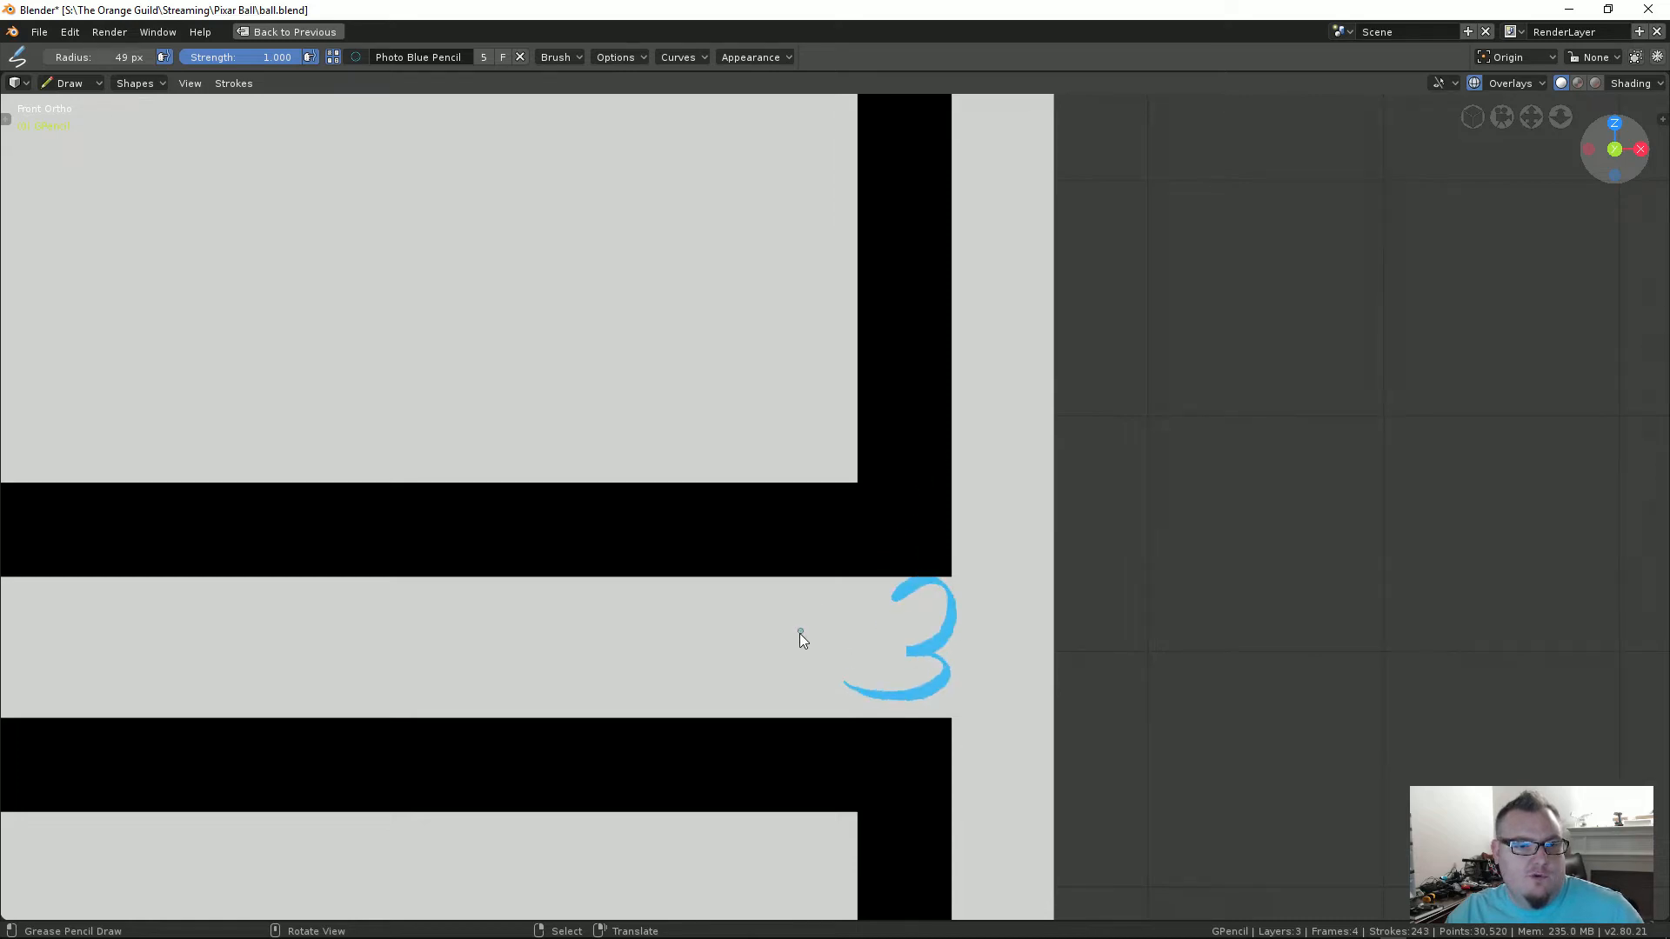
Step: Write the number 4 below the lower-right corner of the middle row's first frame
{"action": "scroll", "coordinate": [800, 633], "scroll_direction": "down", "scroll_amount": 6}
{"action": "middle_click_drag", "start_coordinate": [485, 597], "coordinate": [1186, 447], "text": "shift"}
{"action": "scroll", "coordinate": [957, 546], "scroll_direction": "up", "scroll_amount": 6}
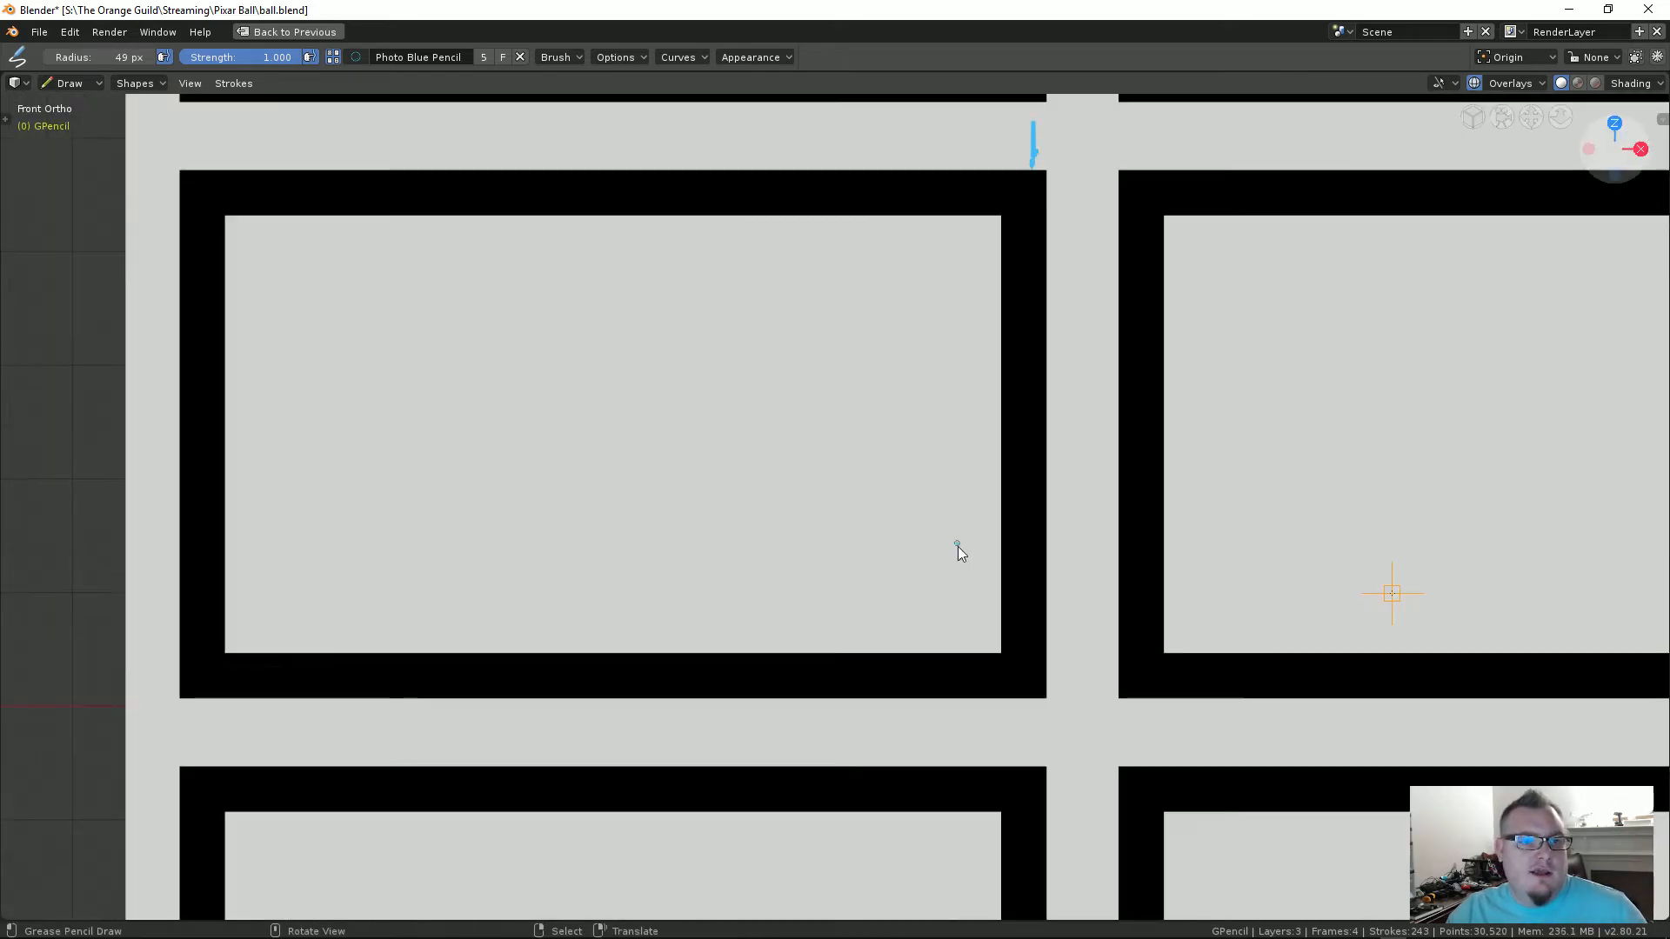
{"action": "middle_click_drag", "start_coordinate": [958, 546], "coordinate": [906, 435], "text": "shift"}
{"action": "scroll", "coordinate": [801, 514], "scroll_direction": "up", "scroll_amount": 3}
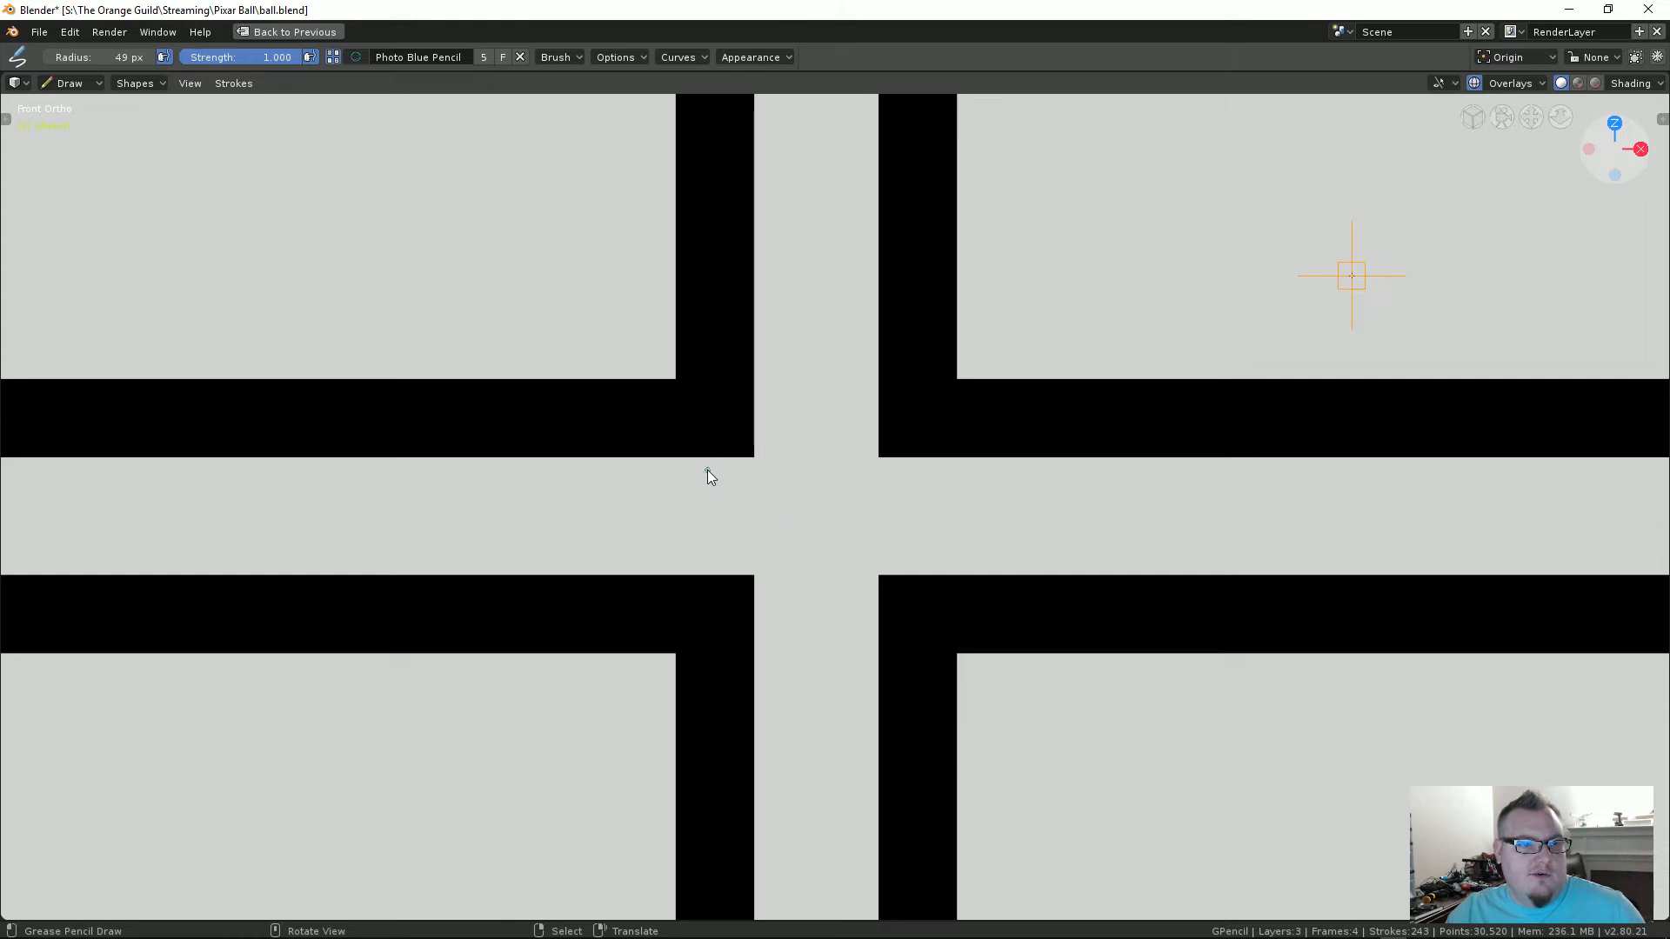
{"action": "mouse_move", "coordinate": [696, 487]}
{"action": "left_mouse_down"}
{"action": "mouse_move", "coordinate": [739, 520]}
{"action": "mouse_move", "coordinate": [700, 567]}
{"action": "left_mouse_up"}
Step: Write the numbers 5 and 6 below the lower-right corners of the middle row's second and third frames
{"action": "scroll", "coordinate": [796, 561], "scroll_direction": "down", "scroll_amount": 4}
{"action": "middle_click_drag", "start_coordinate": [1335, 494], "coordinate": [739, 483], "text": "shift"}
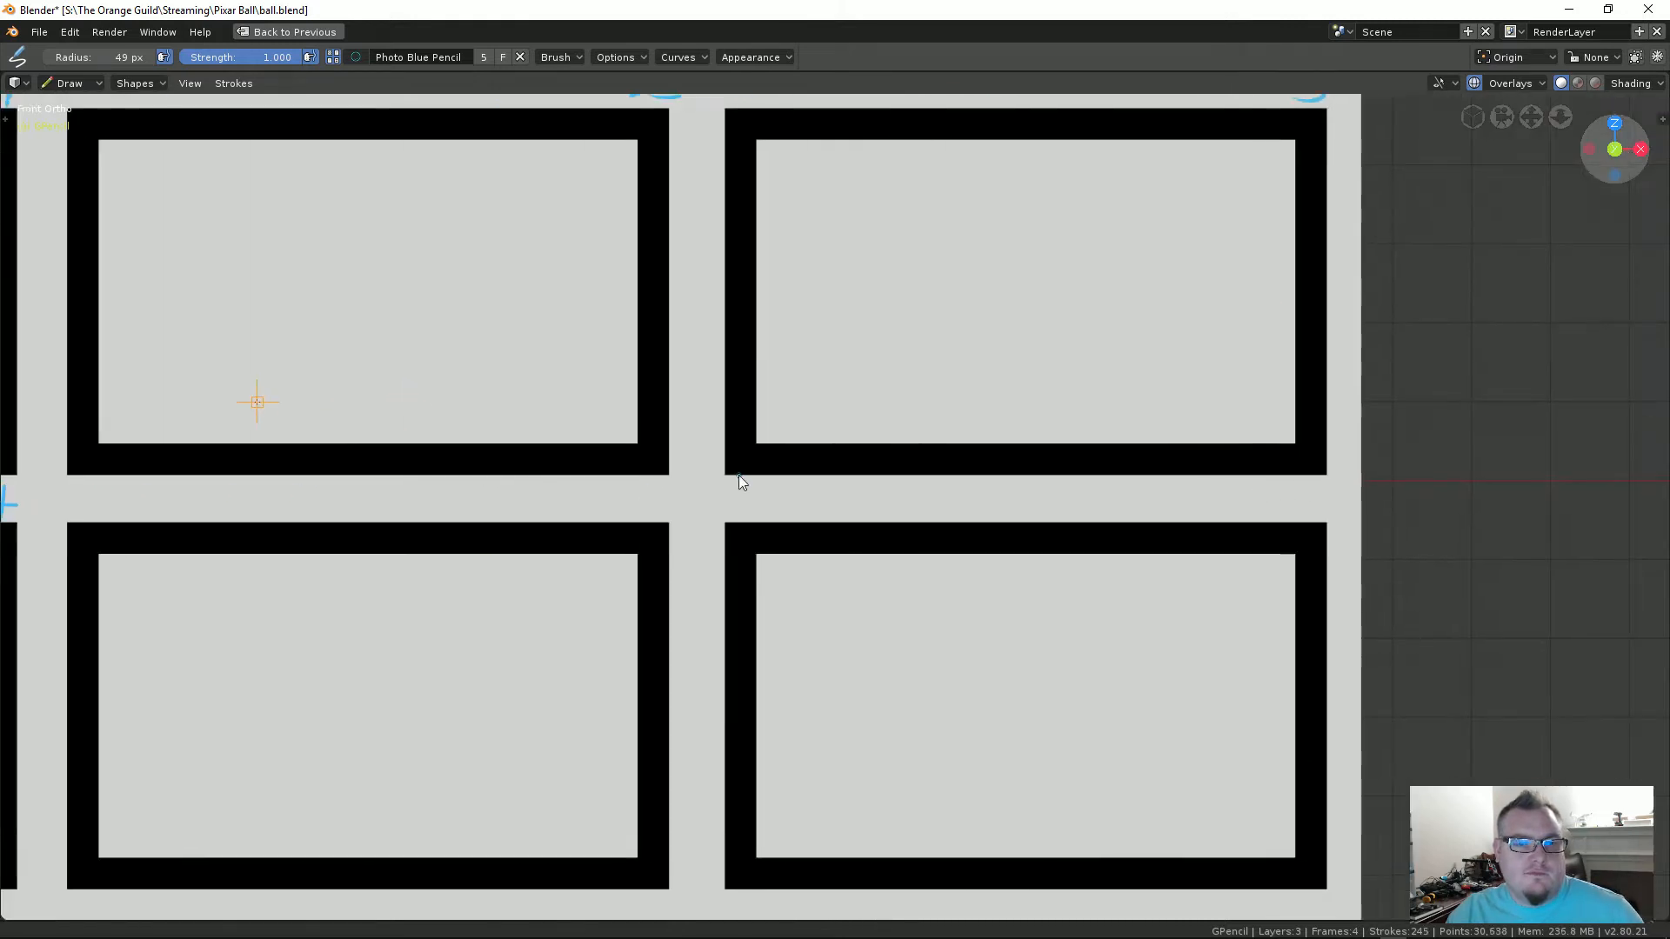
{"action": "scroll", "coordinate": [738, 483], "scroll_direction": "up", "scroll_amount": 5}
{"action": "mouse_move", "coordinate": [332, 454]}
{"action": "left_mouse_down"}
{"action": "mouse_move", "coordinate": [326, 506]}
{"action": "mouse_move", "coordinate": [465, 430]}
{"action": "left_mouse_up"}
{"action": "scroll", "coordinate": [498, 518], "scroll_direction": "down", "scroll_amount": 4}
{"action": "middle_click_drag", "start_coordinate": [1152, 508], "coordinate": [931, 492], "text": "shift"}
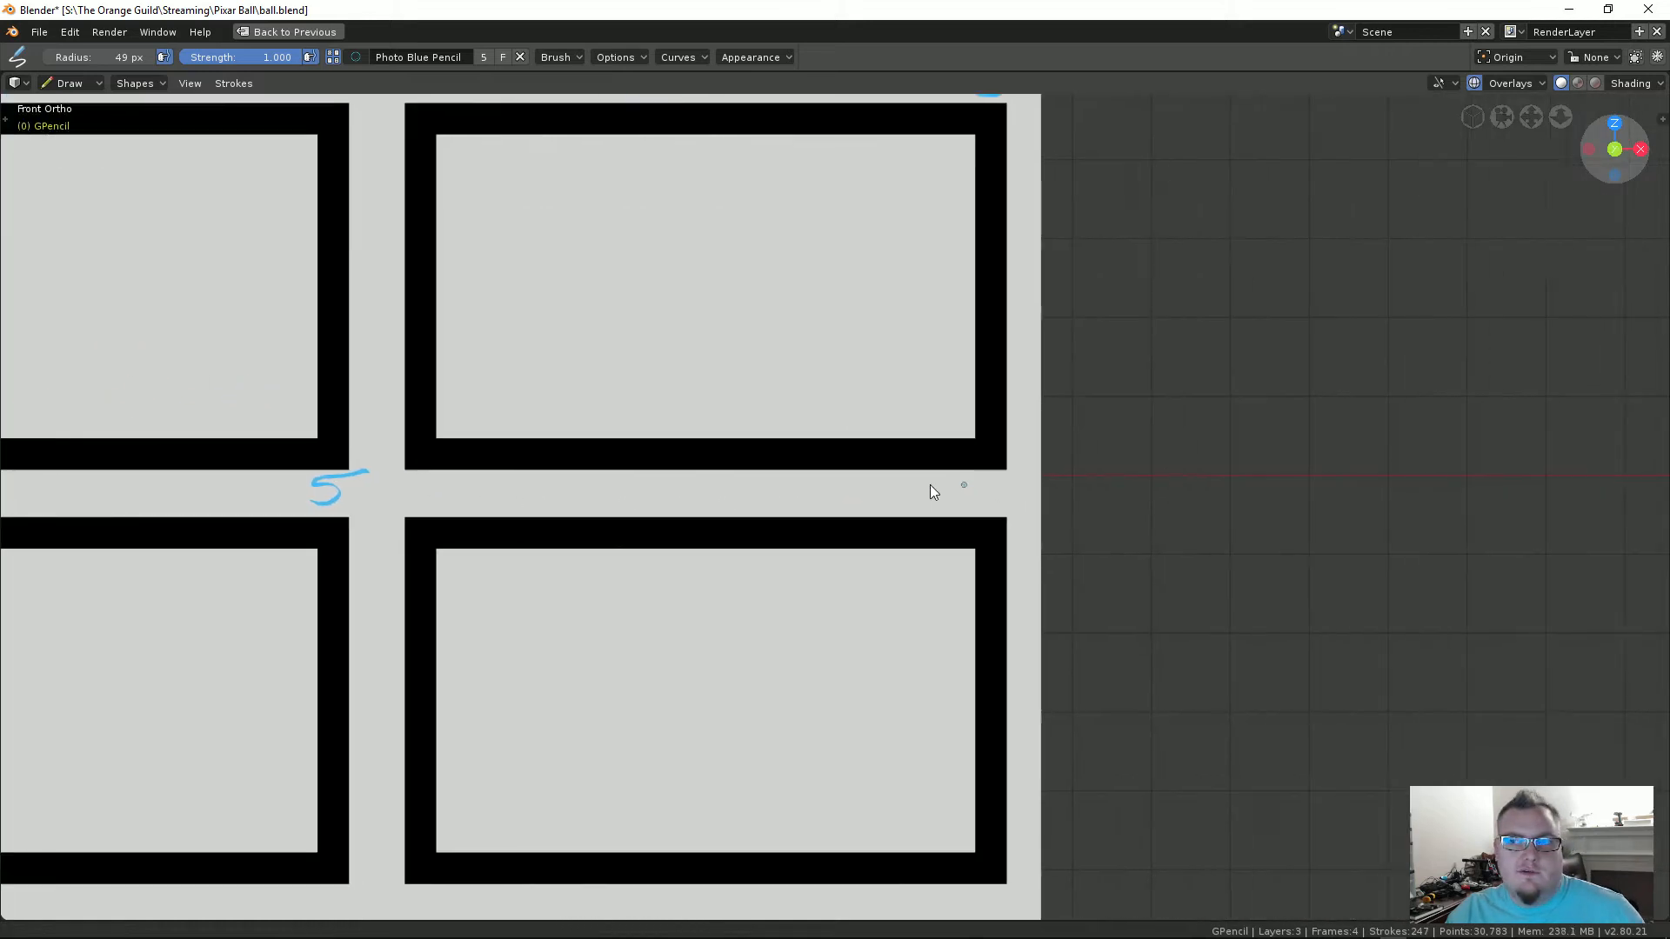
{"action": "scroll", "coordinate": [931, 493], "scroll_direction": "up", "scroll_amount": 4}
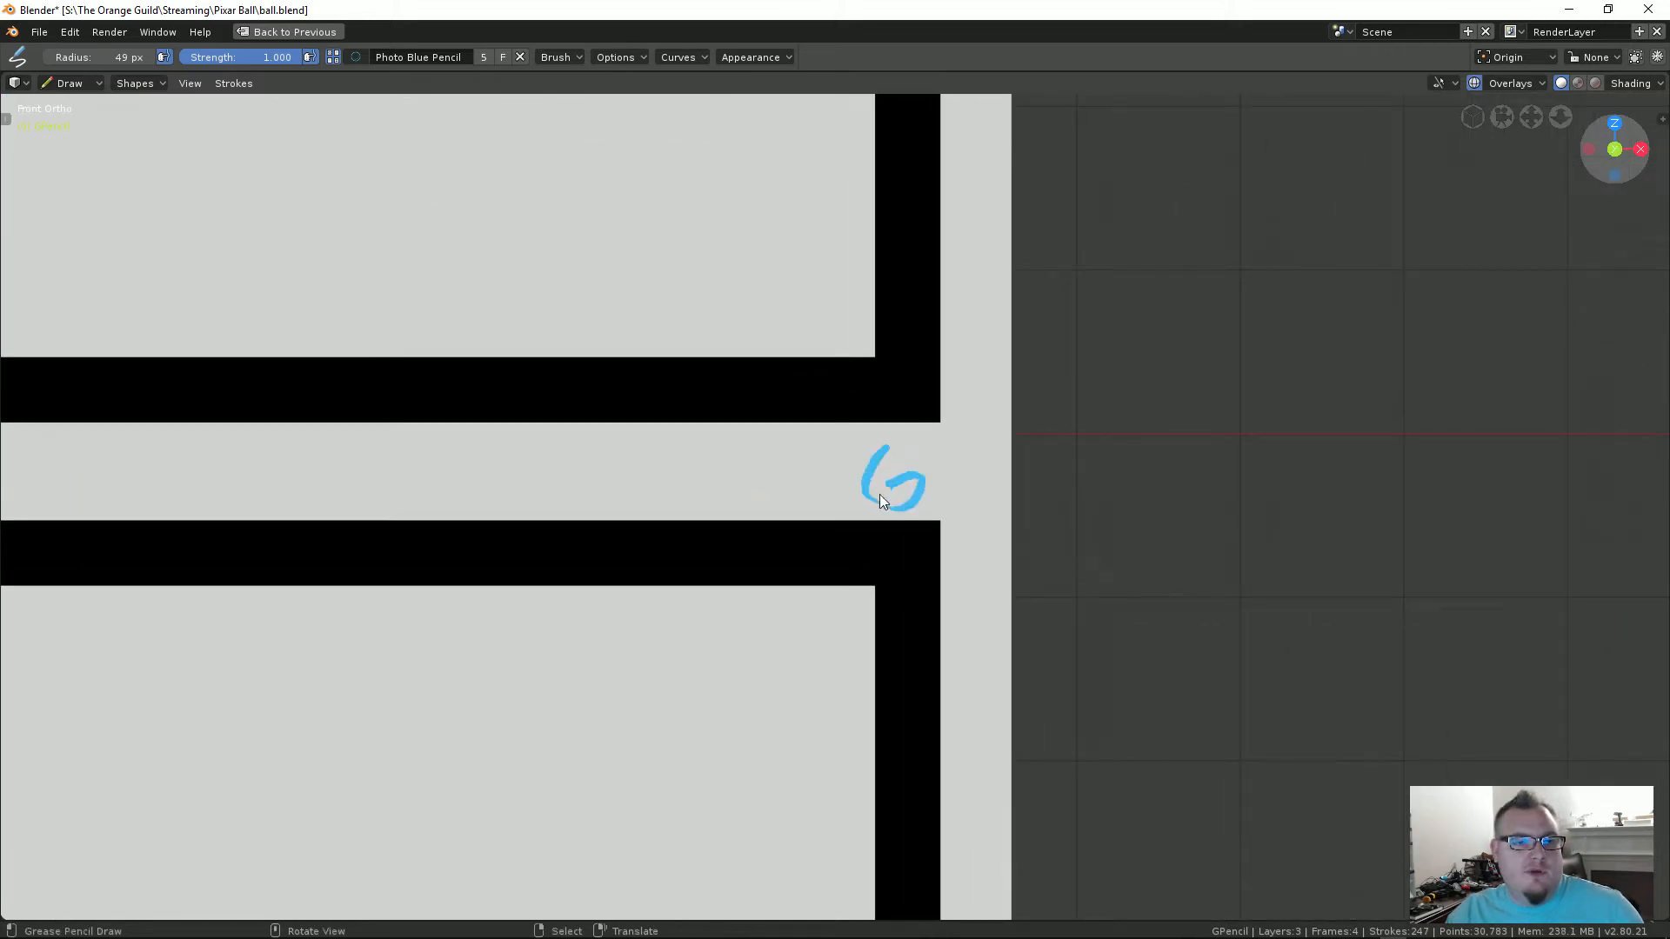
Step: Write a crossed number 7 below the lower-right corner of the bottom row's first frame
{"action": "scroll", "coordinate": [939, 448], "scroll_direction": "down", "scroll_amount": 9}
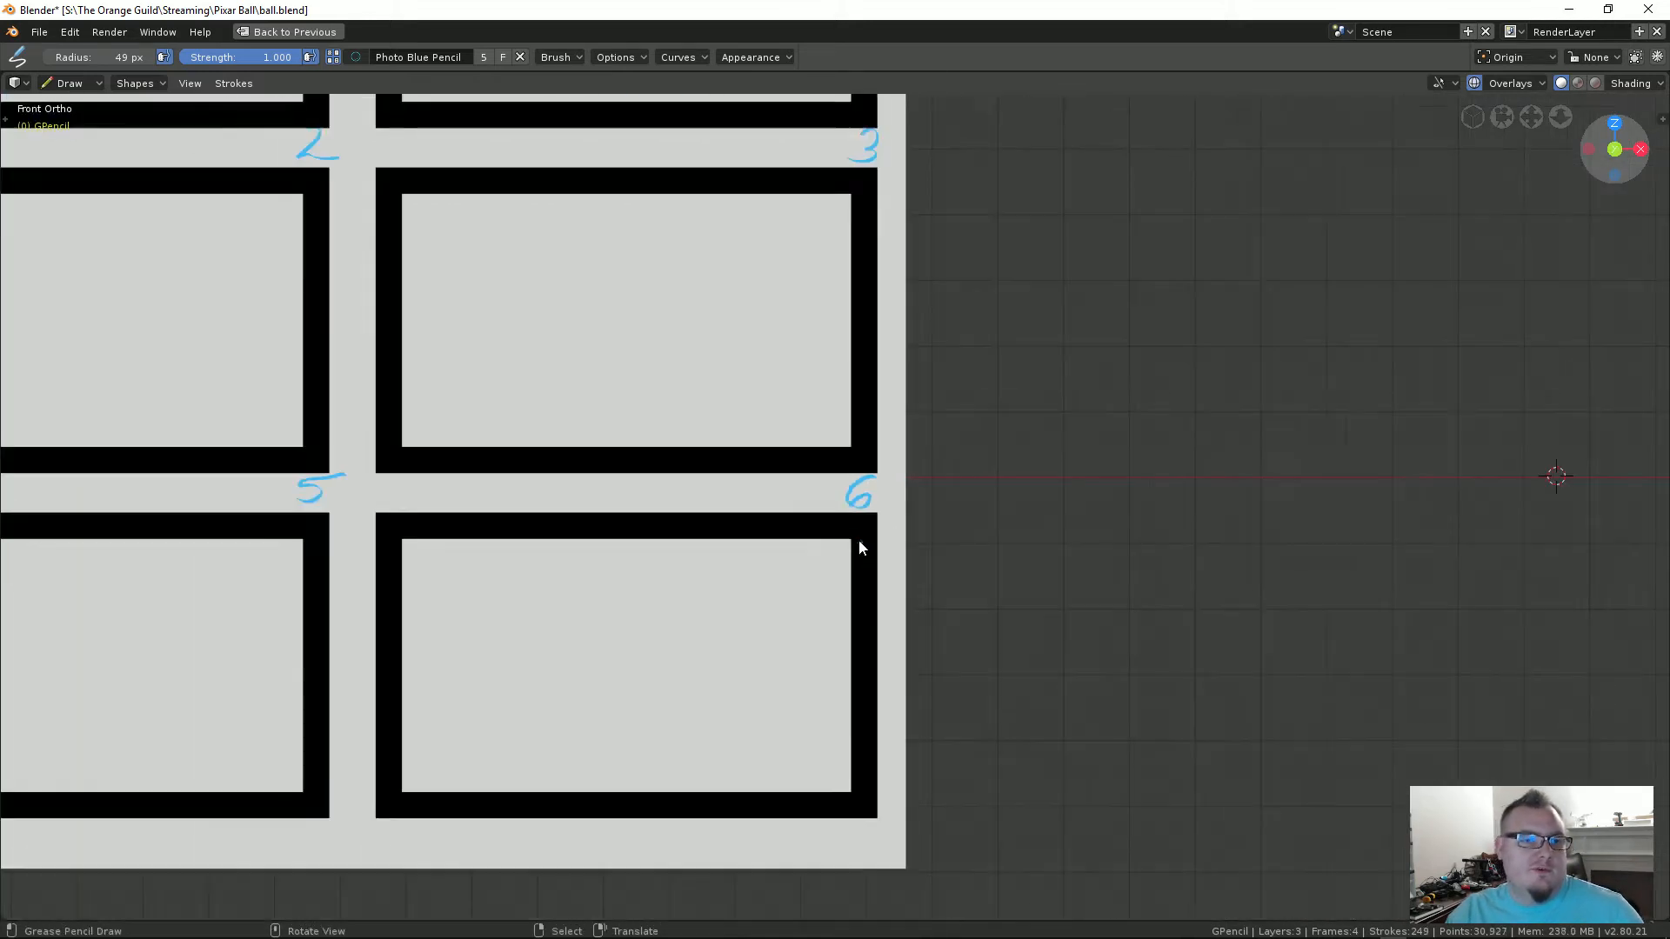
{"action": "middle_click_drag", "start_coordinate": [675, 541], "coordinate": [1063, 466], "text": "shift"}
{"action": "scroll", "coordinate": [685, 529], "scroll_direction": "up", "scroll_amount": 2}
{"action": "scroll", "coordinate": [685, 530], "scroll_direction": "up", "scroll_amount": 5}
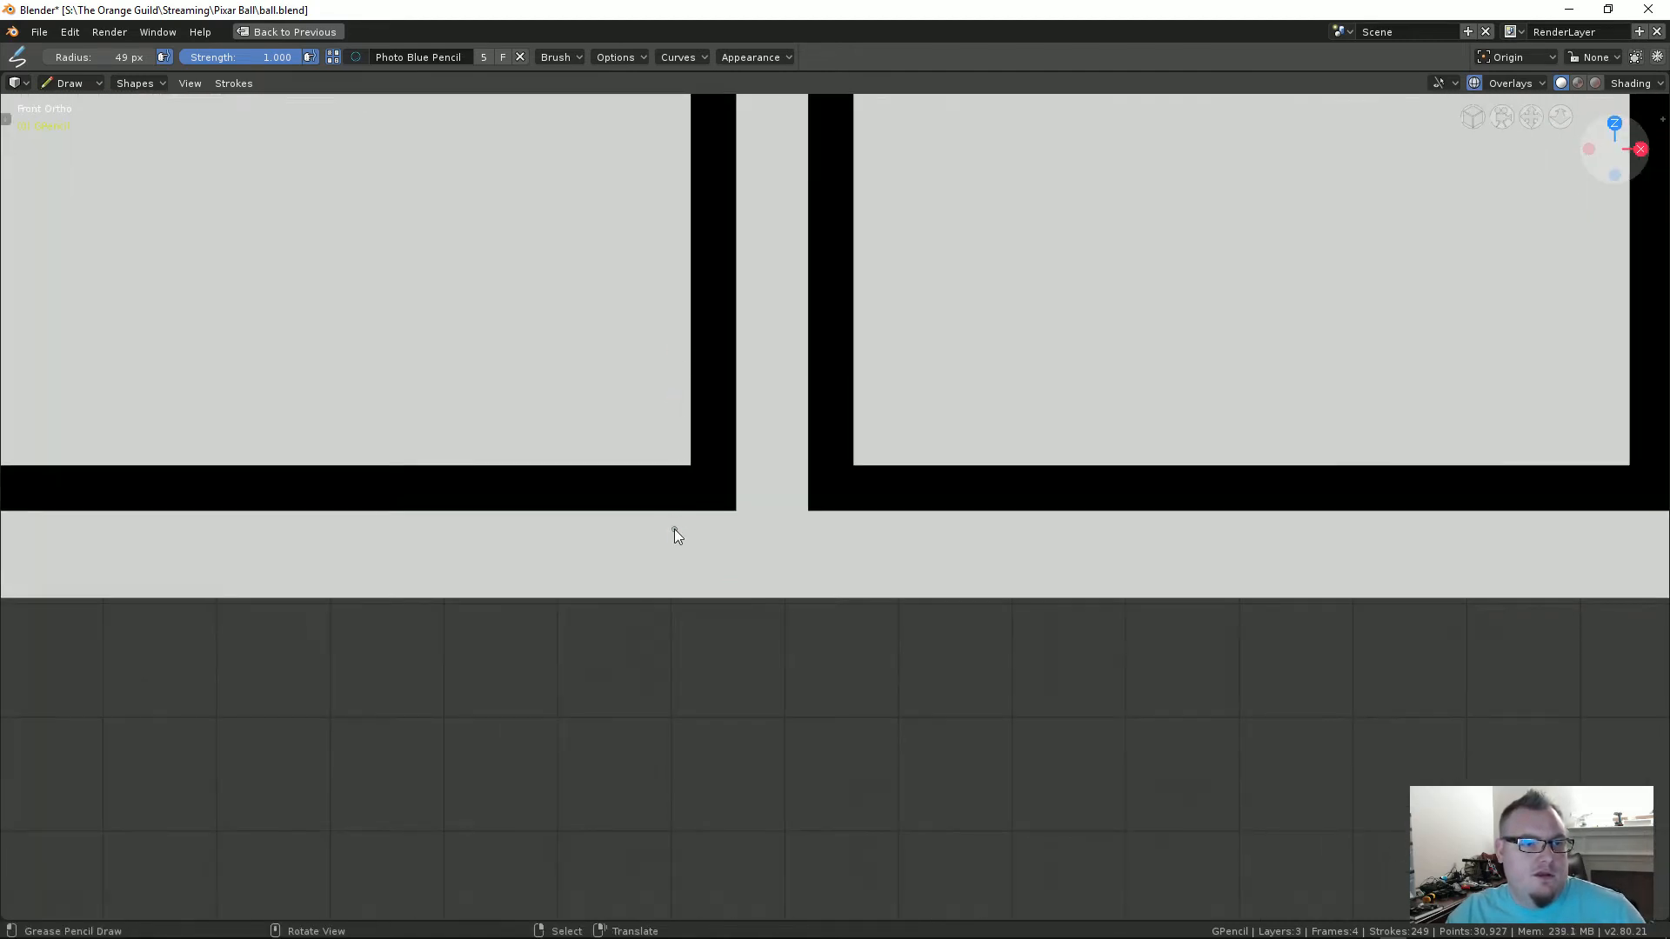
{"action": "left_click_drag", "start_coordinate": [696, 549], "coordinate": [729, 547]}
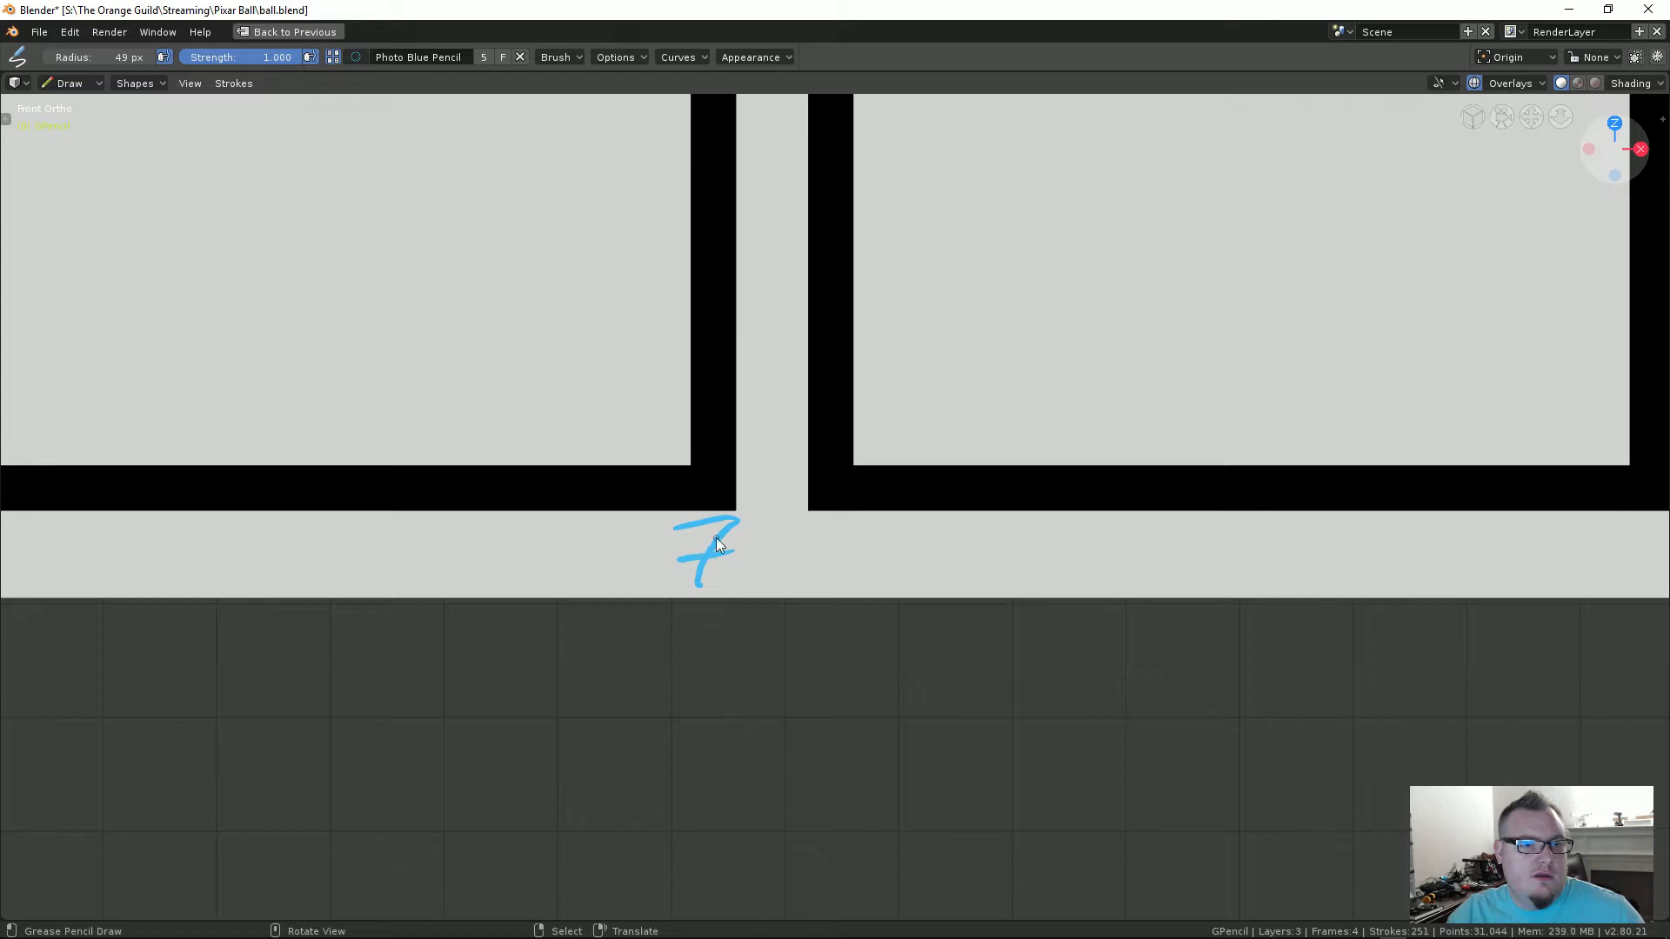
Step: Write the numbers 8 and 9 below the lower-right corners of the bottom row's second and third frames
{"action": "scroll", "coordinate": [717, 538], "scroll_direction": "down", "scroll_amount": 3}
{"action": "mouse_move", "coordinate": [1092, 507]}
{"action": "middle_mouse_down", "text": "shift"}
{"action": "mouse_move", "coordinate": [594, 479]}
{"action": "mouse_move", "coordinate": [750, 462]}
{"action": "mouse_move", "coordinate": [808, 499]}
{"action": "middle_mouse_up", "text": "shift"}
{"action": "scroll", "coordinate": [644, 483], "scroll_direction": "up", "scroll_amount": 4}
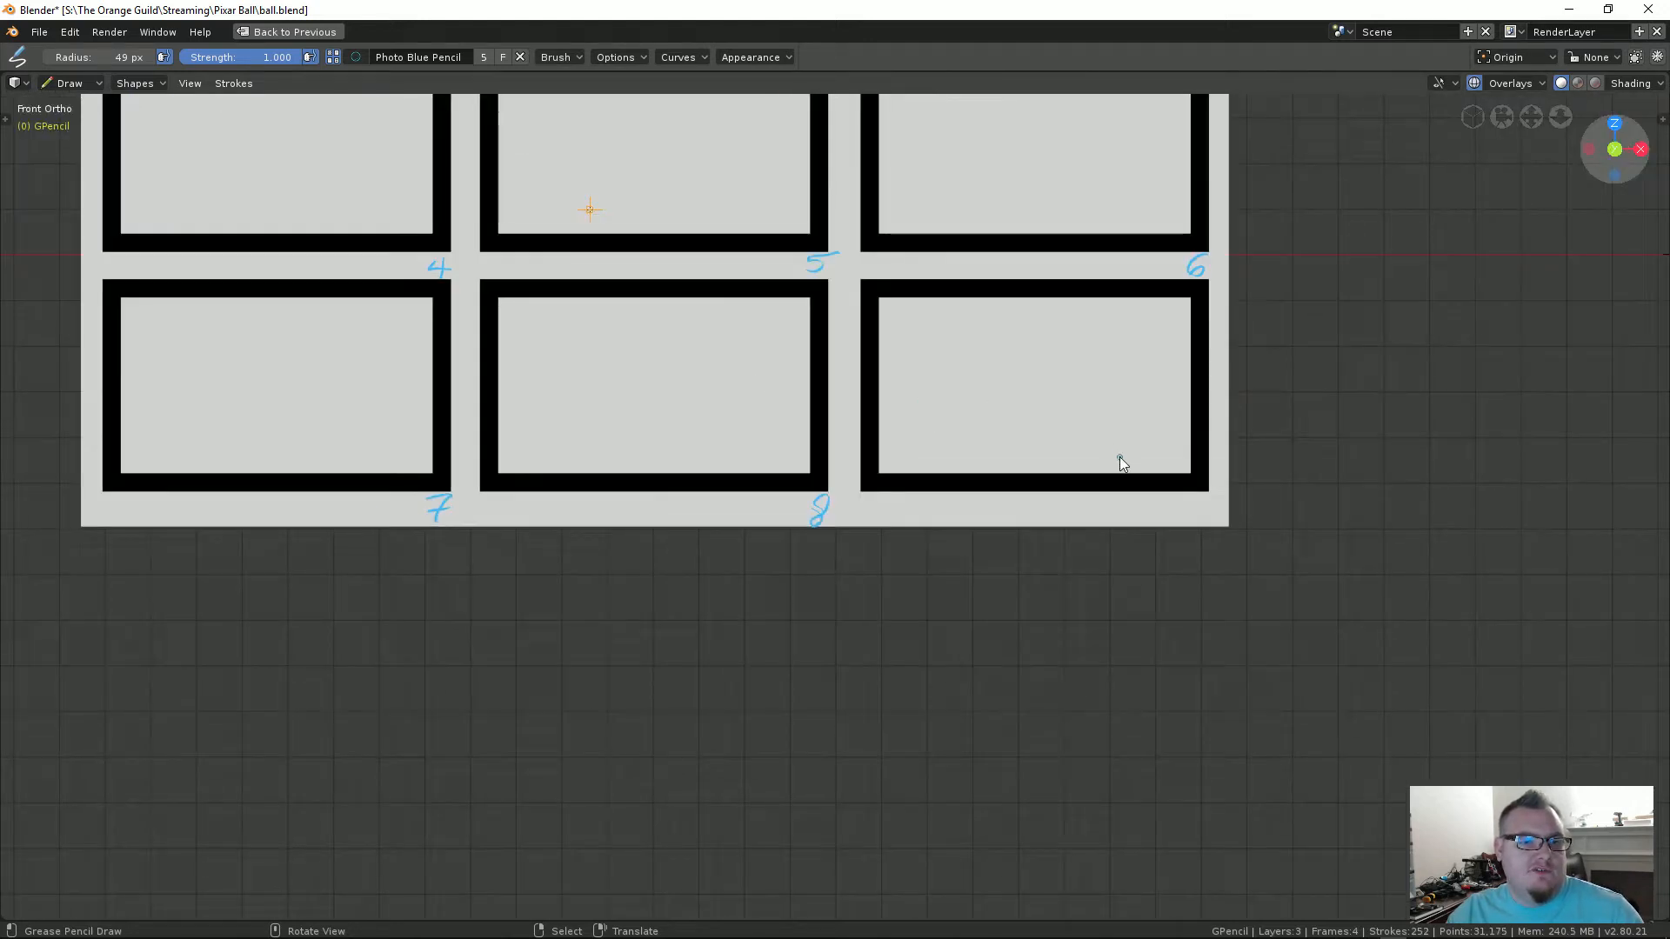
{"action": "middle_click_drag", "start_coordinate": [1120, 457], "coordinate": [710, 426], "text": "shift"}
{"action": "scroll", "coordinate": [813, 423], "scroll_direction": "up", "scroll_amount": 8}
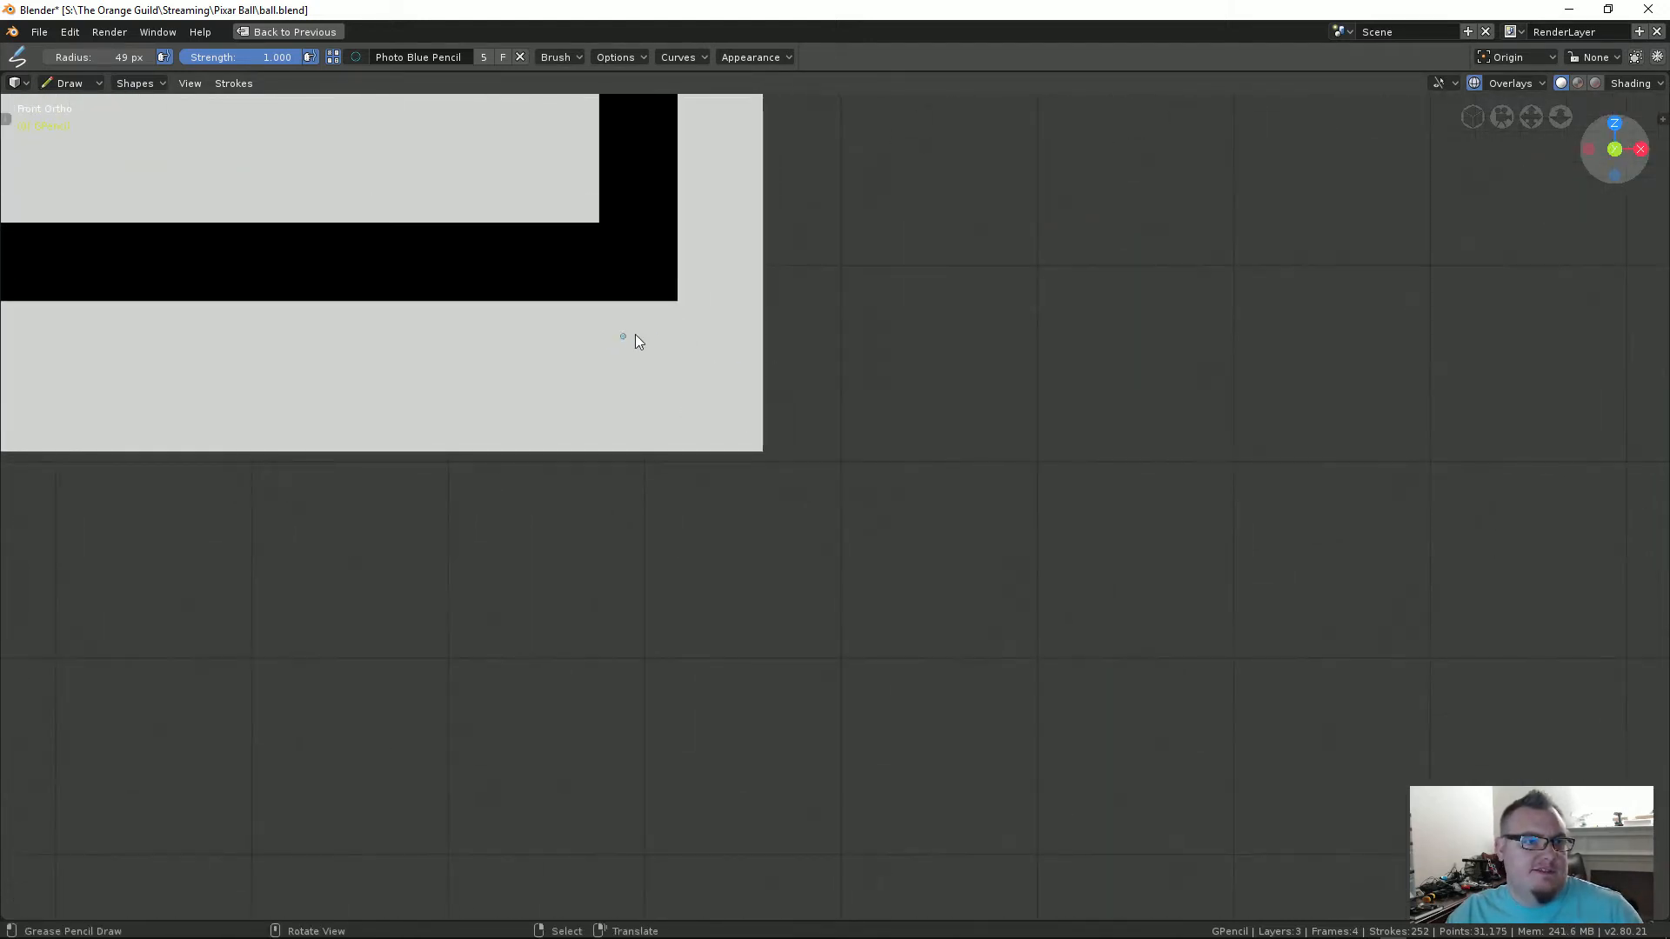
{"action": "left_click_drag", "start_coordinate": [608, 333], "coordinate": [667, 331]}
Step: Add a circle shape for the ball in the left half of frame 2, slightly below mid-height
{"action": "scroll", "coordinate": [634, 384], "scroll_direction": "down", "scroll_amount": 11}
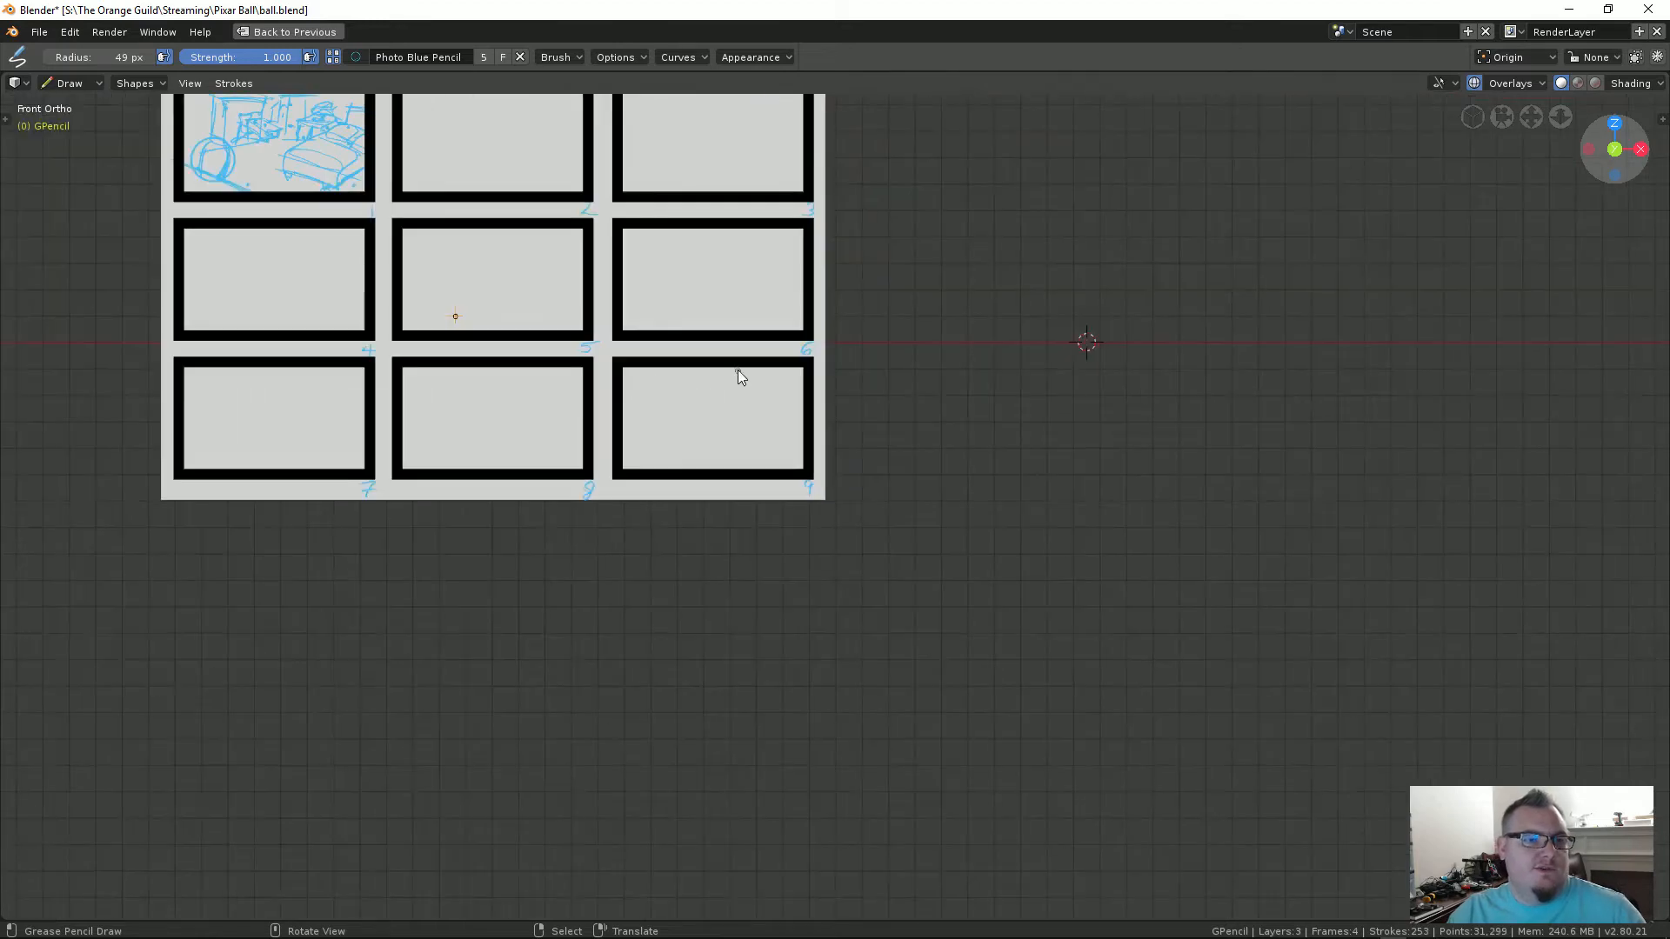
{"action": "middle_click_drag", "start_coordinate": [559, 305], "coordinate": [899, 564], "text": "shift"}
{"action": "scroll", "coordinate": [794, 466], "scroll_direction": "up", "scroll_amount": 6}
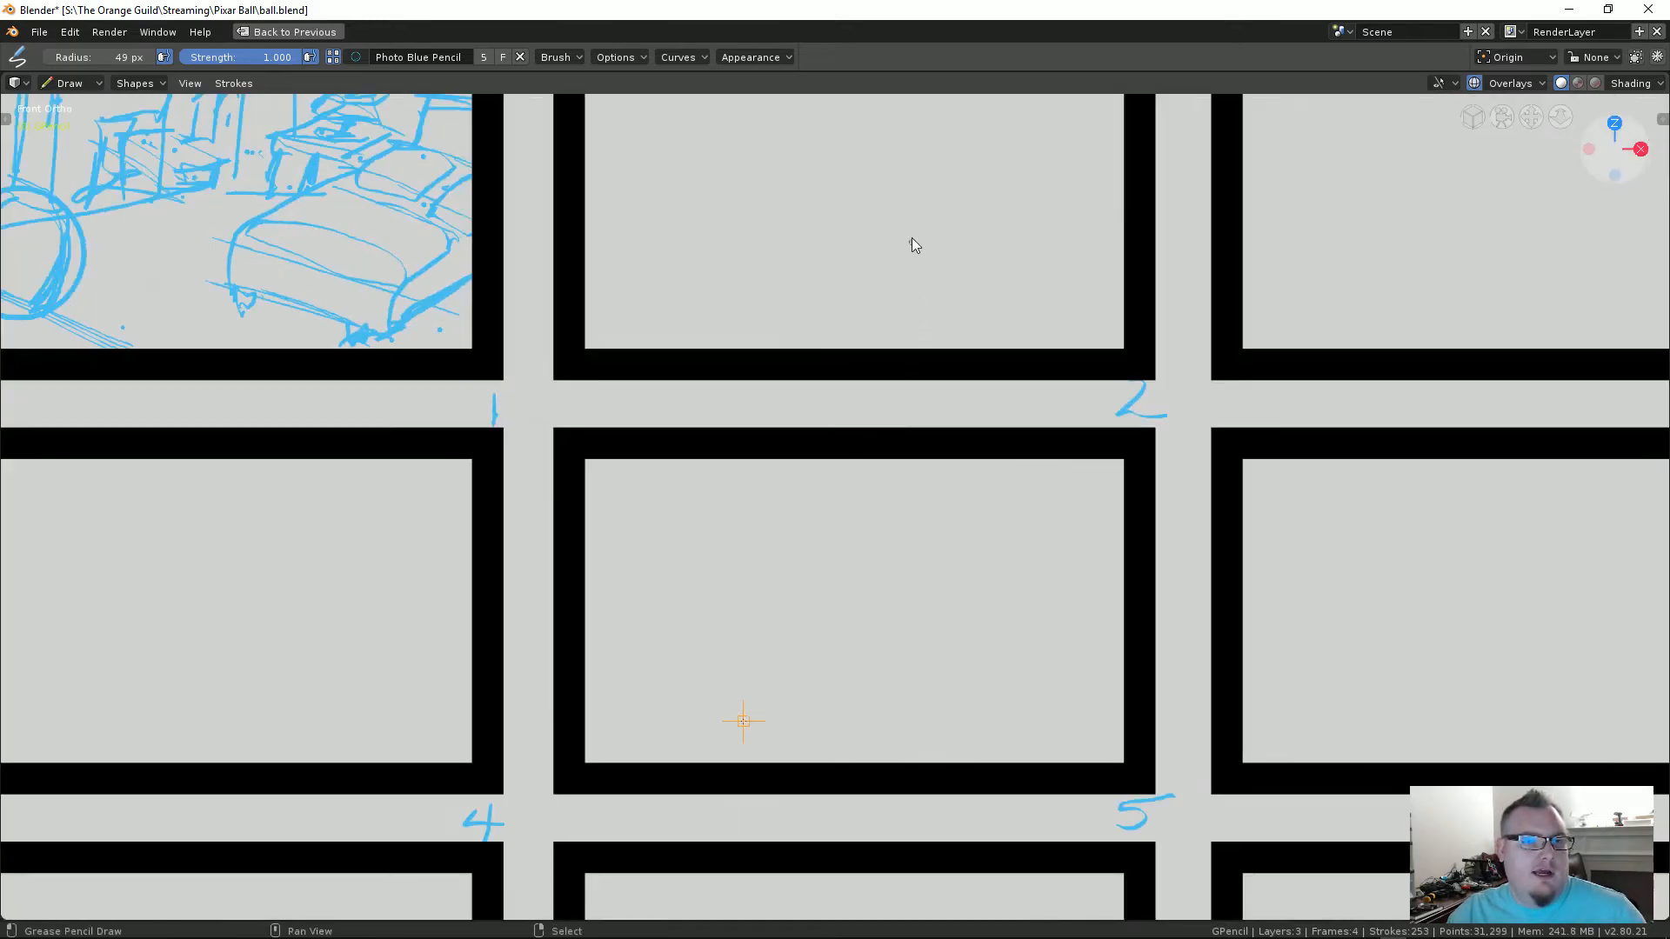
{"action": "middle_click_drag", "start_coordinate": [913, 246], "coordinate": [806, 403], "text": "shift"}
{"action": "scroll", "coordinate": [969, 552], "scroll_direction": "up", "scroll_amount": 4}
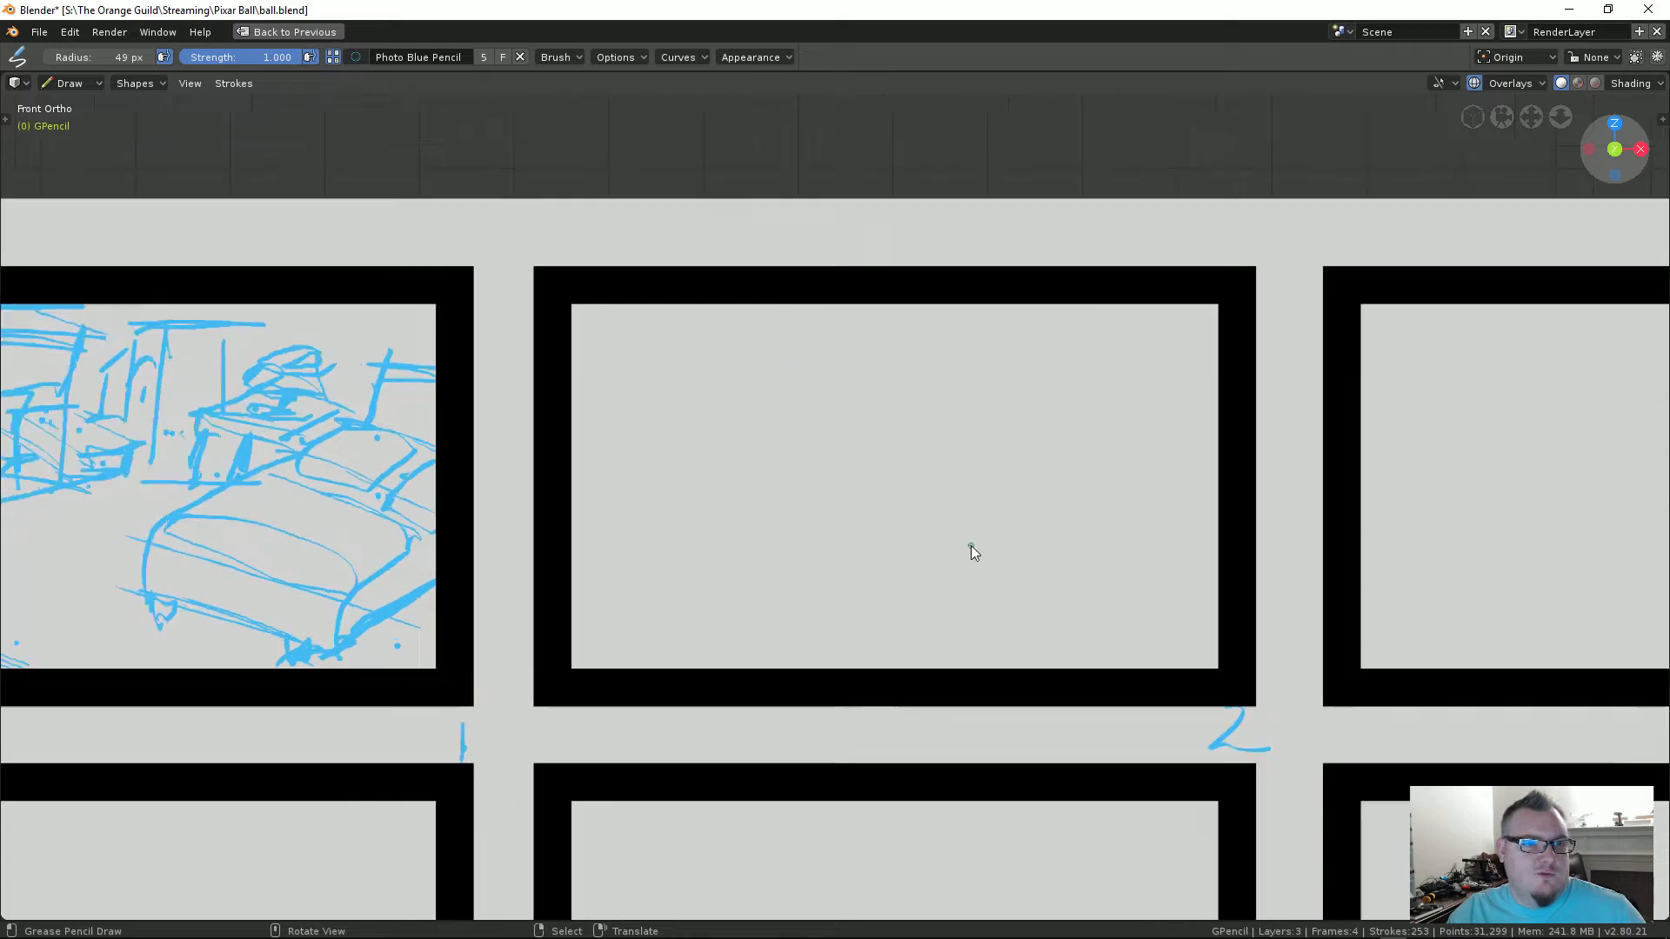
{"action": "middle_click_drag", "start_coordinate": [980, 525], "coordinate": [936, 504], "text": "shift"}
{"action": "scroll", "coordinate": [1042, 450], "scroll_direction": "up", "scroll_amount": 2}
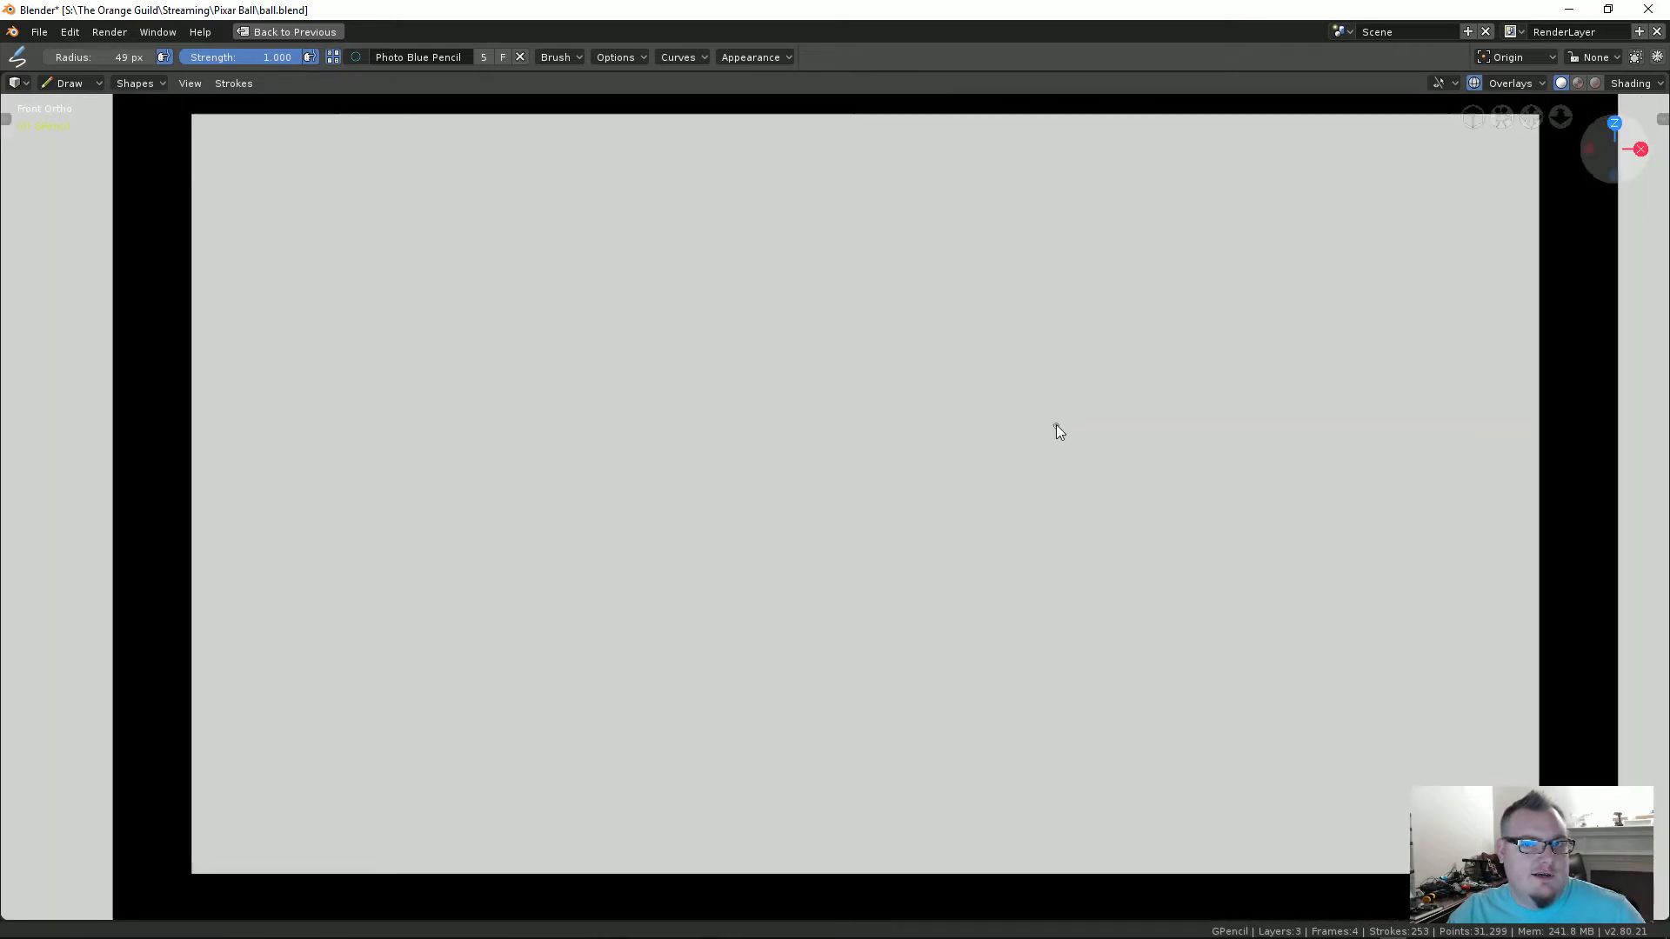
{"action": "scroll", "coordinate": [1056, 425], "scroll_direction": "down", "scroll_amount": 1}
{"action": "middle_click_drag", "start_coordinate": [1052, 427], "coordinate": [1012, 427], "text": "shift"}
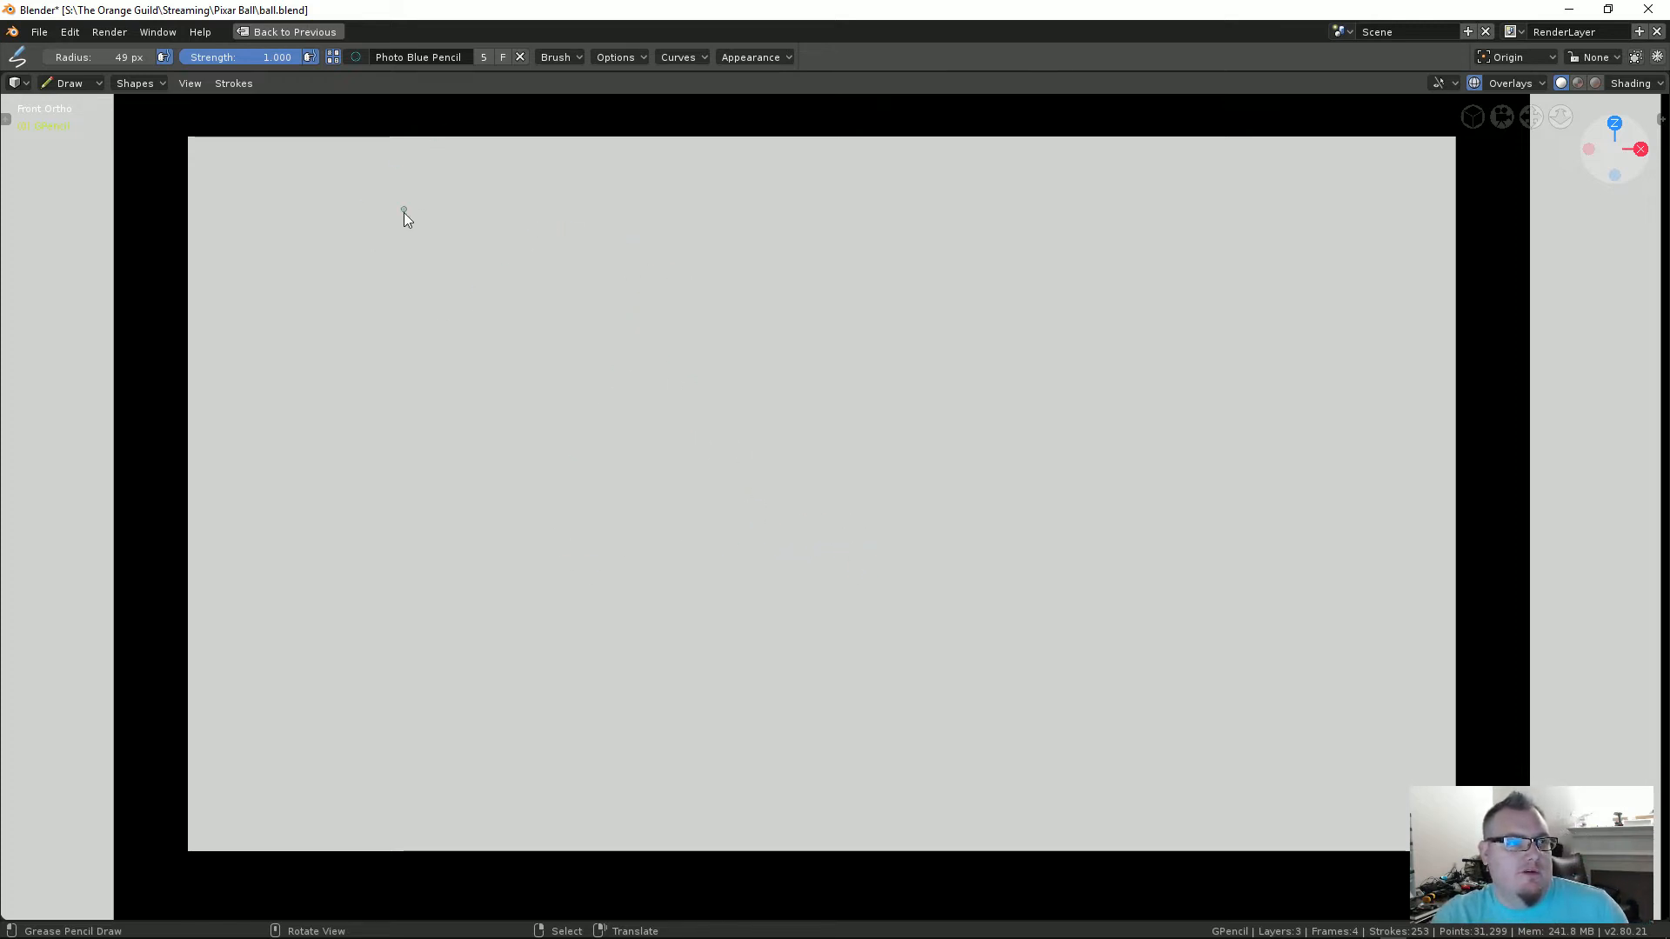
{"action": "left_click", "coordinate": [127, 84]}
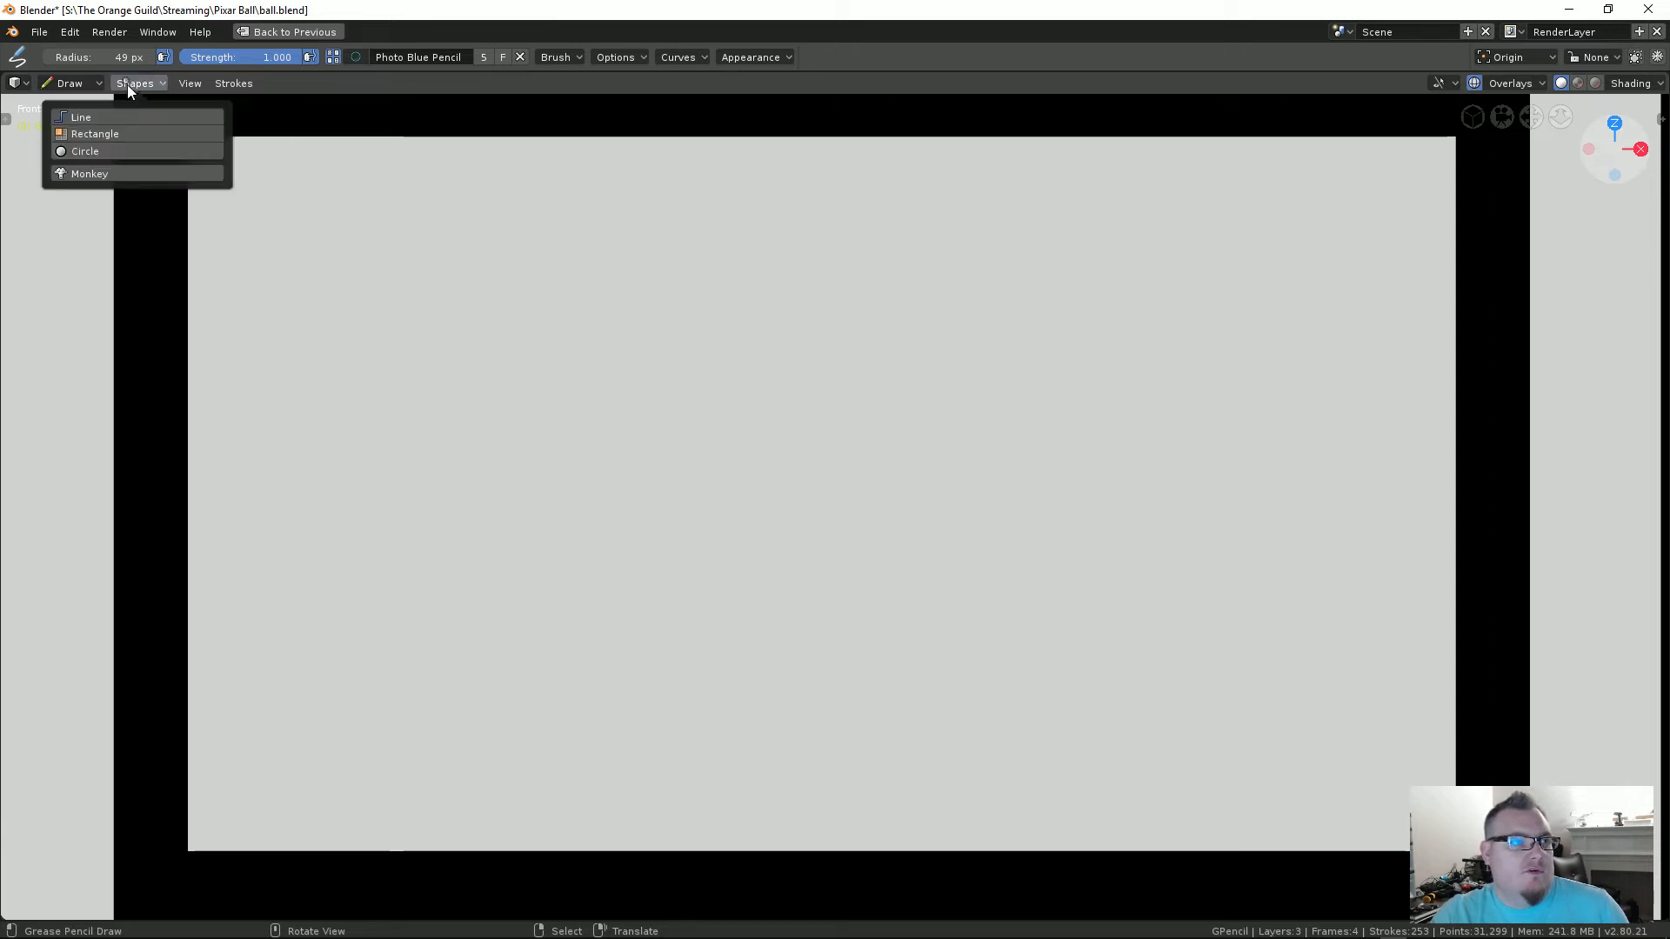
{"action": "left_click", "coordinate": [137, 151]}
{"action": "mouse_move", "coordinate": [350, 406]}
{"action": "left_mouse_down"}
{"action": "mouse_move", "coordinate": [533, 634]}
{"action": "mouse_move", "coordinate": [608, 672]}
{"action": "left_mouse_up"}
{"action": "left_click", "coordinate": [176, 104]}
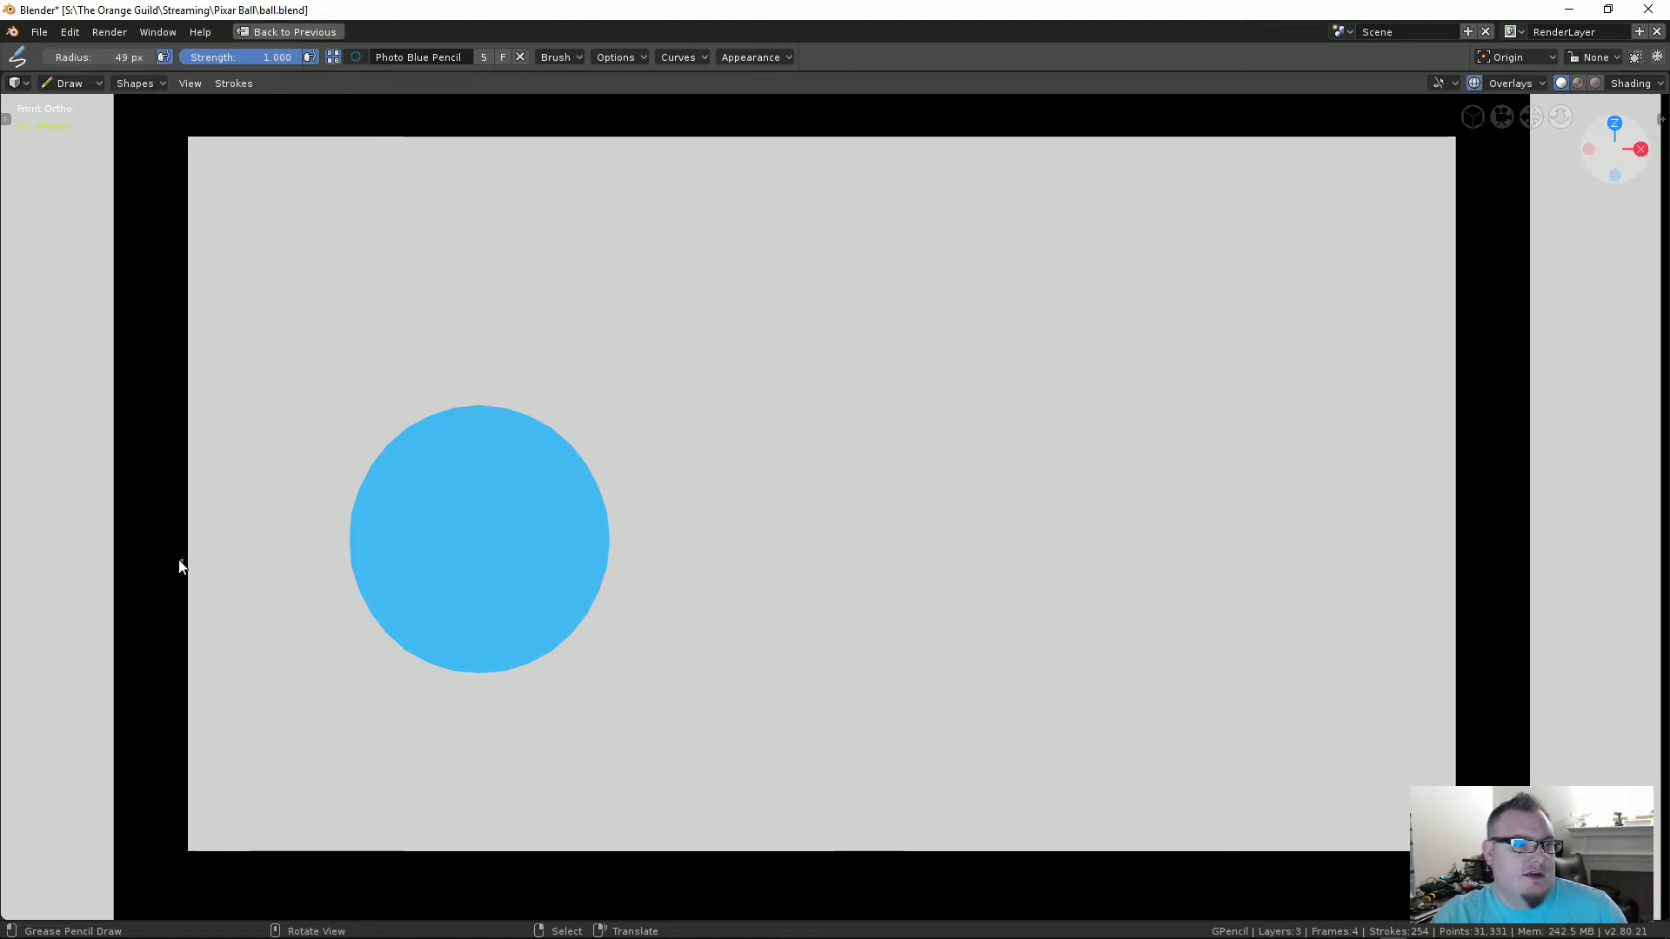
Step: Sketch a ledge sloping down to the right beneath the ball, ending in a corner with diagonal and vertical edges
{"action": "mouse_move", "coordinate": [218, 564]}
{"action": "left_mouse_down"}
{"action": "mouse_move", "coordinate": [798, 753]}
{"action": "mouse_move", "coordinate": [787, 805]}
{"action": "left_mouse_up"}
{"action": "left_click", "coordinate": [837, 772]}
{"action": "left_click_drag", "start_coordinate": [828, 769], "coordinate": [698, 880]}
{"action": "left_click", "coordinate": [818, 799]}
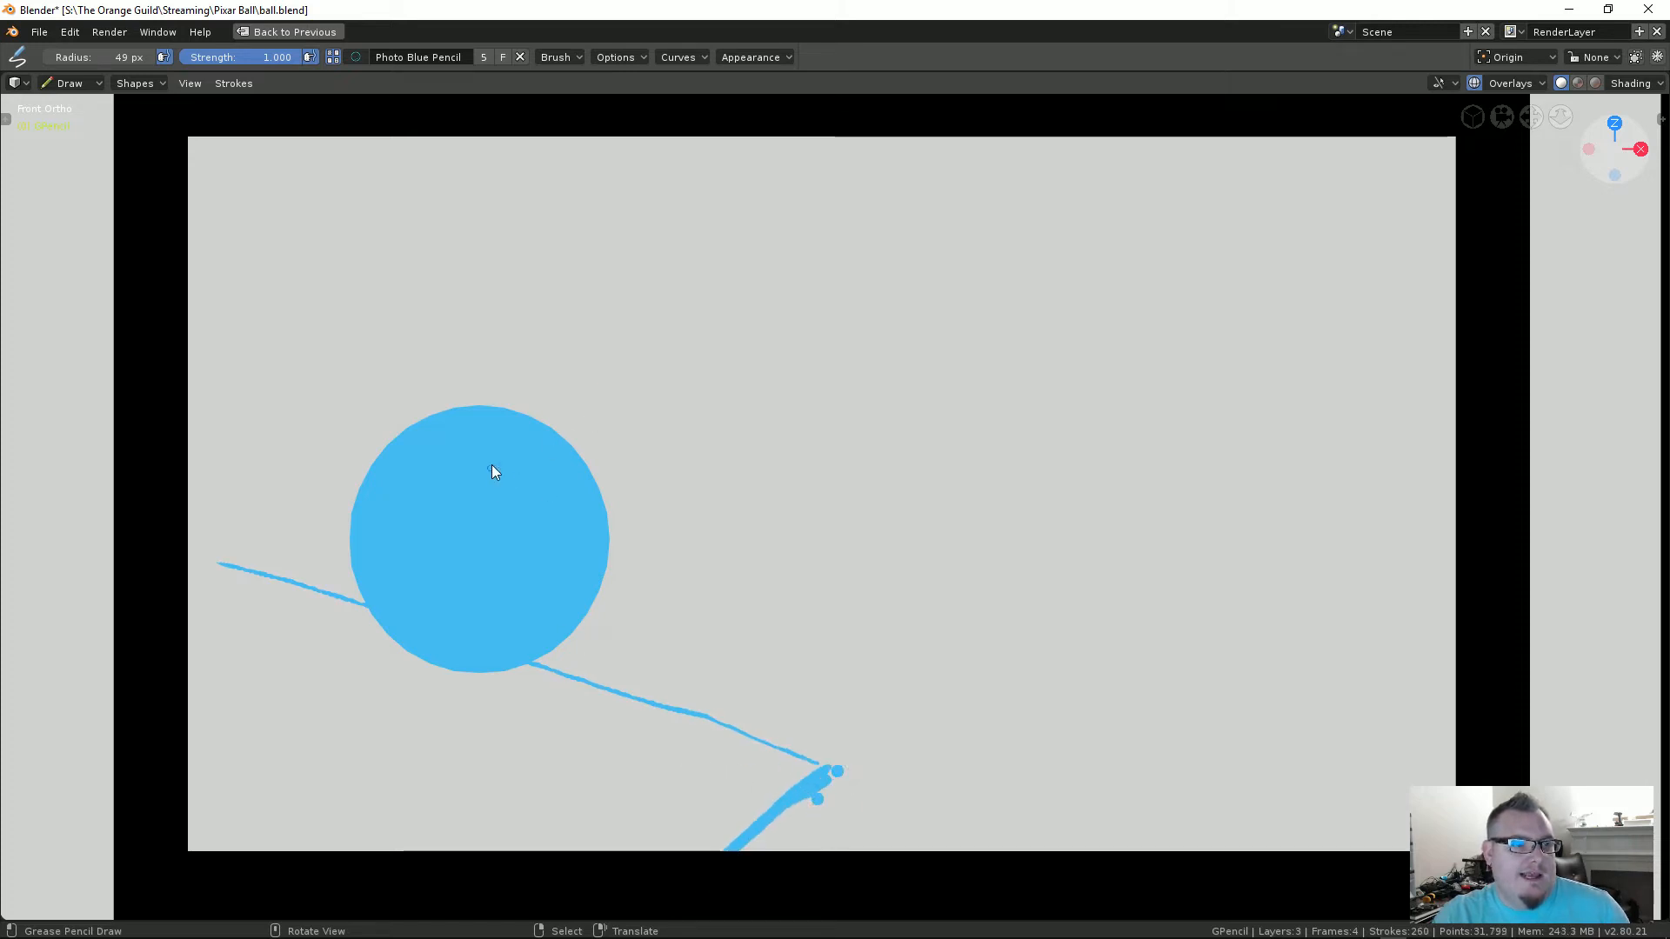
{"action": "left_click_drag", "start_coordinate": [157, 552], "coordinate": [299, 582]}
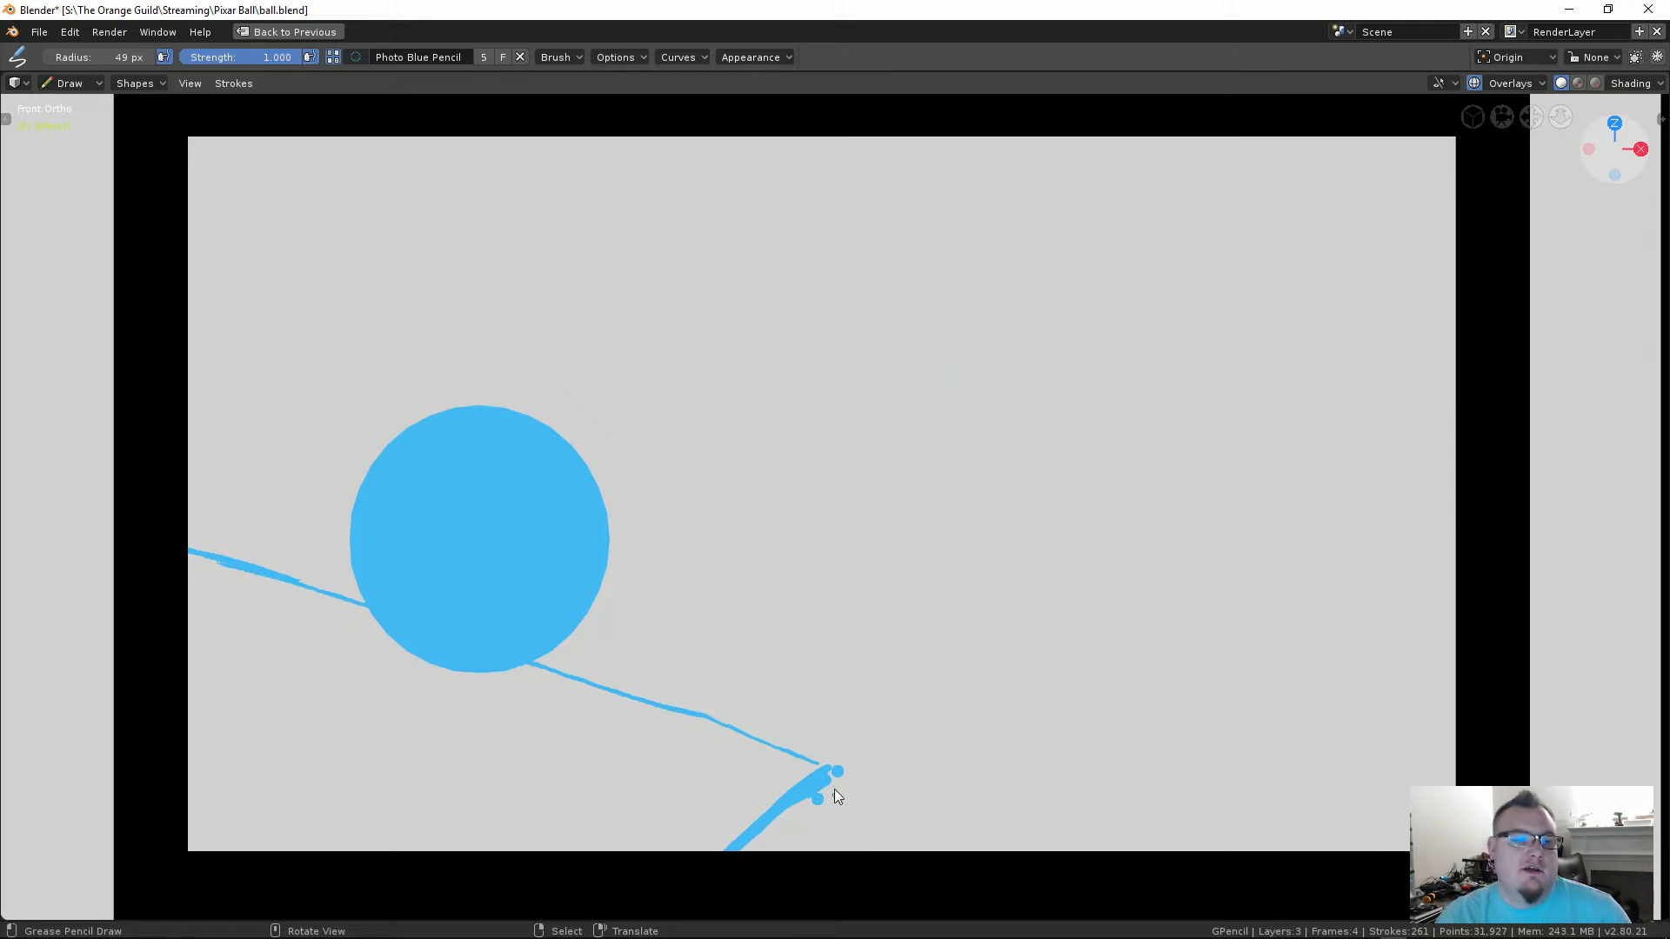
{"action": "left_click_drag", "start_coordinate": [837, 751], "coordinate": [836, 896]}
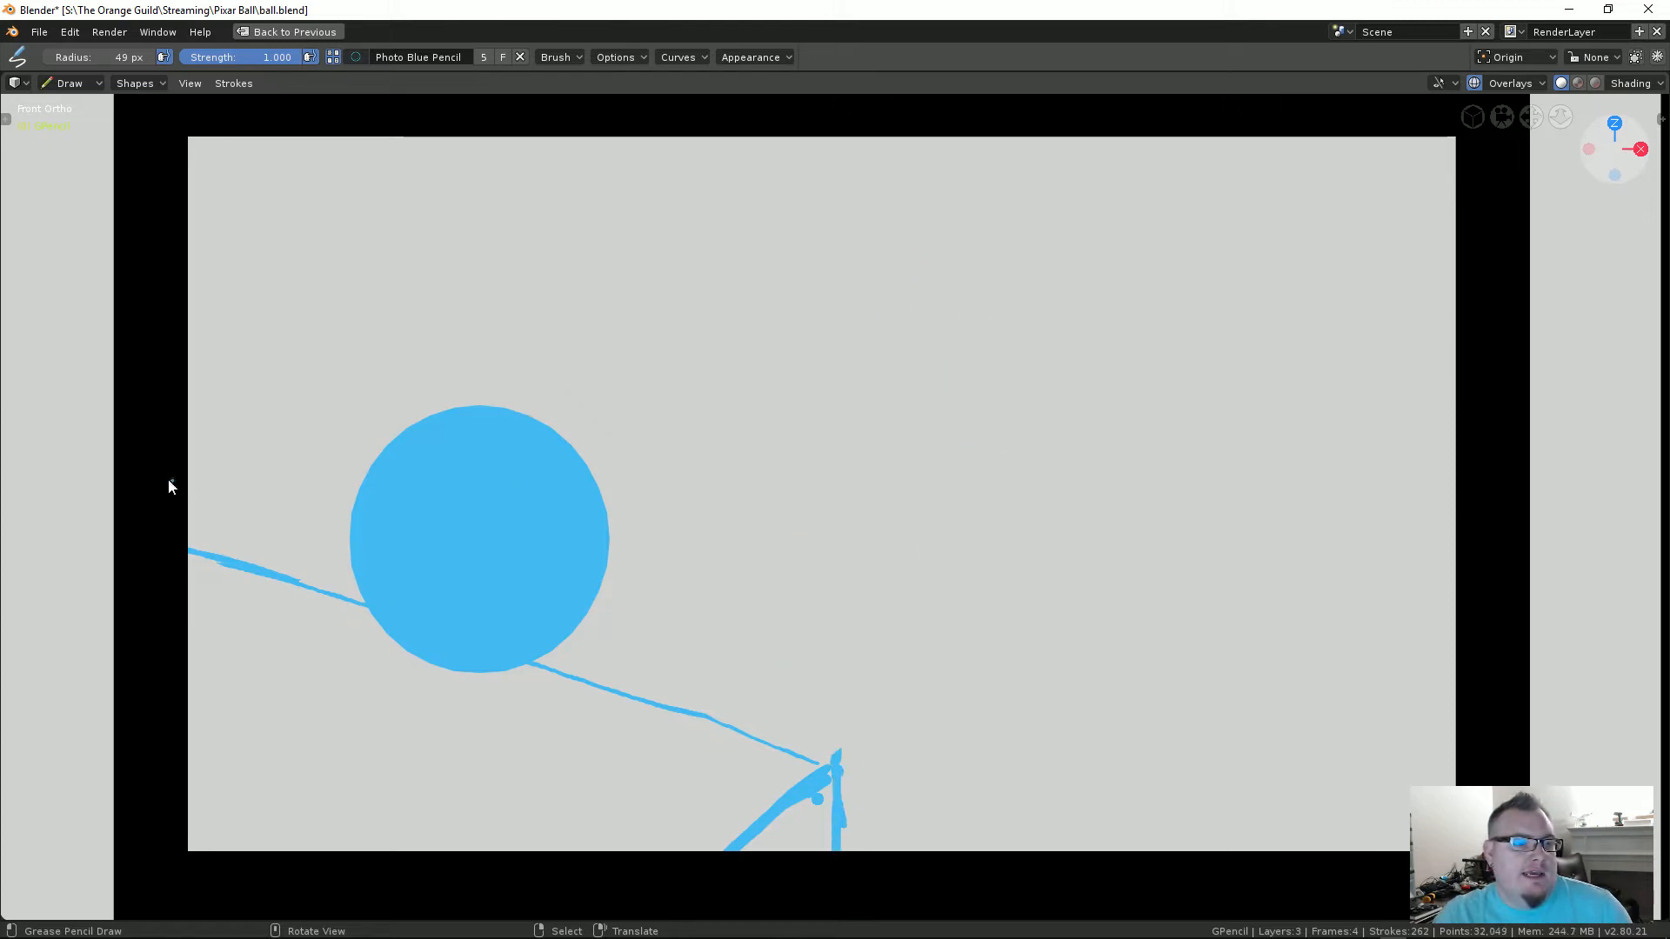
Step: Reinforce the ledge with parallel lines, hatch a shadow below the ball, and thicken the ledge's corner
{"action": "mouse_move", "coordinate": [186, 545]}
{"action": "left_mouse_down"}
{"action": "mouse_move", "coordinate": [836, 771]}
{"action": "mouse_move", "coordinate": [174, 526]}
{"action": "mouse_move", "coordinate": [452, 612]}
{"action": "left_mouse_up"}
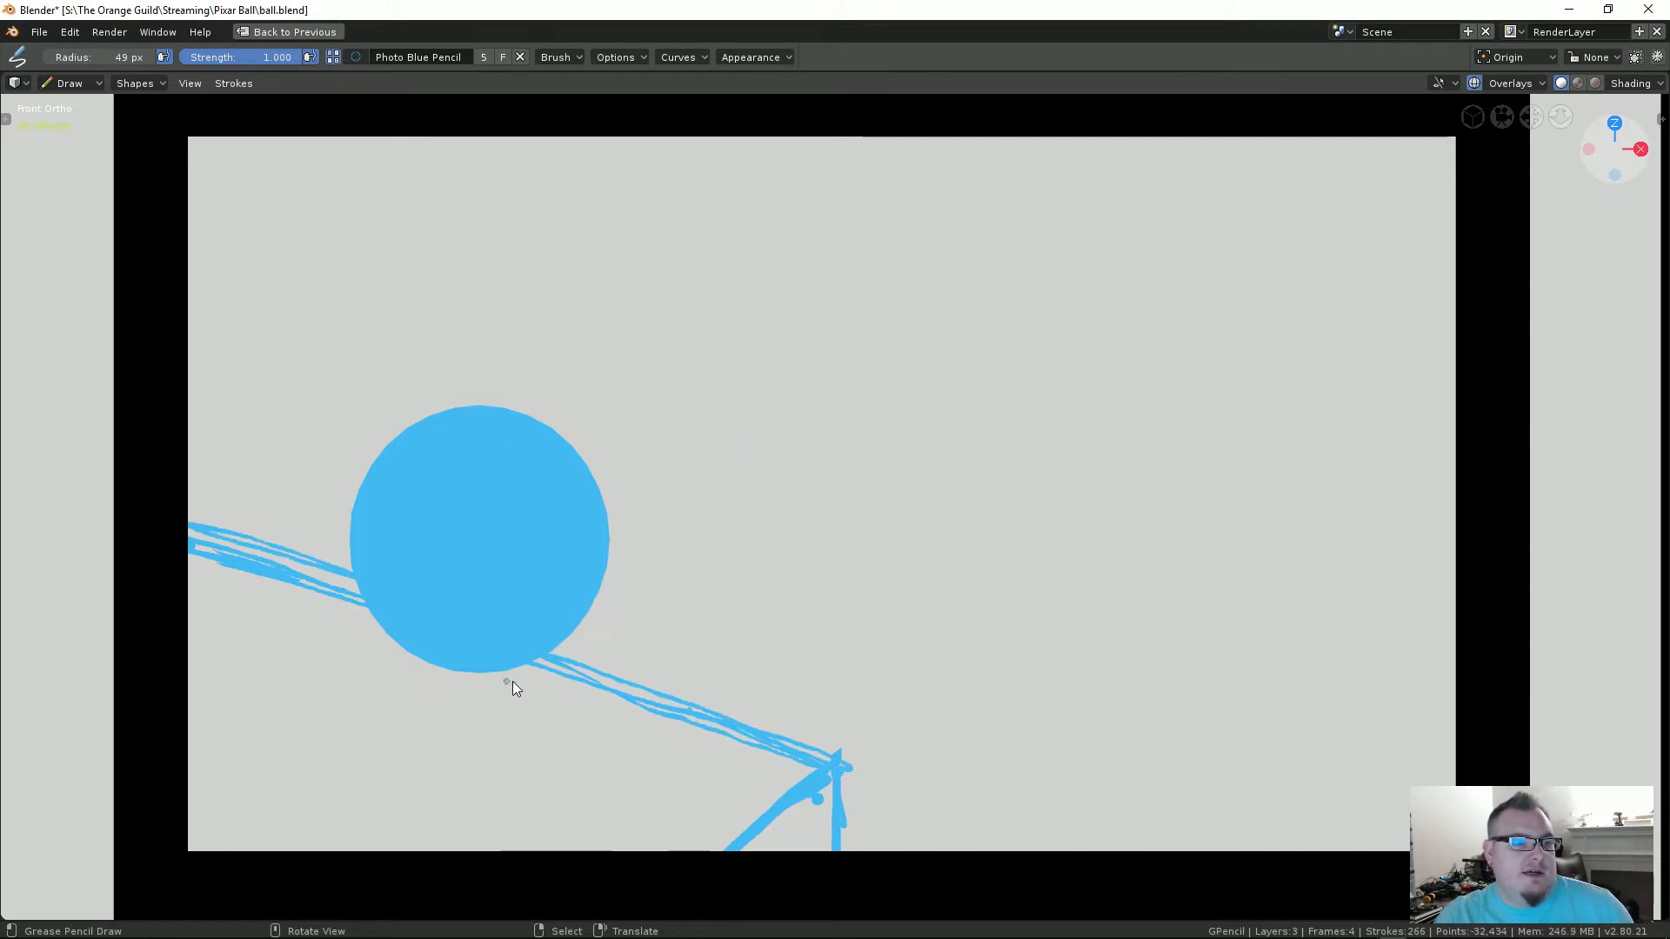
{"action": "mouse_move", "coordinate": [550, 698]}
{"action": "left_mouse_down"}
{"action": "mouse_move", "coordinate": [604, 842]}
{"action": "mouse_move", "coordinate": [387, 654]}
{"action": "mouse_move", "coordinate": [552, 702]}
{"action": "mouse_move", "coordinate": [430, 696]}
{"action": "mouse_move", "coordinate": [510, 763]}
{"action": "left_mouse_up"}
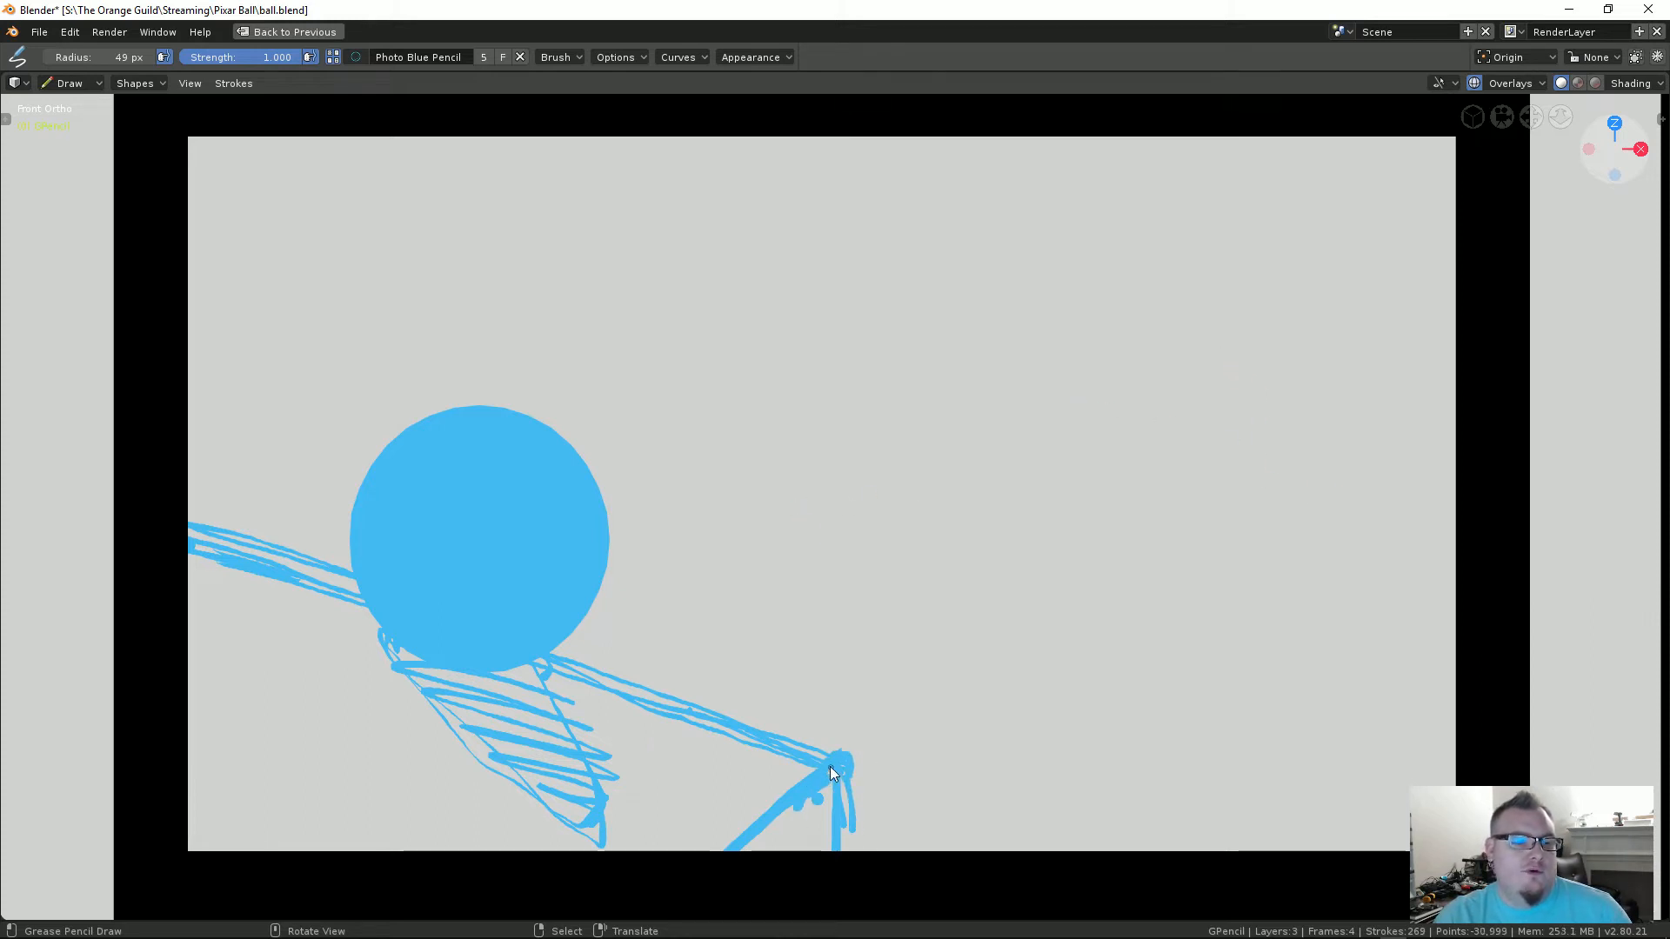
{"action": "mouse_move", "coordinate": [841, 767]}
{"action": "left_mouse_down"}
{"action": "mouse_move", "coordinate": [853, 851]}
{"action": "mouse_move", "coordinate": [853, 795]}
{"action": "mouse_move", "coordinate": [800, 746]}
{"action": "left_mouse_up"}
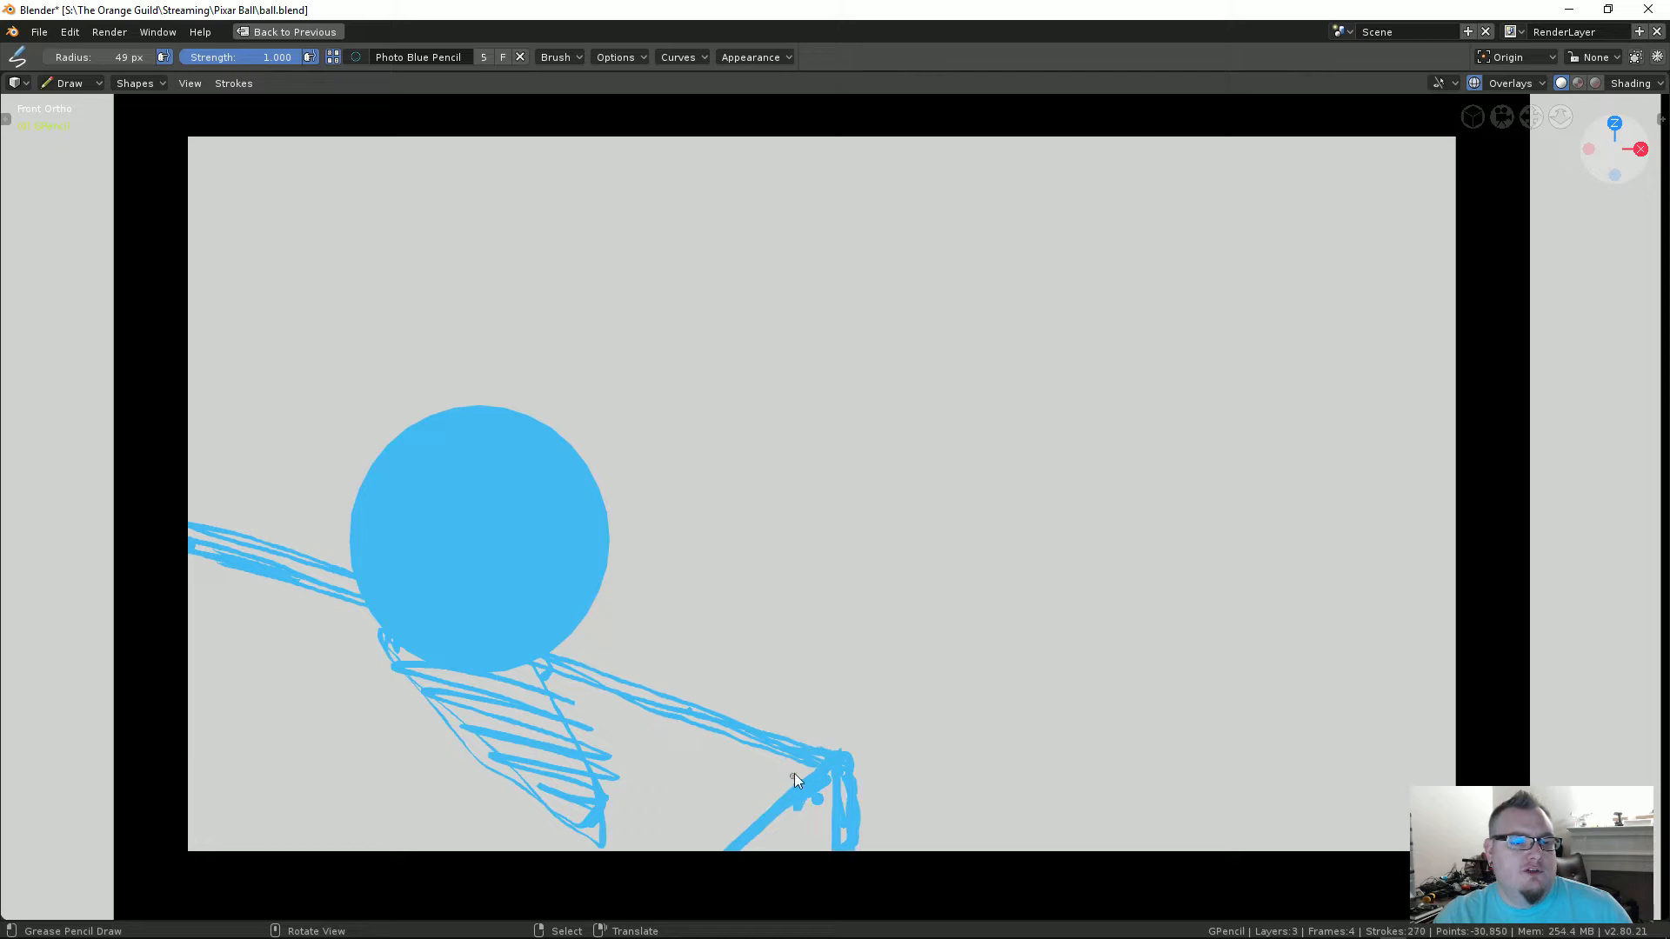
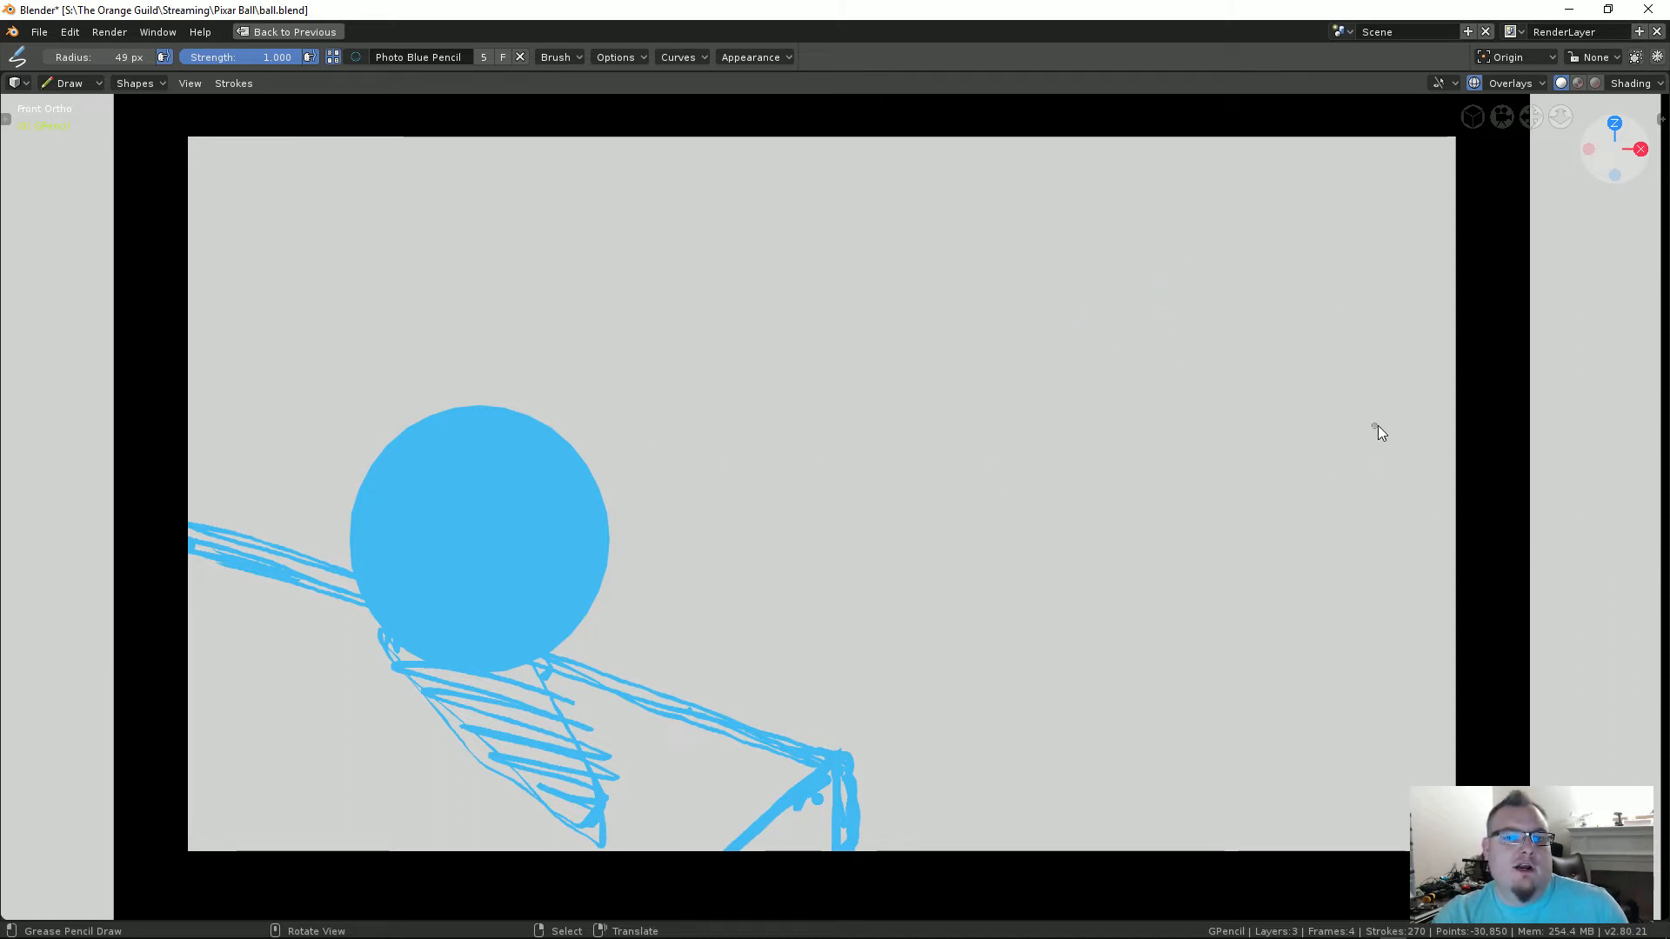
Step: Sketch a bed in perspective in the right half of frame 2, with floor lines and two pillows at its head
{"action": "mouse_move", "coordinate": [1485, 335]}
{"action": "left_mouse_down"}
{"action": "mouse_move", "coordinate": [1249, 532]}
{"action": "mouse_move", "coordinate": [982, 473]}
{"action": "left_mouse_up"}
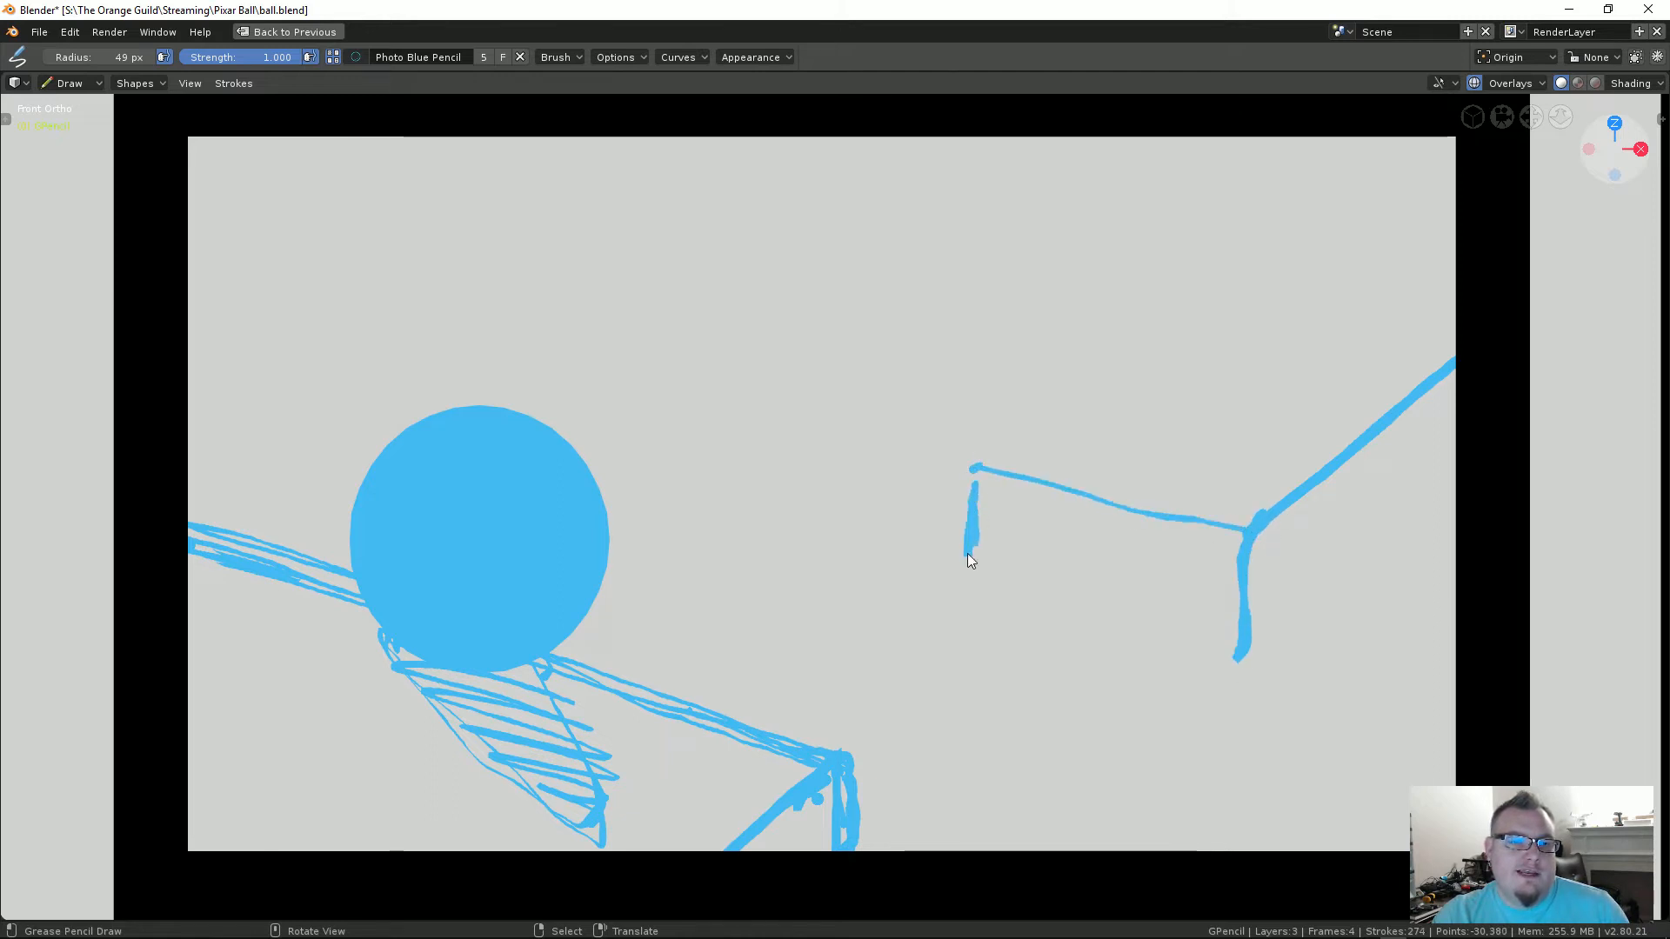
{"action": "left_click_drag", "start_coordinate": [968, 557], "coordinate": [1339, 673]}
{"action": "mouse_move", "coordinate": [1184, 633]}
{"action": "left_mouse_down"}
{"action": "mouse_move", "coordinate": [934, 555]}
{"action": "mouse_move", "coordinate": [1171, 634]}
{"action": "left_mouse_up"}
{"action": "mouse_move", "coordinate": [966, 490]}
{"action": "left_mouse_down"}
{"action": "mouse_move", "coordinate": [1237, 332]}
{"action": "mouse_move", "coordinate": [1416, 369]}
{"action": "left_mouse_up"}
{"action": "mouse_move", "coordinate": [1419, 292]}
{"action": "left_mouse_down"}
{"action": "mouse_move", "coordinate": [1365, 344]}
{"action": "mouse_move", "coordinate": [1458, 318]}
{"action": "mouse_move", "coordinate": [1308, 338]}
{"action": "left_mouse_up"}
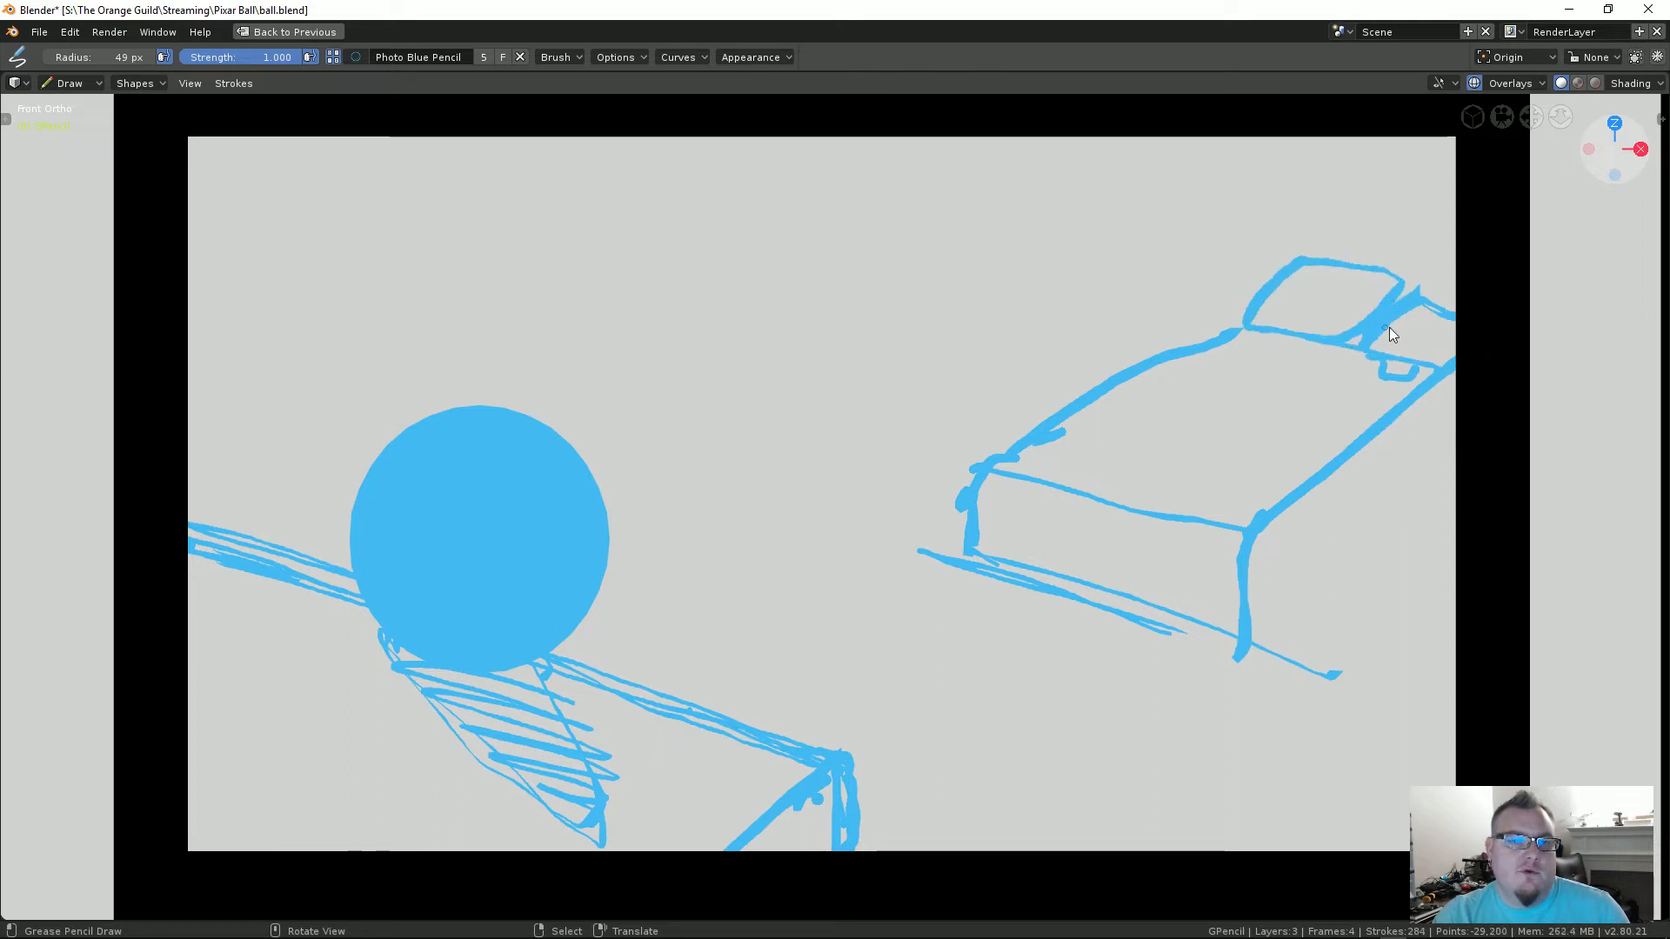
Step: Sketch a headboard behind the pillows and close the bed's near side down to the floor
{"action": "left_click", "coordinate": [1440, 290]}
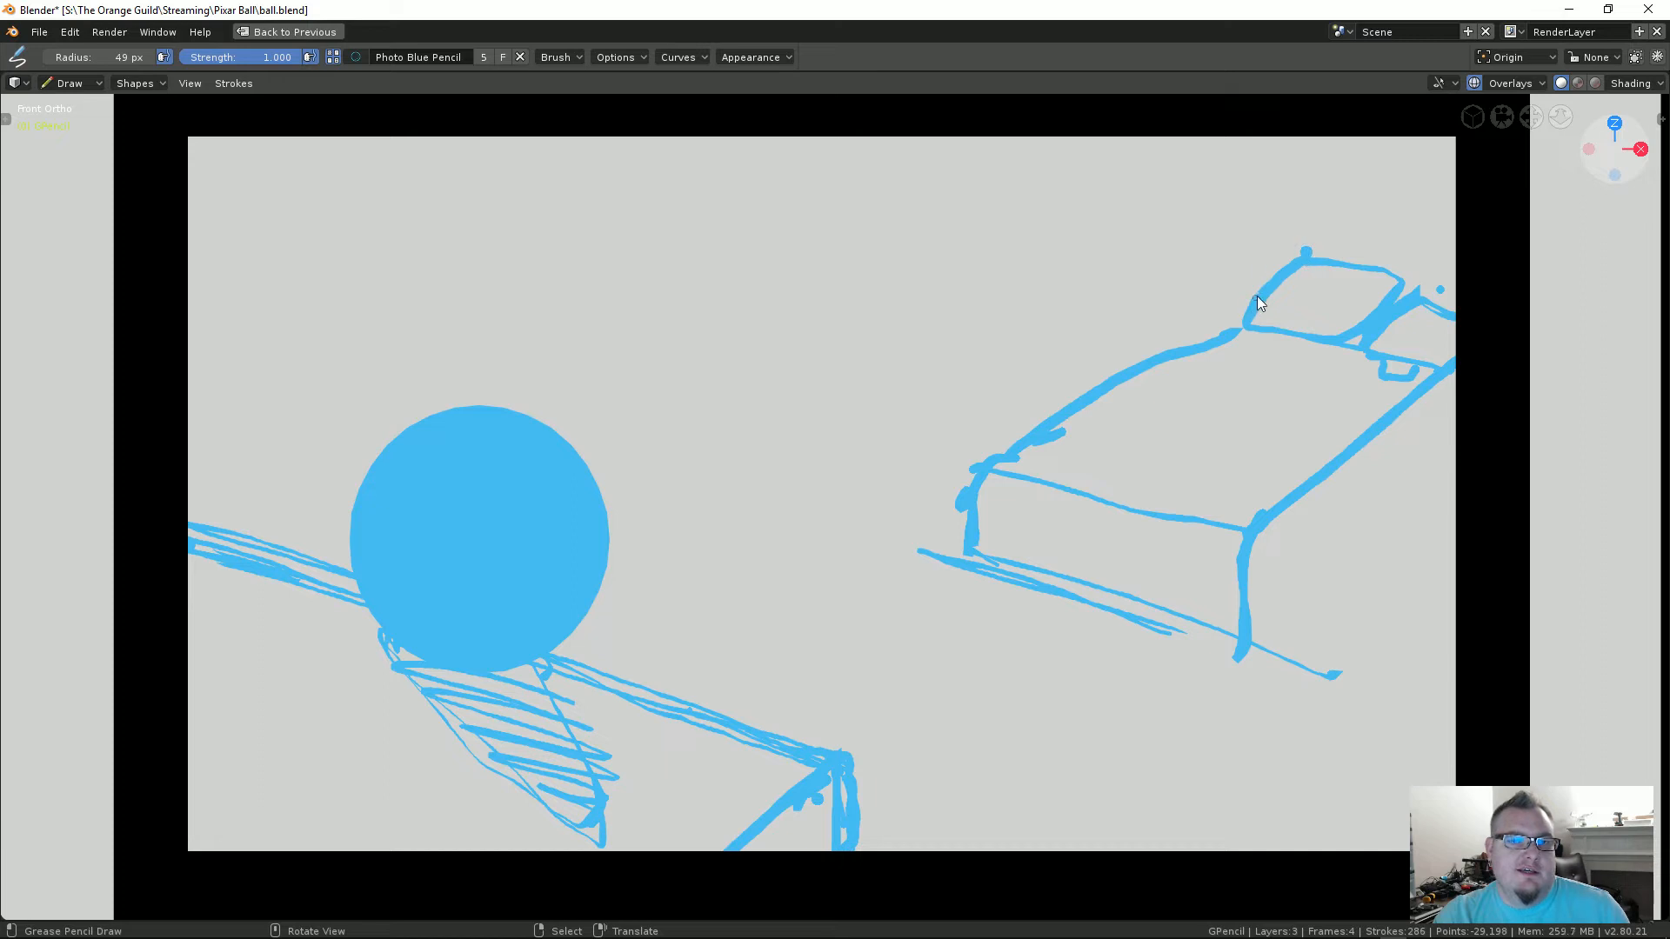
{"action": "mouse_move", "coordinate": [1258, 312]}
{"action": "left_mouse_down"}
{"action": "mouse_move", "coordinate": [1271, 181]}
{"action": "mouse_move", "coordinate": [1311, 142]}
{"action": "left_mouse_up"}
{"action": "left_click_drag", "start_coordinate": [1373, 155], "coordinate": [1420, 157]}
{"action": "left_click_drag", "start_coordinate": [1321, 148], "coordinate": [1488, 191]}
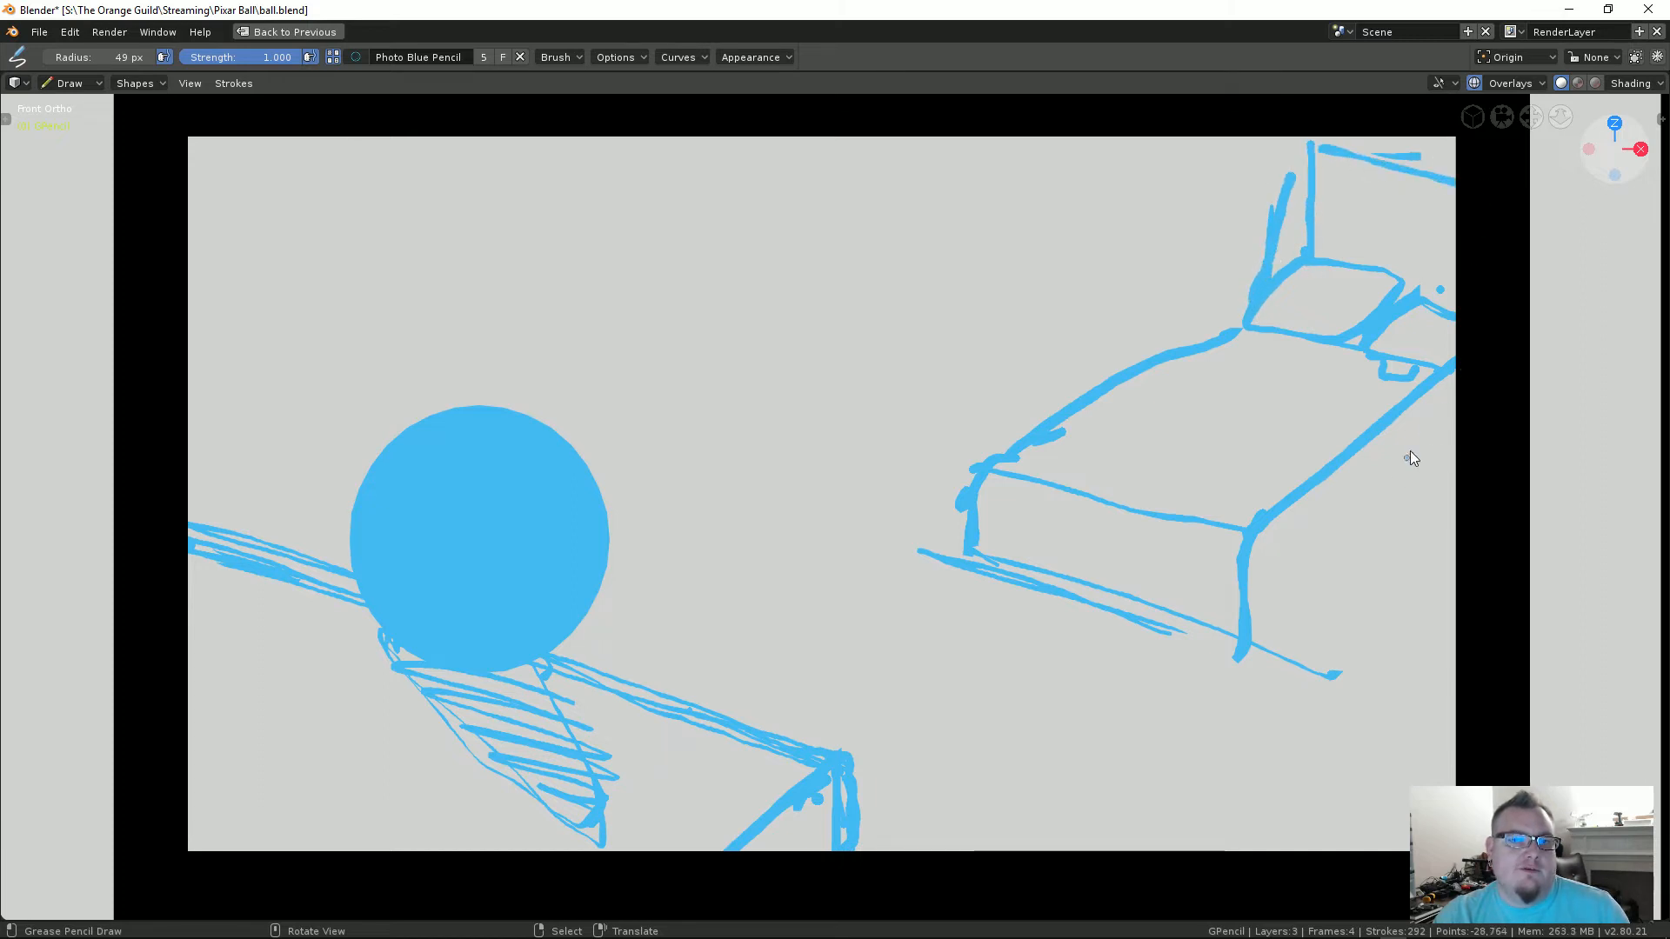
{"action": "left_click_drag", "start_coordinate": [1449, 371], "coordinate": [1445, 495]}
{"action": "left_click", "coordinate": [1197, 645]}
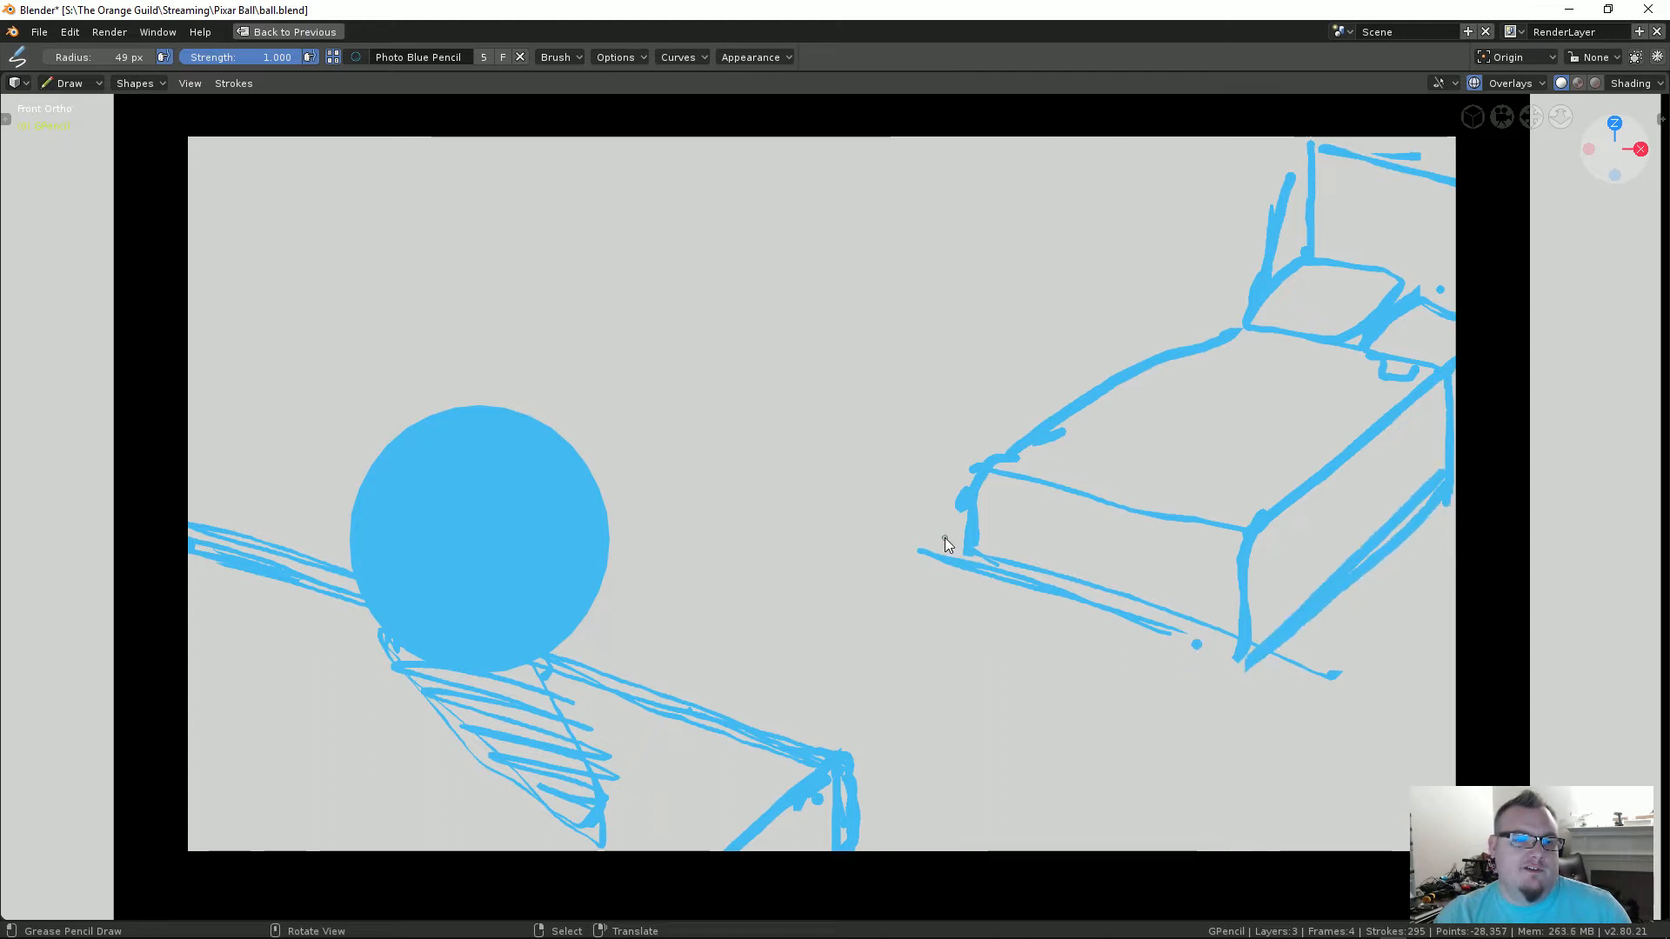
Step: Sketch a box-shaped chest in perspective at the foot of the bed
{"action": "left_click_drag", "start_coordinate": [960, 539], "coordinate": [983, 558]}
{"action": "left_click_drag", "start_coordinate": [967, 566], "coordinate": [1031, 583]}
{"action": "mouse_move", "coordinate": [912, 589]}
{"action": "left_mouse_down"}
{"action": "mouse_move", "coordinate": [926, 642]}
{"action": "mouse_move", "coordinate": [1024, 623]}
{"action": "left_mouse_up"}
{"action": "left_click", "coordinate": [989, 613]}
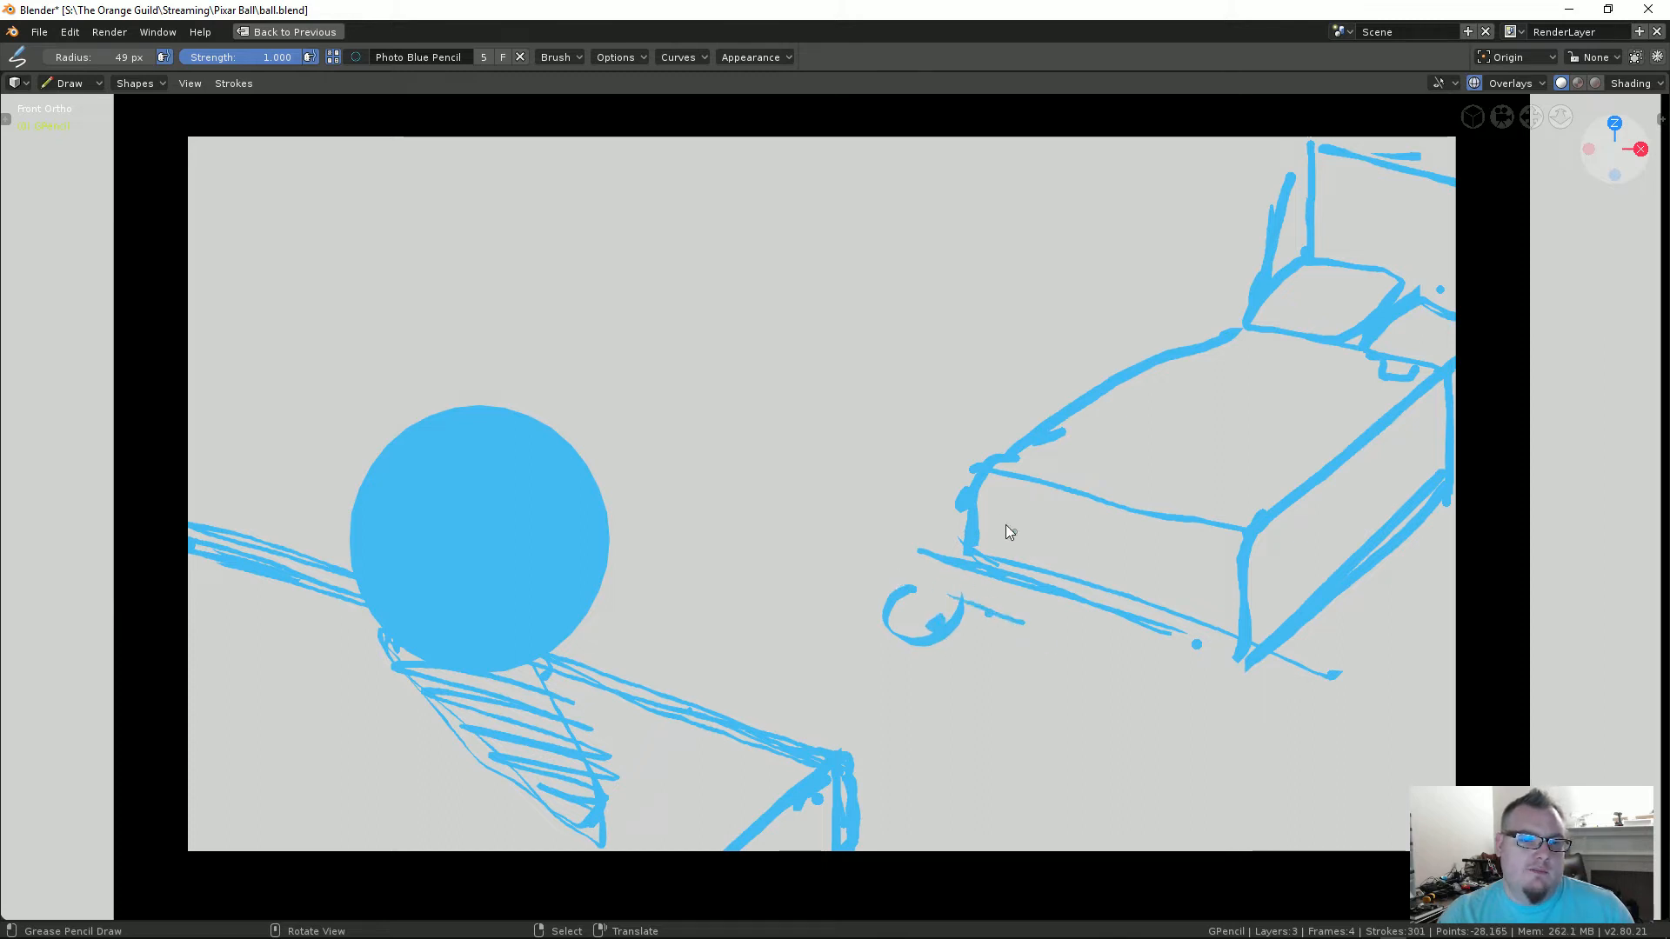
{"action": "mouse_move", "coordinate": [1003, 520]}
{"action": "left_mouse_down"}
{"action": "mouse_move", "coordinate": [1168, 554]}
{"action": "mouse_move", "coordinate": [1137, 691]}
{"action": "left_mouse_up"}
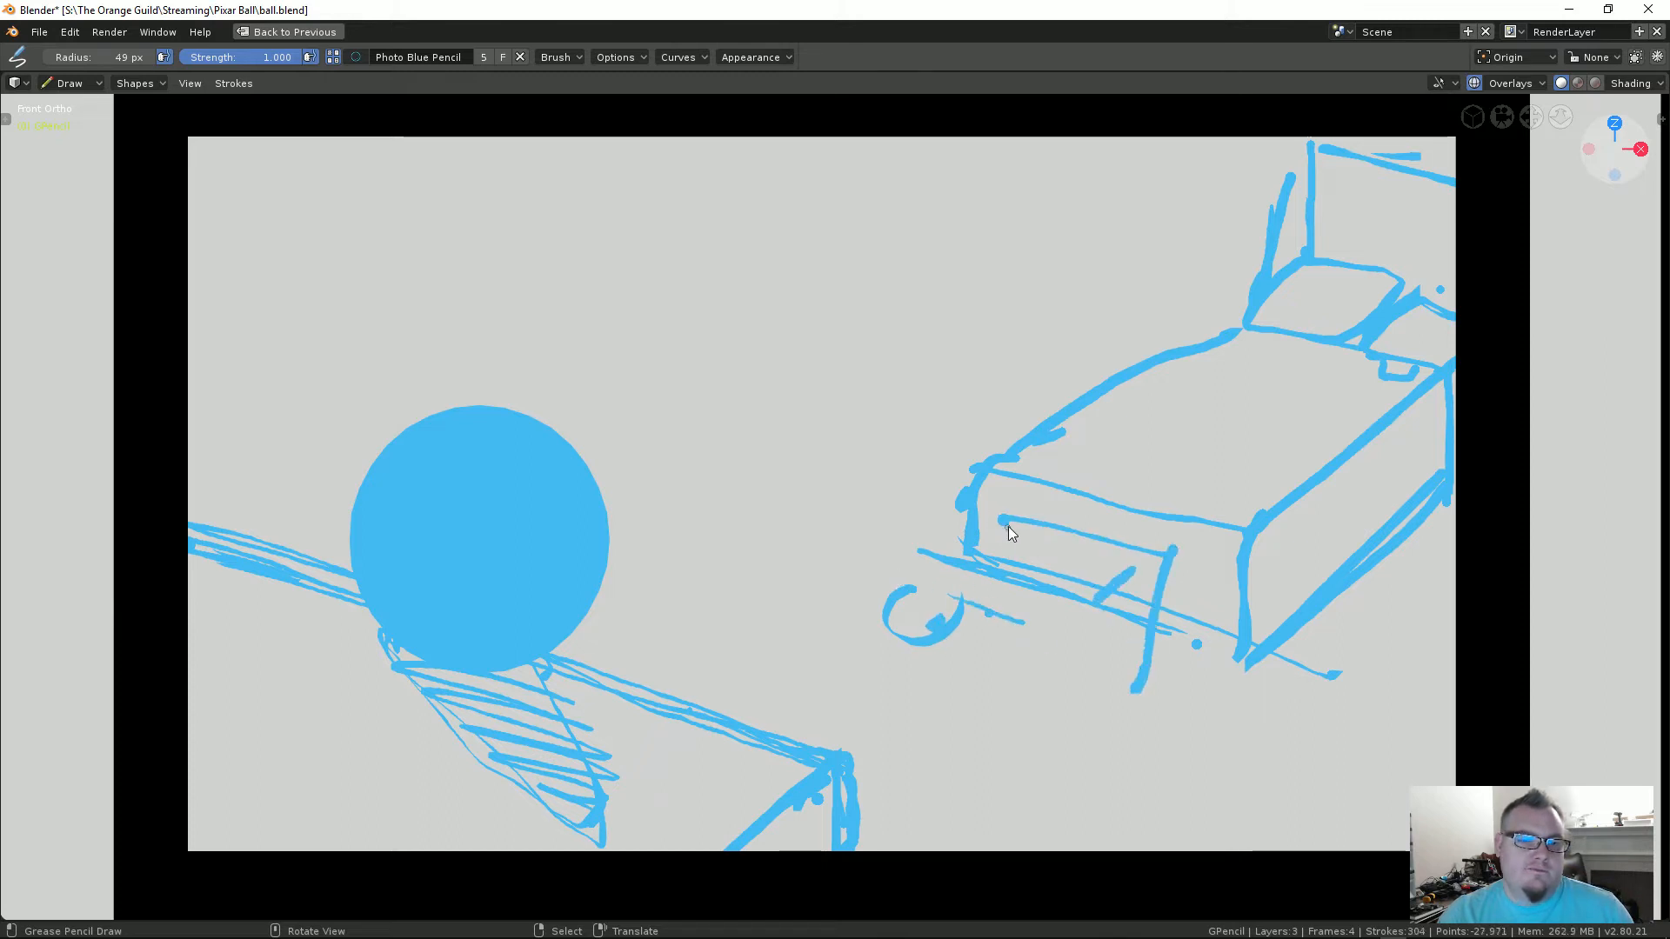
{"action": "mouse_move", "coordinate": [972, 547]}
{"action": "left_mouse_down"}
{"action": "mouse_move", "coordinate": [948, 563]}
{"action": "mouse_move", "coordinate": [1016, 509]}
{"action": "mouse_move", "coordinate": [934, 640]}
{"action": "mouse_move", "coordinate": [1144, 703]}
{"action": "left_mouse_up"}
{"action": "mouse_move", "coordinate": [939, 642]}
{"action": "left_mouse_down"}
{"action": "mouse_move", "coordinate": [1098, 692]}
{"action": "mouse_move", "coordinate": [1075, 708]}
{"action": "mouse_move", "coordinate": [1161, 642]}
{"action": "left_mouse_up"}
{"action": "mouse_move", "coordinate": [1140, 571]}
{"action": "left_mouse_down"}
{"action": "mouse_move", "coordinate": [1098, 602]}
{"action": "mouse_move", "coordinate": [1191, 540]}
{"action": "left_mouse_up"}
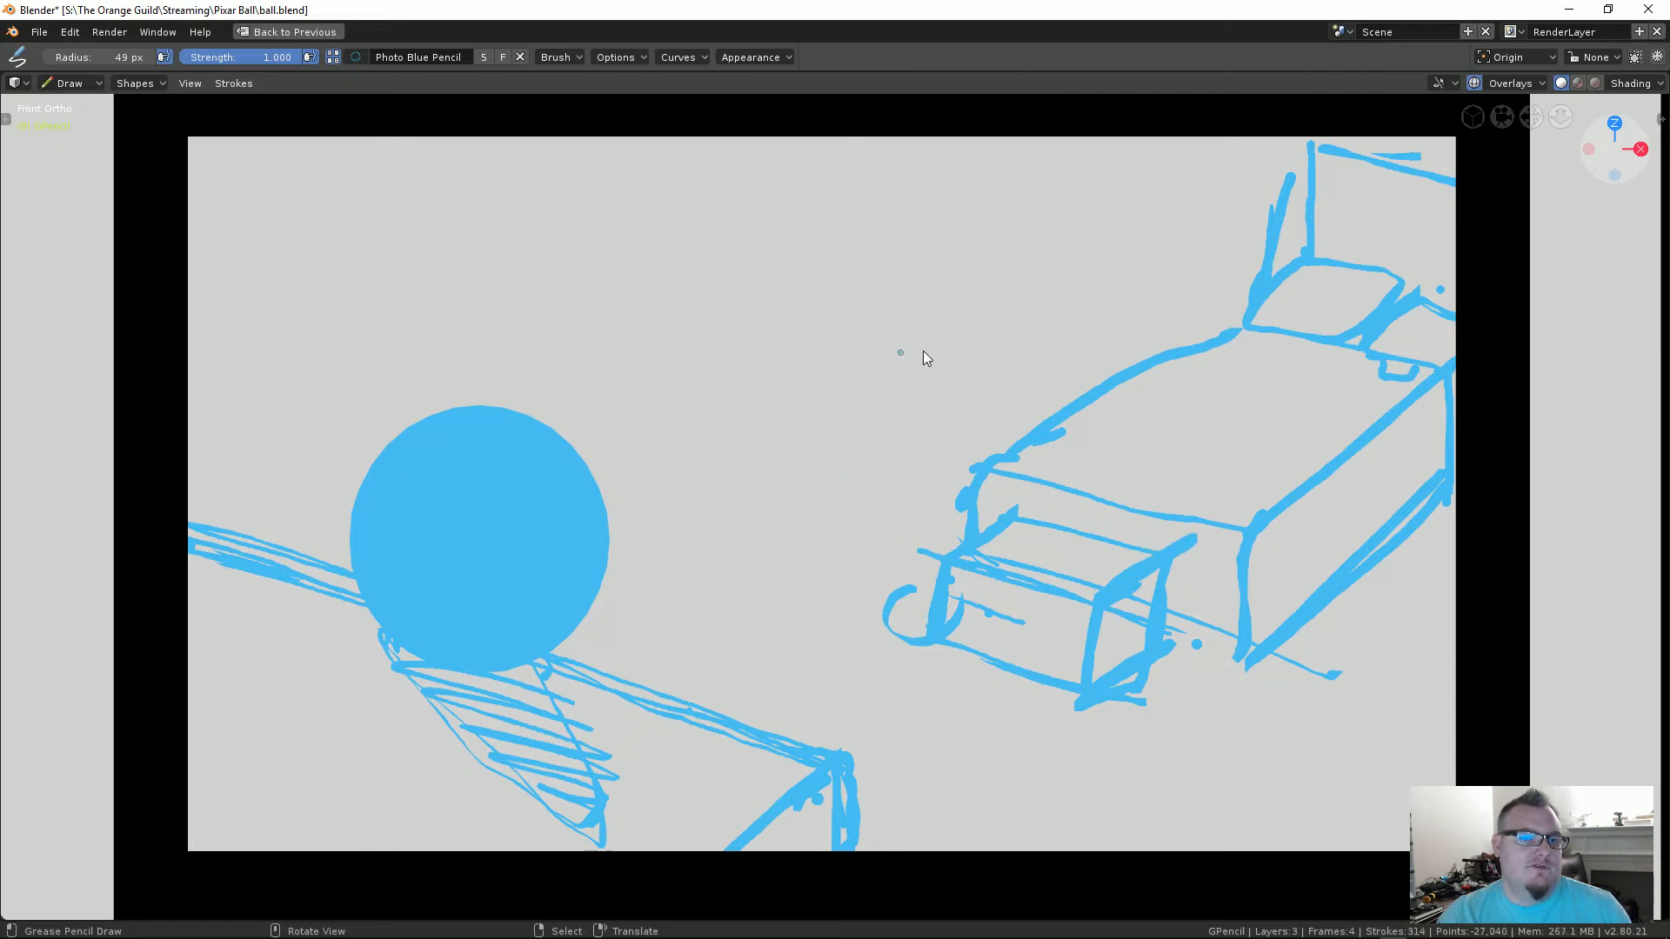
Step: Touch up the headboard's upper corner and erase the extra slanted strokes beside the headboard
{"action": "left_click_drag", "start_coordinate": [1323, 150], "coordinate": [1320, 147]}
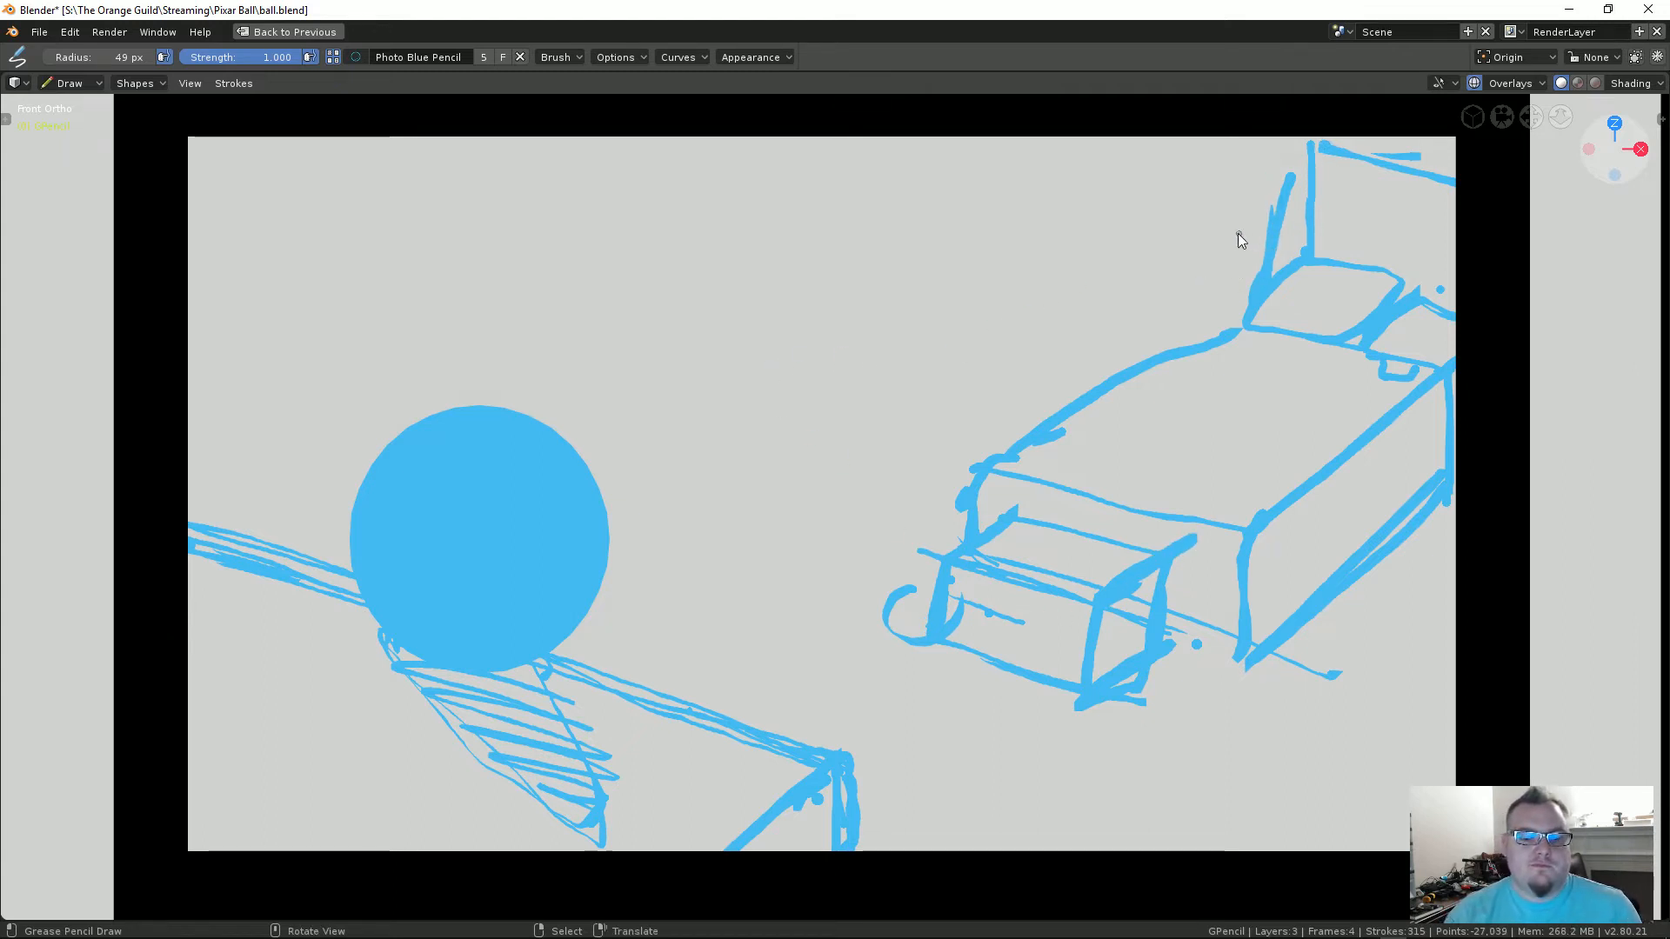
{"action": "mouse_move", "coordinate": [1256, 253]}
{"action": "left_mouse_down", "text": "ctrl"}
{"action": "mouse_move", "coordinate": [1252, 284]}
{"action": "mouse_move", "coordinate": [1275, 194]}
{"action": "mouse_move", "coordinate": [1220, 299]}
{"action": "mouse_move", "coordinate": [1244, 261]}
{"action": "left_mouse_up", "text": "ctrl"}
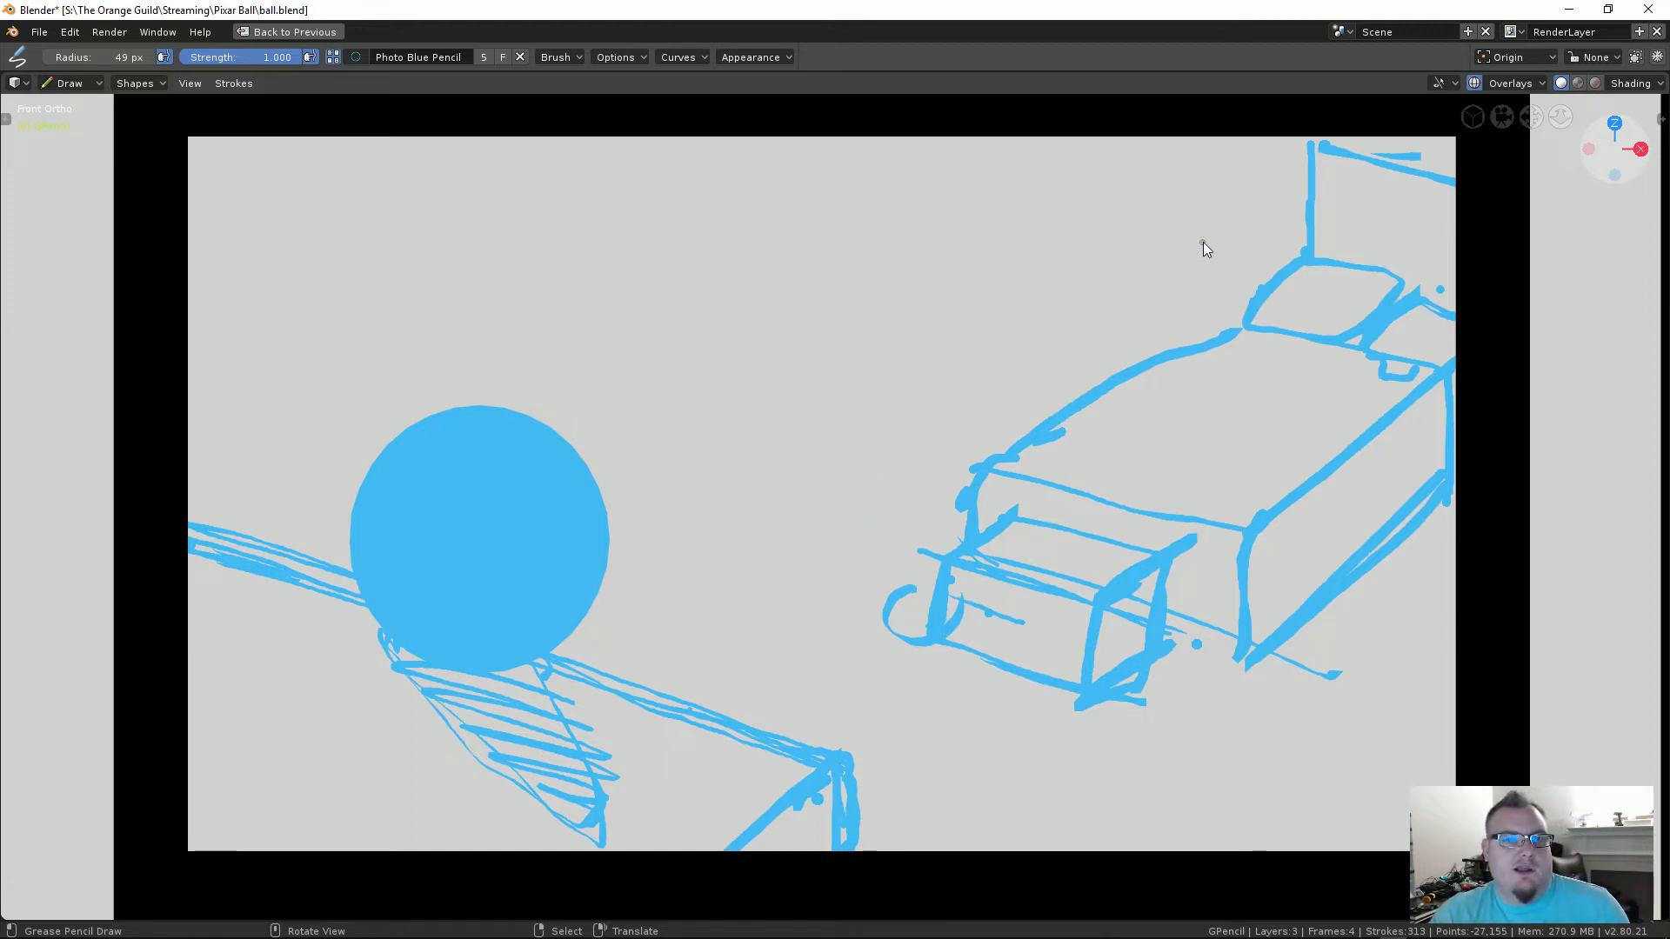
Step: Sketch a nightstand top beside the head of the bed with a table lamp and round base on it
{"action": "mouse_move", "coordinate": [1174, 288]}
{"action": "left_mouse_down"}
{"action": "mouse_move", "coordinate": [1119, 288]}
{"action": "mouse_move", "coordinate": [1221, 300]}
{"action": "mouse_move", "coordinate": [1271, 248]}
{"action": "mouse_move", "coordinate": [1150, 233]}
{"action": "mouse_move", "coordinate": [1088, 322]}
{"action": "left_mouse_up"}
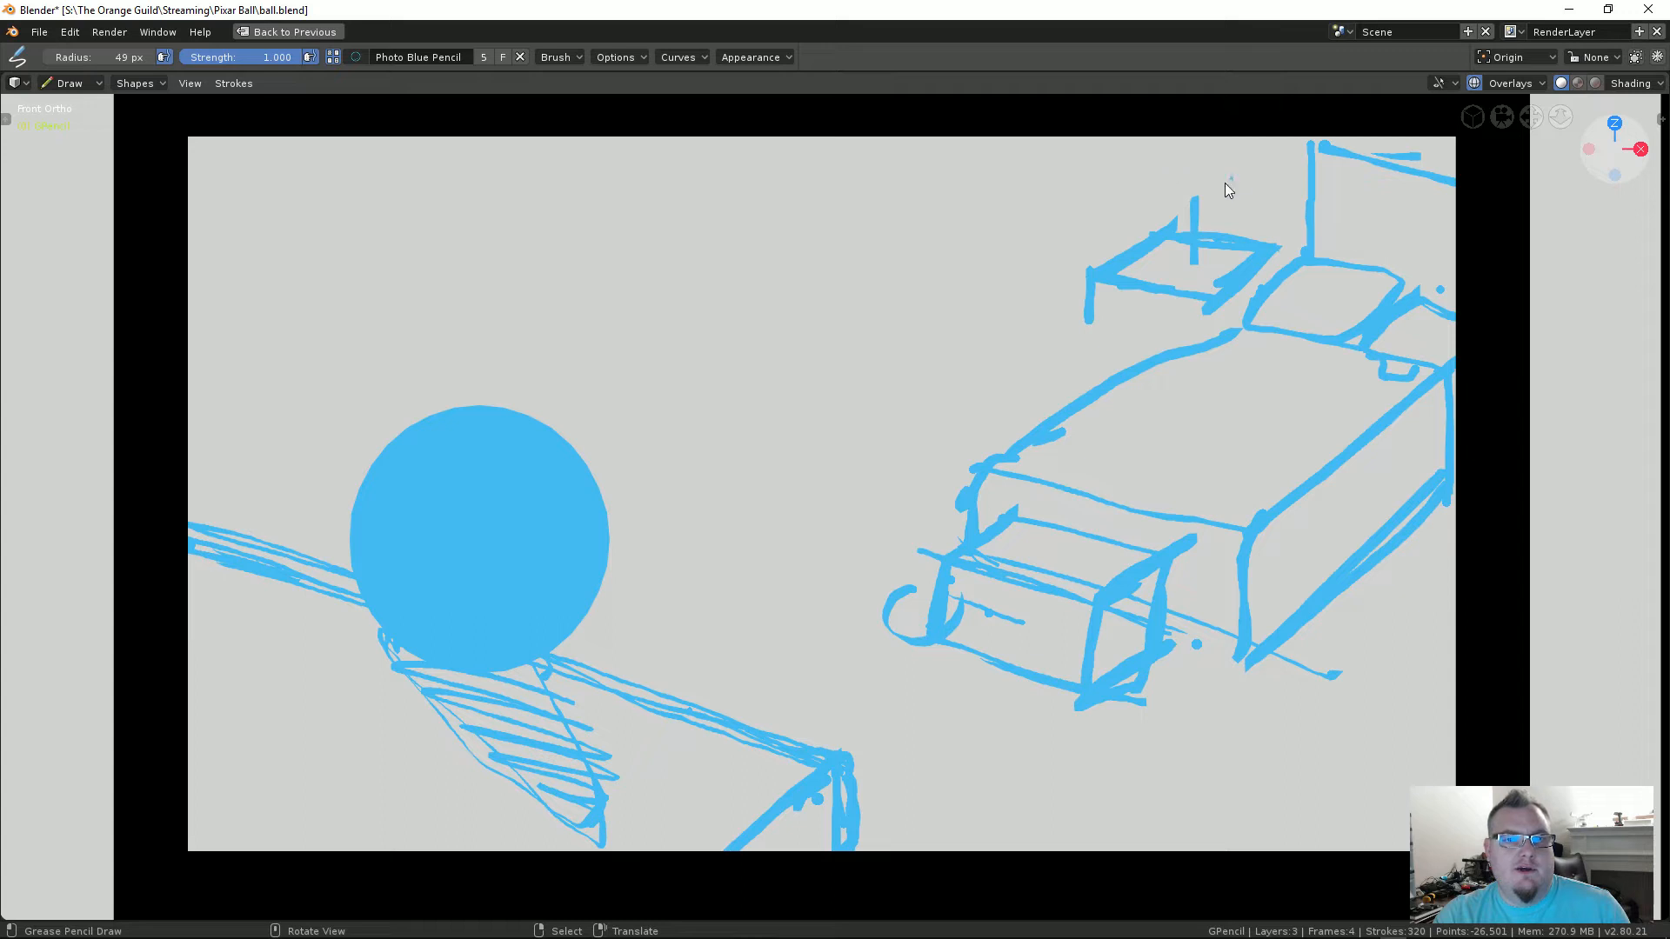
{"action": "left_click_drag", "start_coordinate": [1204, 159], "coordinate": [1176, 173]}
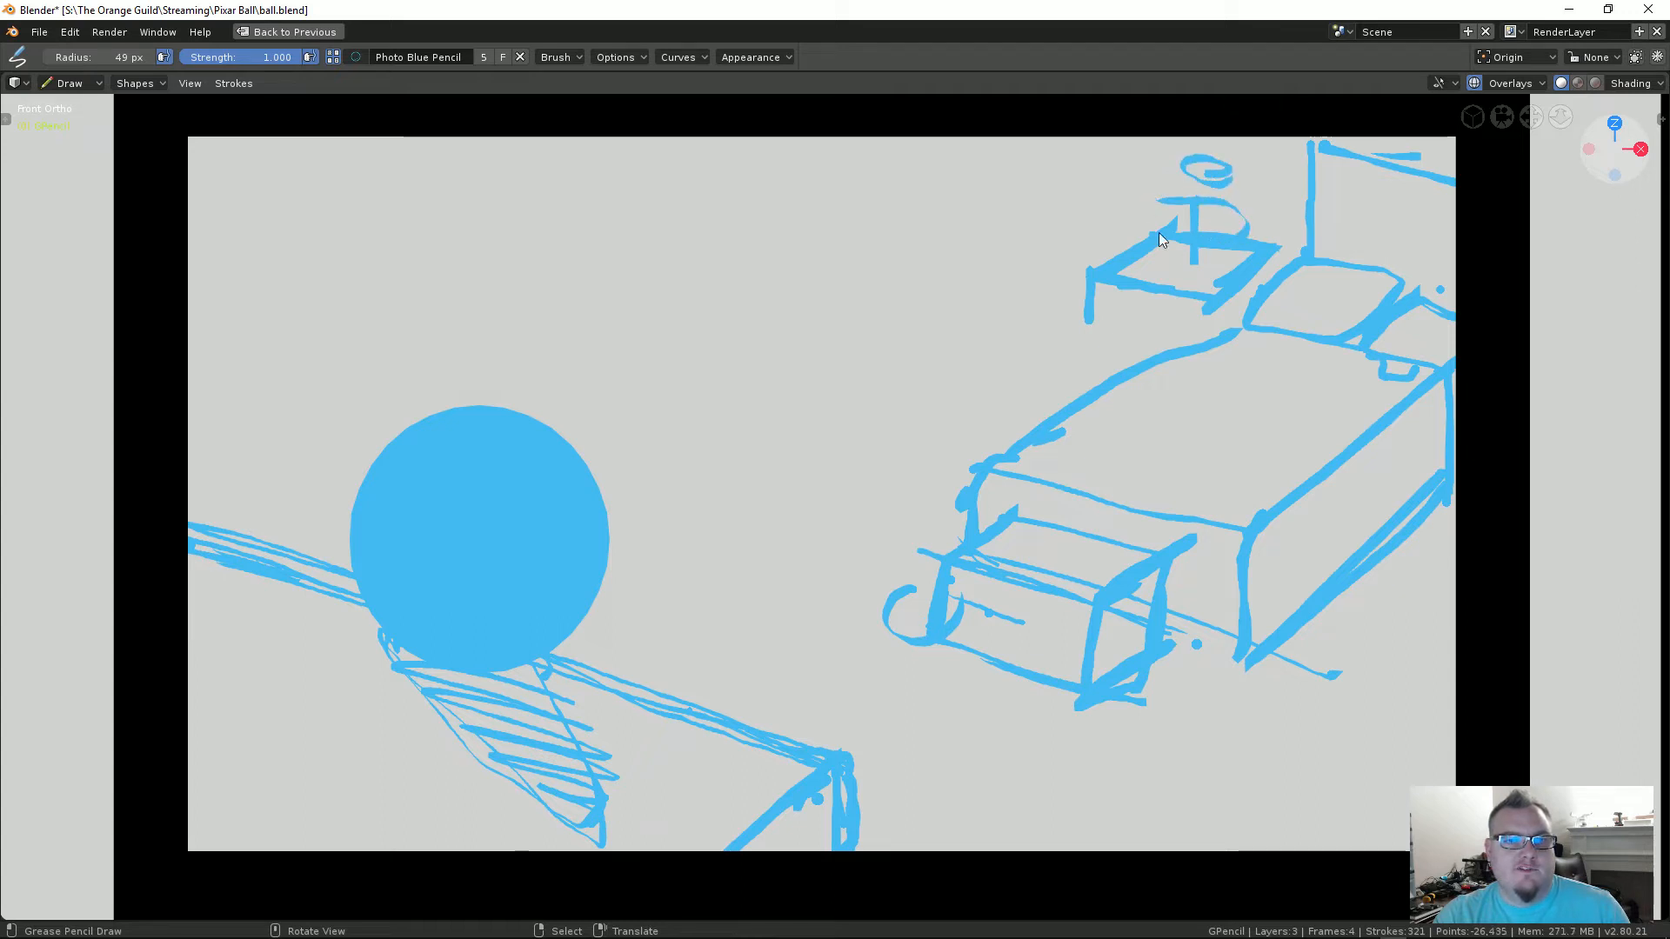
{"action": "left_click_drag", "start_coordinate": [1159, 232], "coordinate": [1207, 231]}
{"action": "mouse_move", "coordinate": [1186, 174]}
{"action": "left_mouse_down"}
{"action": "mouse_move", "coordinate": [1174, 182]}
{"action": "mouse_move", "coordinate": [1268, 250]}
{"action": "left_mouse_up"}
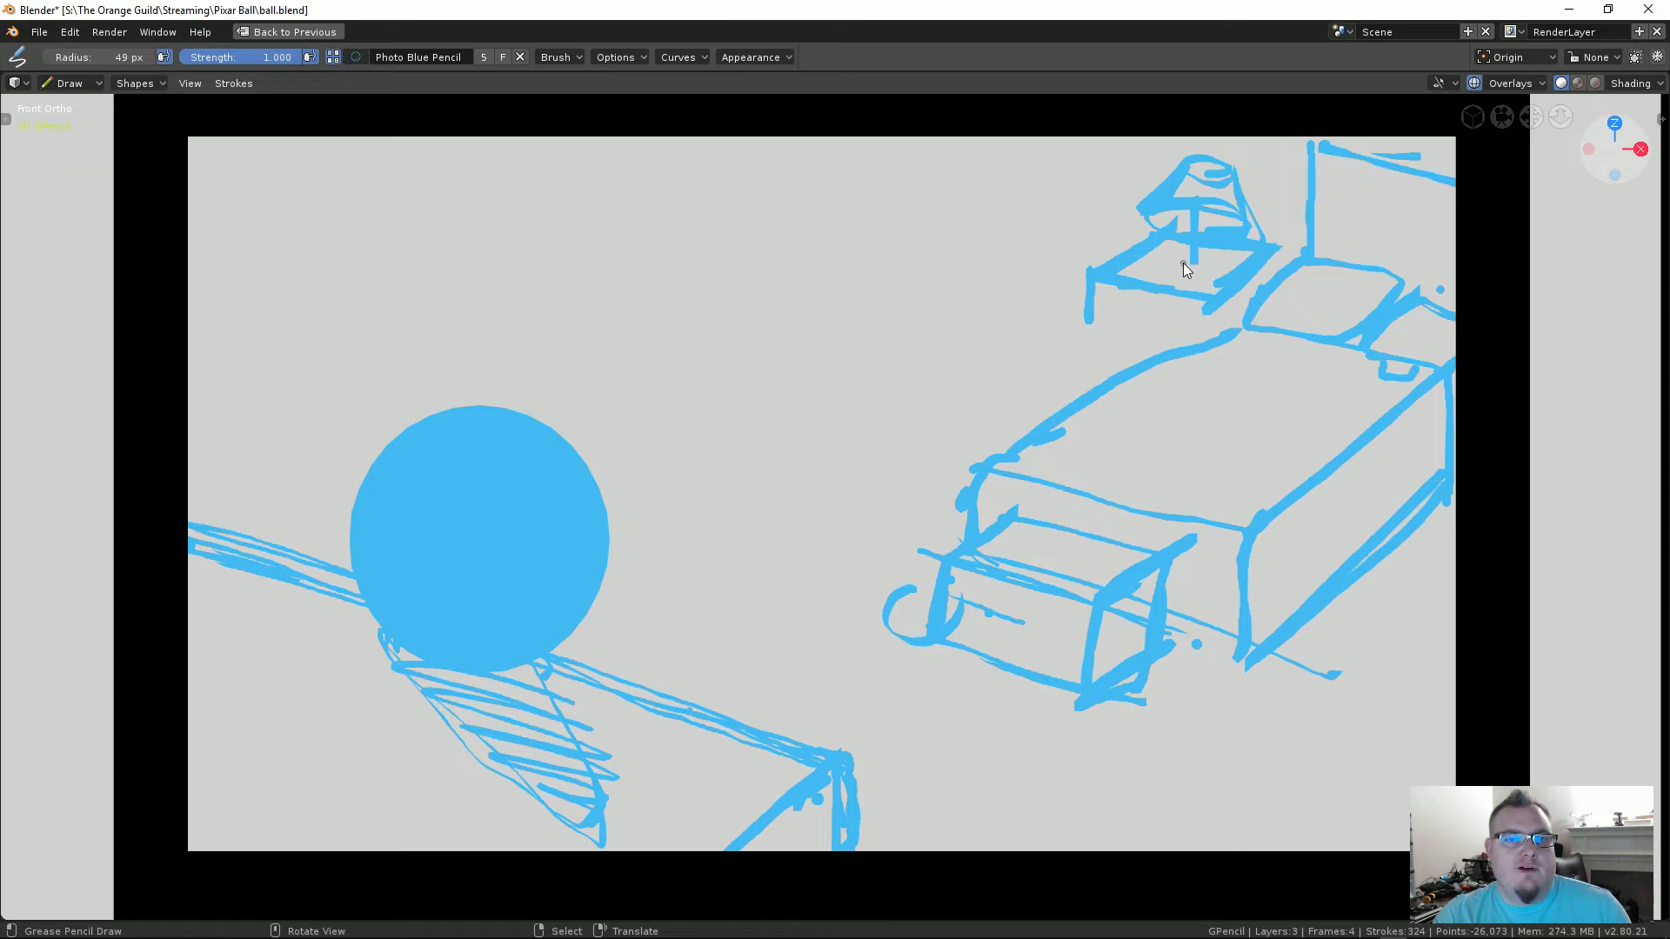
{"action": "left_click_drag", "start_coordinate": [1162, 260], "coordinate": [1223, 277]}
{"action": "left_click_drag", "start_coordinate": [1162, 260], "coordinate": [1228, 272]}
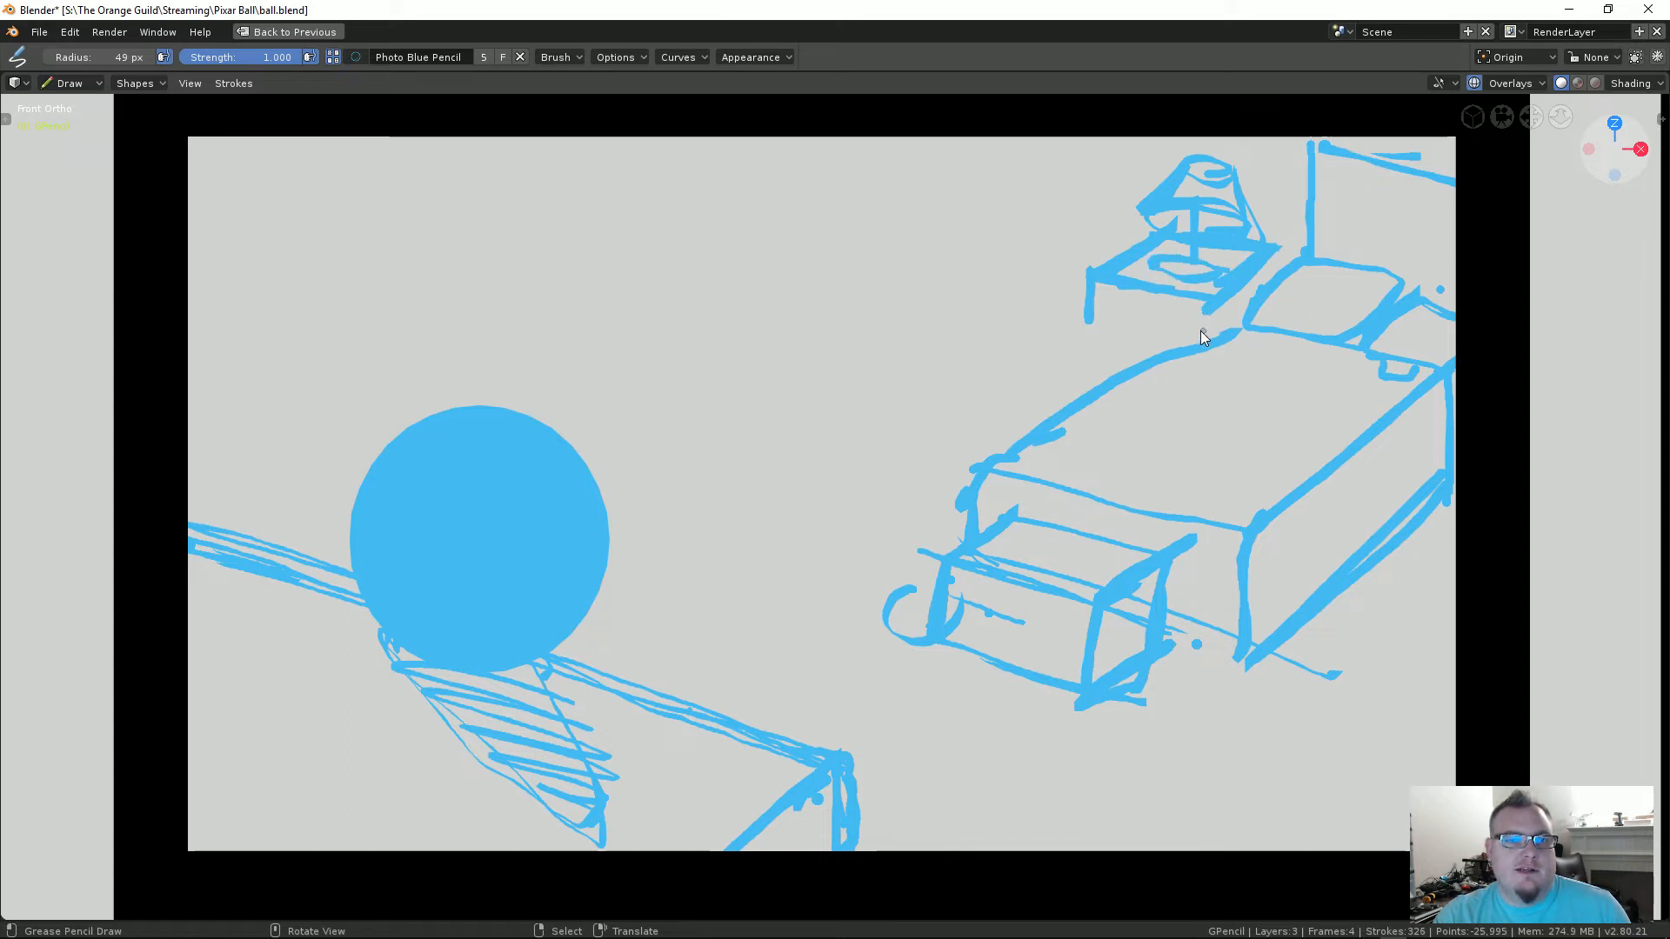
Step: Add legs and an inner front frame to the nightstand, and thicken its edge next to the bed
{"action": "left_click_drag", "start_coordinate": [1088, 274], "coordinate": [1103, 376]}
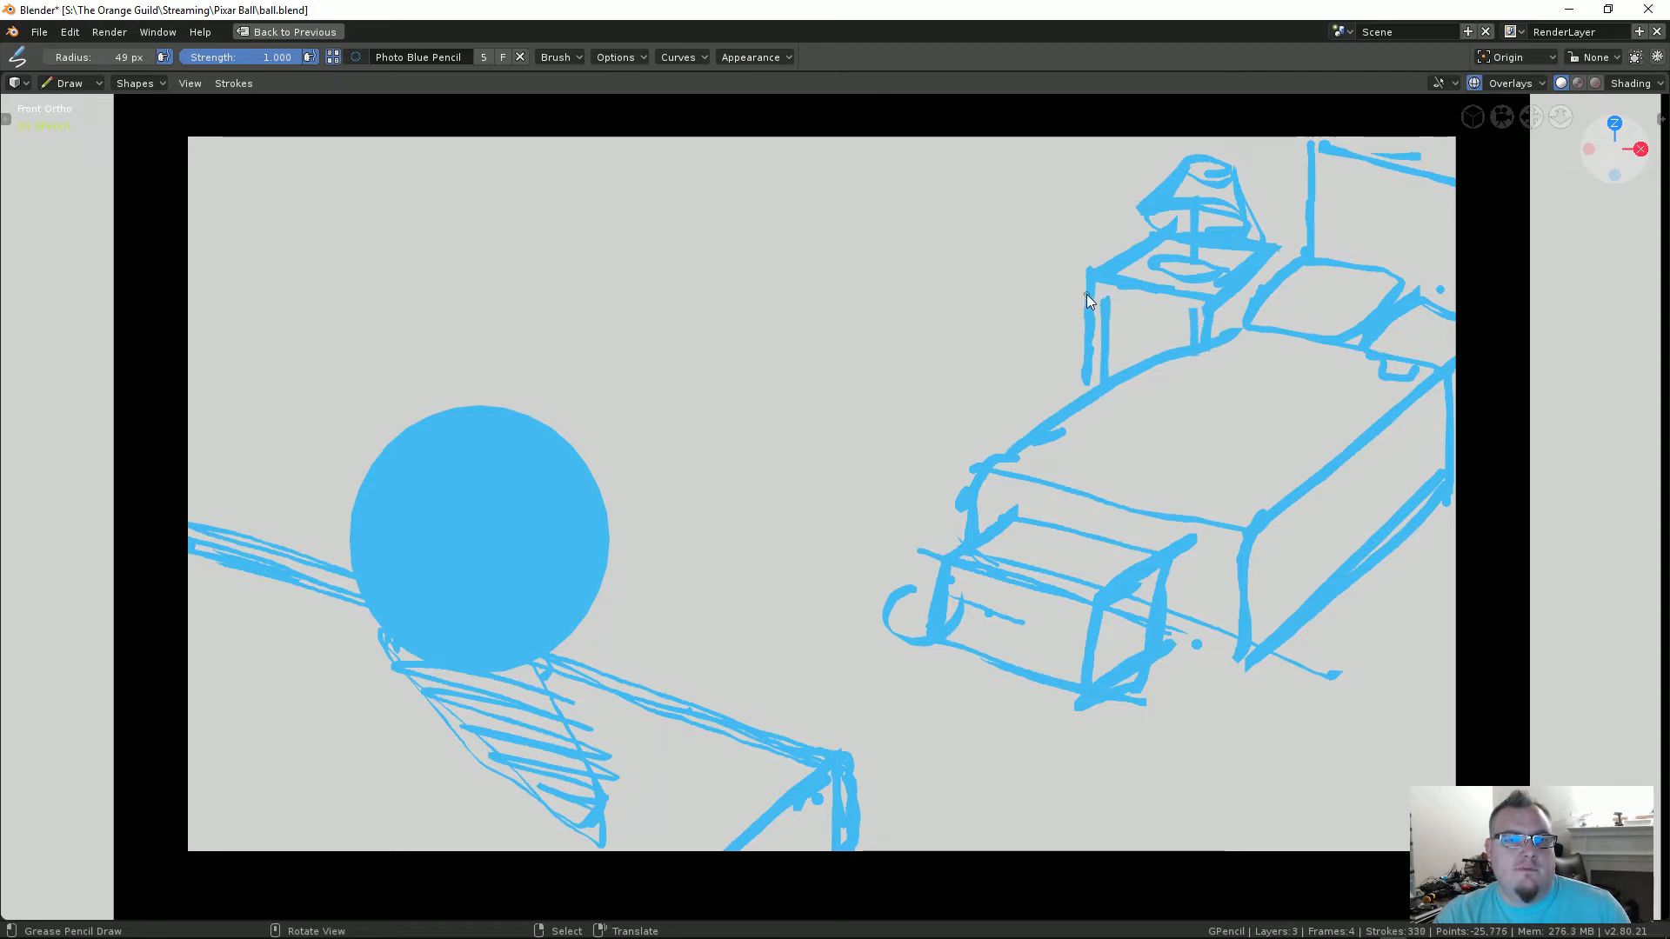
{"action": "left_click_drag", "start_coordinate": [1101, 299], "coordinate": [1199, 311]}
{"action": "left_click_drag", "start_coordinate": [1286, 247], "coordinate": [1229, 311]}
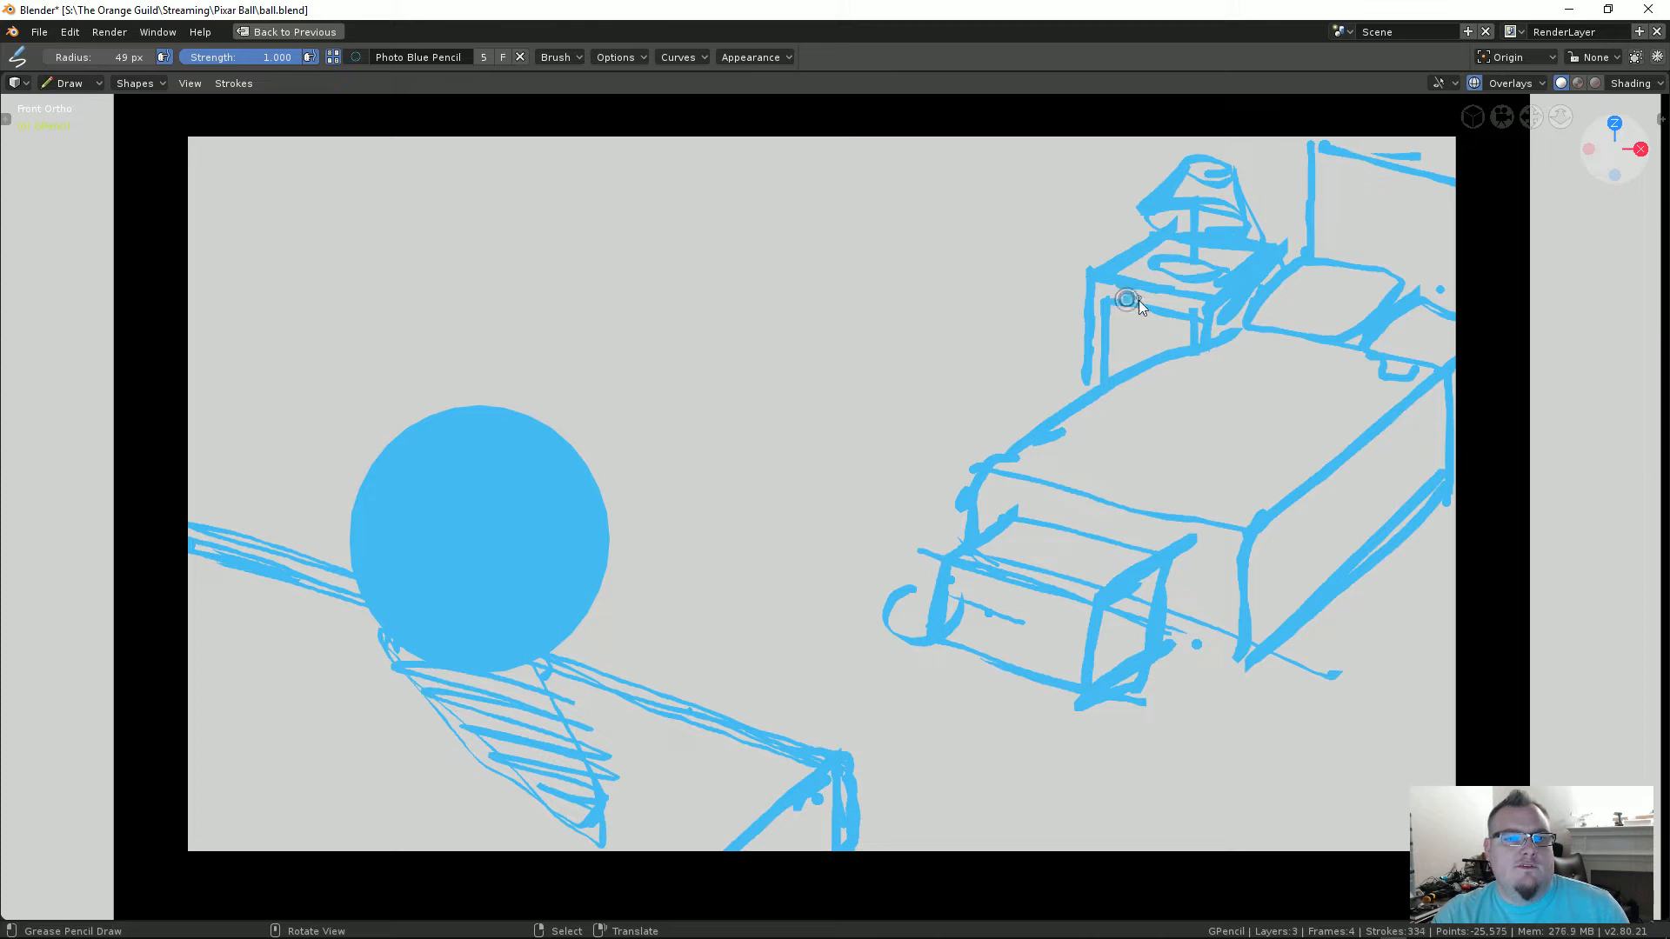
Step: Sketch the room's back corner with floor lines running to the nightstand and past the frame's left edge
{"action": "left_click_drag", "start_coordinate": [1136, 305], "coordinate": [769, 196]}
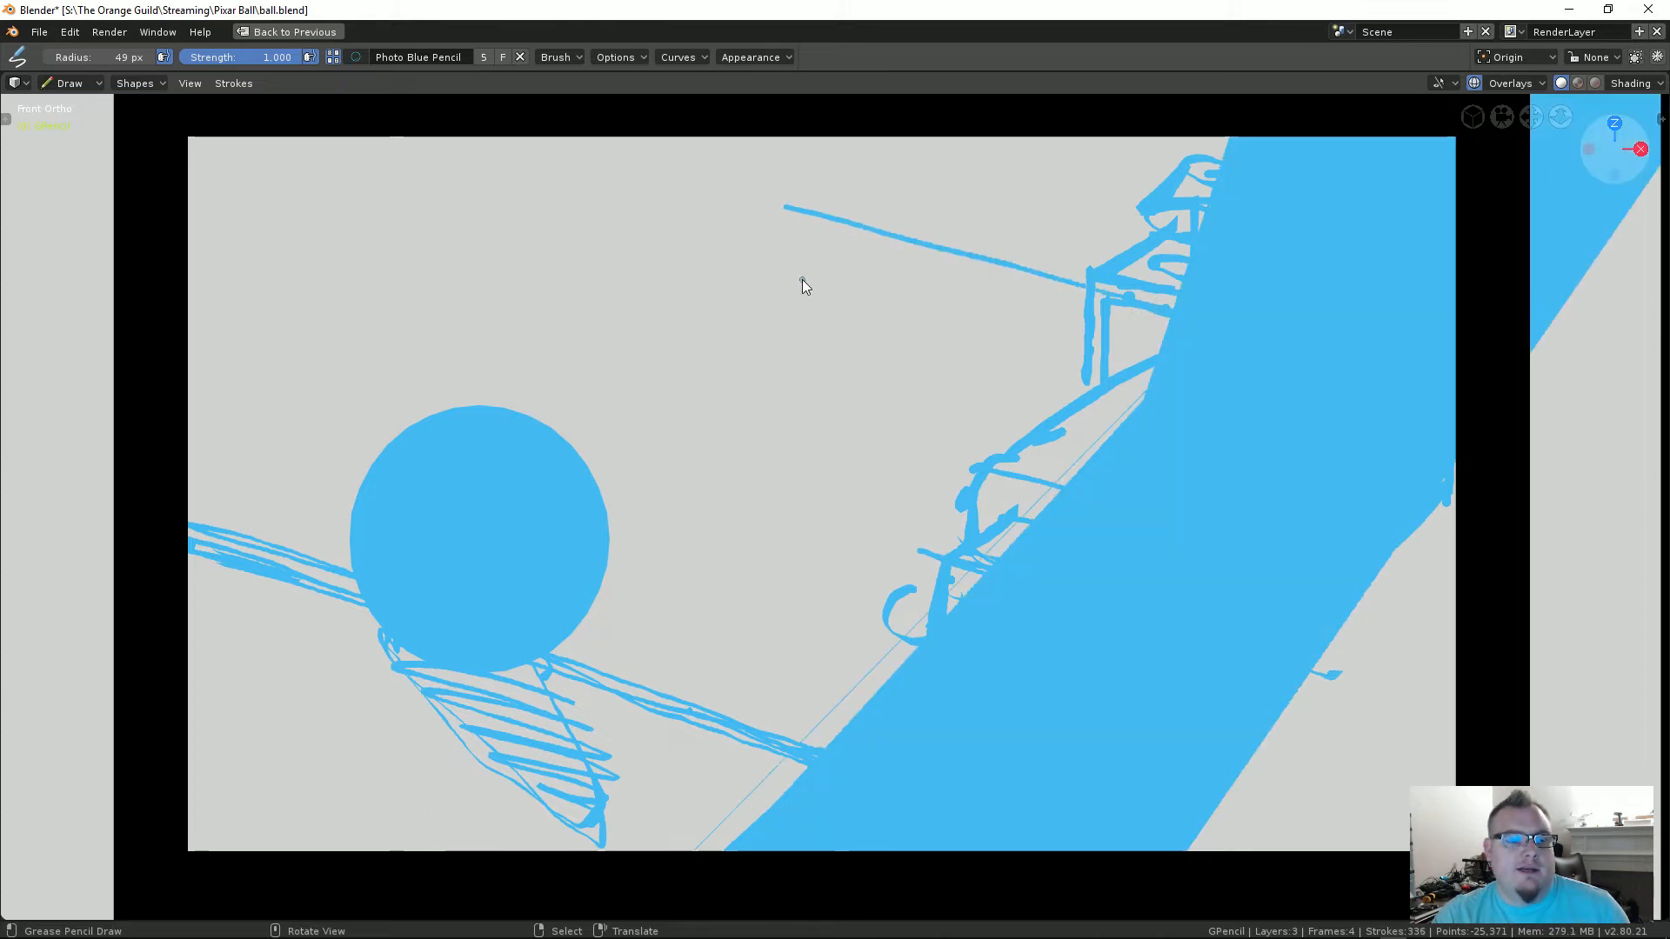
{"action": "key", "text": "ctrl+z"}
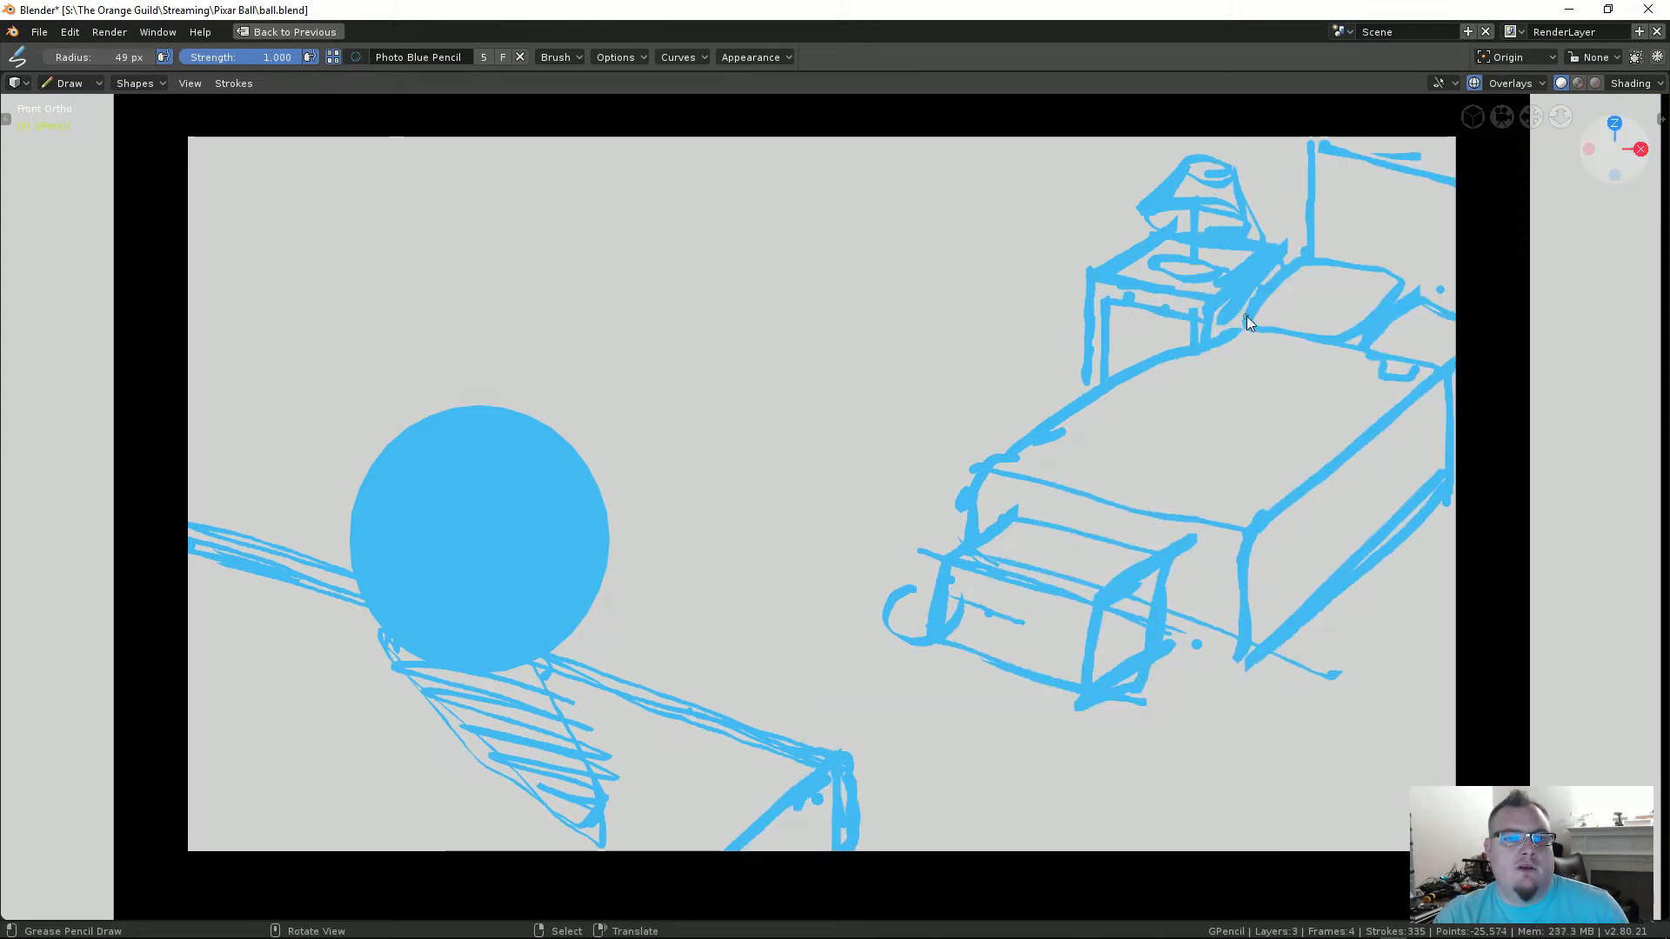
{"action": "mouse_move", "coordinate": [1087, 277]}
{"action": "left_mouse_down"}
{"action": "mouse_move", "coordinate": [827, 176]}
{"action": "mouse_move", "coordinate": [828, 139]}
{"action": "left_mouse_up"}
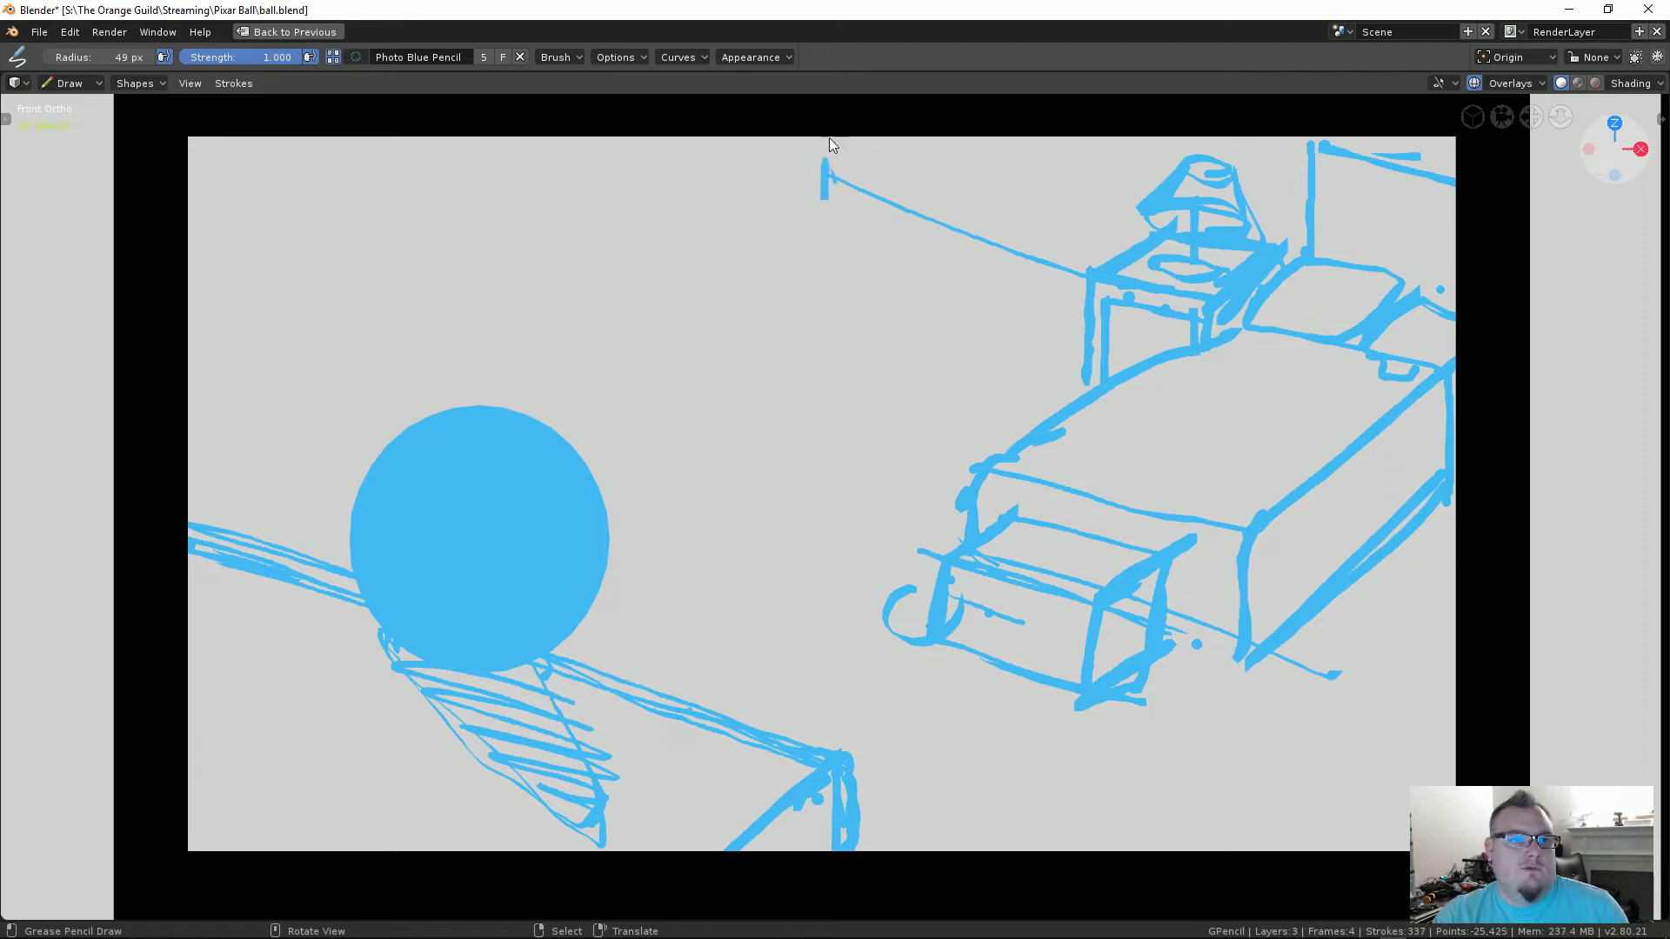
{"action": "left_click_drag", "start_coordinate": [779, 202], "coordinate": [87, 332]}
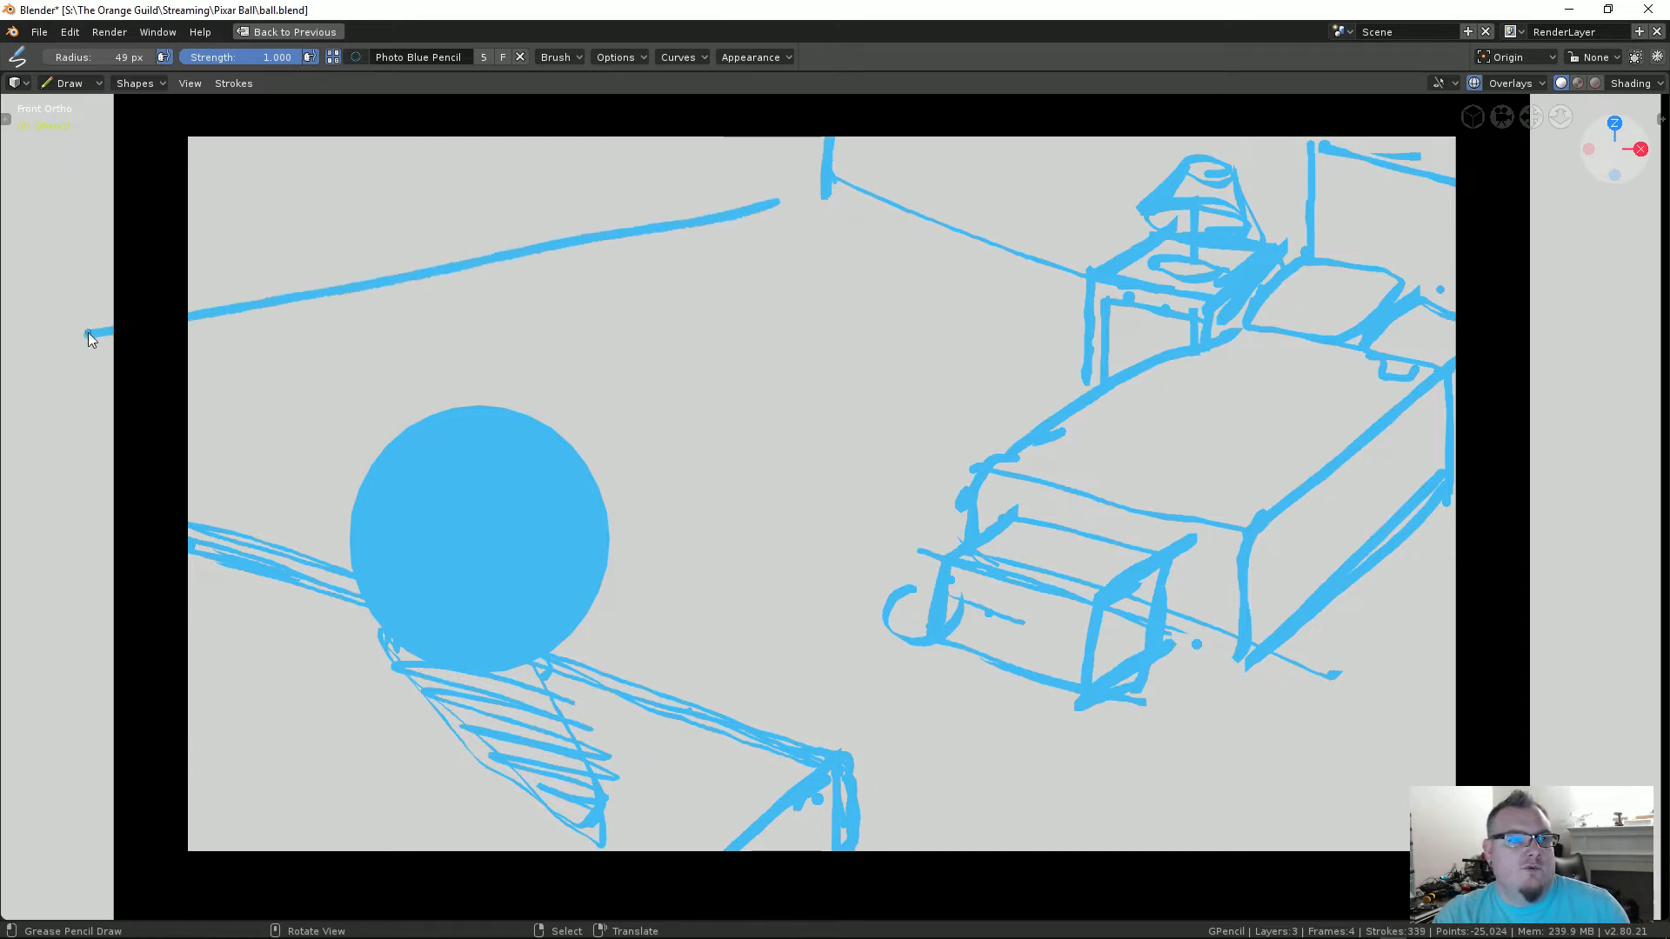
Step: Add vertical door lines to the back-left wall and join its floor line to the room corner
{"action": "left_click_drag", "start_coordinate": [706, 138], "coordinate": [701, 241]}
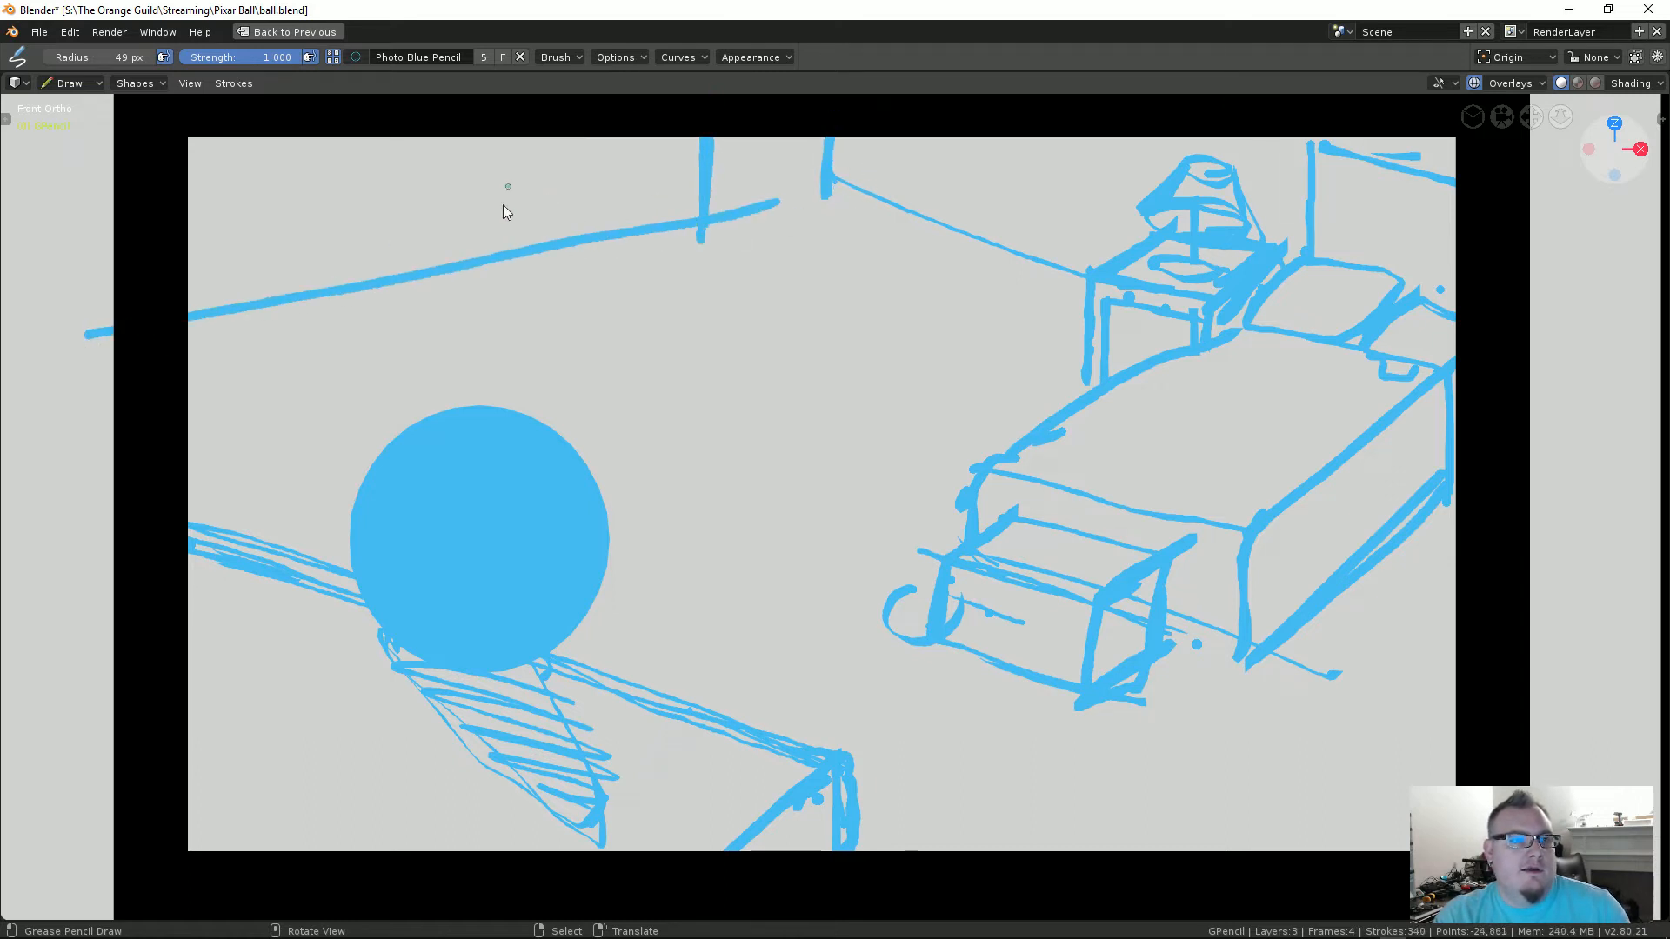
{"action": "mouse_move", "coordinate": [505, 119]}
{"action": "left_mouse_down"}
{"action": "mouse_move", "coordinate": [511, 261]}
{"action": "mouse_move", "coordinate": [499, 131]}
{"action": "left_mouse_up"}
{"action": "left_click", "coordinate": [594, 168]}
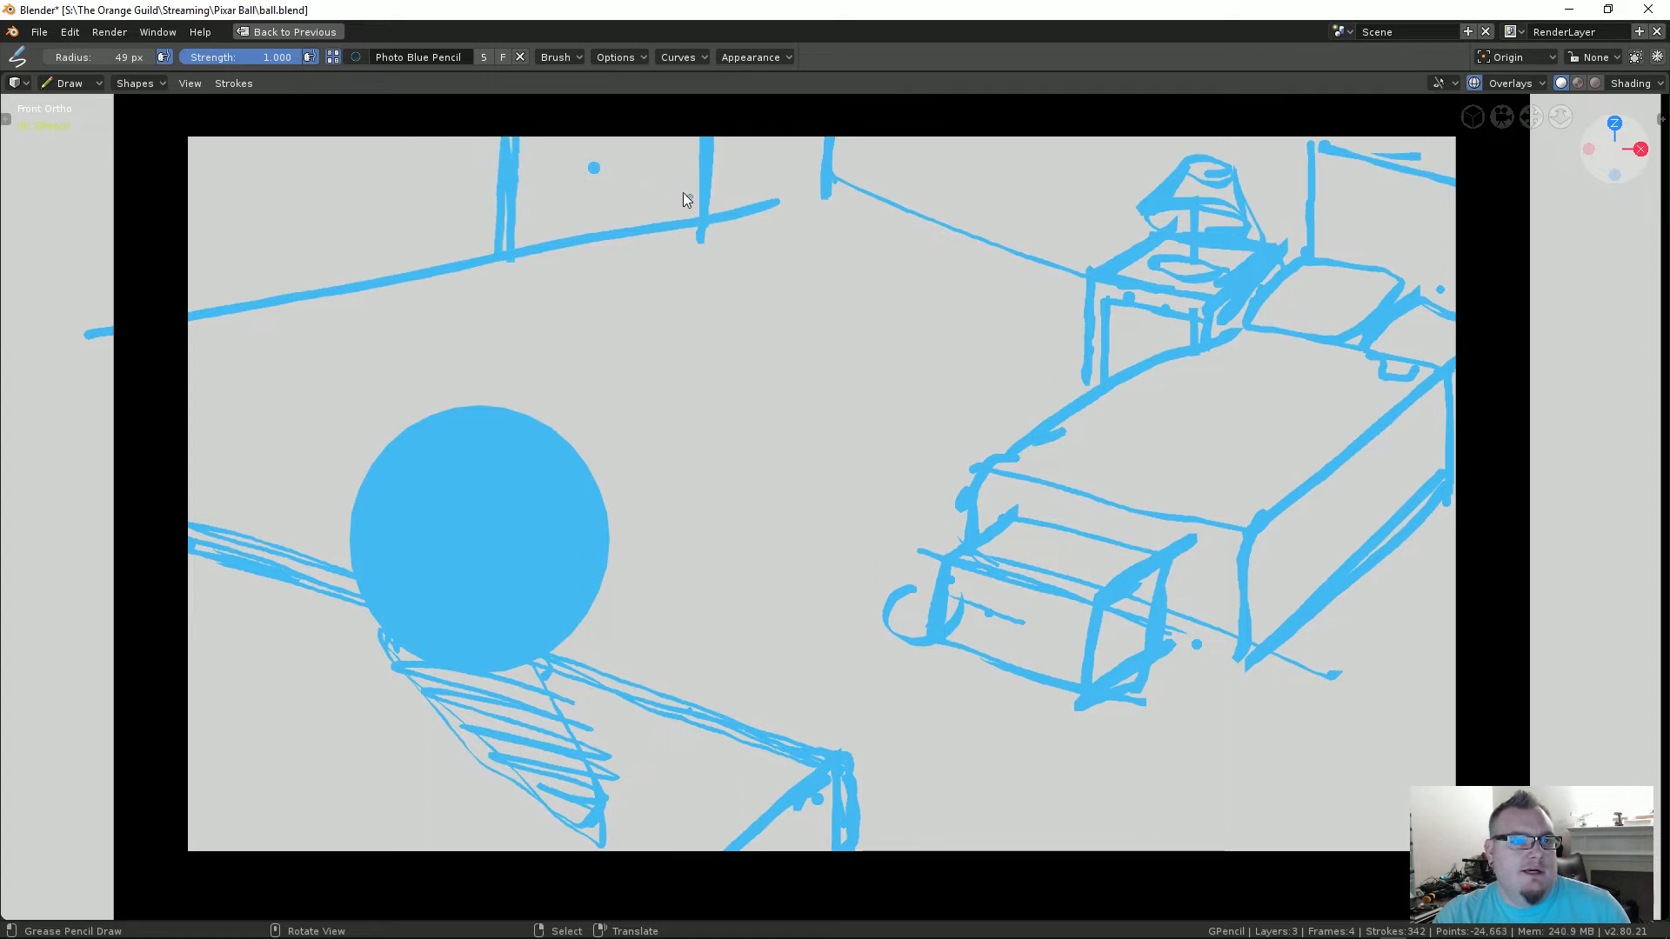
{"action": "mouse_move", "coordinate": [735, 174]}
{"action": "left_mouse_down"}
{"action": "mouse_move", "coordinate": [628, 138]}
{"action": "mouse_move", "coordinate": [687, 193]}
{"action": "mouse_move", "coordinate": [783, 198]}
{"action": "mouse_move", "coordinate": [848, 178]}
{"action": "left_mouse_up"}
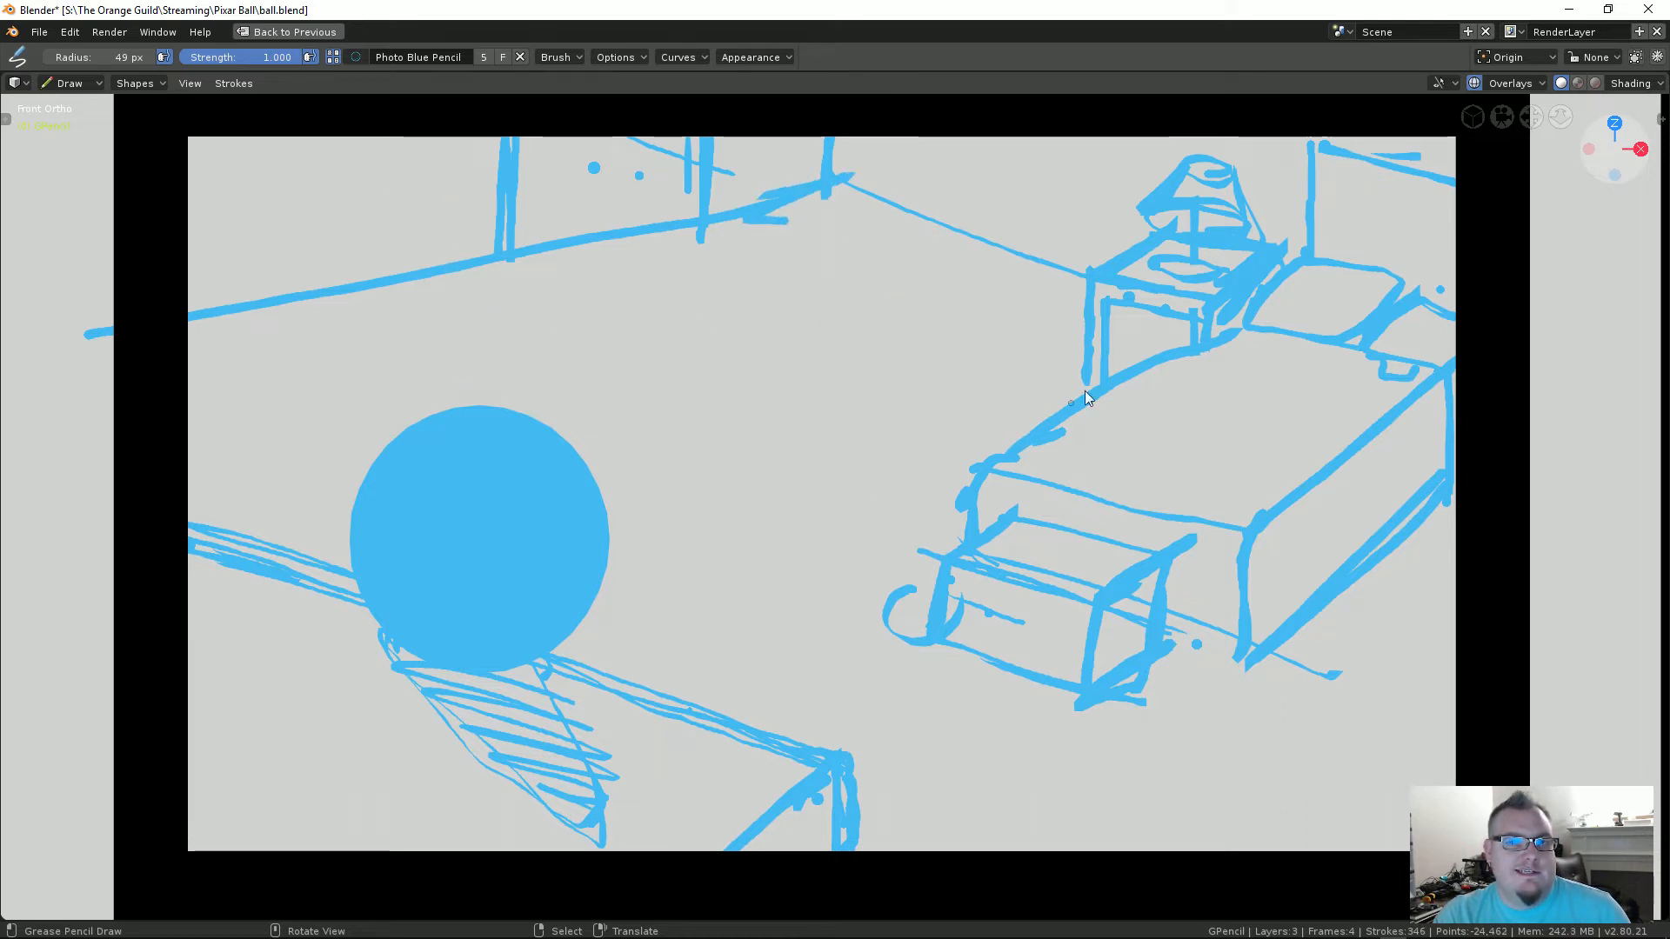
Step: Thicken the headboard's upper edge and its vertical side edge
{"action": "left_click_drag", "start_coordinate": [1337, 139], "coordinate": [1460, 183]}
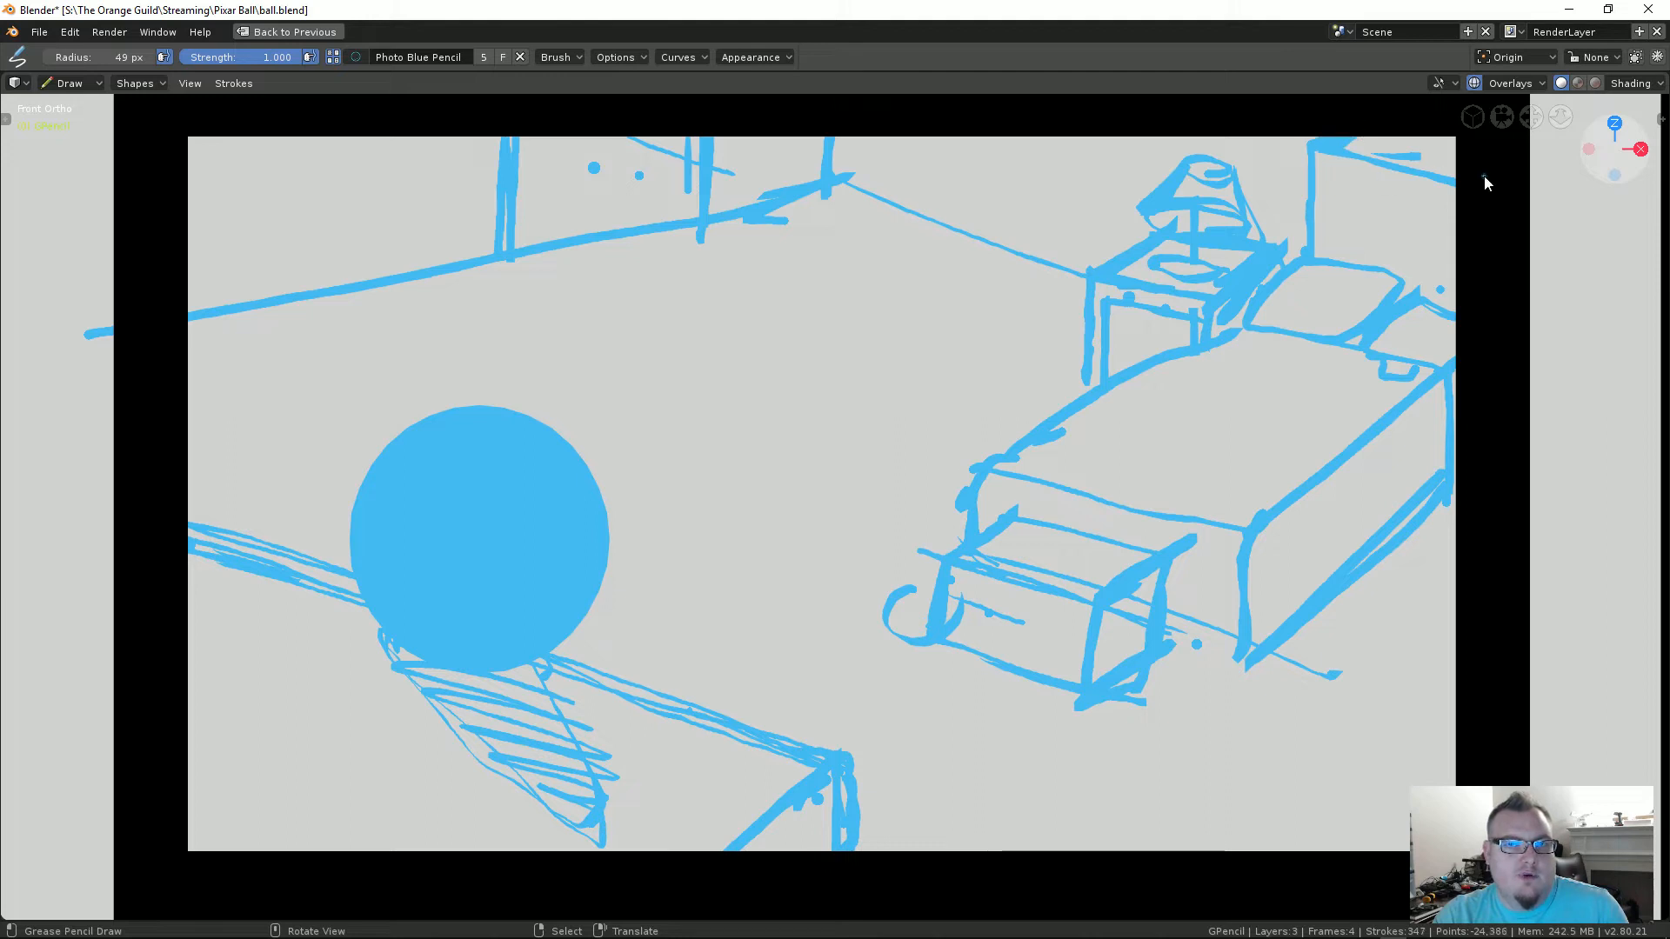
{"action": "left_click_drag", "start_coordinate": [1313, 155], "coordinate": [1307, 254]}
{"action": "left_click", "coordinate": [1306, 185]}
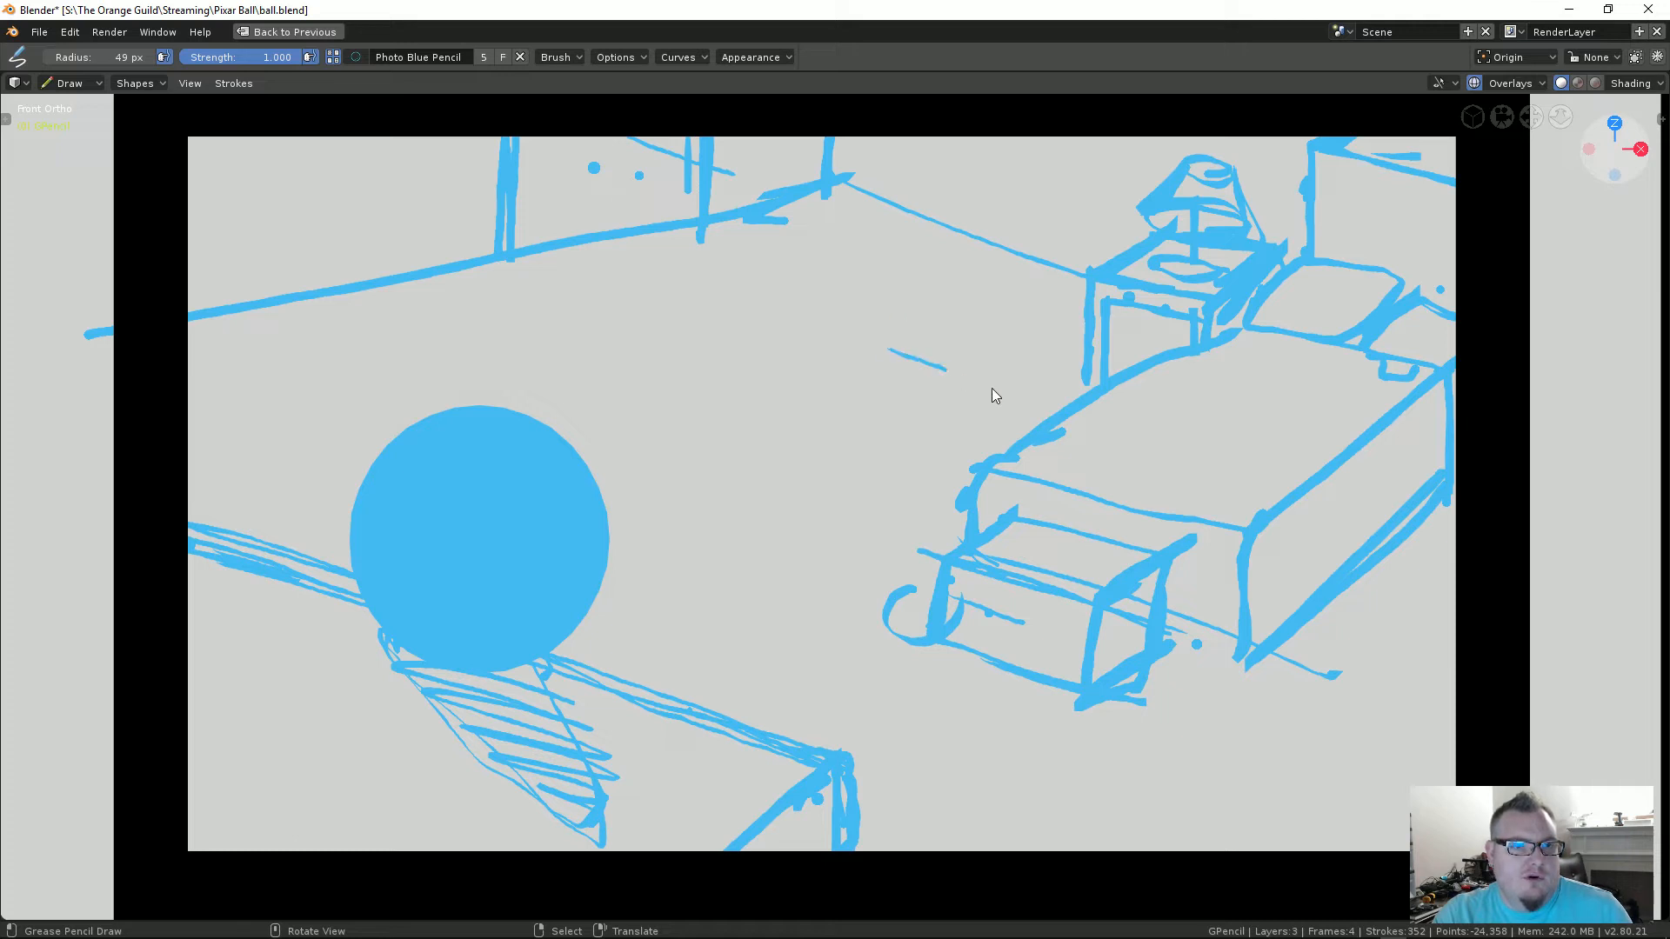
{"action": "mouse_move", "coordinate": [996, 396]}
{"action": "left_mouse_down"}
{"action": "mouse_move", "coordinate": [867, 346]}
{"action": "mouse_move", "coordinate": [869, 251]}
{"action": "mouse_move", "coordinate": [976, 282]}
{"action": "mouse_move", "coordinate": [874, 244]}
{"action": "mouse_move", "coordinate": [992, 272]}
{"action": "mouse_move", "coordinate": [1066, 232]}
{"action": "left_mouse_up"}
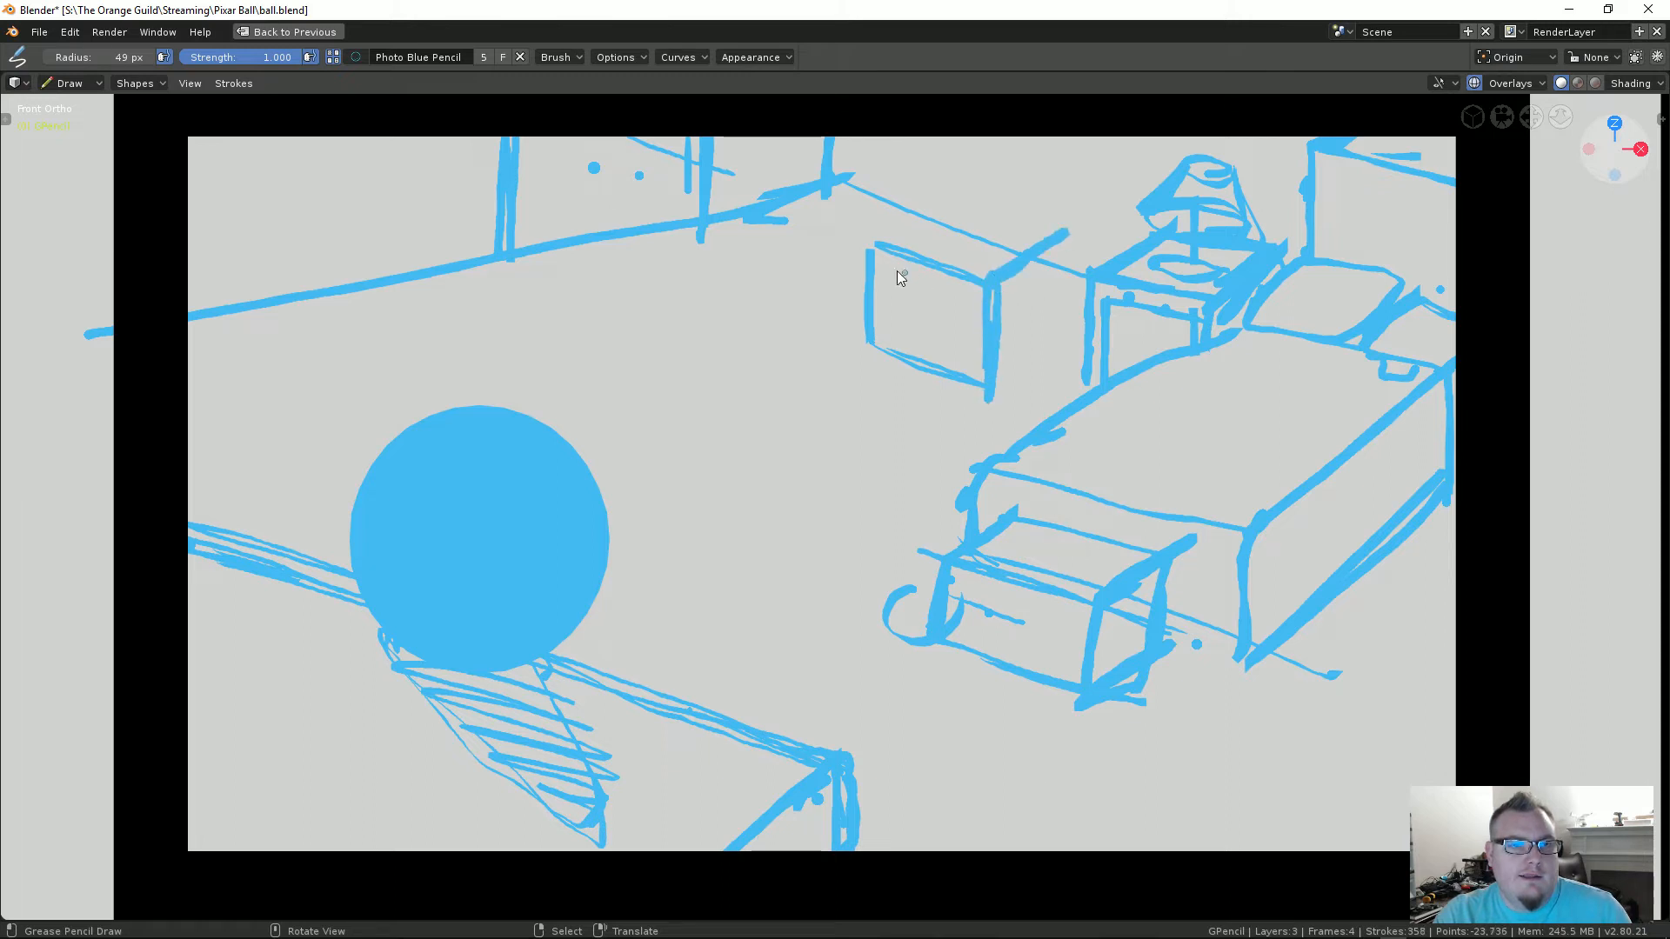
{"action": "mouse_move", "coordinate": [870, 254]}
{"action": "left_mouse_down"}
{"action": "mouse_move", "coordinate": [972, 178]}
{"action": "mouse_move", "coordinate": [1067, 232]}
{"action": "mouse_move", "coordinate": [1047, 339]}
{"action": "left_mouse_up"}
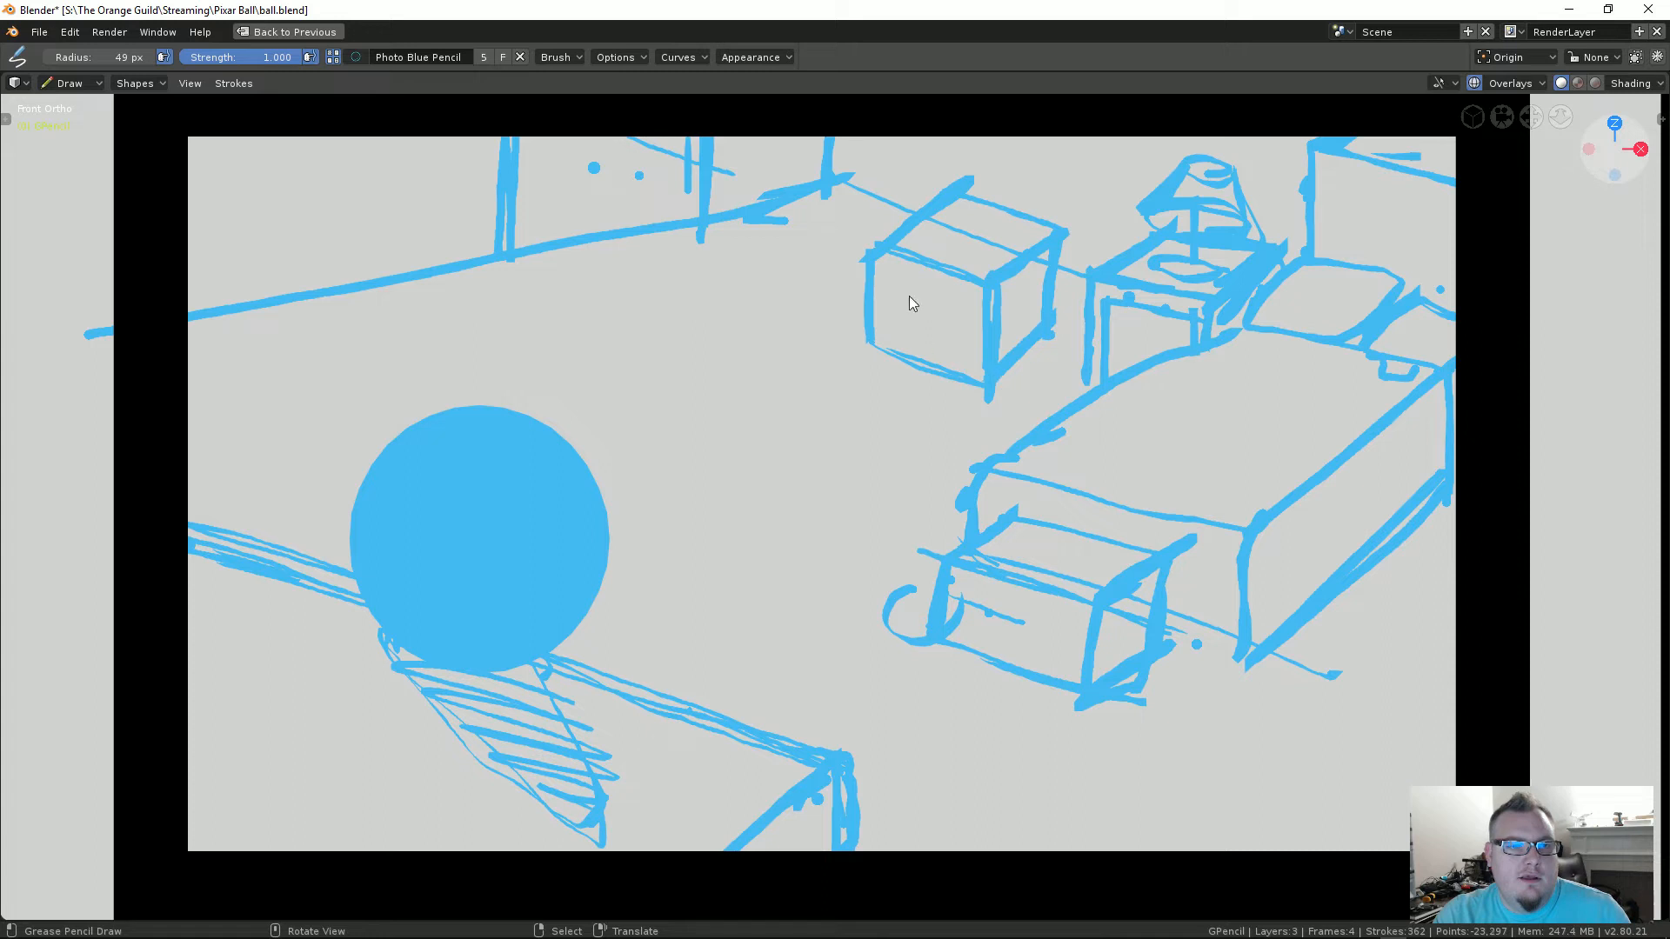
{"action": "left_click", "coordinate": [882, 236]}
{"action": "mouse_move", "coordinate": [900, 275]}
{"action": "left_mouse_down", "text": "ctrl"}
{"action": "mouse_move", "coordinate": [860, 241]}
{"action": "mouse_move", "coordinate": [947, 358]}
{"action": "mouse_move", "coordinate": [988, 380]}
{"action": "mouse_move", "coordinate": [991, 359]}
{"action": "mouse_move", "coordinate": [1036, 338]}
{"action": "mouse_move", "coordinate": [1046, 217]}
{"action": "mouse_move", "coordinate": [983, 252]}
{"action": "mouse_move", "coordinate": [1005, 206]}
{"action": "mouse_move", "coordinate": [935, 222]}
{"action": "mouse_move", "coordinate": [917, 257]}
{"action": "mouse_move", "coordinate": [967, 233]}
{"action": "mouse_move", "coordinate": [960, 299]}
{"action": "left_mouse_up", "text": "ctrl"}
{"action": "left_click_drag", "start_coordinate": [840, 180], "coordinate": [1084, 268]}
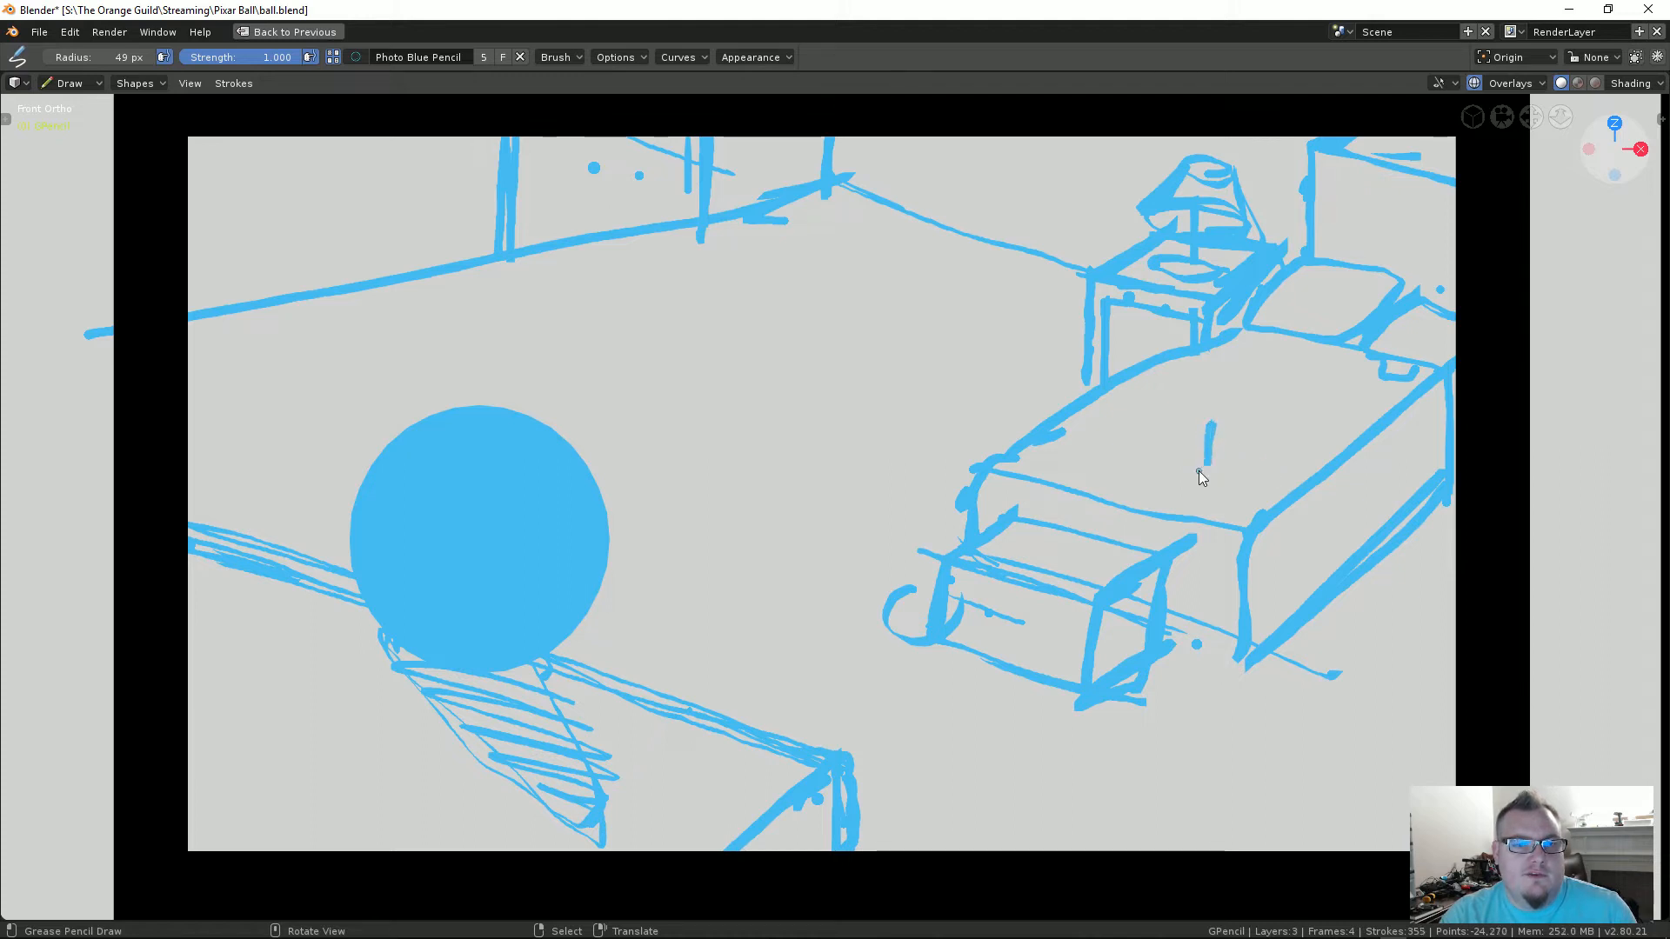
Step: Sketch a small cube in perspective on the bed's surface and erase the overshooting line ends at its top corners
{"action": "left_click_drag", "start_coordinate": [1161, 463], "coordinate": [1192, 473]}
{"action": "mouse_move", "coordinate": [1171, 472]}
{"action": "middle_mouse_down", "text": "ctrl"}
{"action": "mouse_move", "coordinate": [666, 442]}
{"action": "mouse_move", "coordinate": [1296, 495]}
{"action": "mouse_move", "coordinate": [664, 545]}
{"action": "mouse_move", "coordinate": [928, 549]}
{"action": "middle_mouse_up", "text": "ctrl"}
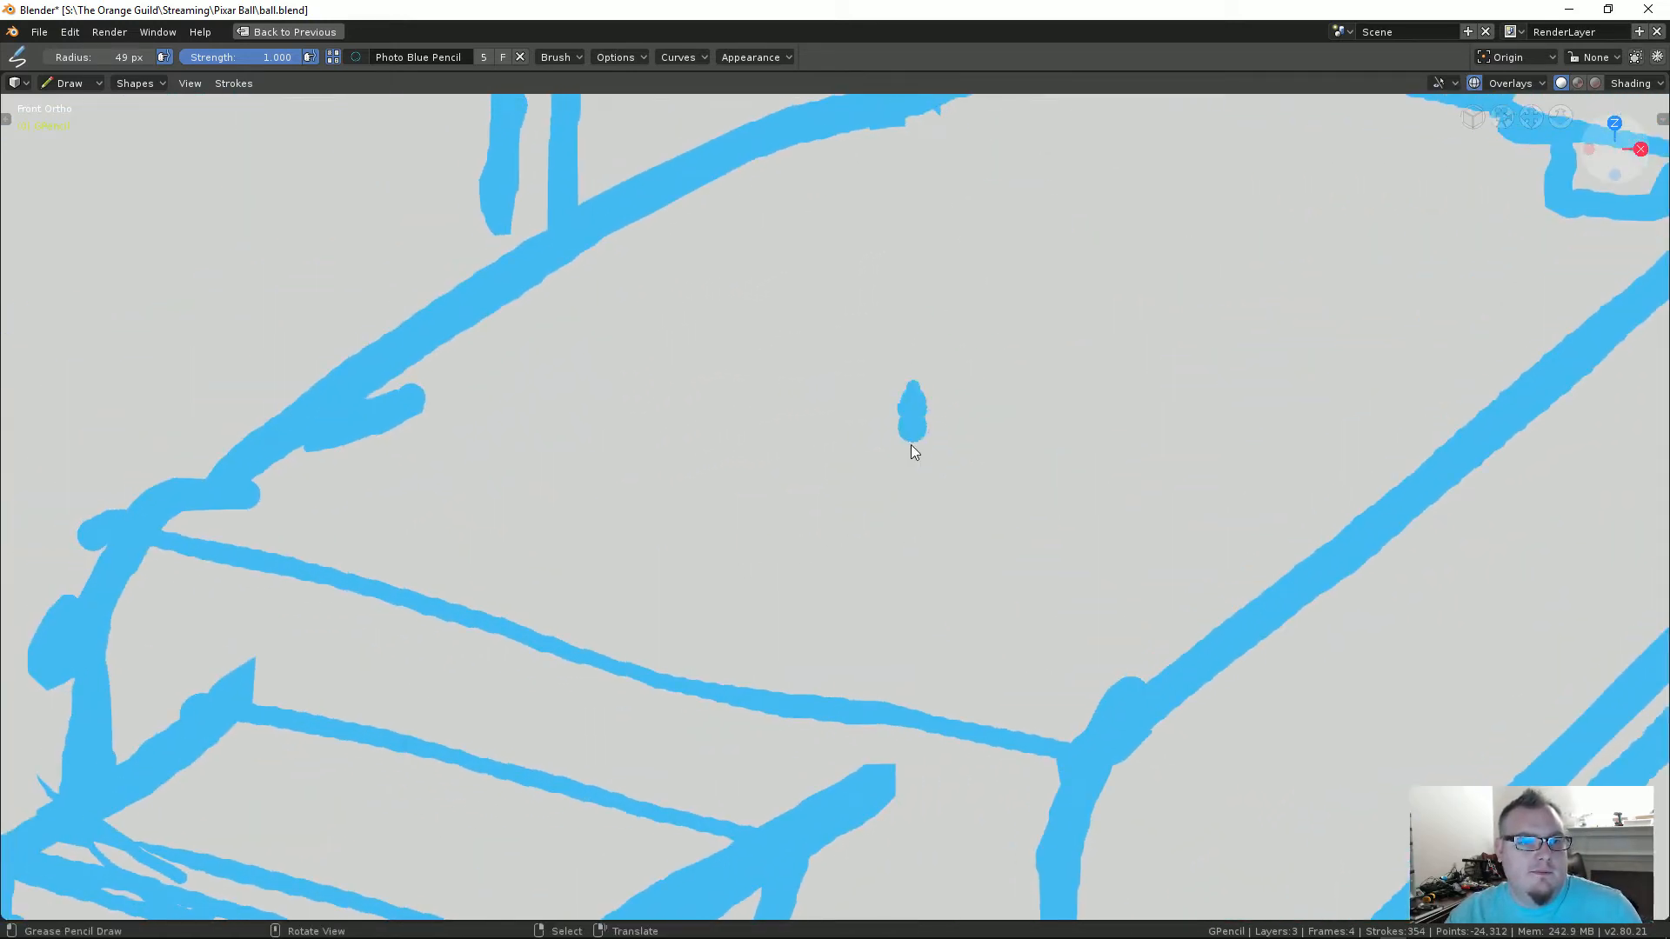
{"action": "mouse_move", "coordinate": [928, 357]}
{"action": "left_mouse_down"}
{"action": "mouse_move", "coordinate": [777, 458]}
{"action": "mouse_move", "coordinate": [775, 611]}
{"action": "mouse_move", "coordinate": [780, 475]}
{"action": "mouse_move", "coordinate": [631, 429]}
{"action": "left_mouse_up"}
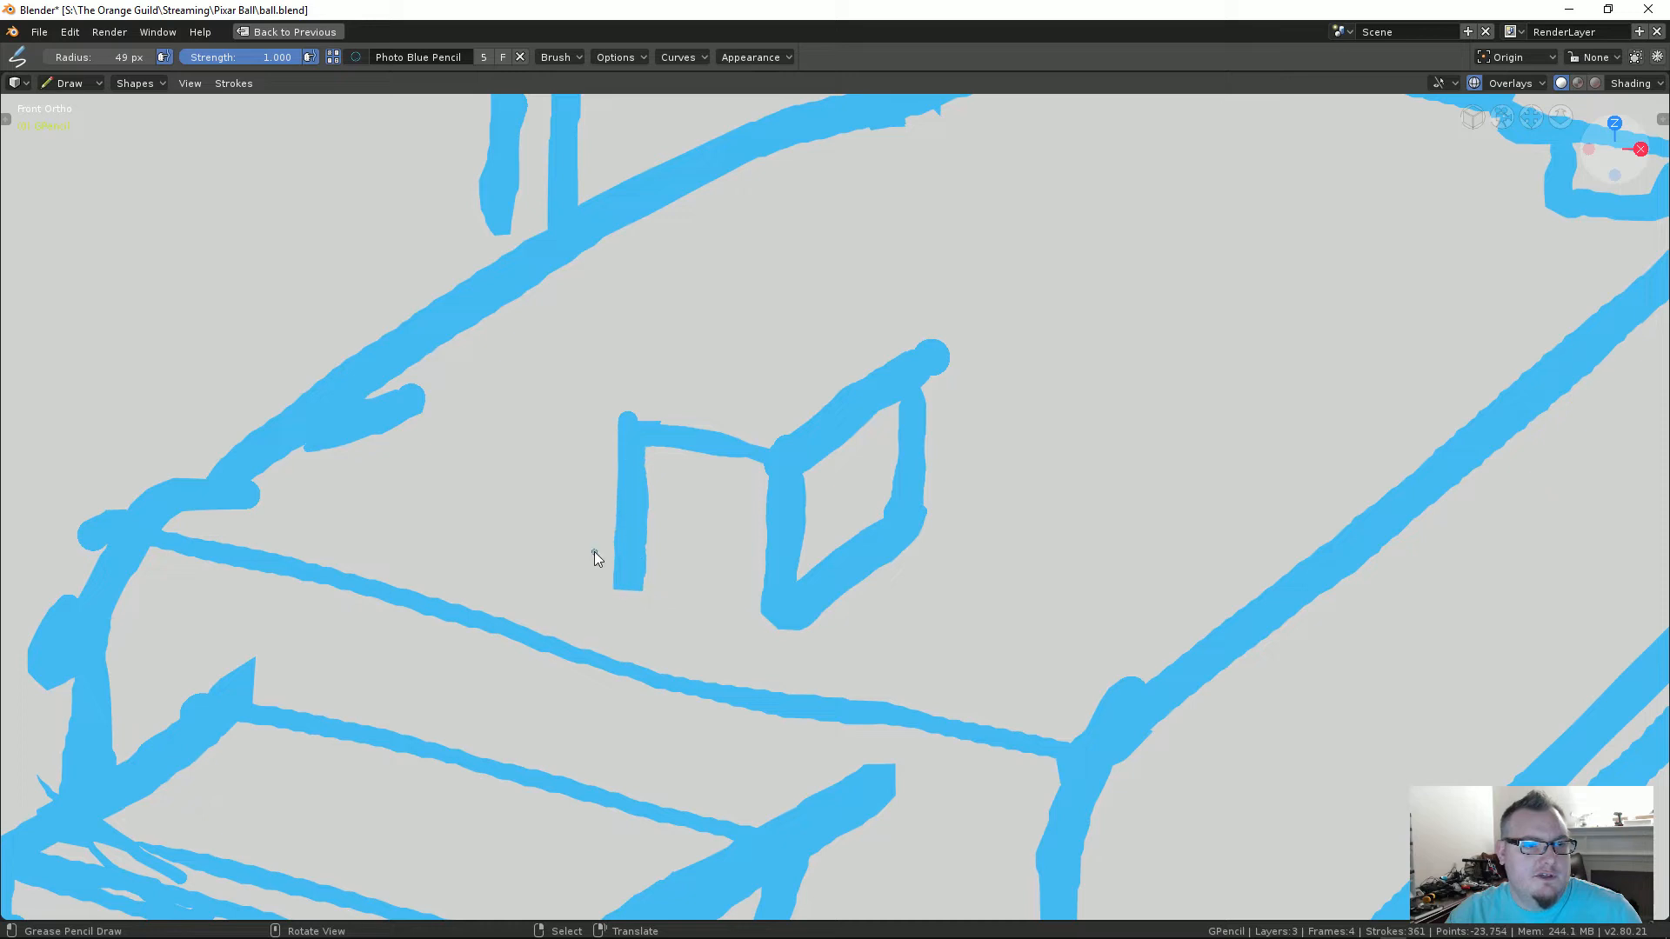
{"action": "left_click_drag", "start_coordinate": [595, 553], "coordinate": [764, 616]}
{"action": "mouse_move", "coordinate": [633, 427]}
{"action": "left_mouse_down"}
{"action": "mouse_move", "coordinate": [850, 300]}
{"action": "mouse_move", "coordinate": [839, 331]}
{"action": "mouse_move", "coordinate": [978, 350]}
{"action": "left_mouse_up"}
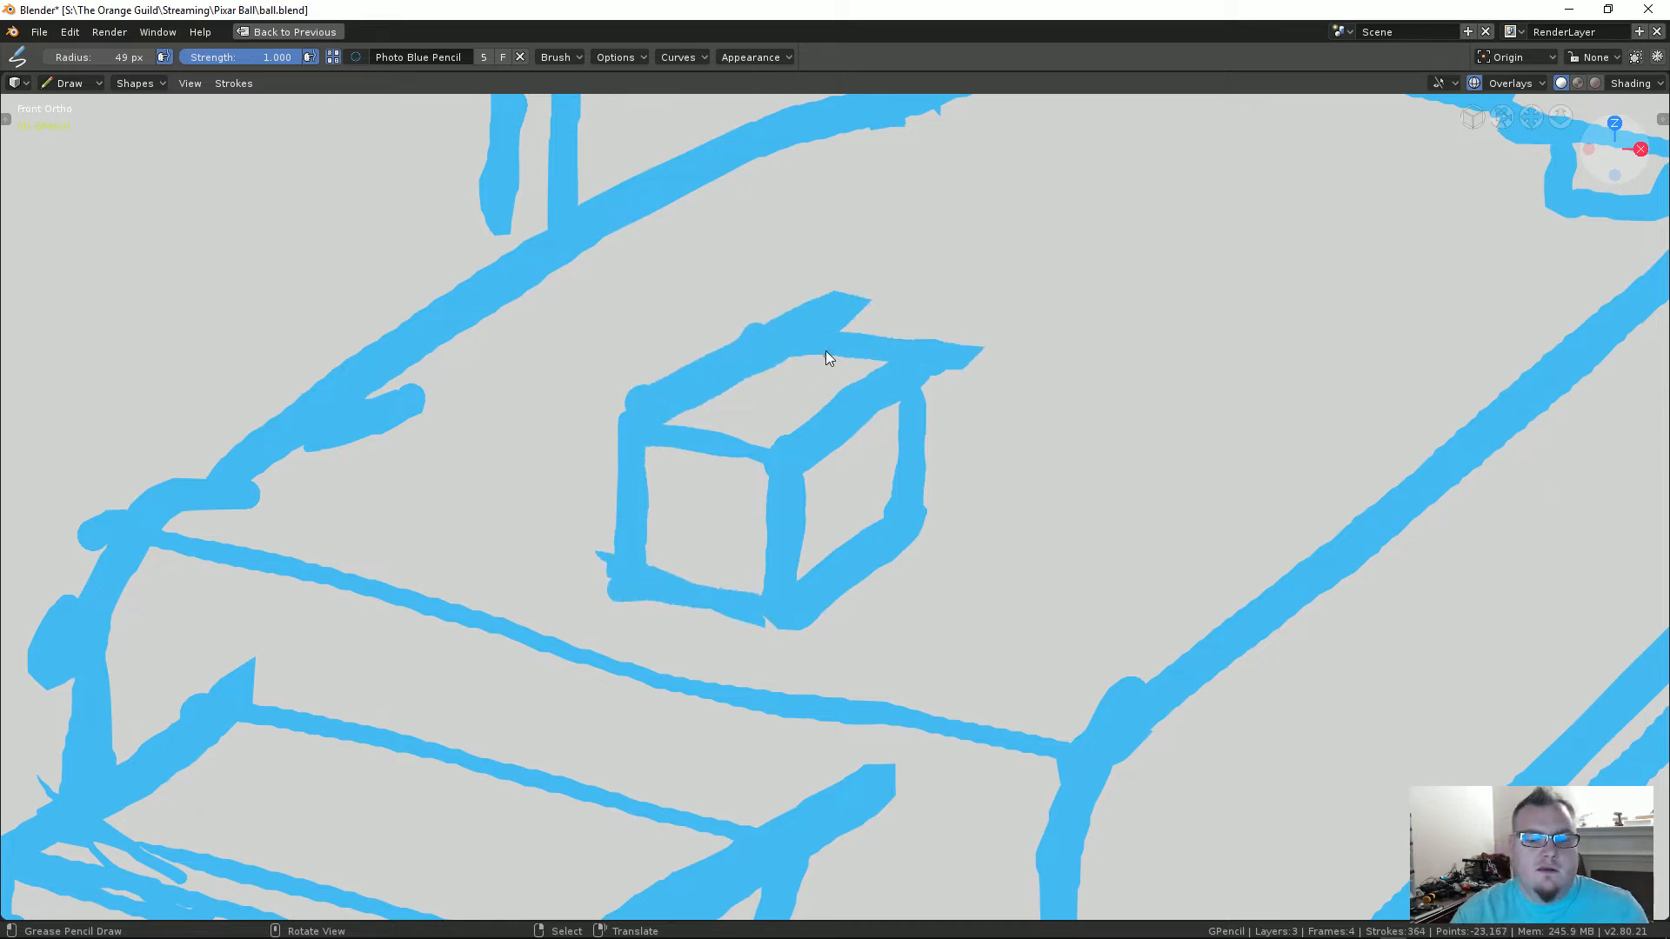
{"action": "mouse_move", "coordinate": [879, 274]}
{"action": "left_mouse_down", "text": "ctrl"}
{"action": "mouse_move", "coordinate": [754, 307]}
{"action": "mouse_move", "coordinate": [965, 320]}
{"action": "mouse_move", "coordinate": [928, 342]}
{"action": "mouse_move", "coordinate": [938, 400]}
{"action": "left_mouse_up", "text": "ctrl"}
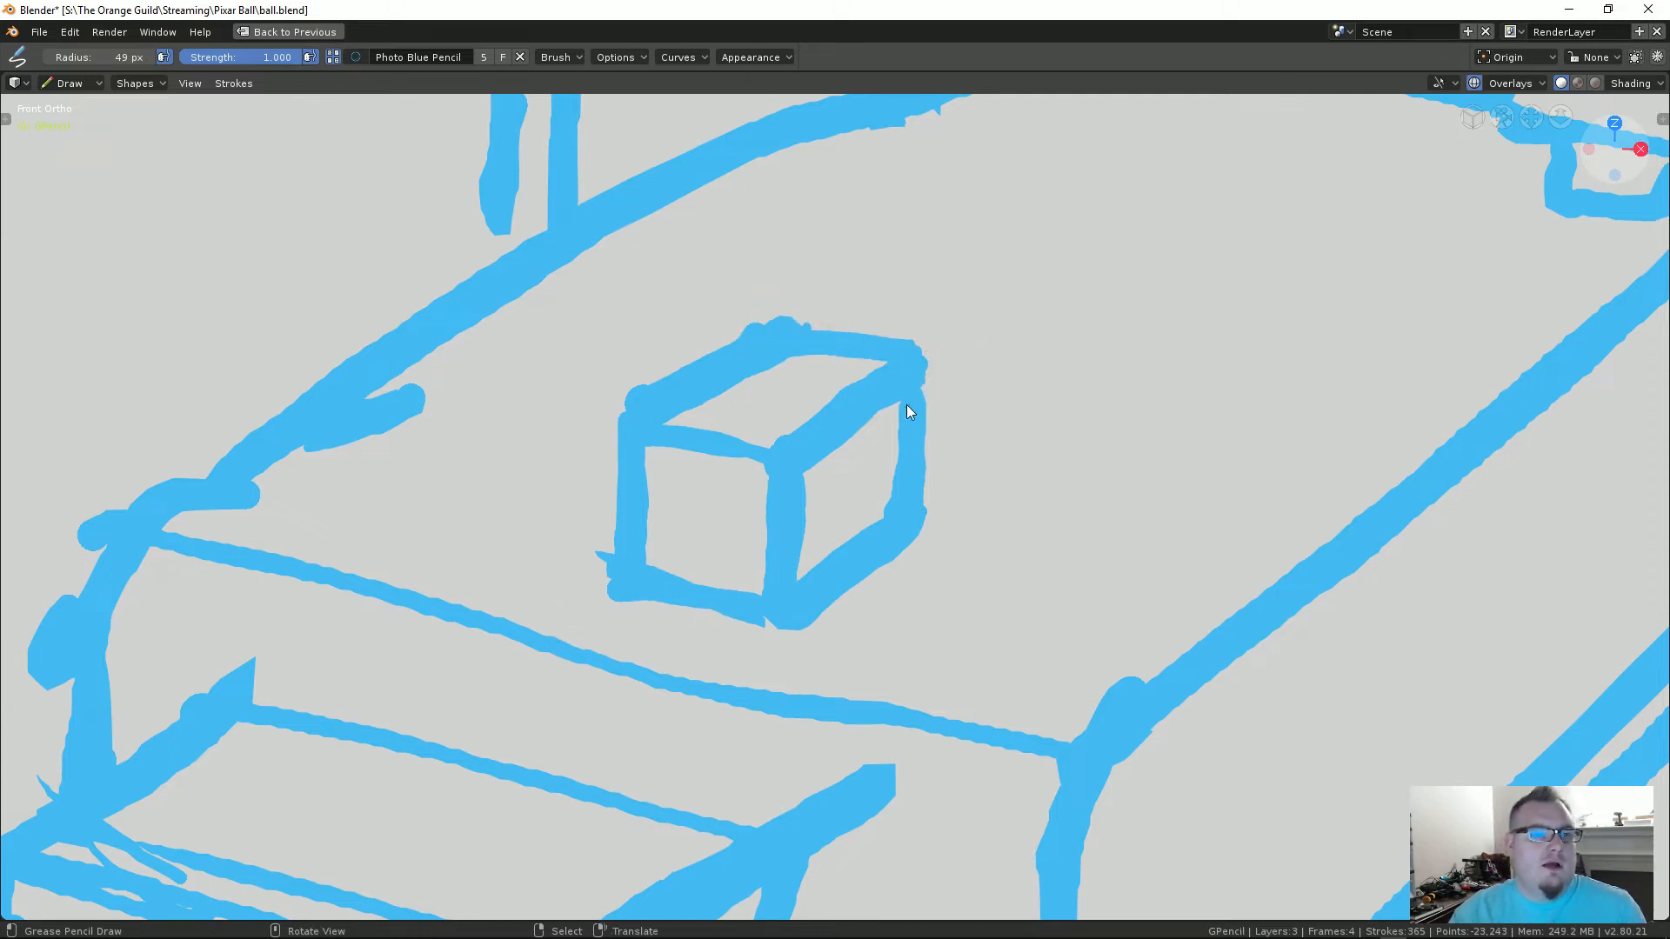
{"action": "scroll", "coordinate": [893, 365], "scroll_direction": "down", "scroll_amount": 10}
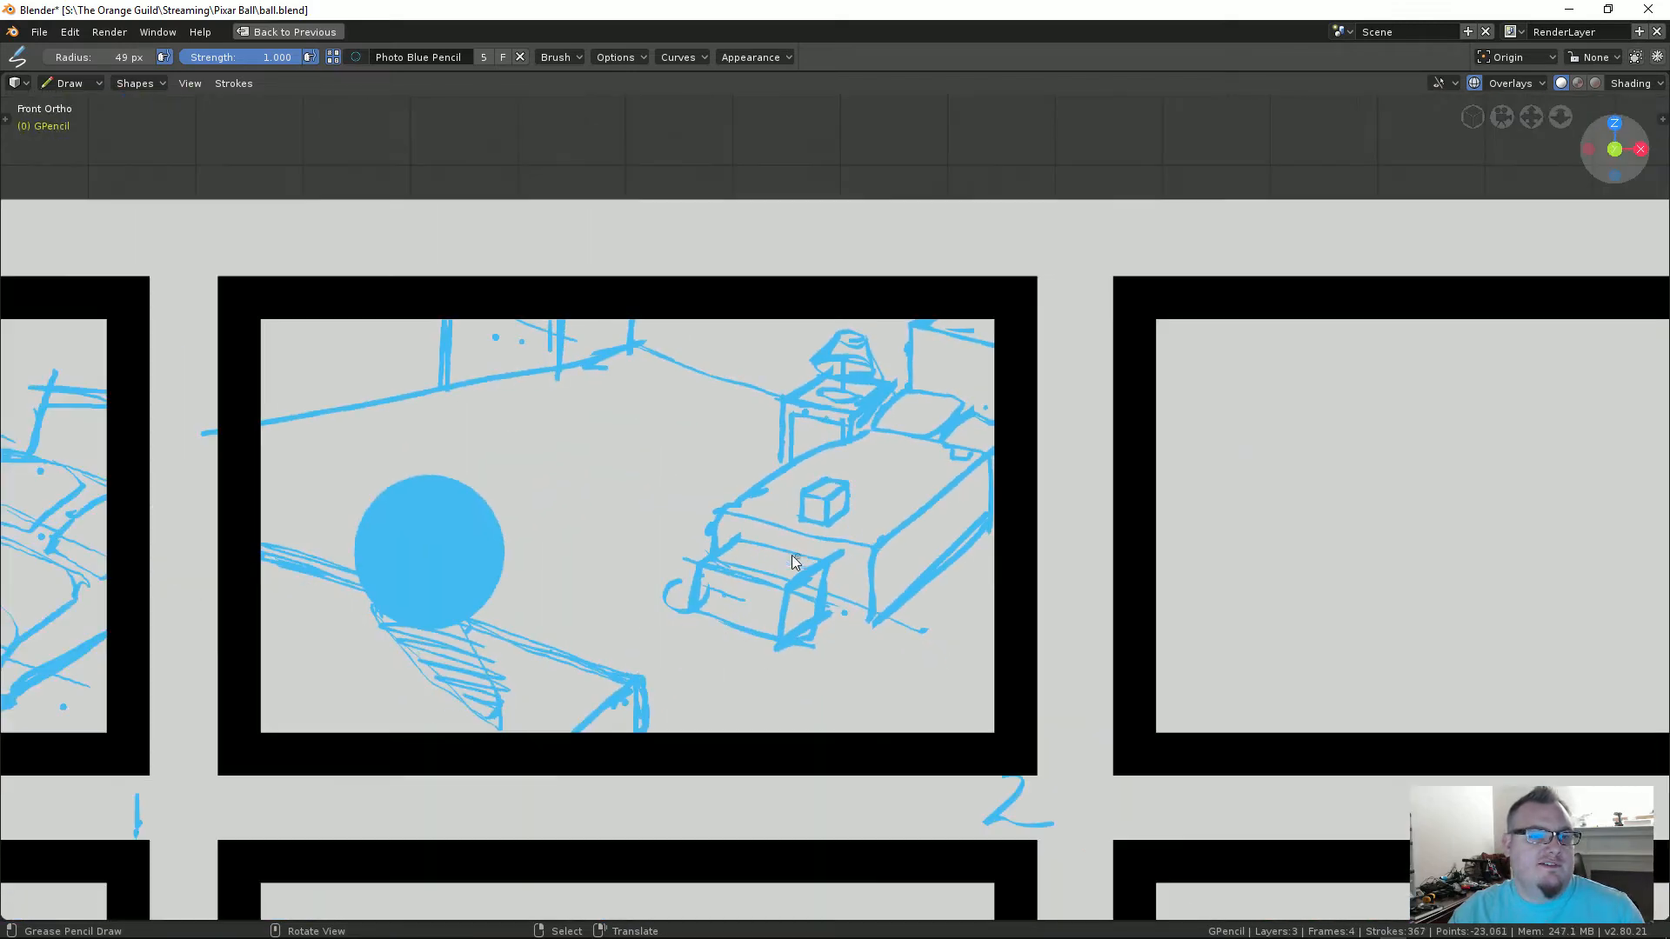
{"action": "scroll", "coordinate": [579, 539], "scroll_direction": "up", "scroll_amount": 1}
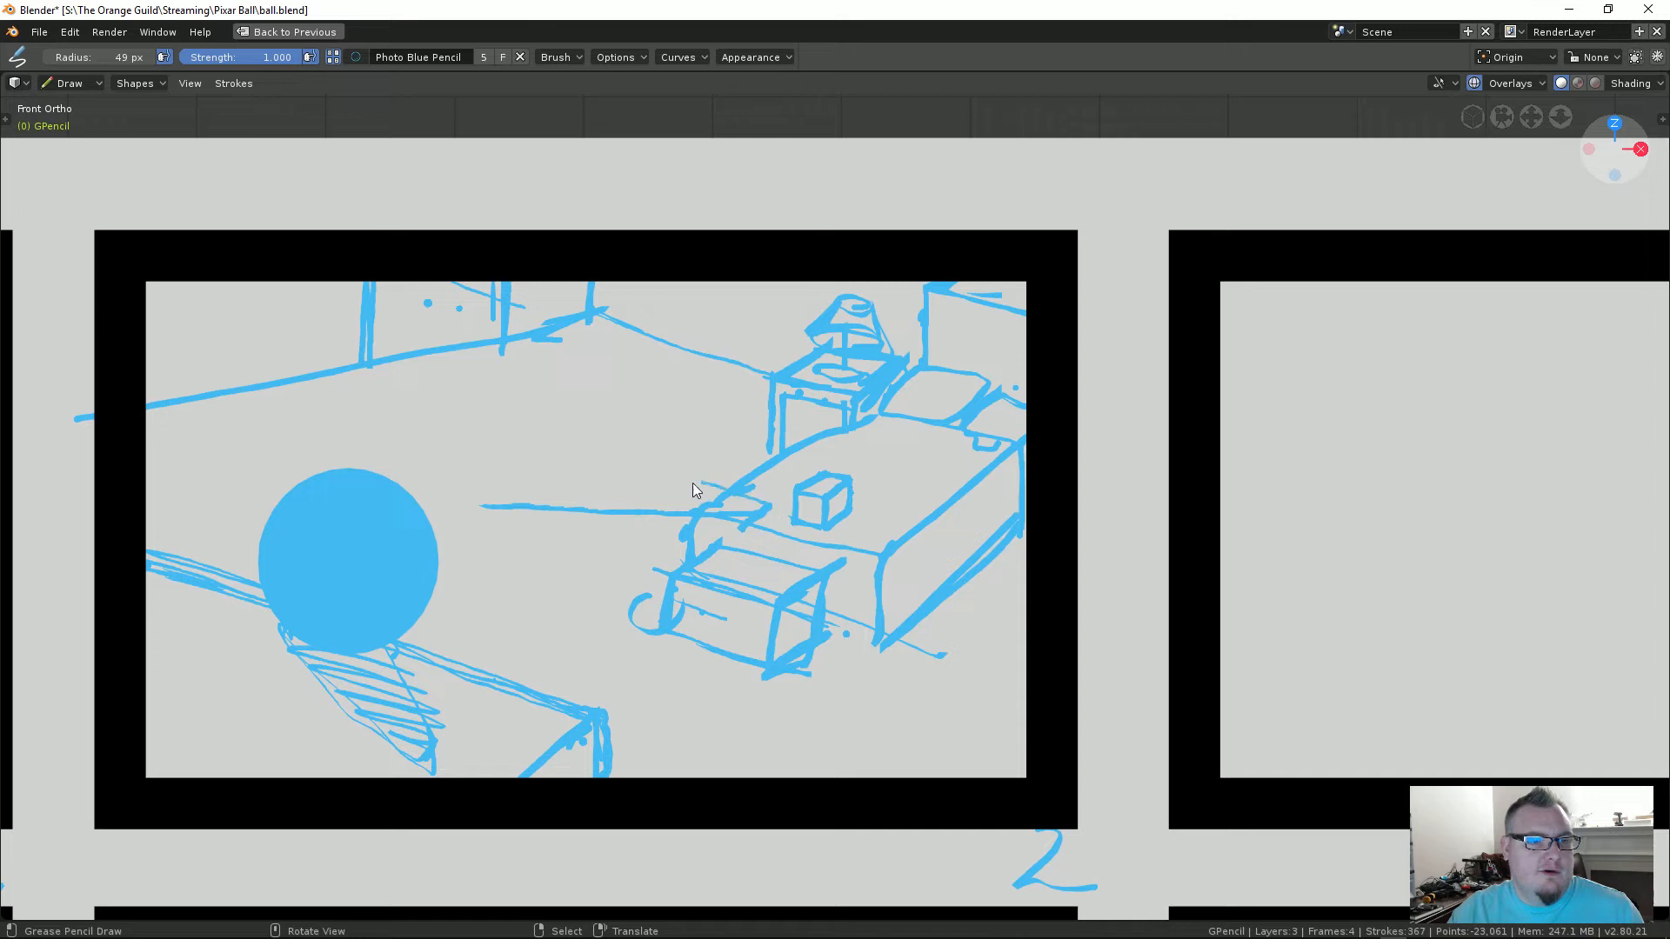
{"action": "key", "text": "ctrl+z"}
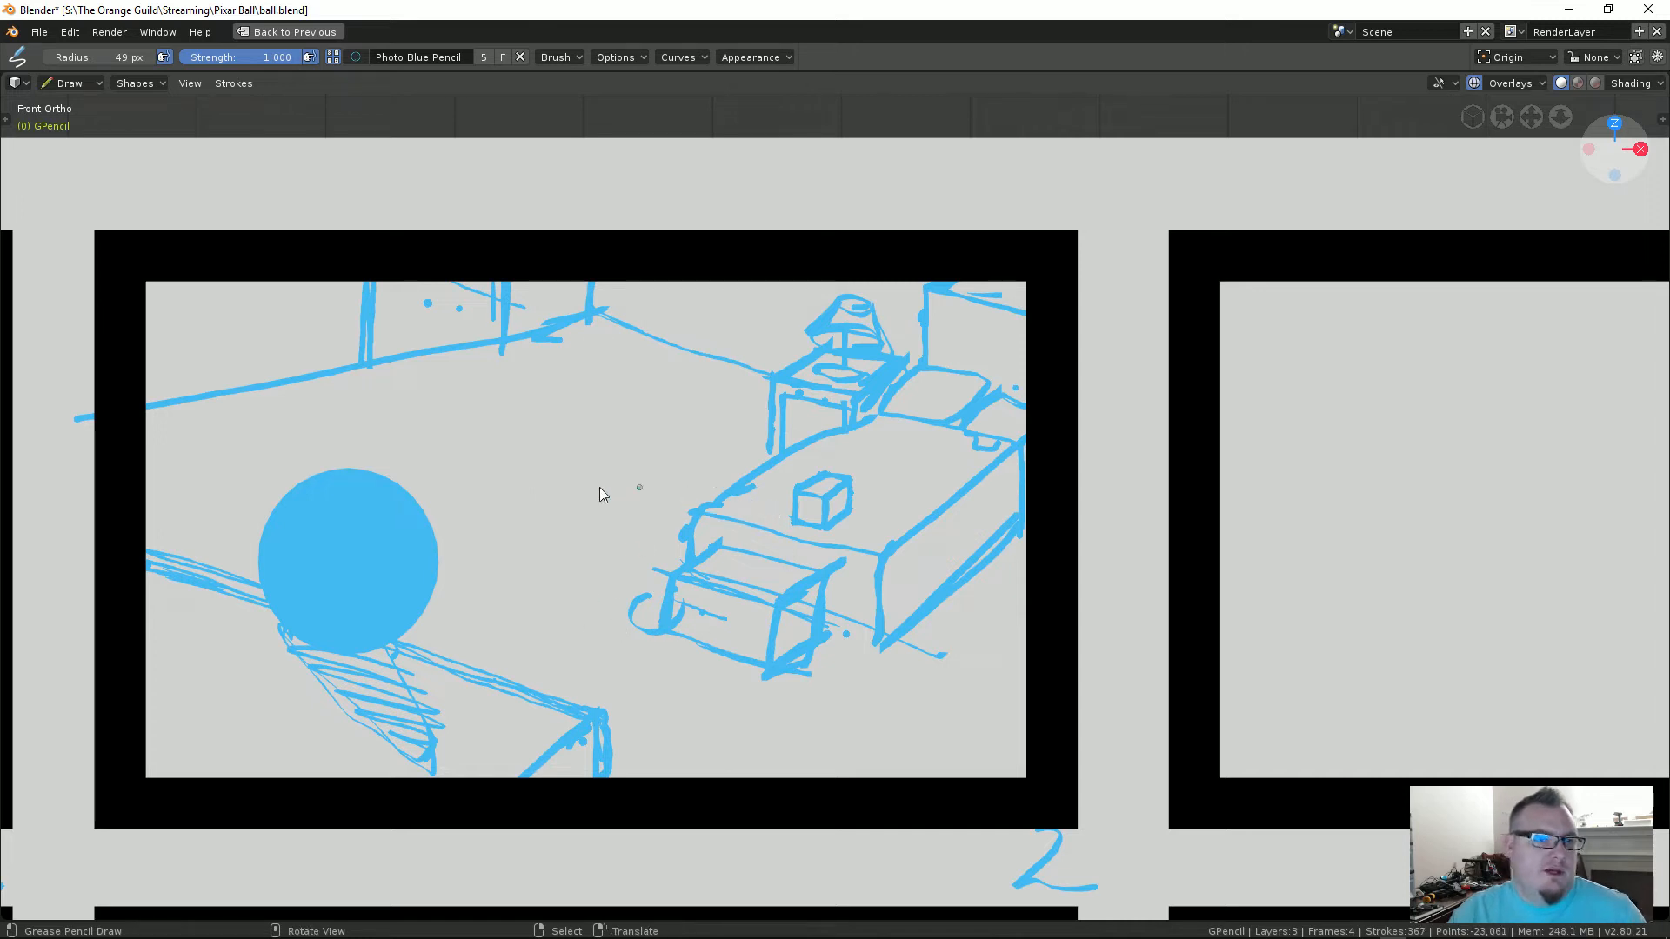
{"action": "scroll", "coordinate": [665, 383], "scroll_direction": "down", "scroll_amount": 2}
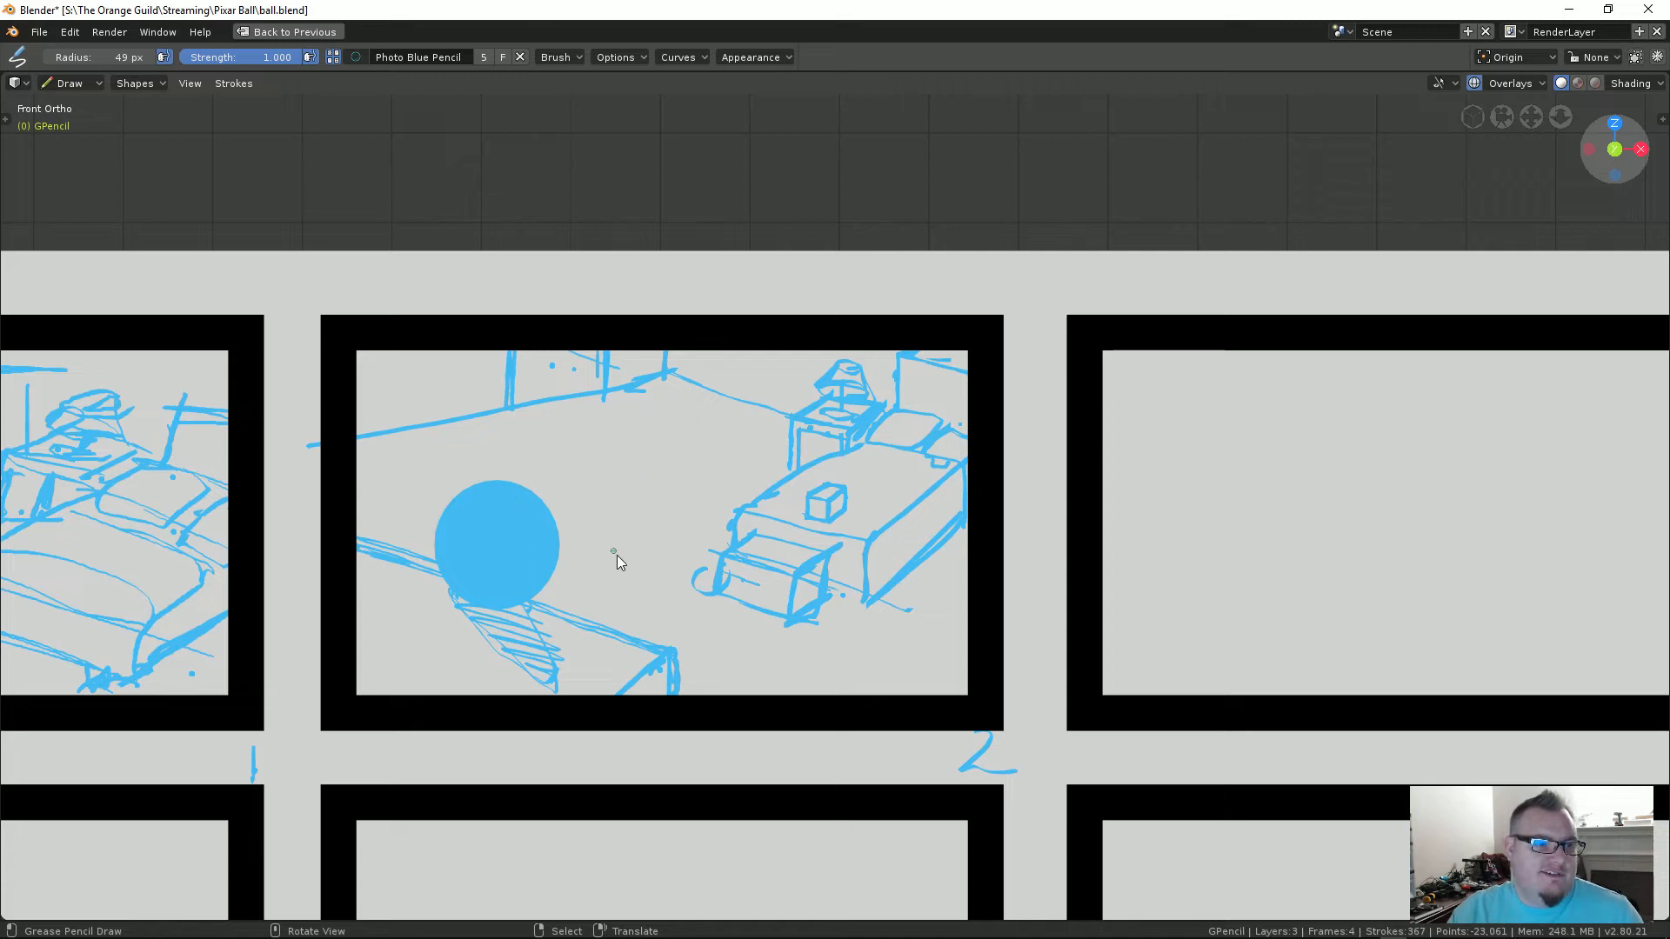
{"action": "scroll", "coordinate": [818, 557], "scroll_direction": "up", "scroll_amount": 2}
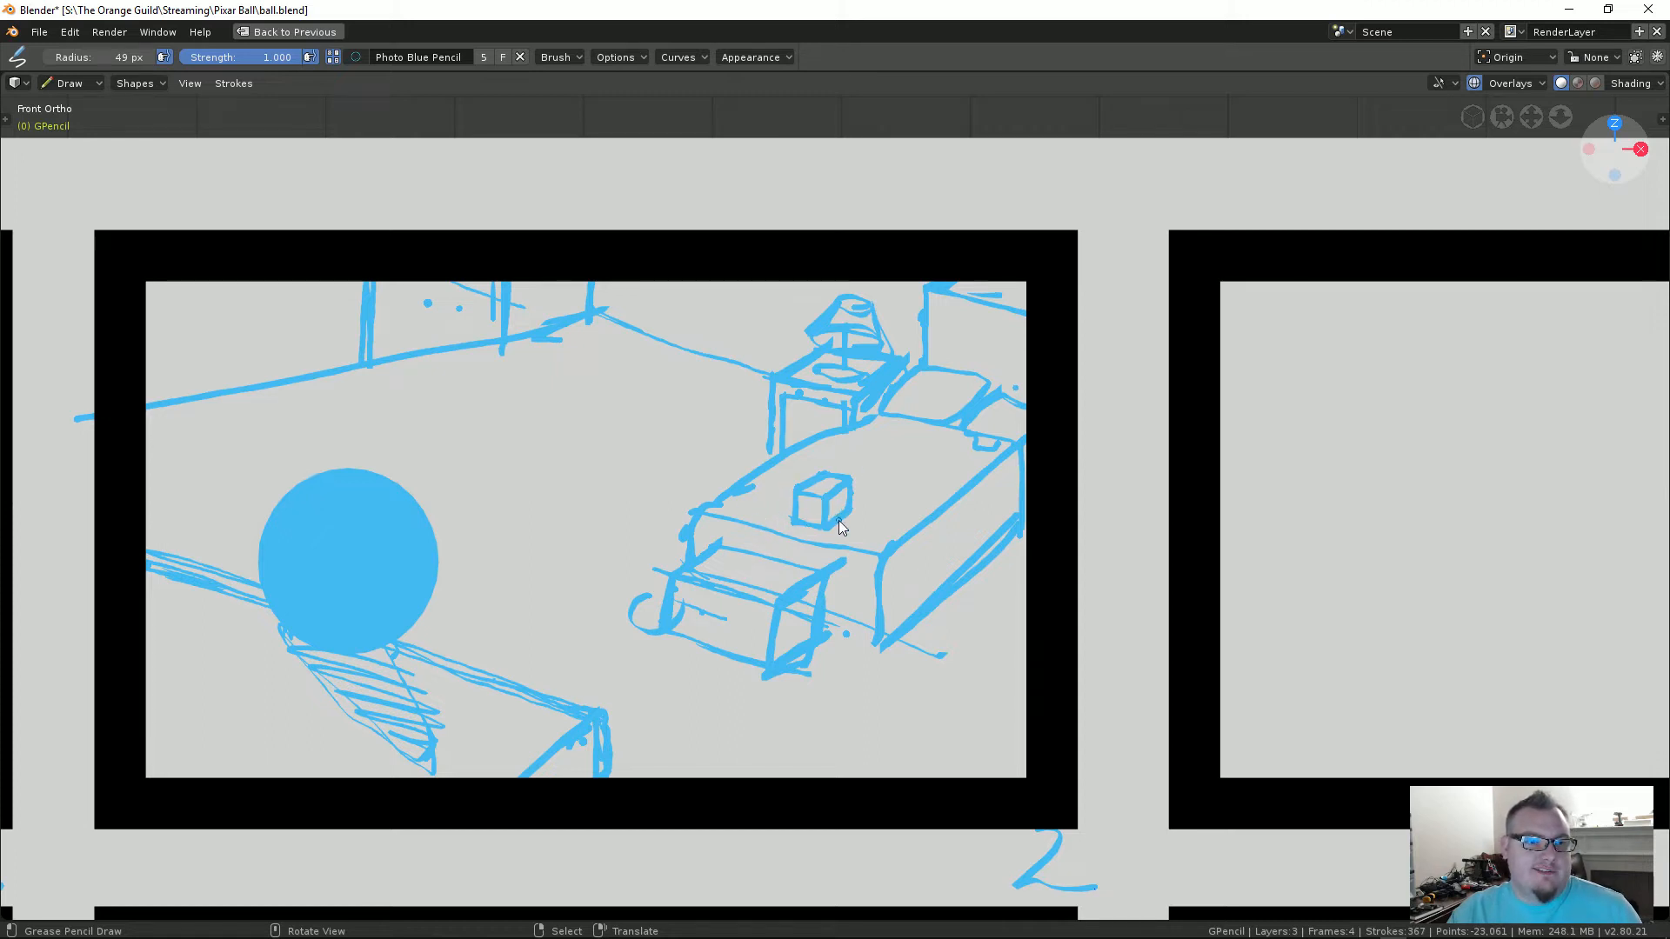
Step: Shade the cube's cast shadow on frame 2's bed and erase the spill covering the cube's side face
{"action": "scroll", "coordinate": [837, 522], "scroll_direction": "up", "scroll_amount": 1}
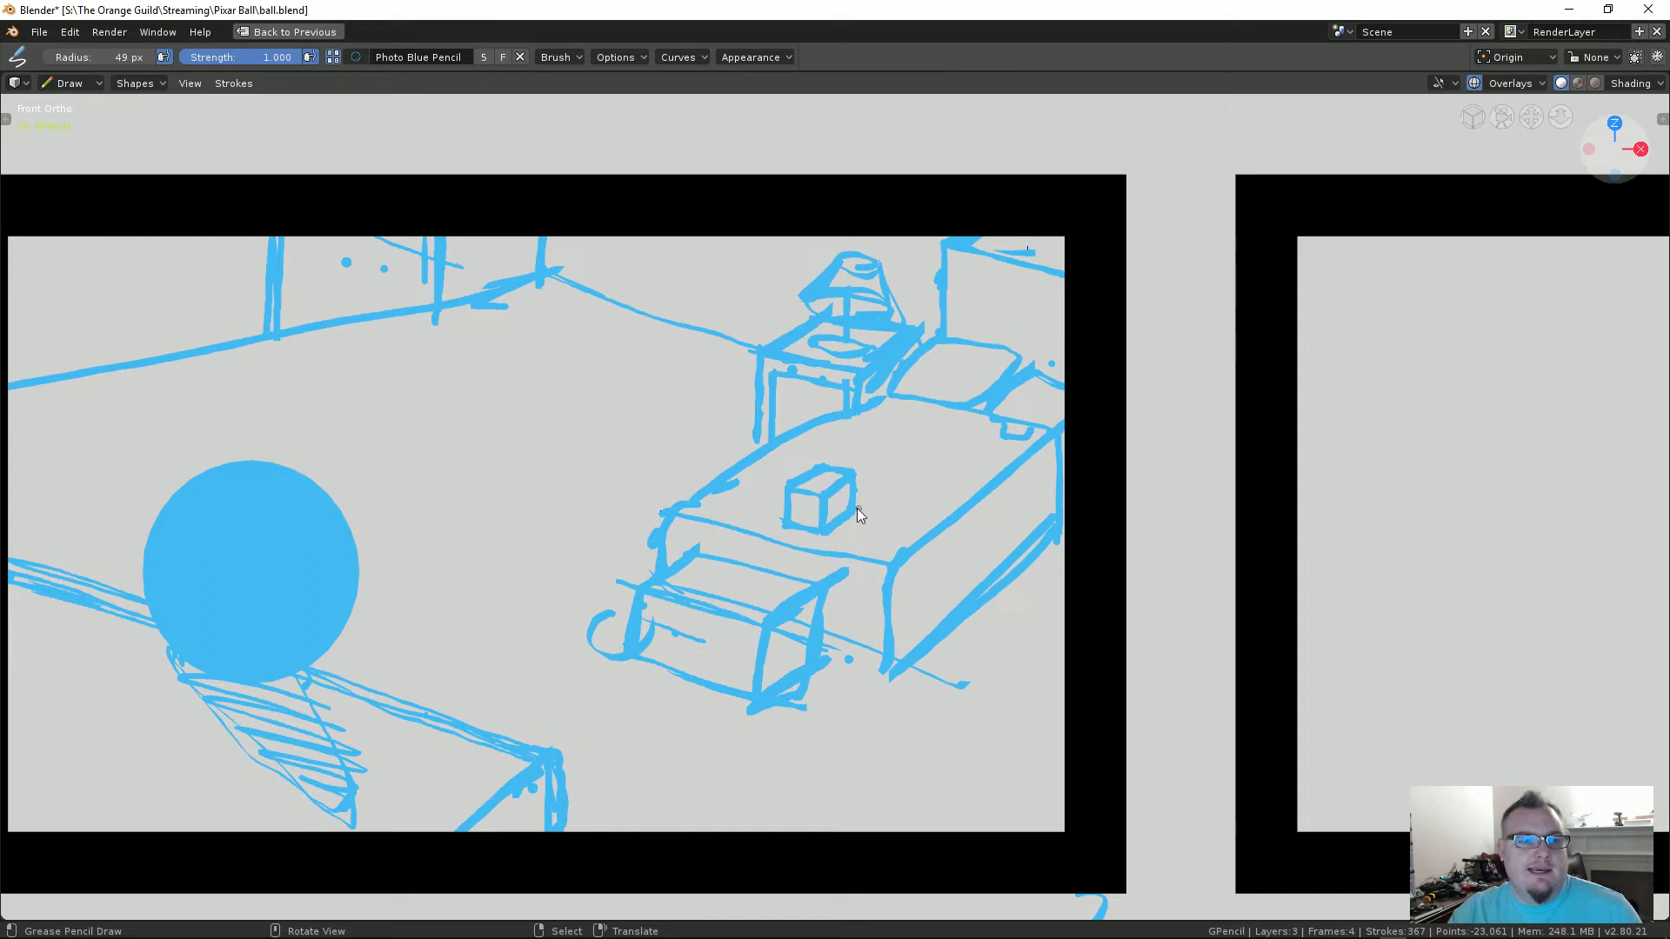
{"action": "mouse_move", "coordinate": [921, 484]}
{"action": "left_mouse_down"}
{"action": "mouse_move", "coordinate": [853, 505]}
{"action": "mouse_move", "coordinate": [909, 492]}
{"action": "mouse_move", "coordinate": [889, 520]}
{"action": "left_mouse_up"}
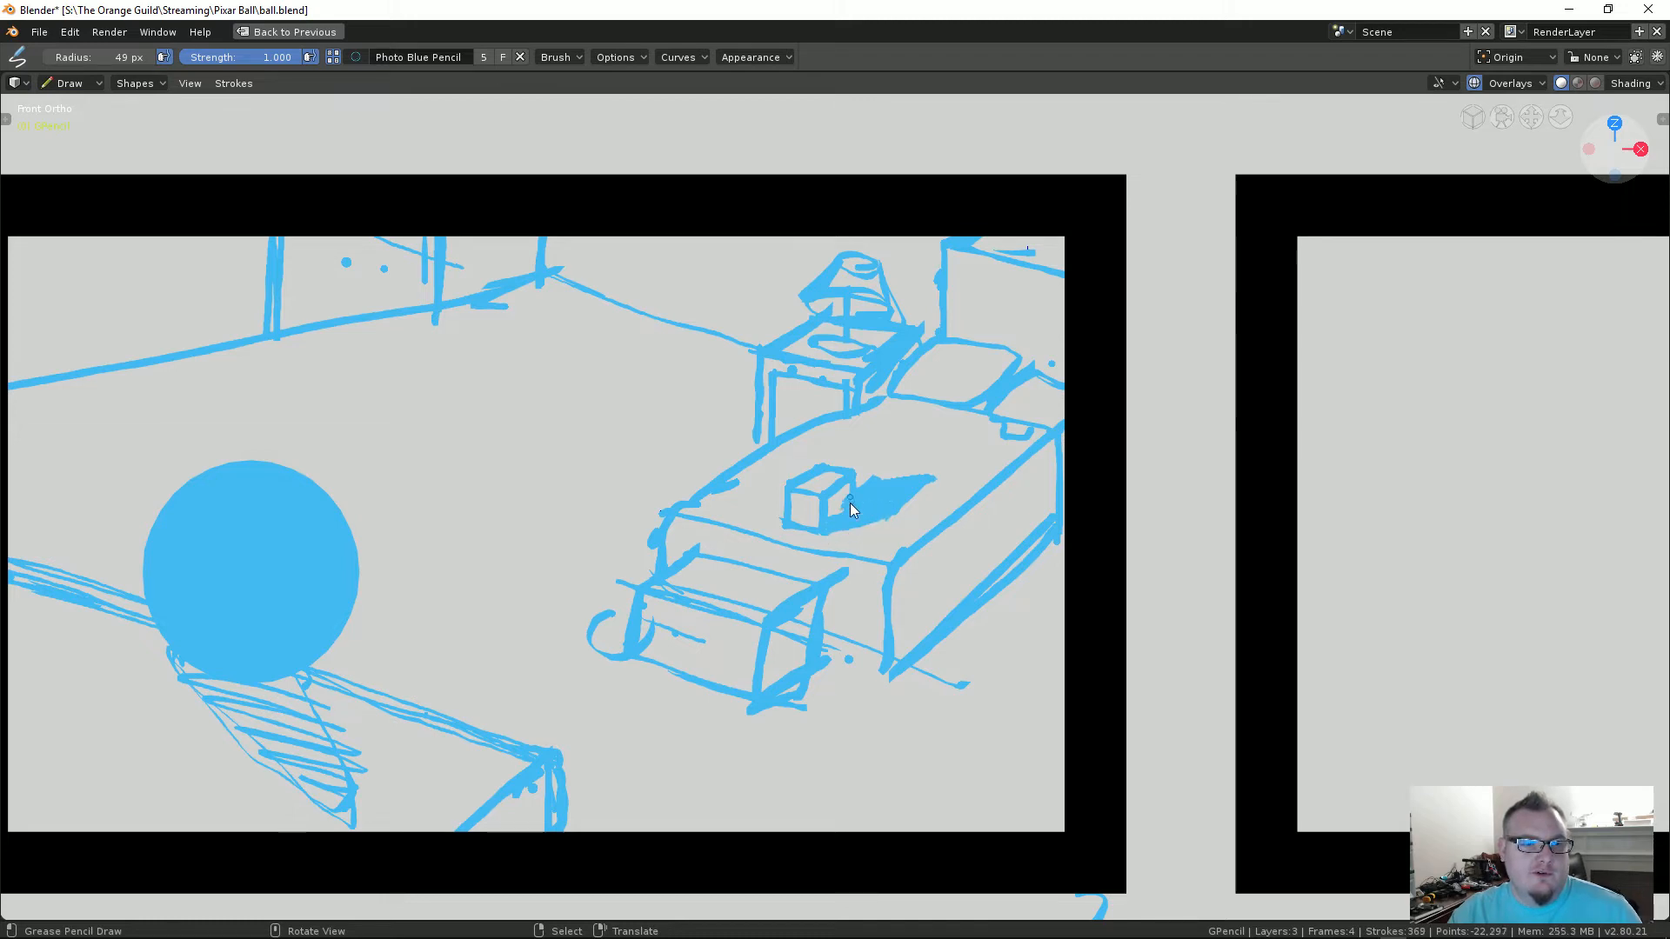
{"action": "scroll", "coordinate": [874, 518], "scroll_direction": "up", "scroll_amount": 10}
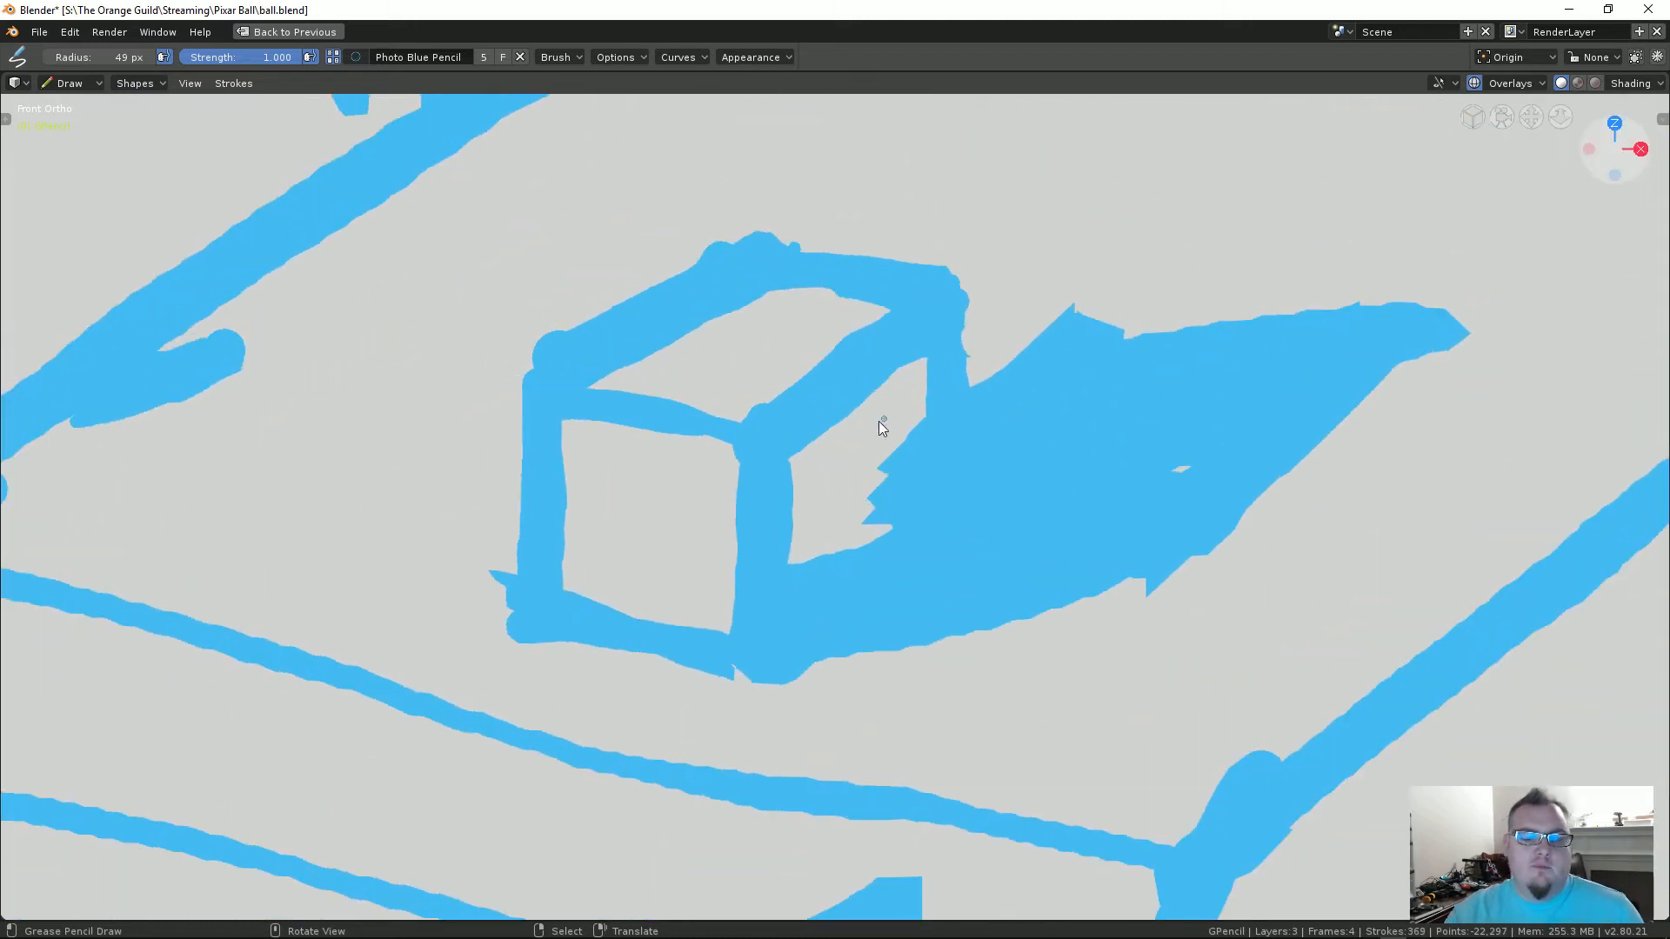
{"action": "mouse_move", "coordinate": [880, 487]}
{"action": "left_mouse_down", "text": "ctrl"}
{"action": "mouse_move", "coordinate": [910, 448]}
{"action": "mouse_move", "coordinate": [909, 528]}
{"action": "mouse_move", "coordinate": [809, 622]}
{"action": "mouse_move", "coordinate": [925, 469]}
{"action": "mouse_move", "coordinate": [894, 538]}
{"action": "left_mouse_up", "text": "ctrl"}
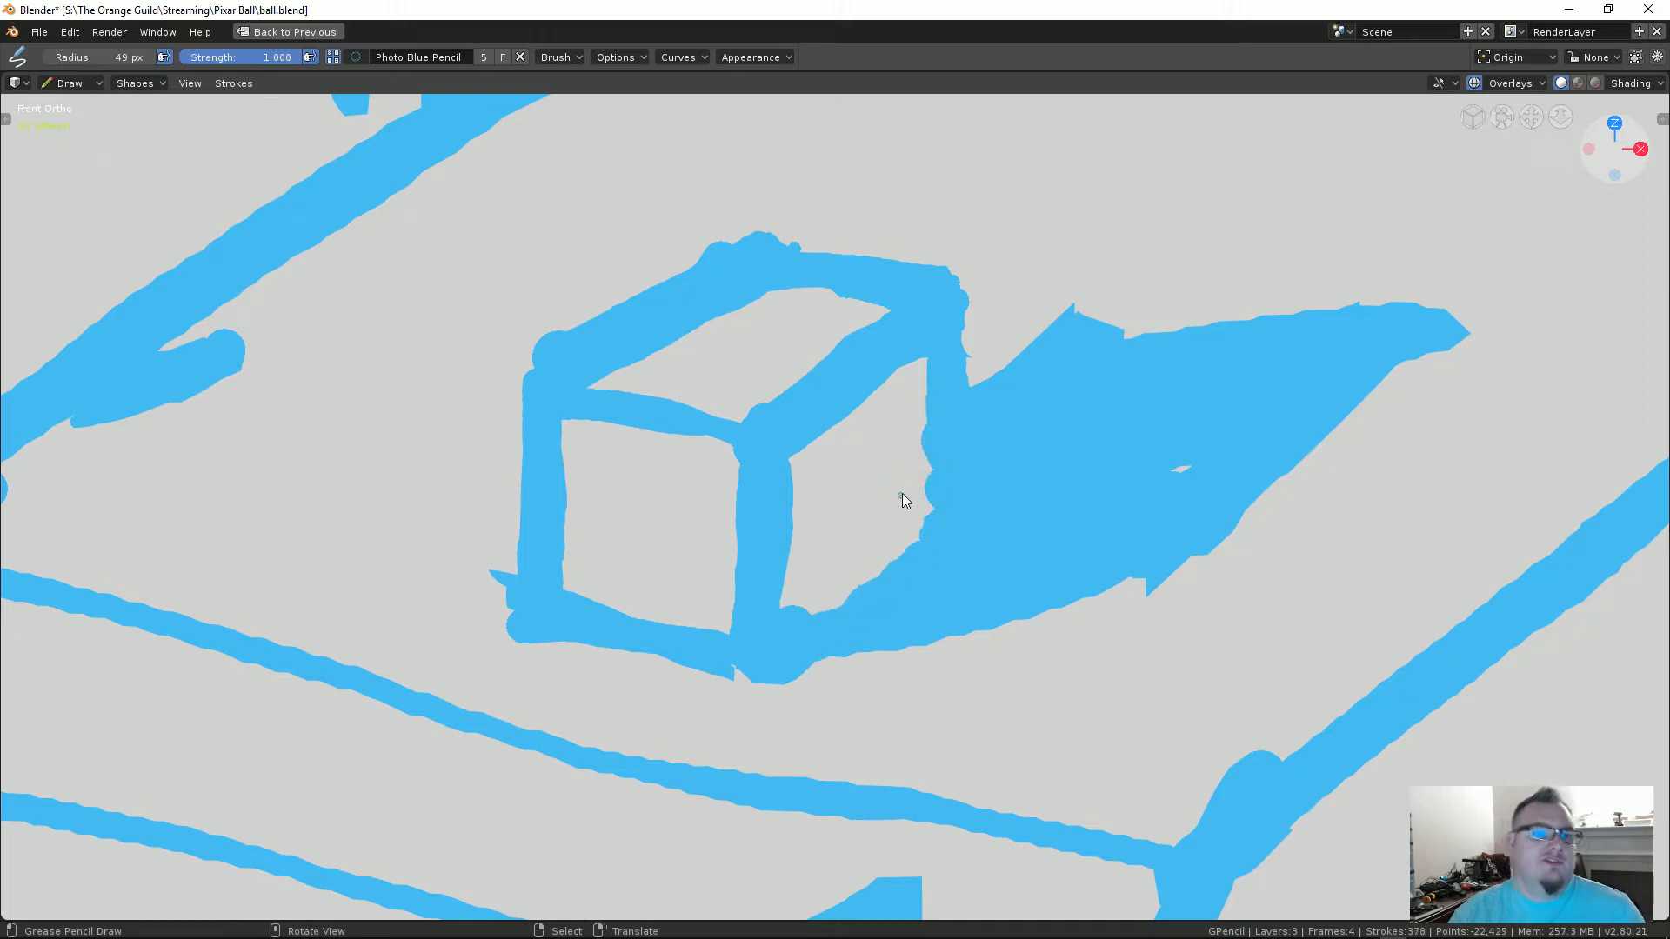
{"action": "scroll", "coordinate": [911, 501], "scroll_direction": "down", "scroll_amount": 10}
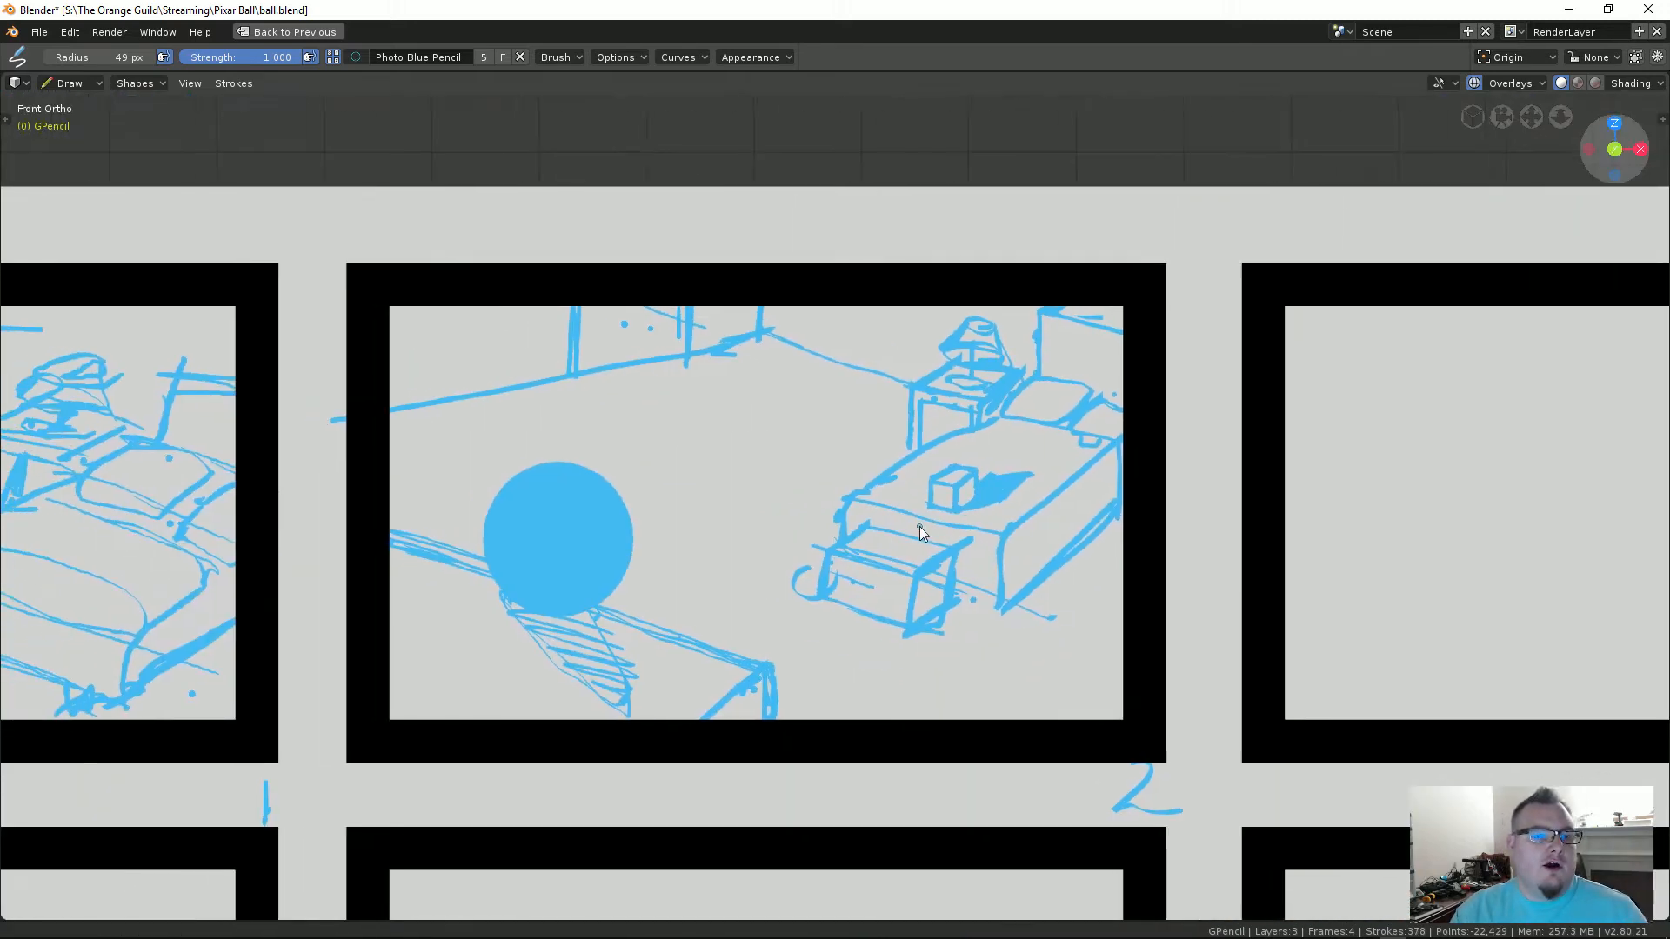
Step: Erase the entire sketch in frame 1 along with its frame number, finishing with the Hard eraser
{"action": "scroll", "coordinate": [696, 517], "scroll_direction": "down", "scroll_amount": 3}
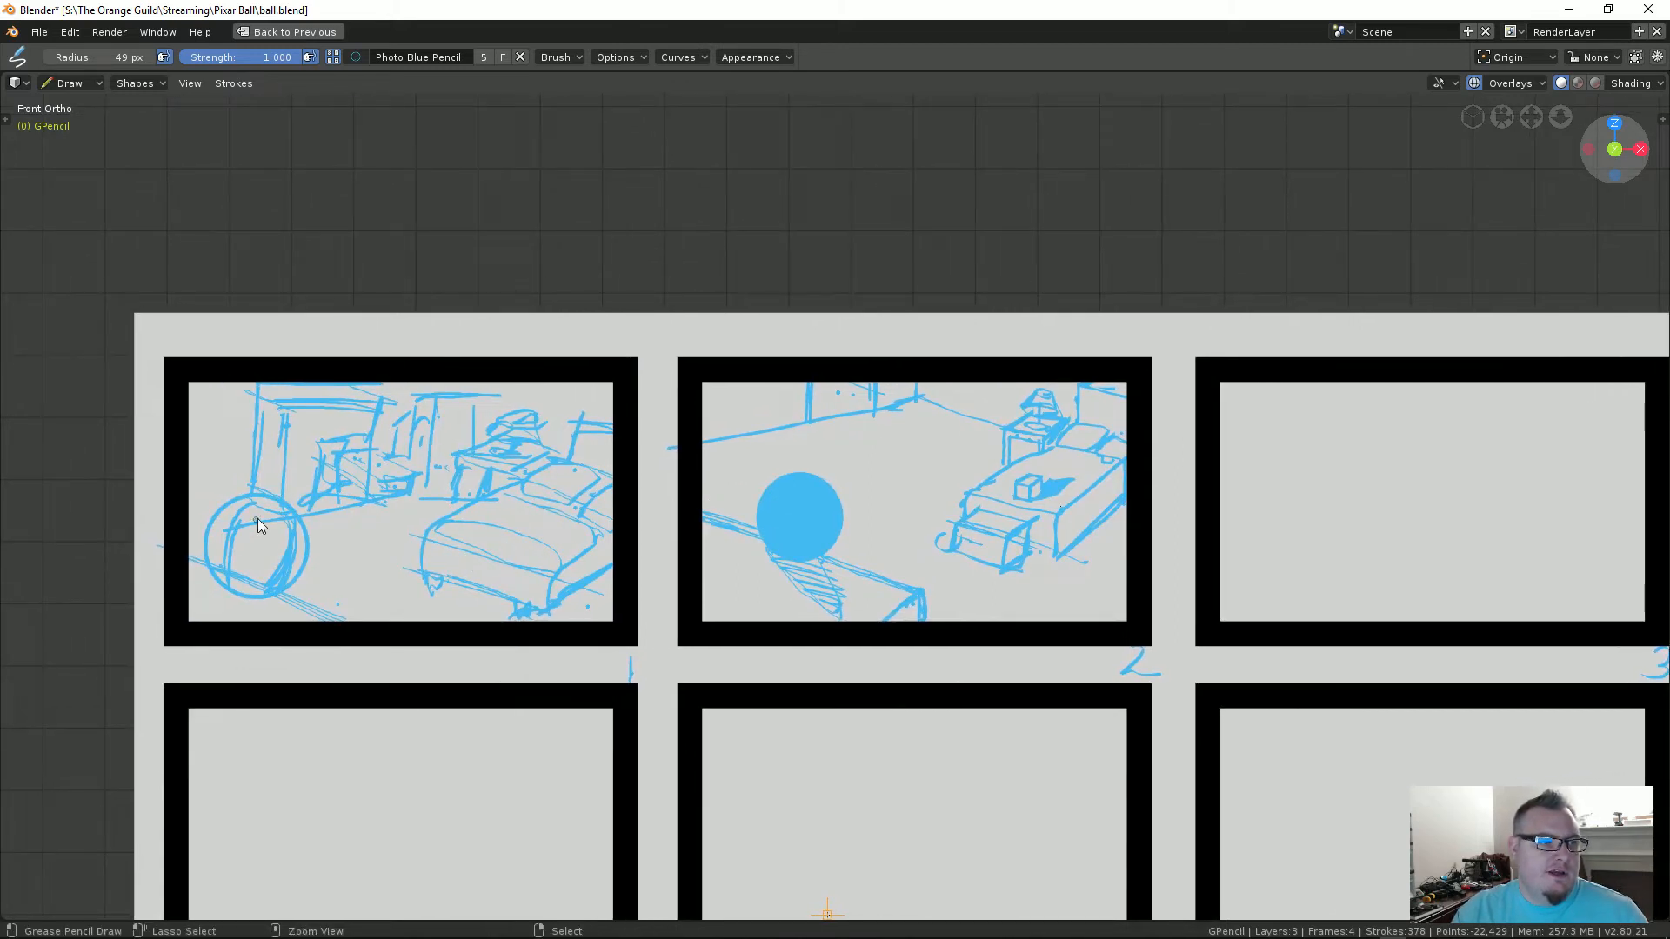
{"action": "left_click_drag", "start_coordinate": [268, 522], "coordinate": [346, 551], "text": "ctrl"}
{"action": "left_click_drag", "start_coordinate": [281, 595], "coordinate": [324, 541], "text": "ctrl"}
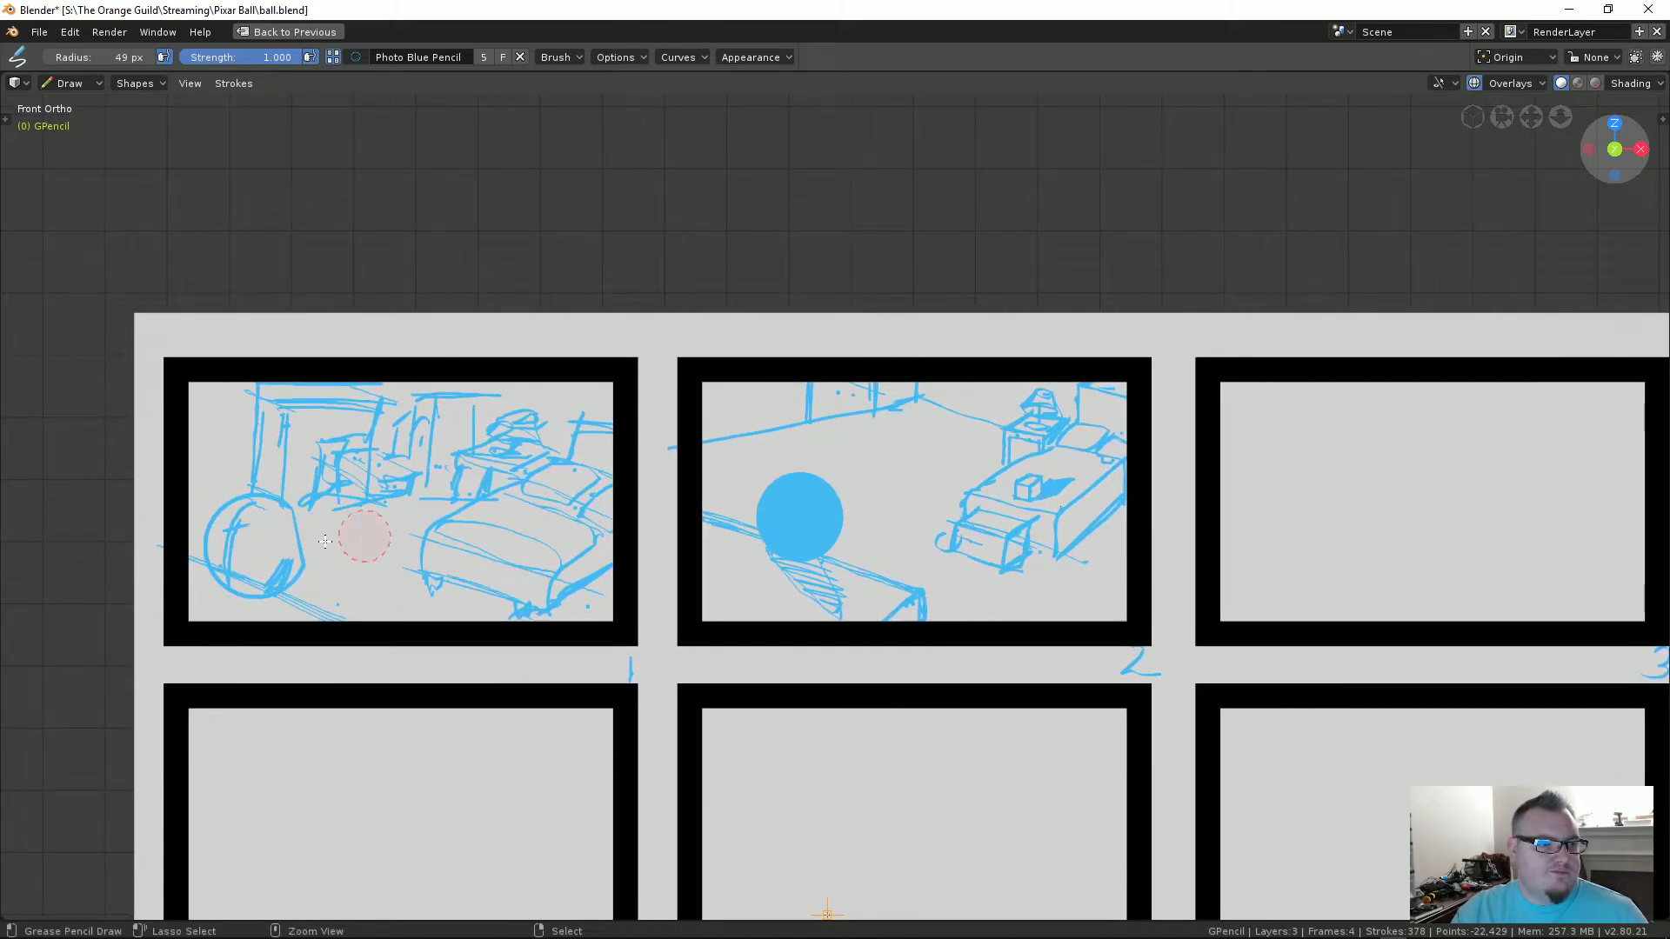
{"action": "key", "text": "t"}
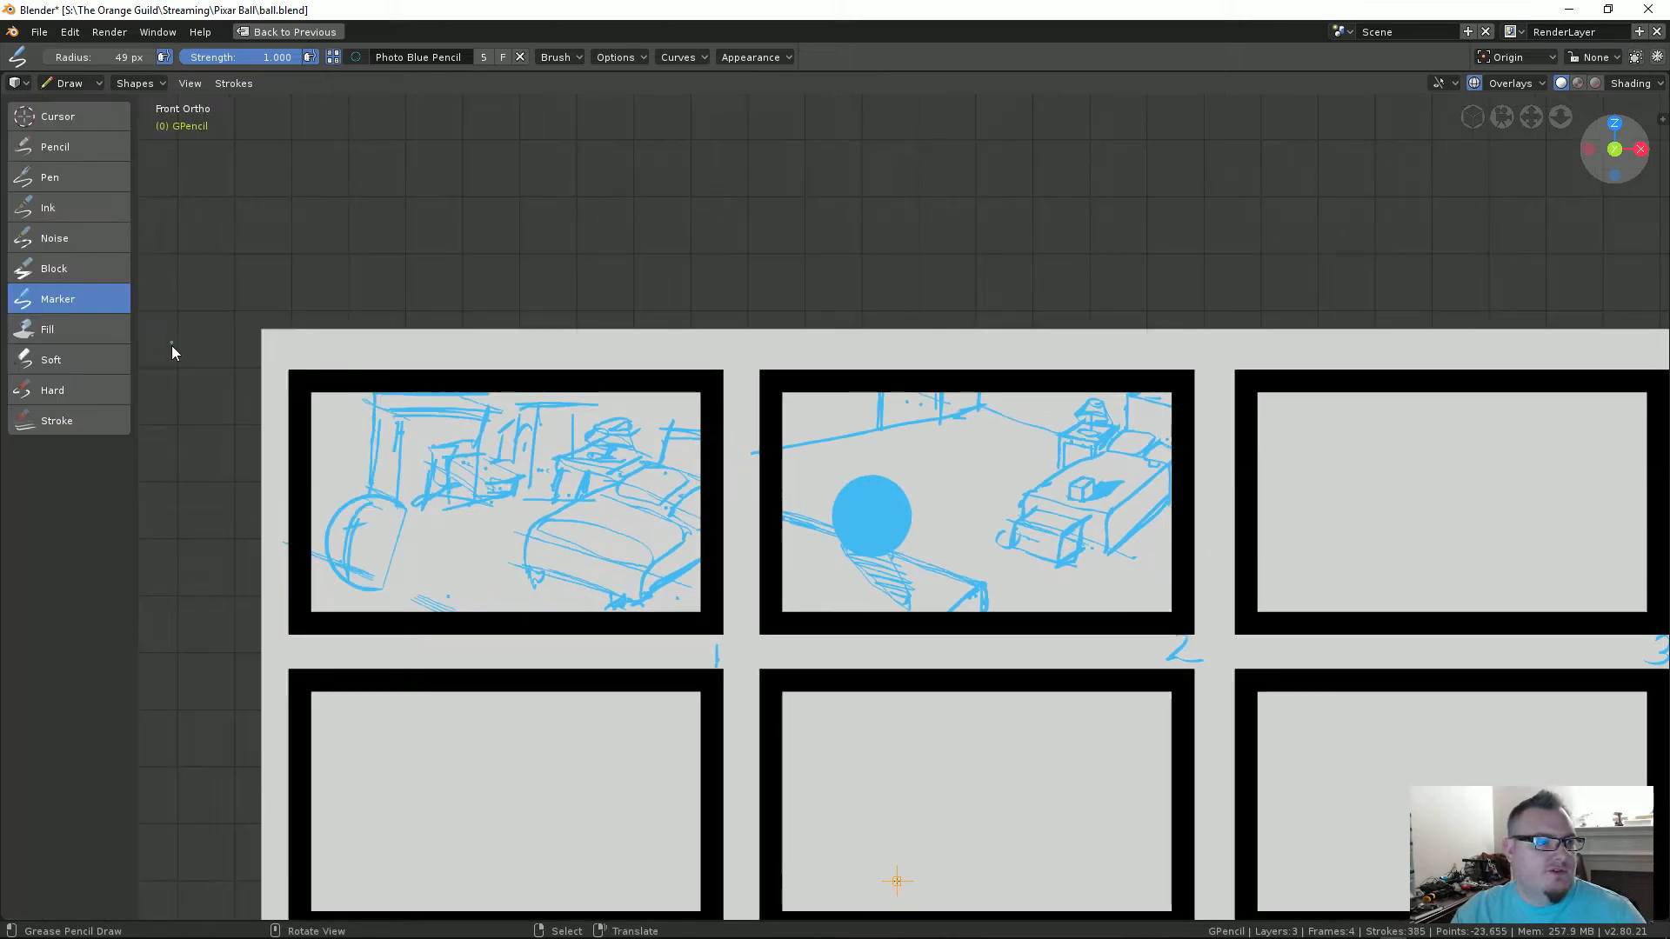
{"action": "left_click", "coordinate": [69, 394]}
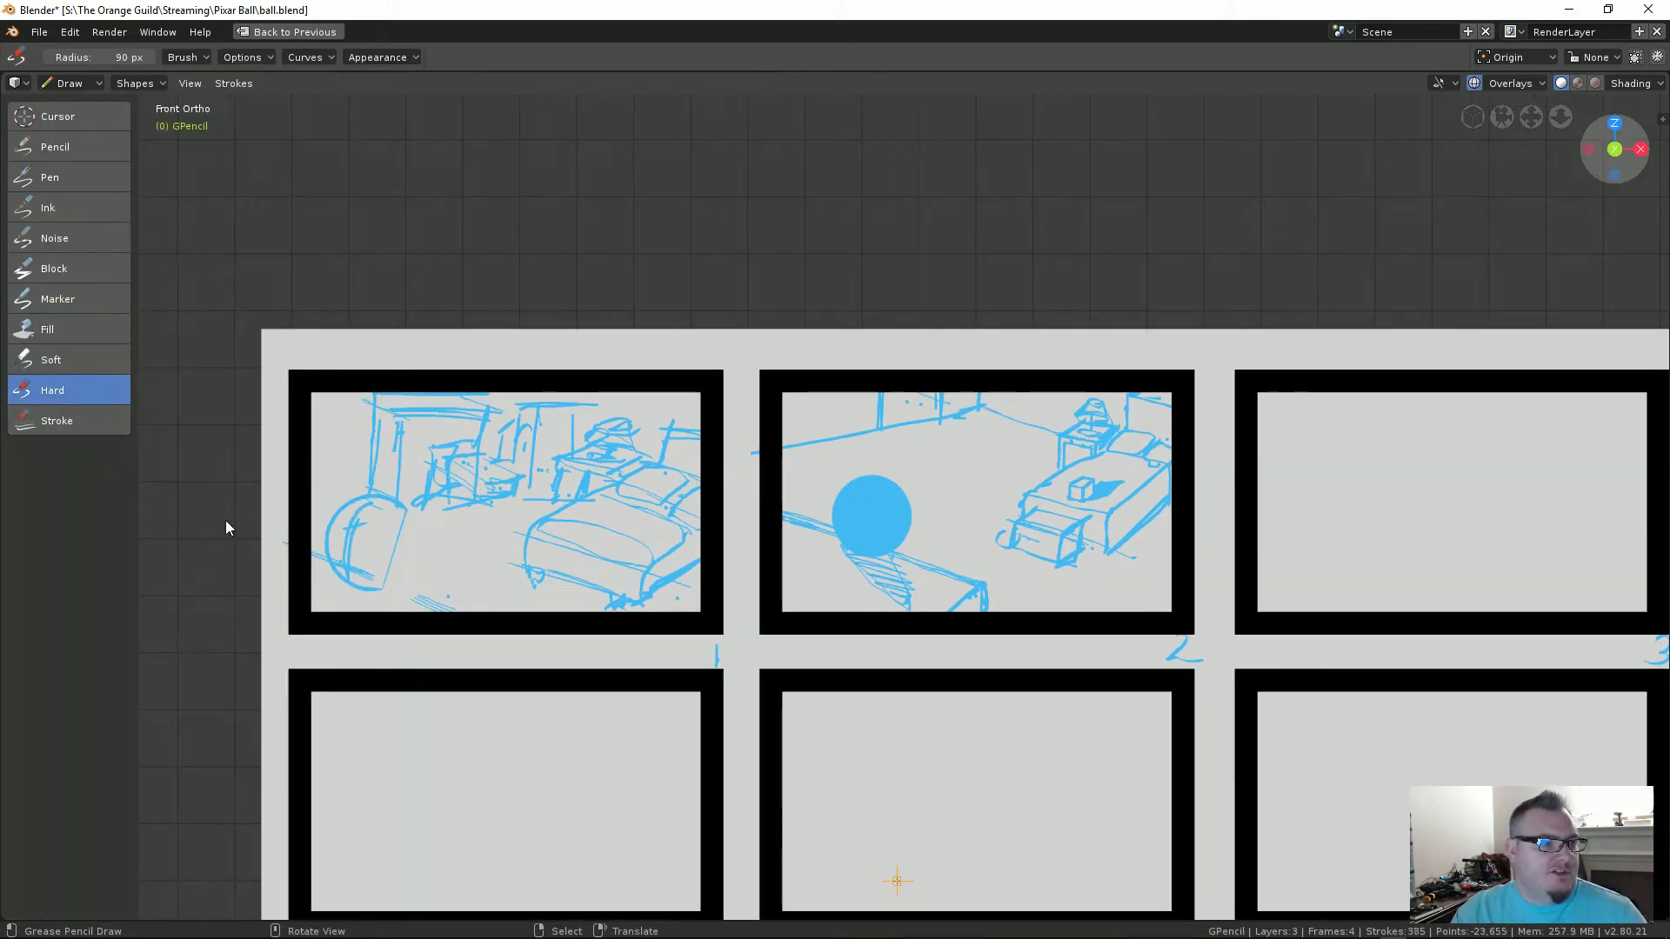
{"action": "mouse_move", "coordinate": [339, 557]}
{"action": "left_mouse_down"}
{"action": "mouse_move", "coordinate": [384, 533]}
{"action": "mouse_move", "coordinate": [354, 459]}
{"action": "mouse_move", "coordinate": [588, 440]}
{"action": "mouse_move", "coordinate": [673, 563]}
{"action": "mouse_move", "coordinate": [473, 603]}
{"action": "mouse_move", "coordinate": [653, 671]}
{"action": "mouse_move", "coordinate": [802, 771]}
{"action": "left_mouse_up"}
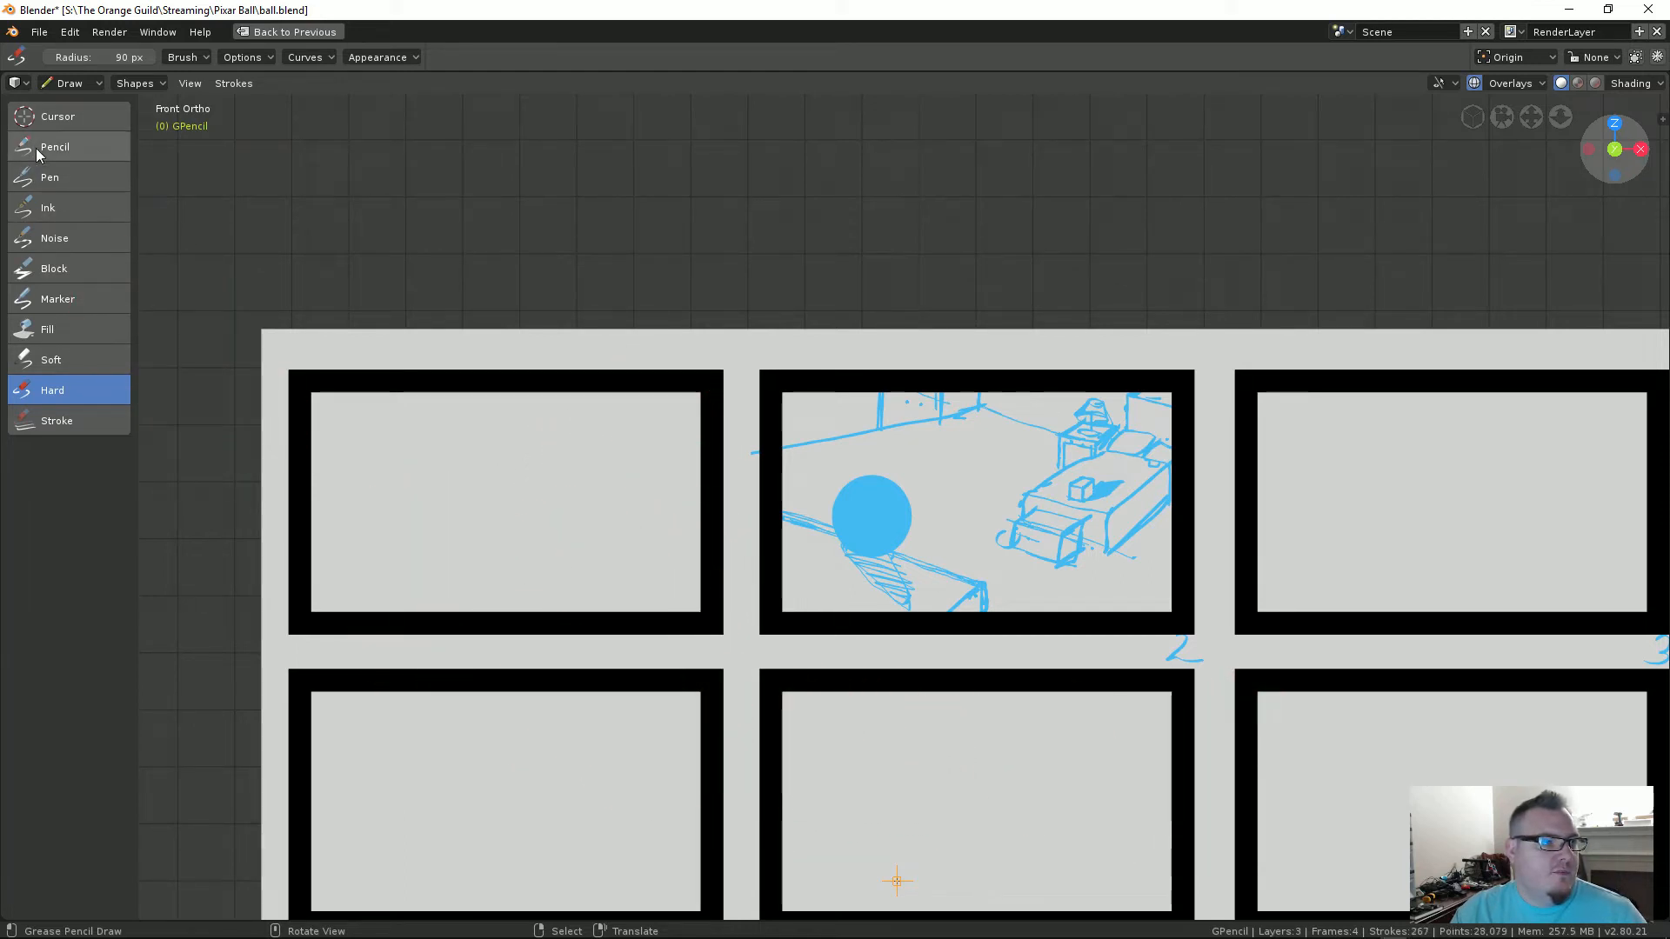
Step: Write the number 1 again beneath frame 1's lower corner with the Marker brush
{"action": "left_click", "coordinate": [61, 298]}
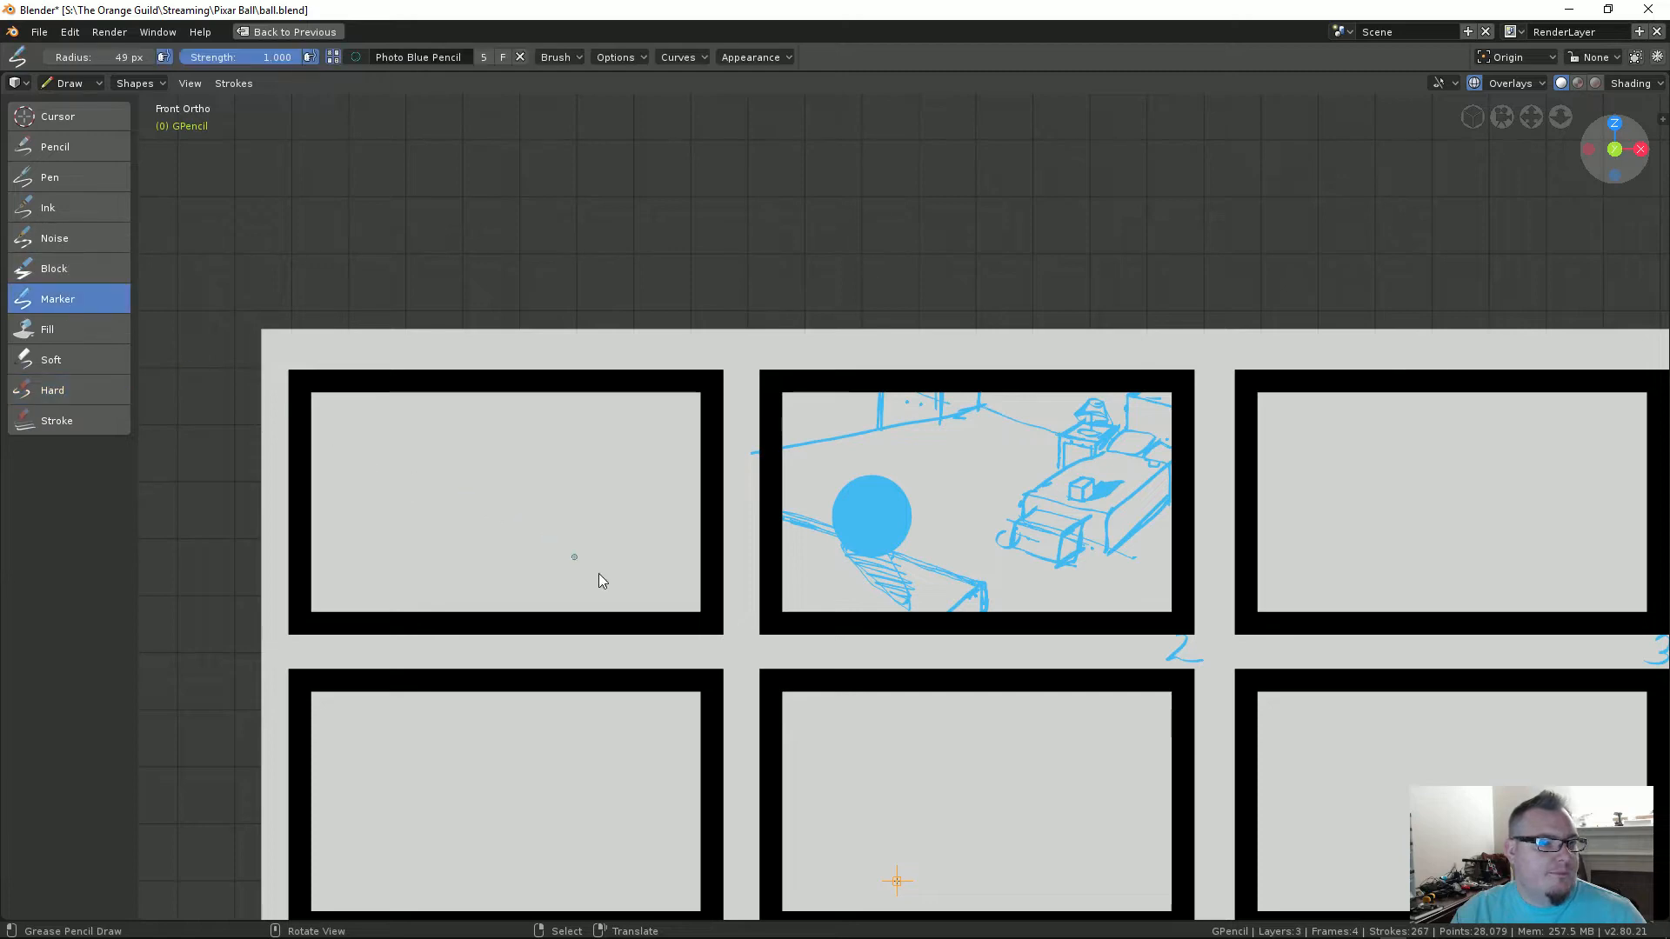
{"action": "scroll", "coordinate": [598, 572], "scroll_direction": "up", "scroll_amount": 4}
{"action": "middle_click_drag", "start_coordinate": [548, 634], "coordinate": [898, 316], "text": "shift"}
{"action": "scroll", "coordinate": [873, 425], "scroll_direction": "up", "scroll_amount": 4}
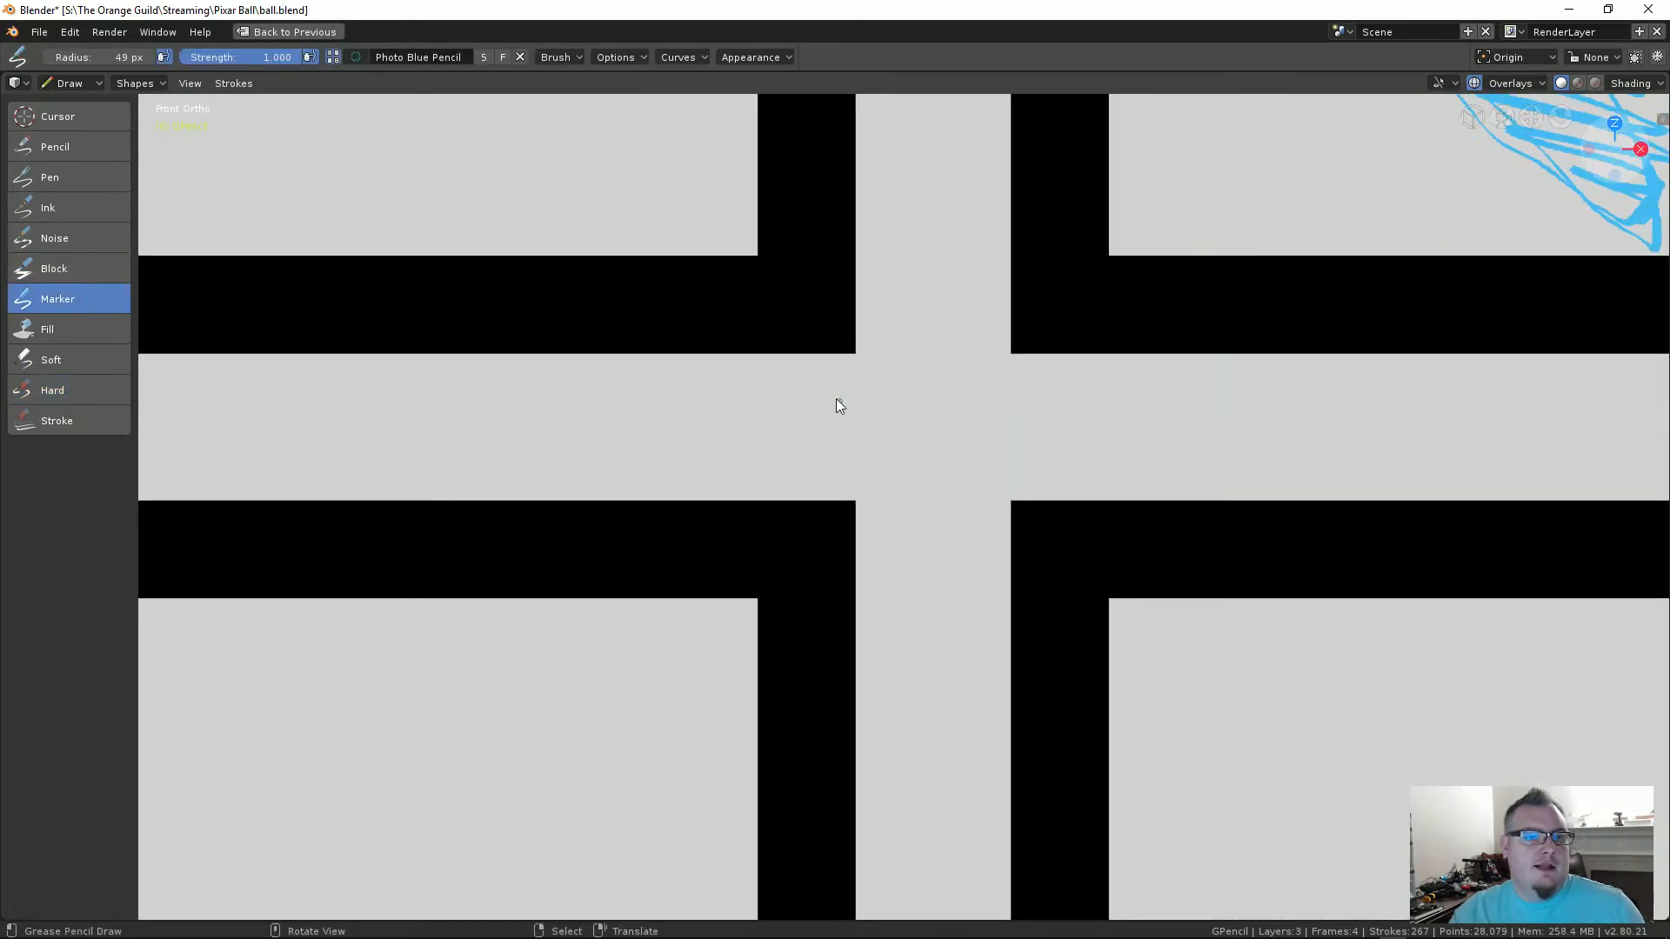
{"action": "key", "text": "Home"}
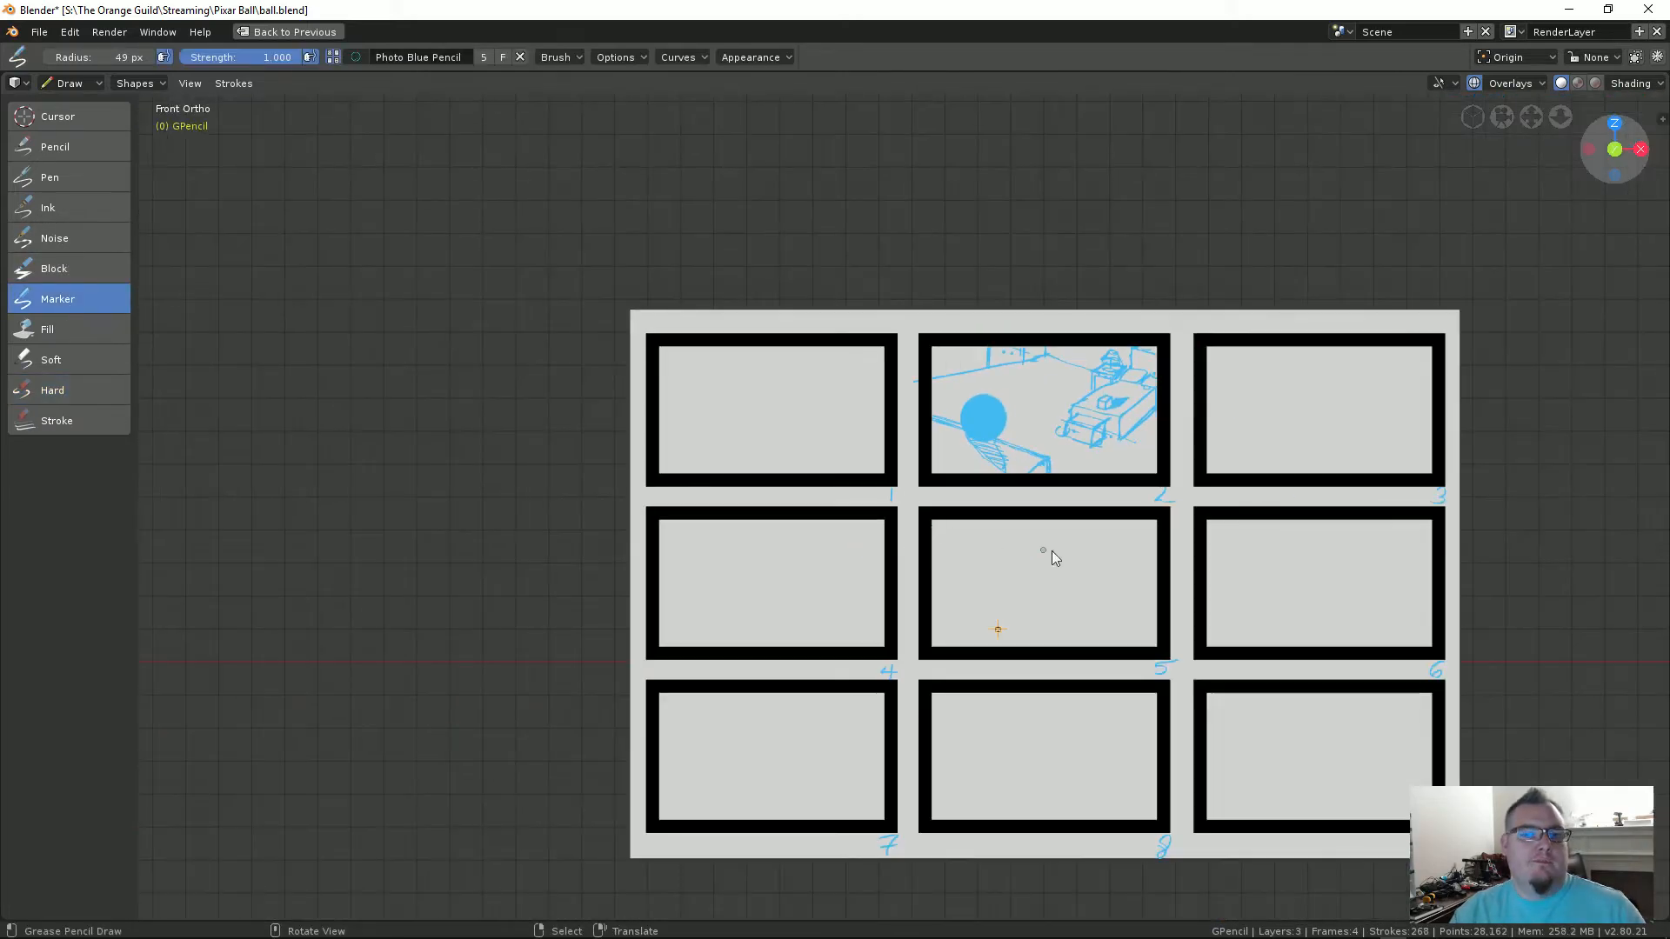
Step: Examine the nine-frame sheet, comparing the emptied frame 1 with frame 2's bedroom scene
{"action": "middle_click_drag", "start_coordinate": [899, 509], "coordinate": [788, 467], "text": "shift"}
{"action": "scroll", "coordinate": [818, 524], "scroll_direction": "up", "scroll_amount": 1}
{"action": "middle_click_drag", "start_coordinate": [699, 508], "coordinate": [819, 521], "text": "shift"}
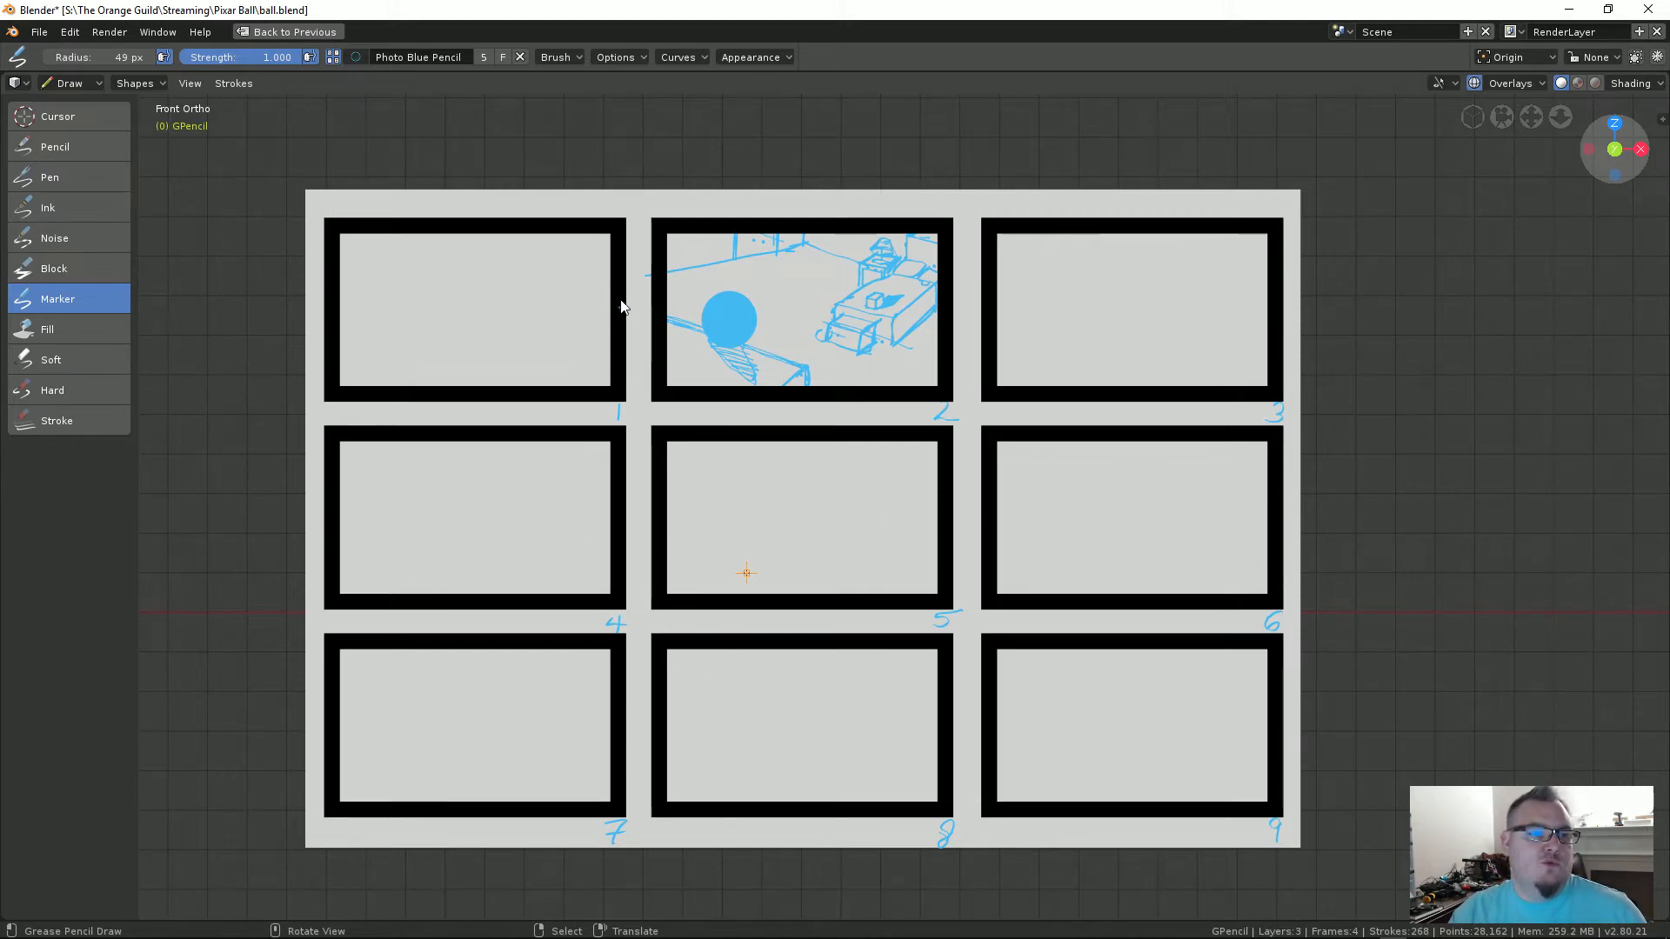
{"action": "scroll", "coordinate": [625, 371], "scroll_direction": "up", "scroll_amount": 3}
{"action": "scroll", "coordinate": [593, 254], "scroll_direction": "down", "scroll_amount": 2}
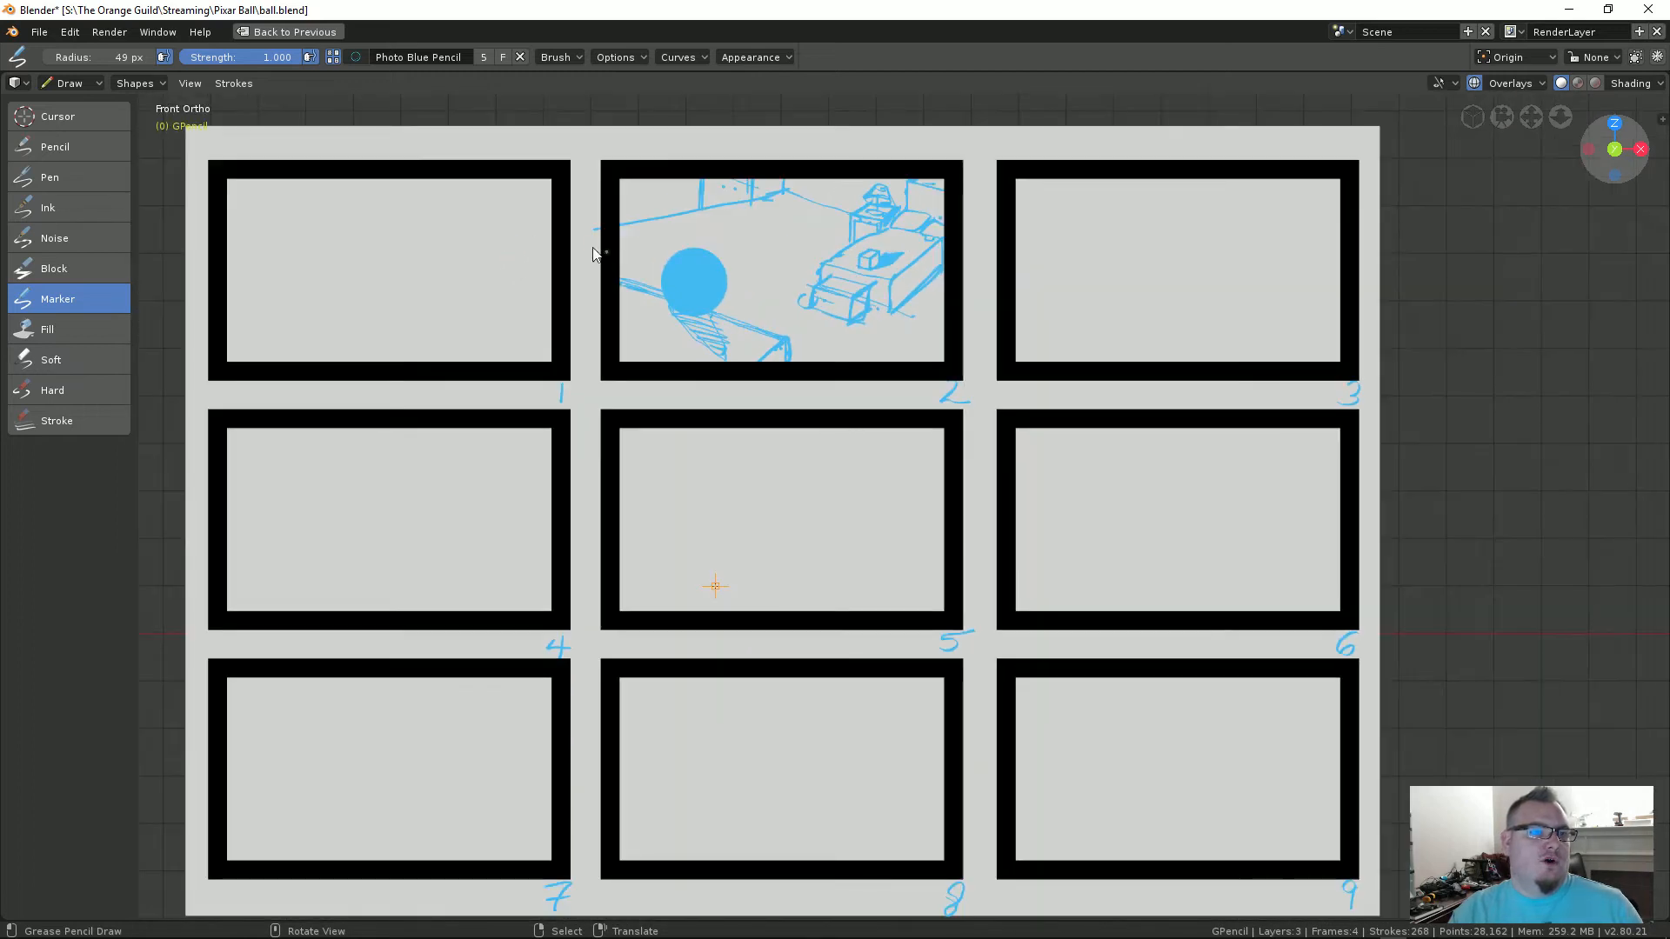
{"action": "middle_click_drag", "start_coordinate": [799, 313], "coordinate": [875, 437], "text": "shift"}
{"action": "scroll", "coordinate": [668, 350], "scroll_direction": "up", "scroll_amount": 3}
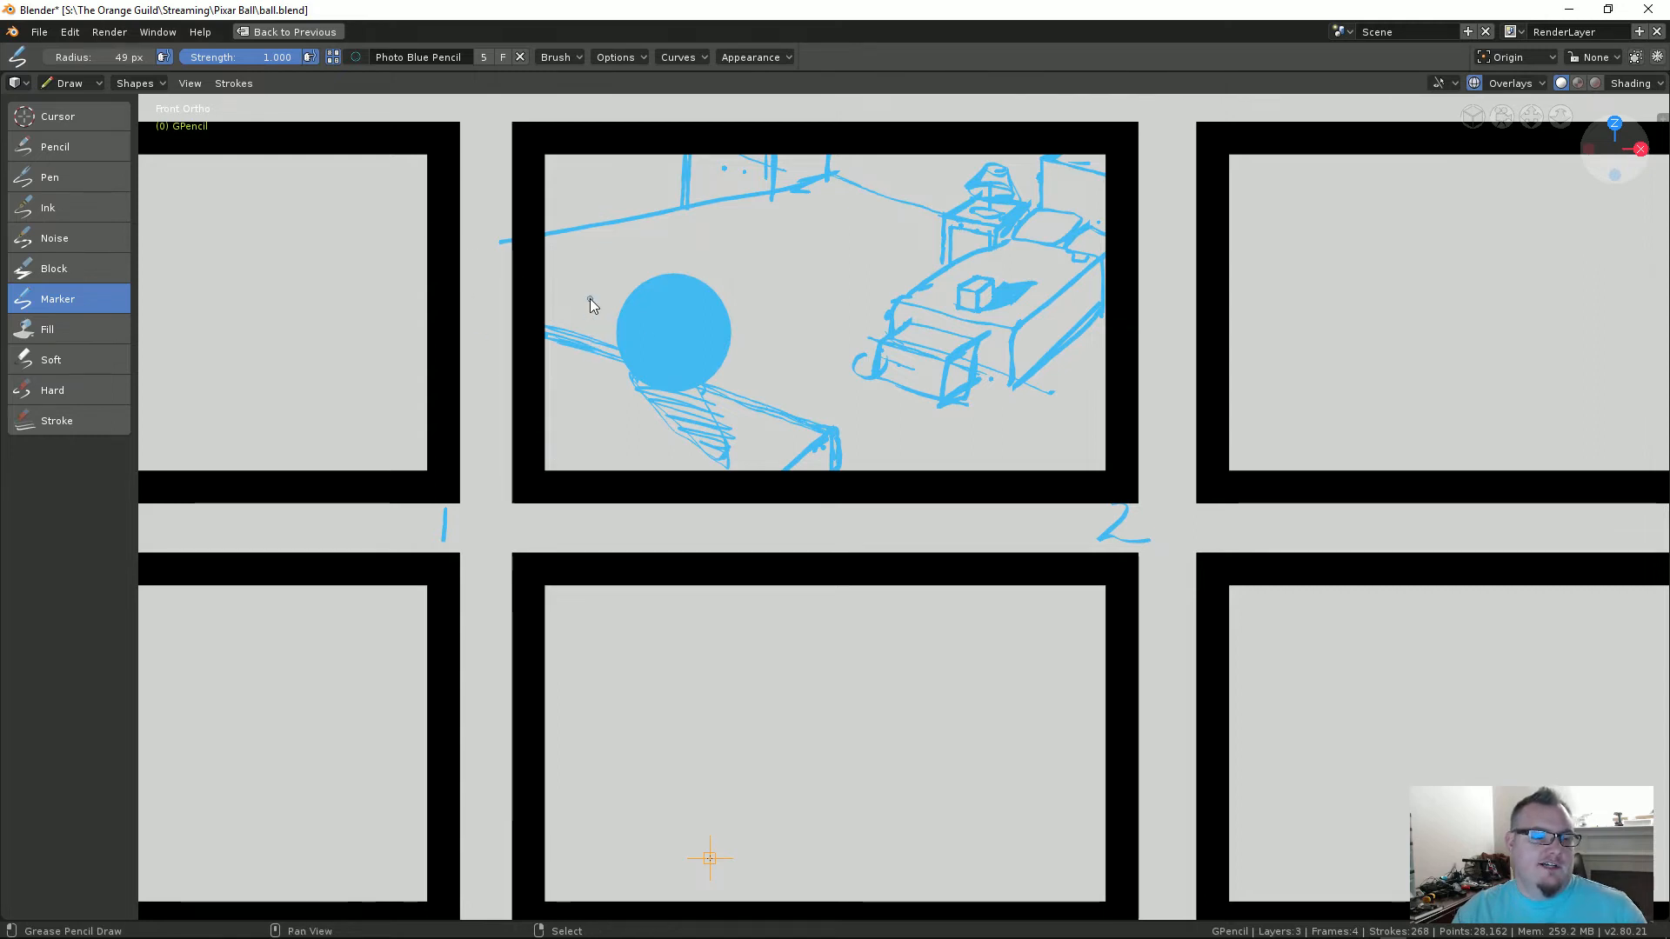
{"action": "middle_click_drag", "start_coordinate": [590, 299], "coordinate": [992, 435], "text": "shift"}
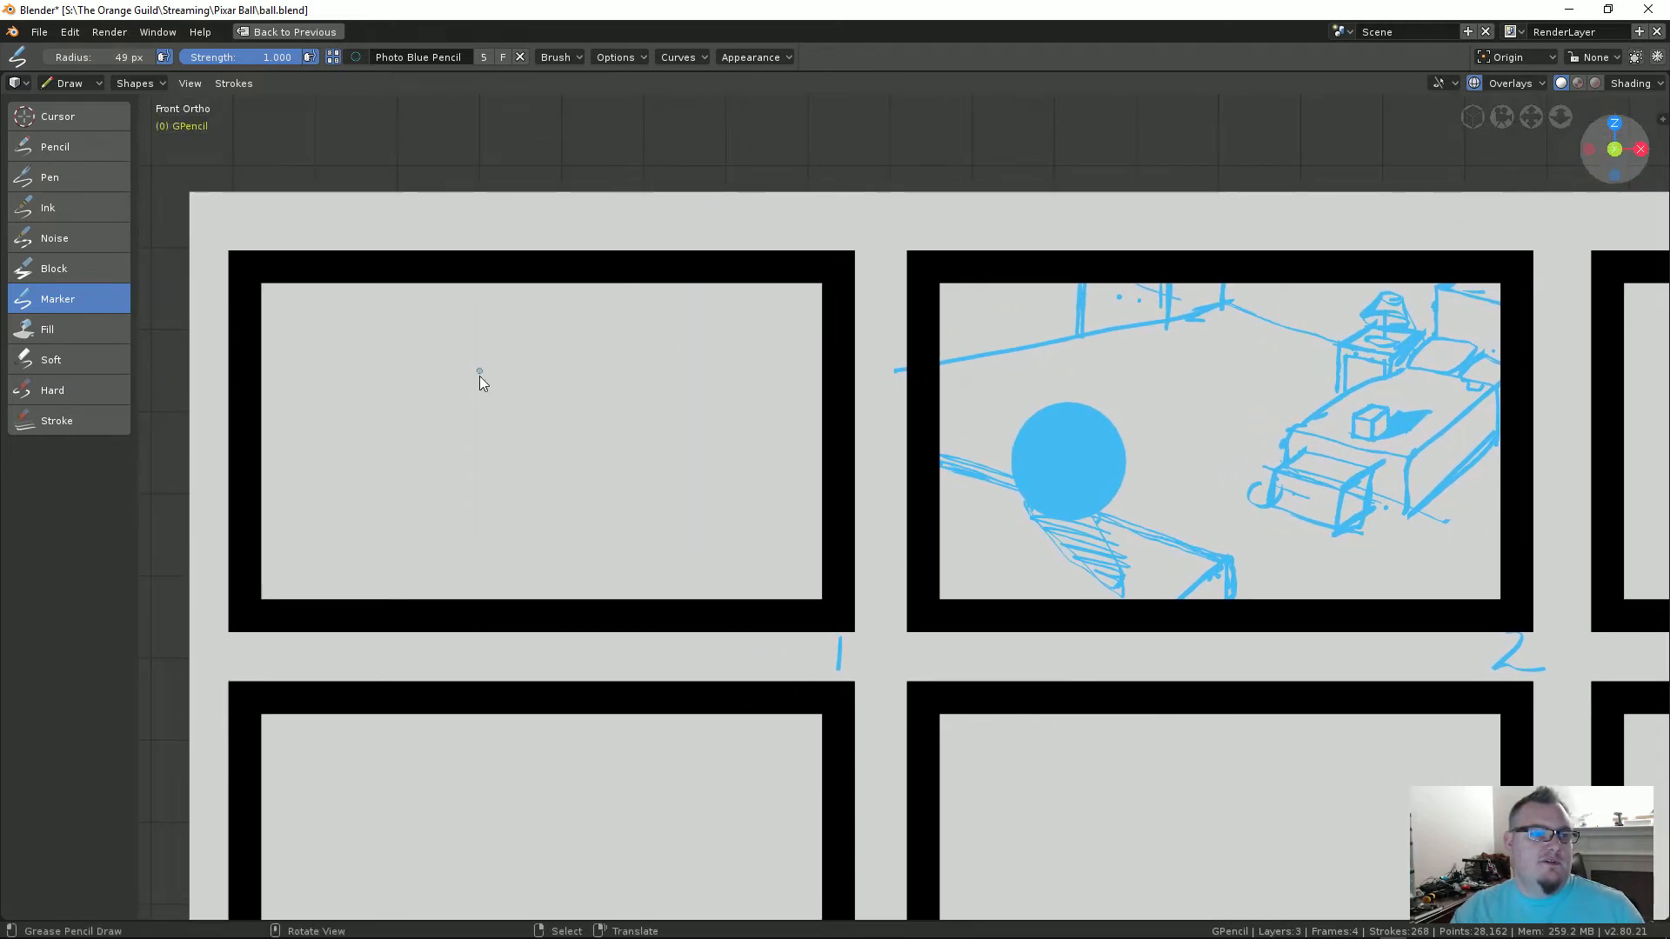
{"action": "scroll", "coordinate": [783, 615], "scroll_direction": "down", "scroll_amount": 4}
{"action": "mouse_move", "coordinate": [992, 621]}
{"action": "middle_mouse_down", "text": "shift"}
{"action": "mouse_move", "coordinate": [665, 392]}
{"action": "mouse_move", "coordinate": [707, 388]}
{"action": "middle_mouse_up", "text": "shift"}
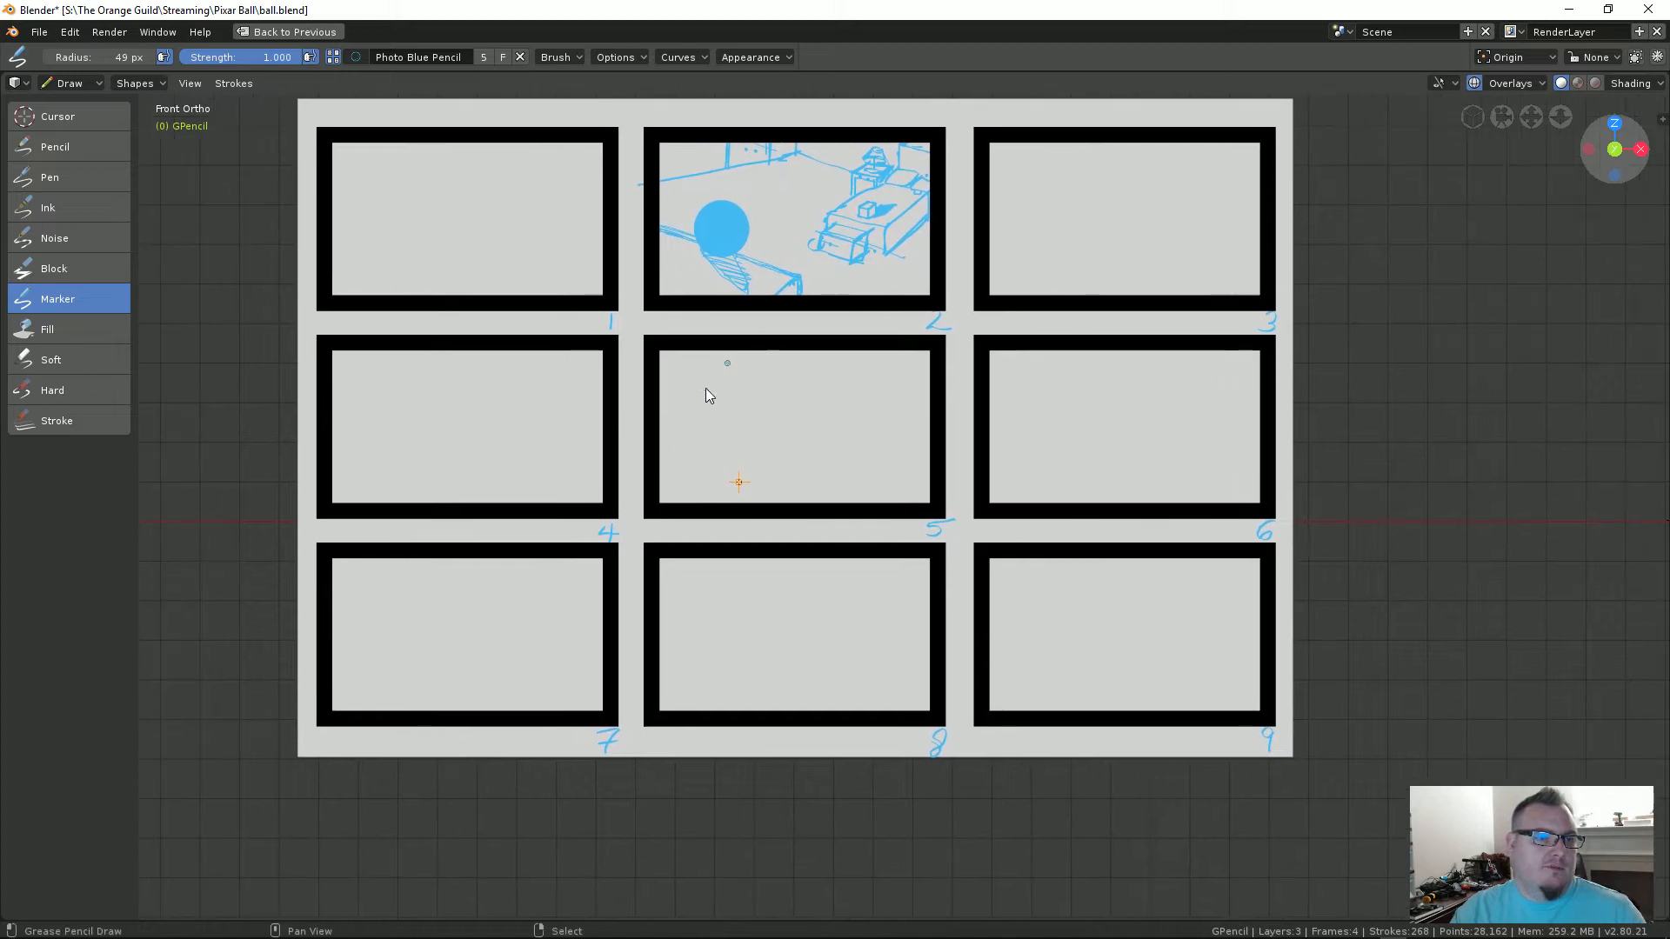
Step: Try sketching an arrow across the gap from frame 4 into frame 5, and undo it
{"action": "scroll", "coordinate": [612, 441], "scroll_direction": "up", "scroll_amount": 2}
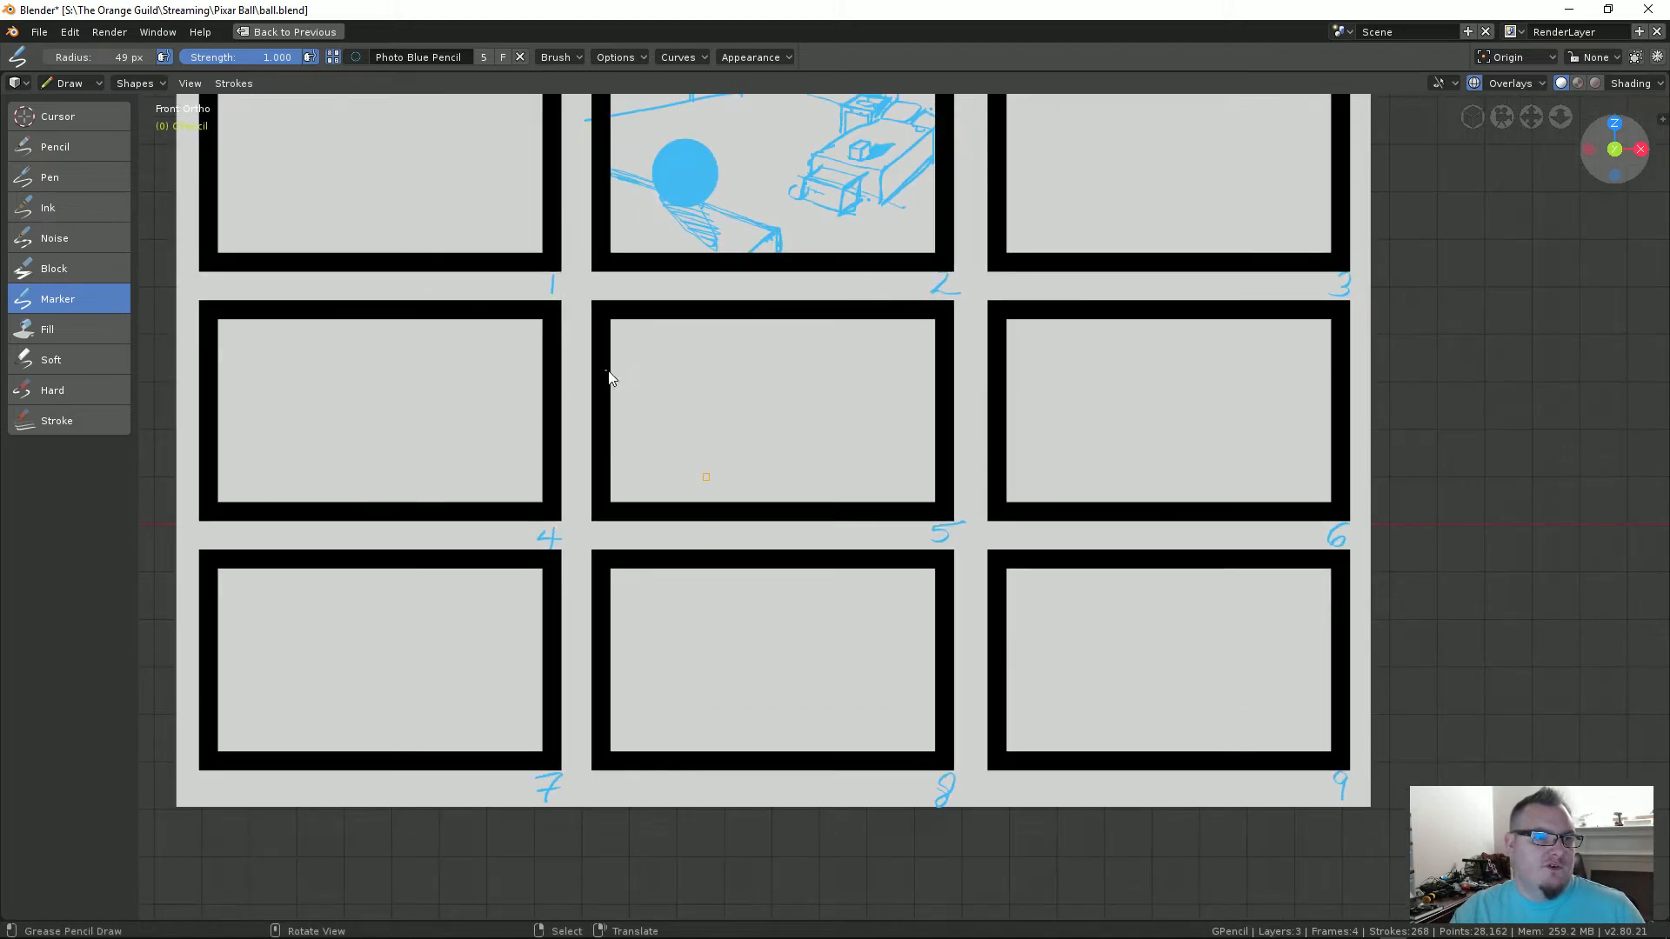
{"action": "mouse_move", "coordinate": [539, 366]}
{"action": "left_mouse_down"}
{"action": "mouse_move", "coordinate": [612, 370]}
{"action": "mouse_move", "coordinate": [623, 342]}
{"action": "mouse_move", "coordinate": [656, 408]}
{"action": "mouse_move", "coordinate": [619, 428]}
{"action": "mouse_move", "coordinate": [544, 425]}
{"action": "mouse_move", "coordinate": [543, 365]}
{"action": "left_mouse_up"}
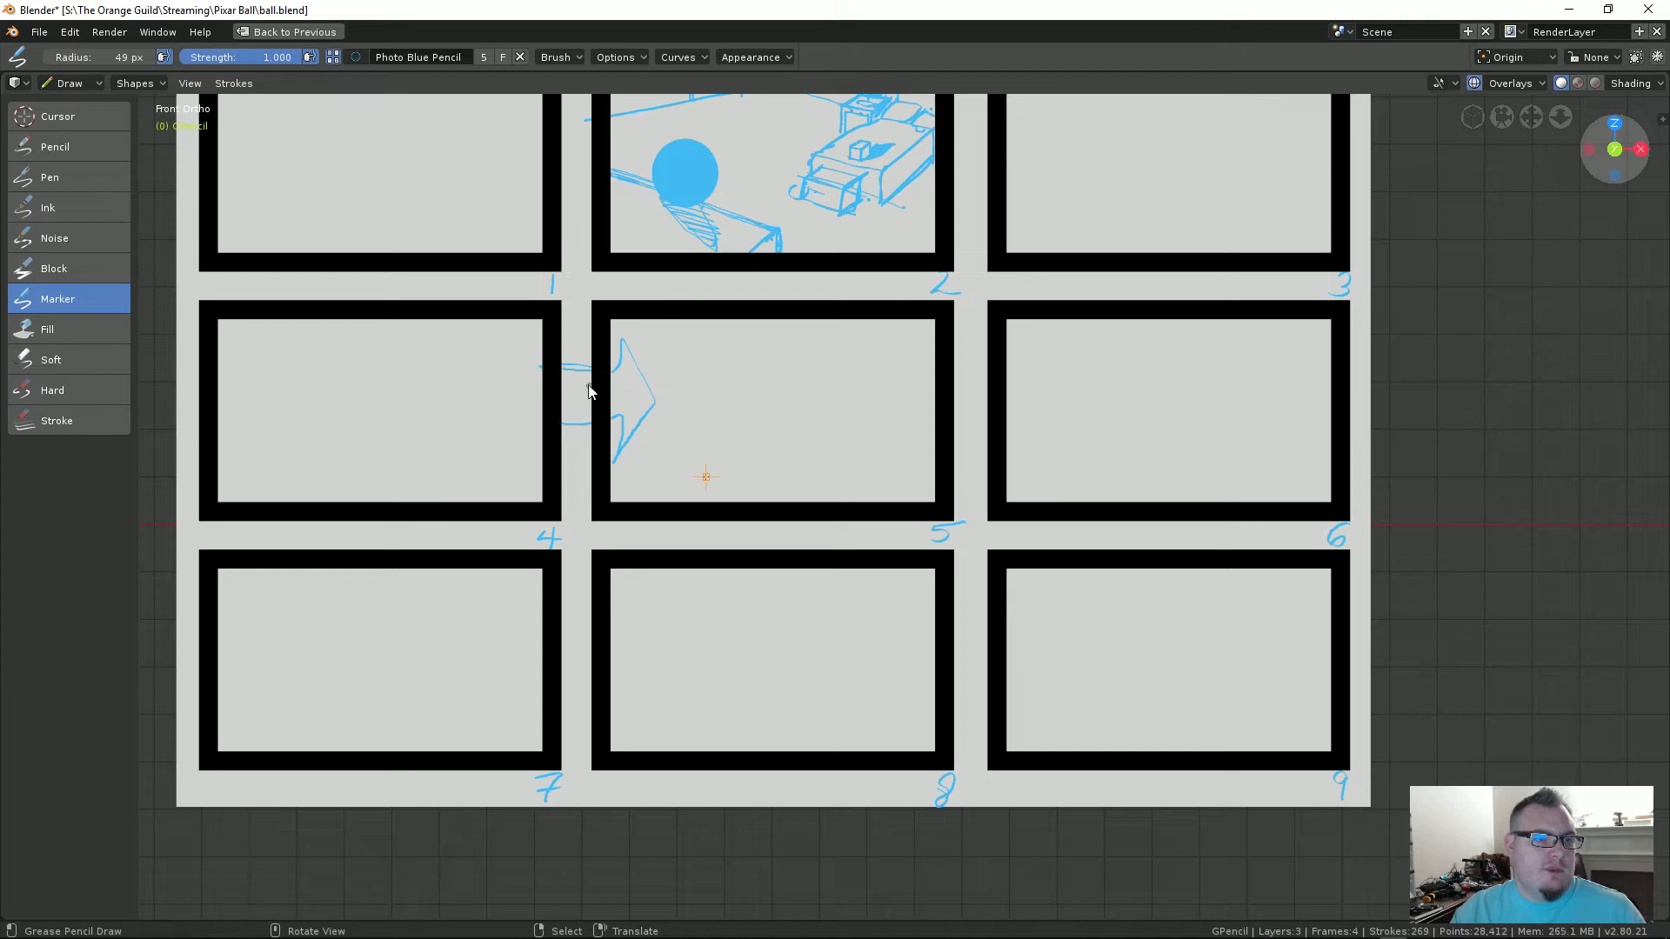
{"action": "key", "text": "ctrl+z"}
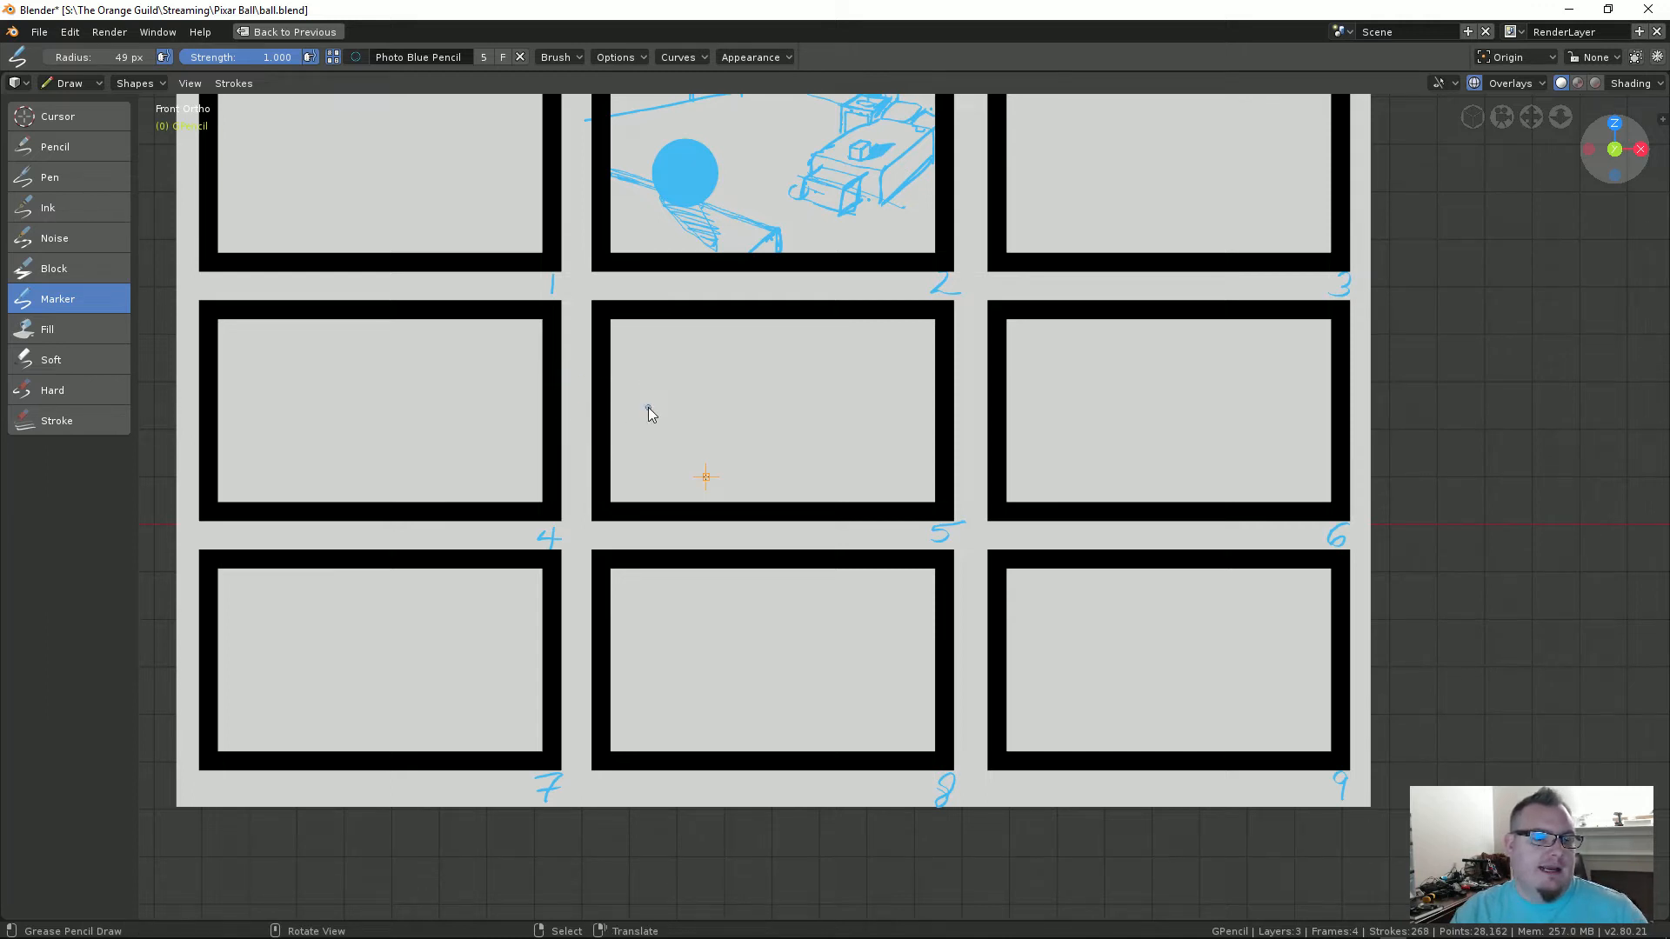
{"action": "key", "text": "space"}
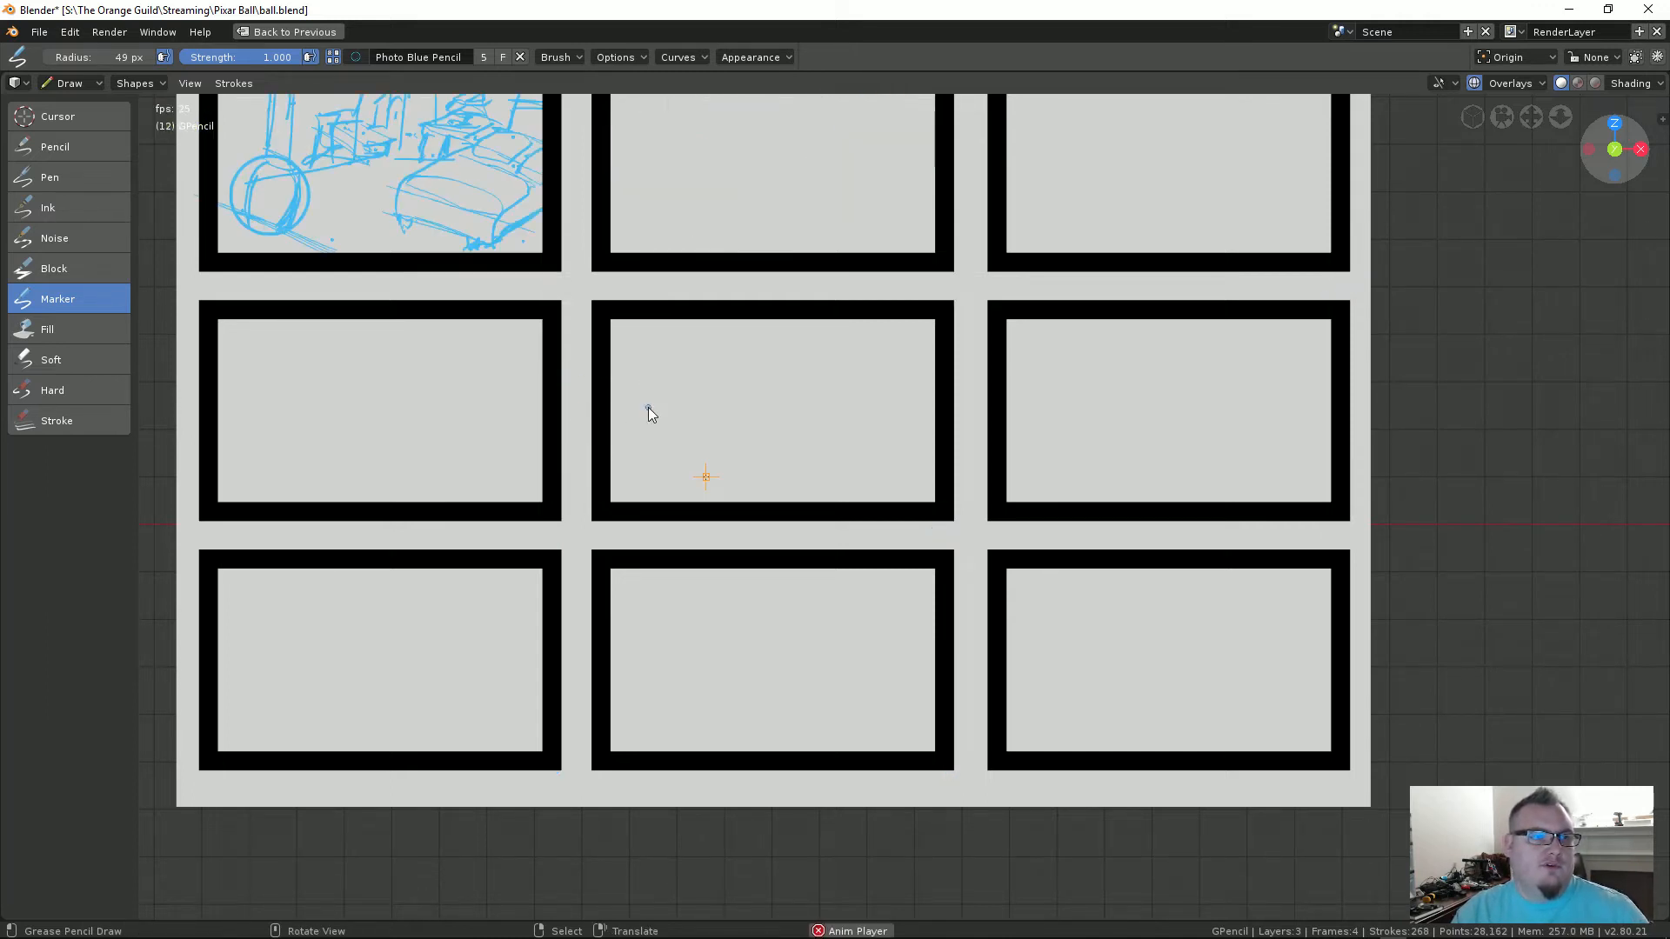
{"action": "key", "text": "ctrl+z"}
{"action": "mouse_move", "coordinate": [654, 332]}
{"action": "middle_mouse_down", "text": "shift"}
{"action": "mouse_move", "coordinate": [661, 457]}
{"action": "mouse_move", "coordinate": [788, 498]}
{"action": "middle_mouse_up", "text": "shift"}
{"action": "left_click", "coordinate": [71, 33]}
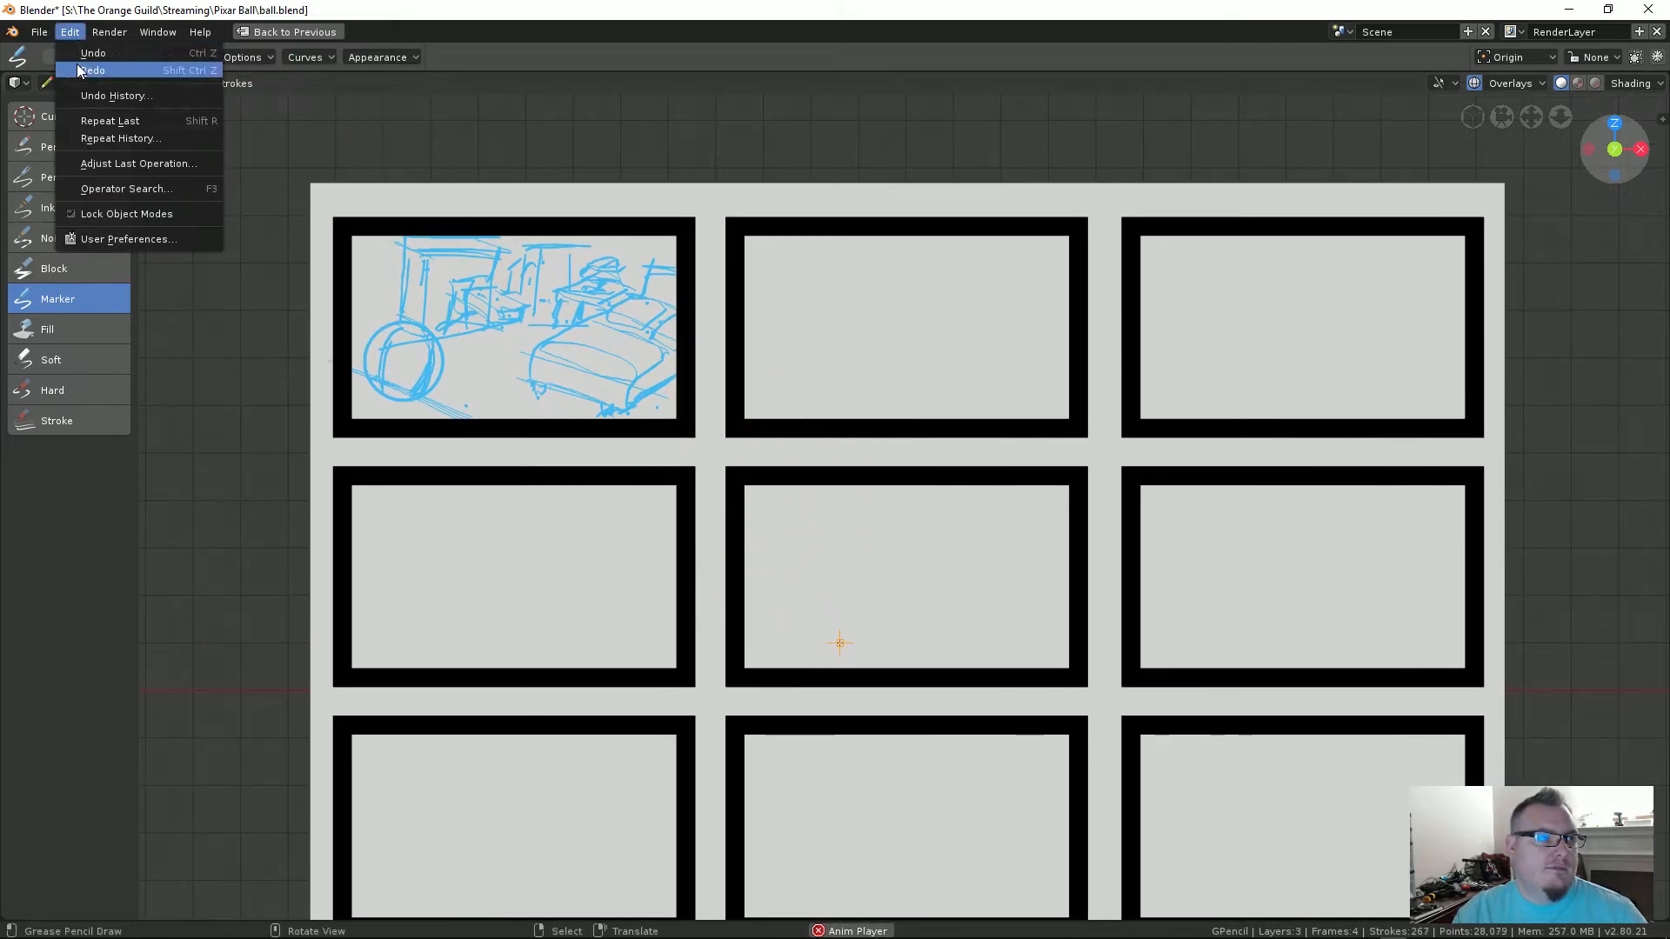
{"action": "left_click", "coordinate": [83, 69]}
{"action": "key", "text": "Escape"}
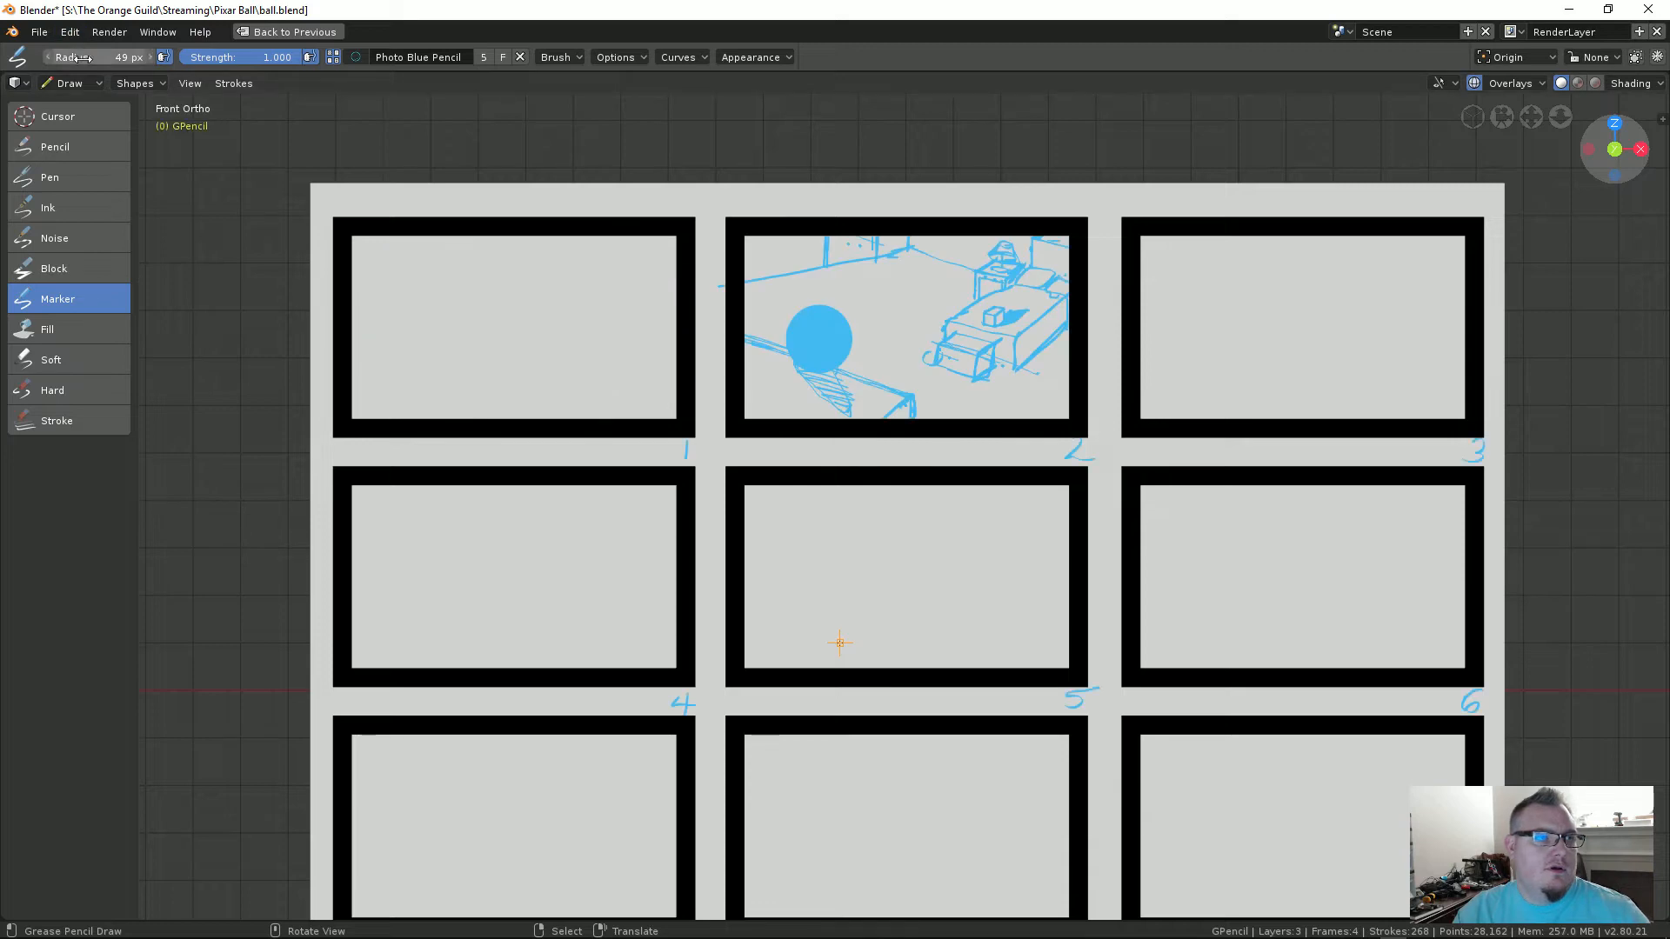
Step: Restore the full workspace layout and add a new Grease Pencil layer directly after the Frames layer
{"action": "middle_click_drag", "start_coordinate": [832, 426], "coordinate": [793, 390], "text": "shift"}
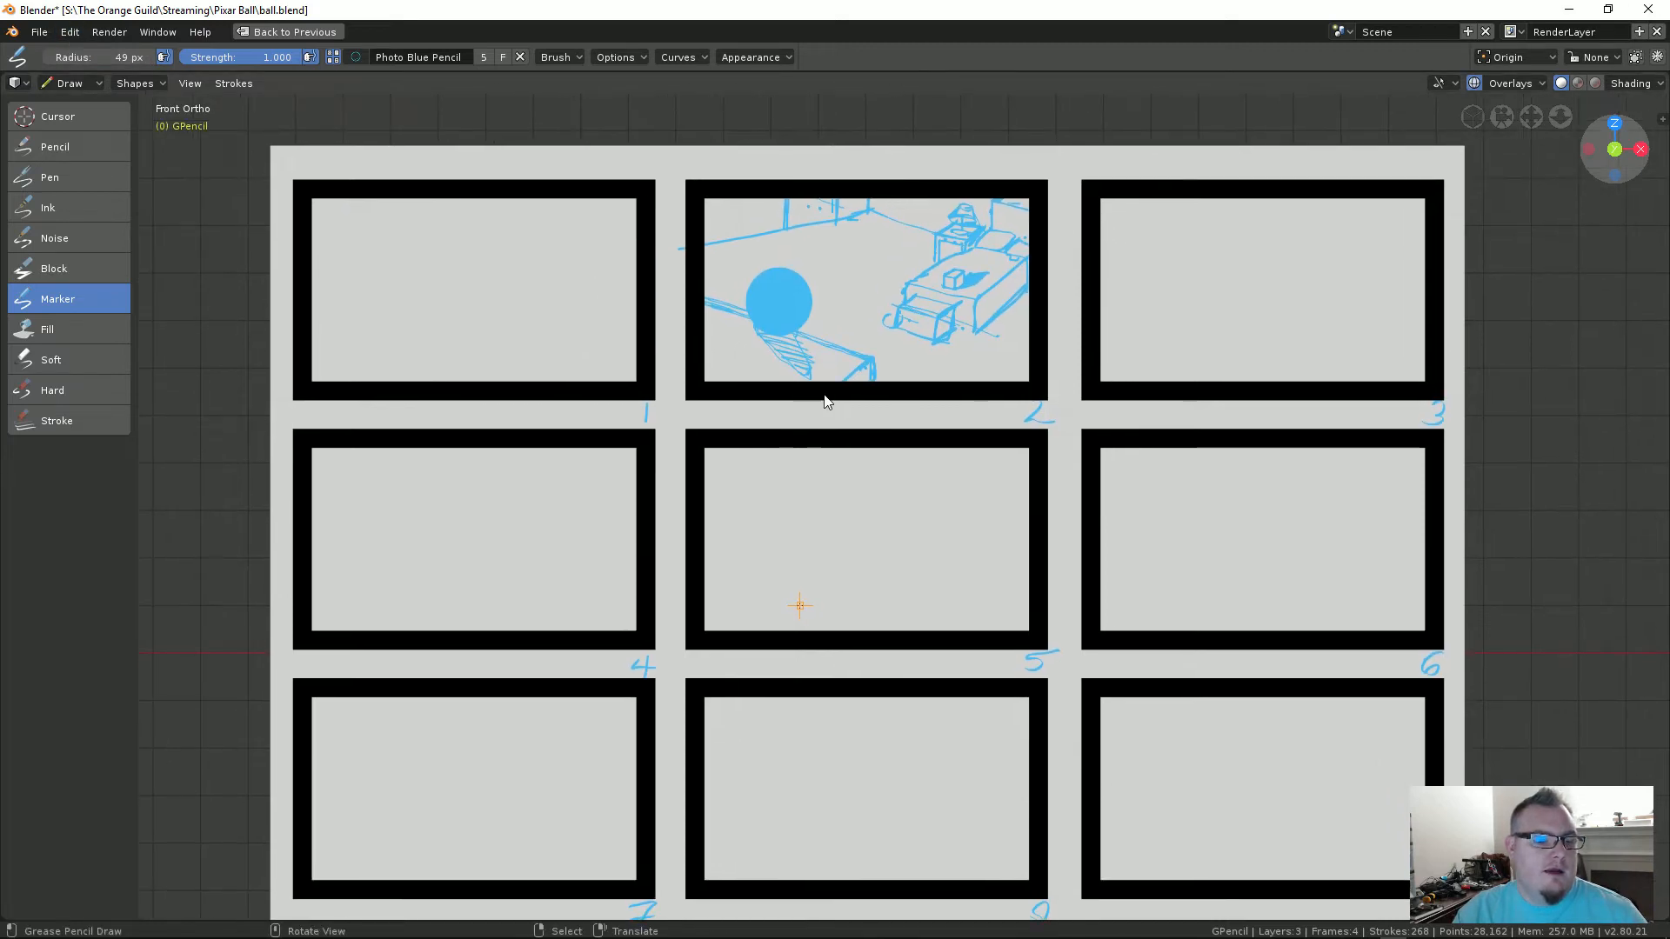
{"action": "key", "text": "ctrl+space"}
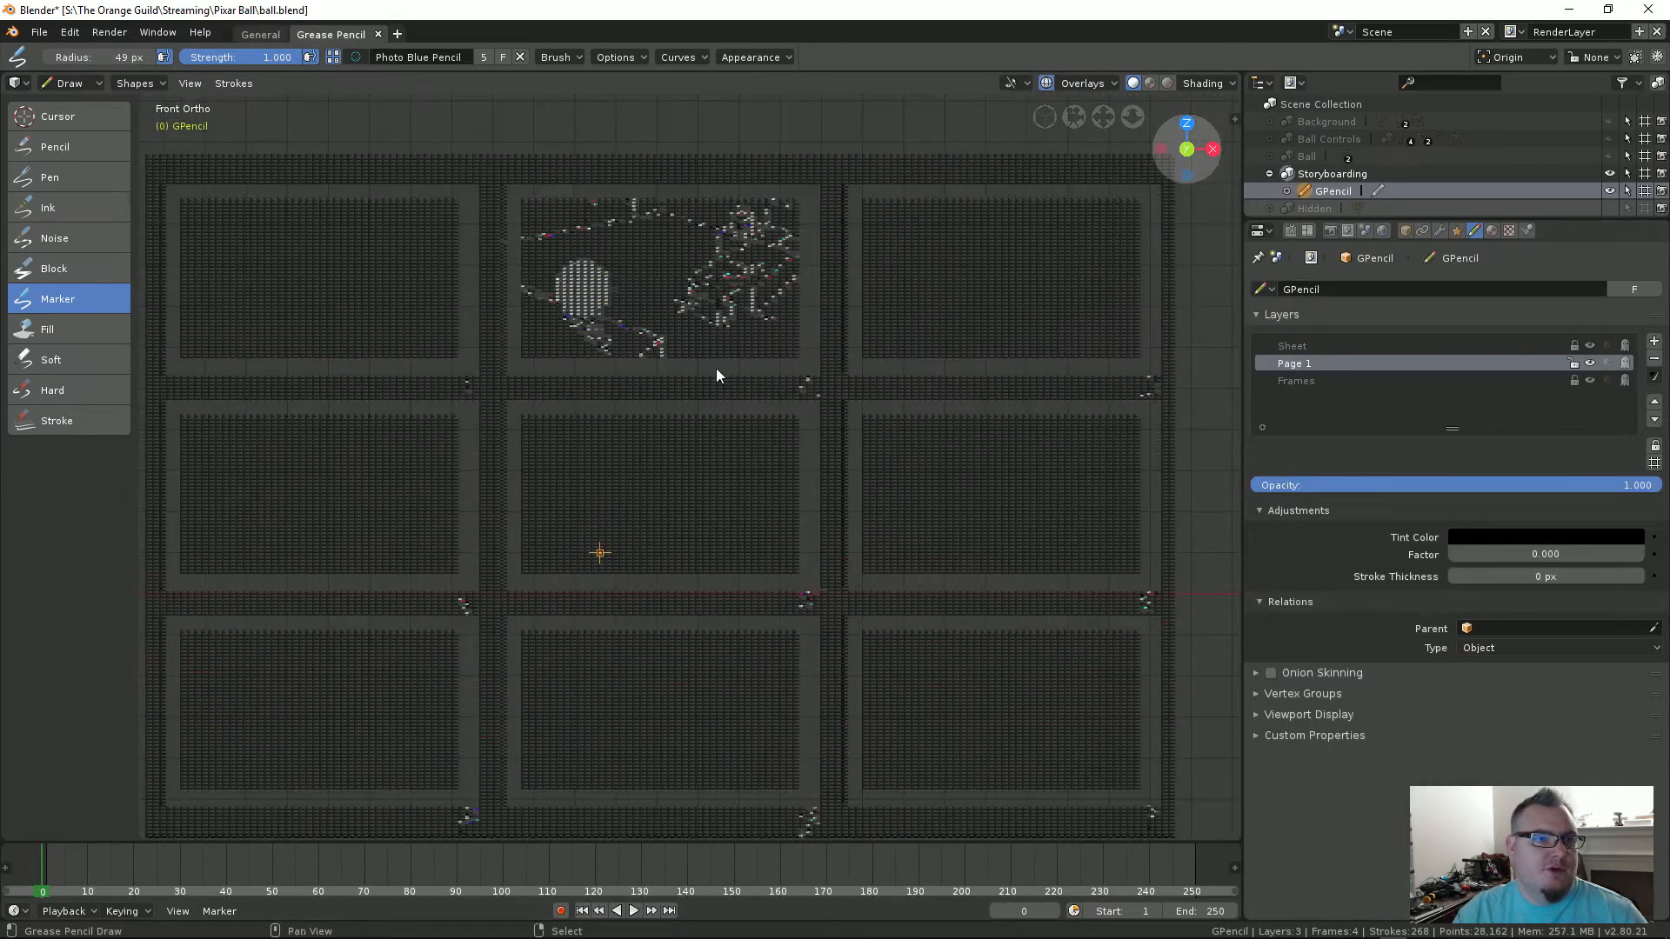
{"action": "key", "text": "ctrl+space"}
{"action": "key", "text": "ctrl+space"}
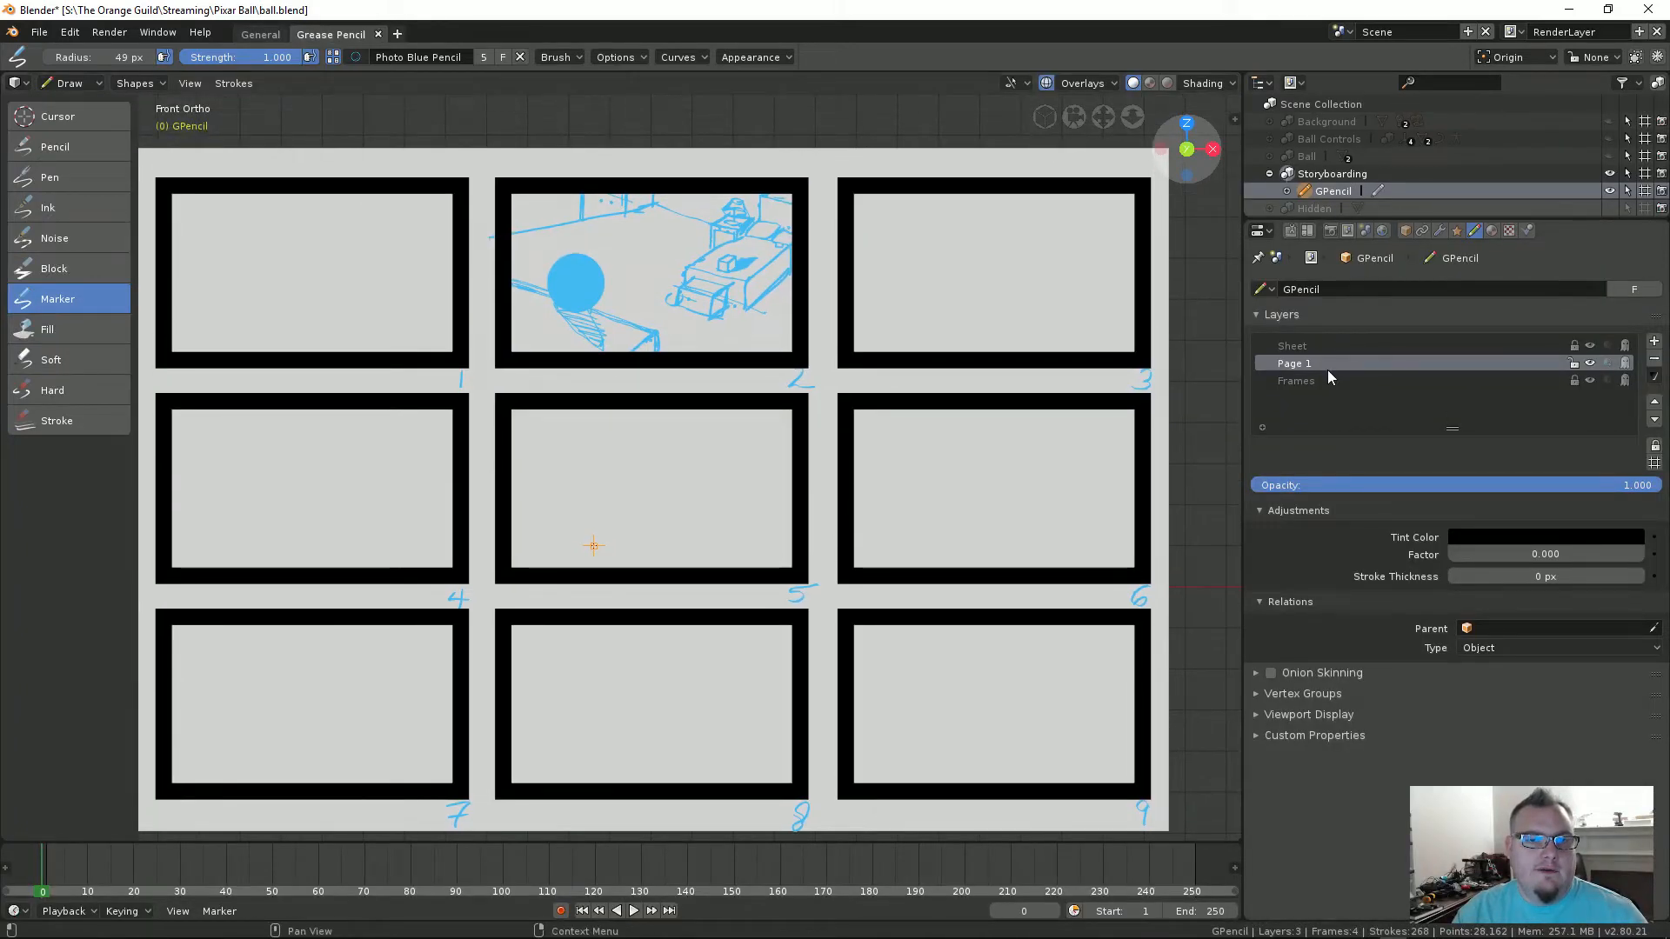
{"action": "left_click", "coordinate": [1316, 381]}
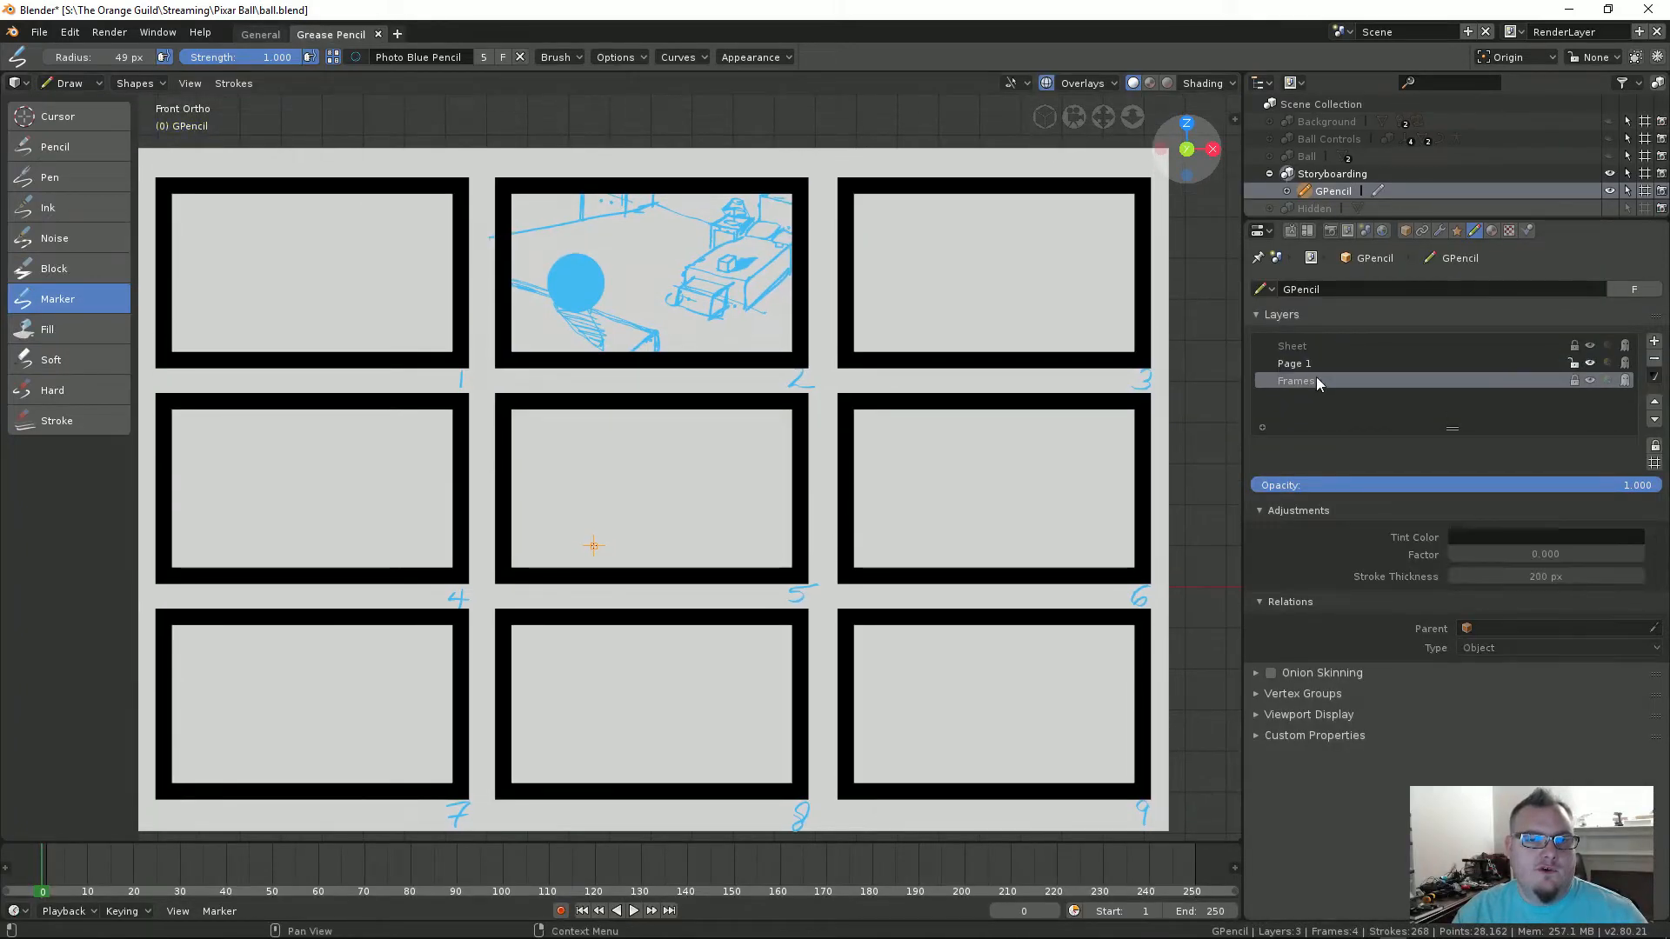
{"action": "left_click", "coordinate": [1652, 342]}
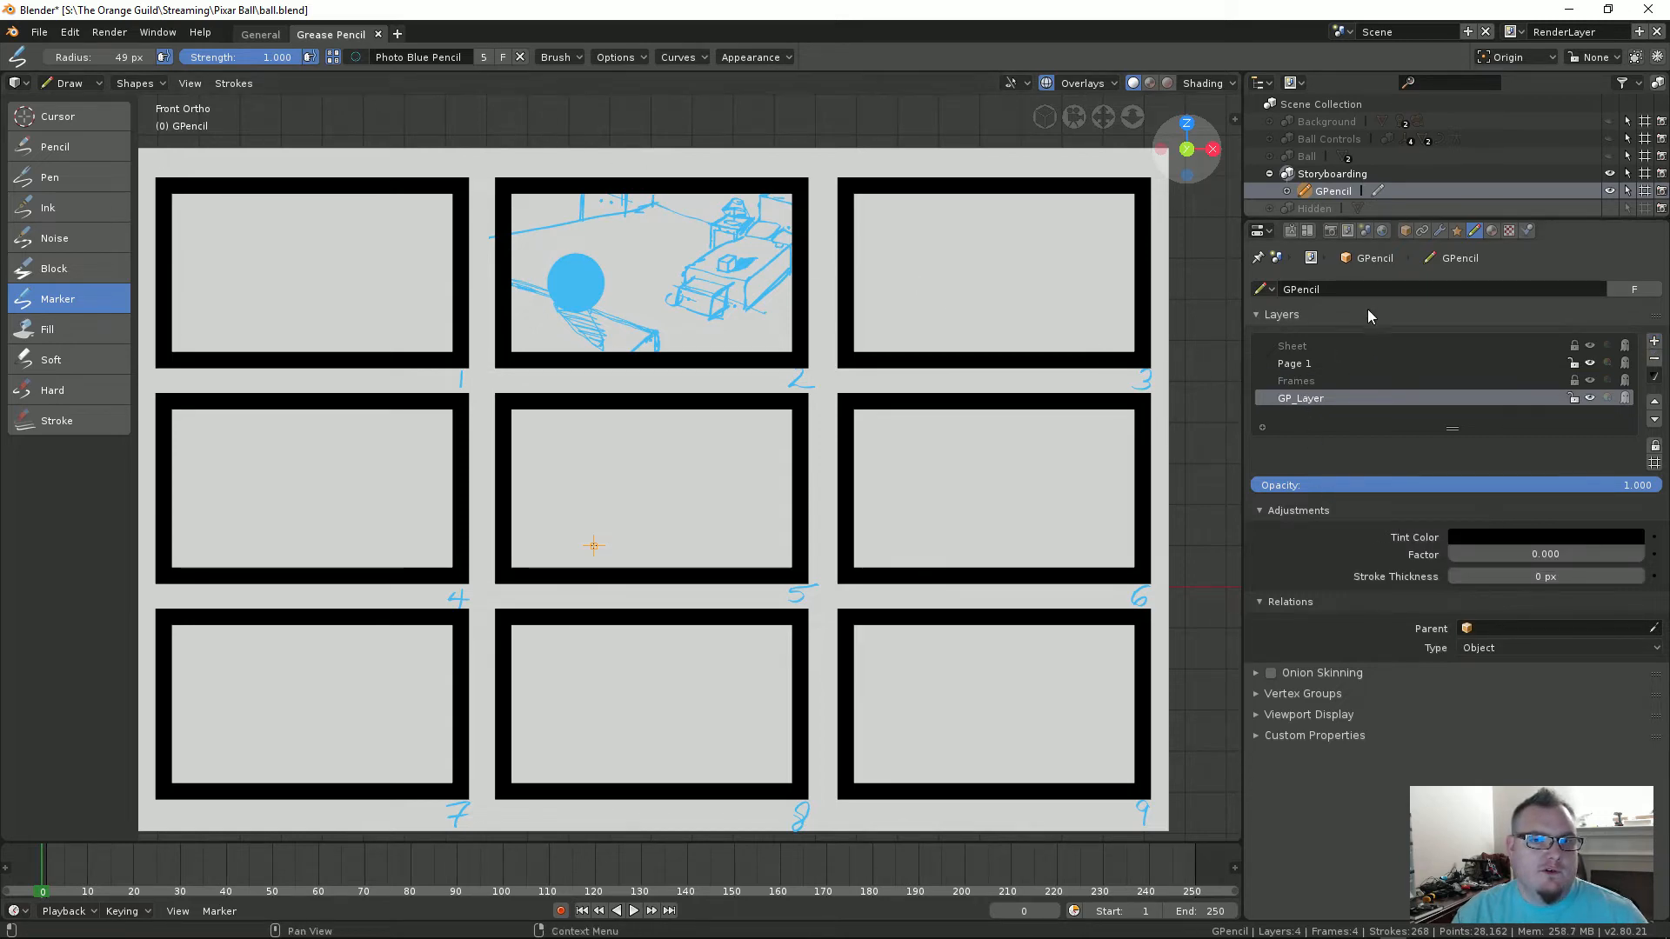
Step: Add a new material slot to the GPencil object and create a material named Direction in it
{"action": "left_click", "coordinate": [357, 57]}
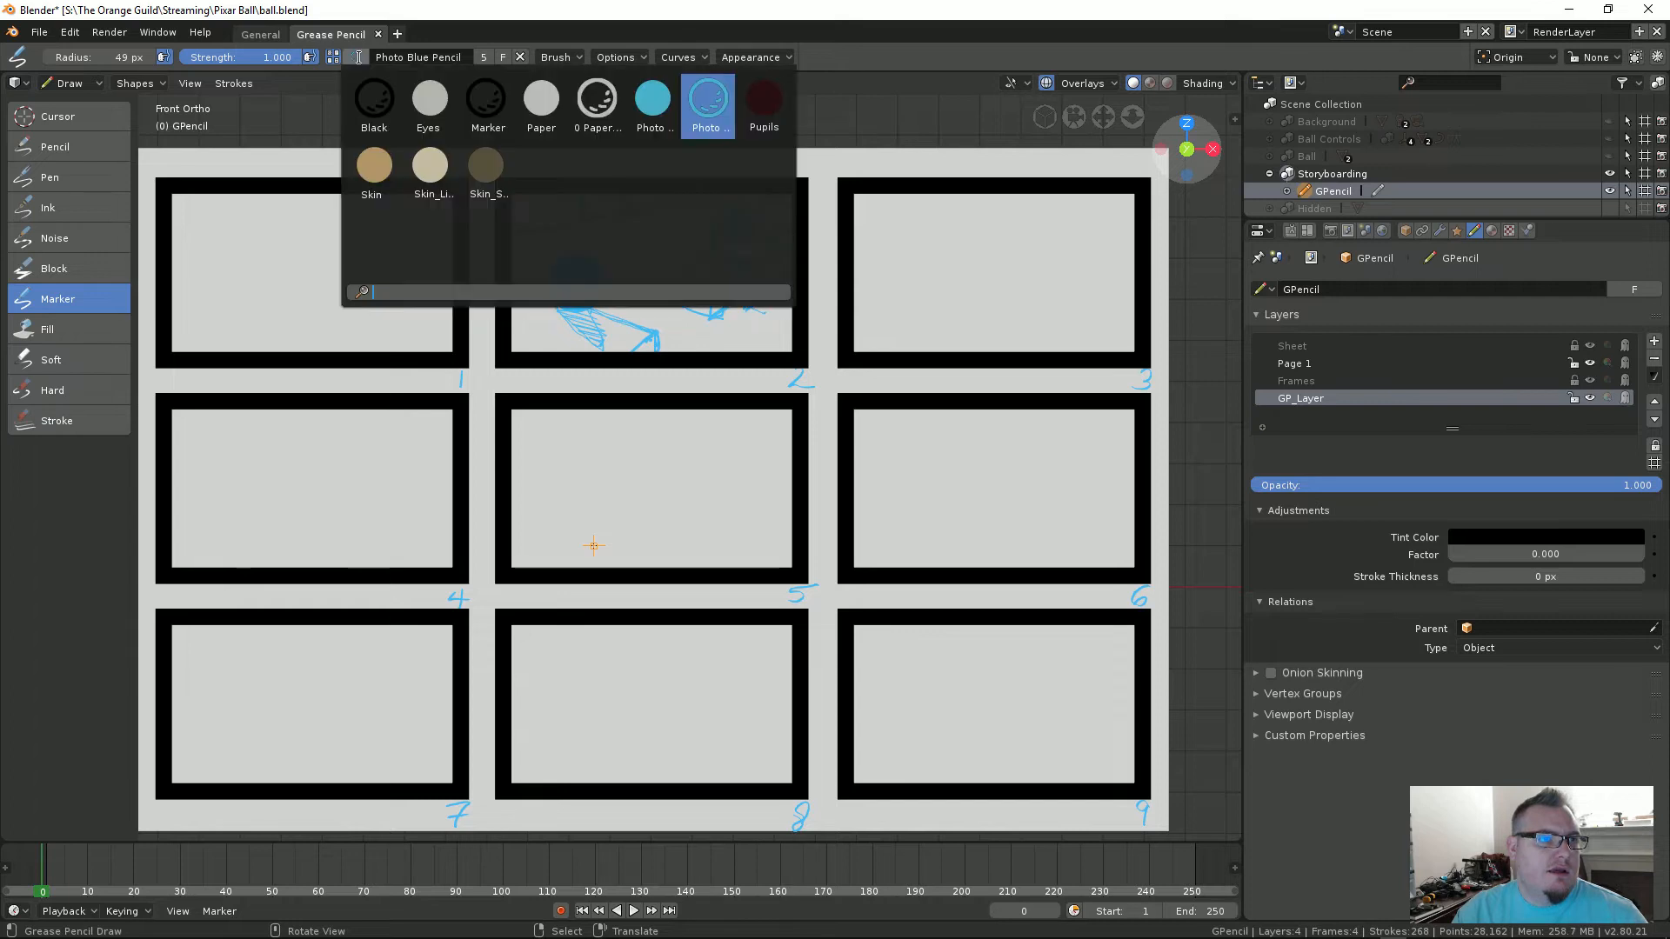
{"action": "left_click", "coordinate": [1491, 230]}
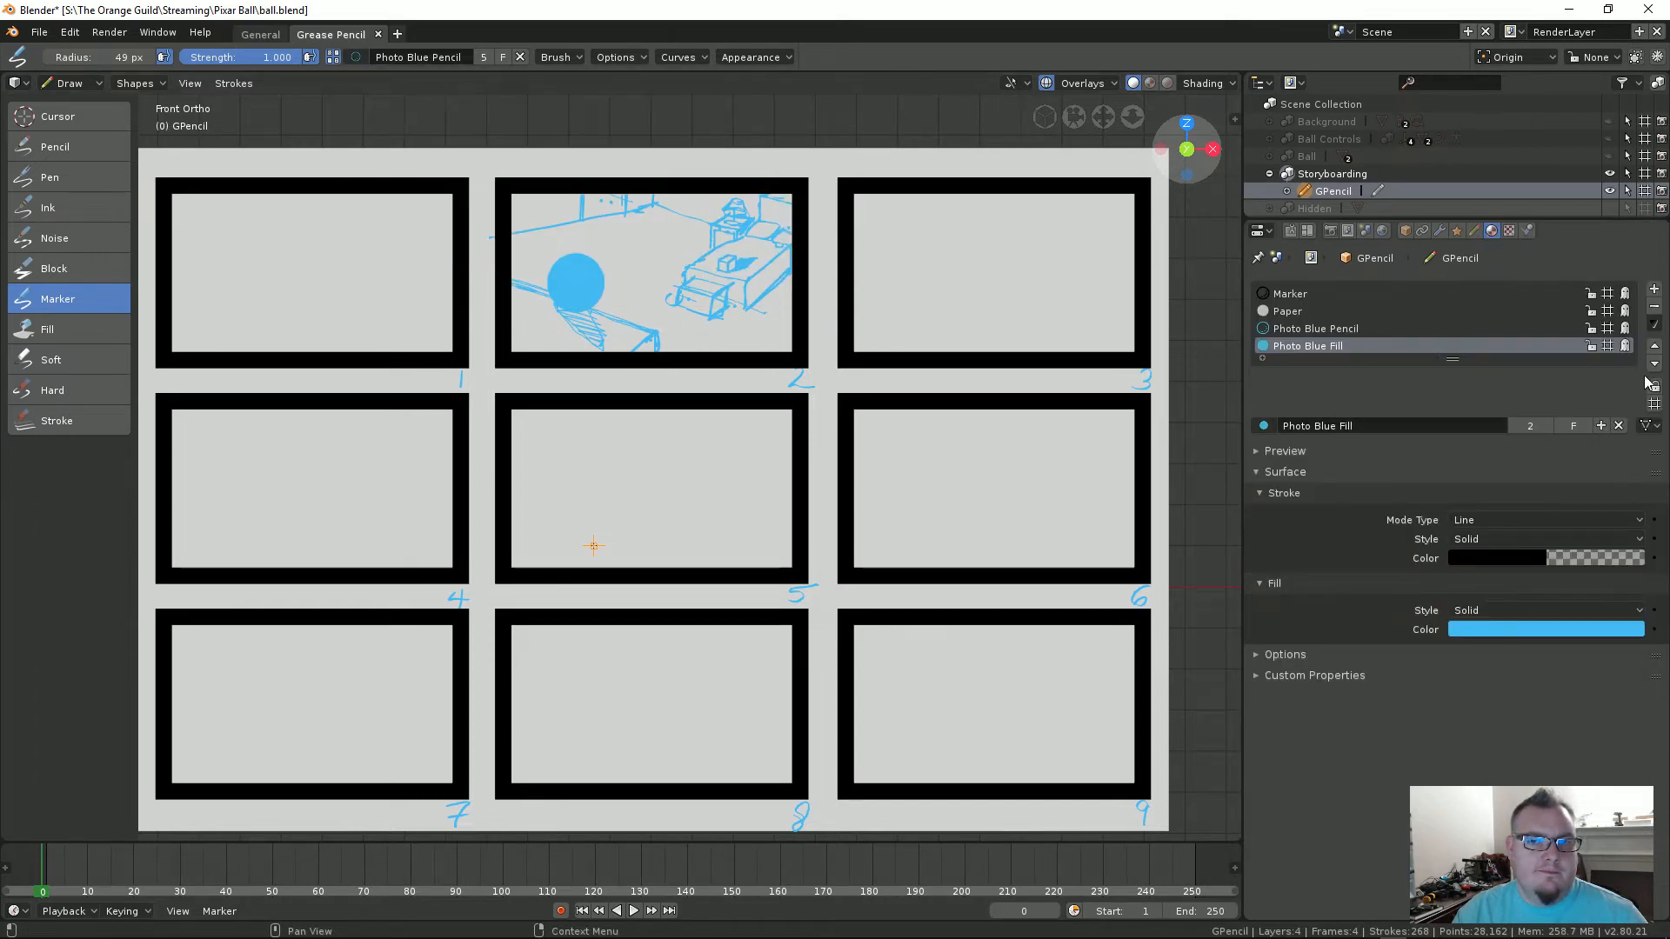
{"action": "left_click", "coordinate": [1655, 289]}
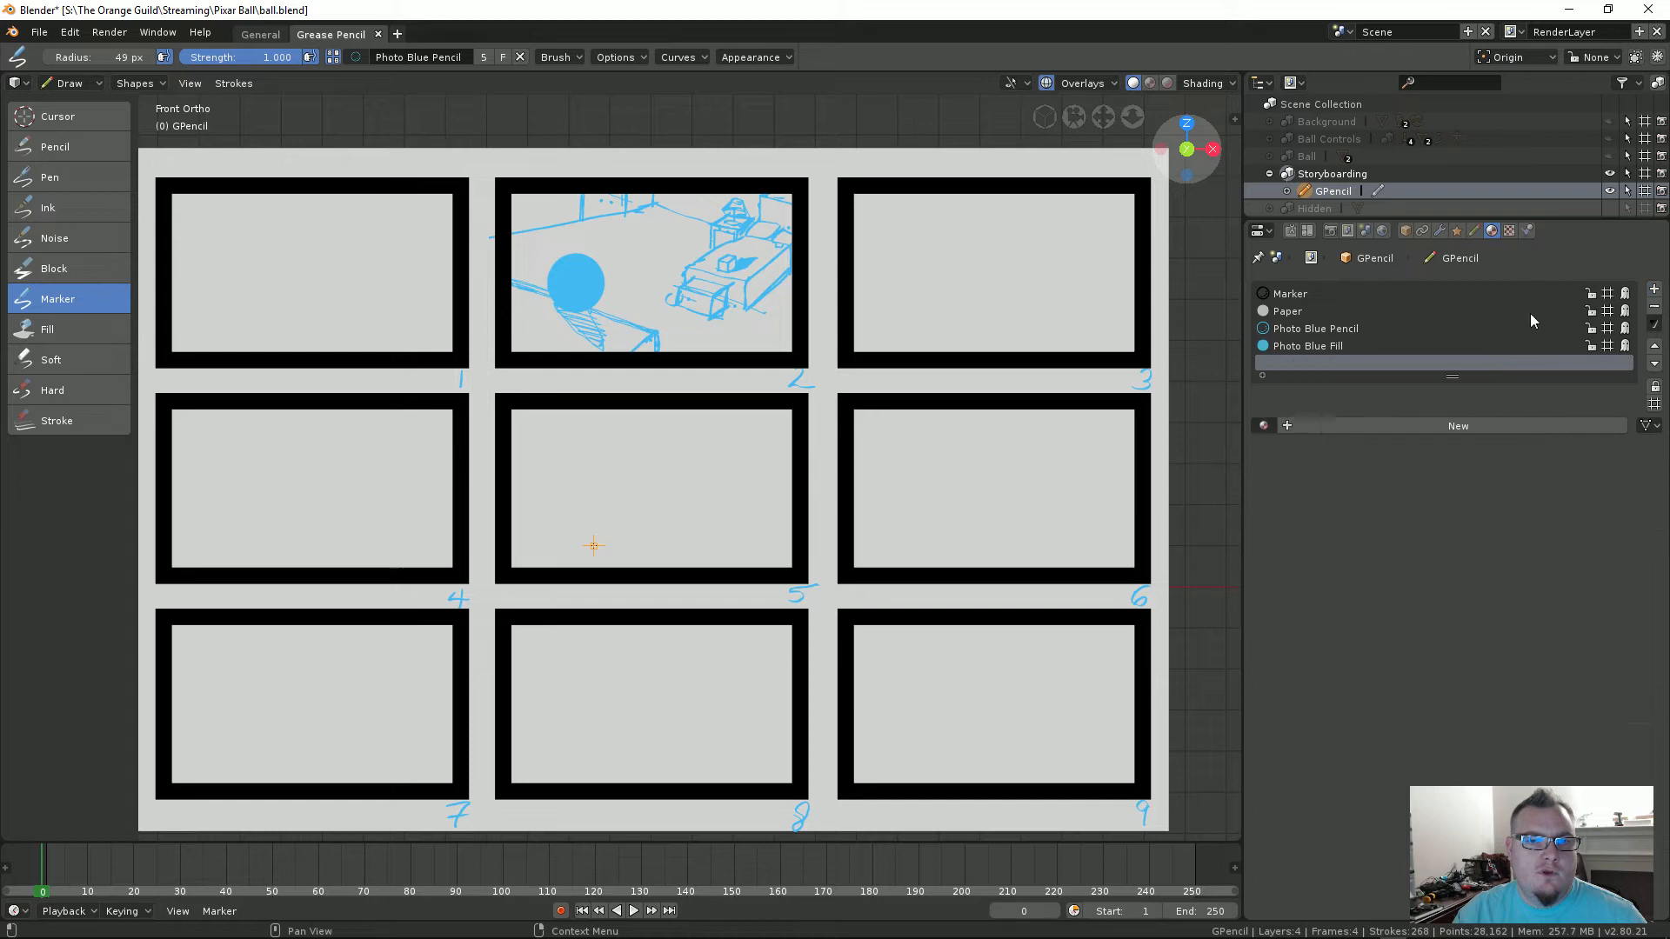
{"action": "left_click", "coordinate": [1378, 429]}
{"action": "left_click", "coordinate": [1351, 419]}
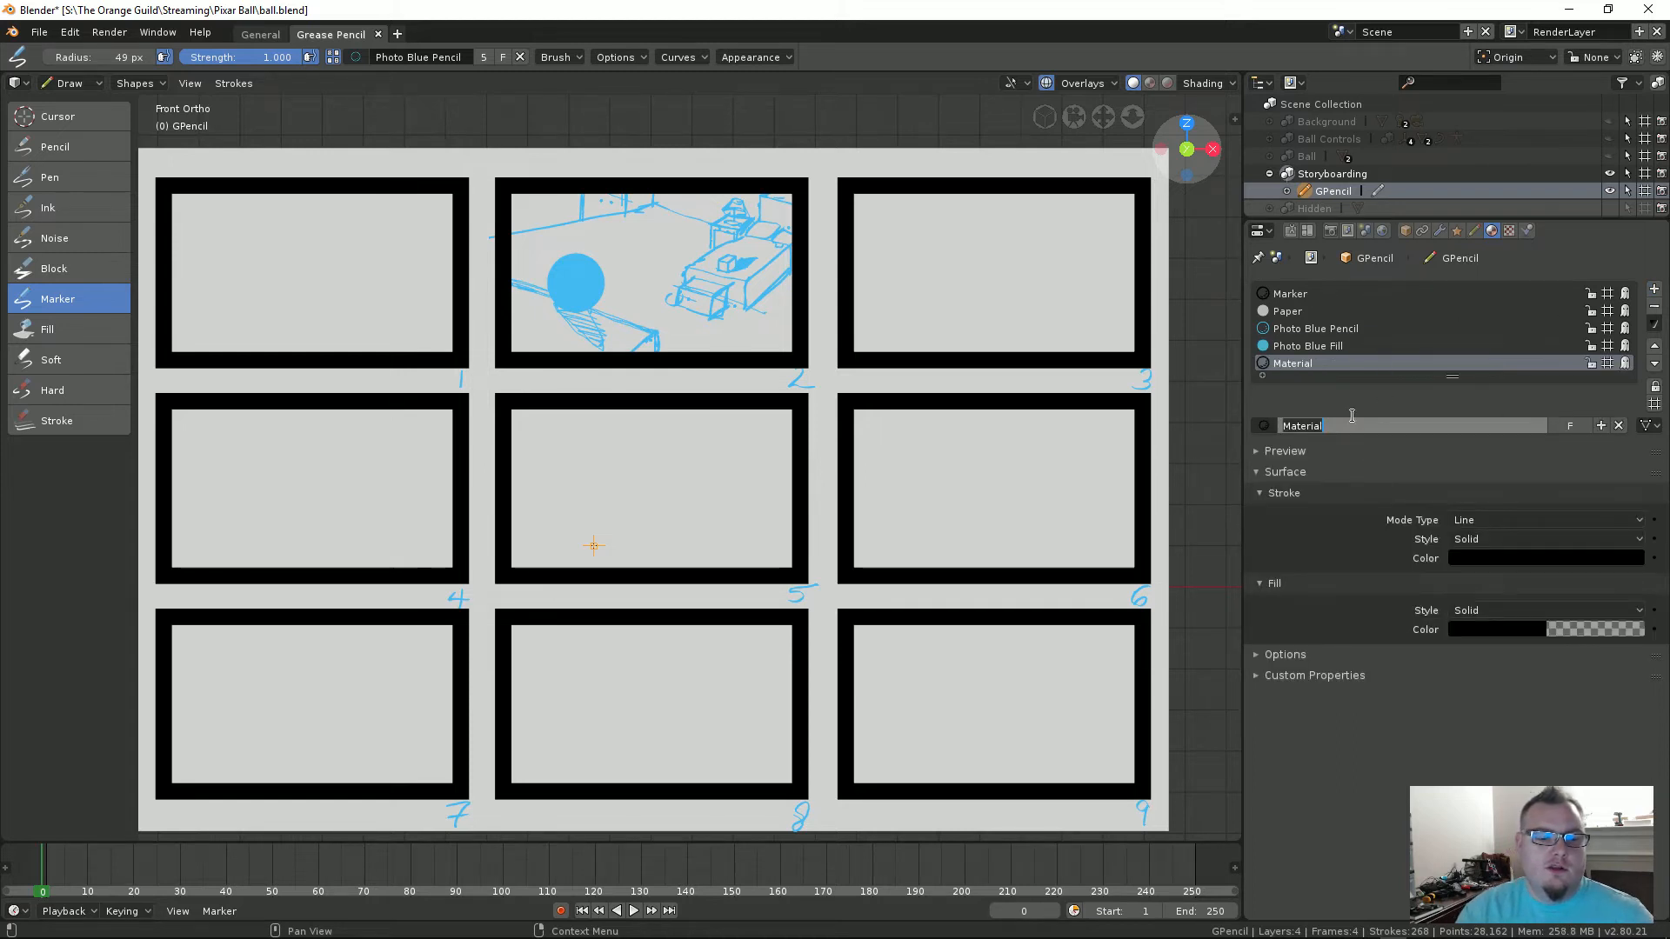
{"action": "type", "text": "Direction"}
{"action": "key", "text": "Return"}
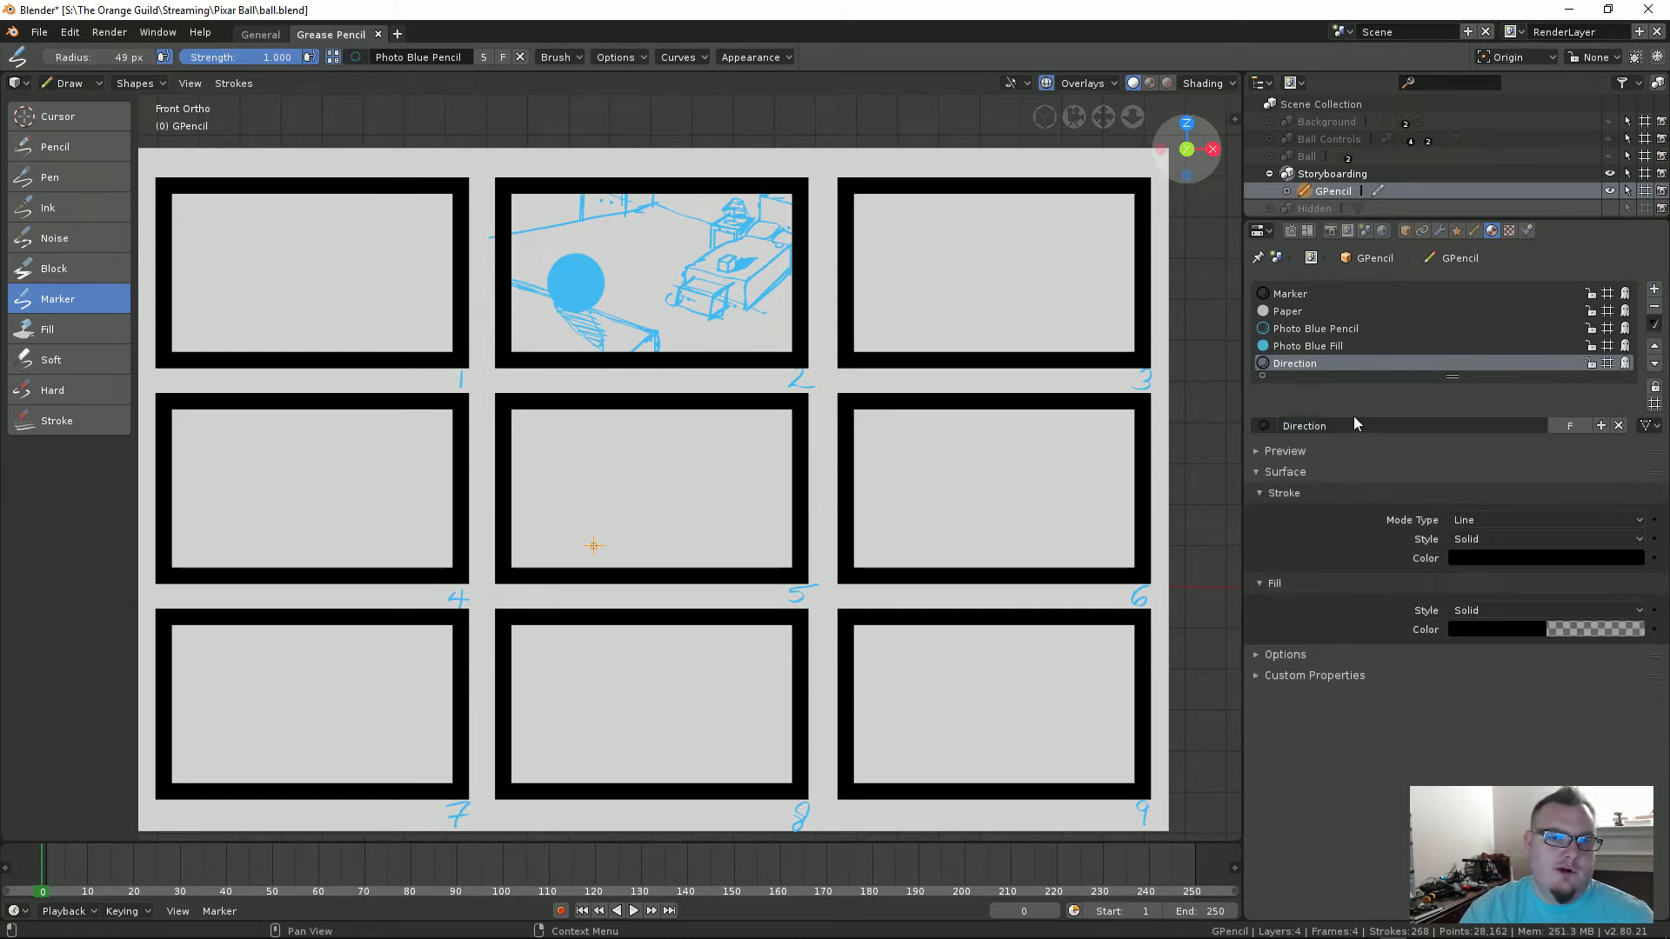
Step: Set the Direction material's stroke color to bright red
{"action": "left_click", "coordinate": [1494, 559]}
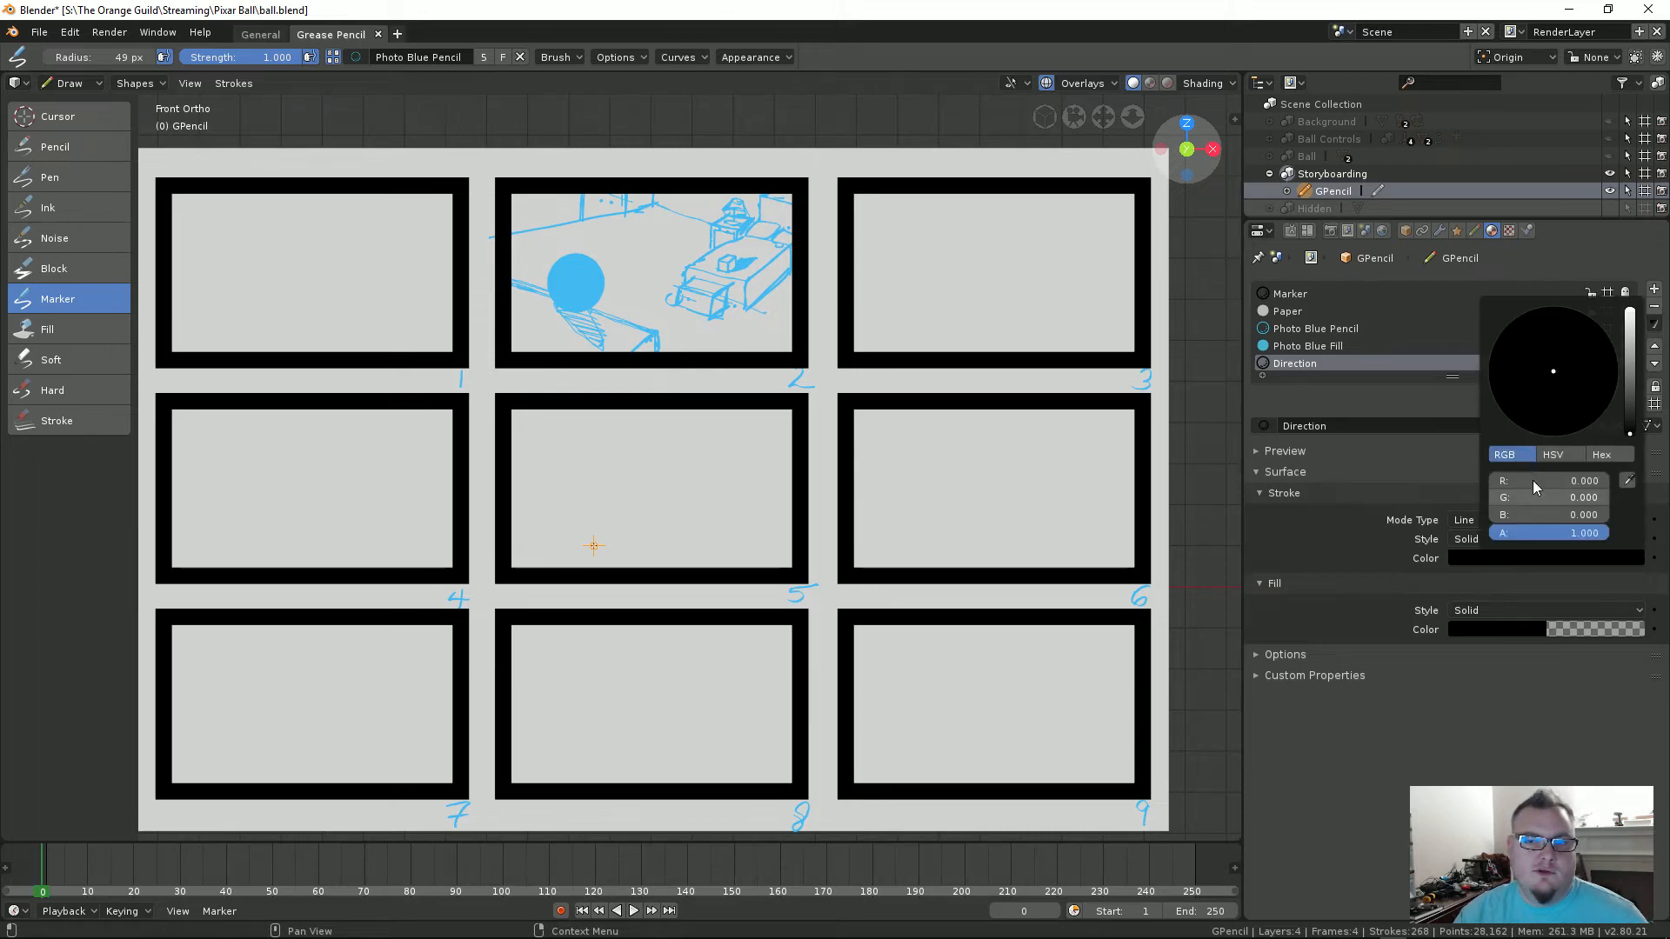
{"action": "left_click_drag", "start_coordinate": [1627, 363], "coordinate": [1630, 310]}
{"action": "left_click", "coordinate": [1558, 425]}
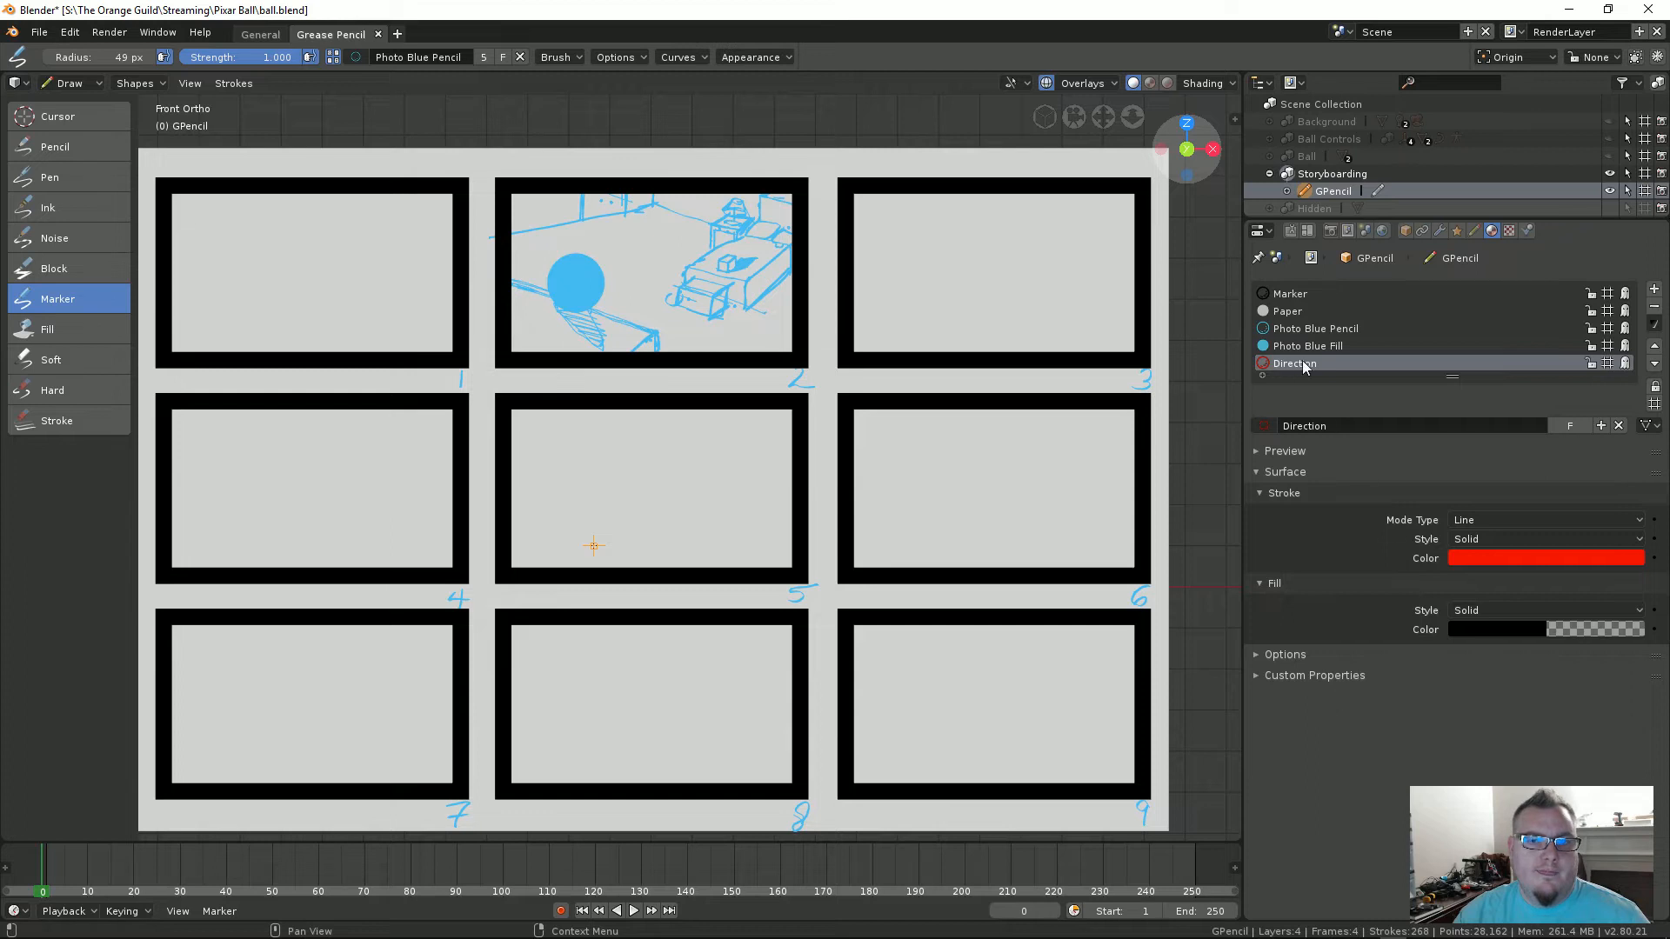
Step: Assign the Direction material to the Marker brush and set its radius to 63 px
{"action": "left_click", "coordinate": [354, 56]}
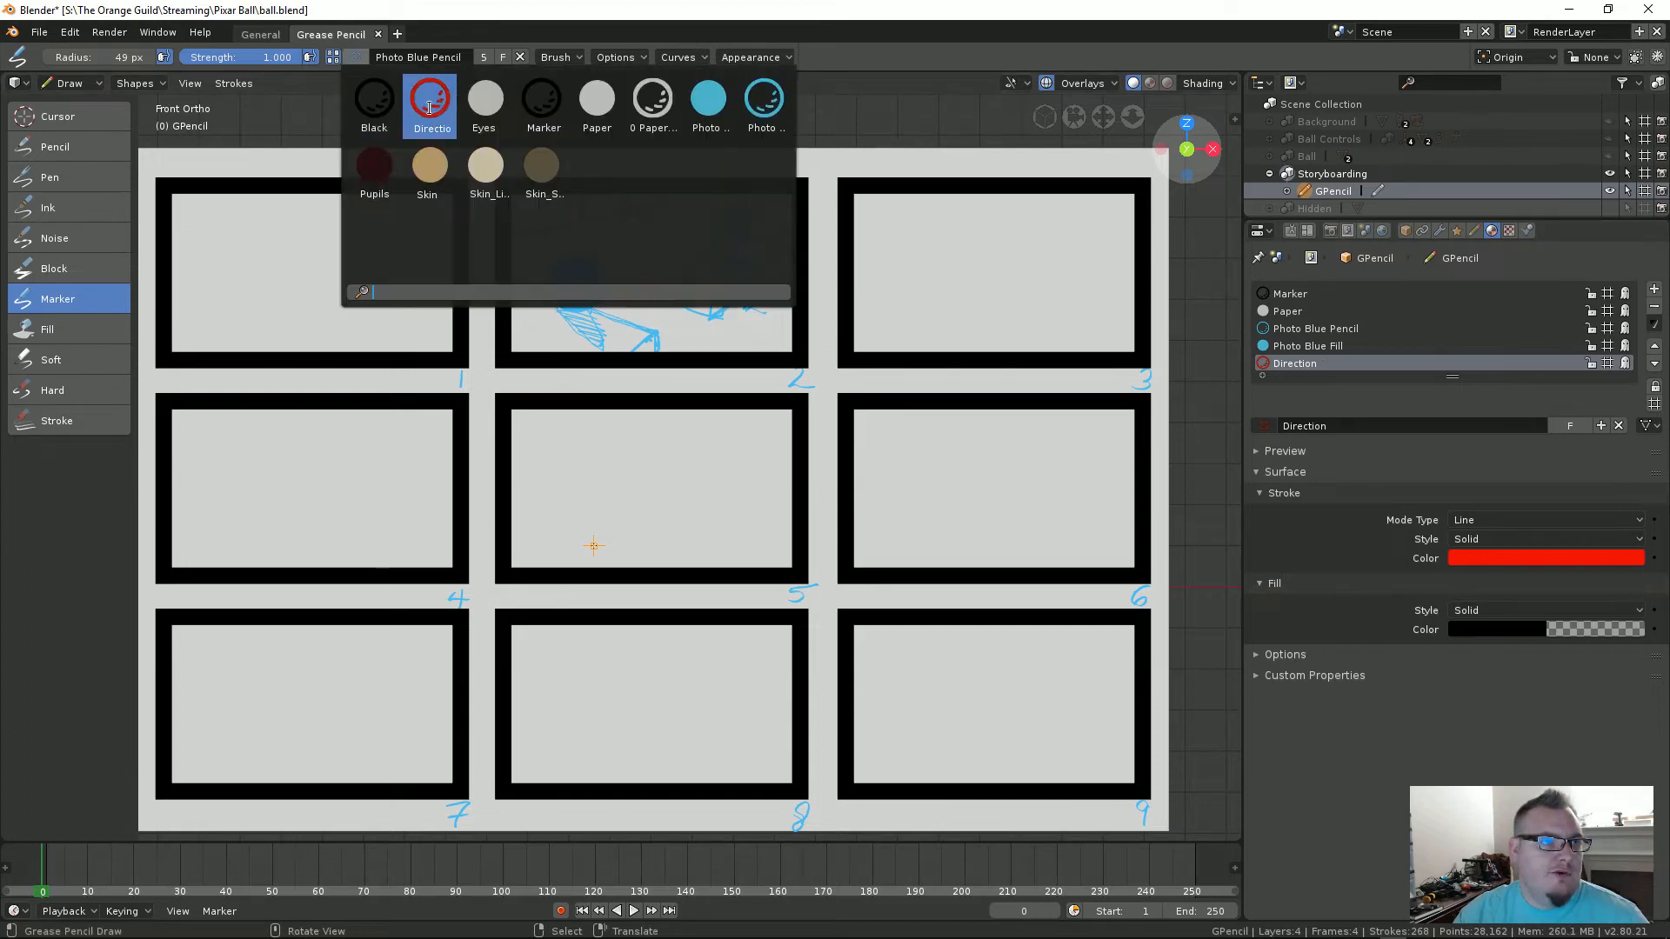
{"action": "left_click", "coordinate": [430, 102]}
{"action": "key", "text": "f"}
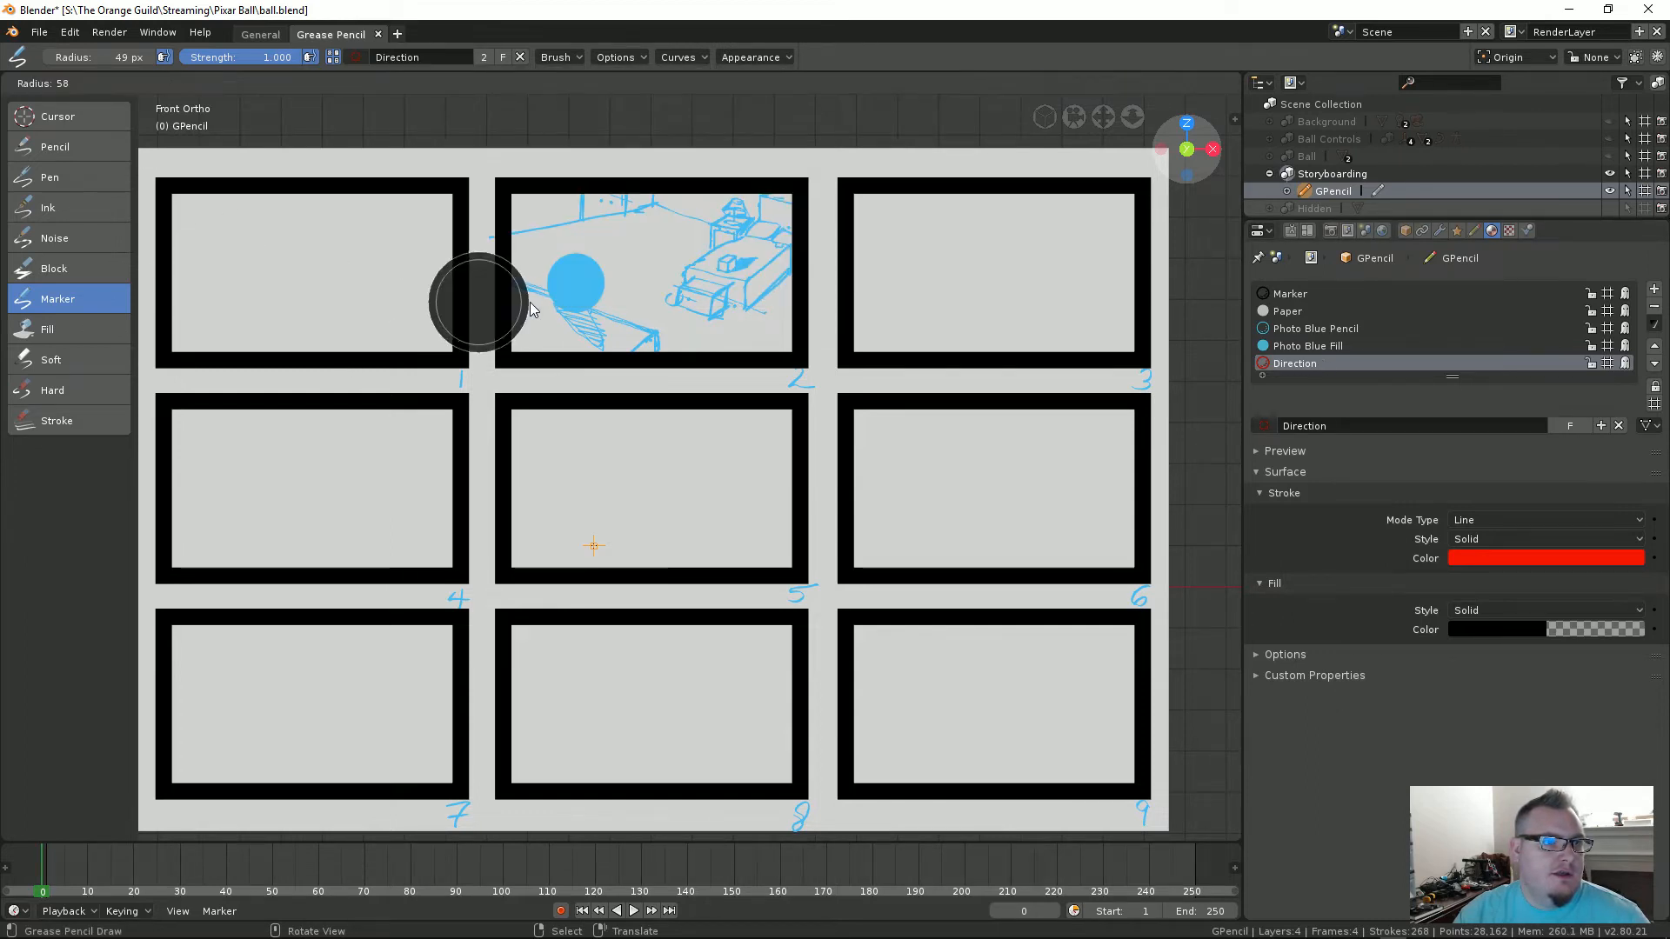
{"action": "left_click", "coordinate": [532, 300]}
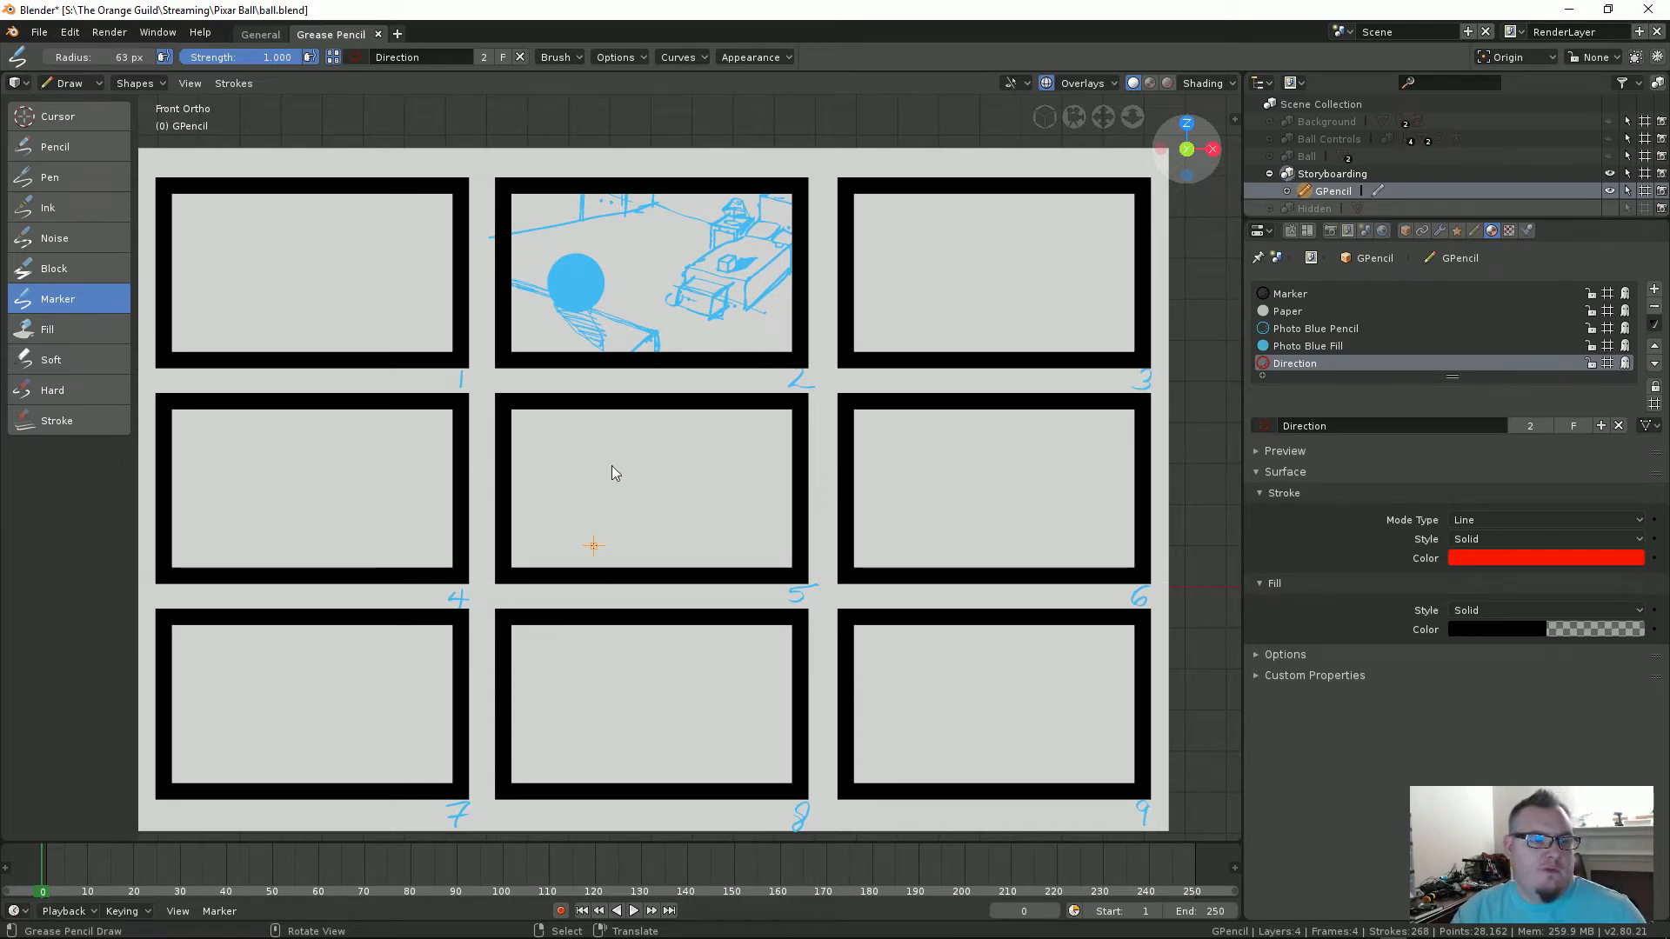
Step: Try outlining an arrow from frame 4 into frame 5 with the Marker and Block brushes, and undo the strokes
{"action": "mouse_move", "coordinate": [437, 458]}
{"action": "left_mouse_down"}
{"action": "mouse_move", "coordinate": [529, 461]}
{"action": "mouse_move", "coordinate": [531, 433]}
{"action": "mouse_move", "coordinate": [540, 500]}
{"action": "mouse_move", "coordinate": [429, 442]}
{"action": "left_mouse_up"}
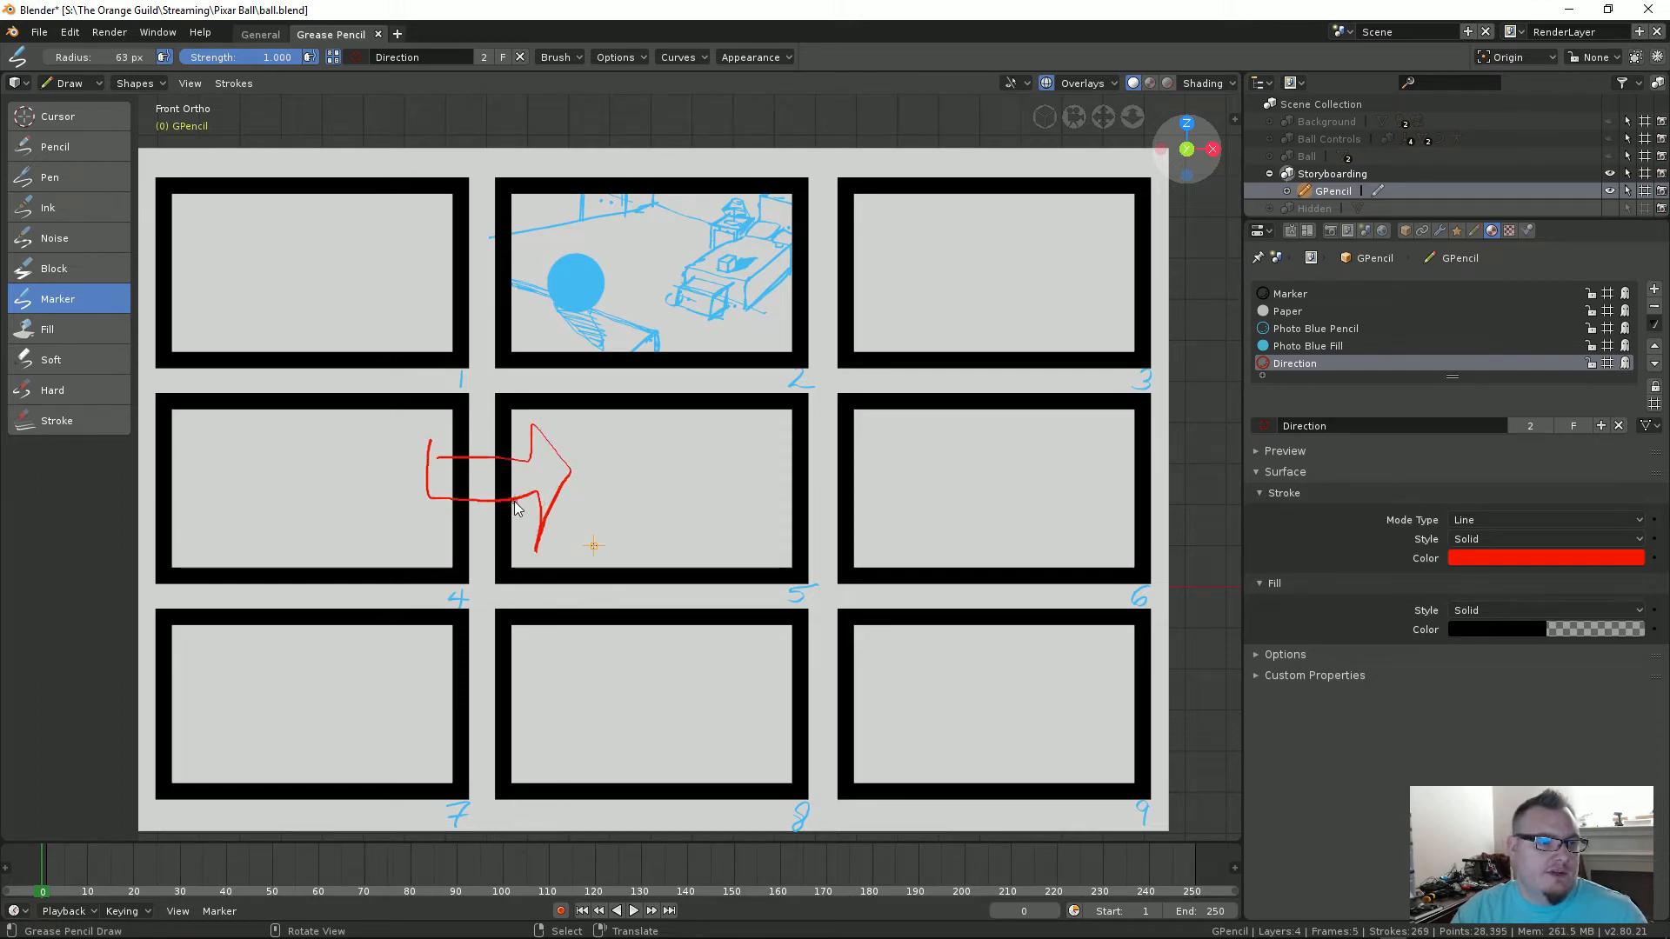
{"action": "key", "text": "ctrl+z"}
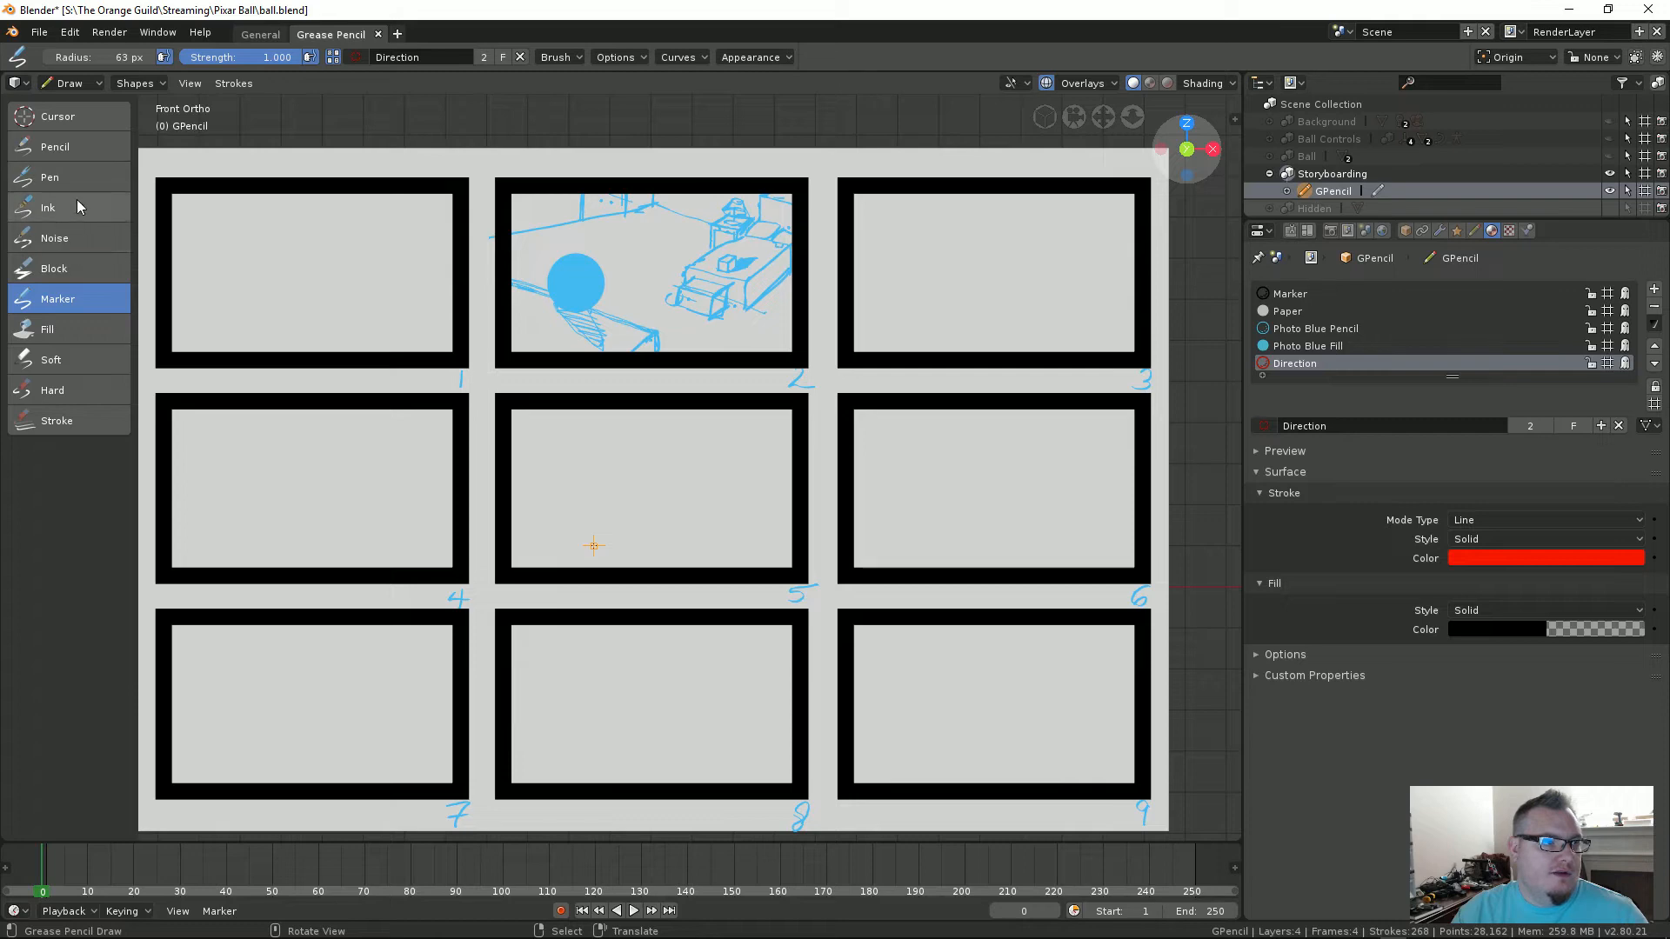
{"action": "left_click", "coordinate": [54, 269]}
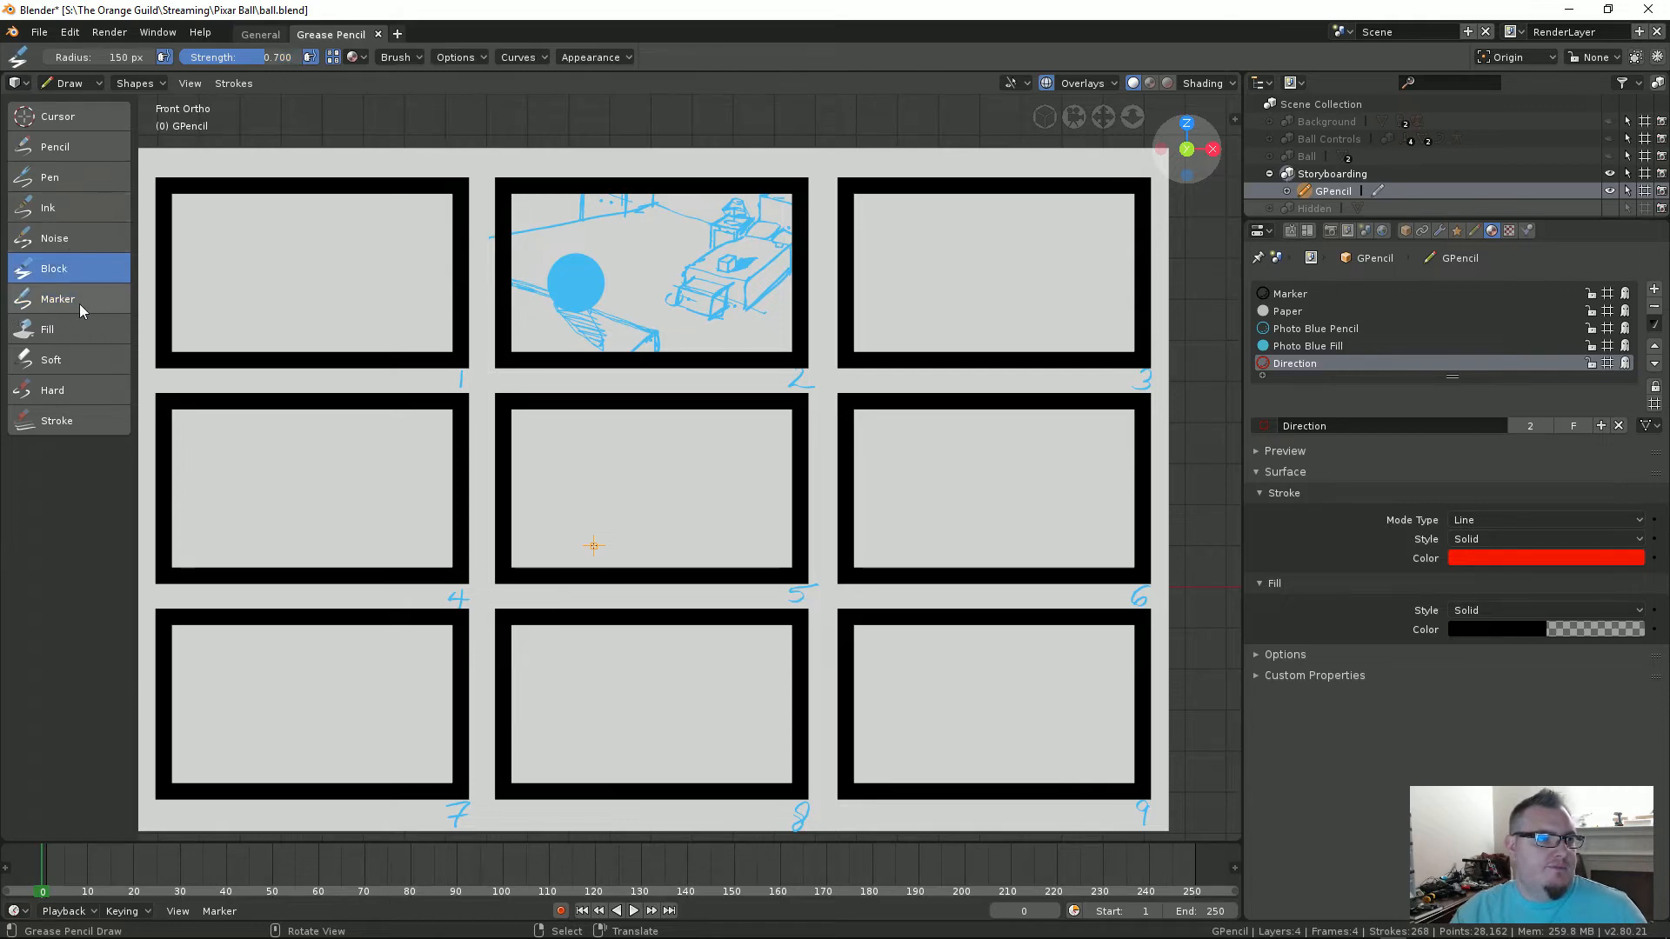
{"action": "mouse_move", "coordinate": [438, 467]}
{"action": "left_mouse_down"}
{"action": "mouse_move", "coordinate": [522, 464]}
{"action": "mouse_move", "coordinate": [542, 440]}
{"action": "mouse_move", "coordinate": [541, 543]}
{"action": "mouse_move", "coordinate": [439, 504]}
{"action": "mouse_move", "coordinate": [440, 463]}
{"action": "left_mouse_up"}
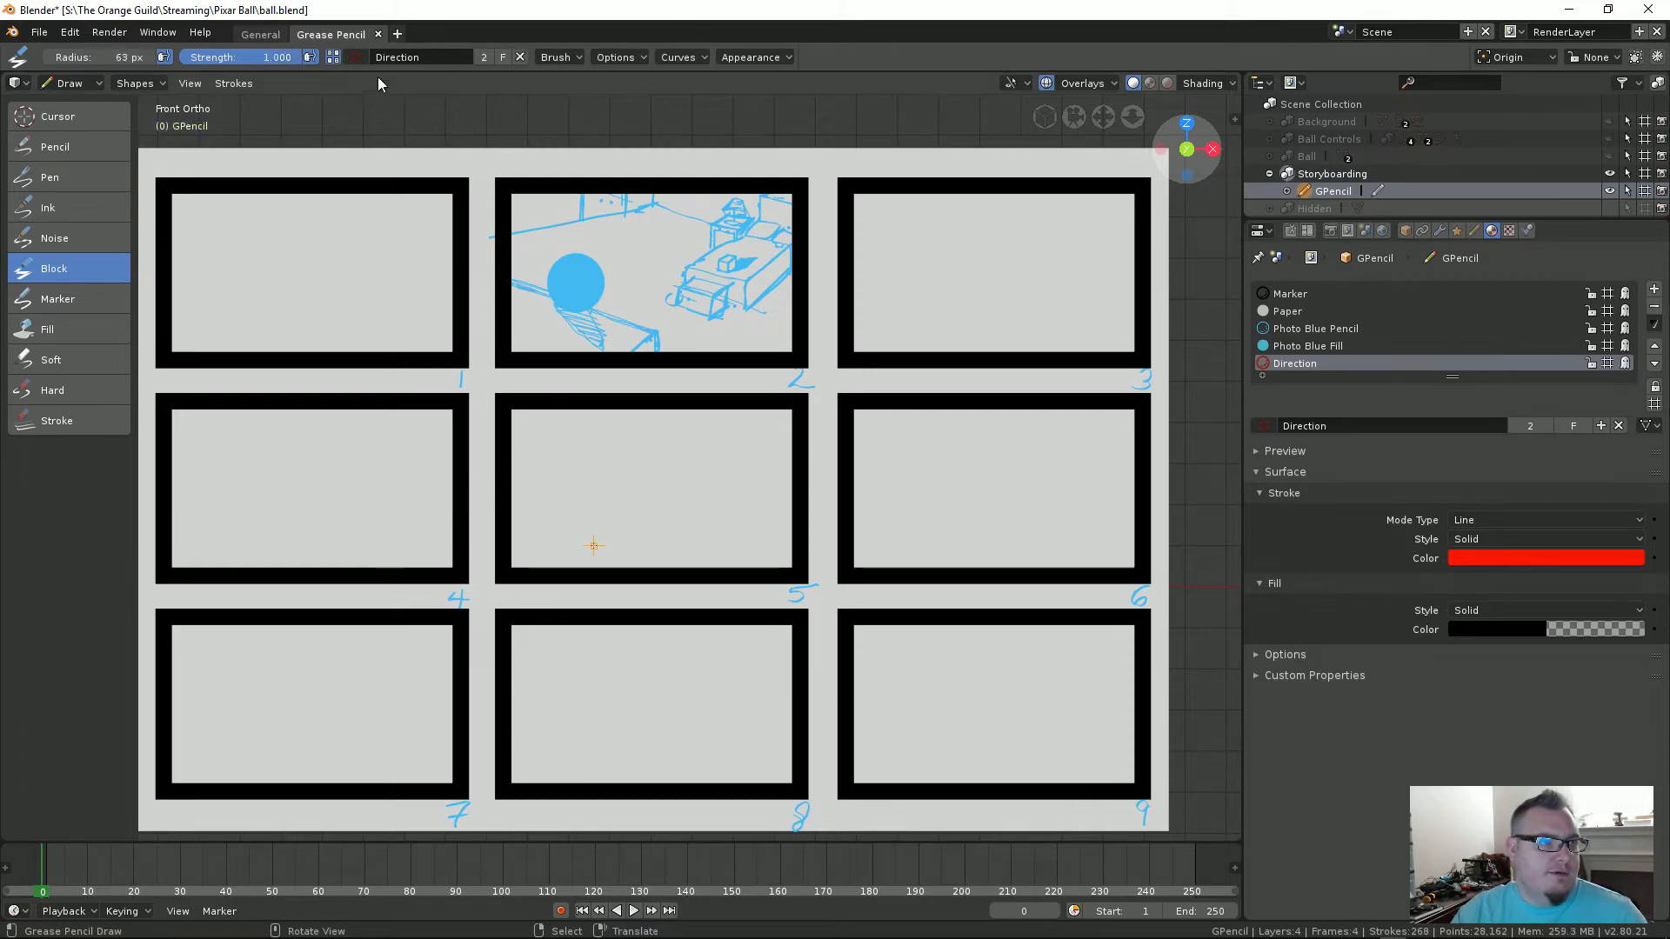
{"action": "left_click", "coordinate": [357, 57]}
{"action": "left_click", "coordinate": [358, 57]}
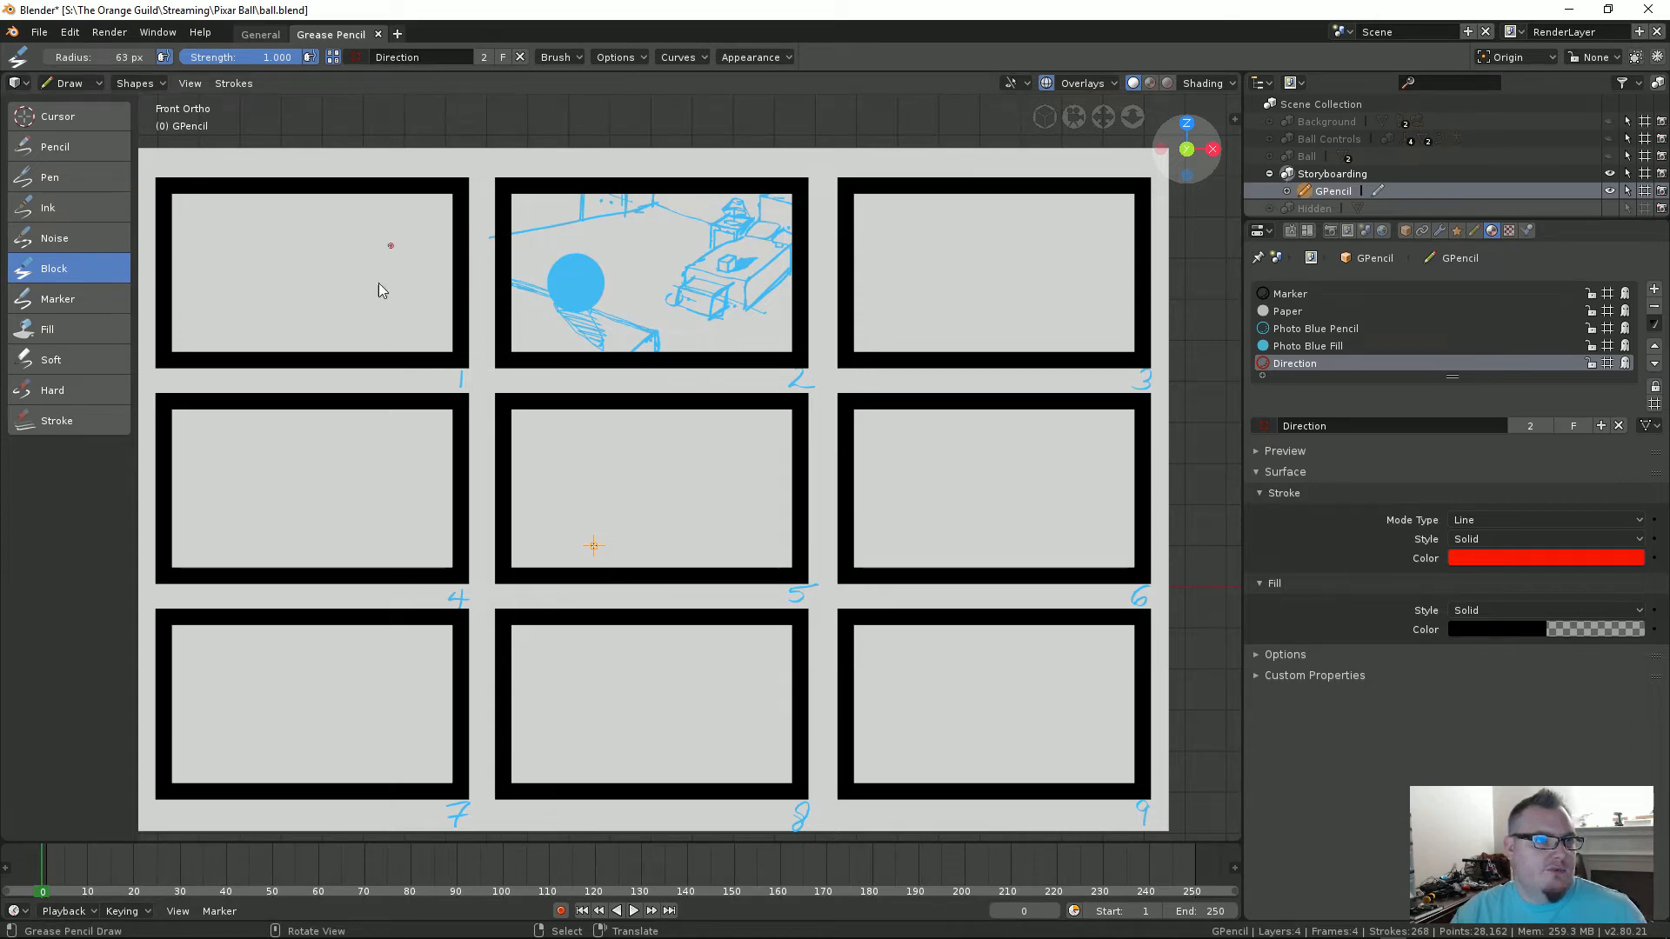
{"action": "left_click_drag", "start_coordinate": [527, 467], "coordinate": [533, 419]}
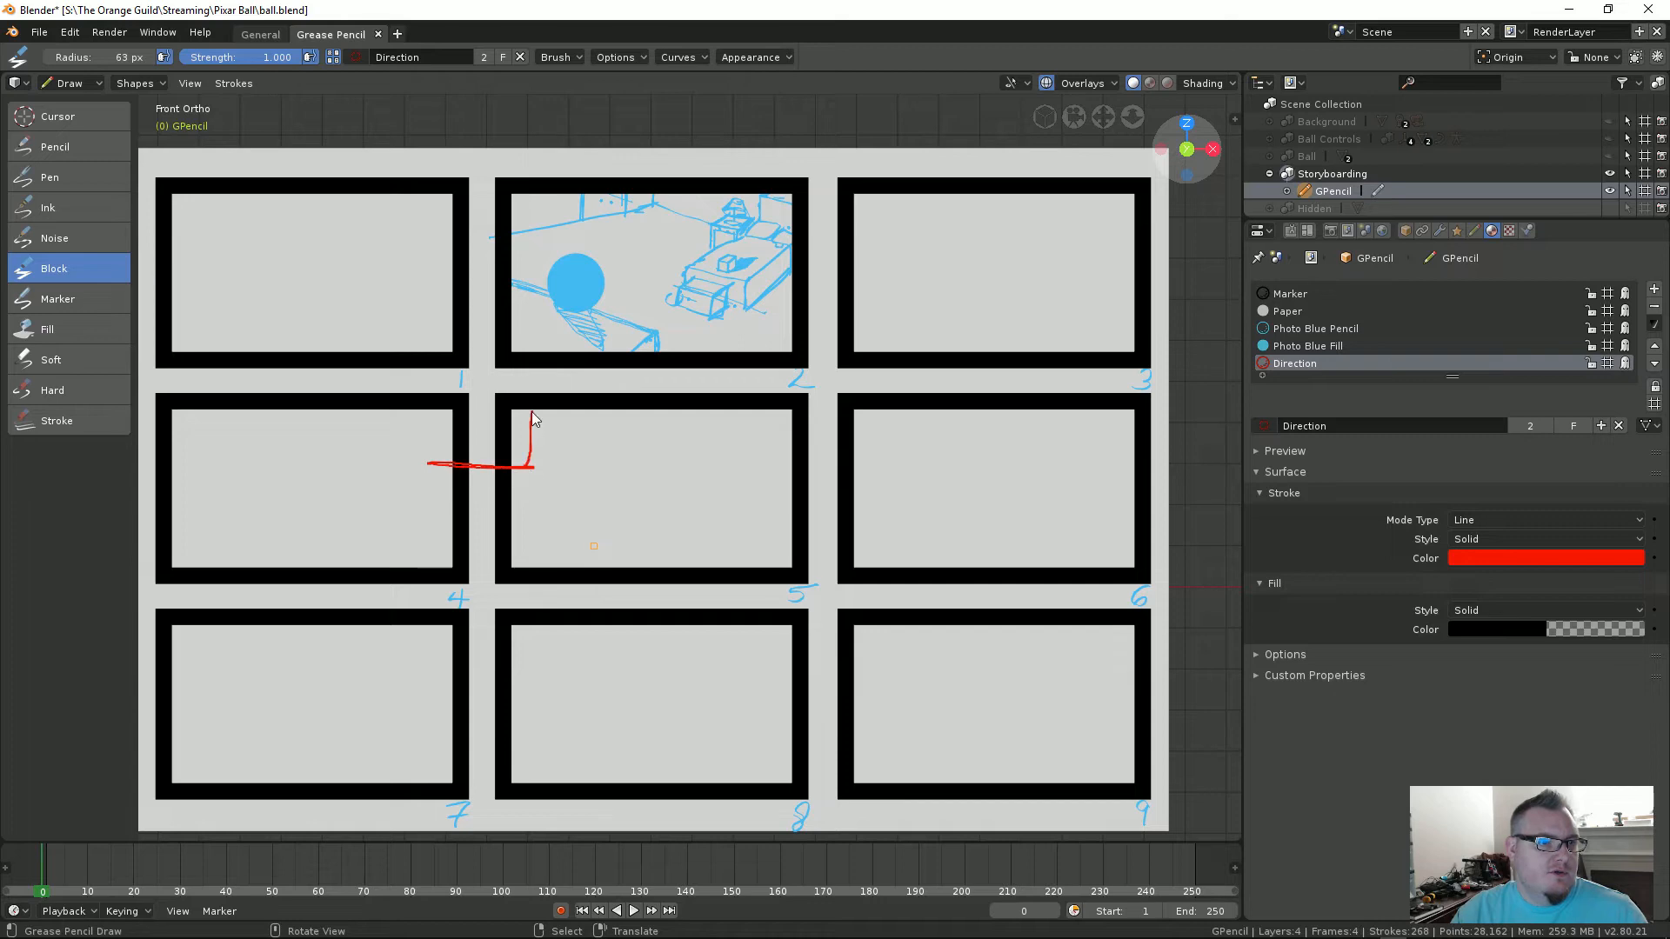
{"action": "mouse_move", "coordinate": [582, 470]}
{"action": "left_mouse_down"}
{"action": "mouse_move", "coordinate": [510, 504]}
{"action": "mouse_move", "coordinate": [442, 442]}
{"action": "left_mouse_up"}
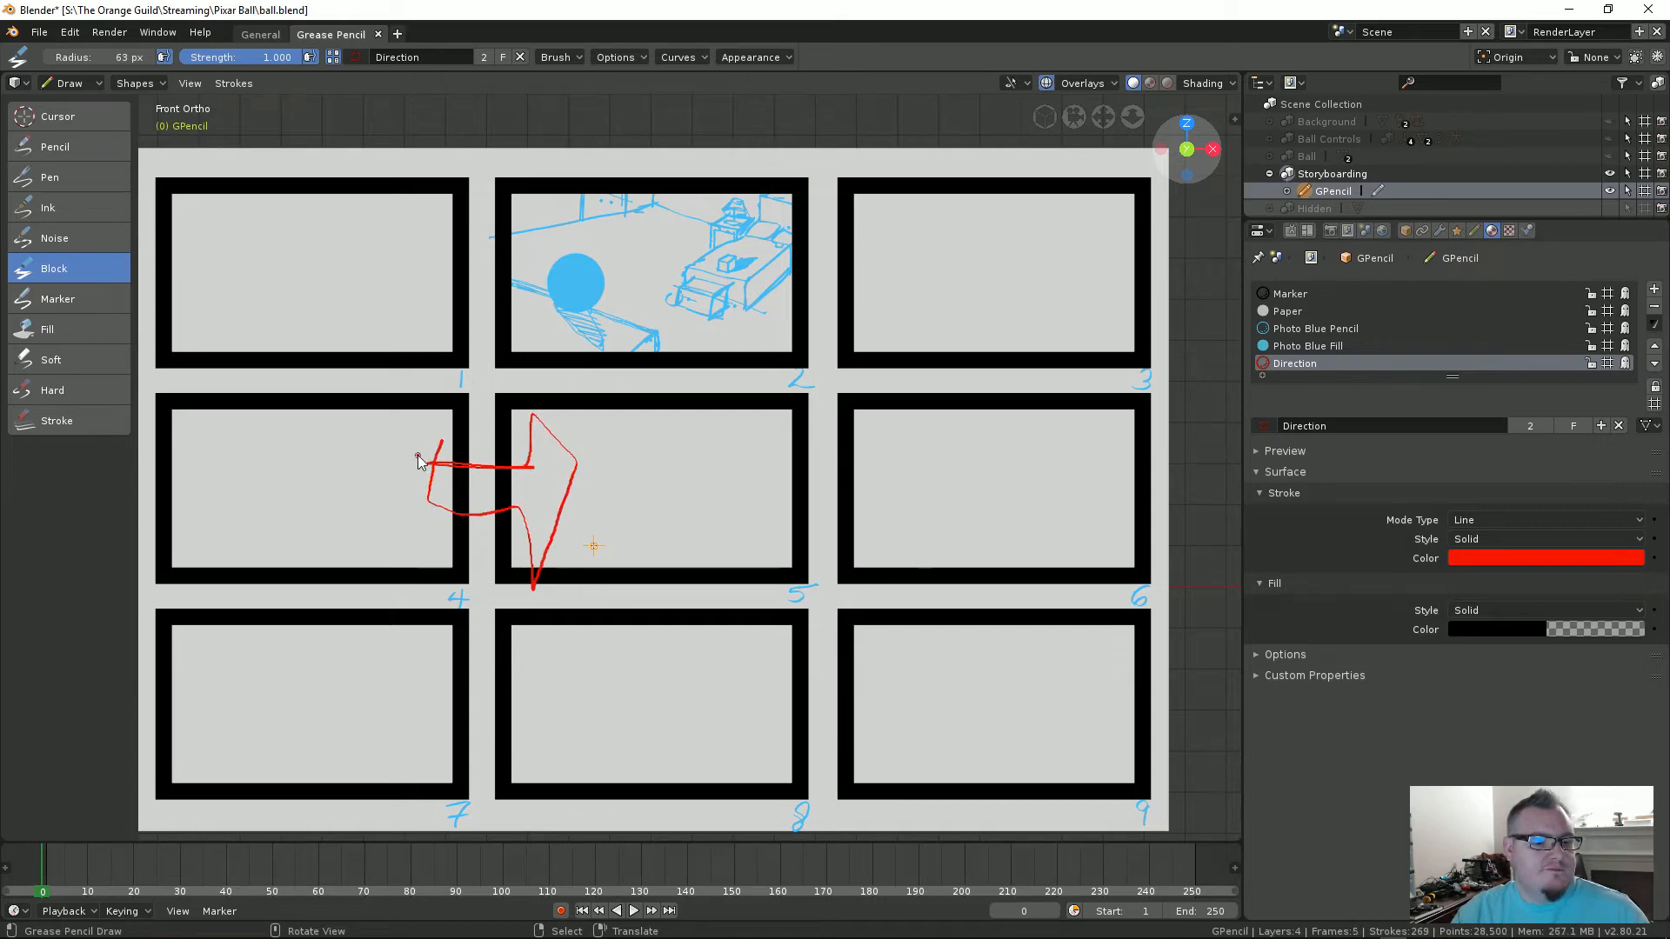
{"action": "key", "text": "ctrl+z"}
{"action": "key", "text": "ctrl+z"}
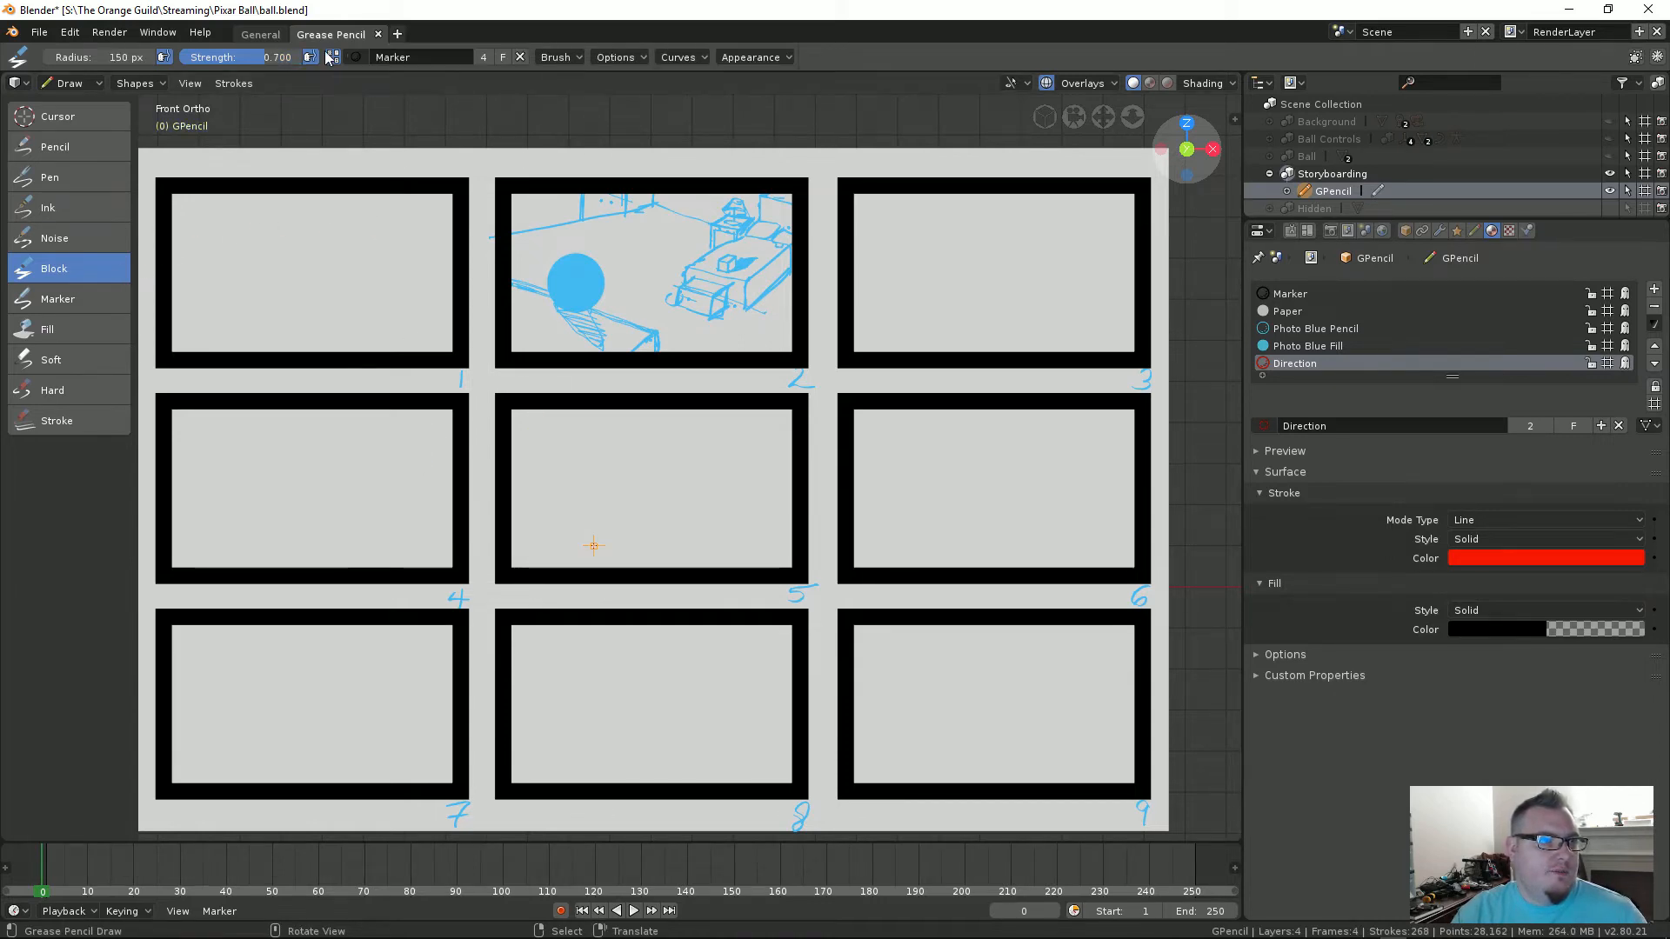
Step: Assign the Direction material to the Block brush and draw a large outlined arrow from frame 4 into frame 5
{"action": "left_click", "coordinate": [382, 56]}
{"action": "left_click", "coordinate": [432, 104]}
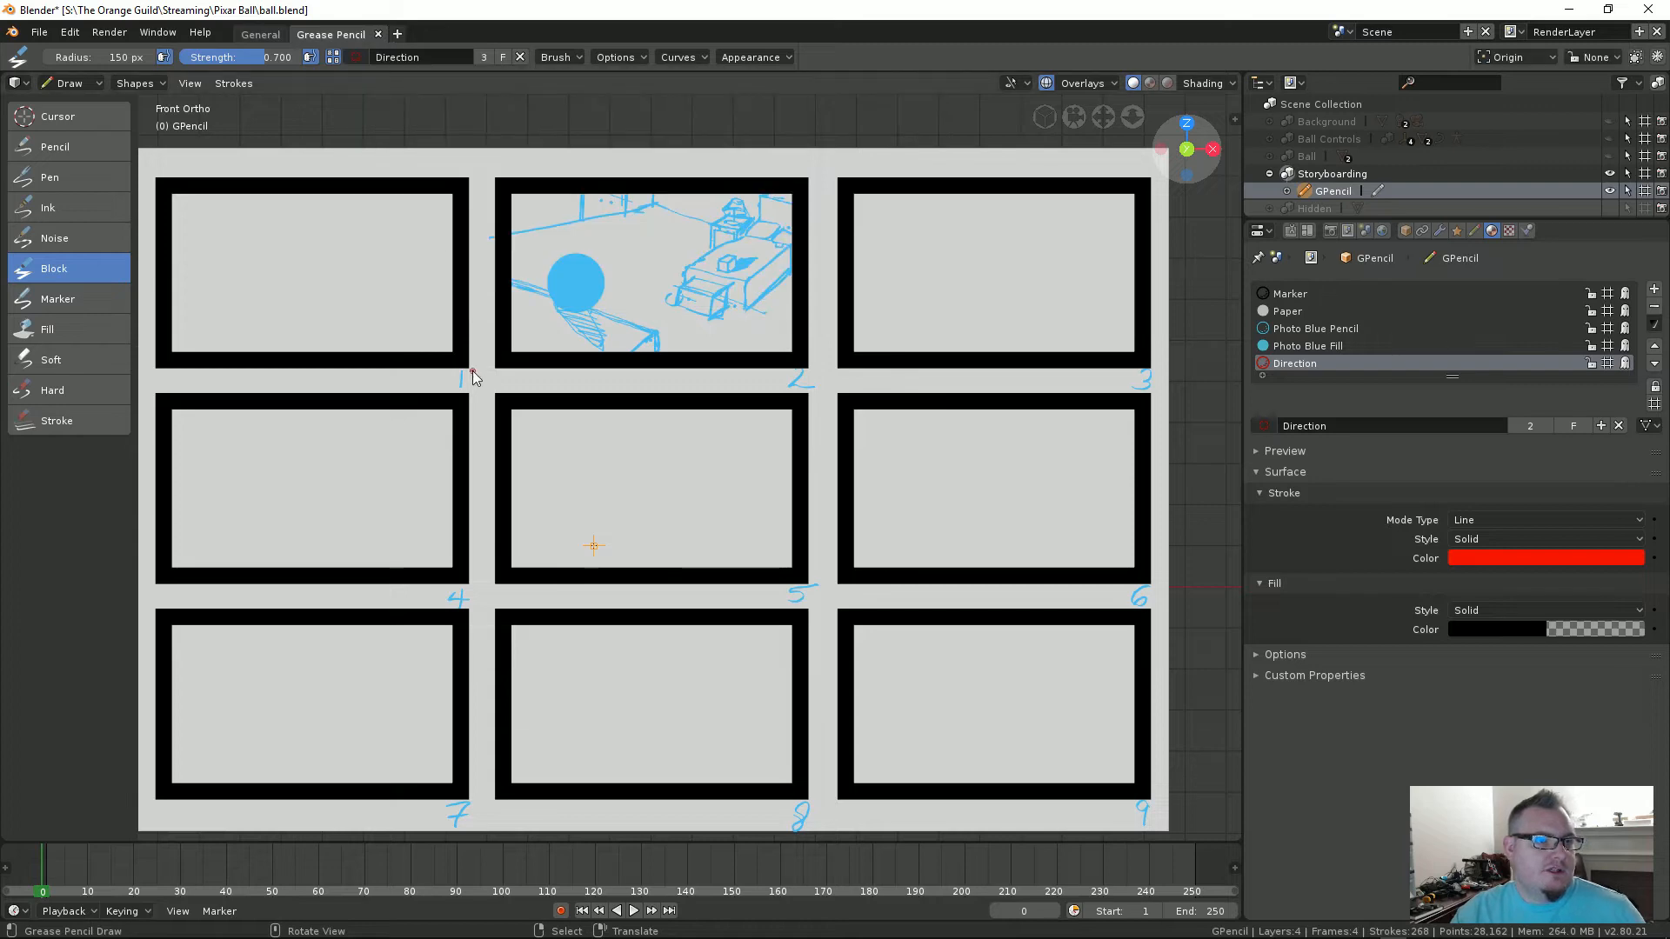
{"action": "mouse_move", "coordinate": [493, 455]}
{"action": "left_mouse_down"}
{"action": "mouse_move", "coordinate": [556, 456]}
{"action": "mouse_move", "coordinate": [441, 461]}
{"action": "mouse_move", "coordinate": [548, 462]}
{"action": "mouse_move", "coordinate": [548, 432]}
{"action": "mouse_move", "coordinate": [589, 488]}
{"action": "mouse_move", "coordinate": [548, 504]}
{"action": "mouse_move", "coordinate": [442, 498]}
{"action": "mouse_move", "coordinate": [440, 453]}
{"action": "left_mouse_up"}
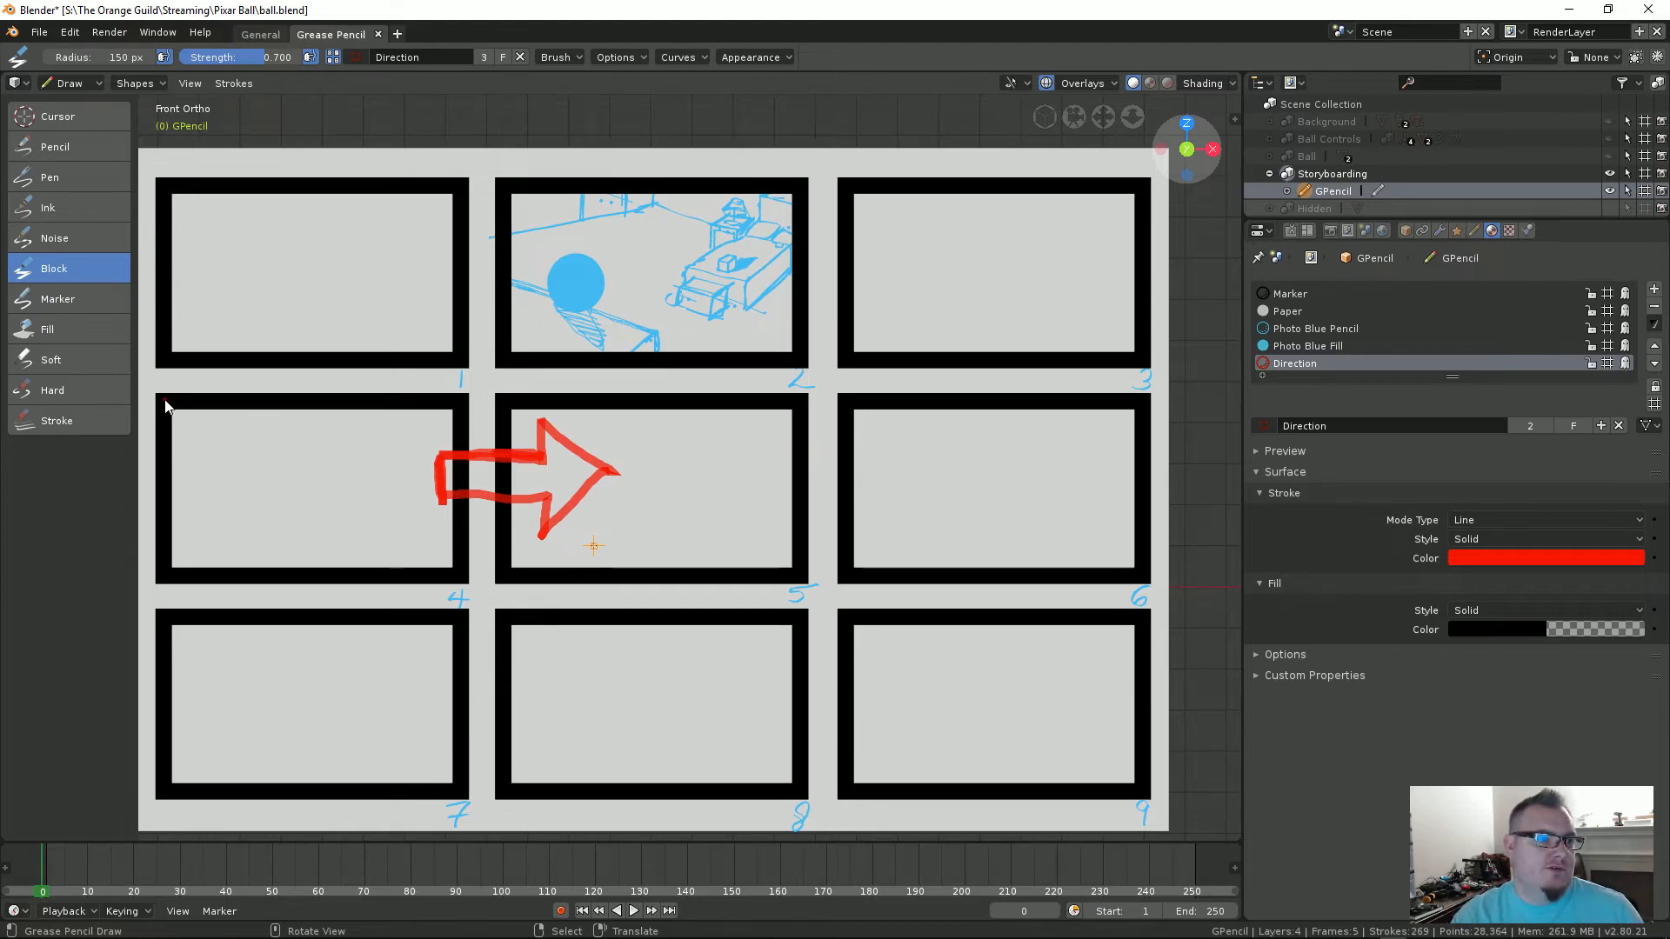
Step: Draw a red rectangle of straight Block strokes around the shared outer border of frames 4 and 5
{"action": "left_click_drag", "start_coordinate": [160, 395], "coordinate": [275, 402]}
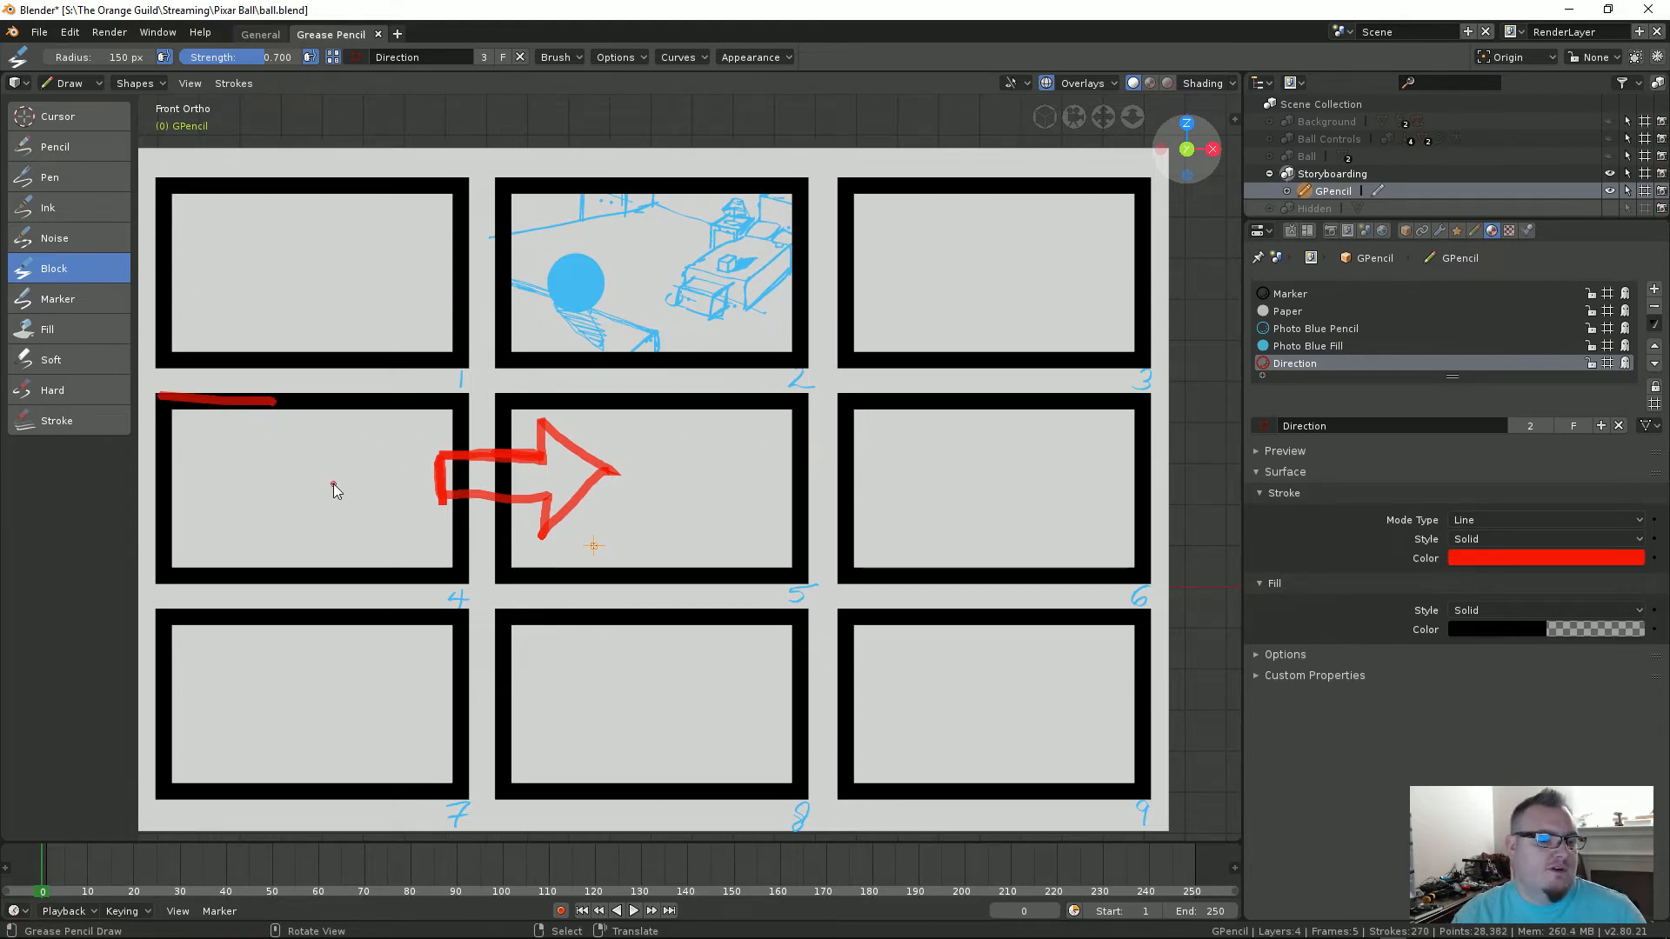
{"action": "key", "text": "ctrl+z"}
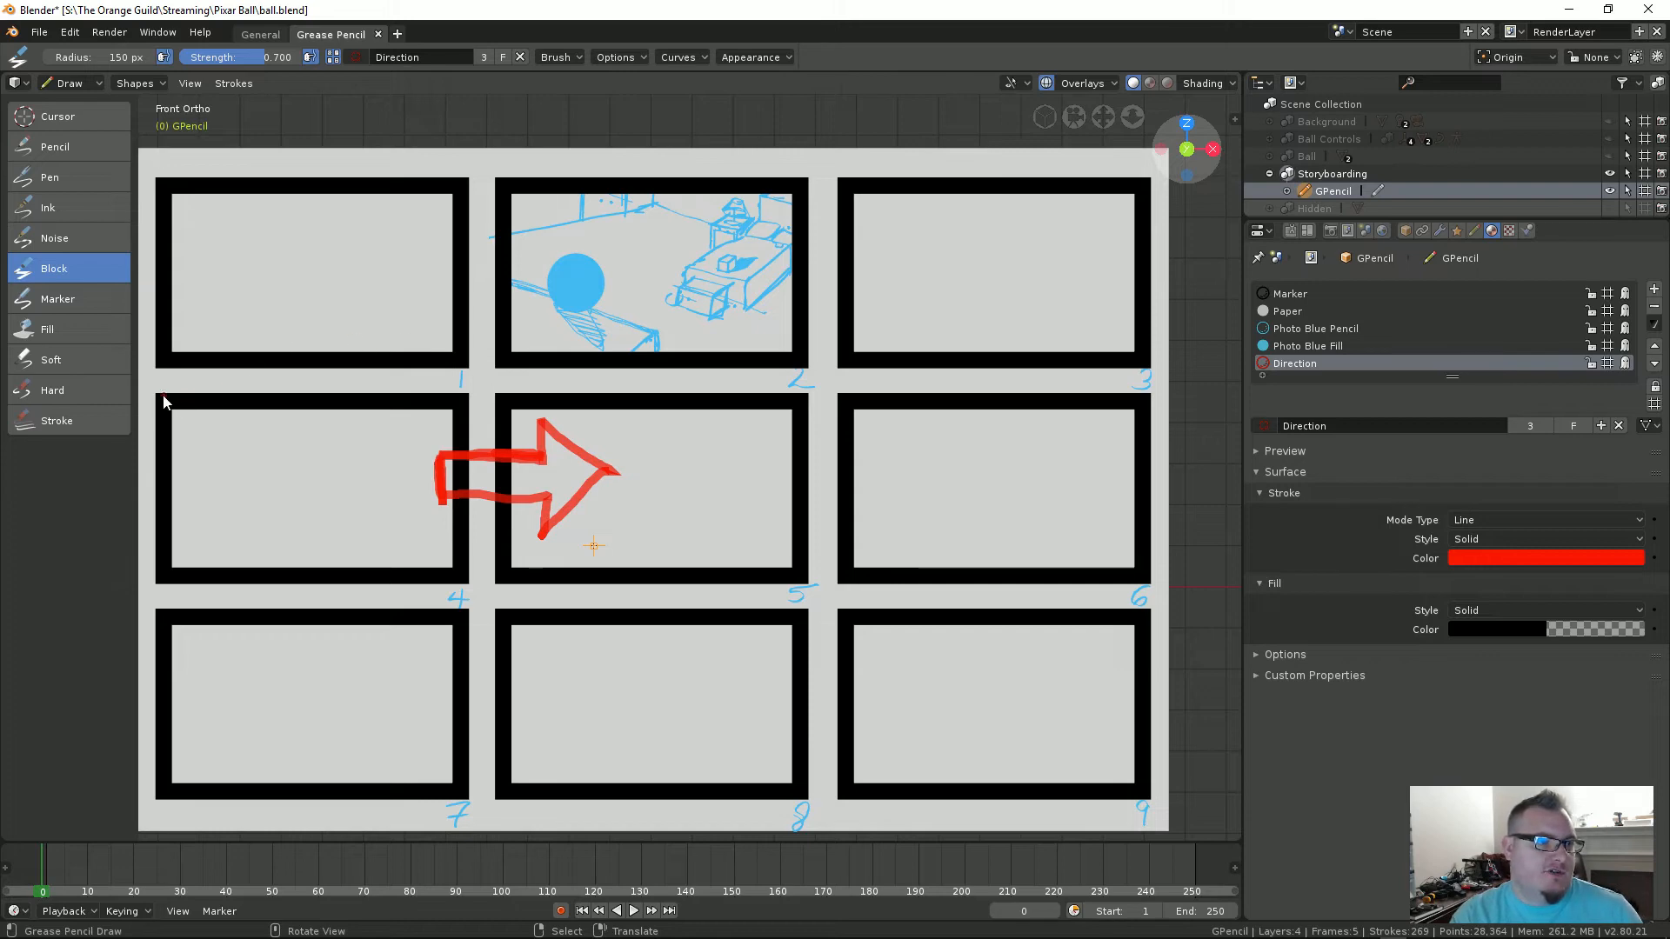
{"action": "left_click_drag", "start_coordinate": [225, 392], "coordinate": [798, 452], "text": "alt"}
{"action": "mouse_move", "coordinate": [800, 394]}
{"action": "left_mouse_down", "text": "alt"}
{"action": "mouse_move", "coordinate": [798, 584]}
{"action": "mouse_move", "coordinate": [164, 584]}
{"action": "left_mouse_up", "text": "alt"}
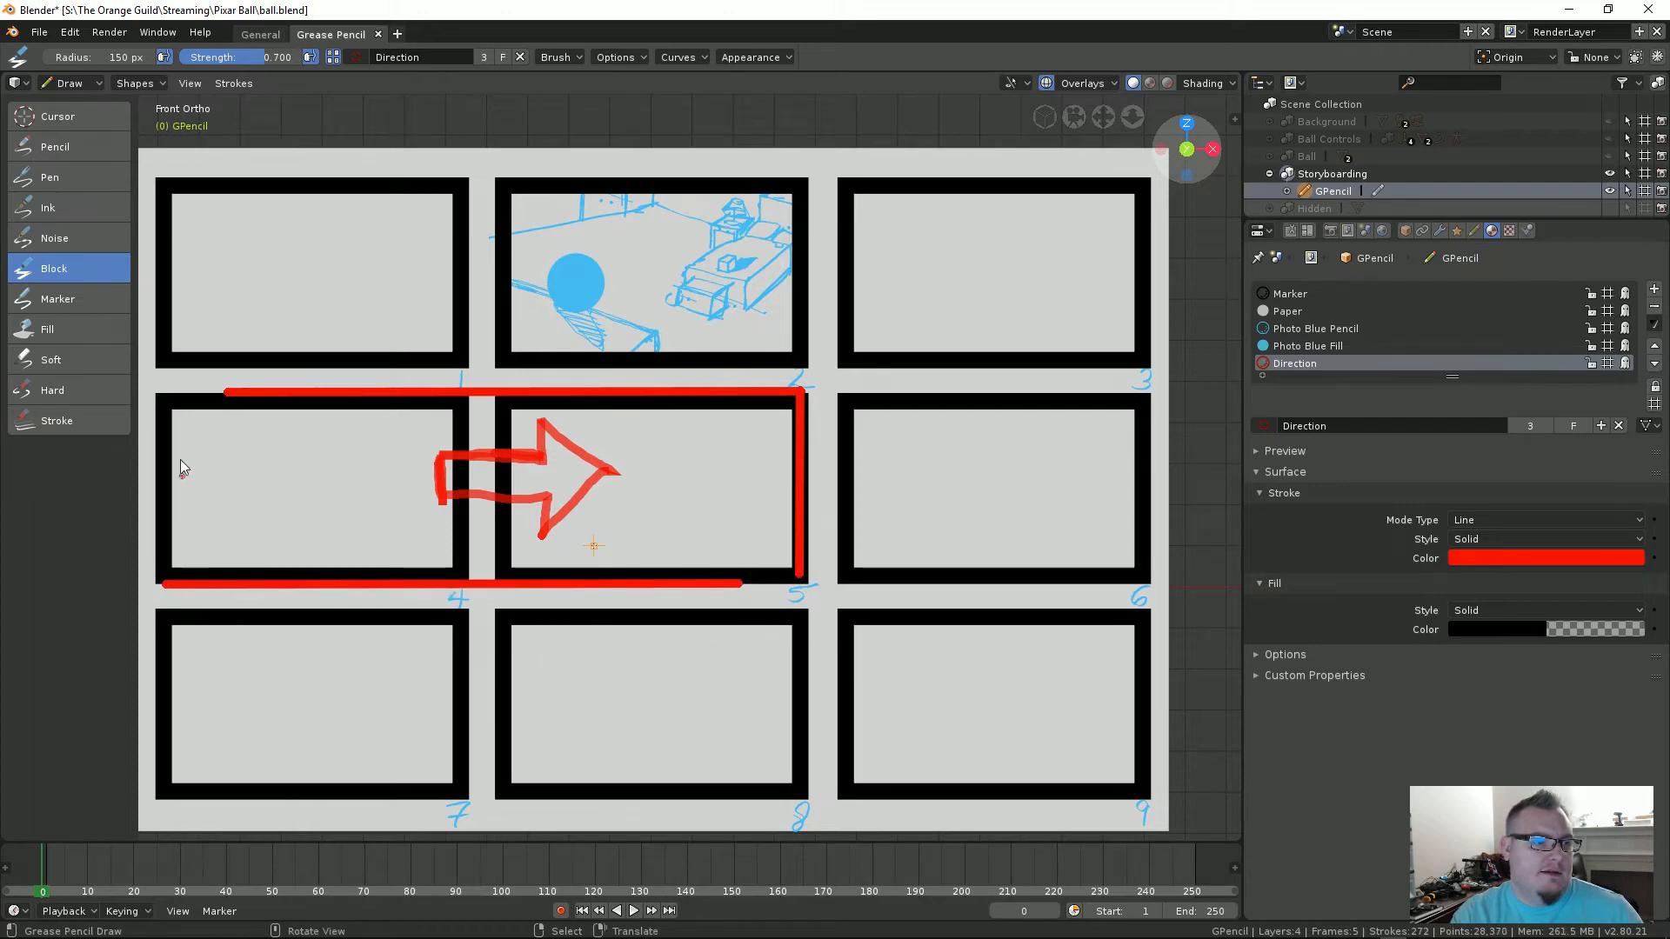
{"action": "mouse_move", "coordinate": [165, 432]}
{"action": "left_mouse_down", "text": "alt"}
{"action": "mouse_move", "coordinate": [165, 589]}
{"action": "mouse_move", "coordinate": [170, 388]}
{"action": "mouse_move", "coordinate": [316, 398]}
{"action": "left_mouse_up", "text": "alt"}
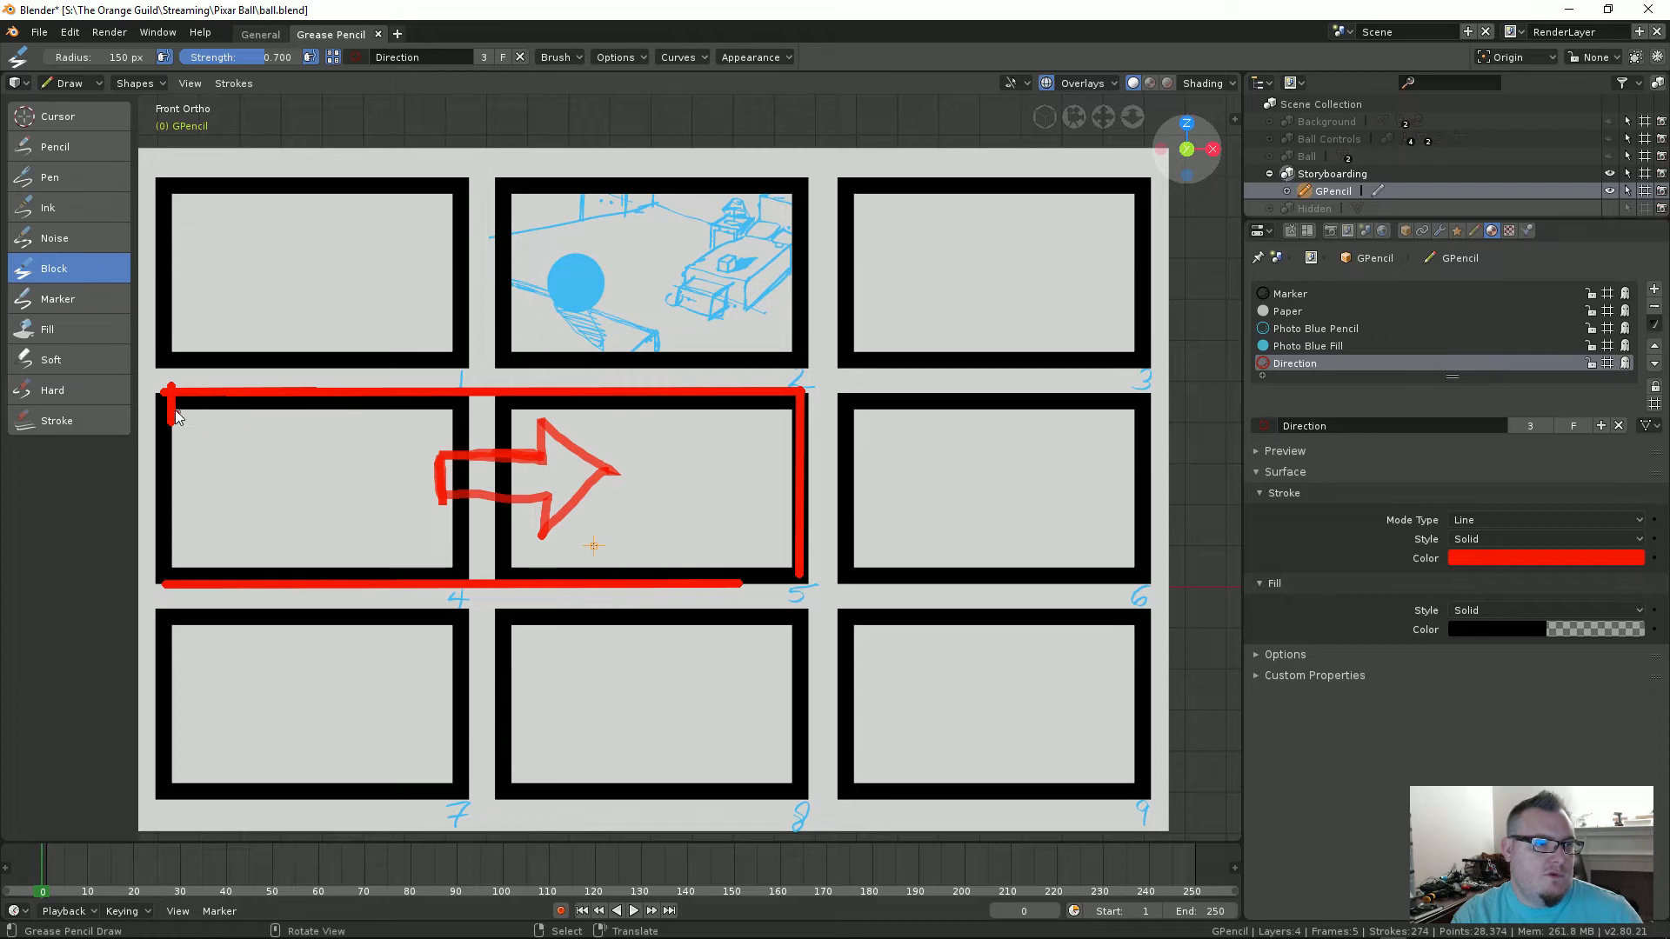
{"action": "left_click_drag", "start_coordinate": [176, 417], "coordinate": [170, 576], "text": "alt"}
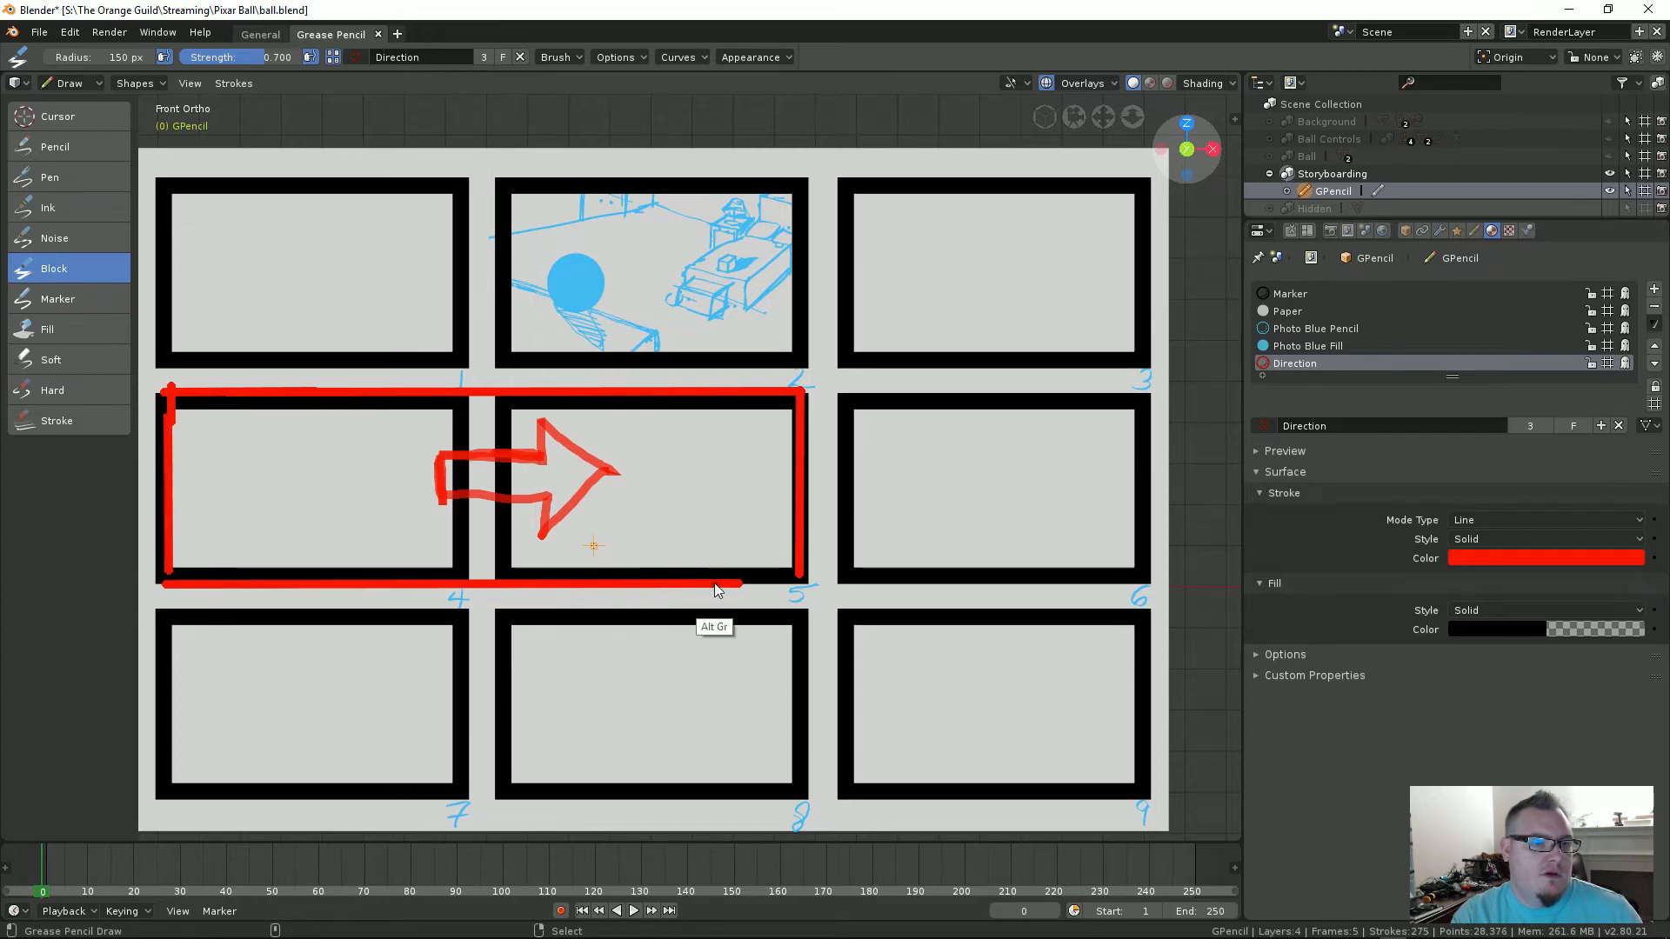
{"action": "mouse_move", "coordinate": [715, 590]}
{"action": "left_mouse_down", "text": "alt"}
{"action": "mouse_move", "coordinate": [794, 586]}
{"action": "mouse_move", "coordinate": [701, 586]}
{"action": "mouse_move", "coordinate": [779, 585]}
{"action": "left_mouse_up", "text": "alt"}
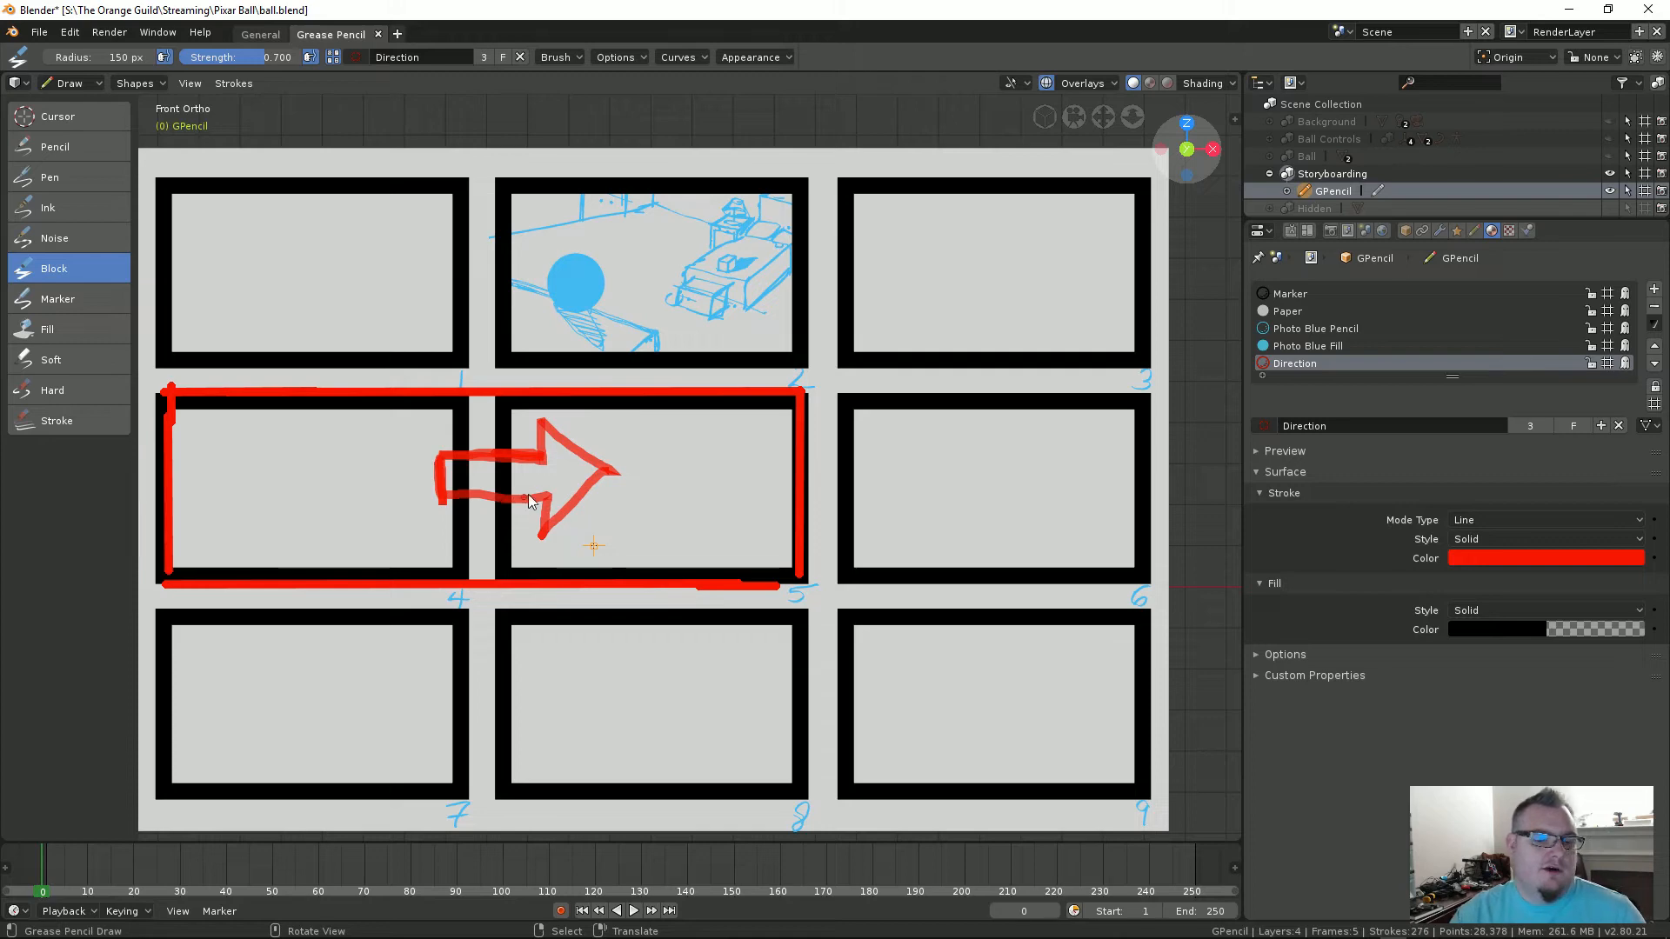
Step: Erase the outlined arrow and draw a smaller solid red arrow across the gap from frame 4 into frame 5
{"action": "mouse_move", "coordinate": [533, 548]}
{"action": "left_mouse_down", "text": "ctrl"}
{"action": "mouse_move", "coordinate": [548, 557]}
{"action": "mouse_move", "coordinate": [604, 488]}
{"action": "mouse_move", "coordinate": [563, 441]}
{"action": "mouse_move", "coordinate": [543, 522]}
{"action": "mouse_move", "coordinate": [452, 487]}
{"action": "mouse_move", "coordinate": [570, 435]}
{"action": "mouse_move", "coordinate": [540, 439]}
{"action": "mouse_move", "coordinate": [522, 498]}
{"action": "left_mouse_up", "text": "ctrl"}
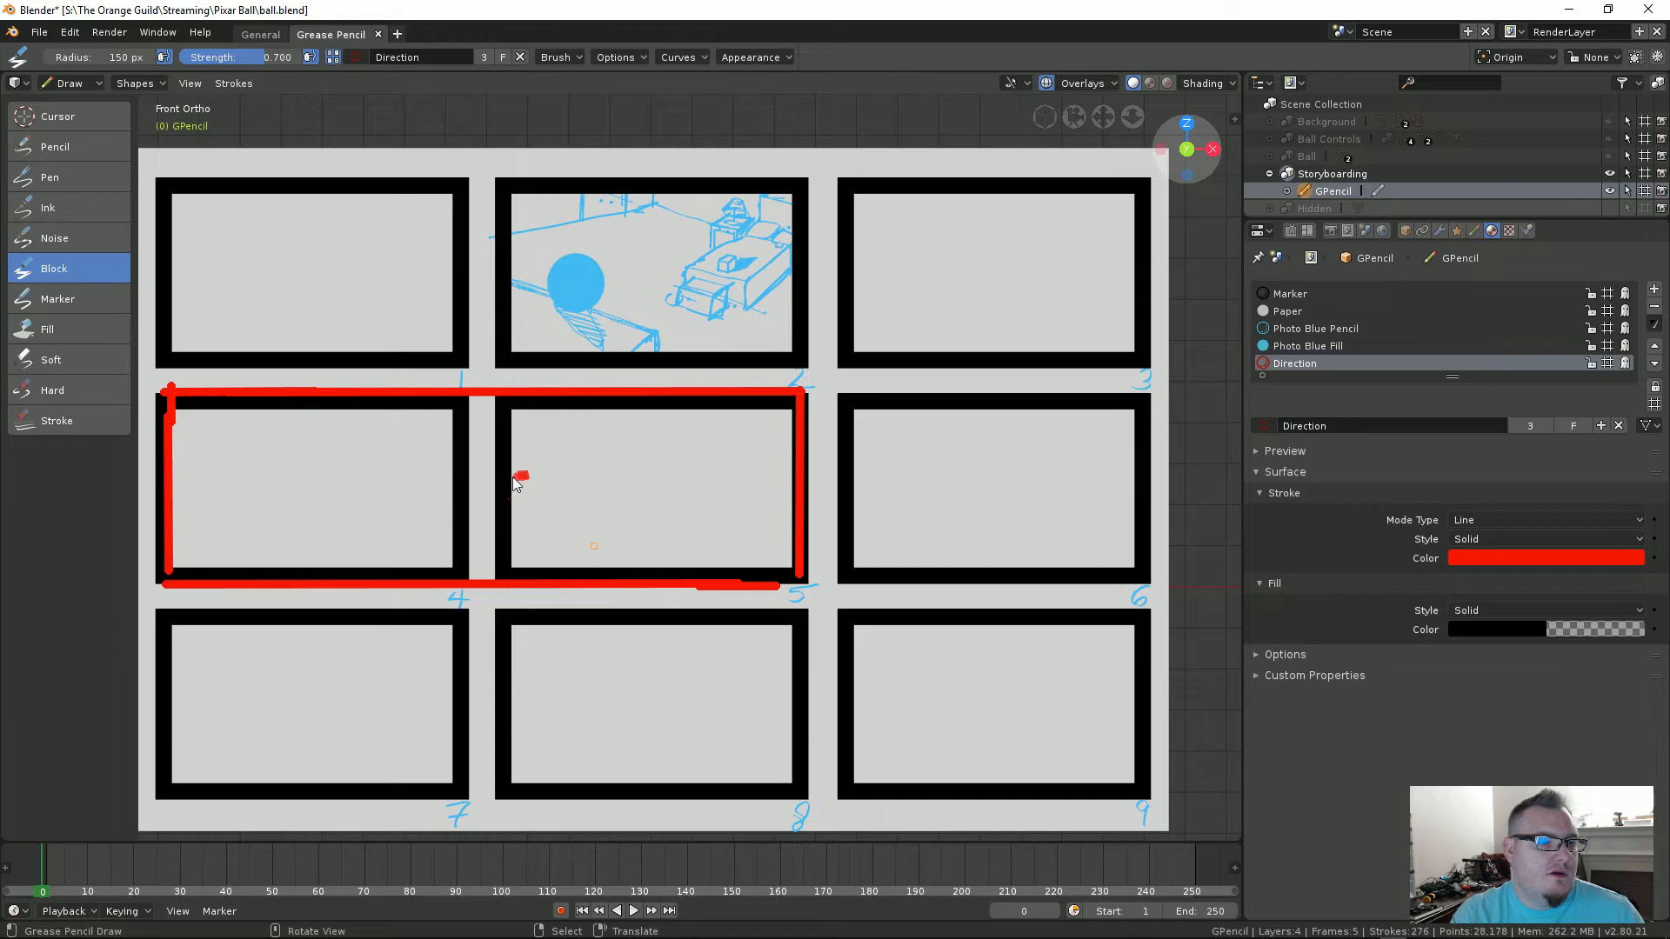
{"action": "mouse_move", "coordinate": [514, 477]}
{"action": "left_mouse_down"}
{"action": "mouse_move", "coordinate": [453, 479]}
{"action": "mouse_move", "coordinate": [533, 466]}
{"action": "mouse_move", "coordinate": [498, 540]}
{"action": "mouse_move", "coordinate": [461, 511]}
{"action": "mouse_move", "coordinate": [506, 497]}
{"action": "mouse_move", "coordinate": [517, 467]}
{"action": "mouse_move", "coordinate": [496, 514]}
{"action": "mouse_move", "coordinate": [512, 496]}
{"action": "left_mouse_up"}
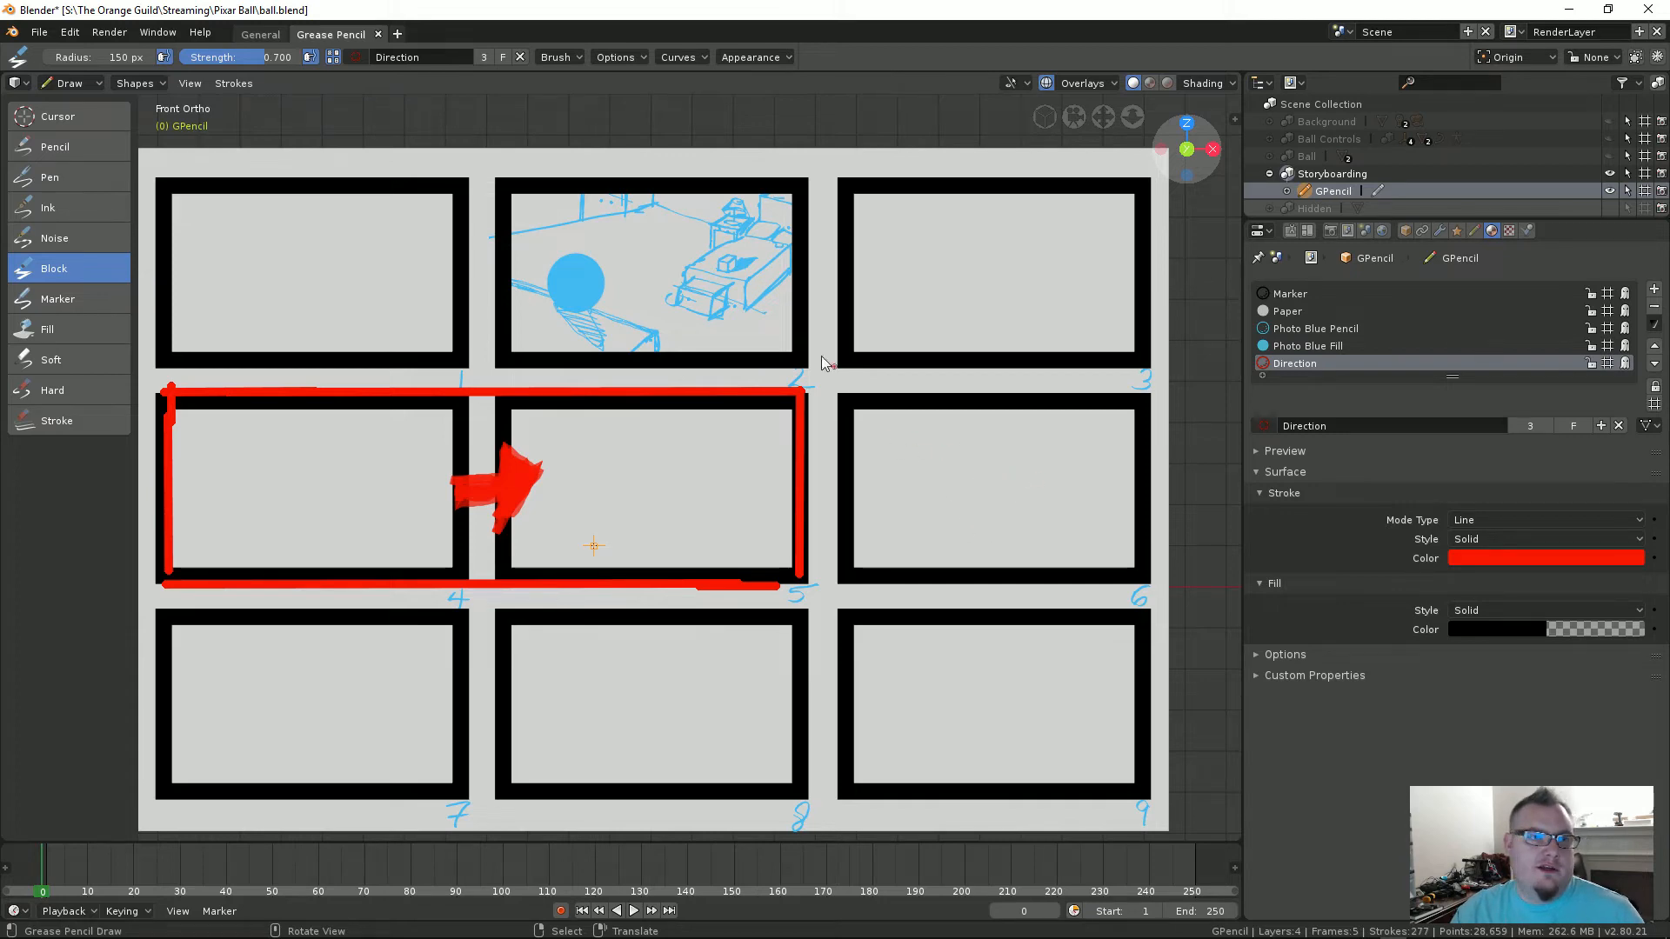
Step: Set the Block brush radius to 63 px and draw a straight-sided red rectangle around the box on frame 2's bed
{"action": "scroll", "coordinate": [716, 278], "scroll_direction": "up", "scroll_amount": 2}
{"action": "scroll", "coordinate": [767, 300], "scroll_direction": "down", "scroll_amount": 1}
{"action": "middle_click_drag", "start_coordinate": [779, 348], "coordinate": [820, 552], "text": "shift"}
{"action": "scroll", "coordinate": [783, 470], "scroll_direction": "up", "scroll_amount": 3}
{"action": "middle_click_drag", "start_coordinate": [688, 335], "coordinate": [723, 416], "text": "shift"}
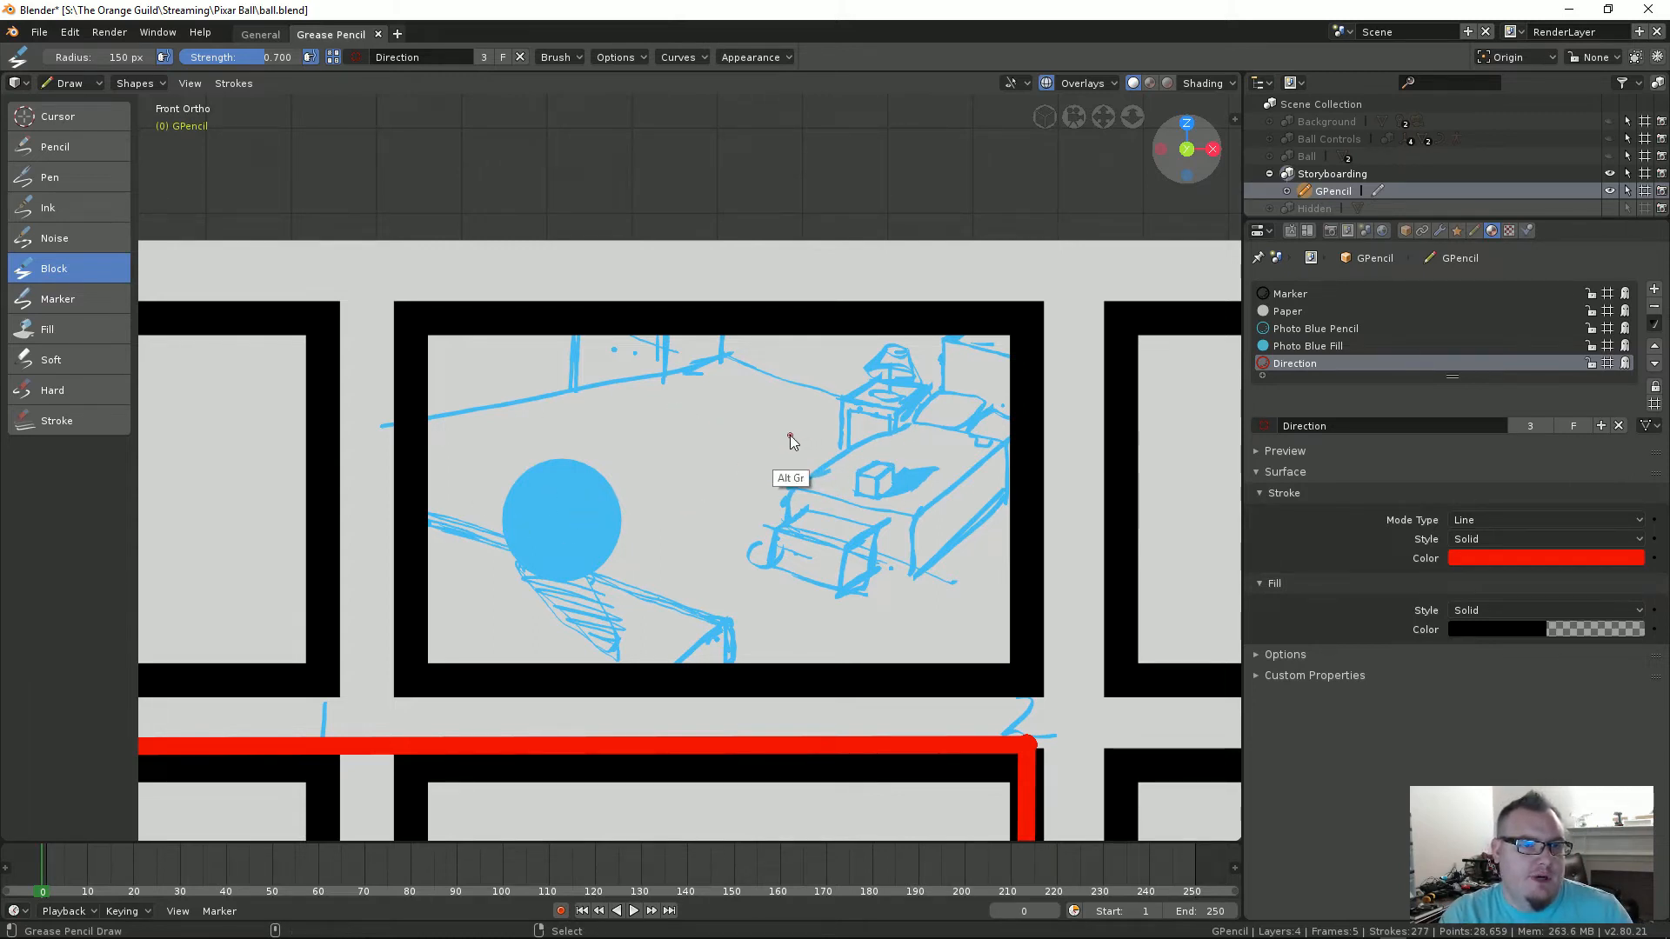
{"action": "mouse_move", "coordinate": [853, 434]}
{"action": "left_mouse_down", "text": "alt"}
{"action": "mouse_move", "coordinate": [906, 444]}
{"action": "mouse_move", "coordinate": [764, 441]}
{"action": "left_mouse_up", "text": "alt"}
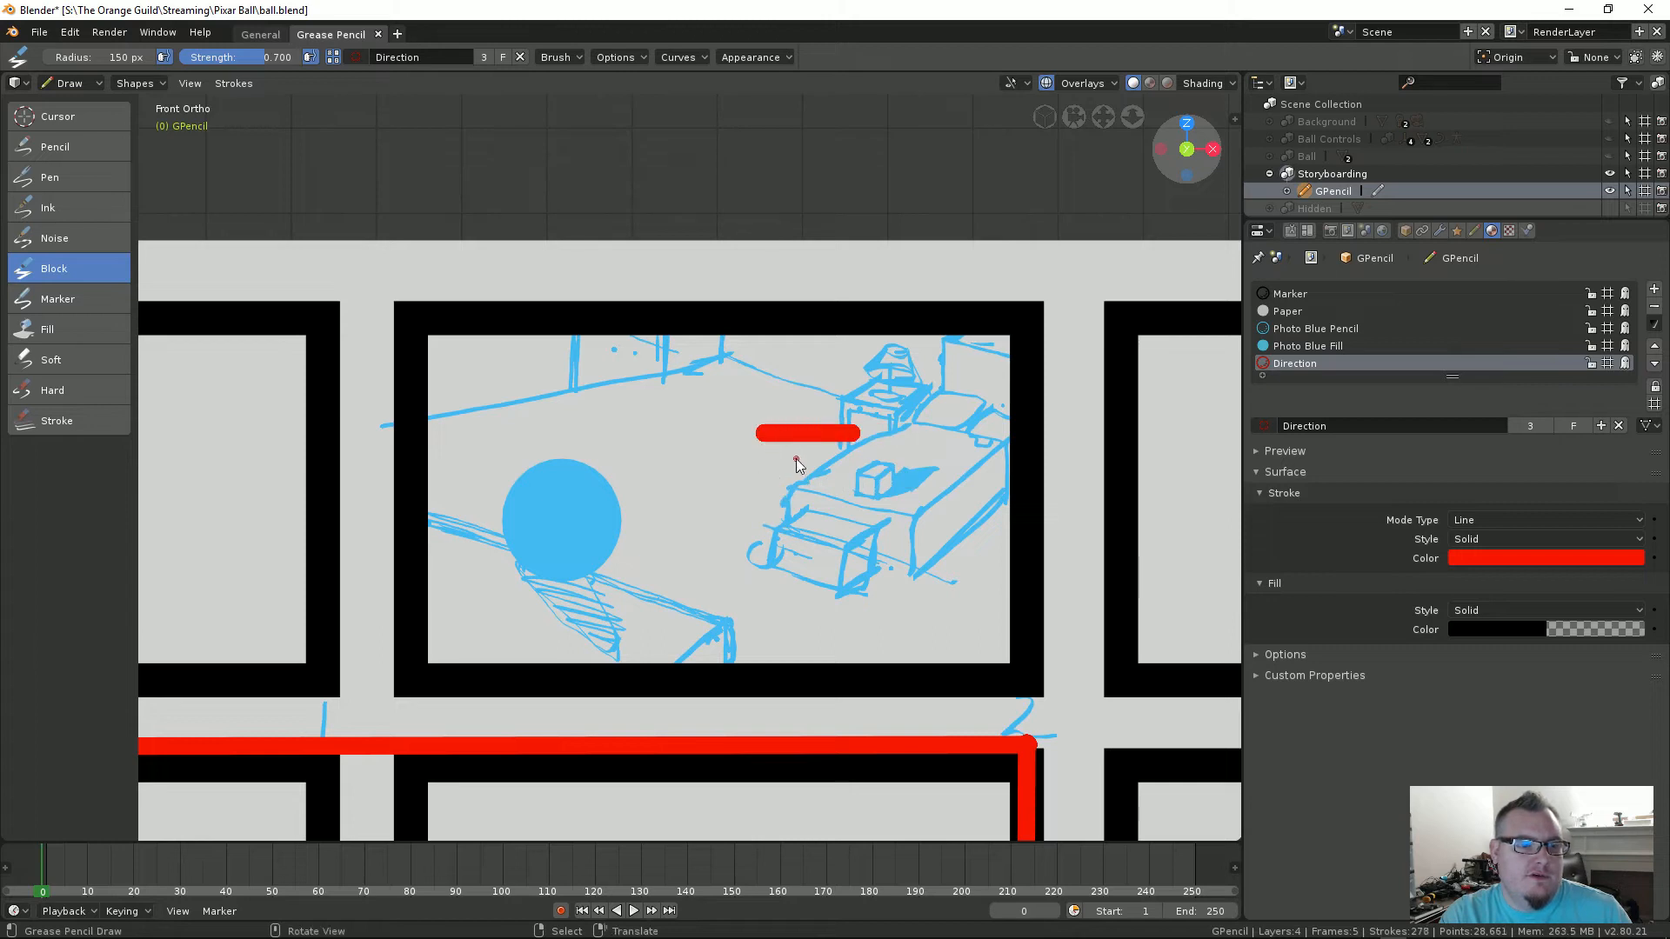
{"action": "key", "text": "ctrl+z"}
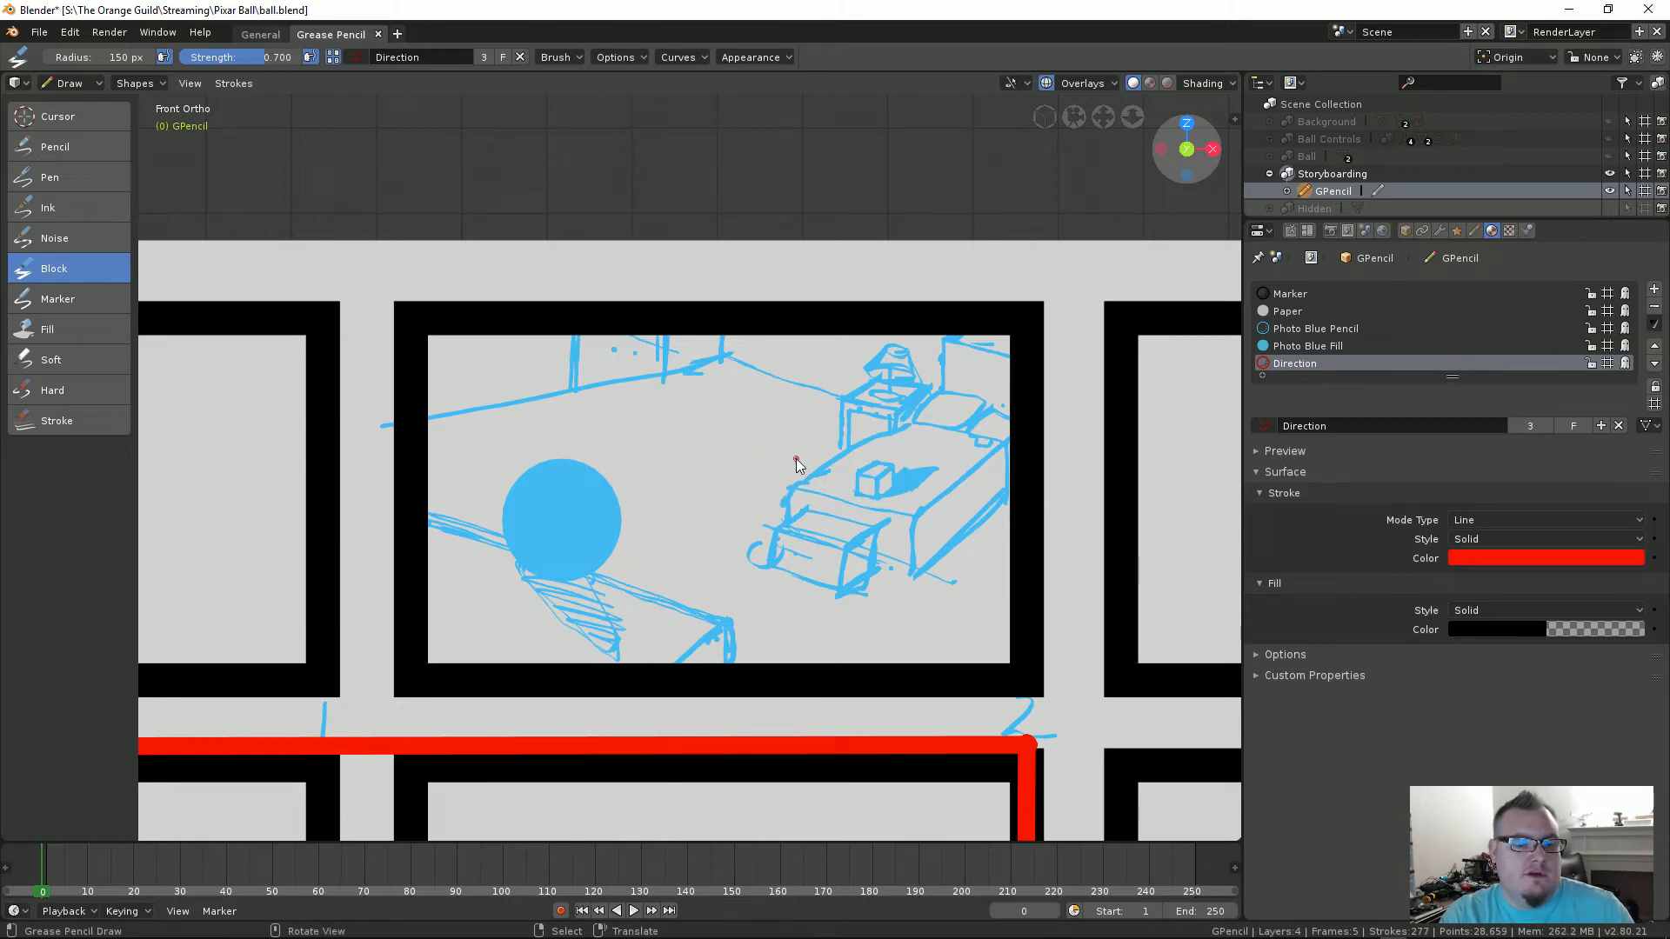
{"action": "key", "text": "f"}
{"action": "left_click", "coordinate": [632, 332]}
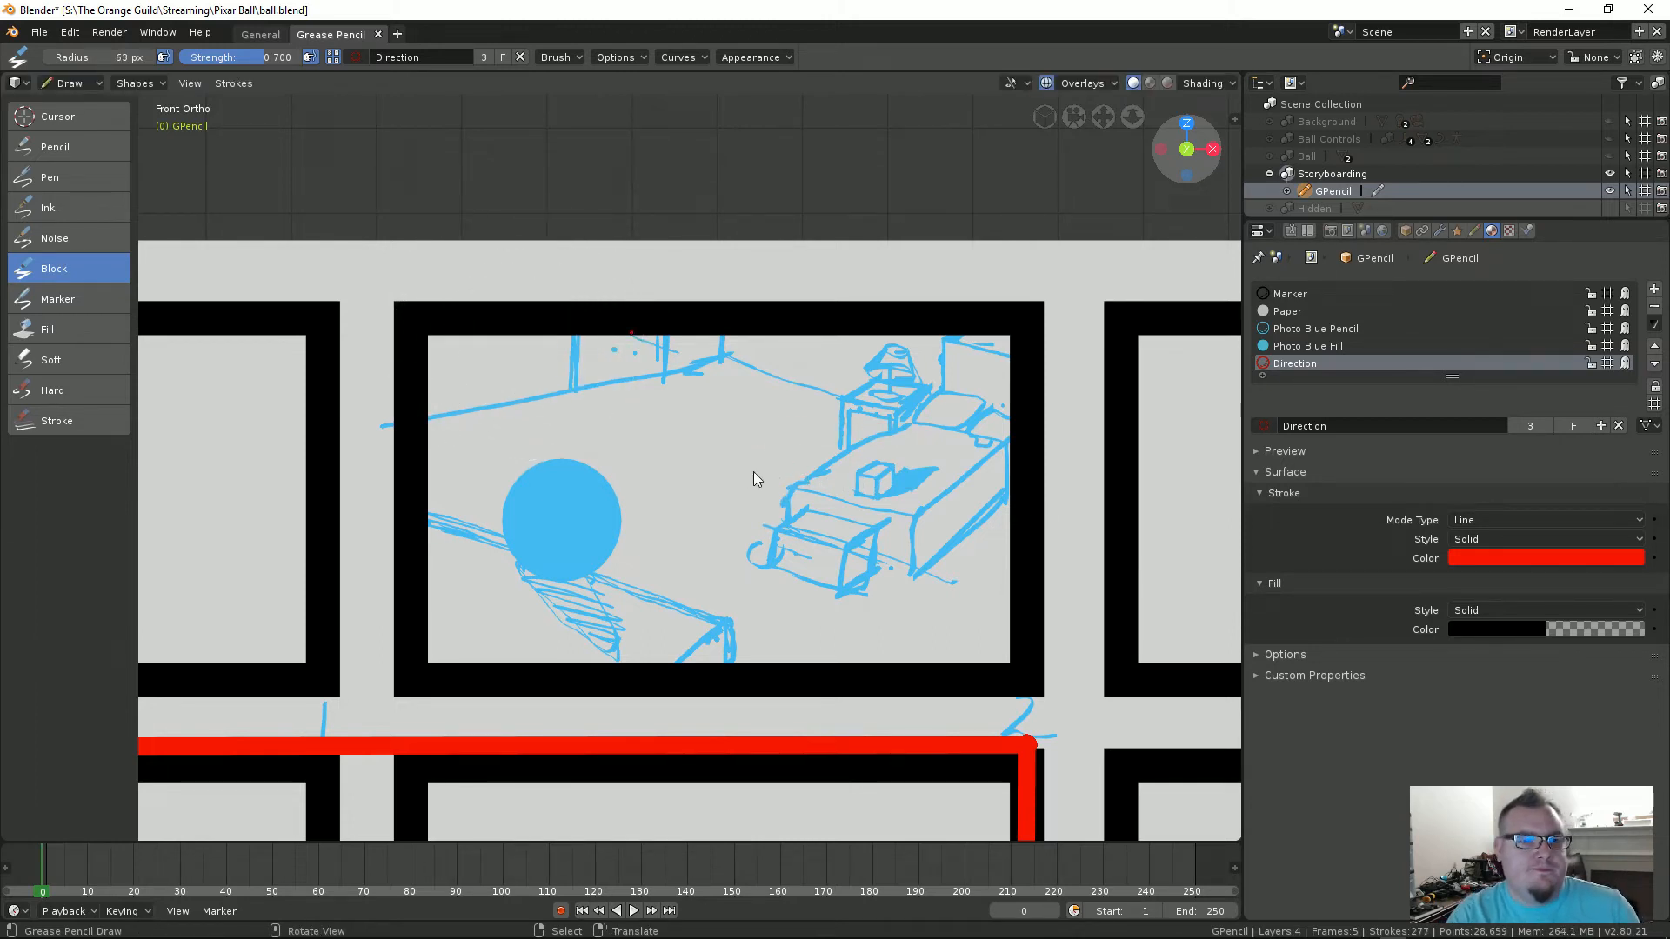
{"action": "mouse_move", "coordinate": [780, 433]}
{"action": "left_mouse_down", "text": "alt"}
{"action": "mouse_move", "coordinate": [975, 433]}
{"action": "mouse_move", "coordinate": [974, 538]}
{"action": "mouse_move", "coordinate": [776, 538]}
{"action": "left_mouse_up", "text": "alt"}
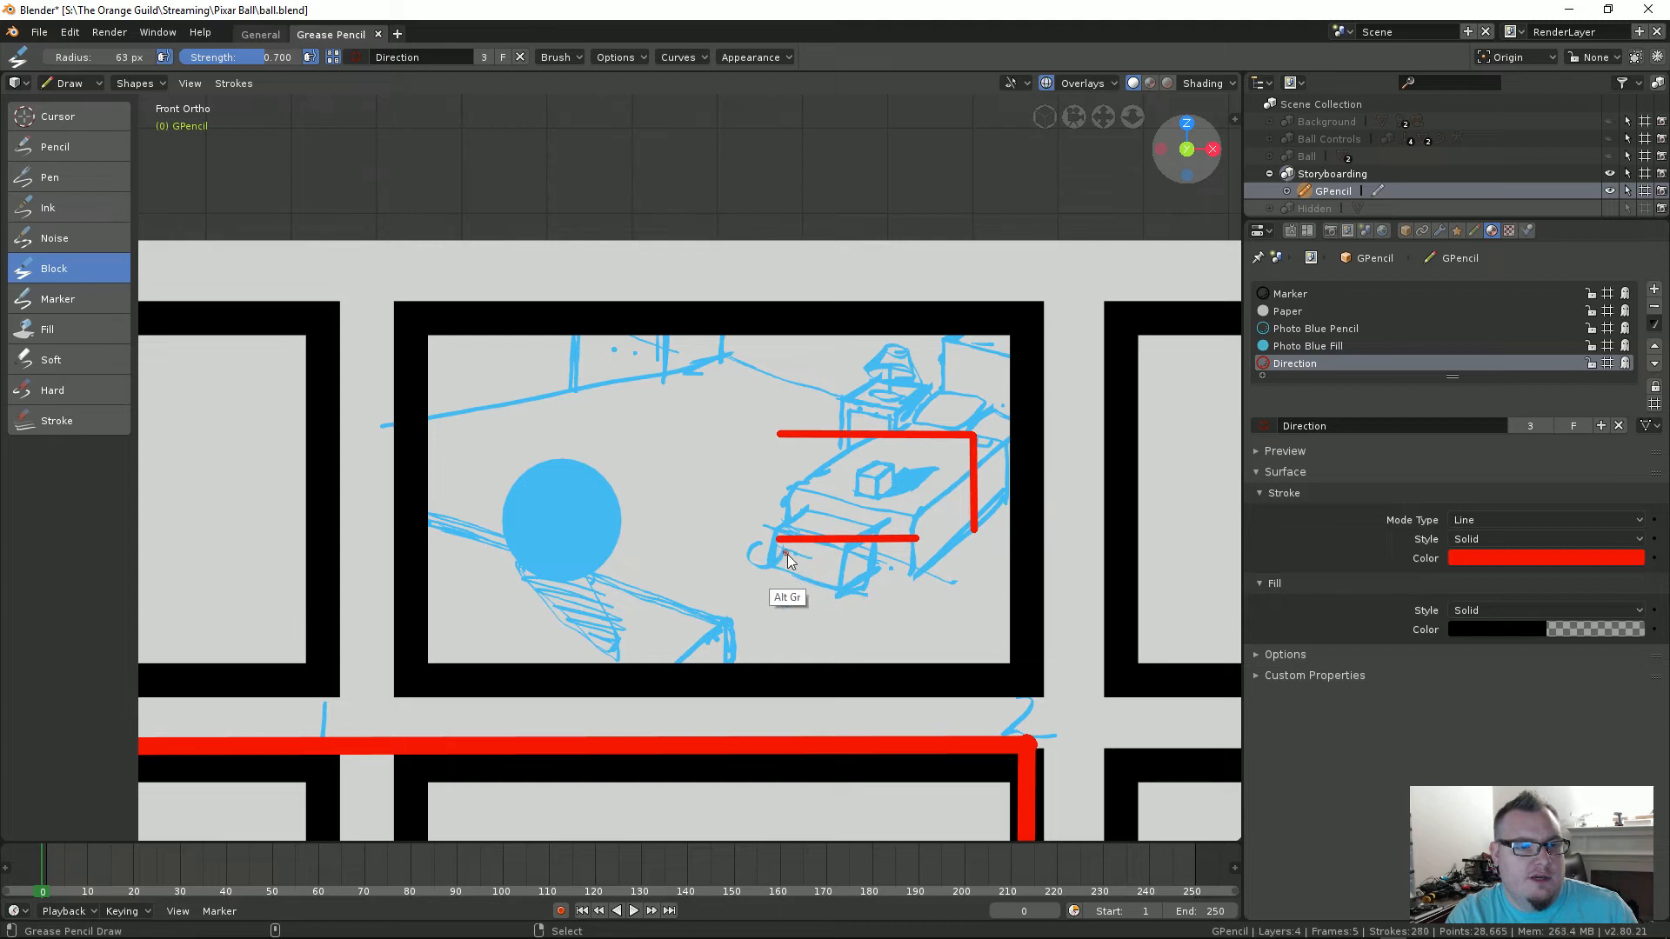
{"action": "mouse_move", "coordinate": [973, 541]}
{"action": "left_mouse_down", "text": "alt"}
{"action": "mouse_move", "coordinate": [906, 541]}
{"action": "mouse_move", "coordinate": [974, 541]}
{"action": "left_mouse_up", "text": "alt"}
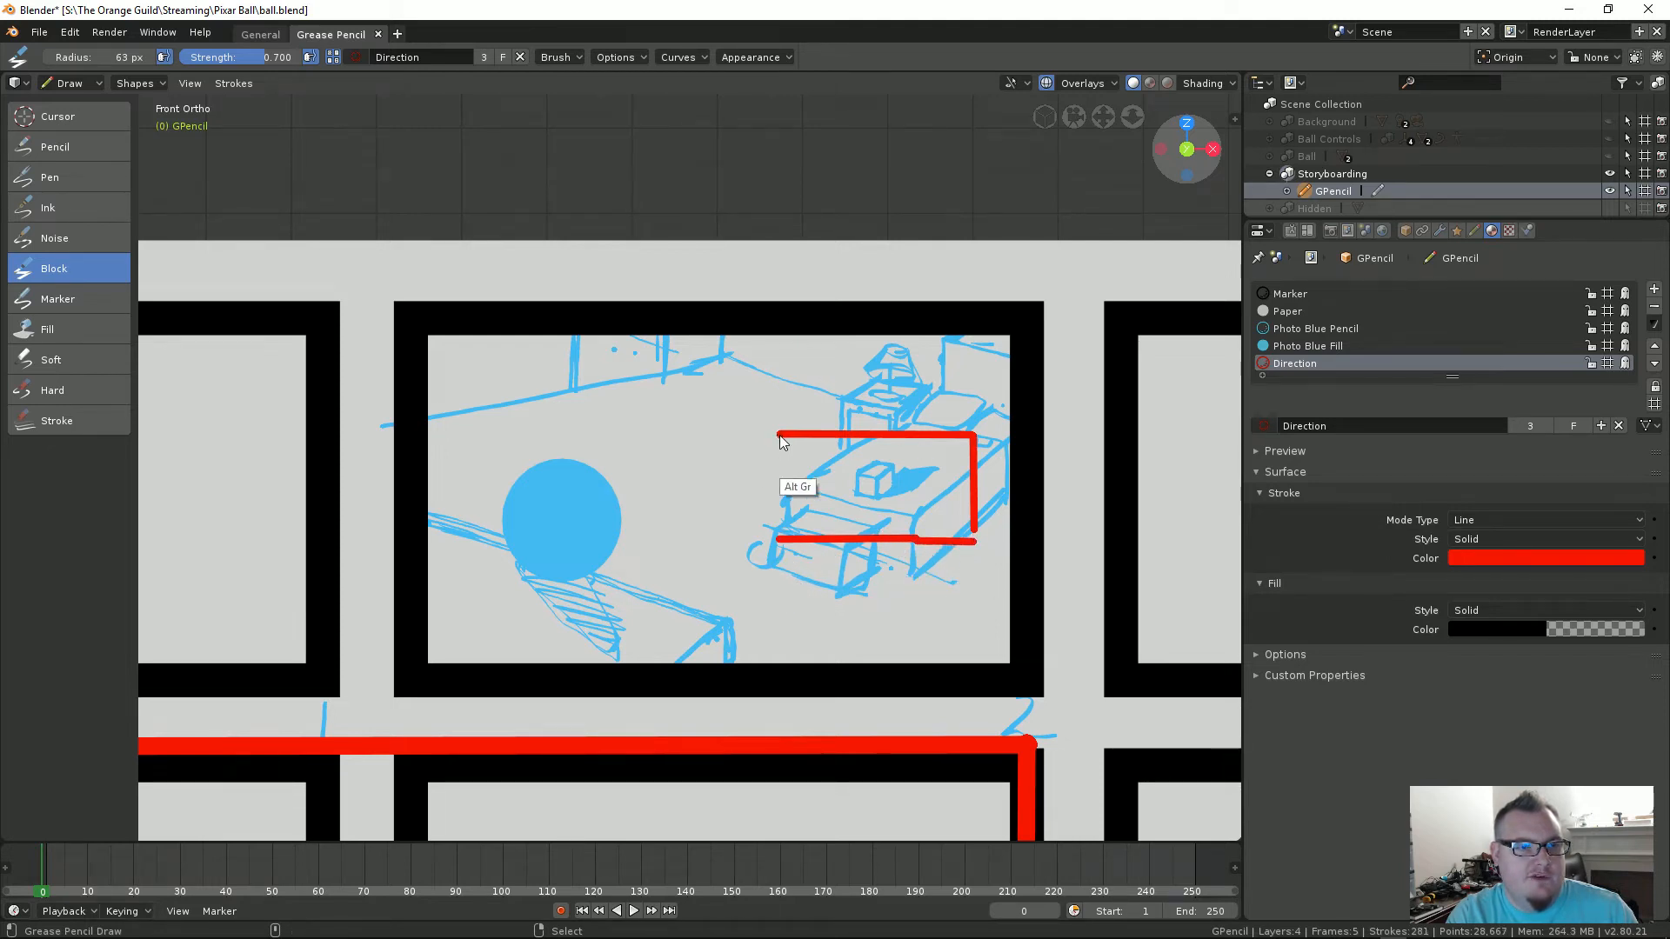
{"action": "left_click_drag", "start_coordinate": [780, 433], "coordinate": [779, 539], "text": "alt"}
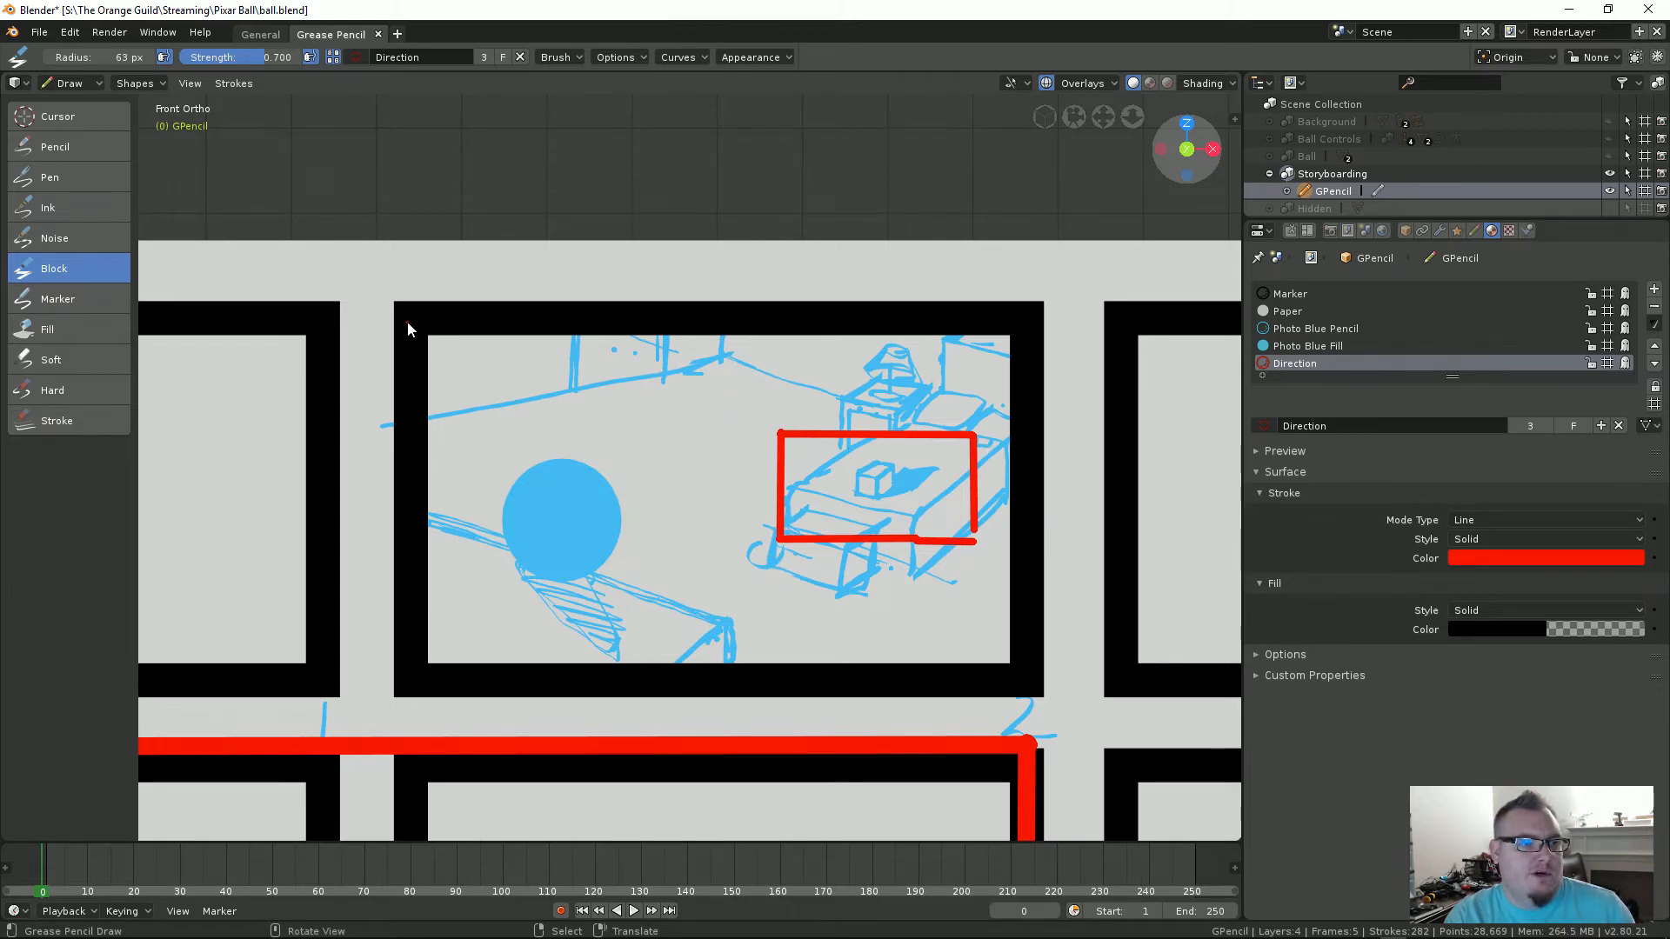
Step: Draw a red arrow from frame 2's upper-left corner to the rectangle's upper-left corner, retracing its shaft
{"action": "left_click_drag", "start_coordinate": [407, 323], "coordinate": [701, 433]}
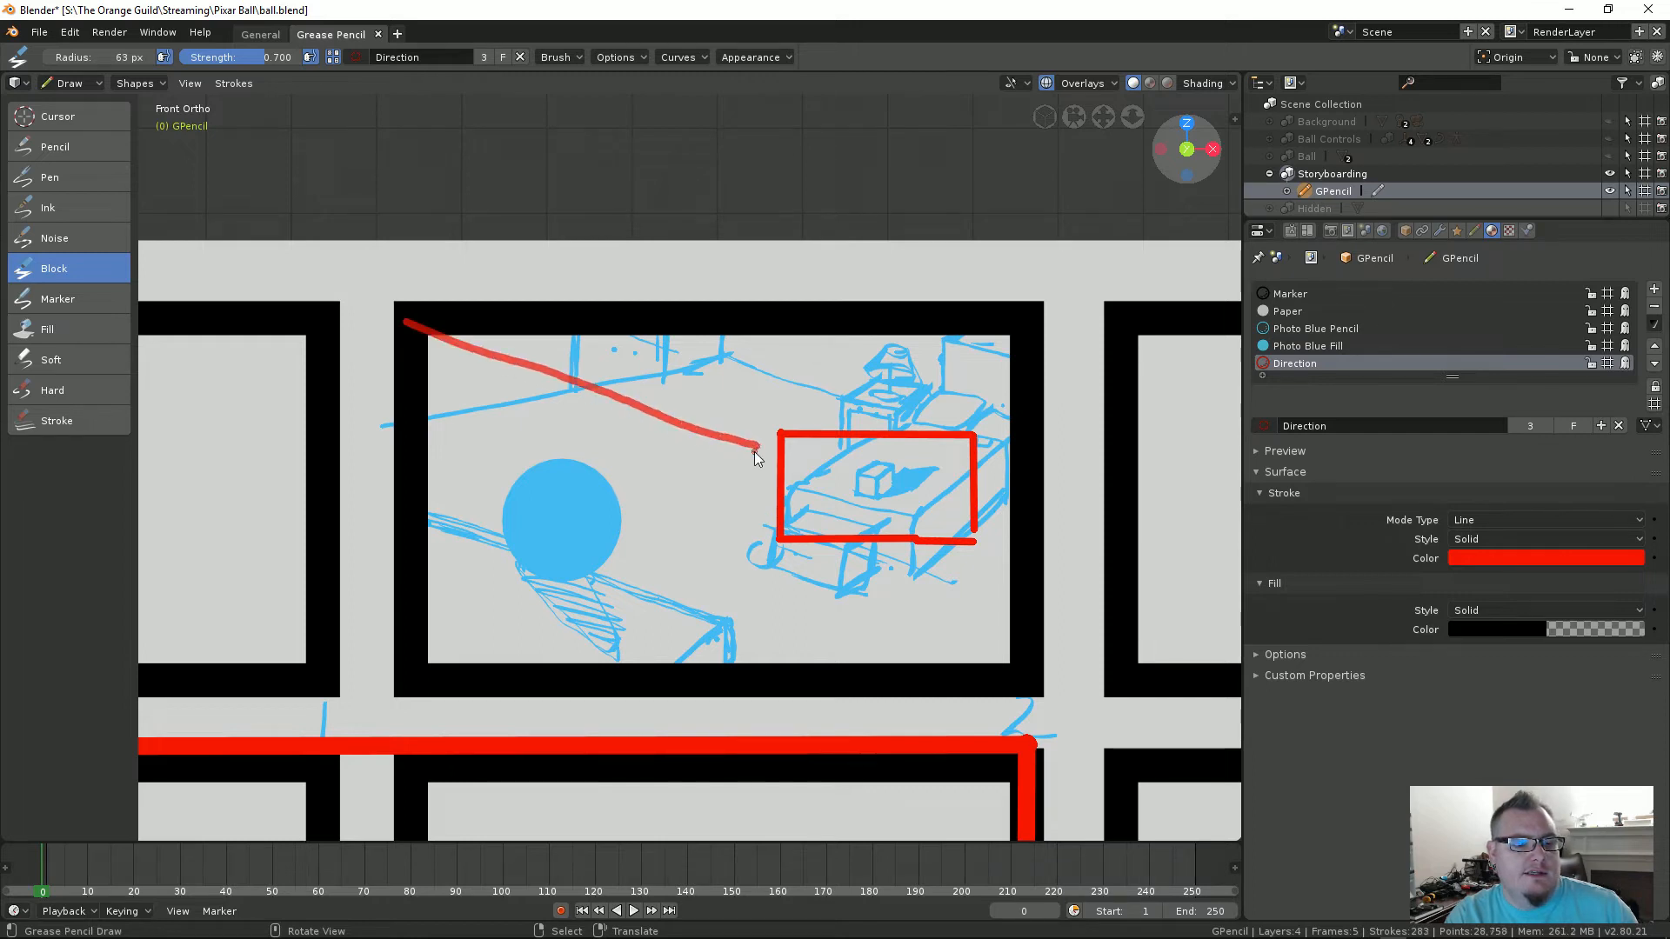
{"action": "key", "text": "ctrl+z"}
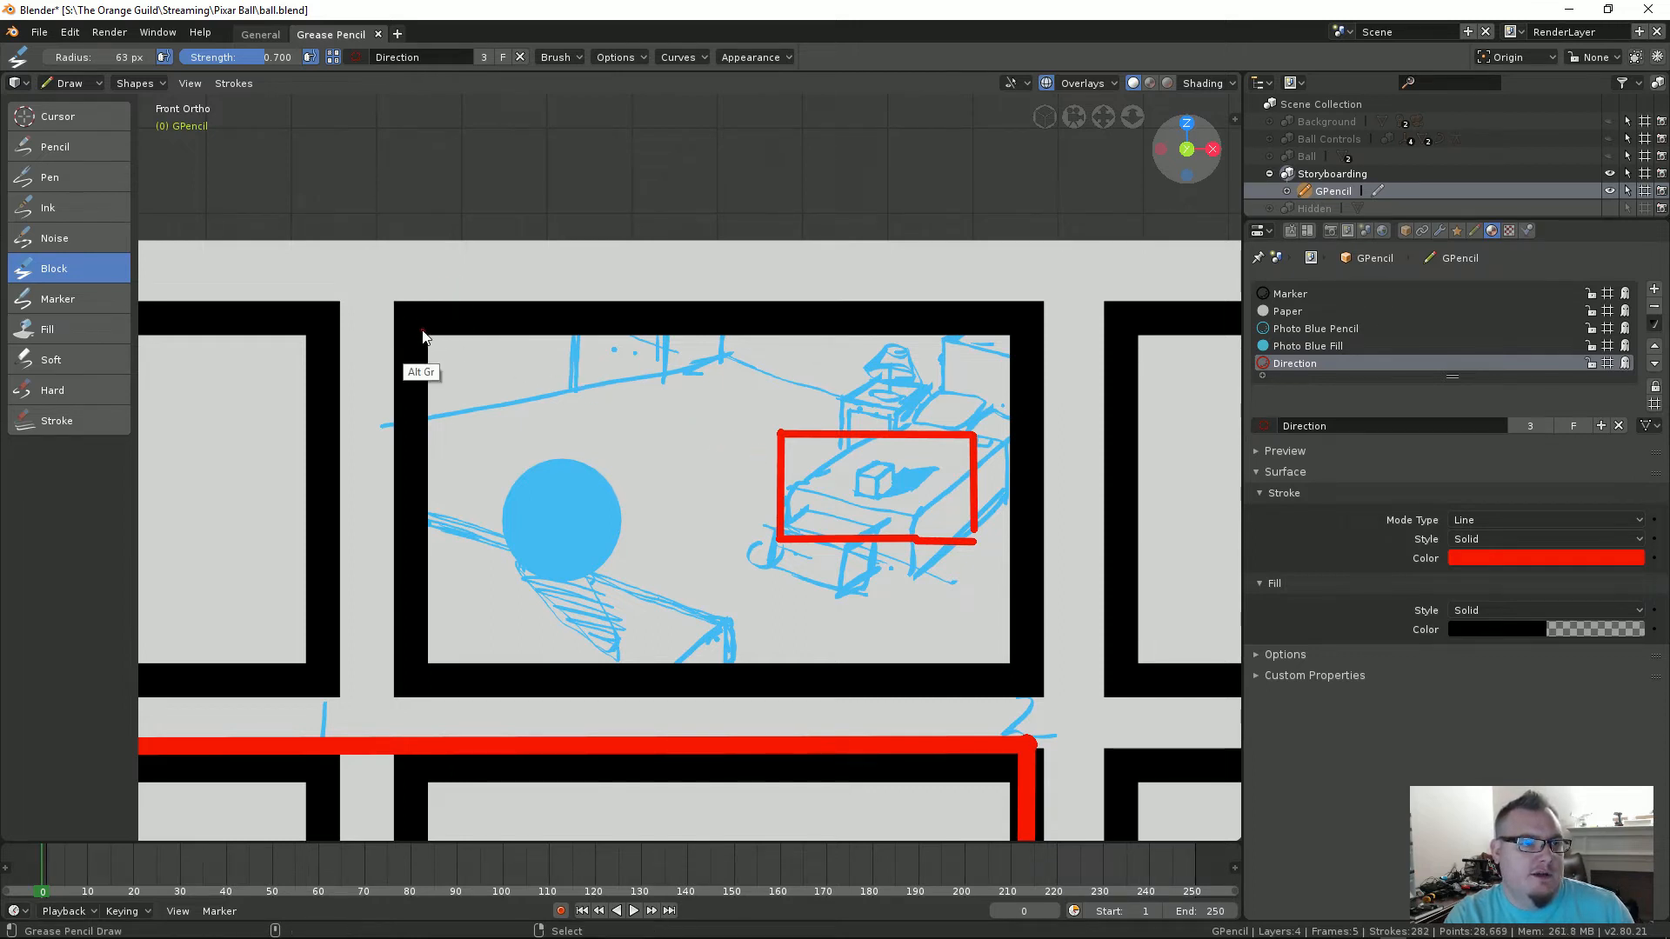
{"action": "left_click_drag", "start_coordinate": [482, 344], "coordinate": [715, 420], "text": "alt"}
{"action": "key", "text": "ctrl+z"}
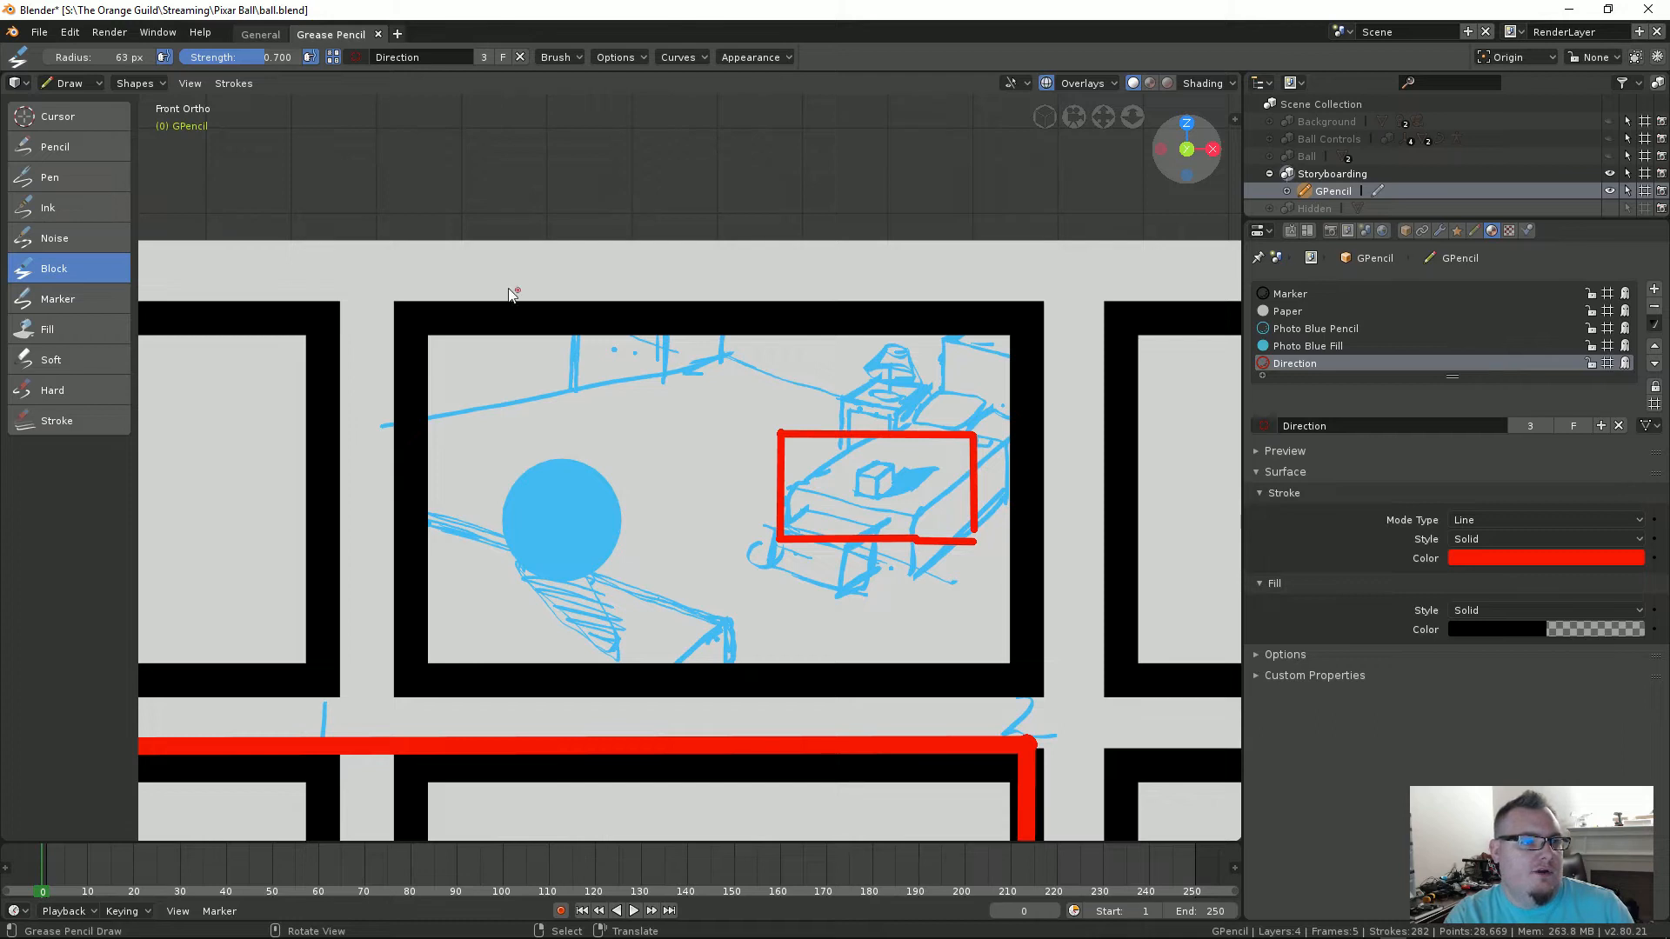
{"action": "left_click_drag", "start_coordinate": [477, 341], "coordinate": [780, 432]}
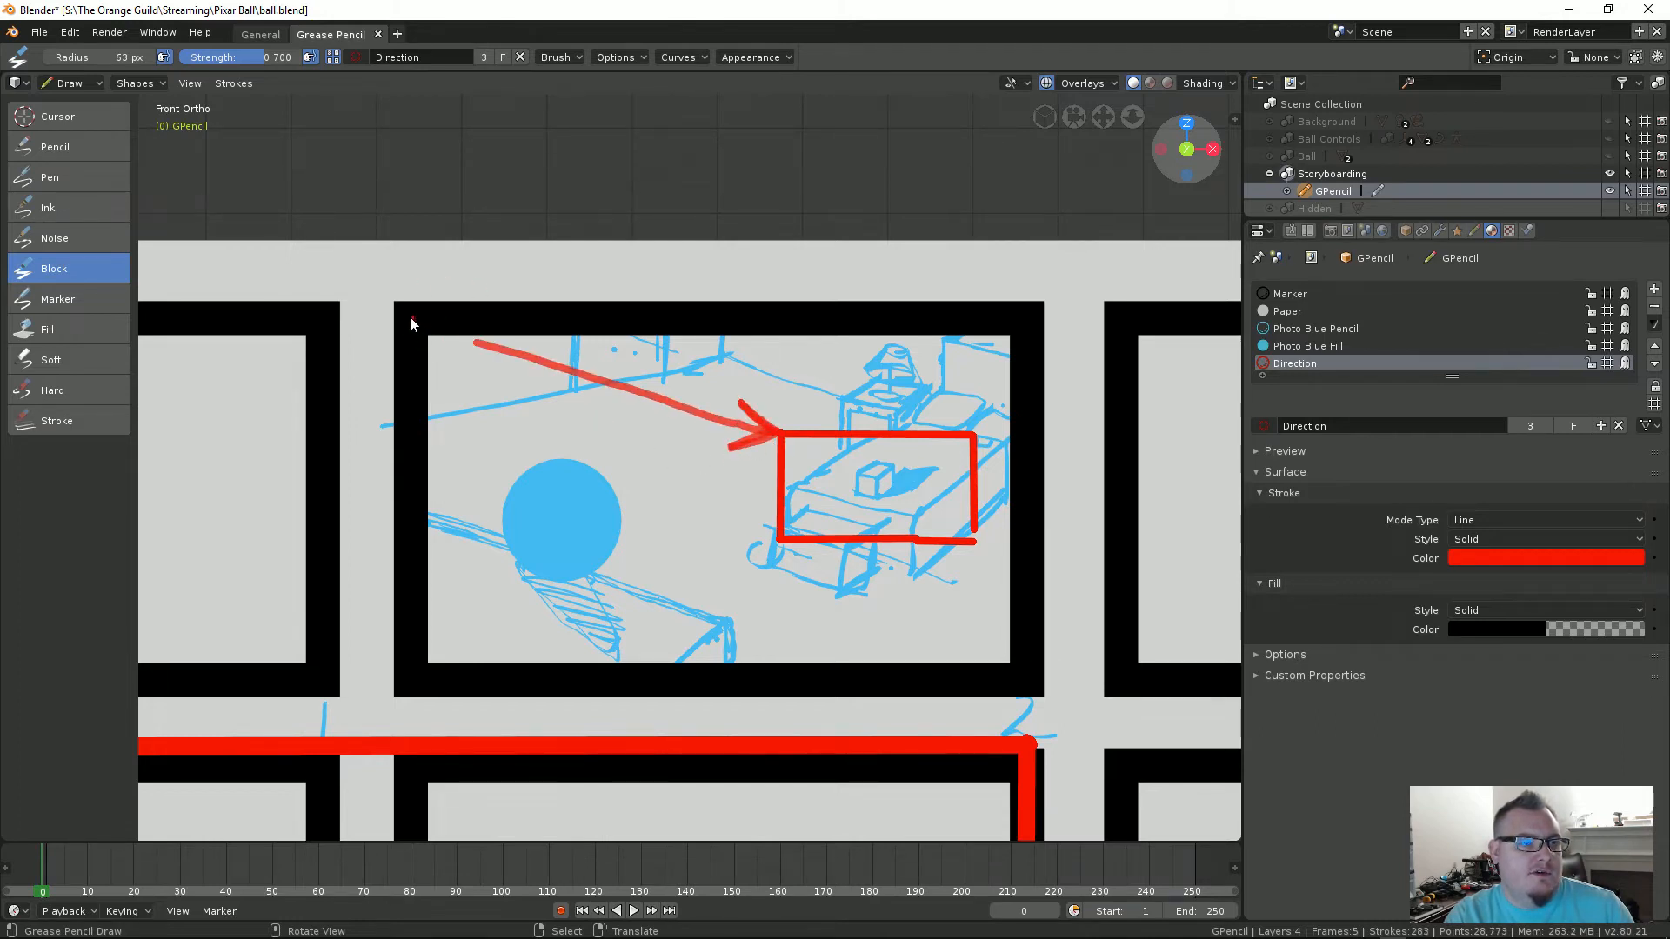
{"action": "left_click_drag", "start_coordinate": [448, 336], "coordinate": [714, 420]}
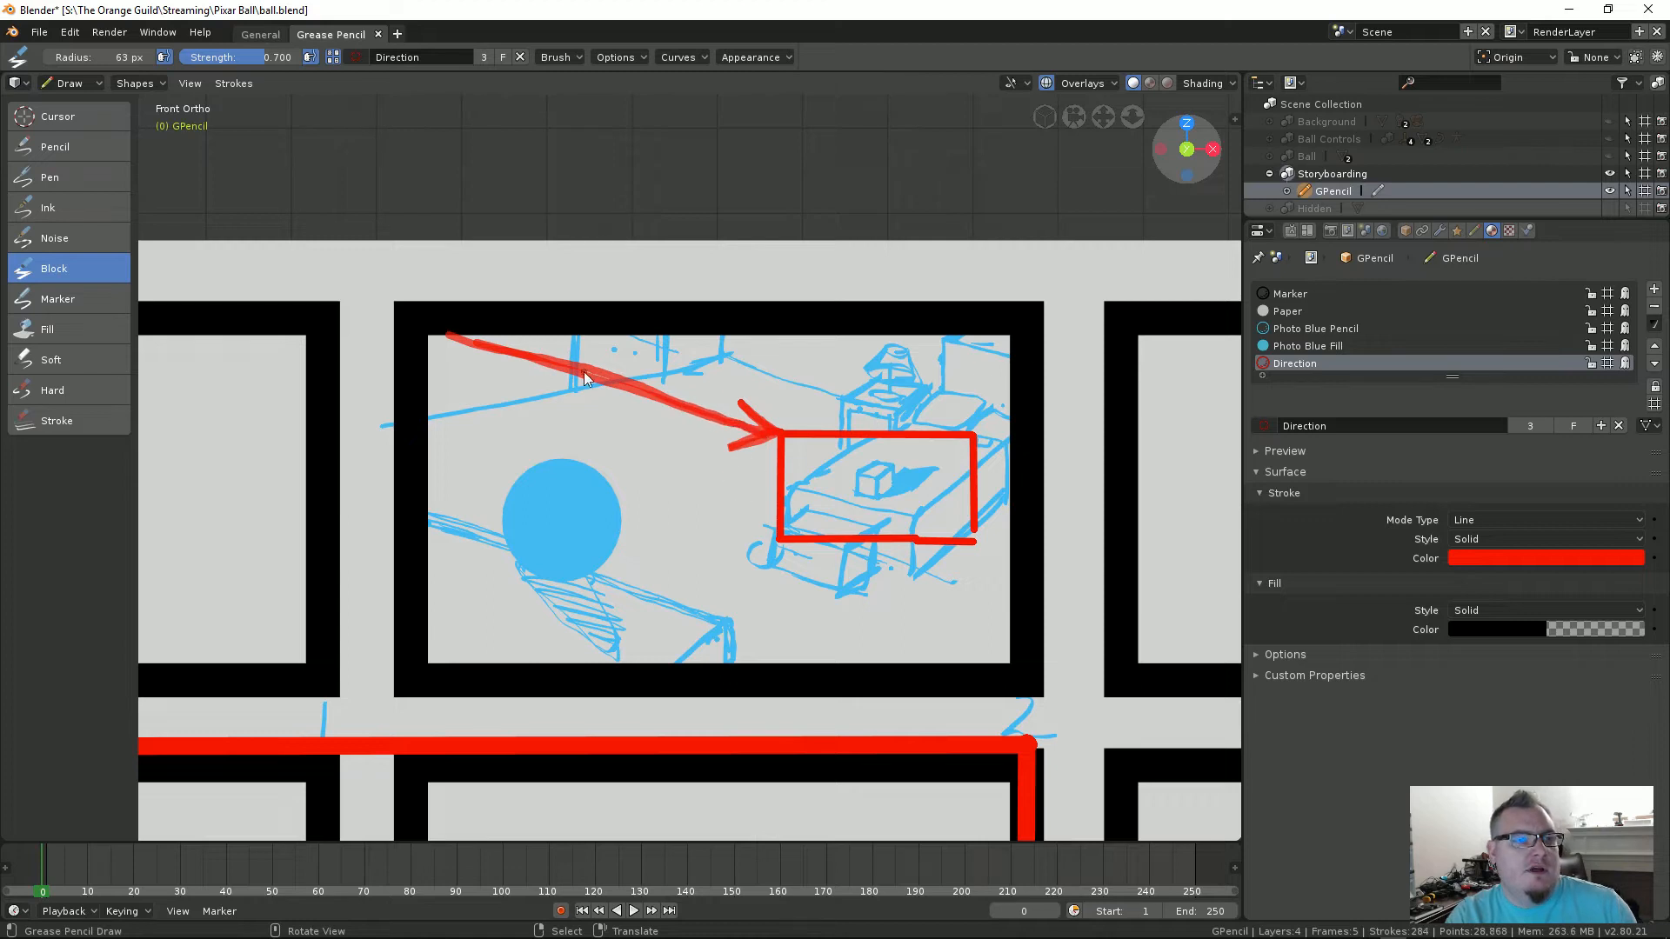
Step: Extend the upper-left arrow to frame 2's corner and draw red arrows from its upper-right and lower-right corners to the rectangle
{"action": "left_click_drag", "start_coordinate": [418, 320], "coordinate": [509, 353]}
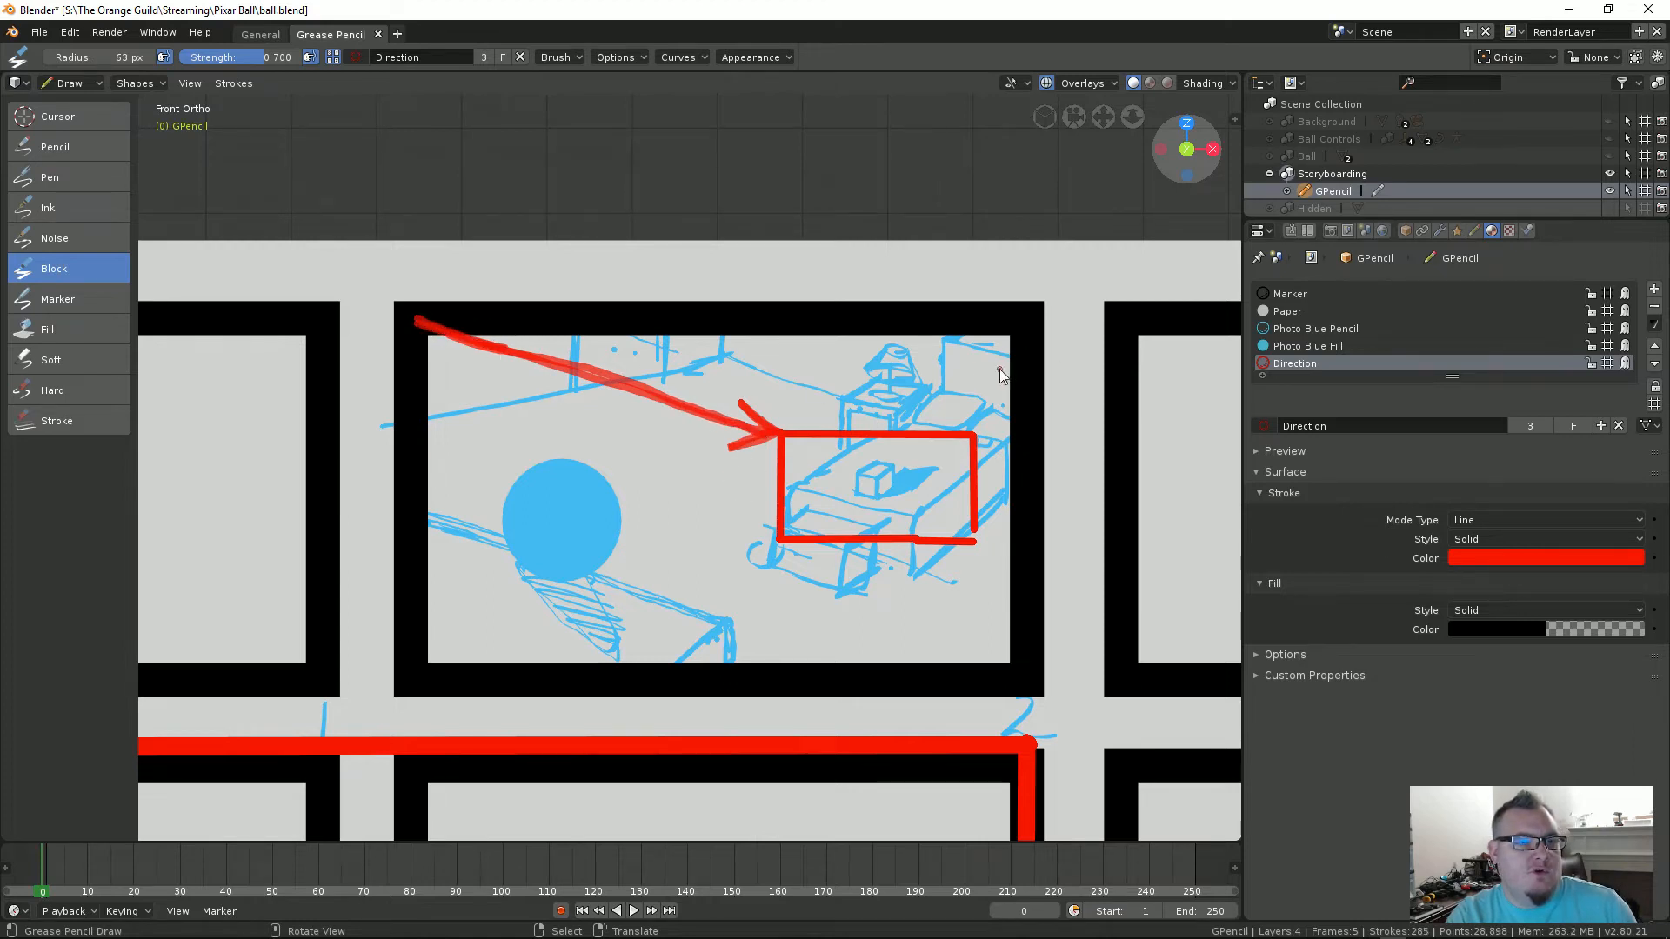
{"action": "left_click_drag", "start_coordinate": [1016, 322], "coordinate": [961, 427]}
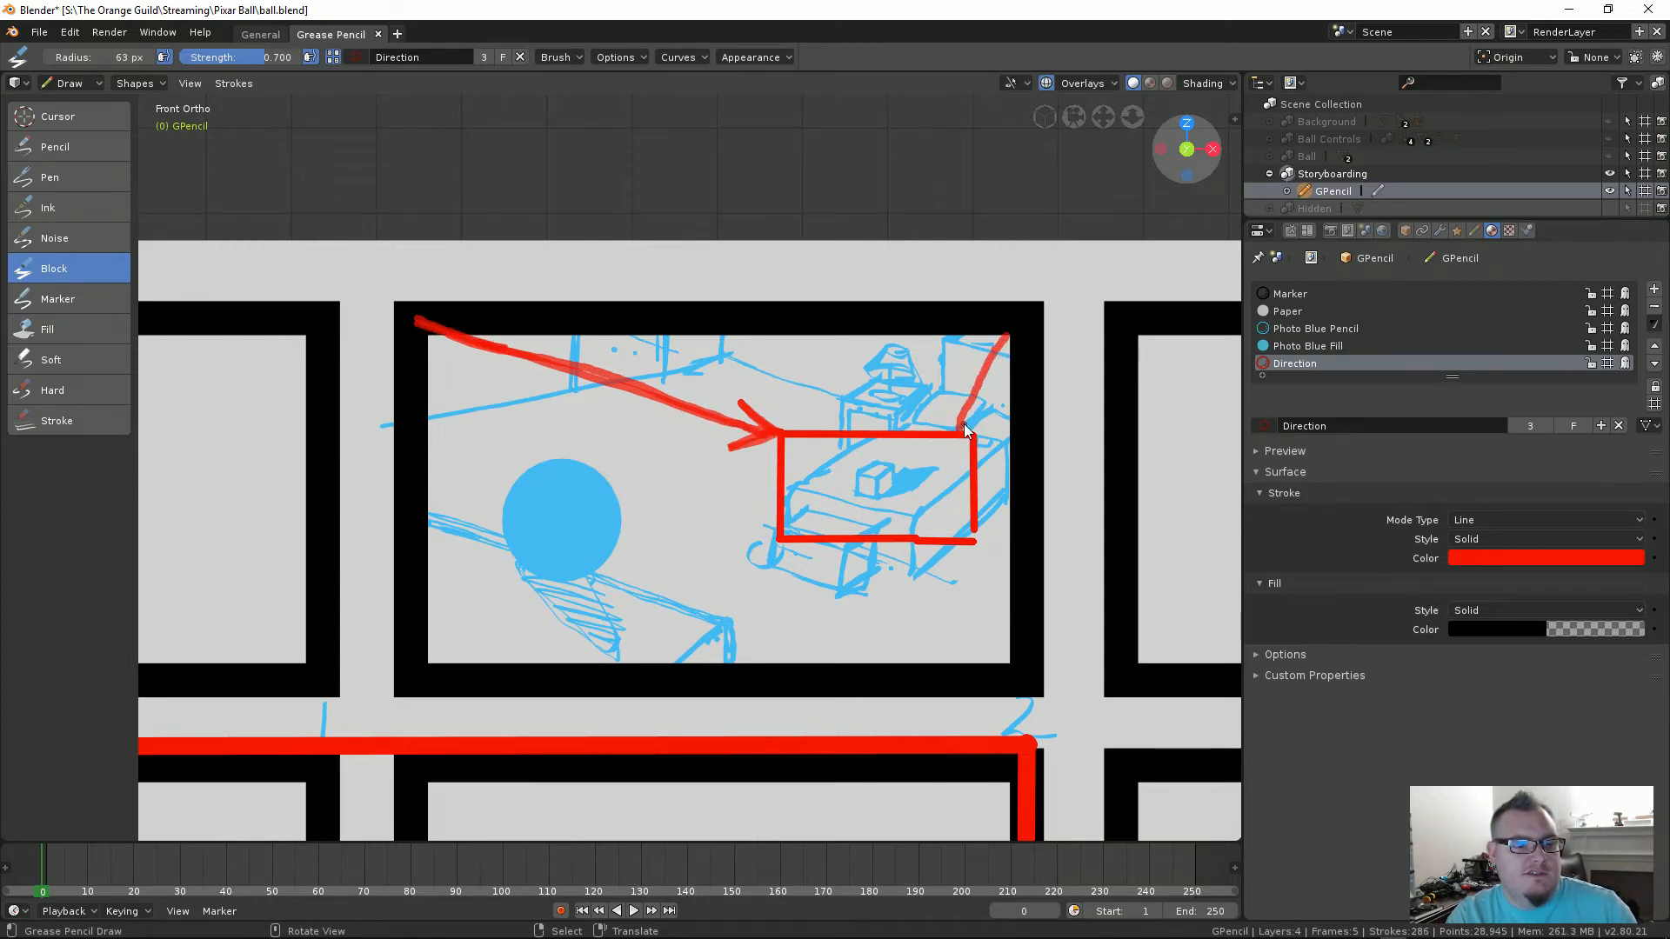
{"action": "key", "text": "ctrl+z"}
{"action": "mouse_move", "coordinate": [1008, 329]}
{"action": "left_mouse_down"}
{"action": "mouse_move", "coordinate": [963, 430]}
{"action": "mouse_move", "coordinate": [966, 382]}
{"action": "mouse_move", "coordinate": [988, 413]}
{"action": "mouse_move", "coordinate": [1002, 399]}
{"action": "left_mouse_up"}
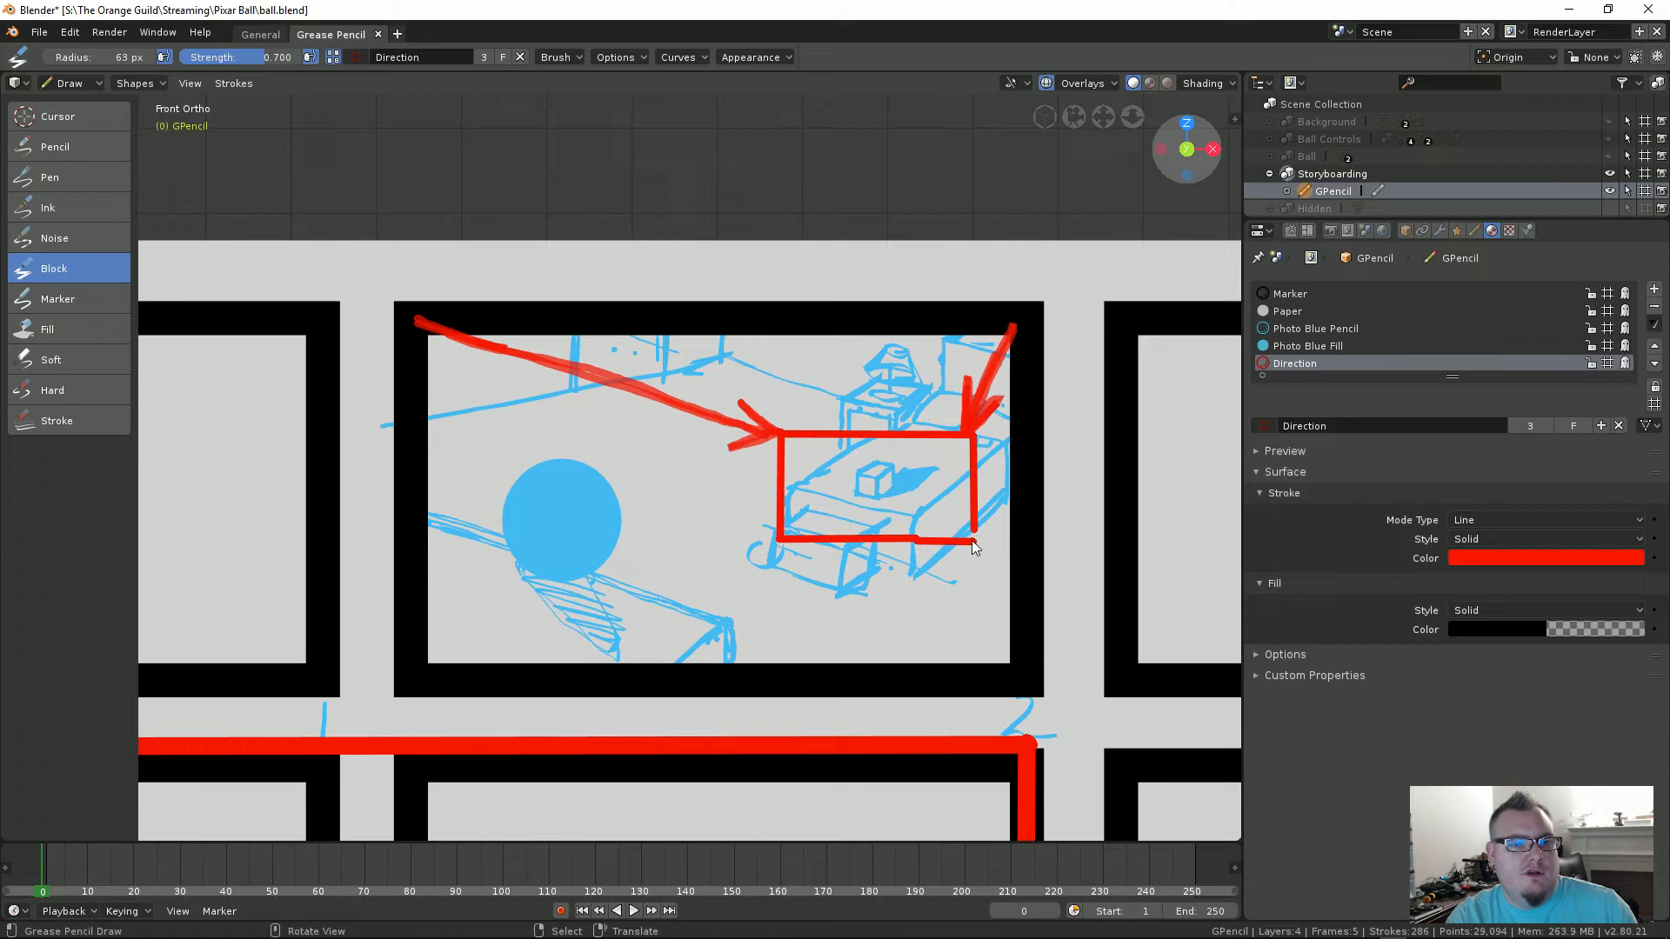
{"action": "mouse_move", "coordinate": [973, 541]}
{"action": "left_mouse_down"}
{"action": "mouse_move", "coordinate": [1012, 666]}
{"action": "mouse_move", "coordinate": [972, 545]}
{"action": "mouse_move", "coordinate": [1004, 568]}
{"action": "mouse_move", "coordinate": [972, 543]}
{"action": "mouse_move", "coordinate": [968, 581]}
{"action": "left_mouse_up"}
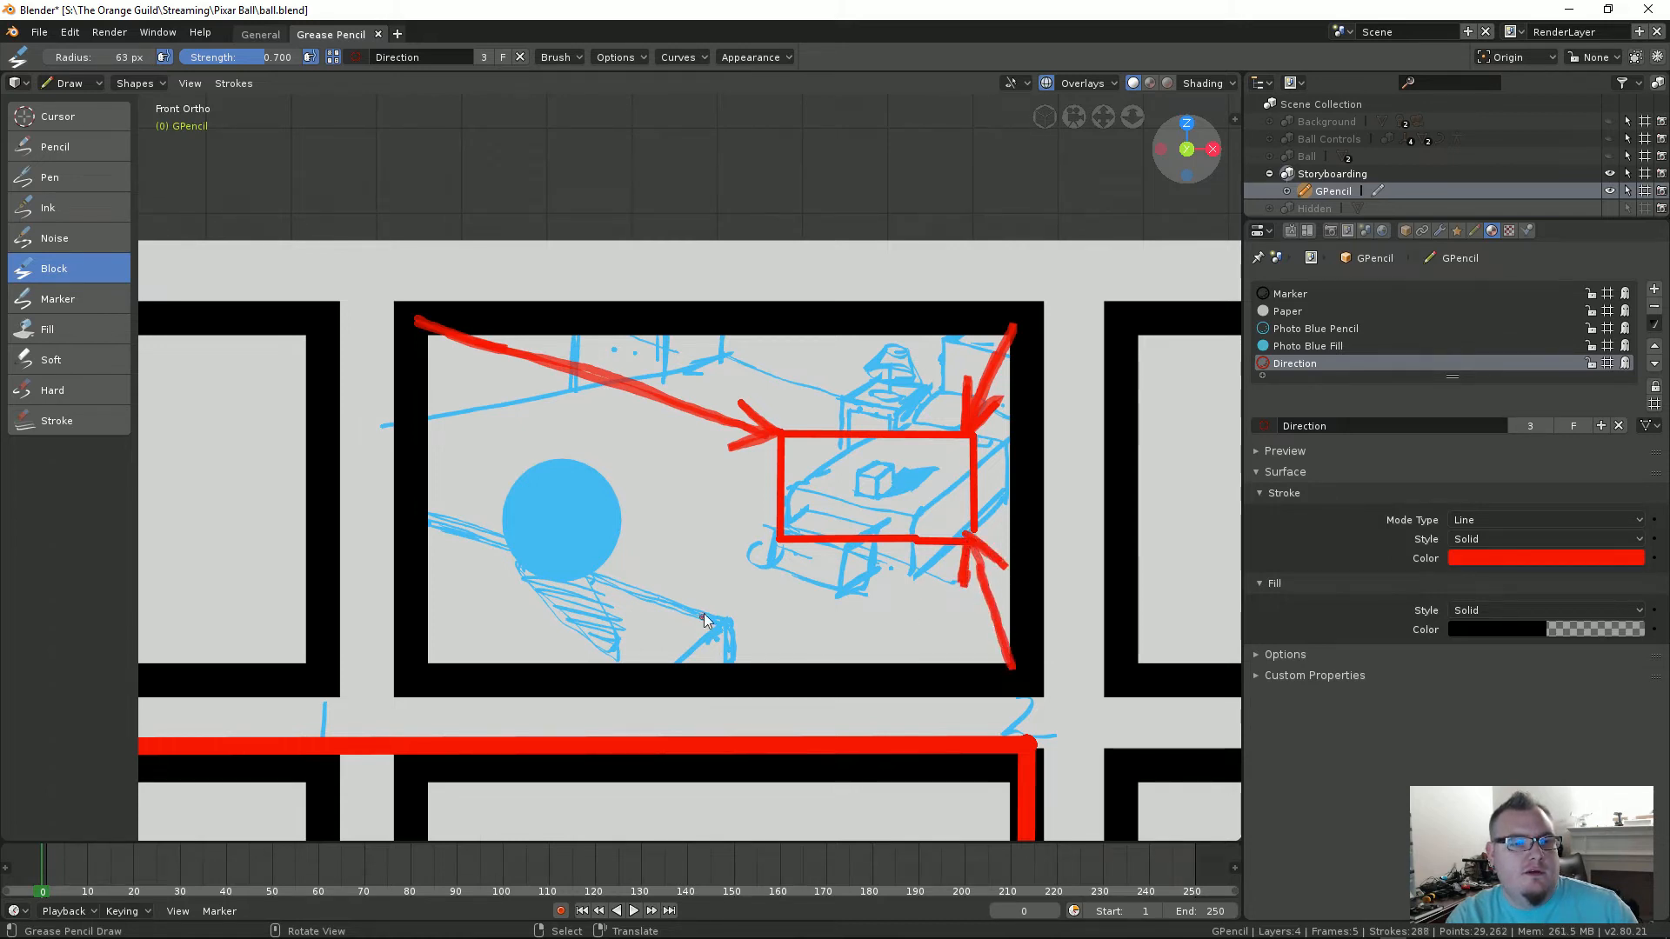
Step: Draw a red arrow from frame 2's lower-left corner to the rectangle's lower-left corner, reaching right into the frame border
{"action": "left_click_drag", "start_coordinate": [771, 548], "coordinate": [525, 663]}
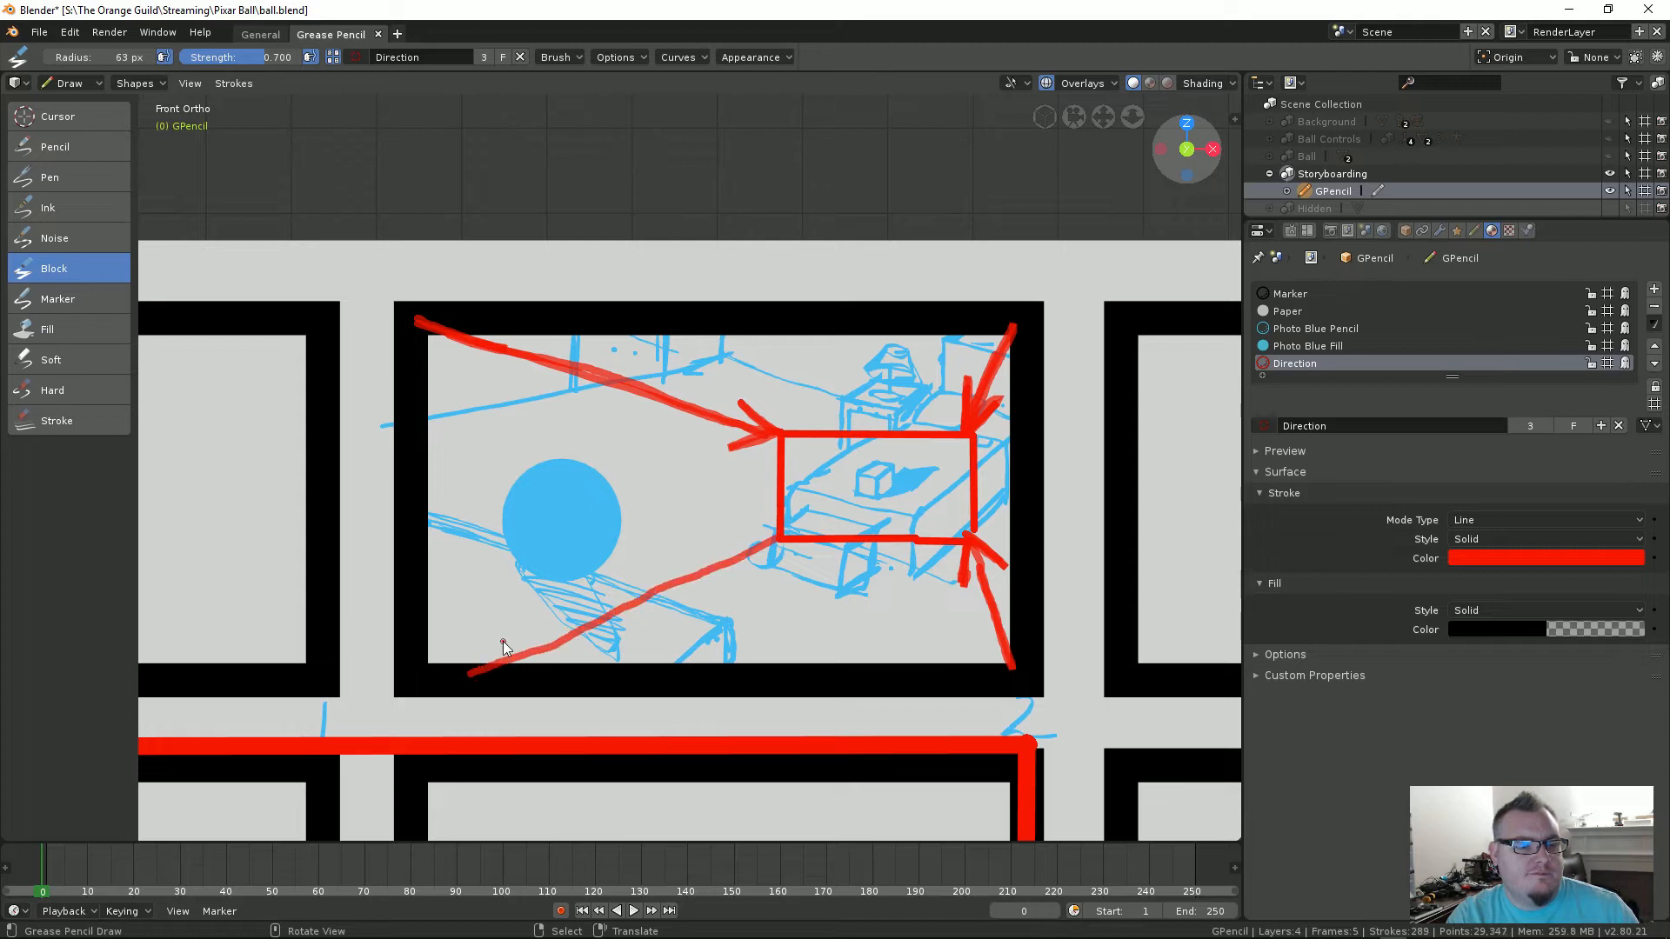
{"action": "key", "text": "ctrl+z"}
{"action": "left_click_drag", "start_coordinate": [780, 541], "coordinate": [421, 685]}
{"action": "mouse_move", "coordinate": [743, 591]}
{"action": "left_mouse_down"}
{"action": "mouse_move", "coordinate": [773, 540]}
{"action": "mouse_move", "coordinate": [724, 528]}
{"action": "left_mouse_up"}
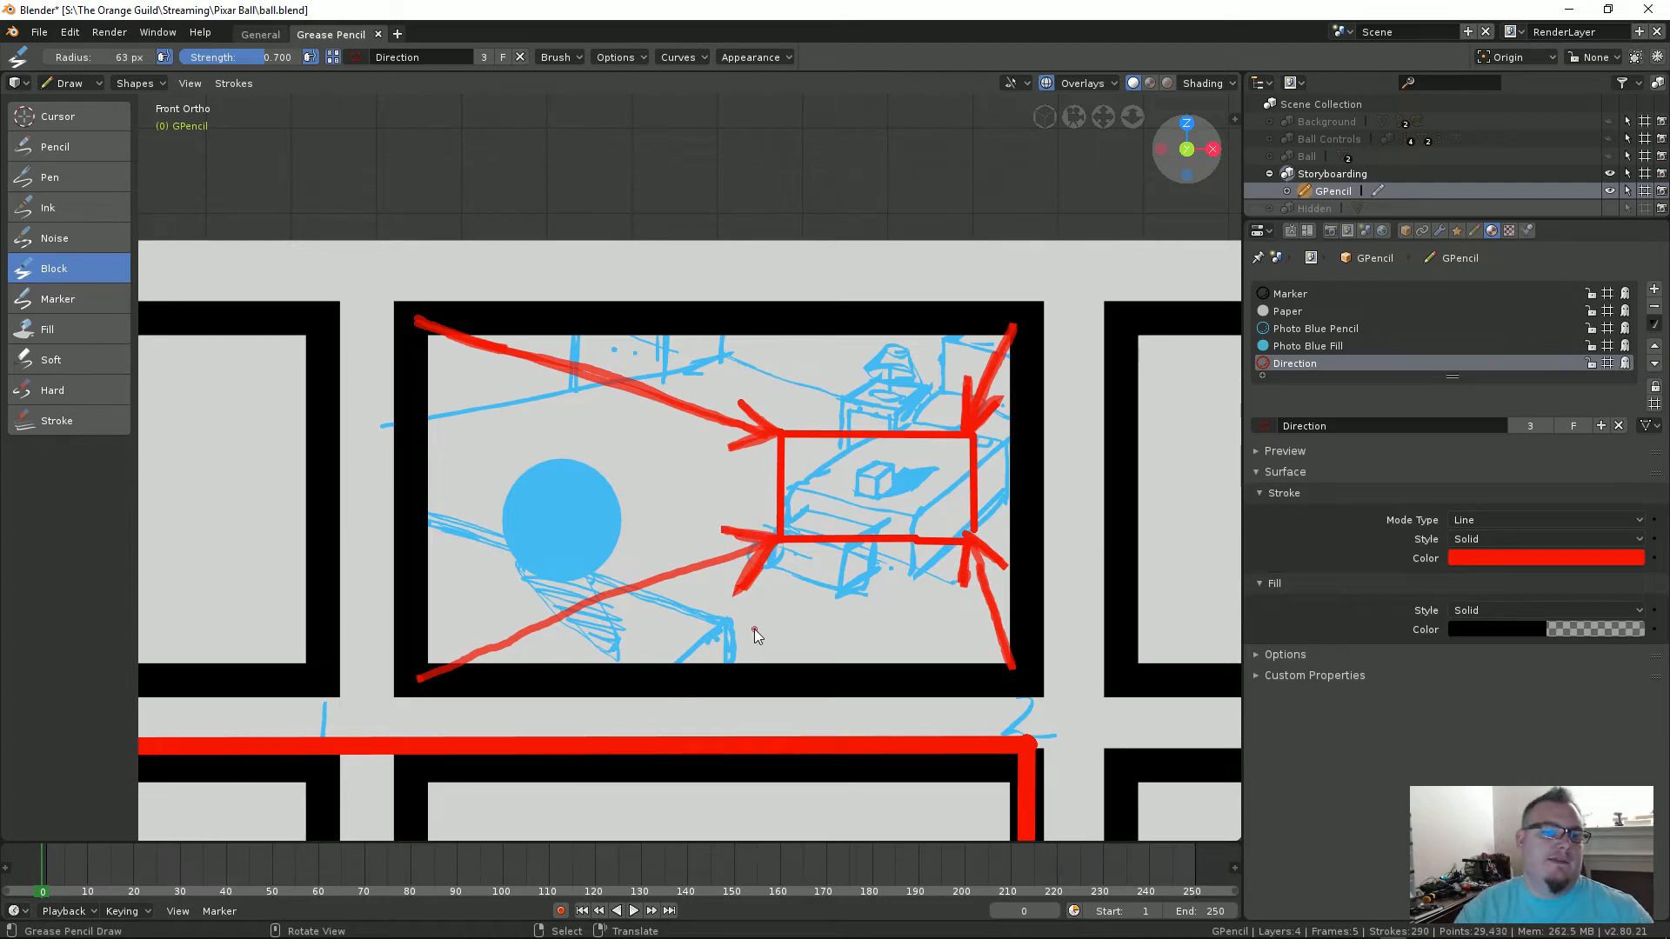
{"action": "scroll", "coordinate": [866, 535], "scroll_direction": "down", "scroll_amount": 3}
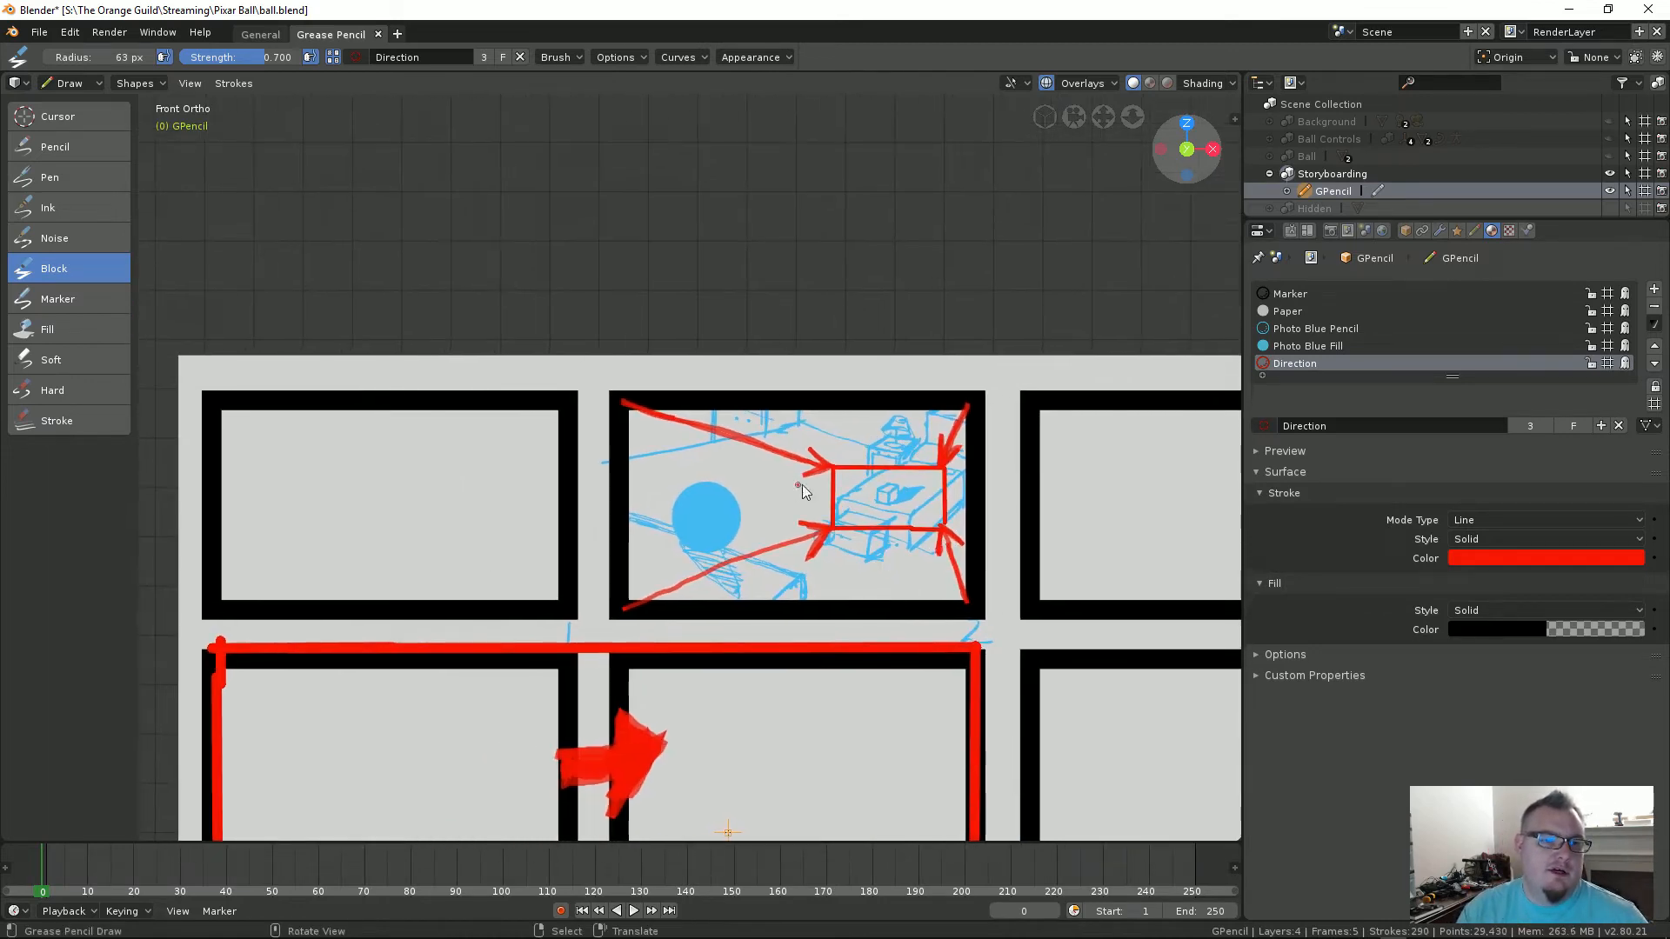
{"action": "scroll", "coordinate": [728, 499], "scroll_direction": "down", "scroll_amount": 3}
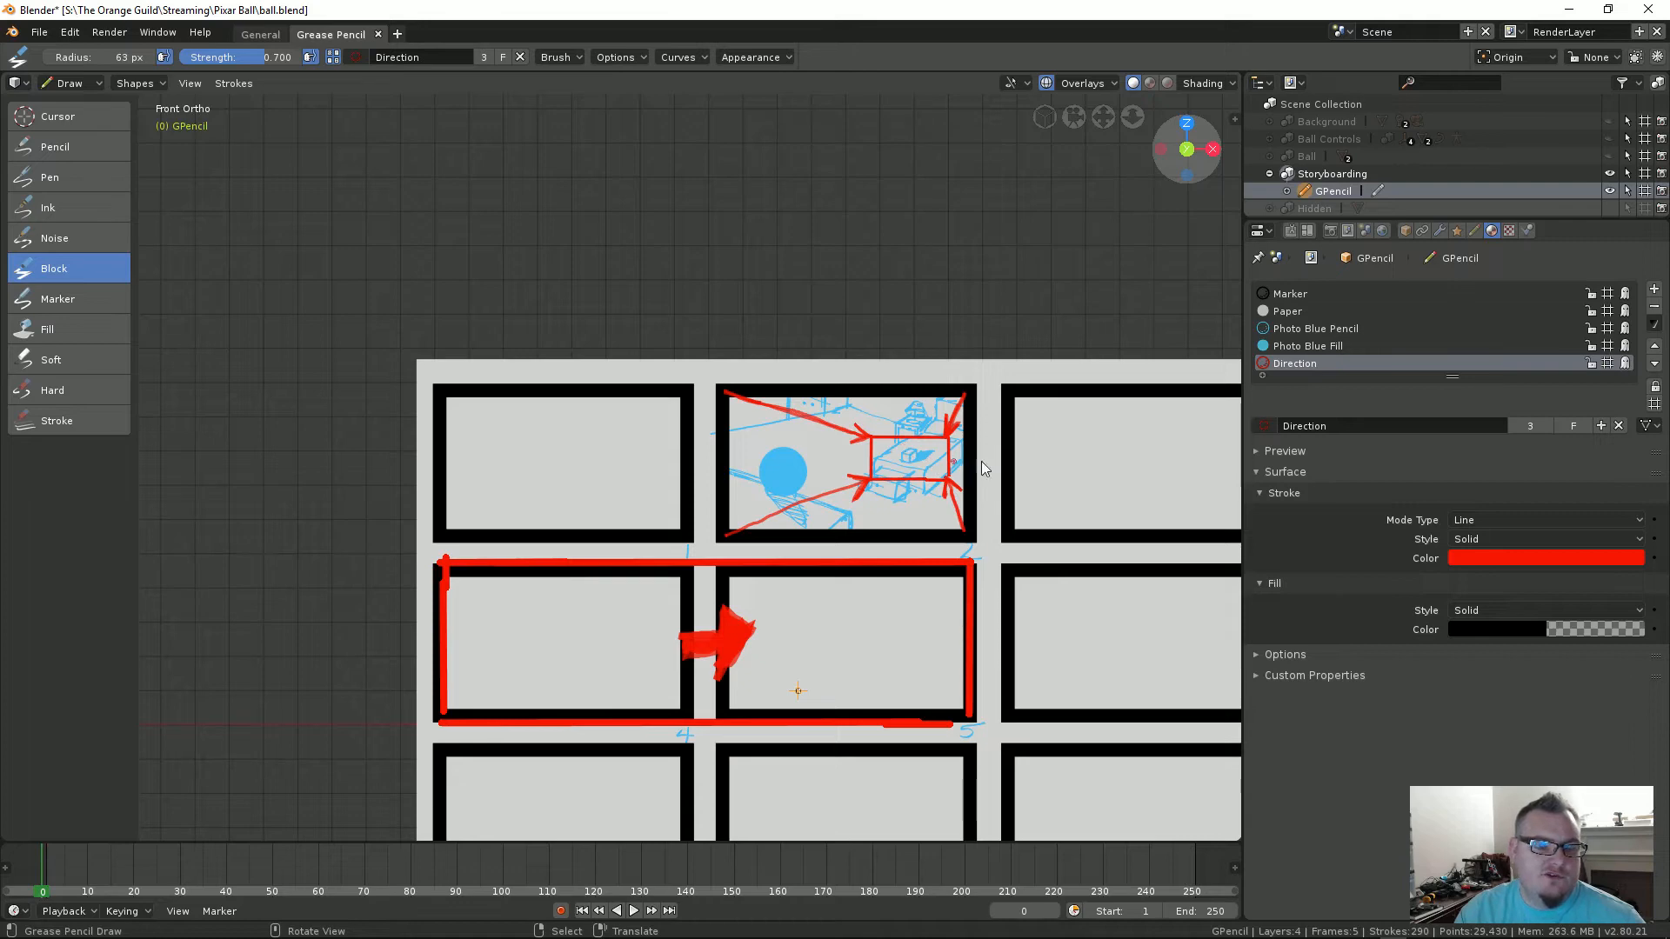
Step: In Edit Mode, select frame 2's sketch and red camera marks, leaving out the frame number below it
{"action": "left_click", "coordinate": [1472, 231]}
{"action": "left_click", "coordinate": [1316, 361]}
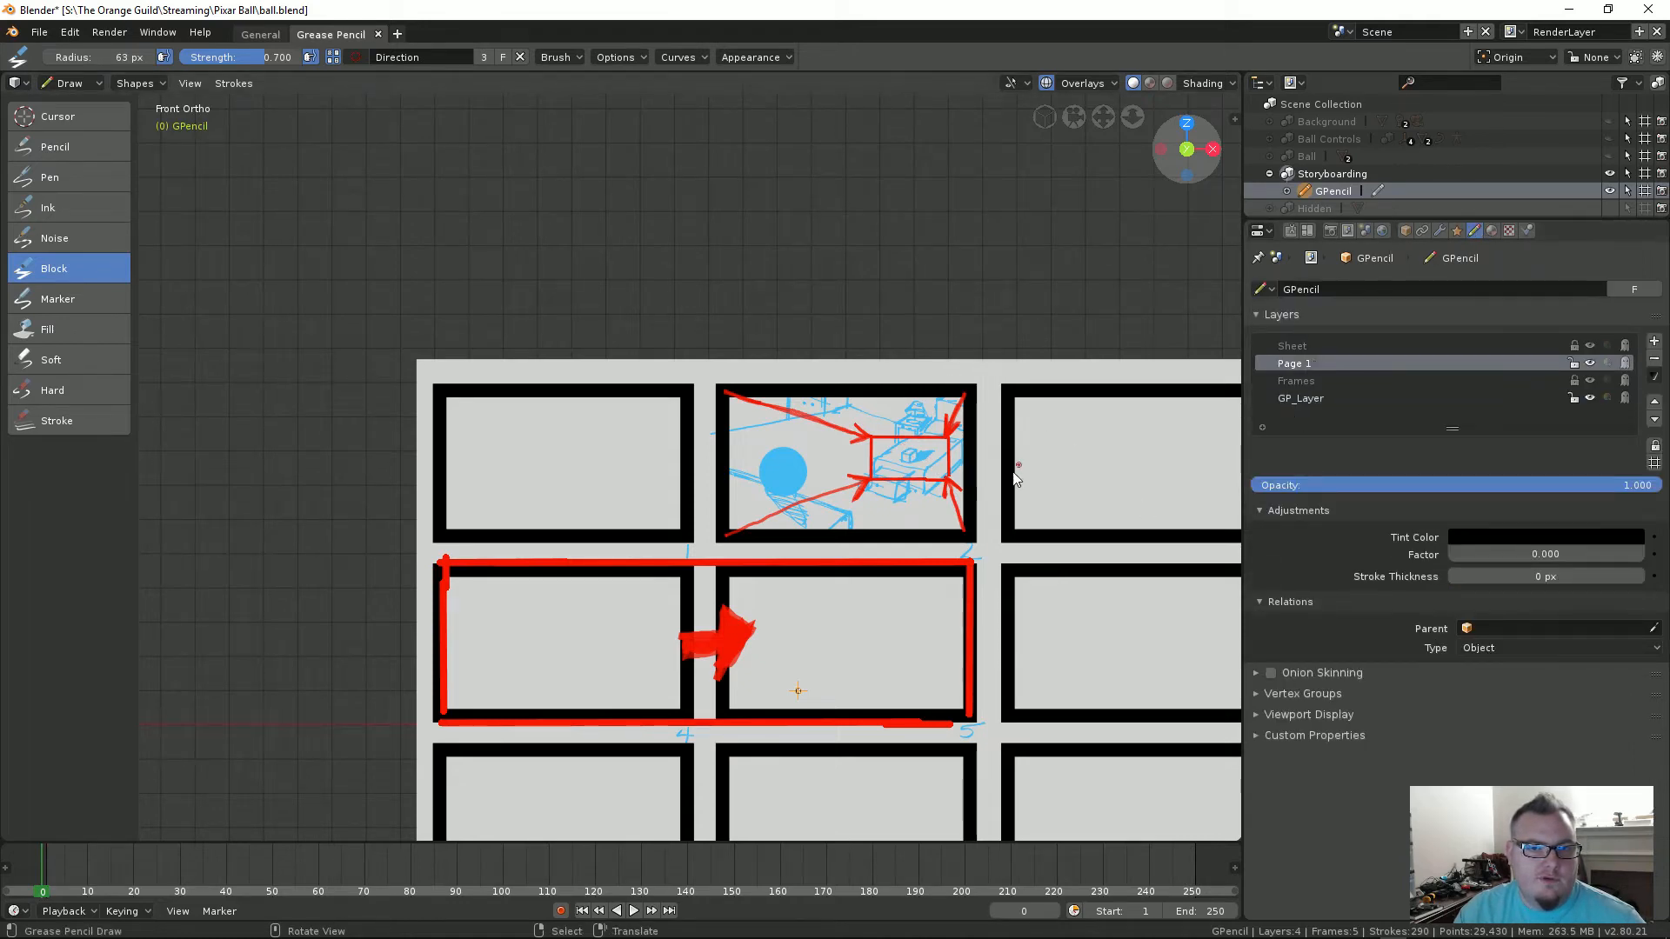
{"action": "middle_click_drag", "start_coordinate": [984, 484], "coordinate": [925, 397], "text": "shift"}
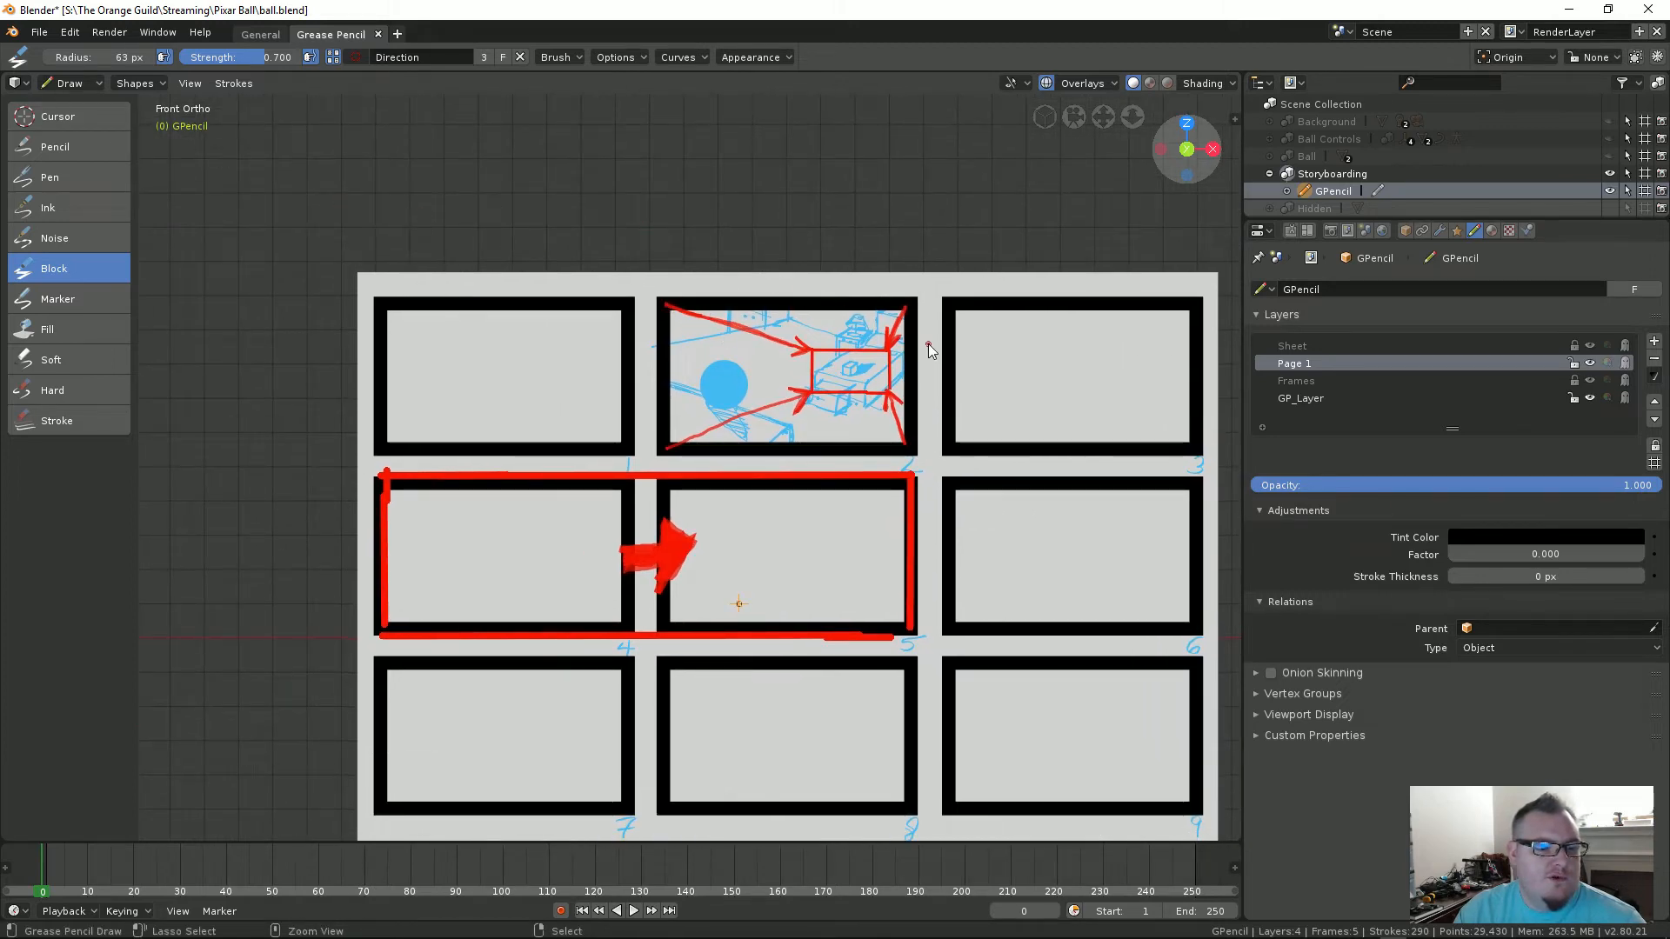
{"action": "key", "text": "ctrl+Tab"}
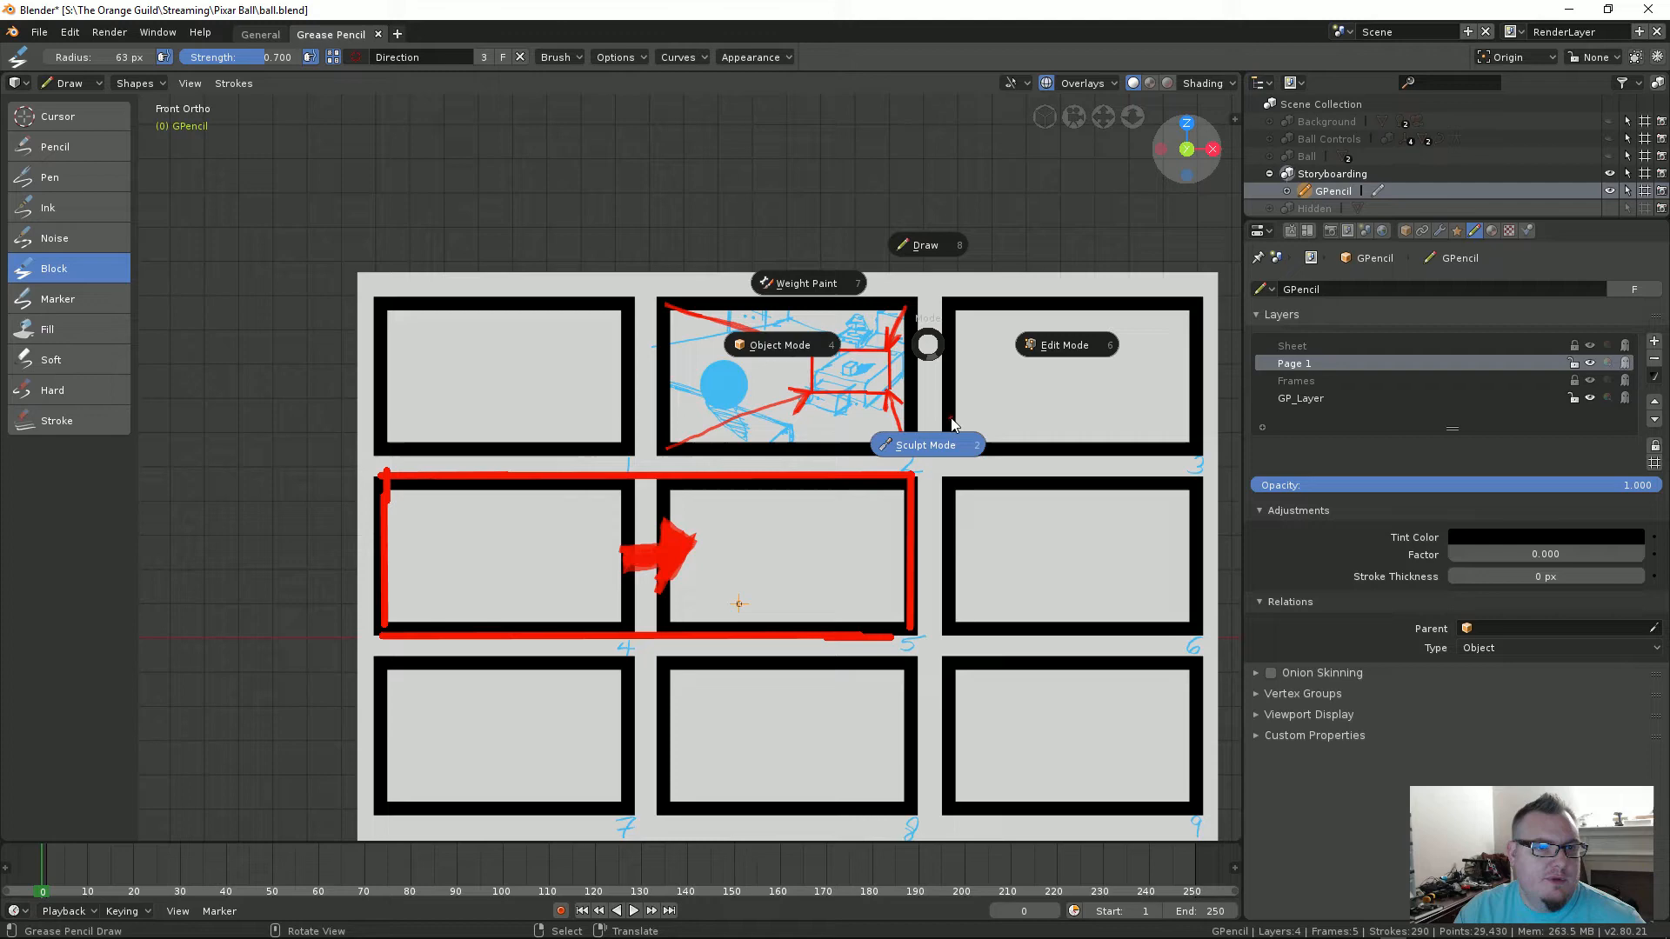
{"action": "left_click", "coordinate": [1032, 350]}
{"action": "key", "text": "b"}
{"action": "mouse_move", "coordinate": [650, 287]}
{"action": "left_mouse_down"}
{"action": "mouse_move", "coordinate": [783, 417]}
{"action": "mouse_move", "coordinate": [931, 462]}
{"action": "left_mouse_up"}
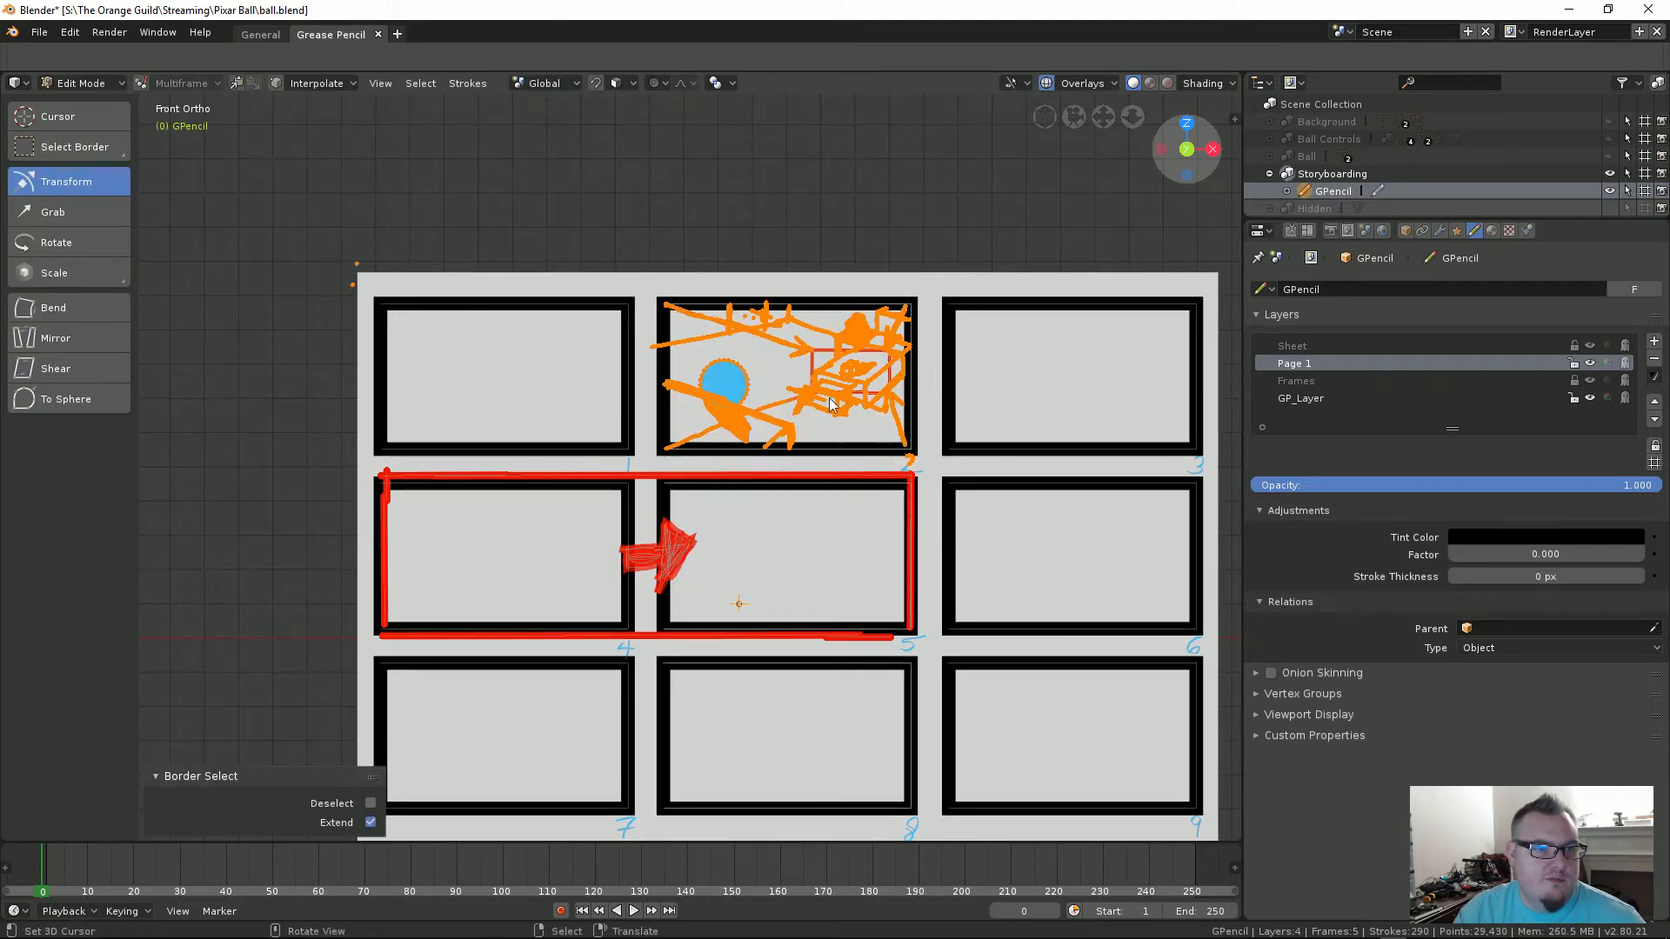
{"action": "scroll", "coordinate": [974, 470], "scroll_direction": "up", "scroll_amount": 6}
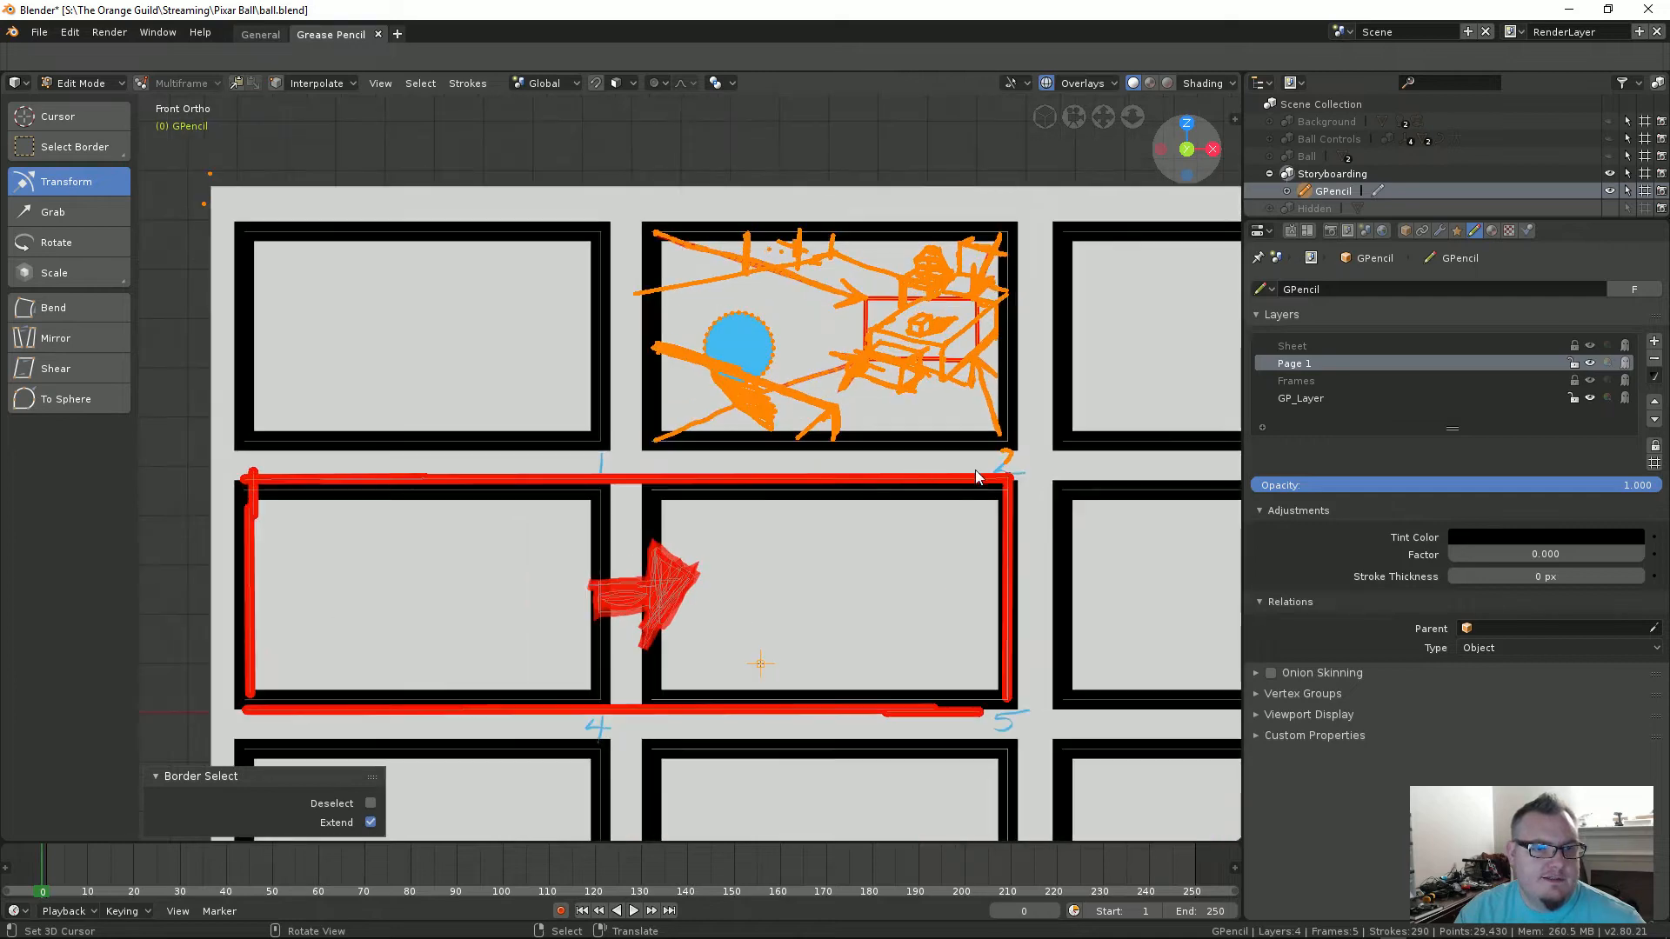
{"action": "mouse_move", "coordinate": [1062, 468]}
{"action": "middle_mouse_down", "text": "shift"}
{"action": "mouse_move", "coordinate": [765, 445]}
{"action": "mouse_move", "coordinate": [896, 449]}
{"action": "middle_mouse_up", "text": "shift"}
{"action": "scroll", "coordinate": [765, 445], "scroll_direction": "up", "scroll_amount": 3}
{"action": "key", "text": "b"}
{"action": "scroll", "coordinate": [800, 459], "scroll_direction": "down", "scroll_amount": 3}
{"action": "scroll", "coordinate": [801, 468], "scroll_direction": "down", "scroll_amount": 3}
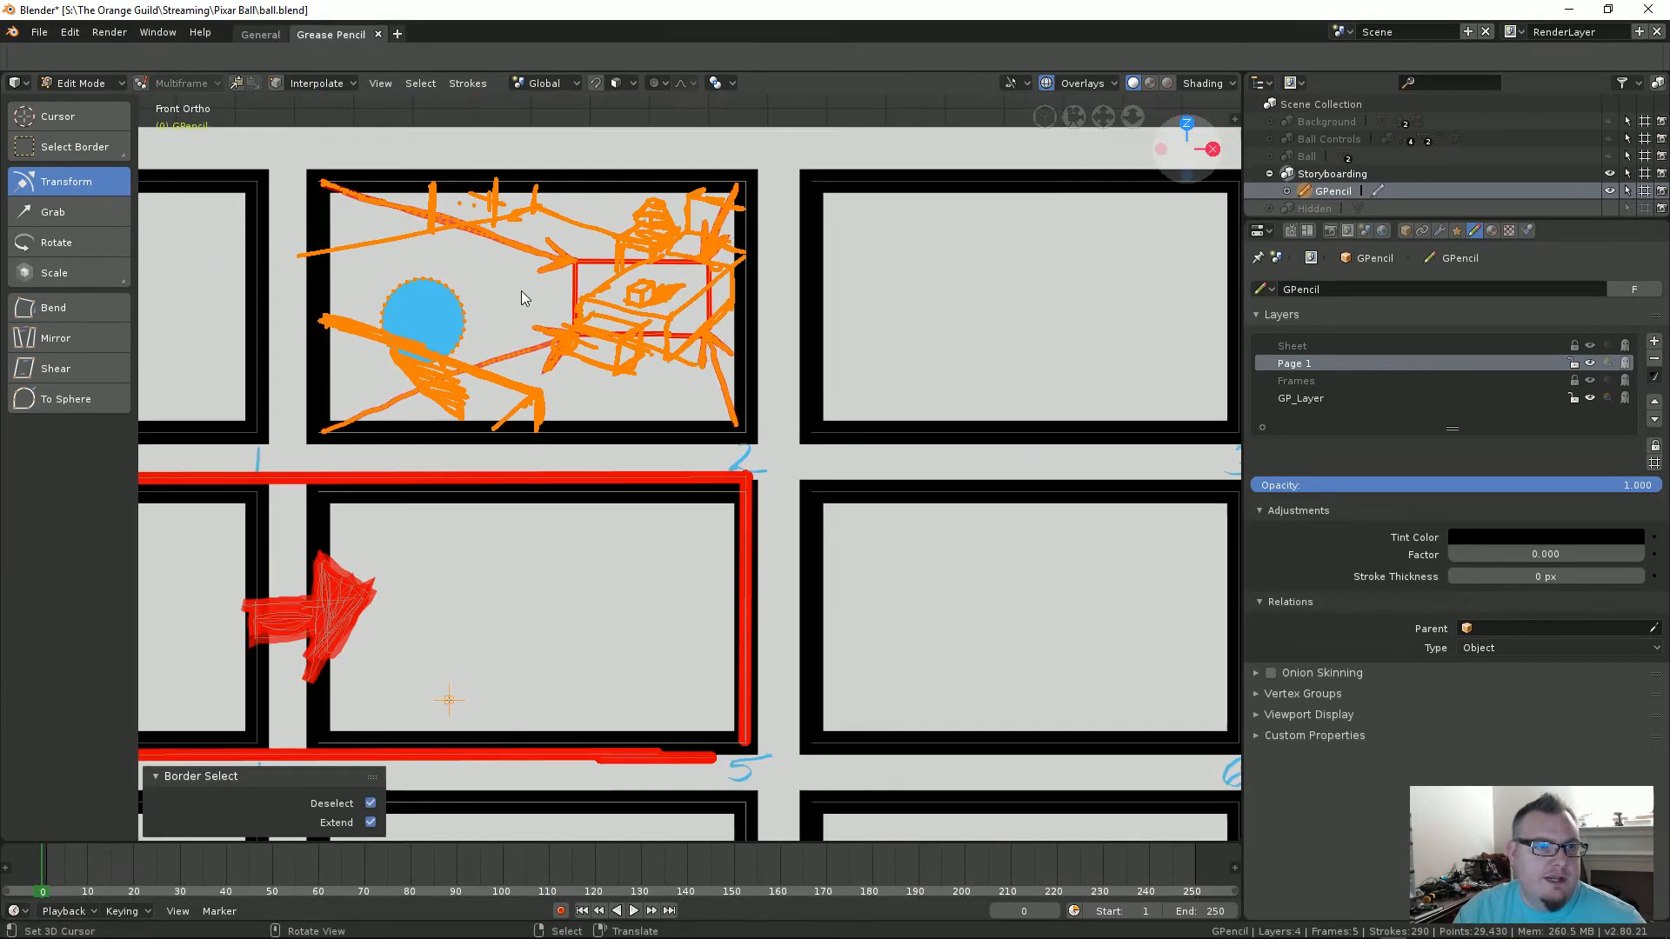
Step: Duplicate the selected strokes into frame 1, moving the copy -8.13 m along global X
{"action": "middle_click_drag", "start_coordinate": [522, 290], "coordinate": [922, 359], "text": "shift"}
{"action": "key", "text": "g"}
{"action": "key", "text": "x"}
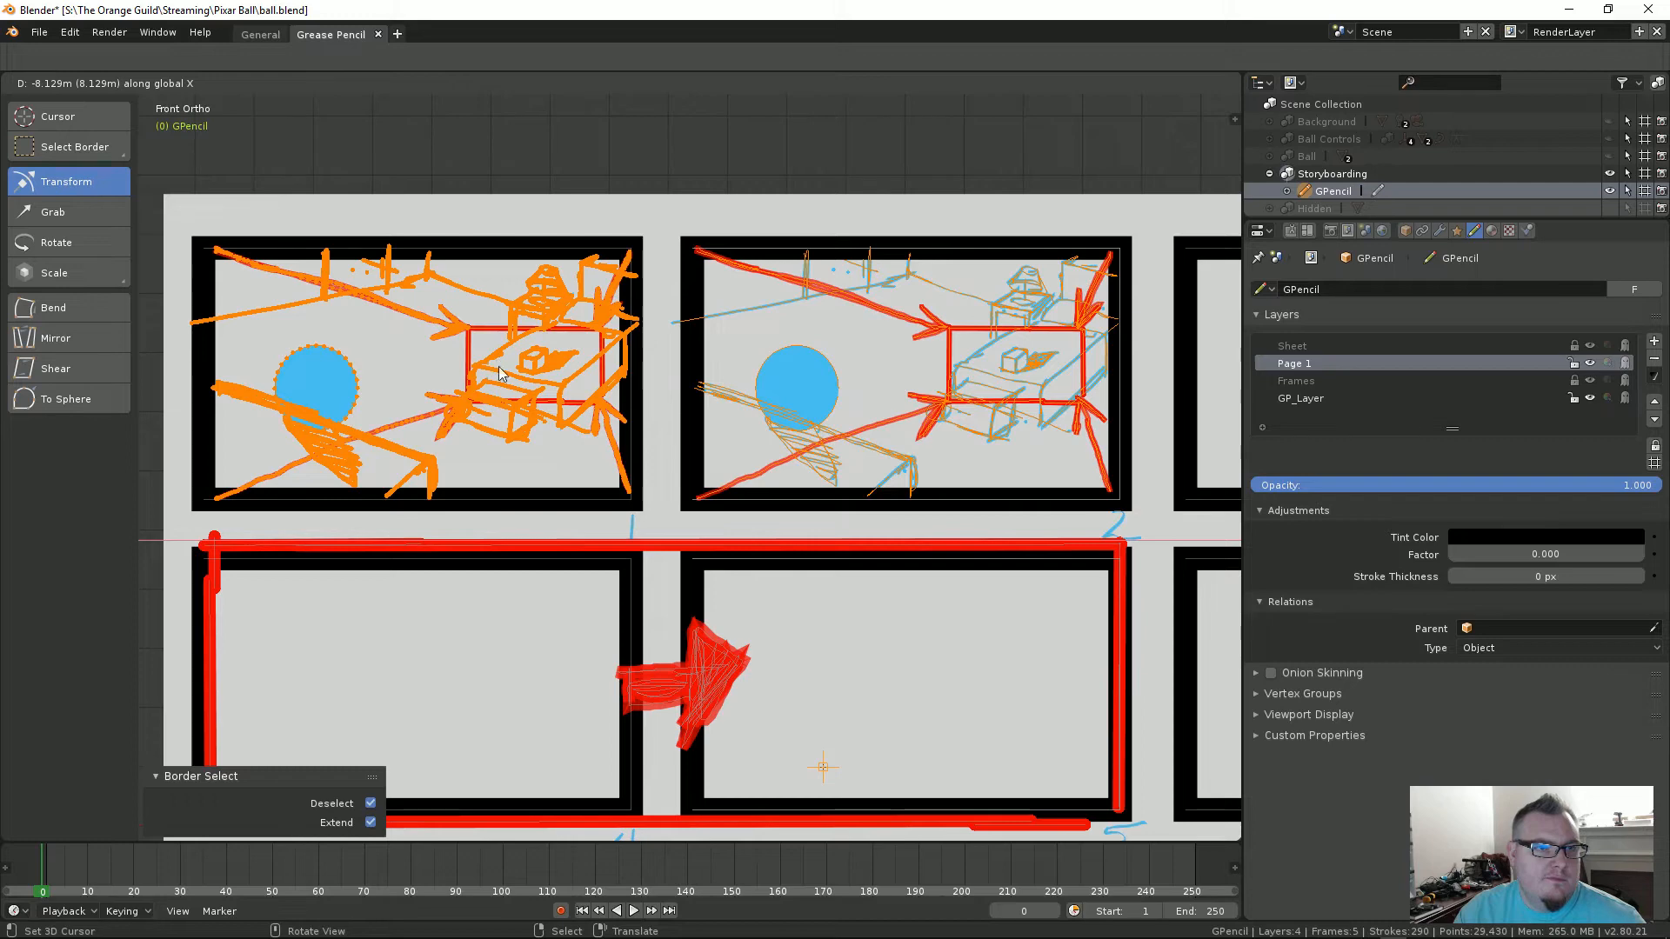
{"action": "left_click", "coordinate": [497, 365]}
{"action": "mouse_move", "coordinate": [578, 360]}
{"action": "middle_mouse_down", "text": "shift"}
{"action": "mouse_move", "coordinate": [757, 392]}
{"action": "mouse_move", "coordinate": [718, 393]}
{"action": "middle_mouse_up", "text": "shift"}
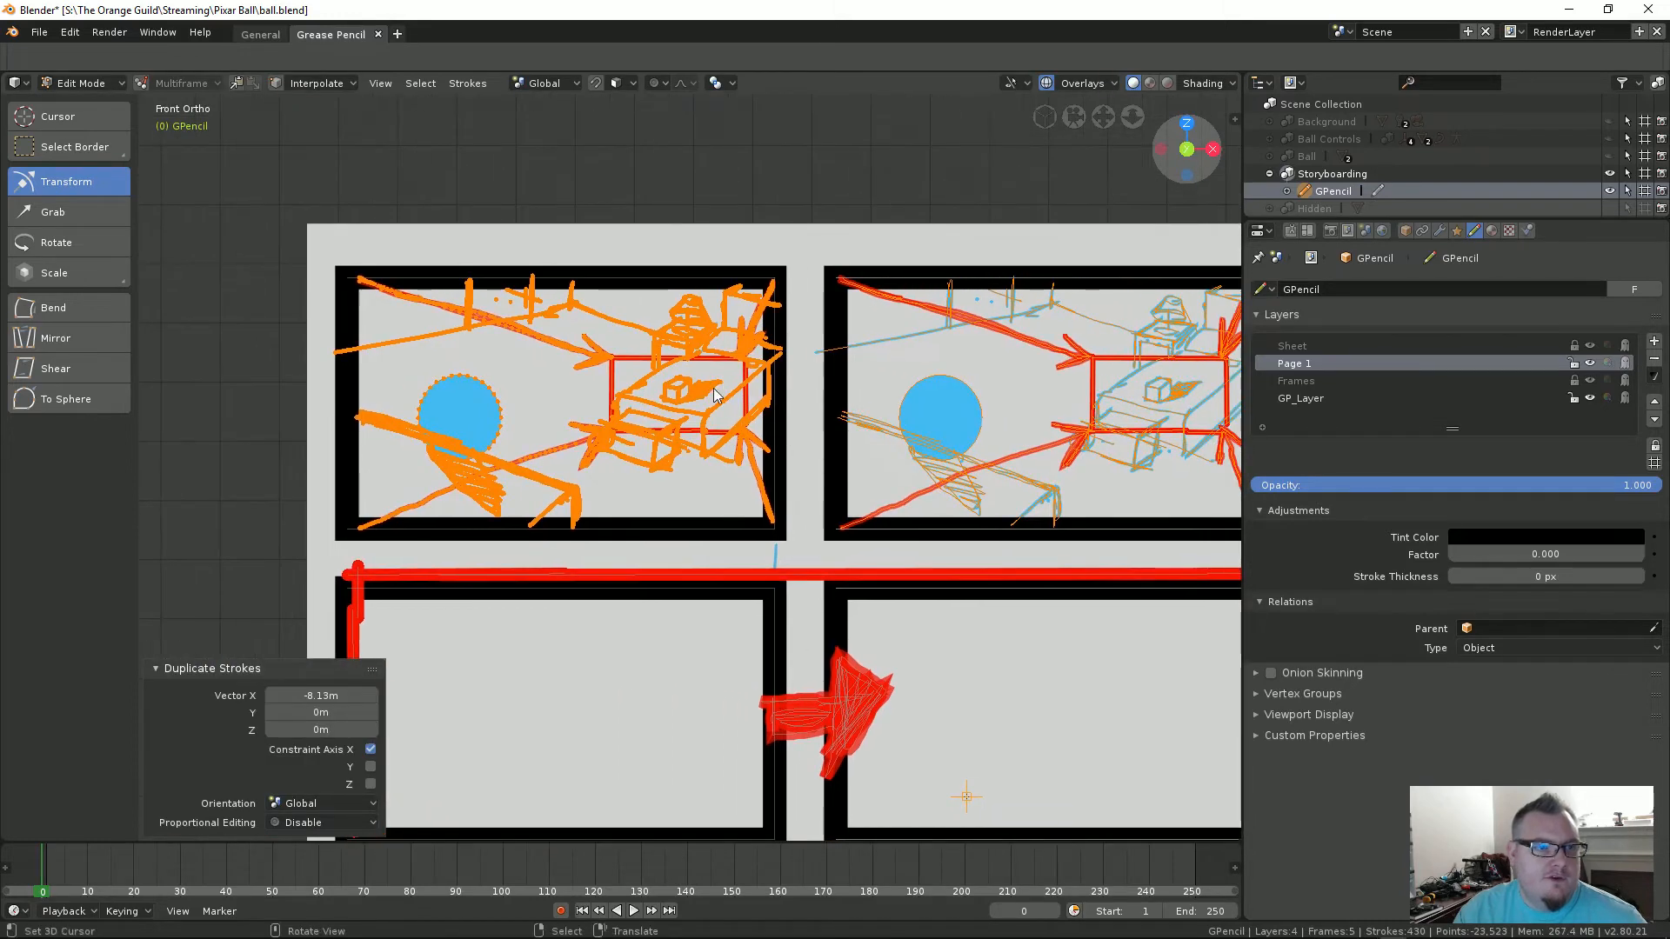
Step: Return to Draw mode, make GP_Layer the active layer and toggle its visibility off and on to check its strokes
{"action": "key", "text": "Tab"}
{"action": "key", "text": "ctrl+Tab"}
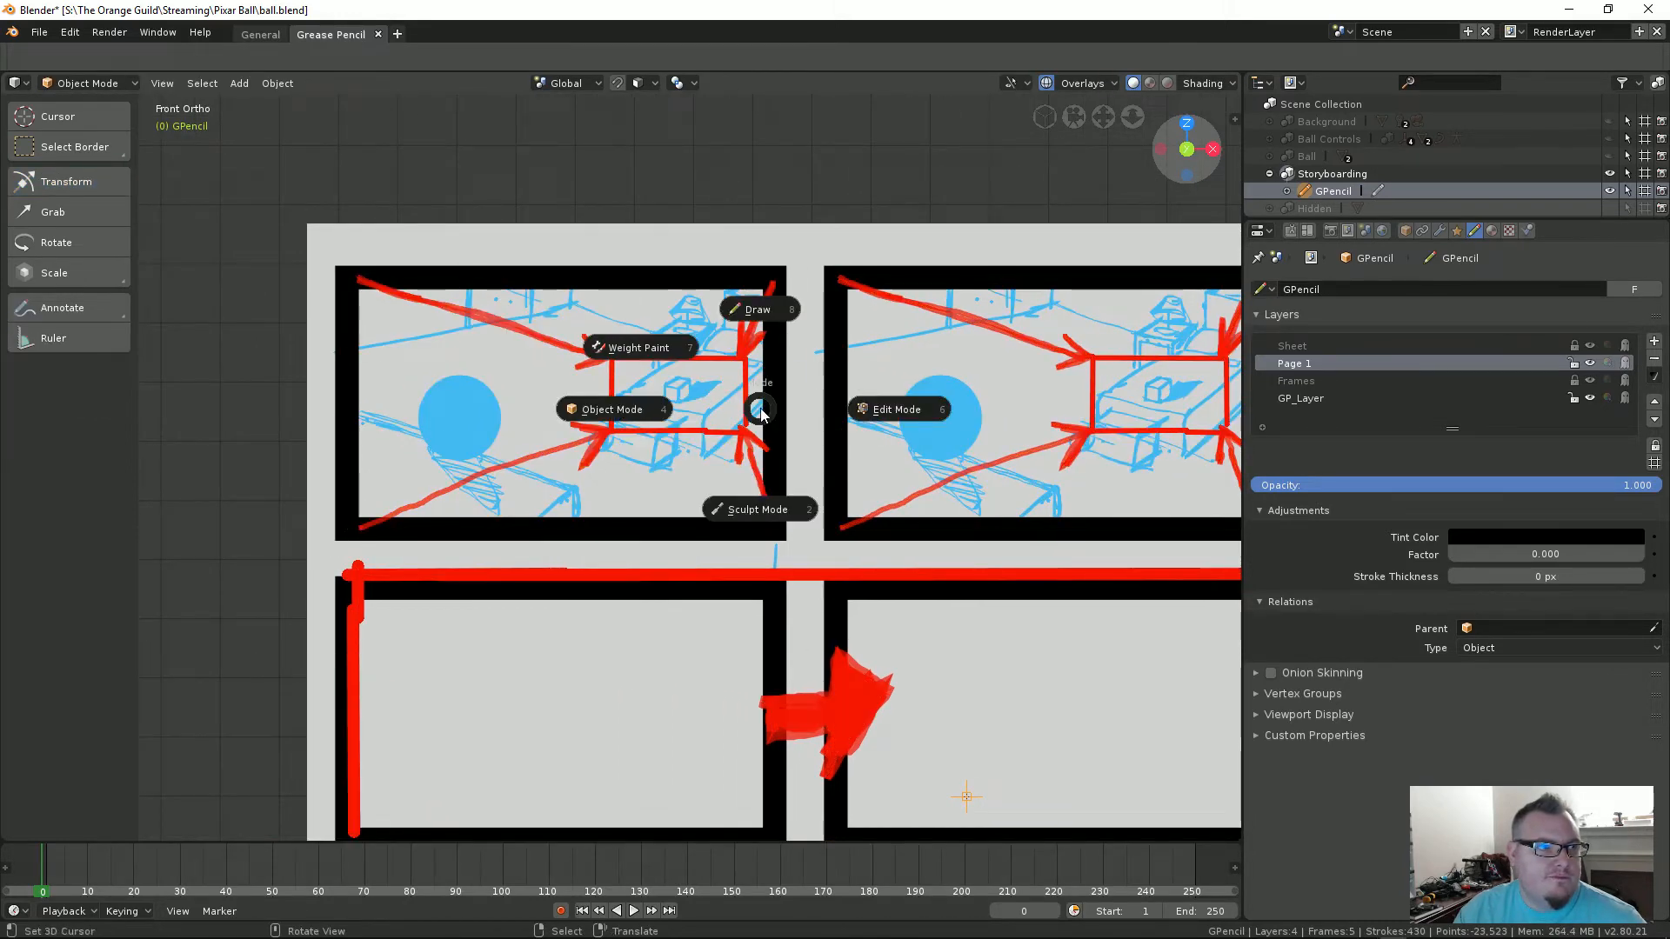
{"action": "left_click", "coordinate": [757, 326]}
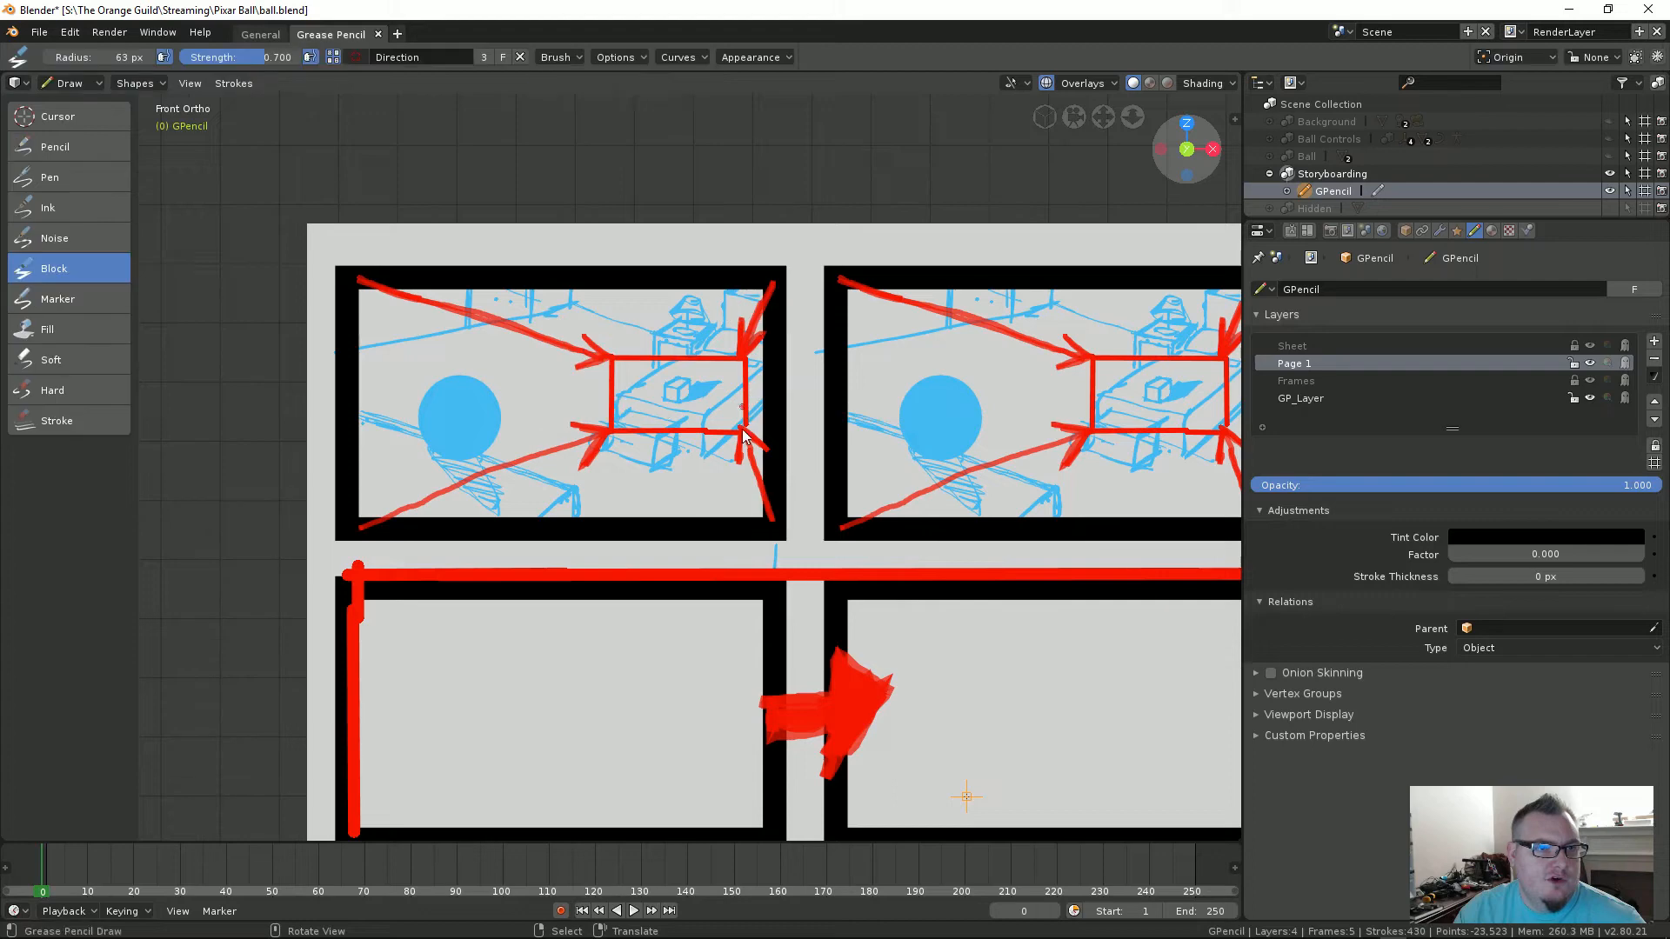
{"action": "left_click", "coordinate": [1340, 400]}
{"action": "left_click", "coordinate": [1590, 398]}
{"action": "left_click", "coordinate": [1590, 399]}
{"action": "left_click", "coordinate": [1590, 399]}
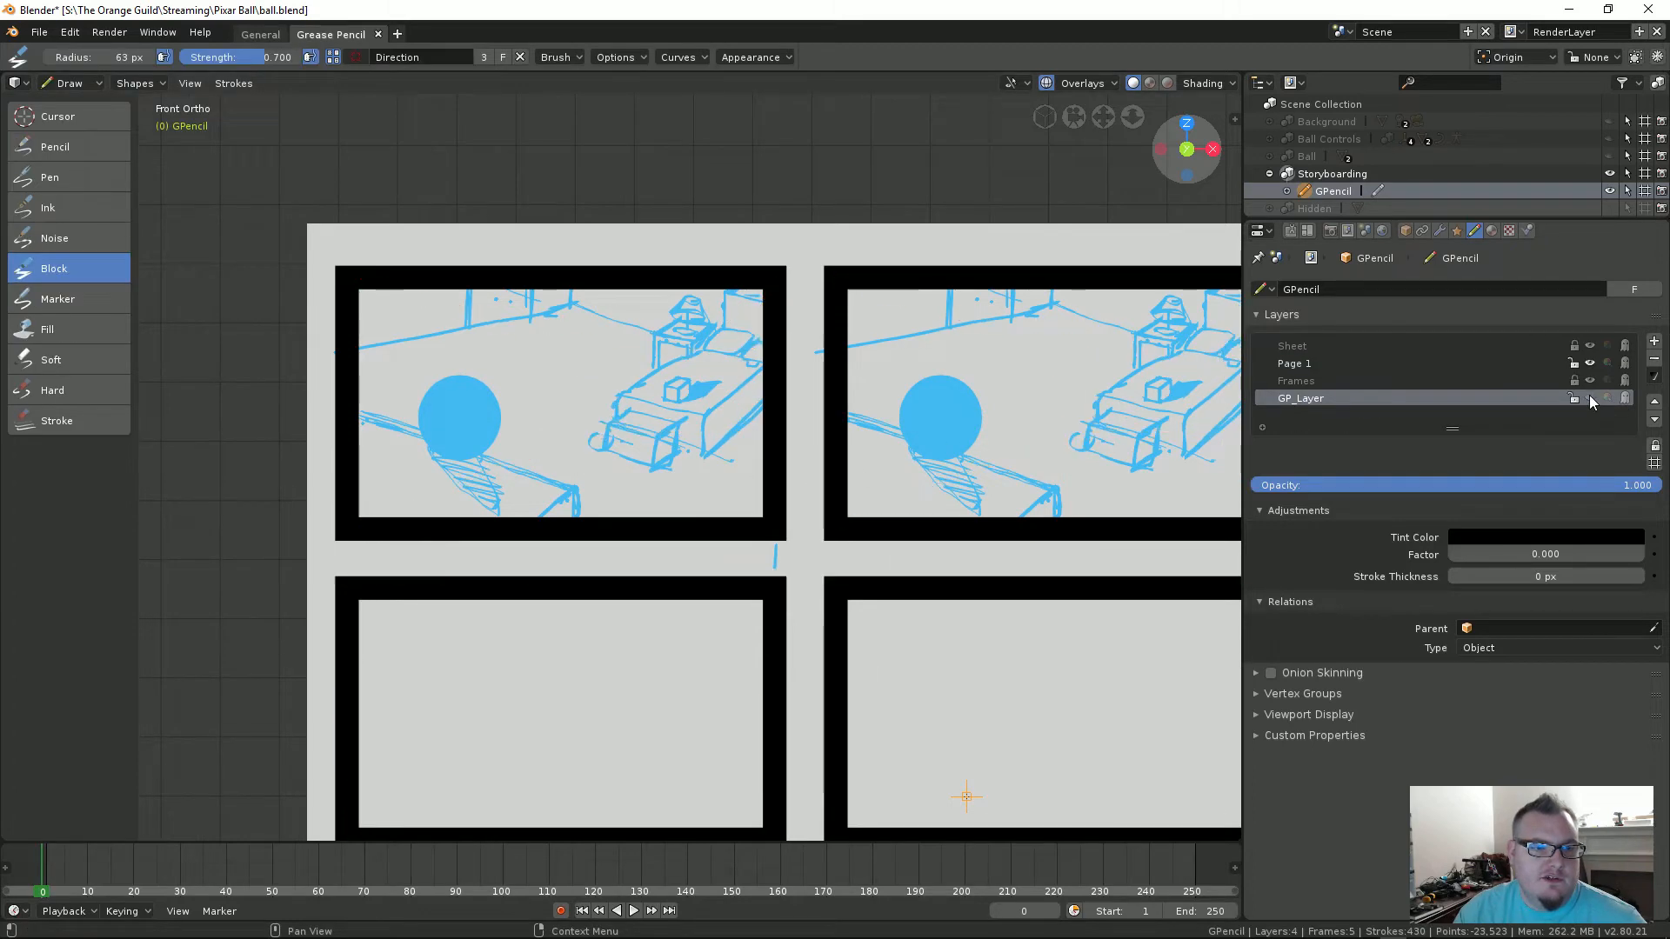
{"action": "left_click", "coordinate": [1590, 398]}
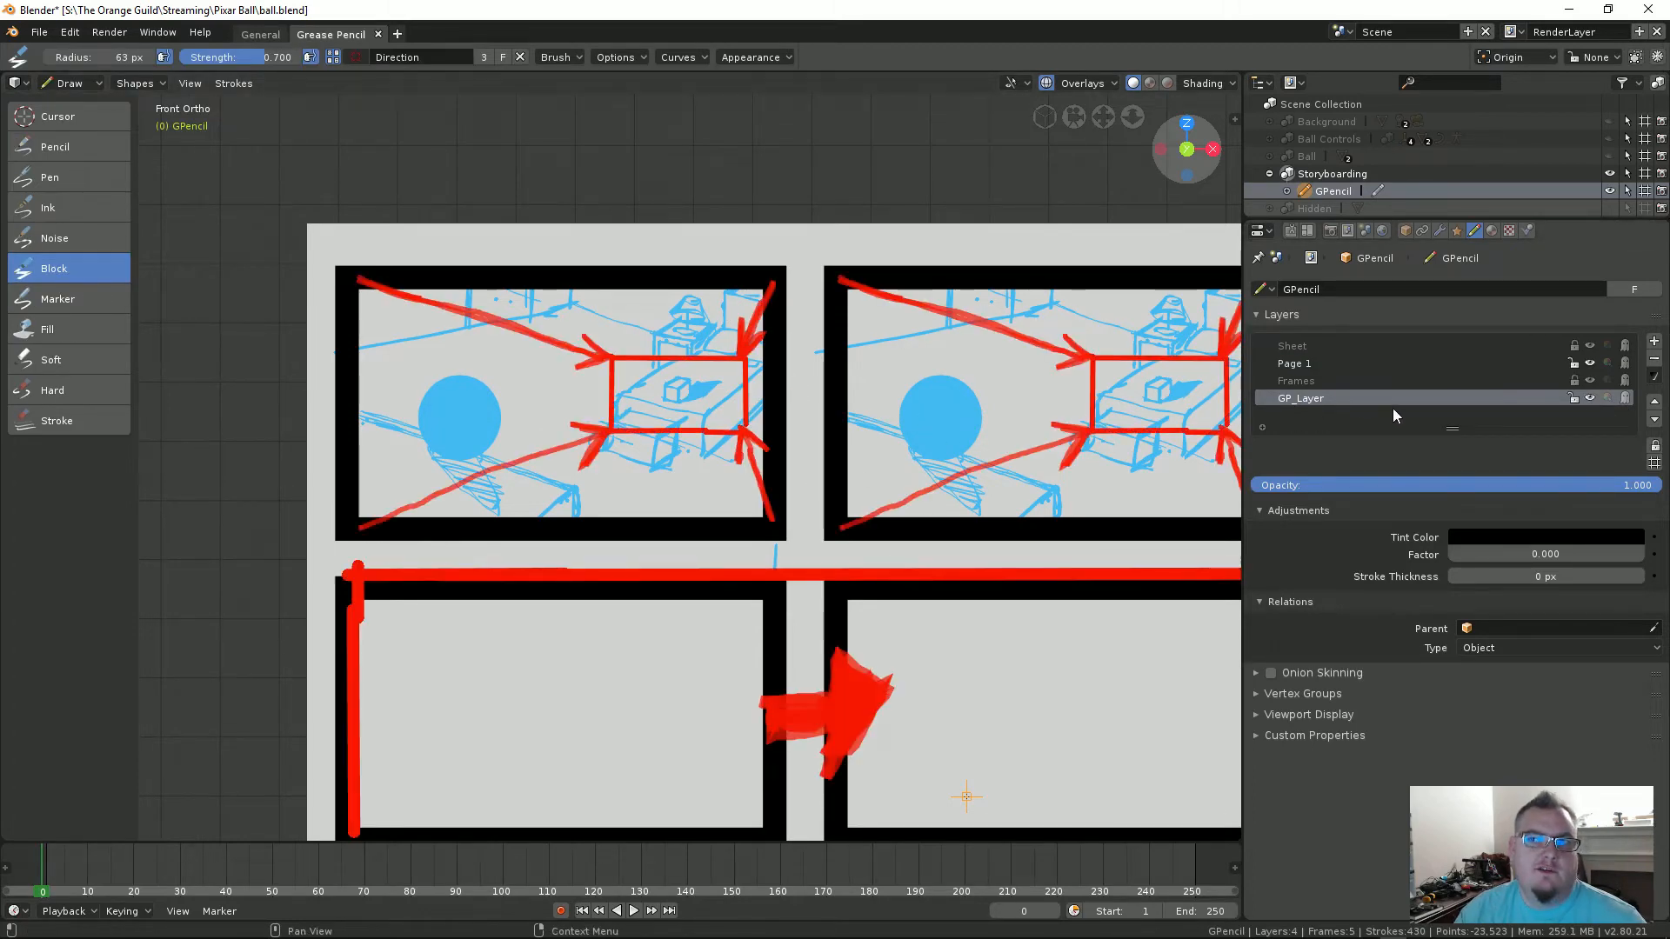
Step: Try to erase the red arrows and rectangle from frame 1 and undo the erasures
{"action": "middle_click_drag", "start_coordinate": [850, 405], "coordinate": [952, 382], "text": "shift"}
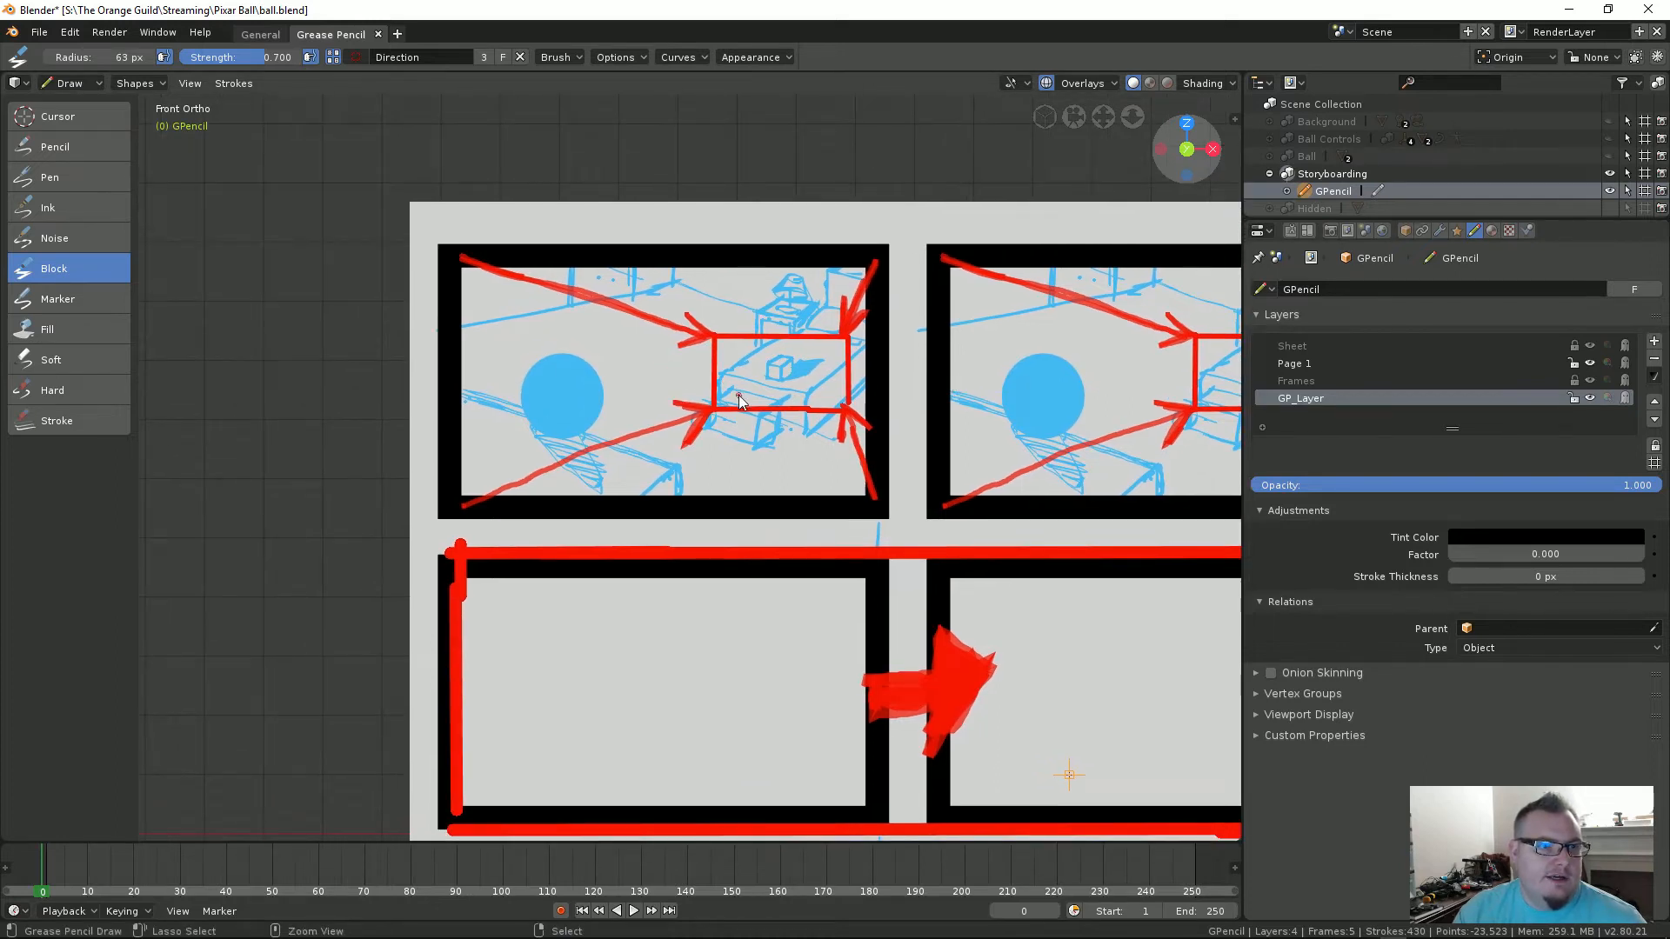
{"action": "mouse_move", "coordinate": [733, 406]}
{"action": "left_mouse_down", "text": "ctrl"}
{"action": "mouse_move", "coordinate": [696, 424]}
{"action": "mouse_move", "coordinate": [641, 328]}
{"action": "mouse_move", "coordinate": [723, 330]}
{"action": "left_mouse_up", "text": "ctrl"}
{"action": "left_click", "coordinate": [69, 421]}
{"action": "key", "text": "ctrl+z"}
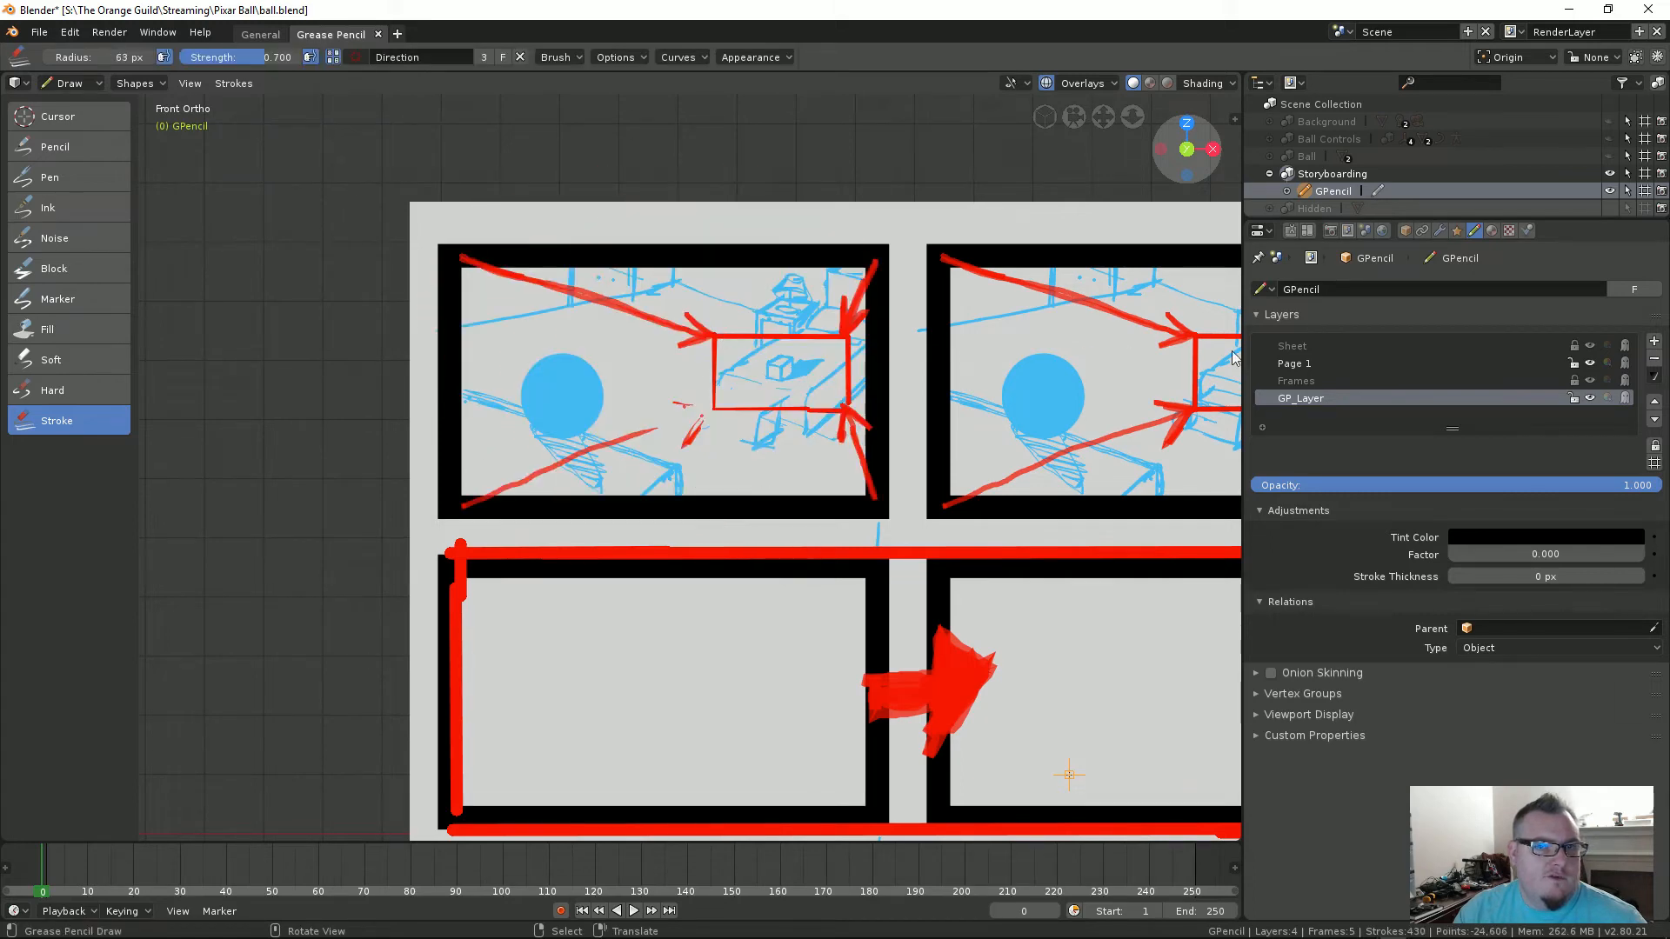
{"action": "left_click", "coordinate": [1575, 363]}
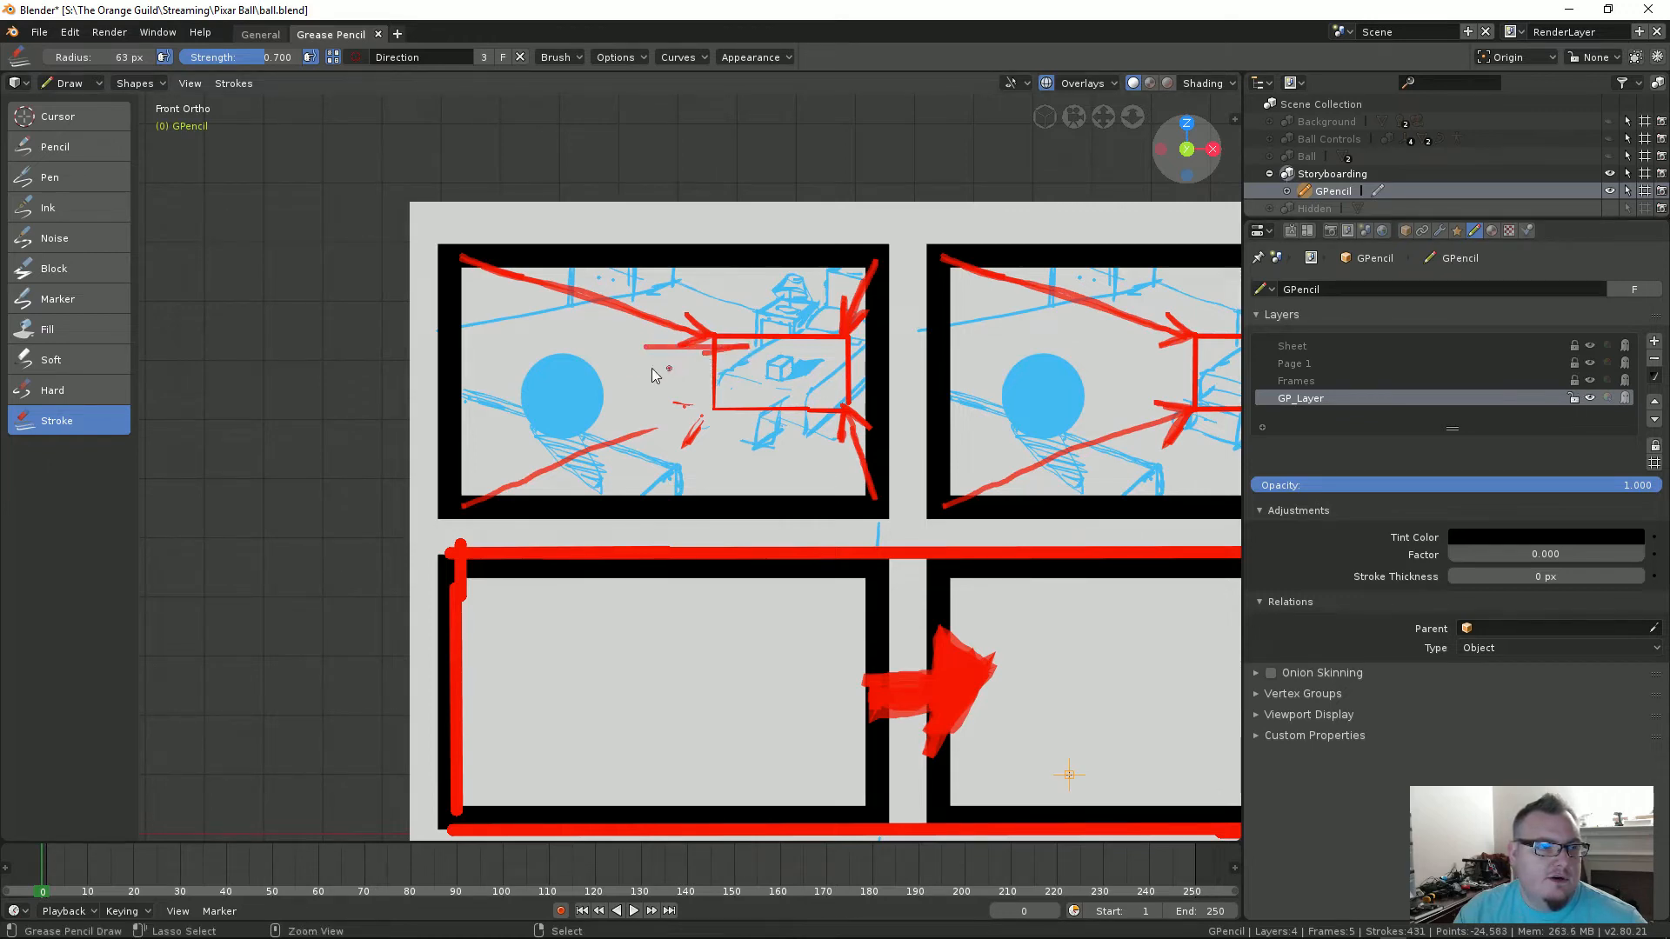
{"action": "left_click", "coordinate": [93, 420]}
{"action": "mouse_move", "coordinate": [609, 339]}
{"action": "left_mouse_down"}
{"action": "mouse_move", "coordinate": [659, 343]}
{"action": "mouse_move", "coordinate": [643, 321]}
{"action": "mouse_move", "coordinate": [591, 335]}
{"action": "mouse_move", "coordinate": [839, 408]}
{"action": "left_mouse_up"}
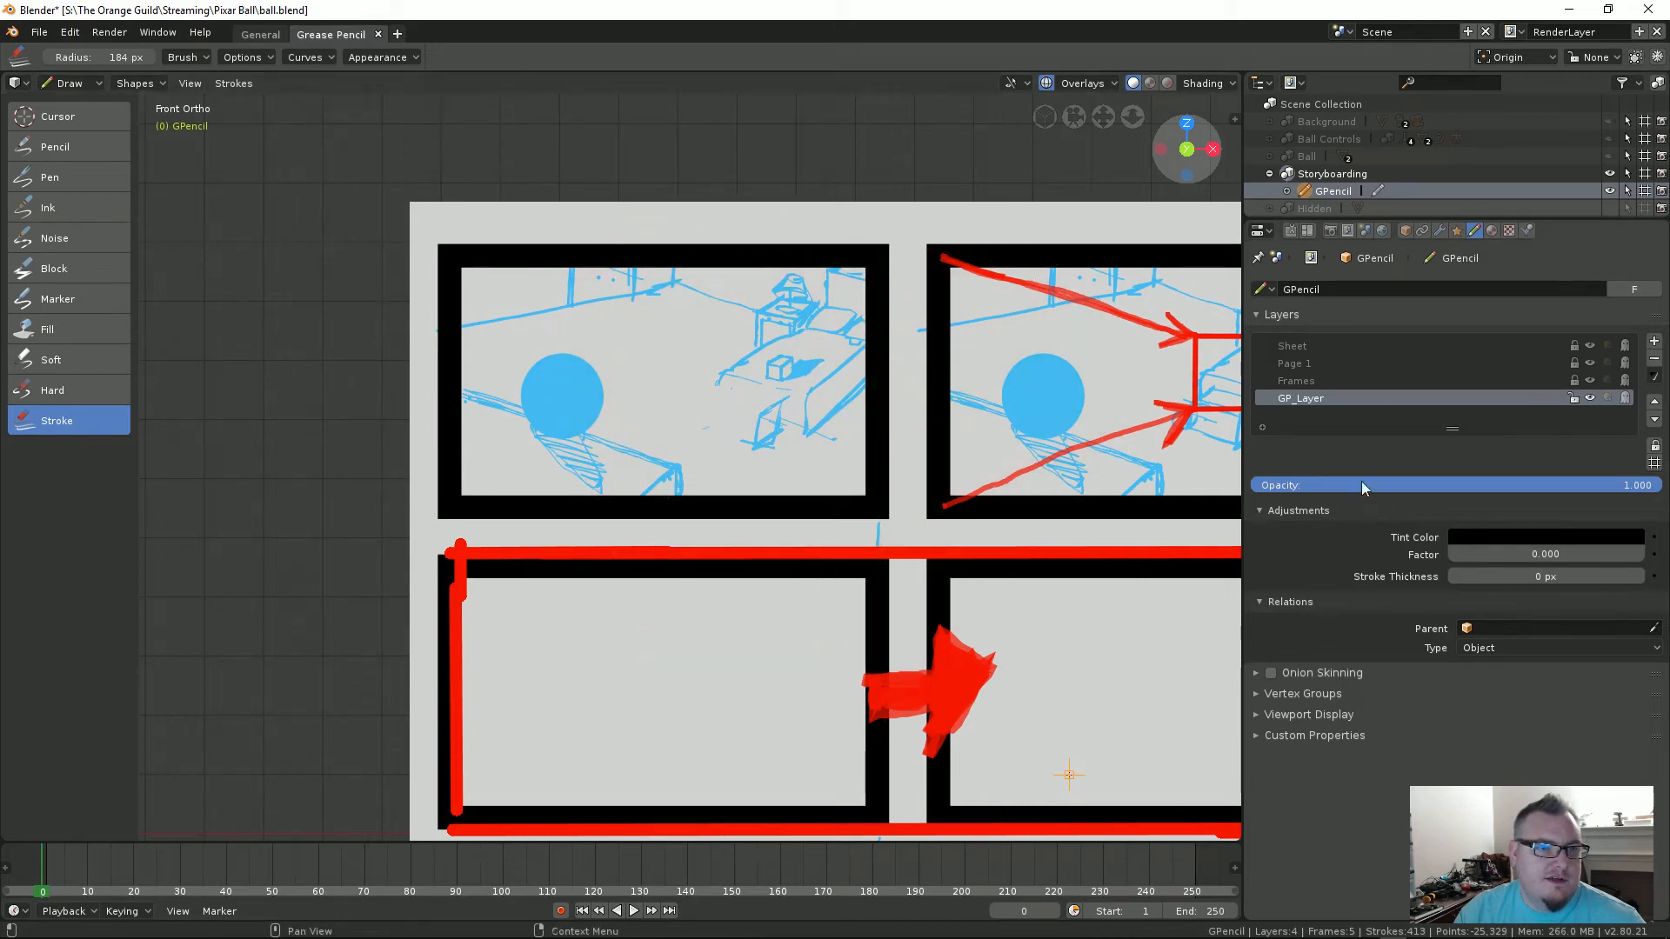
{"action": "key", "text": "ctrl+z"}
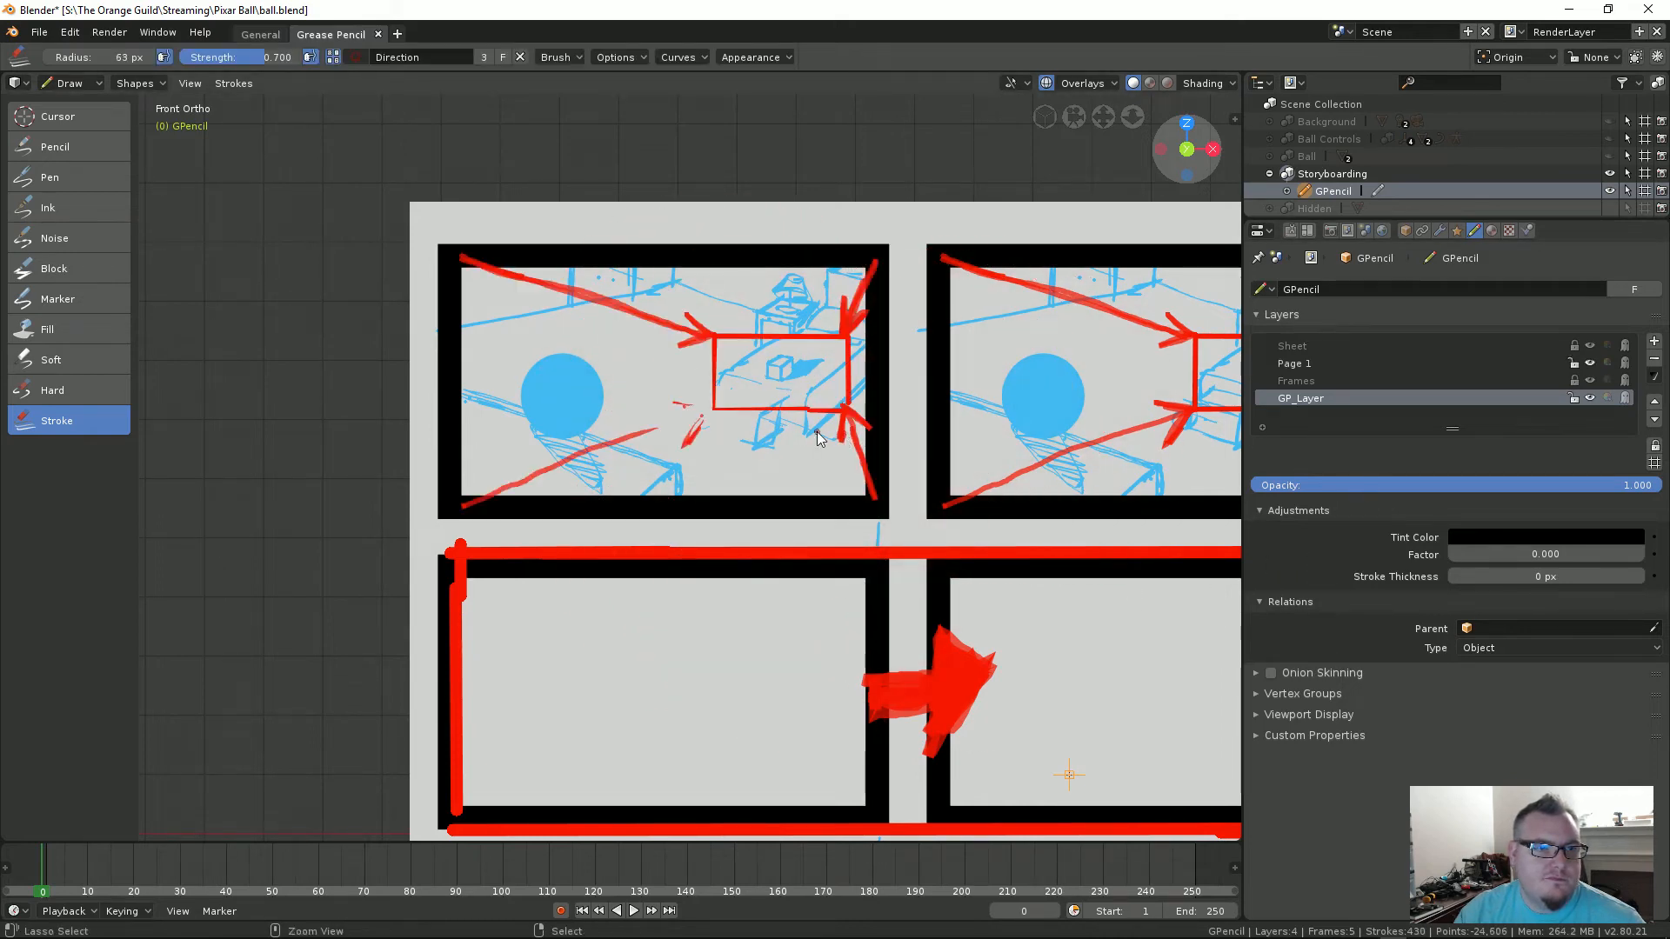
{"action": "key", "text": "ctrl+z"}
Step: With the Page 1 layer locked and the Stroke eraser radius at 87 px, erase the red arrows and rectangle from frame 1
{"action": "left_click", "coordinate": [1574, 362]}
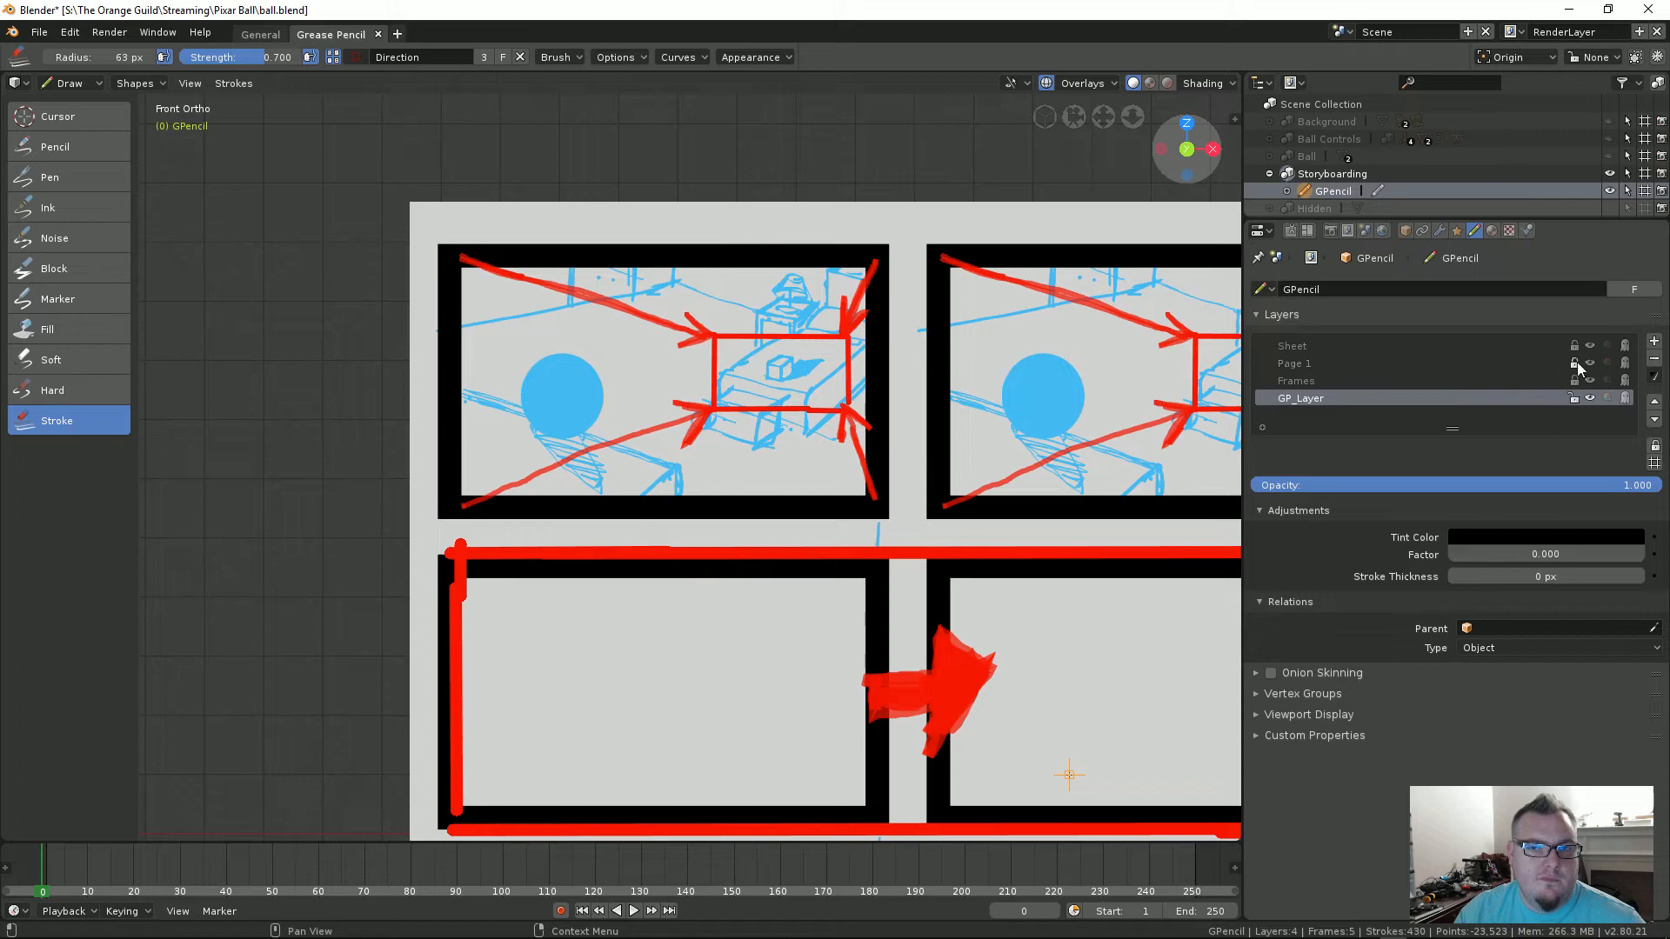
{"action": "key", "text": "f"}
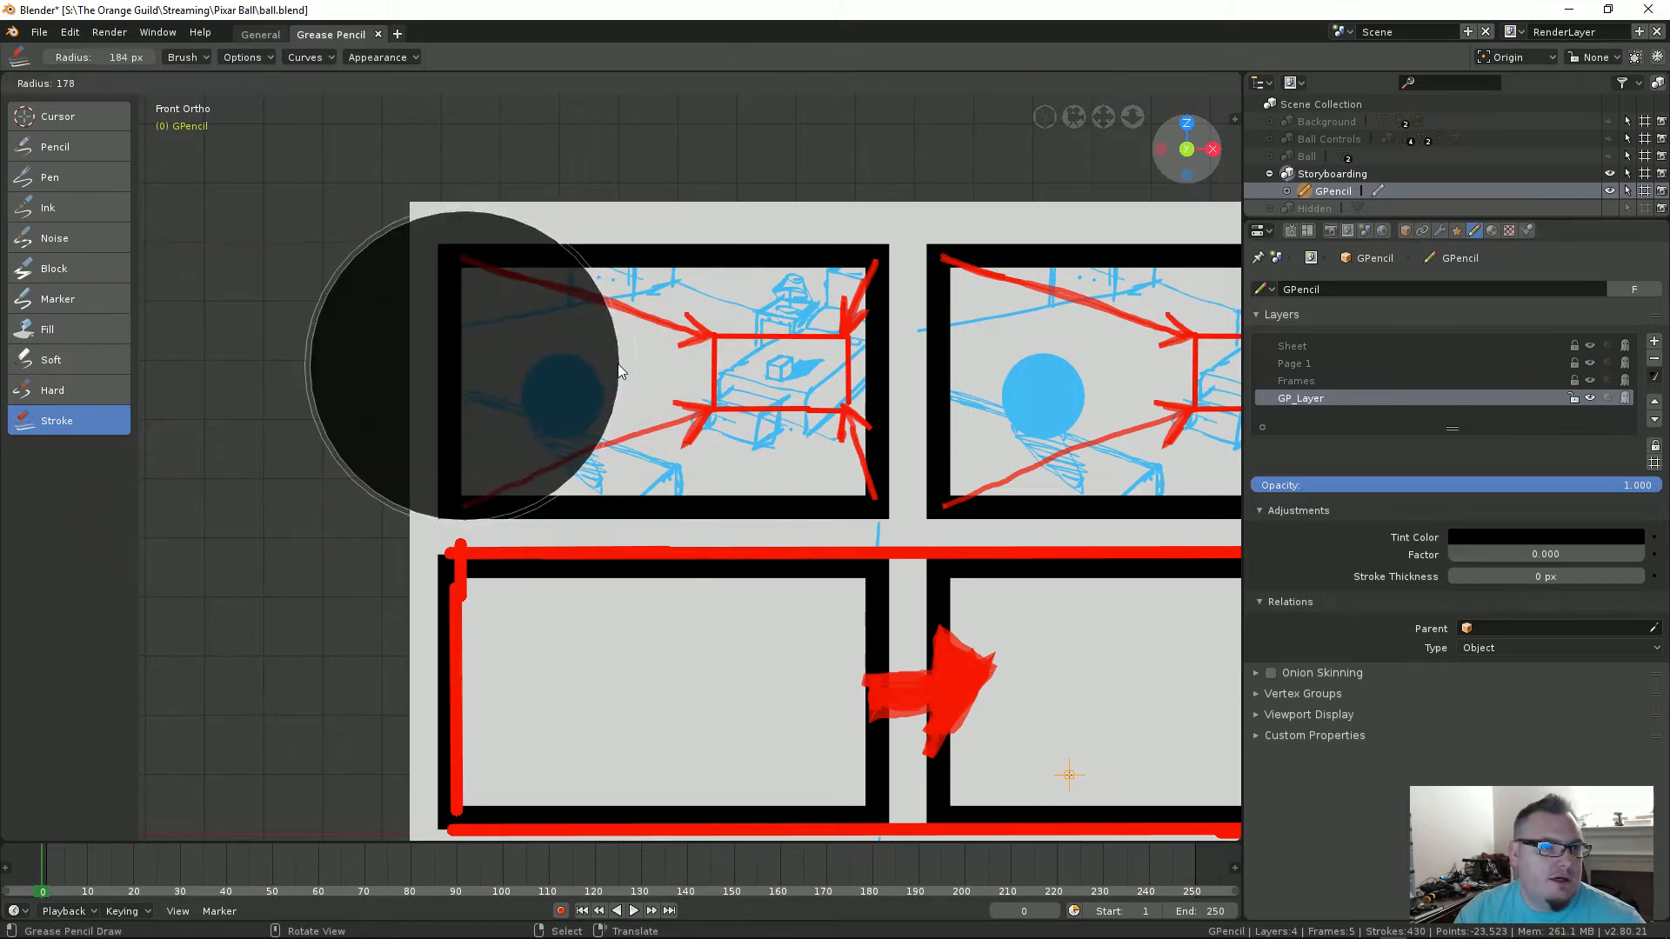
{"action": "left_click", "coordinate": [540, 365]}
{"action": "mouse_move", "coordinate": [447, 231]}
{"action": "left_mouse_down"}
{"action": "mouse_move", "coordinate": [751, 336]}
{"action": "mouse_move", "coordinate": [848, 418]}
{"action": "mouse_move", "coordinate": [809, 396]}
{"action": "left_mouse_up"}
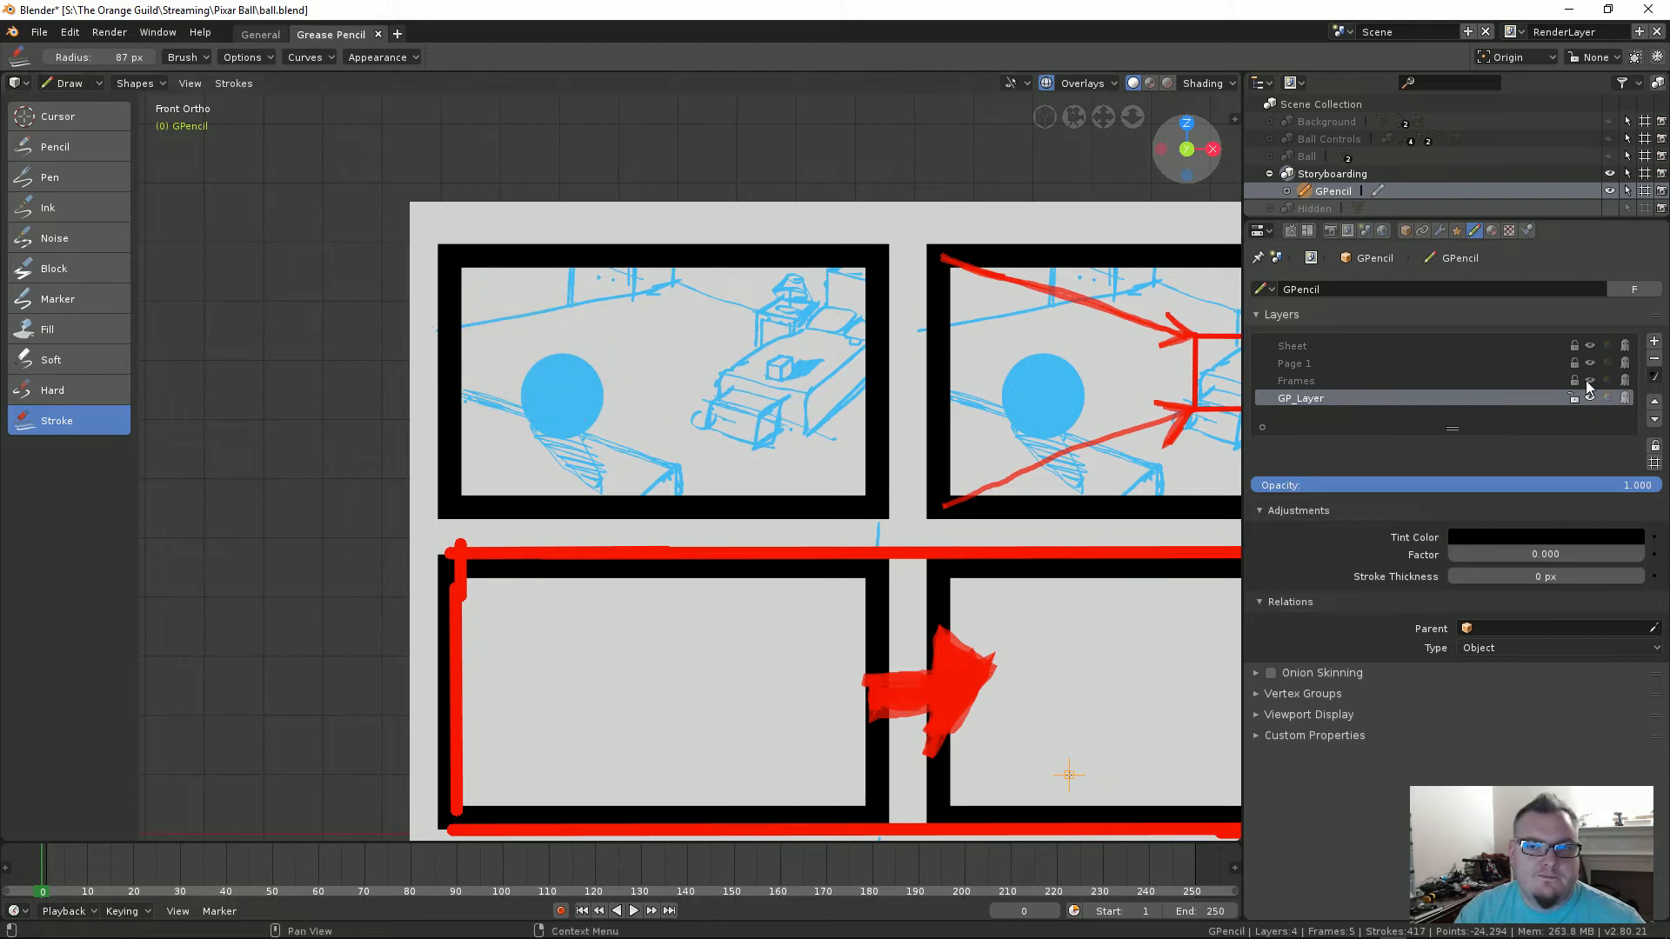
{"action": "scroll", "coordinate": [963, 414], "scroll_direction": "down", "scroll_amount": 3}
{"action": "middle_click_drag", "start_coordinate": [1000, 403], "coordinate": [813, 333], "text": "shift"}
{"action": "scroll", "coordinate": [594, 358], "scroll_direction": "up", "scroll_amount": 2}
{"action": "mouse_move", "coordinate": [593, 356]}
{"action": "middle_mouse_down", "text": "shift"}
{"action": "mouse_move", "coordinate": [644, 352]}
{"action": "mouse_move", "coordinate": [650, 315]}
{"action": "middle_mouse_up", "text": "shift"}
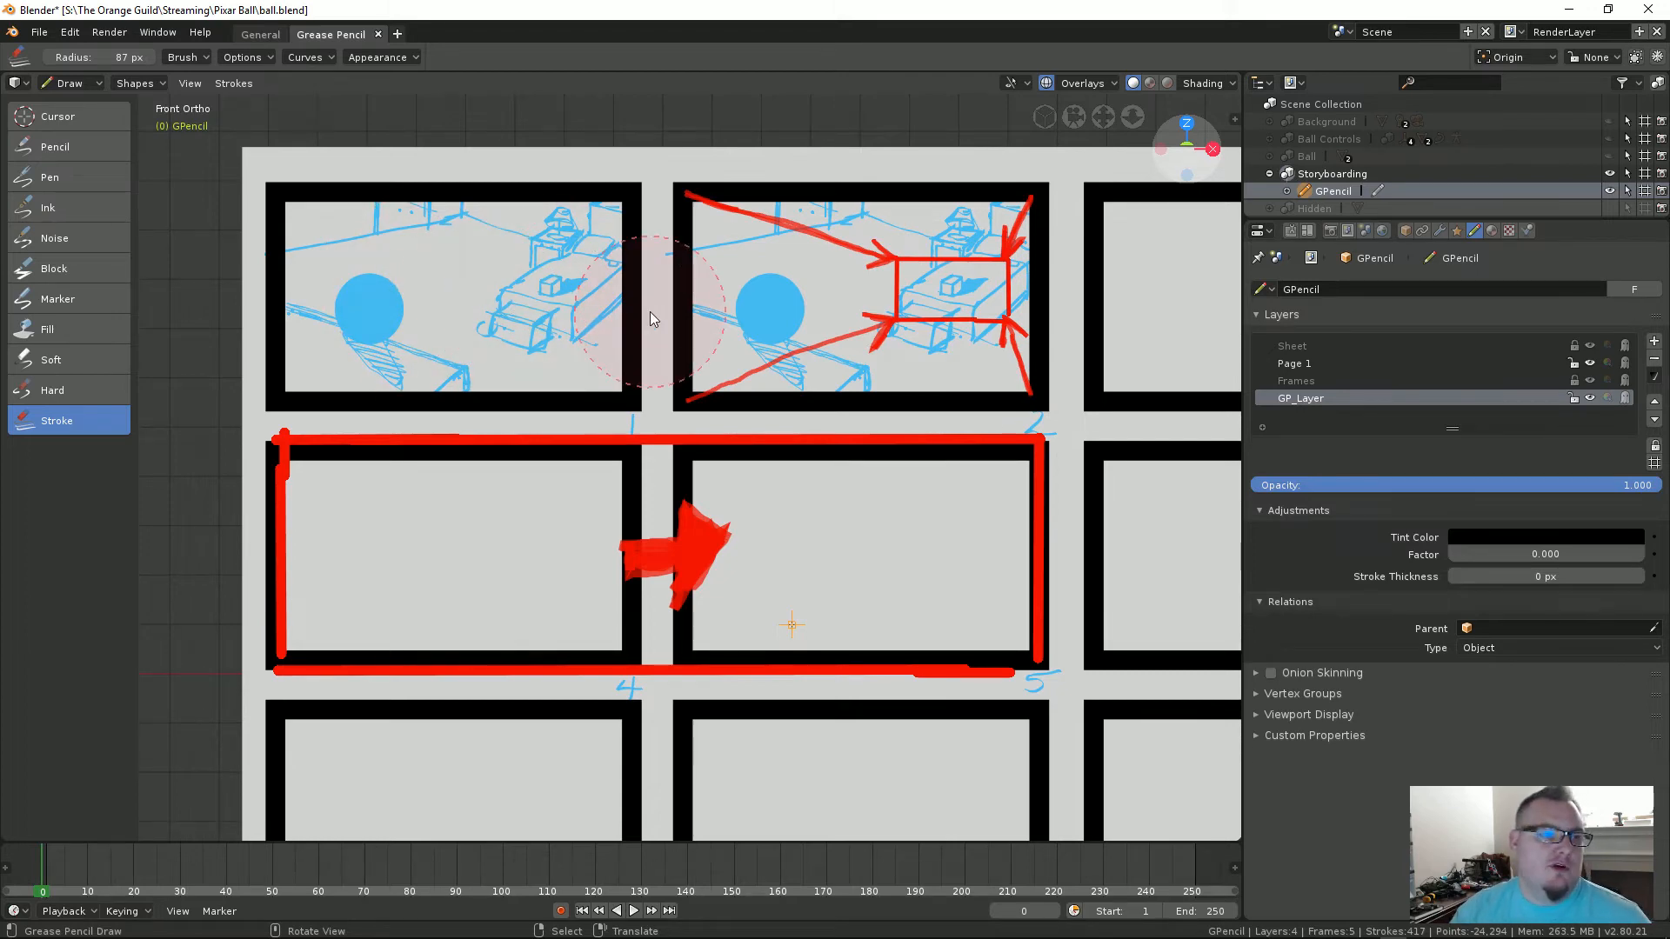
{"action": "mouse_move", "coordinate": [813, 477]}
{"action": "middle_mouse_down", "text": "shift"}
{"action": "mouse_move", "coordinate": [690, 403]}
{"action": "mouse_move", "coordinate": [724, 415]}
{"action": "middle_mouse_up", "text": "shift"}
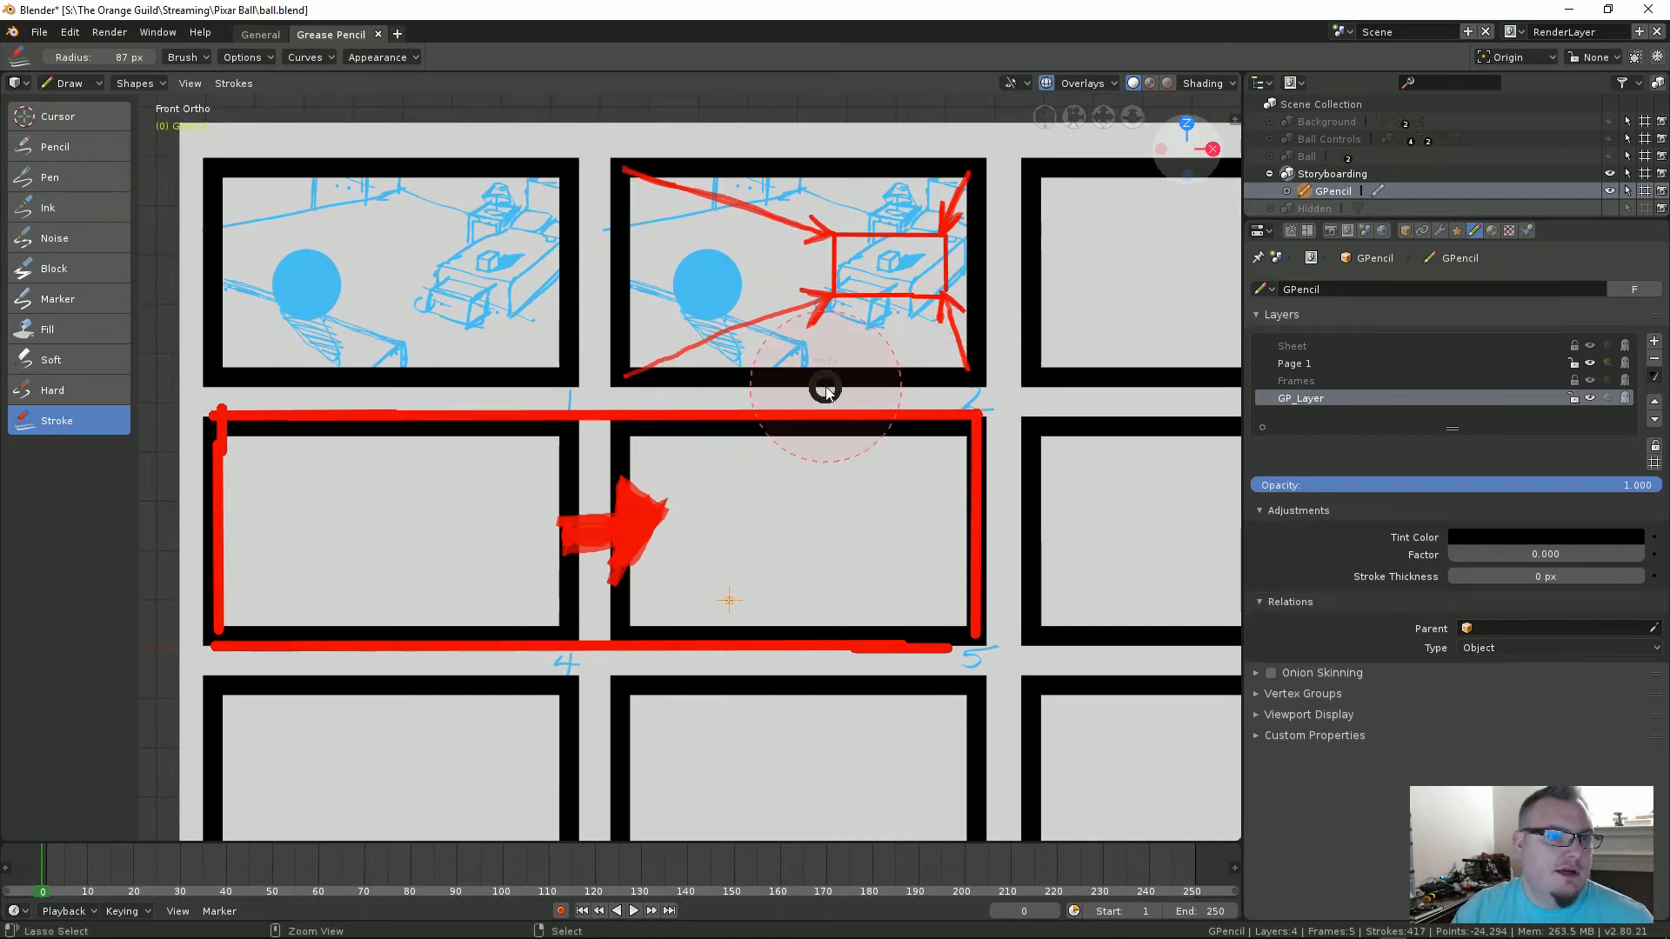
{"action": "key", "text": "ctrl+Tab"}
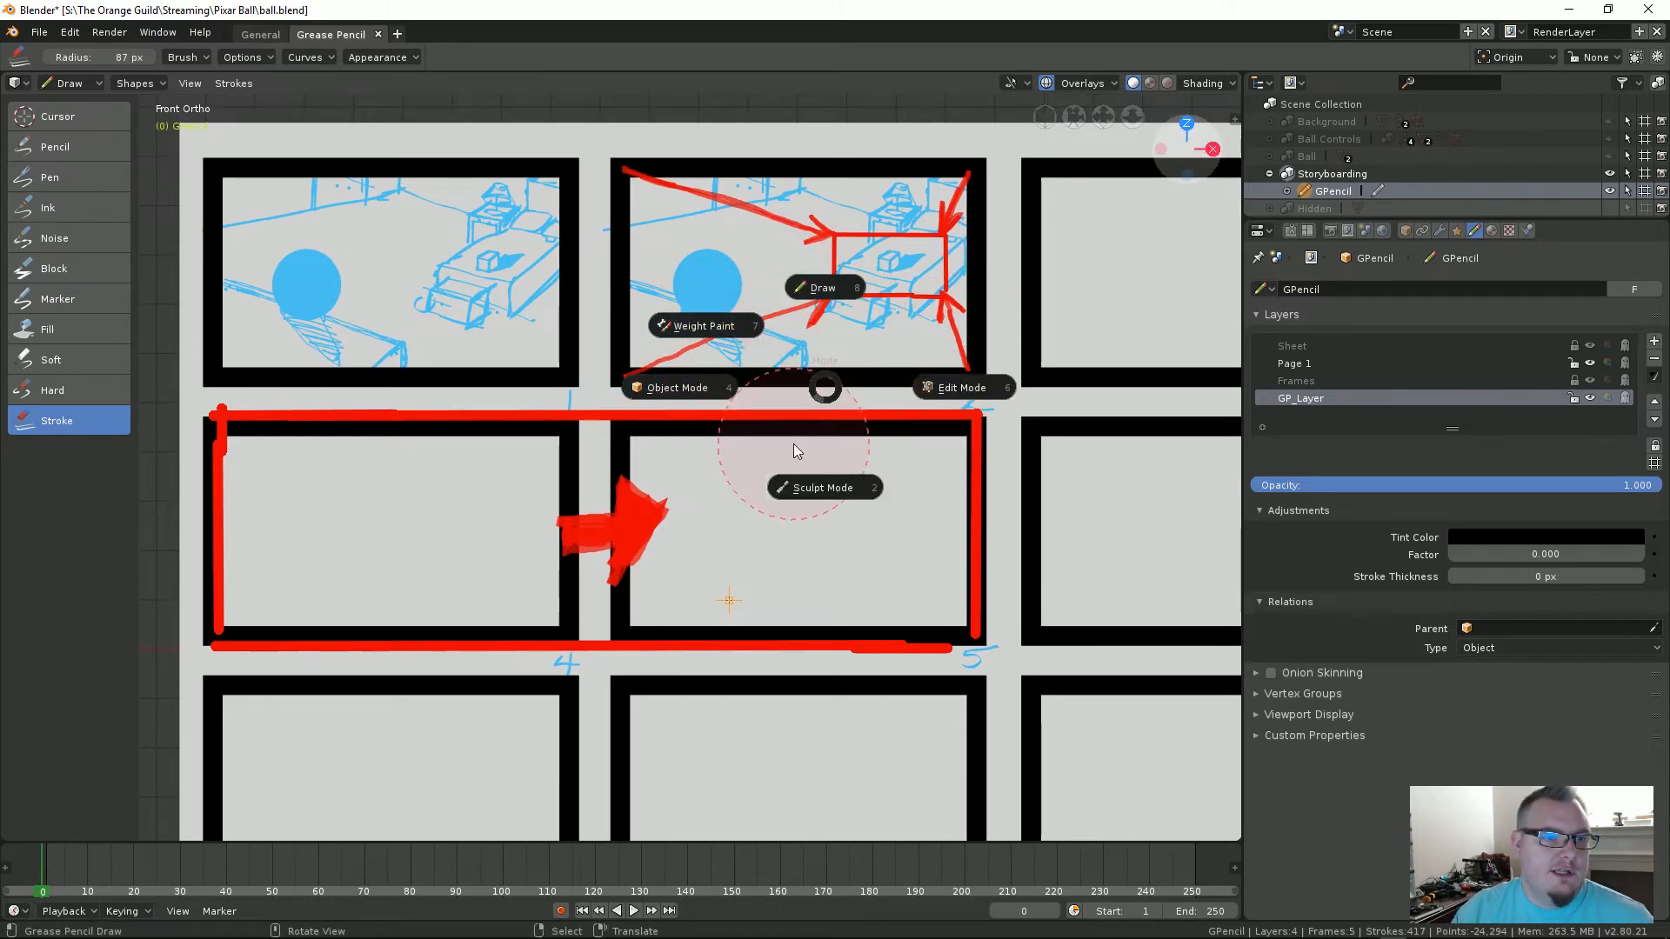
{"action": "left_click", "coordinate": [810, 321]}
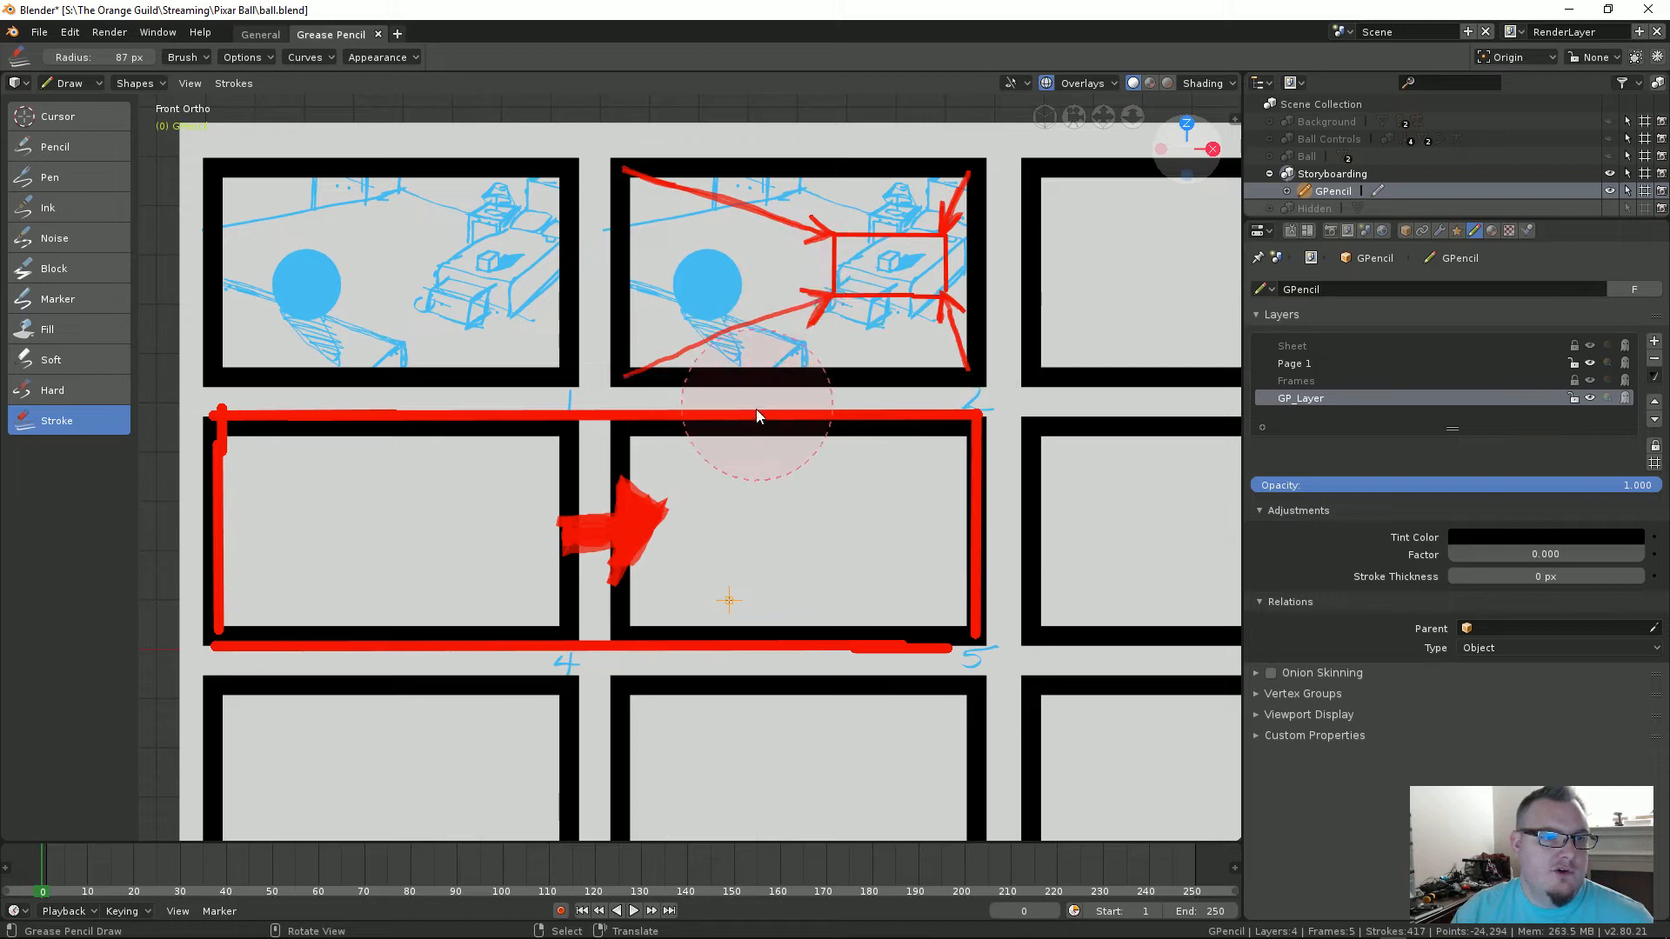
{"action": "scroll", "coordinate": [755, 408], "scroll_direction": "down", "scroll_amount": 3}
{"action": "scroll", "coordinate": [665, 387], "scroll_direction": "up", "scroll_amount": 3}
{"action": "middle_click_drag", "start_coordinate": [742, 368], "coordinate": [728, 379], "text": "shift"}
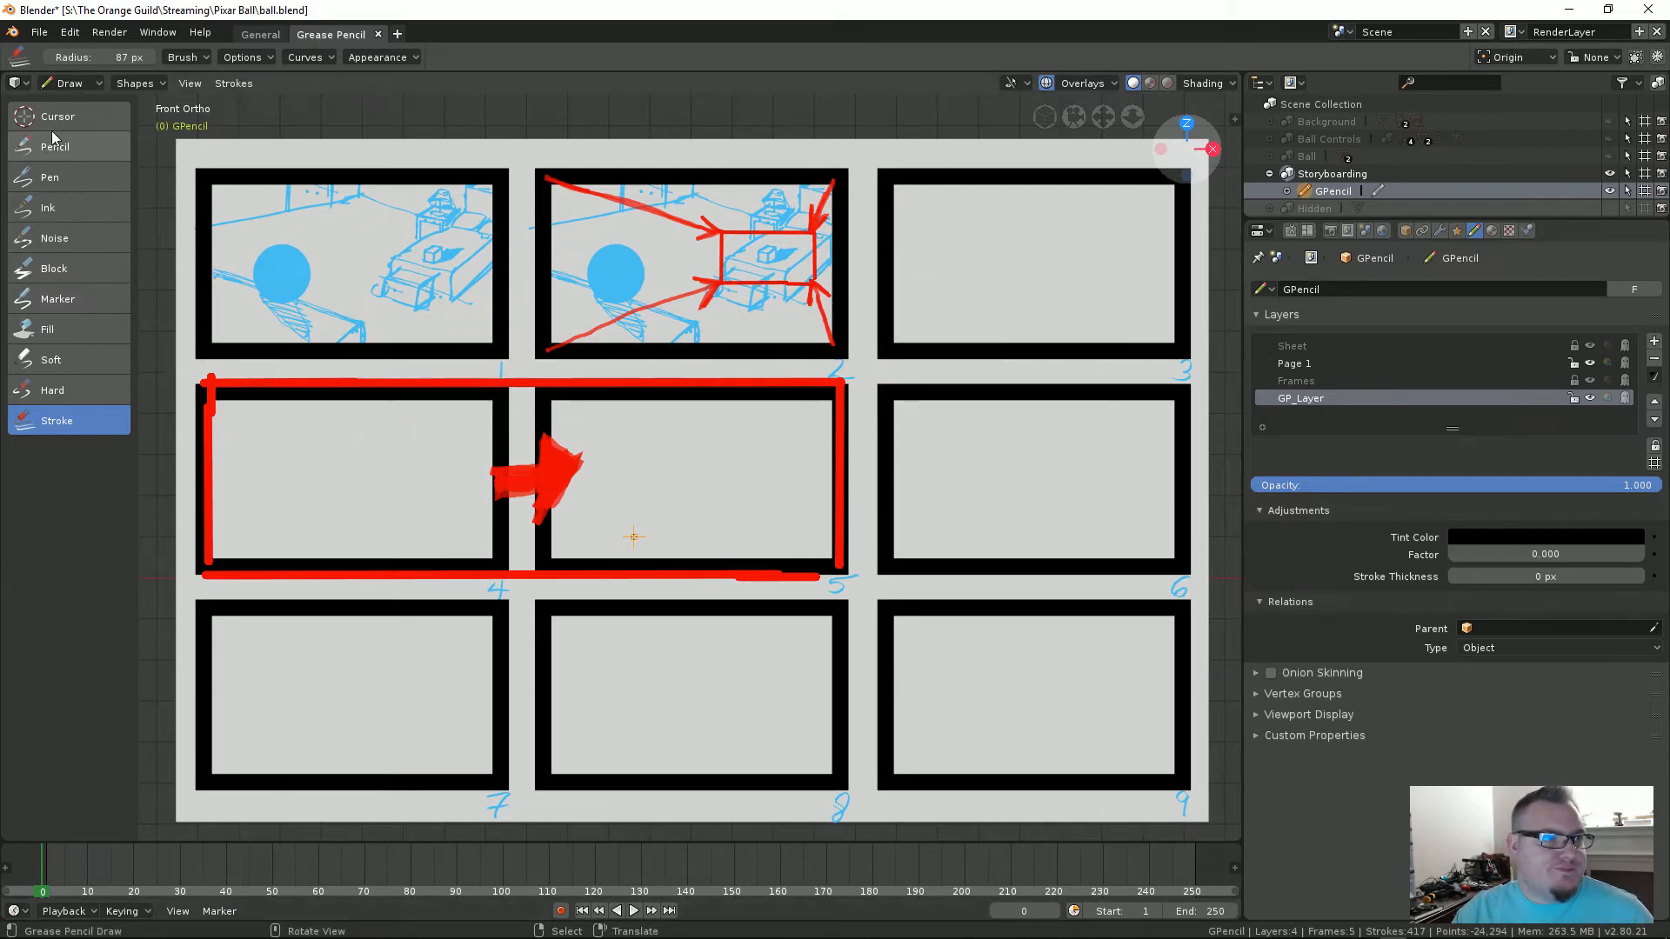
Step: Try the Pen brush and switch to the Marker brush with the Direction material
{"action": "left_click", "coordinate": [70, 157]}
{"action": "left_click", "coordinate": [69, 177]}
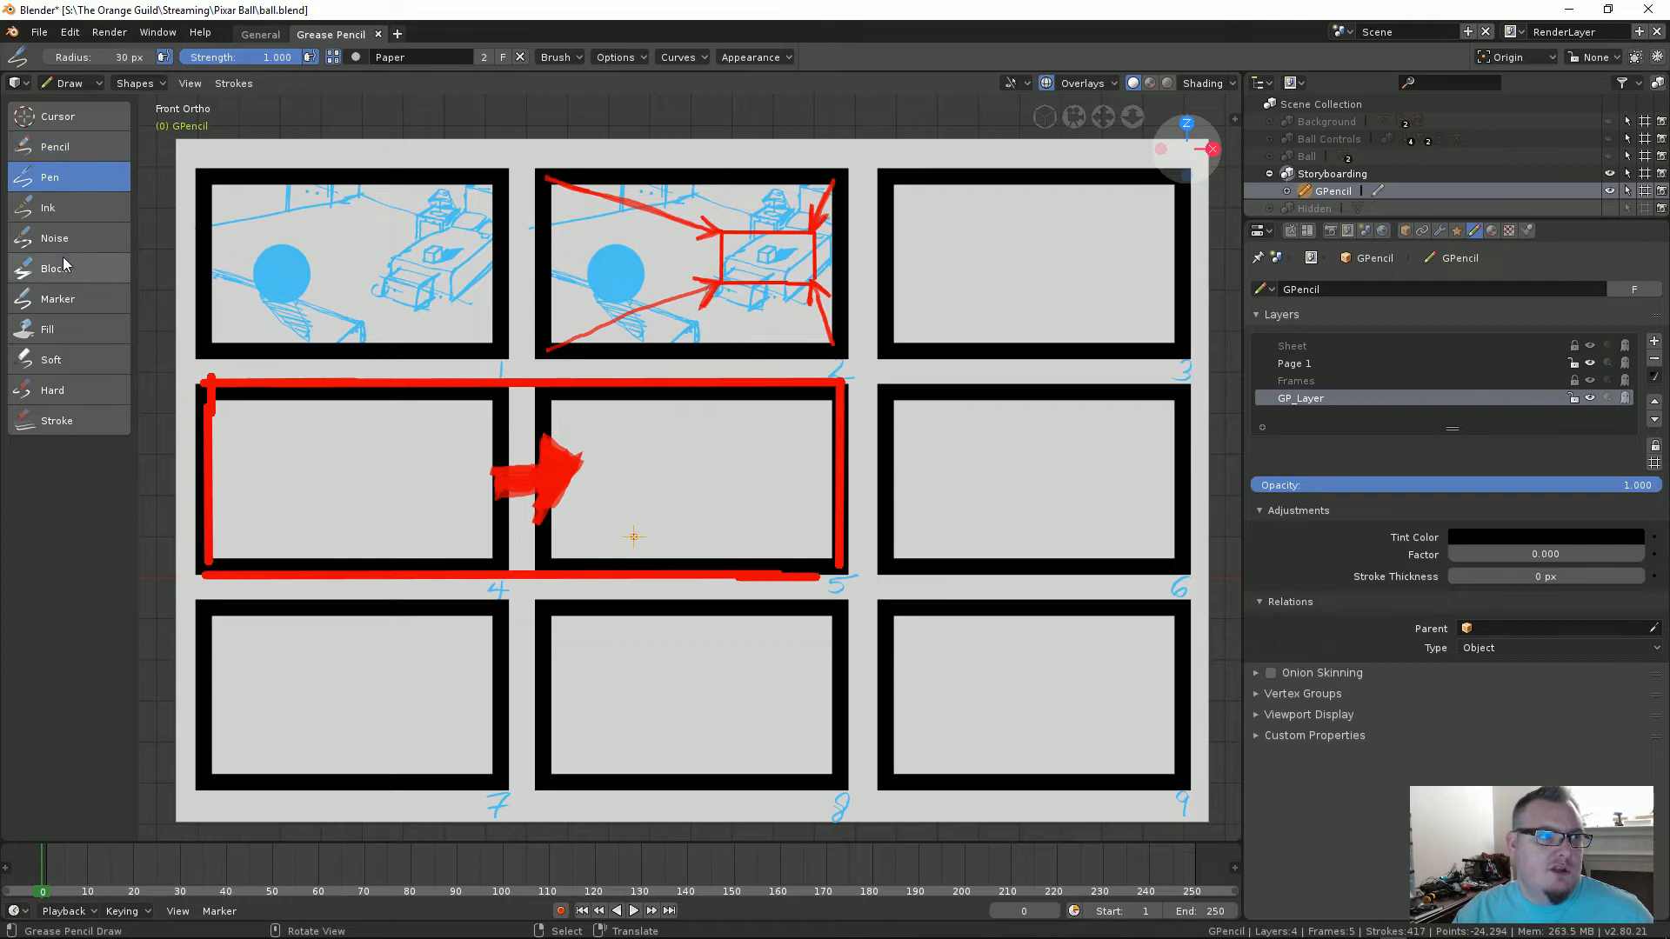
{"action": "left_click", "coordinate": [61, 298]}
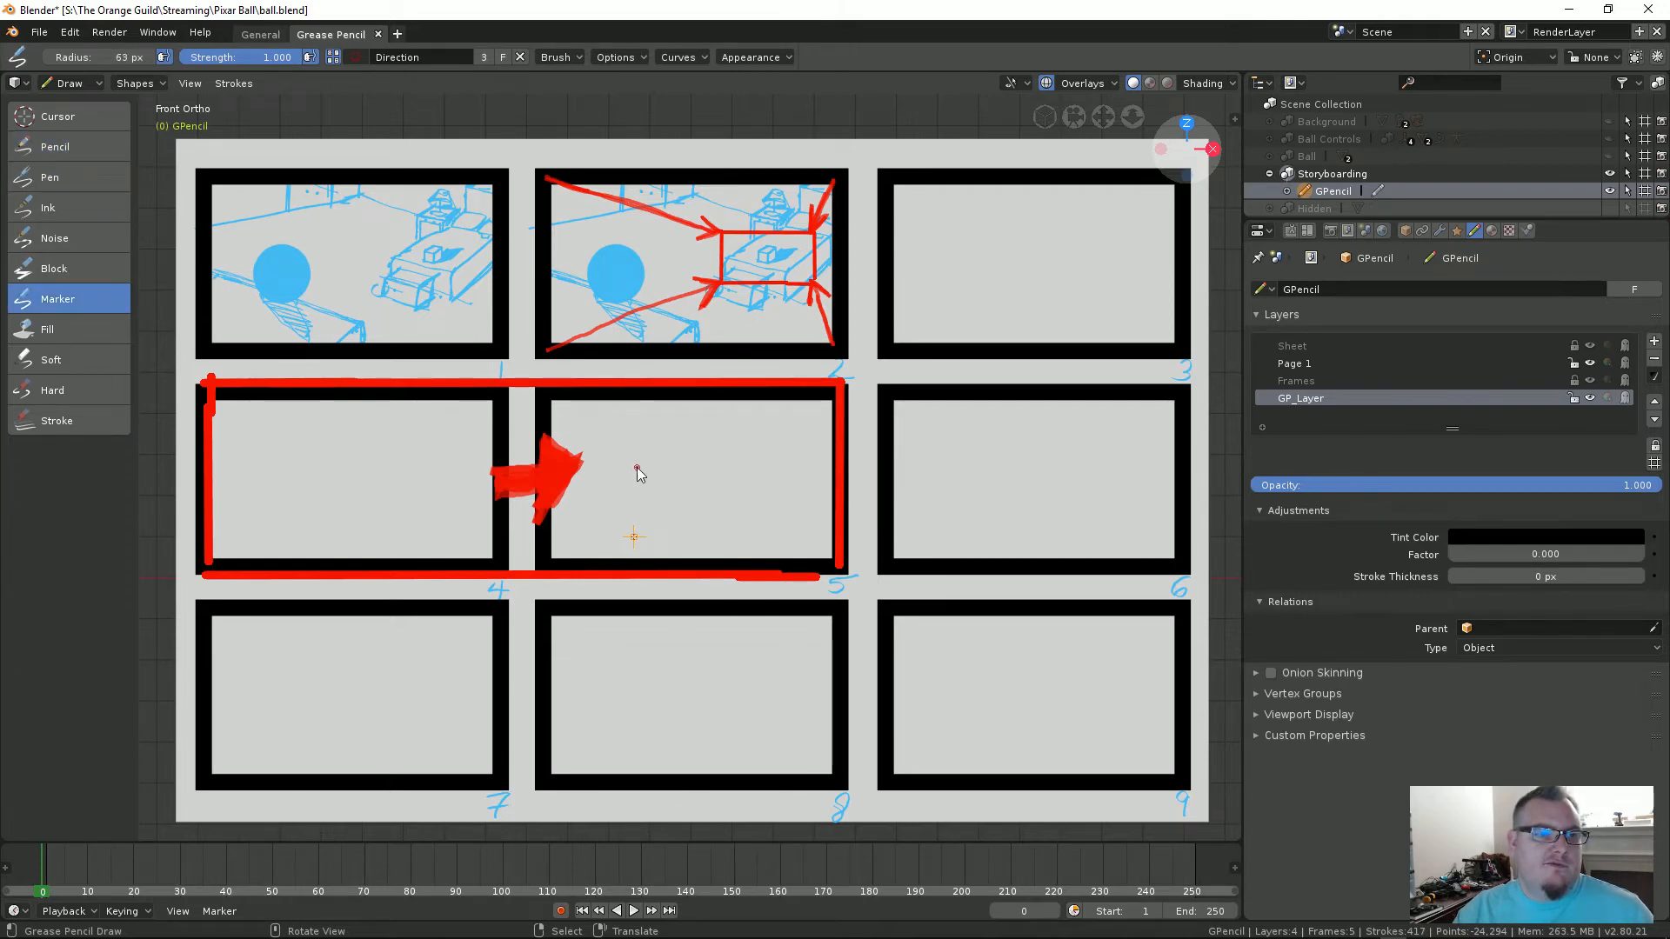
Step: Step back and forth between timeline frames 0, 1 and 2 to compare the storyboard drawings stored on them
{"action": "middle_click_drag", "start_coordinate": [641, 469], "coordinate": [649, 464]}
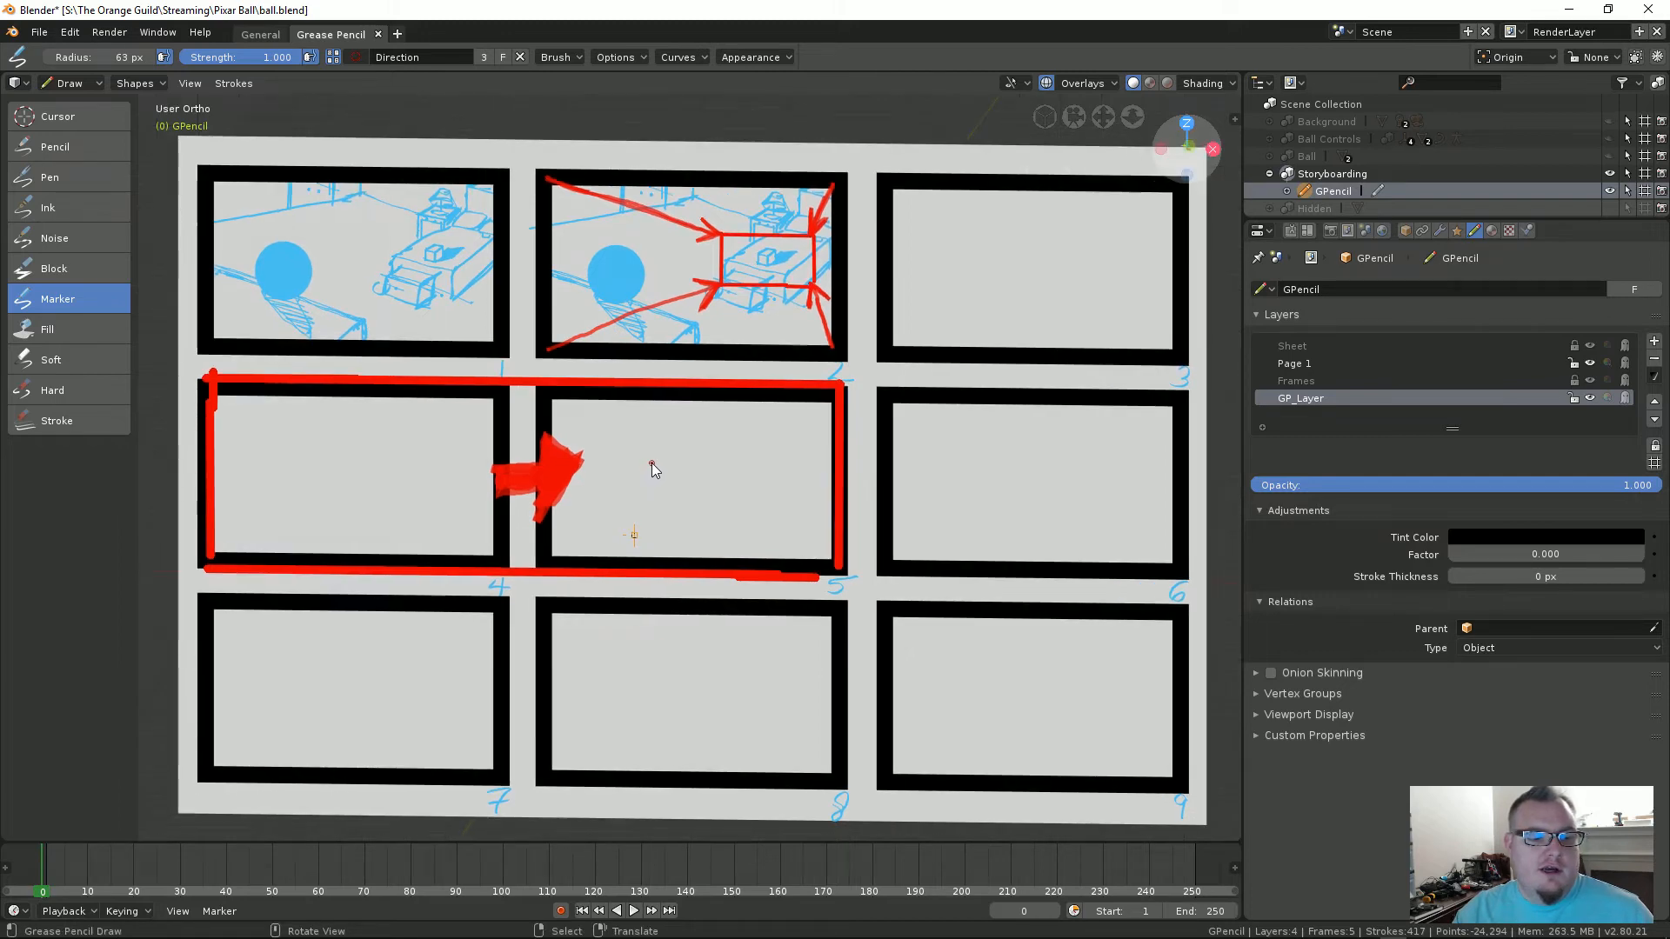
{"action": "key", "text": "Right"}
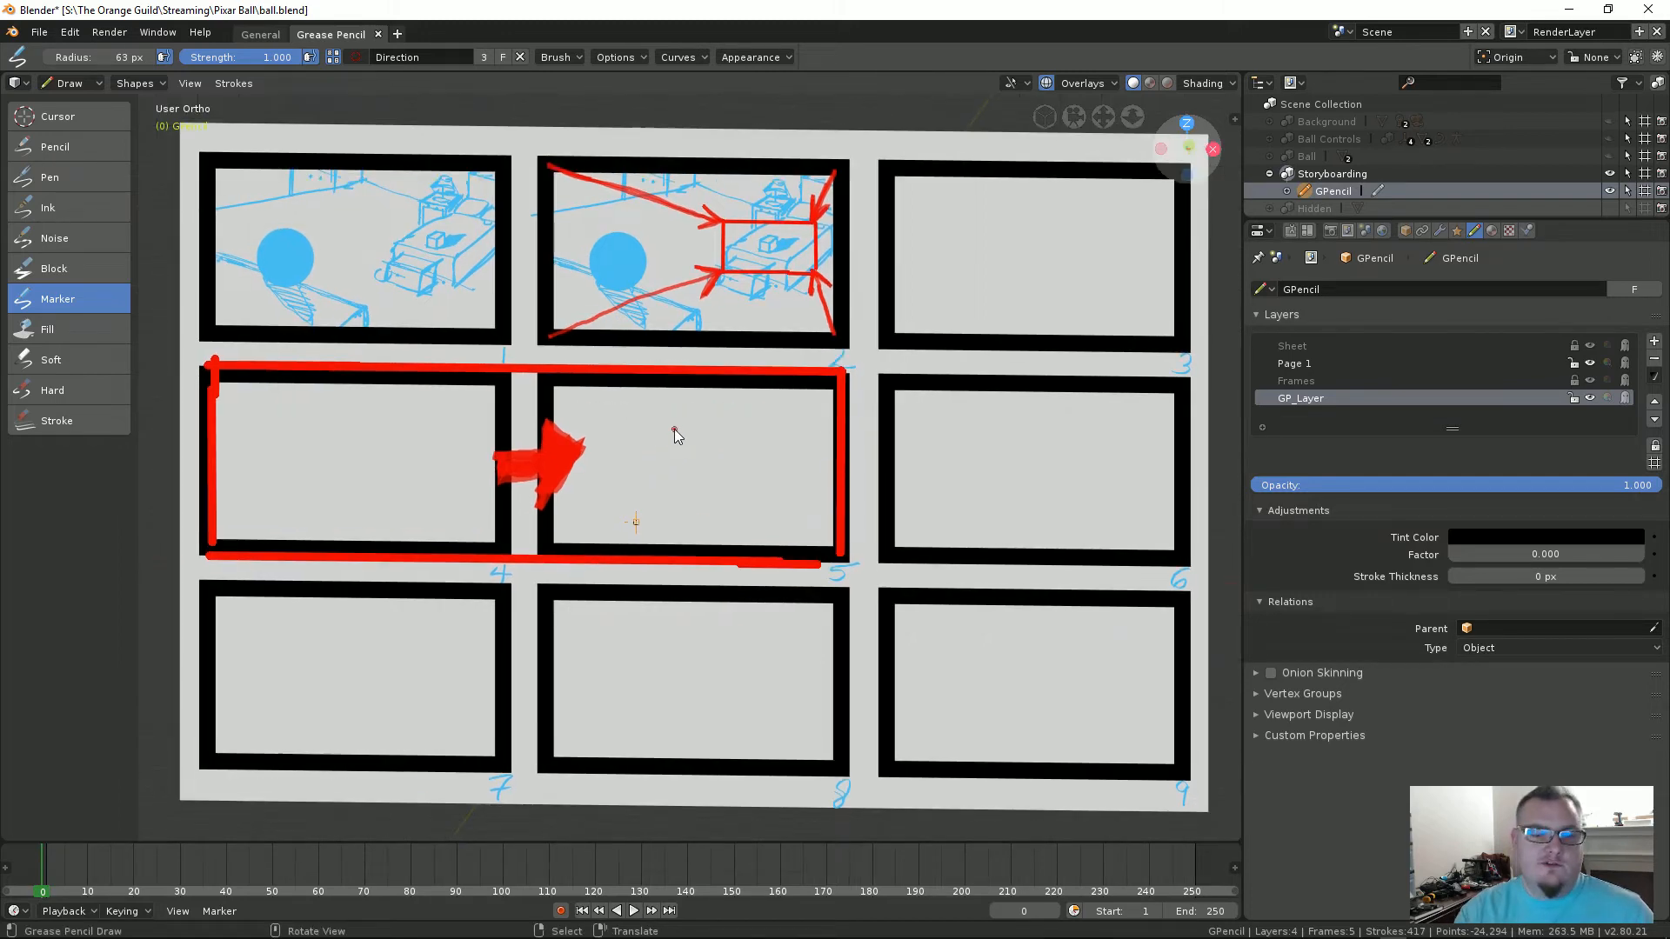
{"action": "key", "text": "Right"}
{"action": "key", "text": "Left"}
{"action": "key", "text": "Left"}
{"action": "key", "text": "Right"}
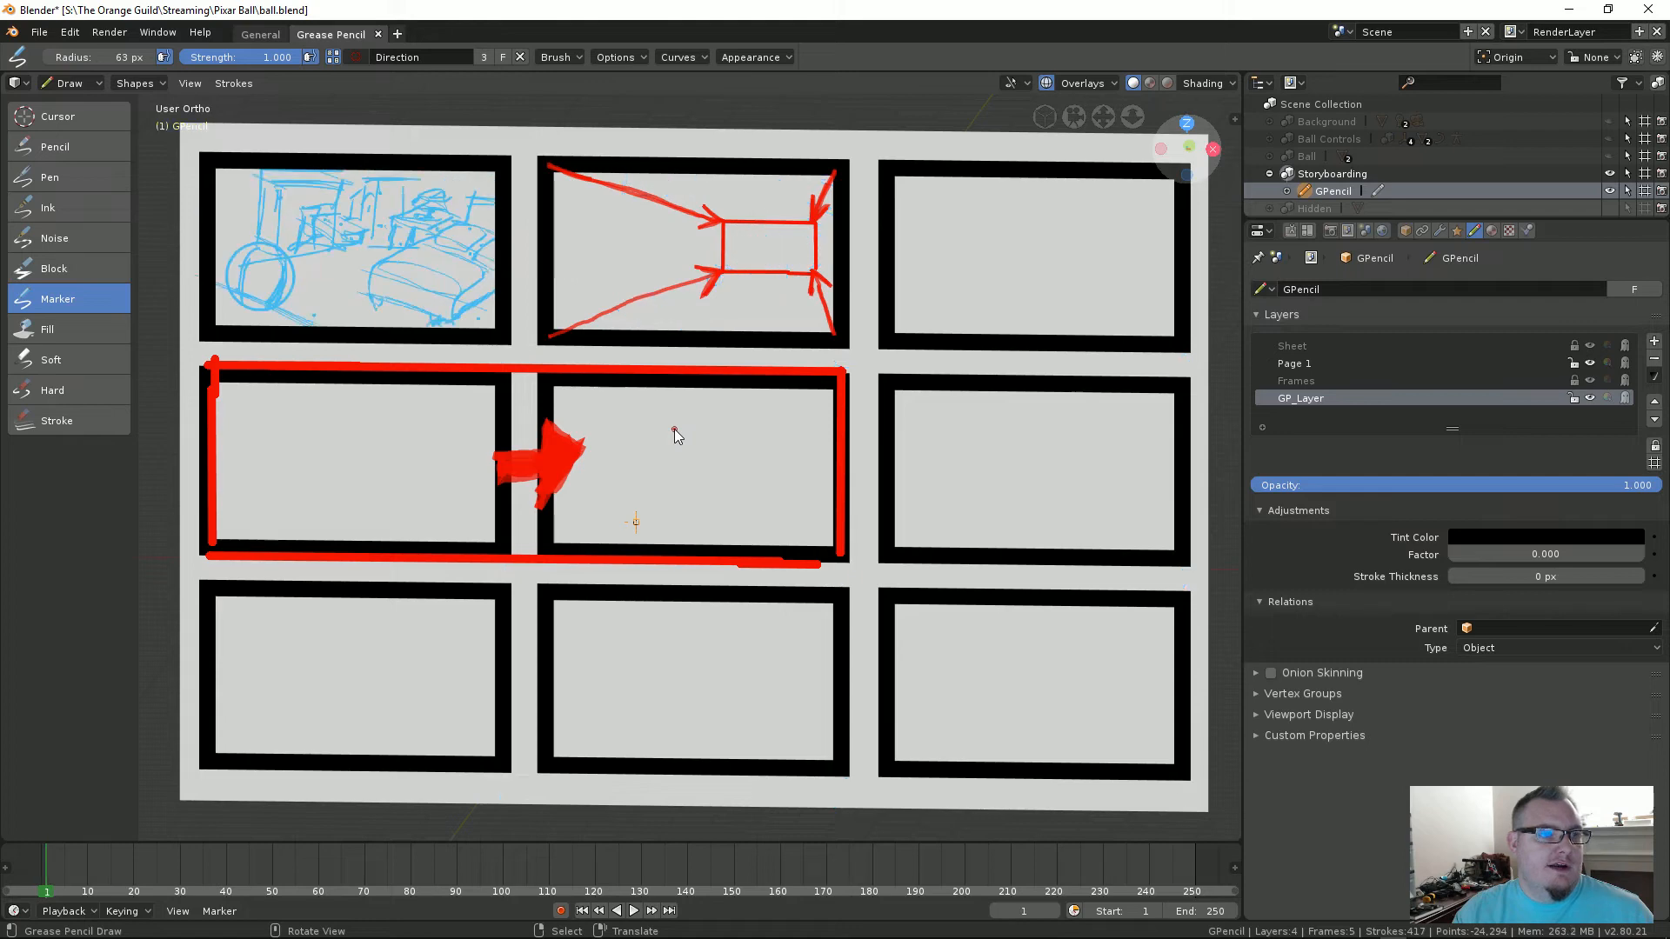
{"action": "key", "text": "Left"}
{"action": "key", "text": "Right"}
{"action": "key", "text": "Left"}
{"action": "key", "text": "Right"}
{"action": "key", "text": "Right"}
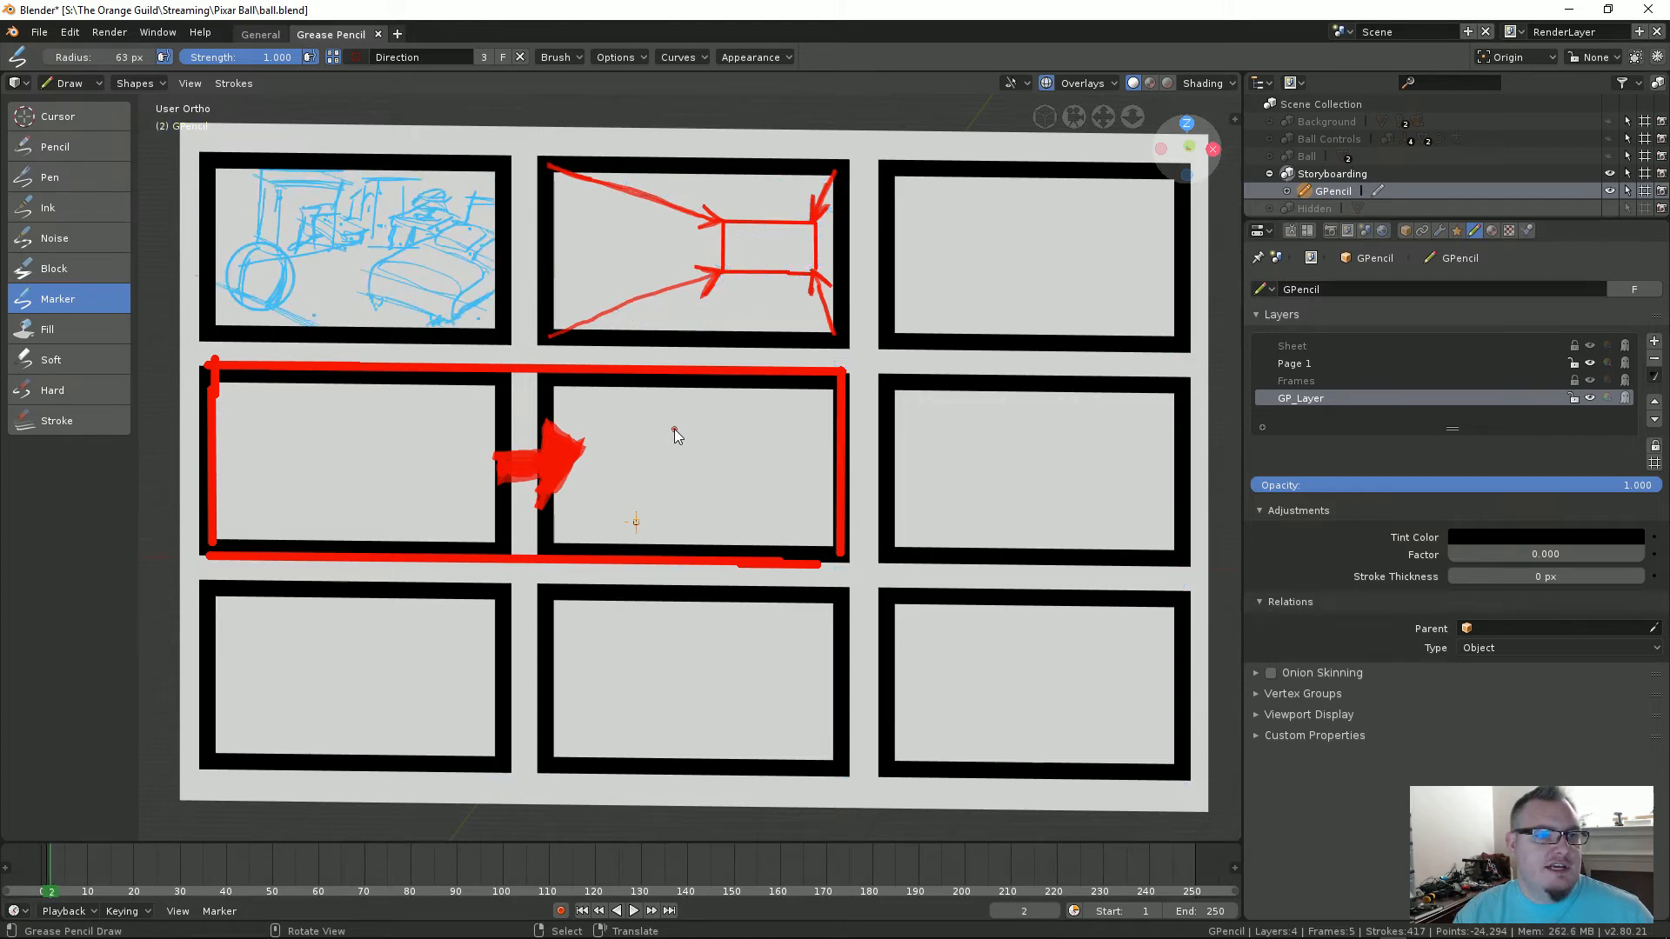
{"action": "key", "text": "Left"}
{"action": "key", "text": "Left"}
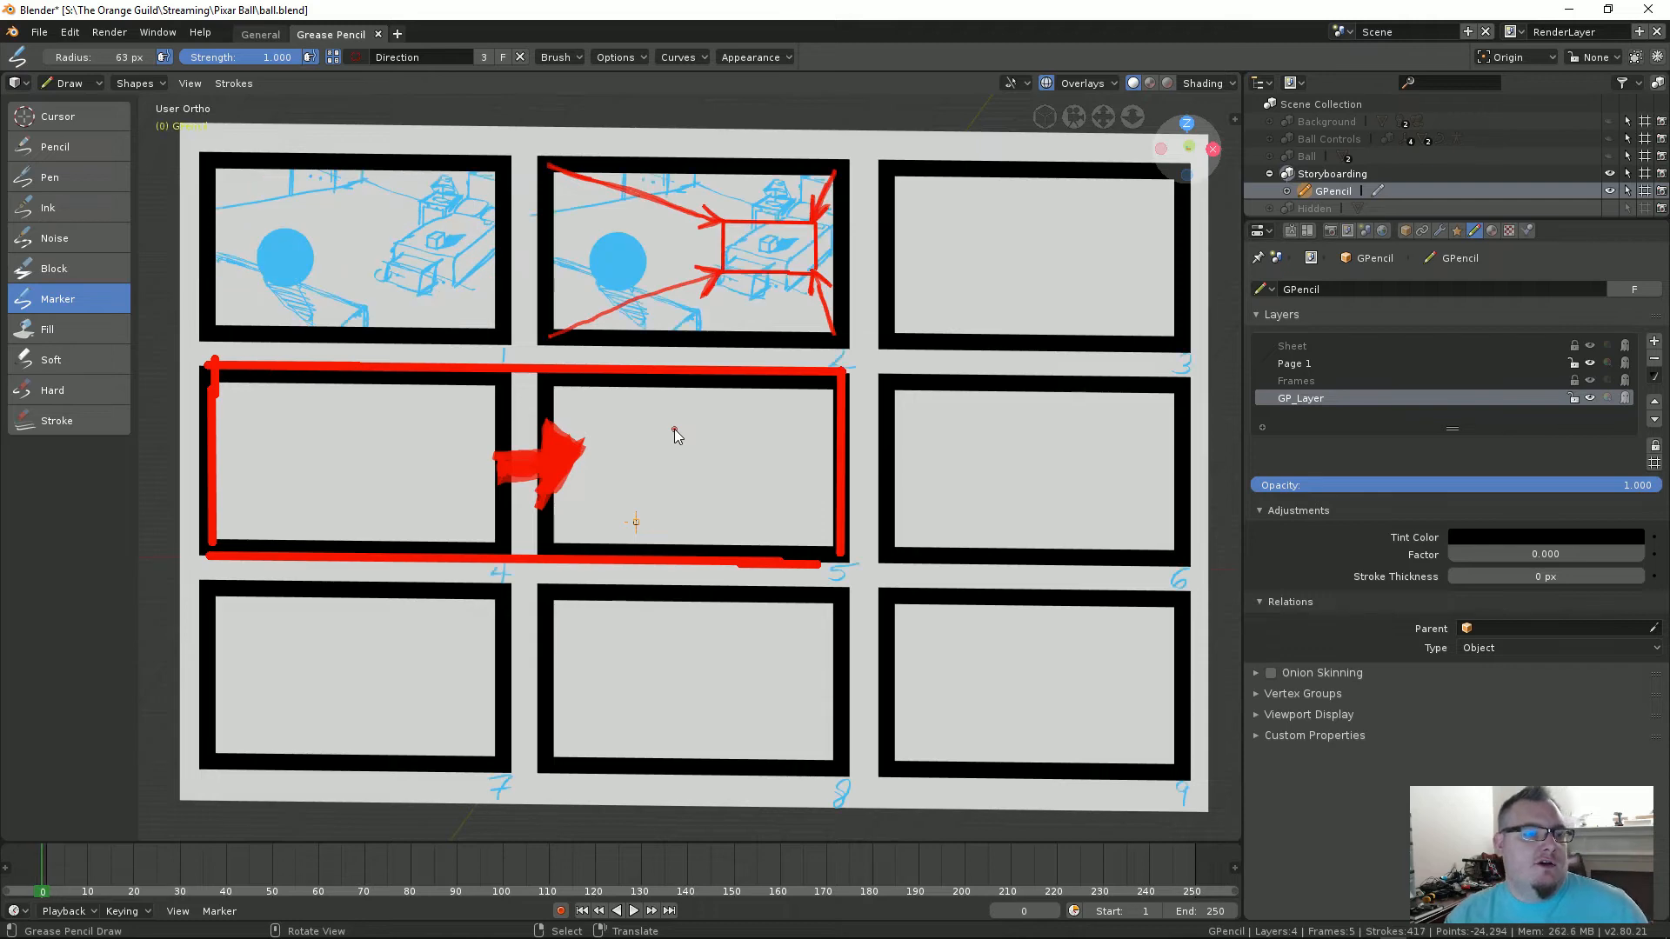
{"action": "key", "text": "Right"}
{"action": "key", "text": "Left"}
{"action": "key", "text": "Right"}
{"action": "key", "text": "Left"}
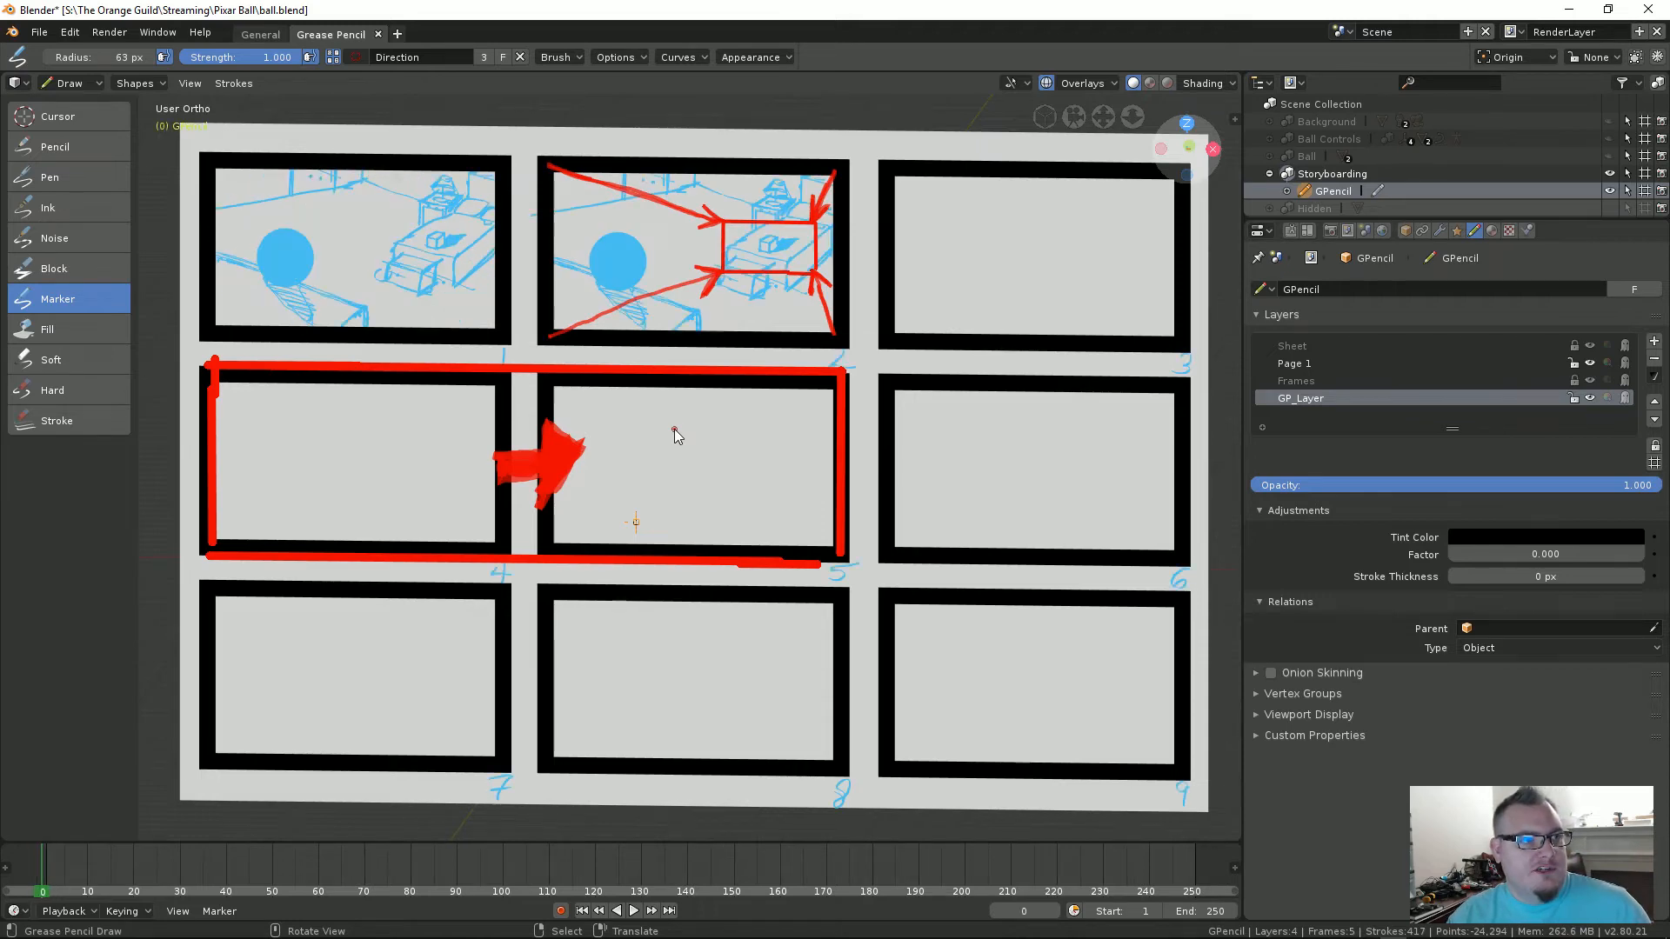
Step: On GP_Layer, draw a red circle on each of timeline frames 1 to 4, progressing from storyboard panel 4 across panel 5 towards panel 6
{"action": "key", "text": "Right"}
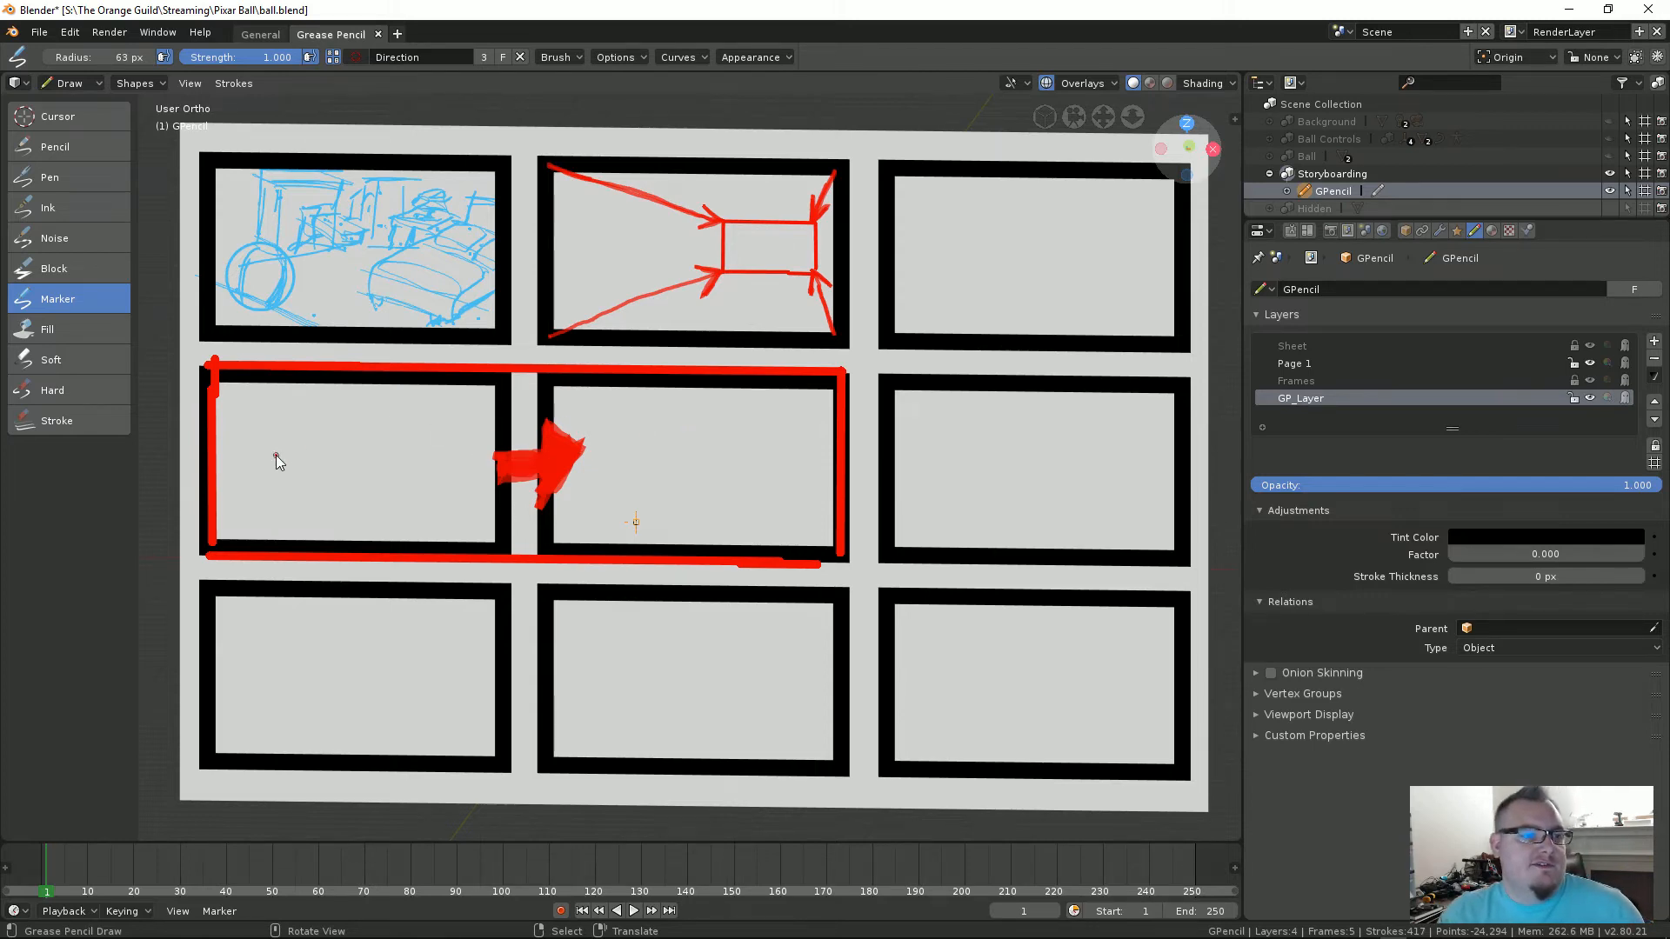
{"action": "left_click_drag", "start_coordinate": [332, 409], "coordinate": [304, 508]}
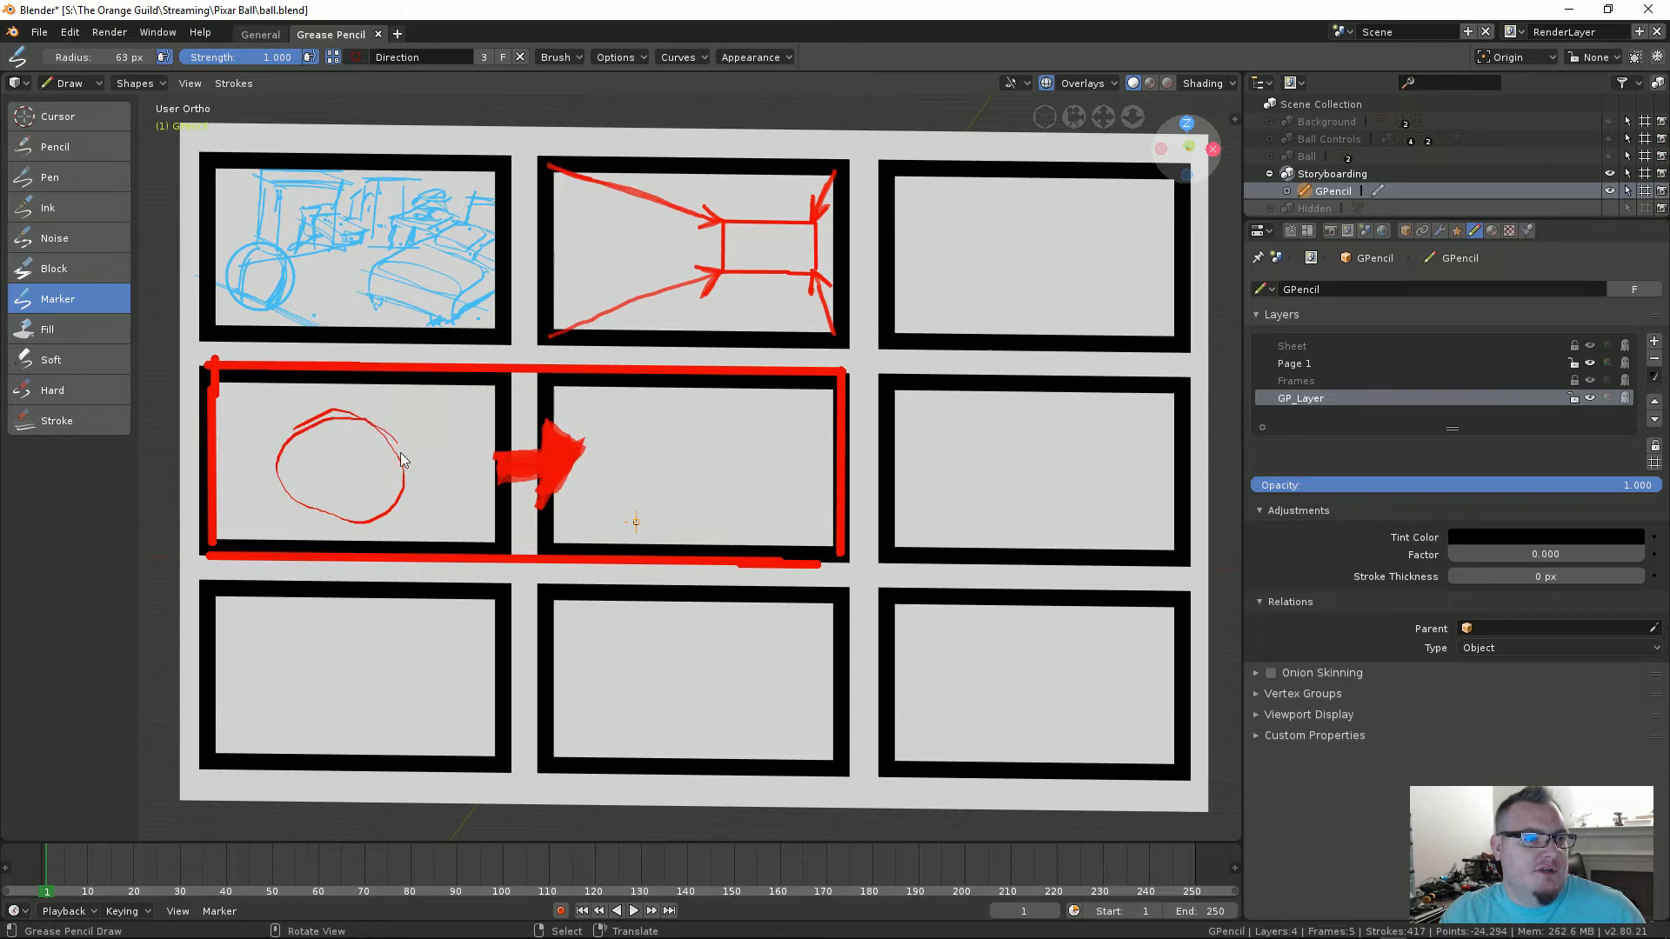
{"action": "key", "text": "Right"}
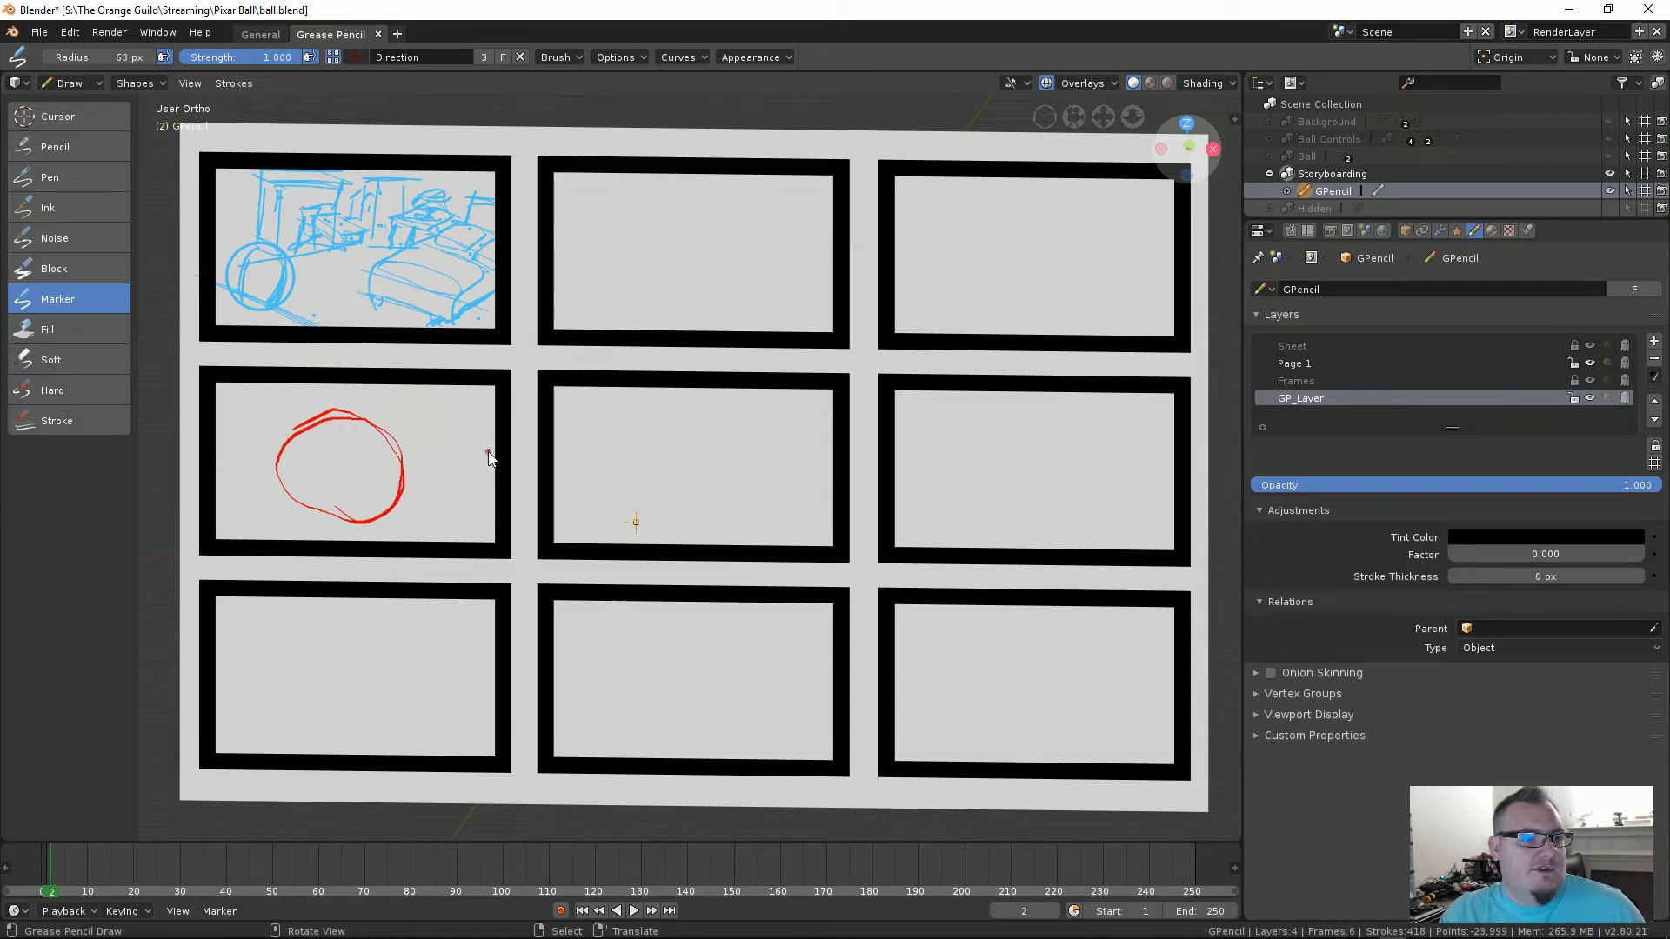
{"action": "mouse_move", "coordinate": [468, 430]}
{"action": "left_mouse_down"}
{"action": "mouse_move", "coordinate": [577, 515]}
{"action": "mouse_move", "coordinate": [570, 426]}
{"action": "mouse_move", "coordinate": [779, 482]}
{"action": "mouse_move", "coordinate": [740, 534]}
{"action": "left_mouse_up"}
{"action": "key", "text": "Right"}
{"action": "key", "text": "Right"}
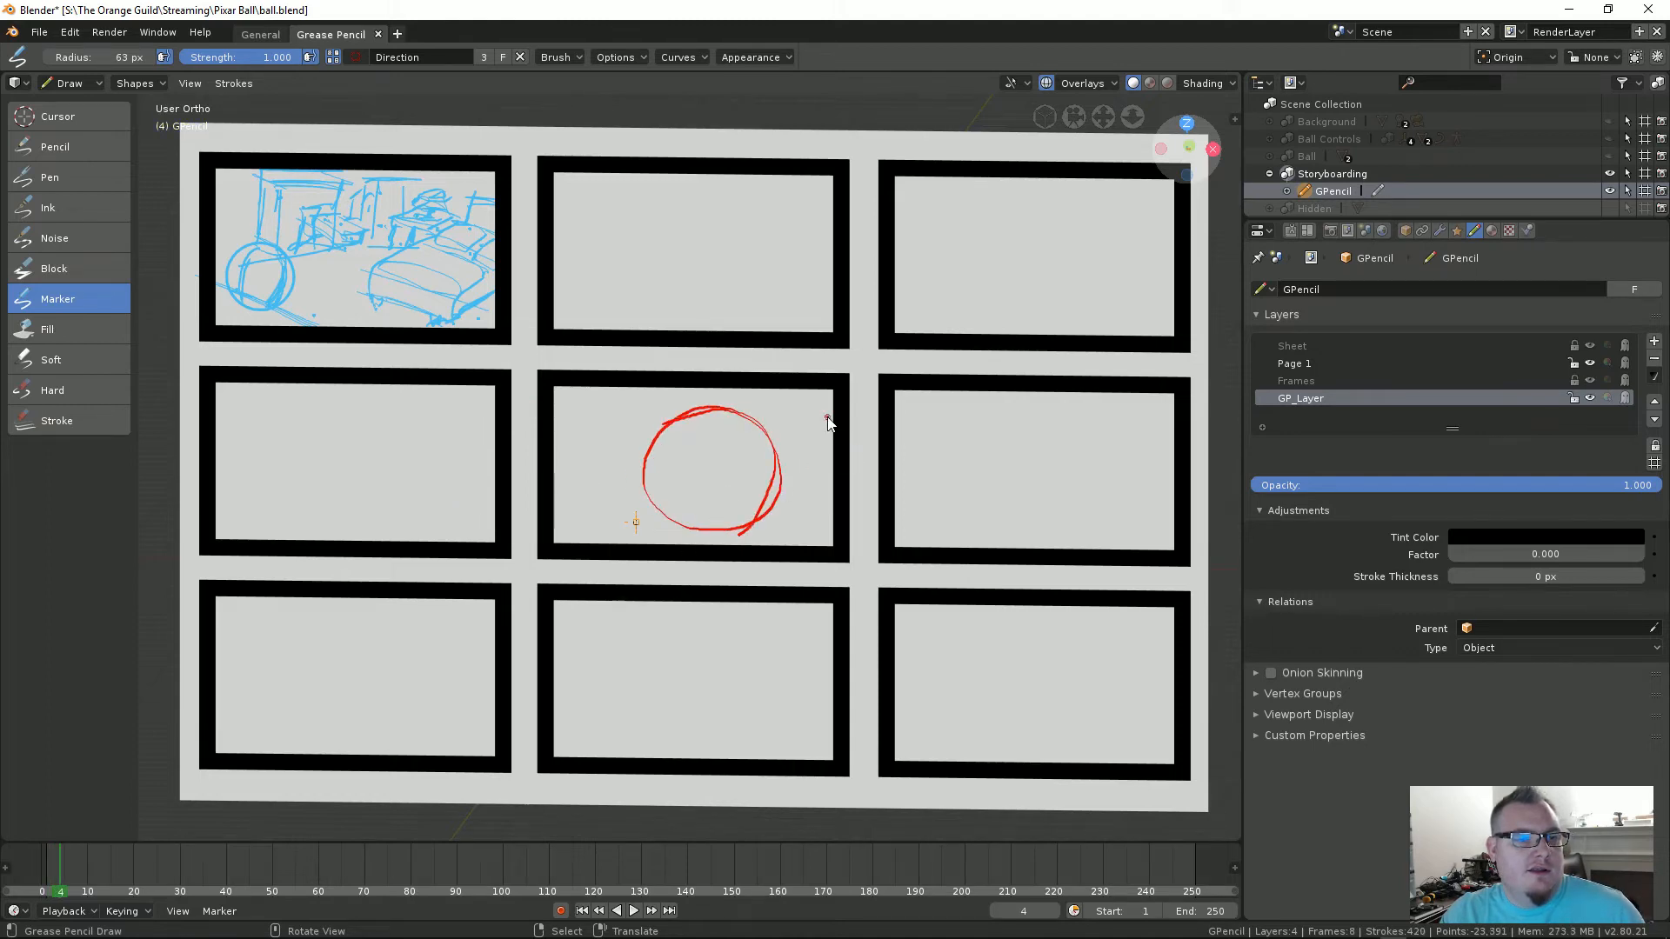
{"action": "mouse_move", "coordinate": [828, 422]}
{"action": "left_mouse_down"}
{"action": "mouse_move", "coordinate": [809, 439]}
{"action": "mouse_move", "coordinate": [873, 402]}
{"action": "left_mouse_up"}
Step: Step back and forth through timeline frames 0 to 4 to examine the circle's movement across the middle row
{"action": "key", "text": "Left"}
{"action": "key", "text": "Left"}
{"action": "key", "text": "Left"}
{"action": "key", "text": "Left"}
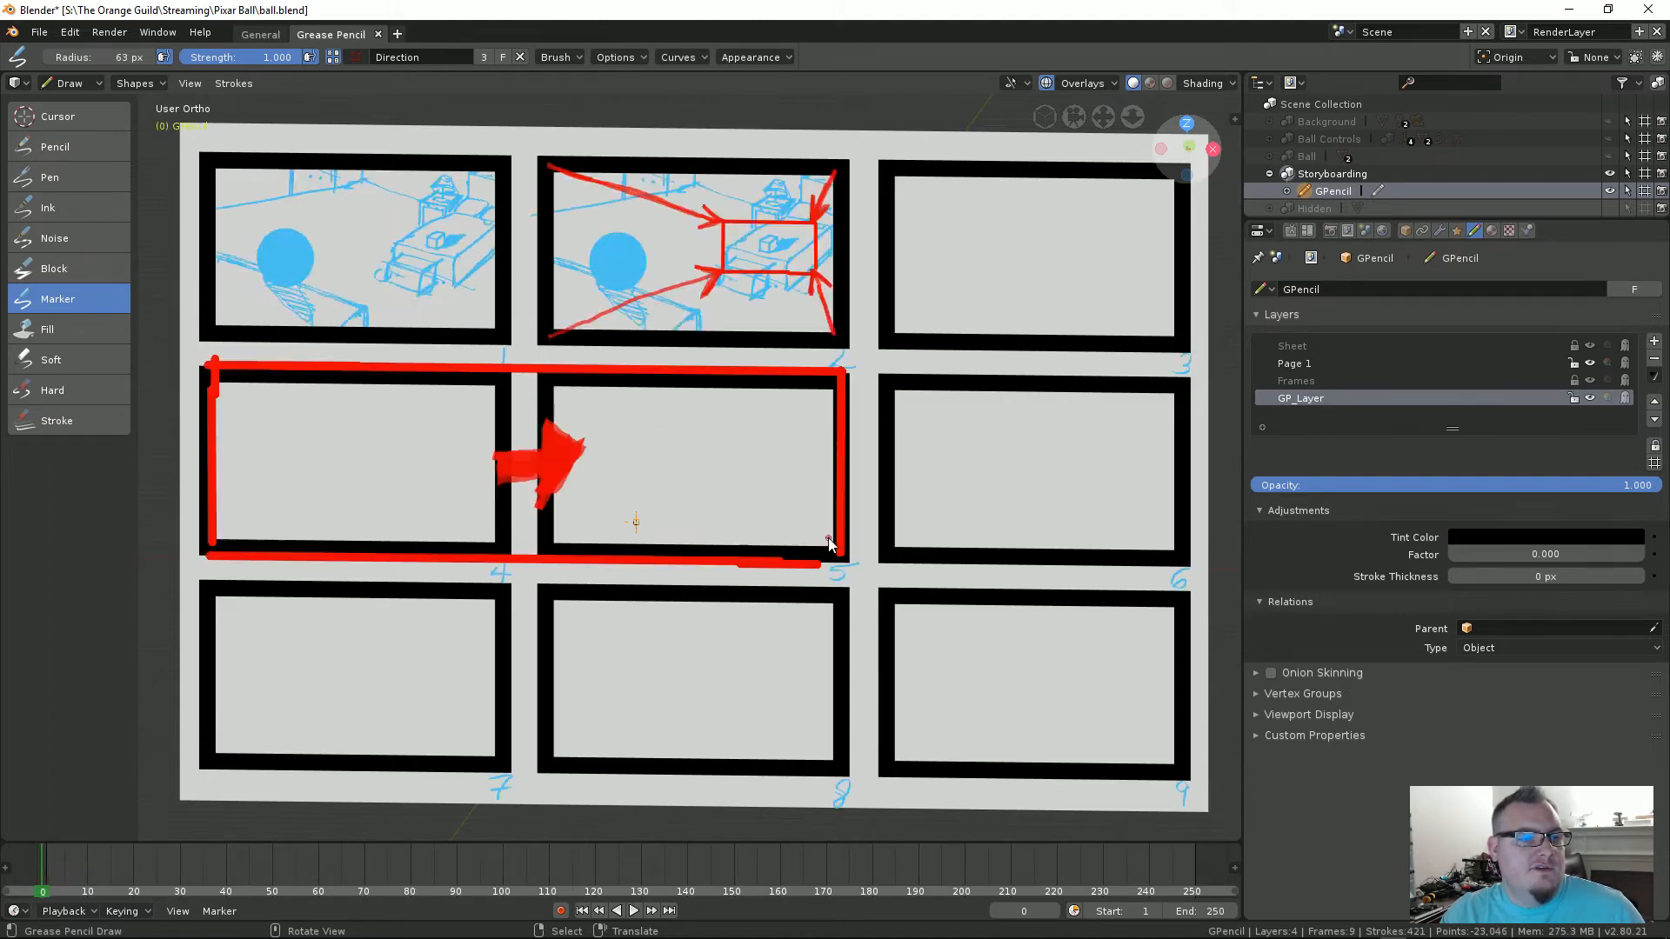
{"action": "key", "text": "Right"}
{"action": "key", "text": "Right"}
{"action": "key", "text": "Right"}
{"action": "key", "text": "Right"}
{"action": "key", "text": "Left"}
{"action": "key", "text": "Left"}
{"action": "key", "text": "Left"}
{"action": "key", "text": "Right"}
{"action": "key", "text": "Right"}
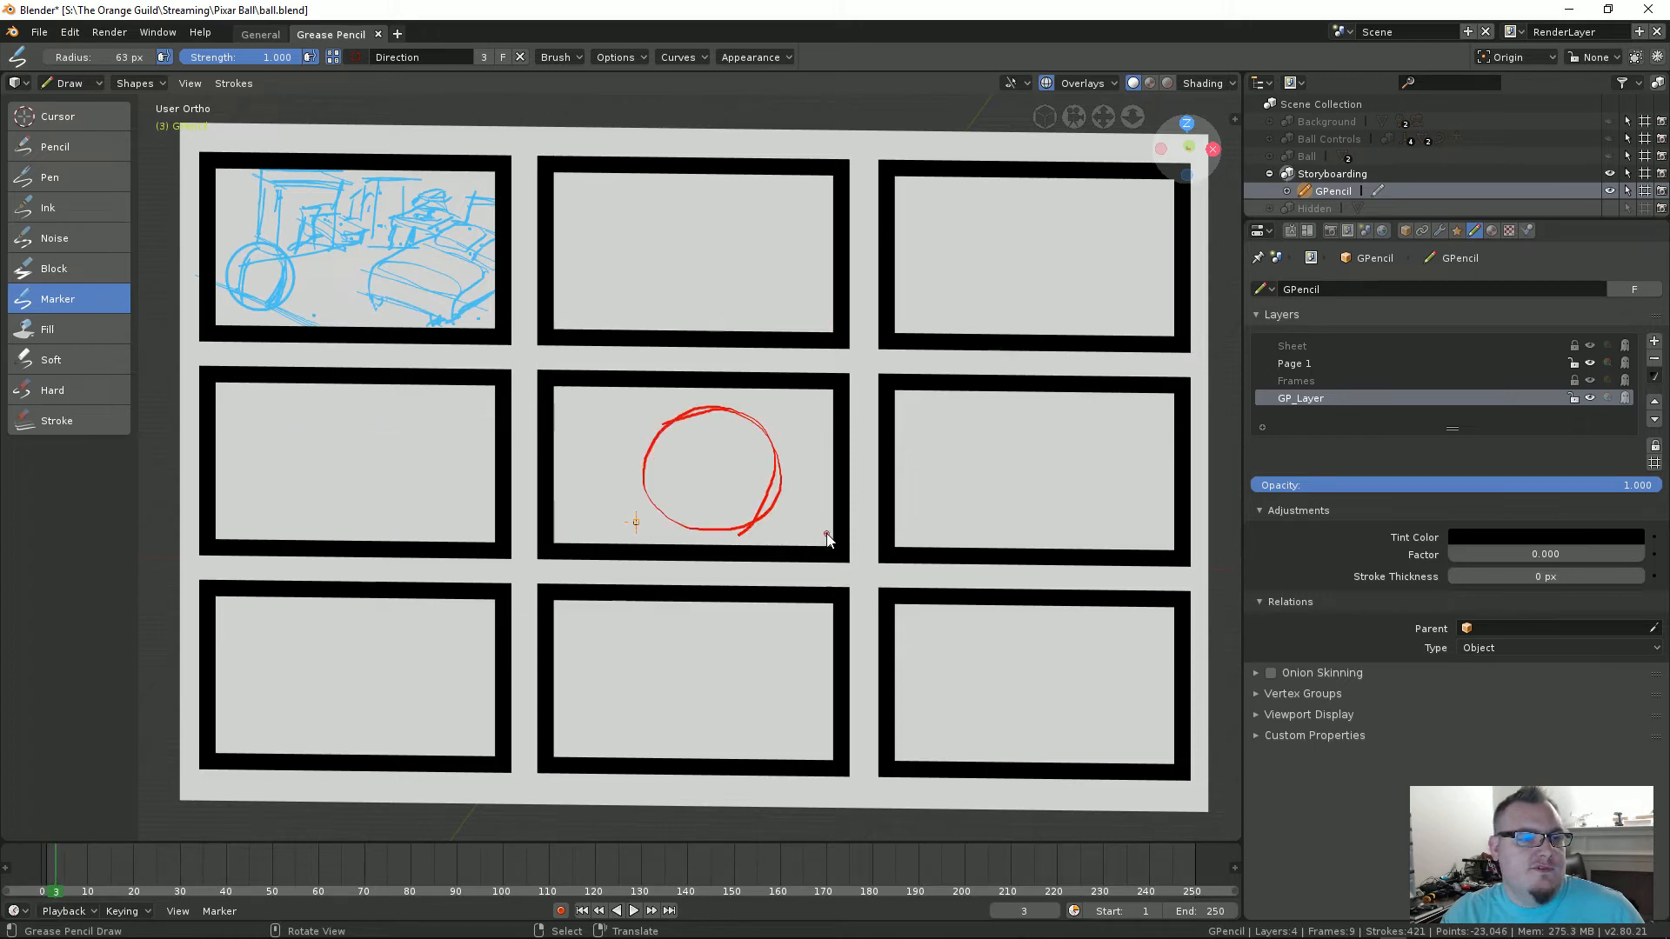
Step: Draw a red circle in storyboard panel 6 on timeline frame 5 and step back through the earlier frames to check the motion
{"action": "key", "text": "Right"}
{"action": "key", "text": "Right"}
{"action": "mouse_move", "coordinate": [1065, 404]}
{"action": "left_mouse_down"}
{"action": "mouse_move", "coordinate": [1126, 448]}
{"action": "mouse_move", "coordinate": [1042, 410]}
{"action": "mouse_move", "coordinate": [1053, 551]}
{"action": "left_mouse_up"}
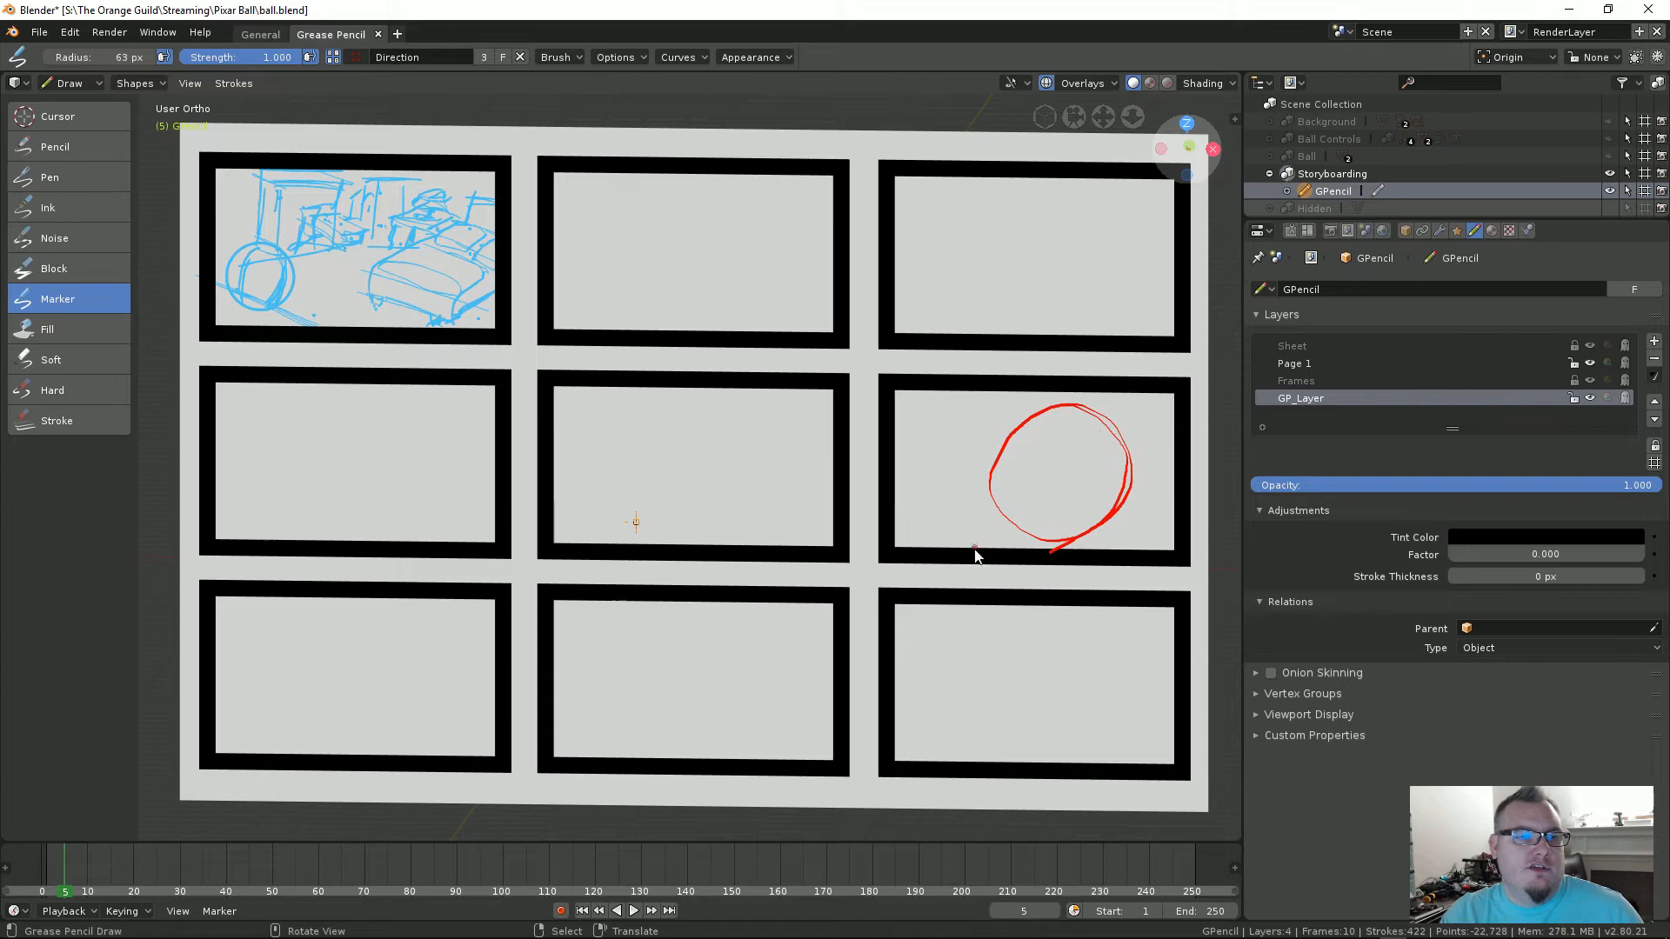
{"action": "key", "text": "Left"}
{"action": "key", "text": "Left"}
{"action": "key", "text": "Left"}
{"action": "key", "text": "Left"}
{"action": "key", "text": "Right"}
{"action": "key", "text": "Right"}
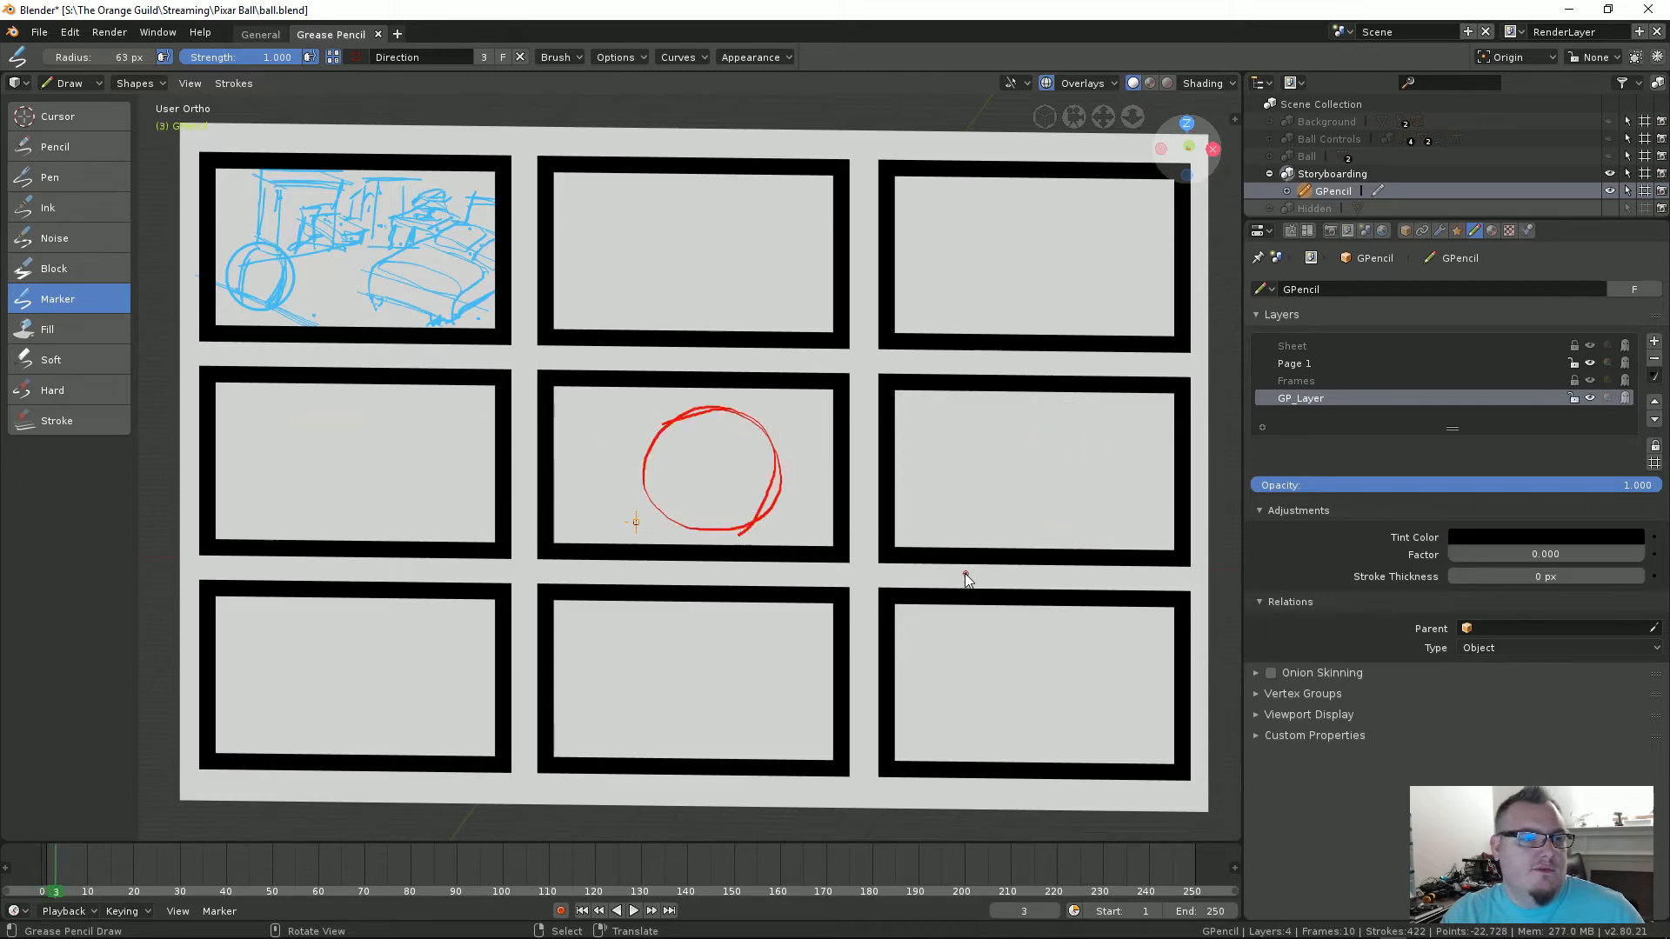
Step: Step through frames 1 to 5 to examine the red circle's position on each frame
{"action": "key", "text": "Right"}
{"action": "key", "text": "Right"}
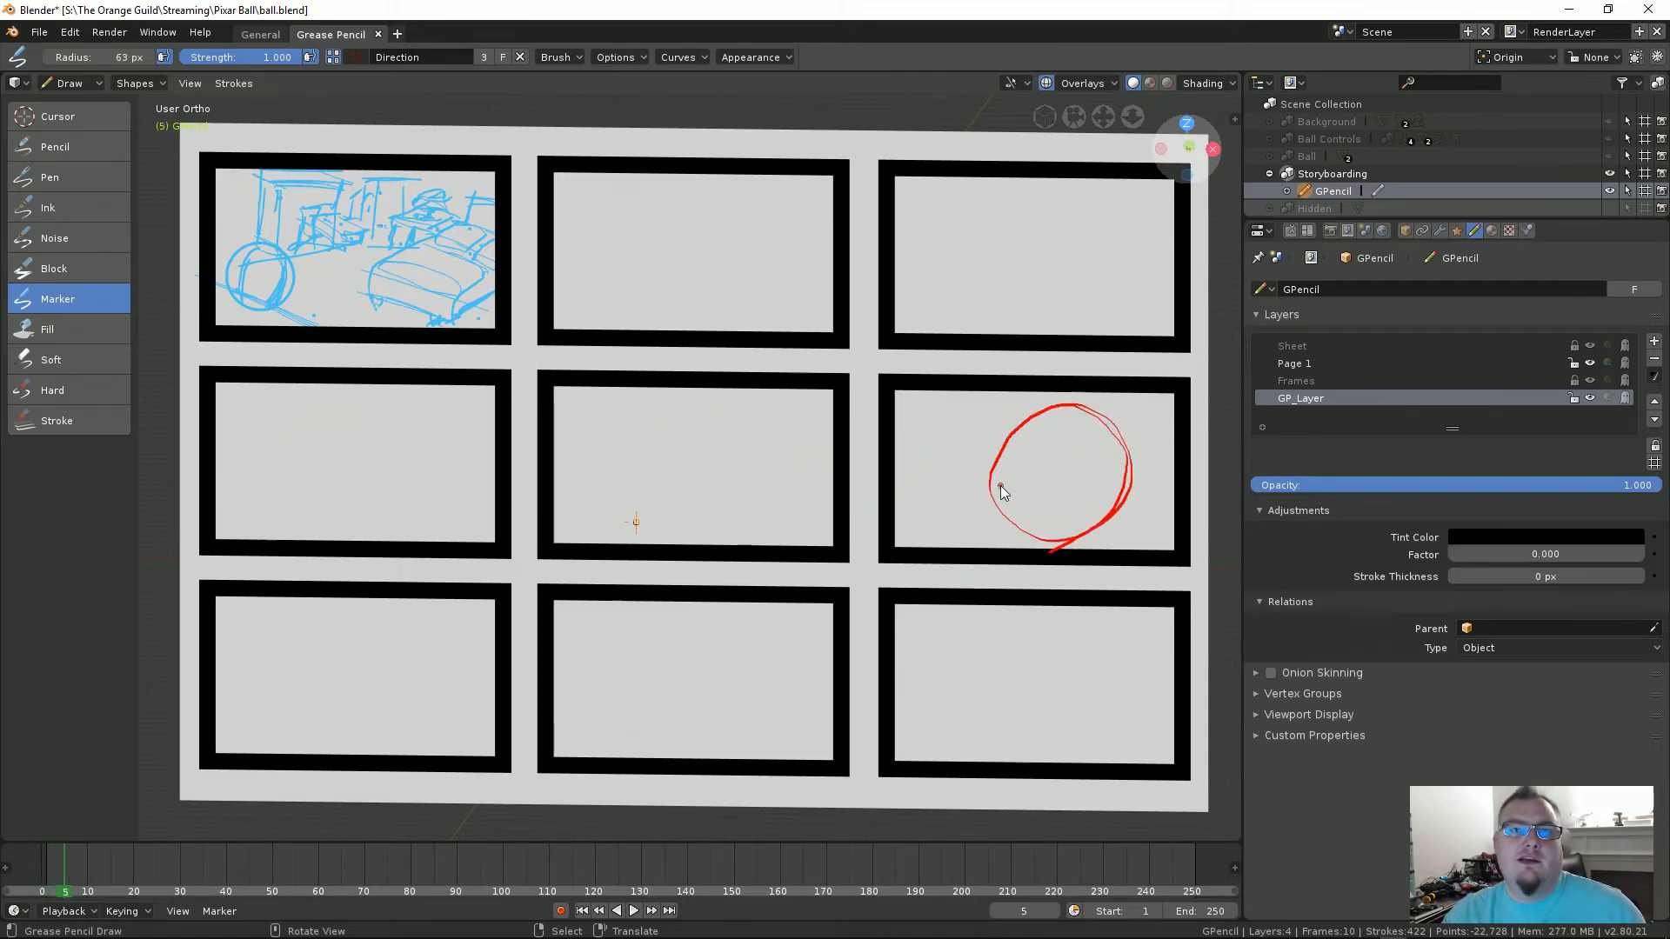
{"action": "key", "text": "Left"}
{"action": "key", "text": "Left"}
{"action": "key", "text": "Left"}
{"action": "key", "text": "Left"}
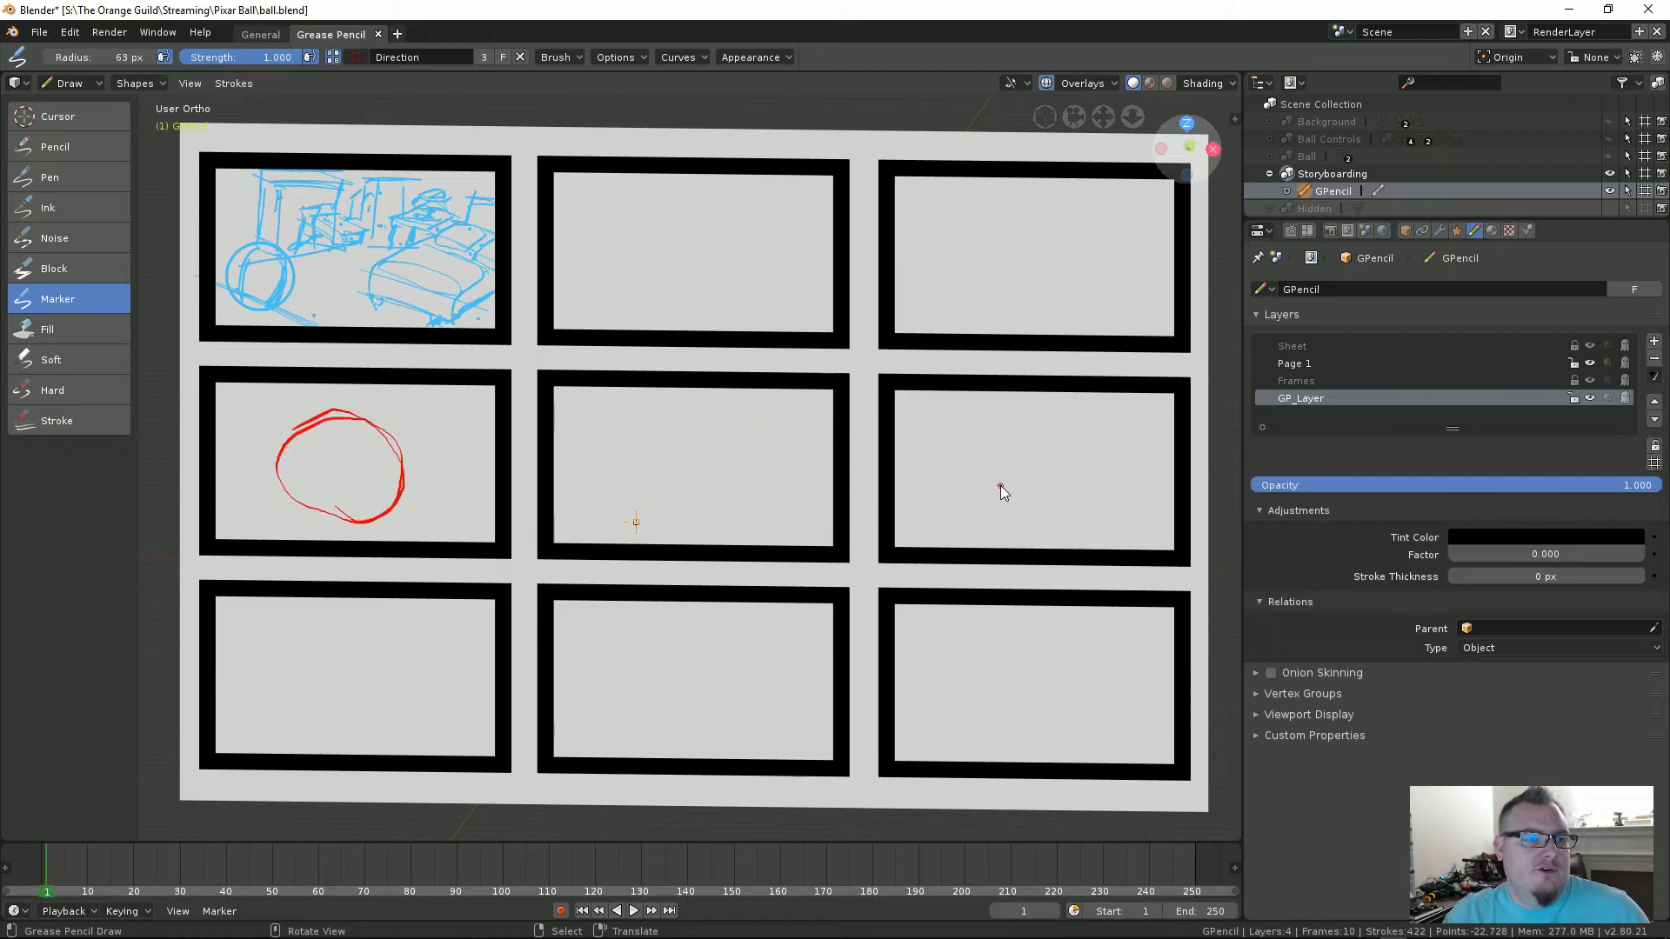
{"action": "key", "text": "Right"}
{"action": "key", "text": "Right"}
{"action": "key", "text": "Right"}
{"action": "key", "text": "Right"}
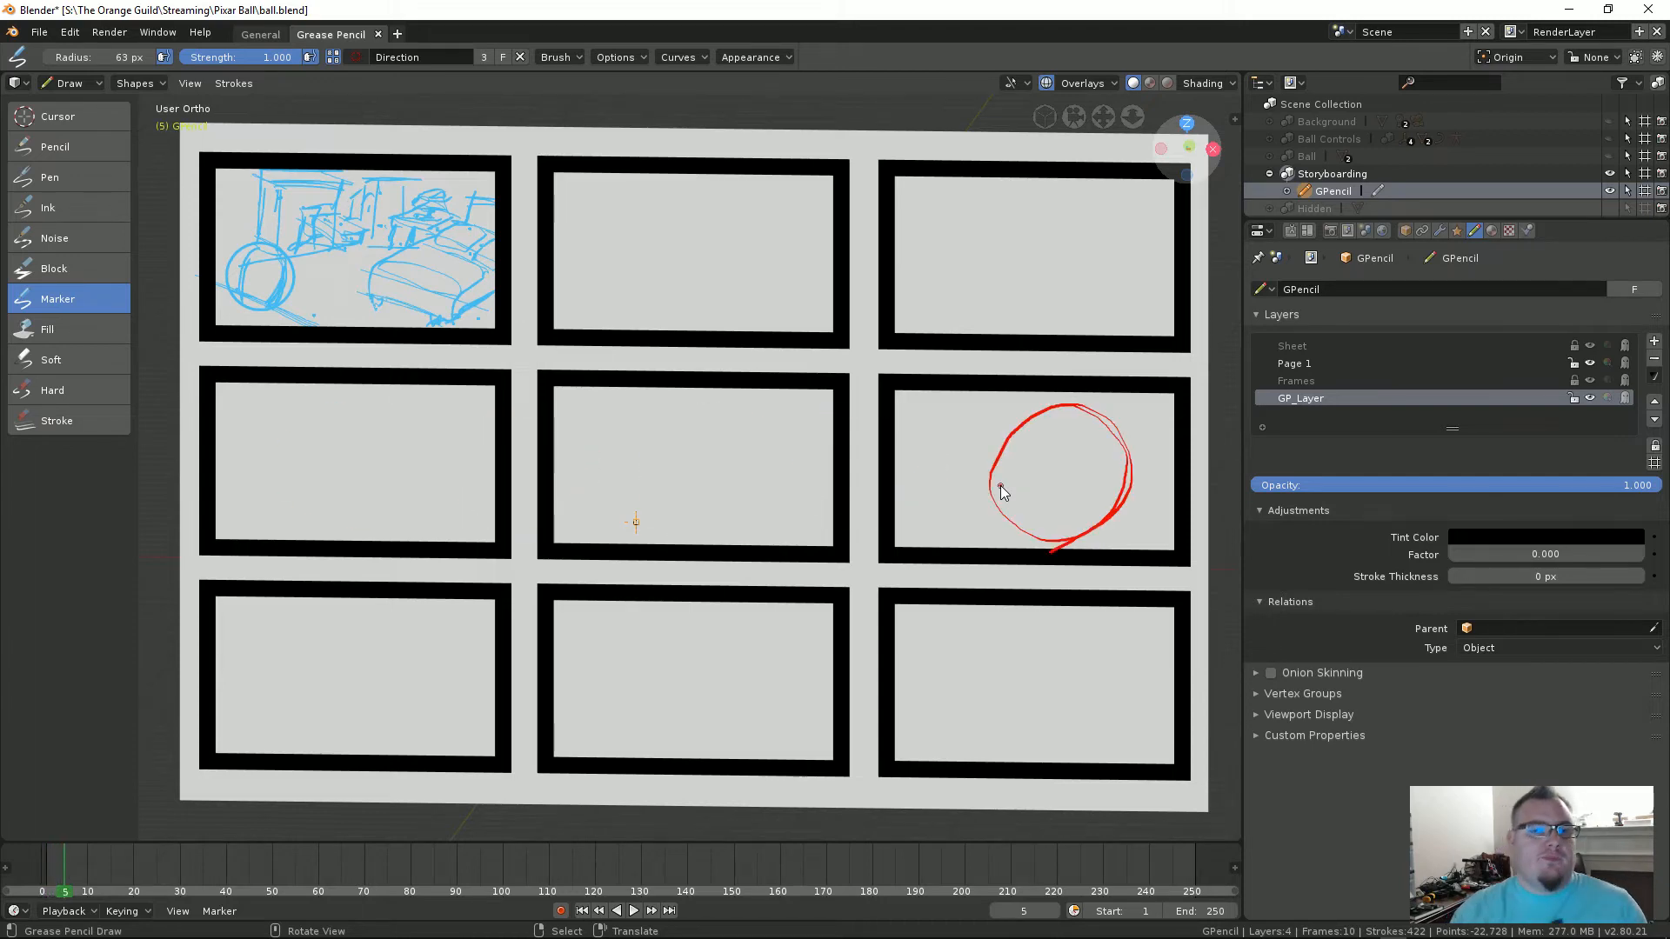
Step: Enable onion skinning with 3 keyframes before and 3 after, and go to frame 3
{"action": "left_click", "coordinate": [1308, 673]}
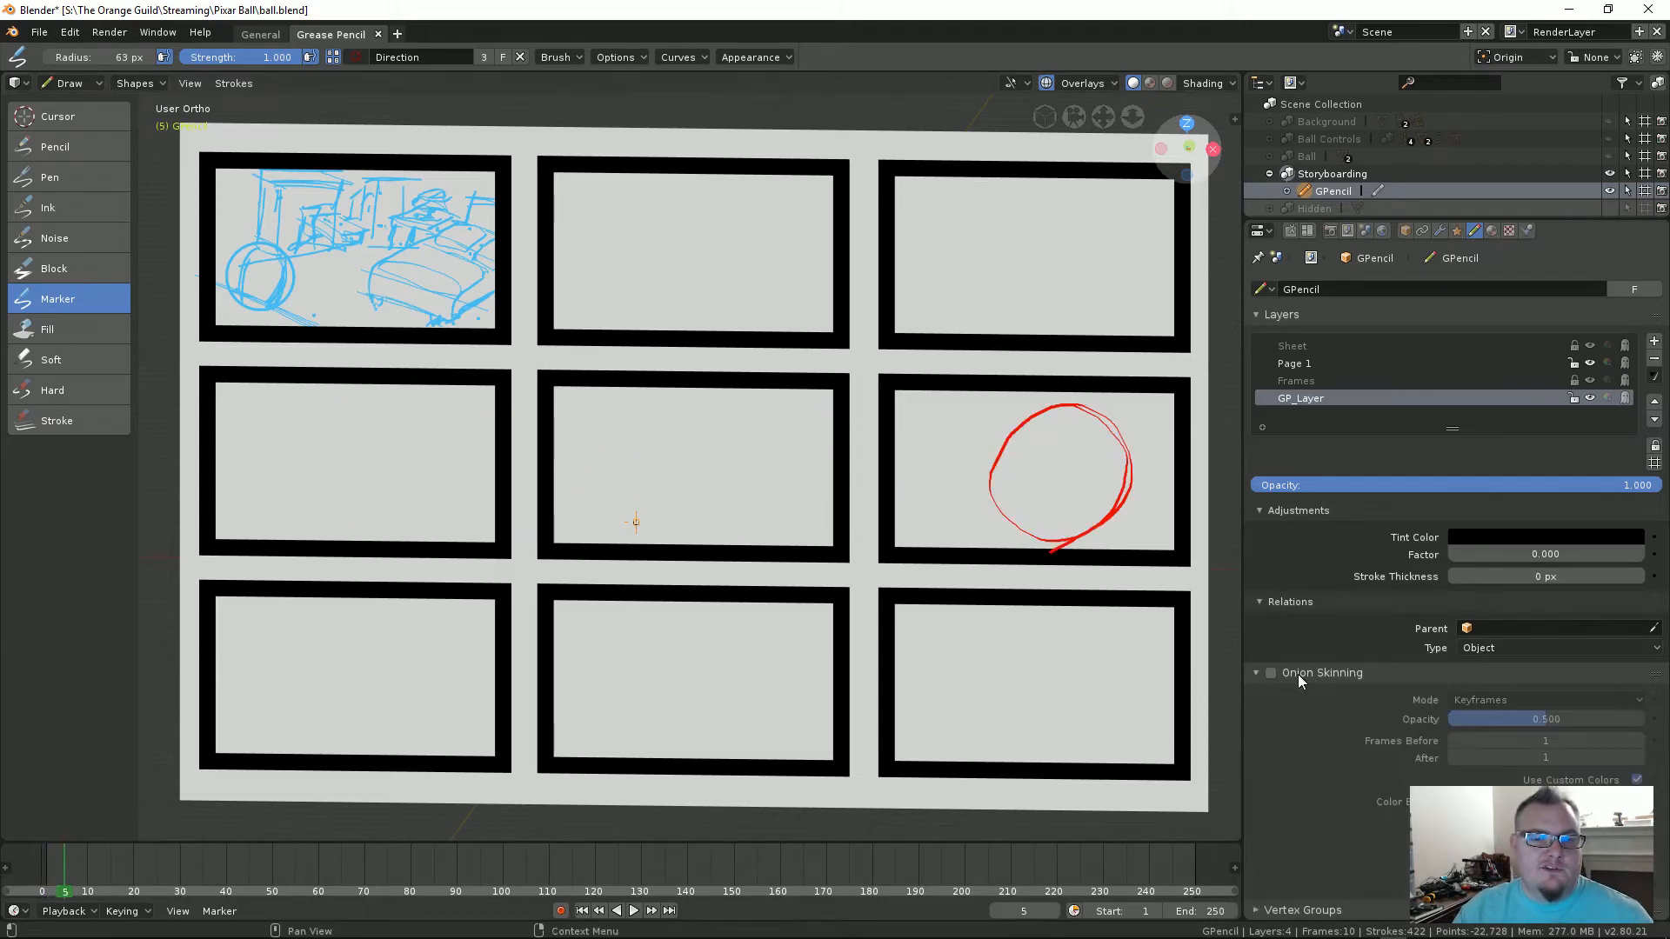
{"action": "left_click", "coordinate": [1288, 674]}
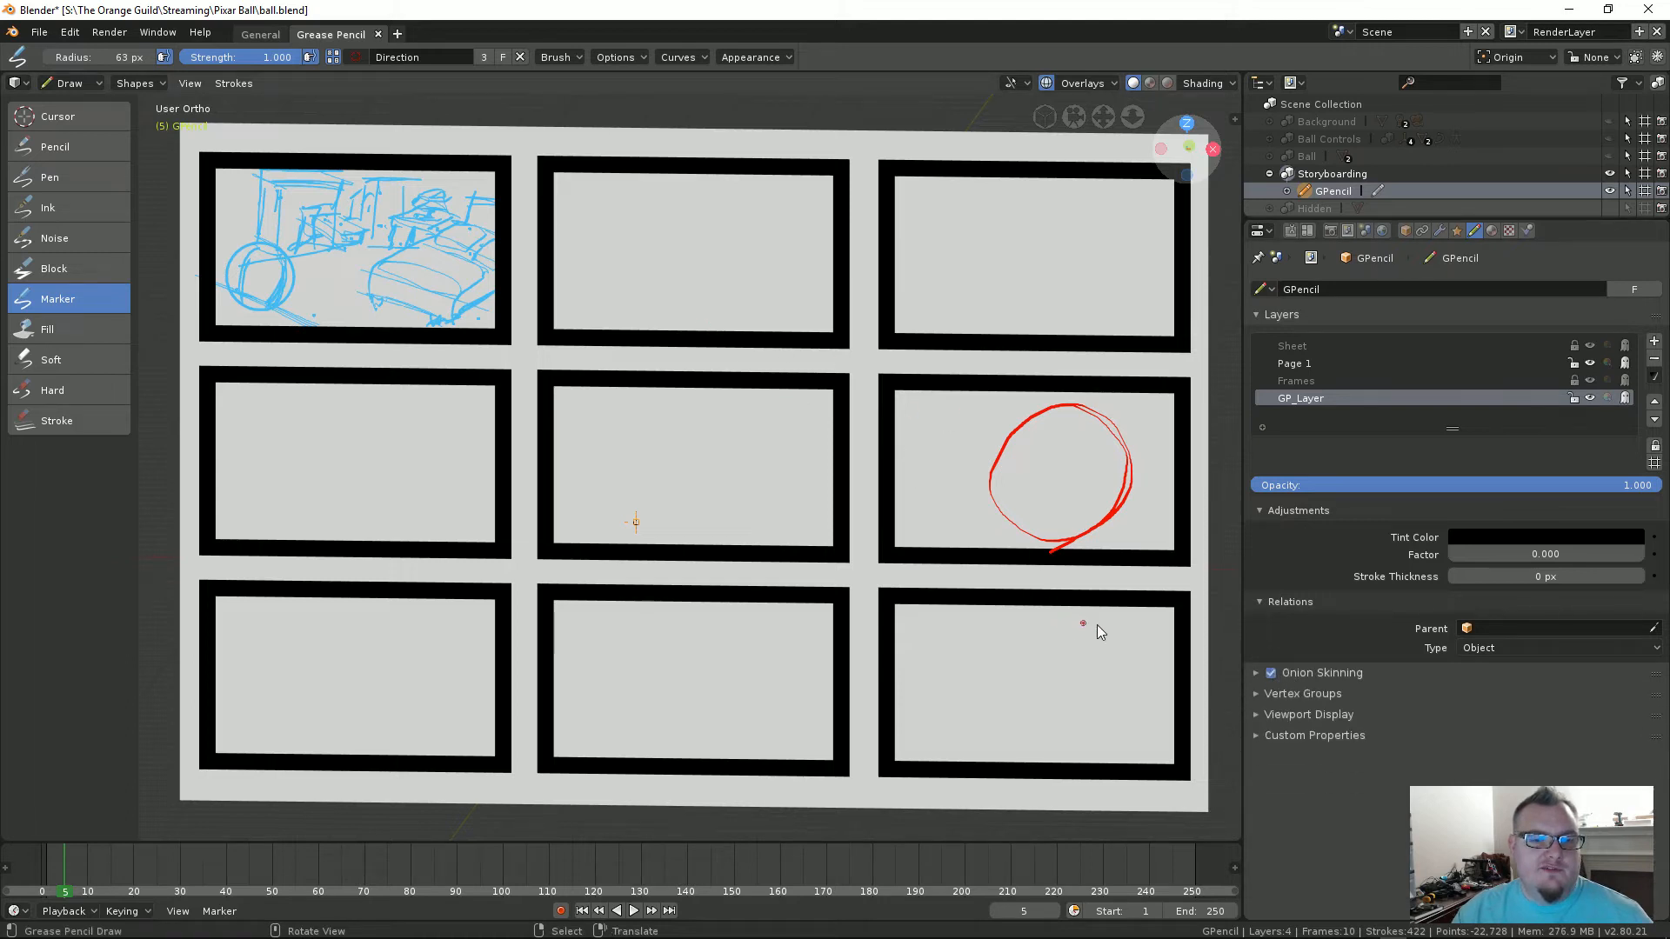
{"action": "left_click", "coordinate": [1257, 672]}
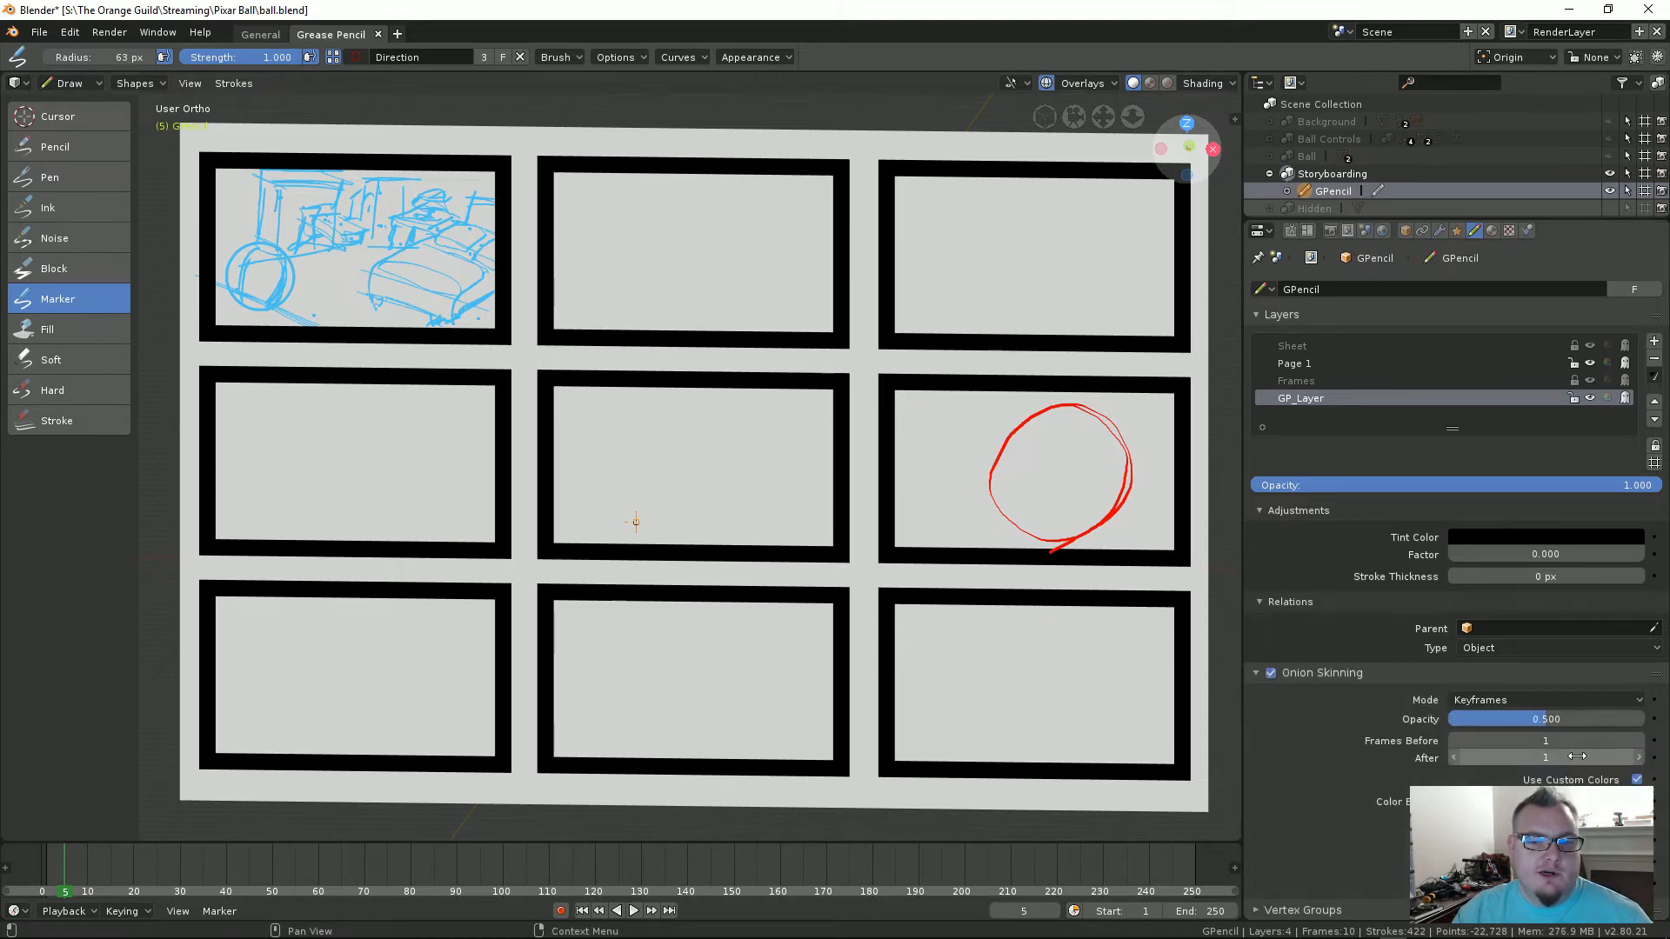
{"action": "left_click", "coordinate": [1633, 740]}
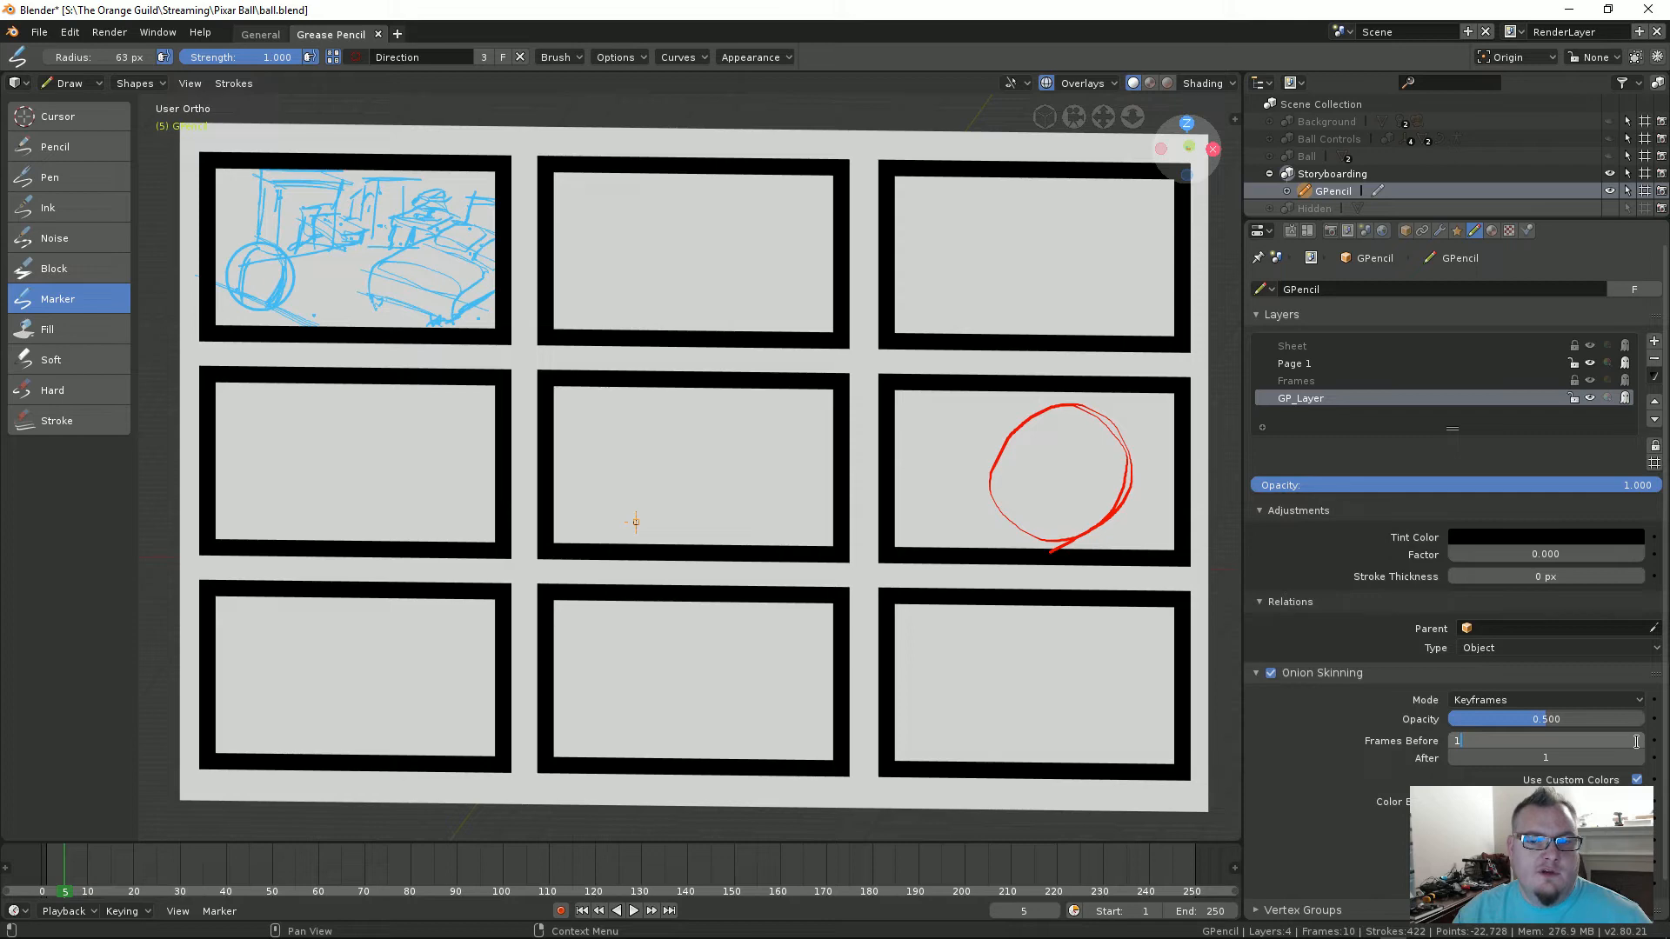
{"action": "key", "text": "Return"}
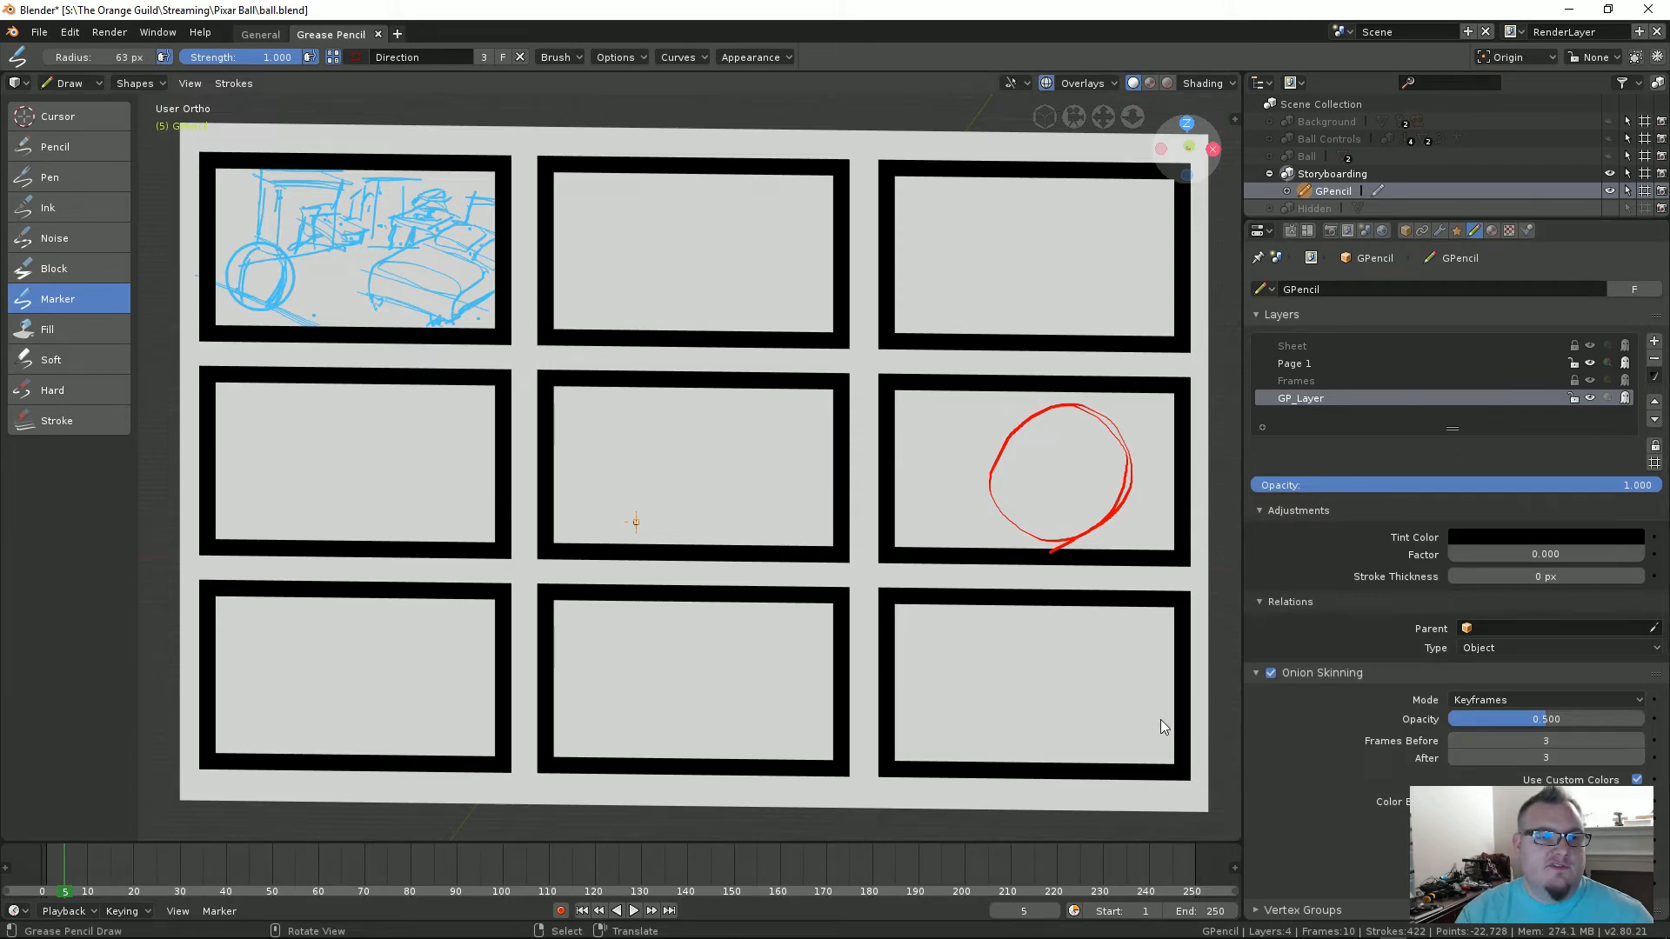
{"action": "key", "text": "Left"}
{"action": "key", "text": "Left"}
{"action": "key", "text": "Left"}
{"action": "key", "text": "Right"}
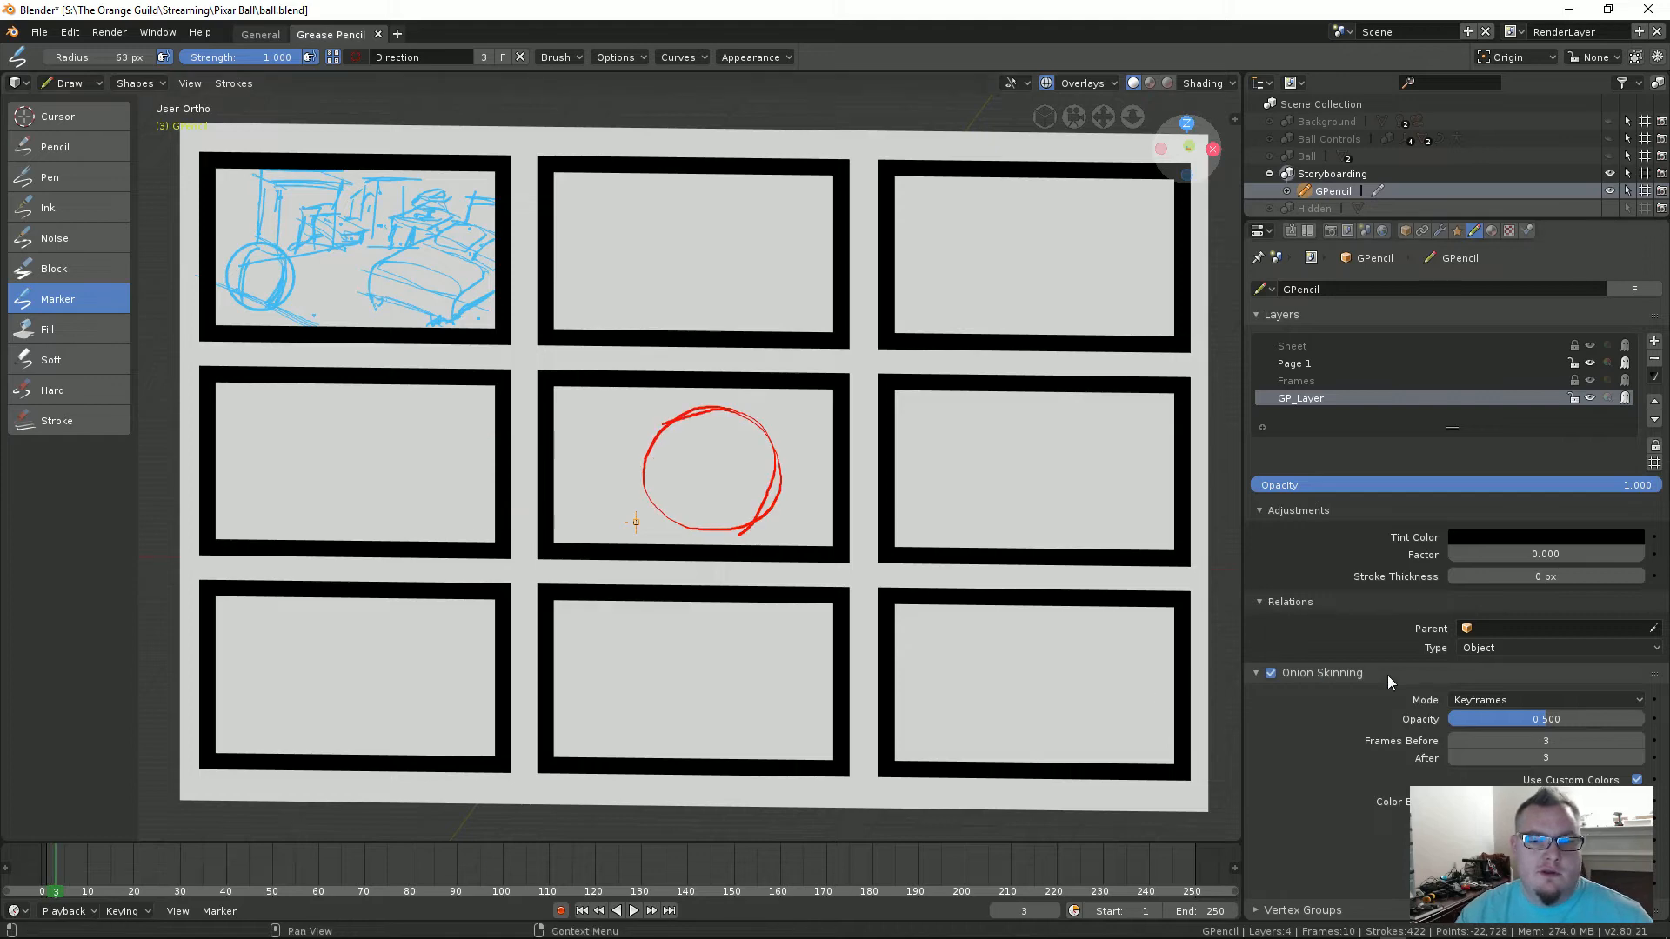
Step: Set the onion skinning opacity to 0.615 and try the Frames and Selected modes, ending on Keyframes
{"action": "left_click_drag", "start_coordinate": [1486, 719], "coordinate": [1568, 720]}
{"action": "left_click", "coordinate": [1578, 701]}
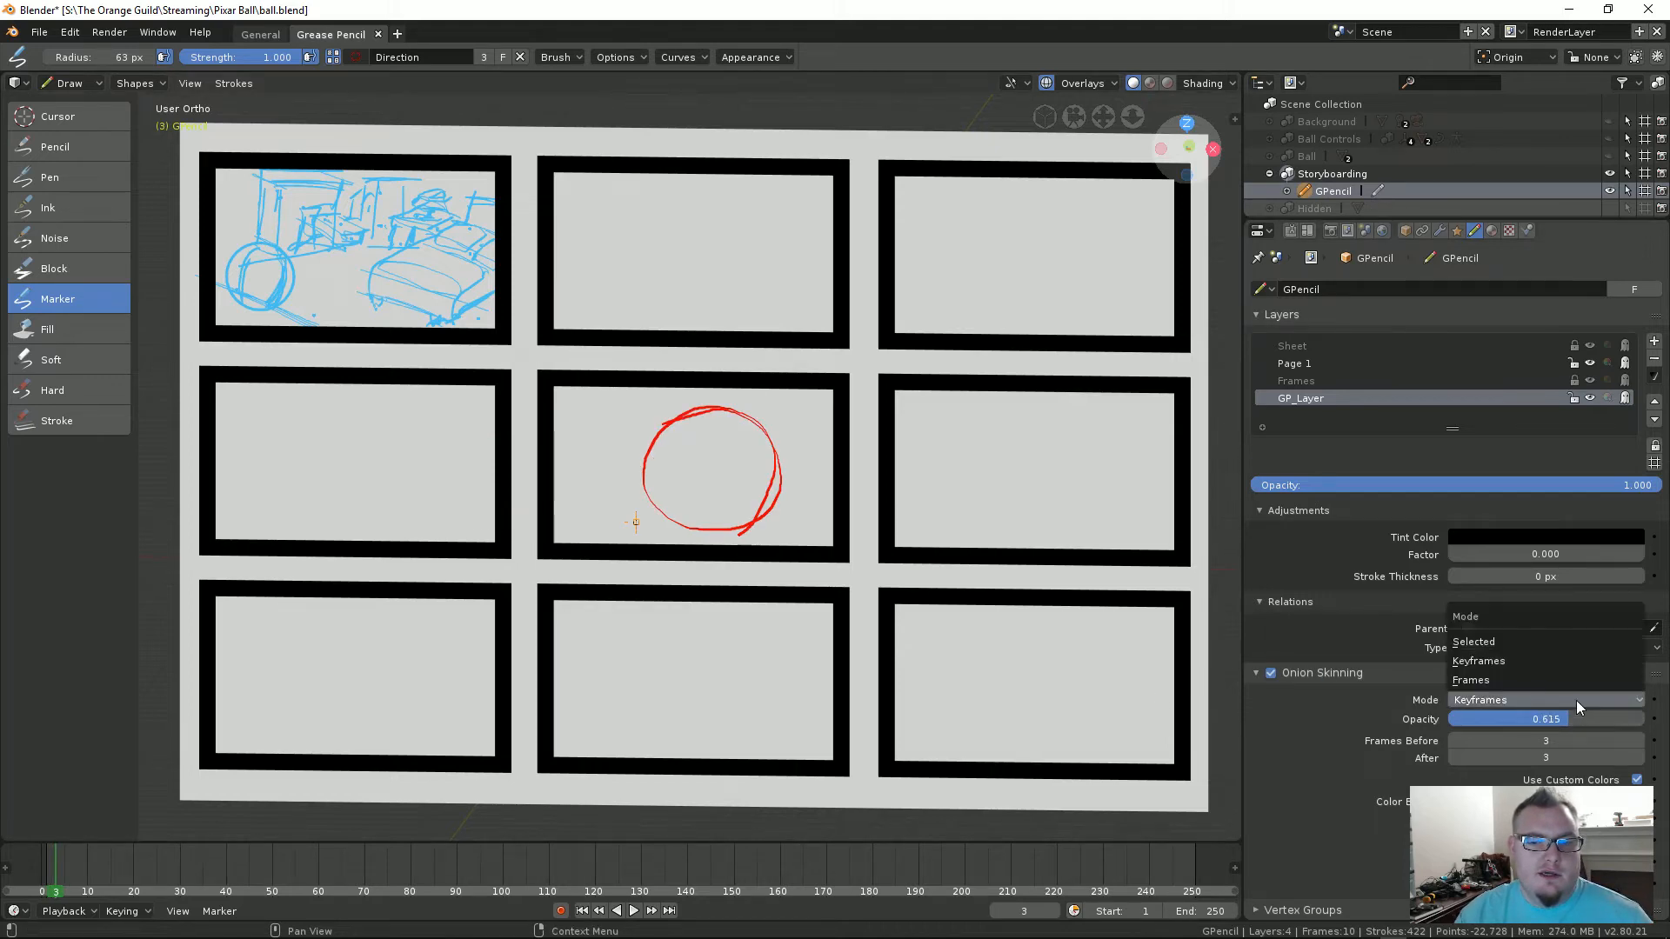
{"action": "left_click", "coordinate": [1537, 679]}
{"action": "left_click", "coordinate": [1526, 711]}
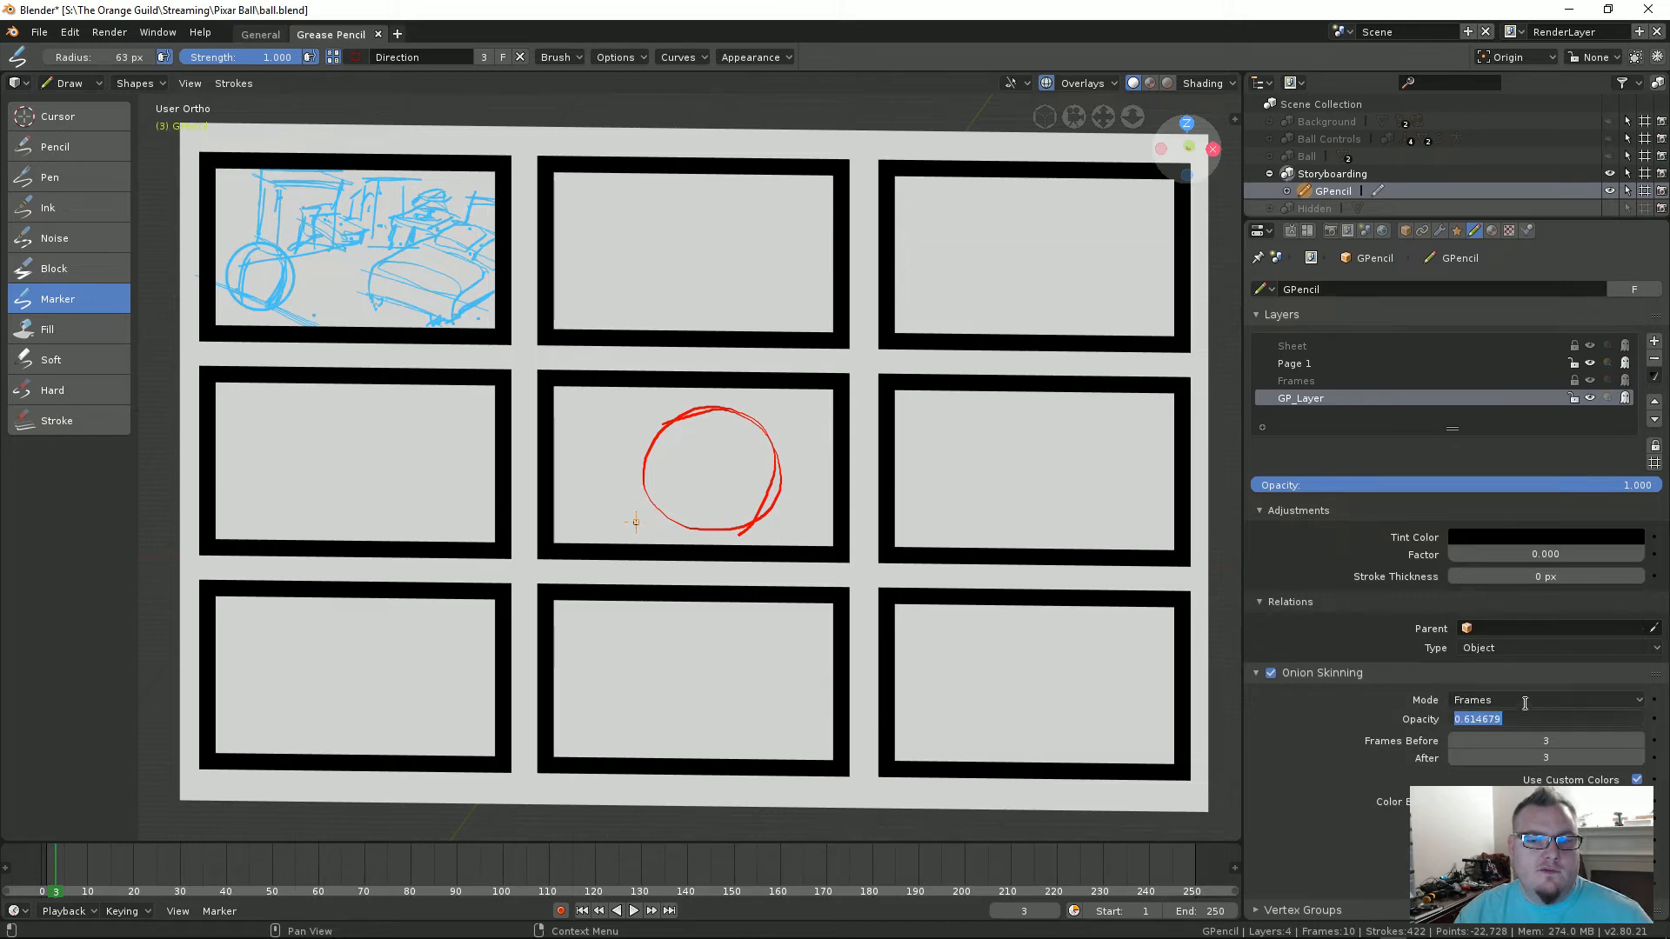
{"action": "left_click", "coordinate": [1527, 703]}
{"action": "left_click", "coordinate": [1527, 702]}
{"action": "left_click", "coordinate": [1516, 645]}
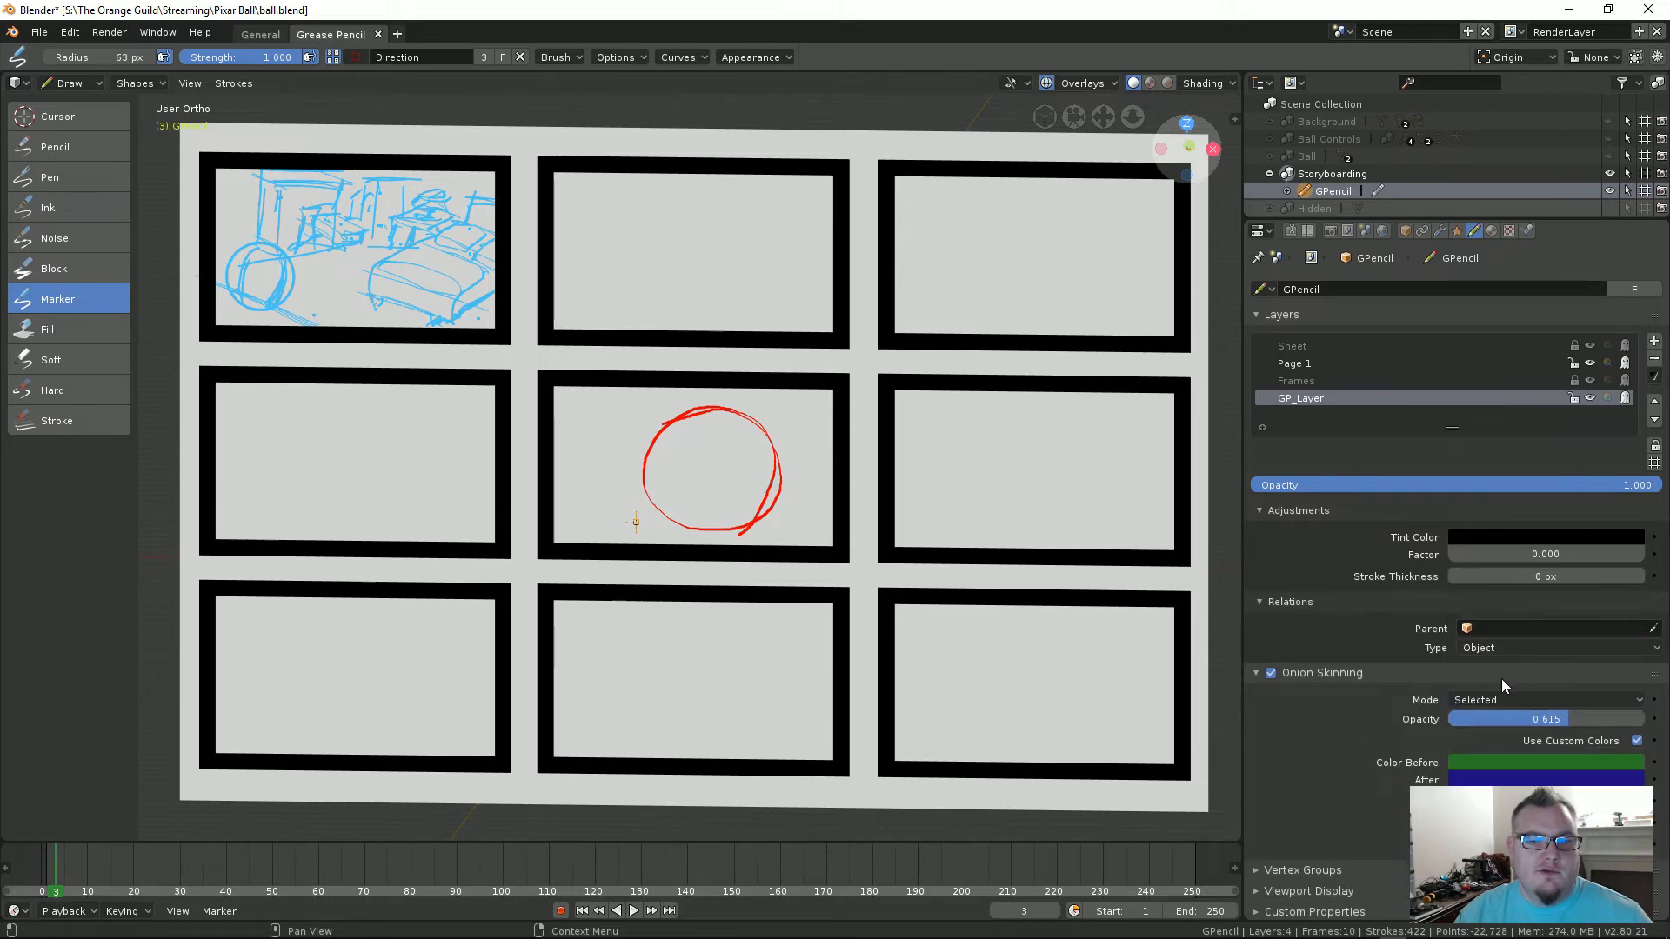
{"action": "left_click", "coordinate": [1502, 698]}
{"action": "left_click", "coordinate": [1497, 672]}
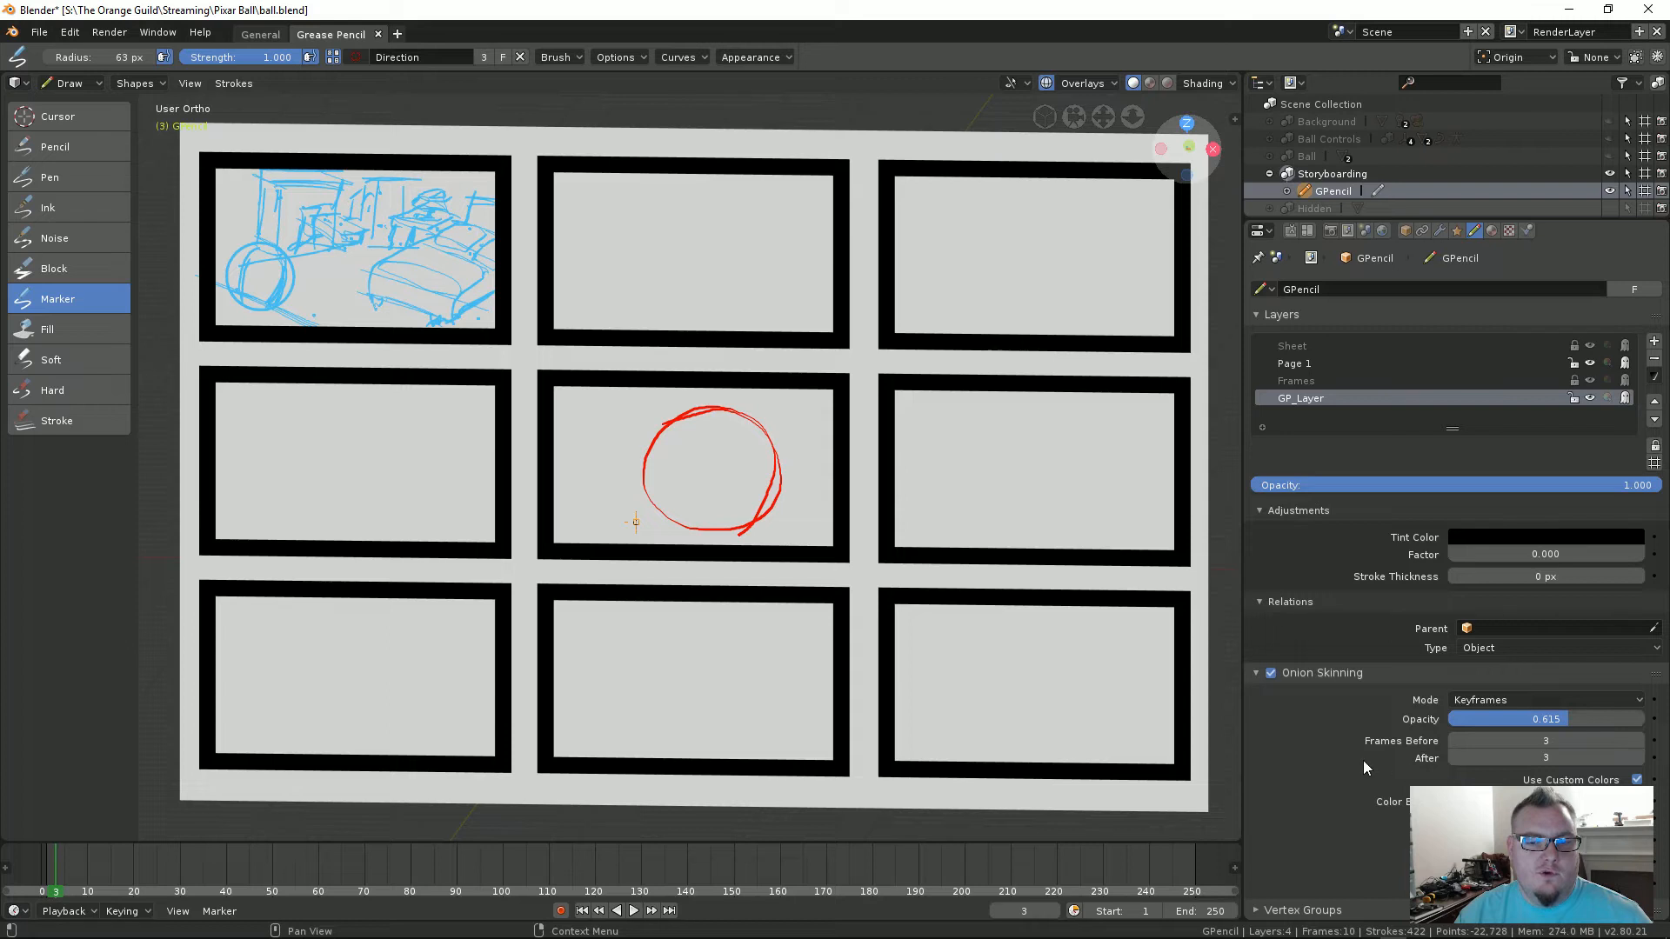
Step: Set the onion skinning range to 2 keyframes before and 2 keyframes after
{"action": "scroll", "coordinate": [1364, 760], "scroll_direction": "down", "scroll_amount": 2}
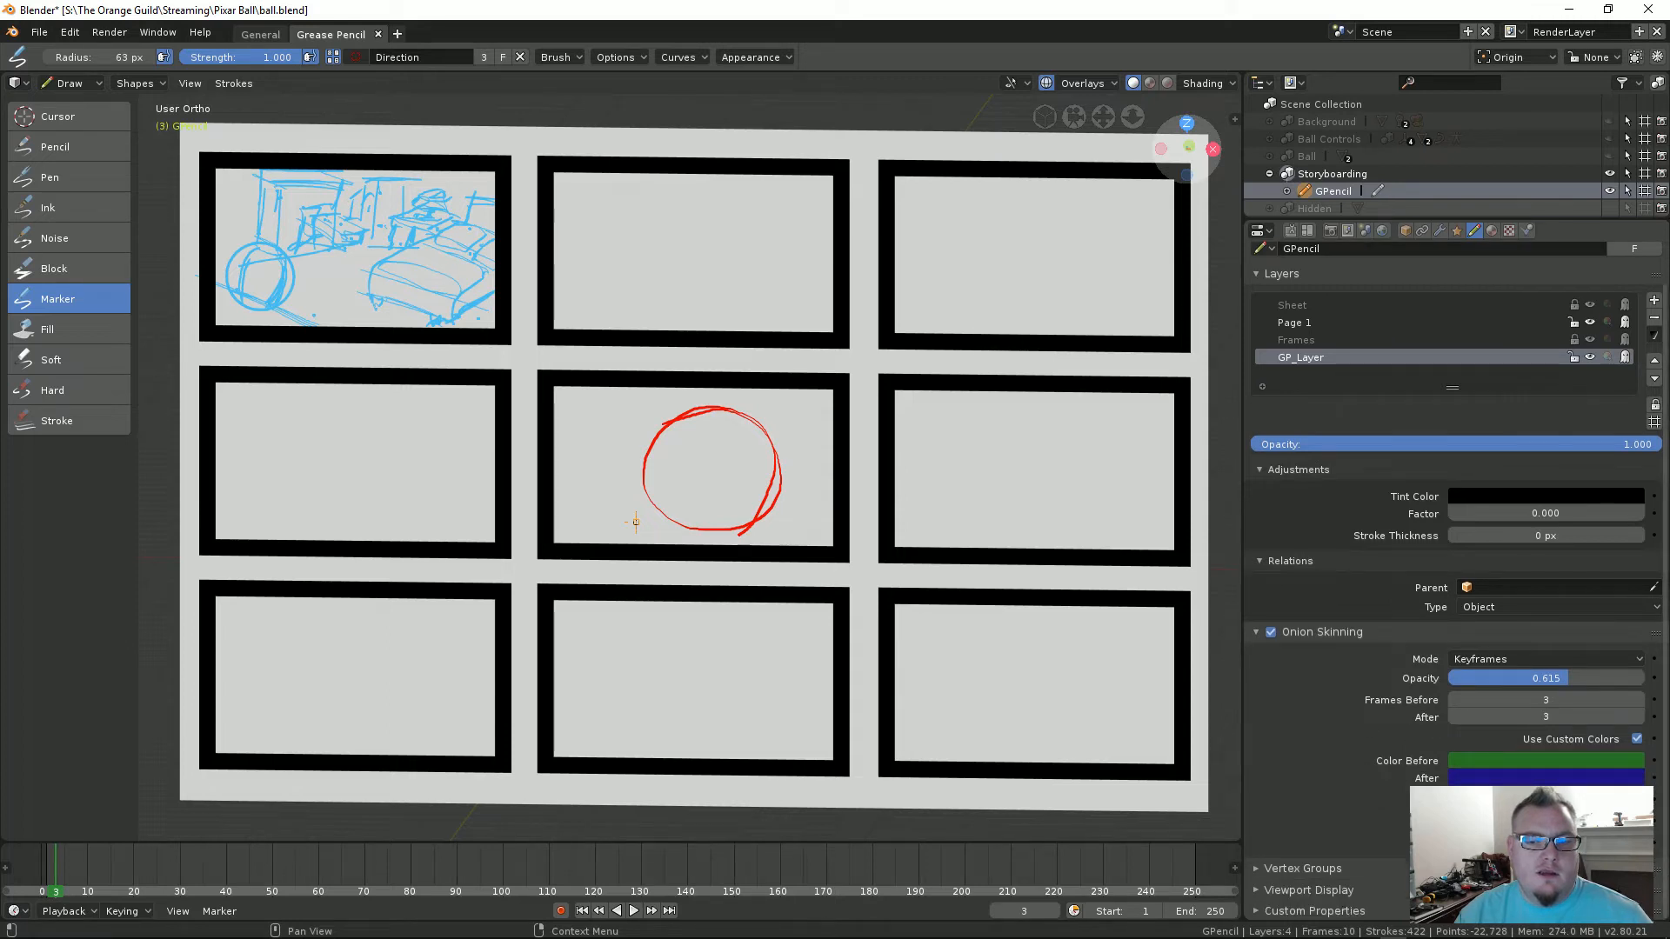
{"action": "left_click_drag", "start_coordinate": [1545, 701], "coordinate": [1576, 718]}
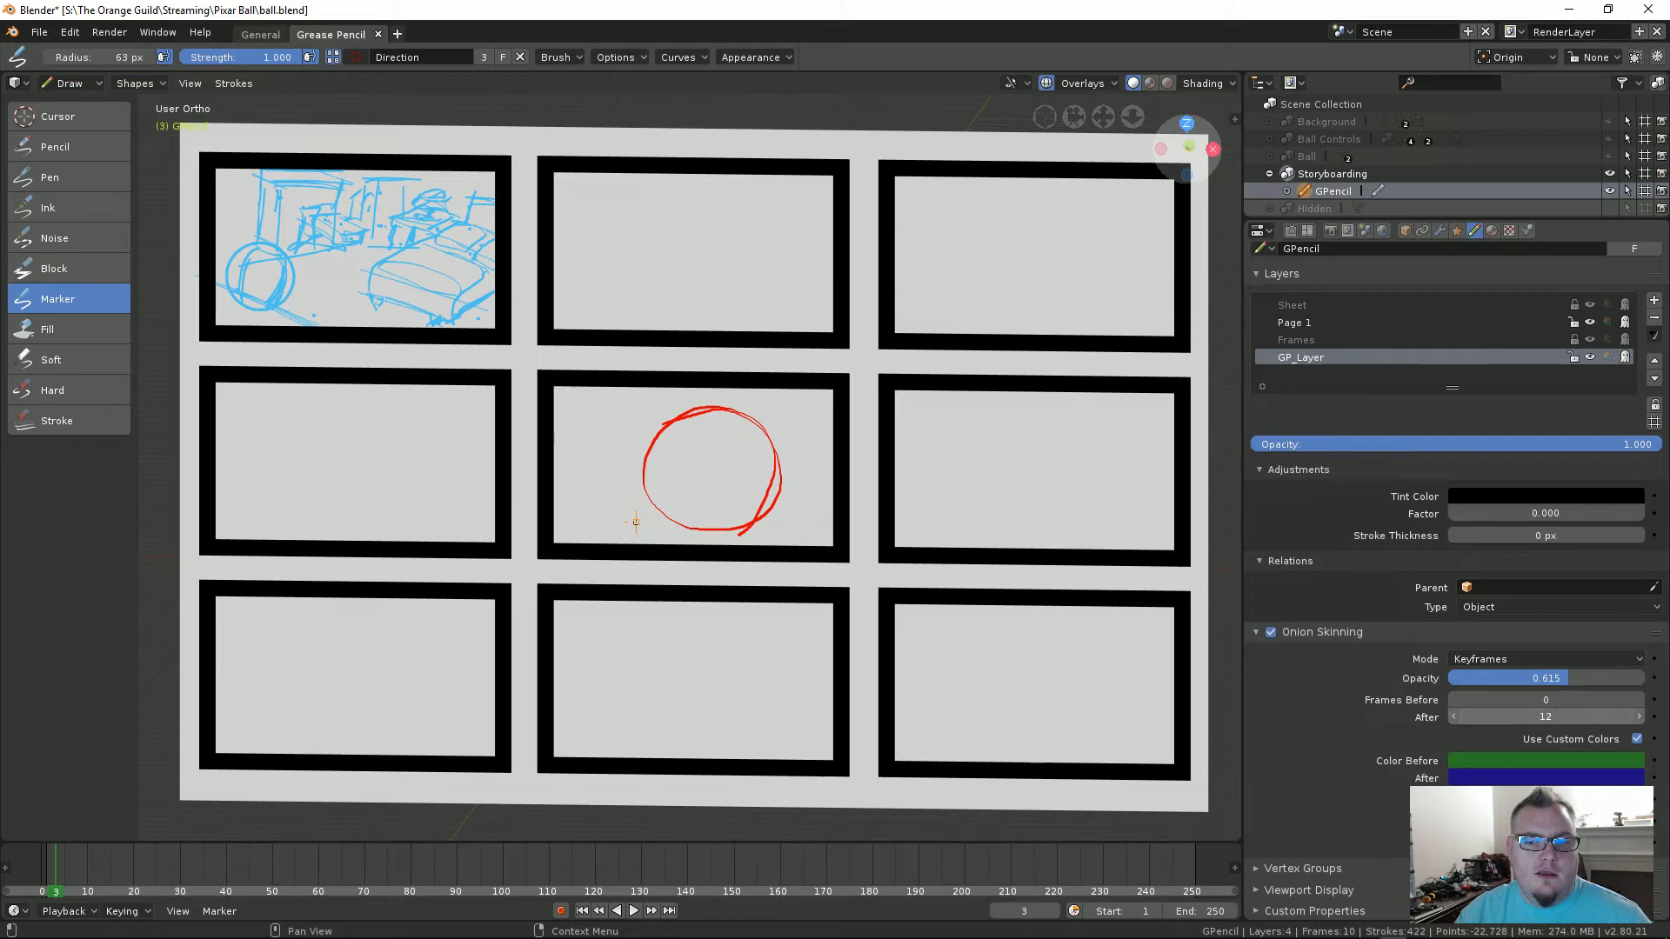
{"action": "double_click", "coordinate": [1459, 717]}
{"action": "type", "text": "2"}
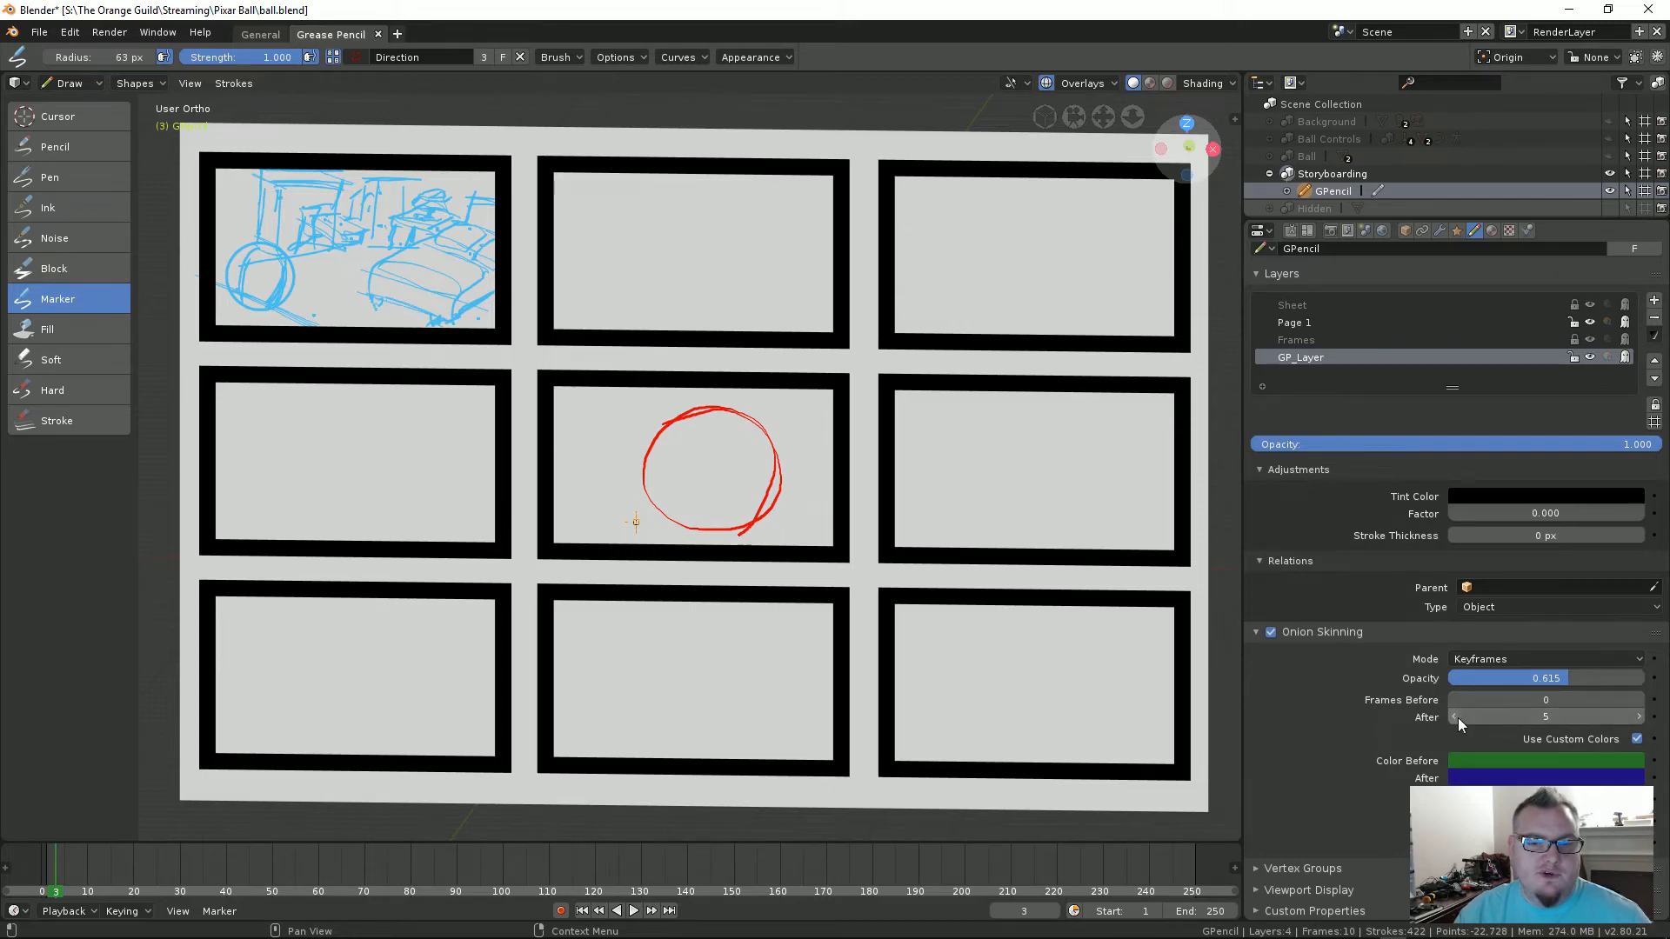
{"action": "key", "text": "Return"}
{"action": "double_click", "coordinate": [1454, 702]}
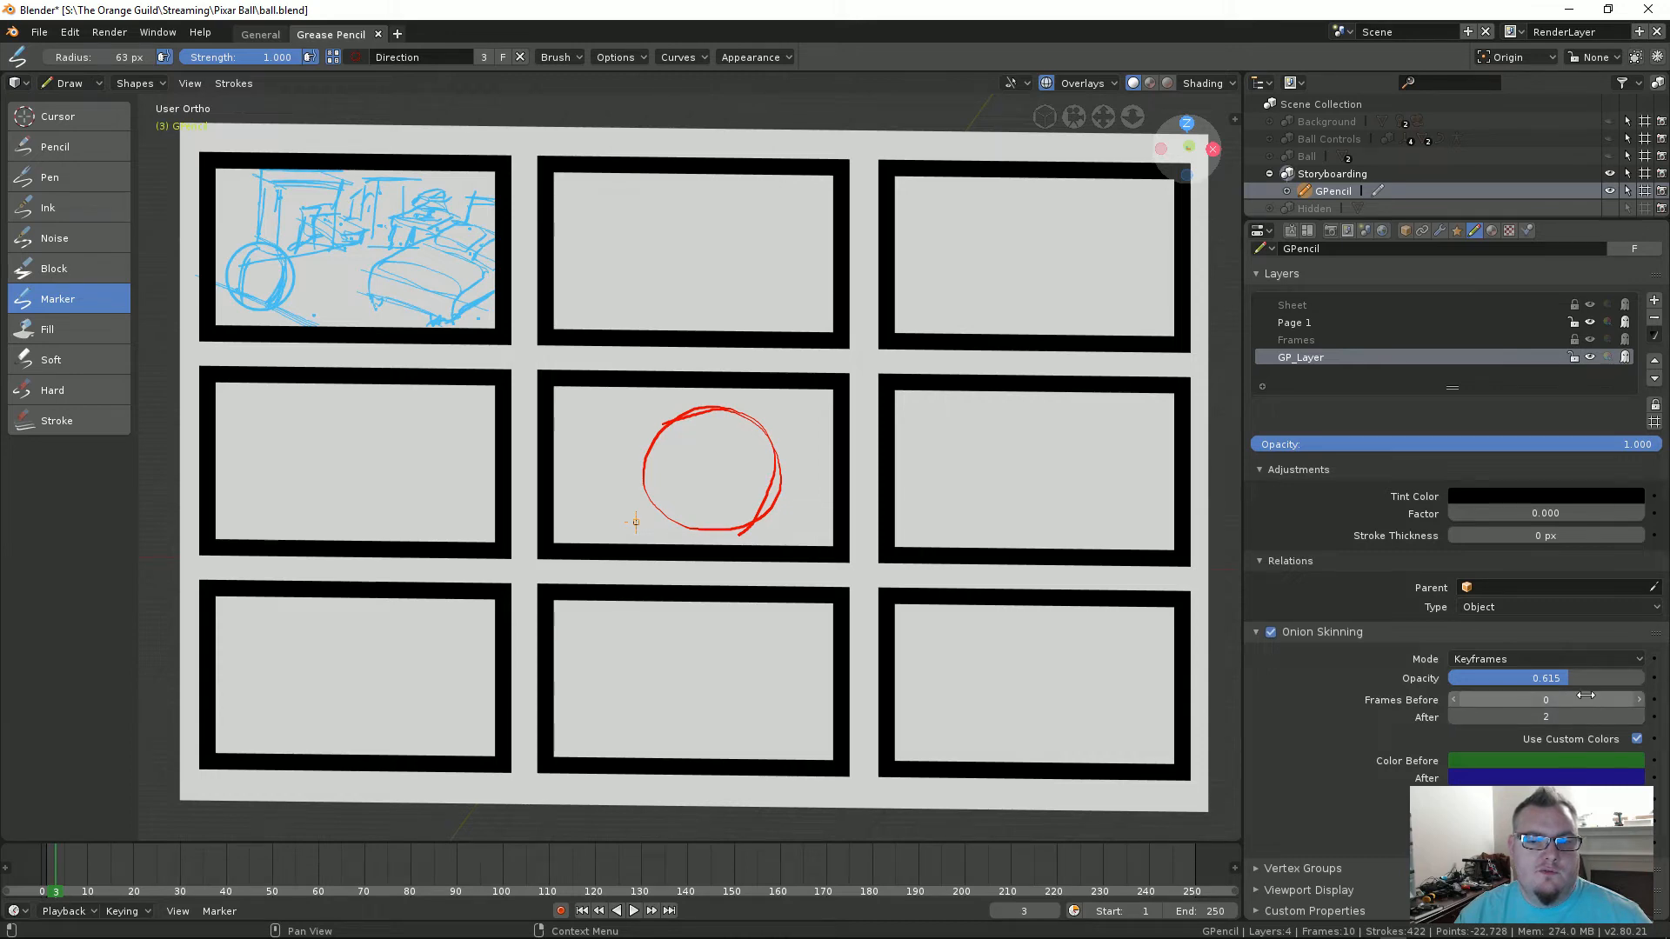
{"action": "type", "text": "2"}
{"action": "key", "text": "Return"}
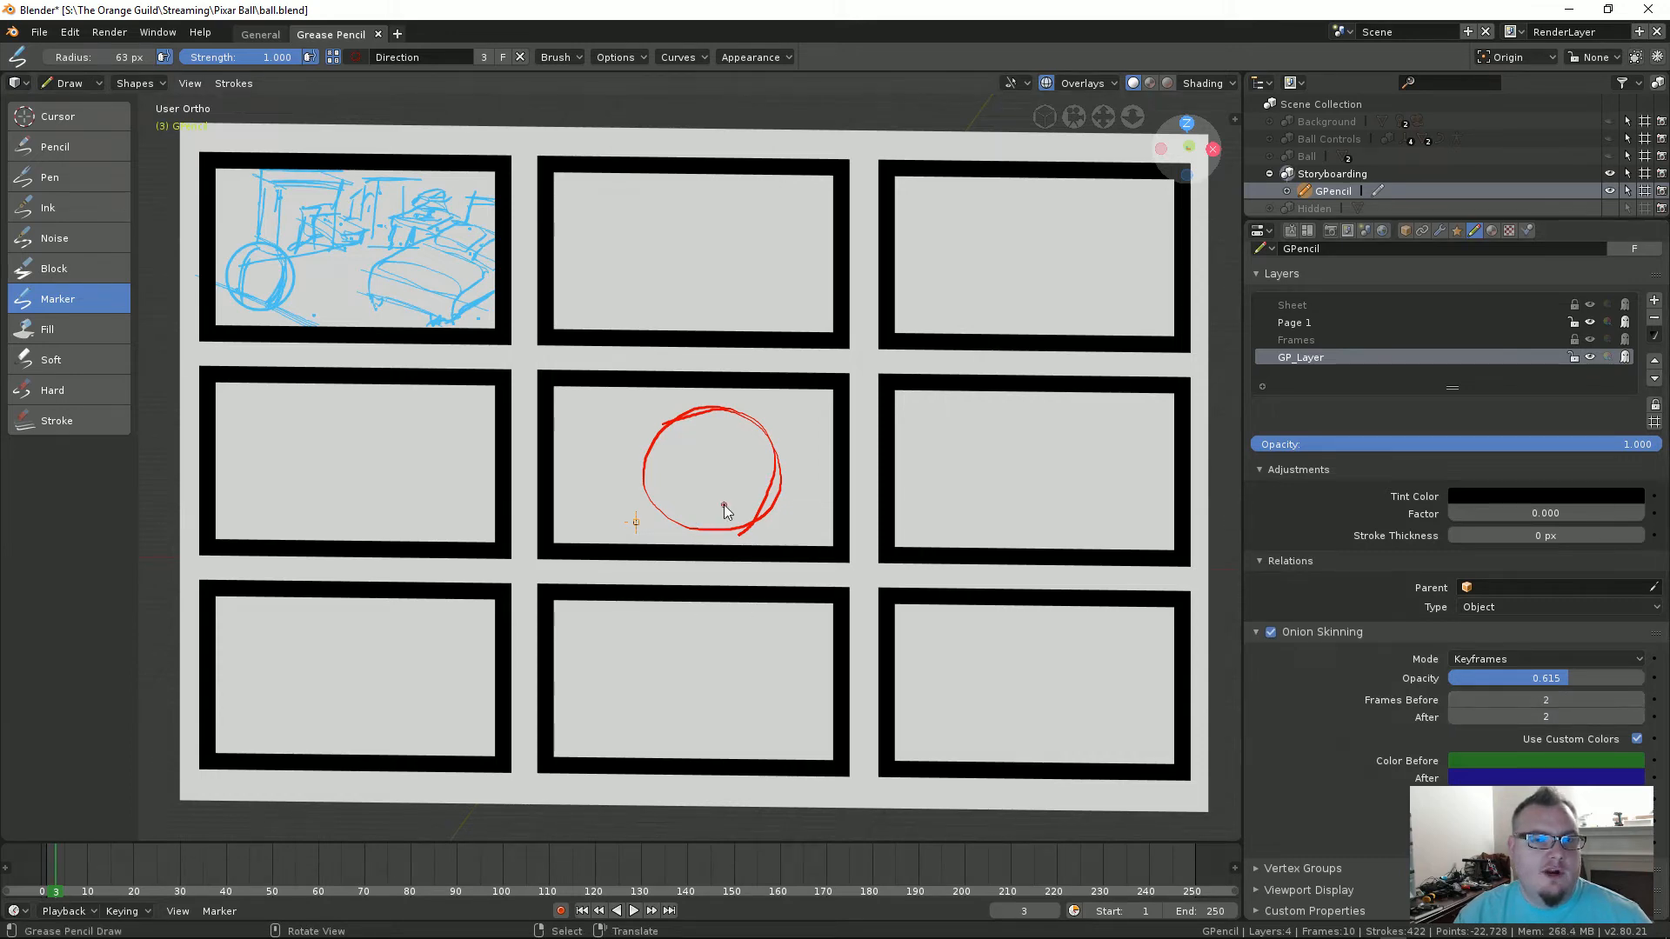
Step: Step back and forth through the circle frames to check for onion skin ghosts
{"action": "scroll", "coordinate": [724, 505], "scroll_direction": "down", "scroll_amount": 2}
{"action": "scroll", "coordinate": [724, 505], "scroll_direction": "up", "scroll_amount": 3}
{"action": "middle_click_drag", "start_coordinate": [741, 459], "coordinate": [790, 467], "text": "shift"}
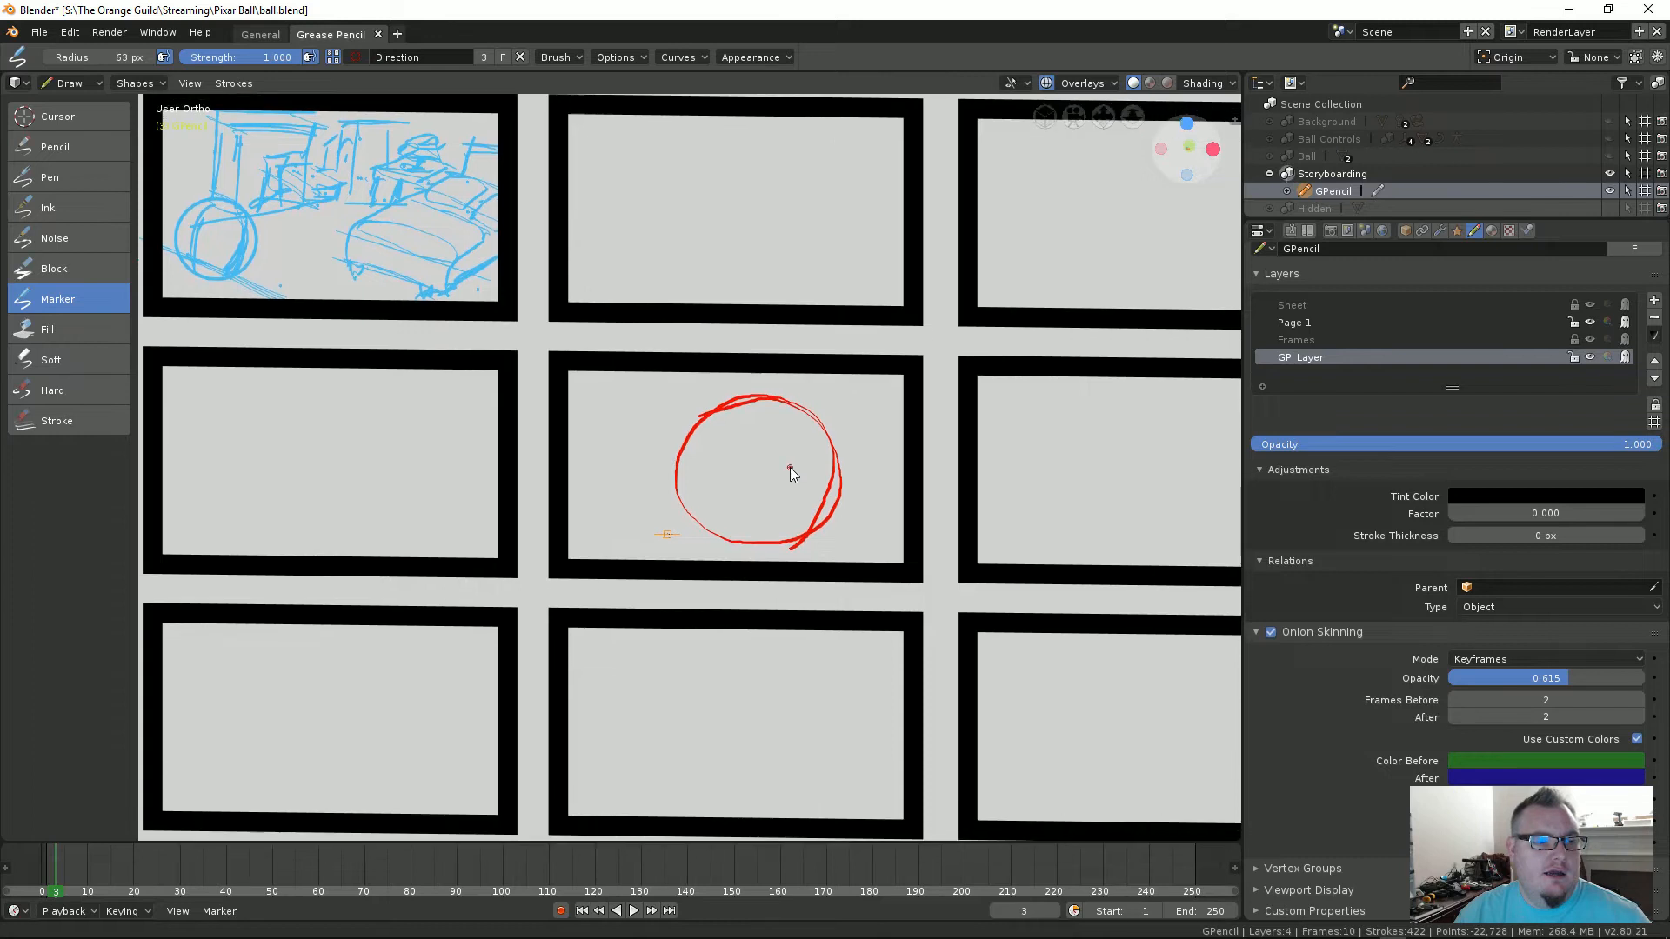
{"action": "key", "text": "Left"}
{"action": "key", "text": "Left"}
{"action": "key", "text": "Right"}
{"action": "key", "text": "Right"}
{"action": "key", "text": "Right"}
{"action": "key", "text": "Right"}
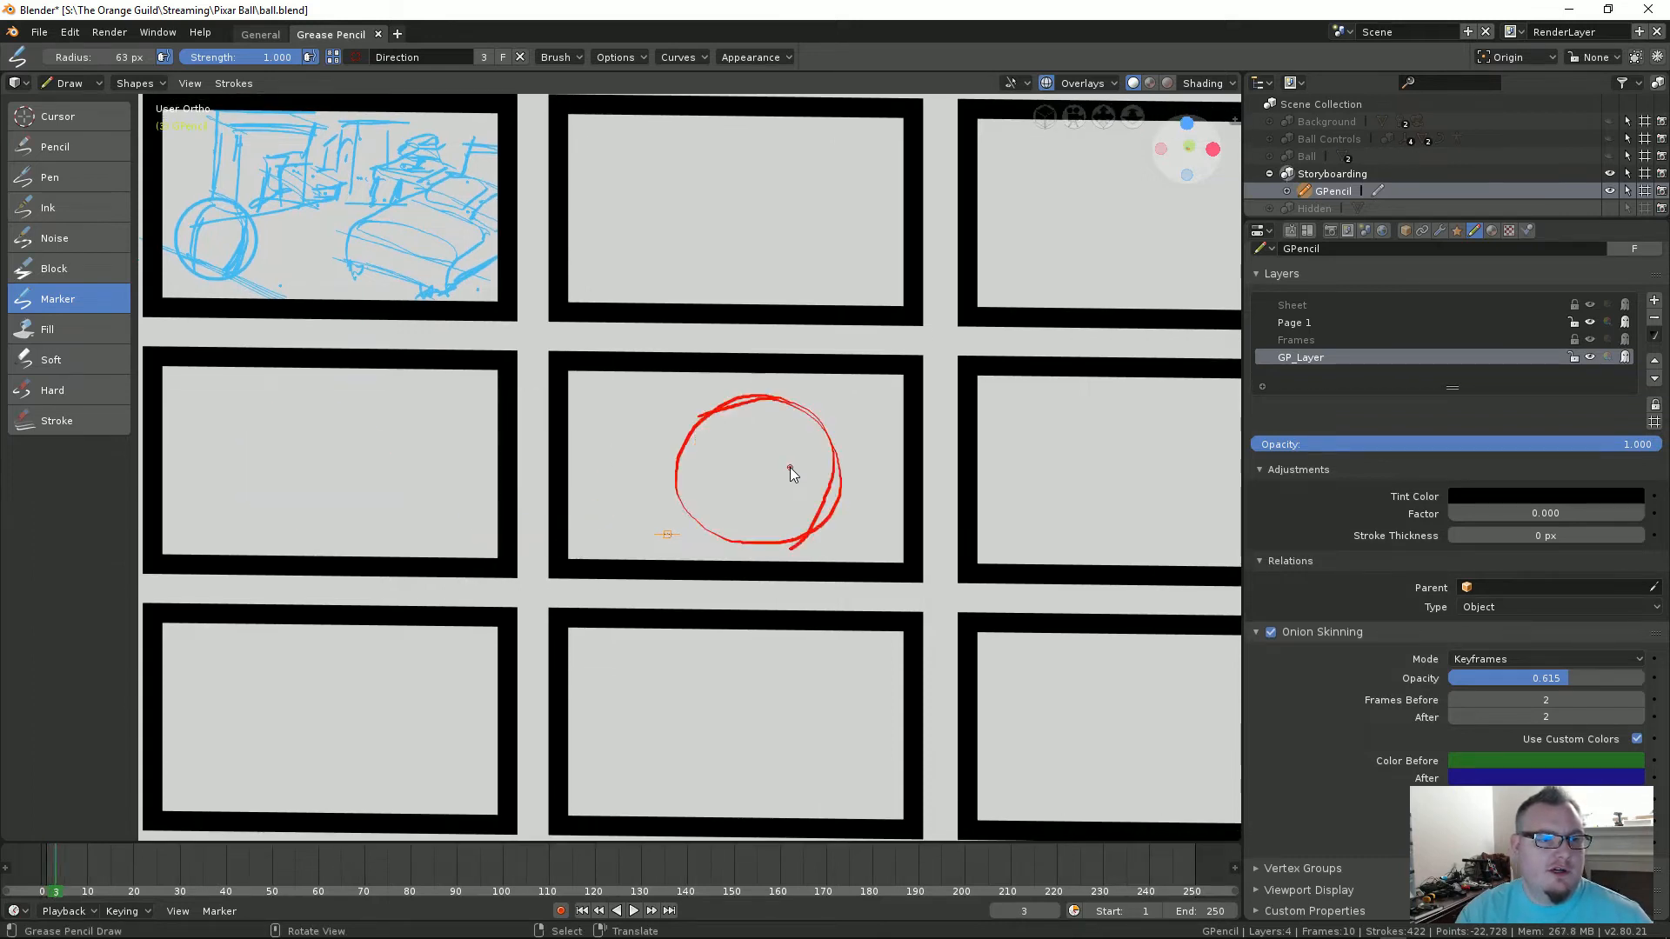
{"action": "key", "text": "Left"}
{"action": "key", "text": "Left"}
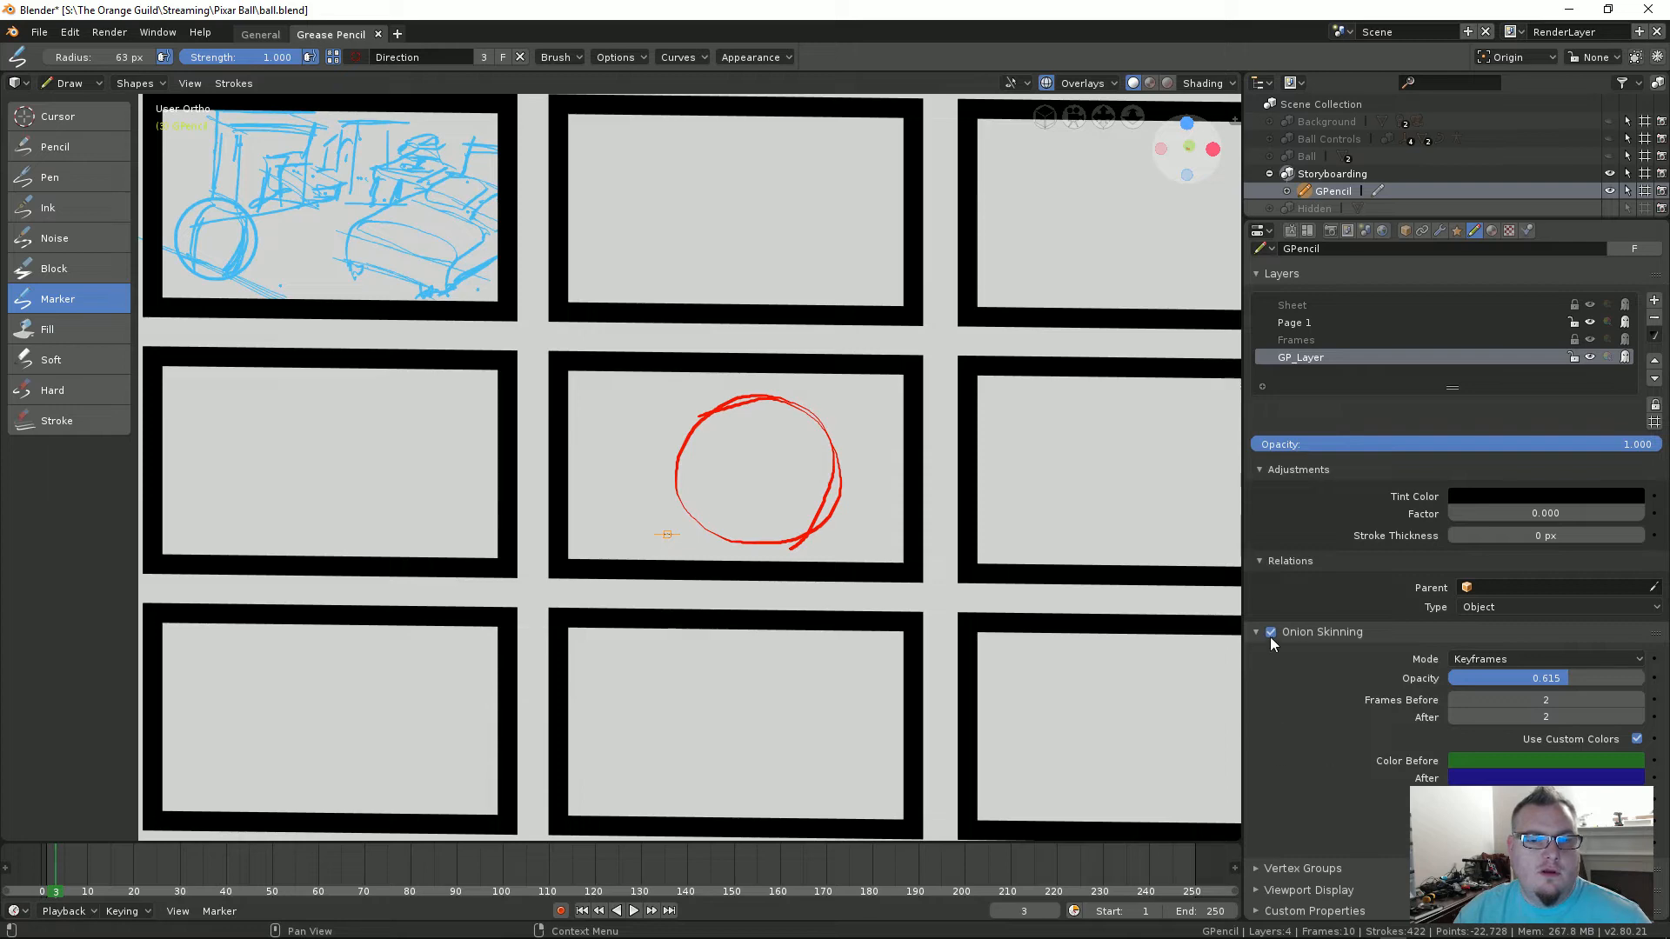
Step: Hide the GP_Layer layer with the red circles and go to the storyboard drawing on frame 0
{"action": "scroll", "coordinate": [915, 479], "scroll_direction": "down", "scroll_amount": 3}
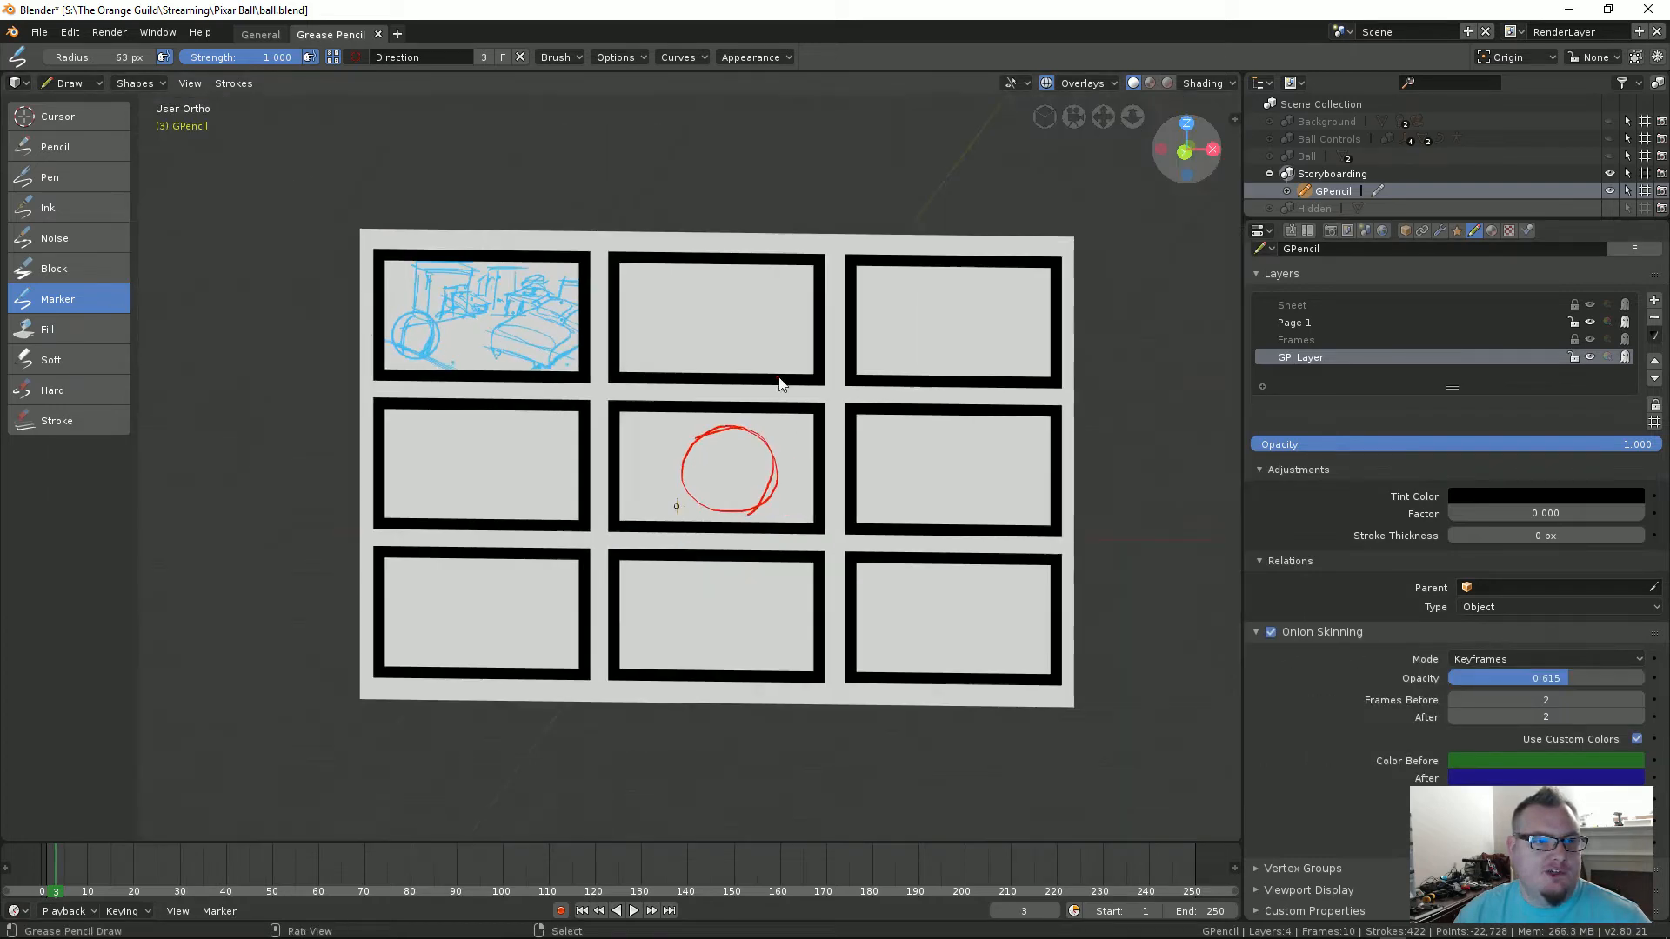
{"action": "scroll", "coordinate": [807, 468], "scroll_direction": "up", "scroll_amount": 3}
{"action": "left_click", "coordinate": [1590, 358]}
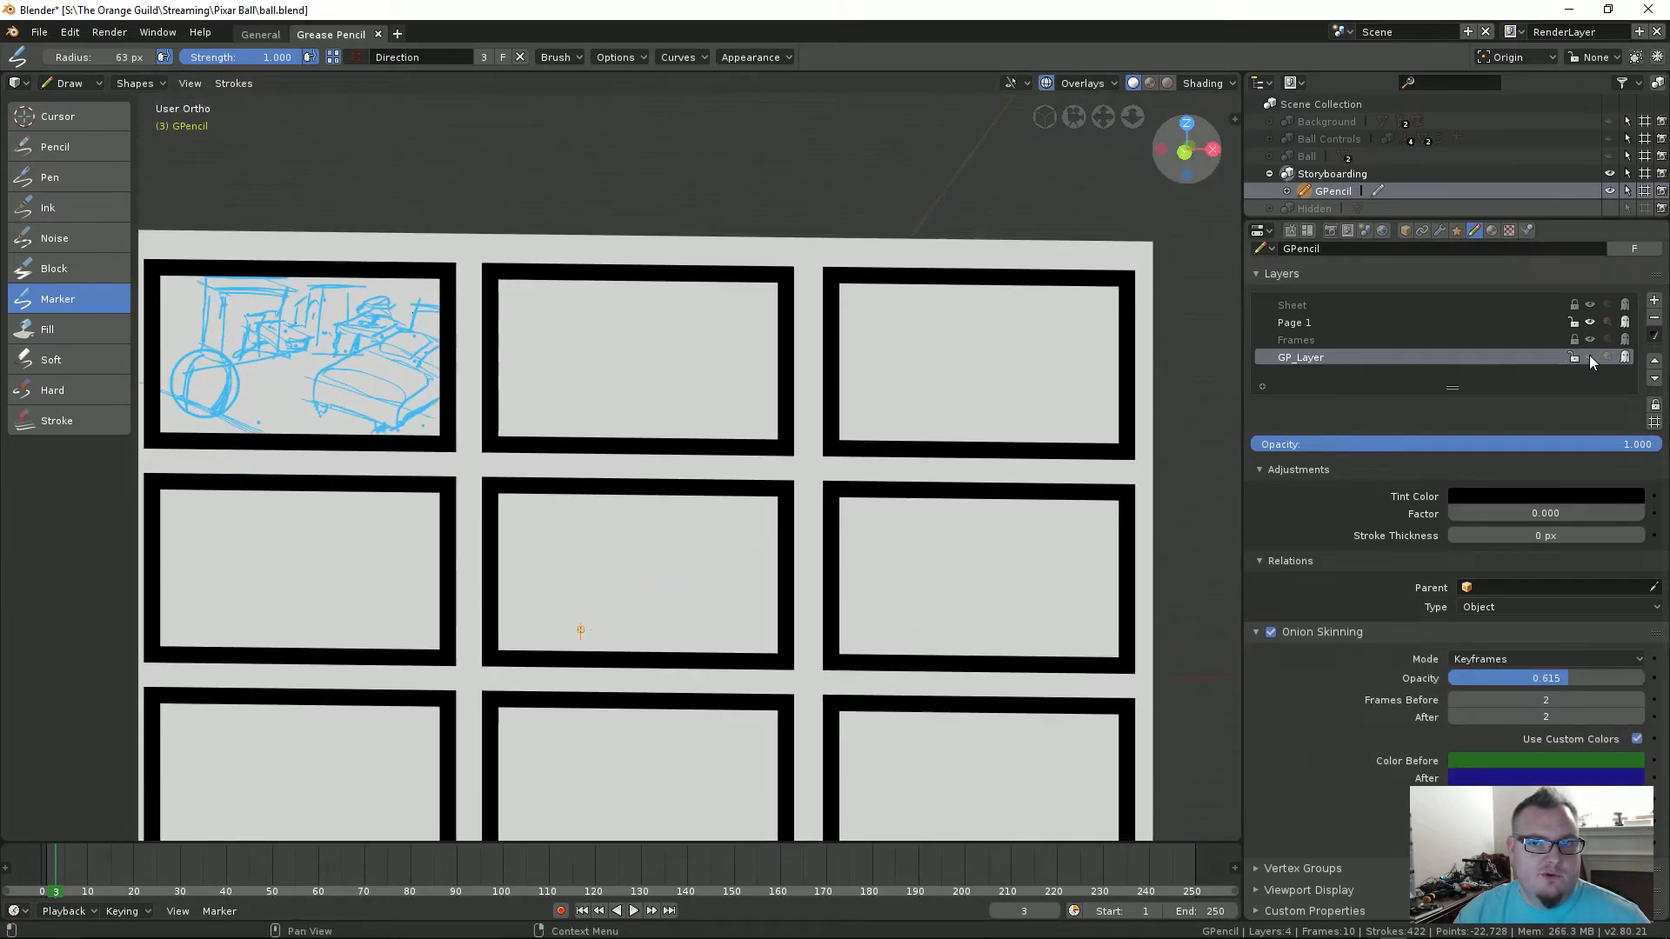
{"action": "key", "text": "Down"}
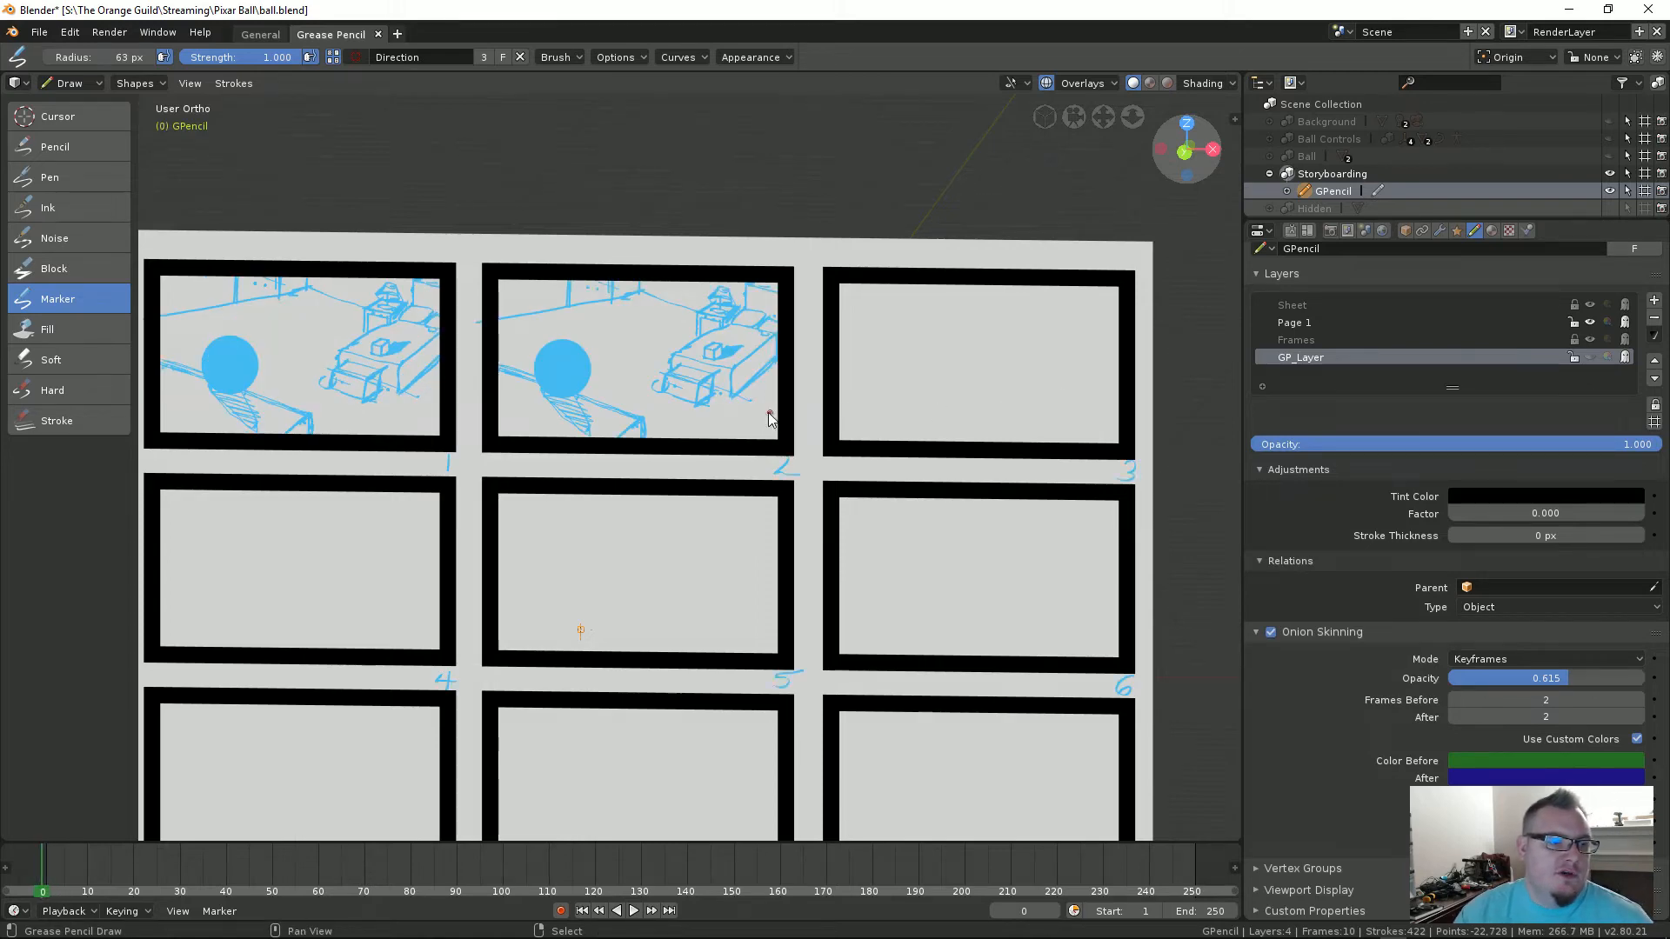
{"action": "middle_click_drag", "start_coordinate": [519, 376], "coordinate": [621, 324], "text": "shift"}
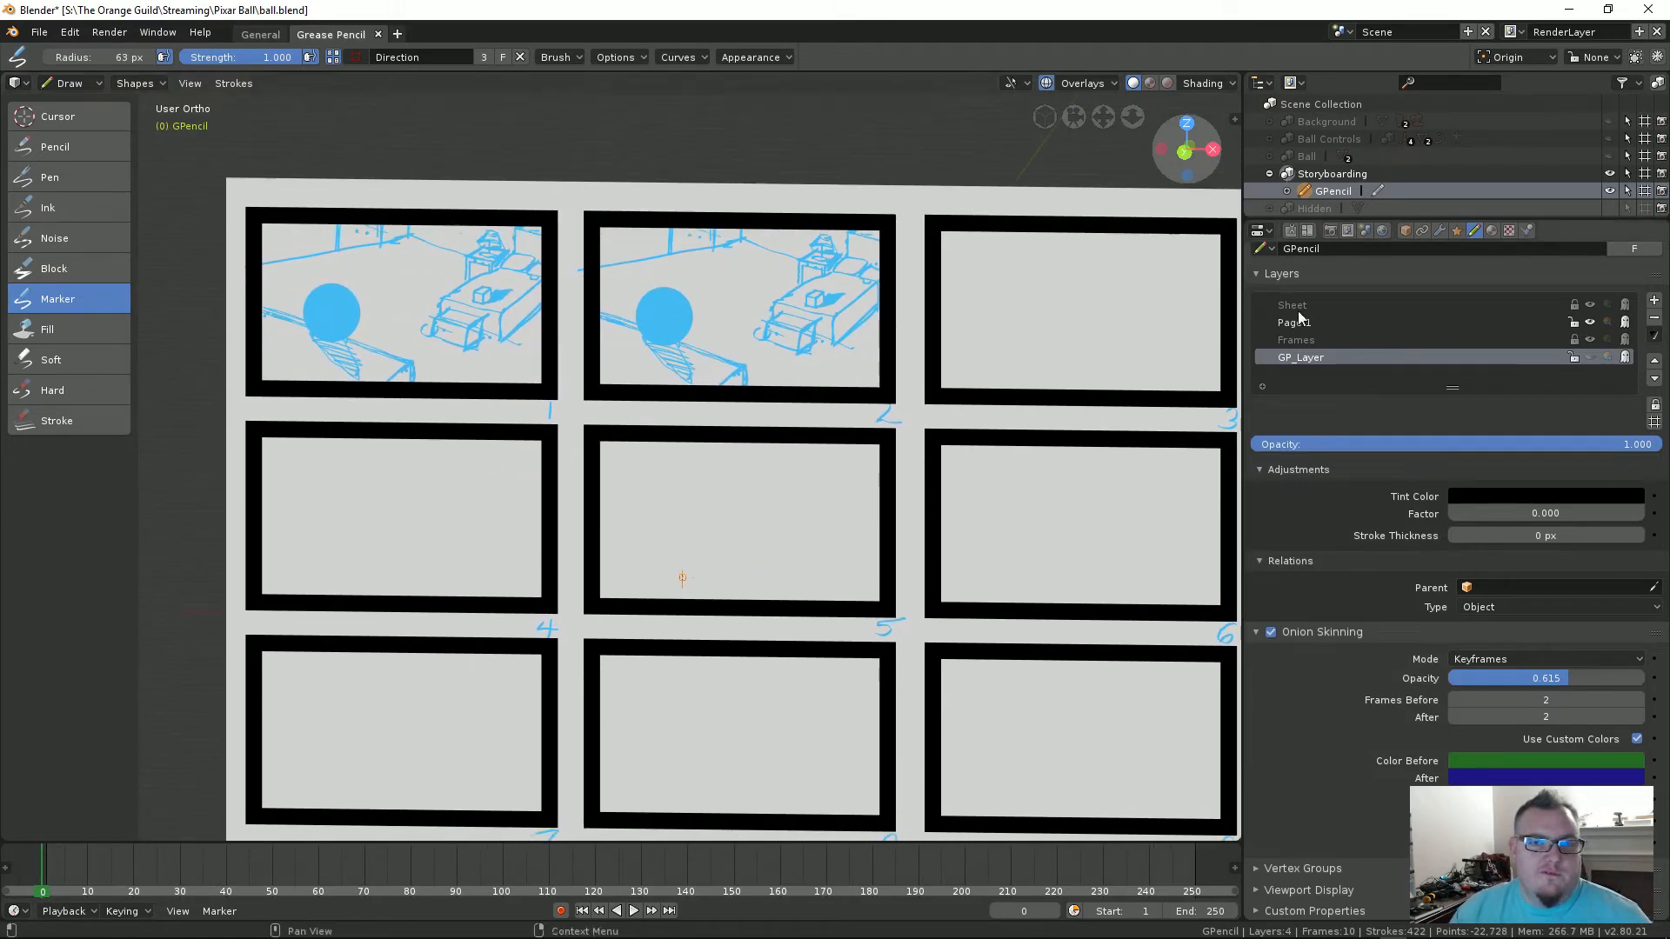
Step: Make Page 1 the active grease pencil layer
{"action": "left_click", "coordinate": [1457, 232]}
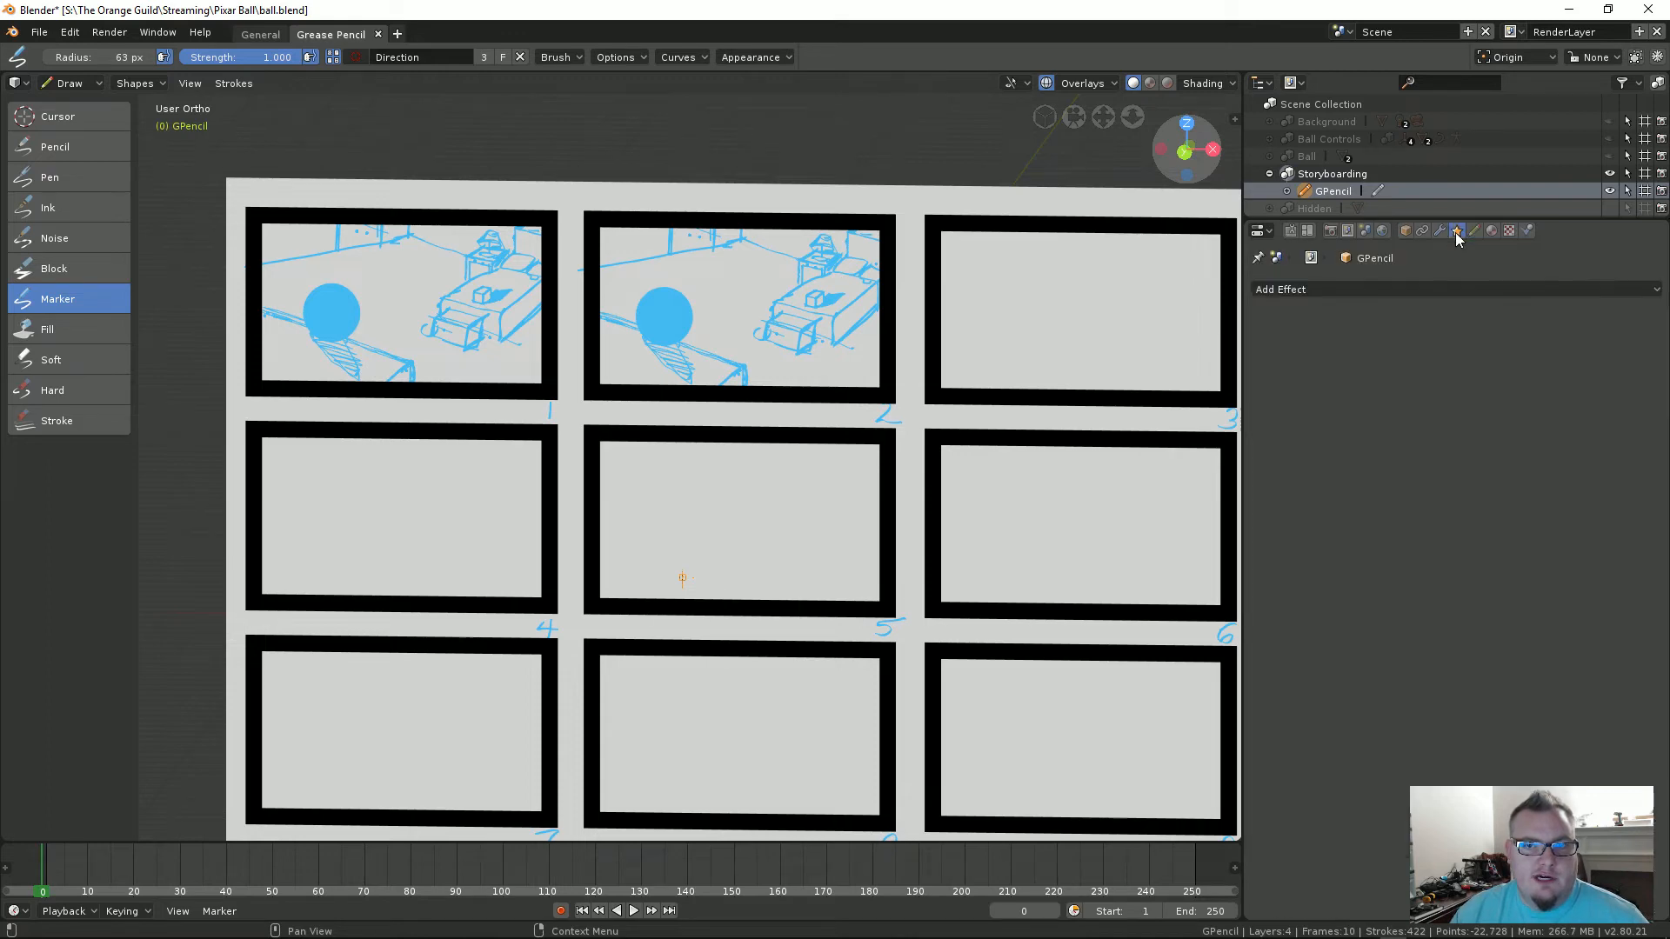
{"action": "scroll", "coordinate": [852, 348], "scroll_direction": "up", "scroll_amount": 2}
{"action": "middle_click_drag", "start_coordinate": [841, 332], "coordinate": [906, 450], "text": "shift"}
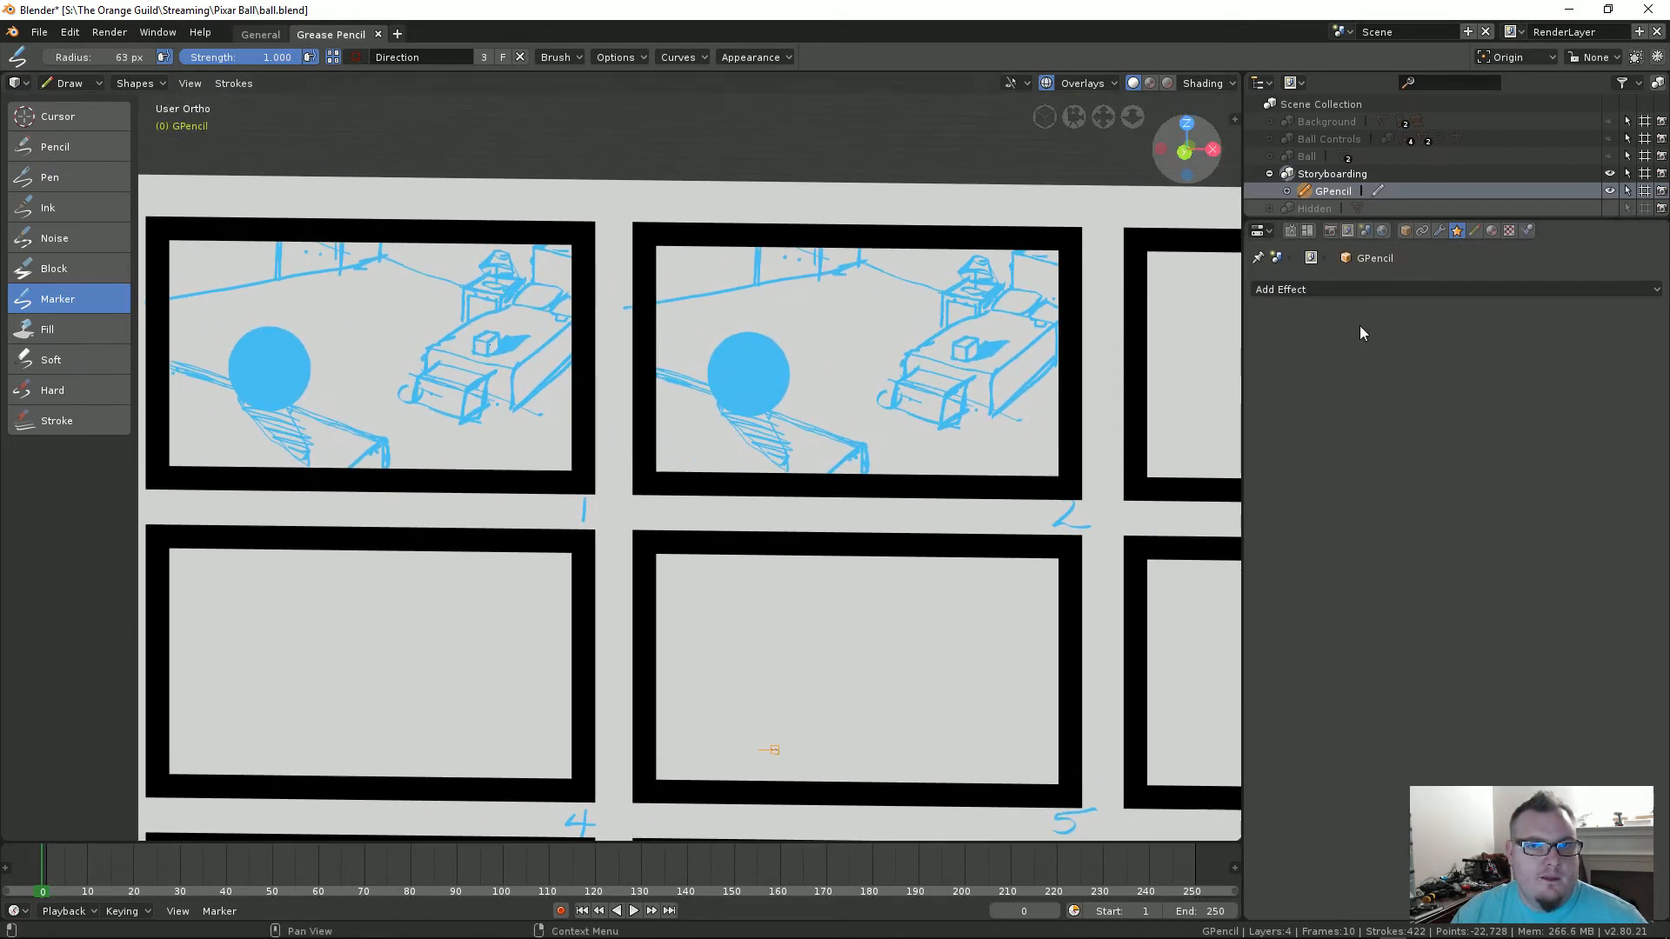
{"action": "left_click", "coordinate": [1475, 231]}
{"action": "left_click", "coordinate": [1335, 327]}
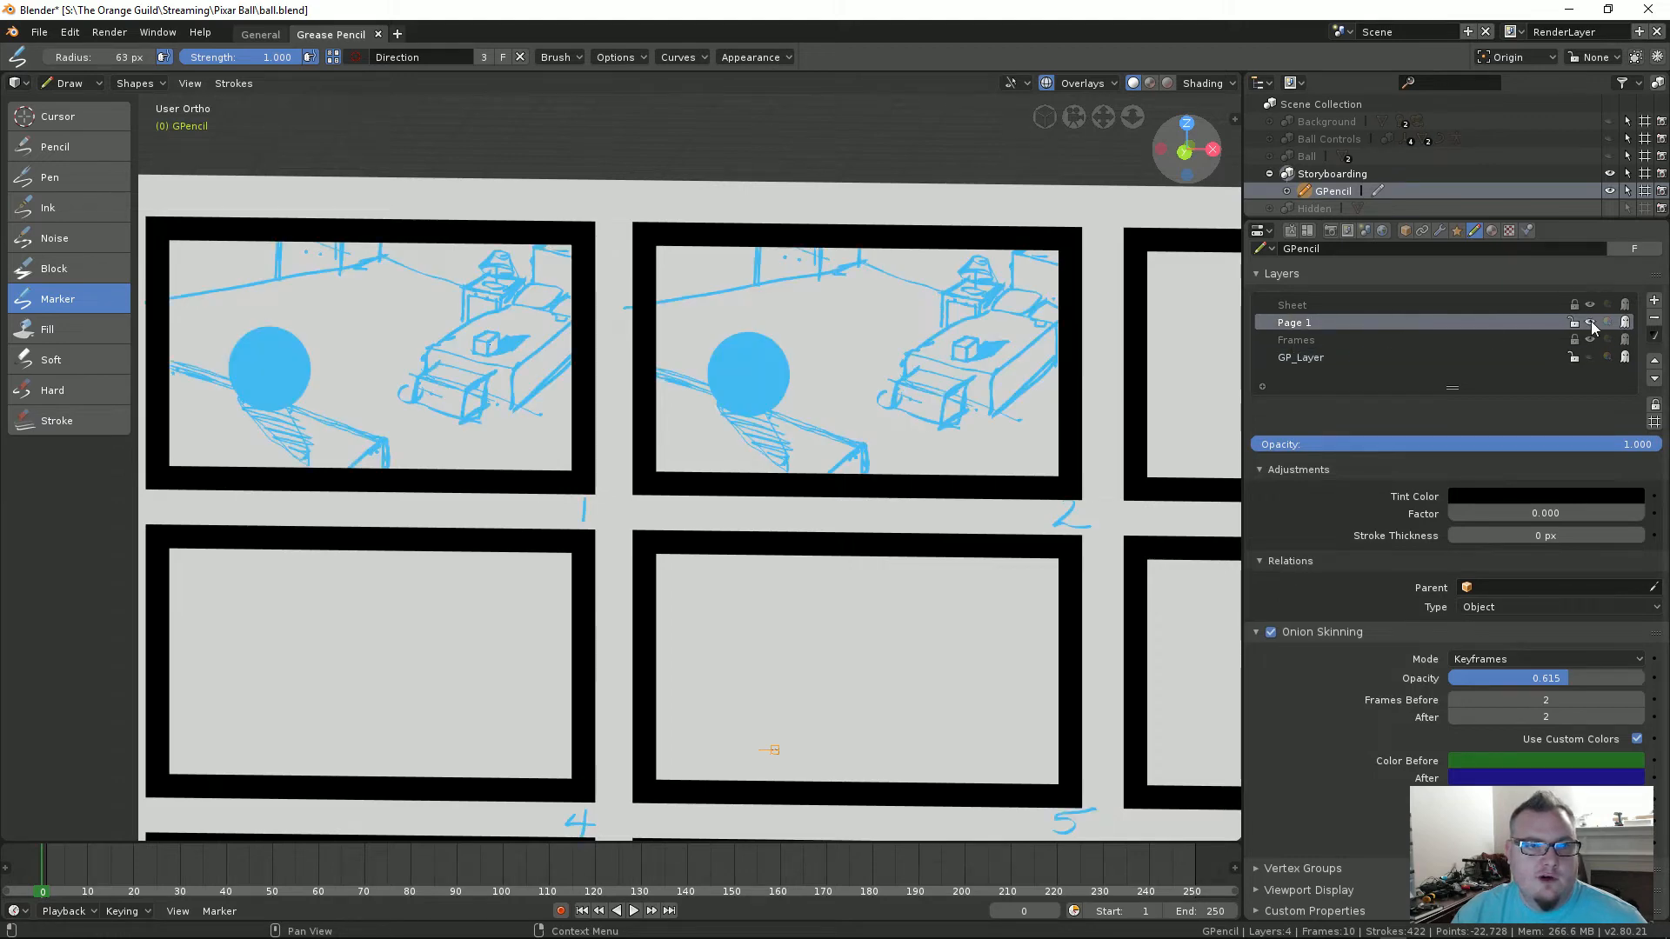
Step: Try a Blur effect on the storyboard with factors of 22 px and 19 px and 6 samples, and remove it
{"action": "left_click", "coordinate": [1457, 231]}
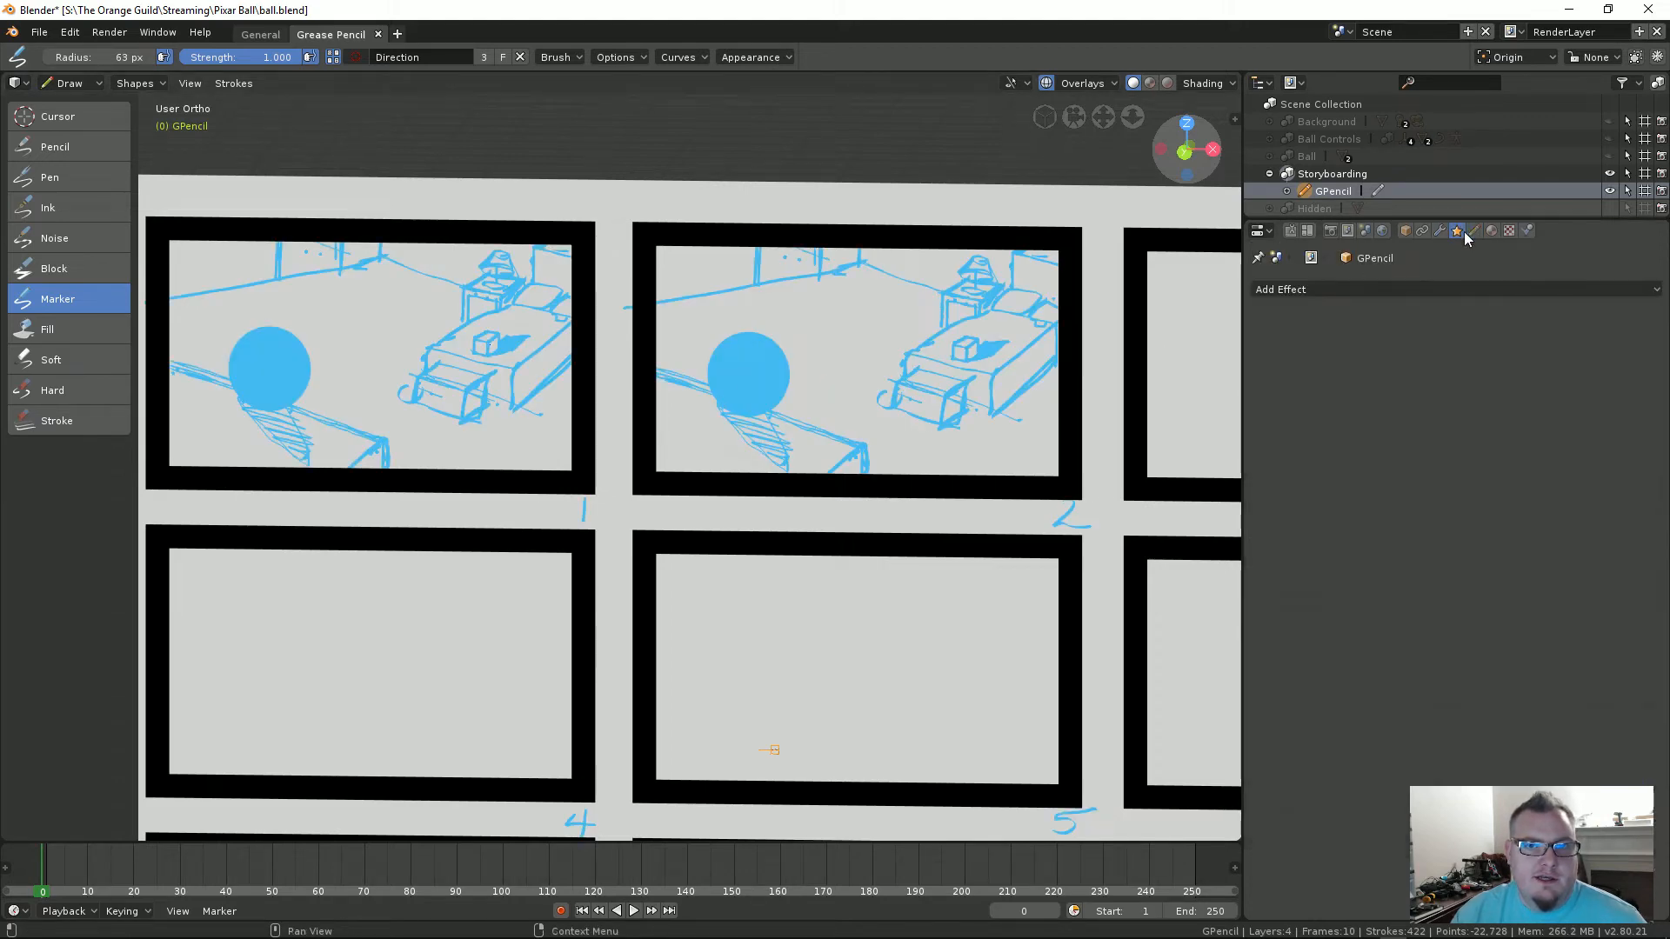
{"action": "left_click", "coordinate": [1369, 288]}
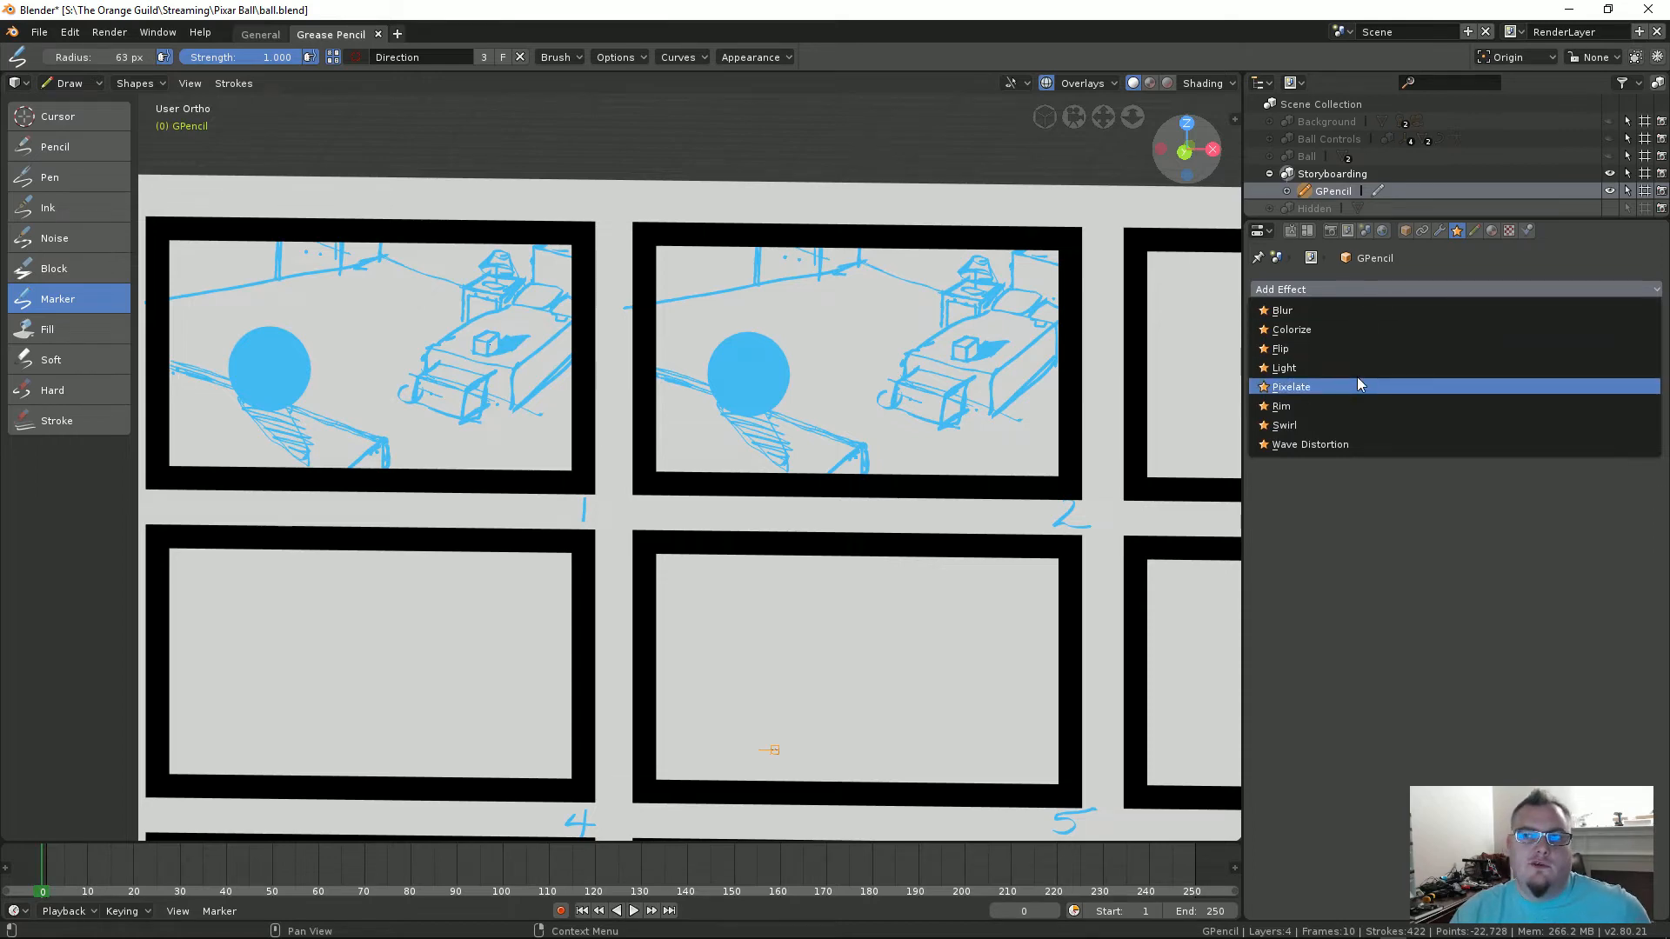
{"action": "left_click", "coordinate": [1336, 308]}
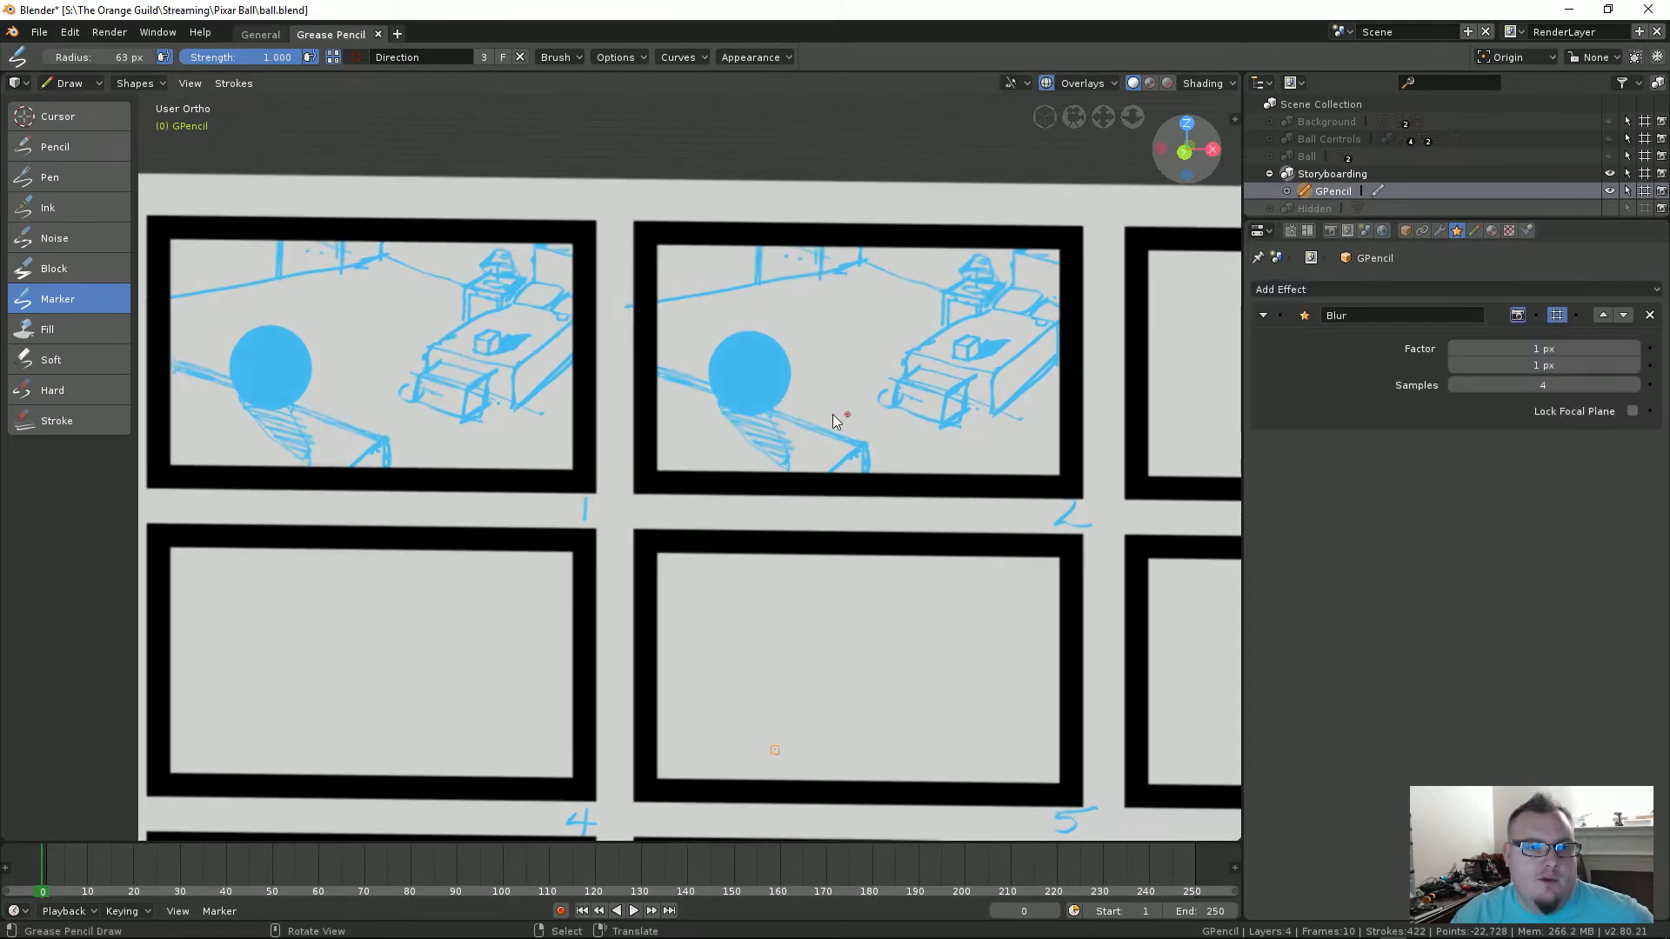
{"action": "mouse_move", "coordinate": [1535, 348]}
{"action": "left_mouse_down"}
{"action": "mouse_move", "coordinate": [1618, 348]}
{"action": "mouse_move", "coordinate": [1548, 365]}
{"action": "mouse_move", "coordinate": [1626, 365]}
{"action": "mouse_move", "coordinate": [1575, 385]}
{"action": "mouse_move", "coordinate": [1600, 385]}
{"action": "mouse_move", "coordinate": [1464, 366]}
{"action": "mouse_move", "coordinate": [1489, 349]}
{"action": "left_mouse_up"}
{"action": "left_click_drag", "start_coordinate": [1522, 349], "coordinate": [1531, 385]}
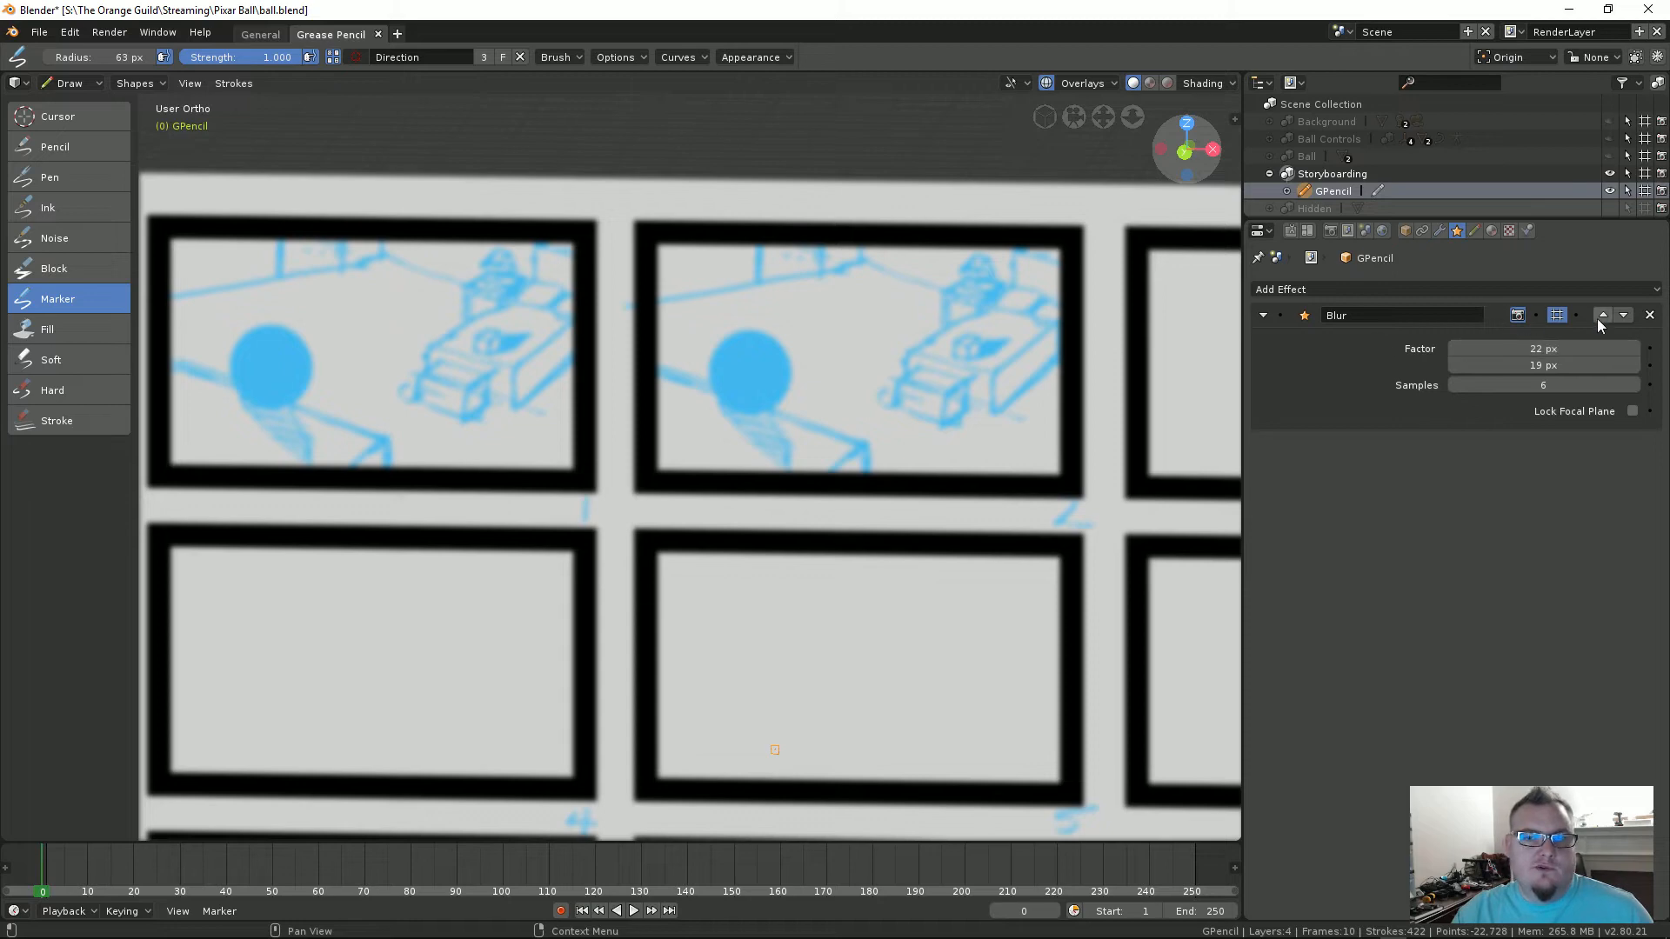
{"action": "left_click", "coordinate": [1650, 315]}
Step: Add a horizontal Flip effect to the storyboard grease pencil object
{"action": "left_click", "coordinate": [1449, 289]}
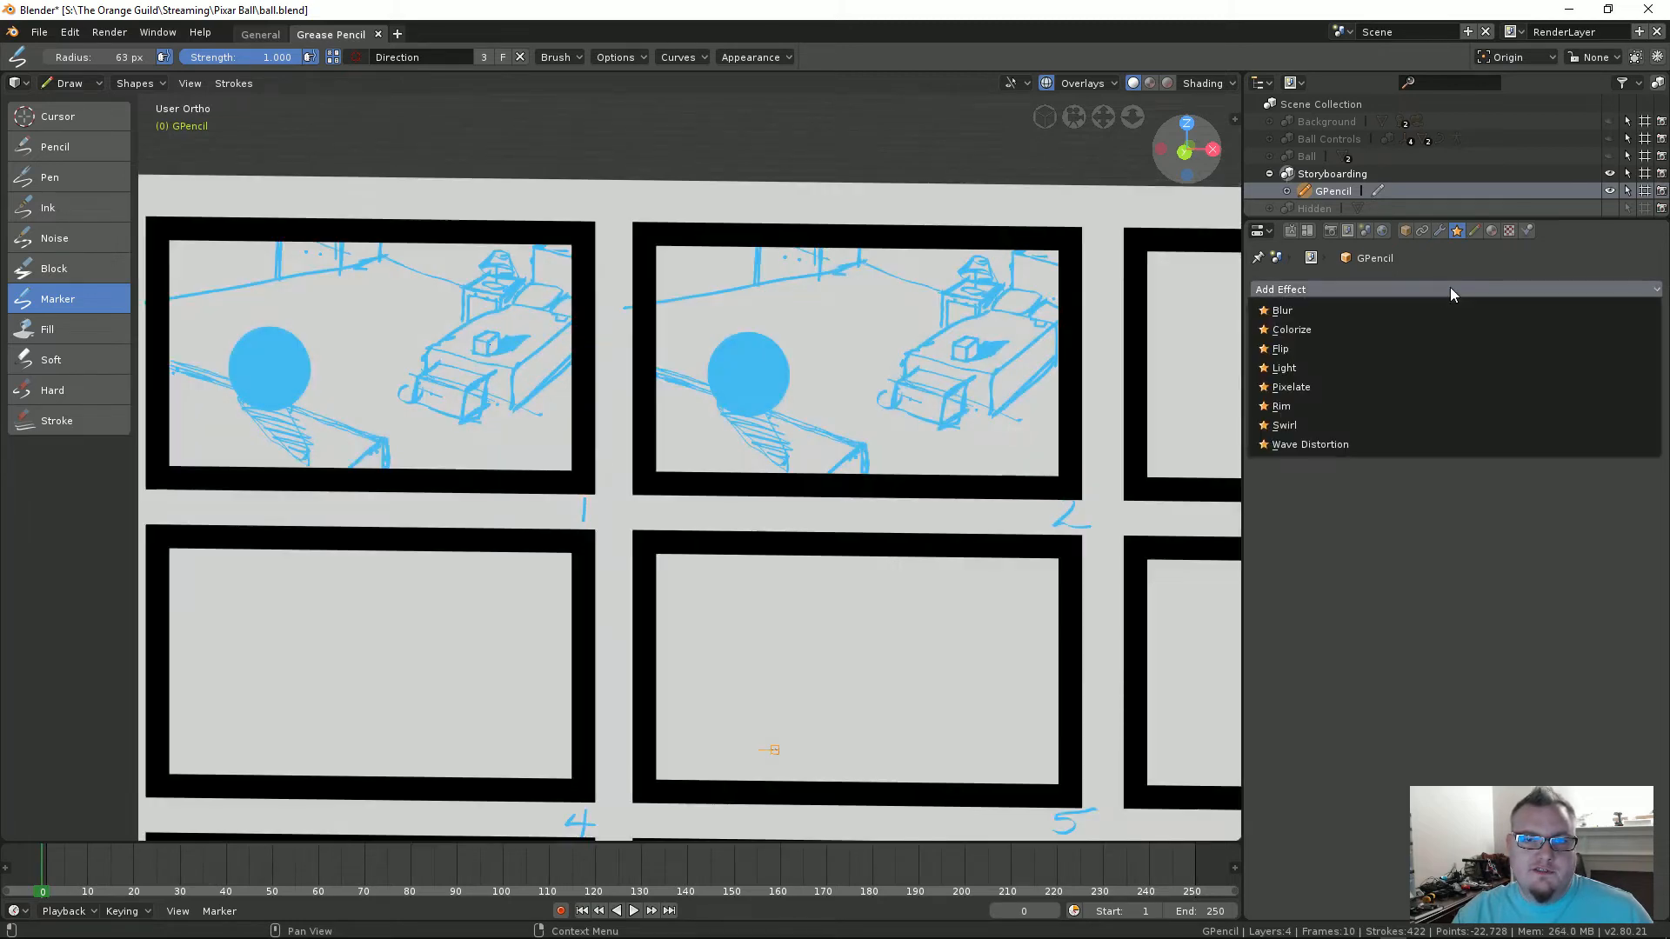
{"action": "left_click", "coordinate": [1344, 350]}
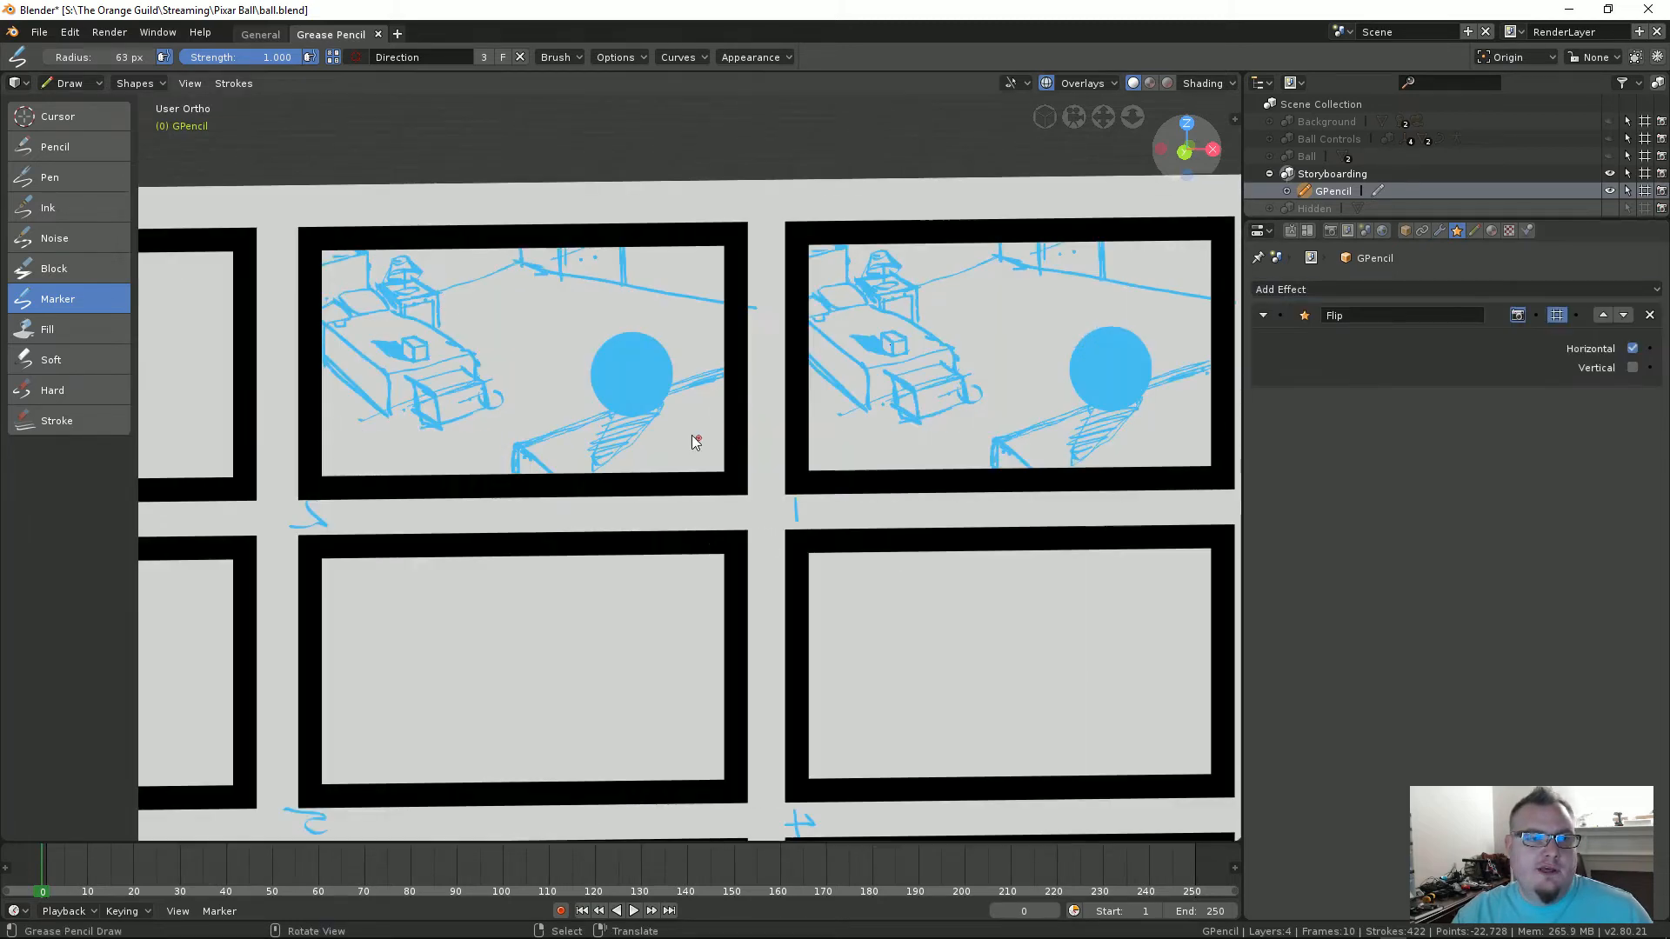
{"action": "scroll", "coordinate": [682, 404], "scroll_direction": "down", "scroll_amount": 5}
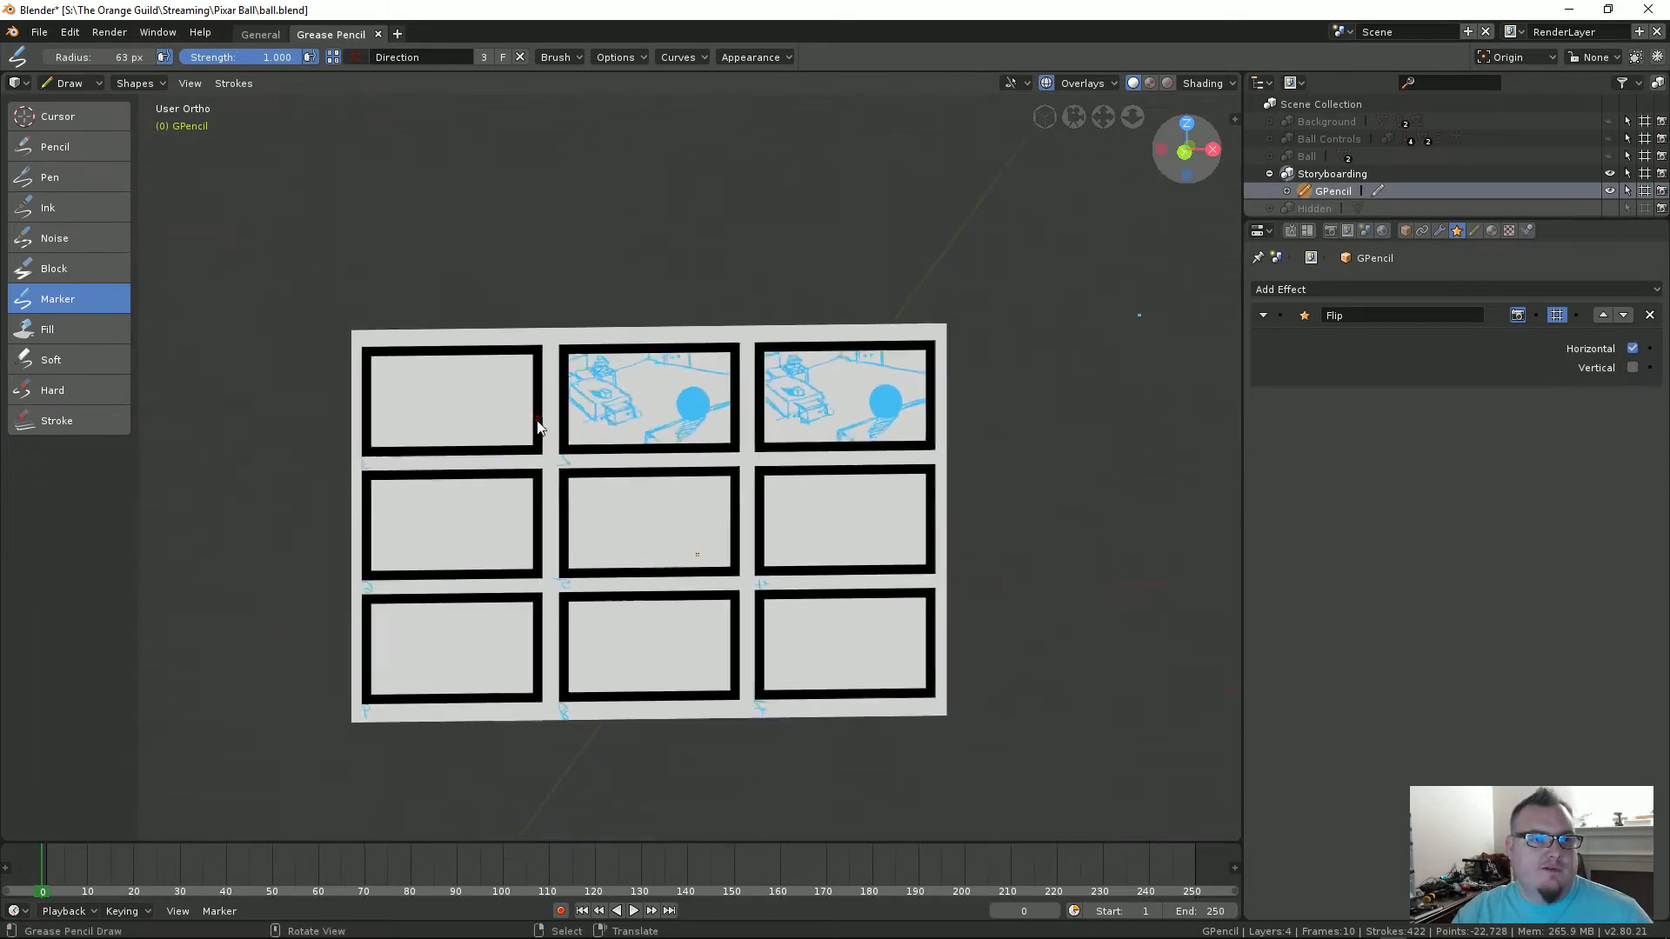
Step: Compare the storyboard in front view with the Flip effect's Horizontal option off and on
{"action": "middle_click_drag", "start_coordinate": [537, 426], "coordinate": [635, 423]}
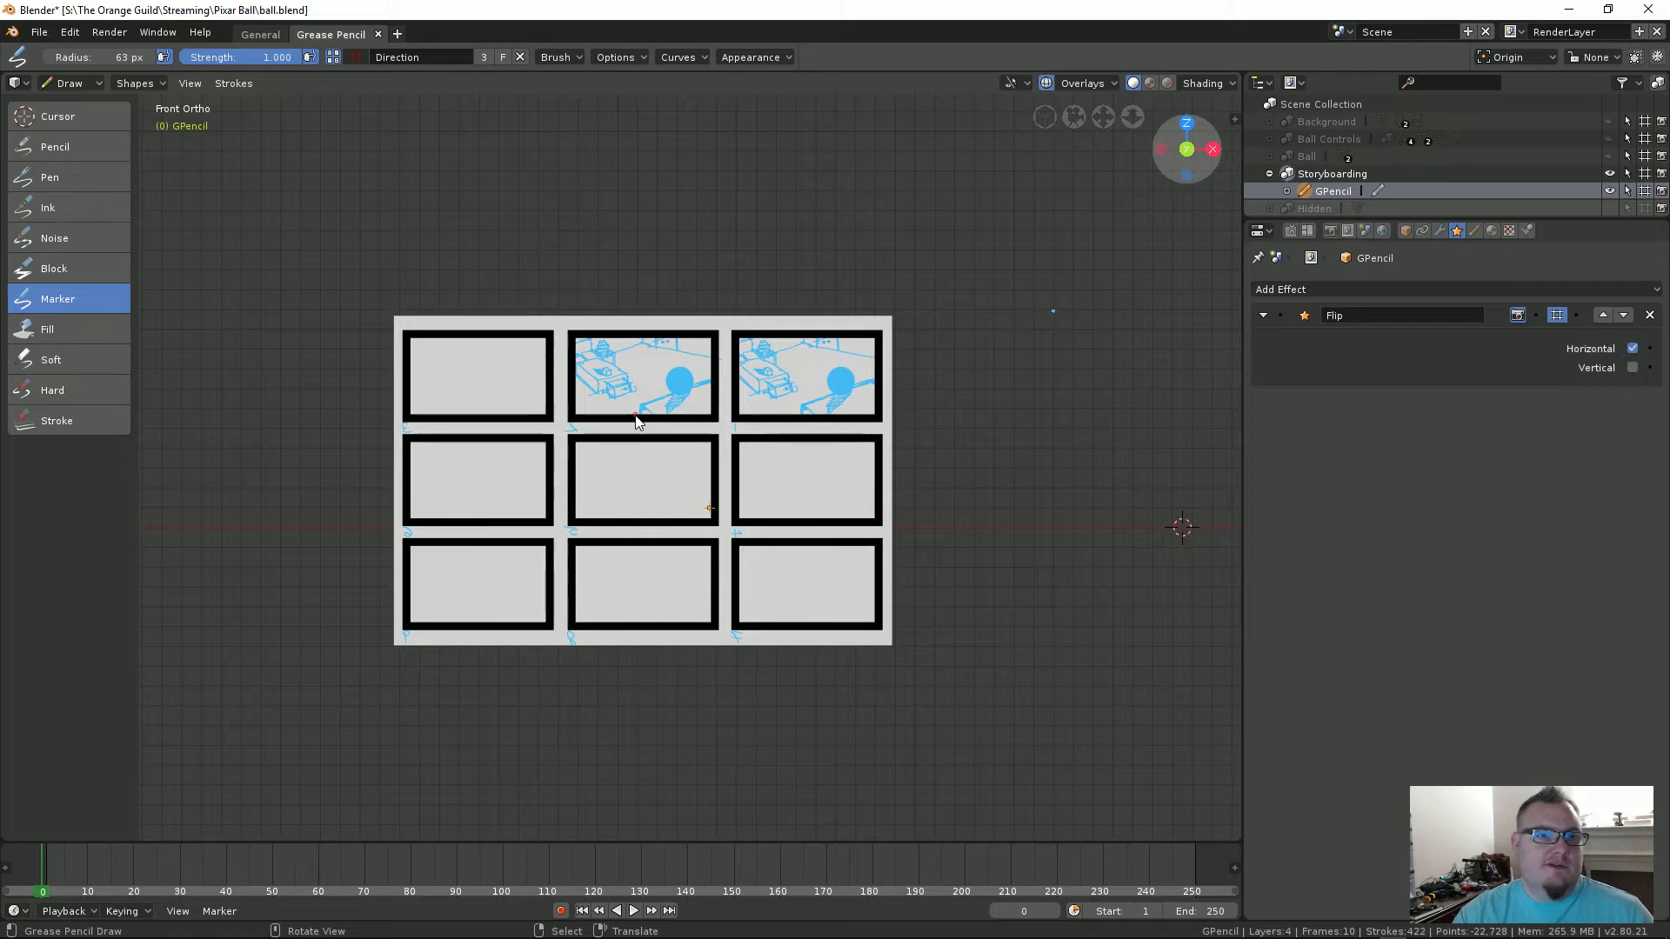
{"action": "key", "text": "KP_1"}
{"action": "scroll", "coordinate": [1056, 419], "scroll_direction": "up", "scroll_amount": 2}
{"action": "middle_click_drag", "start_coordinate": [986, 421], "coordinate": [918, 394], "text": "shift"}
{"action": "left_click", "coordinate": [1632, 348]}
{"action": "left_click", "coordinate": [1633, 349]}
{"action": "left_click", "coordinate": [1633, 348]}
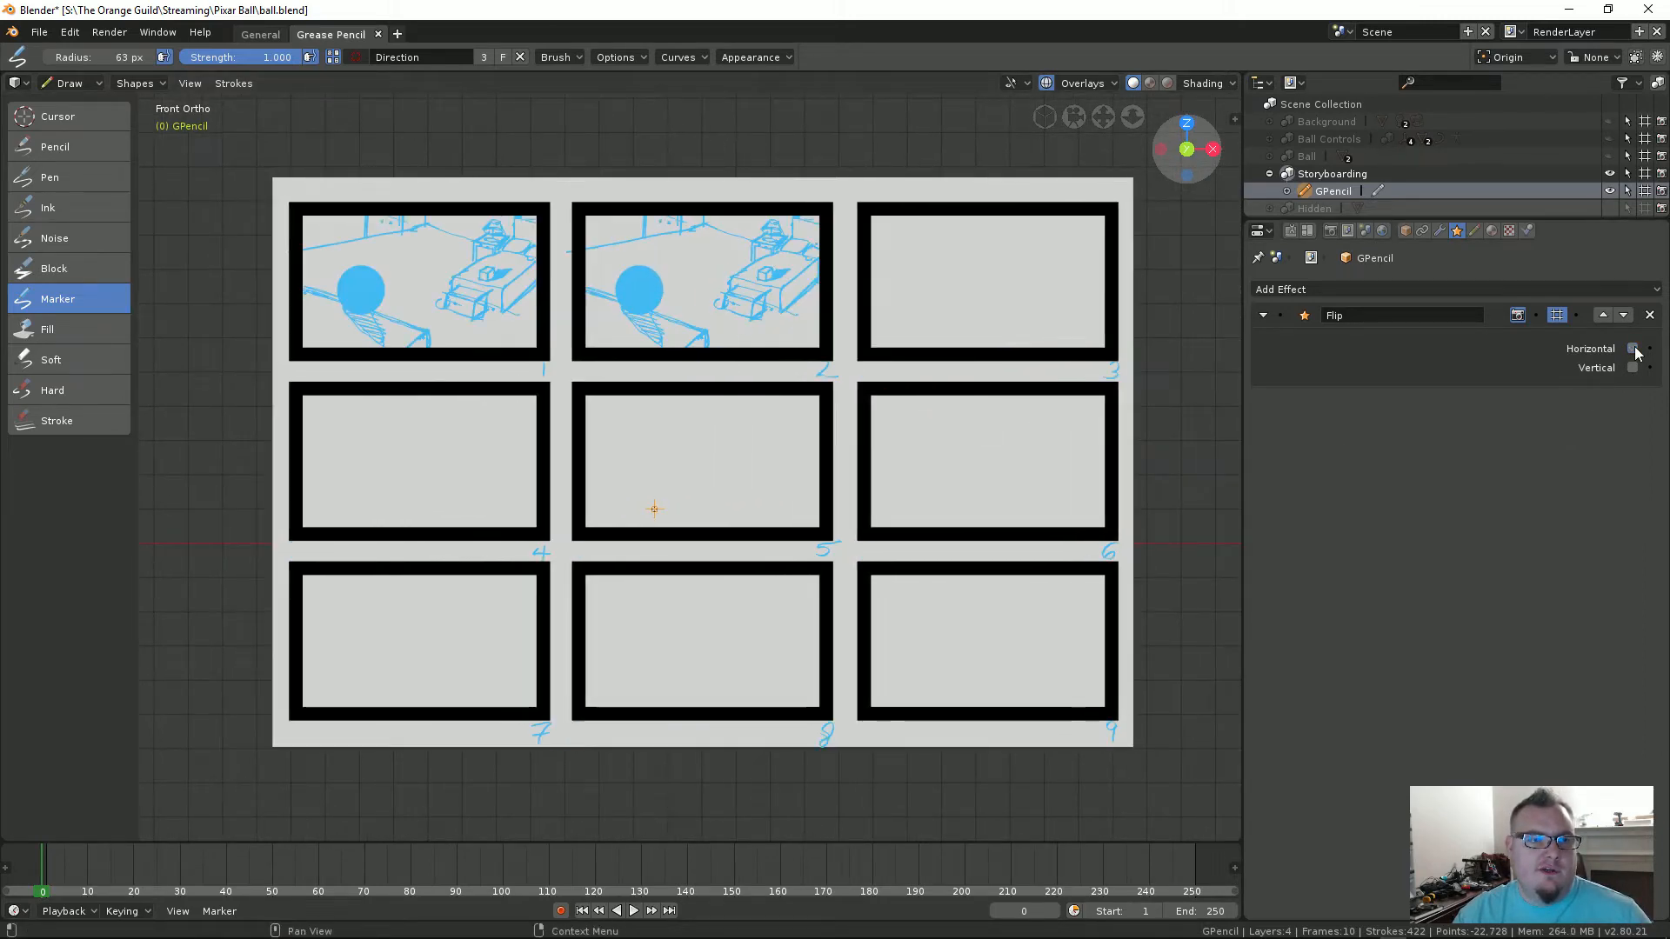
{"action": "left_click", "coordinate": [1632, 349]}
Step: Try the Vertical option of the storyboard's Flip effect alongside Horizontal, and remove the effect
{"action": "left_click", "coordinate": [1632, 367]}
{"action": "left_click", "coordinate": [1633, 367]}
{"action": "left_click", "coordinate": [1633, 367]}
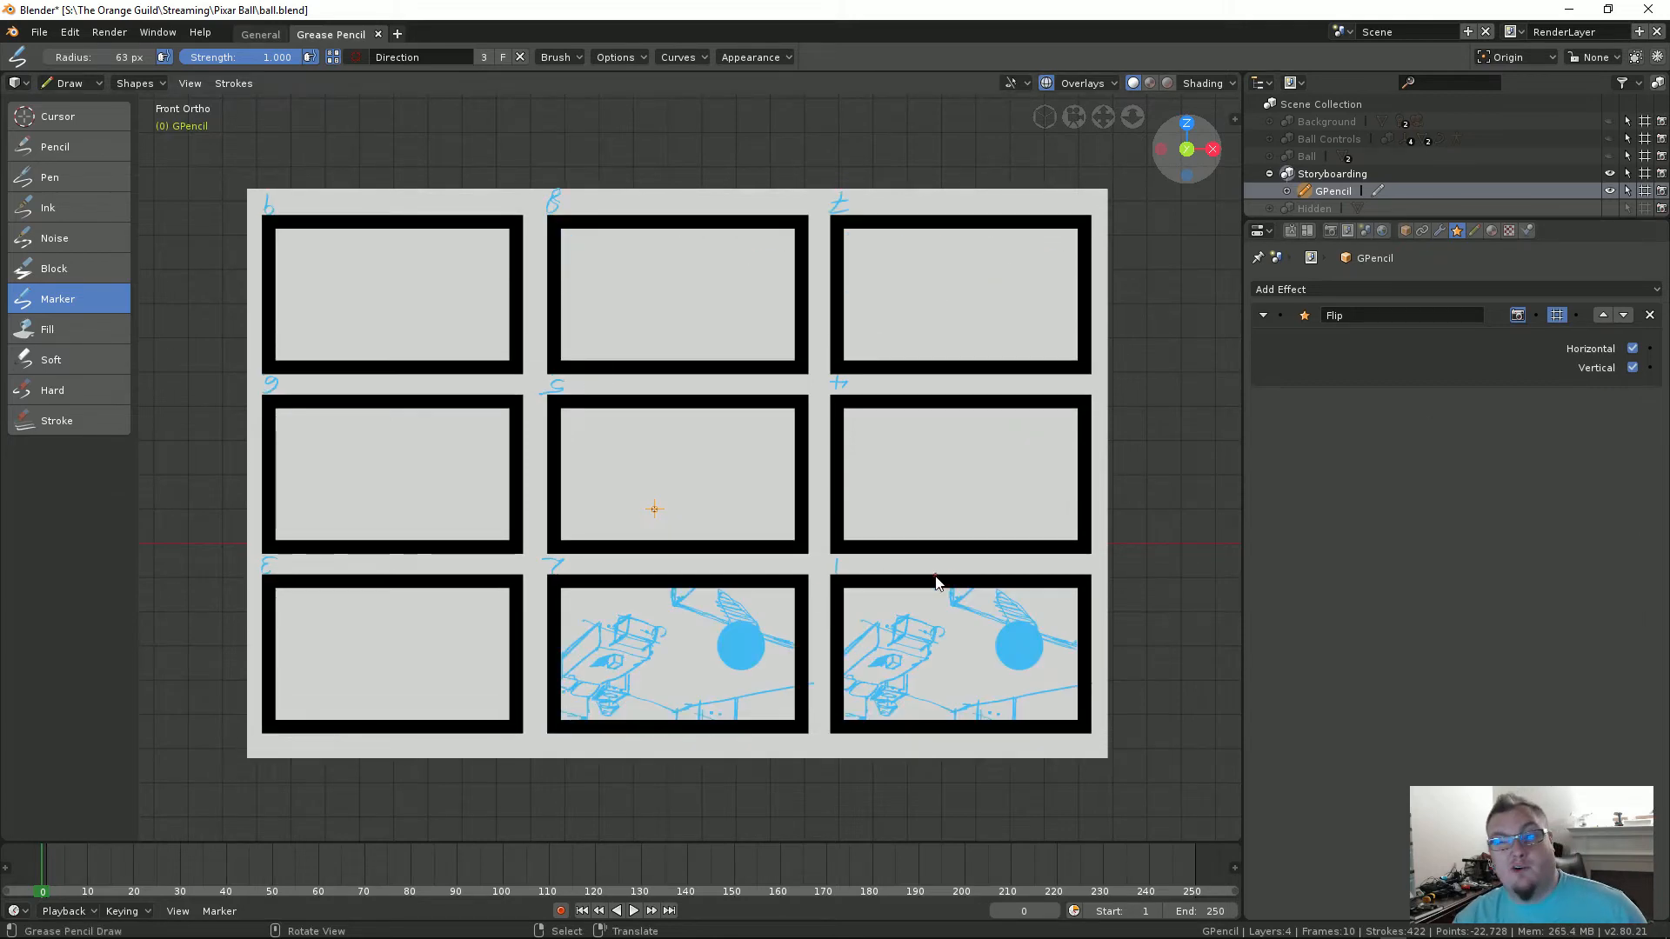
{"action": "left_click", "coordinate": [1633, 366]}
{"action": "left_click", "coordinate": [1632, 348]}
{"action": "left_click", "coordinate": [1633, 348]}
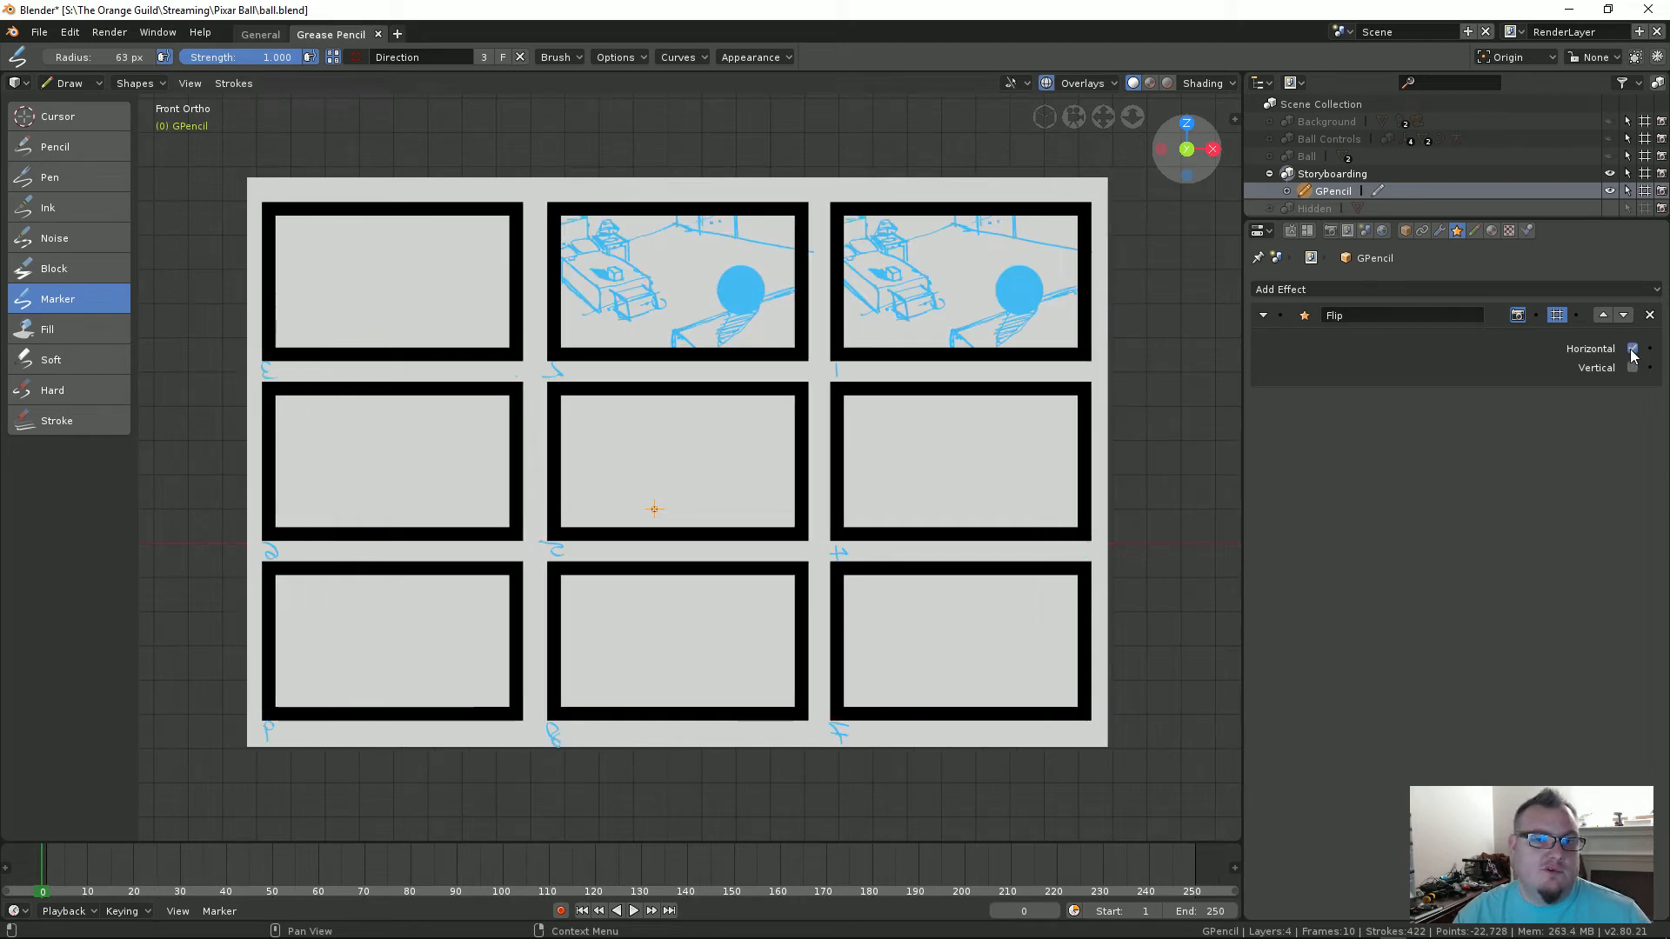
{"action": "left_click", "coordinate": [1647, 316]}
Step: Try a Pixelate effect on the storyboard with a size of 188 by 275 px, and remove it
{"action": "left_click", "coordinate": [1526, 294]}
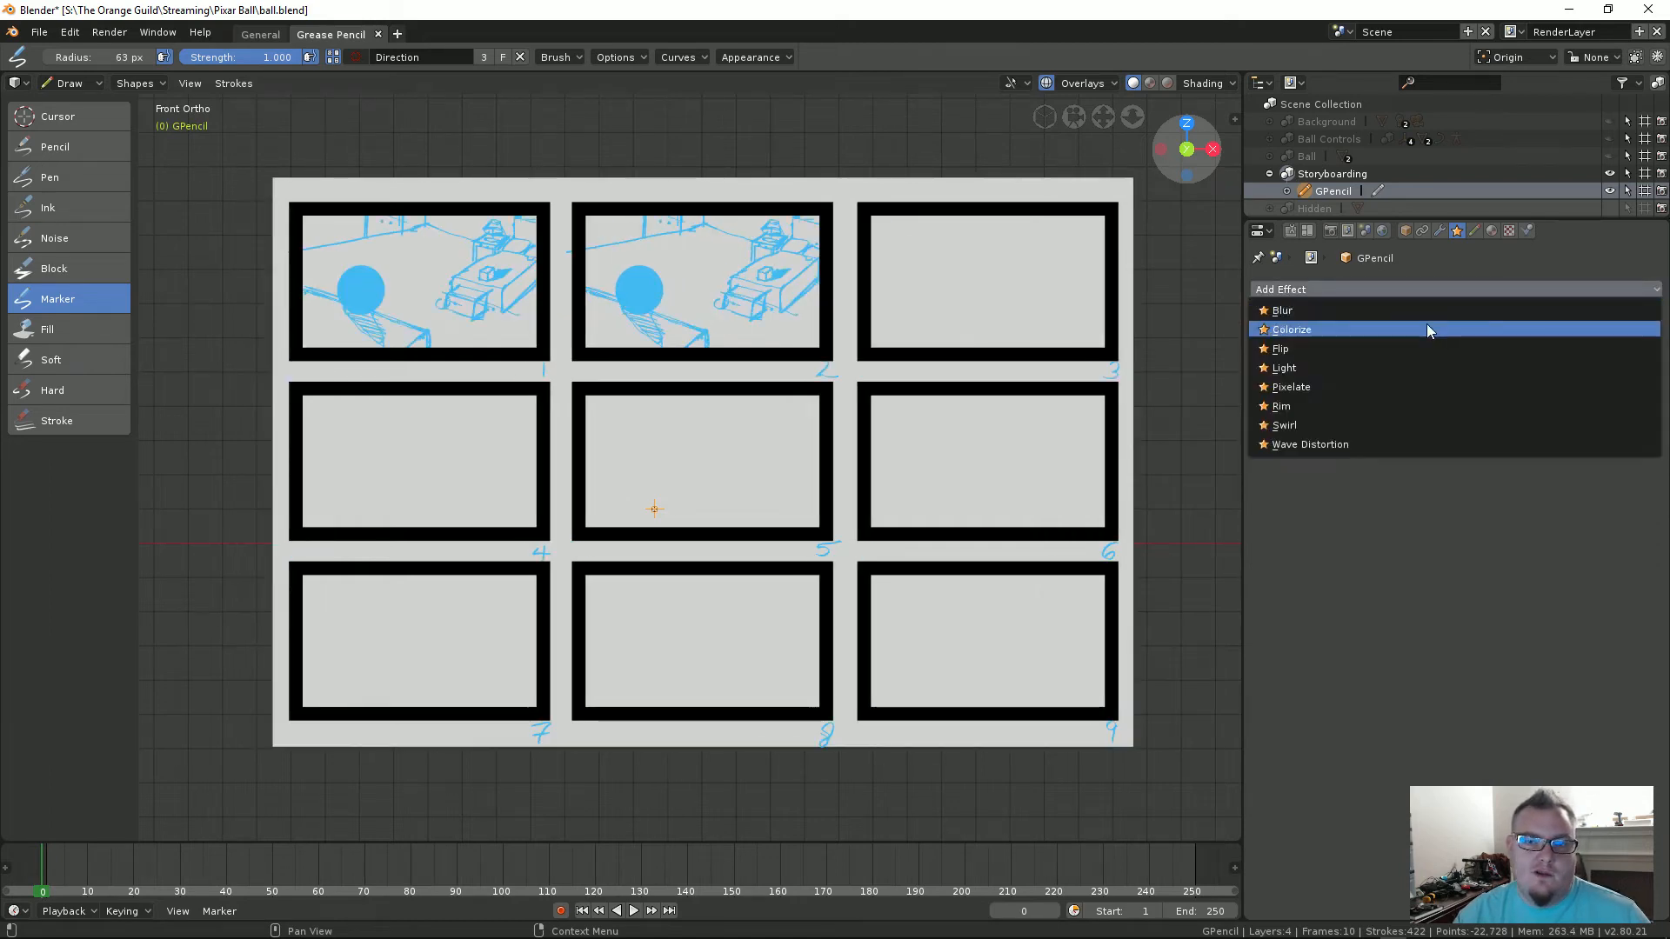
{"action": "left_click", "coordinate": [1374, 390]}
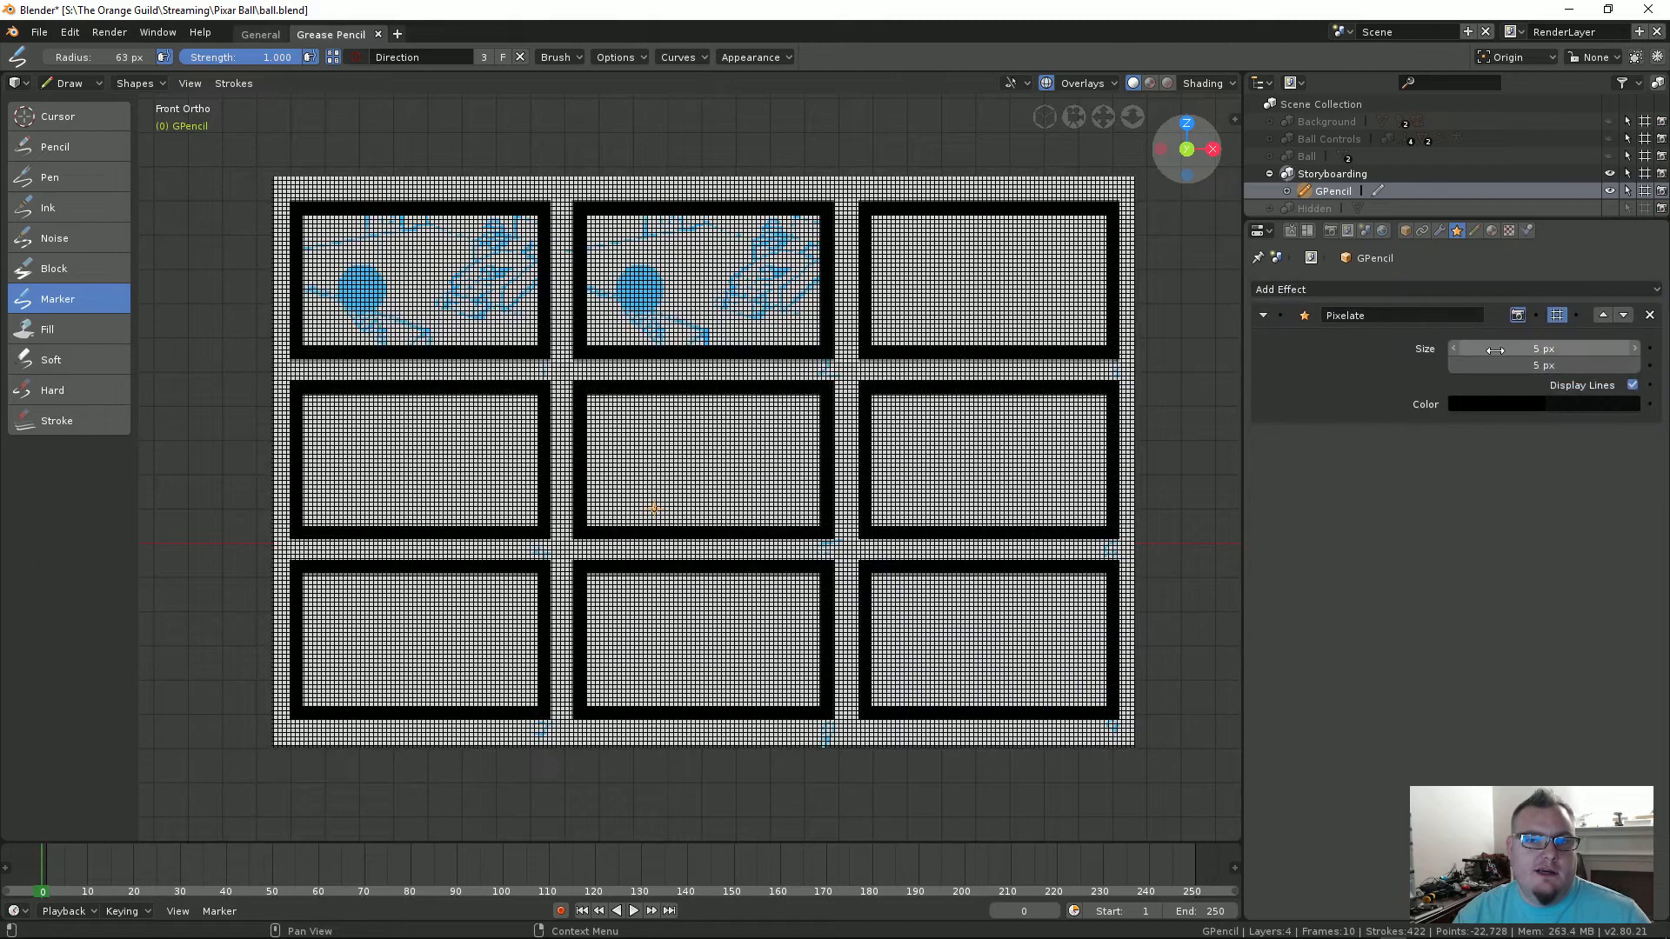
{"action": "left_click_drag", "start_coordinate": [1498, 348], "coordinate": [1657, 349]}
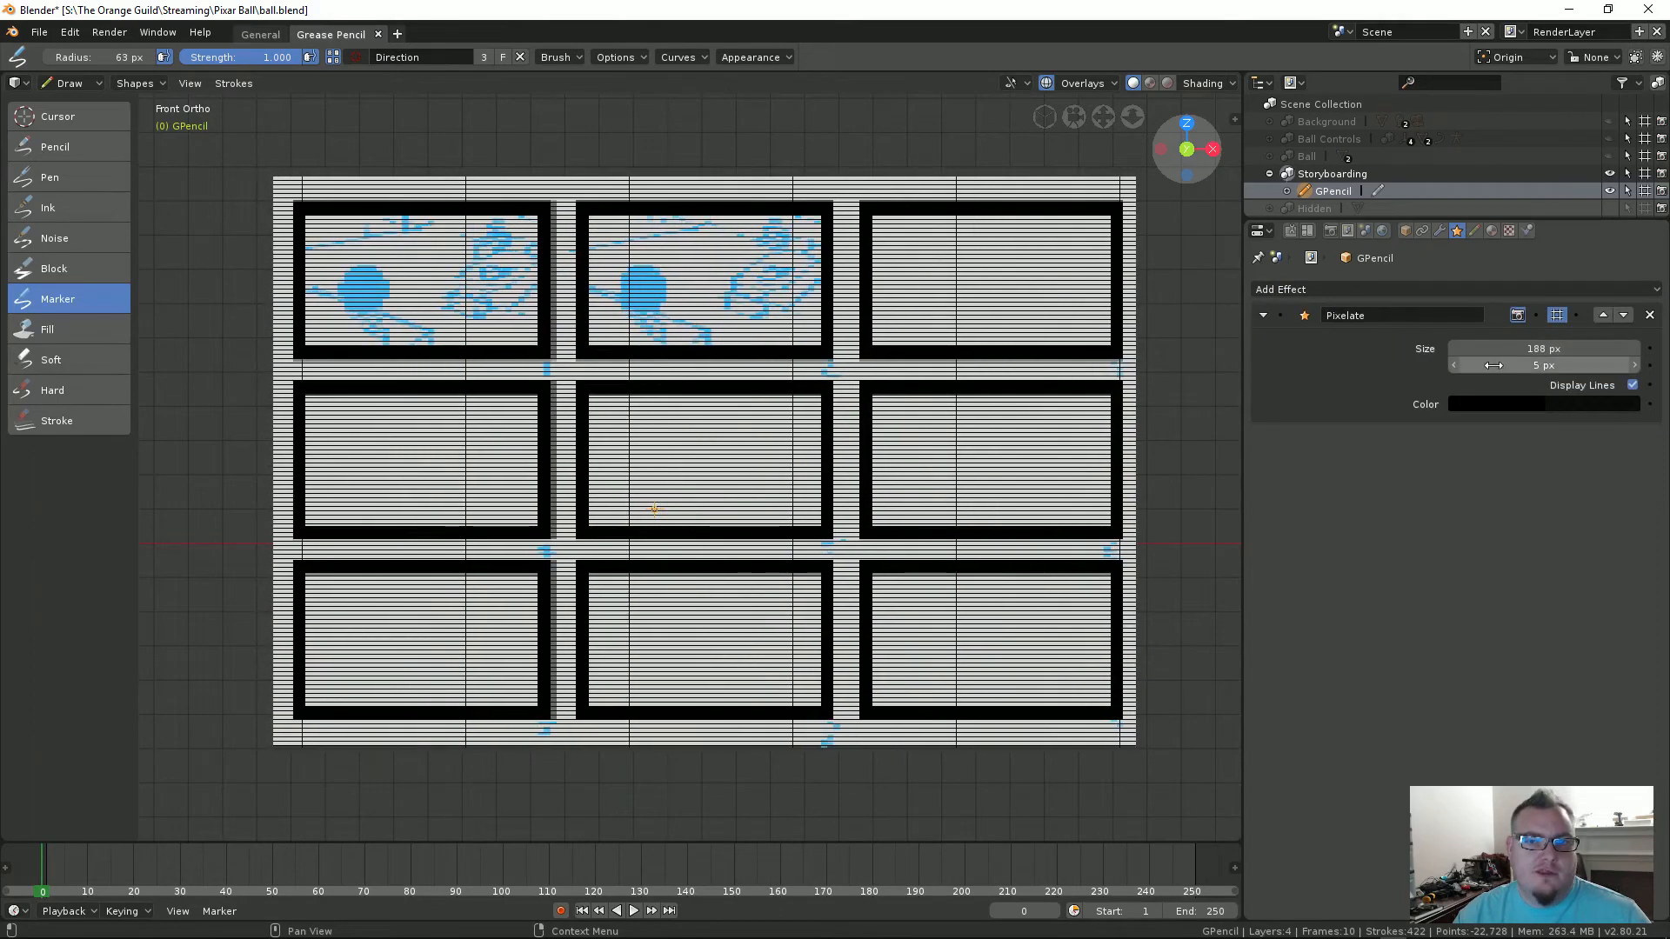
{"action": "left_click_drag", "start_coordinate": [1496, 365], "coordinate": [1668, 365]}
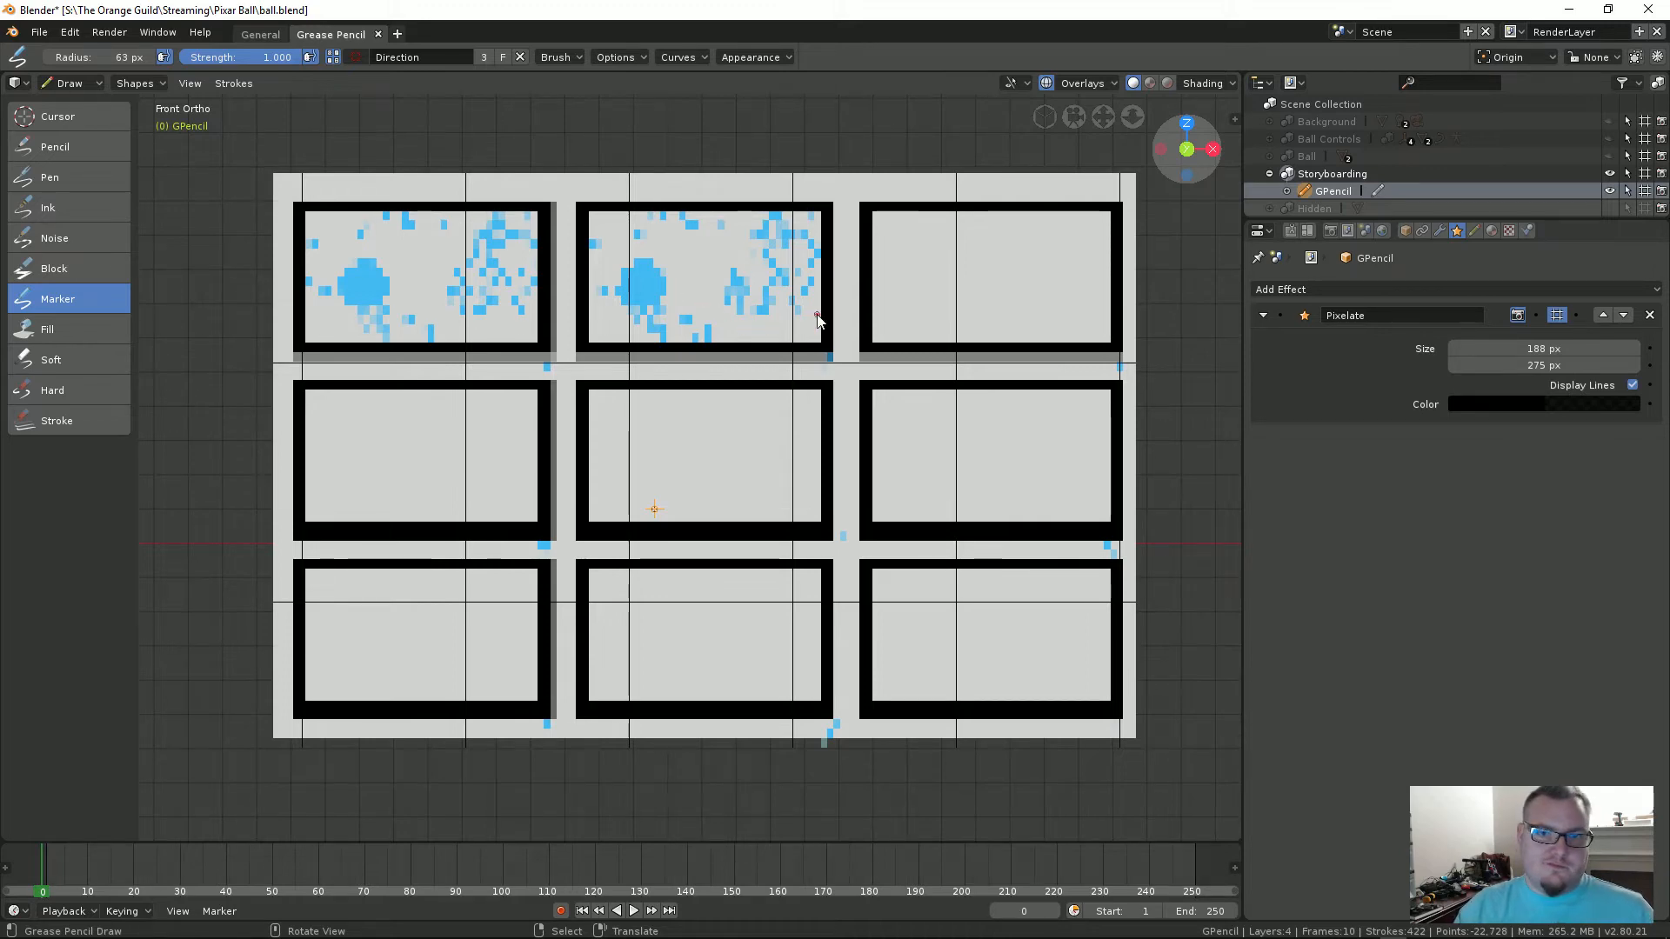
{"action": "left_click", "coordinate": [1650, 315]}
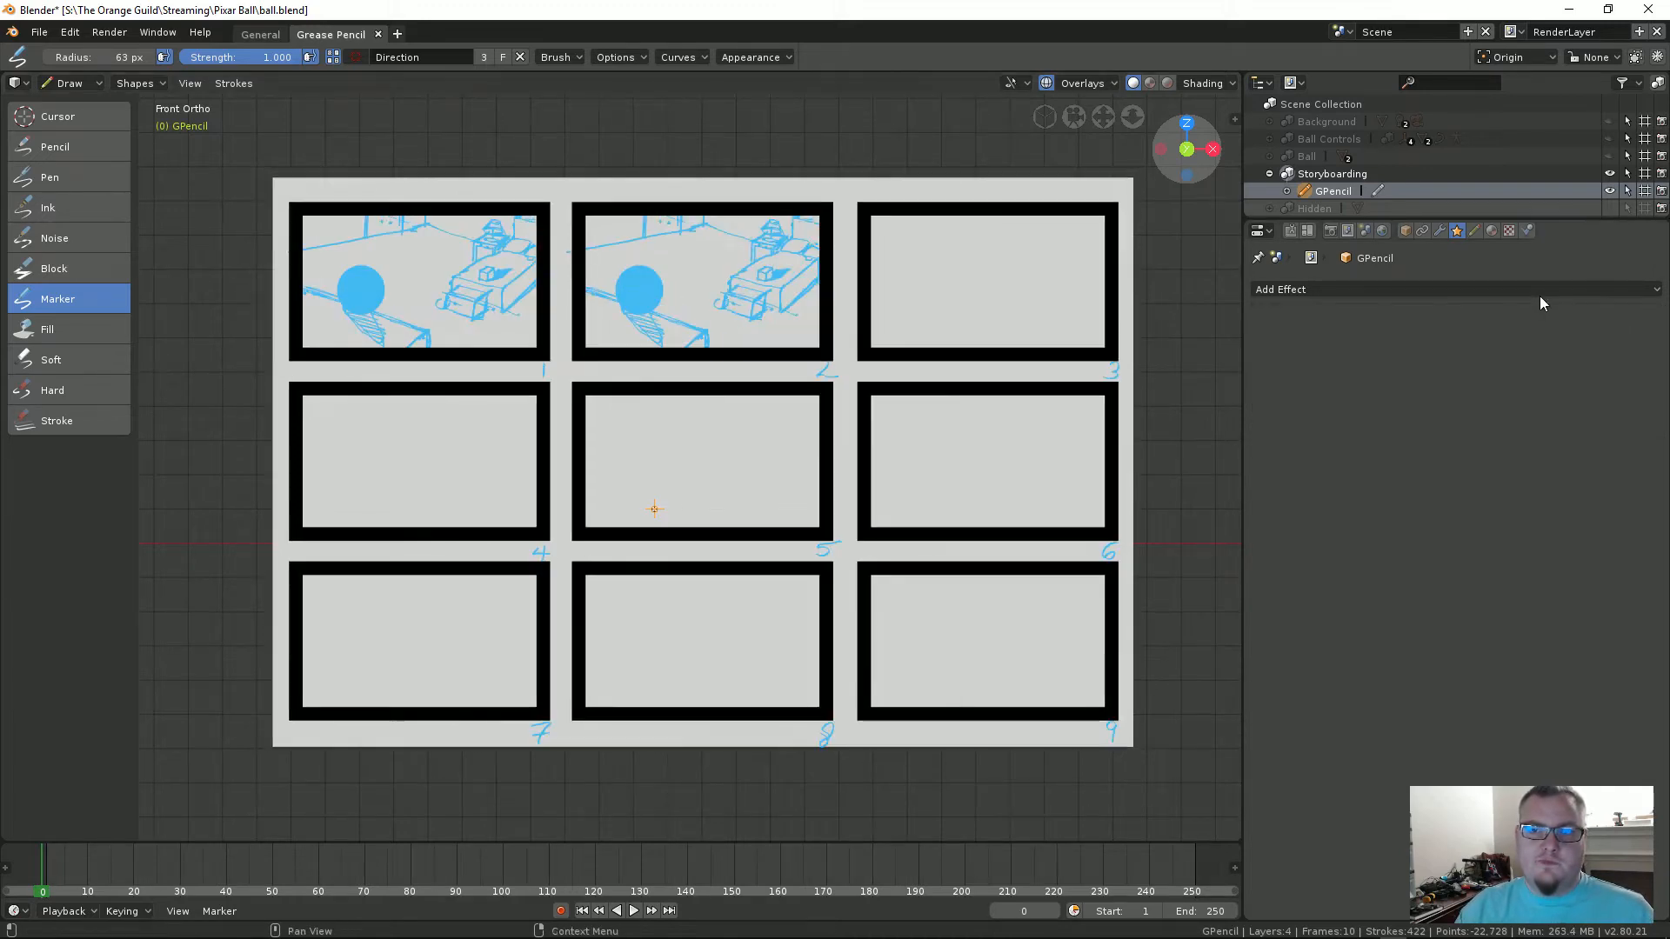
Step: Try a vertical Wave Distortion effect on the storyboard with amplitude 15 and period 9.2, and remove it
{"action": "left_click", "coordinate": [1538, 290]}
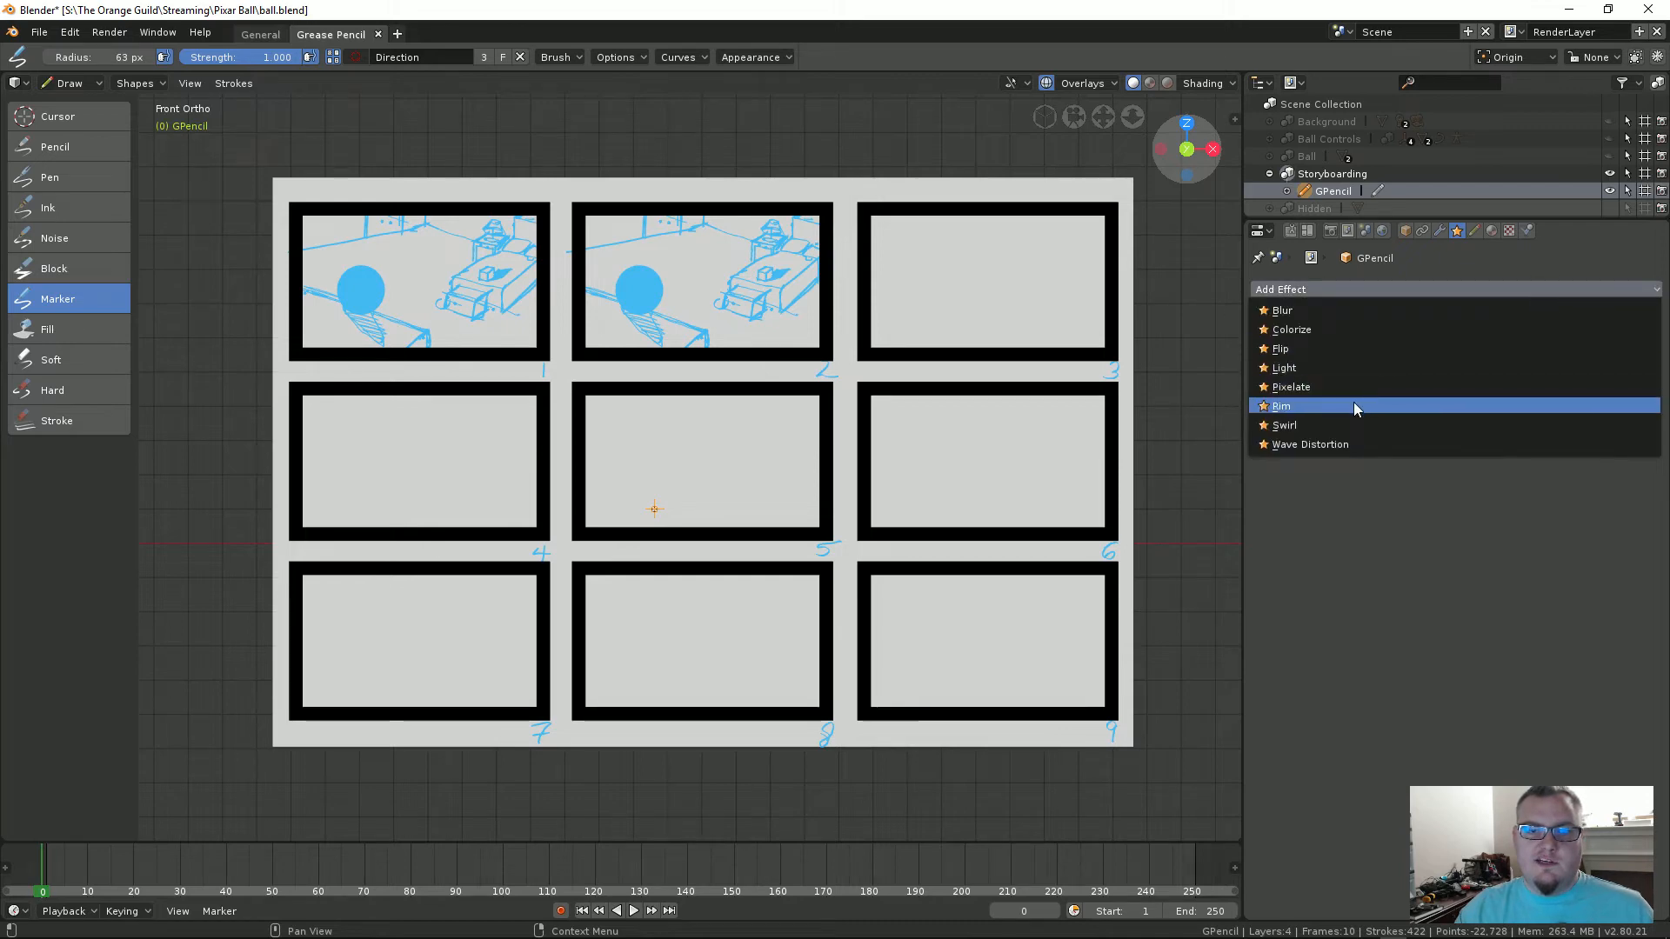
{"action": "left_click", "coordinate": [1333, 444]}
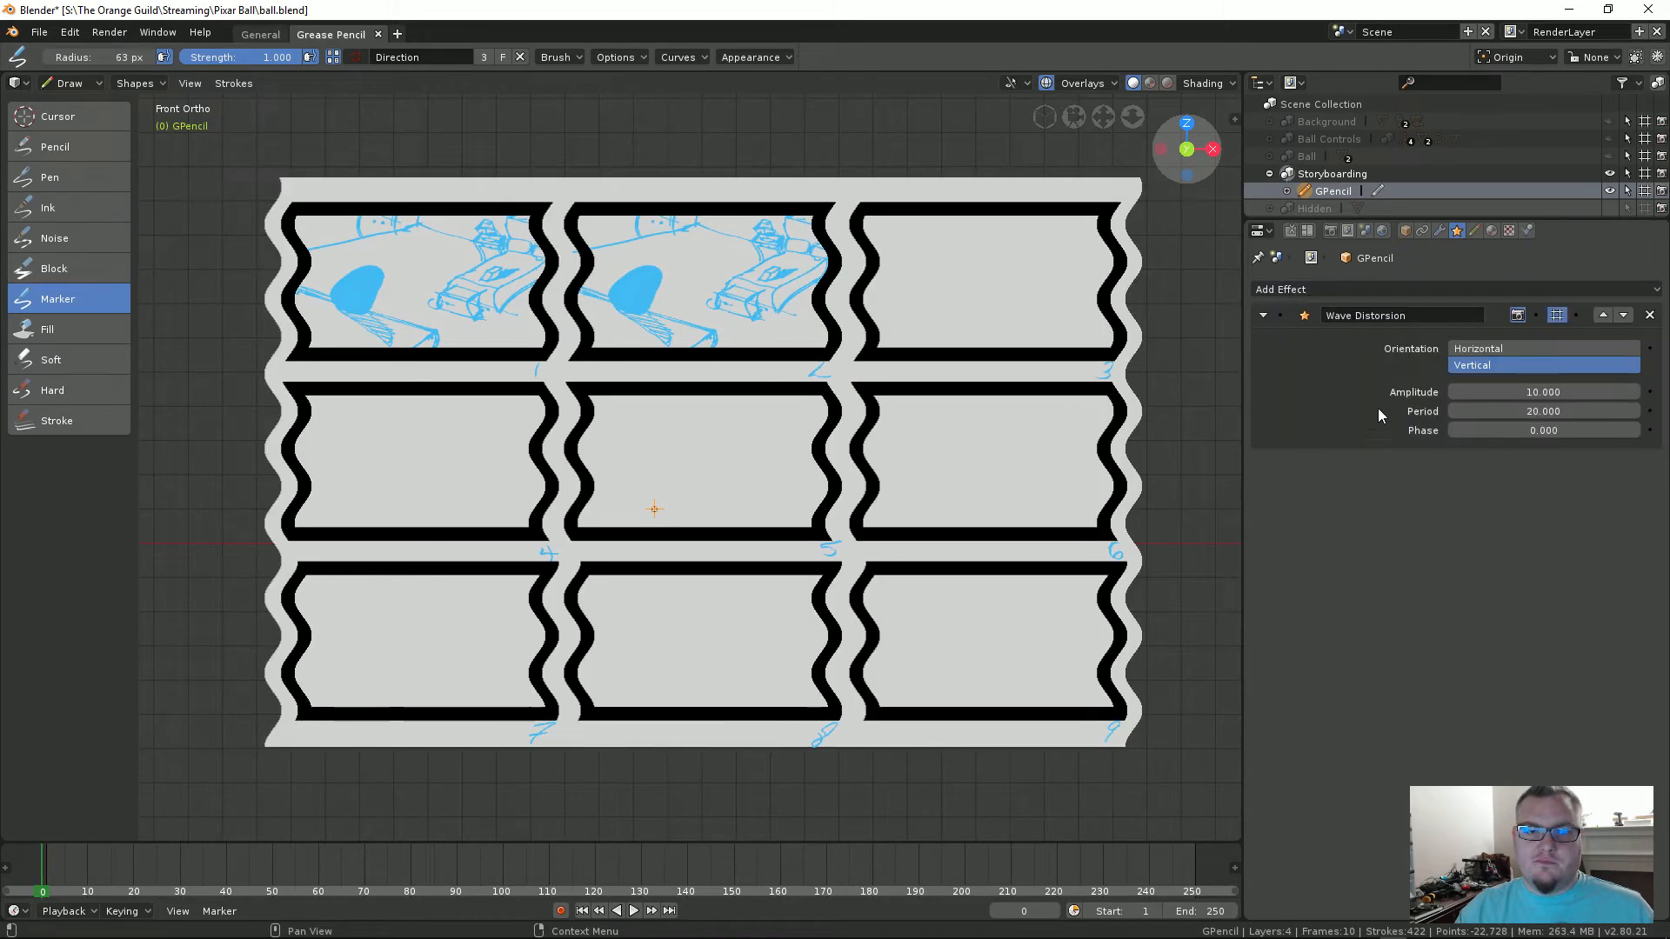
{"action": "left_click_drag", "start_coordinate": [1514, 394], "coordinate": [1431, 412]}
{"action": "right_click", "coordinate": [1470, 430]}
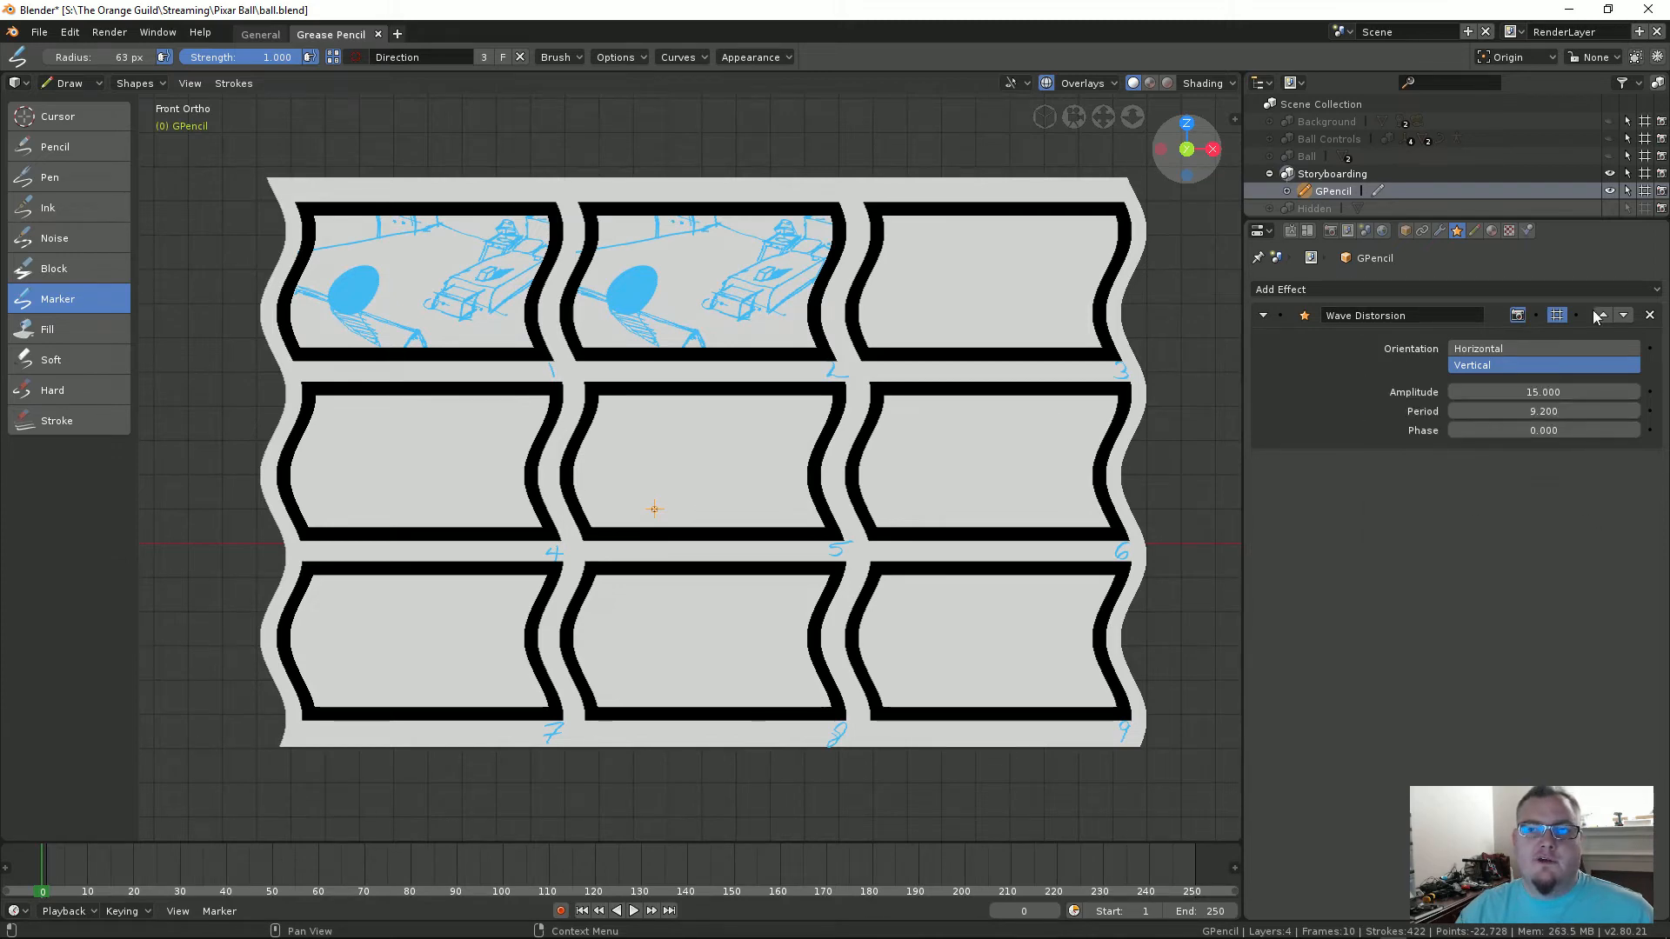
{"action": "left_click", "coordinate": [1651, 314]}
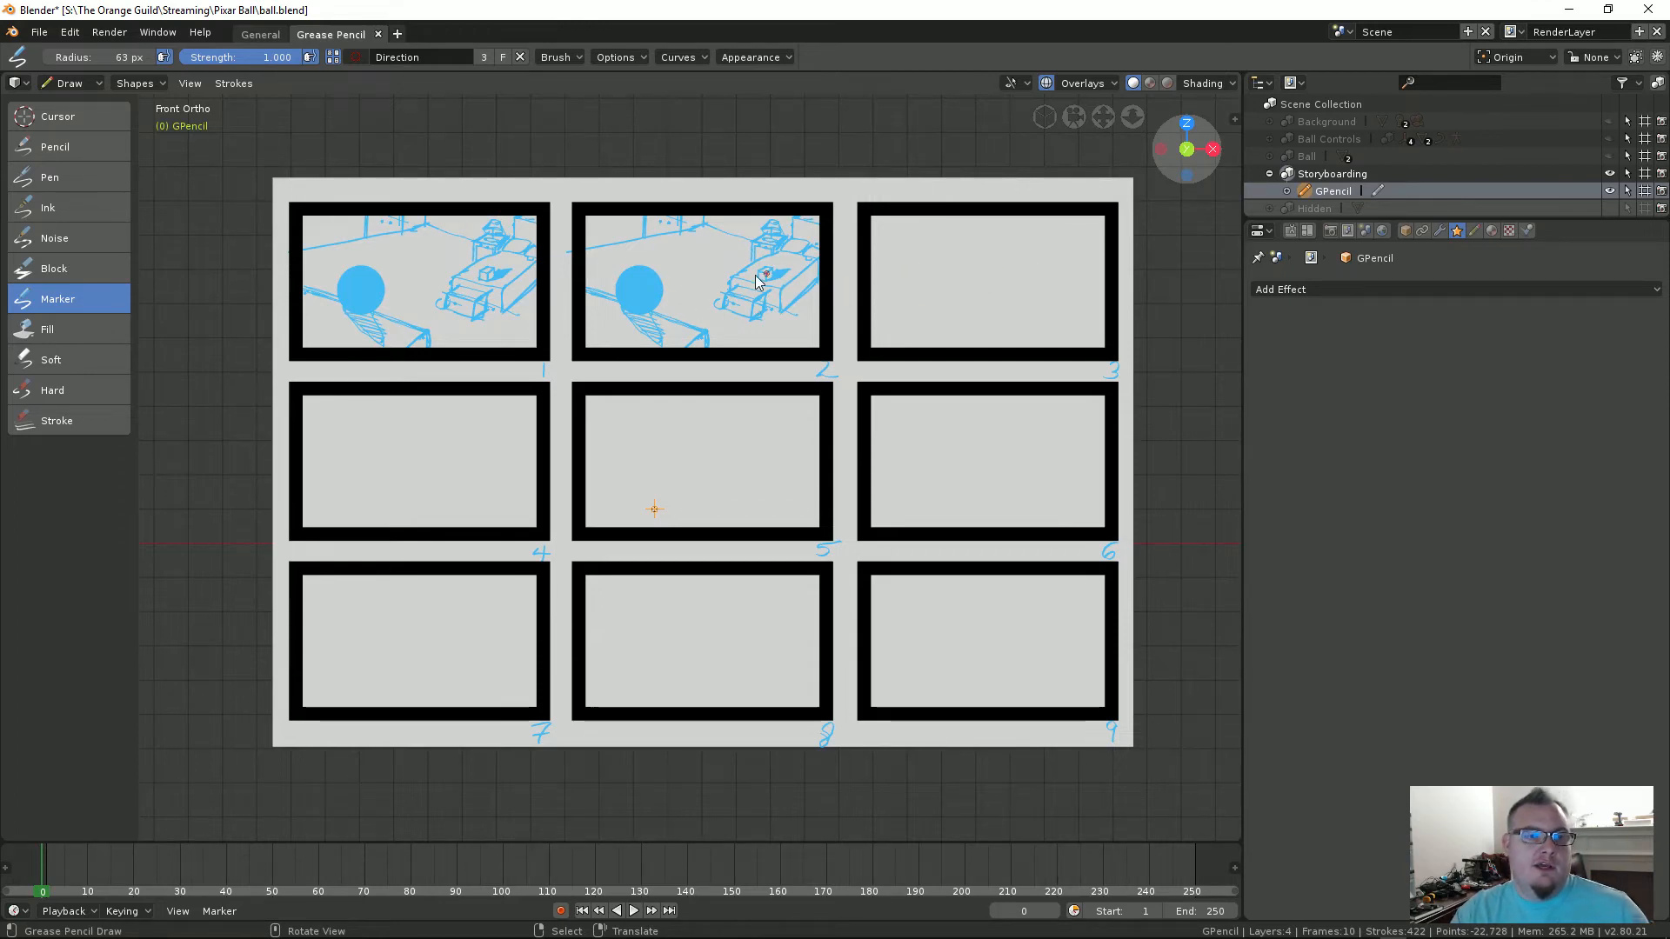
Step: Show the Background, Ball Controls and Ball collections with the storyboard, and hide the Storyboarding collection
{"action": "middle_click_drag", "start_coordinate": [756, 280], "coordinate": [679, 416]}
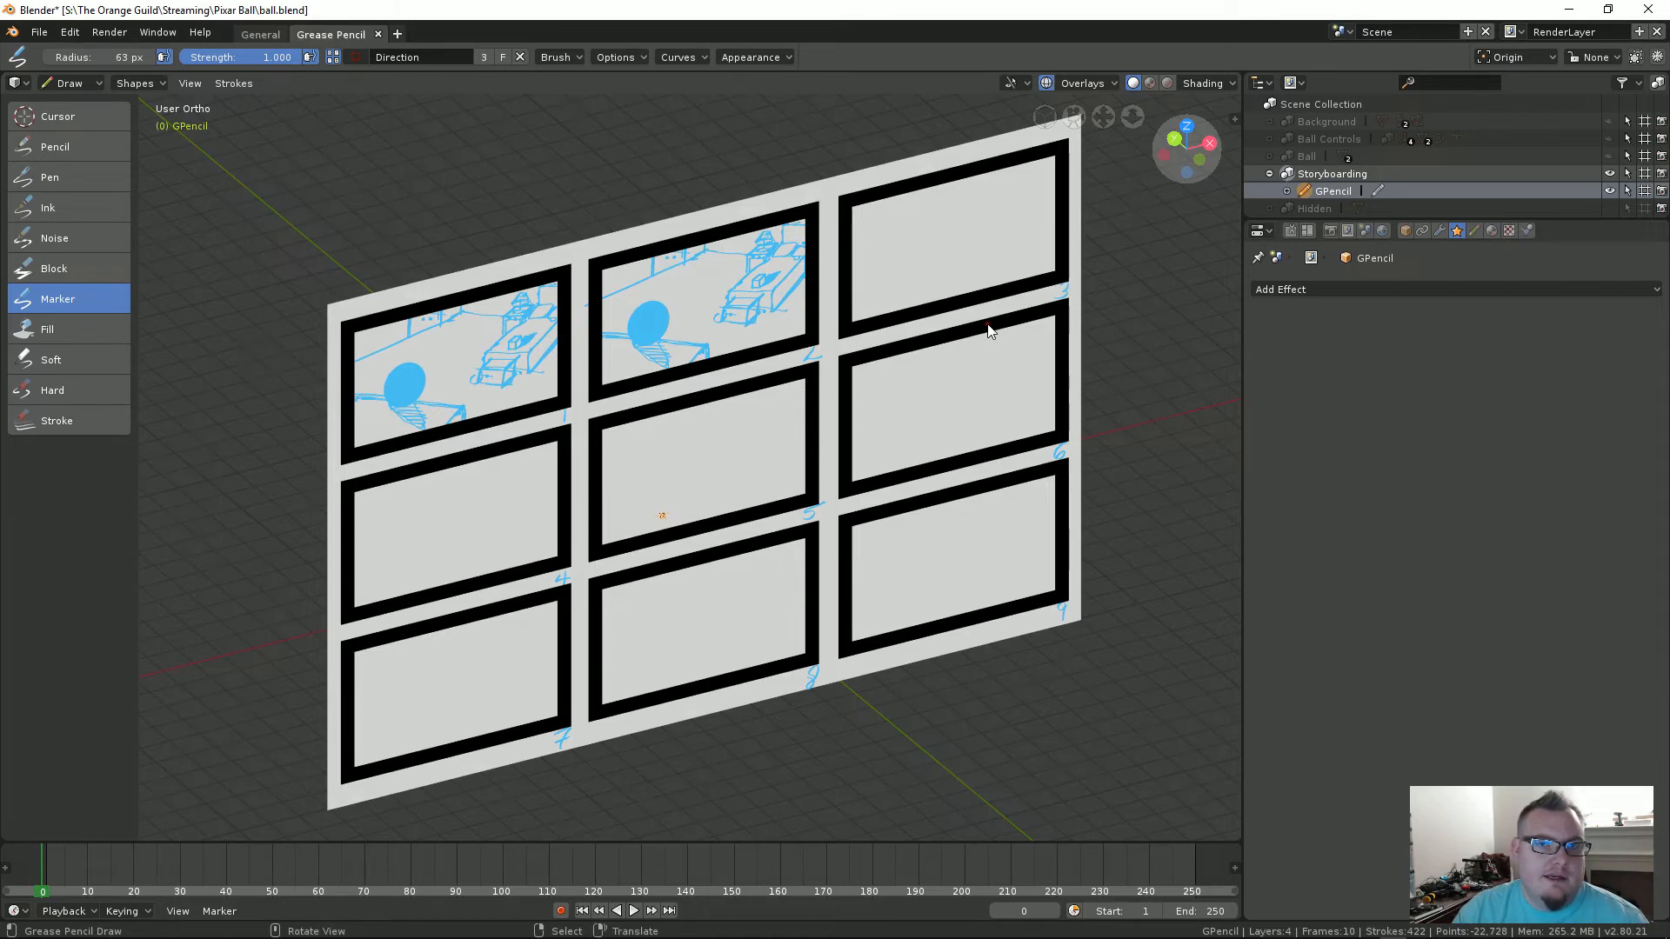
{"action": "left_click_drag", "start_coordinate": [1609, 121], "coordinate": [1607, 159]}
{"action": "middle_click_drag", "start_coordinate": [828, 414], "coordinate": [654, 450]}
{"action": "scroll", "coordinate": [670, 394], "scroll_direction": "up", "scroll_amount": 3}
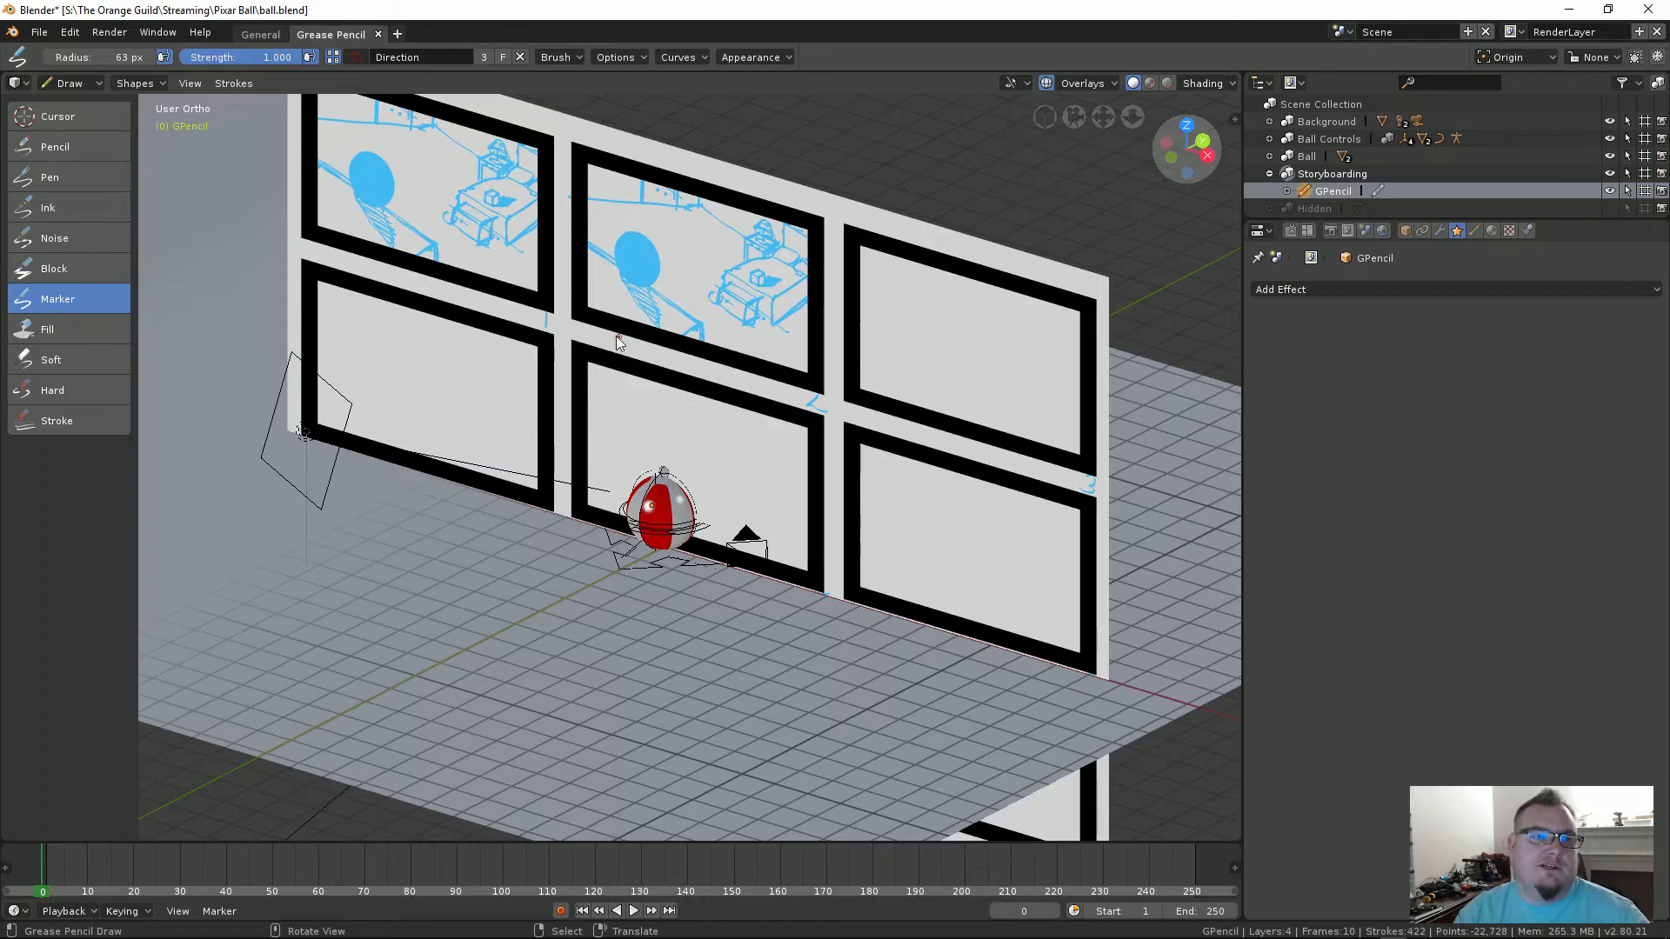
{"action": "middle_click_drag", "start_coordinate": [670, 394], "coordinate": [847, 454]}
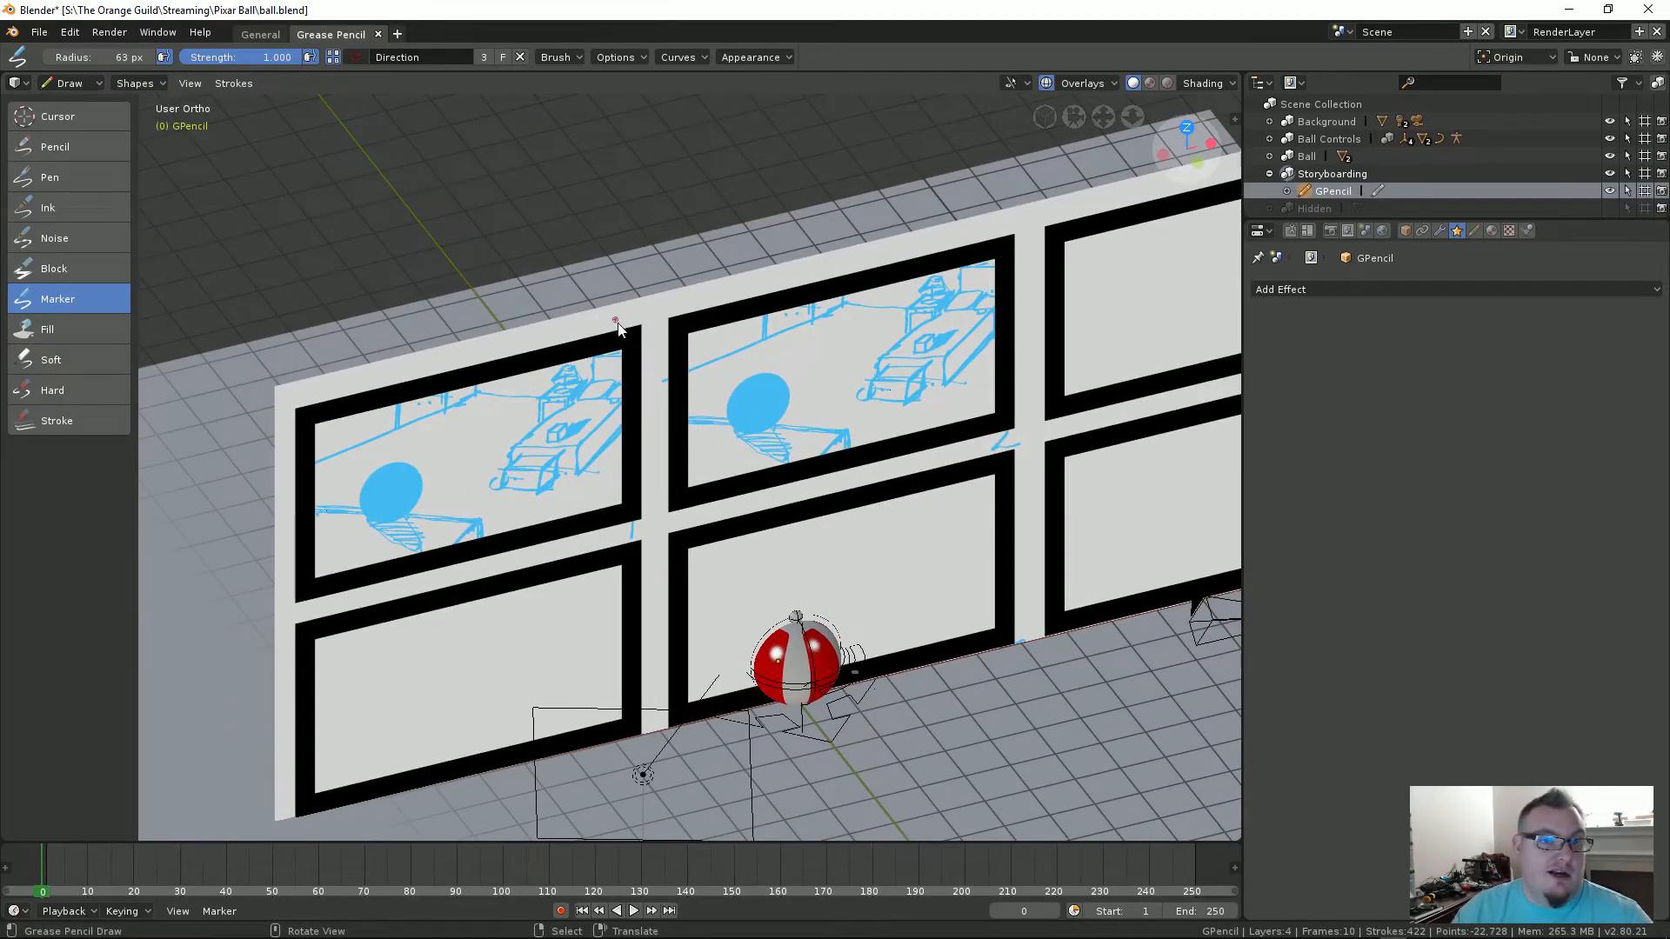
{"action": "middle_click_drag", "start_coordinate": [994, 339], "coordinate": [736, 333]}
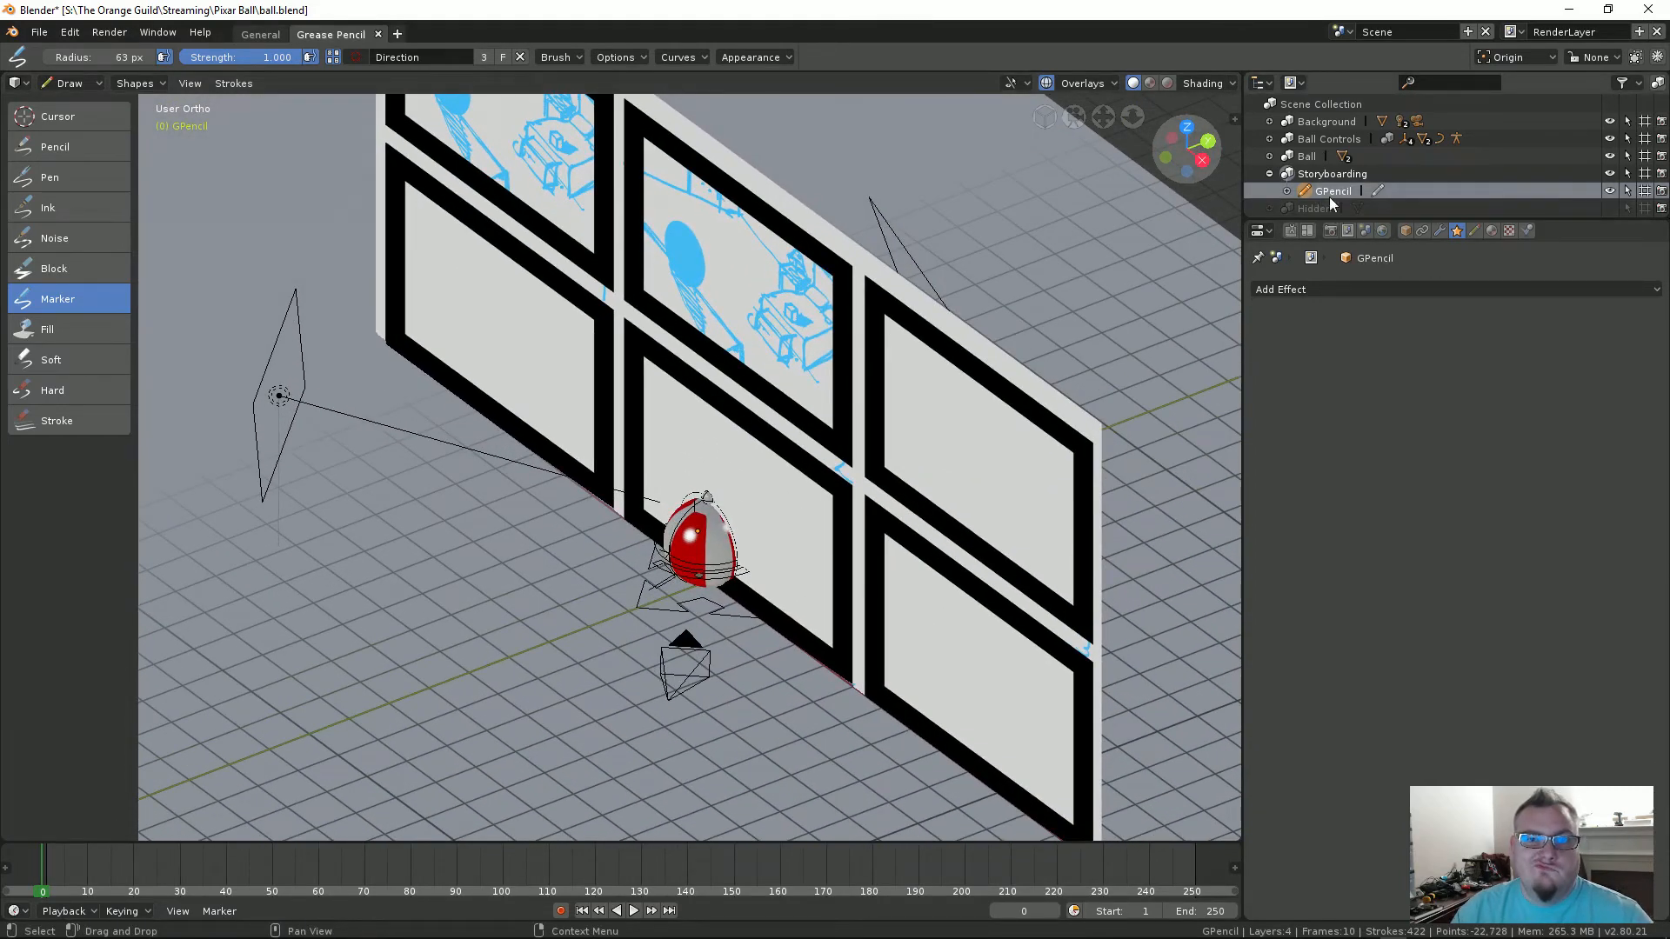
{"action": "left_click", "coordinate": [1270, 174]}
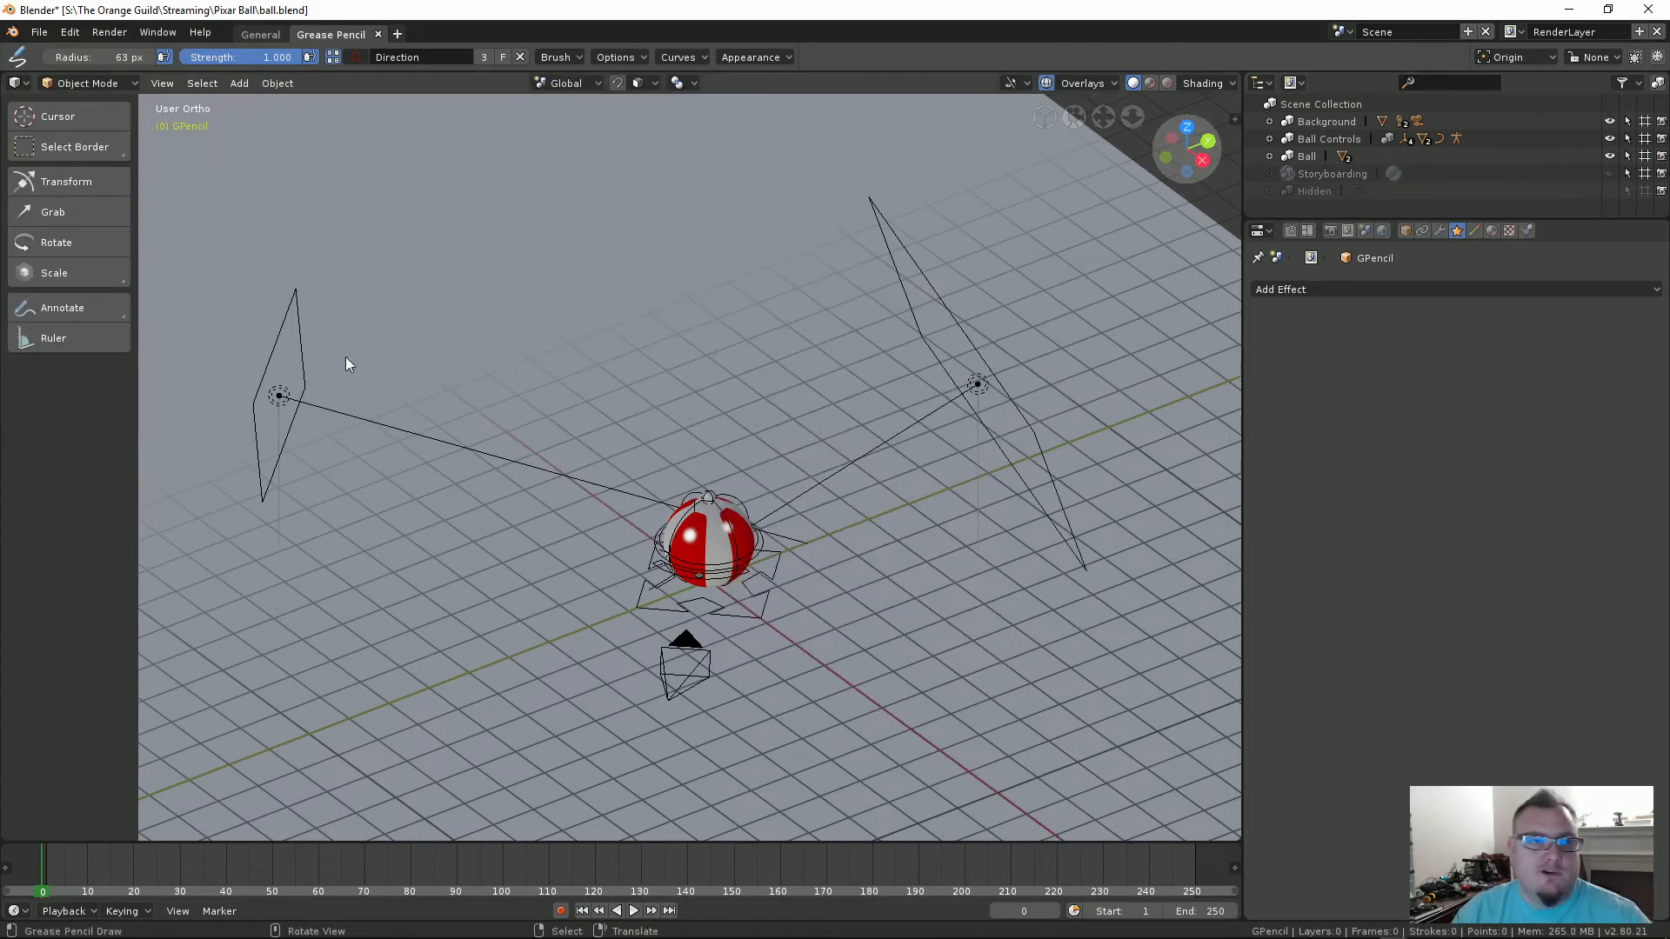
Step: Switch to the General workspace and frame the striped ball with its control rig up close
{"action": "left_click", "coordinate": [268, 33]}
{"action": "middle_click_drag", "start_coordinate": [552, 366], "coordinate": [585, 480]}
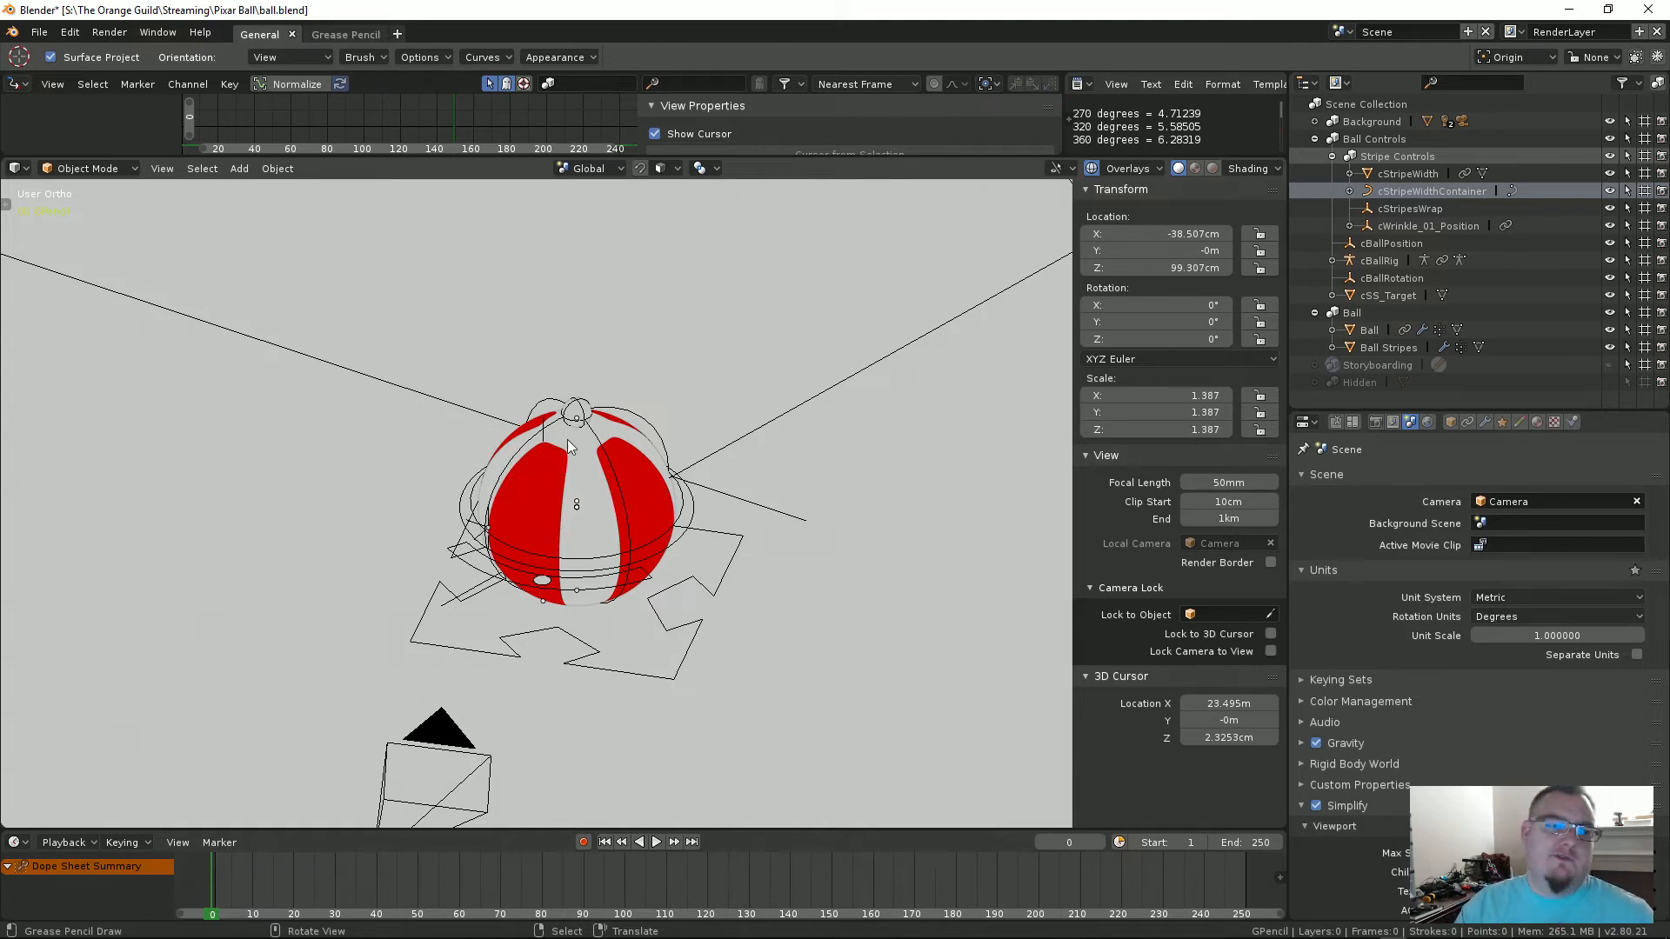
{"action": "middle_click_drag", "start_coordinate": [568, 441], "coordinate": [653, 532]}
{"action": "scroll", "coordinate": [612, 508], "scroll_direction": "up", "scroll_amount": 6}
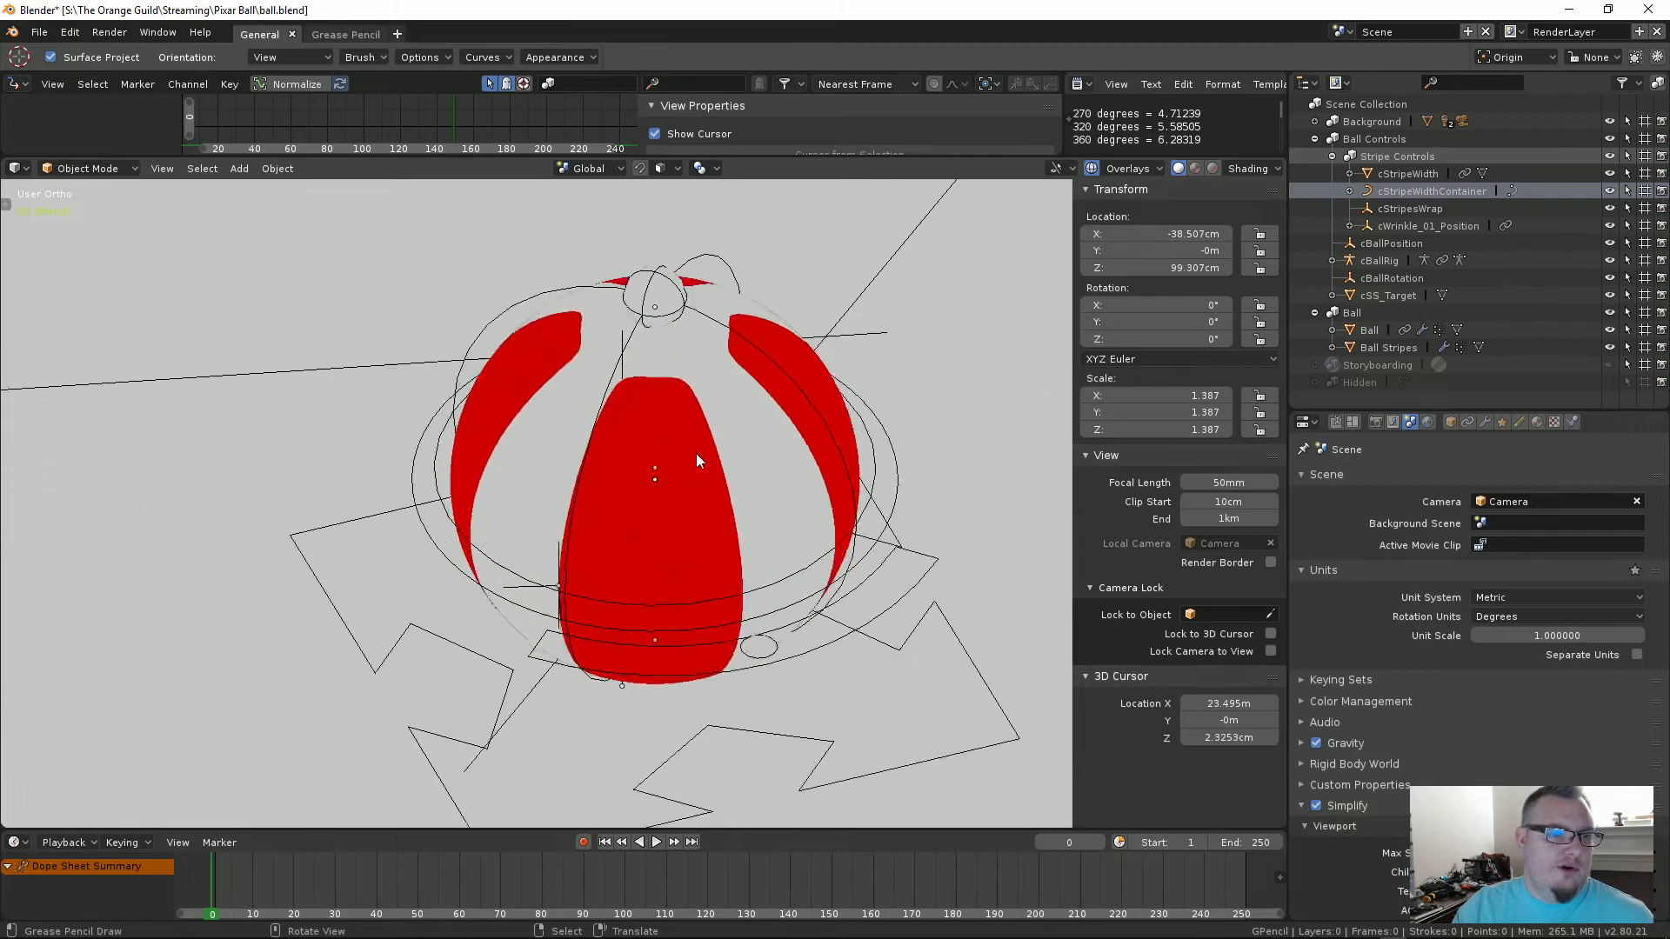
{"action": "middle_click_drag", "start_coordinate": [696, 452], "coordinate": [557, 451]}
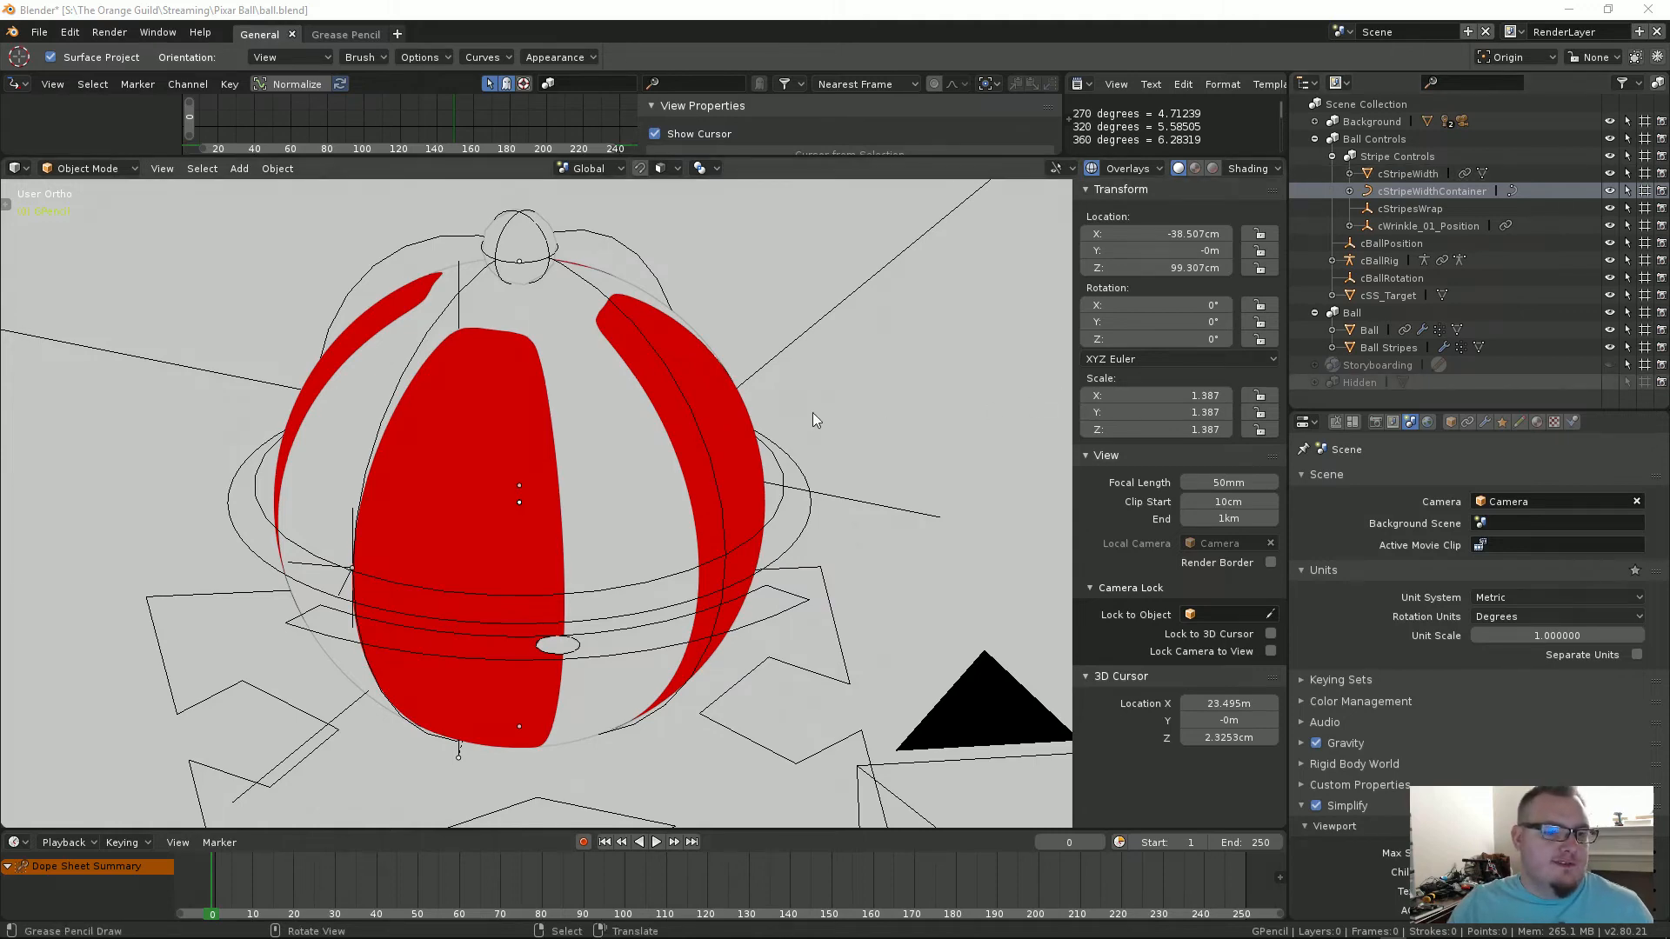
Step: Preview the ball through the scene camera in rendered shading, and return to solid shading
{"action": "scroll", "coordinate": [561, 503], "scroll_direction": "down", "scroll_amount": 2}
{"action": "mouse_move", "coordinate": [506, 513]}
{"action": "middle_mouse_down"}
{"action": "mouse_move", "coordinate": [503, 499]}
{"action": "mouse_move", "coordinate": [535, 530]}
{"action": "mouse_move", "coordinate": [520, 519]}
{"action": "middle_mouse_up"}
{"action": "scroll", "coordinate": [557, 521], "scroll_direction": "down", "scroll_amount": 3}
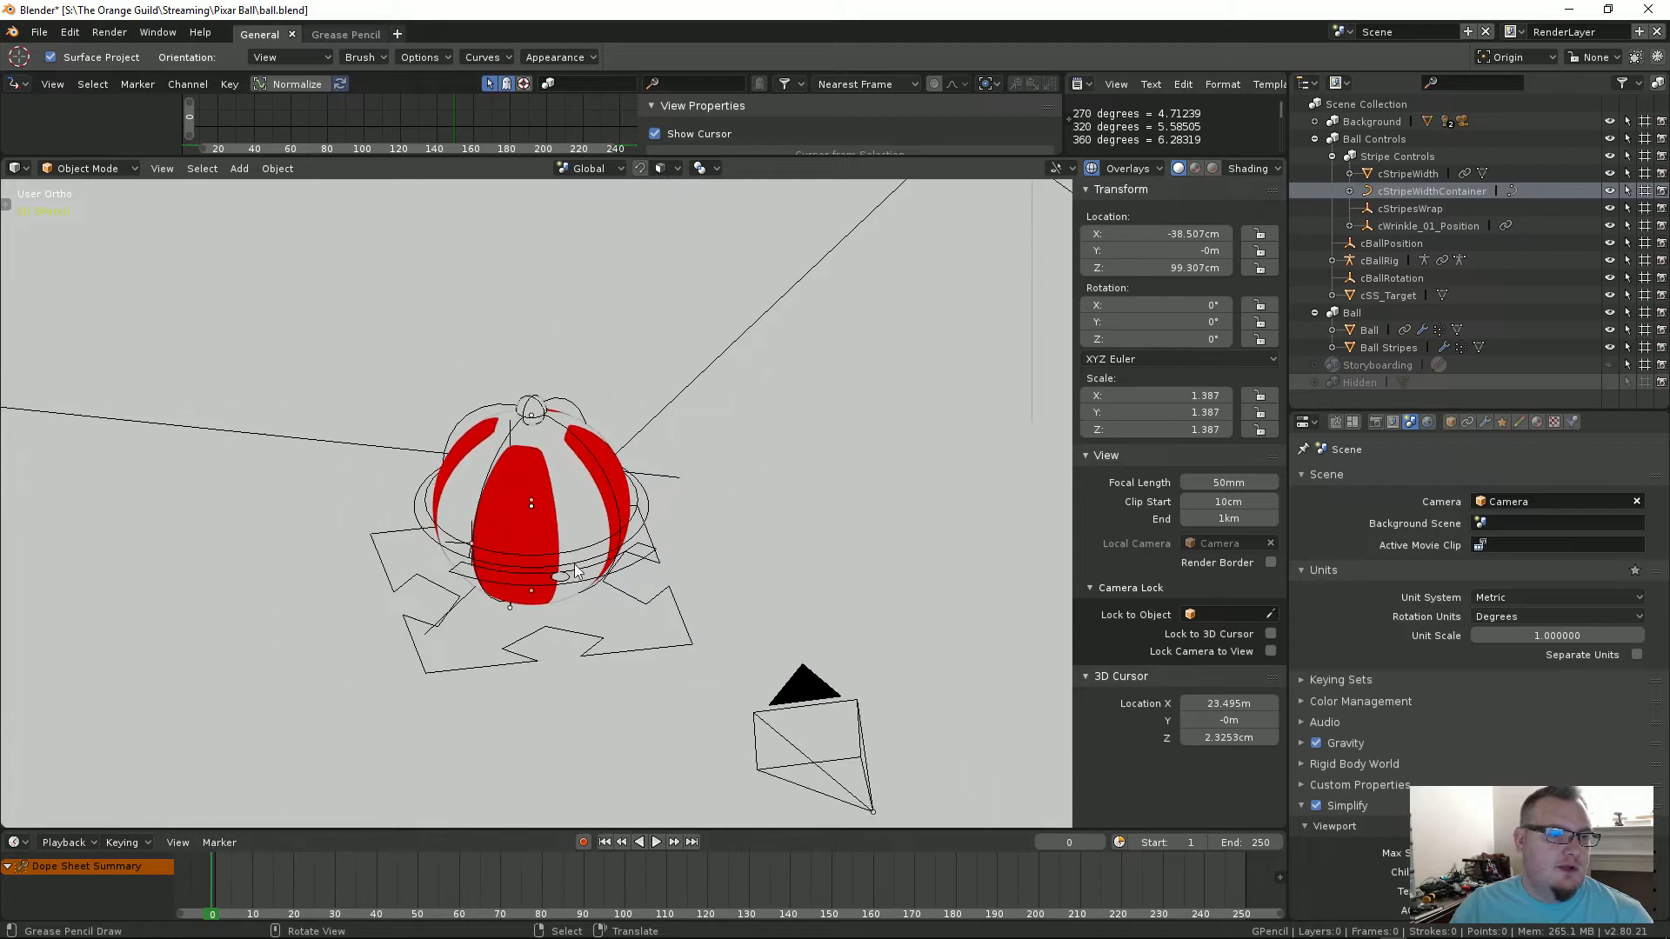
{"action": "key", "text": "KP_0"}
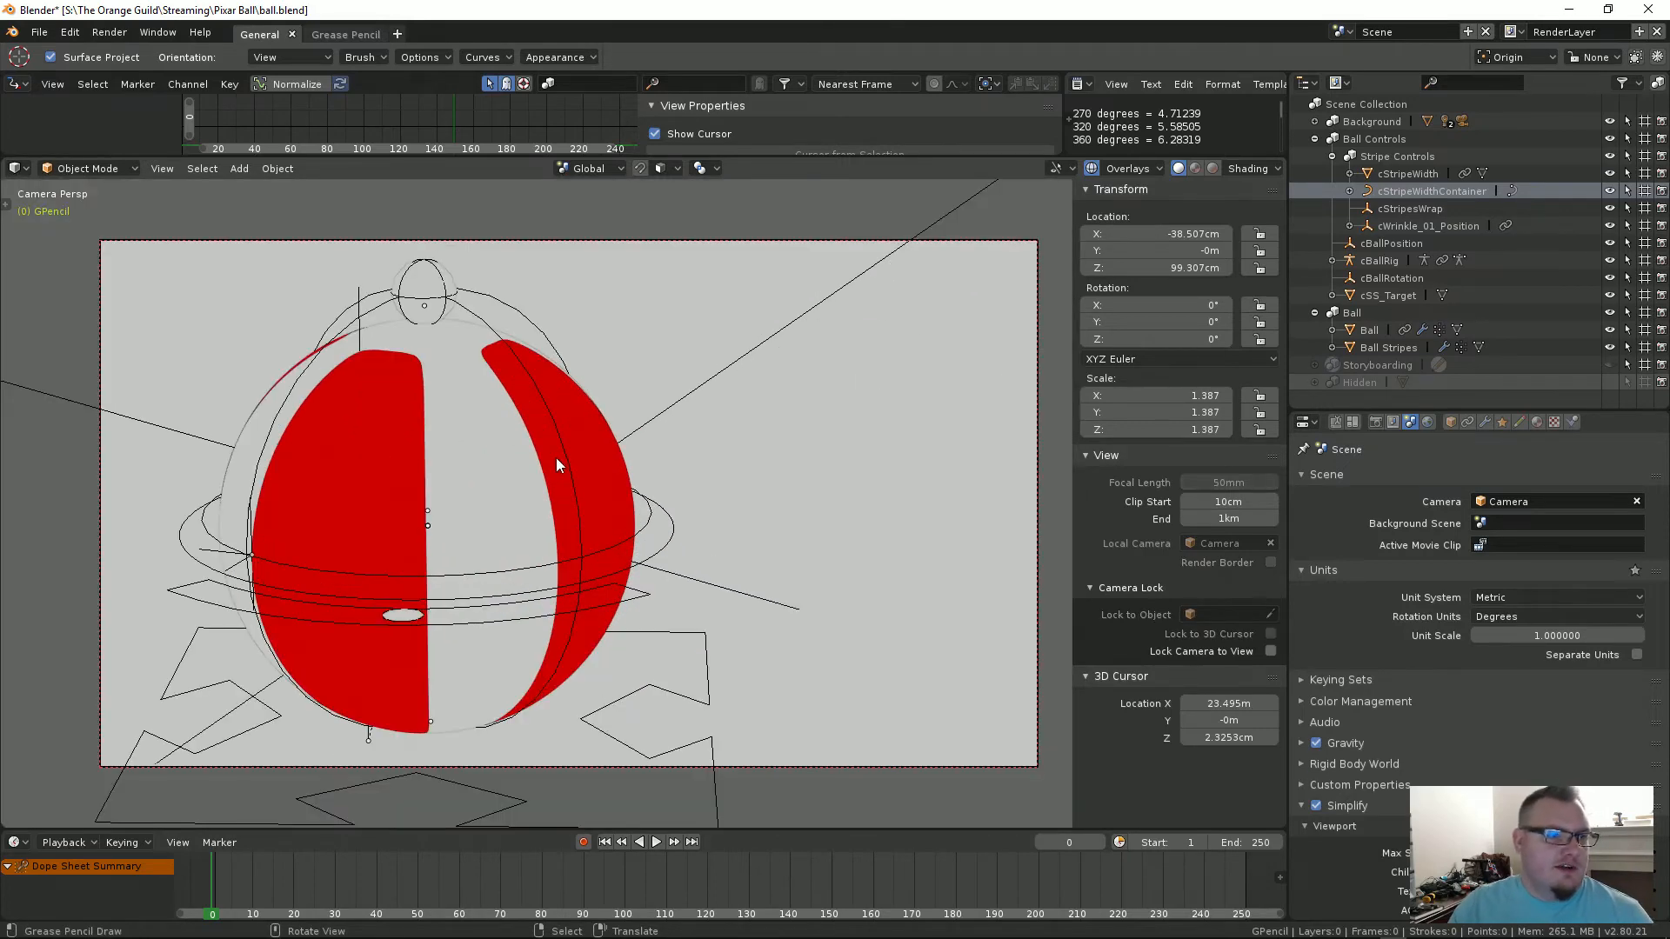
{"action": "key", "text": "shift+z"}
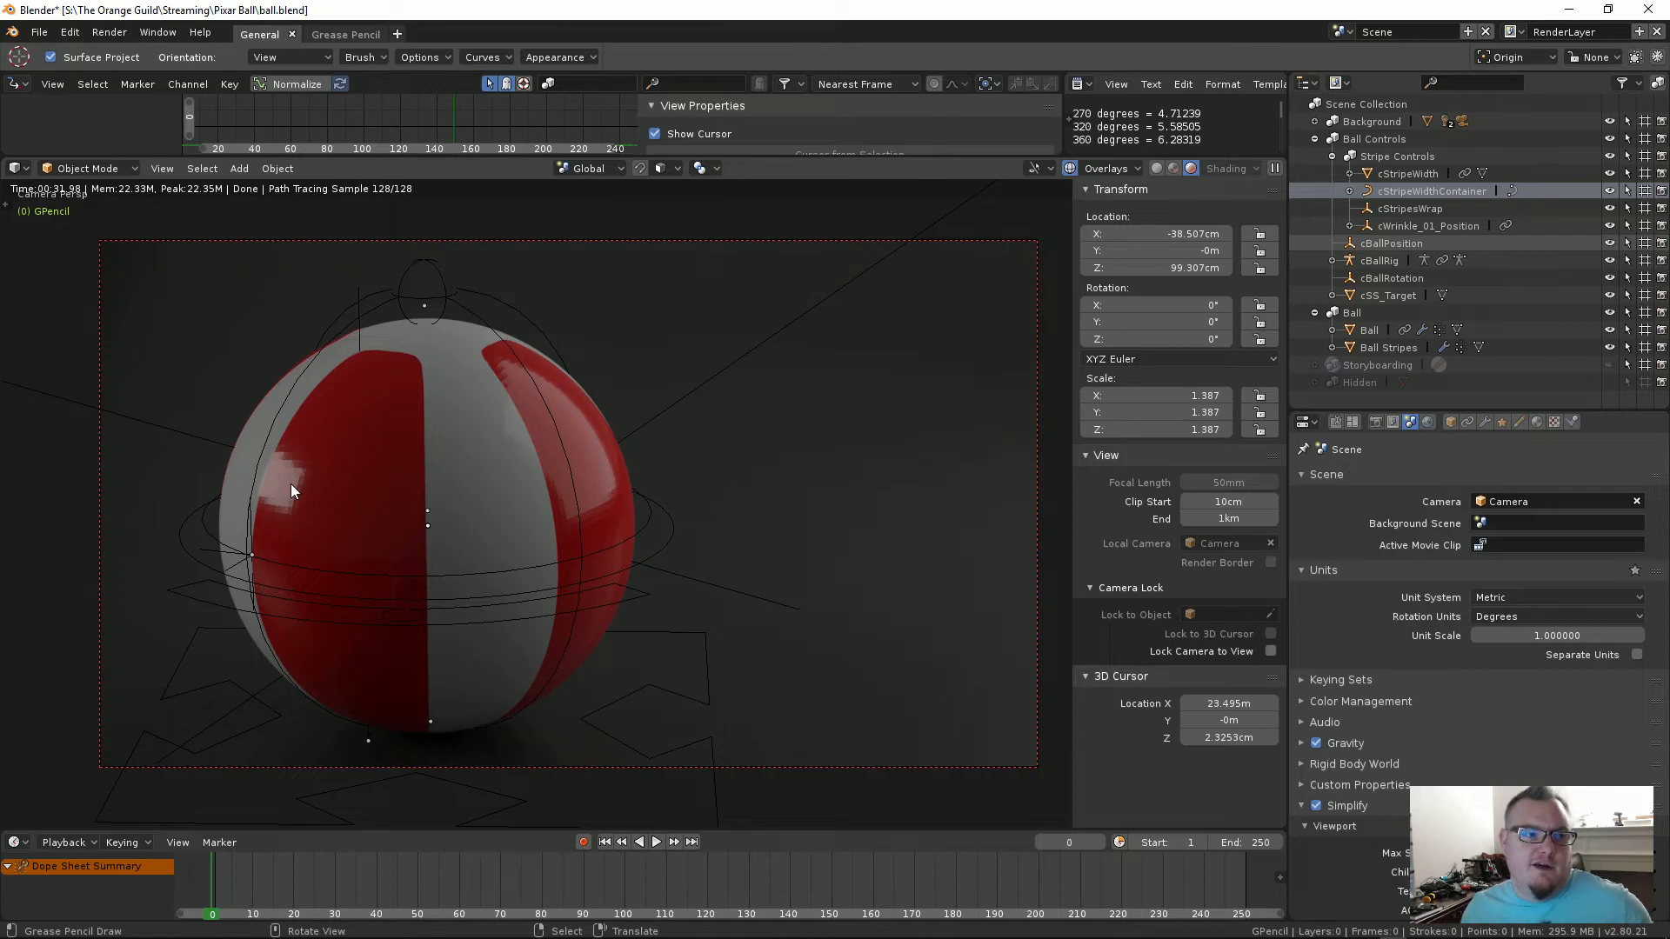
{"action": "key", "text": "shift+z"}
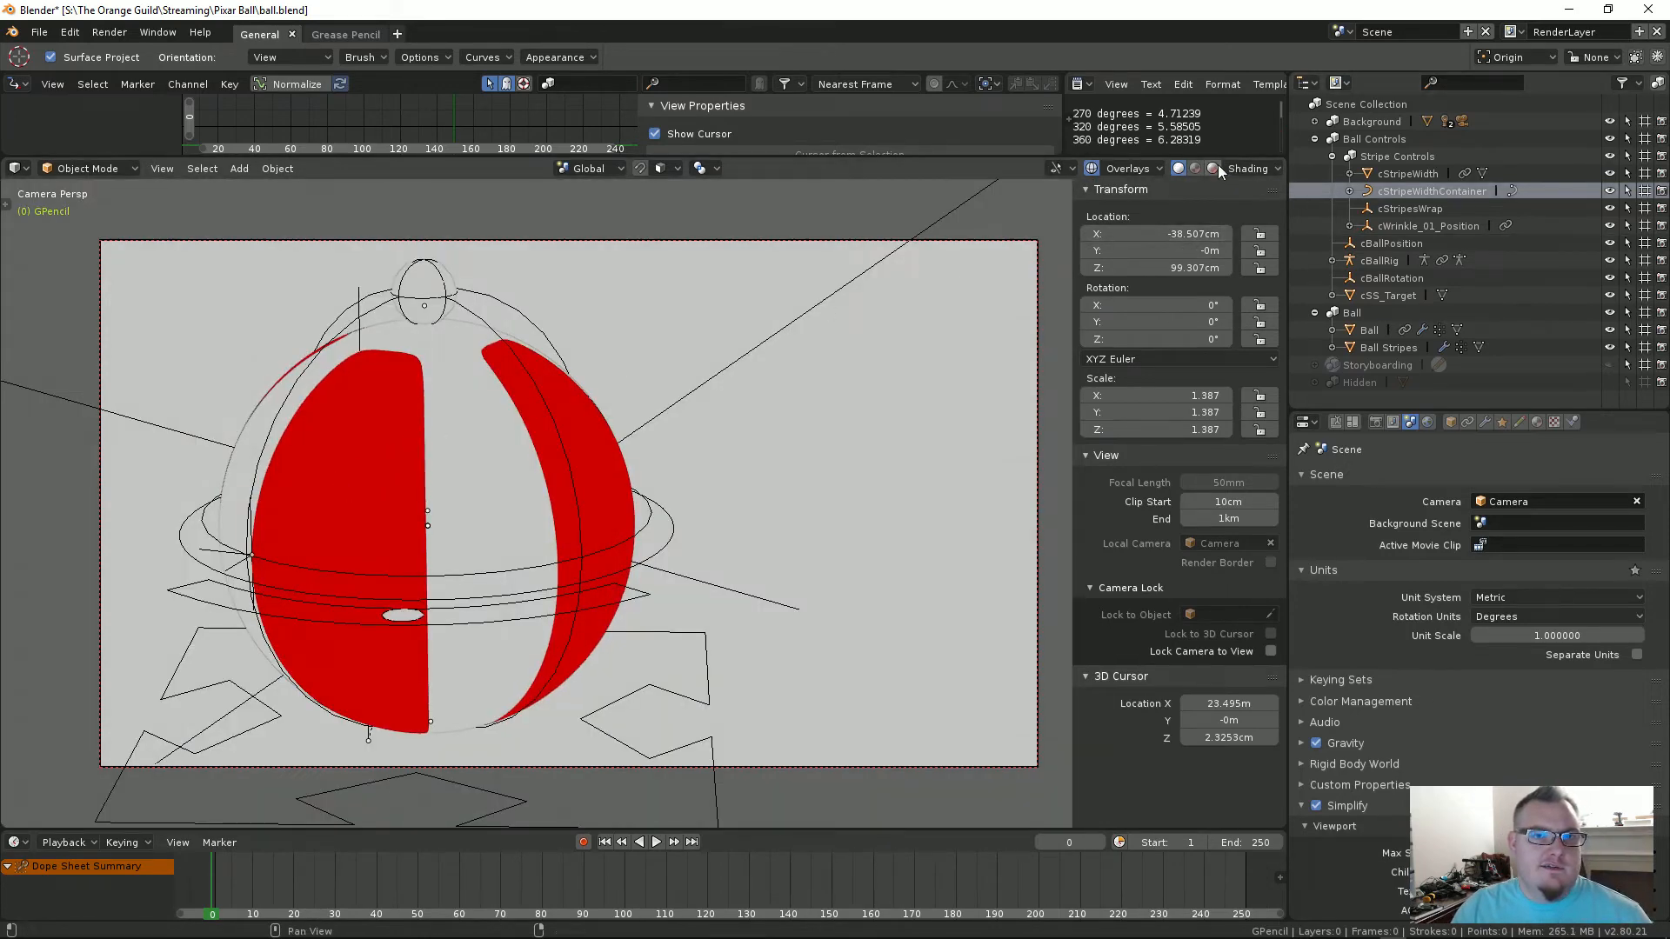
Step: Look over the viewport's overlay, object type visibility and shading options
{"action": "left_click", "coordinate": [1110, 168]}
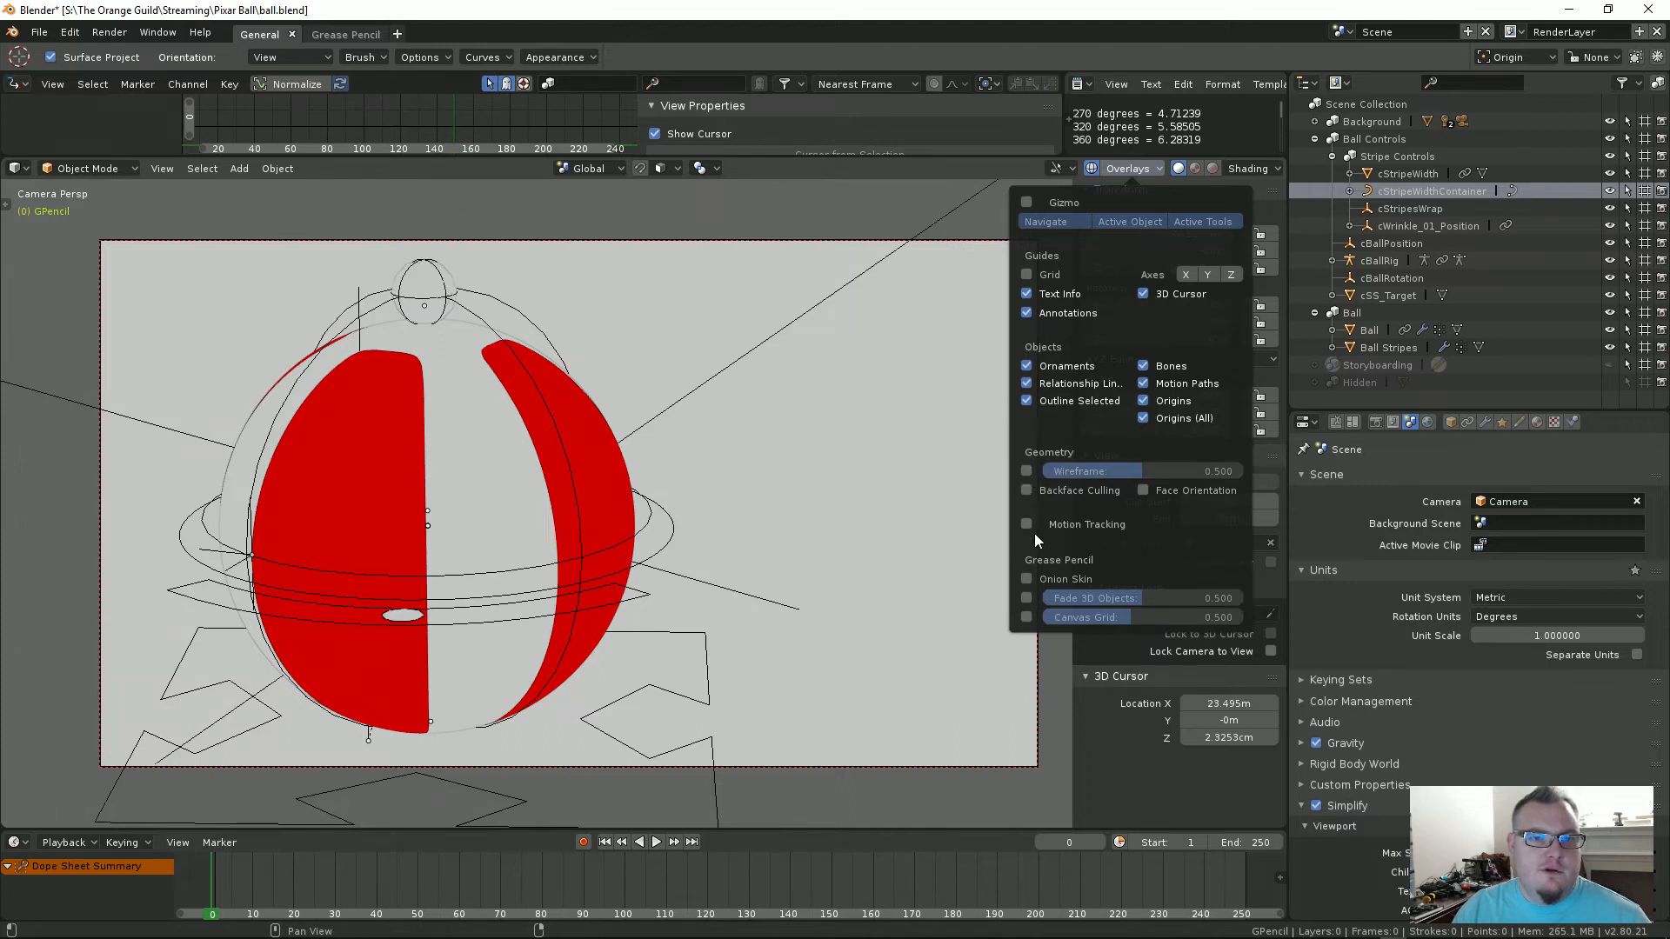
{"action": "left_click", "coordinate": [1069, 169]}
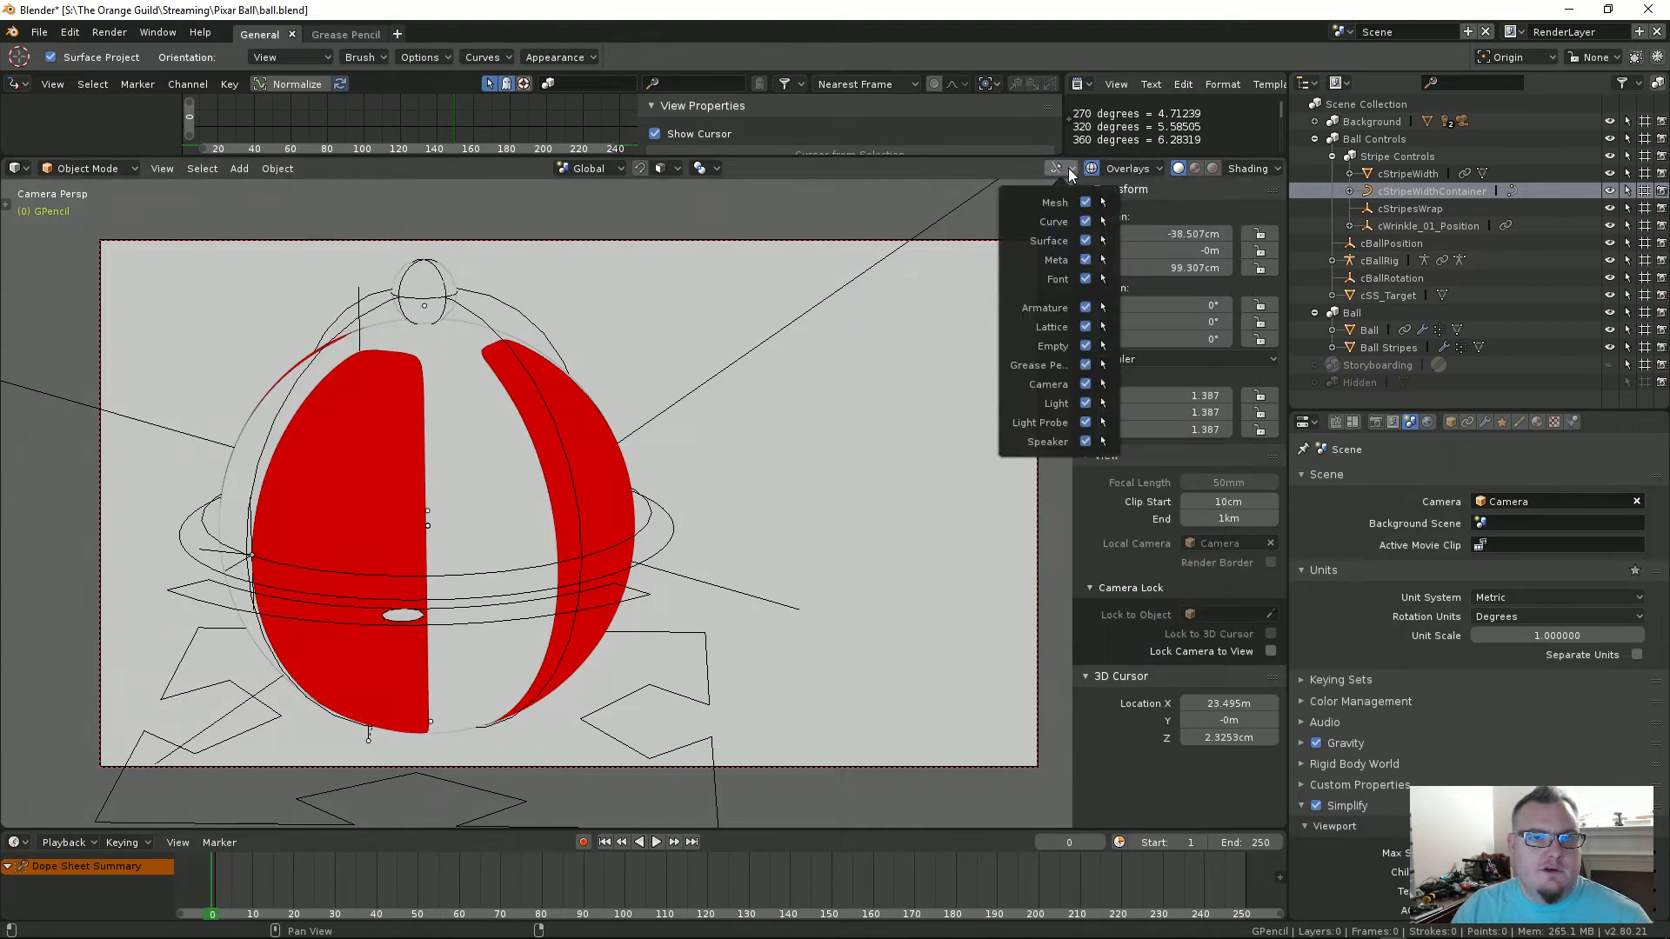
{"action": "left_click", "coordinate": [1258, 168]}
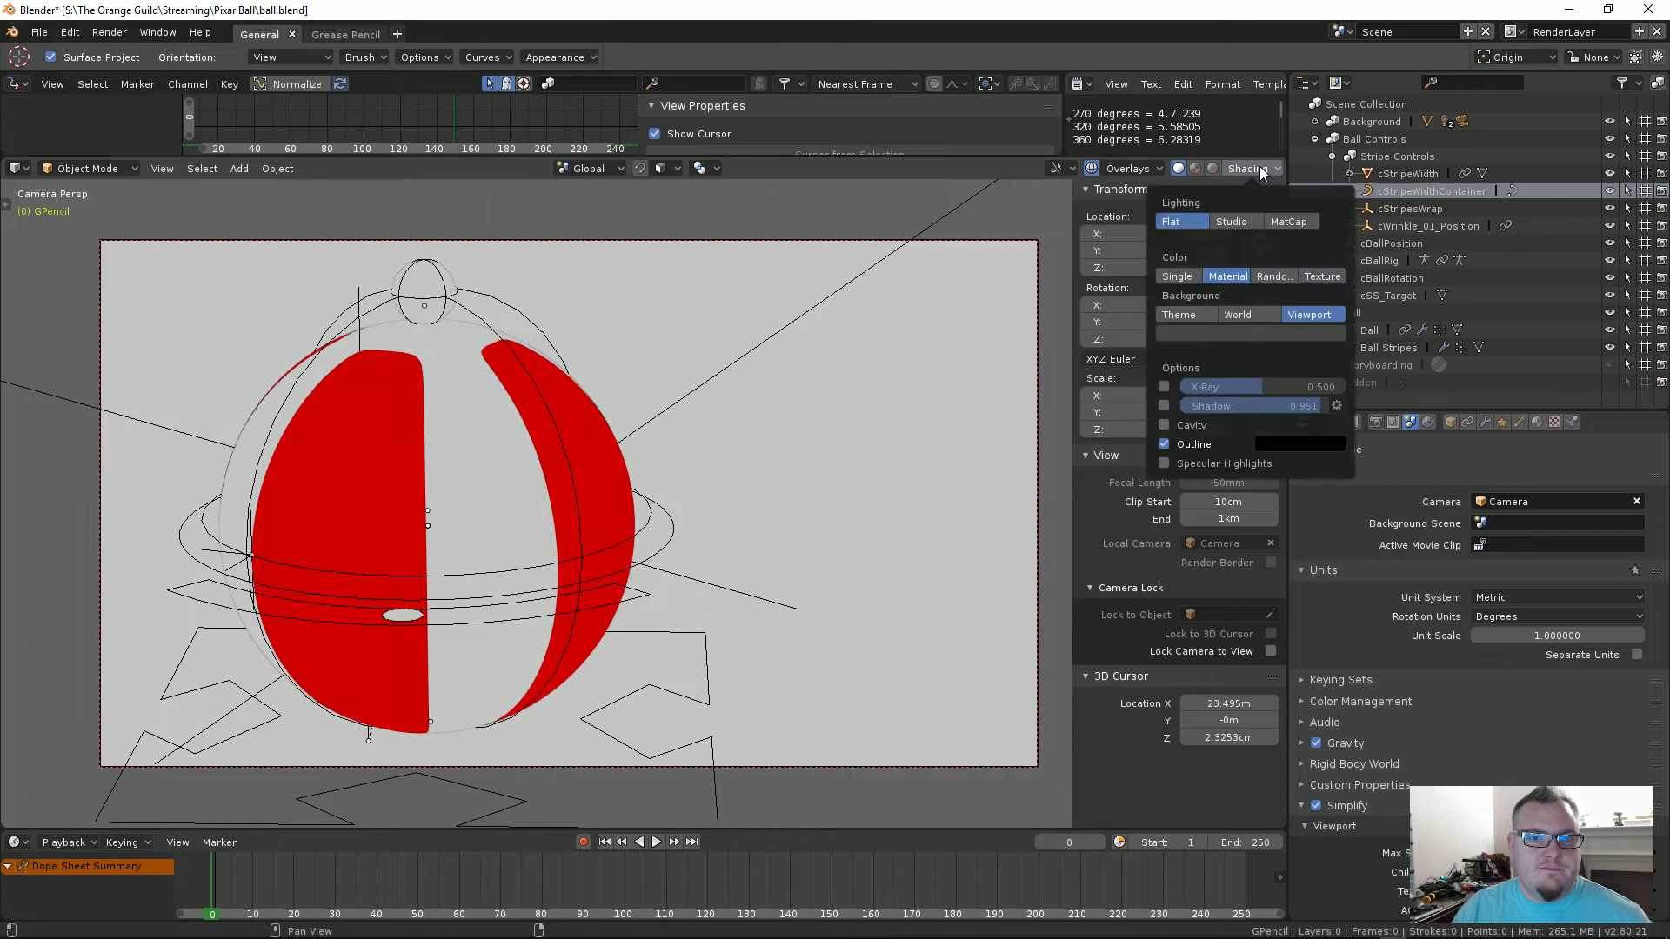
{"action": "left_click", "coordinate": [1259, 168]}
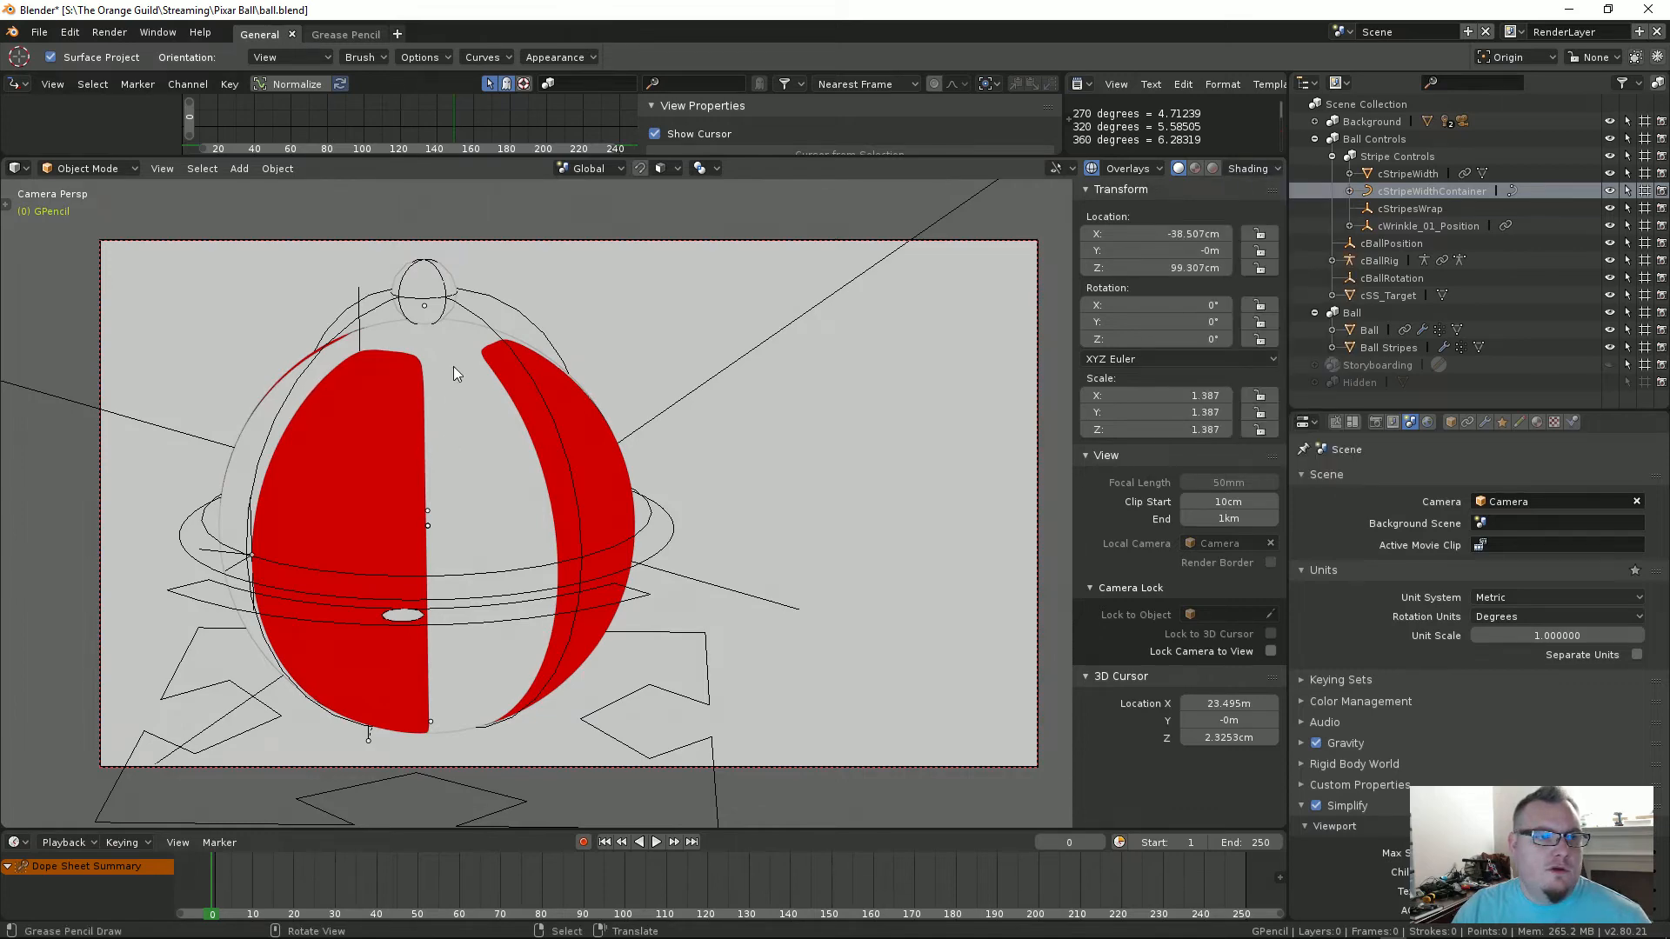
Step: Try Single as the solid shading color outside the camera view, and set it back to Material
{"action": "middle_click_drag", "start_coordinate": [512, 462], "coordinate": [533, 484]}
{"action": "scroll", "coordinate": [565, 435], "scroll_direction": "up", "scroll_amount": 5}
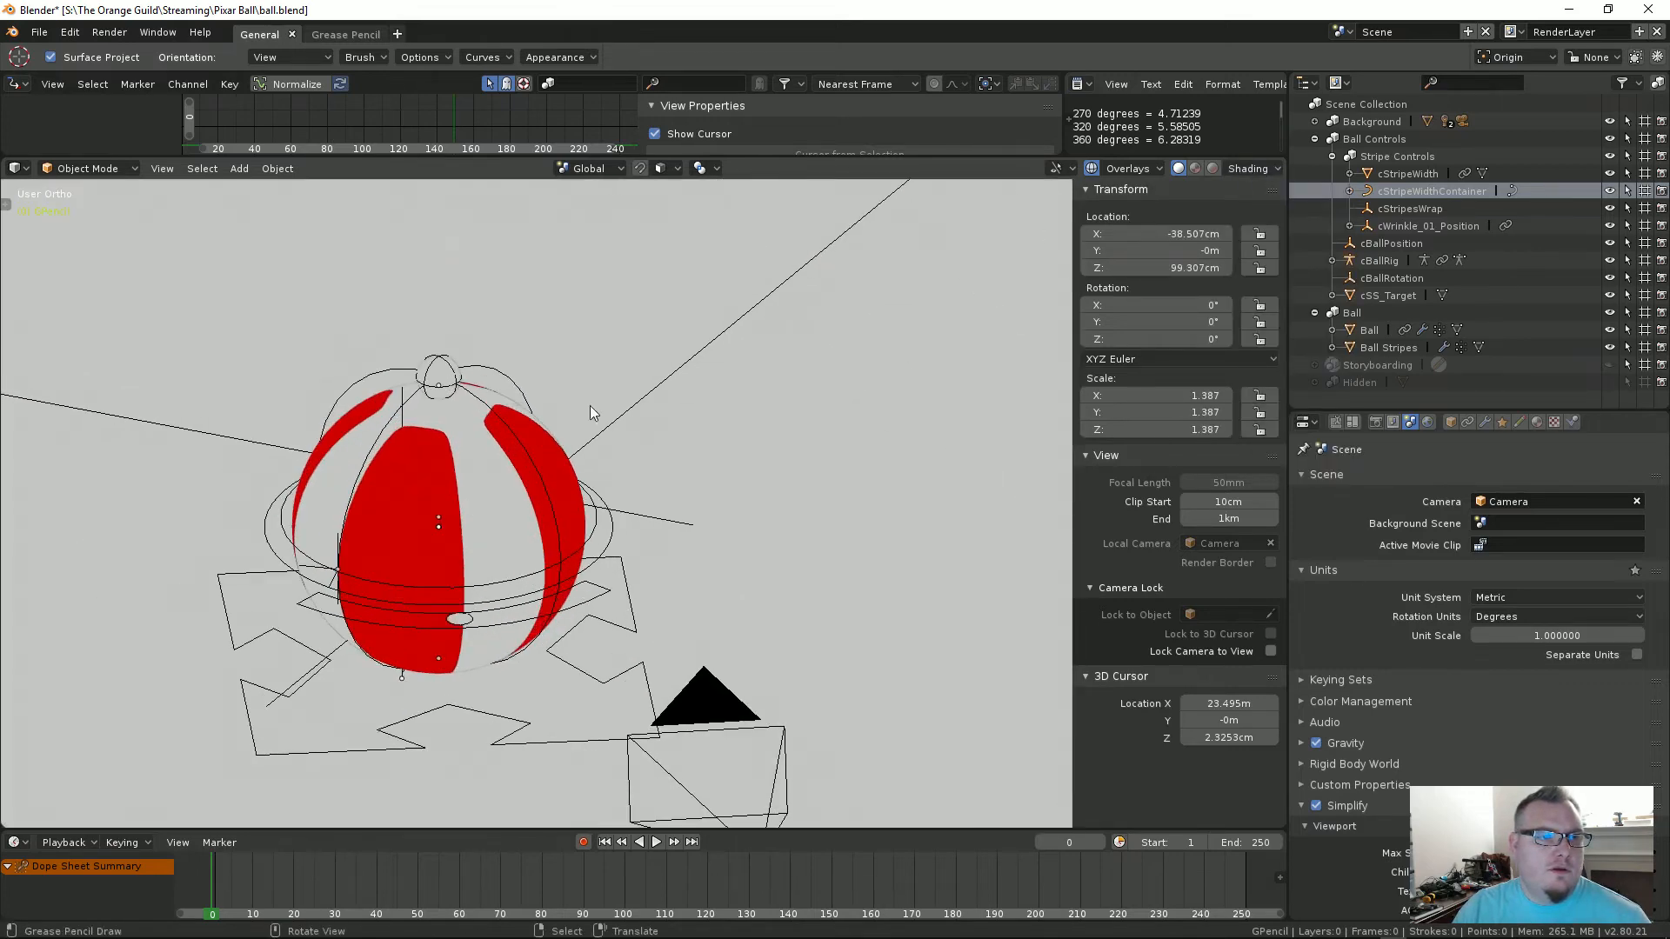
{"action": "left_click", "coordinate": [1236, 166]}
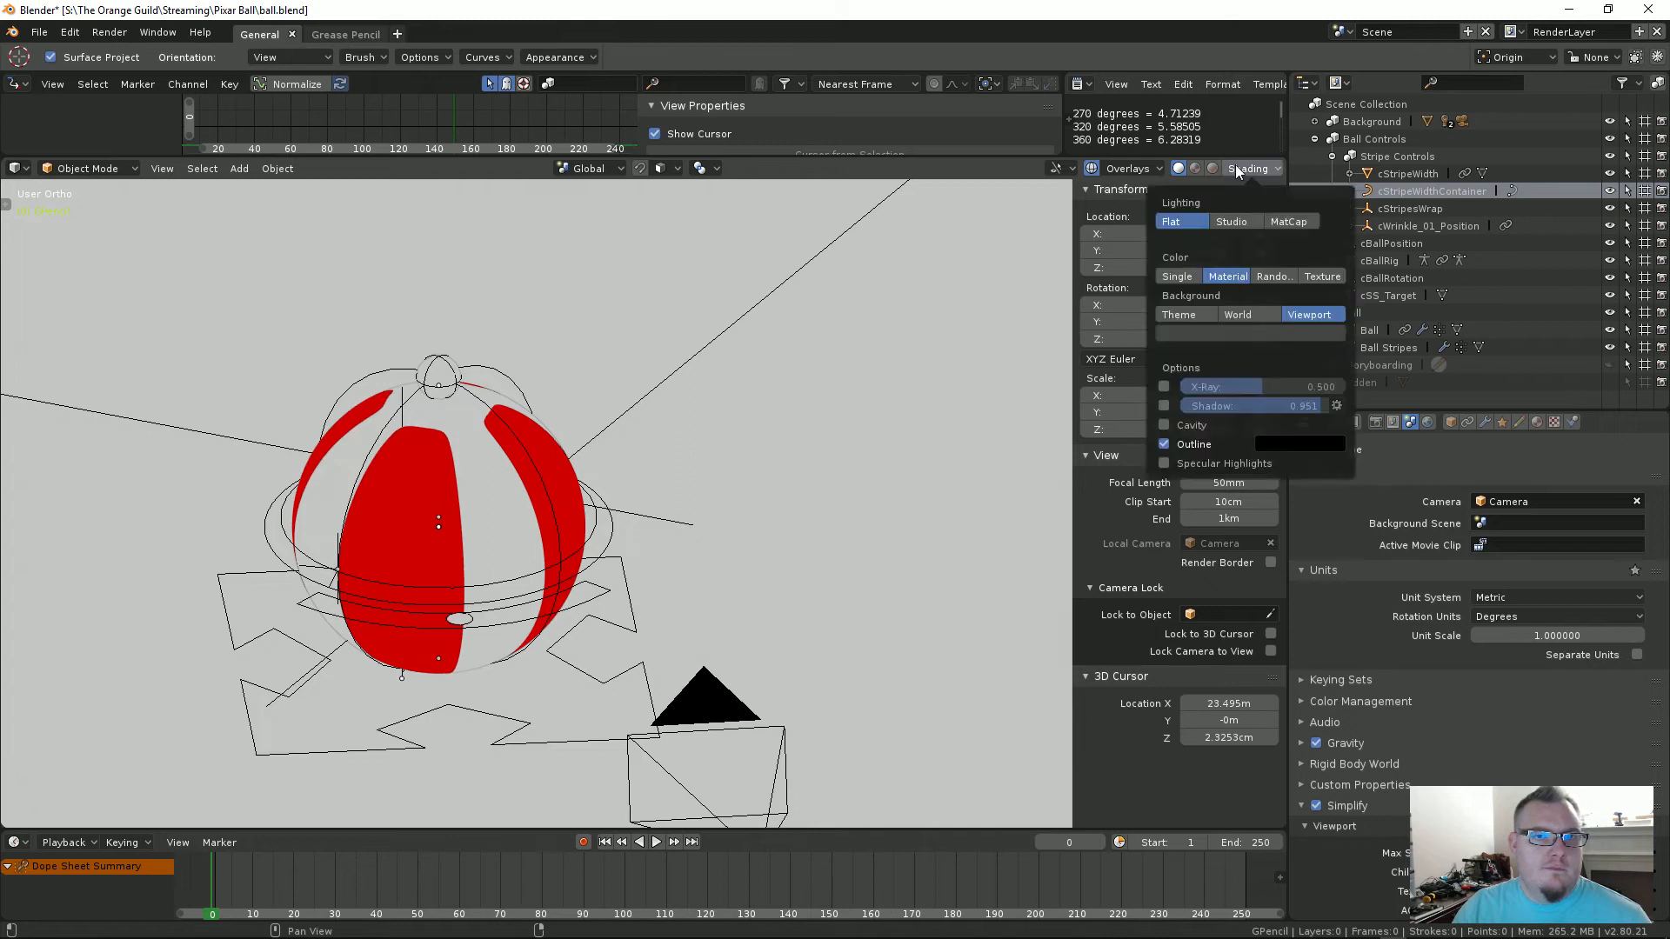
{"action": "left_click", "coordinate": [1196, 276]}
{"action": "left_click", "coordinate": [1227, 276]}
{"action": "middle_click_drag", "start_coordinate": [350, 524], "coordinate": [483, 467]}
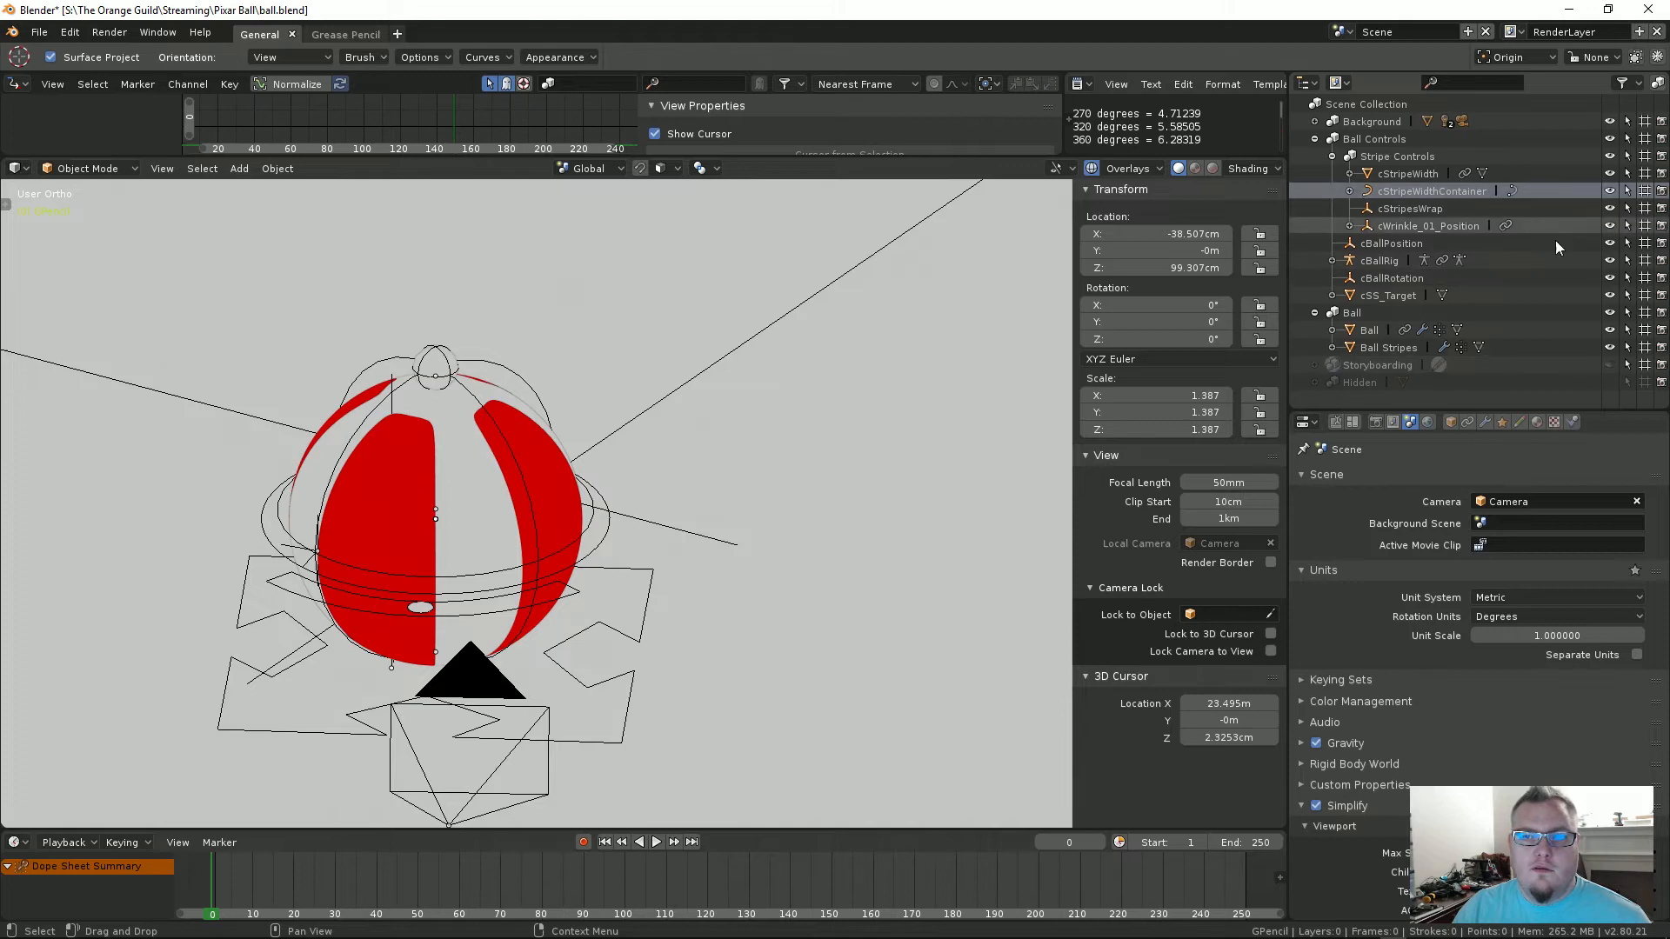
Step: Hide the Ball Stripes object in the viewport to expose the plain ball, and show it again
{"action": "middle_click_drag", "start_coordinate": [495, 529], "coordinate": [626, 311], "text": "shift"}
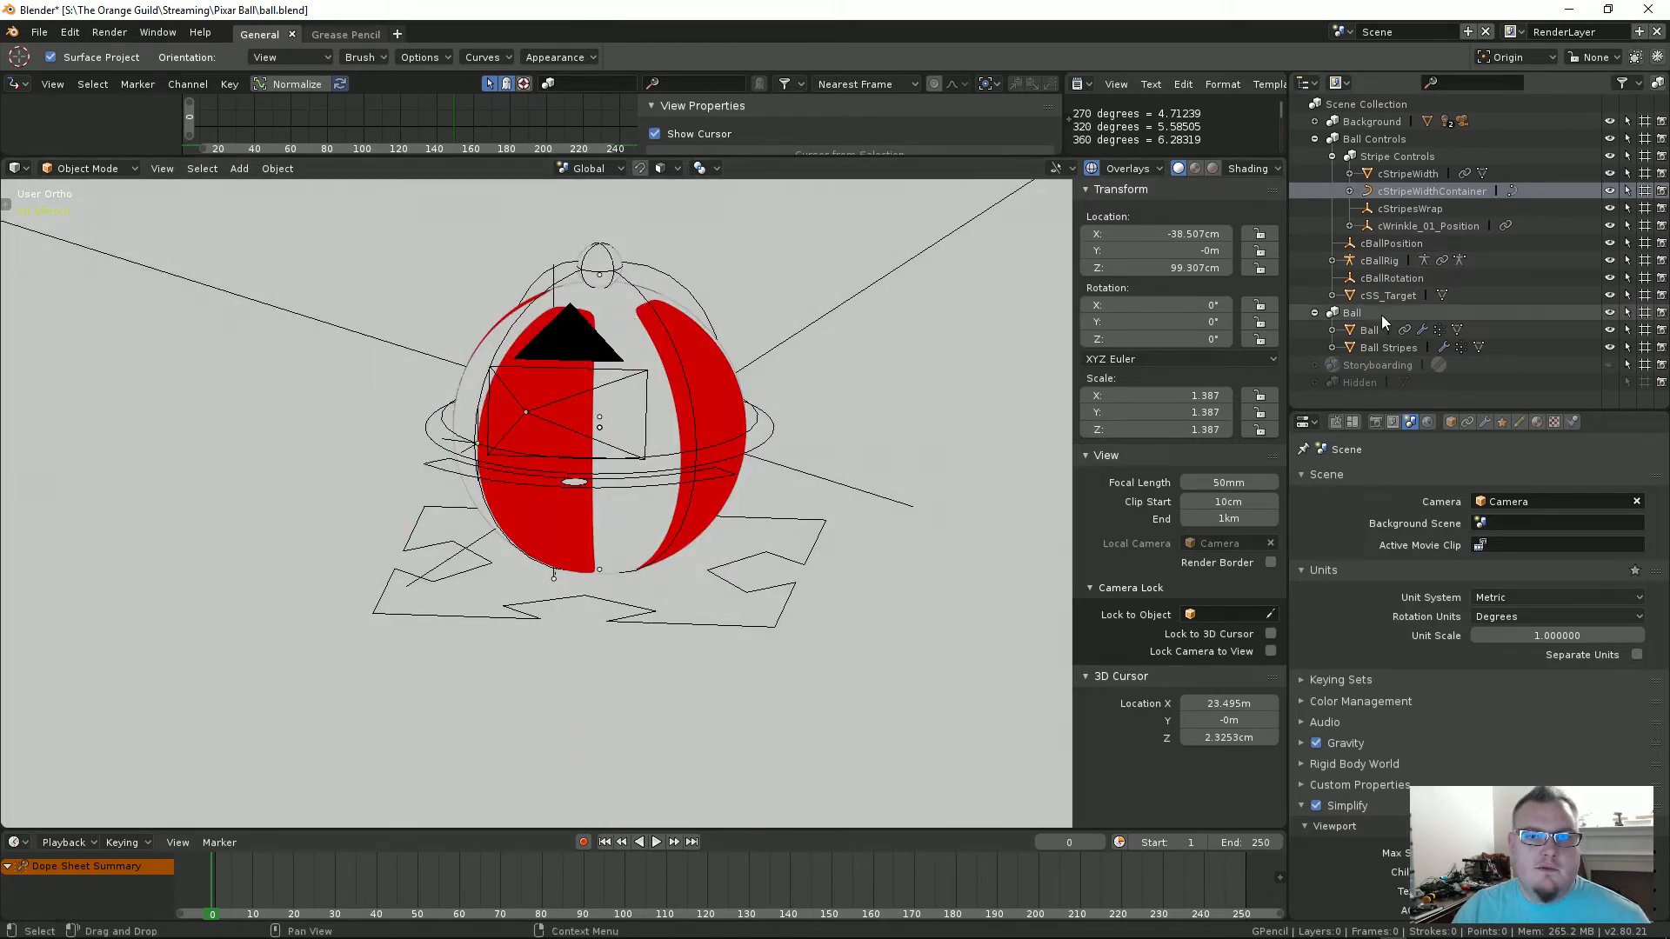
{"action": "left_click", "coordinate": [1646, 347]}
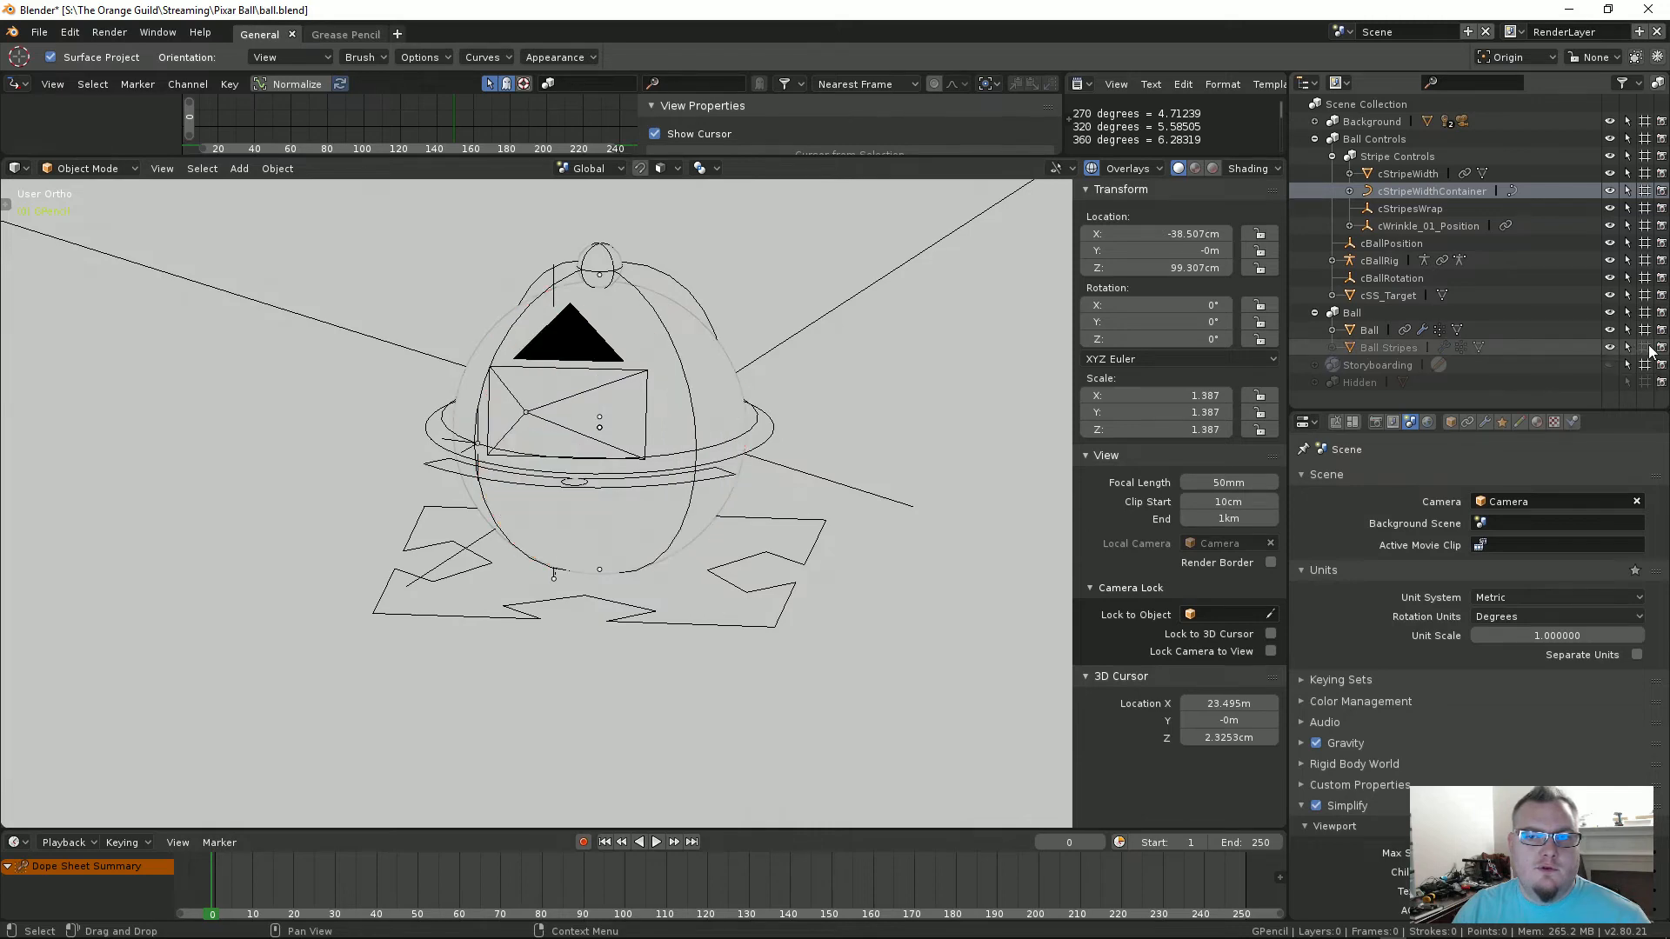
{"action": "left_click", "coordinate": [1647, 348]}
{"action": "middle_click_drag", "start_coordinate": [610, 301], "coordinate": [708, 446]}
{"action": "scroll", "coordinate": [708, 446], "scroll_direction": "up", "scroll_amount": 4}
{"action": "middle_click_drag", "start_coordinate": [731, 372], "coordinate": [690, 424], "text": "shift"}
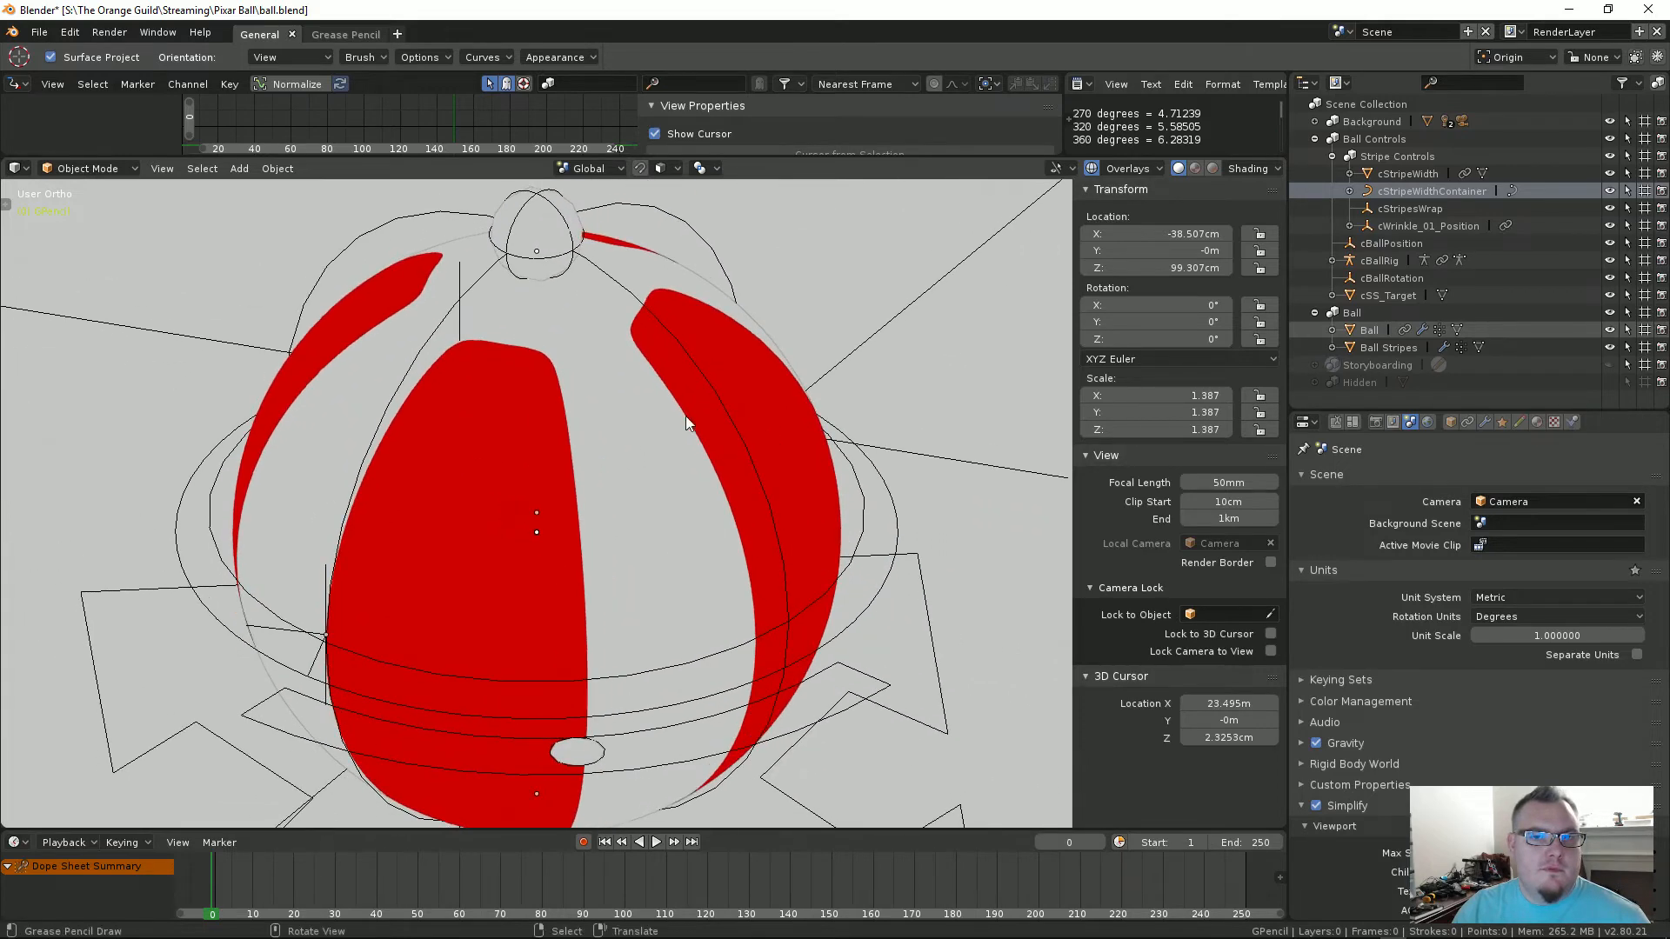
Step: Expand the contents of the Ball and Ball Stripes objects in the outliner to inspect them, and collapse them again
{"action": "left_click", "coordinate": [1332, 330]}
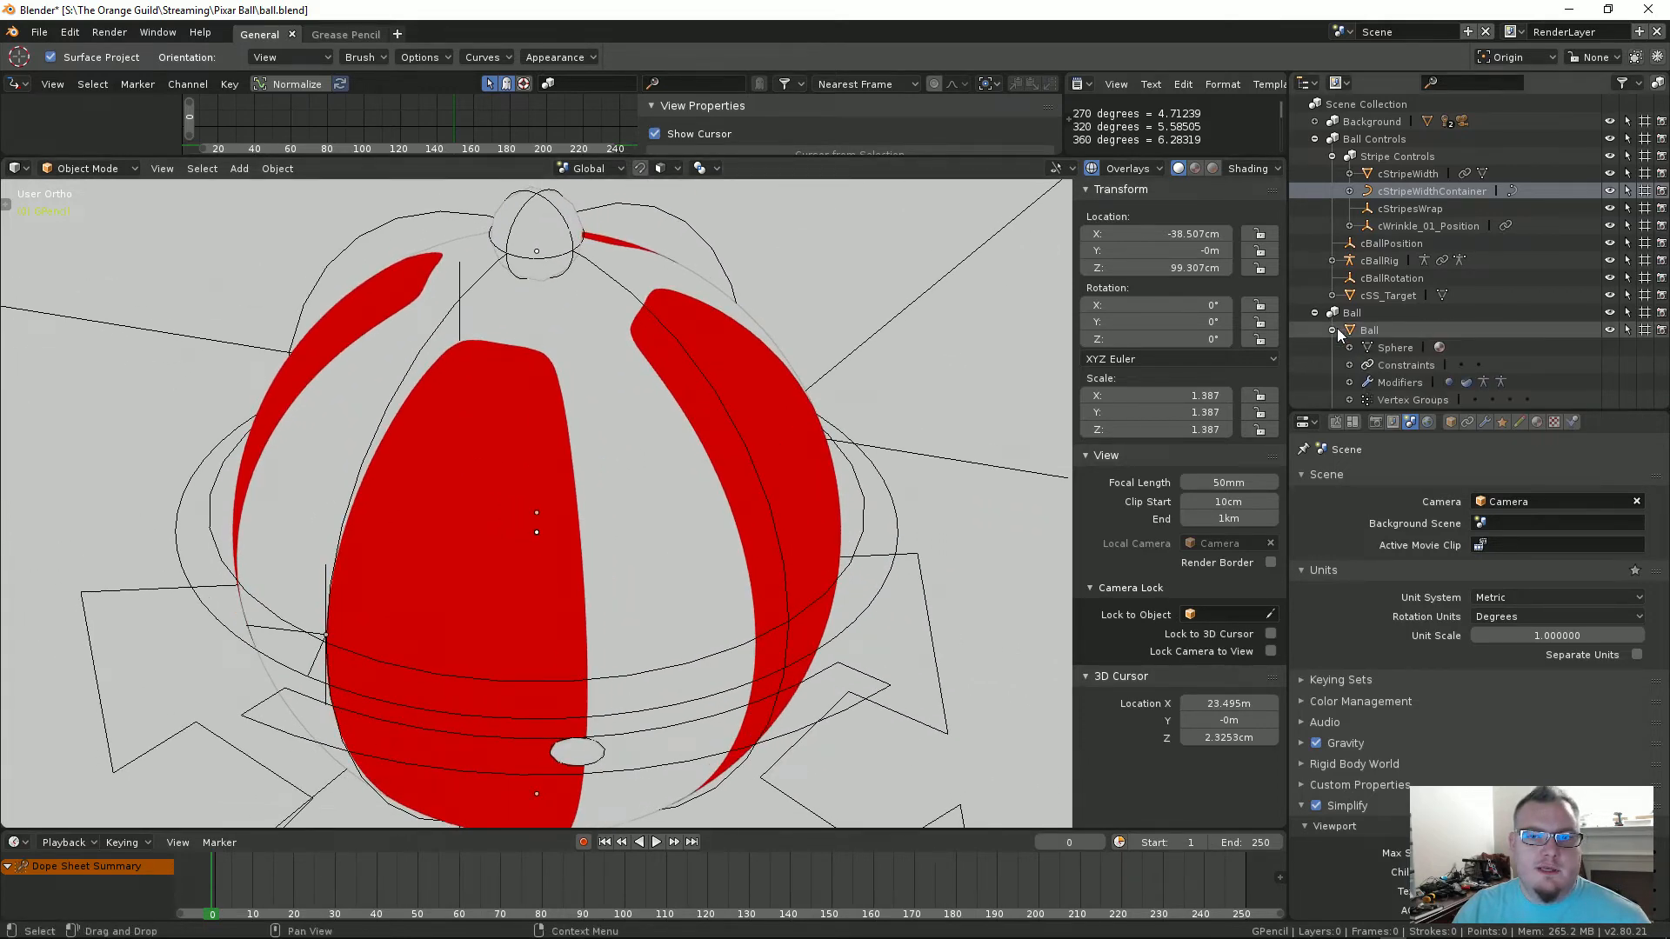
{"action": "left_click", "coordinate": [1333, 331]}
{"action": "left_click", "coordinate": [1334, 347]}
{"action": "left_click", "coordinate": [1334, 347]}
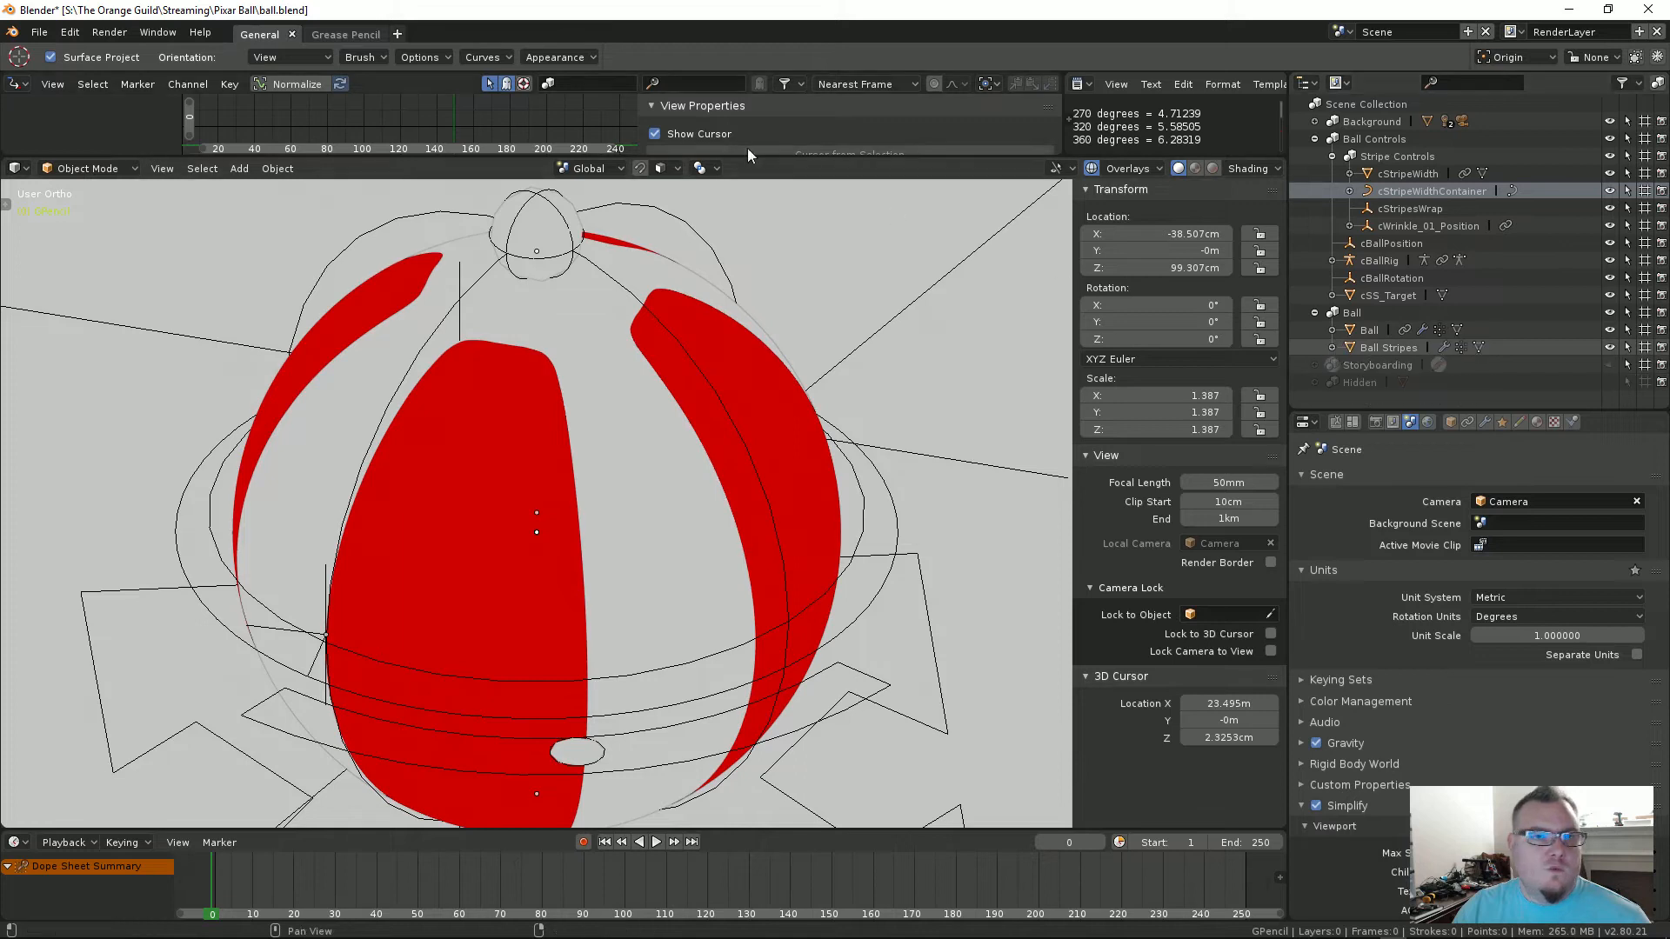
Step: Look over the overlay options, preview the ball in rendered and material preview shading, and return to solid shading
{"action": "left_click", "coordinate": [1106, 172]}
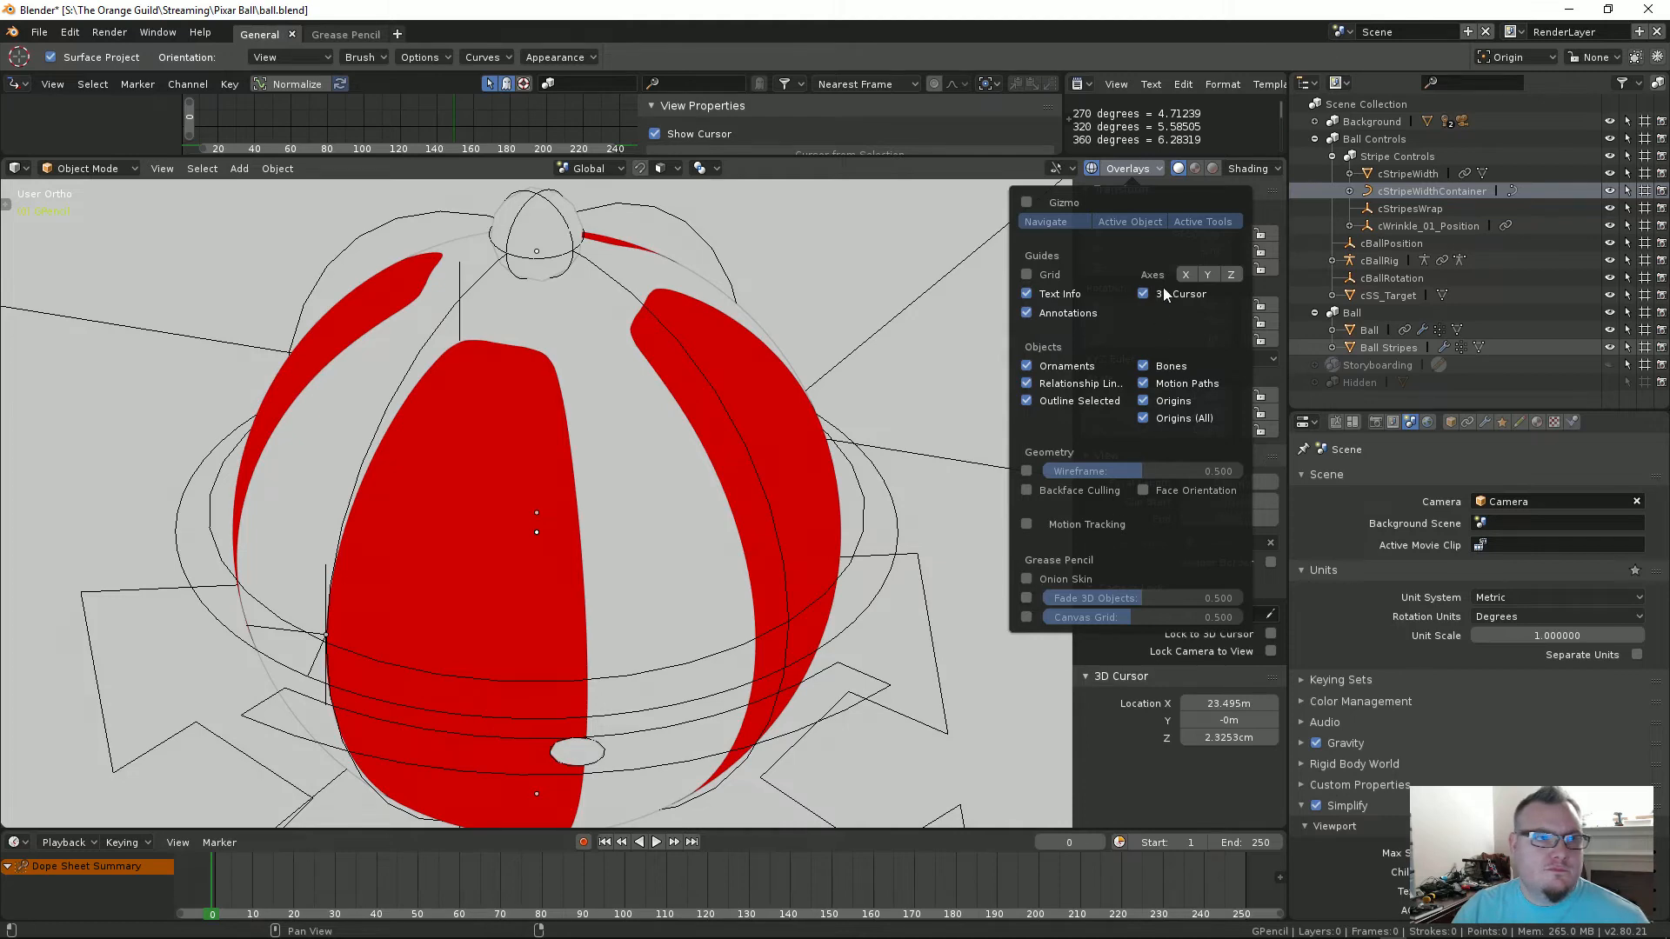
{"action": "left_click", "coordinate": [1259, 170]}
{"action": "left_click", "coordinate": [1216, 167]}
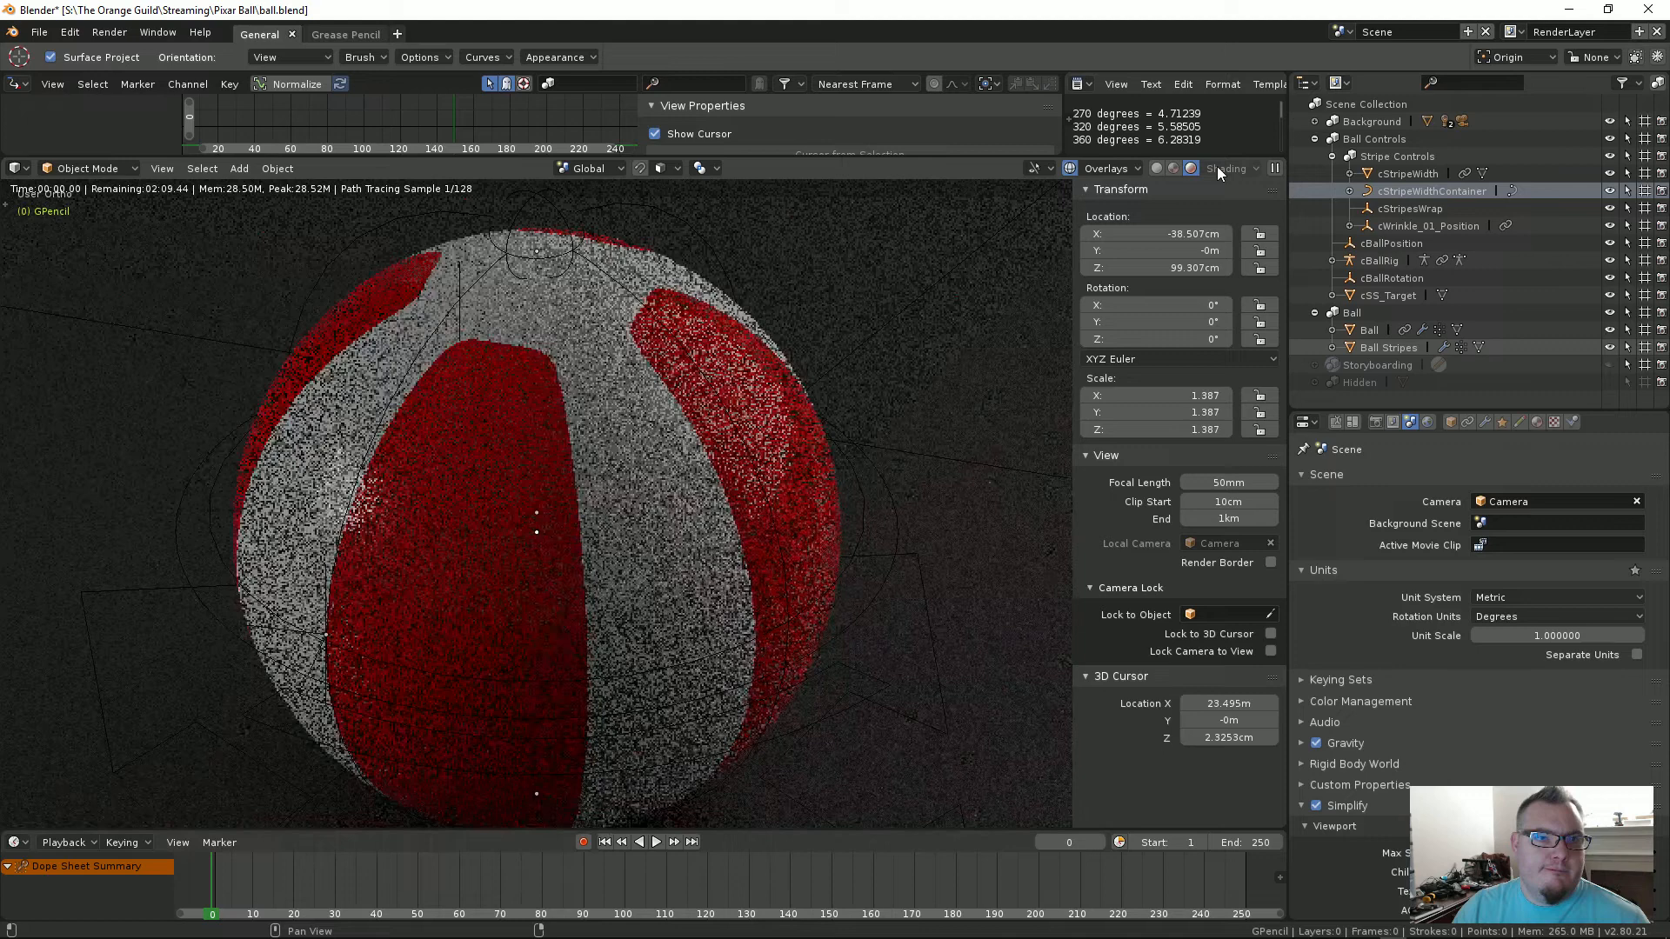
{"action": "left_click", "coordinate": [1175, 169]}
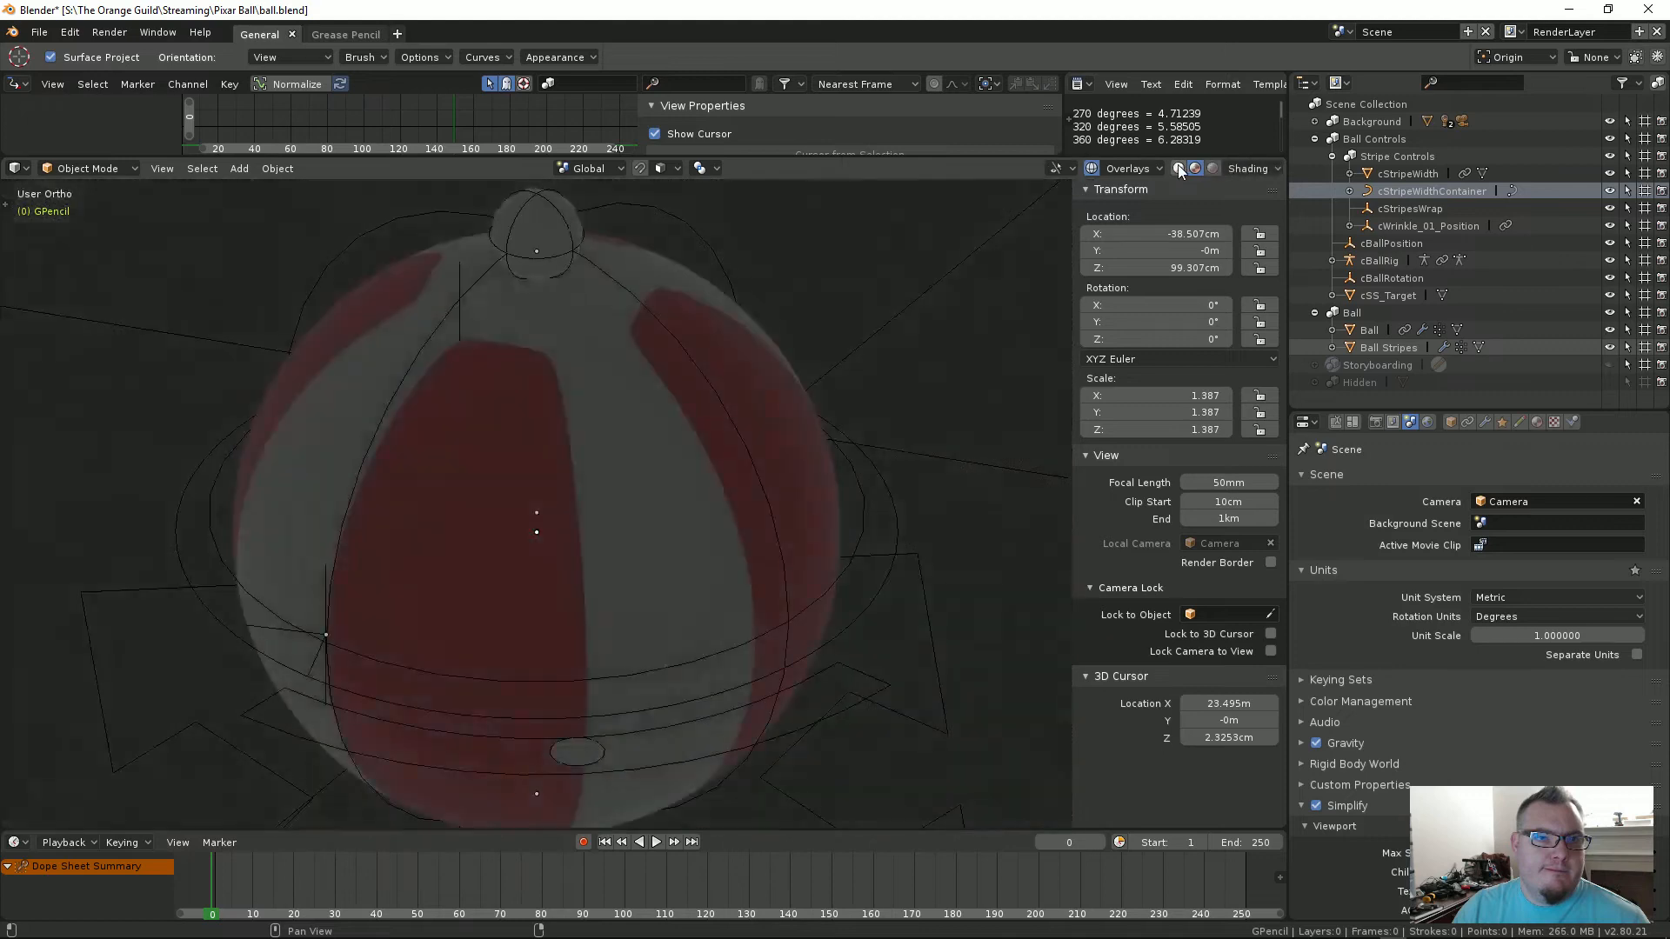
{"action": "left_click", "coordinate": [1178, 169]}
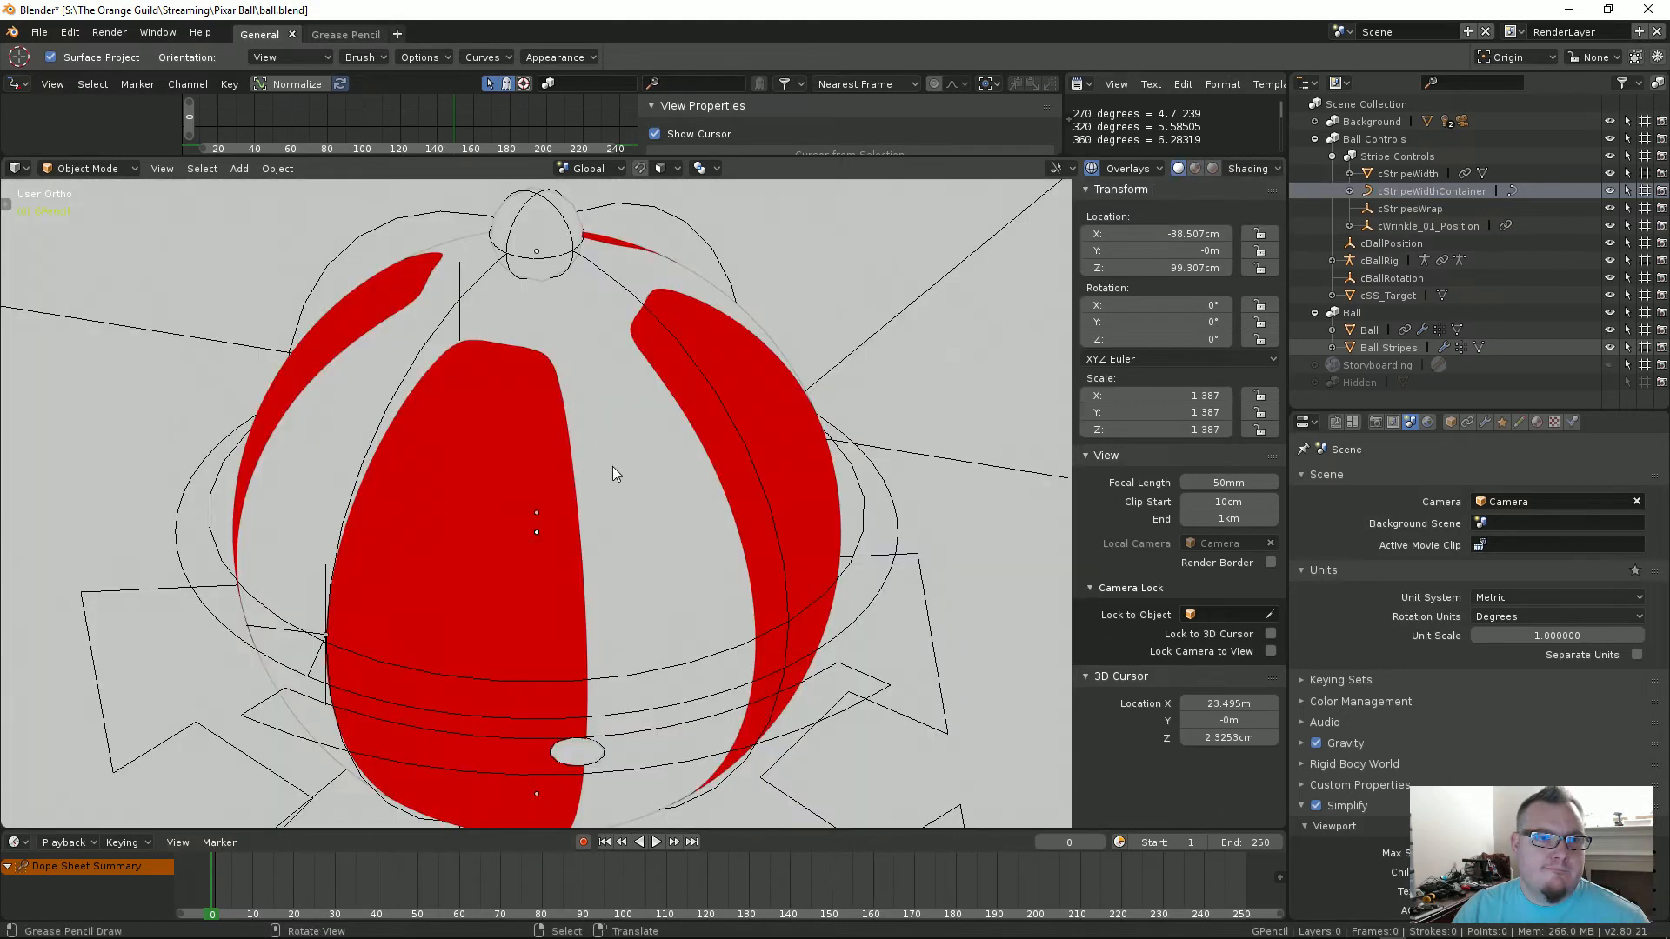
Step: Set the solid shading background to Theme and its color to Single
{"action": "left_click", "coordinate": [1242, 168]}
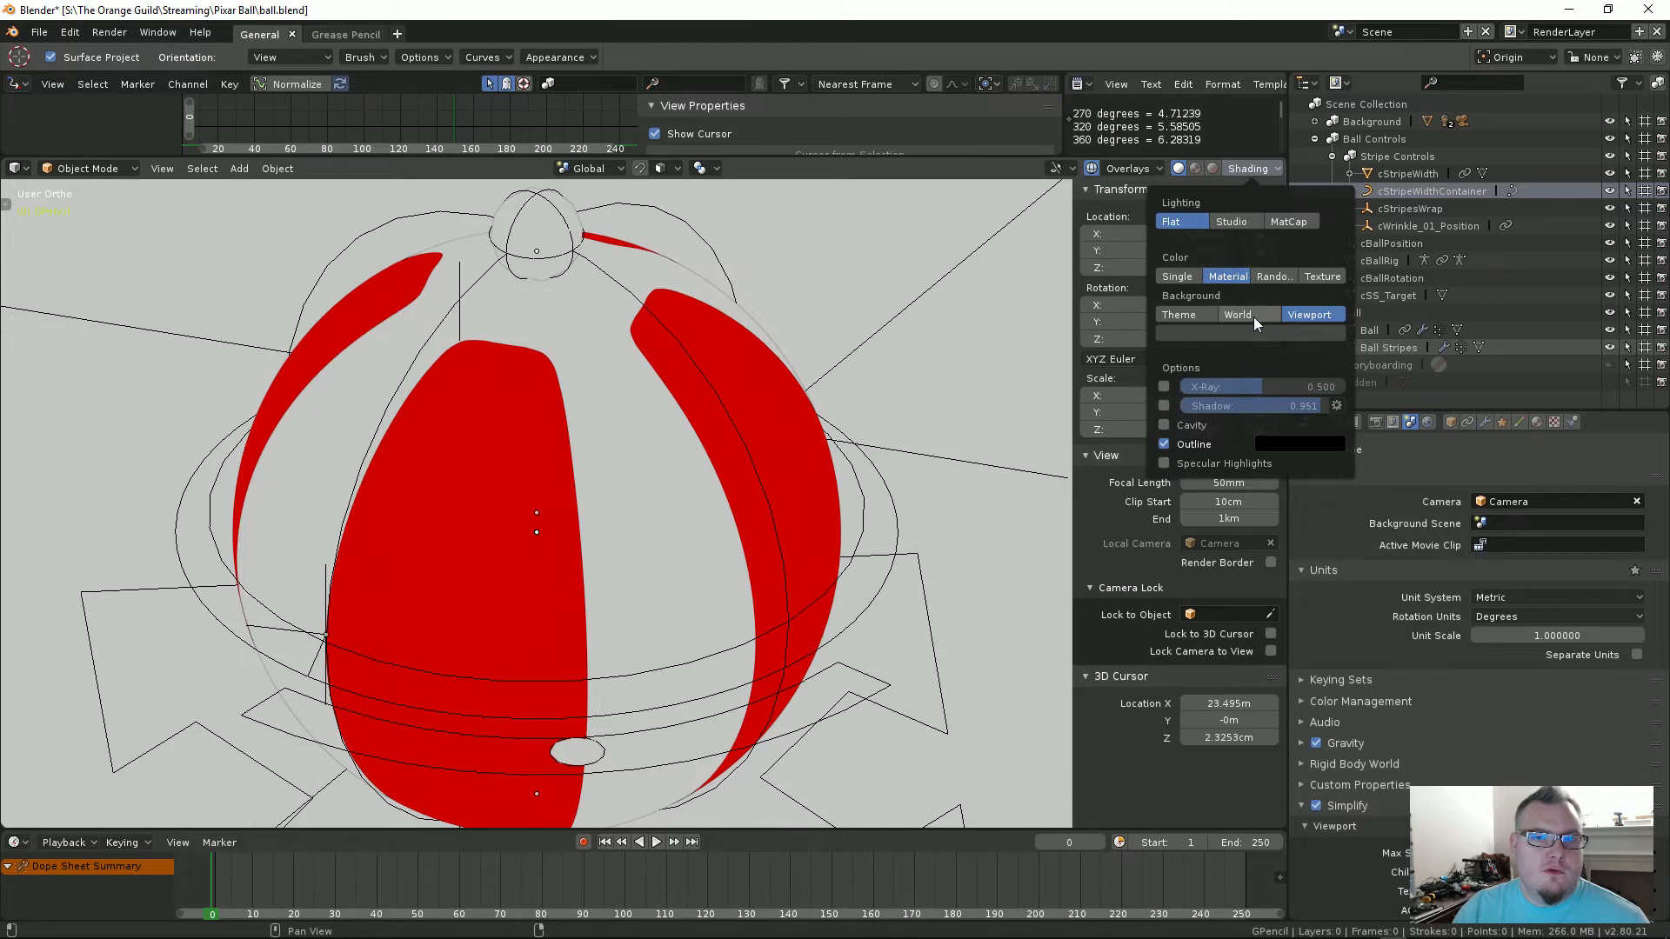
{"action": "left_click", "coordinate": [1192, 313]}
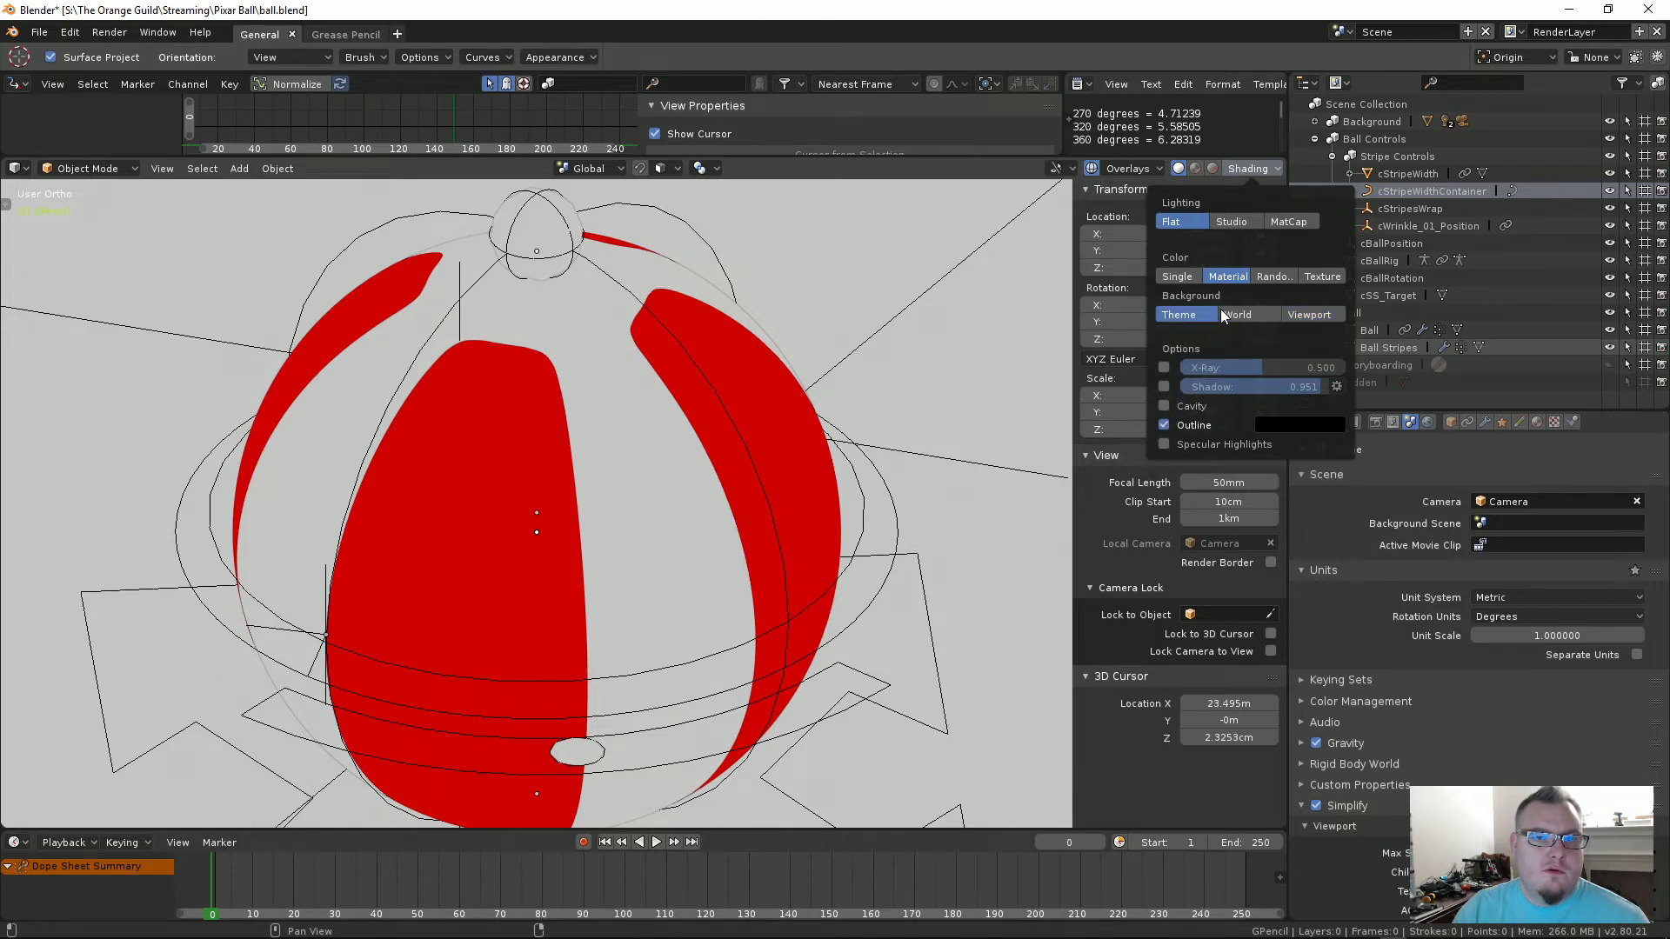
{"action": "left_click", "coordinate": [1197, 277]}
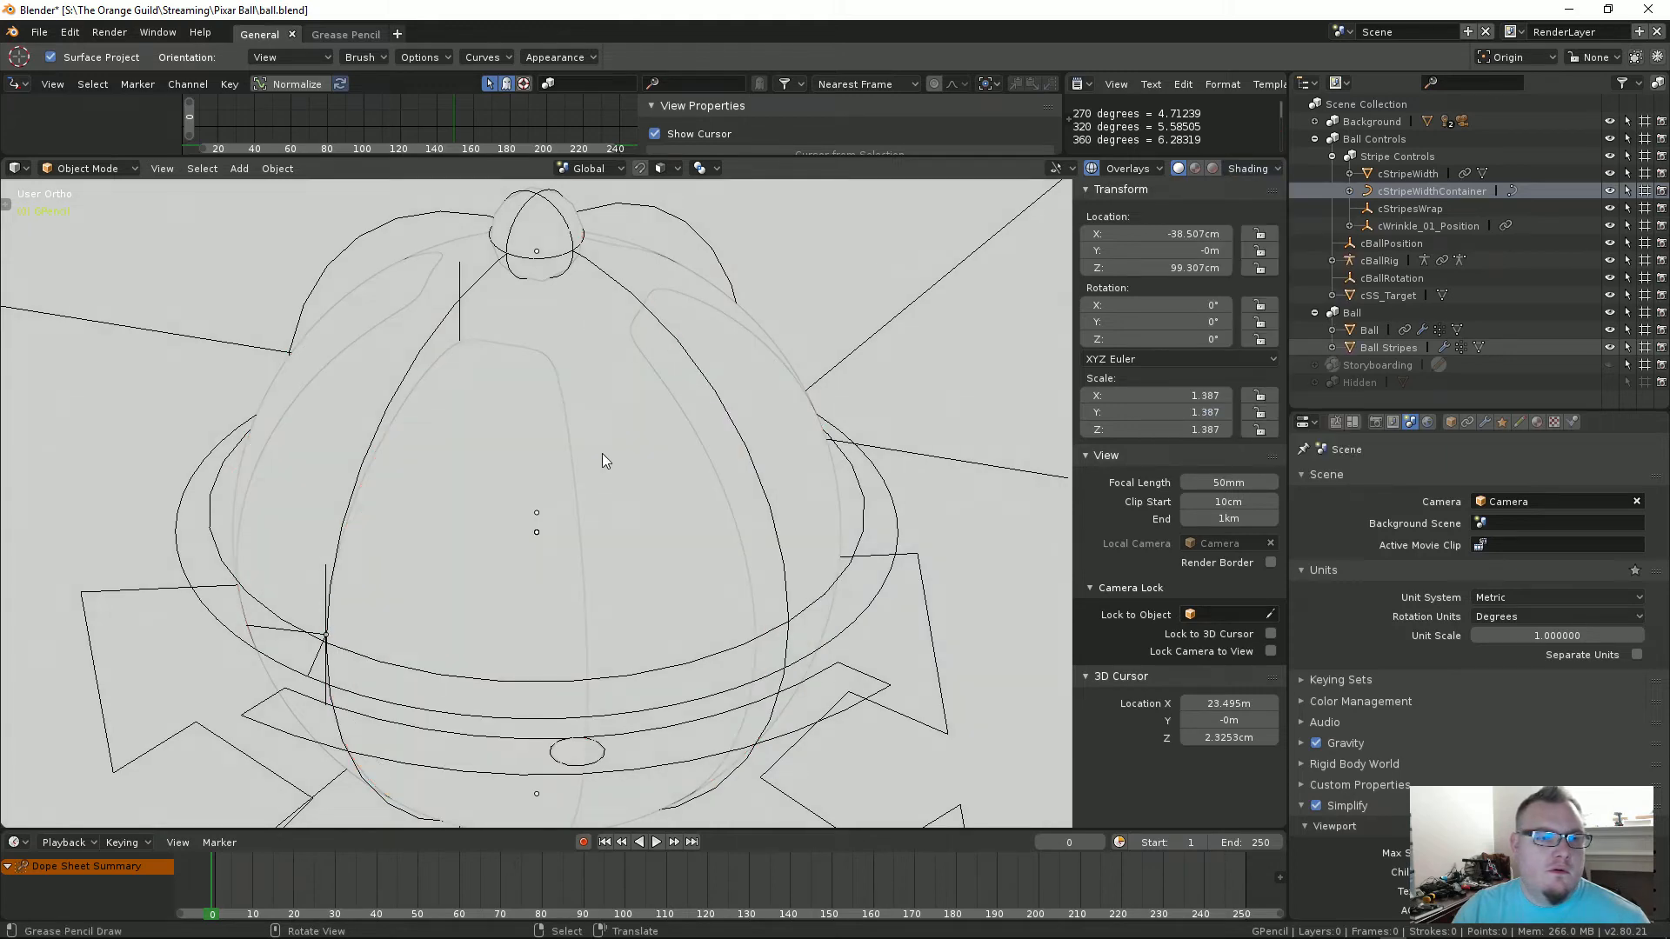
{"action": "scroll", "coordinate": [602, 426], "scroll_direction": "down", "scroll_amount": 4}
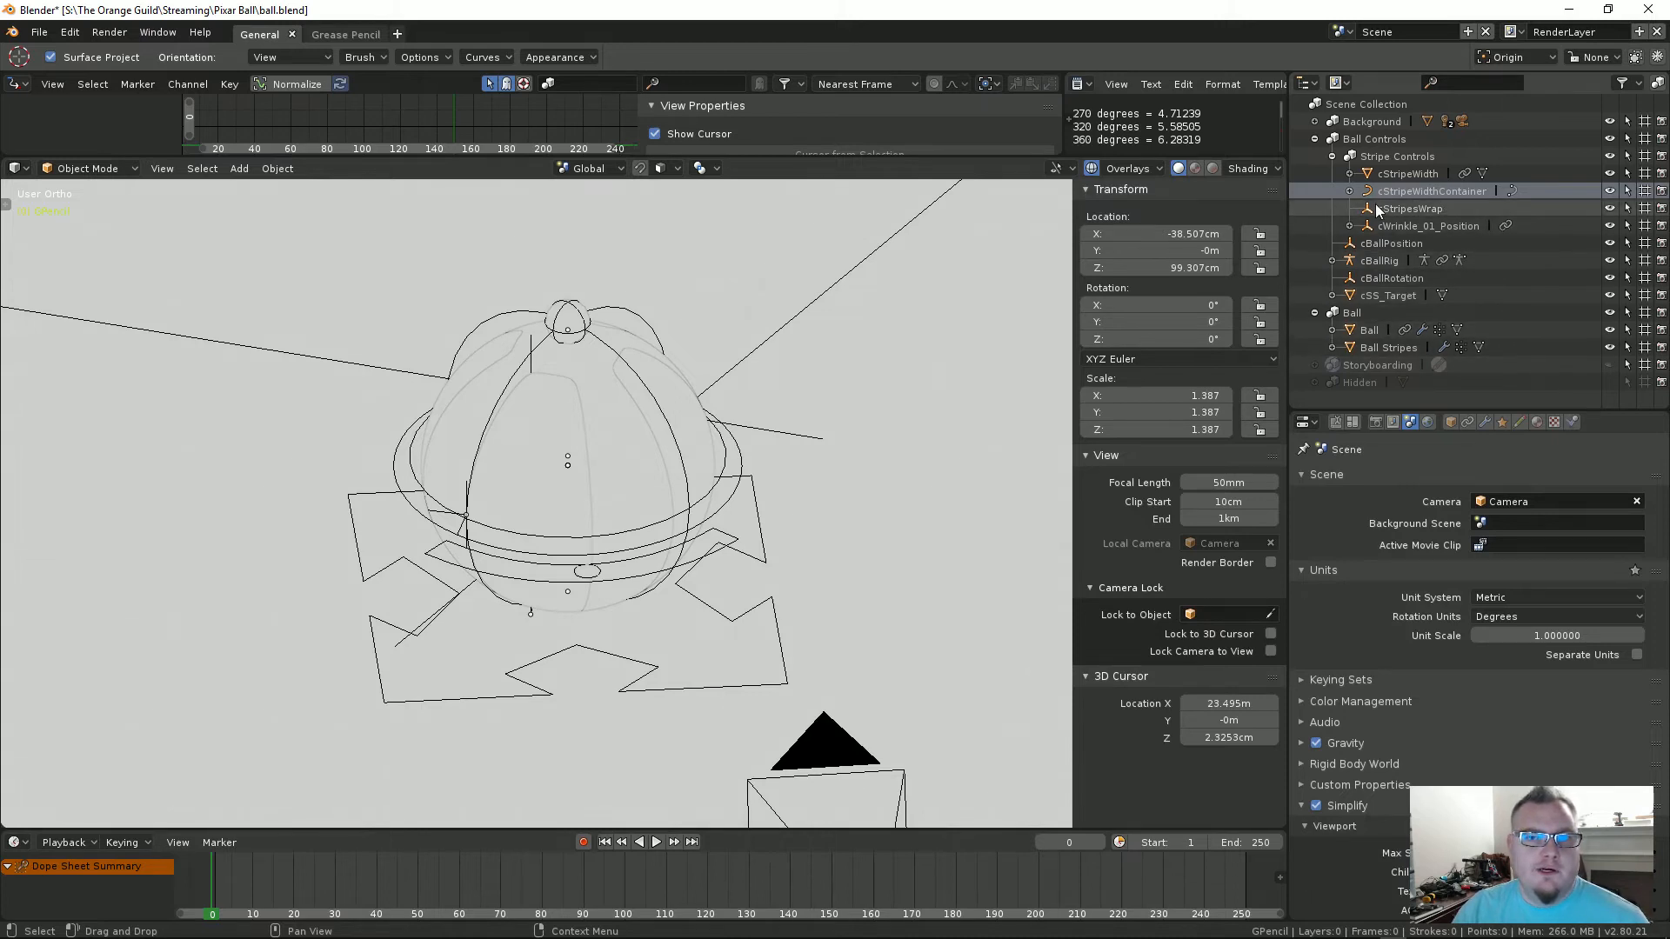
Step: Toggle the visibility of mesh objects off and on, and do the same for the viewport overlays
{"action": "left_click", "coordinate": [1073, 170]}
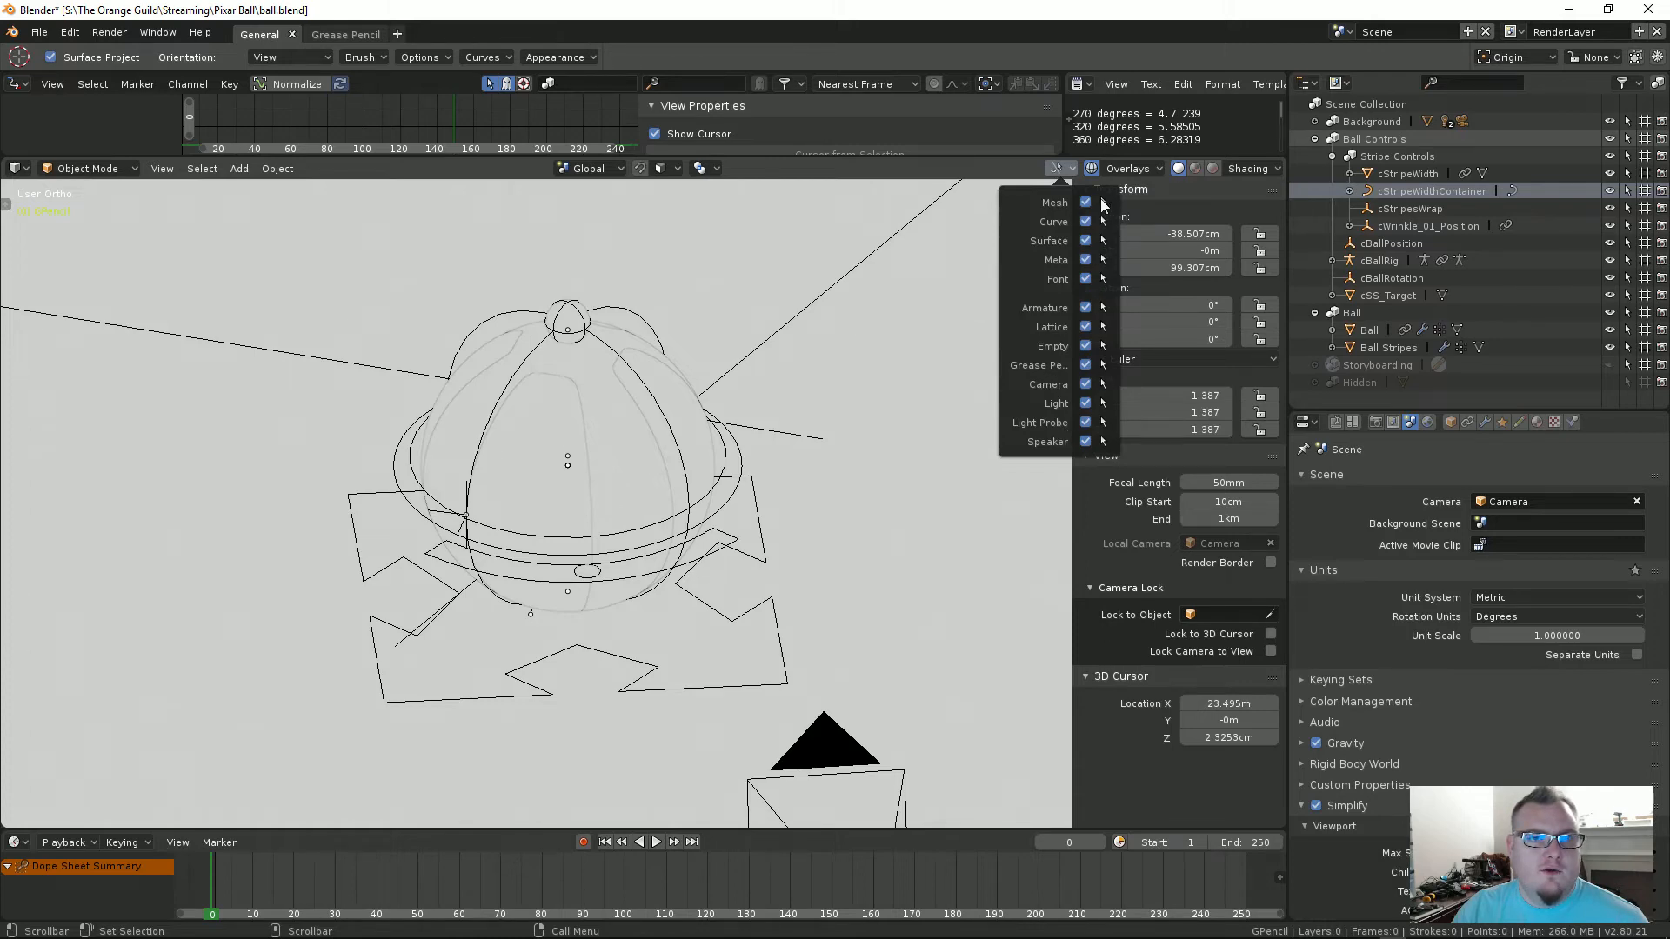
{"action": "left_click", "coordinate": [1087, 203]}
{"action": "left_click", "coordinate": [1088, 203]}
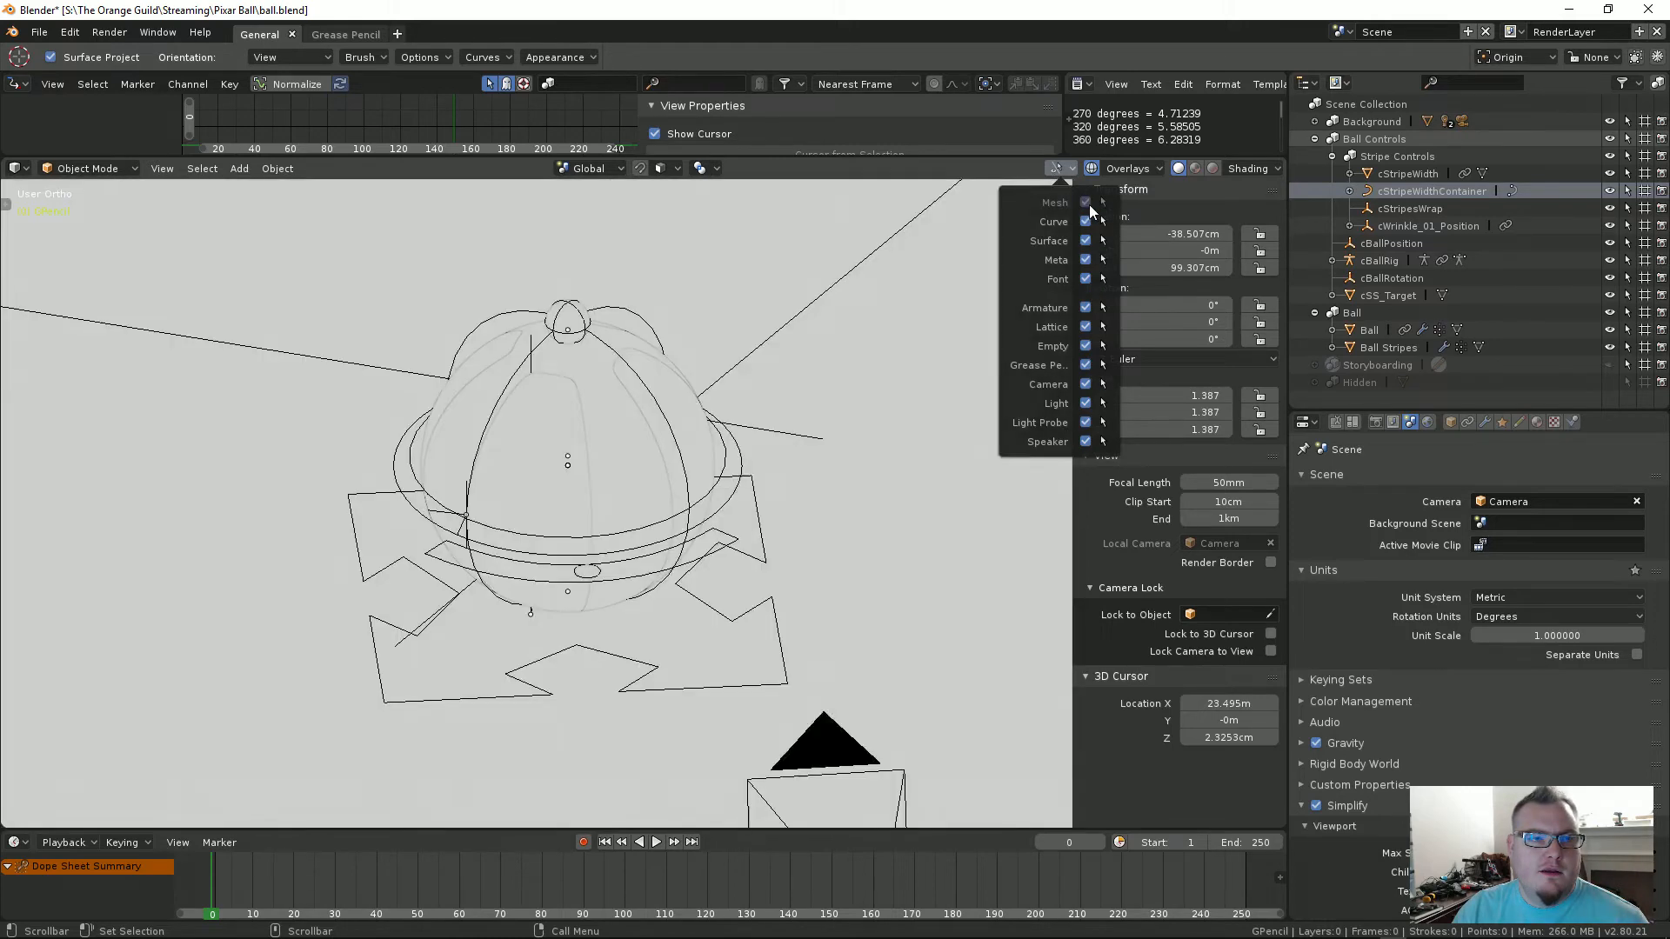
{"action": "left_click", "coordinate": [1092, 168]}
{"action": "left_click", "coordinate": [1091, 169]}
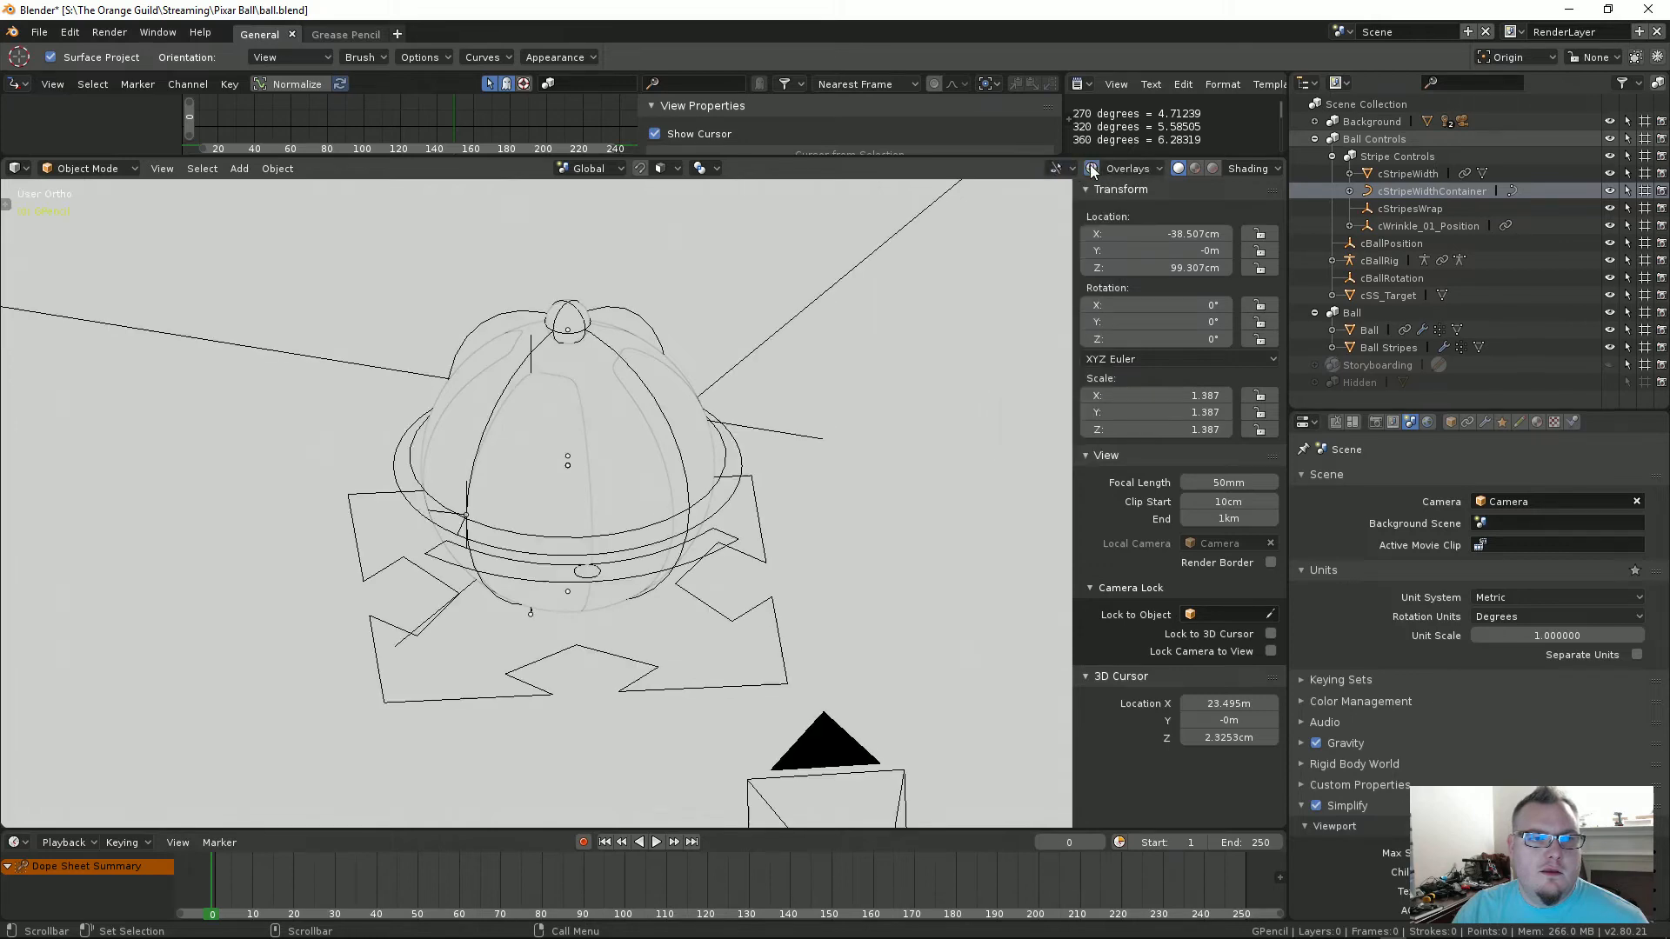
Step: Preview the ball in material preview shading, return to solid shading, and set its color to Material
{"action": "left_click", "coordinate": [1197, 167]}
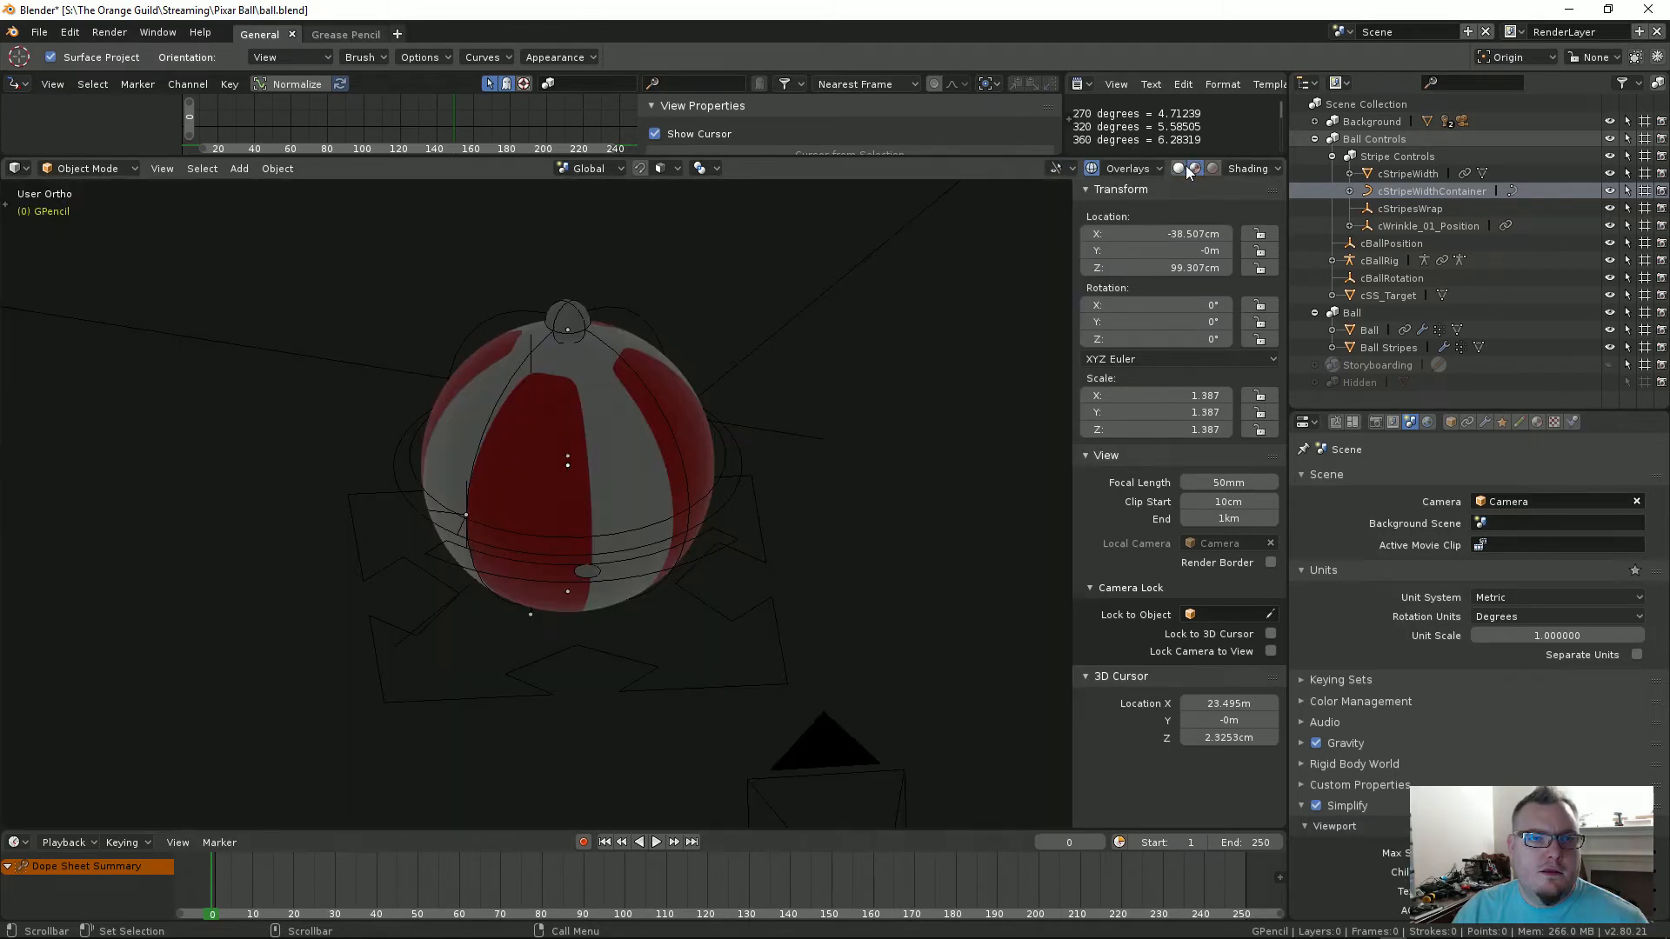
{"action": "left_click", "coordinate": [1181, 167]}
{"action": "left_click", "coordinate": [1249, 168]}
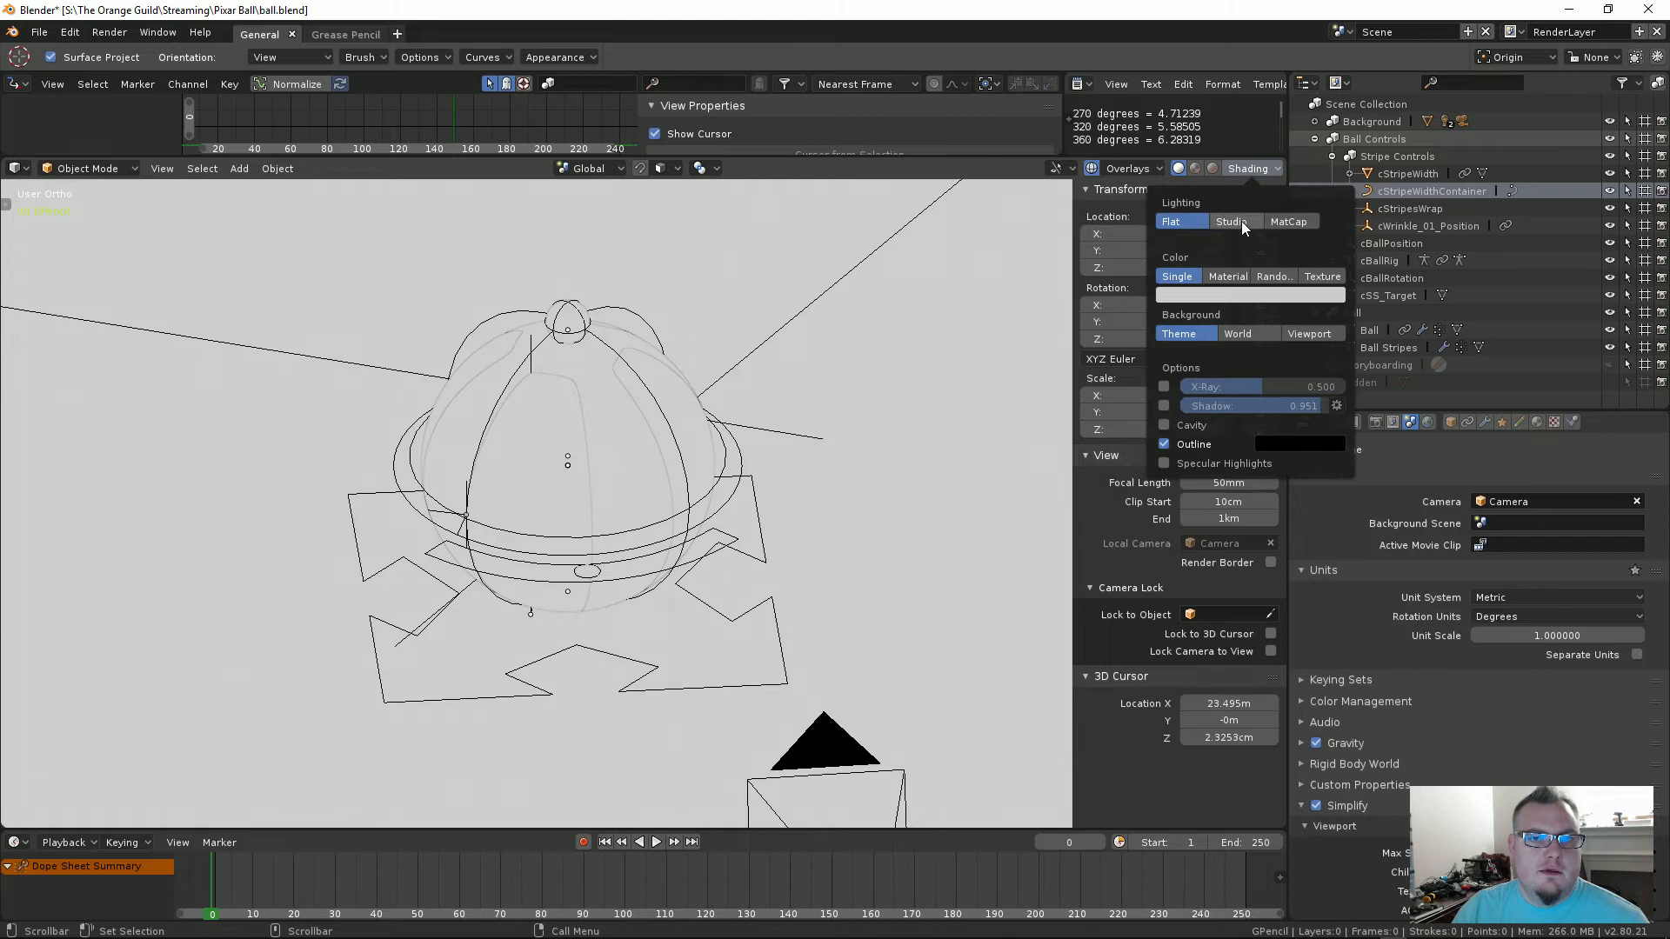
{"action": "left_click", "coordinate": [1211, 276]}
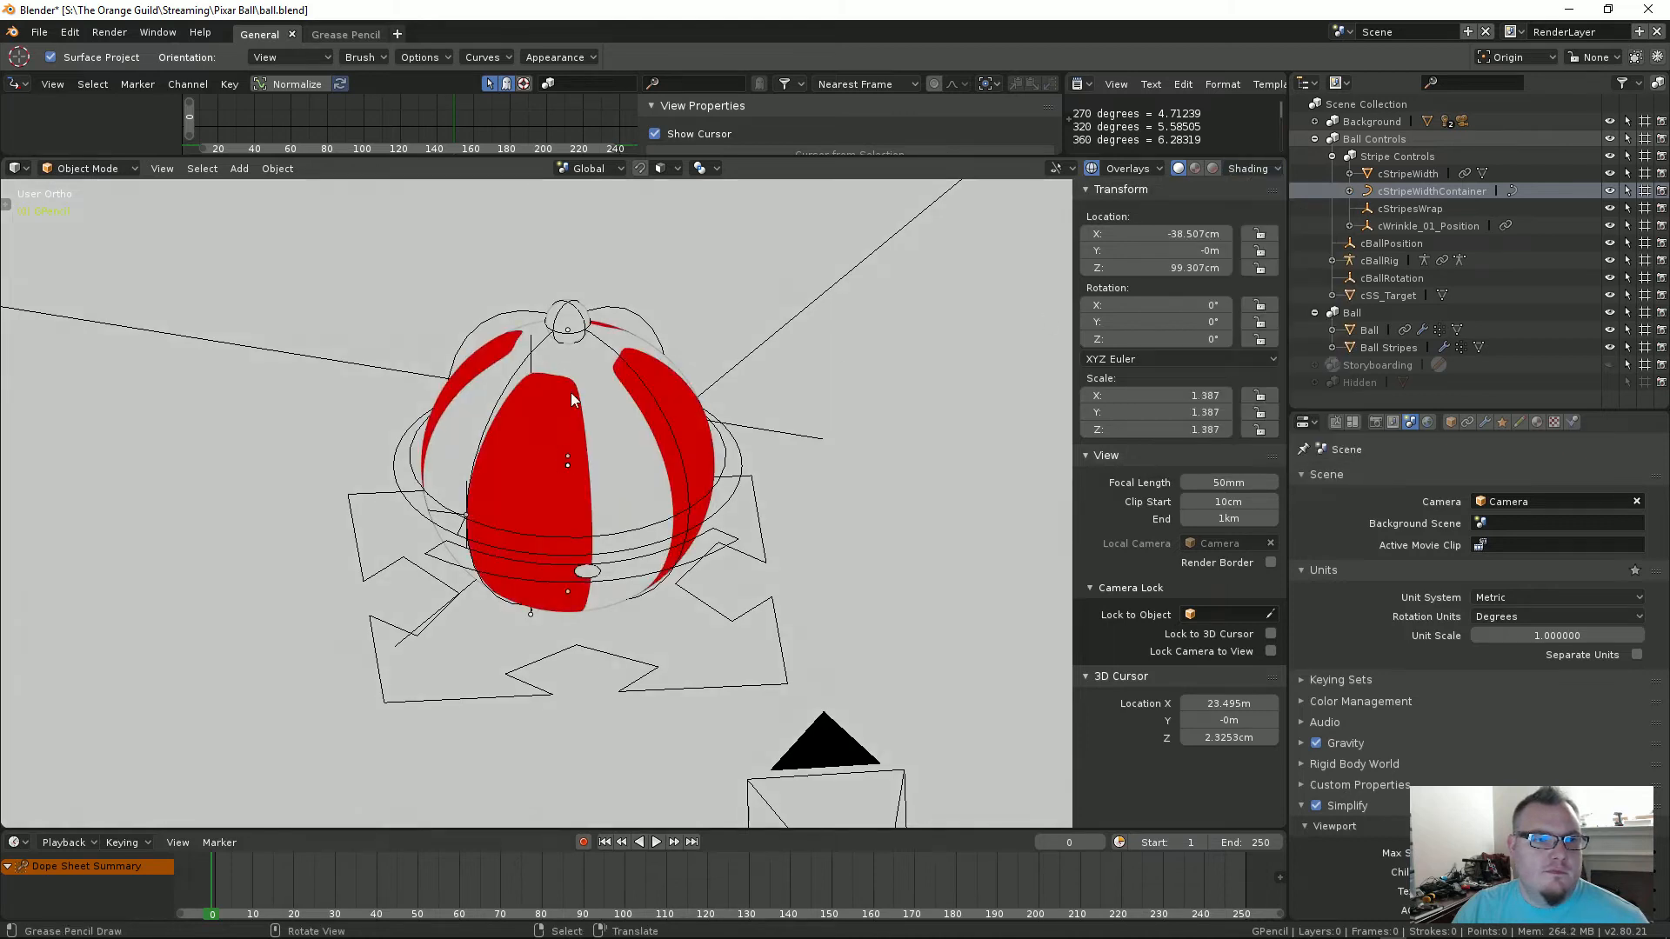
Step: Enable X-ray to view the ball rig from another side, and advance the timeline to frame 1
{"action": "key", "text": "alt+z"}
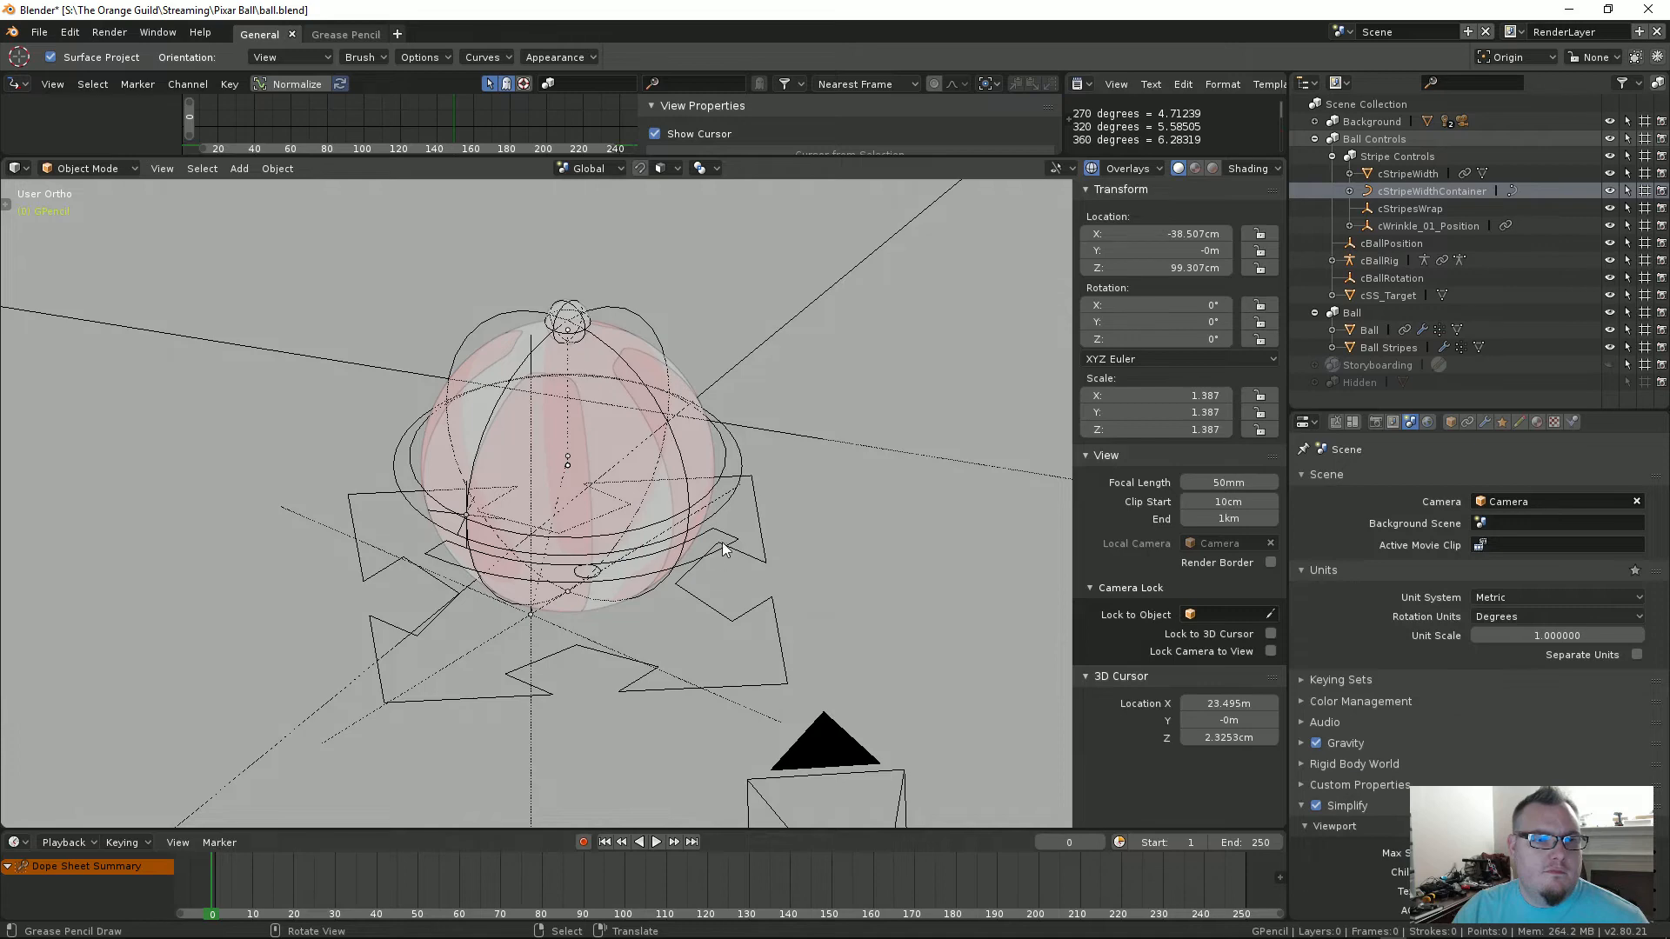
{"action": "mouse_move", "coordinate": [729, 546]}
{"action": "middle_mouse_down"}
{"action": "mouse_move", "coordinate": [774, 577]}
{"action": "mouse_move", "coordinate": [726, 571]}
{"action": "middle_mouse_up"}
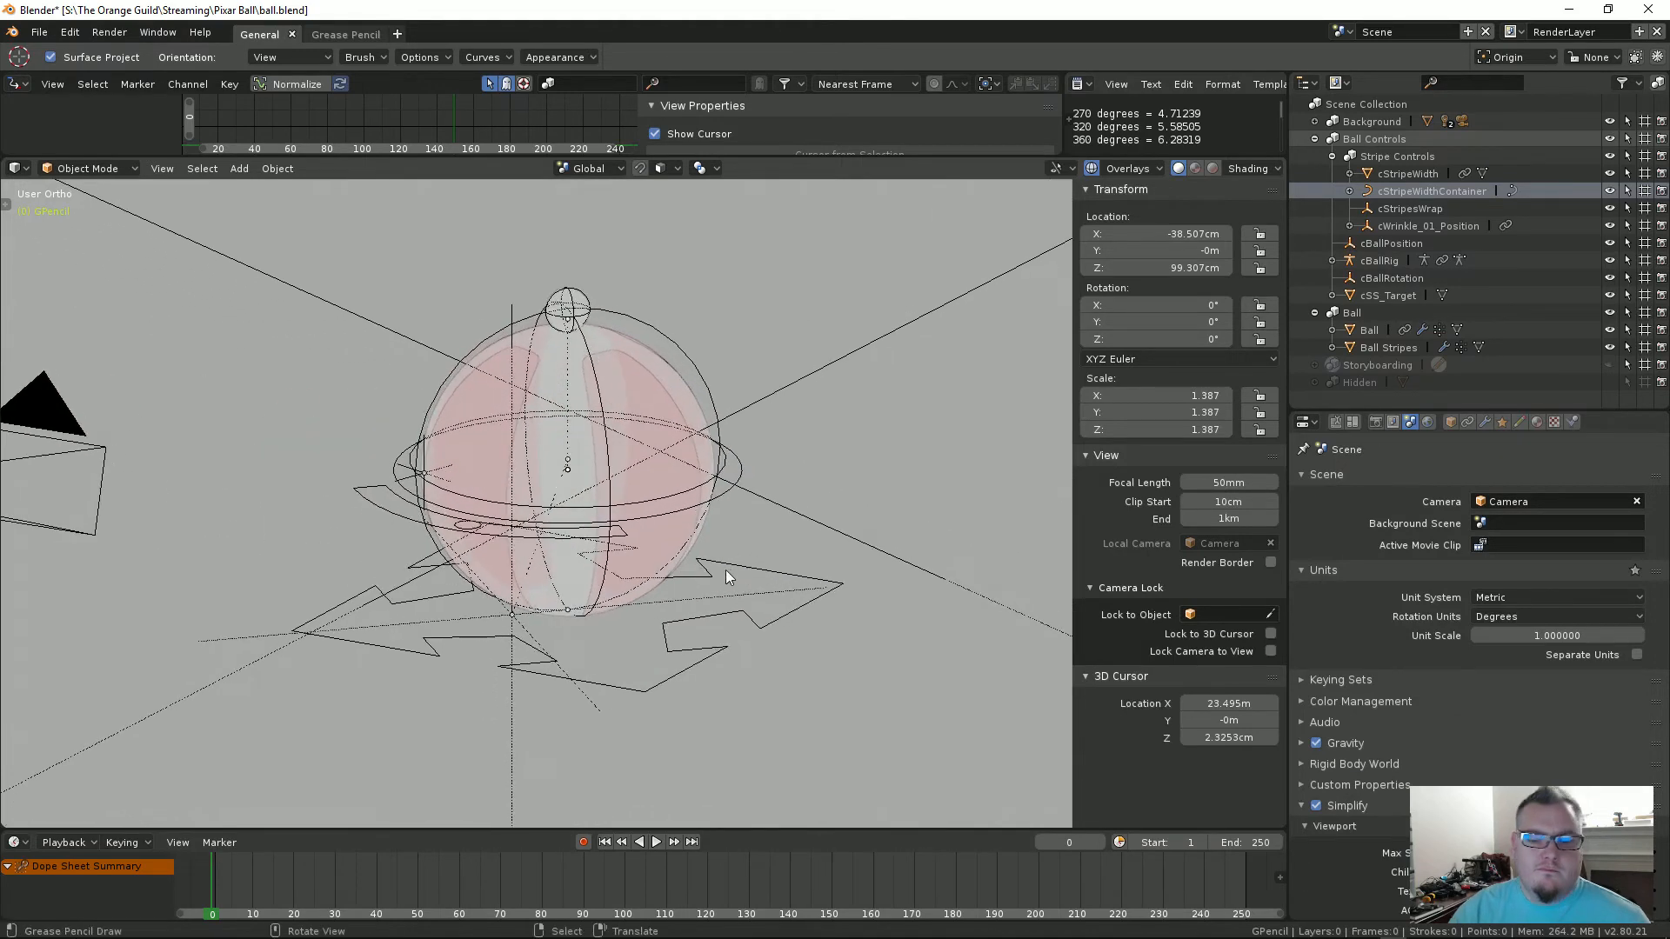
{"action": "key", "text": "Right"}
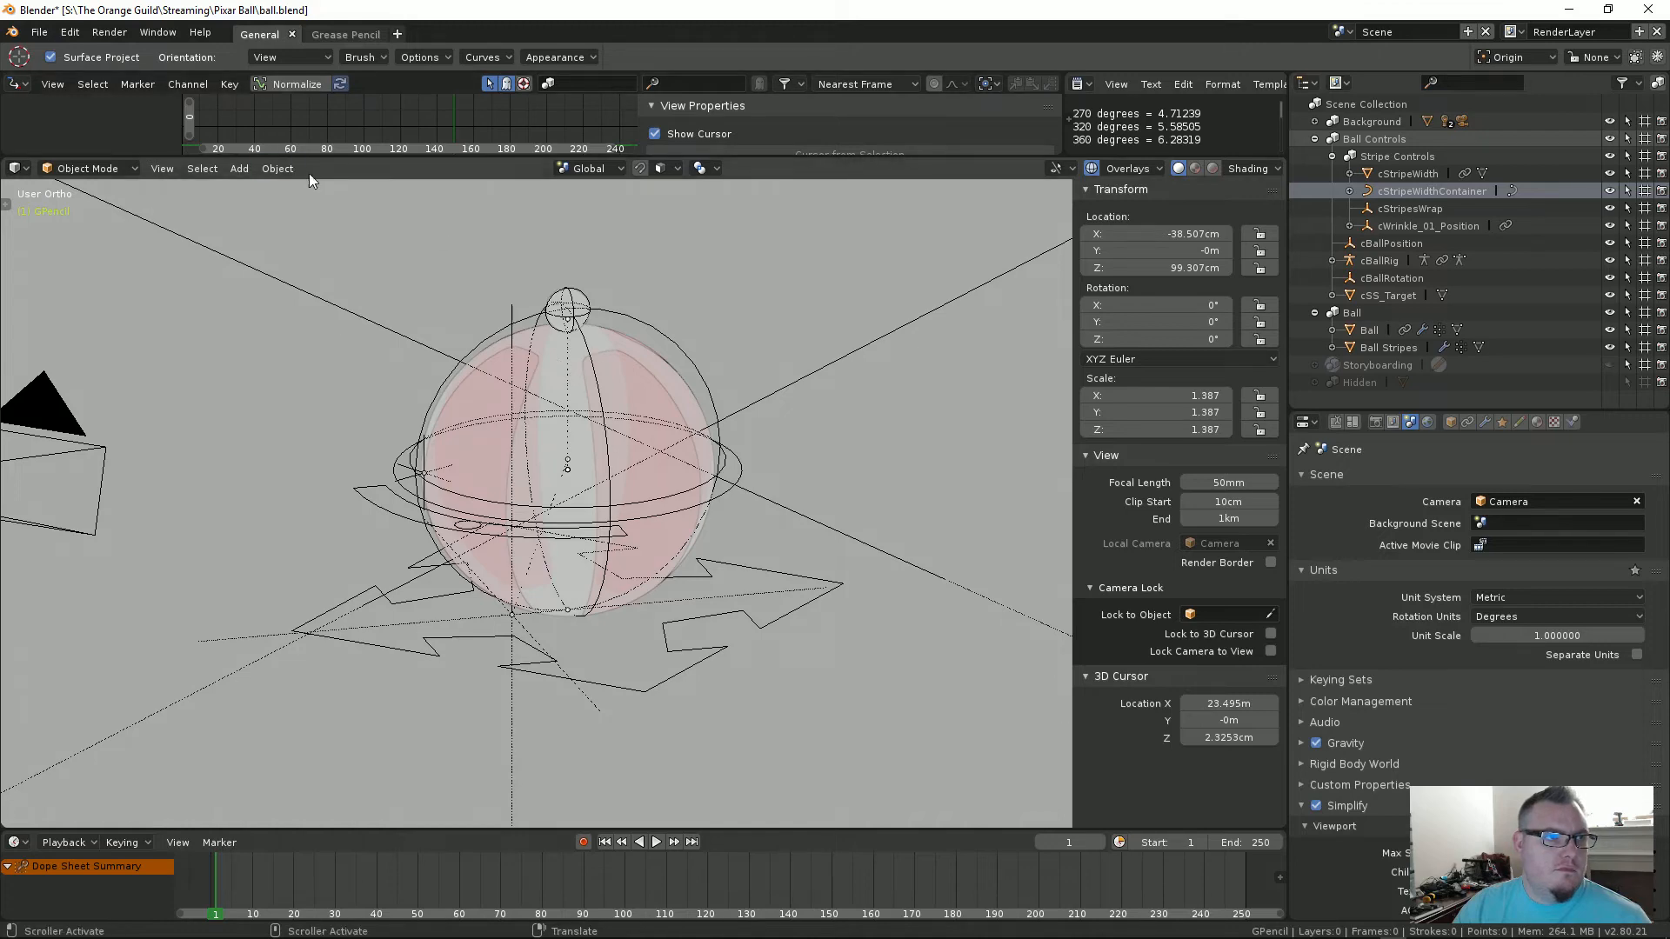
Step: Isolate the scene collections one after another, ending with only Storyboarding shown
{"action": "key", "text": "1"}
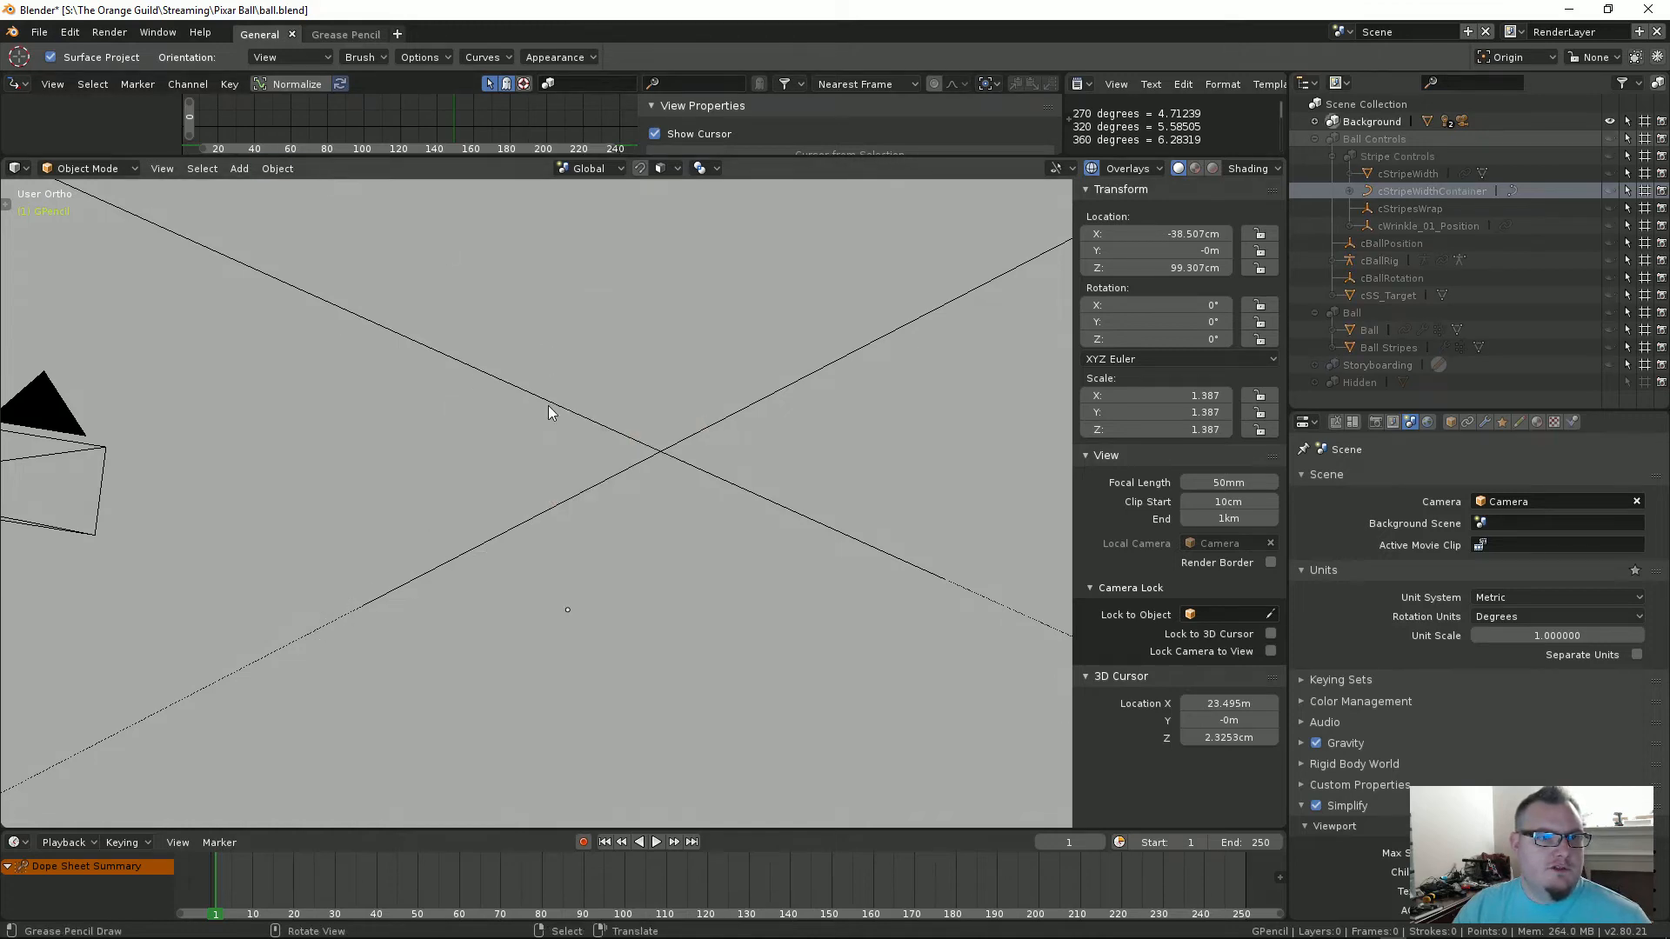
{"action": "key", "text": "2"}
{"action": "key", "text": "3"}
{"action": "key", "text": "4"}
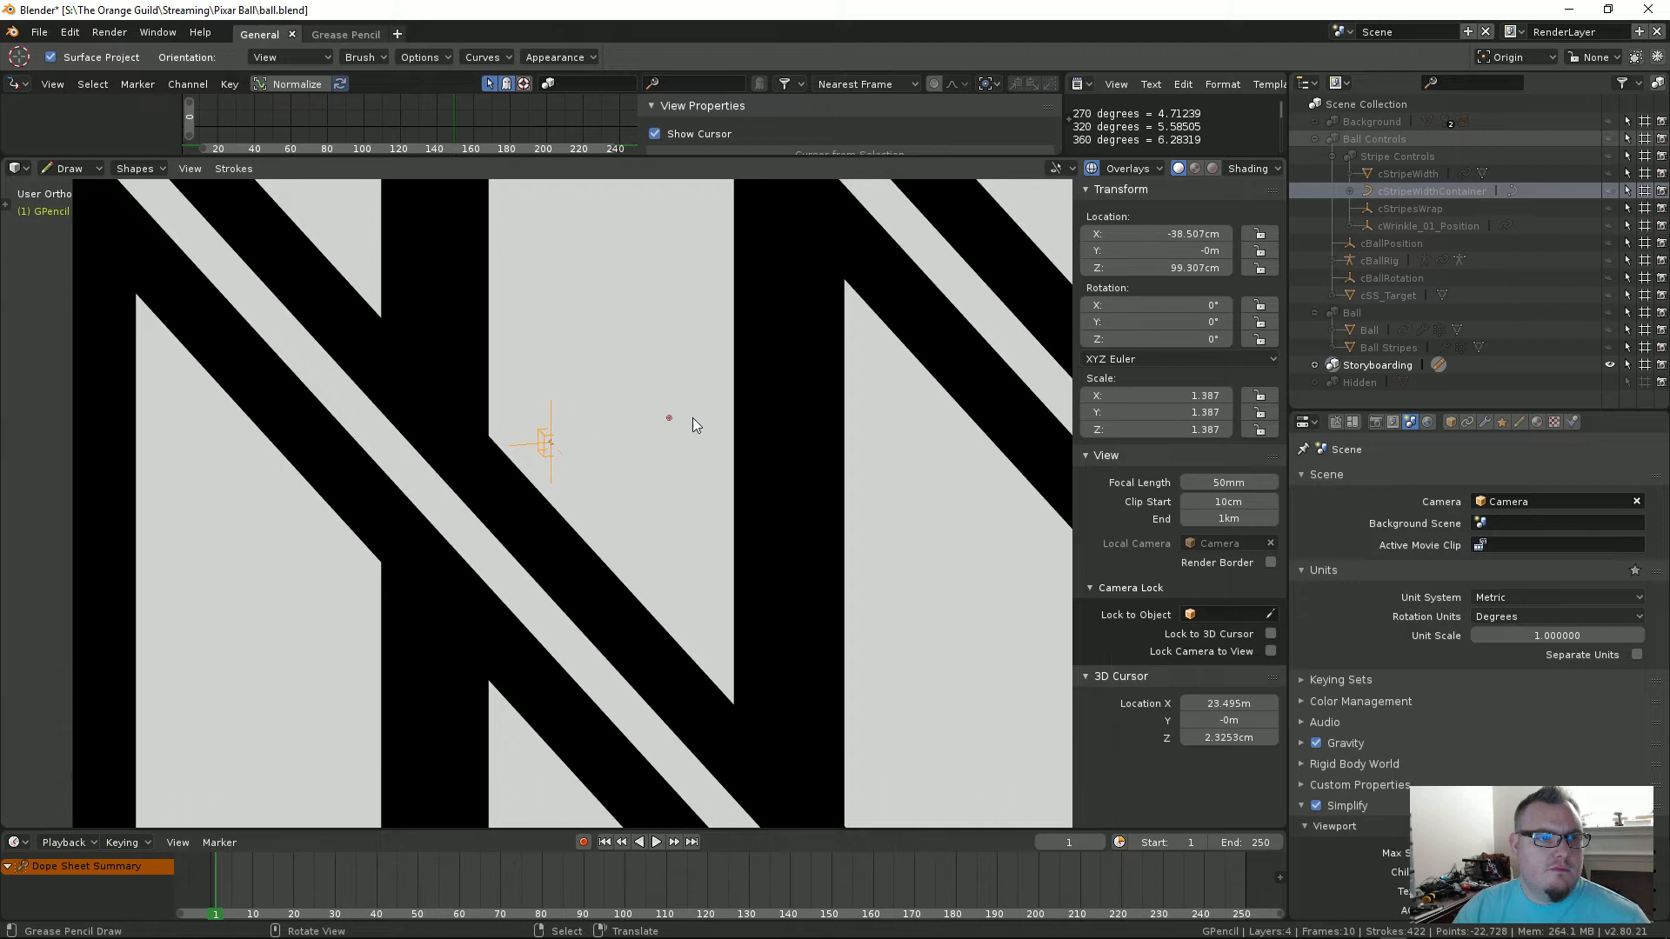
Step: Look over the grease pencil object's available modes, and switch it from Draw to Object Mode
{"action": "key", "text": "ctrl+Tab"}
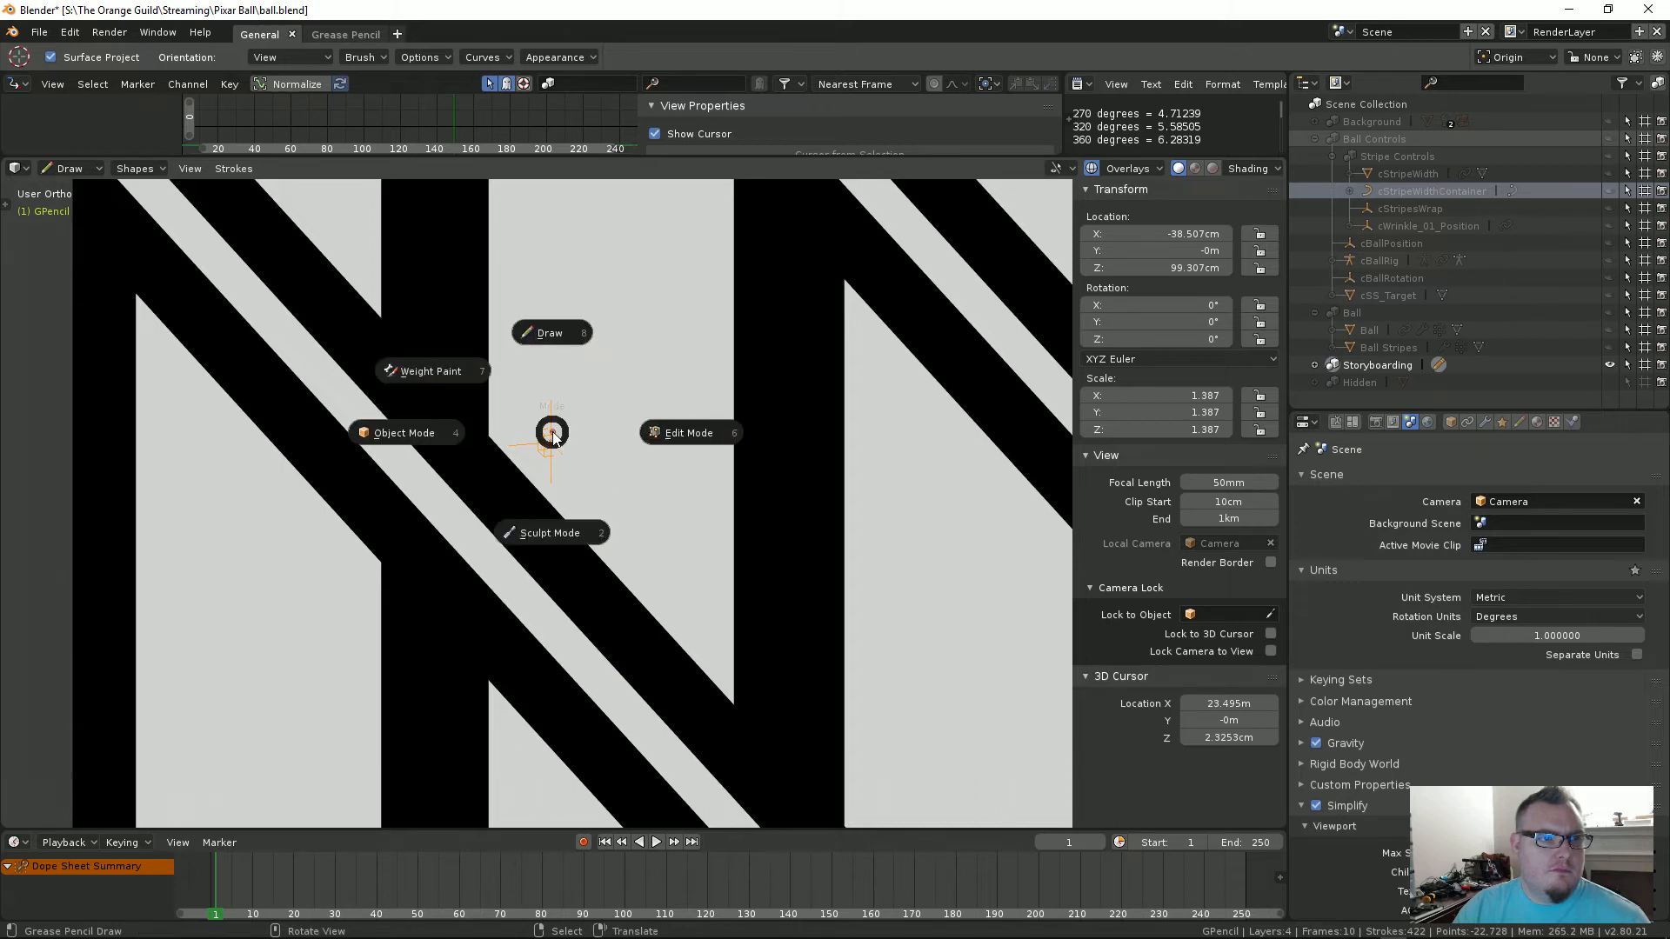
{"action": "left_click", "coordinate": [559, 317]}
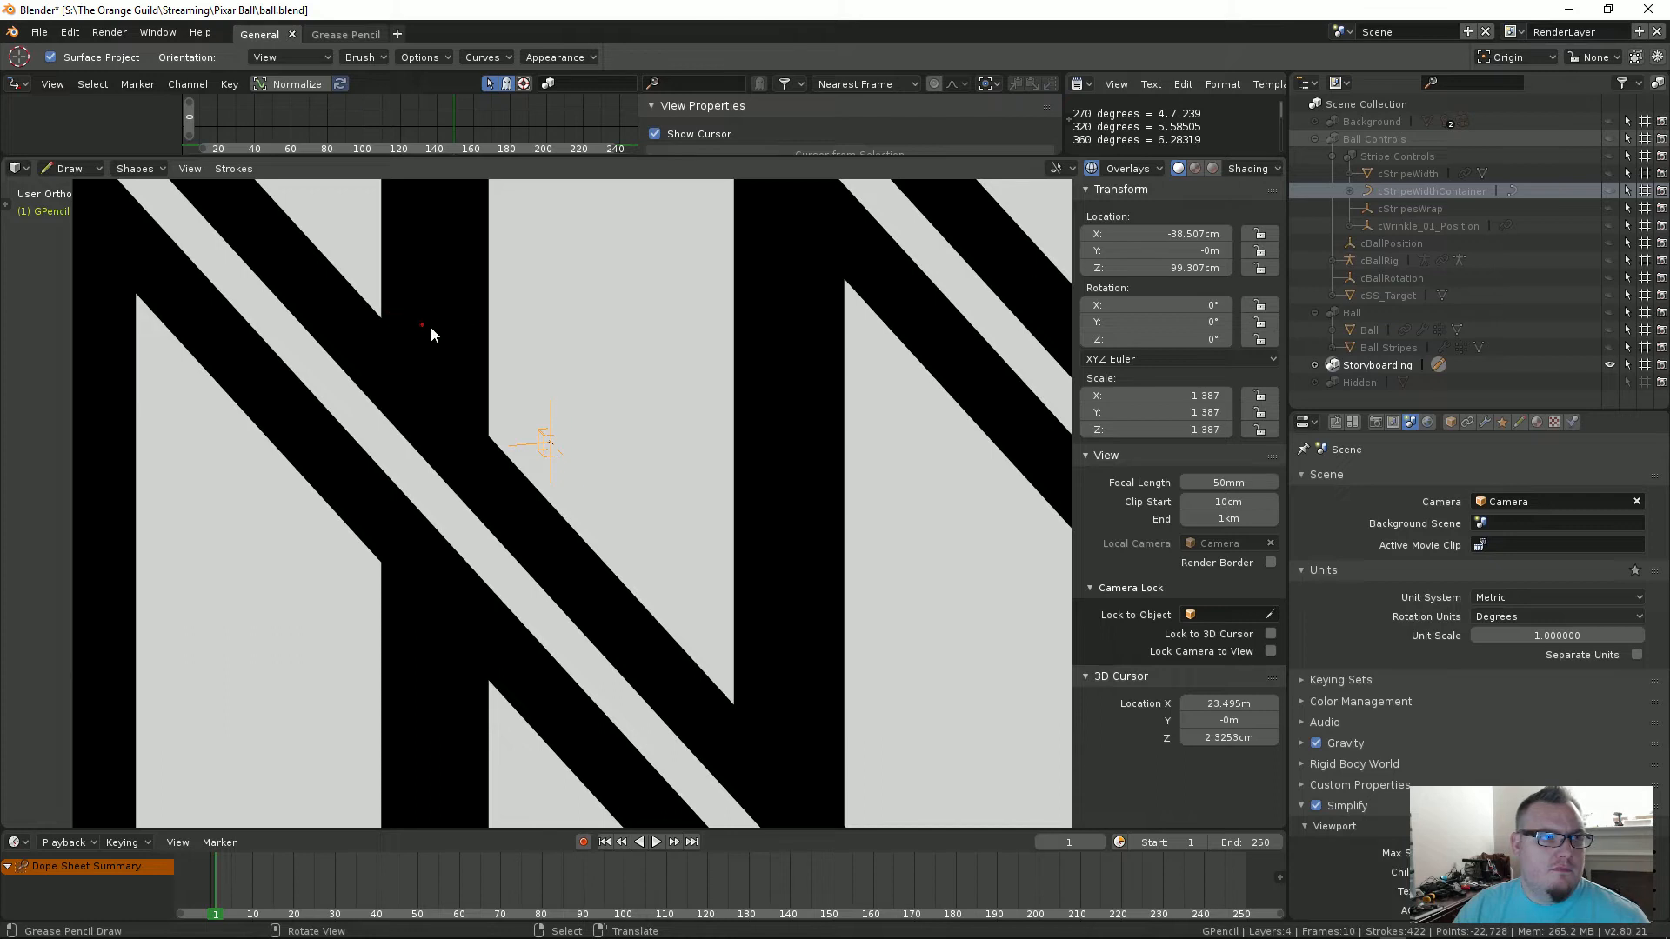
{"action": "middle_click_drag", "start_coordinate": [431, 326], "coordinate": [876, 298]}
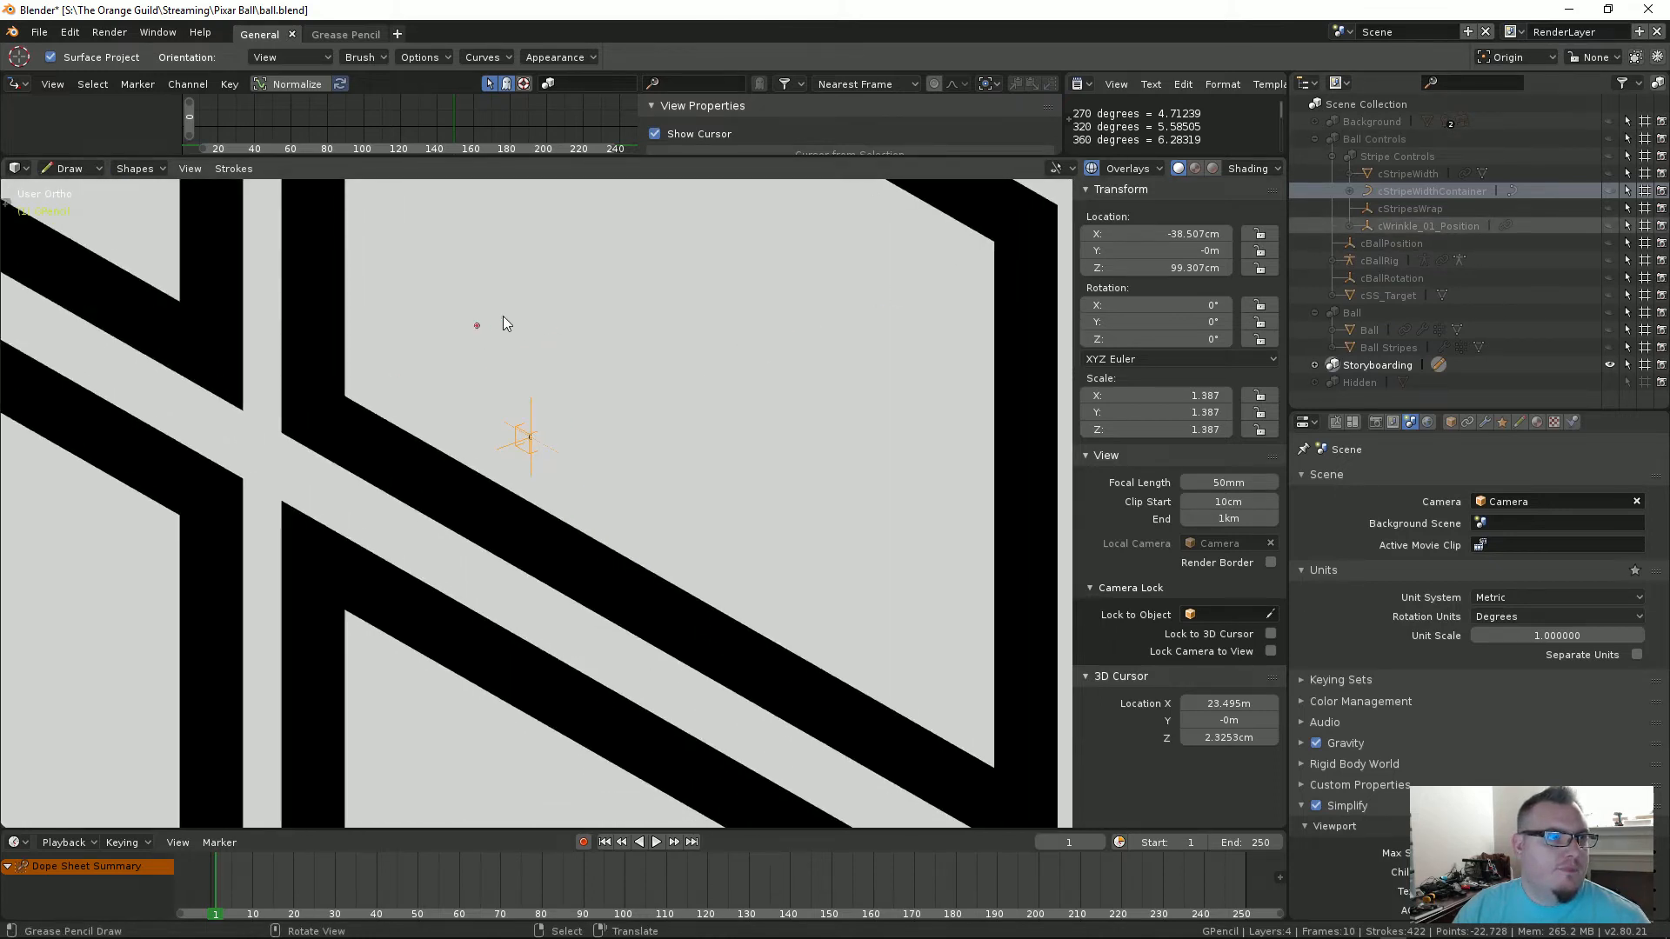
{"action": "key", "text": "ctrl+Tab"}
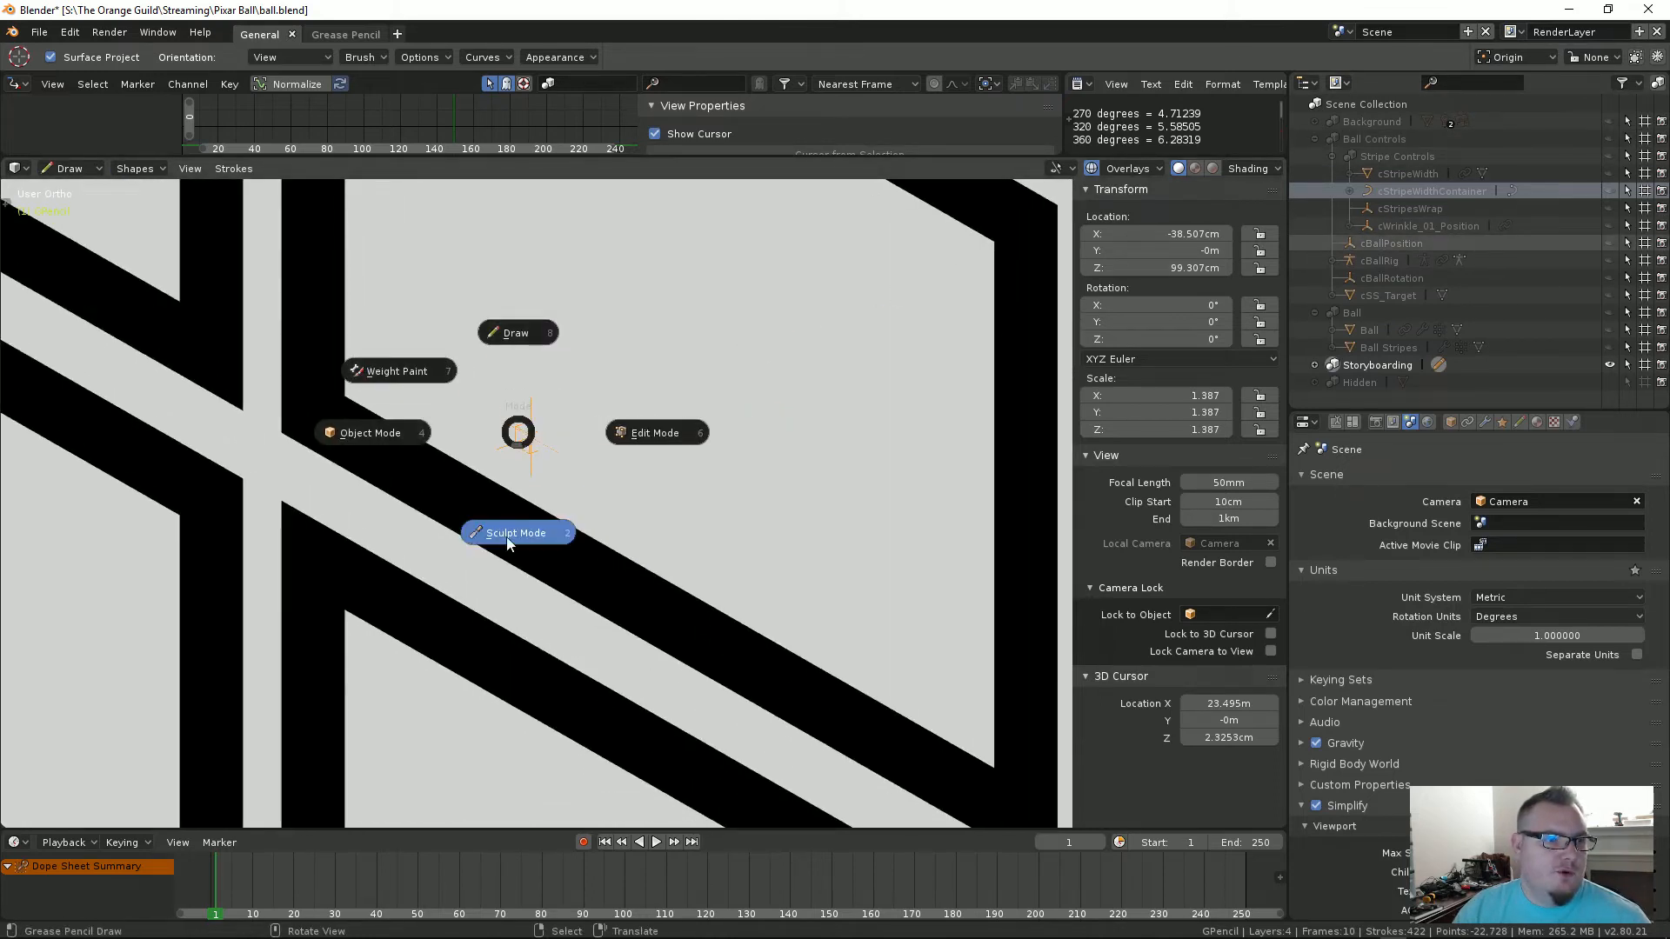
{"action": "left_click", "coordinate": [381, 450]}
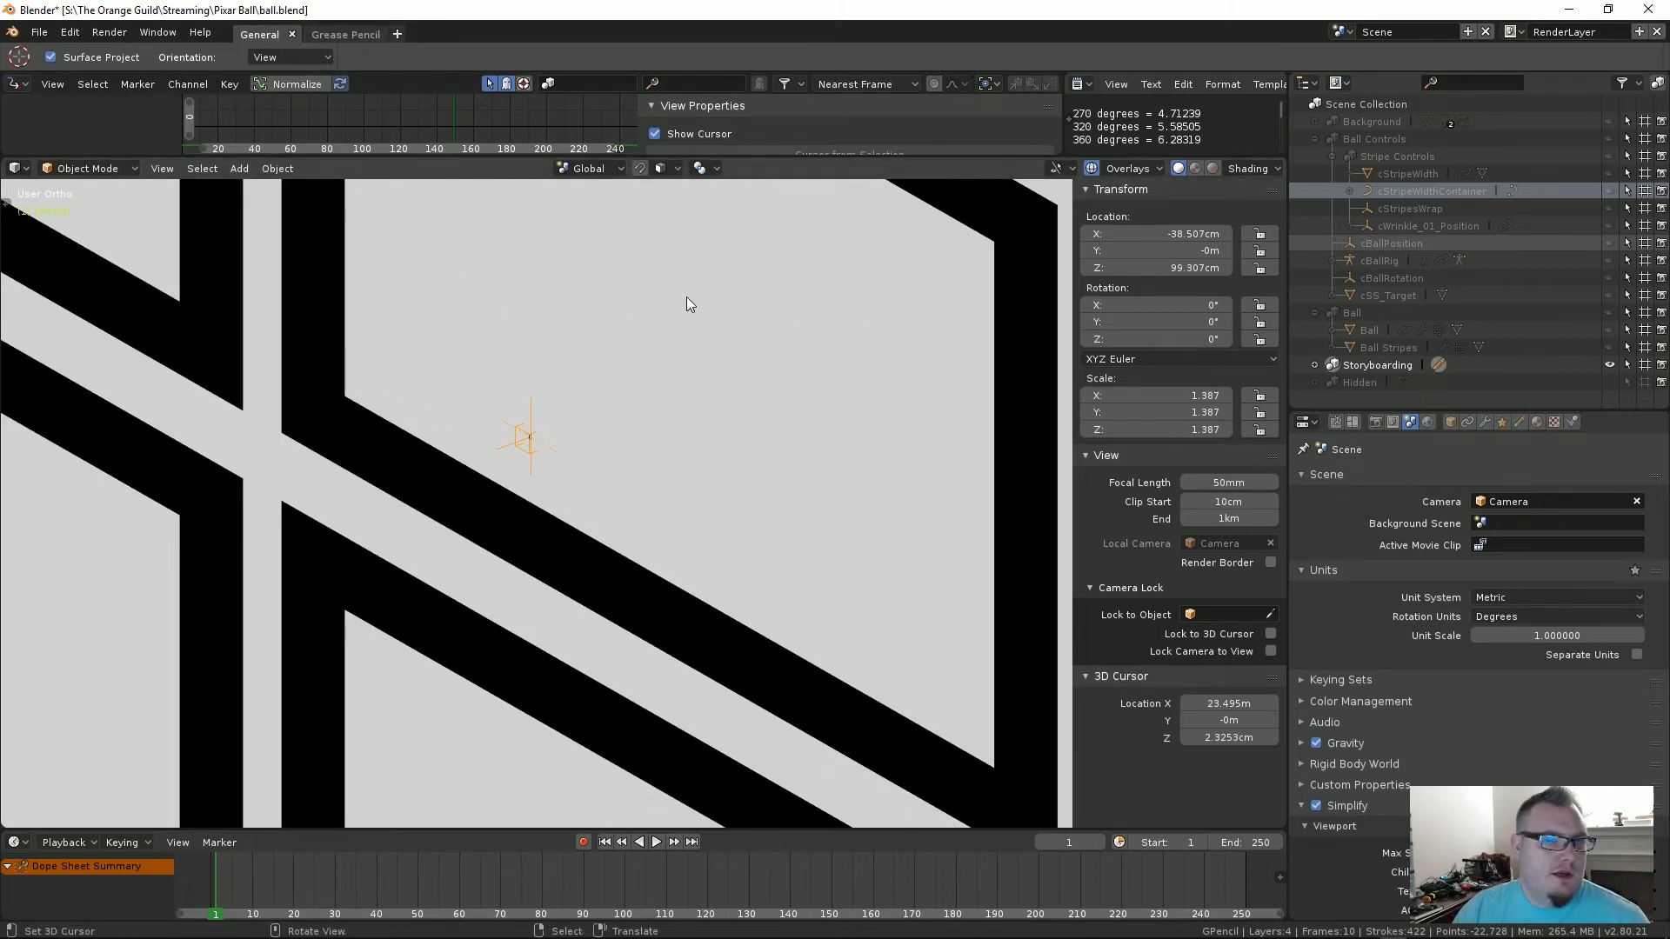
Step: Show only the Background, Ball Controls and Ball collections, and turn off X-ray
{"action": "key", "text": "1"}
{"action": "key", "text": "shift+2"}
{"action": "key", "text": "shift+3"}
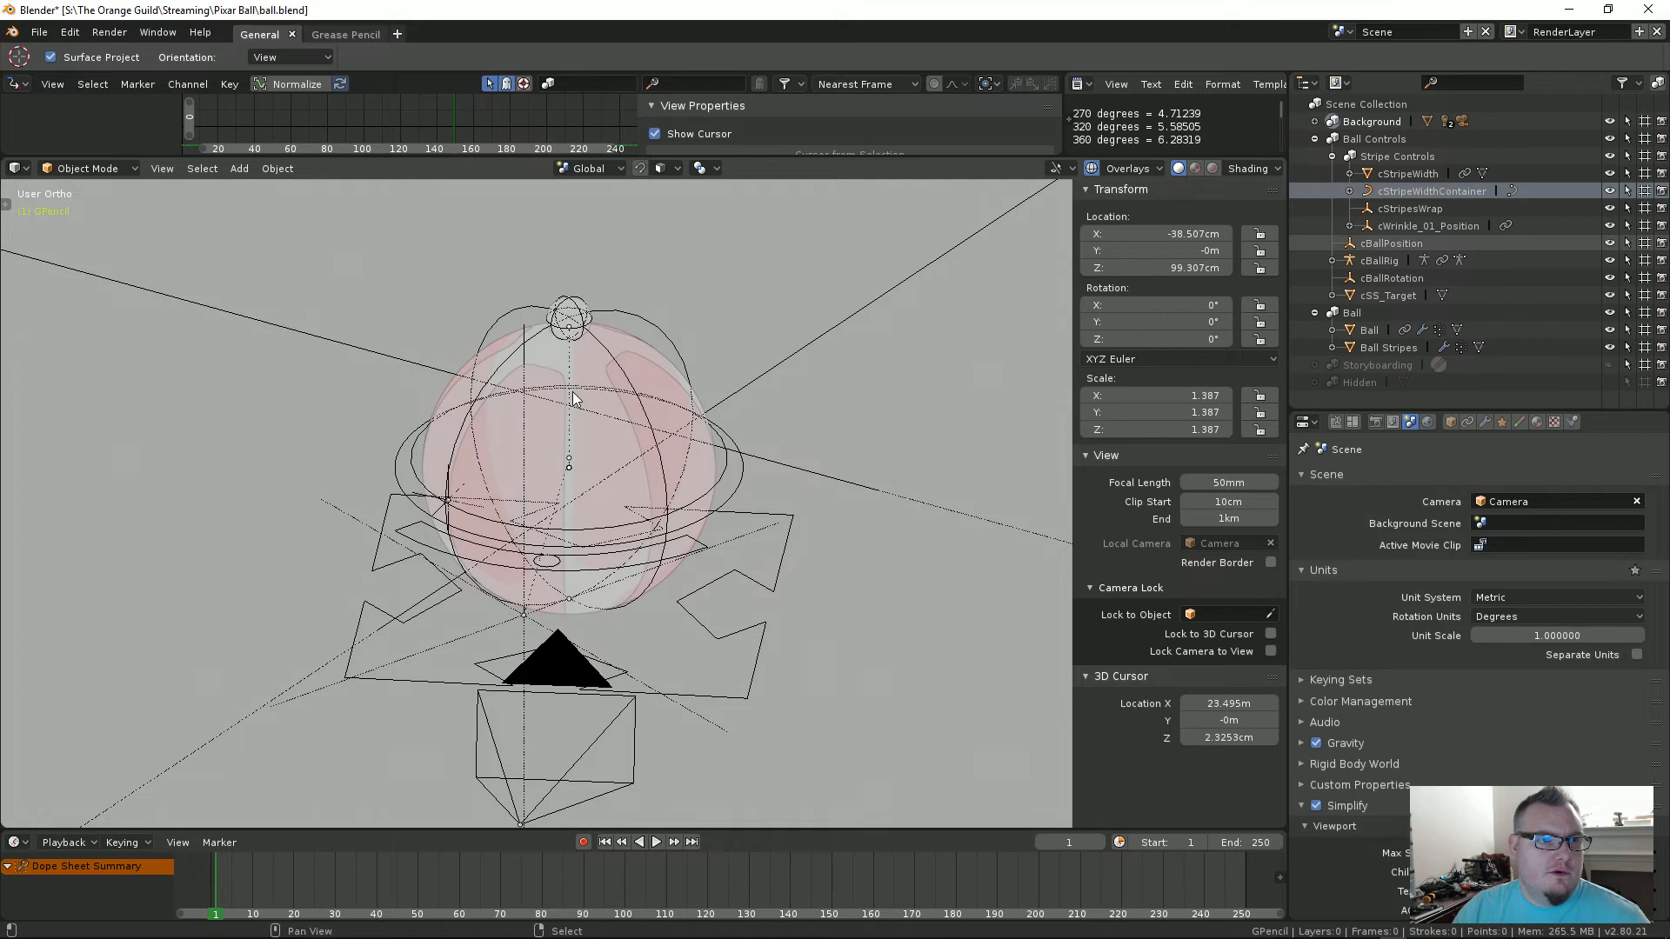
{"action": "key", "text": "shift+4"}
{"action": "key", "text": "shift+4"}
{"action": "key", "text": "z"}
{"action": "scroll", "coordinate": [588, 445], "scroll_direction": "up", "scroll_amount": 4}
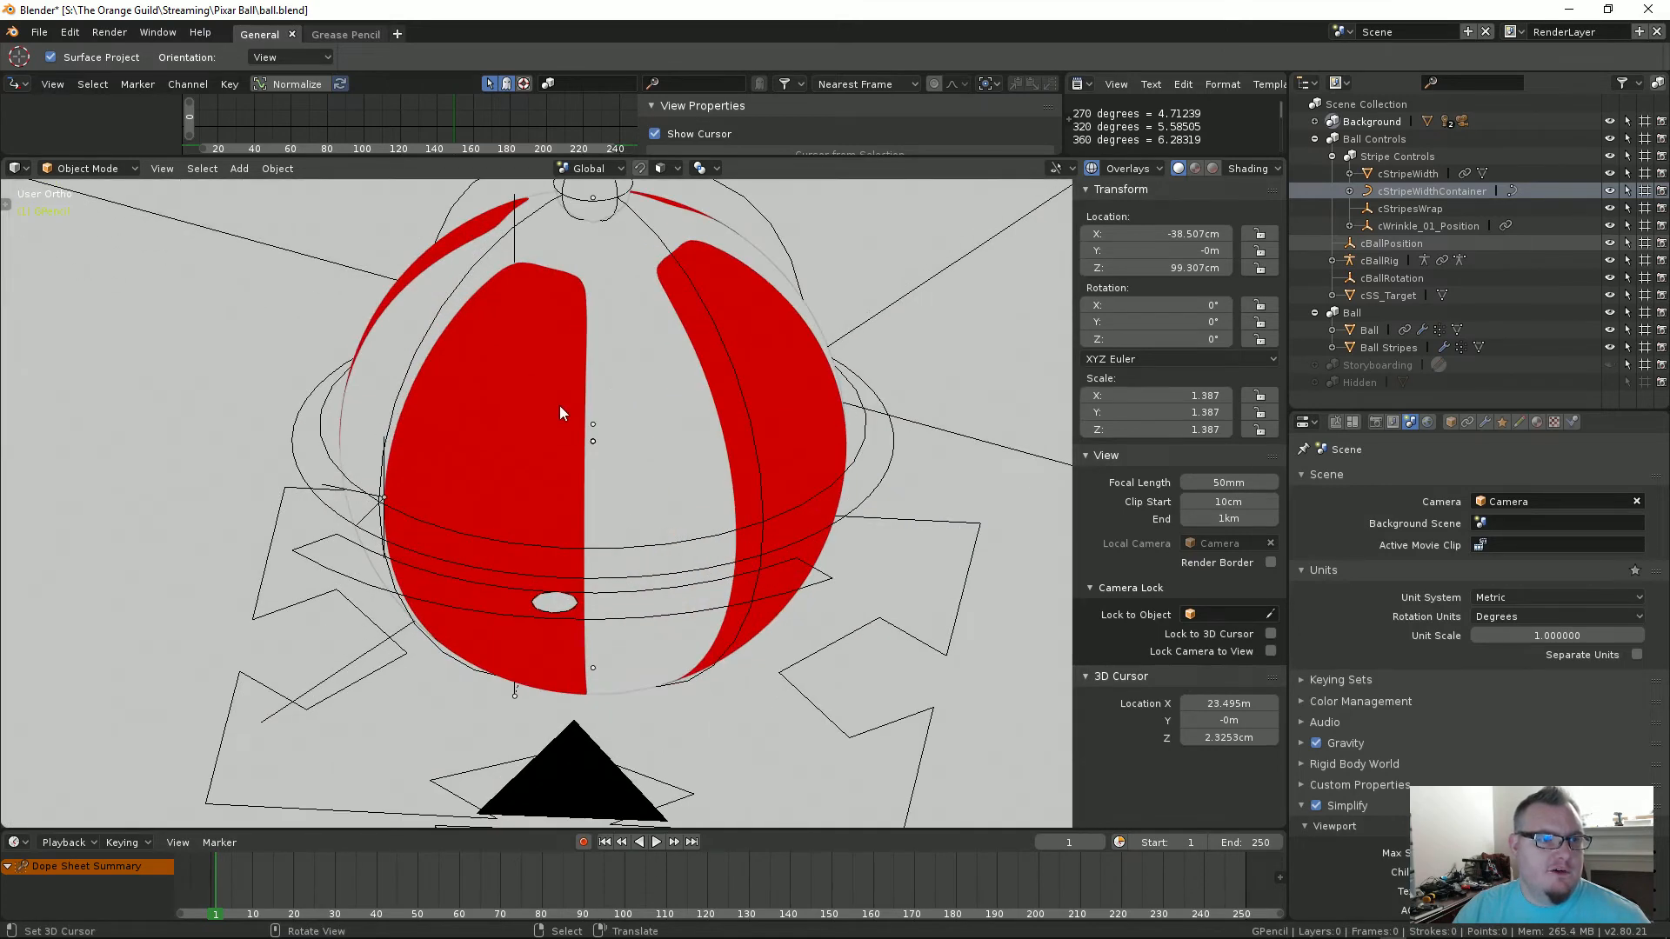
Step: Select the Ball and Ball Stripes objects alternately in the viewport to compare their separate outlines
{"action": "left_click", "coordinate": [560, 405]}
{"action": "middle_click_drag", "start_coordinate": [624, 465], "coordinate": [609, 463]}
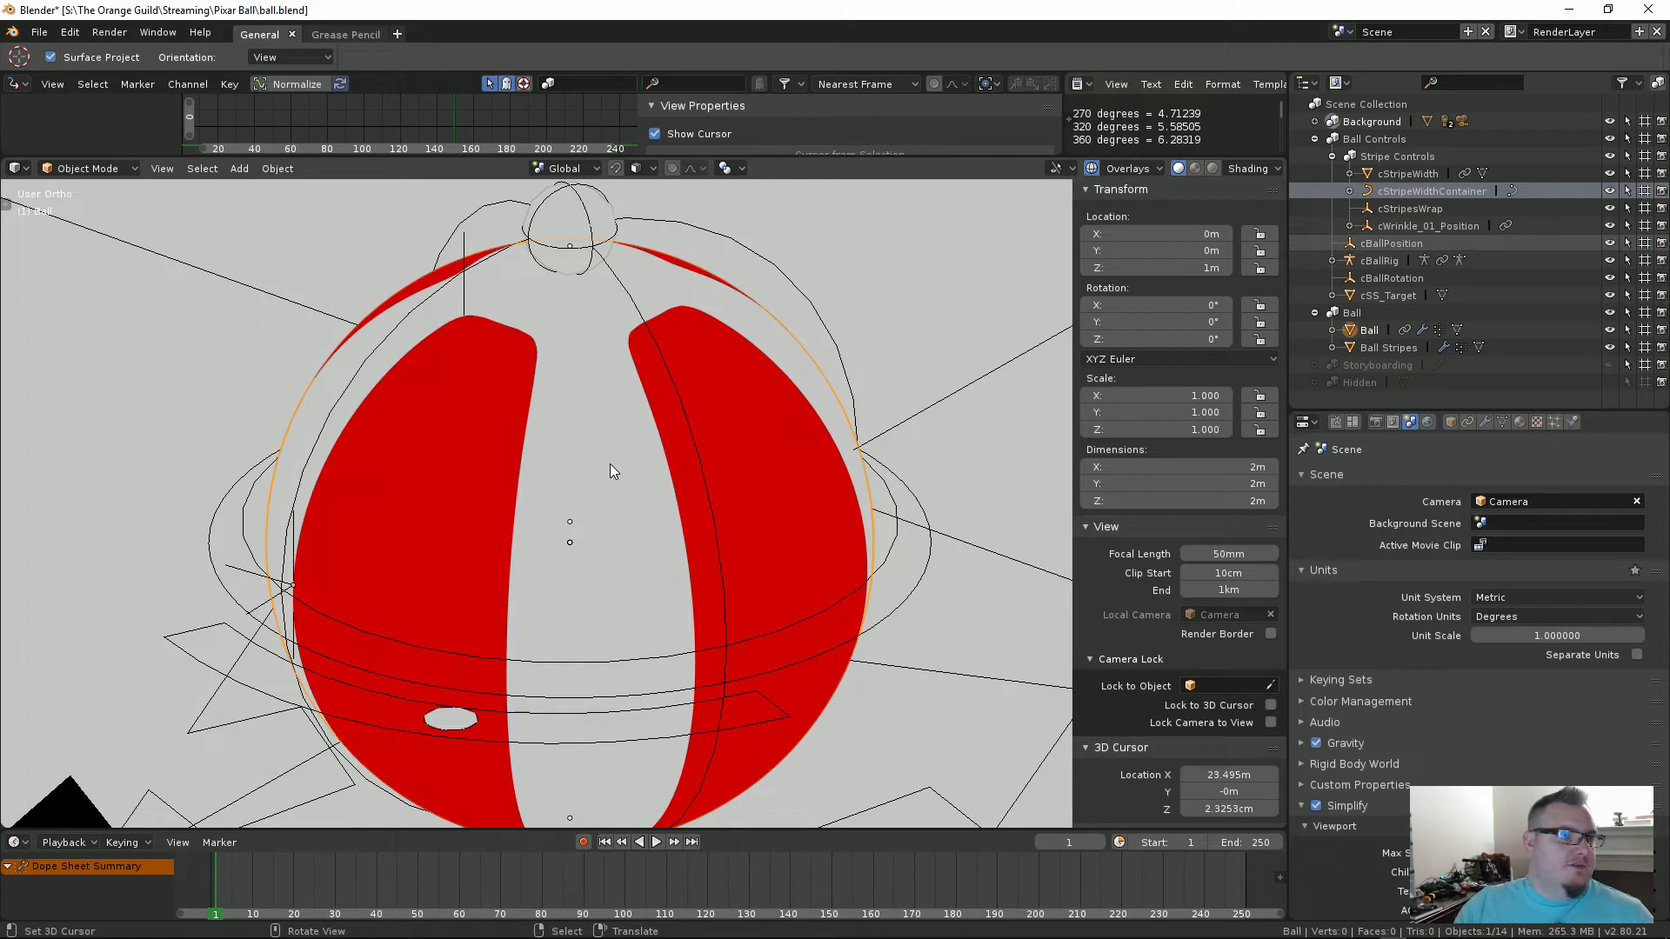
{"action": "left_click", "coordinate": [851, 501]}
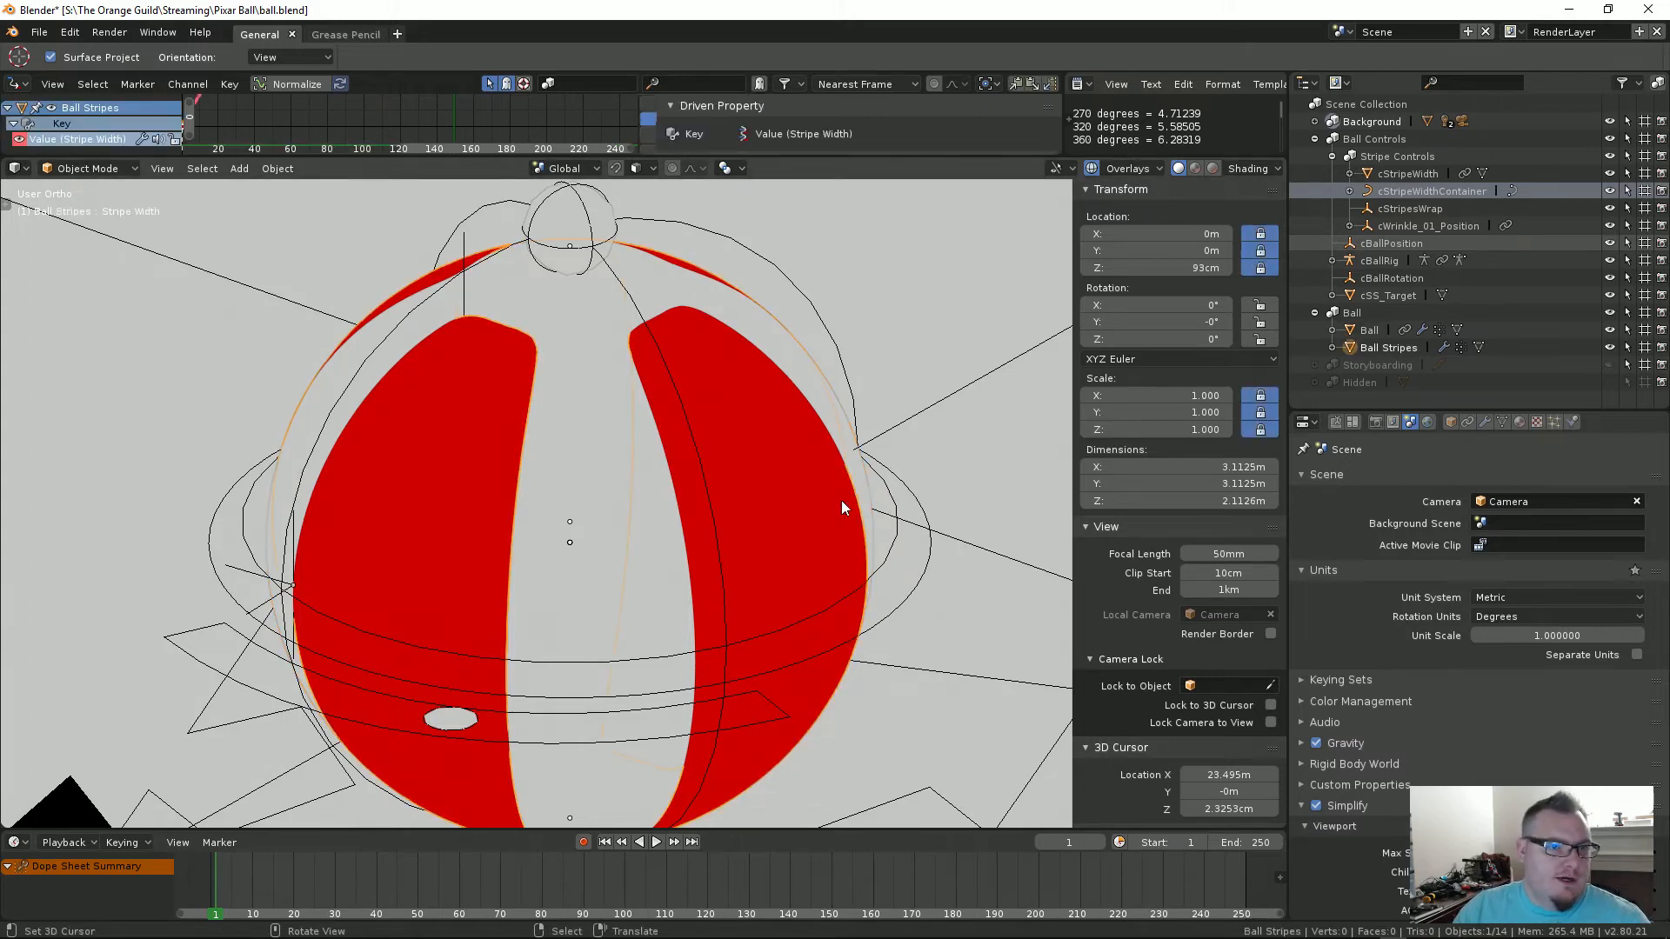
{"action": "scroll", "coordinate": [487, 416], "scroll_direction": "down", "scroll_amount": 3}
{"action": "middle_click_drag", "start_coordinate": [540, 368], "coordinate": [552, 383], "text": "shift"}
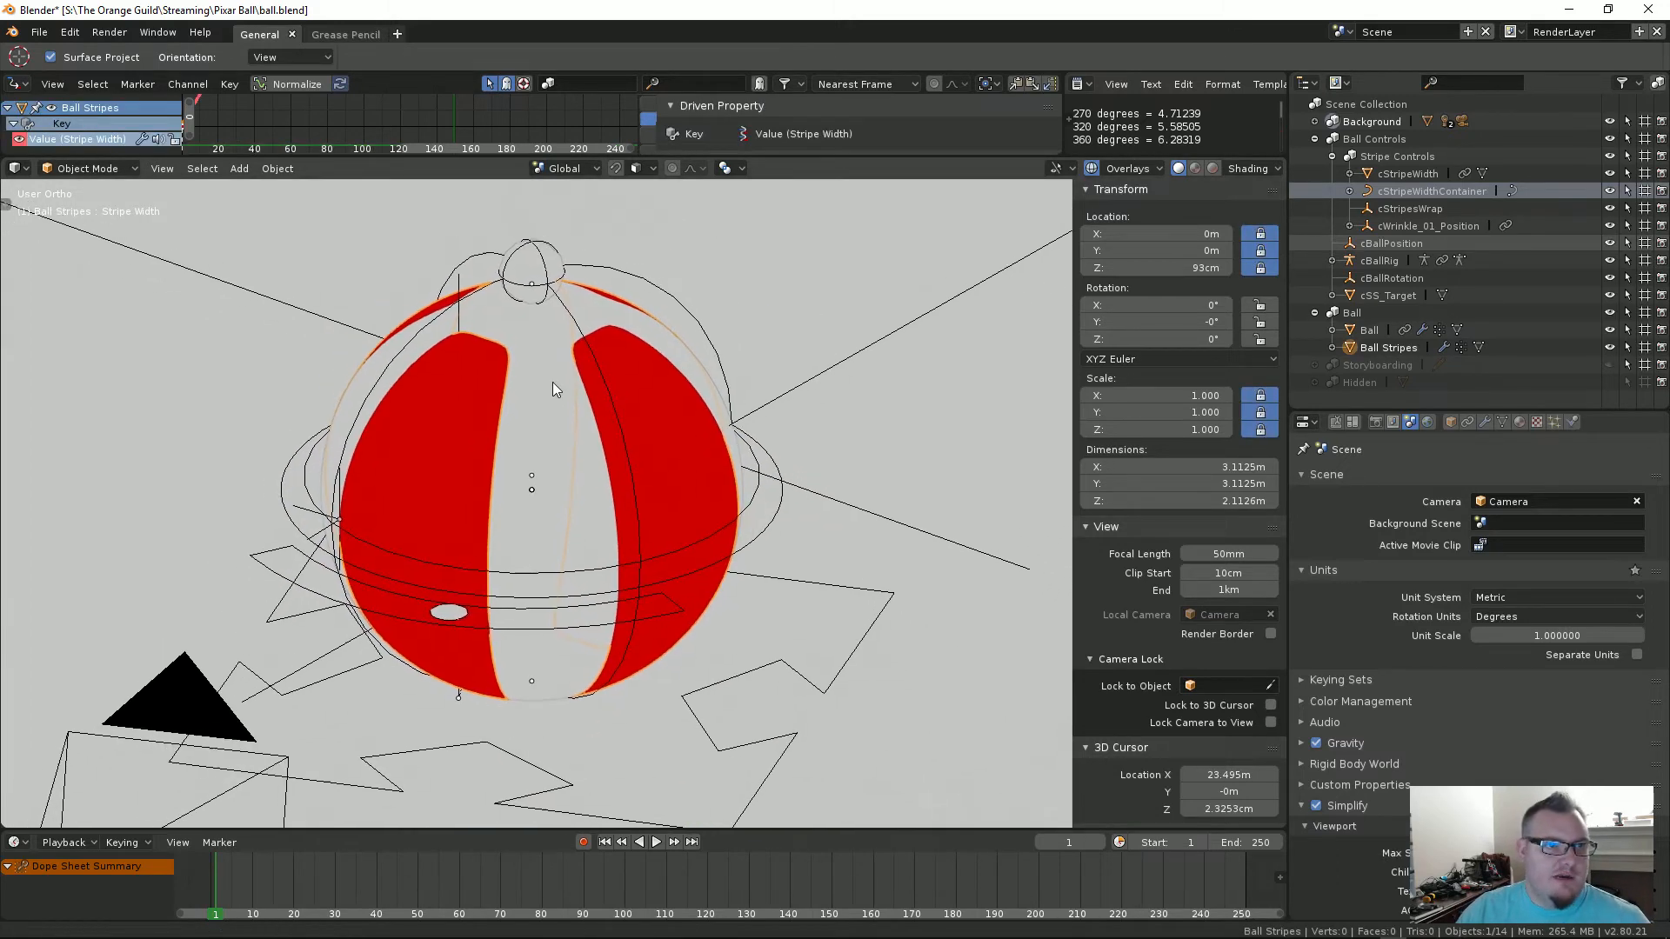
{"action": "left_click", "coordinate": [552, 381]}
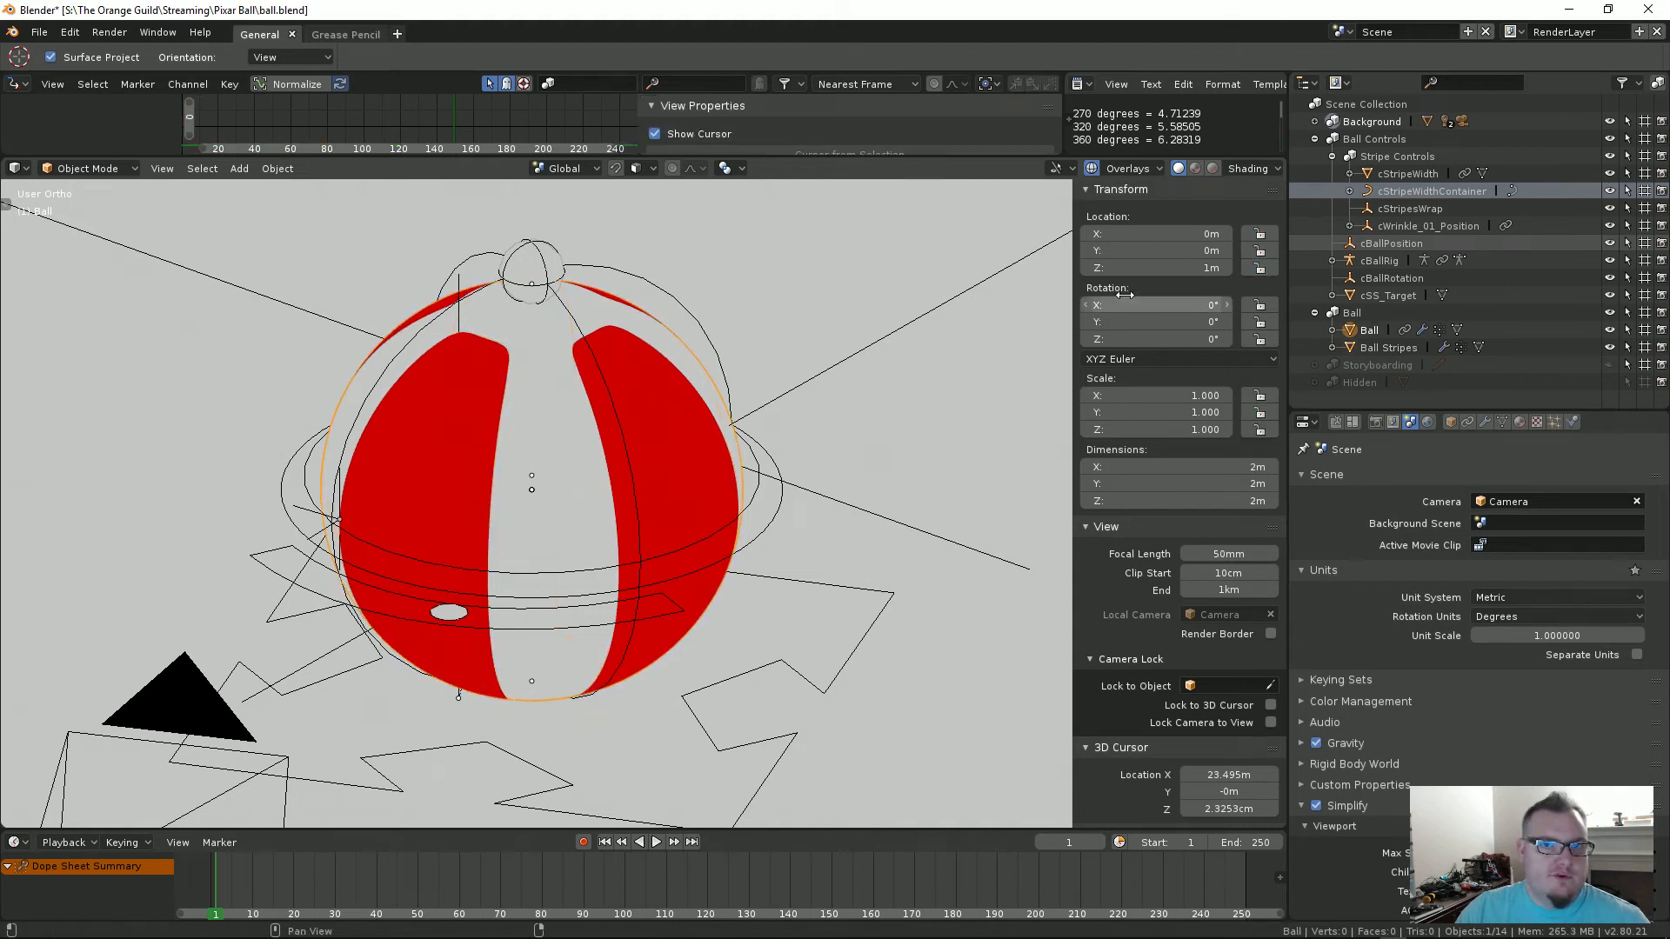
Step: Select the Ball Stripes object and inspect its modifiers, expanding the second Subsurf modifier below Shrinkwrap
{"action": "left_click", "coordinate": [581, 405]}
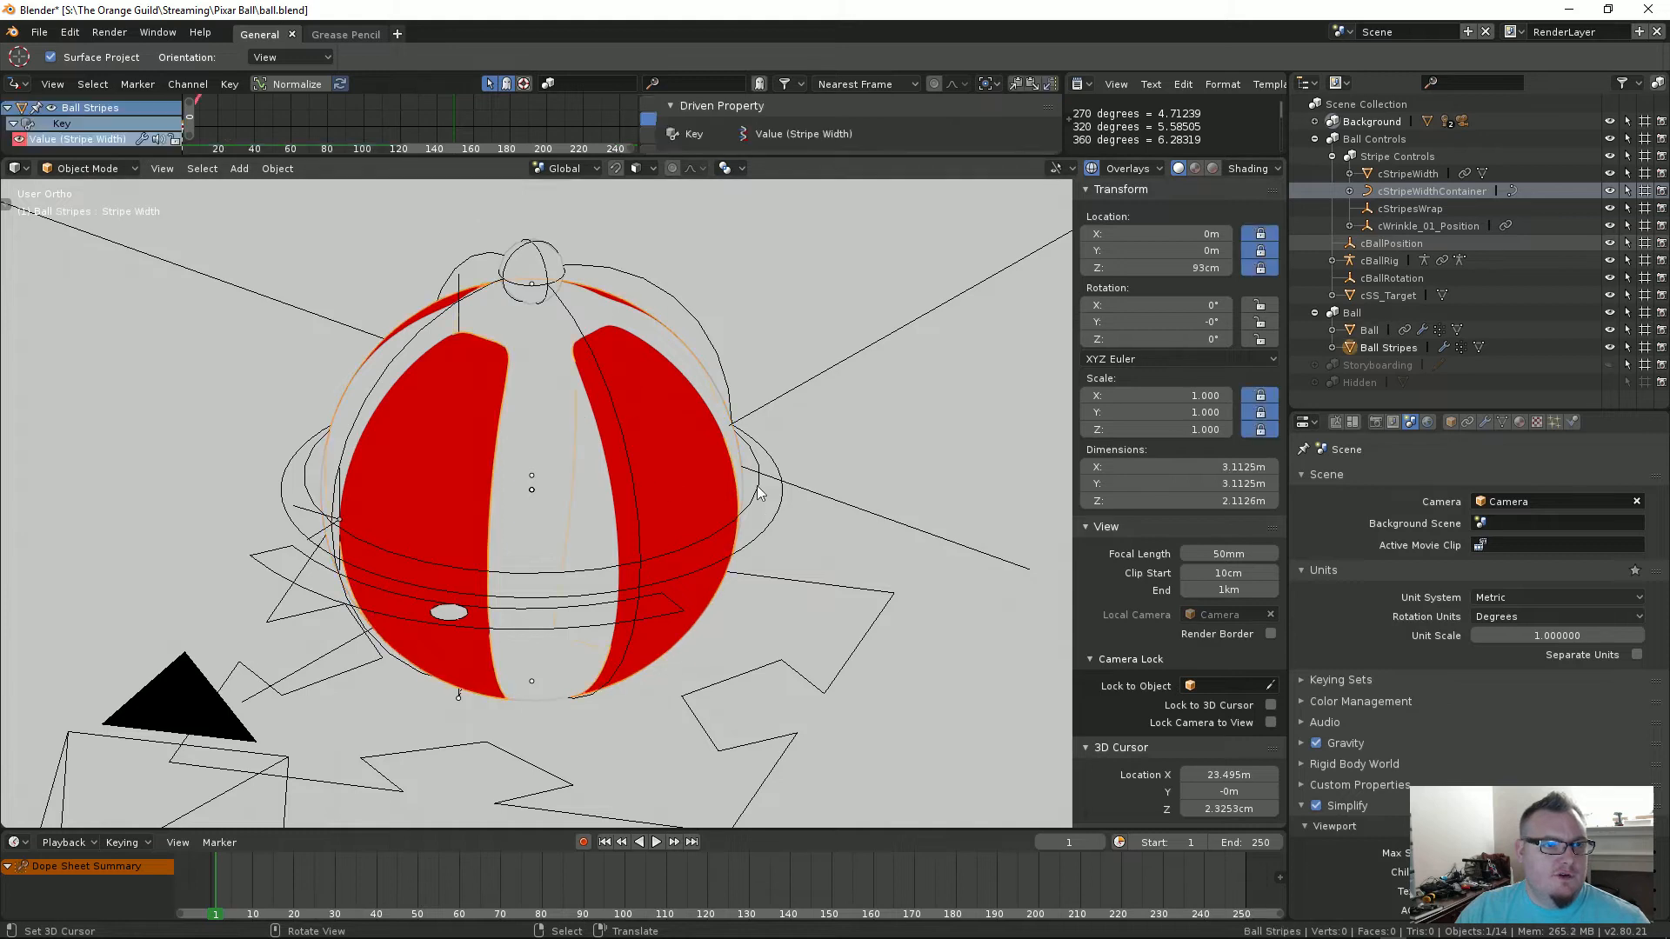
{"action": "left_click", "coordinate": [1485, 422]}
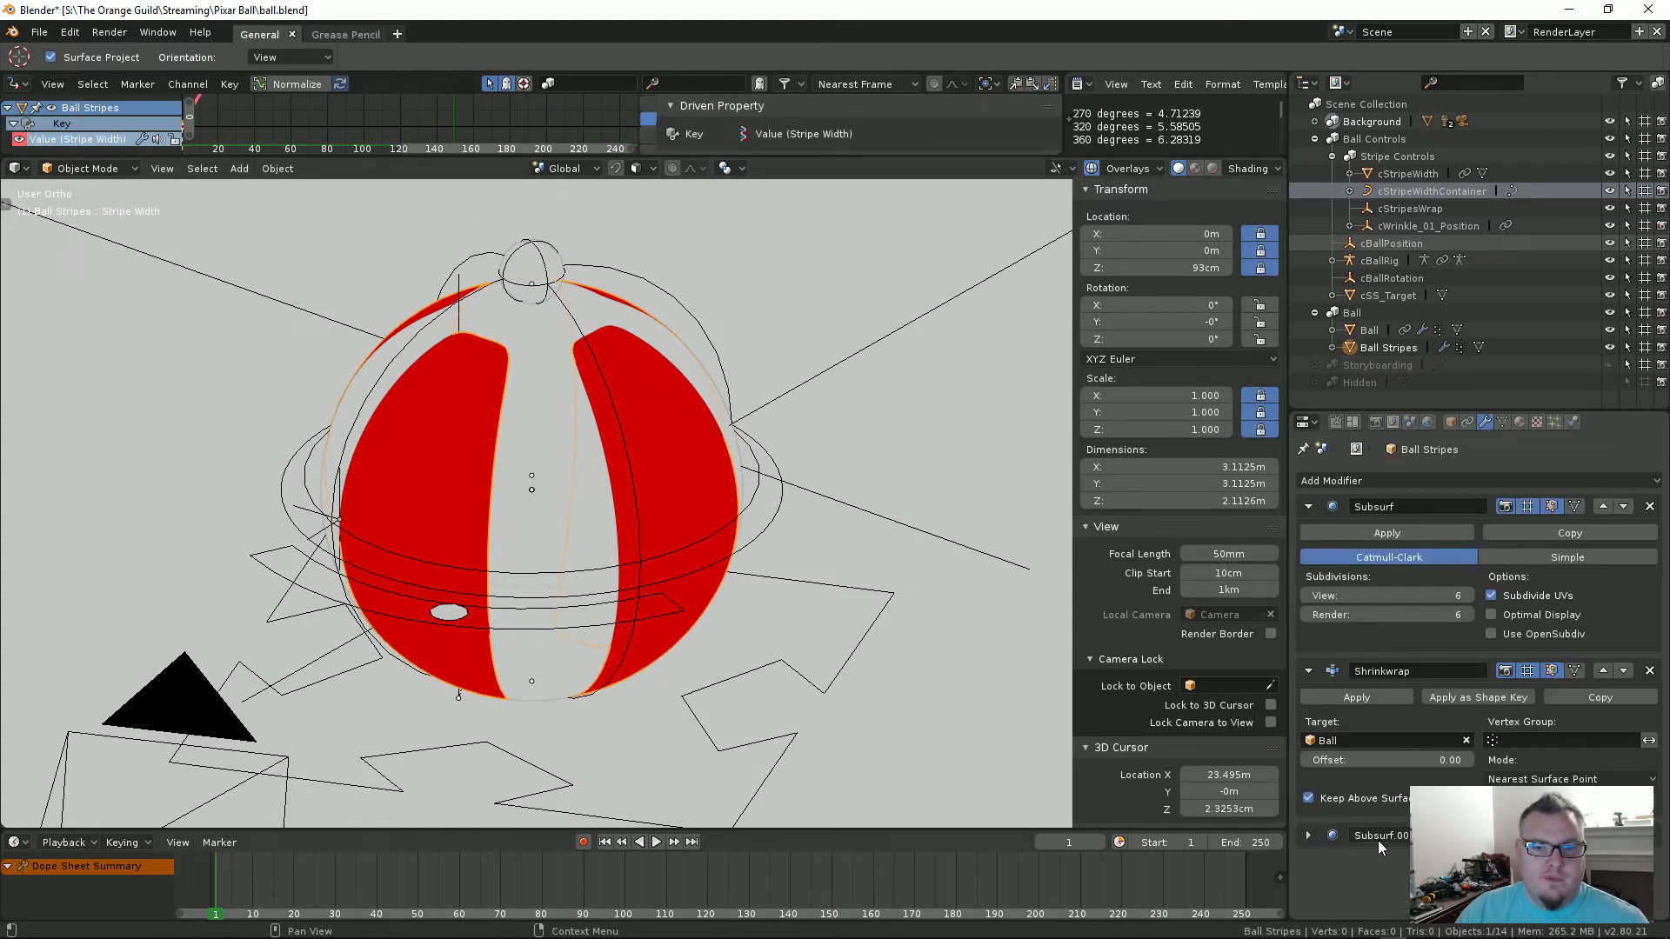
{"action": "left_click", "coordinate": [1313, 835]}
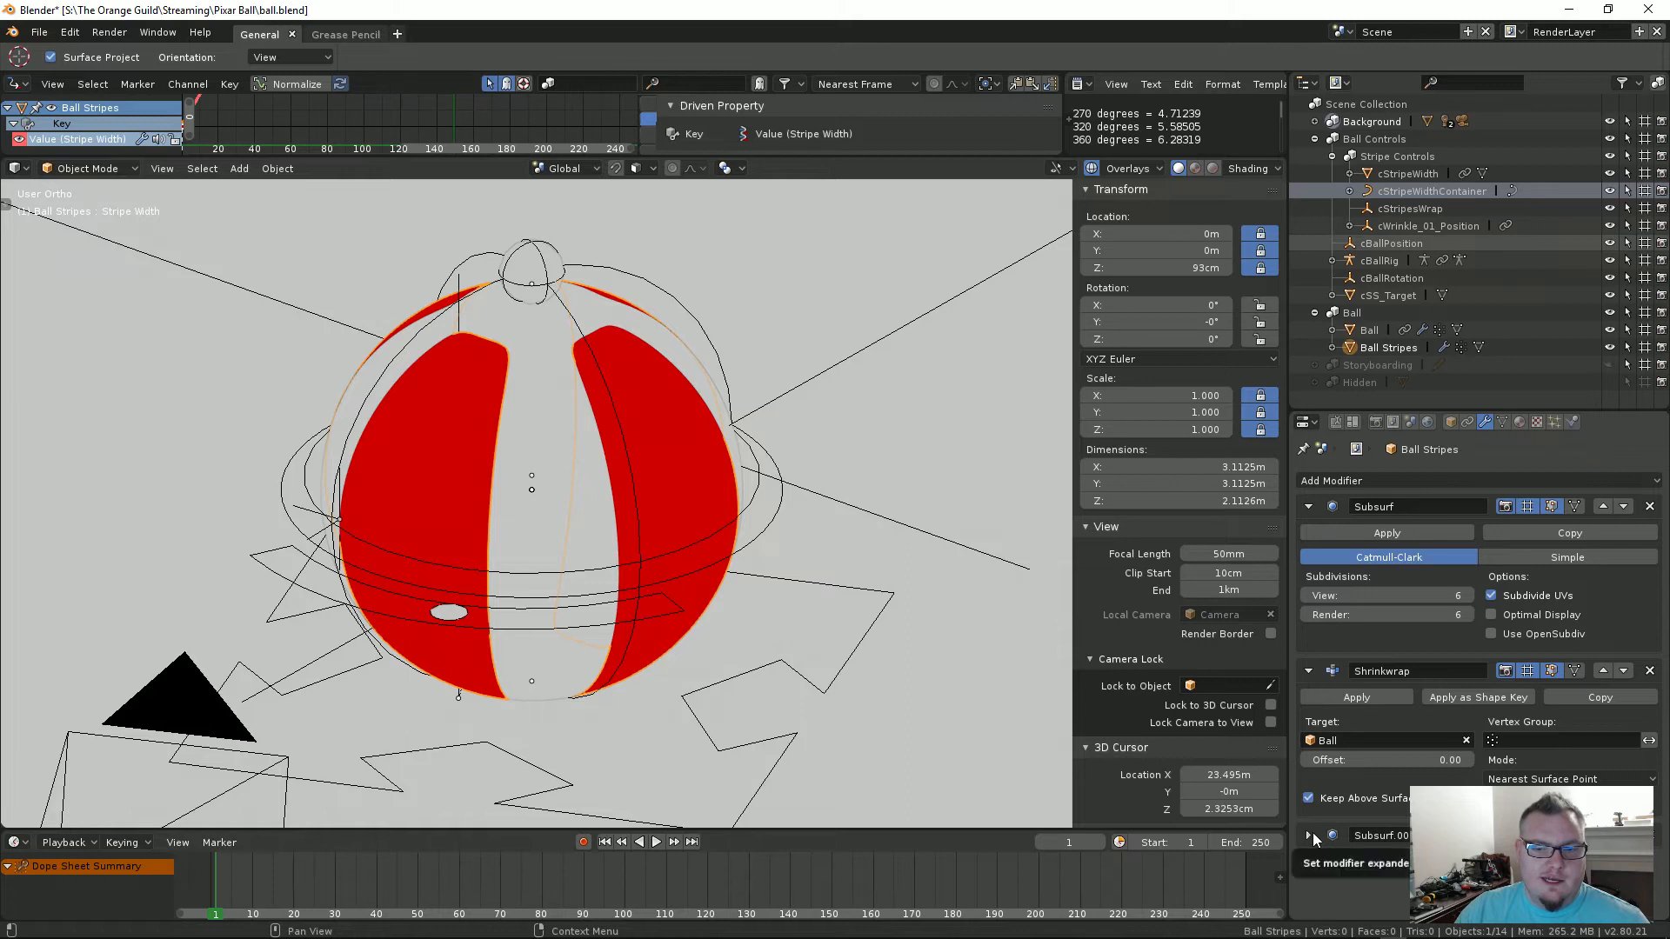
Step: Define a render border around part of the ball's red stripe and switch the viewport to rendered shading
{"action": "scroll", "coordinate": [1435, 801], "scroll_direction": "down", "scroll_amount": 2}
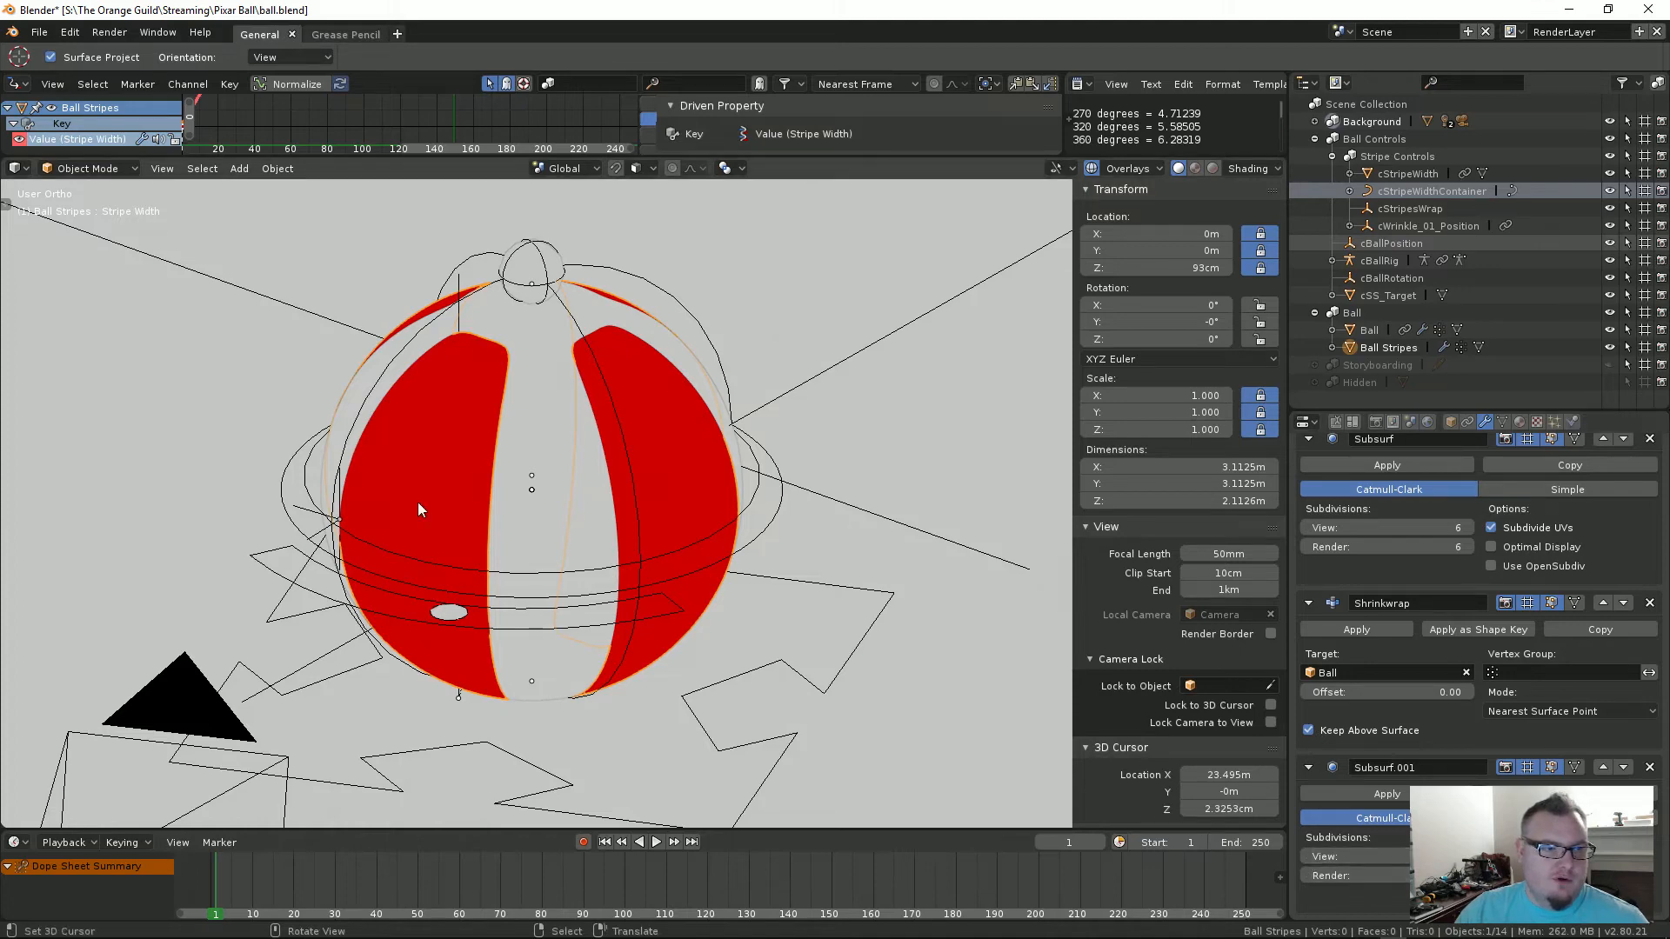
{"action": "scroll", "coordinate": [551, 484], "scroll_direction": "up", "scroll_amount": 3}
{"action": "scroll", "coordinate": [682, 408], "scroll_direction": "up", "scroll_amount": 3}
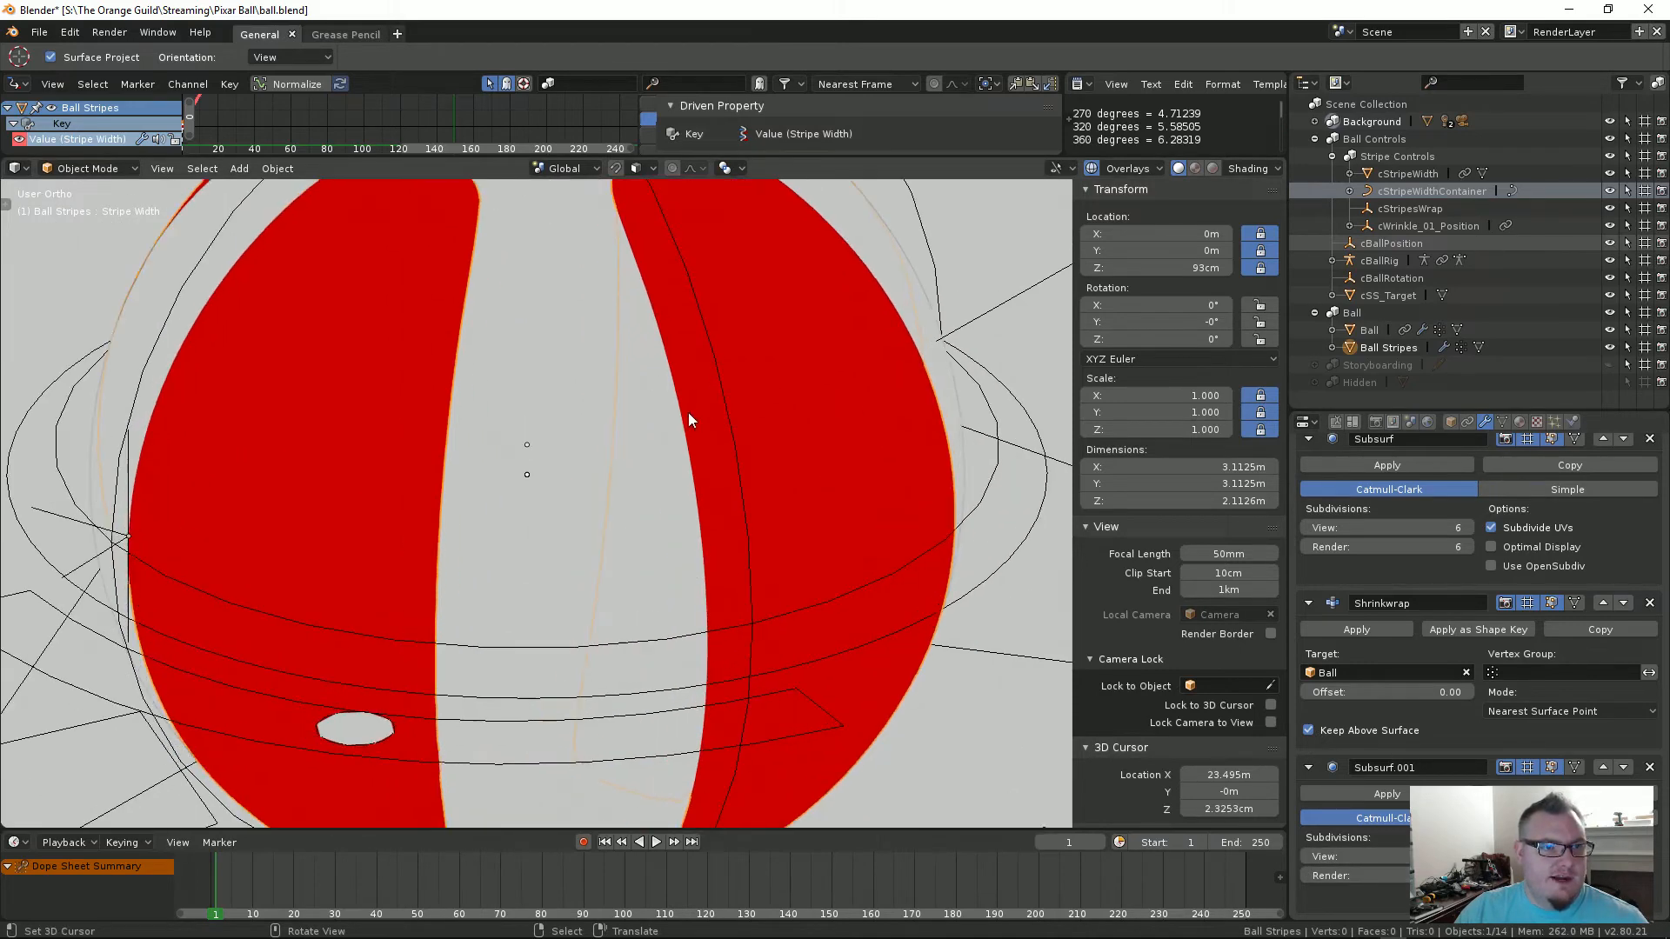
{"action": "key", "text": "shift+b"}
{"action": "left_click_drag", "start_coordinate": [534, 254], "coordinate": [882, 576]}
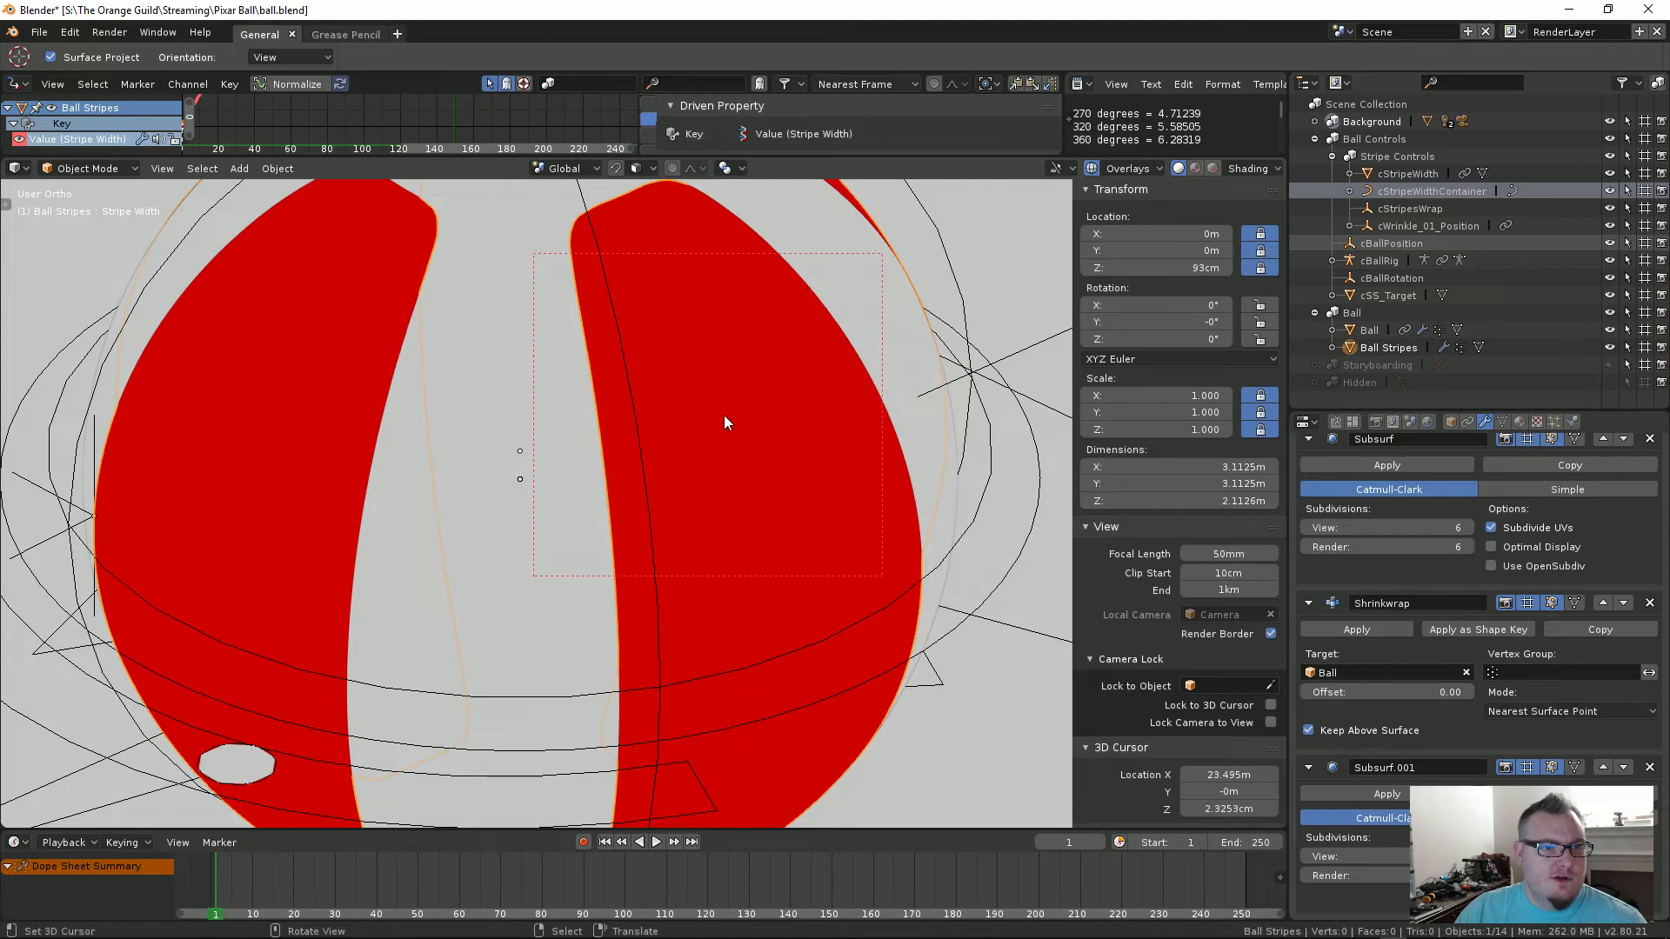
{"action": "key", "text": "shift+z"}
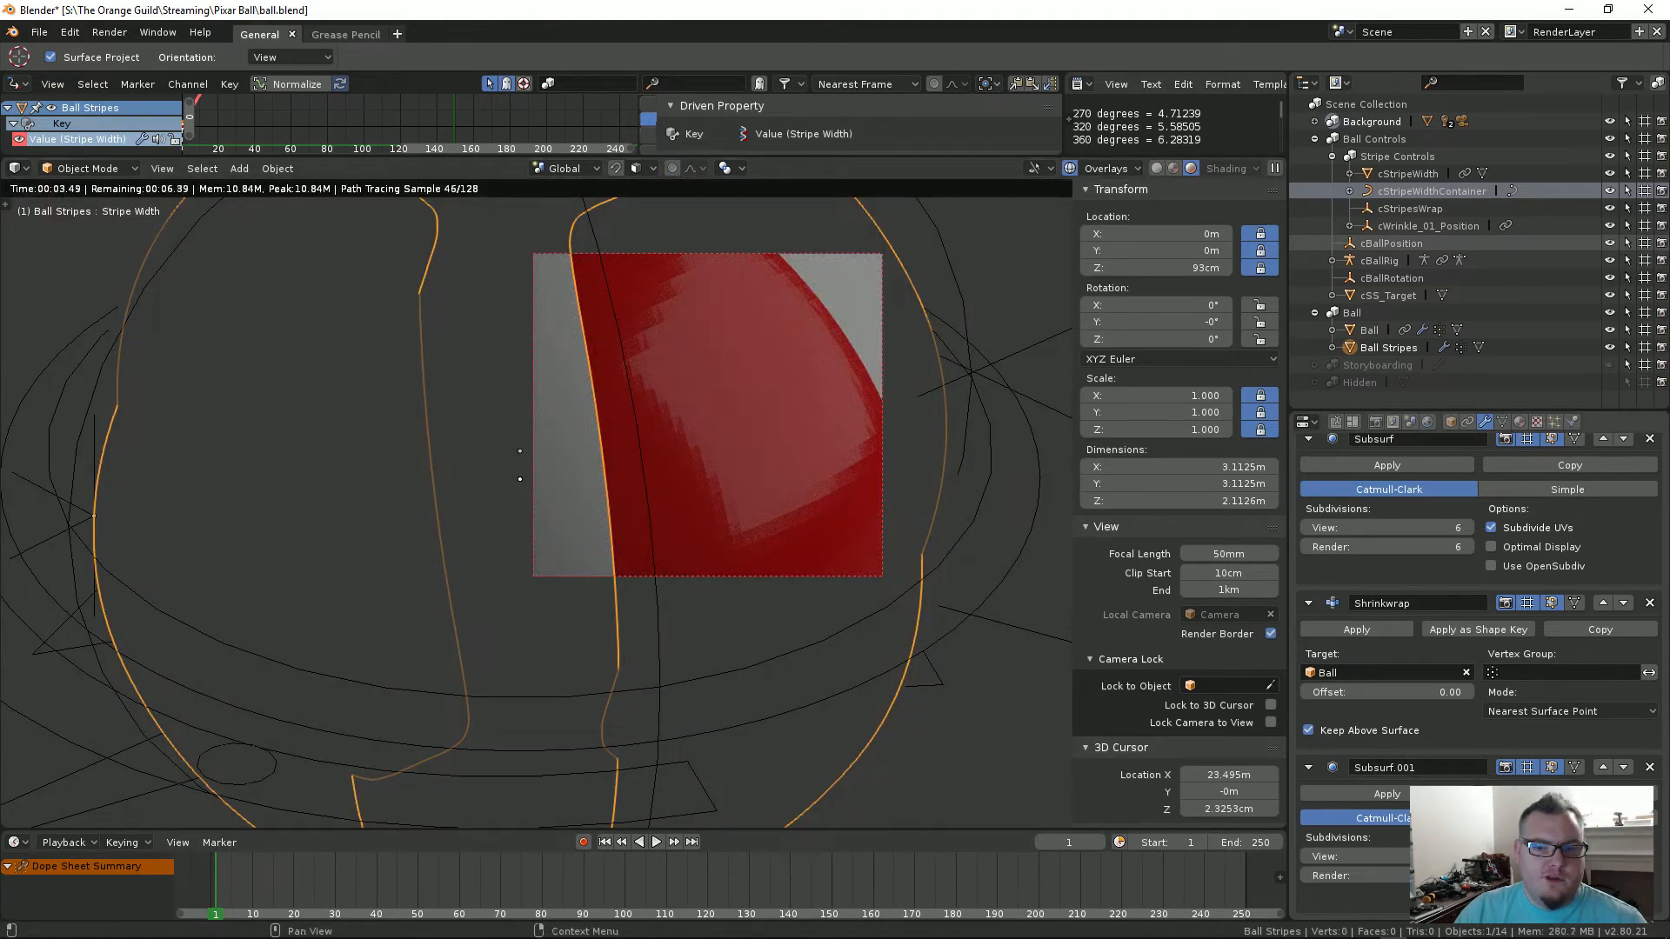
Step: Try a higher view subdivision level on Subsurf.001, return it to 1, and disable that modifier's viewport display
{"action": "left_click", "coordinate": [1467, 857]}
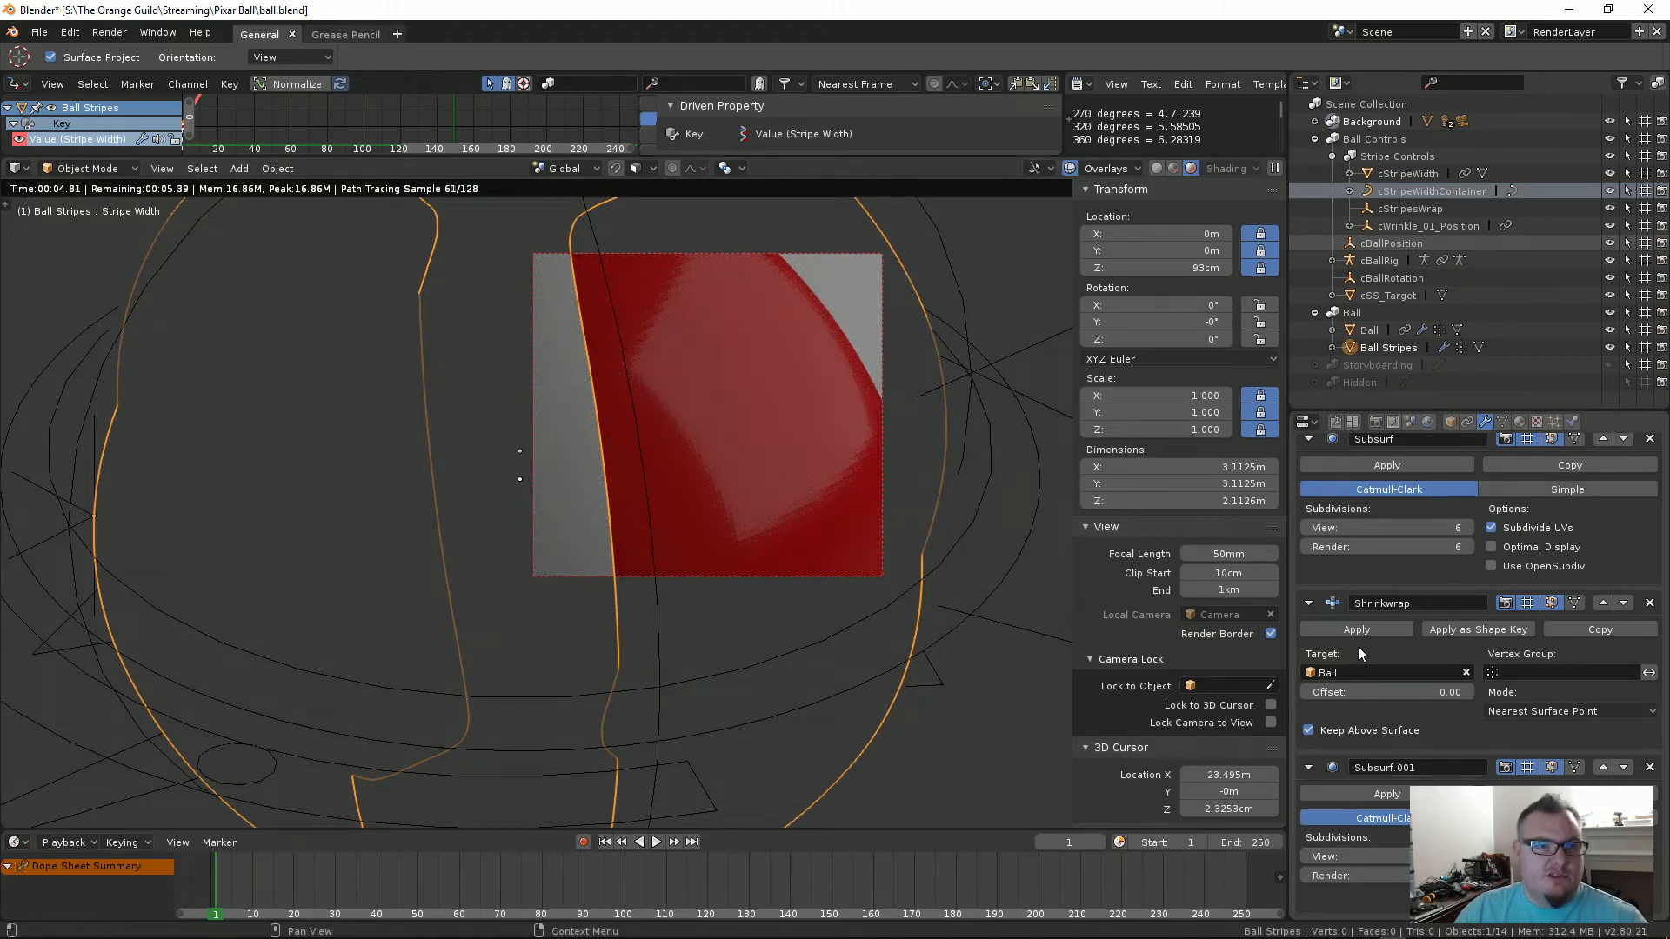
{"action": "left_click", "coordinate": [1310, 857]}
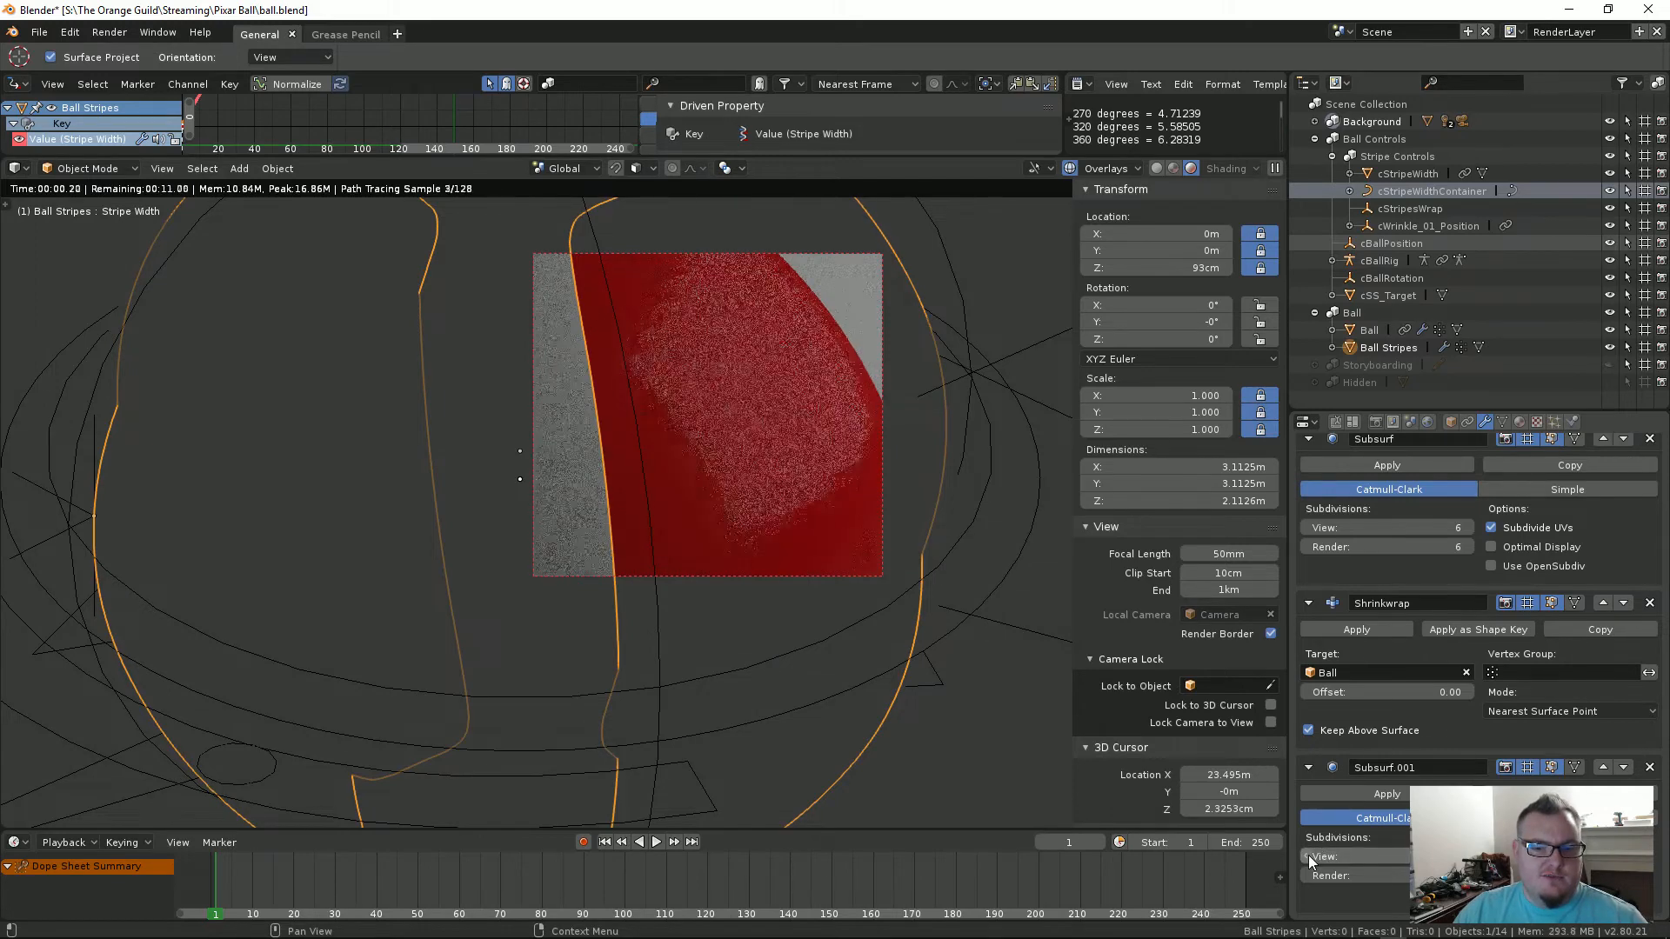
{"action": "left_click", "coordinate": [1536, 765]}
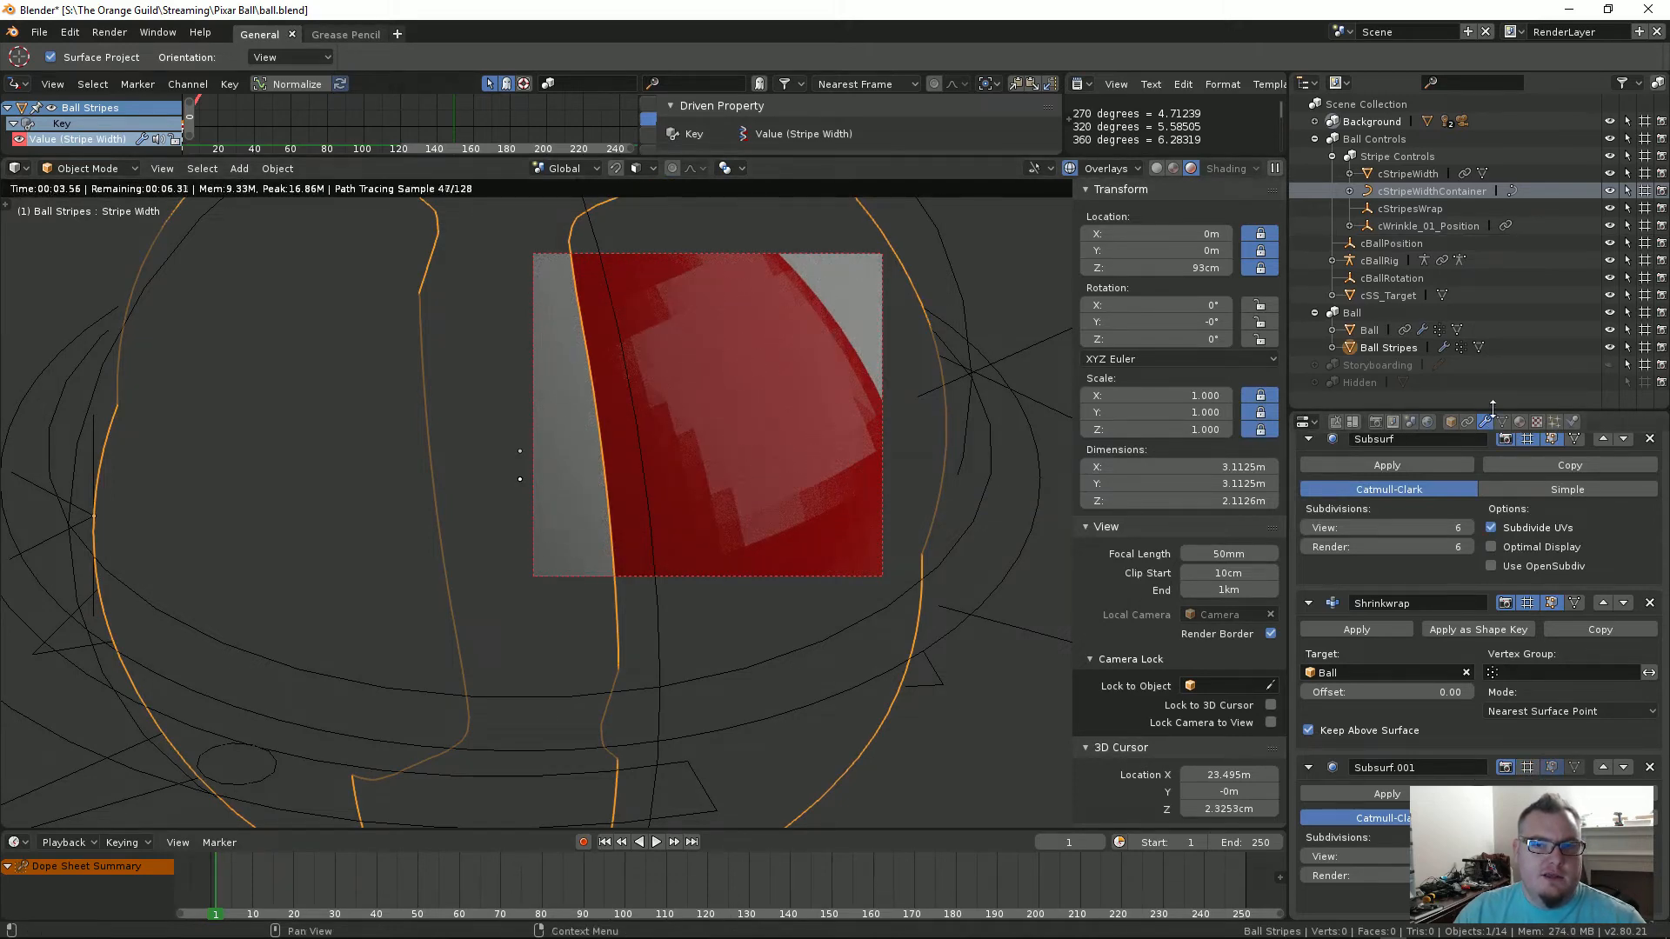
Step: Add a Smooth modifier to Ball Stripes with a factor of 1 and a repeat of 2
{"action": "scroll", "coordinate": [1474, 467], "scroll_direction": "up", "scroll_amount": 2}
{"action": "left_click", "coordinate": [1416, 479]}
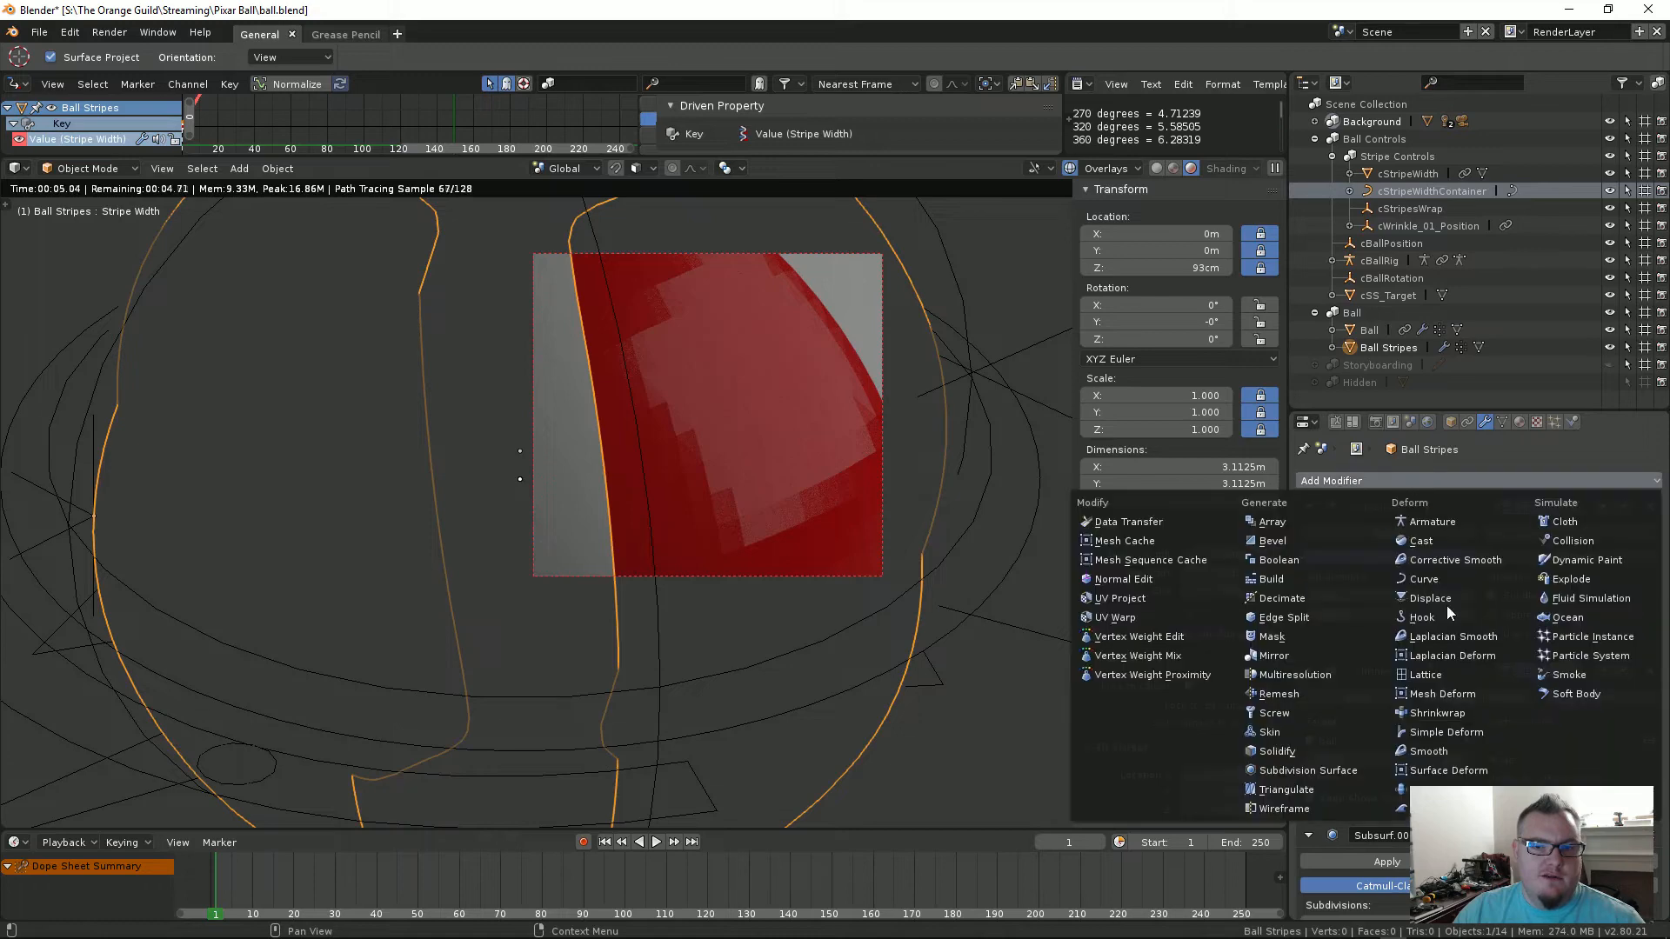
{"action": "left_click", "coordinate": [1426, 752]}
{"action": "scroll", "coordinate": [1443, 722], "scroll_direction": "down", "scroll_amount": 4}
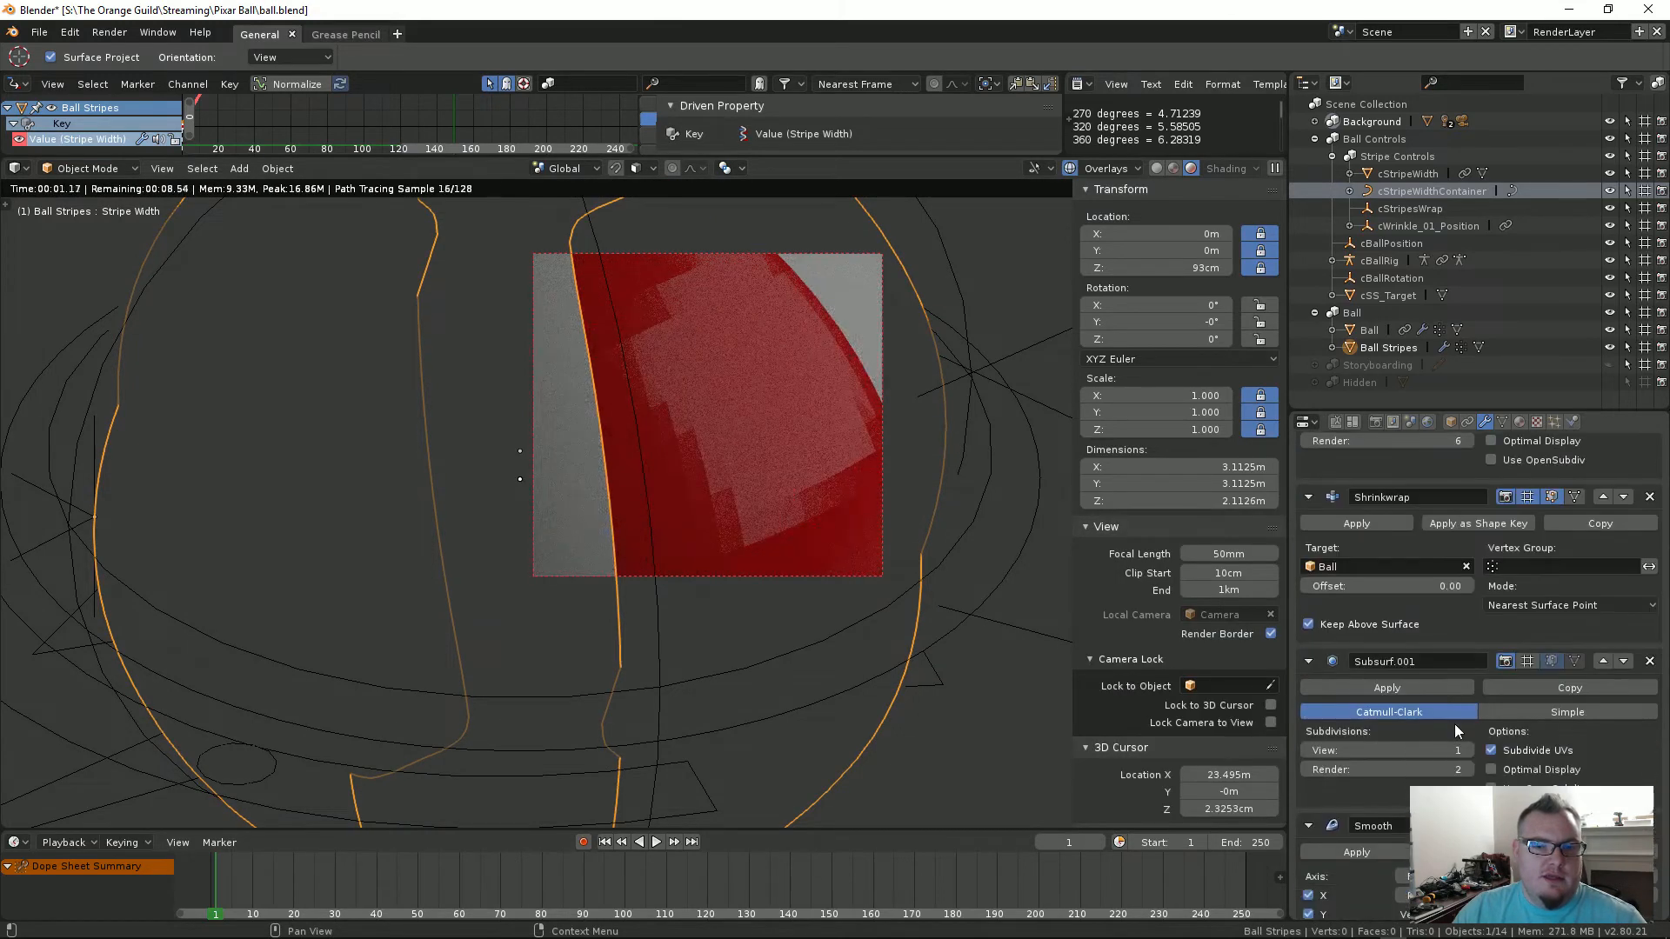
{"action": "scroll", "coordinate": [1454, 723], "scroll_direction": "down", "scroll_amount": 1}
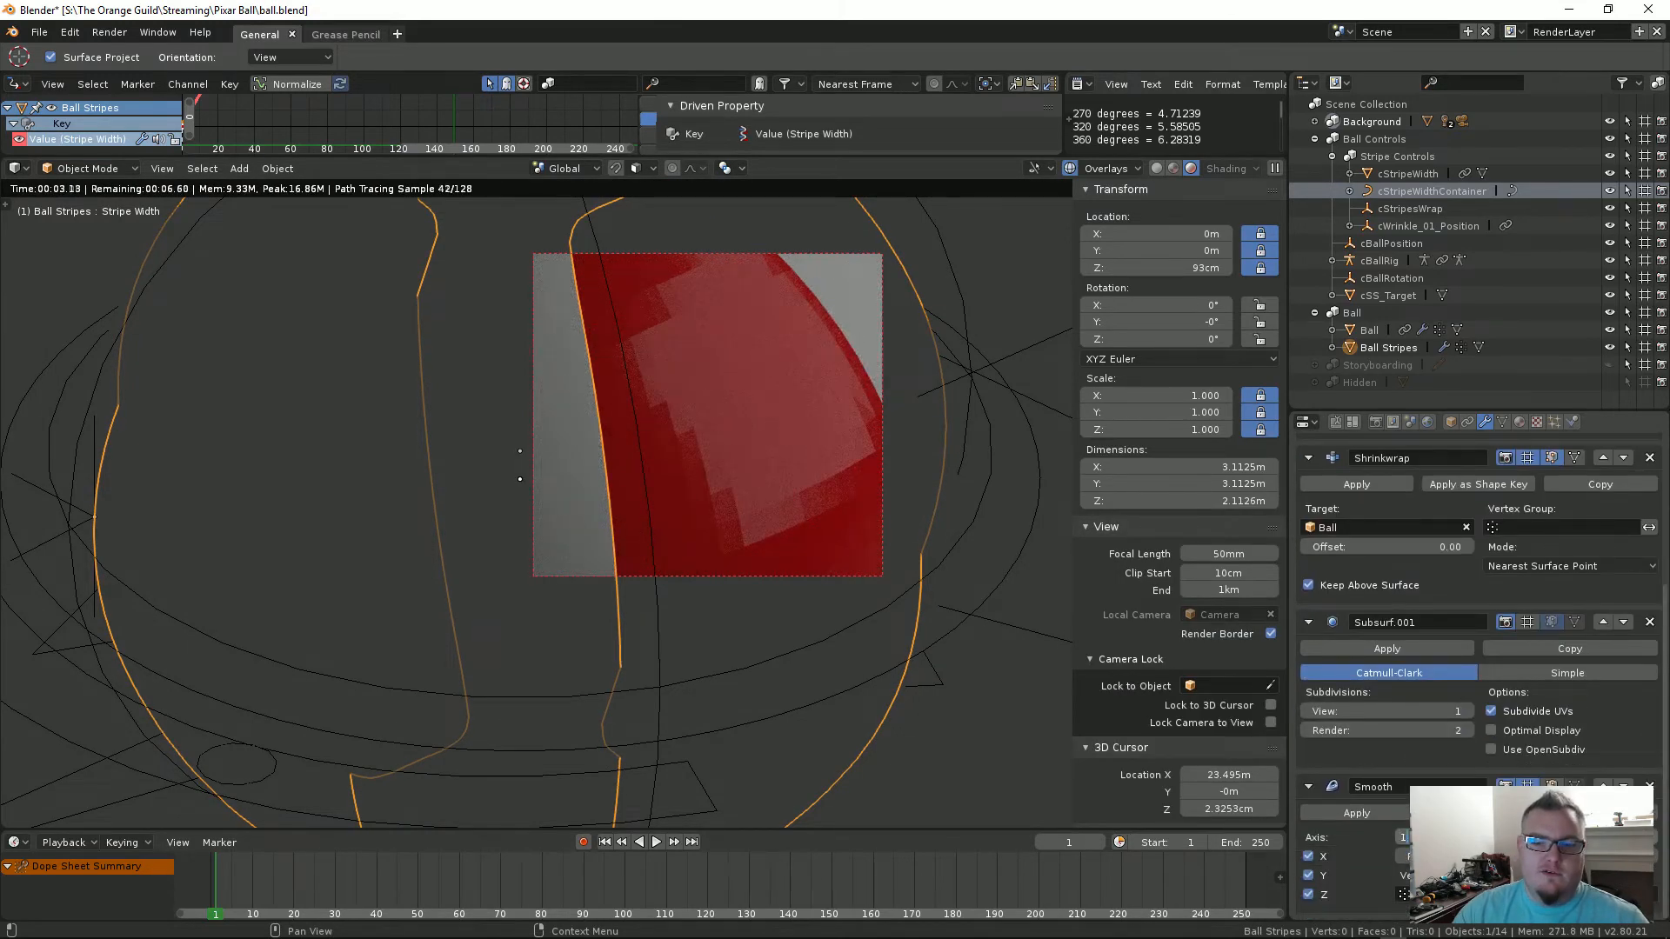
{"action": "key", "text": "Return"}
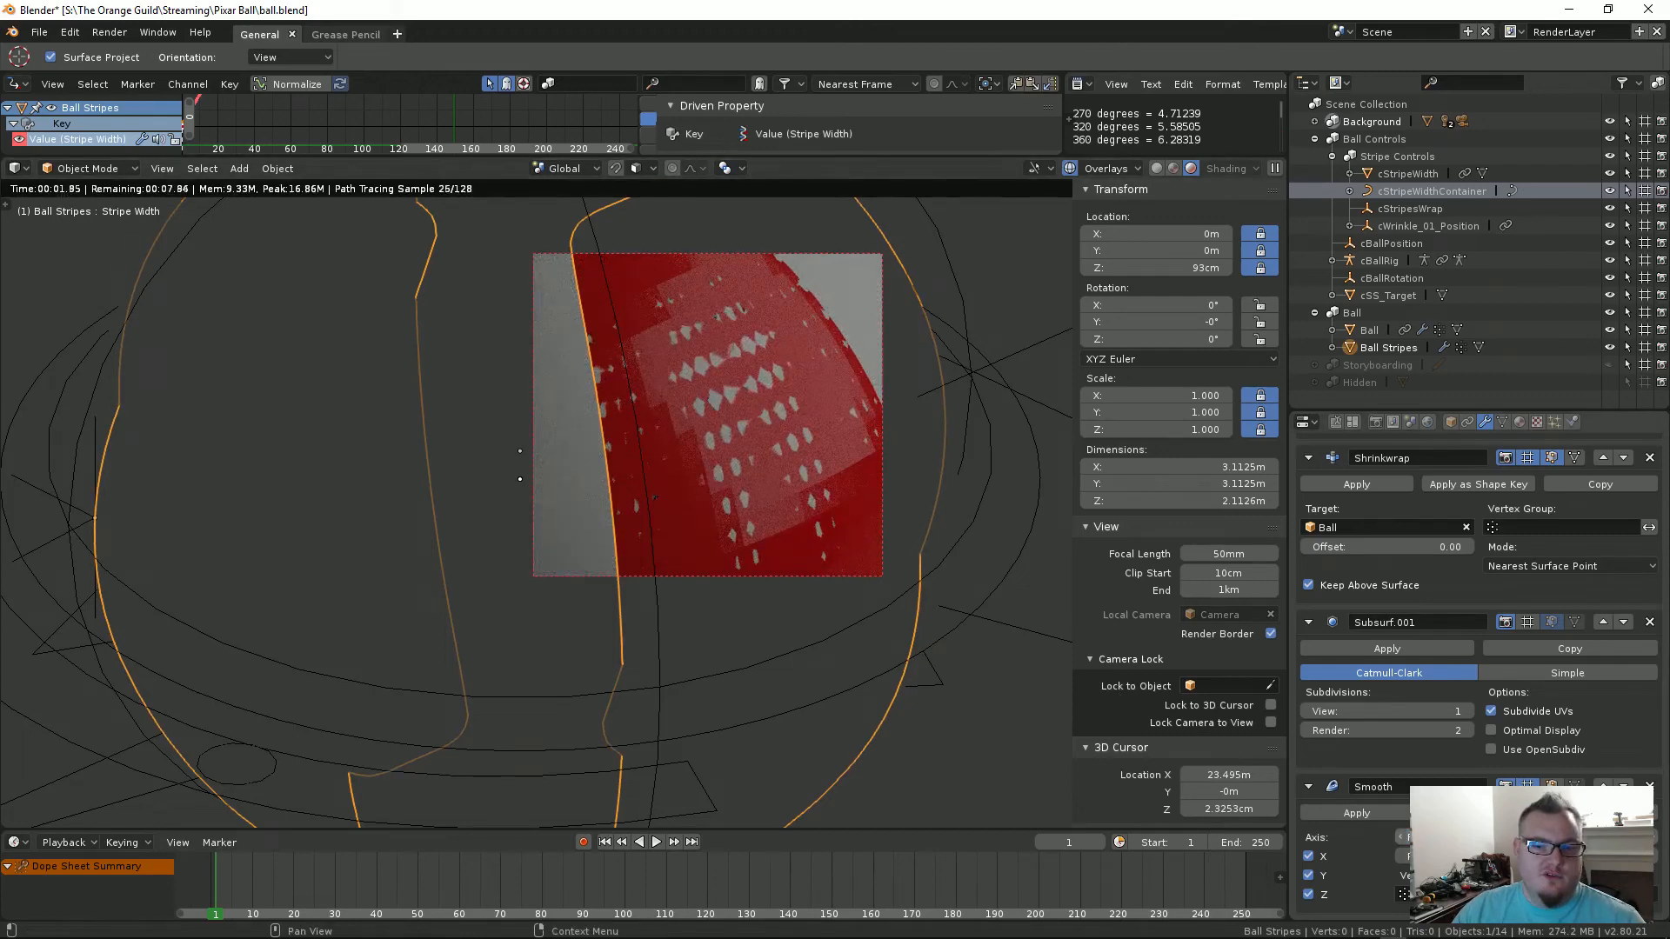
{"action": "left_click", "coordinate": [1654, 861]}
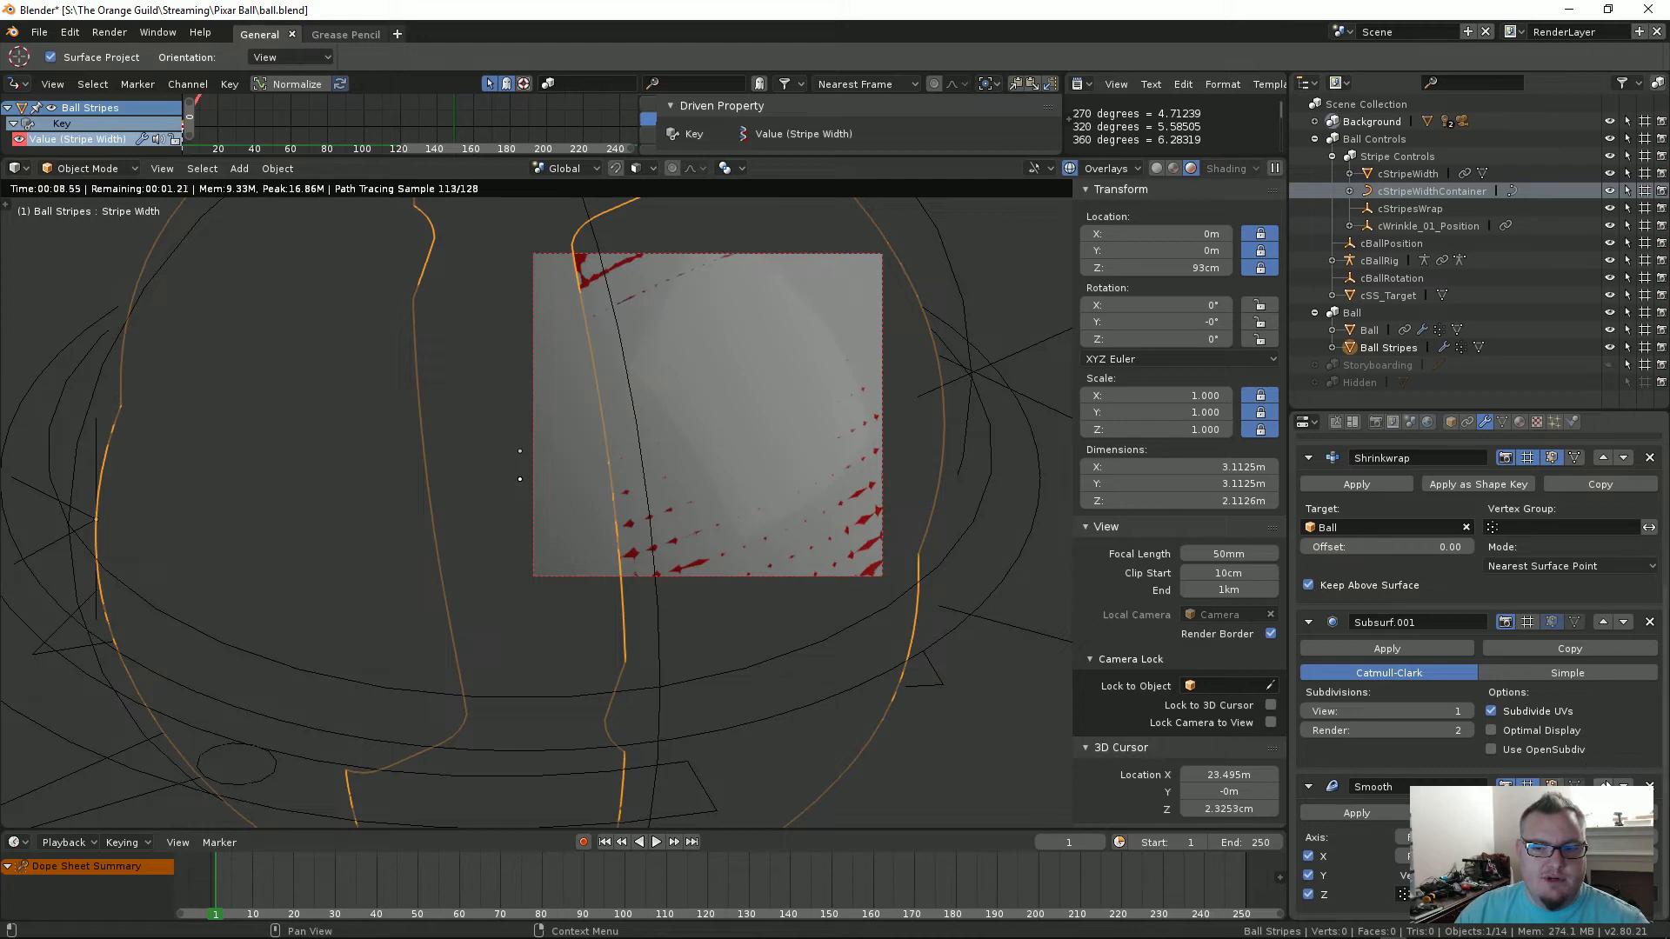
Step: Move the Smooth modifier above Subsurf.001 and set its factor to 0.5
{"action": "left_click", "coordinate": [1603, 787]}
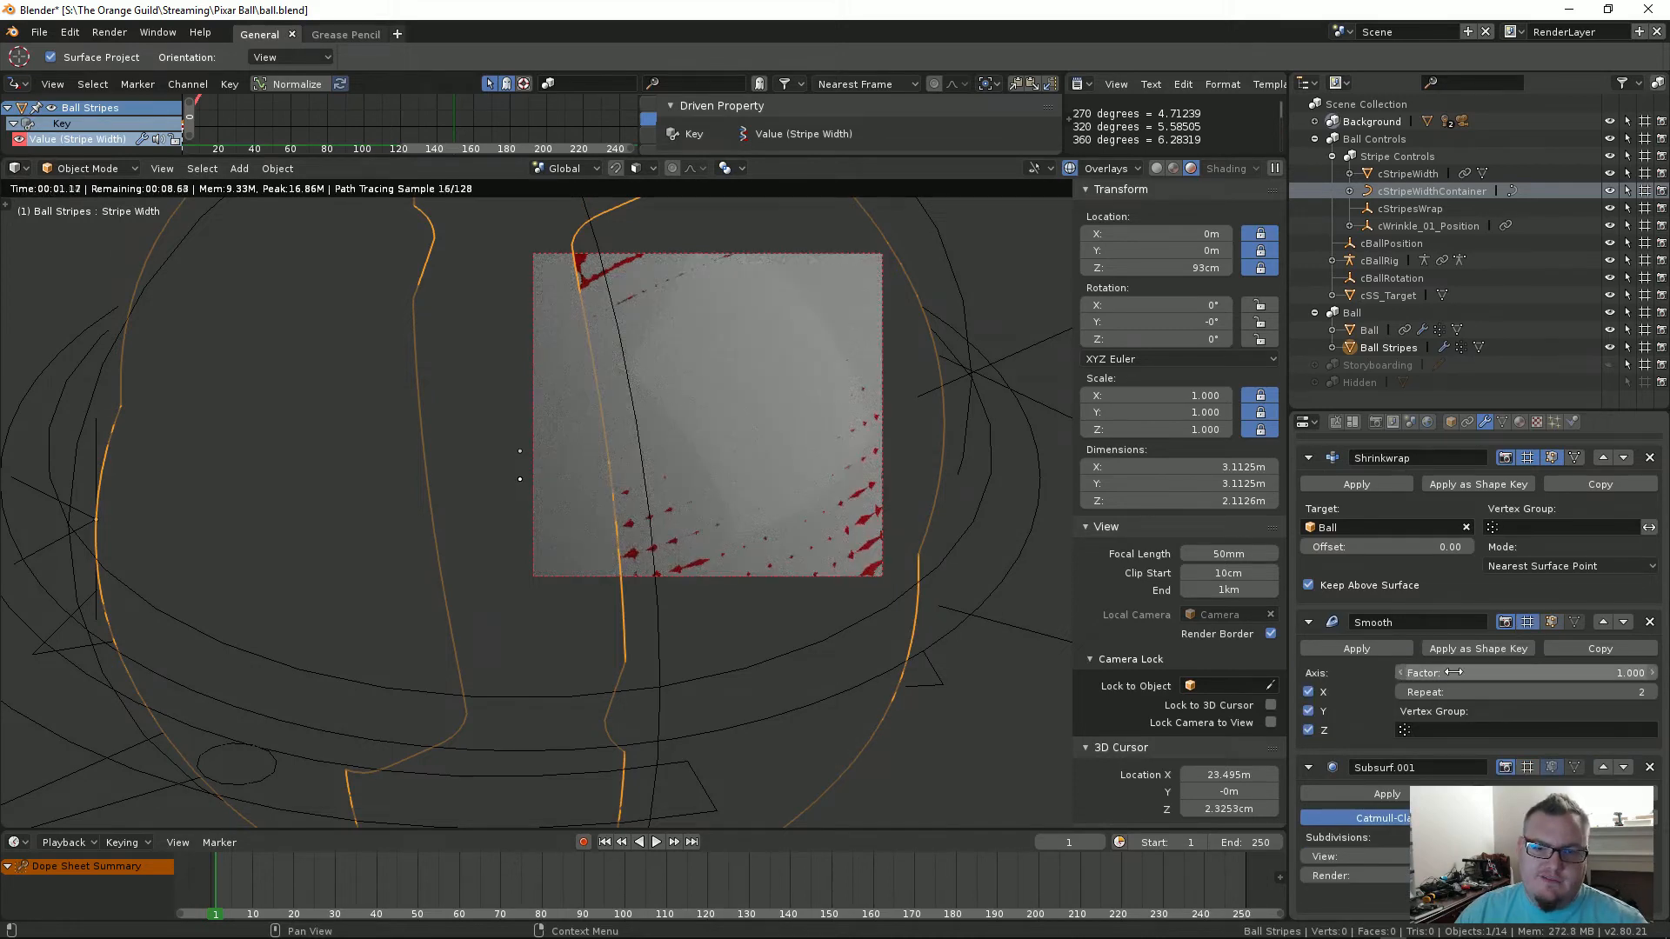
{"action": "left_click", "coordinate": [1537, 674]}
{"action": "type", "text": ".5"}
{"action": "key", "text": "Return"}
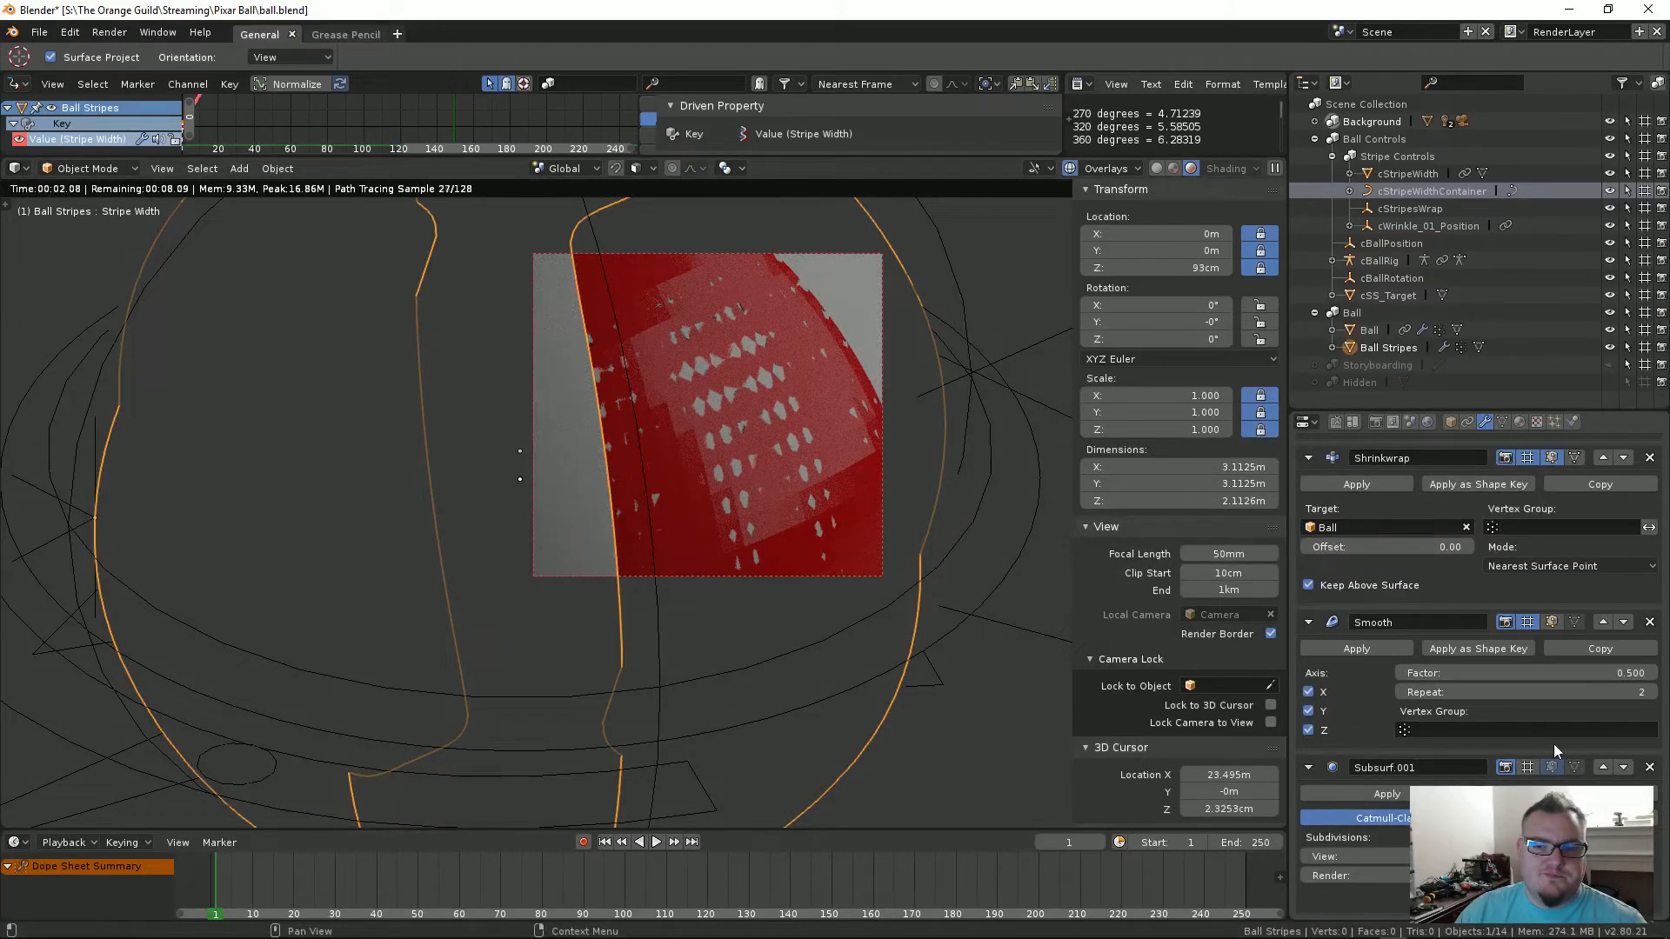
Step: Remove the Subsurf.001 and Smooth modifiers, and add a fresh Subdivision Surface modifier after Shrinkwrap
{"action": "left_click", "coordinate": [1649, 767]}
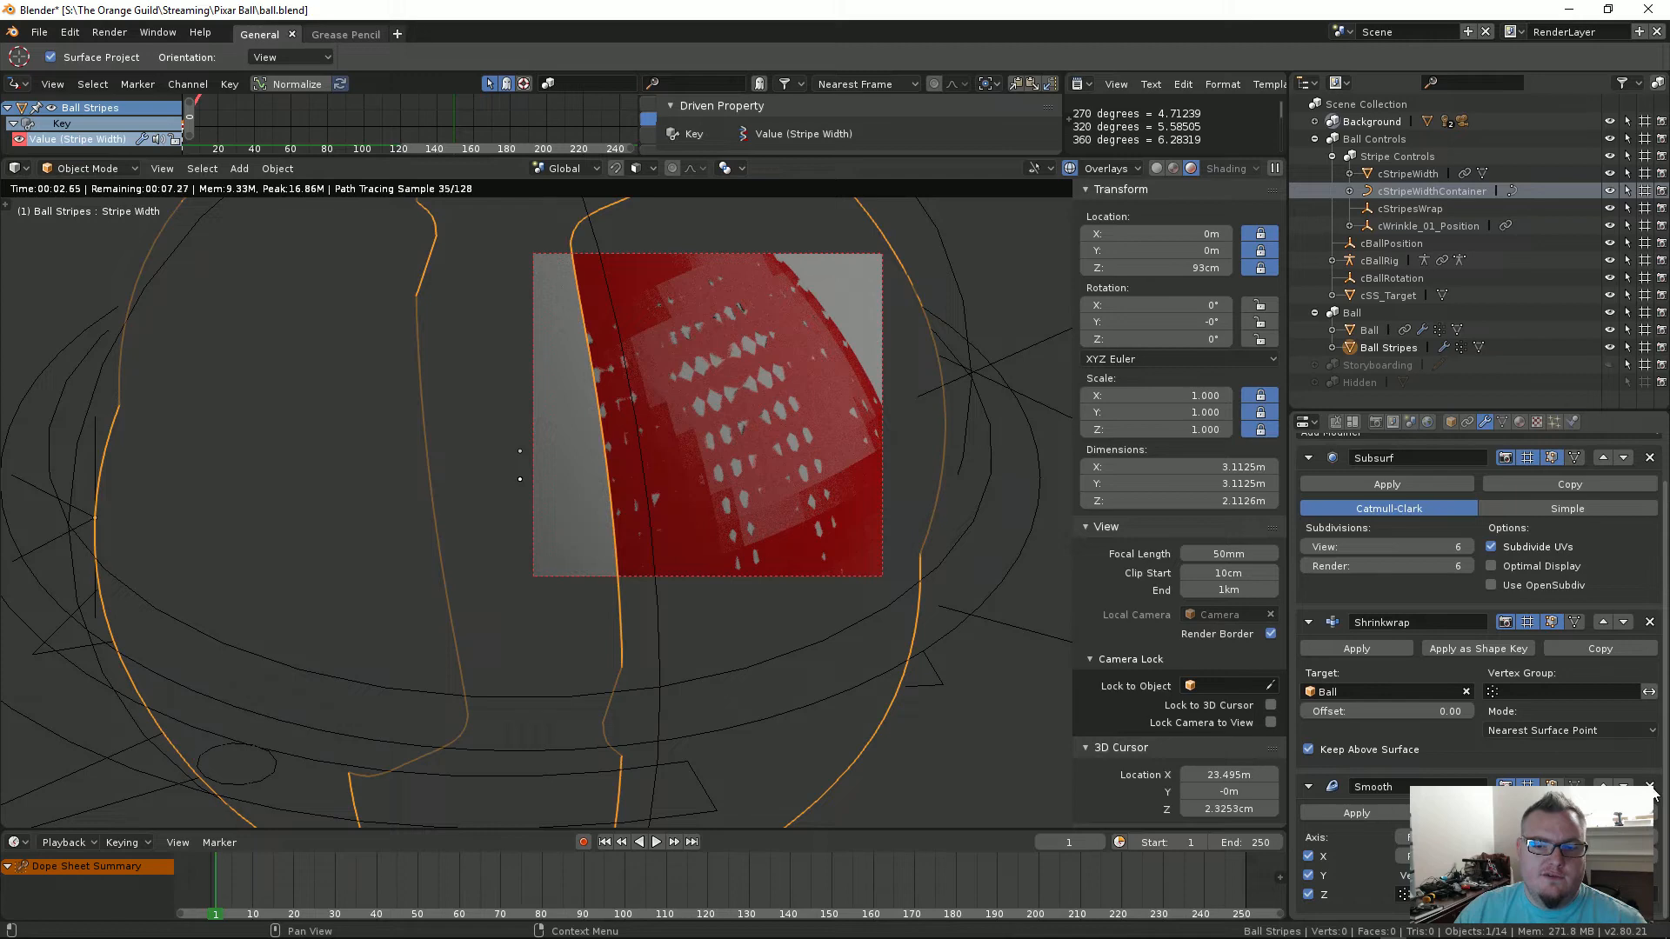
{"action": "scroll", "coordinate": [1388, 469], "scroll_direction": "up", "scroll_amount": 2}
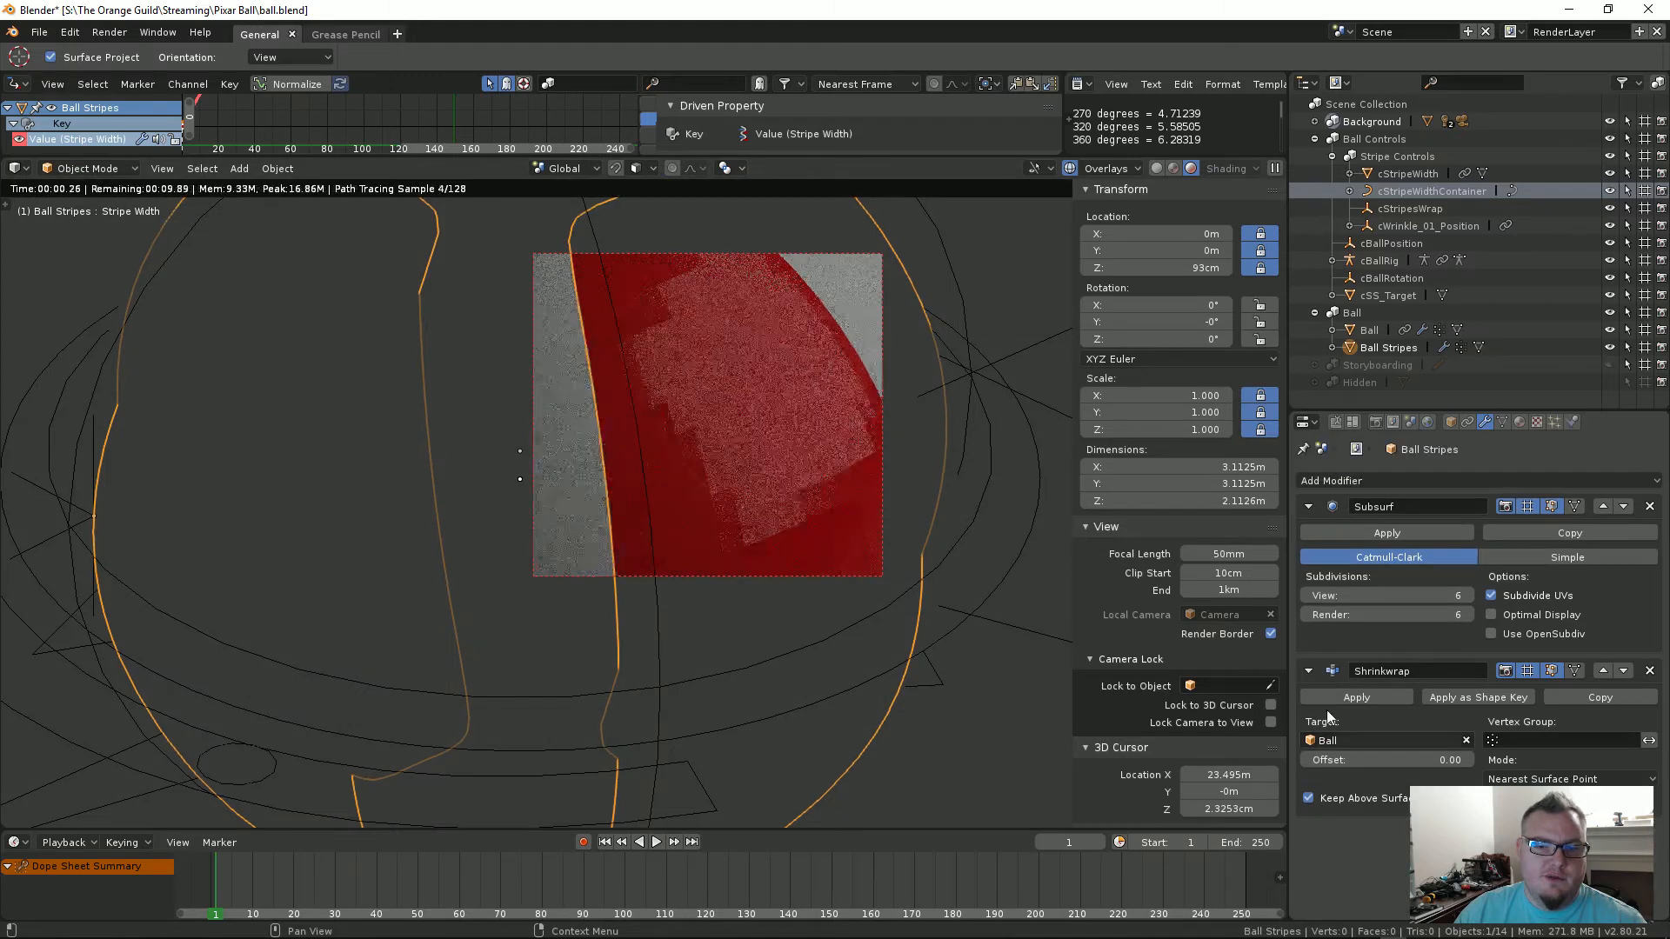
{"action": "left_click", "coordinate": [1383, 474]}
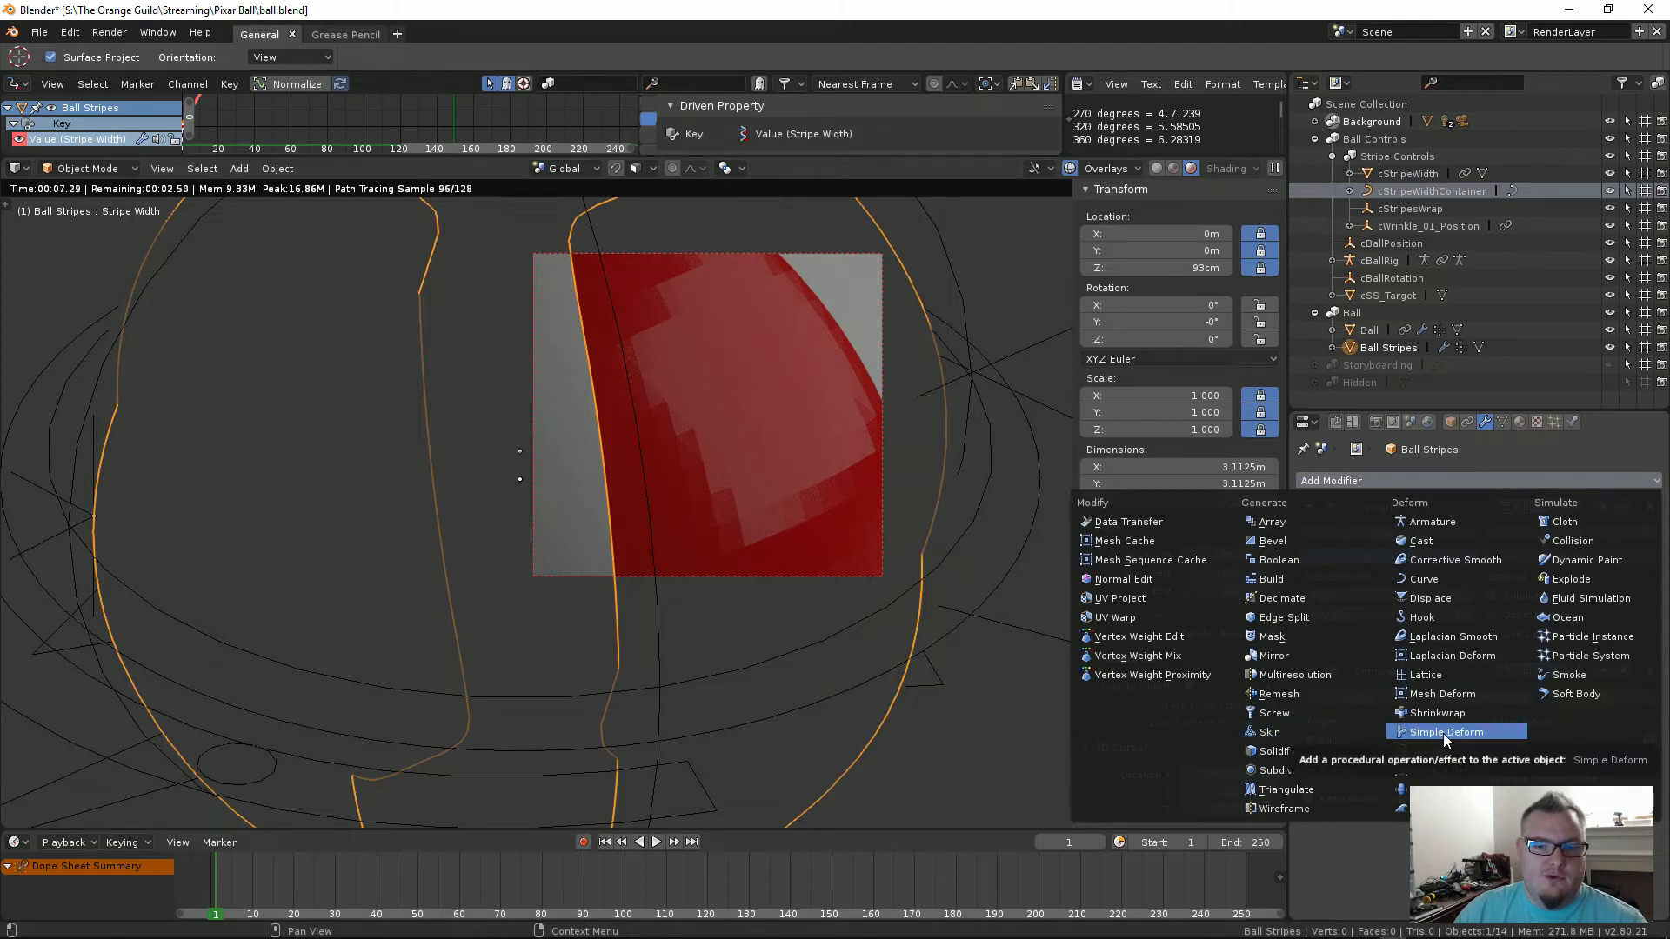
{"action": "left_click", "coordinate": [1318, 768]}
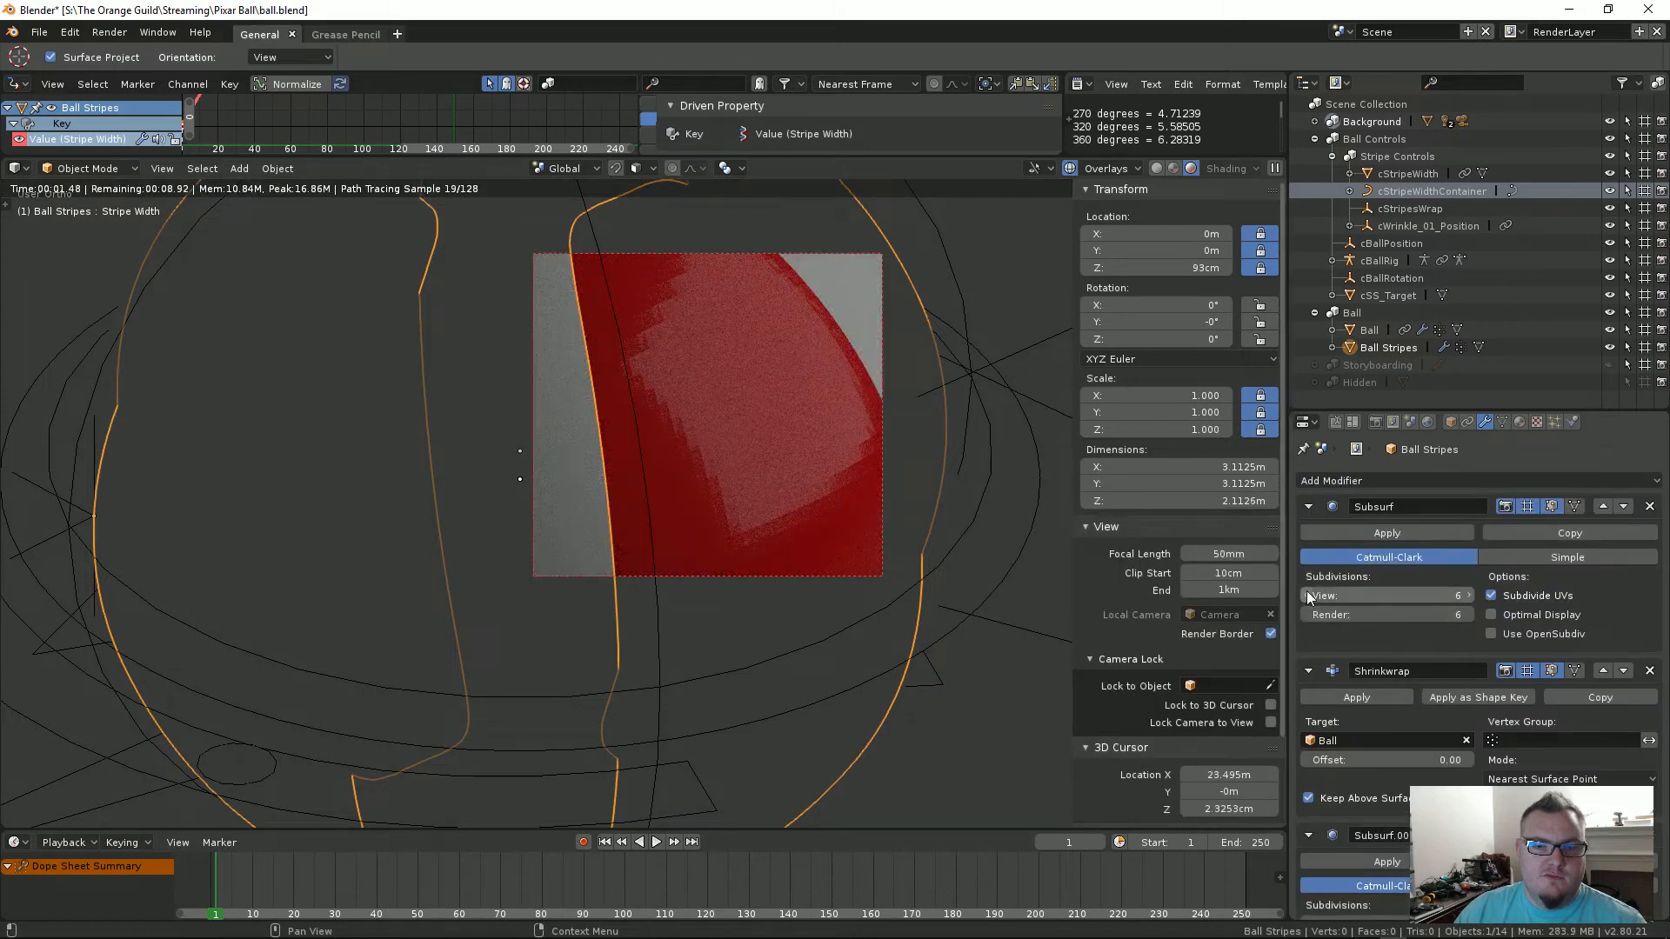
Step: Try view level 5 and OpenSubdiv on the first Subsurf modifier, restoring level 6 and disabling OpenSubdiv again
{"action": "left_click", "coordinate": [1307, 595]}
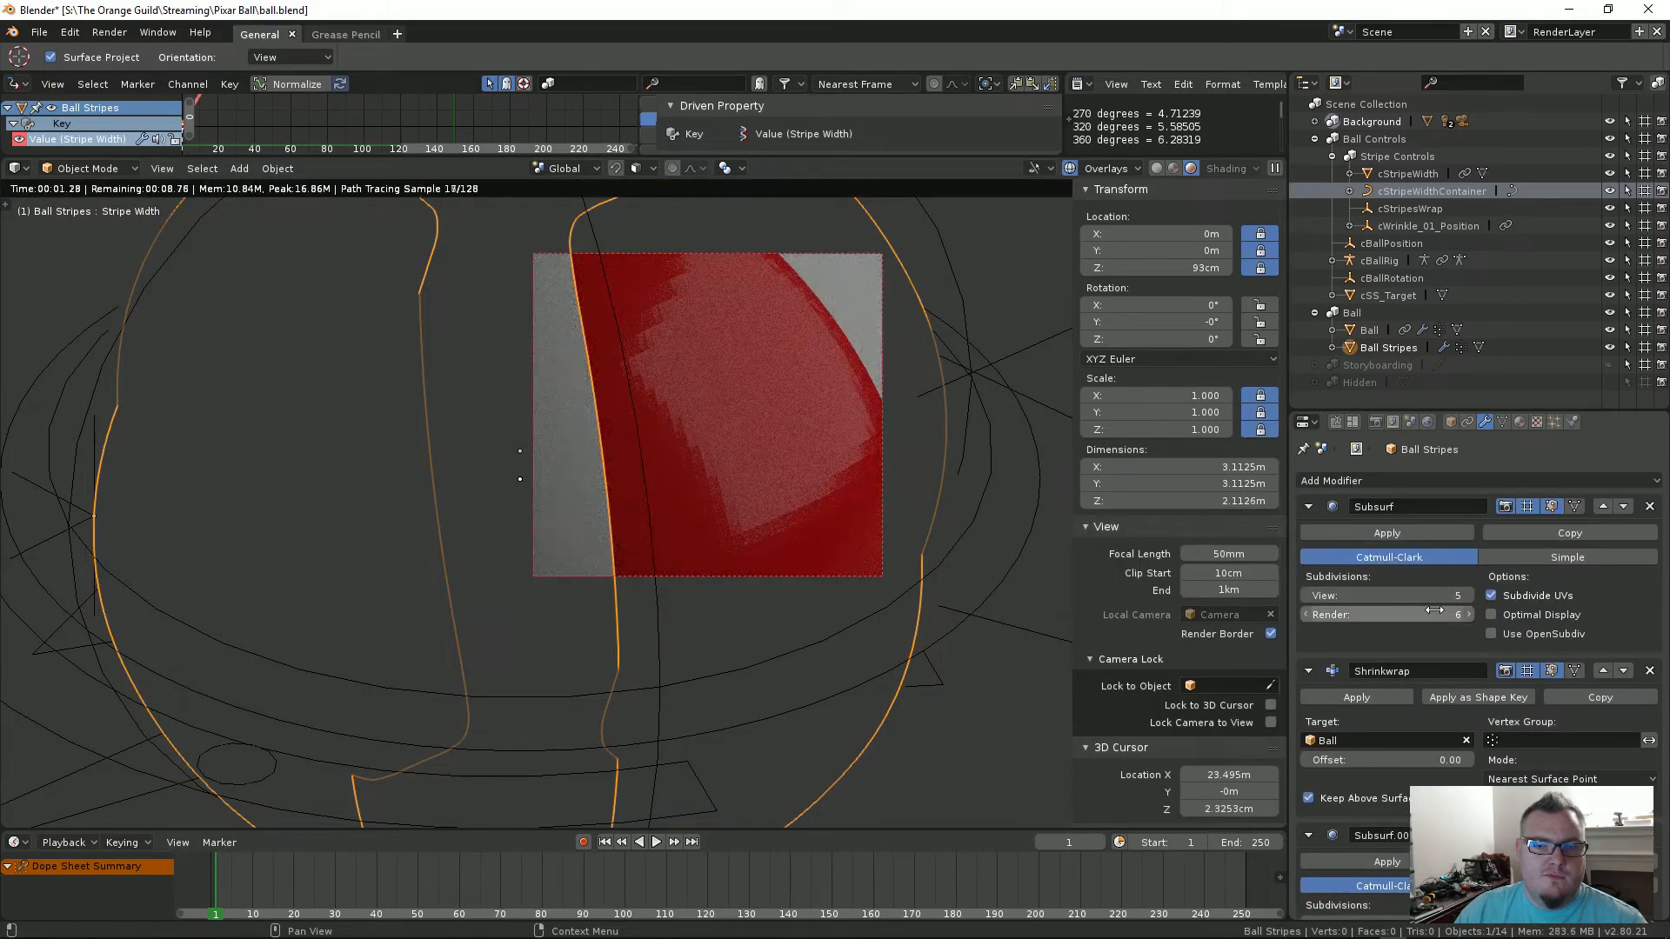
{"action": "left_click", "coordinate": [1469, 595]}
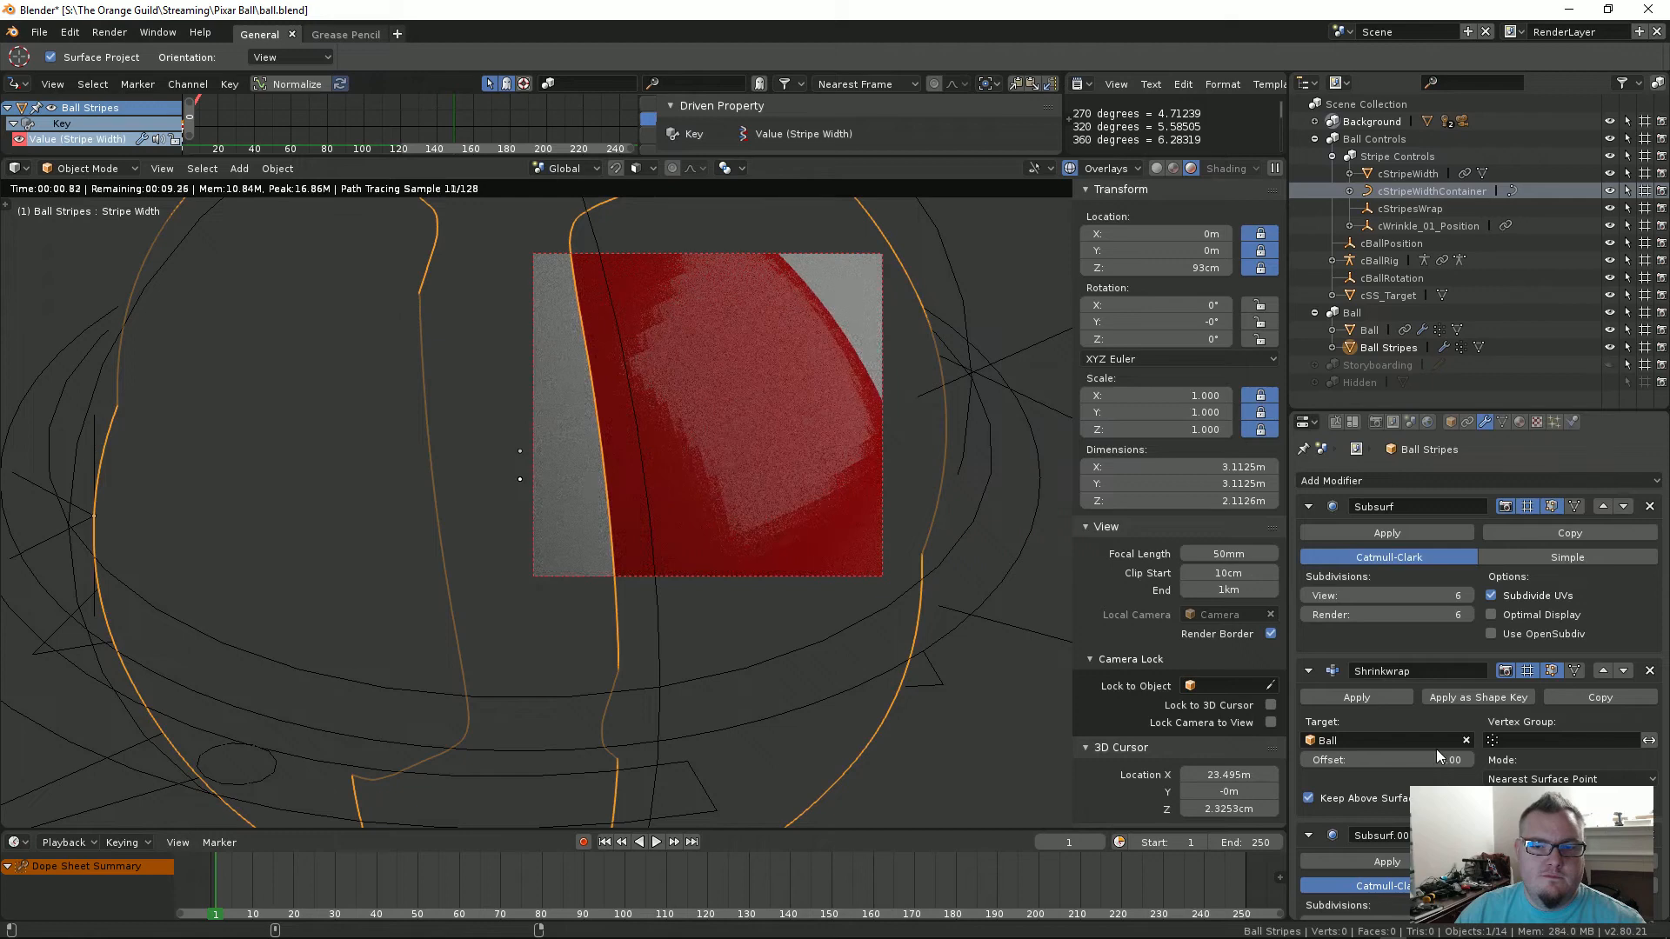
{"action": "left_click", "coordinate": [1486, 634]}
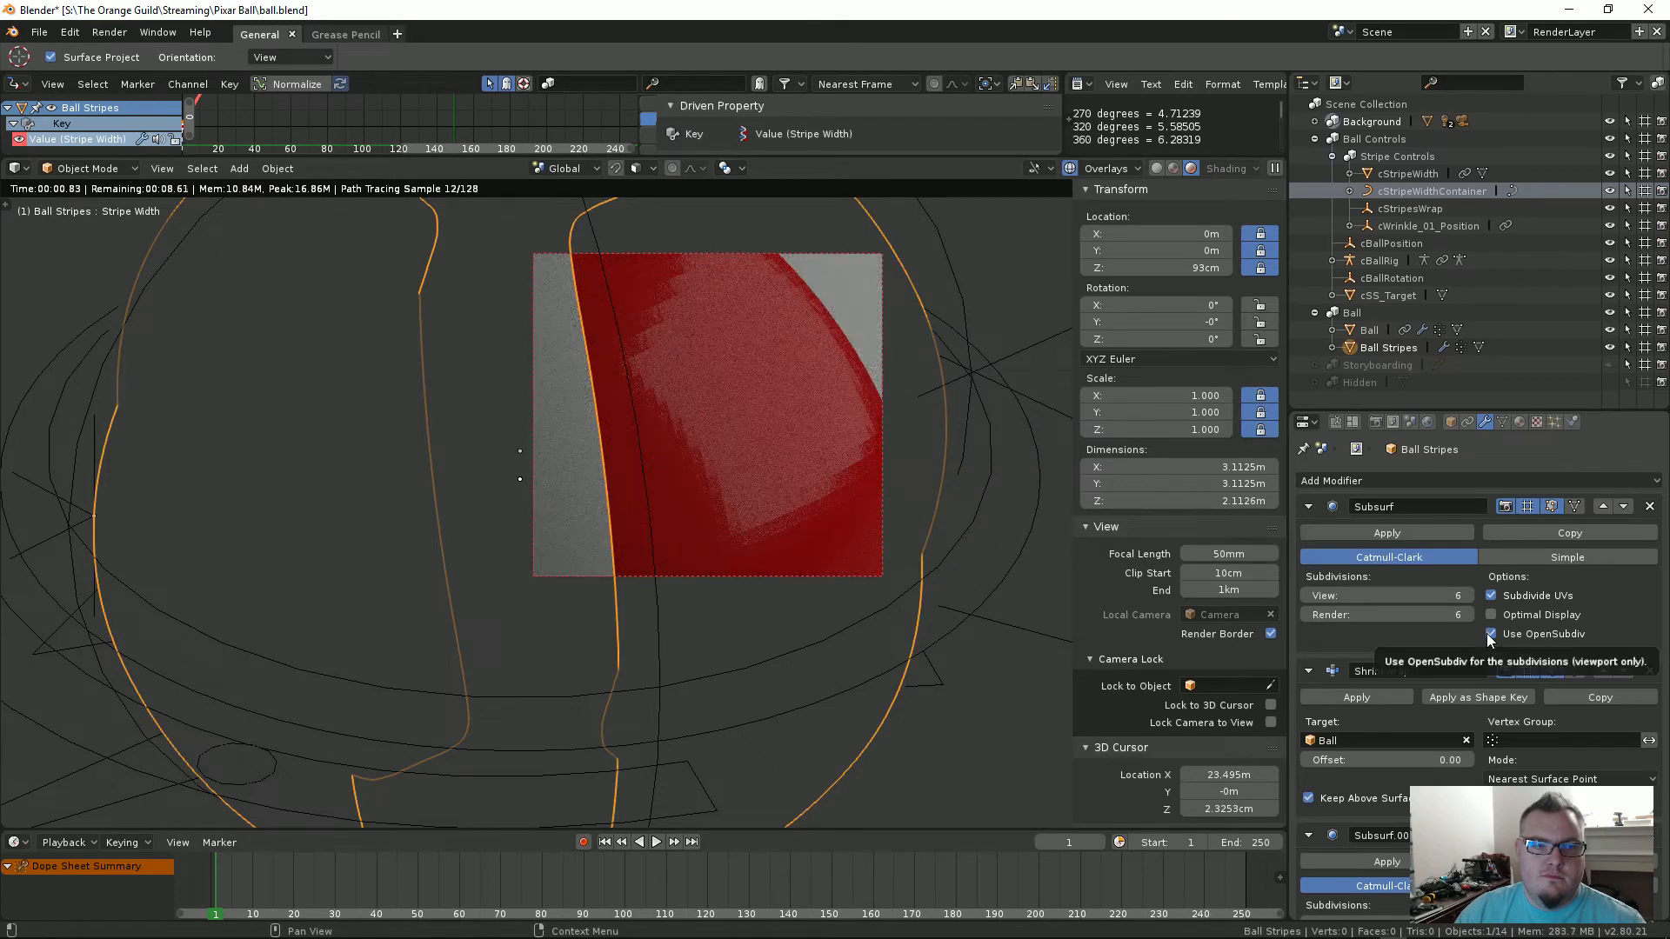
{"action": "left_click", "coordinate": [1485, 634]}
Step: Try the Simple subdivision type on the first Subsurf modifier and return it to Catmull-Clark
{"action": "scroll", "coordinate": [1406, 766], "scroll_direction": "down", "scroll_amount": 2}
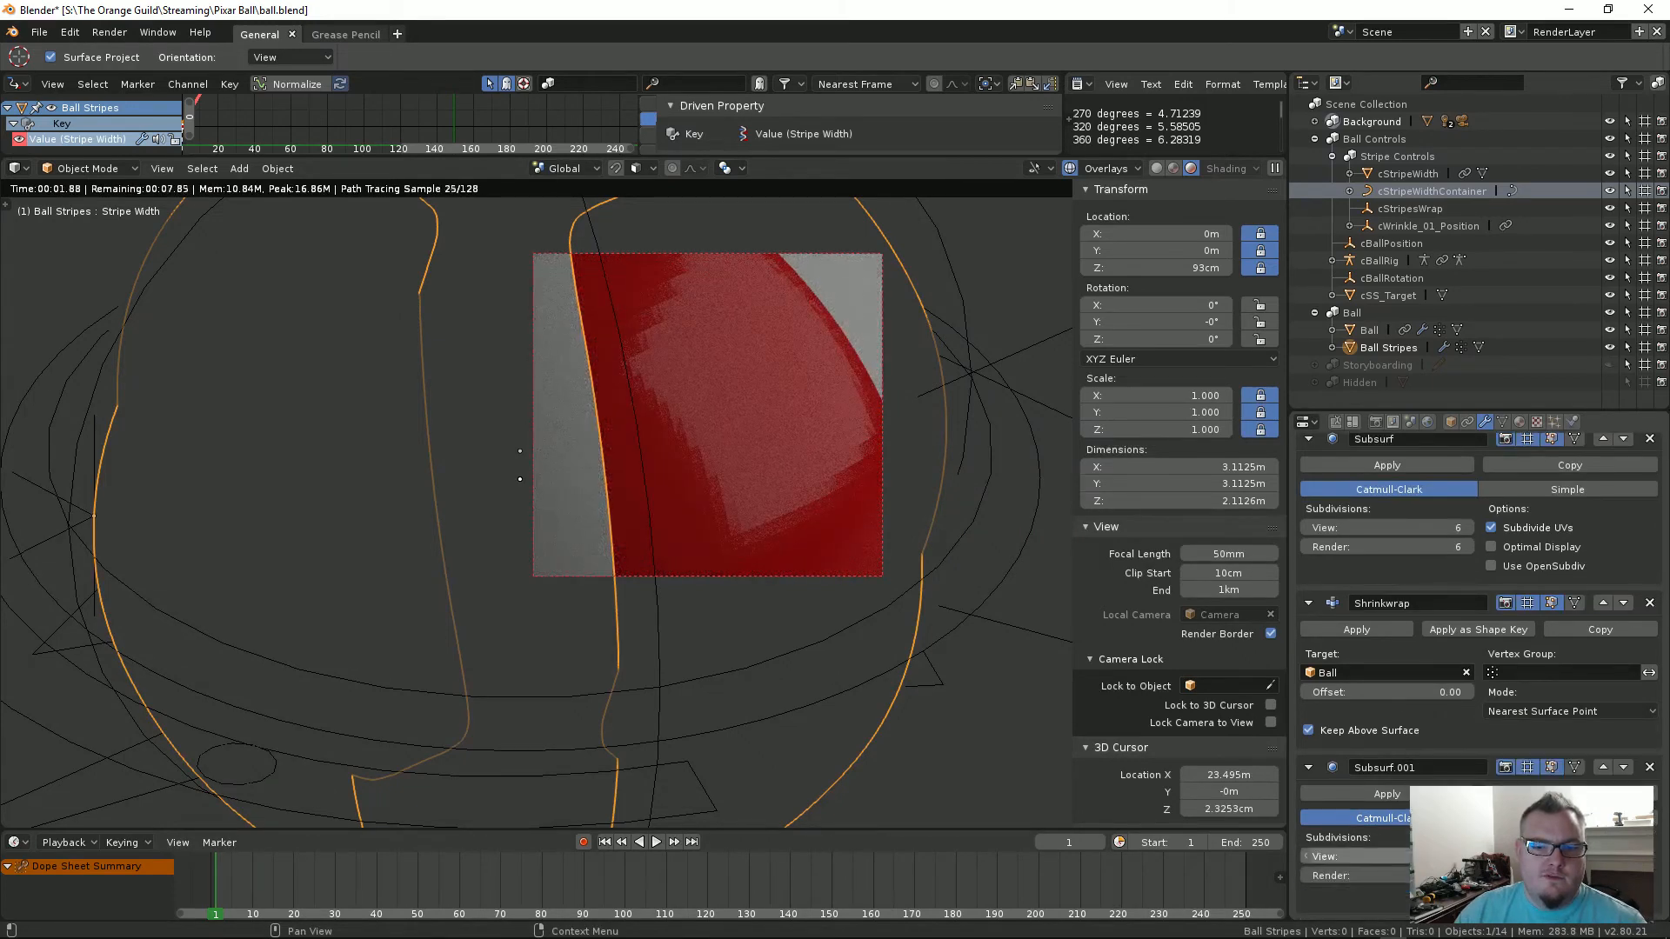
{"action": "left_click", "coordinate": [1510, 490]}
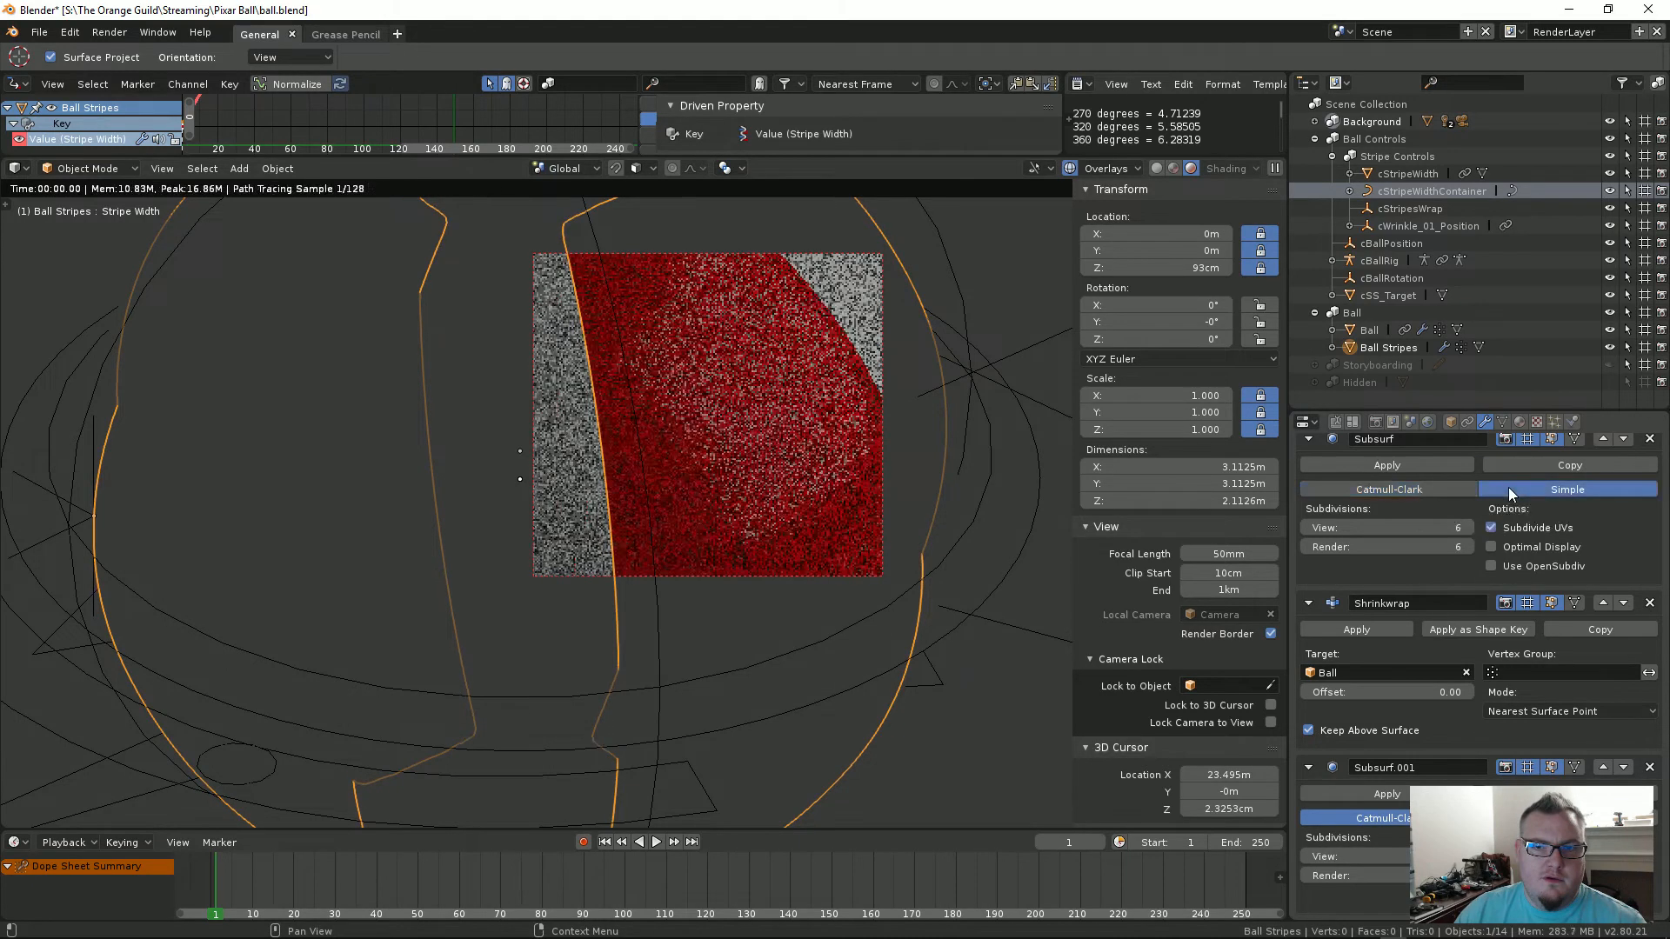
{"action": "left_click", "coordinate": [1435, 487]}
Step: Set Subsurf.001 to the Simple subdivision type with 2 view subdivisions
{"action": "left_click", "coordinate": [1535, 819]}
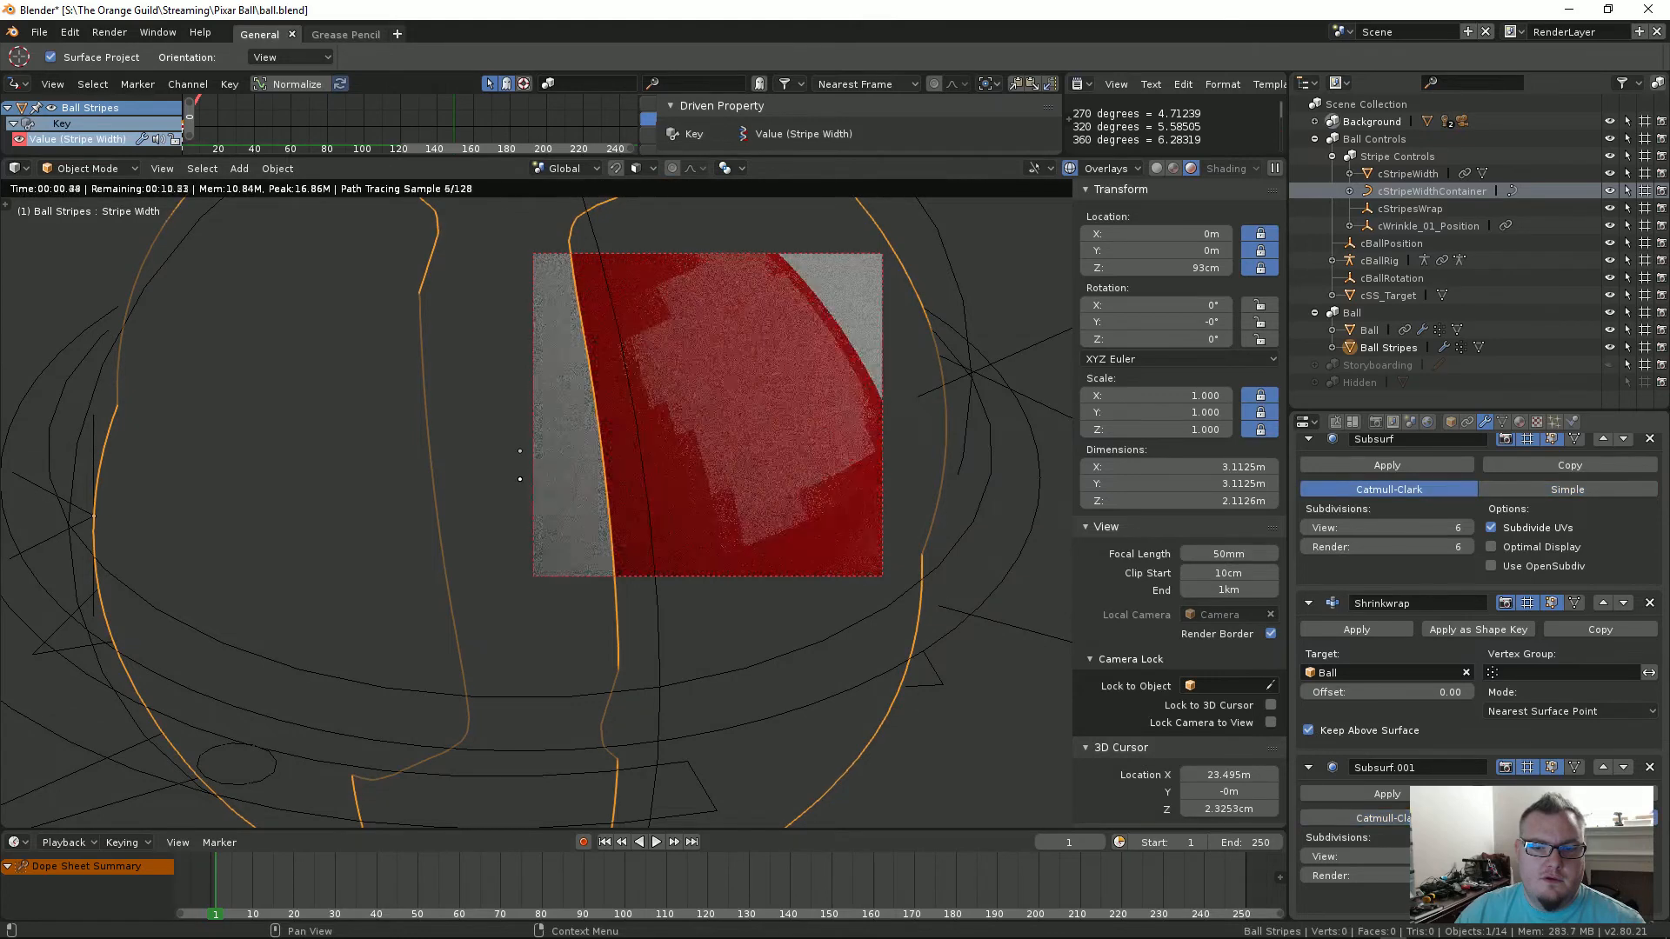
{"action": "left_click", "coordinate": [1468, 857]}
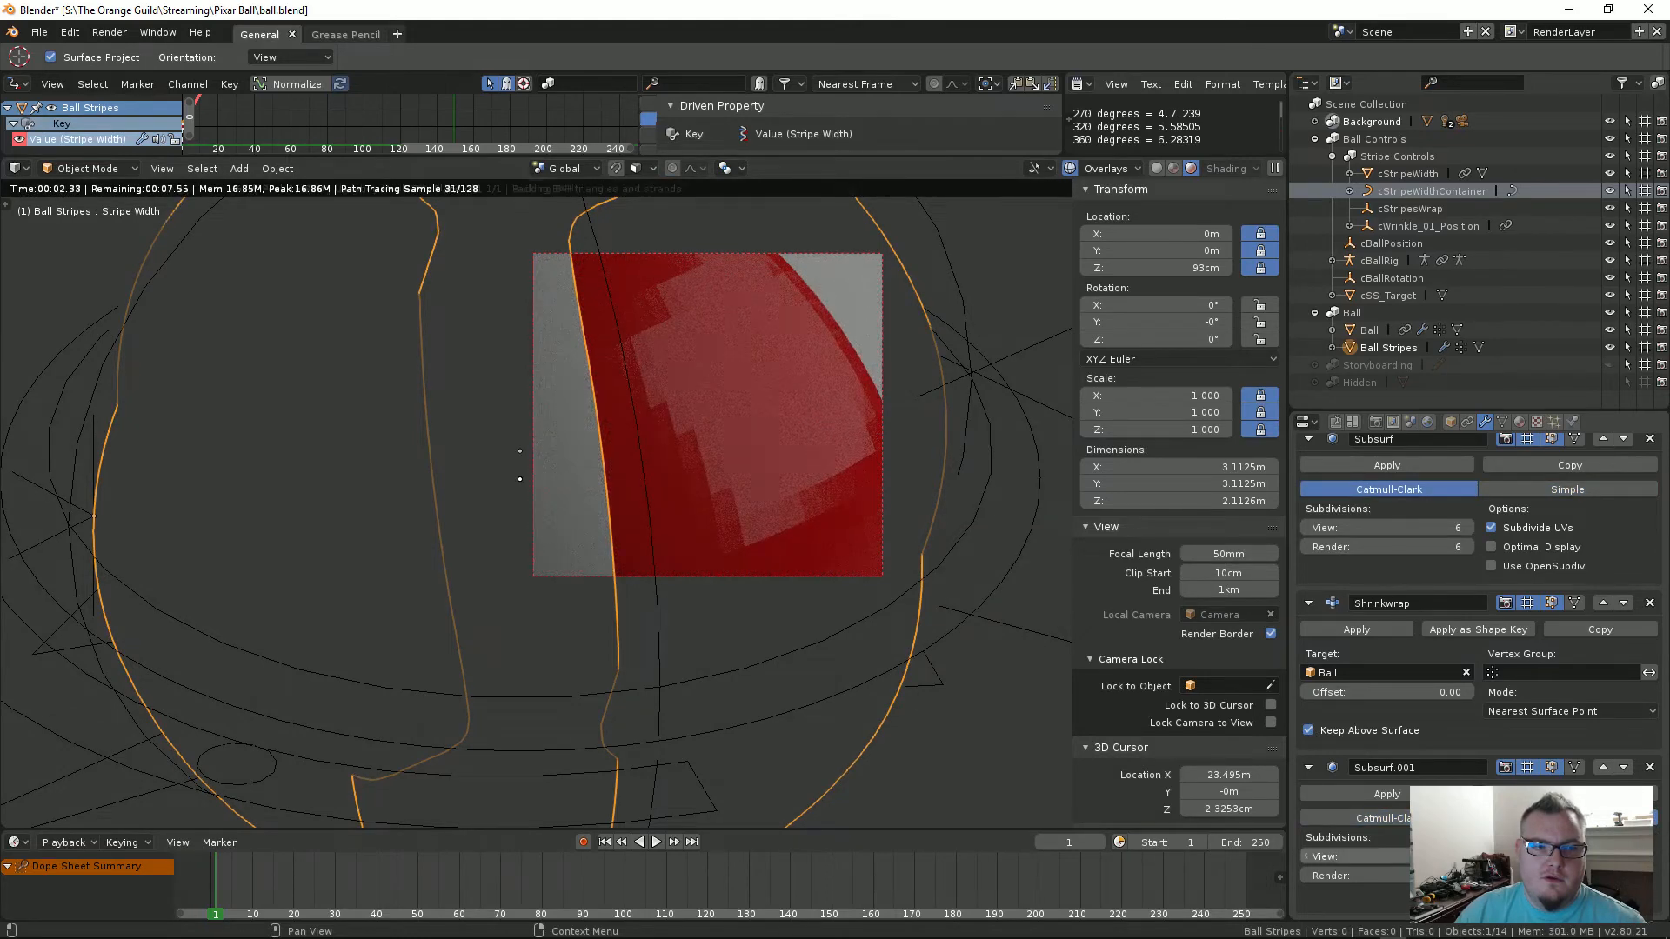
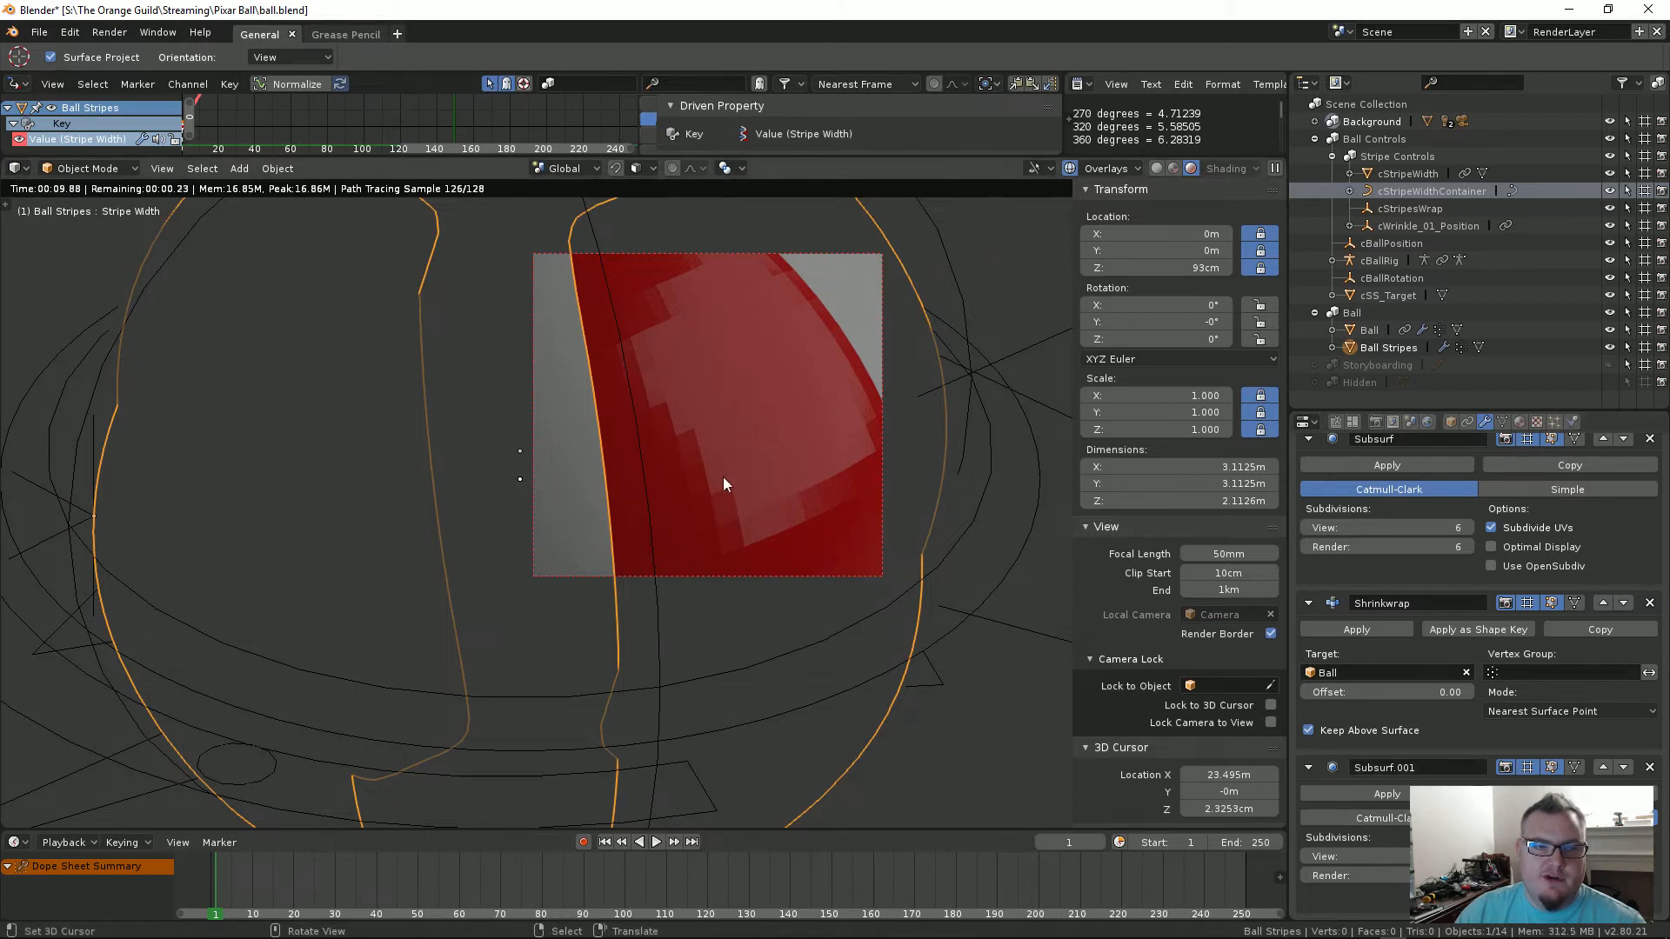
{"action": "scroll", "coordinate": [1443, 489], "scroll_direction": "up", "scroll_amount": 2}
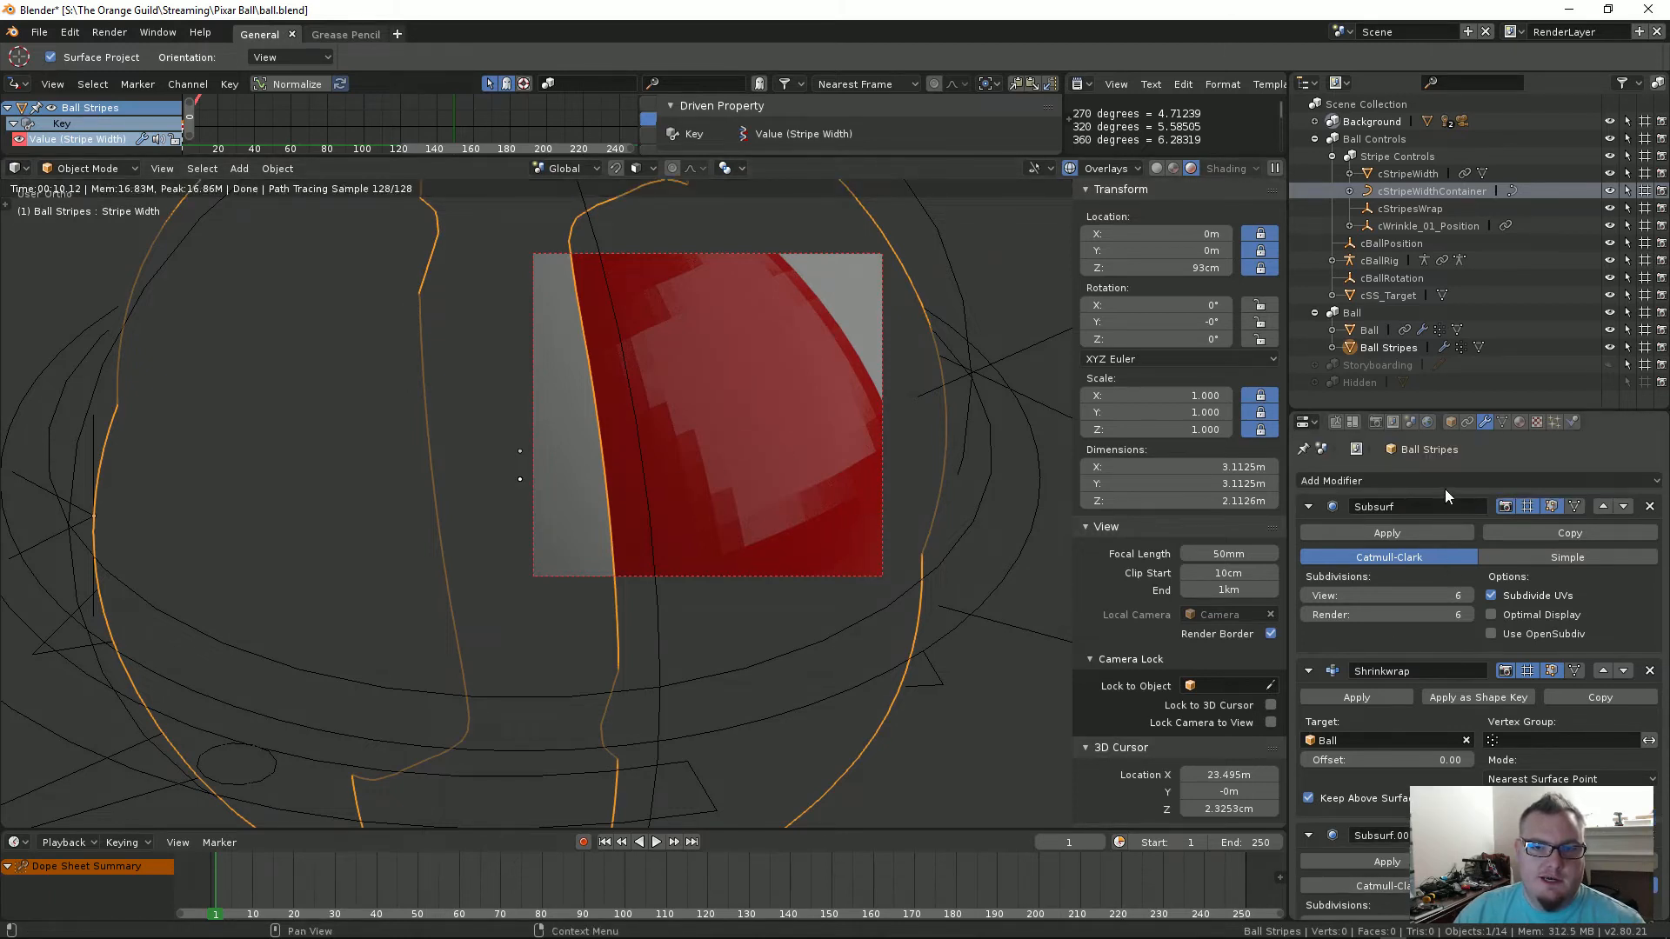
{"action": "left_click", "coordinate": [1444, 483]}
{"action": "left_click", "coordinate": [1451, 749]}
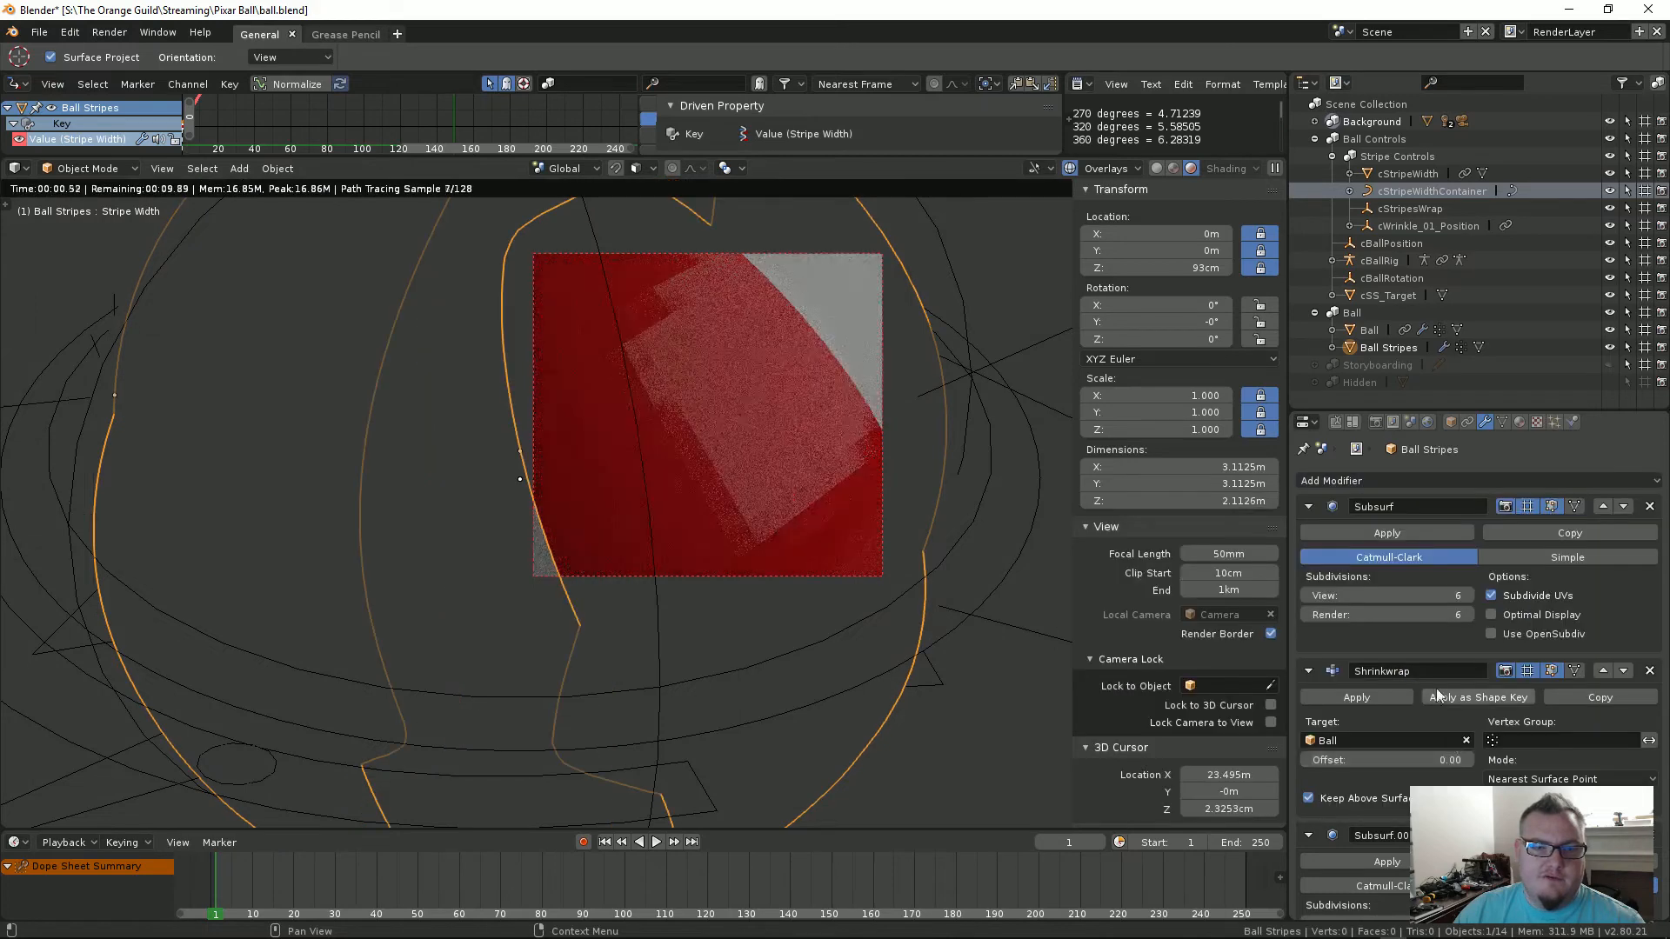
{"action": "scroll", "coordinate": [1479, 696], "scroll_direction": "down", "scroll_amount": 5}
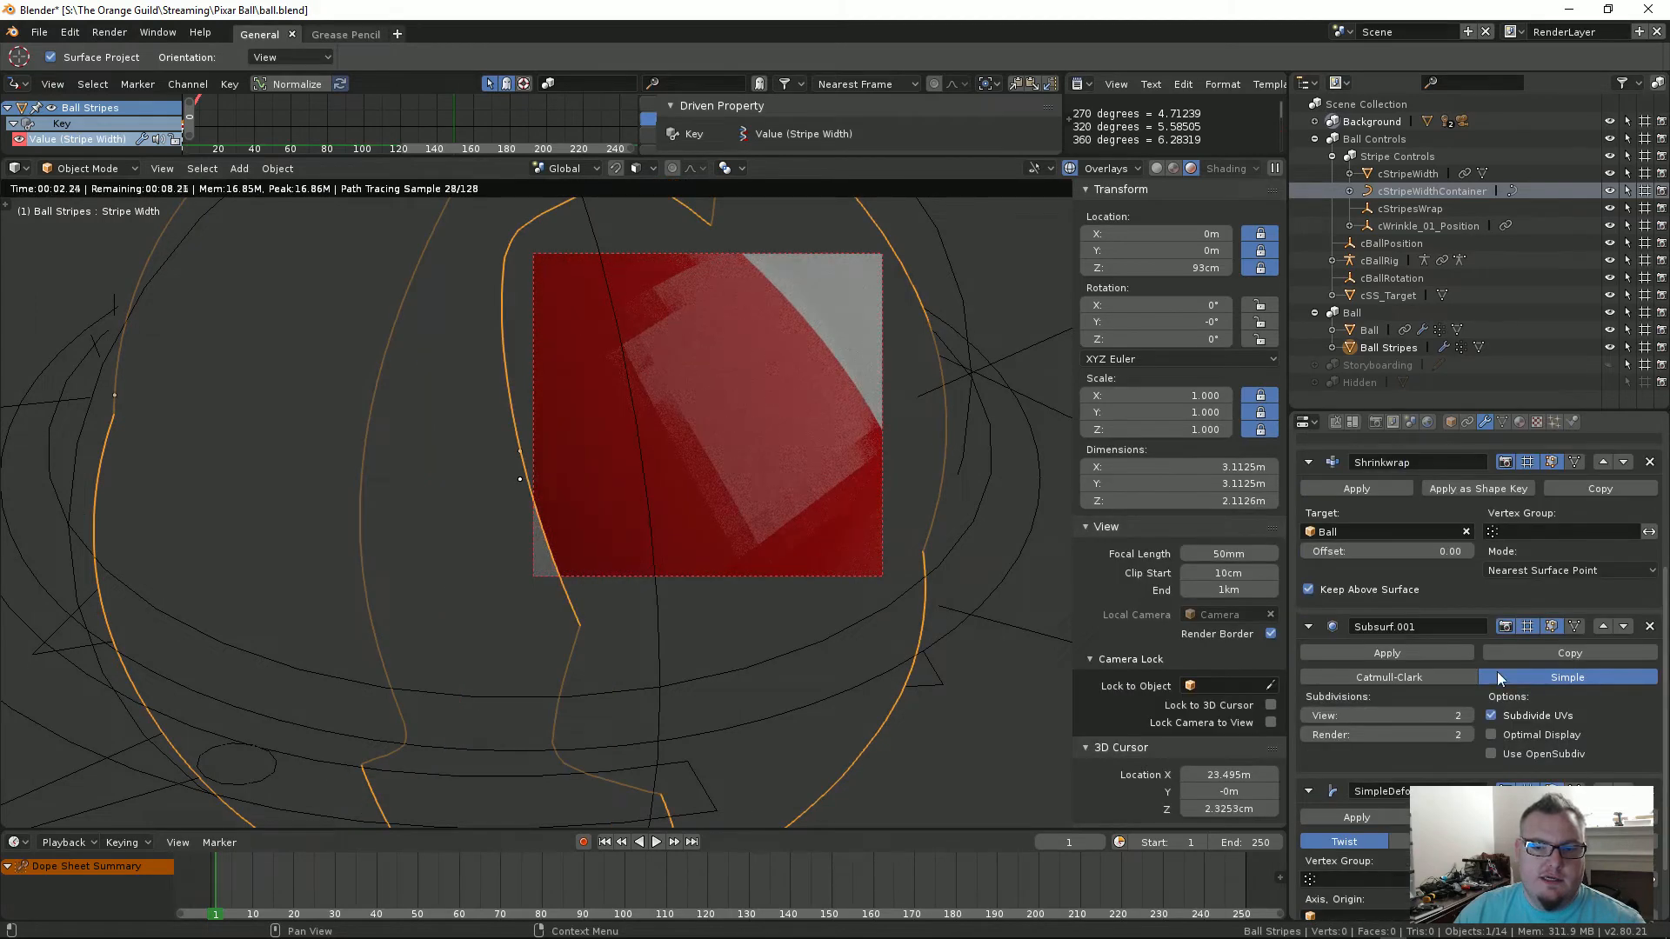
{"action": "scroll", "coordinate": [1461, 687], "scroll_direction": "up", "scroll_amount": 5}
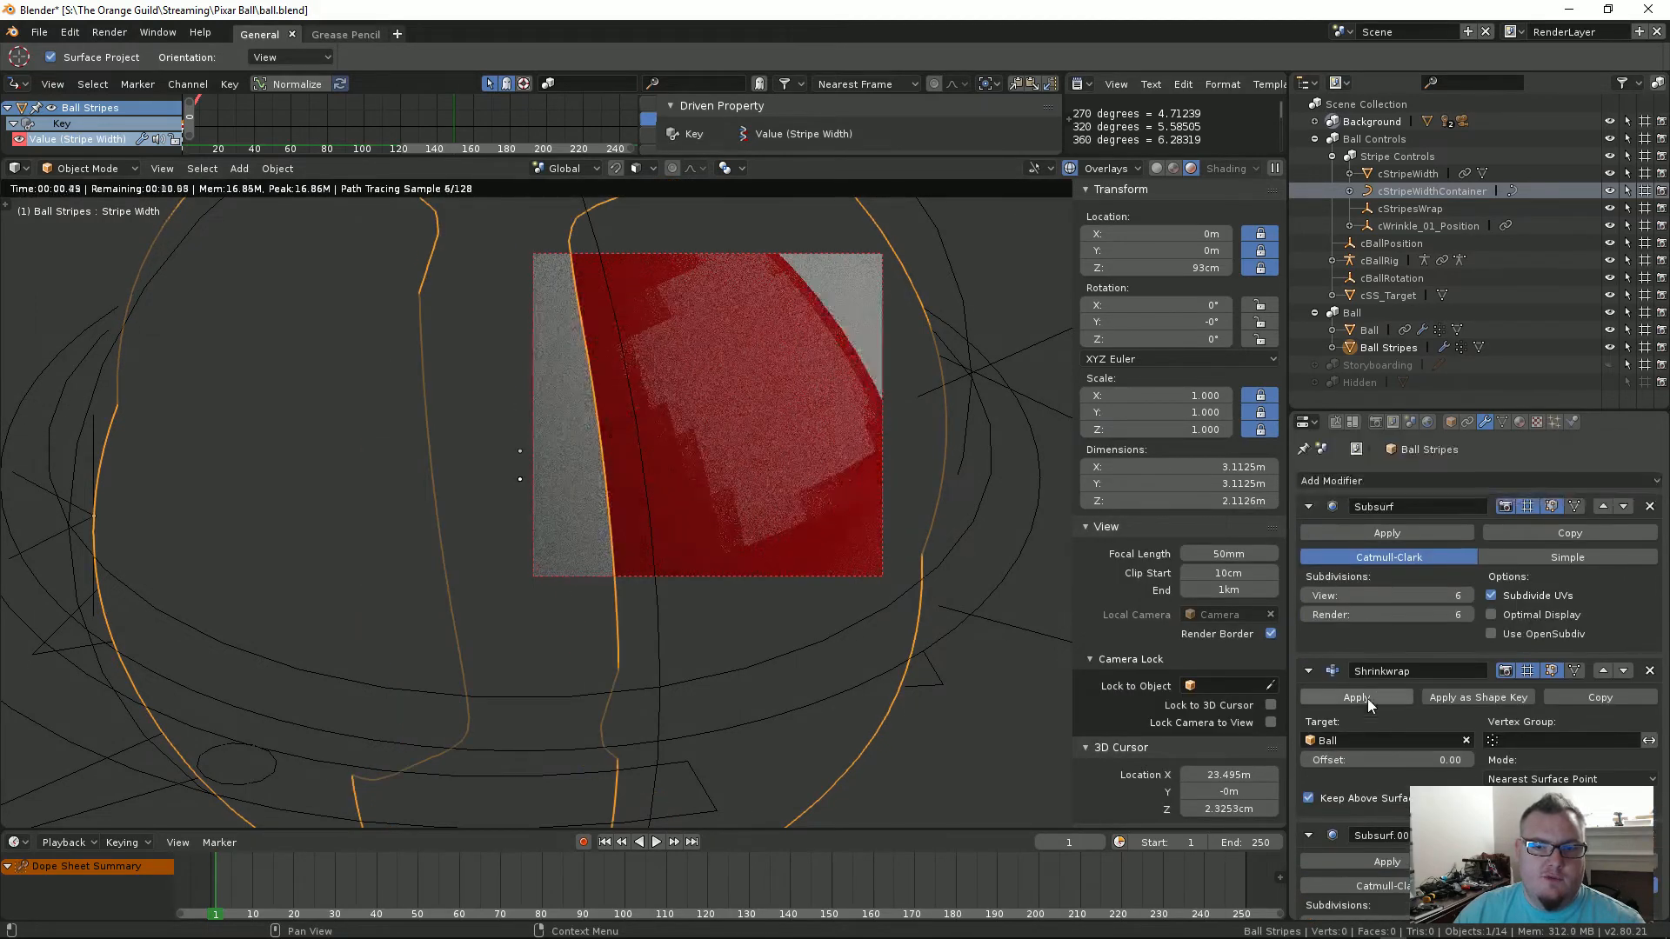
Step: Add a Smooth modifier below Subsurf.001, increase its repeat count, and set its factor to 1
{"action": "left_click", "coordinate": [1388, 480]}
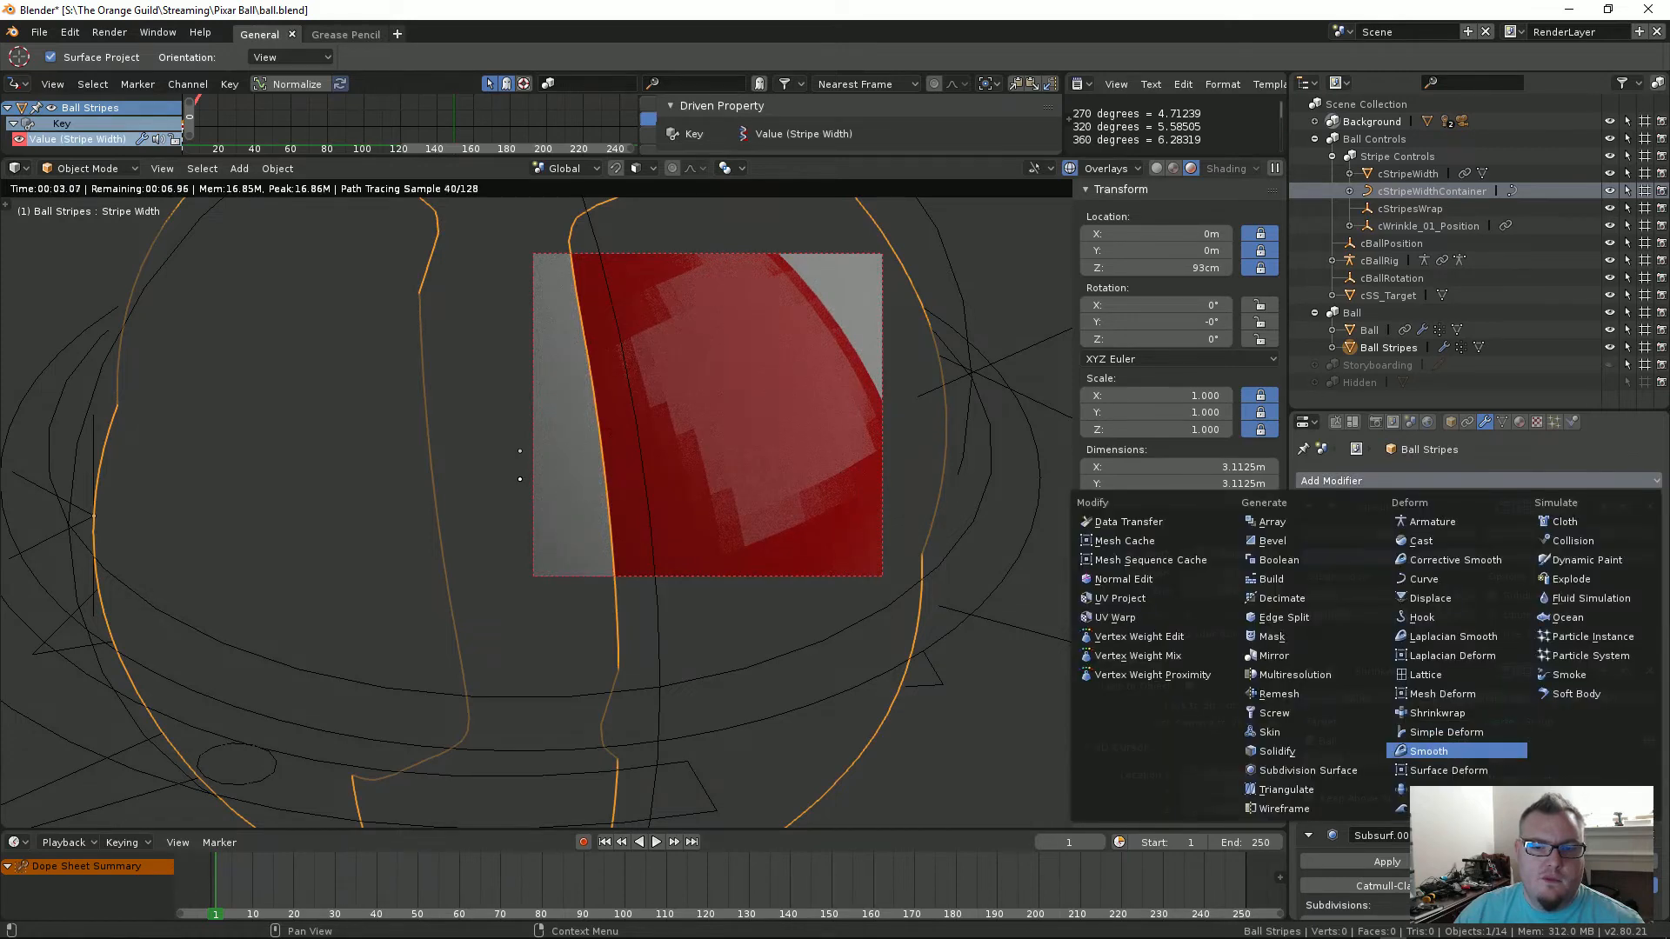
{"action": "left_click", "coordinate": [1436, 732]}
{"action": "scroll", "coordinate": [1461, 740], "scroll_direction": "down", "scroll_amount": 5}
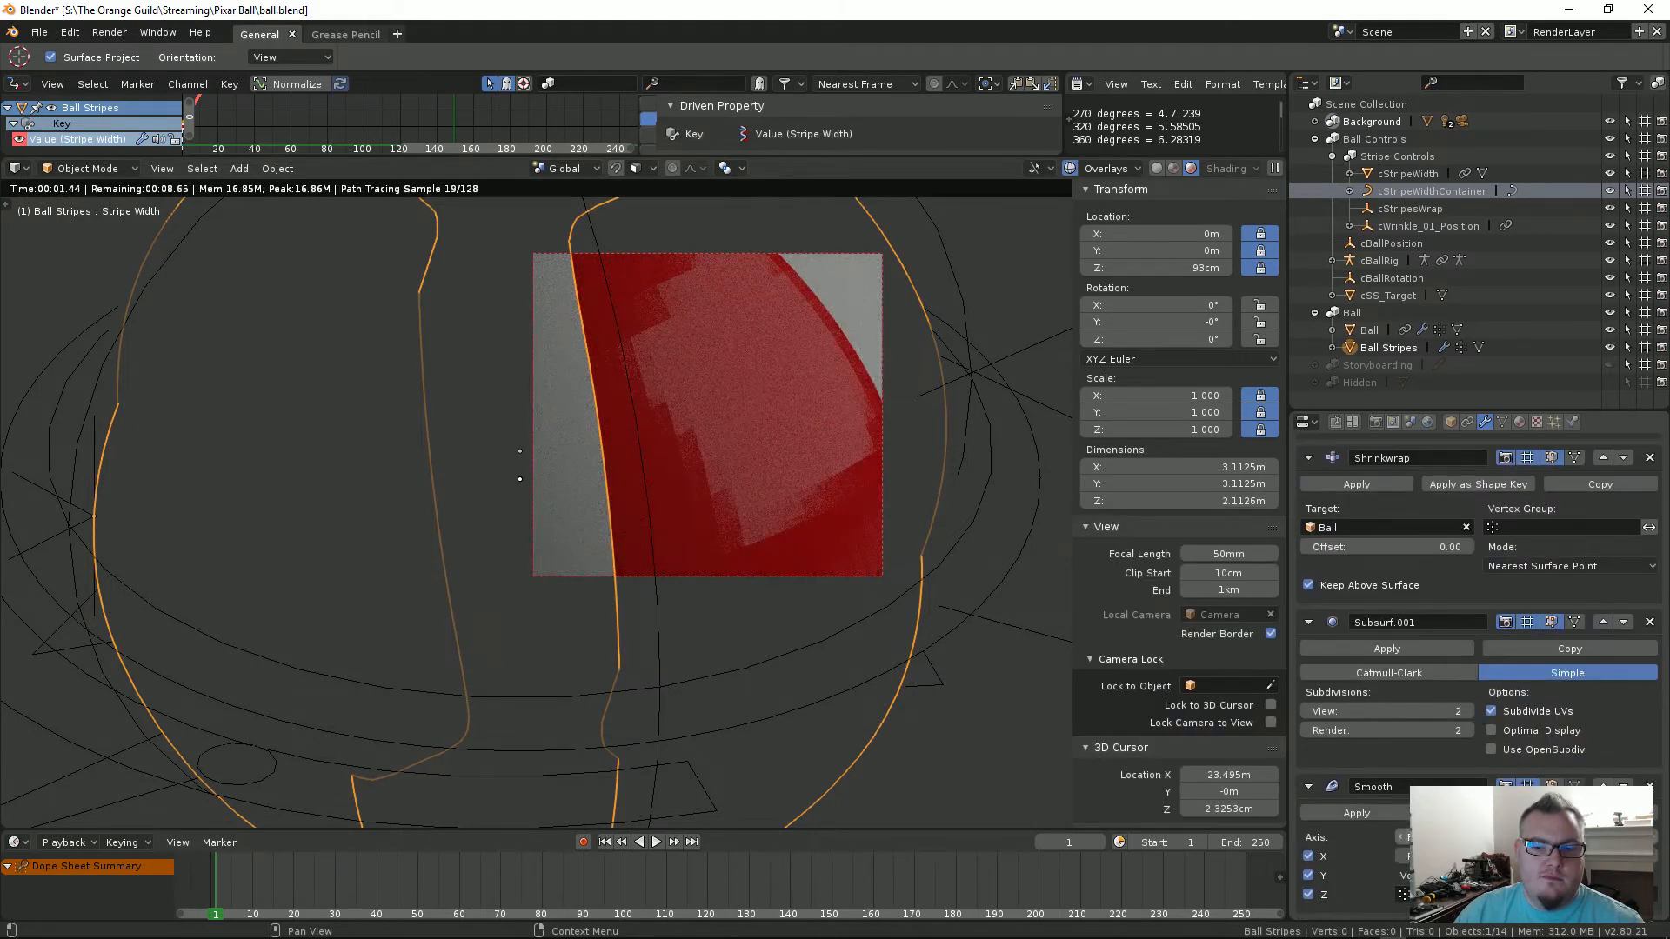
{"action": "left_click", "coordinate": [1656, 860]}
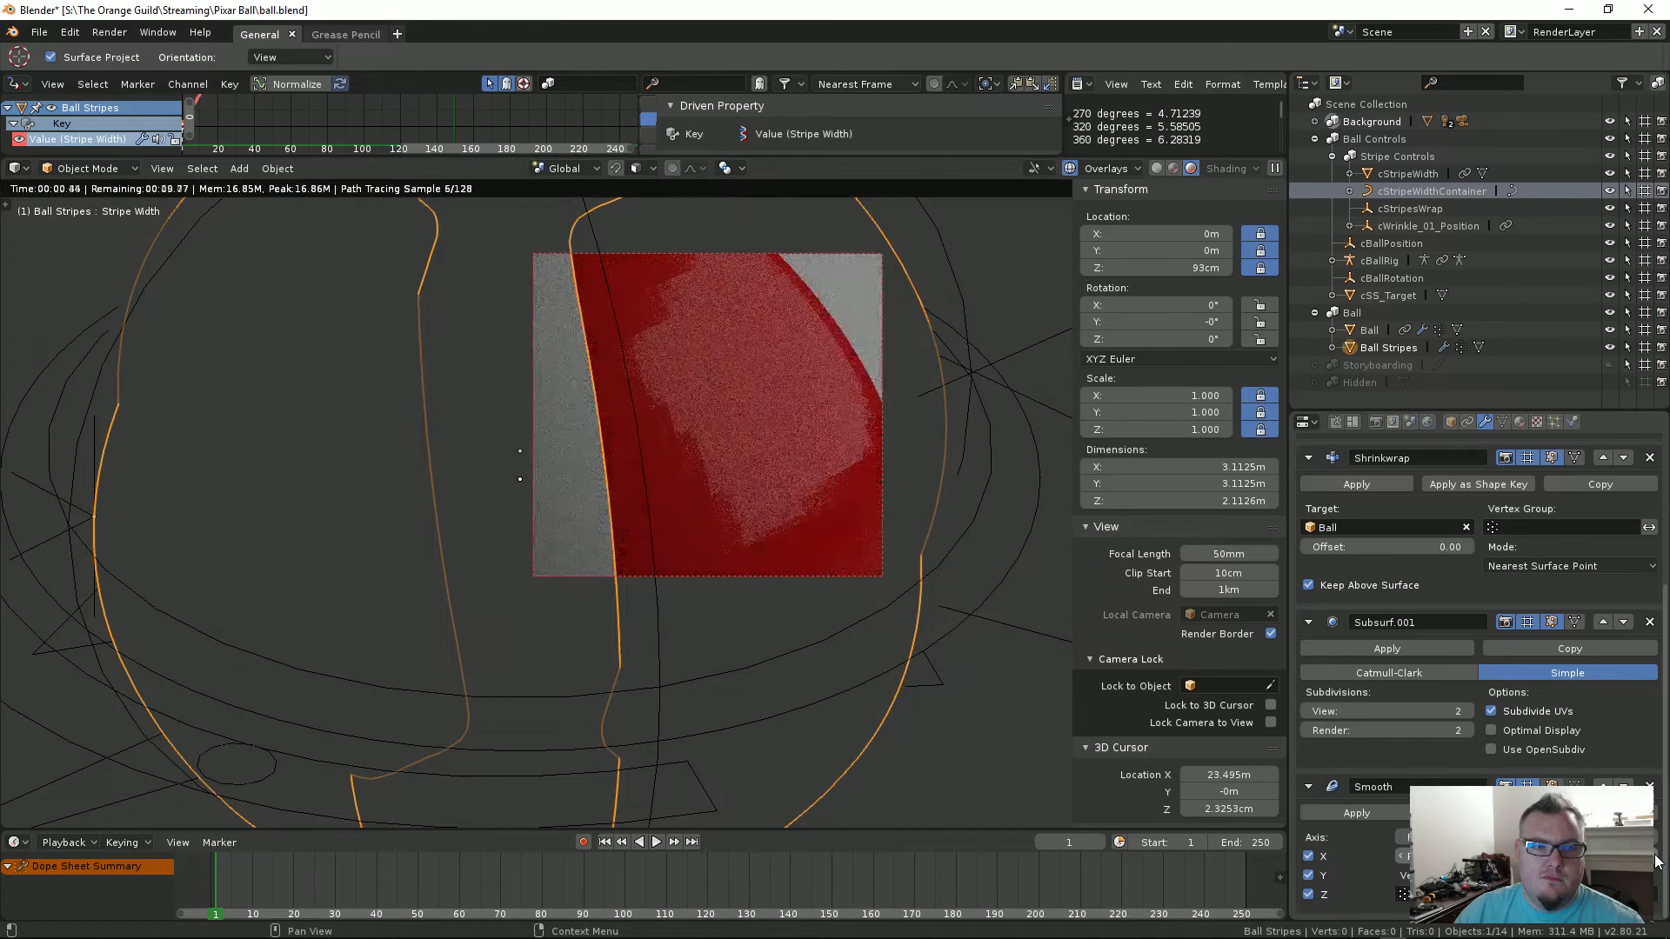
{"action": "left_click", "coordinate": [1656, 860]}
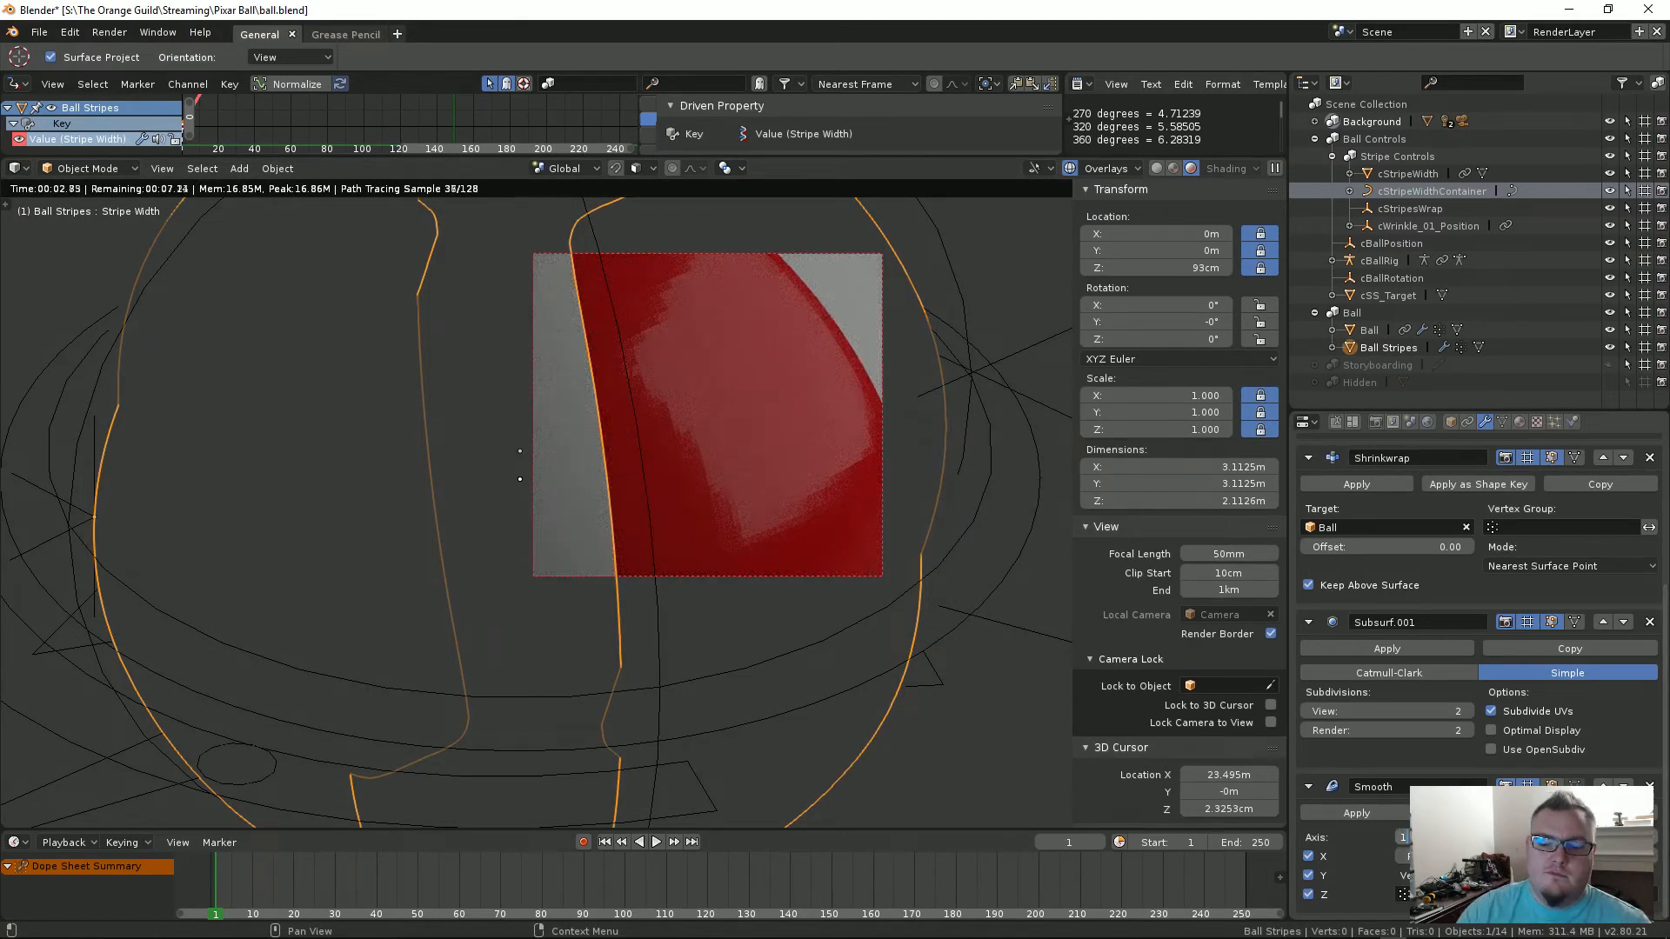
{"action": "key", "text": "Return"}
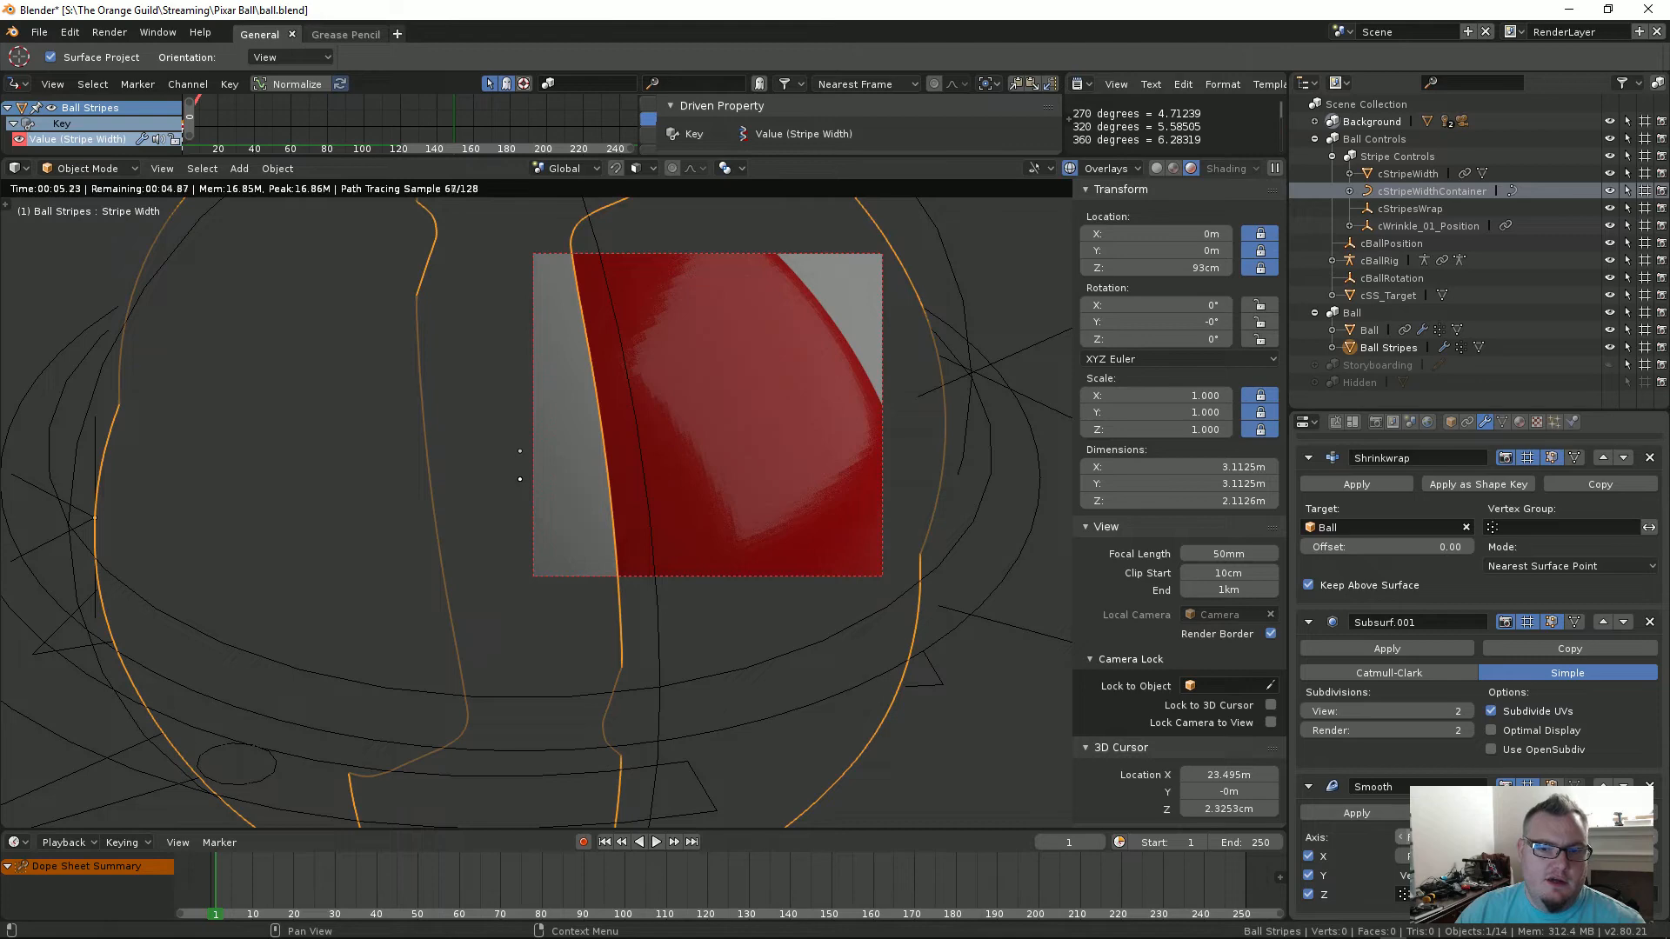
Step: Switch the viewport from rendered to solid shading and look through the scene camera at the striped ball
{"action": "left_click", "coordinate": [1656, 860]}
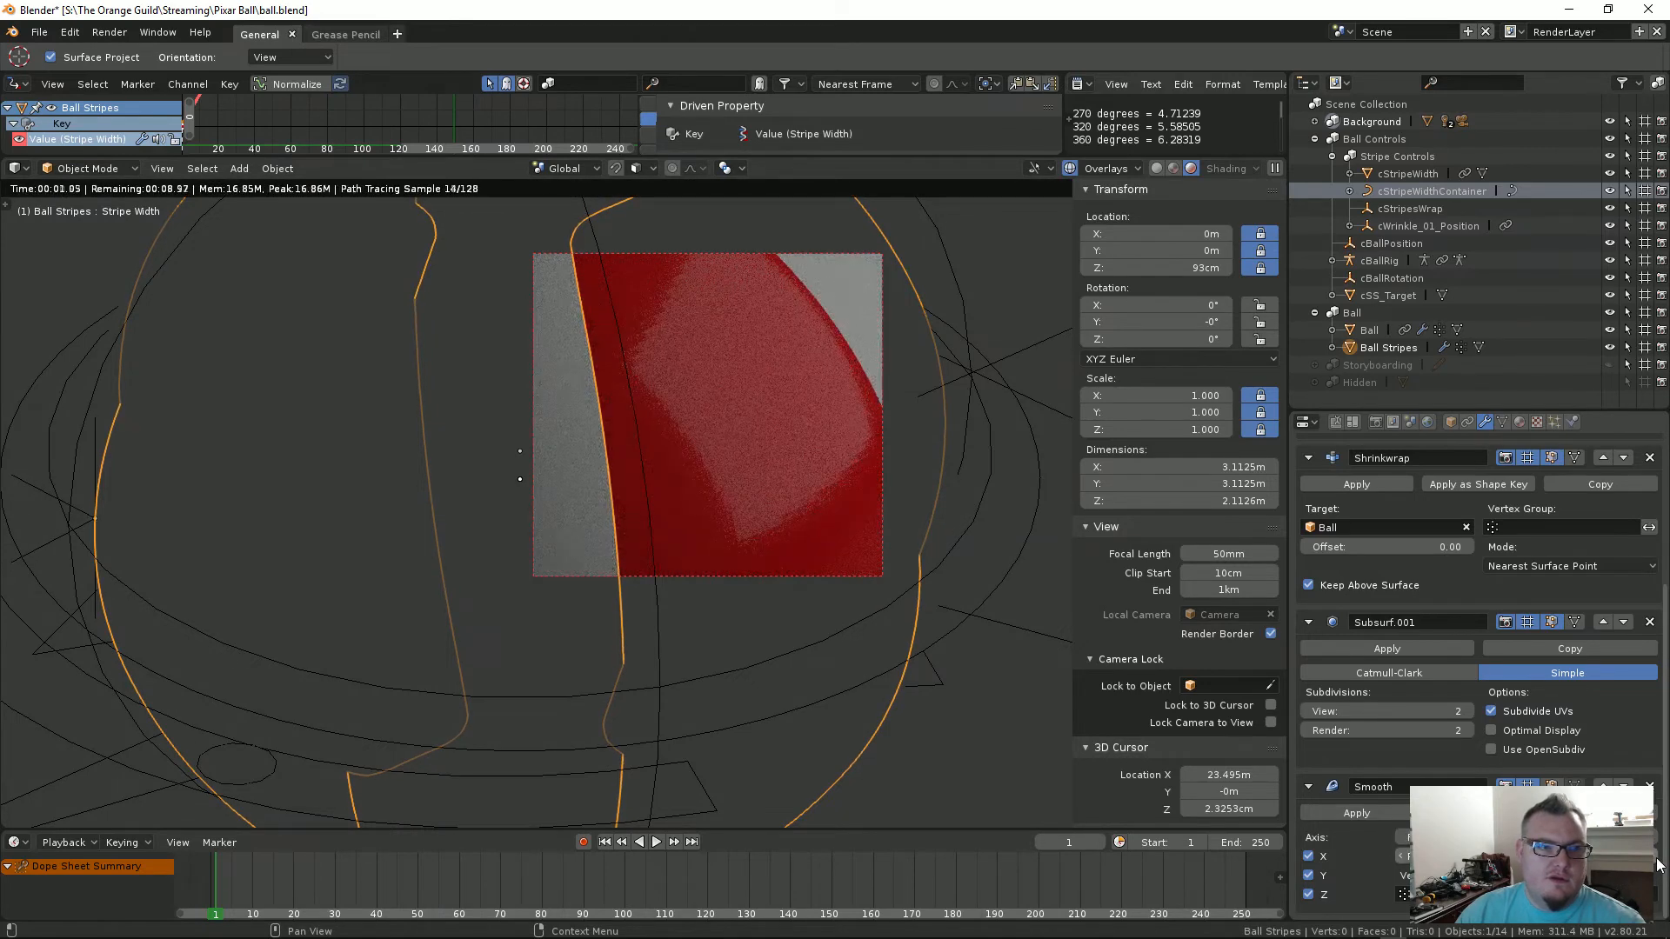
{"action": "key", "text": "shift+z"}
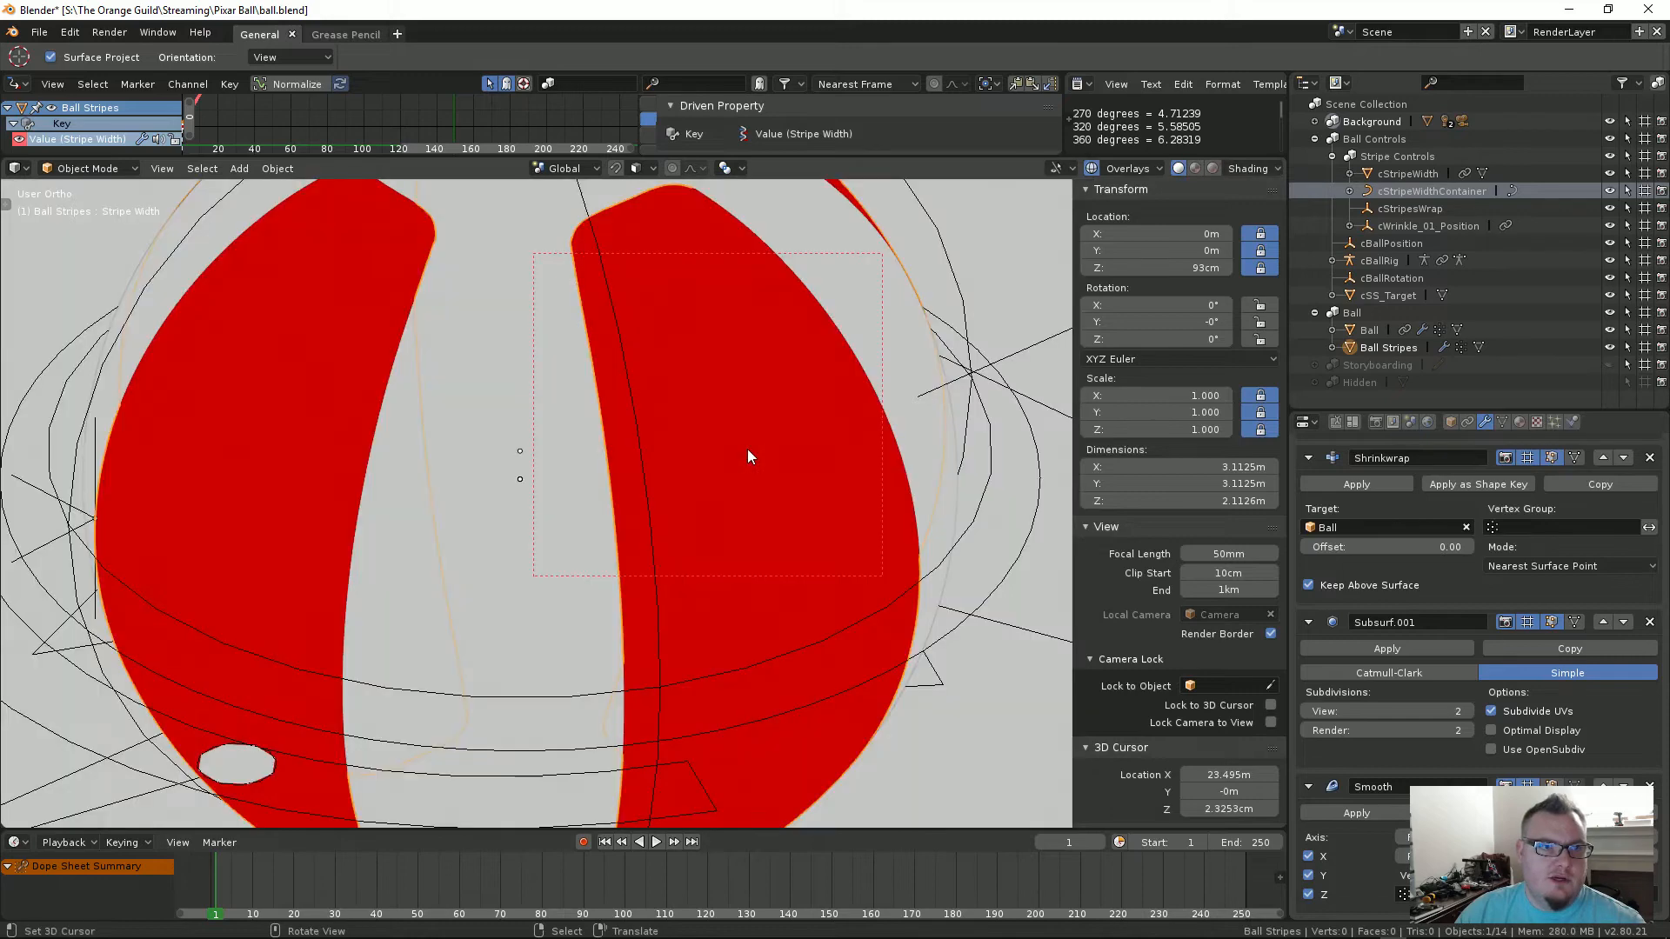
{"action": "key", "text": "KP_0"}
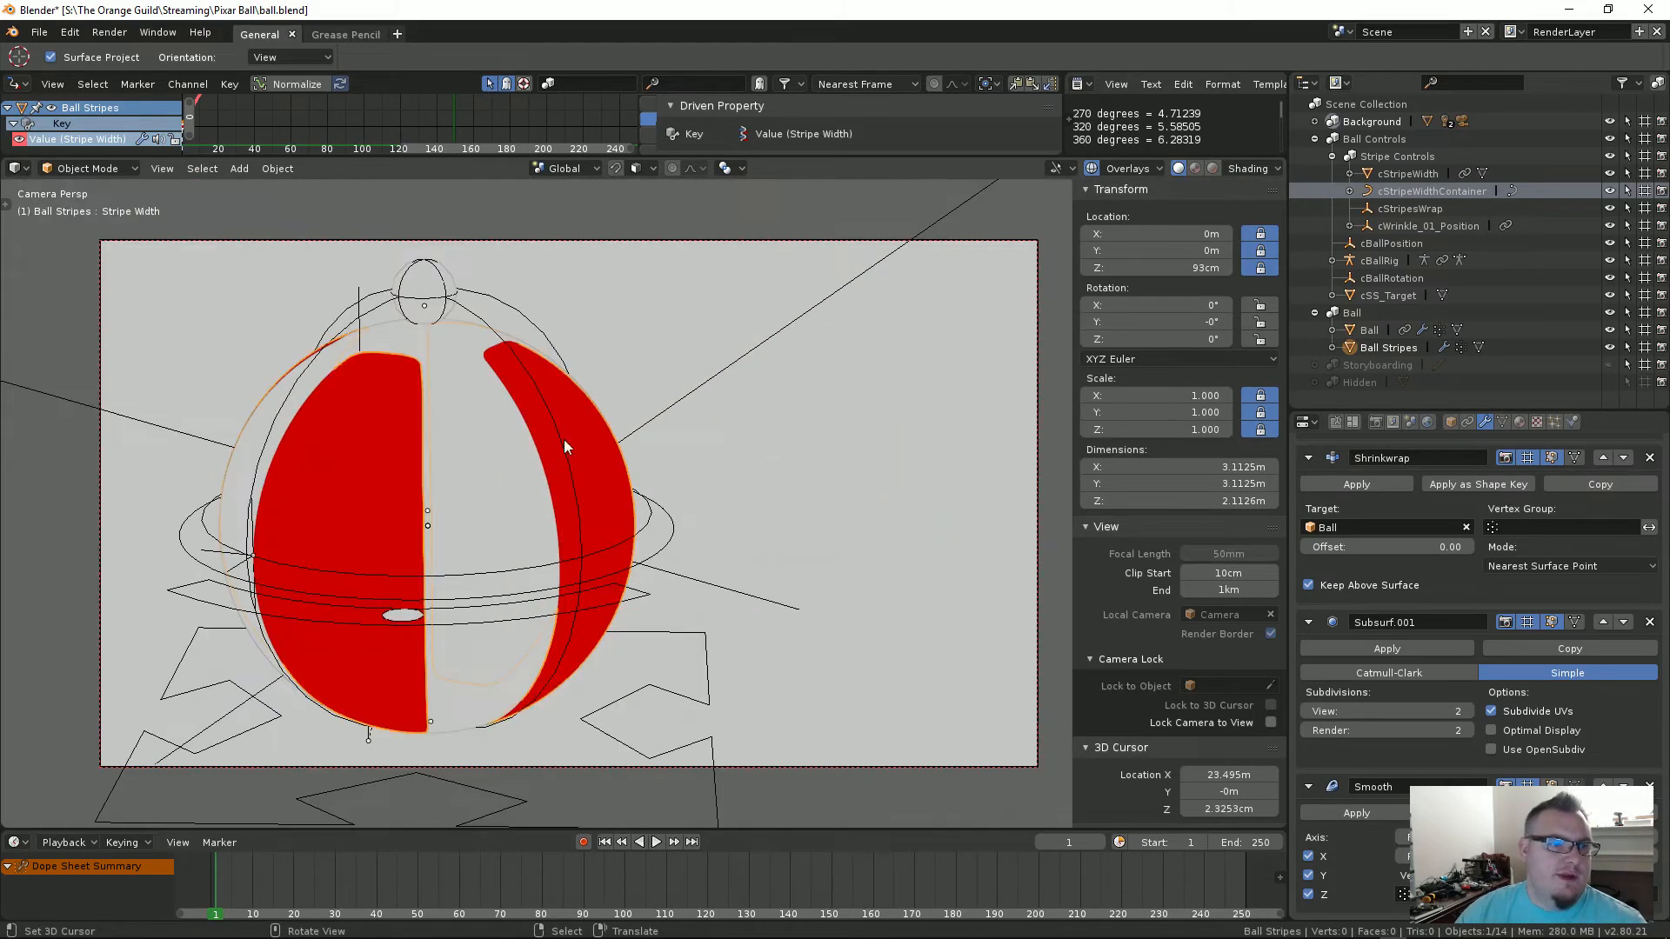
{"action": "mouse_move", "coordinate": [554, 458]}
{"action": "middle_mouse_down", "text": "shift"}
{"action": "mouse_move", "coordinate": [591, 462]}
{"action": "mouse_move", "coordinate": [550, 451]}
{"action": "middle_mouse_up", "text": "shift"}
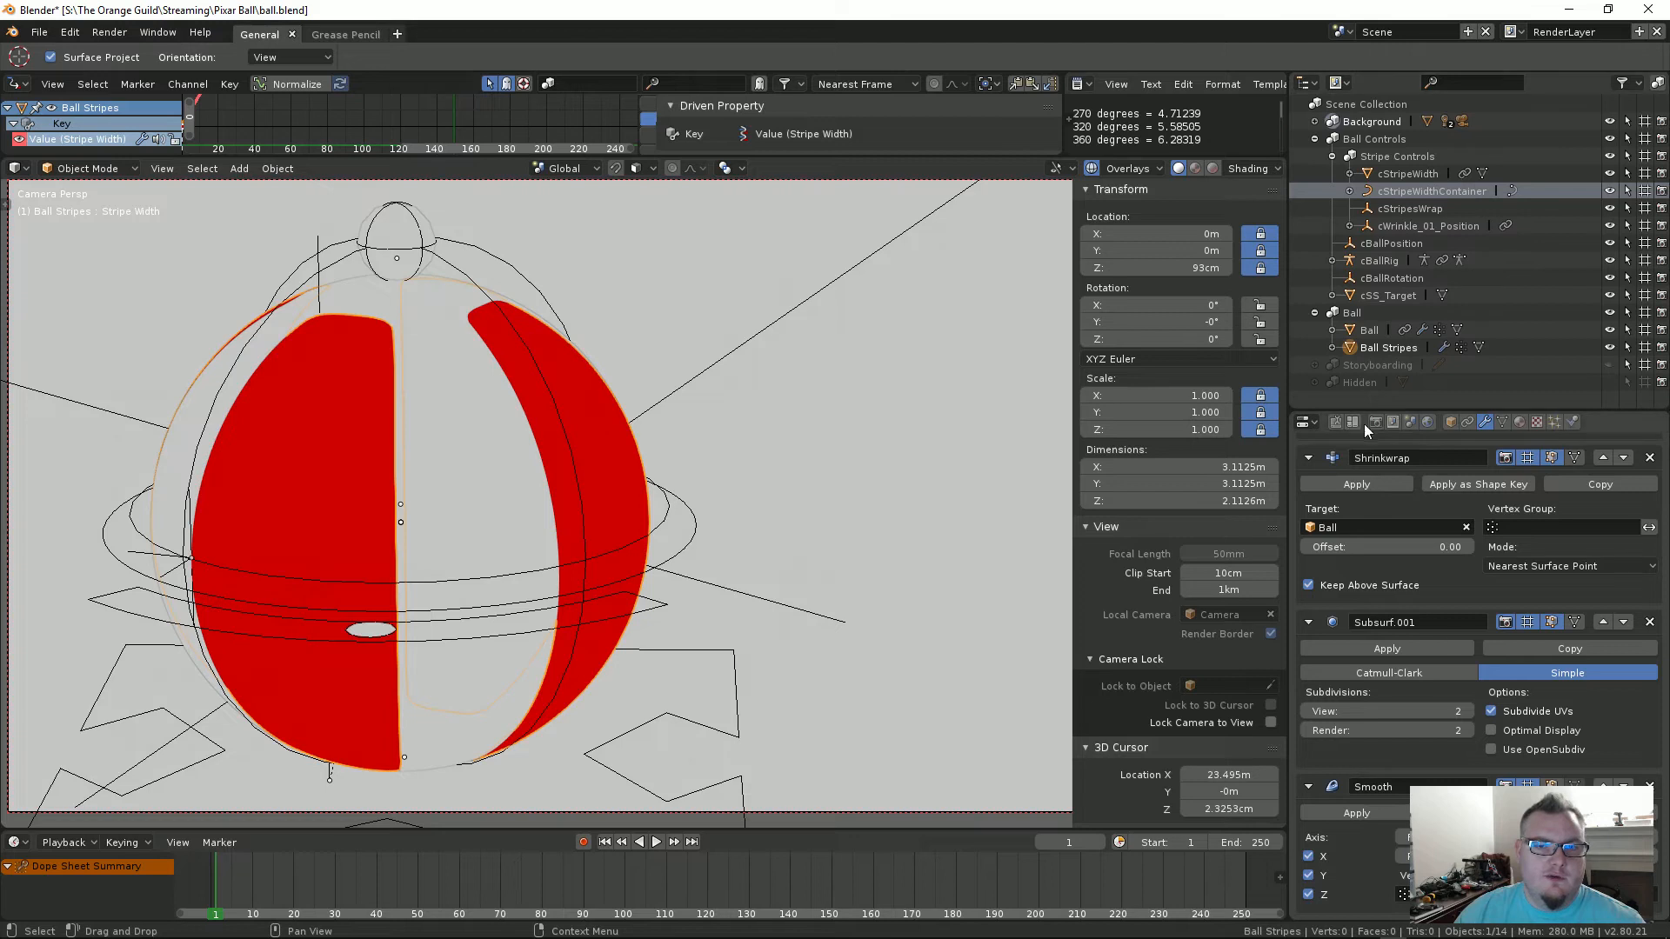
Step: Set the scene's render resolution percentage to 50%
{"action": "left_click", "coordinate": [1375, 422]}
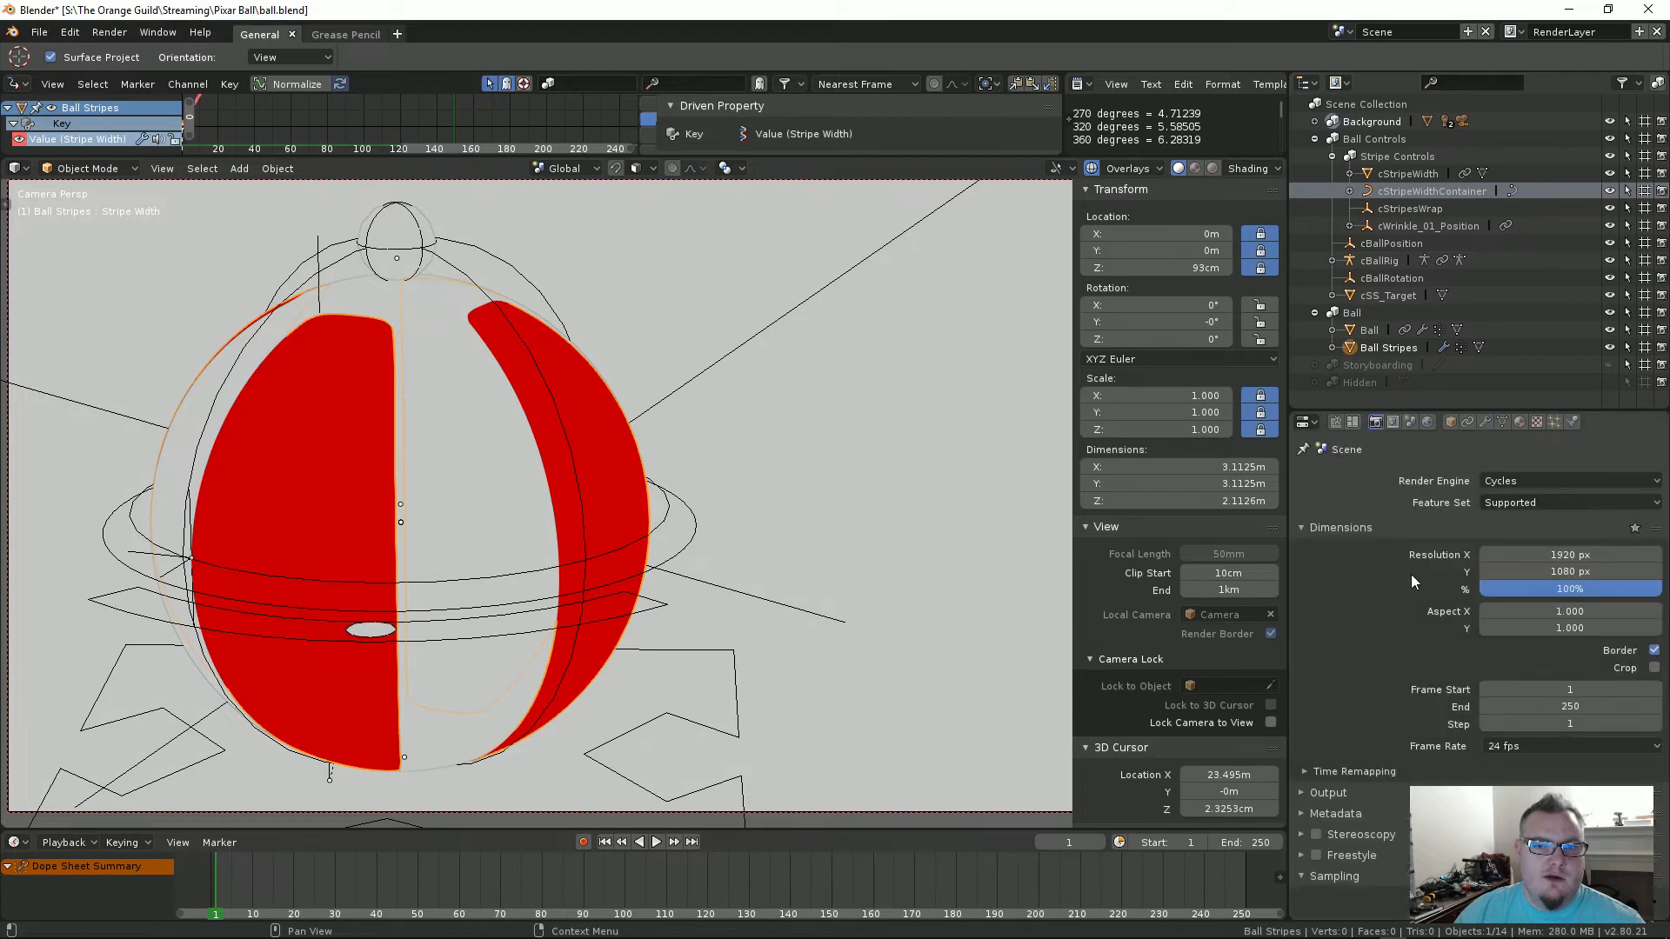
{"action": "left_click", "coordinate": [1557, 591]}
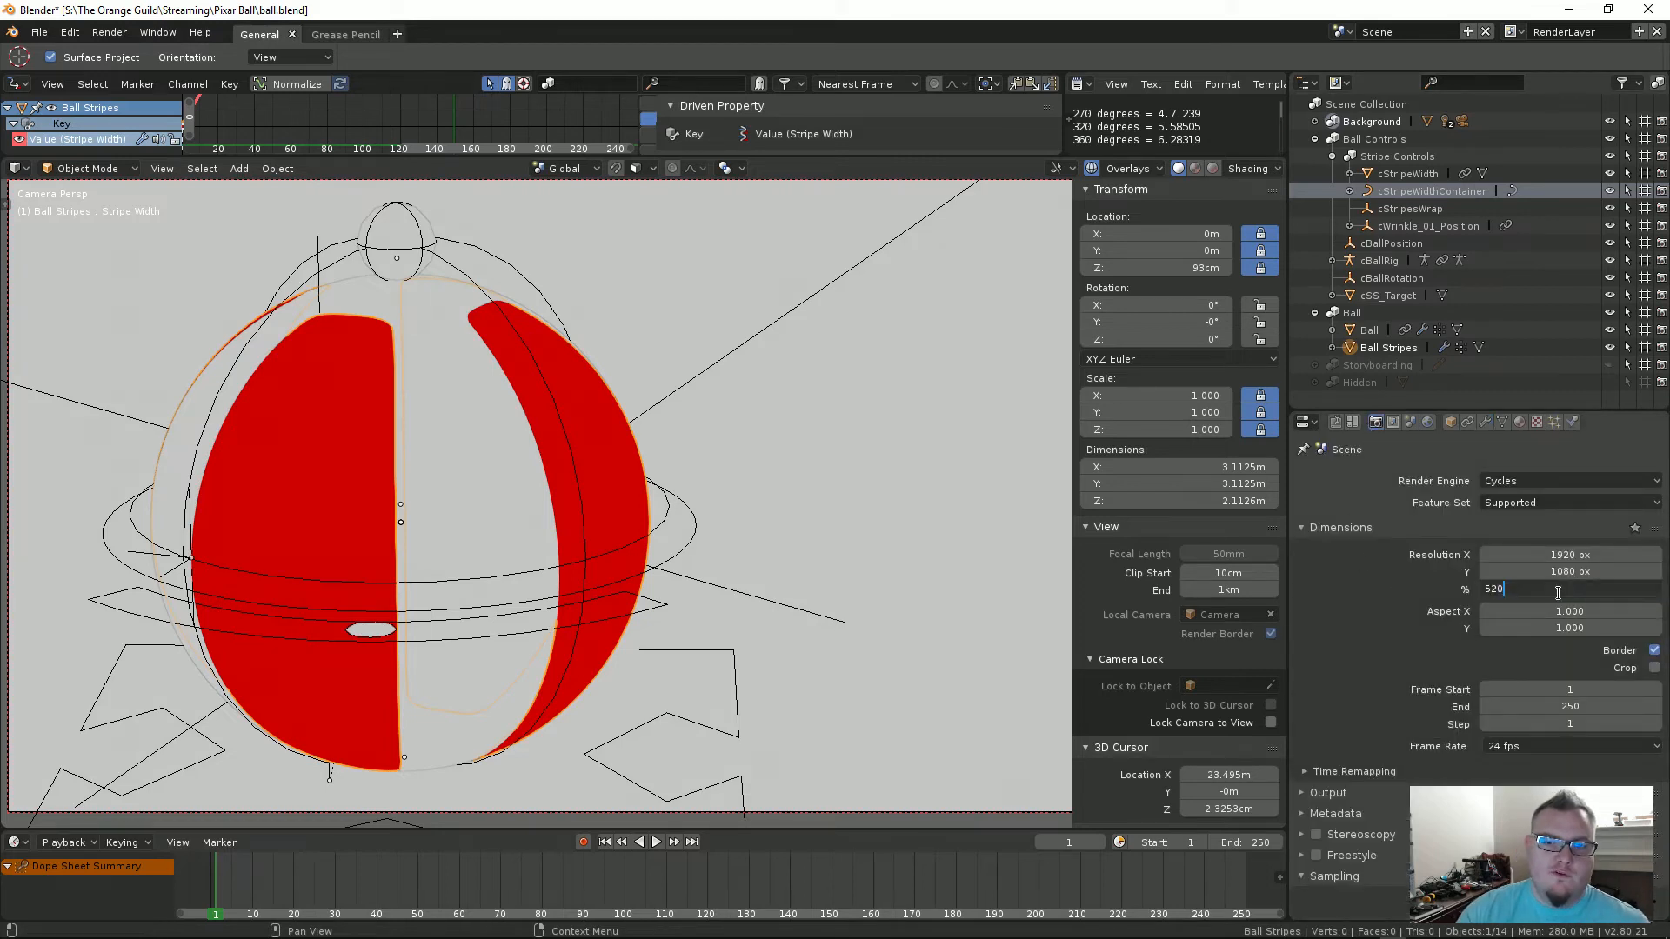
{"action": "type", "text": "520"}
{"action": "key", "text": "BackSpace"}
{"action": "key", "text": "BackSpace"}
{"action": "type", "text": "0"}
{"action": "key", "text": "Return"}
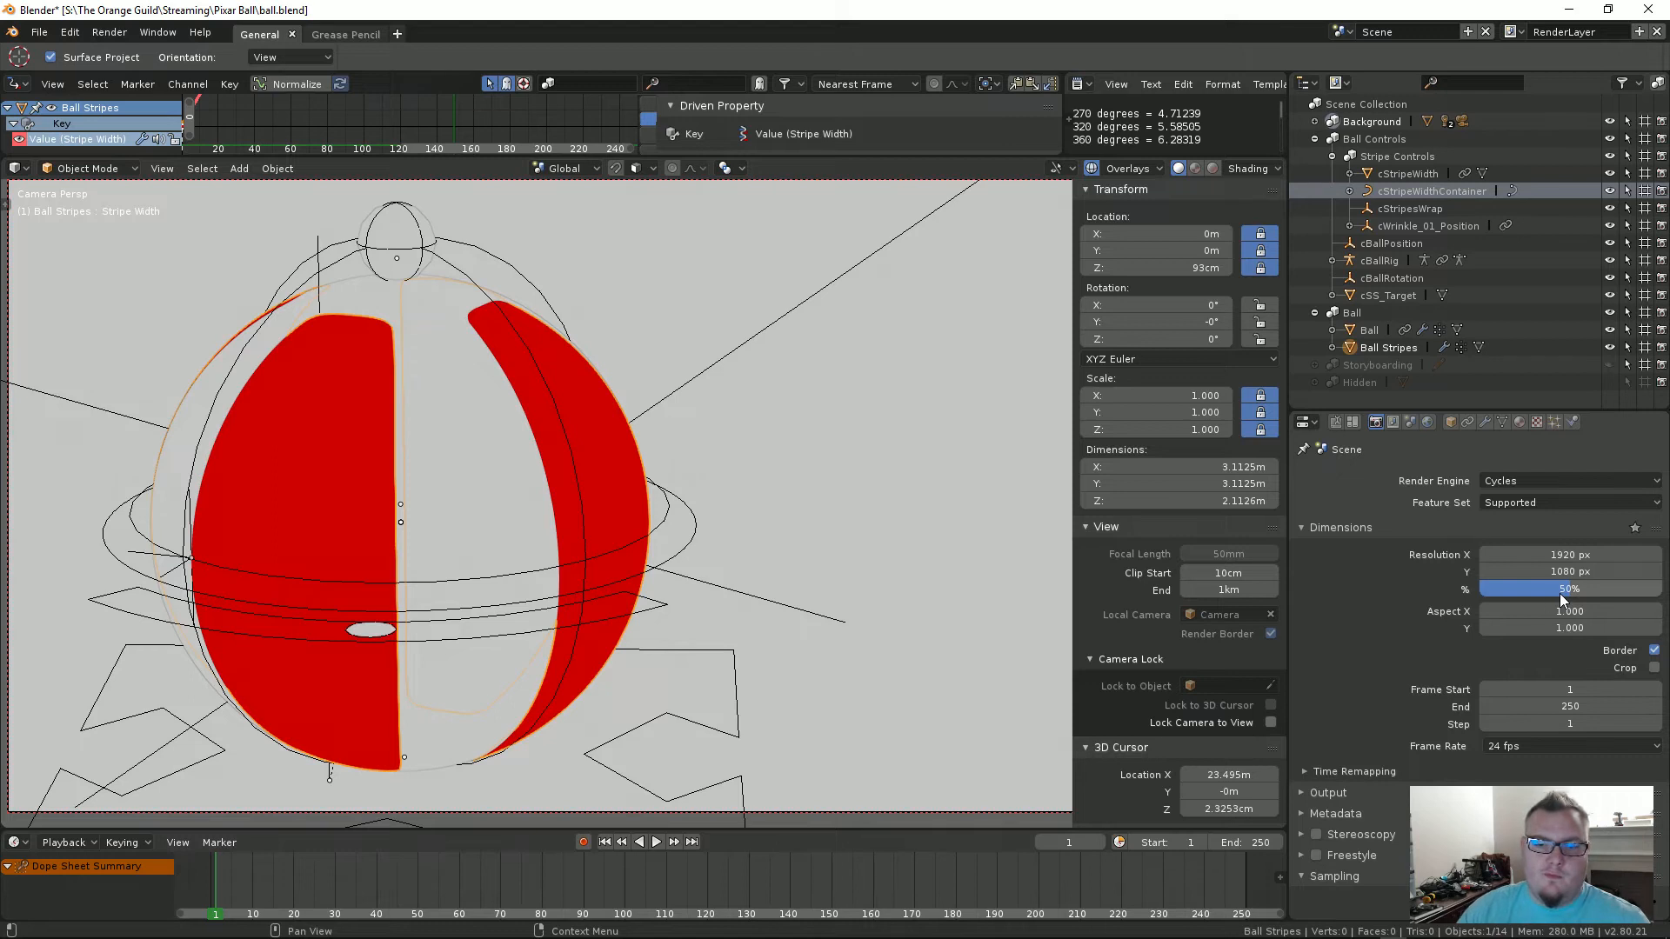
Step: Start a test render of the camera view, cancel it partway through and close the render window
{"action": "left_click", "coordinate": [1519, 422]}
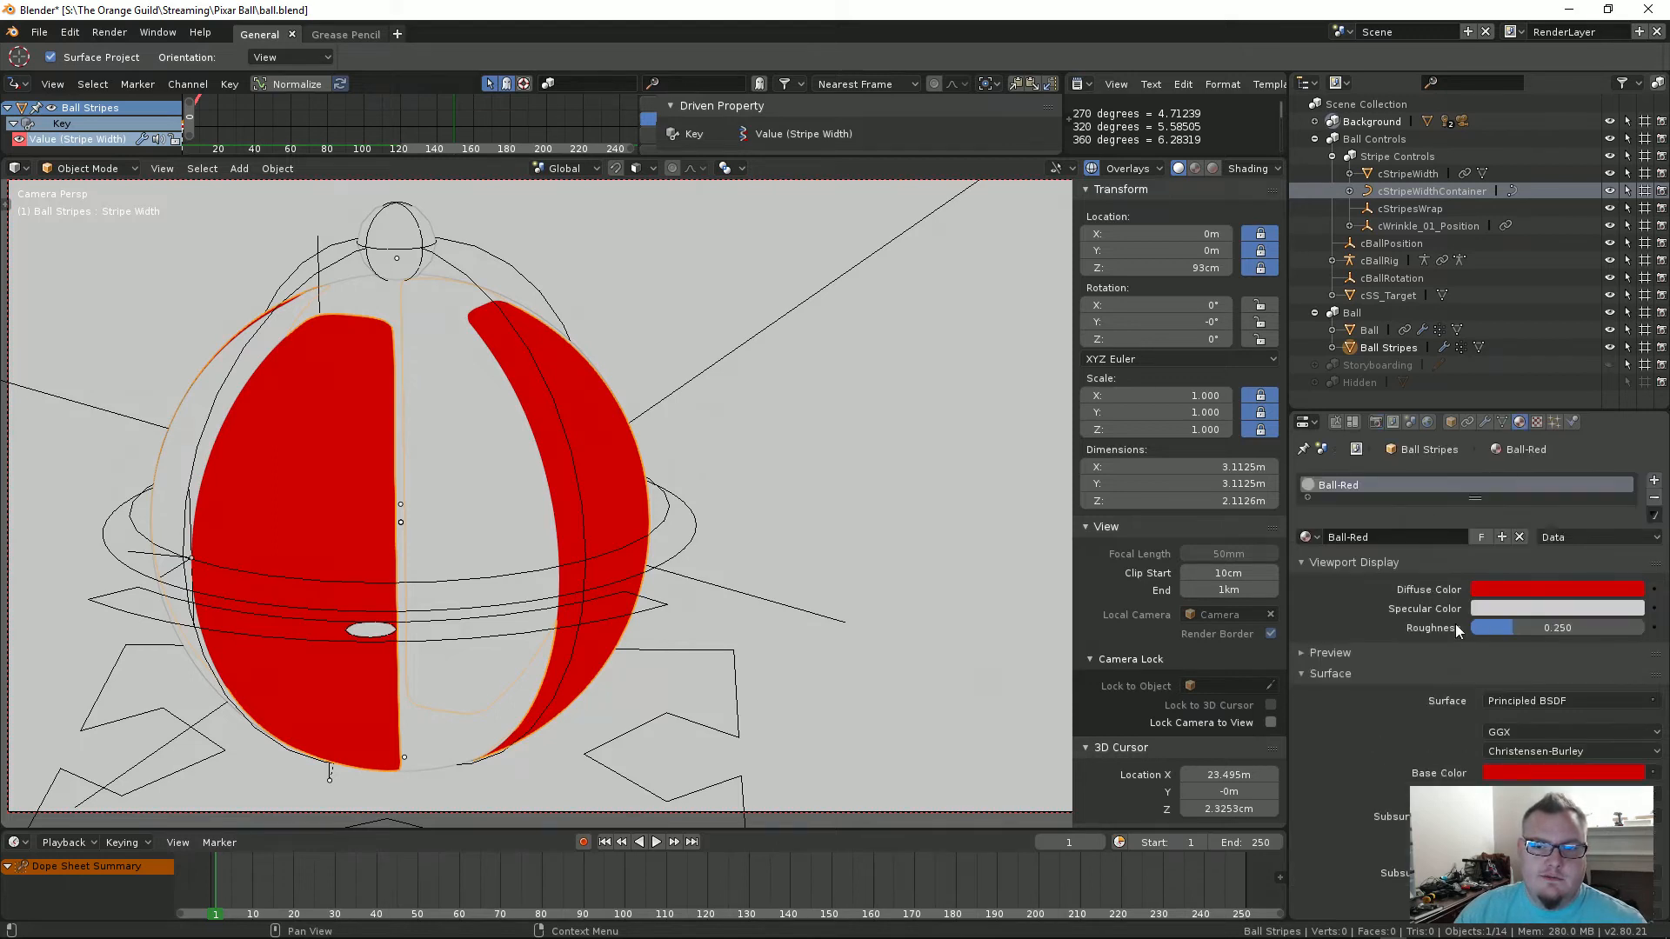
{"action": "left_click", "coordinate": [1485, 423]}
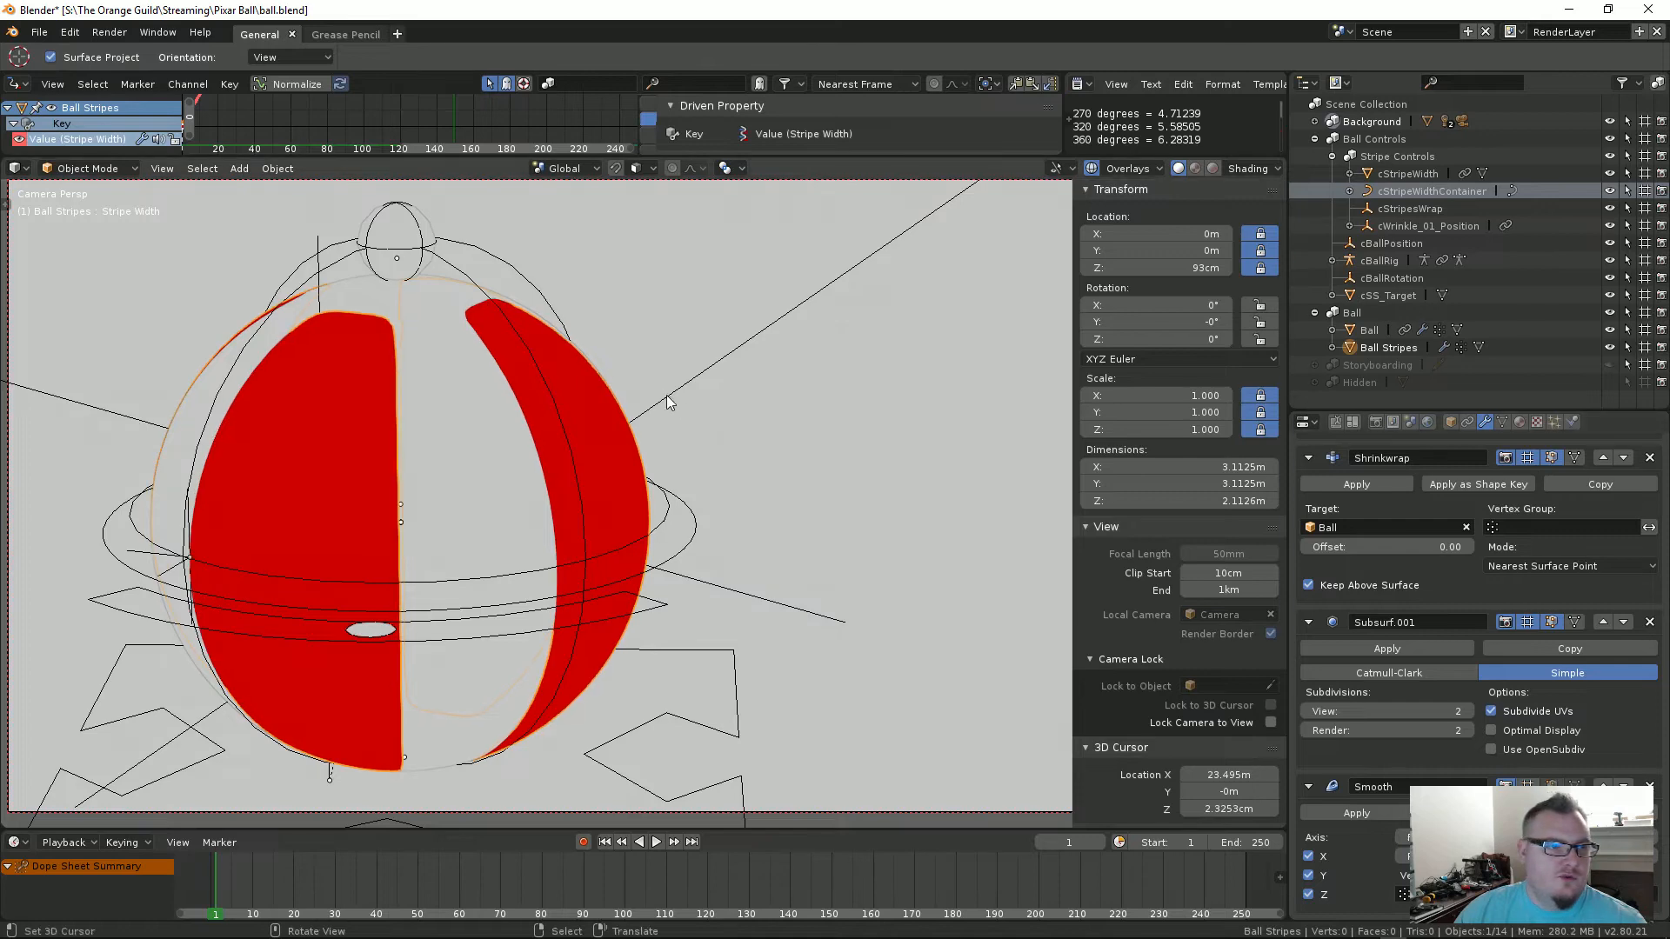
{"action": "key", "text": "F12"}
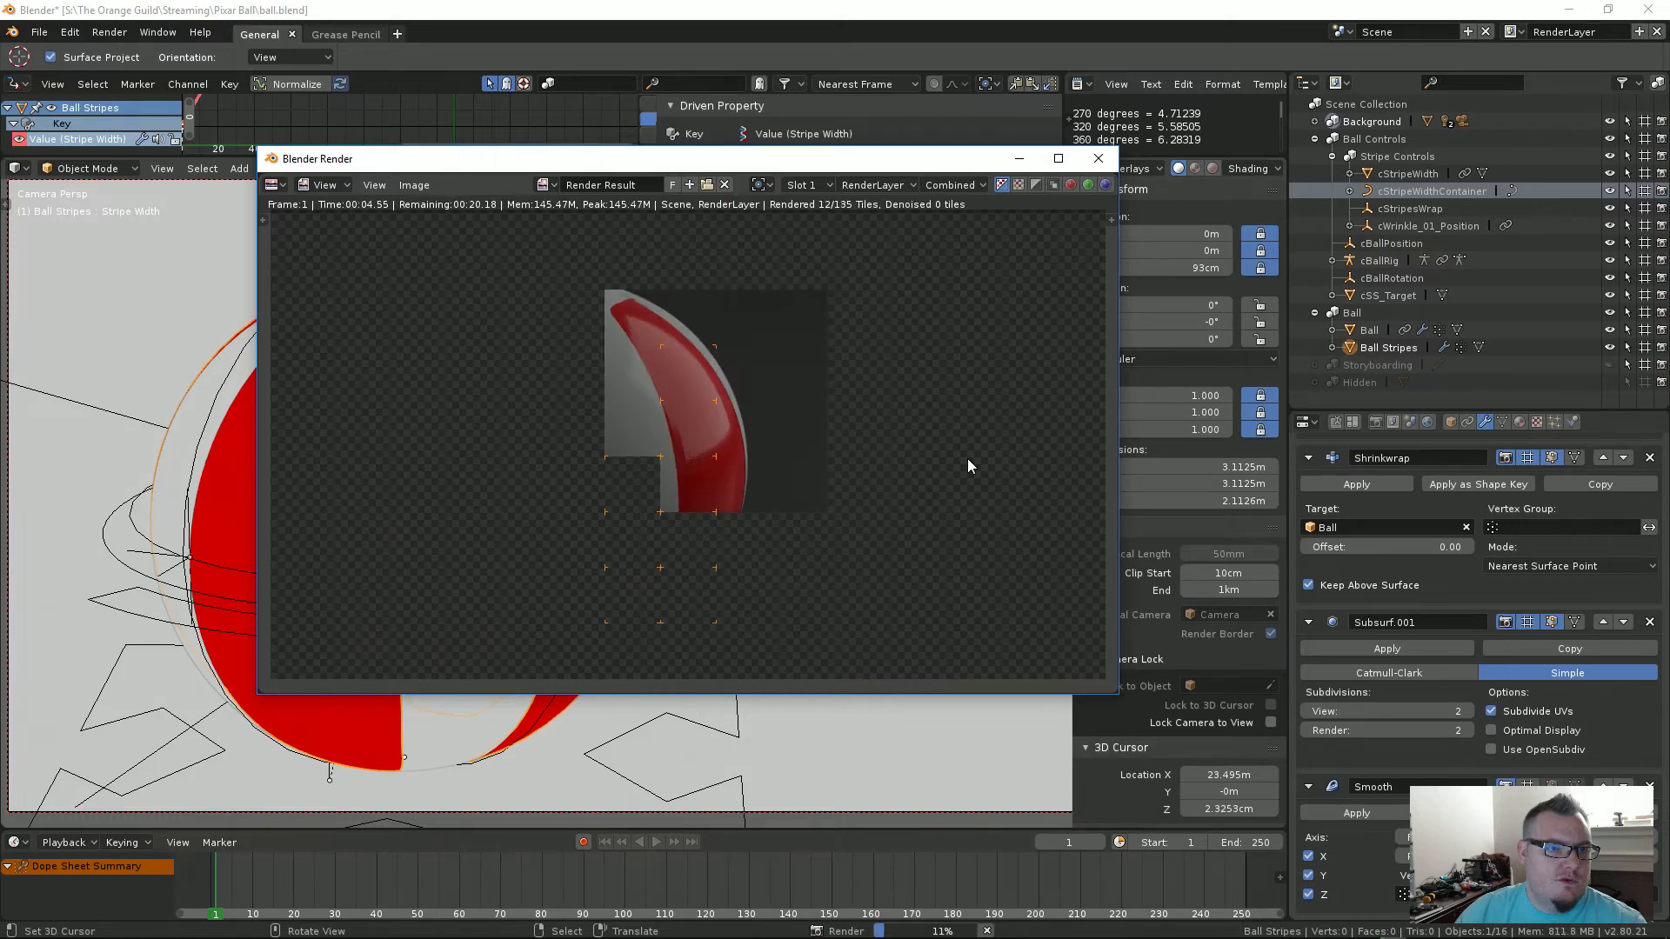
{"action": "key", "text": "Escape"}
{"action": "left_click", "coordinate": [1100, 160]}
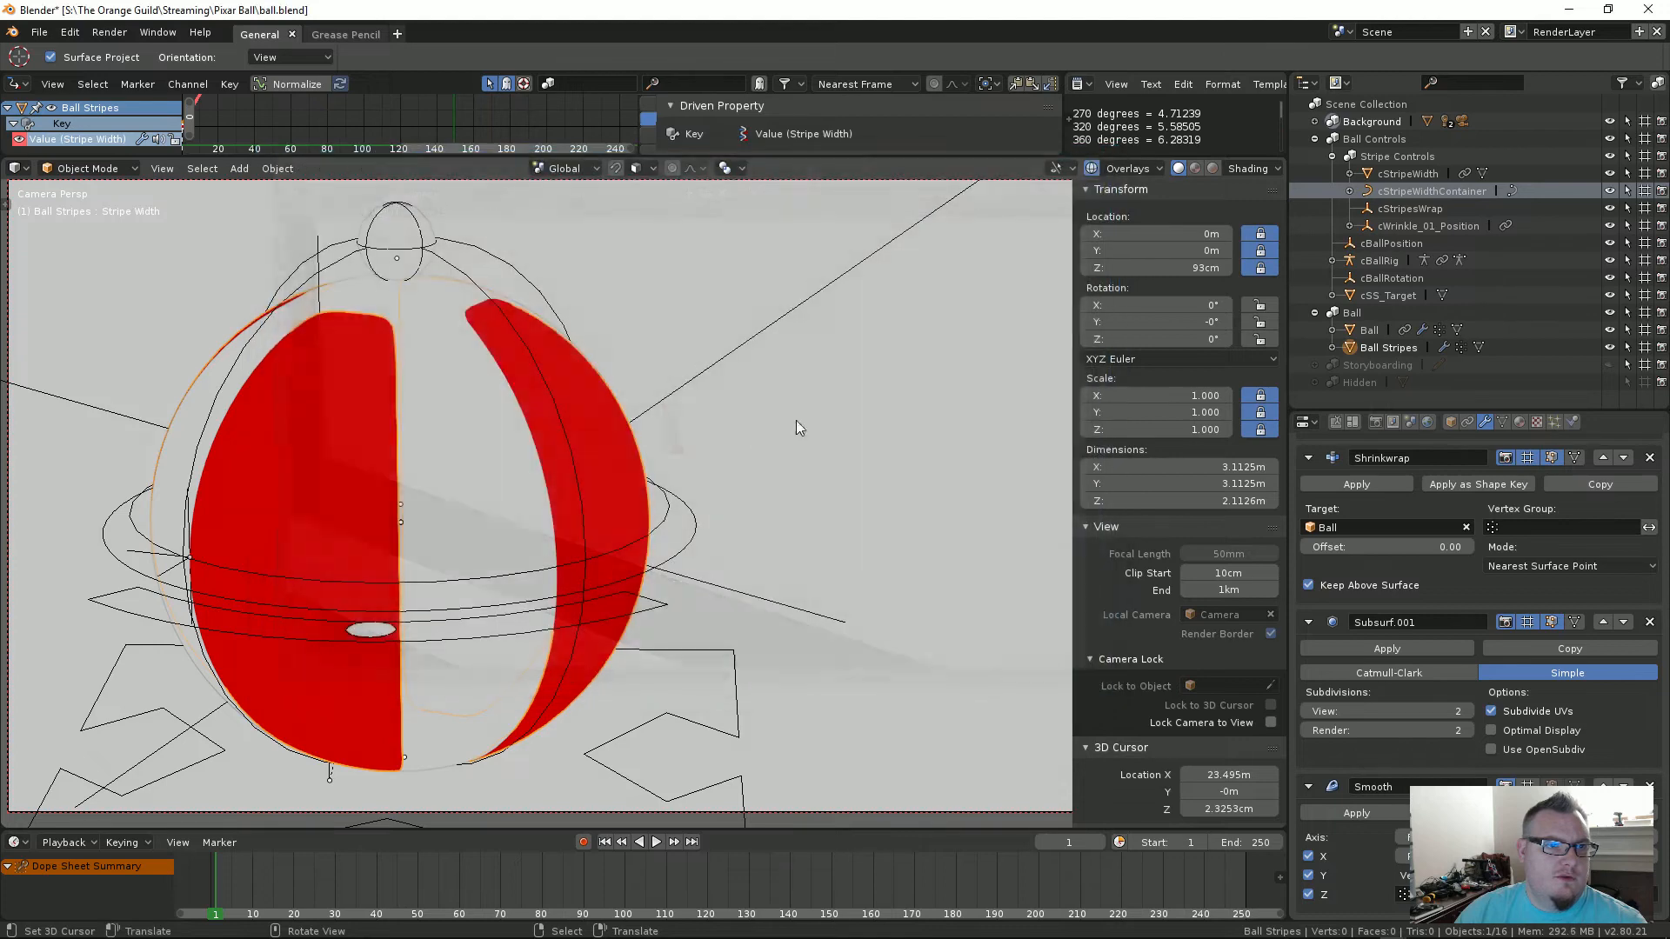
Step: Restrict the camera's render region to a border around the upper part of the narrower red stripe
{"action": "left_click_drag", "start_coordinate": [420, 278], "coordinate": [732, 602]}
{"action": "key", "text": "KP_0"}
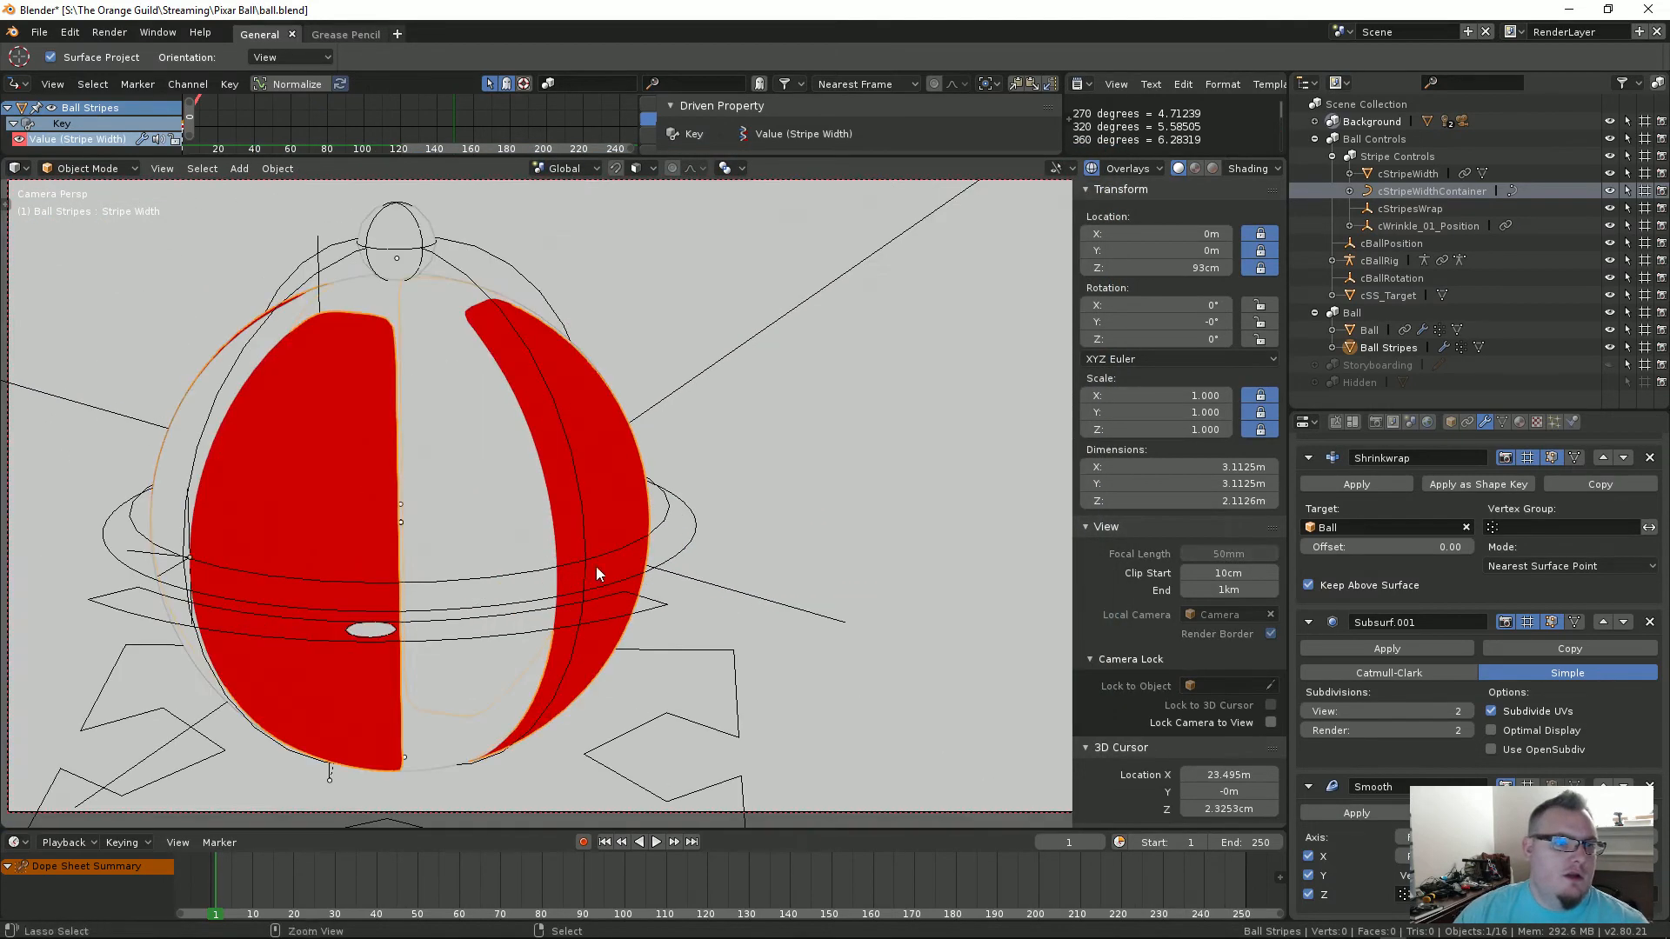
{"action": "key", "text": "ctrl+b"}
{"action": "mouse_move", "coordinate": [475, 284]}
{"action": "left_mouse_down"}
{"action": "mouse_move", "coordinate": [658, 586]}
{"action": "mouse_move", "coordinate": [694, 586]}
{"action": "left_mouse_up"}
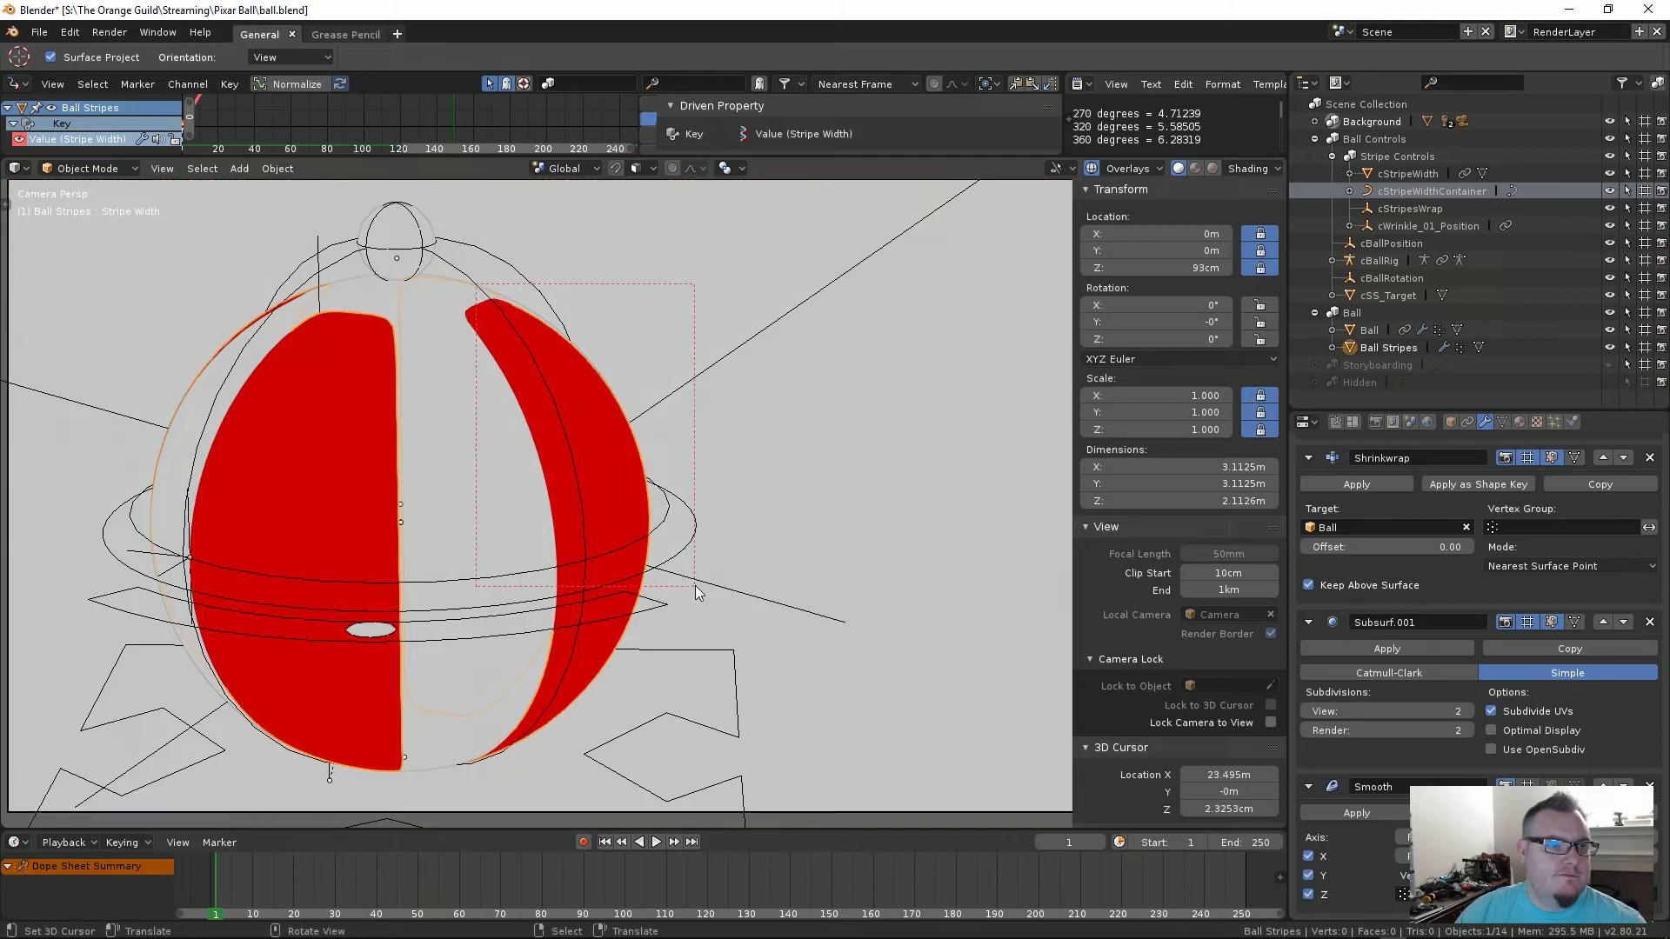
Step: Render the bordered region and examine the reflection on the red stripe
{"action": "left_click", "coordinate": [1372, 421]}
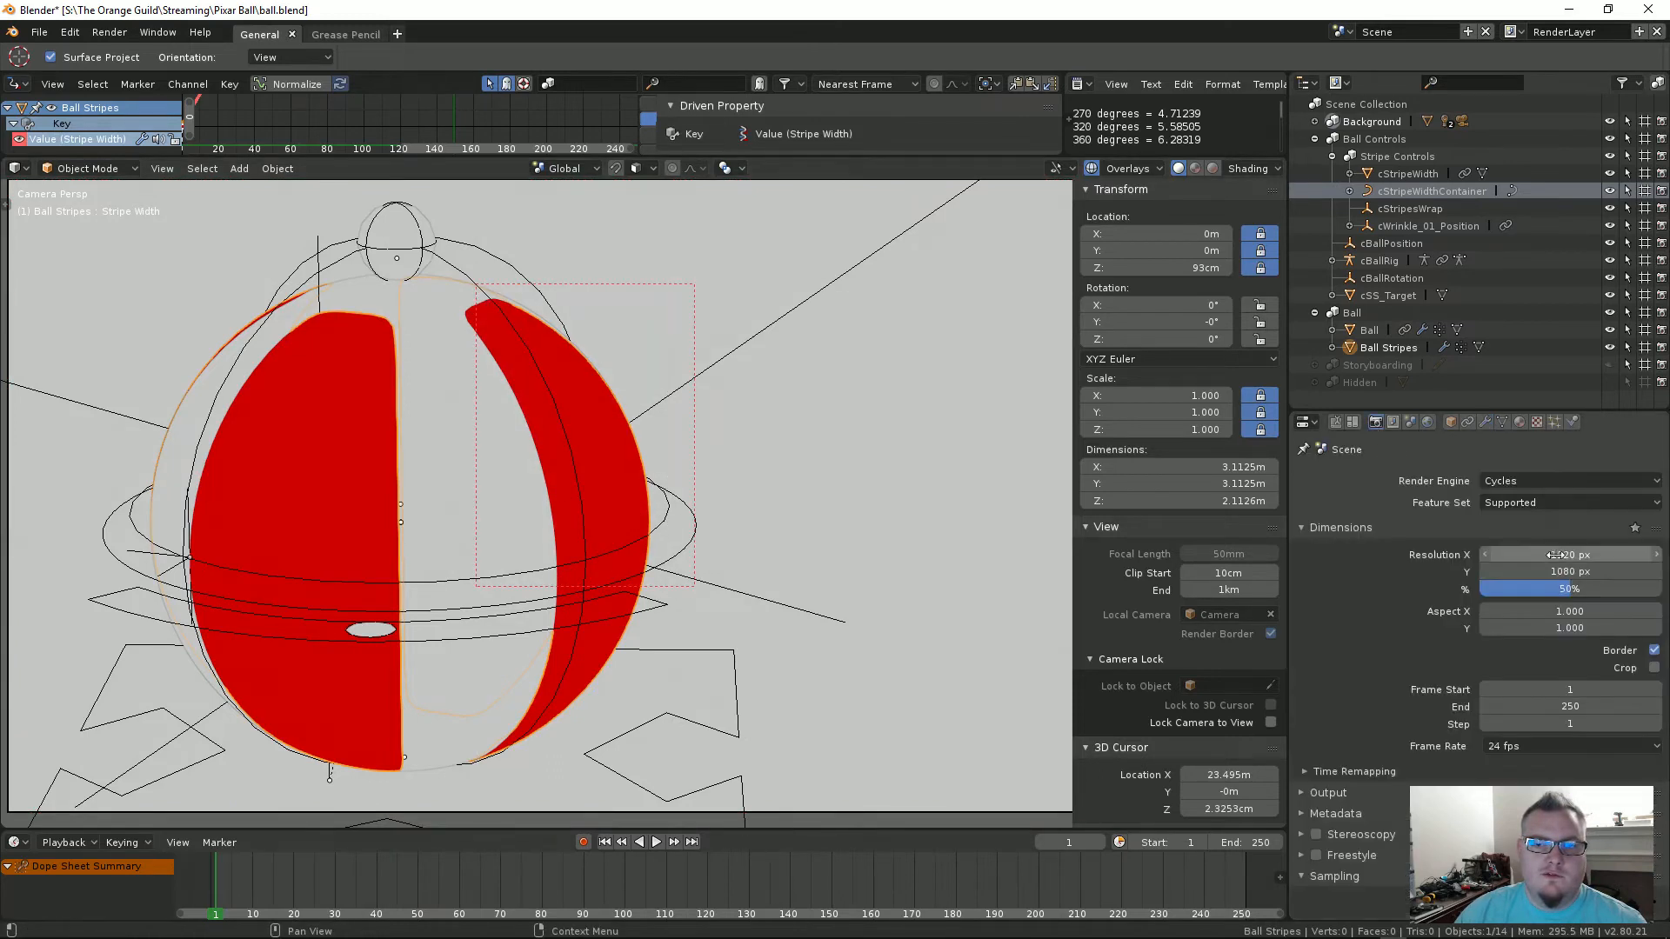
{"action": "left_click", "coordinate": [1484, 422]}
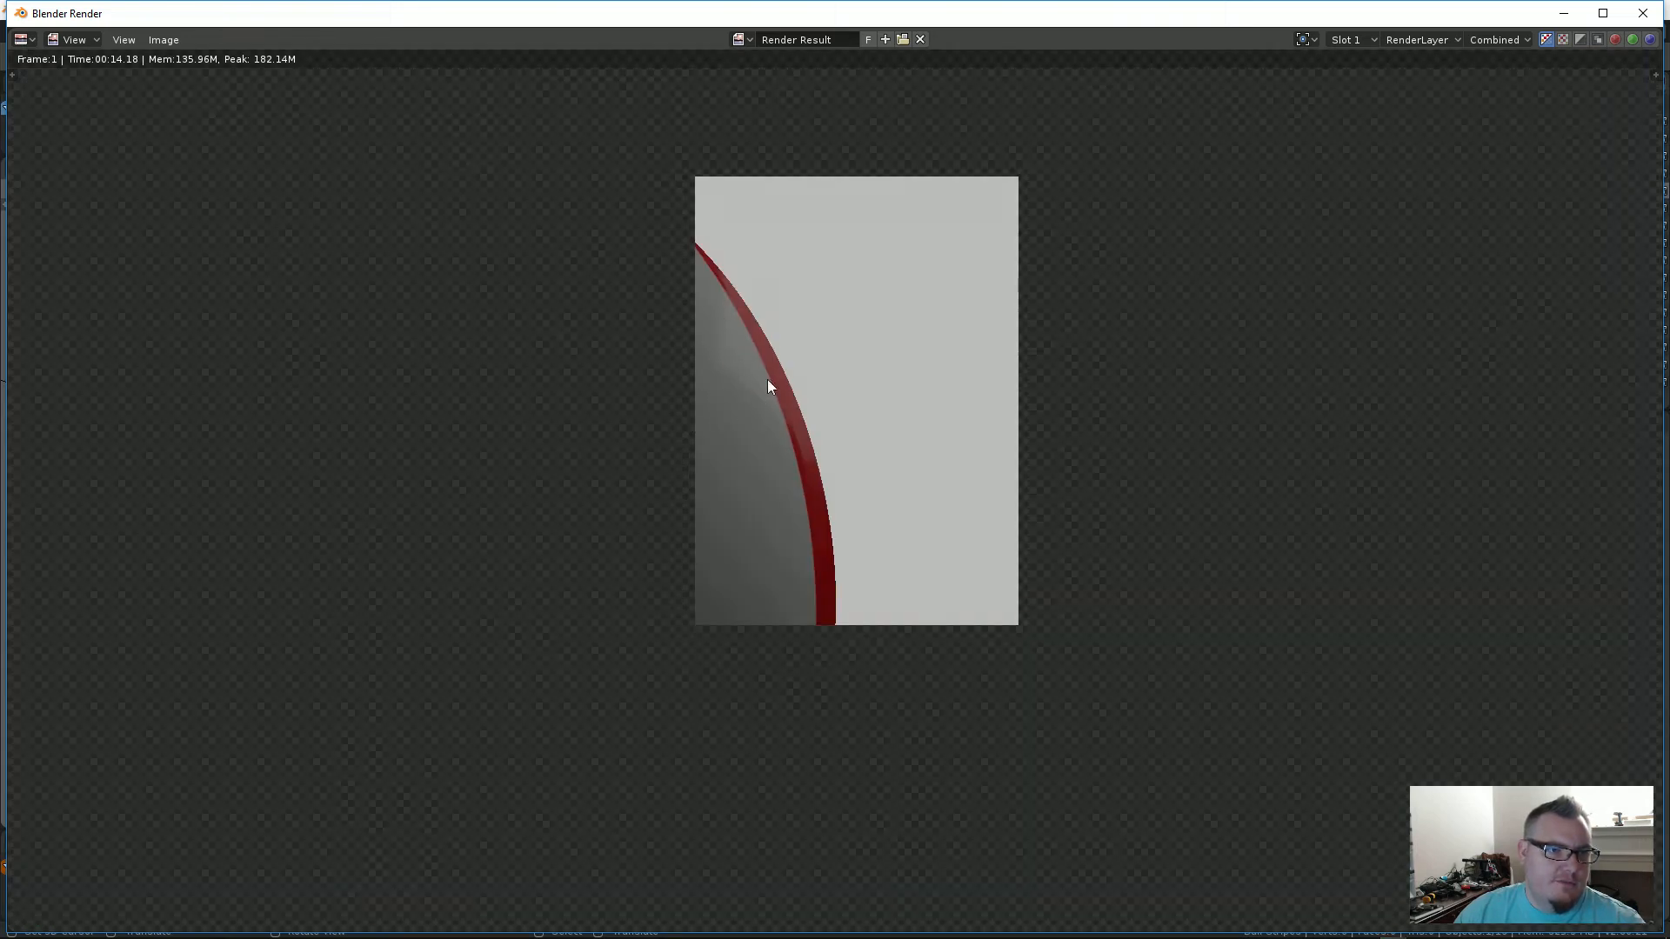
{"action": "key", "text": "Escape"}
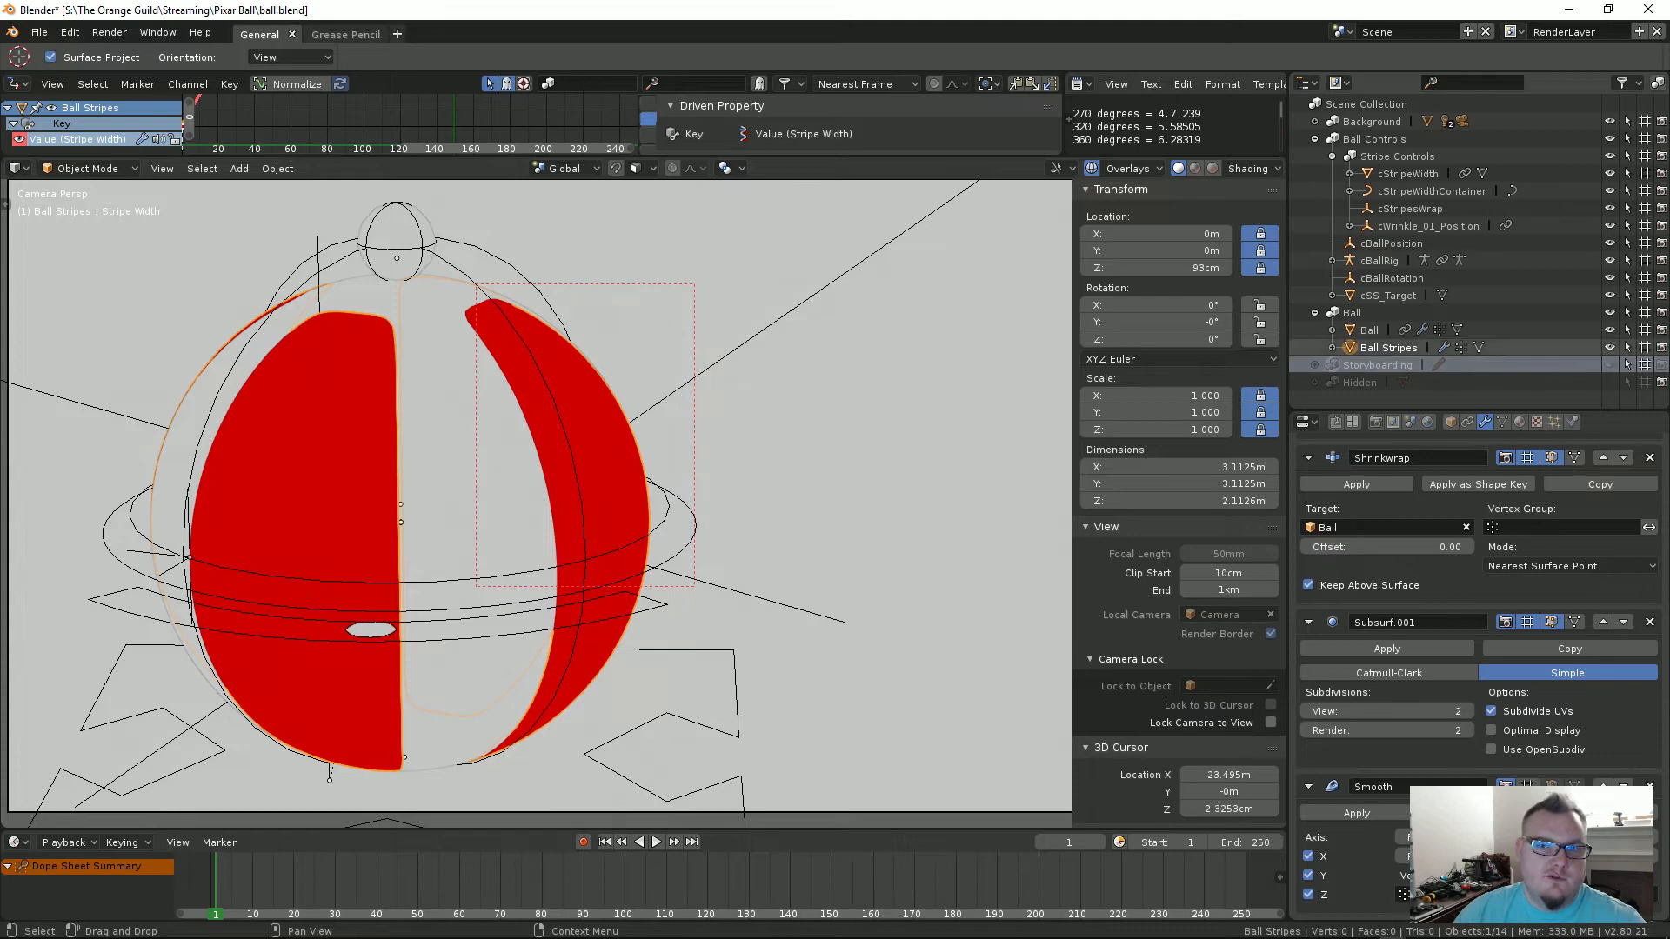
{"action": "key", "text": "F12"}
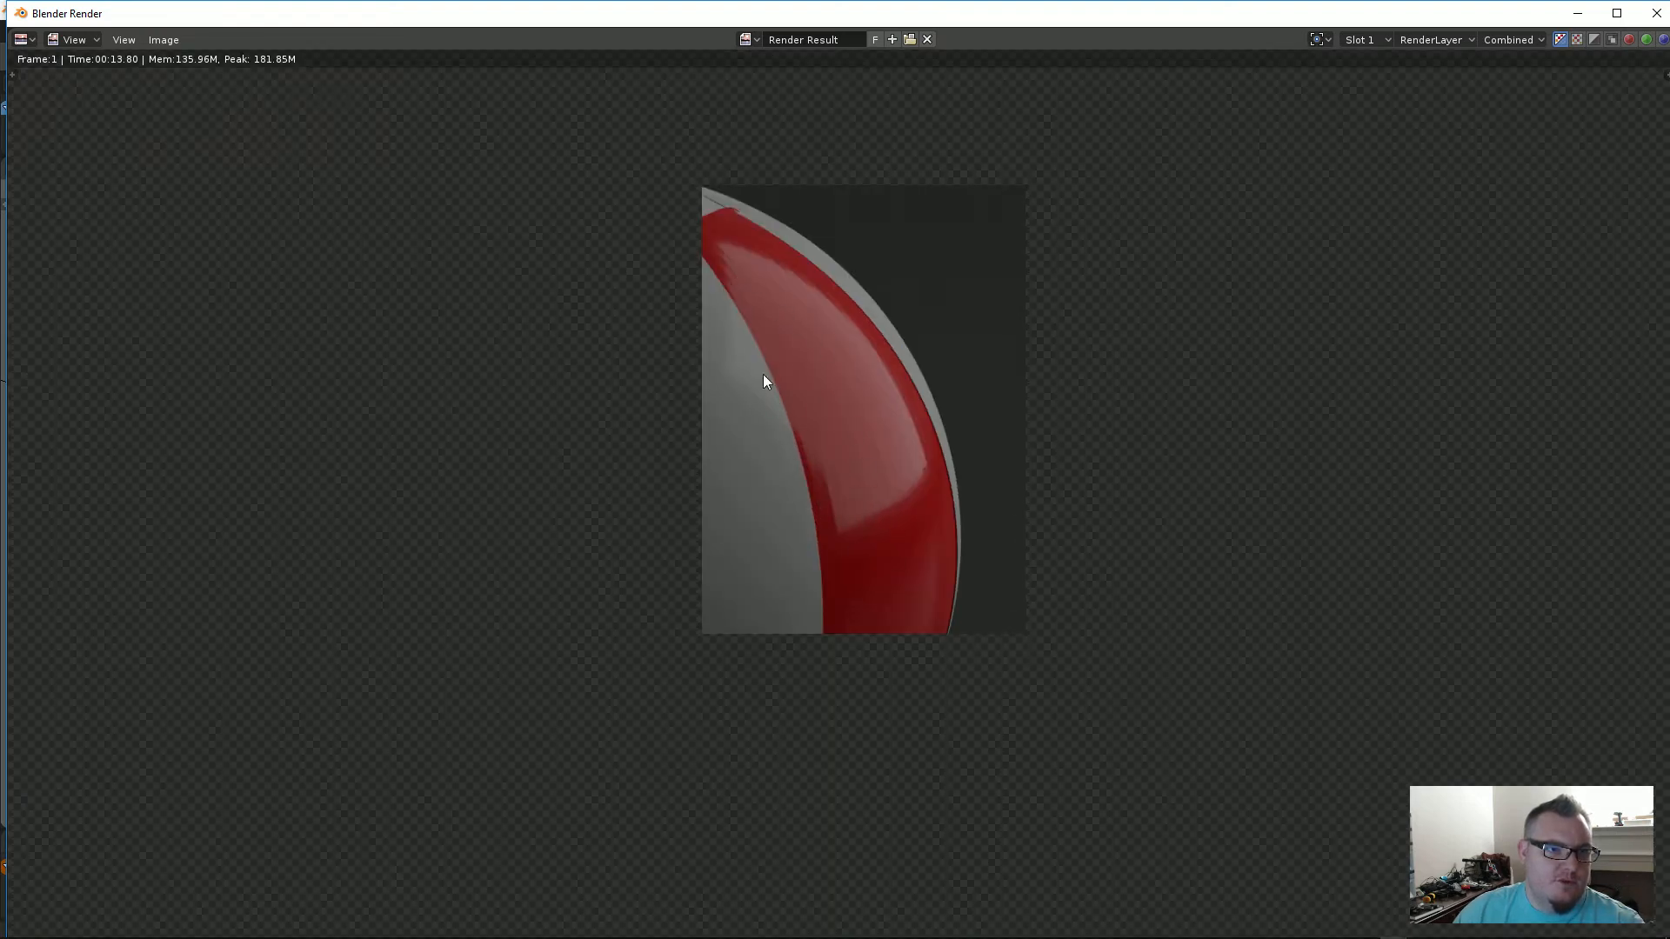
{"action": "key", "text": "Escape"}
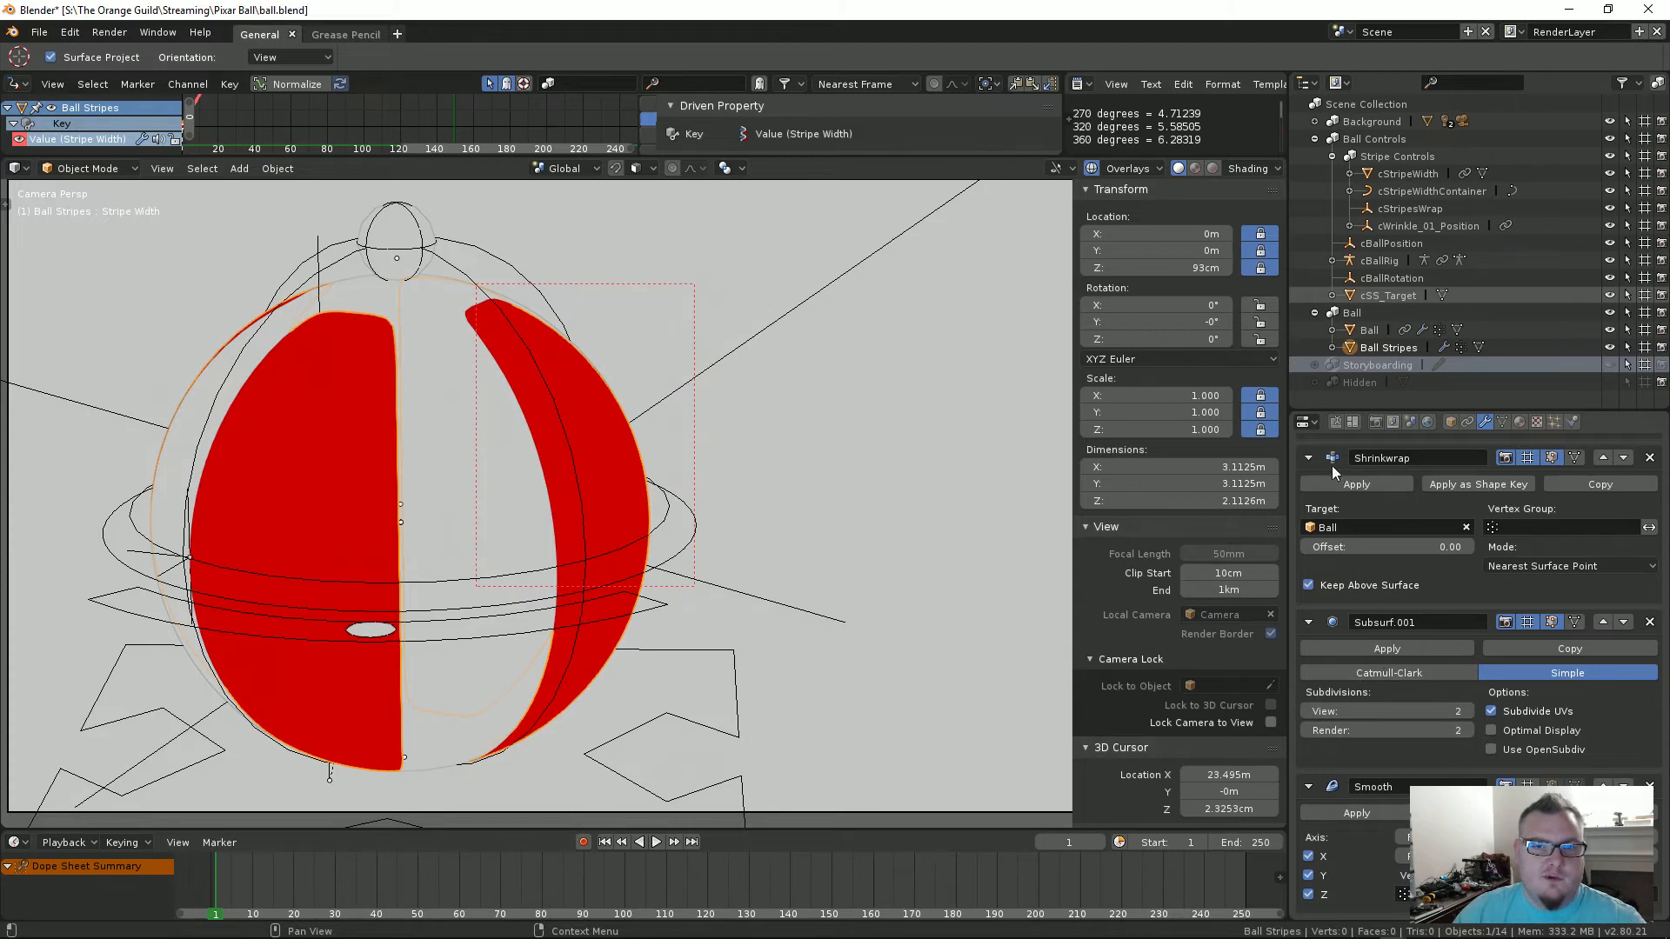
Step: Set the first Subsurf modifier's view and render subdivisions to 4
{"action": "scroll", "coordinate": [1332, 468], "scroll_direction": "up", "scroll_amount": 3}
{"action": "scroll", "coordinate": [1298, 498], "scroll_direction": "up", "scroll_amount": 3}
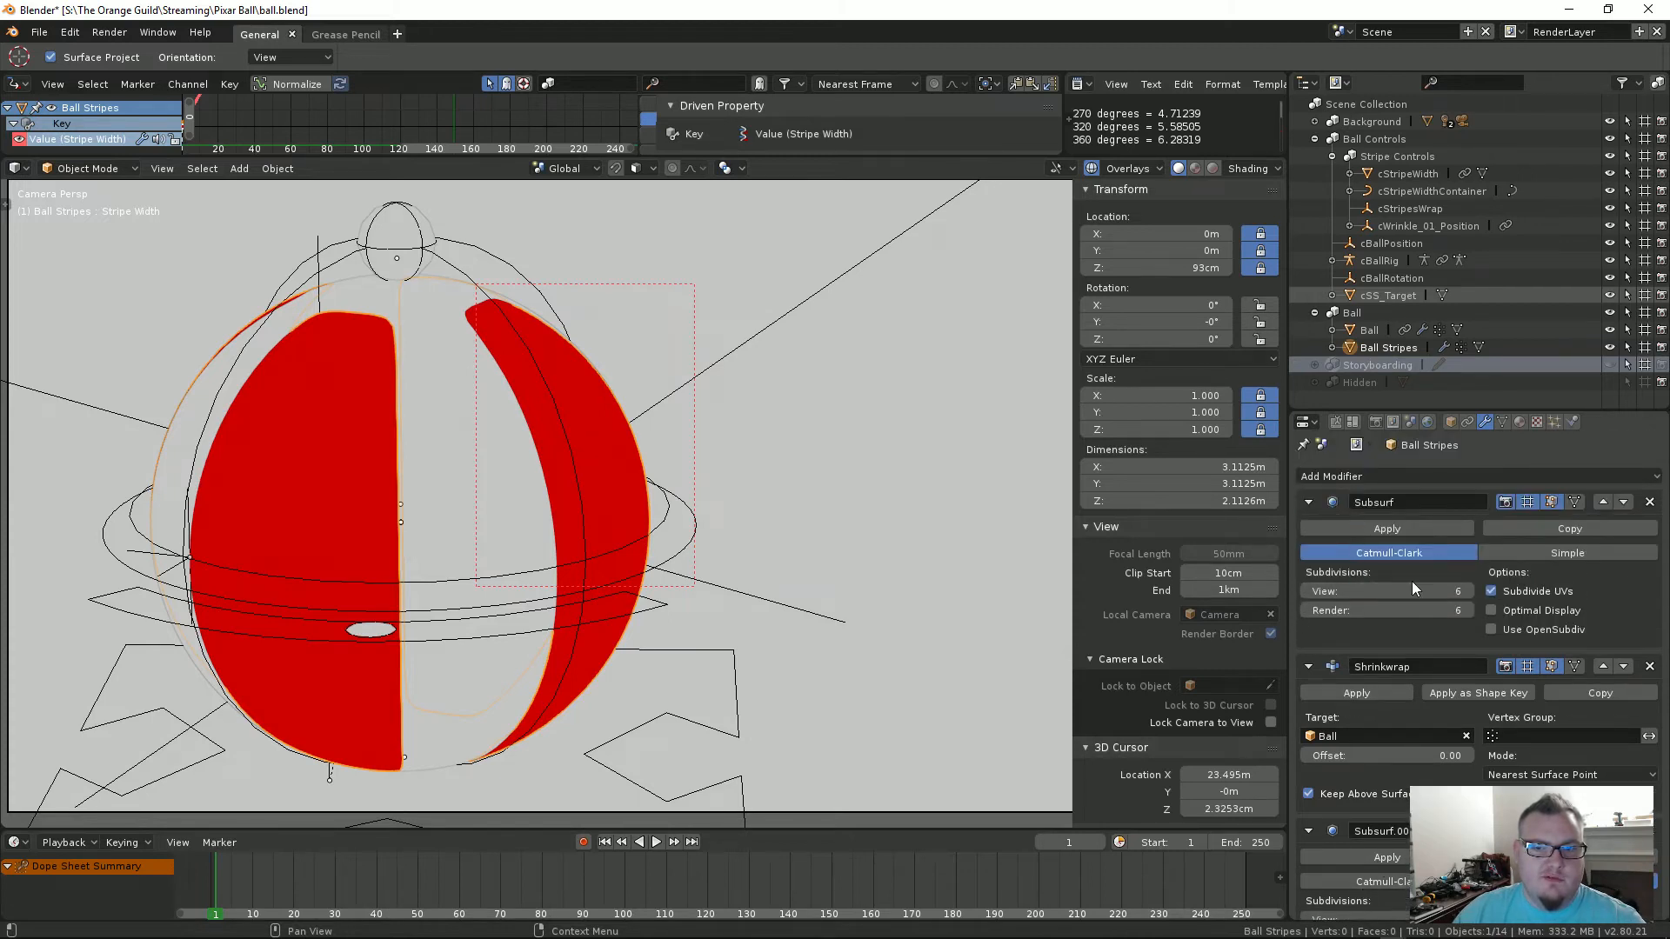
{"action": "left_click", "coordinate": [1305, 592]}
{"action": "left_click", "coordinate": [1469, 591]}
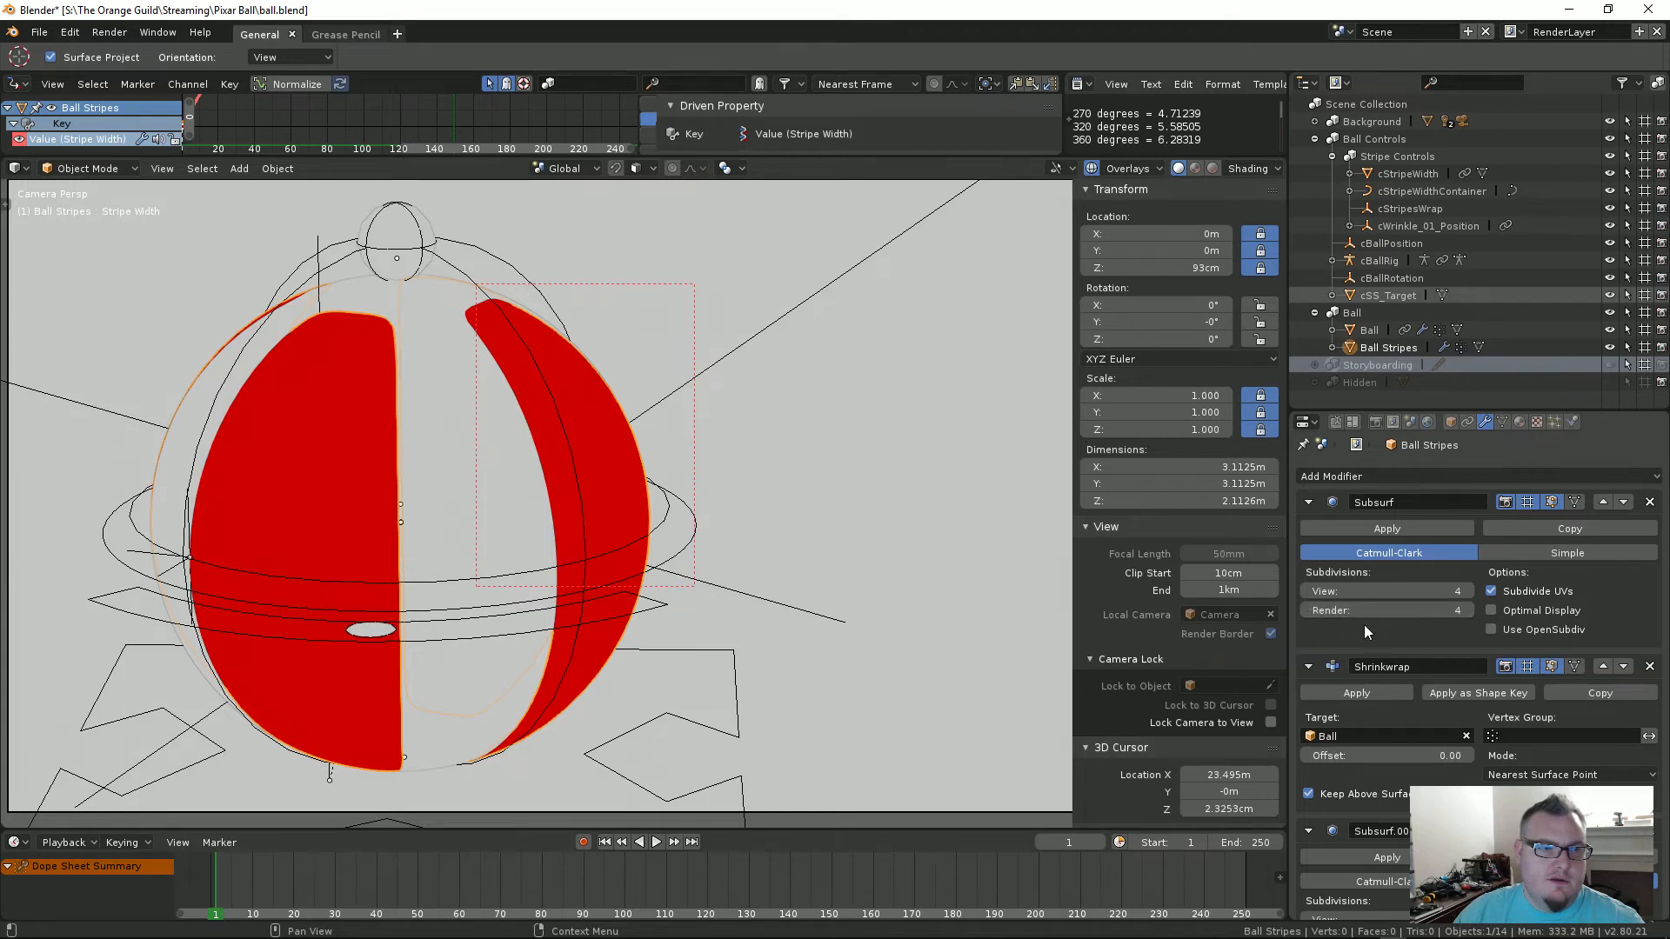
Step: Render the bordered region again to judge the highlight with the lower subdivision level, and close the result
{"action": "scroll", "coordinate": [1364, 624], "scroll_direction": "down", "scroll_amount": 6}
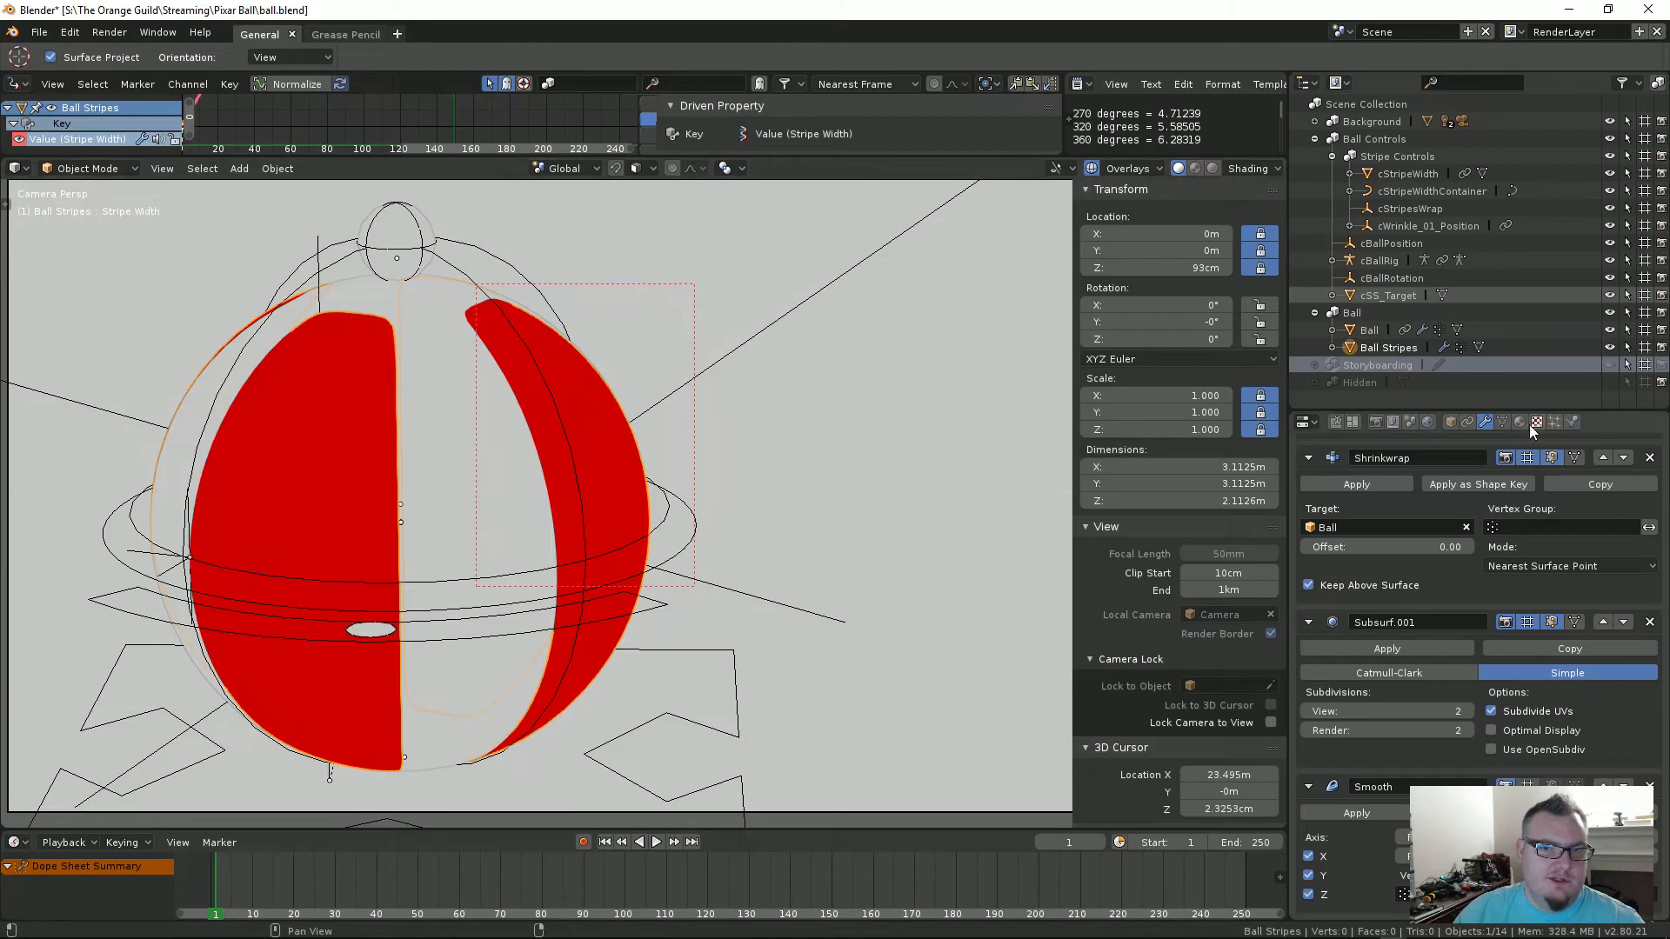
{"action": "key", "text": "F12"}
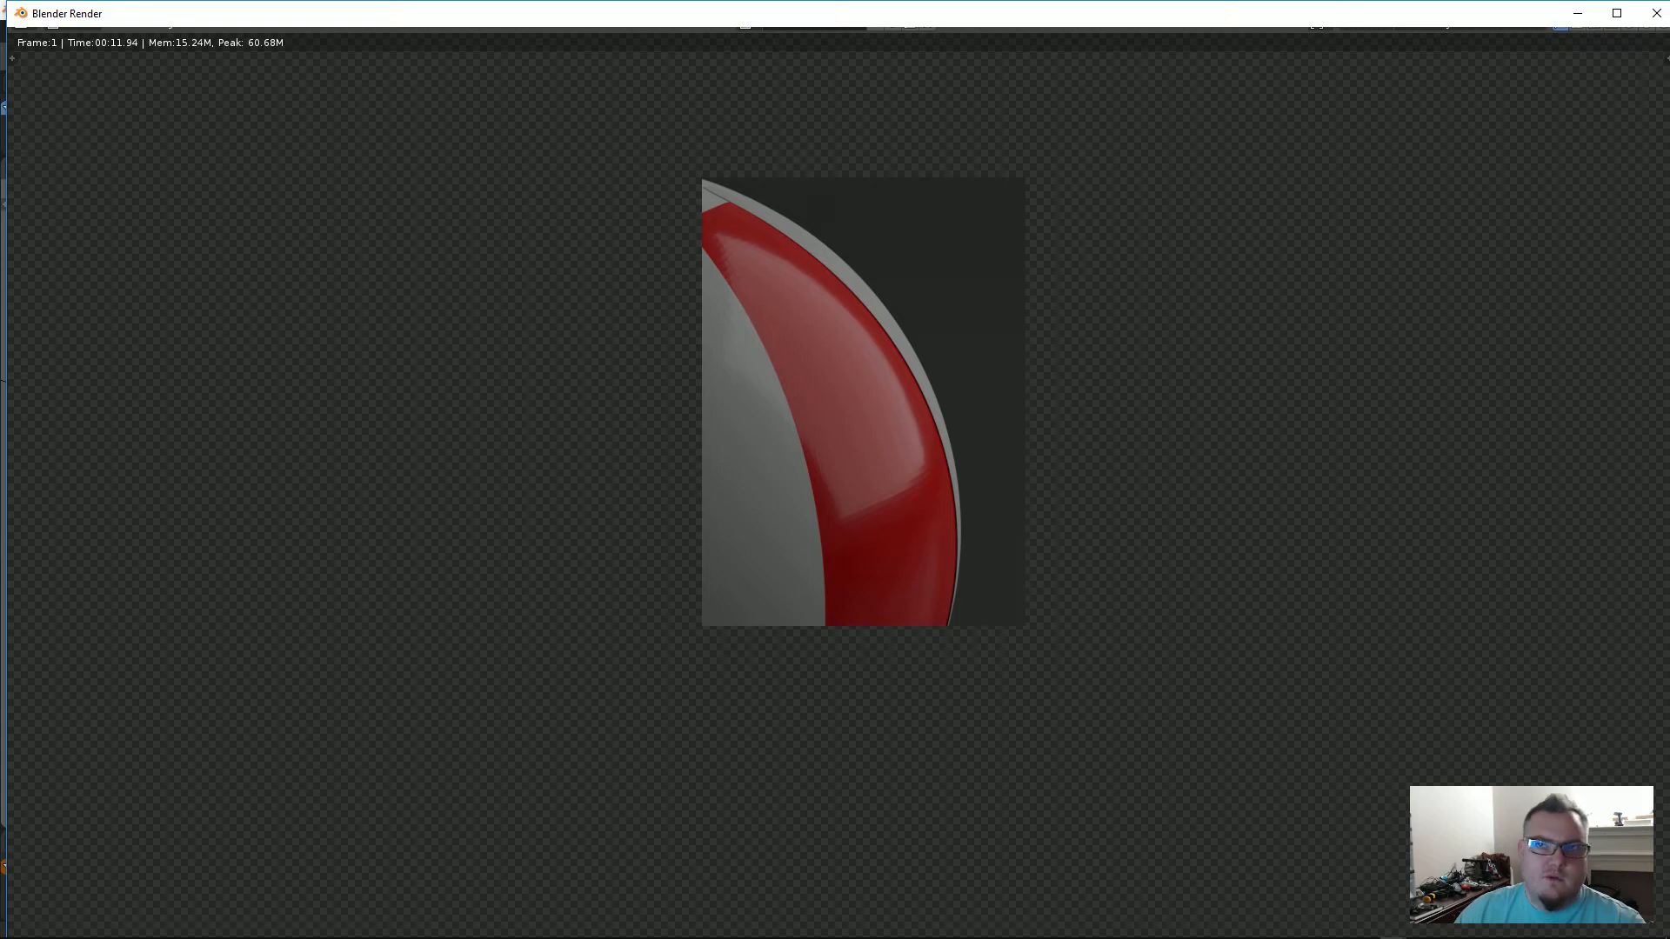
{"action": "left_click", "coordinate": [1656, 14]}
Step: Leave the camera view, clear the viewport's render border and open the Ball Stripes mesh in Edit Mode
{"action": "scroll", "coordinate": [577, 470], "scroll_direction": "down", "scroll_amount": 4}
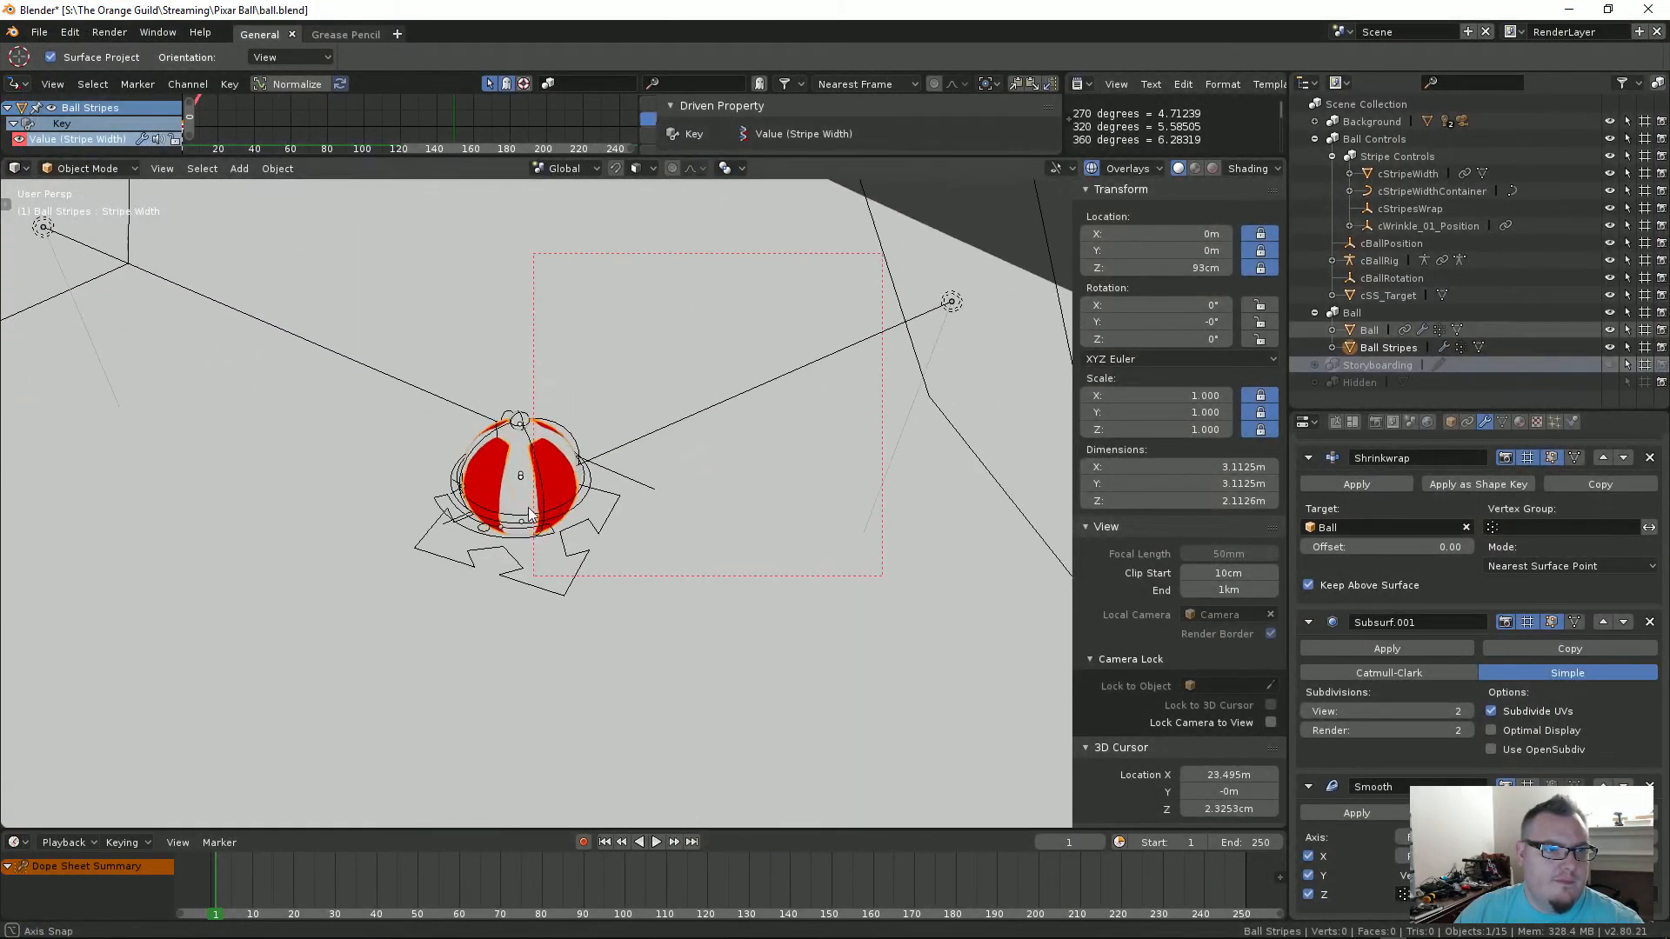
{"action": "scroll", "coordinate": [529, 513], "scroll_direction": "up", "scroll_amount": 5}
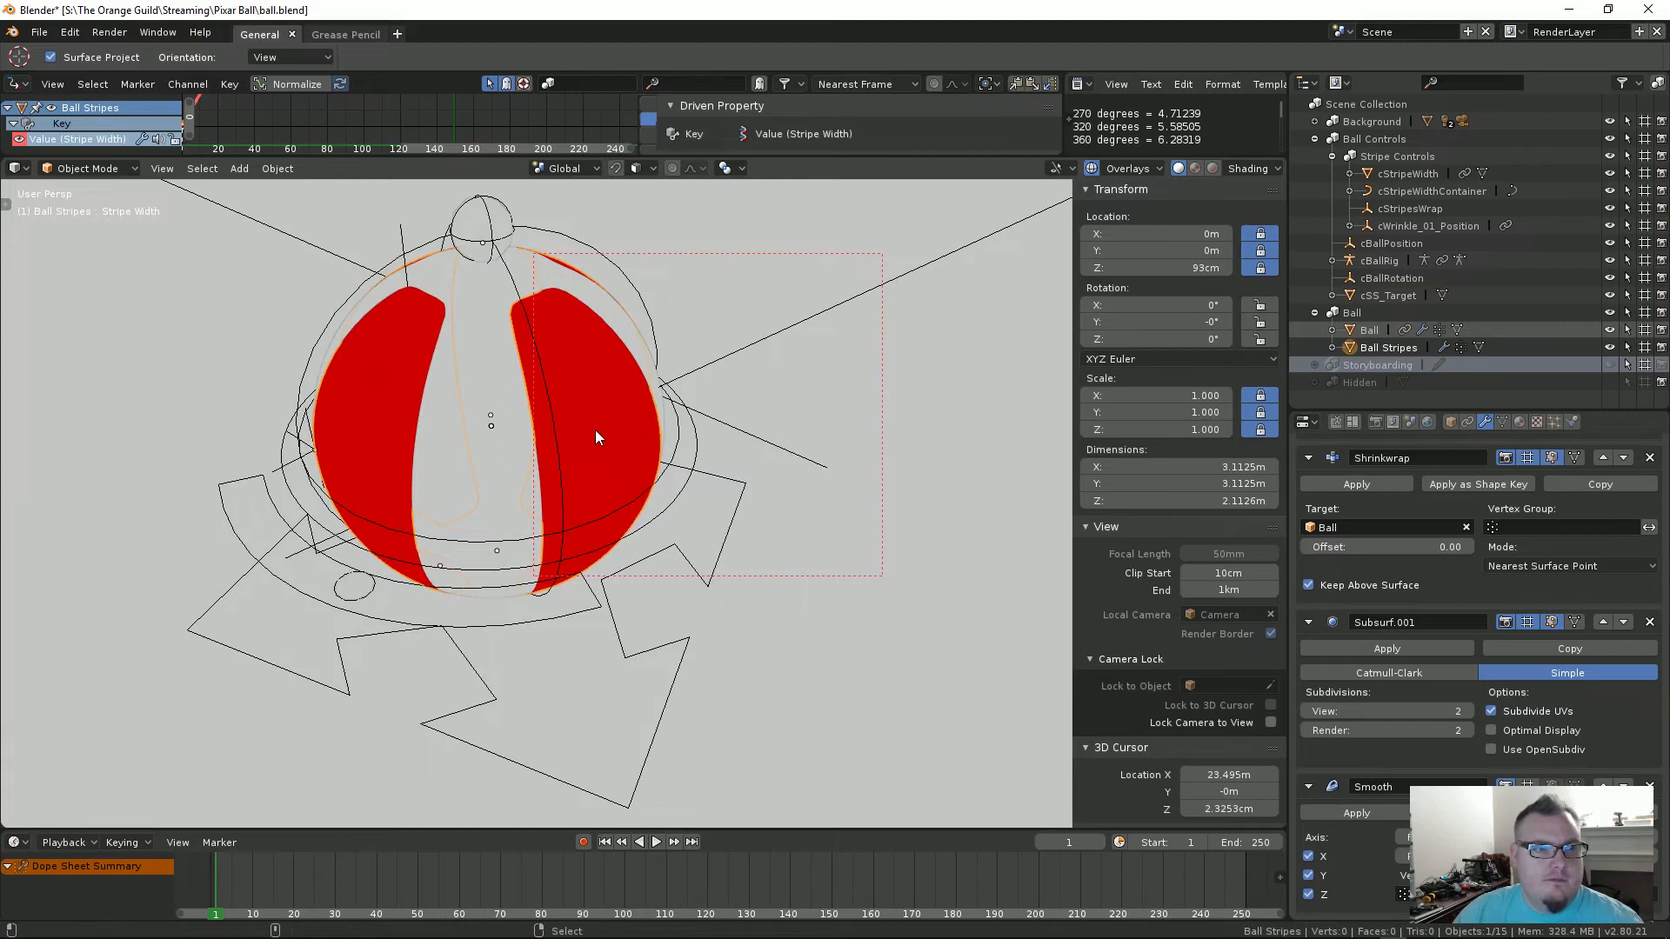
{"action": "key", "text": "ctrl+alt+b"}
{"action": "scroll", "coordinate": [595, 430], "scroll_direction": "up", "scroll_amount": 2}
{"action": "middle_click_drag", "start_coordinate": [599, 404], "coordinate": [822, 460], "text": "shift"}
{"action": "key", "text": "Tab"}
{"action": "scroll", "coordinate": [611, 474], "scroll_direction": "up", "scroll_amount": 2}
Step: Try moving a single corner vertex at the stripe mesh's top opening, then cancel the move
{"action": "key", "text": "a"}
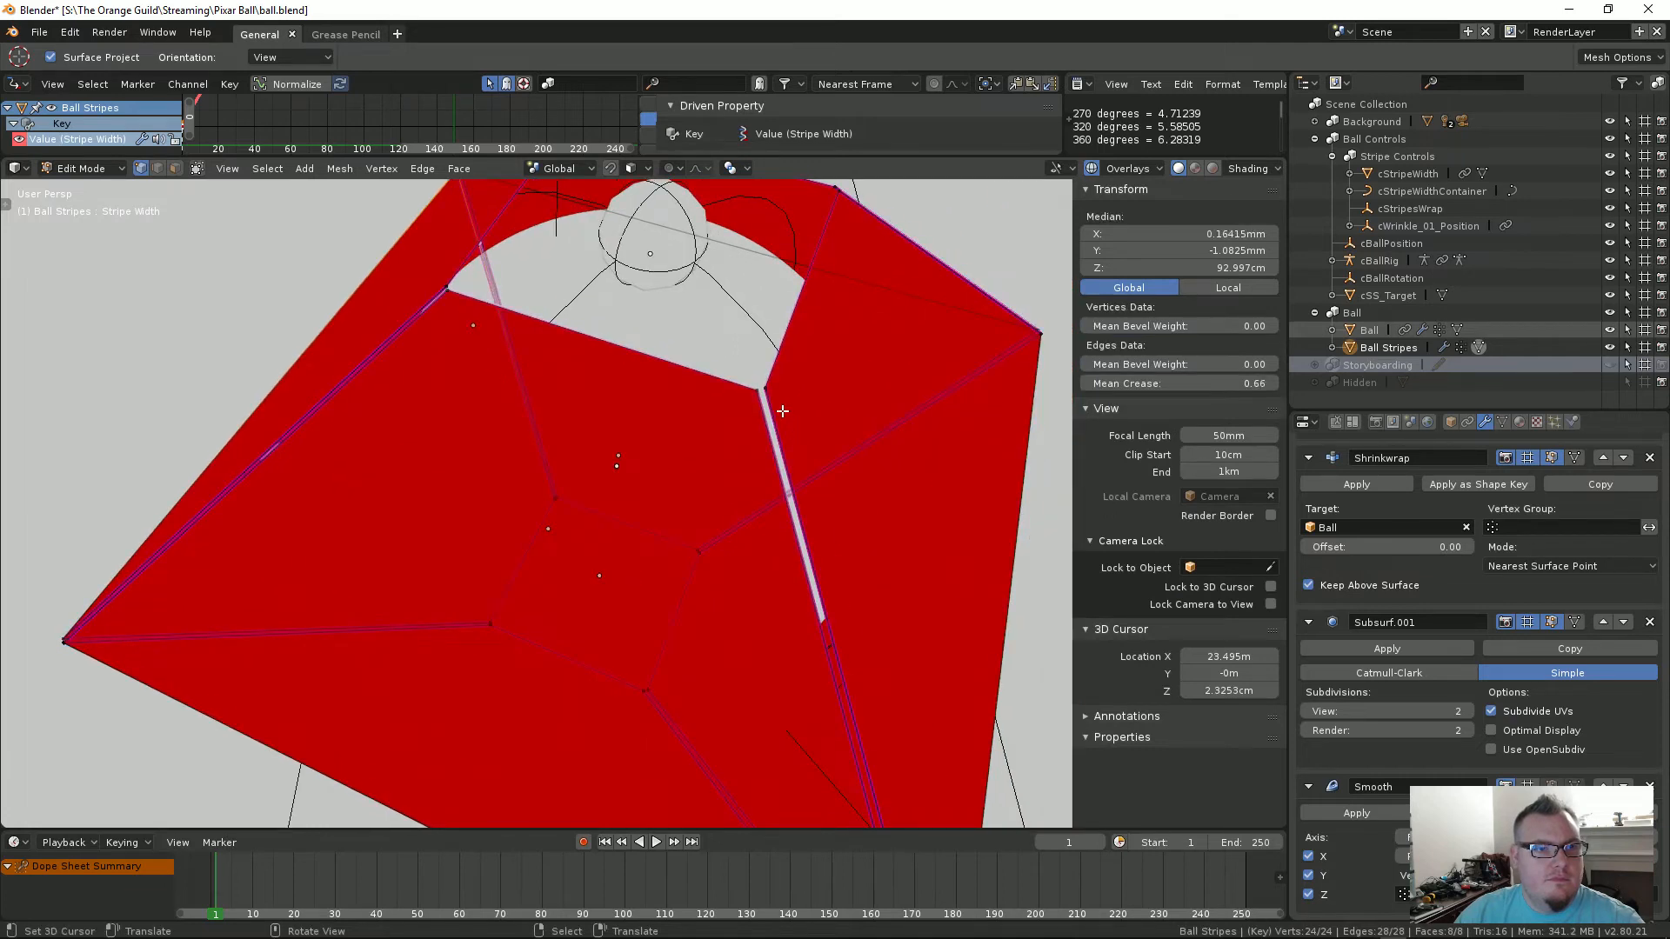
{"action": "key", "text": "alt+a"}
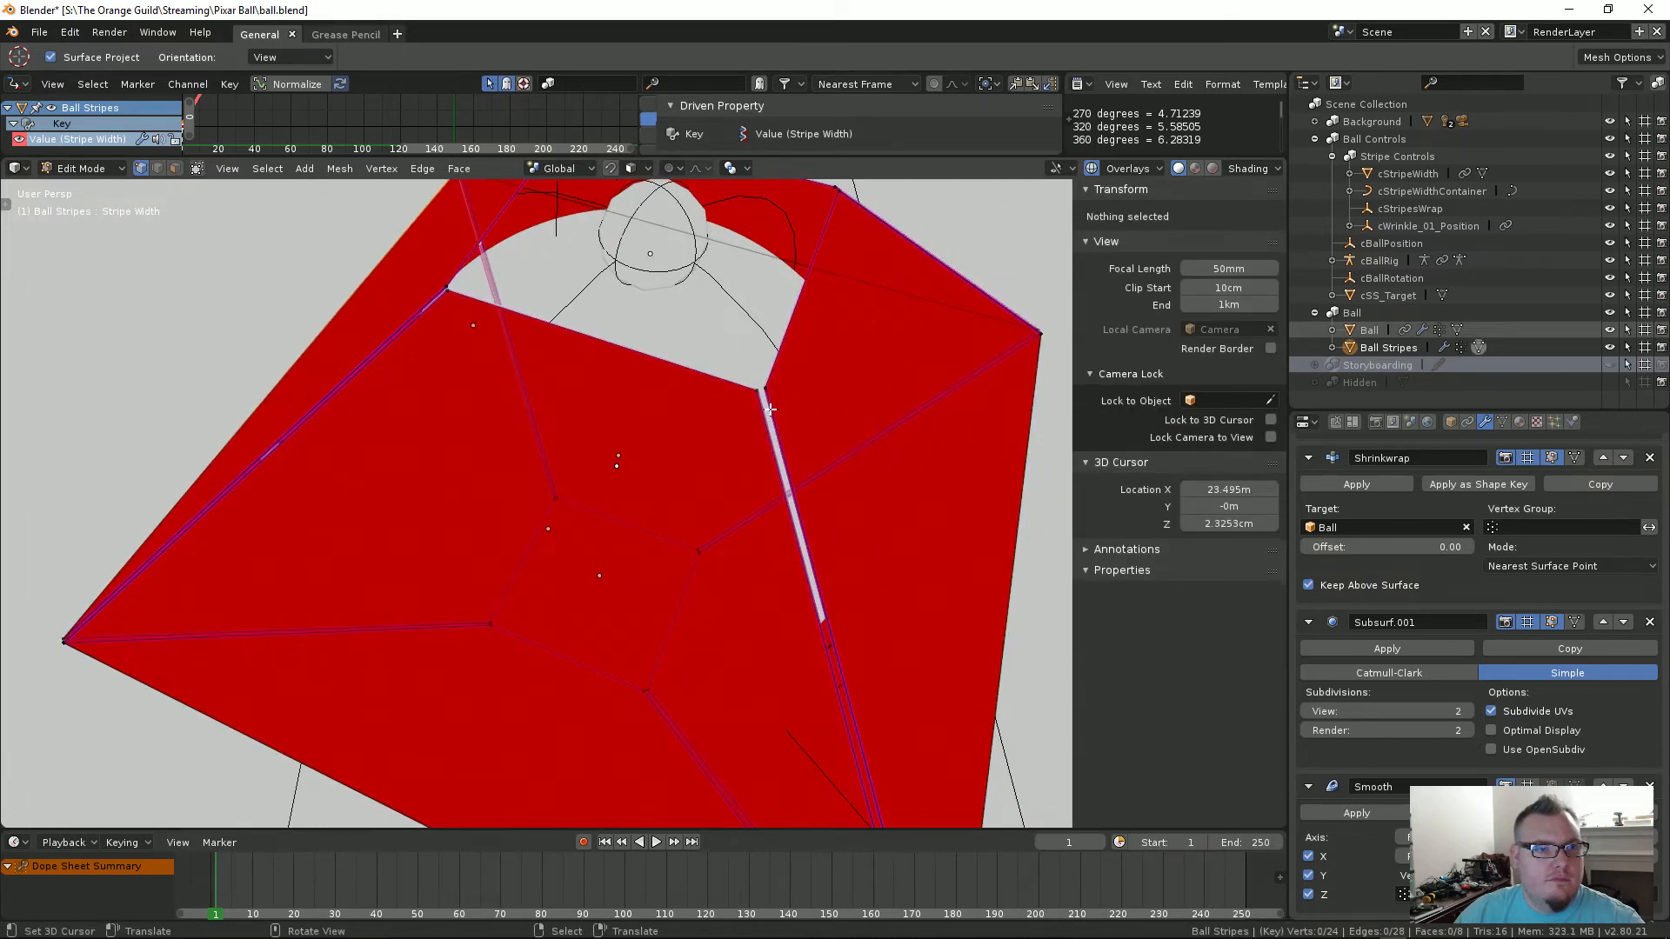
{"action": "left_click", "coordinate": [159, 169]}
{"action": "key", "text": "a"}
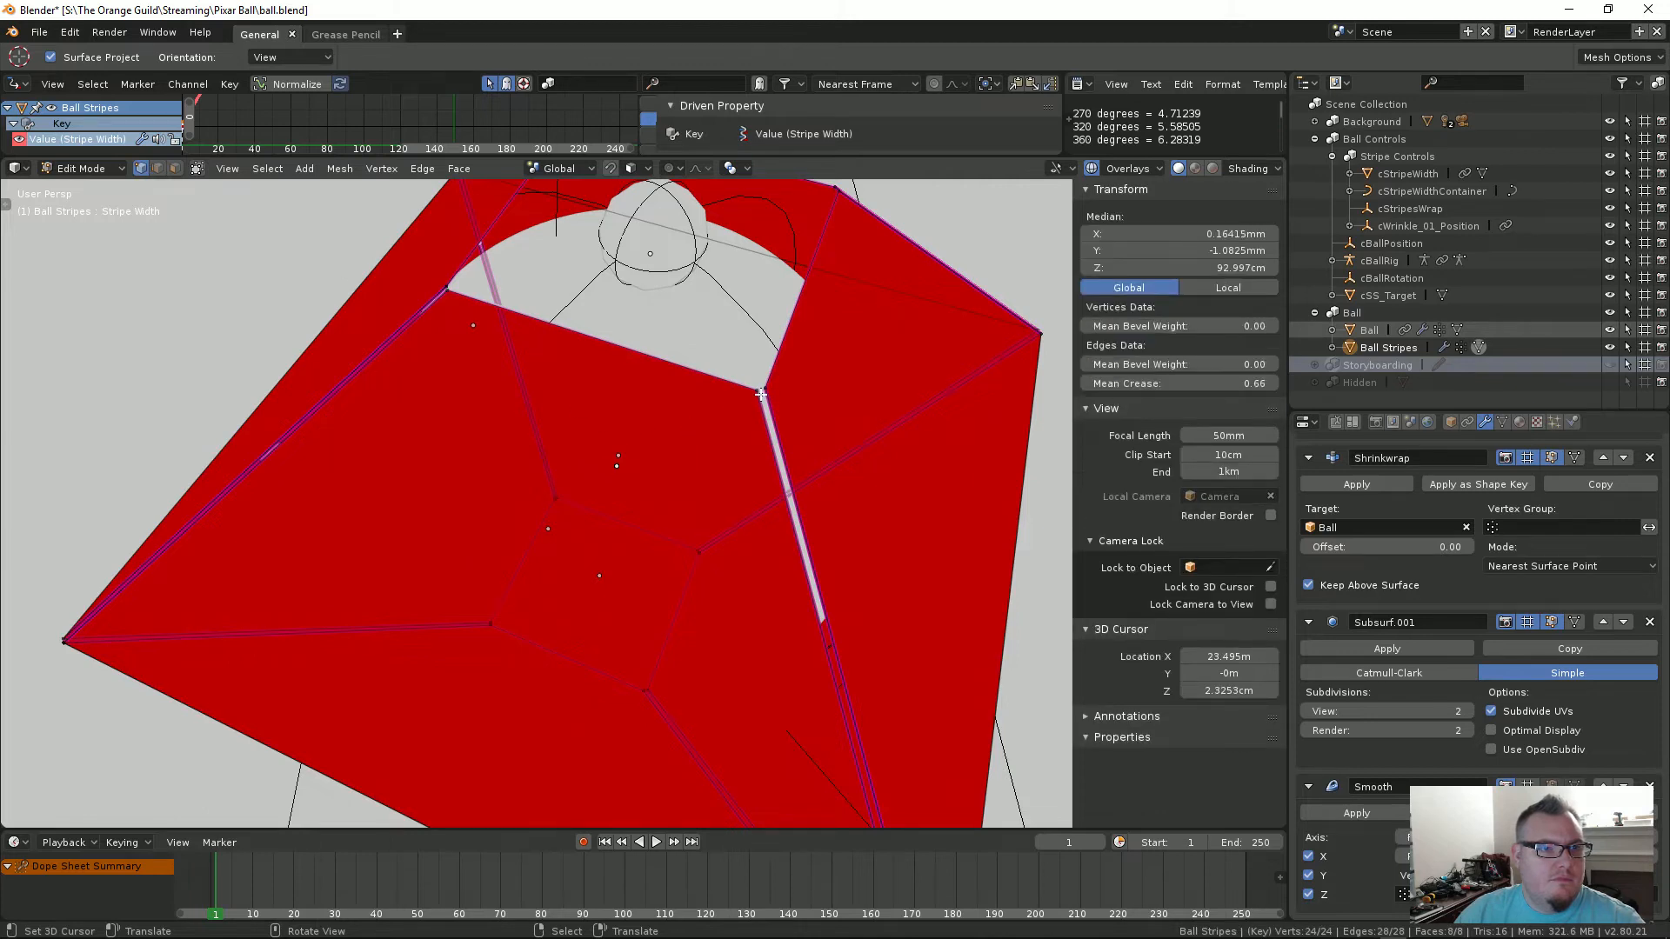
{"action": "left_click", "coordinate": [758, 393]}
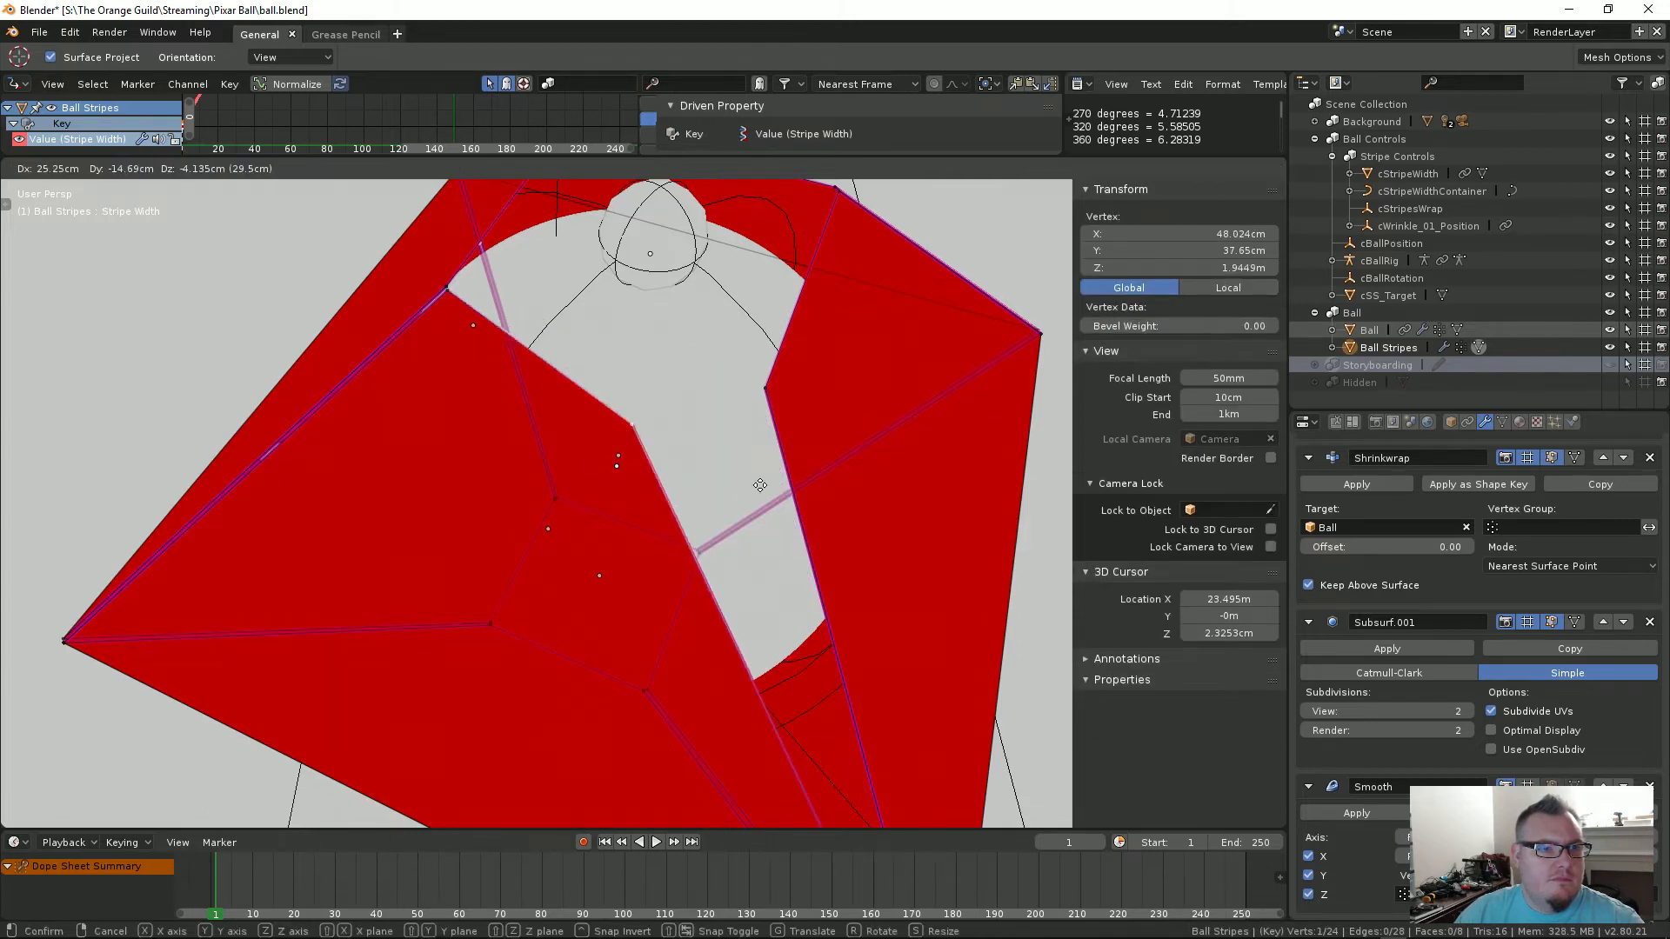
{"action": "key", "text": "a"}
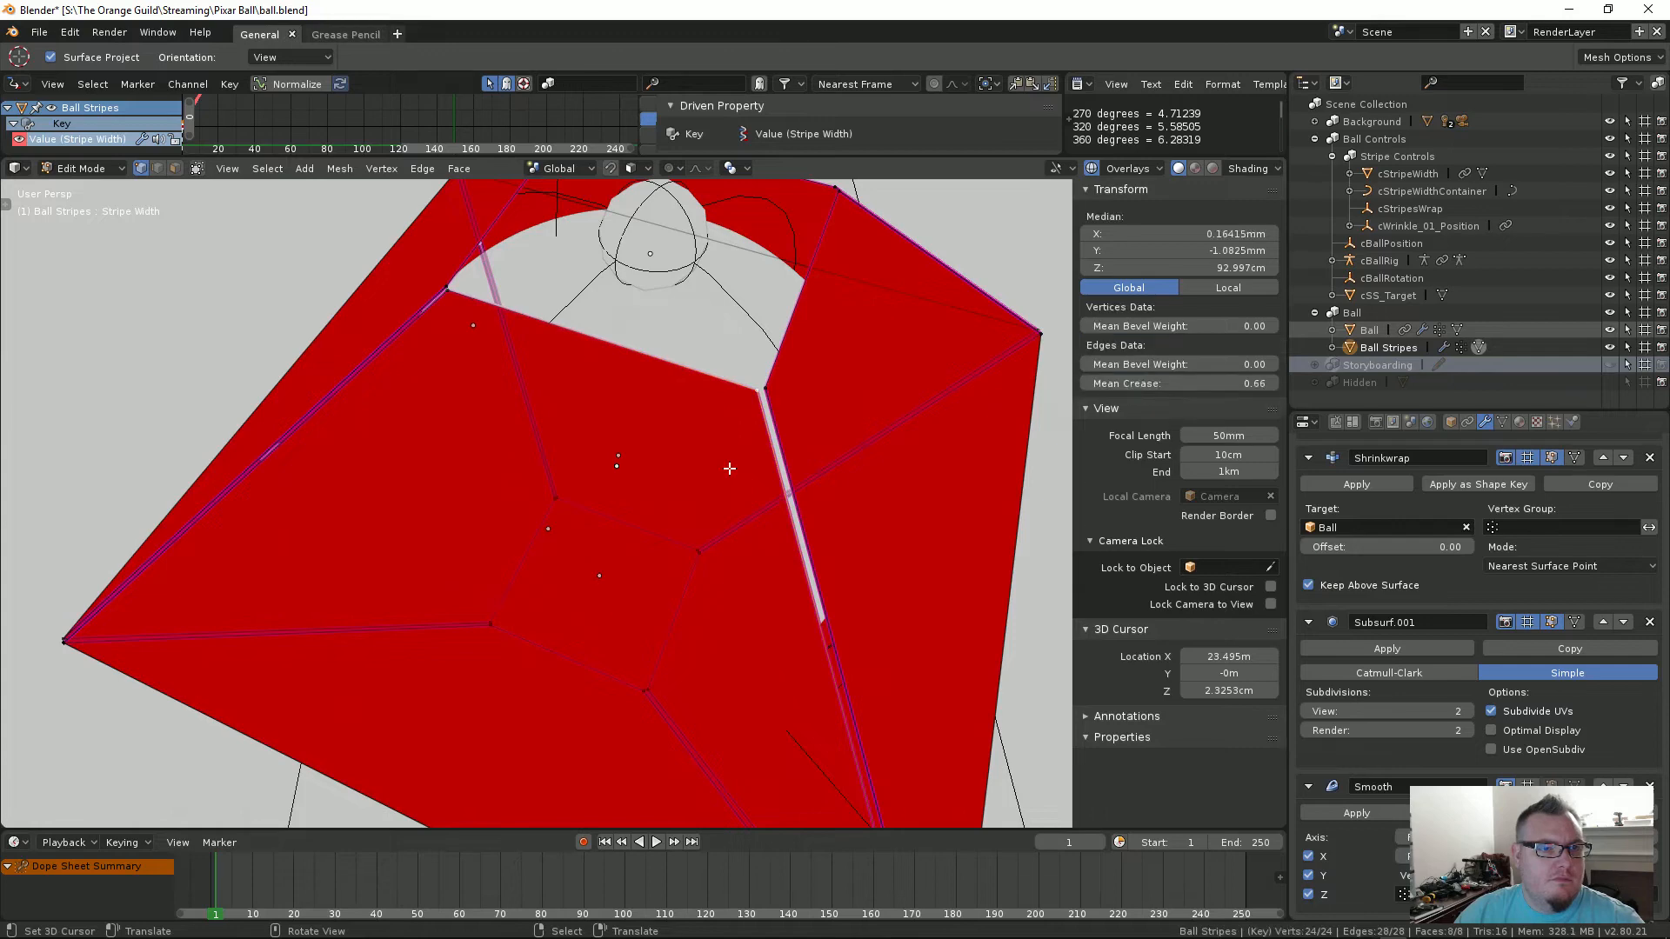
Step: Examine the low-poly Ball Stripes cage from several angles and select a vertex at its lower corner
{"action": "key", "text": "Tab"}
{"action": "key", "text": "Tab"}
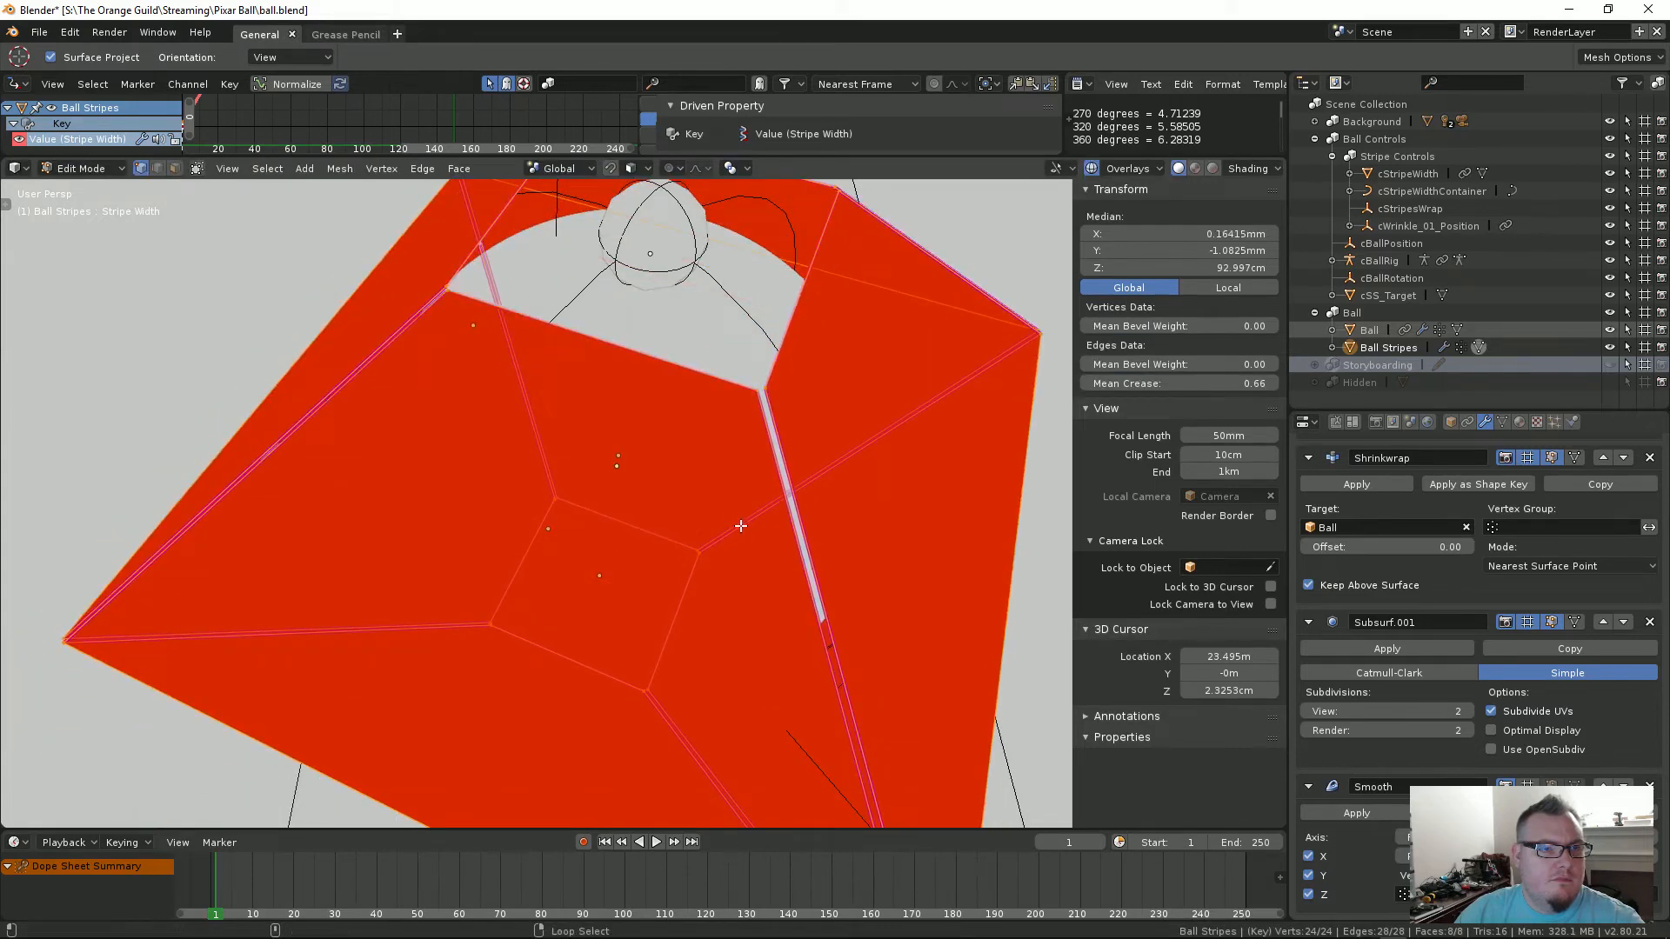
{"action": "key", "text": "alt+a"}
{"action": "scroll", "coordinate": [740, 525], "scroll_direction": "down", "scroll_amount": 4}
{"action": "middle_click_drag", "start_coordinate": [740, 525], "coordinate": [740, 654]}
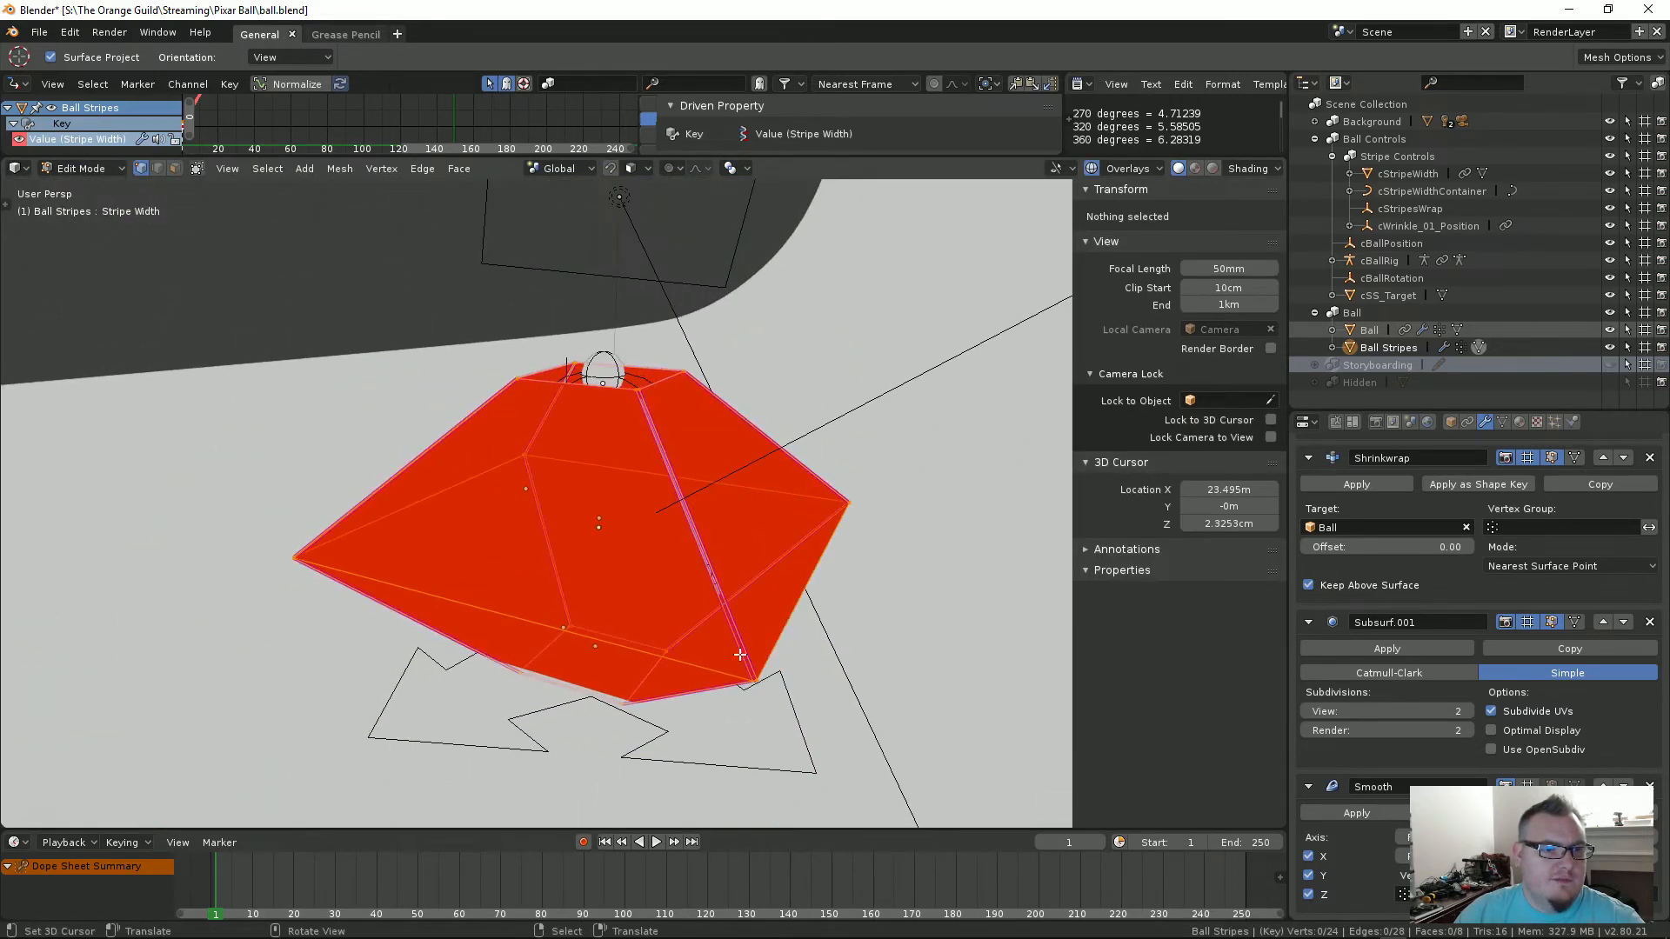
{"action": "left_click", "coordinate": [748, 674]}
{"action": "scroll", "coordinate": [695, 540], "scroll_direction": "up", "scroll_amount": 3}
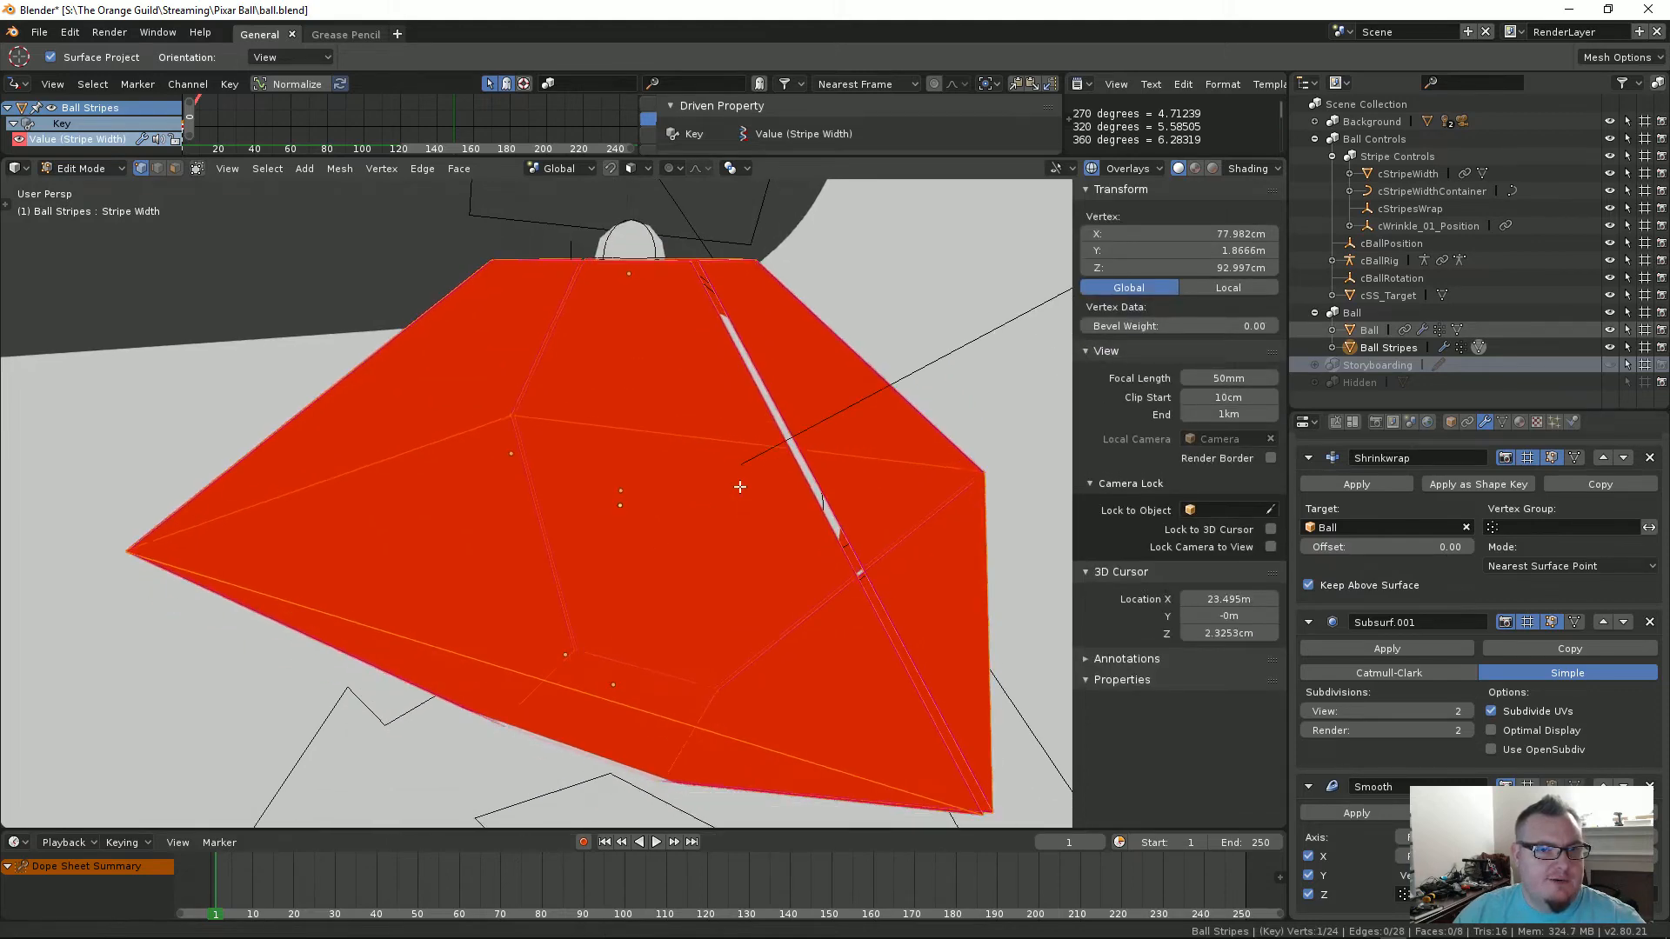
{"action": "middle_click_drag", "start_coordinate": [739, 487], "coordinate": [711, 344]}
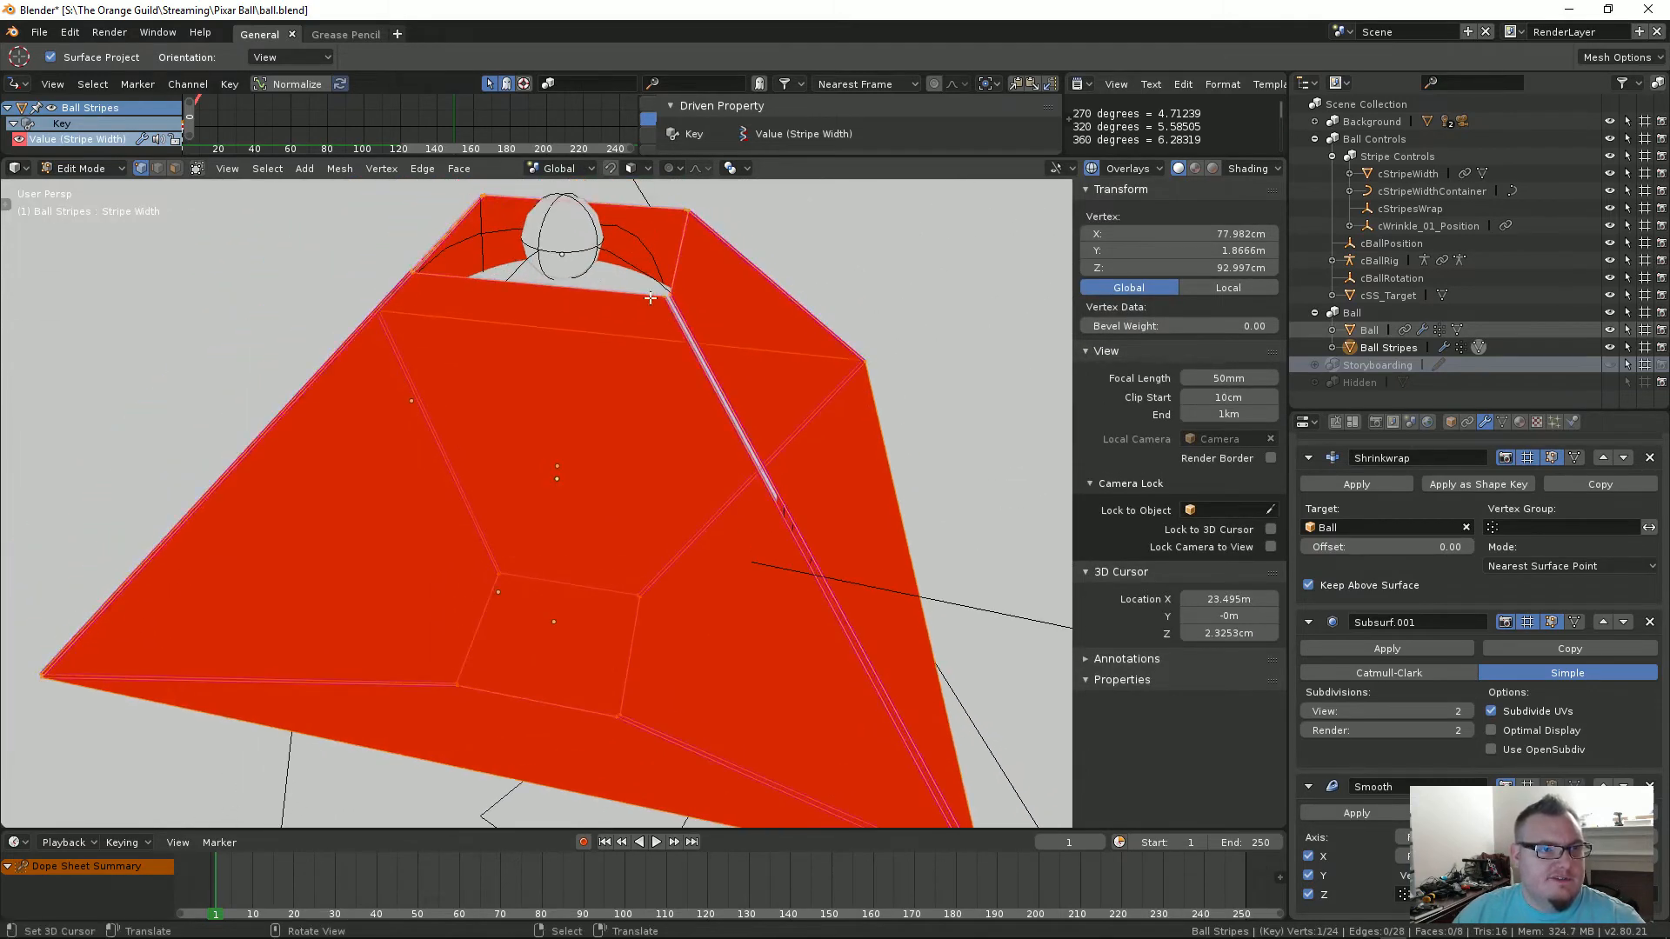
Step: Select the top-opening corner vertex beside the gap between stripes and test a move, cancelling it
{"action": "right_click", "coordinate": [660, 301]}
{"action": "key", "text": "alt+a"}
{"action": "right_click", "coordinate": [665, 306]}
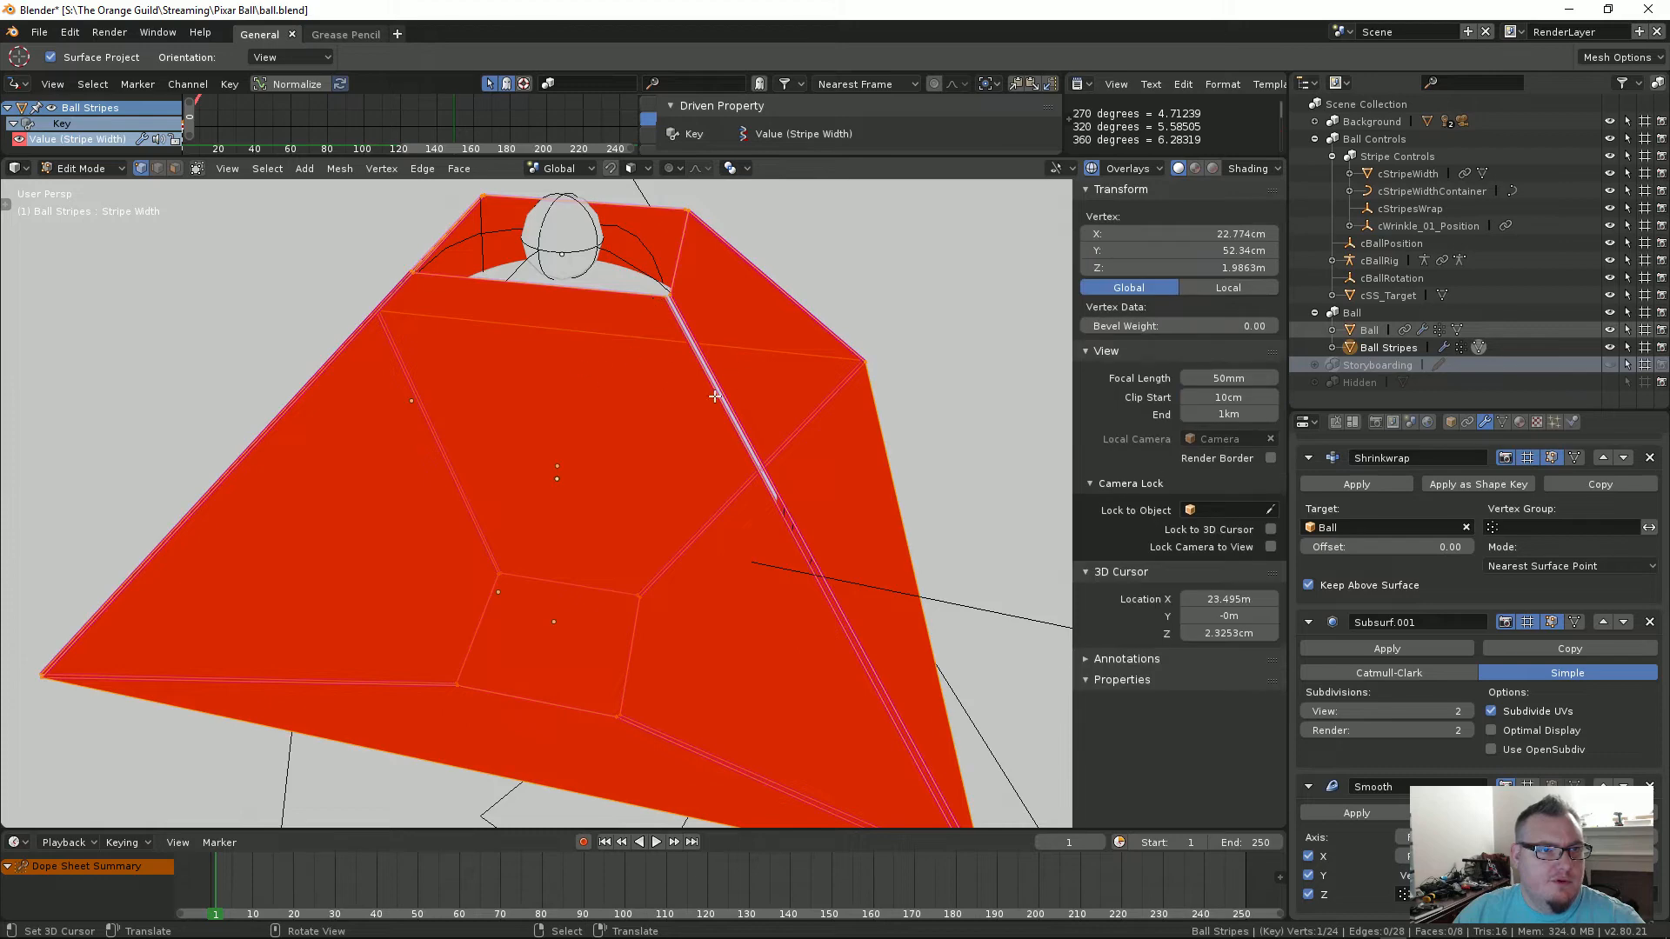
{"action": "key", "text": "g"}
{"action": "right_click", "coordinate": [671, 371]}
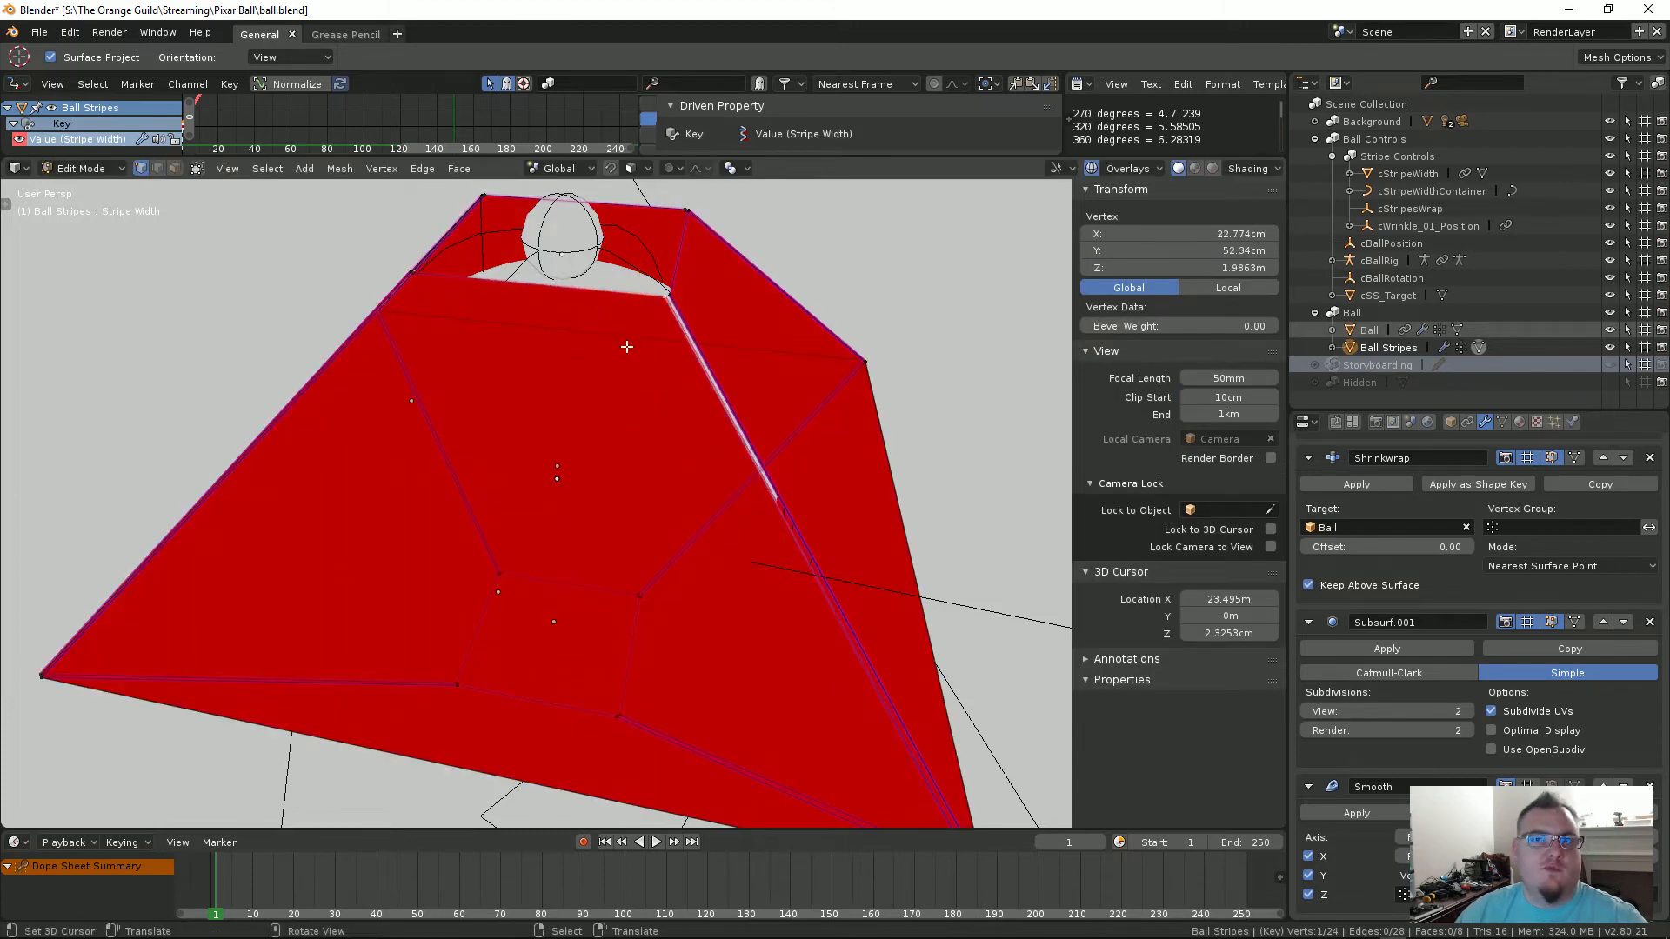
Step: Leave Edit Mode on the Ball Stripes mesh and show the ball close up in LookDev shading
{"action": "scroll", "coordinate": [612, 347], "scroll_direction": "down", "scroll_amount": 3}
{"action": "mouse_move", "coordinate": [550, 391]}
{"action": "middle_mouse_down"}
{"action": "mouse_move", "coordinate": [626, 373]}
{"action": "mouse_move", "coordinate": [642, 426]}
{"action": "mouse_move", "coordinate": [635, 391]}
{"action": "mouse_move", "coordinate": [623, 436]}
{"action": "mouse_move", "coordinate": [528, 409]}
{"action": "mouse_move", "coordinate": [453, 422]}
{"action": "mouse_move", "coordinate": [409, 324]}
{"action": "mouse_move", "coordinate": [687, 451]}
{"action": "mouse_move", "coordinate": [668, 439]}
{"action": "mouse_move", "coordinate": [719, 436]}
{"action": "mouse_move", "coordinate": [645, 410]}
{"action": "mouse_move", "coordinate": [555, 409]}
{"action": "mouse_move", "coordinate": [544, 447]}
{"action": "mouse_move", "coordinate": [572, 353]}
{"action": "mouse_move", "coordinate": [593, 395]}
{"action": "mouse_move", "coordinate": [600, 362]}
{"action": "mouse_move", "coordinate": [551, 347]}
{"action": "mouse_move", "coordinate": [572, 421]}
{"action": "middle_mouse_up"}
{"action": "key", "text": "Tab"}
{"action": "scroll", "coordinate": [453, 421], "scroll_direction": "up", "scroll_amount": 3}
{"action": "left_click", "coordinate": [1195, 168]}
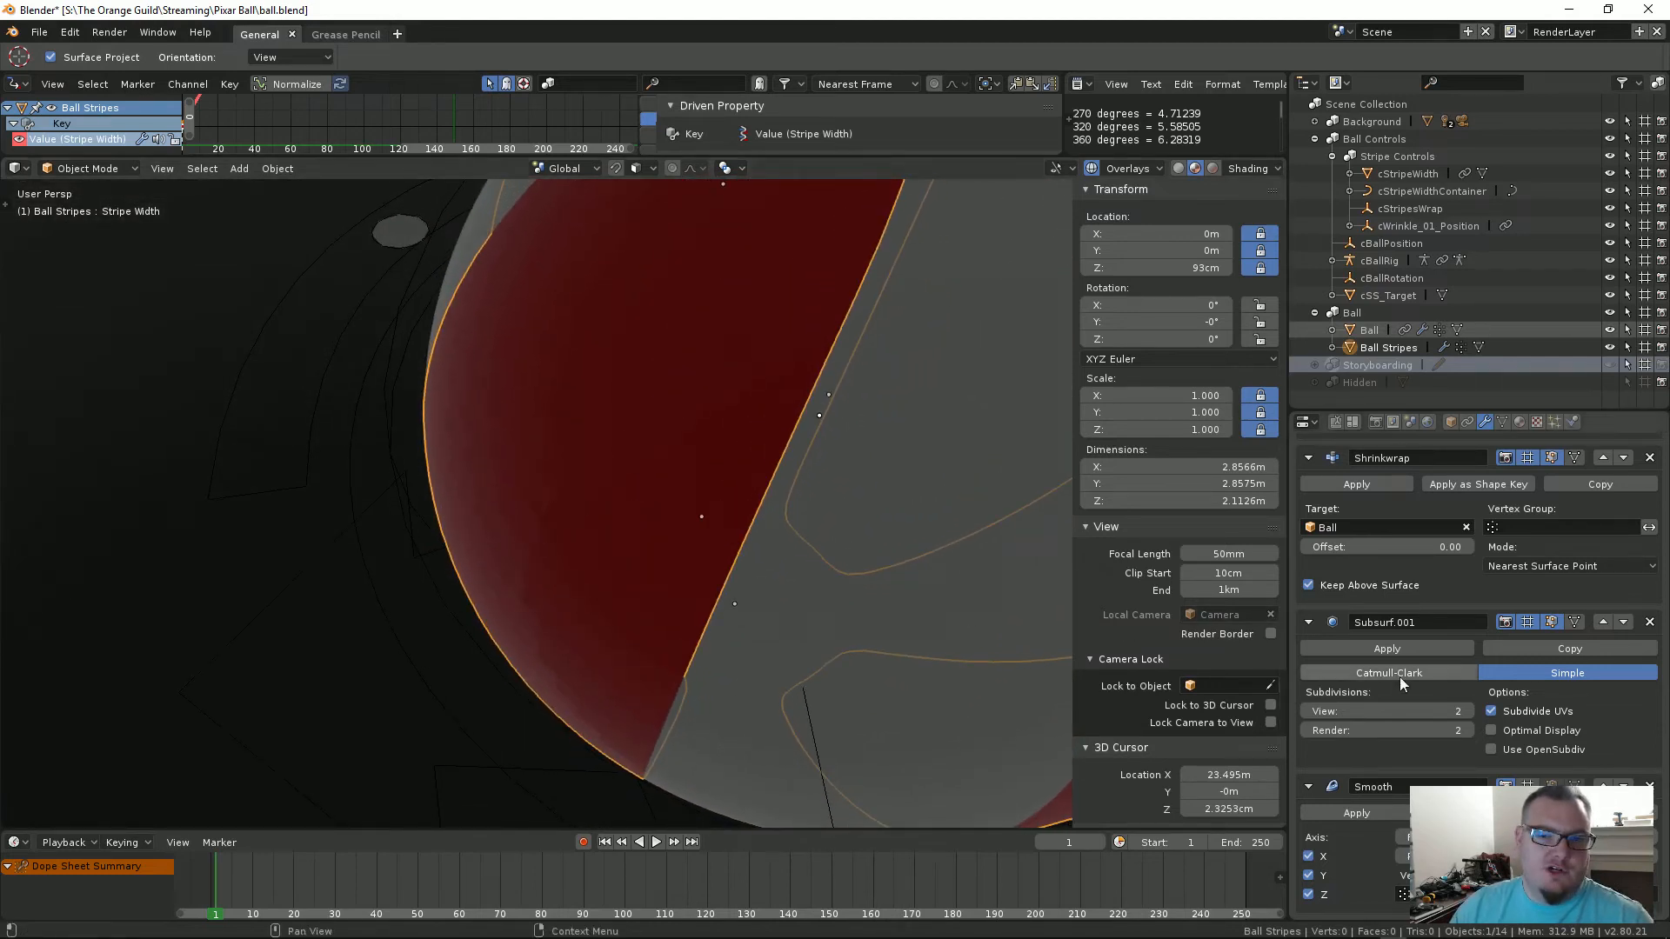
Step: Compare the stripes with the Subsurf.001 and Smooth modifiers' viewport display switched off and on again
{"action": "left_click", "coordinate": [1522, 620]}
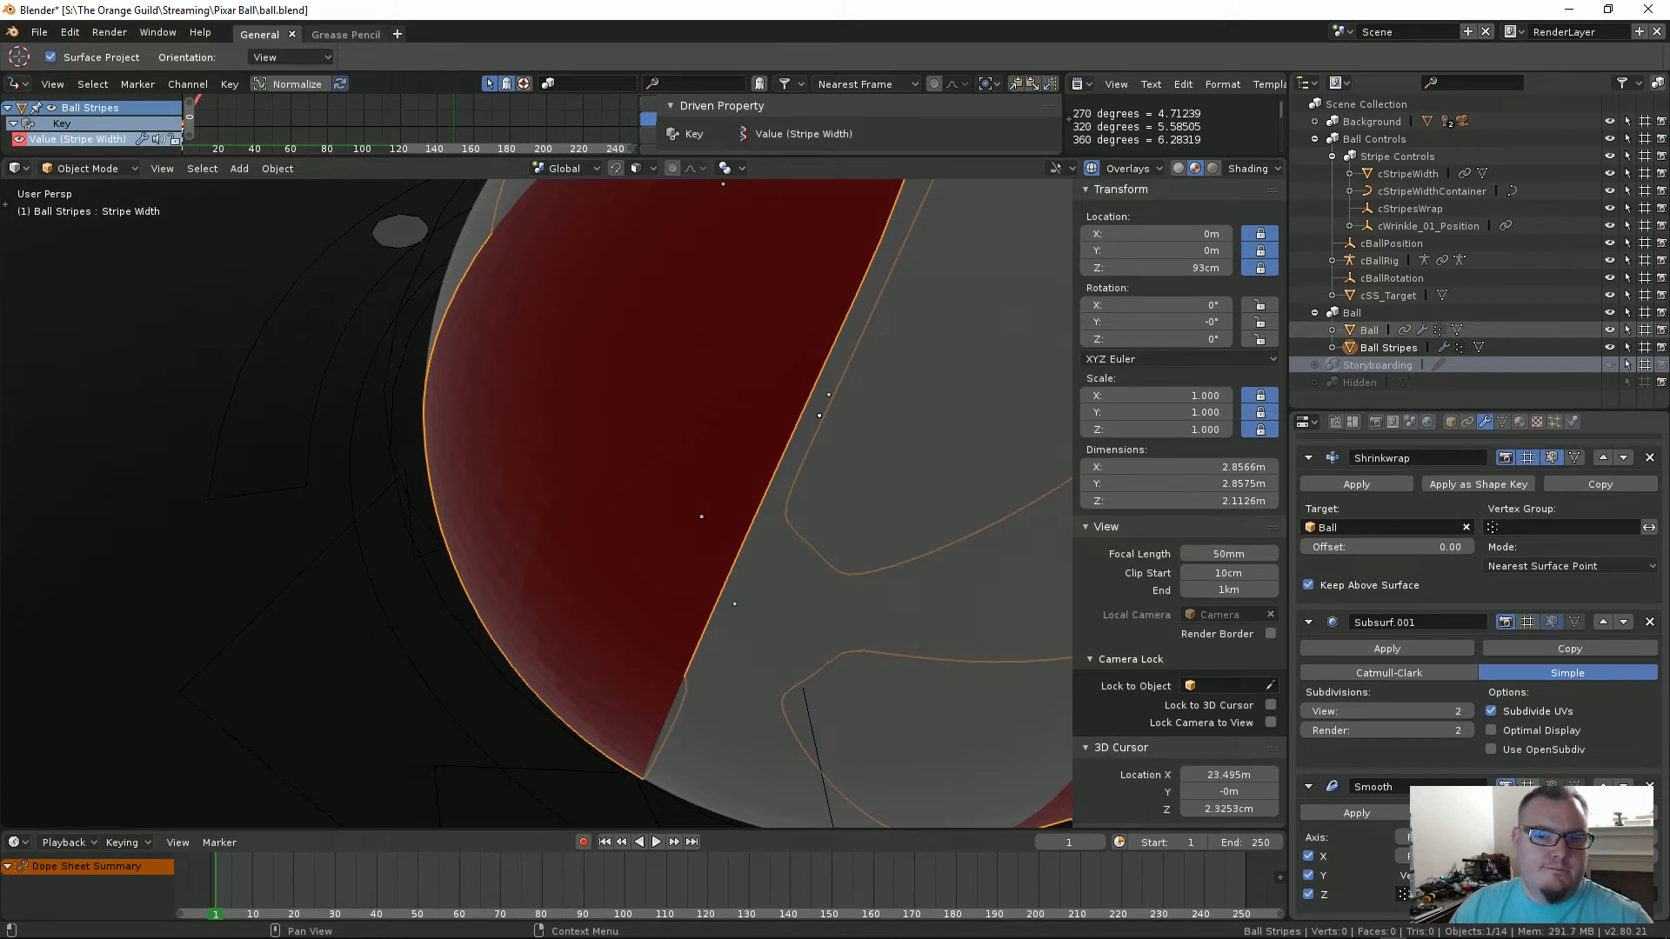
{"action": "left_click", "coordinate": [1529, 789]}
{"action": "left_click", "coordinate": [1528, 789]}
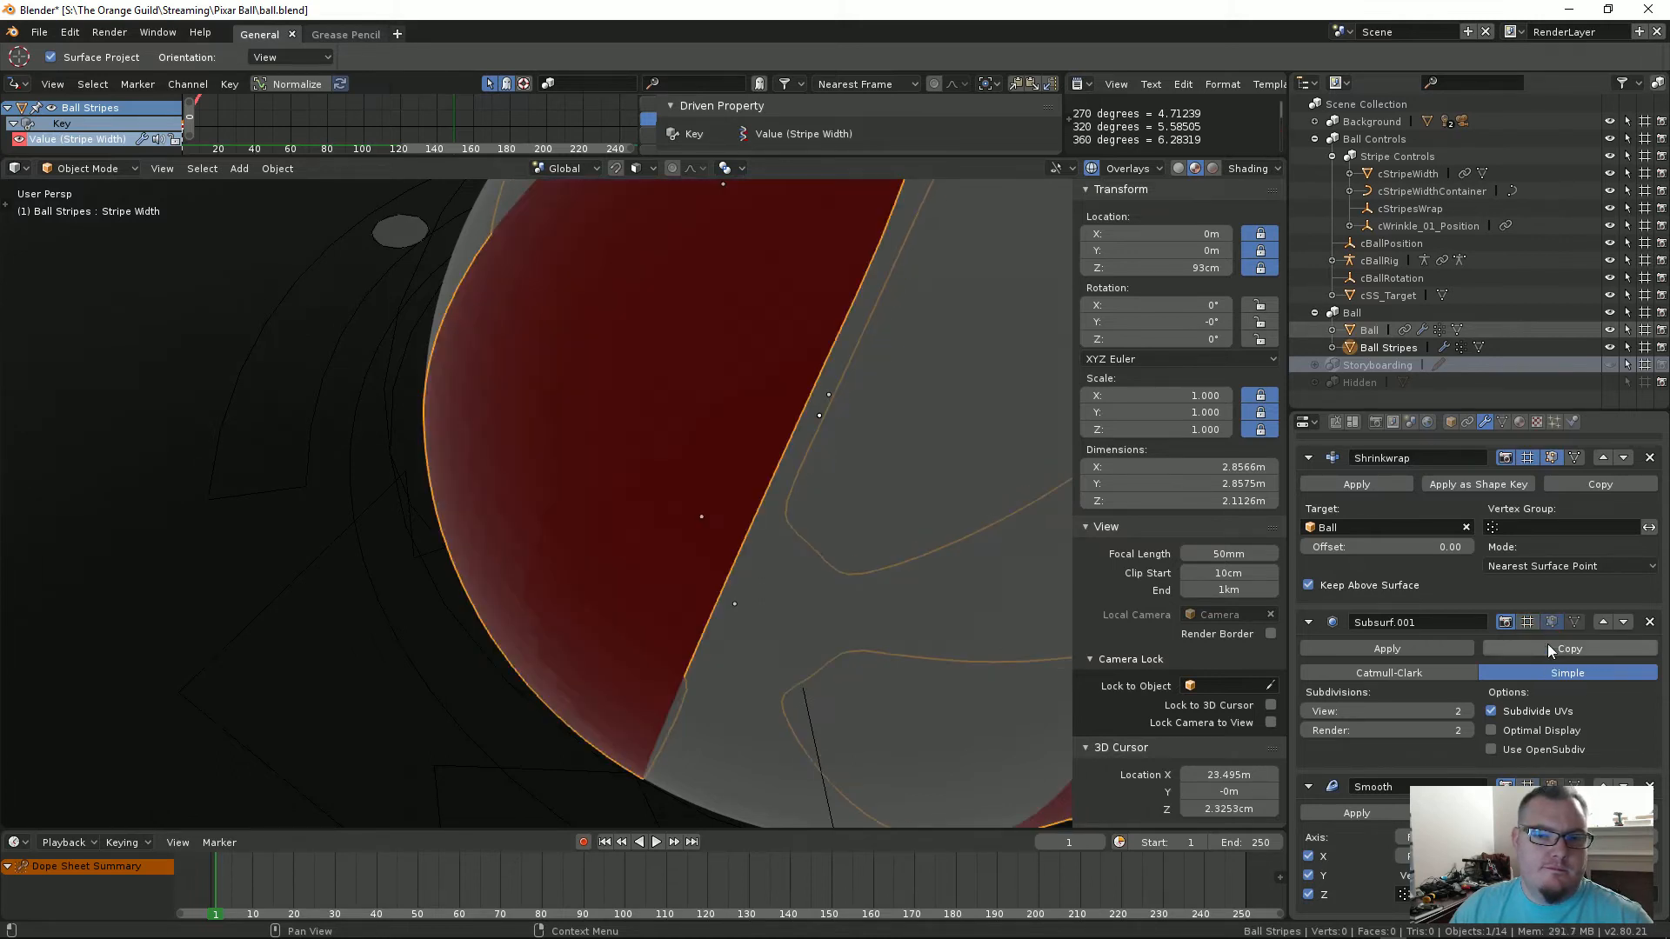
{"action": "left_click", "coordinate": [1529, 623]}
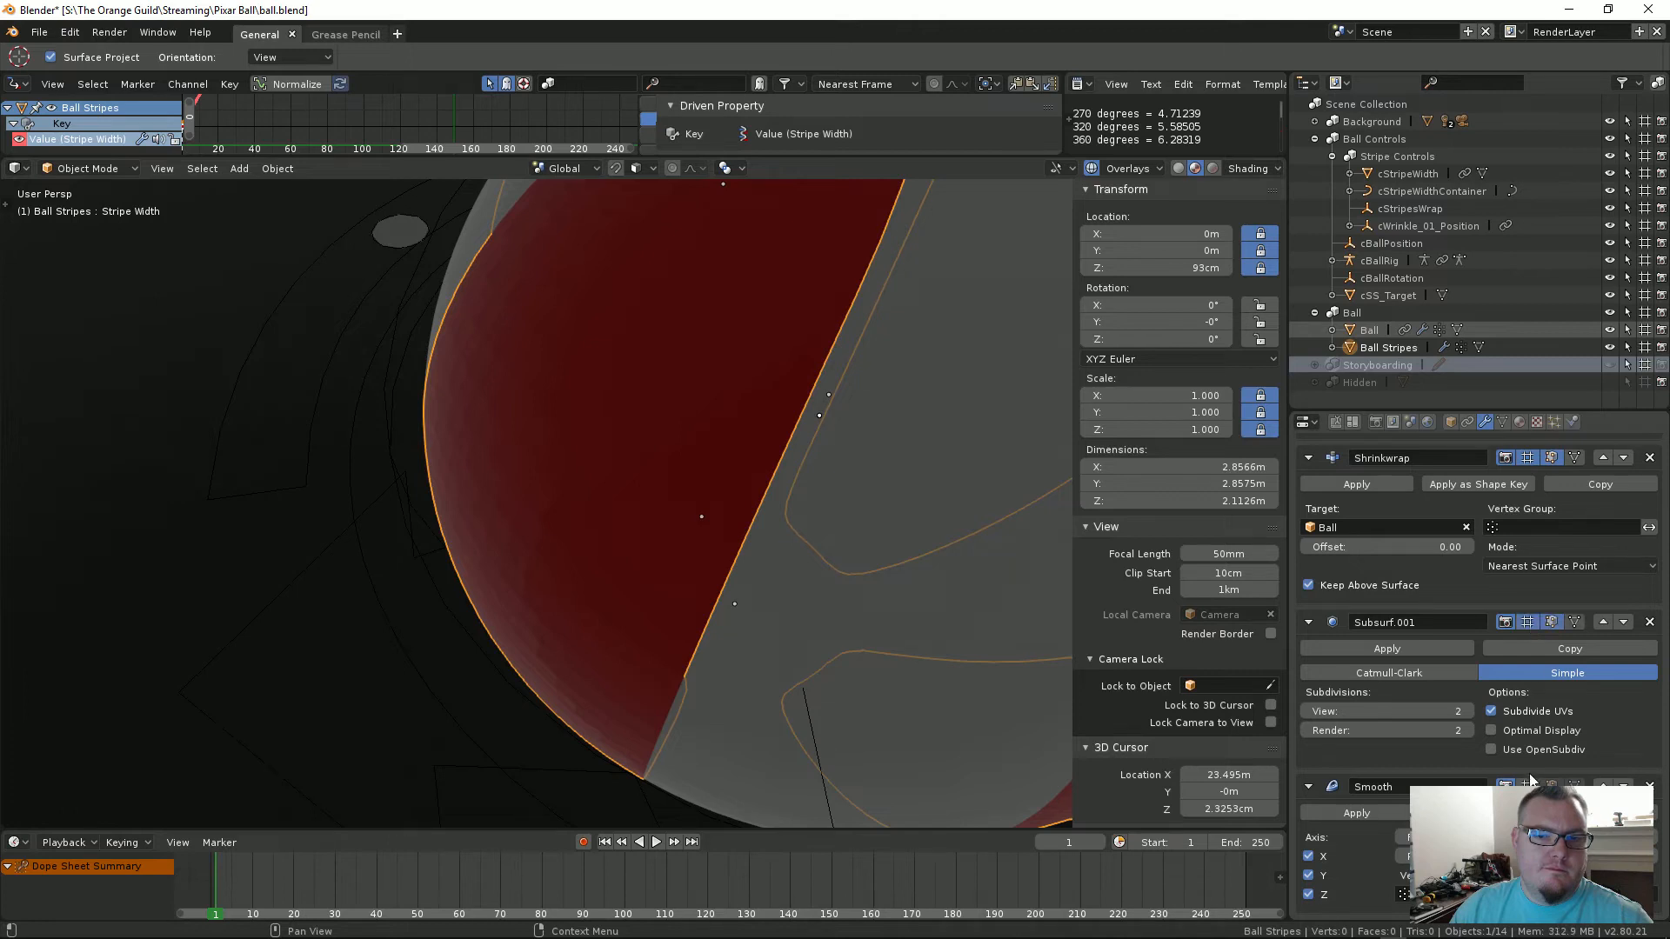
Step: Set the first Subsurf modifier's view and render subdivisions to 6 on Ball Stripes
{"action": "scroll", "coordinate": [1439, 539], "scroll_direction": "up", "scroll_amount": 5}
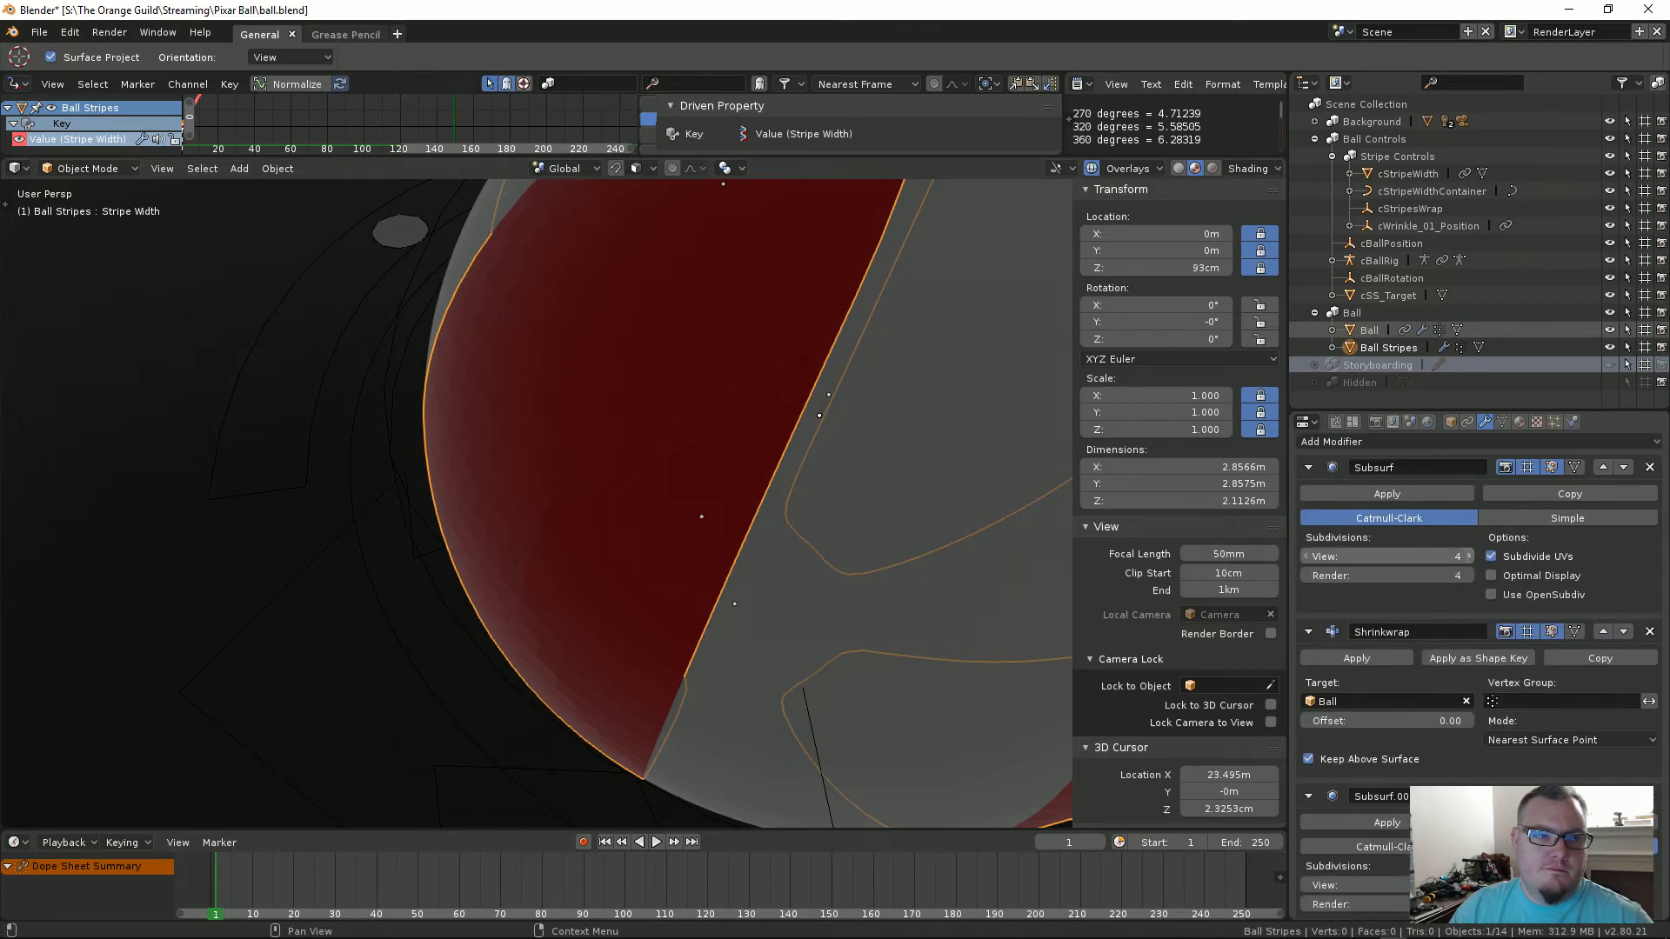
{"action": "left_click", "coordinate": [1469, 557]}
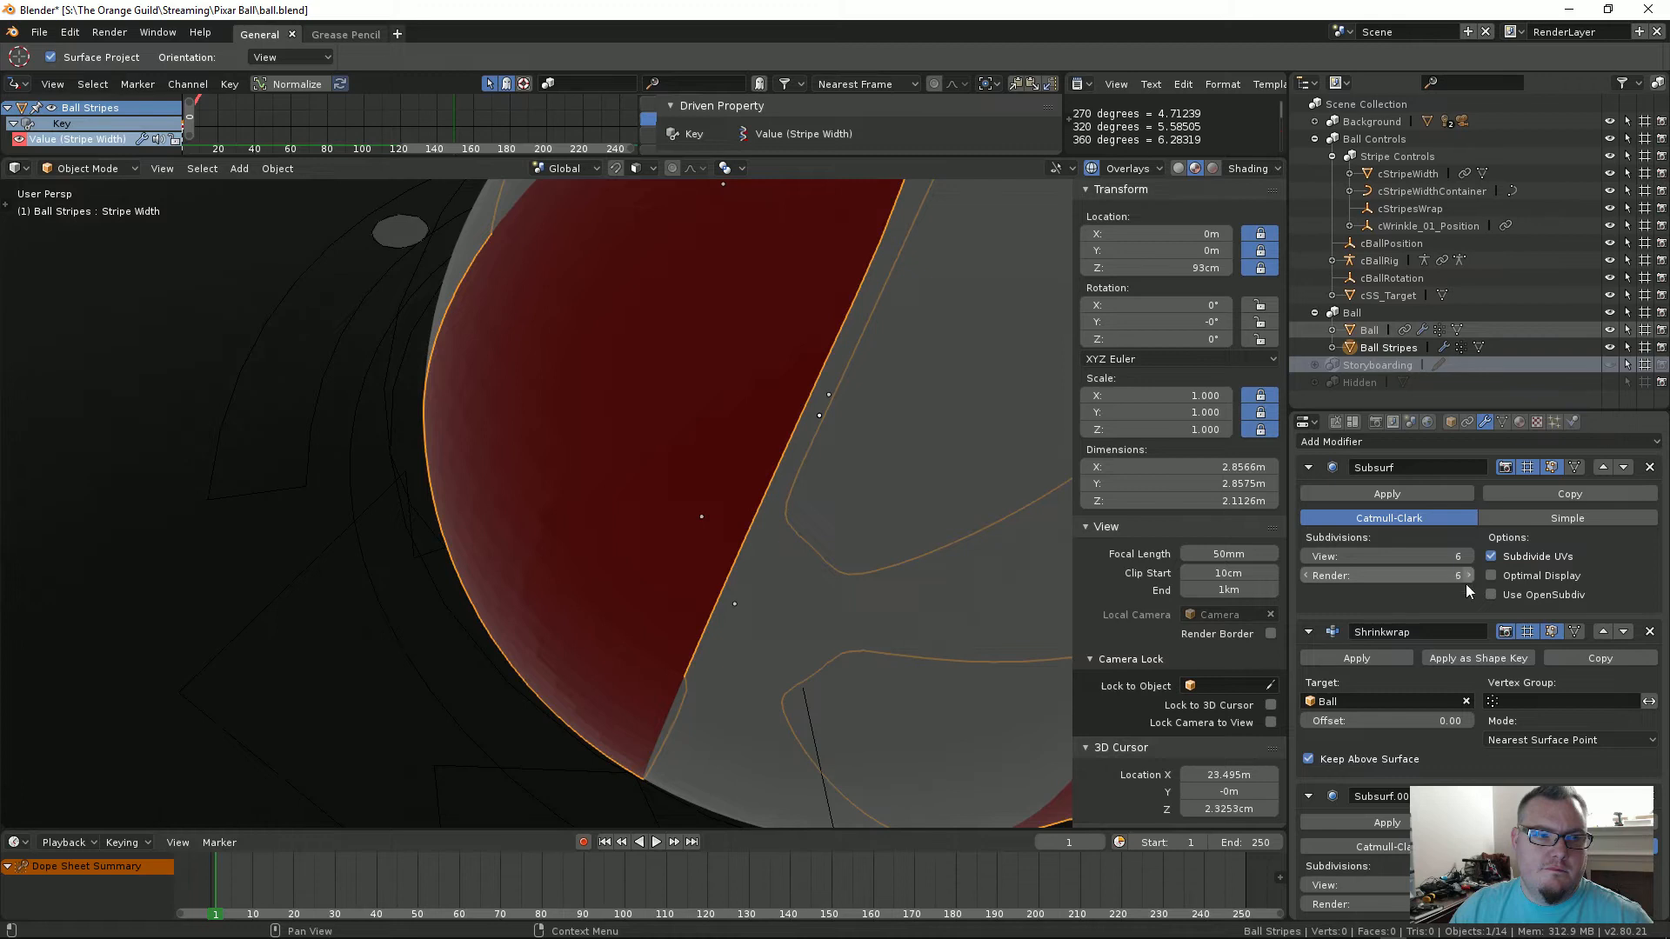
Step: Increase the Smooth modifier's repeat count on Ball Stripes, keeping it low enough that the stripes stay above the ball surface
{"action": "scroll", "coordinate": [1448, 598], "scroll_direction": "down", "scroll_amount": 5}
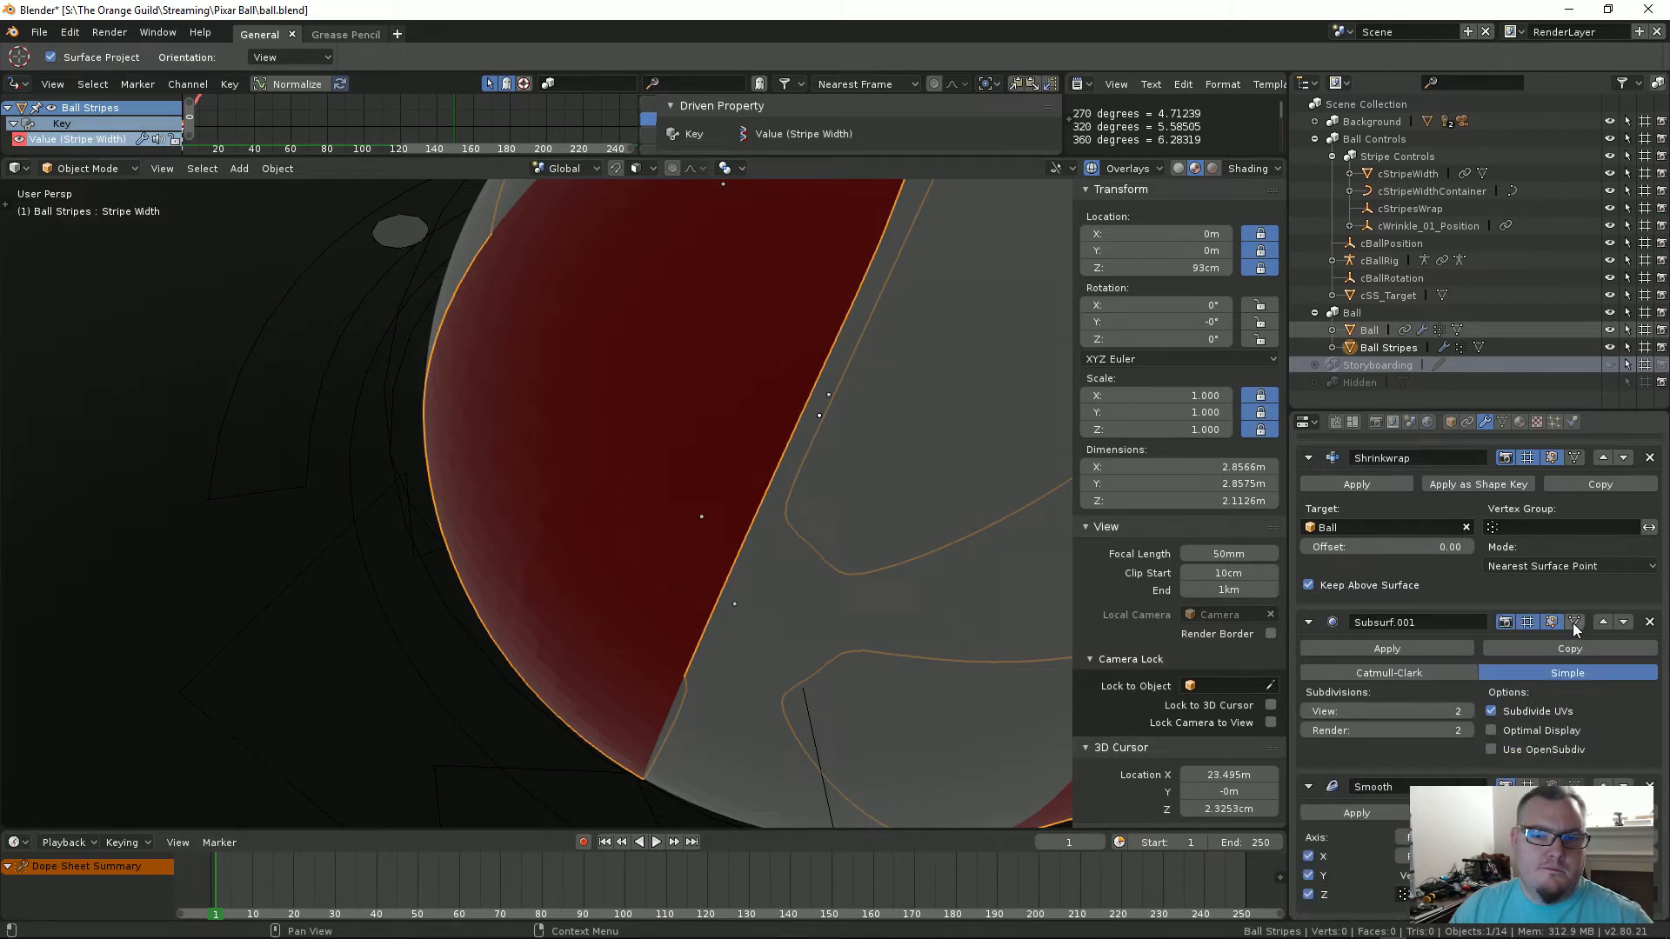
{"action": "left_click", "coordinate": [1648, 856]}
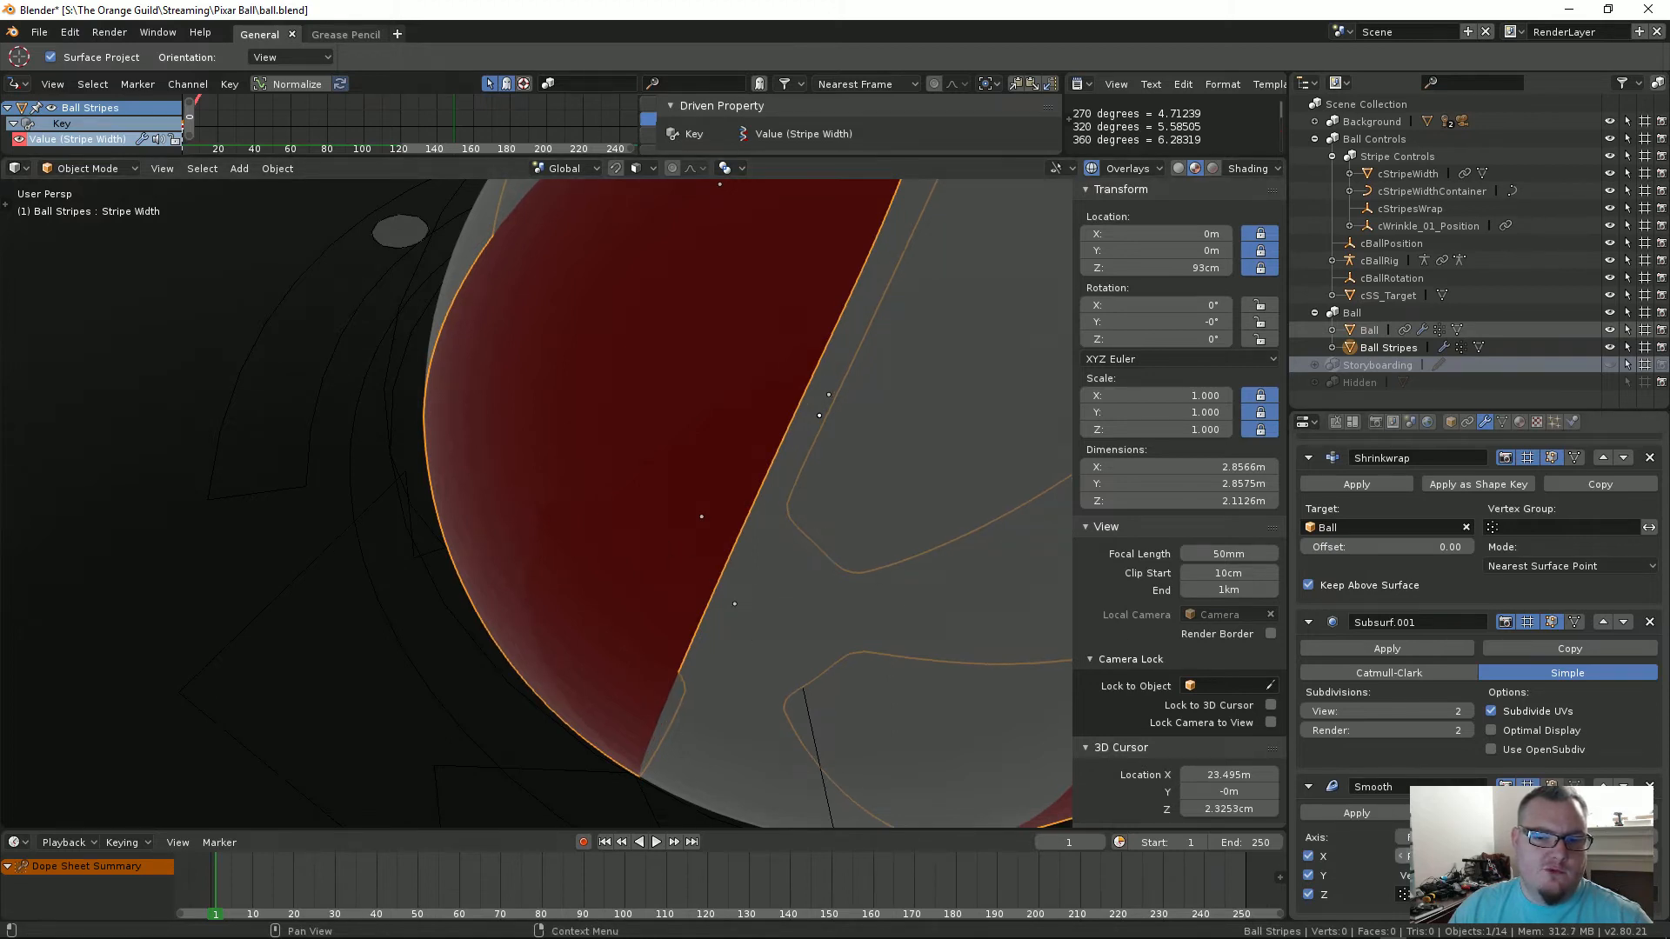
{"action": "left_click", "coordinate": [1402, 858]}
{"action": "left_click", "coordinate": [1403, 858]}
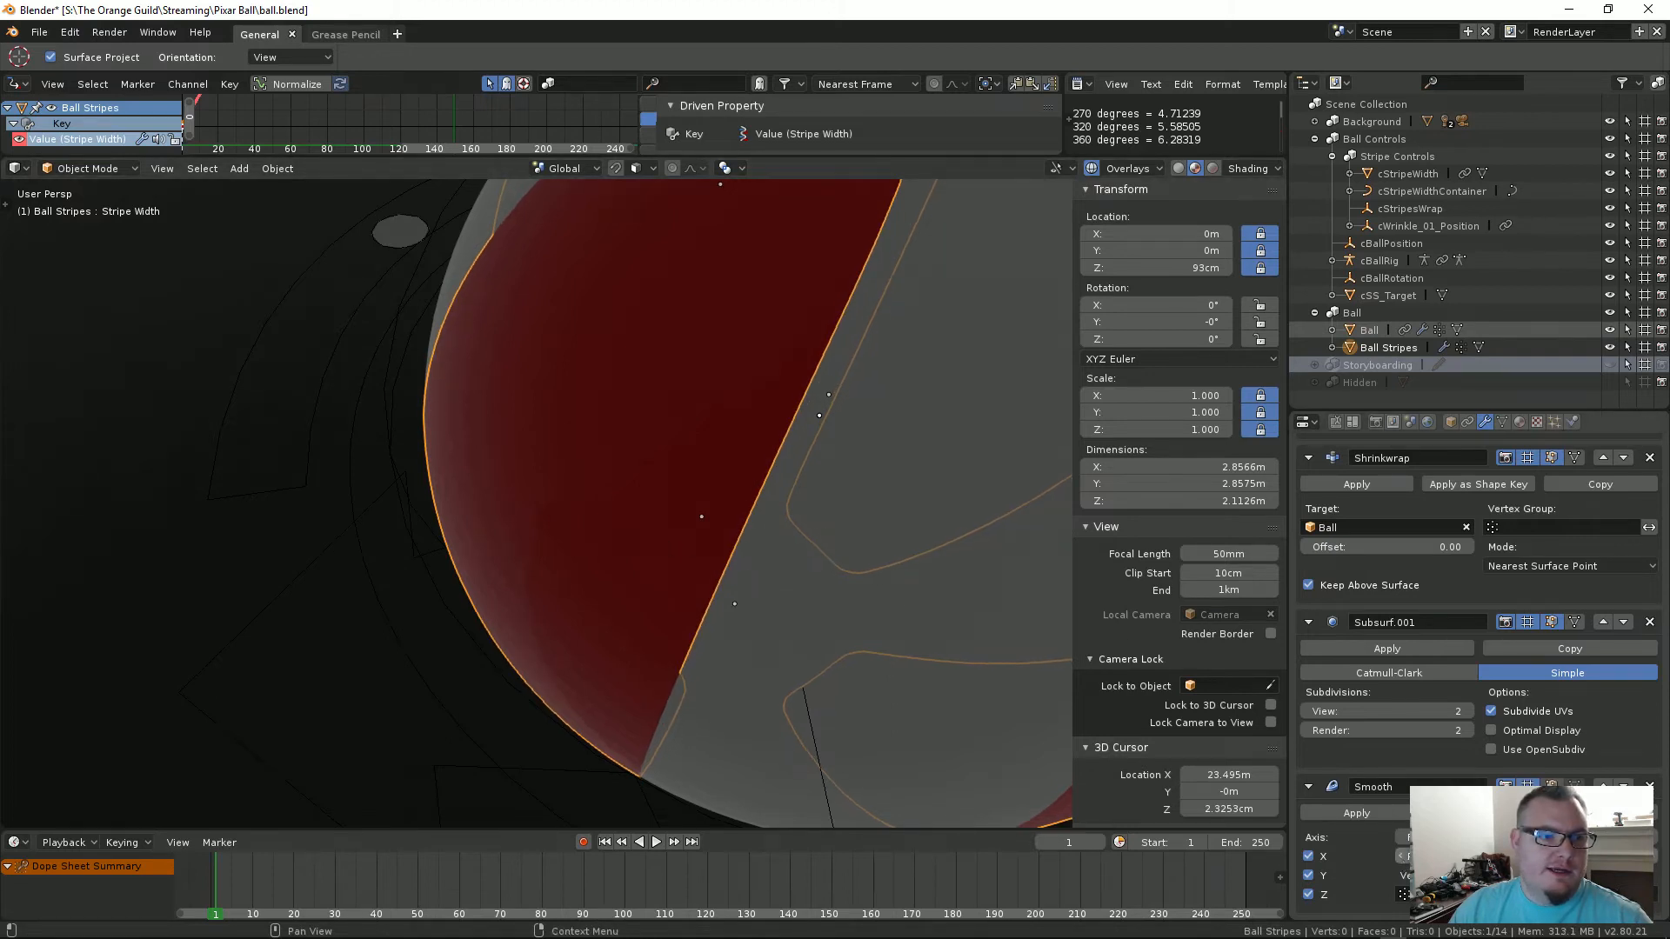
{"action": "left_click", "coordinate": [1402, 858]}
{"action": "left_click", "coordinate": [1656, 856]}
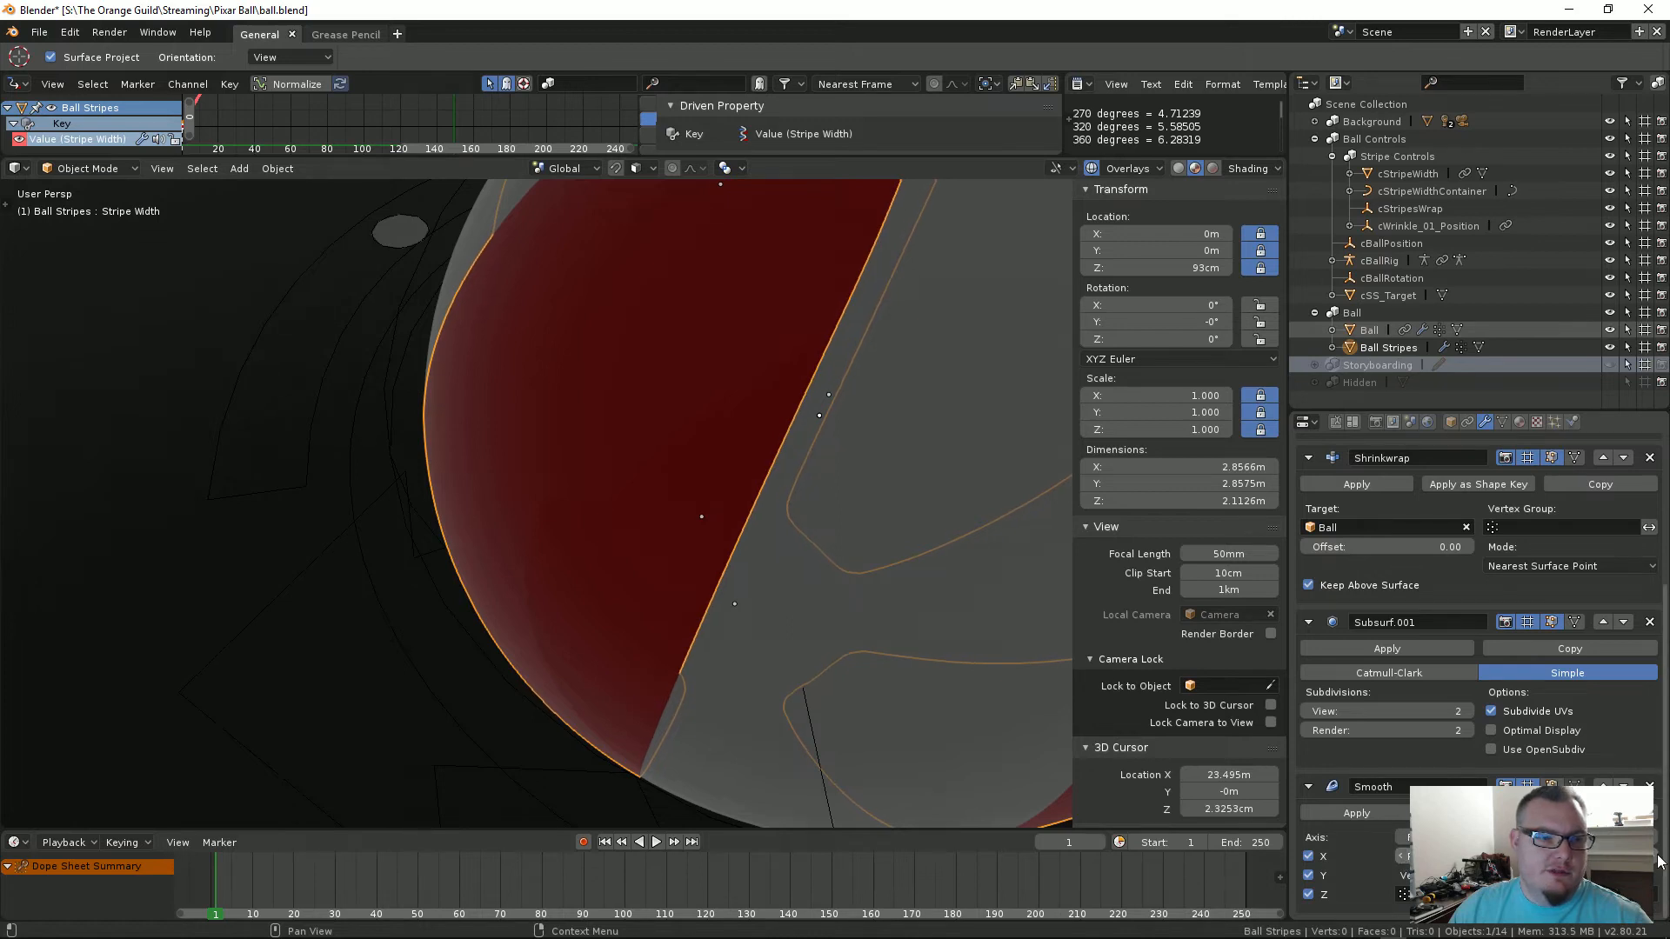
{"action": "left_click", "coordinate": [1657, 856]}
{"action": "left_click", "coordinate": [1657, 855]}
{"action": "left_click", "coordinate": [1657, 856]}
{"action": "left_click", "coordinate": [1657, 857]}
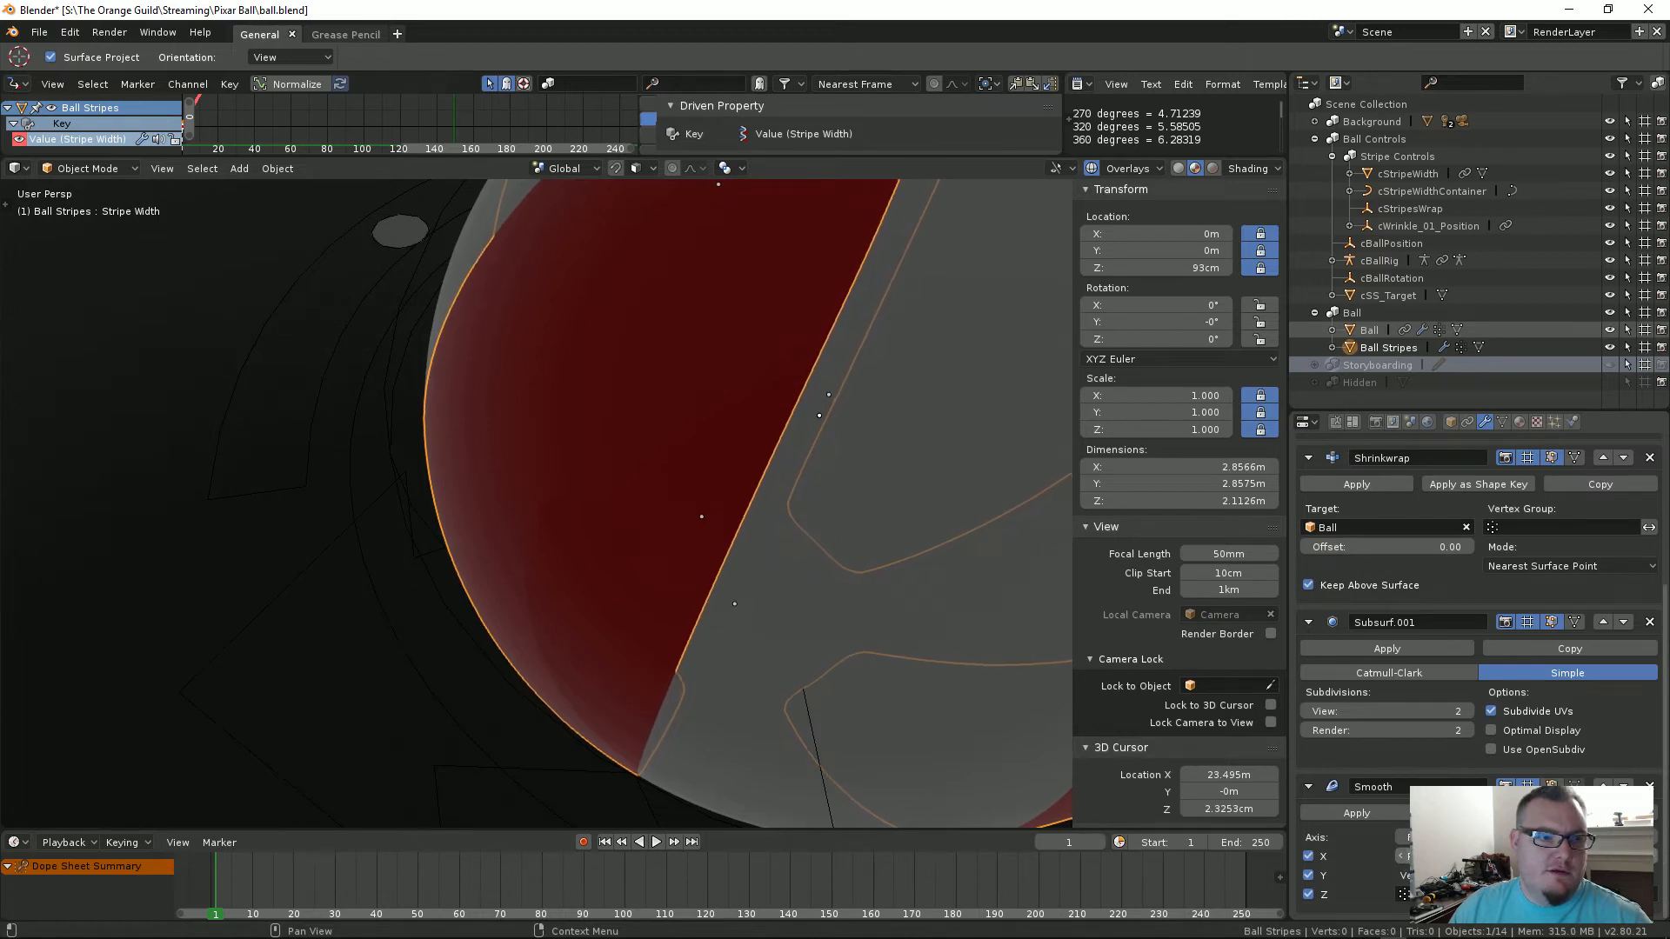
{"action": "left_click", "coordinate": [1657, 857]}
{"action": "left_click", "coordinate": [1657, 857]}
{"action": "left_click", "coordinate": [1657, 857]}
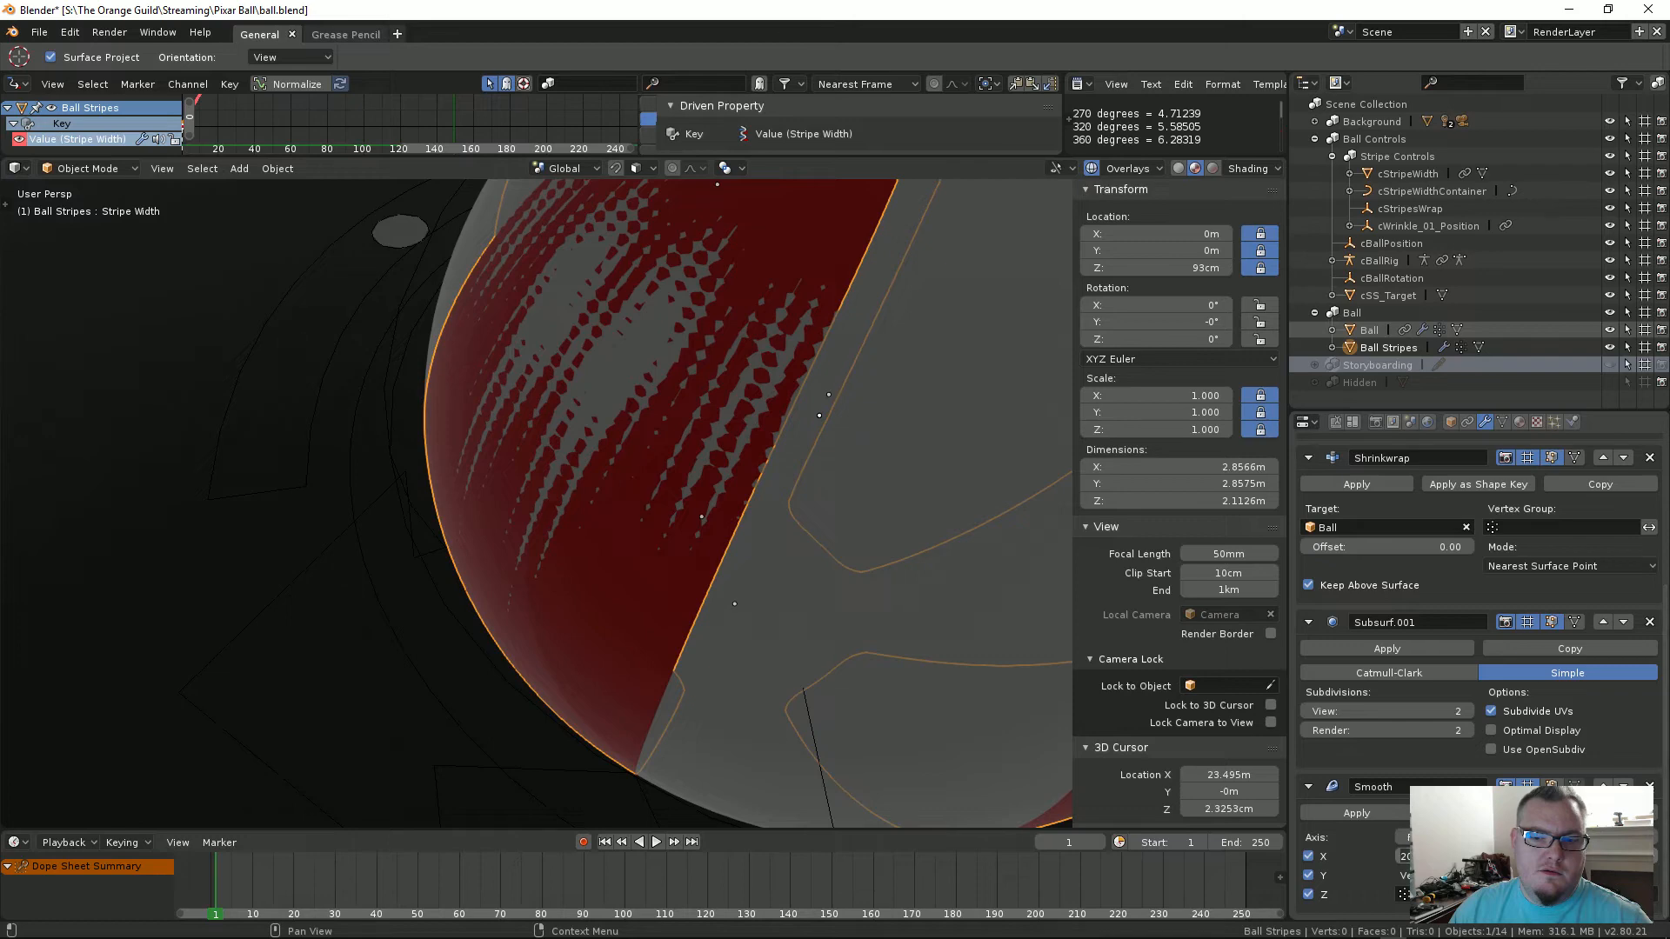
{"action": "key", "text": "Return"}
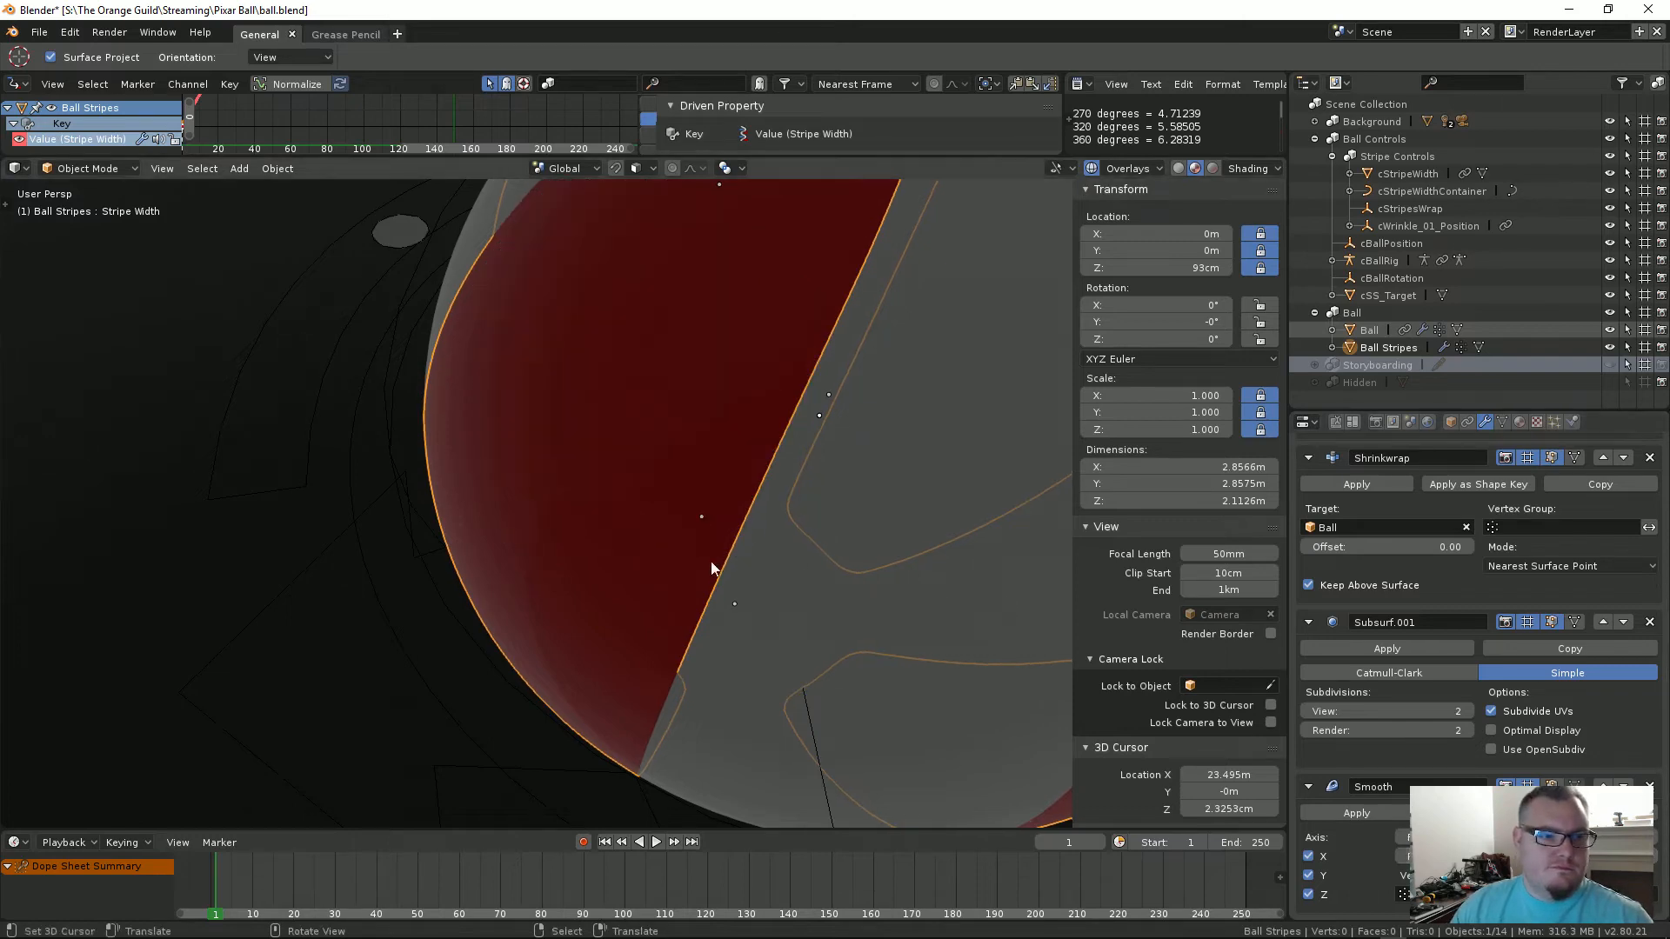
Step: Return to the camera view, test render the bordered region to check the stripe highlight, and close the render
{"action": "middle_click_drag", "start_coordinate": [711, 561], "coordinate": [517, 574]}
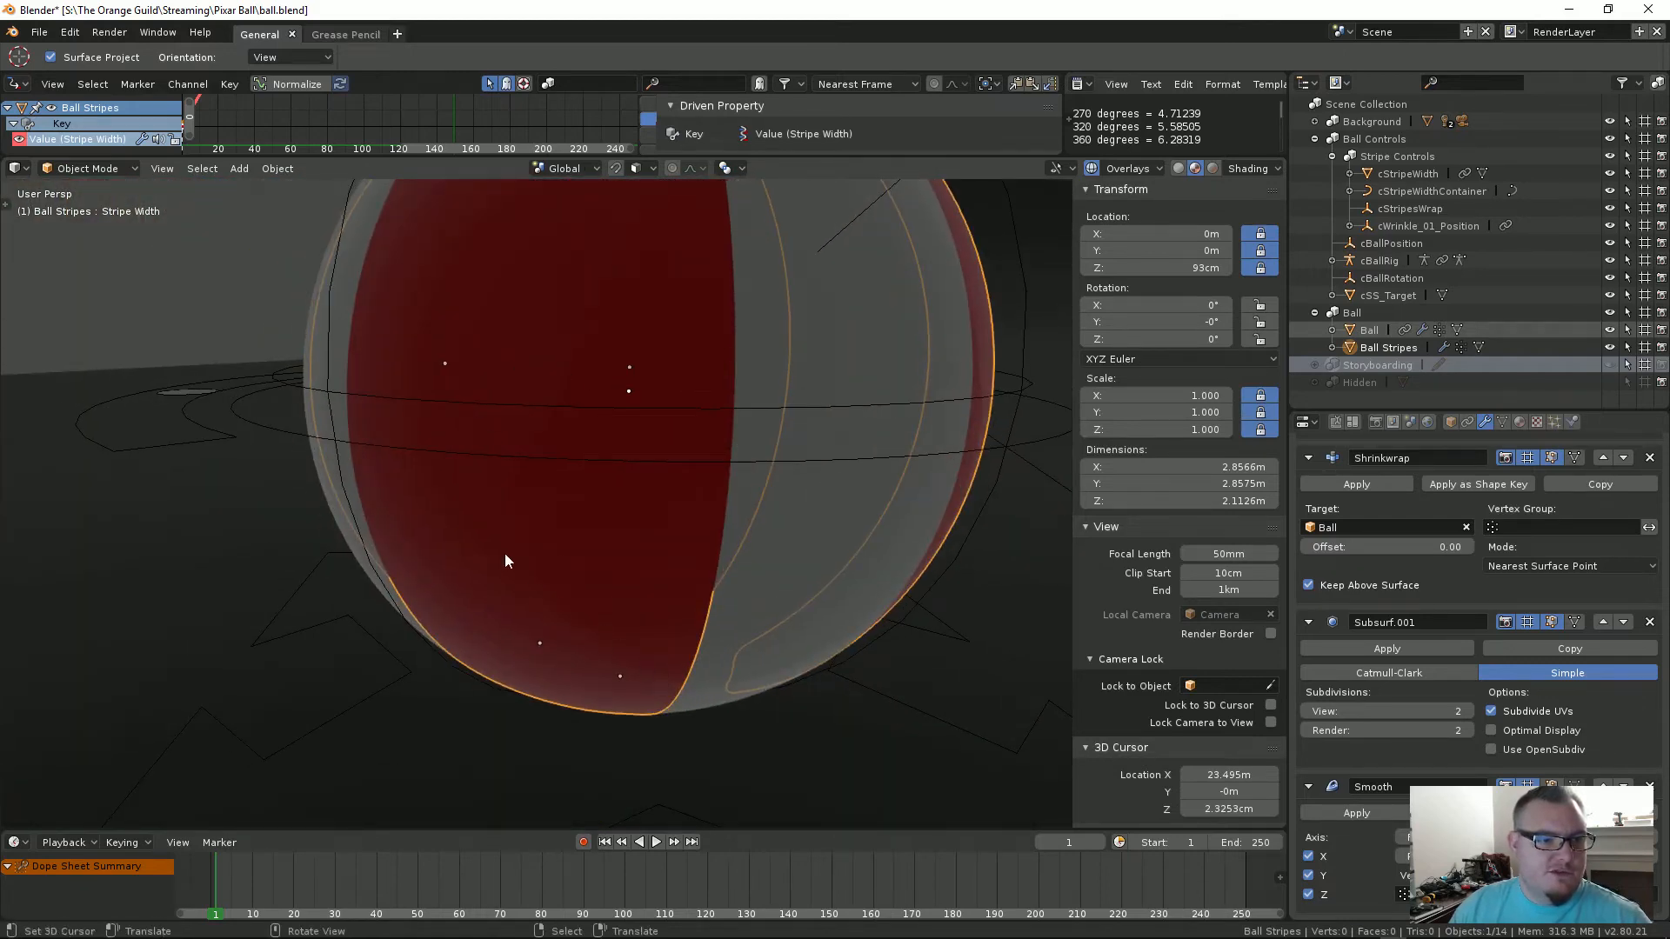
{"action": "key", "text": "KP_0"}
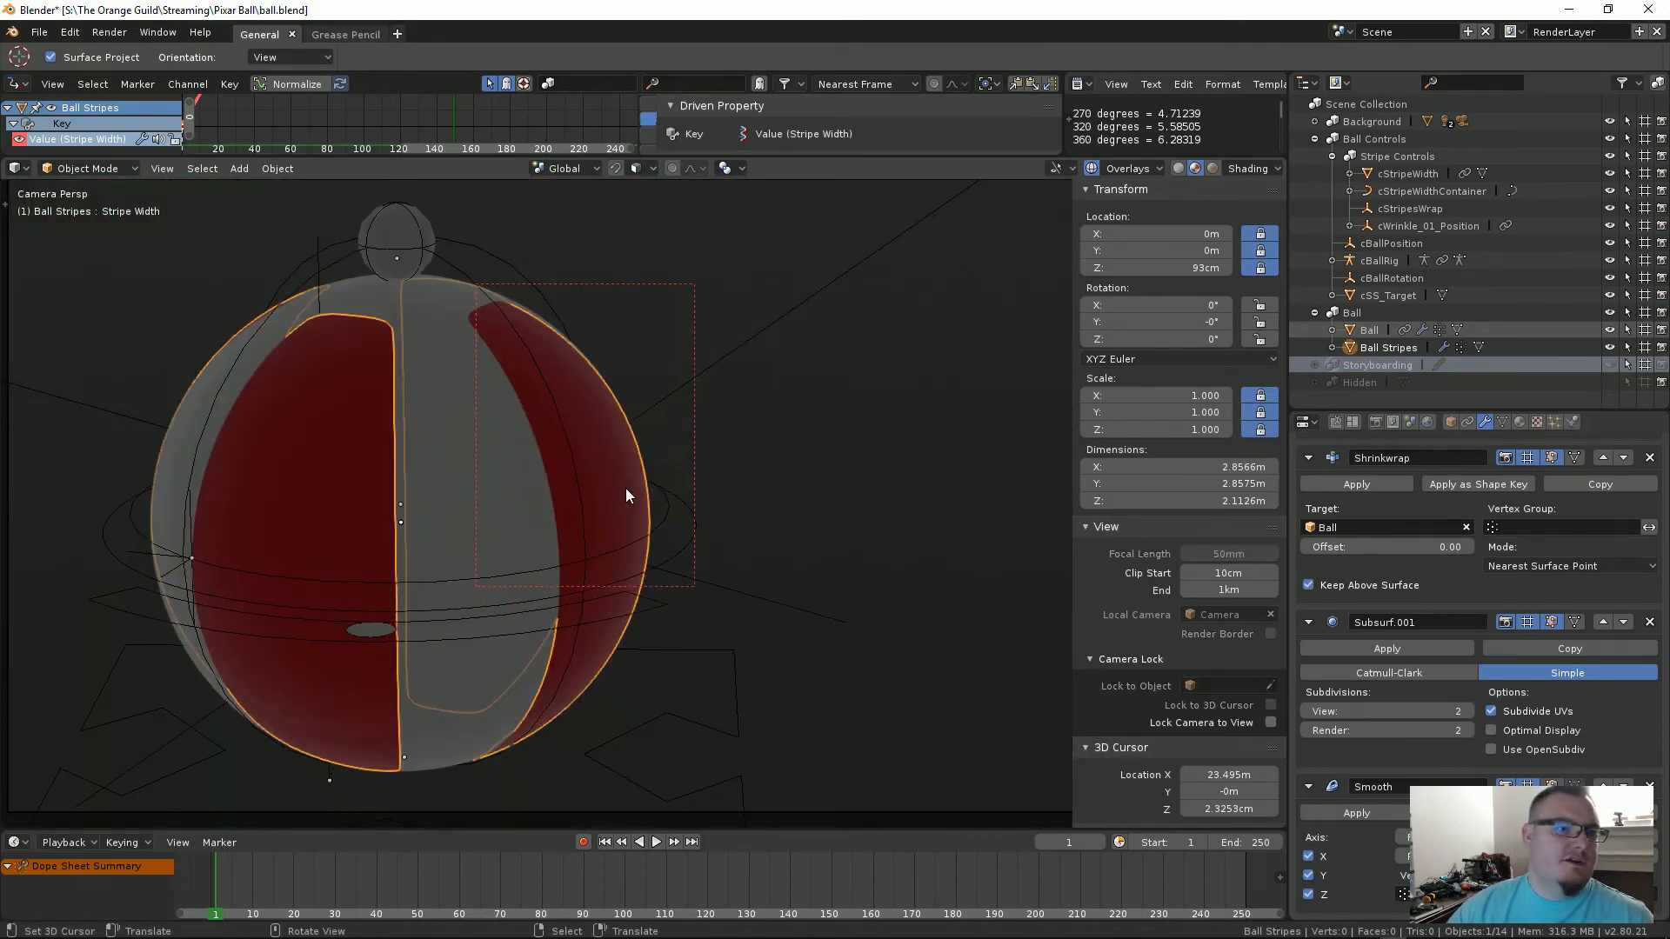
{"action": "scroll", "coordinate": [626, 495], "scroll_direction": "up", "scroll_amount": 1}
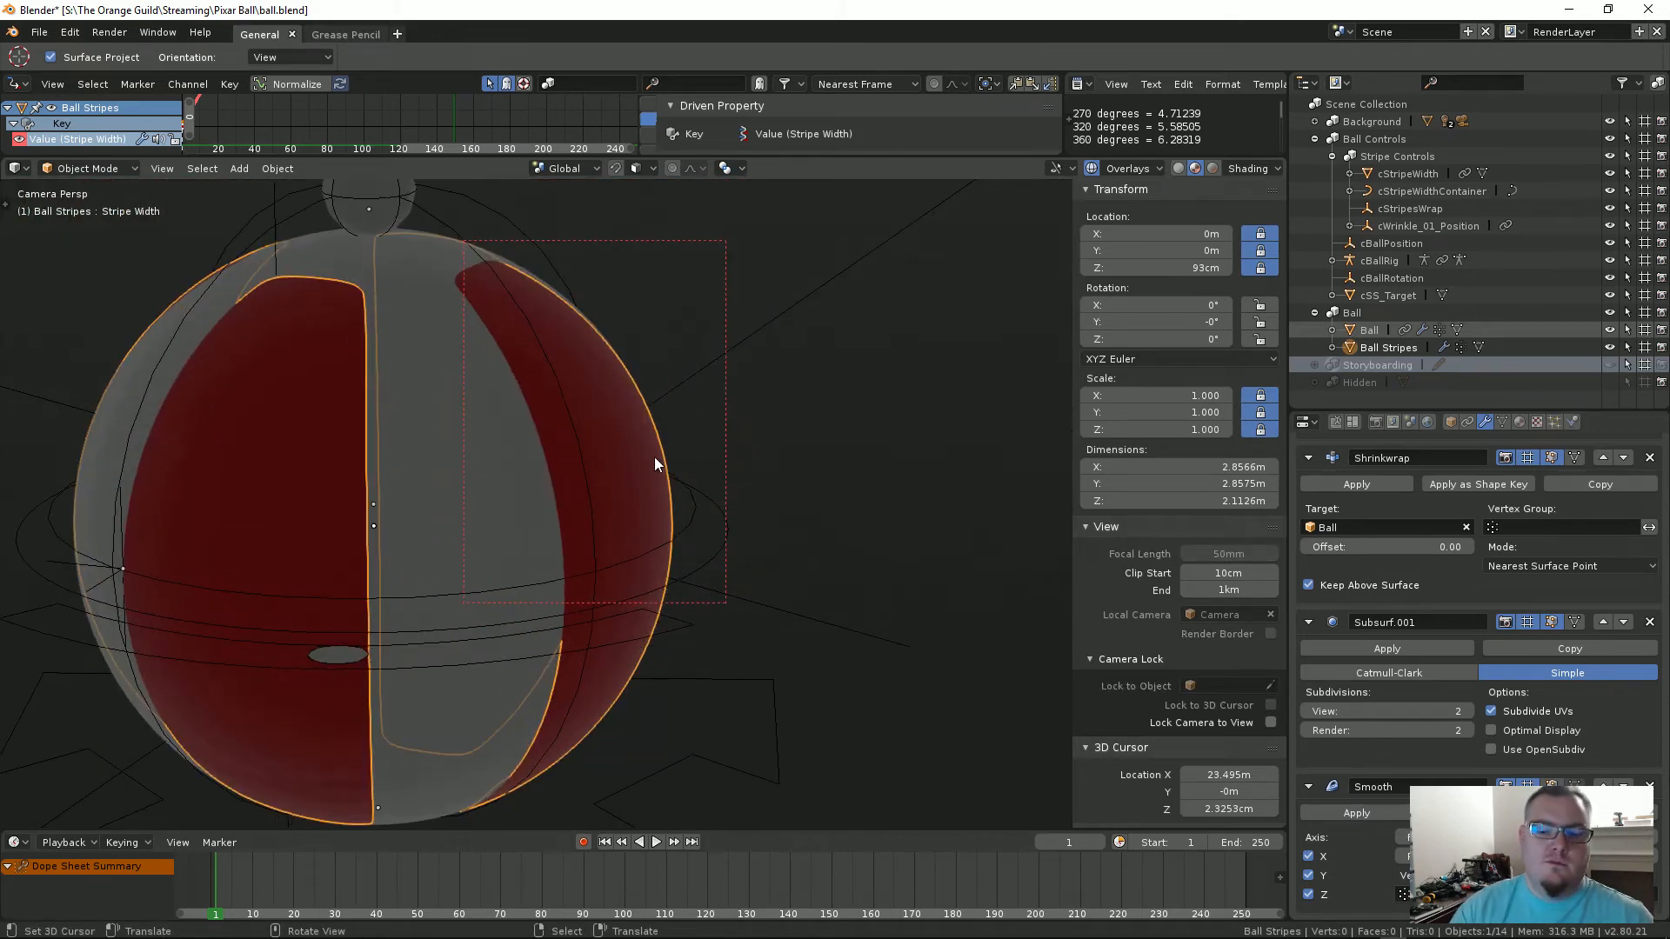
{"action": "key", "text": "F12"}
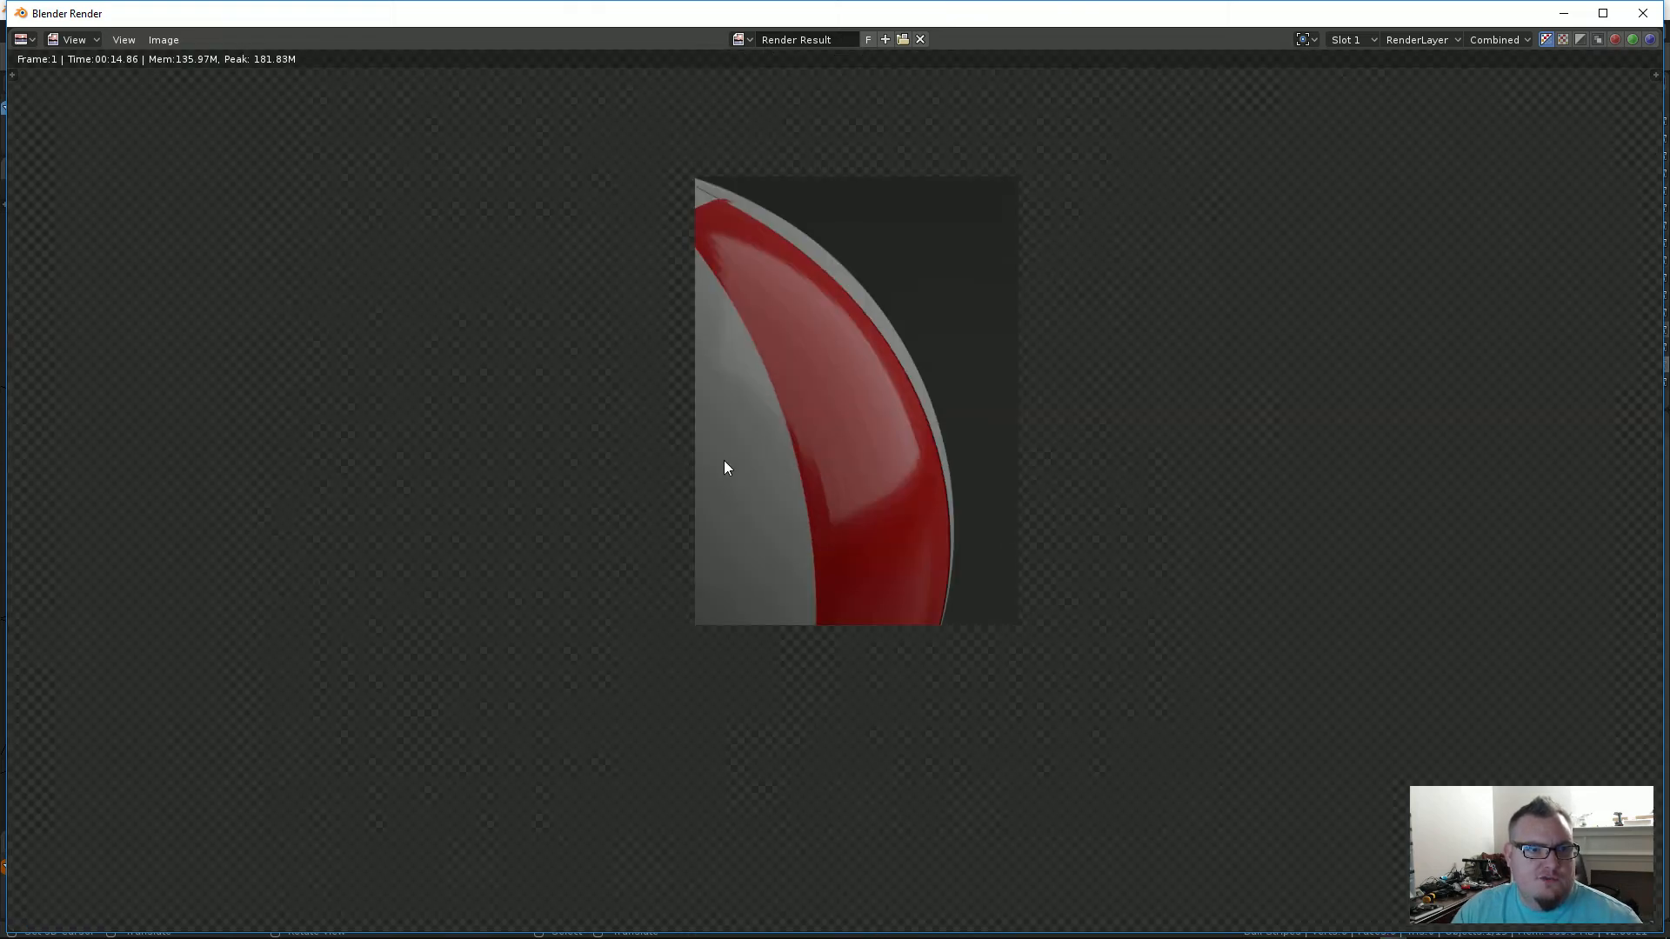
{"action": "key", "text": "Escape"}
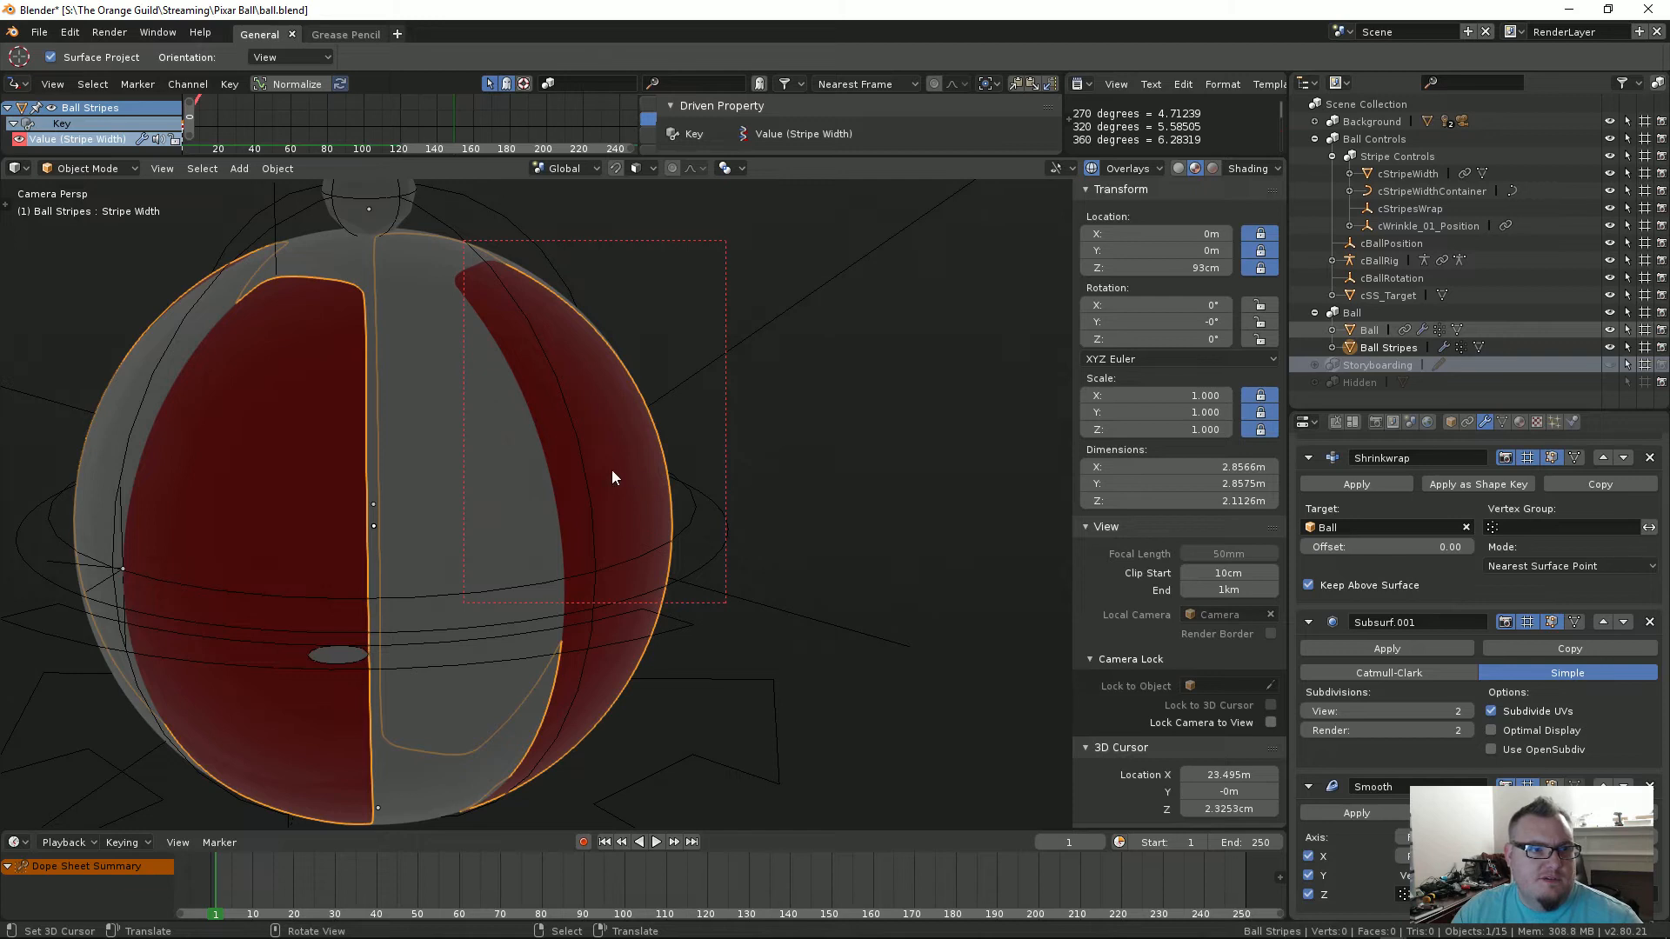
Step: Check the Ball Stripes mesh's vertex groups and shape keys, and try to apply its first Subsurf modifier
{"action": "left_click", "coordinate": [1499, 422]}
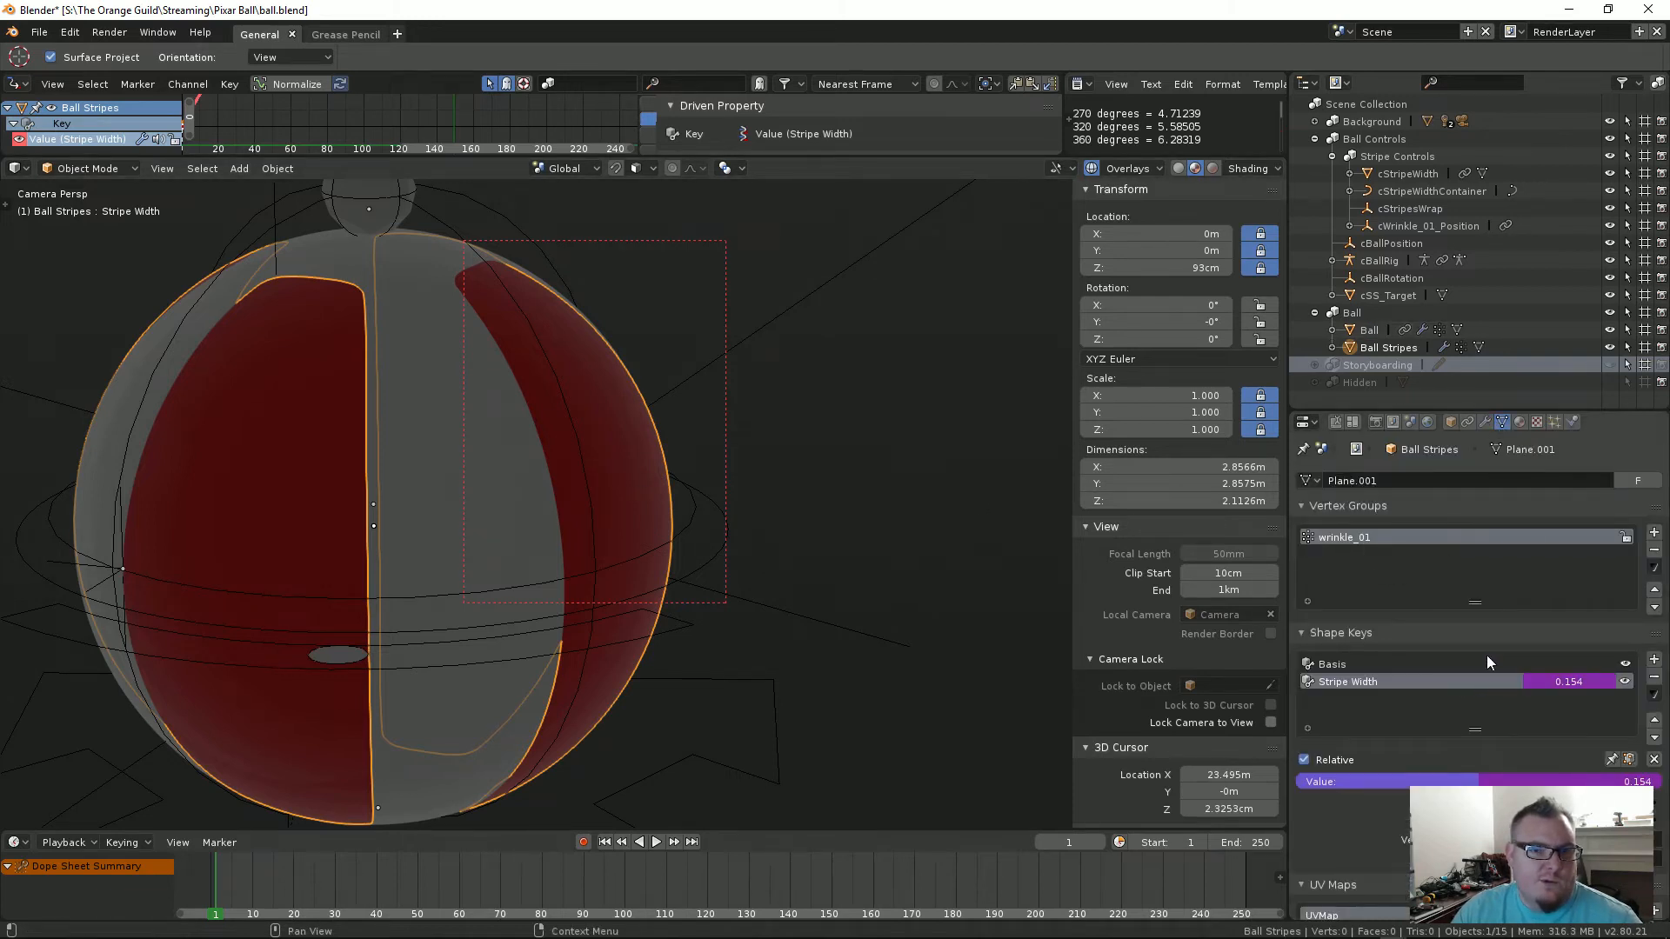
{"action": "left_click", "coordinate": [1484, 422]}
{"action": "scroll", "coordinate": [1397, 551], "scroll_direction": "down", "scroll_amount": 3}
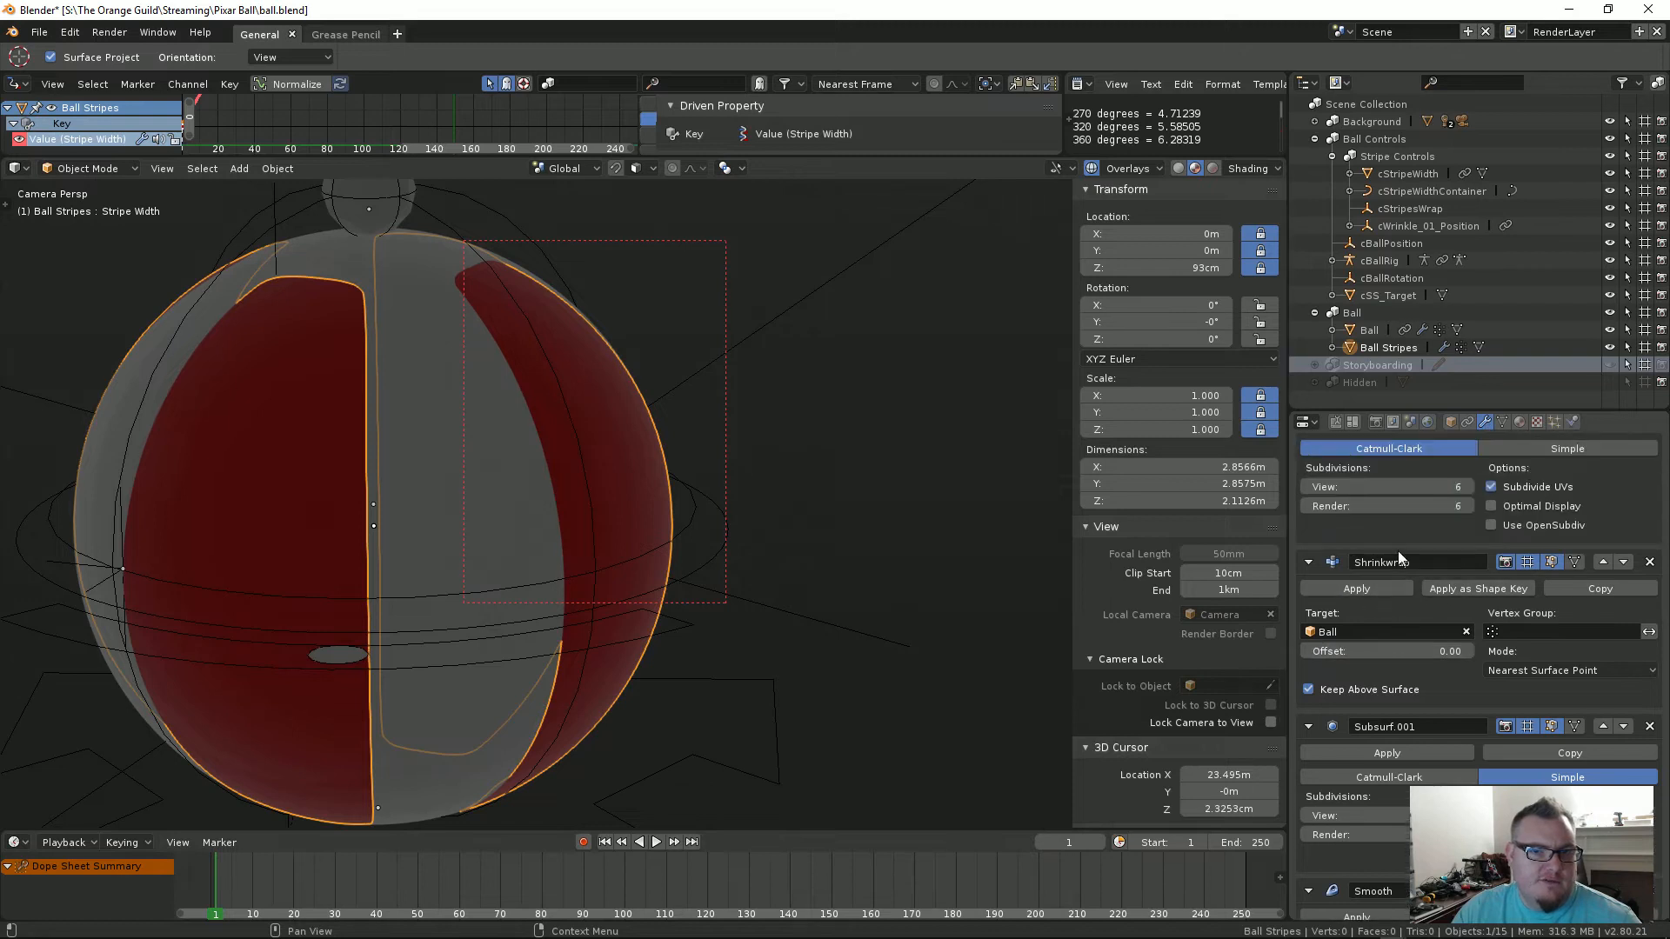
{"action": "scroll", "coordinate": [1397, 550], "scroll_direction": "up", "scroll_amount": 3}
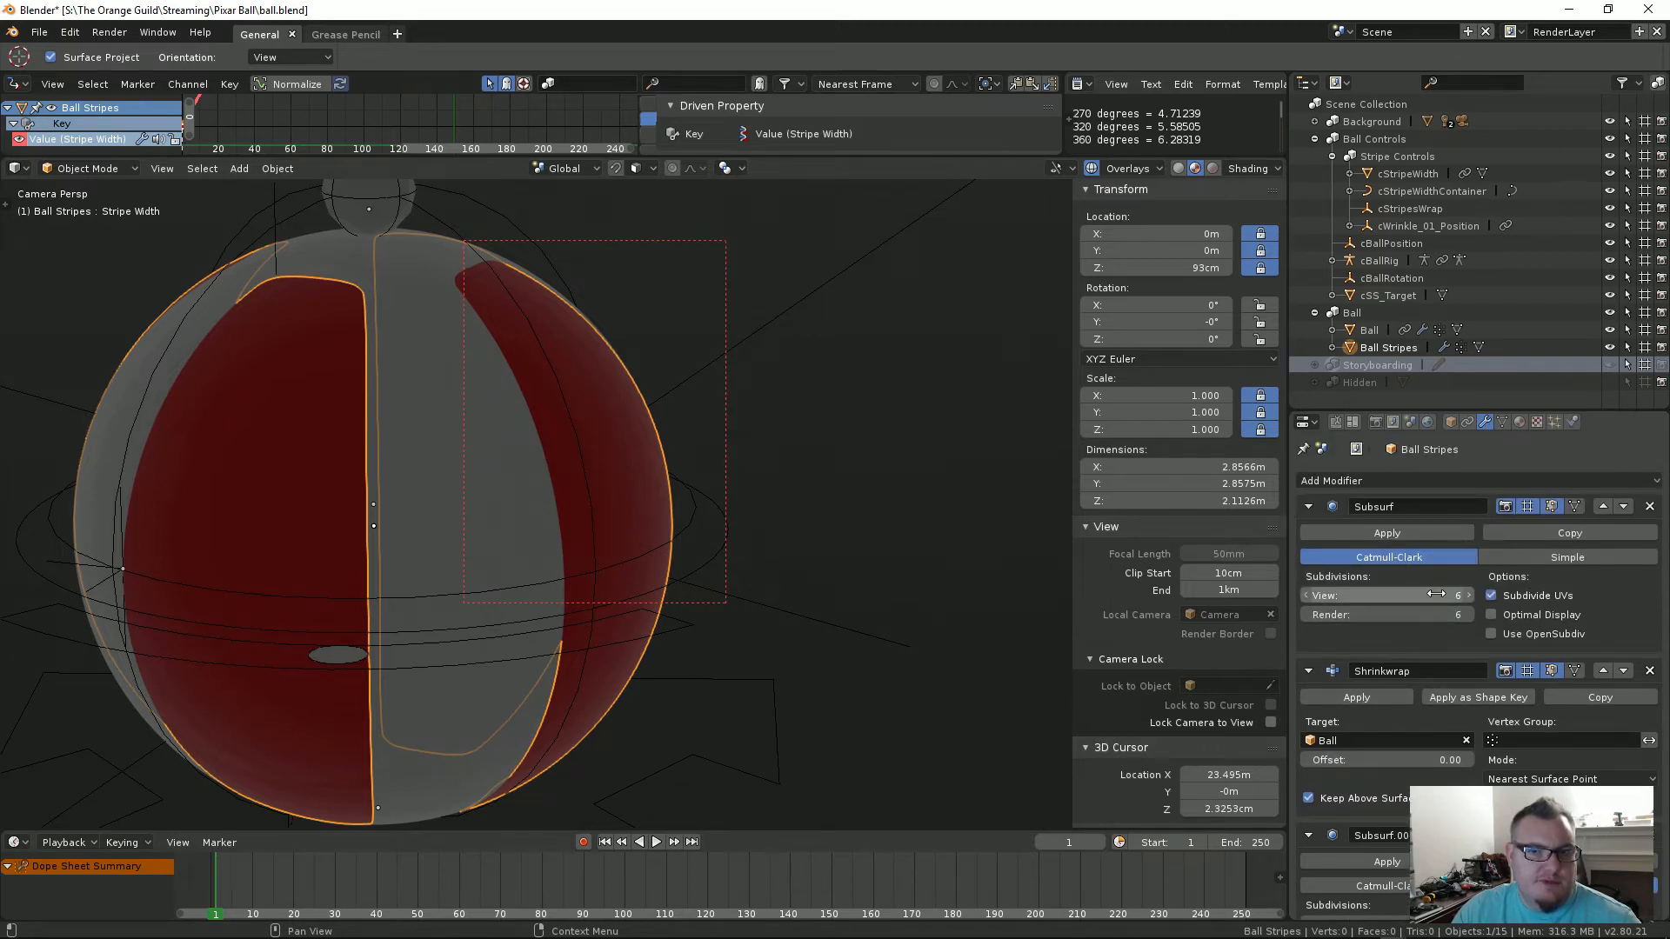
{"action": "left_click", "coordinate": [1339, 533]}
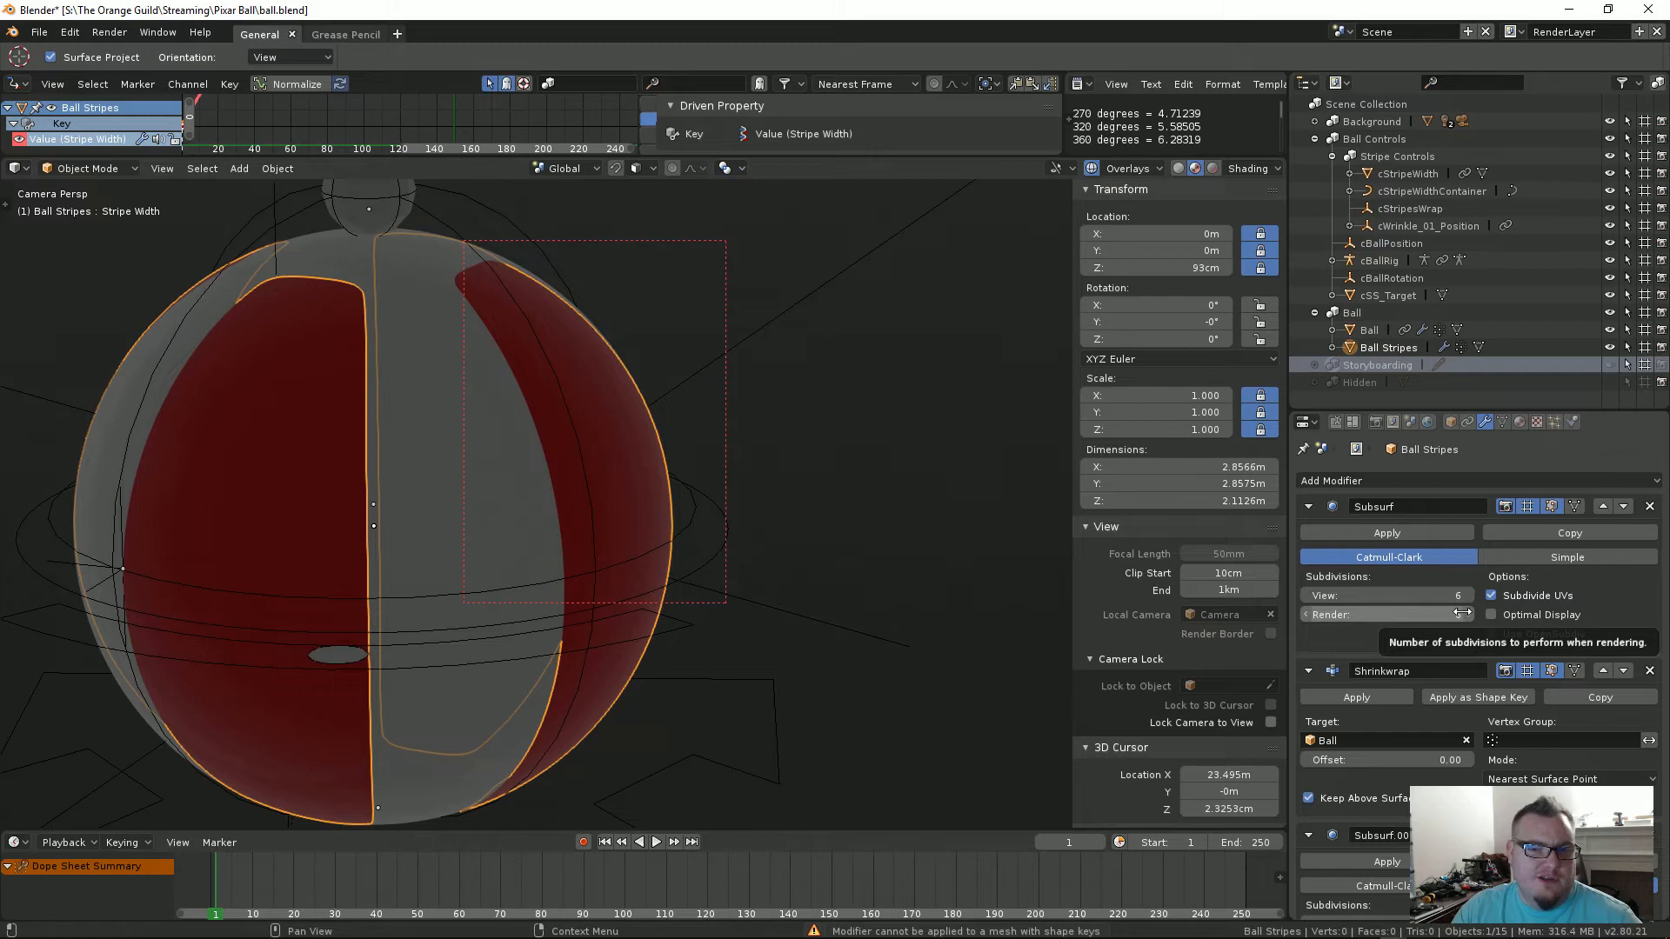
Step: Examine the Ball Stripes cage in Edit Mode from several angles, and return to Object Mode in the camera view
{"action": "middle_click_drag", "start_coordinate": [696, 567], "coordinate": [588, 576]}
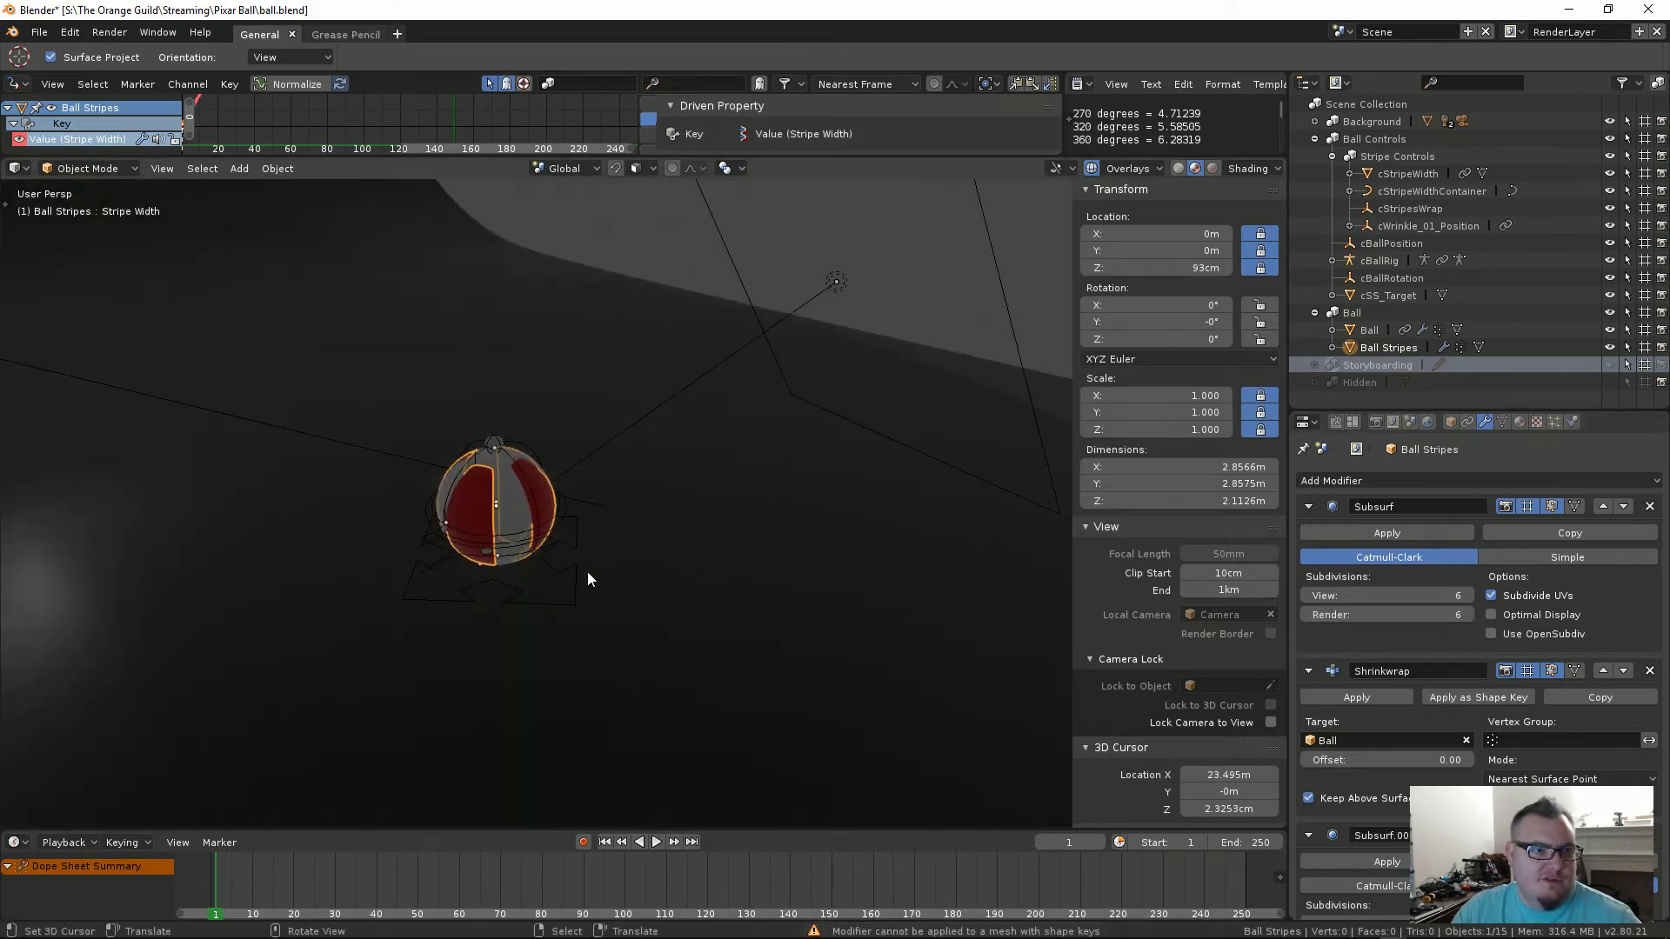
{"action": "scroll", "coordinate": [436, 464], "scroll_direction": "up", "scroll_amount": 7}
{"action": "middle_click_drag", "start_coordinate": [519, 457], "coordinate": [602, 482]}
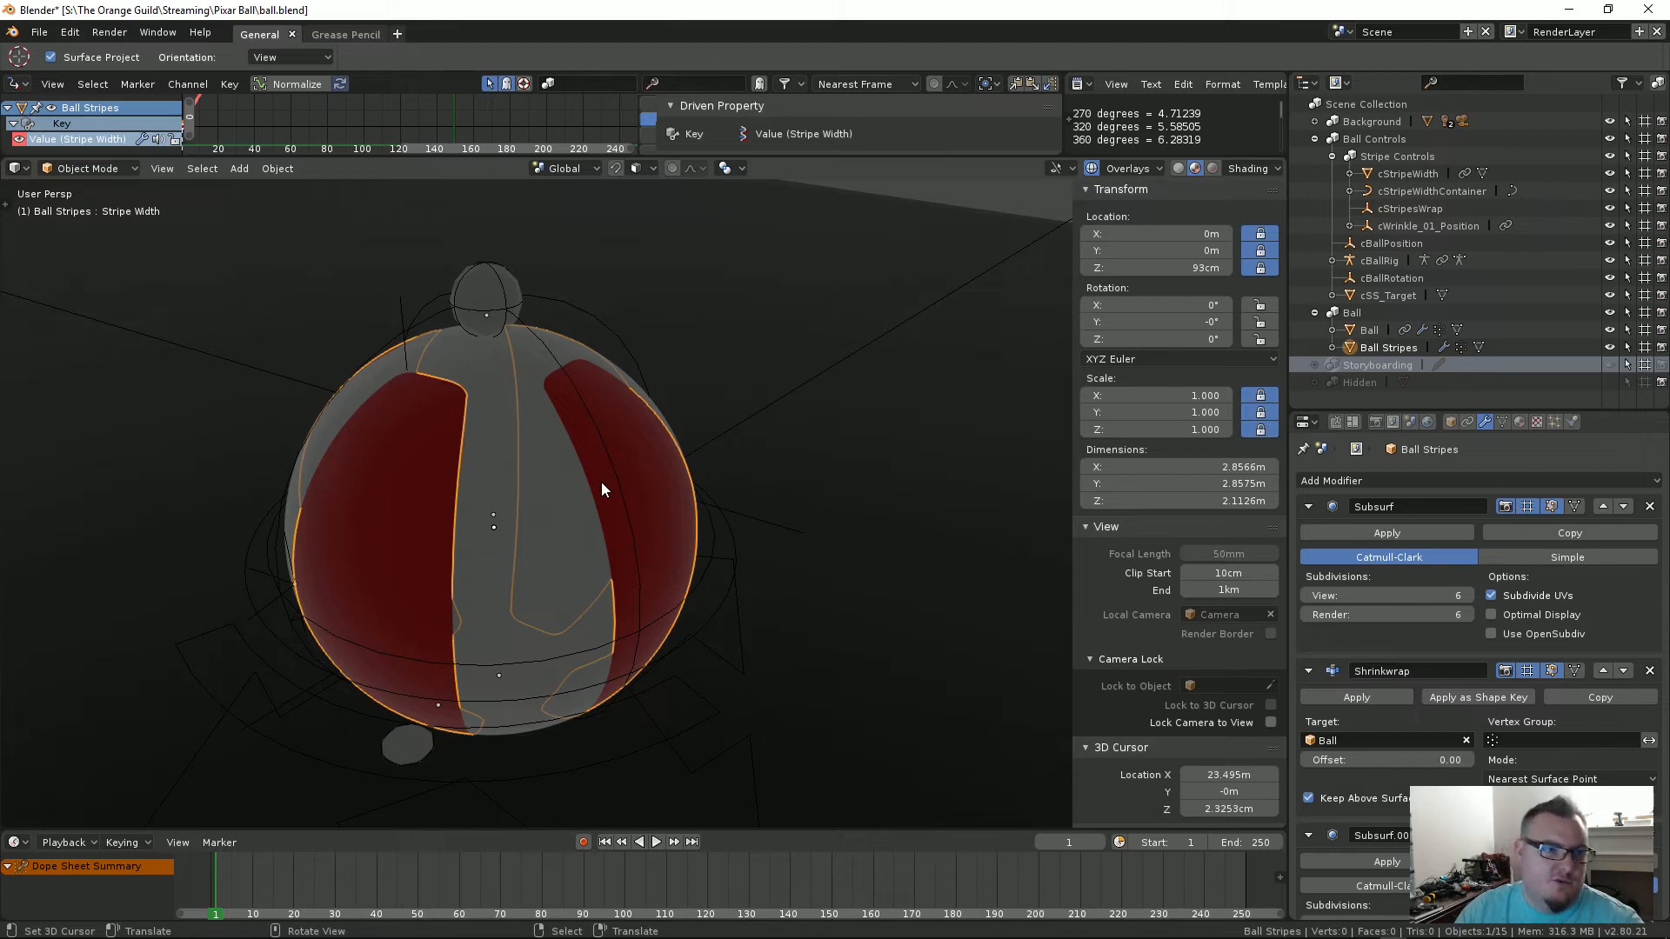
{"action": "key", "text": "Tab"}
{"action": "scroll", "coordinate": [664, 503], "scroll_direction": "up", "scroll_amount": 3}
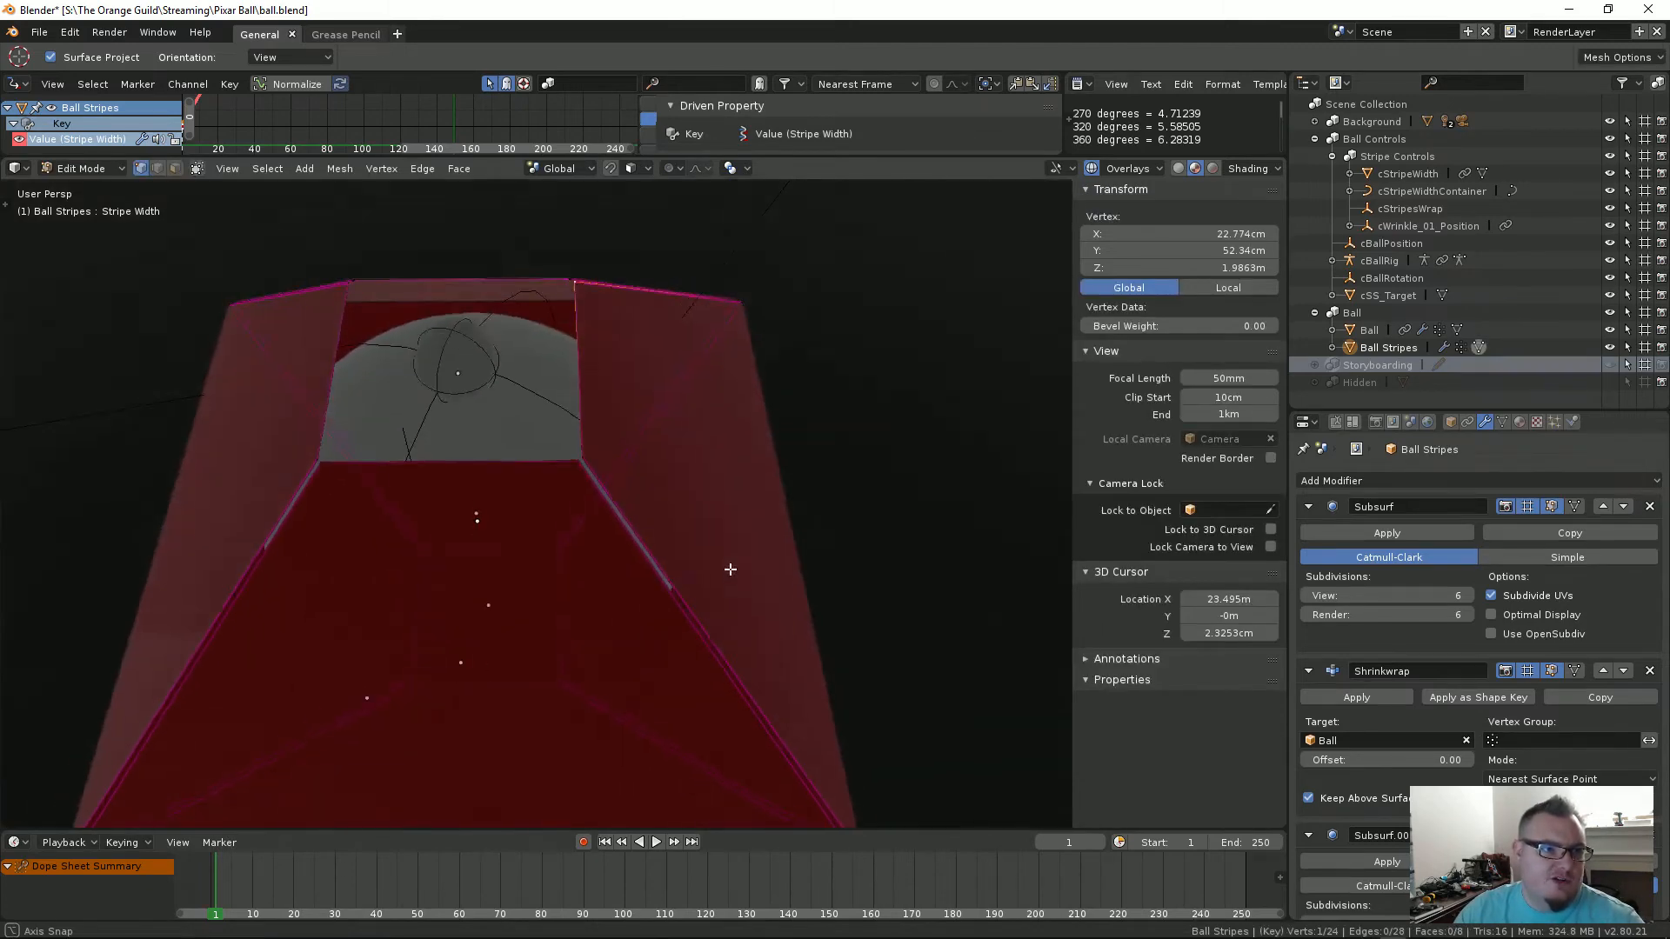
{"action": "middle_click_drag", "start_coordinate": [727, 567], "coordinate": [621, 474]}
{"action": "scroll", "coordinate": [624, 518], "scroll_direction": "down", "scroll_amount": 2}
{"action": "mouse_move", "coordinate": [545, 551]}
{"action": "middle_mouse_down"}
{"action": "mouse_move", "coordinate": [619, 570]}
{"action": "mouse_move", "coordinate": [590, 484]}
{"action": "mouse_move", "coordinate": [578, 544]}
{"action": "mouse_move", "coordinate": [691, 539]}
{"action": "middle_mouse_up"}
{"action": "key", "text": "Tab"}
{"action": "scroll", "coordinate": [660, 560], "scroll_direction": "up", "scroll_amount": 2}
{"action": "key", "text": "KP_0"}
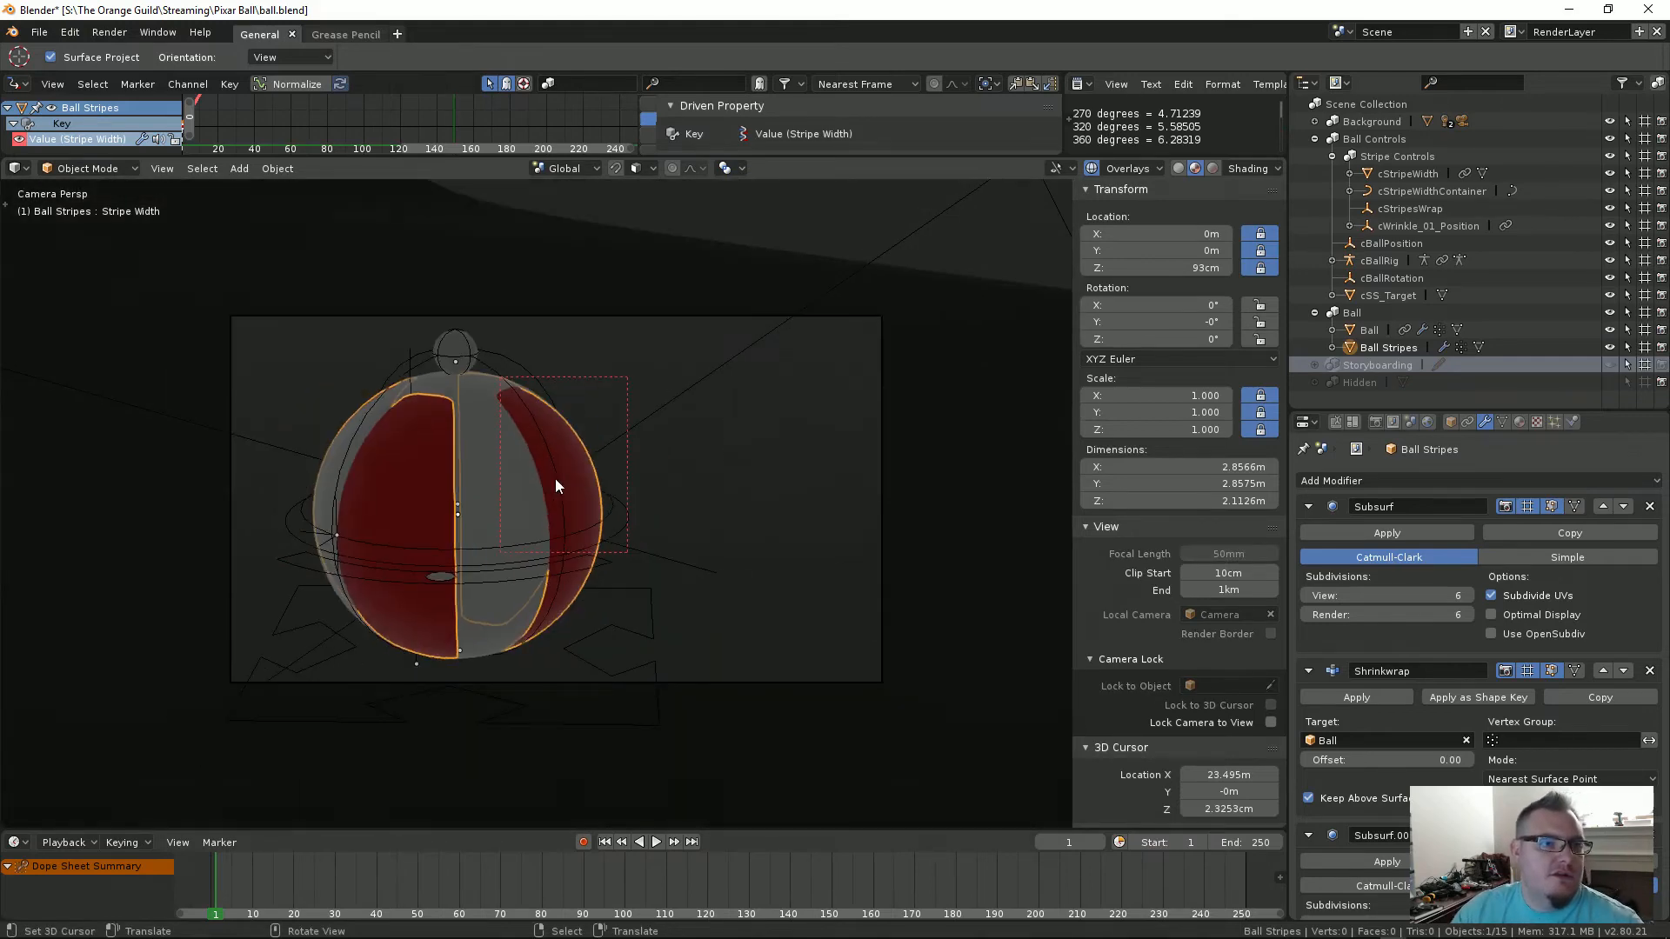
Step: Redraw the render border around the whole camera frame, preview the ball in Rendered shading, and return to LookDev shading
{"action": "scroll", "coordinate": [555, 484], "scroll_direction": "down", "scroll_amount": 2}
{"action": "middle_click_drag", "start_coordinate": [393, 373], "coordinate": [569, 522]}
{"action": "key", "text": "KP_0"}
{"action": "key", "text": "ctrl+b"}
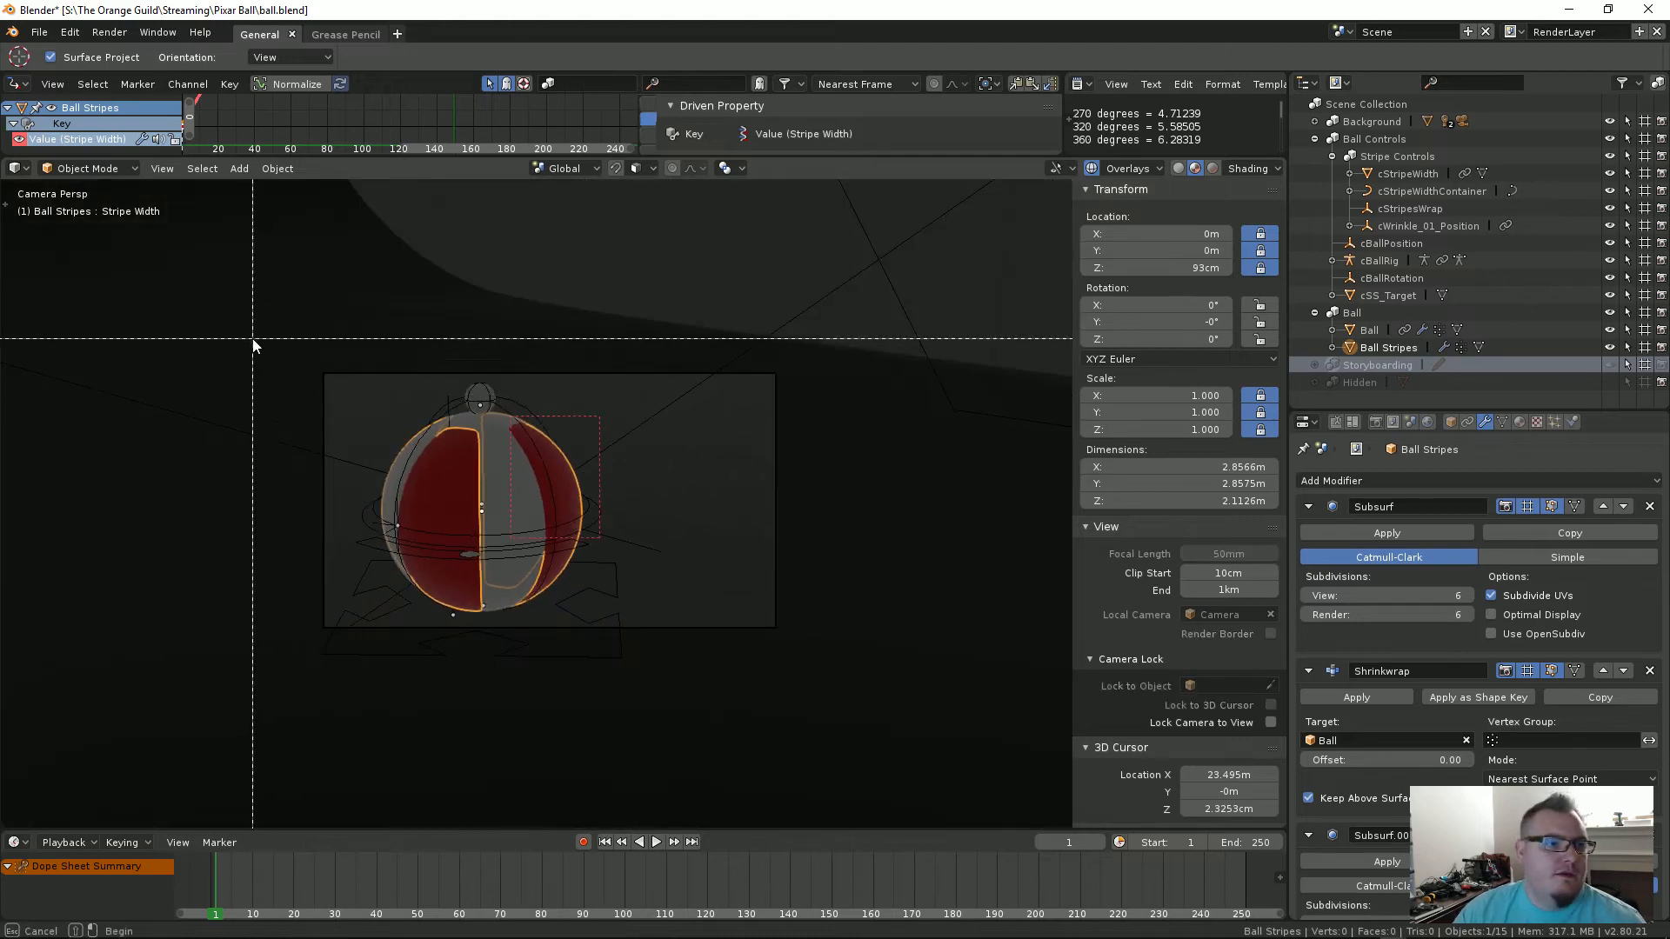
{"action": "left_click_drag", "start_coordinate": [253, 338], "coordinate": [929, 687]}
{"action": "middle_click_drag", "start_coordinate": [587, 513], "coordinate": [638, 495], "text": "shift"}
{"action": "key", "text": "shift+z"}
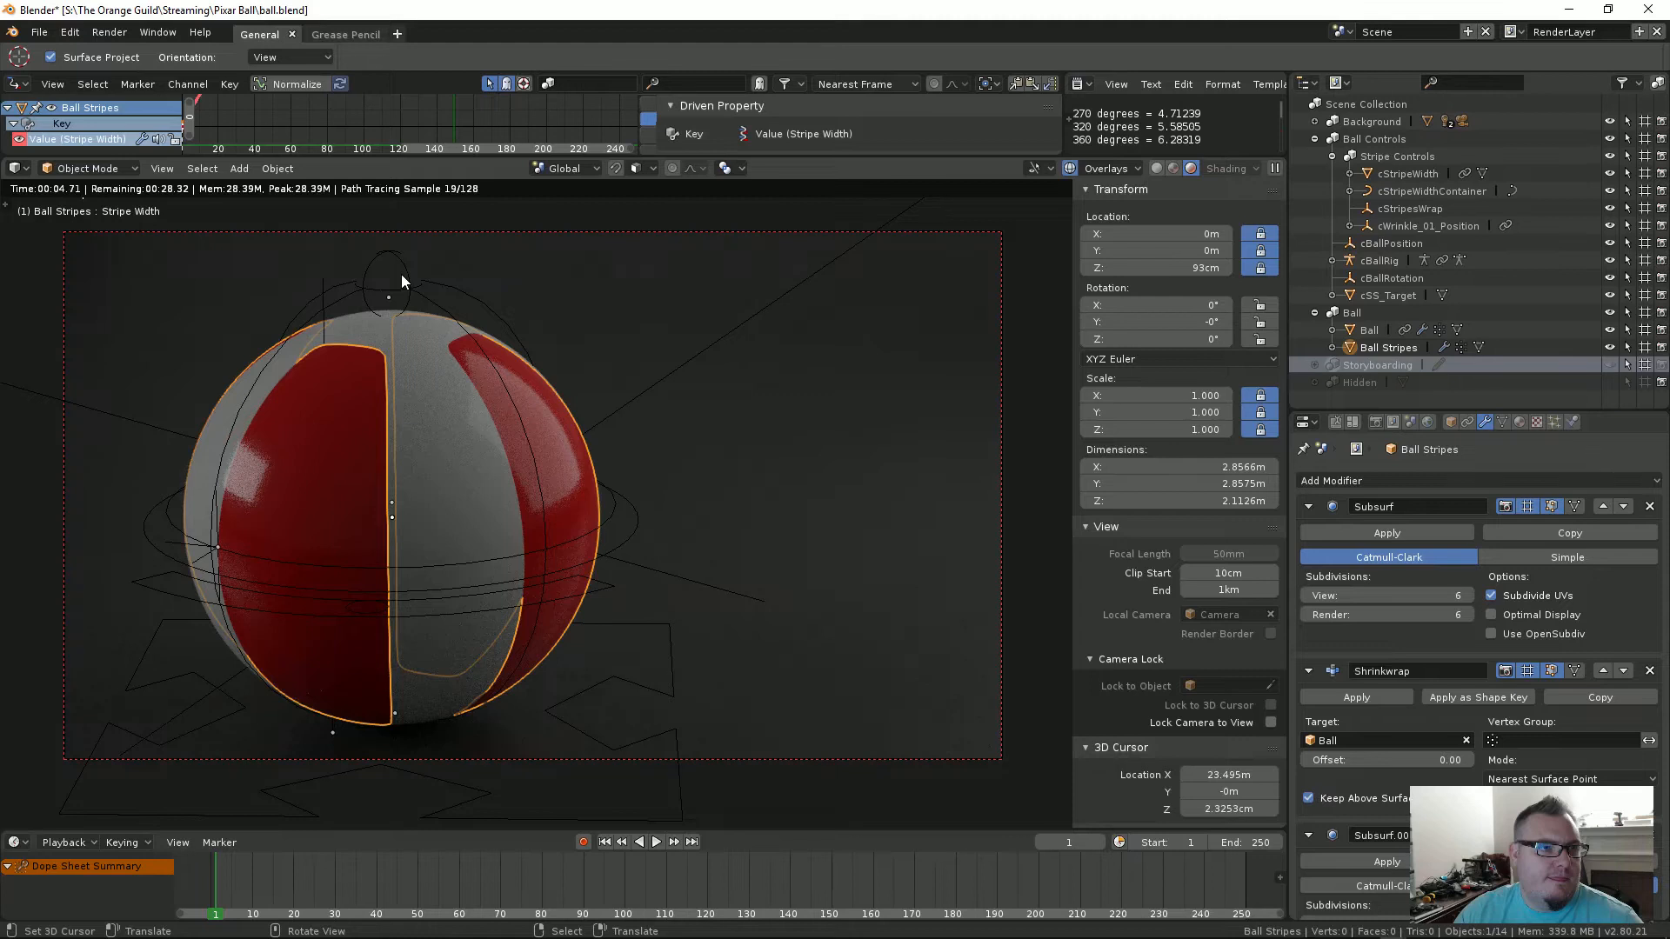
{"action": "left_click", "coordinate": [384, 379]}
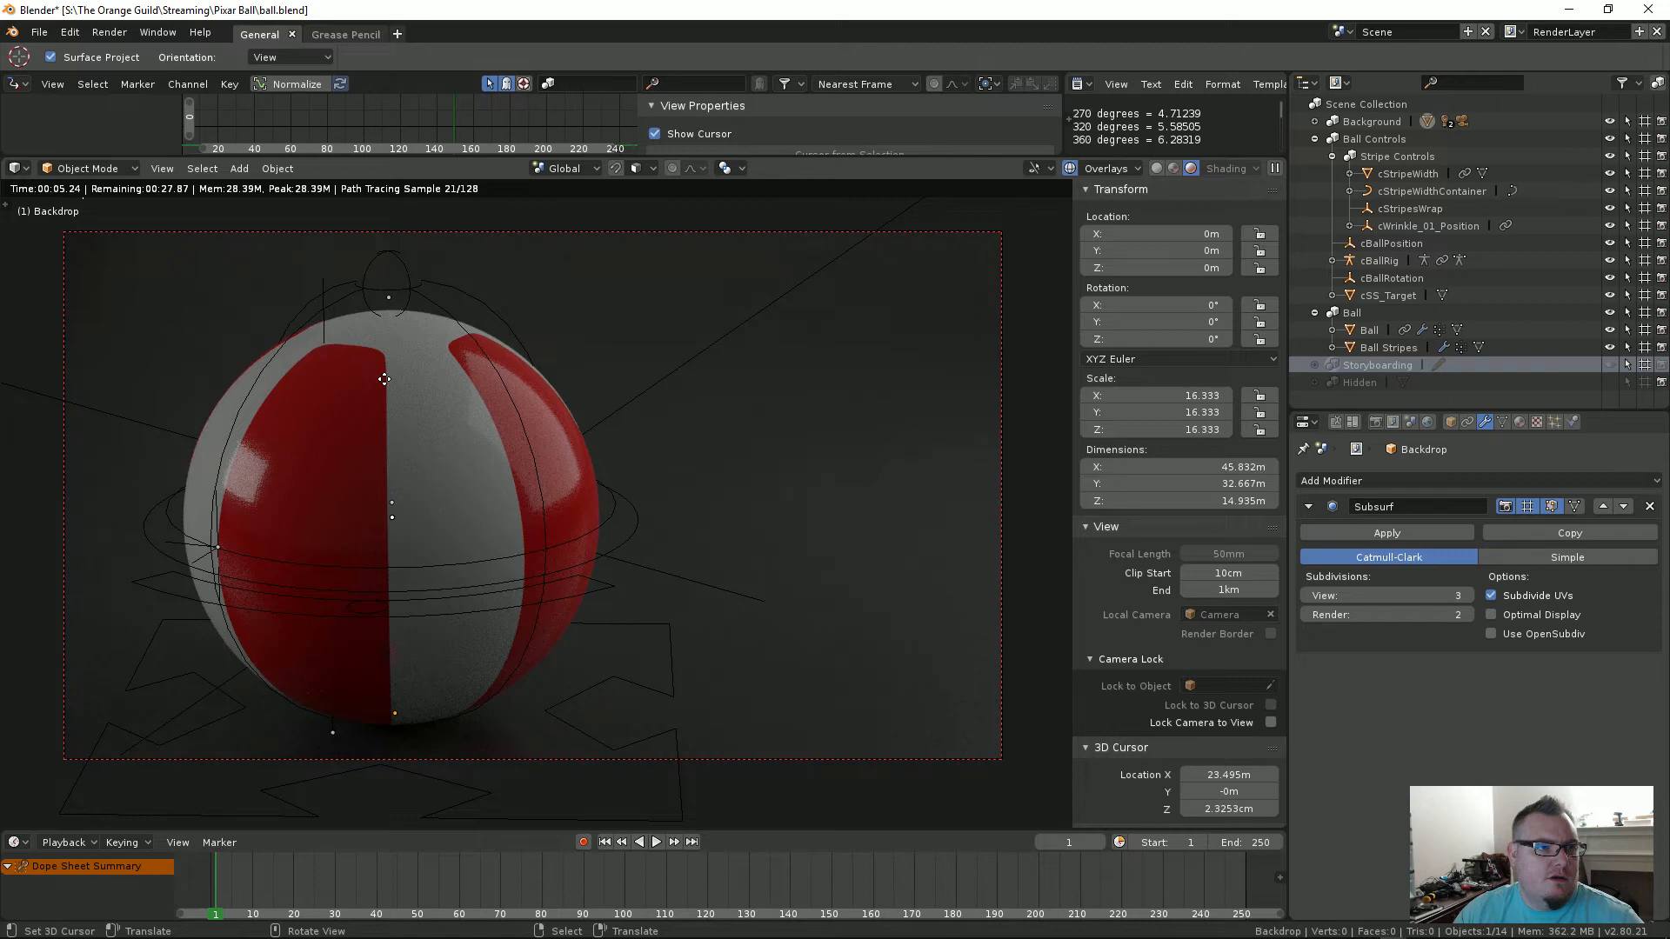
{"action": "right_click", "coordinate": [603, 365]}
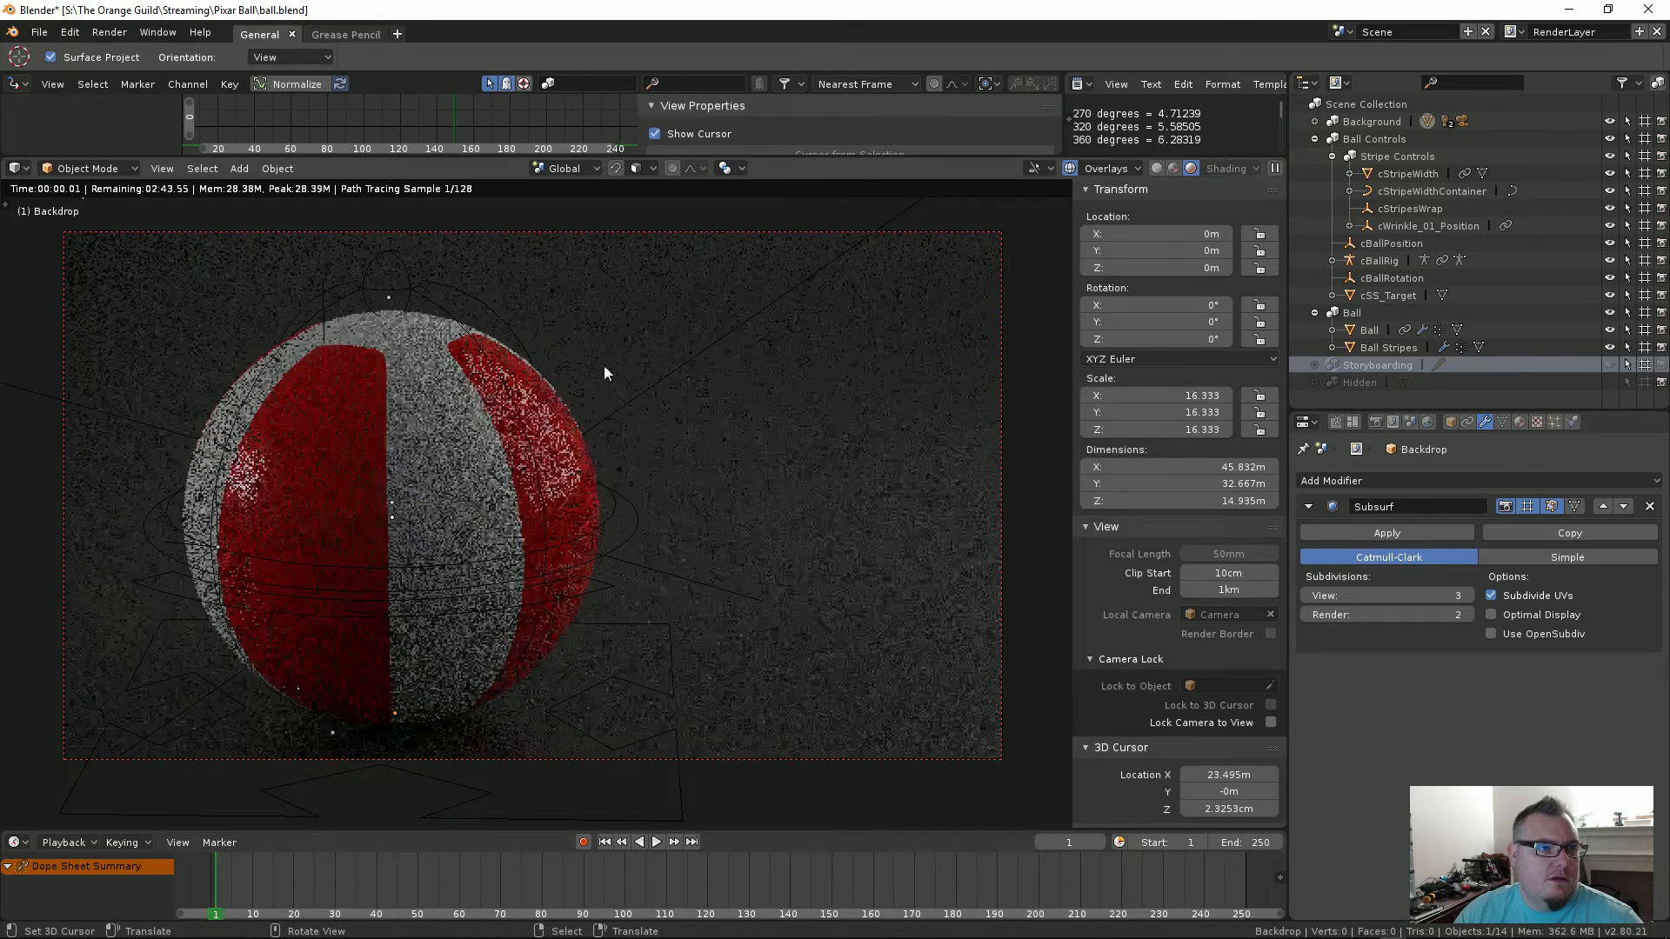
{"action": "key", "text": "shift+z"}
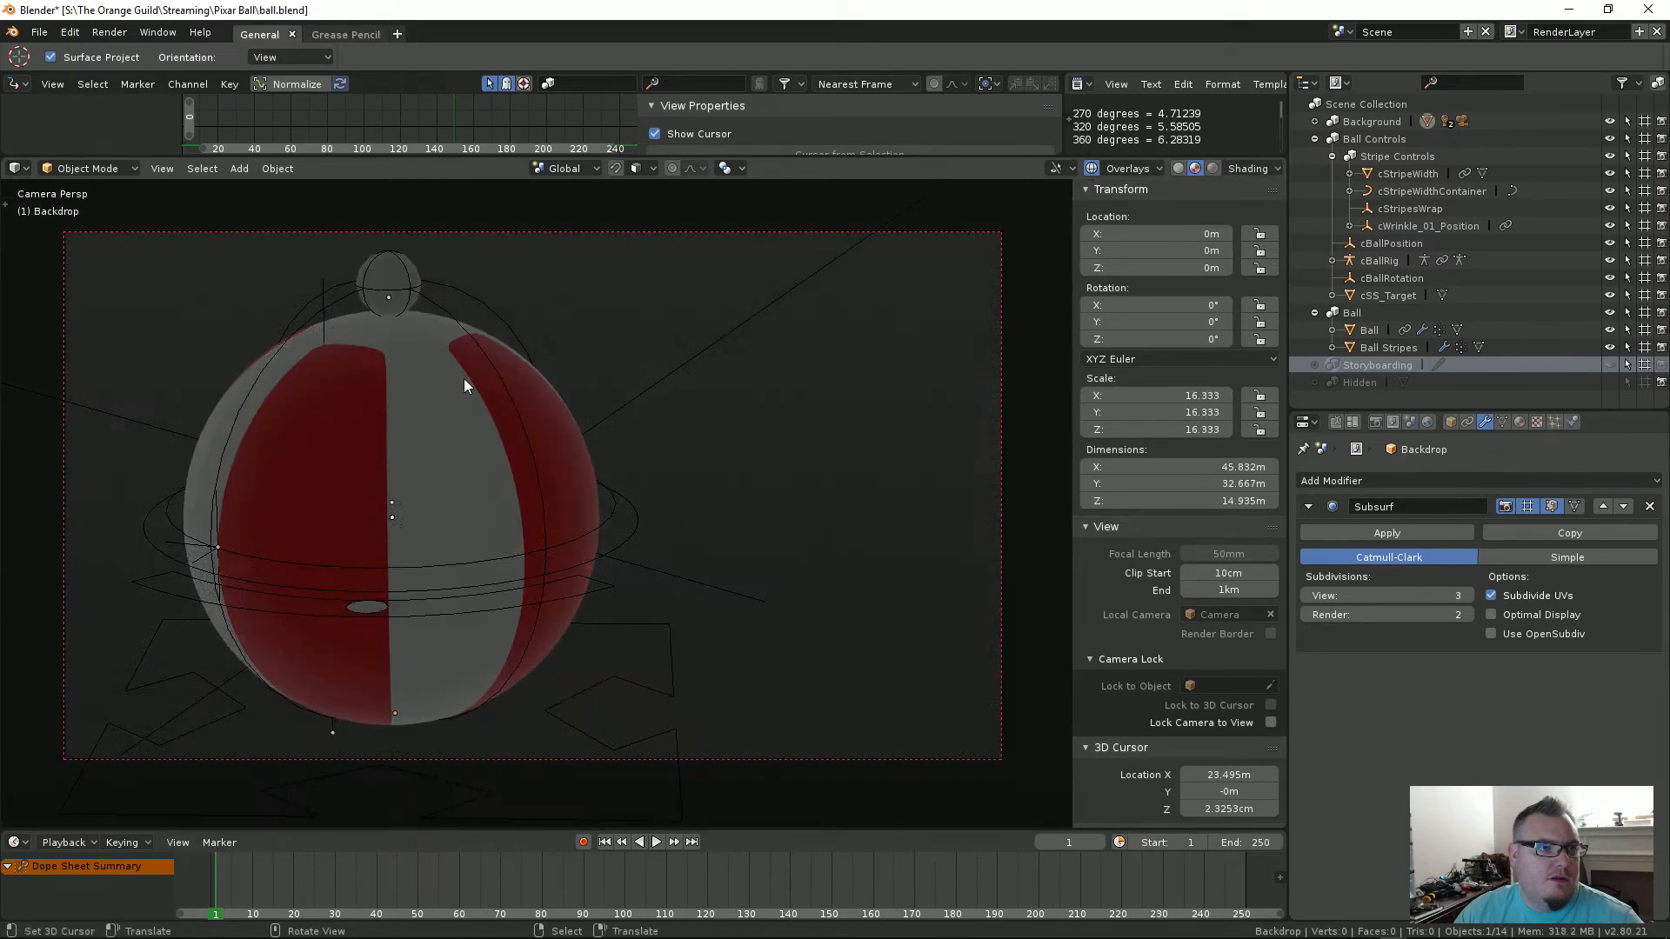
Step: Try moving the cSS_Target control down toward the ball to test the squash, then cancel the move
{"action": "right_click", "coordinate": [394, 286]}
{"action": "key", "text": "g"}
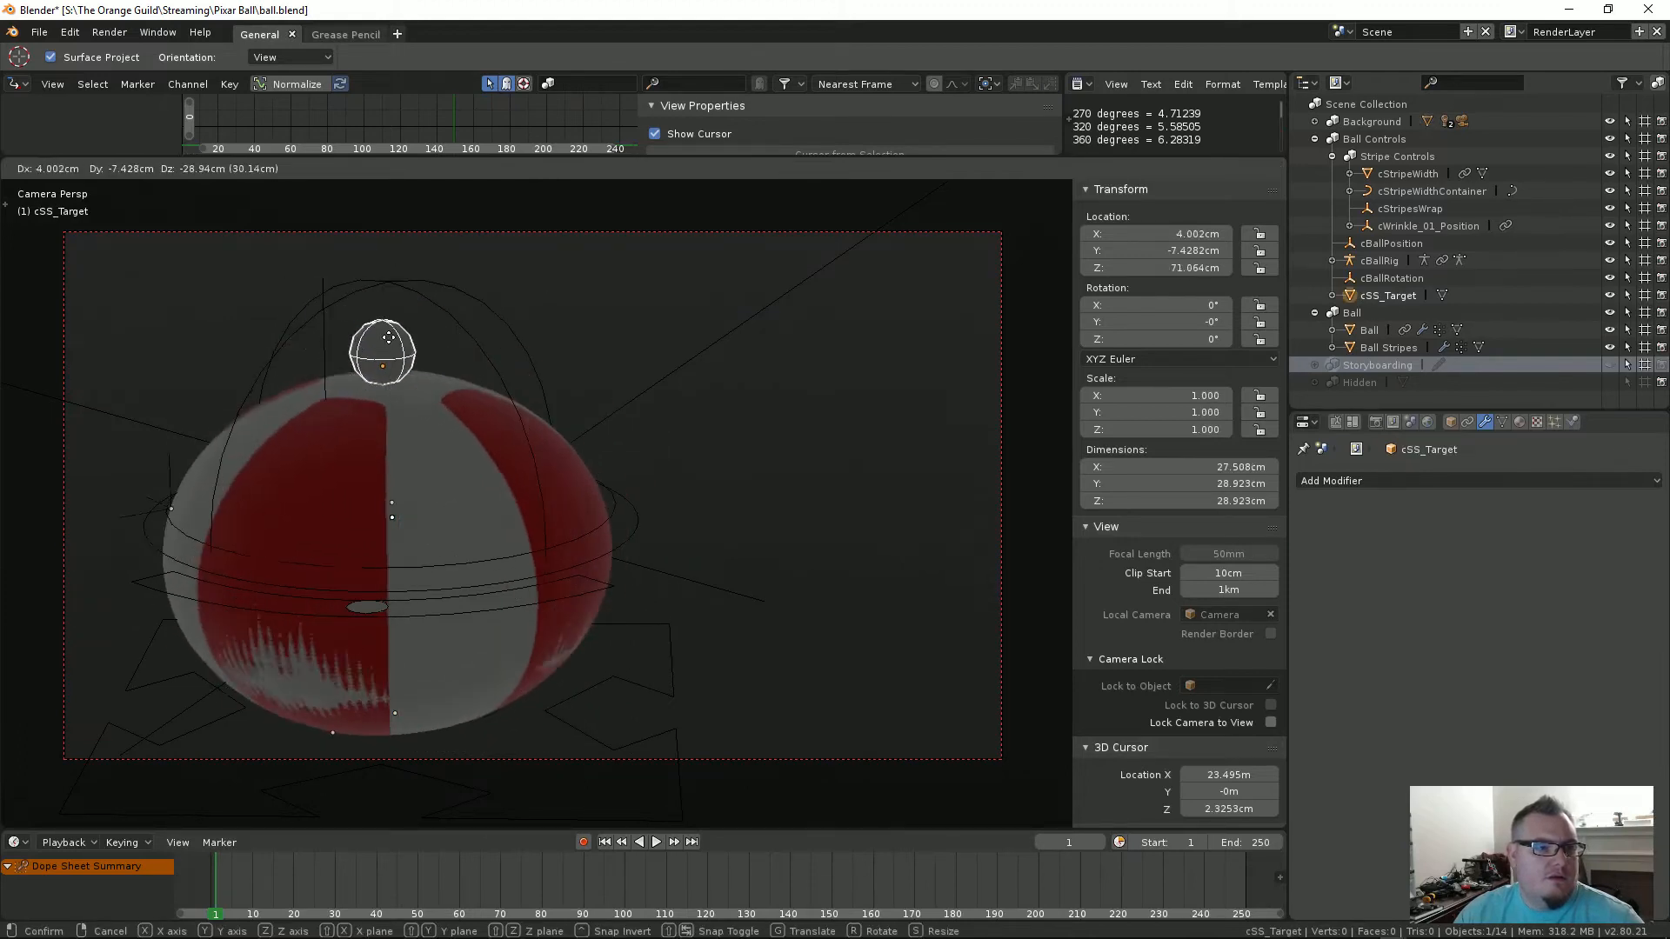
{"action": "key", "text": "Escape"}
Step: Leave the camera view, select the cBallRig armature beneath the ball, and frame it close up
{"action": "middle_click_drag", "start_coordinate": [678, 400], "coordinate": [503, 423]}
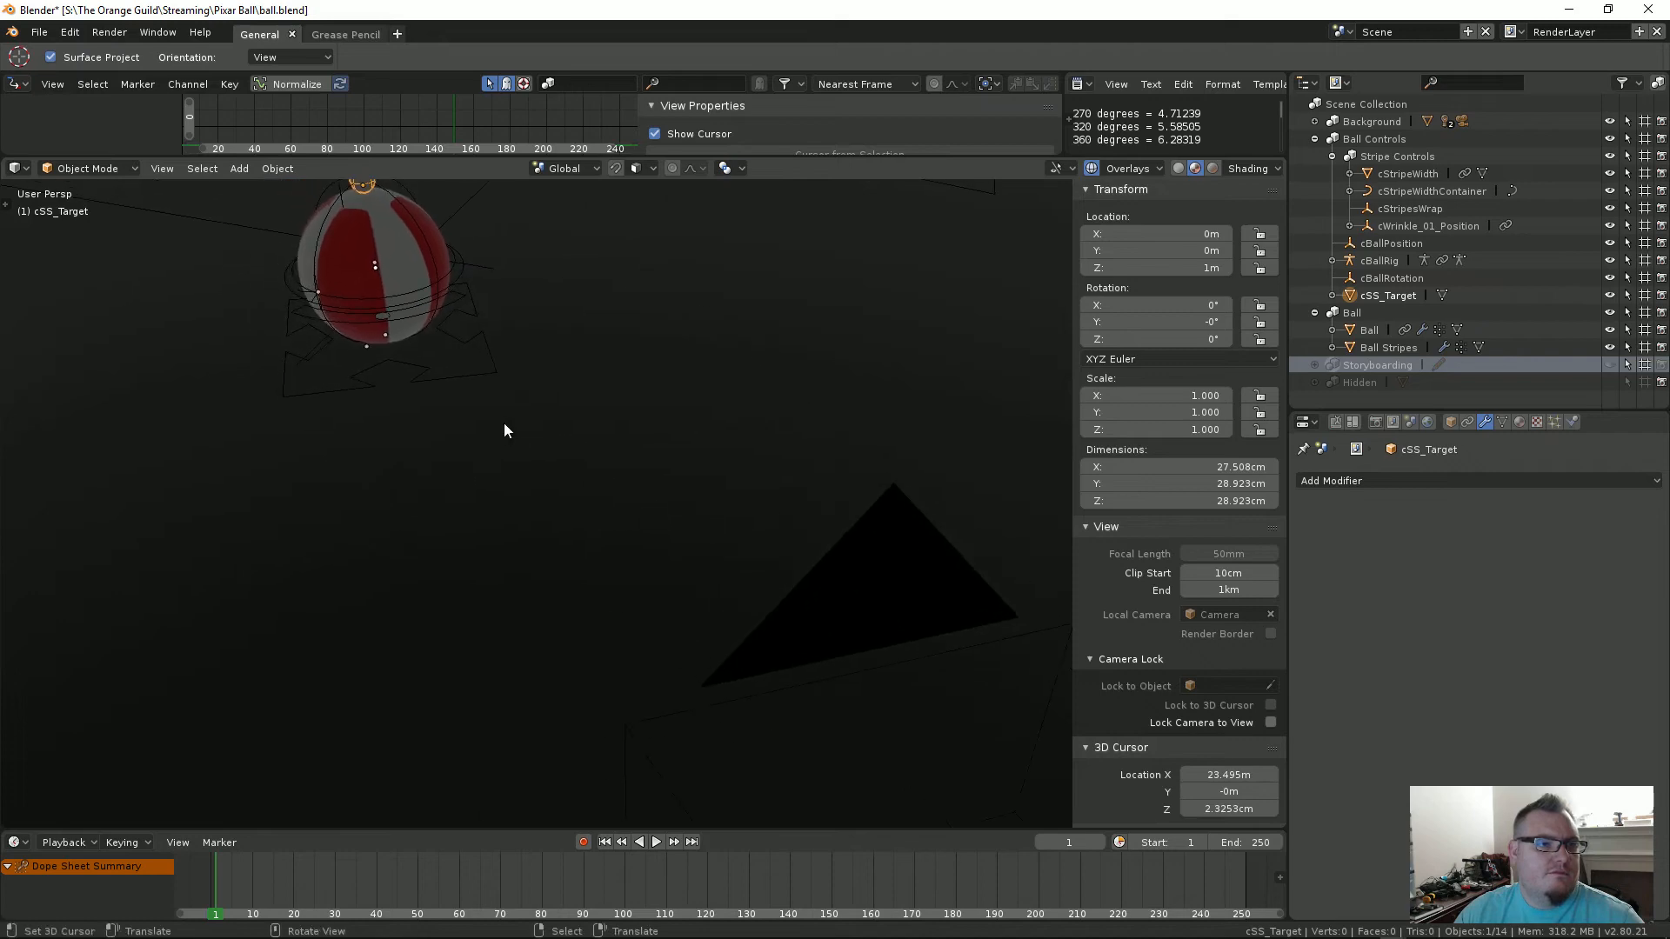
{"action": "right_click", "coordinate": [476, 383]}
{"action": "right_click", "coordinate": [480, 374]}
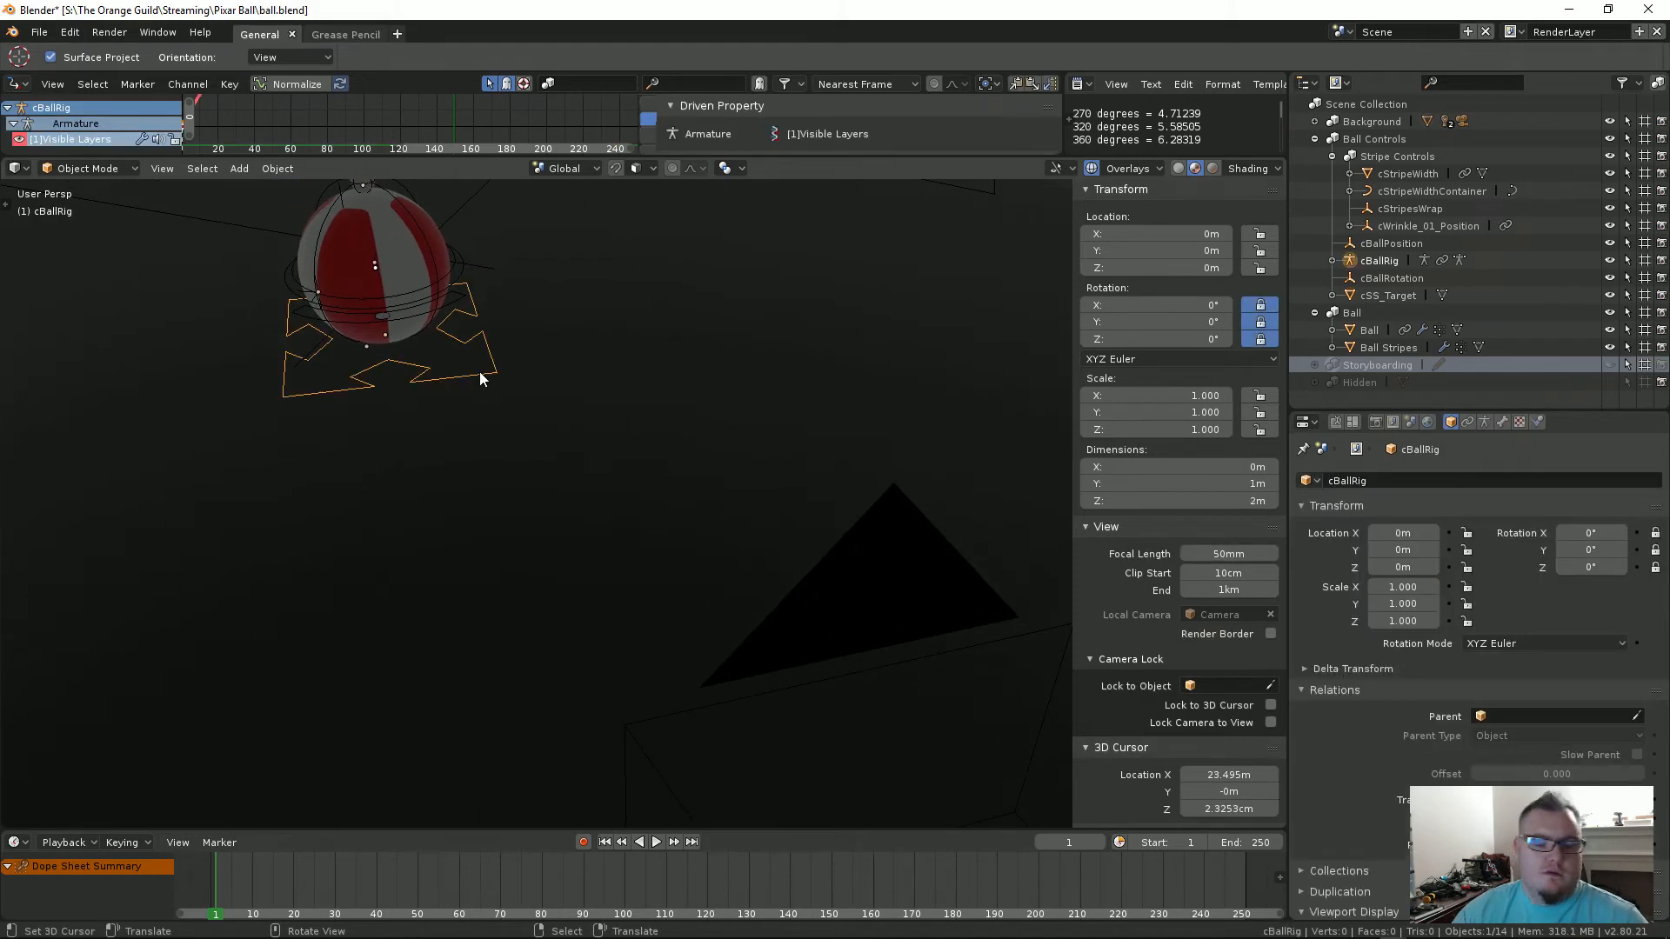
{"action": "key", "text": "KP_Decimal"}
{"action": "scroll", "coordinate": [666, 452], "scroll_direction": "up", "scroll_amount": 4}
{"action": "middle_click_drag", "start_coordinate": [666, 452], "coordinate": [628, 561], "text": "shift"}
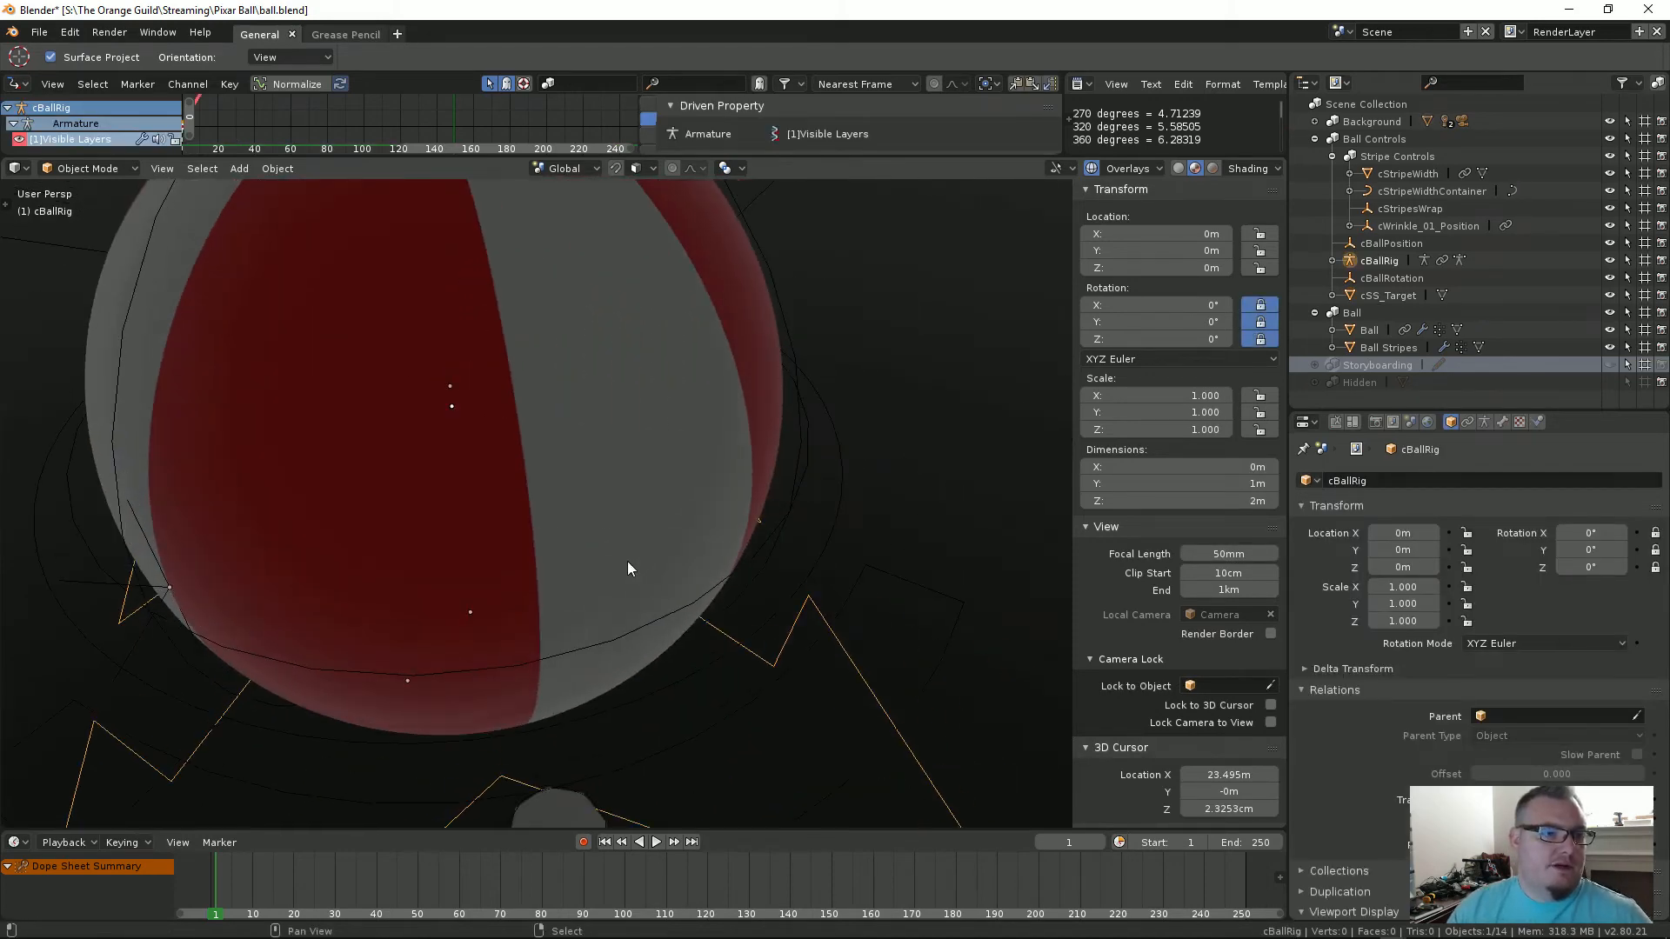
Step: Examine the disc-shaped cStripeWidth control and the curved cStripeWidthContainer around it, selecting each in turn near the ball's base
{"action": "scroll", "coordinate": [628, 561], "scroll_direction": "down", "scroll_amount": 4}
{"action": "middle_click_drag", "start_coordinate": [511, 484], "coordinate": [520, 477]}
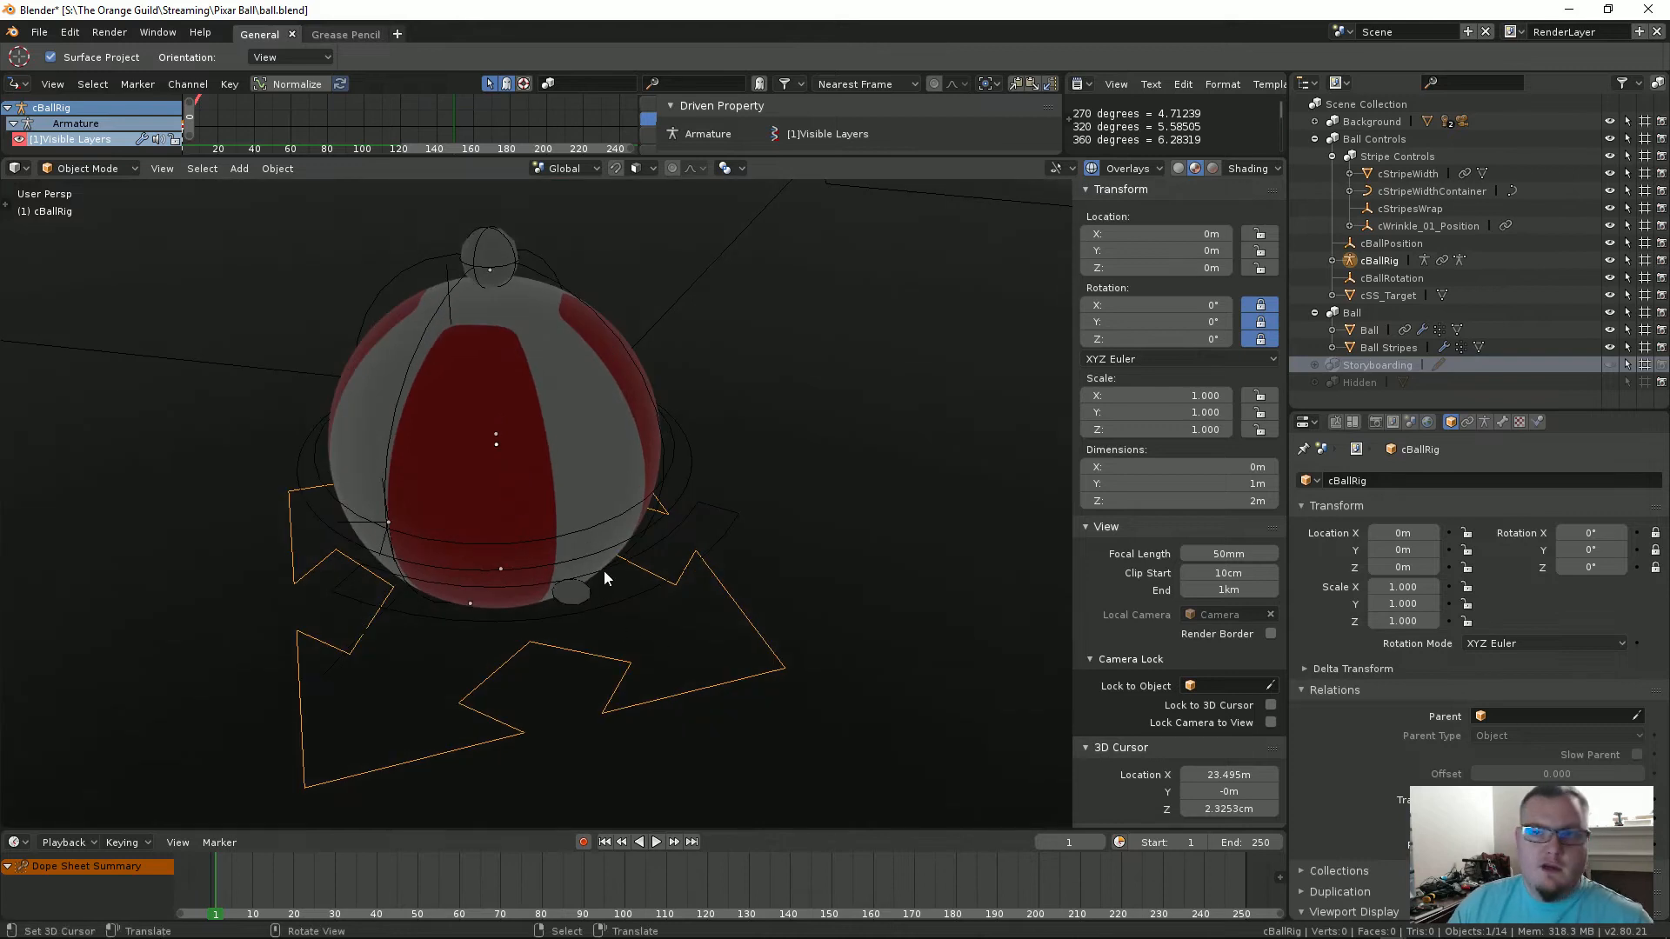
{"action": "right_click", "coordinate": [572, 591]}
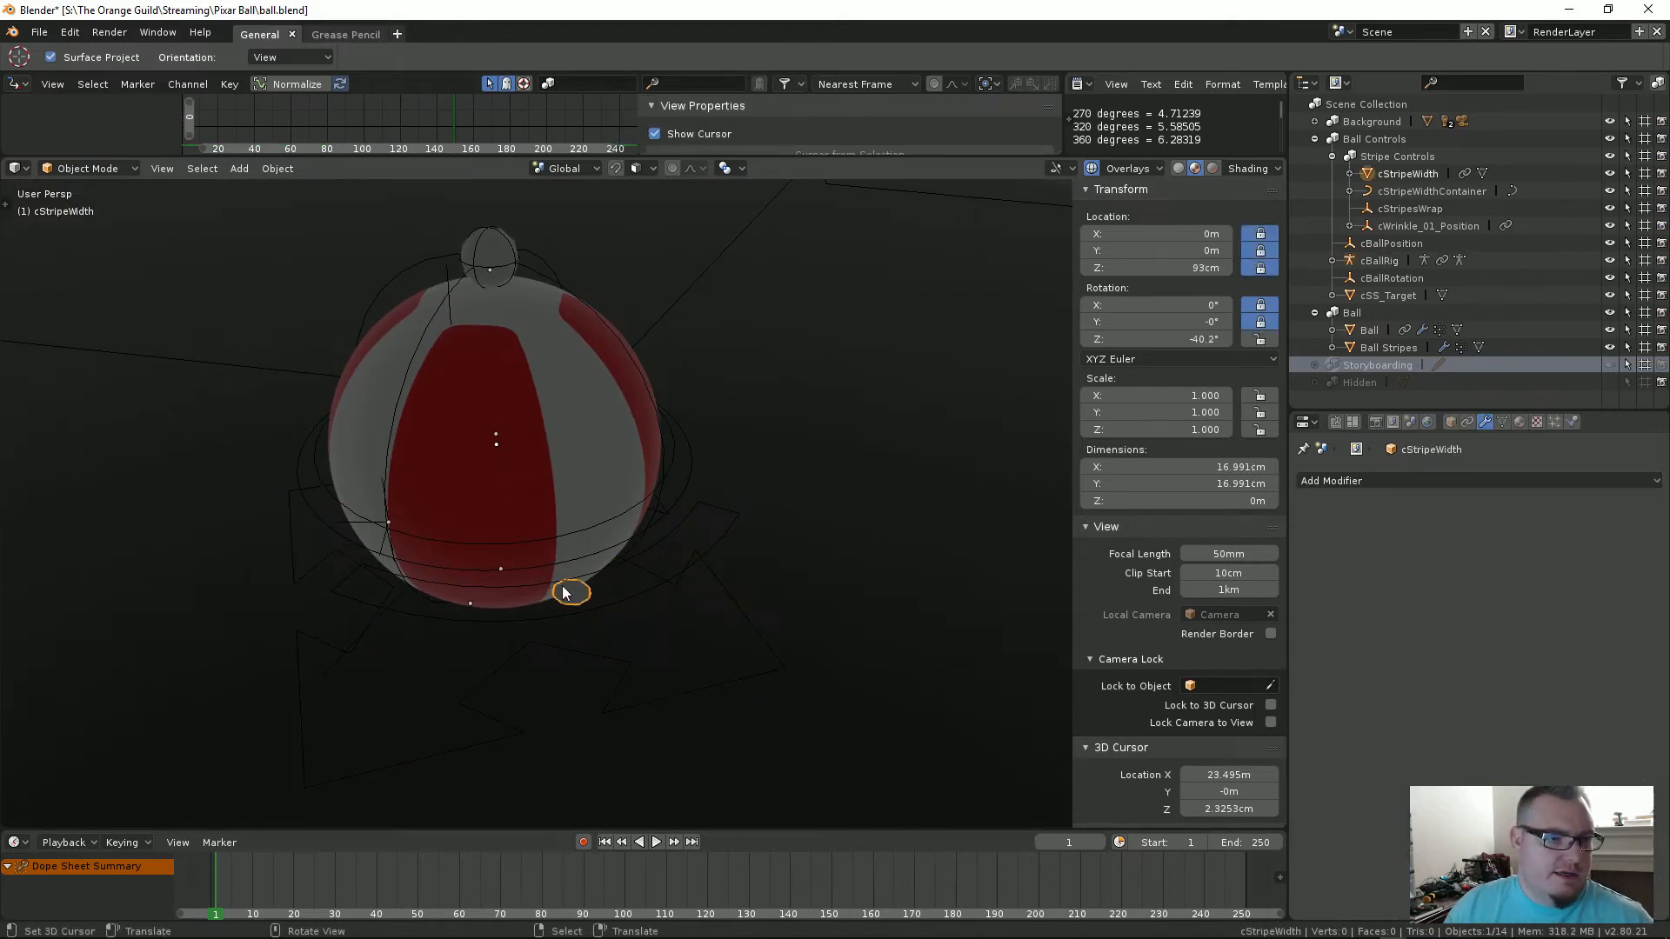
{"action": "right_click", "coordinate": [639, 594]}
{"action": "right_click", "coordinate": [579, 597]}
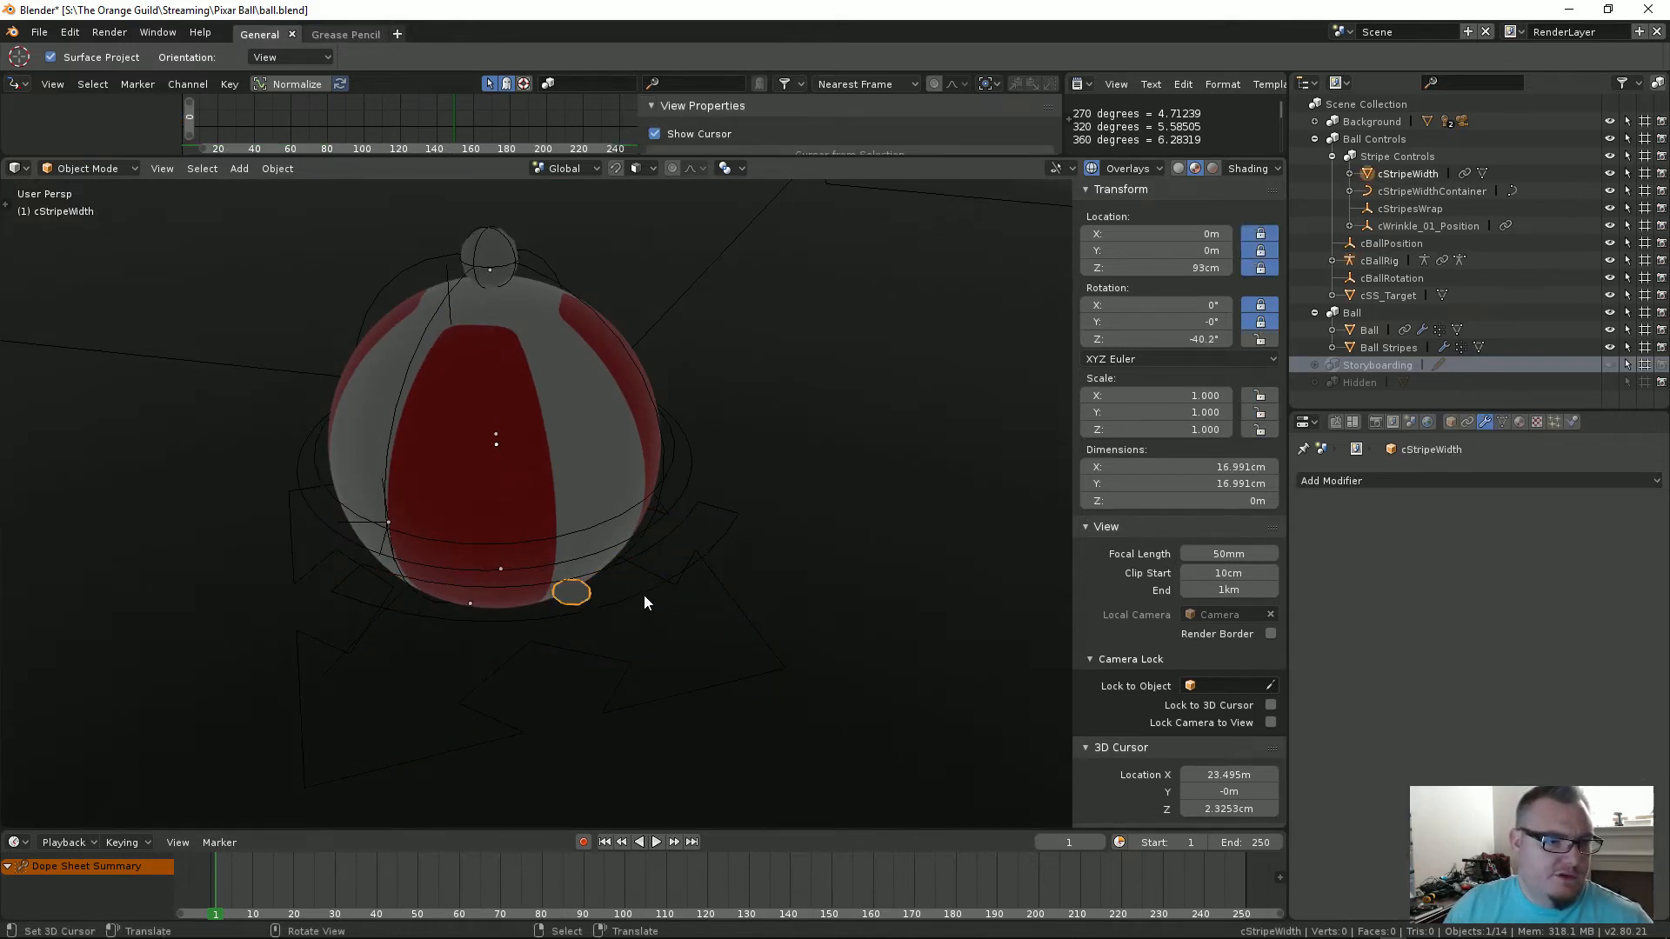
{"action": "right_click", "coordinate": [602, 593]}
{"action": "middle_click_drag", "start_coordinate": [591, 593], "coordinate": [707, 584]}
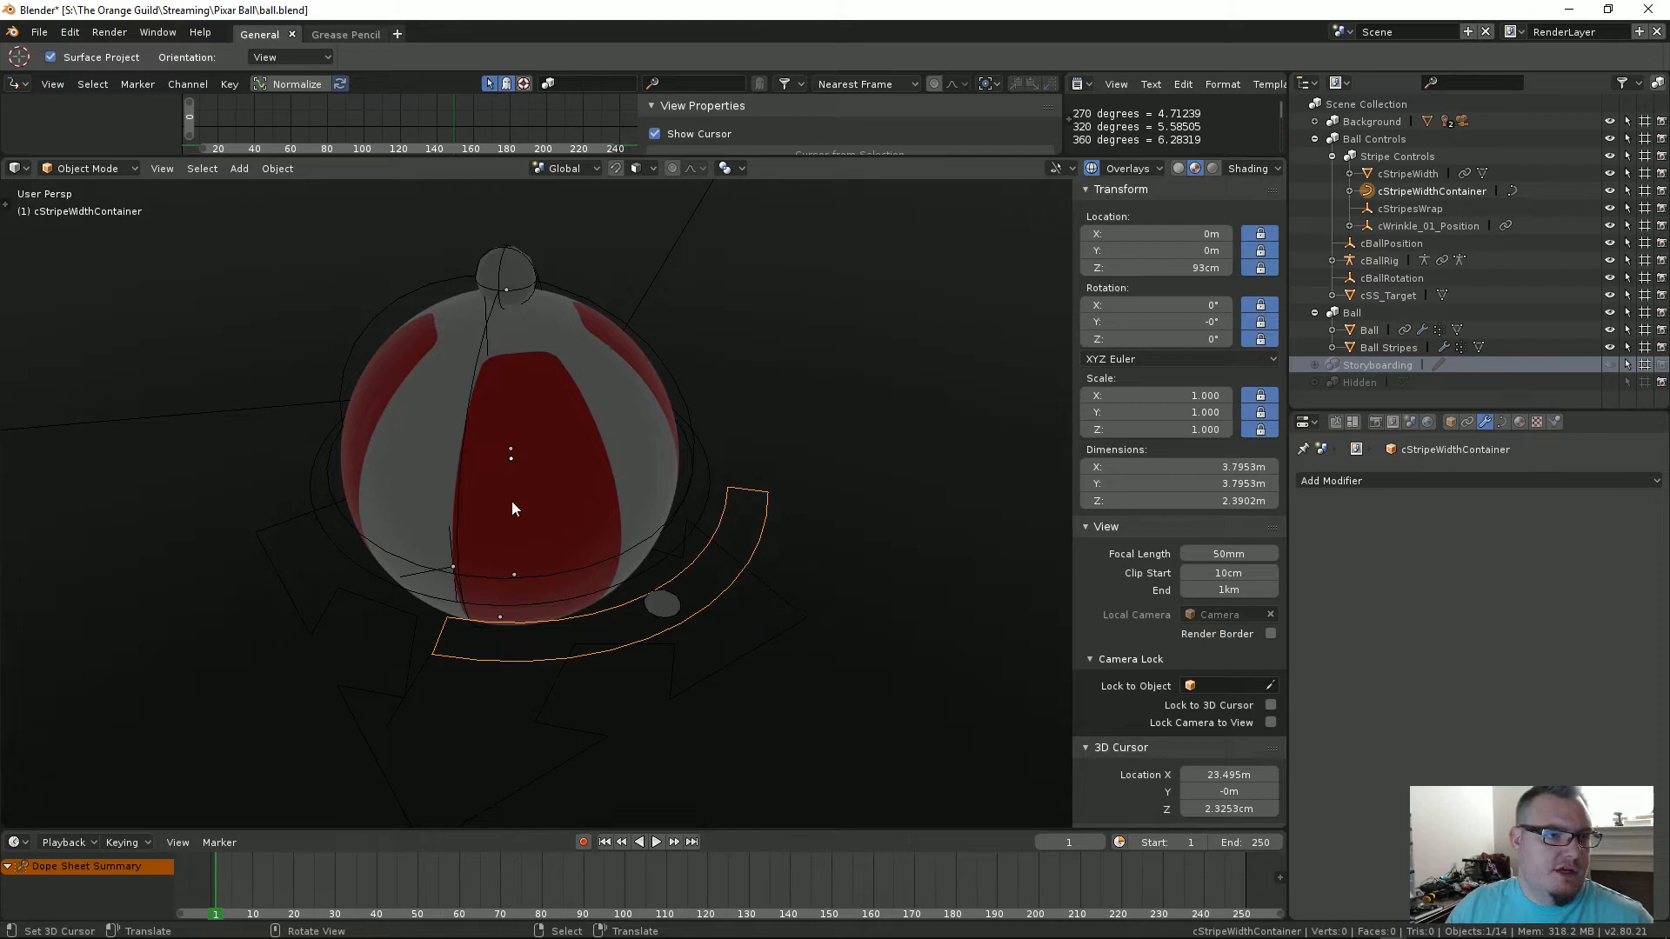
Step: Inspect the Ball Stripes object from around the ball, and reselect the cStripeWidth control
{"action": "mouse_move", "coordinate": [513, 509]}
{"action": "middle_mouse_down"}
{"action": "mouse_move", "coordinate": [414, 492]}
{"action": "mouse_move", "coordinate": [491, 518]}
{"action": "mouse_move", "coordinate": [517, 509]}
{"action": "middle_mouse_up"}
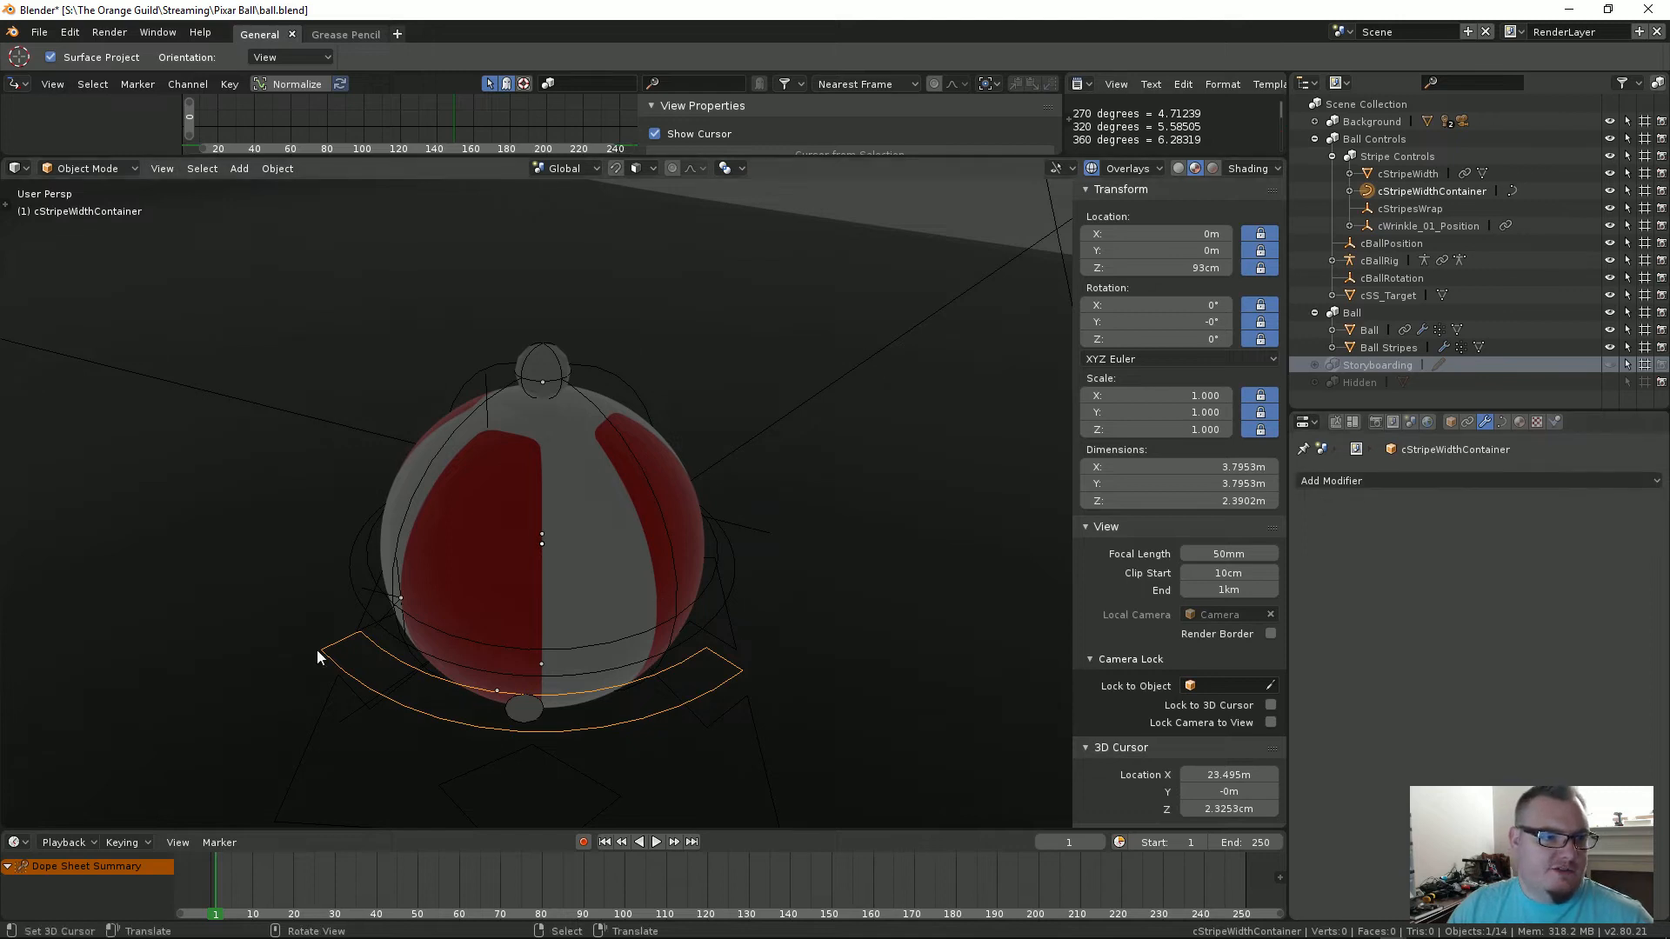
{"action": "middle_click_drag", "start_coordinate": [321, 649], "coordinate": [574, 546]}
{"action": "scroll", "coordinate": [578, 696], "scroll_direction": "up", "scroll_amount": 3}
{"action": "left_click", "coordinate": [574, 545]}
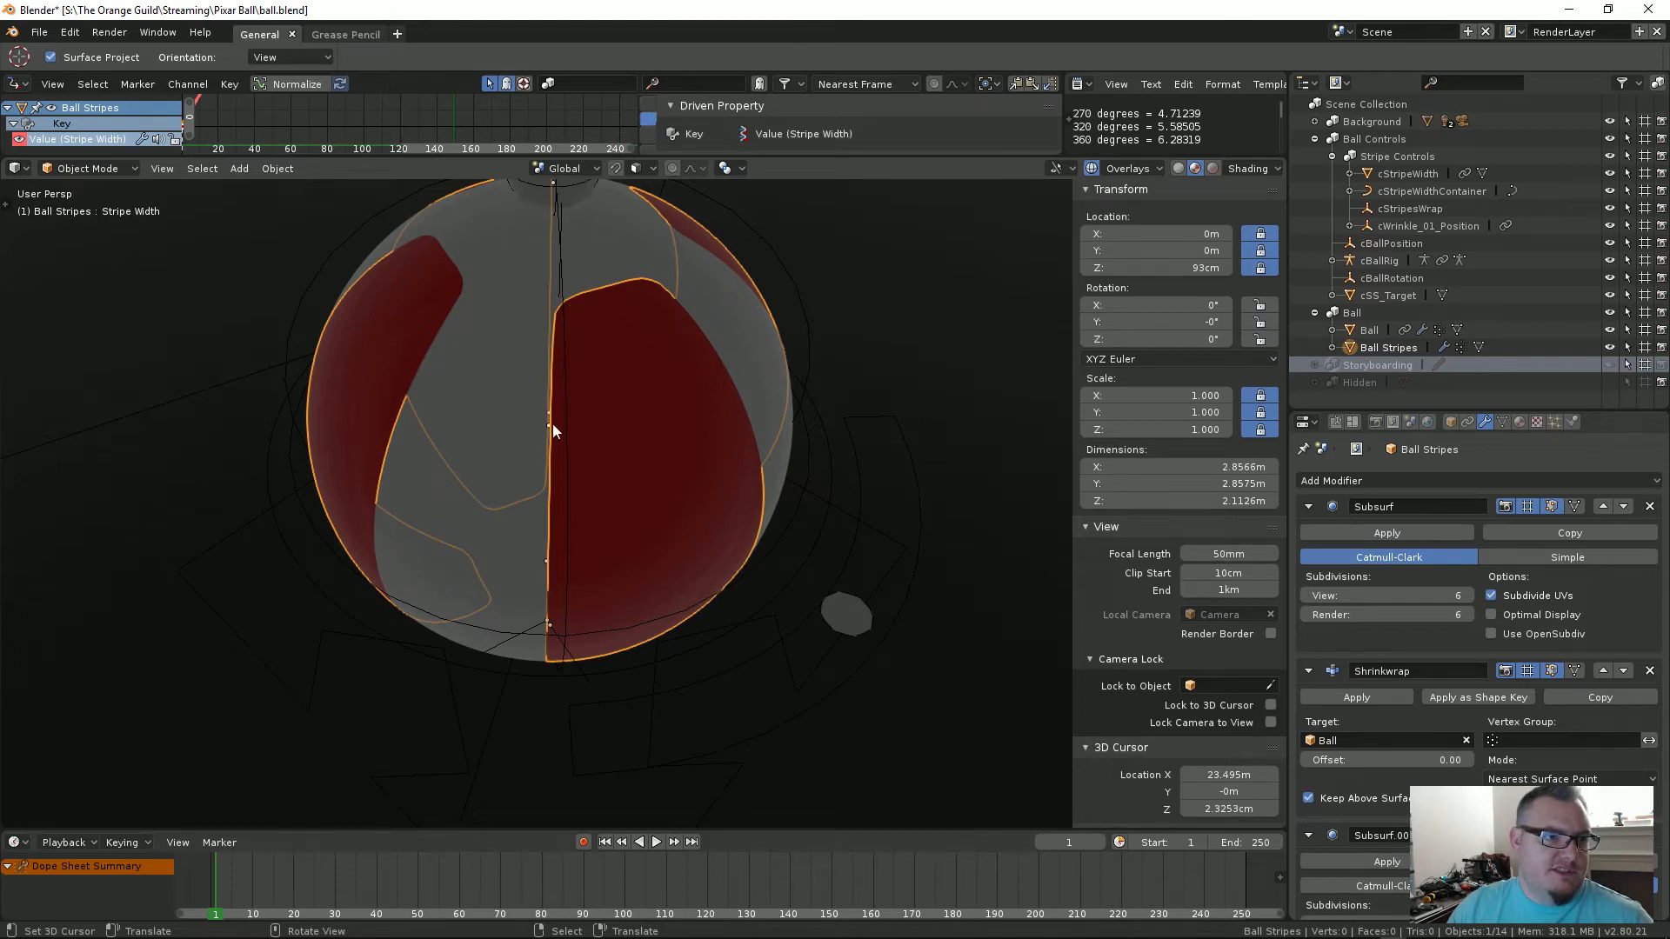
{"action": "middle_click_drag", "start_coordinate": [535, 606], "coordinate": [789, 718]}
{"action": "left_click", "coordinate": [783, 724]}
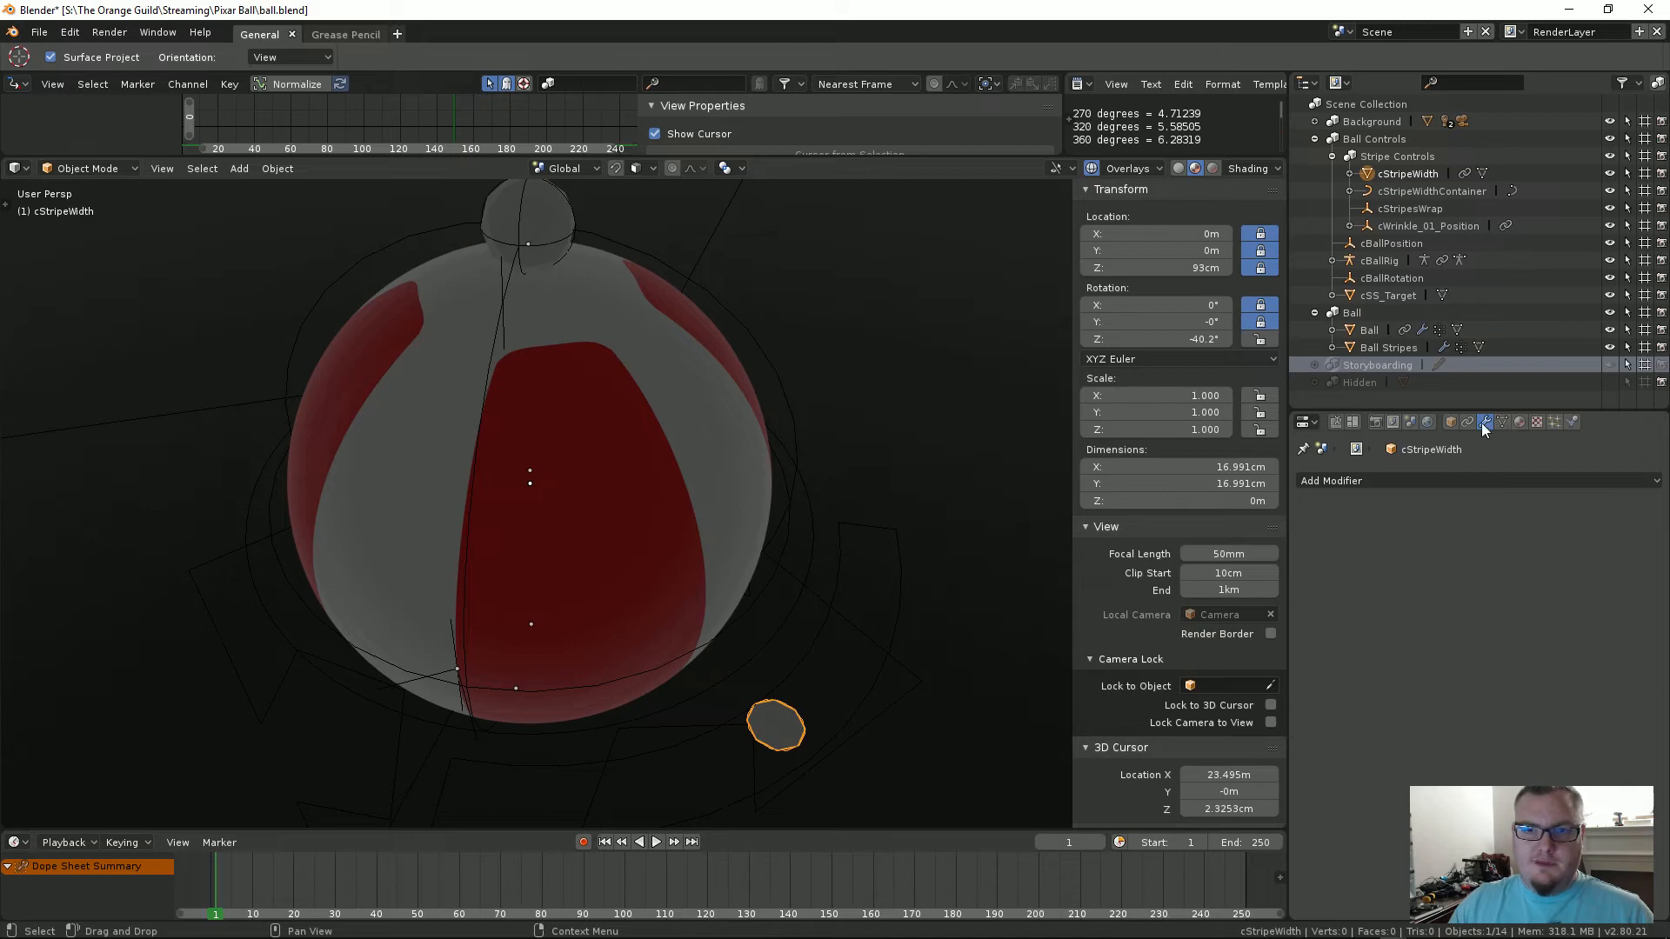
Step: Switch the viewport to Solid shading and set its color option to Texture
{"action": "left_click", "coordinate": [1178, 169]}
{"action": "mouse_move", "coordinate": [663, 524]}
{"action": "middle_mouse_down", "text": "shift"}
{"action": "mouse_move", "coordinate": [618, 445]}
{"action": "mouse_move", "coordinate": [629, 432]}
{"action": "middle_mouse_up", "text": "shift"}
{"action": "scroll", "coordinate": [630, 474], "scroll_direction": "down", "scroll_amount": 1}
{"action": "left_click", "coordinate": [1253, 169]}
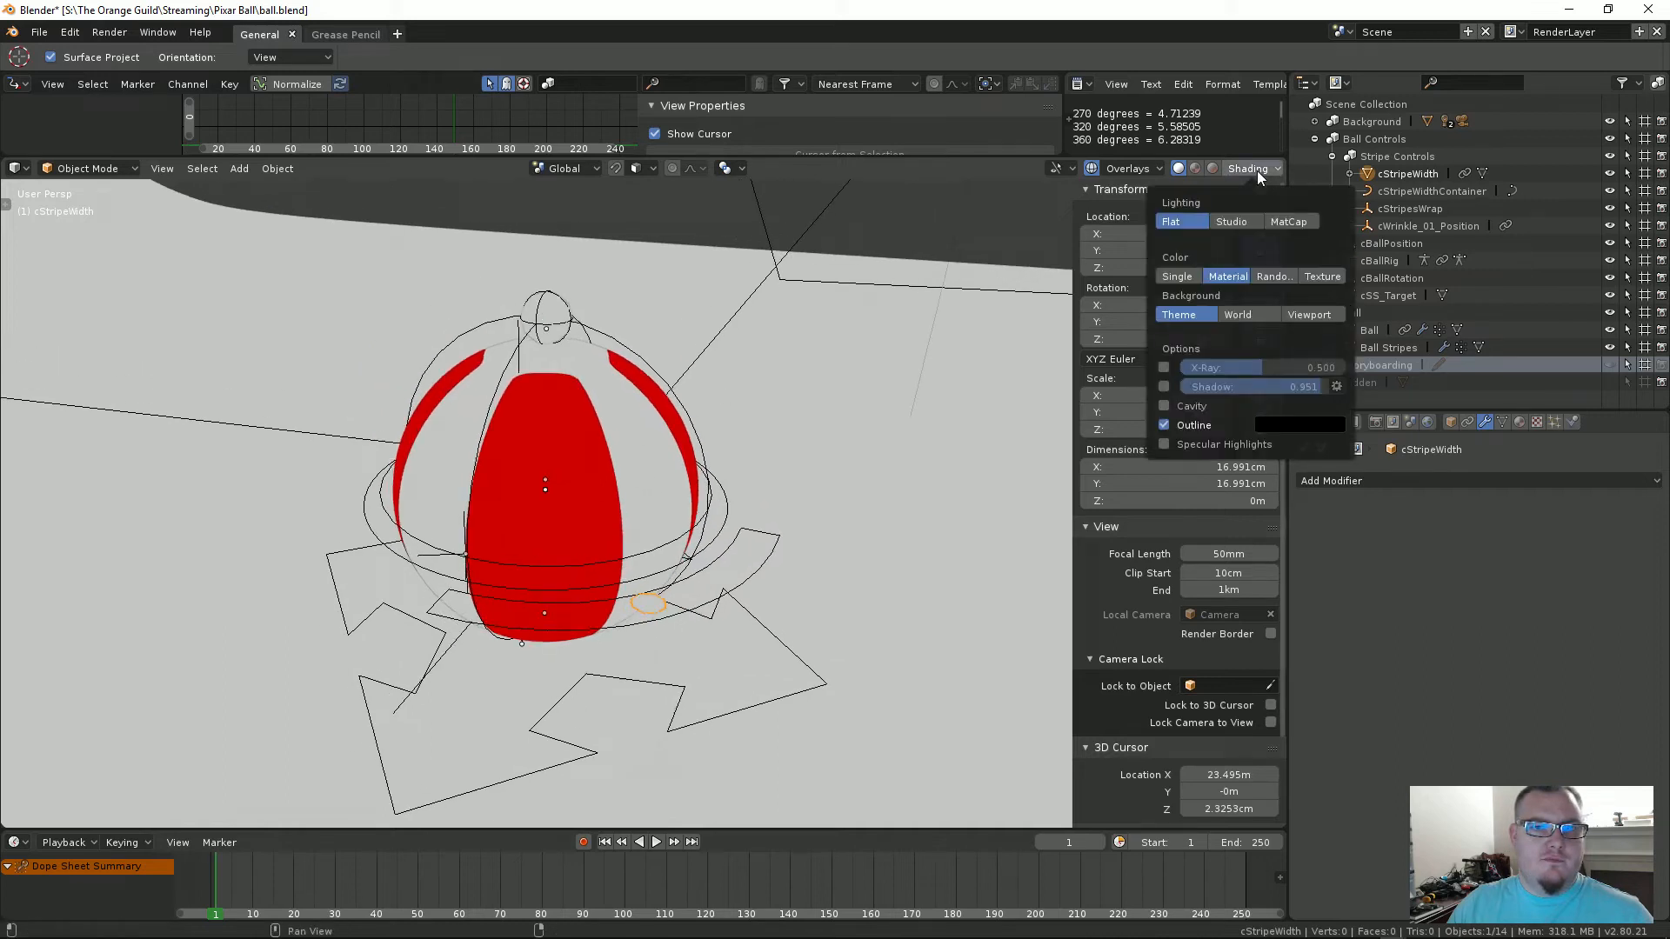
{"action": "left_click", "coordinate": [1189, 273]}
{"action": "left_click", "coordinate": [1234, 275]}
{"action": "left_click", "coordinate": [1322, 275]}
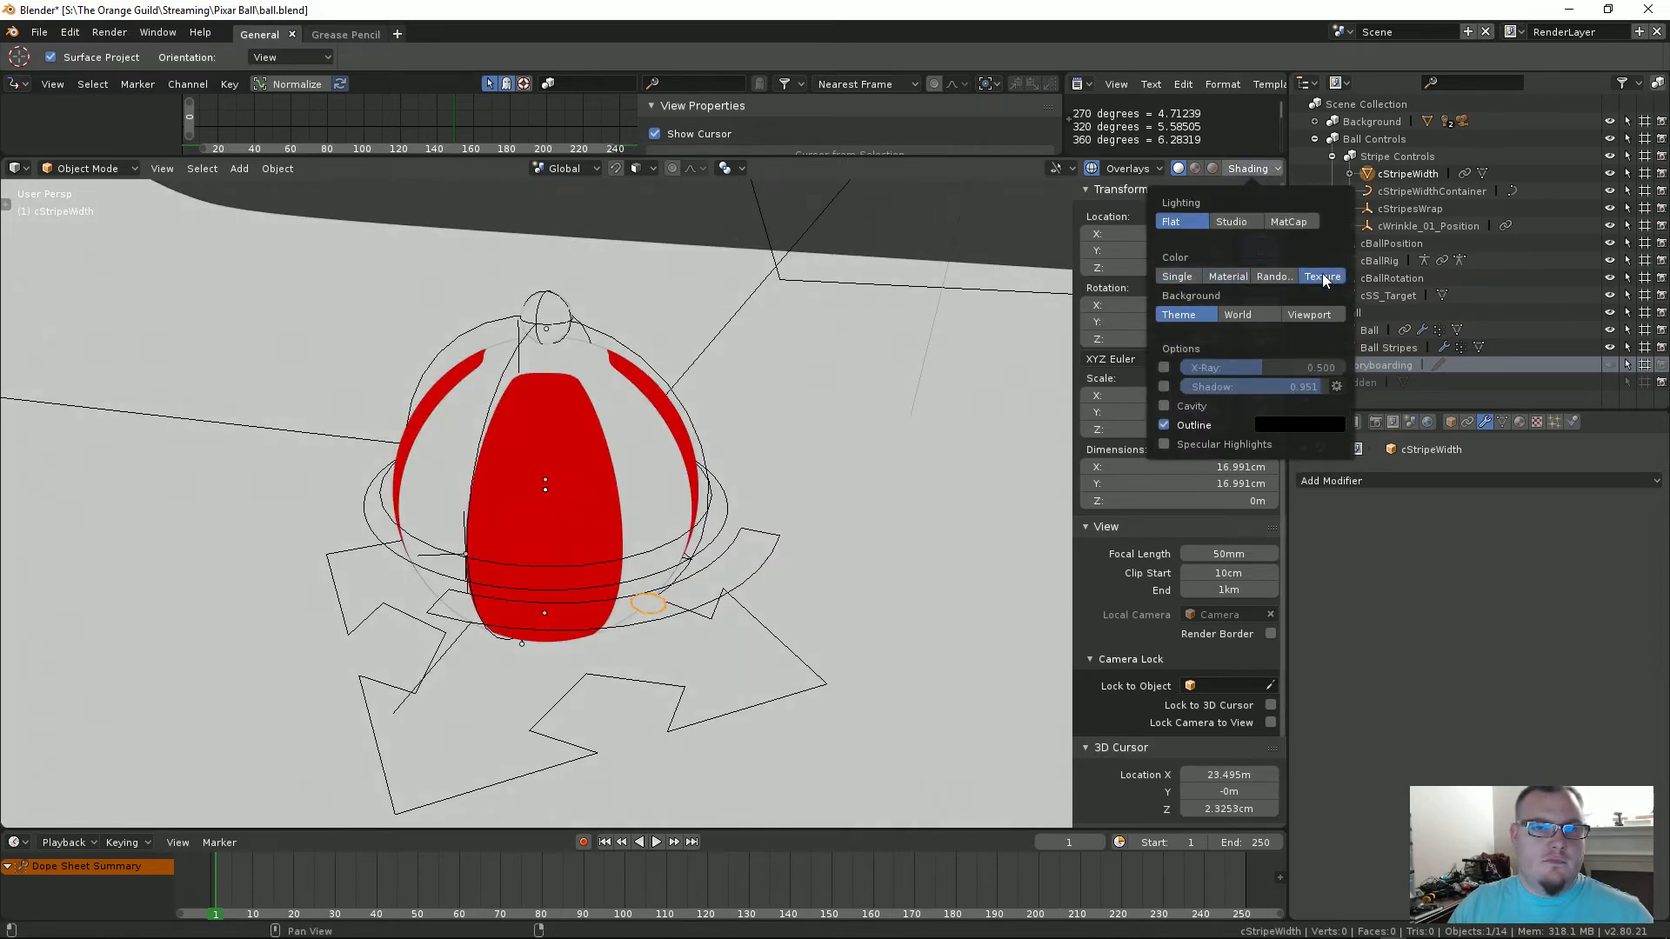
Step: Select the Backdrop and darken its Ground material's viewport diffuse color to 0.010 for red, green and blue
{"action": "left_click", "coordinate": [817, 339]}
{"action": "scroll", "coordinate": [778, 355], "scroll_direction": "down", "scroll_amount": 3}
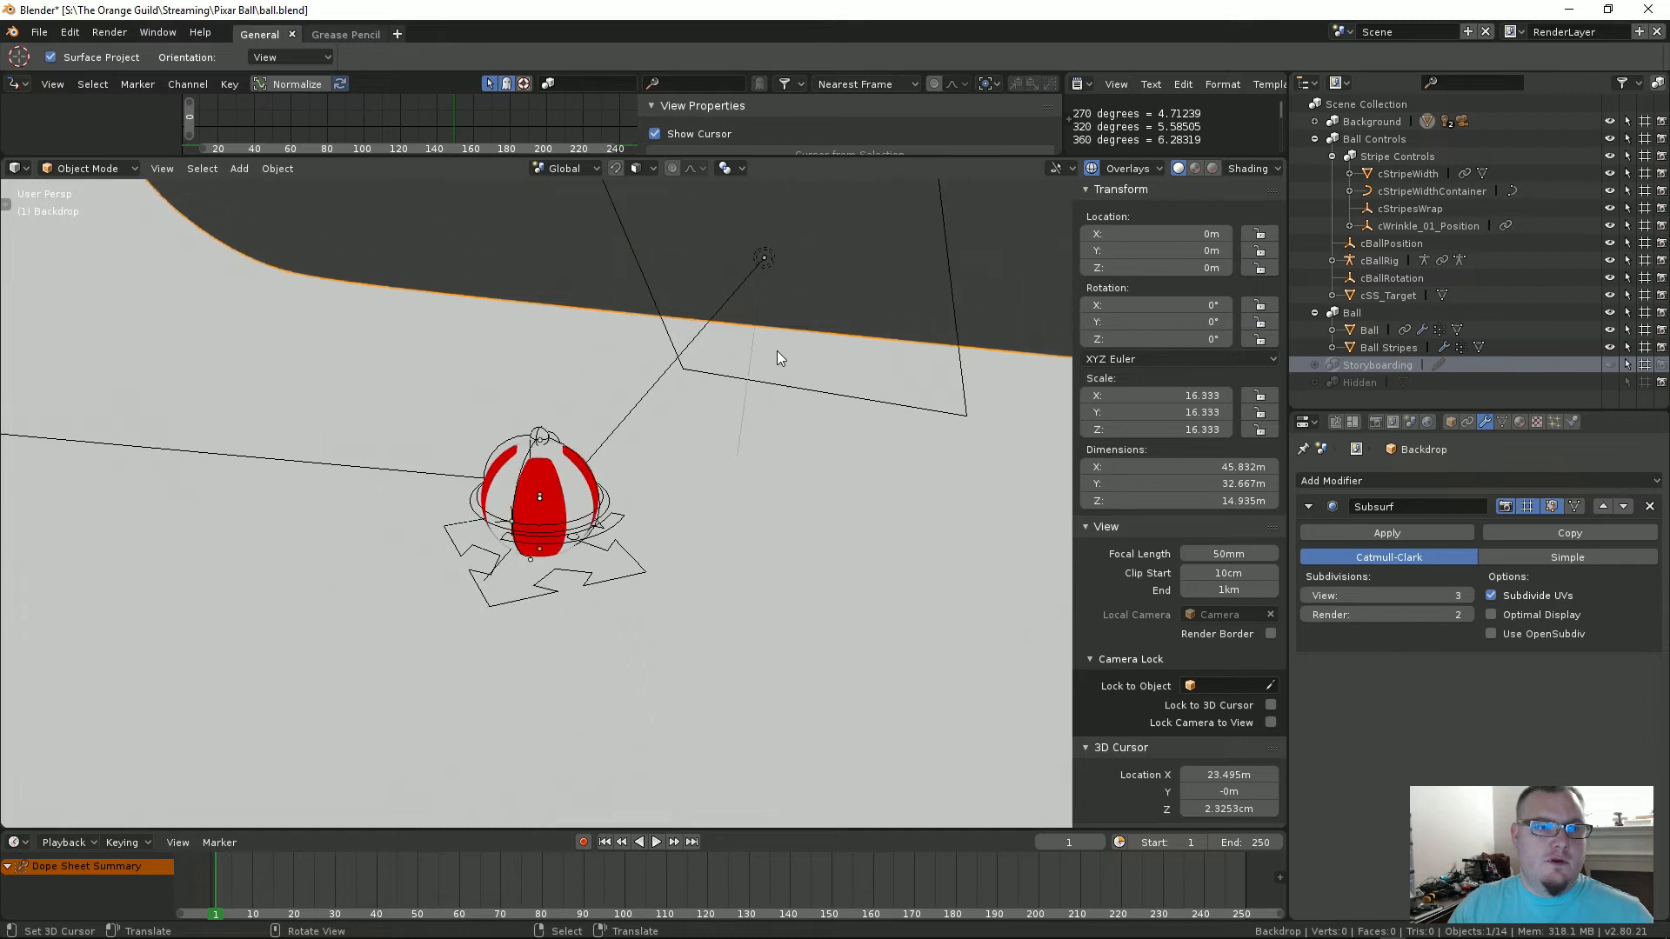
{"action": "scroll", "coordinate": [776, 351], "scroll_direction": "down", "scroll_amount": 5}
{"action": "left_click", "coordinate": [1518, 421]}
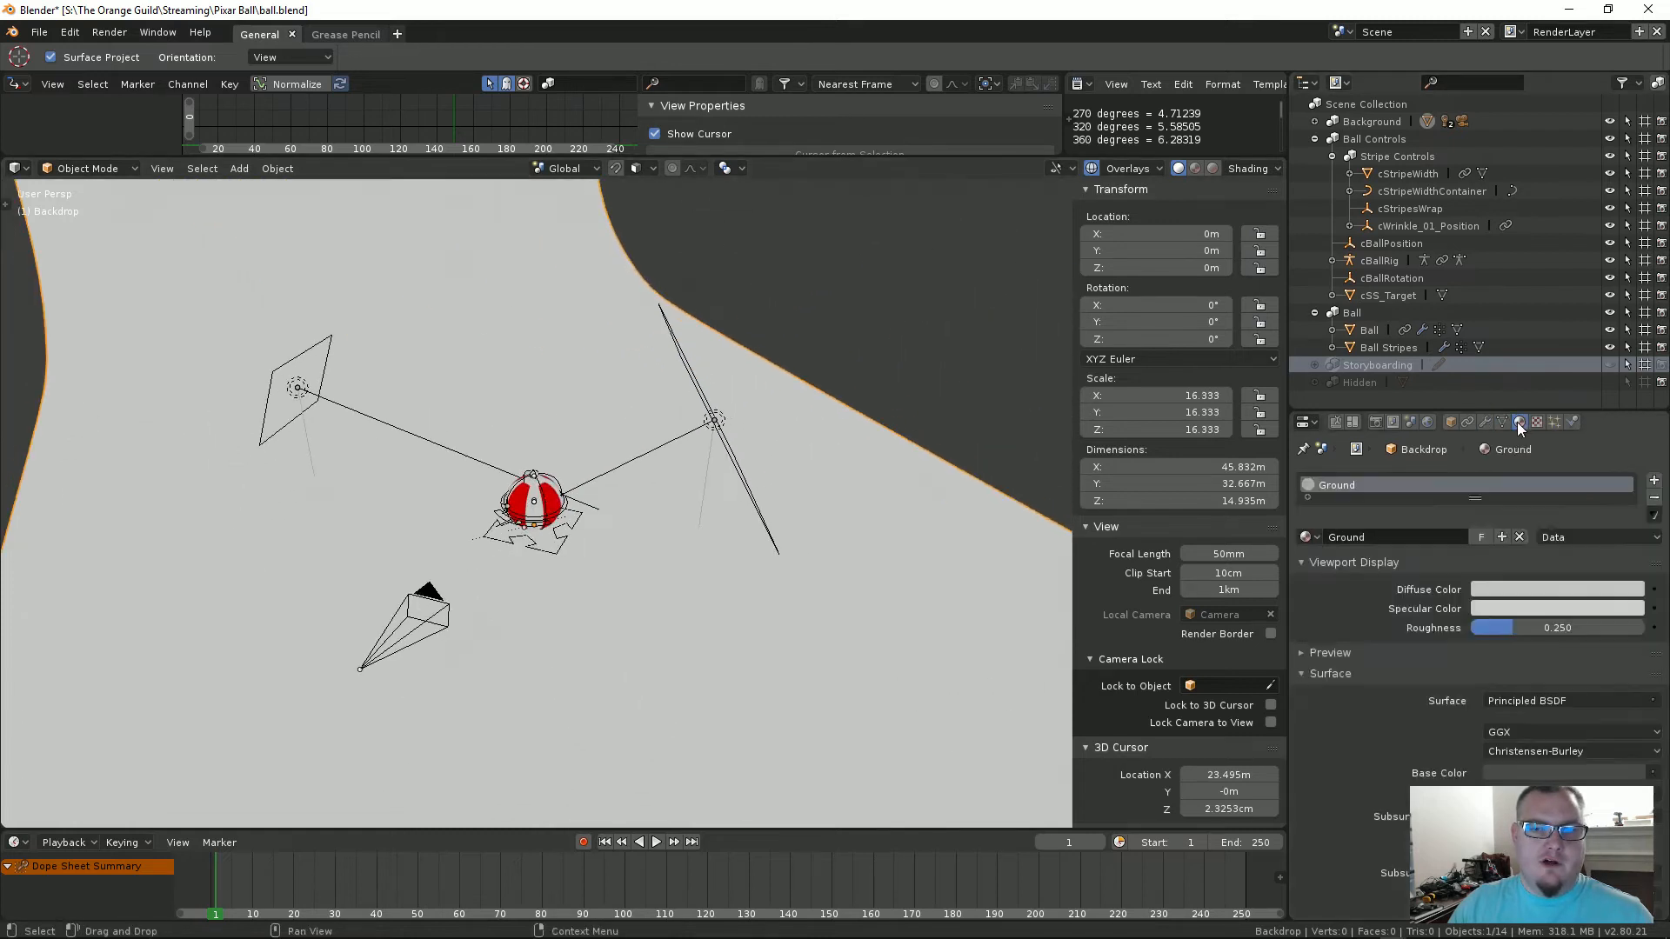
{"action": "left_click", "coordinate": [1517, 589]}
{"action": "left_click", "coordinate": [1630, 446]}
{"action": "left_click_drag", "start_coordinate": [1629, 446], "coordinate": [1629, 464]}
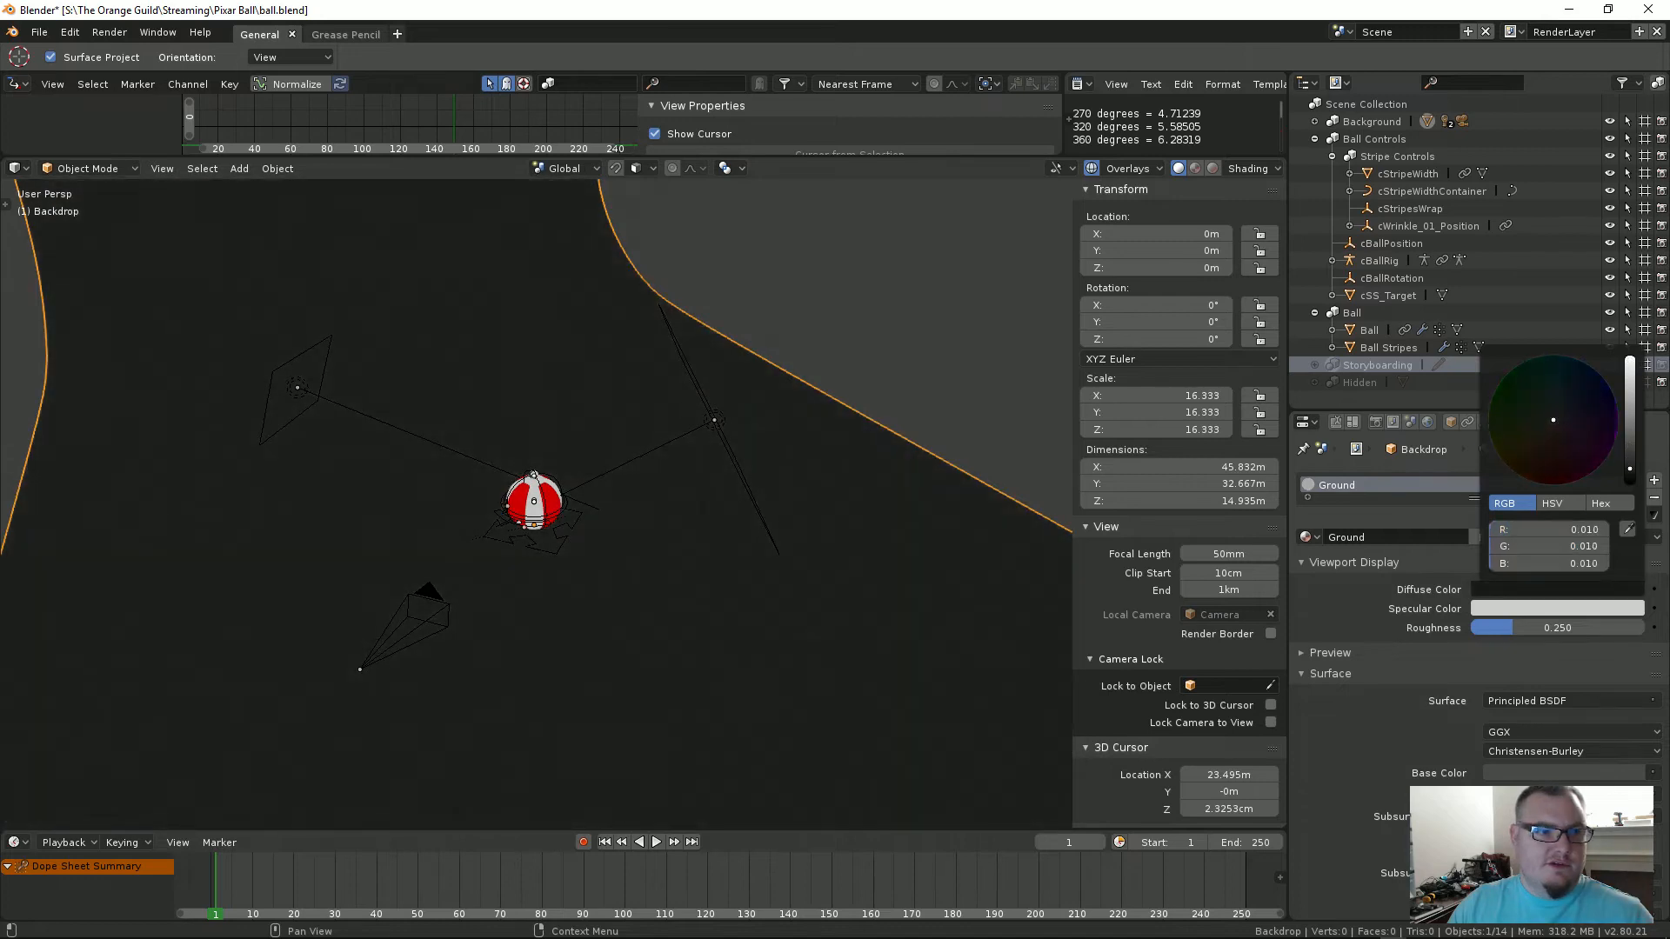
Step: Add a new material to the cSS_Target control sphere on top of the ball
{"action": "scroll", "coordinate": [630, 533], "scroll_direction": "up", "scroll_amount": 8}
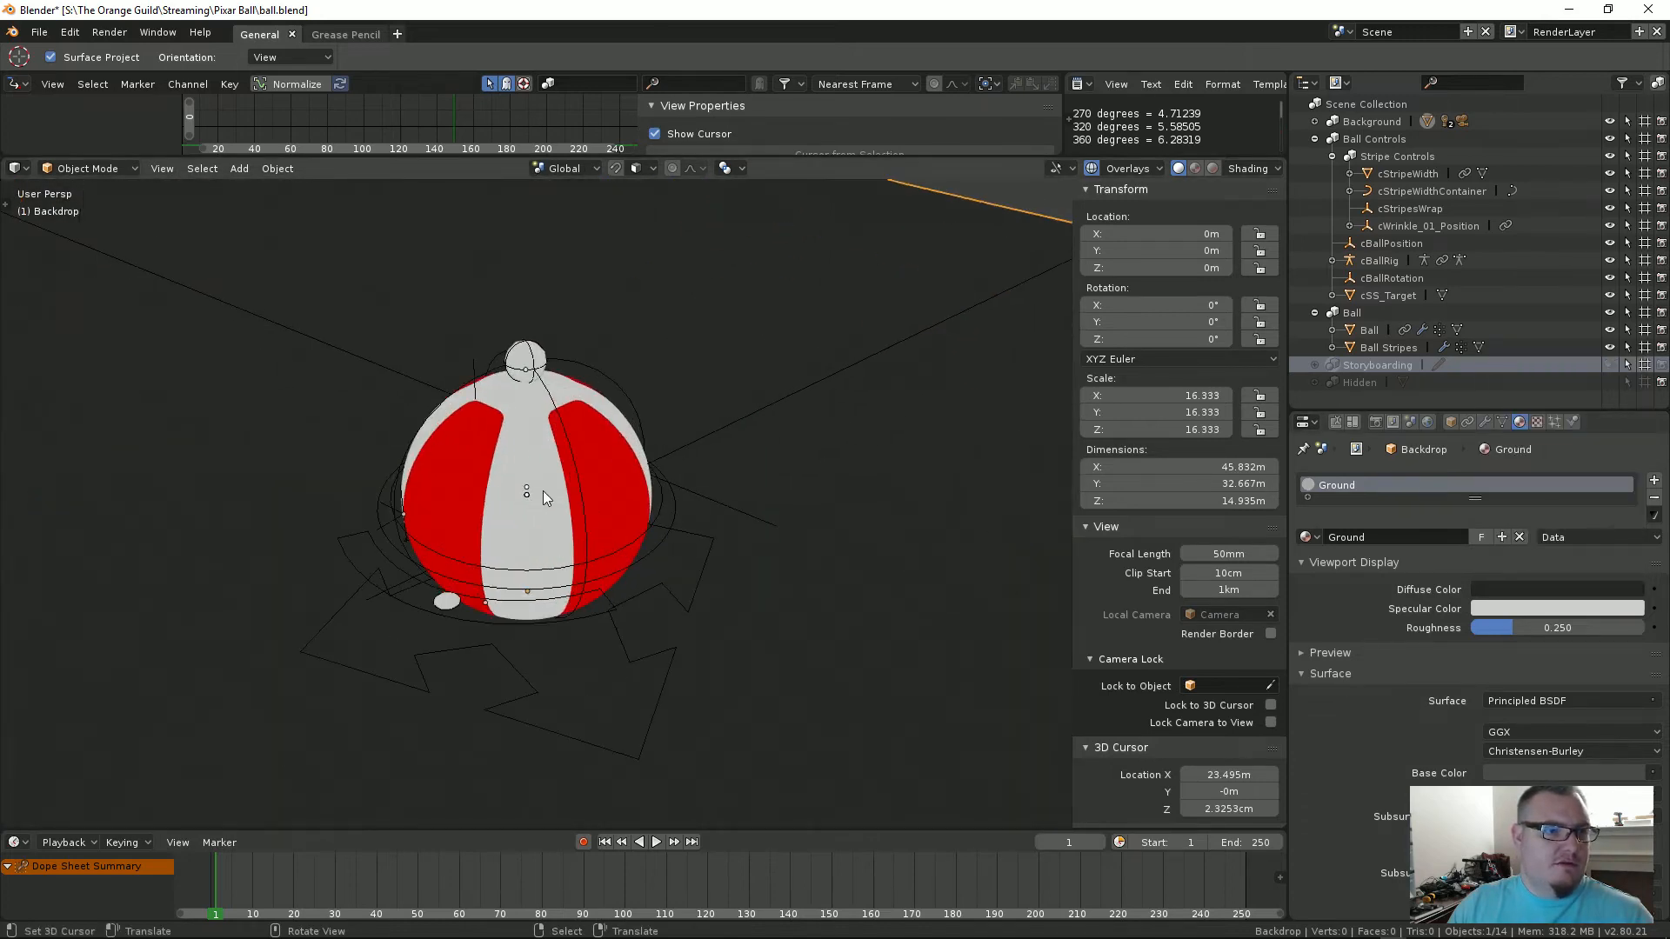
{"action": "middle_click_drag", "start_coordinate": [543, 490], "coordinate": [581, 505]}
{"action": "scroll", "coordinate": [566, 509], "scroll_direction": "up", "scroll_amount": 2}
{"action": "scroll", "coordinate": [576, 494], "scroll_direction": "down", "scroll_amount": 1}
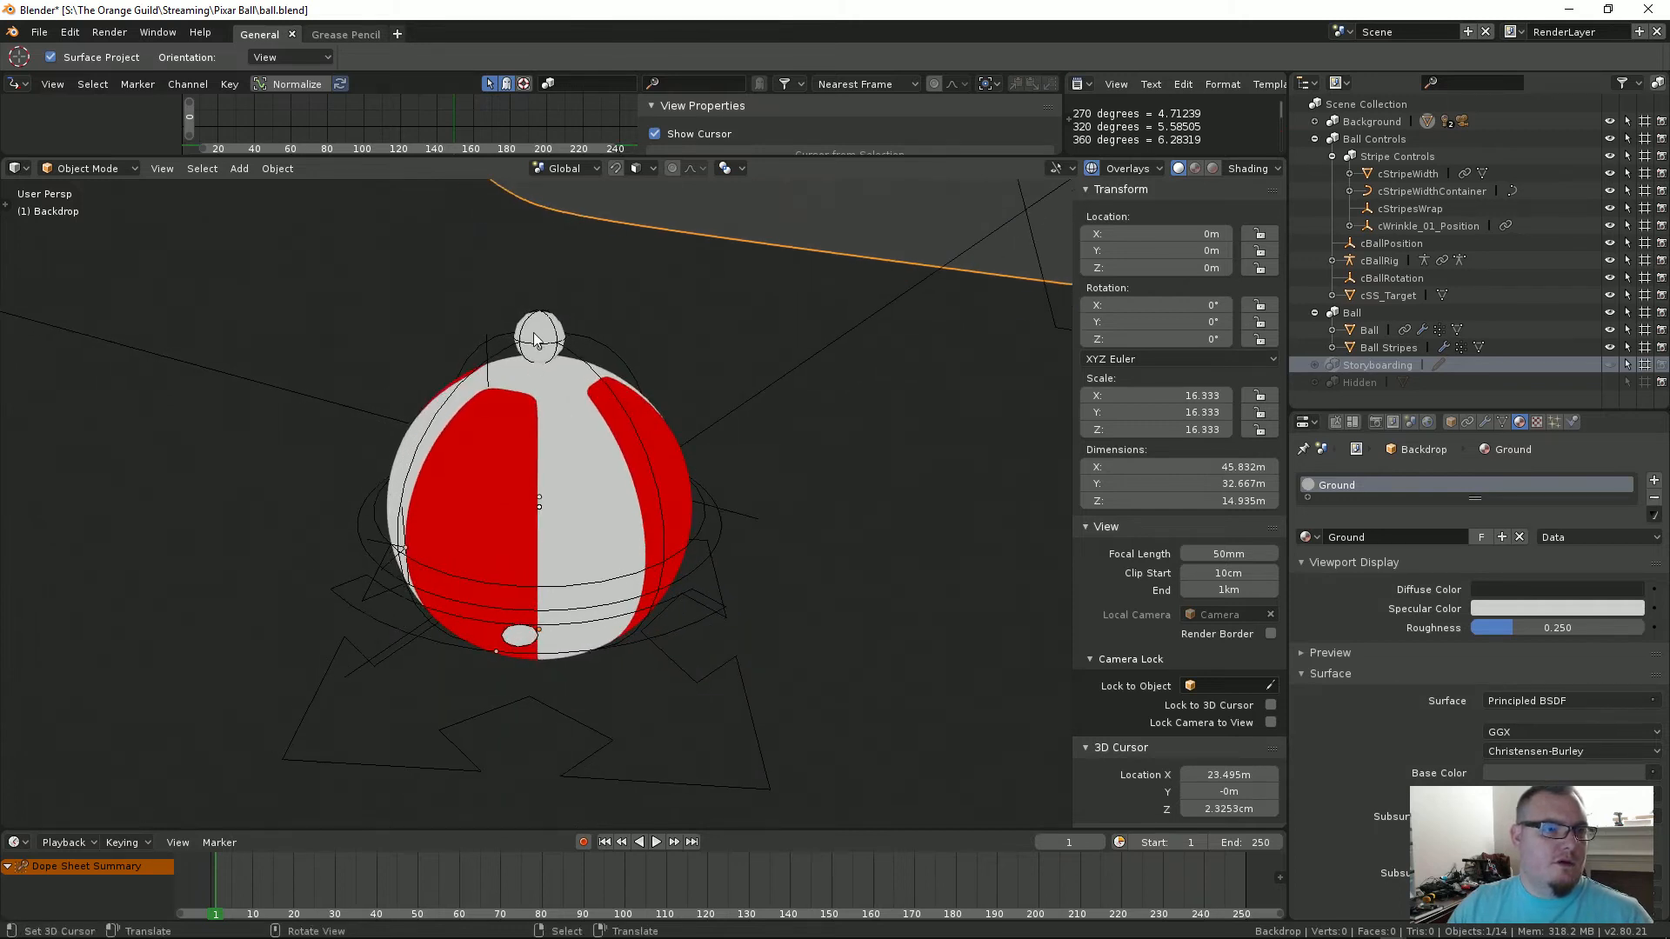
{"action": "left_click", "coordinate": [536, 339]}
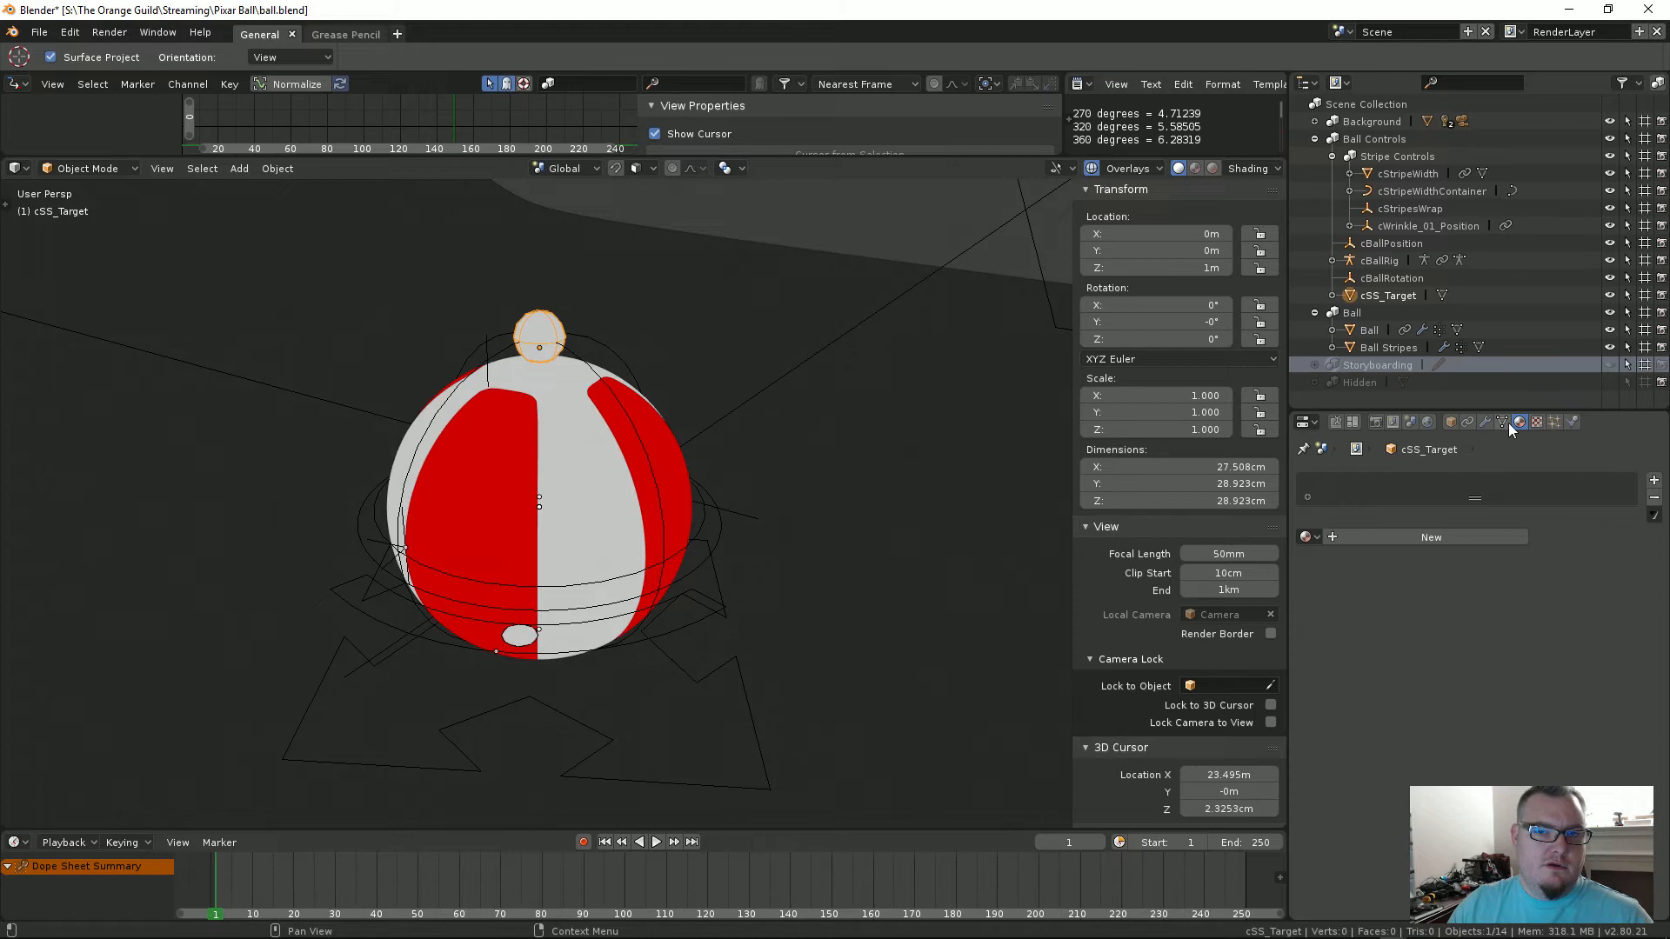
{"action": "left_click", "coordinate": [1309, 536]}
{"action": "left_click", "coordinate": [1360, 532]}
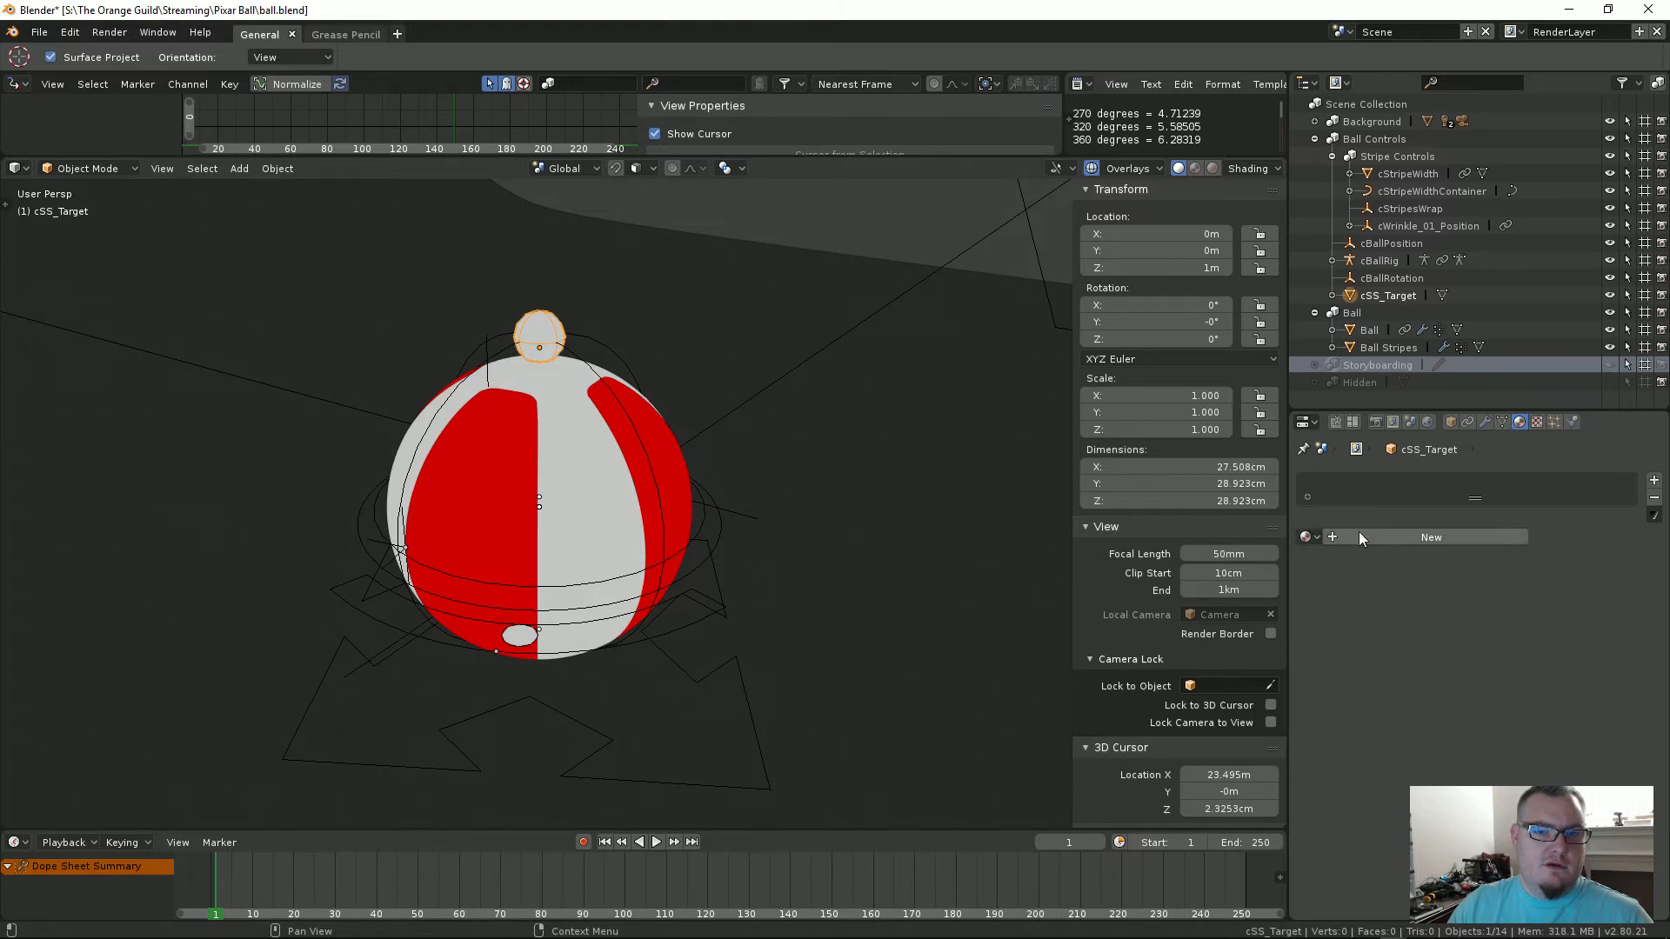
{"action": "left_click", "coordinate": [1360, 534]}
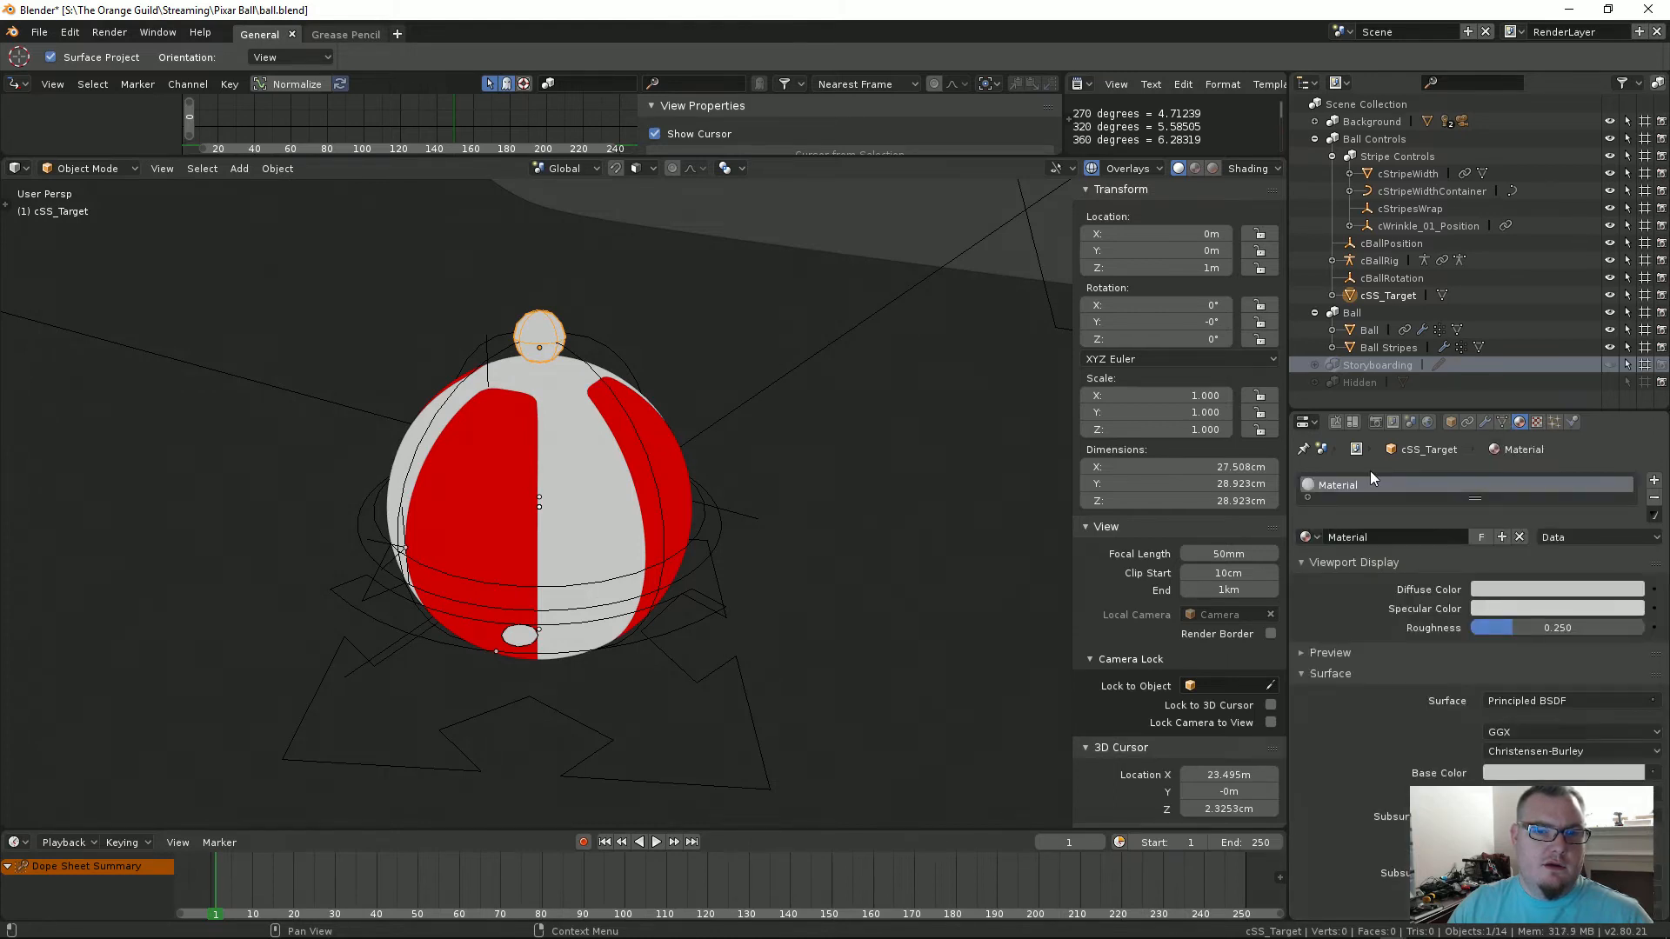
Step: Name the cSS_Target material Controls and set its viewport diffuse color to magenta
{"action": "double_click", "coordinate": [1362, 537]}
{"action": "type", "text": "Control"}
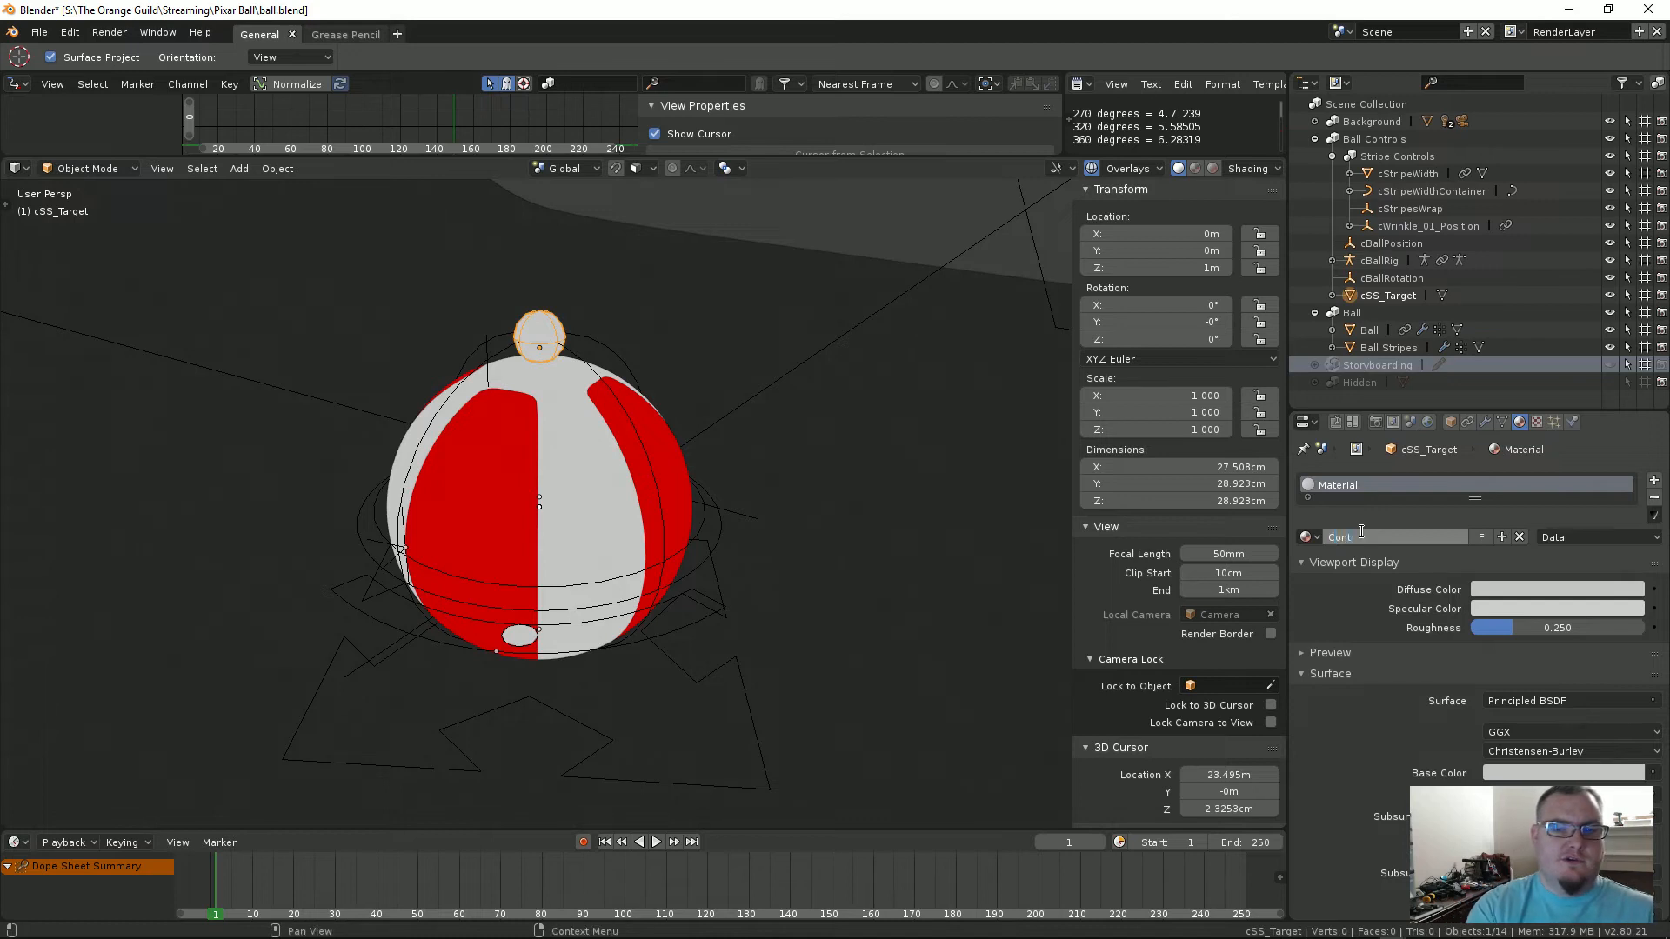
{"action": "key", "text": "Return"}
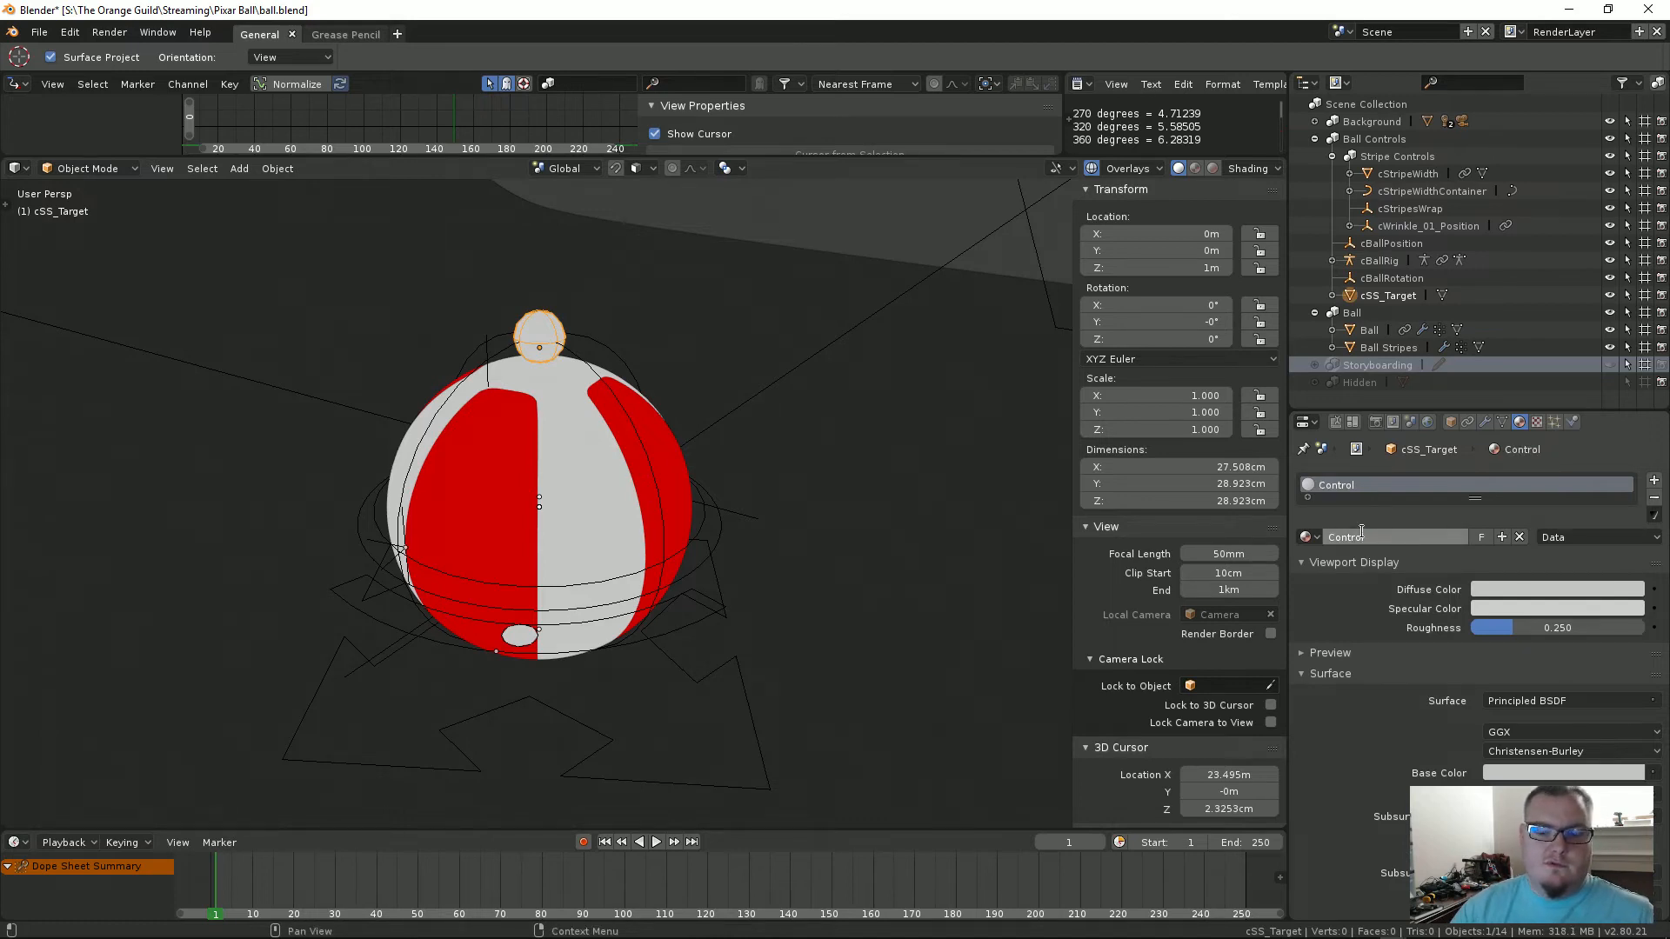
{"action": "type", "text": "s"}
{"action": "key", "text": "Return"}
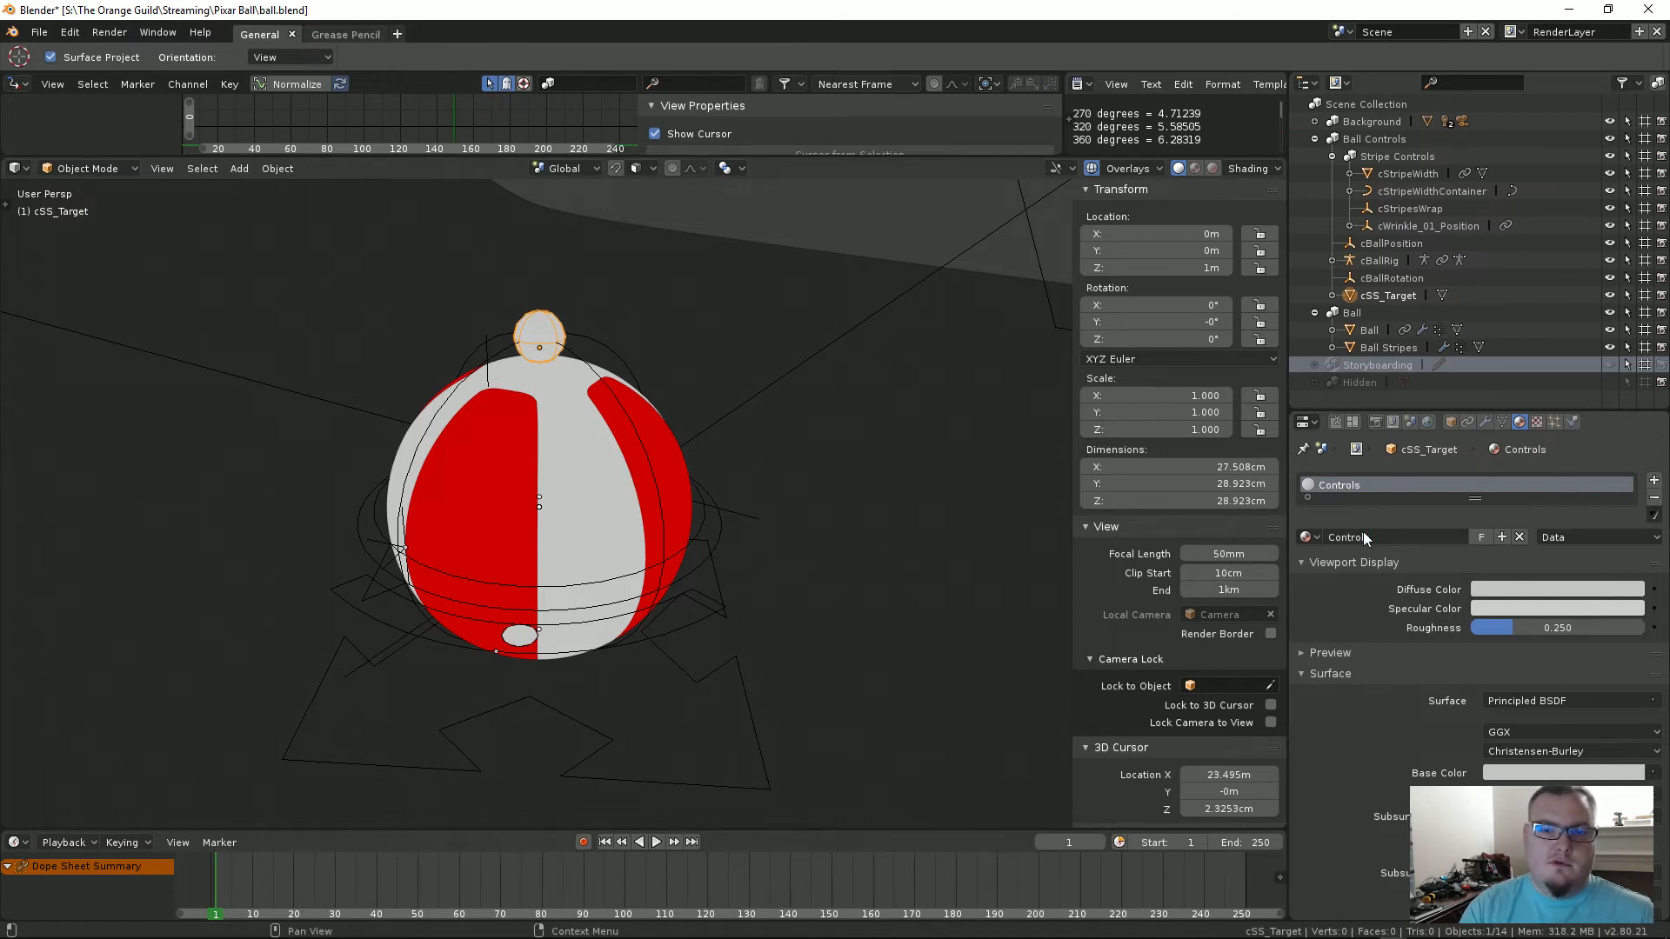
{"action": "left_click", "coordinate": [1522, 589]}
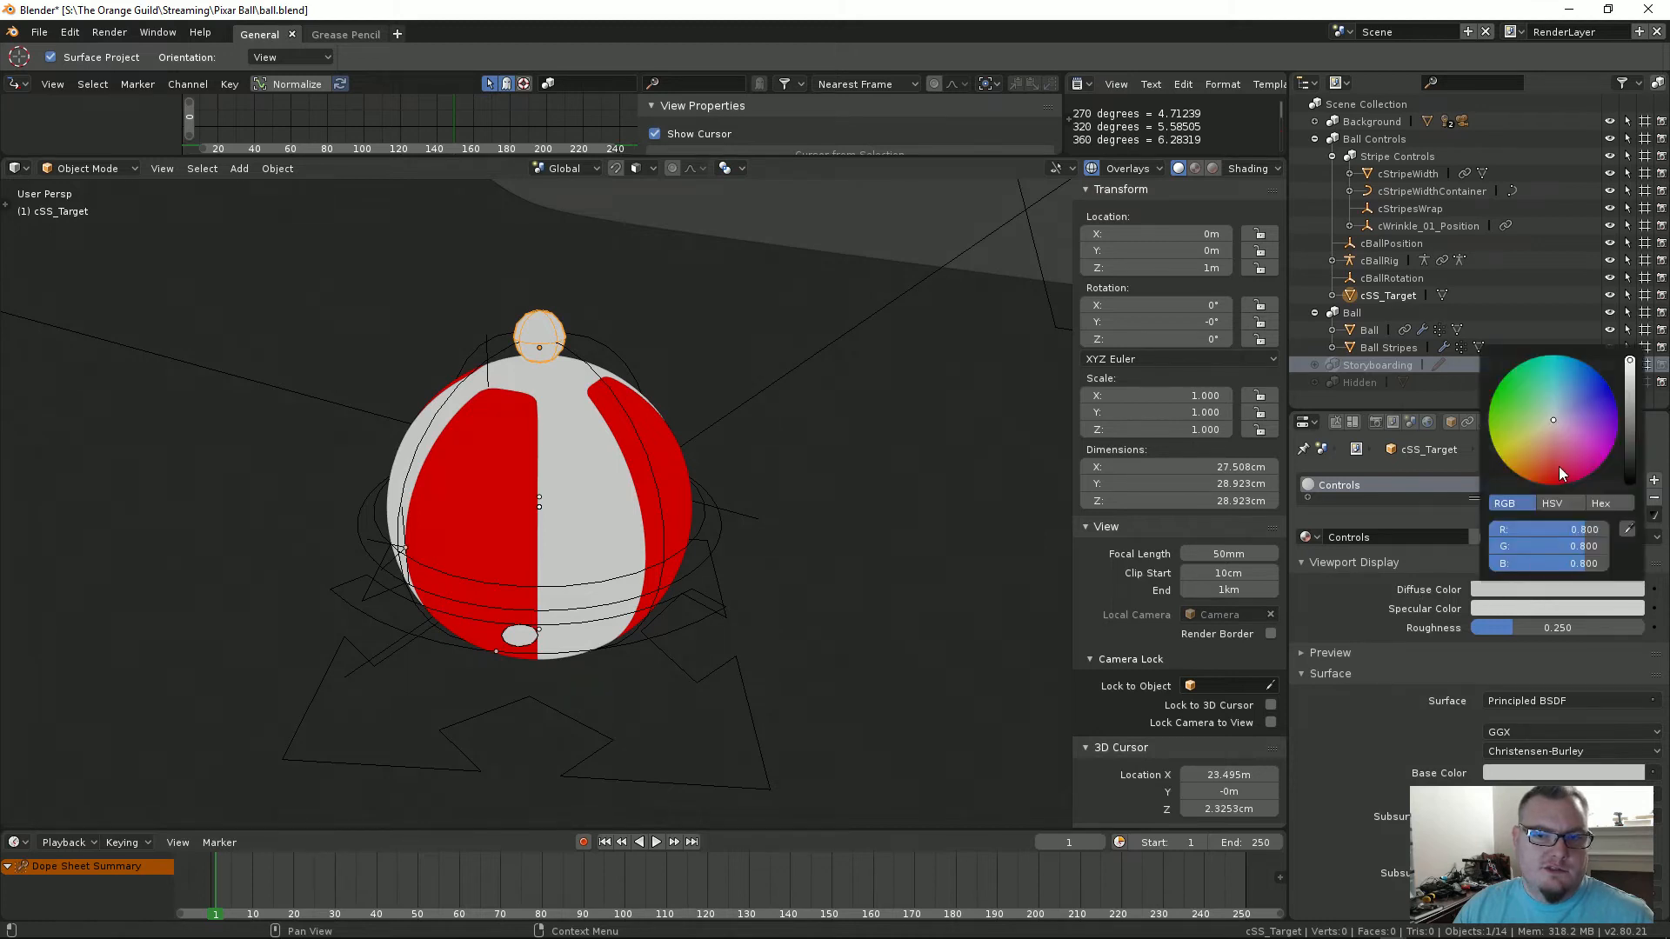
{"action": "mouse_move", "coordinate": [1554, 420]}
{"action": "left_mouse_down"}
{"action": "mouse_move", "coordinate": [1584, 474]}
{"action": "mouse_move", "coordinate": [1575, 462]}
{"action": "mouse_move", "coordinate": [1600, 453]}
{"action": "left_mouse_up"}
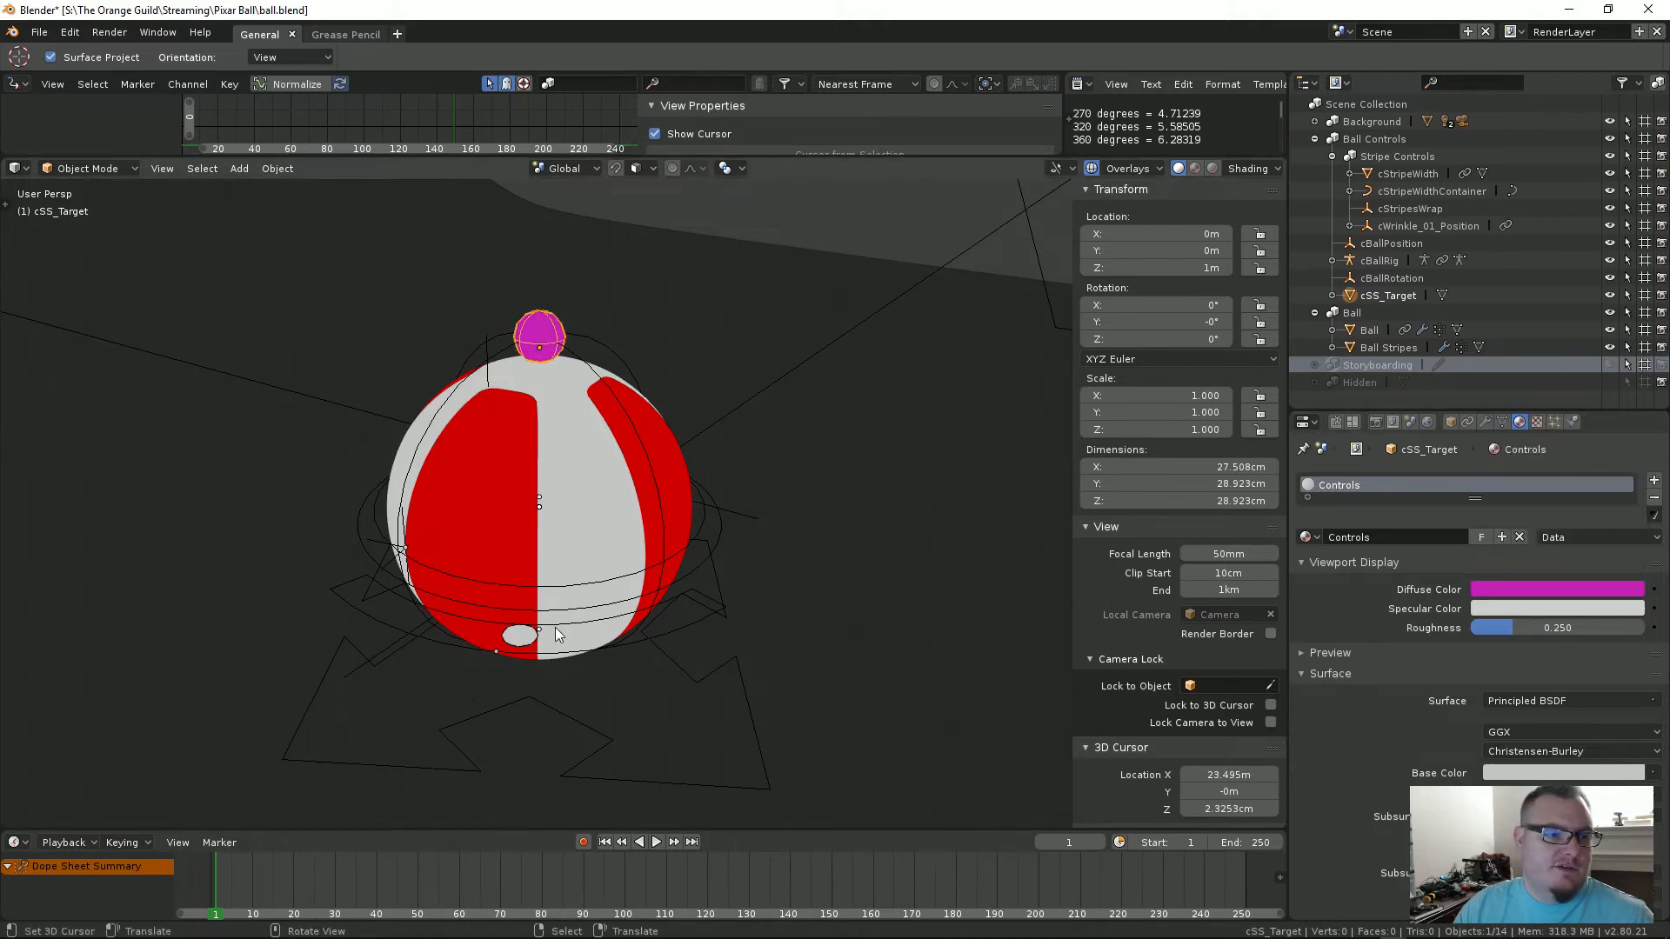
Step: Assign the existing Controls material to the cStripeWidth control disc
{"action": "left_click", "coordinate": [526, 638]}
{"action": "left_click", "coordinate": [1309, 536]}
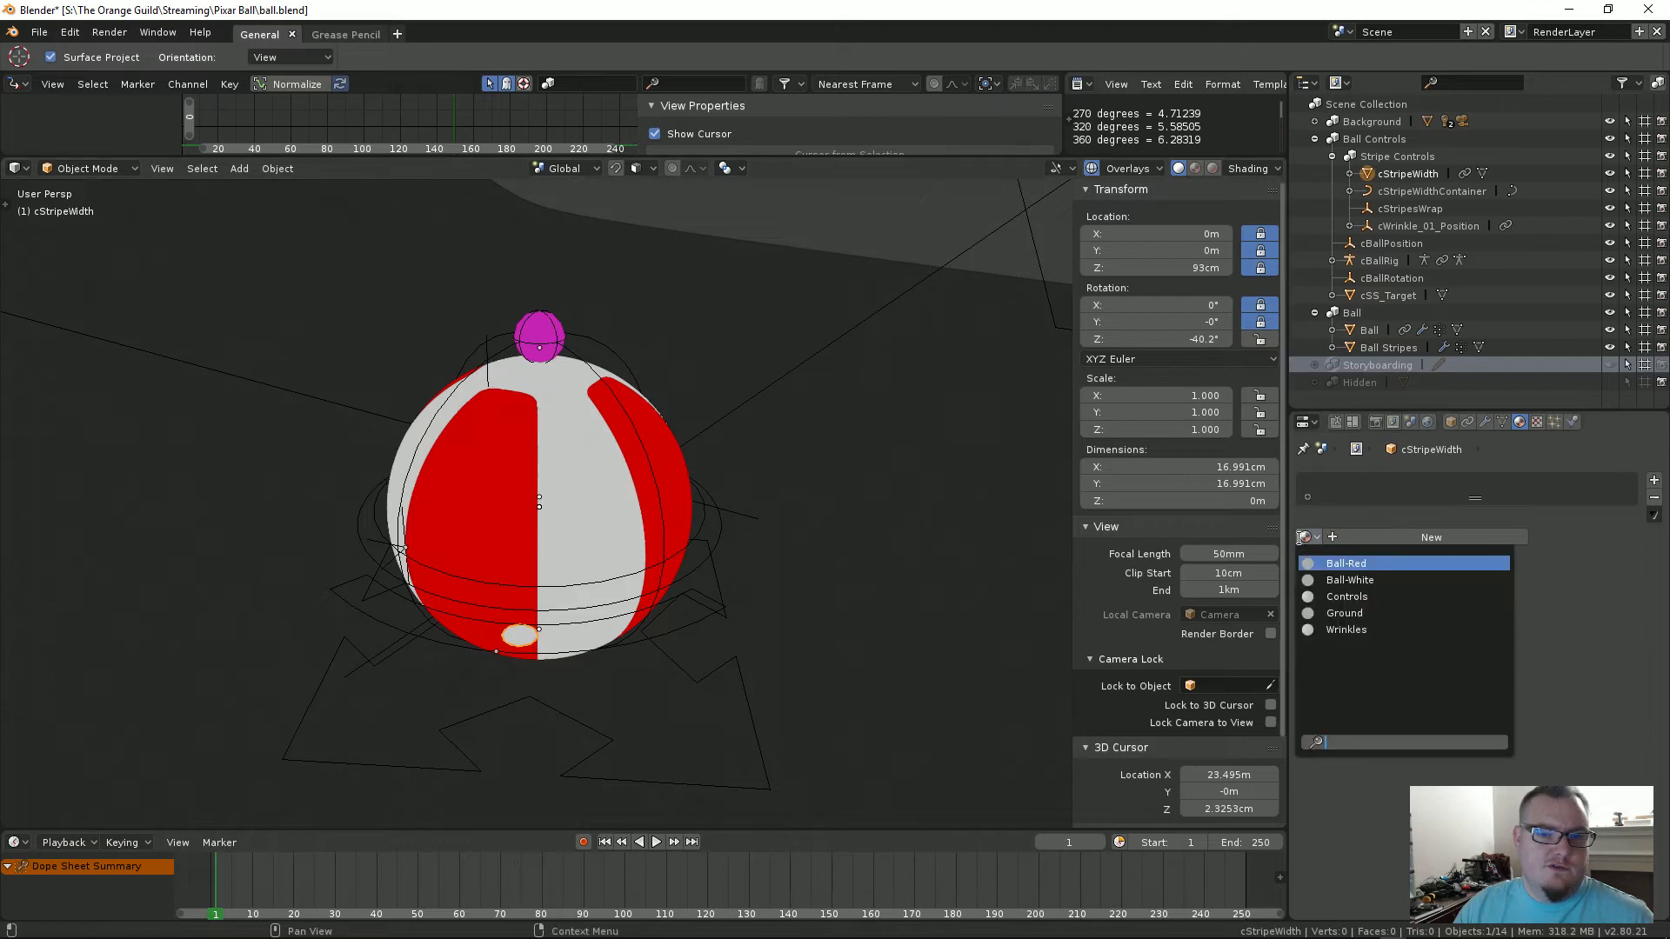
{"action": "left_click", "coordinate": [1347, 598]}
{"action": "mouse_move", "coordinate": [740, 600]}
{"action": "middle_mouse_down"}
{"action": "mouse_move", "coordinate": [795, 665]}
{"action": "mouse_move", "coordinate": [664, 555]}
{"action": "mouse_move", "coordinate": [724, 617]}
{"action": "mouse_move", "coordinate": [717, 575]}
{"action": "middle_mouse_up"}
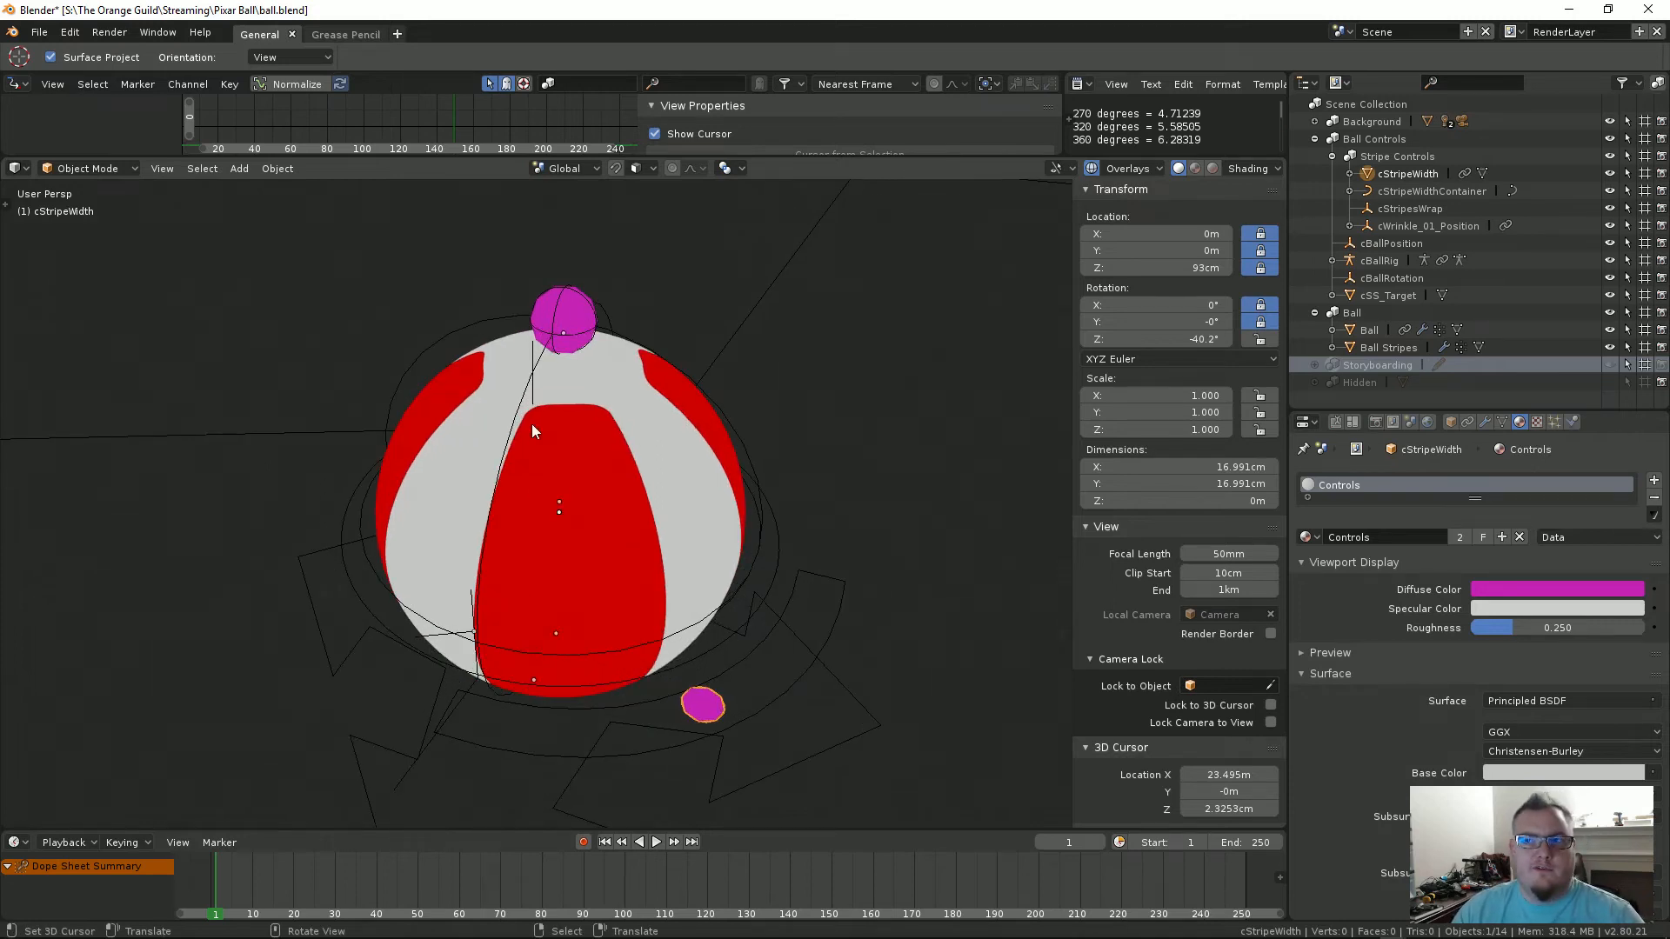
Step: Try moving the cSS_Target control down to test how the stripes follow the squash, and cancel the move
{"action": "mouse_move", "coordinate": [596, 428]}
{"action": "middle_mouse_down"}
{"action": "mouse_move", "coordinate": [617, 435]}
{"action": "mouse_move", "coordinate": [531, 419]}
{"action": "mouse_move", "coordinate": [623, 440]}
{"action": "middle_mouse_up"}
{"action": "left_click", "coordinate": [556, 367]}
{"action": "key", "text": "g"}
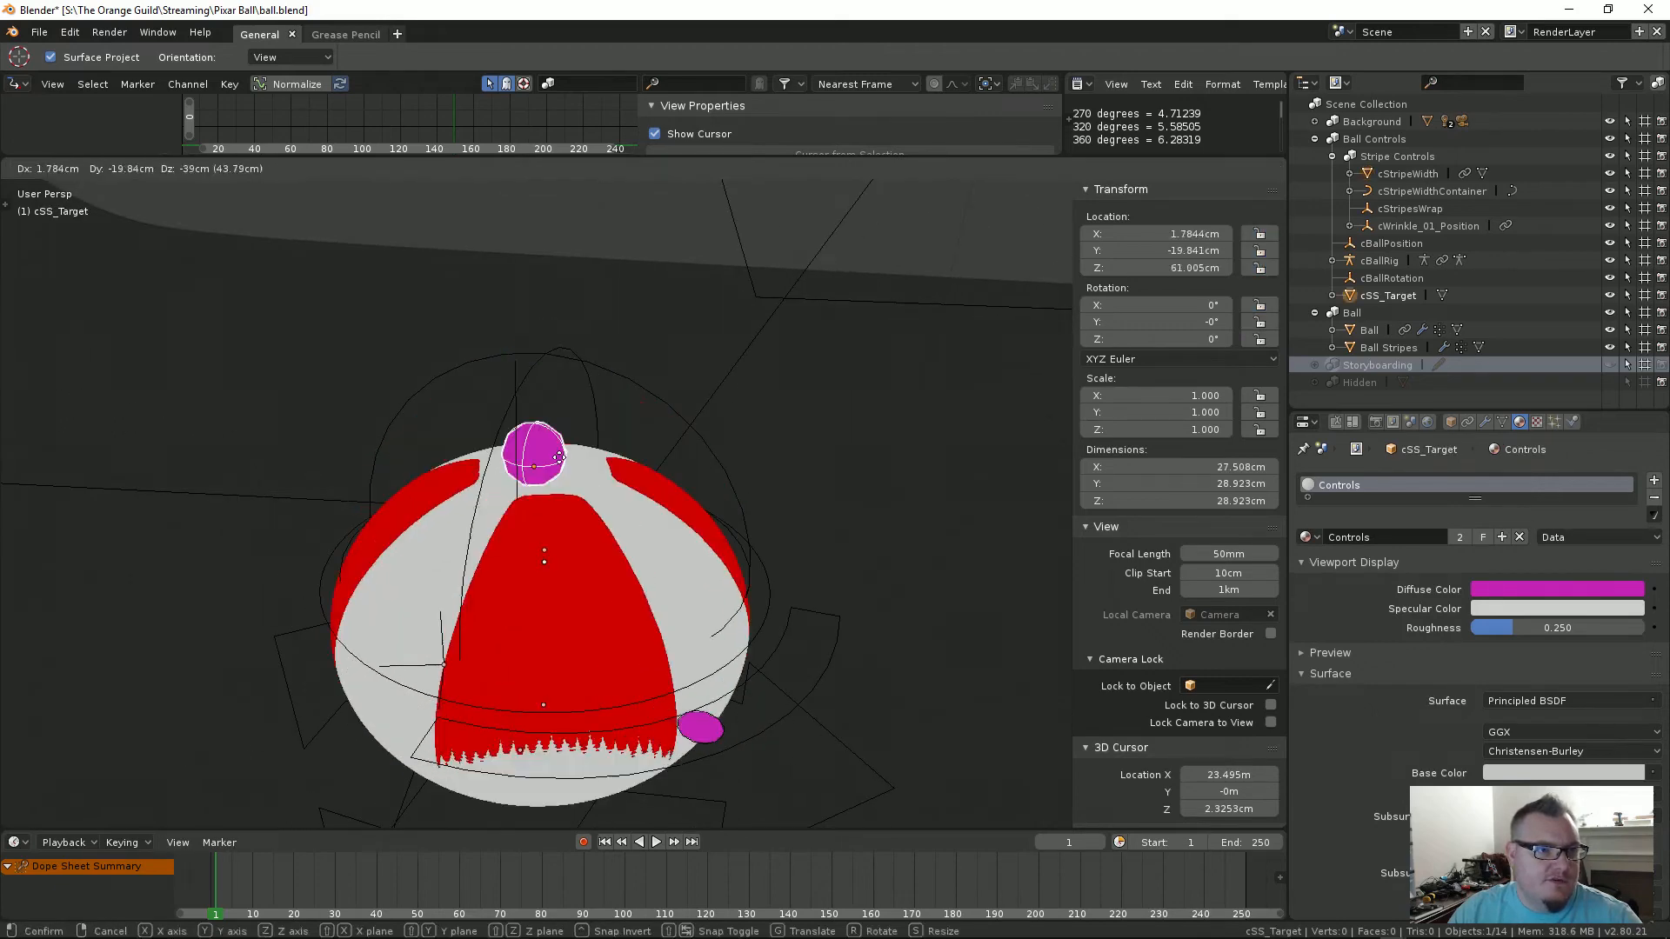
{"action": "key", "text": "Escape"}
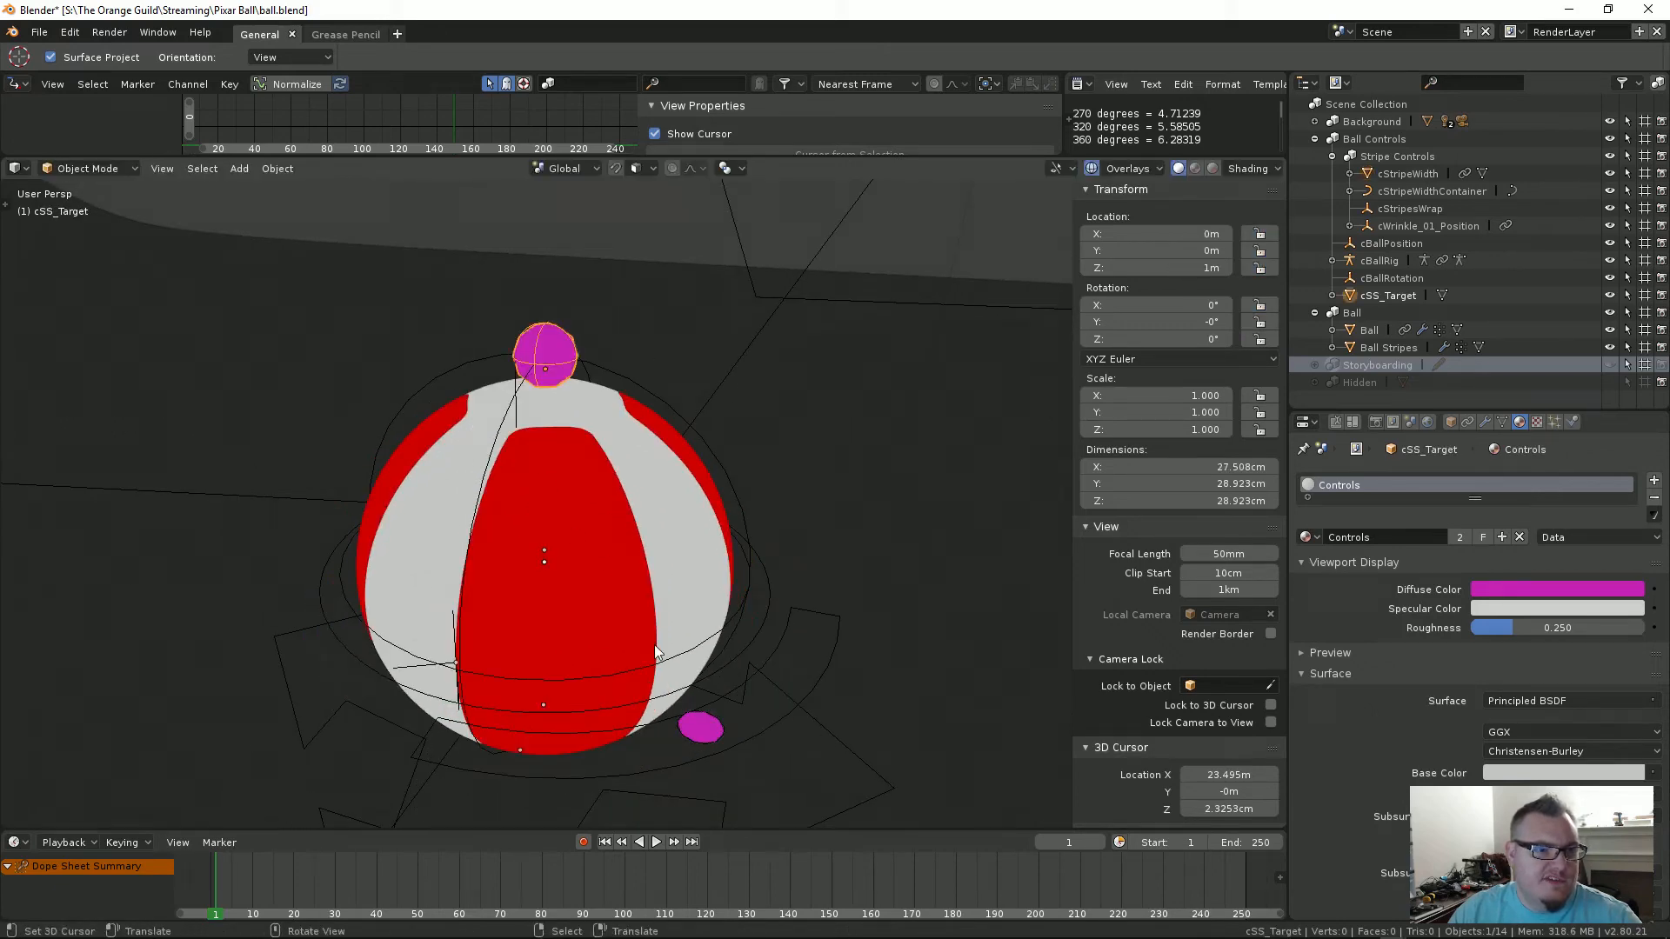
Step: Rotate the cStripeWidth control about -84° around the global Z axis to widen the stripes
{"action": "left_click", "coordinate": [721, 735]}
{"action": "key", "text": "r"}
{"action": "key", "text": "z"}
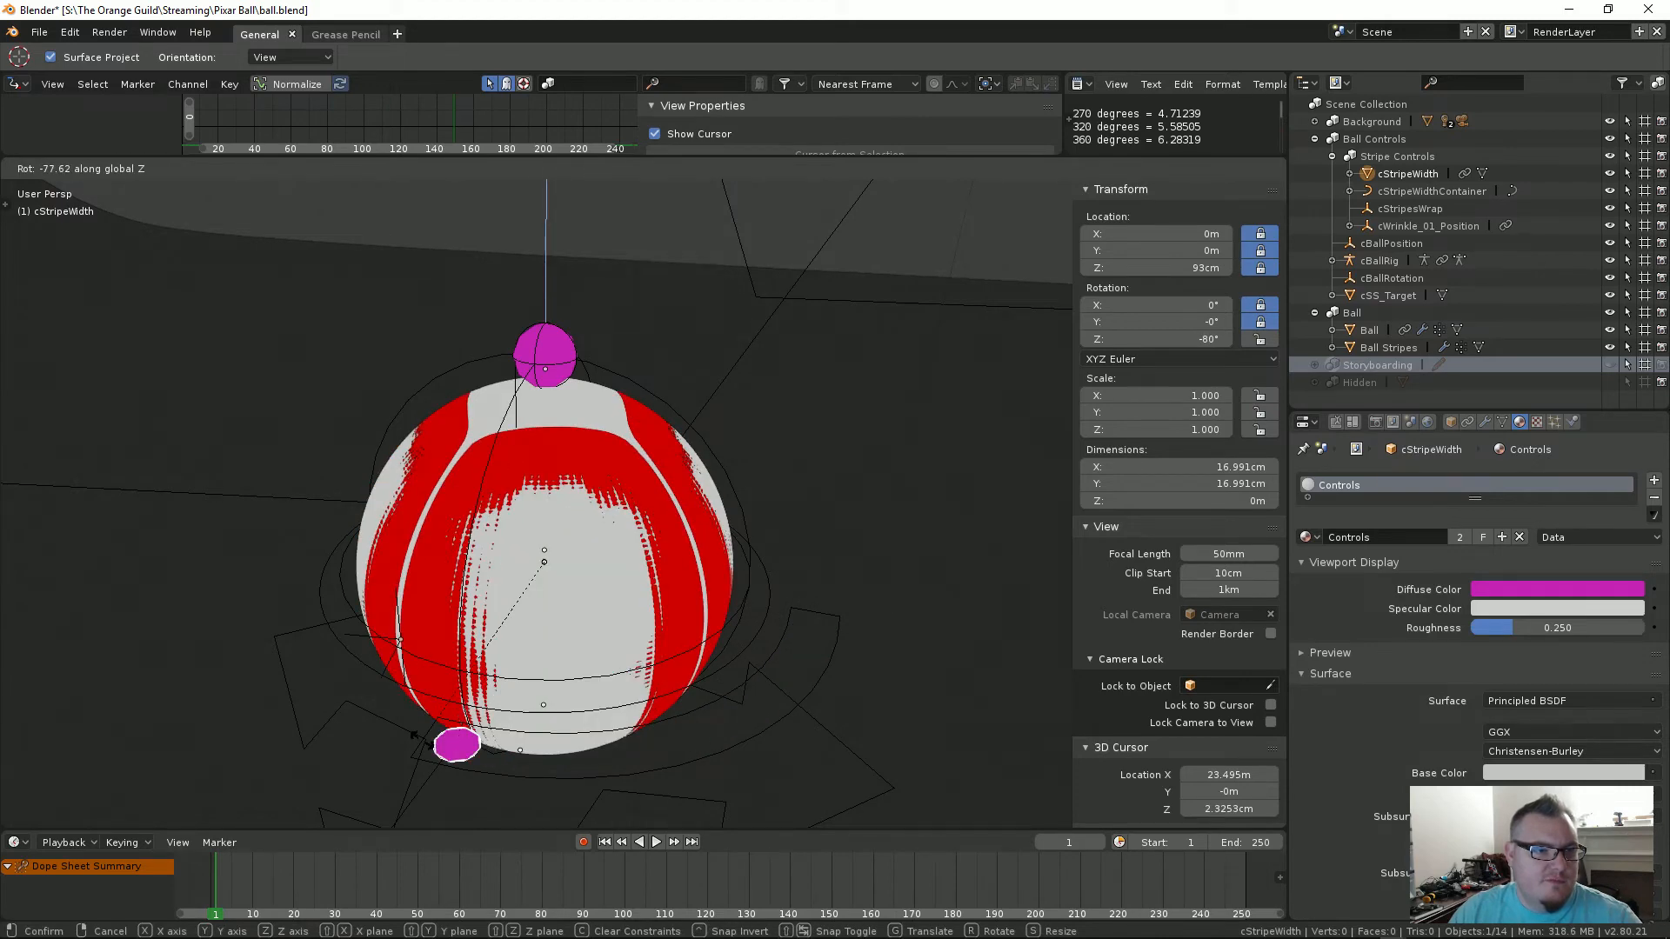
{"action": "left_click", "coordinate": [390, 741]}
Step: Turn off the viewport display of the Subsurf.001 modifier on Ball Stripes and check the stripes around the ball
{"action": "middle_click_drag", "start_coordinate": [452, 678], "coordinate": [529, 496]}
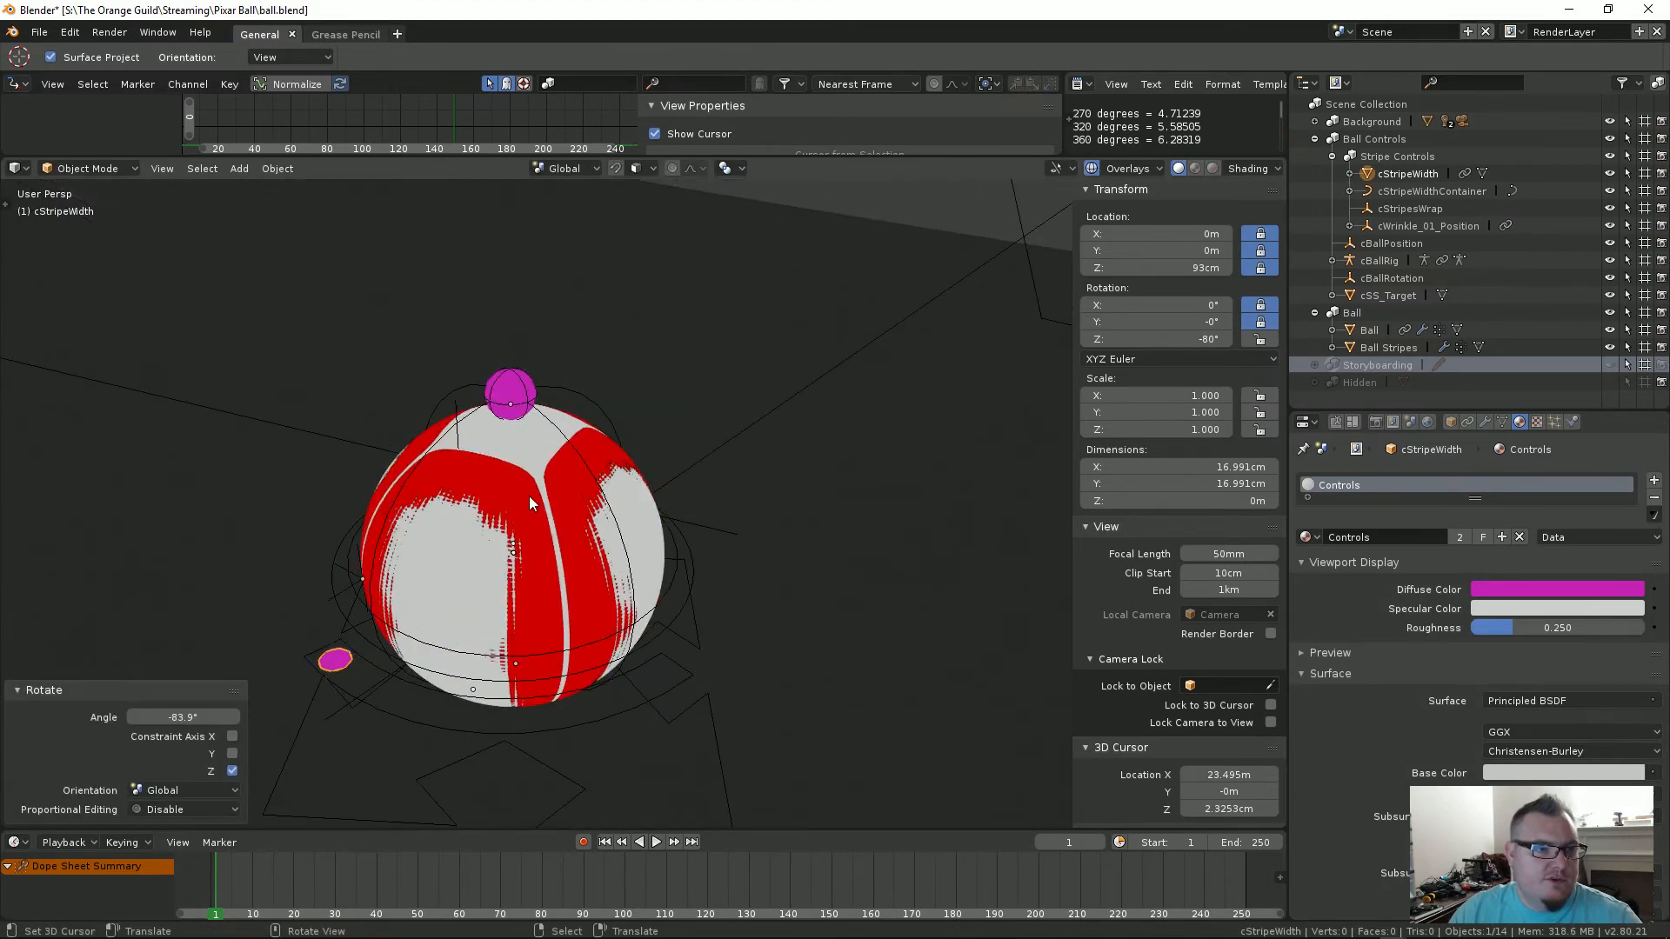
{"action": "left_click", "coordinate": [532, 497]}
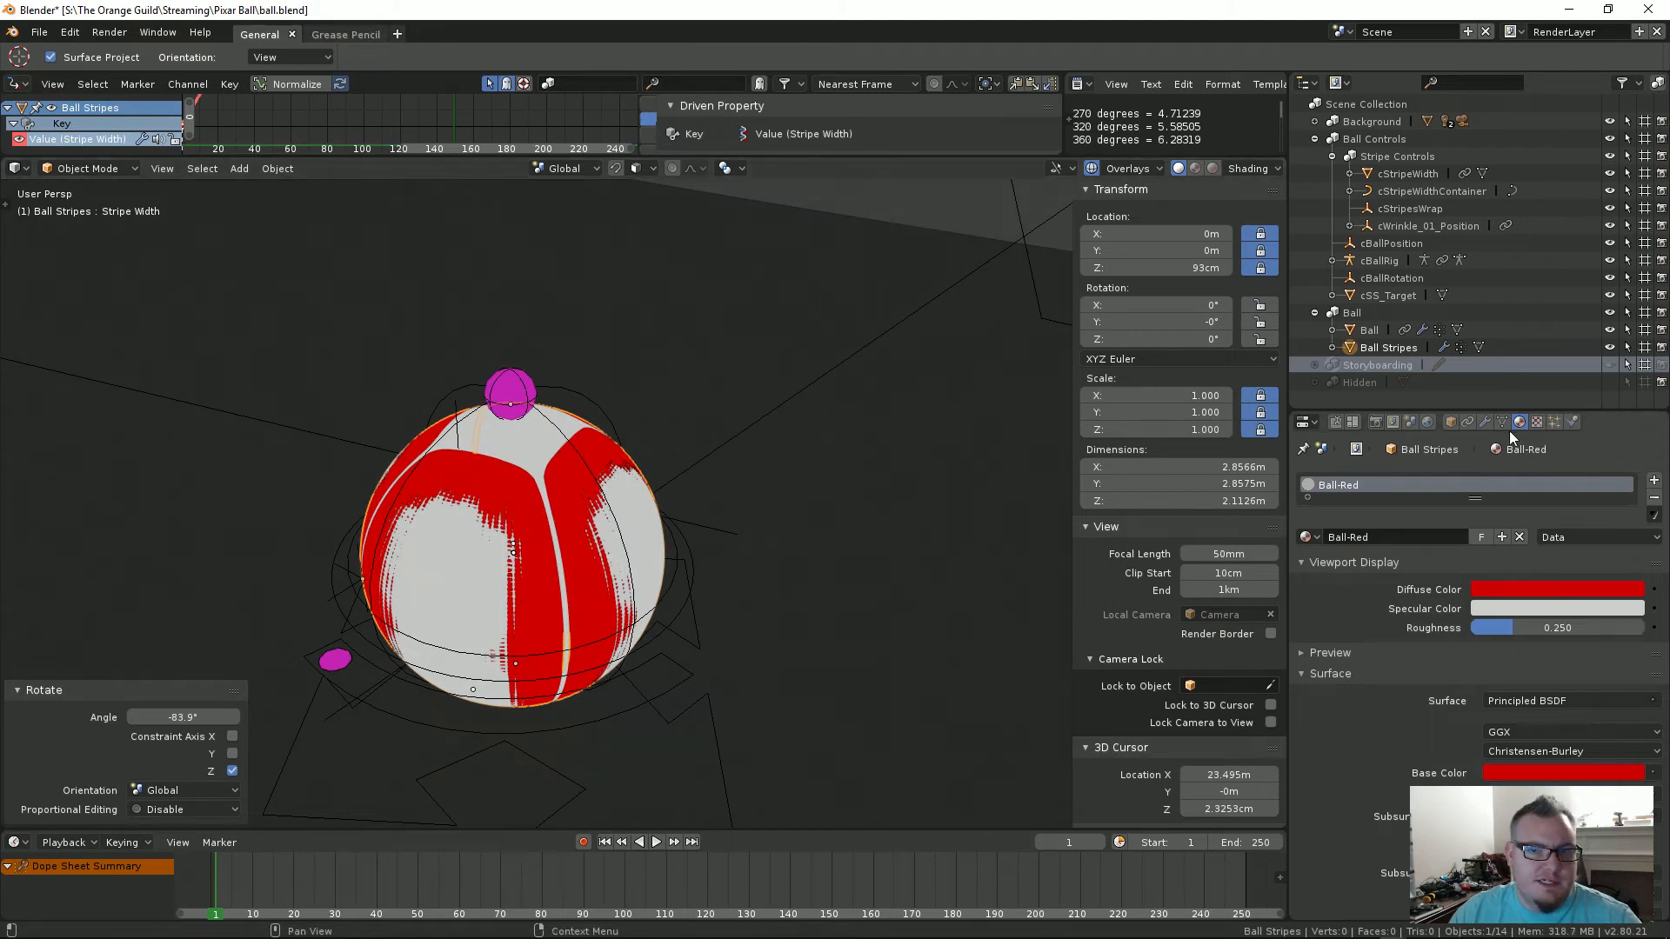
{"action": "left_click", "coordinate": [1486, 422]}
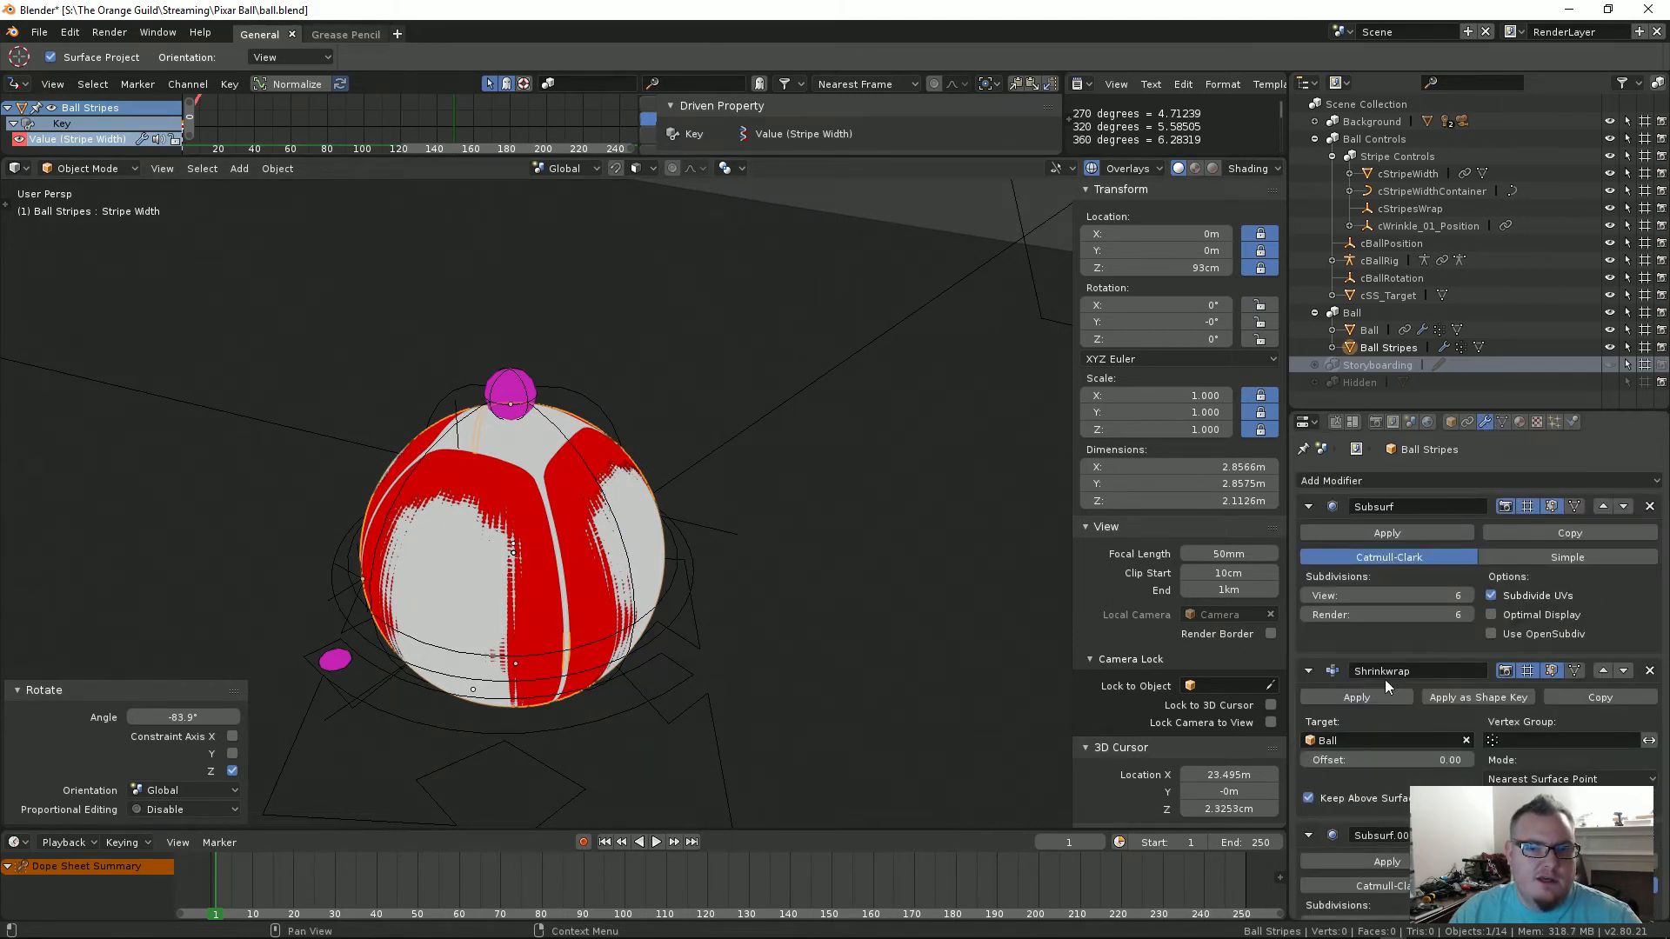
{"action": "scroll", "coordinate": [1409, 678], "scroll_direction": "down", "scroll_amount": 3}
{"action": "left_click", "coordinate": [1532, 729]}
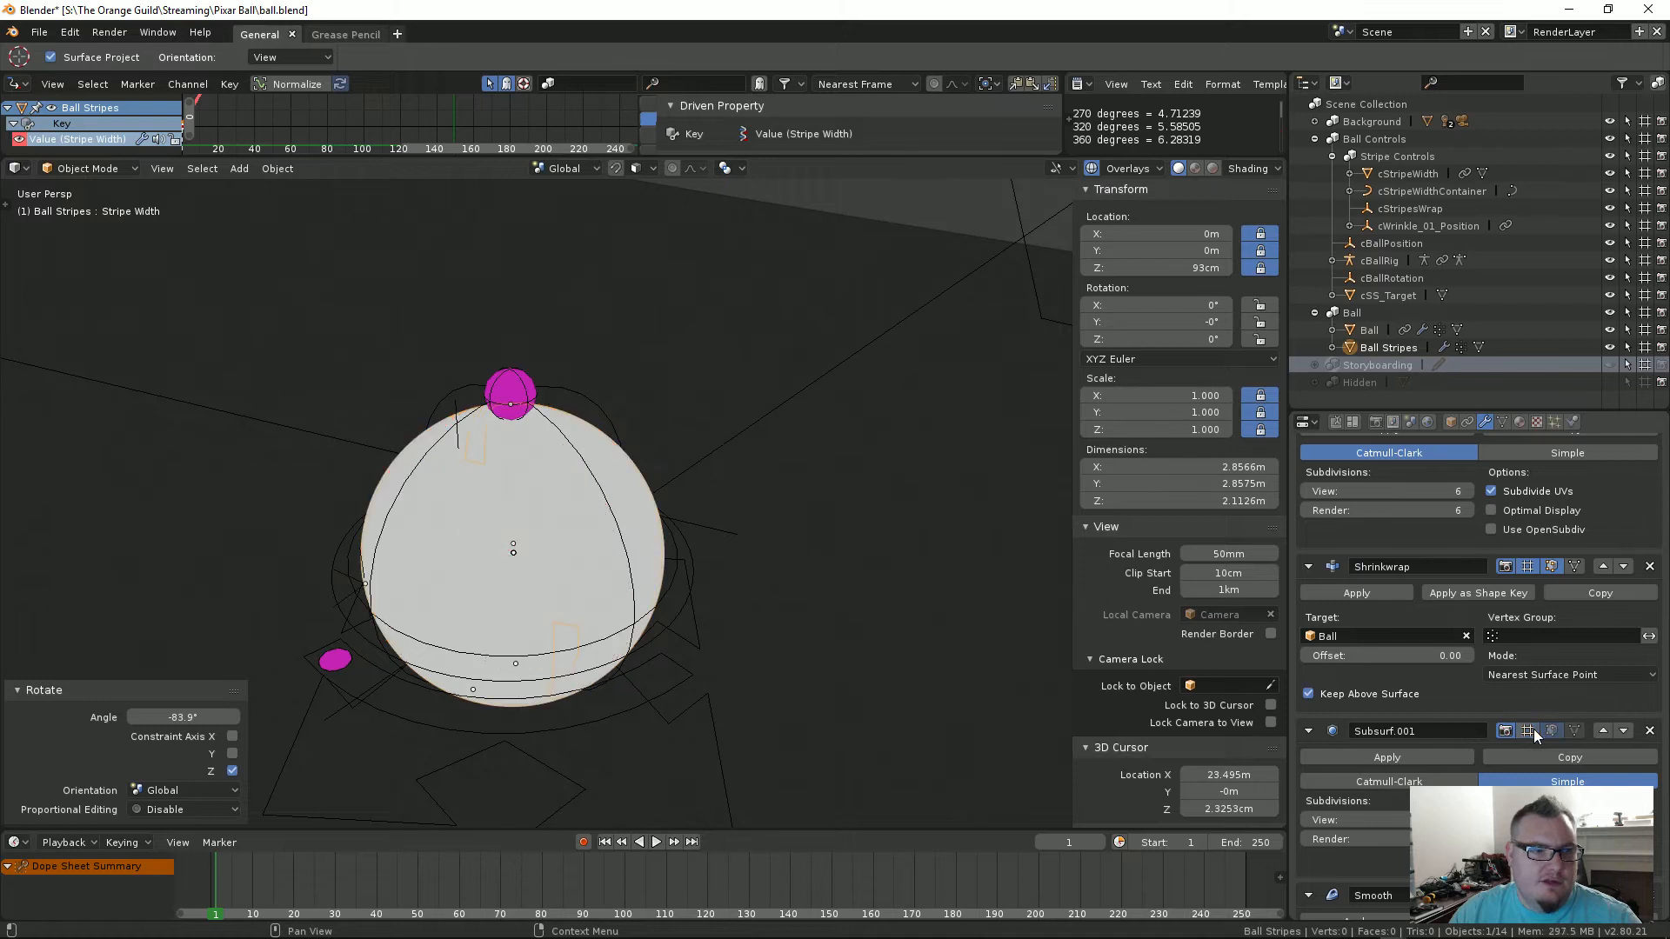
{"action": "left_click", "coordinate": [1532, 730]}
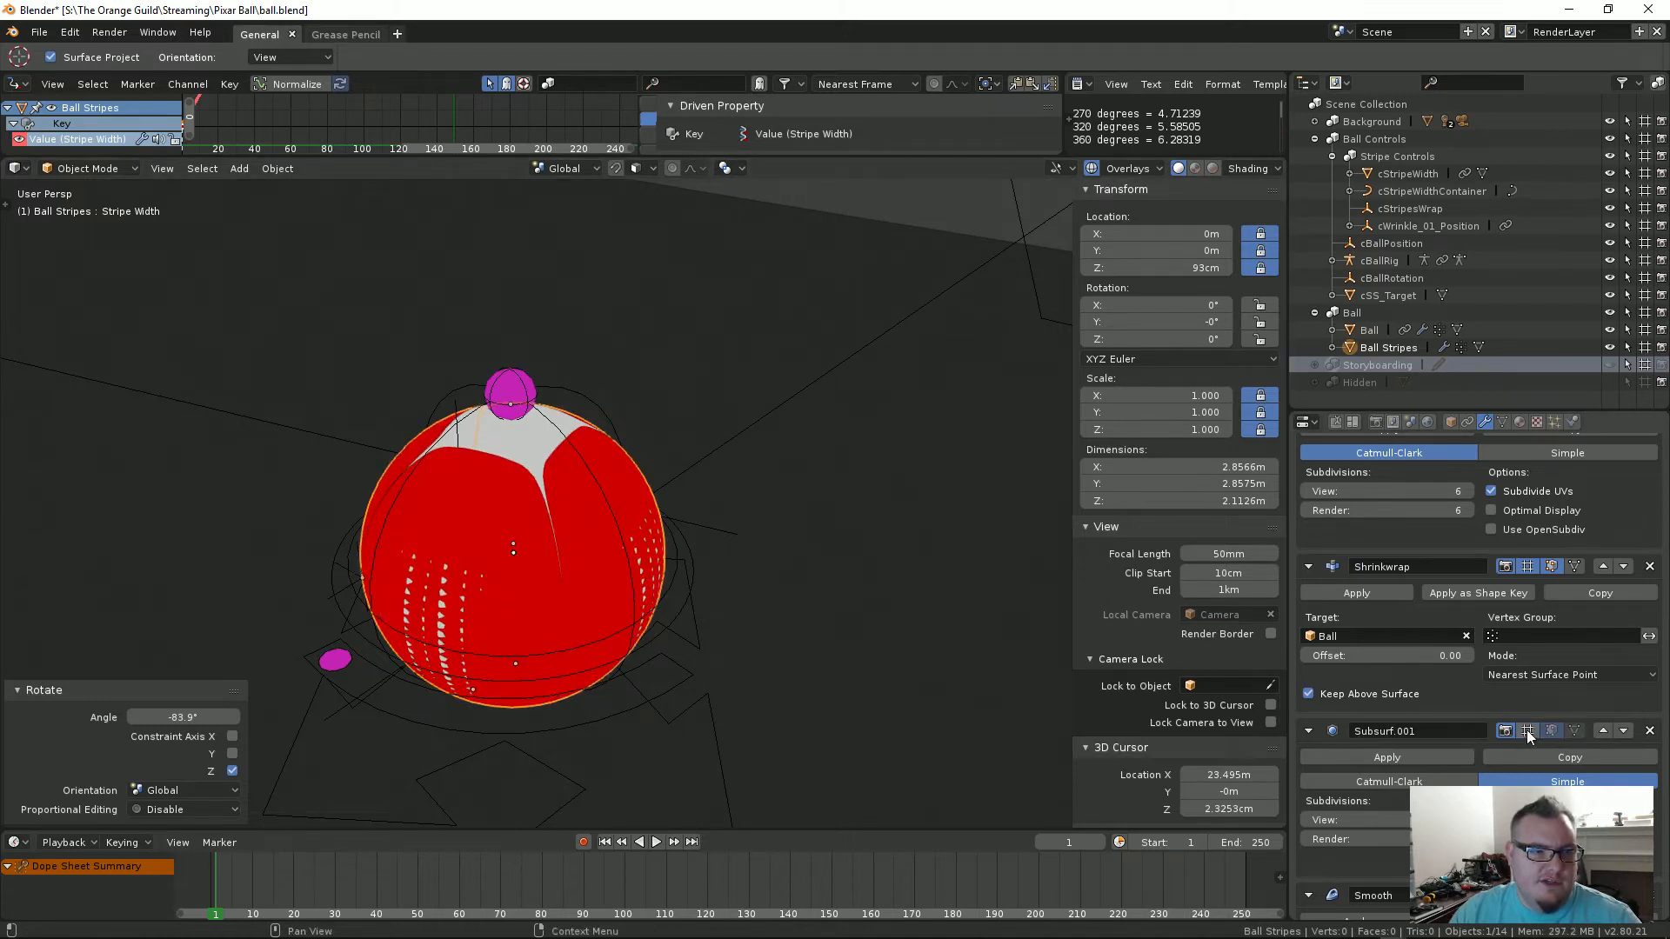
{"action": "middle_click_drag", "start_coordinate": [520, 619], "coordinate": [607, 596]}
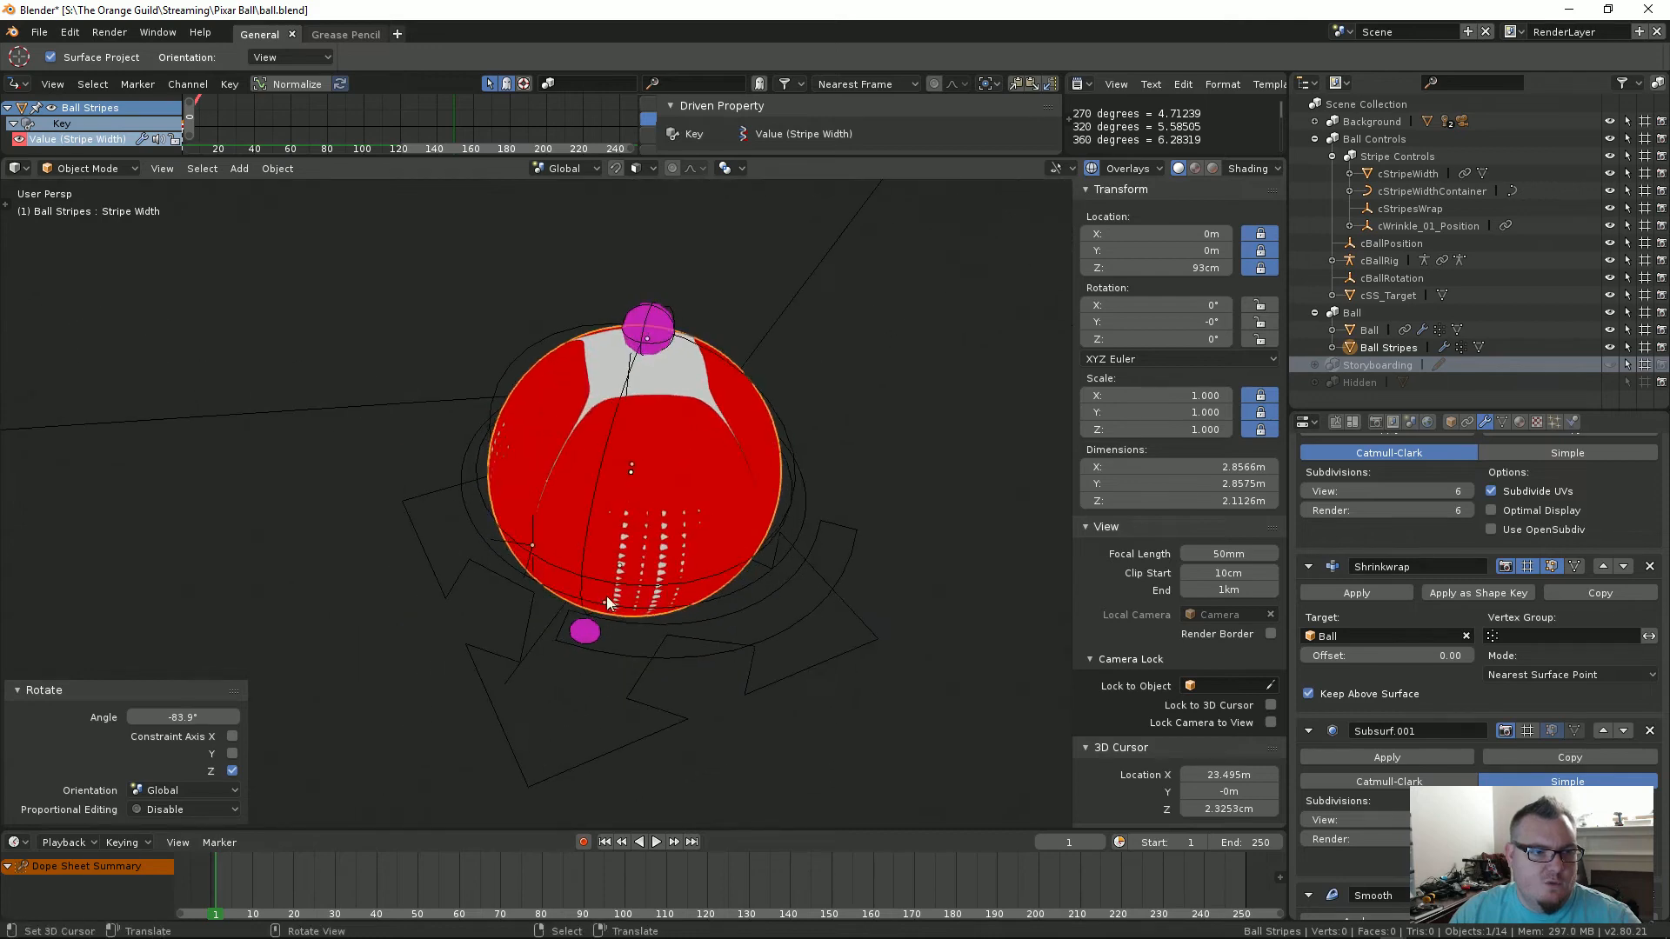
Step: Collapse the Subsurf.001 and Smooth modifiers on Ball Stripes and set the Shrinkwrap offset to 0.003
{"action": "left_click", "coordinate": [1308, 732]}
{"action": "left_click", "coordinate": [1310, 788]}
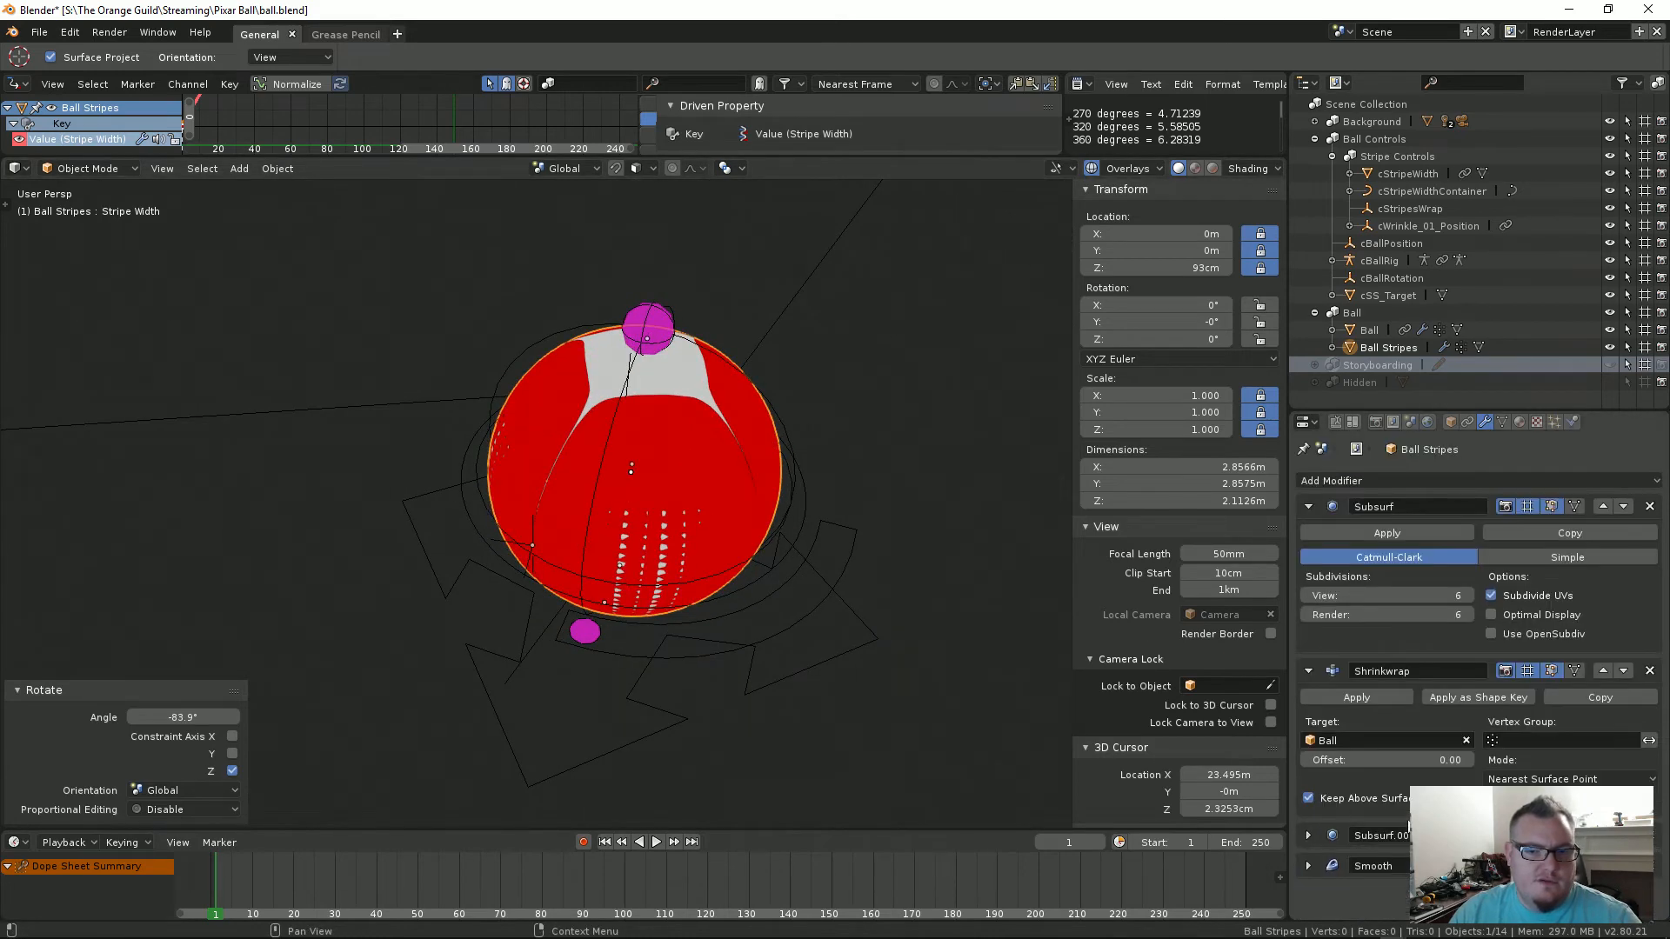
{"action": "left_click", "coordinate": [1435, 759]}
{"action": "type", "text": "0.01"}
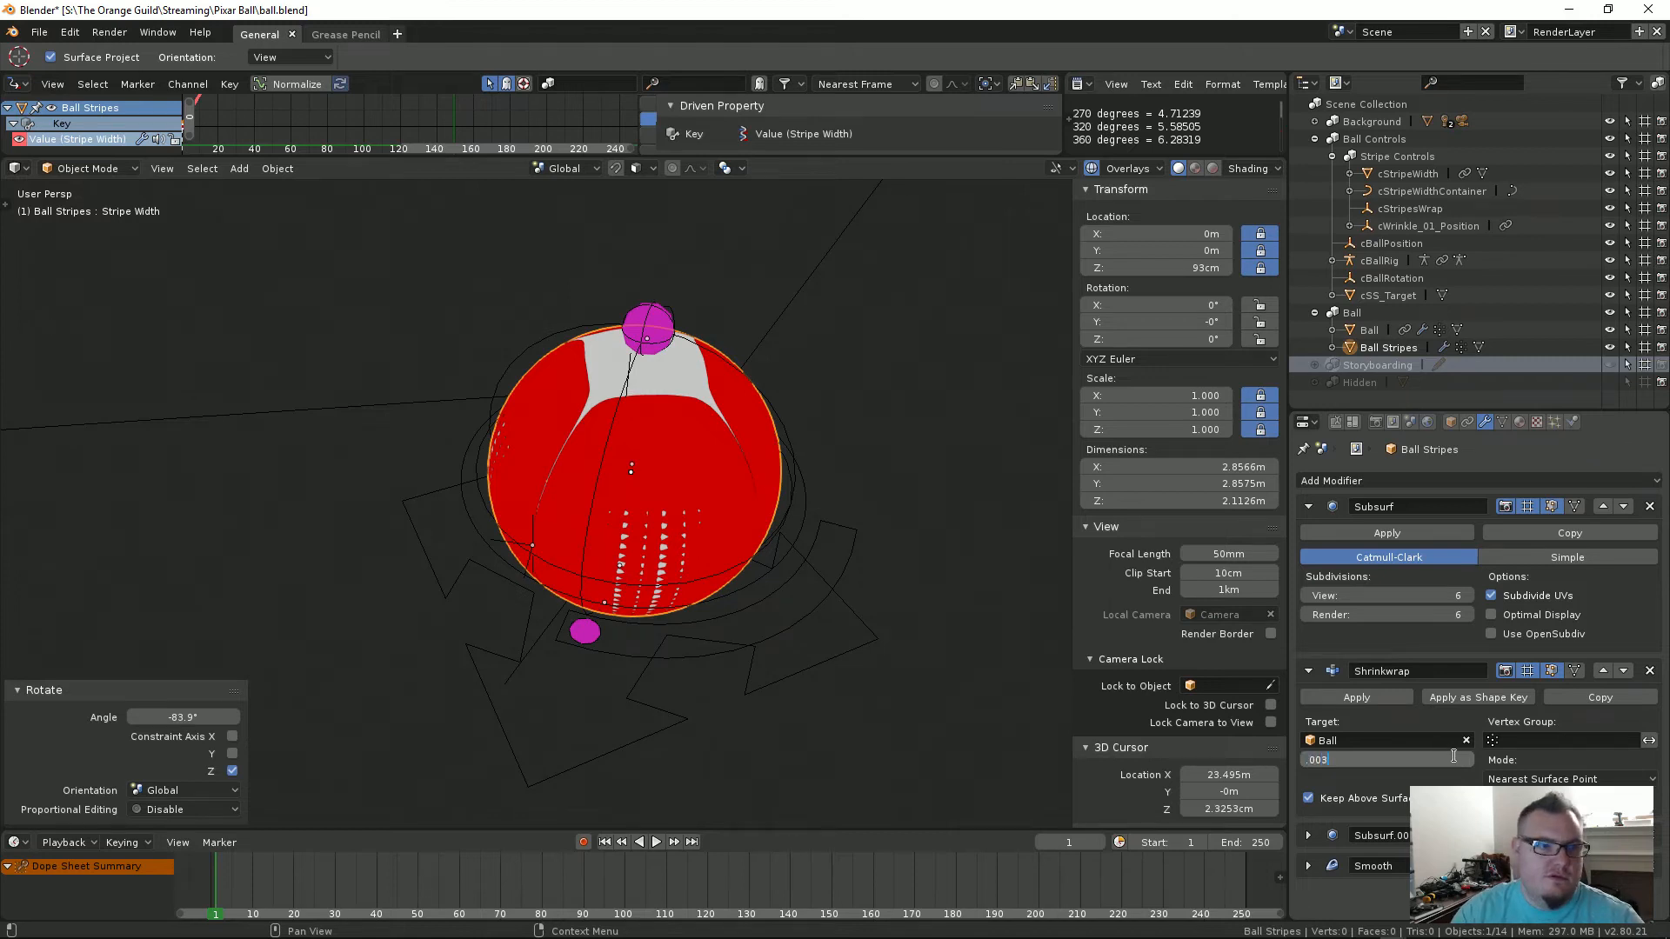
{"action": "key", "text": "Return"}
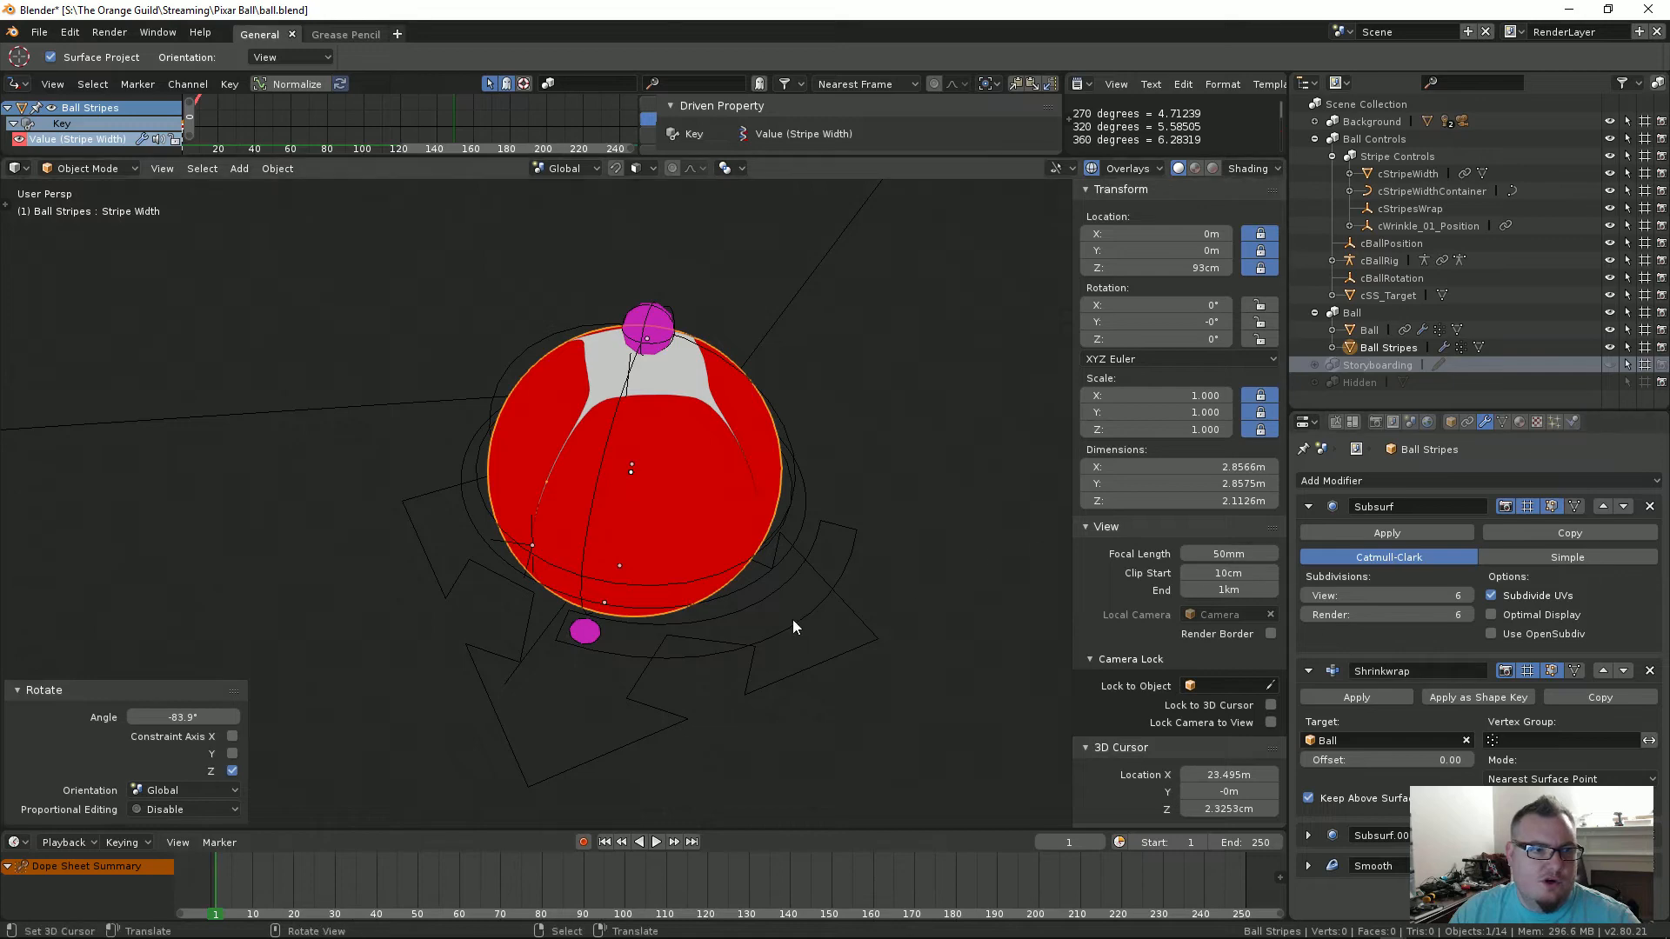
Step: Try rotating the cStripeWidth control around the global Z axis to test the stripe width, and return it to -80°
{"action": "left_click", "coordinate": [582, 637]}
{"action": "key", "text": "r"}
{"action": "key", "text": "z"}
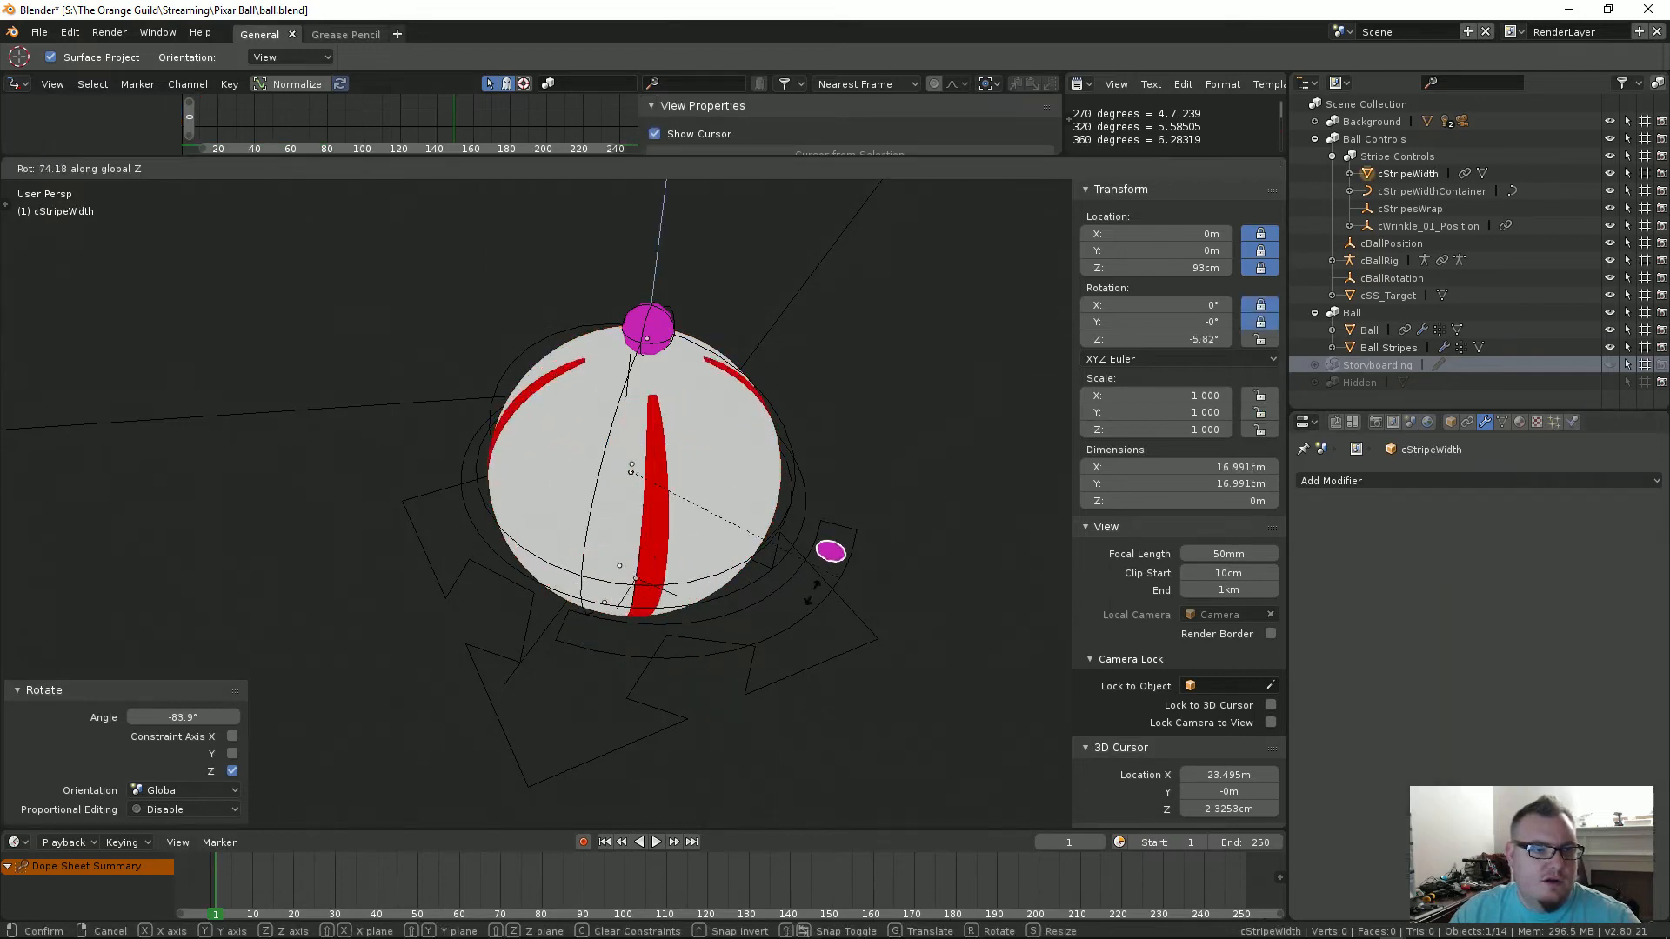
{"action": "right_click", "coordinate": [574, 641]}
Step: Preview the ball through the camera in rendered shading and turn on the viewport display of the Smooth modifier on Ball Stripes
{"action": "key", "text": "KP_0"}
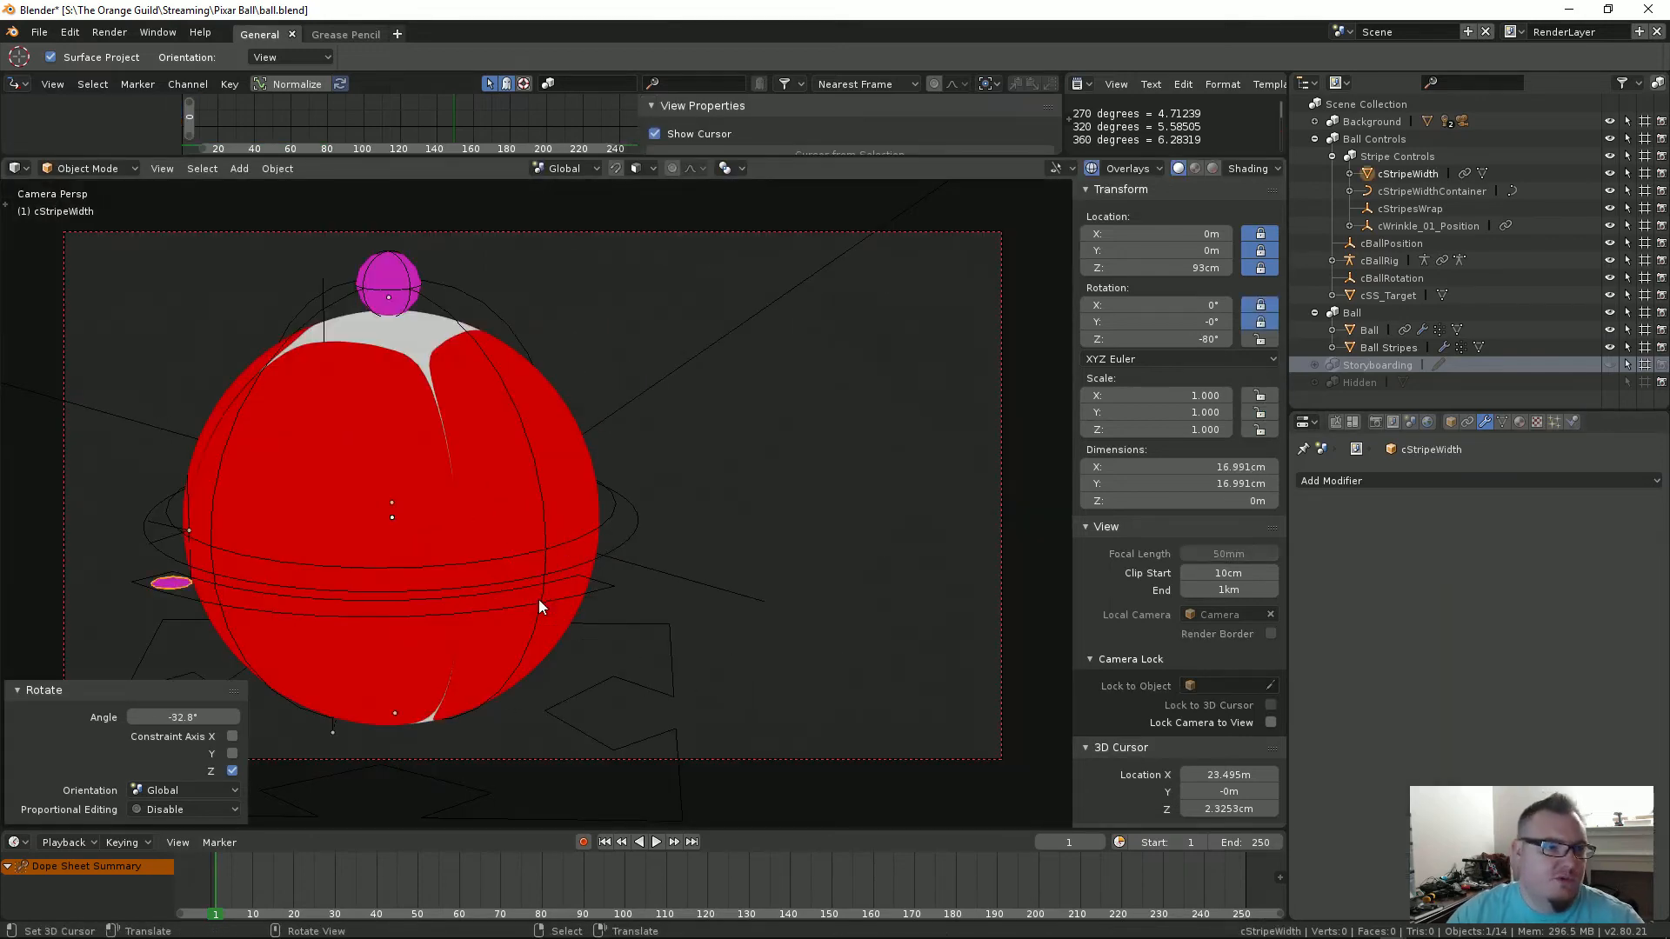
{"action": "key", "text": "z"}
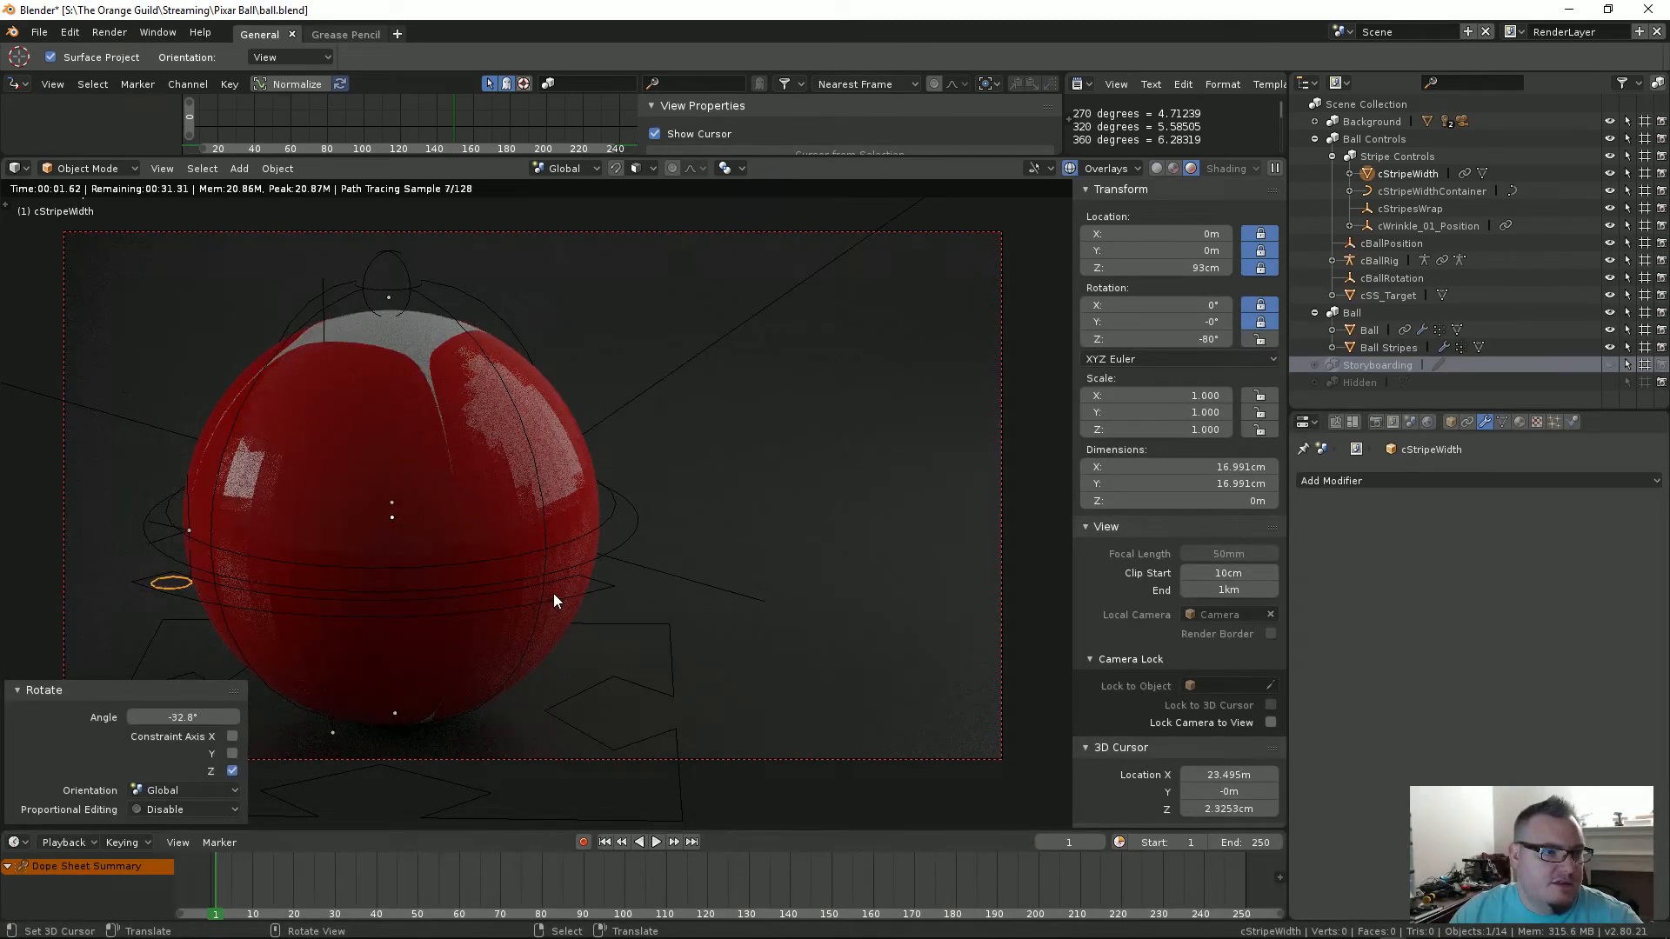
{"action": "left_click", "coordinate": [427, 560]}
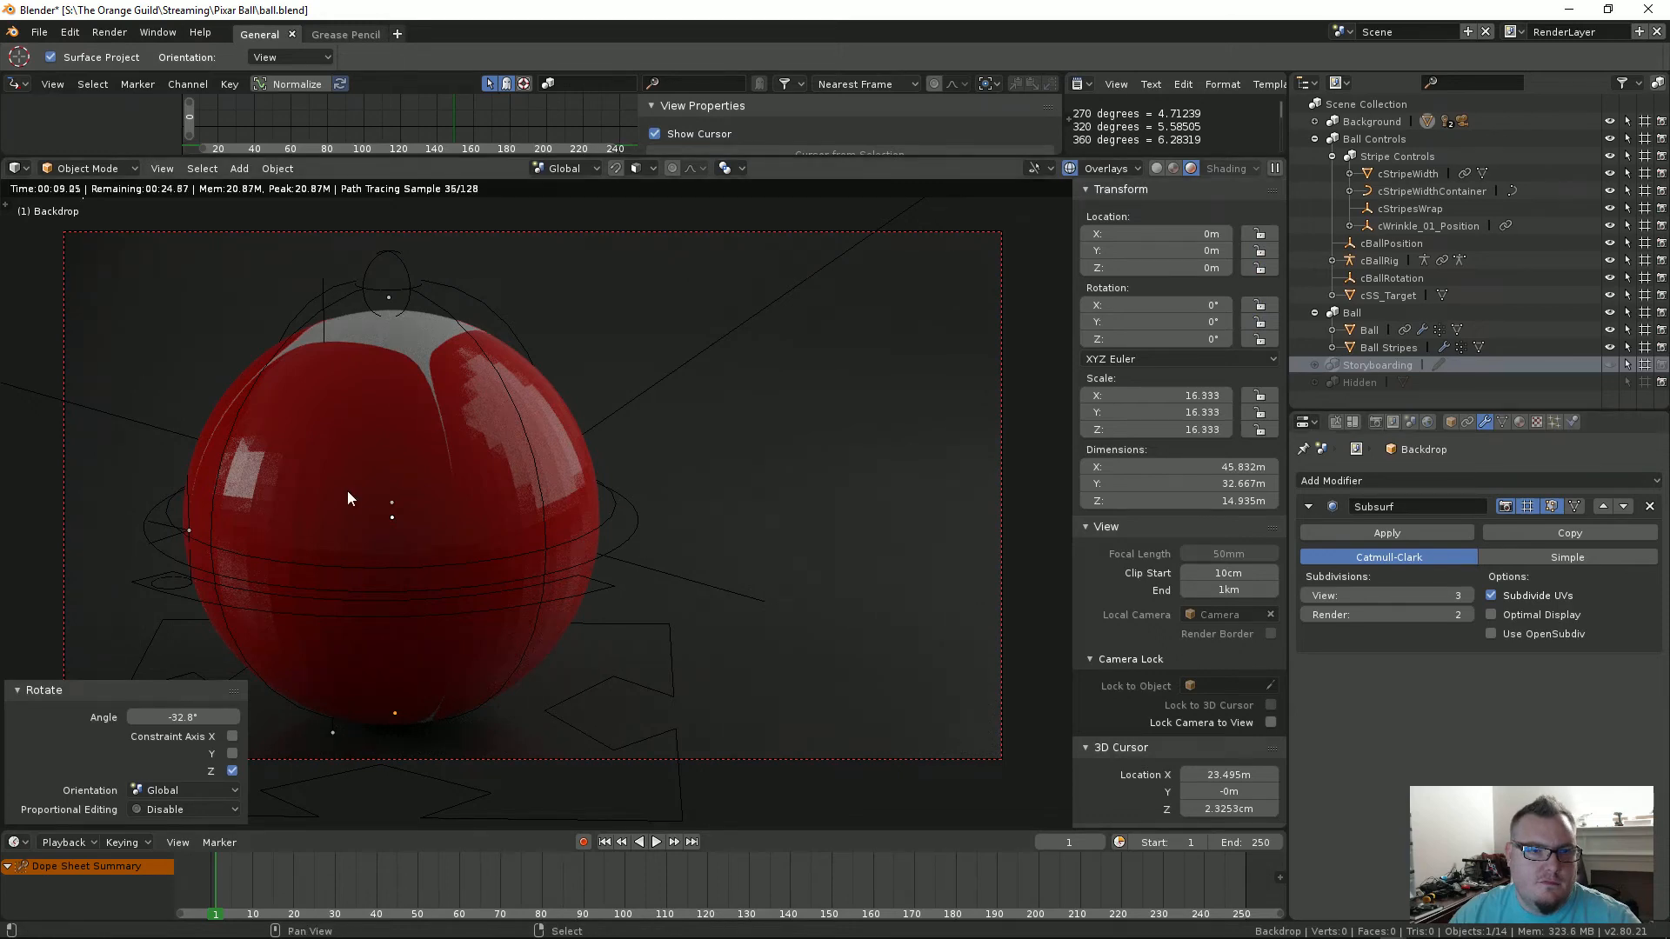
{"action": "key", "text": "shift+z"}
{"action": "right_click", "coordinate": [369, 431]}
{"action": "key", "text": "shift+z"}
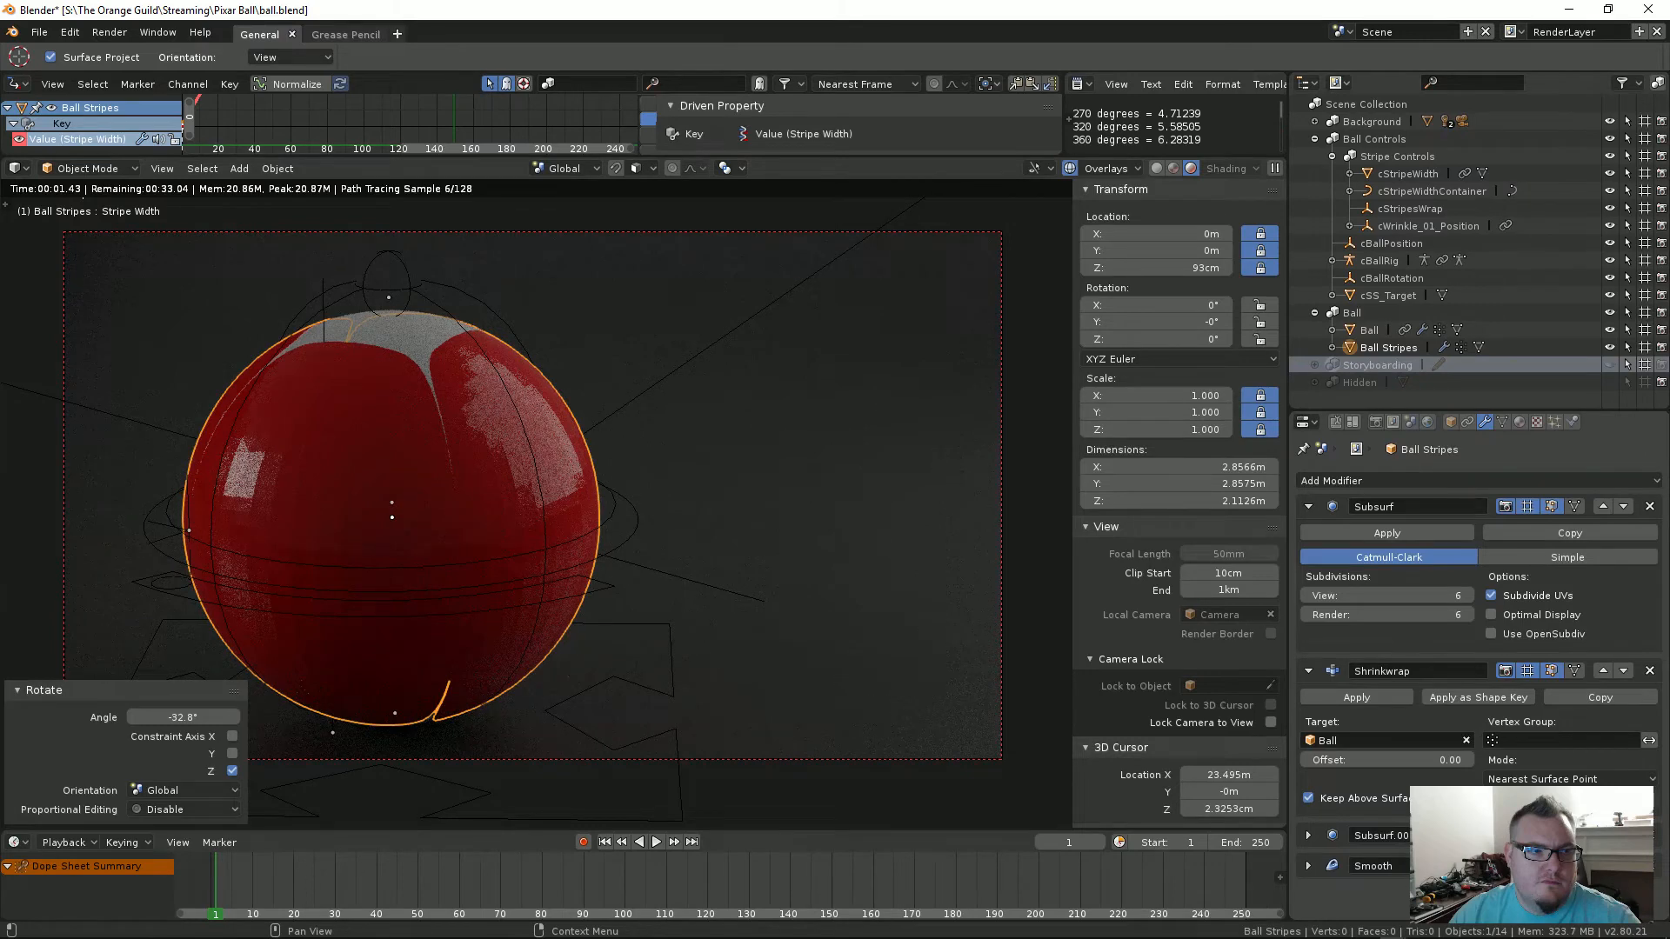
{"action": "left_click", "coordinate": [1528, 866]}
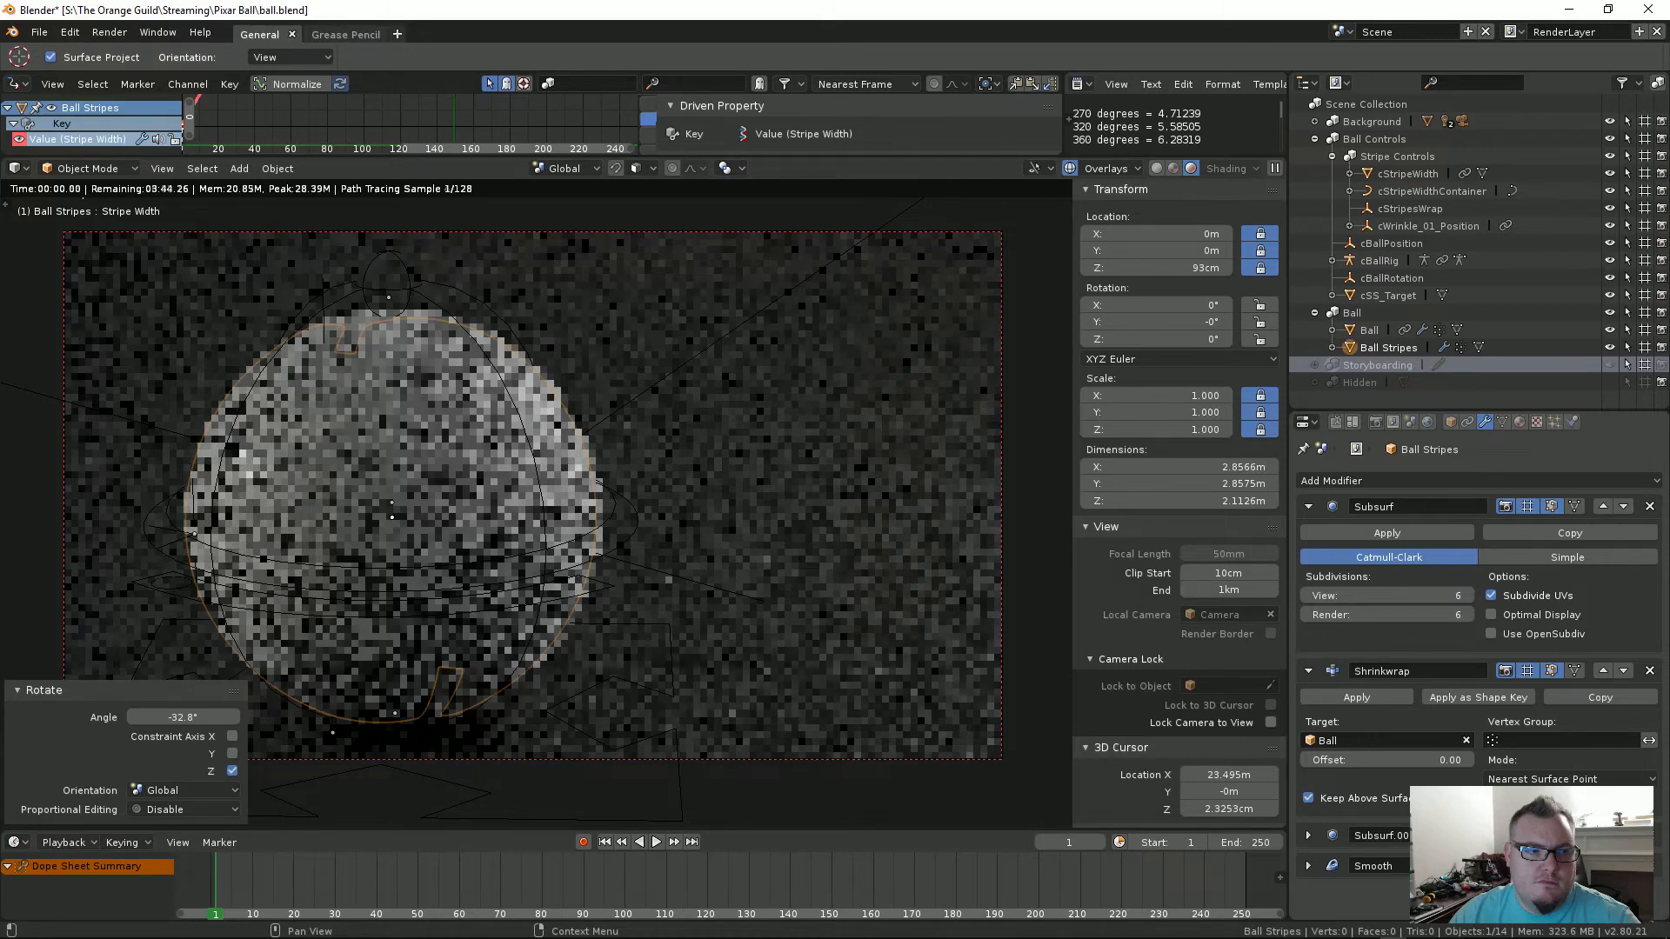
{"action": "key", "text": "shift+z"}
Step: Edit the Ball Stripes mesh and select one top corner vertex of a wide stripe, trying a move and cancelling it
{"action": "middle_click_drag", "start_coordinate": [346, 482], "coordinate": [534, 489]}
{"action": "scroll", "coordinate": [405, 528], "scroll_direction": "up", "scroll_amount": 7}
{"action": "scroll", "coordinate": [531, 491], "scroll_direction": "down", "scroll_amount": 1}
{"action": "key", "text": "Tab"}
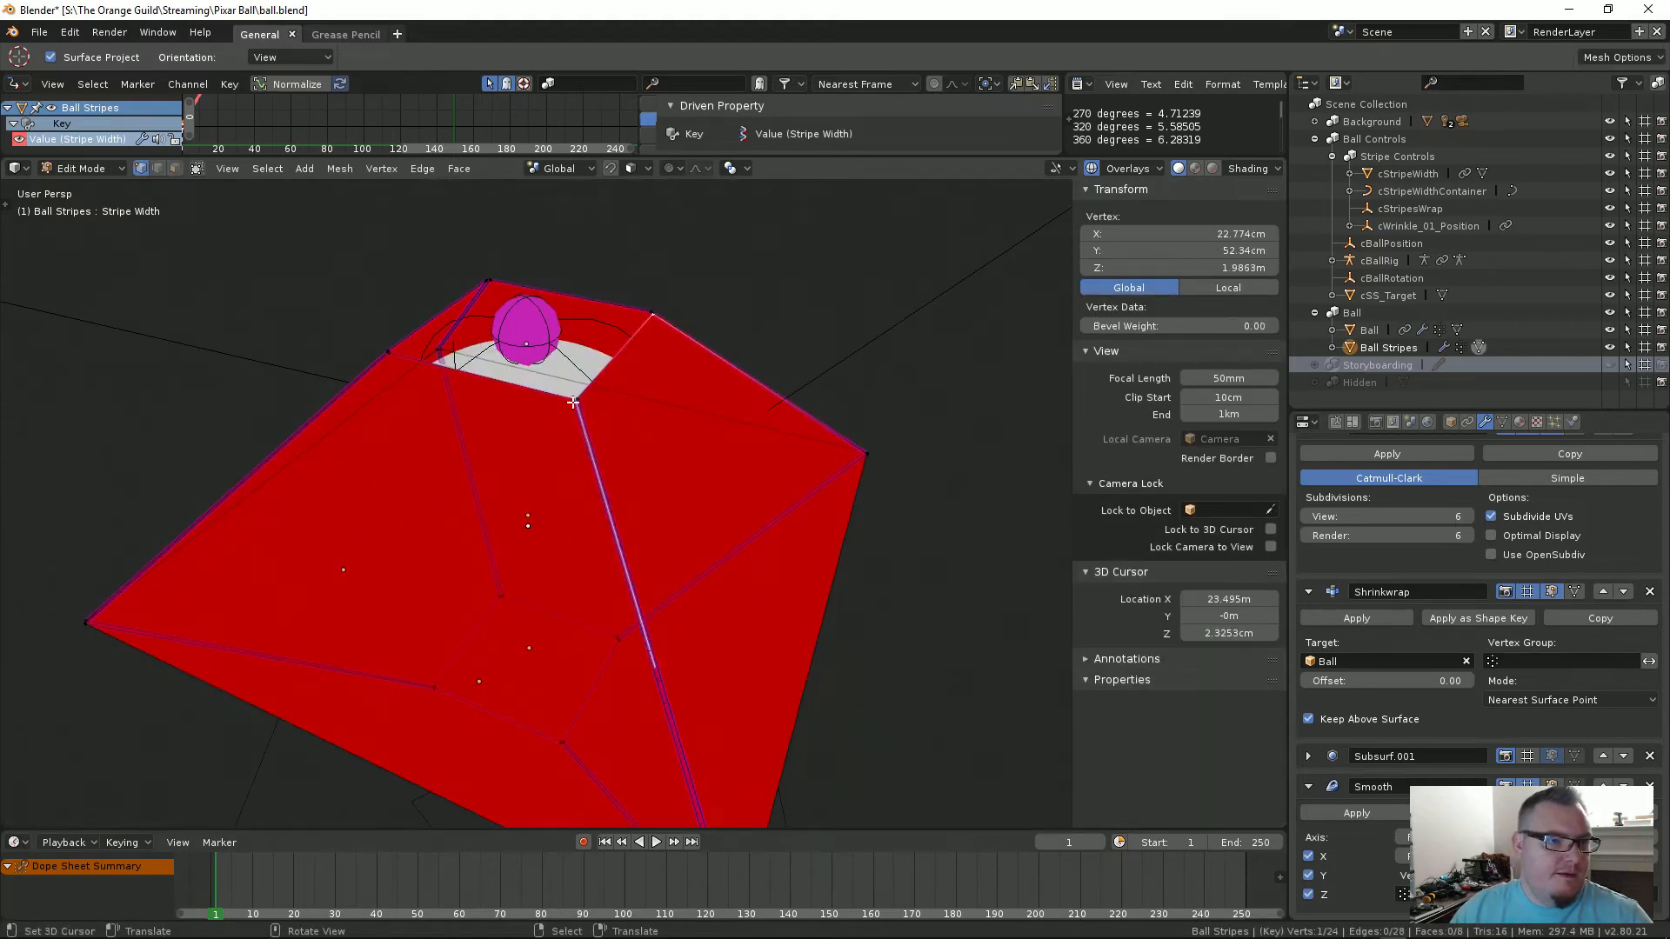
{"action": "right_click", "coordinate": [571, 415]}
{"action": "right_click", "coordinate": [572, 418]}
{"action": "scroll", "coordinate": [729, 290], "scroll_direction": "up", "scroll_amount": 4}
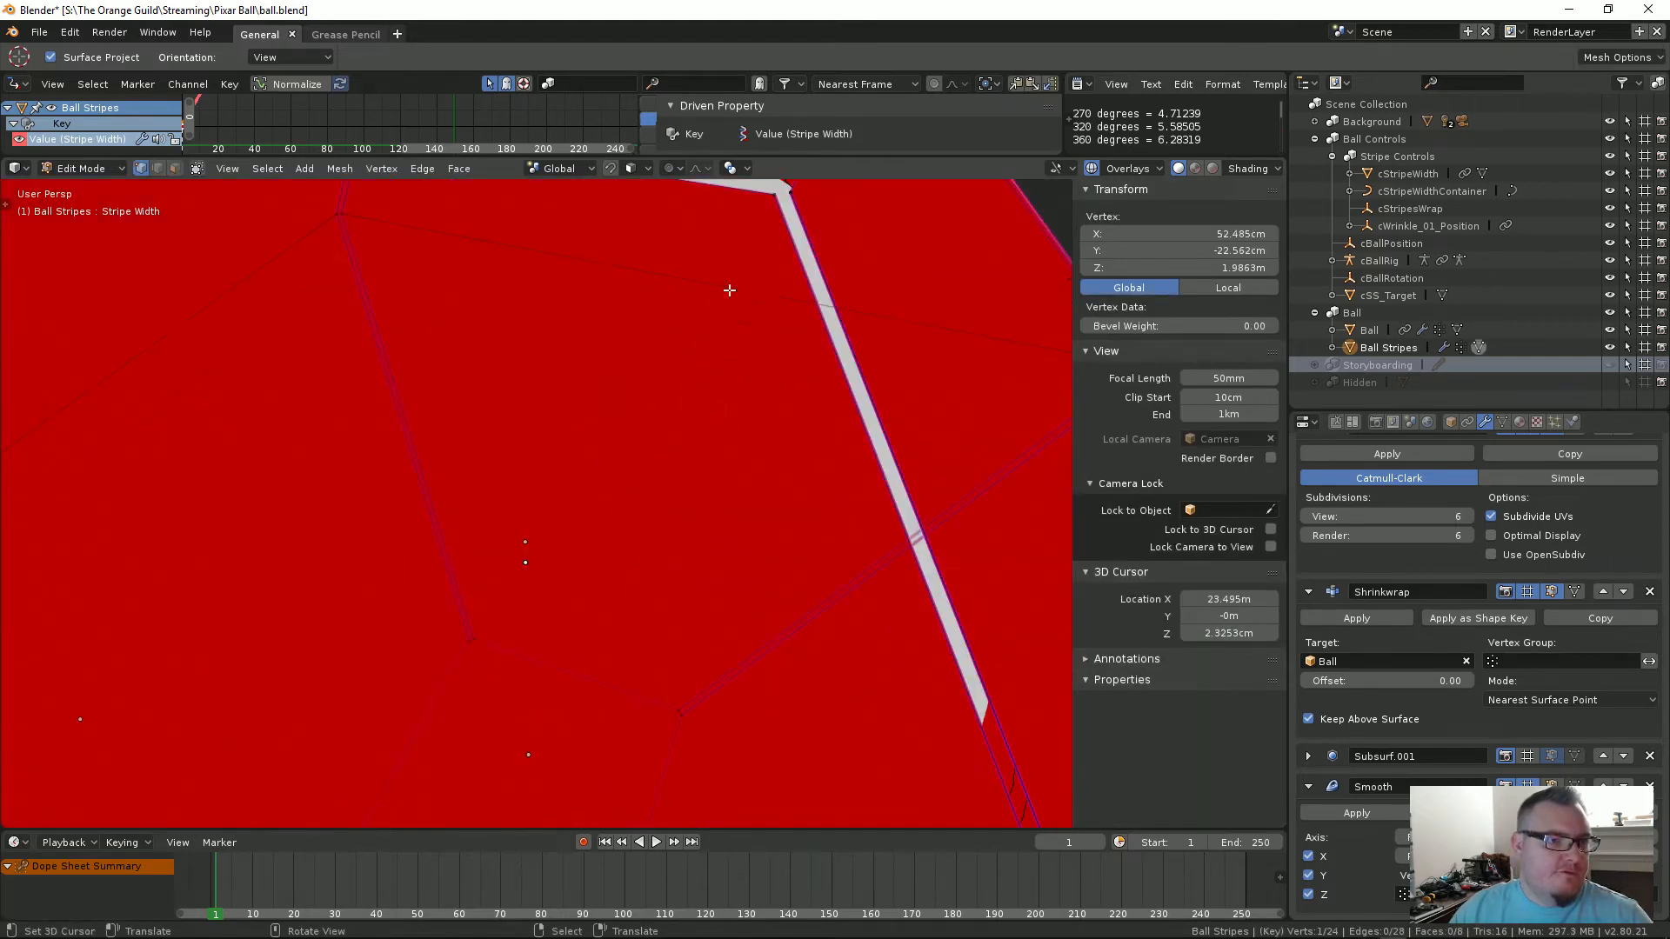
{"action": "scroll", "coordinate": [729, 290], "scroll_direction": "down", "scroll_amount": 2}
{"action": "key", "text": "g"}
{"action": "right_click", "coordinate": [553, 354]}
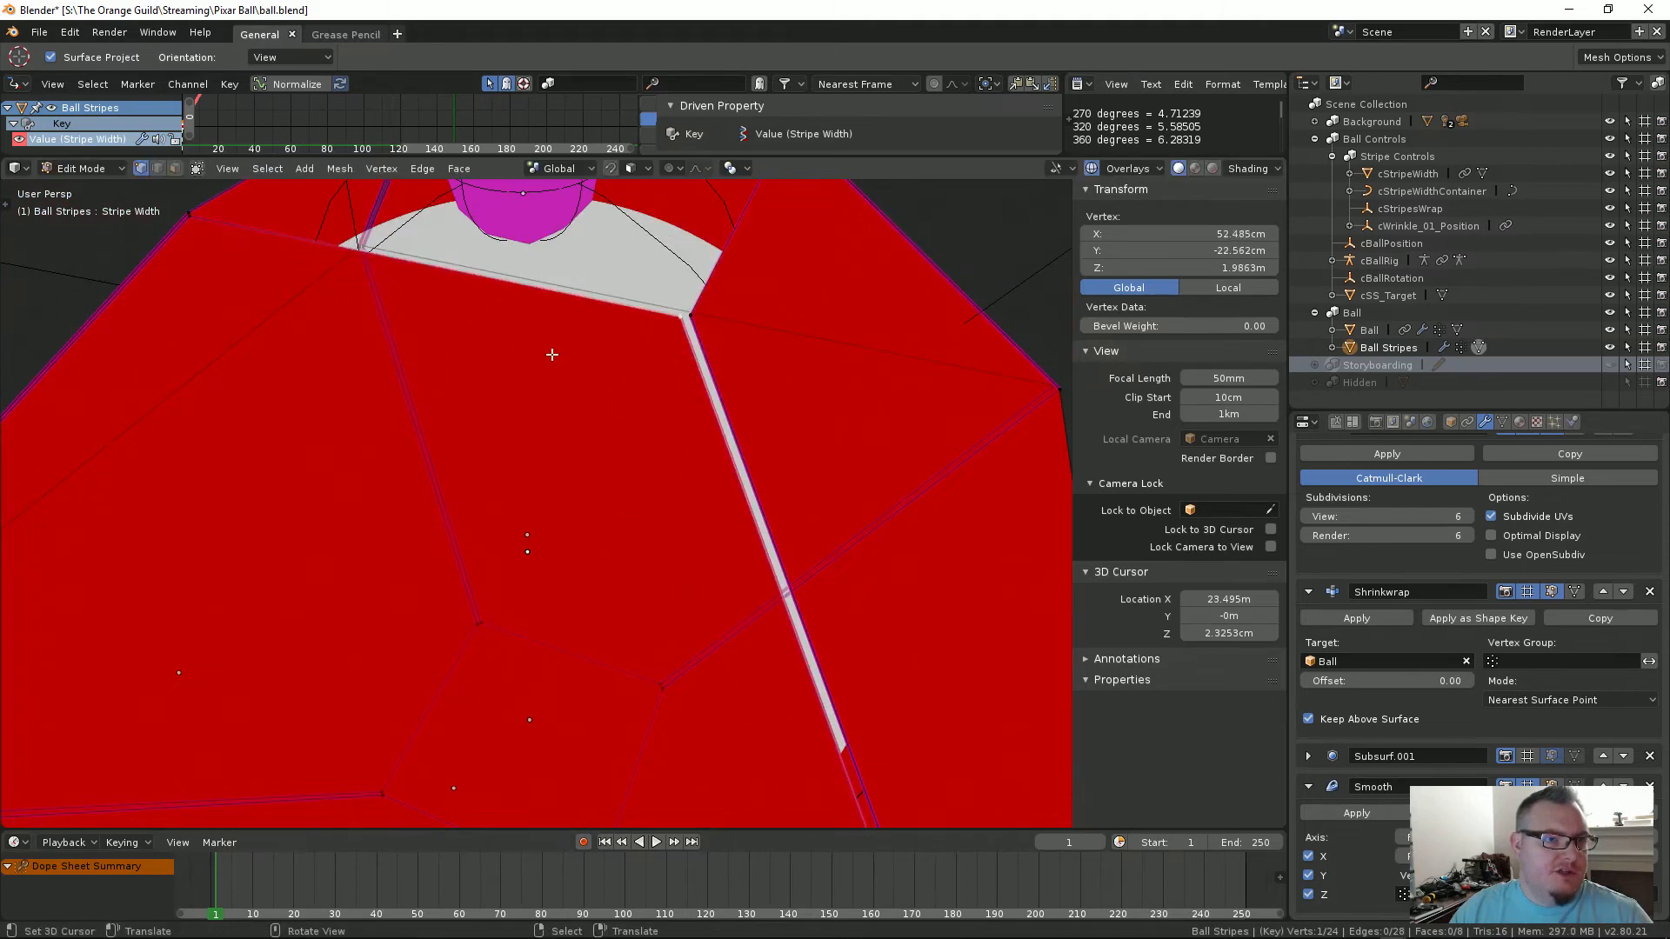
Step: Add the stripe's other top corner and its two bottom corner vertices to the selection, testing them with a cancelled move
{"action": "middle_click_drag", "start_coordinate": [341, 358], "coordinate": [484, 545], "text": "shift"}
{"action": "right_click", "coordinate": [441, 550], "text": "shift"}
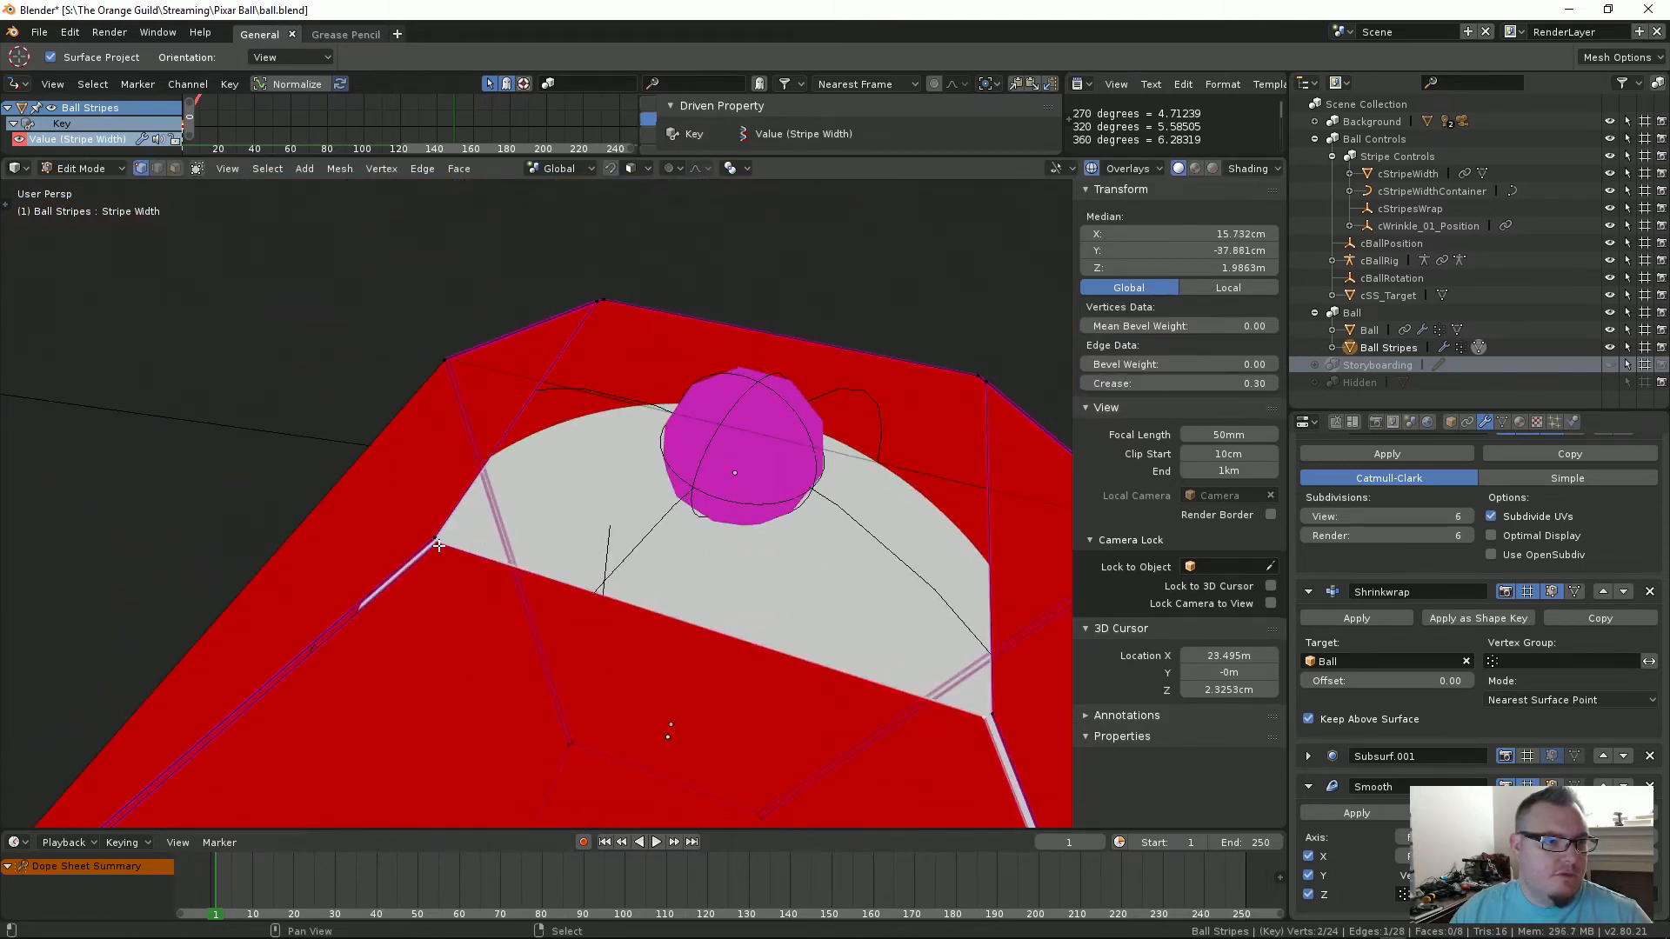
{"action": "key", "text": "g"}
{"action": "middle_click_drag", "start_coordinate": [694, 636], "coordinate": [789, 591]}
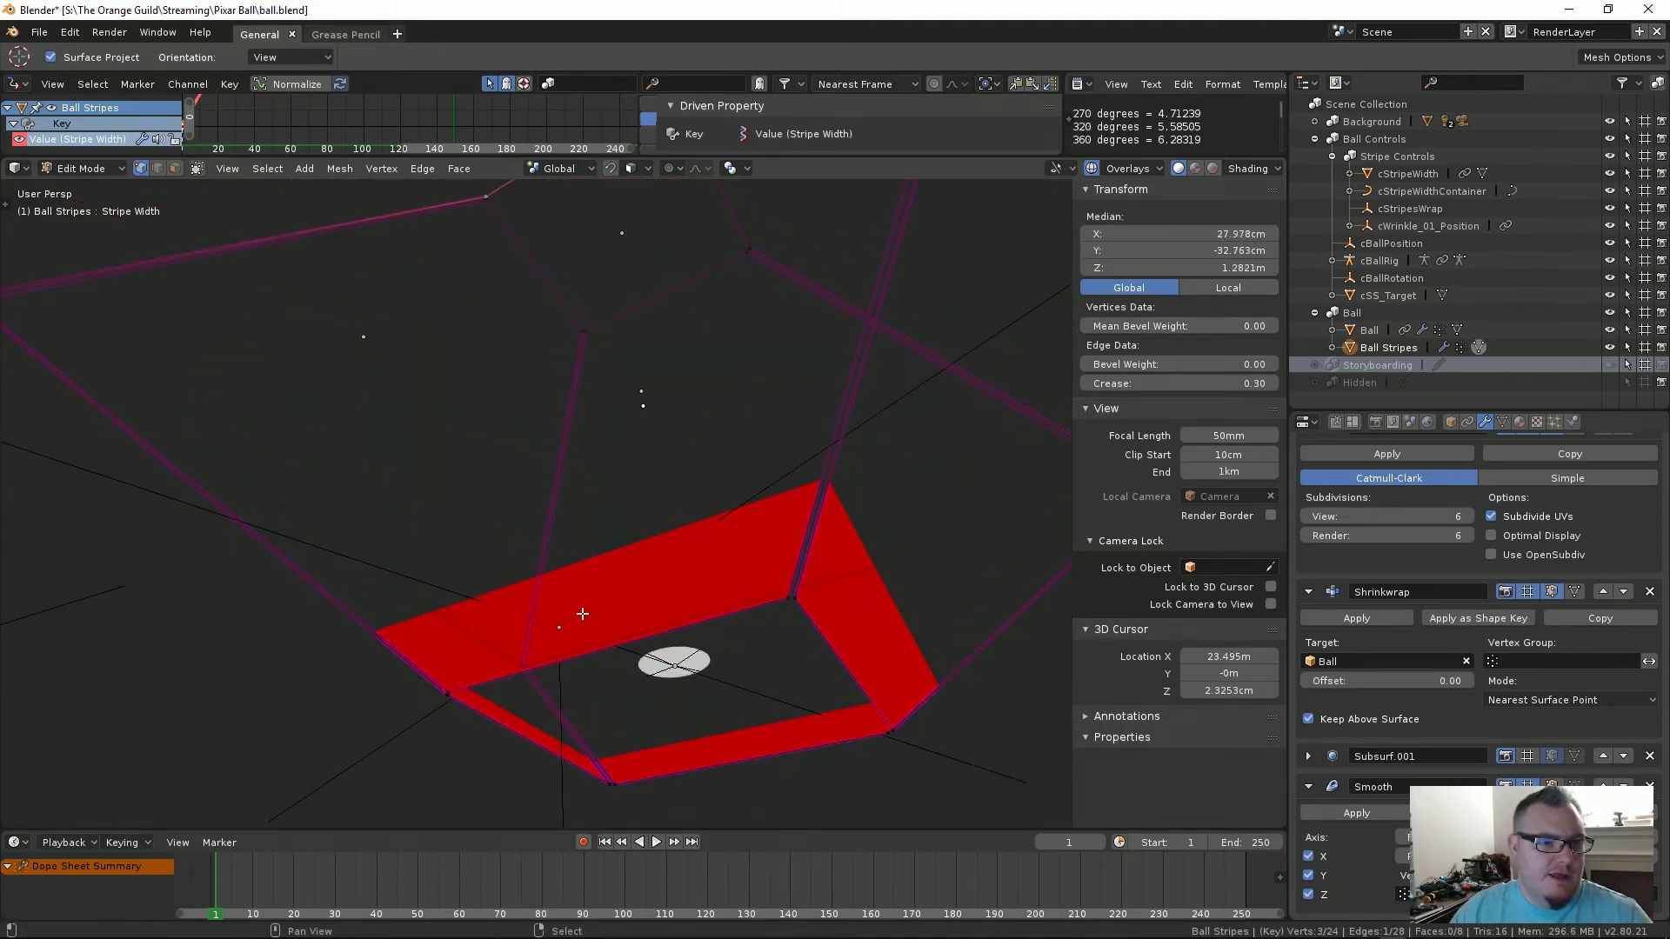
{"action": "middle_click_drag", "start_coordinate": [465, 684], "coordinate": [483, 648]}
{"action": "left_click", "coordinate": [421, 645], "text": "shift"}
{"action": "key", "text": "g"}
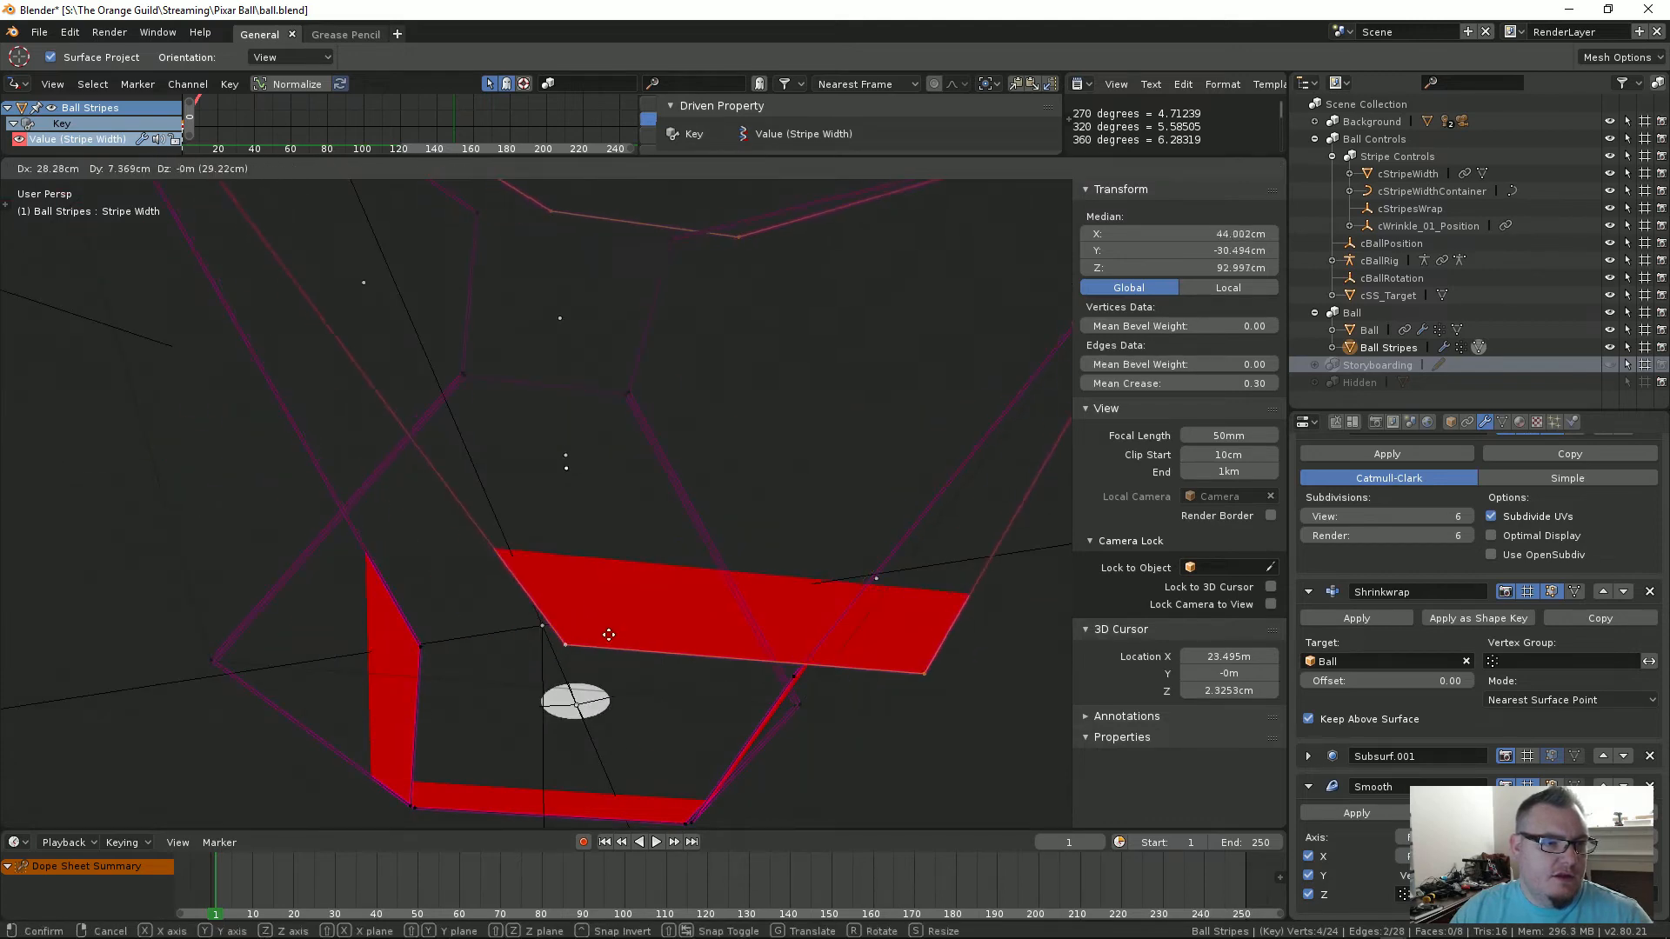
{"action": "right_click", "coordinate": [546, 587]}
{"action": "middle_click_drag", "start_coordinate": [546, 588], "coordinate": [577, 515]}
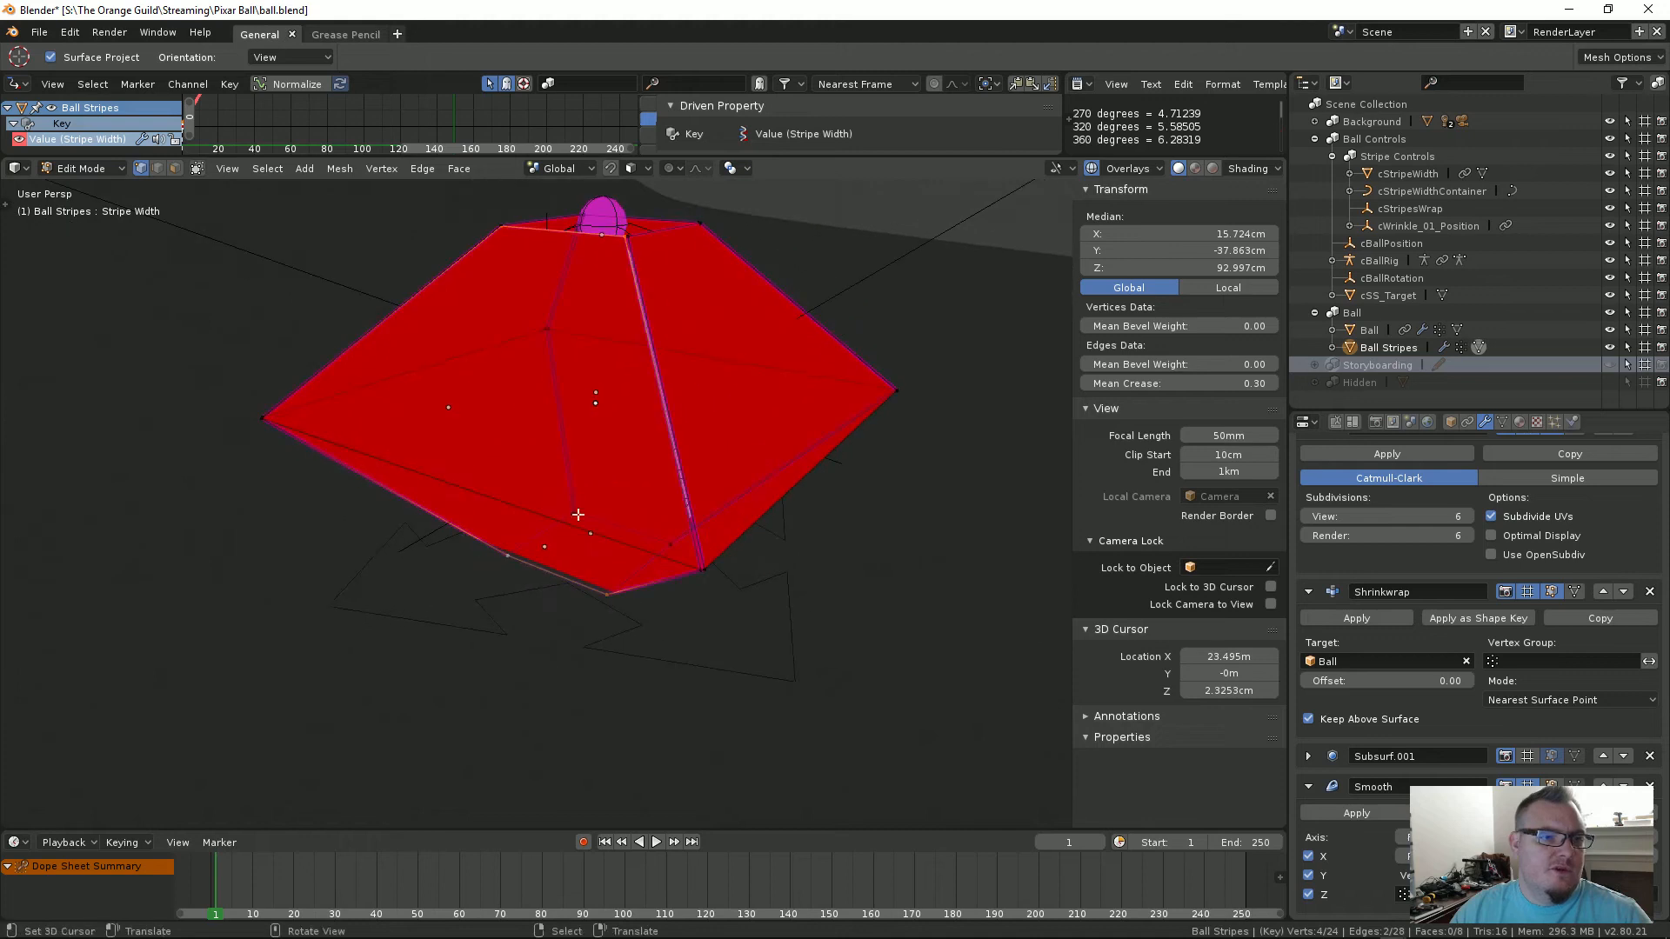
Step: Create a vertex group named stripe_edges on Ball Stripes and assign the four selected vertices with weight 1.000
{"action": "left_click", "coordinate": [1503, 422]}
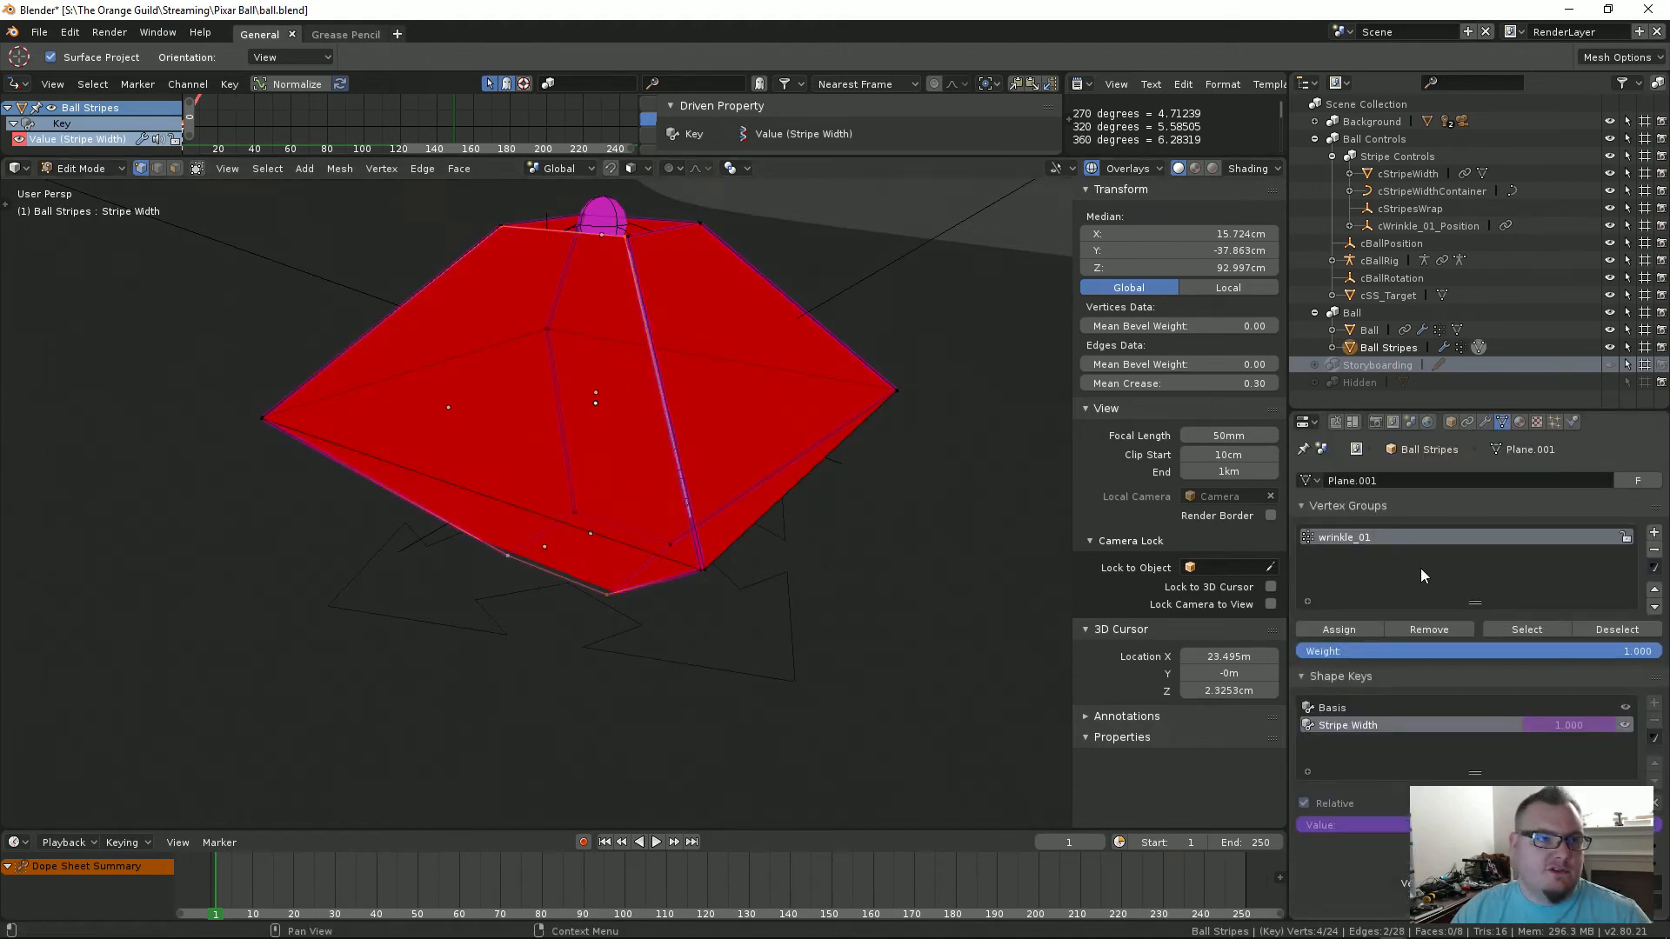
{"action": "left_click", "coordinate": [1654, 532]}
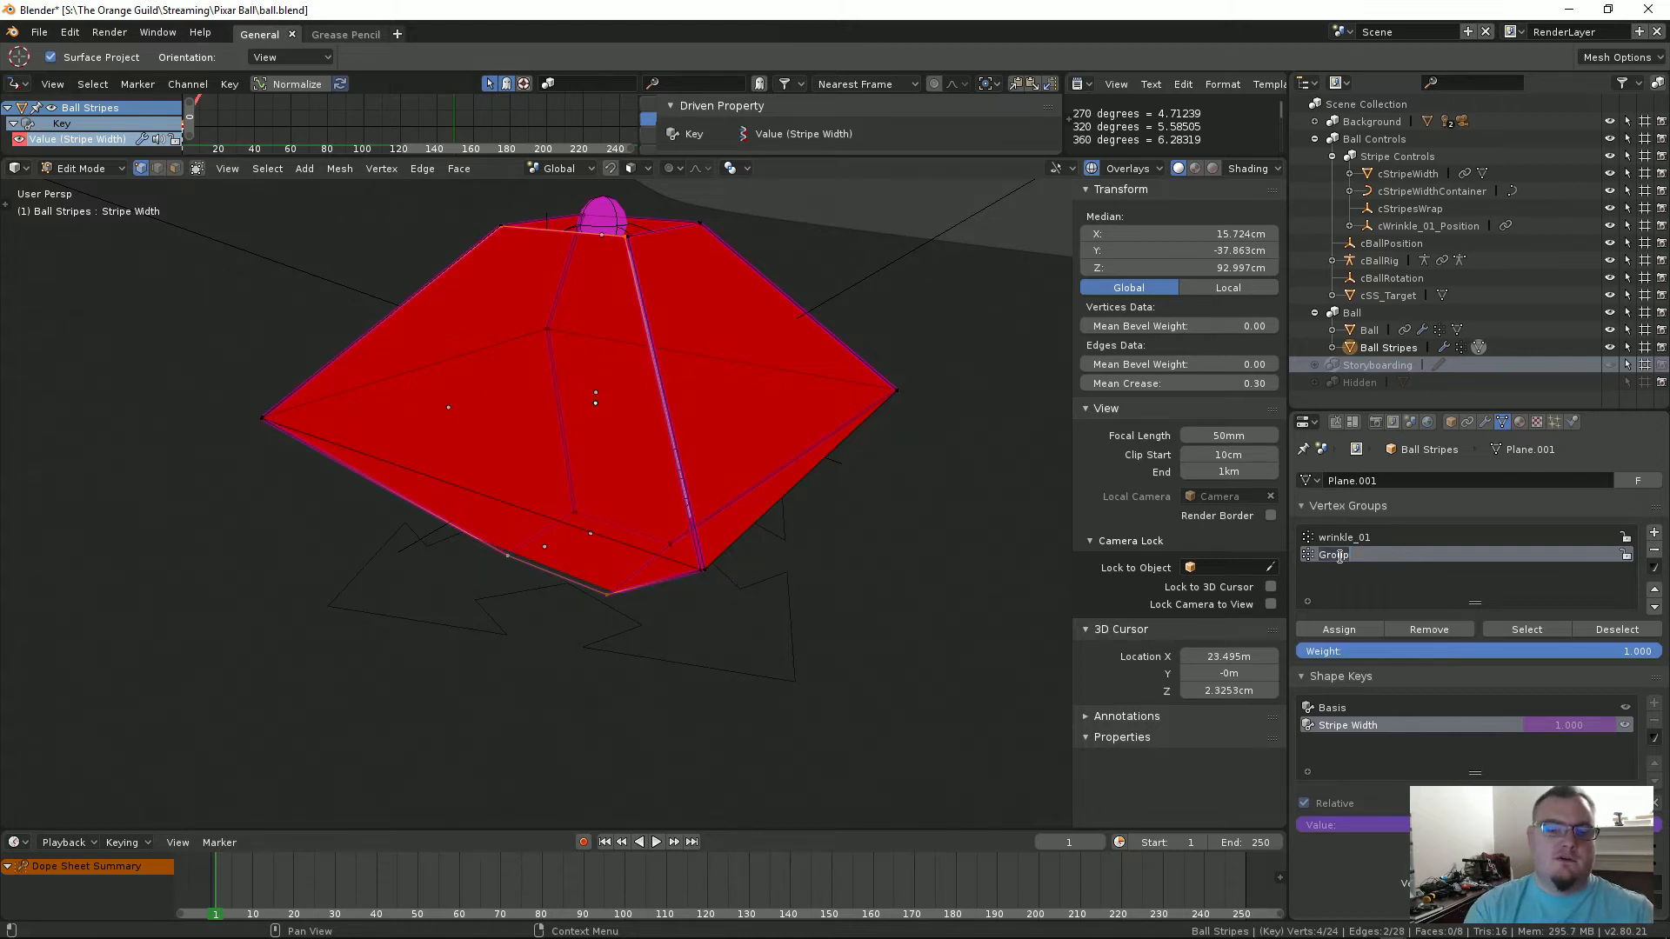
{"action": "type", "text": "stripe_edges"}
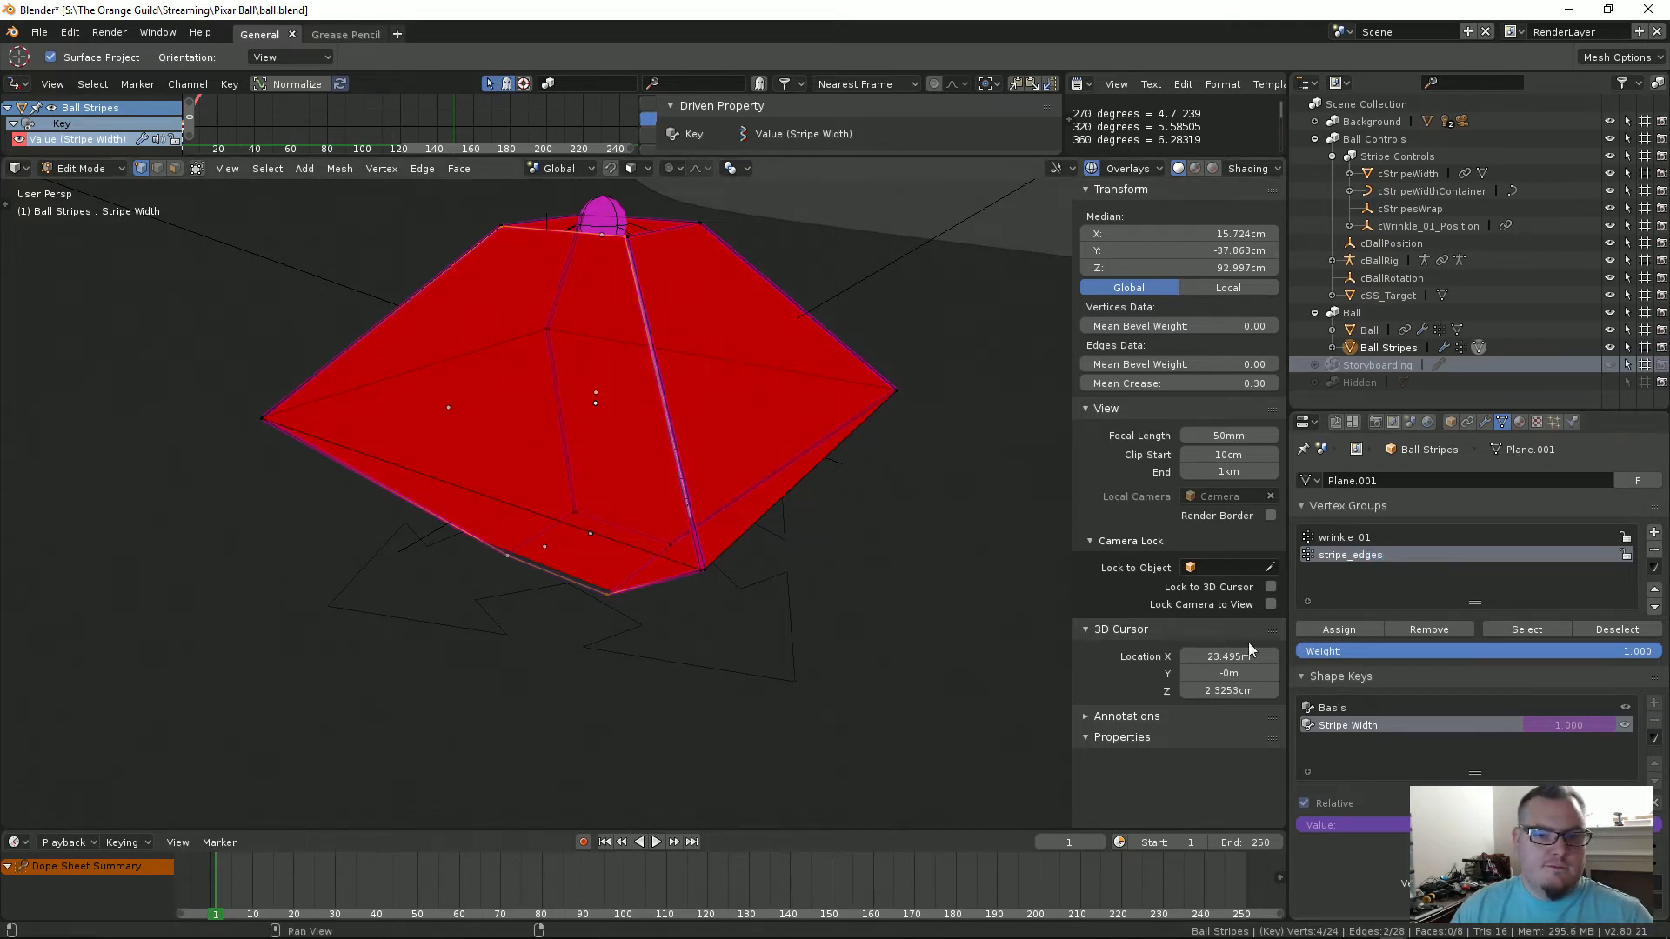
{"action": "left_click", "coordinate": [1339, 631]}
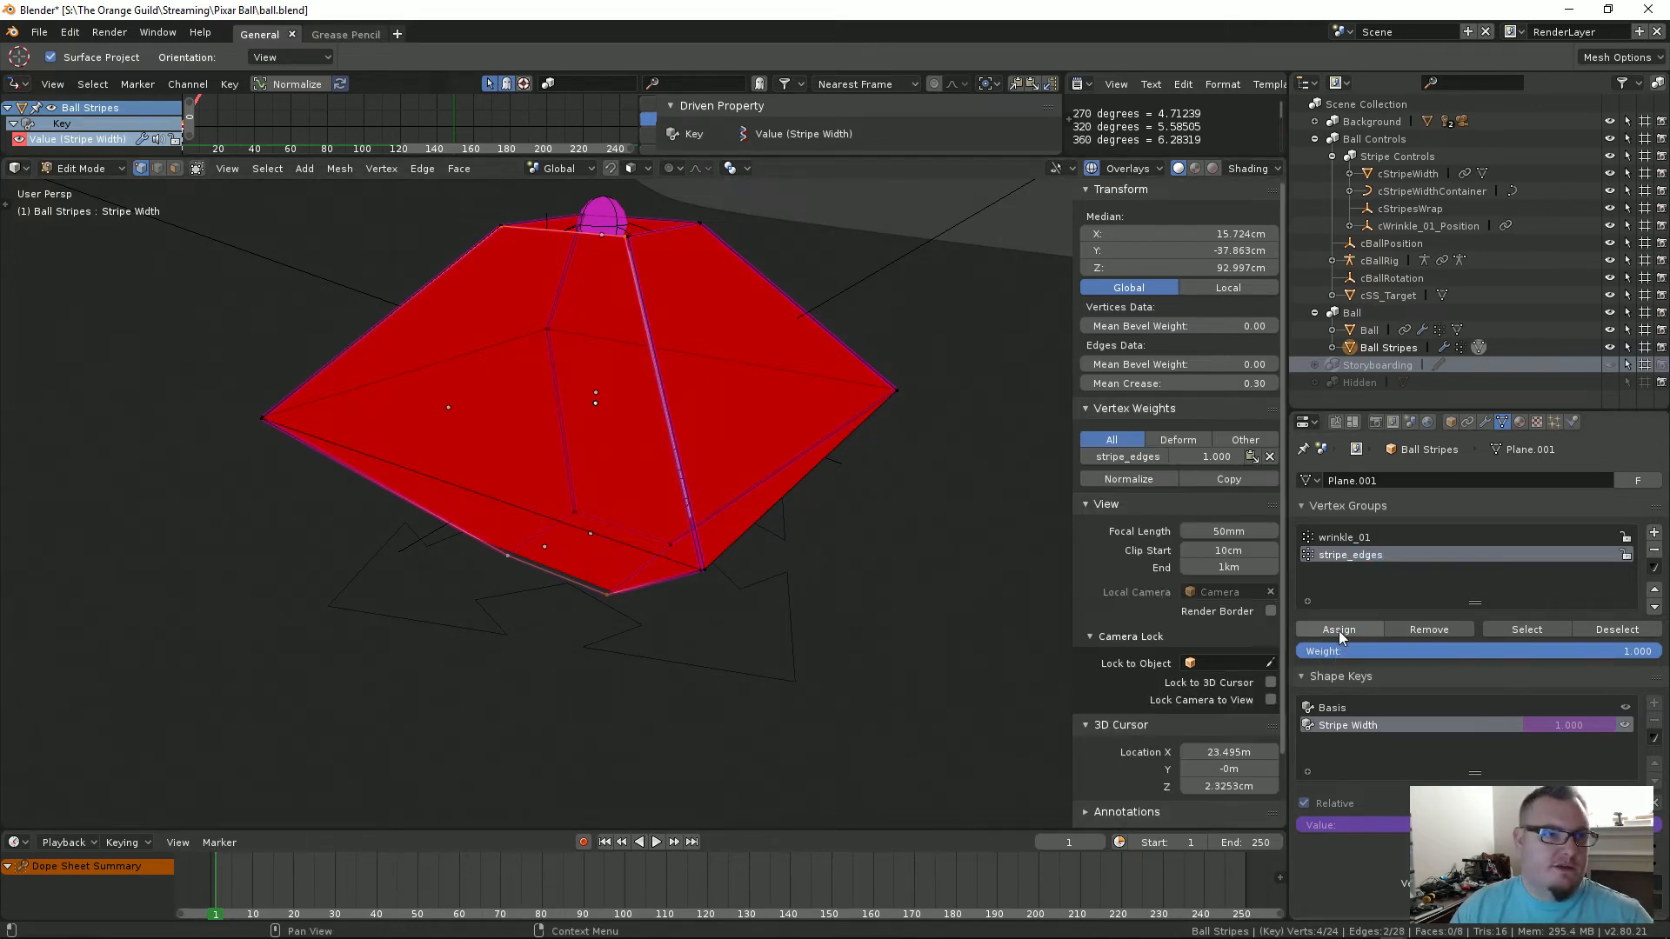
{"action": "key", "text": "Tab"}
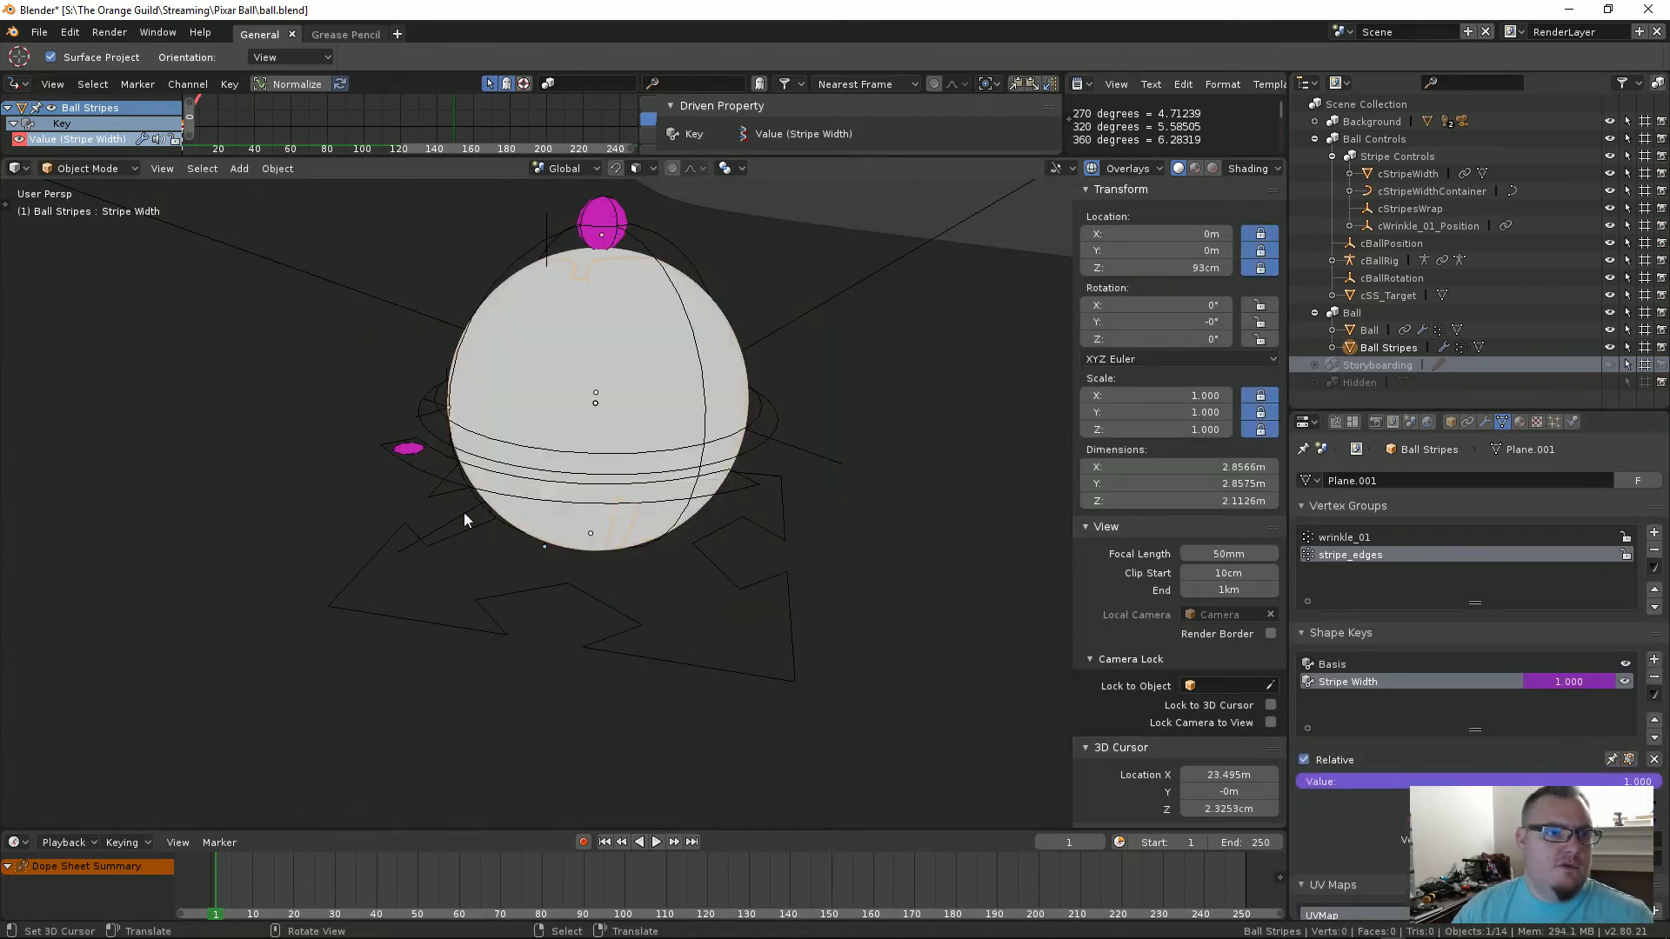
Step: Limit the Smooth modifier on Ball Stripes to the stripe_edges vertex group and inspect the stripes around the ball
{"action": "left_click", "coordinate": [1485, 422]}
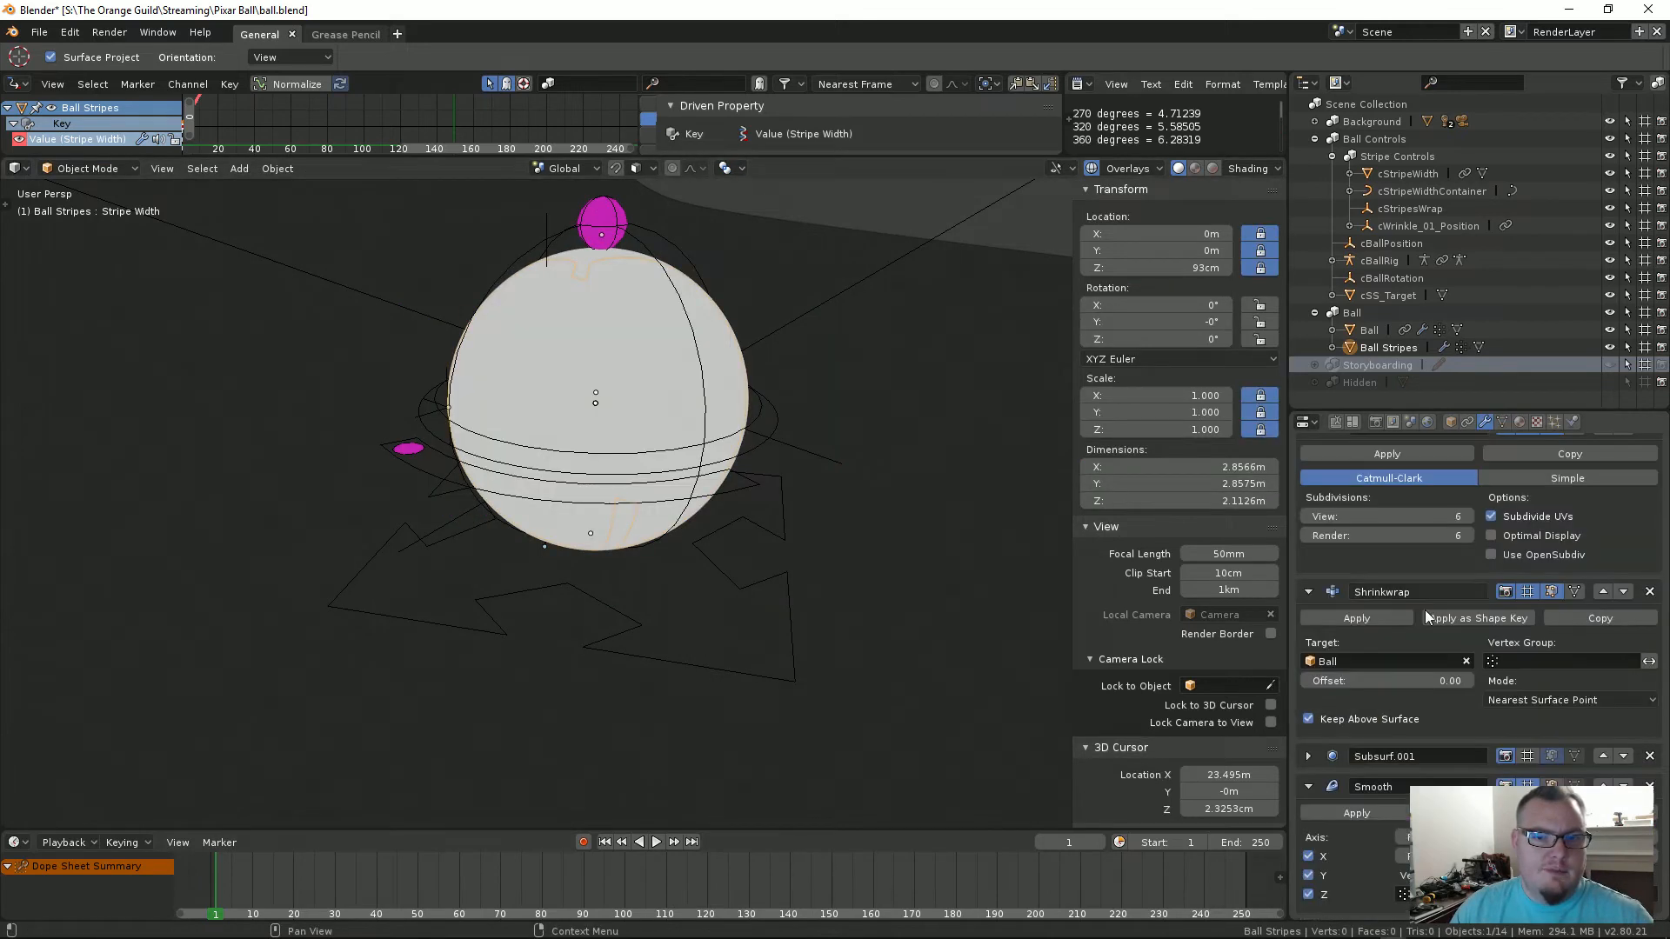
{"action": "left_click", "coordinate": [1402, 894]}
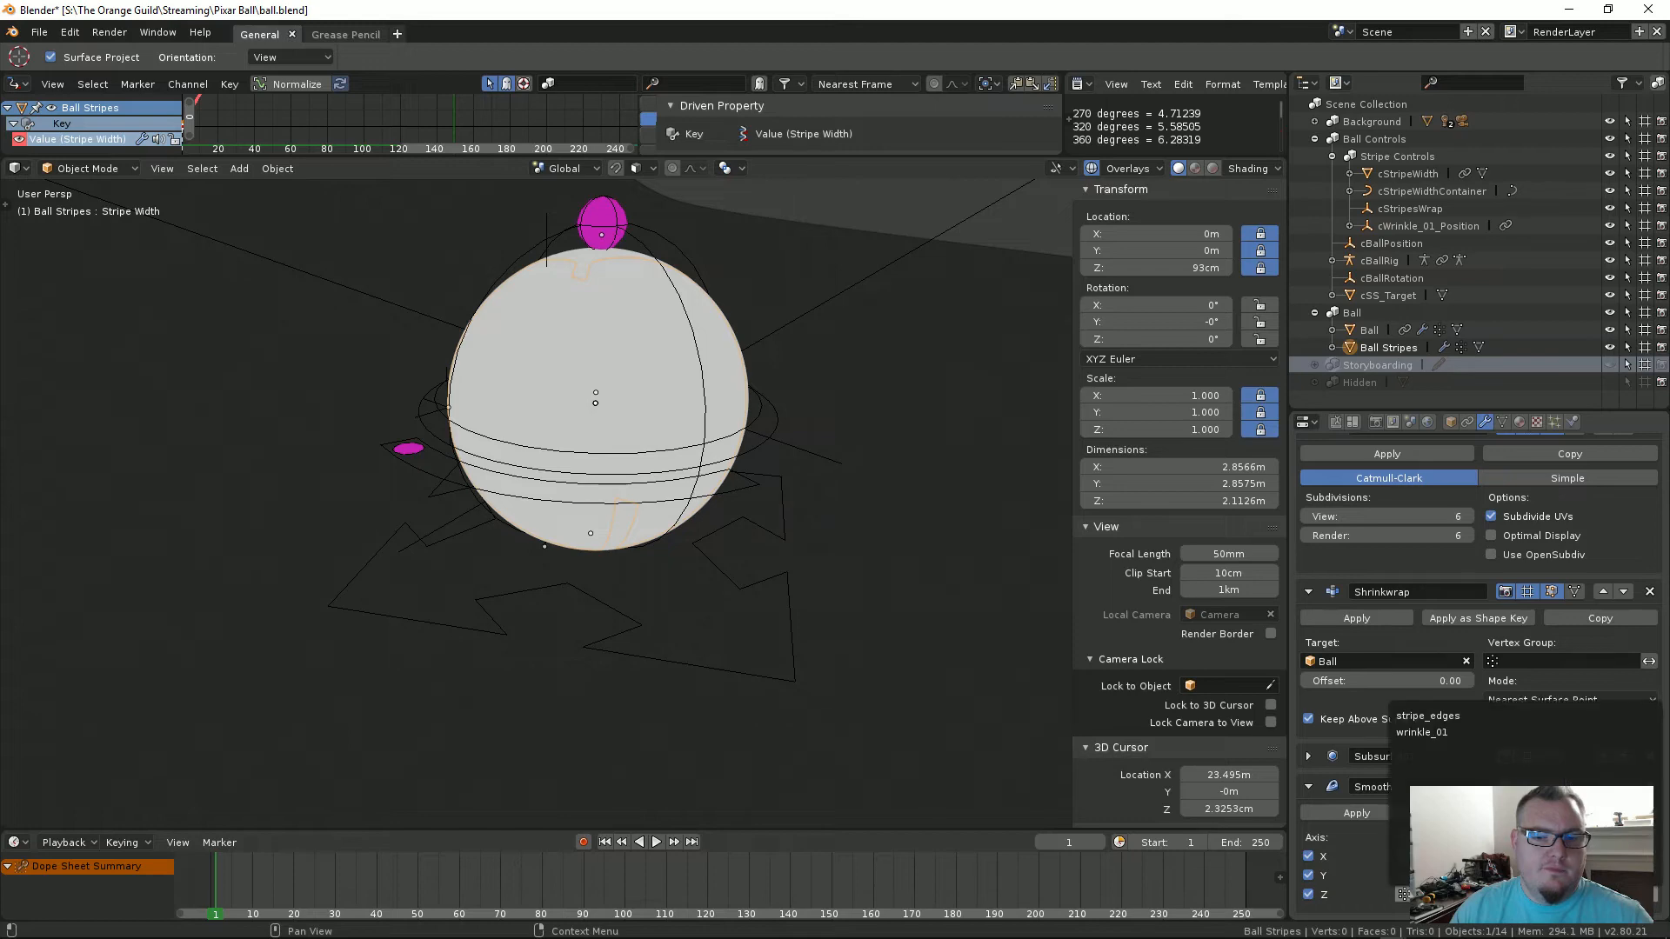
{"action": "left_click", "coordinate": [1464, 719]}
{"action": "mouse_move", "coordinate": [760, 553]}
{"action": "middle_mouse_down"}
{"action": "mouse_move", "coordinate": [730, 572]}
{"action": "mouse_move", "coordinate": [491, 579]}
{"action": "mouse_move", "coordinate": [787, 570]}
{"action": "middle_mouse_up"}
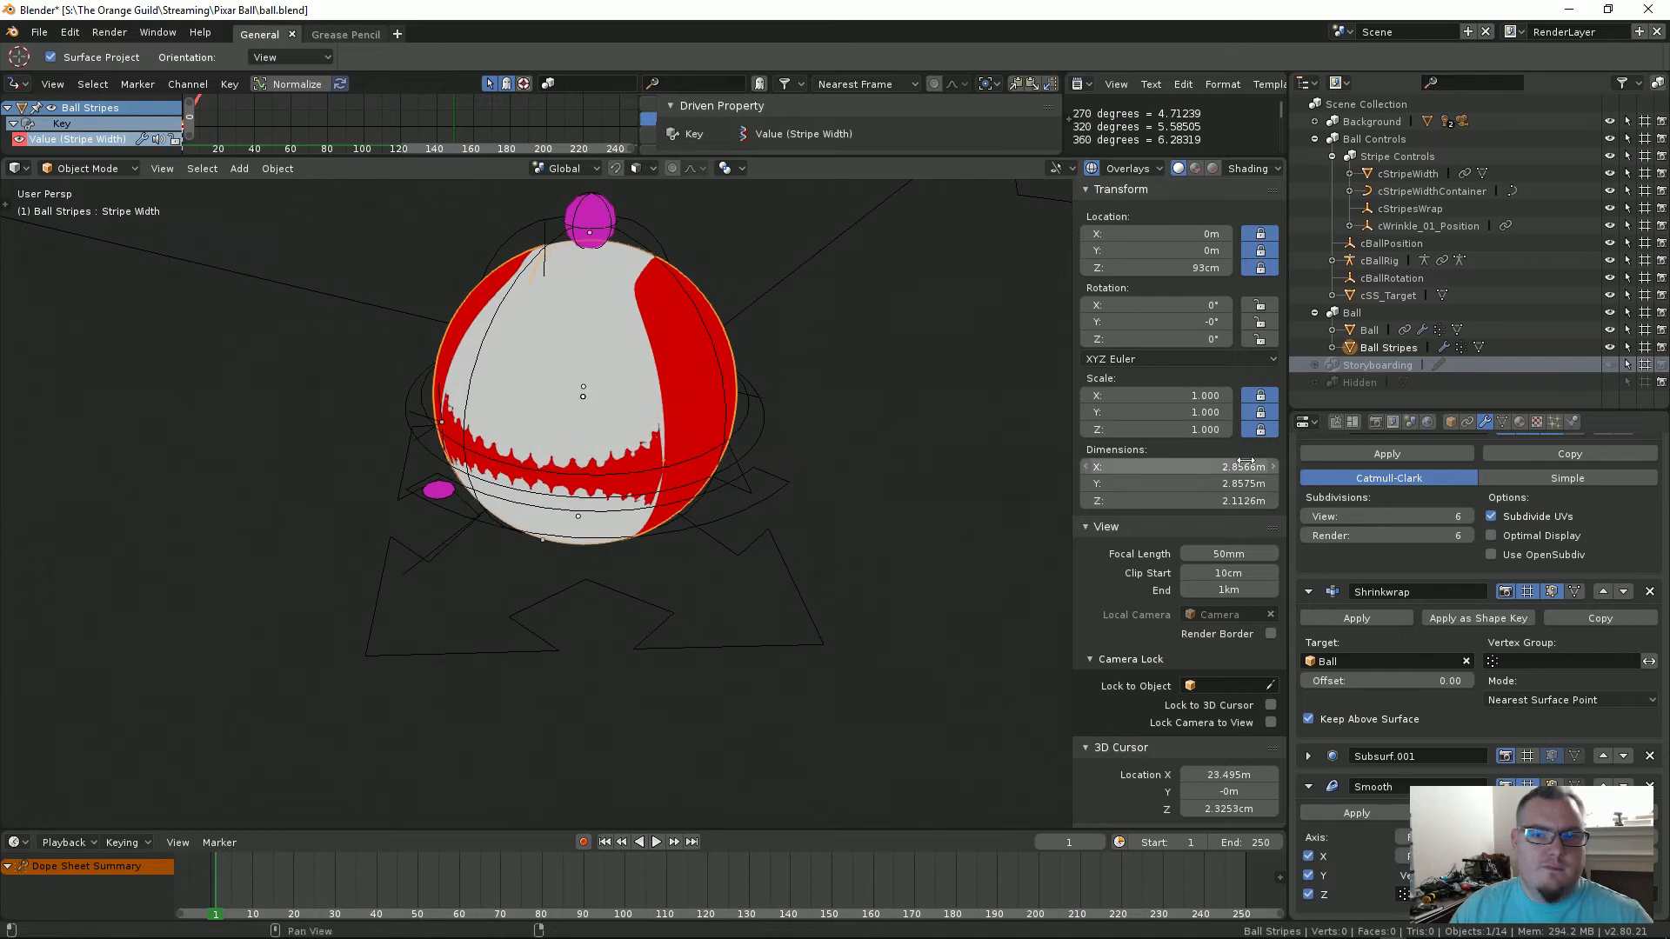
Step: Assign all Ball Stripes vertices to the stripe_edges group with weight 1.000 and check the effect in Object Mode
{"action": "left_click", "coordinate": [1502, 421]}
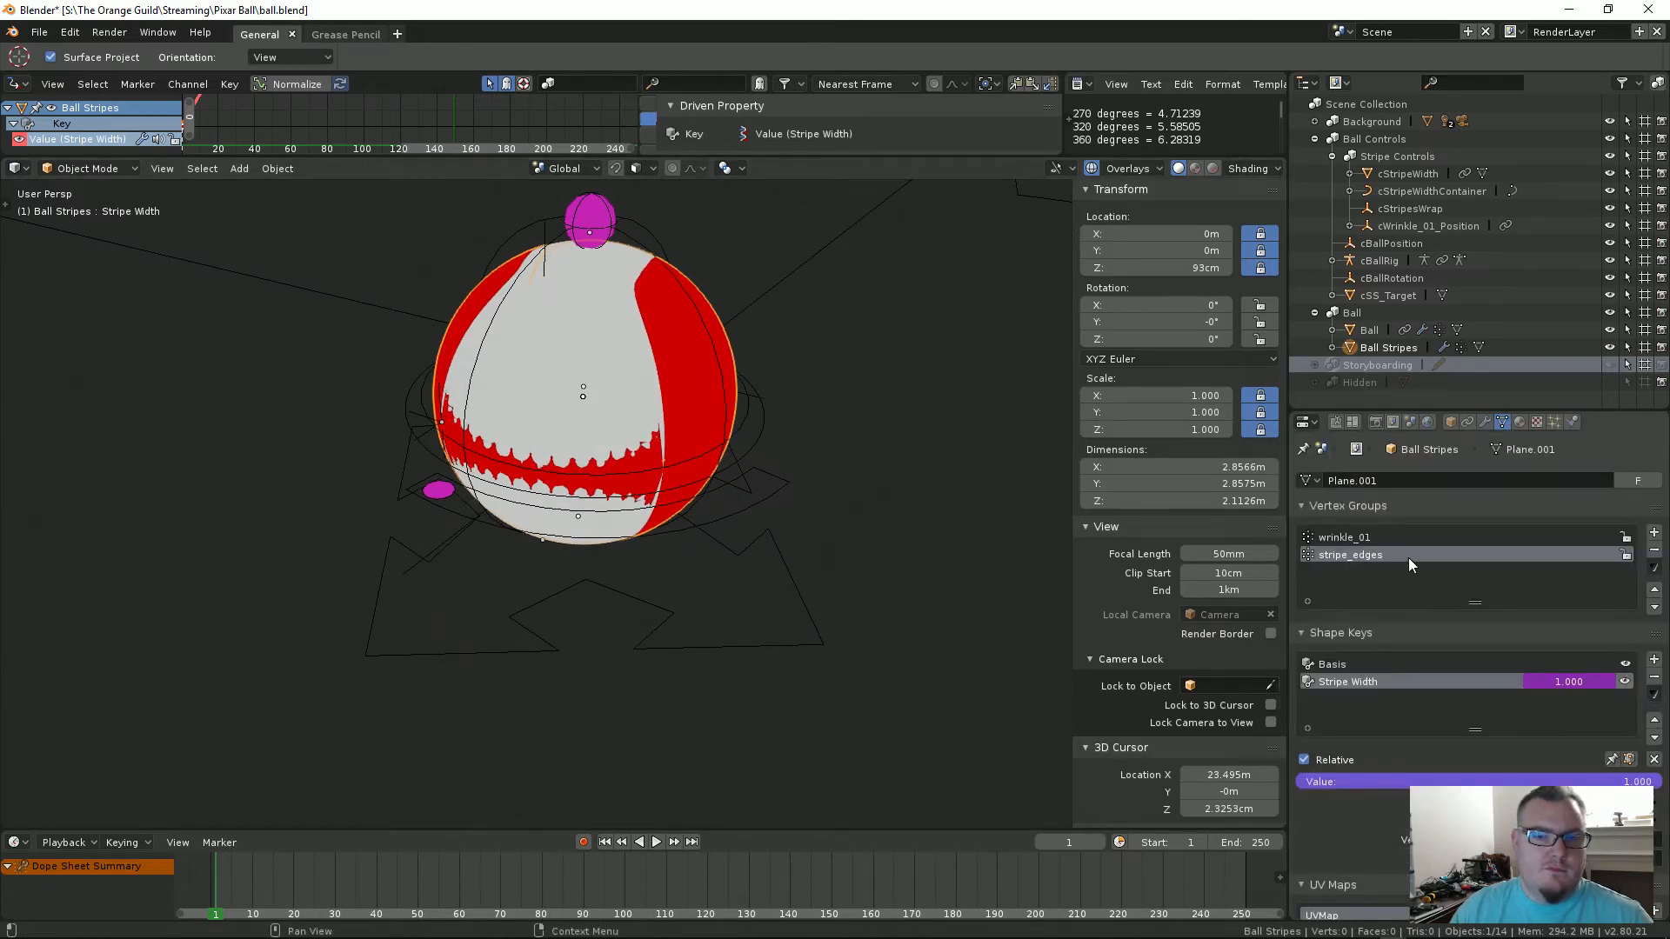
{"action": "key", "text": "Tab"}
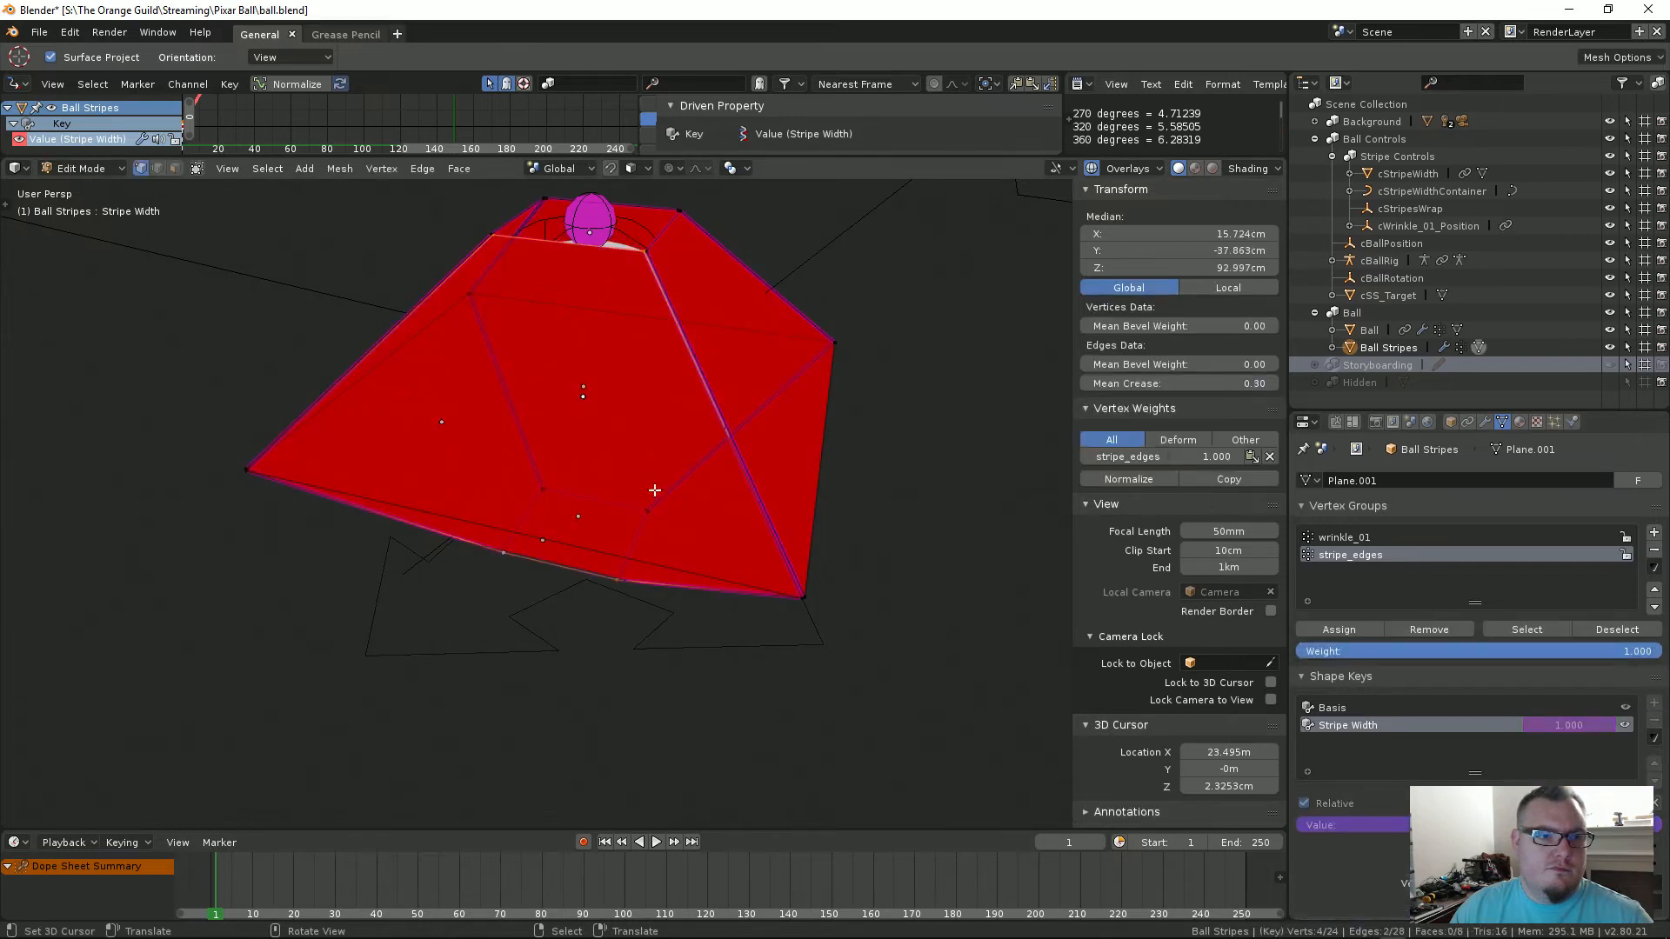
{"action": "left_click", "coordinate": [791, 600]}
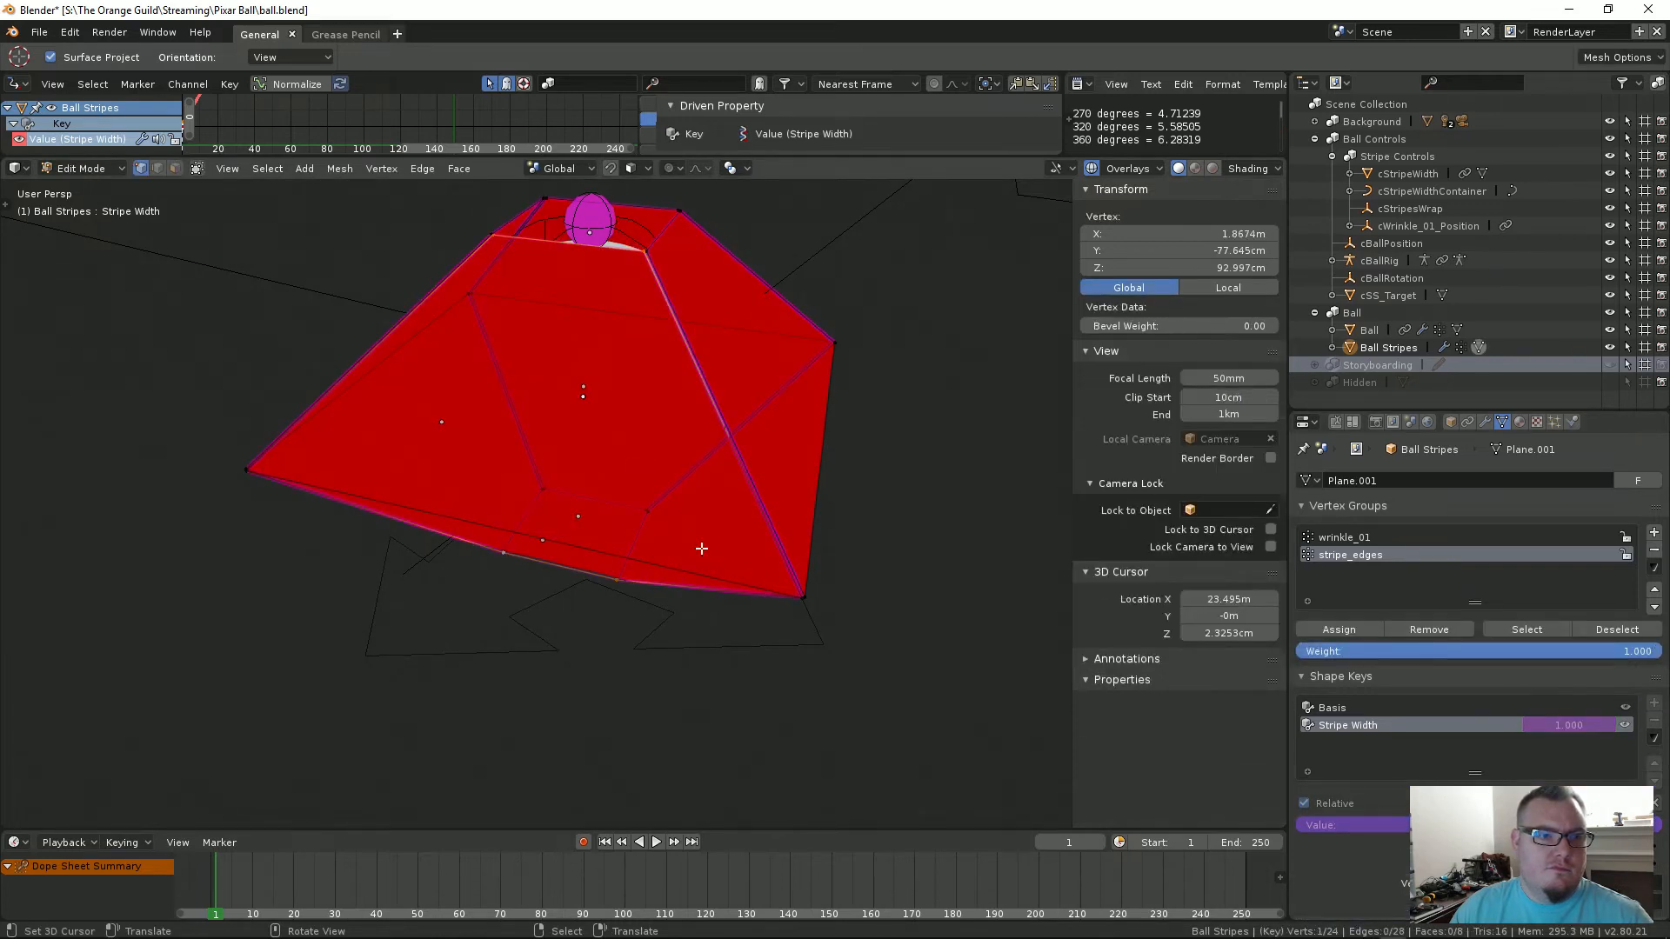
{"action": "key", "text": "a"}
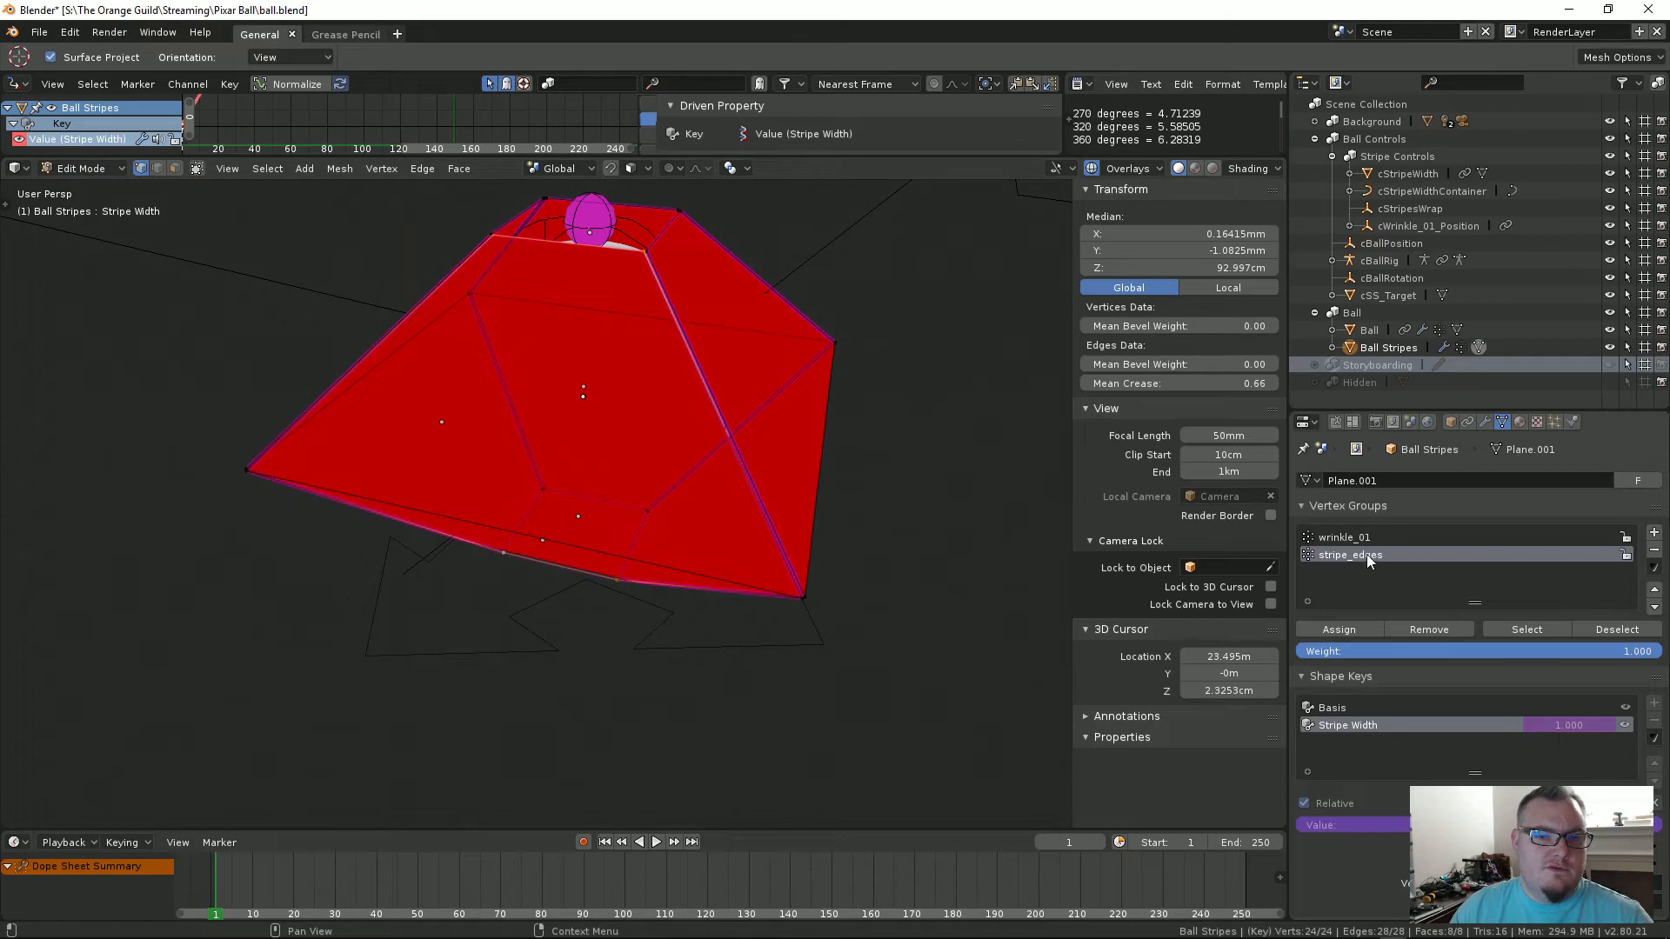
{"action": "left_click", "coordinate": [1329, 630]}
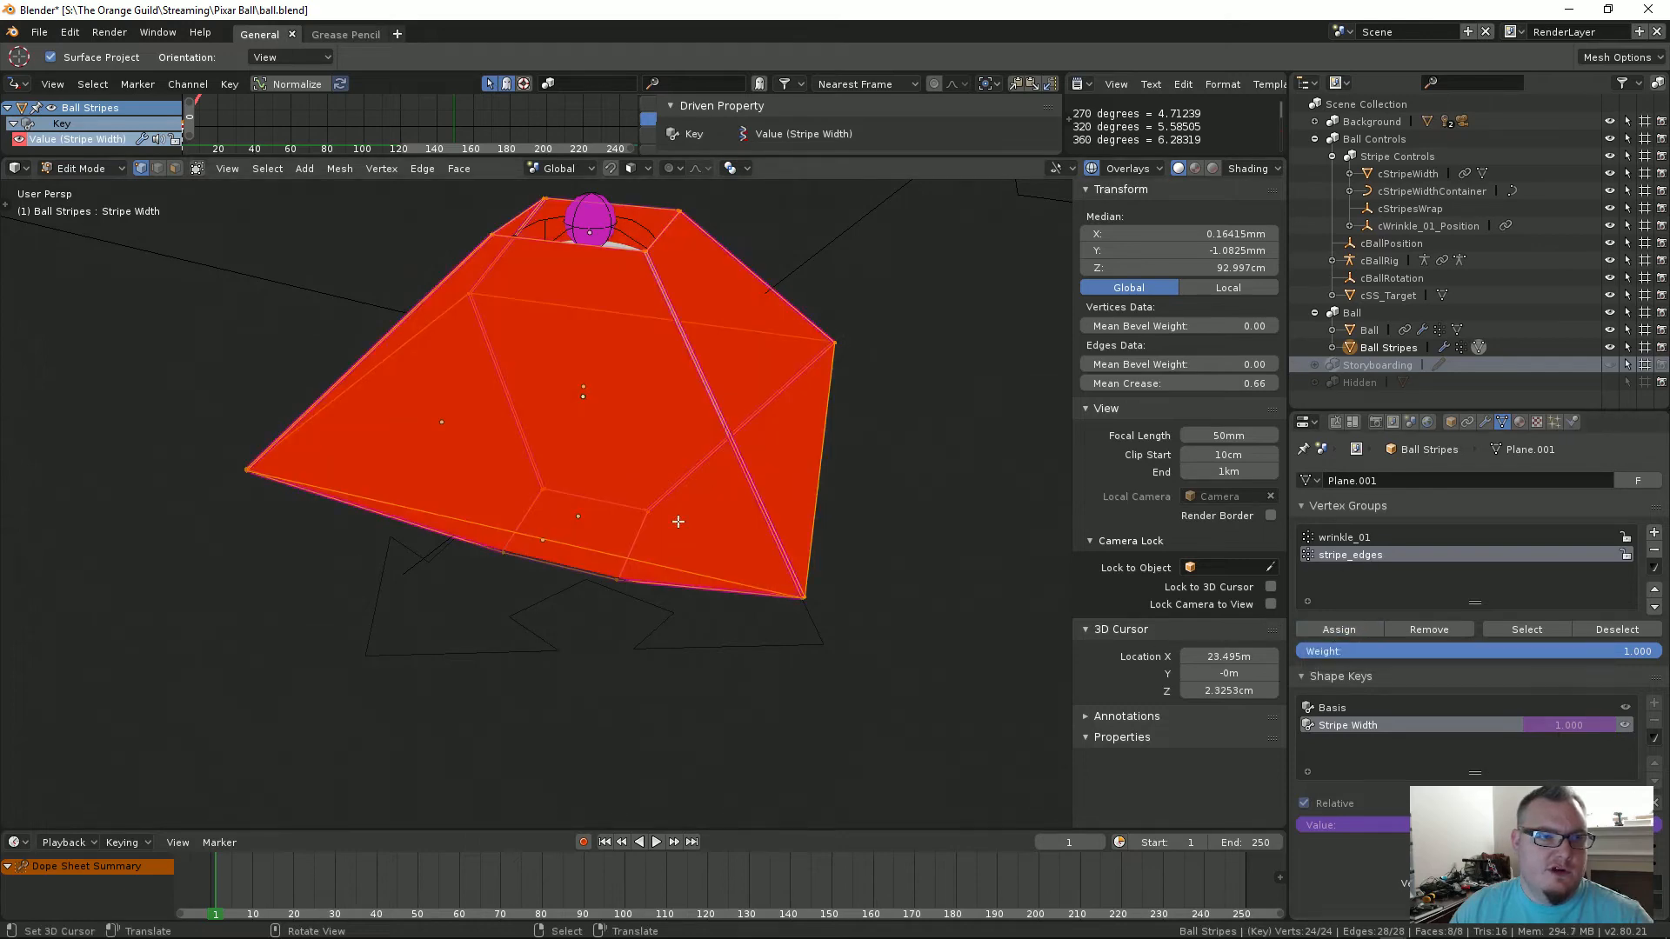
{"action": "middle_click_drag", "start_coordinate": [697, 557], "coordinate": [744, 533]}
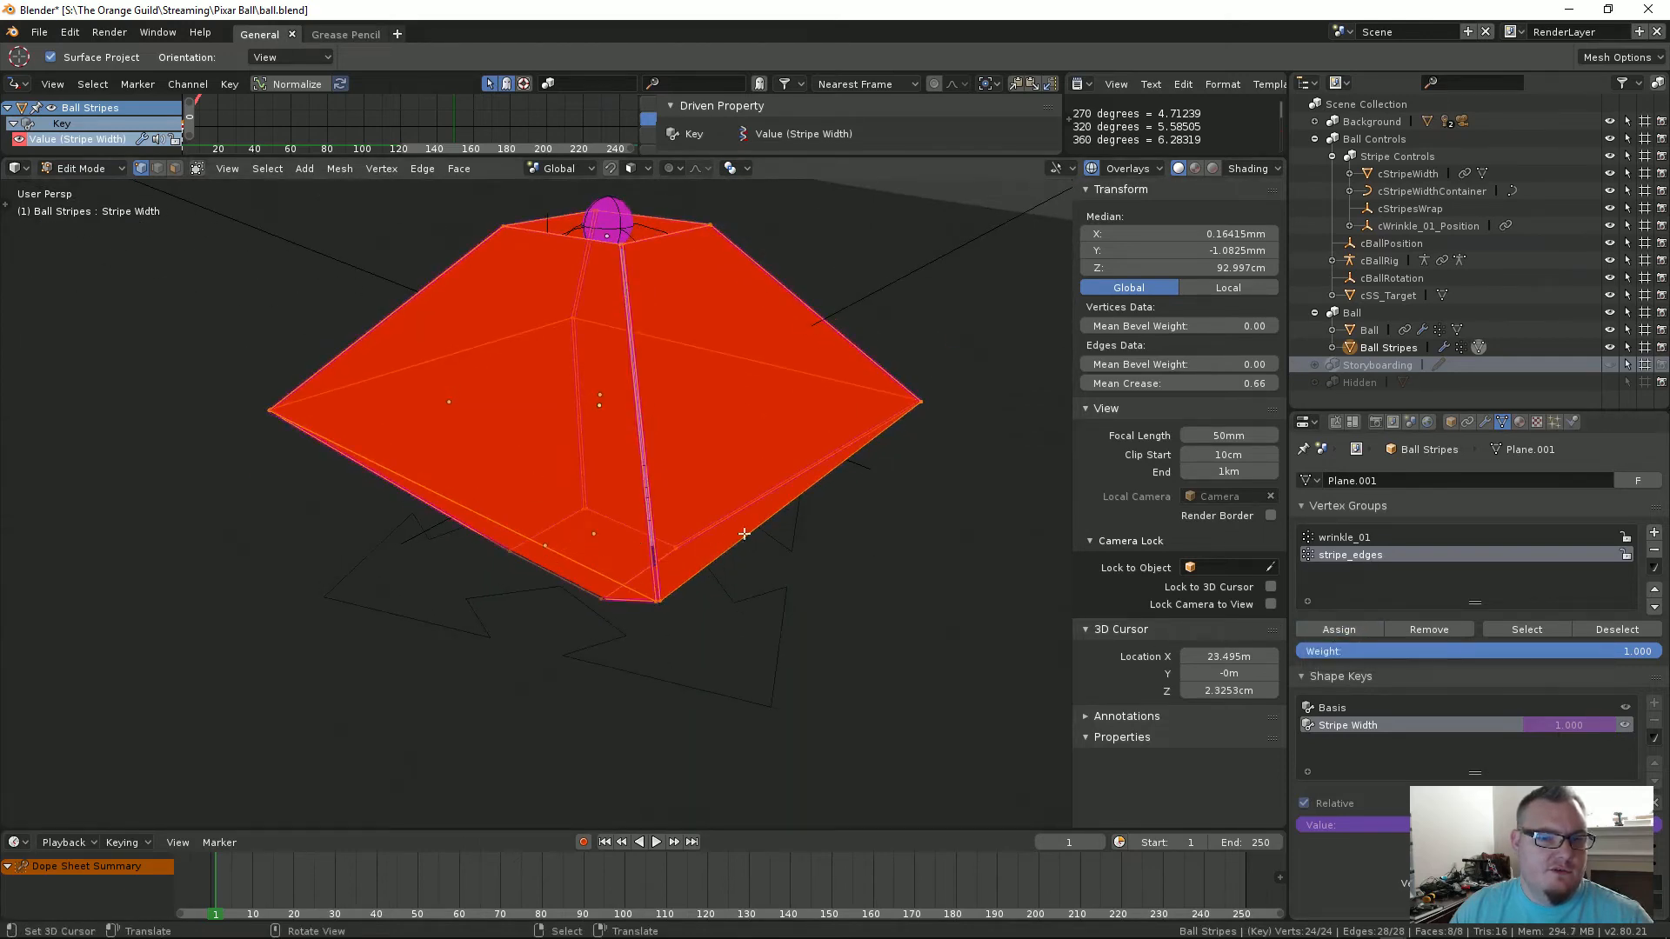
{"action": "key", "text": "Tab"}
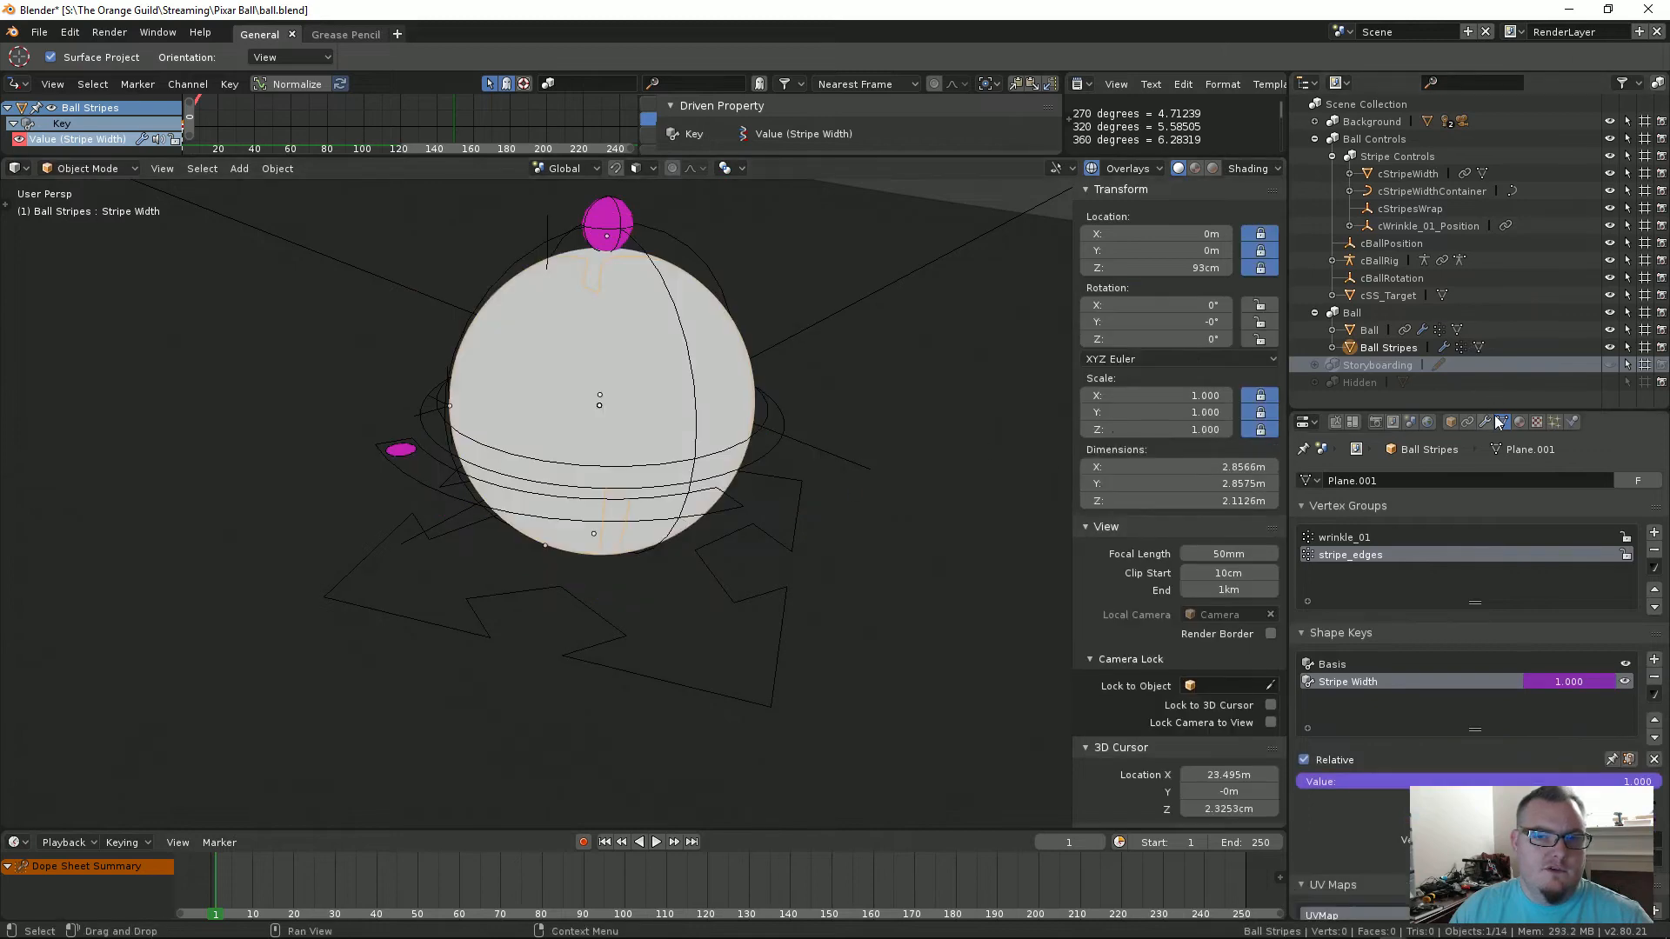
{"action": "left_click", "coordinate": [1487, 423]}
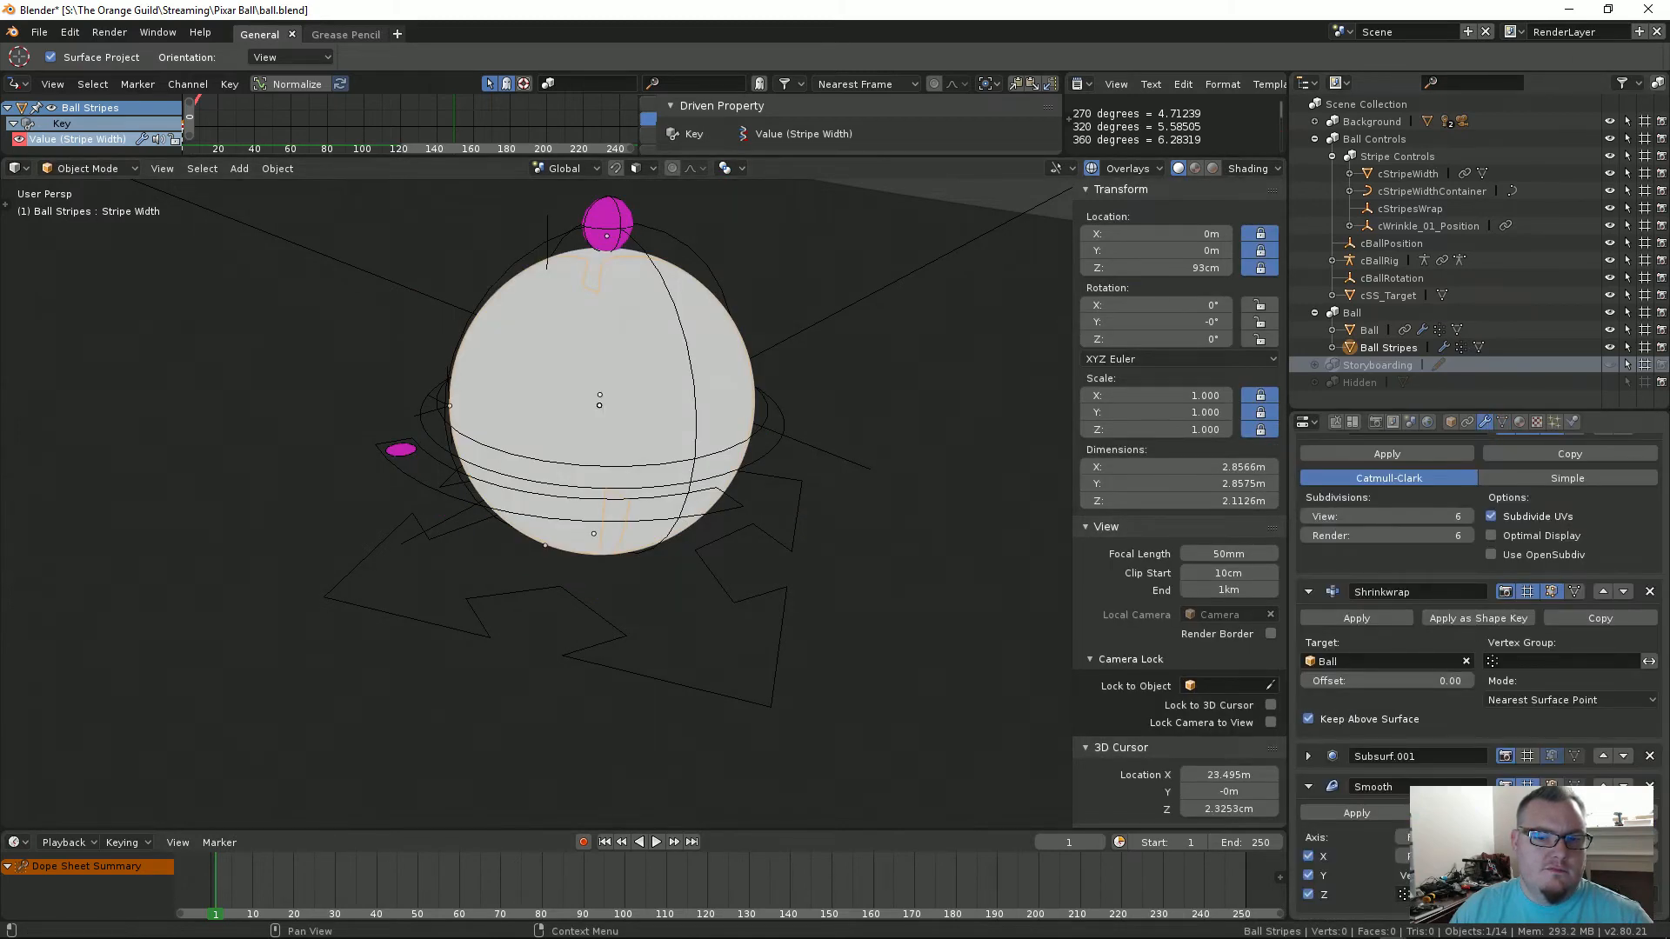
Step: Deselect Ball Stripes' middle row of vertices in the right side view, then test the remaining selection with a cancelled move
{"action": "key", "text": "Tab"}
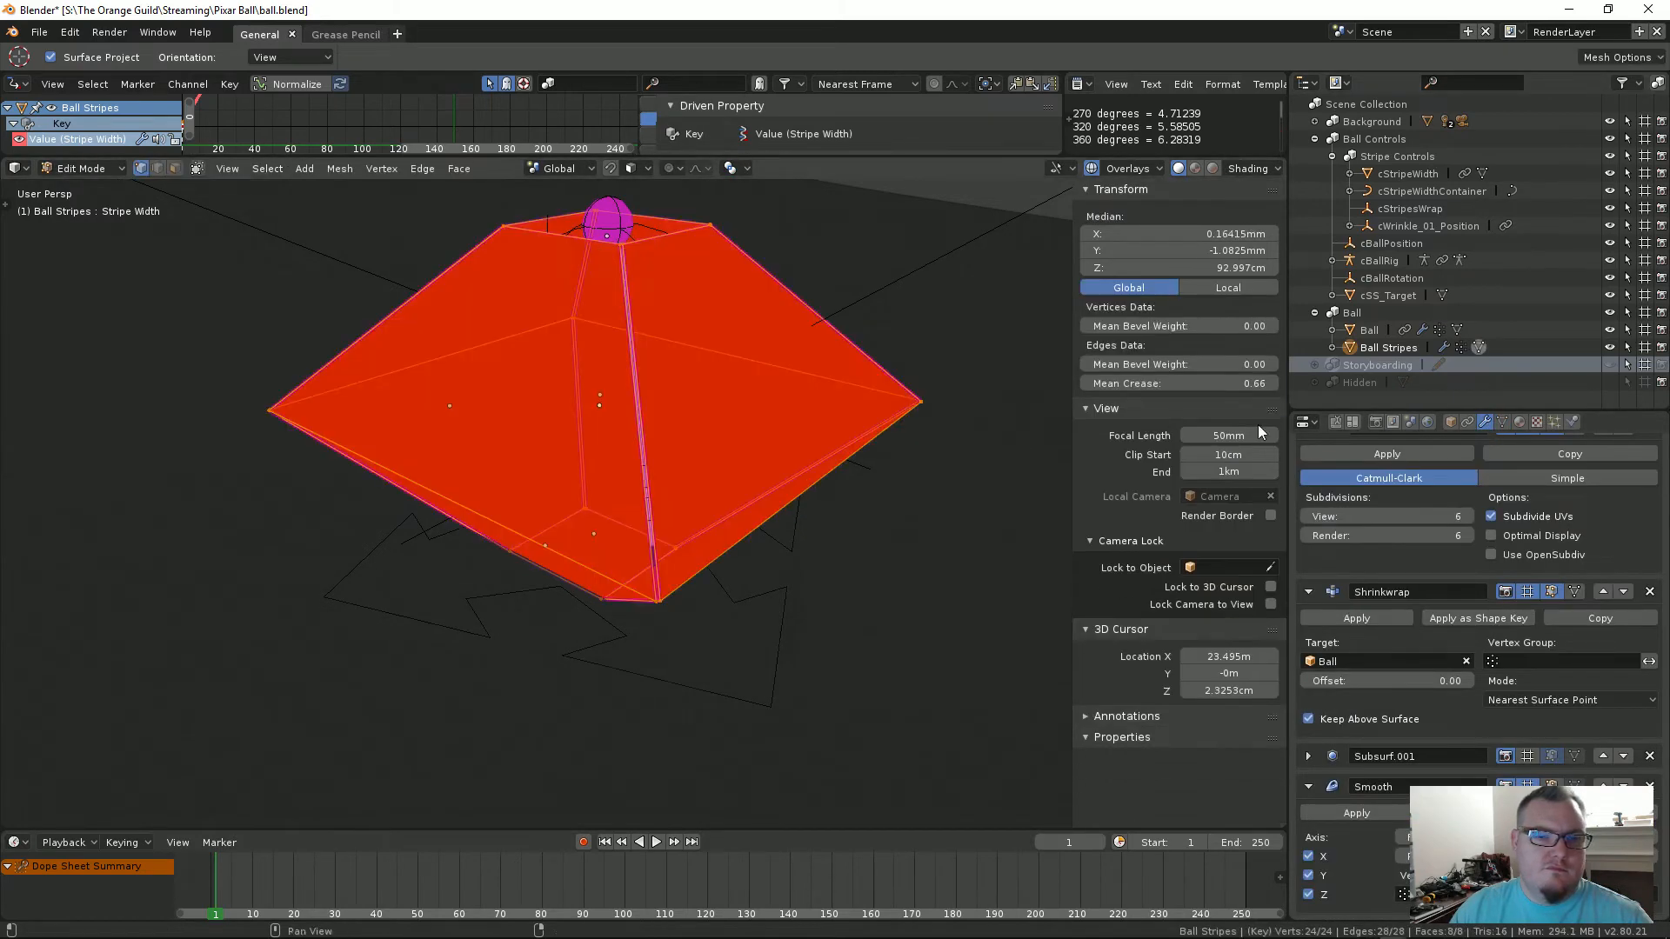
{"action": "left_click", "coordinate": [1502, 423]}
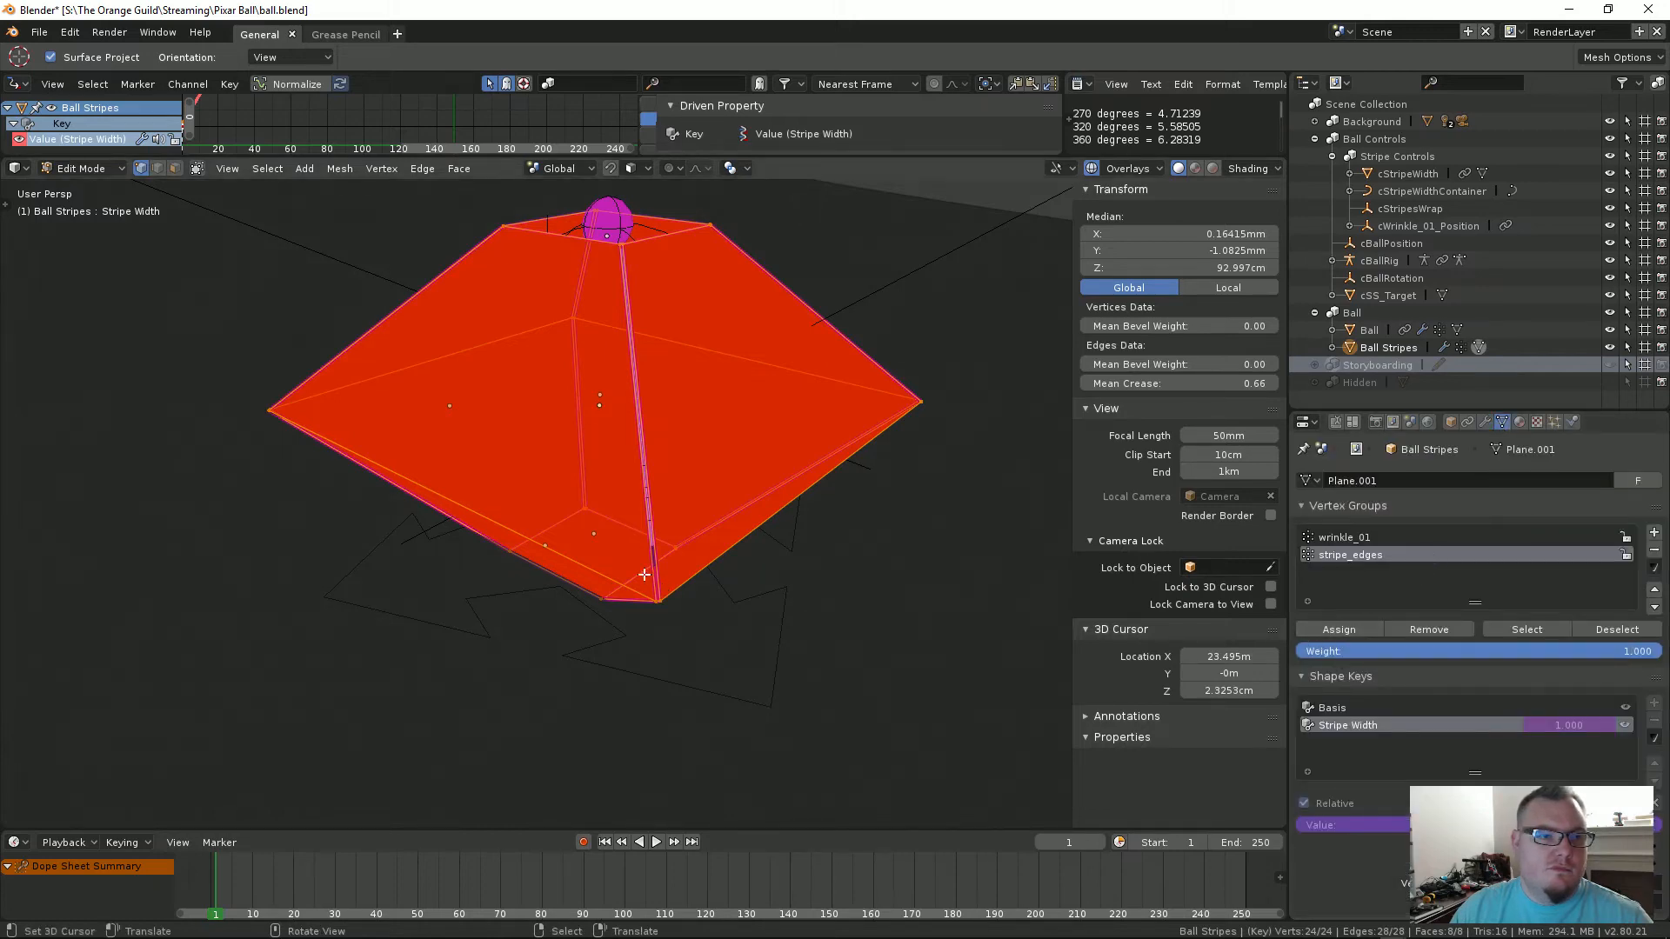
{"action": "key", "text": "KP_1"}
{"action": "key", "text": "KP_3"}
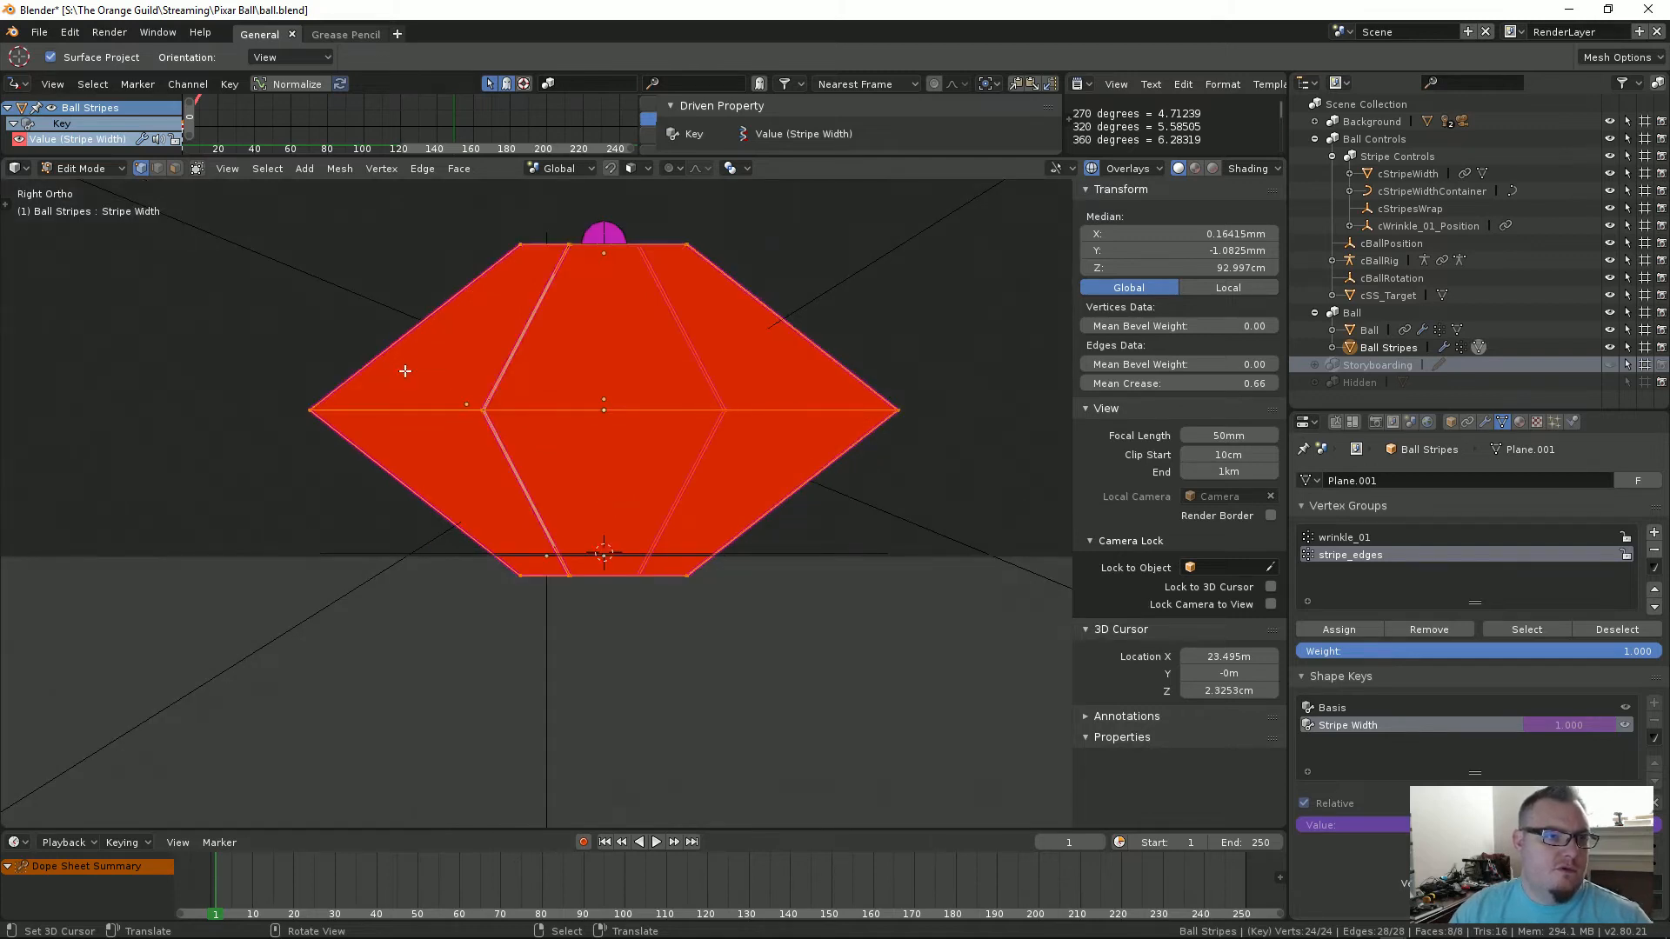
{"action": "left_click_drag", "start_coordinate": [231, 376], "coordinate": [918, 452], "text": "ctrl"}
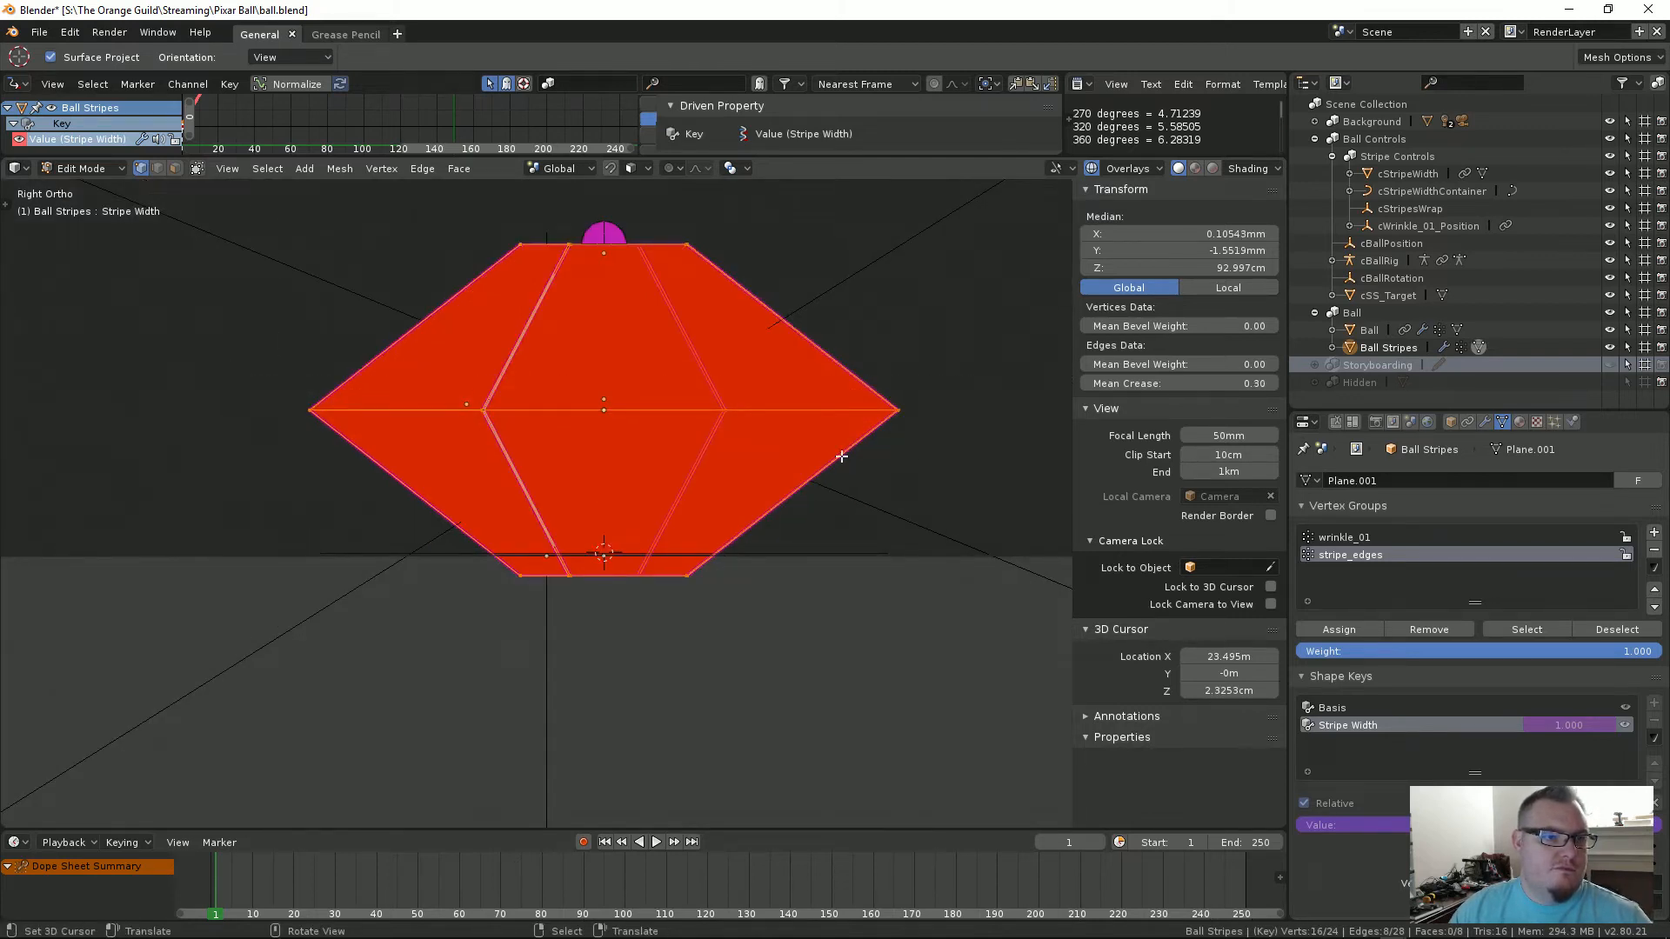
{"action": "middle_click_drag", "start_coordinate": [841, 456], "coordinate": [861, 474]}
{"action": "key", "text": "g"}
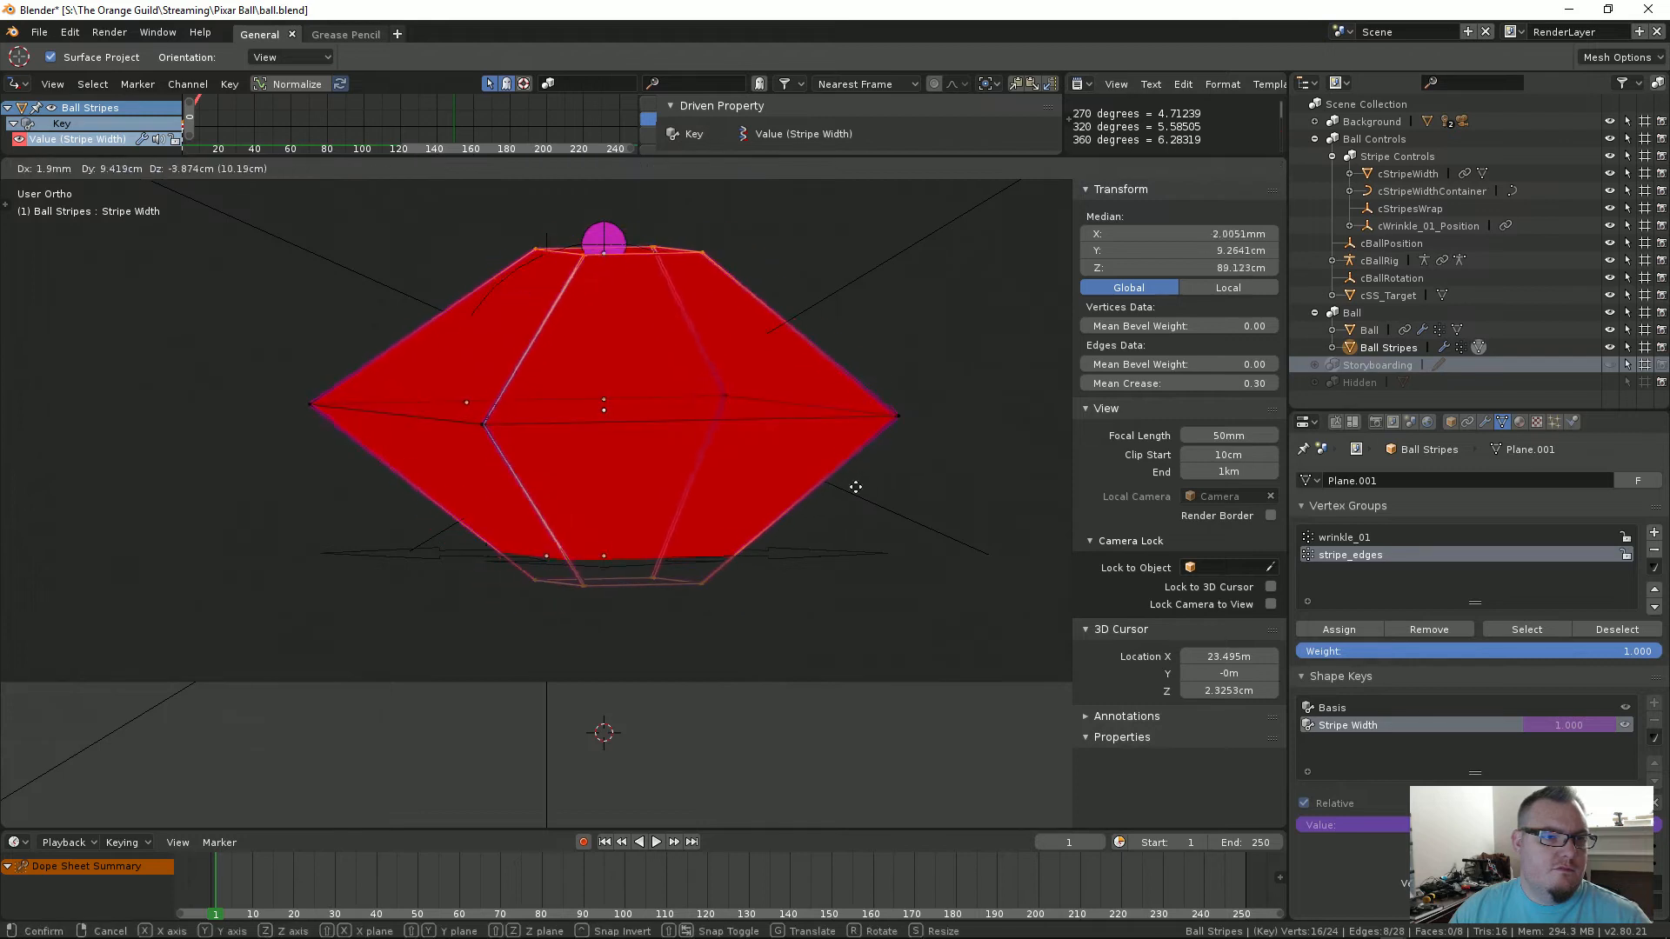
{"action": "right_click", "coordinate": [905, 443]}
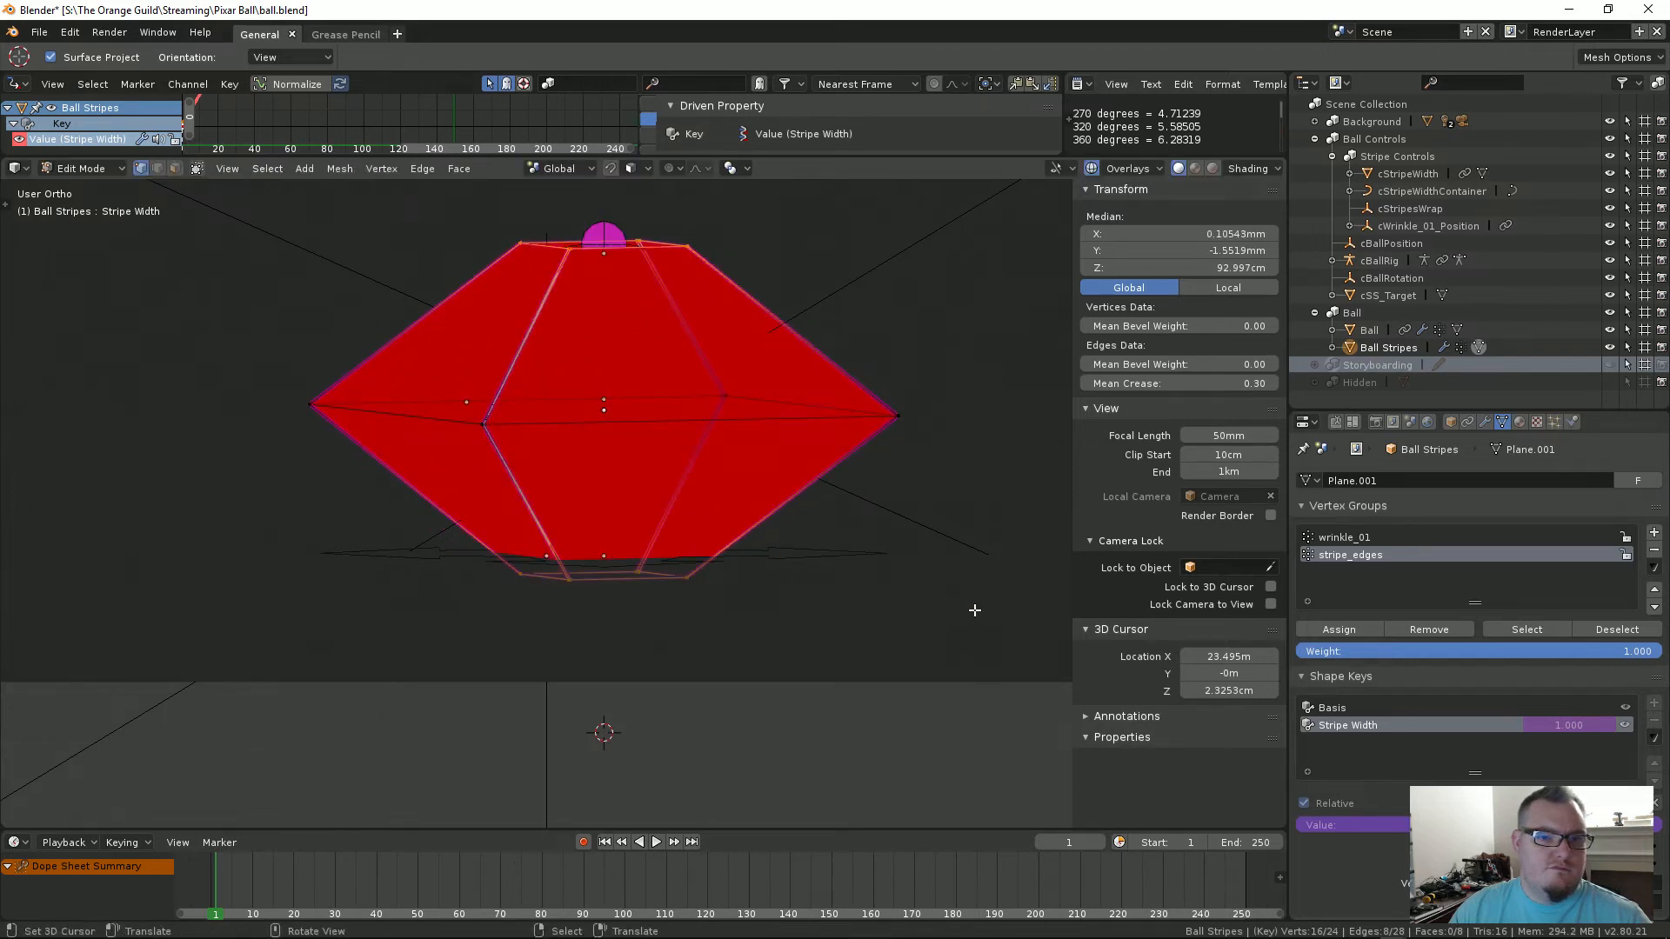
Step: Remove the selected top and bottom vertices from the stripe_edges group and inspect the ball in Object Mode
{"action": "left_click", "coordinate": [1418, 630]}
{"action": "key", "text": "Tab"}
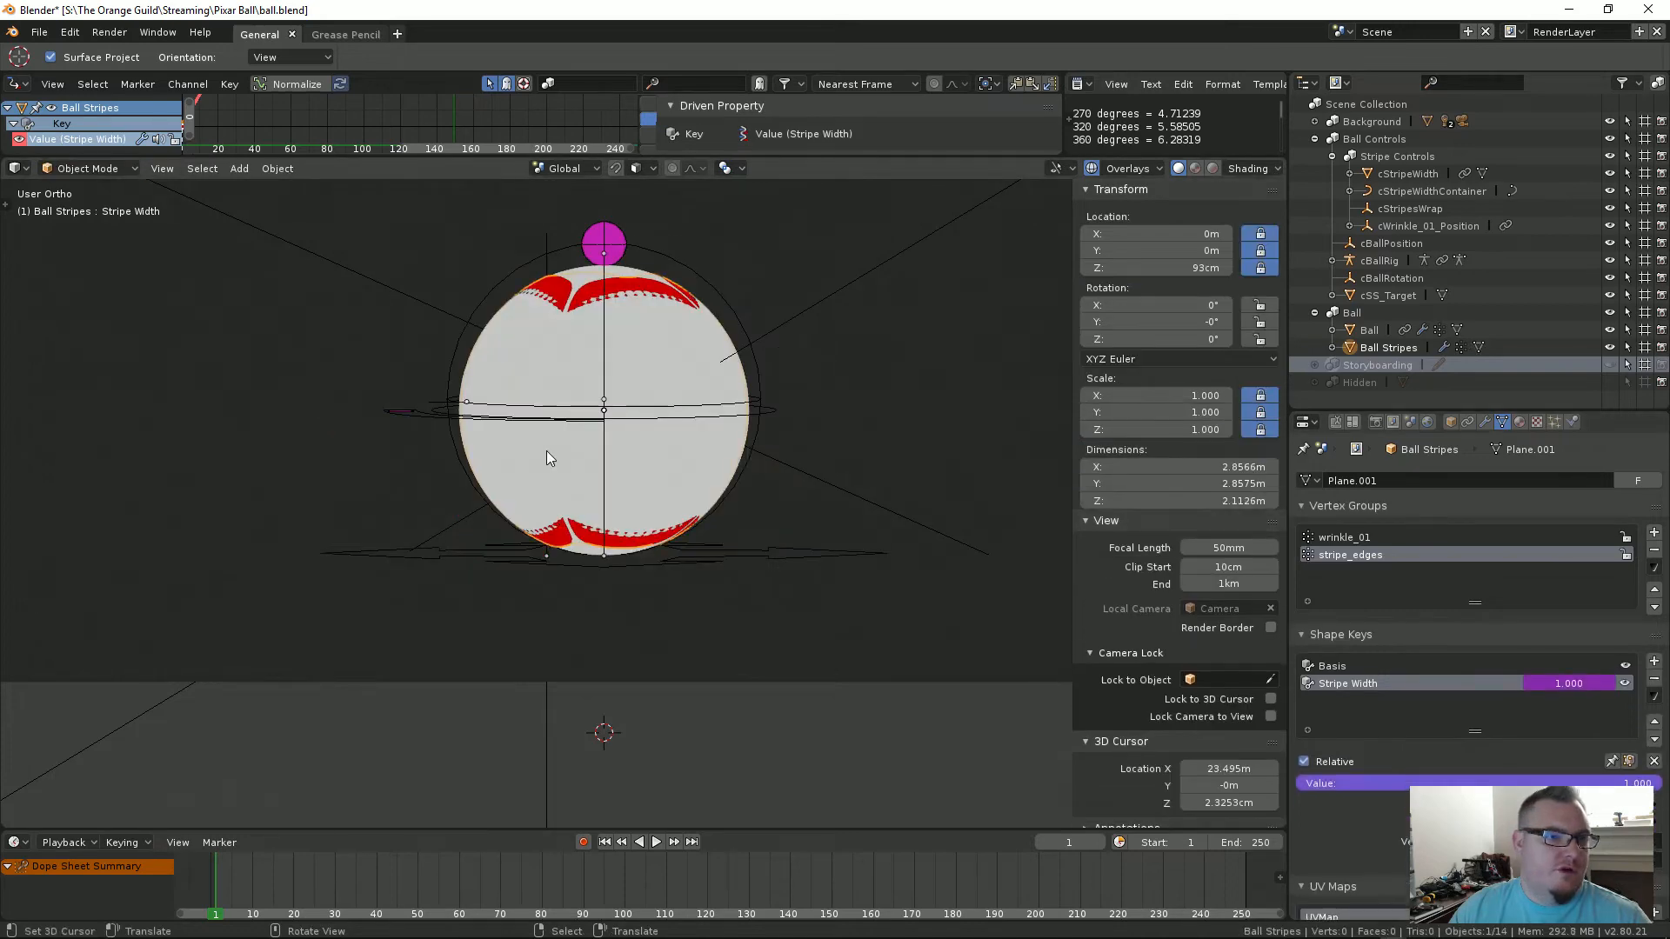
{"action": "mouse_move", "coordinate": [466, 367]}
{"action": "middle_mouse_down"}
{"action": "mouse_move", "coordinate": [653, 420]}
{"action": "mouse_move", "coordinate": [790, 409]}
{"action": "mouse_move", "coordinate": [793, 373]}
{"action": "mouse_move", "coordinate": [539, 383]}
{"action": "mouse_move", "coordinate": [353, 426]}
{"action": "mouse_move", "coordinate": [581, 459]}
{"action": "mouse_move", "coordinate": [668, 350]}
{"action": "middle_mouse_up"}
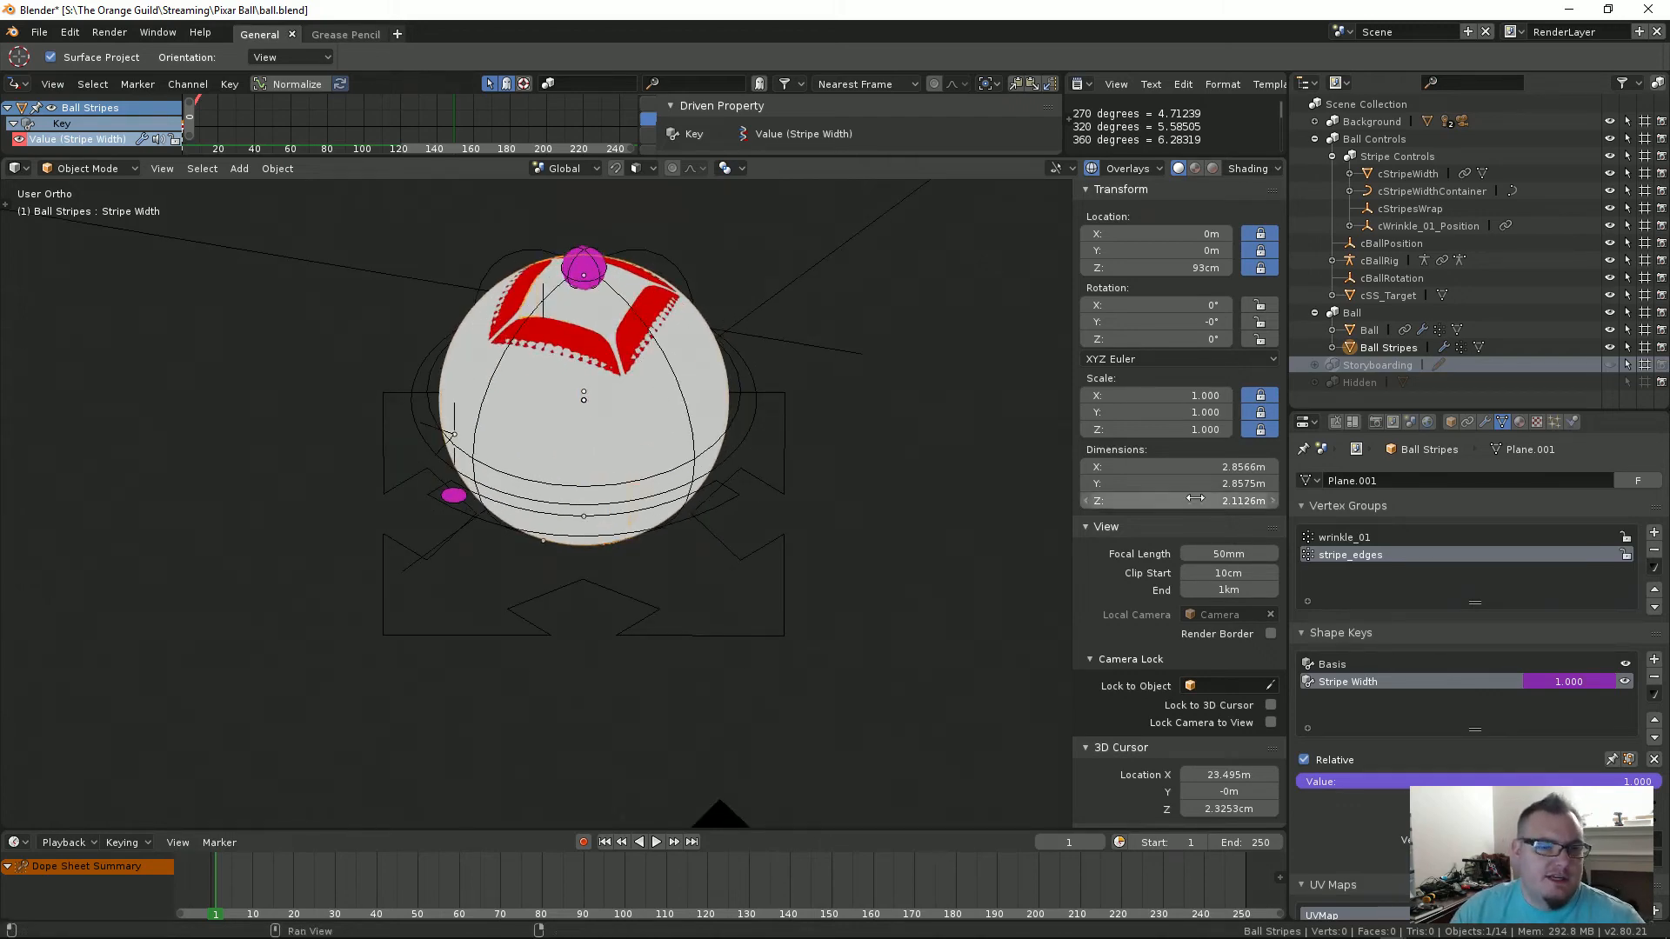
Step: Test the axis options of Ball Stripes' Smooth modifier, leaving X, Y and Z all disabled
{"action": "left_click", "coordinate": [1485, 424]}
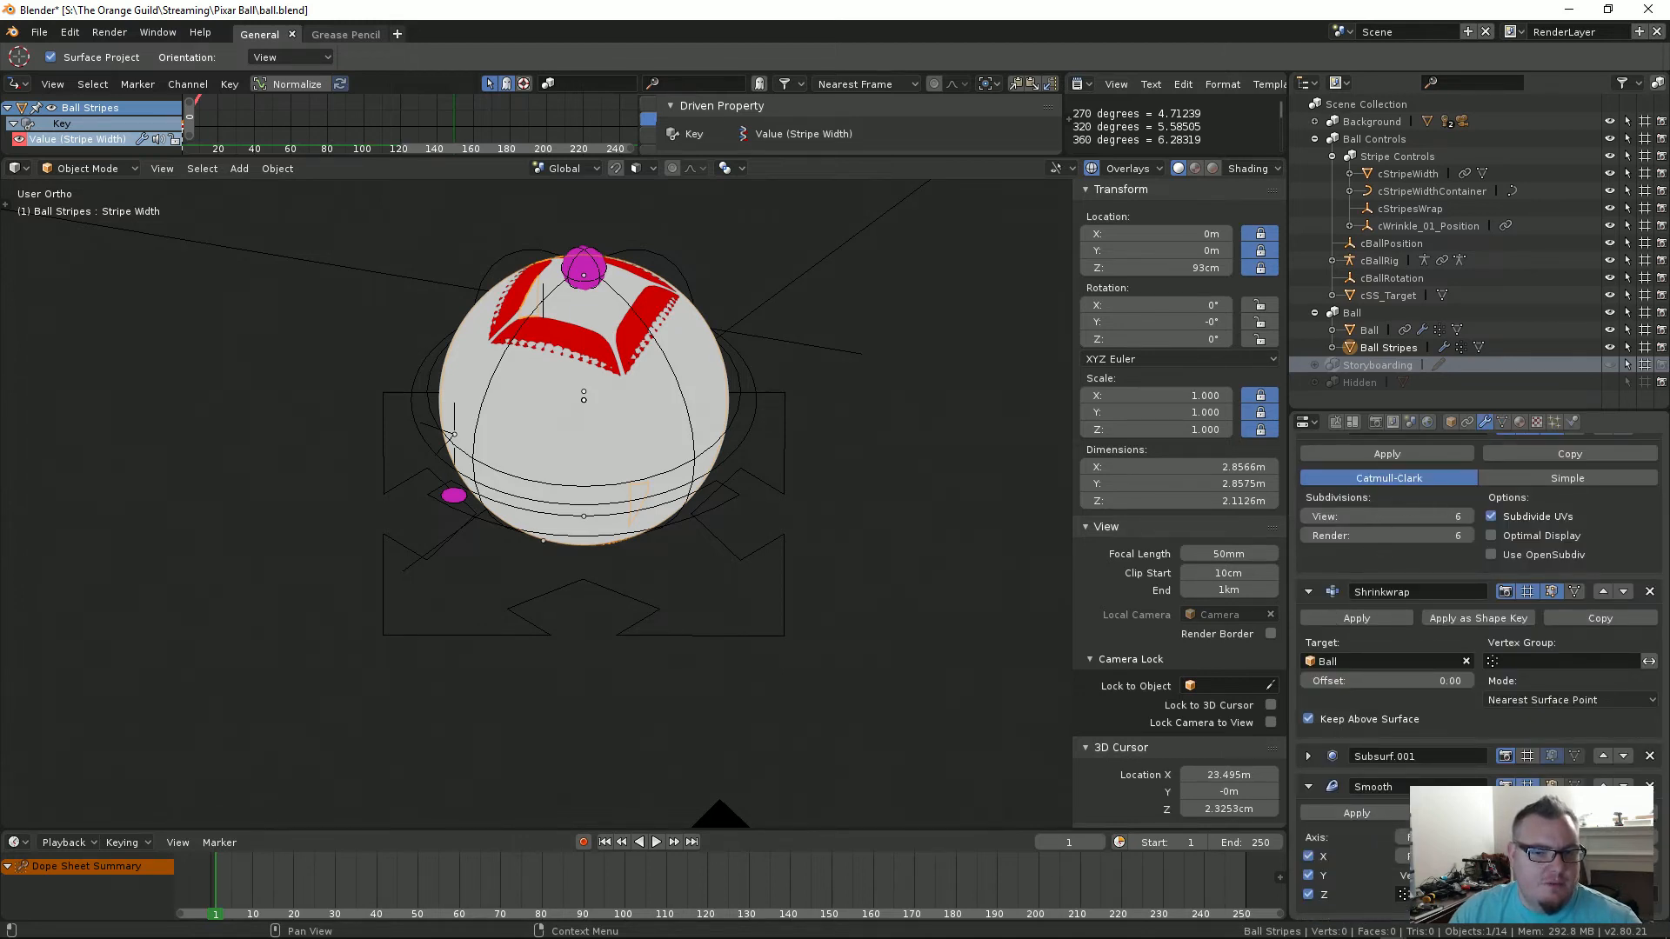
{"action": "left_click", "coordinate": [1309, 876]}
{"action": "left_click", "coordinate": [1310, 875]}
{"action": "left_click", "coordinate": [1307, 858]}
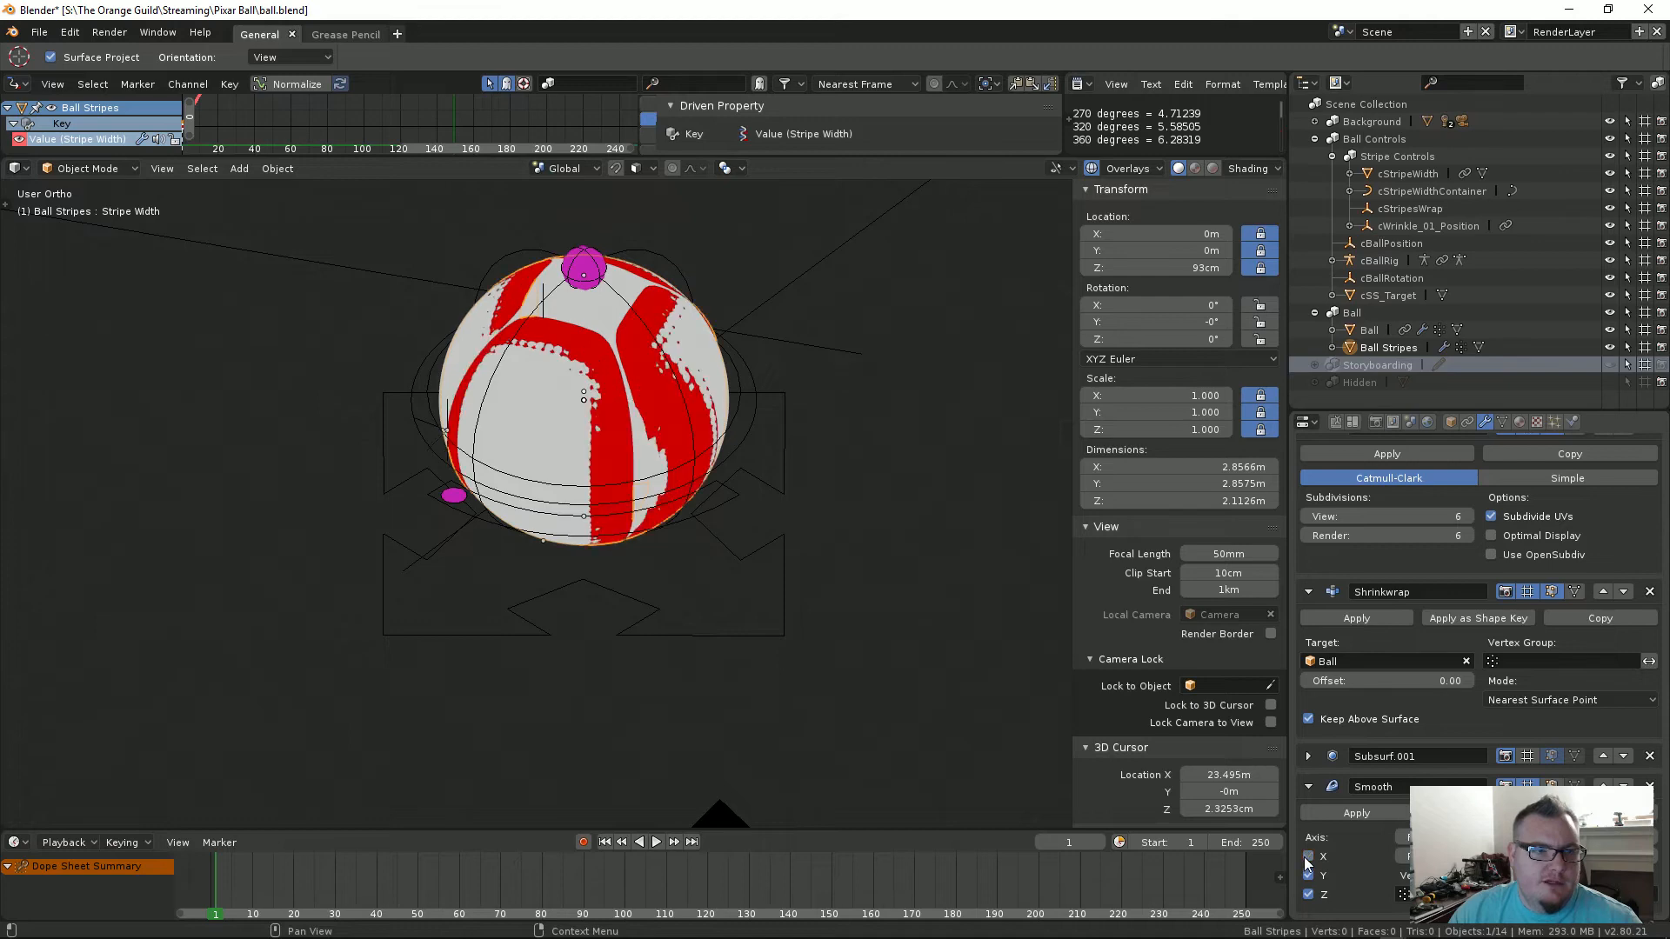
{"action": "left_click", "coordinate": [1304, 877]}
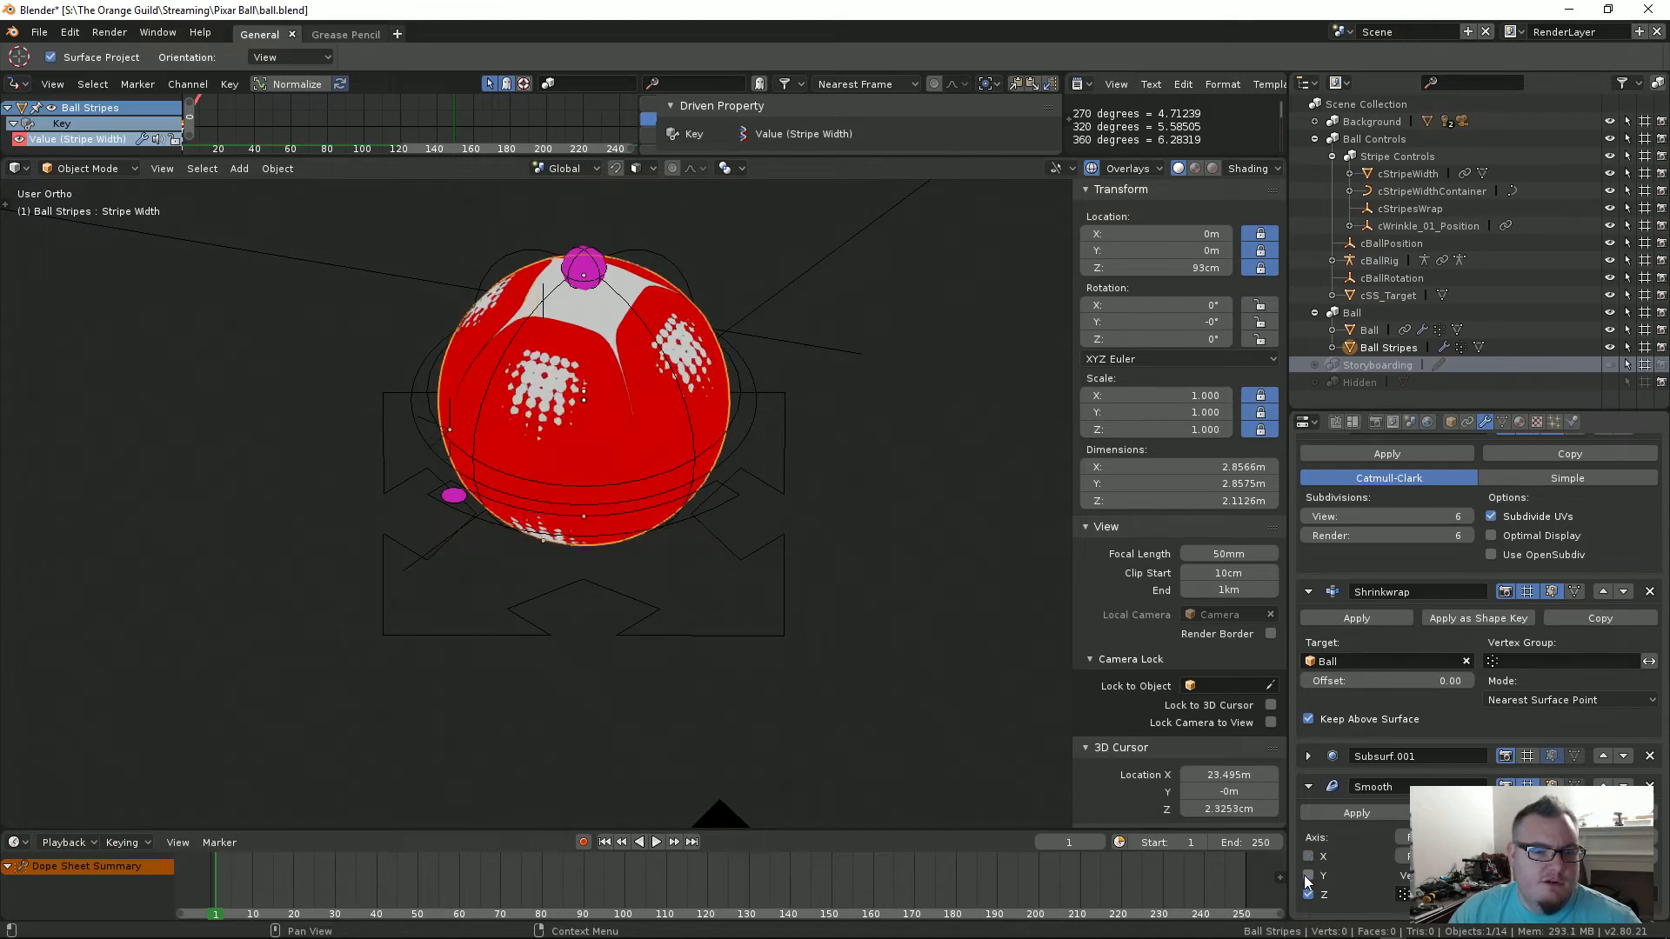
{"action": "middle_click_drag", "start_coordinate": [626, 504], "coordinate": [581, 484]}
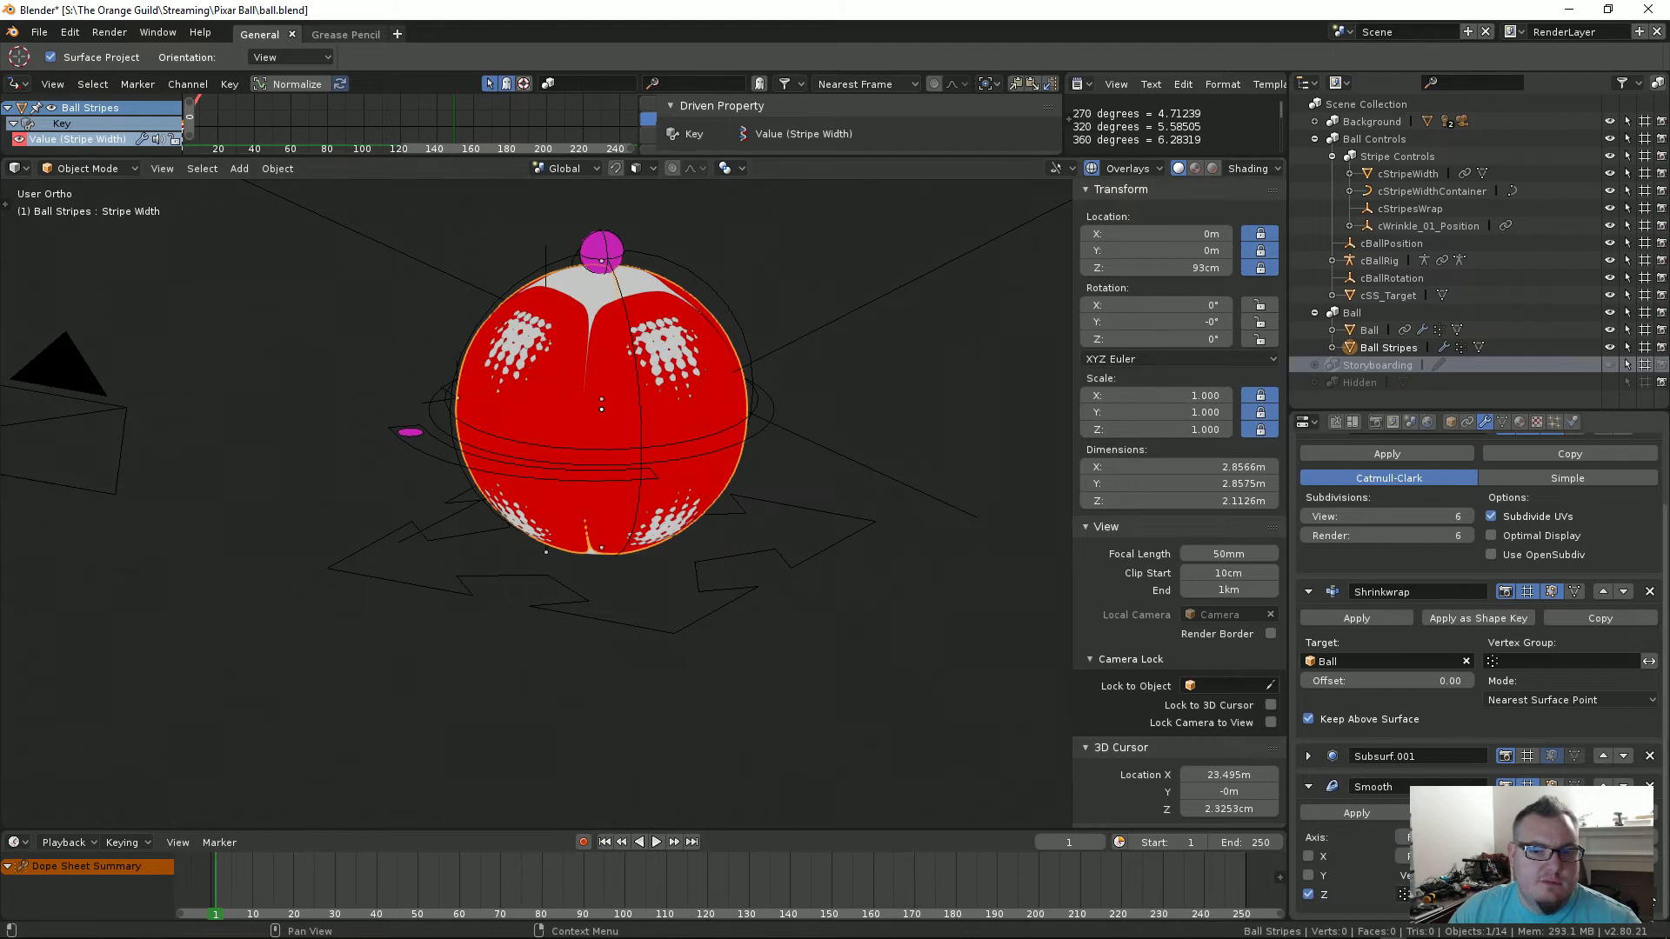
{"action": "left_click", "coordinate": [1647, 890]}
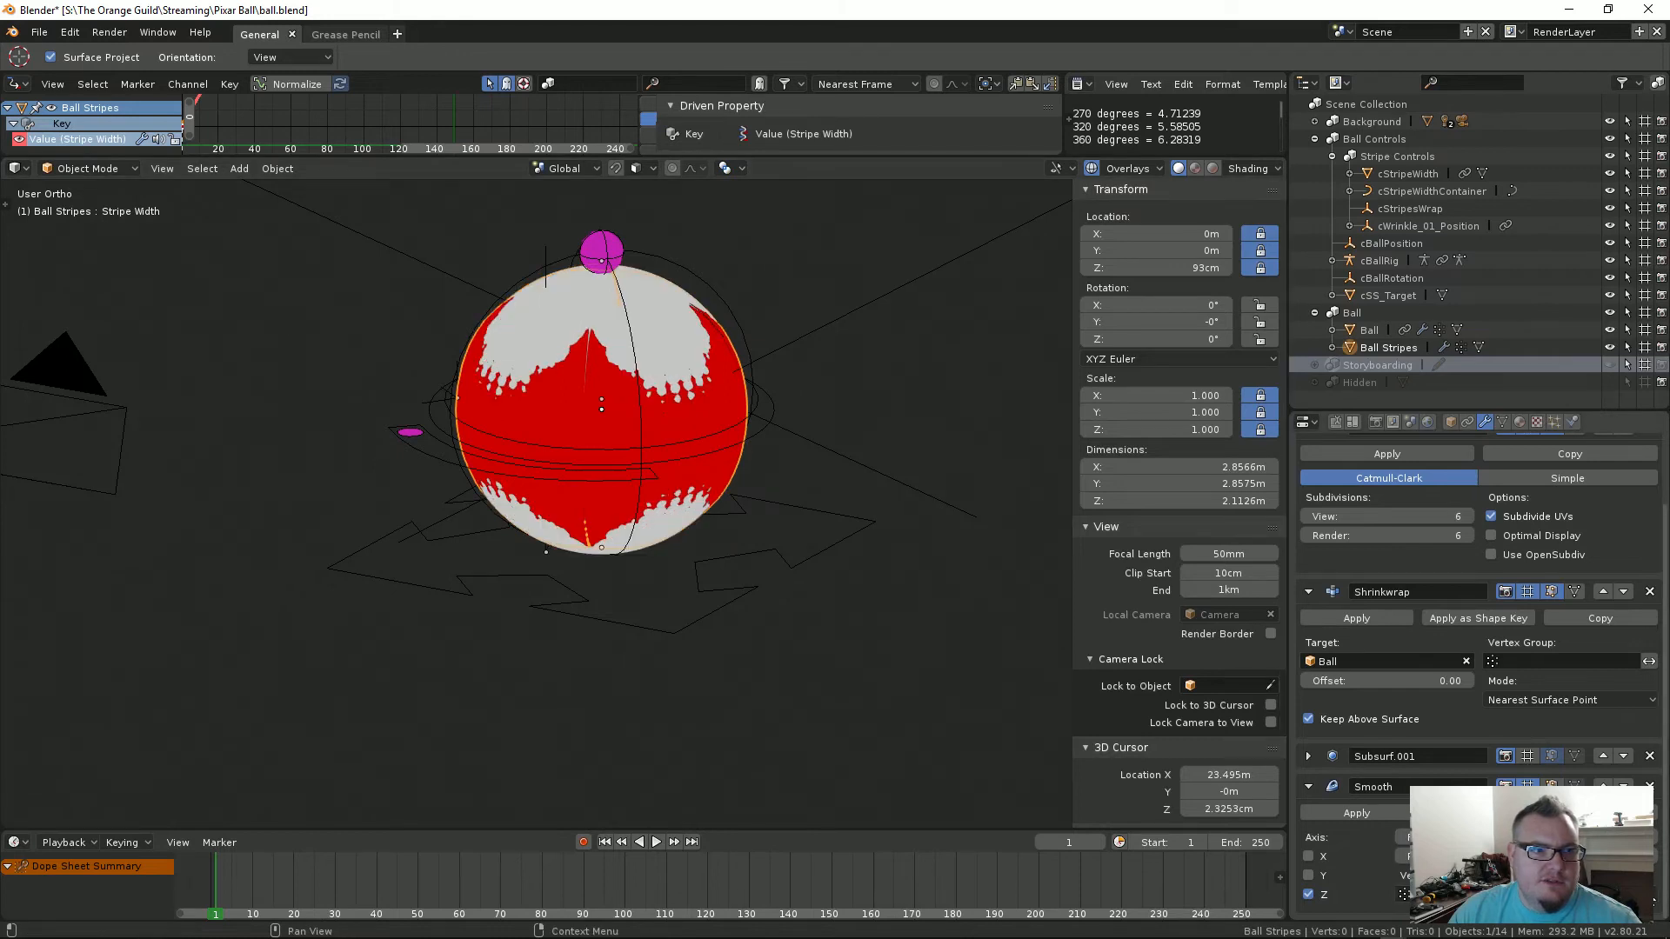
{"action": "left_click", "coordinate": [1307, 876]}
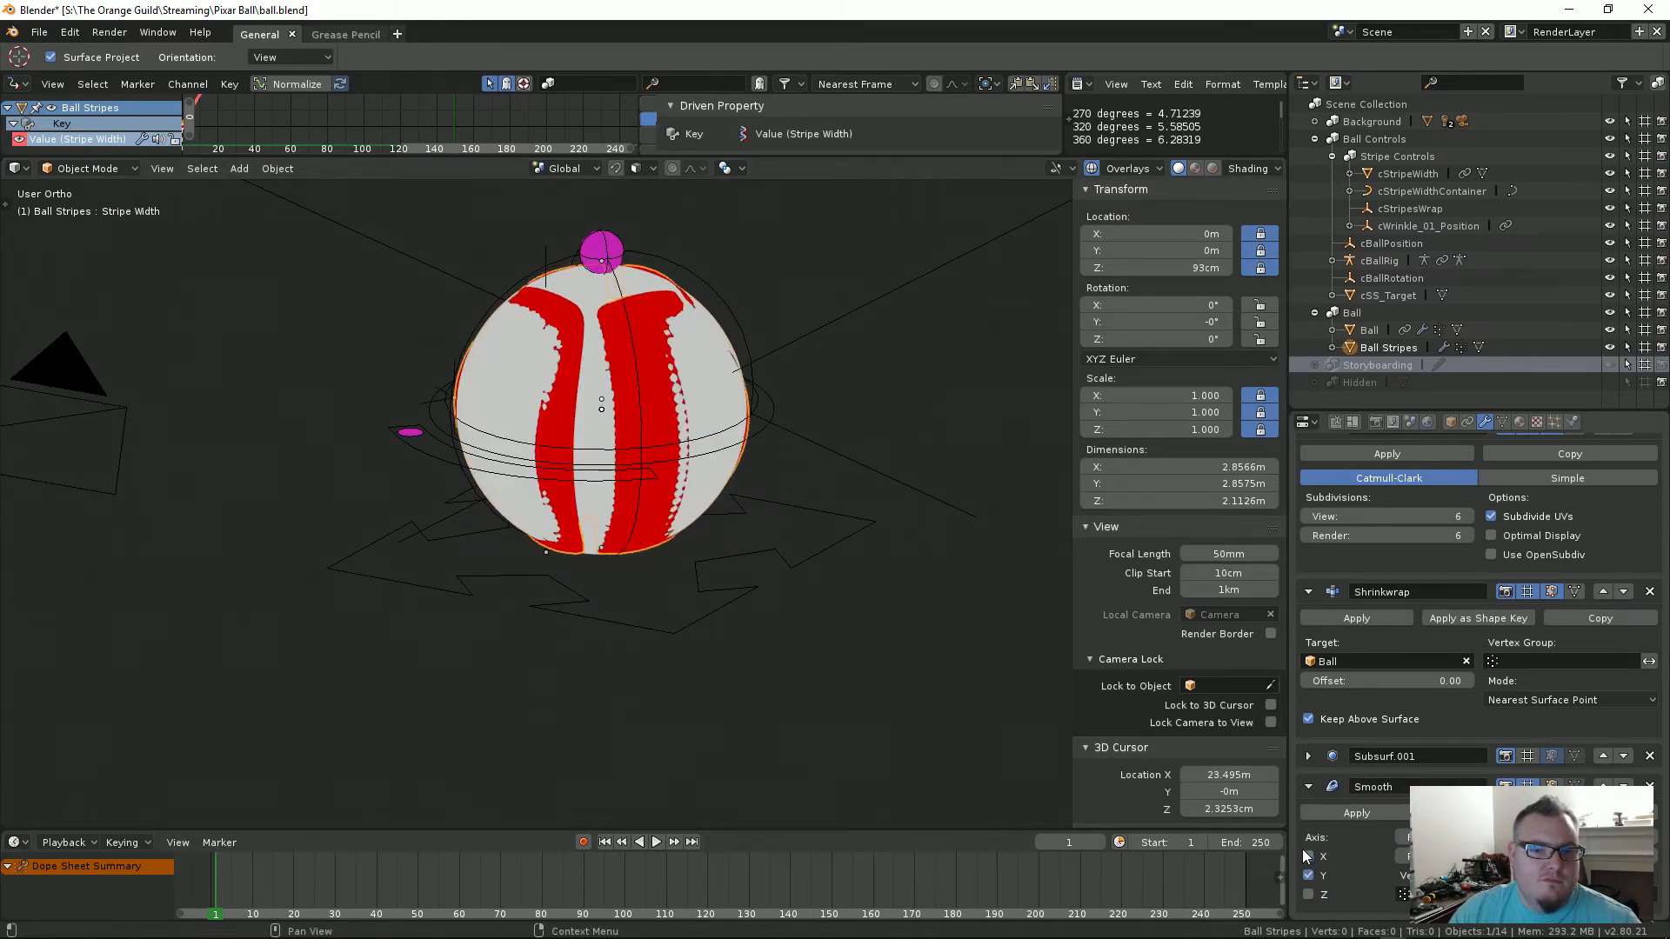
{"action": "left_click", "coordinate": [1308, 875]}
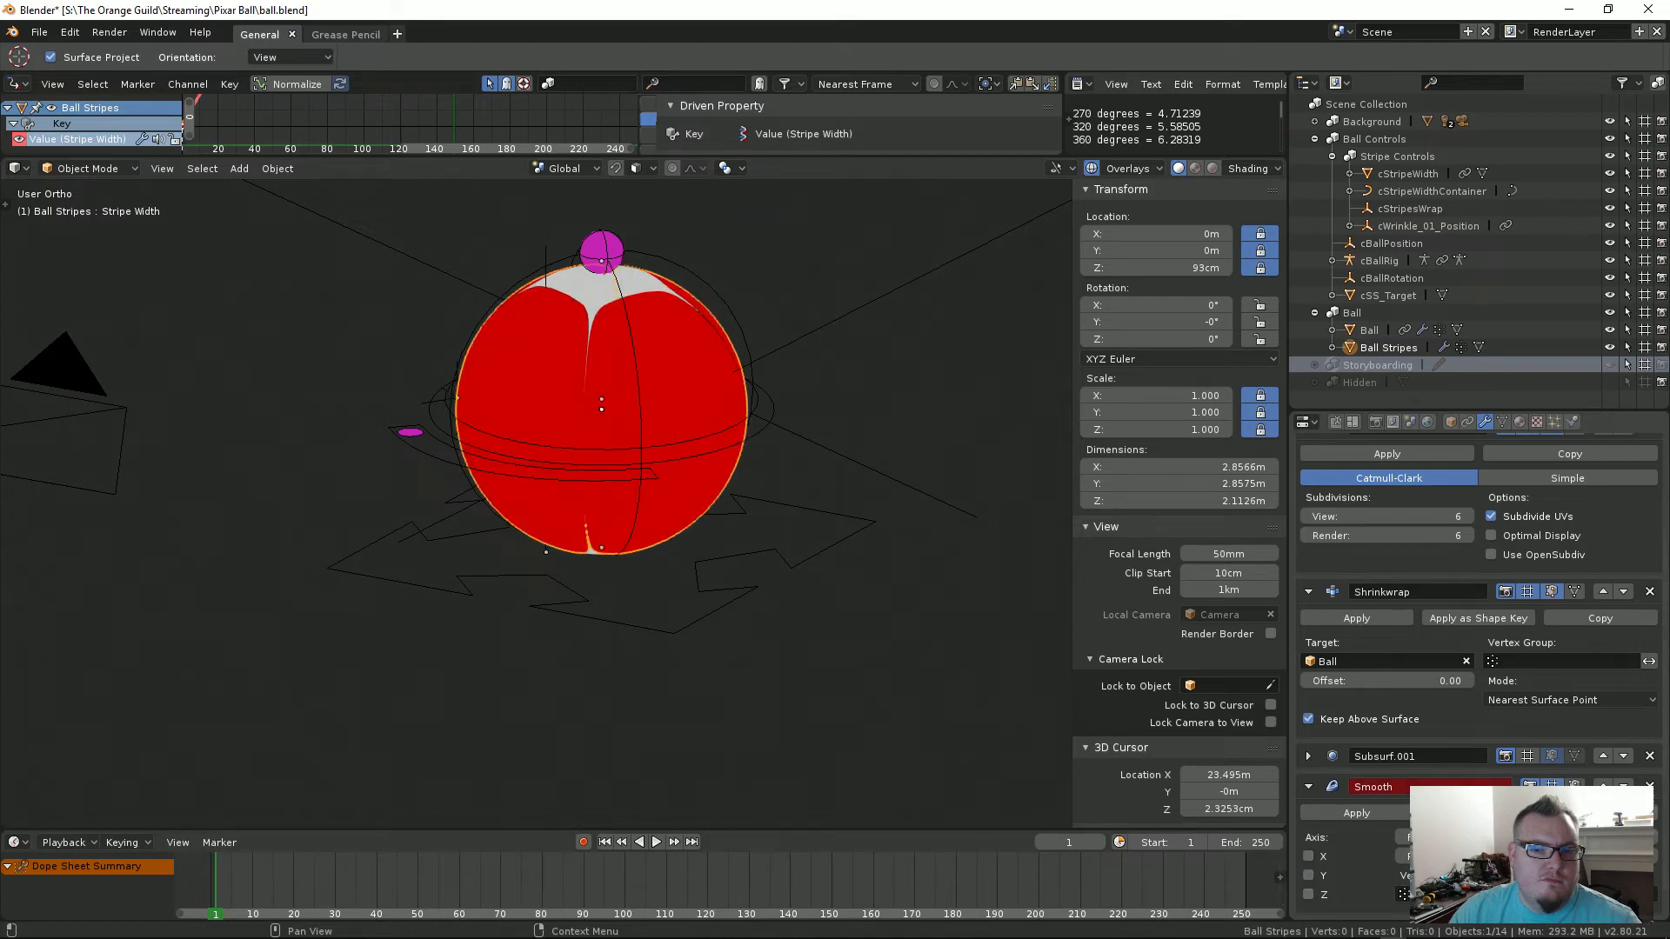
Step: Rotate the cStripeWidth control by about -24.7° around the global Z axis and inspect the stripes around the ball
{"action": "scroll", "coordinate": [1479, 522], "scroll_direction": "up", "scroll_amount": 3}
{"action": "middle_click_drag", "start_coordinate": [647, 420], "coordinate": [650, 569]}
{"action": "left_click", "coordinate": [492, 583]}
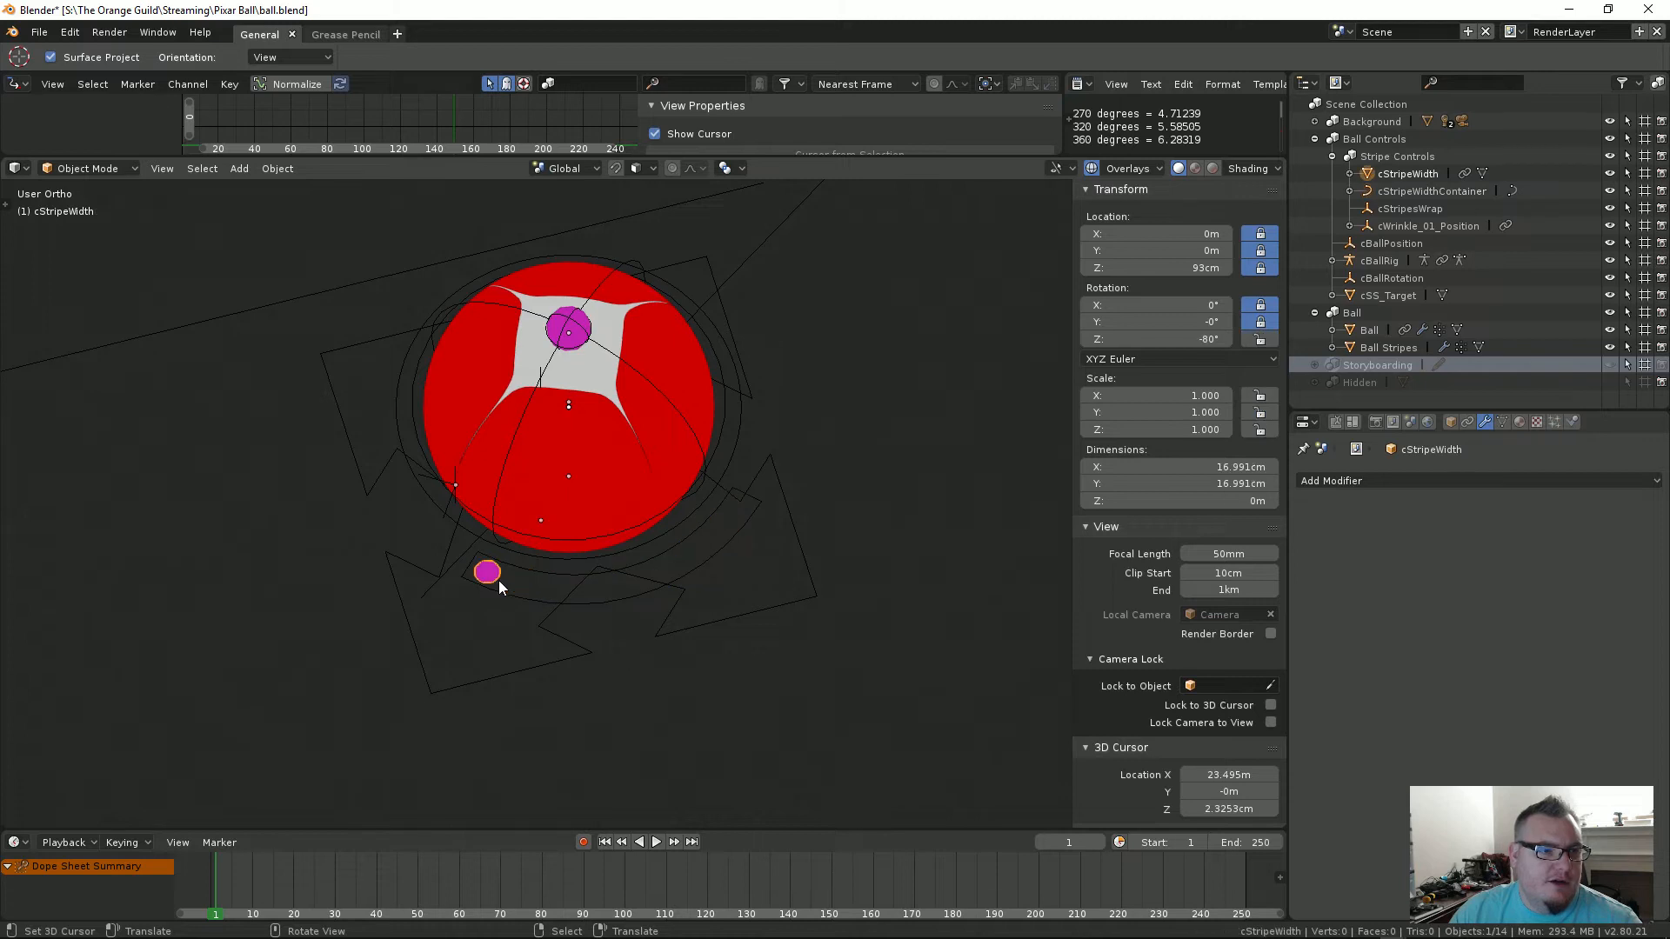
{"action": "key", "text": "r"}
{"action": "key", "text": "z"}
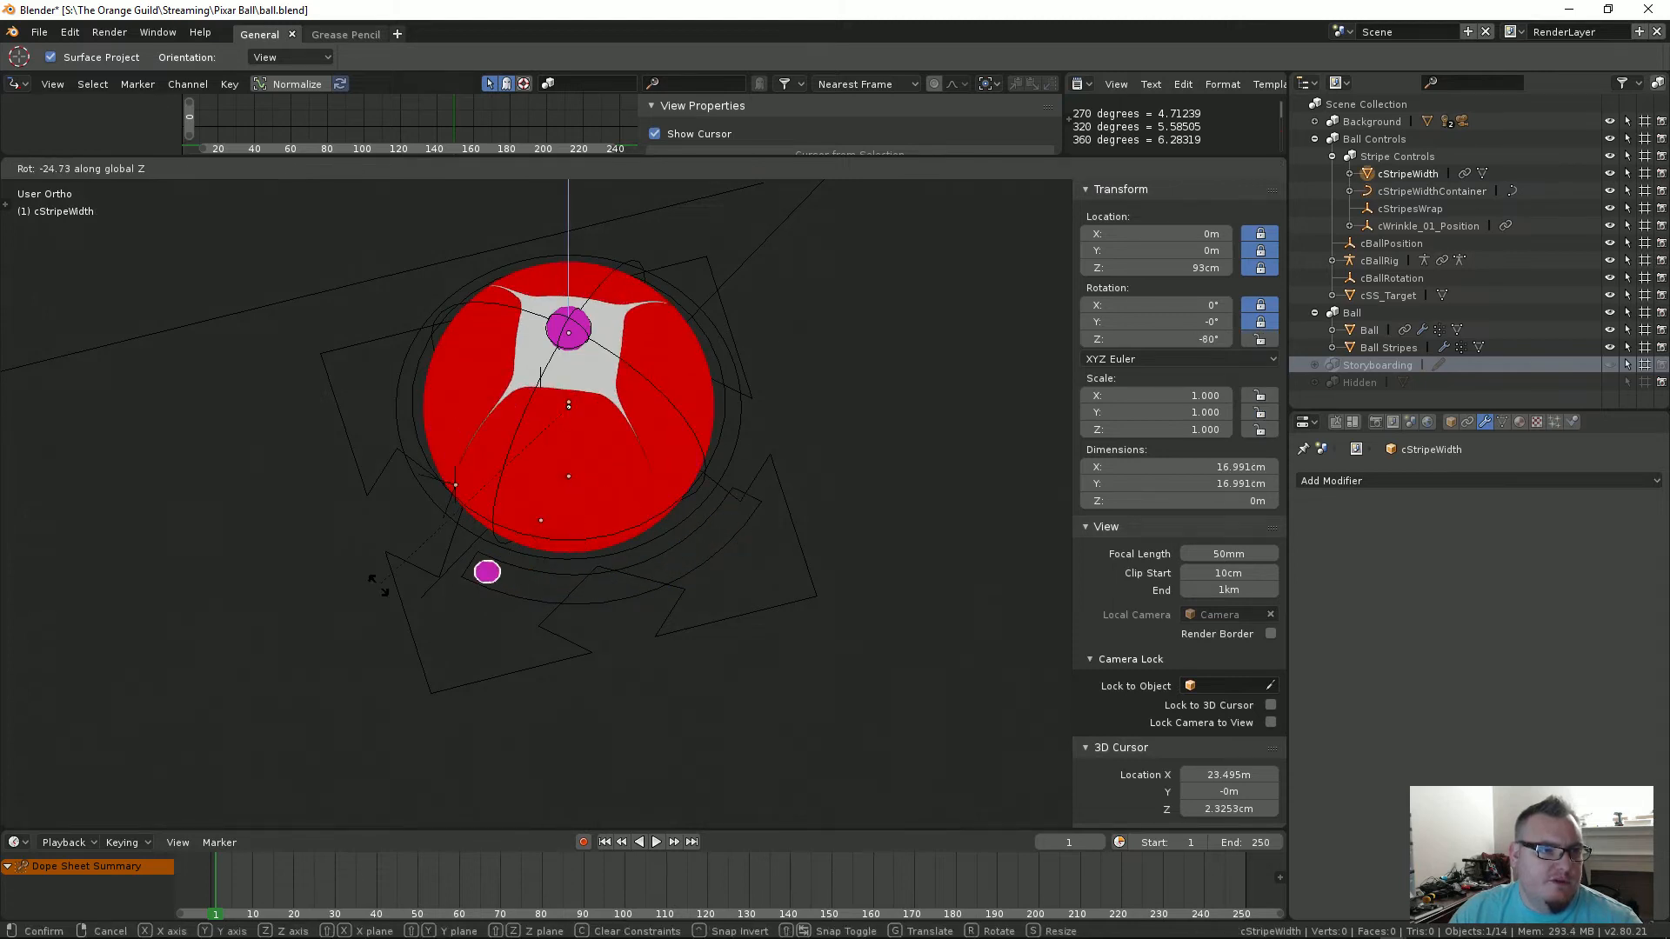
{"action": "left_click", "coordinate": [384, 595]}
{"action": "middle_click_drag", "start_coordinate": [541, 534], "coordinate": [389, 477]}
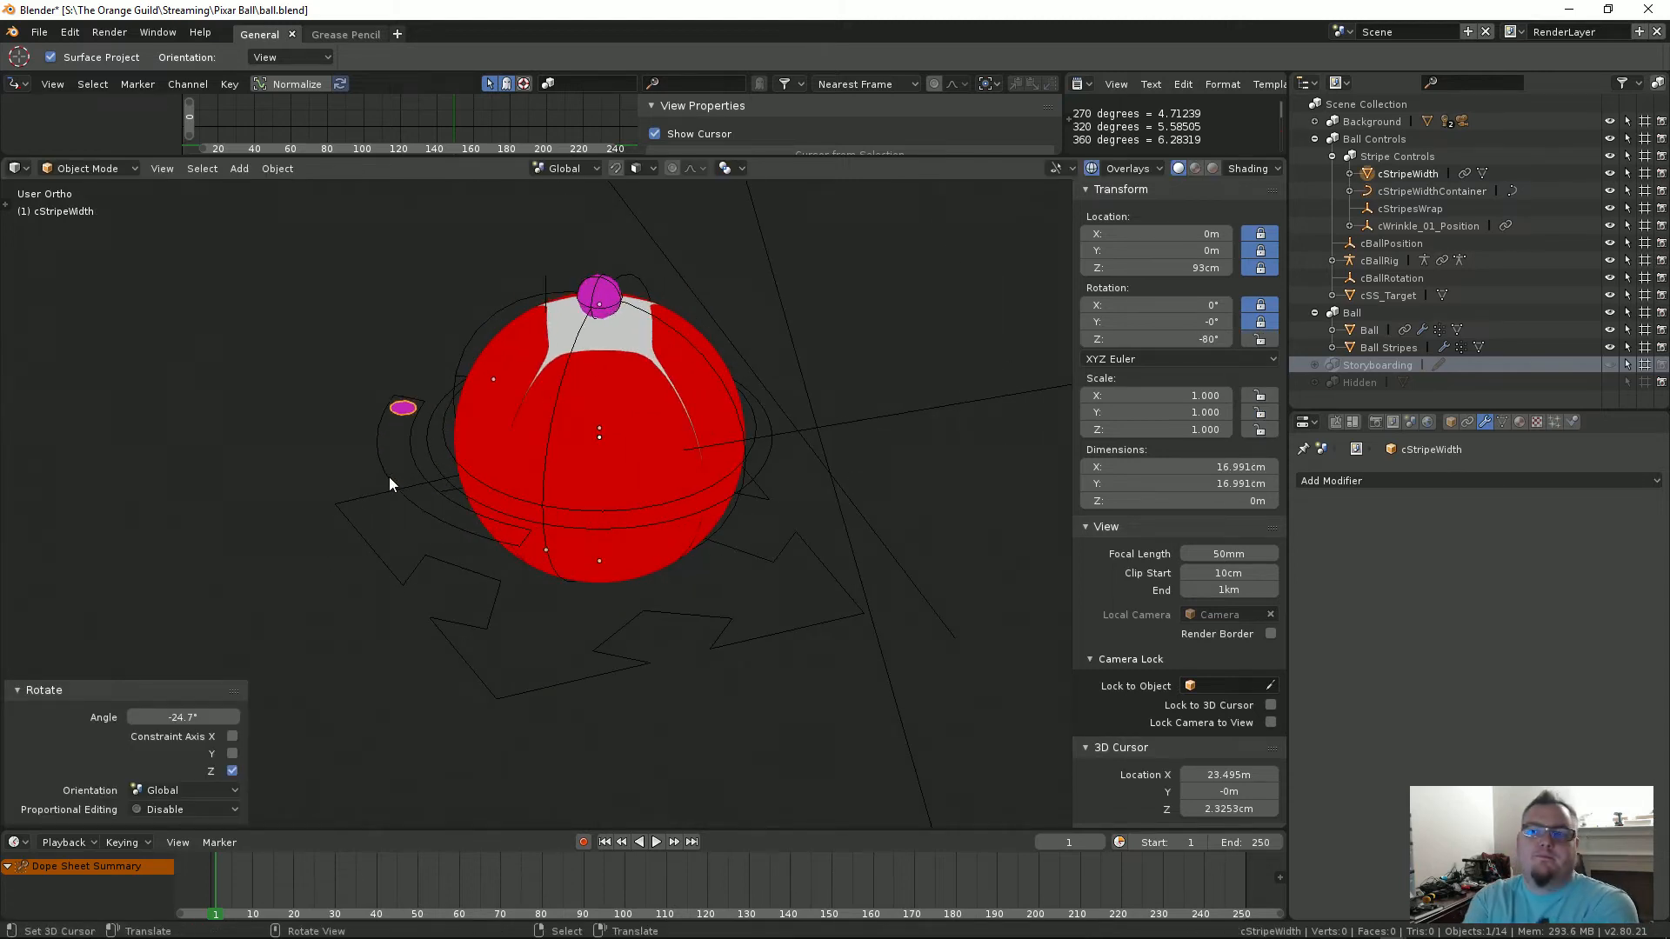
{"action": "scroll", "coordinate": [642, 392], "scroll_direction": "up", "scroll_amount": 2}
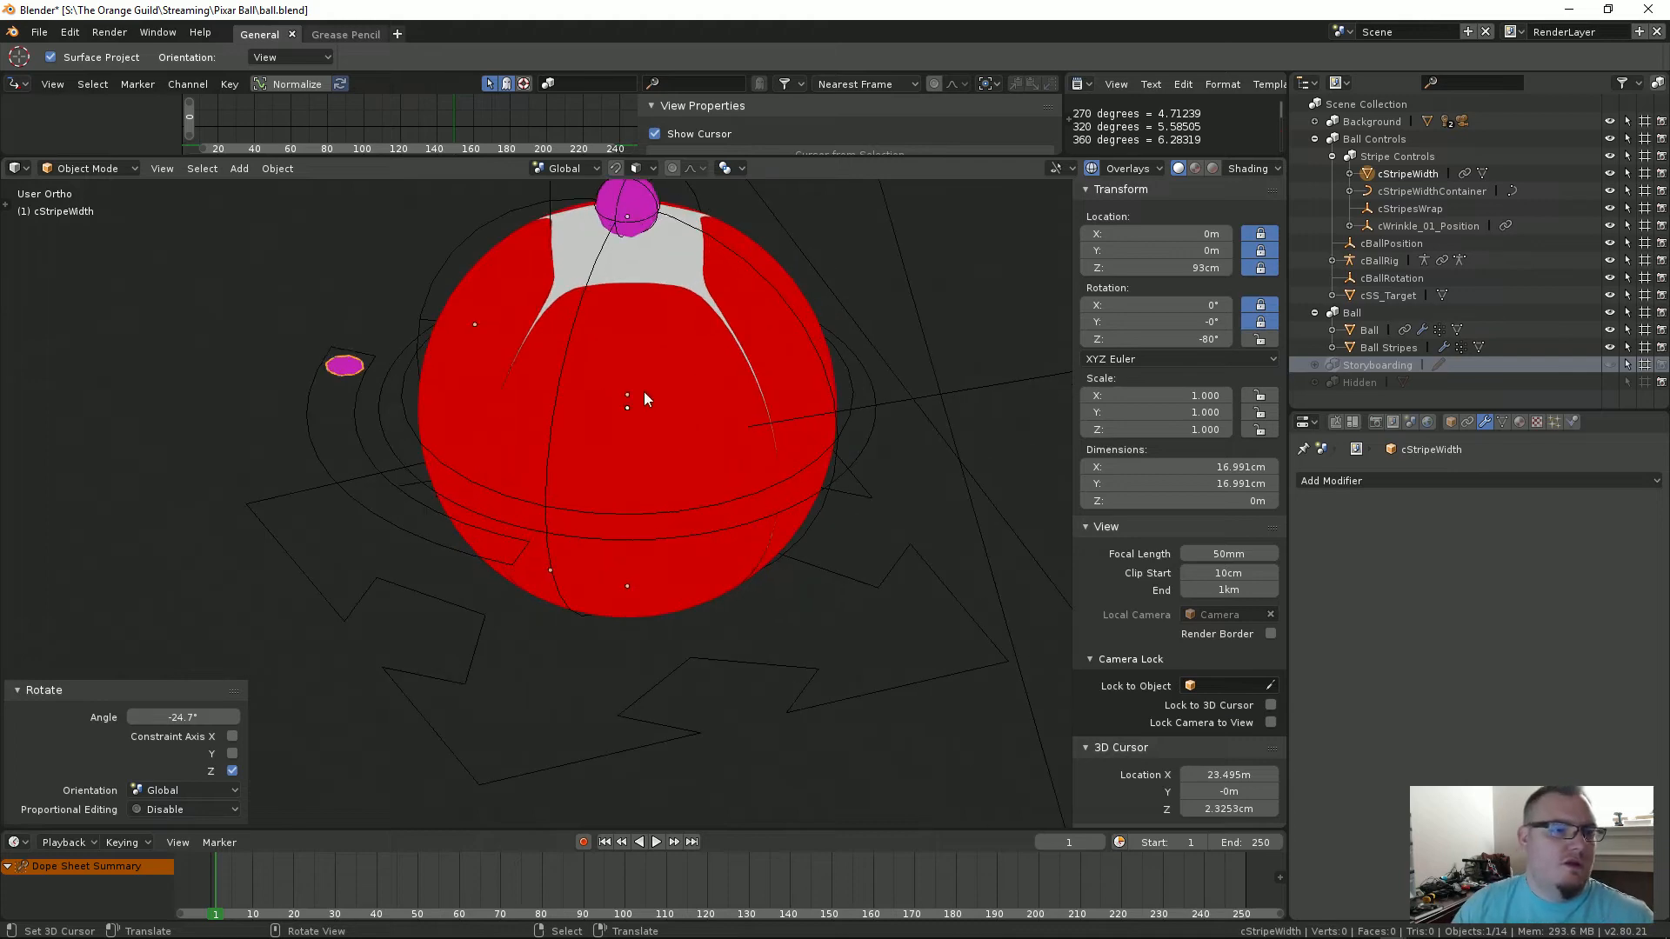
{"action": "middle_click_drag", "start_coordinate": [642, 393], "coordinate": [715, 408]}
{"action": "middle_click_drag", "start_coordinate": [708, 381], "coordinate": [636, 444], "text": "shift"}
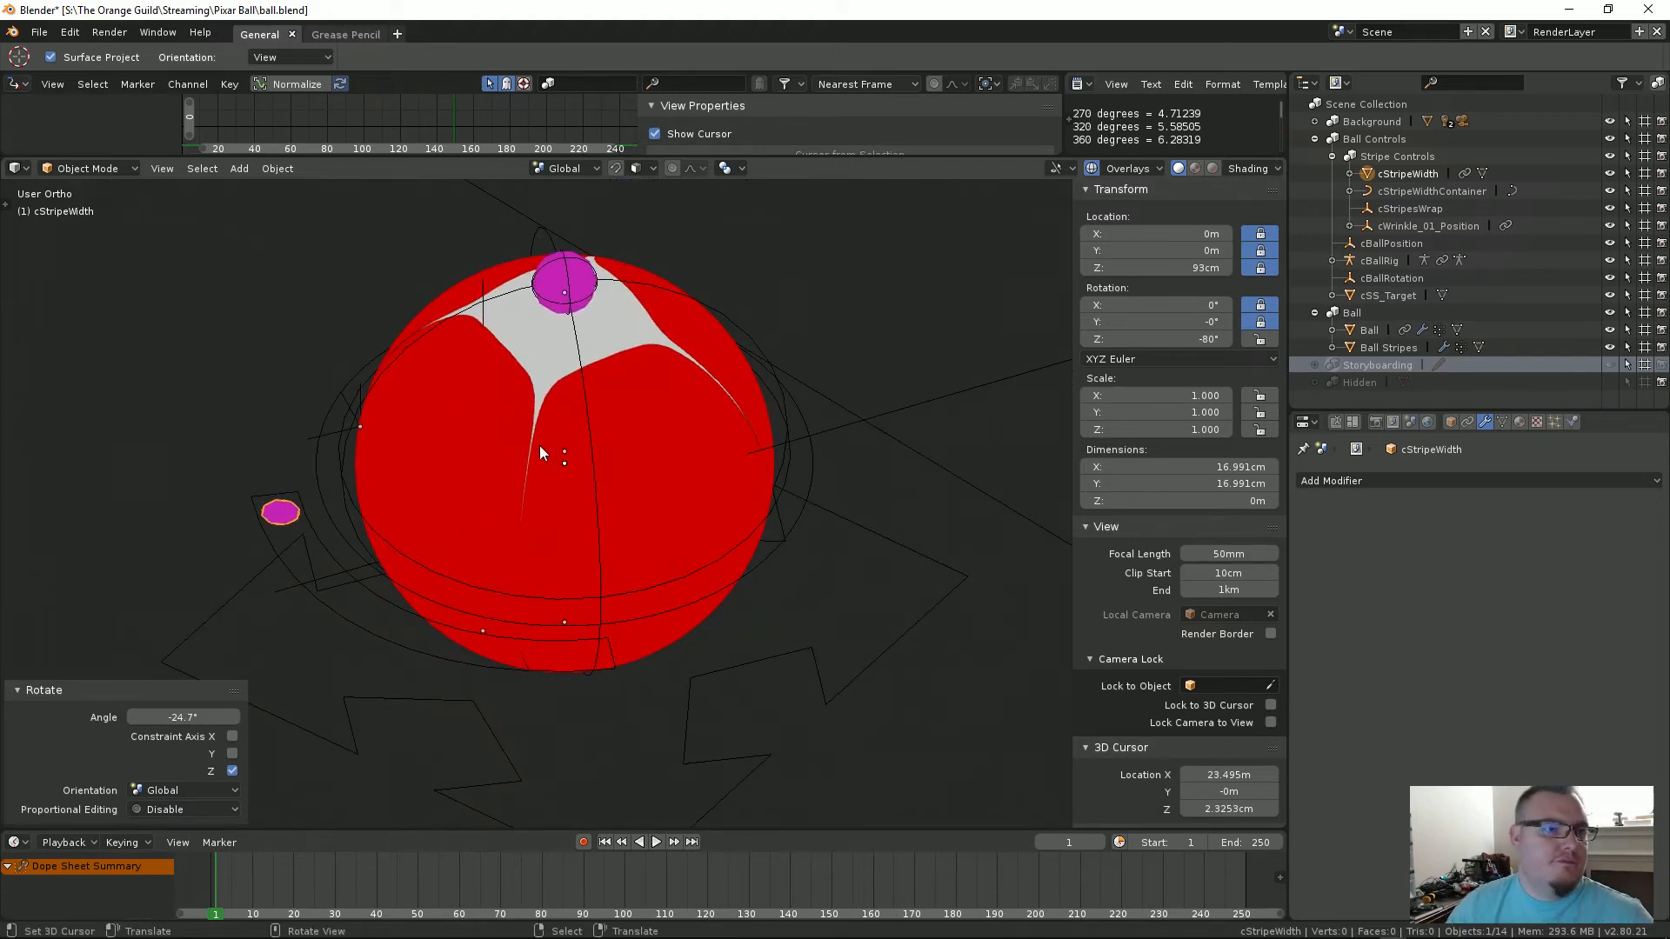
Step: Select cBallRig and display its armature layer and display settings
{"action": "scroll", "coordinate": [540, 445], "scroll_direction": "down", "scroll_amount": 2}
{"action": "middle_click_drag", "start_coordinate": [598, 431], "coordinate": [796, 561], "text": "shift"}
{"action": "scroll", "coordinate": [587, 493], "scroll_direction": "up", "scroll_amount": 1}
{"action": "key", "text": "KP_0"}
{"action": "left_click", "coordinate": [797, 560]}
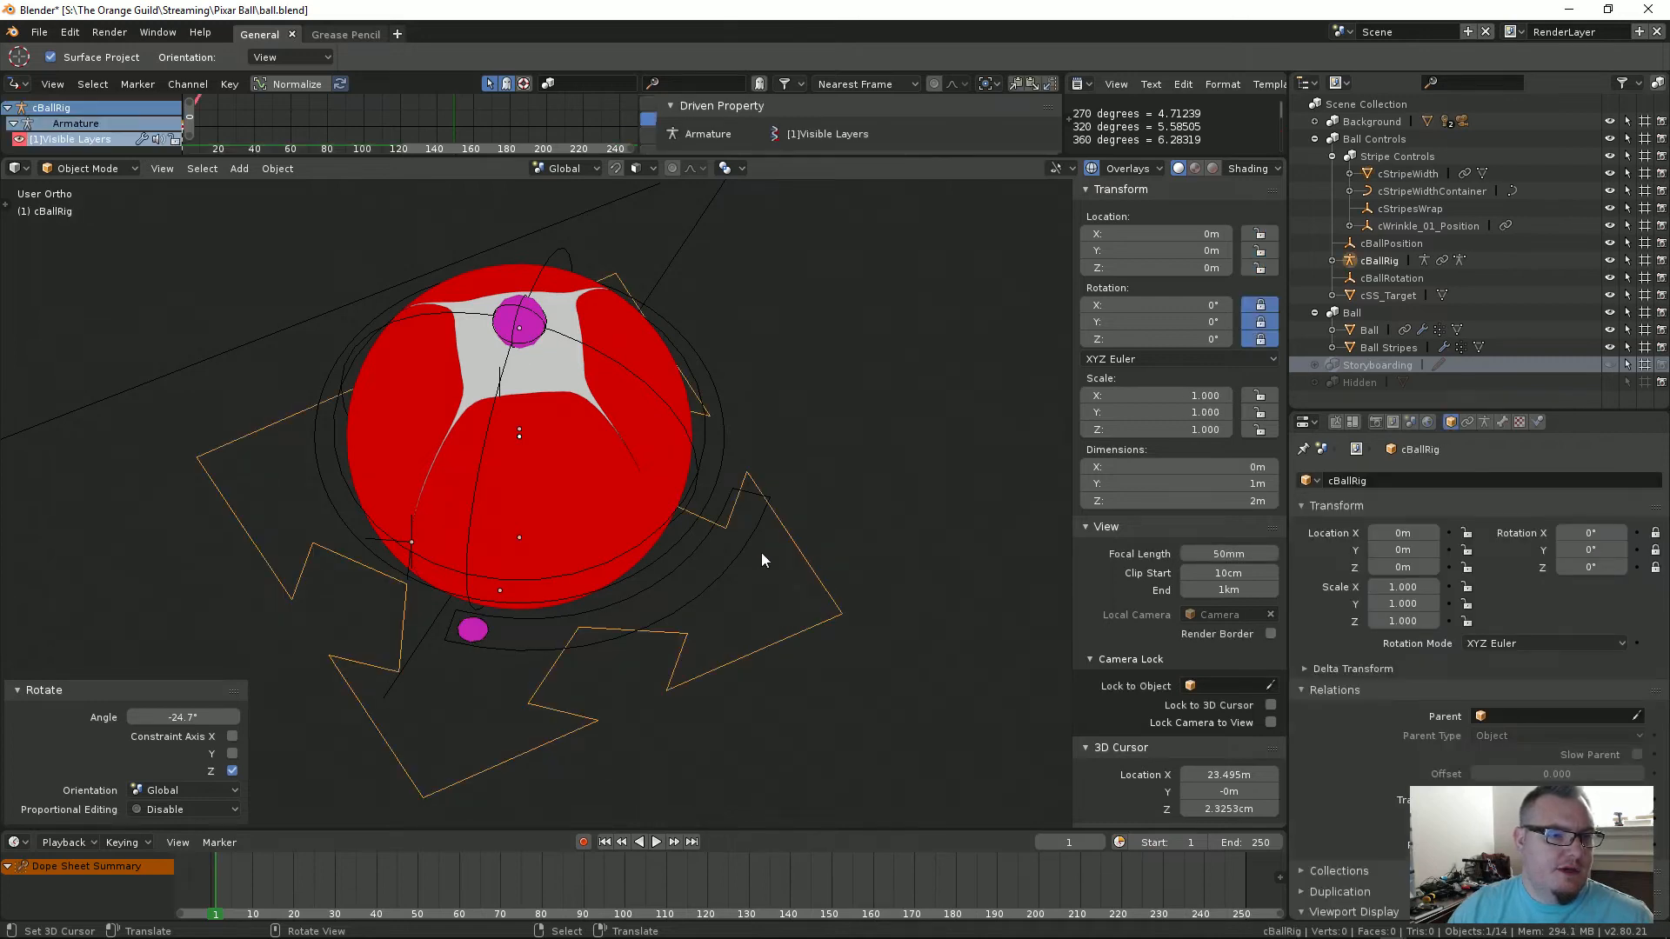
{"action": "left_click", "coordinate": [1502, 423]}
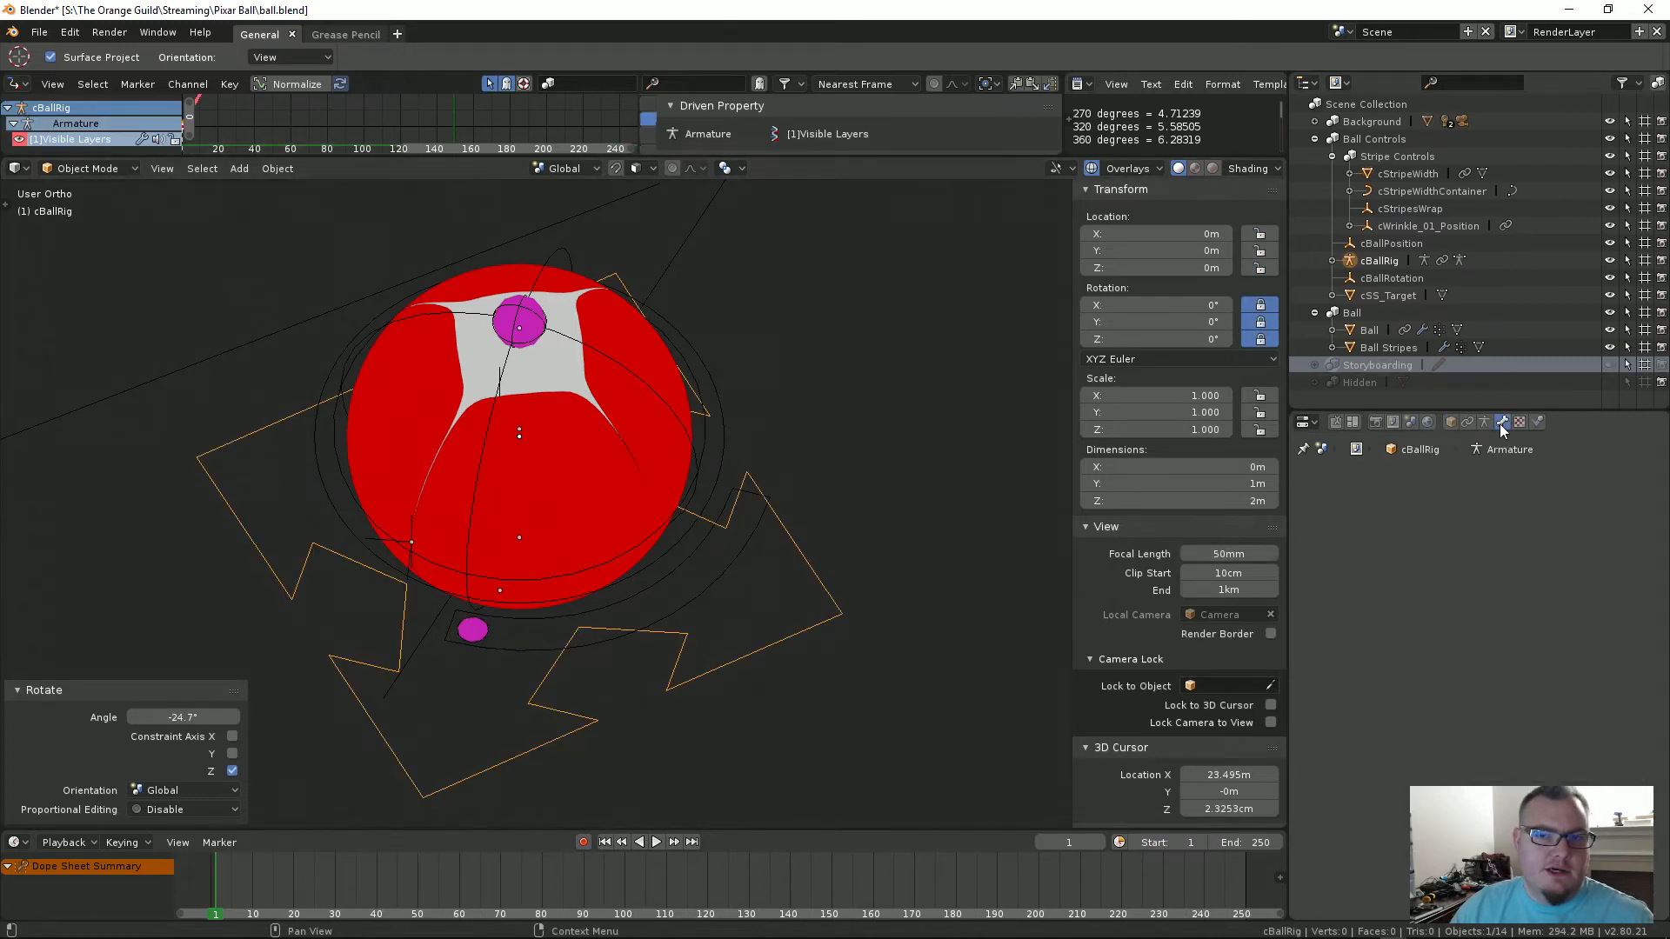
{"action": "left_click", "coordinate": [1453, 421]}
{"action": "left_click", "coordinate": [1485, 421]}
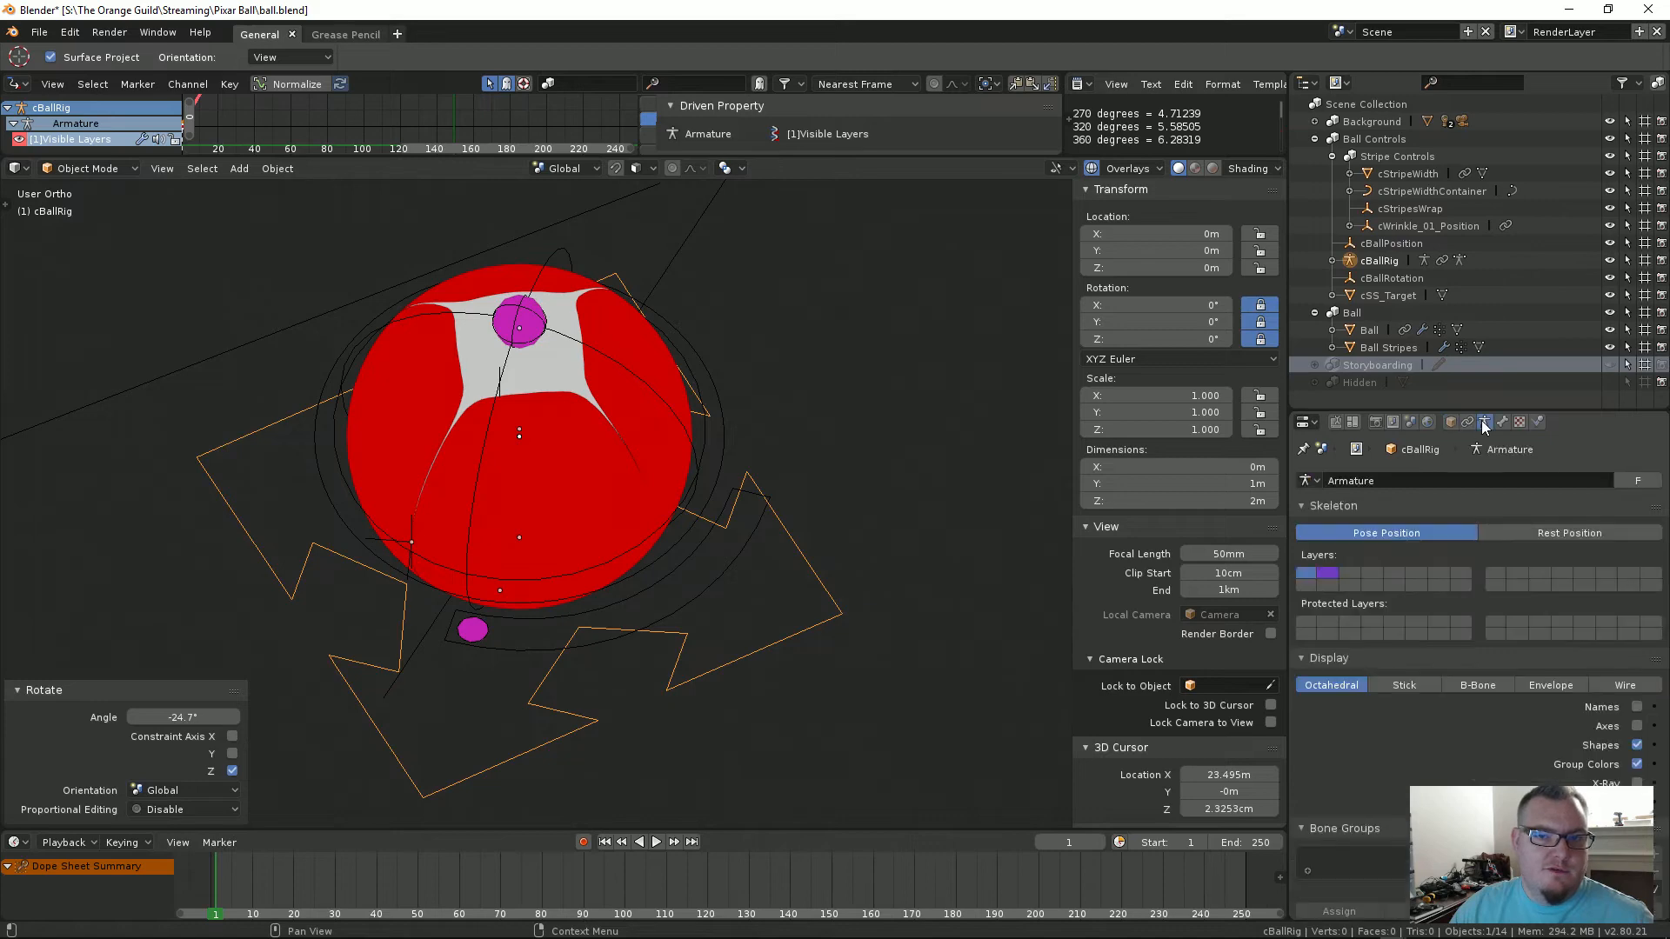
{"action": "scroll", "coordinate": [839, 540], "scroll_direction": "down", "scroll_amount": 3}
{"action": "scroll", "coordinate": [662, 511], "scroll_direction": "up", "scroll_amount": 1}
Step: Put cBallRig in Edit Mode with X-ray shading and reveal its hidden bones
{"action": "middle_click_drag", "start_coordinate": [663, 511], "coordinate": [783, 585]}
{"action": "scroll", "coordinate": [750, 530], "scroll_direction": "up", "scroll_amount": 2}
{"action": "key", "text": "Tab"}
{"action": "key", "text": "alt+z"}
{"action": "key", "text": "alt+h"}
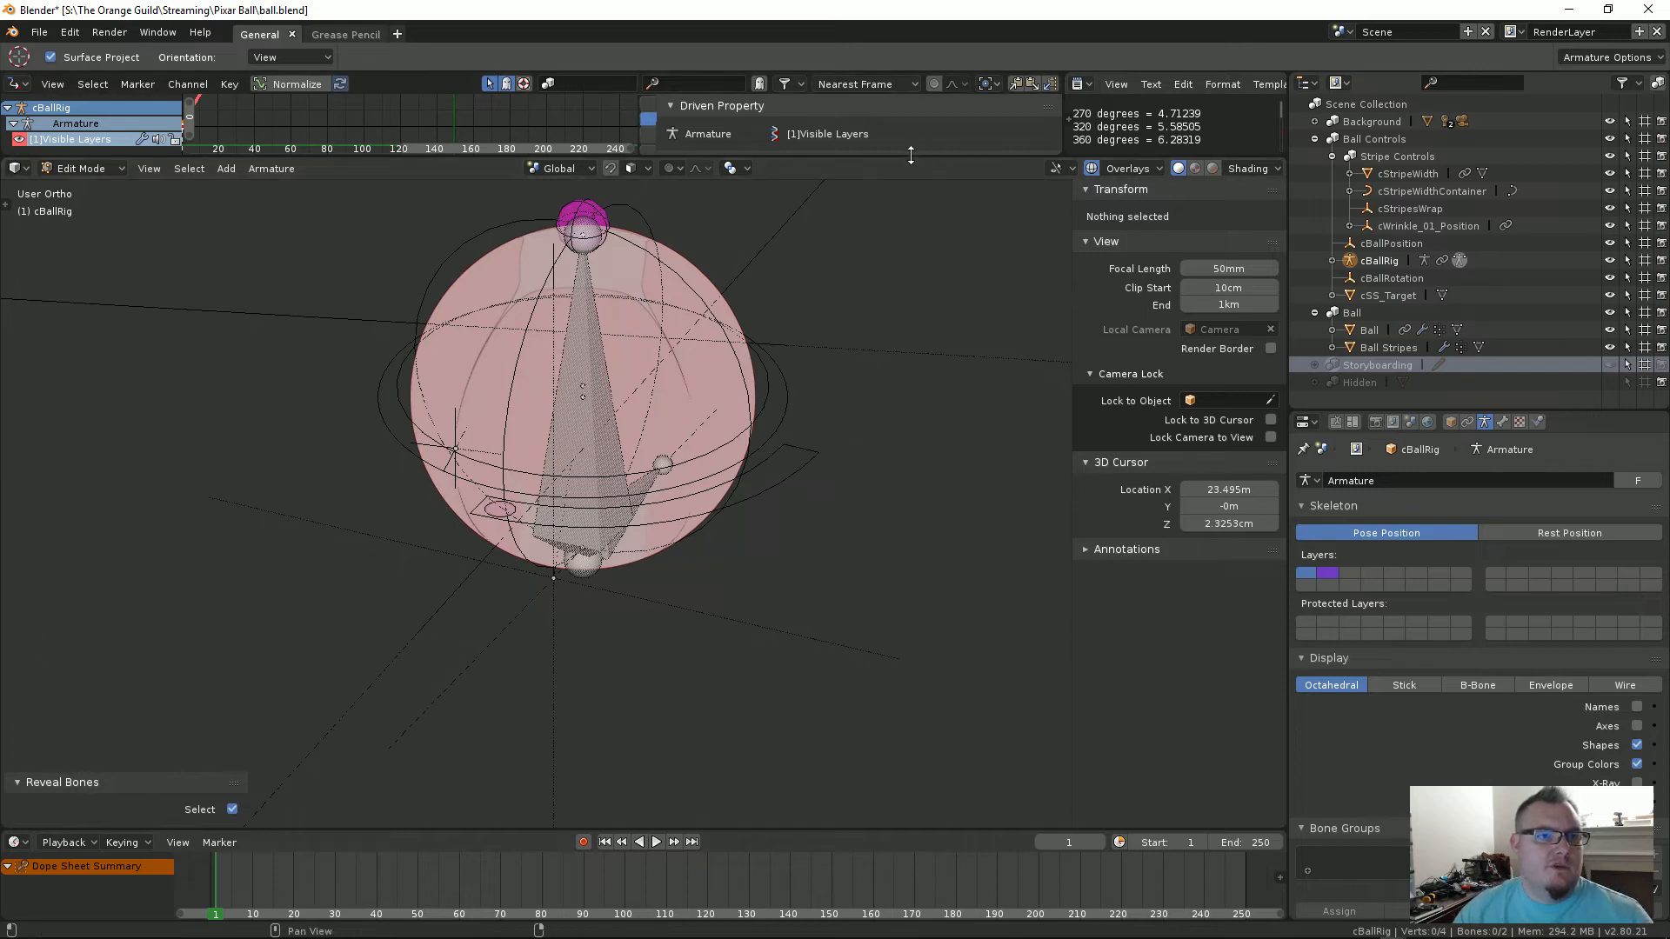
Step: Enlarge the driver editor and set the armature's Visible Layers driver expression to 0
{"action": "left_click_drag", "start_coordinate": [913, 159], "coordinate": [907, 558]}
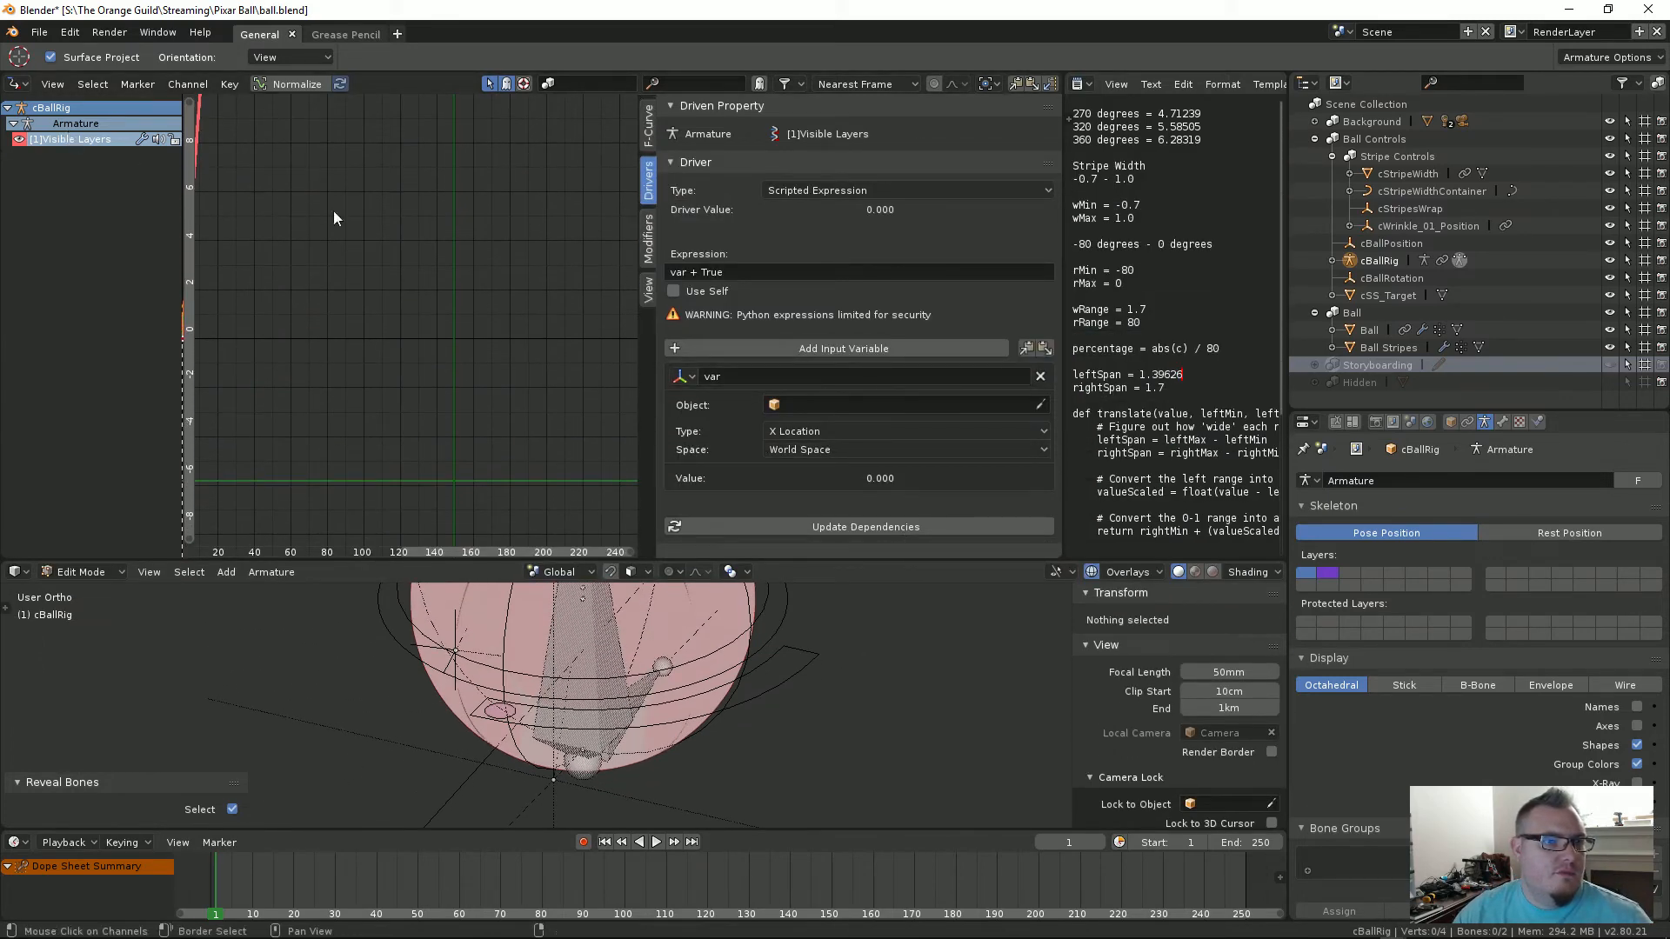
{"action": "left_click", "coordinate": [748, 271]}
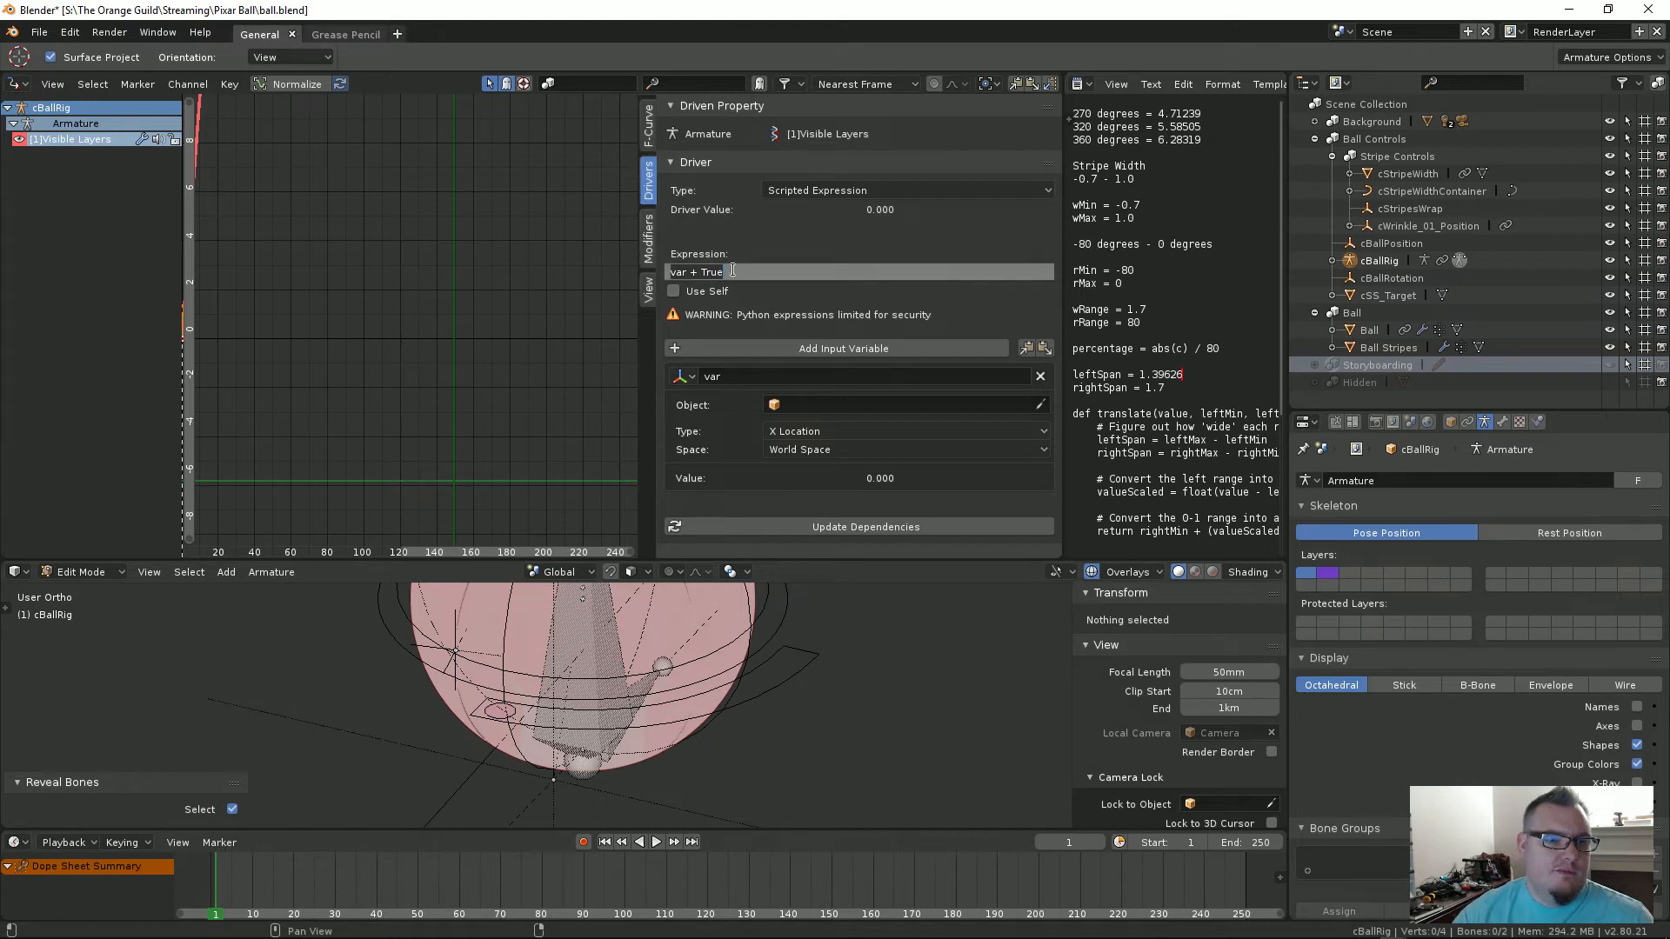
{"action": "left_click", "coordinate": [734, 270]}
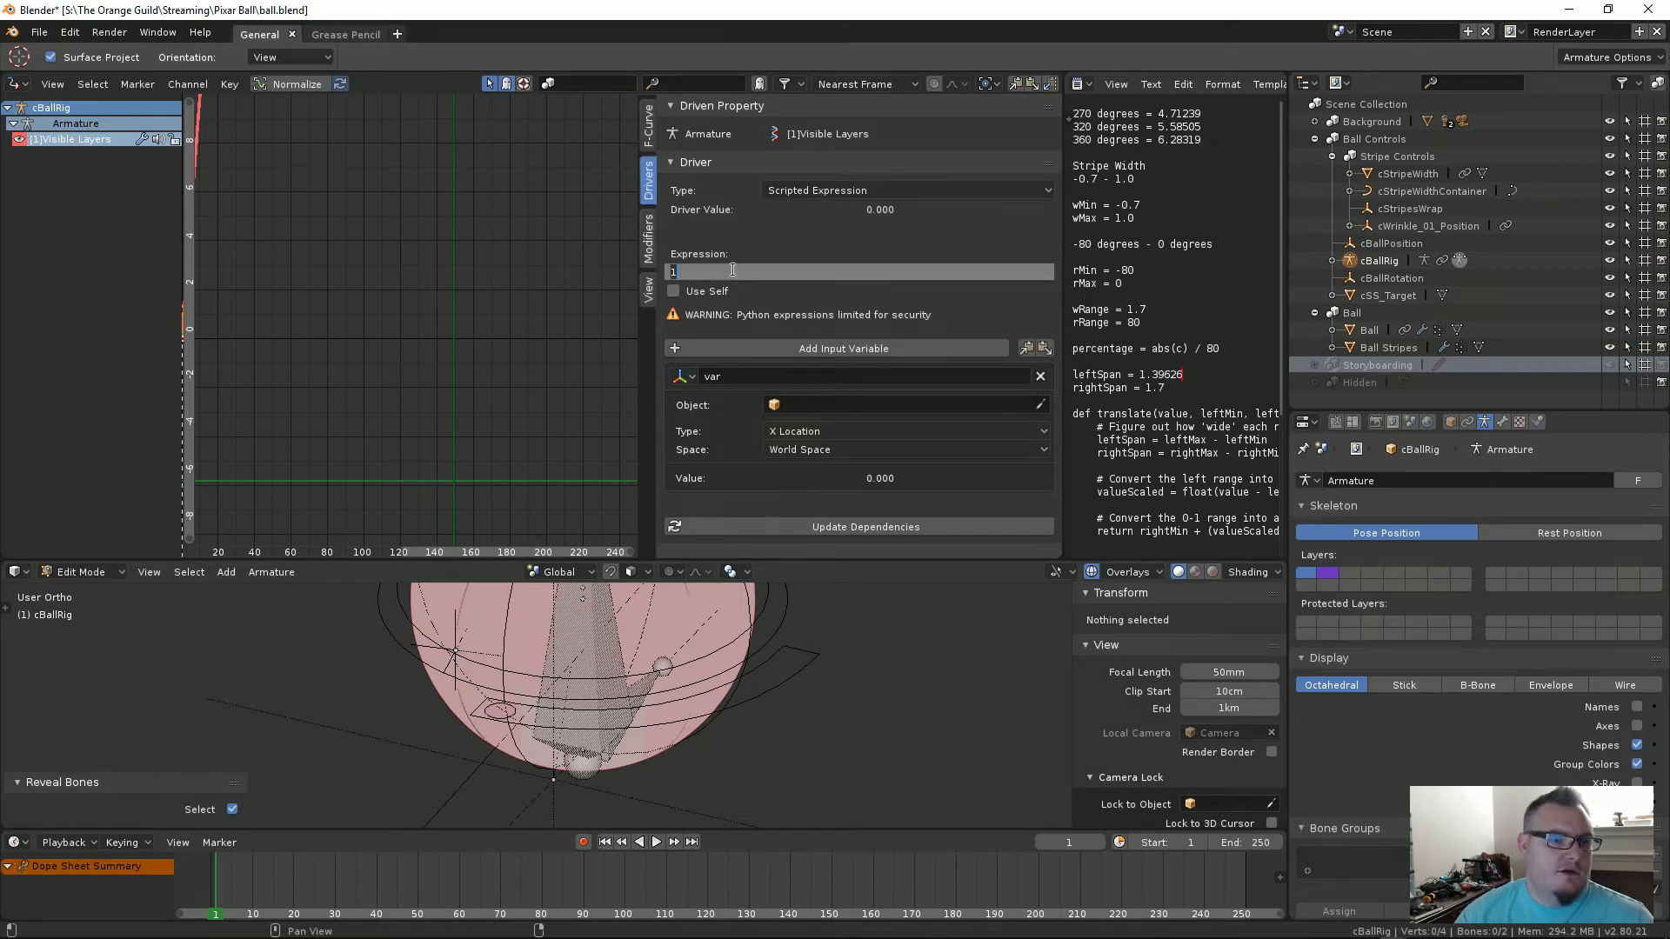
{"action": "type", "text": "0"}
{"action": "key", "text": "Return"}
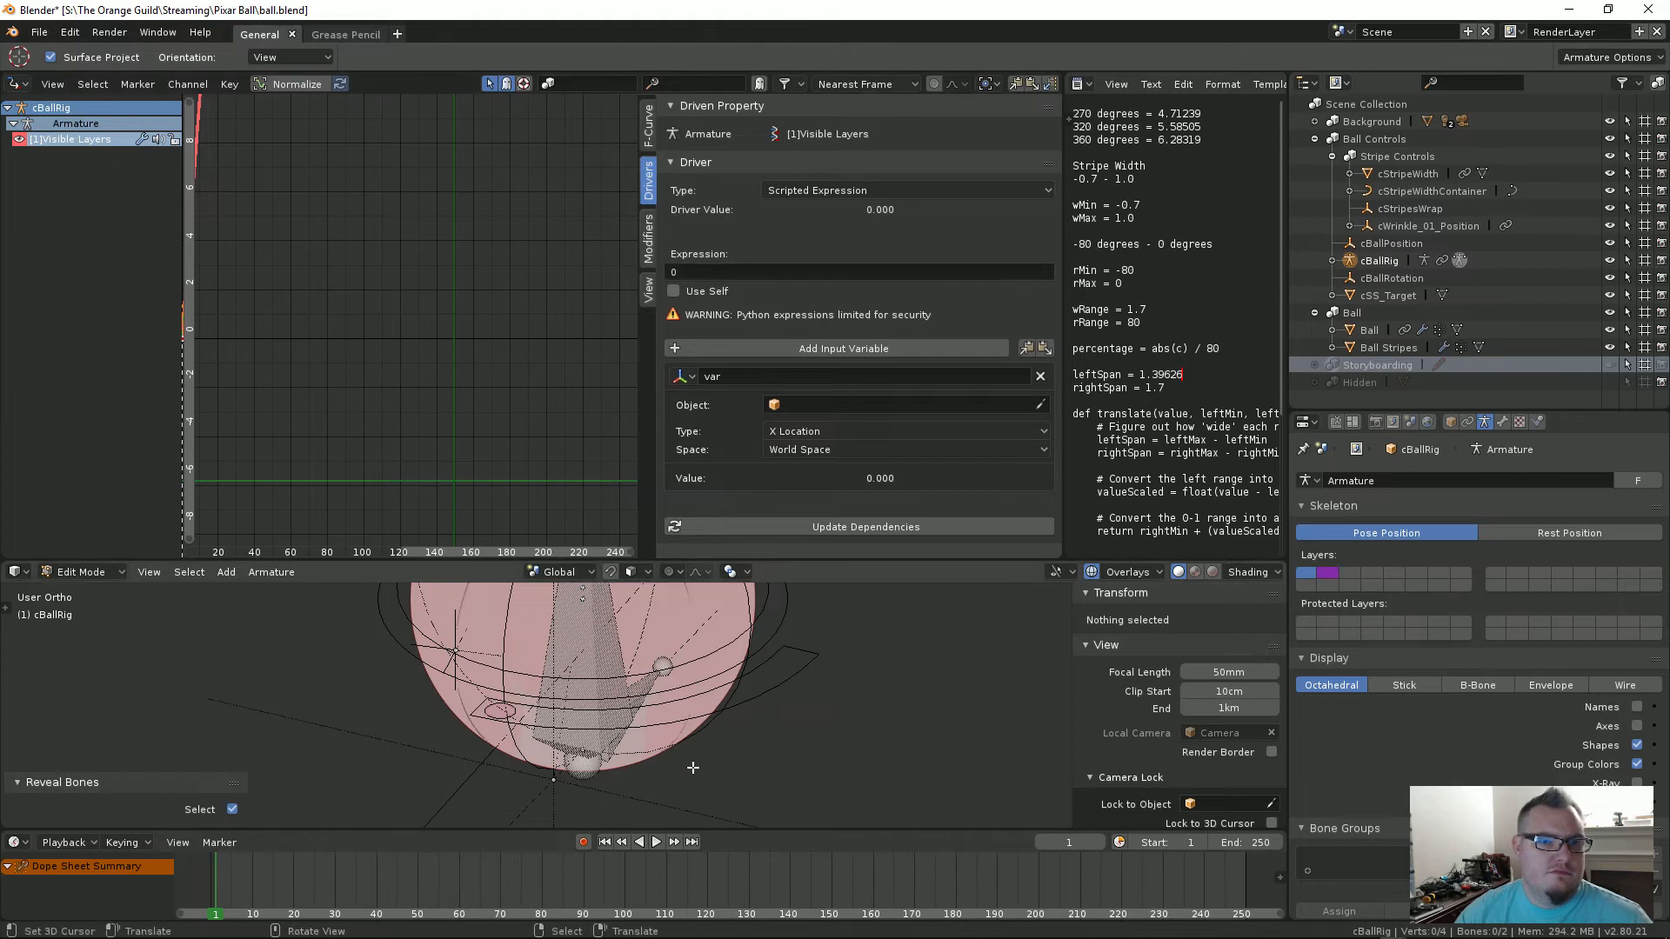
{"action": "middle_click_drag", "start_coordinate": [731, 670], "coordinate": [776, 738]}
{"action": "scroll", "coordinate": [766, 739], "scroll_direction": "up", "scroll_amount": 2}
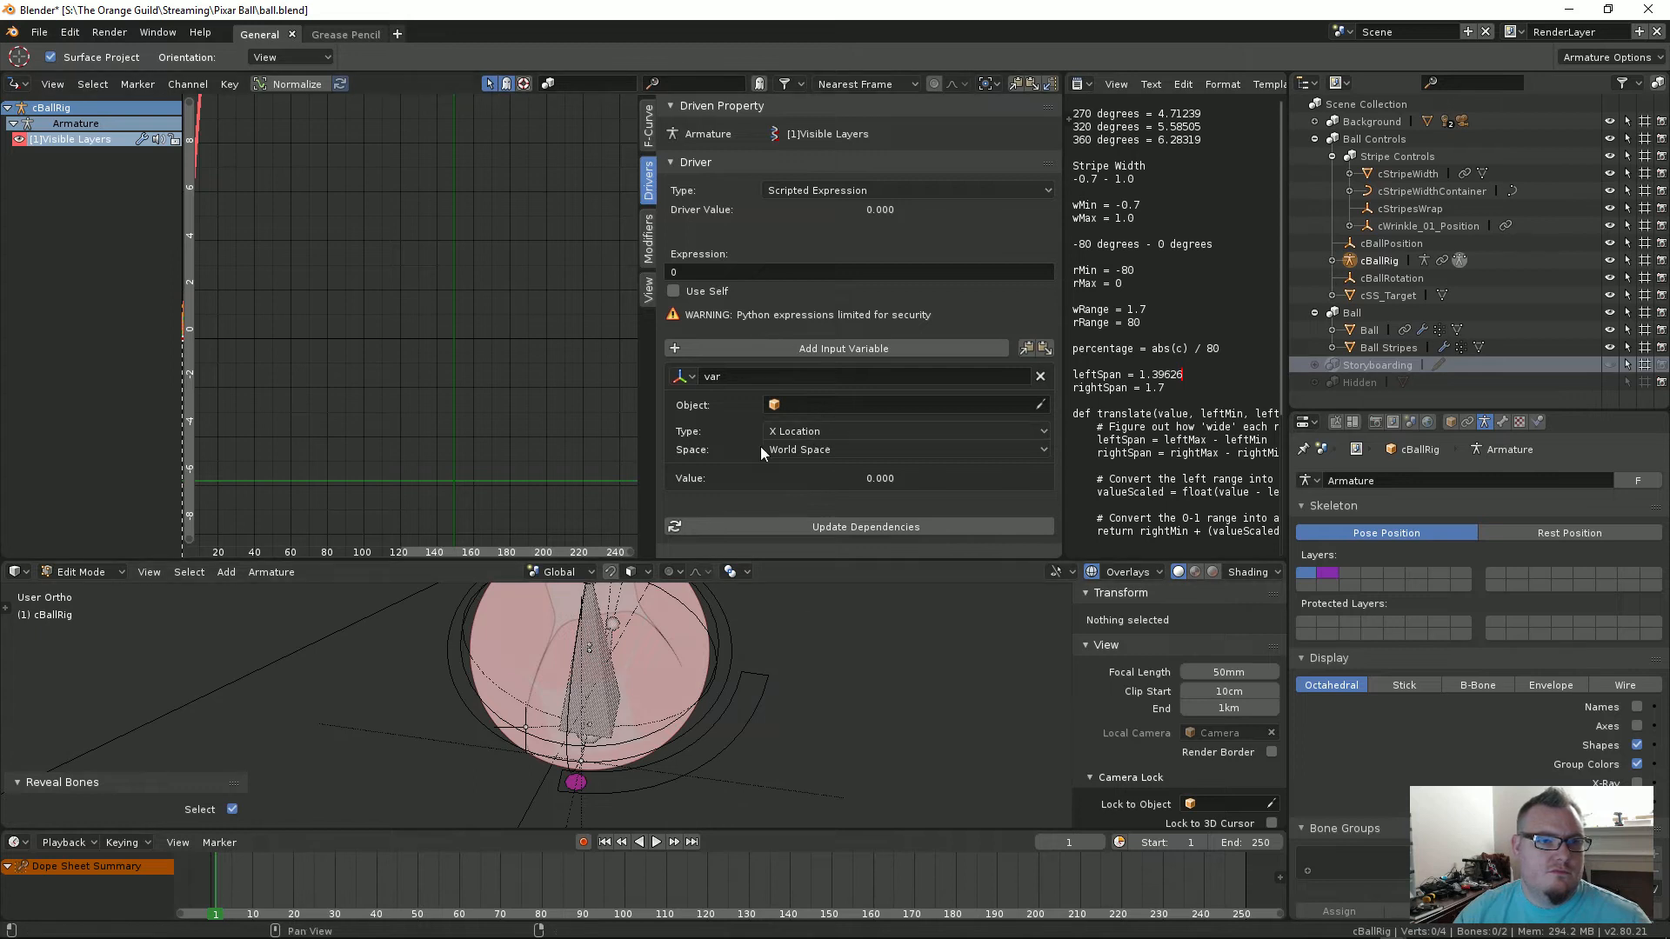
Step: Set the Visible Layers driver expression to true and save the file
{"action": "left_click", "coordinate": [747, 267]}
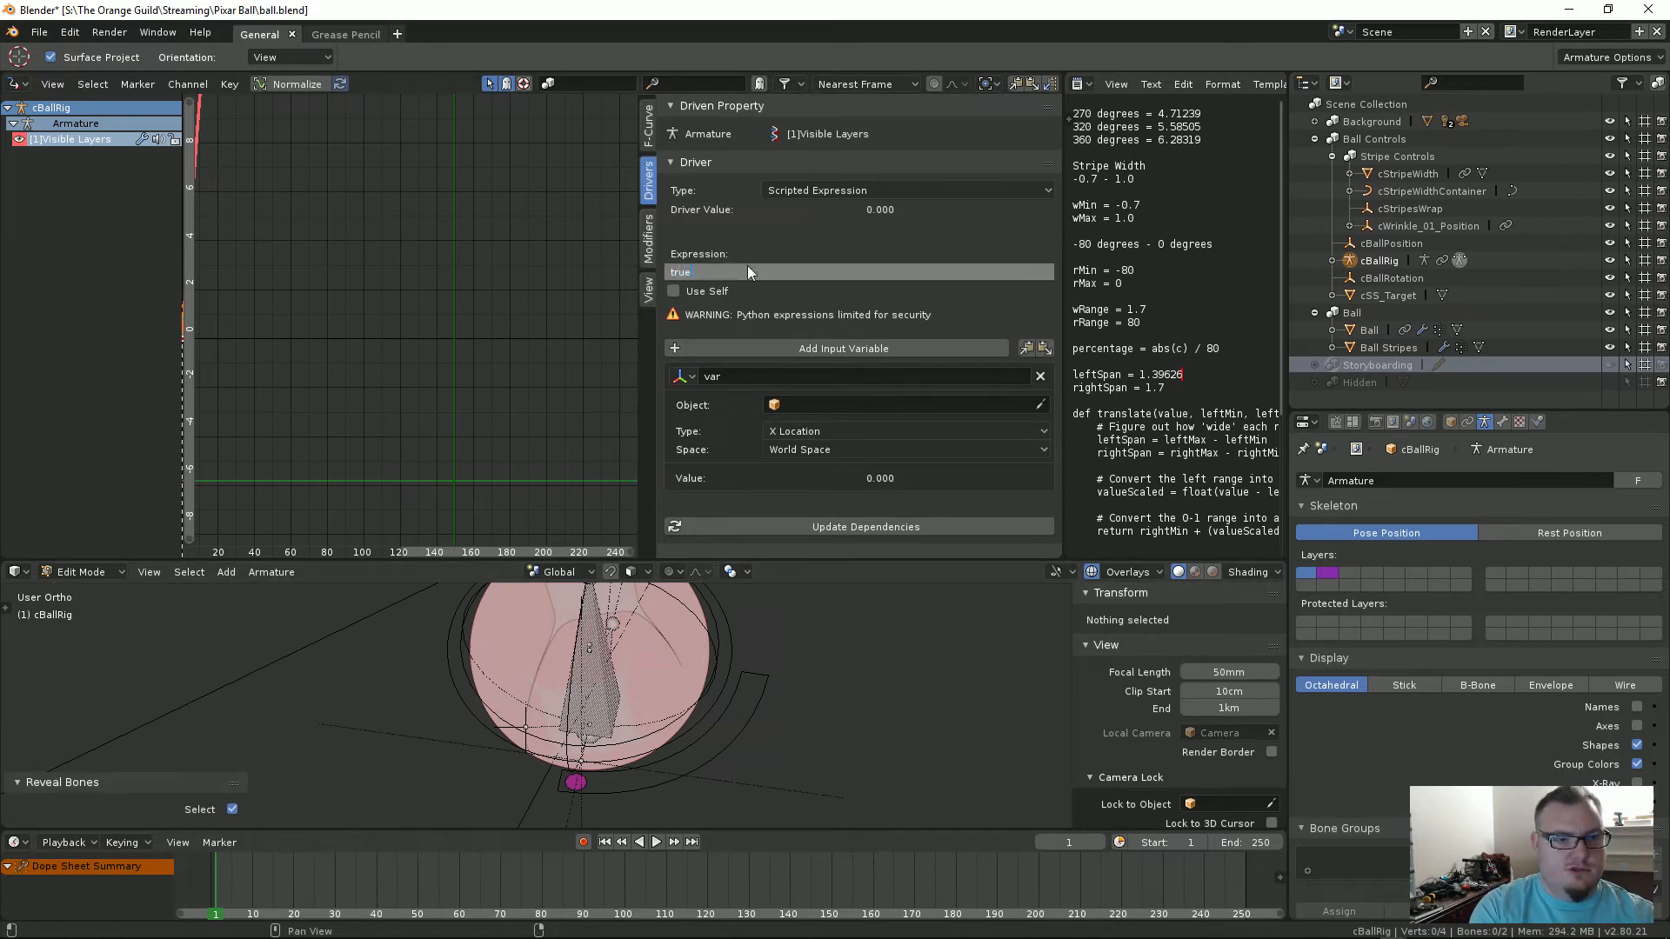
{"action": "type", "text": "true"}
{"action": "key", "text": "Return"}
{"action": "key", "text": "ctrl+s"}
Step: Replace the Visible Layers driver expression with false
{"action": "left_click", "coordinate": [748, 272]}
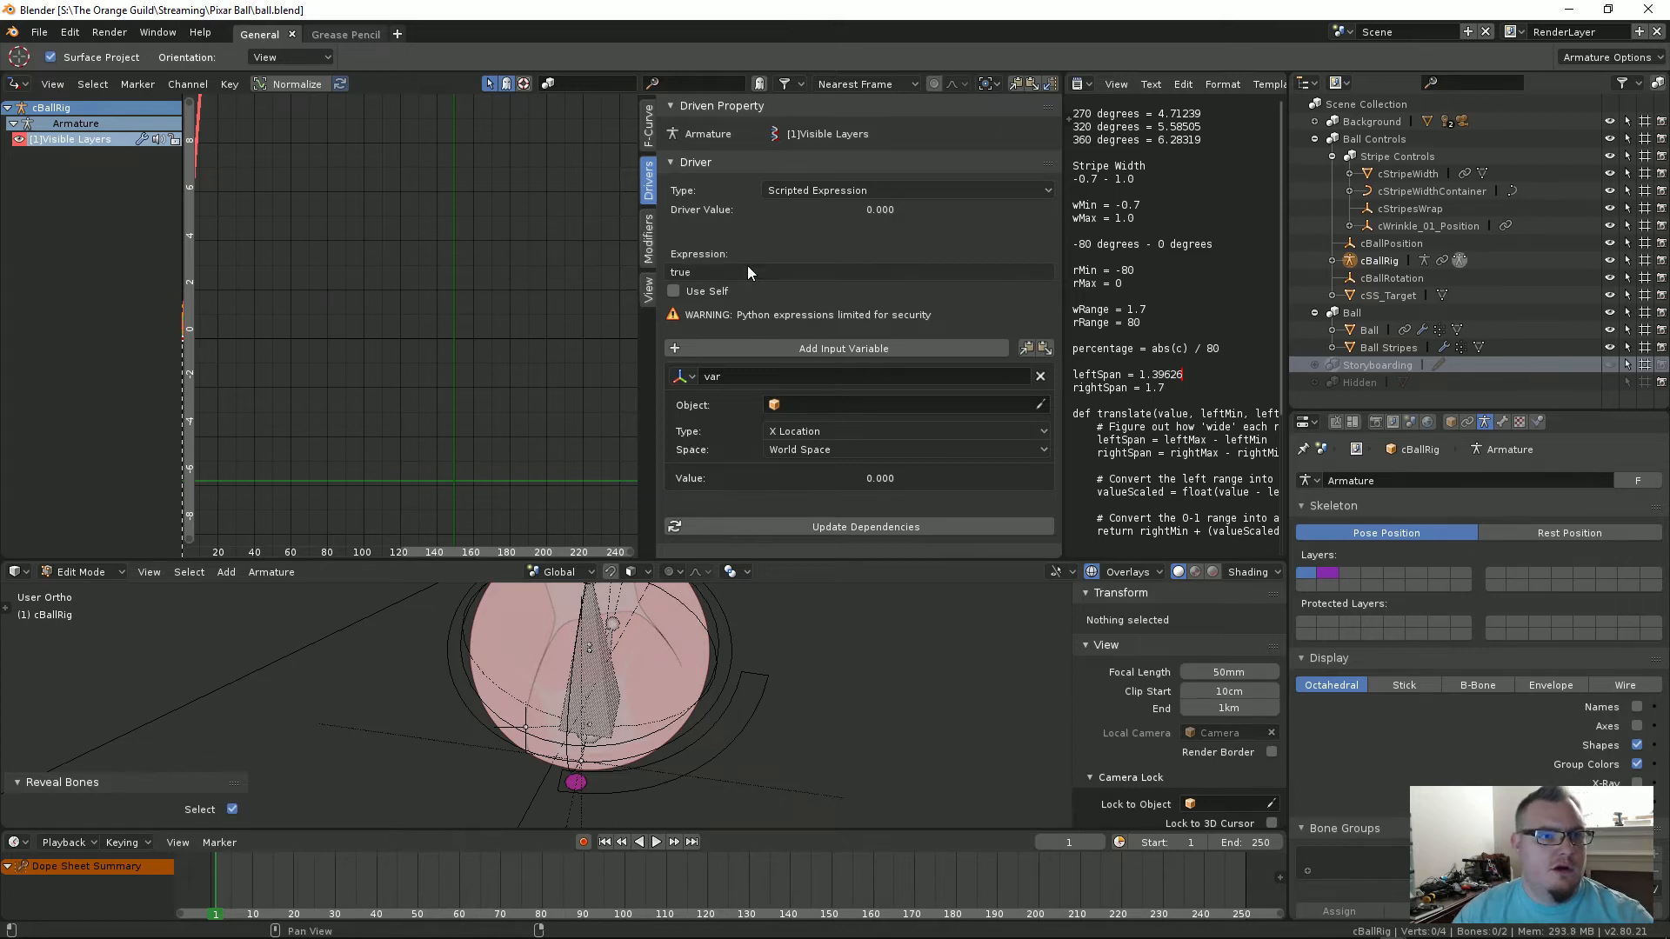
{"action": "left_click", "coordinate": [746, 270]}
{"action": "key", "text": "Return"}
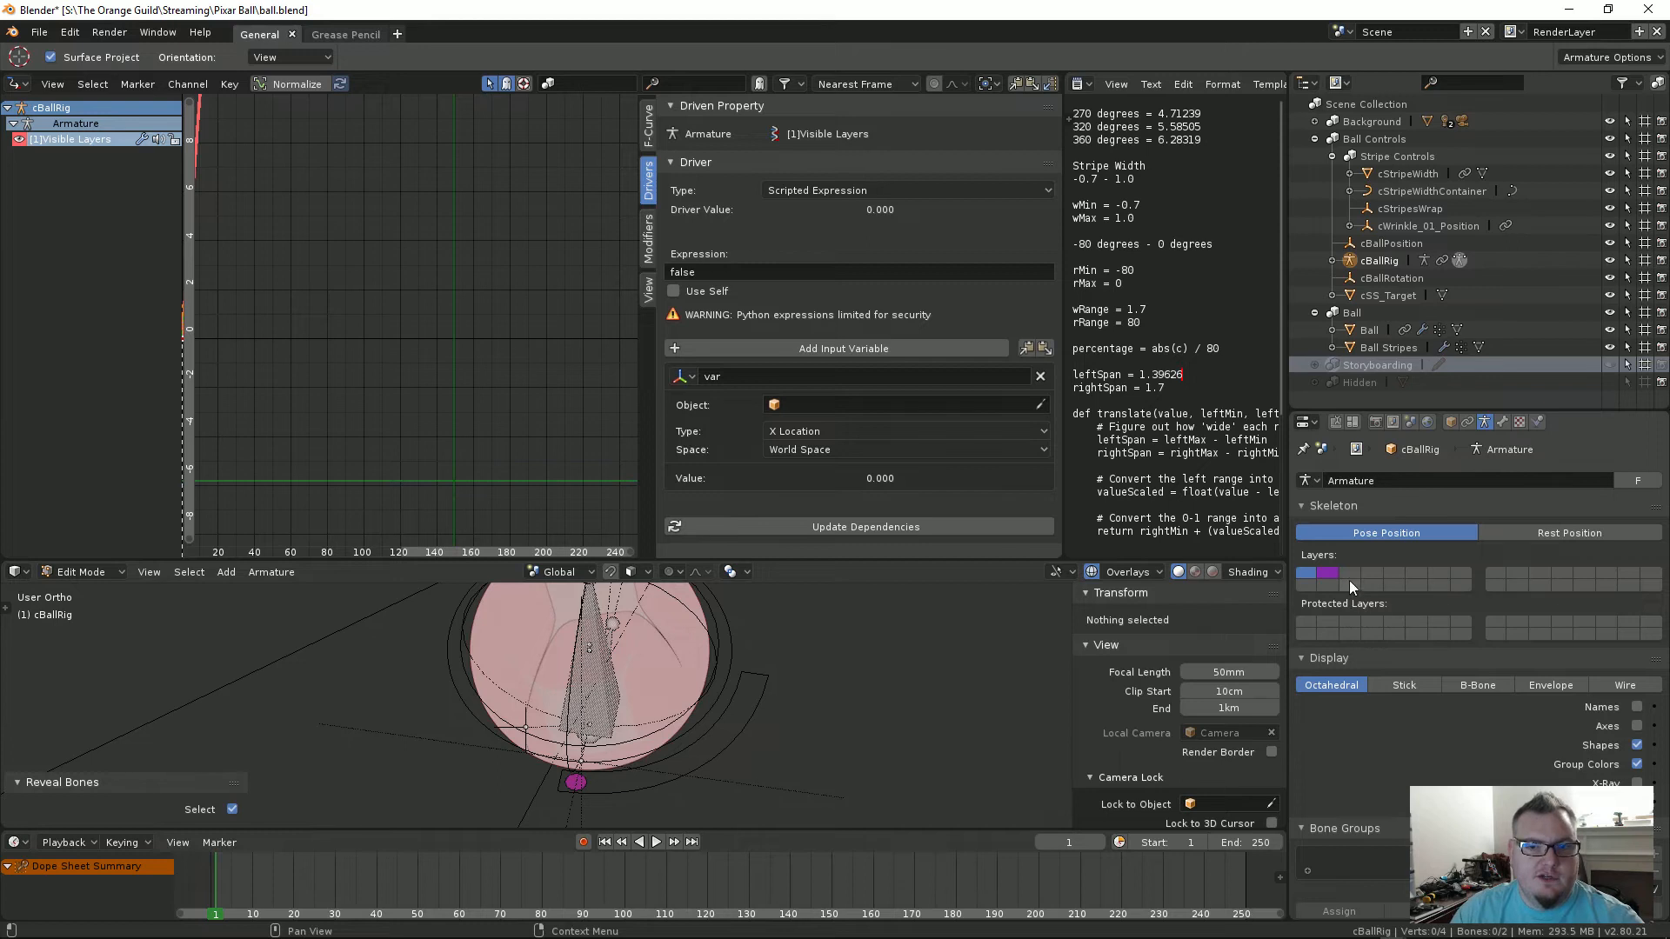
Step: Delete the driver from cBallRig's second armature layer and expand the rig's entry in the outliner
{"action": "right_click", "coordinate": [1327, 574]}
{"action": "left_click", "coordinate": [1328, 569]}
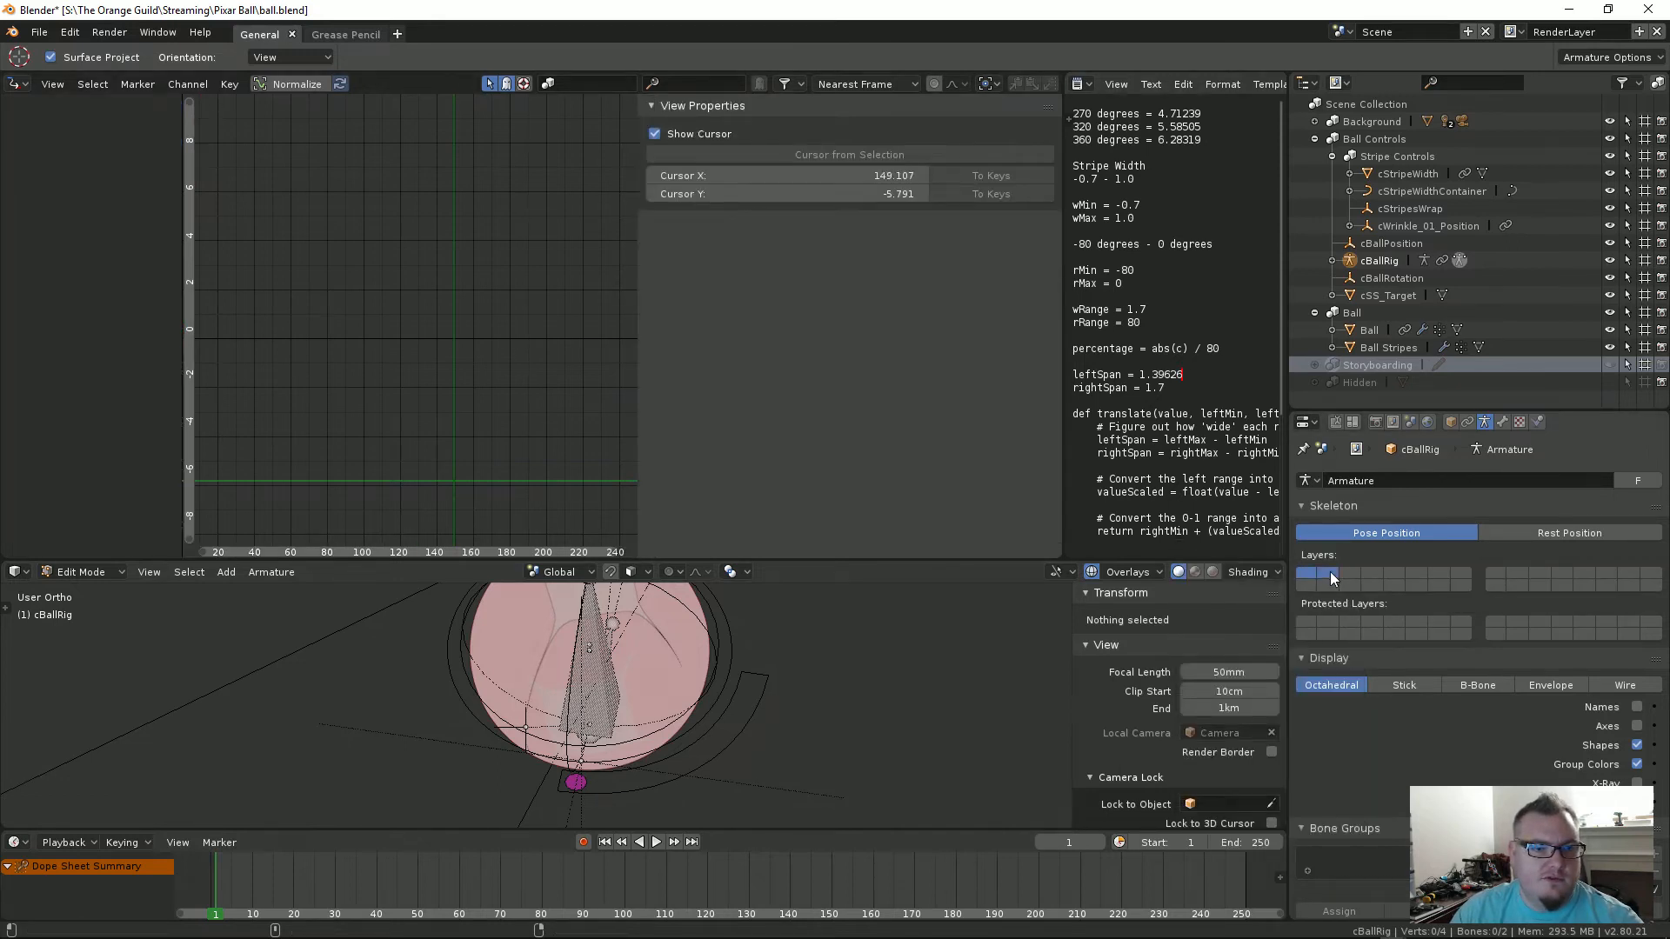
{"action": "middle_click_drag", "start_coordinate": [609, 695], "coordinate": [678, 704]}
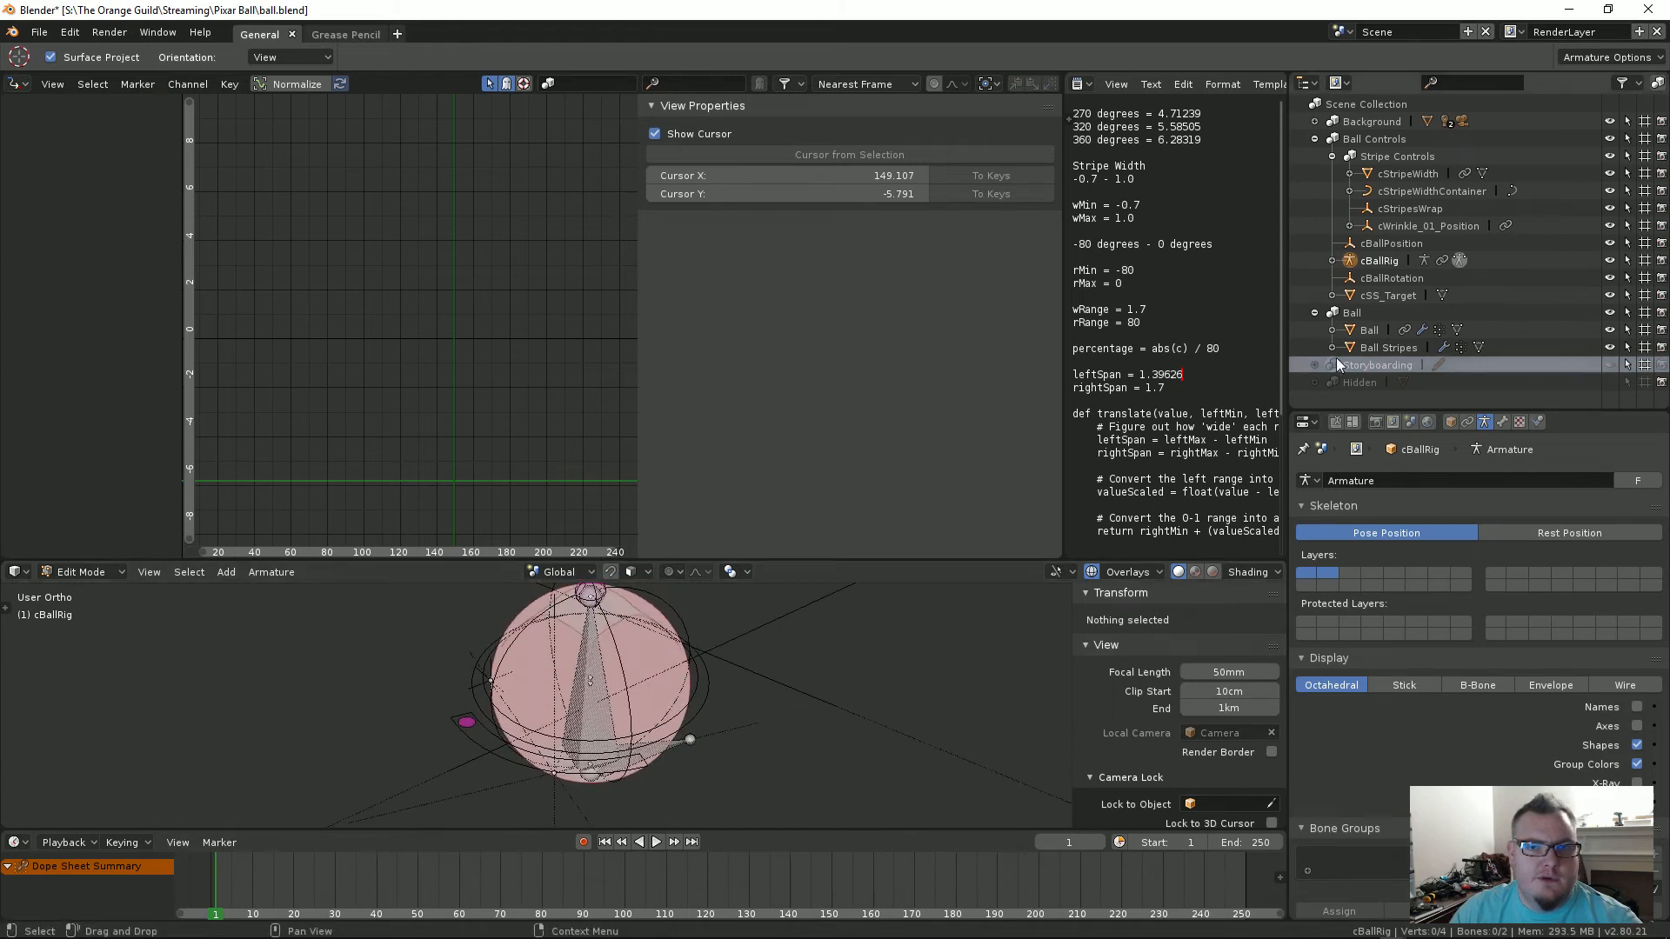
{"action": "left_click", "coordinate": [1332, 260]}
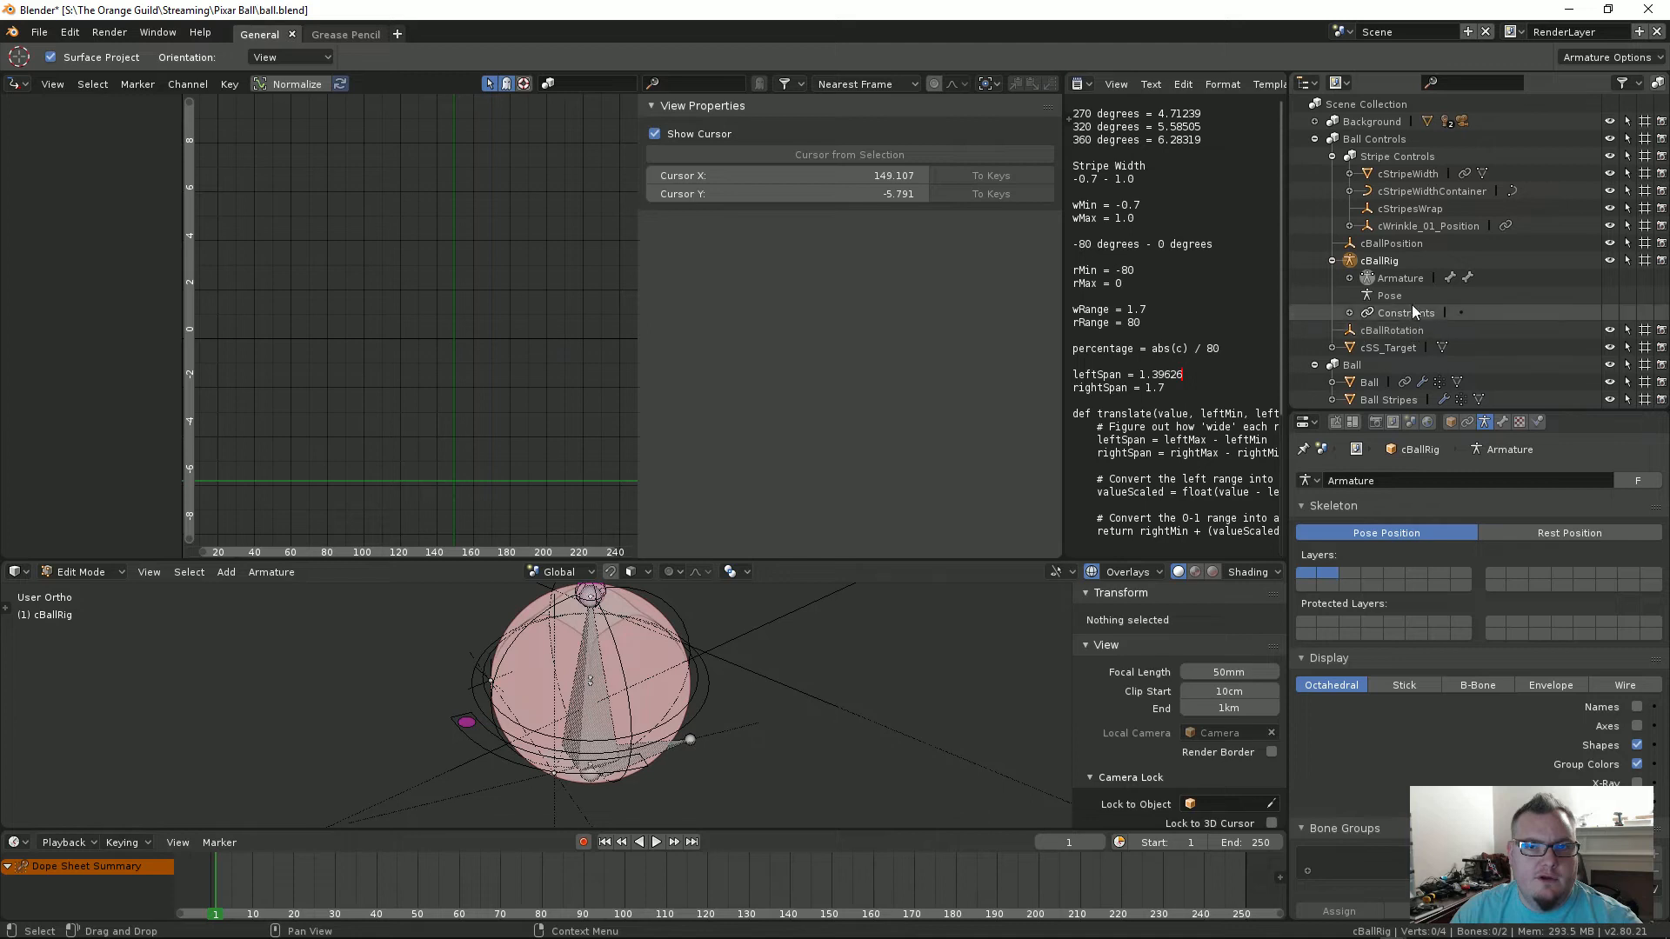
Step: Add a new bone to the cBallRig armature beside the ball, at the outer end of the curved control outline
{"action": "left_click", "coordinate": [1349, 277]}
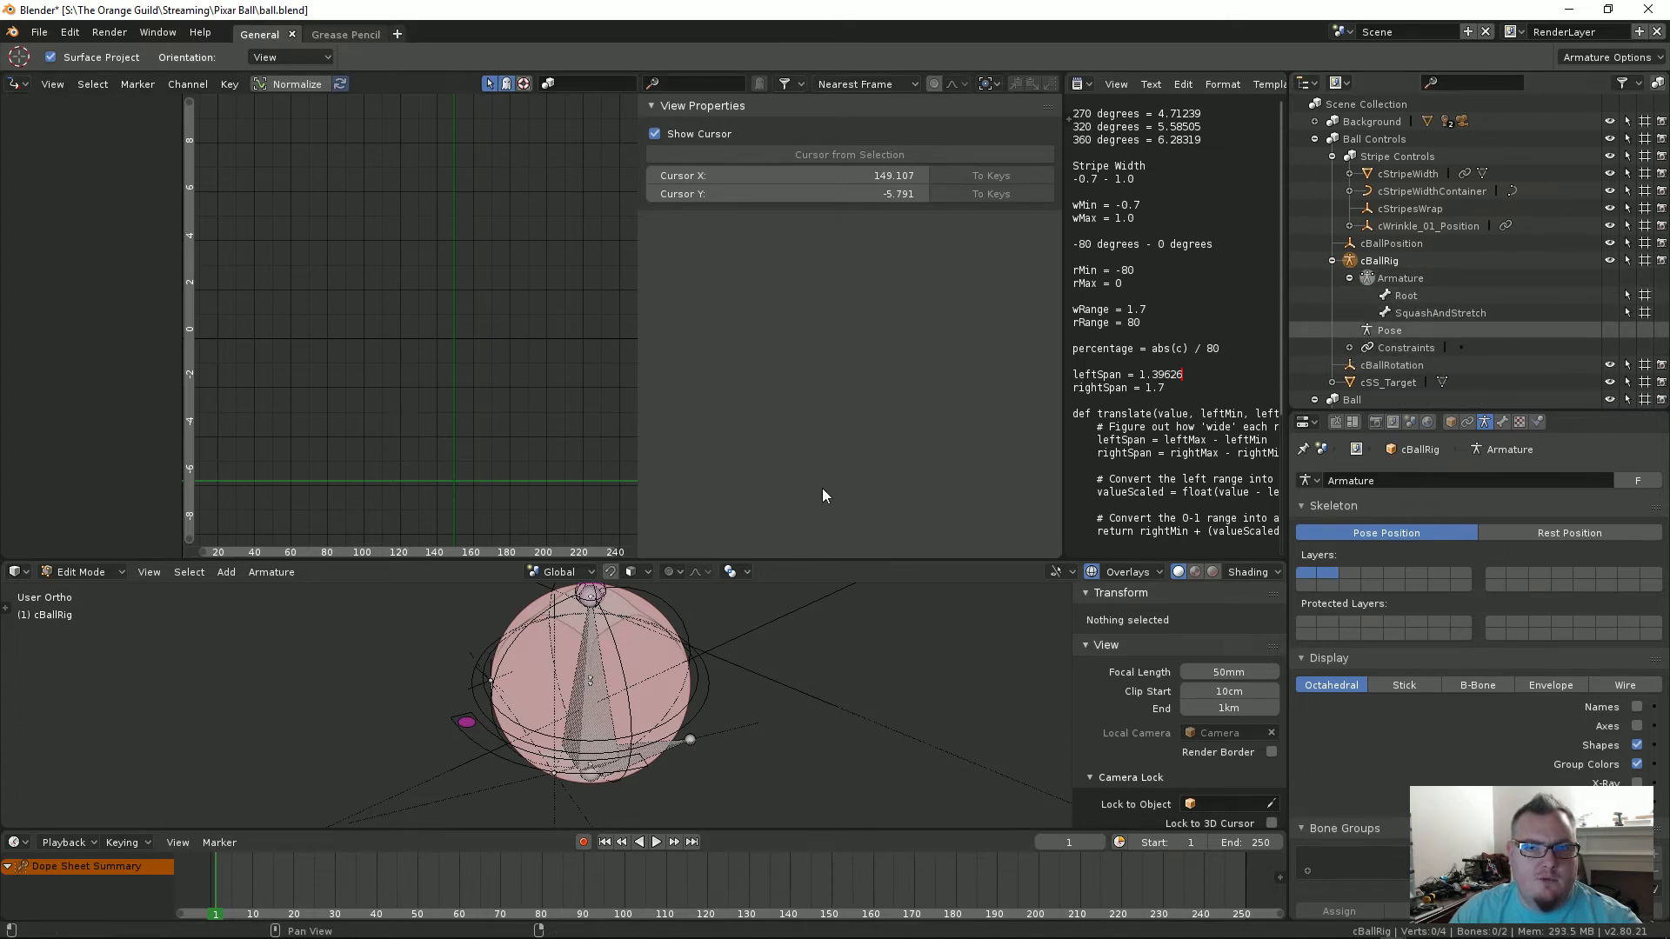
{"action": "middle_click_drag", "start_coordinate": [677, 744], "coordinate": [797, 738]}
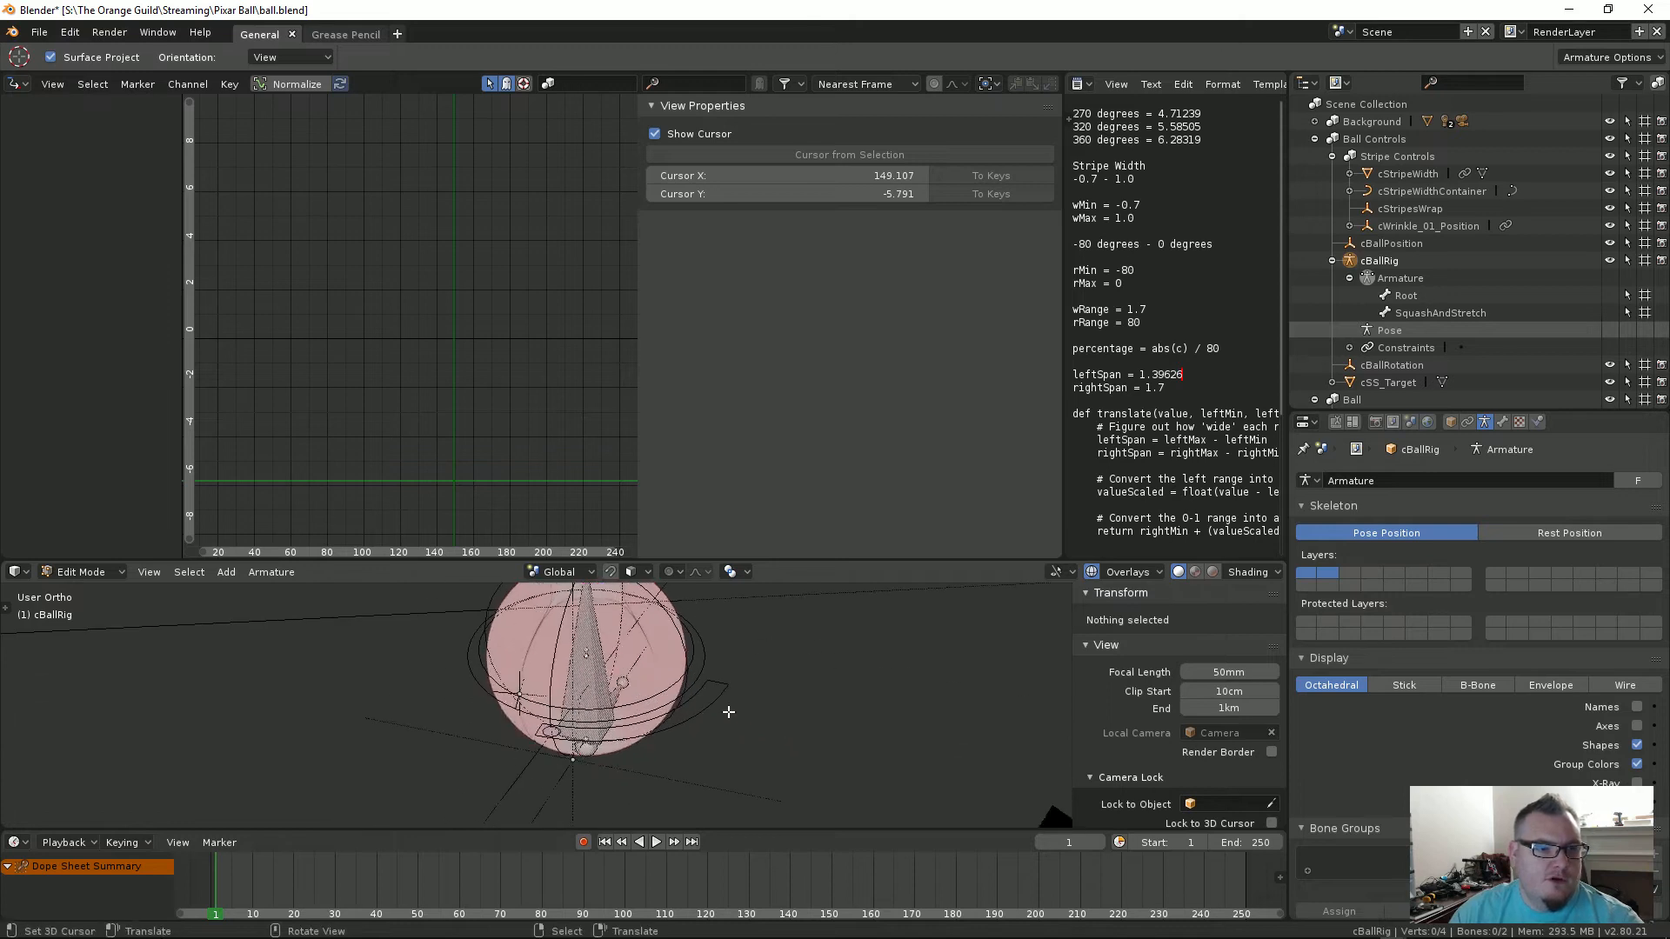
{"action": "key", "text": "KP_7"}
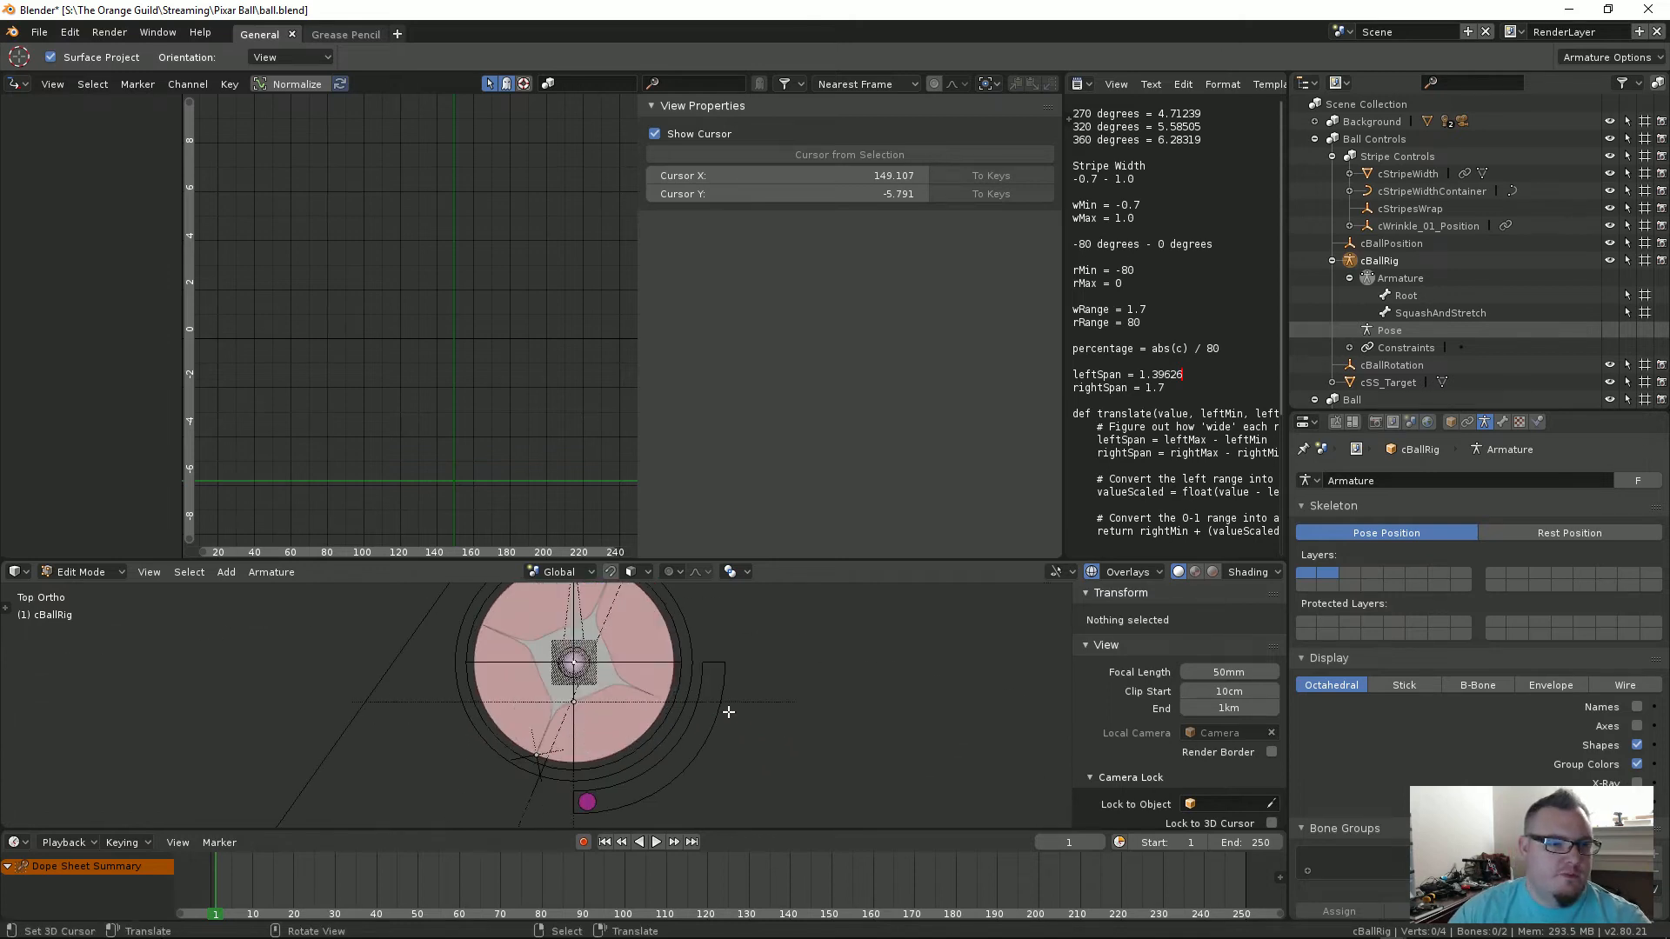
{"action": "right_click", "coordinate": [711, 663], "text": "shift"}
{"action": "key", "text": "shift+a"}
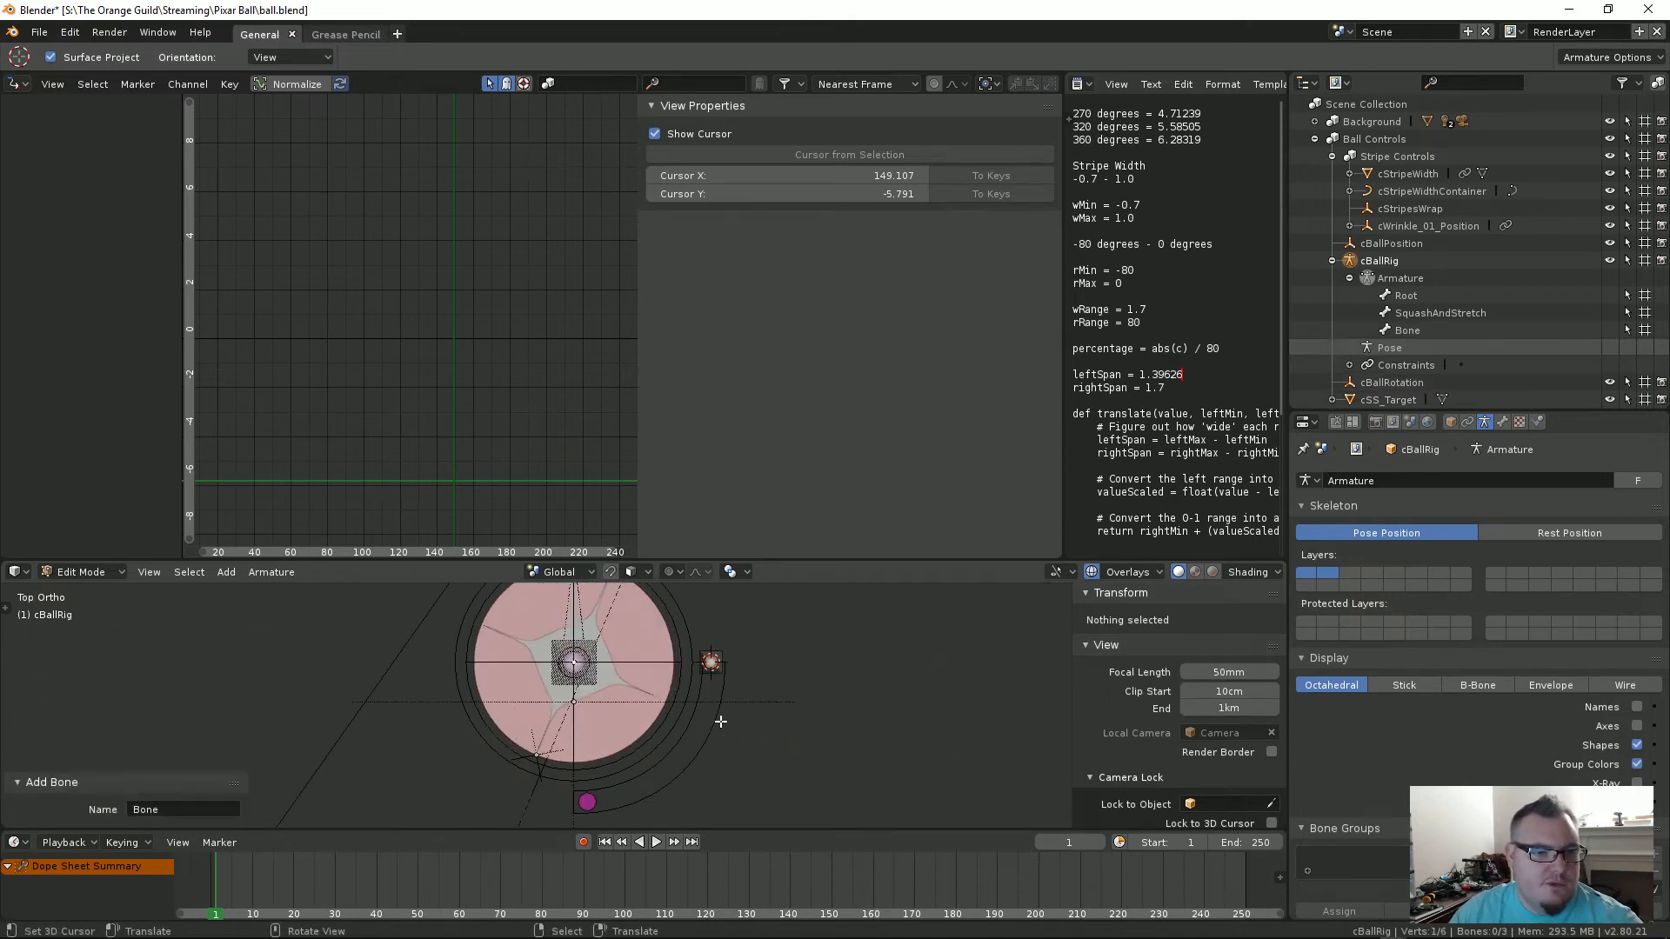
Step: Rotate the new bone 90° in front view so it points away from the ball, and raise it 46 cm along Z
{"action": "middle_click_drag", "start_coordinate": [771, 700], "coordinate": [712, 741]}
{"action": "left_click", "coordinate": [713, 744]}
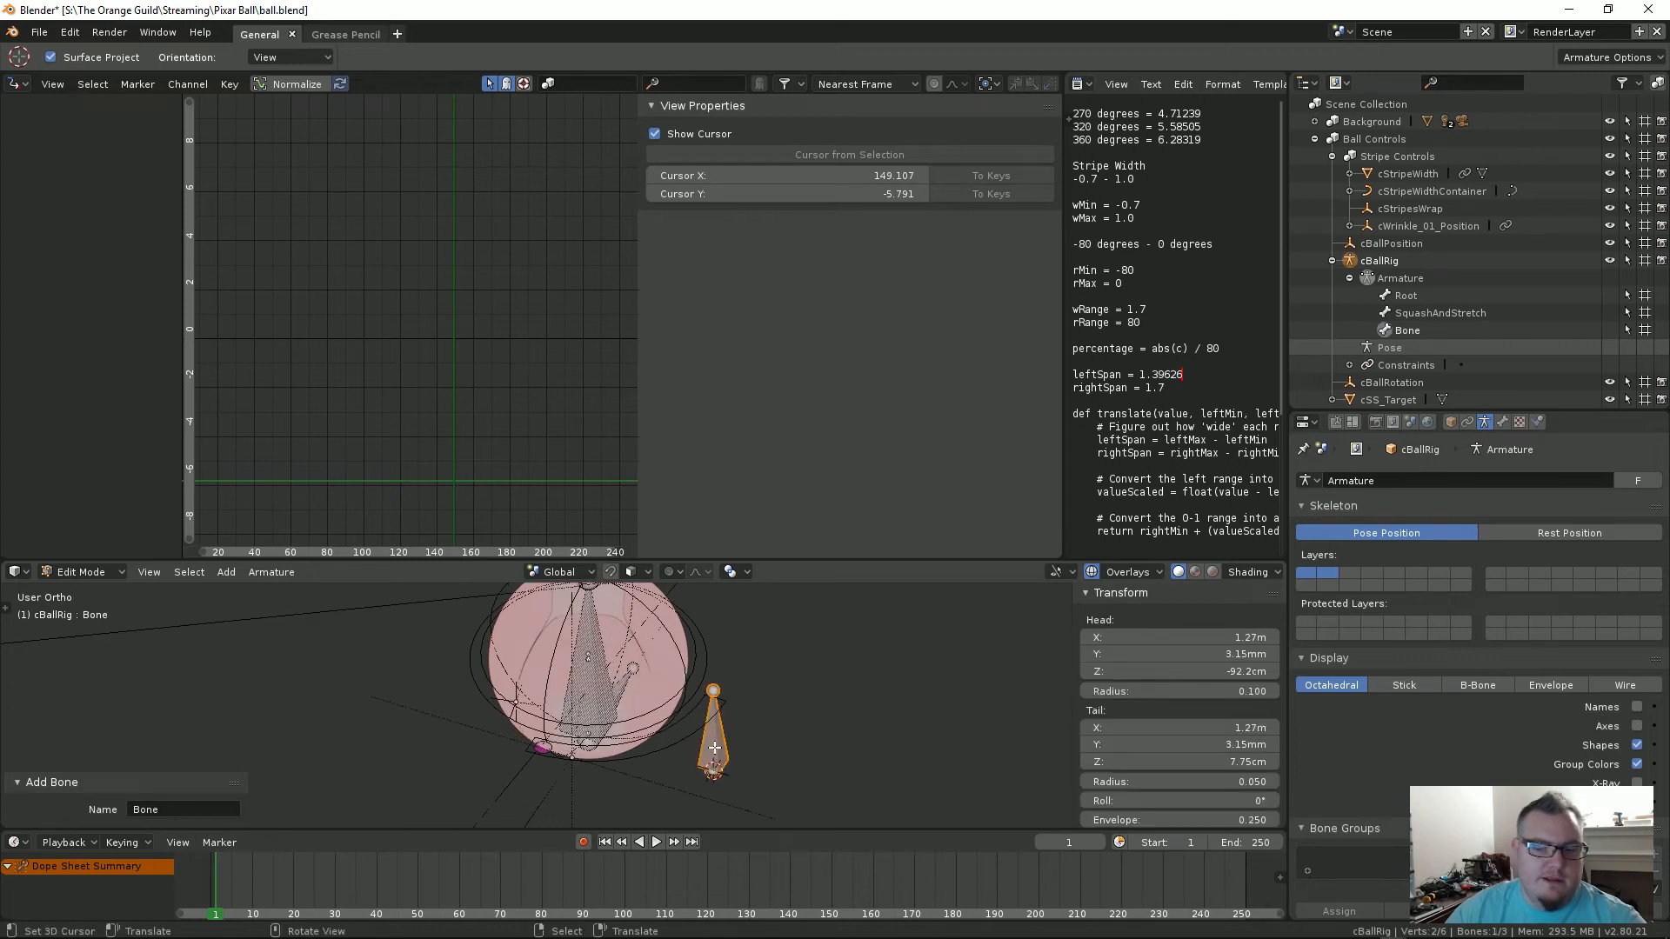
{"action": "key", "text": "KP_1"}
{"action": "key", "text": "r"}
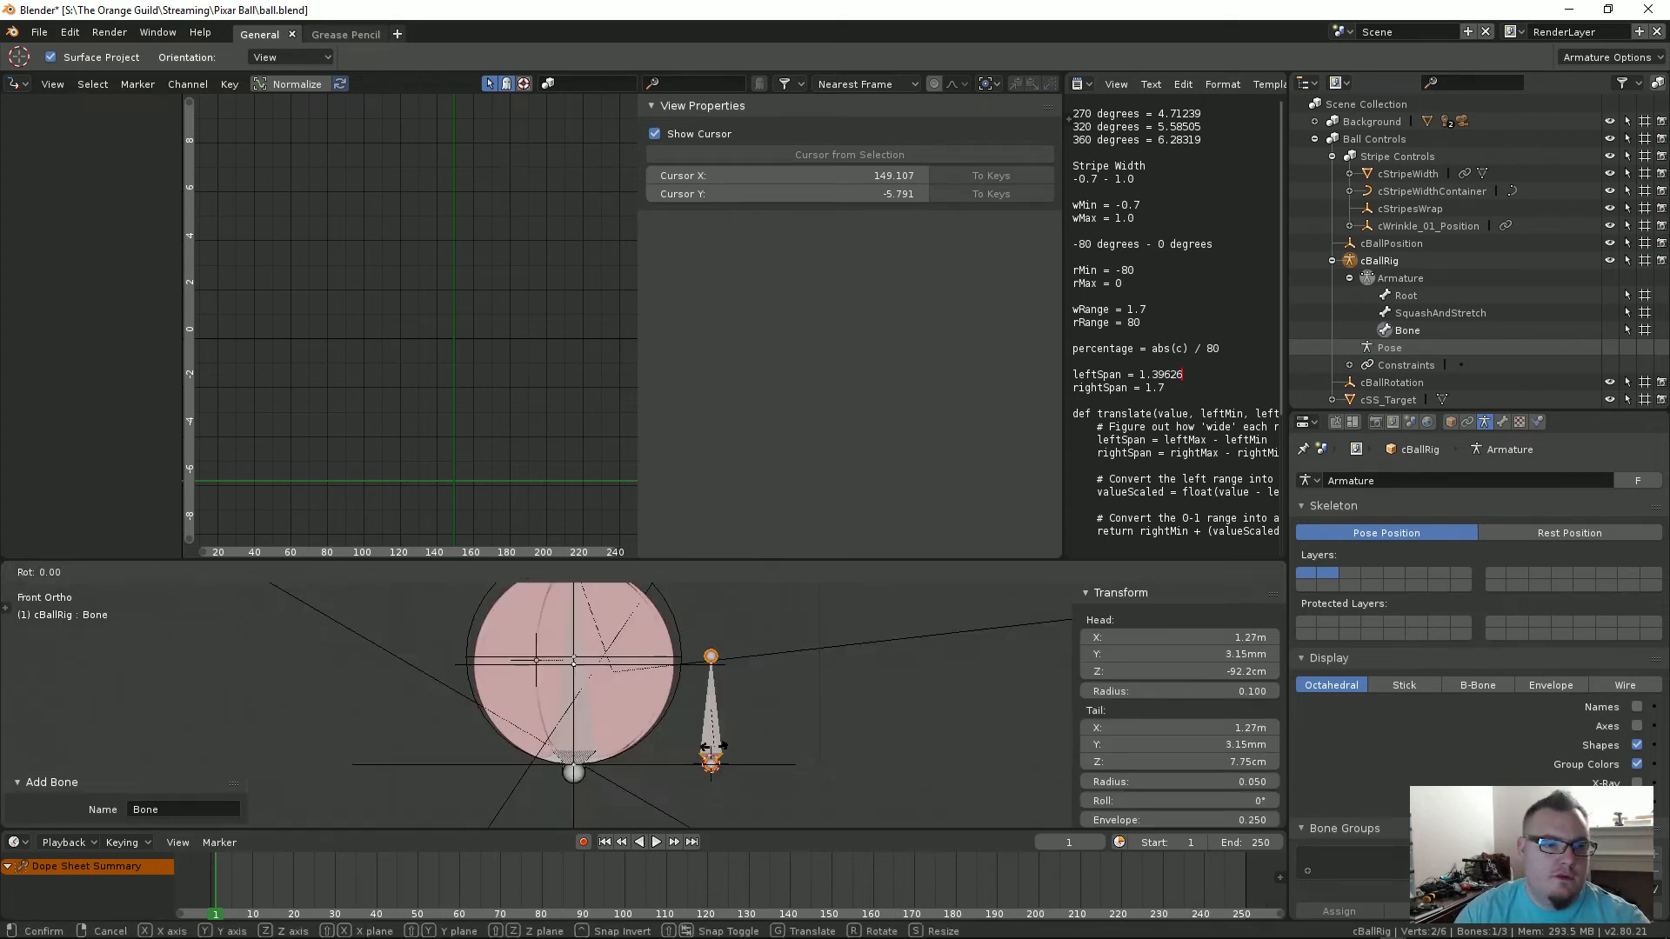
{"action": "key", "text": "9"}
{"action": "key", "text": "0"}
{"action": "key", "text": "Return"}
{"action": "key", "text": "g"}
{"action": "left_click", "coordinate": [935, 754]}
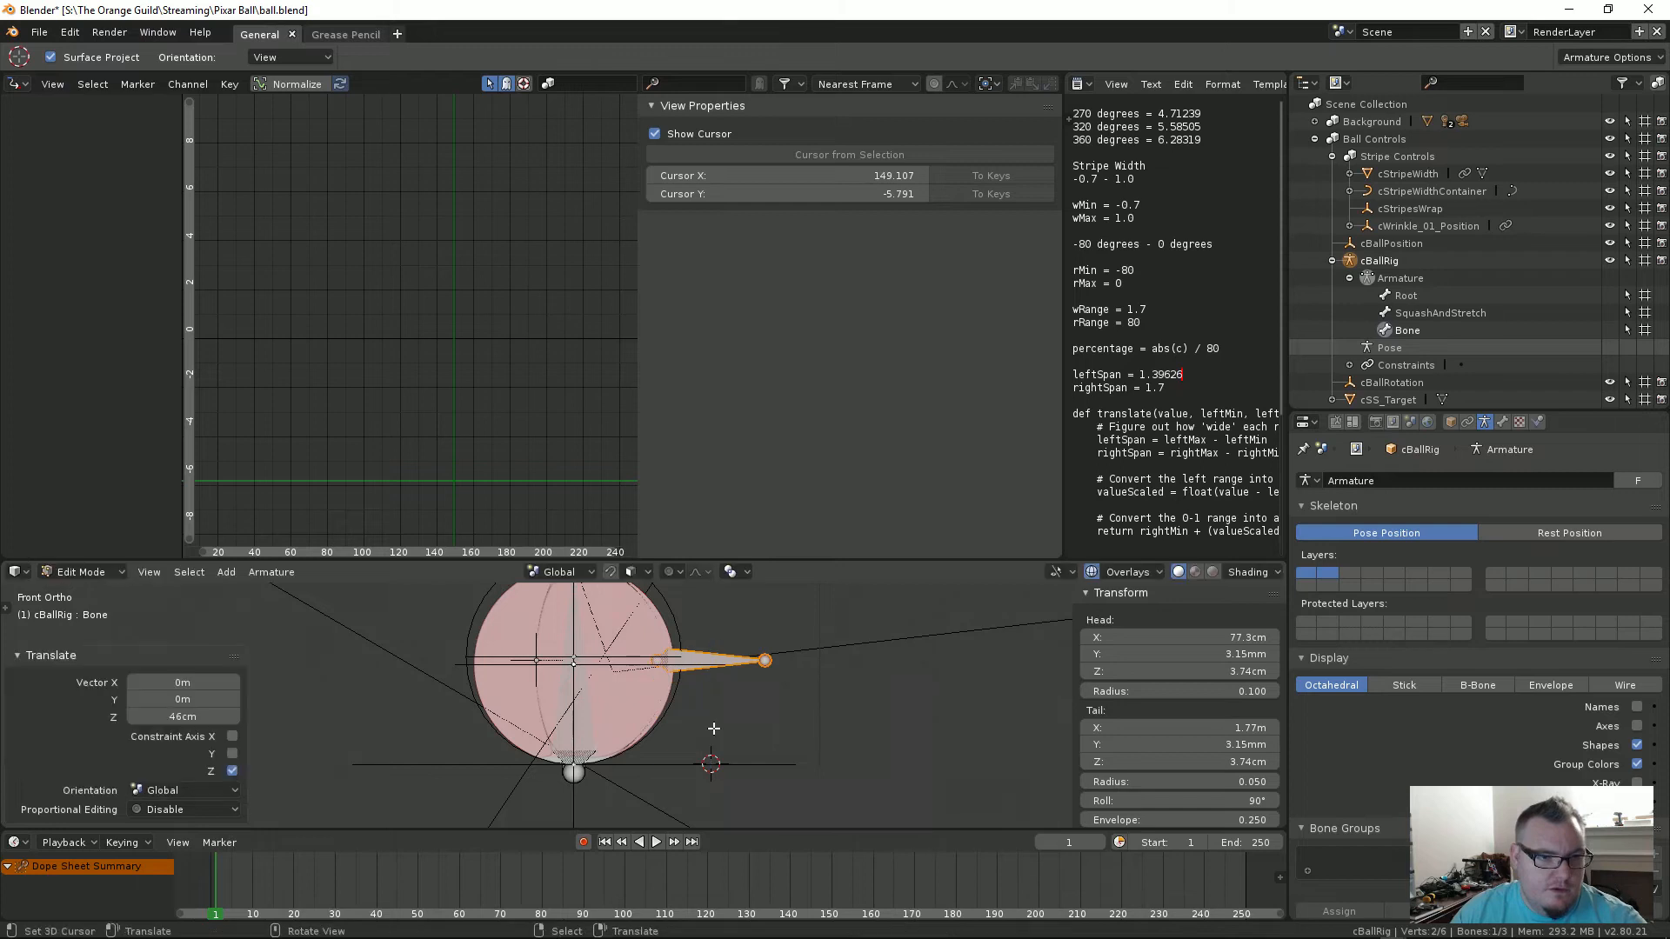
Step: Scale the new bone to about 0.318, reposition it just outside the ball's edge, and enlarge it by about 1.182
{"action": "key", "text": "s"}
{"action": "left_click", "coordinate": [766, 693]}
{"action": "scroll", "coordinate": [766, 694], "scroll_direction": "up", "scroll_amount": 8}
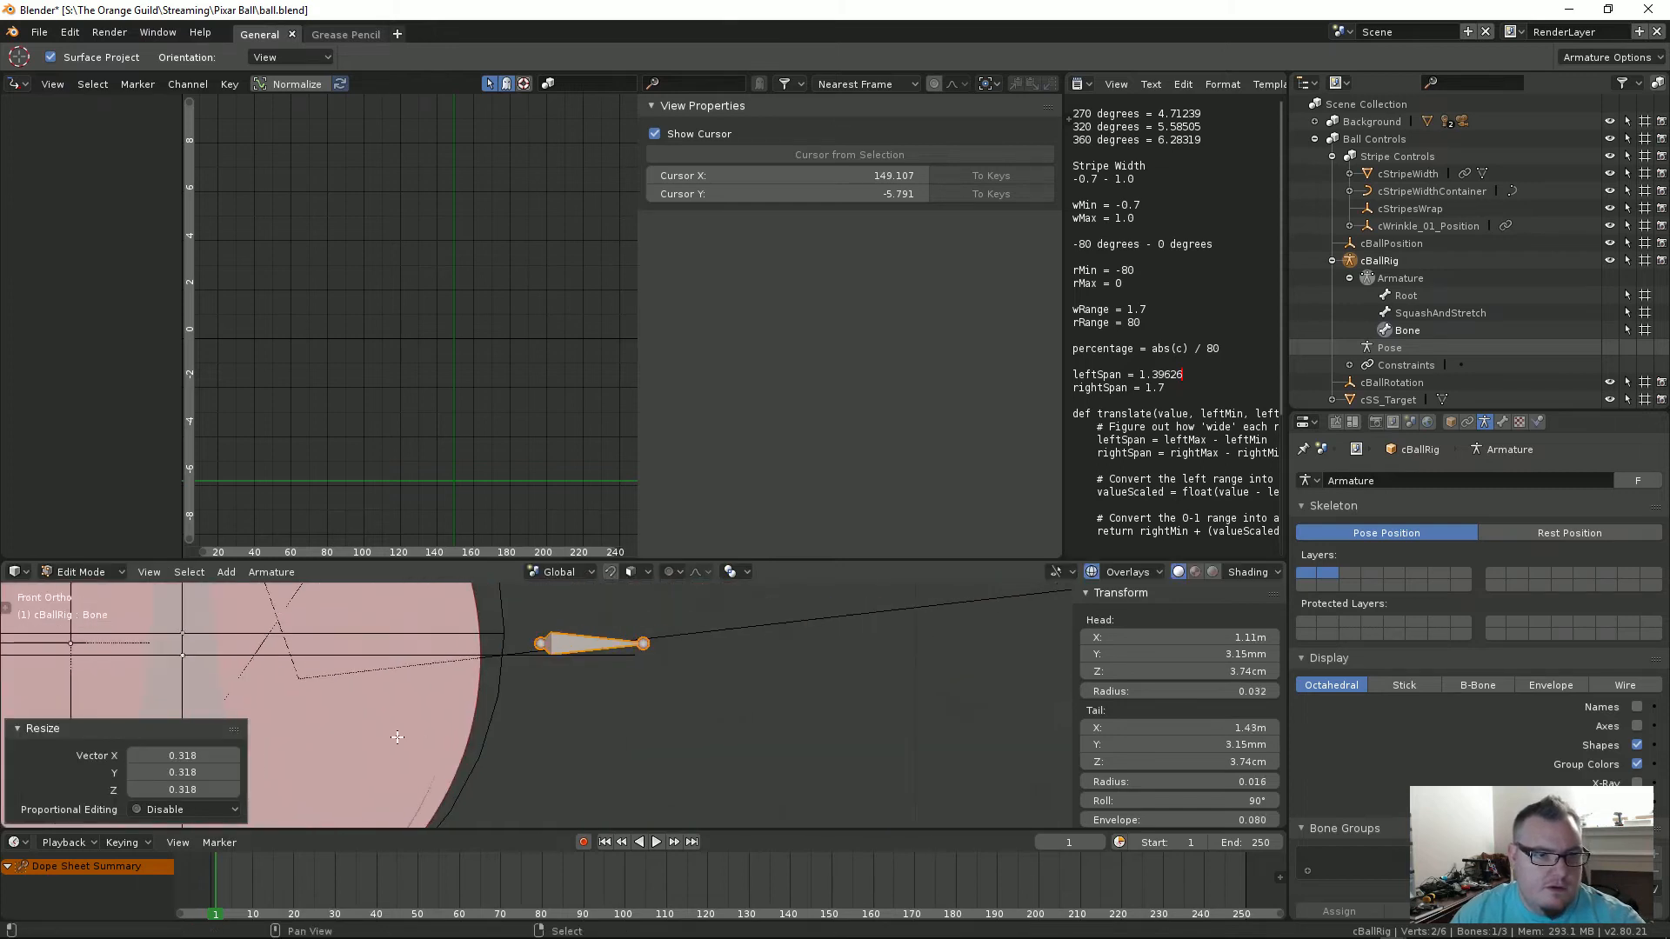
{"action": "key", "text": "g"}
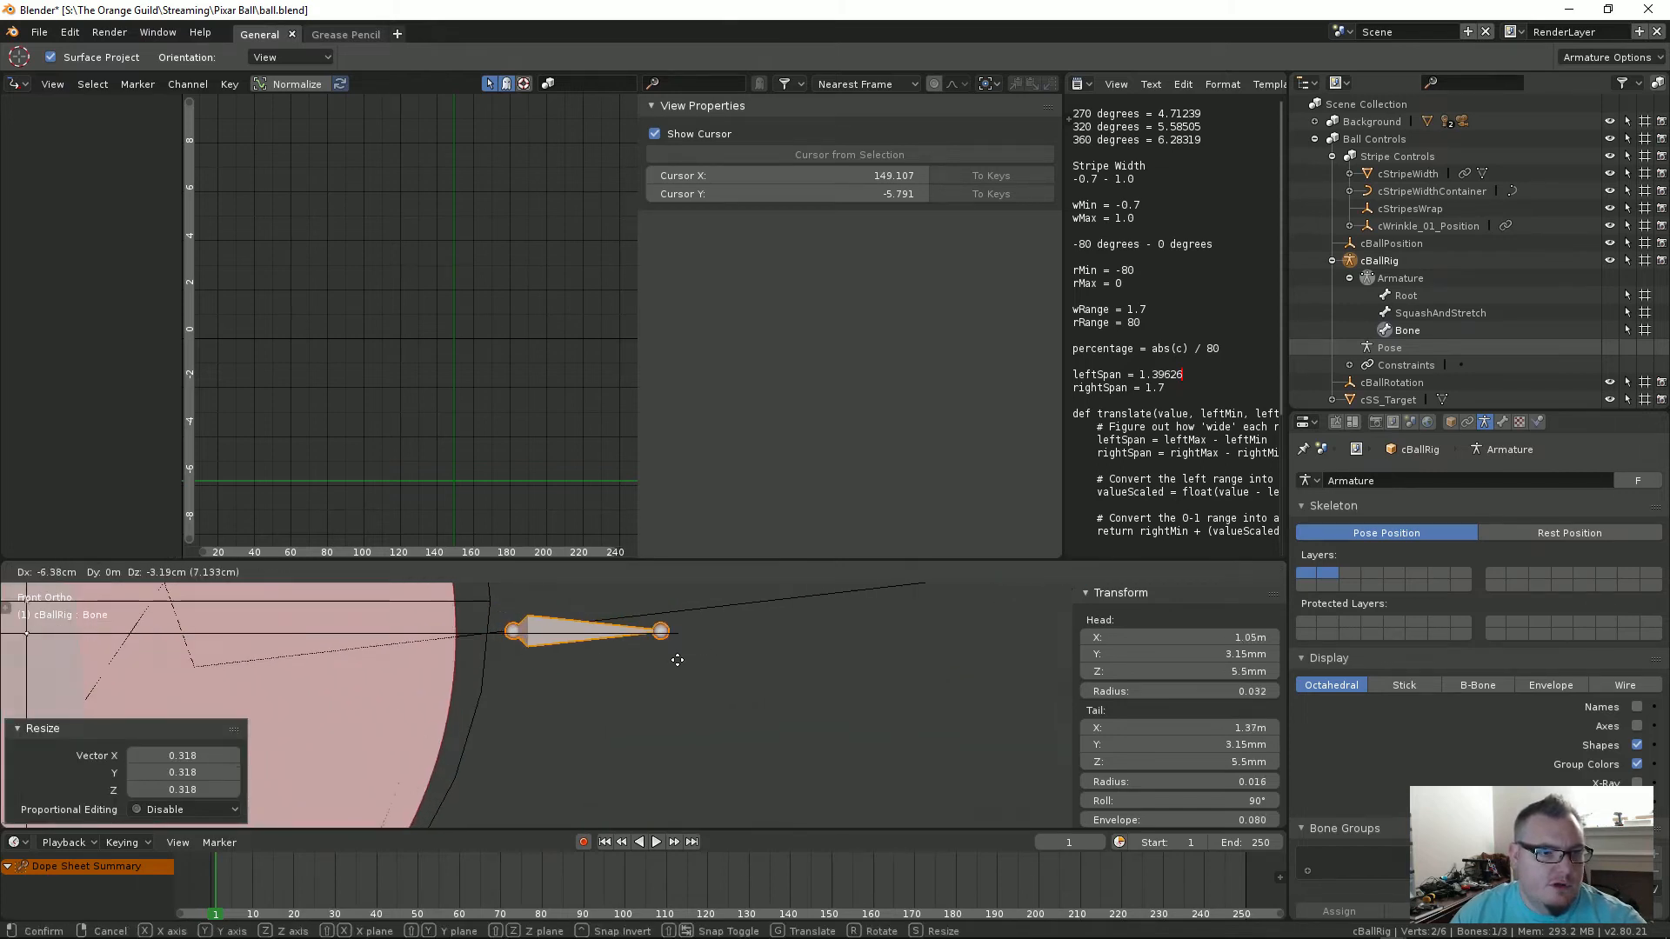
{"action": "left_click", "coordinate": [676, 658]}
{"action": "key", "text": "s"}
{"action": "left_click", "coordinate": [676, 643]}
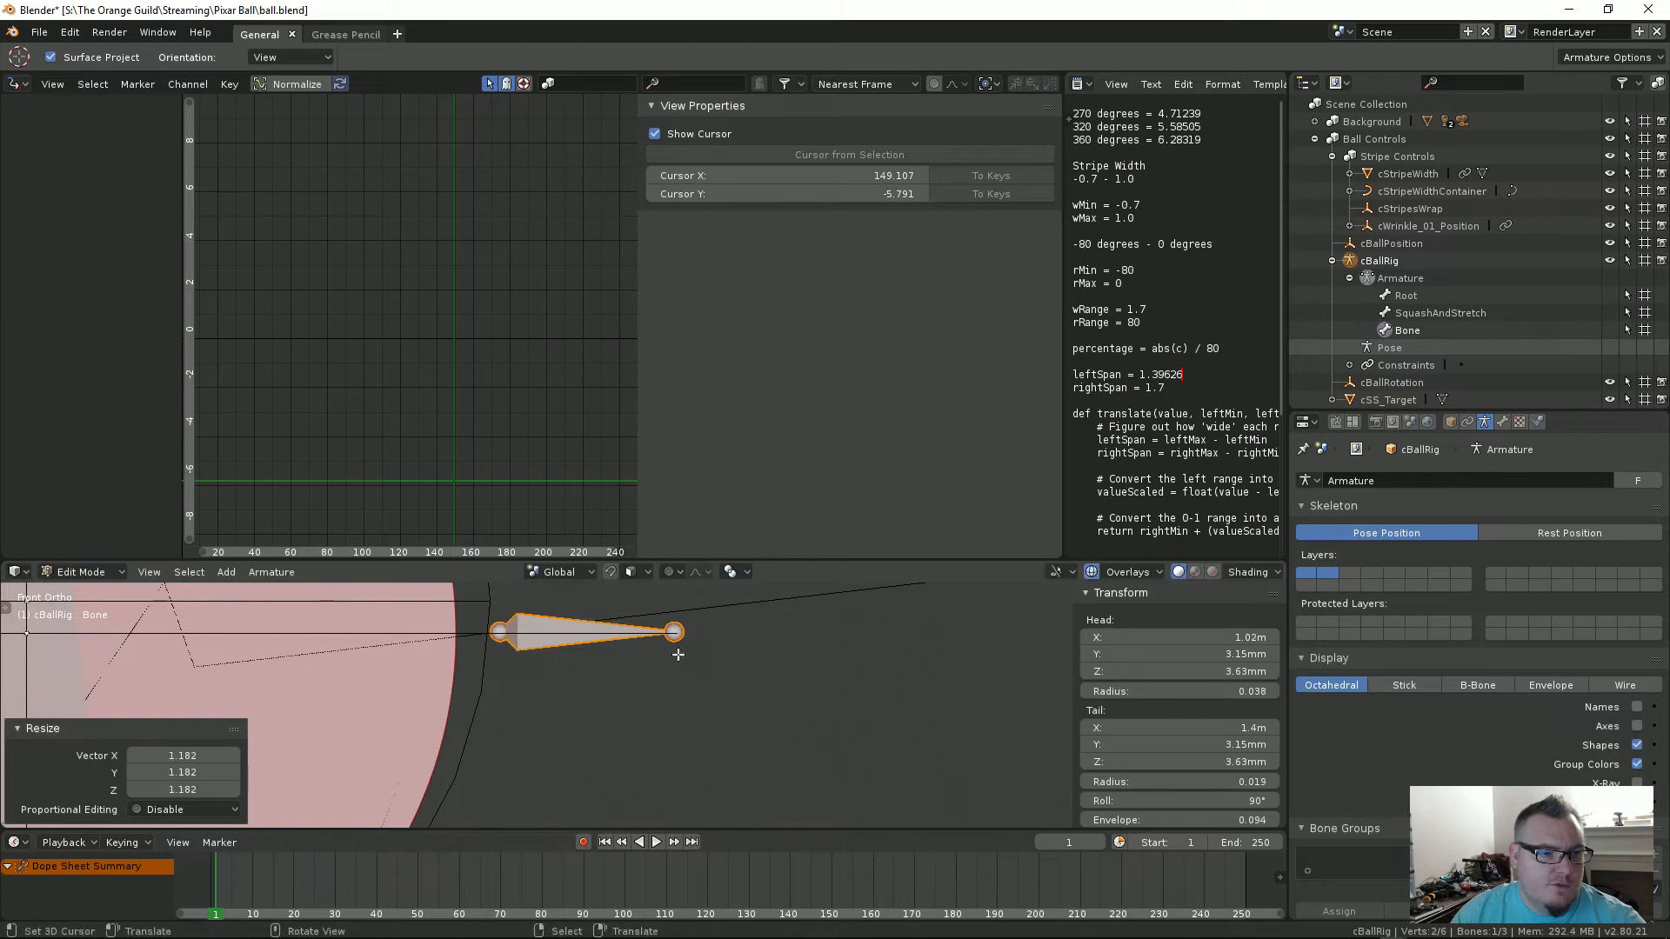
Step: Move the new bone 18 cm along X away from the ball in top view and select its tail
{"action": "middle_click_drag", "start_coordinate": [674, 641], "coordinate": [638, 707]}
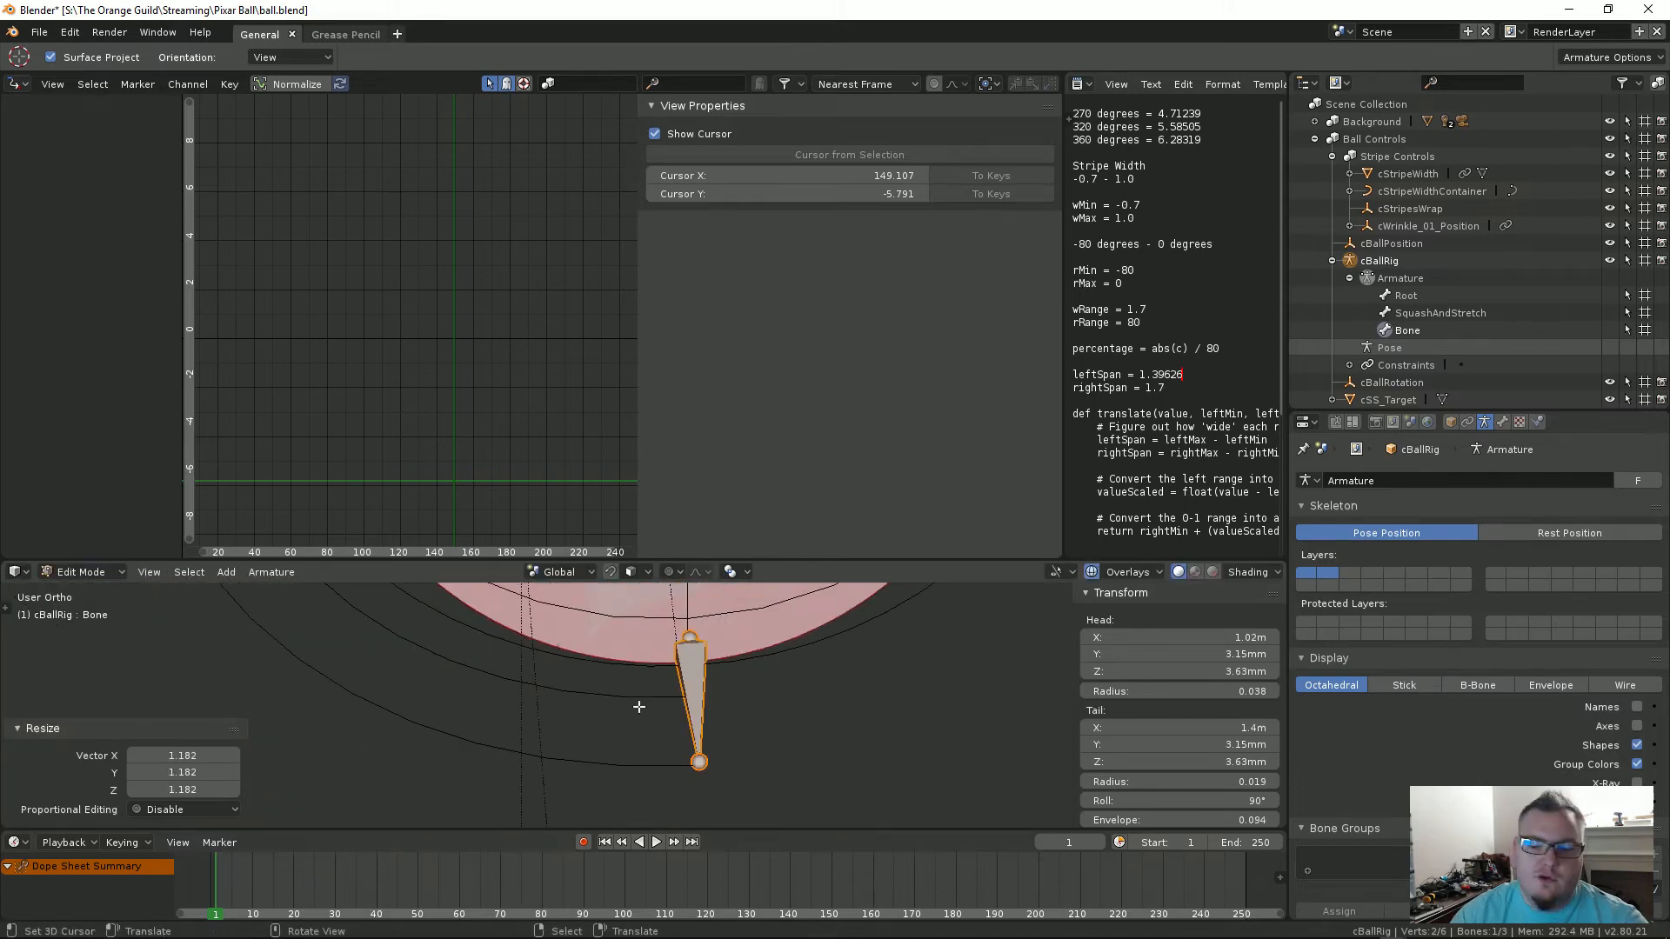
{"action": "key", "text": "KP_7"}
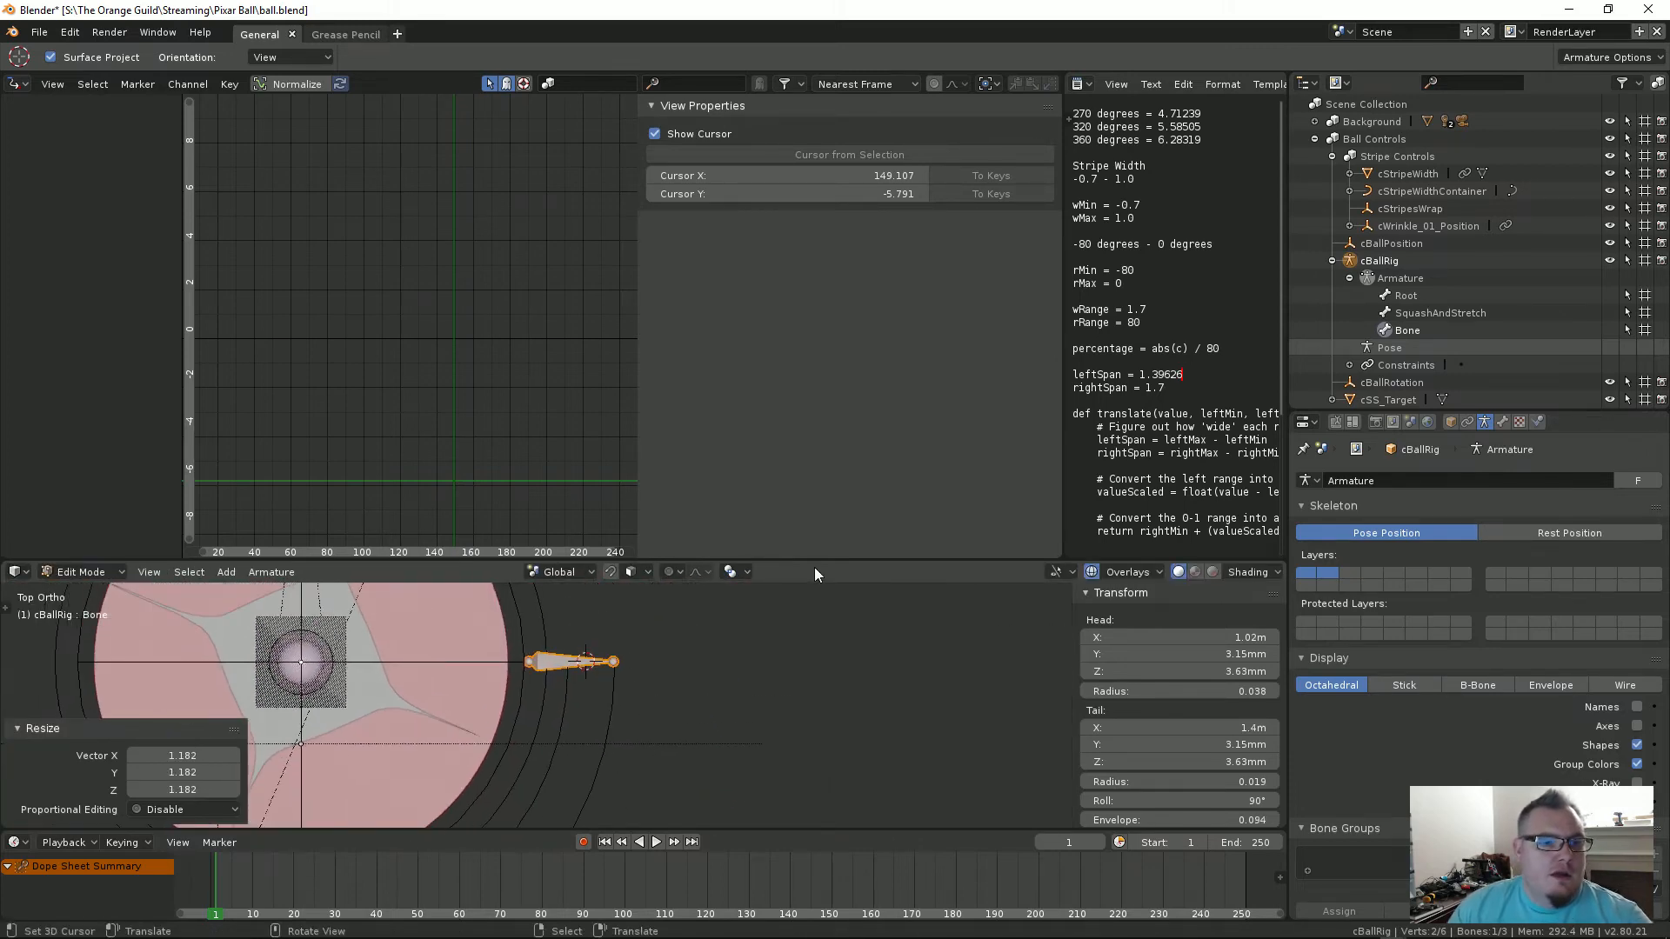
{"action": "left_click_drag", "start_coordinate": [815, 565], "coordinate": [815, 244]}
{"action": "scroll", "coordinate": [629, 534], "scroll_direction": "up", "scroll_amount": 4}
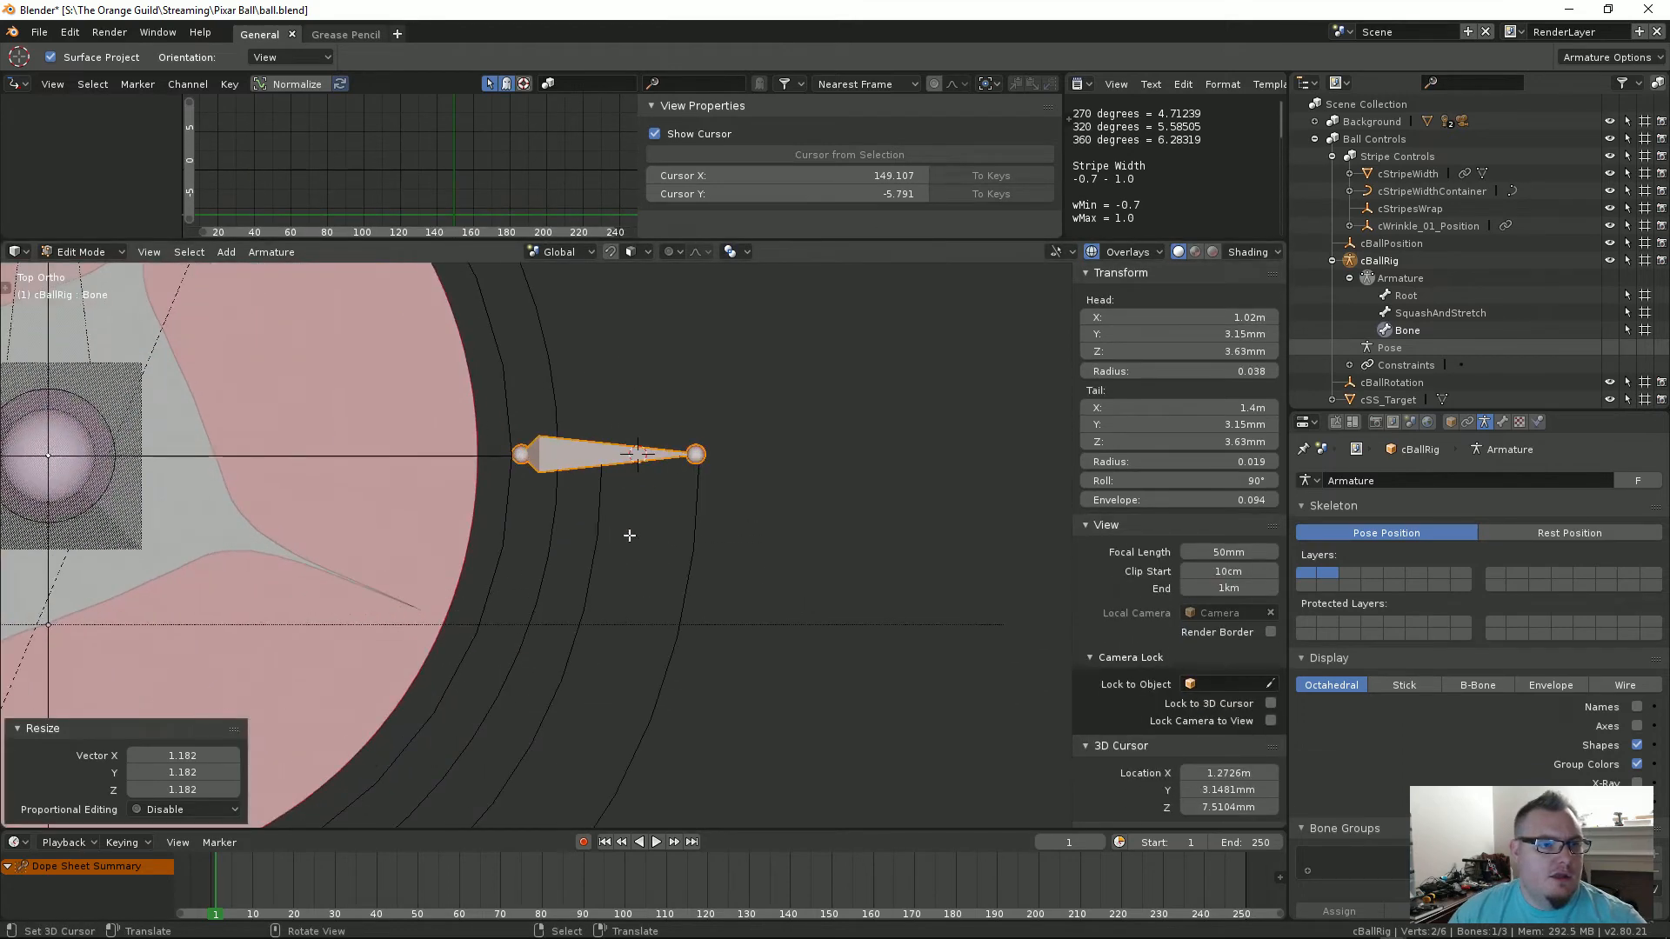
{"action": "key", "text": "g"}
{"action": "key", "text": "x"}
{"action": "left_click", "coordinate": [714, 524]}
{"action": "left_click", "coordinate": [780, 455]}
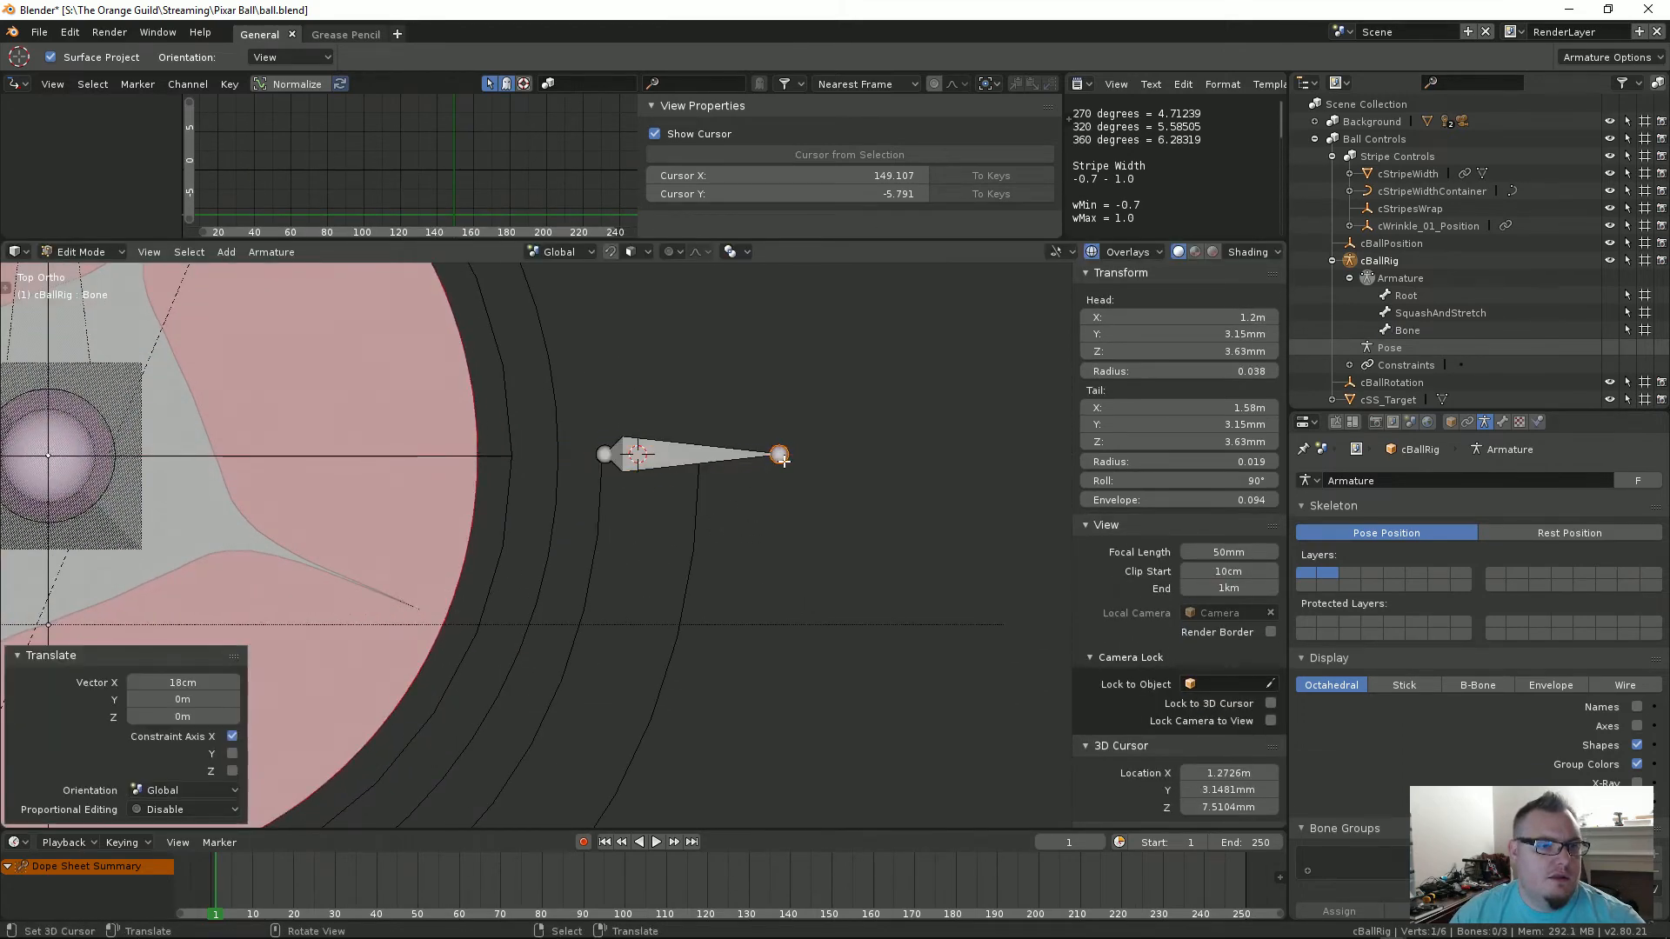
Step: Shorten the small bone beside the ball by moving its tail about -17.3 cm along the X axis
{"action": "key", "text": "g"}
{"action": "key", "text": "x"}
{"action": "left_click", "coordinate": [703, 464]}
{"action": "scroll", "coordinate": [635, 551], "scroll_direction": "down", "scroll_amount": 2}
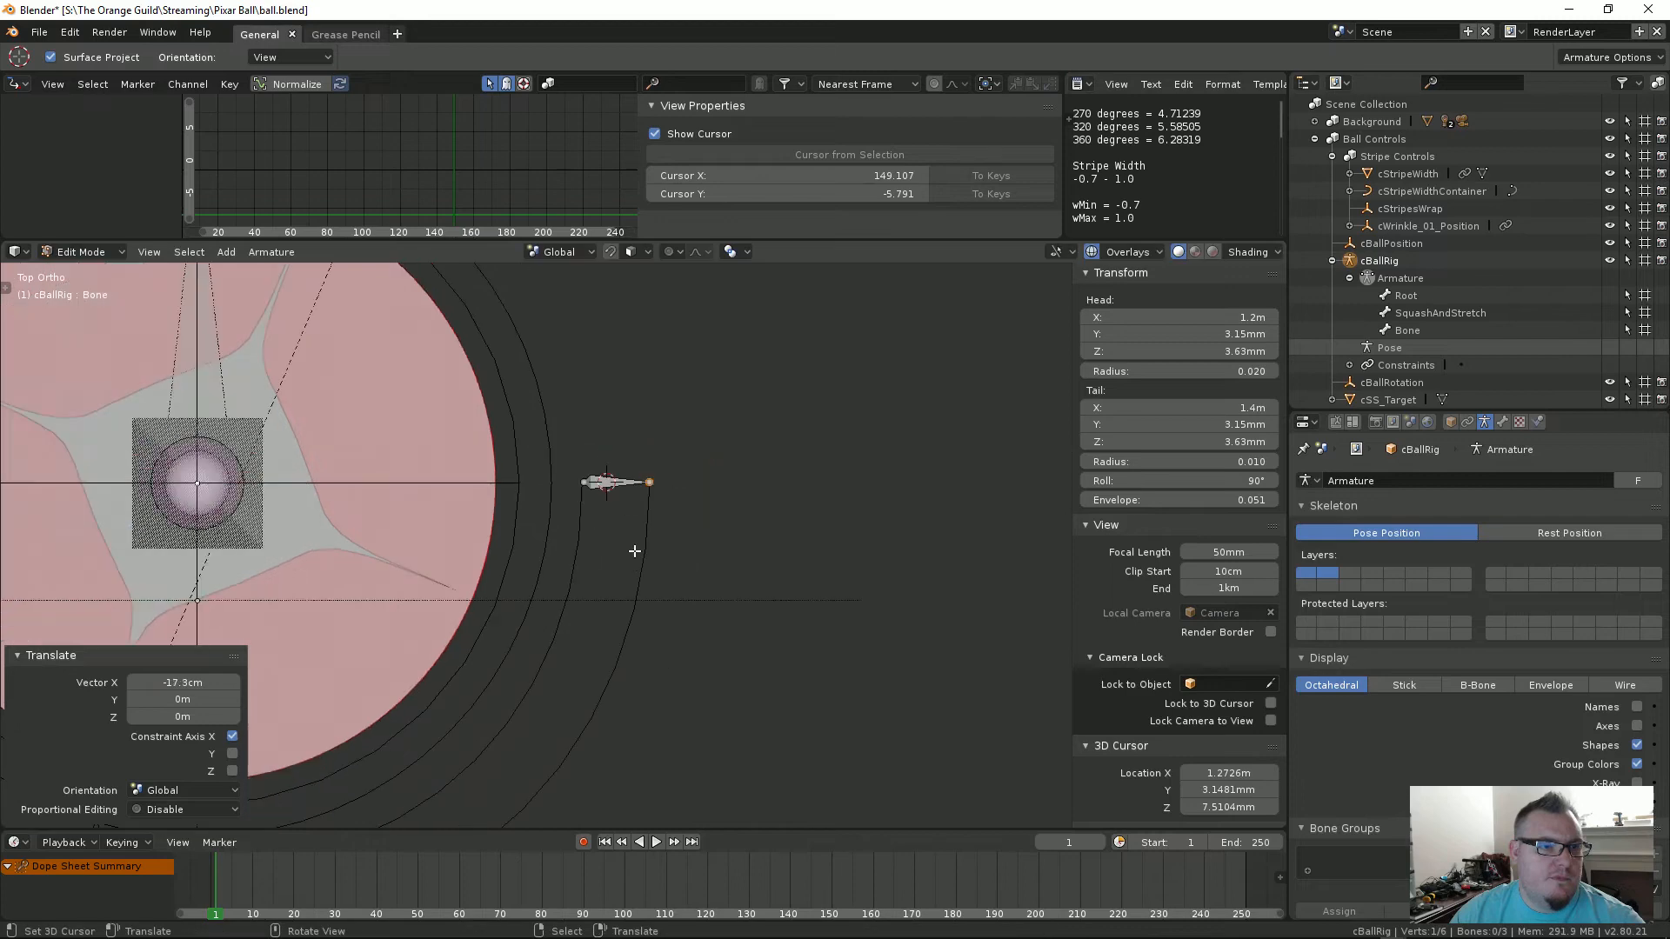
{"action": "middle_click_drag", "start_coordinate": [615, 640], "coordinate": [795, 498], "text": "shift"}
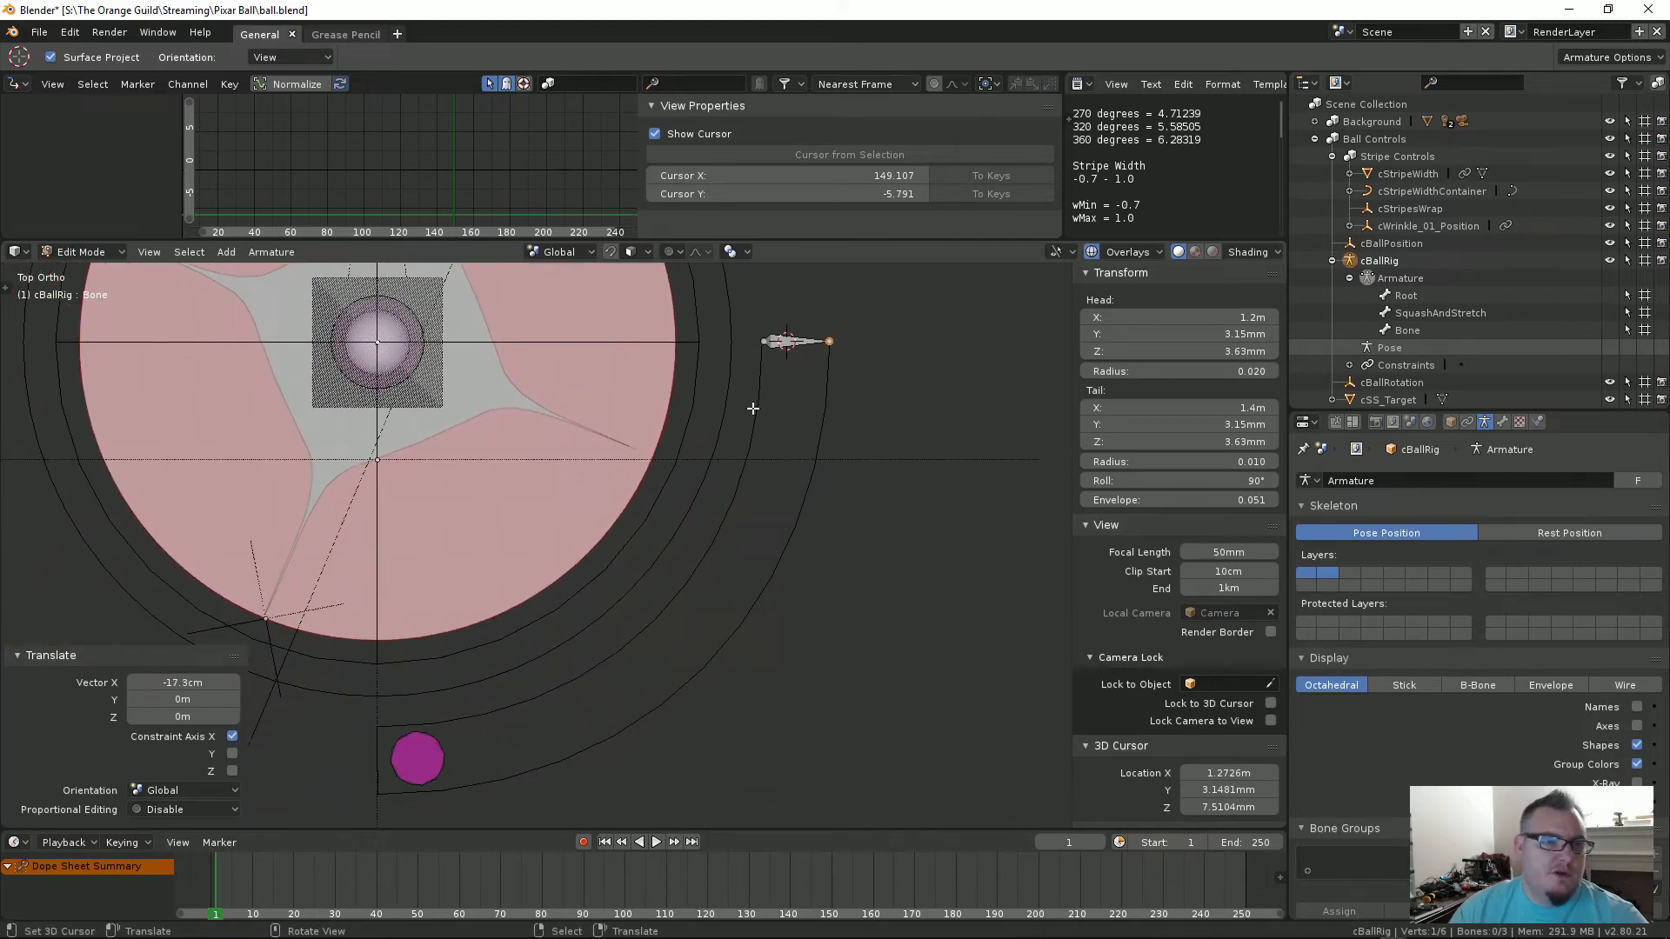
Step: View the rig at an angle in Object Mode, and select the whole small bone beside the ball in Edit Mode
{"action": "key", "text": "Tab"}
{"action": "middle_click_drag", "start_coordinate": [812, 492], "coordinate": [704, 536]}
{"action": "scroll", "coordinate": [717, 485], "scroll_direction": "down", "scroll_amount": 3}
{"action": "scroll", "coordinate": [703, 534], "scroll_direction": "up", "scroll_amount": 3}
{"action": "middle_click_drag", "start_coordinate": [728, 478], "coordinate": [740, 473]}
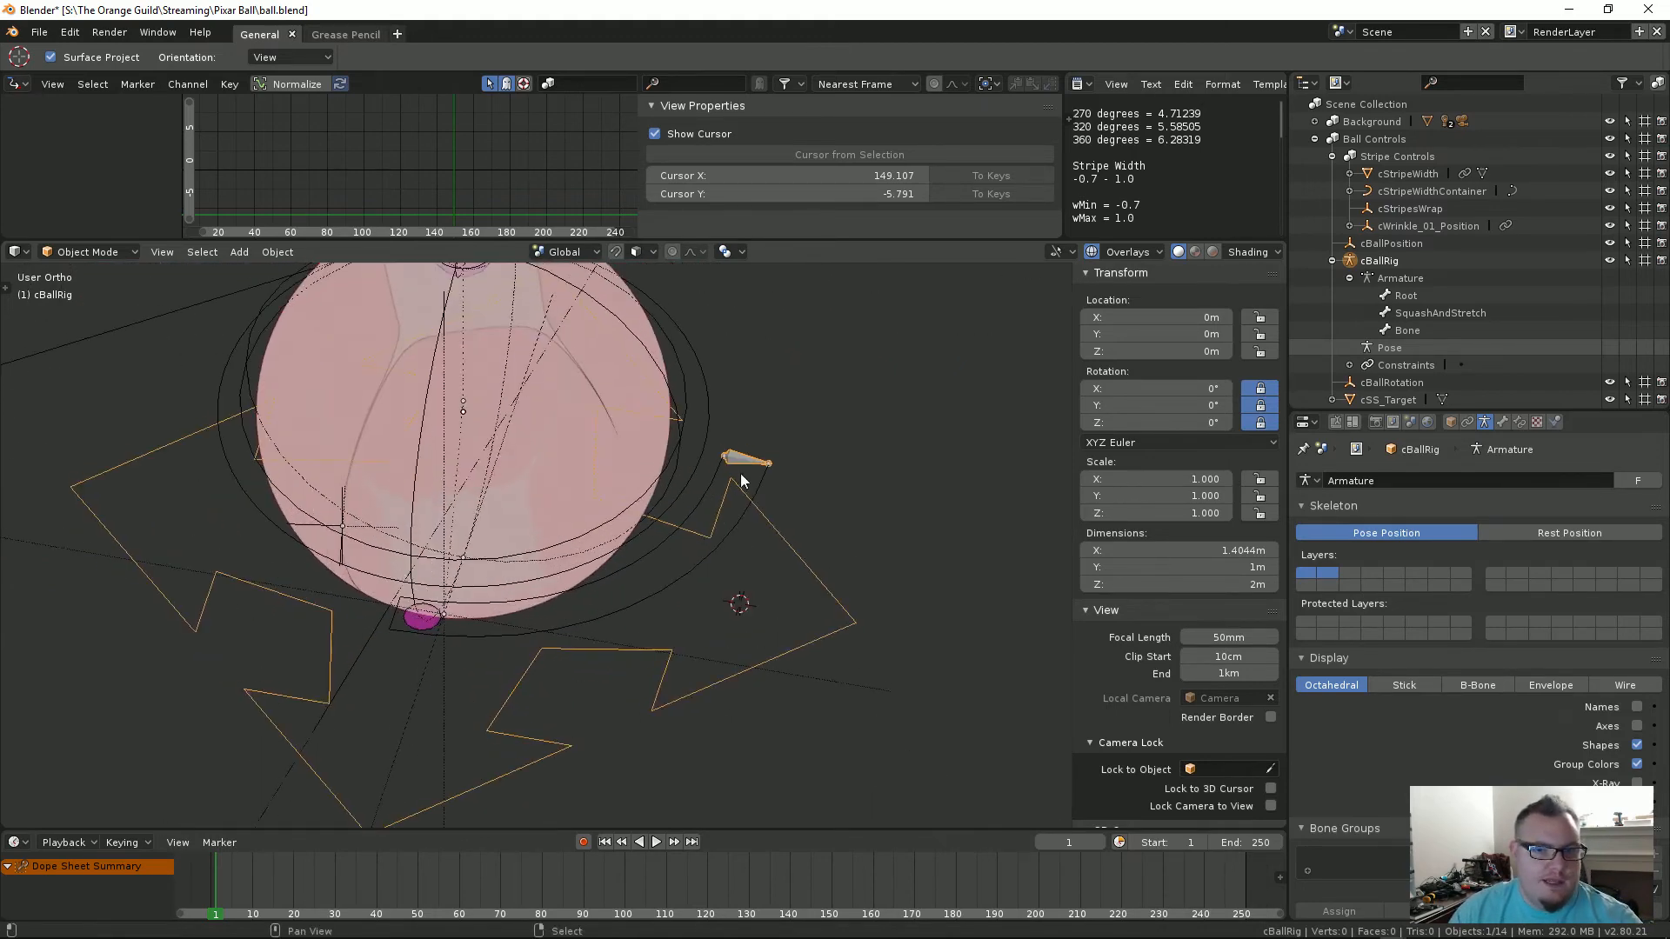
{"action": "key", "text": "Tab"}
{"action": "right_click", "coordinate": [744, 462]}
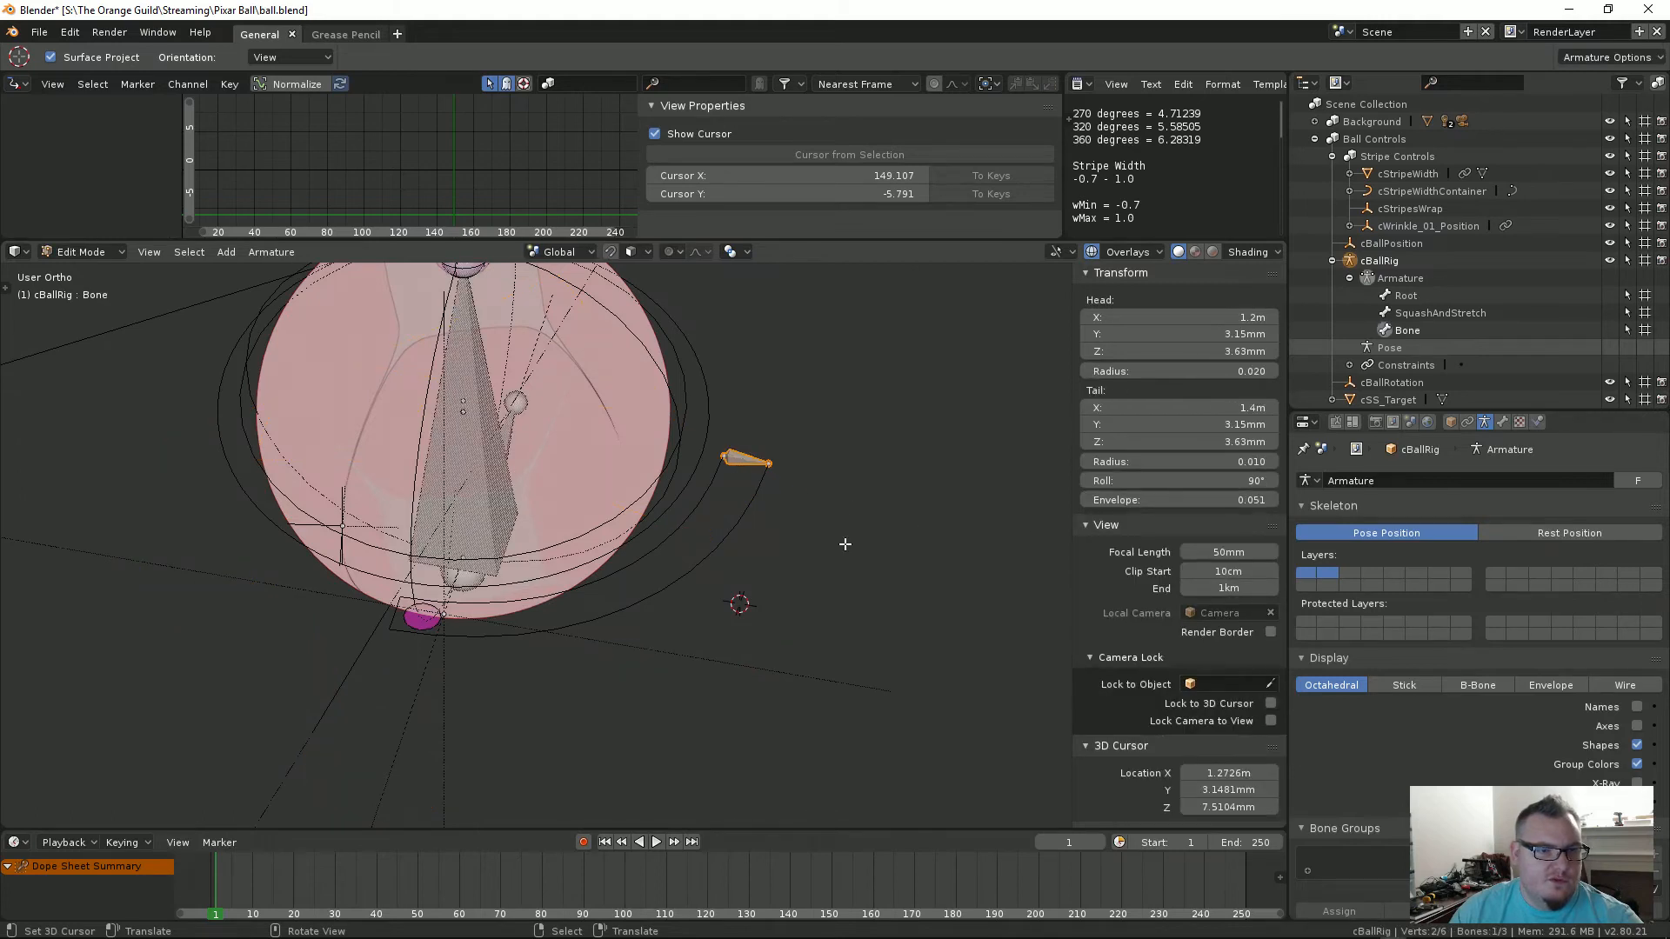
{"action": "key", "text": "m"}
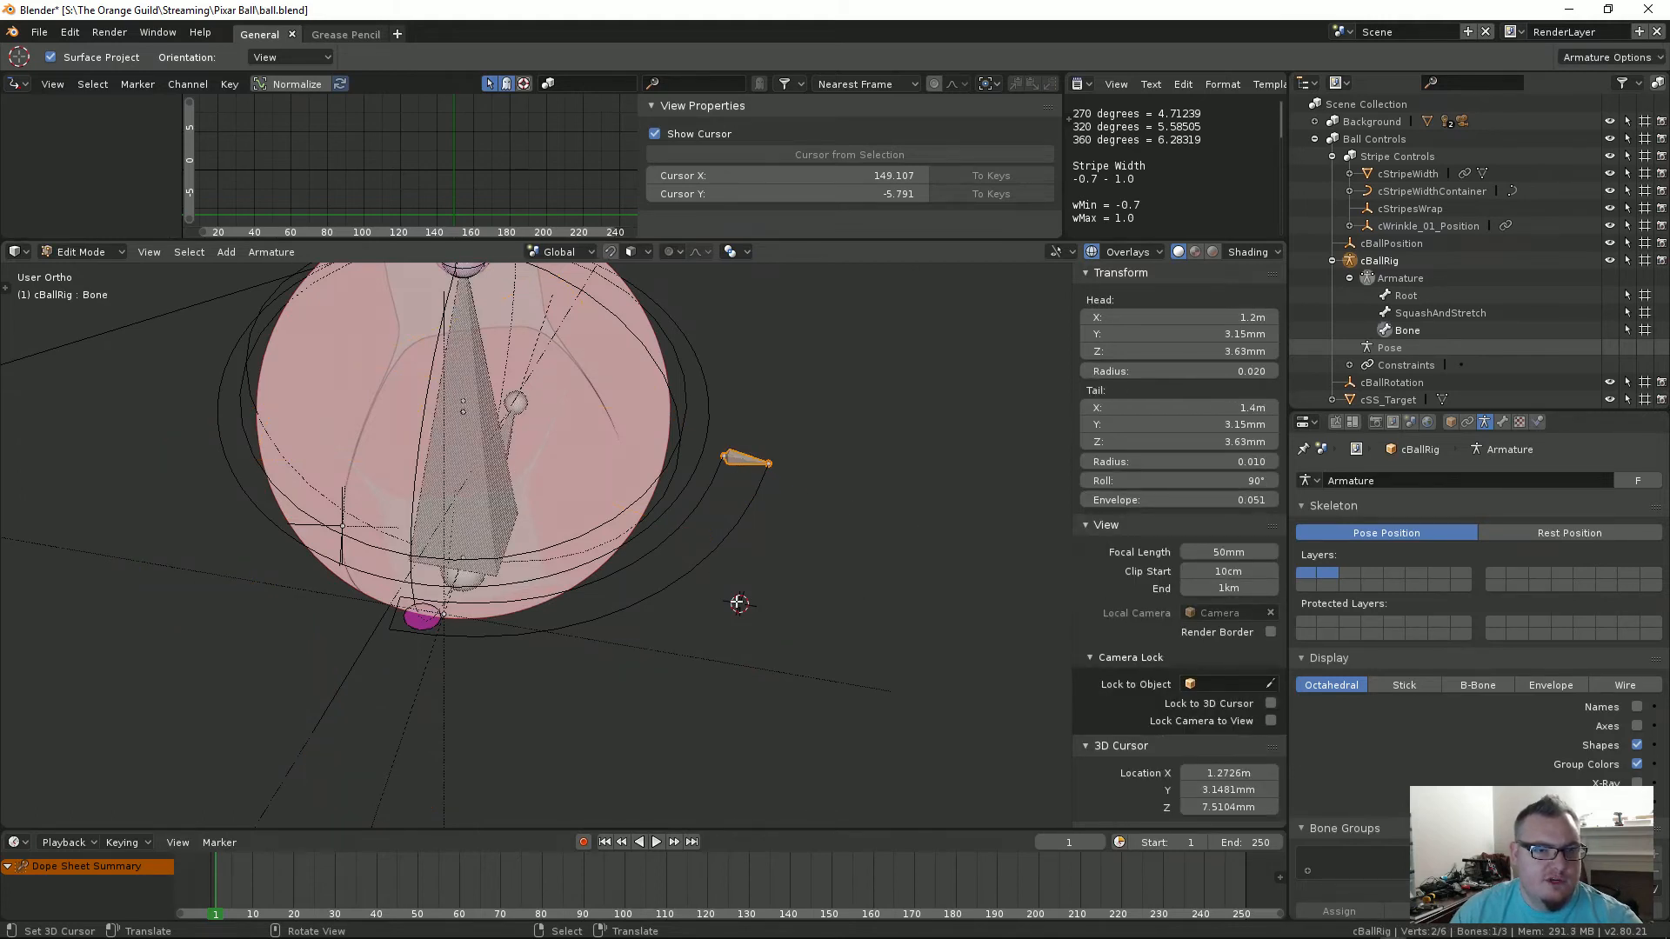
Step: Toggle the armature's first and second layers to check which bones each one holds, leaving only the second layer shown
{"action": "left_click", "coordinate": [1331, 571], "text": "shift"}
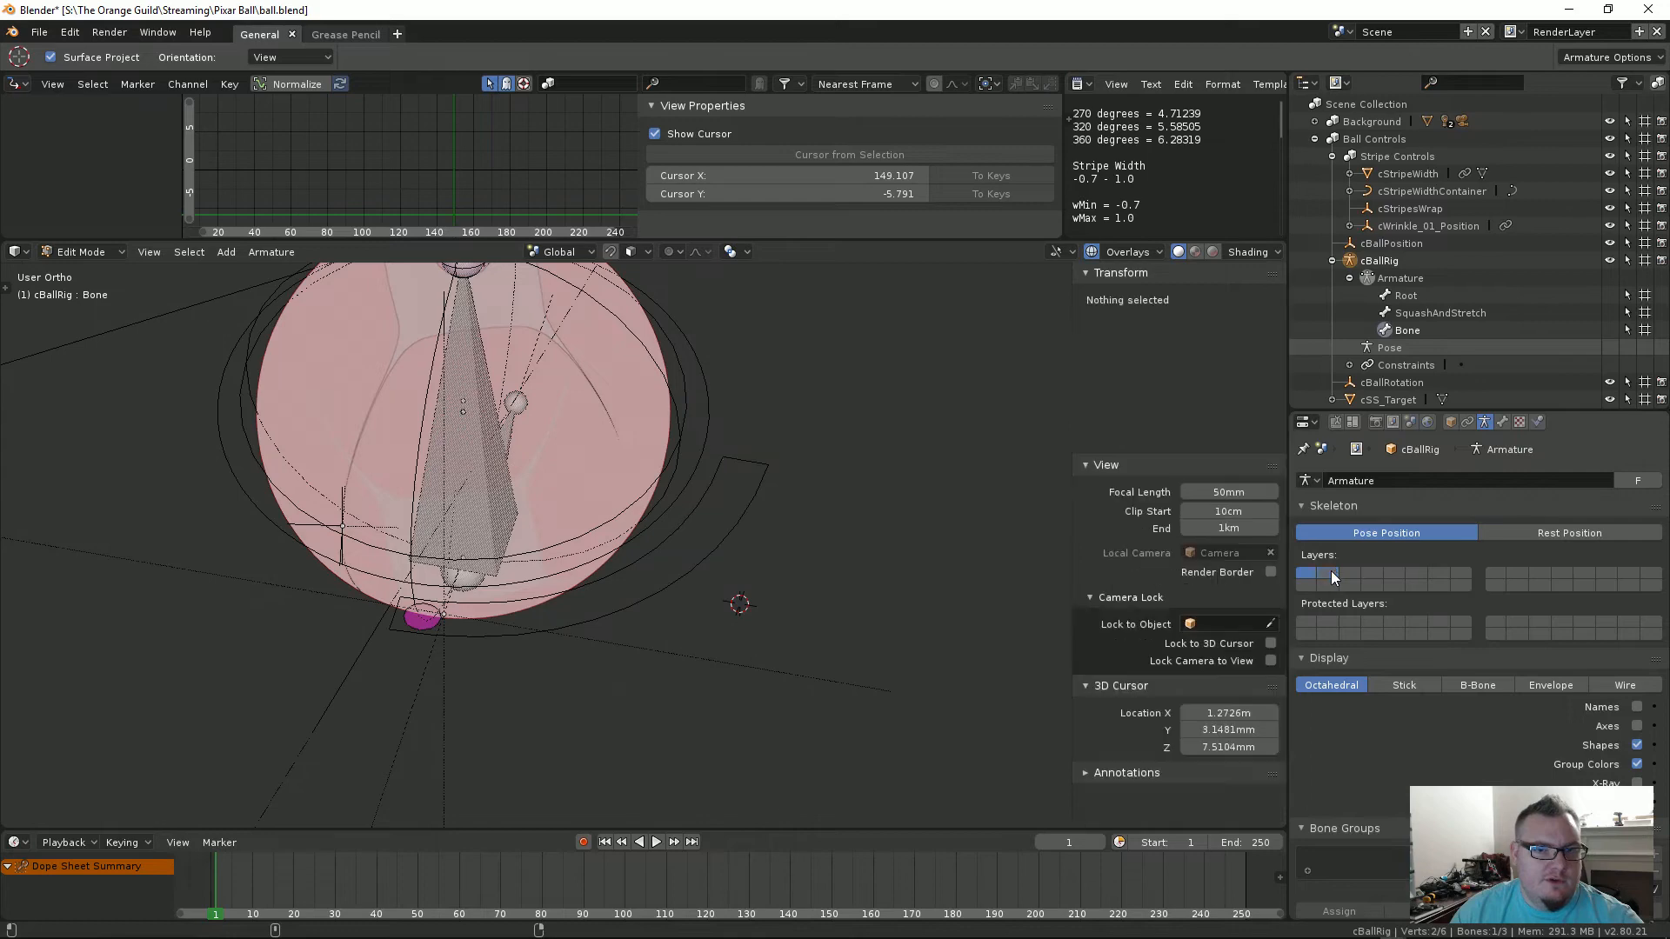
{"action": "mouse_move", "coordinate": [785, 527]}
{"action": "middle_mouse_down"}
{"action": "mouse_move", "coordinate": [739, 519]}
{"action": "mouse_move", "coordinate": [783, 534]}
{"action": "middle_mouse_up"}
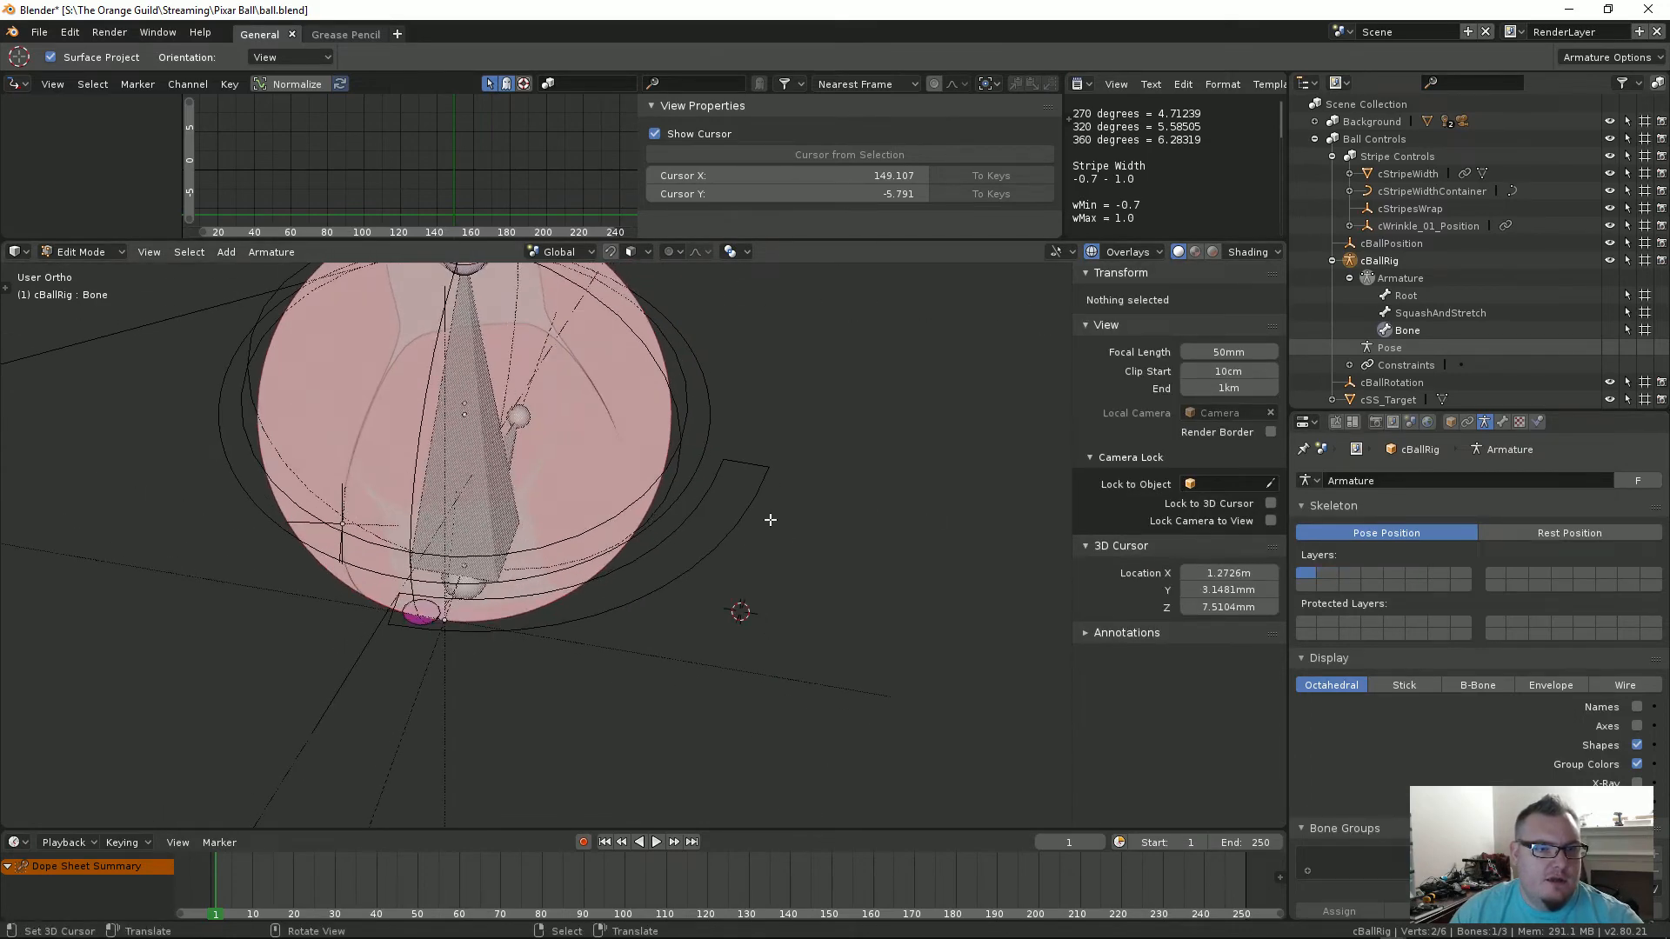
{"action": "left_click", "coordinate": [1322, 574], "text": "shift"}
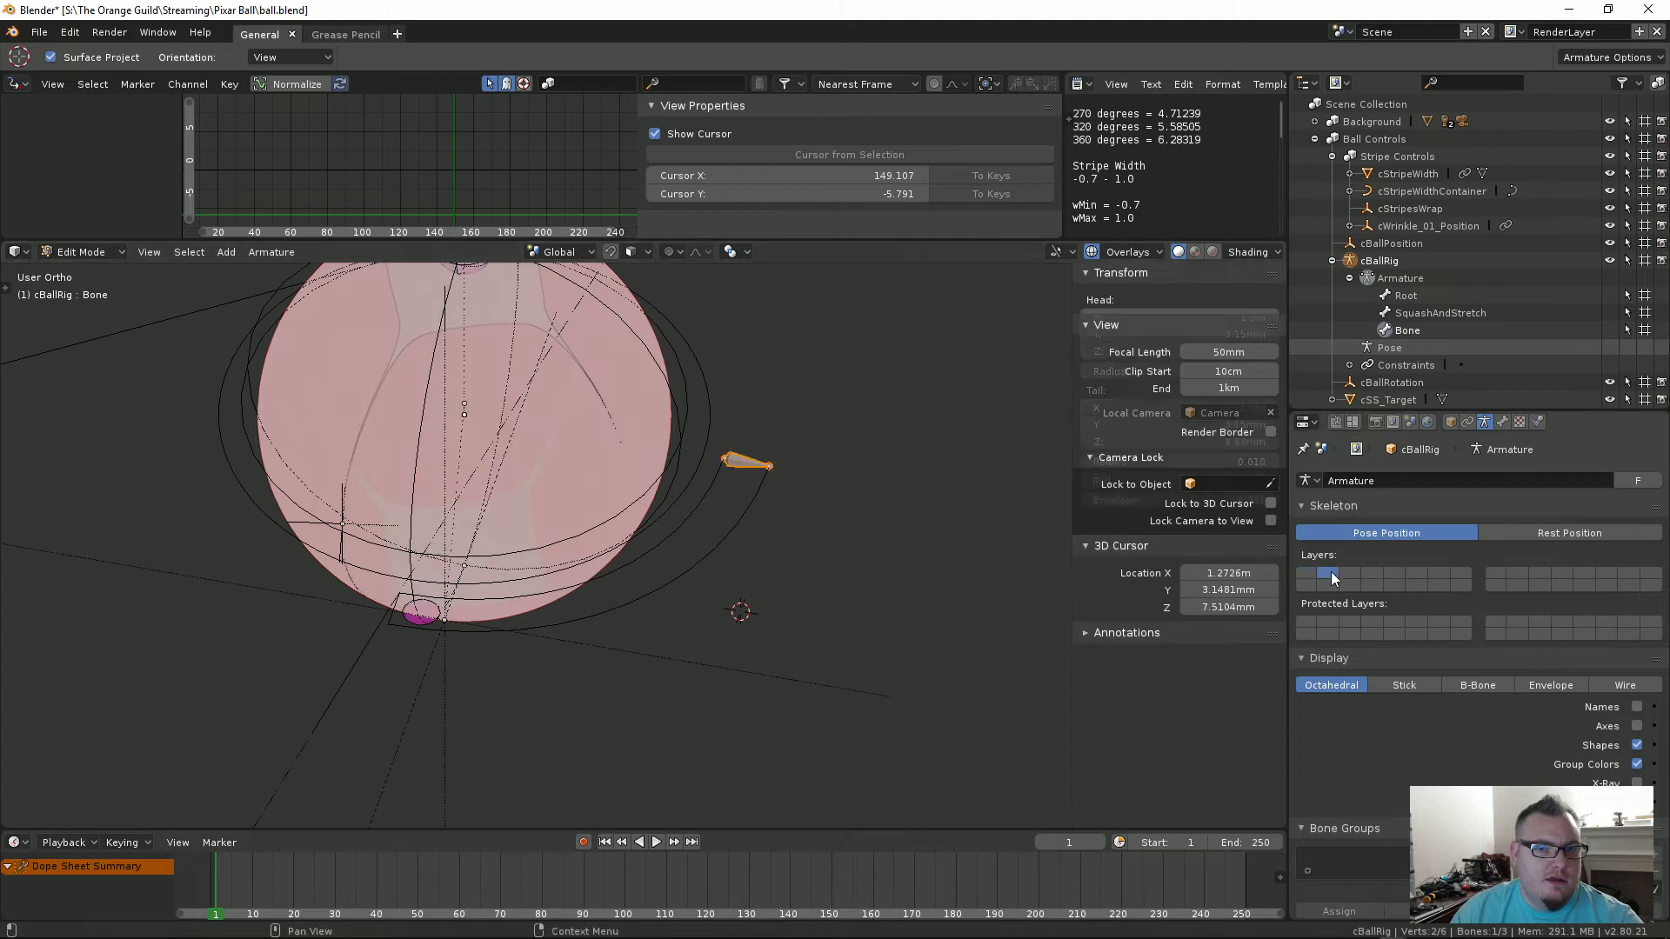
{"action": "left_click", "coordinate": [1310, 573]}
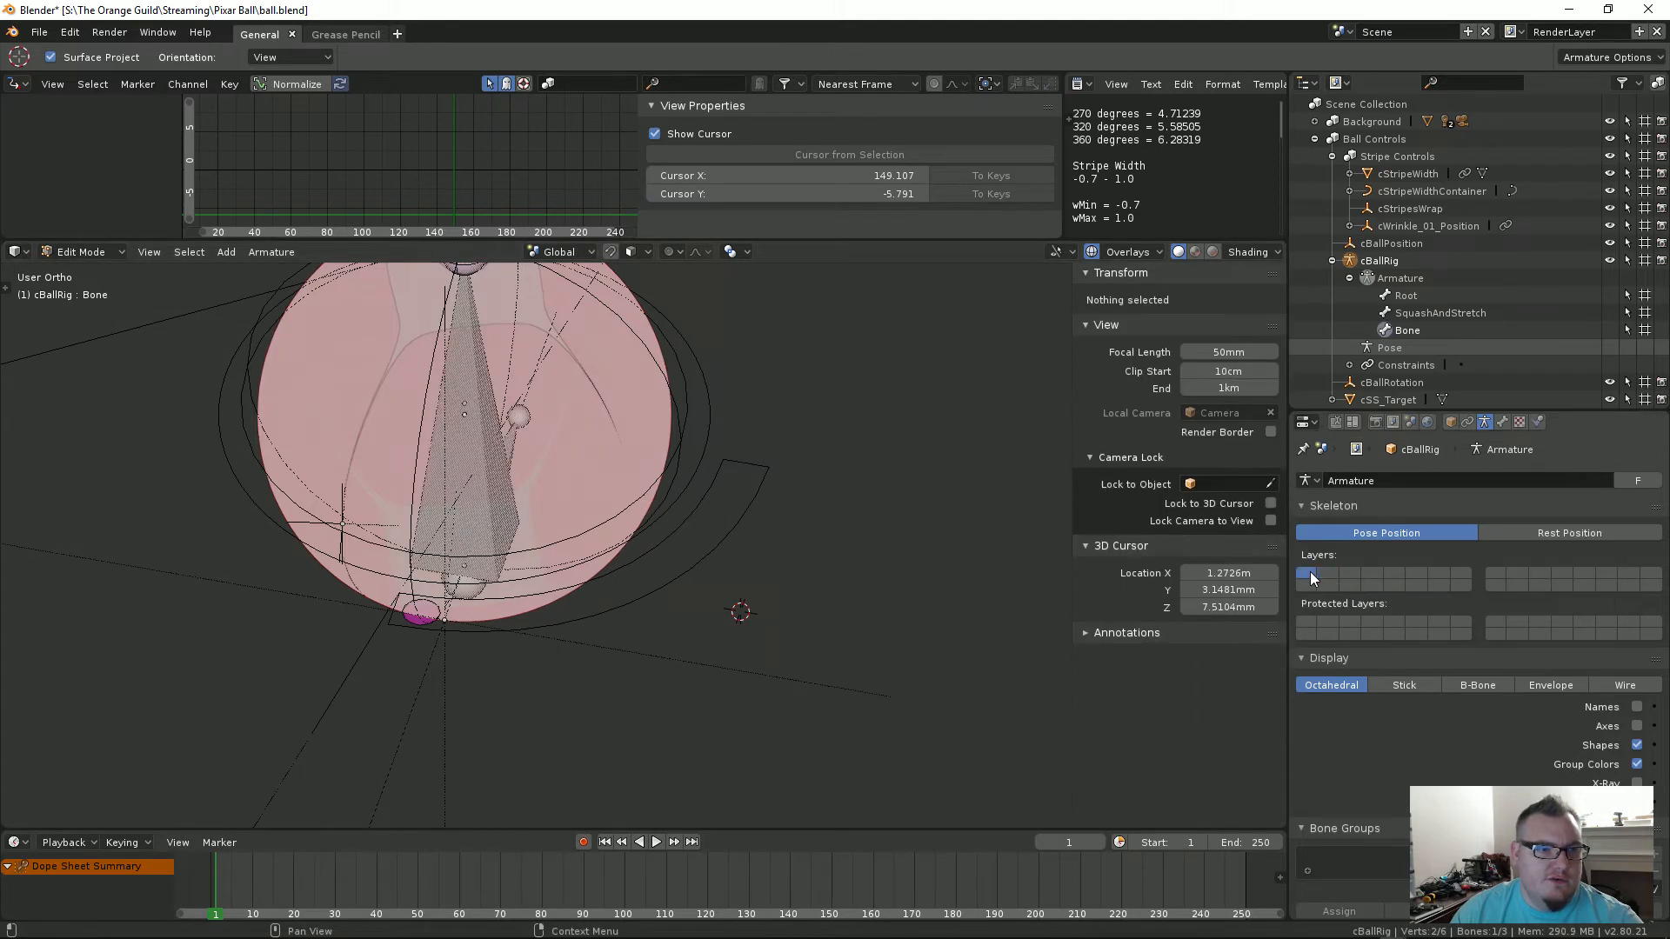
{"action": "left_click", "coordinate": [1338, 572], "text": "shift"}
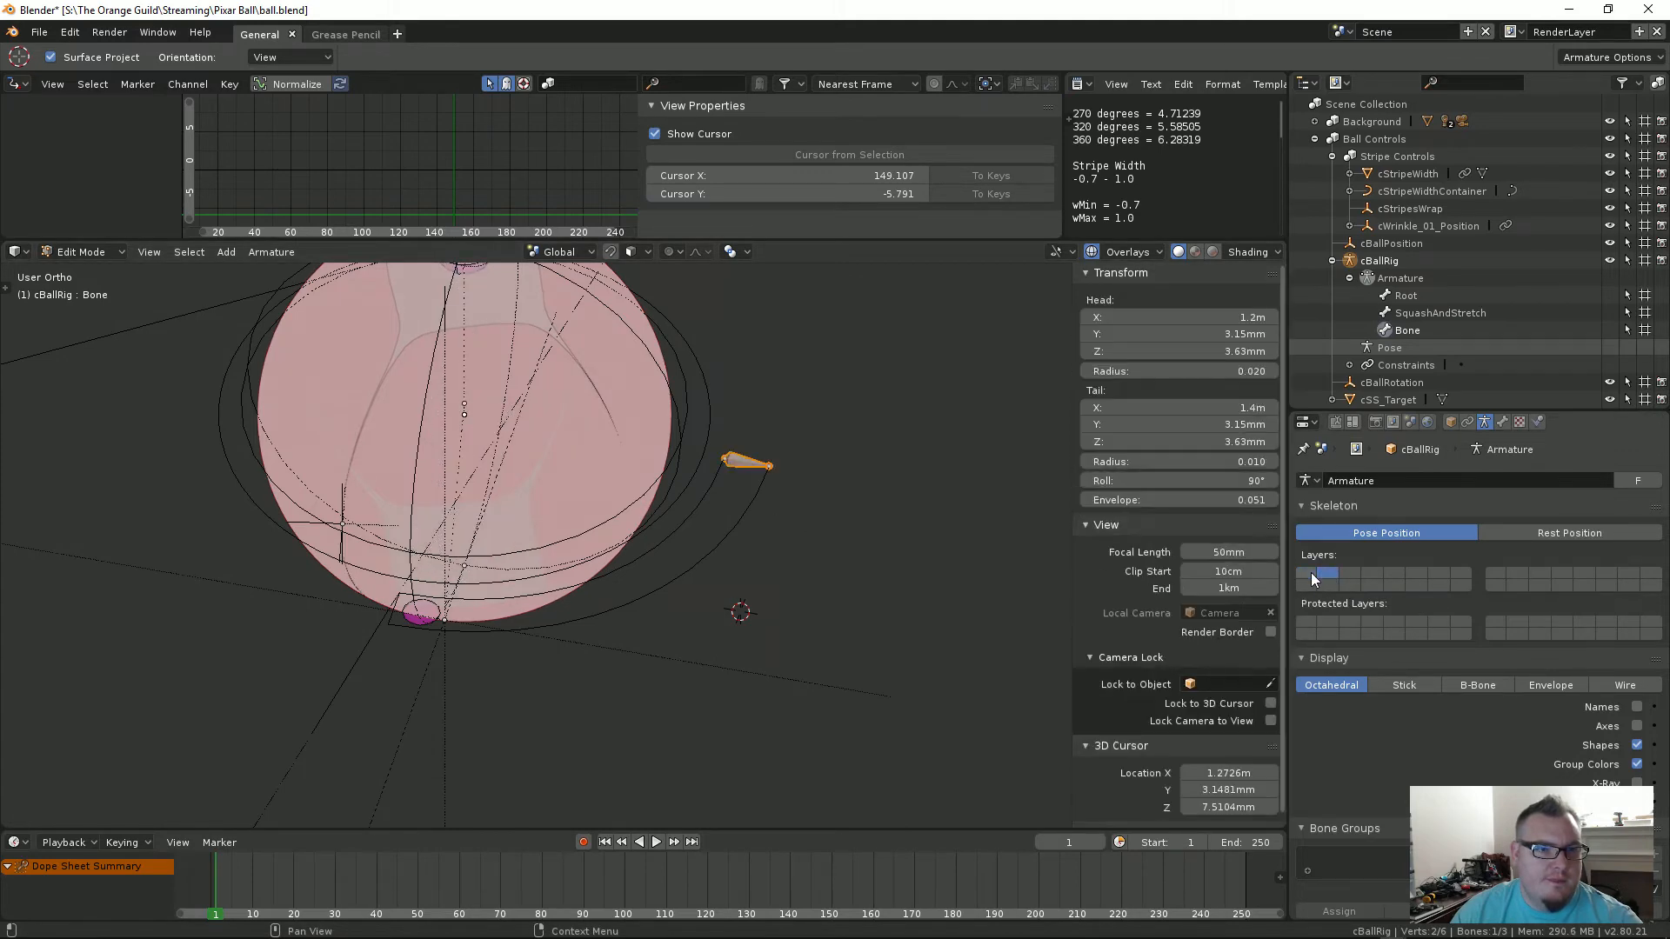
{"action": "left_click", "coordinate": [1312, 573]}
{"action": "left_click", "coordinate": [1337, 572], "text": "shift"}
Step: Add a driver to the visibility of the armature's second layer and set its scripted expression to 1
{"action": "right_click", "coordinate": [1327, 573]}
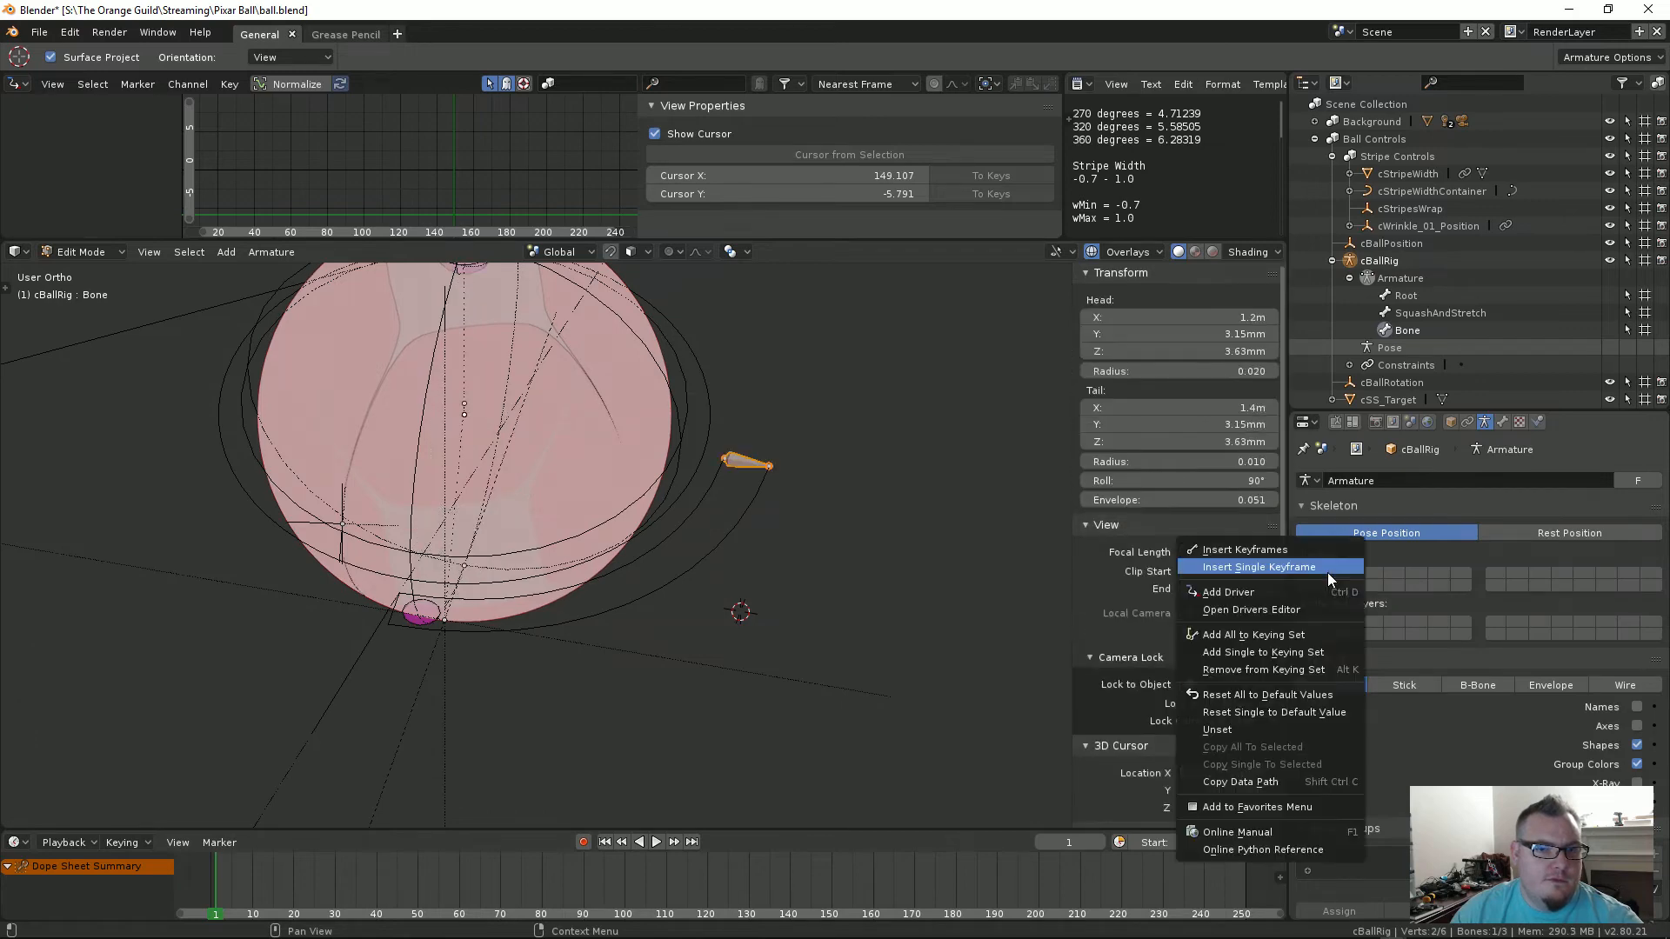
{"action": "left_click", "coordinate": [1322, 578]}
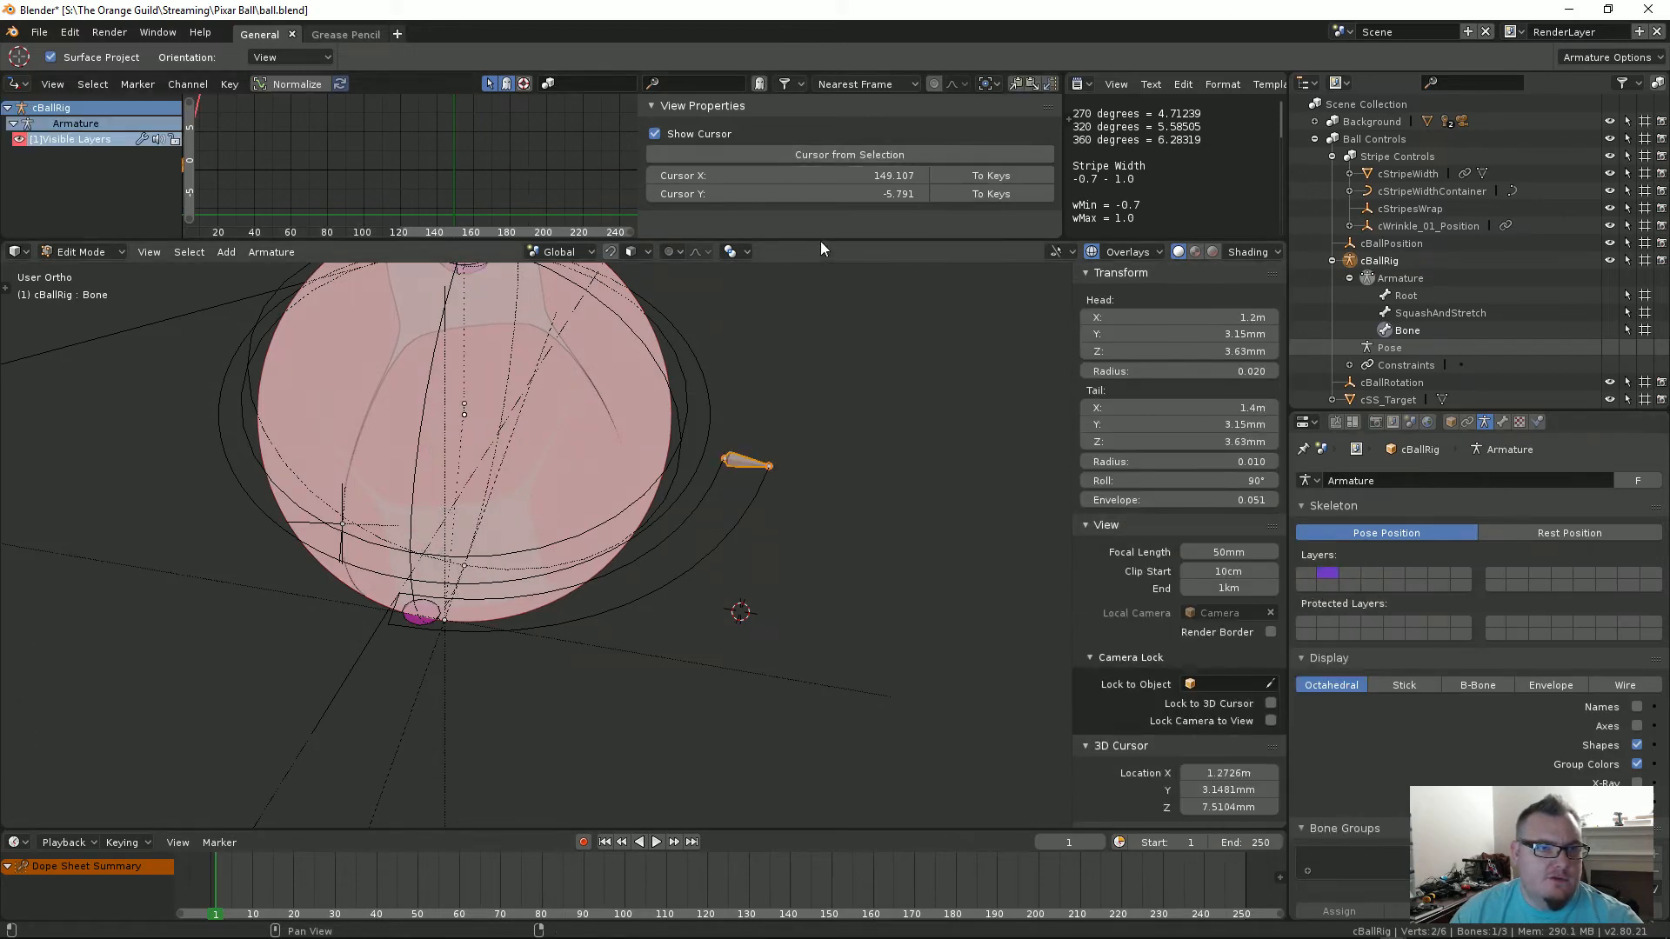
{"action": "left_click_drag", "start_coordinate": [821, 243], "coordinate": [832, 431]}
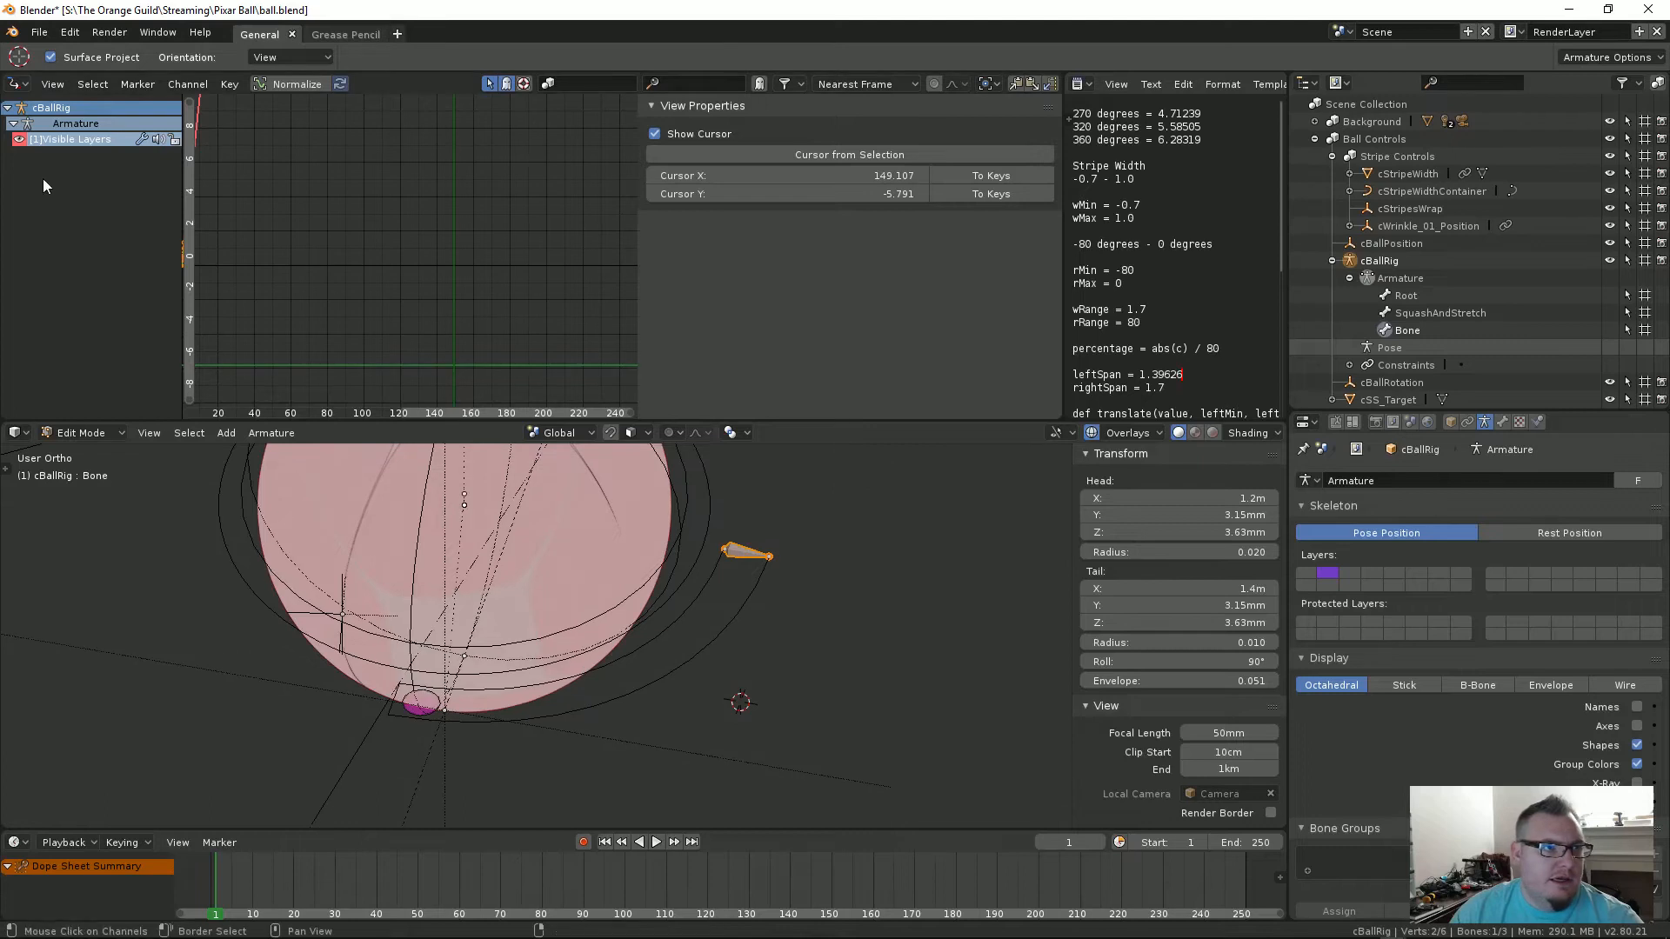
{"action": "left_click", "coordinate": [38, 139]}
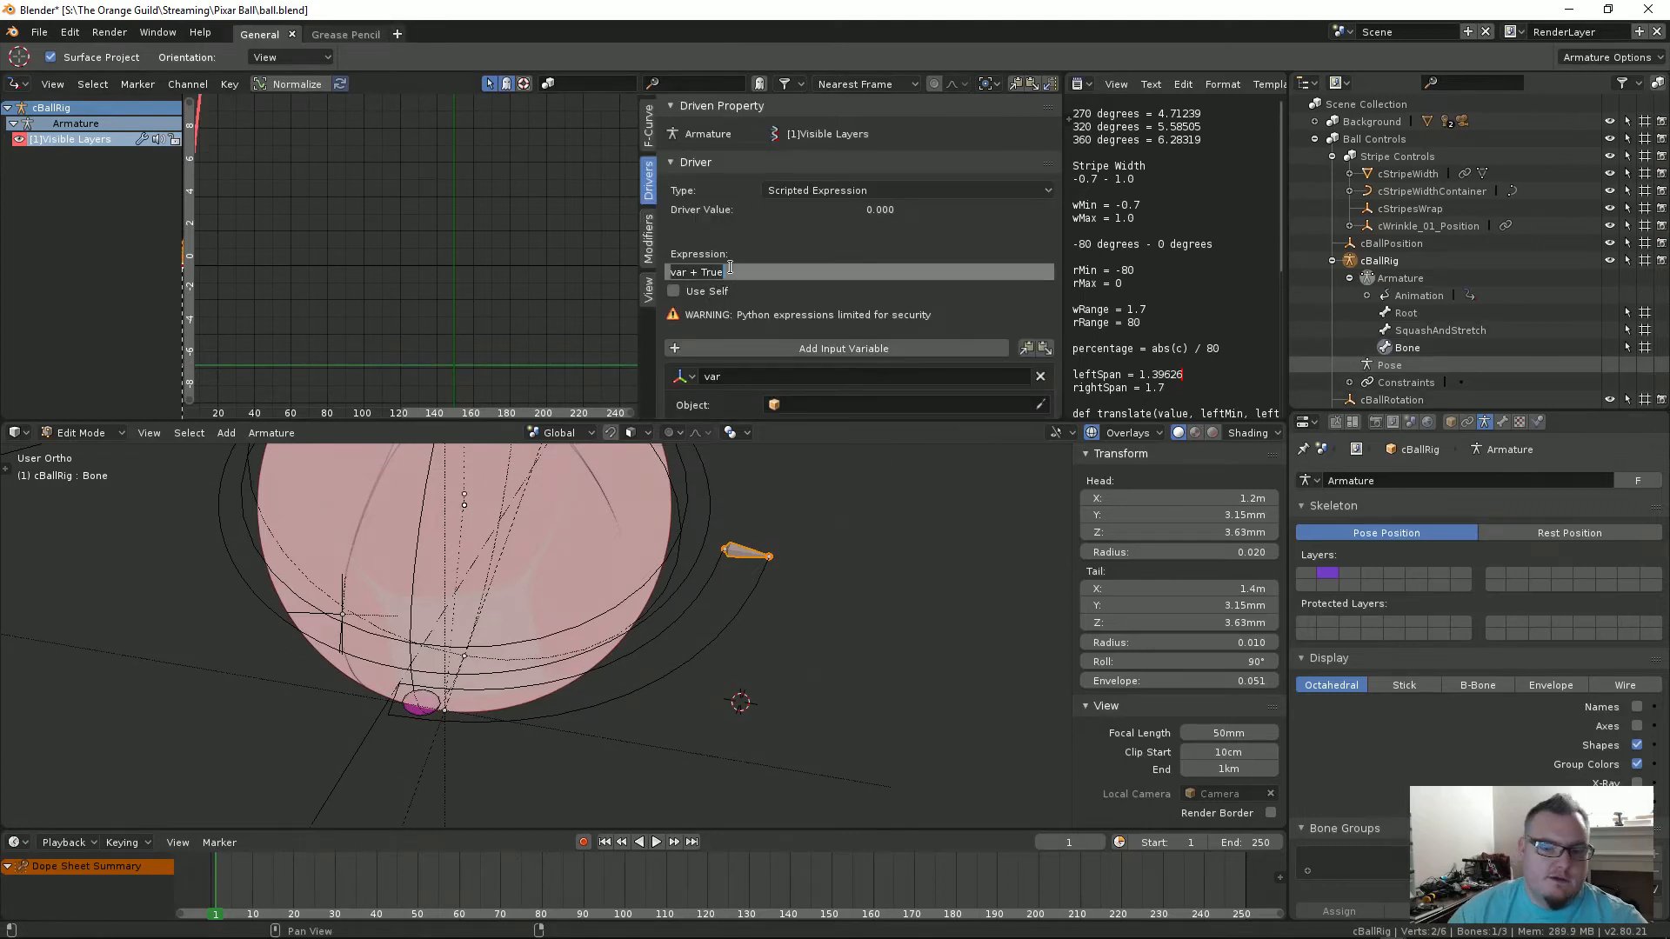
{"action": "type", "text": "1"}
{"action": "key", "text": "Return"}
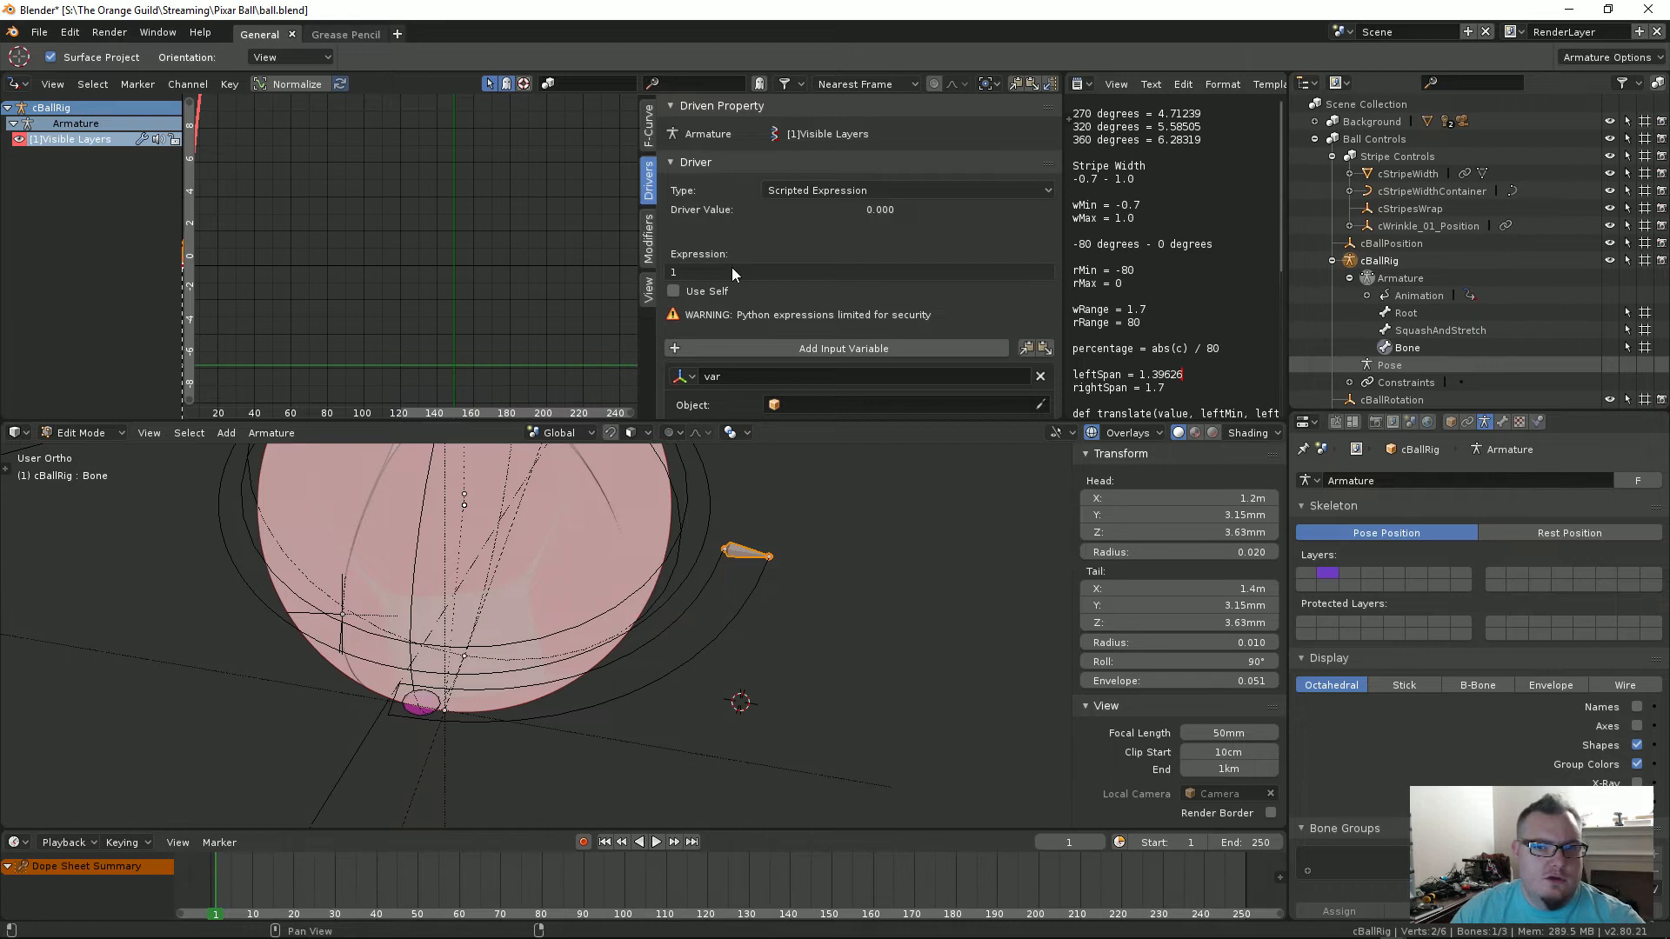
Step: Show the first armature layer as well, and test the second layer's driver with expression values 0 and 1
{"action": "left_click", "coordinate": [1305, 574], "text": "shift"}
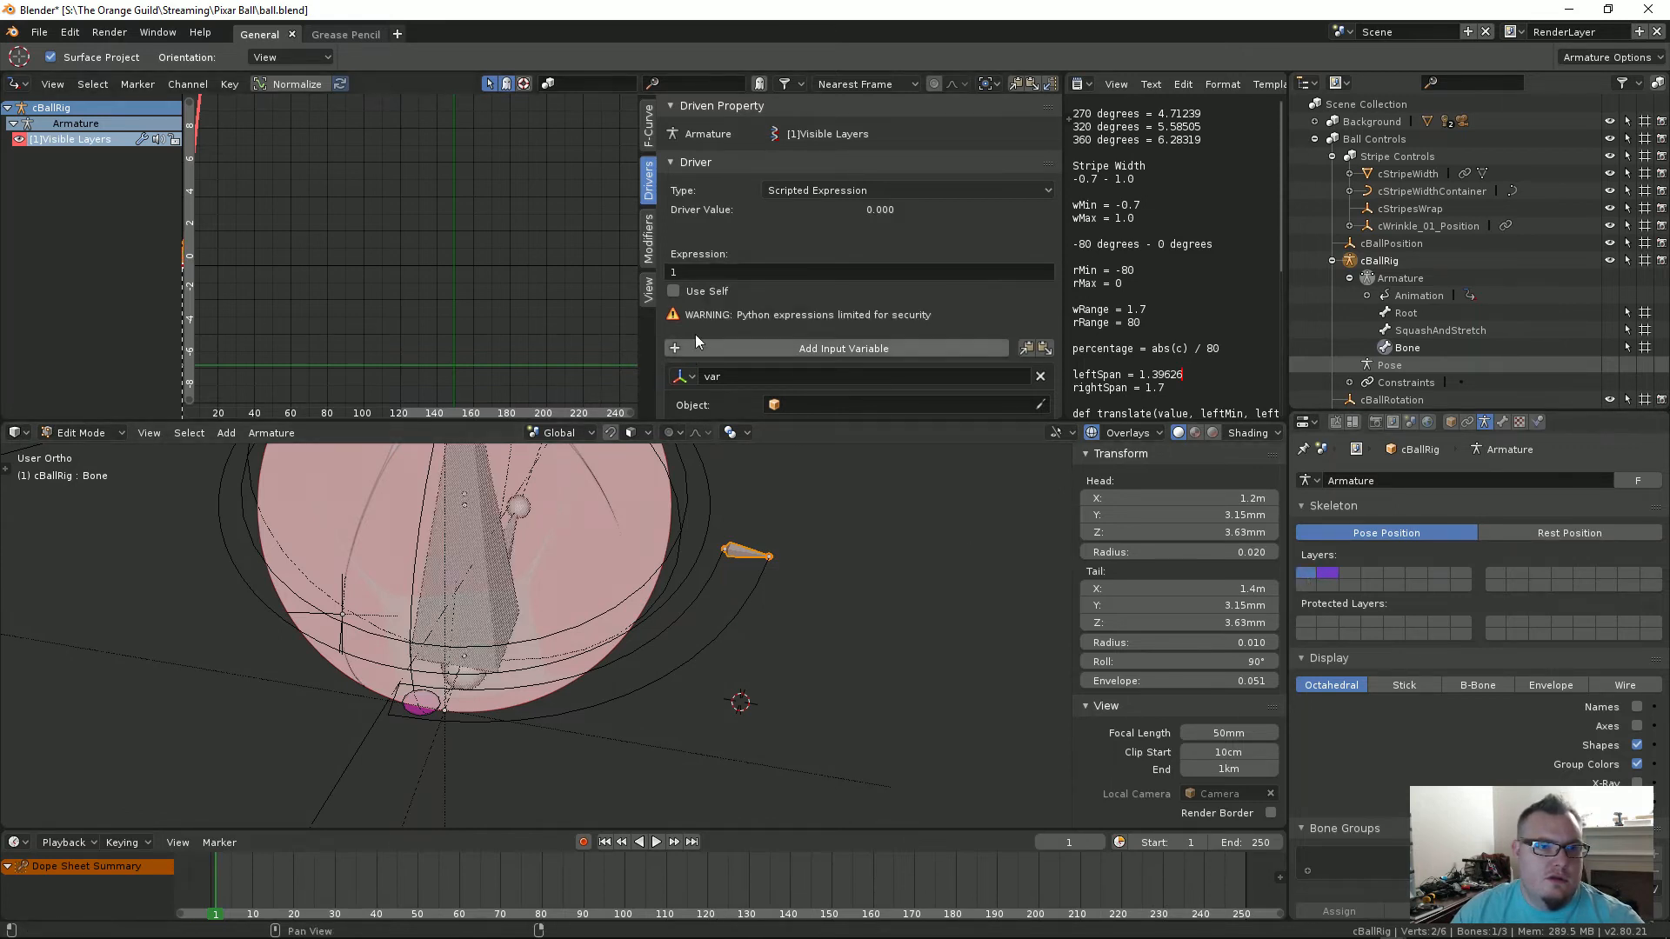
{"action": "left_click", "coordinate": [706, 275]}
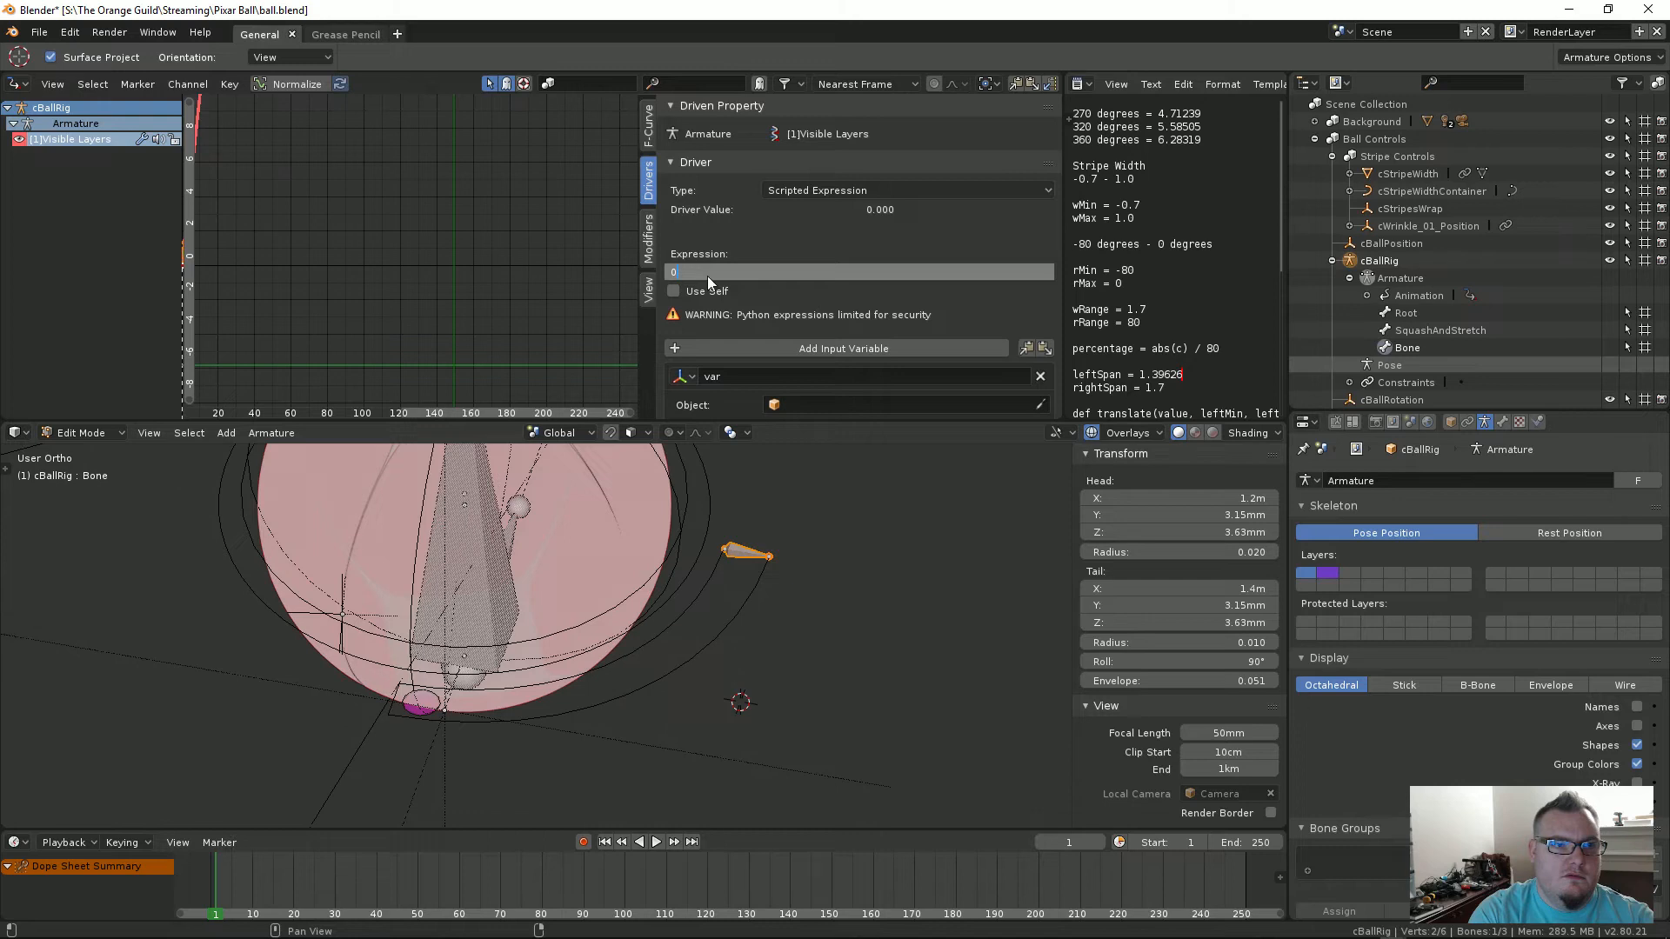
{"action": "key", "text": "Return"}
{"action": "left_click", "coordinate": [707, 275]}
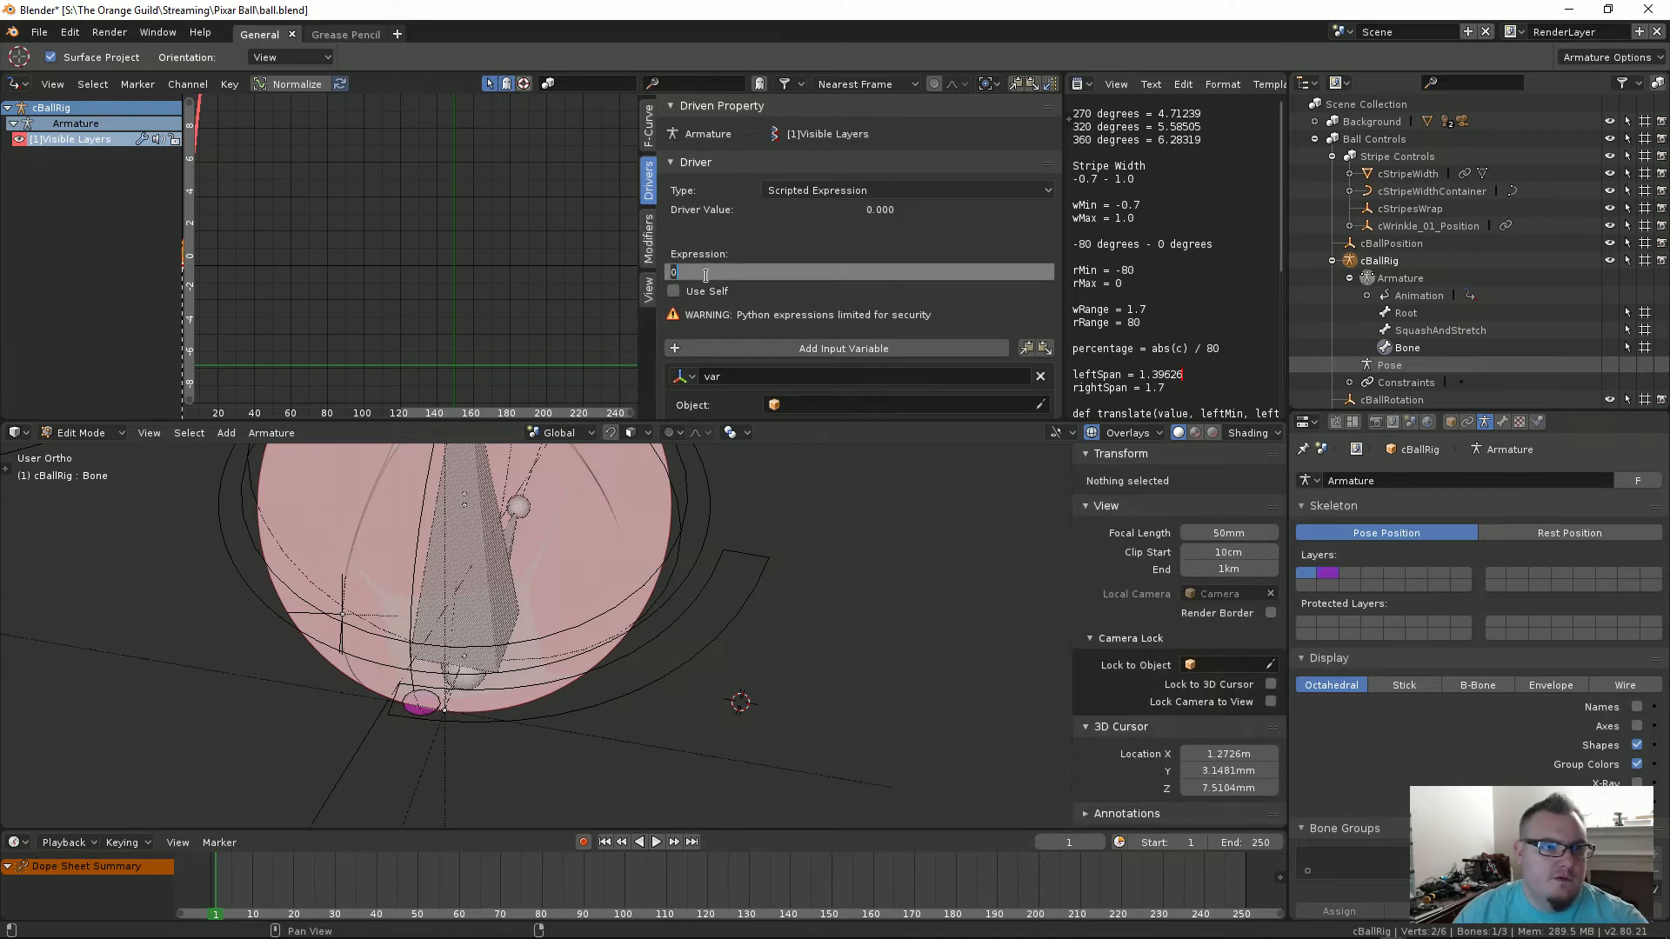
{"action": "type", "text": "1"}
{"action": "key", "text": "Return"}
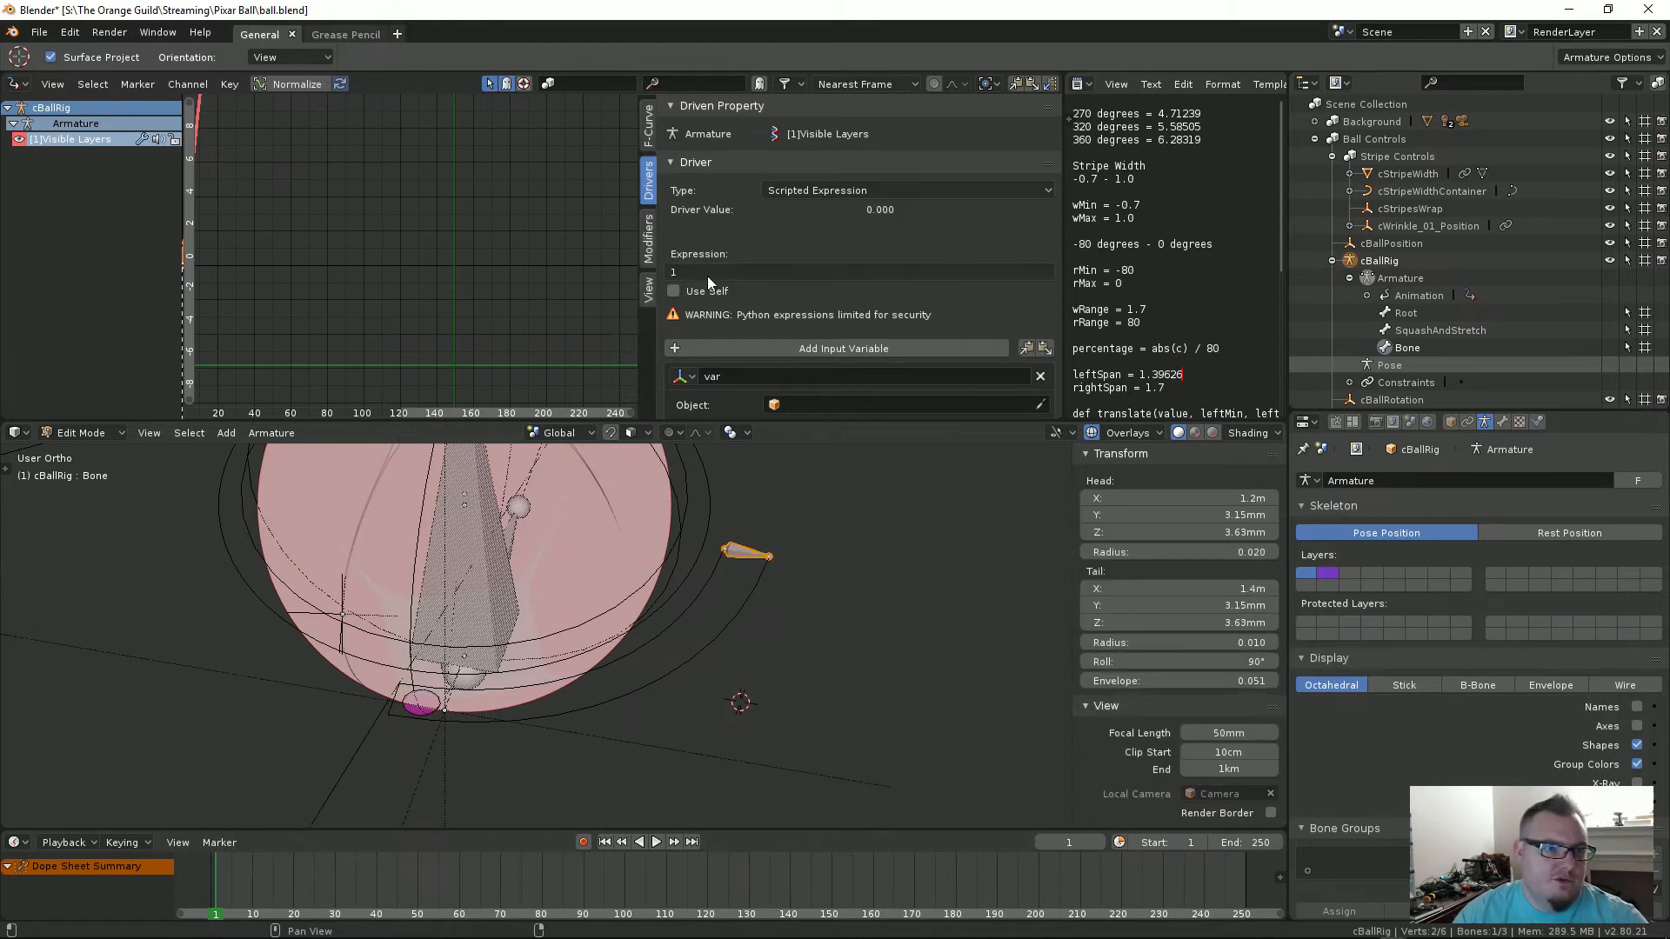
Step: Try 2 as the second layer's driver expression, and set the expression back to 0 to hide the layer
{"action": "left_click", "coordinate": [706, 275]}
{"action": "type", "text": "2"}
{"action": "key", "text": "Return"}
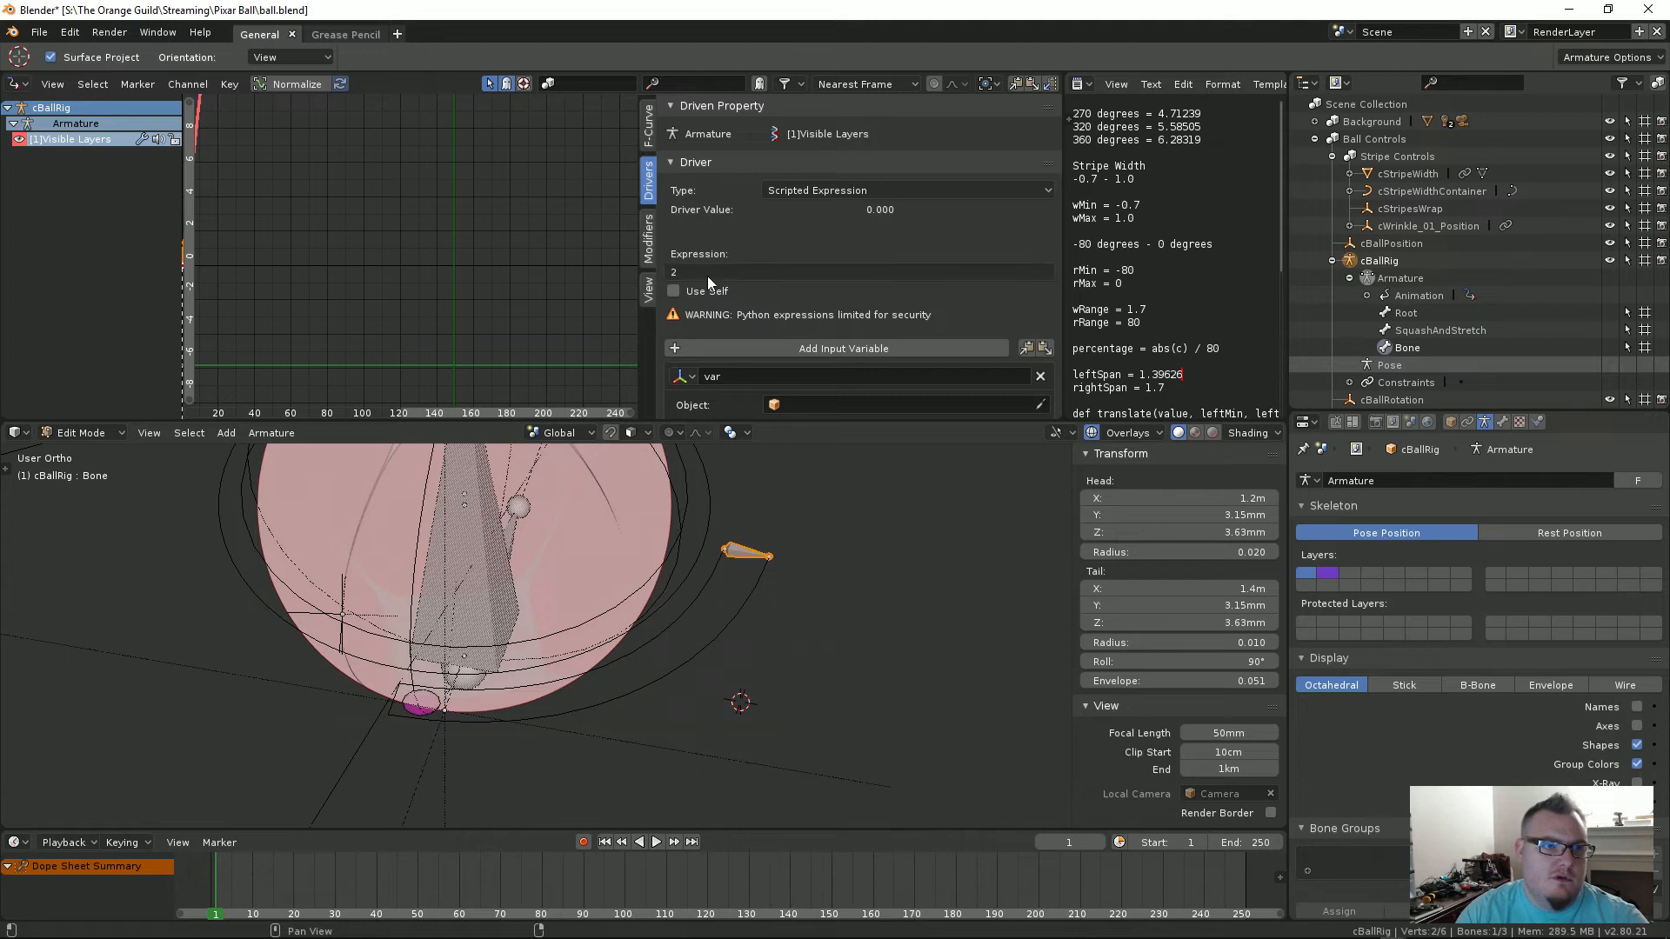
{"action": "left_click", "coordinate": [706, 275]}
{"action": "type", "text": "0"}
{"action": "key", "text": "Return"}
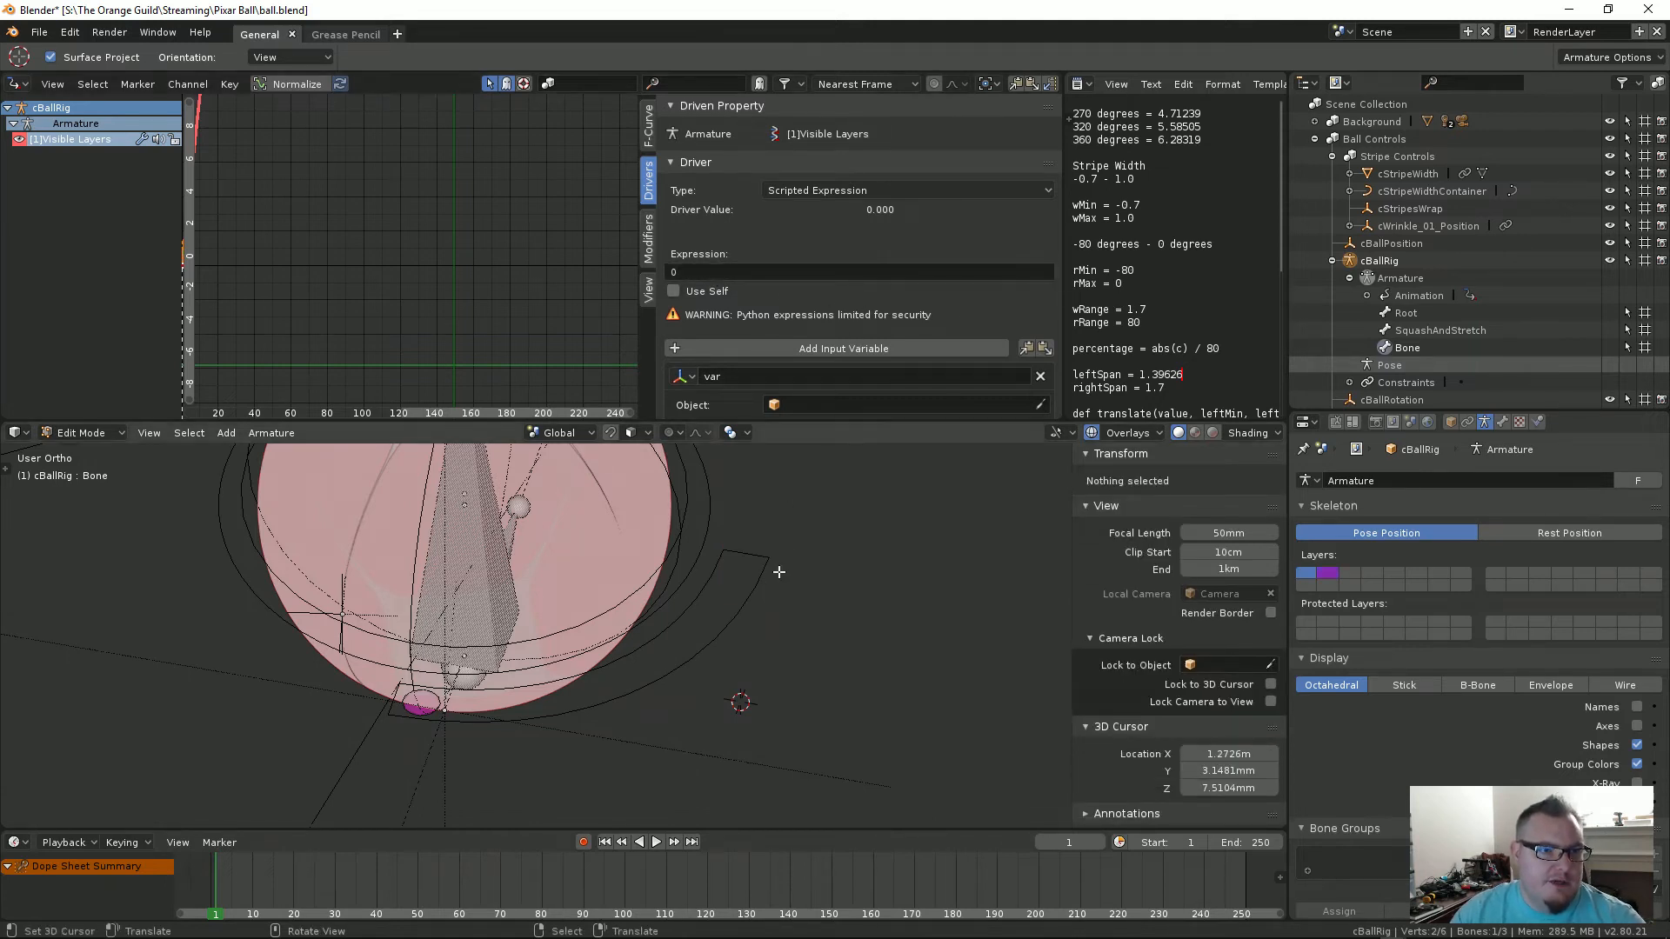
Step: Check the armature in Object Mode with the second layer hidden, and select the Root bone in Edit Mode
{"action": "middle_click_drag", "start_coordinate": [687, 633], "coordinate": [708, 664]}
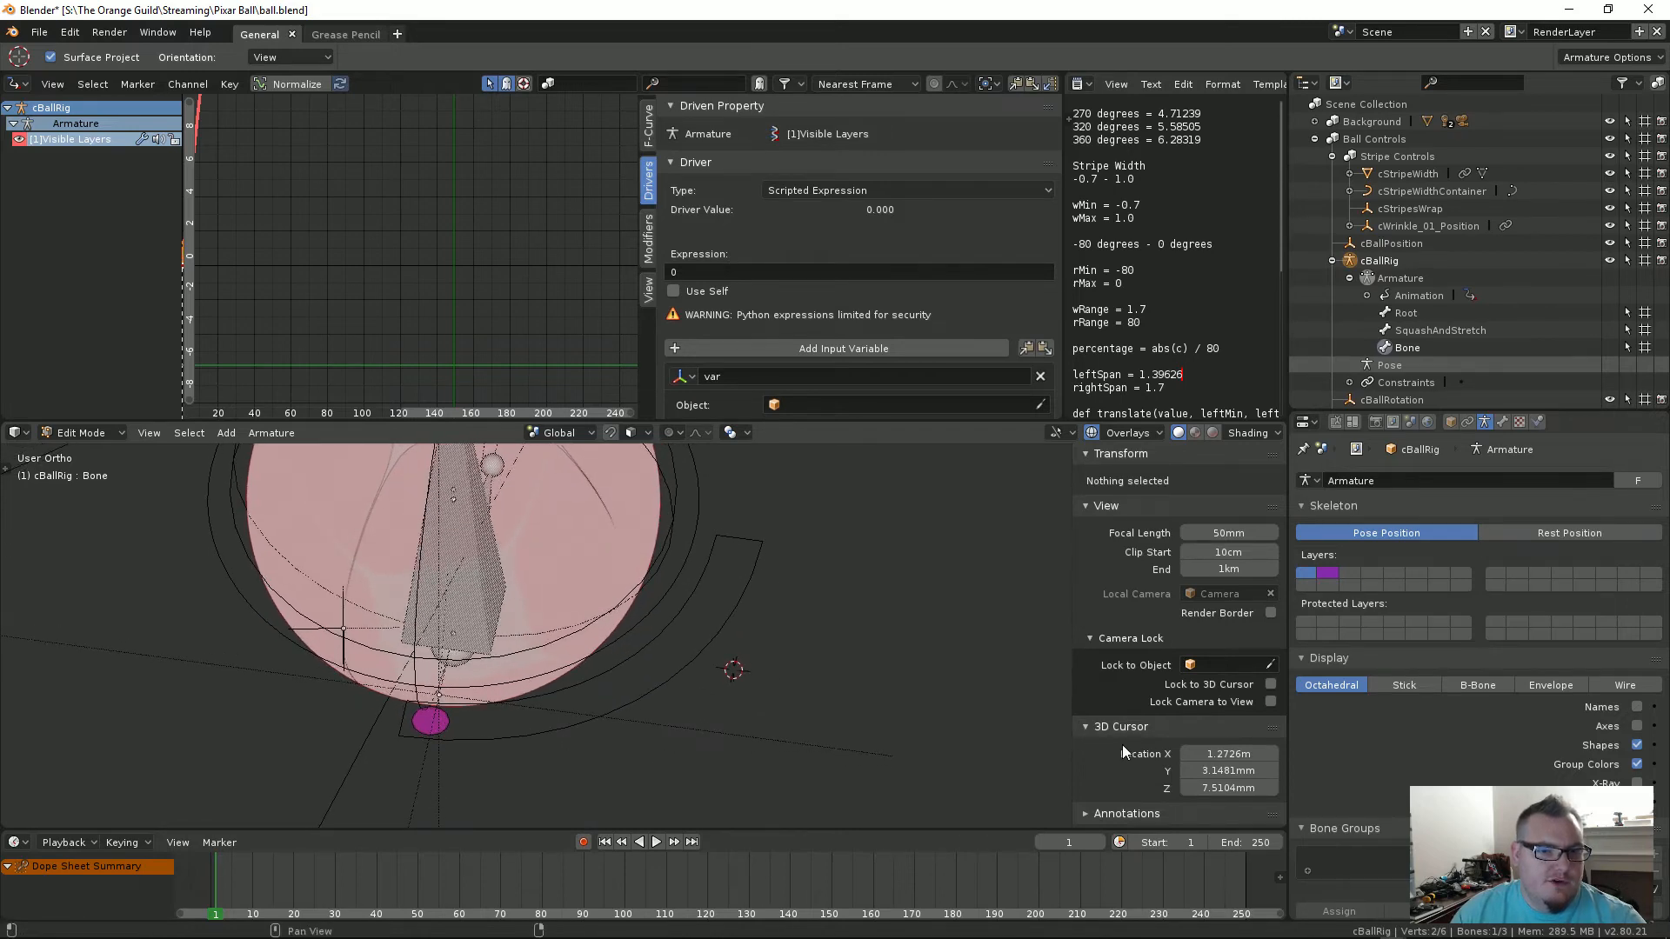
{"action": "key", "text": "Tab"}
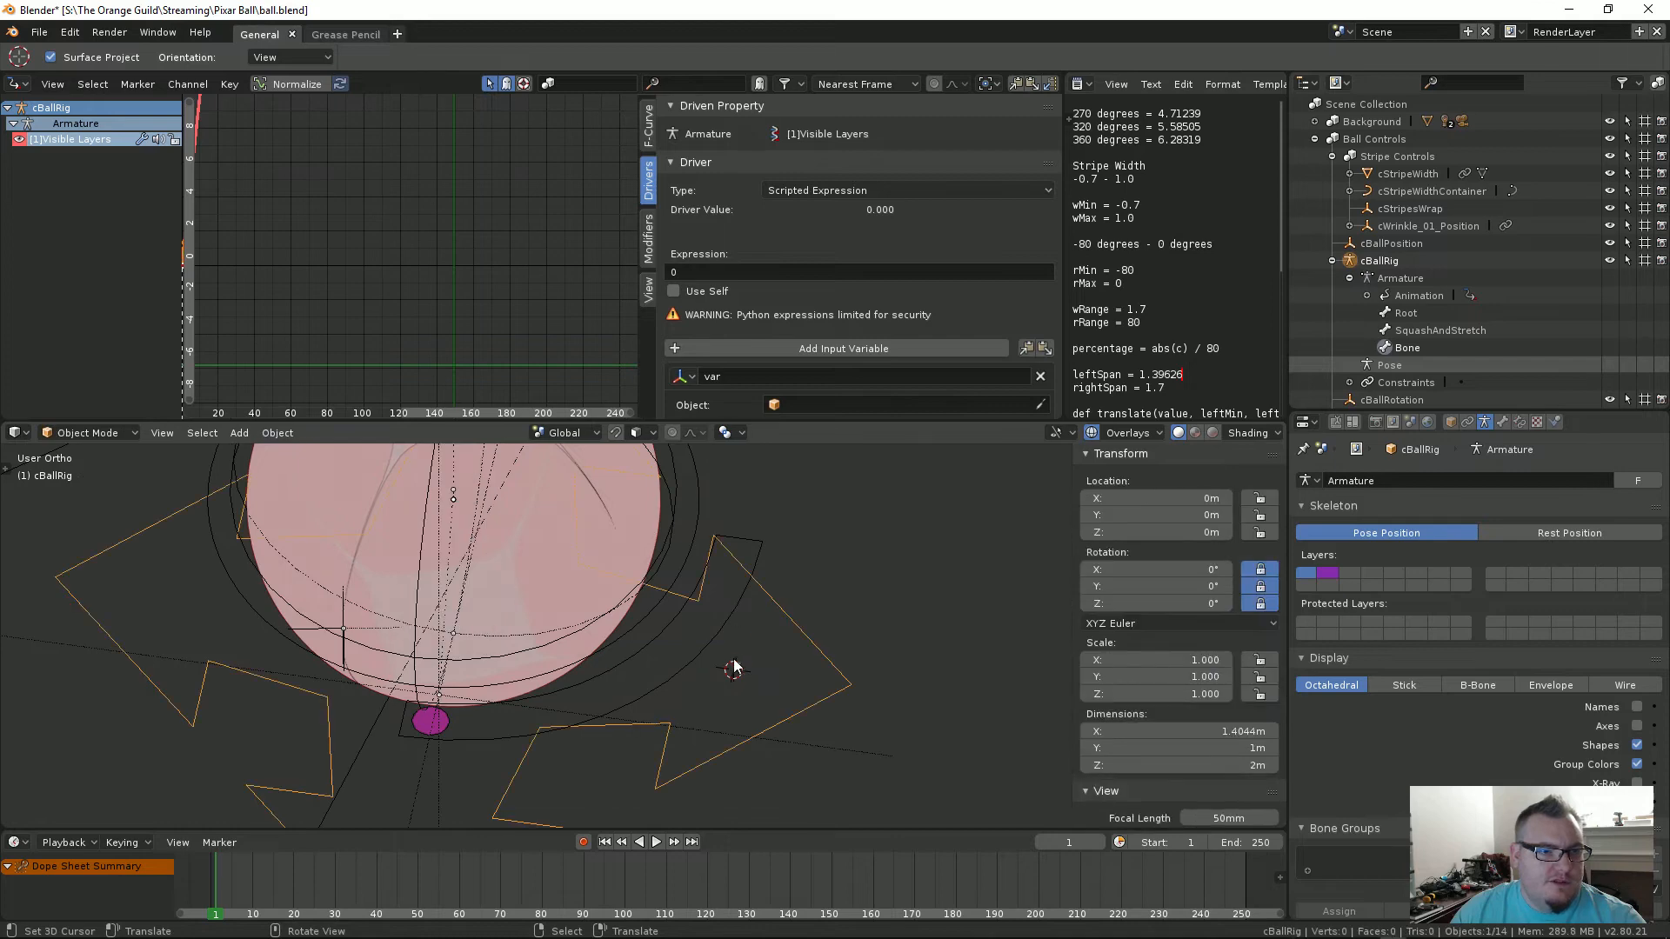
{"action": "middle_click_drag", "start_coordinate": [750, 623], "coordinate": [705, 616]}
{"action": "key", "text": "Tab"}
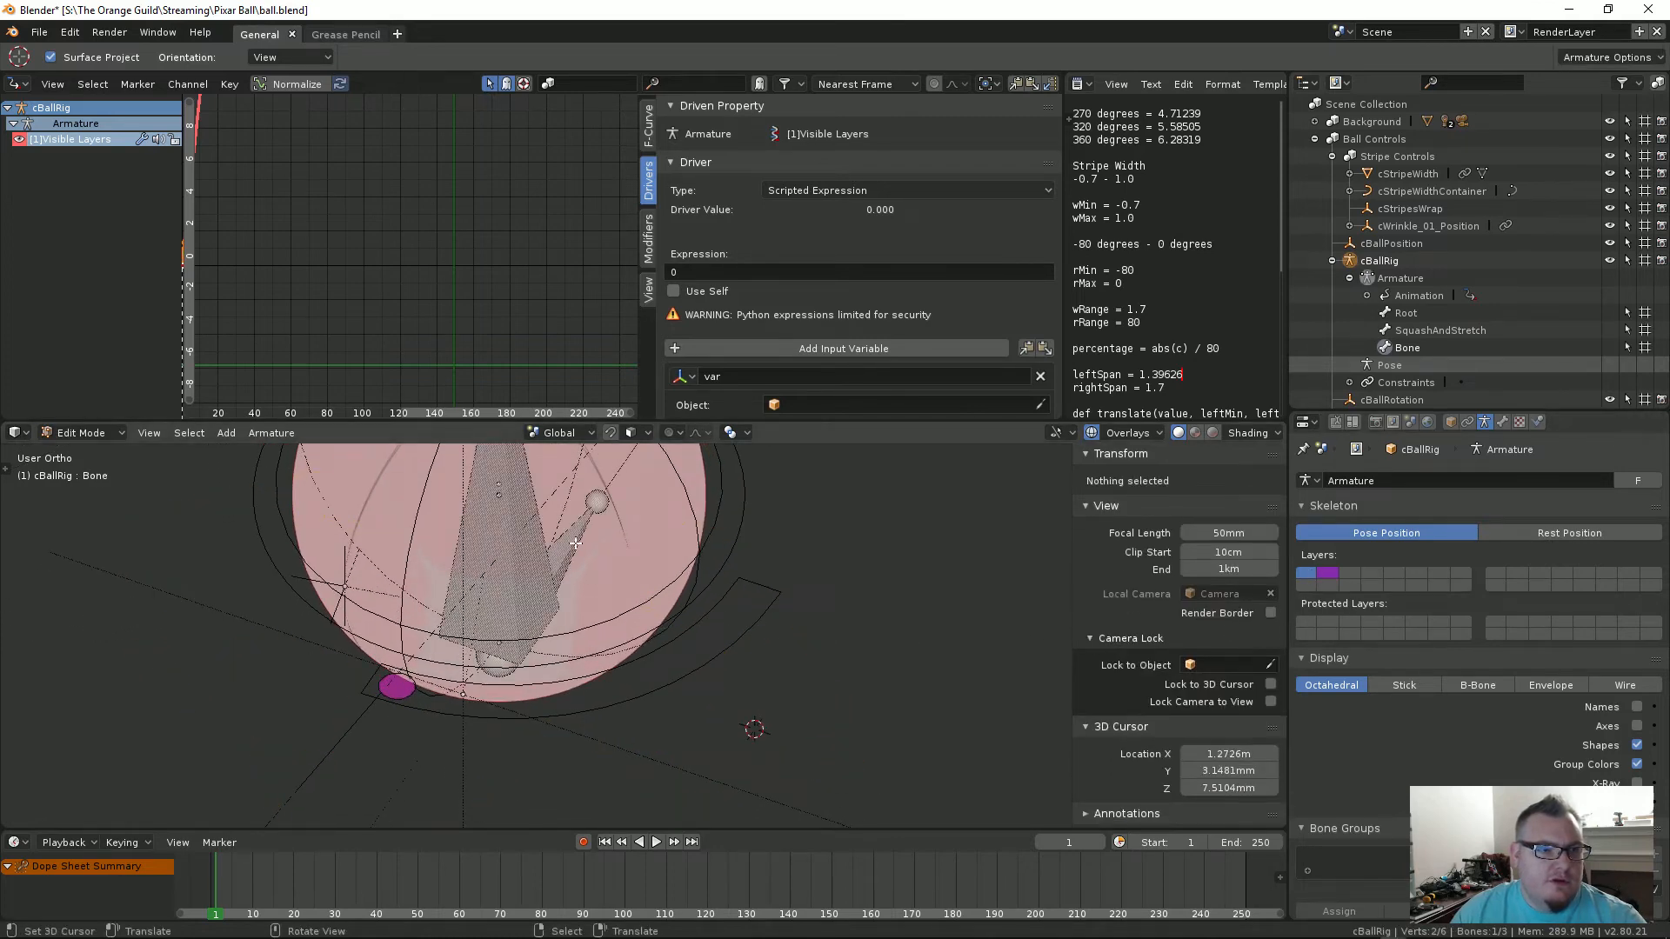
{"action": "left_click", "coordinate": [652, 617]}
{"action": "middle_click_drag", "start_coordinate": [653, 618], "coordinate": [500, 532]}
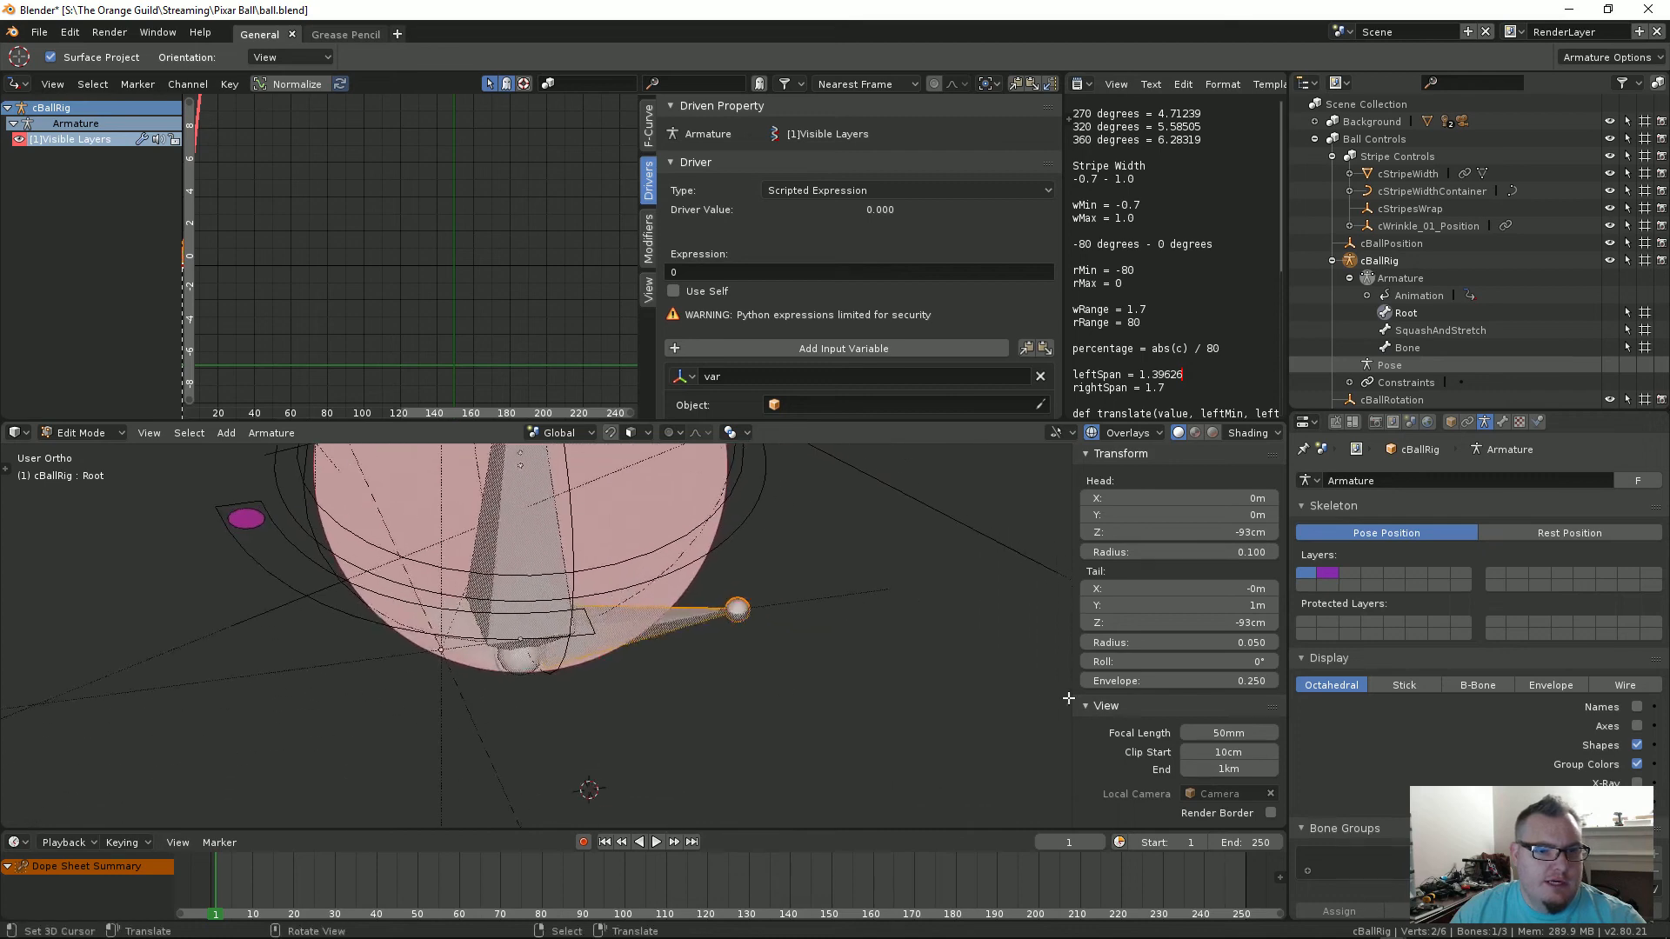
{"action": "scroll", "coordinate": [1067, 698], "scroll_direction": "down", "scroll_amount": 1}
{"action": "scroll", "coordinate": [1142, 740], "scroll_direction": "down", "scroll_amount": 6}
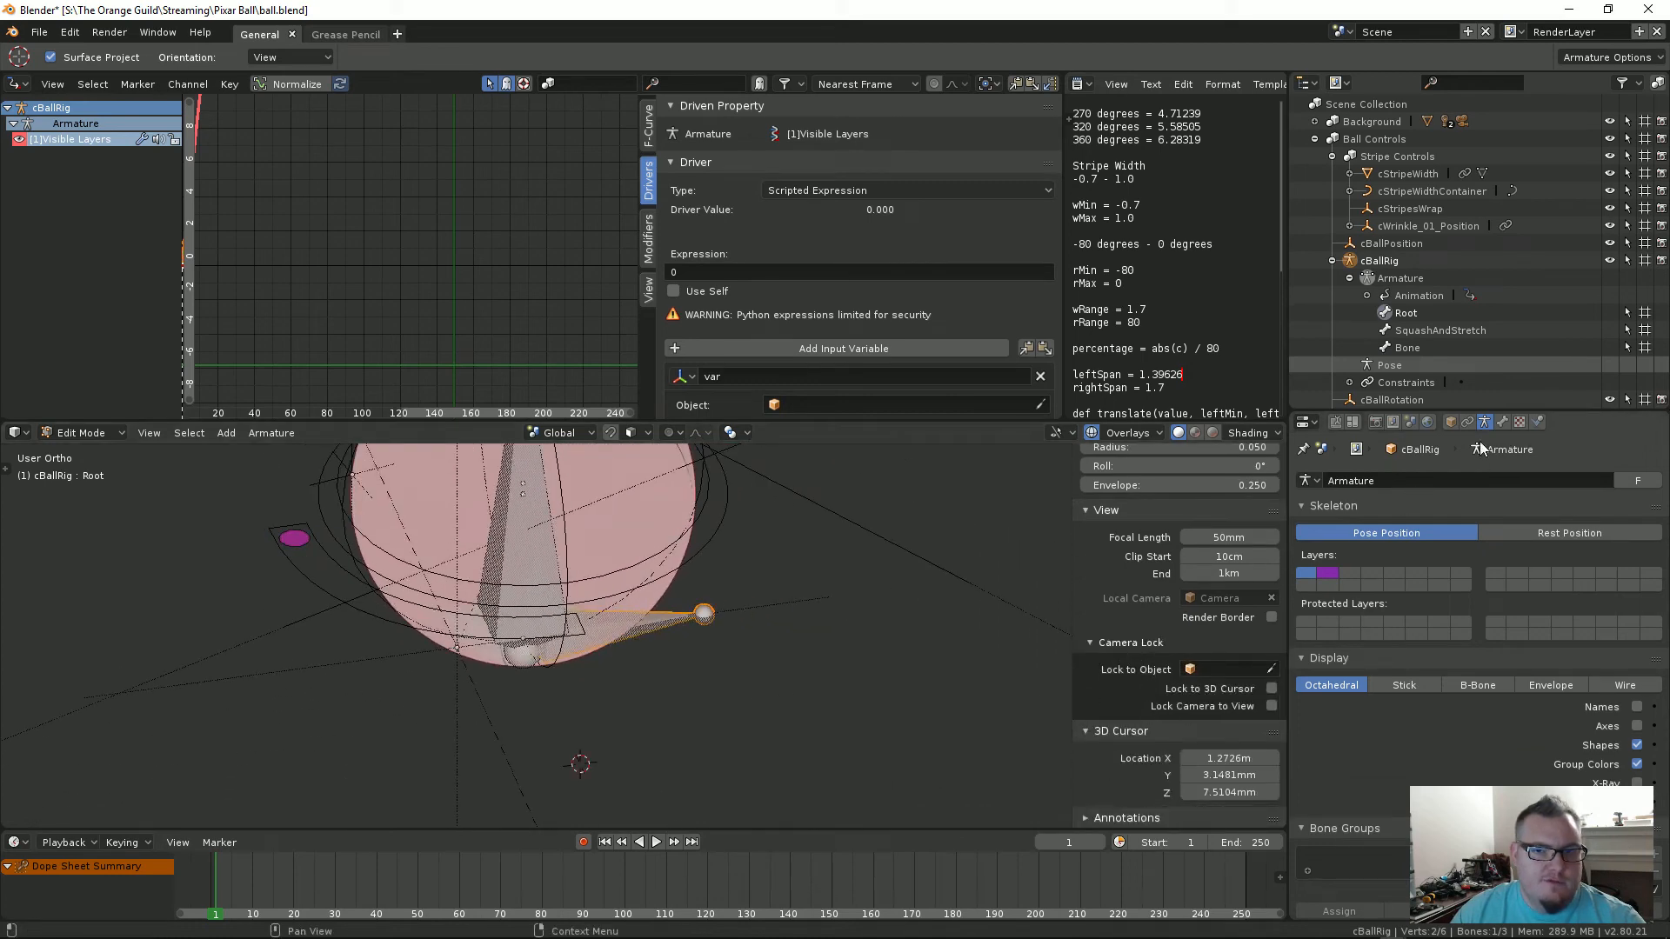
Step: Edit the custom property of the cBallRig object, entering a property name that starts with "Stripe T"
{"action": "left_click", "coordinate": [1450, 423]}
{"action": "scroll", "coordinate": [1430, 652], "scroll_direction": "down", "scroll_amount": 5}
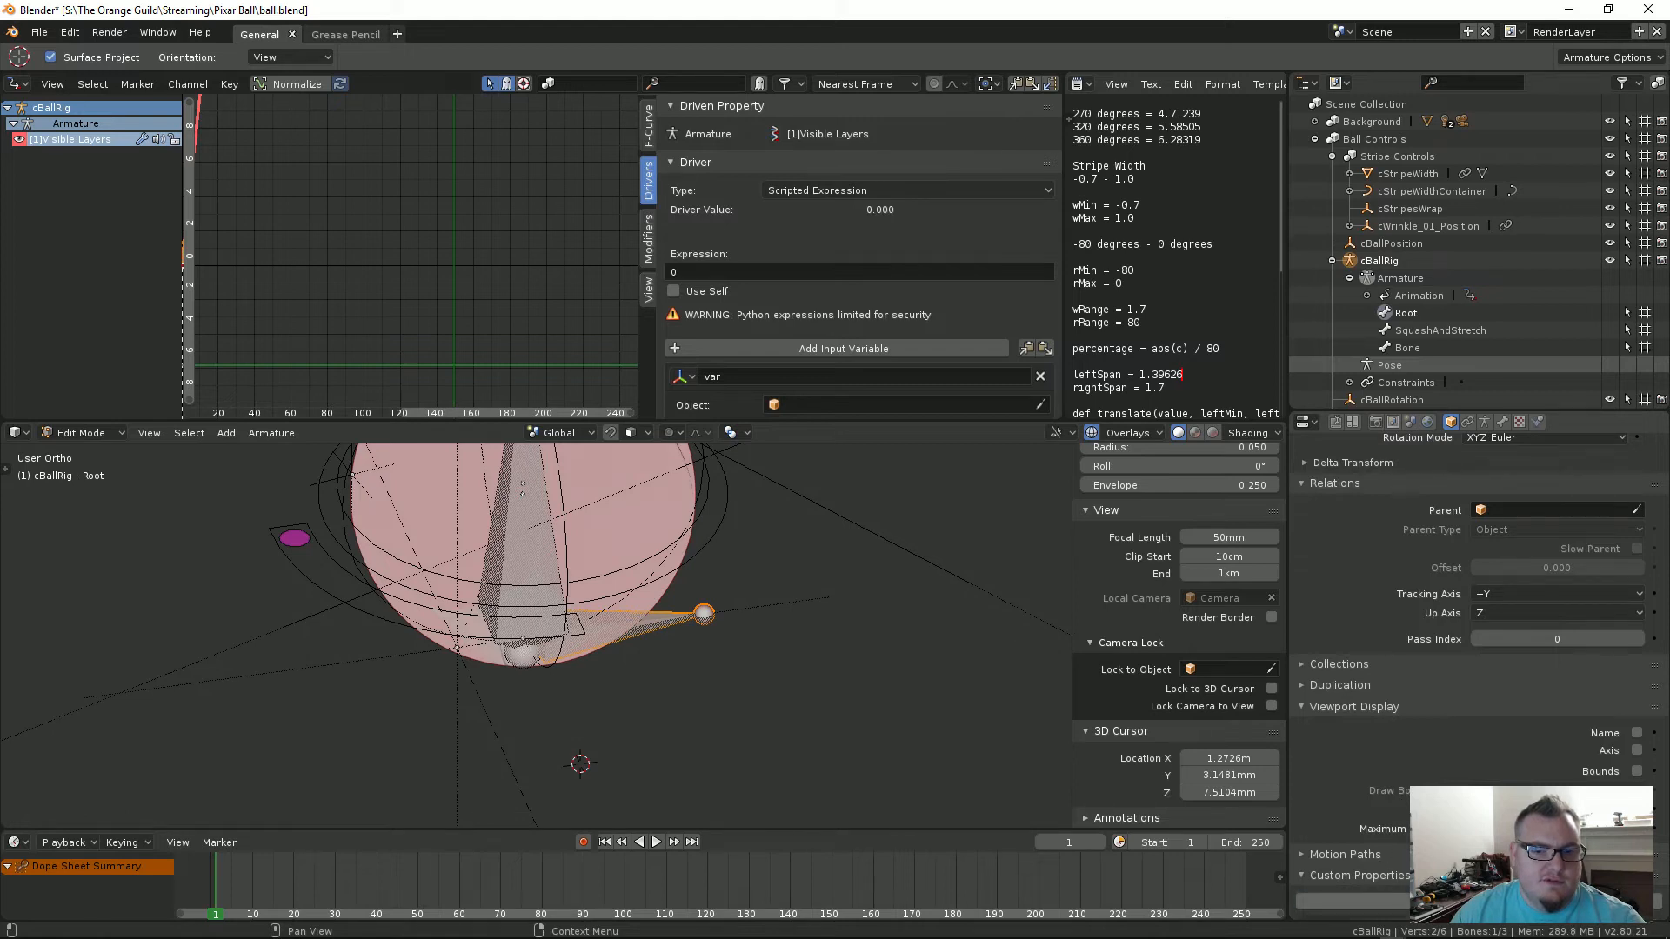
{"action": "scroll", "coordinate": [1367, 876], "scroll_direction": "down", "scroll_amount": 1}
{"action": "left_click", "coordinate": [1605, 902]}
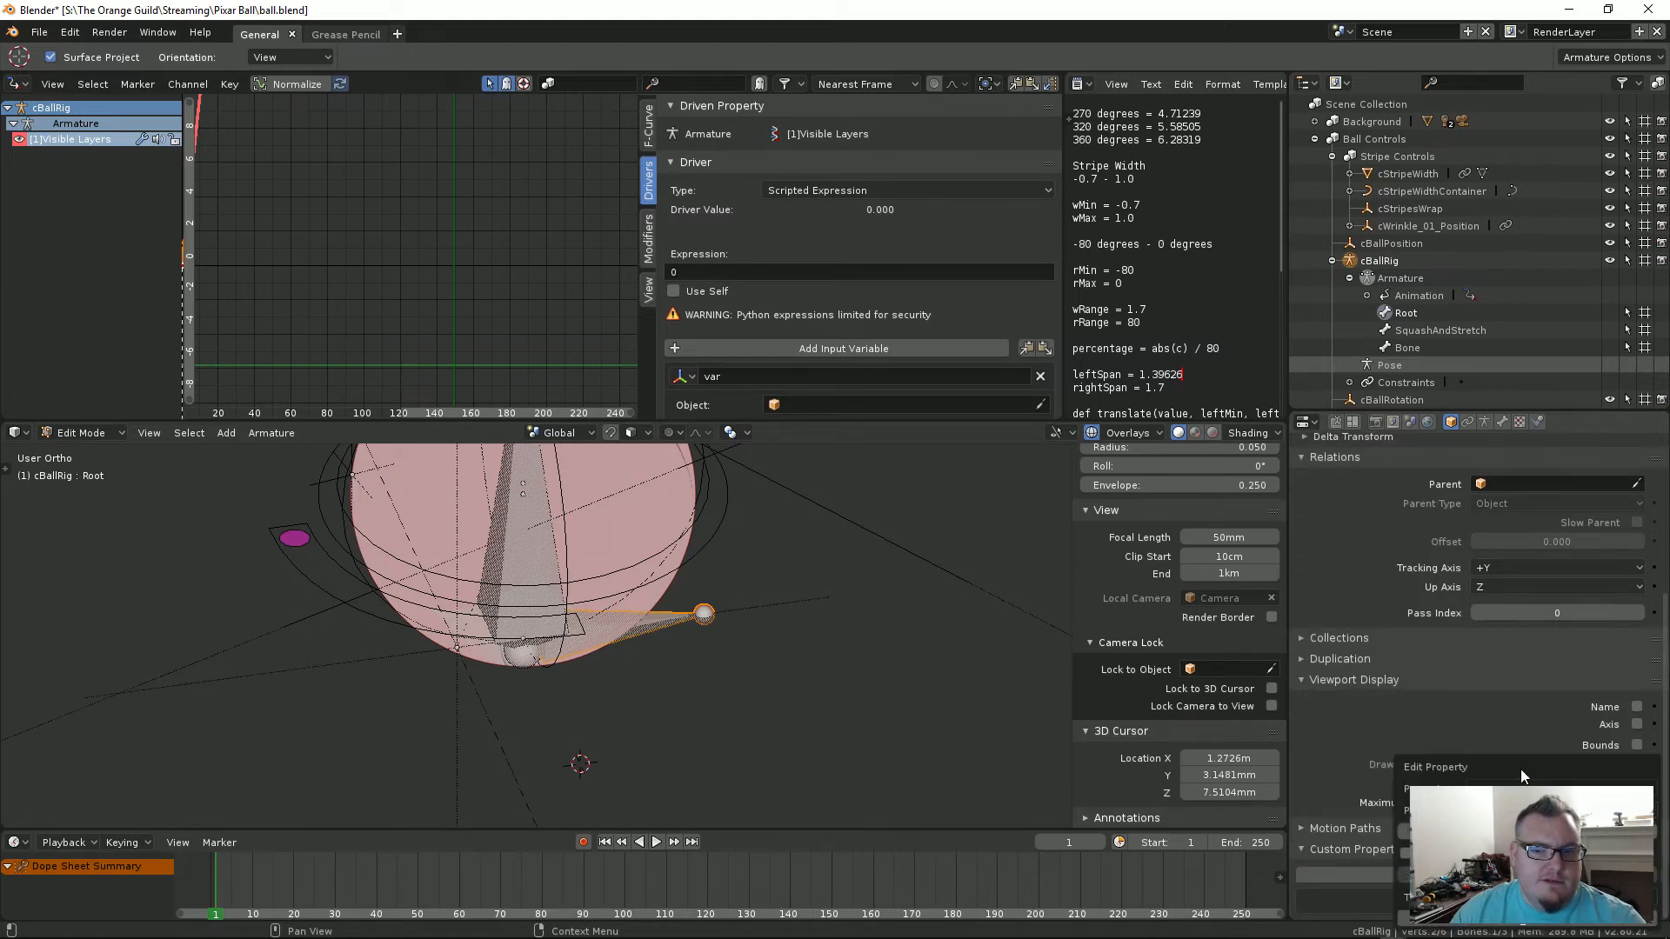
{"action": "left_click", "coordinate": [1512, 789]}
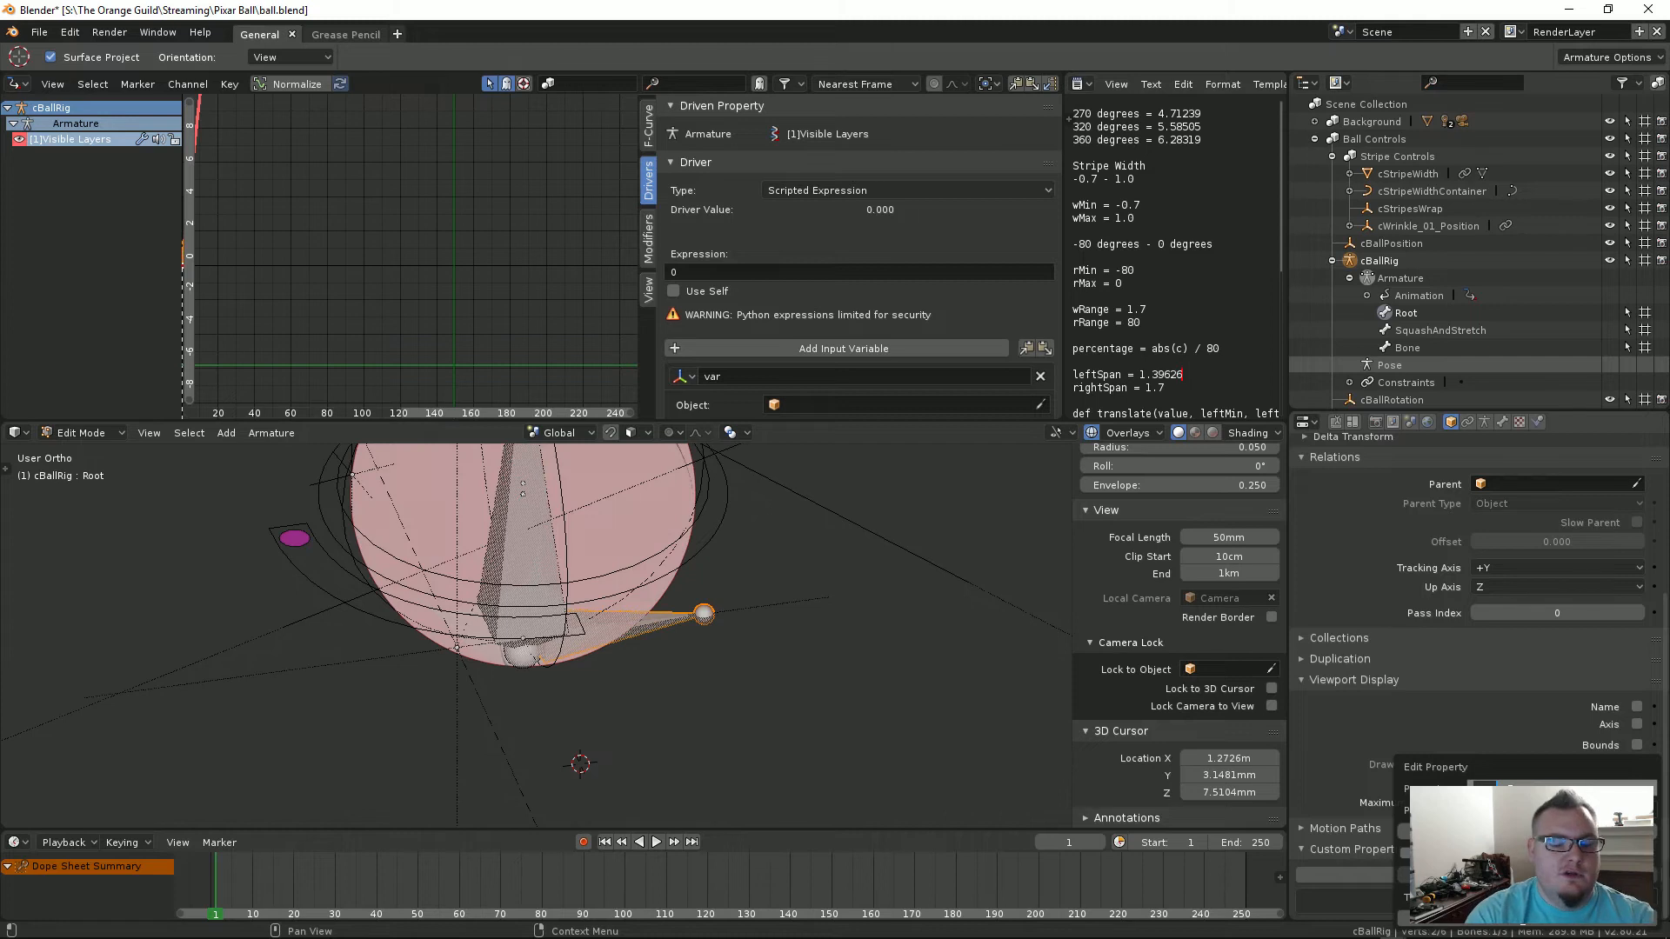
{"action": "type", "text": "Stripe T"}
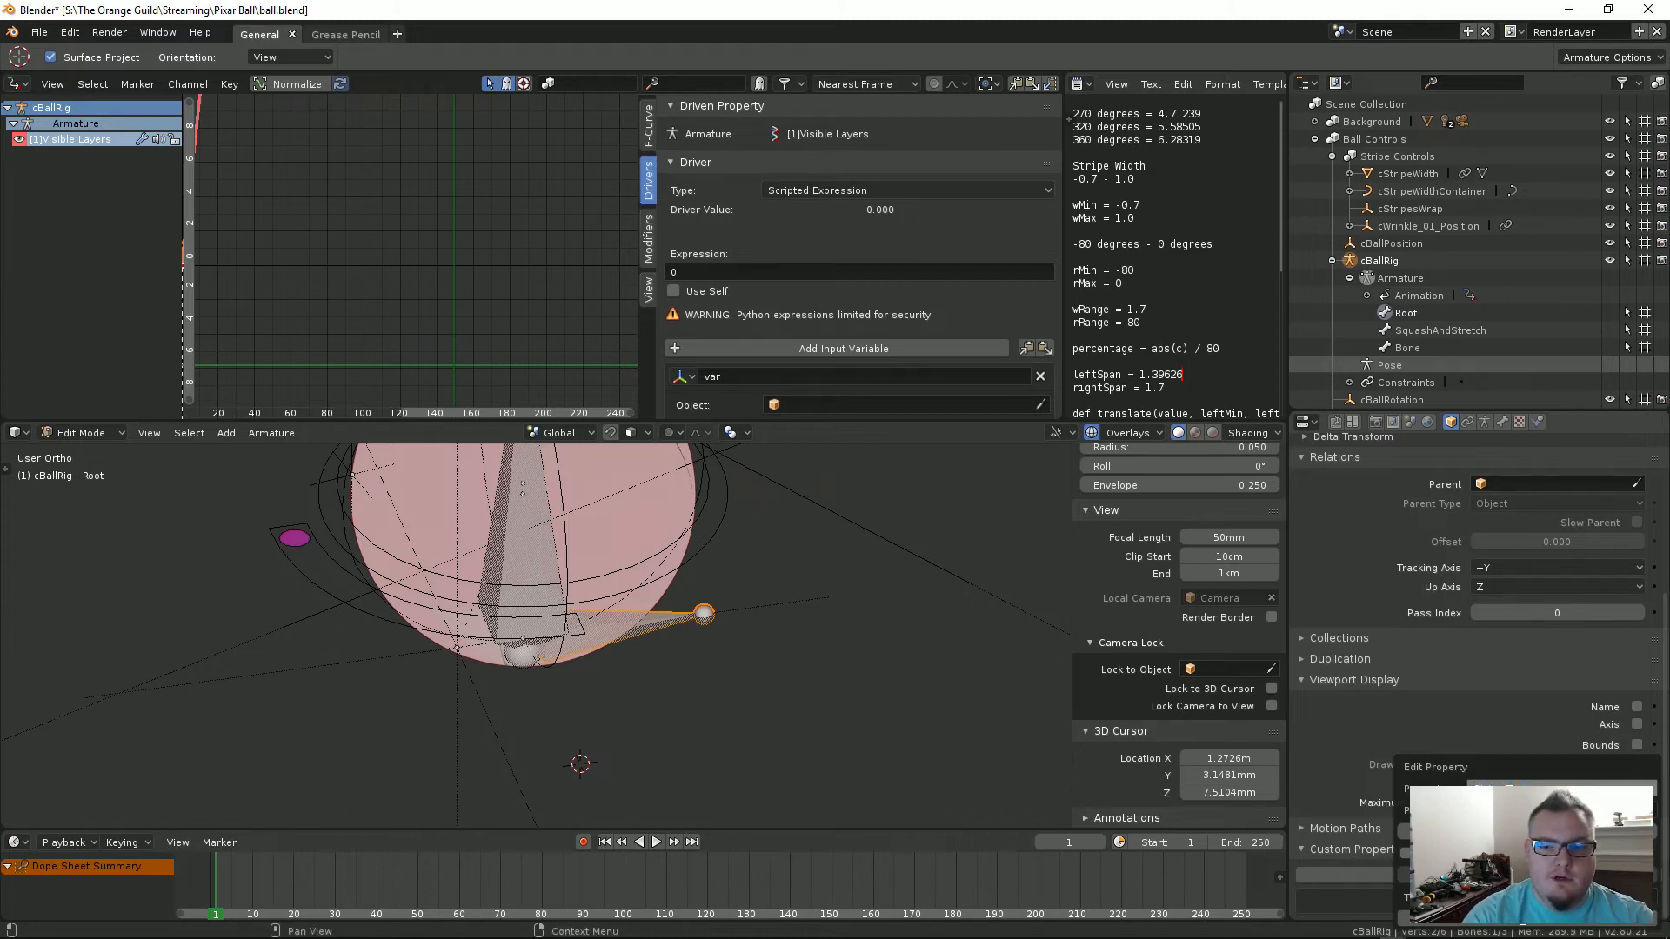
{"action": "key", "text": "Return"}
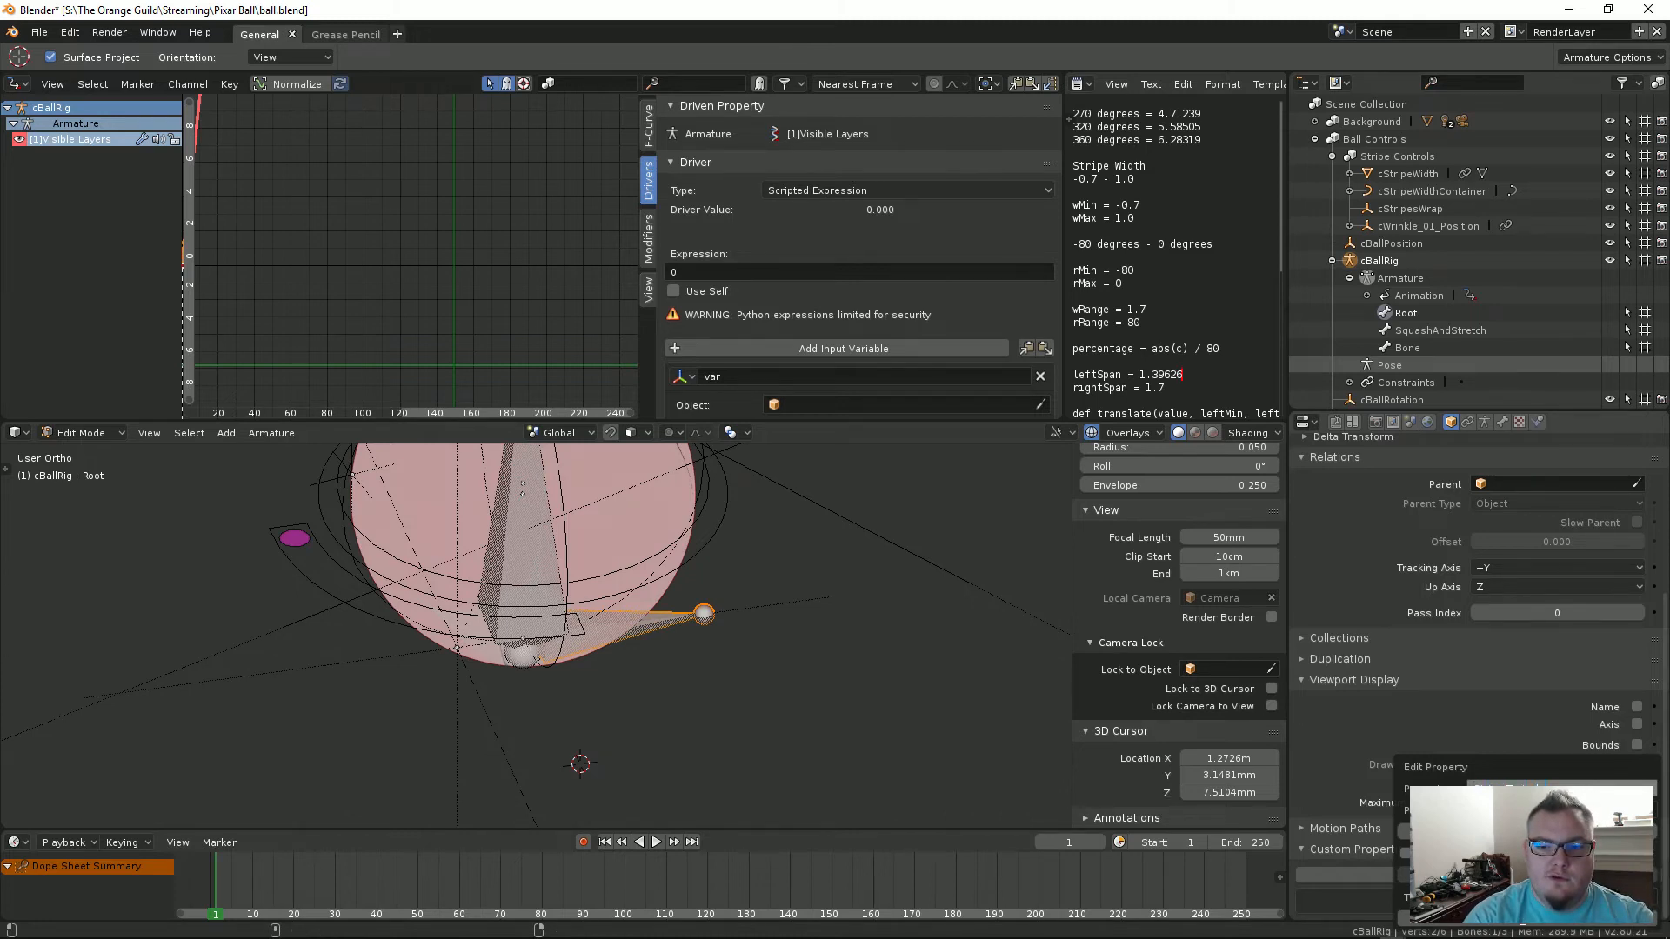
{"action": "key", "text": "Return"}
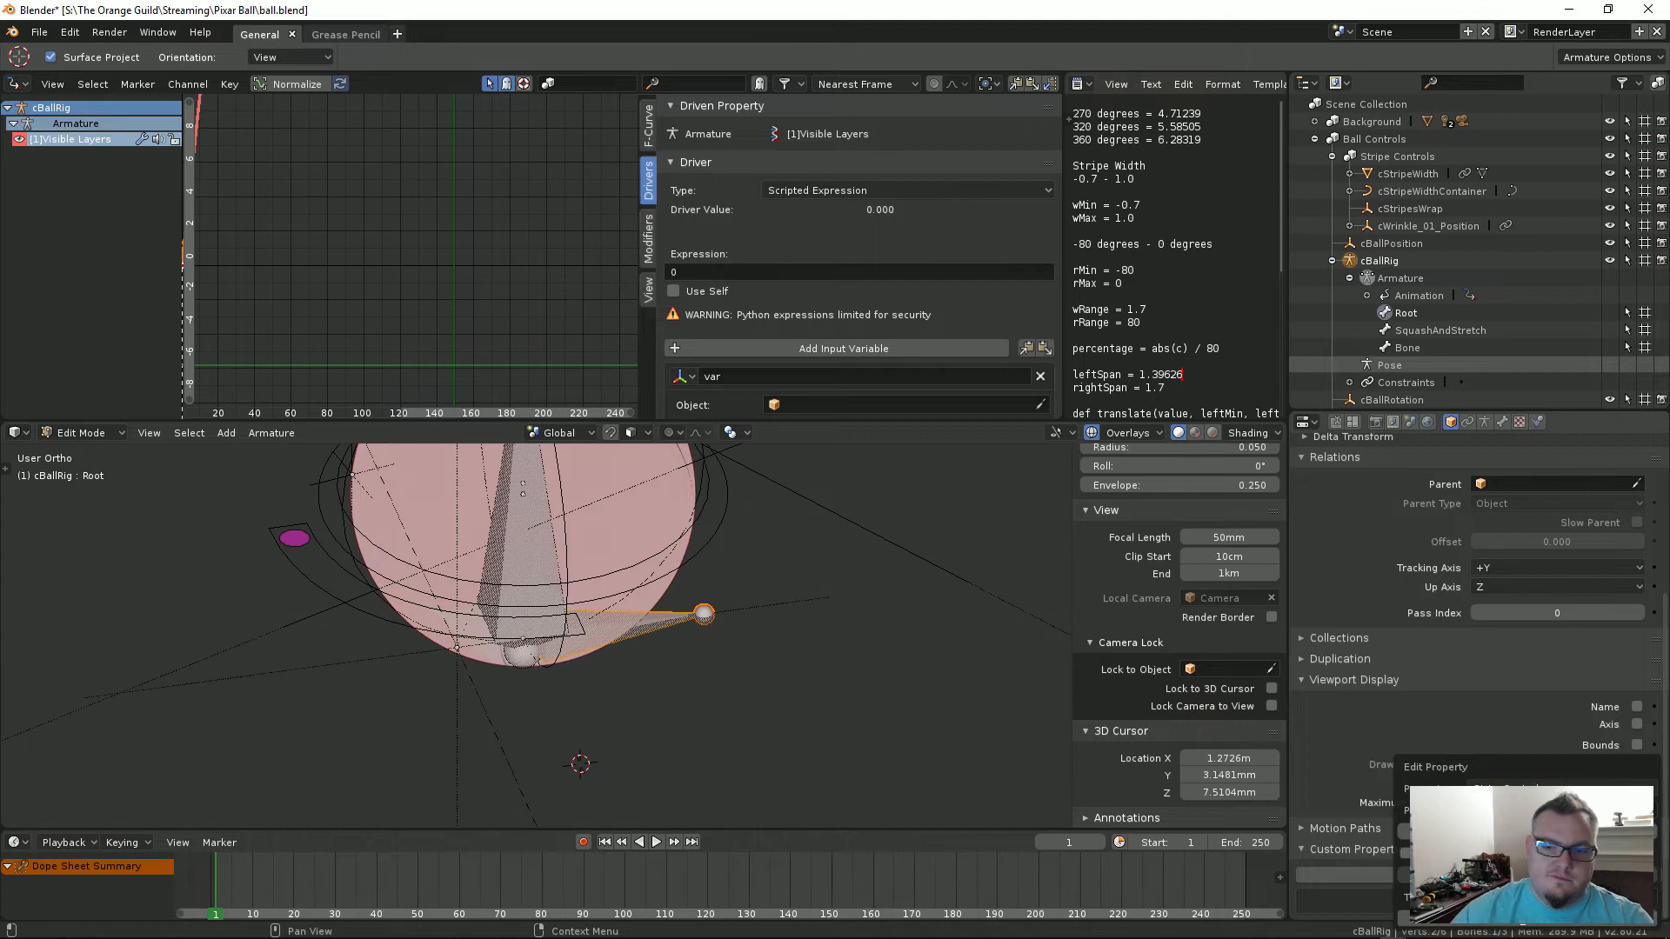
{"action": "left_click", "coordinate": [1501, 787]}
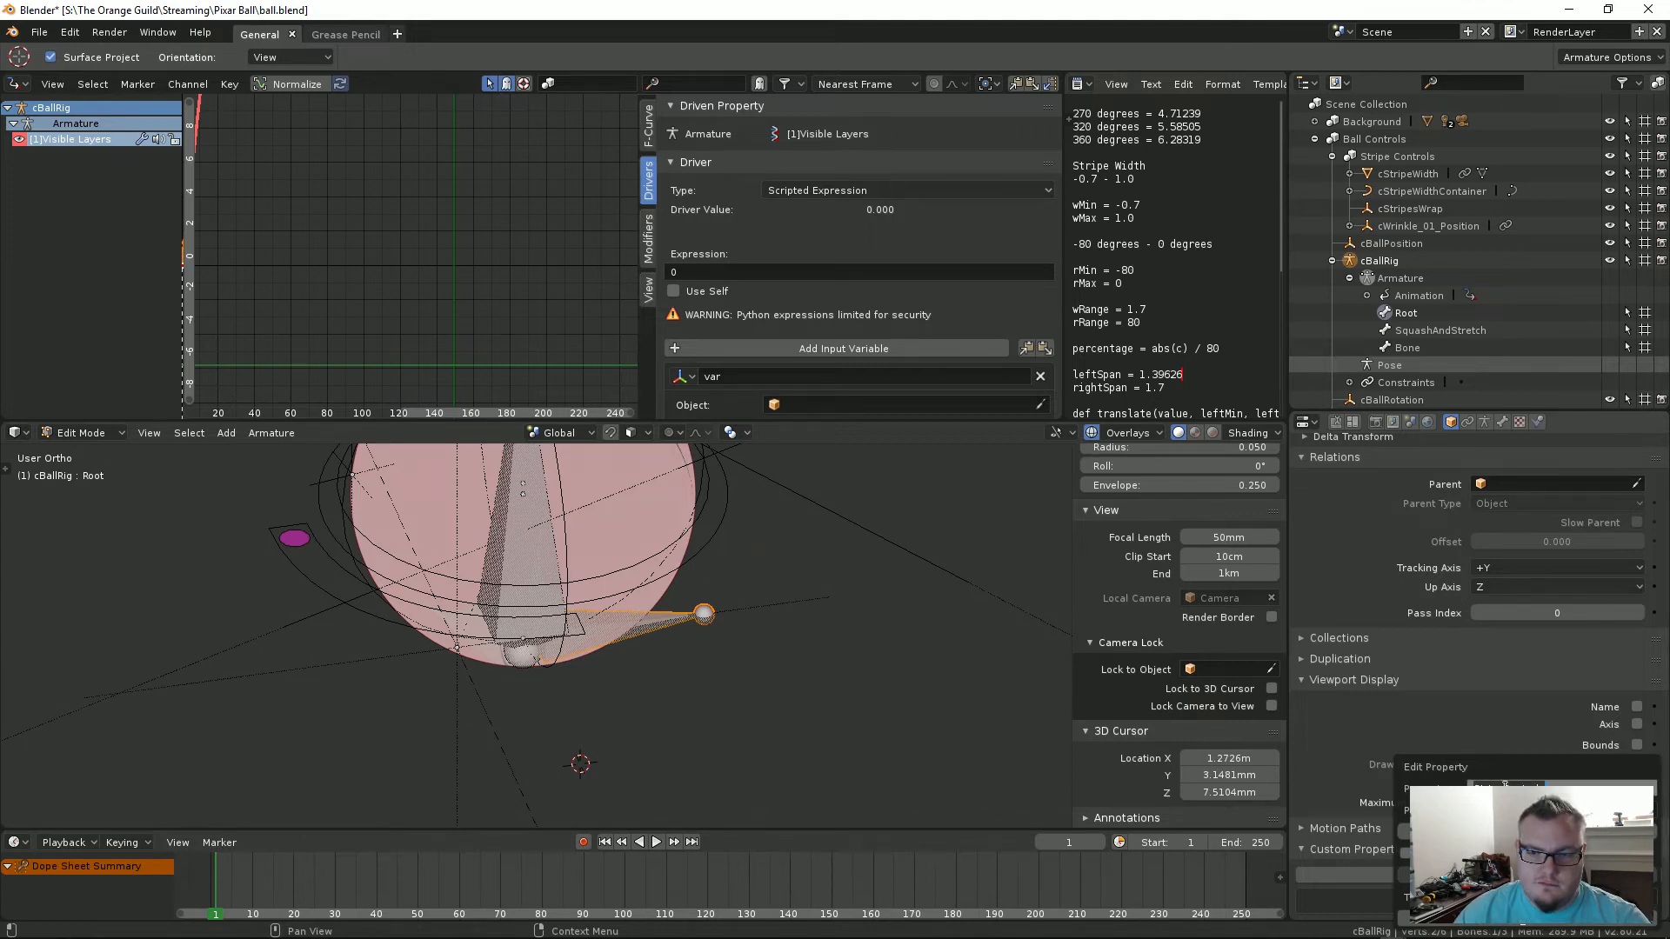
{"action": "left_click", "coordinate": [1505, 786]}
{"action": "key", "text": "Return"}
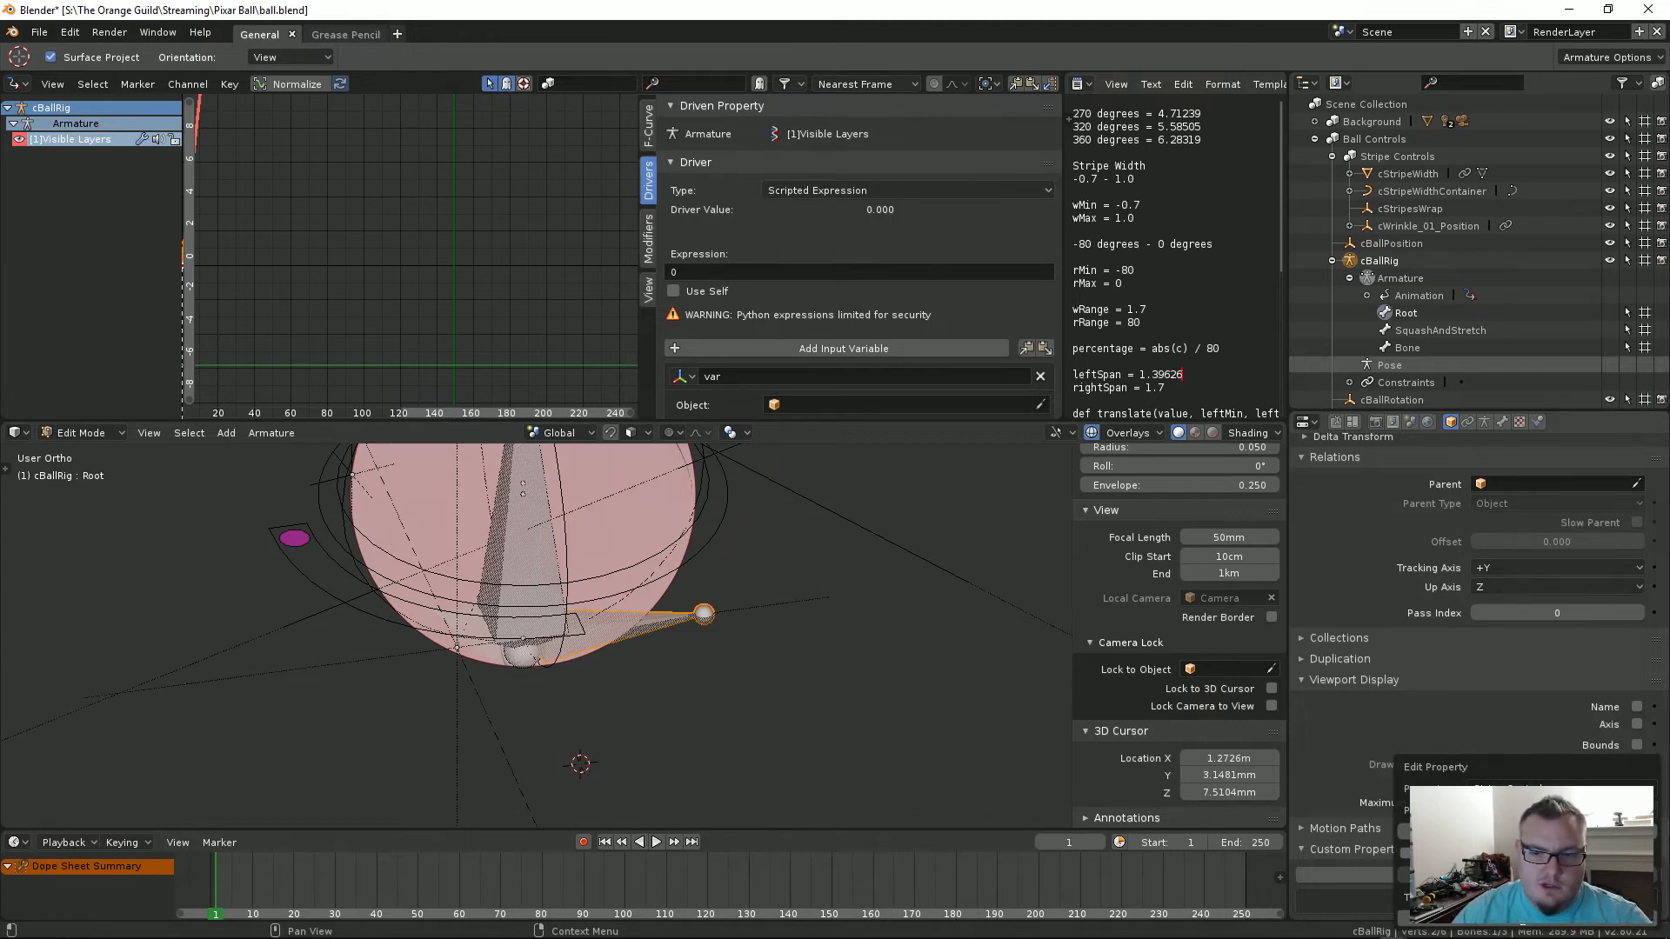
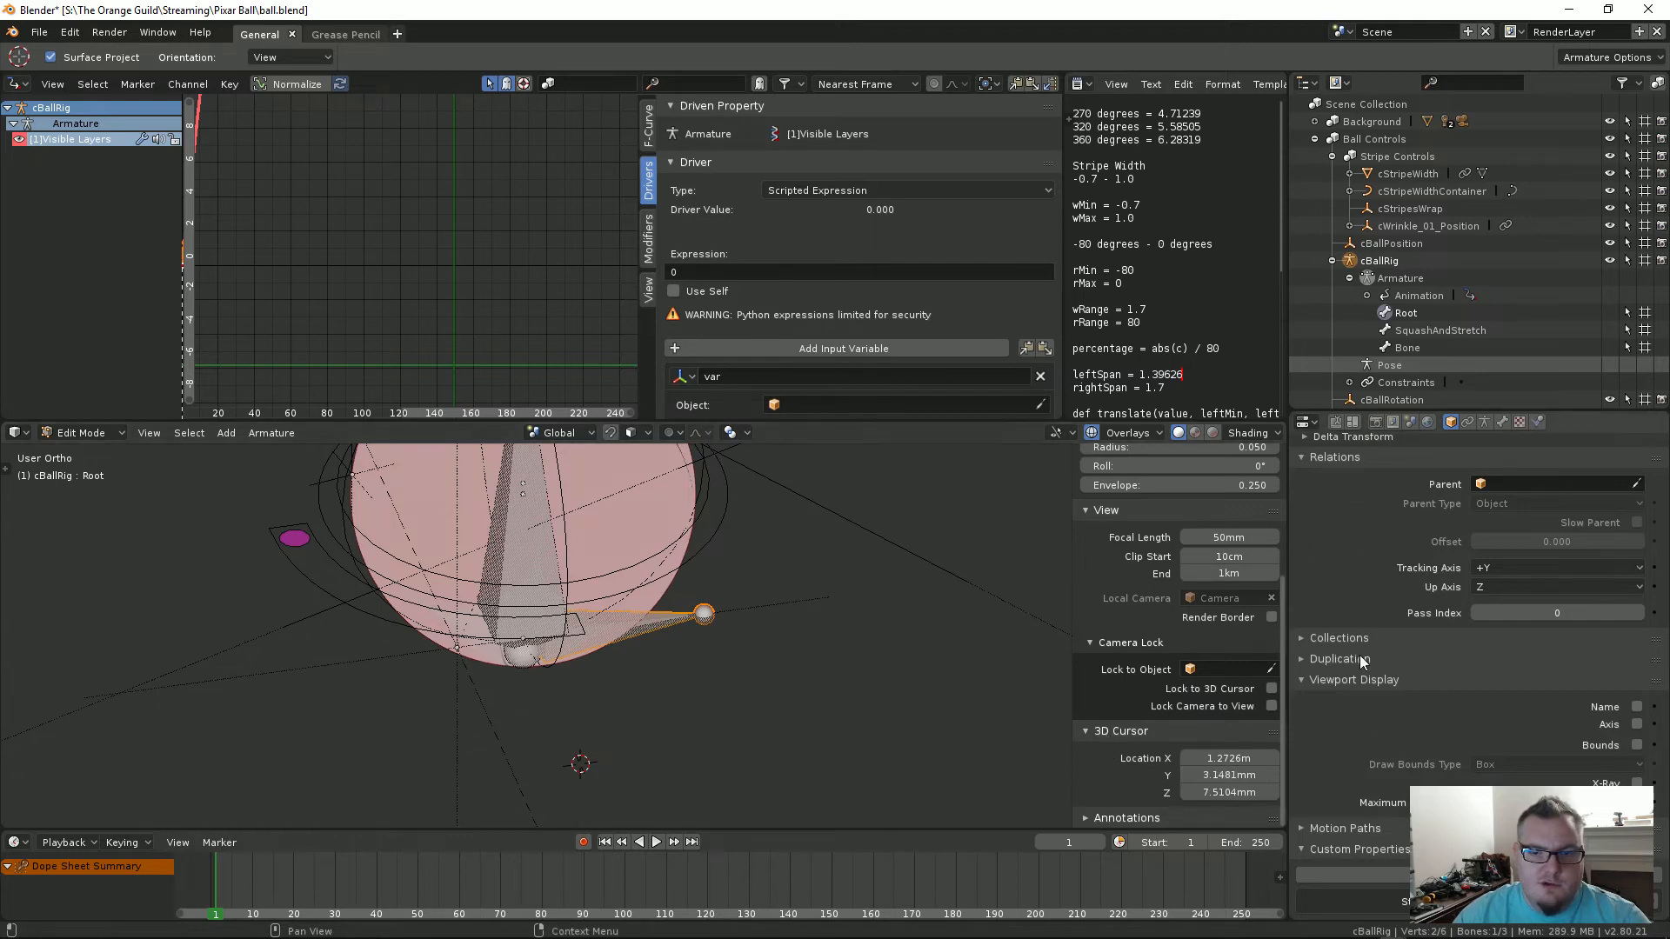
Step: Return to Object Mode and locate the Stripe Controls custom property of cBallRig
{"action": "scroll", "coordinate": [1135, 773], "scroll_direction": "up", "scroll_amount": 3}
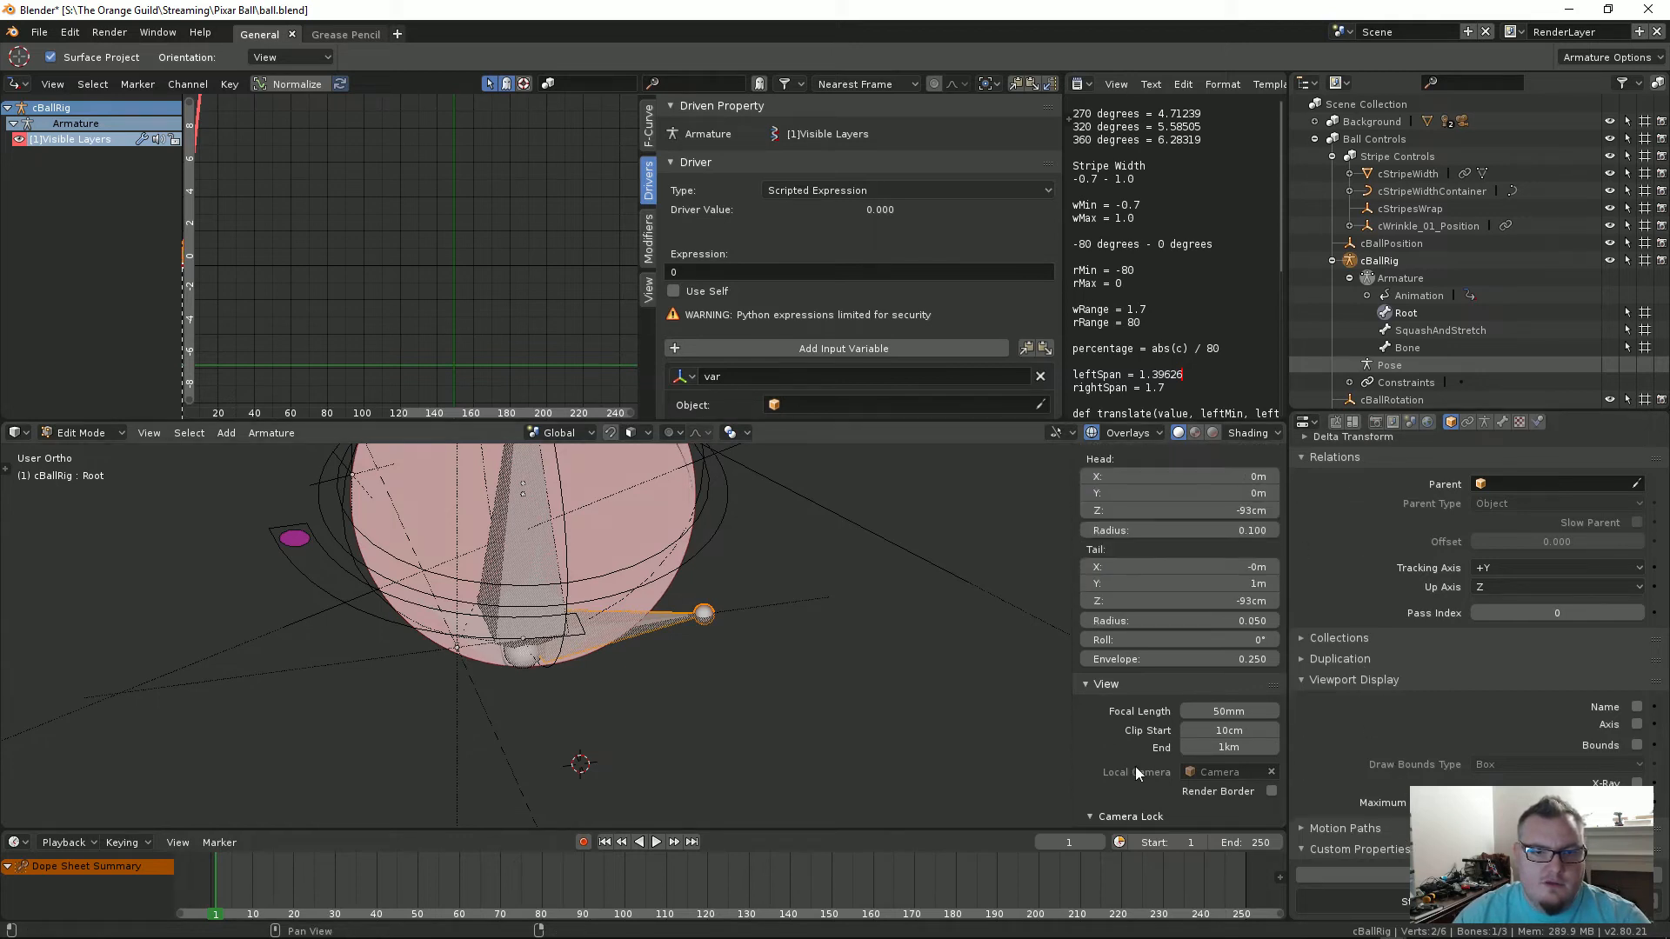
{"action": "scroll", "coordinate": [1135, 773], "scroll_direction": "down", "scroll_amount": 3}
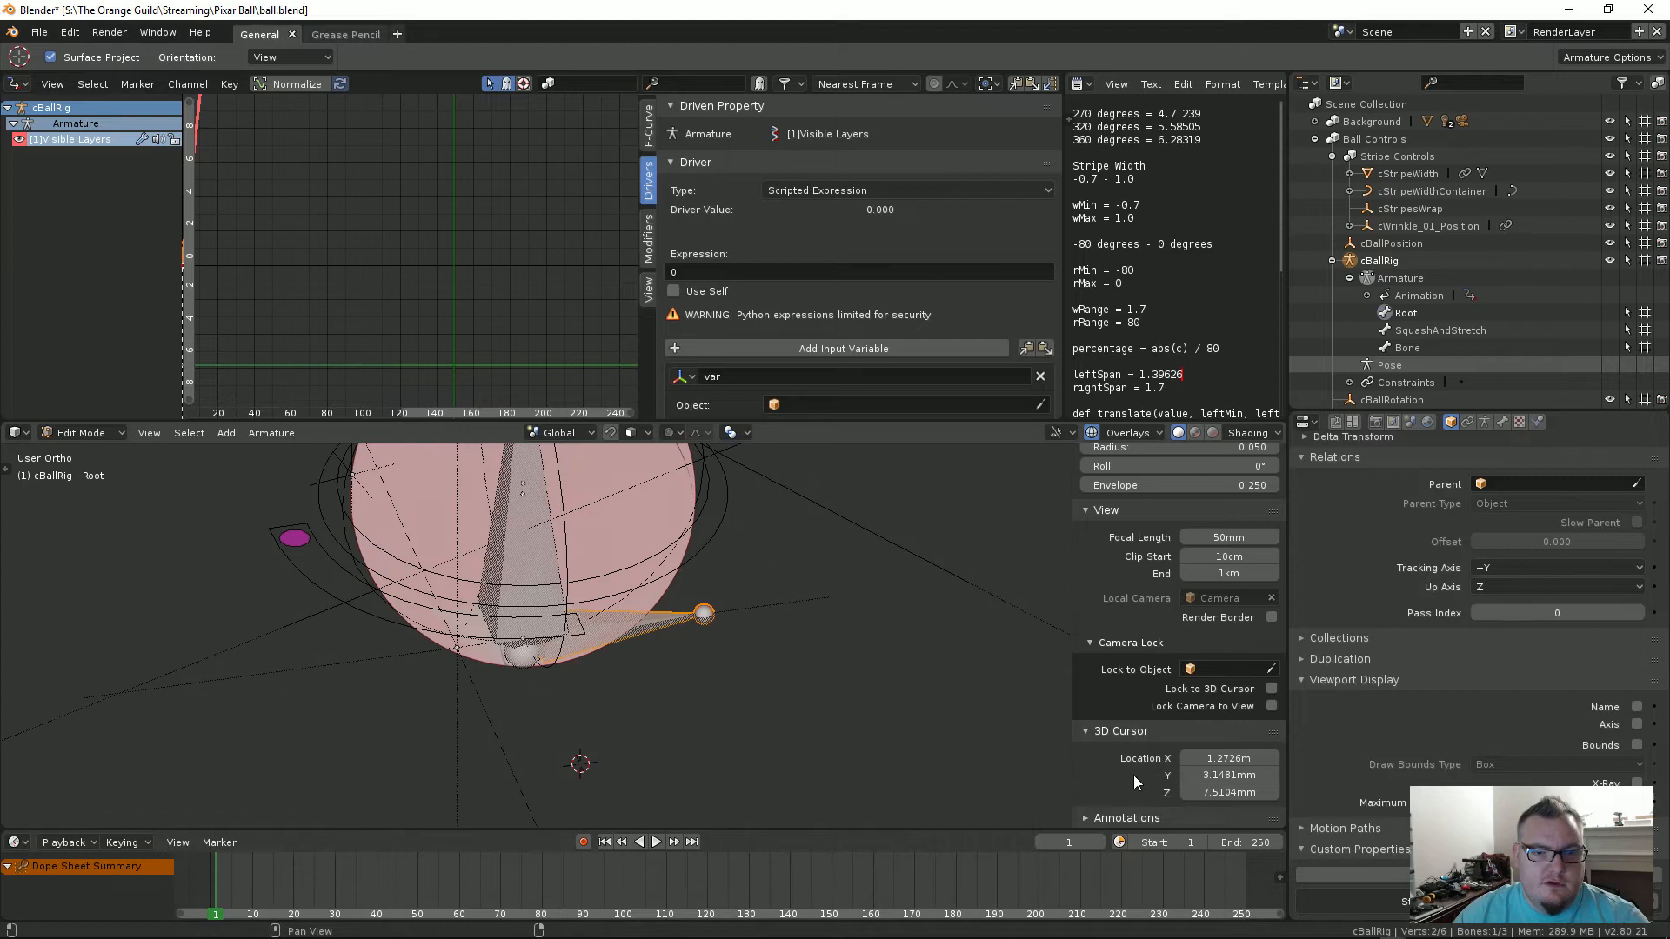
{"action": "key", "text": "Tab"}
{"action": "scroll", "coordinate": [1126, 709], "scroll_direction": "down", "scroll_amount": 2}
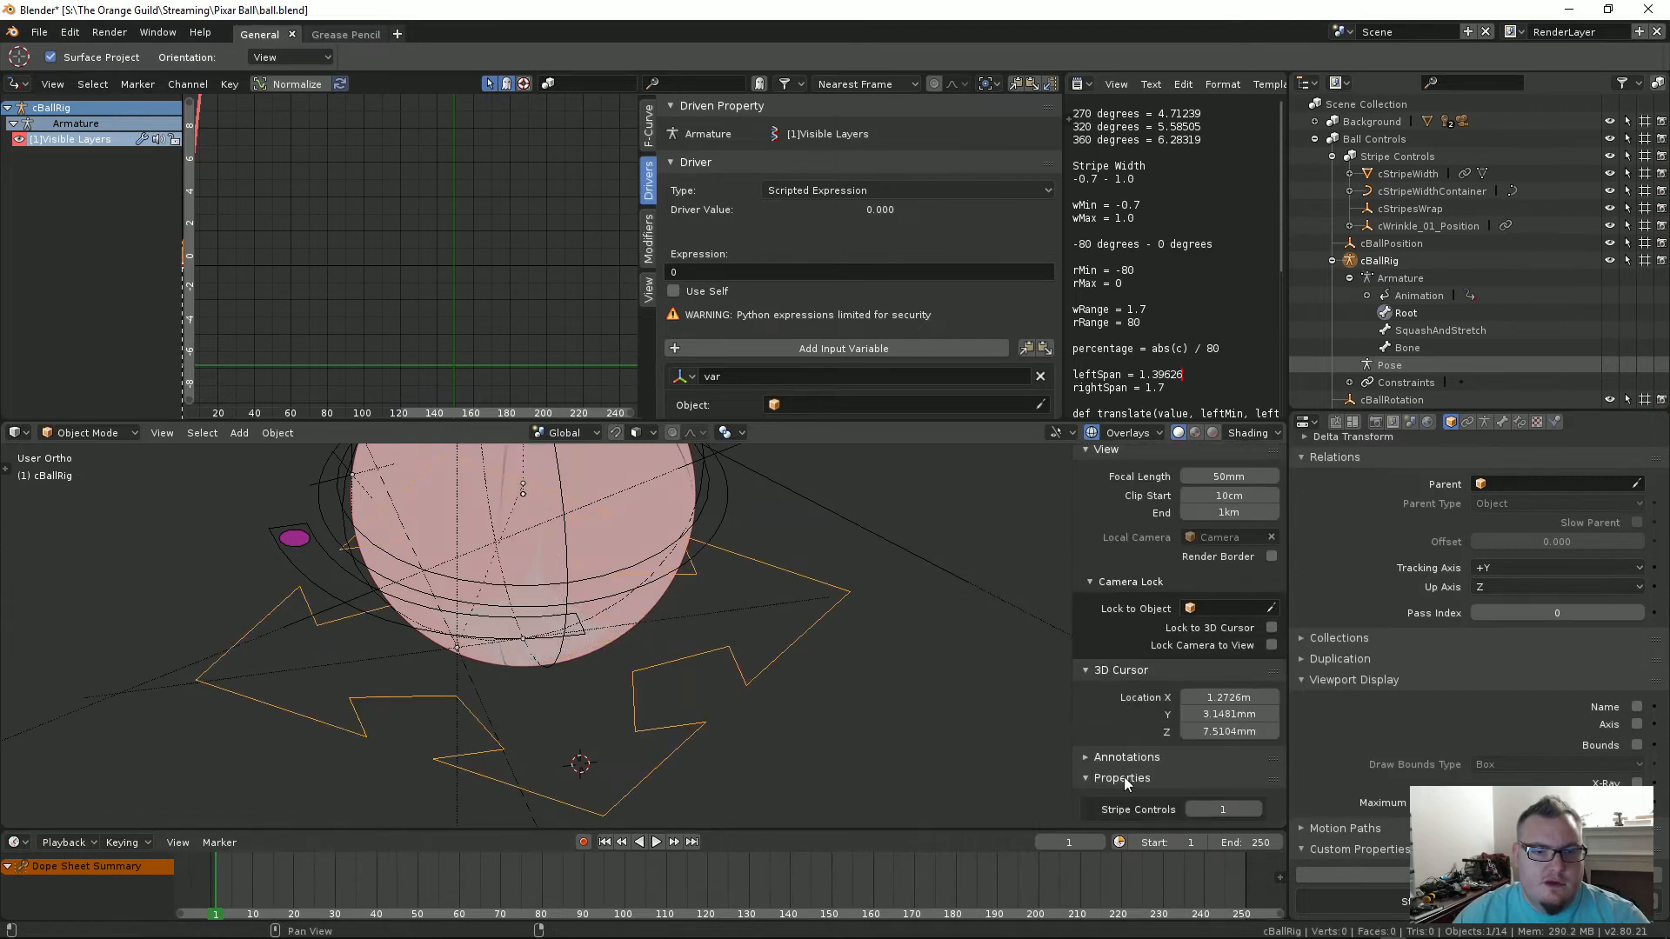
Step: Try adding a driver to the Stripe Controls property and deleting the second armature layer's driver, and undo both changes
{"action": "right_click", "coordinate": [1221, 810]}
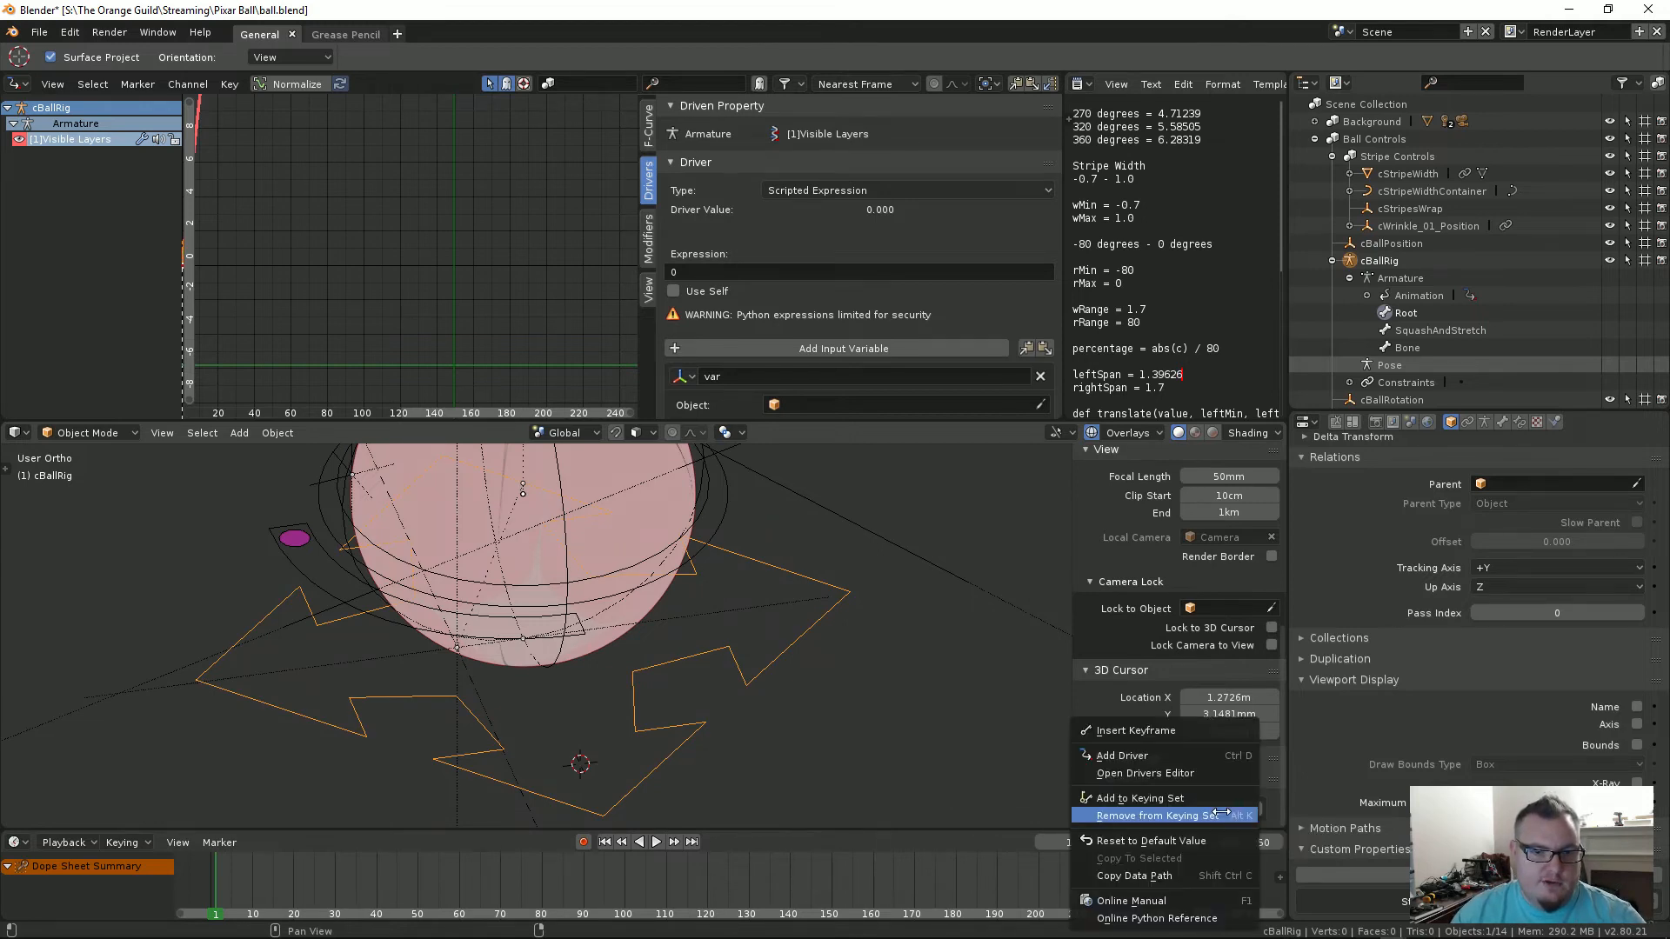
{"action": "left_click", "coordinate": [1148, 755]}
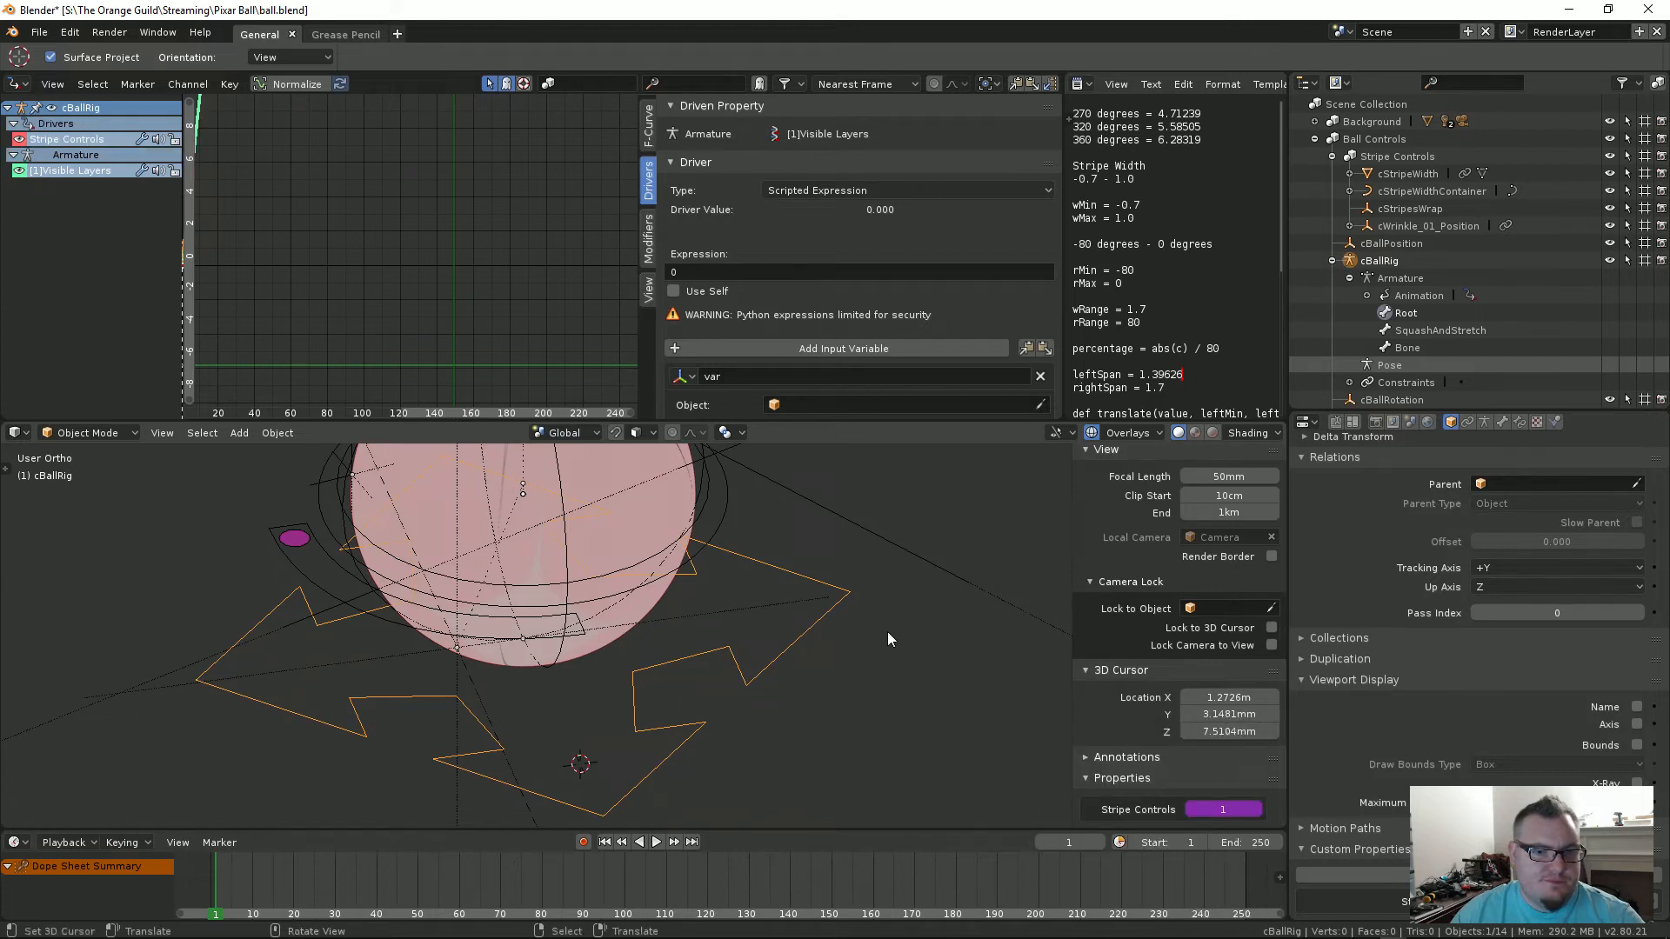
{"action": "left_click", "coordinate": [1483, 424]}
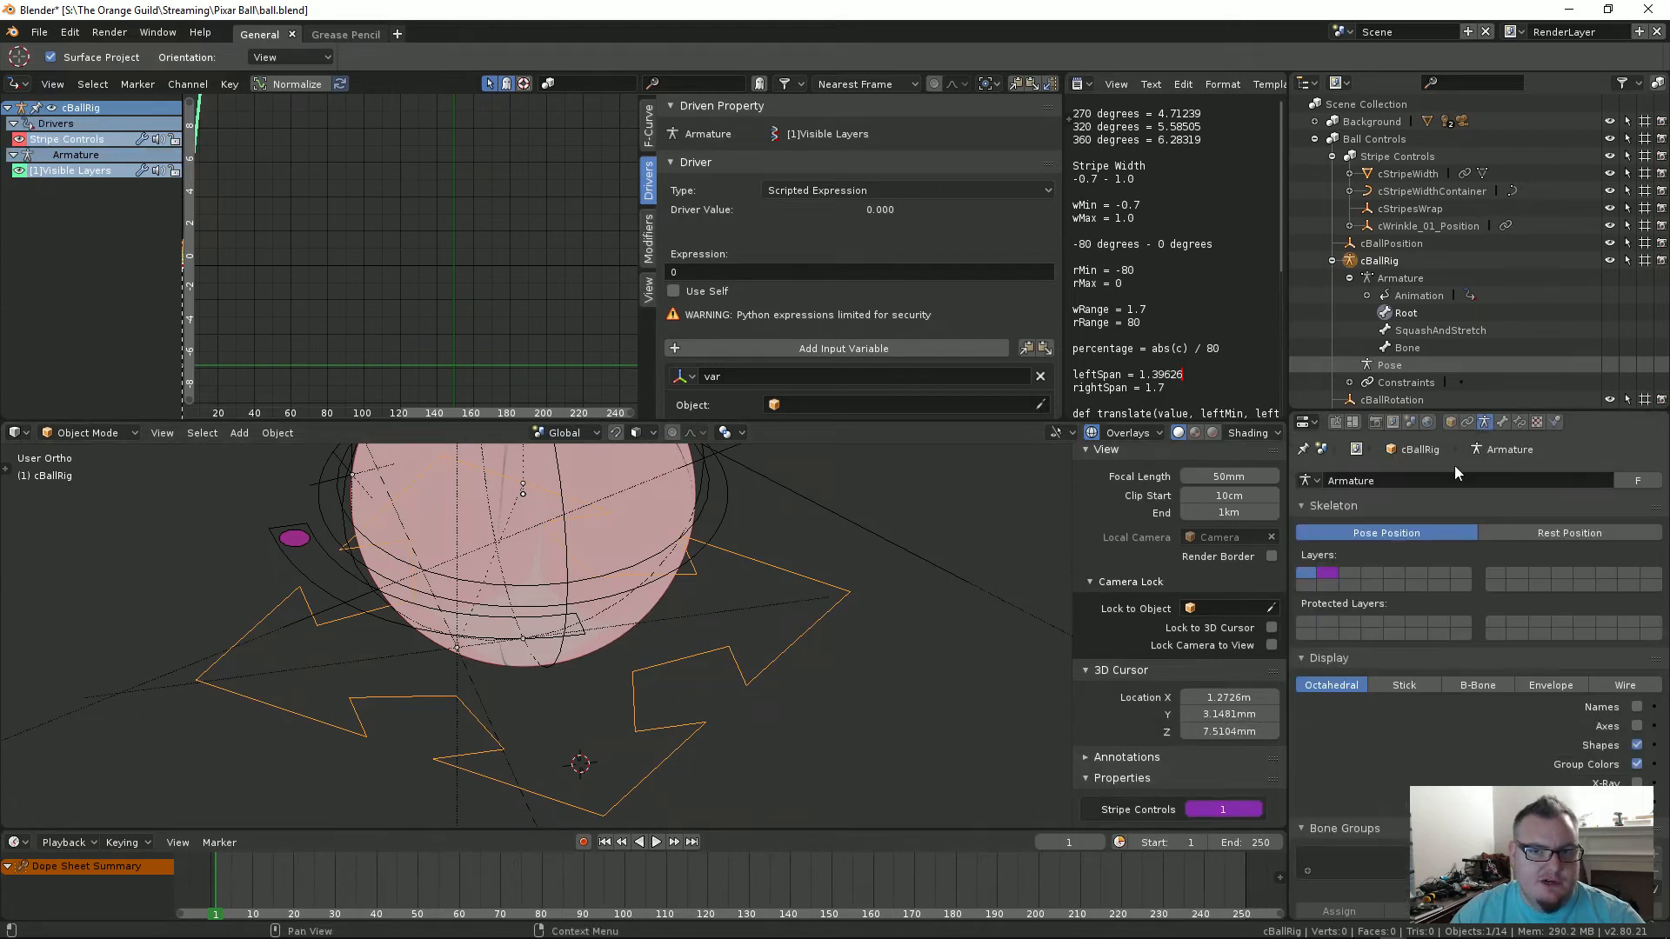
{"action": "right_click", "coordinate": [1327, 572]}
{"action": "left_click", "coordinate": [1318, 572]}
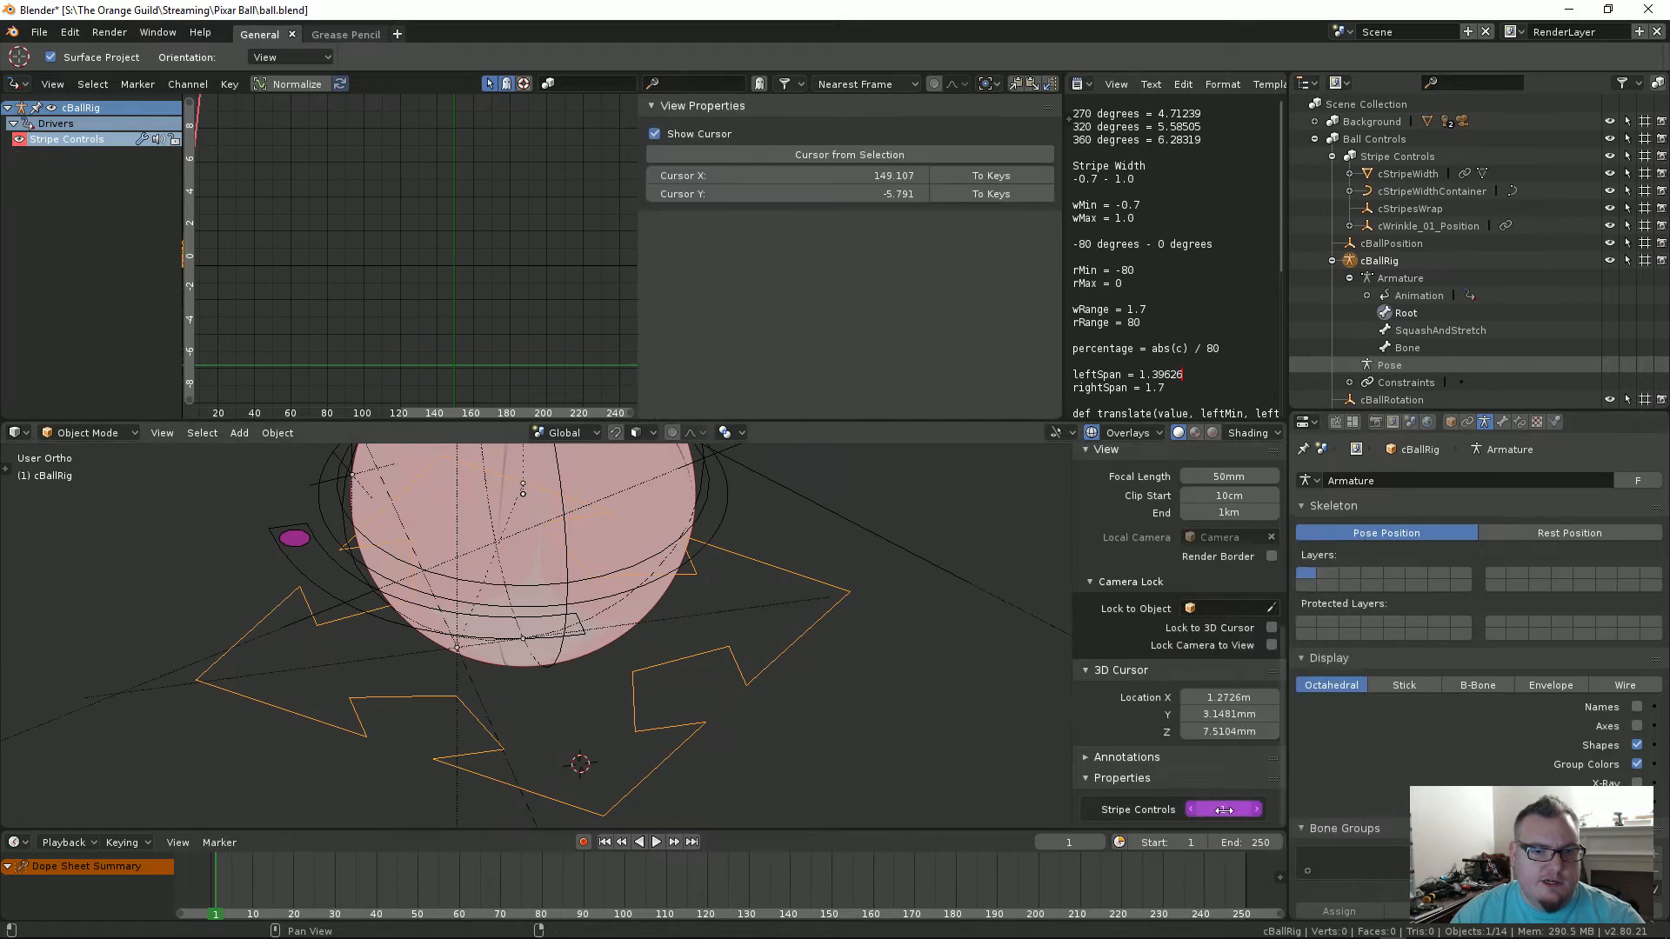
{"action": "key", "text": "ctrl+z"}
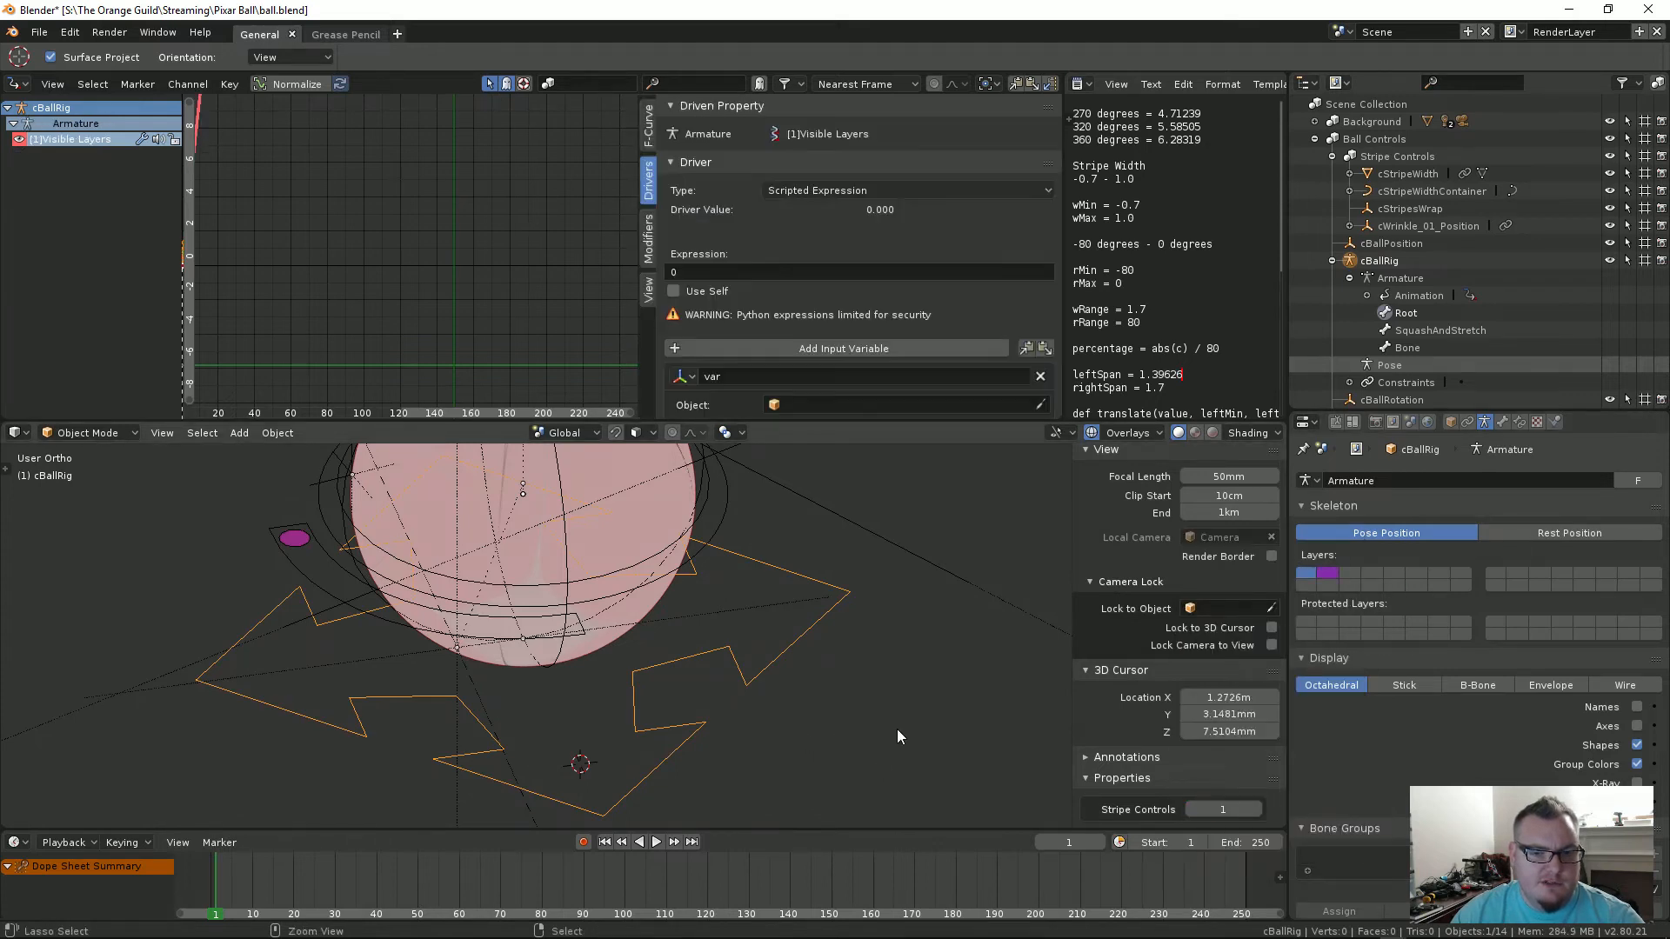
Step: Copy the data path of the Stripe Controls property and save the file
{"action": "right_click", "coordinate": [1216, 809]}
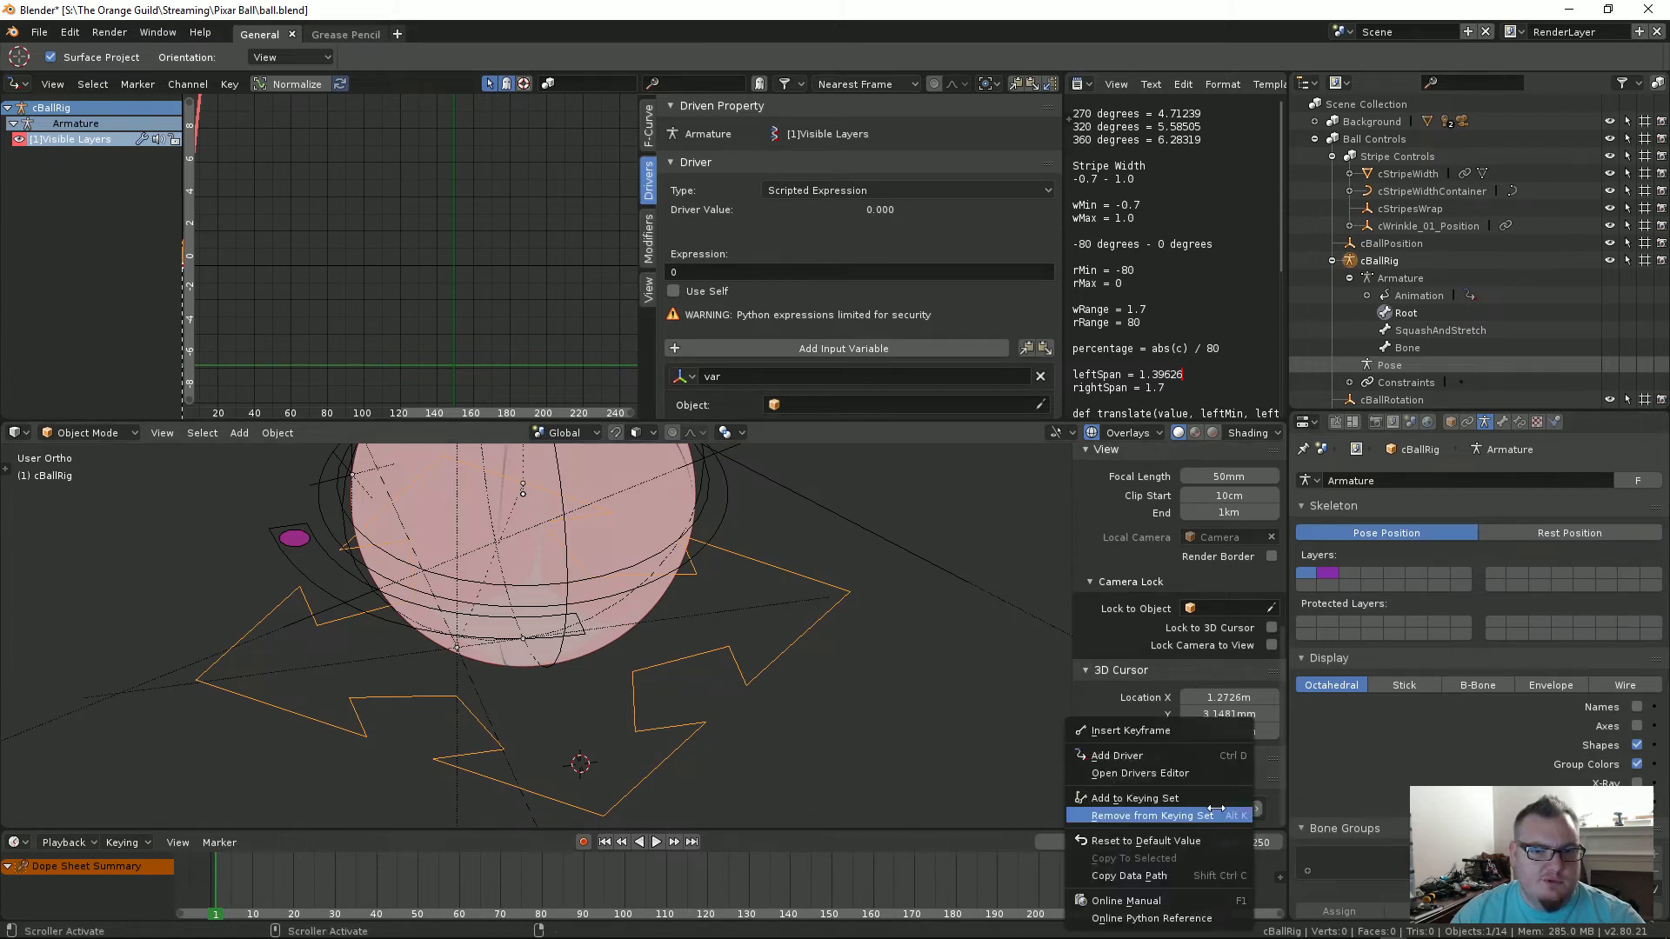
{"action": "left_click", "coordinate": [1227, 780]}
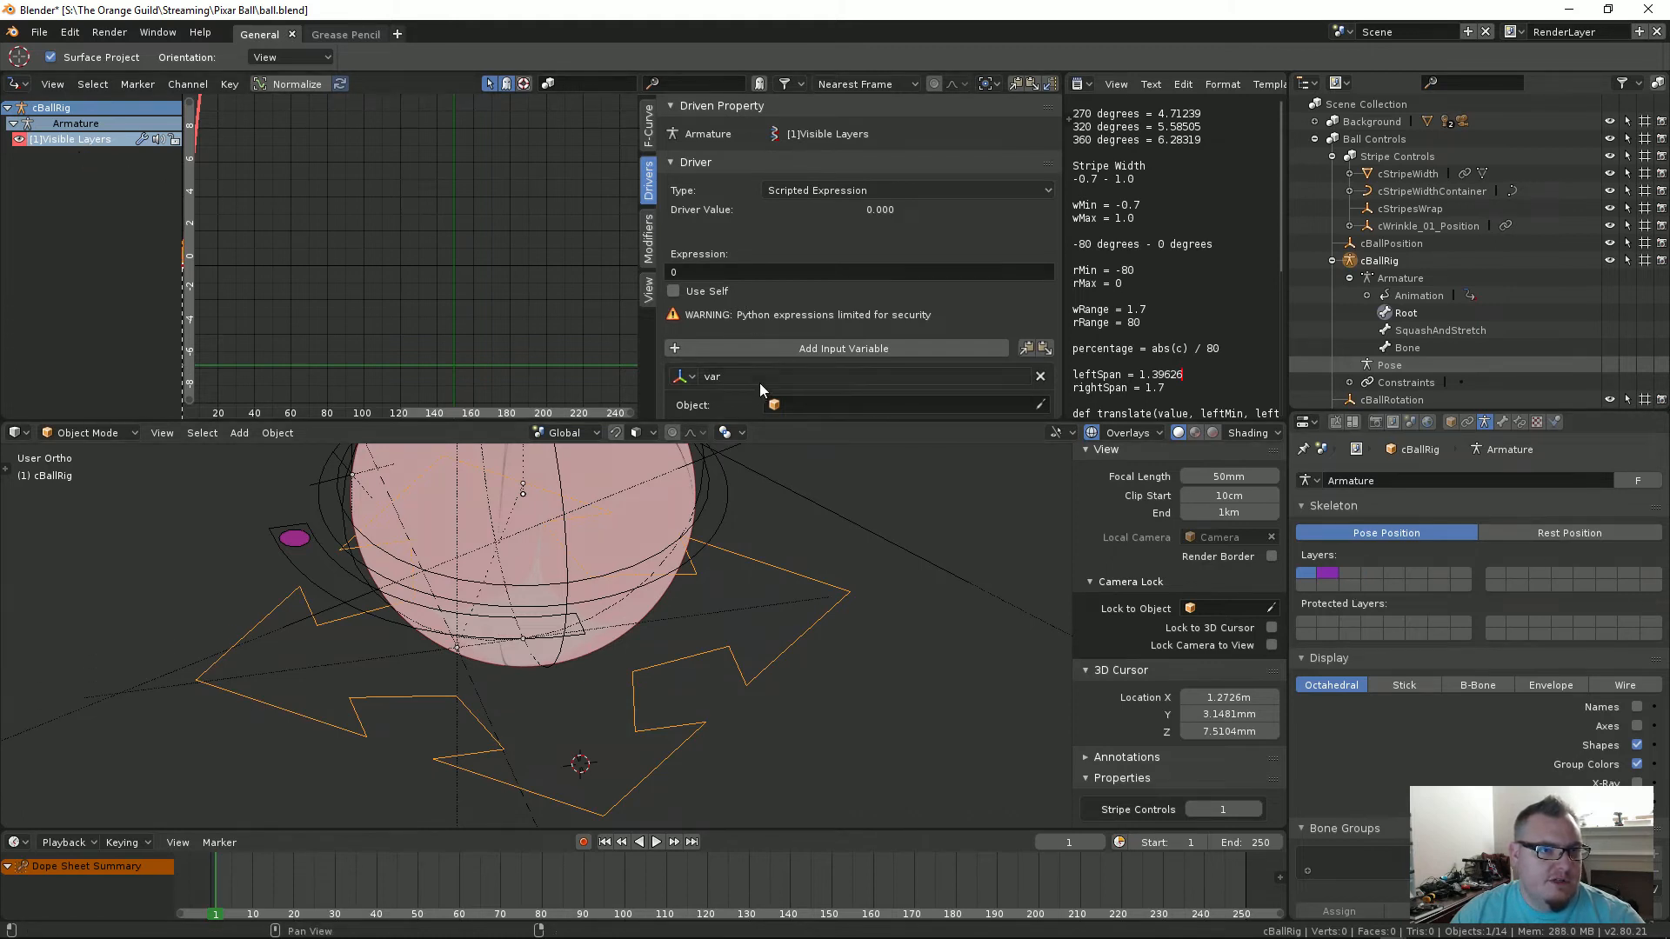
{"action": "scroll", "coordinate": [760, 383], "scroll_direction": "down", "scroll_amount": 3}
{"action": "key", "text": "ctrl+s"}
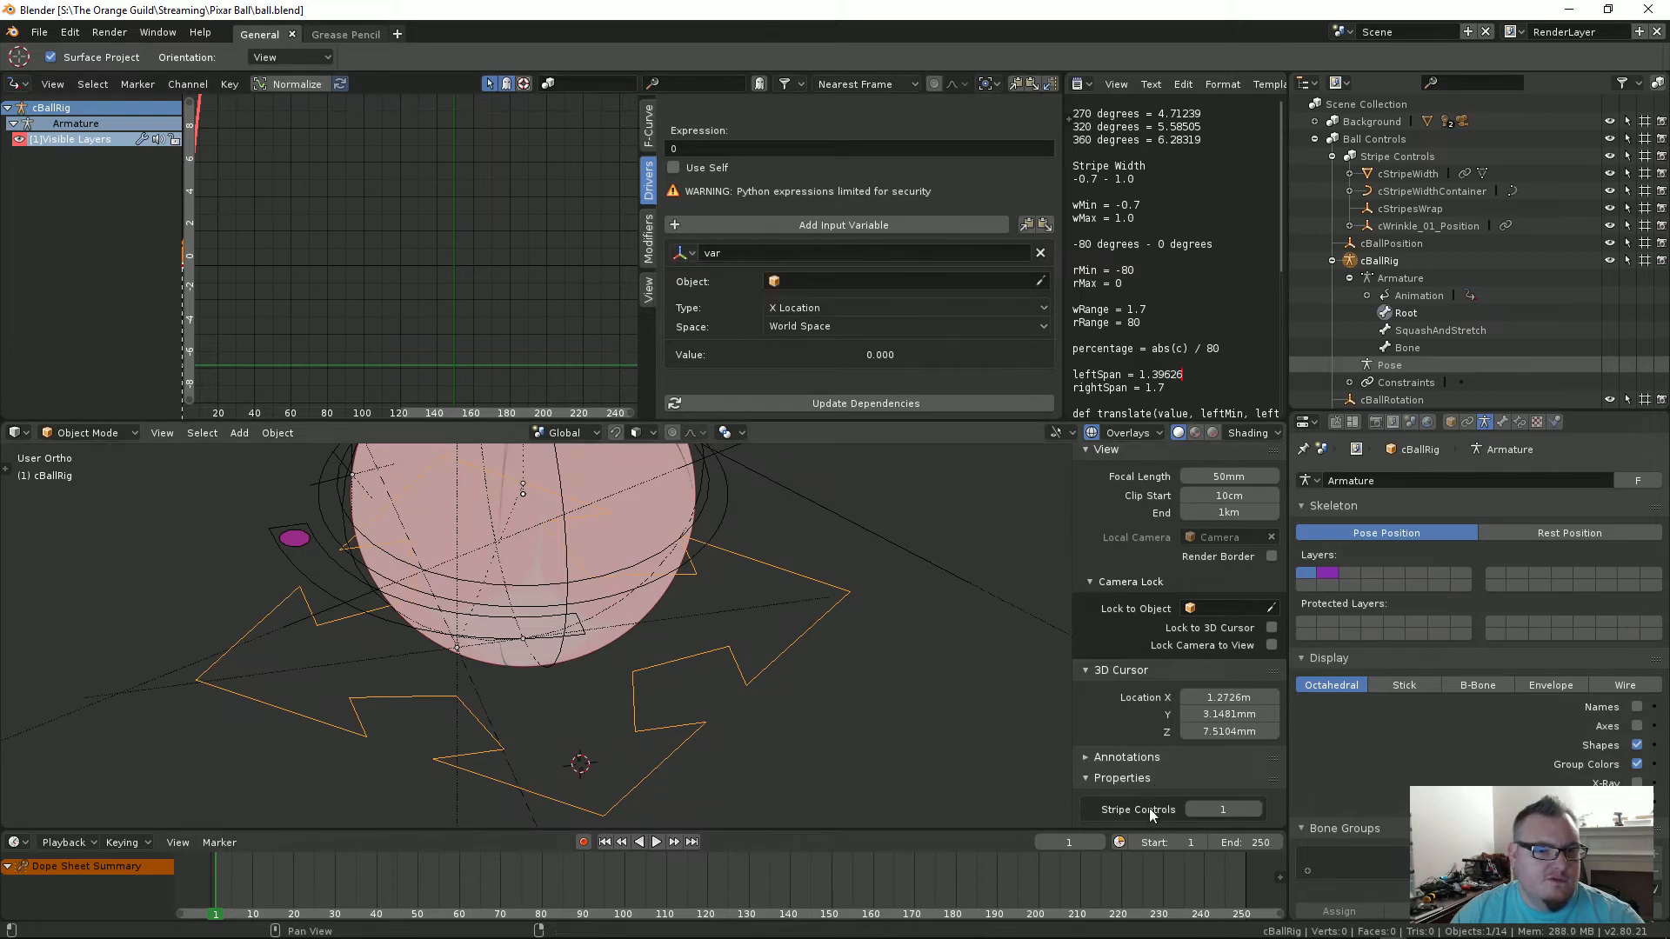
Step: Change the second layer driver's input variable to Single Property, with Armature as the data-block type
{"action": "left_click", "coordinate": [683, 253]}
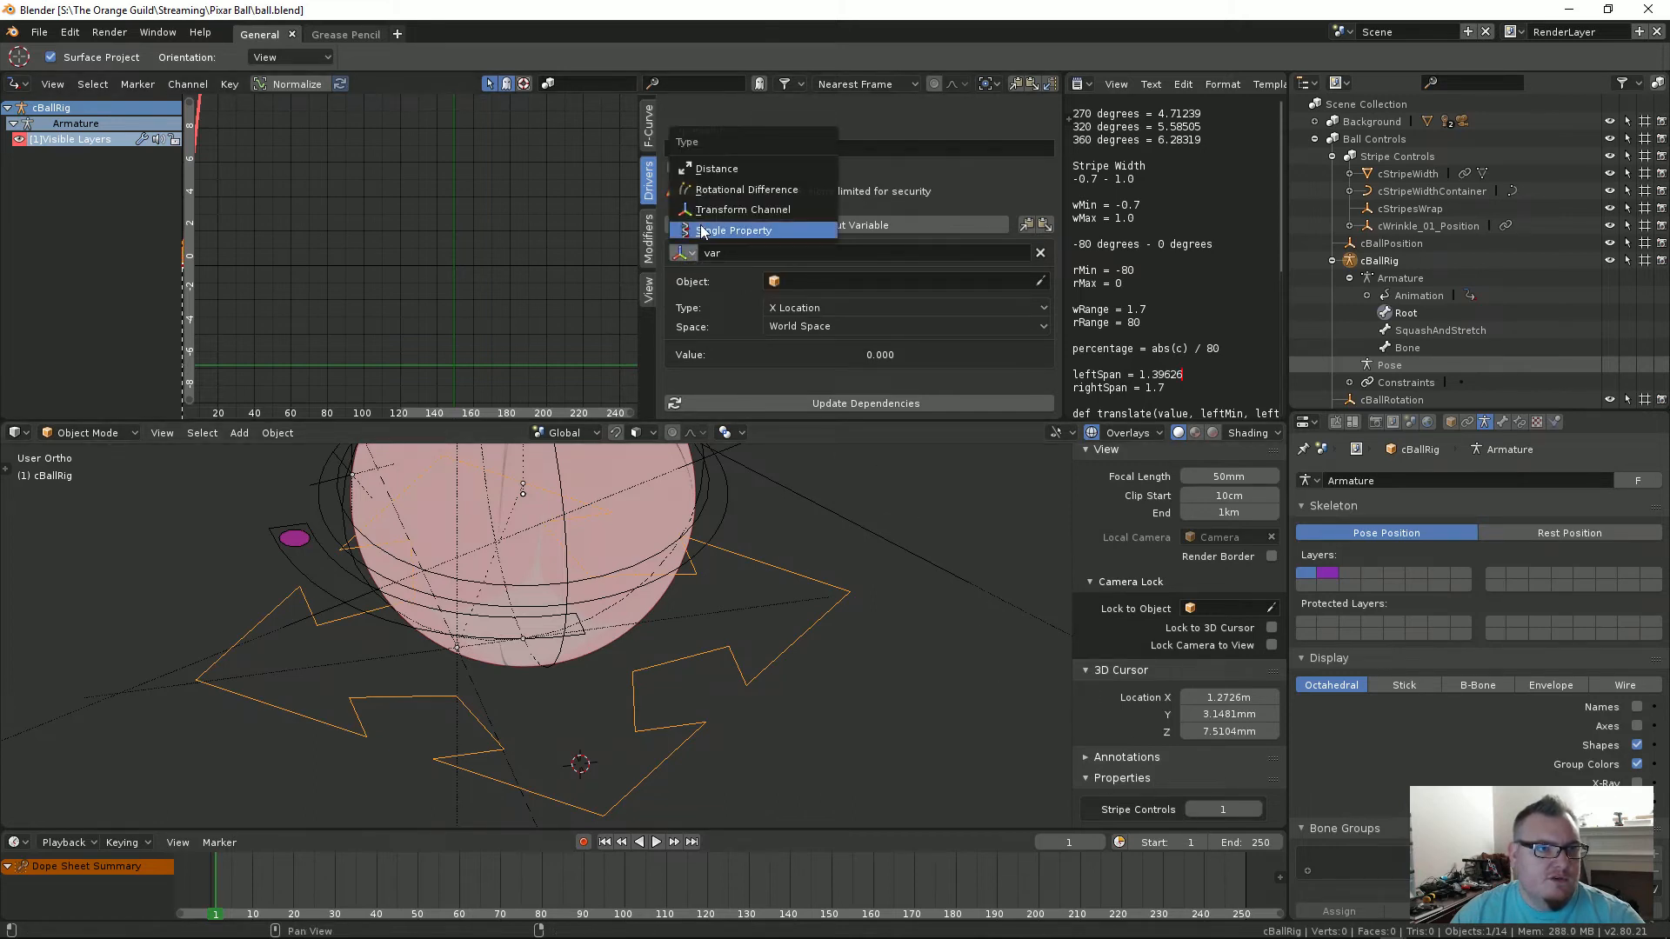
{"action": "left_click", "coordinate": [701, 230]}
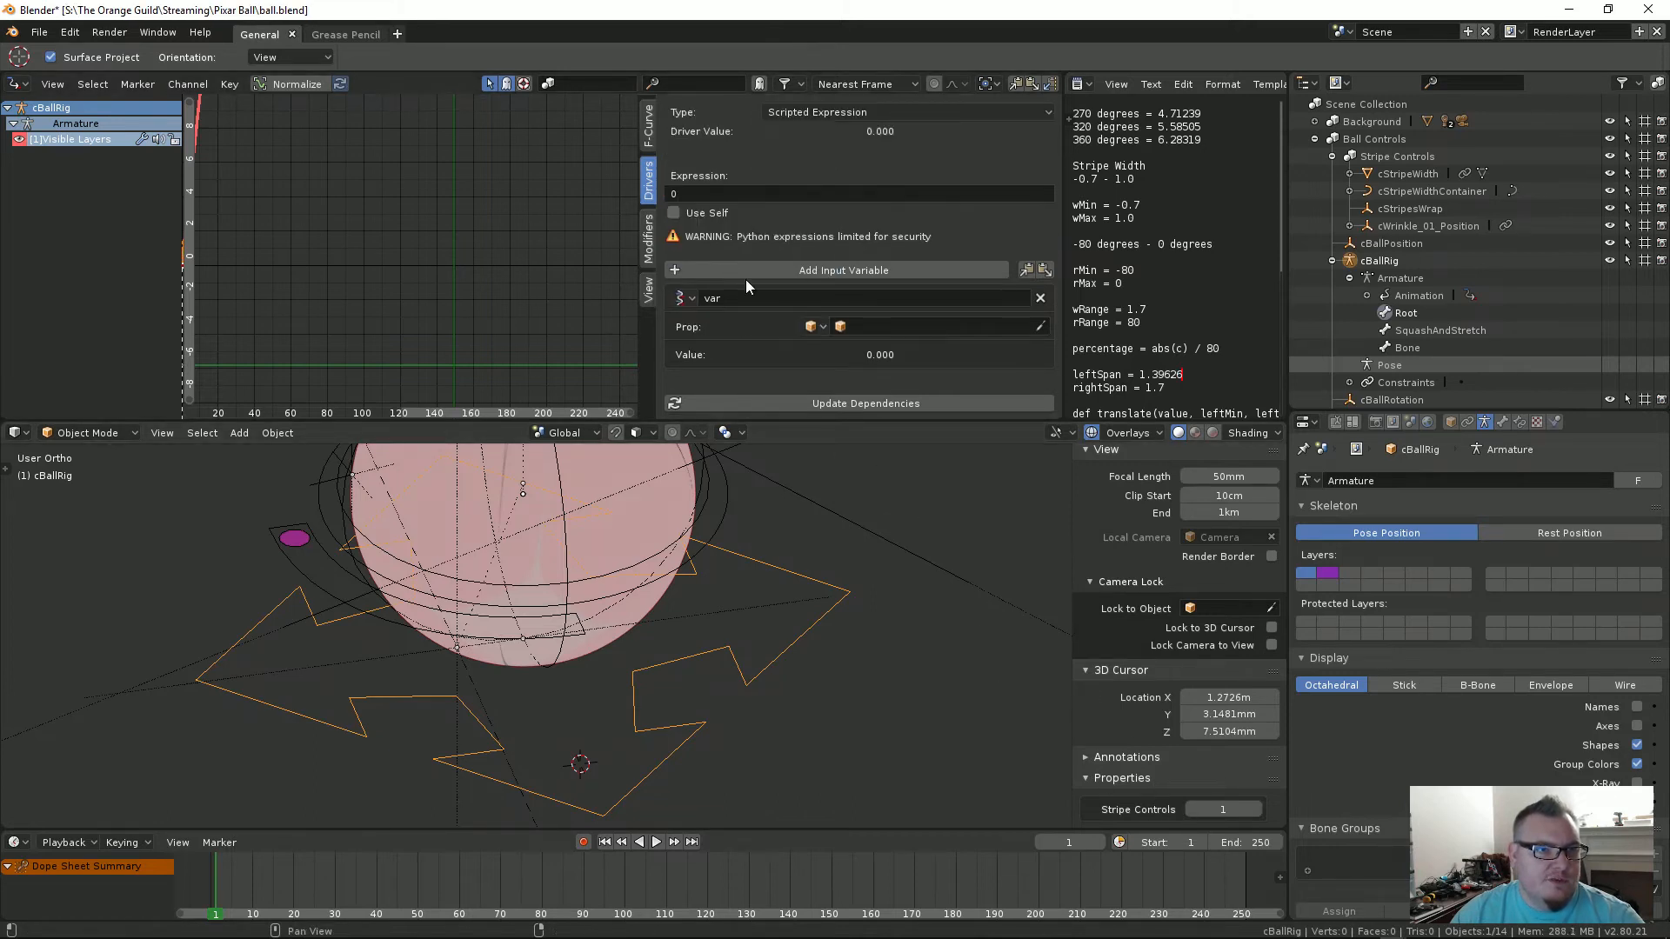
{"action": "left_click", "coordinate": [815, 327]}
{"action": "left_click", "coordinate": [849, 370]}
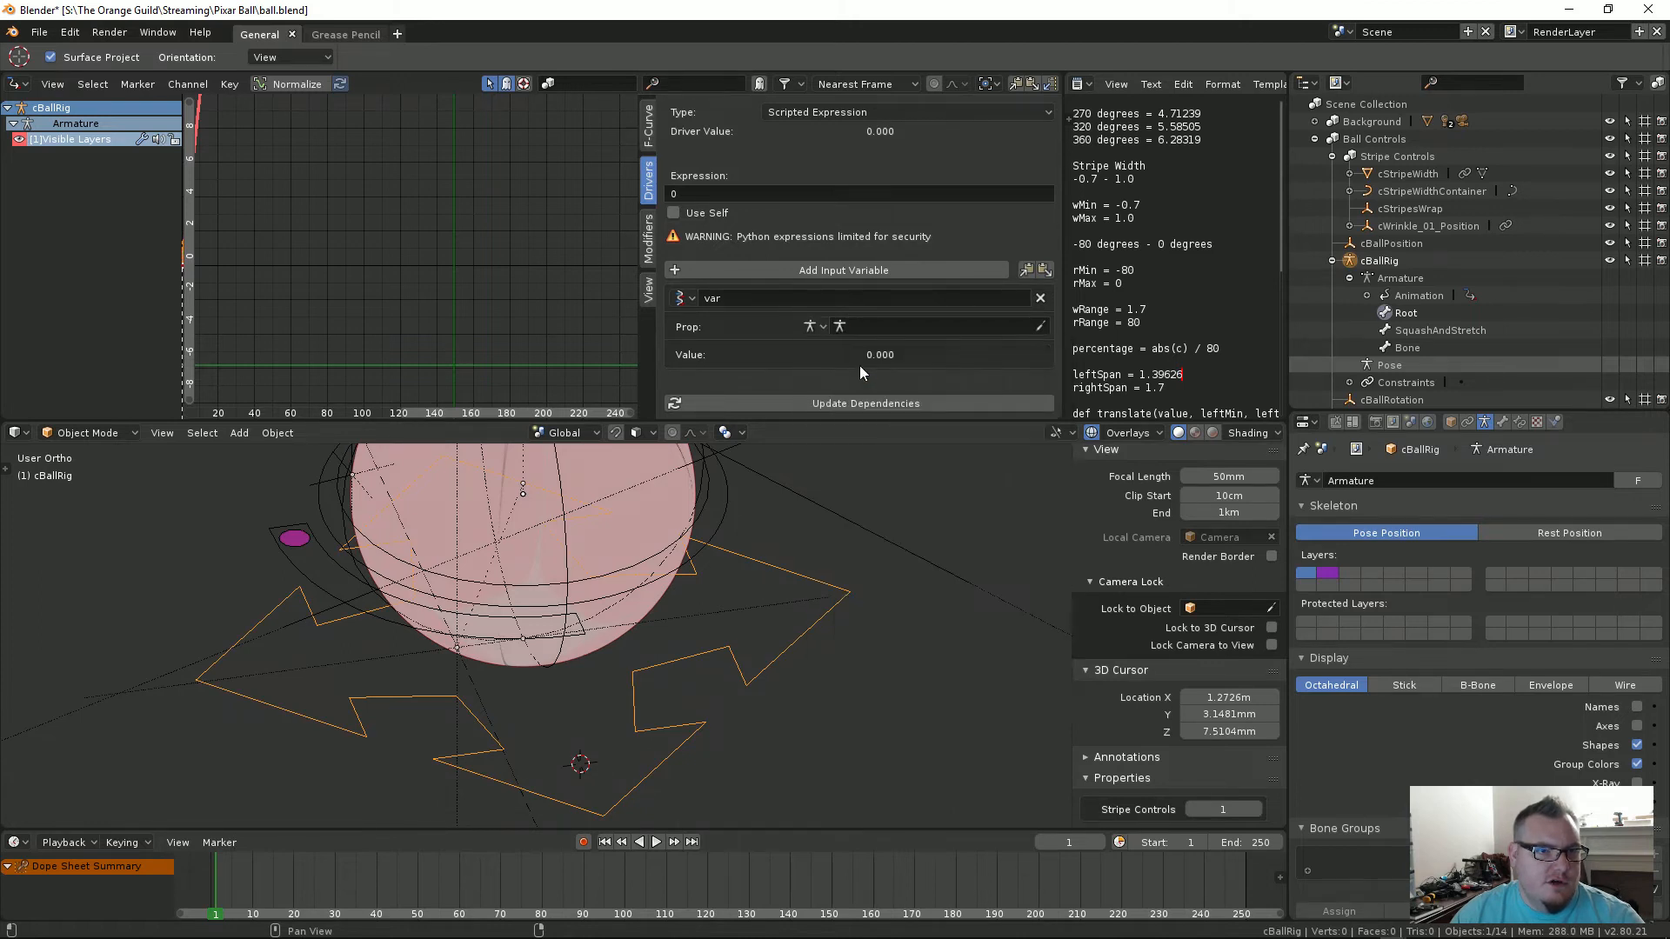
Step: Target the Armature data-block in the driver variable and set its path to ["Stripe Controls"]
{"action": "left_click", "coordinate": [863, 327]}
{"action": "left_click", "coordinate": [861, 351]}
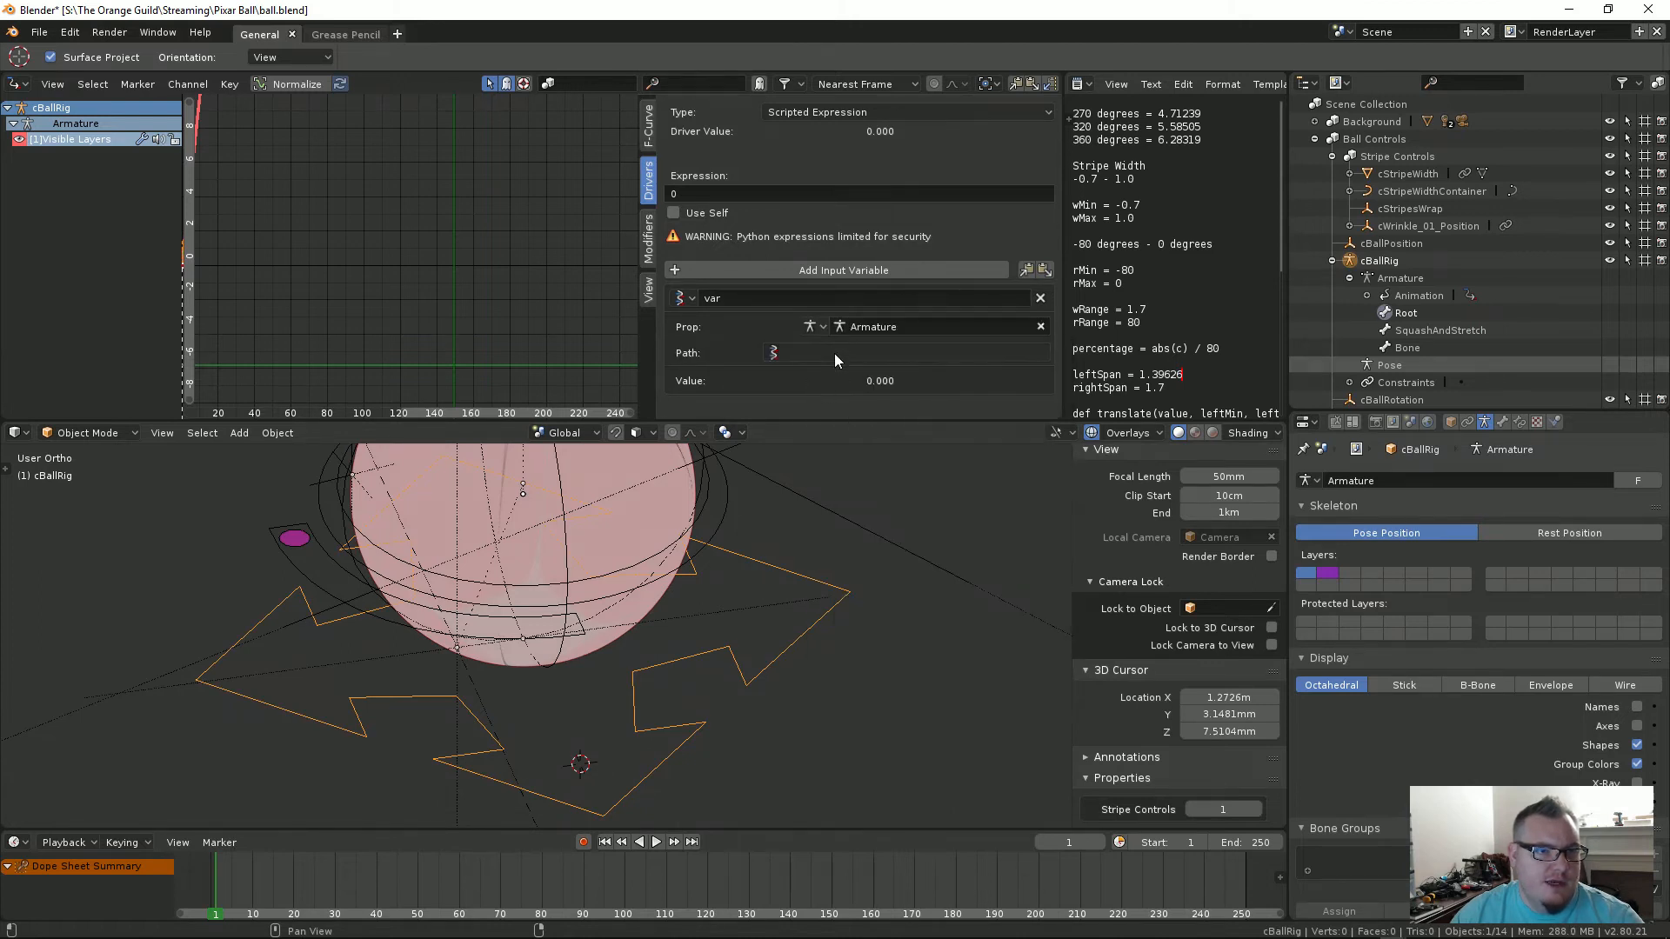
{"action": "left_click", "coordinate": [833, 352]}
{"action": "type", "text": "[\"Stripe Controls\"]"}
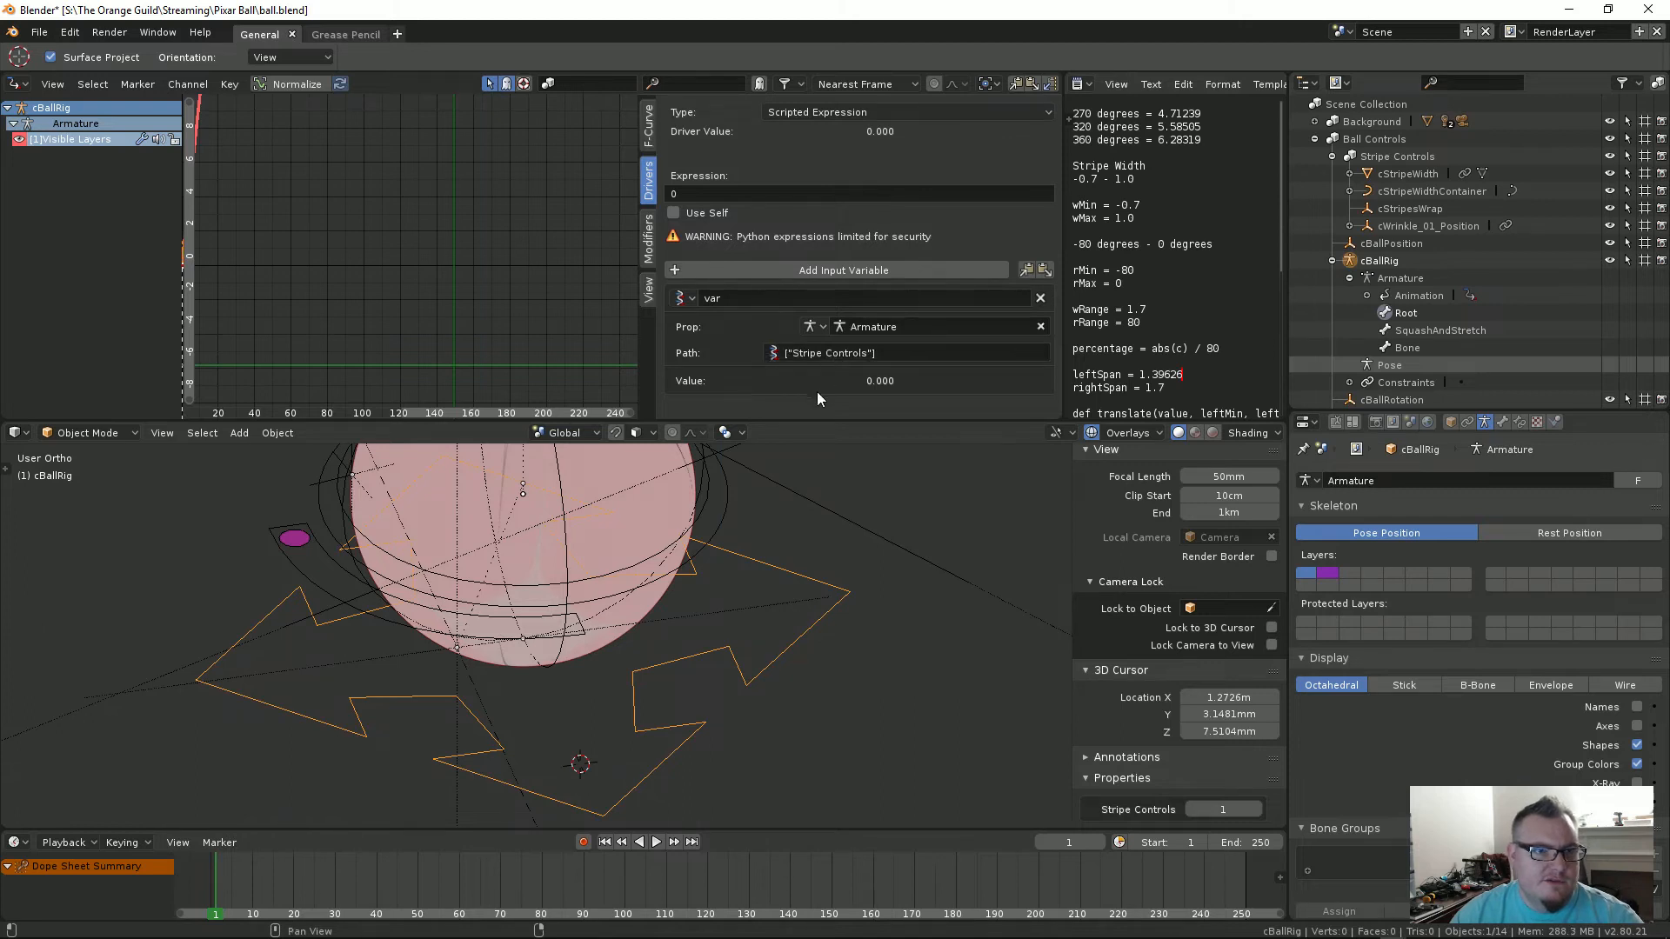
{"action": "key", "text": "Return"}
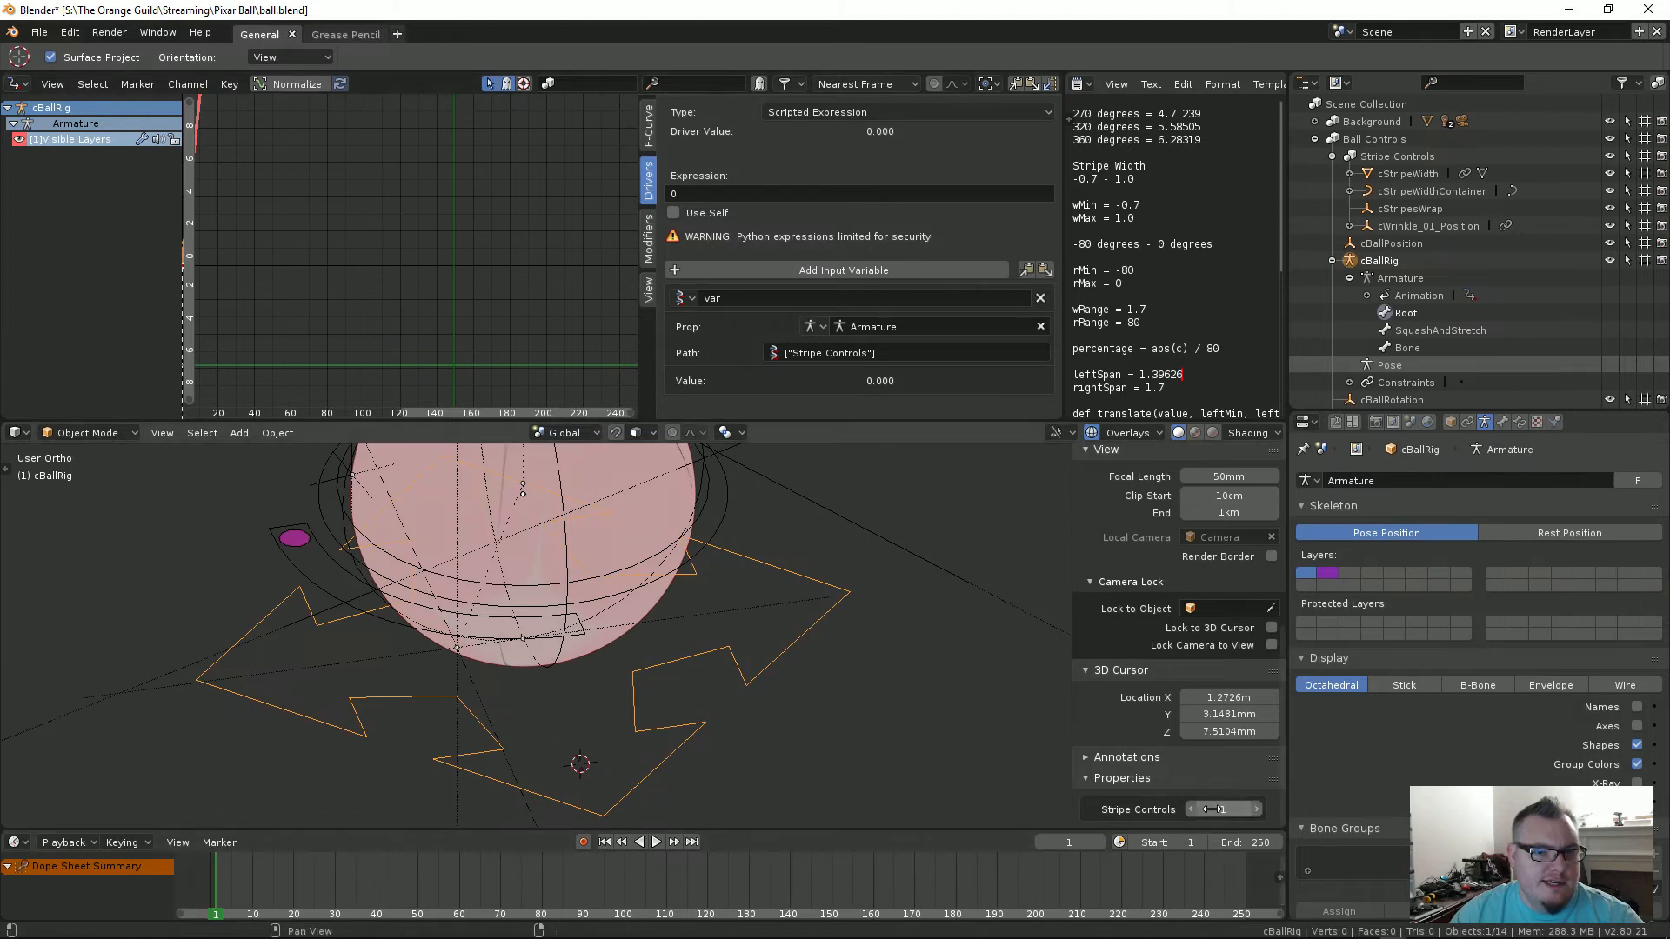
Step: Rename the driver's input variable to c and set the driver expression to c
{"action": "left_click", "coordinate": [706, 196]}
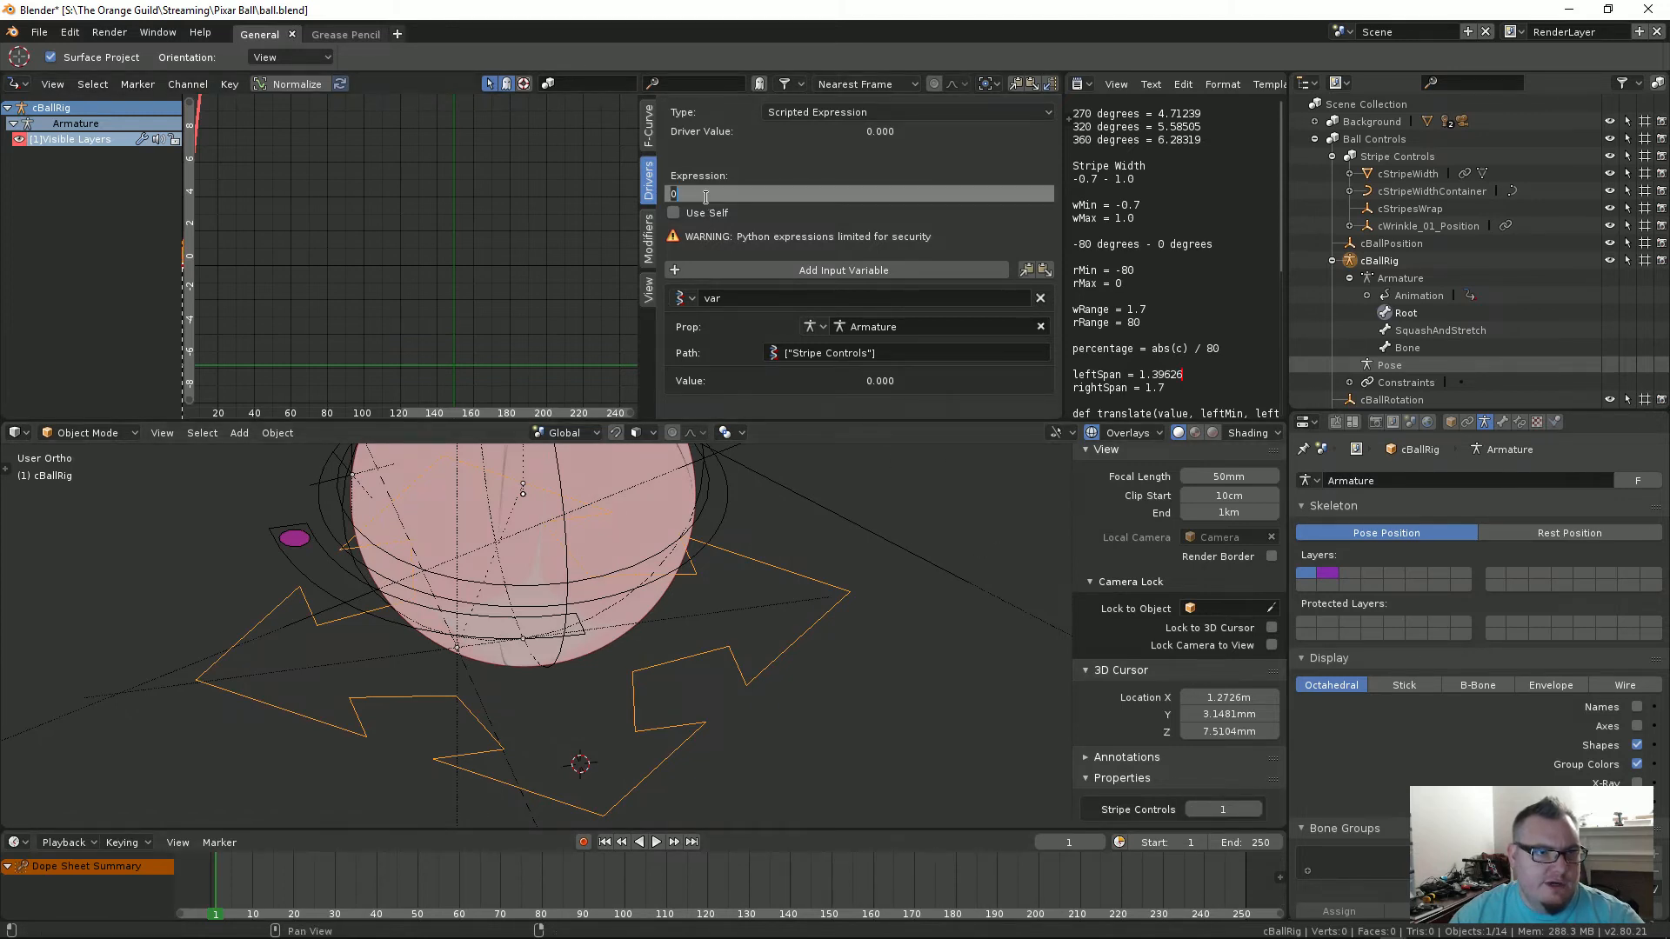
{"action": "key", "text": "Return"}
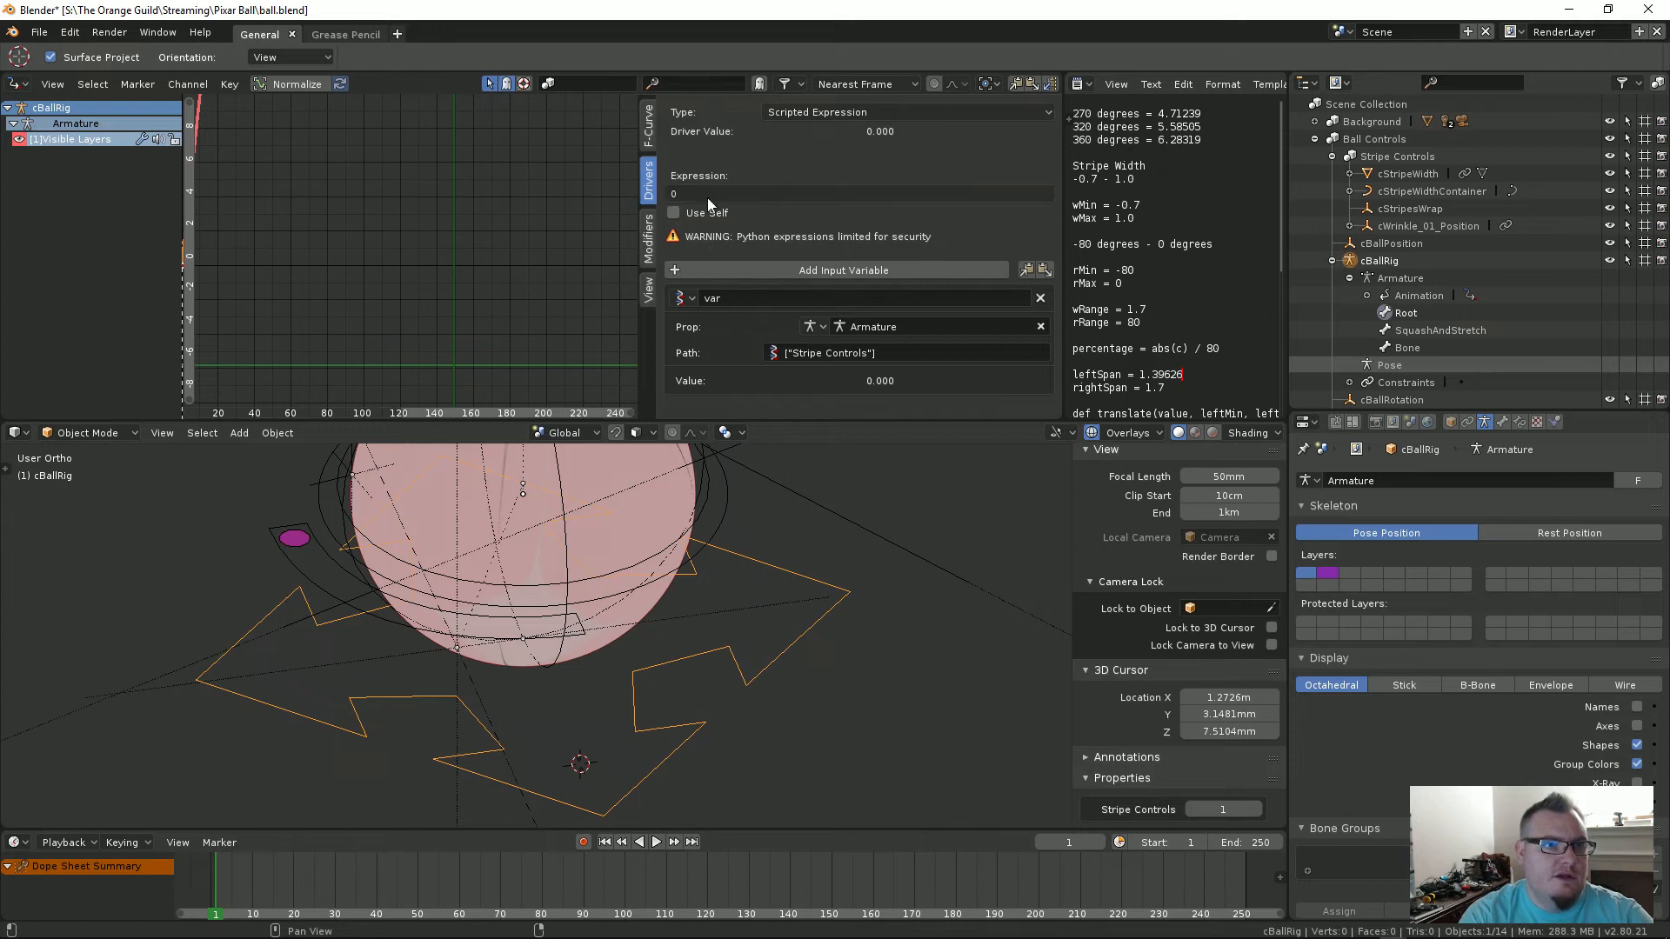
{"action": "left_click", "coordinate": [726, 299]}
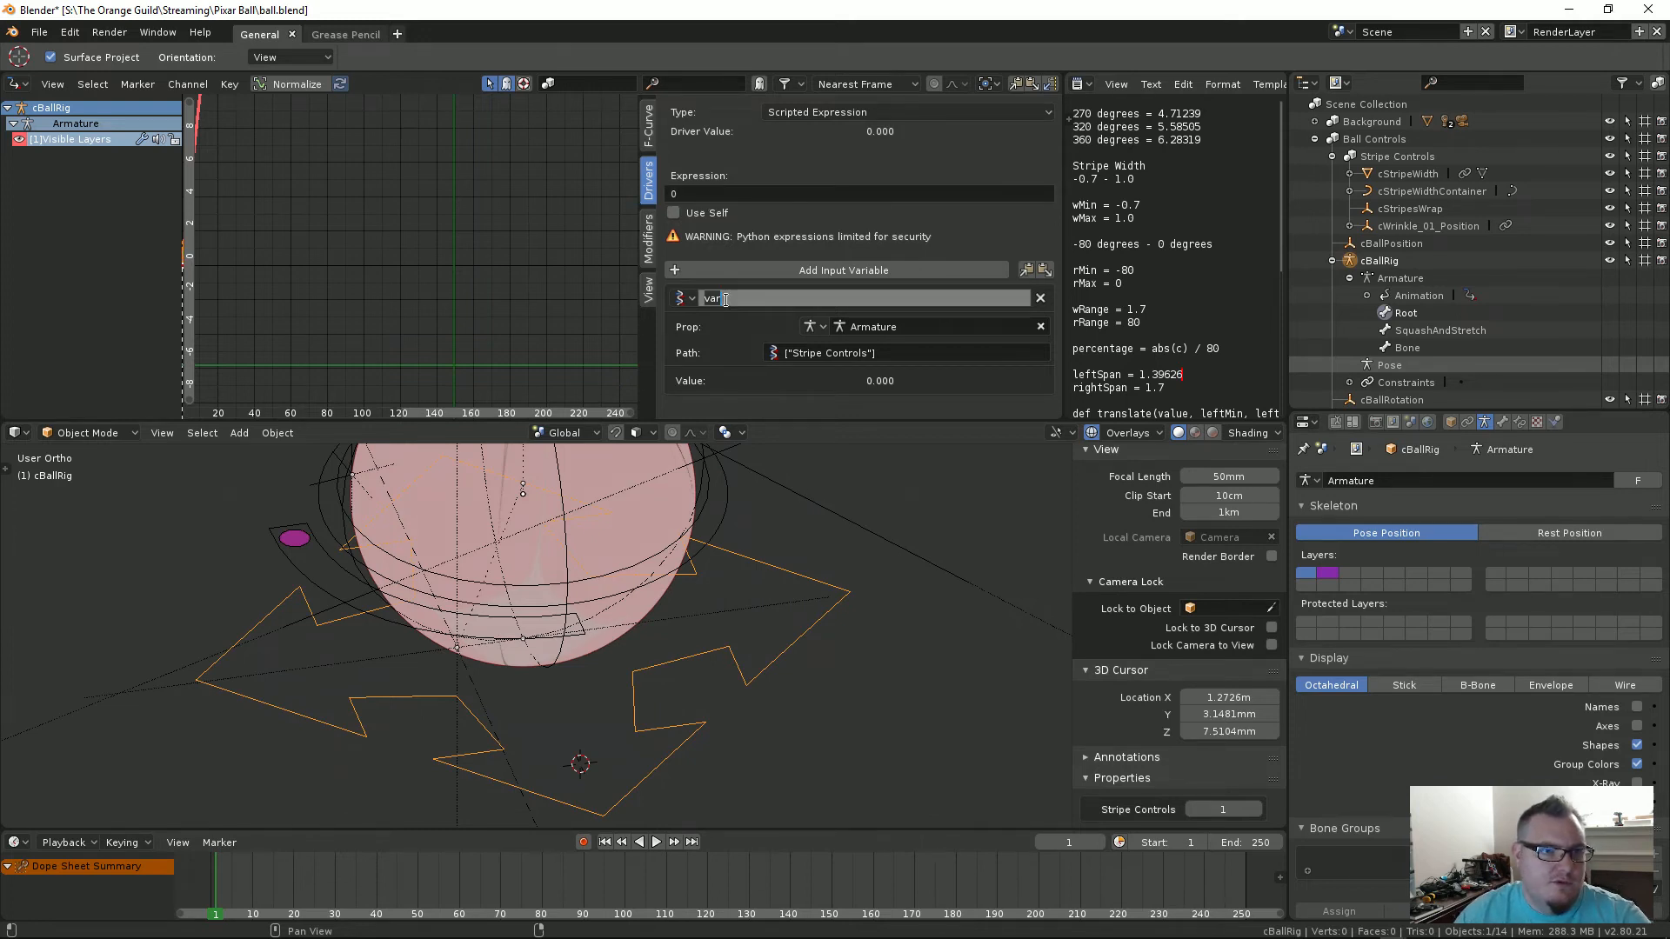
{"action": "type", "text": "c"}
{"action": "key", "text": "Return"}
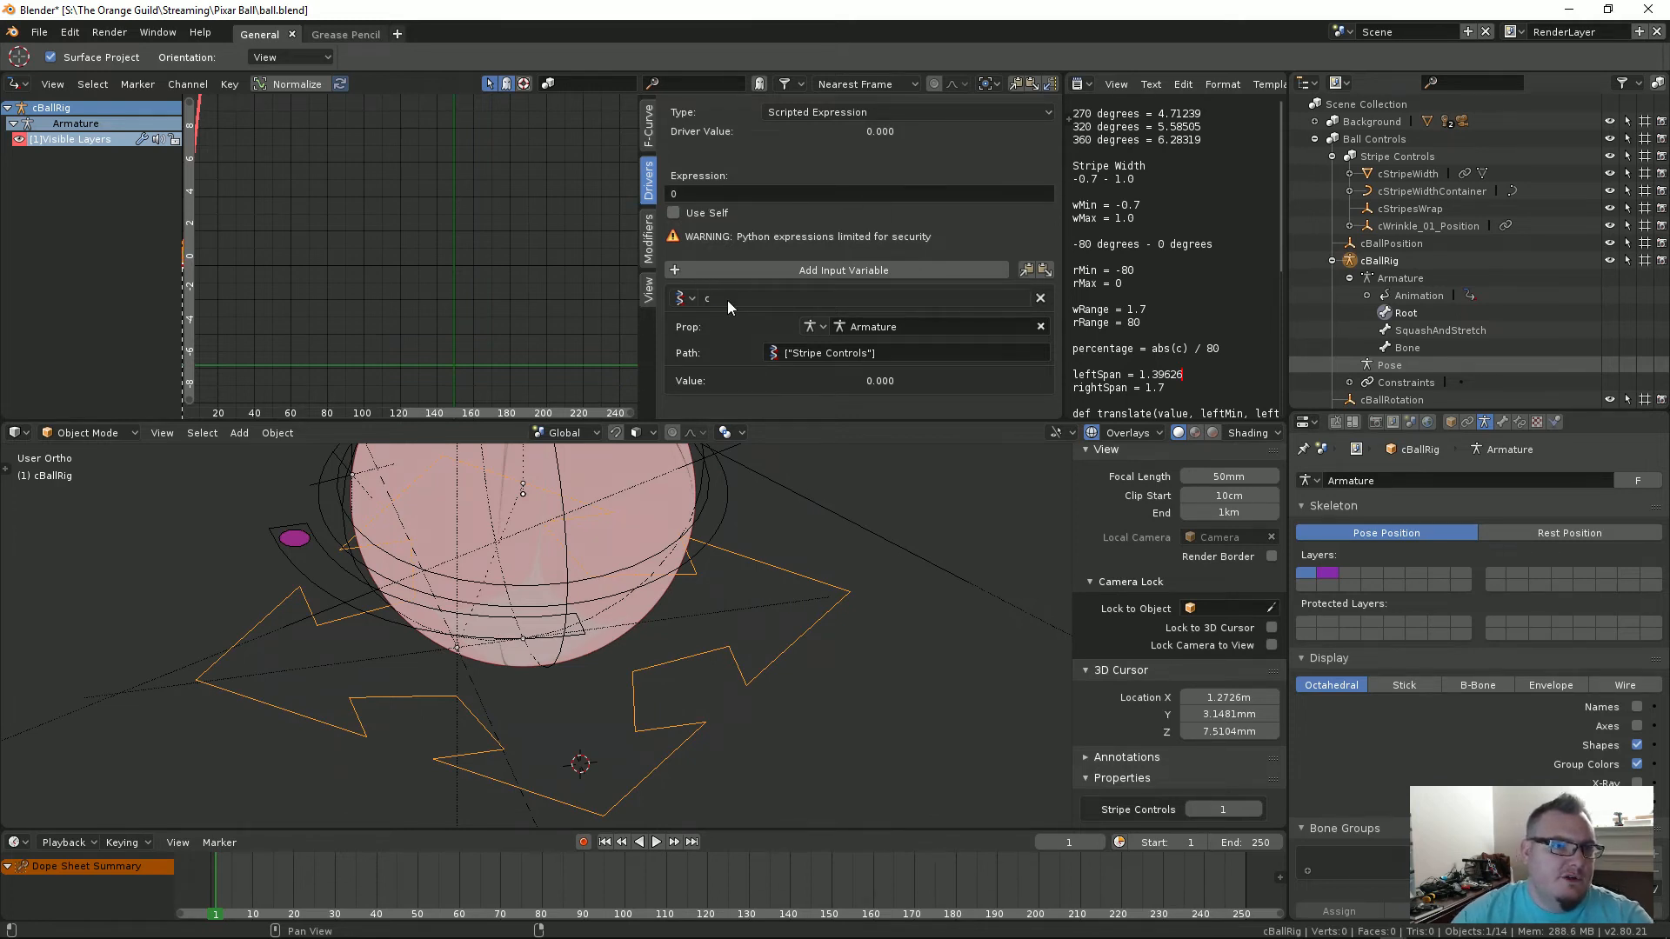
{"action": "left_click", "coordinate": [724, 193]}
{"action": "type", "text": "c"}
{"action": "key", "text": "Return"}
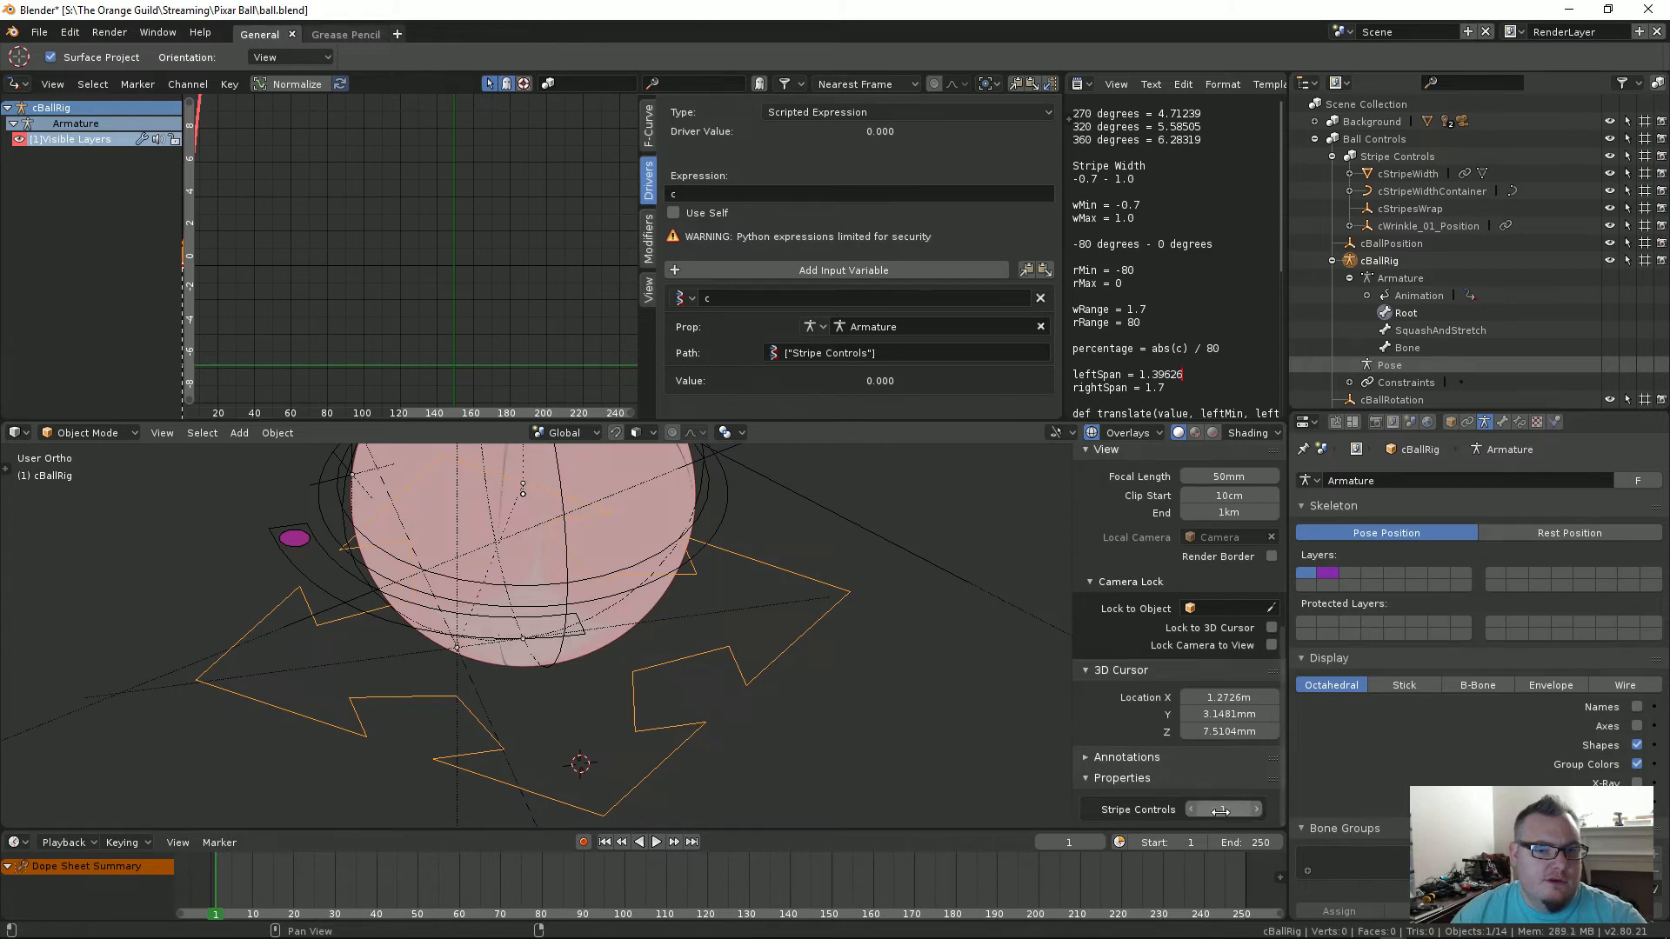
Step: Examine the rig's bones and controls from several angles in Edit Mode and Object Mode
{"action": "scroll", "coordinate": [747, 320], "scroll_direction": "down", "scroll_amount": 1}
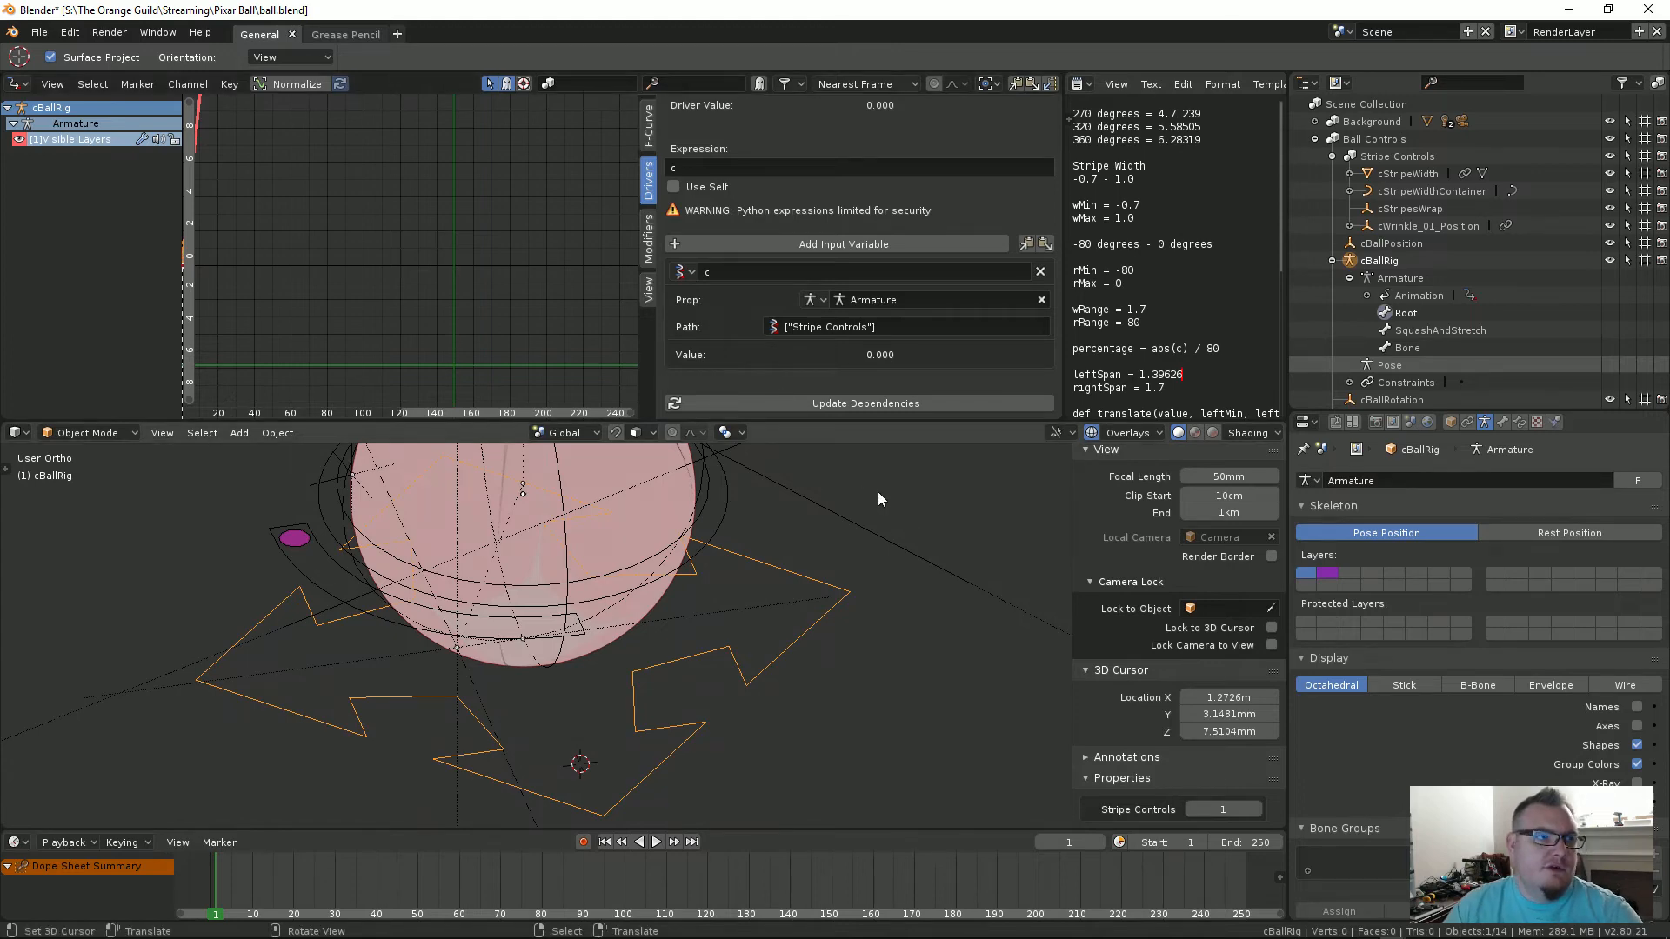
{"action": "middle_click_drag", "start_coordinate": [886, 585], "coordinate": [762, 659]}
{"action": "key", "text": "Tab"}
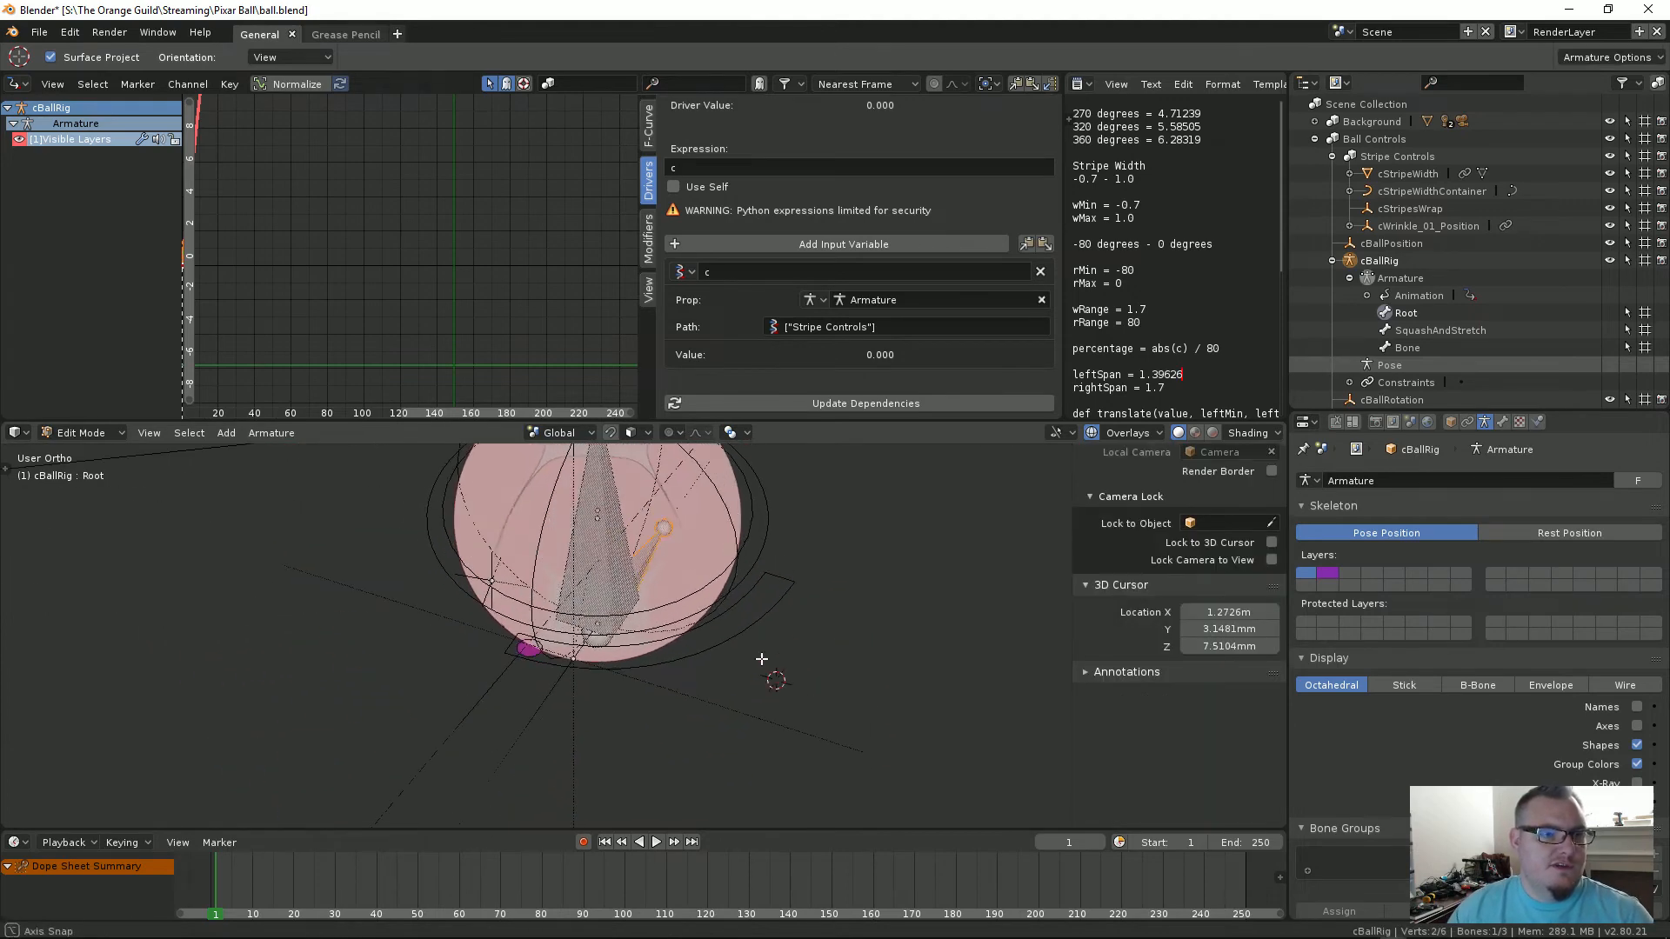
{"action": "key", "text": "Tab"}
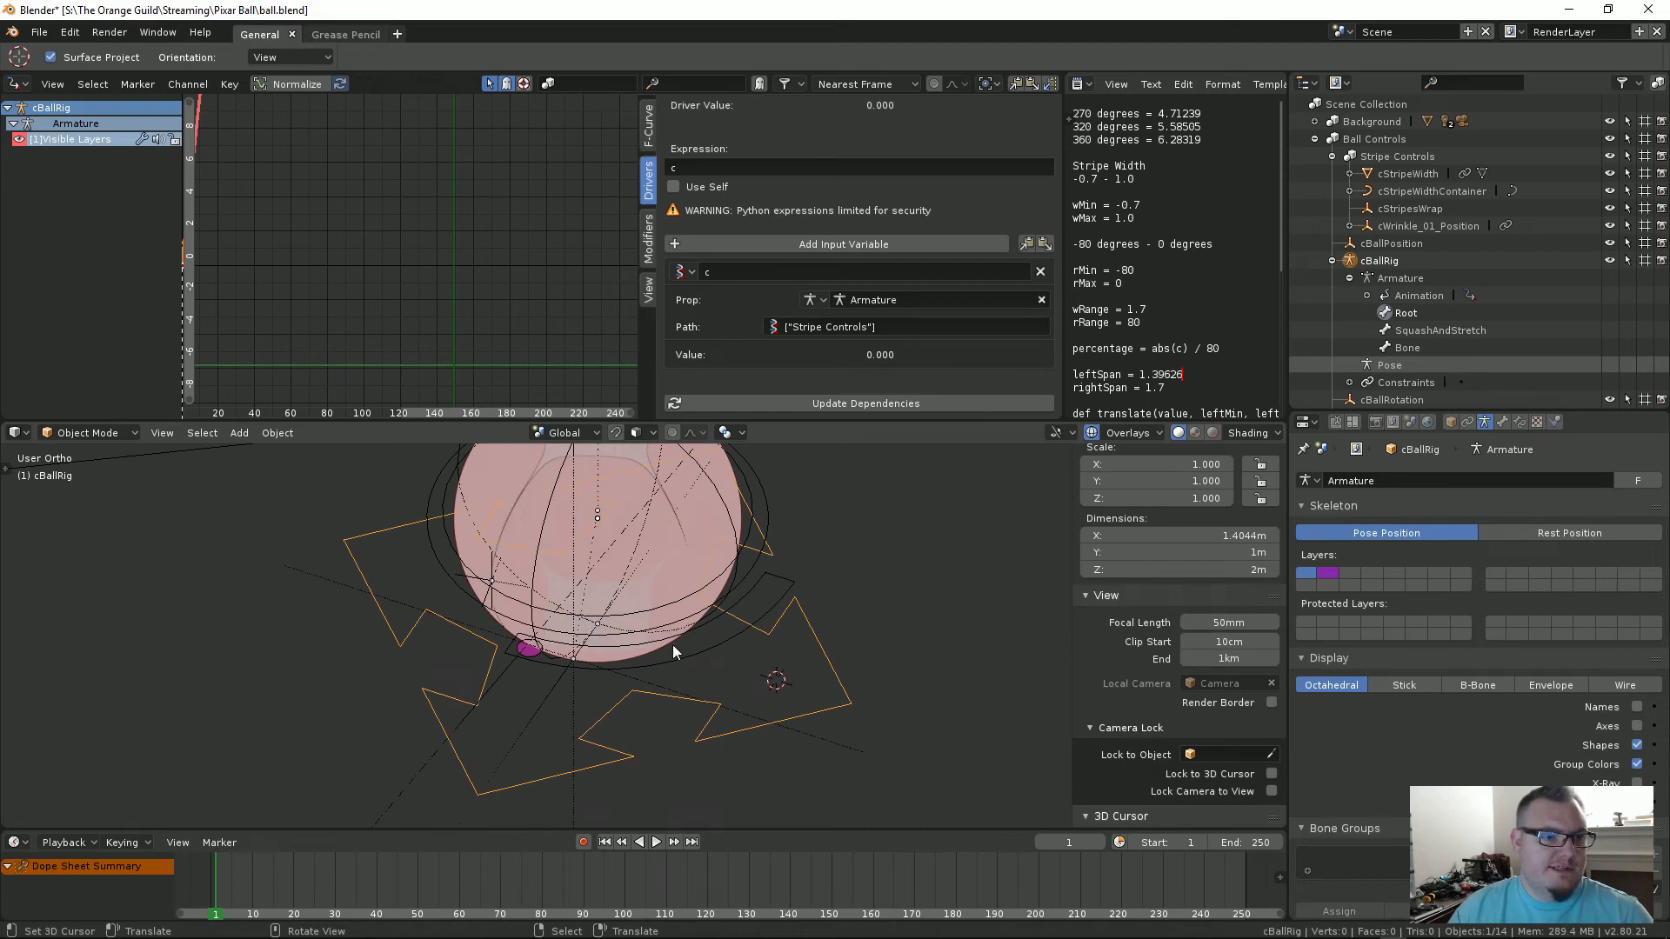
{"action": "middle_click_drag", "start_coordinate": [672, 645], "coordinate": [701, 623]}
{"action": "key", "text": "Tab"}
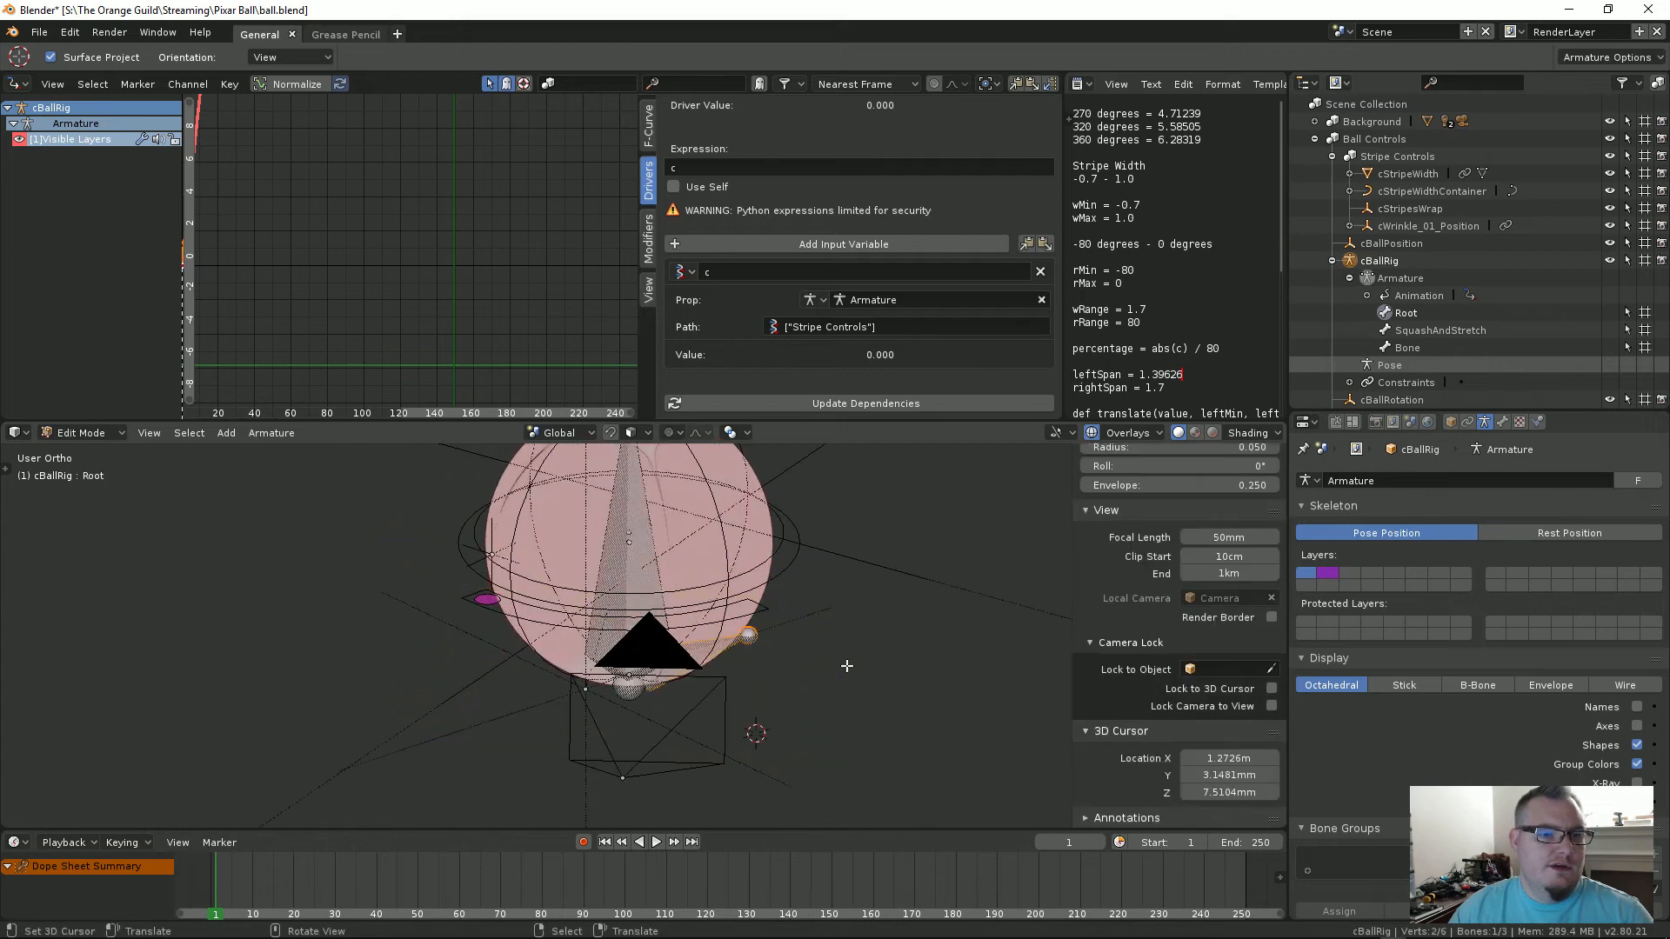
{"action": "key", "text": "Tab"}
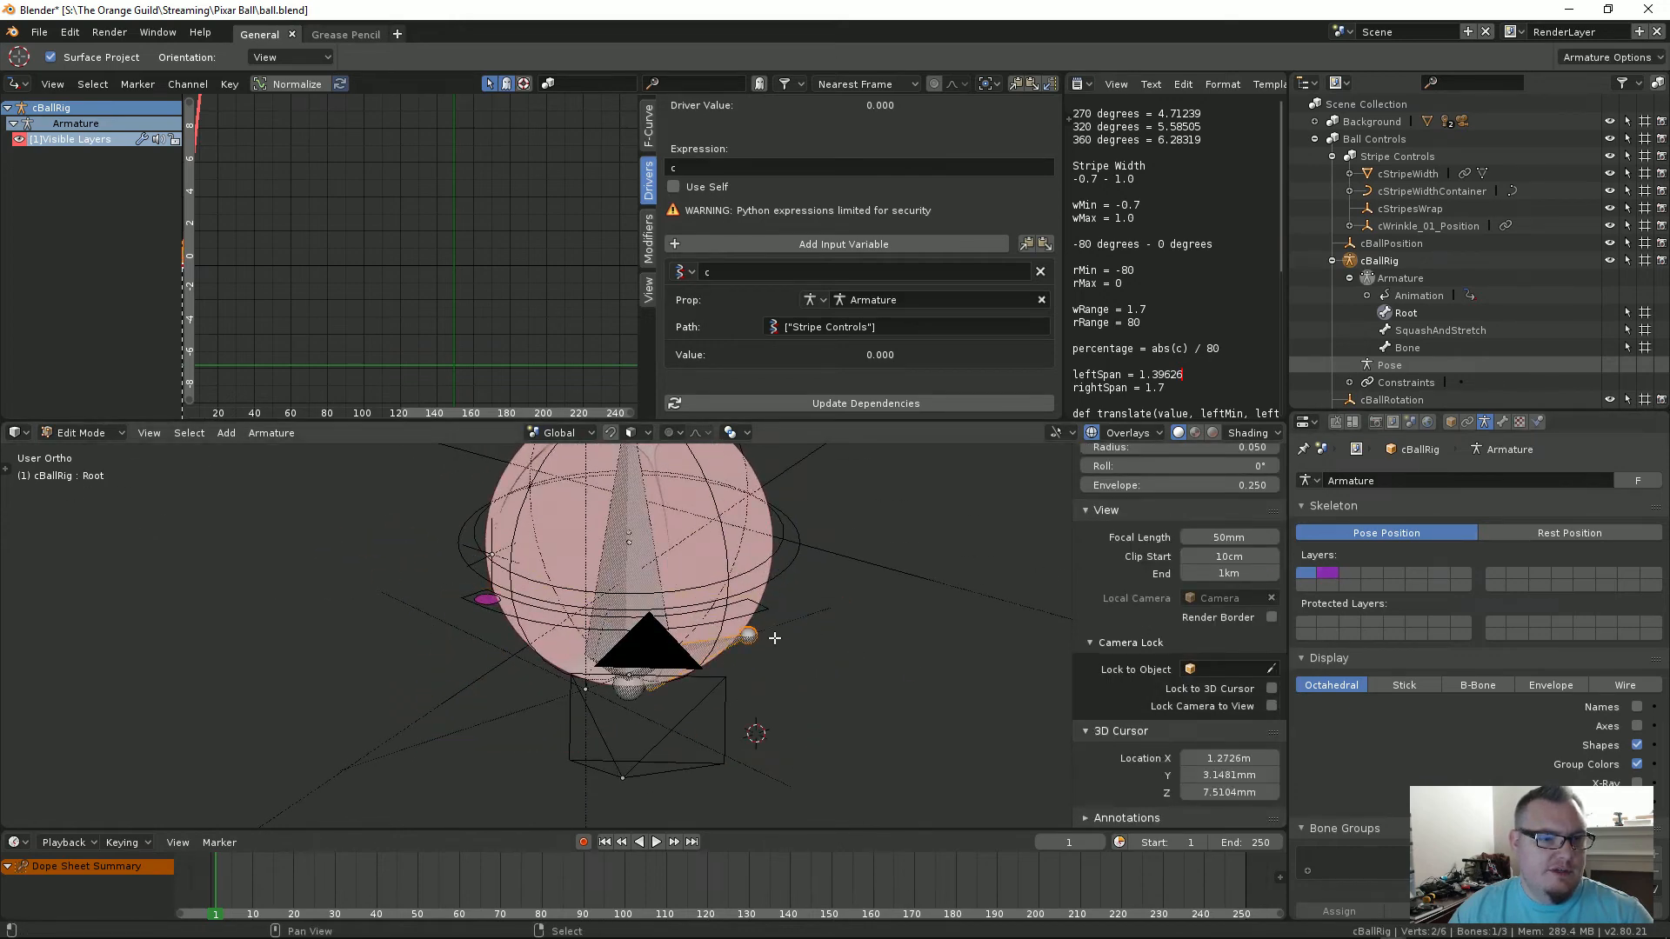
{"action": "mouse_move", "coordinate": [773, 638]}
{"action": "middle_mouse_down"}
{"action": "mouse_move", "coordinate": [795, 651]}
{"action": "mouse_move", "coordinate": [765, 670]}
{"action": "middle_mouse_up"}
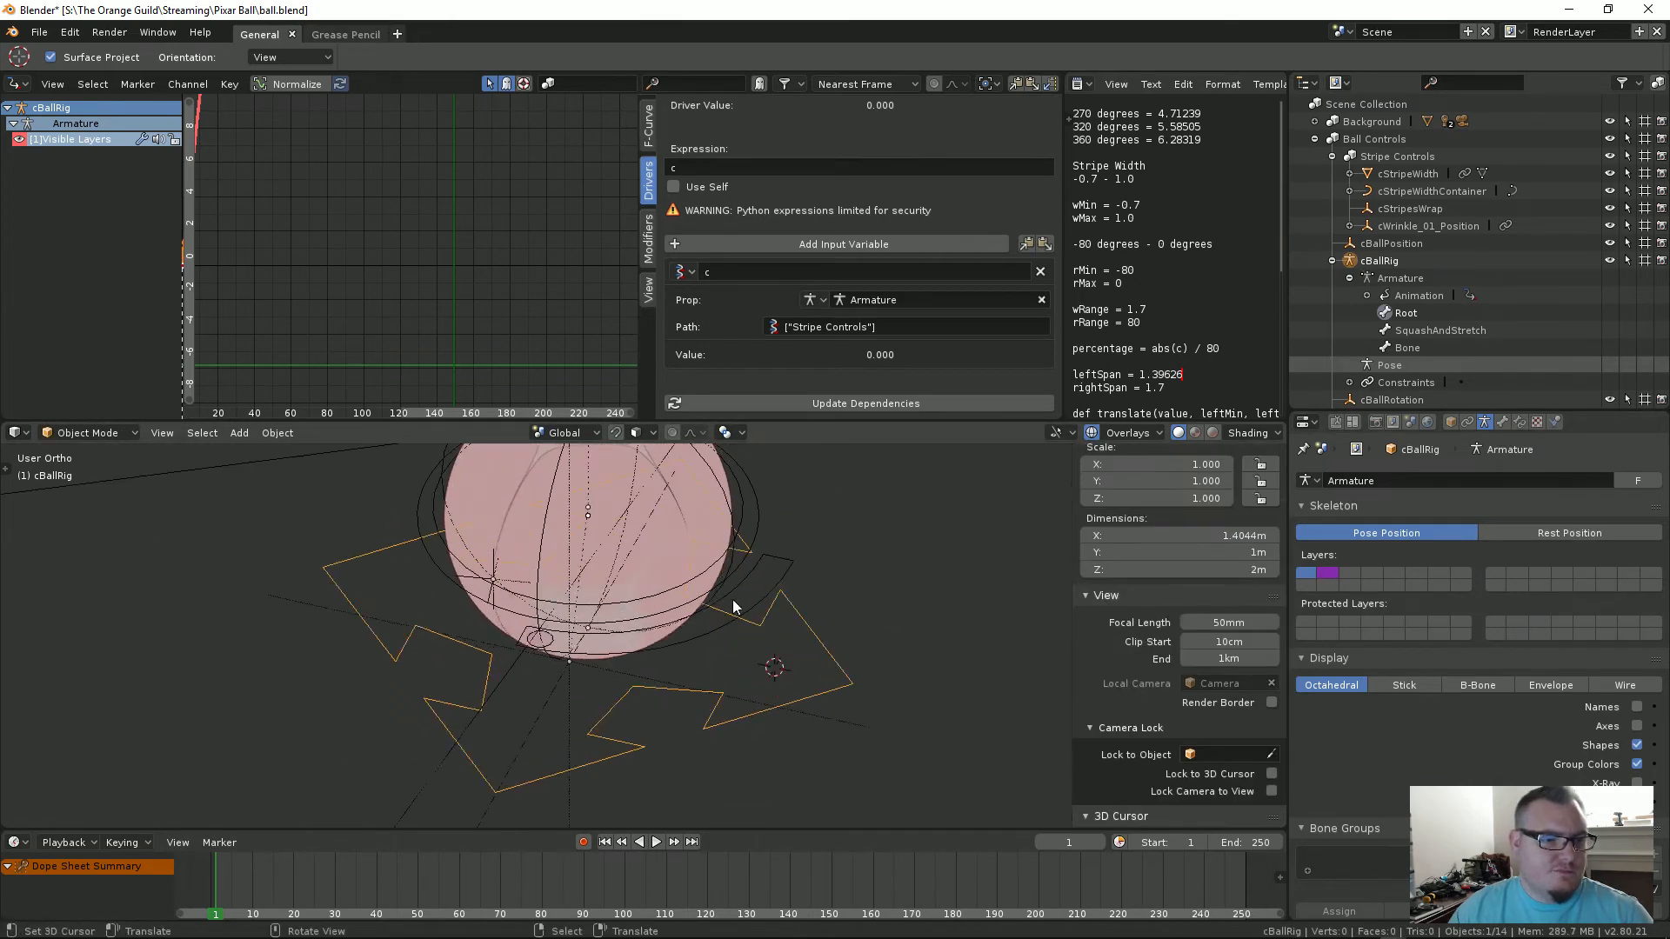
Step: Add a Child Of constraint to the cStripeWidthContainer curve
{"action": "left_click", "coordinate": [753, 613]}
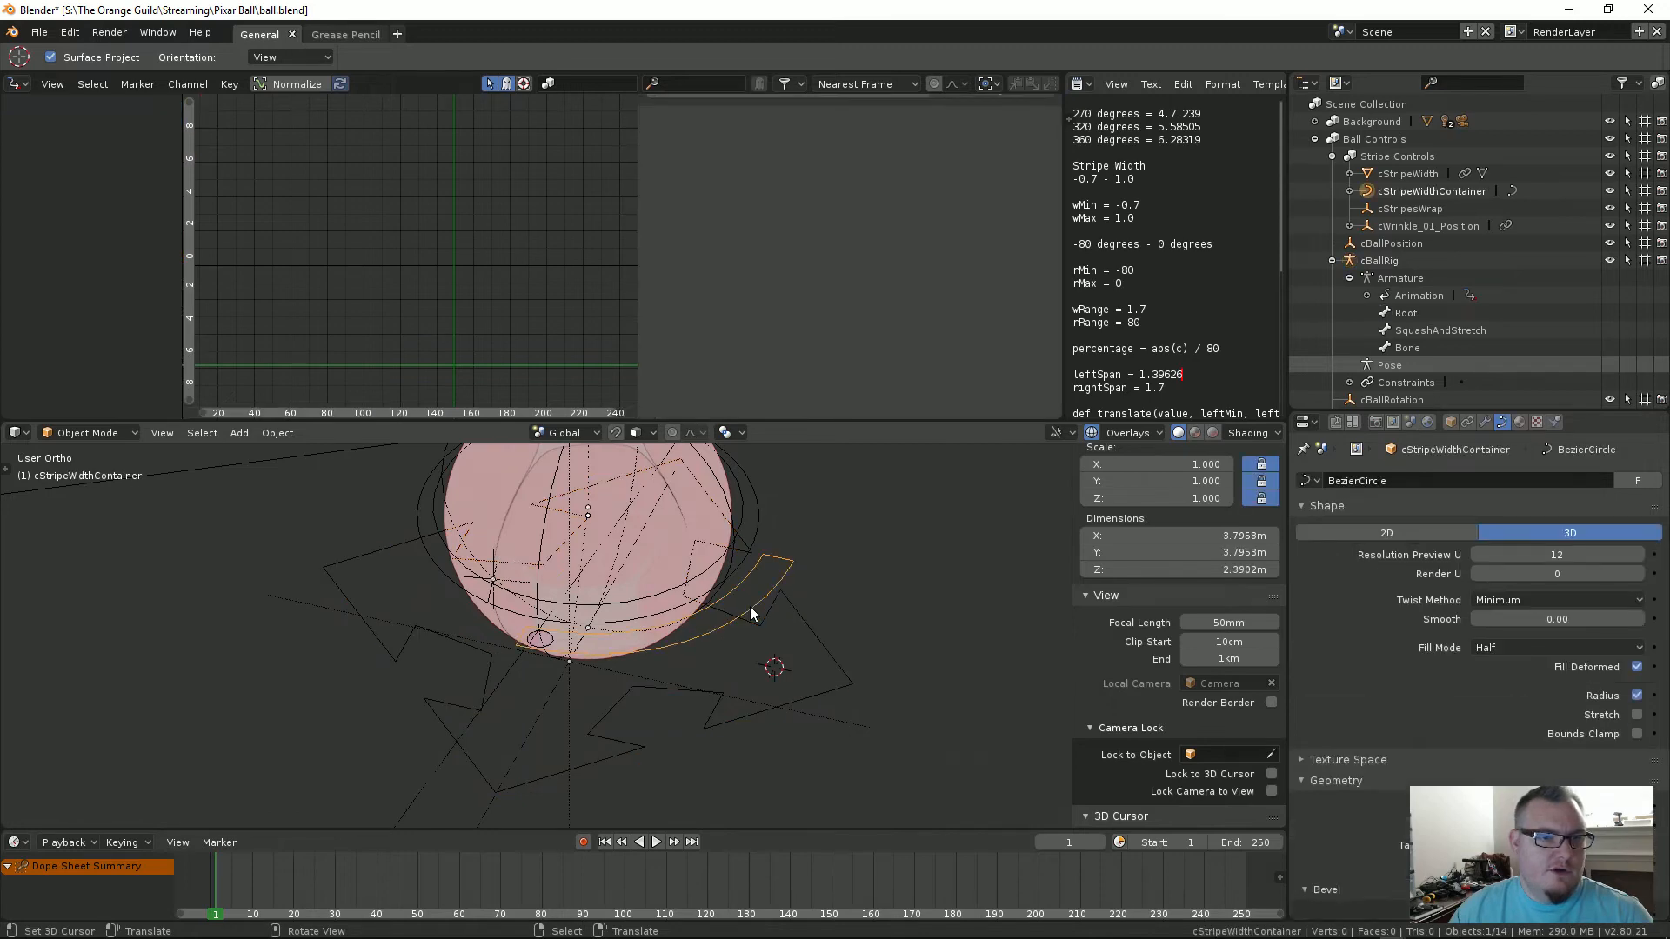
{"action": "middle_click_drag", "start_coordinate": [751, 609], "coordinate": [856, 637]}
{"action": "middle_click_drag", "start_coordinate": [753, 622], "coordinate": [654, 616], "text": "shift"}
{"action": "scroll", "coordinate": [654, 616], "scroll_direction": "up", "scroll_amount": 2}
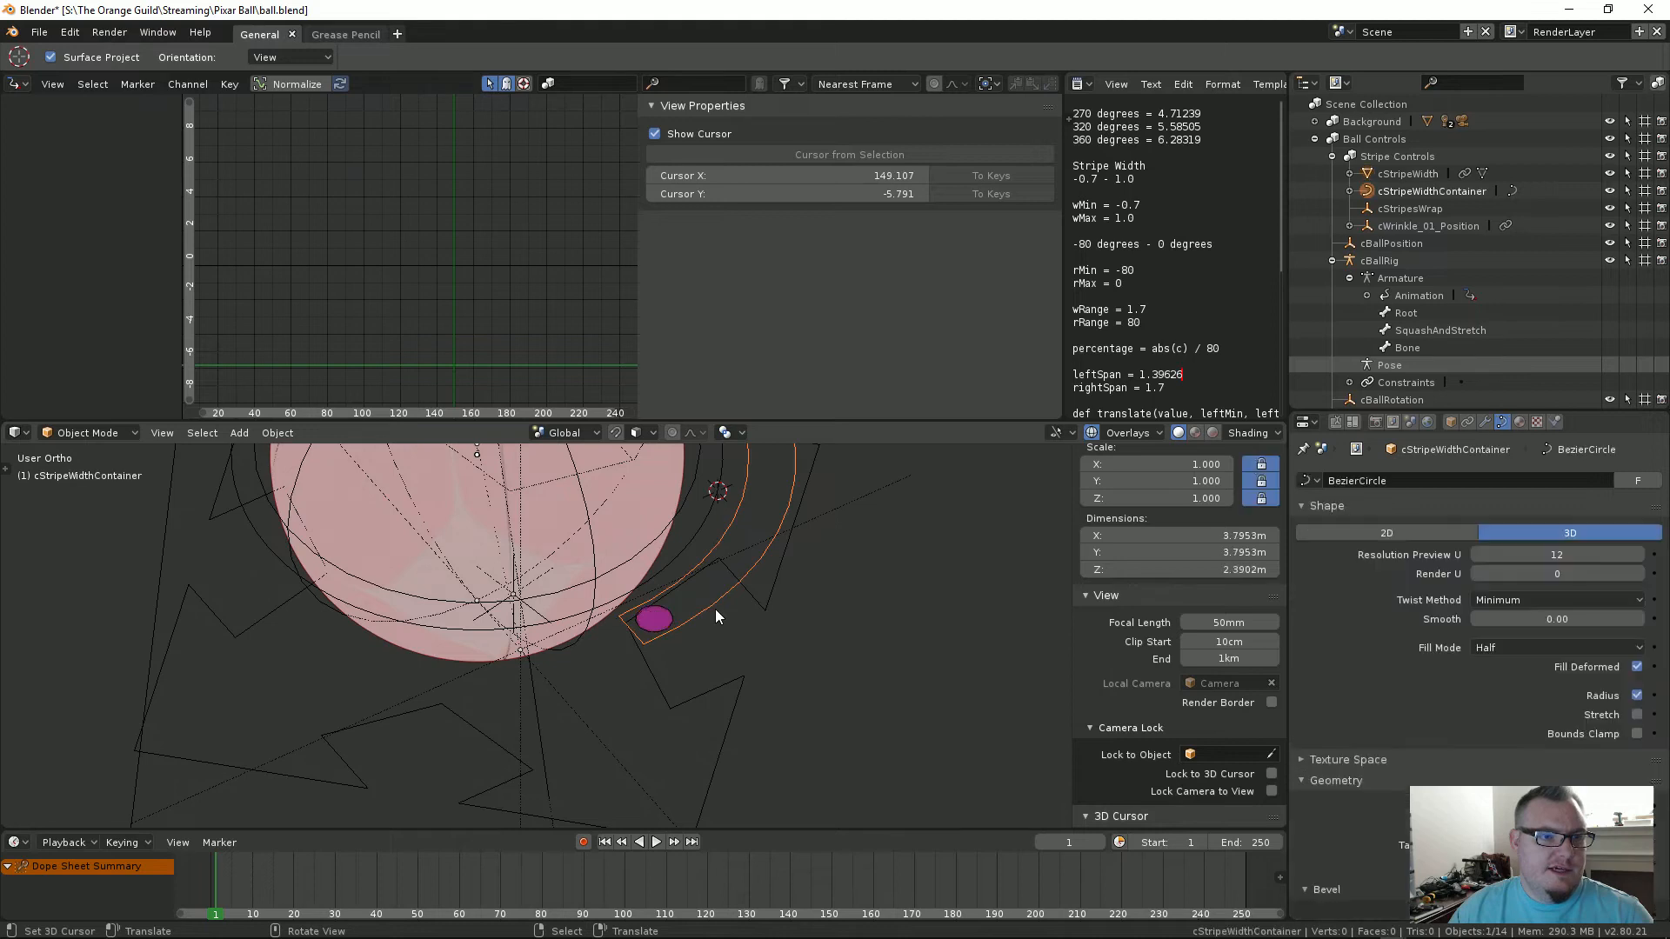
{"action": "middle_click_drag", "start_coordinate": [715, 609], "coordinate": [718, 646]}
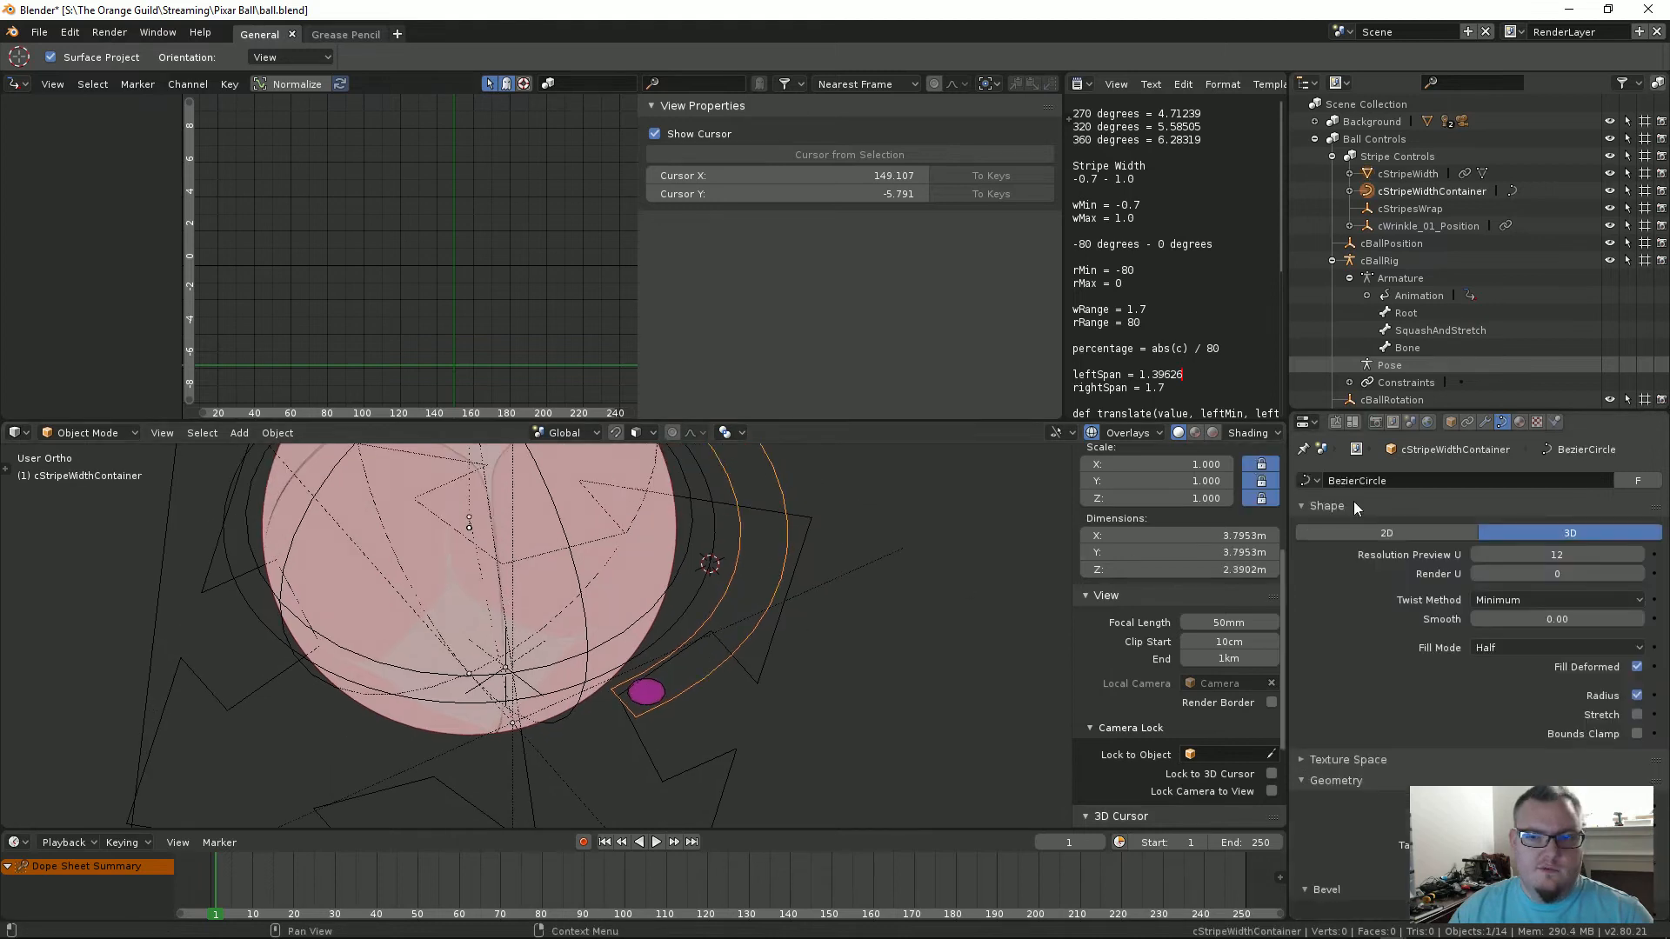
{"action": "left_click", "coordinate": [1474, 423]}
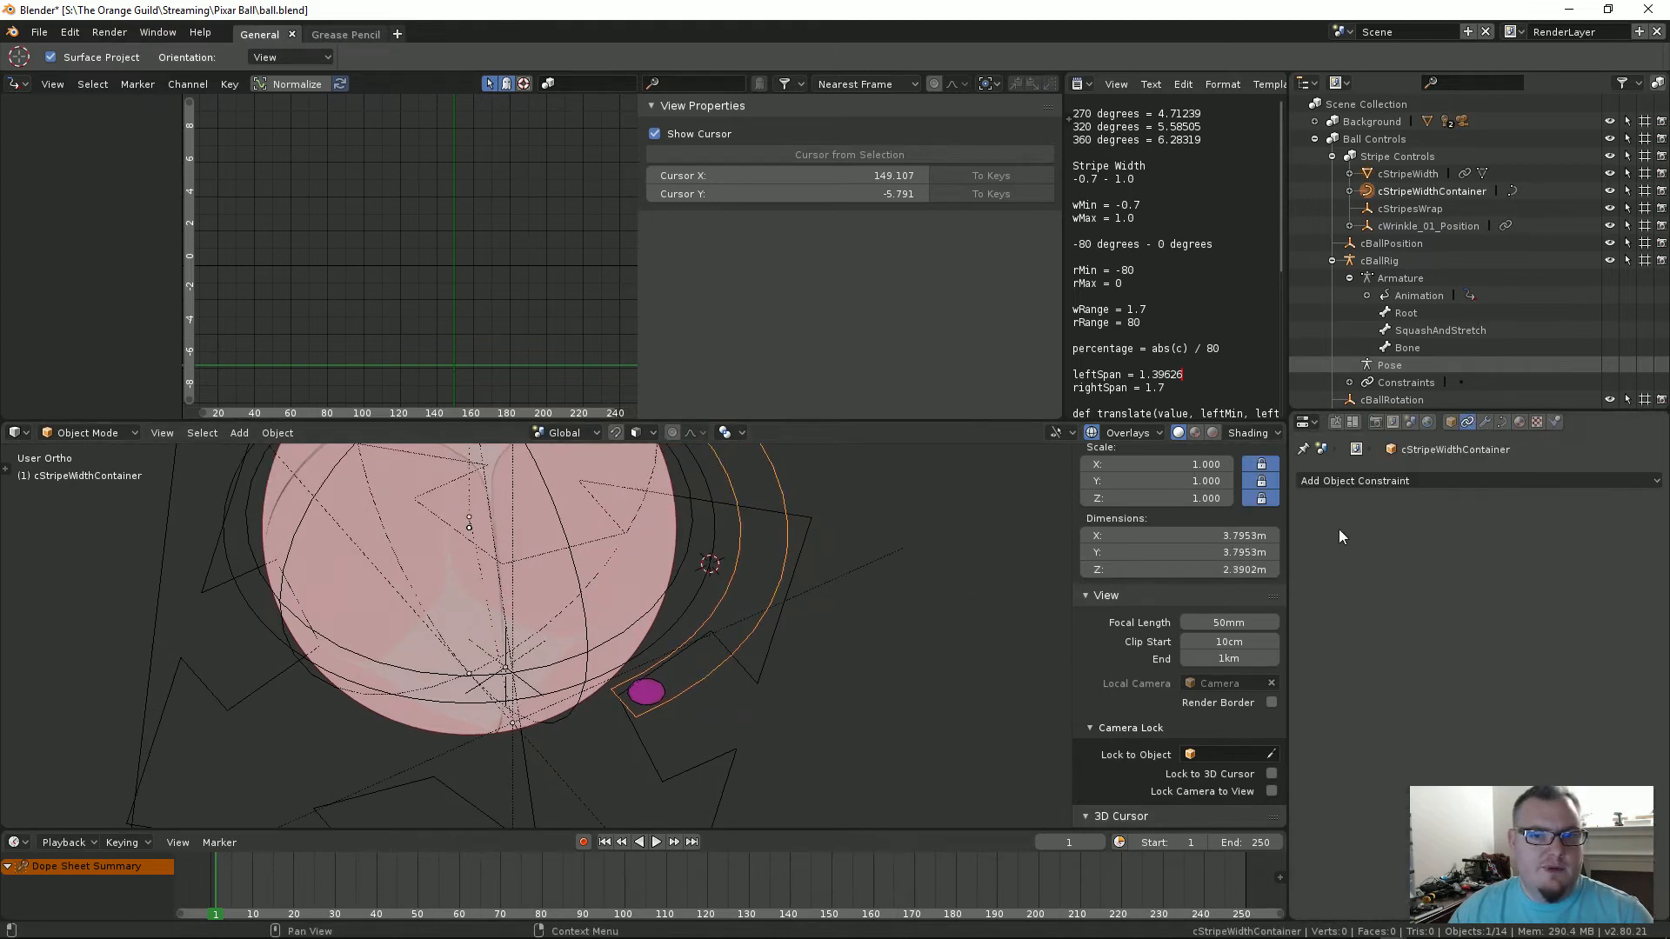
{"action": "left_click", "coordinate": [1409, 483]}
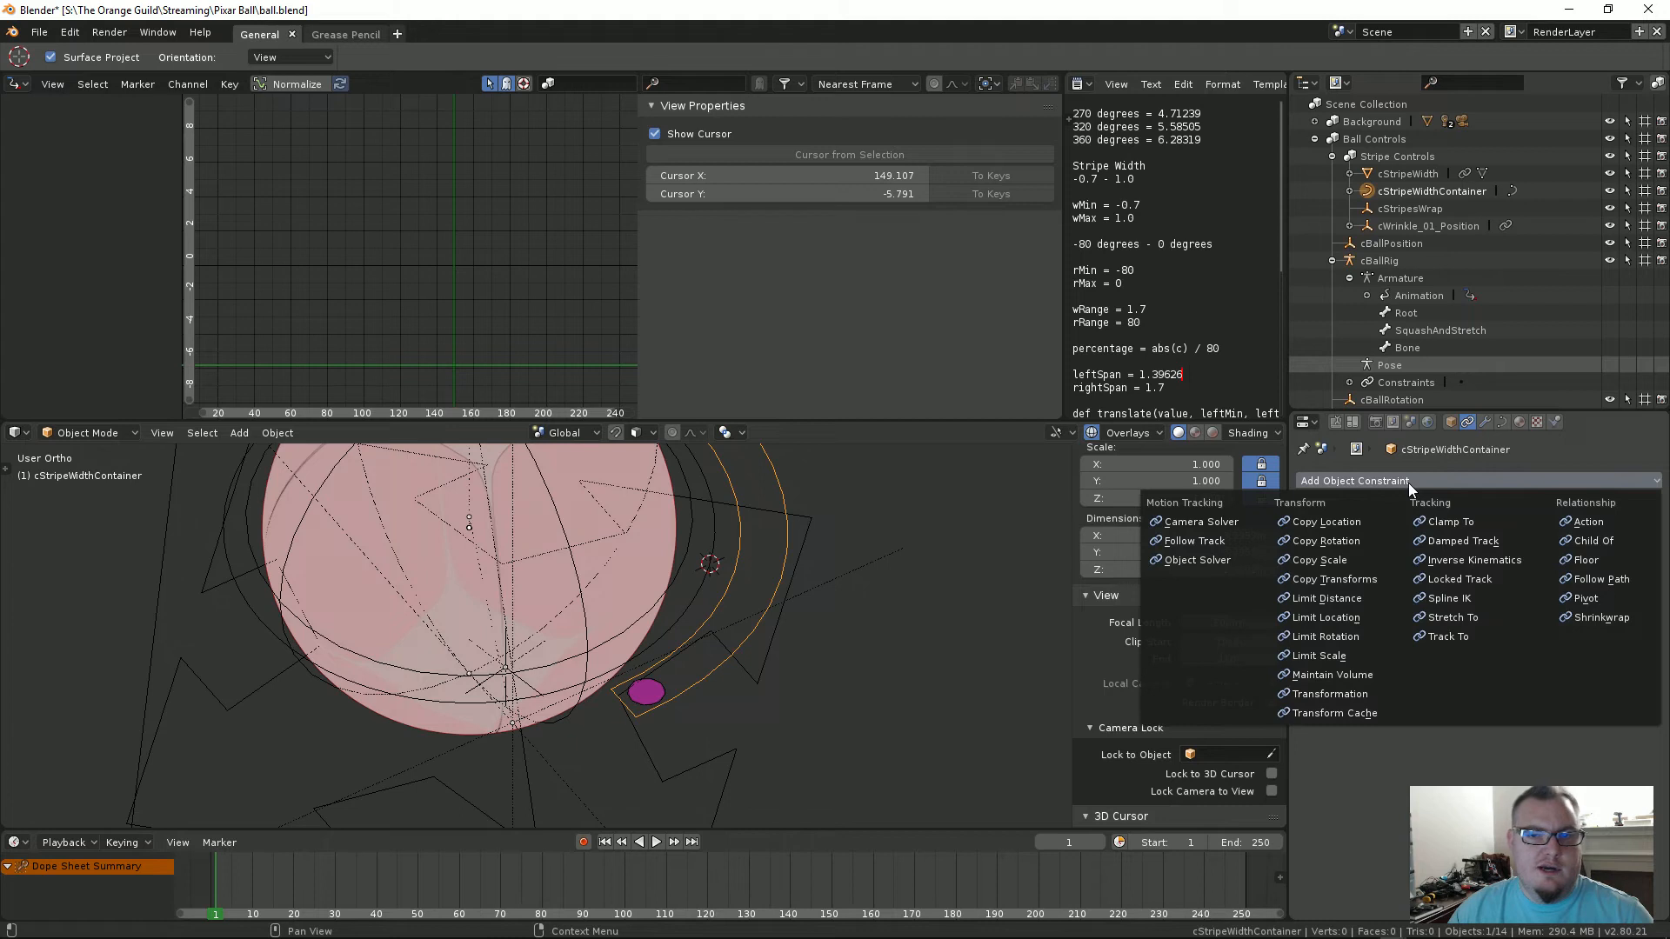
{"action": "left_click", "coordinate": [1584, 541]}
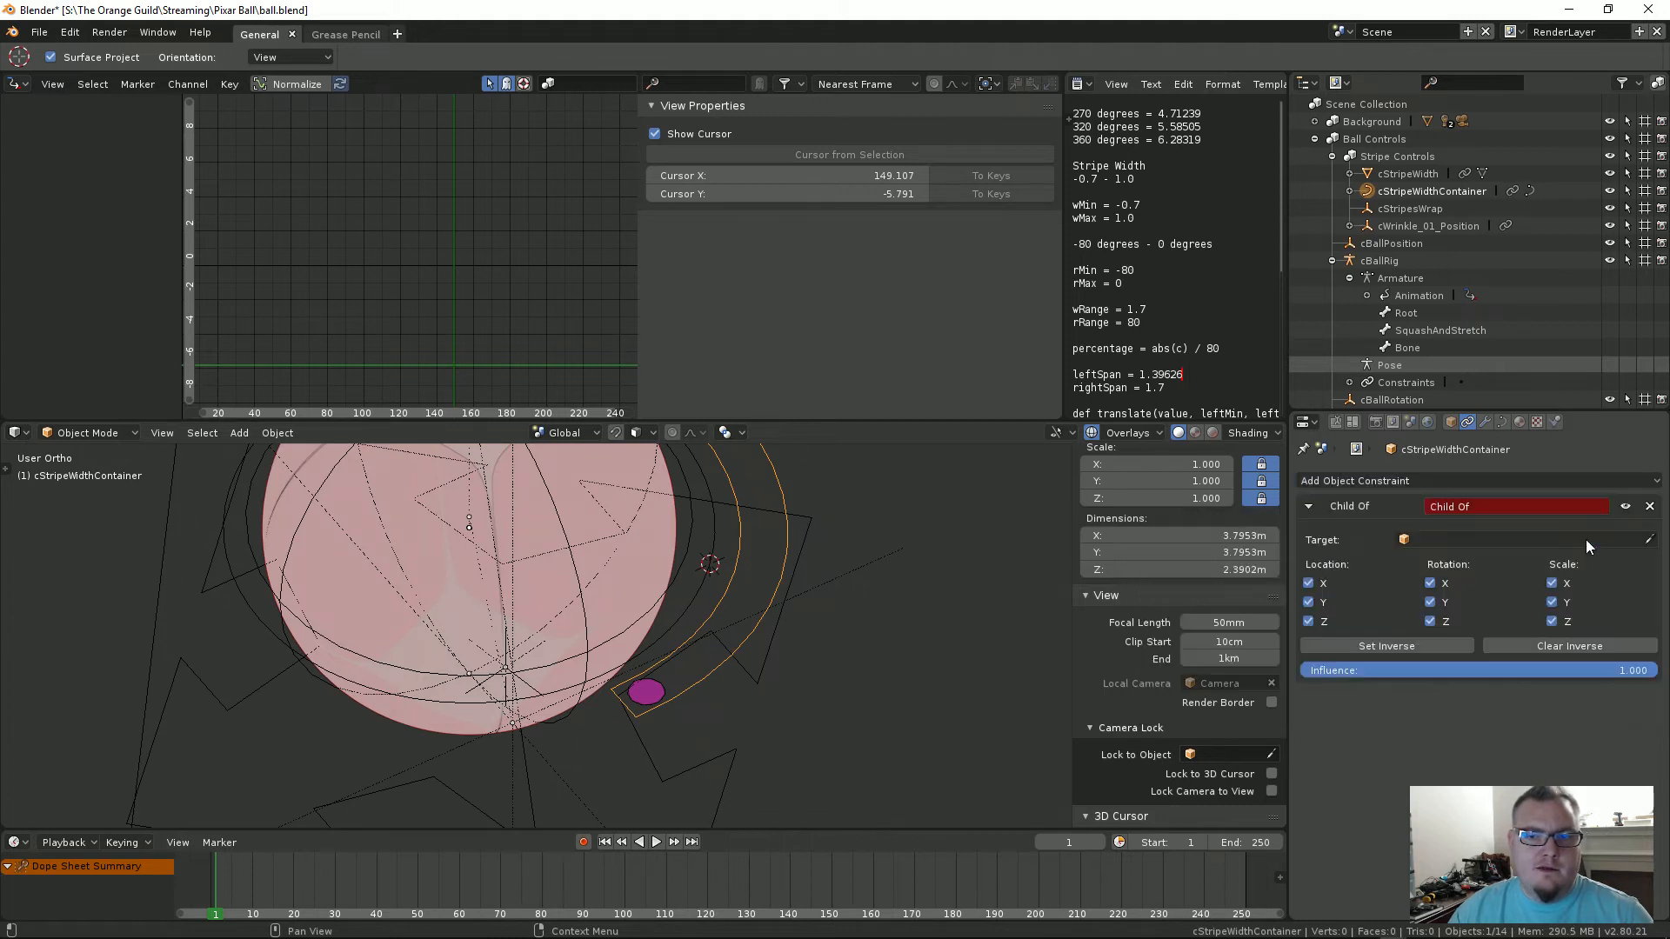
Step: Set the Child Of constraint's target to cBallRig and its bone to Bone
{"action": "left_click", "coordinate": [1647, 540]}
{"action": "key", "text": "Escape"}
{"action": "left_click", "coordinate": [1462, 540]}
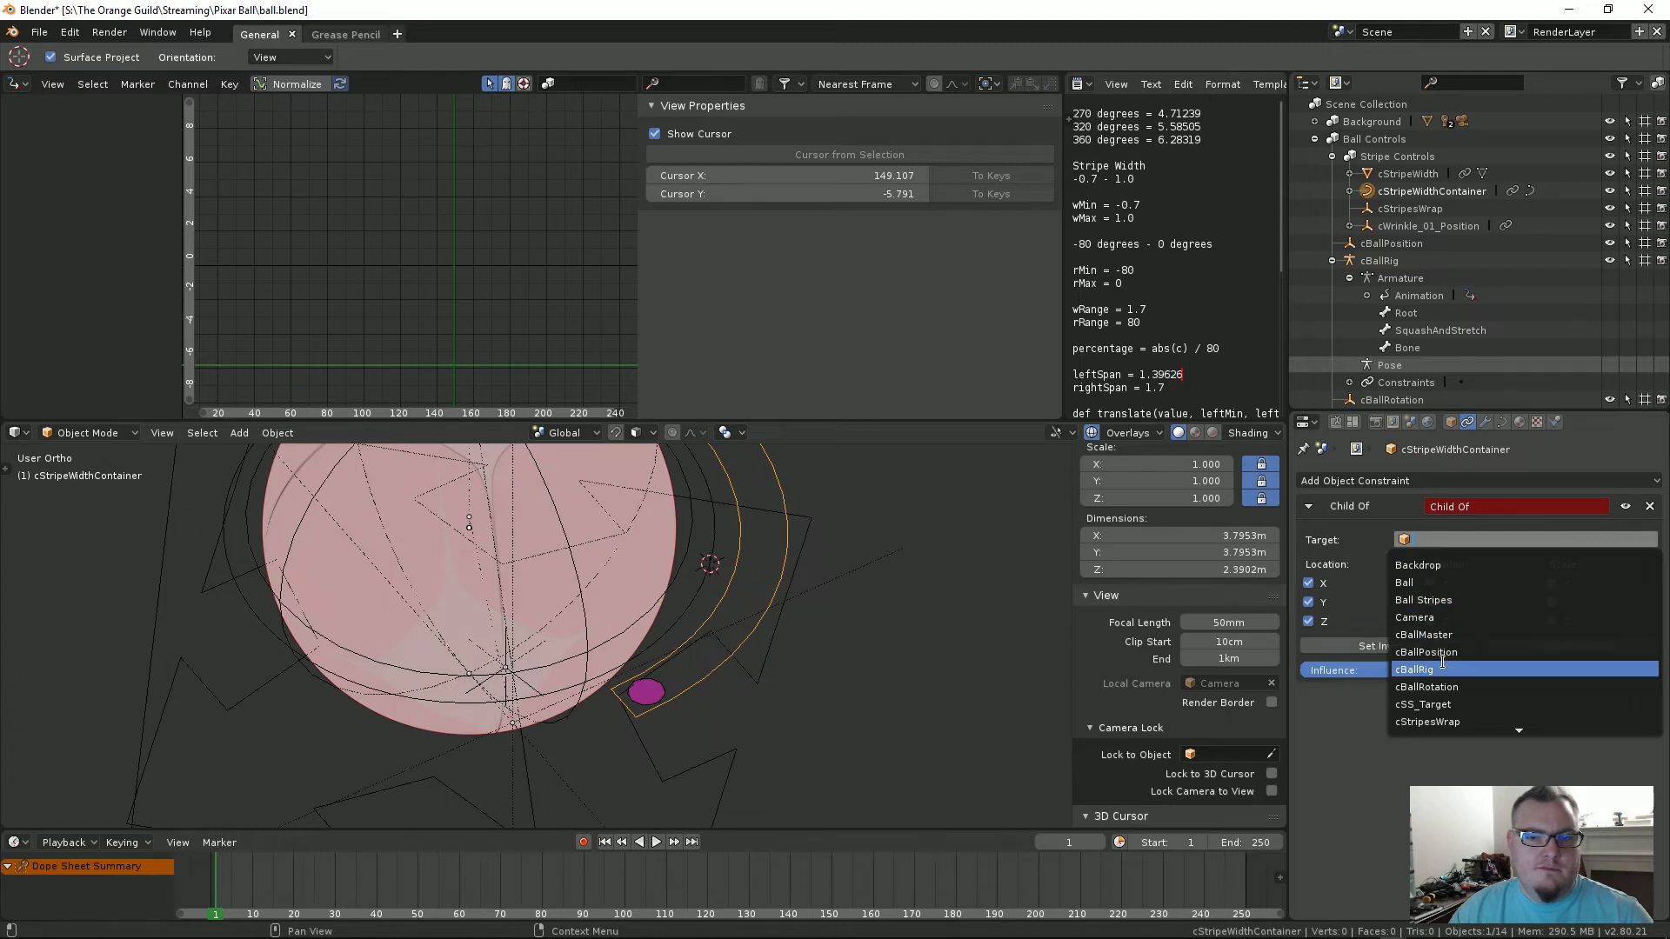
{"action": "left_click", "coordinate": [1449, 670]}
{"action": "left_click", "coordinate": [1463, 563]}
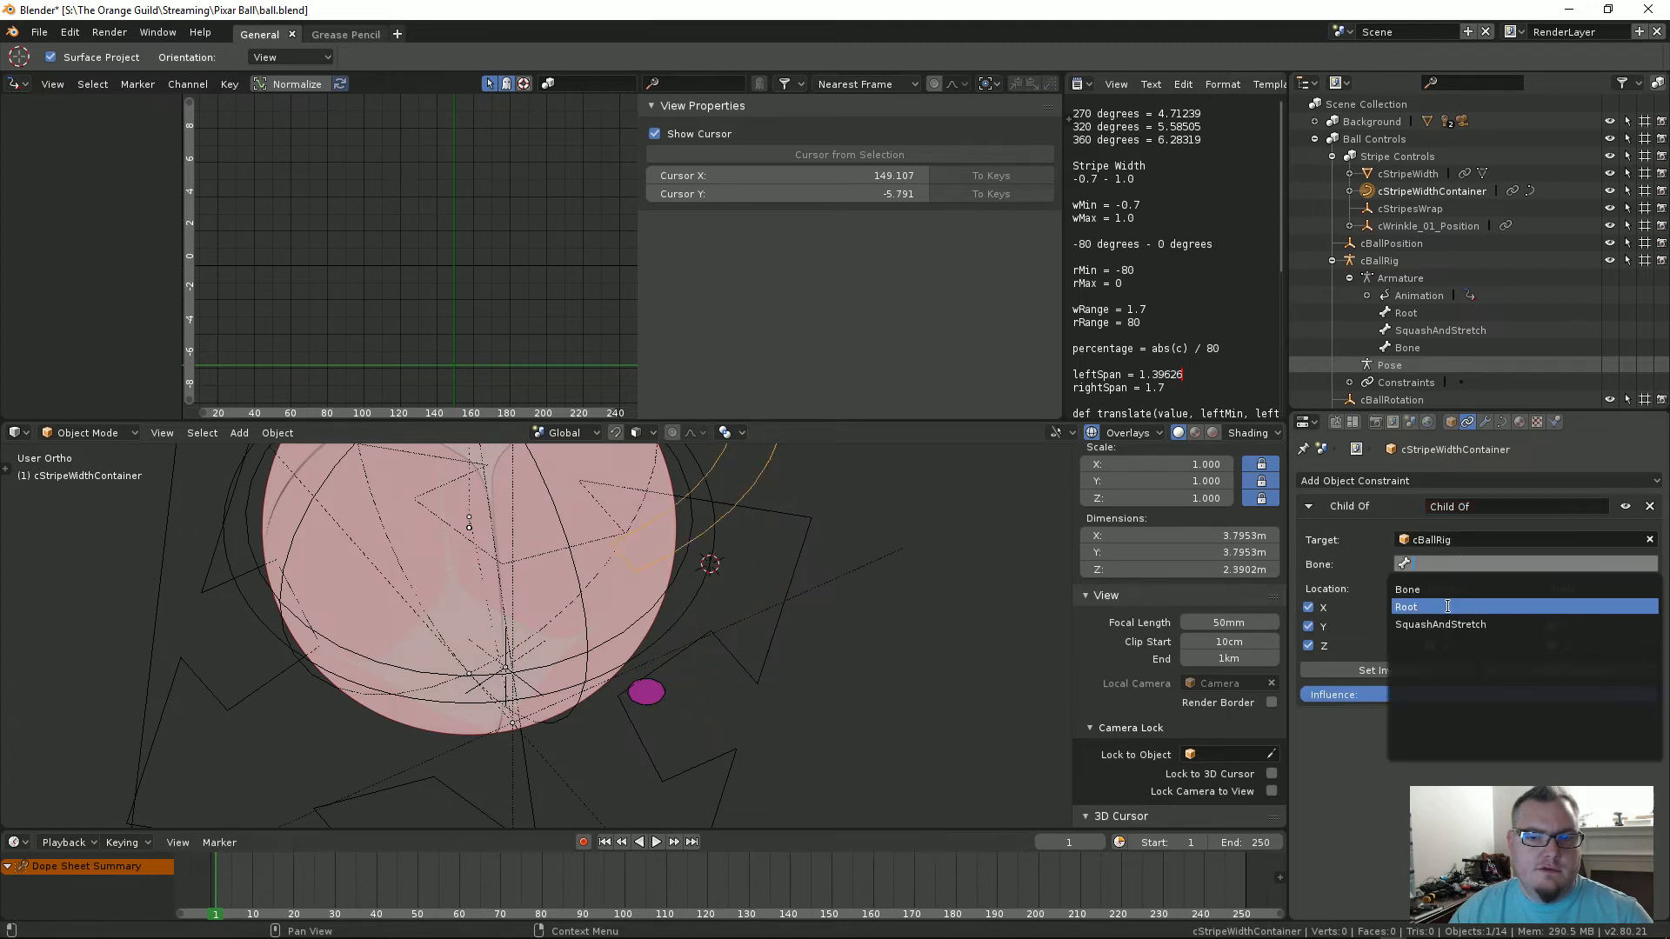
{"action": "left_click", "coordinate": [1440, 590]}
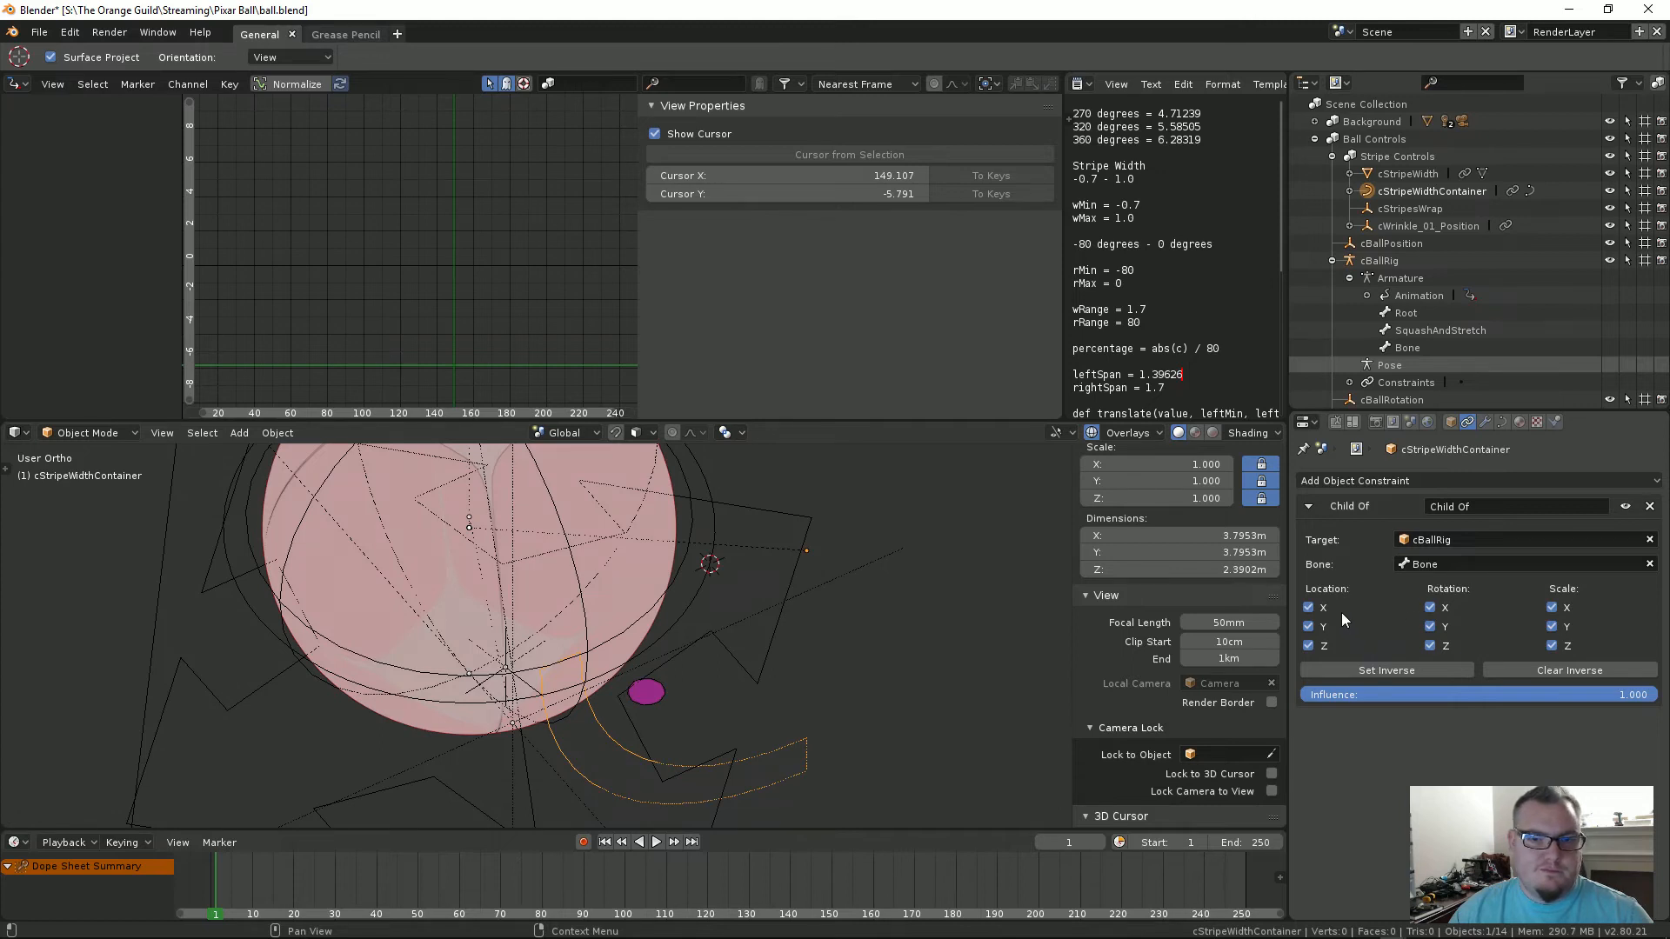
Step: Disable all X, Y and Z location, rotation and scale influences of the Child Of constraint
{"action": "left_click", "coordinate": [1318, 609]}
{"action": "left_click", "coordinate": [1317, 626]}
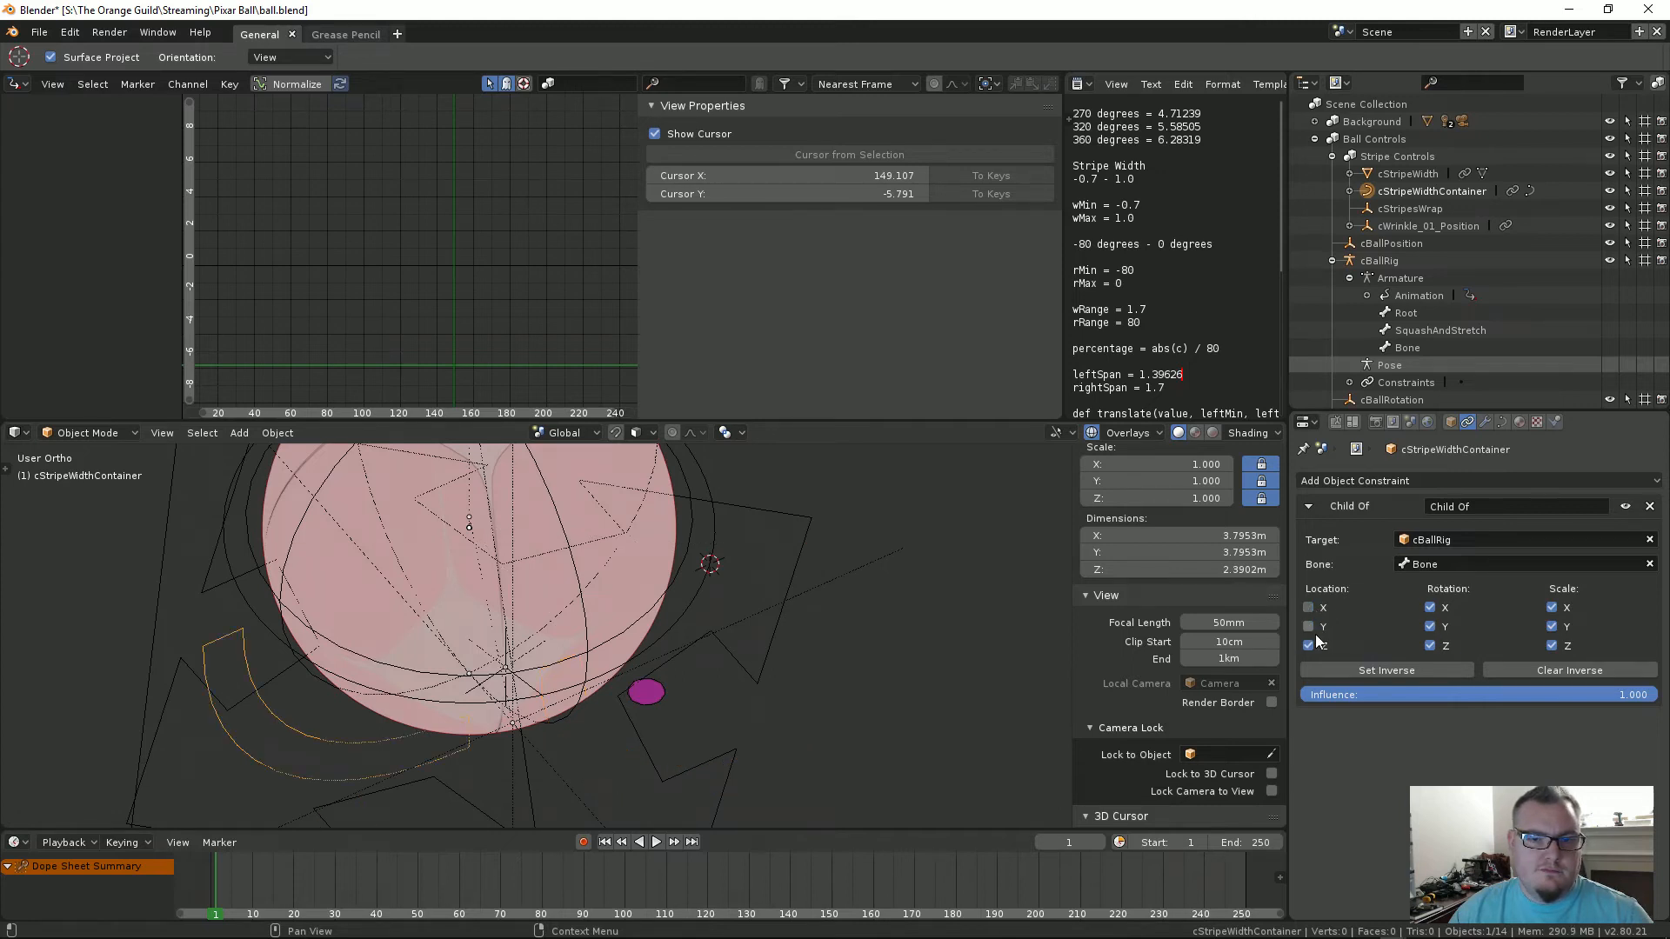
{"action": "left_click", "coordinate": [1431, 626]}
{"action": "left_click", "coordinate": [1431, 607]}
{"action": "left_click", "coordinate": [1553, 607]}
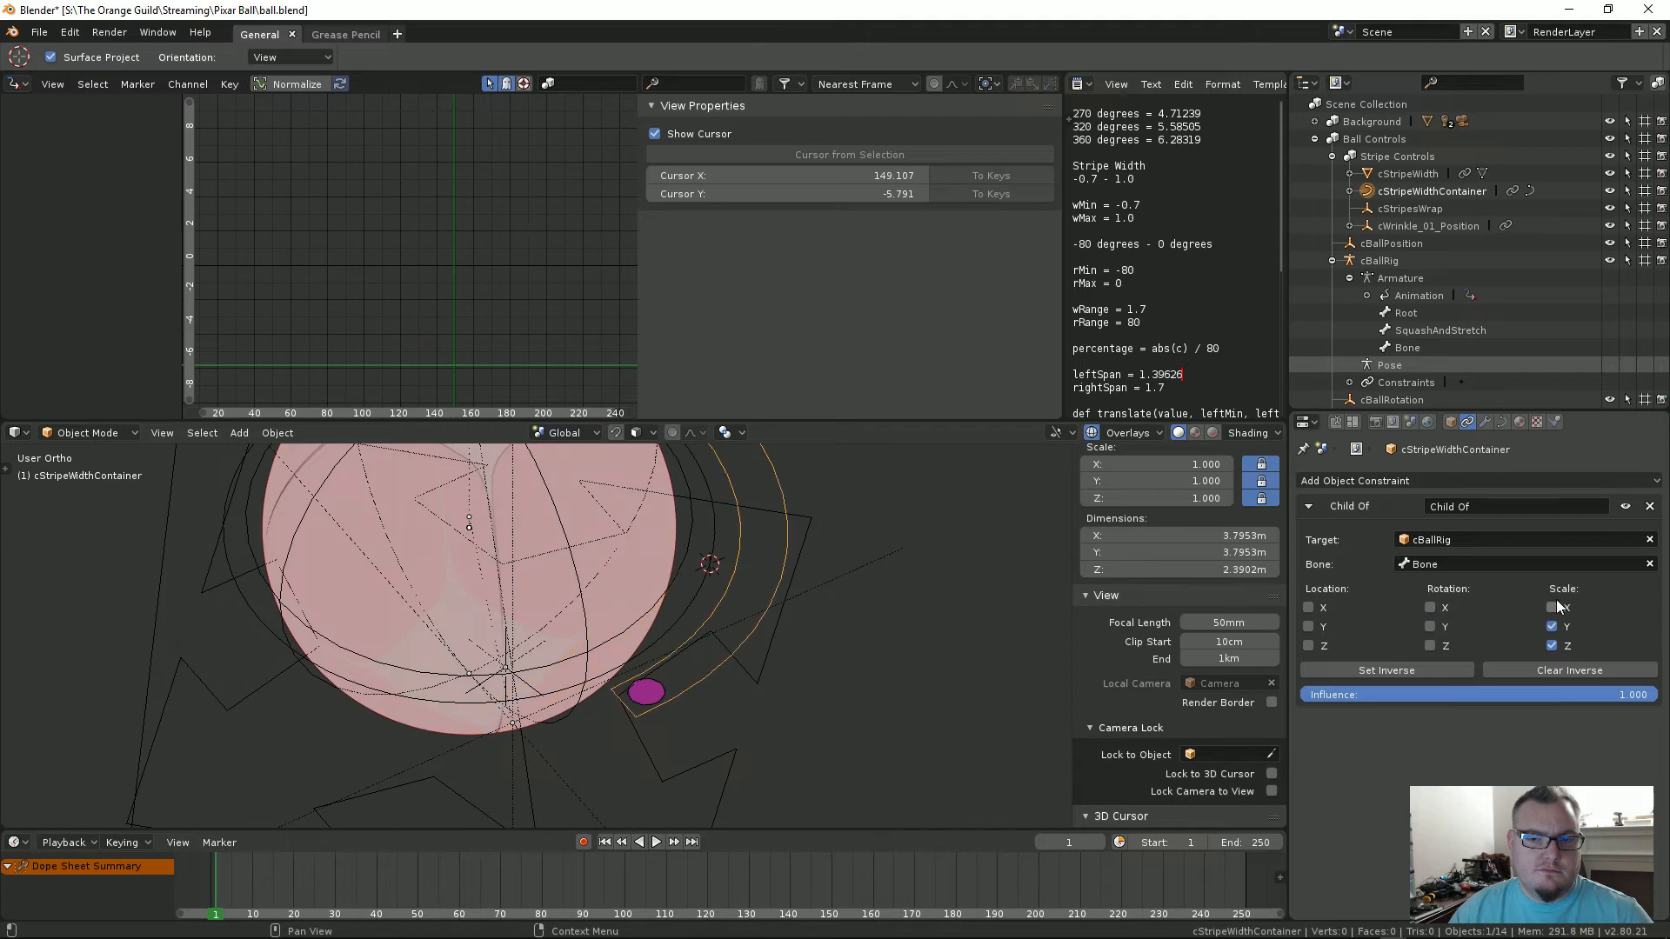
{"action": "left_click", "coordinate": [1552, 626]}
{"action": "left_click", "coordinate": [1553, 645]}
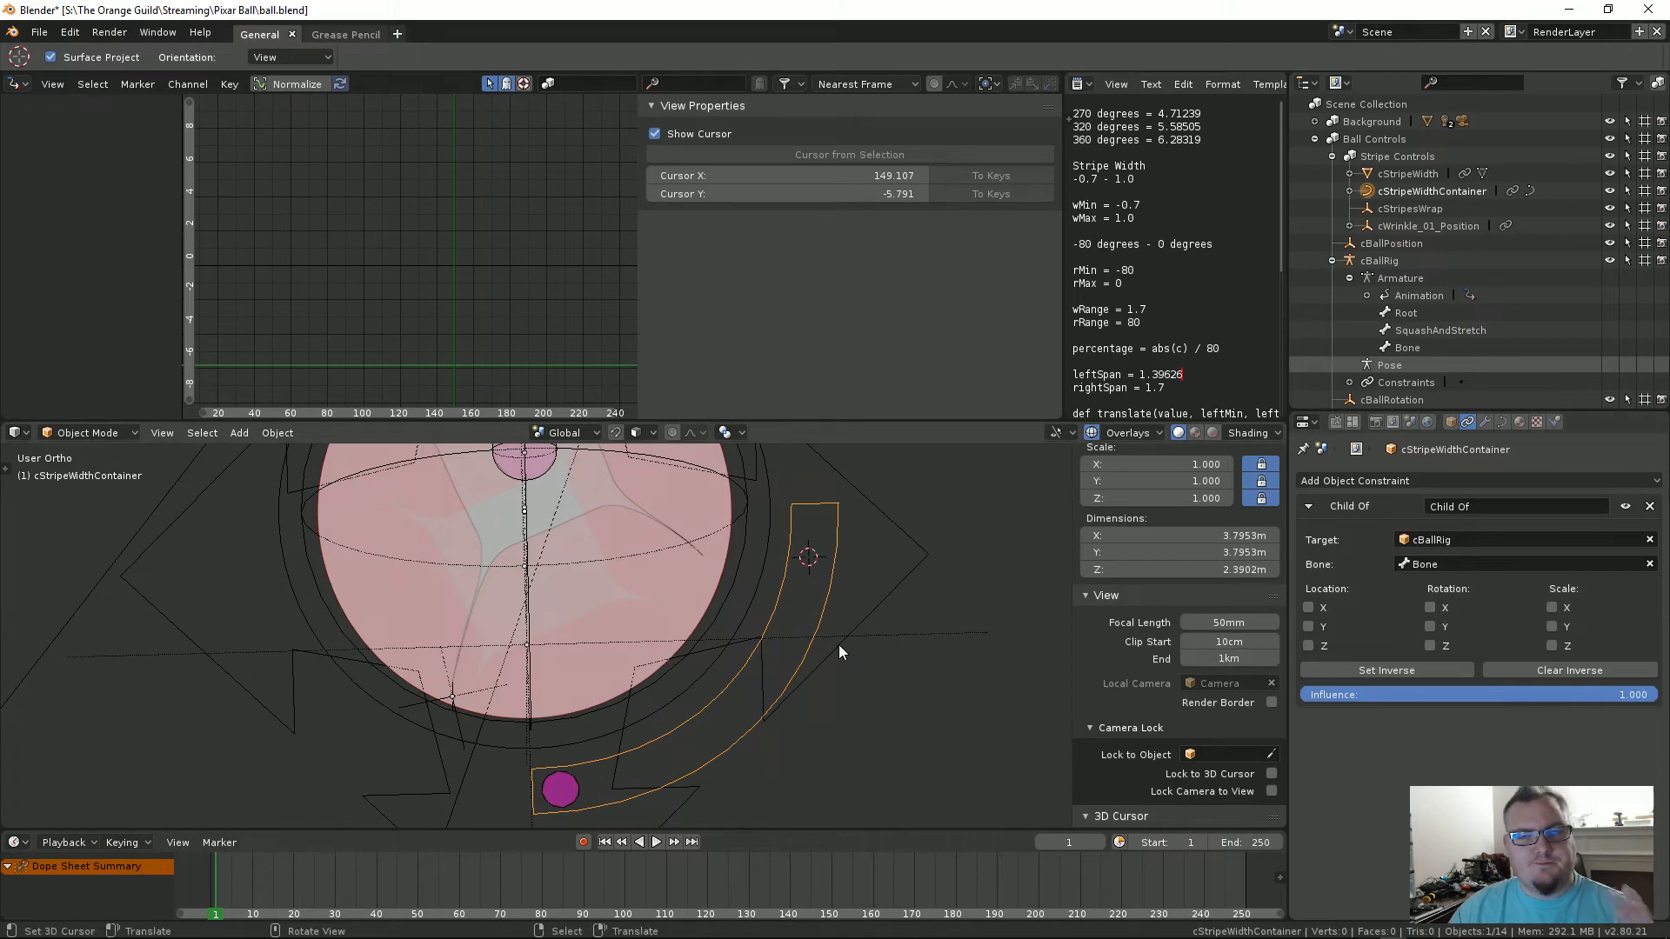
Step: Select the cBallRig armature and test its Stripe Controls custom property
{"action": "middle_click_drag", "start_coordinate": [692, 696], "coordinate": [765, 652]}
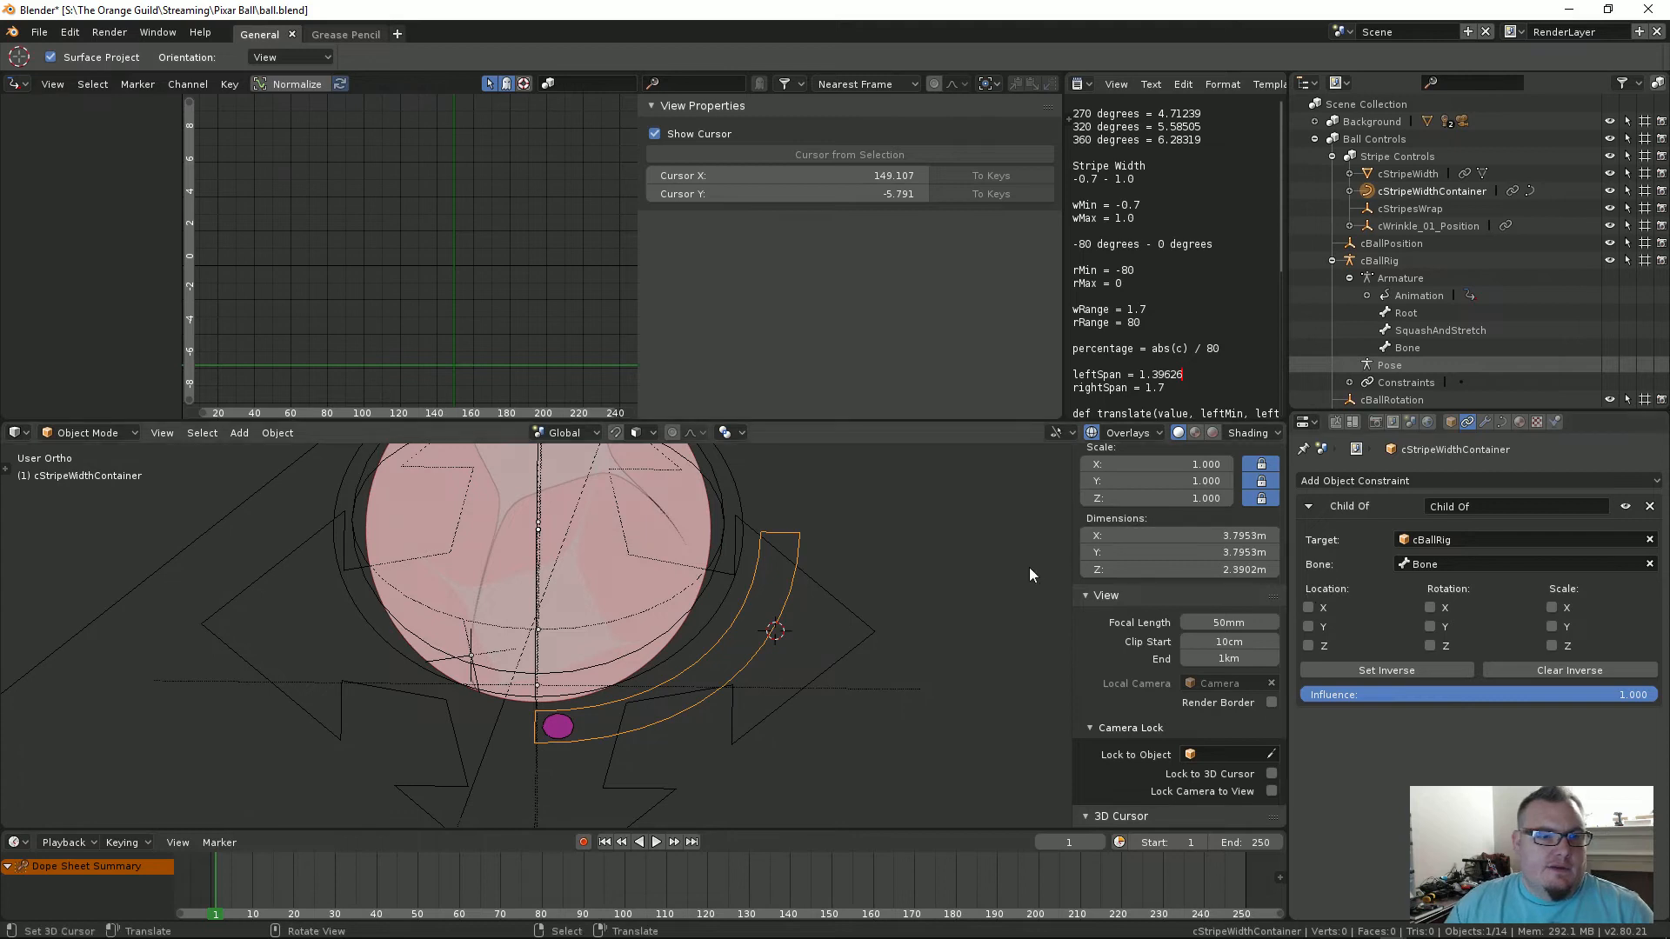
{"action": "scroll", "coordinate": [1162, 706], "scroll_direction": "down", "scroll_amount": 4}
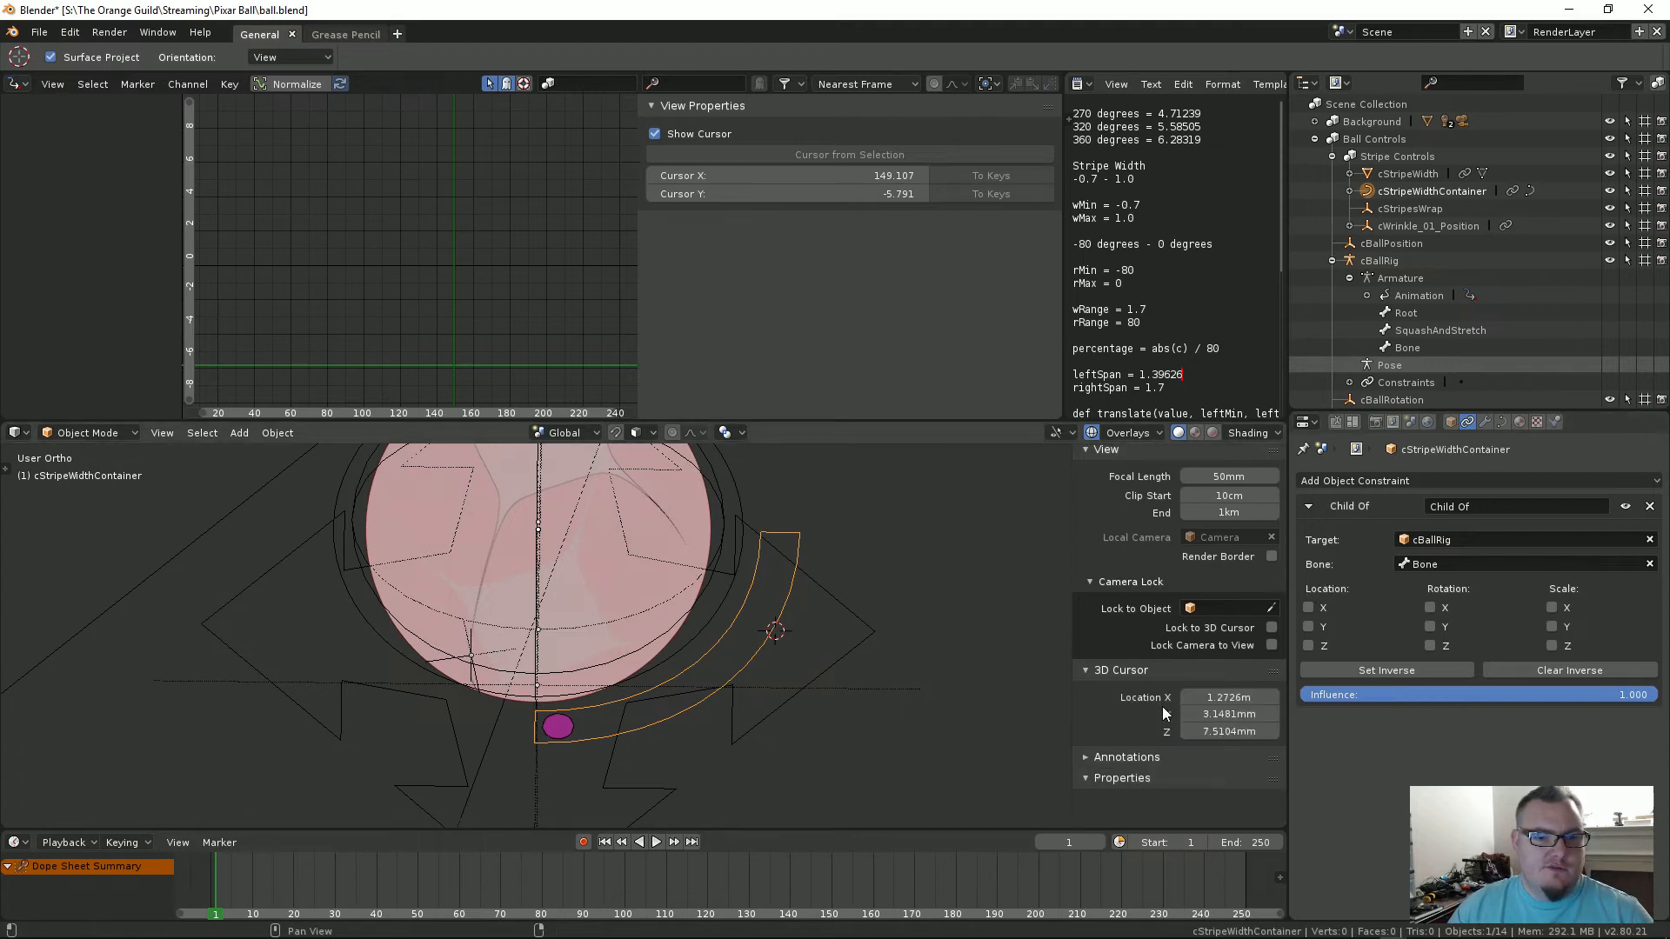
{"action": "left_click", "coordinate": [769, 703]}
{"action": "left_click", "coordinate": [769, 703]}
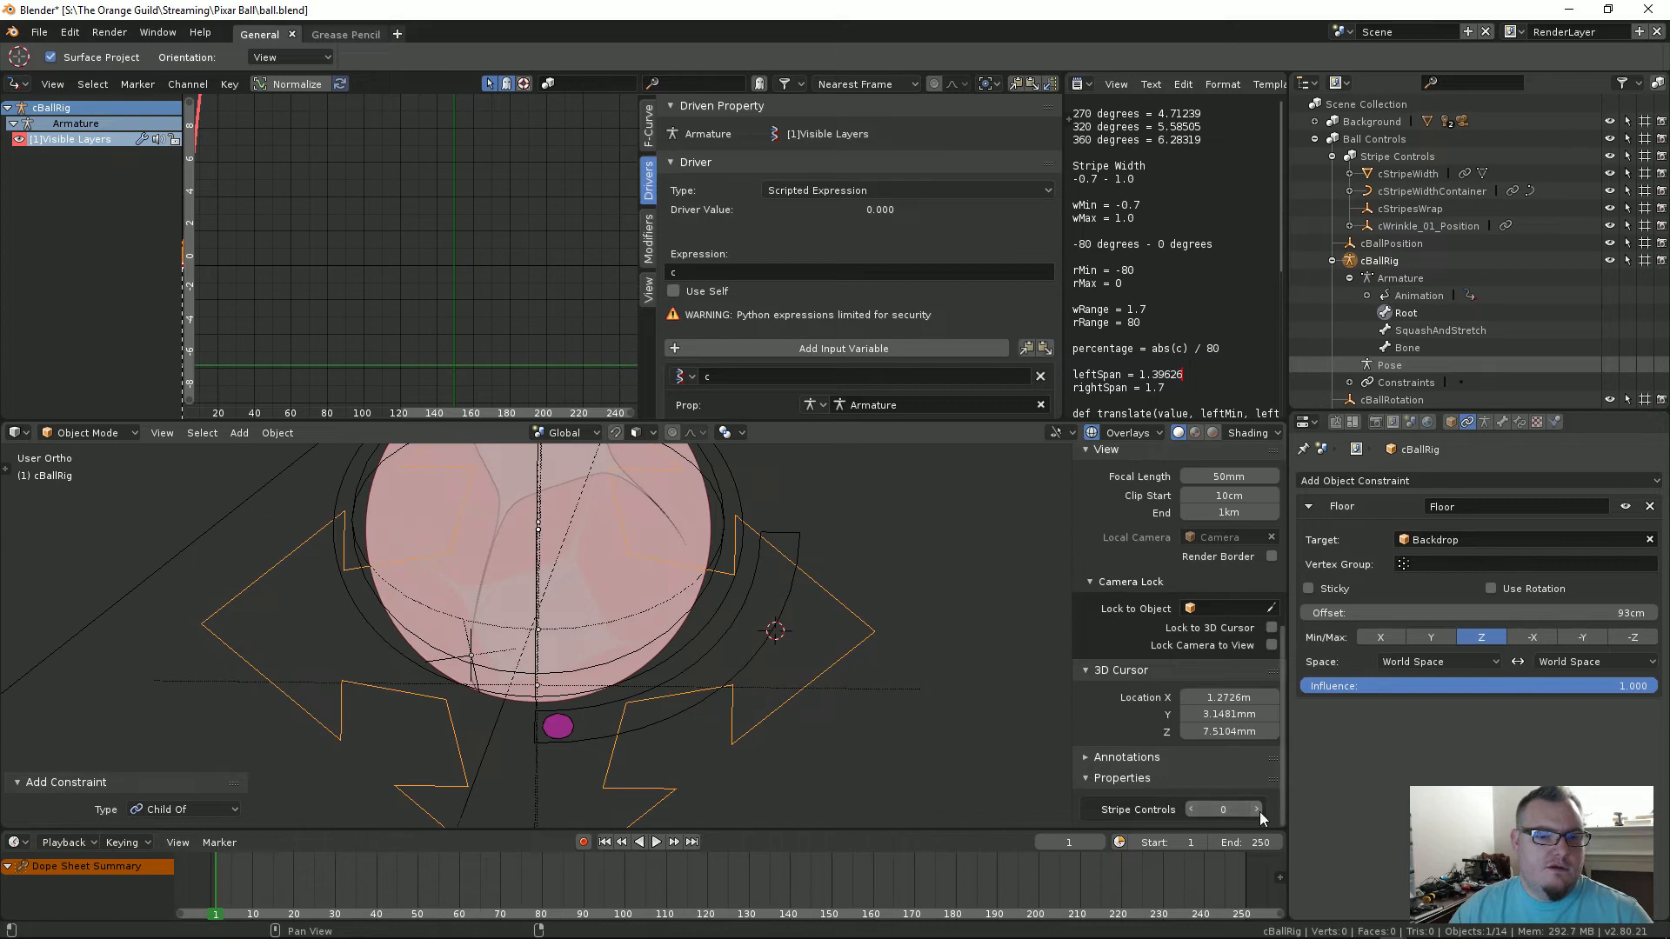
{"action": "left_click_drag", "start_coordinate": [1228, 809], "coordinate": [1231, 810]}
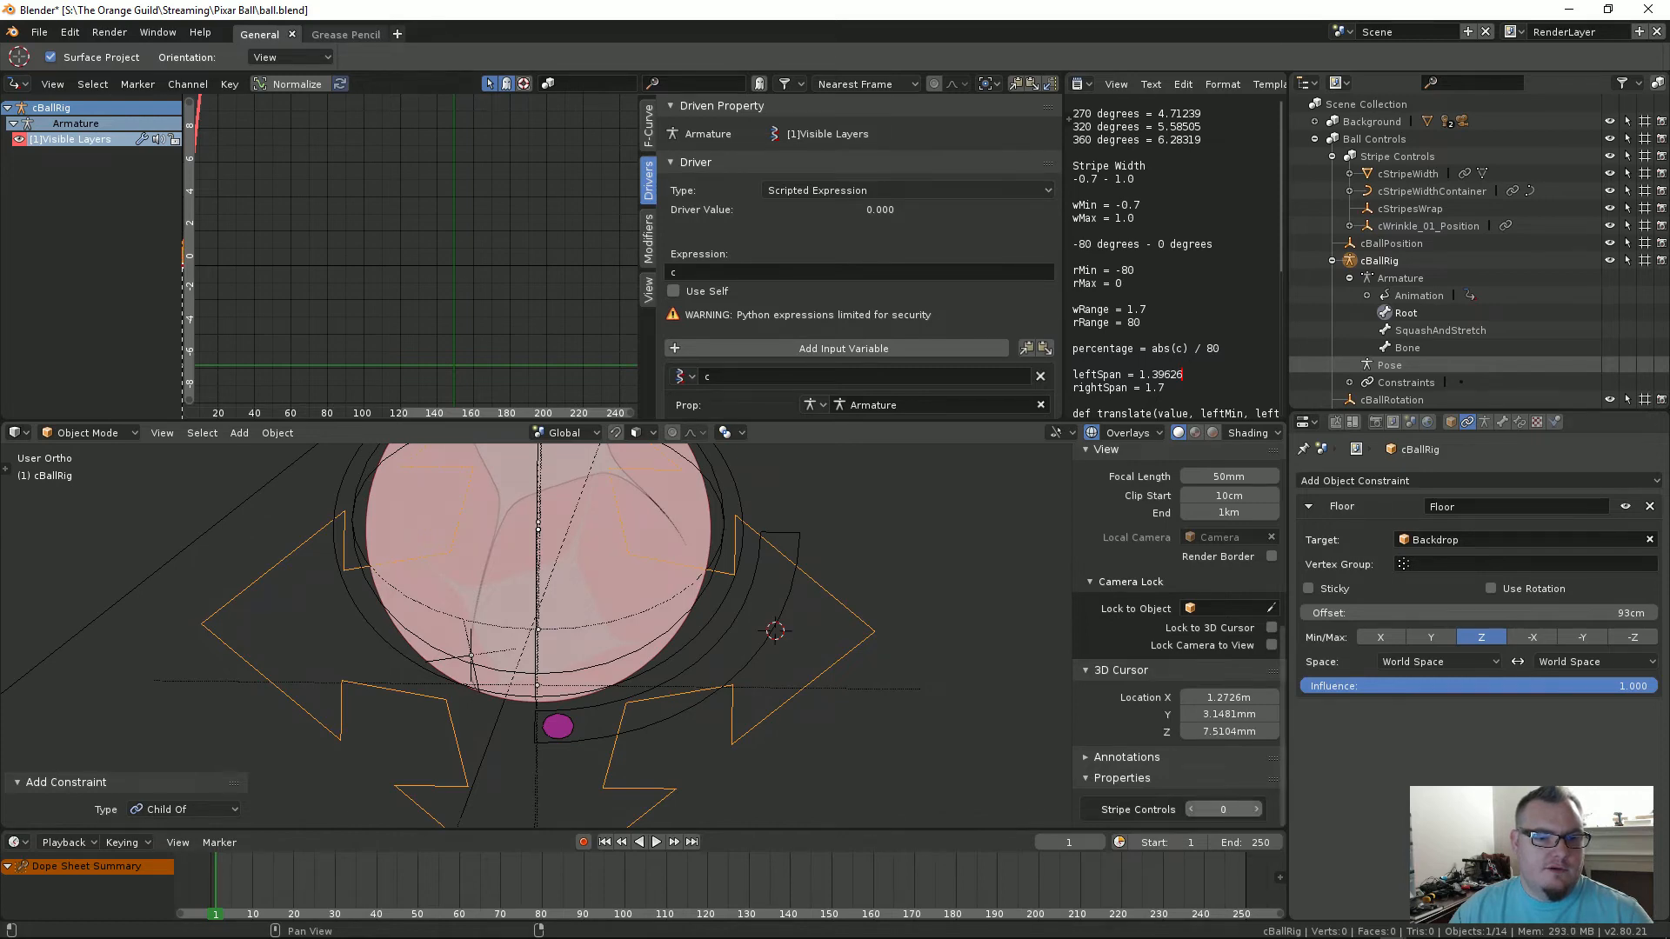
{"action": "middle_click_drag", "start_coordinate": [805, 687], "coordinate": [765, 569]}
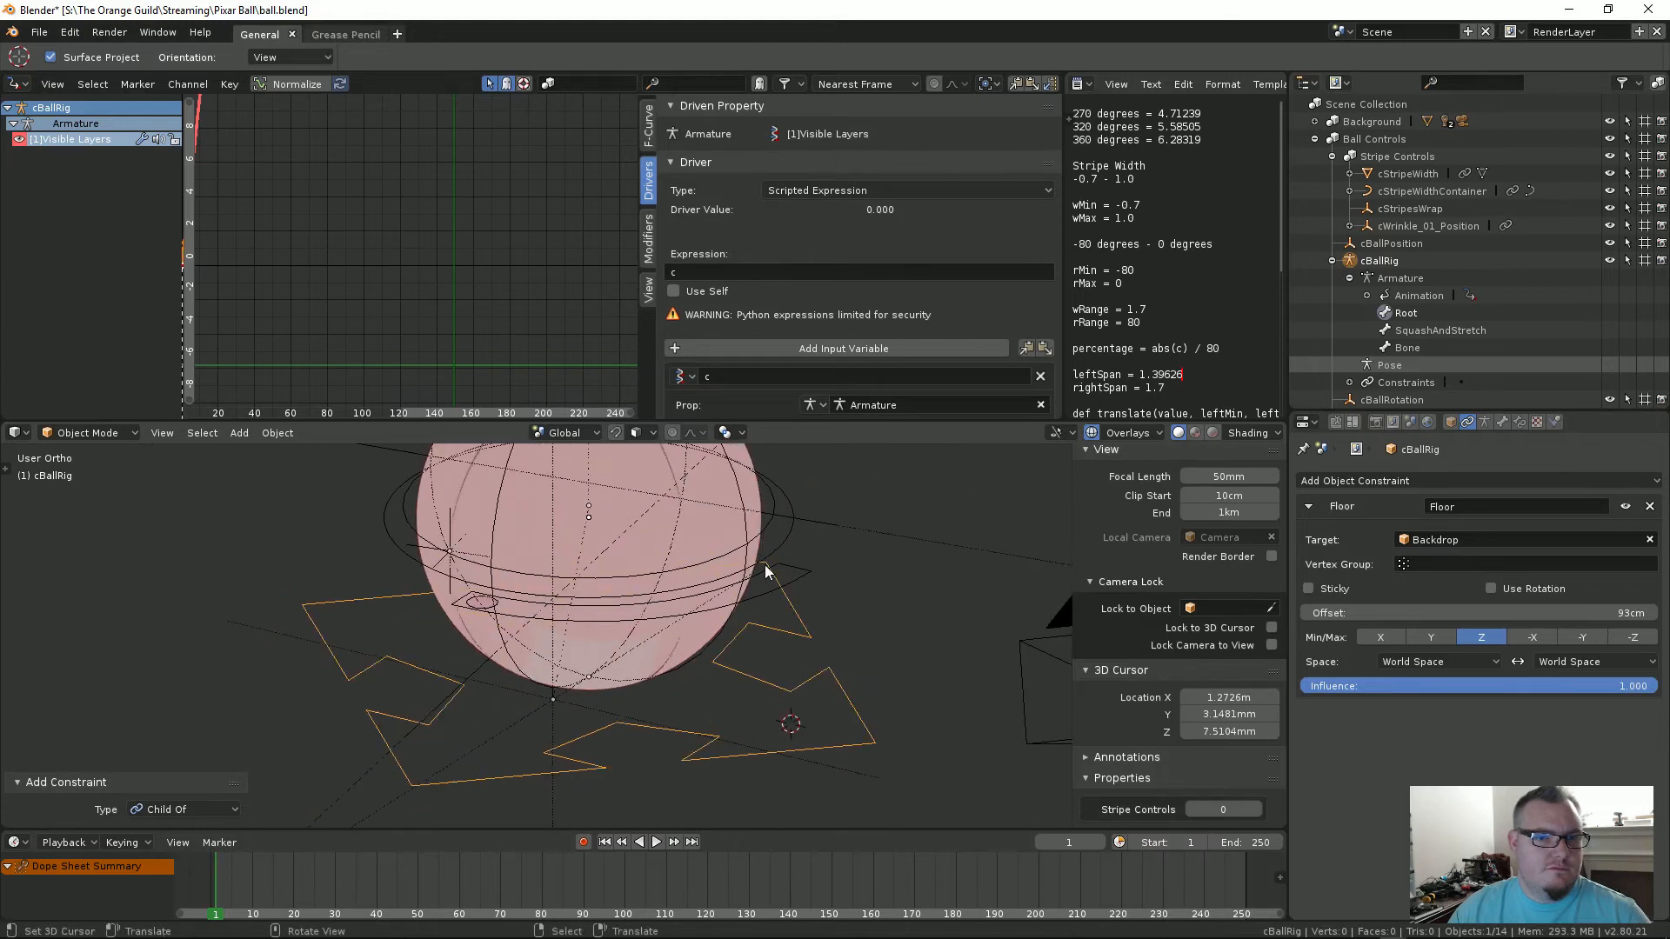
Step: Remove the Child Of constraint from the cStripeWidthContainer curve
{"action": "left_click", "coordinate": [1503, 422]}
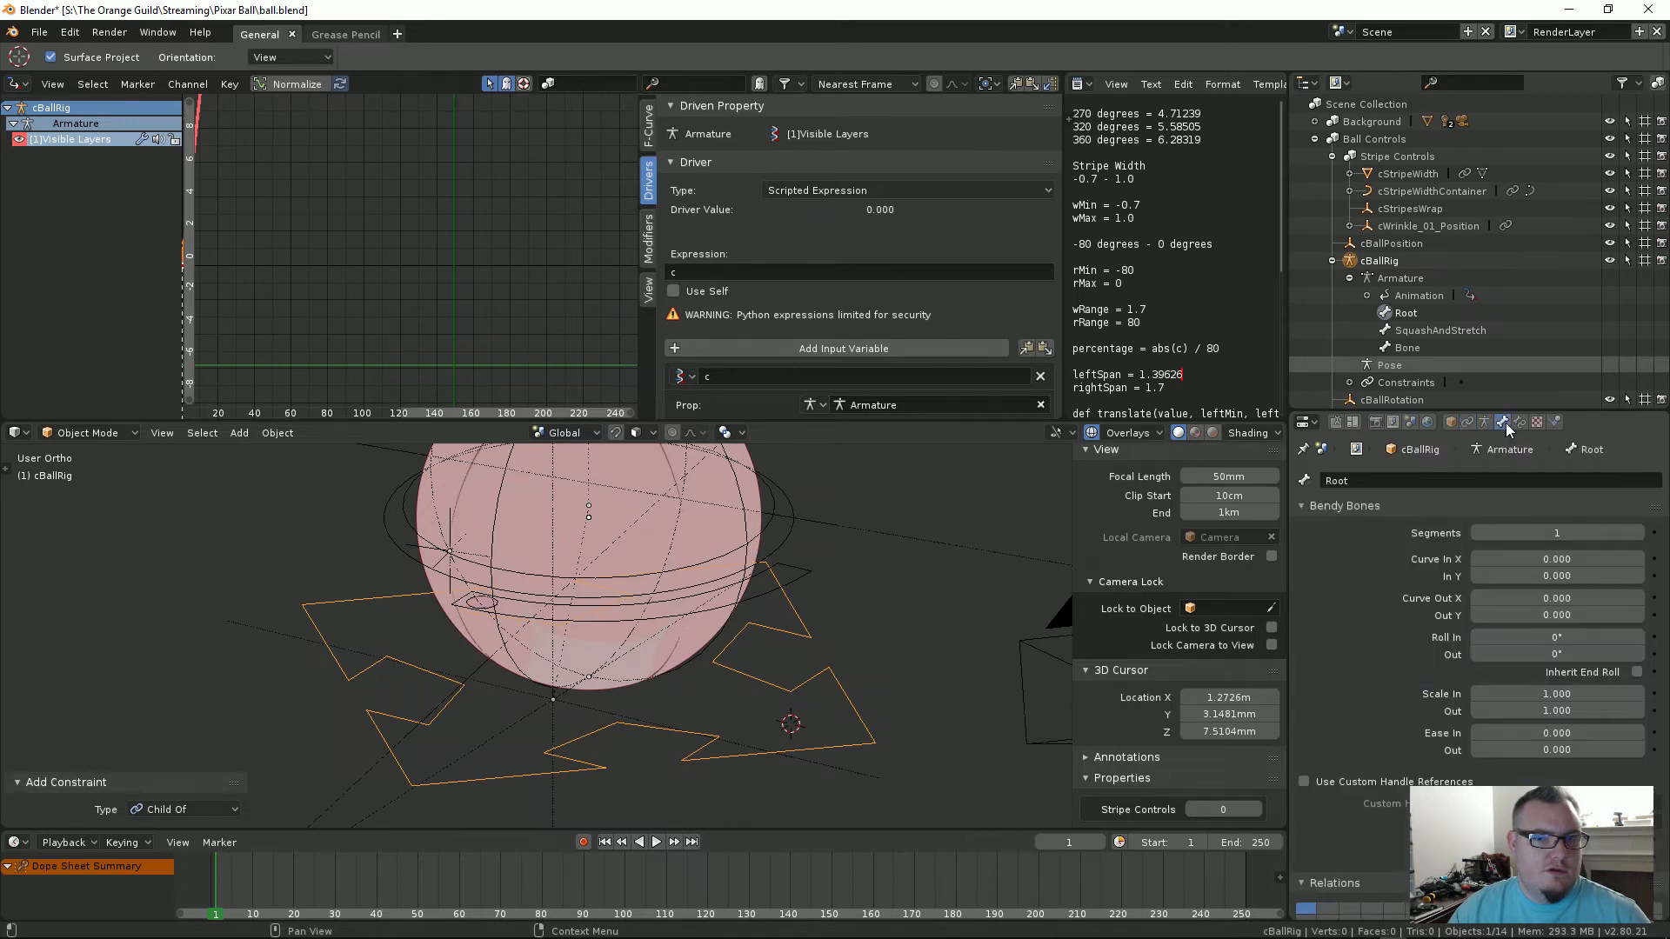
{"action": "middle_click_drag", "start_coordinate": [802, 643], "coordinate": [729, 641]}
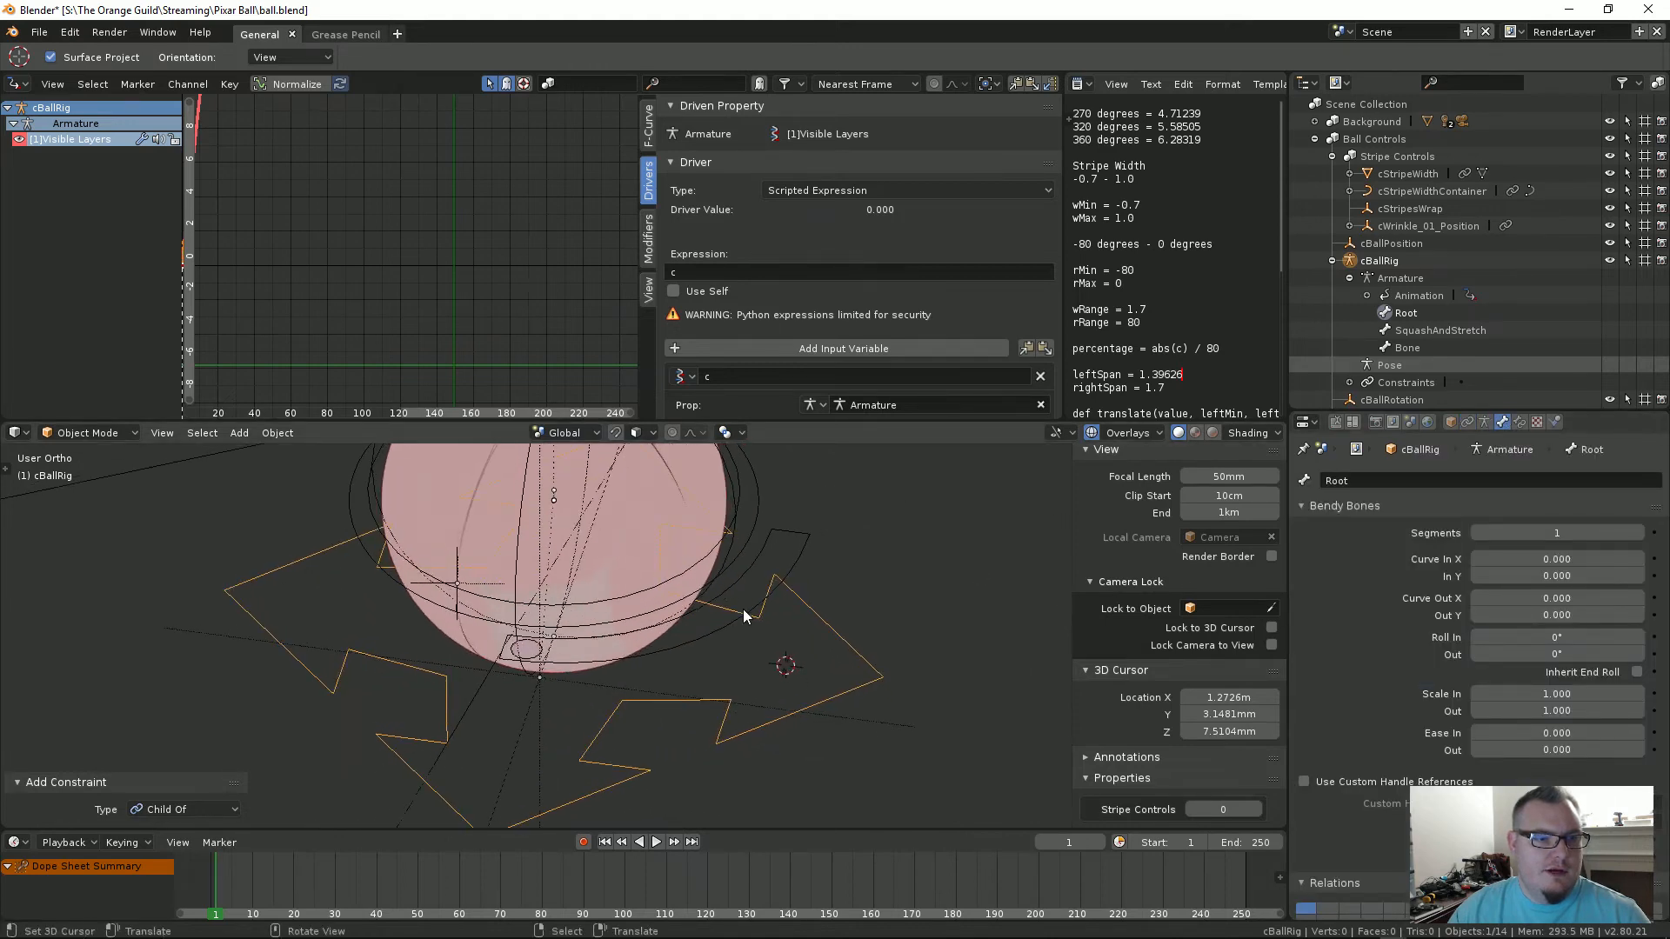
{"action": "left_click", "coordinate": [743, 609]}
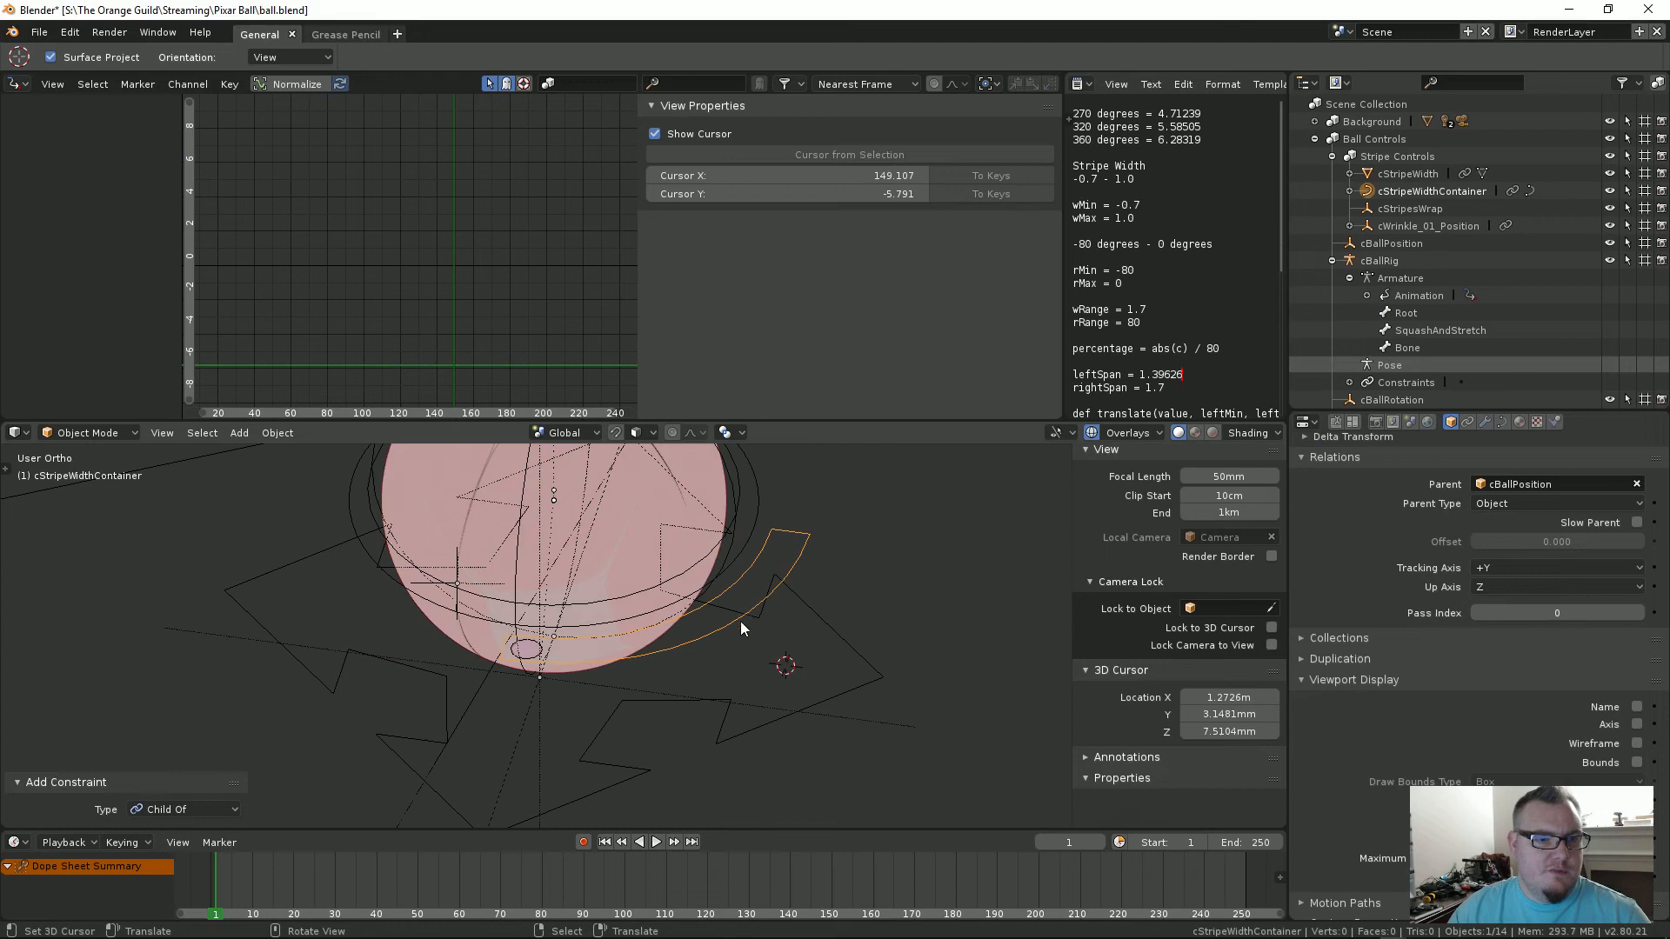
{"action": "left_click", "coordinate": [1502, 423]}
{"action": "left_click", "coordinate": [1469, 423]}
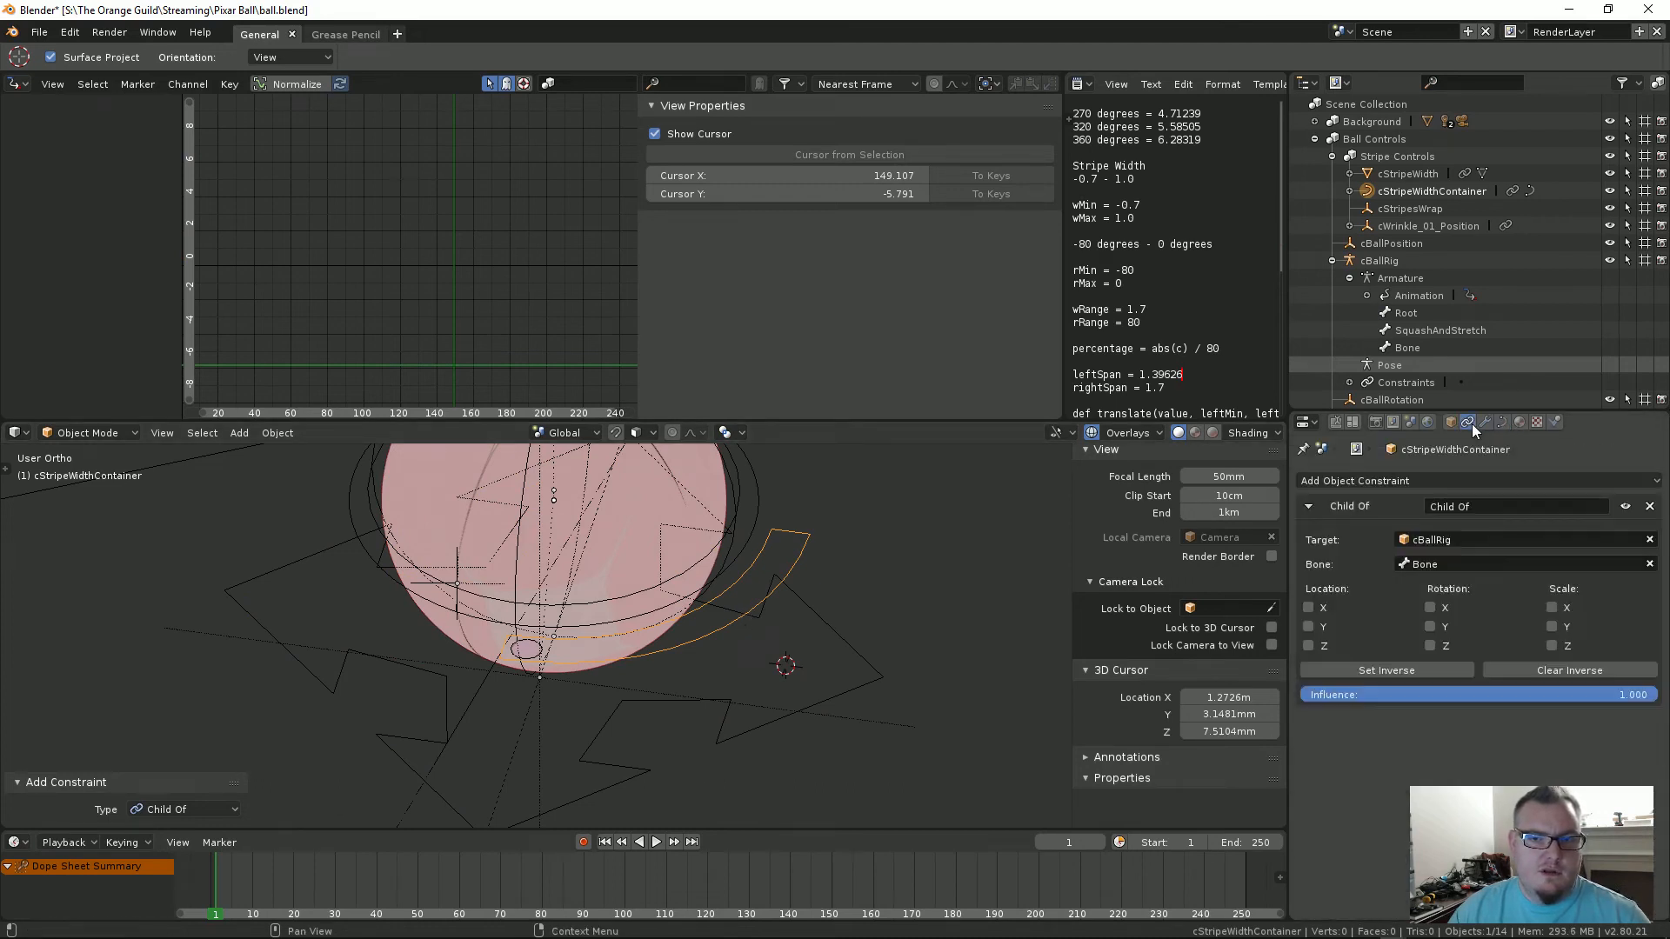
{"action": "left_click", "coordinate": [1650, 507]}
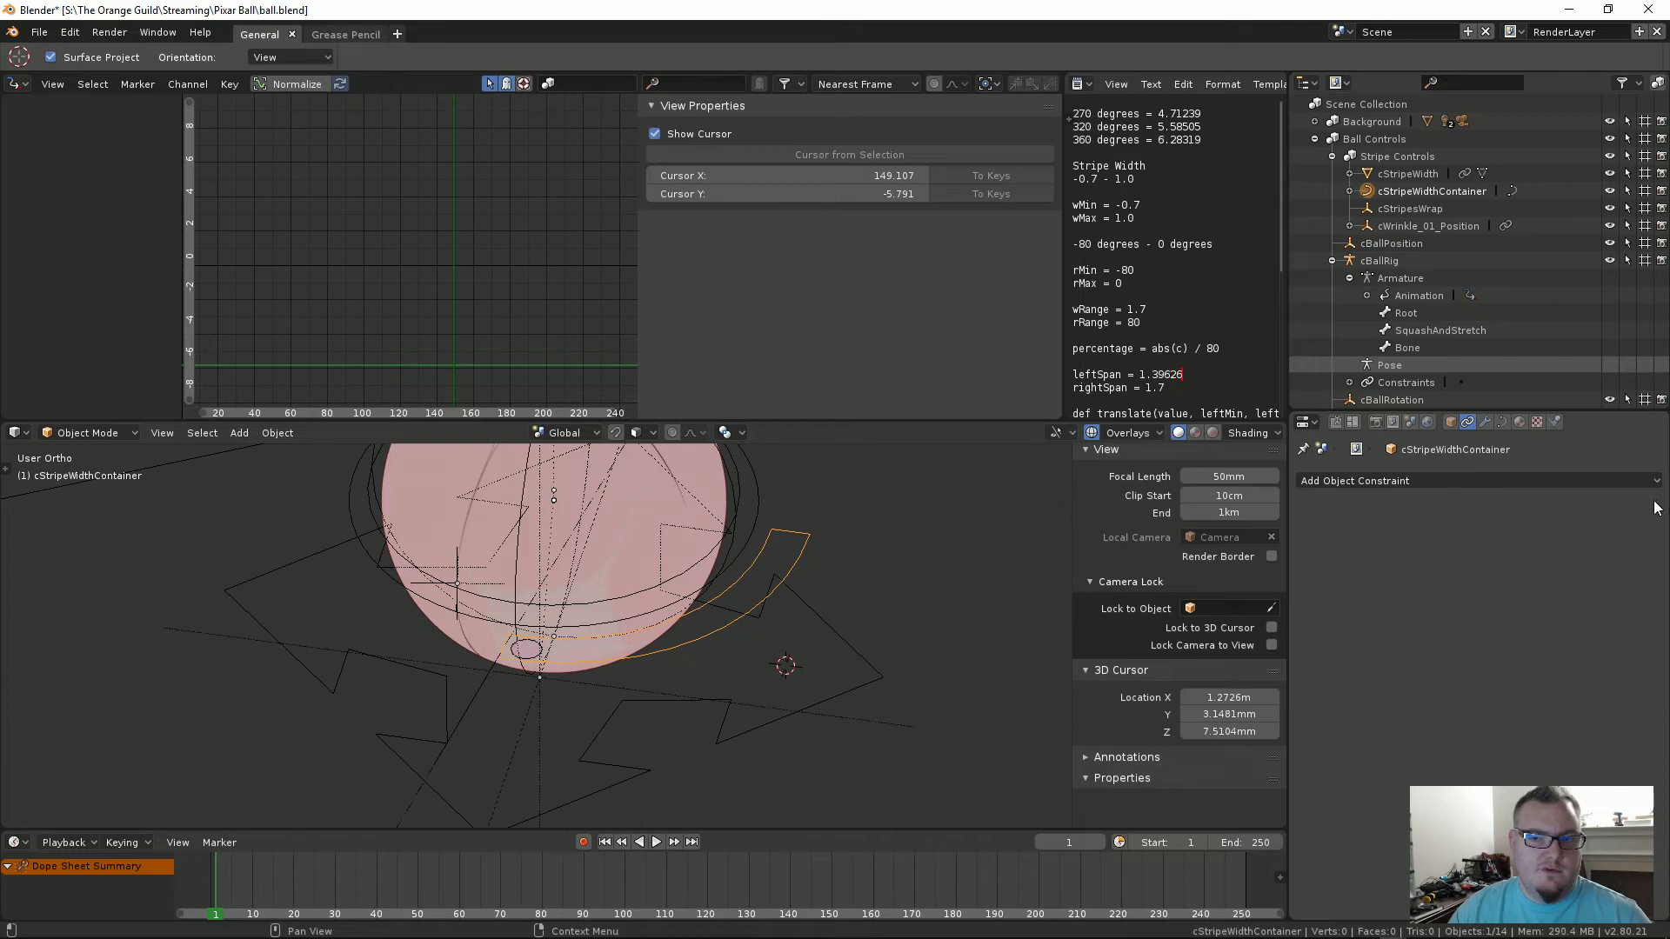
Step: Put the cBallRig armature in Edit Mode and show only its second armature layer
{"action": "middle_click_drag", "start_coordinate": [807, 592], "coordinate": [737, 614]}
{"action": "right_click", "coordinate": [791, 608]}
{"action": "right_click", "coordinate": [791, 609]}
{"action": "key", "text": "Tab"}
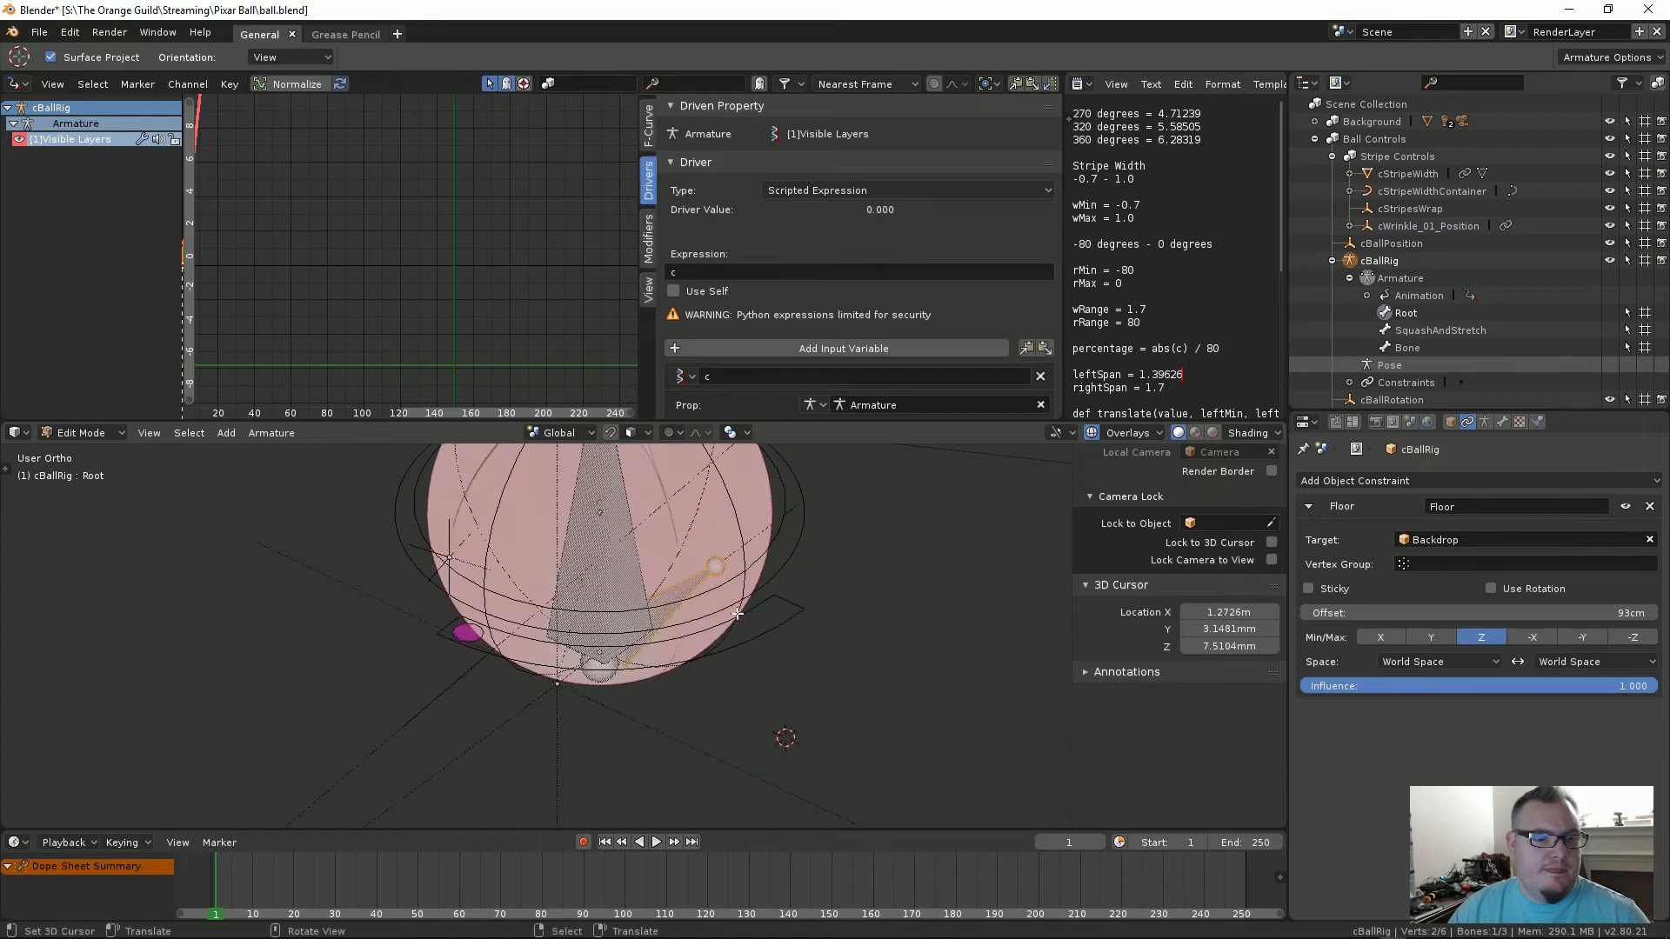
{"action": "scroll", "coordinate": [1174, 539], "scroll_direction": "up", "scroll_amount": 4}
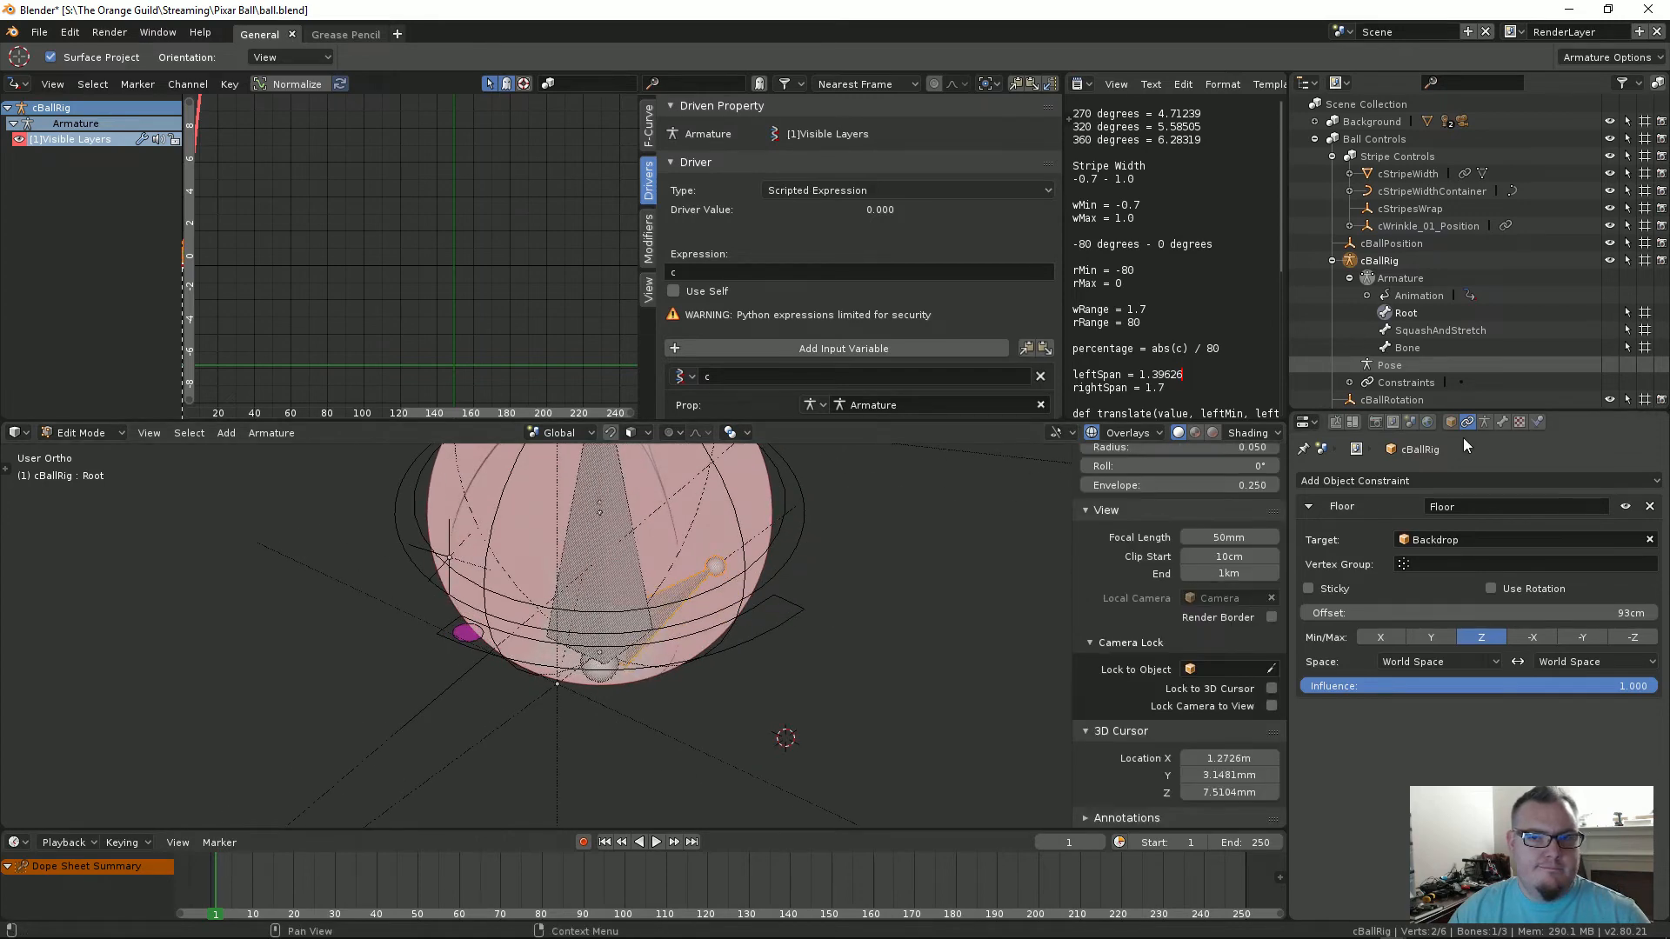
{"action": "left_click", "coordinate": [1483, 422]}
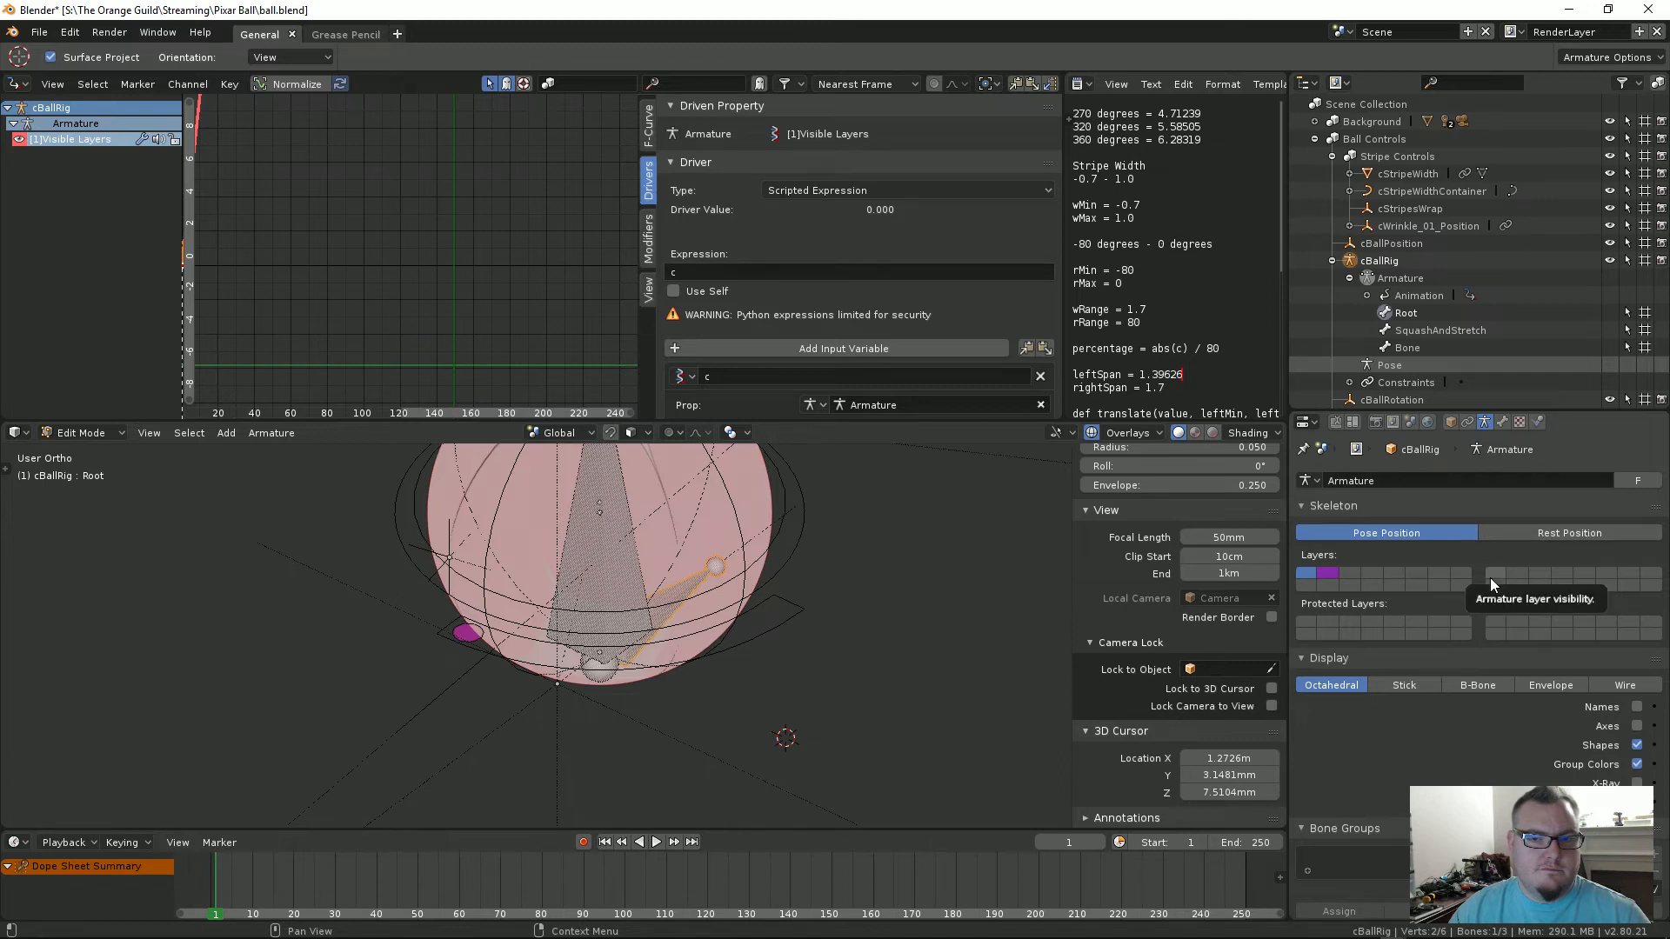
{"action": "left_click", "coordinate": [1330, 573]}
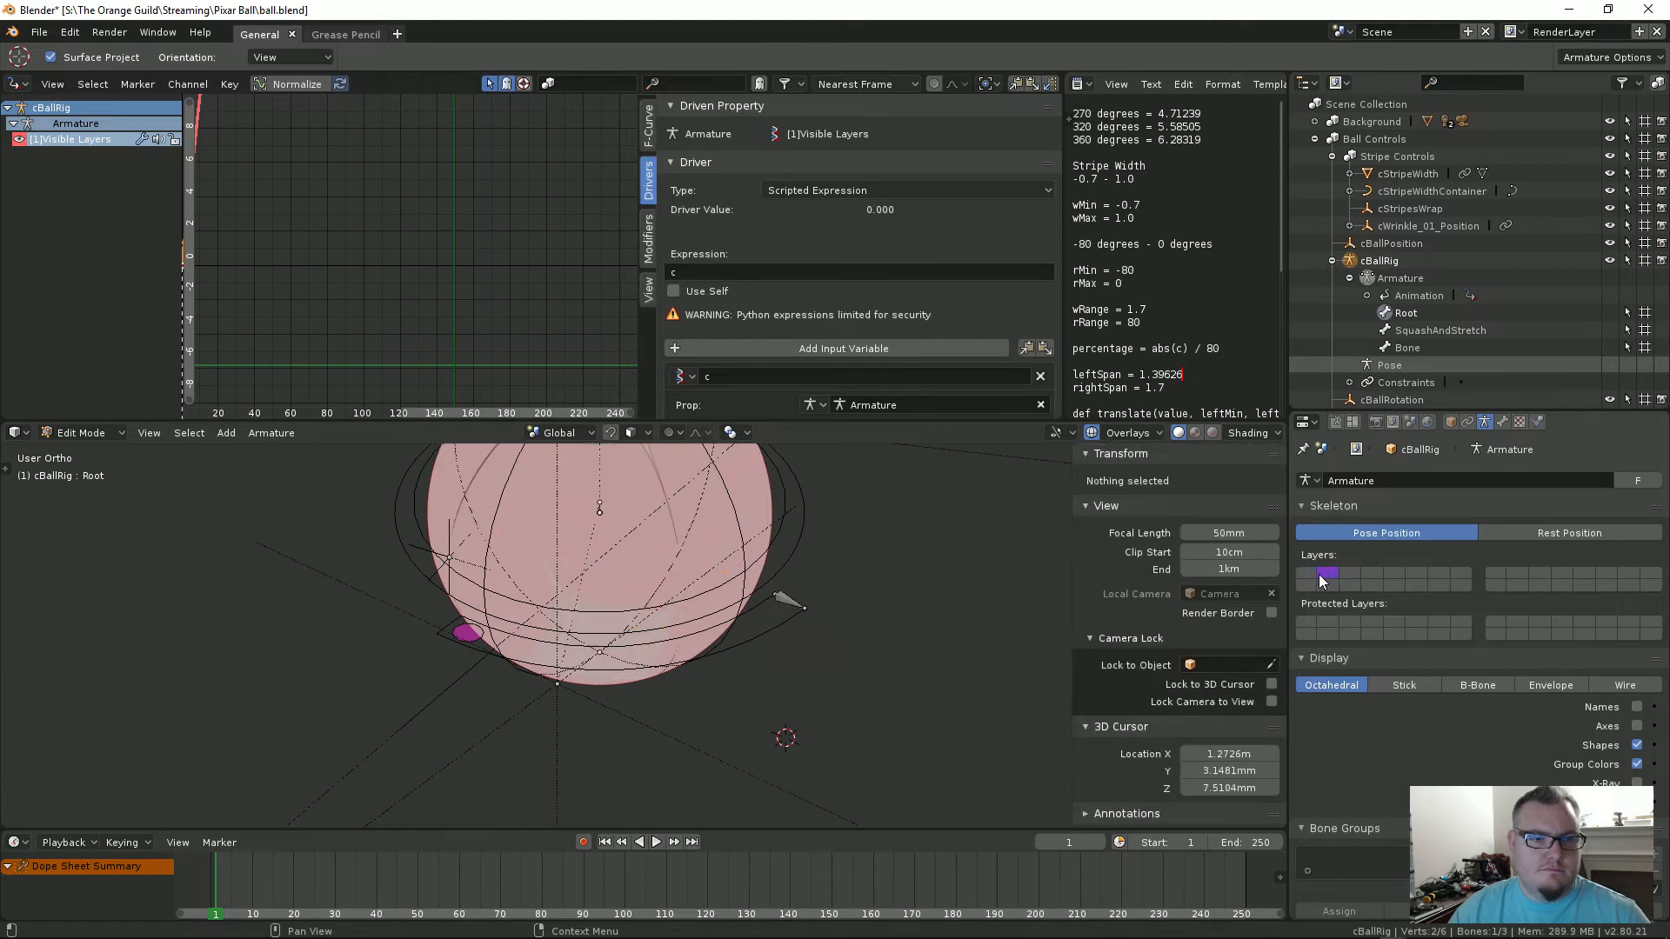
Step: Return the rig to Object Mode and show the first armature layer together with the second
{"action": "key", "text": "Tab"}
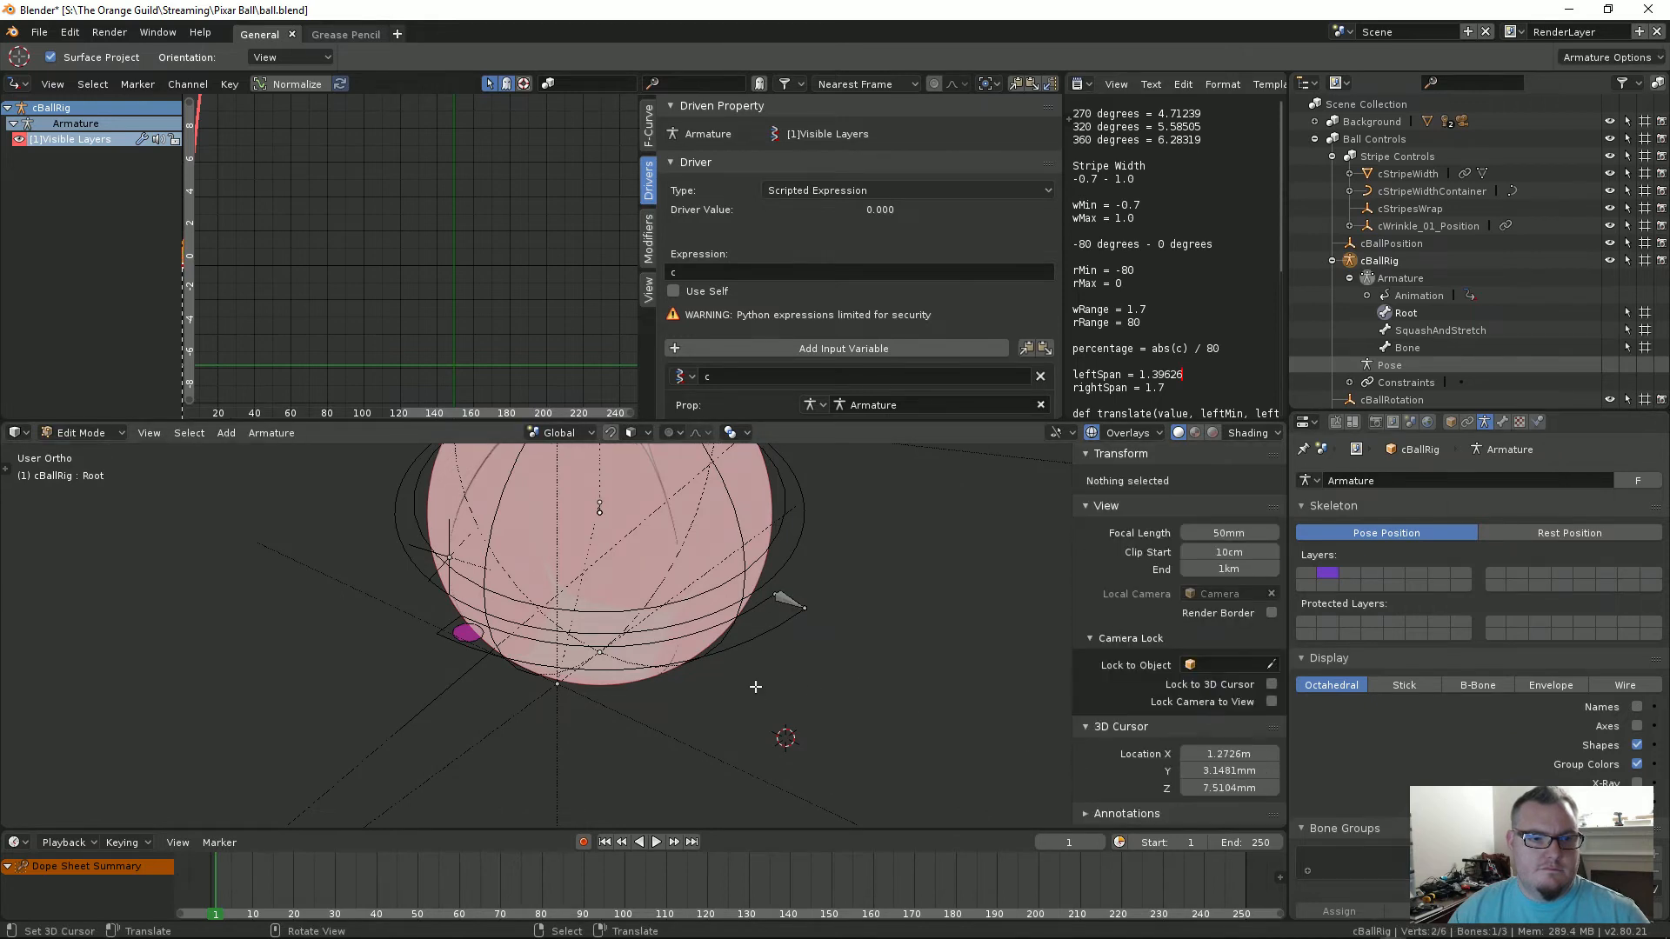
{"action": "middle_click_drag", "start_coordinate": [757, 662], "coordinate": [767, 673]}
{"action": "left_click", "coordinate": [1305, 574], "text": "shift"}
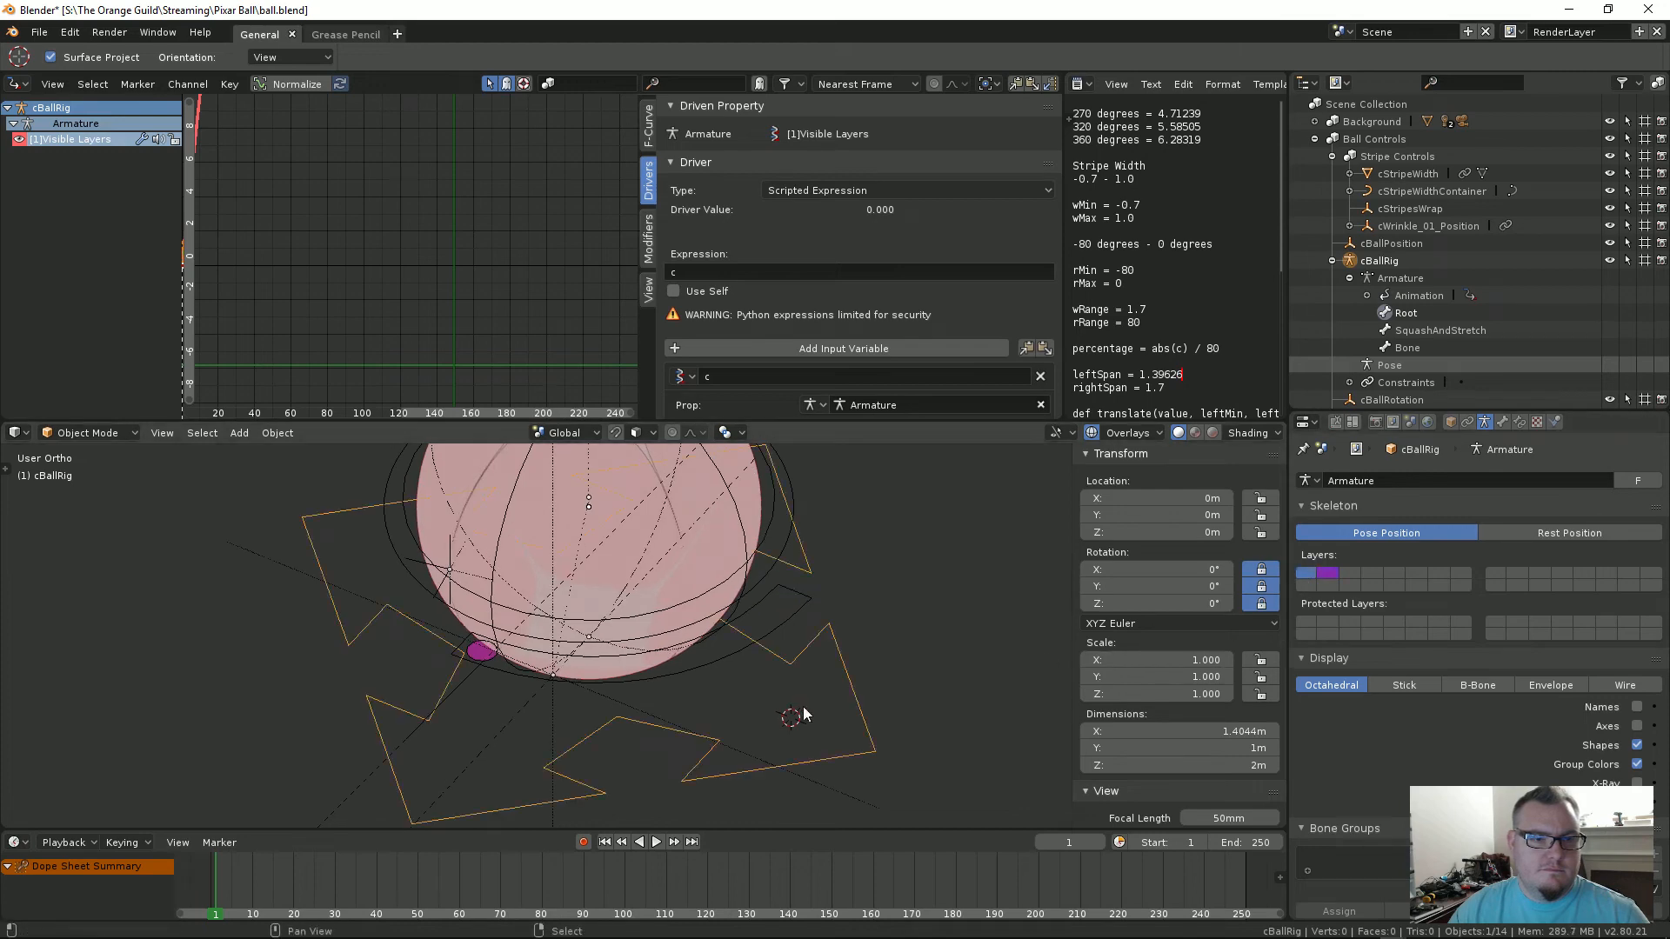
Step: Show only the second armature layer of cBallRig and set its Stripe Controls property to 1
{"action": "left_click", "coordinate": [843, 682]}
{"action": "left_click", "coordinate": [845, 677]}
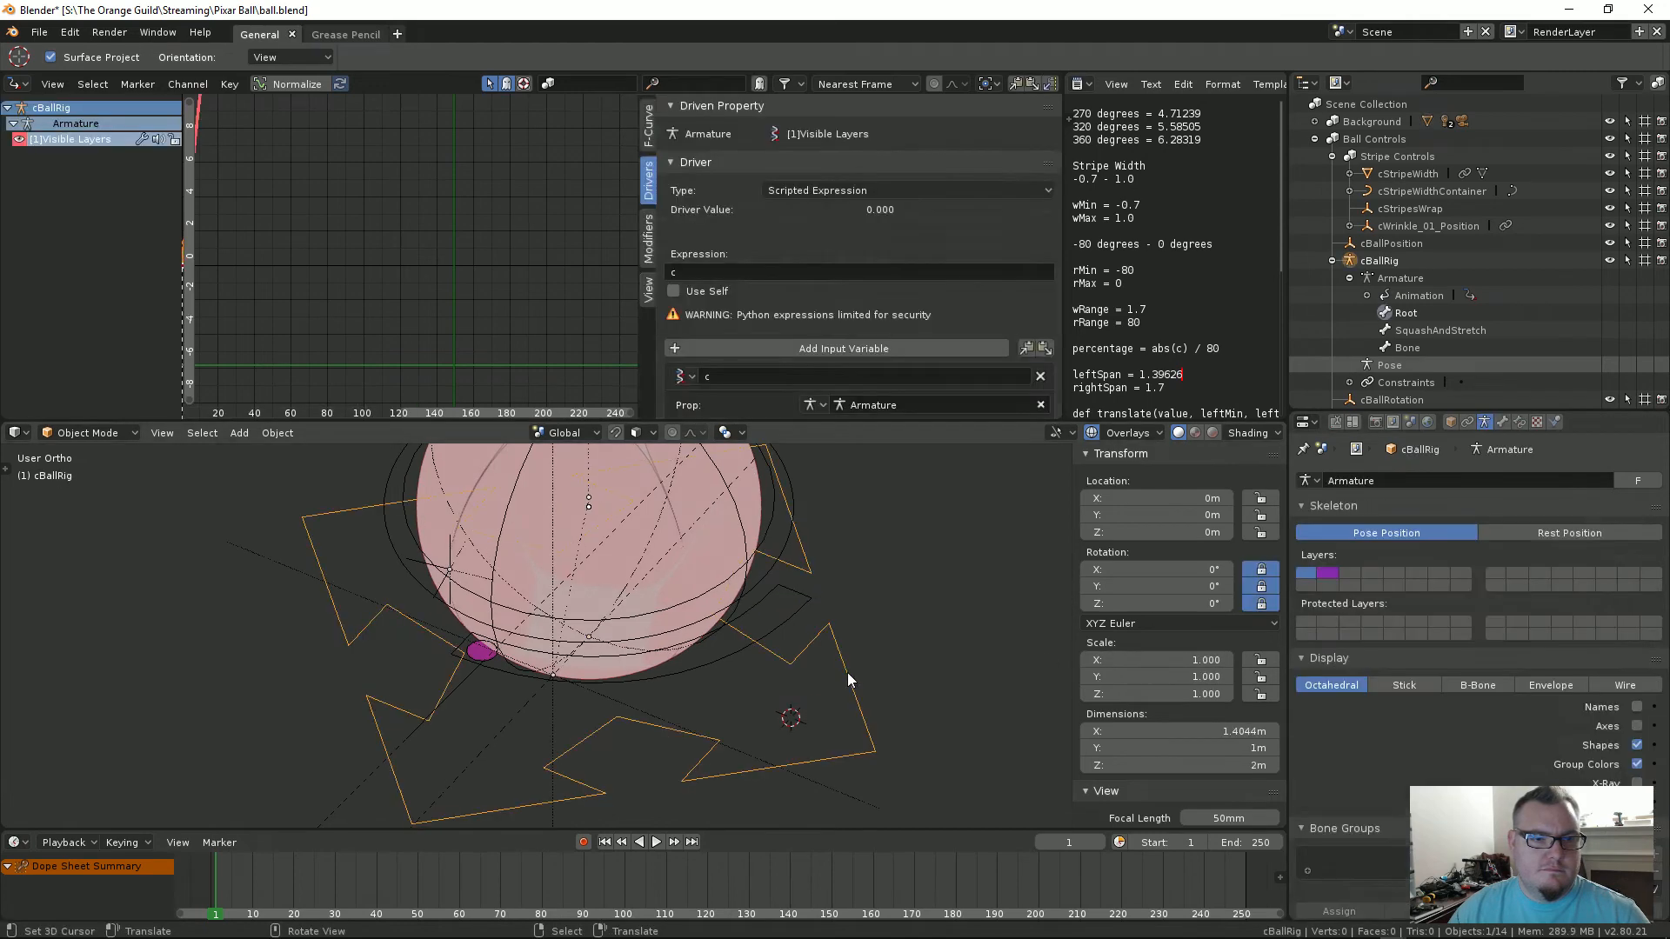
{"action": "scroll", "coordinate": [1204, 780], "scroll_direction": "down", "scroll_amount": 8}
{"action": "scroll", "coordinate": [1210, 780], "scroll_direction": "down", "scroll_amount": 1}
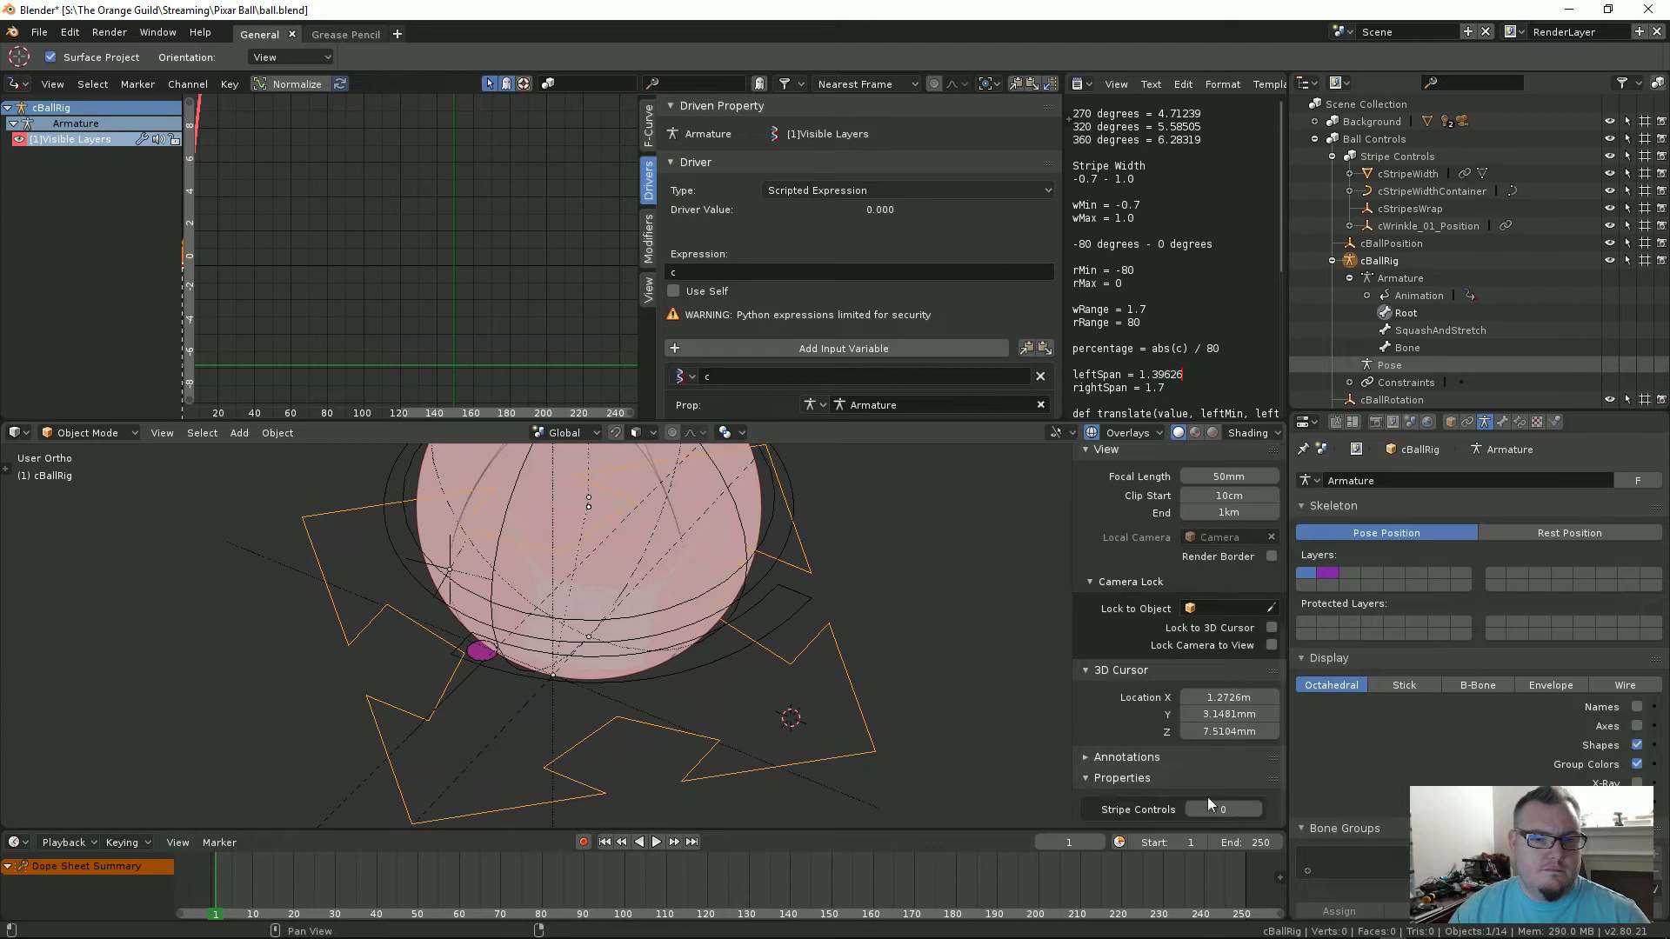
{"action": "left_click", "coordinate": [1327, 577]}
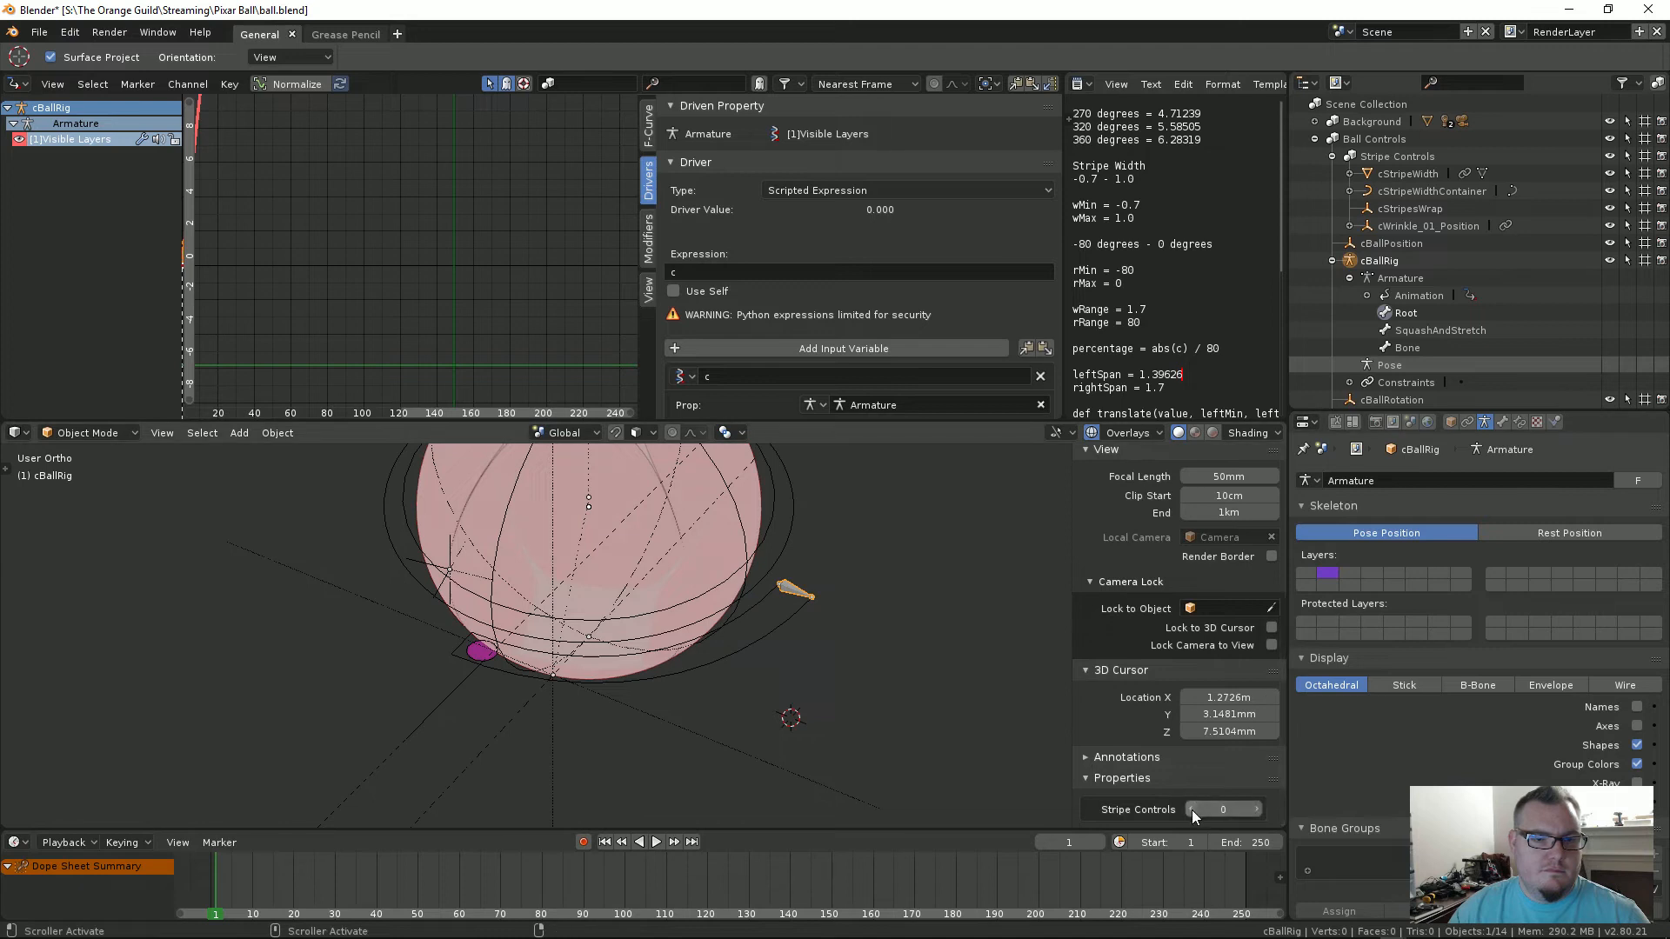
{"action": "left_click", "coordinate": [1255, 810]}
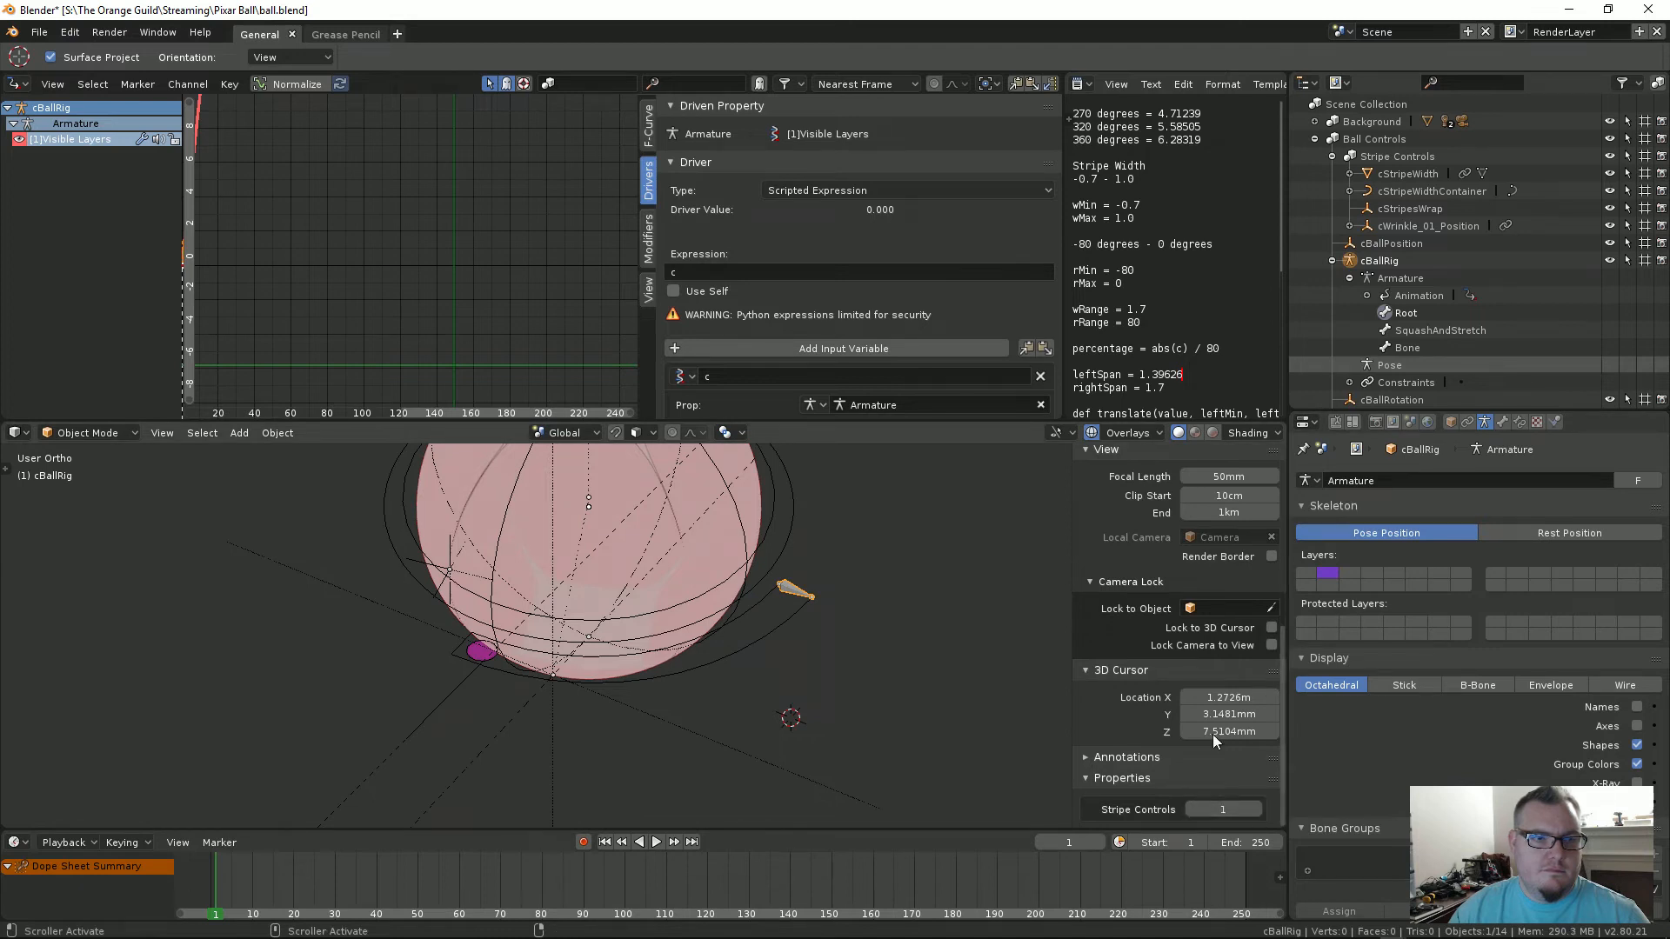
Step: Change the driver variable's target type to Key and choose the Key data-block as its target
{"action": "scroll", "coordinate": [769, 318], "scroll_direction": "down", "scroll_amount": 3}
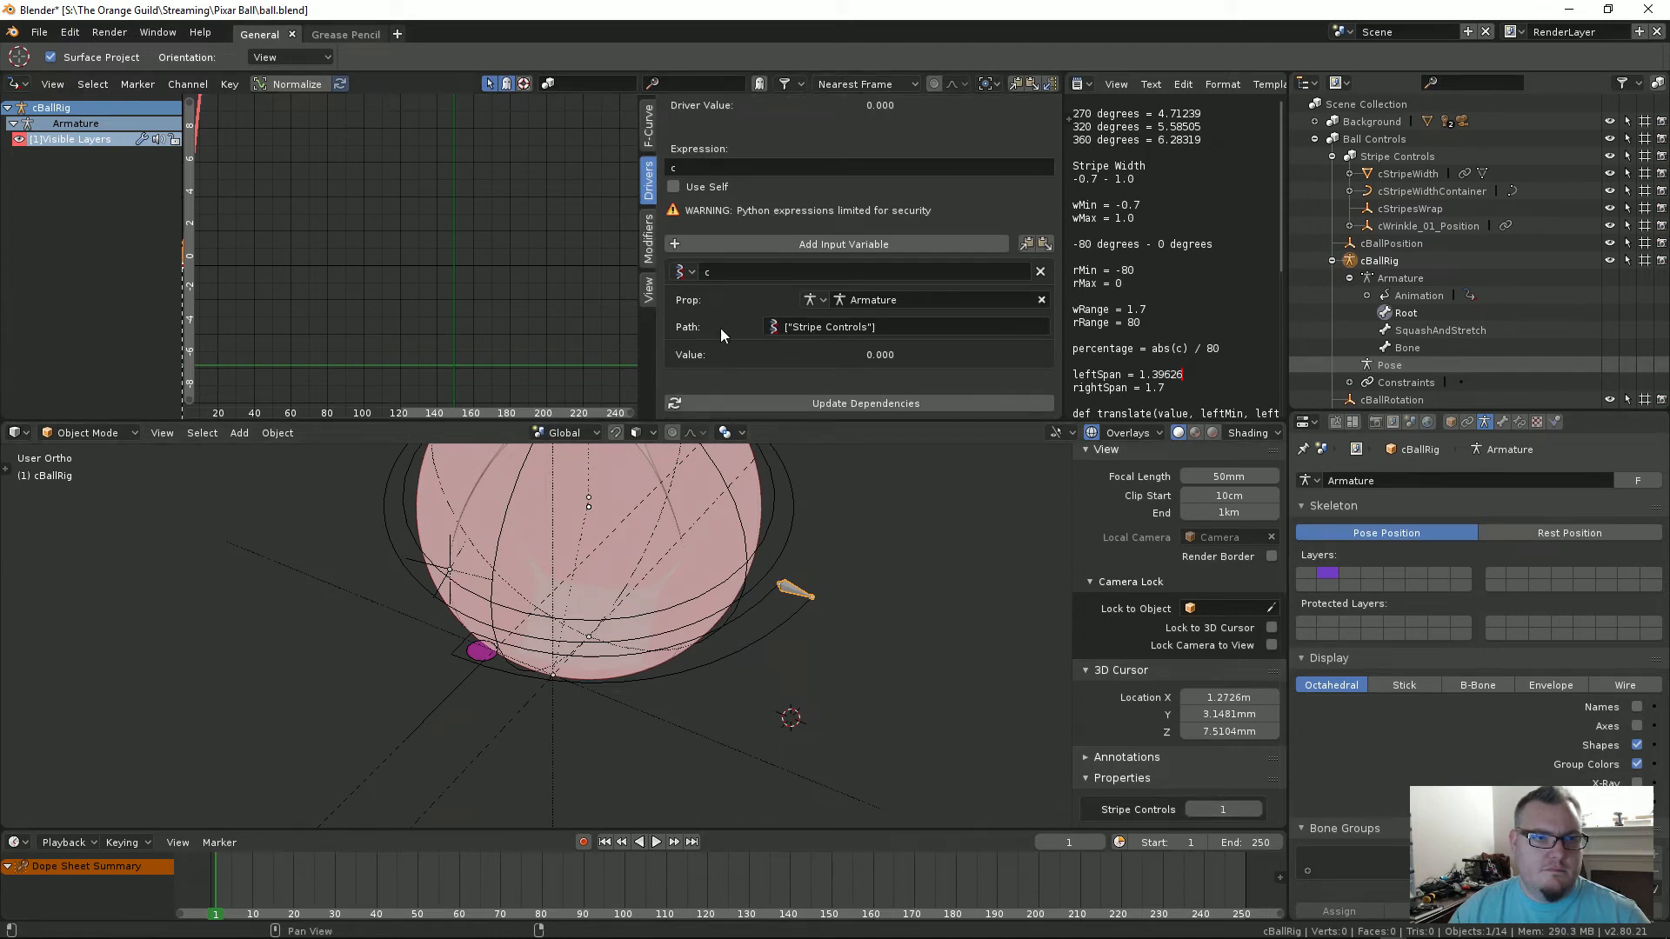
{"action": "left_click", "coordinate": [687, 273]}
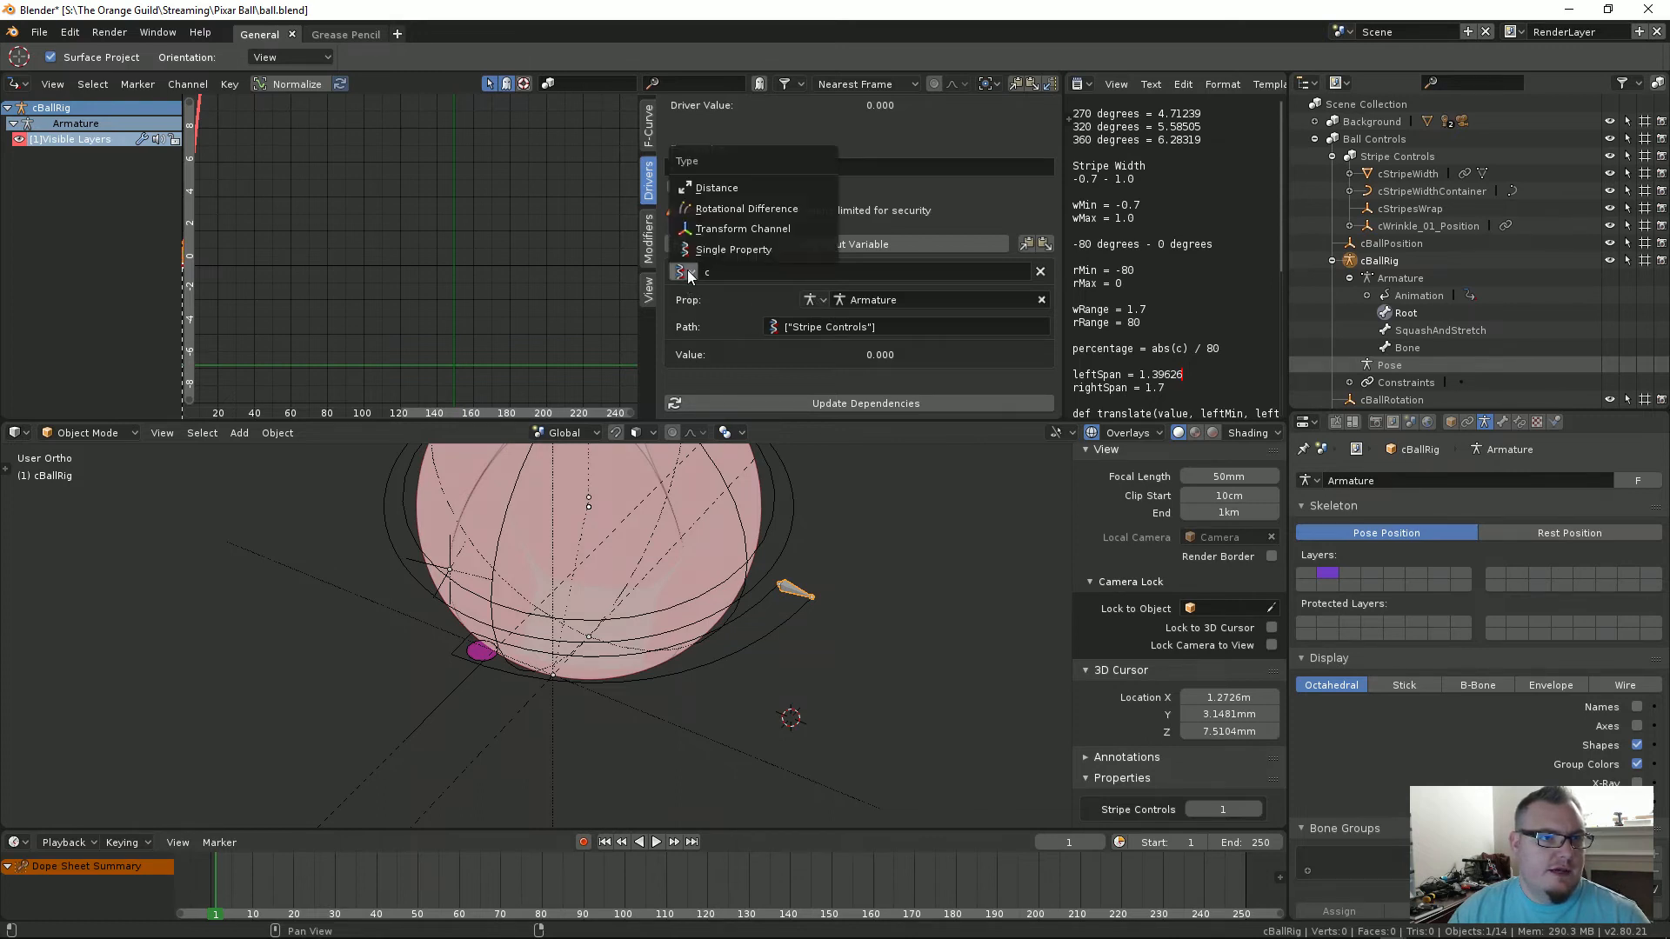
{"action": "left_click", "coordinate": [812, 300]}
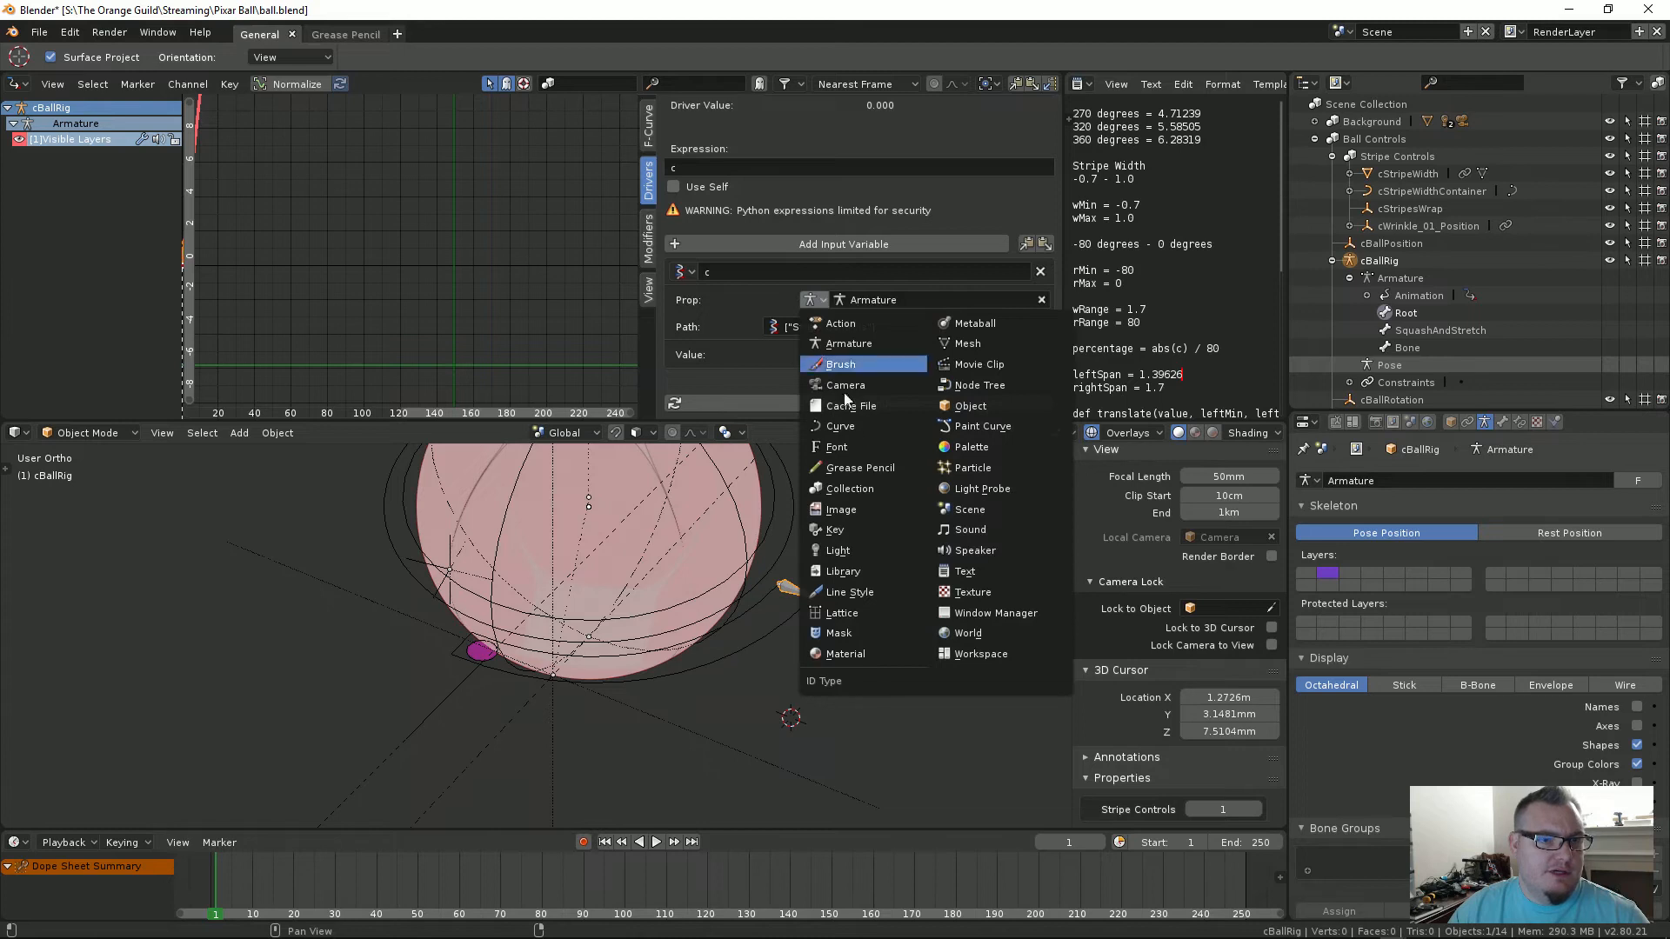
{"action": "left_click", "coordinate": [849, 527]}
{"action": "left_click", "coordinate": [853, 327]}
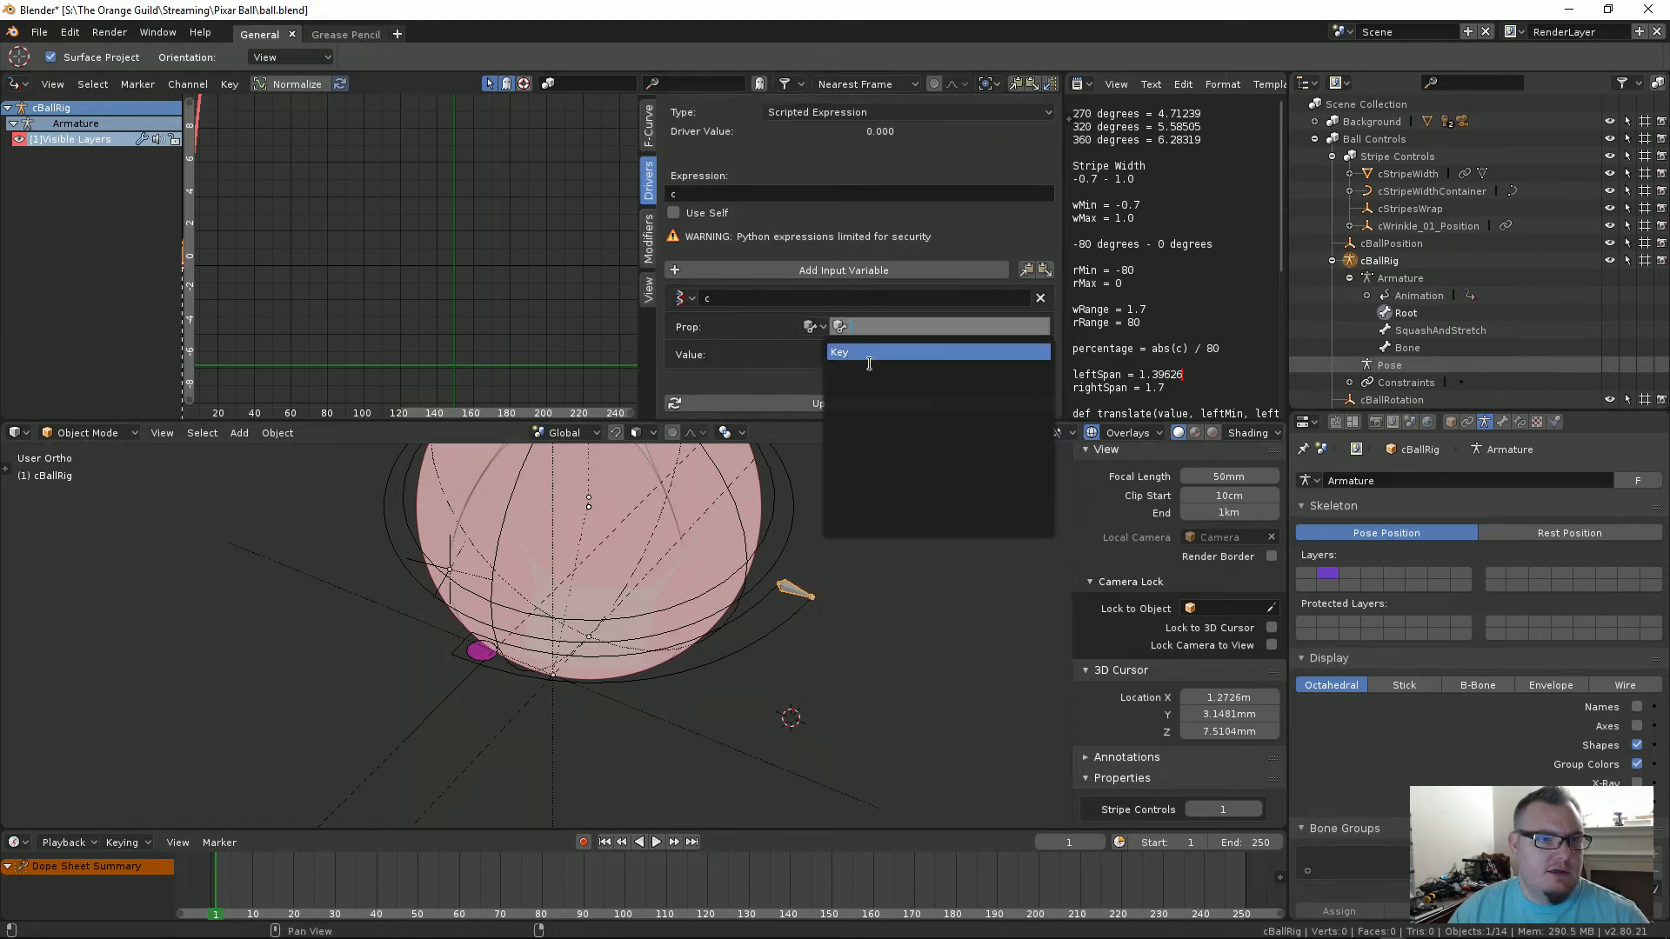
{"action": "left_click", "coordinate": [870, 355]}
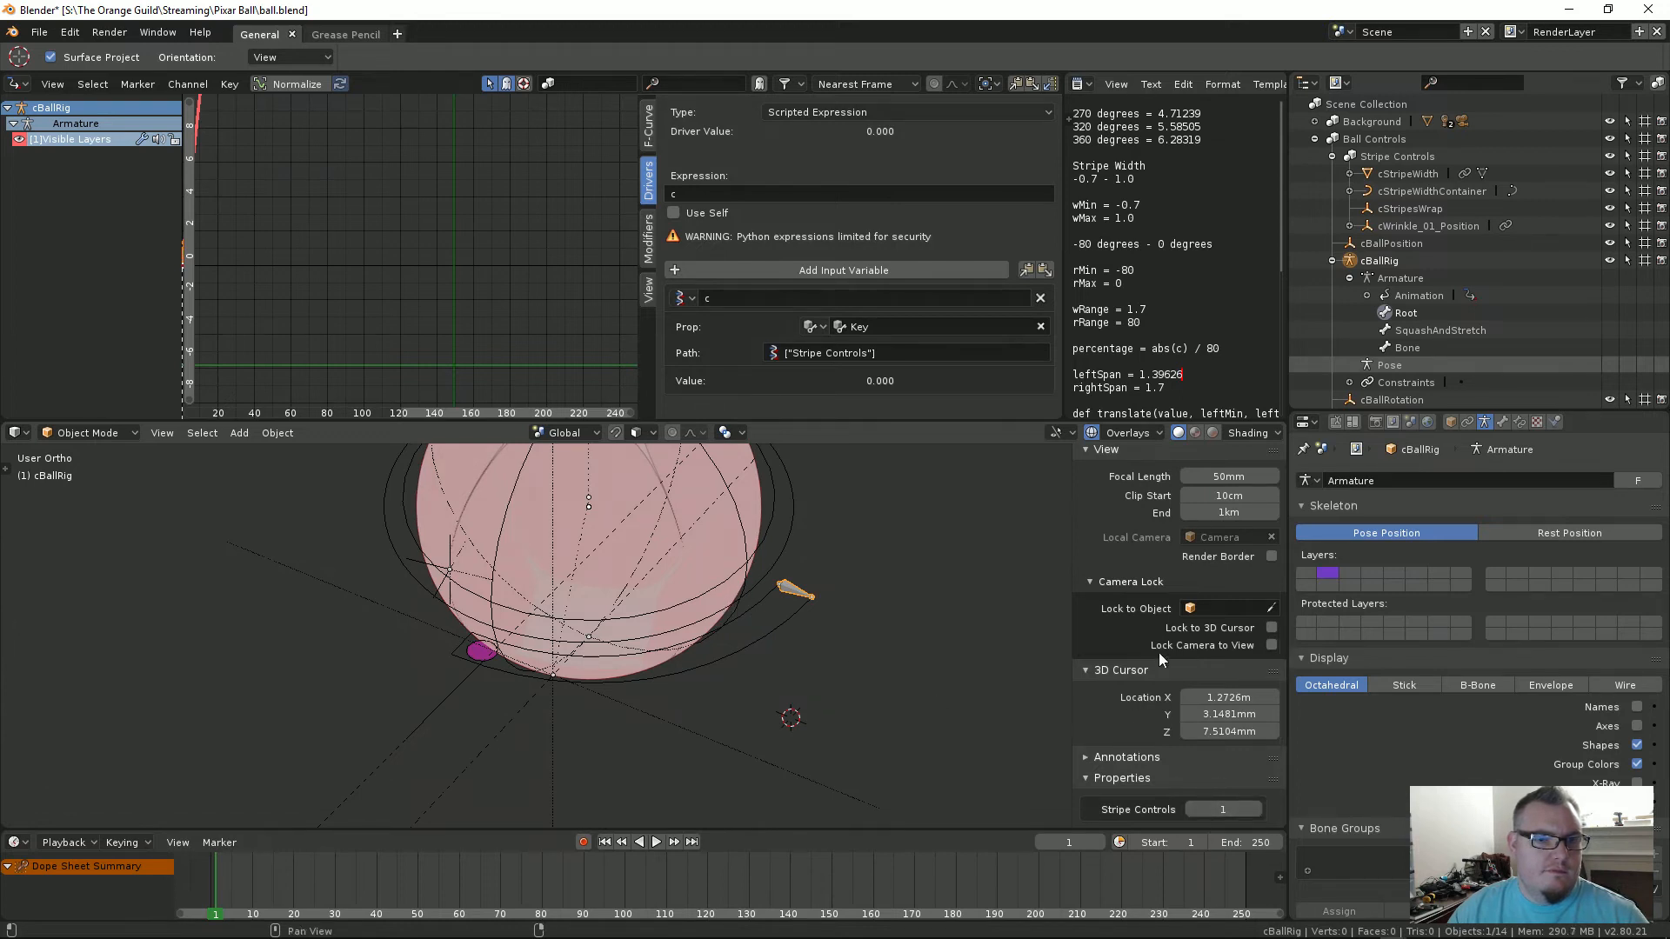
Step: Test Stripe Controls at 0 and 1 with the first armature layer shown and hidden, and deselect everything
{"action": "left_click", "coordinate": [1305, 571], "text": "shift"}
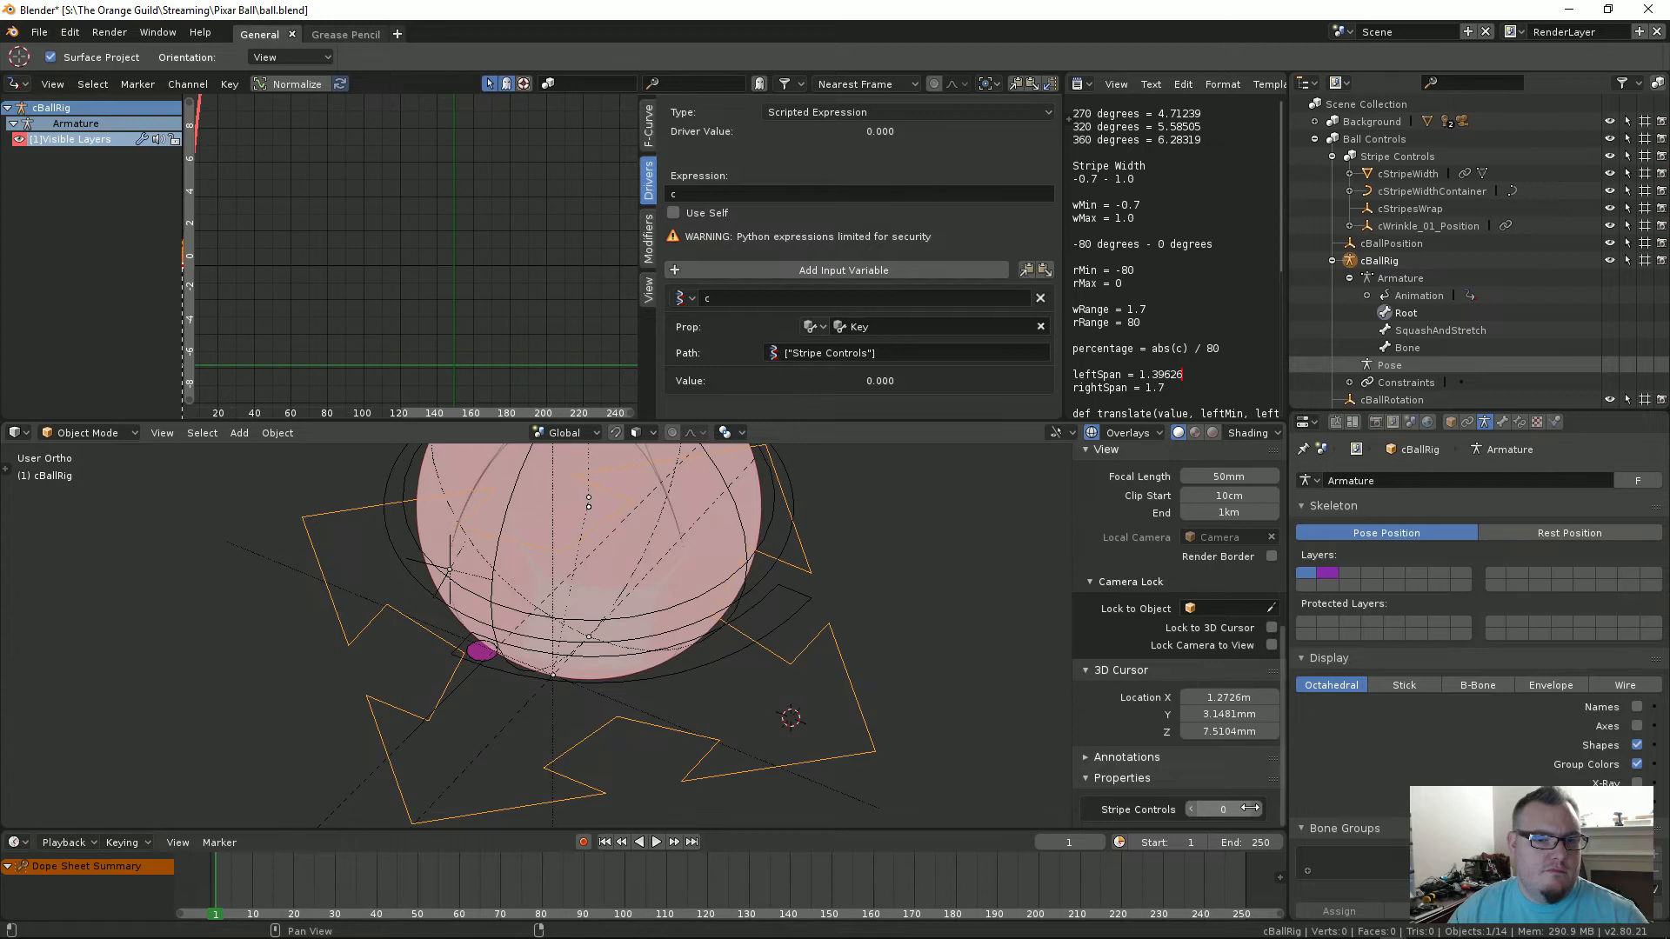
{"action": "left_click", "coordinate": [1328, 573]}
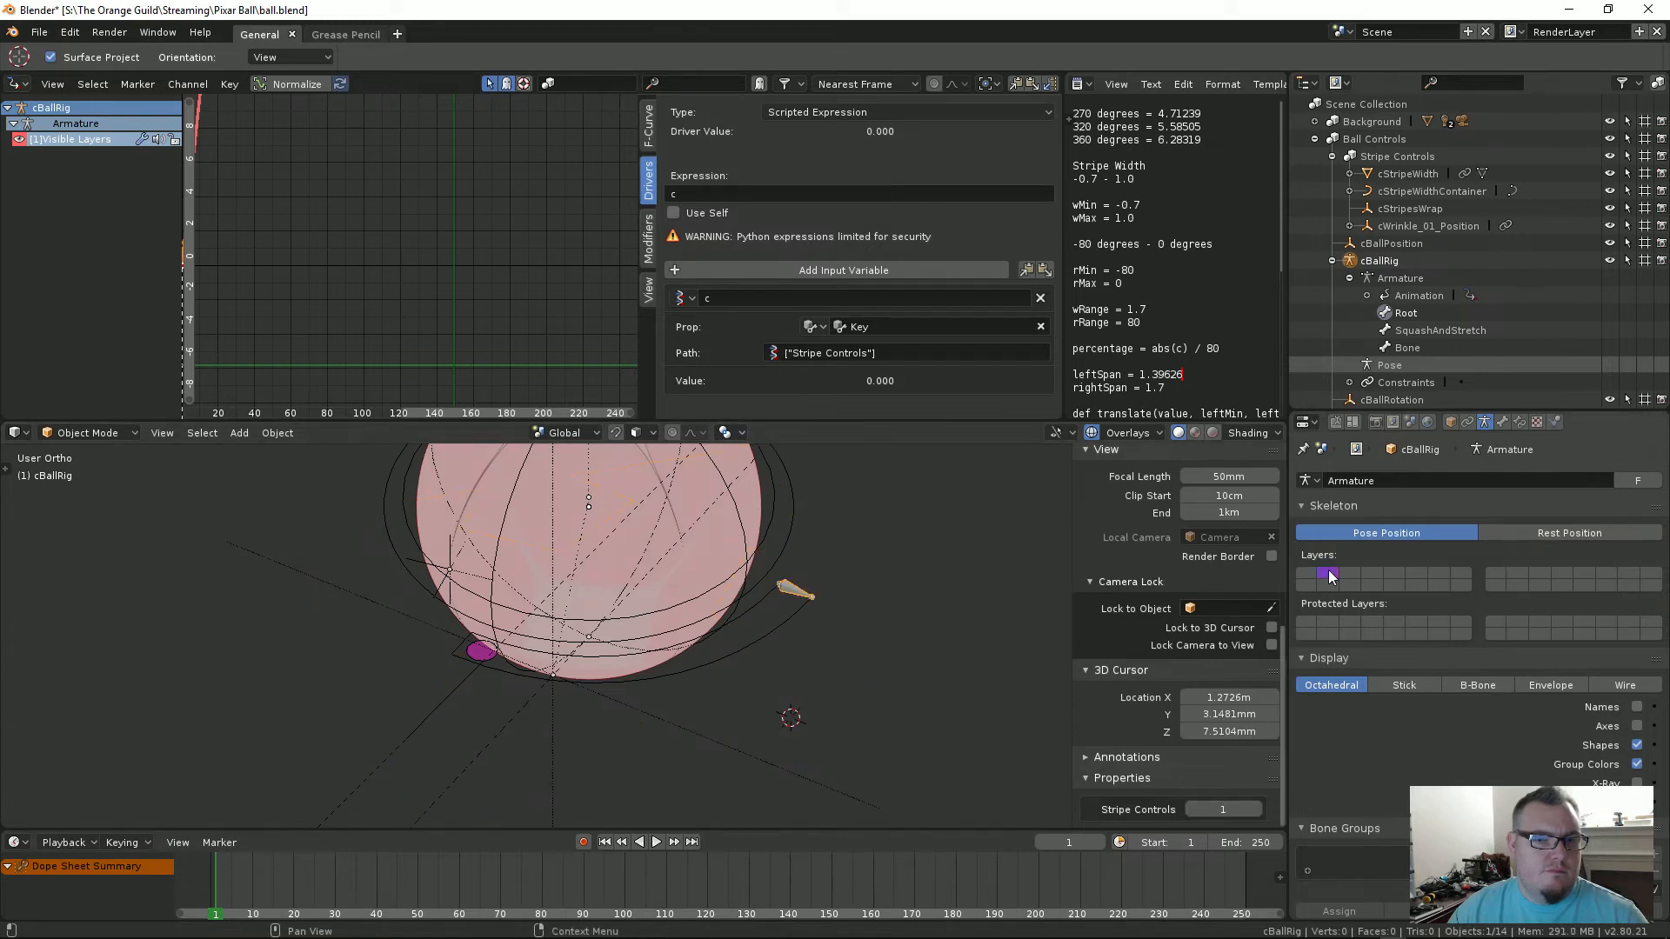
{"action": "scroll", "coordinate": [774, 539], "scroll_direction": "up", "scroll_amount": 1}
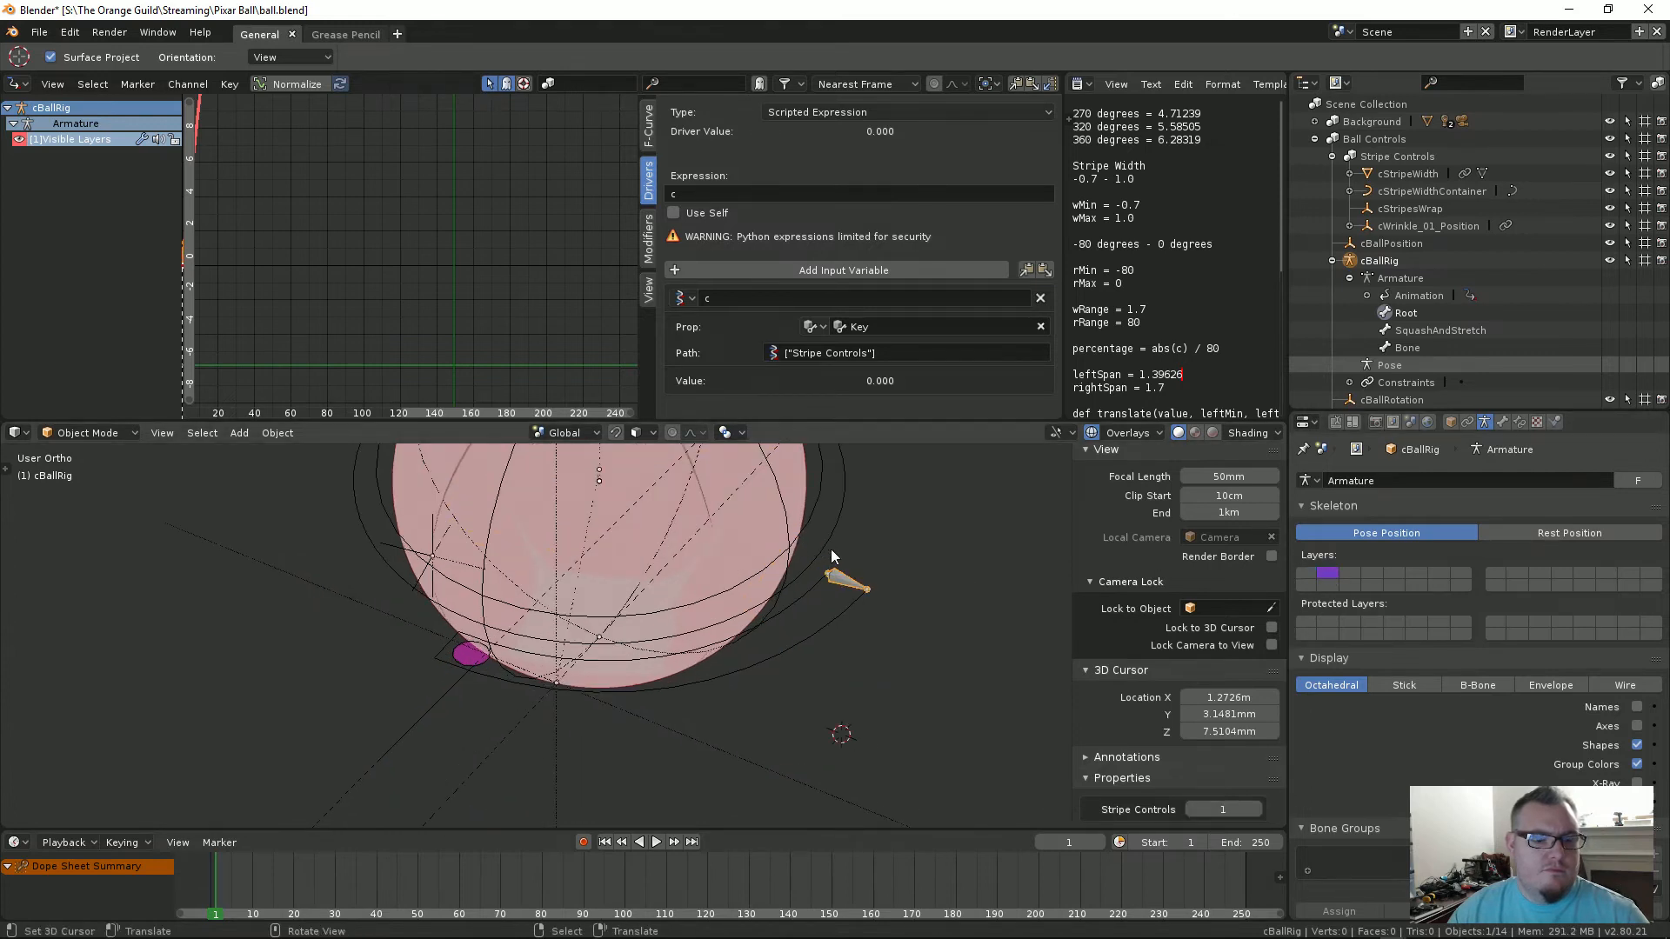
{"action": "key", "text": "a"}
{"action": "key", "text": "alt+a"}
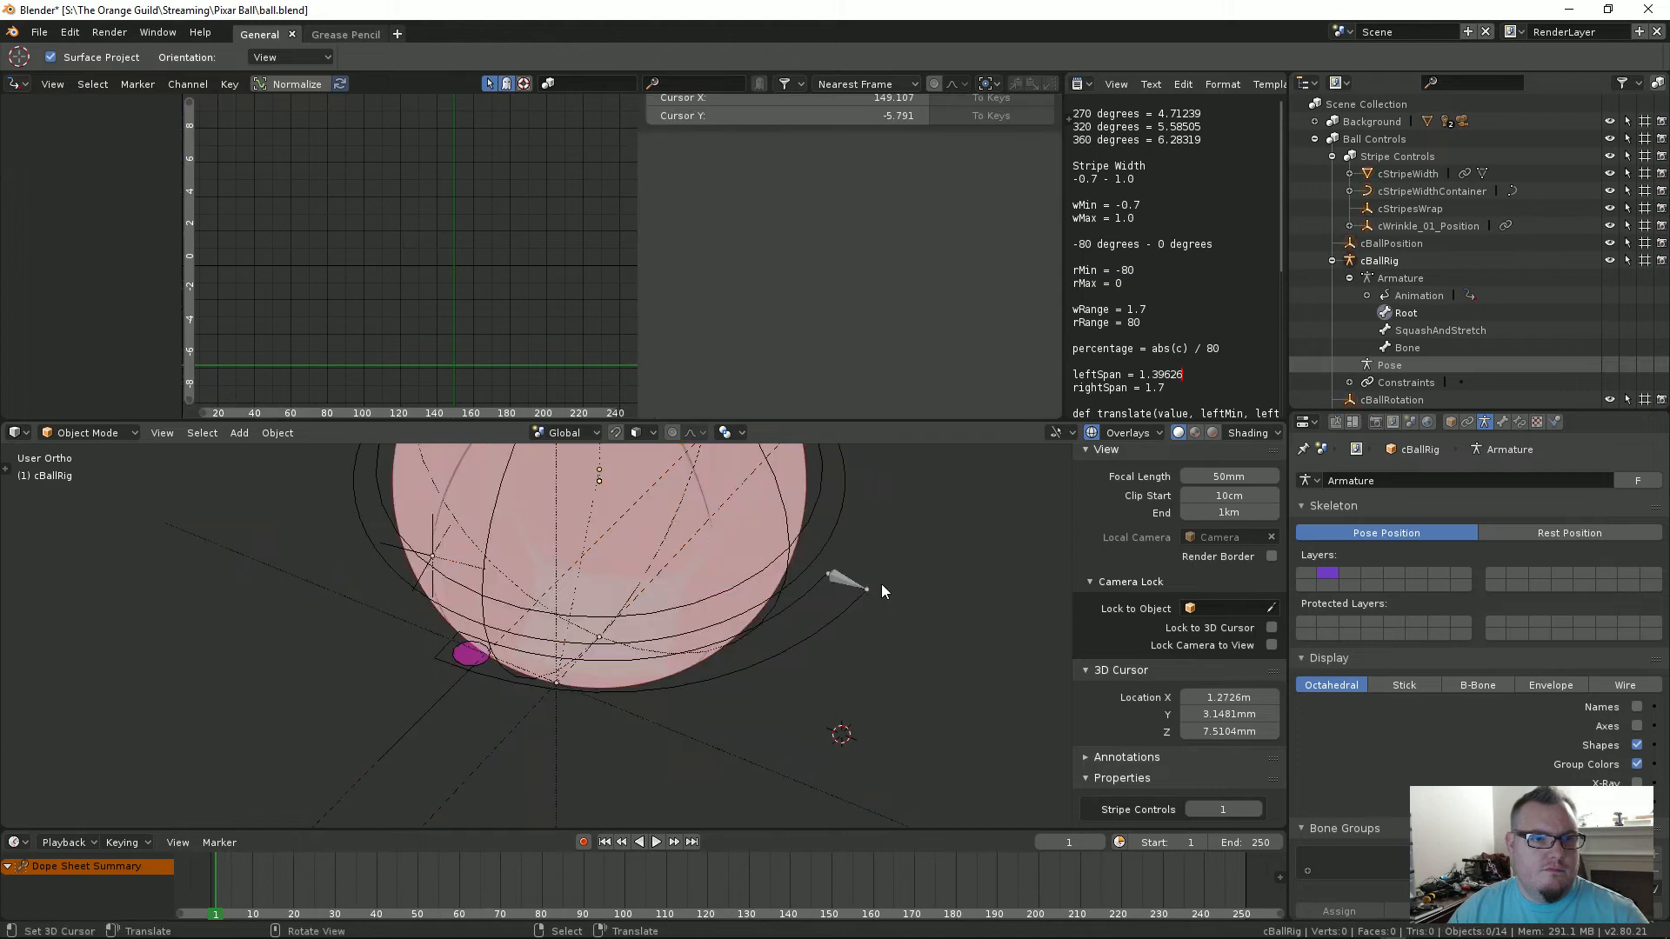
Step: Select cBallRig again and set its Stripe Controls property to 0
{"action": "left_click", "coordinate": [799, 645]}
{"action": "left_click", "coordinate": [800, 665]}
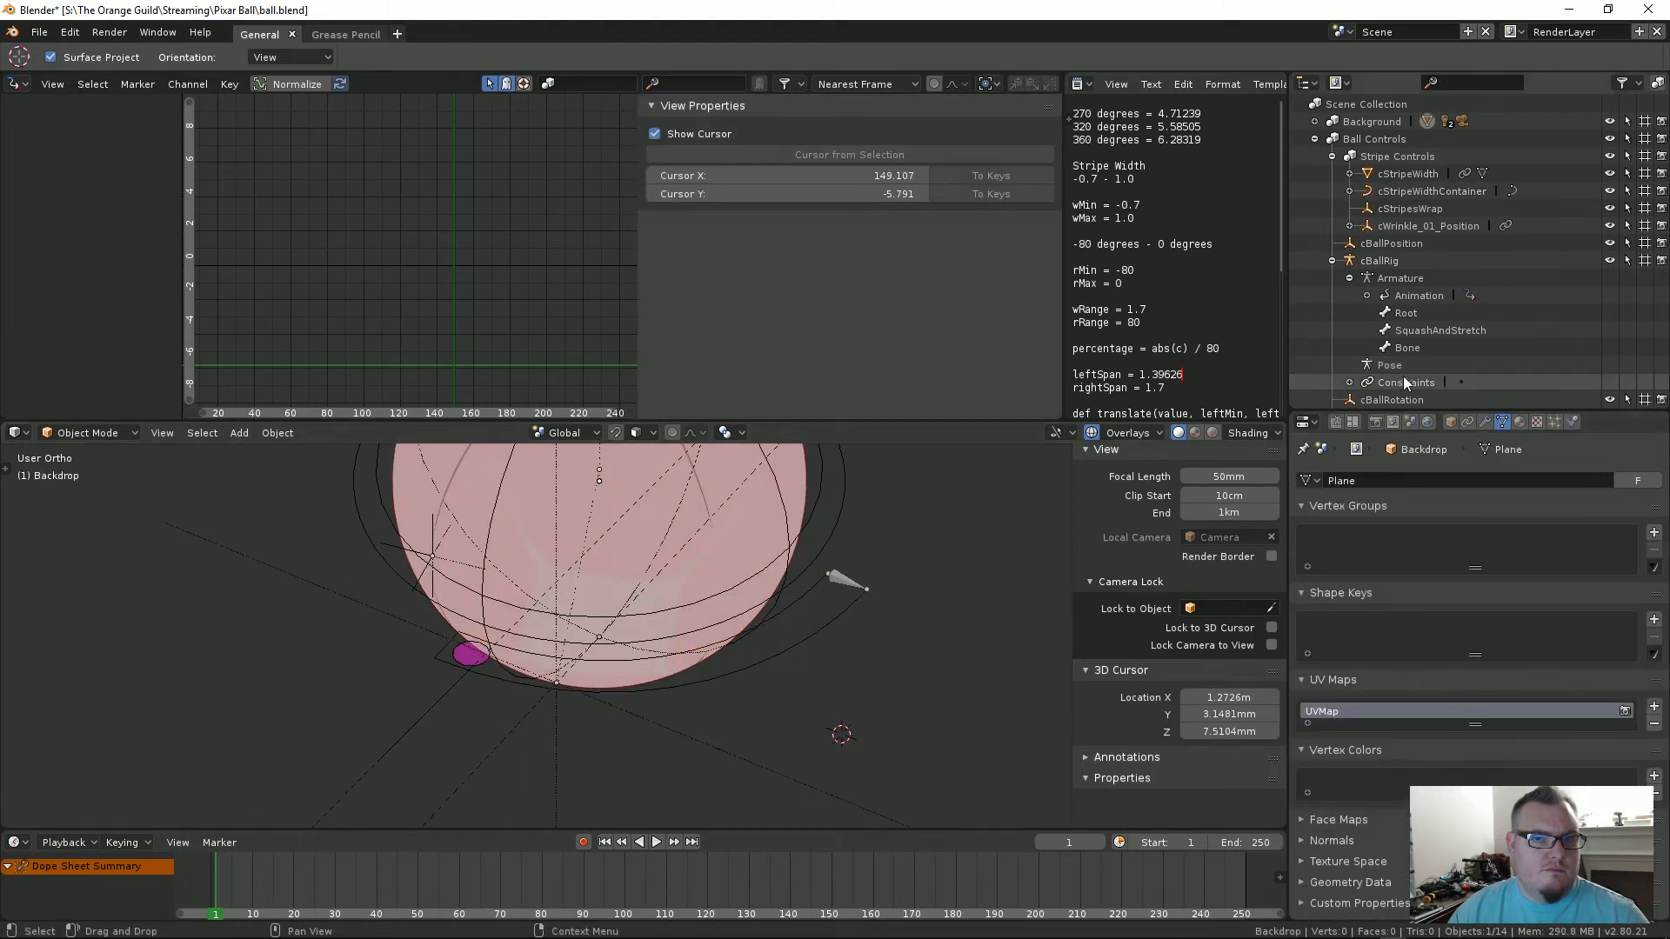
{"action": "left_click", "coordinate": [1418, 311]}
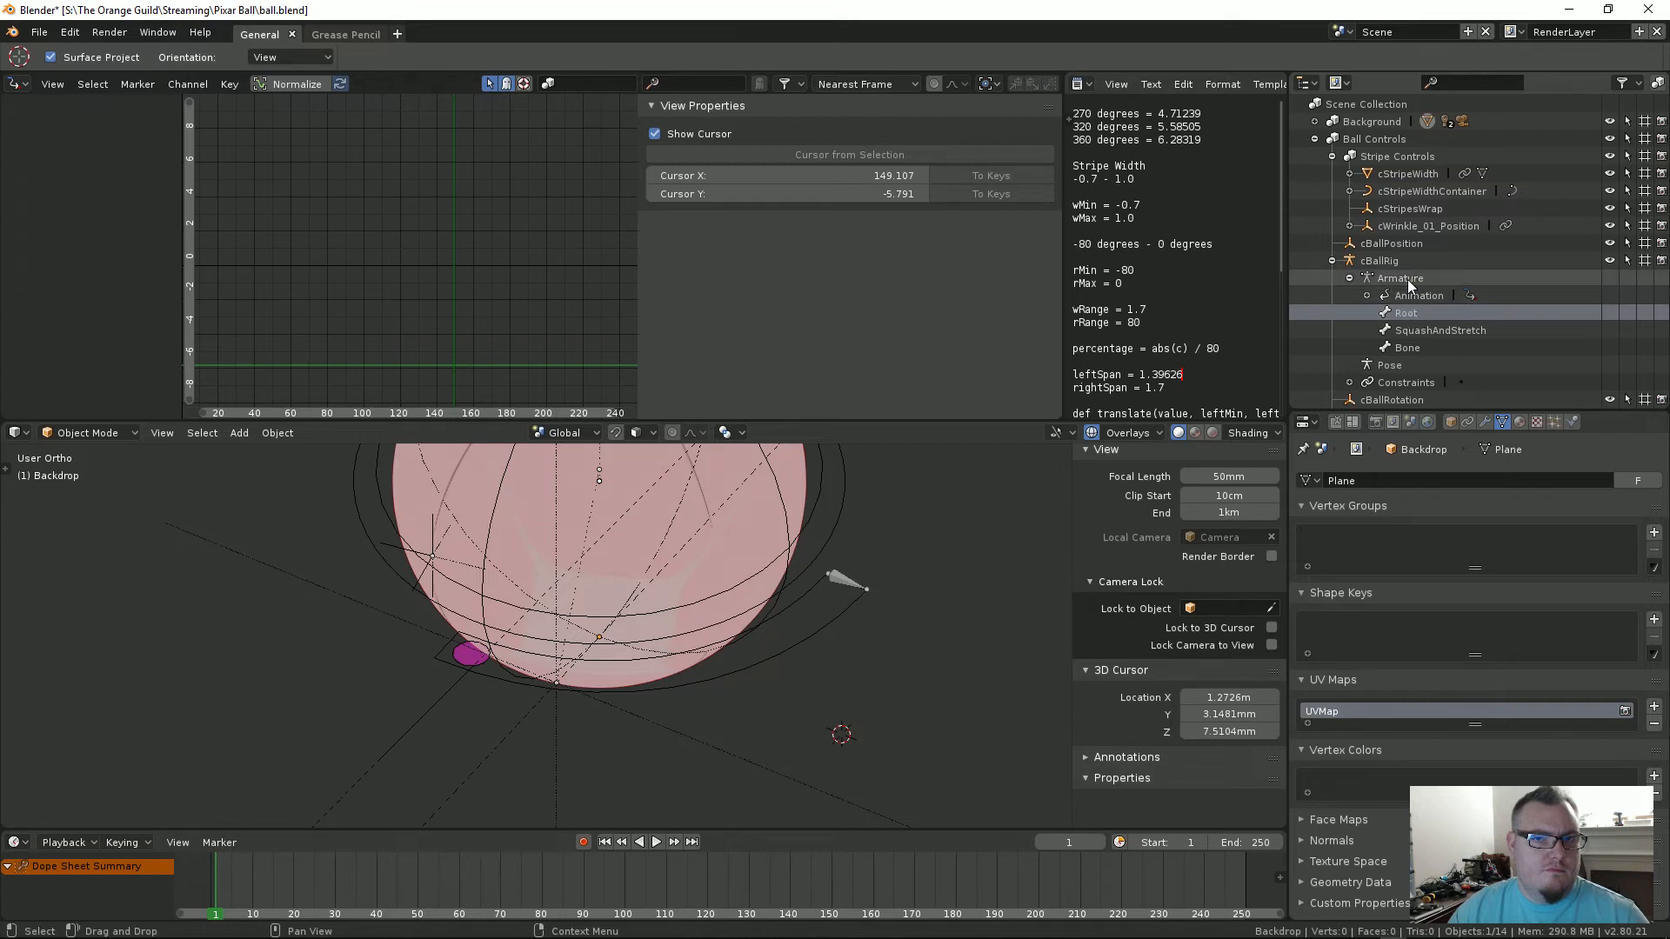
{"action": "left_click", "coordinate": [1406, 280]}
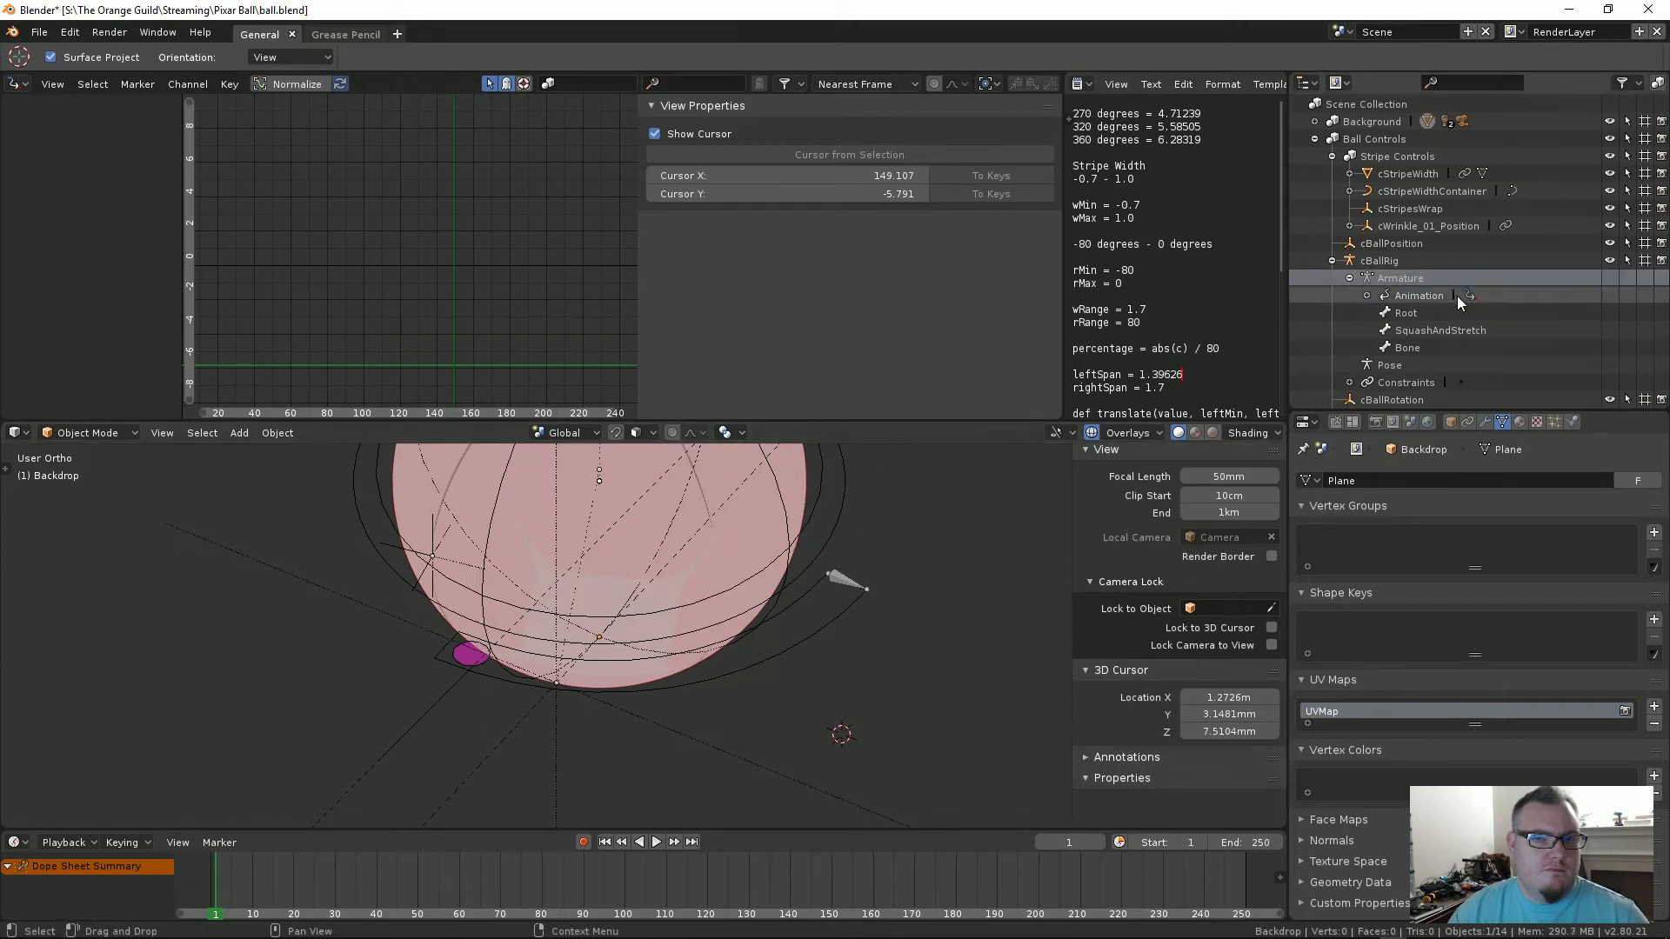
{"action": "left_click", "coordinate": [1380, 259]}
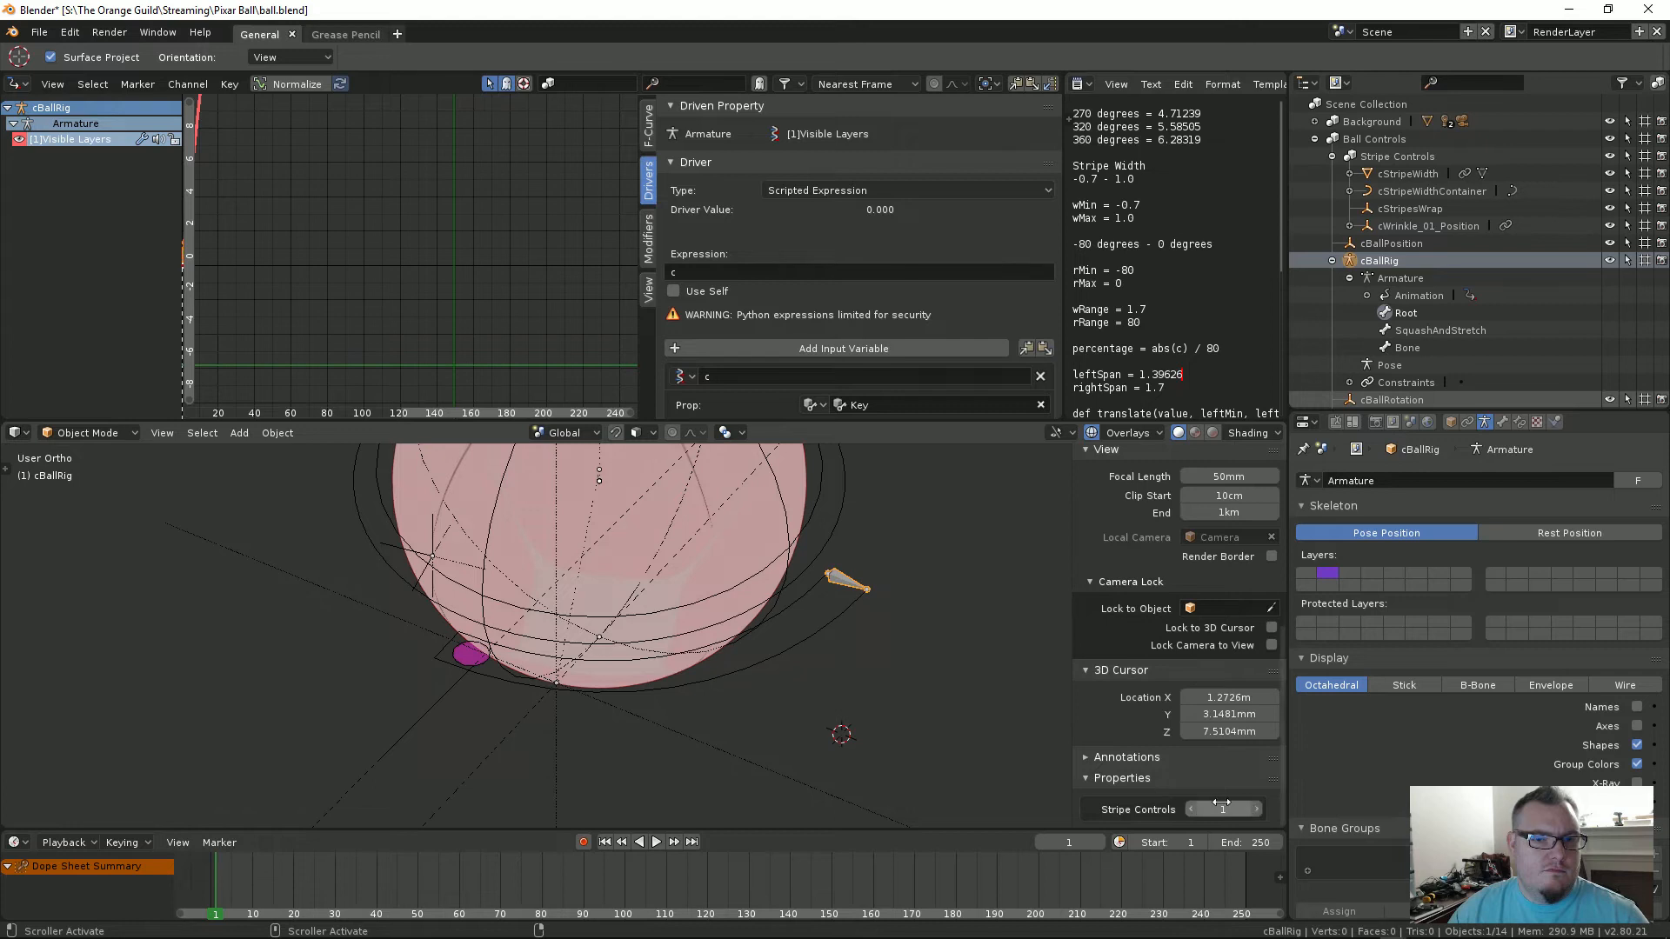
{"action": "left_click_drag", "start_coordinate": [1241, 809], "coordinate": [1209, 809]}
Step: Test the armature layer driver with its scripted expression set to the constants 1 and 0
{"action": "left_click", "coordinate": [736, 272]}
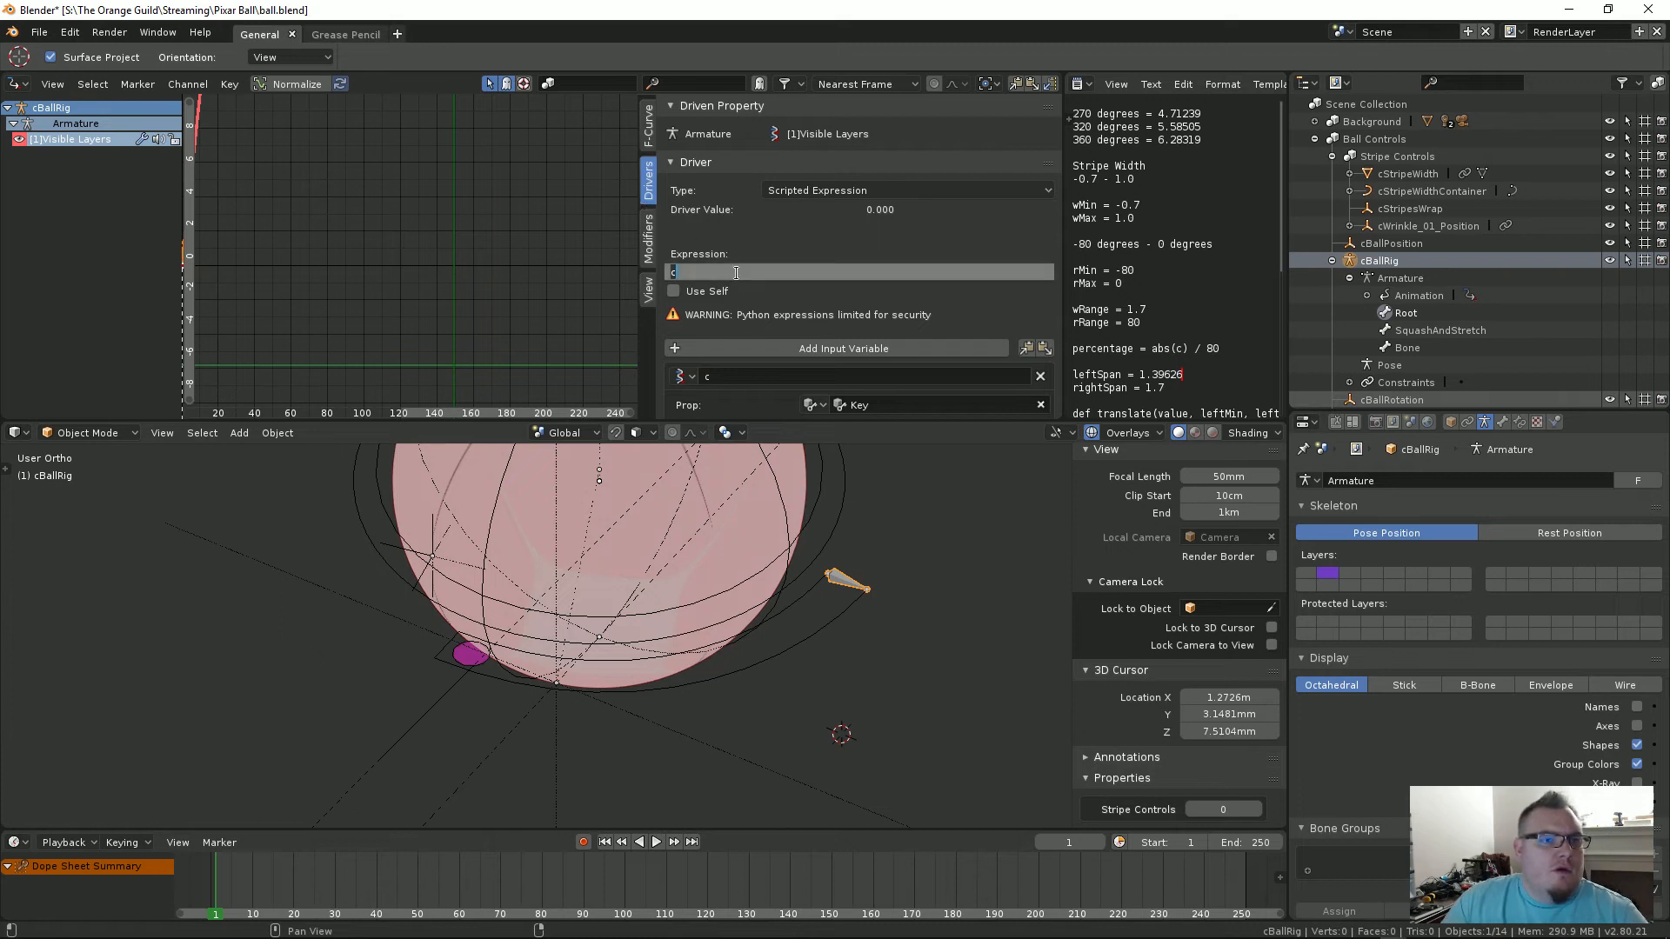
{"action": "type", "text": "1"}
{"action": "key", "text": "Return"}
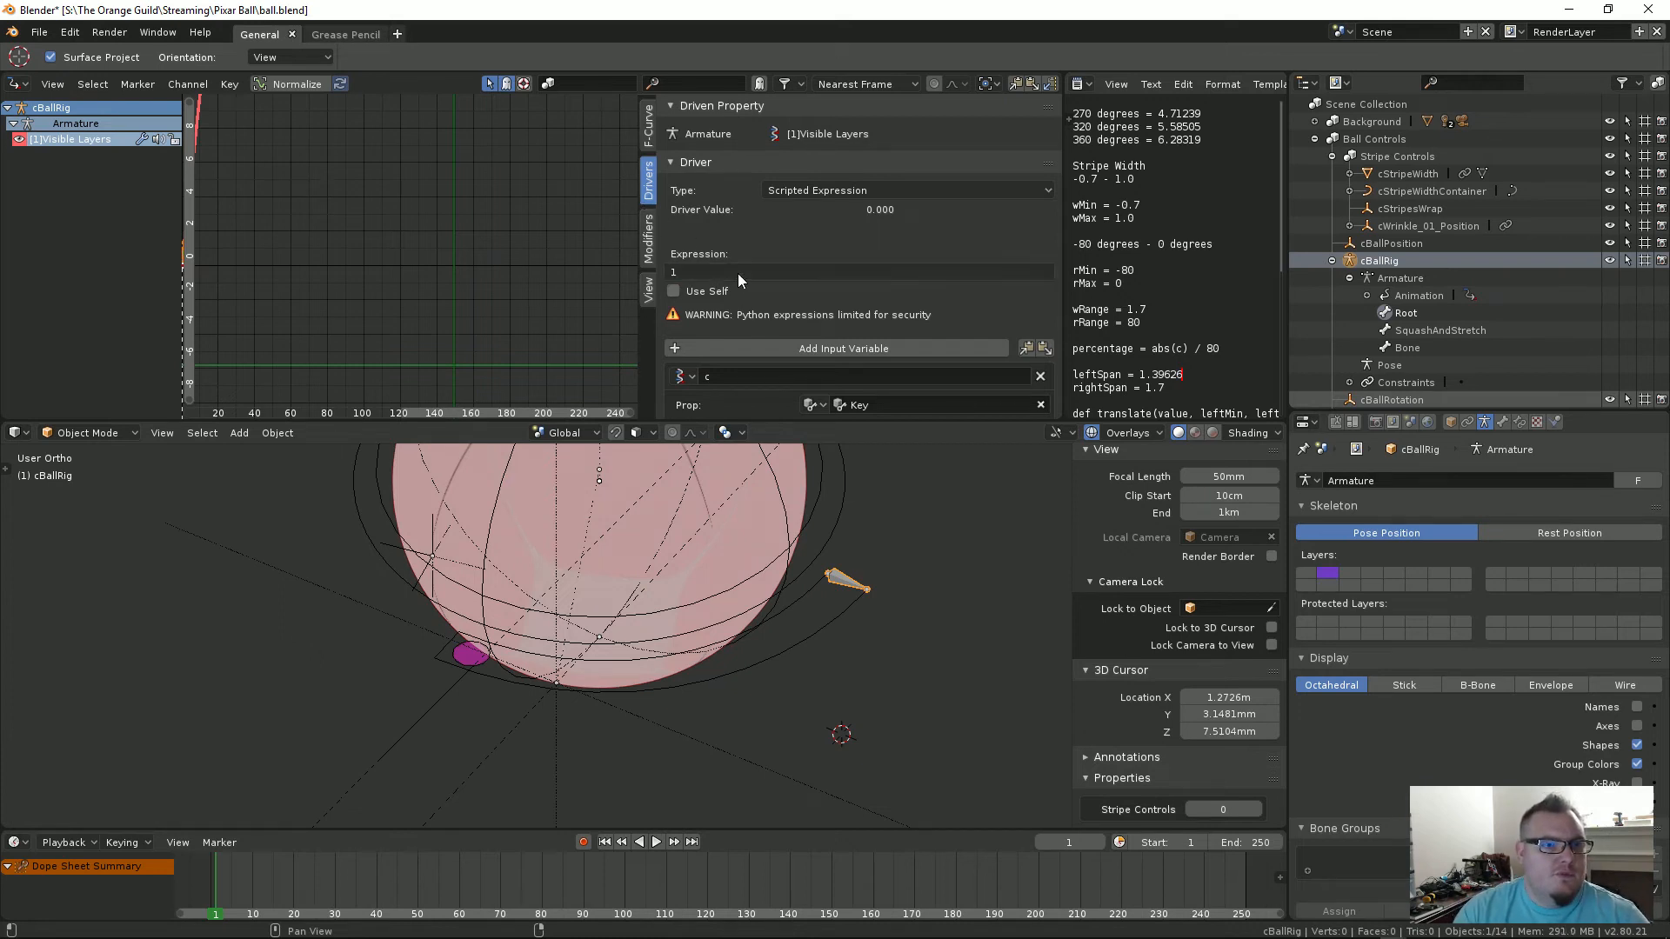
{"action": "left_click", "coordinate": [738, 272]}
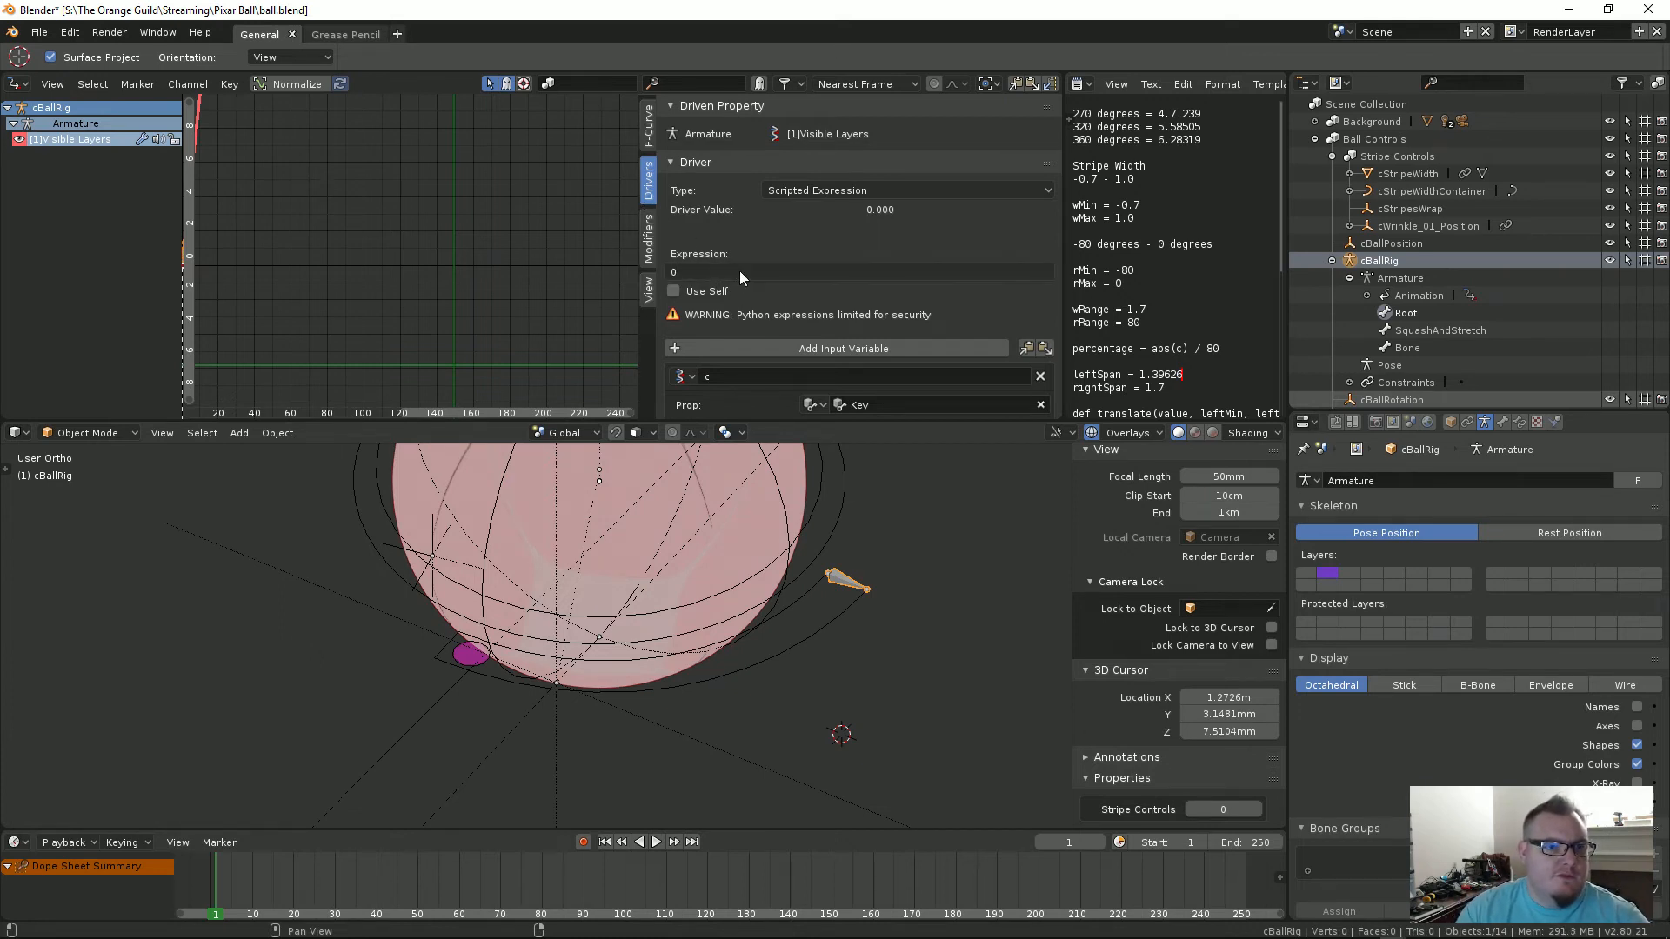
{"action": "key", "text": "Return"}
{"action": "scroll", "coordinate": [853, 296], "scroll_direction": "down", "scroll_amount": 3}
{"action": "scroll", "coordinate": [854, 296], "scroll_direction": "up", "scroll_amount": 2}
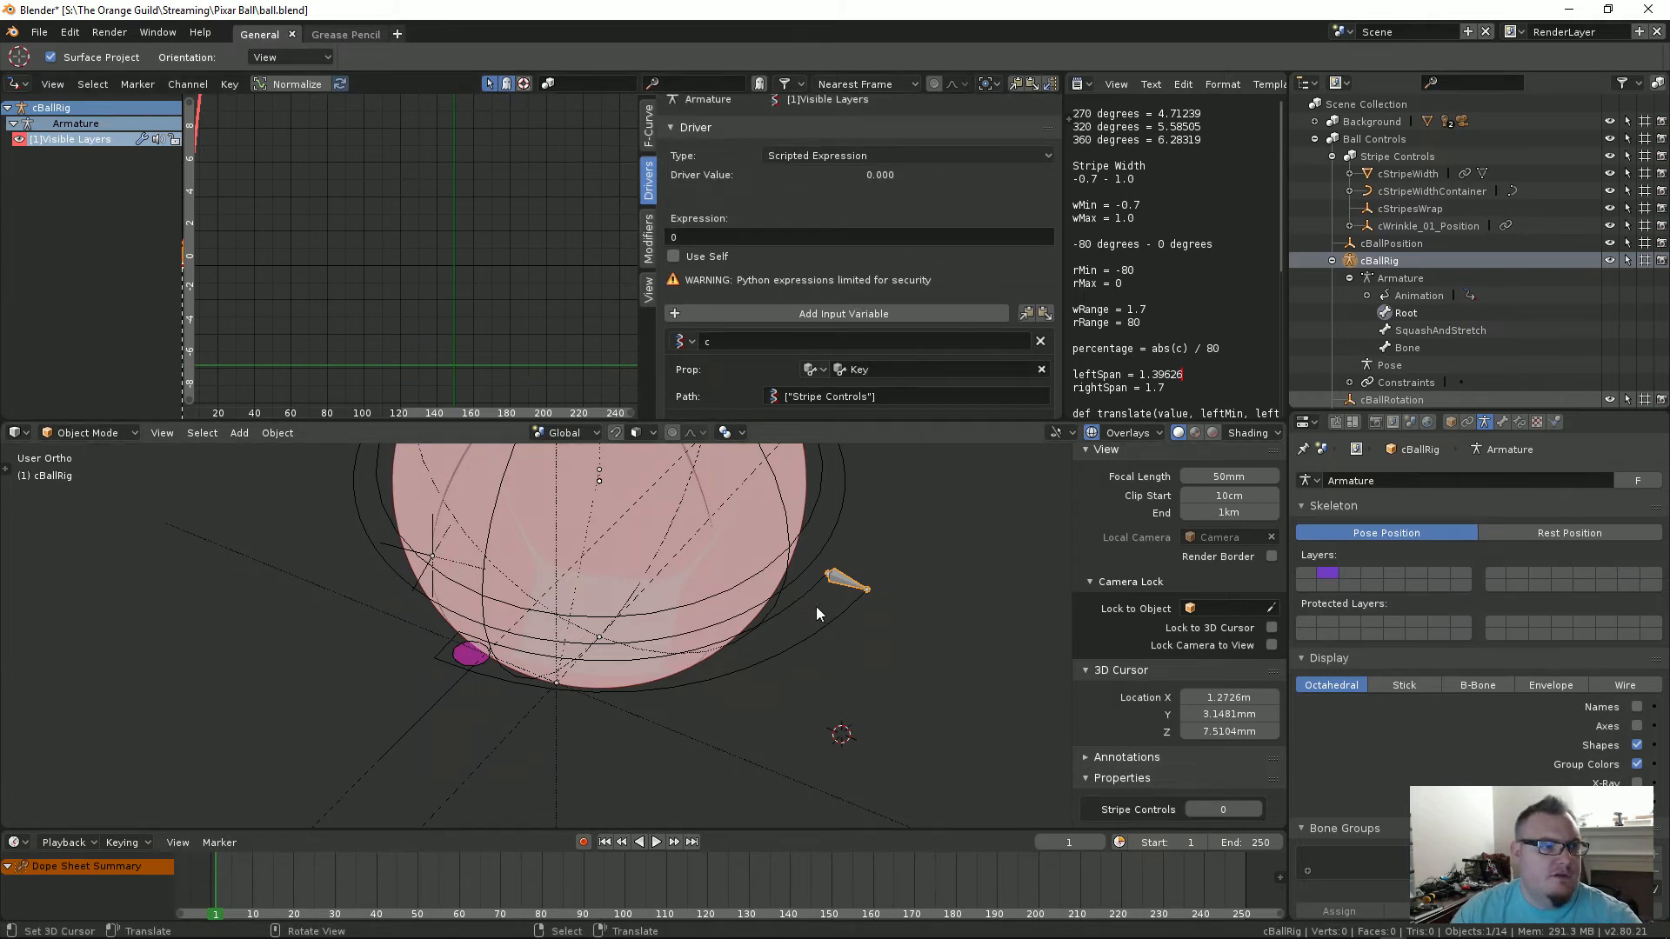
Step: Put the rig in Edit Mode and test the driver expression at 1 and 0 again
{"action": "key", "text": "Tab"}
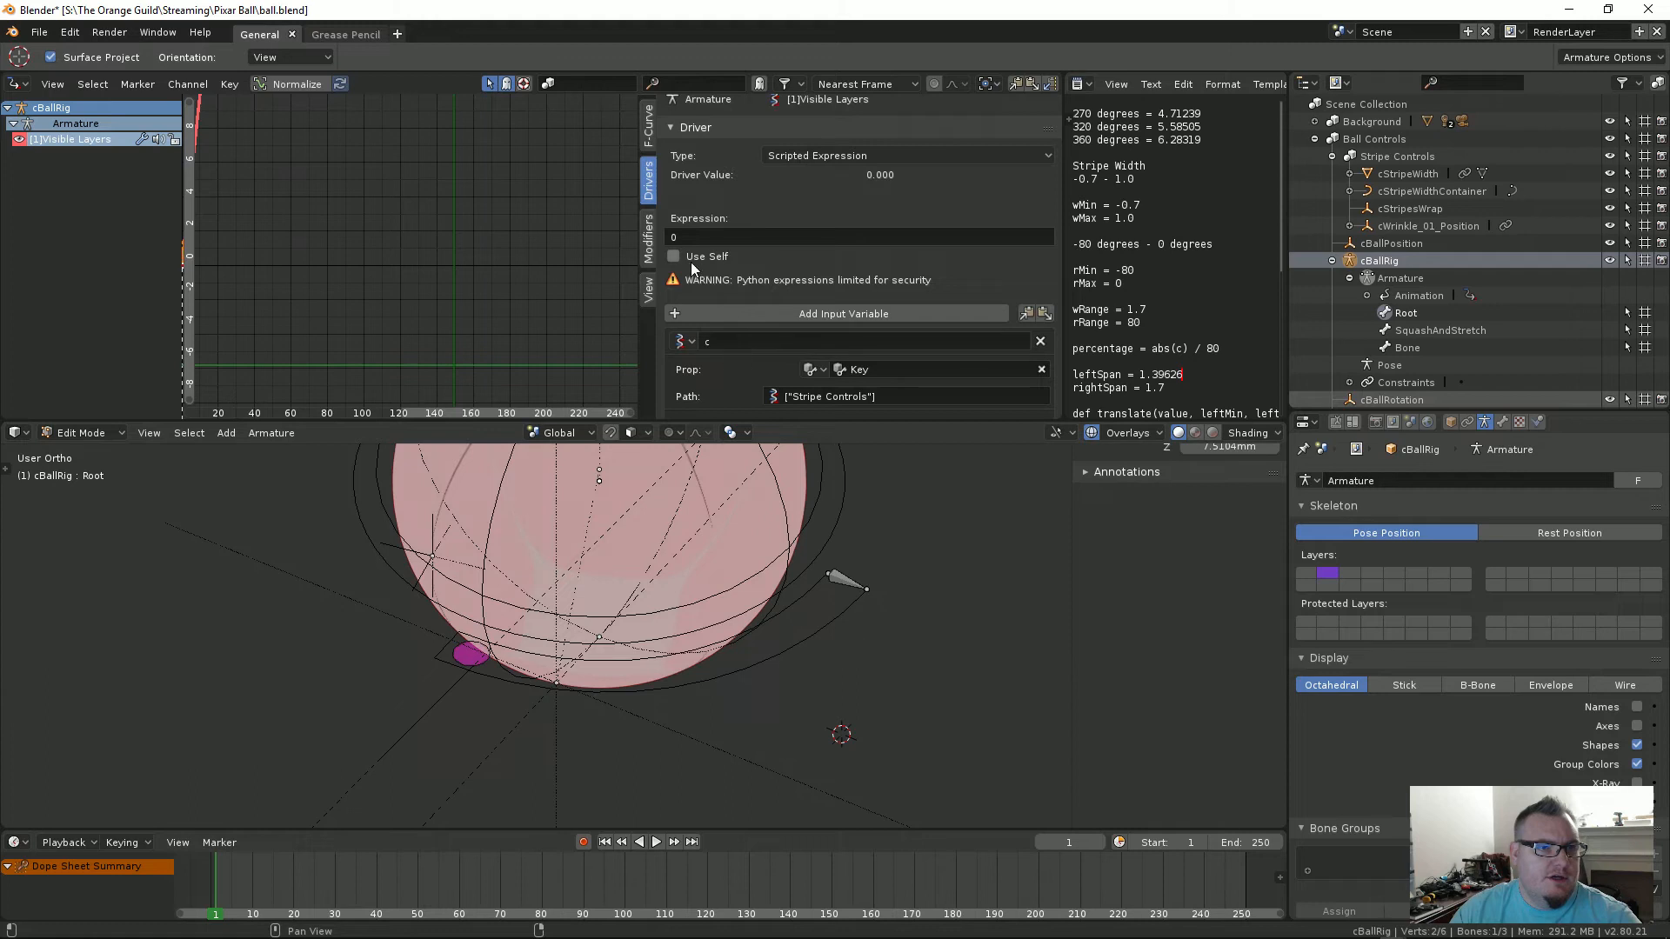
{"action": "left_click", "coordinate": [692, 232]}
{"action": "type", "text": "1"}
{"action": "key", "text": "Return"}
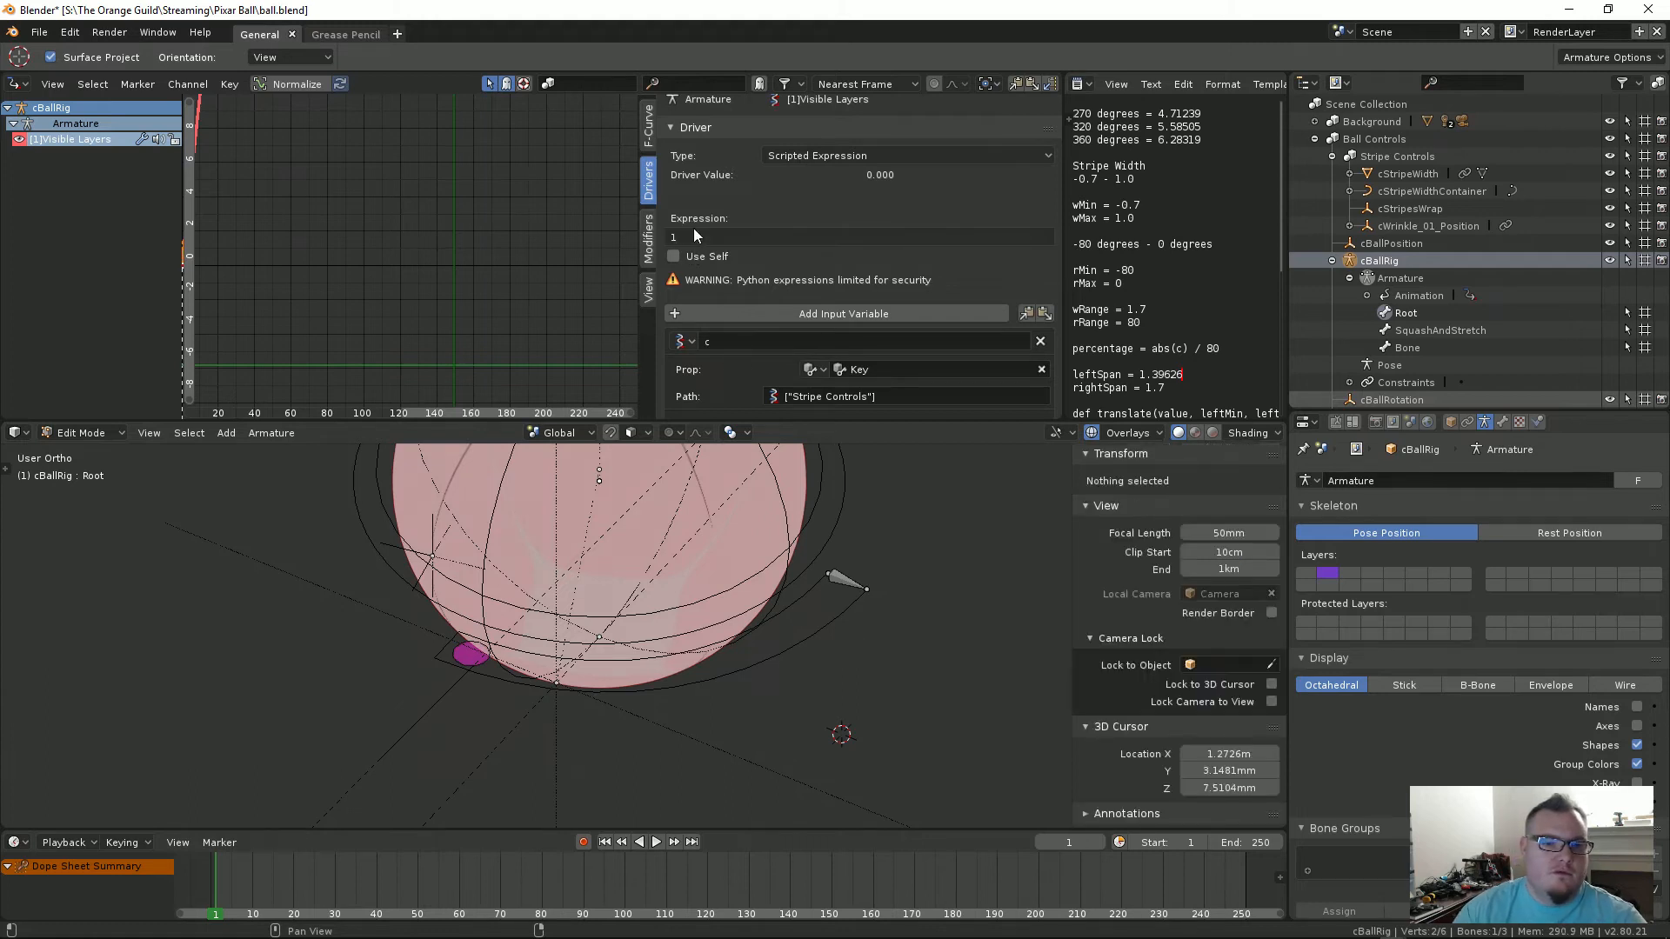
{"action": "left_click", "coordinate": [692, 229]}
{"action": "type", "text": "0"}
{"action": "key", "text": "Return"}
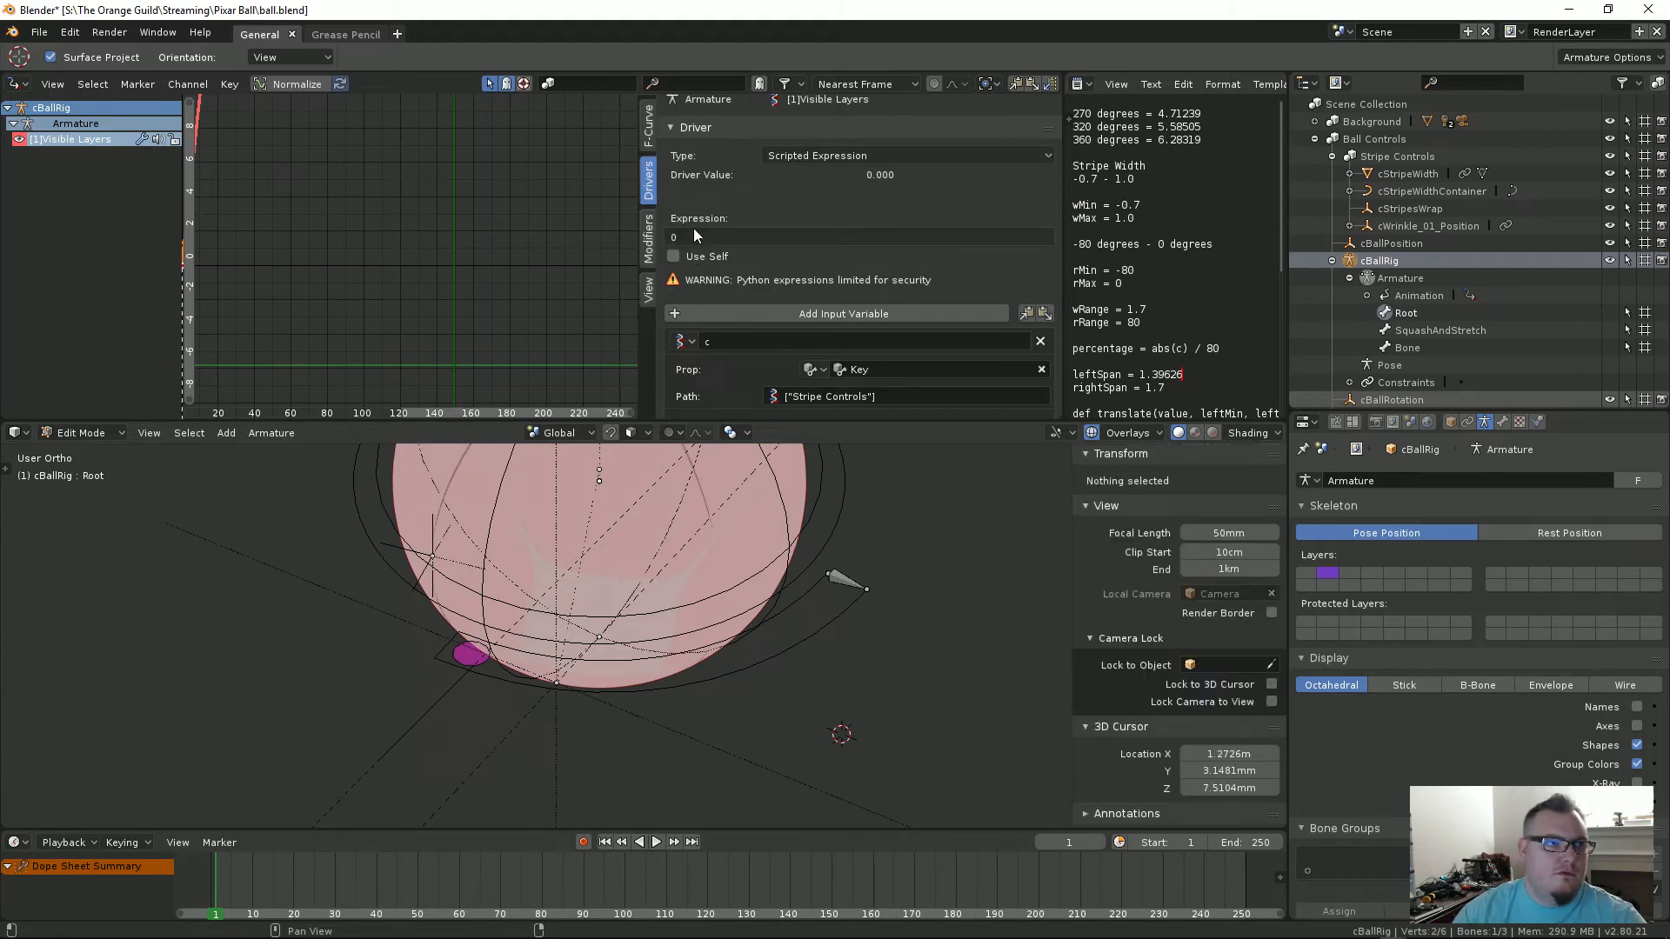
Step: Examine the Visible Layers driver curve near its origin and along its slope
{"action": "key", "text": "Home"}
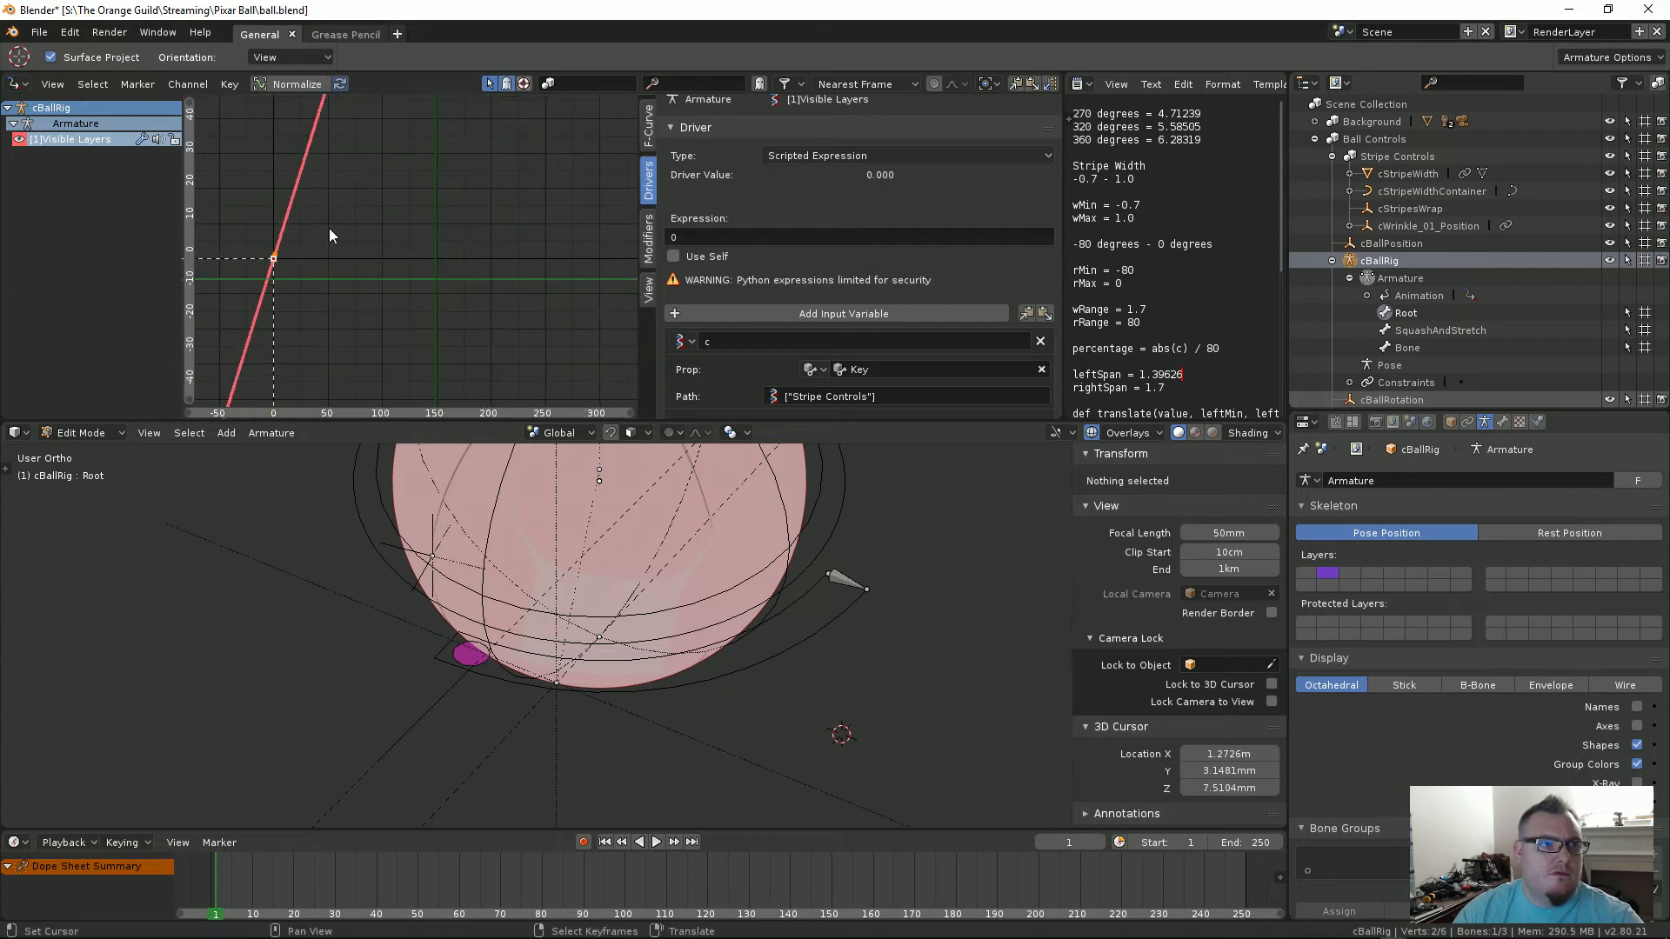
{"action": "middle_click_drag", "start_coordinate": [351, 221], "coordinate": [459, 288], "text": "ctrl"}
{"action": "middle_click_drag", "start_coordinate": [320, 294], "coordinate": [155, 164], "text": "ctrl"}
{"action": "scroll", "coordinate": [405, 185], "scroll_direction": "down", "scroll_amount": 10}
{"action": "key", "text": "Home"}
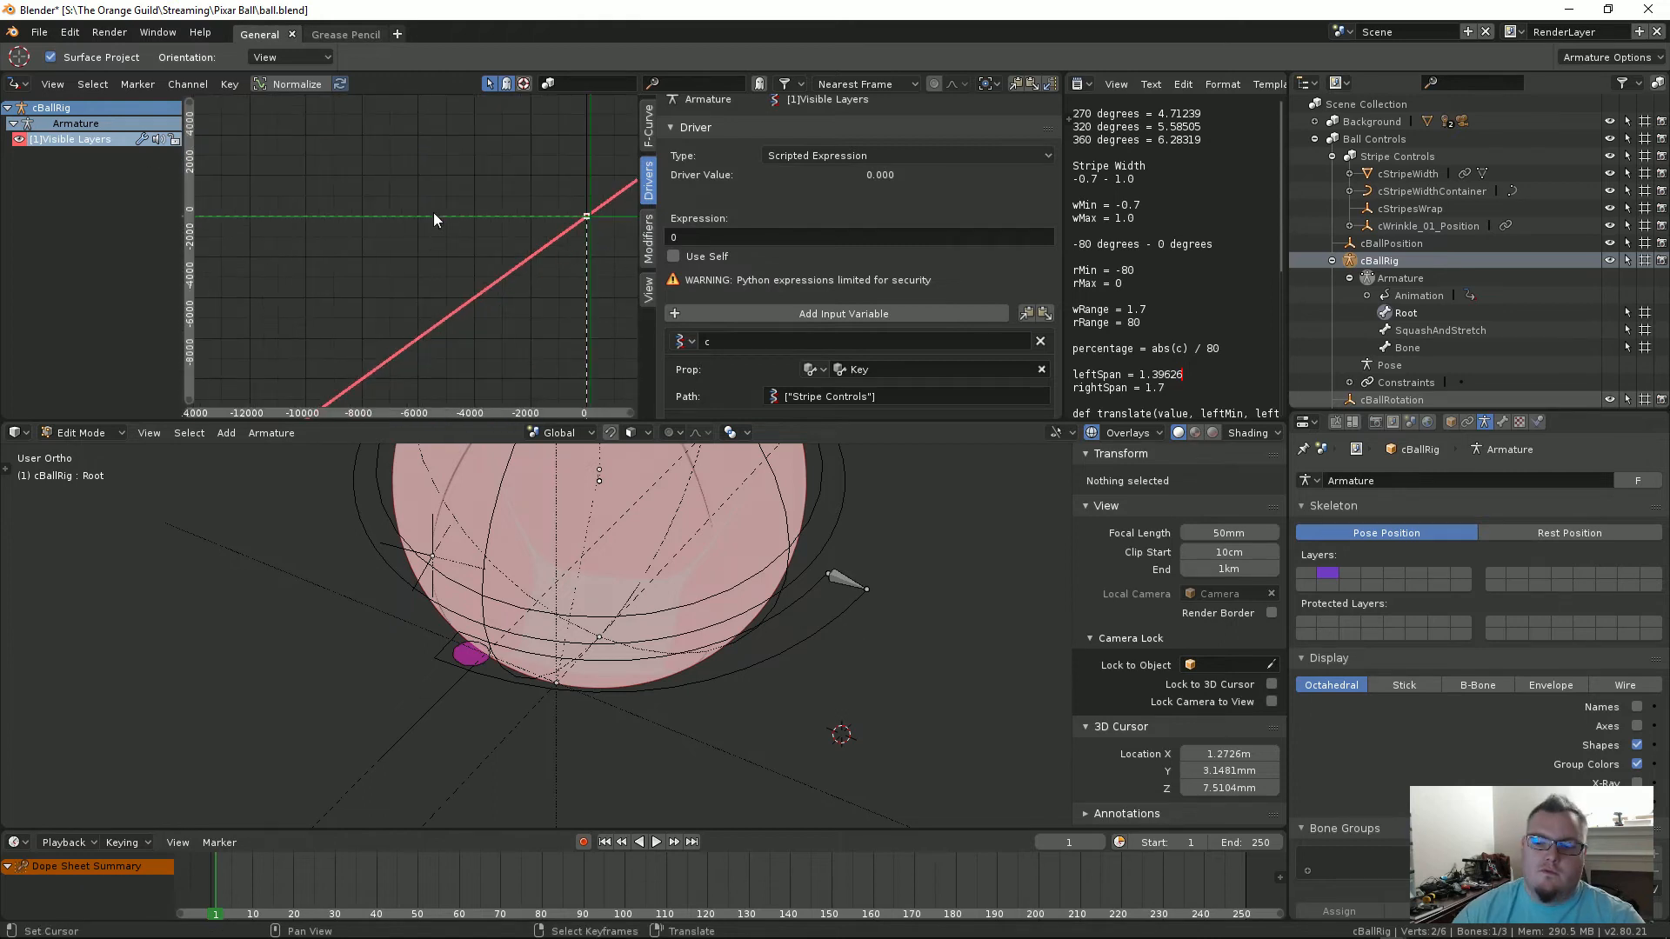
{"action": "scroll", "coordinate": [432, 242], "scroll_direction": "up", "scroll_amount": 2}
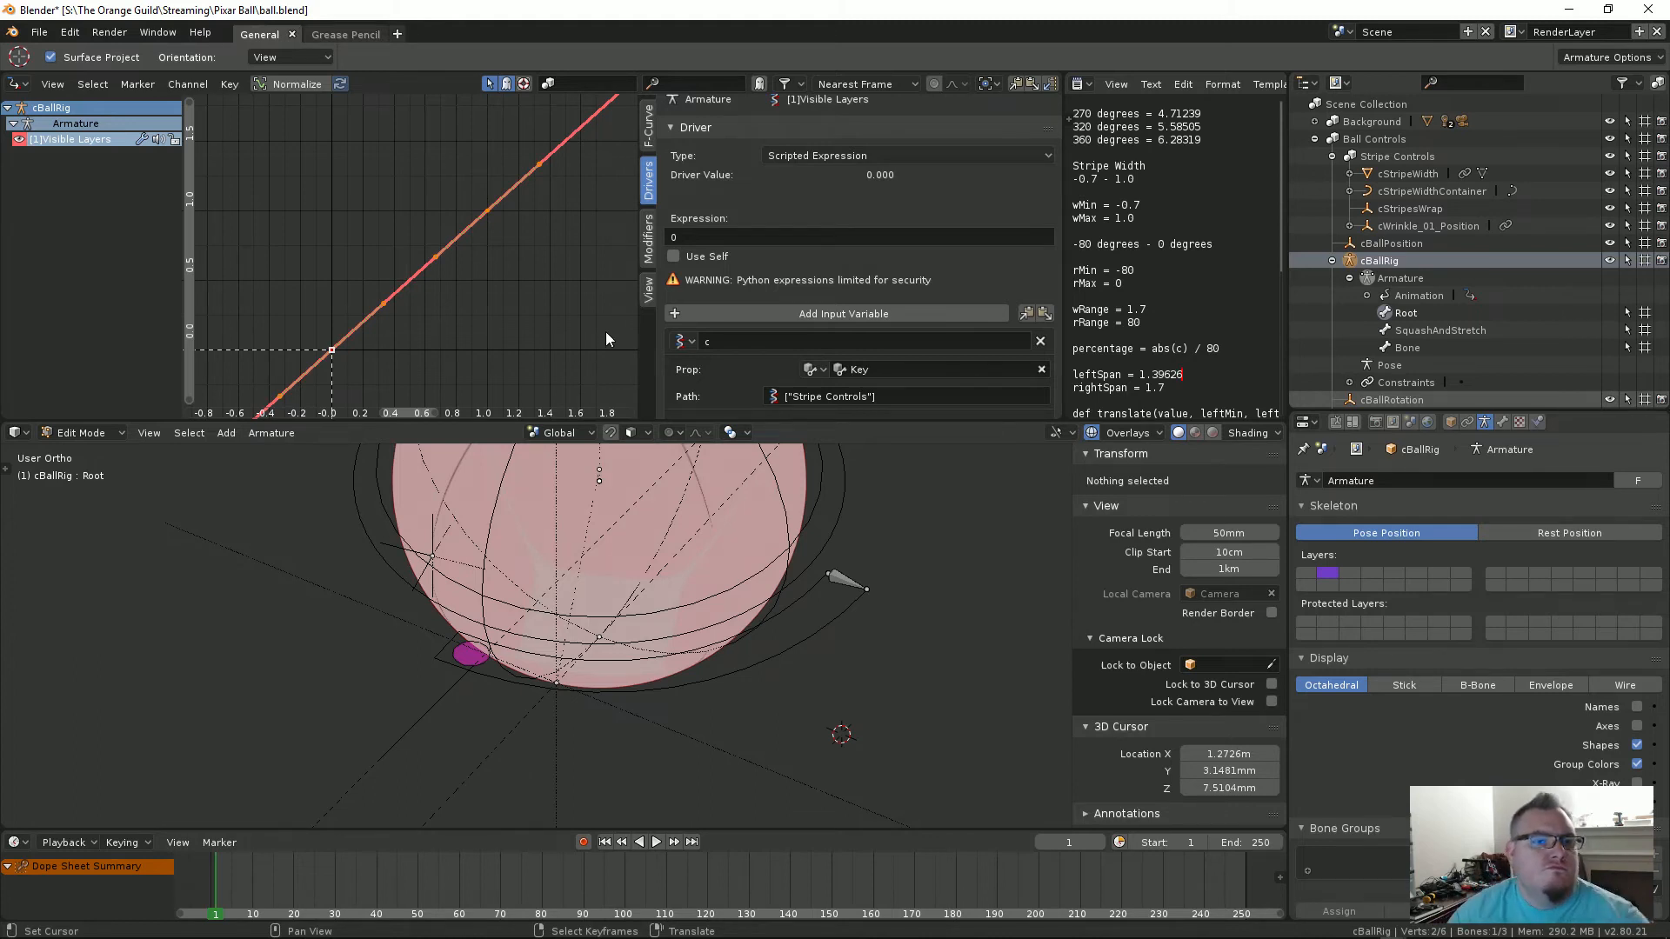
{"action": "scroll", "coordinate": [765, 469], "scroll_direction": "up", "scroll_amount": 1}
Step: Change the driver variable's target type to Object and target cBallRig with the path ["Stripe Controls"]
{"action": "scroll", "coordinate": [821, 323], "scroll_direction": "down", "scroll_amount": 2}
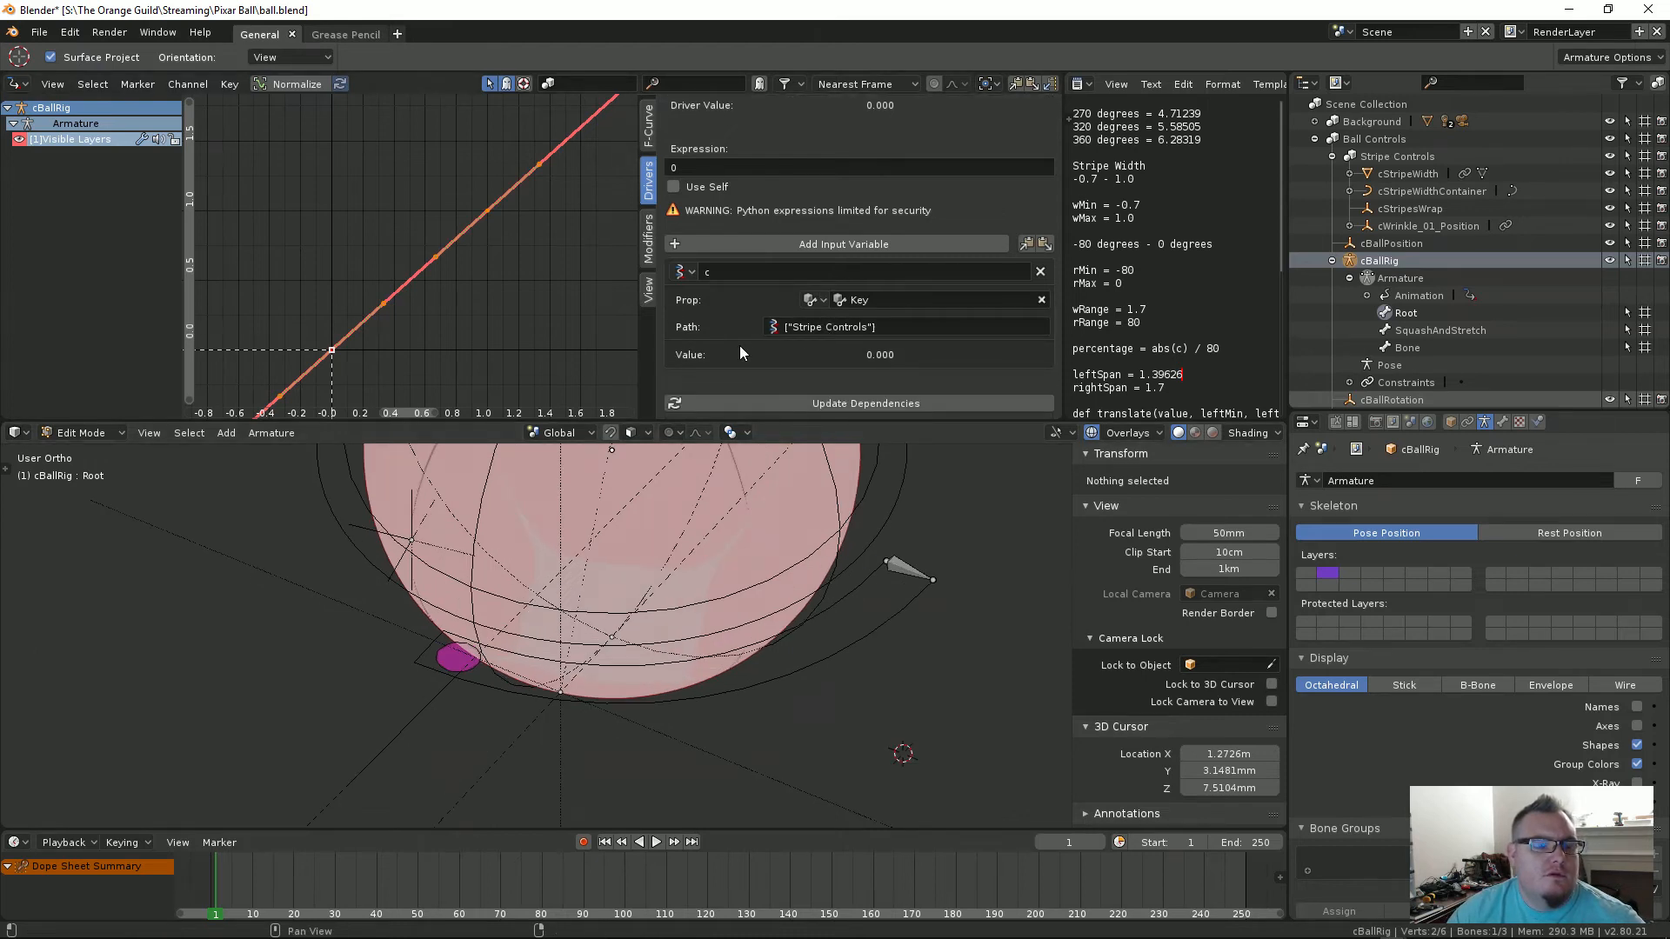
{"action": "left_click", "coordinate": [813, 299]}
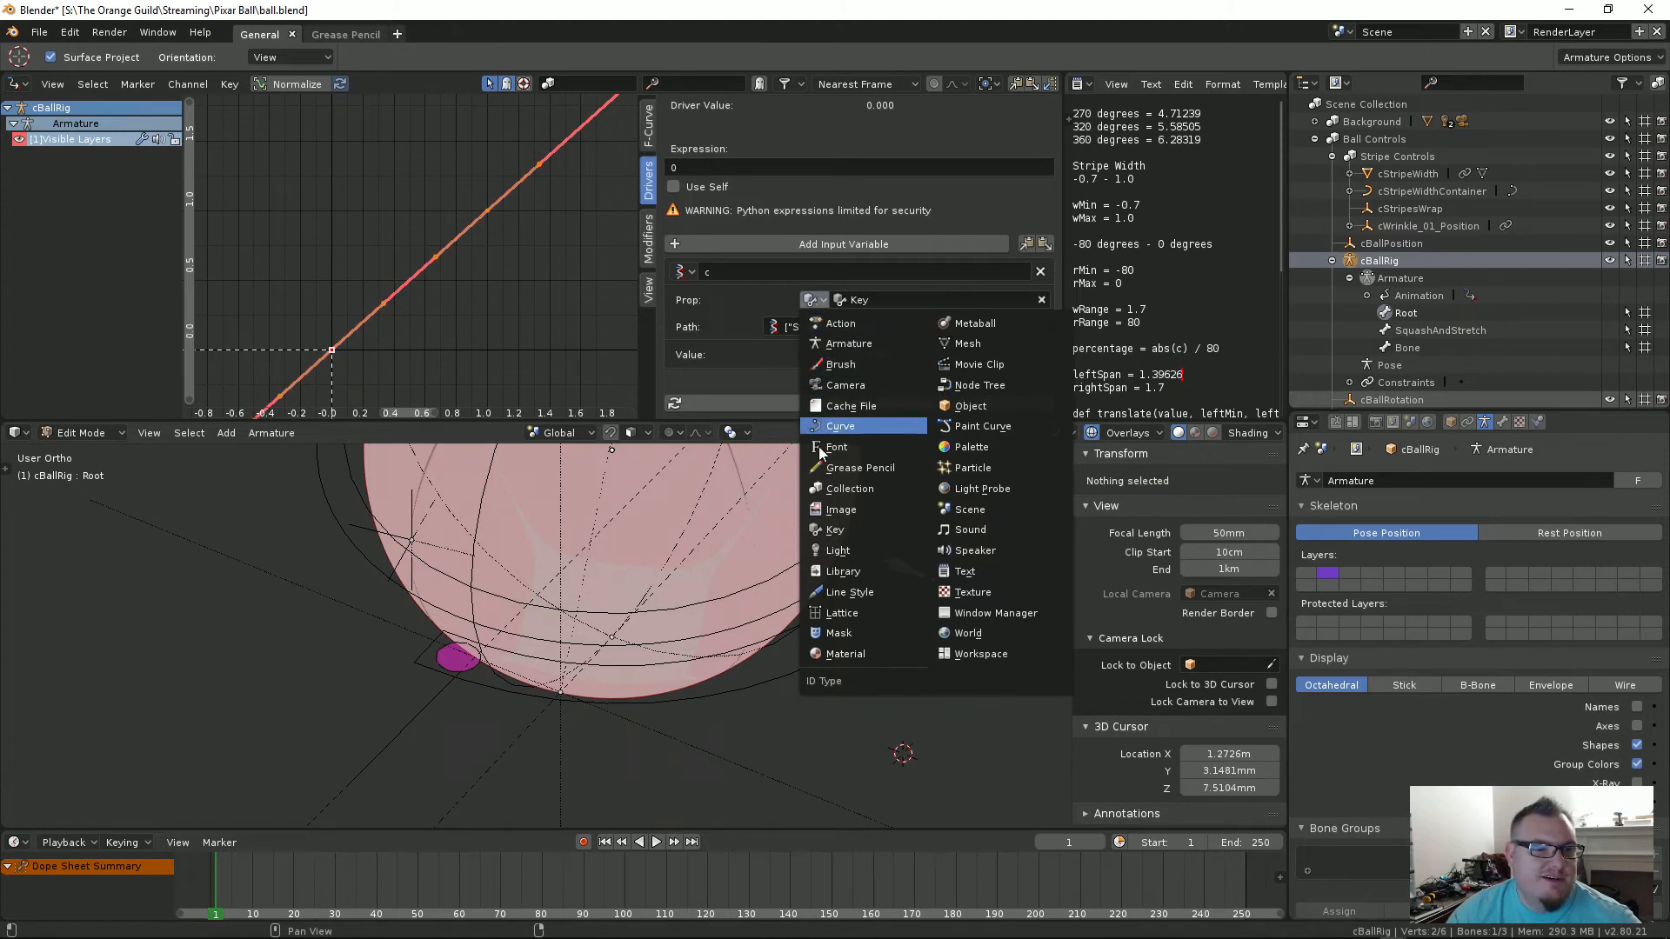
{"action": "left_click", "coordinate": [960, 405]}
{"action": "left_click", "coordinate": [877, 328]}
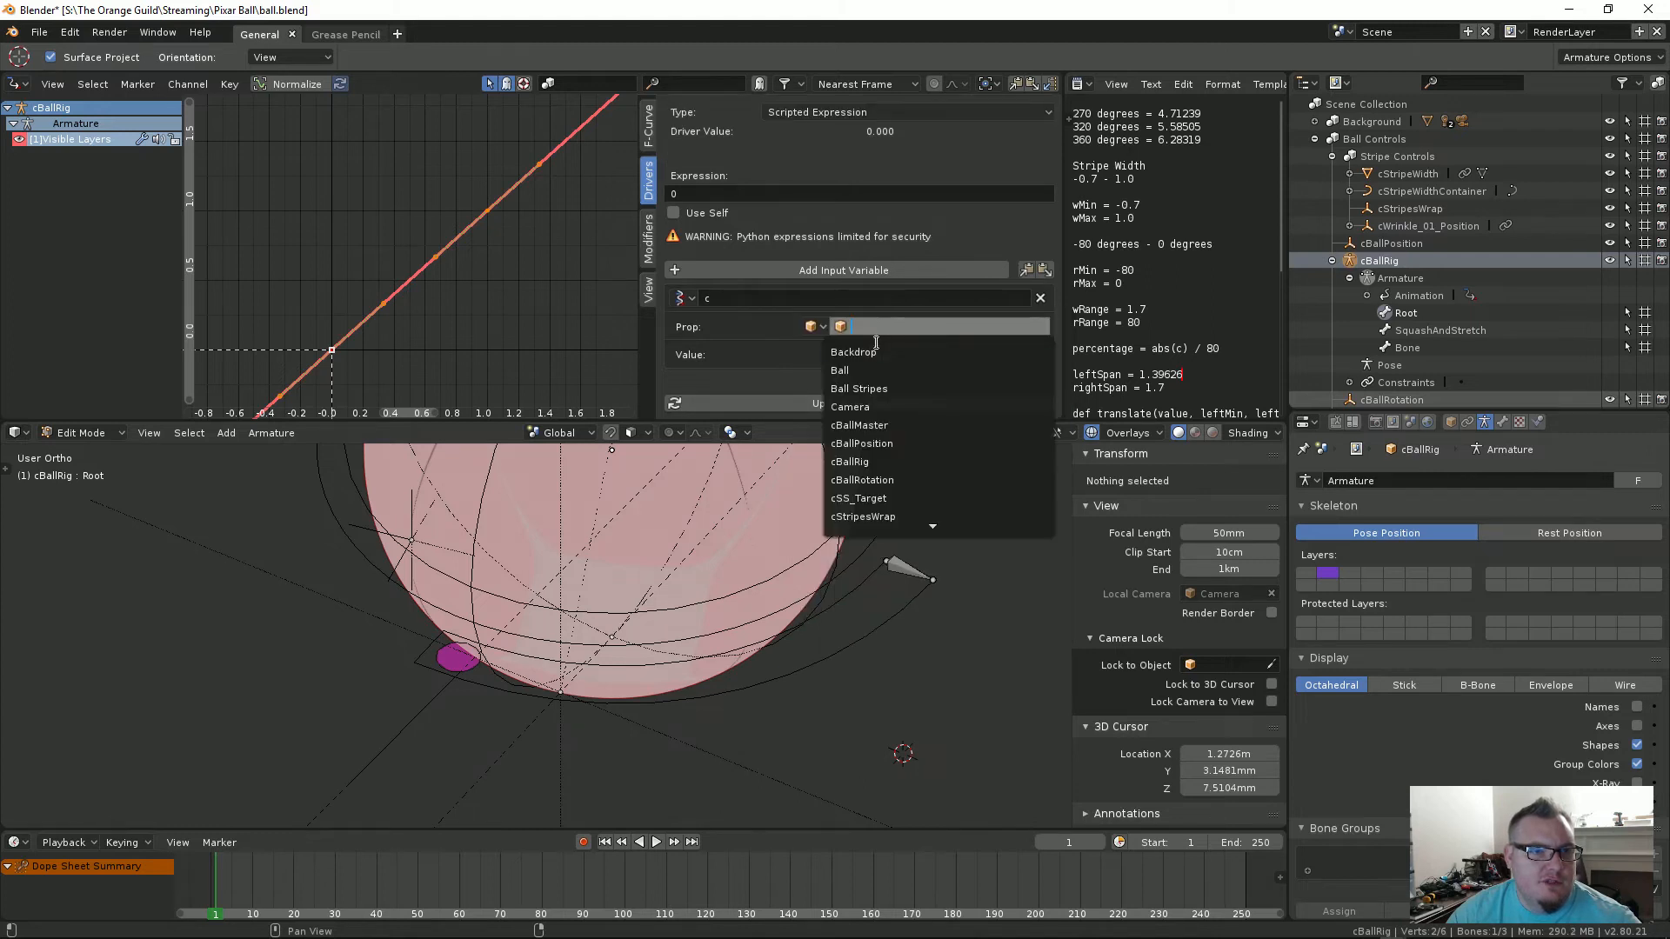
{"action": "left_click", "coordinate": [881, 465]}
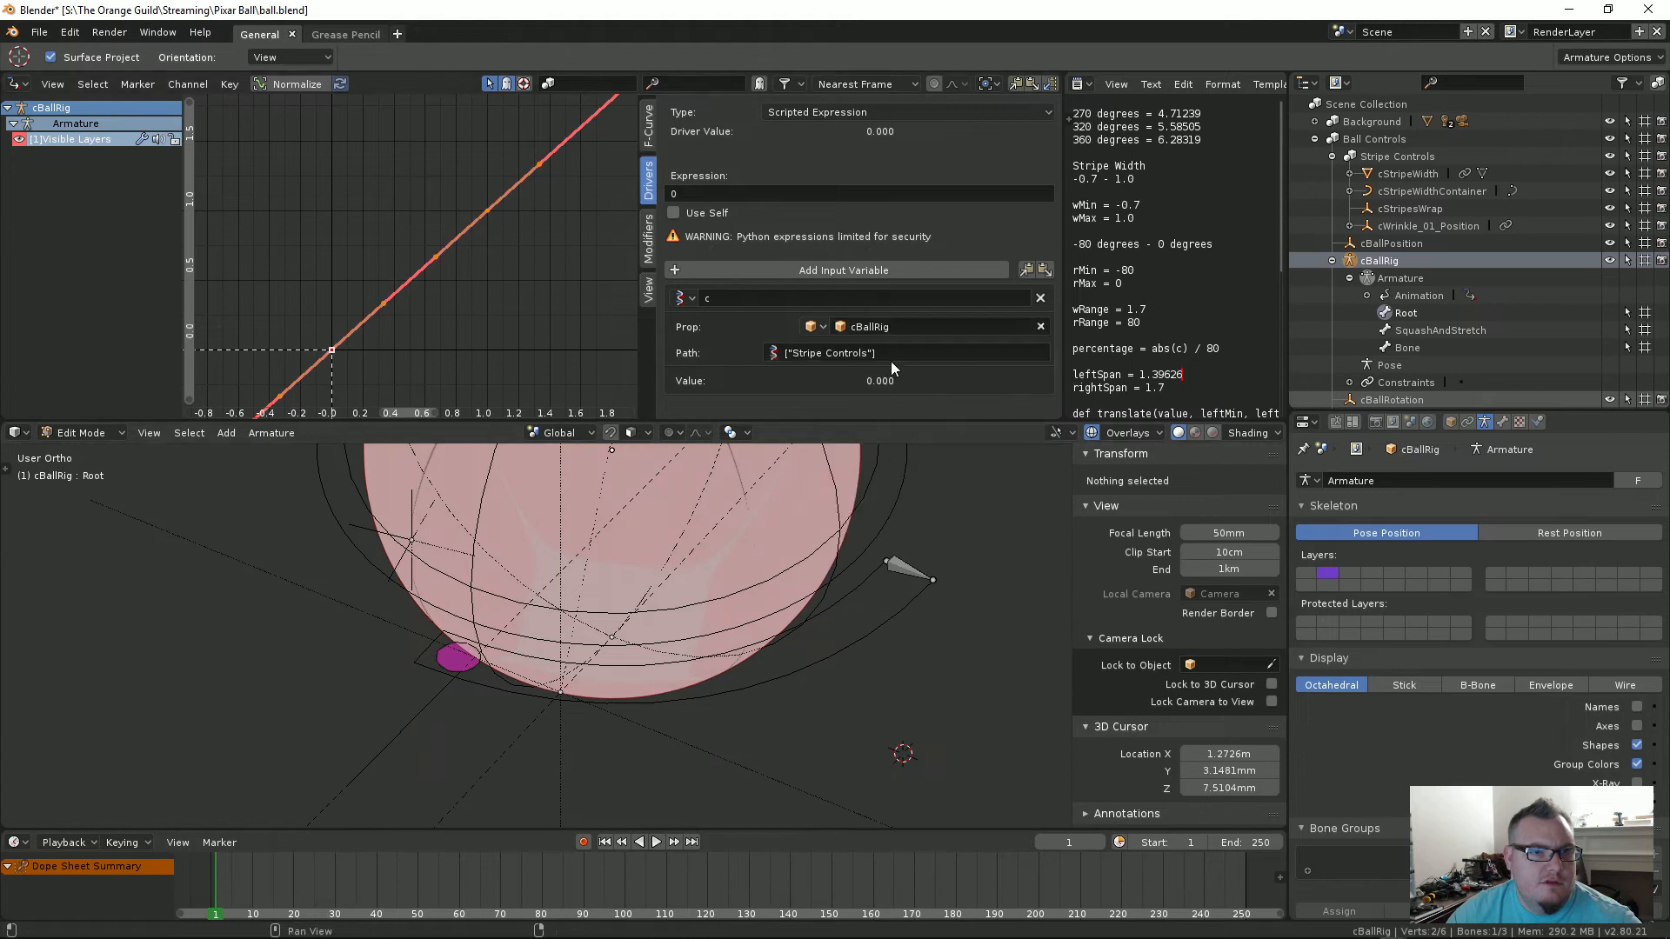
{"action": "type", "text": "[\"Stripe Controls\"]"}
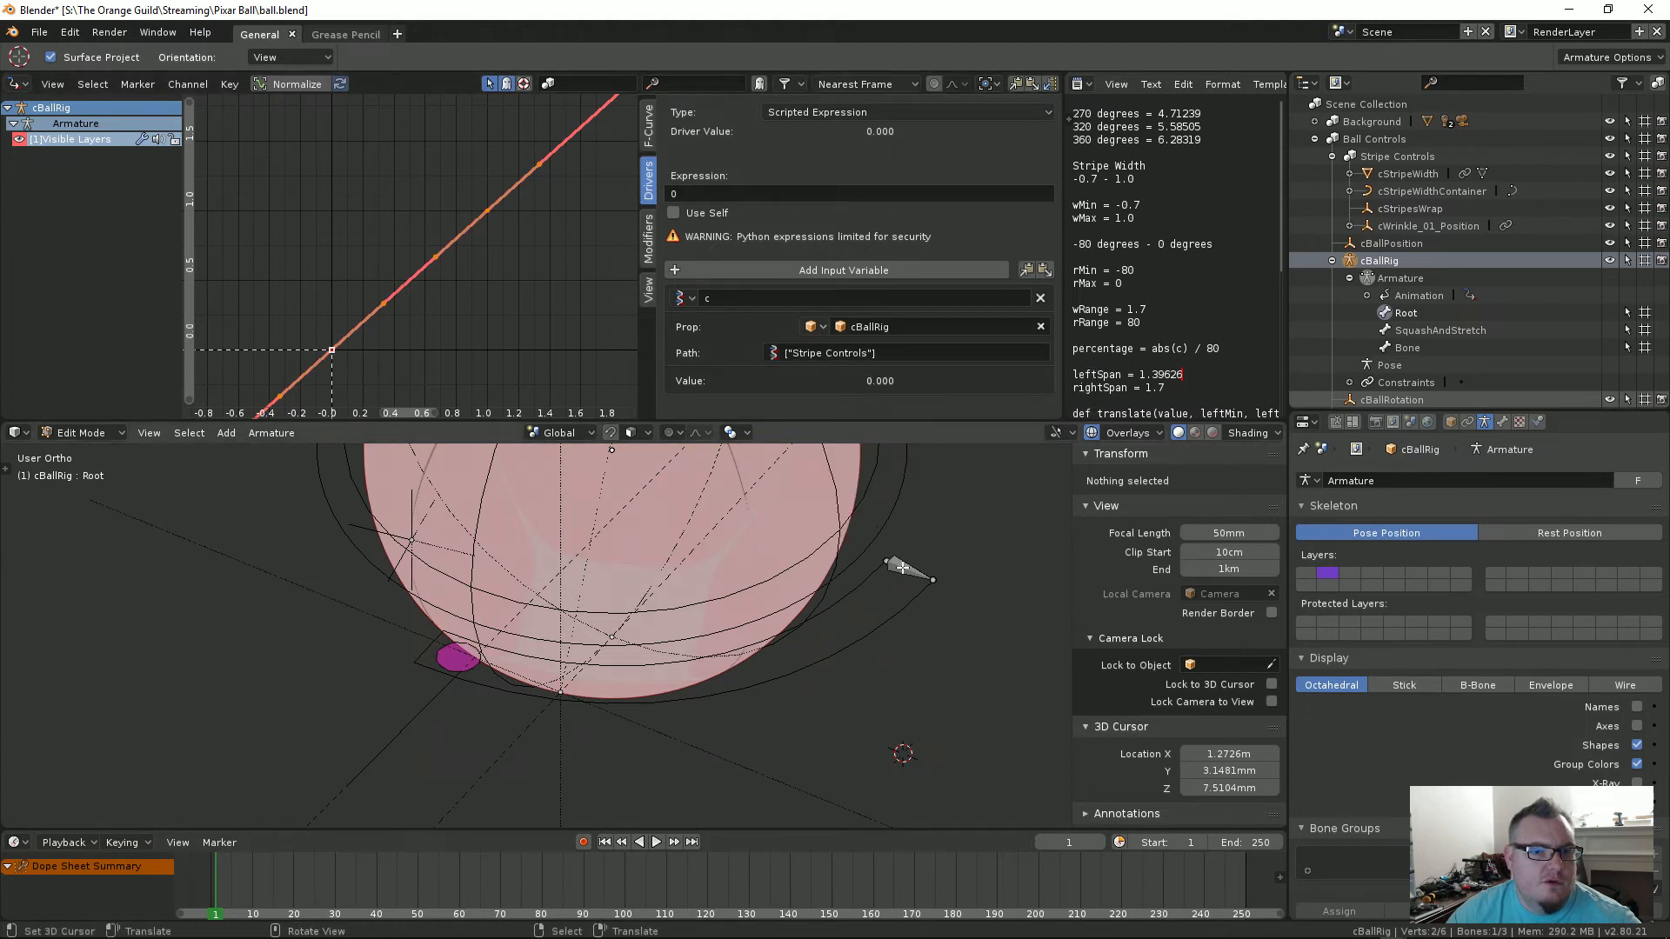
Step: Set the driver's expression to c and save over ball.blend
{"action": "left_click", "coordinate": [698, 192]}
{"action": "type", "text": "c"}
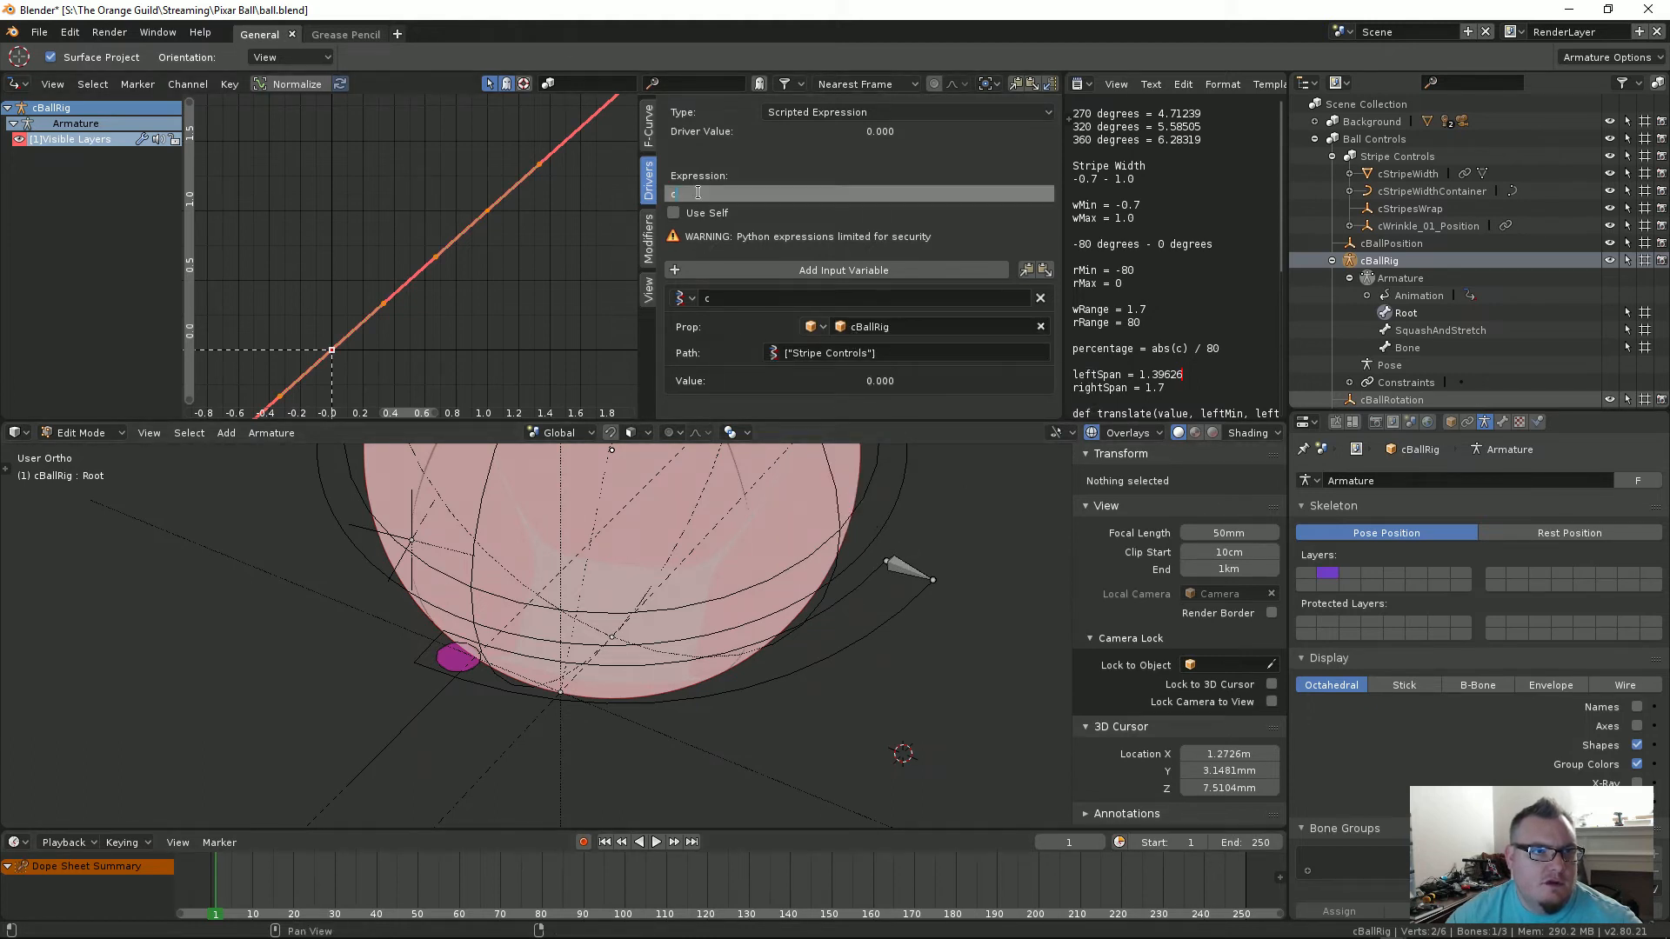
{"action": "key", "text": "Return"}
{"action": "key", "text": "ctrl+s"}
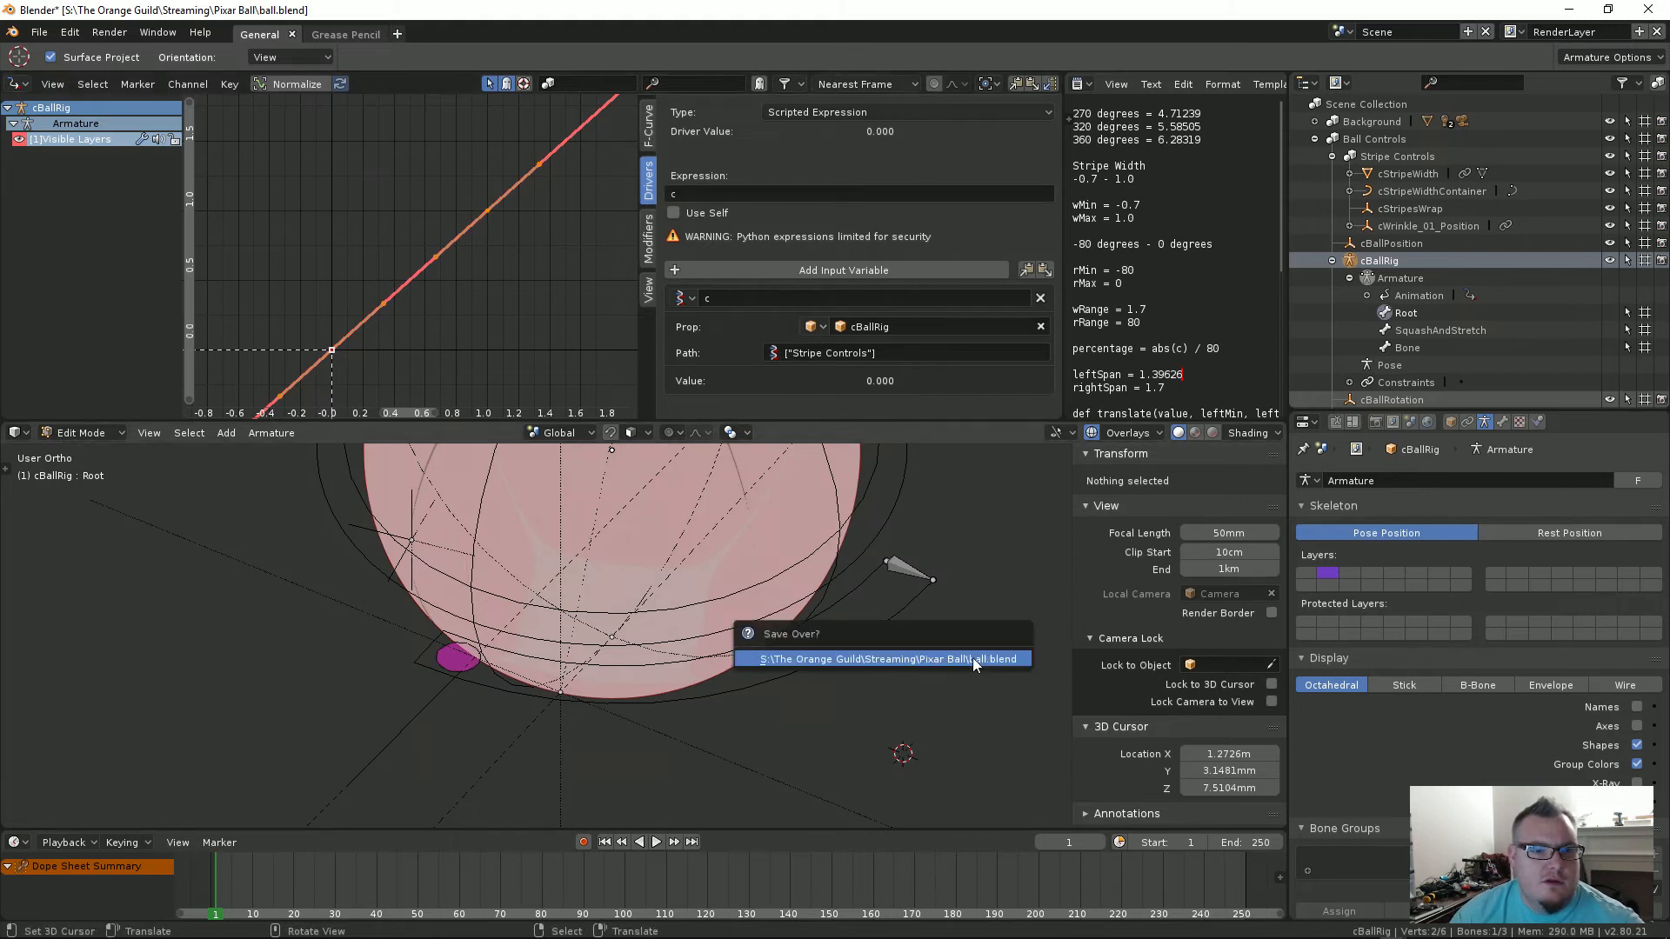
{"action": "left_click", "coordinate": [974, 661]}
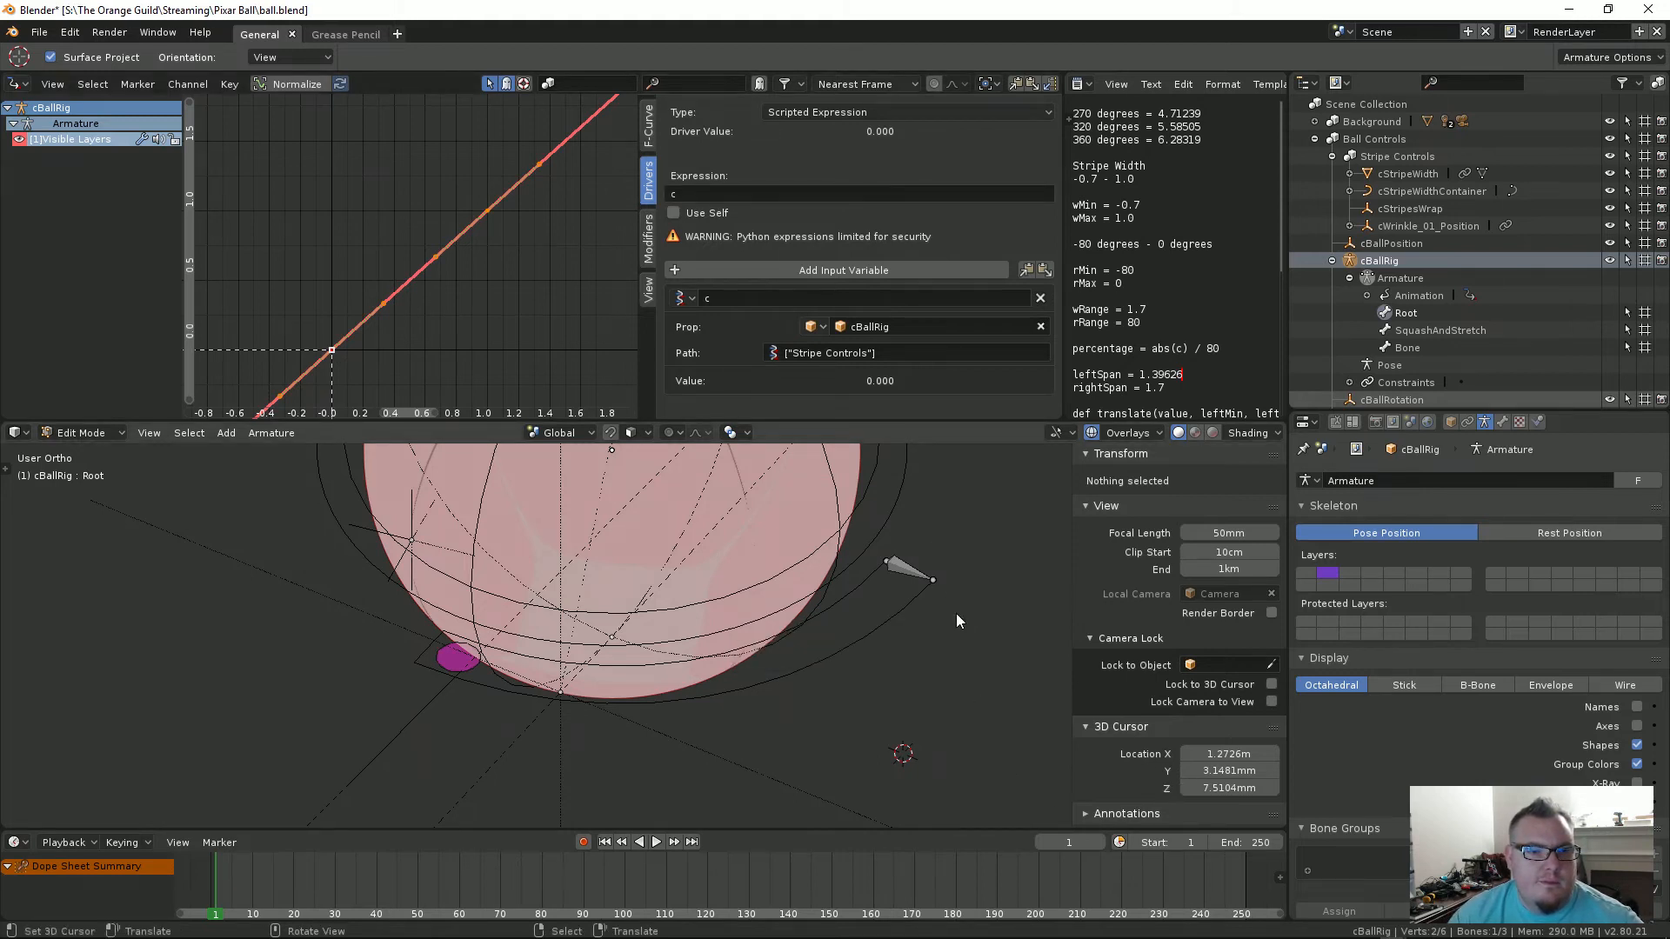
Step: Return the rig to Object Mode, show the first armature layer as well, and set Stripe Controls to 1
{"action": "key", "text": "Tab"}
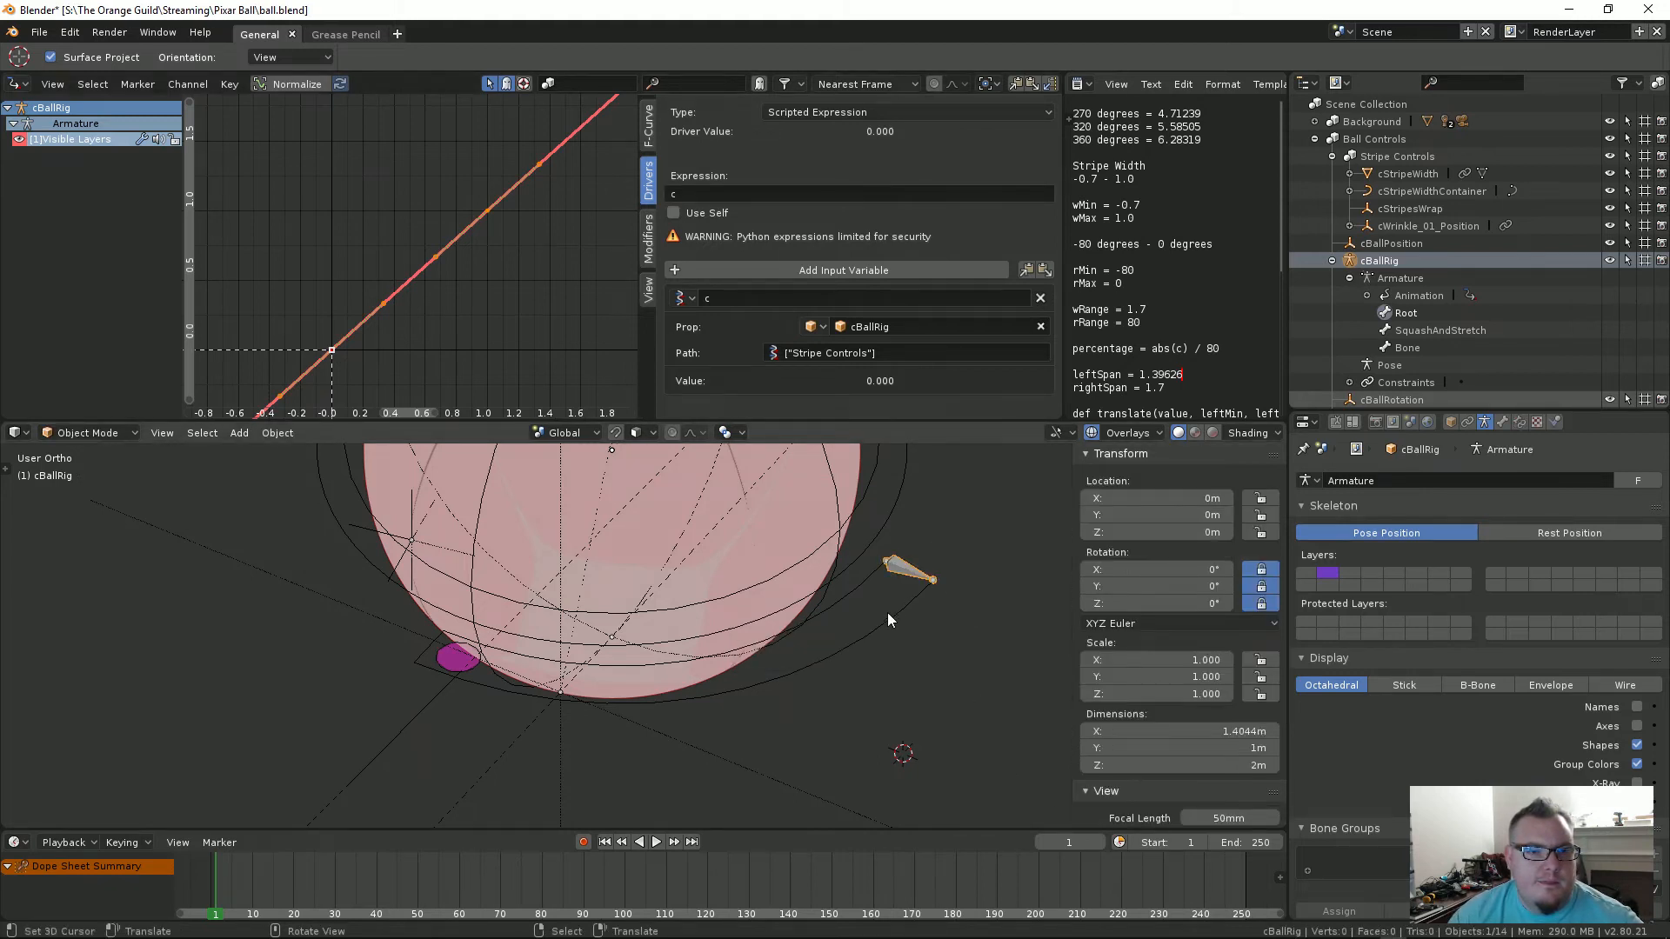
{"action": "left_click", "coordinate": [1307, 573]}
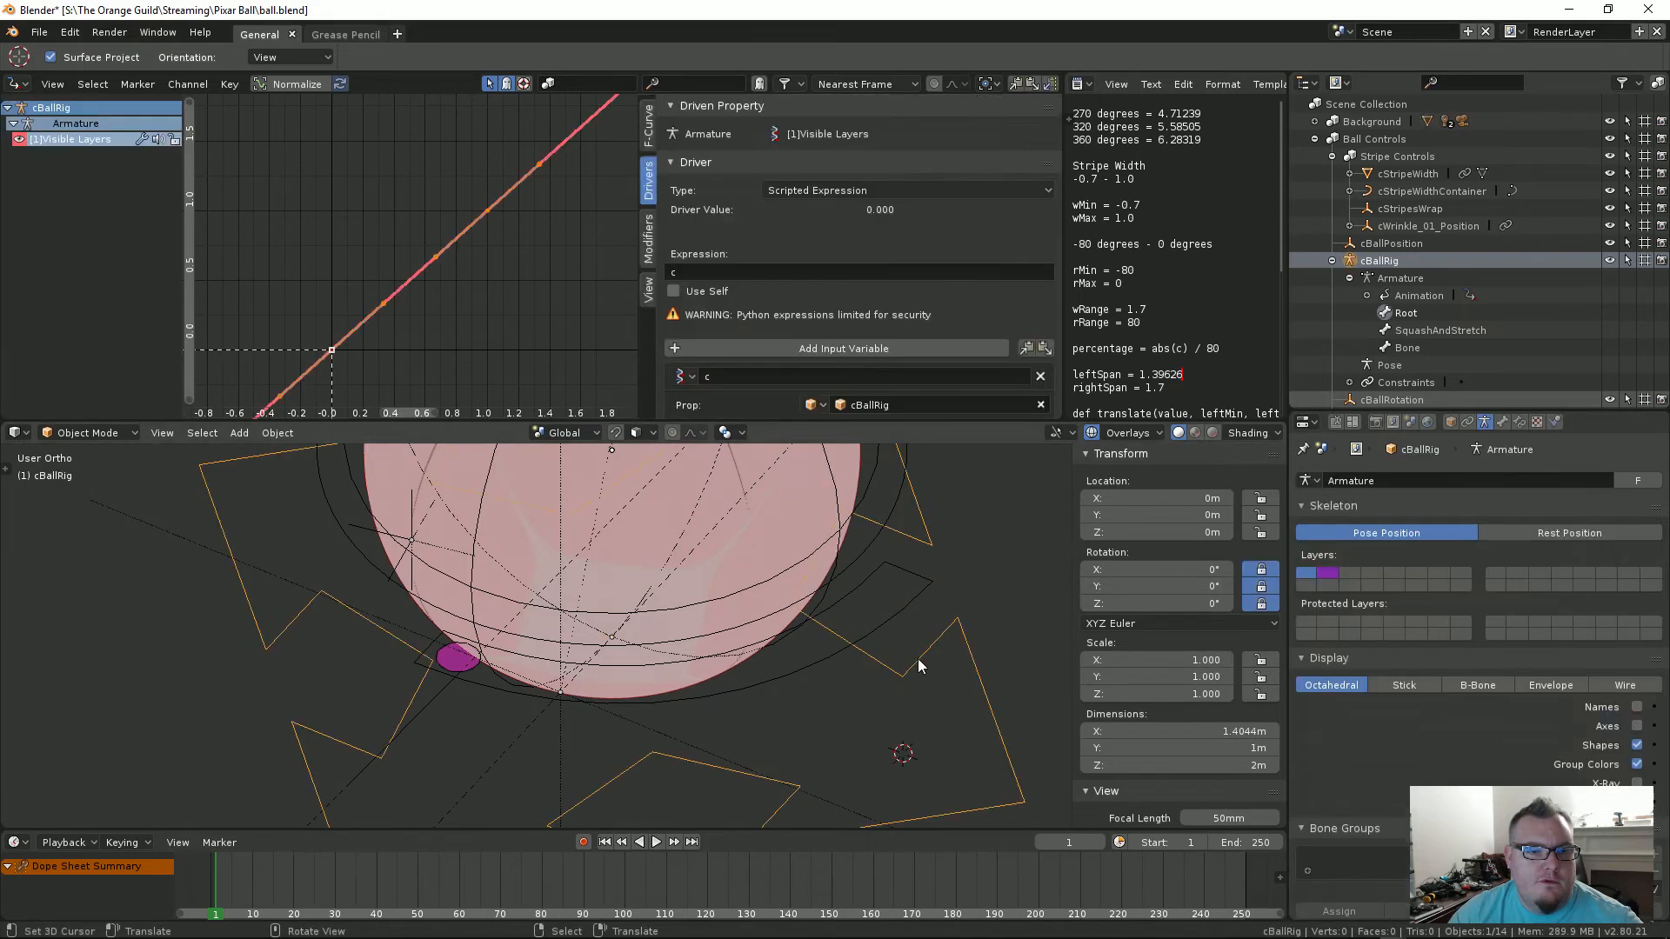
{"action": "scroll", "coordinate": [1220, 675], "scroll_direction": "down", "scroll_amount": 10}
{"action": "mouse_move", "coordinate": [1222, 810]}
{"action": "left_mouse_down"}
{"action": "mouse_move", "coordinate": [1253, 810]}
{"action": "mouse_move", "coordinate": [1195, 809]}
{"action": "mouse_move", "coordinate": [1223, 810]}
{"action": "left_mouse_up"}
{"action": "middle_click_drag", "start_coordinate": [661, 654], "coordinate": [813, 487]}
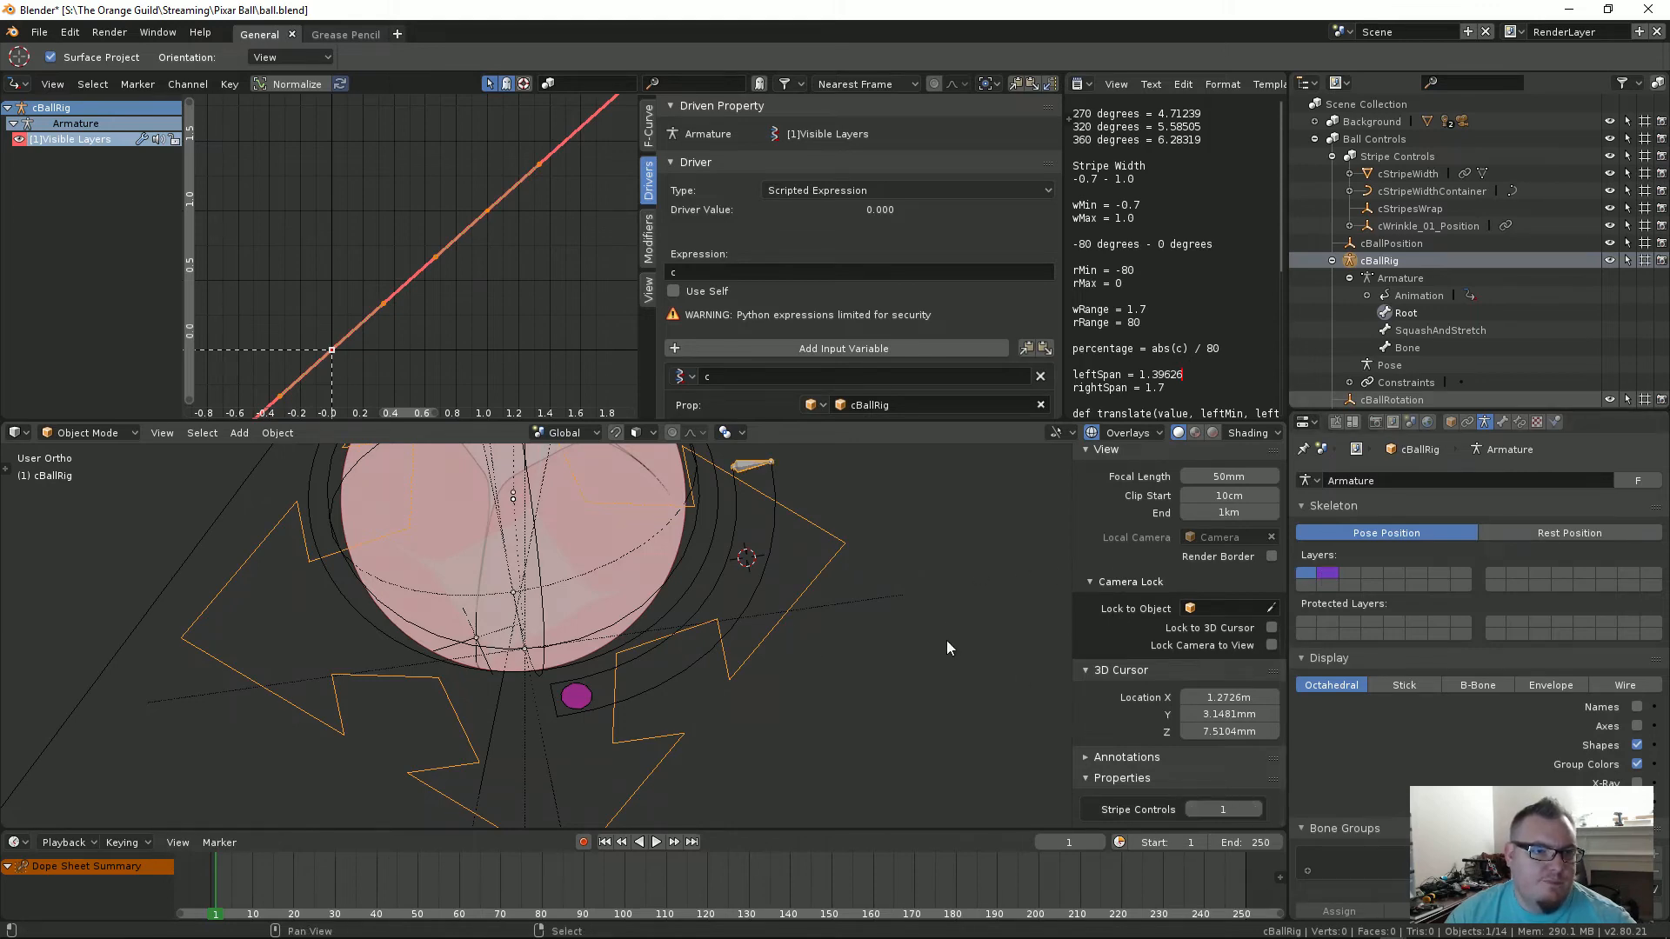
{"action": "middle_click_drag", "start_coordinate": [946, 640], "coordinate": [879, 650]}
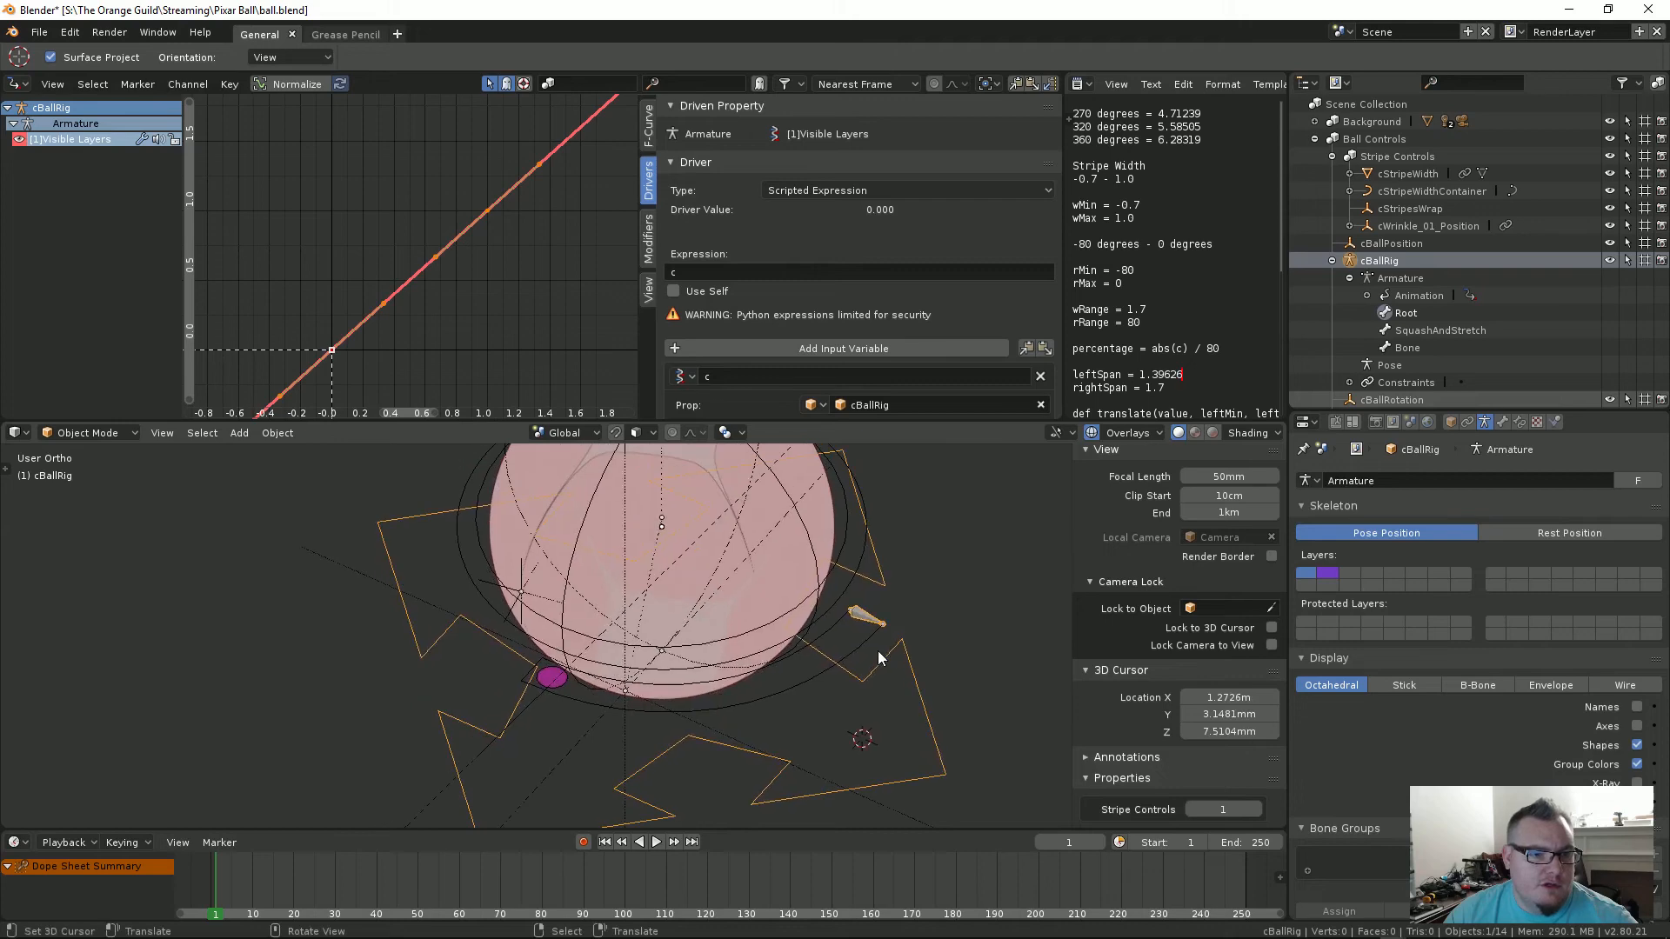
Step: Try to parent cStripeWidthContainer to the rig's small bone with the Connected option from the armature's Edit Mode
{"action": "left_click", "coordinate": [870, 645]}
{"action": "left_click", "coordinate": [857, 621], "text": "shift"}
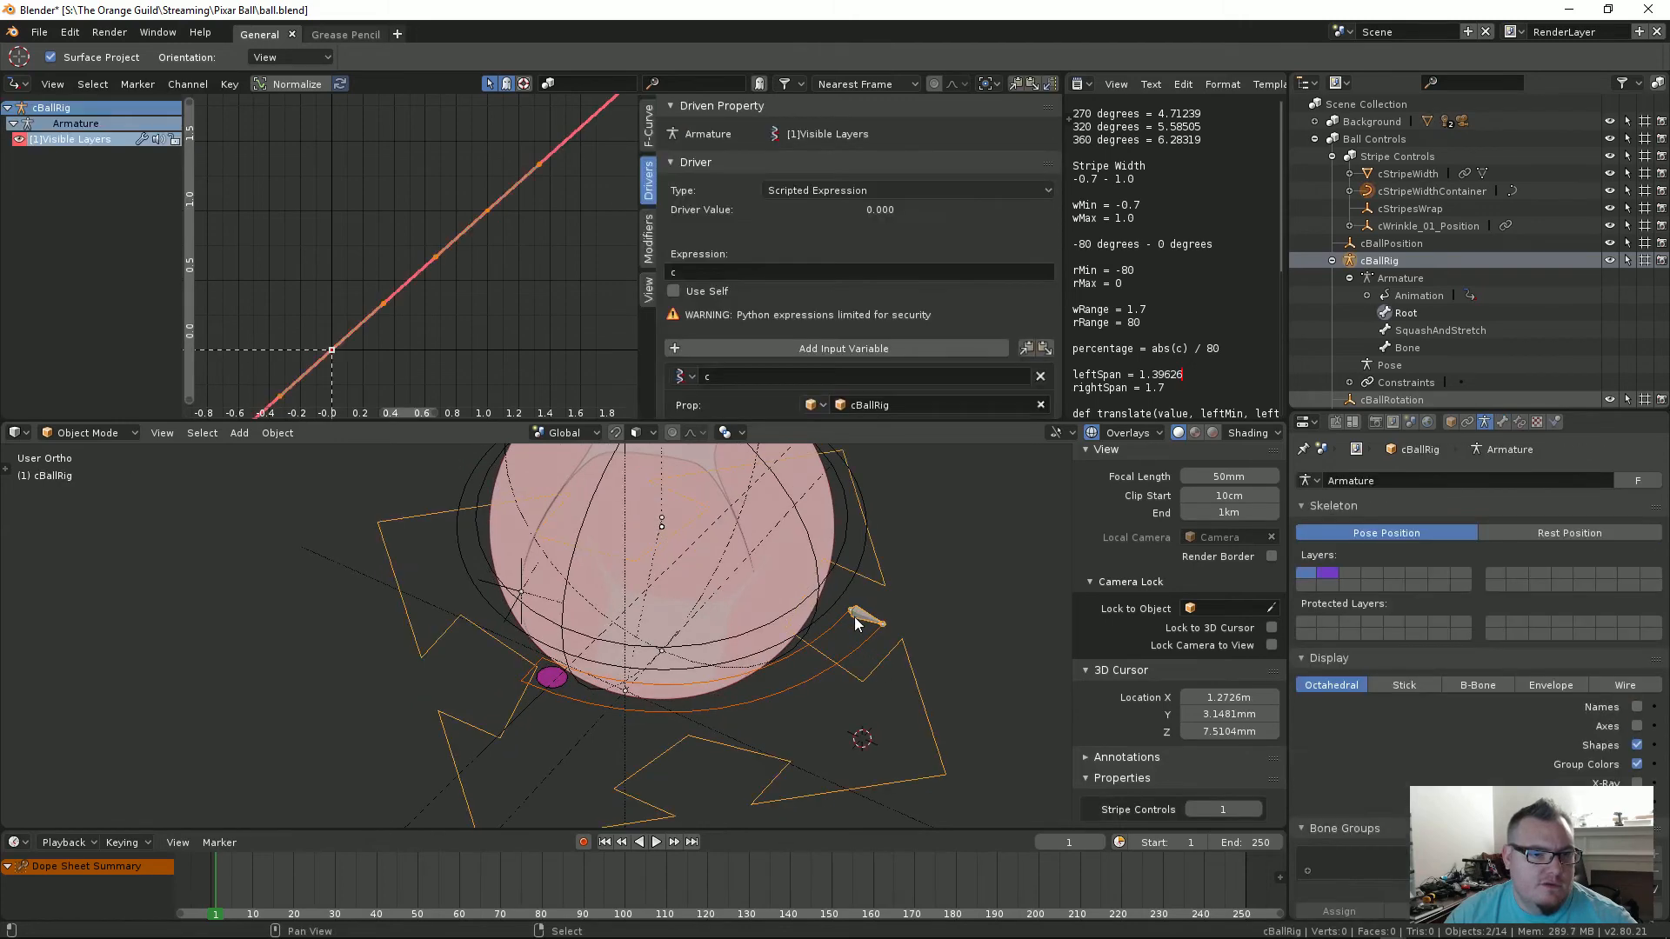
{"action": "mouse_move", "coordinate": [848, 649]}
{"action": "middle_mouse_down"}
{"action": "mouse_move", "coordinate": [915, 671]}
{"action": "mouse_move", "coordinate": [817, 636]}
{"action": "mouse_move", "coordinate": [849, 650]}
{"action": "middle_mouse_up"}
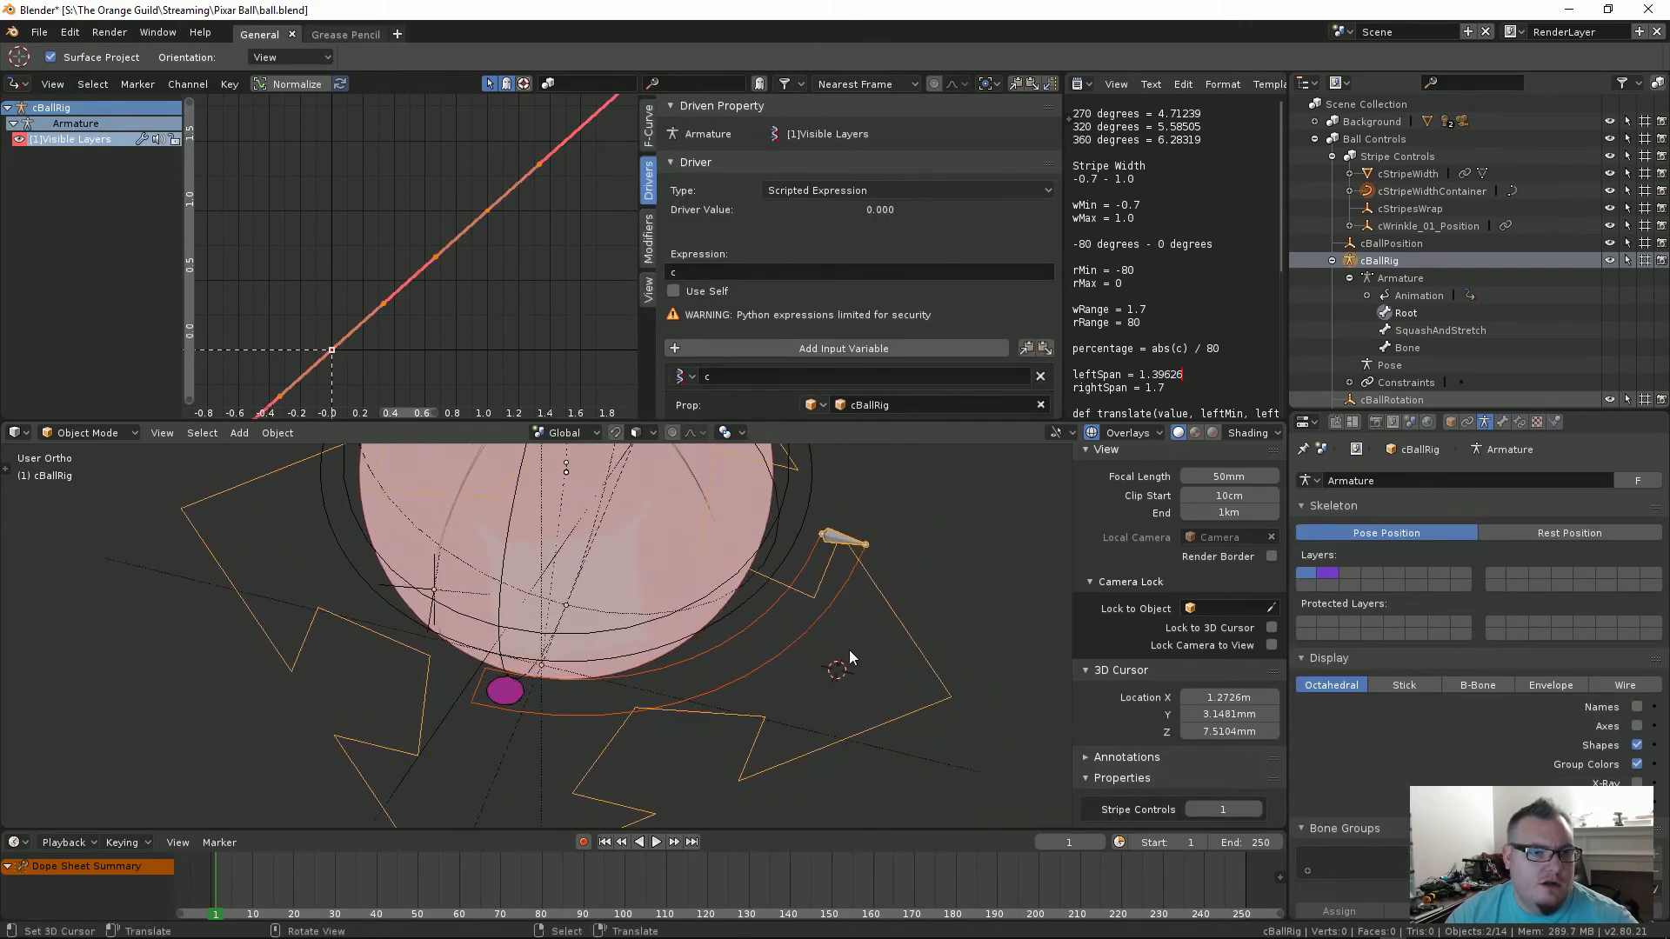
{"action": "key", "text": "Tab"}
{"action": "left_click", "coordinate": [837, 553]}
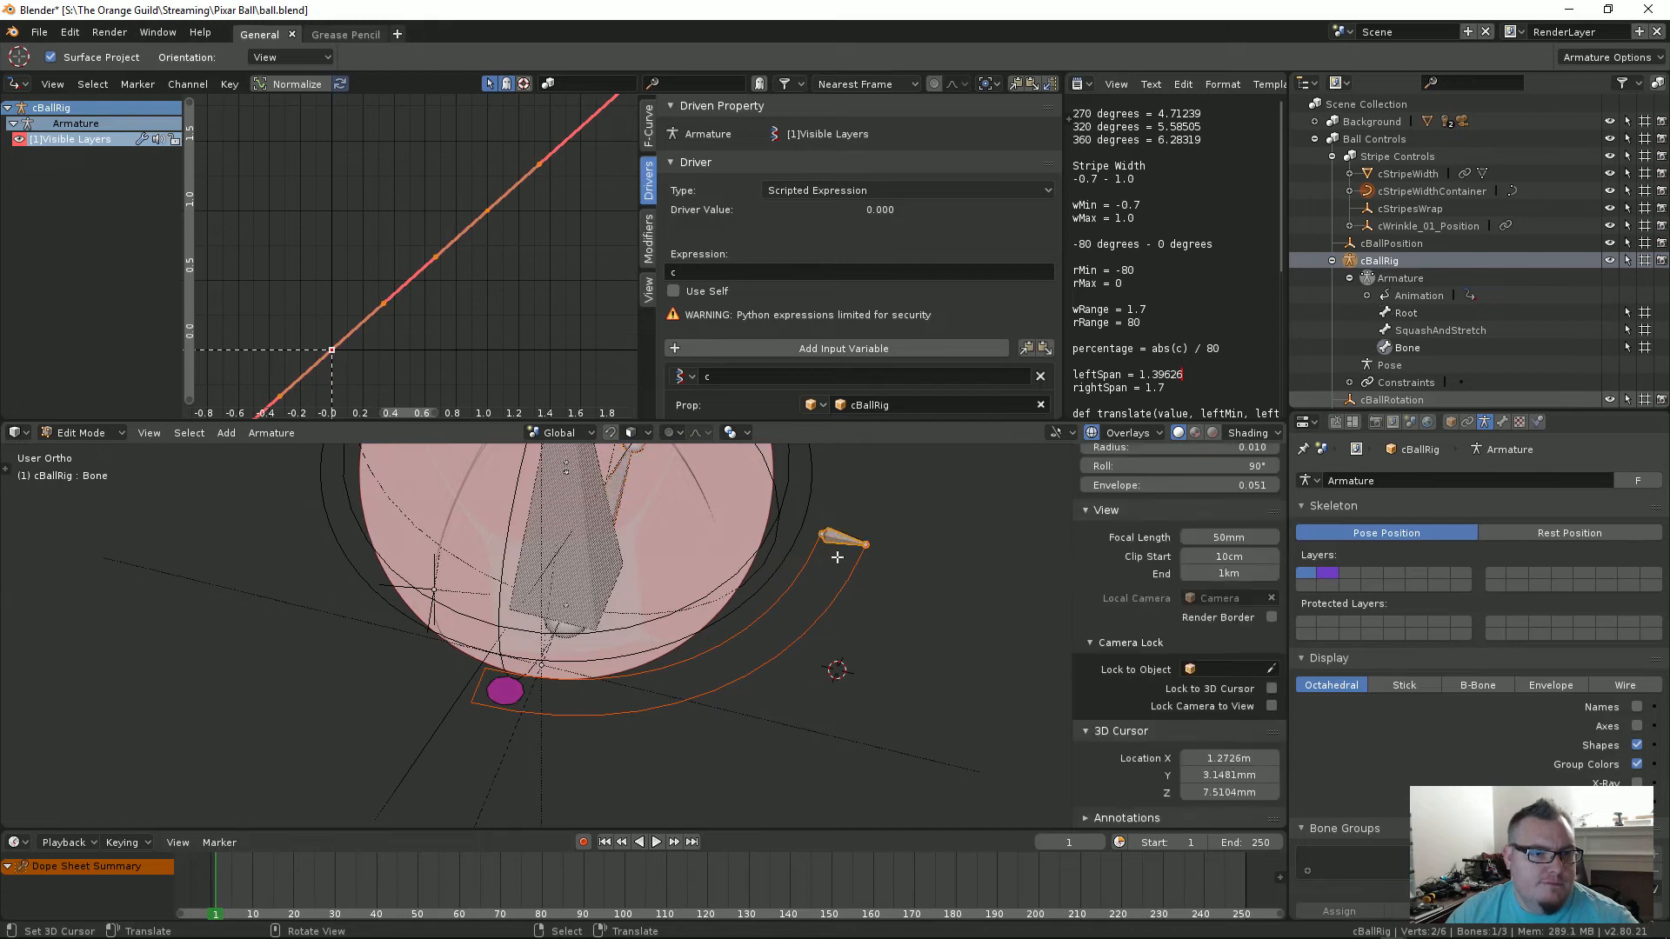
{"action": "key", "text": "ctrl+p"}
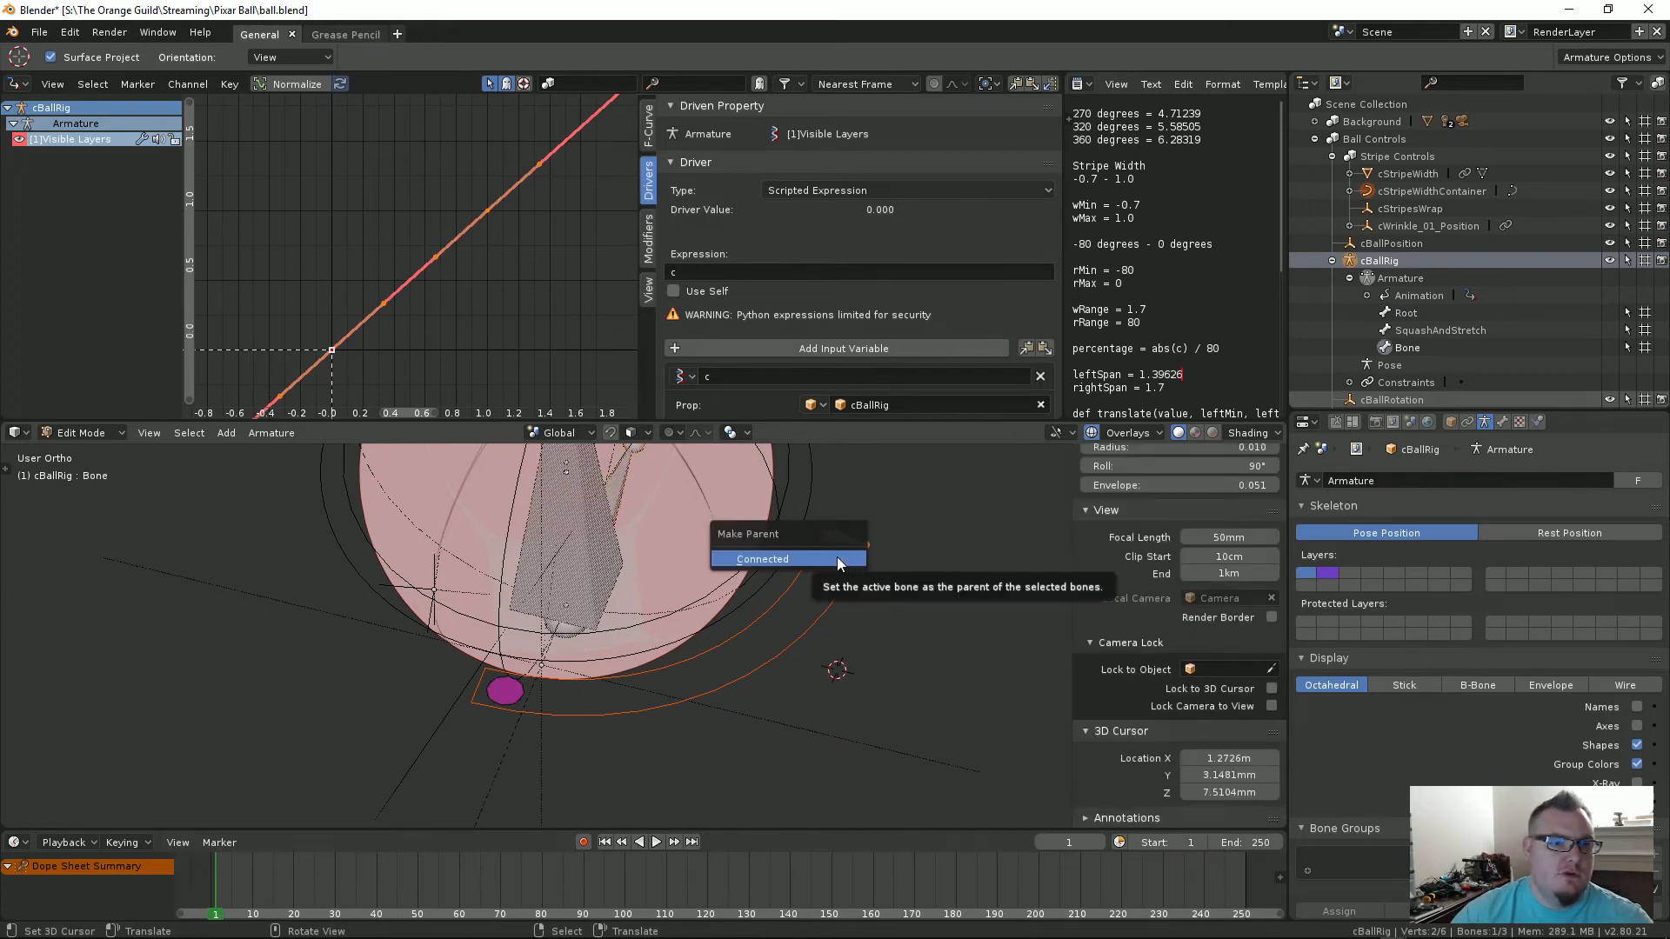
{"action": "left_click", "coordinate": [840, 561]}
{"action": "key", "text": "Tab"}
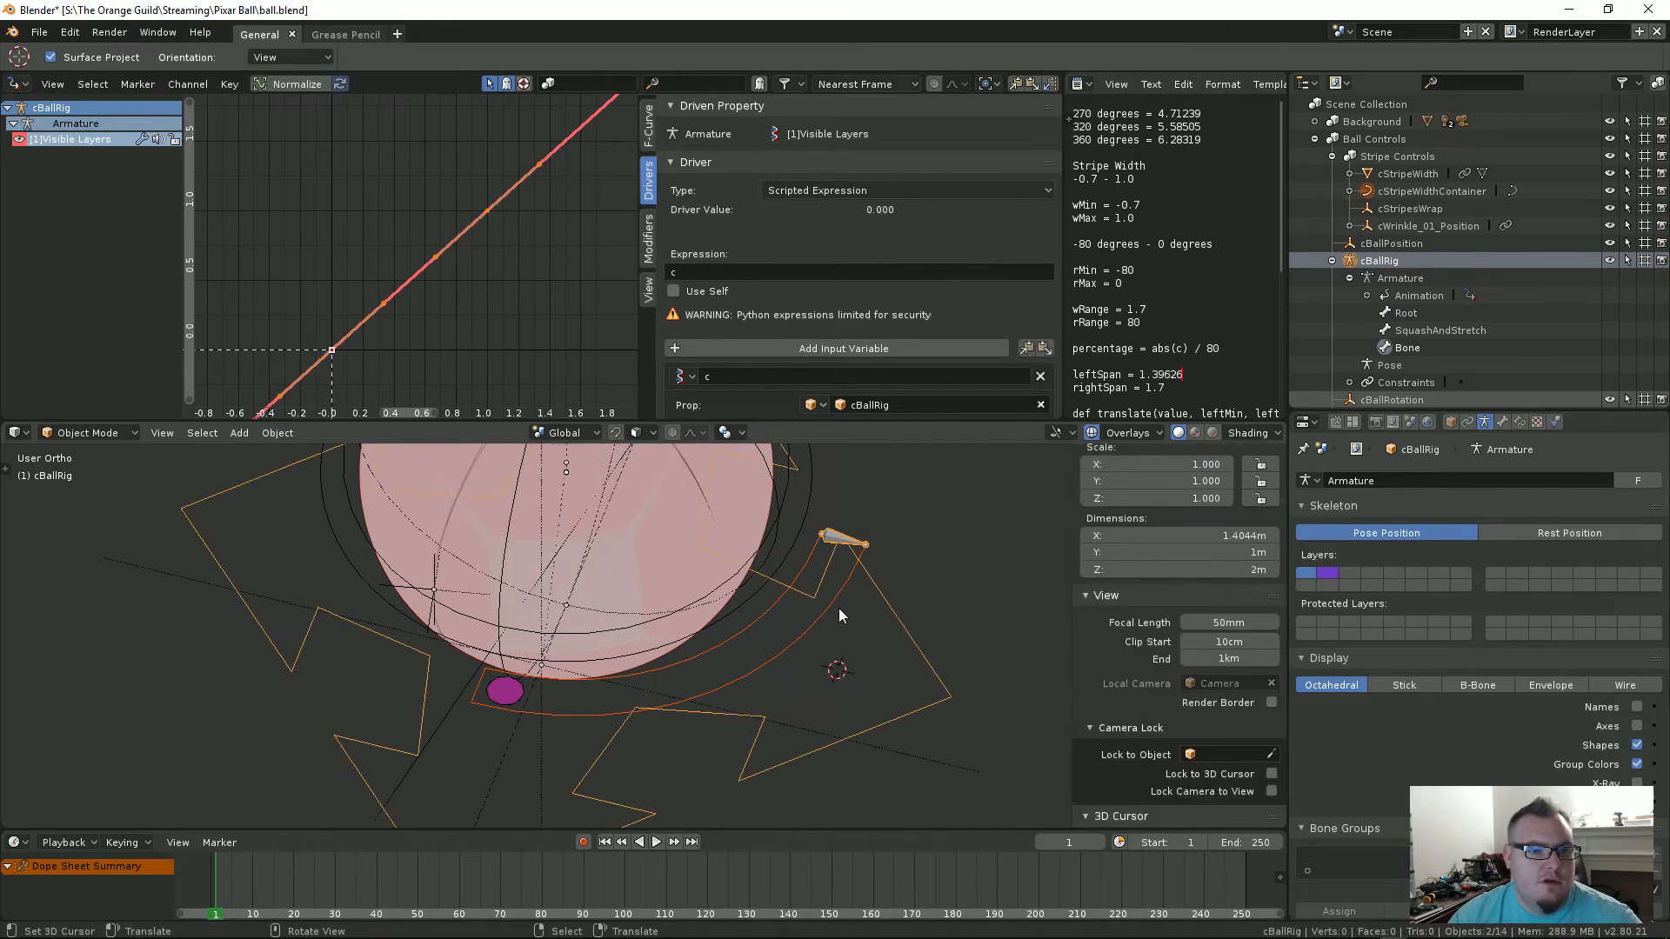
Step: Reselect cBallRig and test its Stripe Controls property at 0 and 1 with both armature layers shown
{"action": "left_click", "coordinate": [828, 729]}
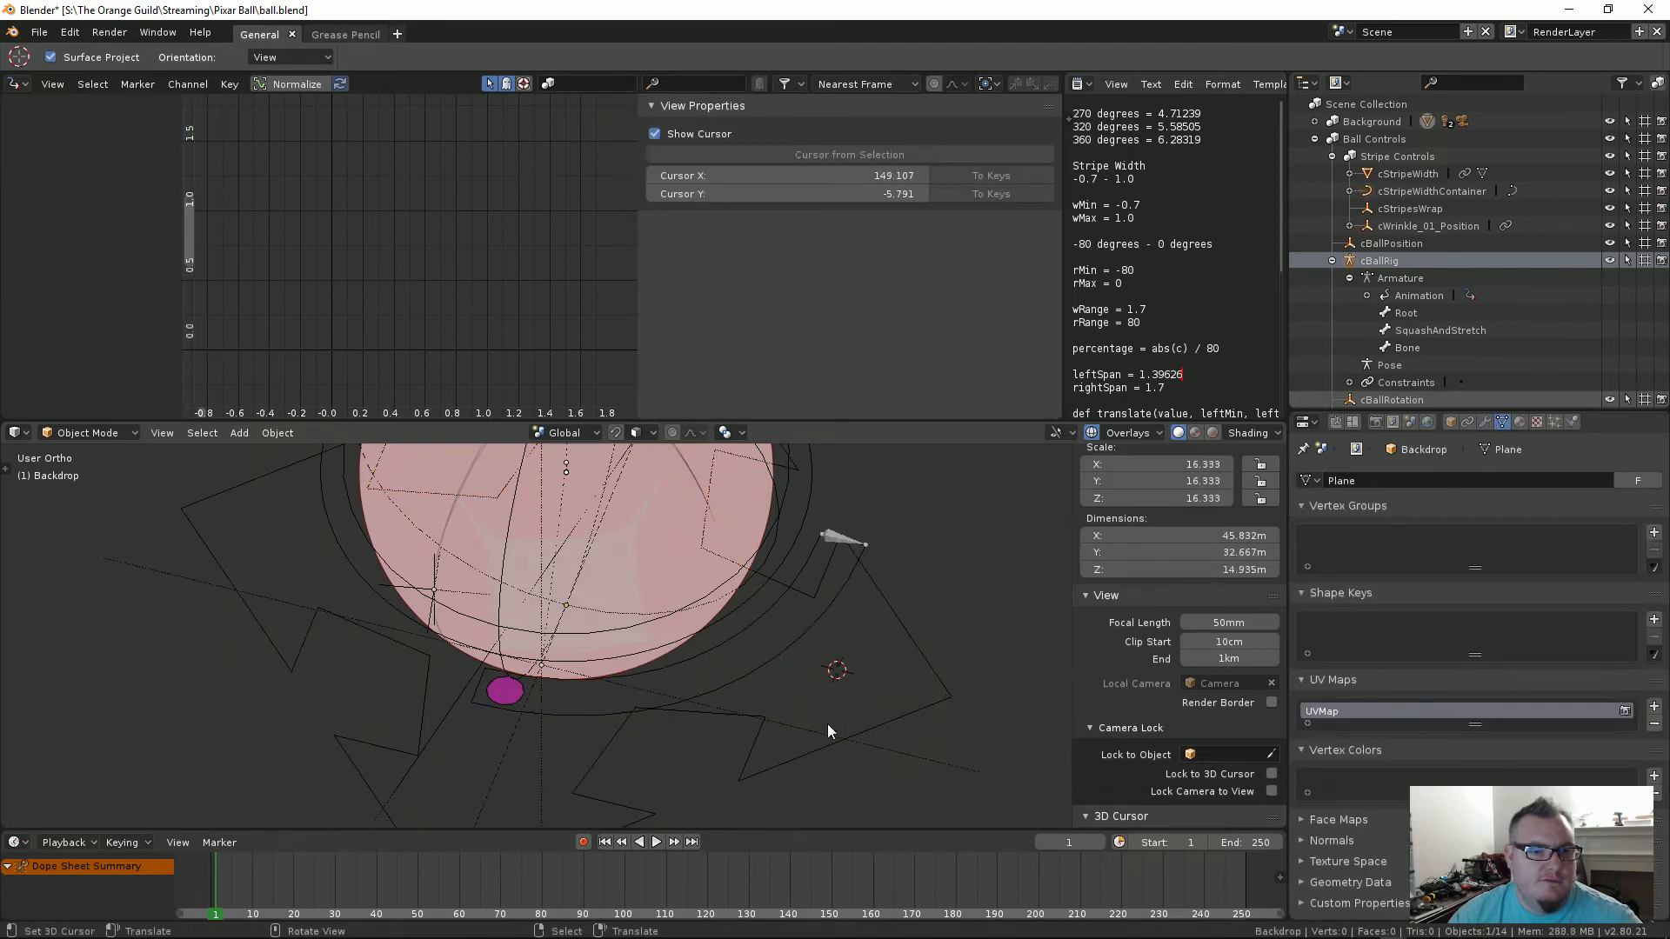
{"action": "left_click", "coordinate": [839, 743]}
{"action": "scroll", "coordinate": [1181, 748], "scroll_direction": "down", "scroll_amount": 5}
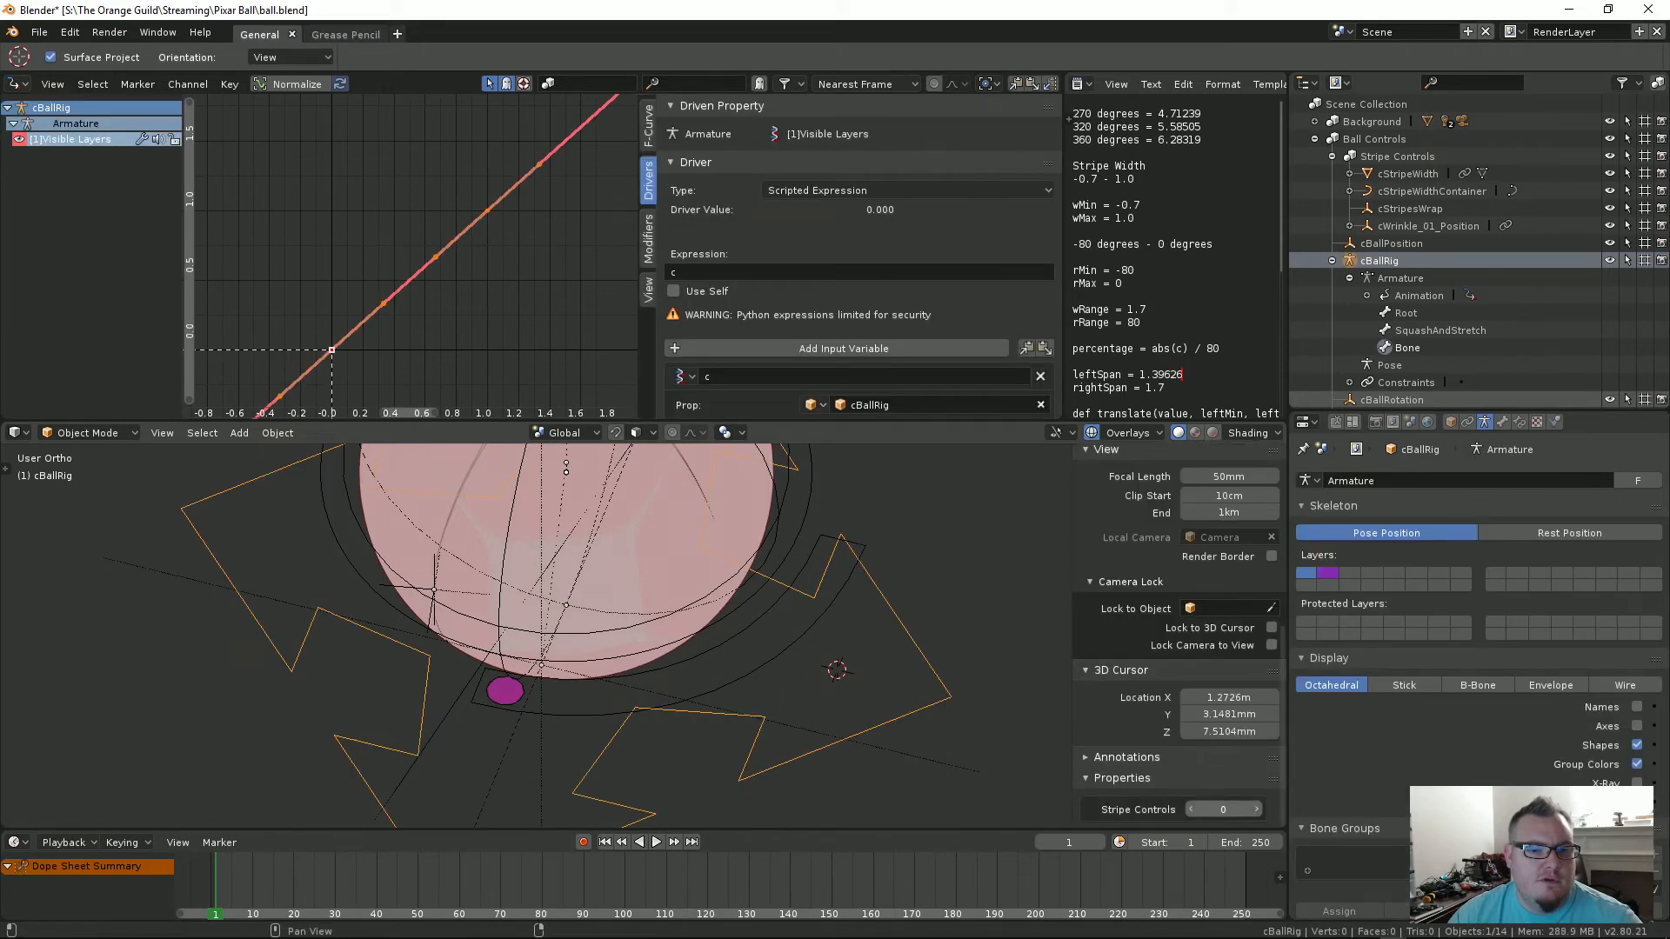
{"action": "left_click", "coordinate": [1256, 809]}
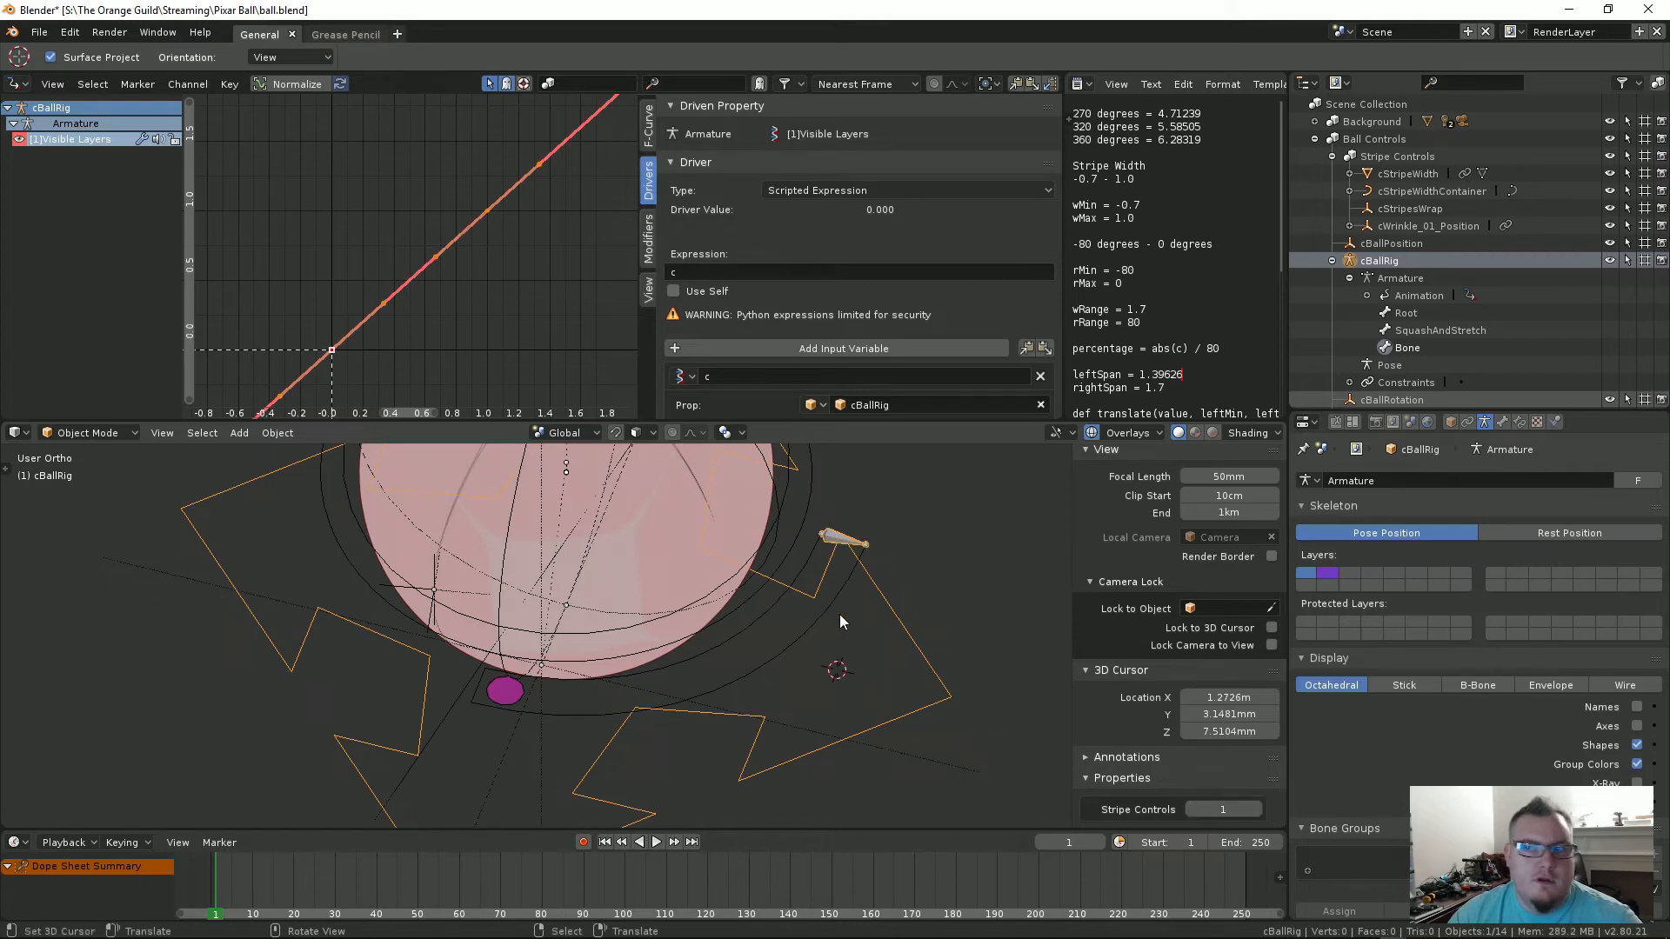
Step: Try to parent cStripeWidth to the rig's small bone with the Bone option, and undo the parenting
{"action": "middle_click_drag", "start_coordinate": [840, 619], "coordinate": [761, 698]}
{"action": "left_click", "coordinate": [761, 699]}
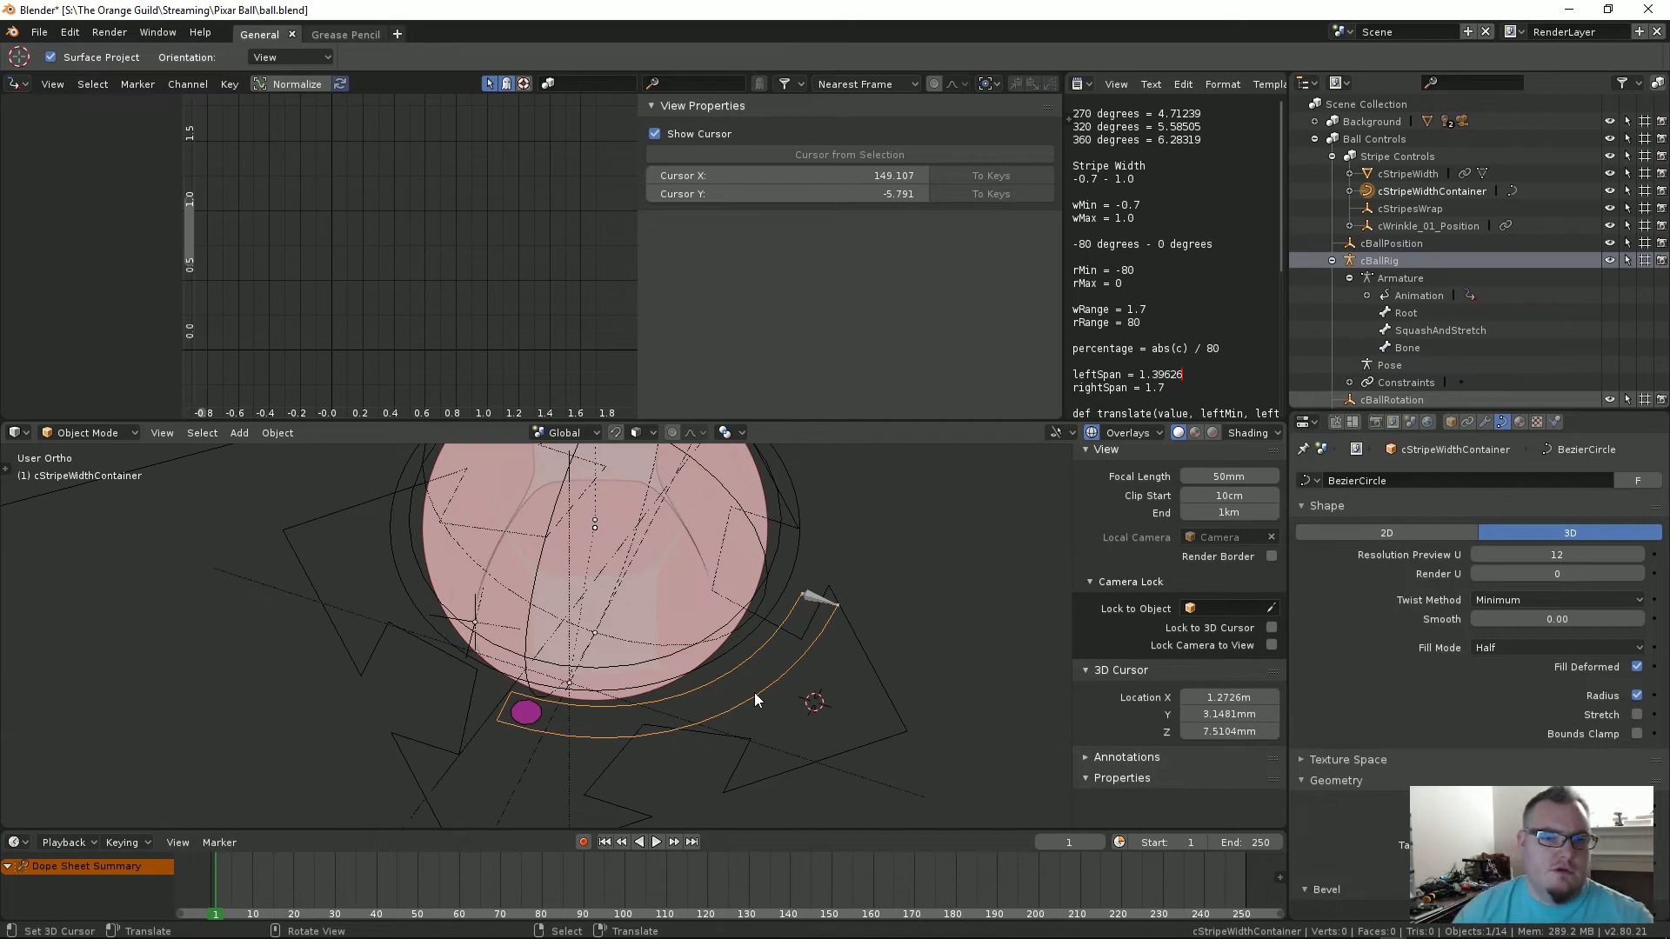
{"action": "left_click", "coordinate": [525, 714]}
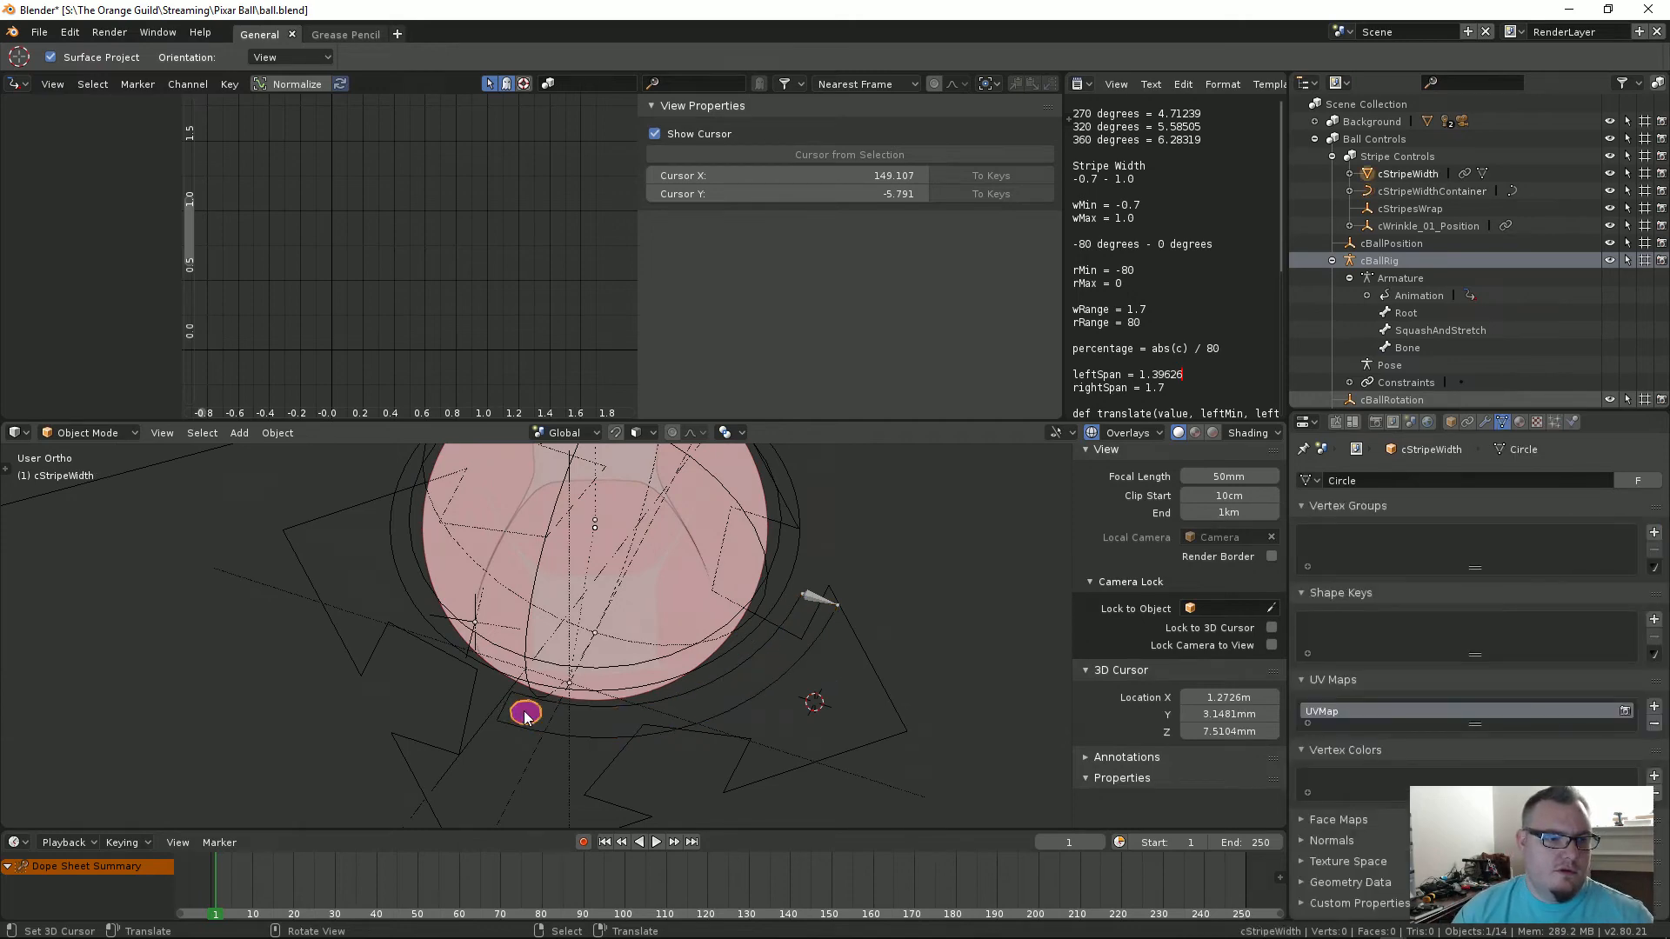
{"action": "left_click", "coordinate": [812, 601]}
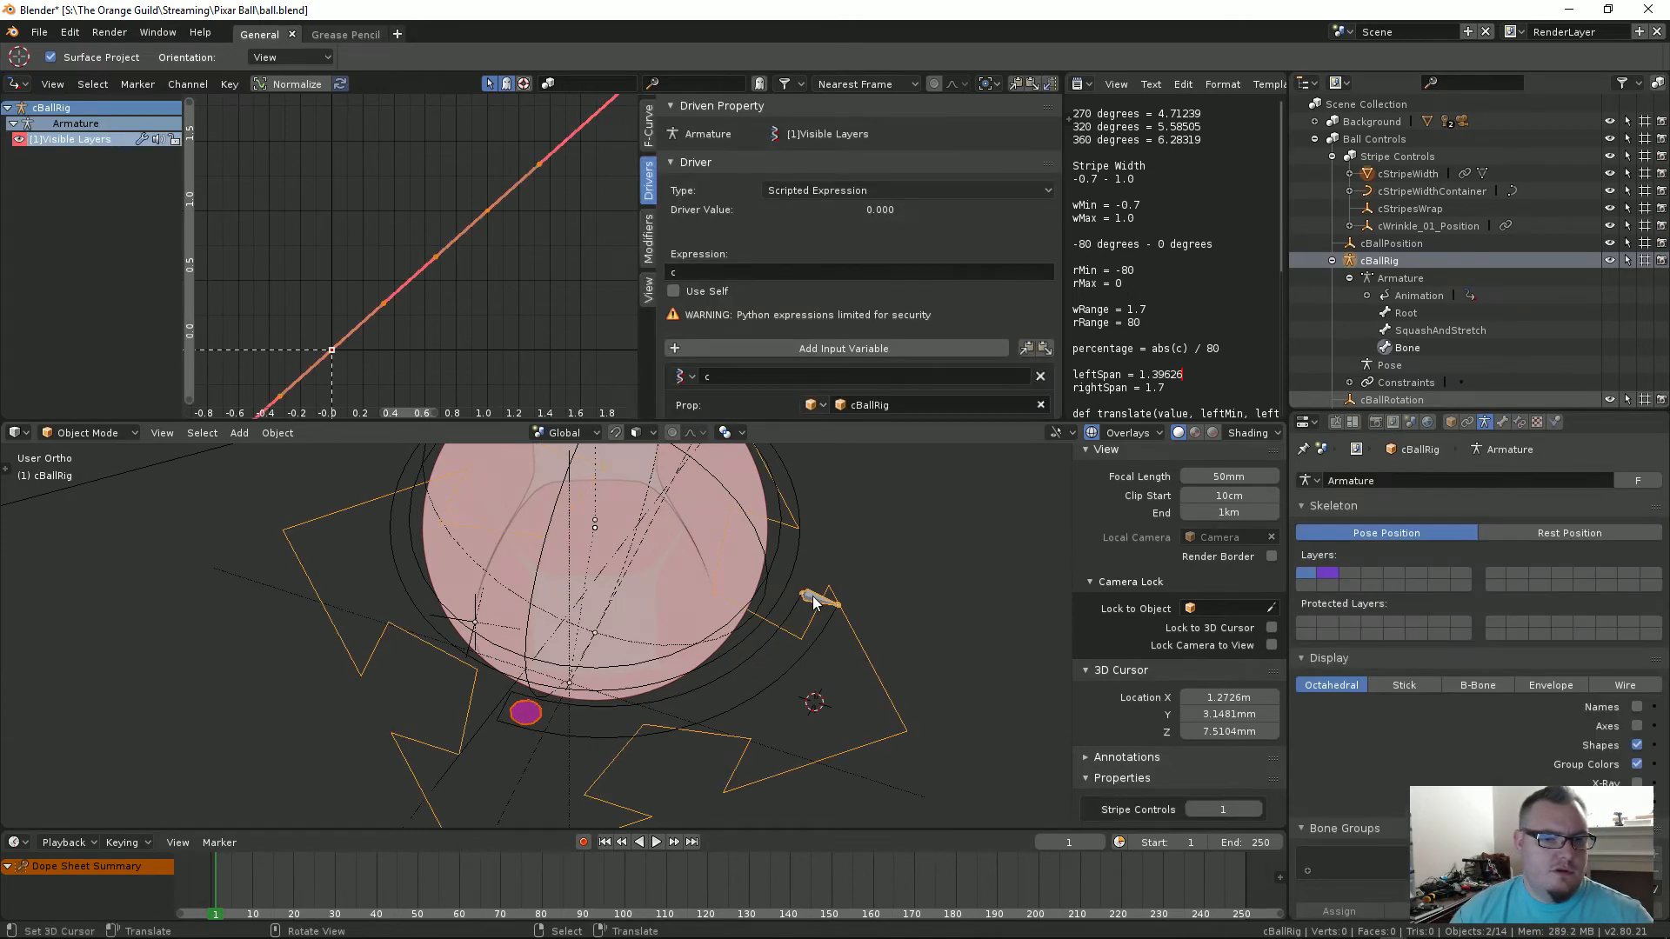
{"action": "key", "text": "ctrl+p"}
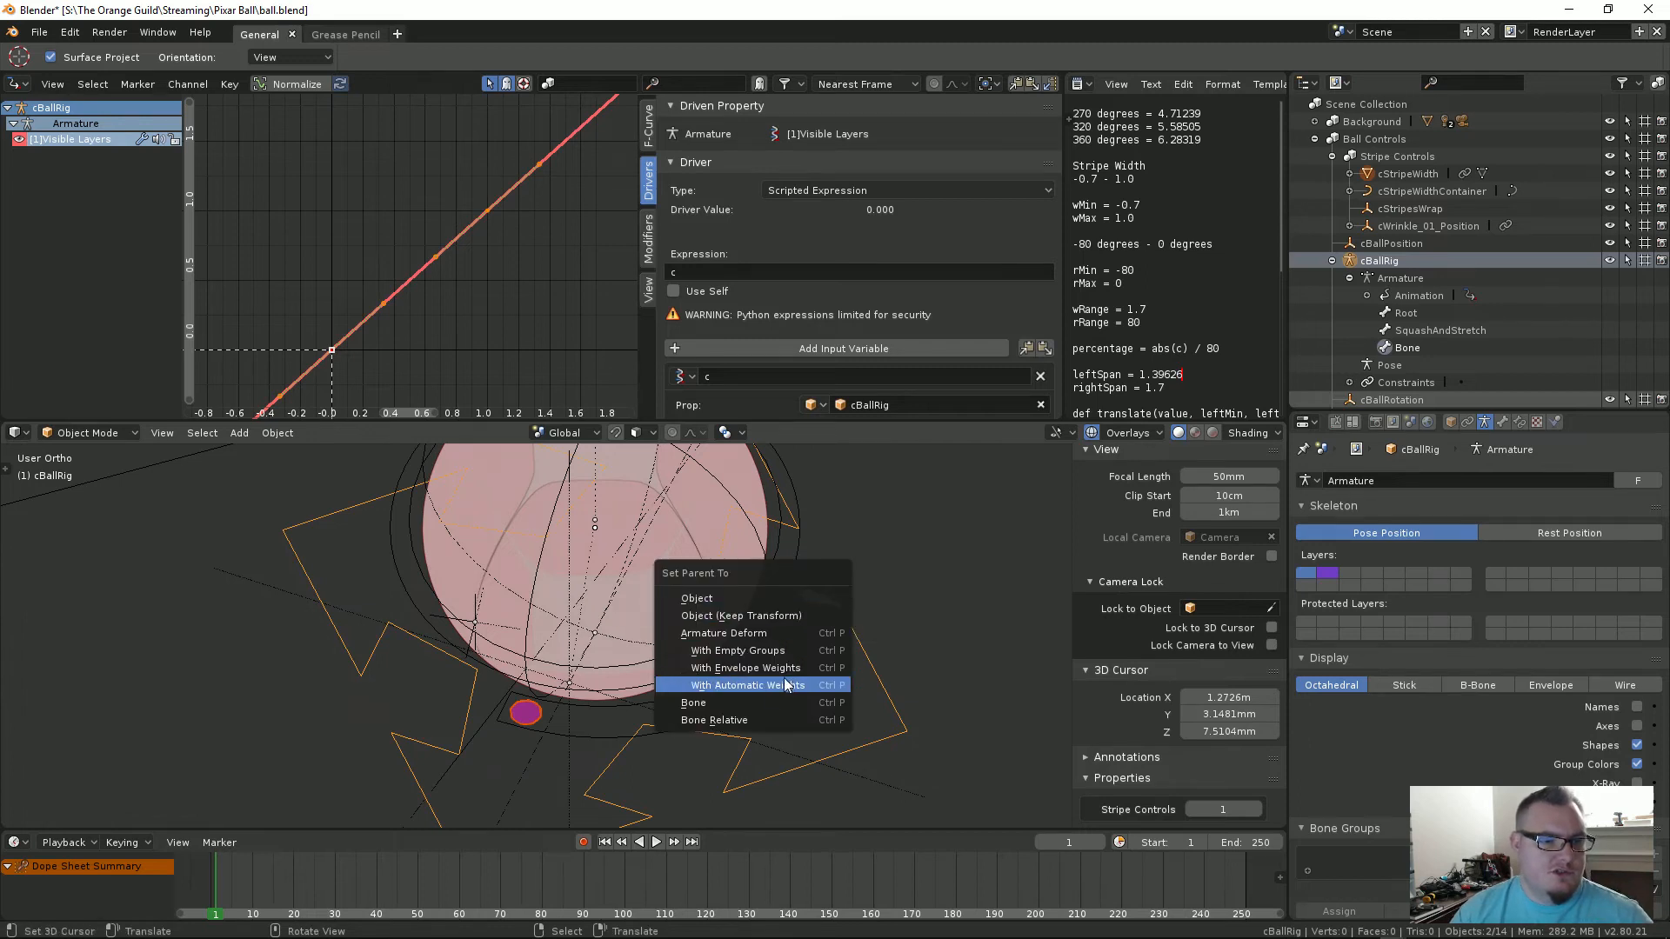
{"action": "left_click", "coordinate": [769, 703]}
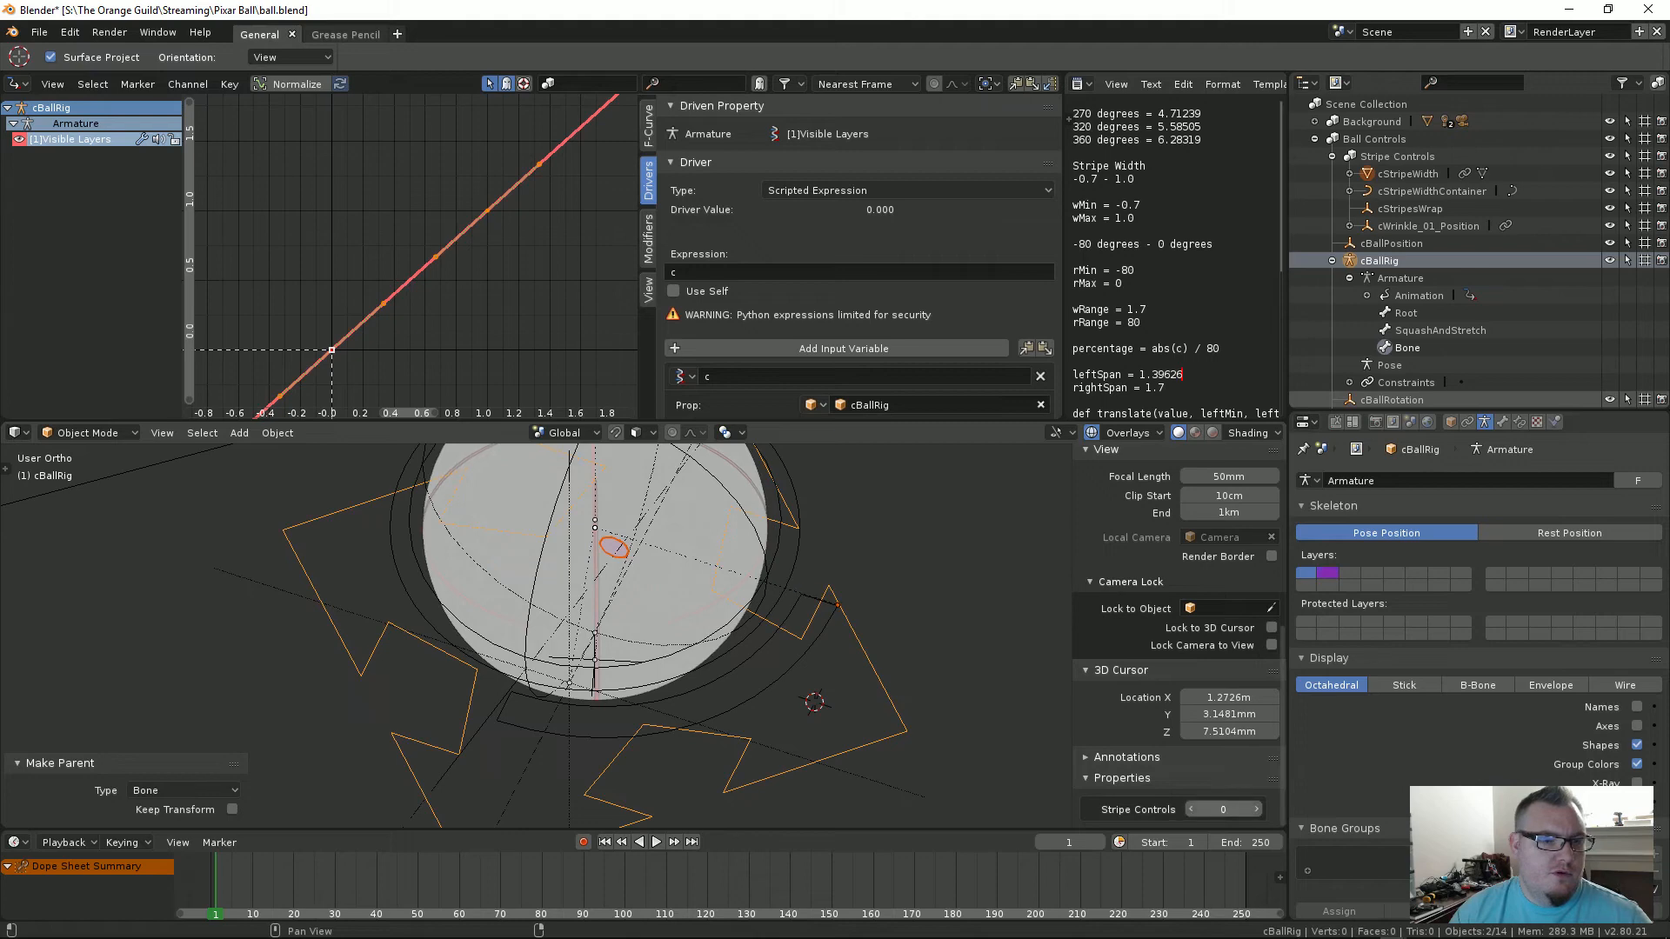
{"action": "key", "text": "ctrl+z"}
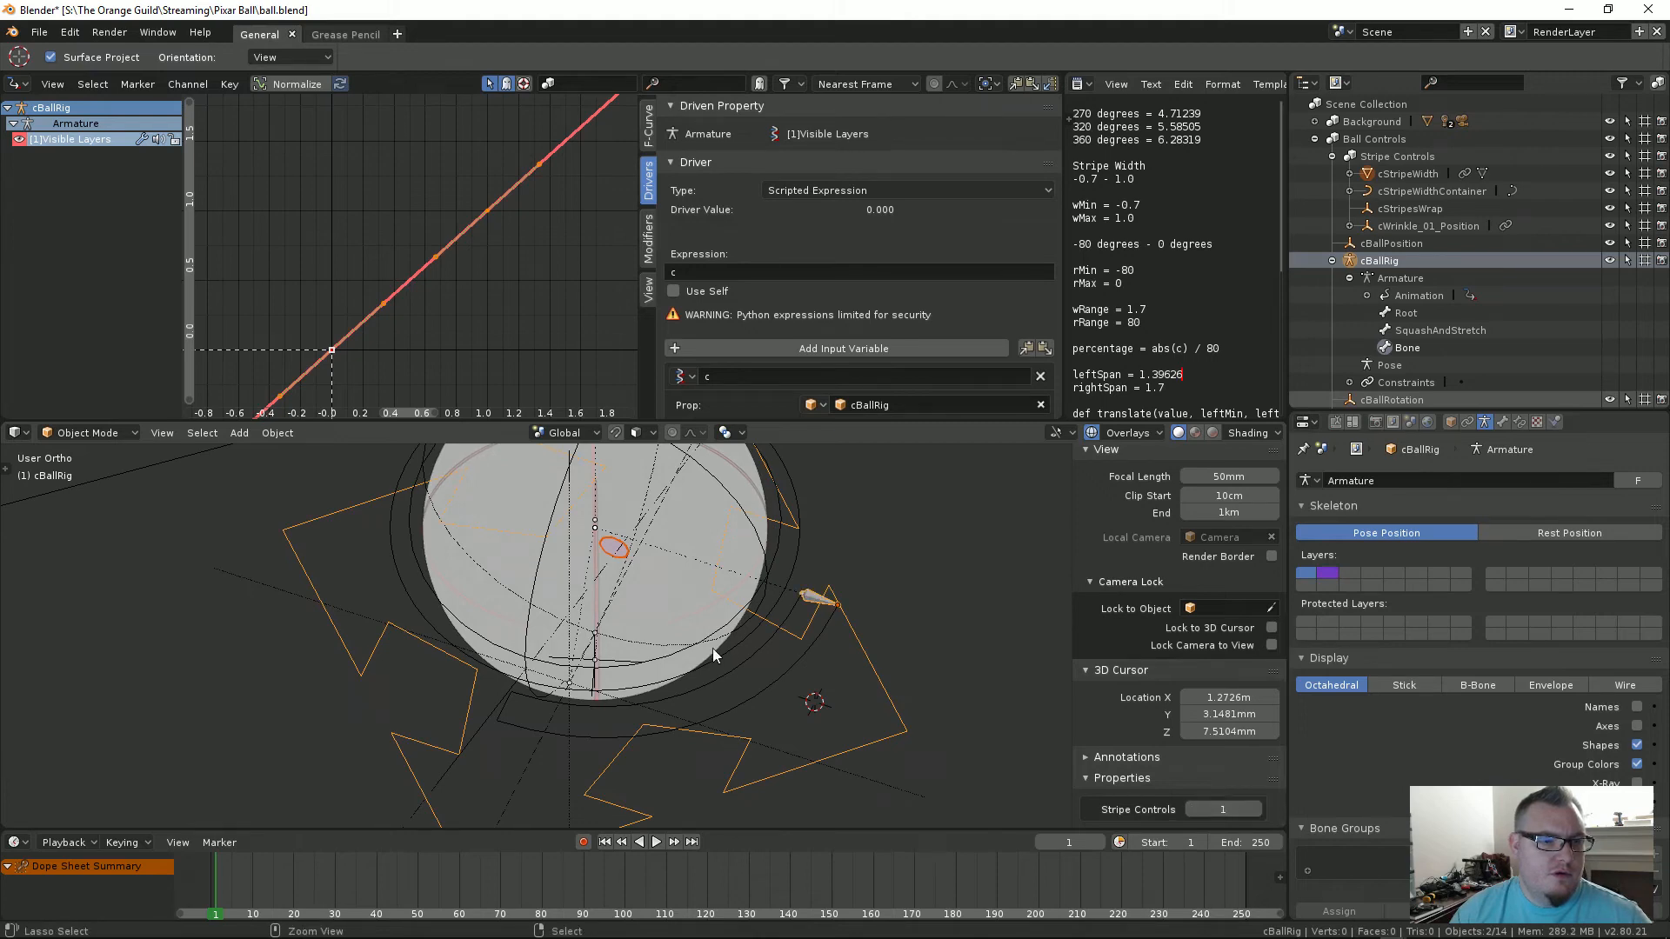
Step: Switch the viewport from the see-through display to an opaque solid display of the ball
{"action": "mouse_move", "coordinate": [779, 619]}
{"action": "middle_mouse_down"}
{"action": "mouse_move", "coordinate": [748, 574]}
{"action": "mouse_move", "coordinate": [718, 690]}
{"action": "mouse_move", "coordinate": [772, 577]}
{"action": "mouse_move", "coordinate": [786, 613]}
{"action": "mouse_move", "coordinate": [811, 607]}
{"action": "middle_mouse_up"}
{"action": "scroll", "coordinate": [811, 607], "scroll_direction": "up", "scroll_amount": 4}
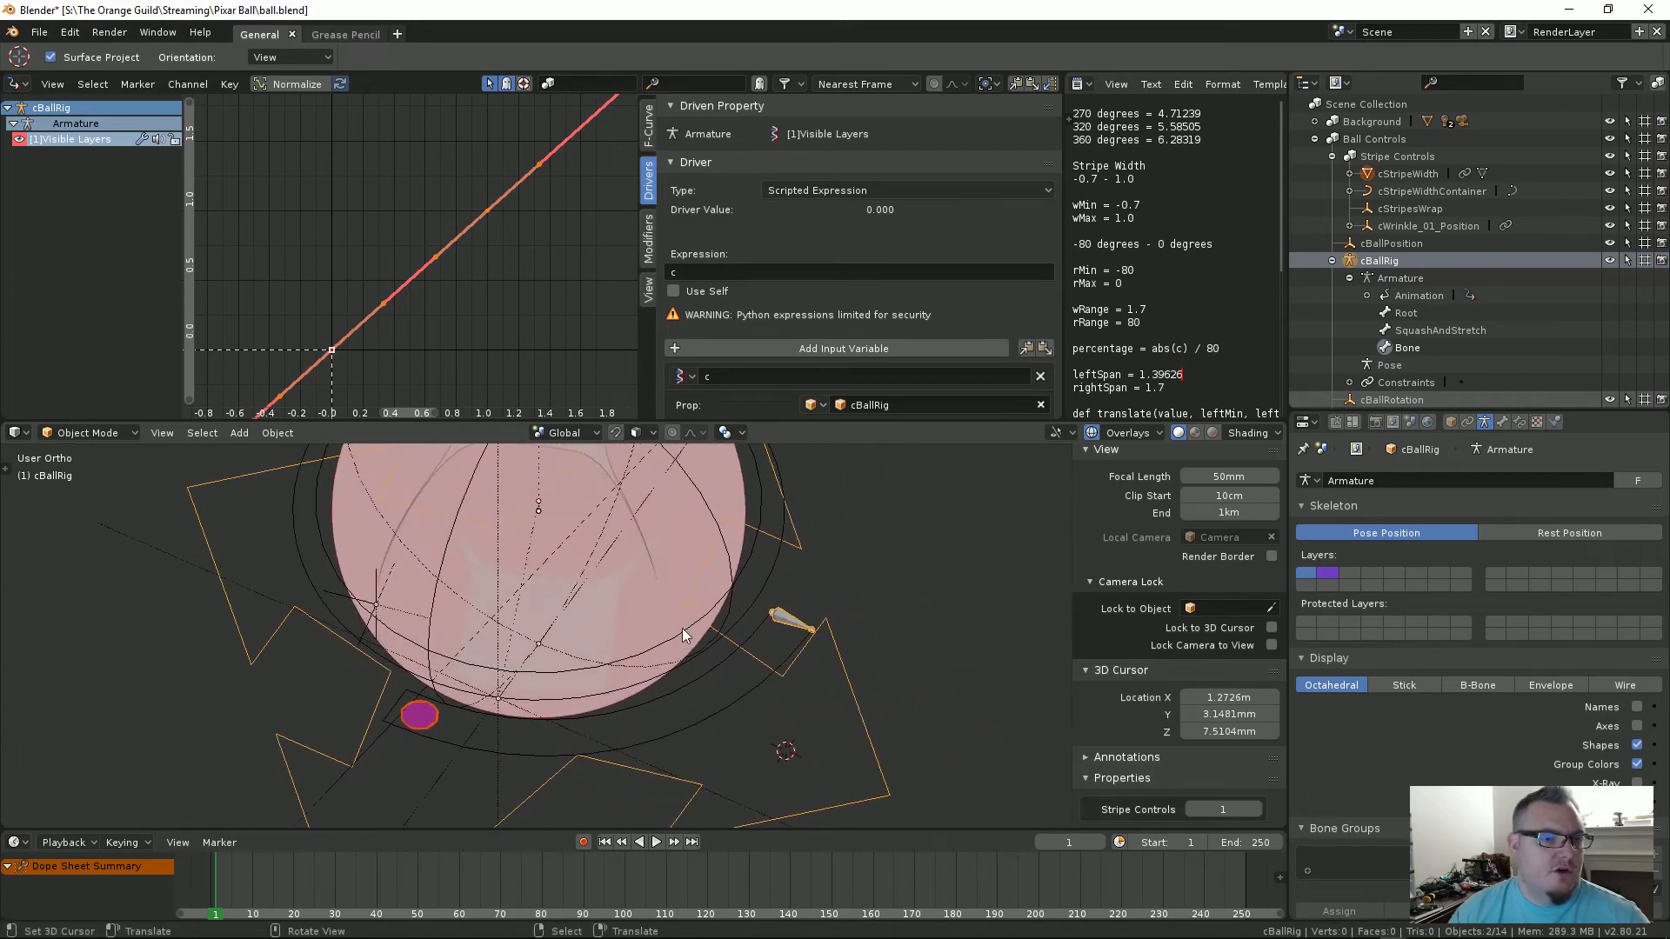
{"action": "key", "text": "z"}
{"action": "scroll", "coordinate": [681, 632], "scroll_direction": "down", "scroll_amount": 4}
{"action": "scroll", "coordinate": [677, 675], "scroll_direction": "up", "scroll_amount": 1}
{"action": "mouse_move", "coordinate": [671, 659]}
{"action": "middle_mouse_down", "text": "shift"}
{"action": "mouse_move", "coordinate": [677, 675]}
{"action": "mouse_move", "coordinate": [701, 592]}
{"action": "mouse_move", "coordinate": [661, 699]}
{"action": "mouse_move", "coordinate": [676, 686]}
{"action": "middle_mouse_up", "text": "shift"}
{"action": "scroll", "coordinate": [677, 675], "scroll_direction": "up", "scroll_amount": 2}
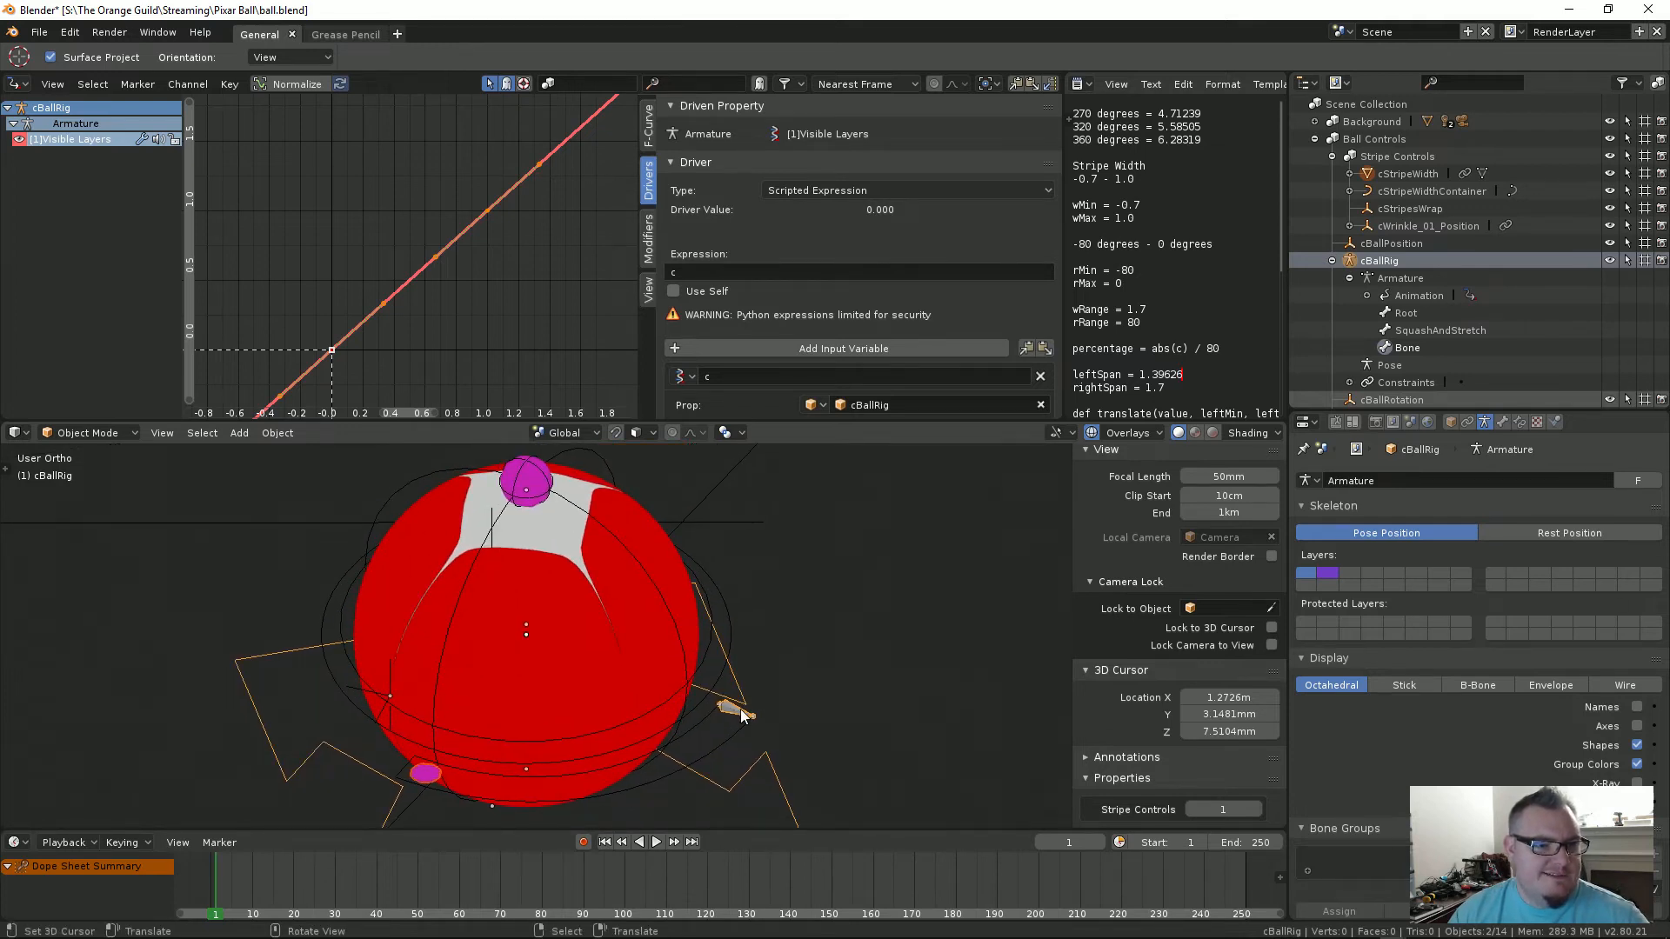
Step: Compare the custom properties of cBallPosition and cBallRig, and test cBallRig's Stripe Controls property, leaving it at 1
{"action": "left_click", "coordinate": [732, 650]}
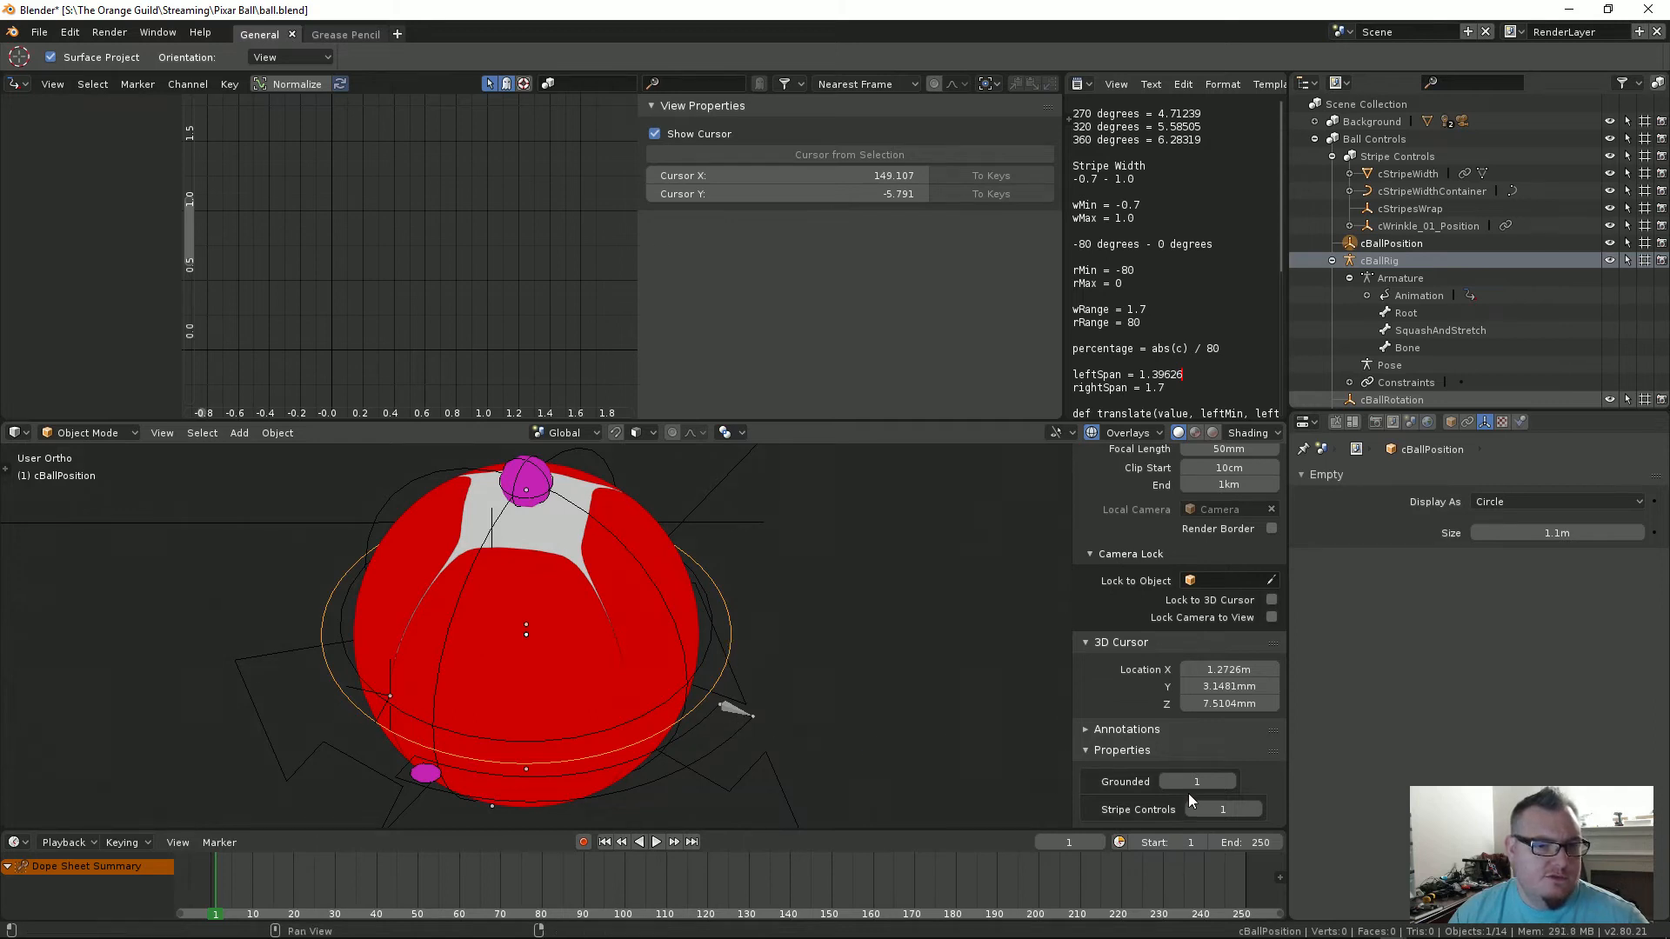
{"action": "left_click", "coordinate": [739, 715]}
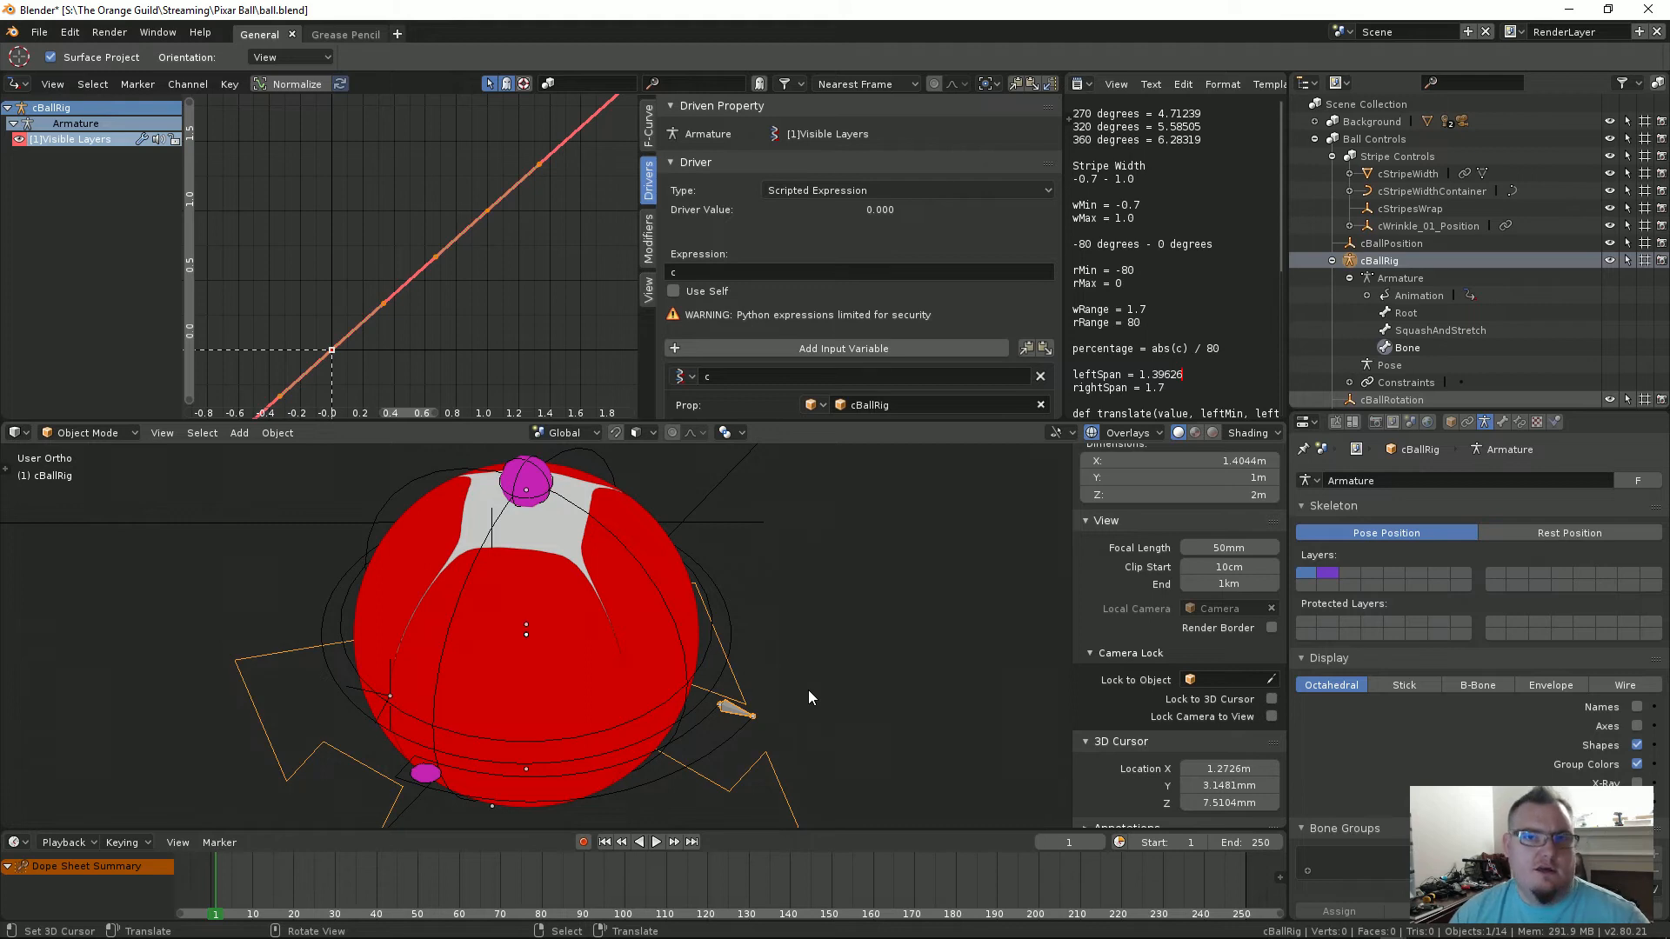
{"action": "middle_click_drag", "start_coordinate": [700, 666], "coordinate": [719, 671], "text": "shift"}
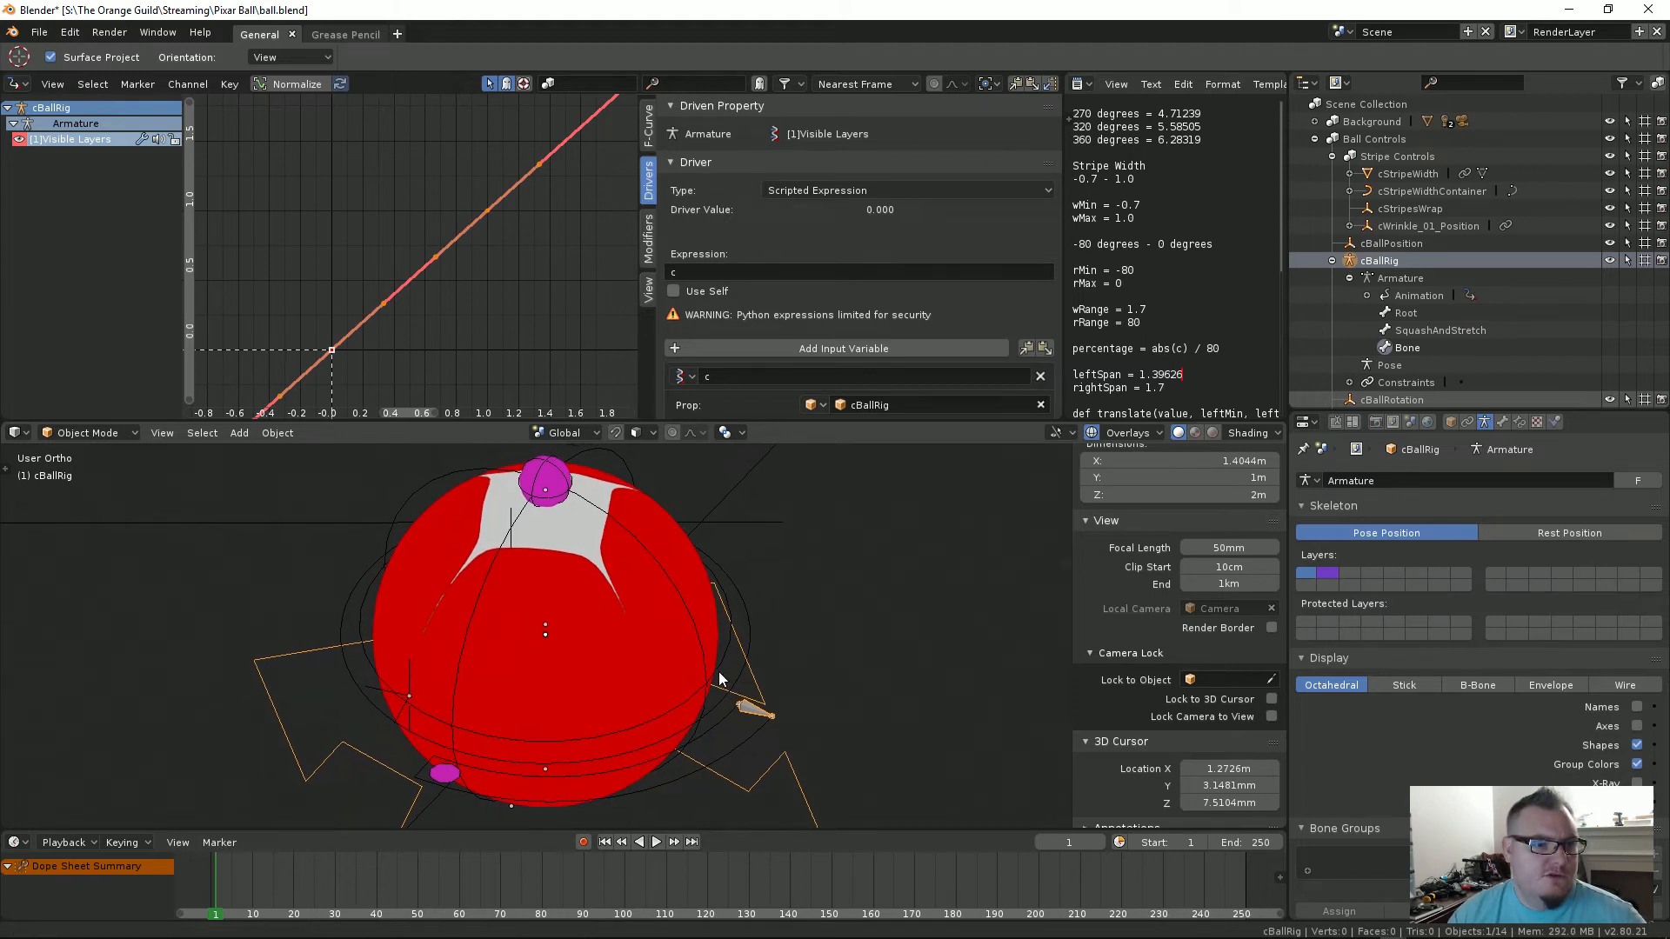
{"action": "scroll", "coordinate": [1151, 785], "scroll_direction": "down", "scroll_amount": 2}
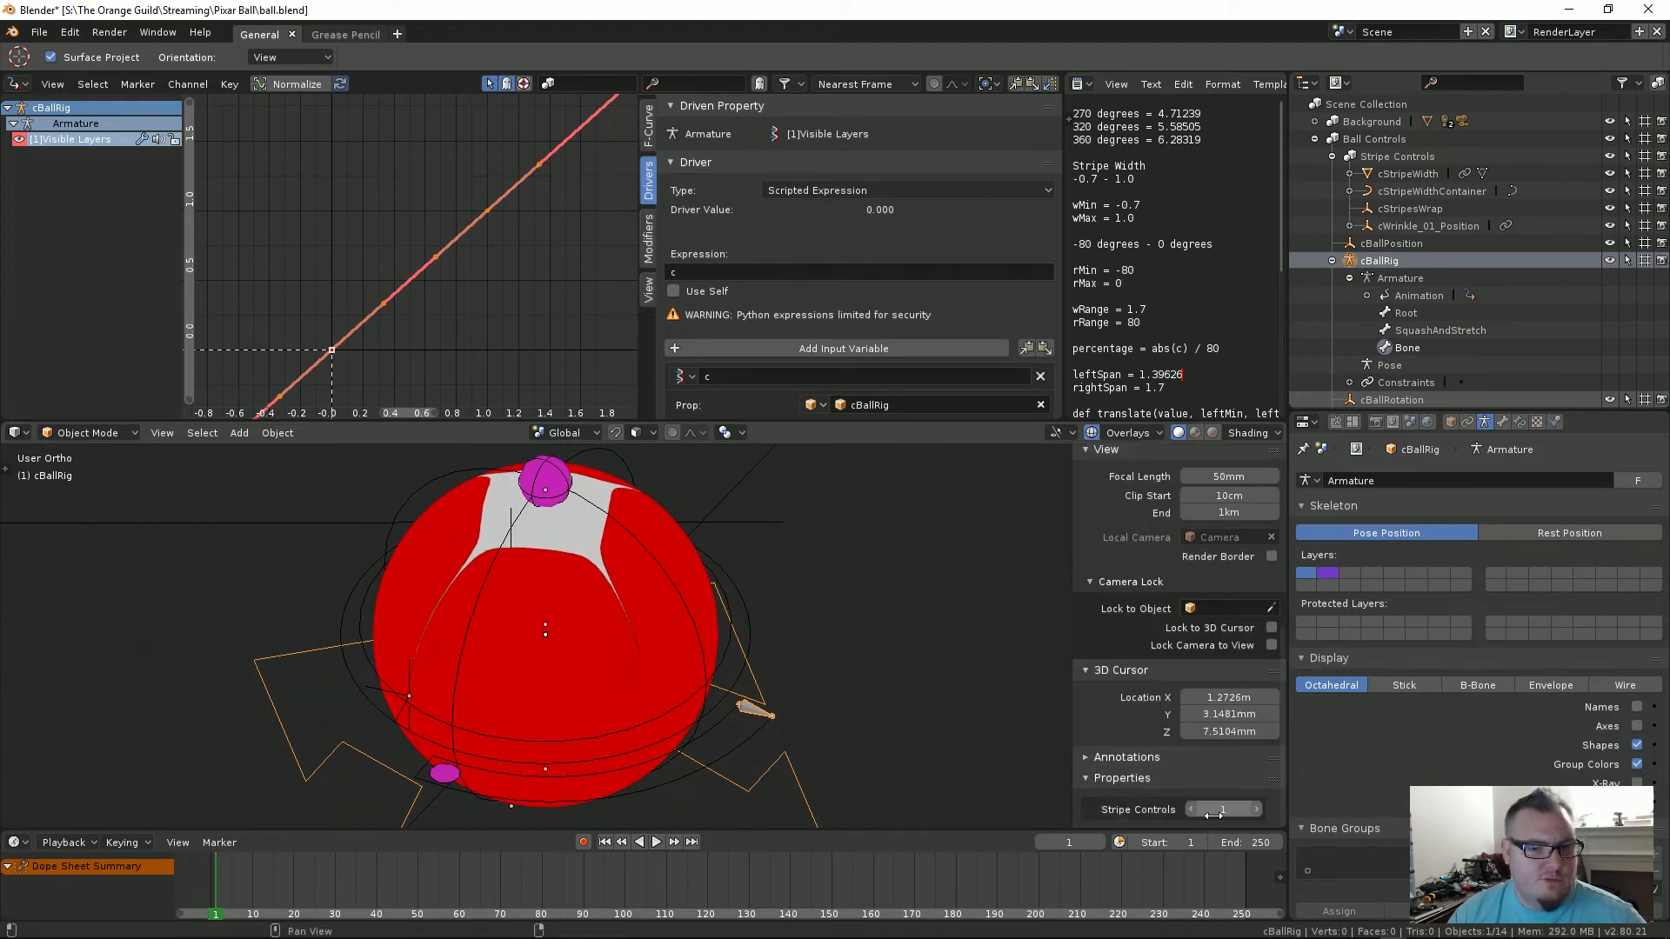
{"action": "mouse_move", "coordinate": [1214, 816]}
{"action": "left_mouse_down"}
{"action": "mouse_move", "coordinate": [1192, 816]}
{"action": "mouse_move", "coordinate": [1214, 816]}
{"action": "left_mouse_up"}
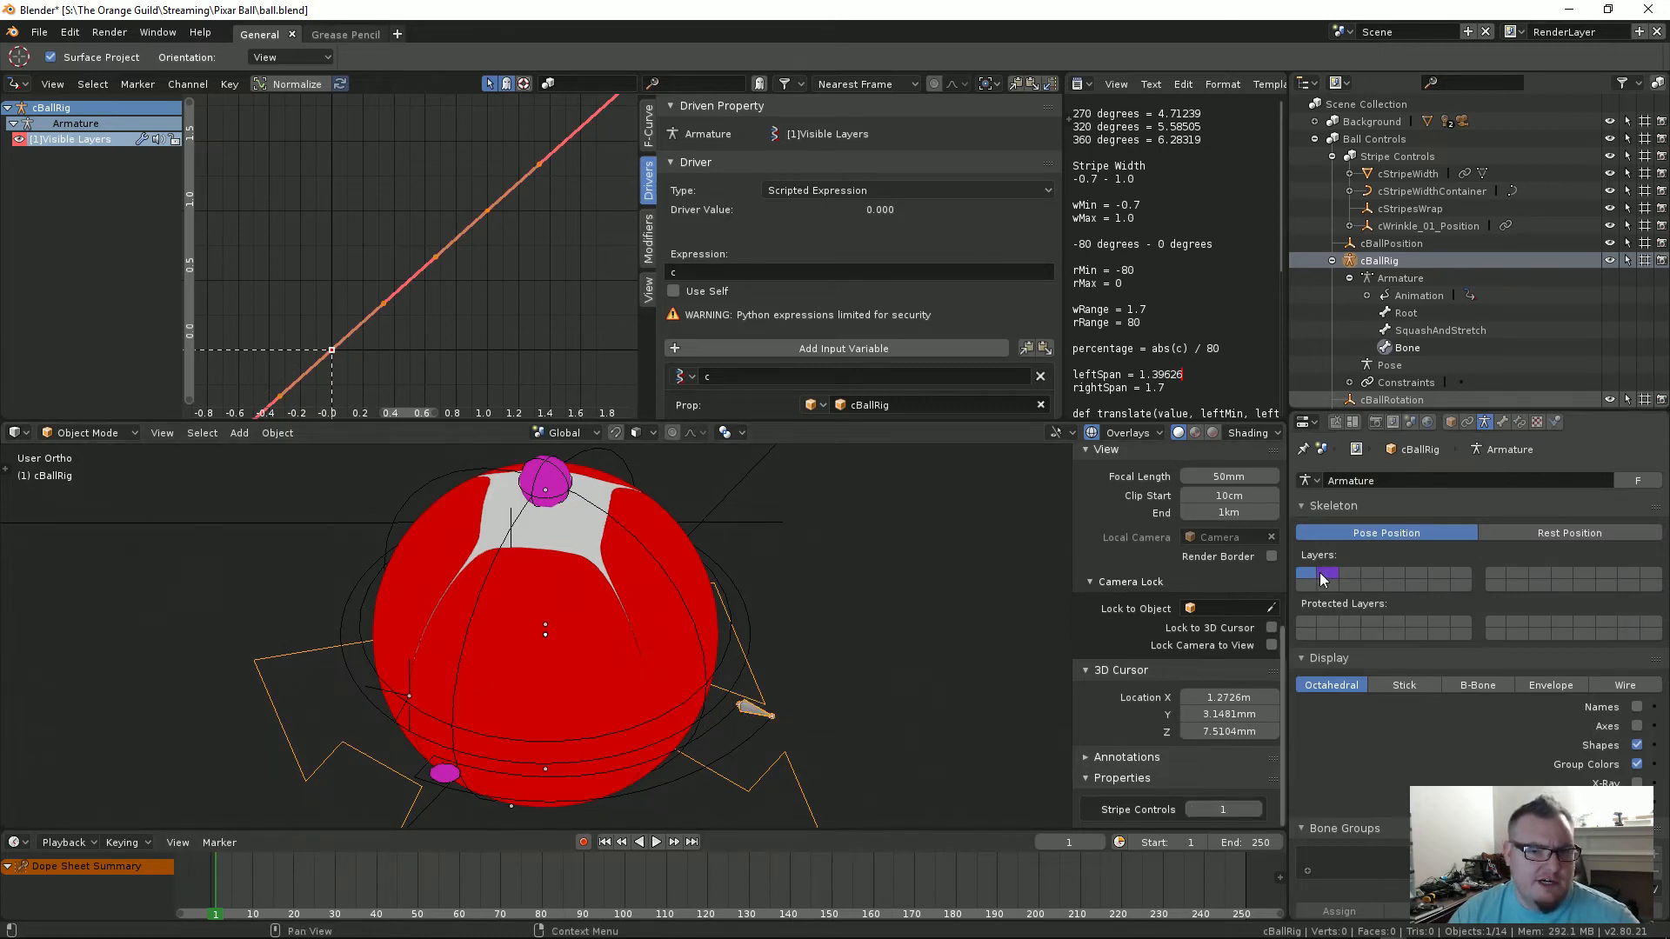
{"action": "left_click_drag", "start_coordinate": [1224, 813], "coordinate": [1232, 814]}
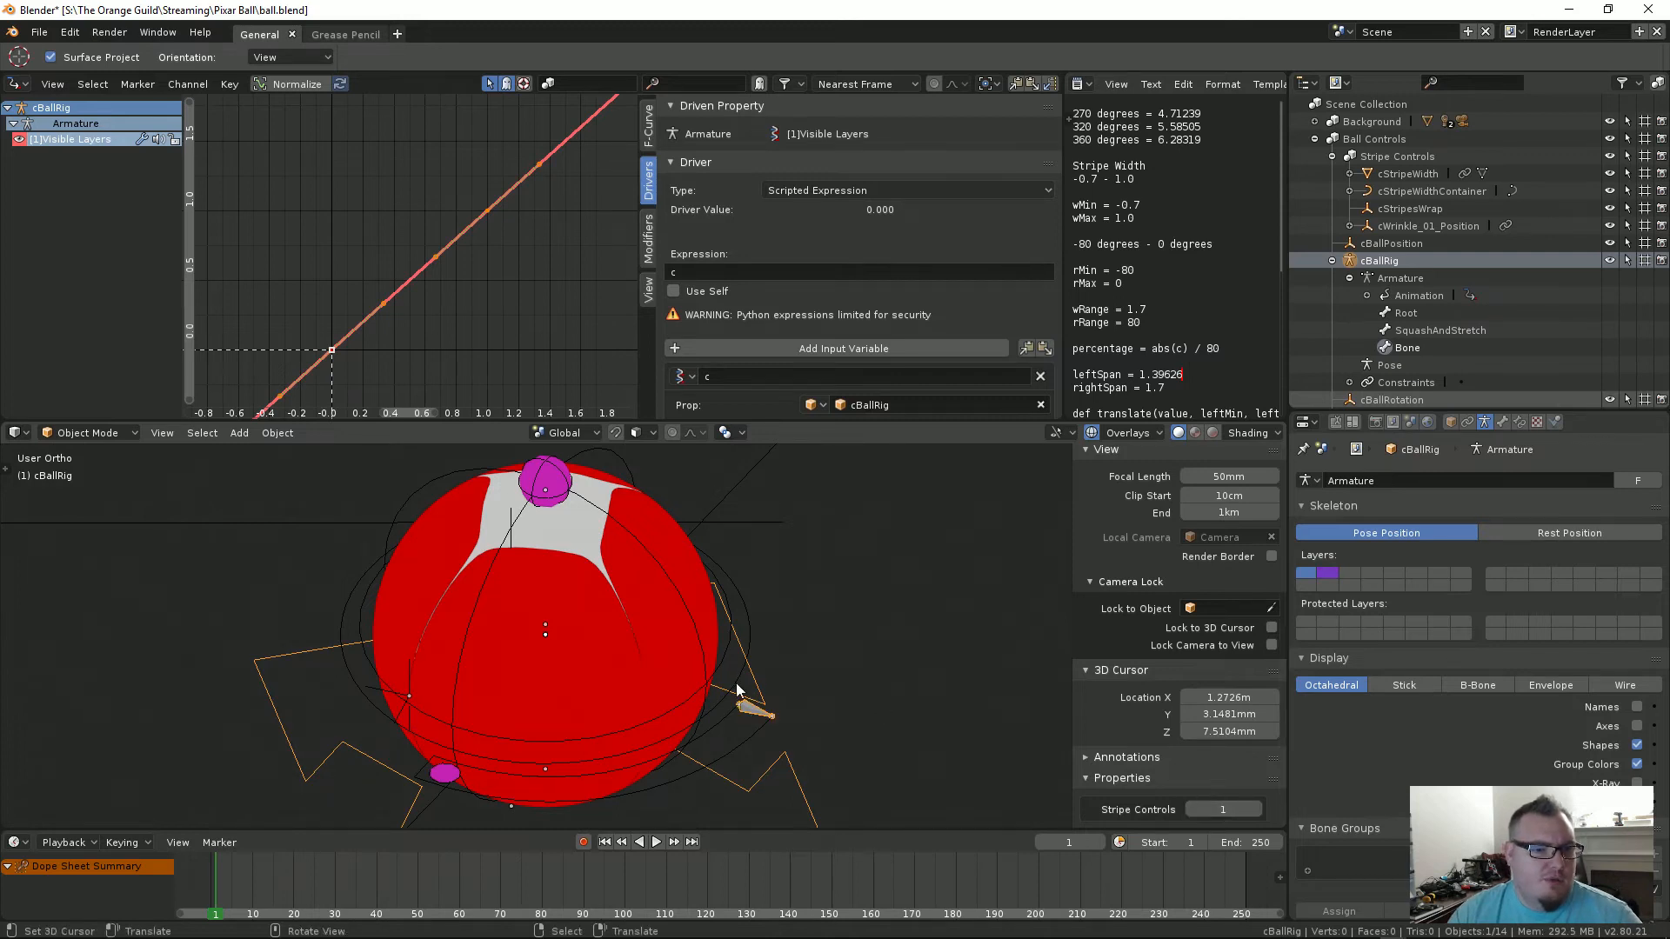
Step: Examine the small bone's constraints in cBallRig and the parent relations of cStripeWidthContainer
{"action": "middle_click_drag", "start_coordinate": [771, 687], "coordinate": [781, 639], "text": "shift"}
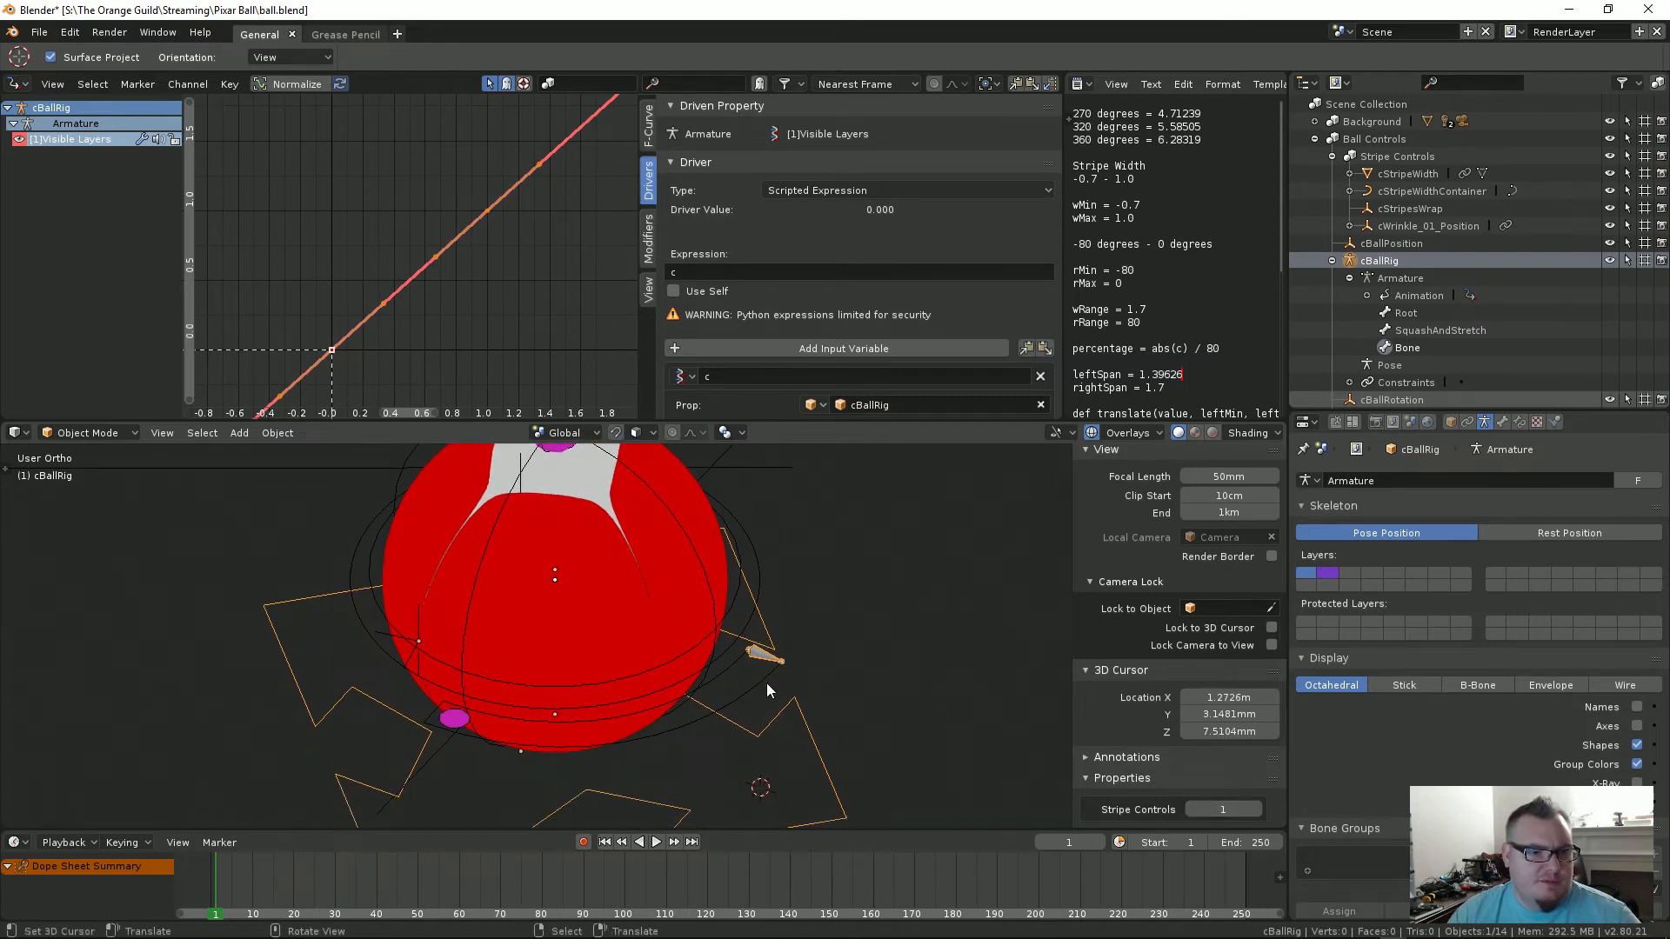
{"action": "left_click", "coordinate": [765, 667]}
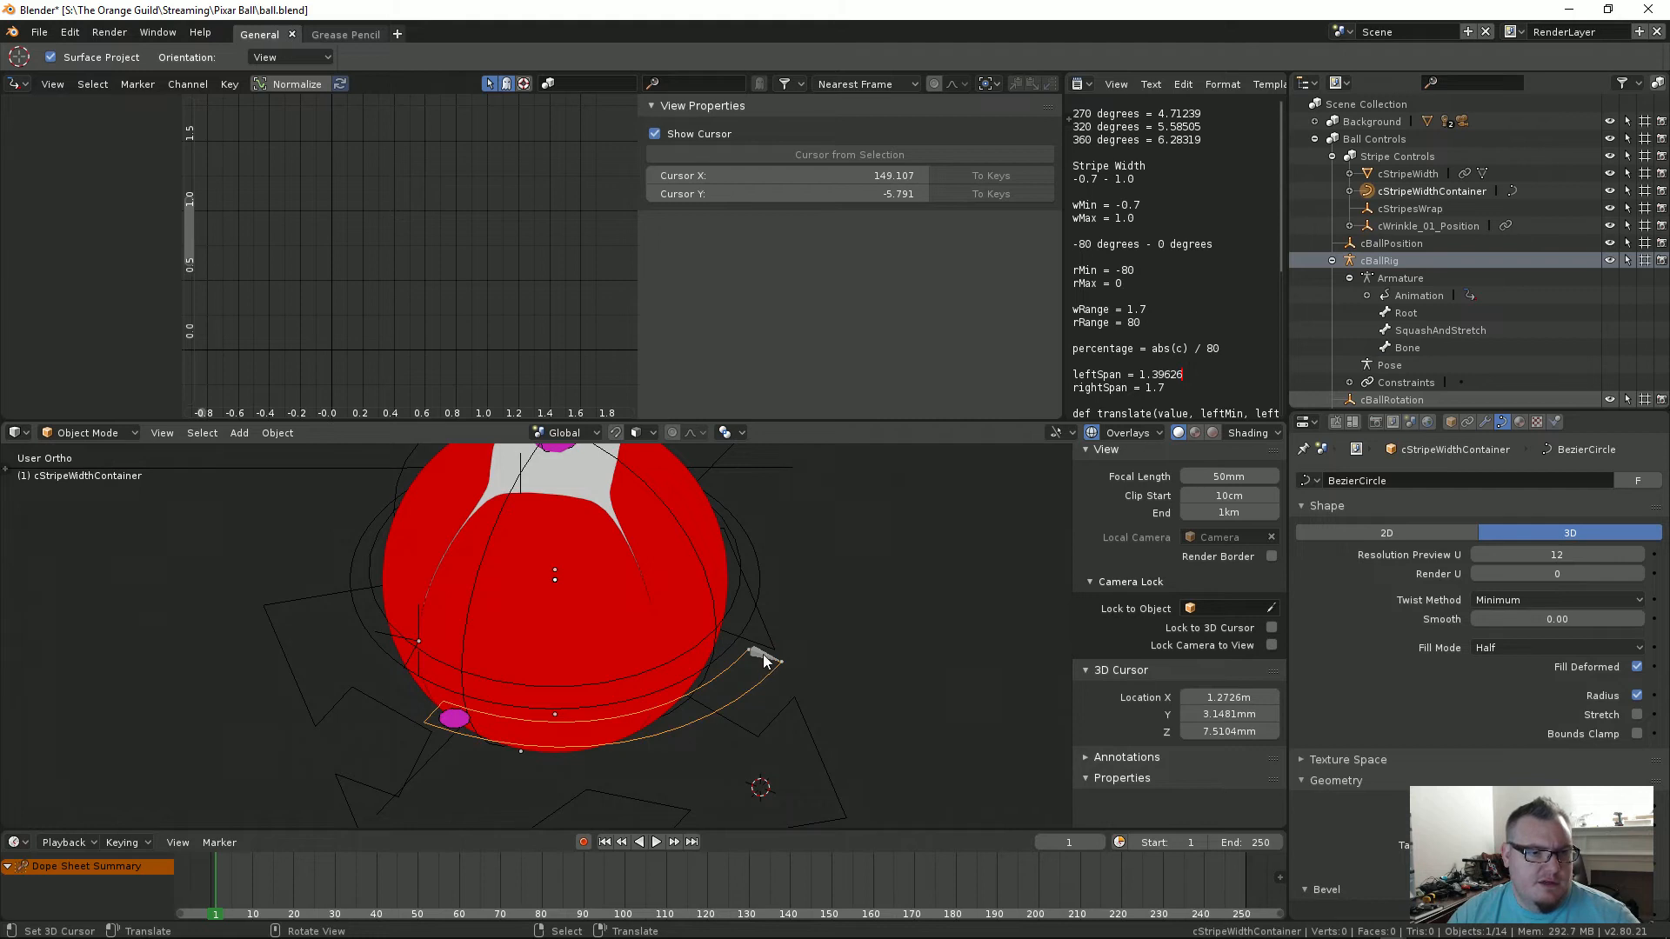
{"action": "left_click", "coordinate": [766, 662]}
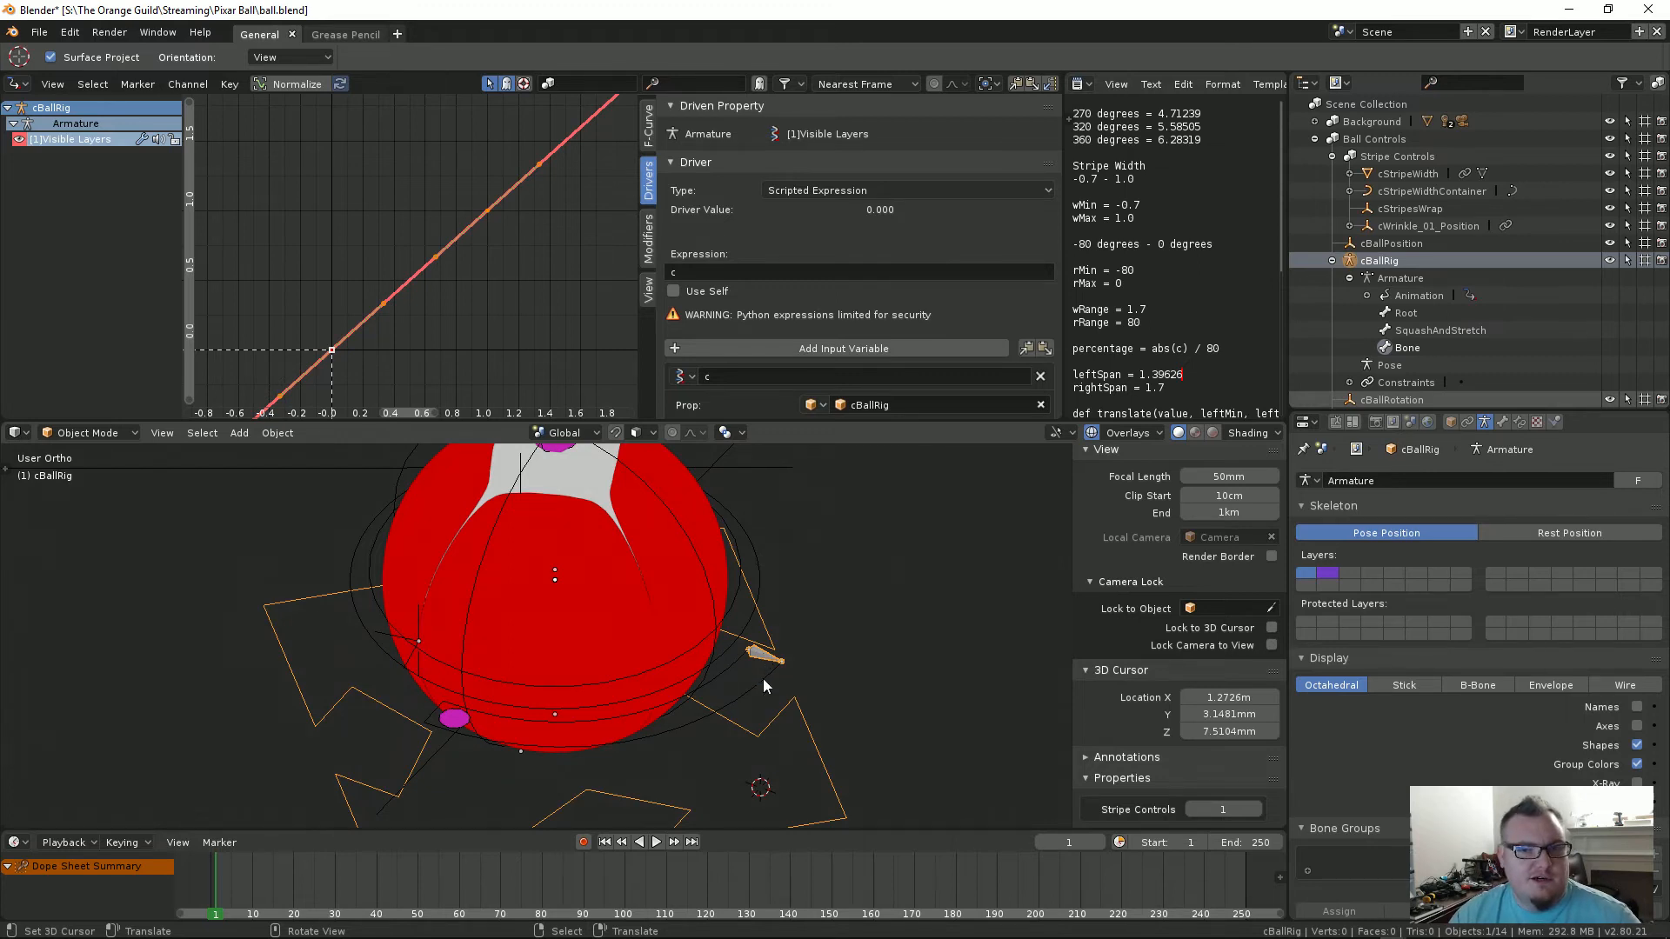
{"action": "left_click", "coordinate": [1519, 421]}
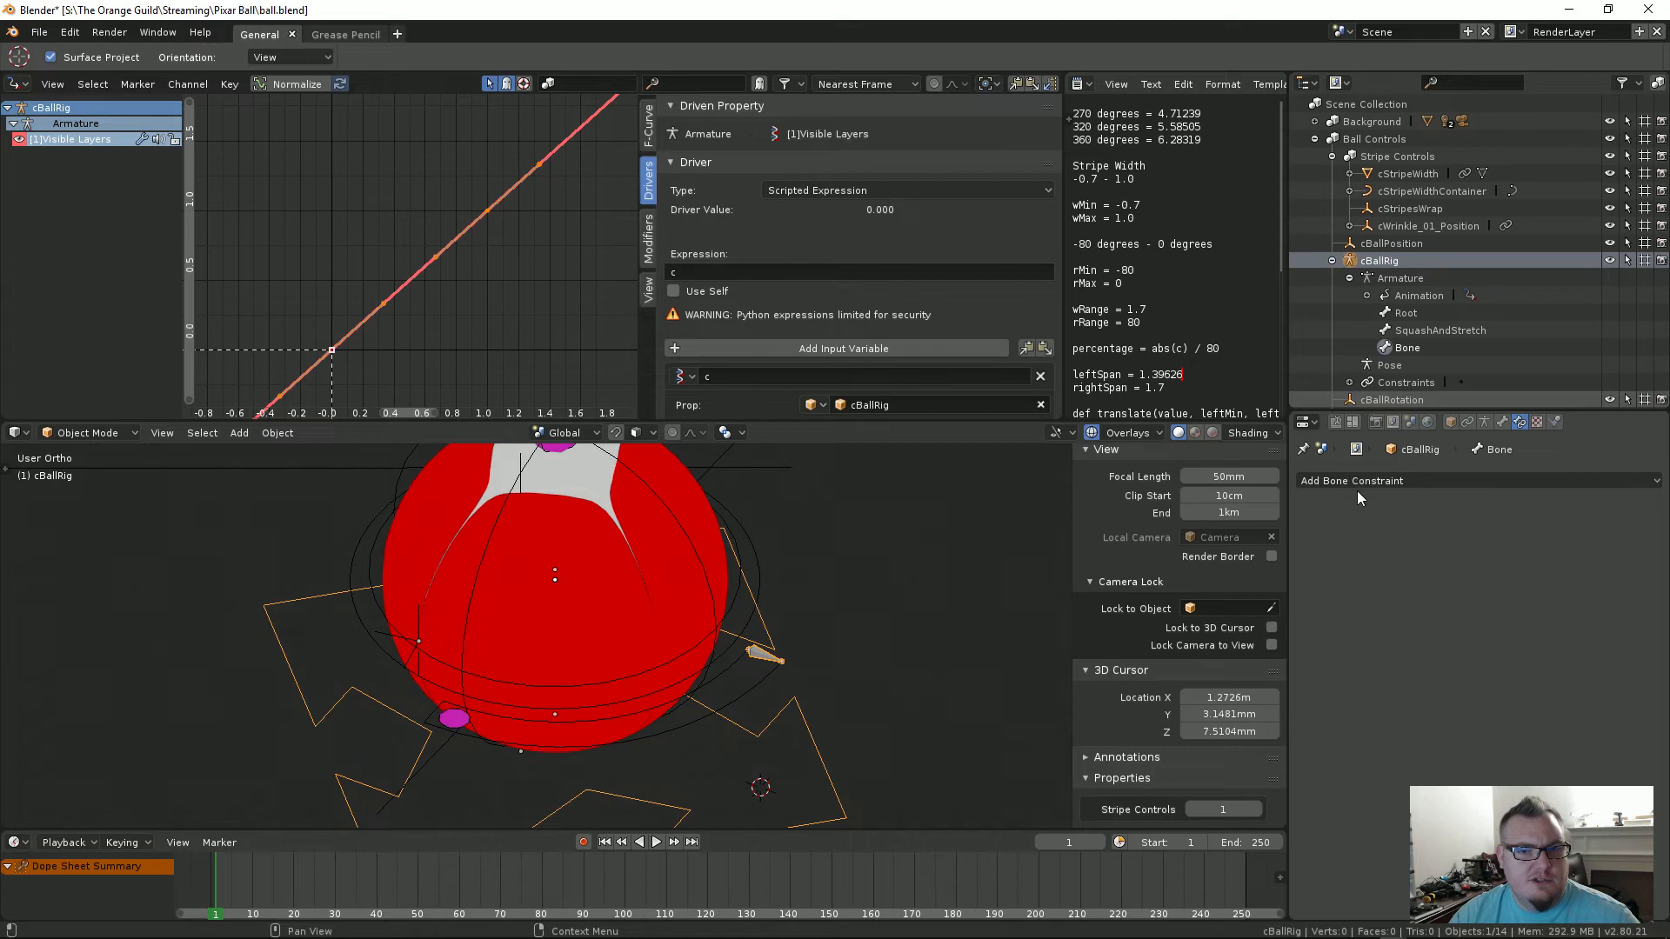
{"action": "left_click", "coordinate": [745, 694]}
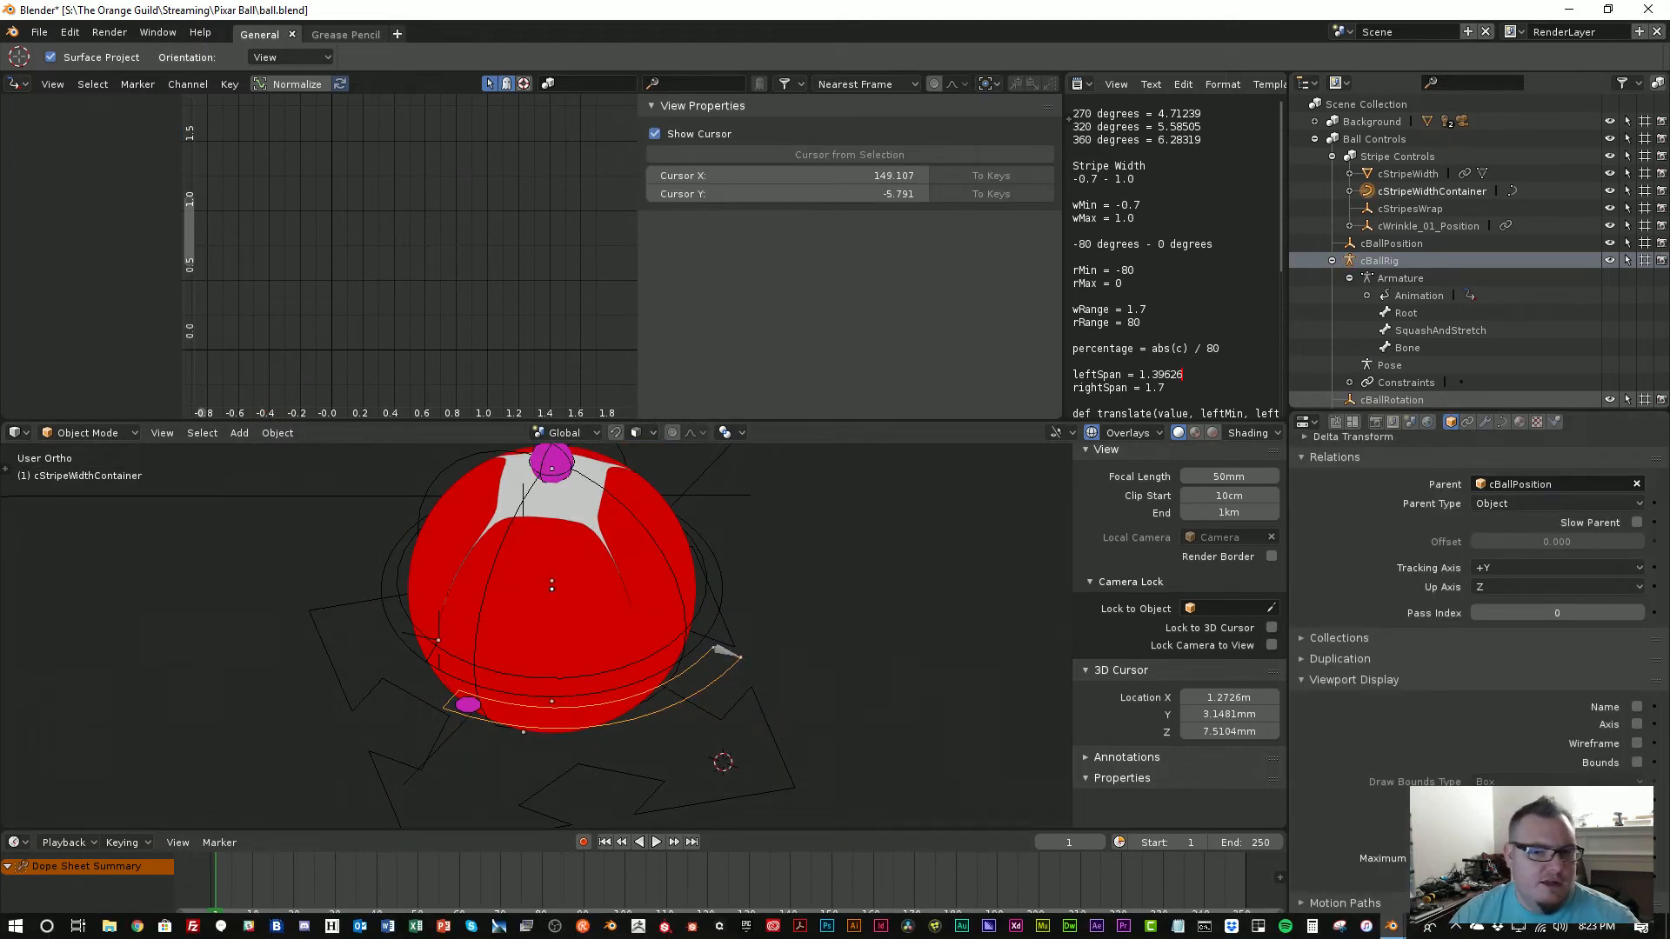
Step: Rotate the cStripeWidth control by -98° around the ball to narrow the red stripes
{"action": "scroll", "coordinate": [659, 661], "scroll_direction": "up", "scroll_amount": 1}
{"action": "middle_click_drag", "start_coordinate": [713, 640], "coordinate": [685, 728], "text": "shift"}
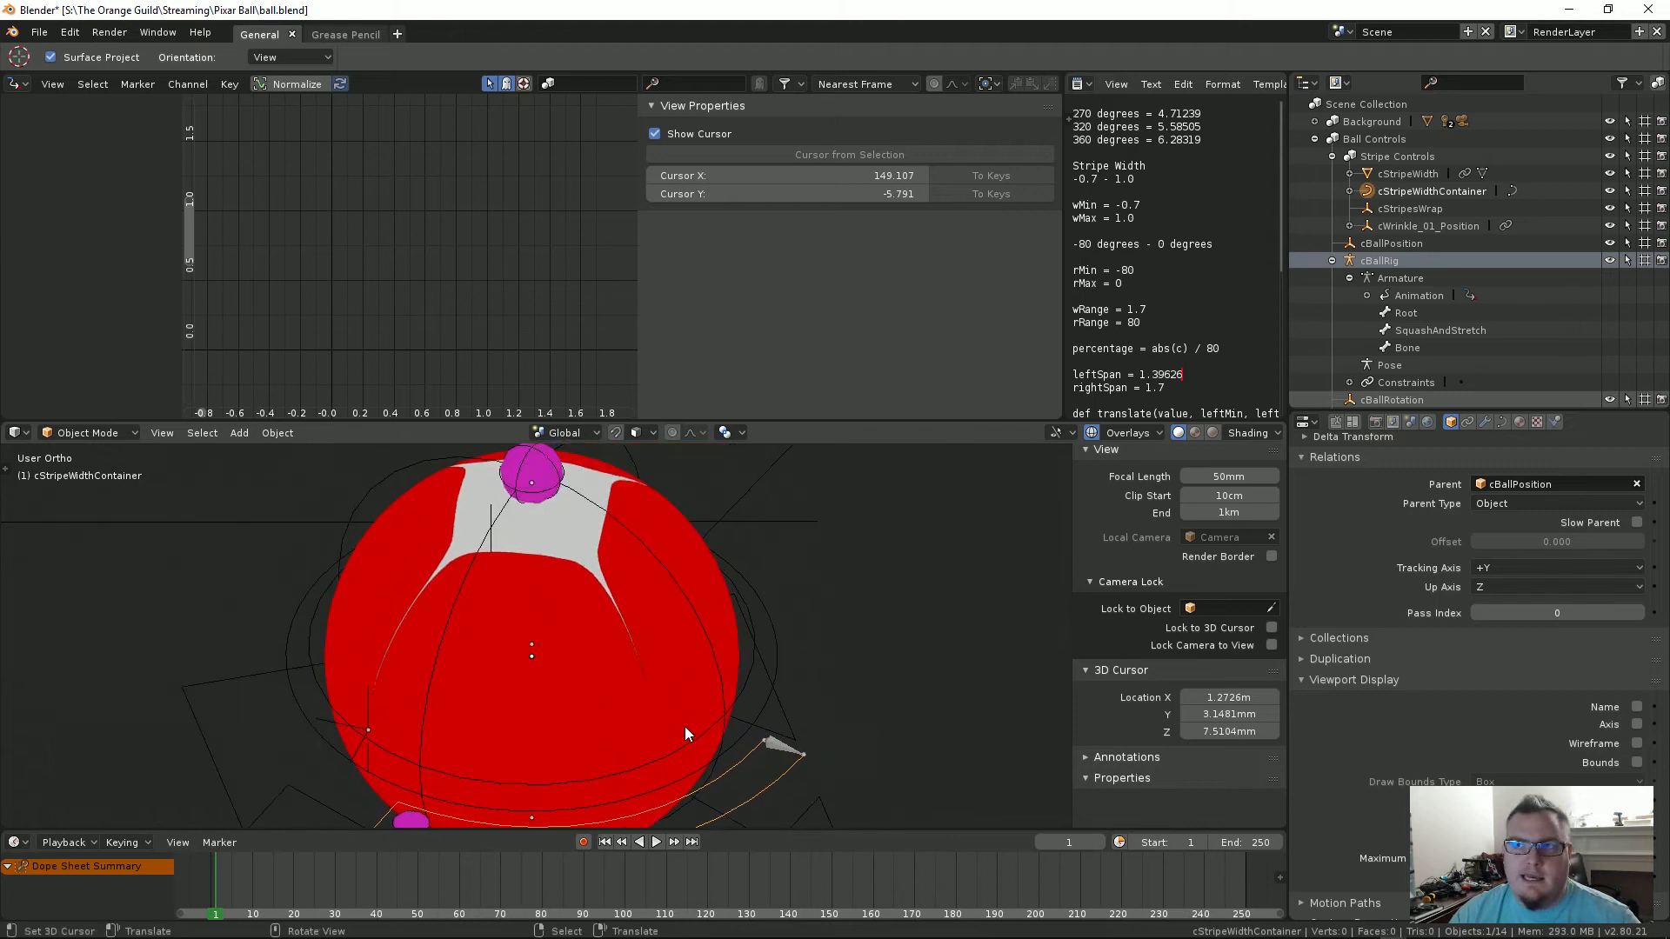
{"action": "scroll", "coordinate": [685, 728], "scroll_direction": "down", "scroll_amount": 2}
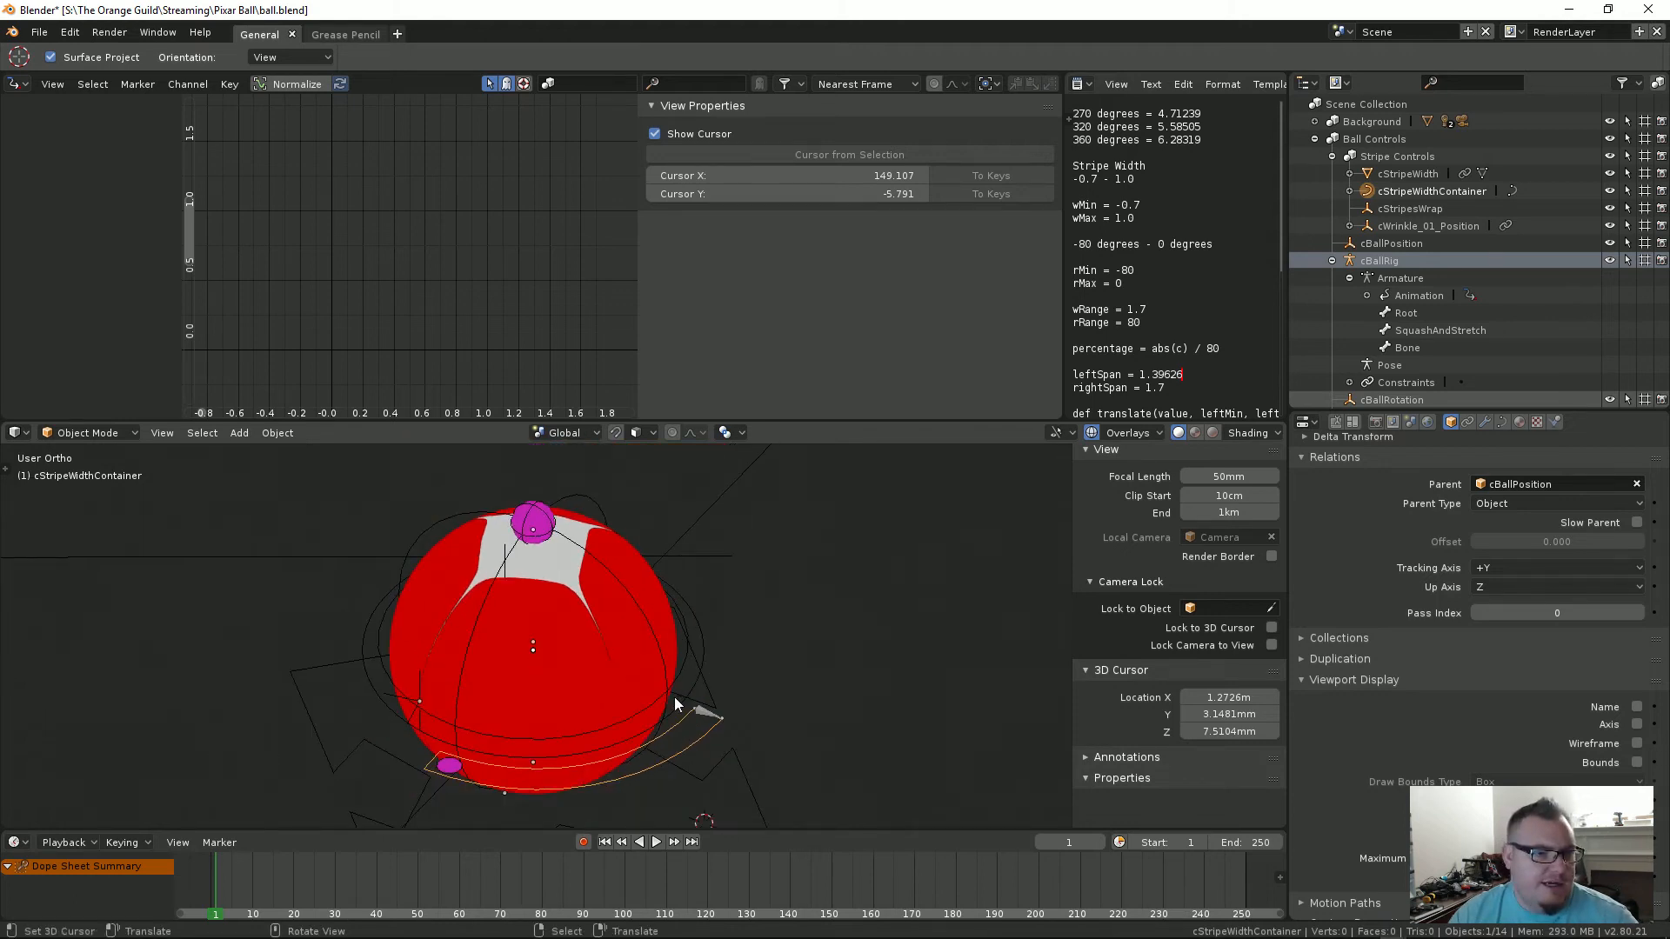
{"action": "middle_click_drag", "start_coordinate": [675, 696], "coordinate": [525, 715]}
{"action": "right_click", "coordinate": [503, 742]}
{"action": "key", "text": "r"}
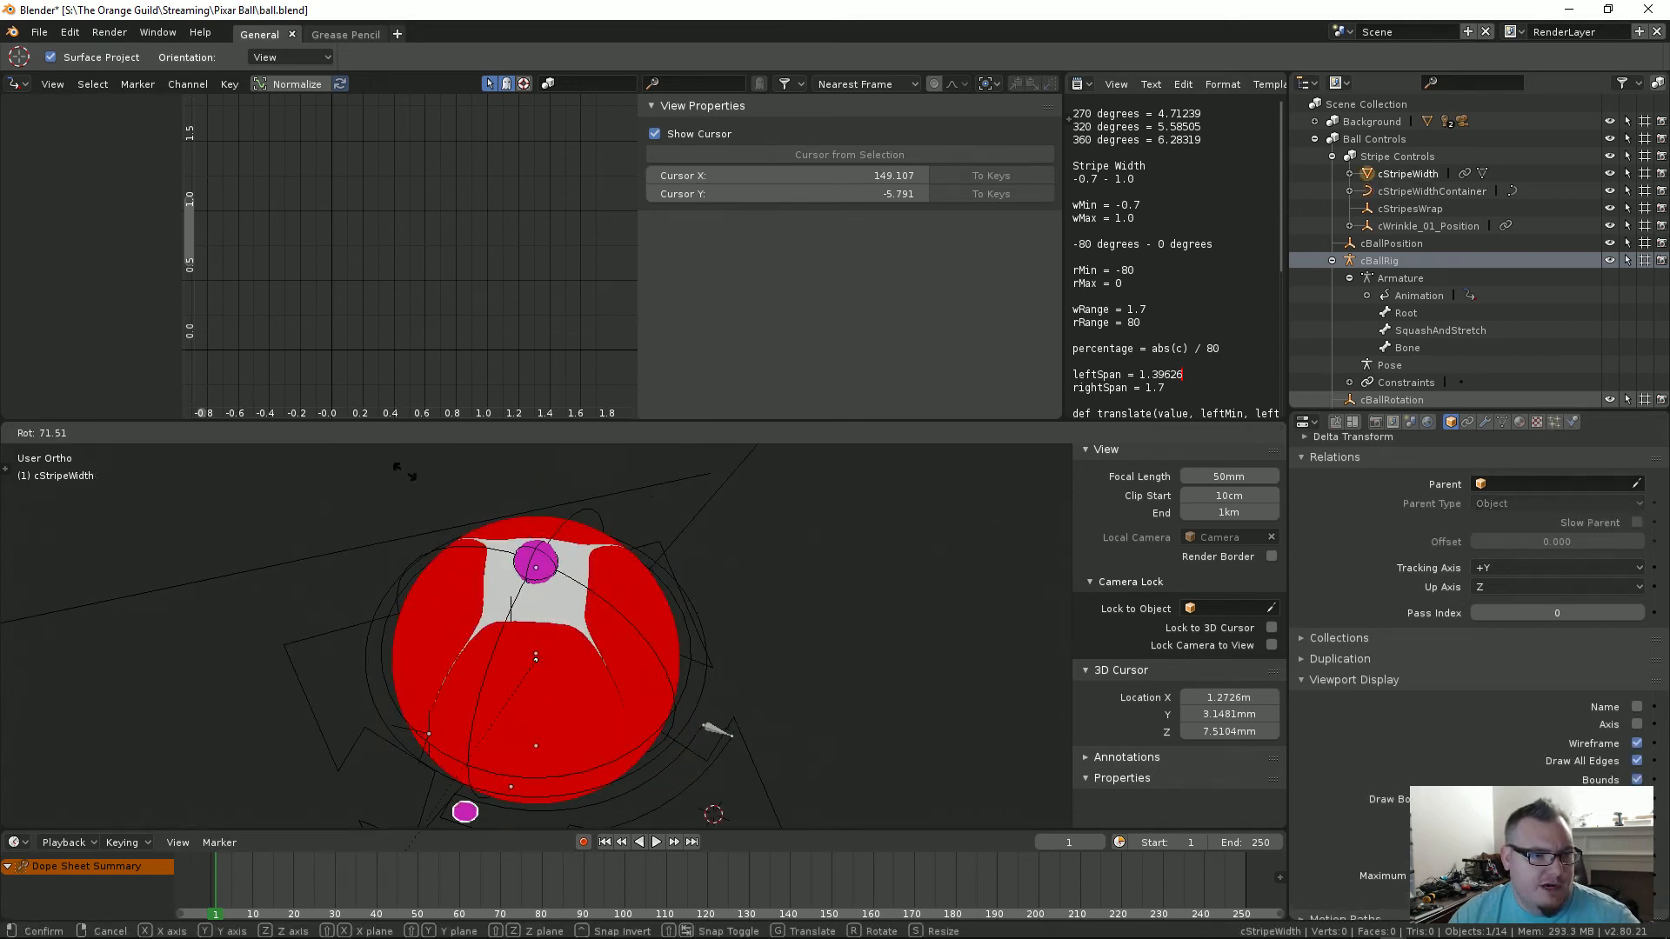
{"action": "left_click", "coordinate": [696, 713]}
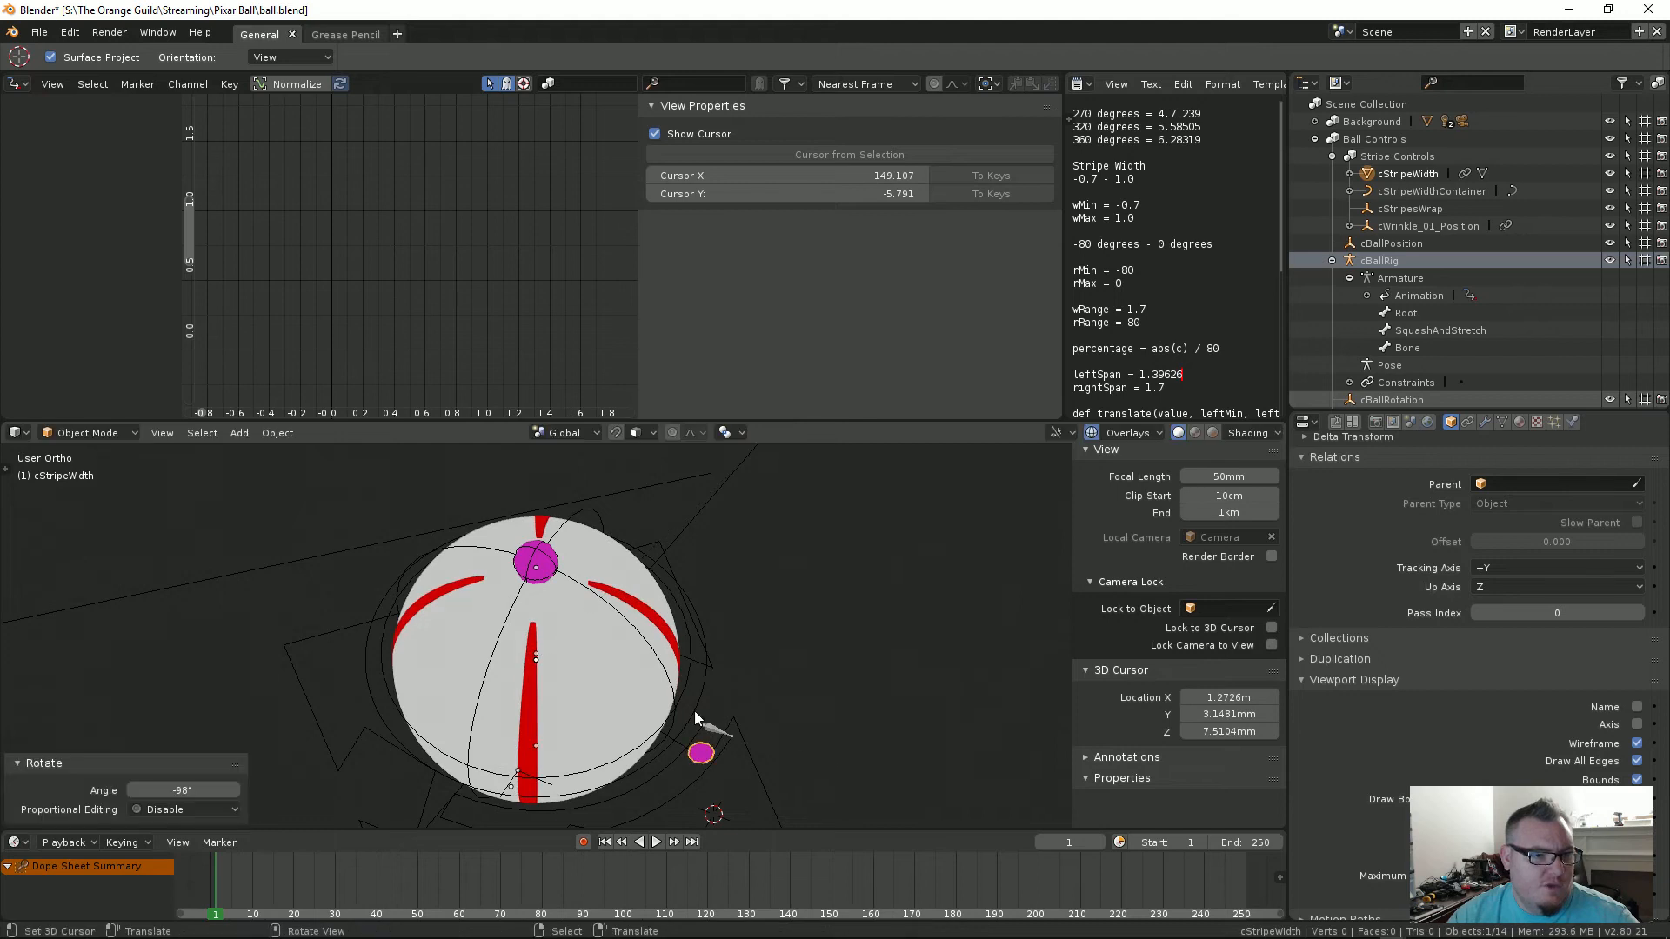
Step: Enlarge the 3D viewport and rotate the cStripeWidth control by 40.5° to widen the red stripes
{"action": "scroll", "coordinate": [679, 694], "scroll_direction": "down", "scroll_amount": 3}
{"action": "mouse_move", "coordinate": [591, 604]}
{"action": "middle_mouse_down"}
{"action": "mouse_move", "coordinate": [598, 564]}
{"action": "mouse_move", "coordinate": [623, 677]}
{"action": "mouse_move", "coordinate": [611, 606]}
{"action": "middle_mouse_up"}
{"action": "scroll", "coordinate": [623, 677], "scroll_direction": "up", "scroll_amount": 4}
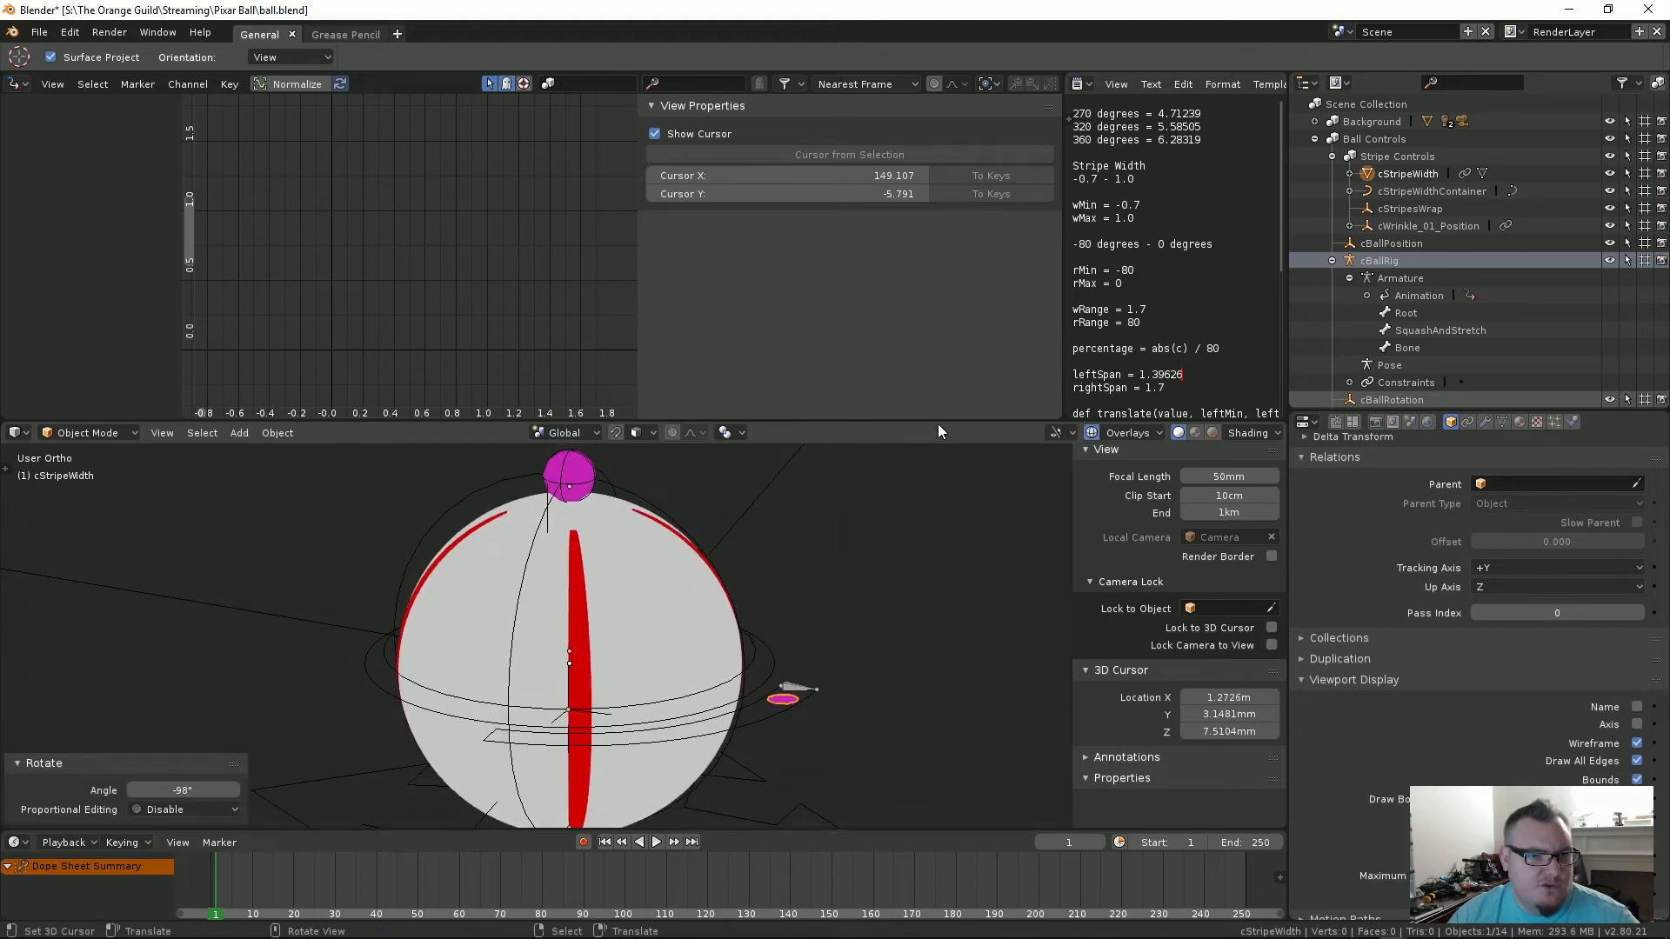
{"action": "left_click_drag", "start_coordinate": [938, 424], "coordinate": [911, 239]}
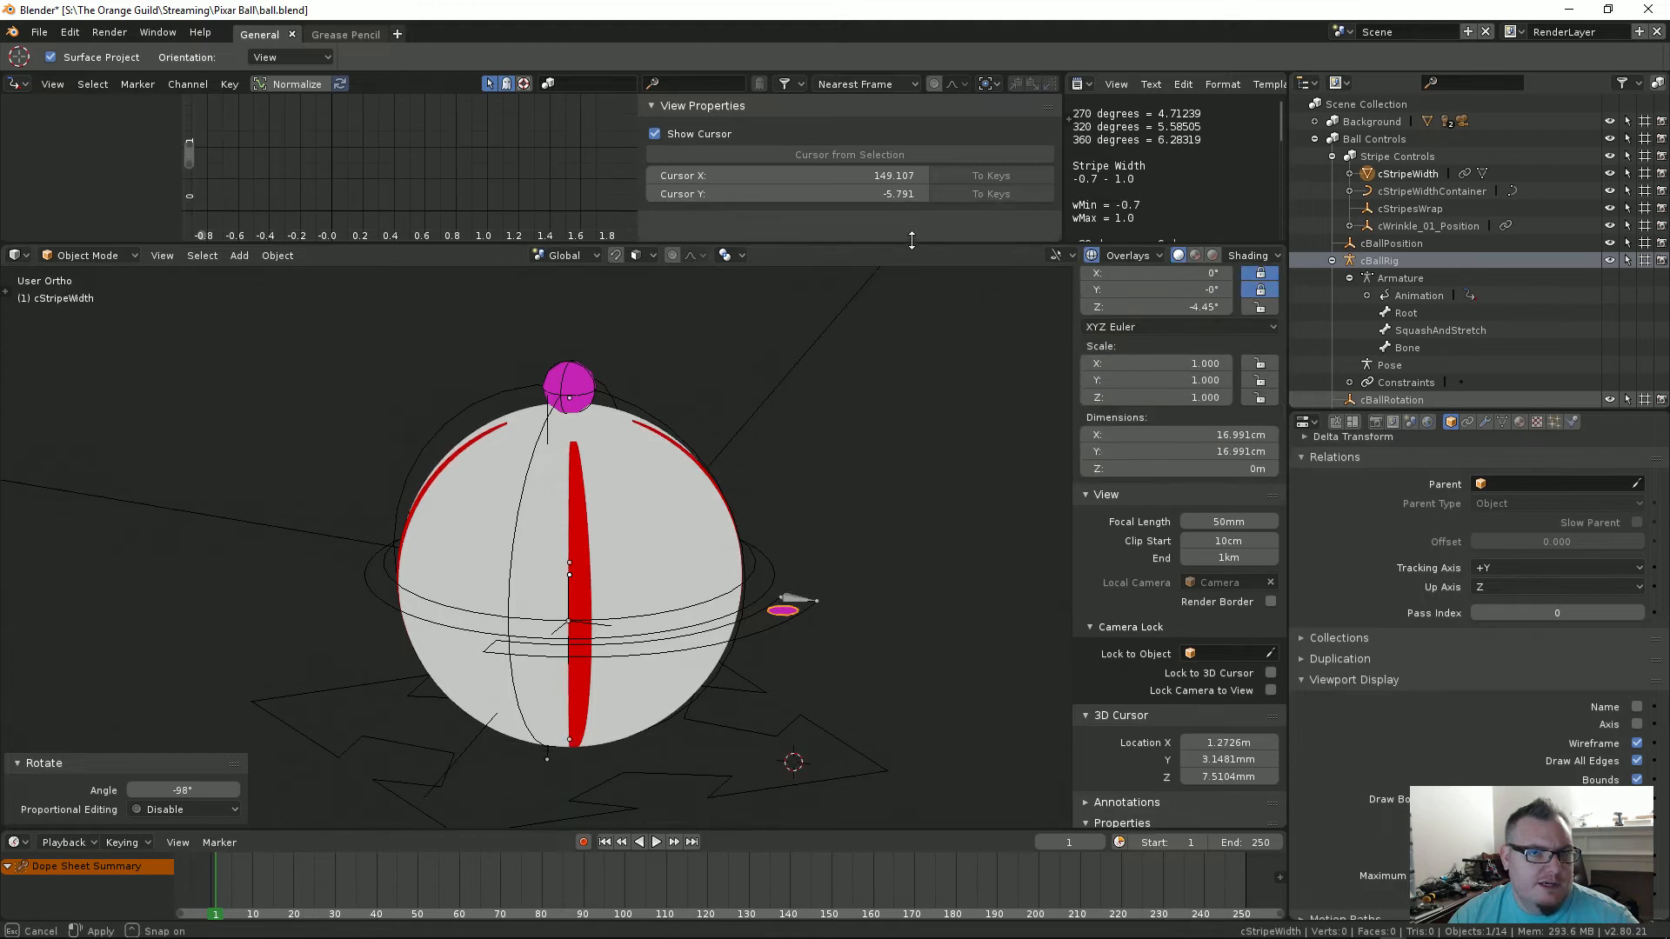
{"action": "scroll", "coordinate": [735, 581], "scroll_direction": "down", "scroll_amount": 2}
{"action": "middle_click_drag", "start_coordinate": [734, 581], "coordinate": [718, 640]}
{"action": "scroll", "coordinate": [706, 642], "scroll_direction": "up", "scroll_amount": 1}
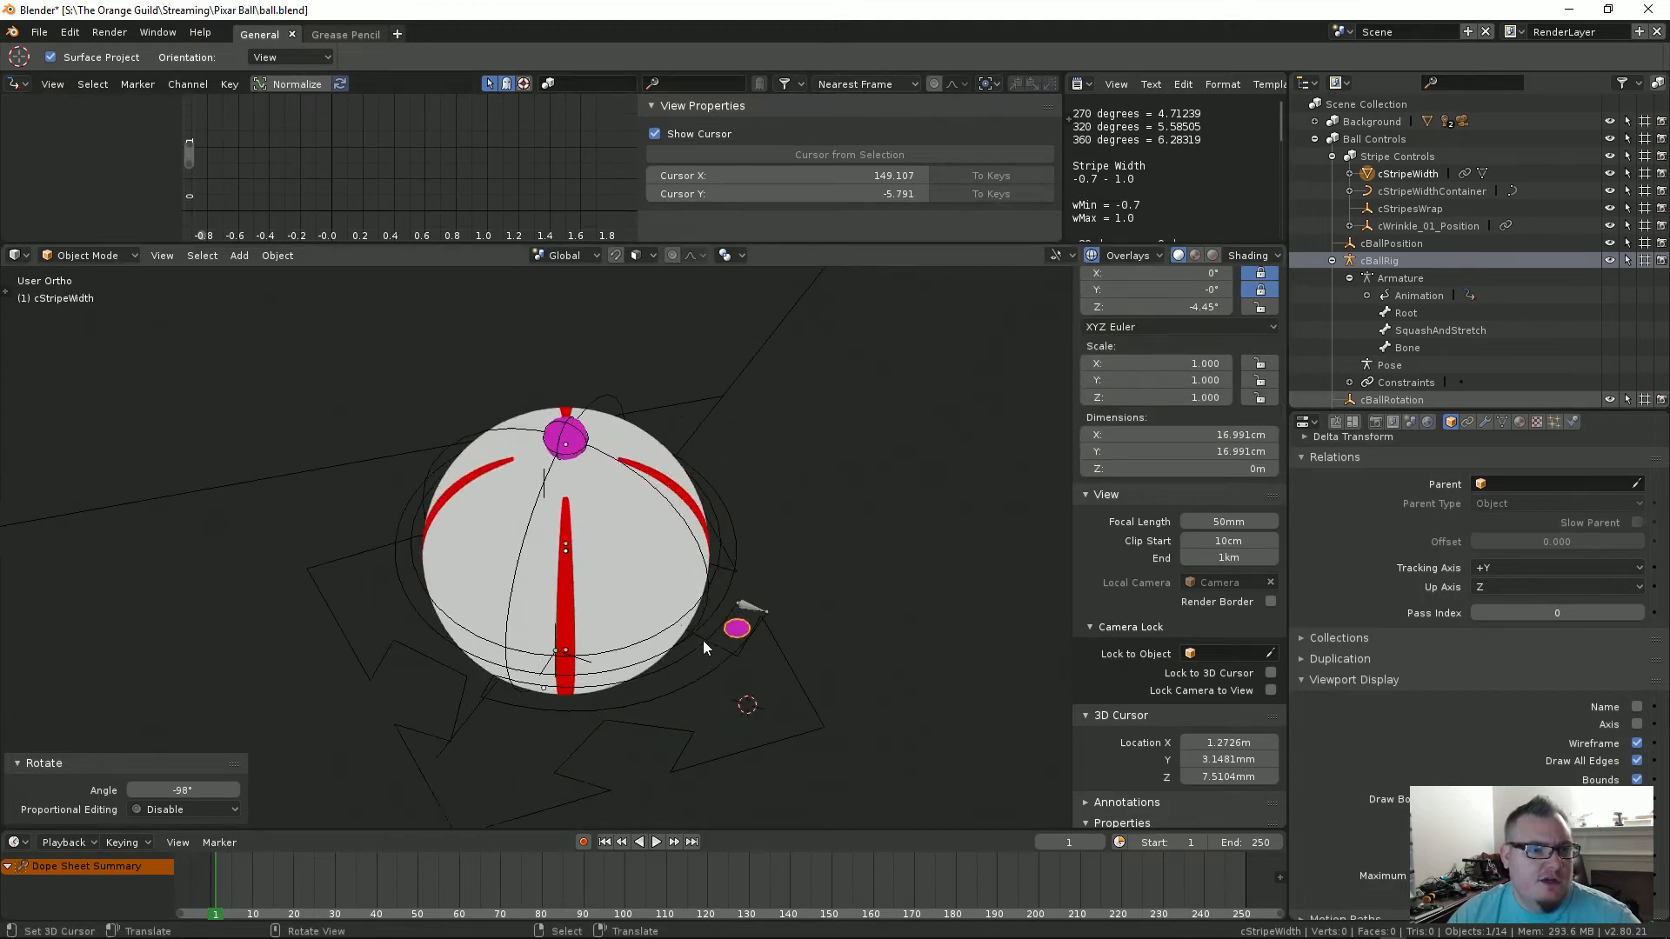
{"action": "scroll", "coordinate": [703, 646], "scroll_direction": "up", "scroll_amount": 1}
{"action": "key", "text": "r"}
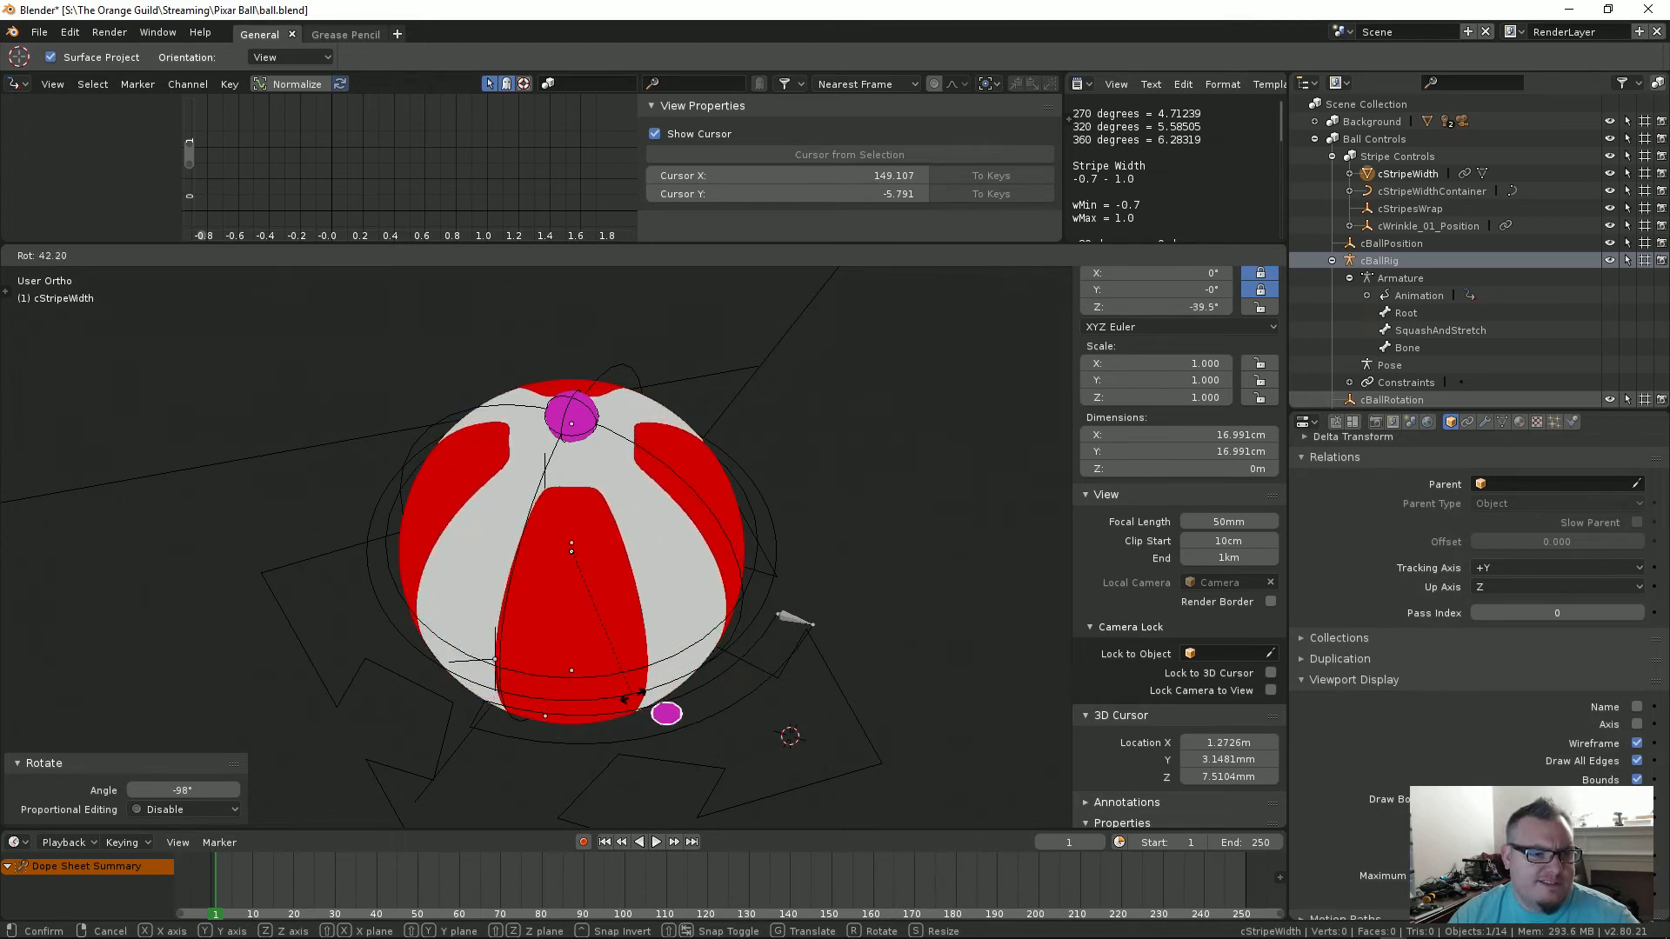
{"action": "left_click", "coordinate": [626, 697]}
Step: Examine the modifiers and mesh data of cStripeWidth, and the Ball Stripes object's shape keys and mesh cage in Edit Mode
{"action": "left_click", "coordinate": [1487, 423]}
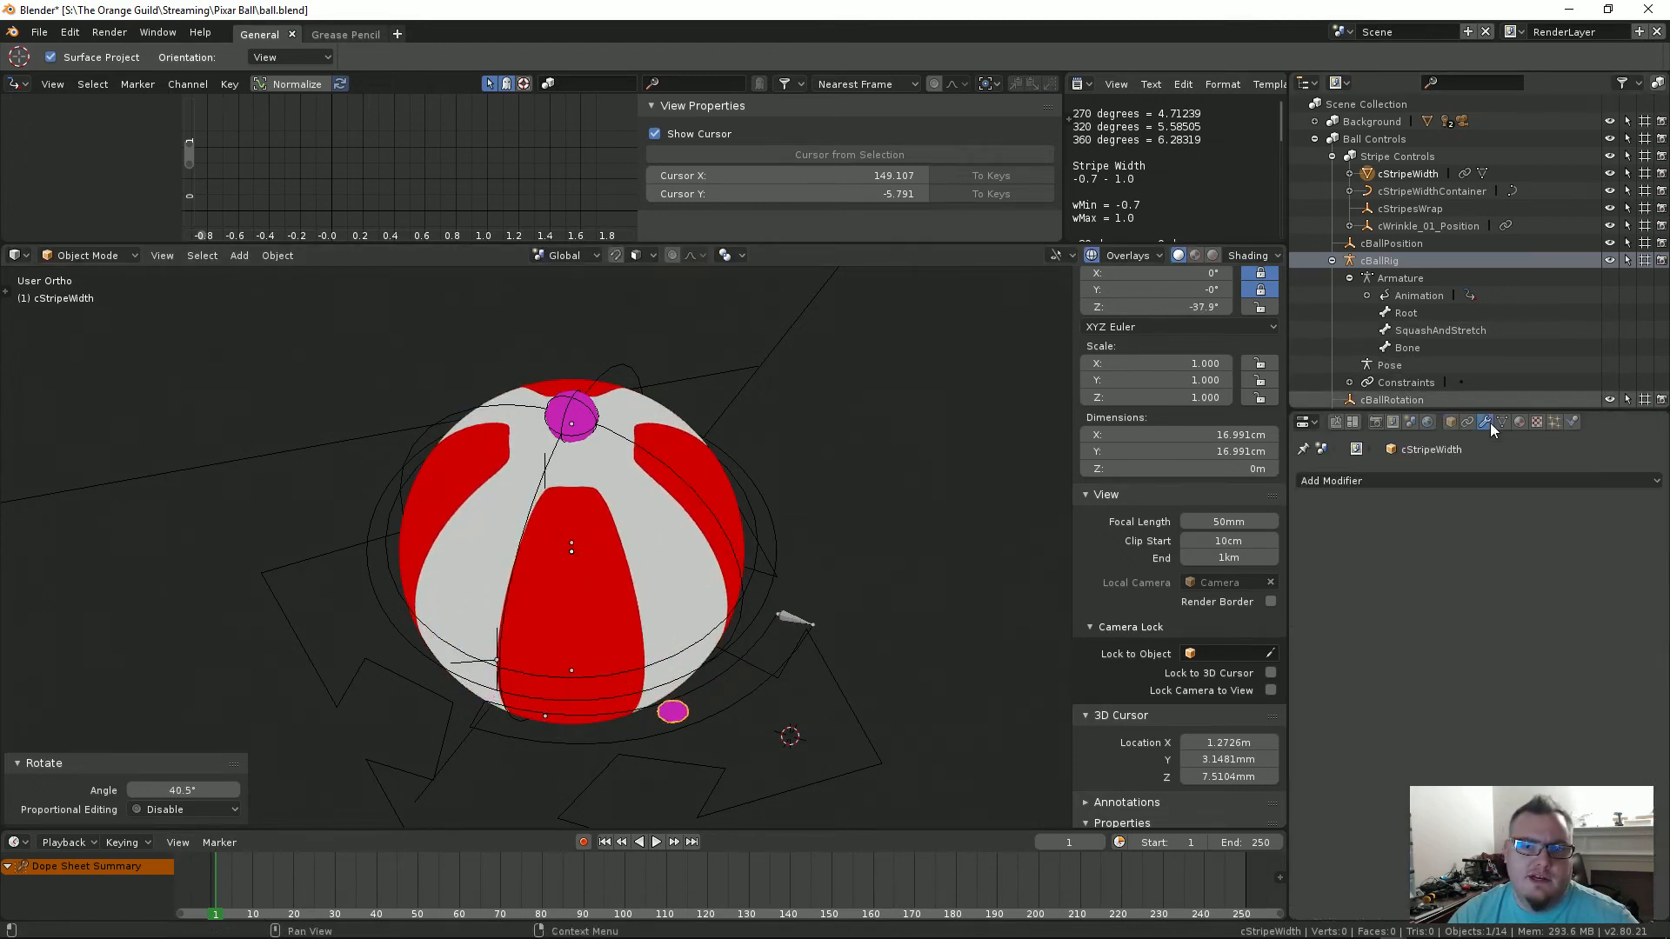
{"action": "left_click", "coordinate": [1501, 422]}
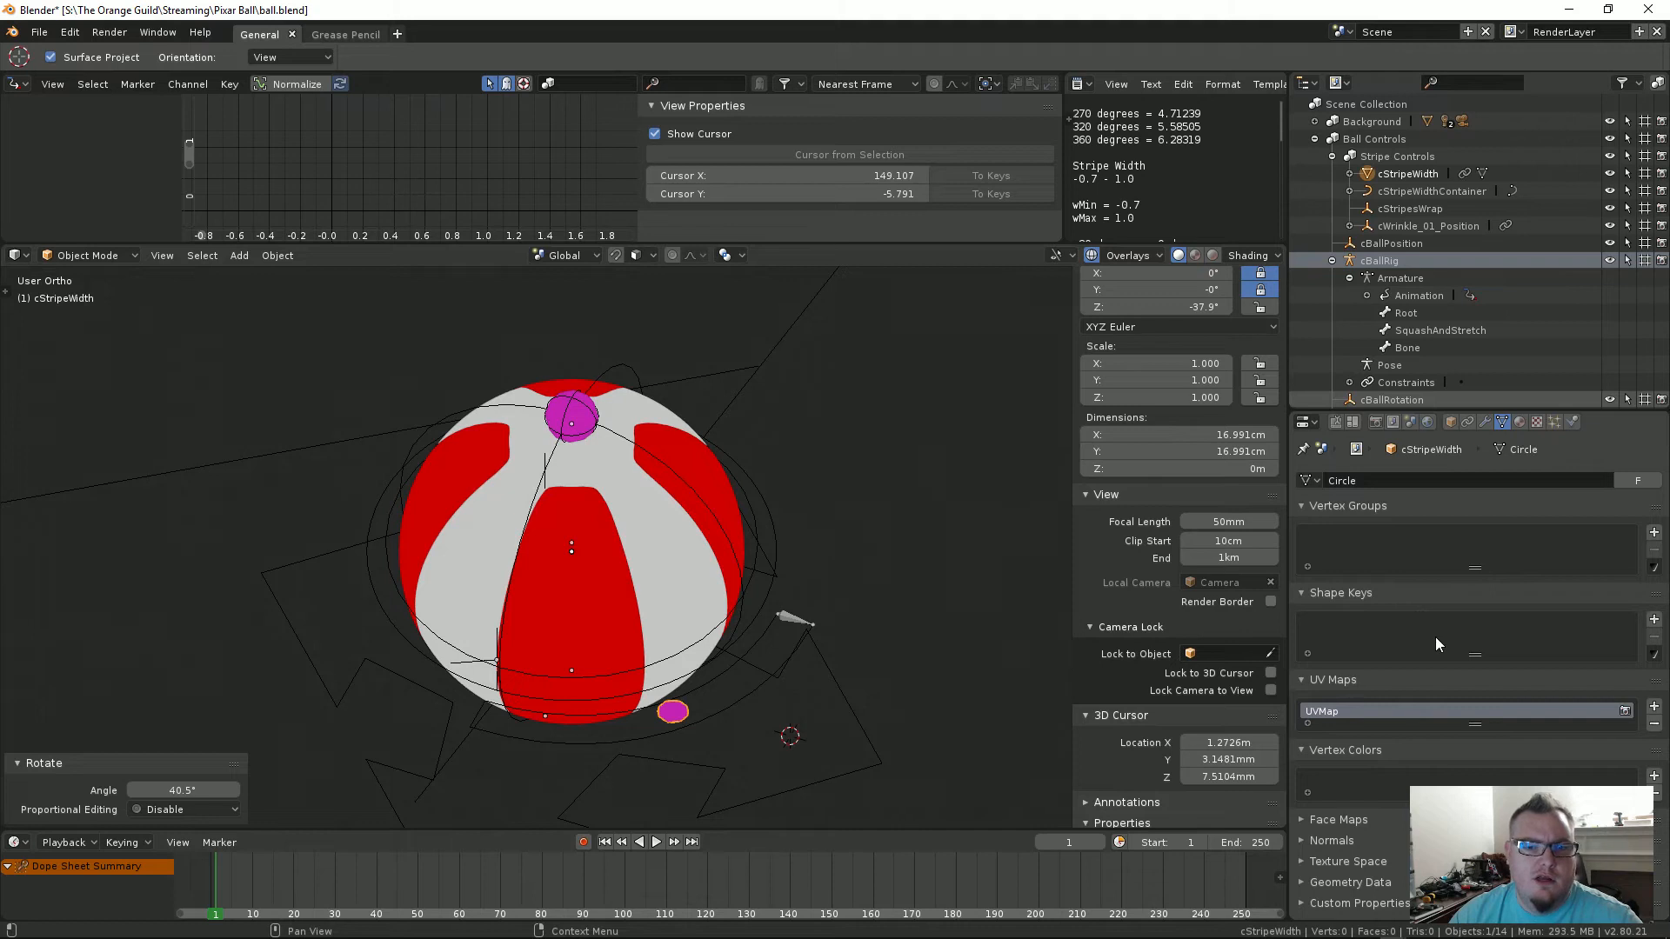
{"action": "right_click", "coordinate": [602, 626]}
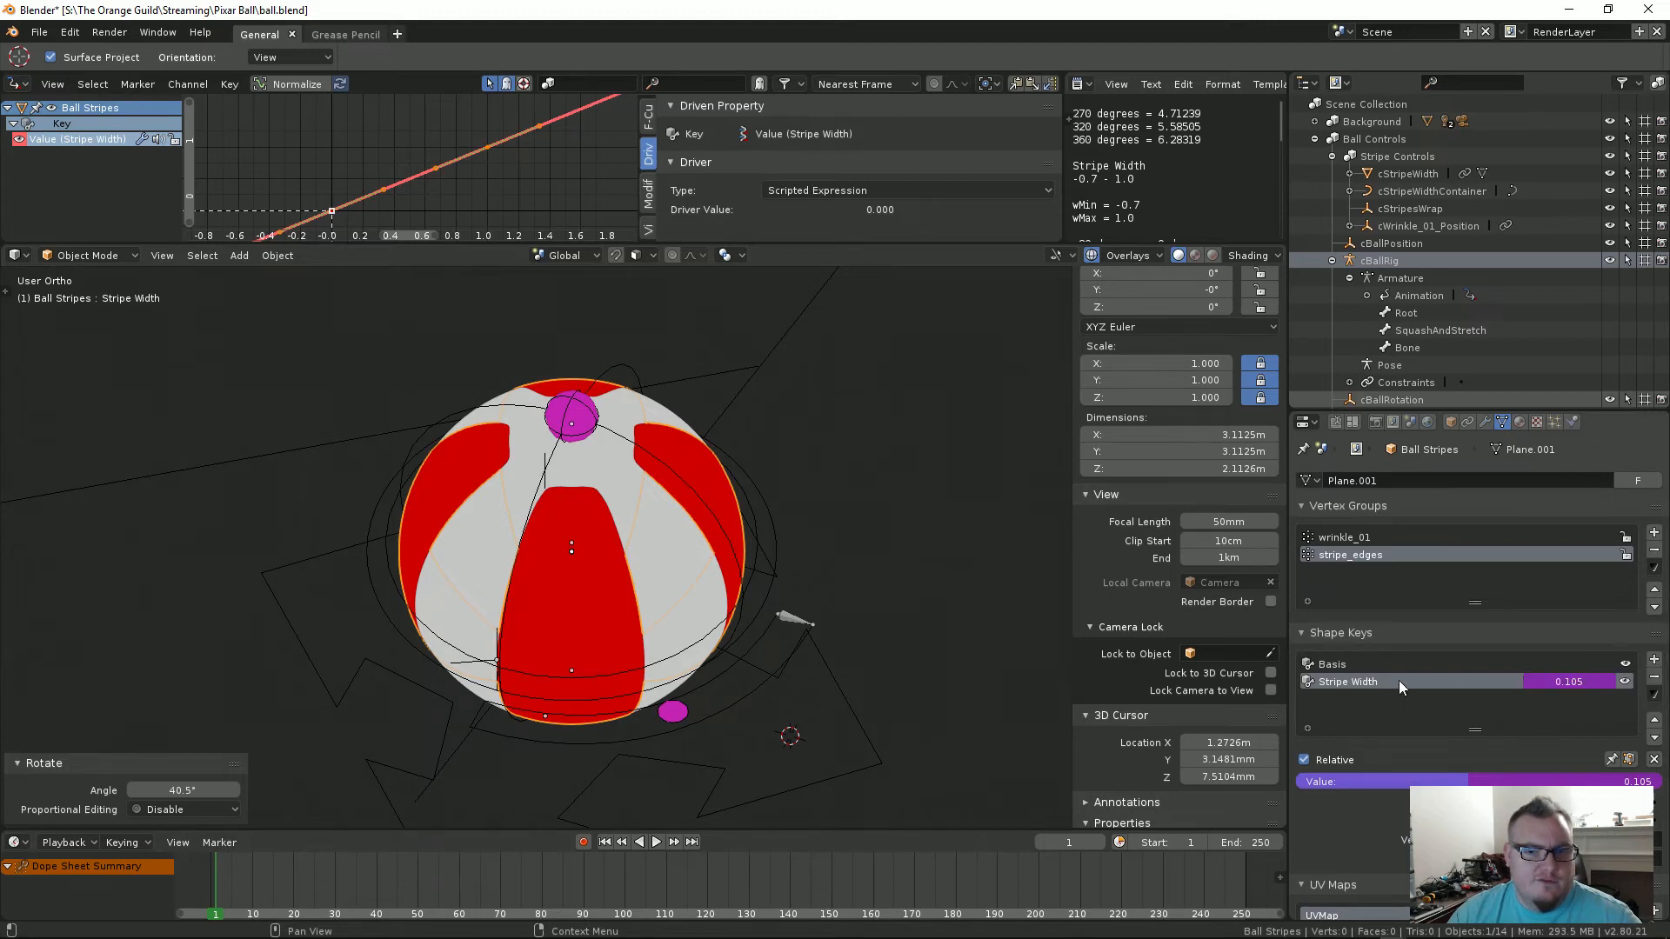
{"action": "key", "text": "Tab"}
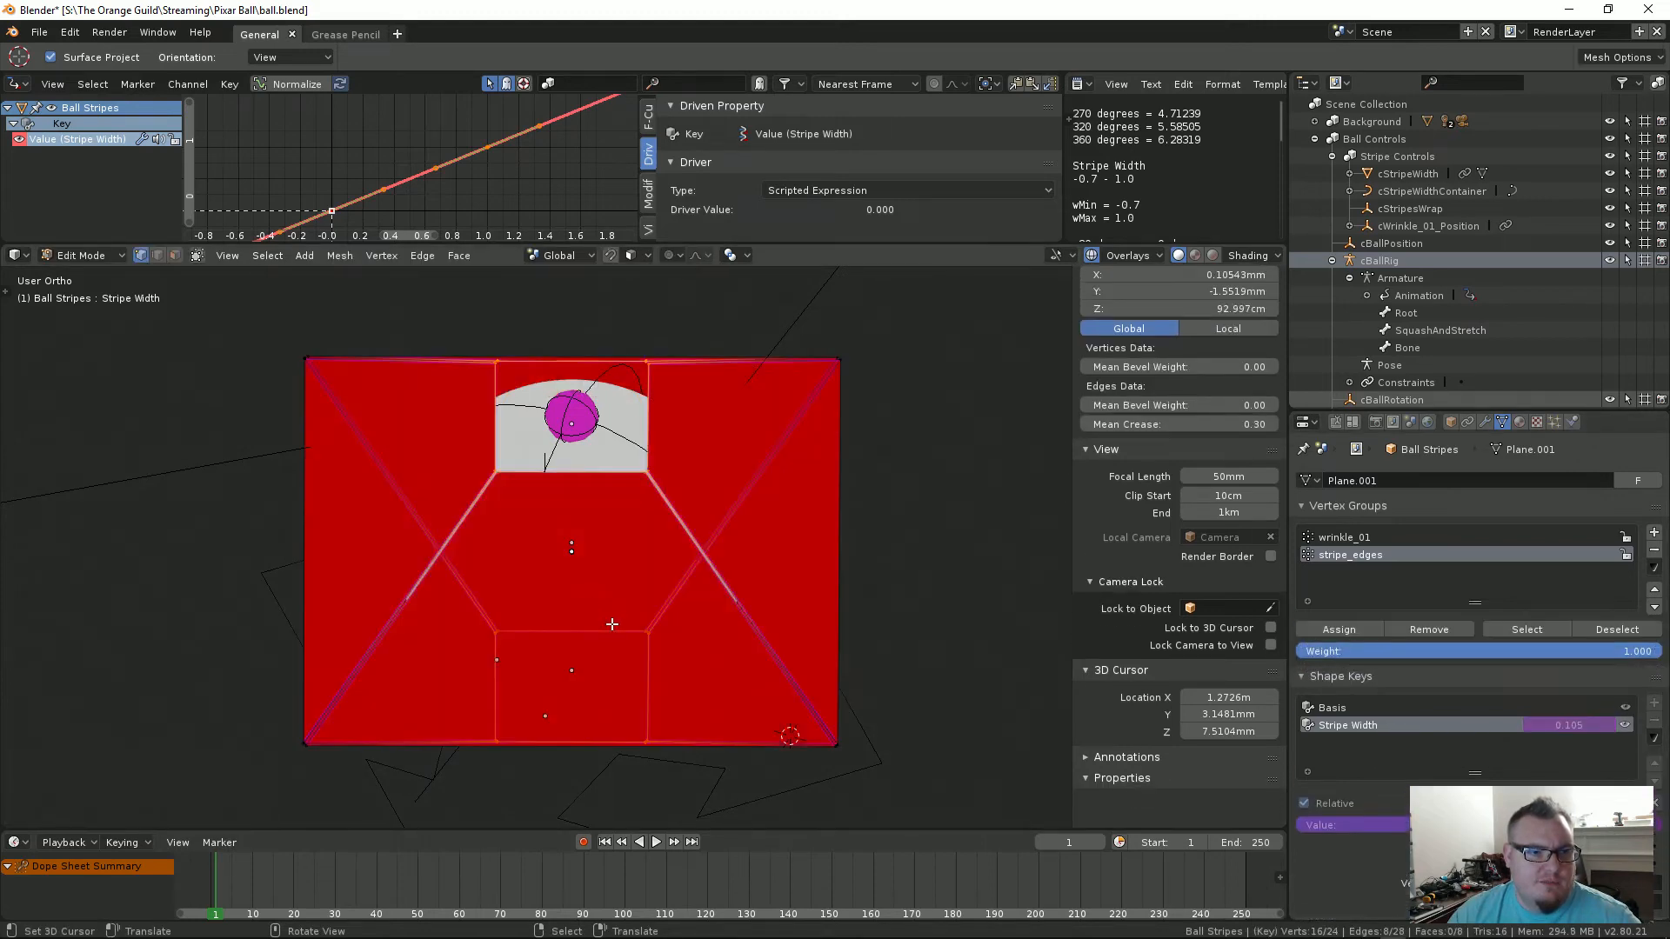
{"action": "middle_click_drag", "start_coordinate": [587, 603], "coordinate": [492, 570]}
{"action": "middle_click_drag", "start_coordinate": [526, 580], "coordinate": [827, 753]}
{"action": "key", "text": "Tab"}
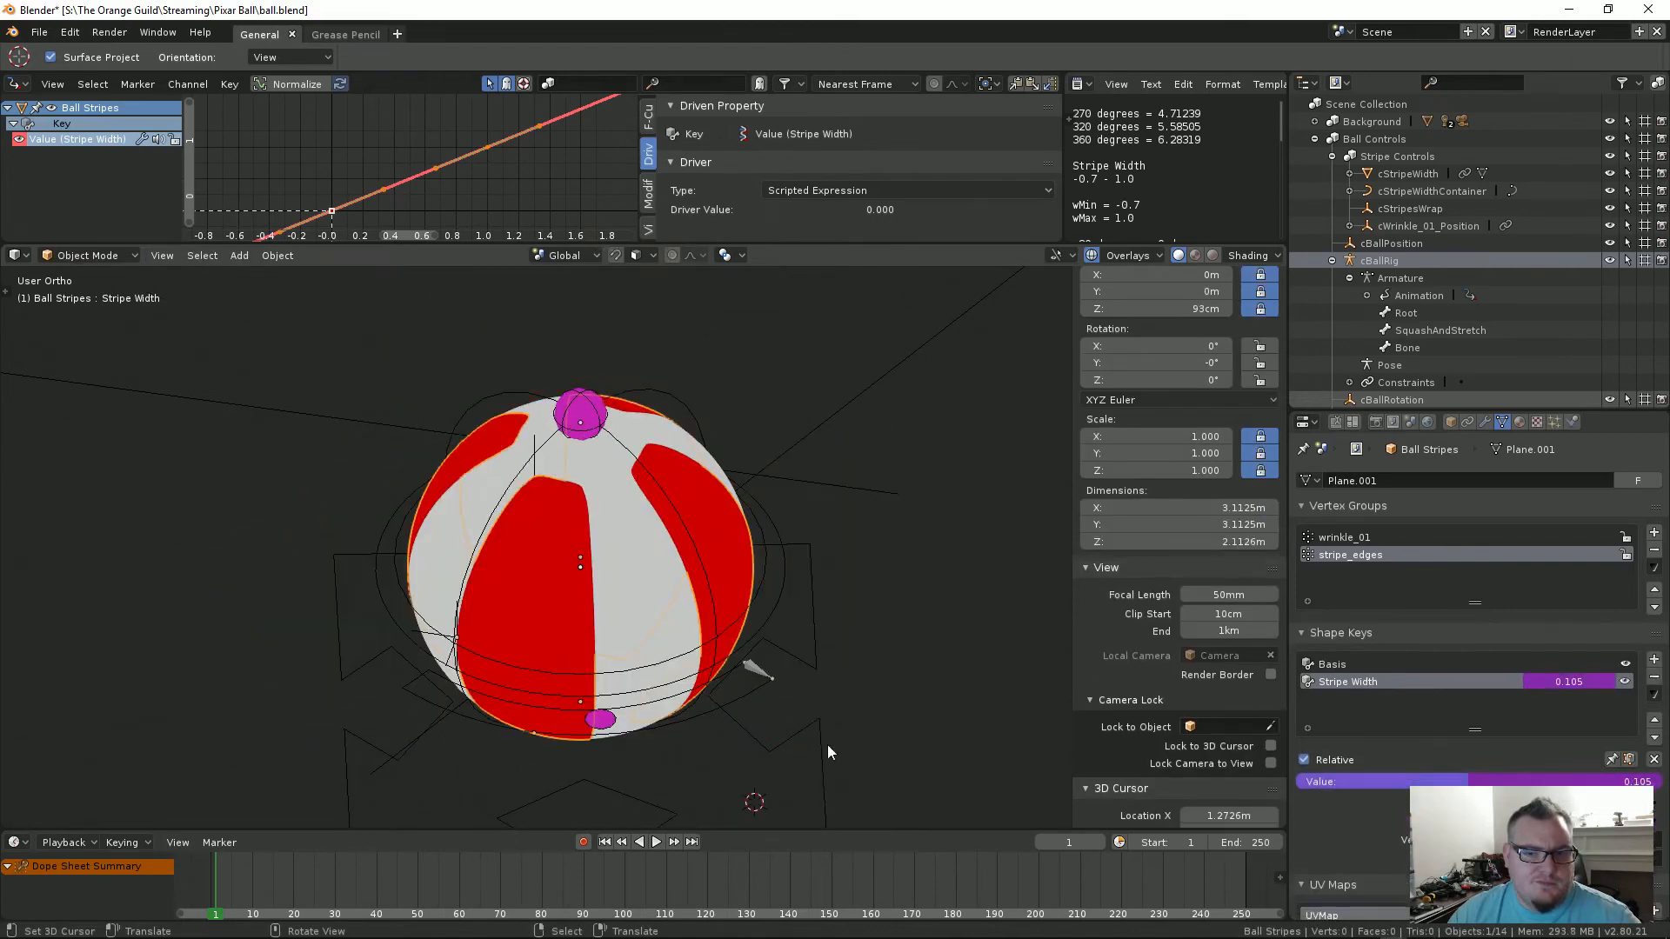
Step: Add a new shape key below Stripe Width on the Ball Stripes object and open its mesh in Edit Mode
{"action": "left_click", "coordinate": [1656, 667]}
{"action": "key", "text": "Tab"}
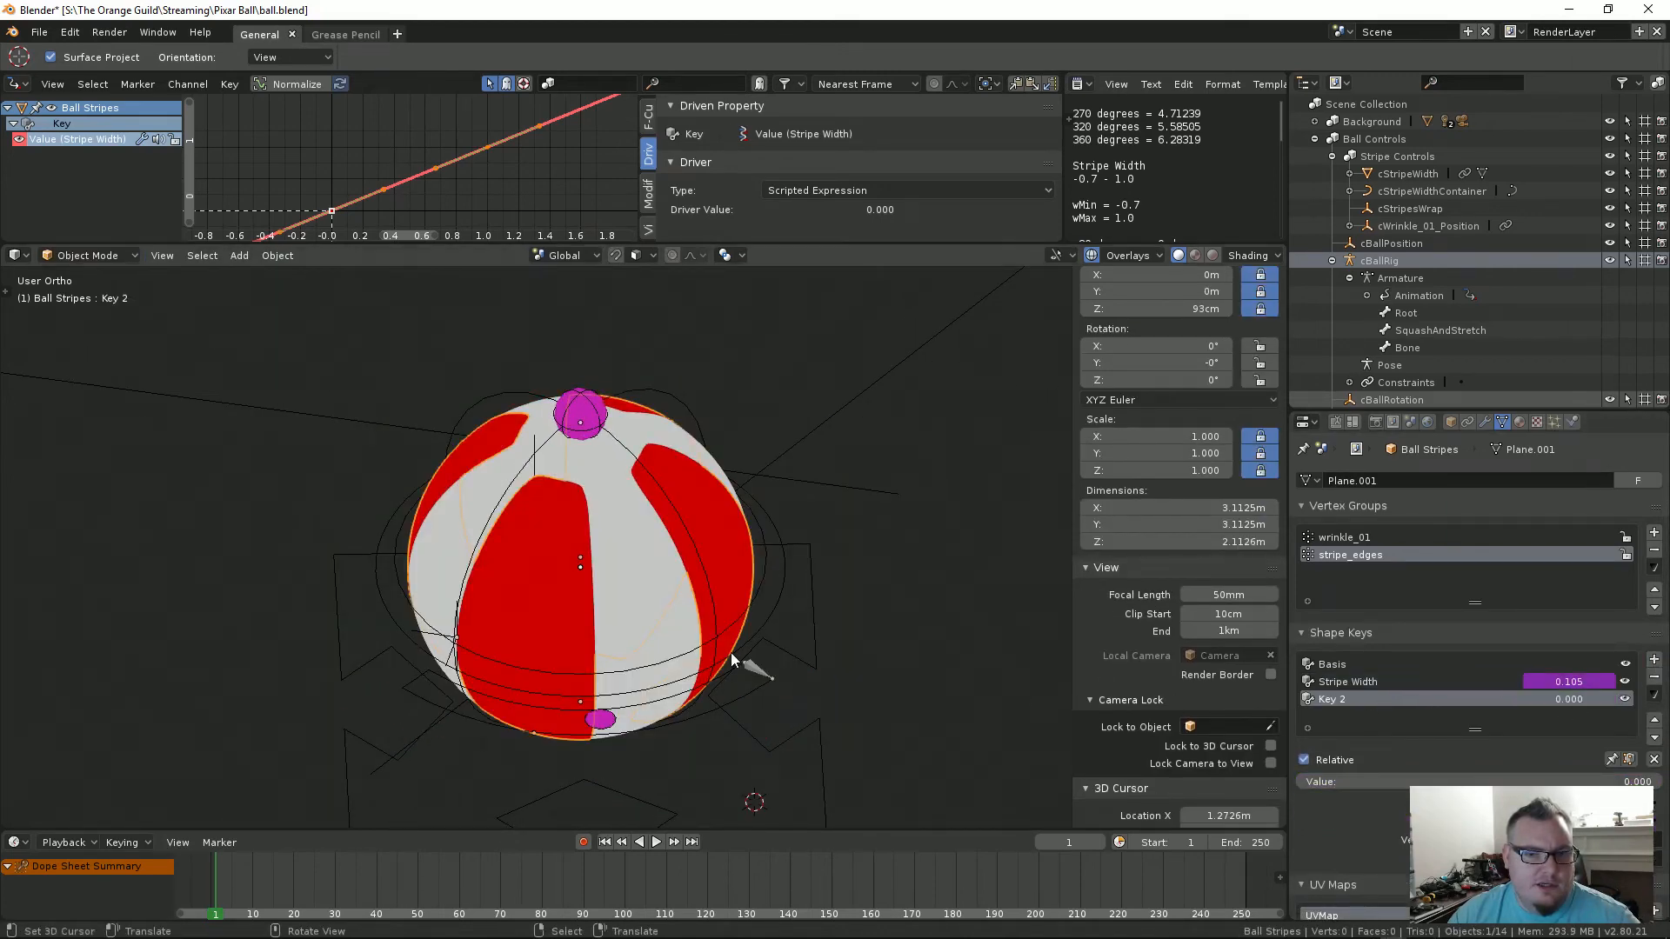
{"action": "middle_click_drag", "start_coordinate": [715, 643], "coordinate": [748, 587]}
{"action": "scroll", "coordinate": [1413, 771], "scroll_direction": "down", "scroll_amount": 2}
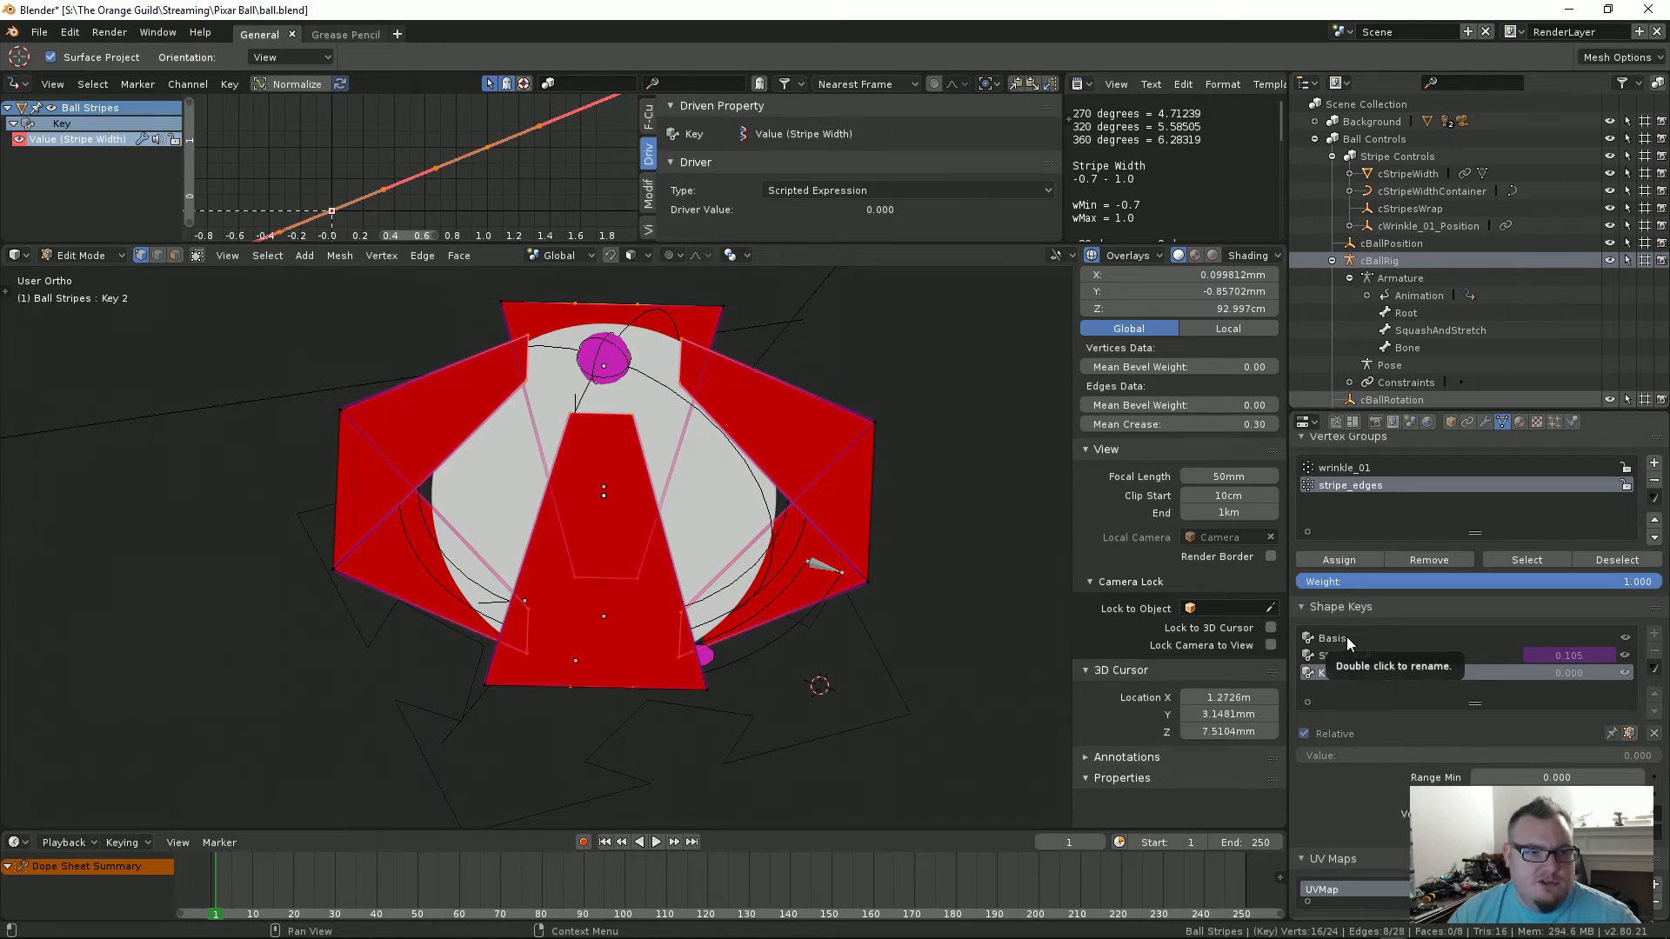
{"action": "middle_click_drag", "start_coordinate": [612, 613], "coordinate": [596, 578]}
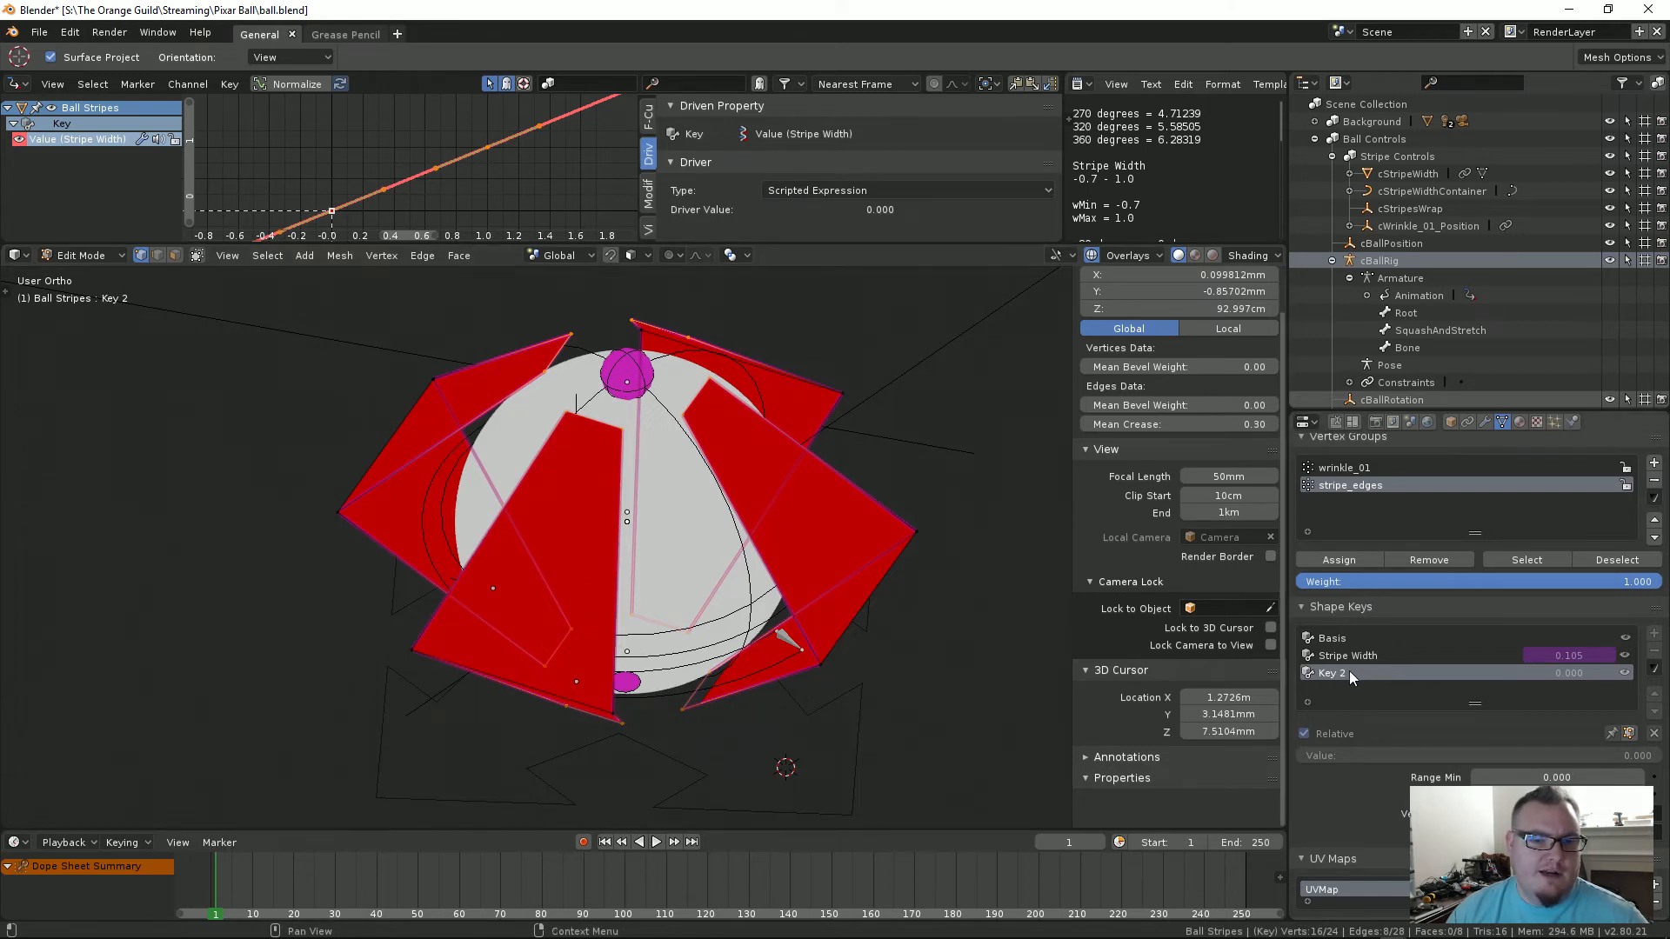
Step: Switch to face selection and select the upper and lower faces of the front red stripe
{"action": "middle_click_drag", "start_coordinate": [554, 648], "coordinate": [587, 670]}
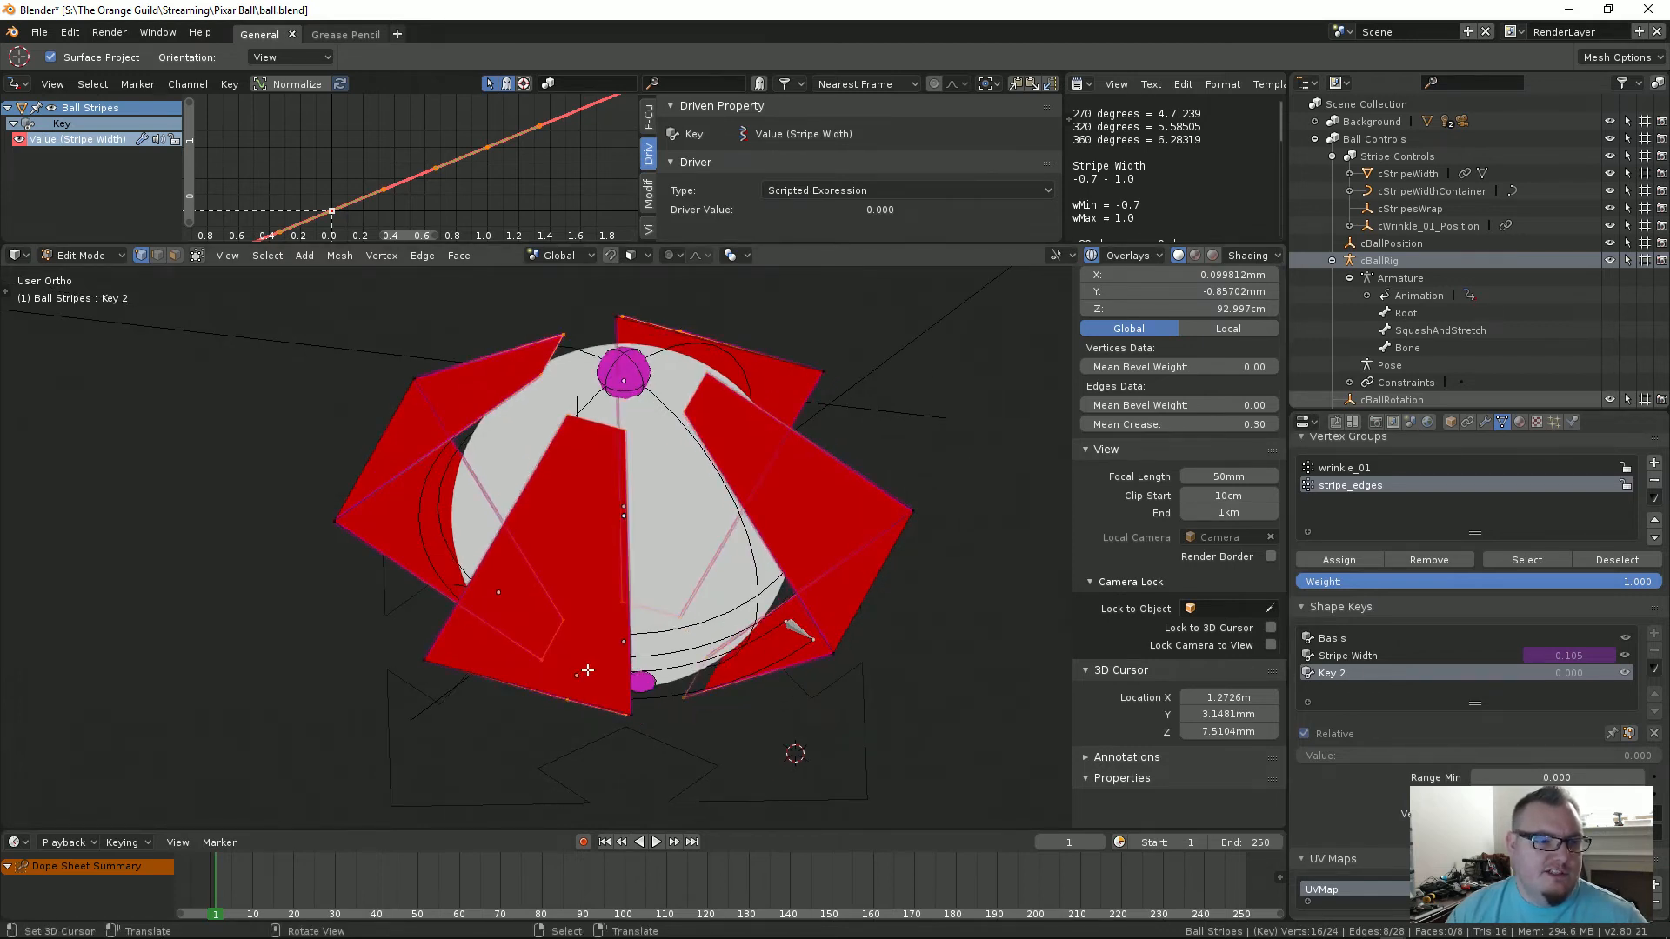
{"action": "key", "text": "3"}
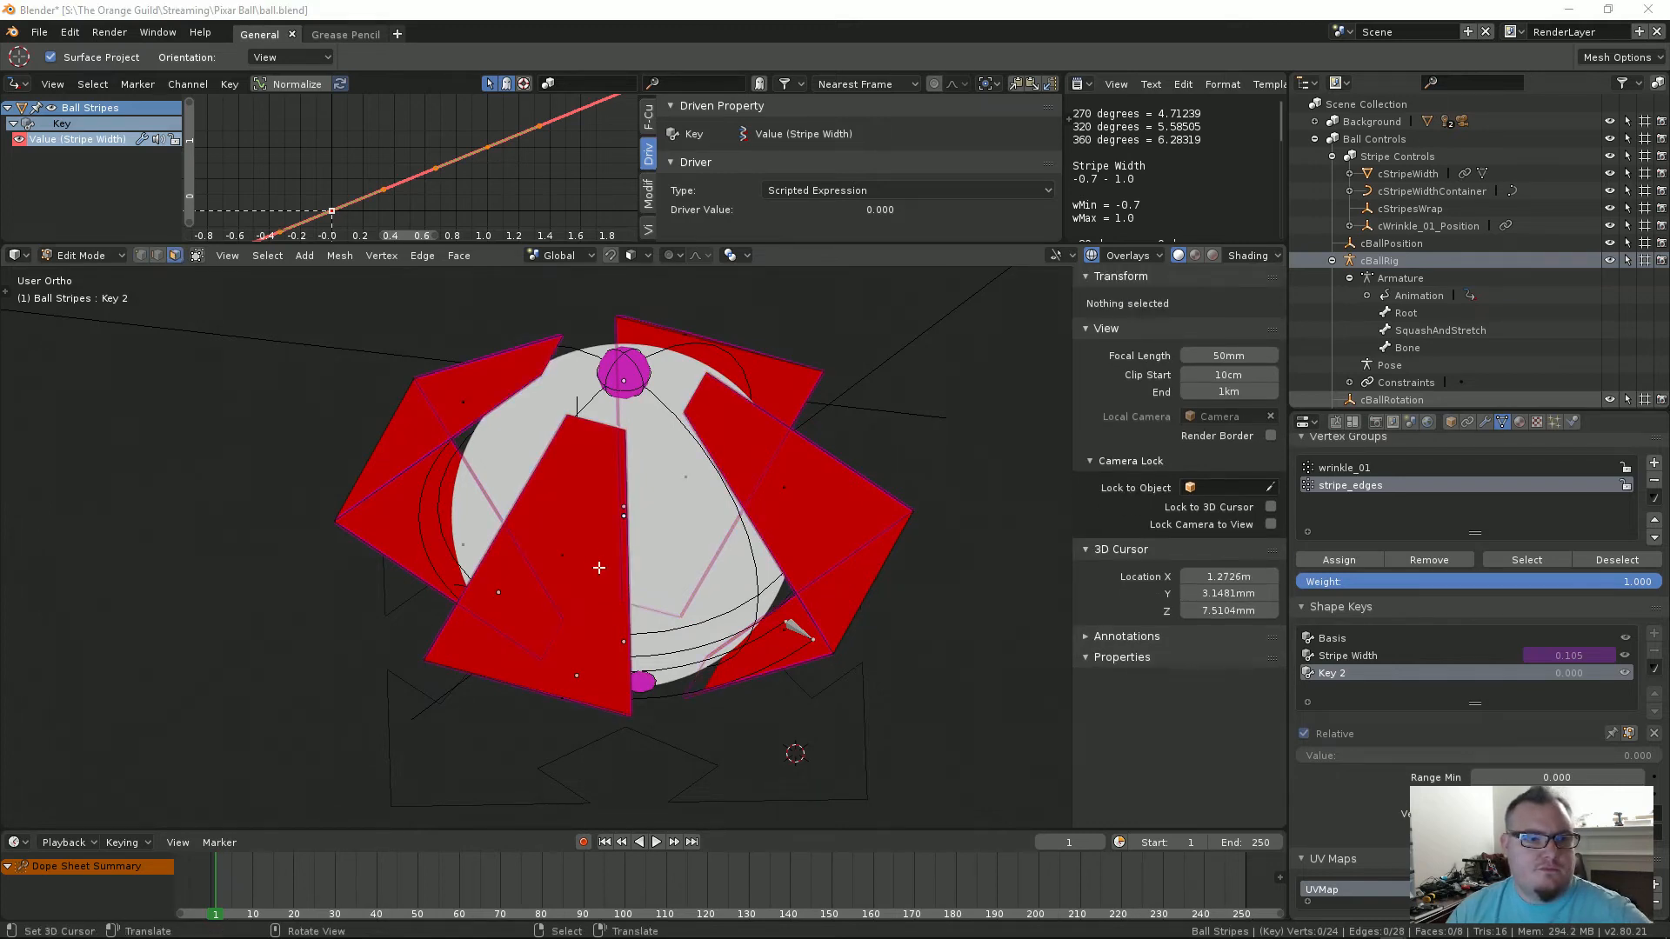
{"action": "right_click", "coordinate": [565, 560]}
{"action": "middle_click_drag", "start_coordinate": [576, 574], "coordinate": [574, 541]}
{"action": "key", "text": "g"}
{"action": "right_click", "coordinate": [584, 557]}
{"action": "middle_click_drag", "start_coordinate": [566, 677], "coordinate": [553, 634]}
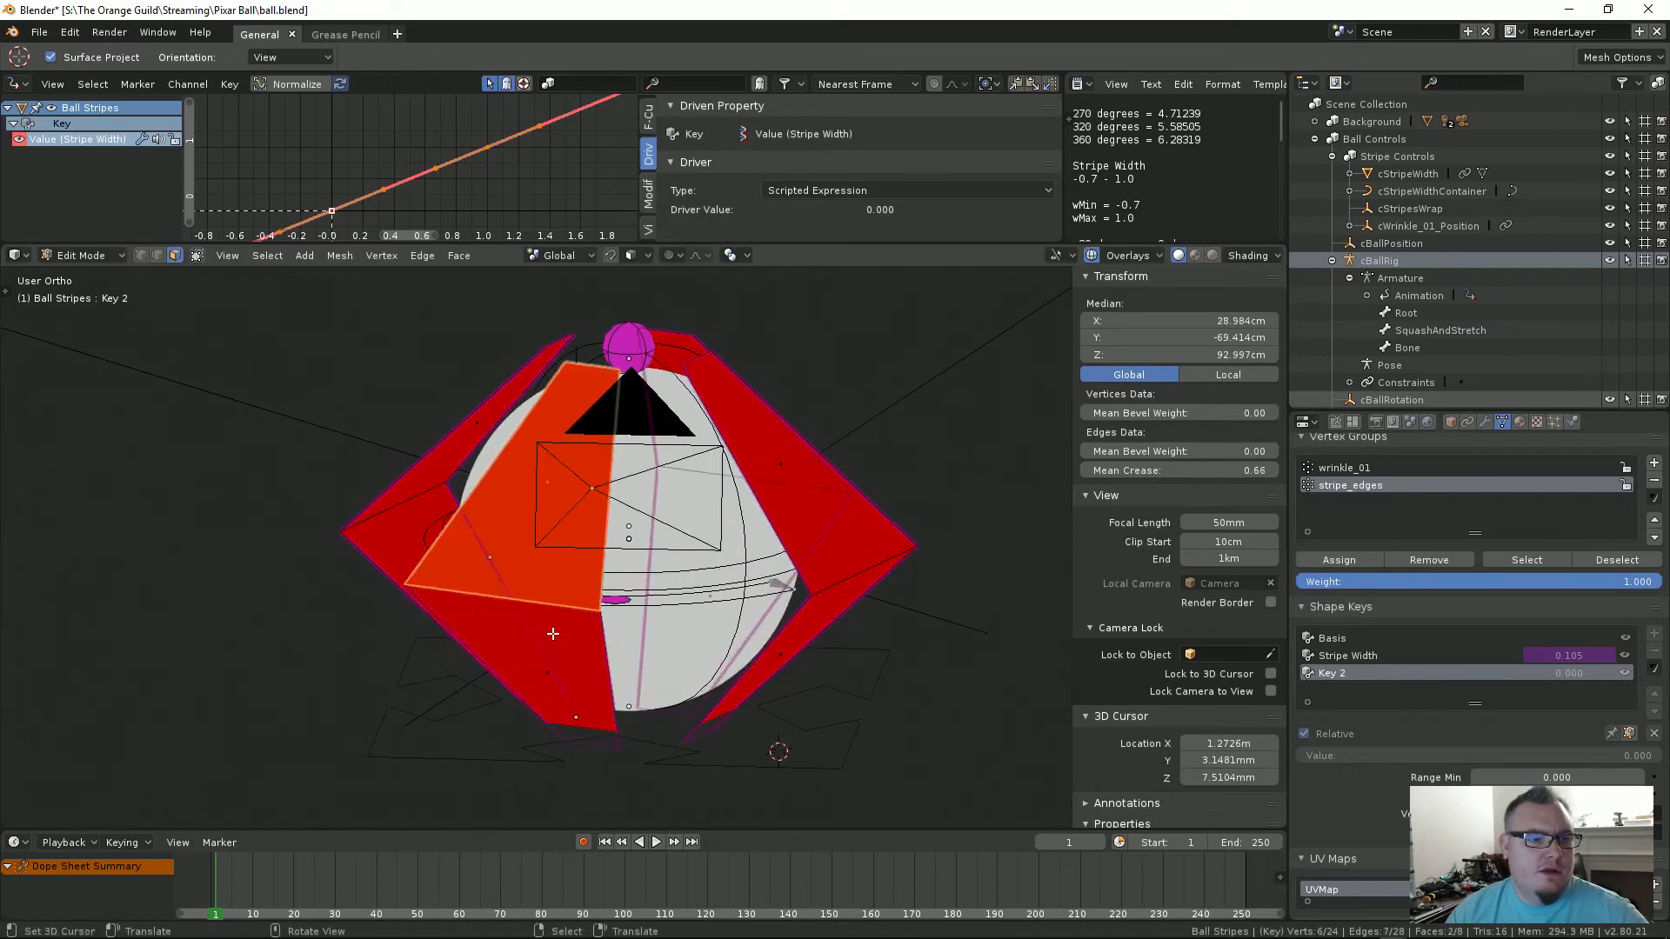
{"action": "right_click", "coordinate": [552, 637], "text": "shift"}
{"action": "key", "text": "g"}
{"action": "right_click", "coordinate": [556, 531]}
{"action": "middle_click_drag", "start_coordinate": [549, 512], "coordinate": [570, 561]}
{"action": "key", "text": "s"}
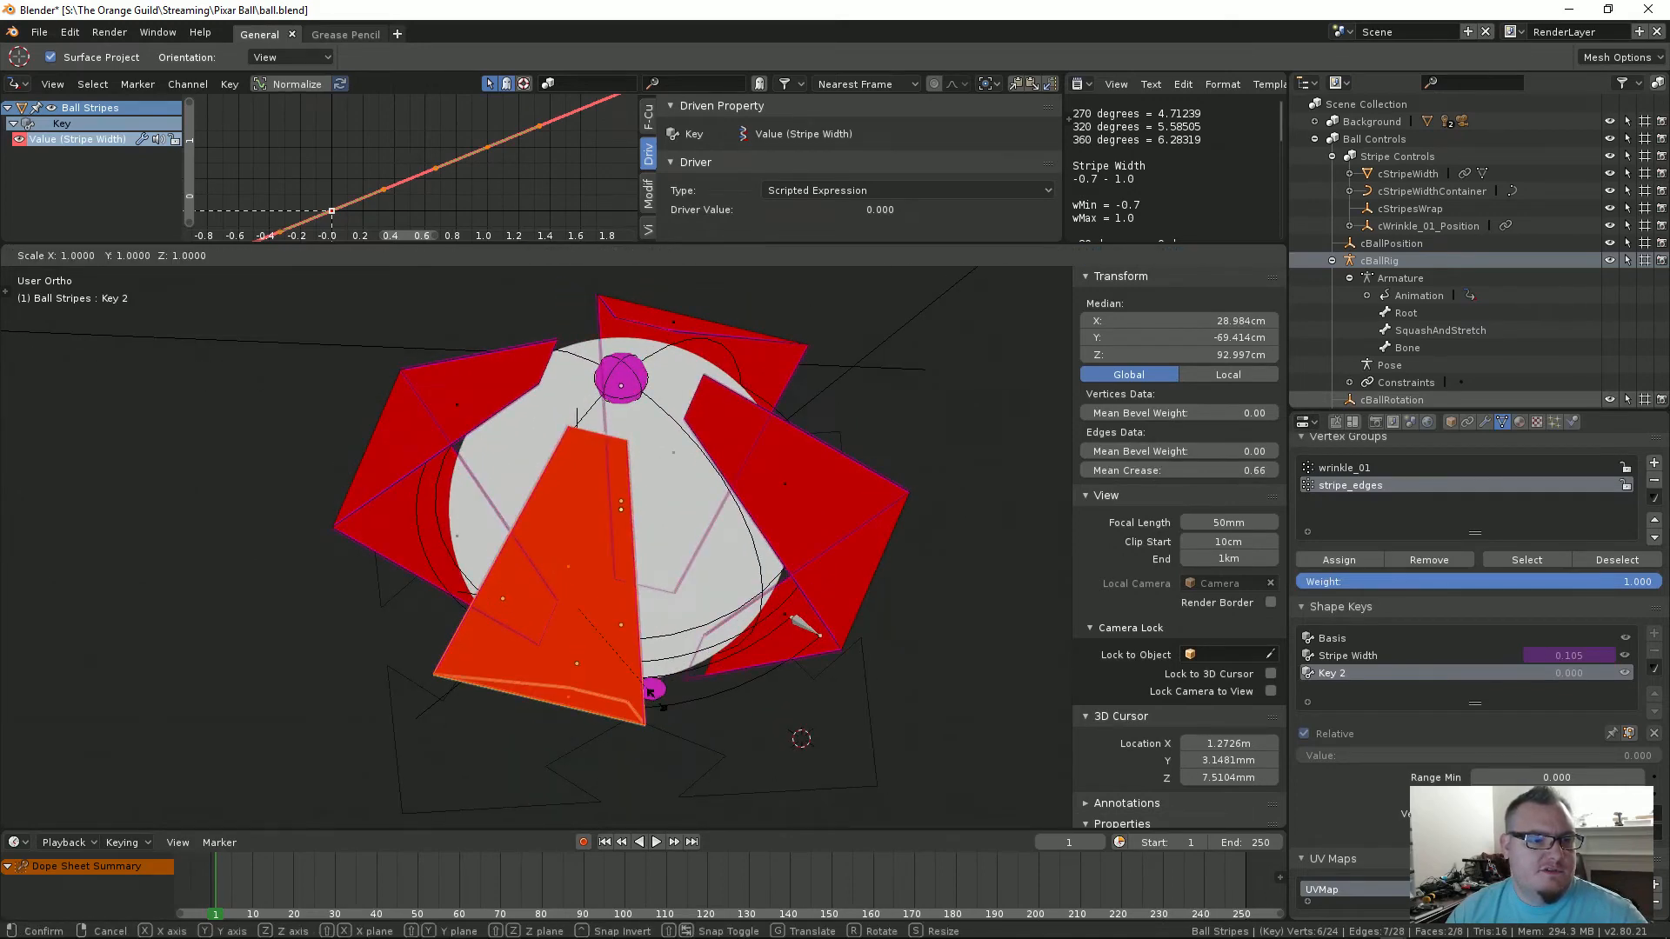
{"action": "key", "text": "x"}
{"action": "key", "text": "x"}
{"action": "right_click", "coordinate": [607, 667]}
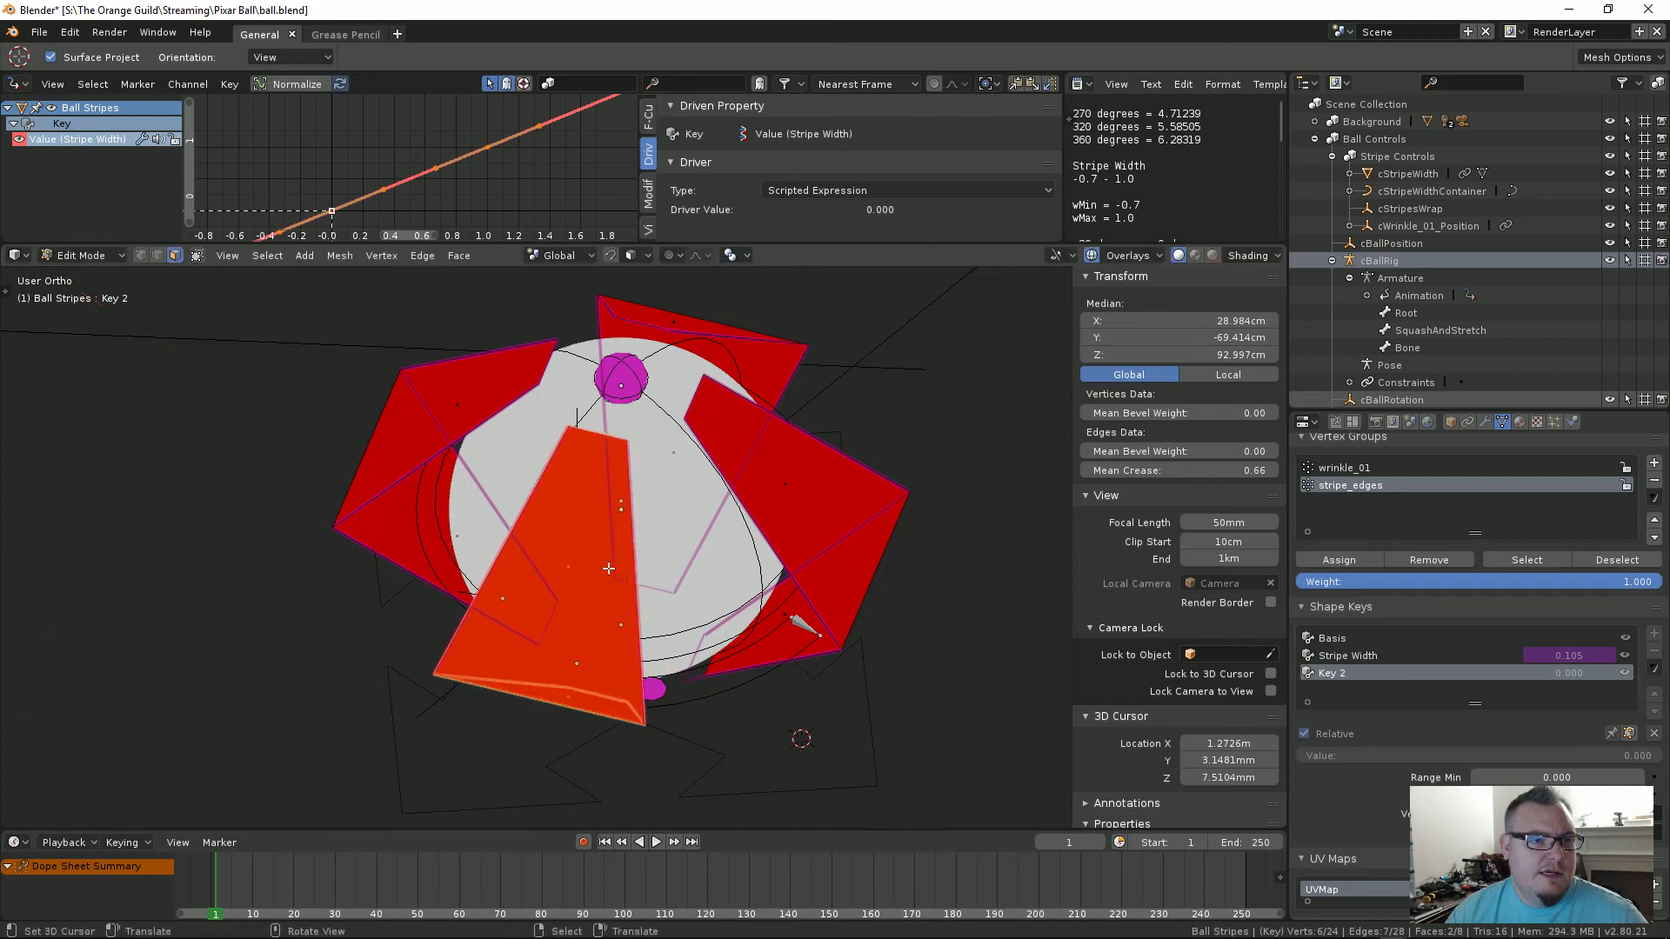
Step: Set the transform orientation to Normal and try scaling the selected stripe faces along their normal X axis
{"action": "left_click", "coordinate": [565, 255]}
{"action": "left_click", "coordinate": [540, 345]}
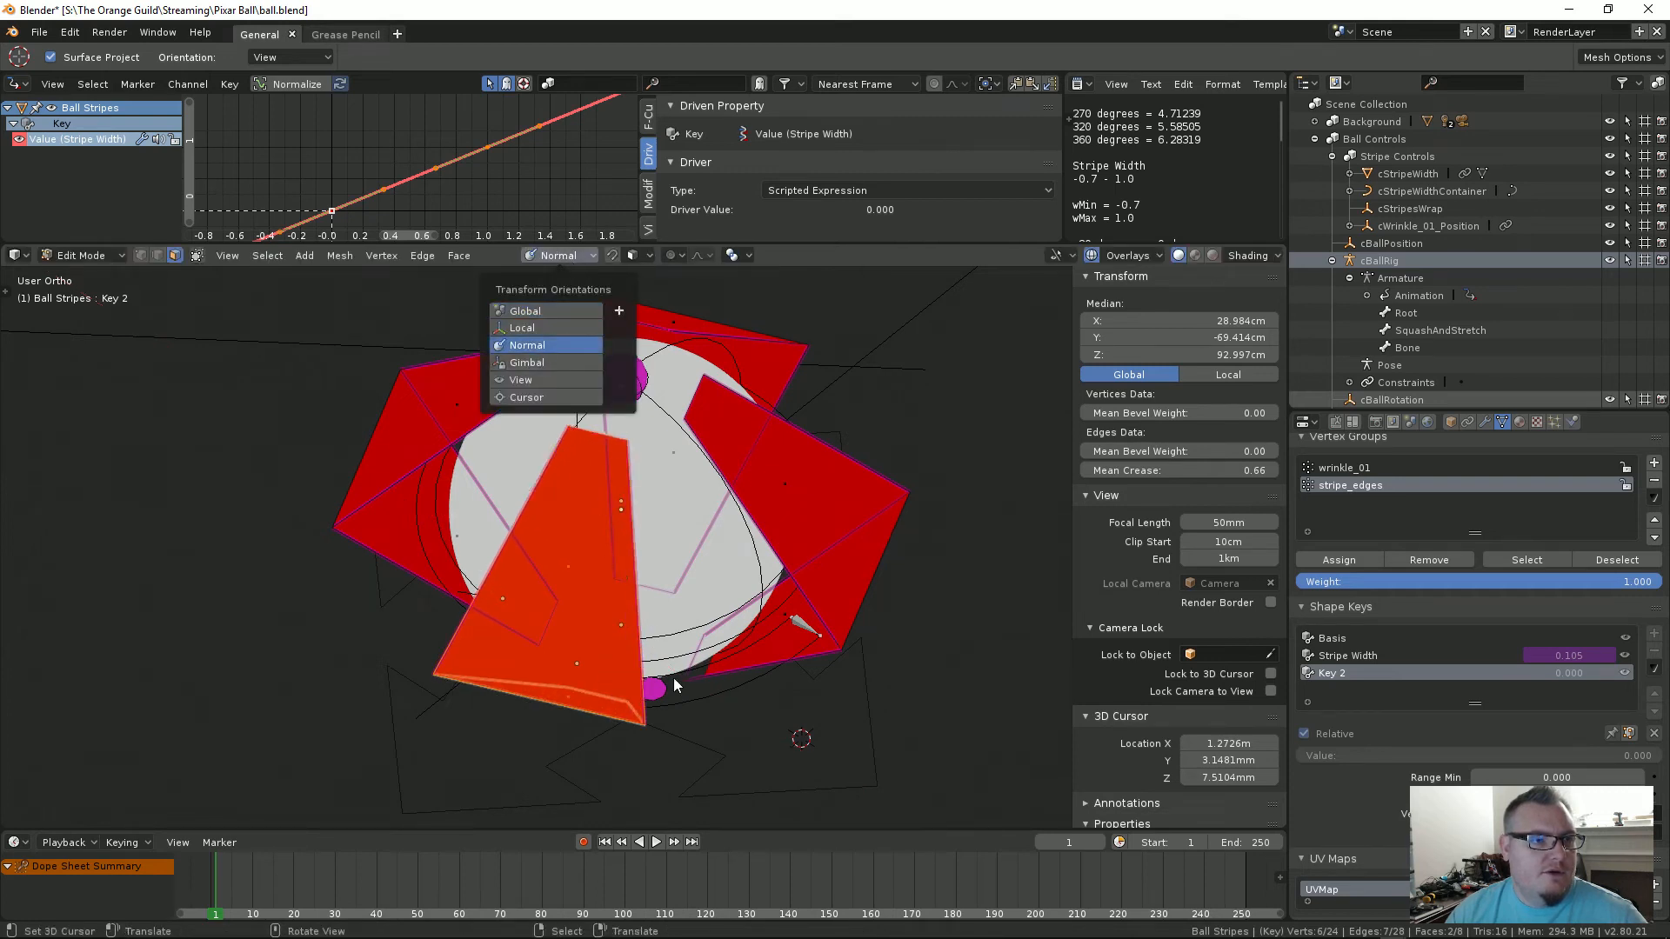
{"action": "key", "text": "s"}
{"action": "key", "text": "x"}
{"action": "key", "text": "x"}
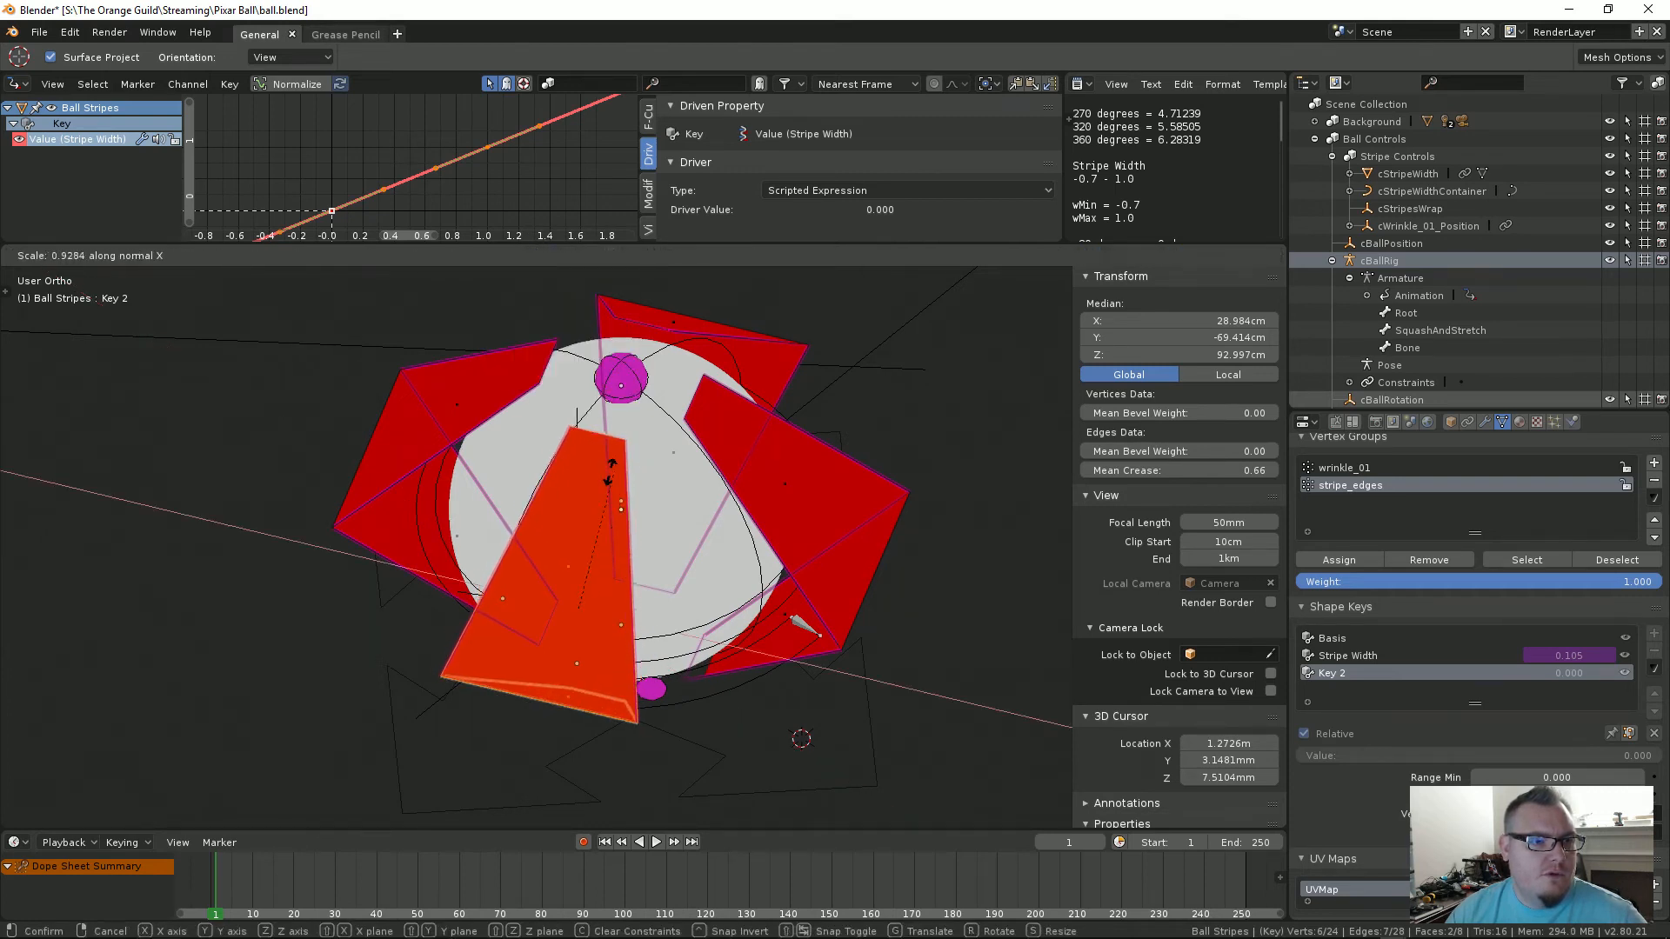
{"action": "right_click", "coordinate": [587, 527]}
Step: Scale the selected front stripe faces by 2 along the normal X axis and return to Object Mode
{"action": "middle_click_drag", "start_coordinate": [614, 644], "coordinate": [670, 687]}
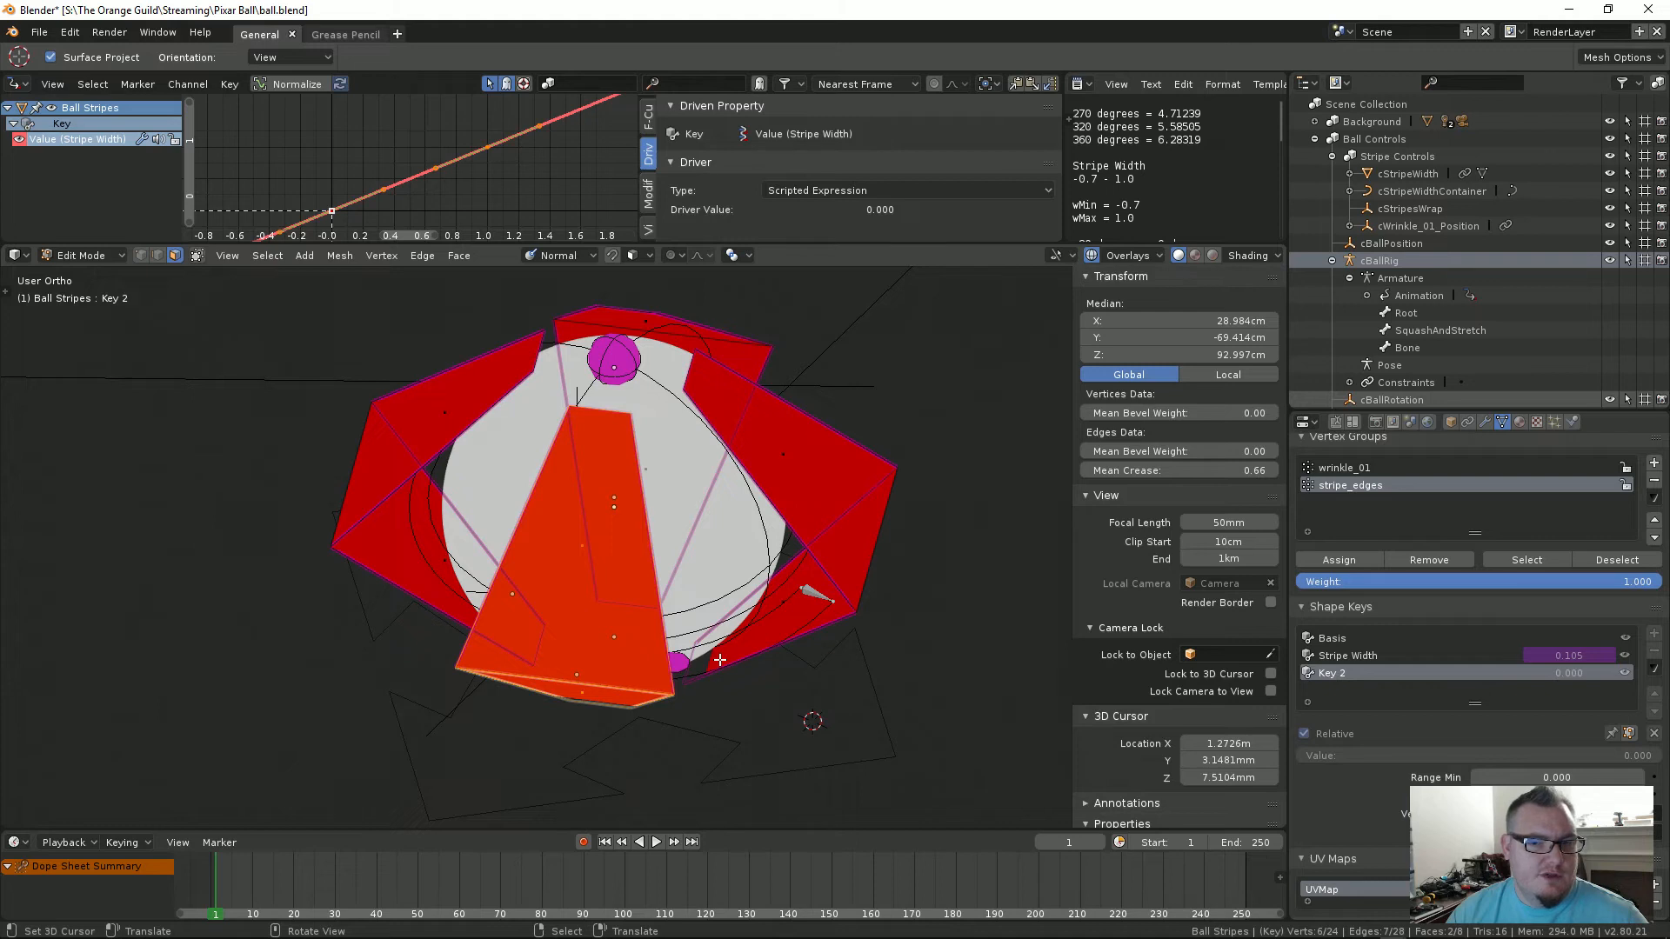
{"action": "key", "text": "s"}
{"action": "key", "text": "x"}
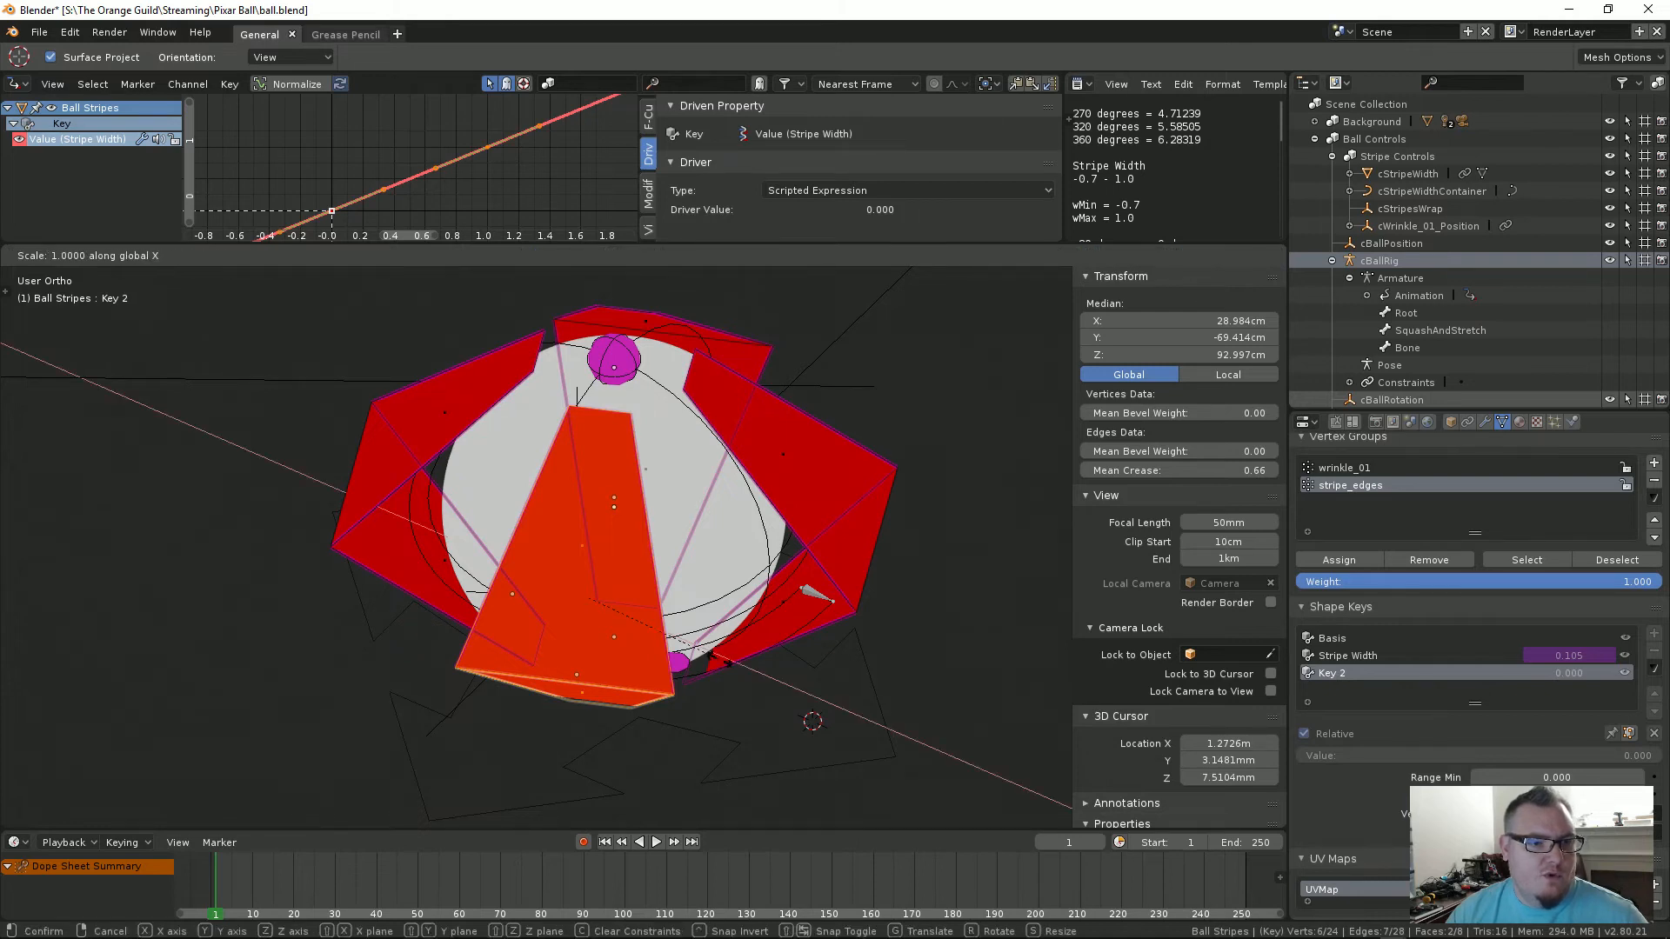
{"action": "key", "text": "x"}
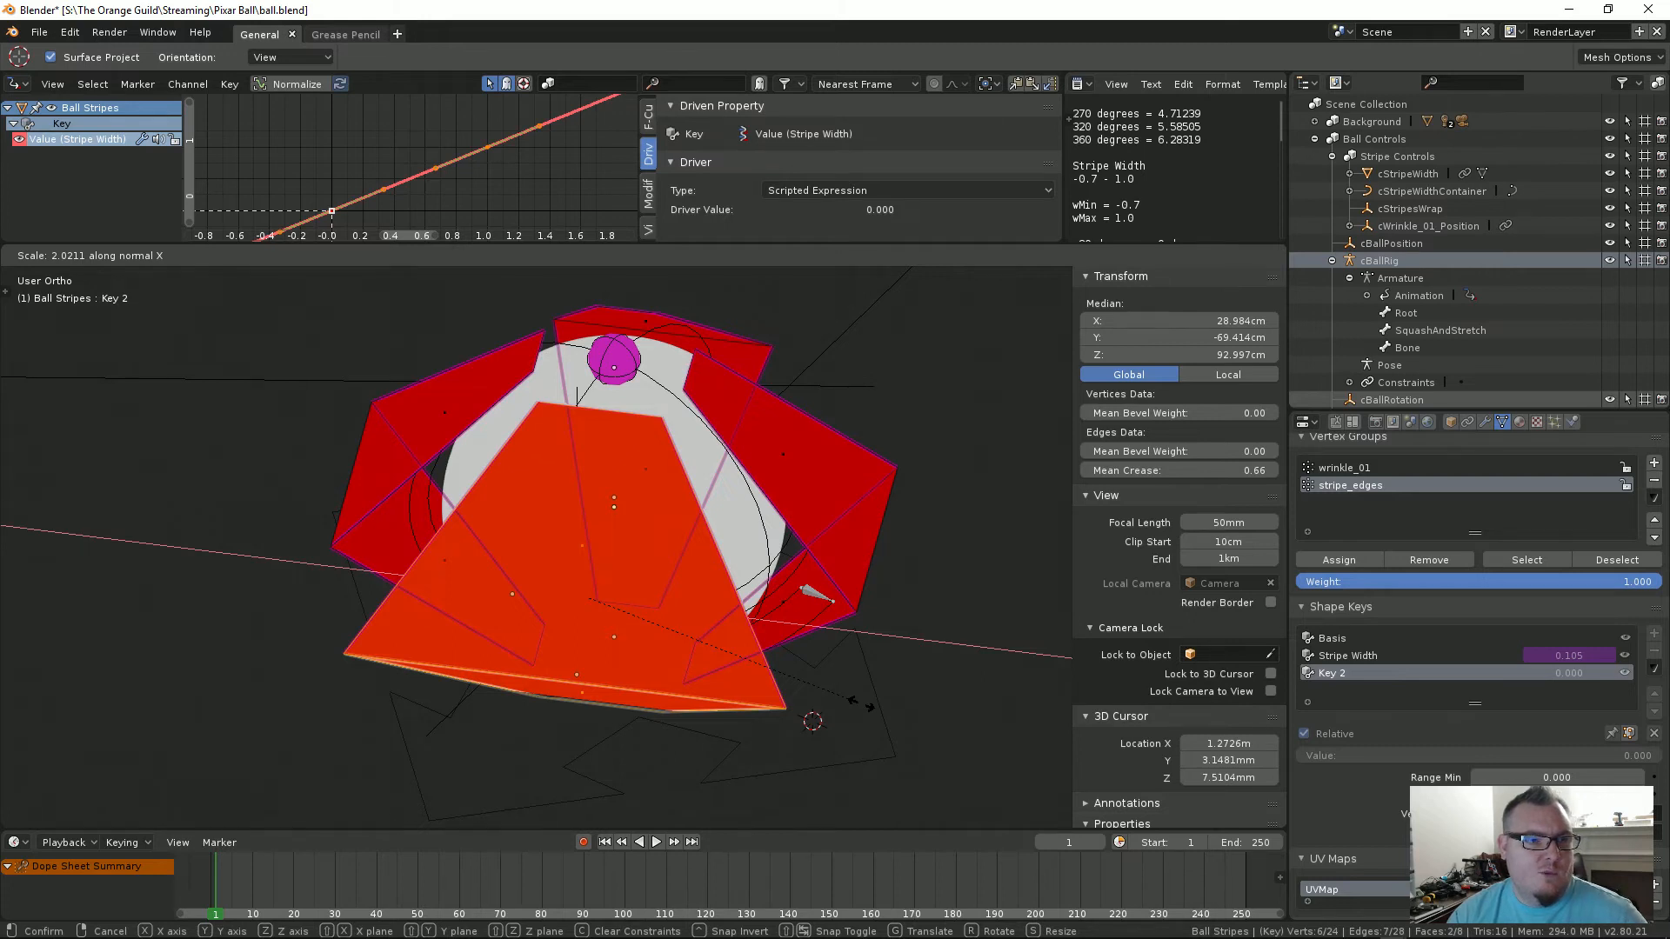
{"action": "key", "text": "2"}
{"action": "key", "text": "Return"}
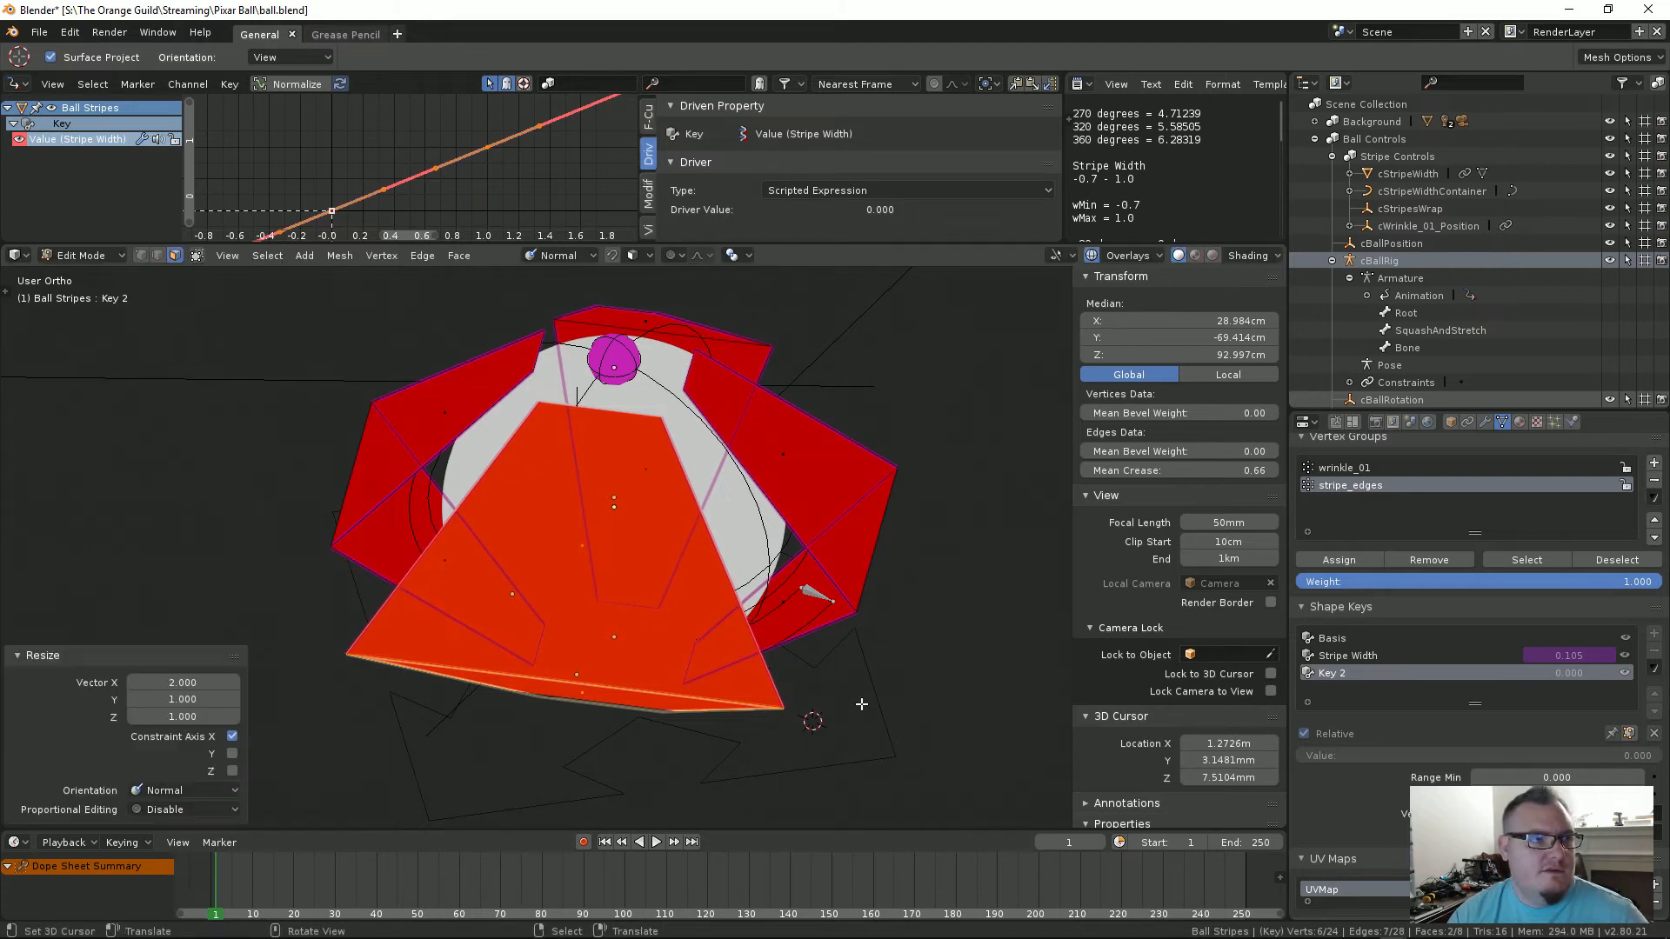
{"action": "middle_click_drag", "start_coordinate": [681, 614], "coordinate": [625, 601]}
{"action": "key", "text": "Tab"}
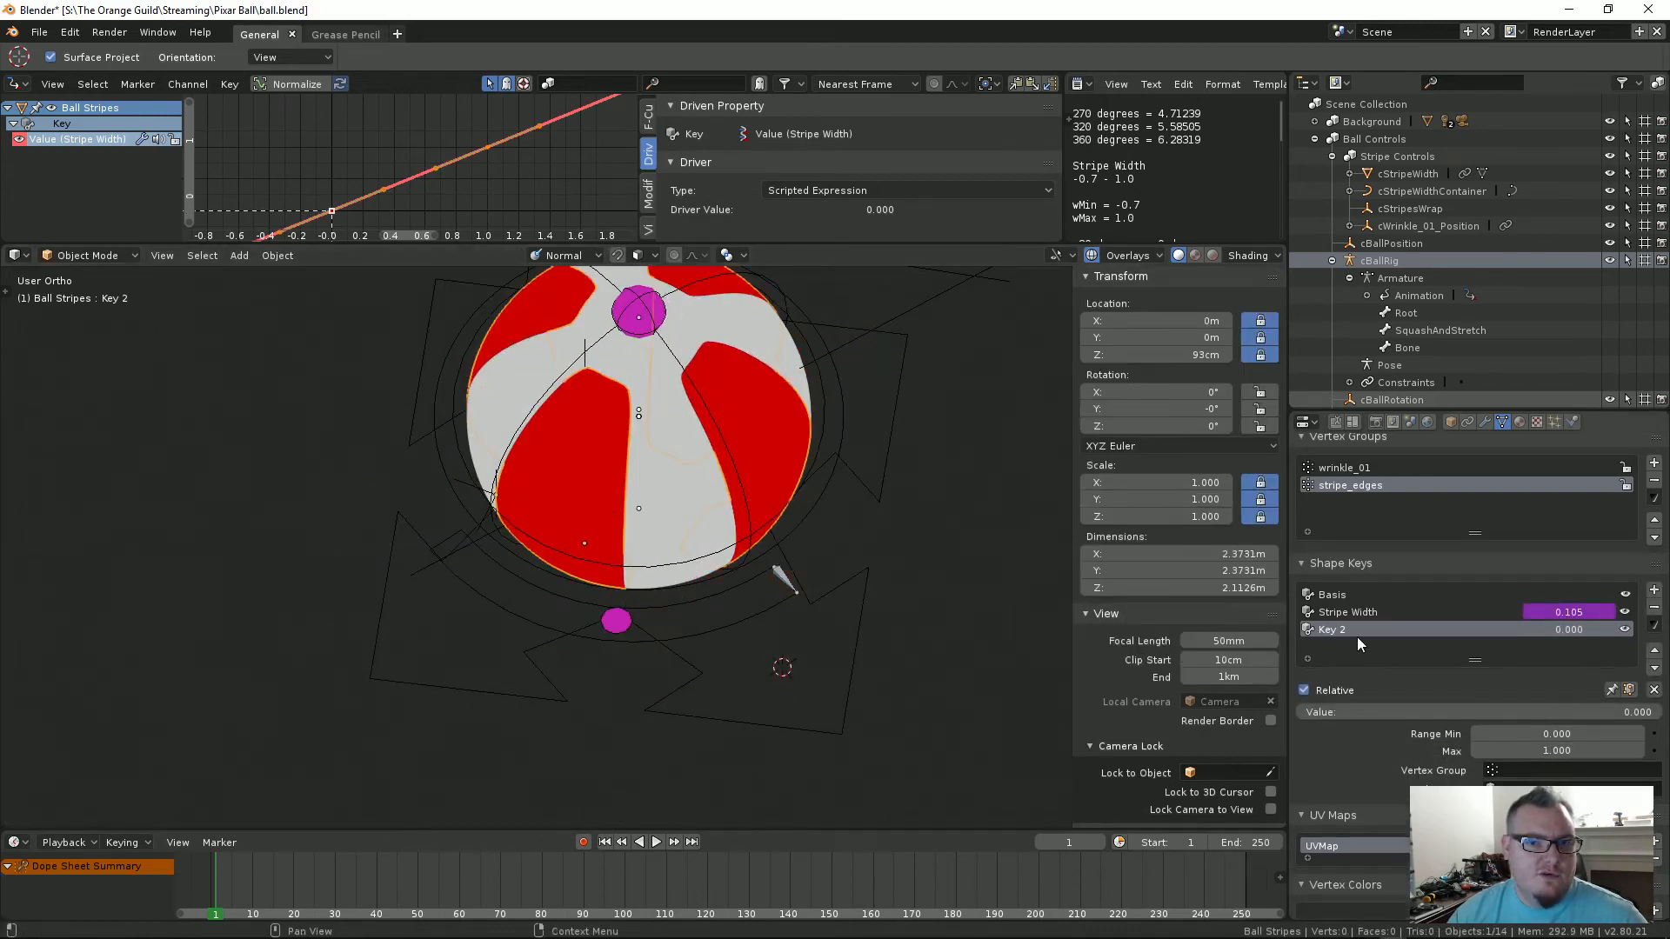
Step: Set the Key 2 shape key's range to a minimum of -1.1 and a maximum of 1.8, testing its value at the extremes
{"action": "mouse_move", "coordinate": [1536, 628]}
{"action": "left_mouse_down"}
{"action": "mouse_move", "coordinate": [1625, 628]}
{"action": "mouse_move", "coordinate": [1534, 628]}
{"action": "left_mouse_up"}
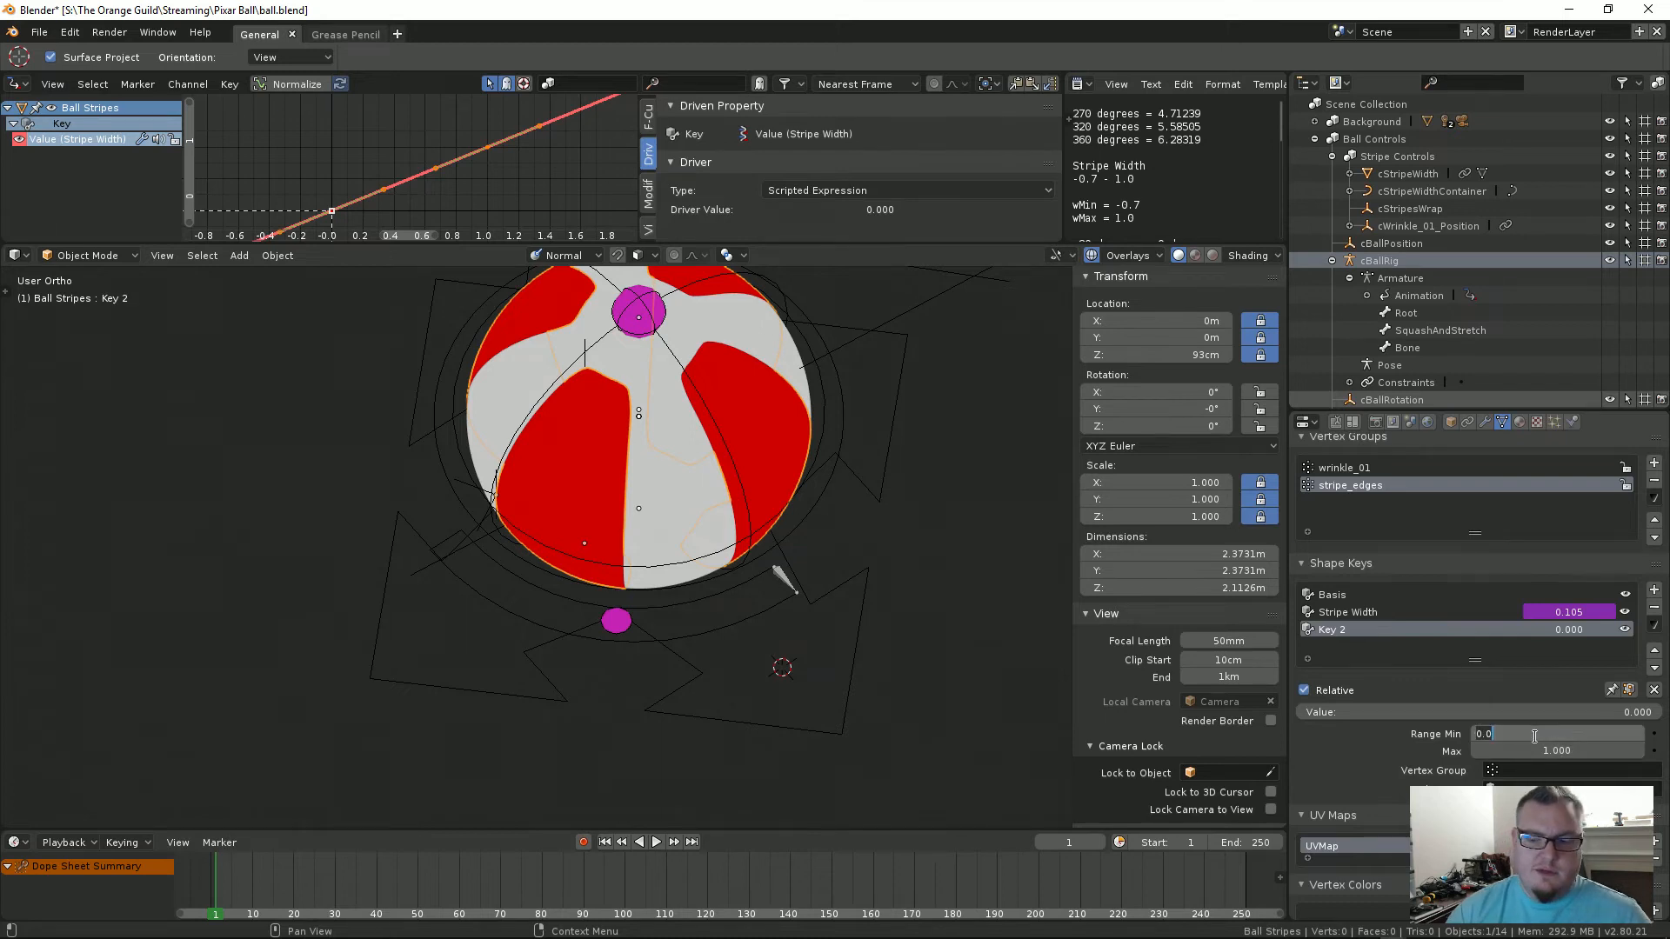
{"action": "type", "text": "-1"}
{"action": "key", "text": "Return"}
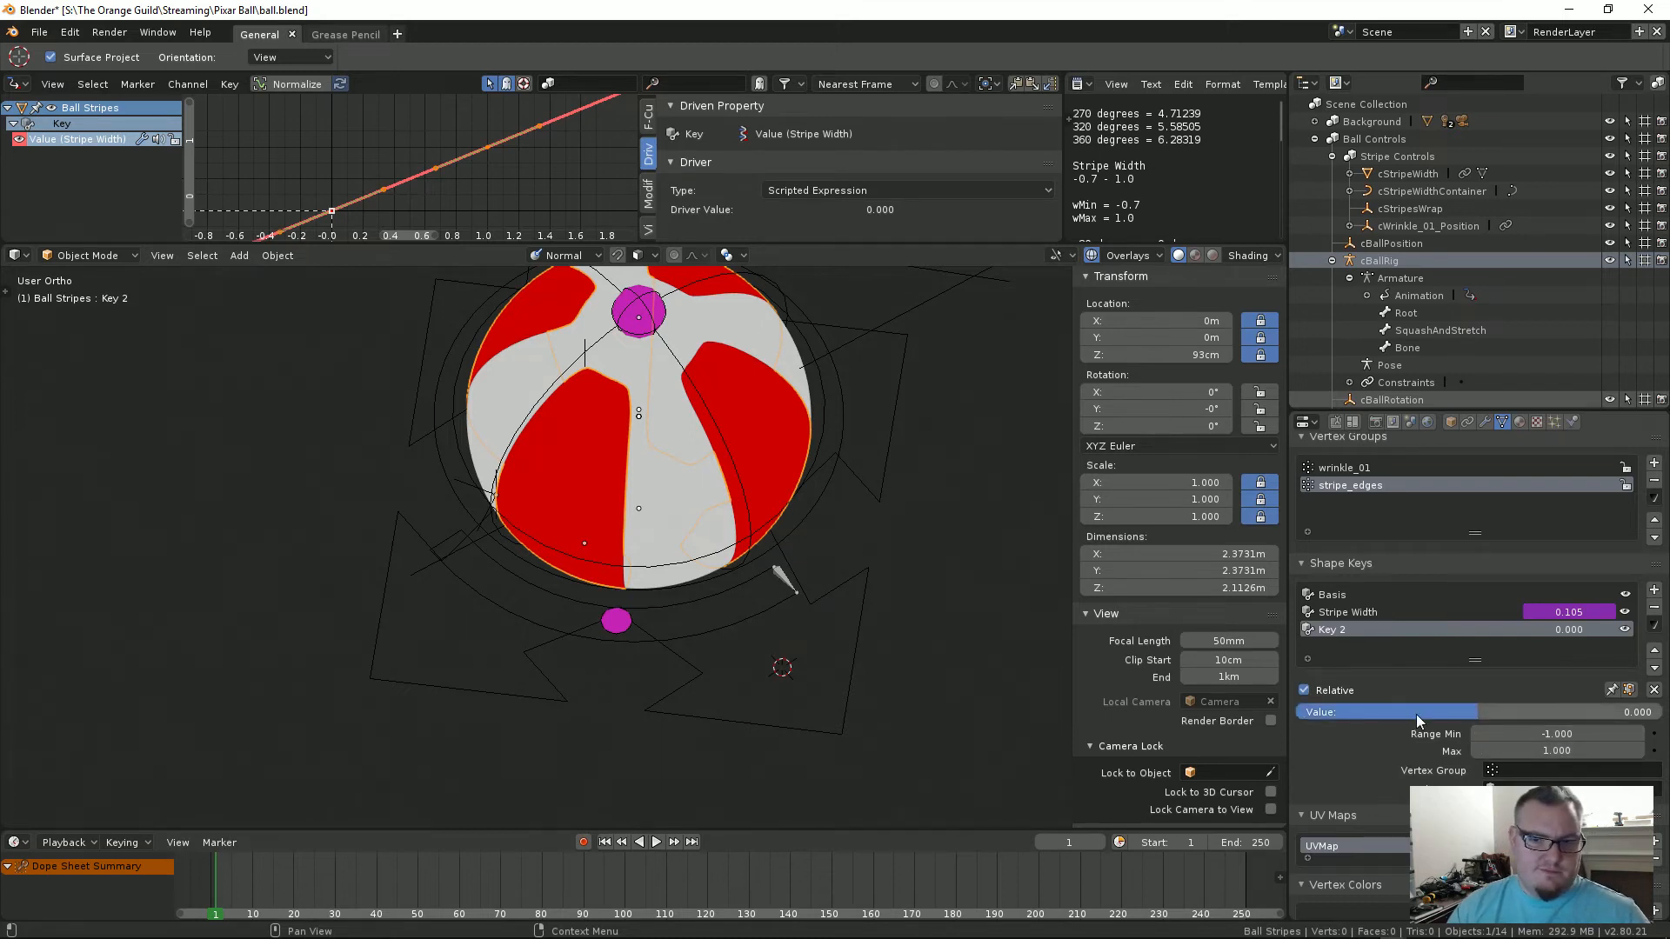
{"action": "left_click_drag", "start_coordinate": [1449, 714], "coordinate": [1263, 714]}
{"action": "left_click_drag", "start_coordinate": [1392, 712], "coordinate": [1646, 717]}
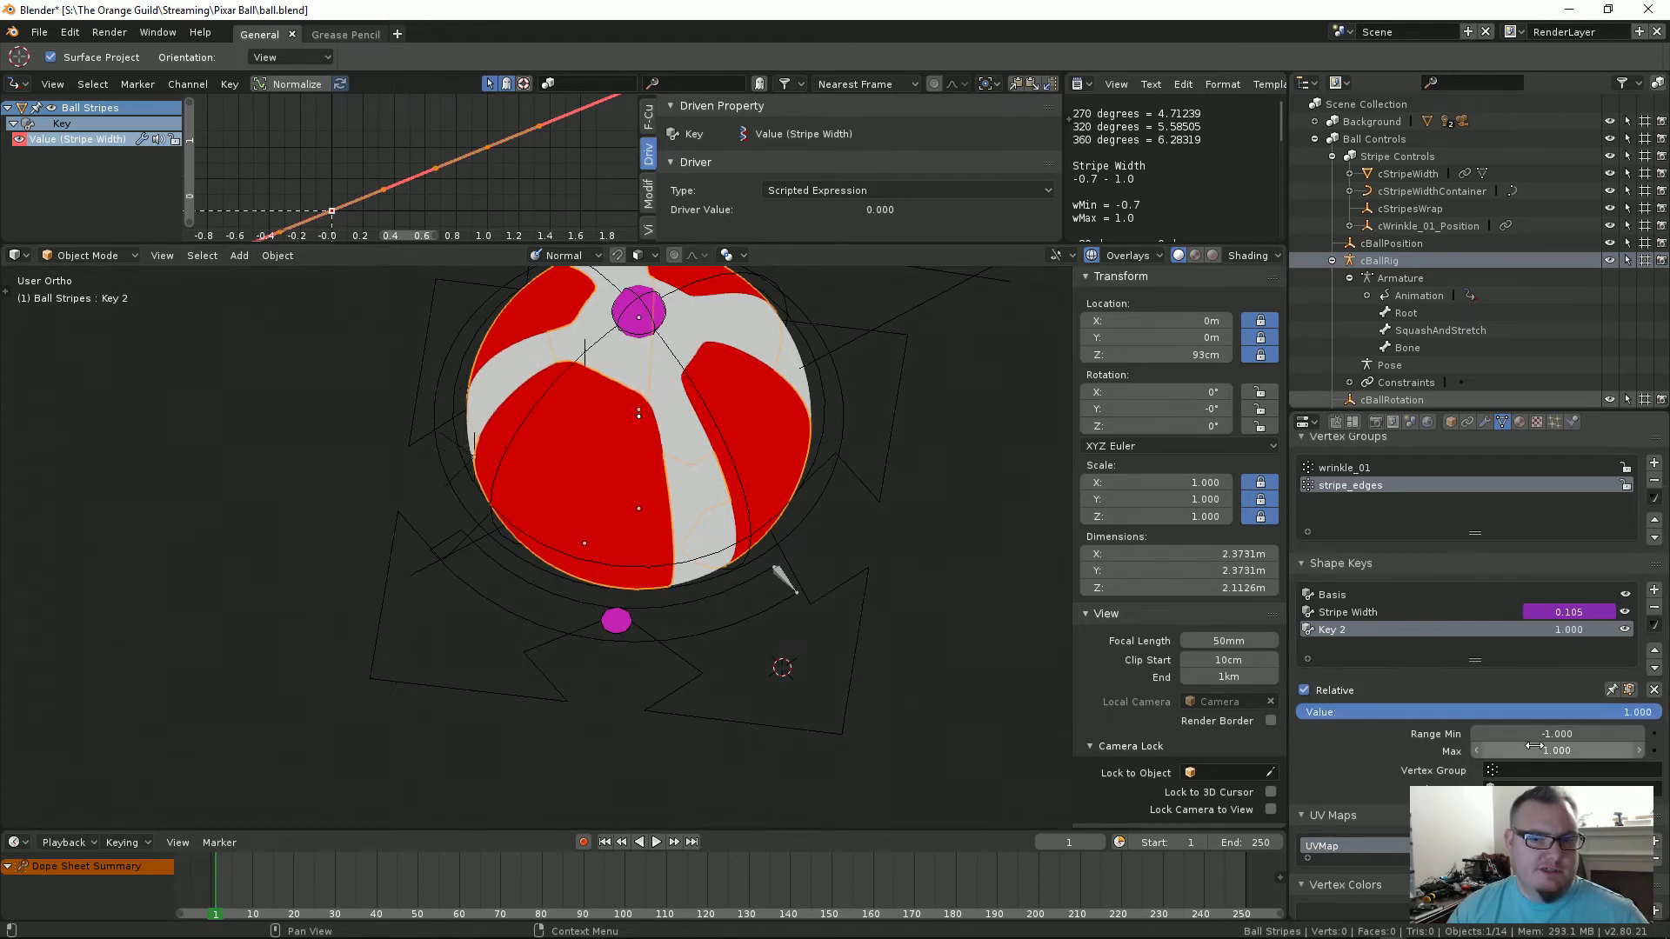
{"action": "left_click_drag", "start_coordinate": [1557, 751], "coordinate": [1634, 751]}
{"action": "left_click_drag", "start_coordinate": [1552, 713], "coordinate": [1662, 713]}
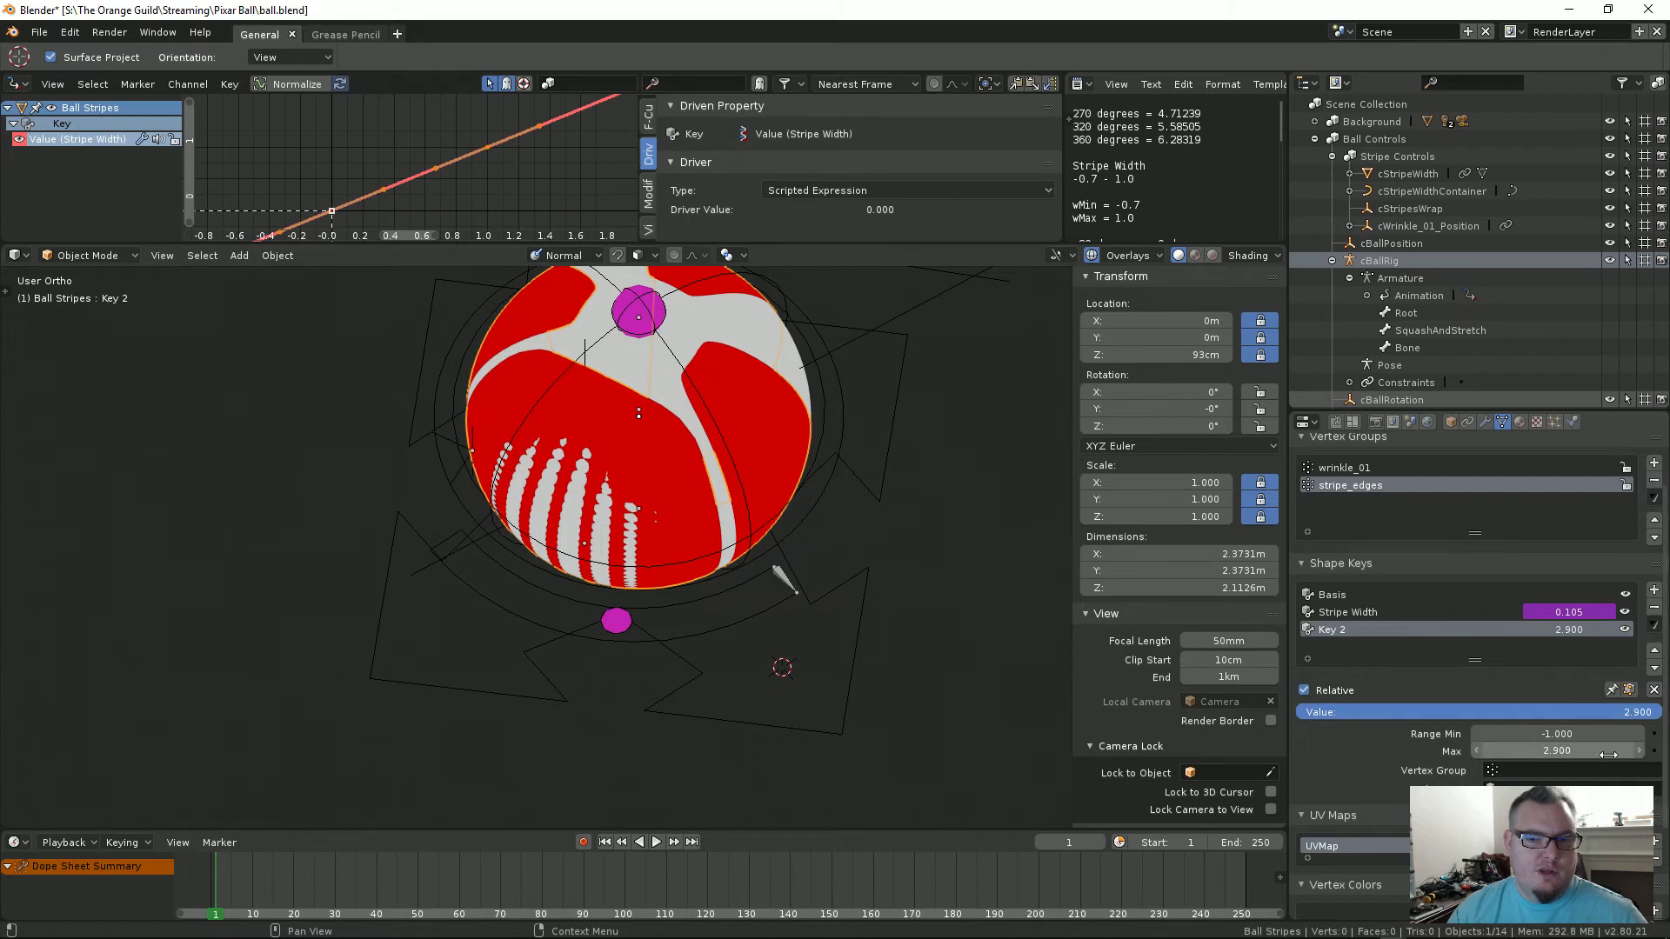
{"action": "mouse_move", "coordinate": [1618, 713]}
{"action": "left_mouse_down"}
{"action": "mouse_move", "coordinate": [1590, 713]}
{"action": "mouse_move", "coordinate": [1636, 713]}
{"action": "left_mouse_up"}
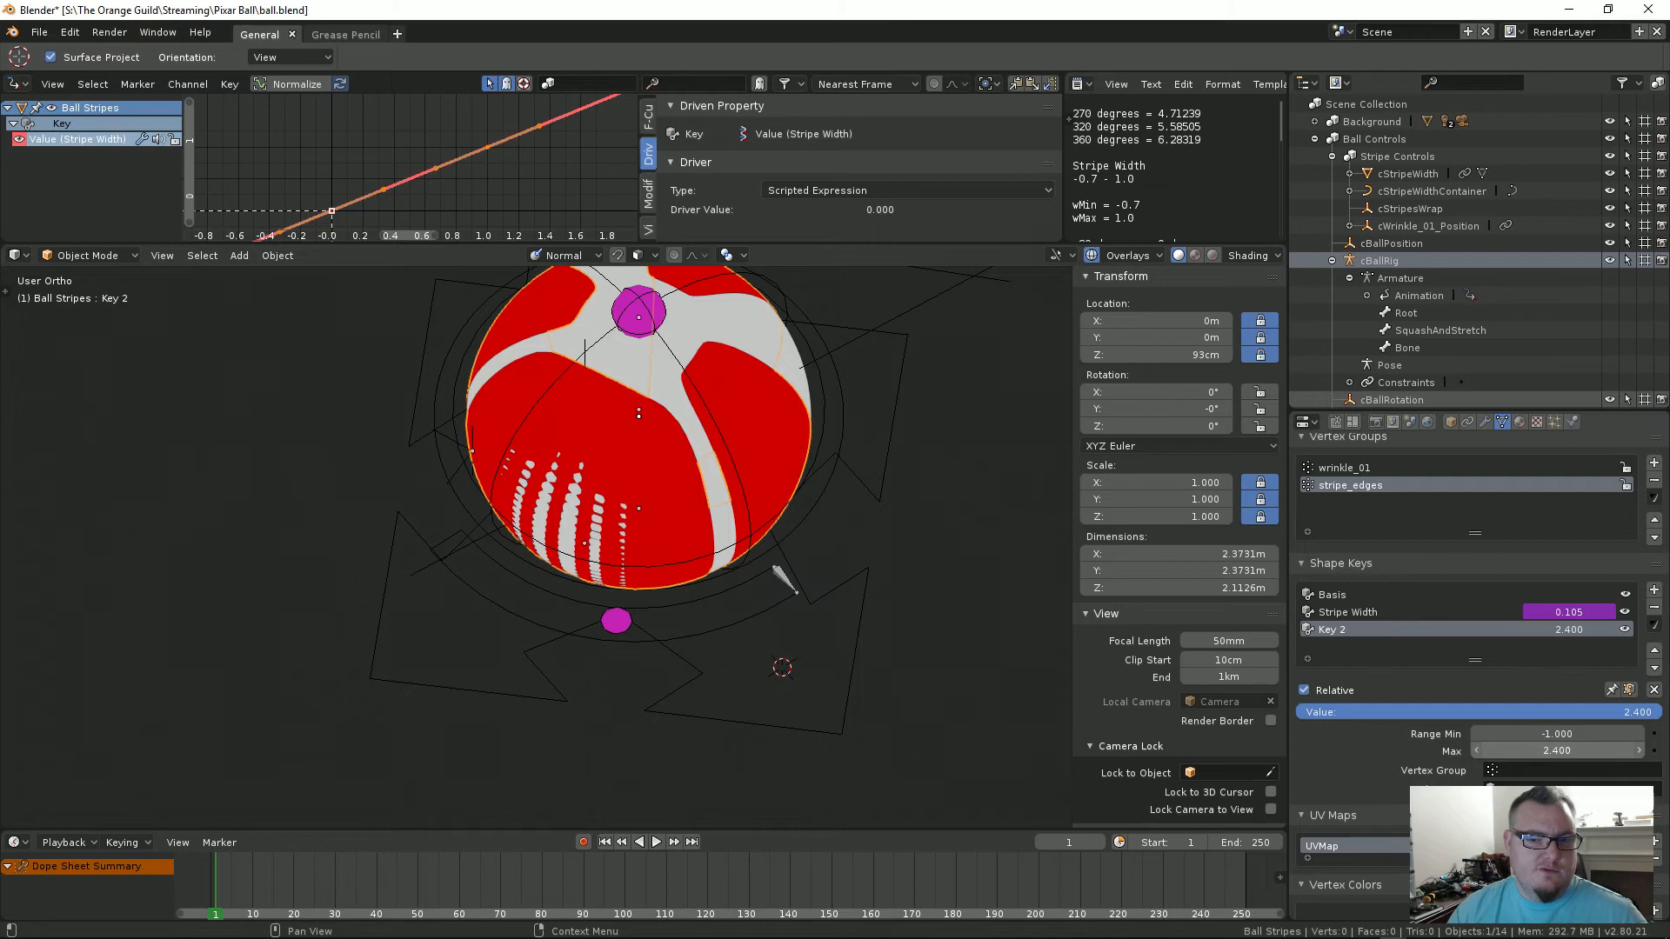
{"action": "left_click_drag", "start_coordinate": [1614, 713], "coordinate": [1226, 712]}
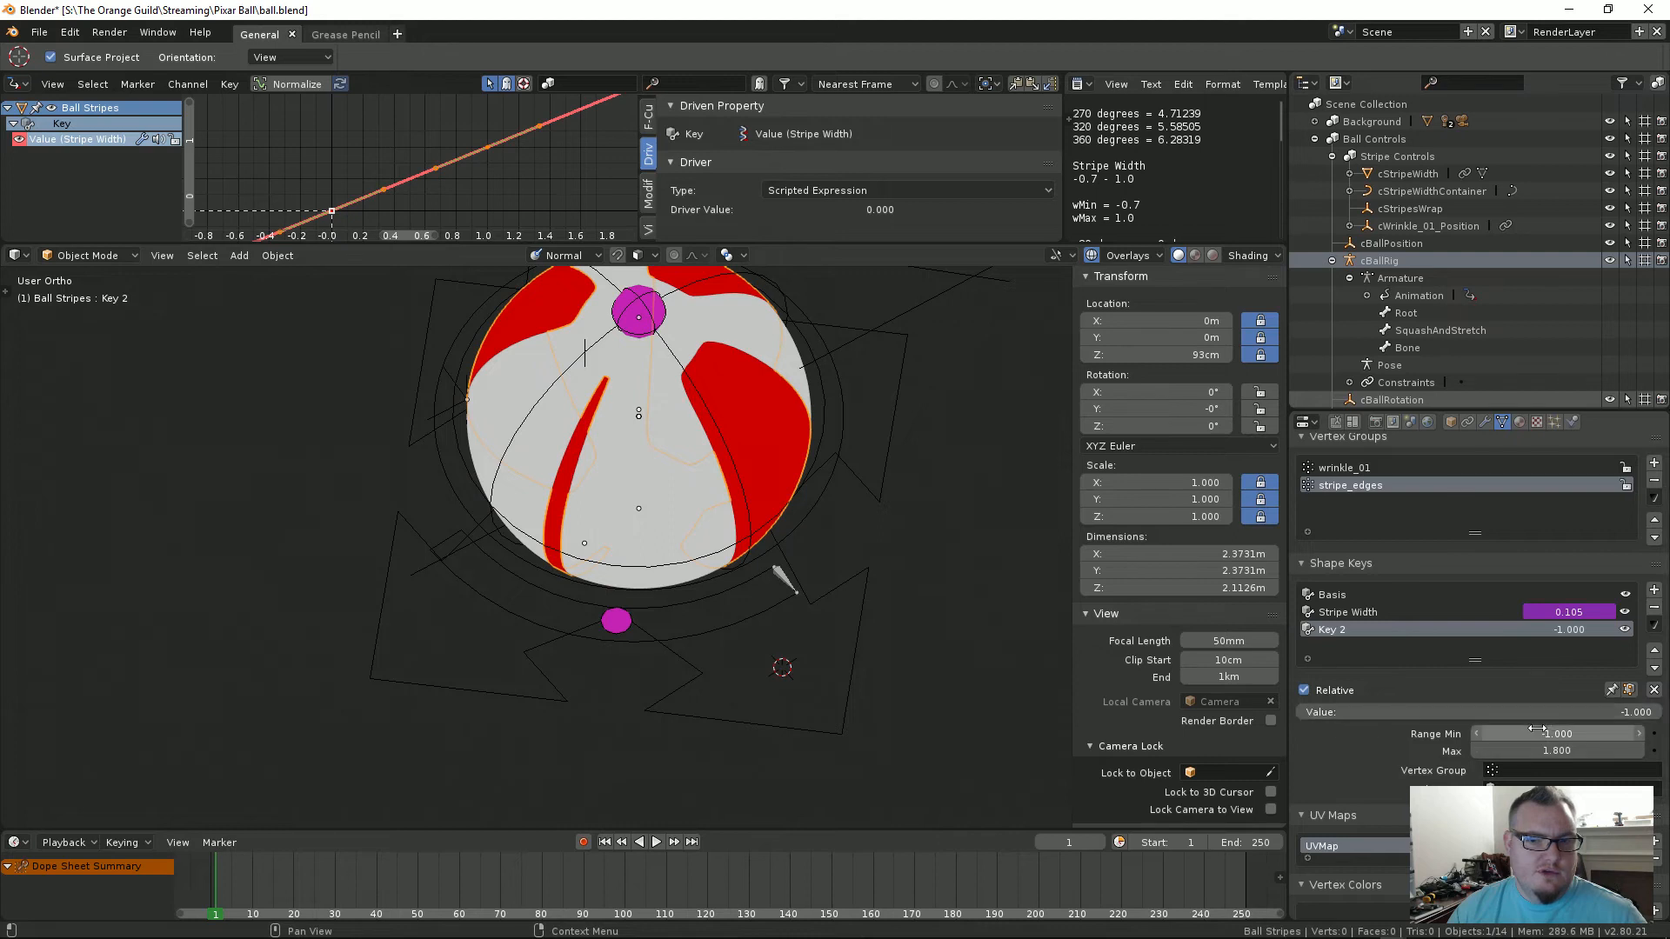
{"action": "left_click_drag", "start_coordinate": [1550, 734], "coordinate": [1470, 718]}
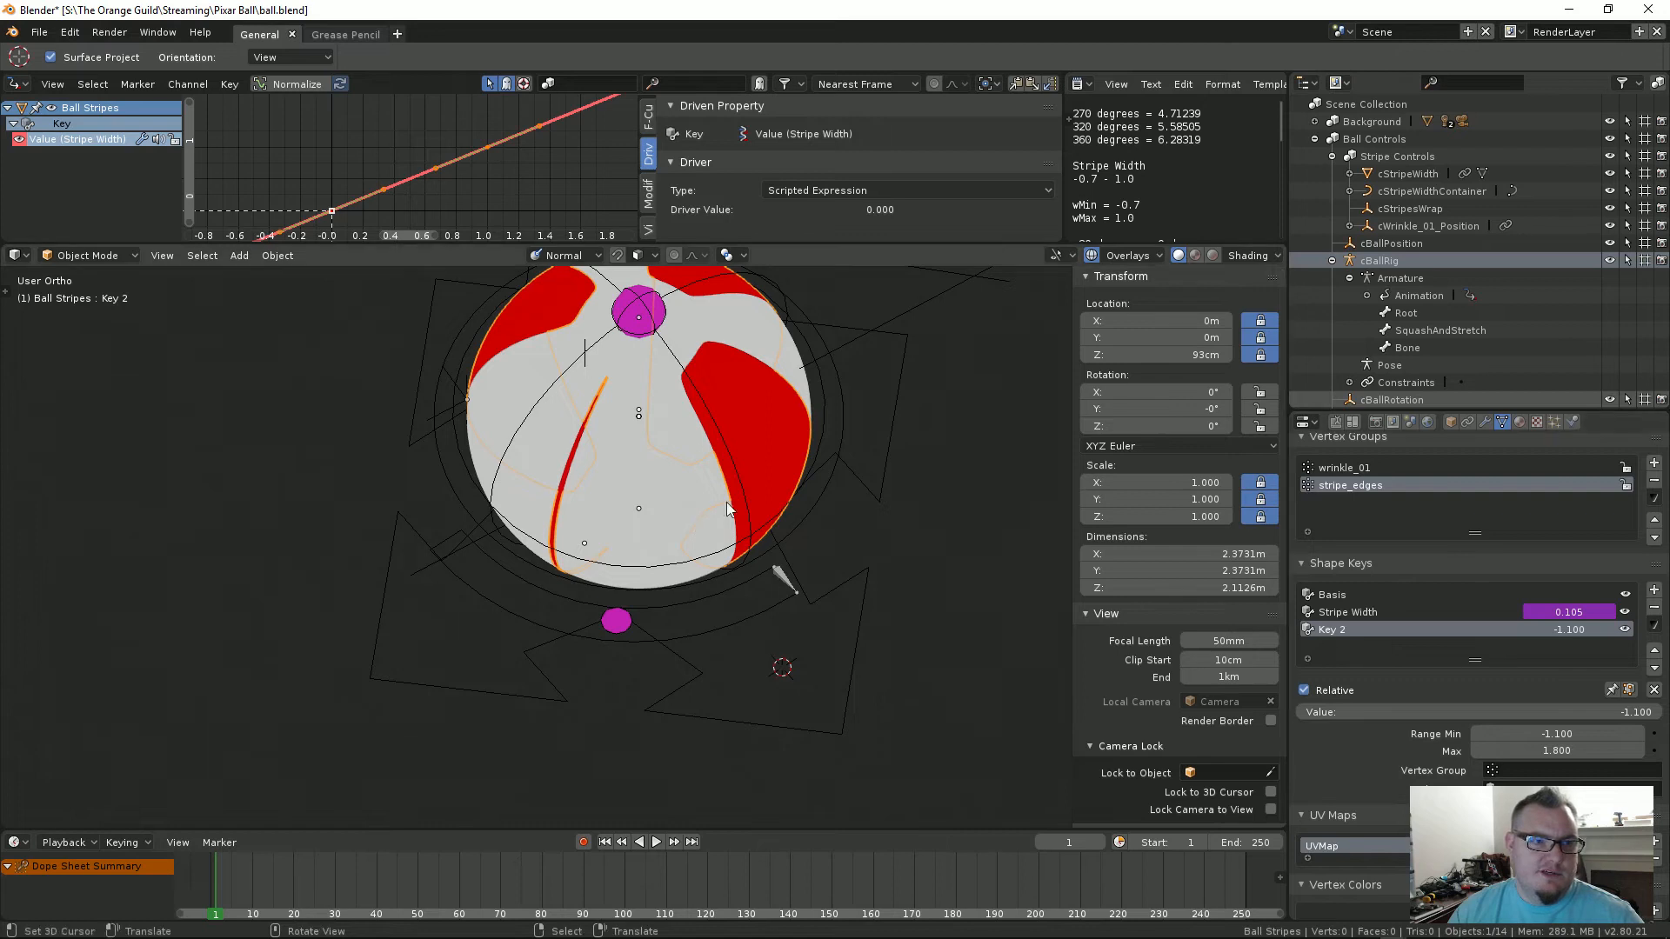
Step: Rename the Key 2 shape key to "Stripe 1 Width" and reset its value to 0
{"action": "double_click", "coordinate": [1333, 630]}
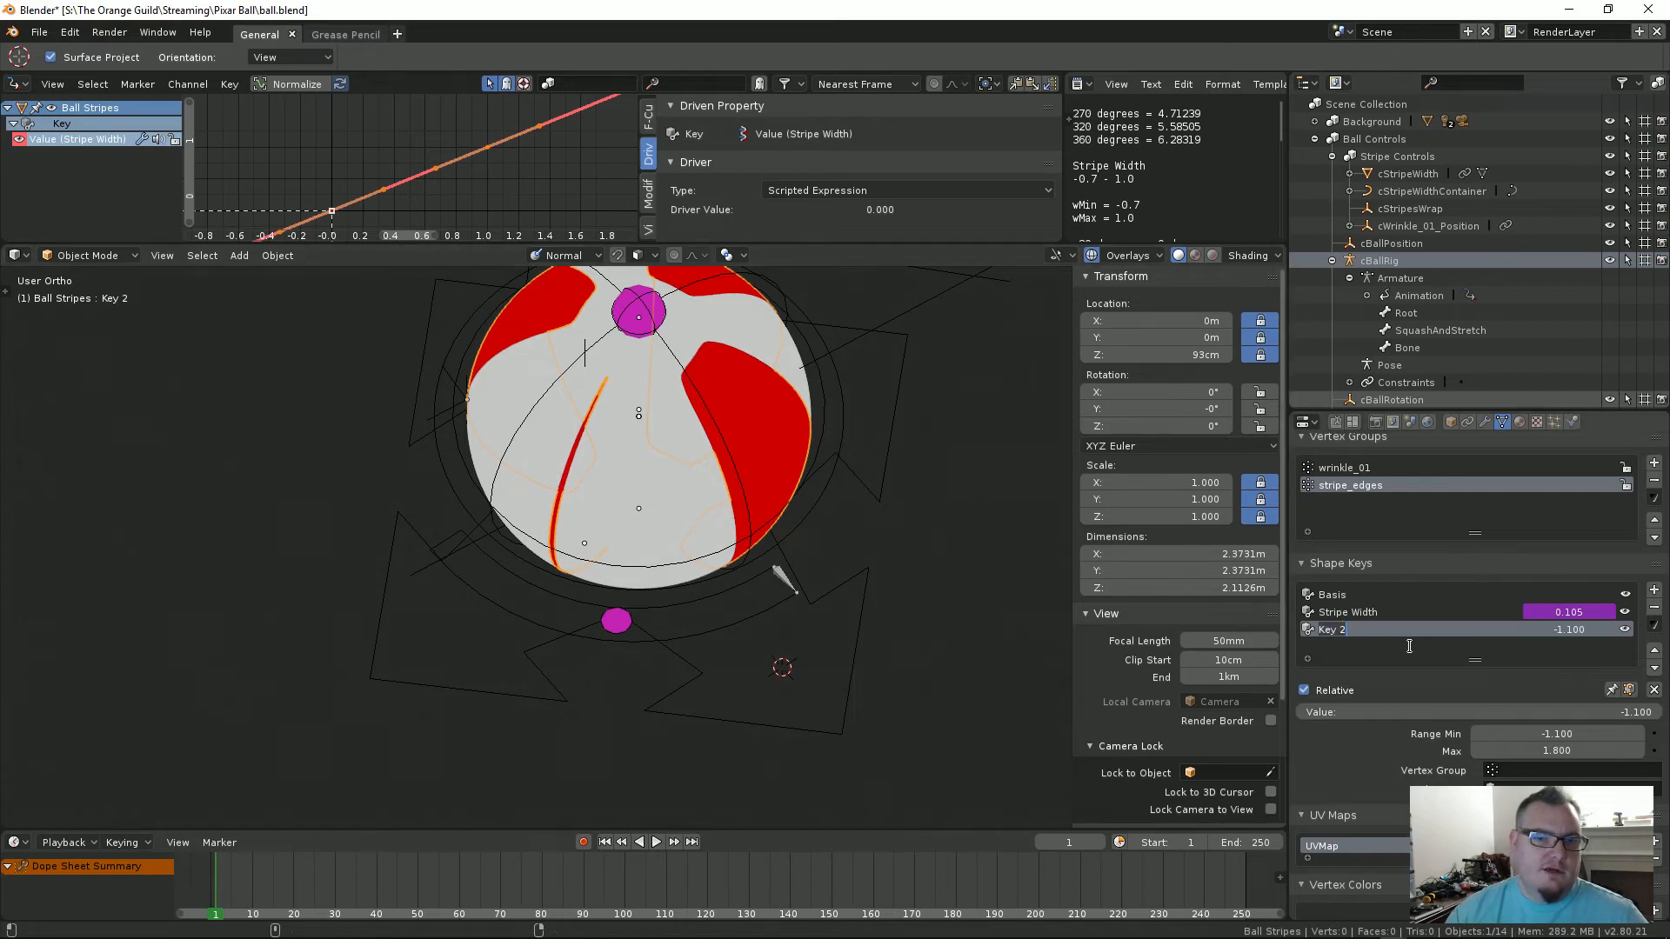
{"action": "type", "text": "Stripe 1 Wi"}
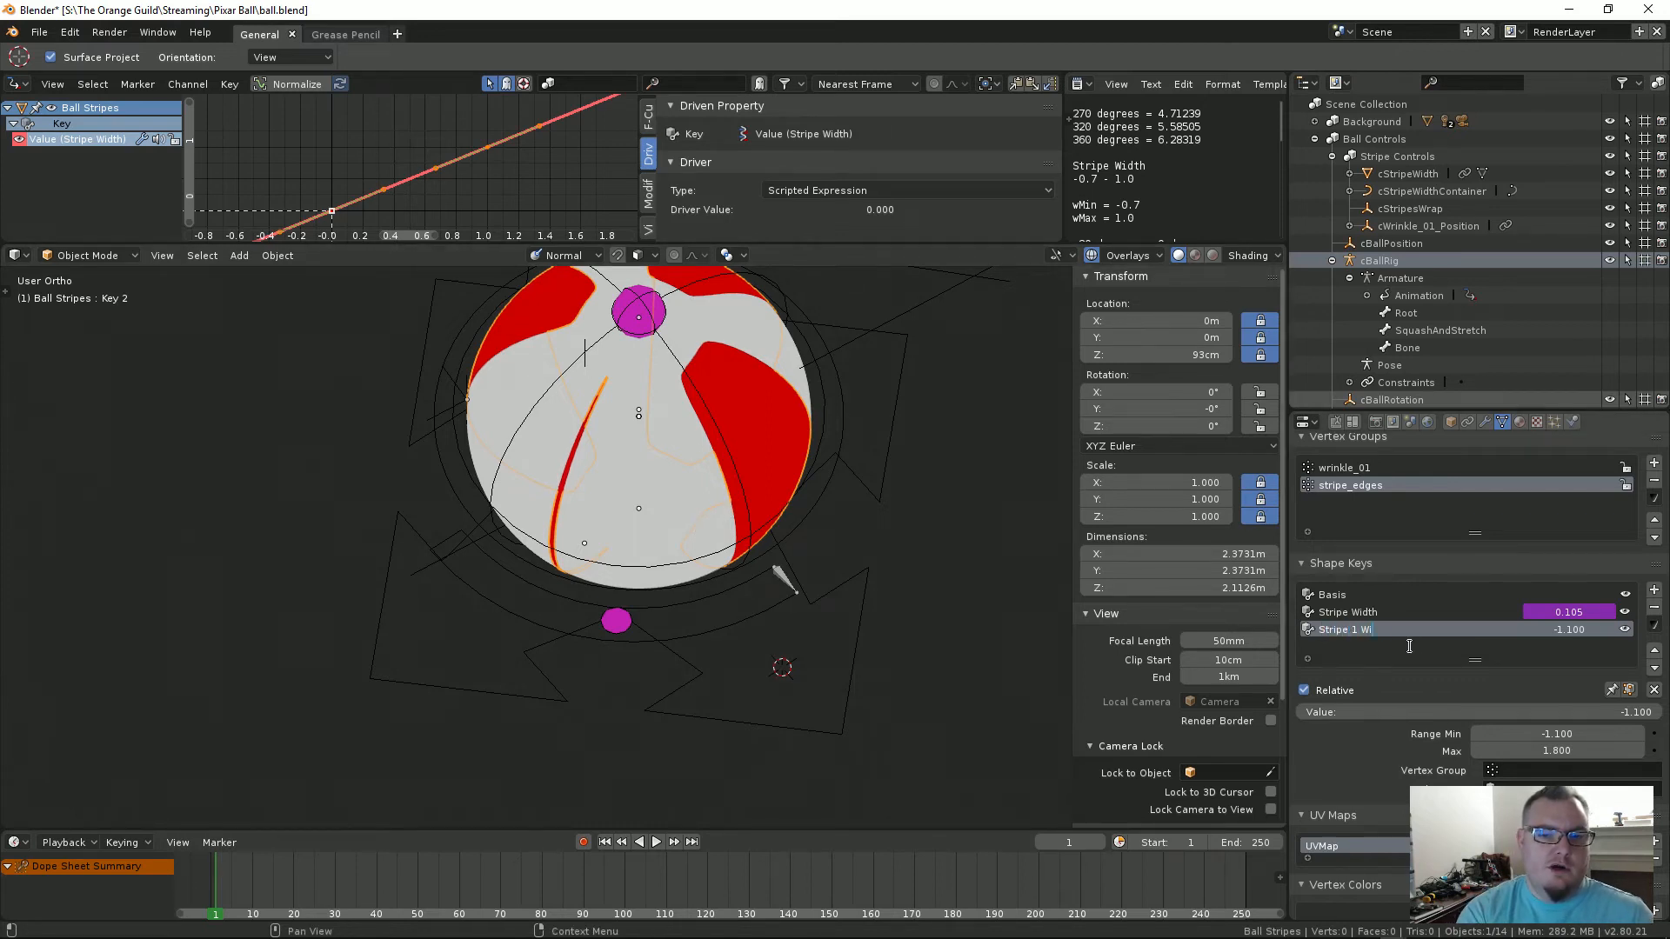
{"action": "type", "text": "dth"}
{"action": "key", "text": "Return"}
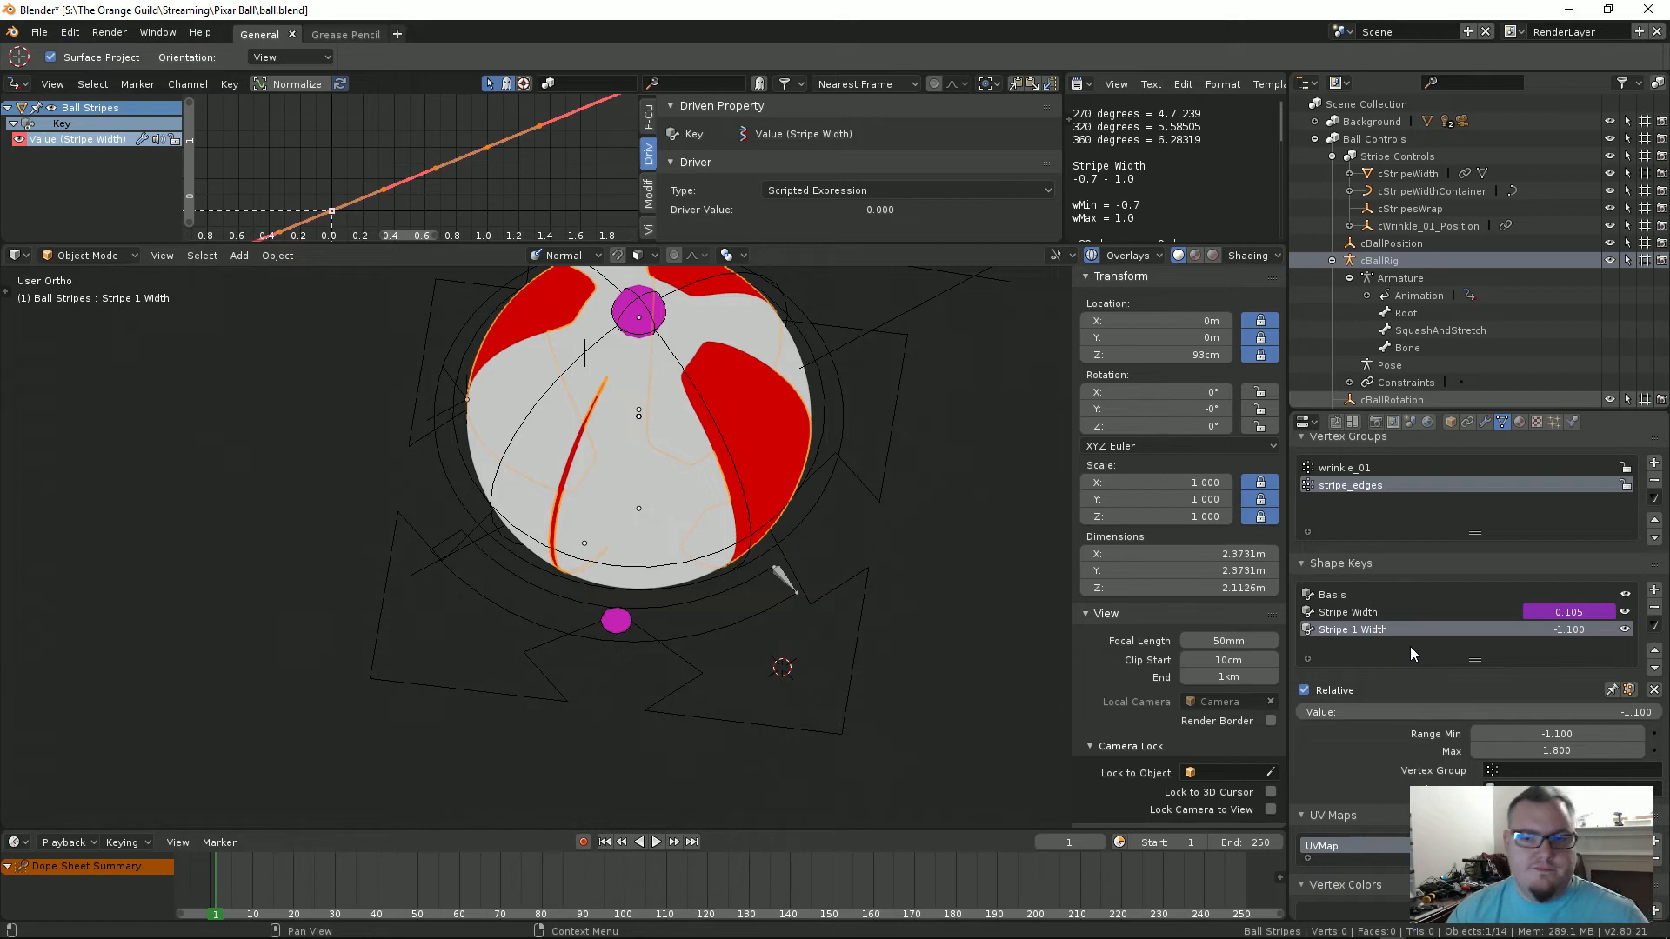
{"action": "left_click", "coordinate": [1573, 631]}
{"action": "type", "text": "0"}
{"action": "key", "text": "Return"}
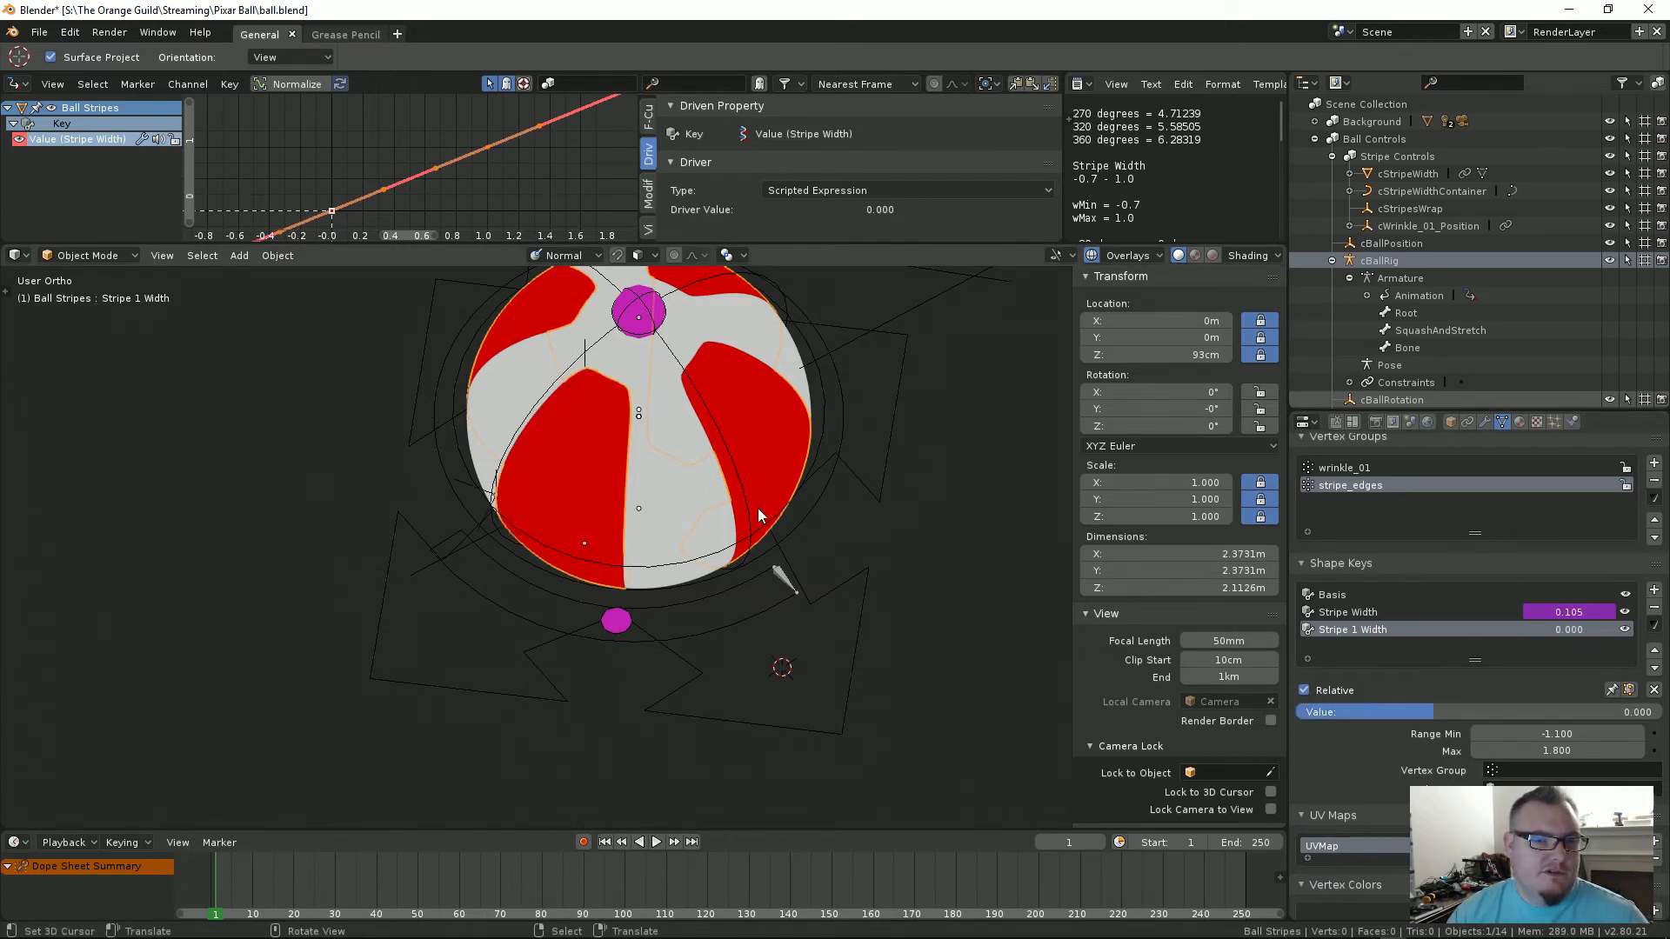
Step: Add another shape key and select both faces of the neighbouring red stripe in Edit Mode
{"action": "middle_click_drag", "start_coordinate": [759, 513], "coordinate": [769, 496]}
{"action": "left_click", "coordinate": [1655, 592]}
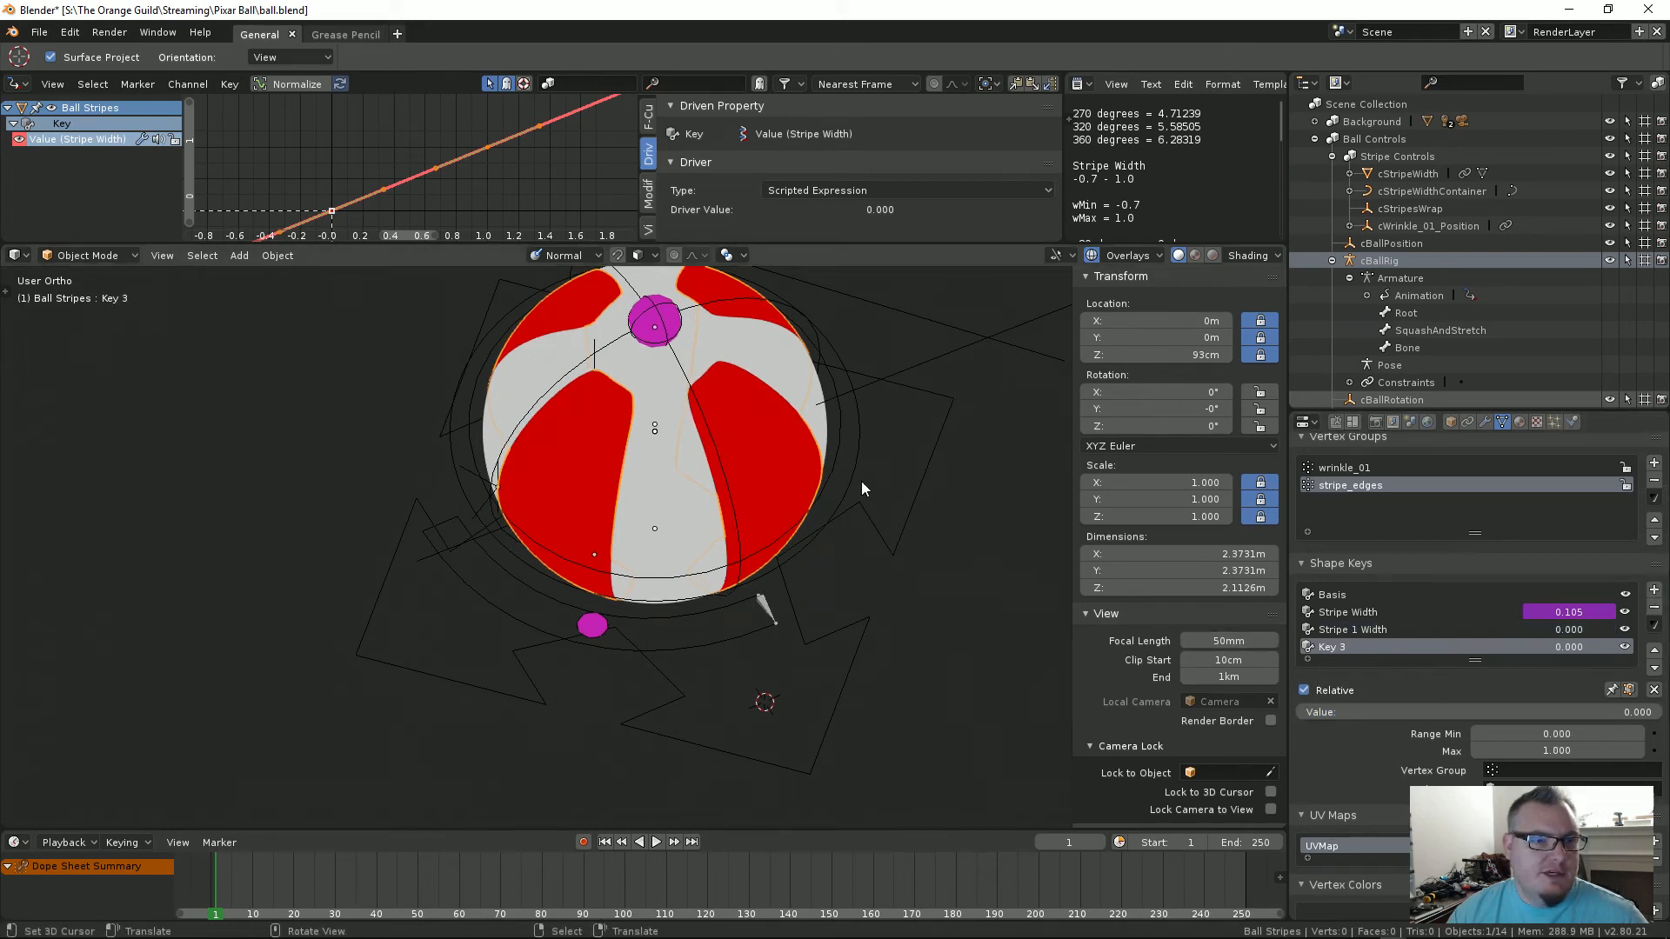
{"action": "key", "text": "Tab"}
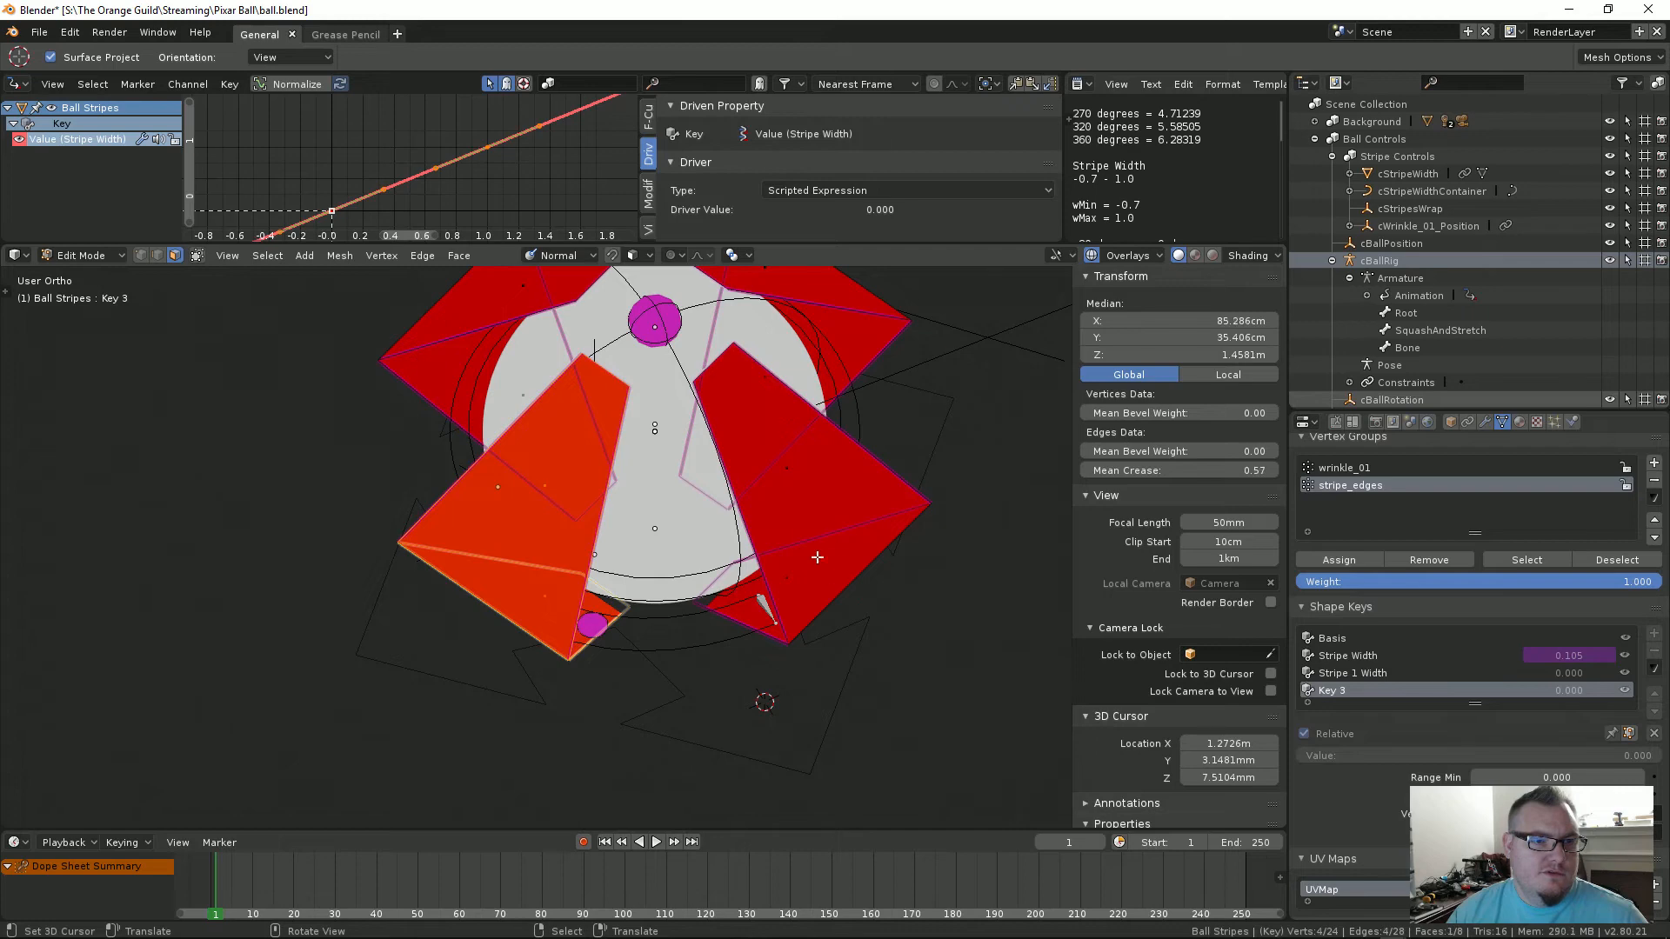
{"action": "middle_click_drag", "start_coordinate": [818, 558], "coordinate": [787, 548]}
{"action": "left_click", "coordinate": [840, 543], "text": "shift"}
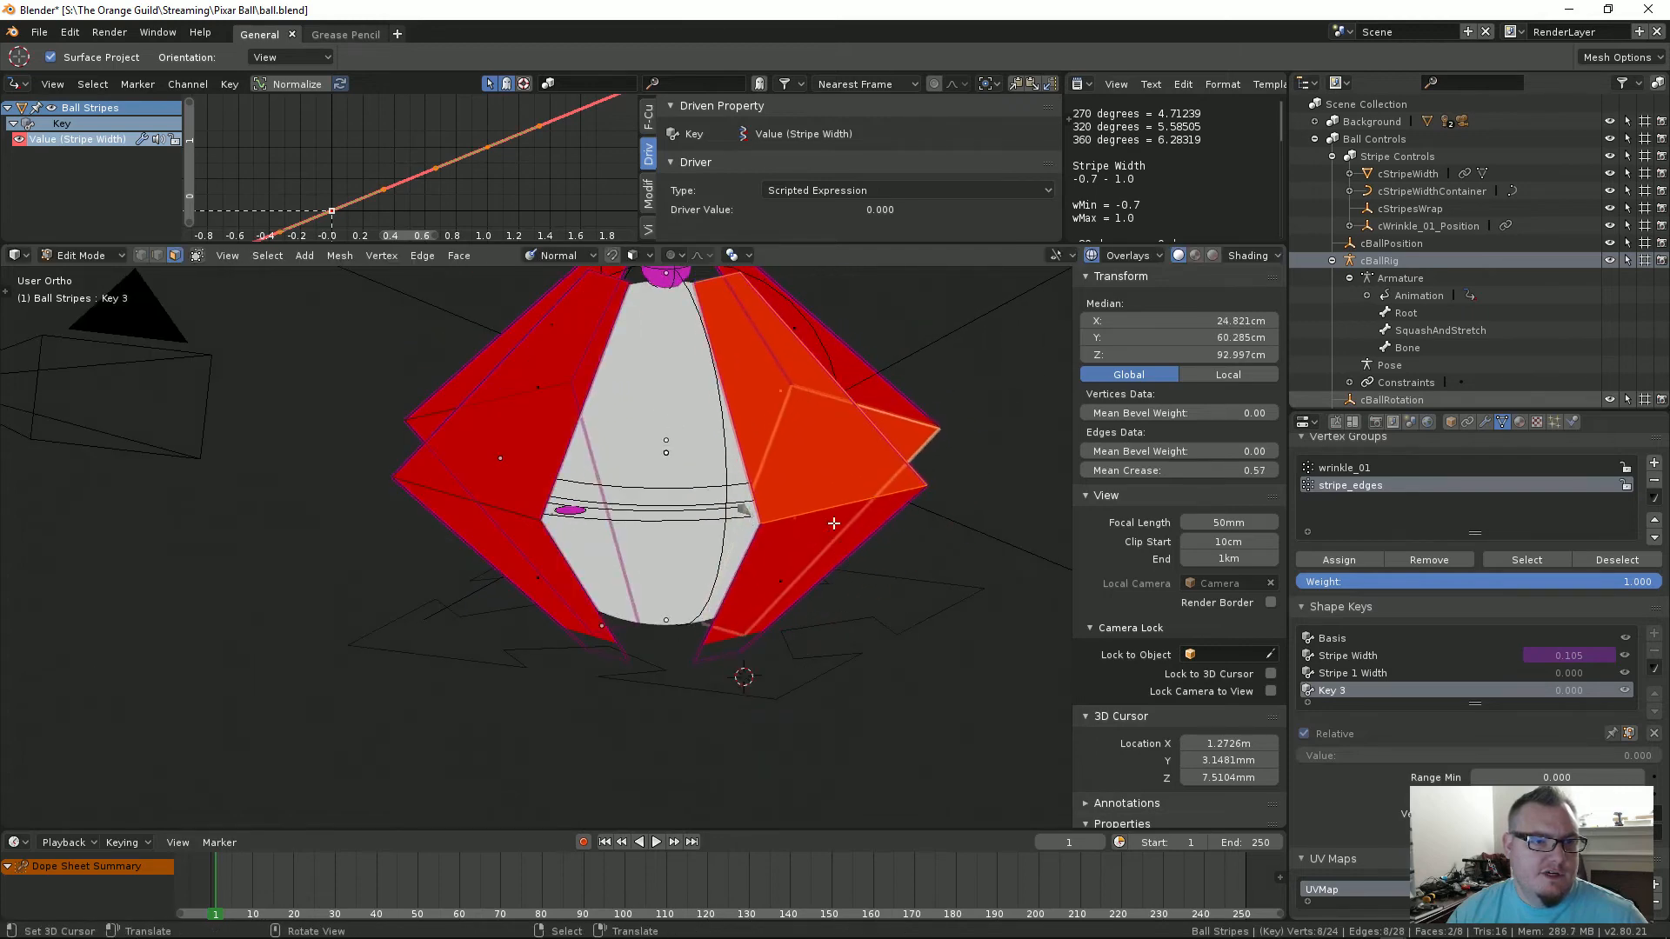
{"action": "right_click", "coordinate": [772, 389], "text": "shift"}
{"action": "key", "text": "g"}
{"action": "right_click", "coordinate": [792, 497]}
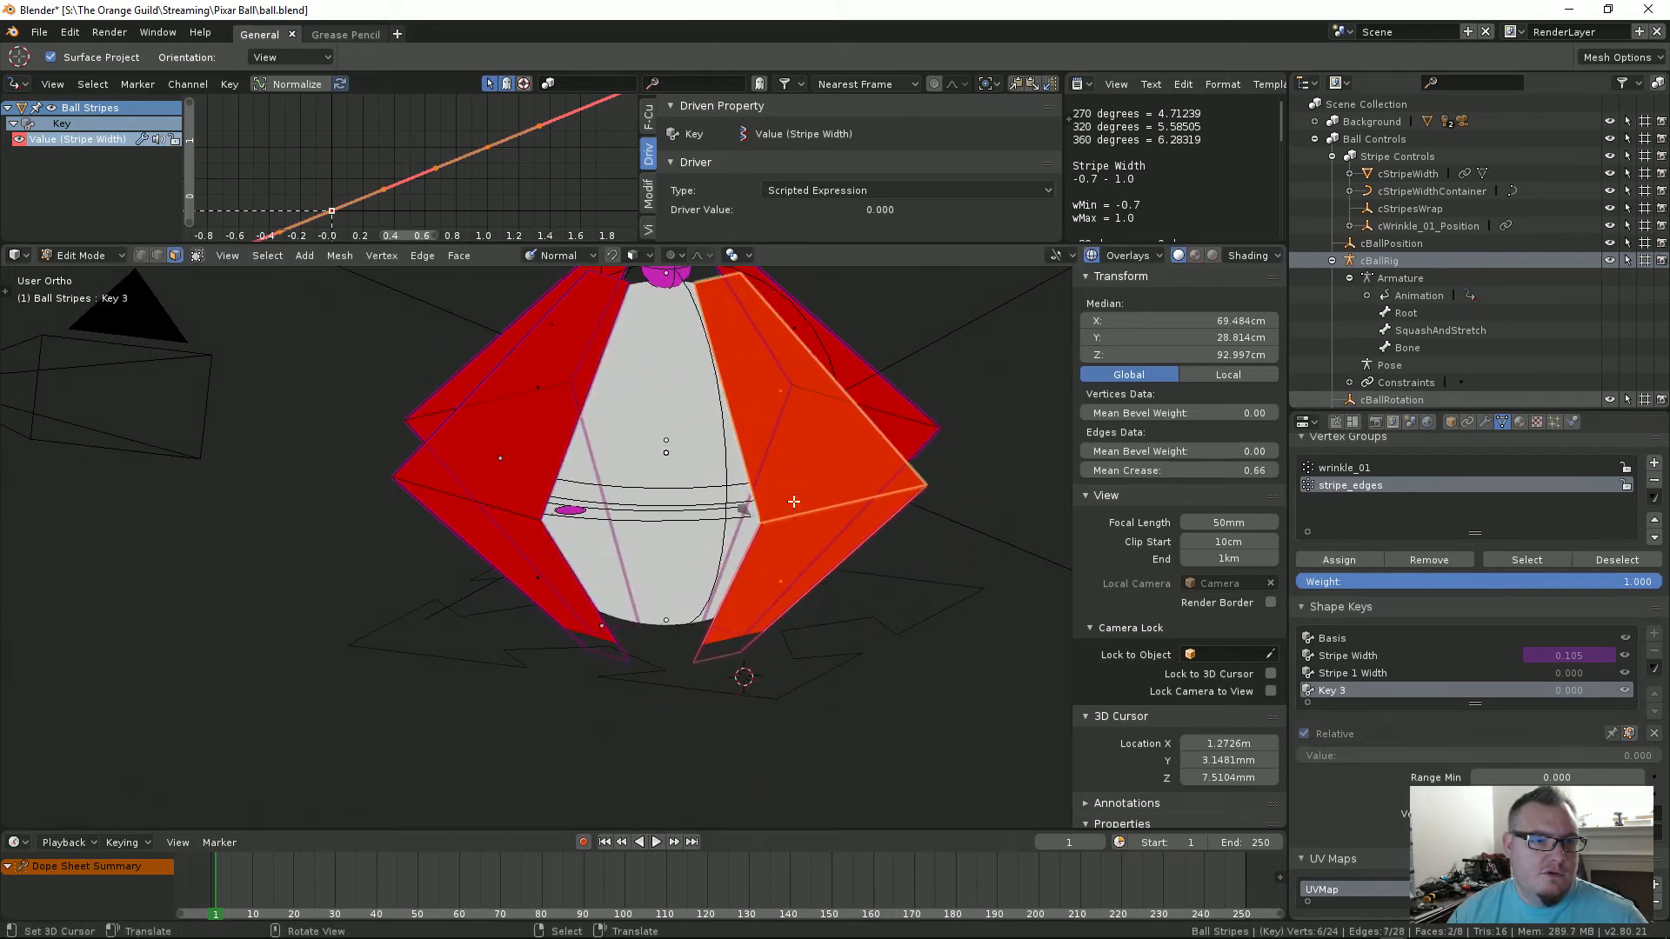
Step: Scale the neighbouring stripe's two faces by 2 along the normal X axis and return to Object Mode
{"action": "middle_click_drag", "start_coordinate": [790, 499], "coordinate": [774, 546]}
{"action": "key", "text": "s"}
{"action": "key", "text": "x"}
{"action": "key", "text": "x"}
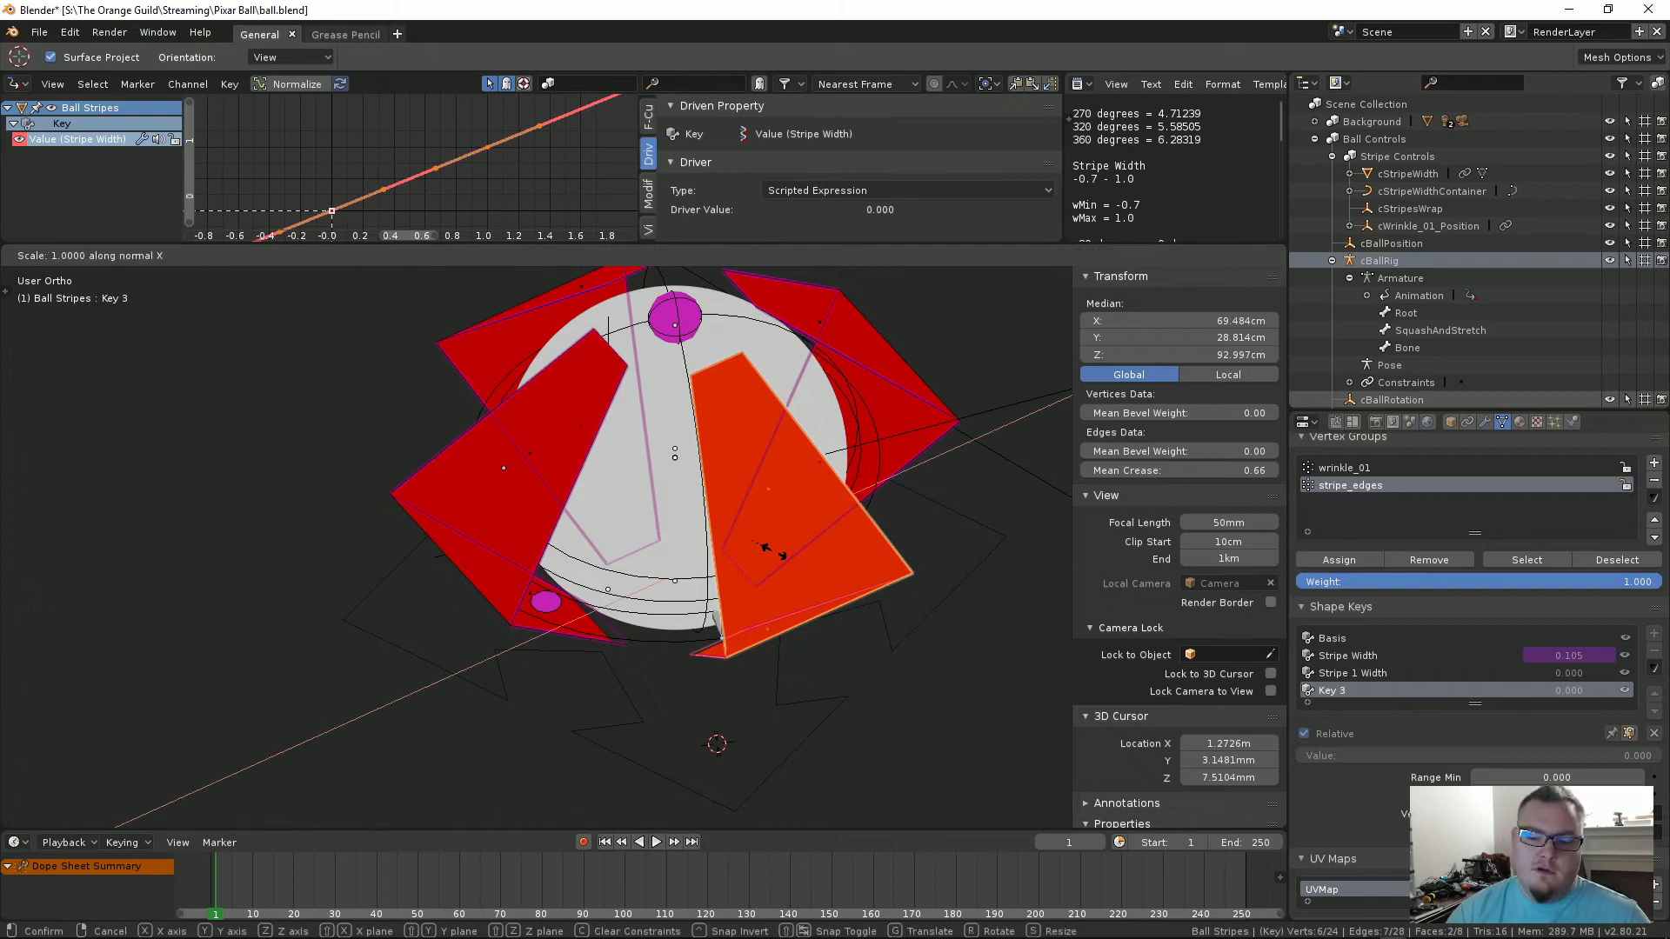
{"action": "key", "text": "2"}
{"action": "key", "text": "Return"}
{"action": "key", "text": "Tab"}
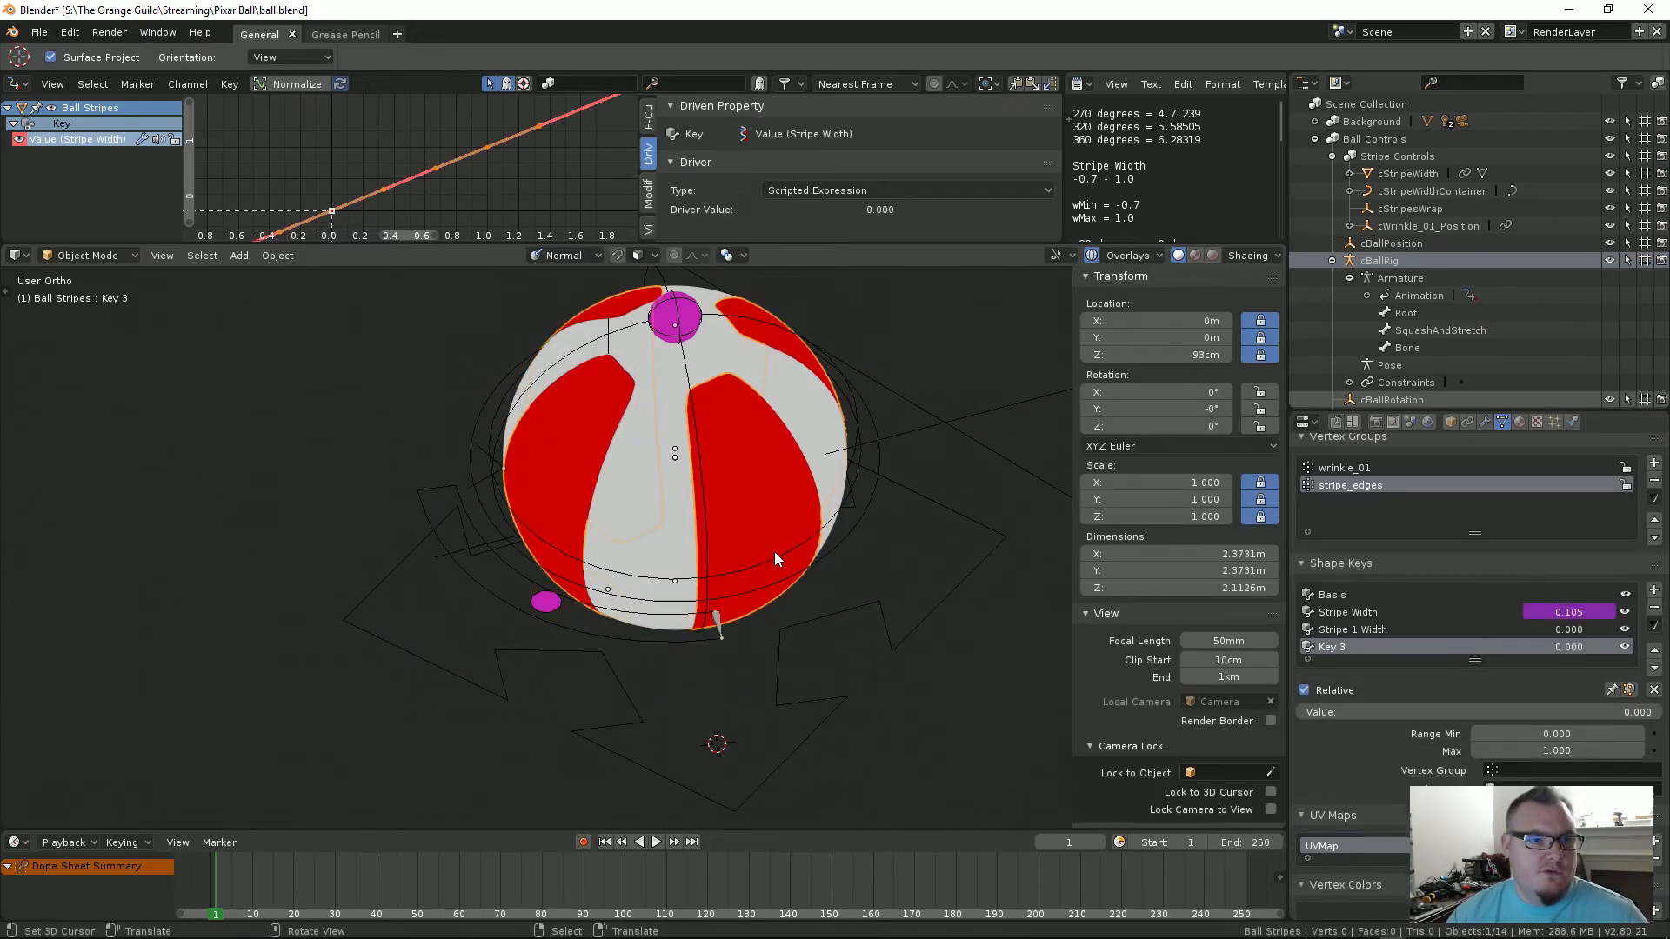
Step: Rename the Key 3 shape key to "Stripe 2 Width"
{"action": "double_click", "coordinate": [1329, 647]}
{"action": "type", "text": "St"}
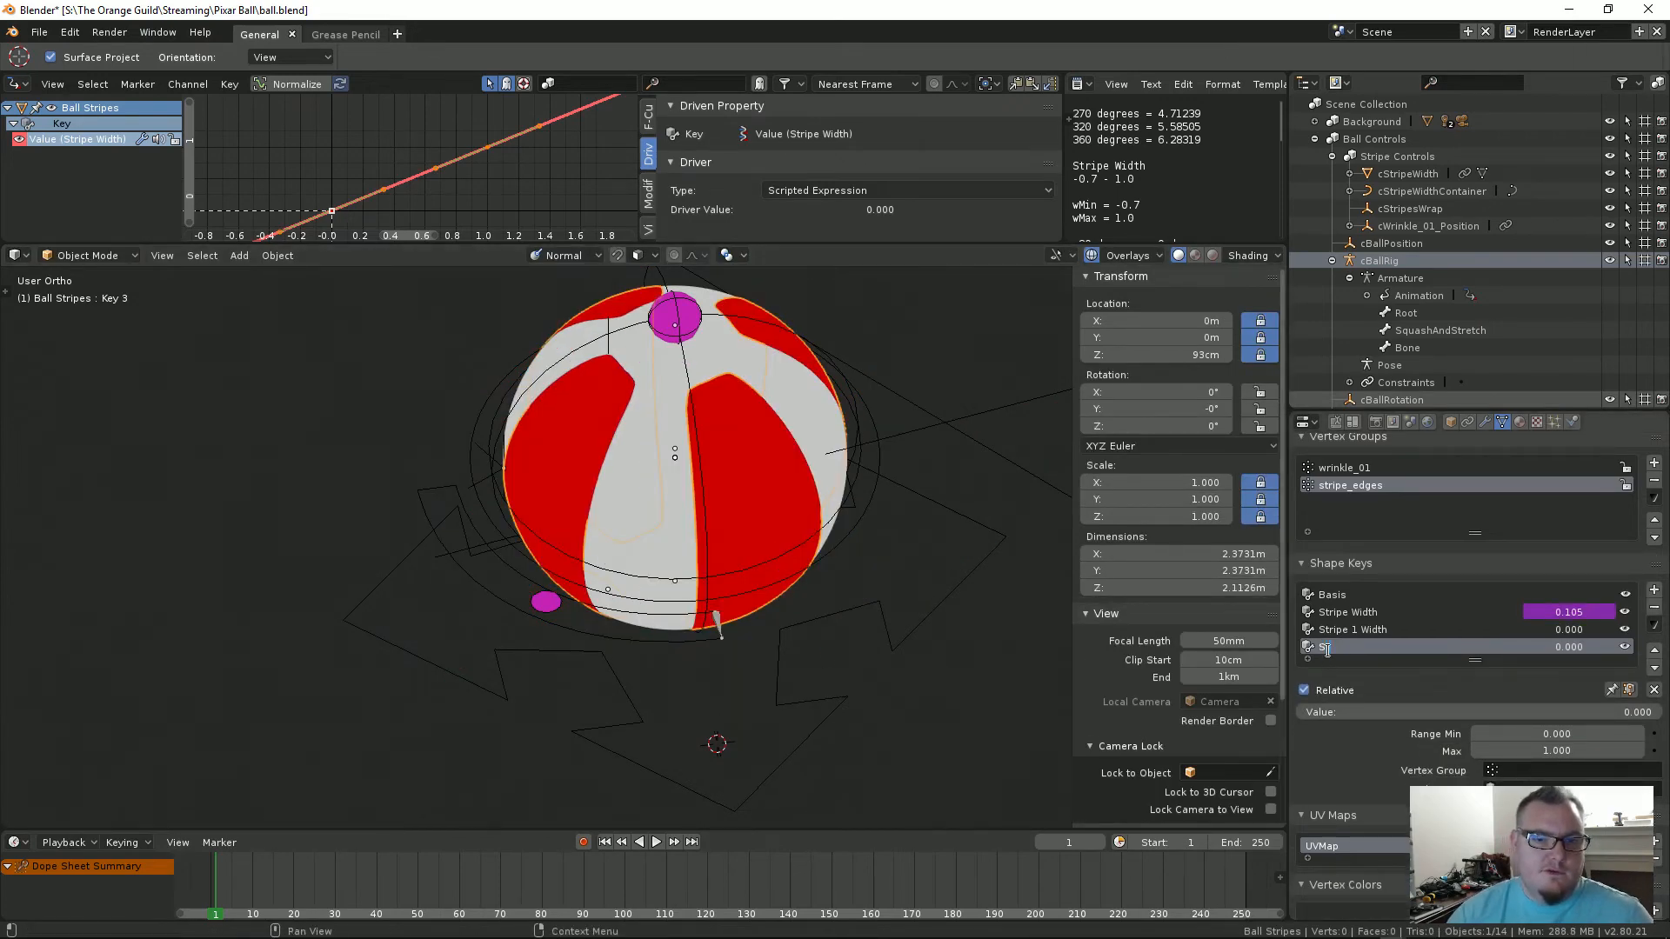
{"action": "type", "text": "ripe 2 W"}
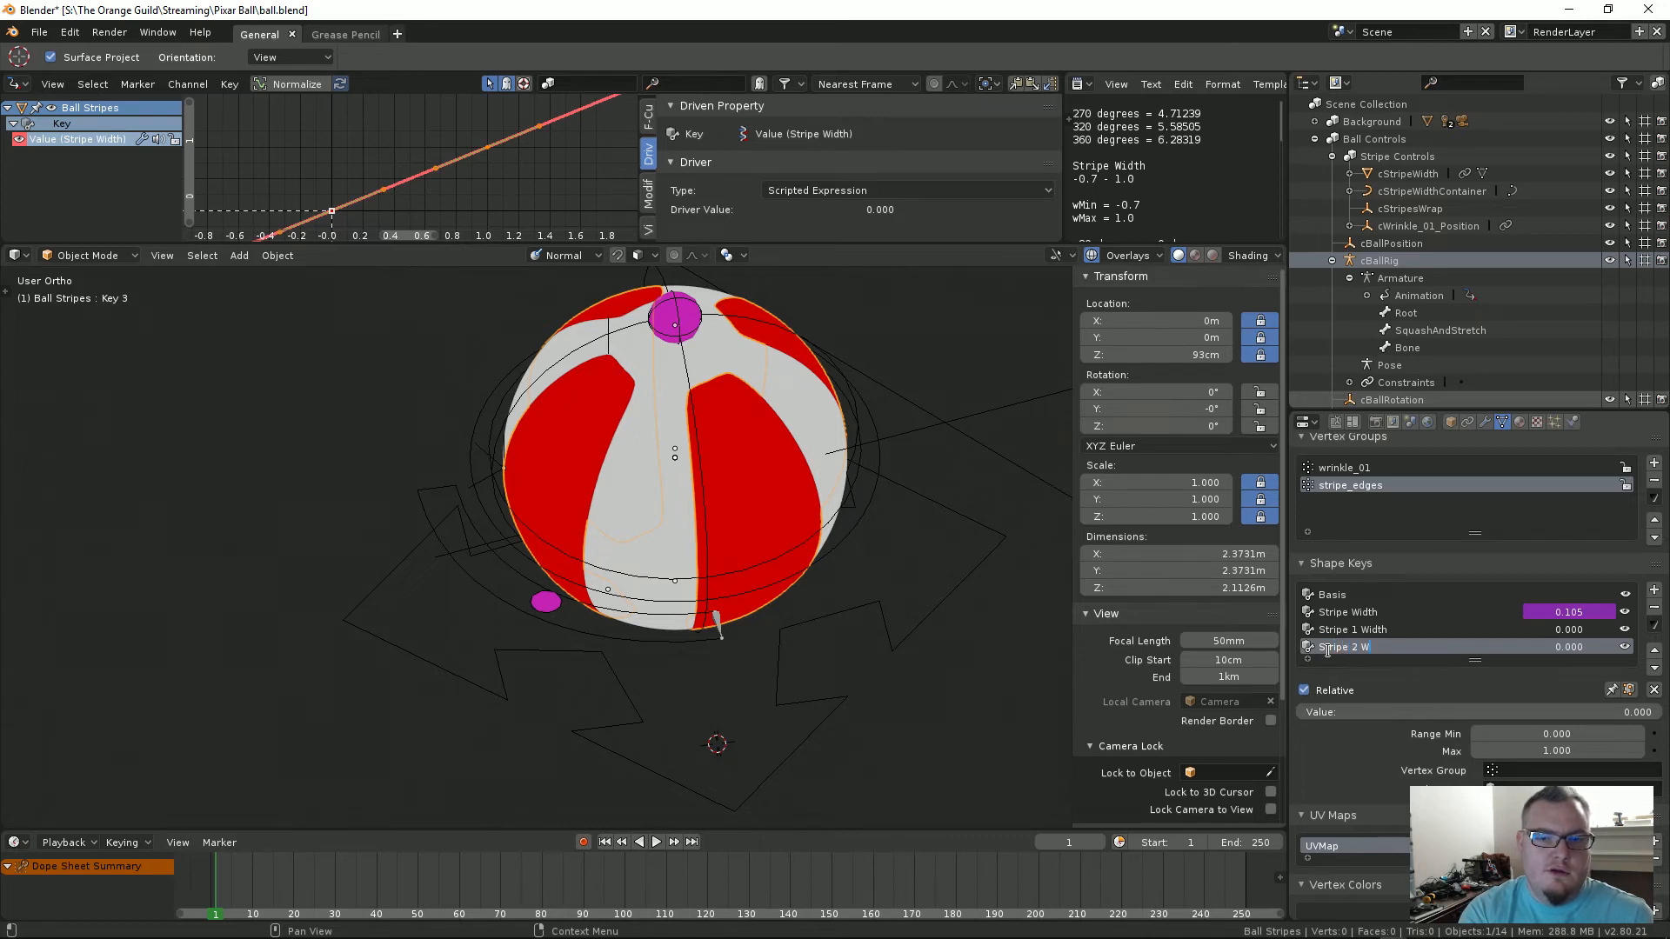
{"action": "type", "text": "idth"}
{"action": "key", "text": "Return"}
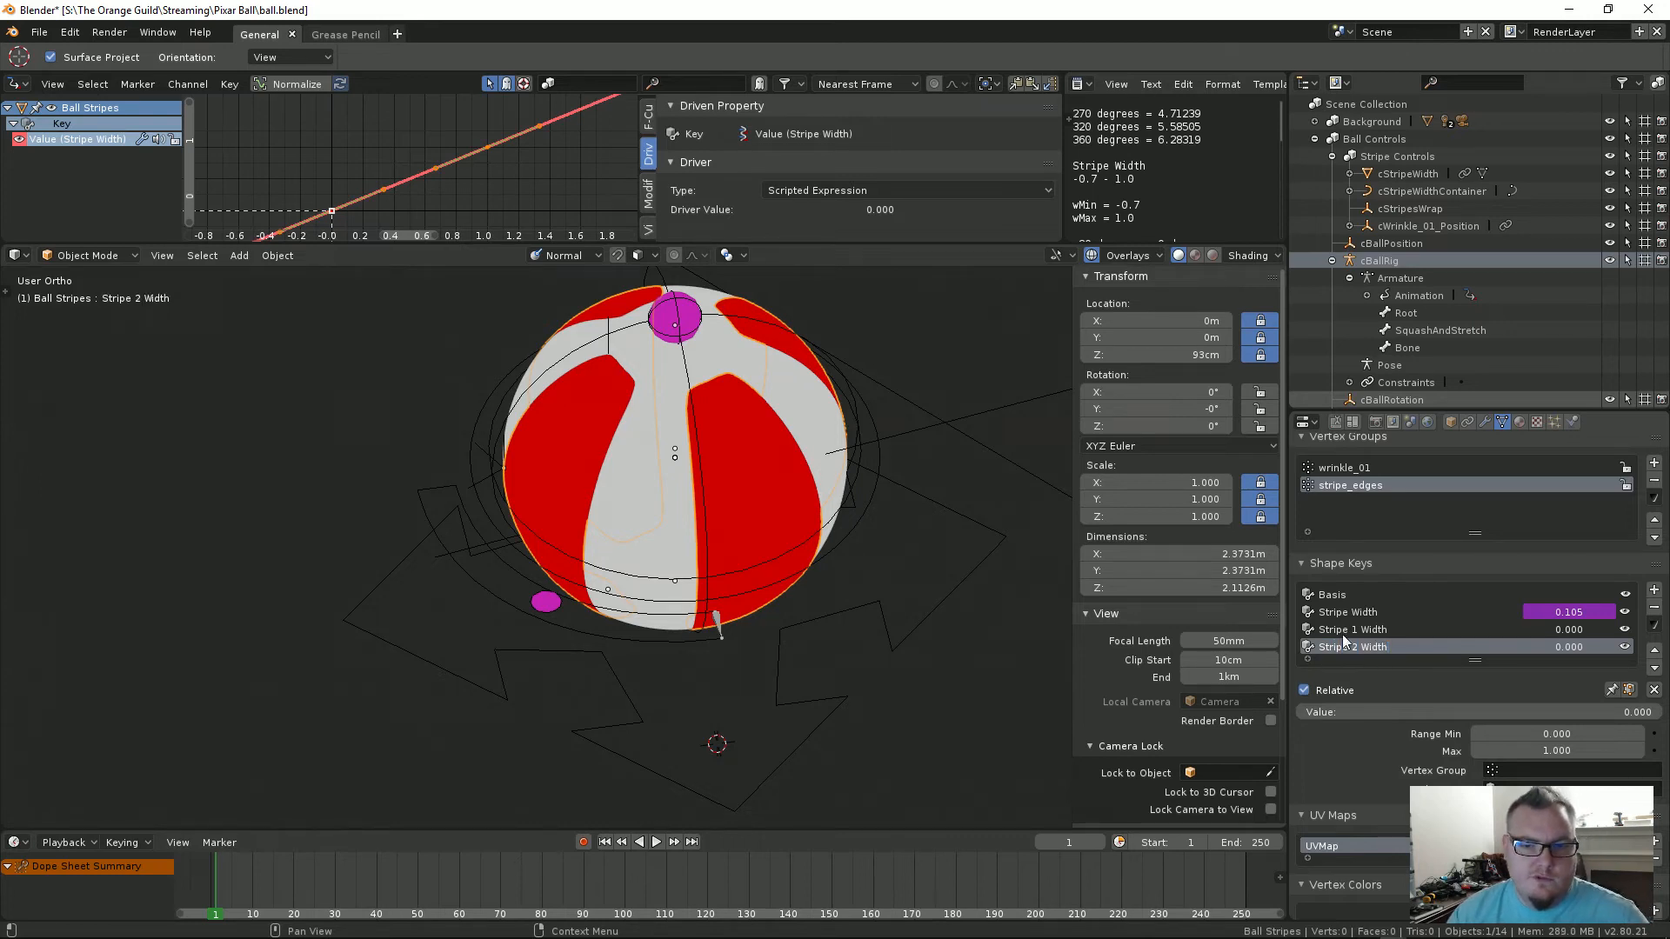
Step: Set the Stripe 2 Width shape key's range to -1.1 minimum and 1.8 maximum, then try its value and reset it to 0
{"action": "left_click", "coordinate": [1345, 633]}
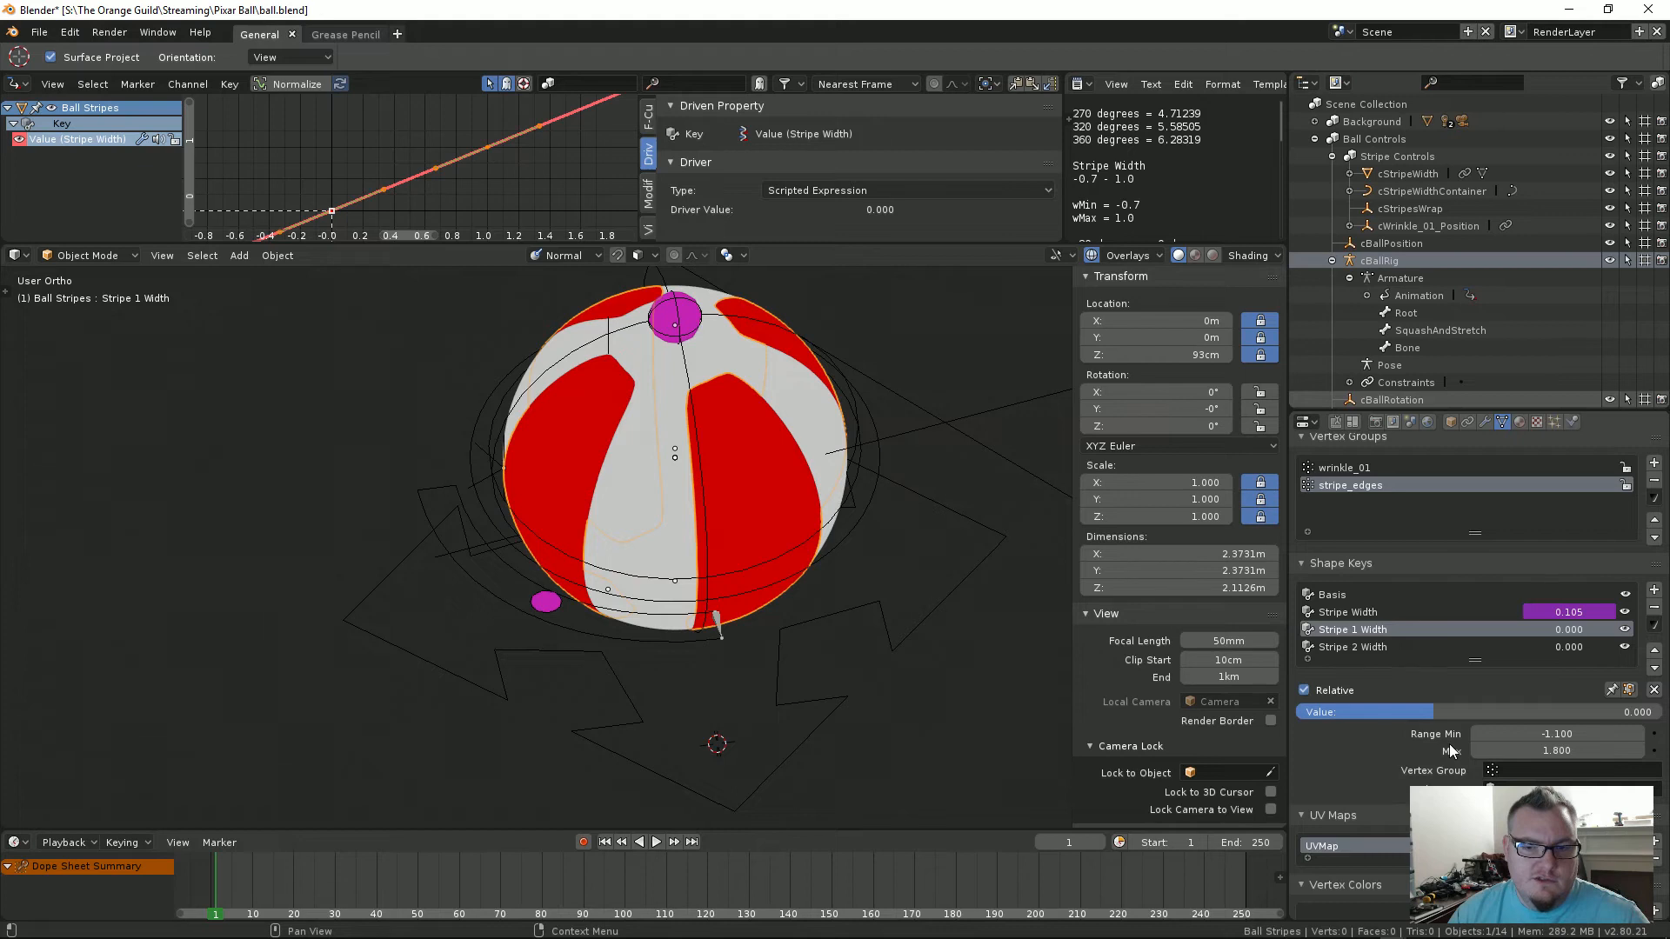
{"action": "left_click", "coordinate": [1378, 651]}
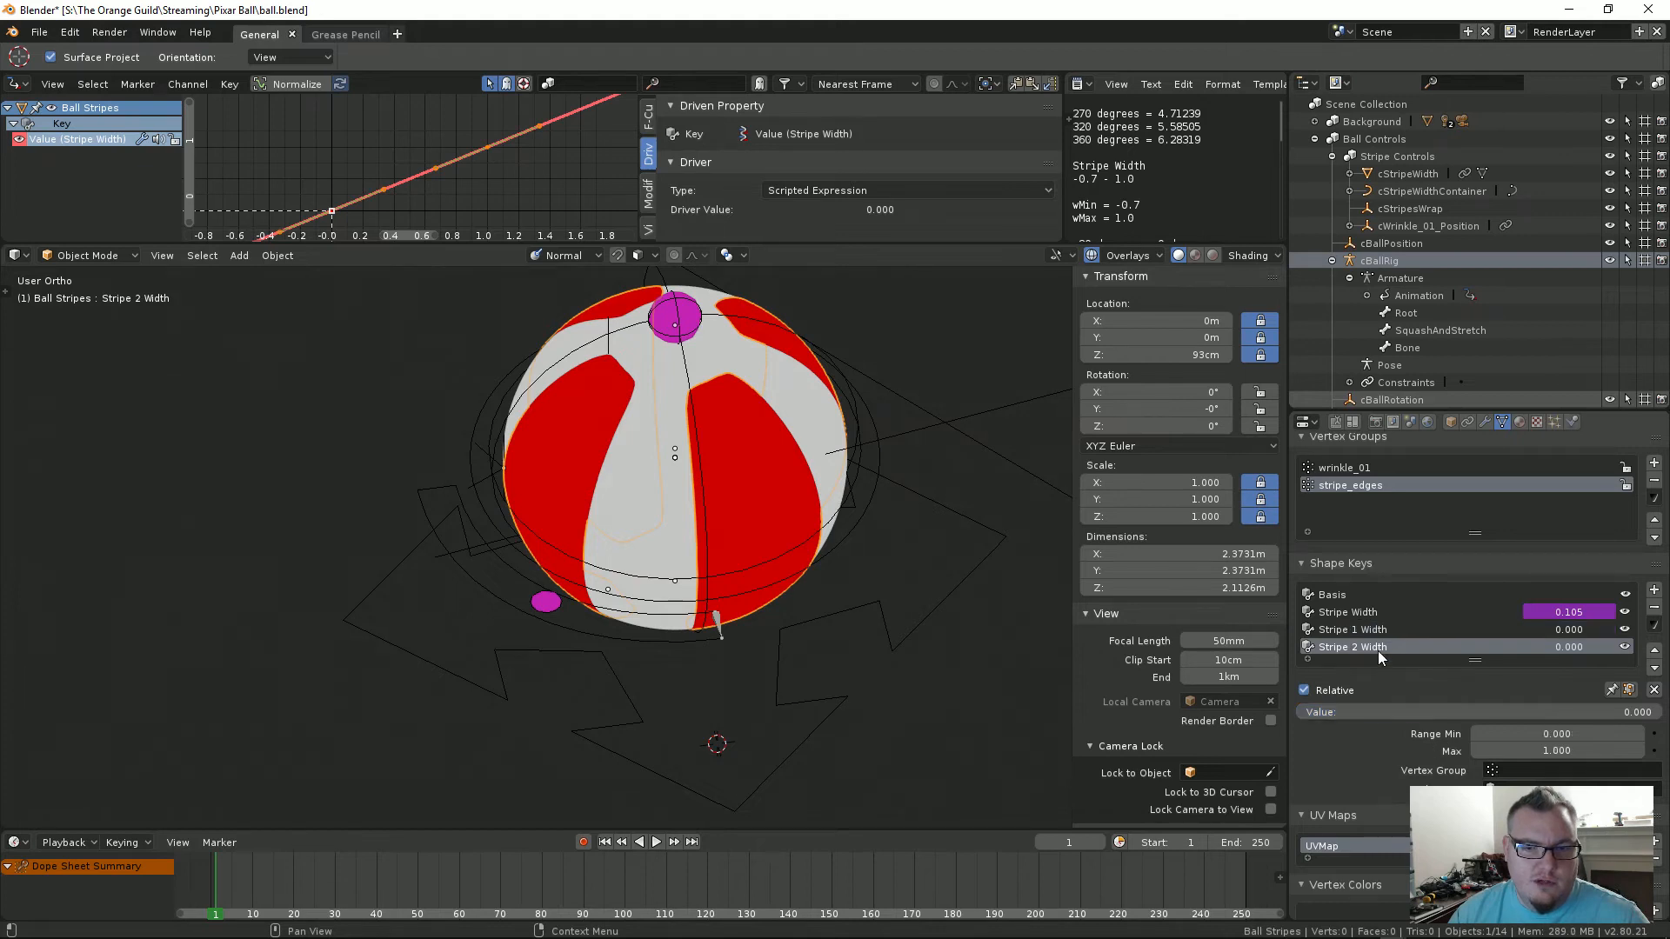
{"action": "left_click", "coordinate": [1536, 735]}
{"action": "type", "text": "-1.1"}
{"action": "key", "text": "Tab"}
{"action": "type", "text": "1.8"}
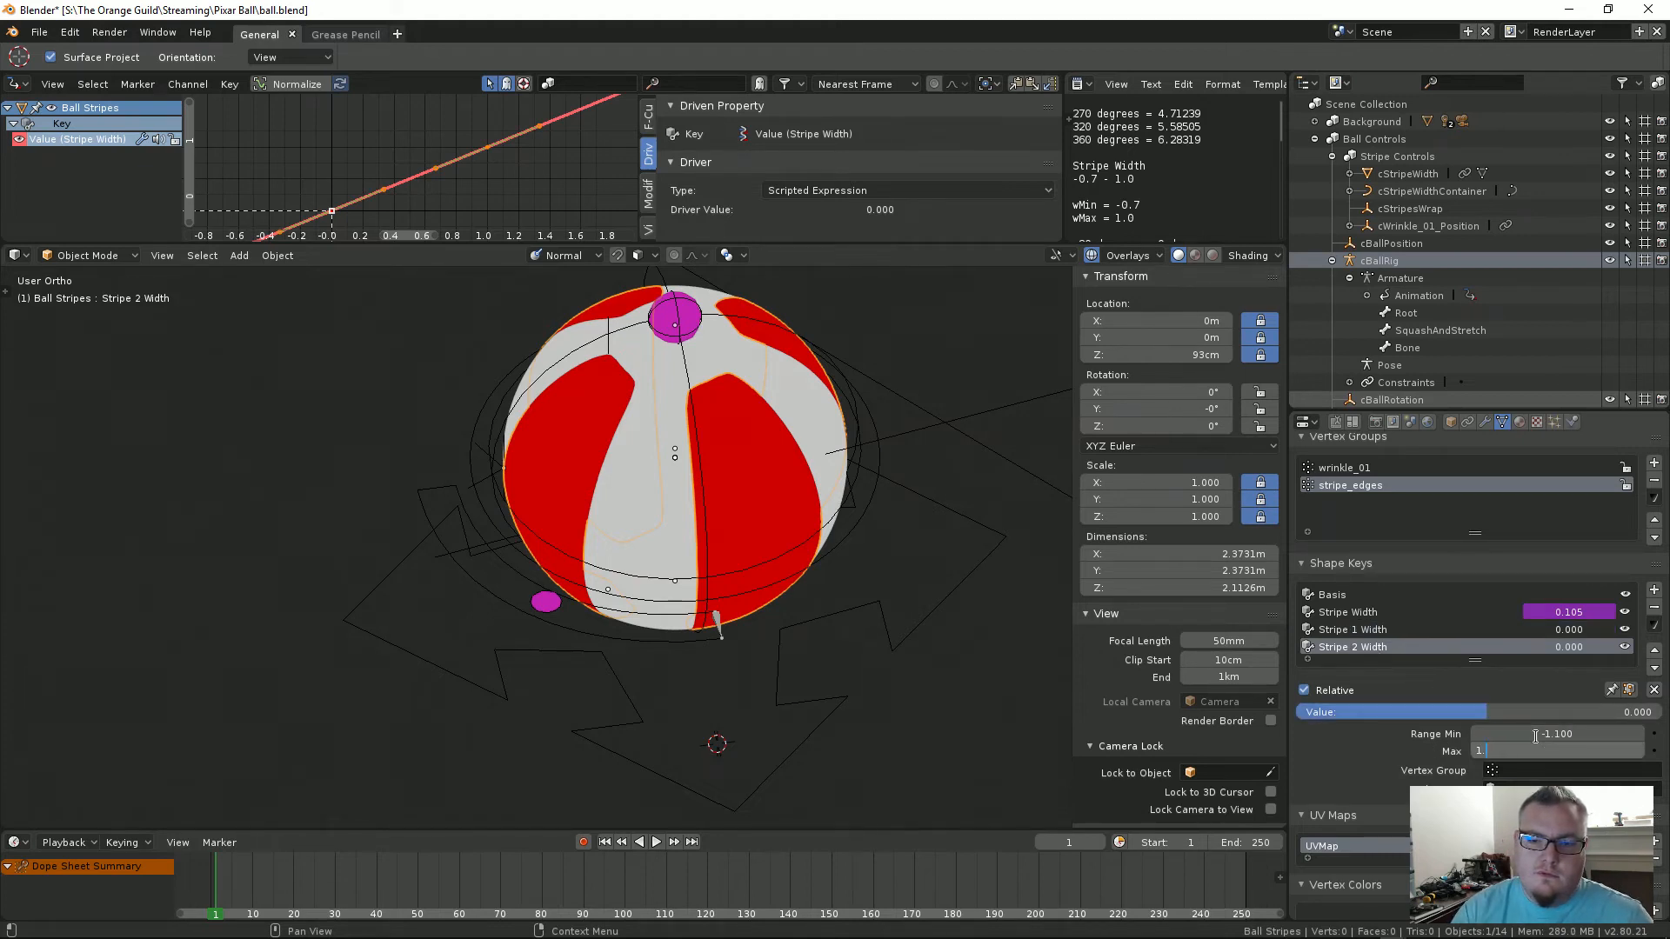
{"action": "key", "text": "Return"}
{"action": "left_click_drag", "start_coordinate": [1436, 713], "coordinate": [1510, 712]}
{"action": "key", "text": "BackSpace"}
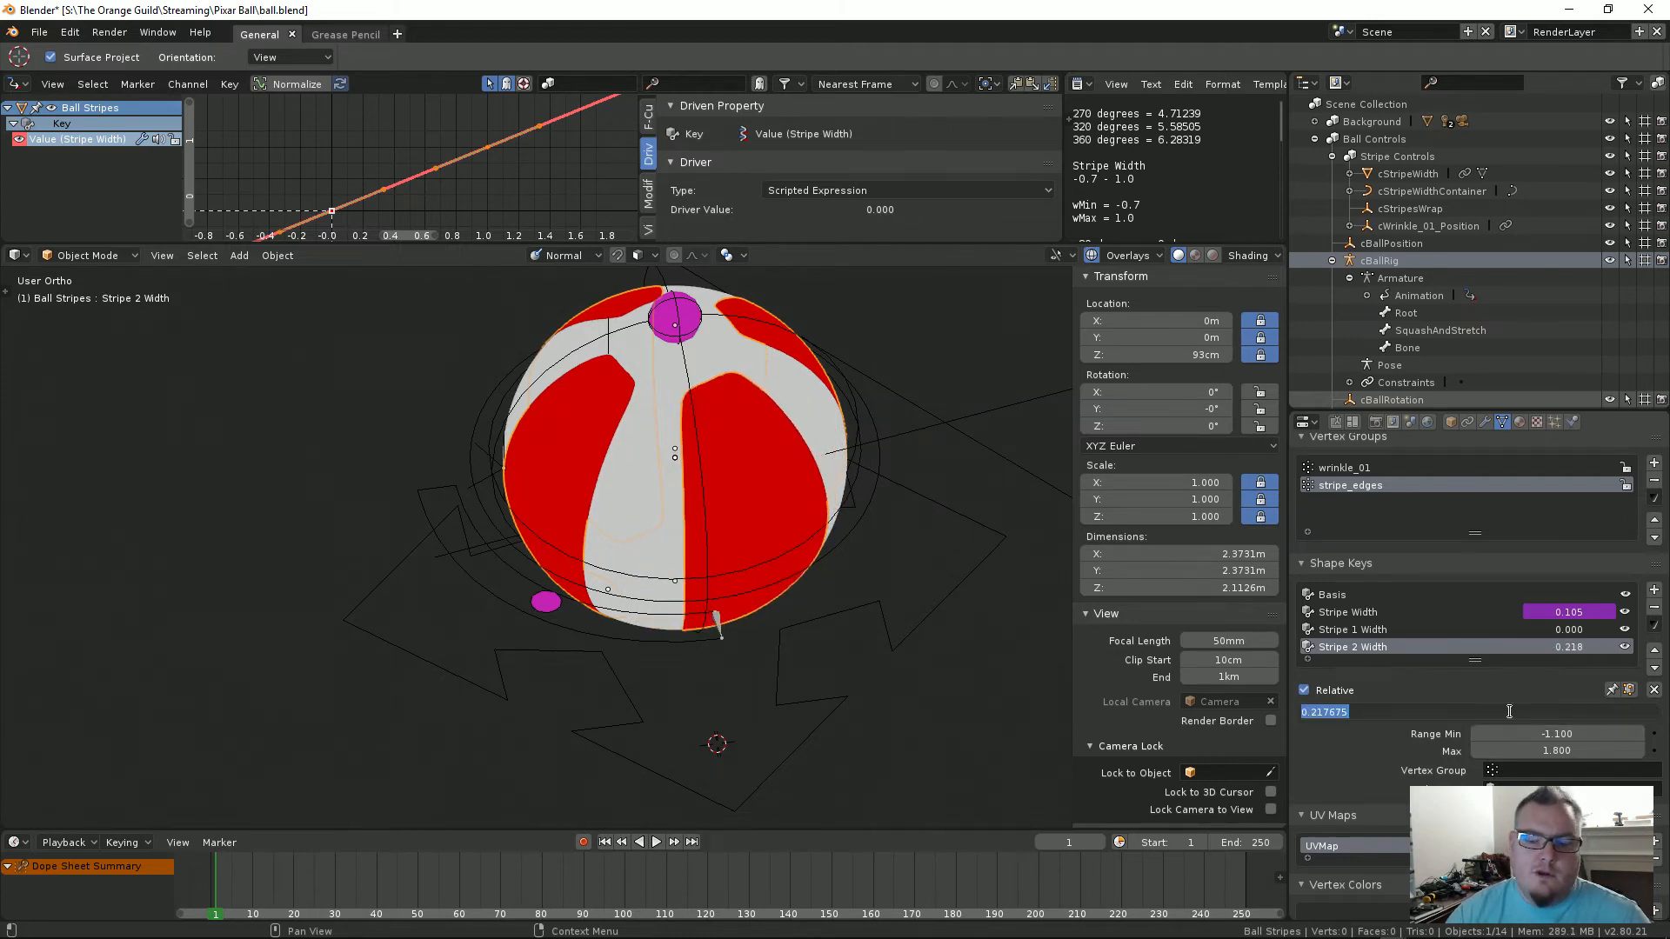
Step: Add another shape key to Ball Stripes and rename it "Stripe 3 Width"
{"action": "middle_click_drag", "start_coordinate": [870, 487], "coordinate": [665, 557]}
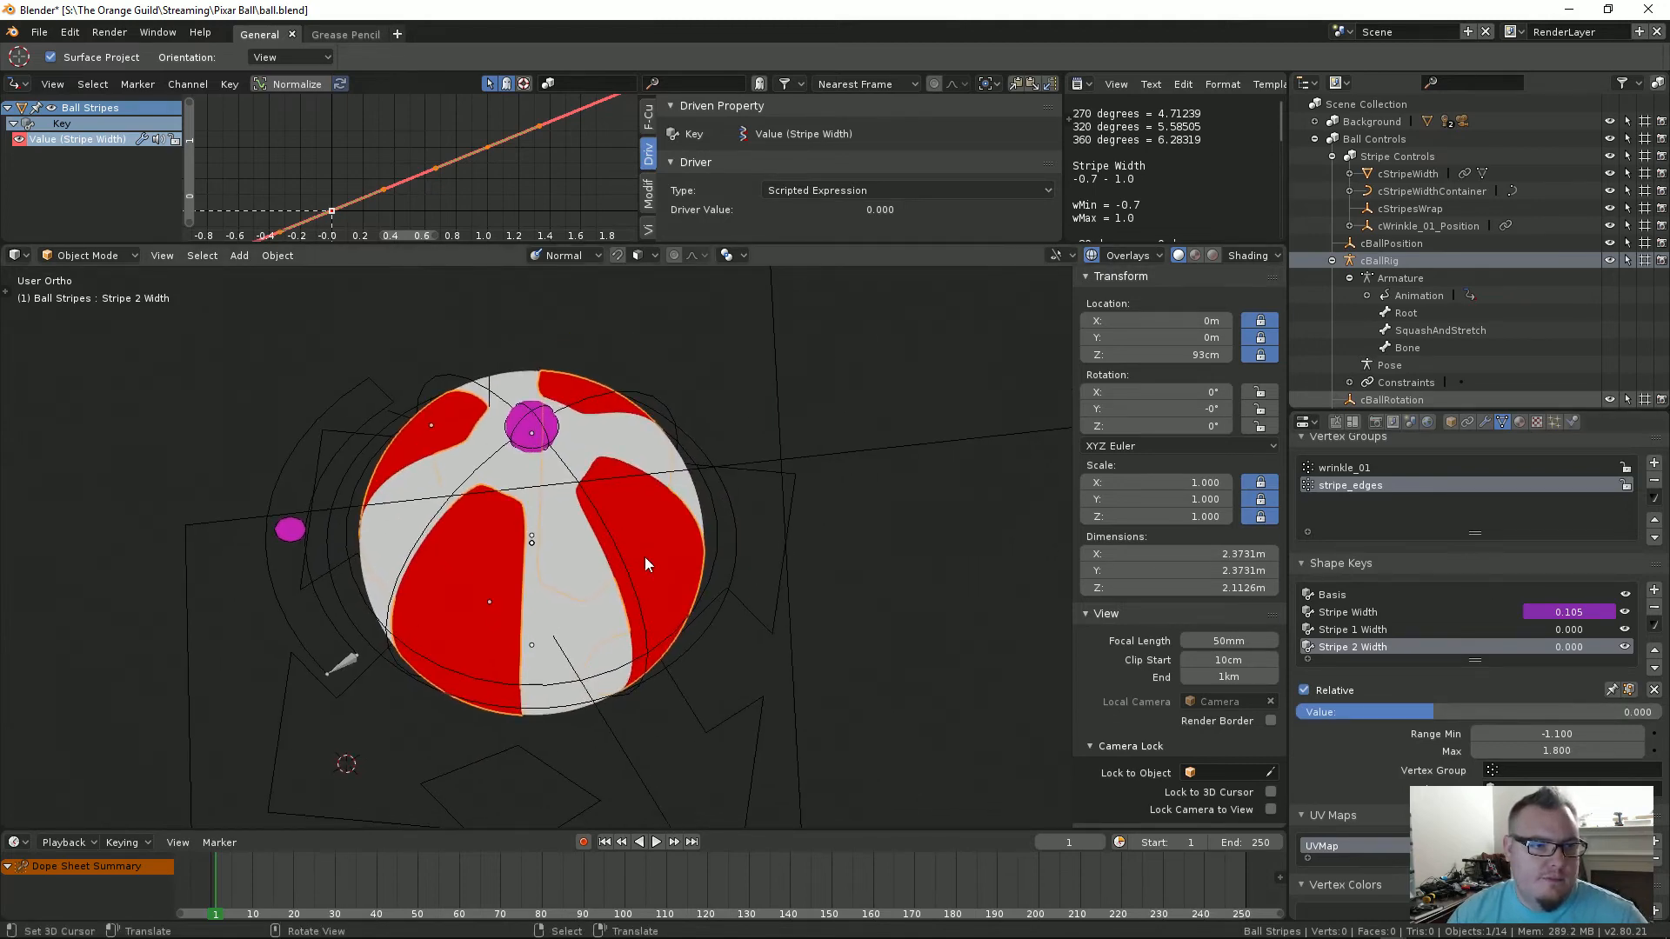
{"action": "left_click", "coordinate": [1654, 589]}
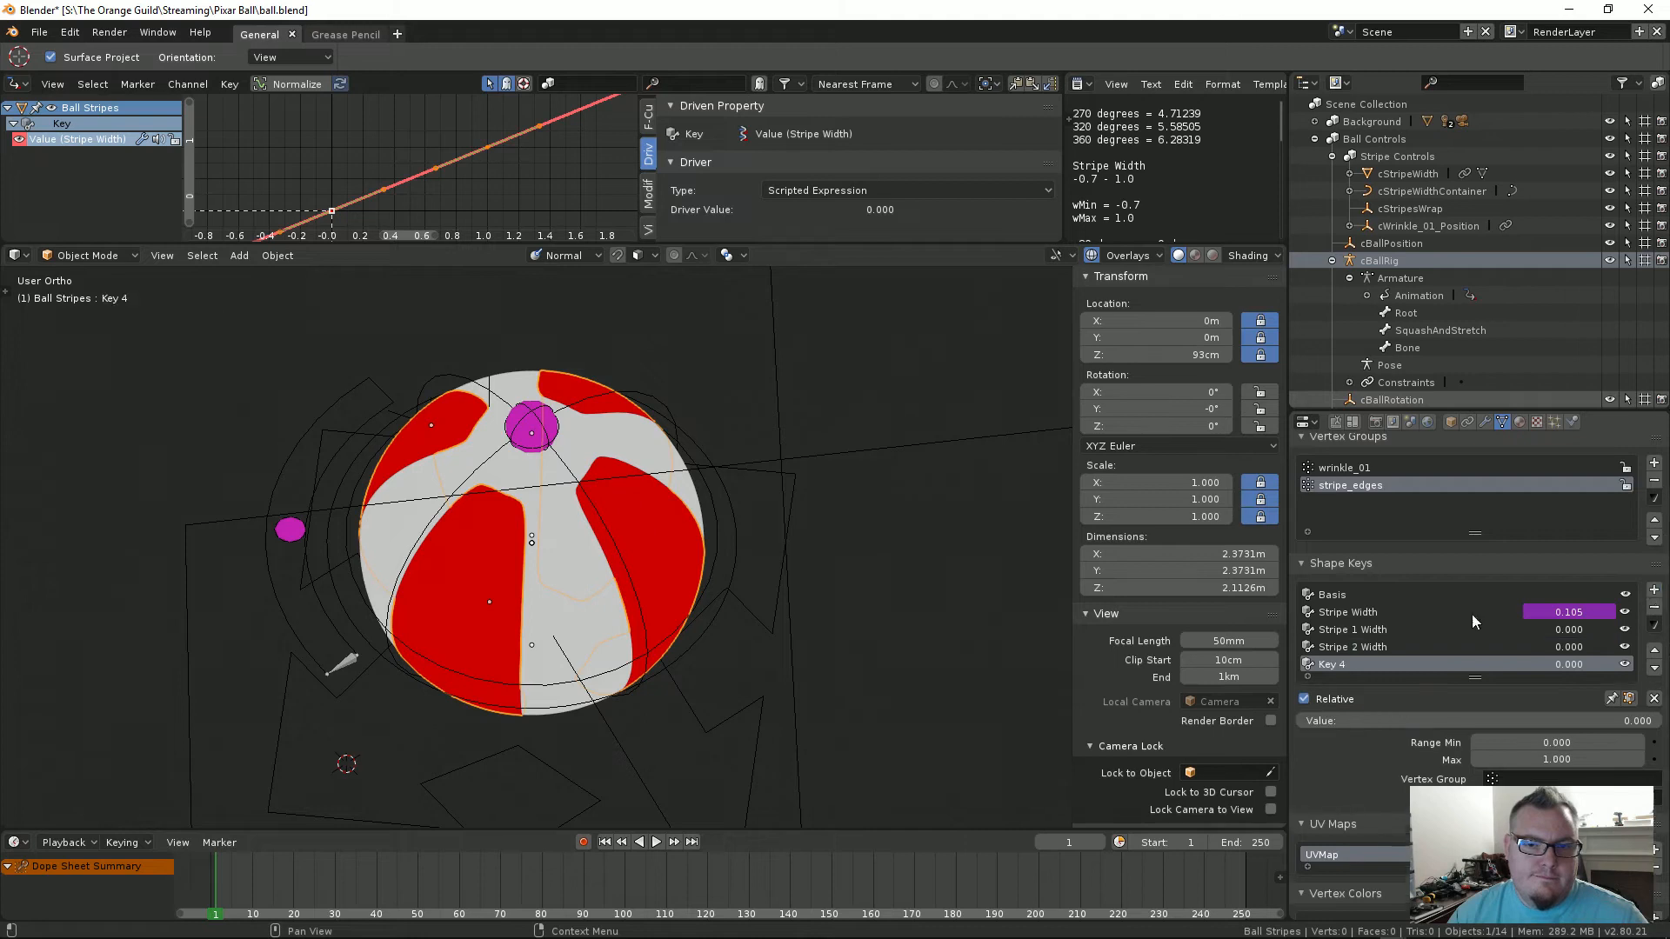
{"action": "double_click", "coordinate": [1331, 666]}
{"action": "type", "text": "Str"}
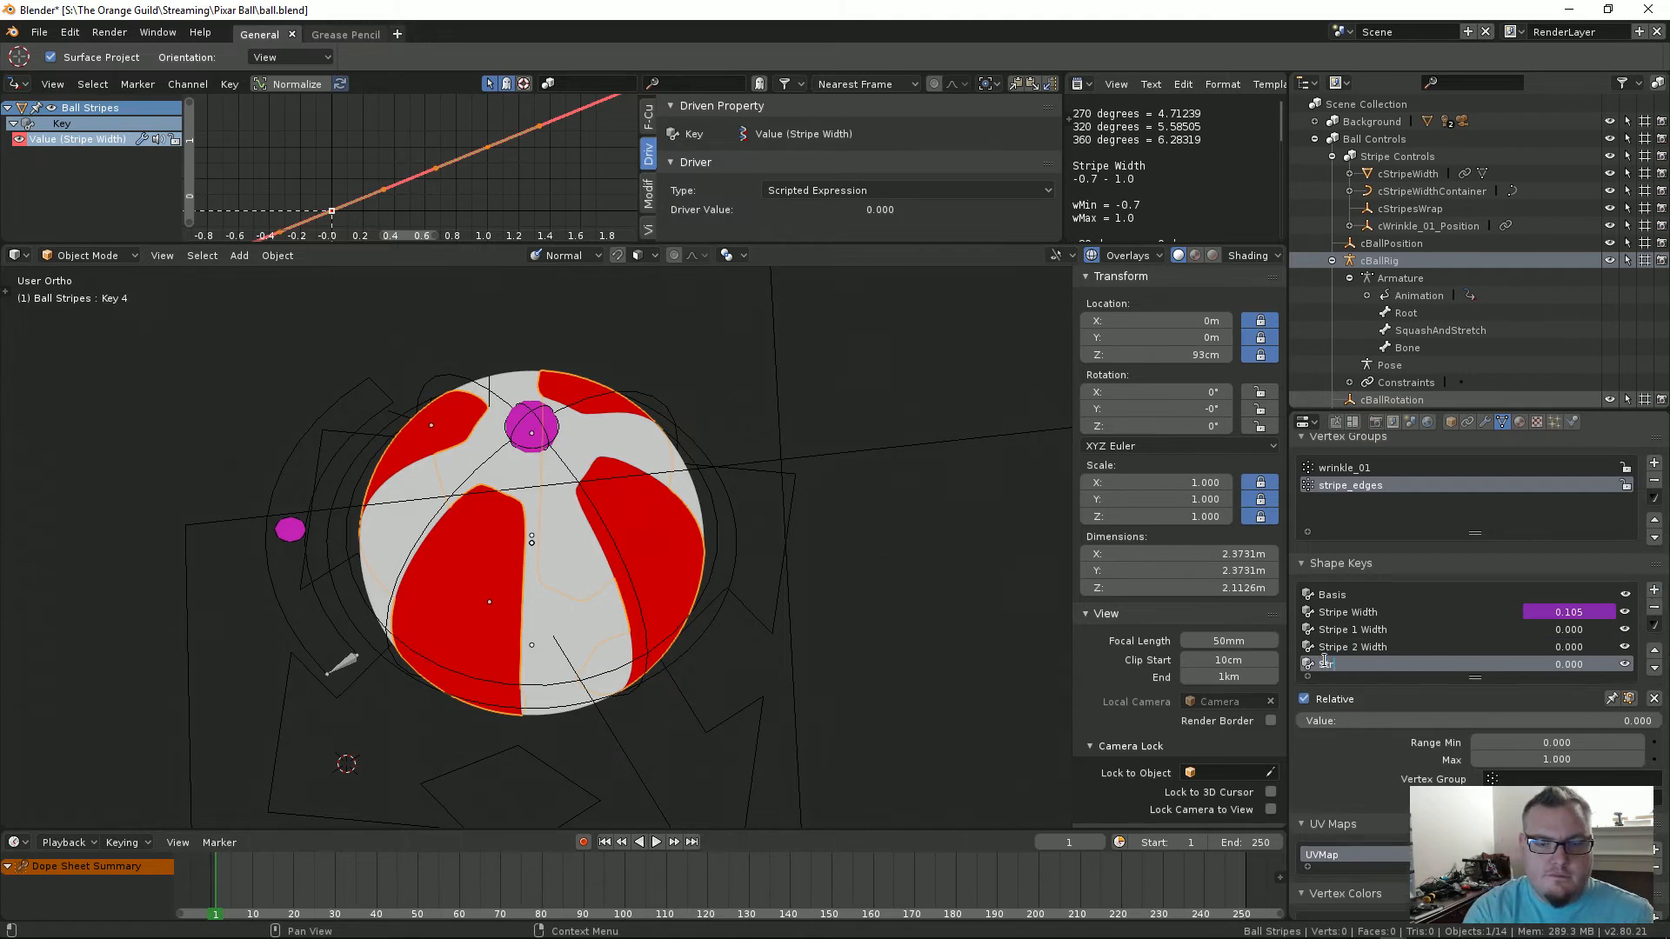
{"action": "type", "text": "ipe 3 Width"}
{"action": "key", "text": "Return"}
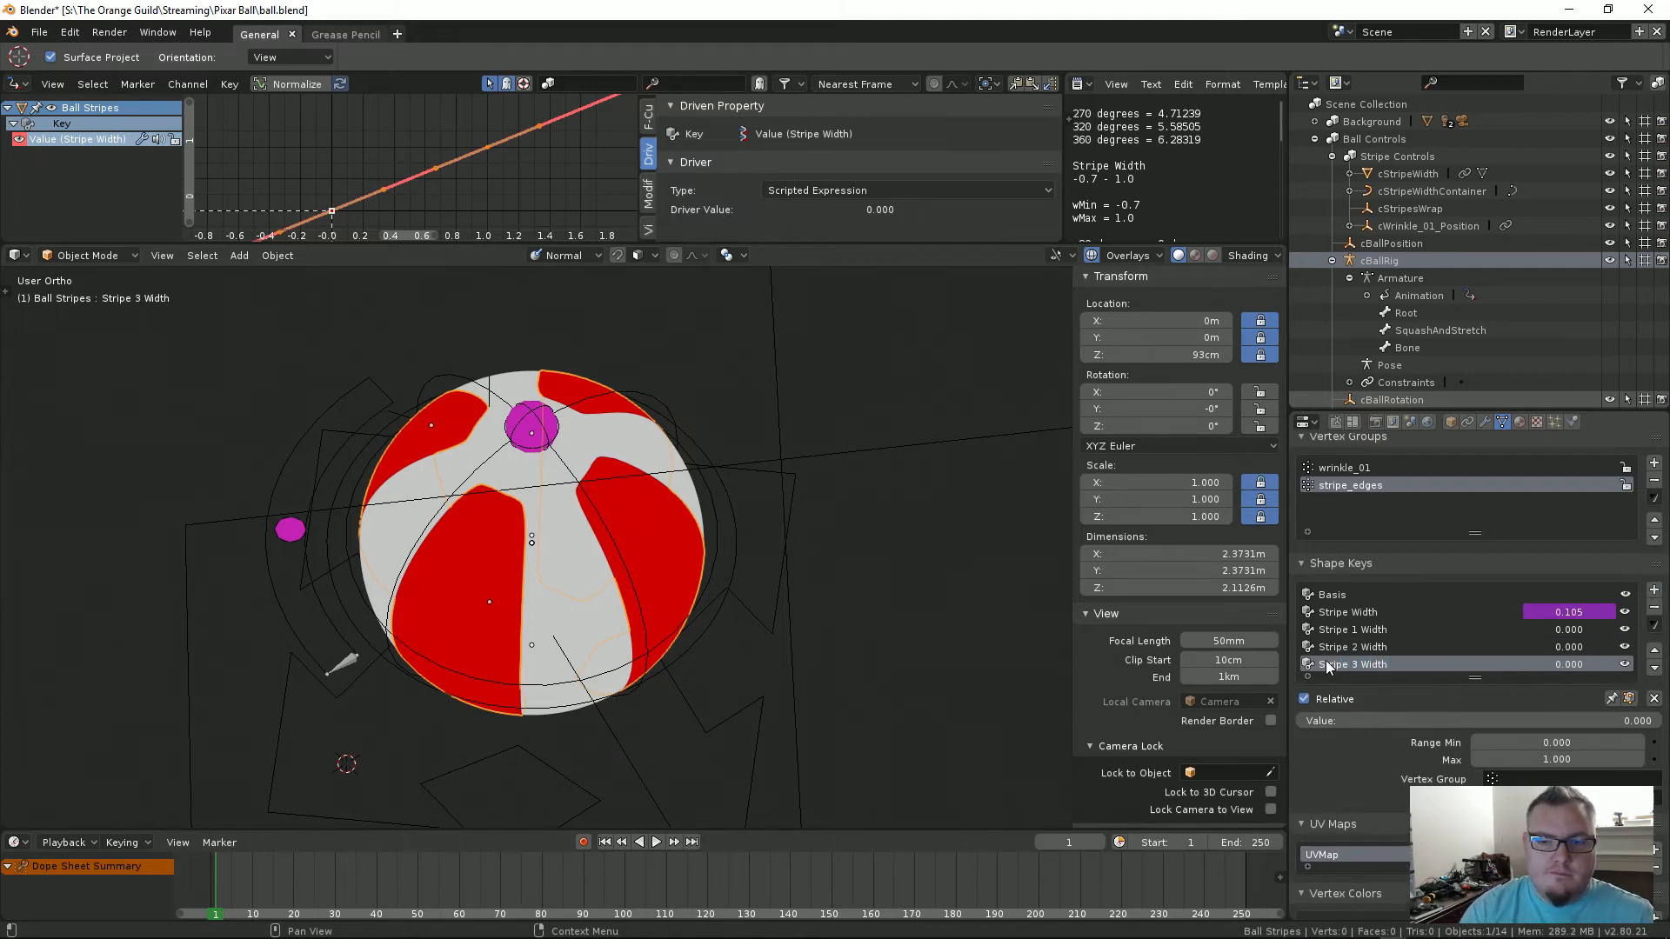
Step: Scale both faces of the third red stripe by 2 along the normal X axis in Edit Mode, then return to Object Mode
{"action": "key", "text": "Tab"}
{"action": "mouse_move", "coordinate": [661, 548]}
{"action": "middle_mouse_down"}
{"action": "mouse_move", "coordinate": [766, 609]}
{"action": "mouse_move", "coordinate": [661, 549]}
{"action": "middle_mouse_up"}
{"action": "right_click", "coordinate": [661, 550], "text": "shift"}
{"action": "key", "text": "s"}
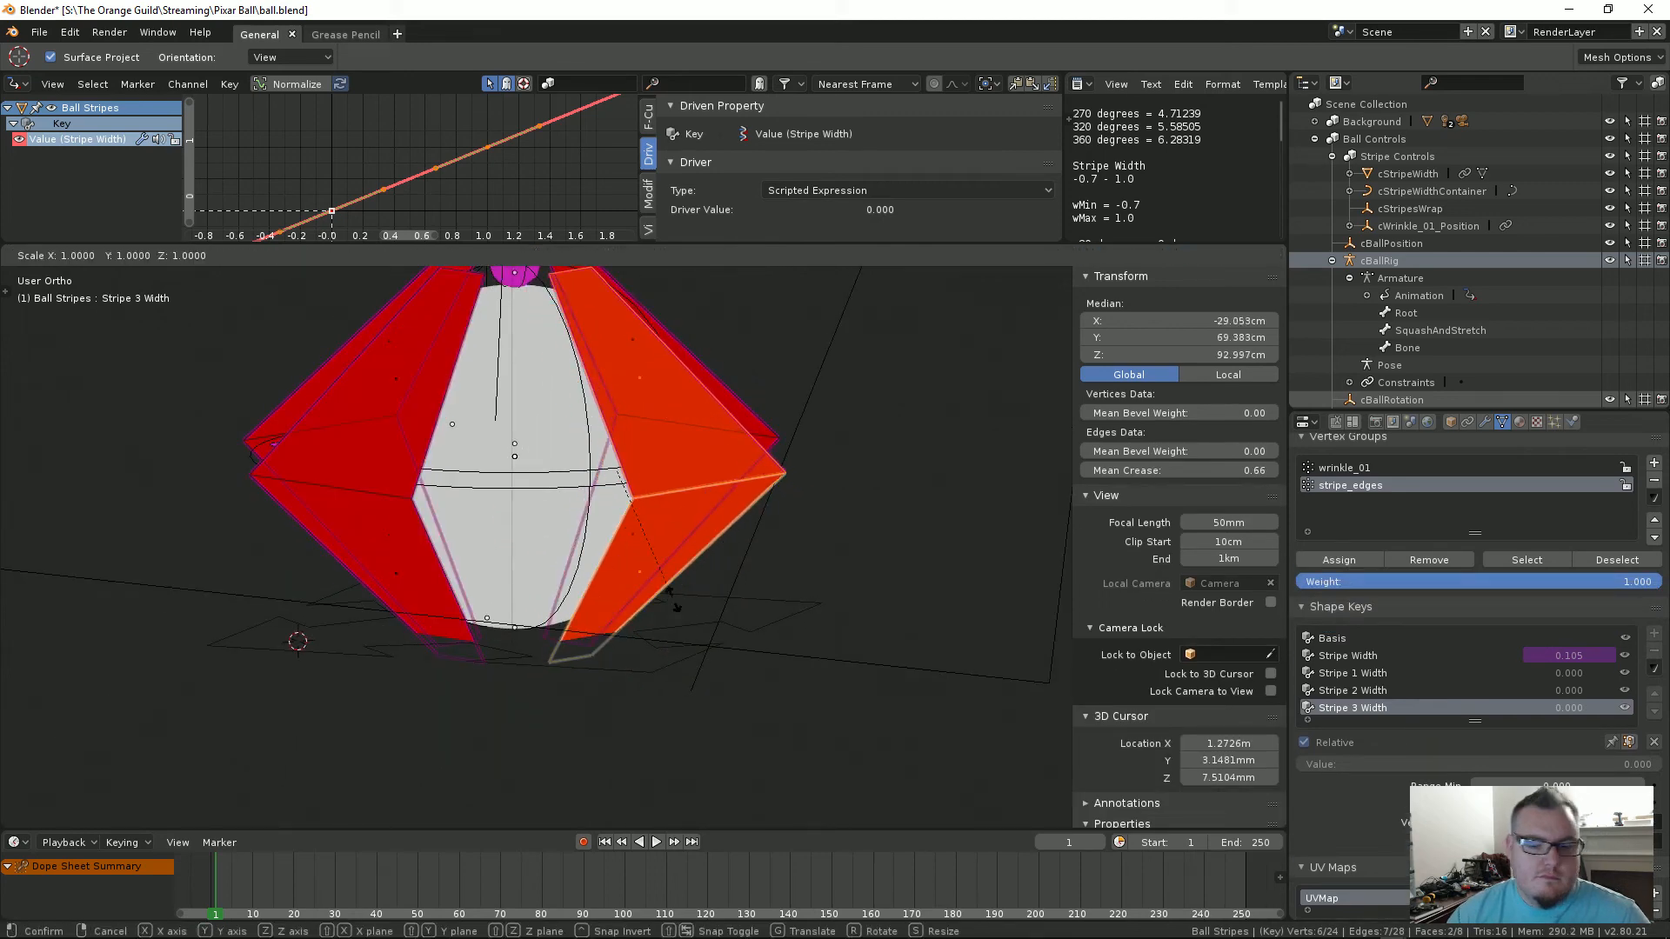
{"action": "key", "text": "x"}
{"action": "key", "text": "x"}
{"action": "type", "text": "2"}
{"action": "key", "text": "Return"}
{"action": "key", "text": "Tab"}
Step: Add a further shape key to Ball Stripes and name it "Stripe 4 Width"
{"action": "middle_click_drag", "start_coordinate": [673, 599], "coordinate": [515, 576]}
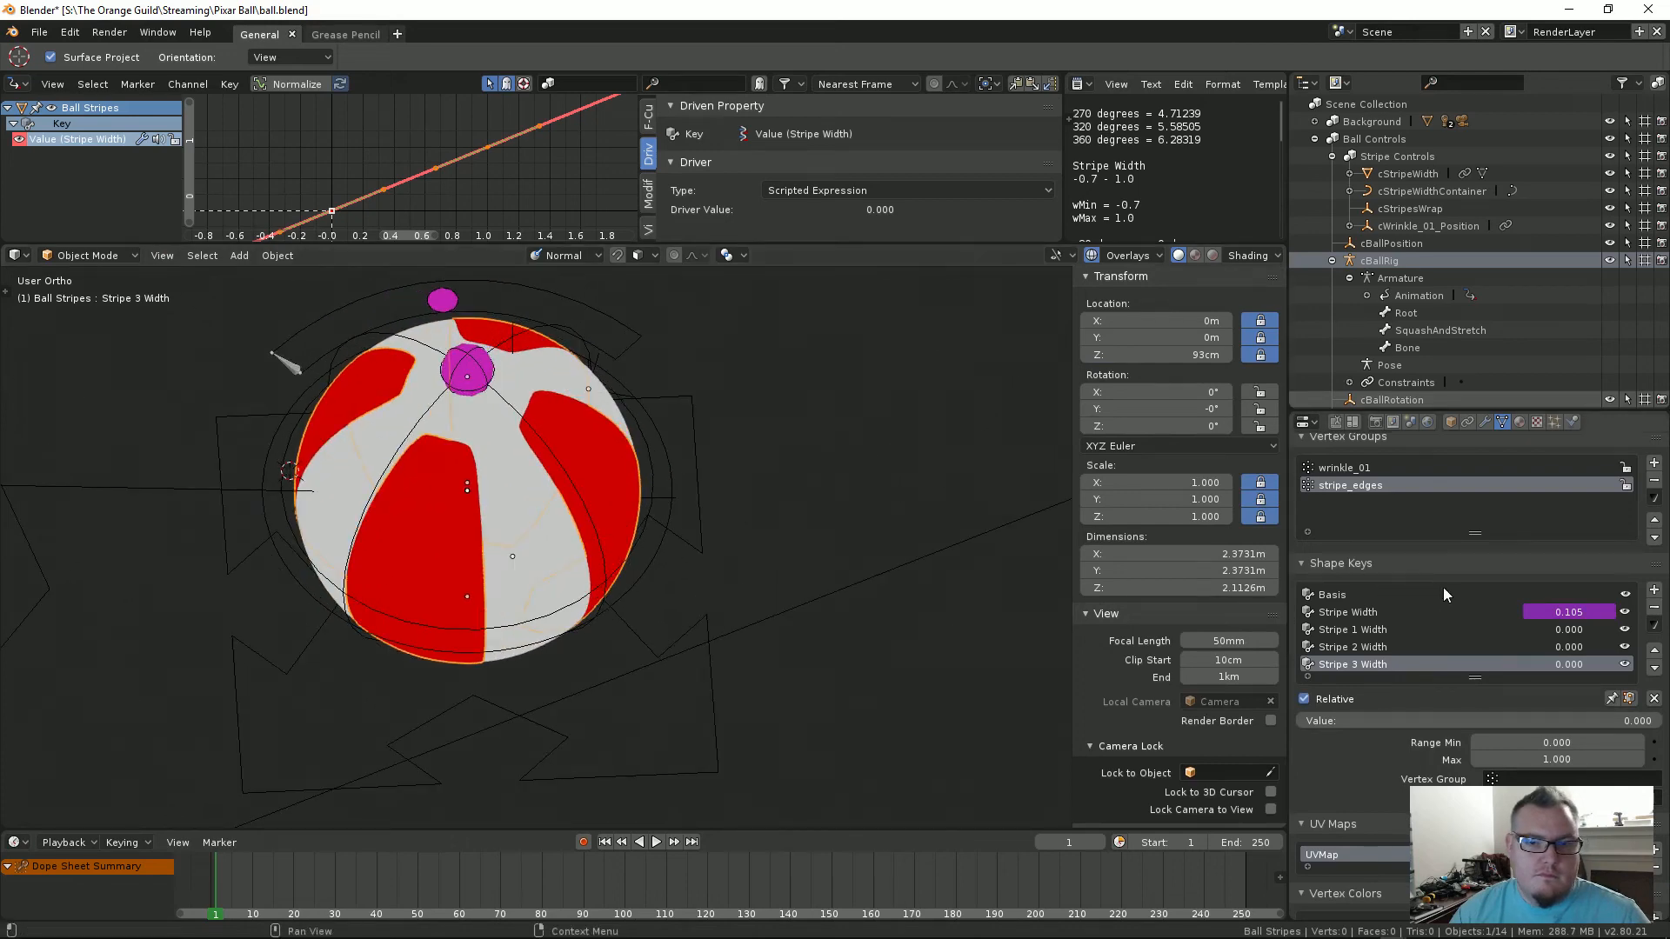
{"action": "left_click", "coordinate": [1653, 591]}
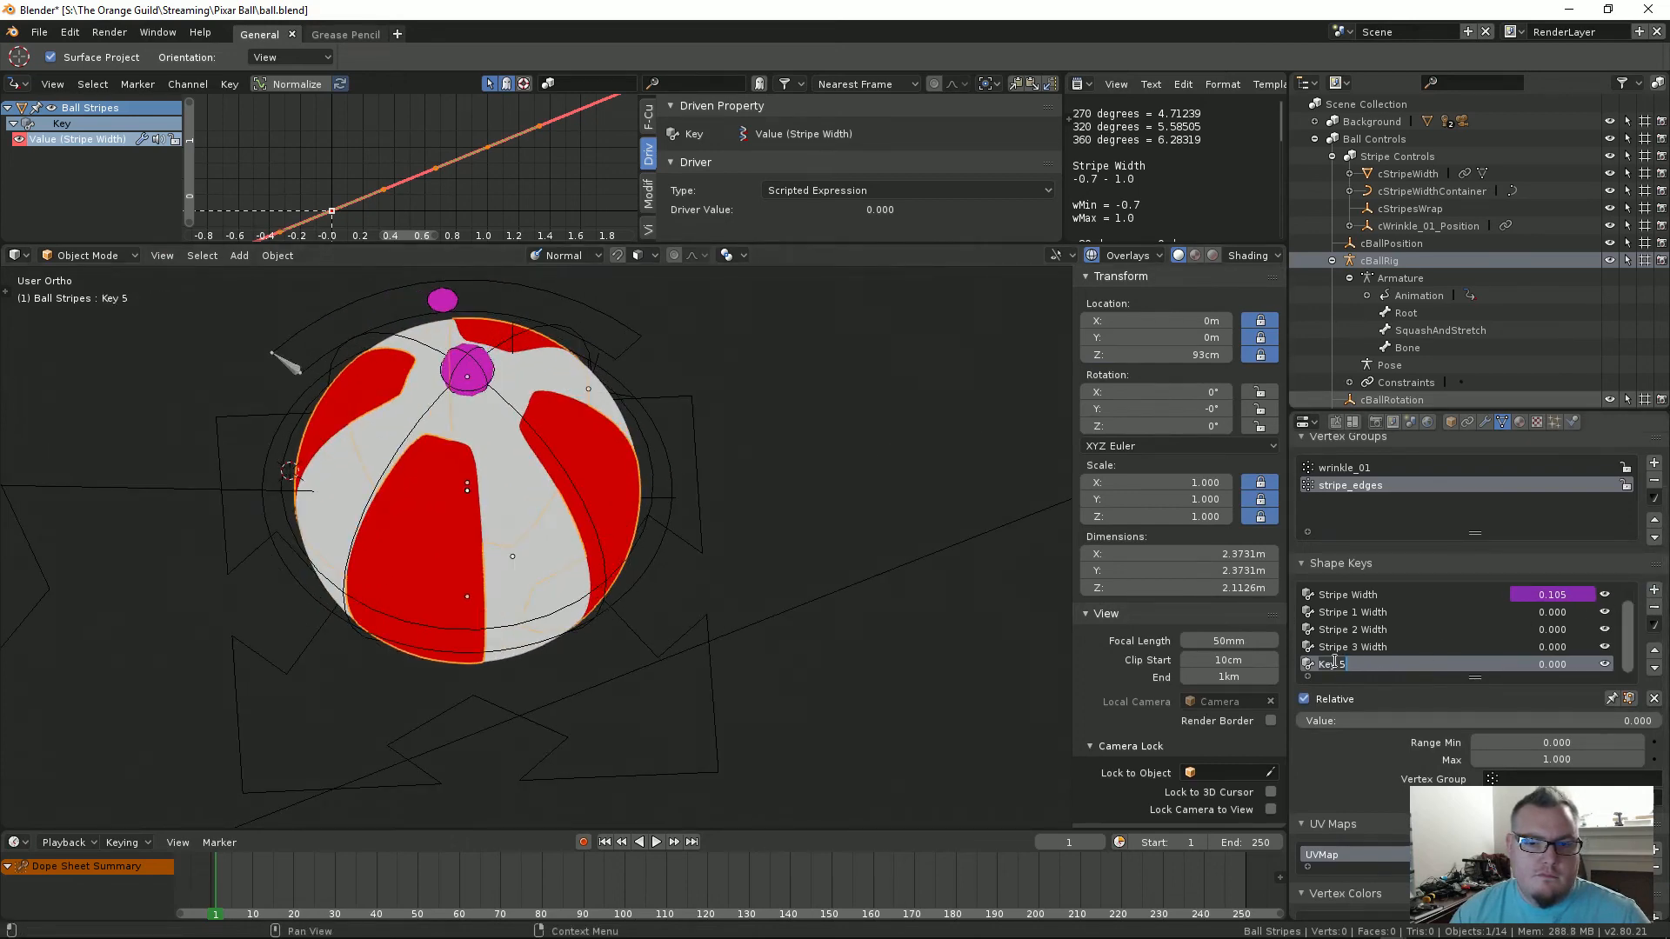
{"action": "type", "text": "Stripe 4 Width"}
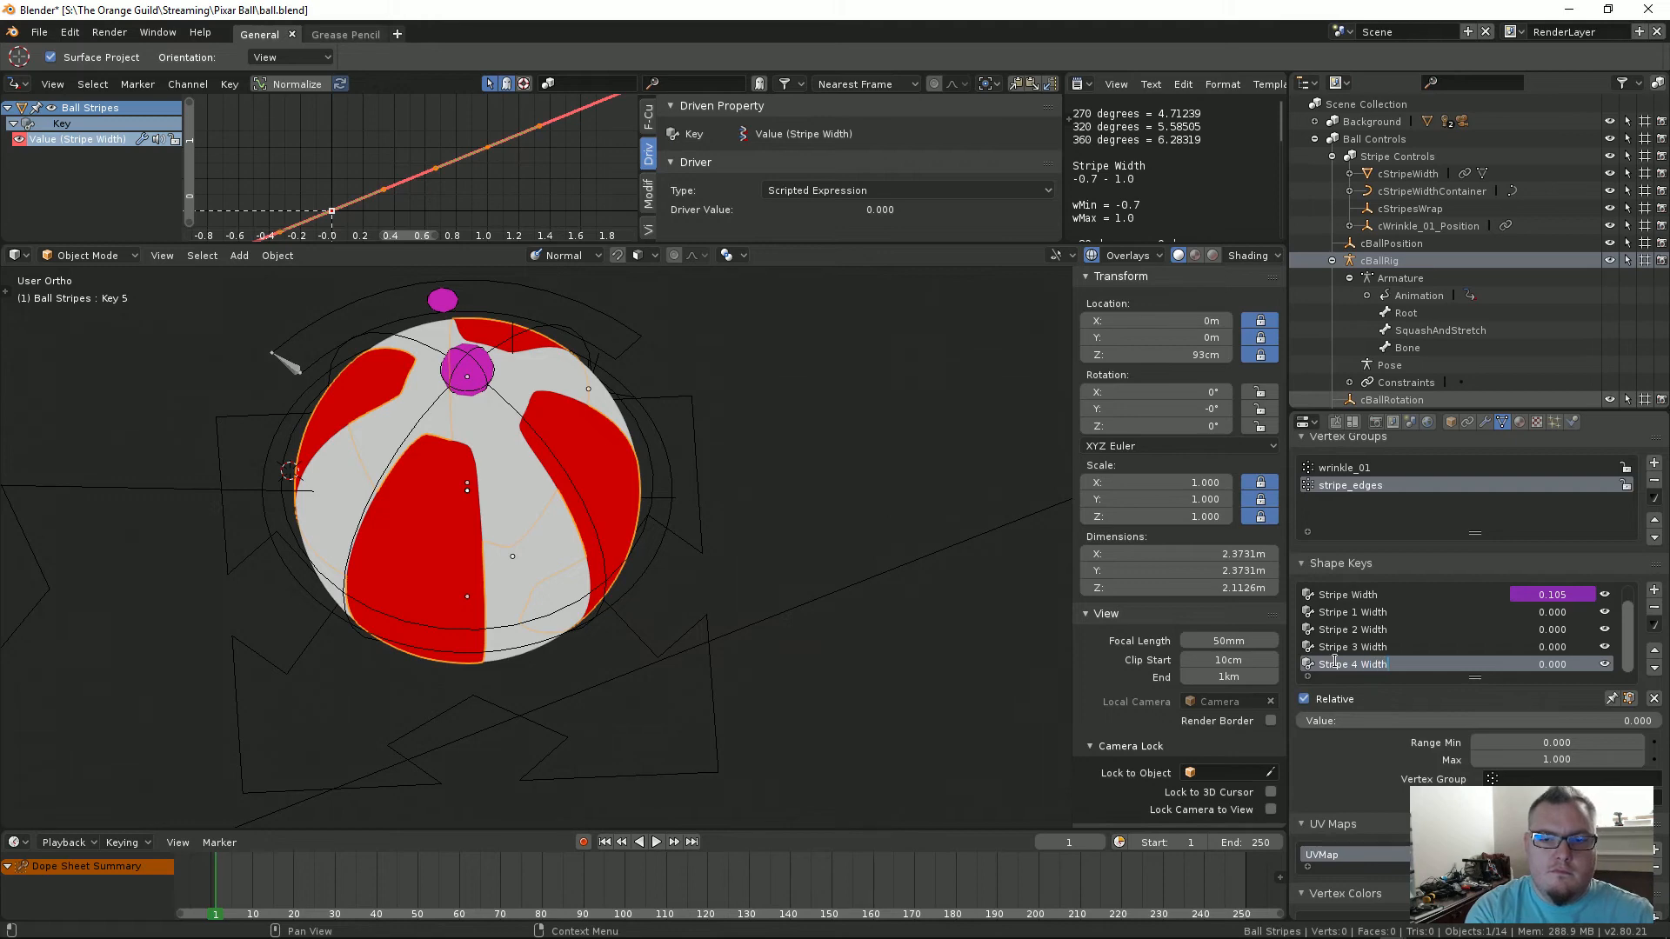
{"action": "key", "text": "Return"}
Step: Select both faces of the fourth red stripe, scale them by 2 along the normal X axis, and return to Object Mode
{"action": "key", "text": "Tab"}
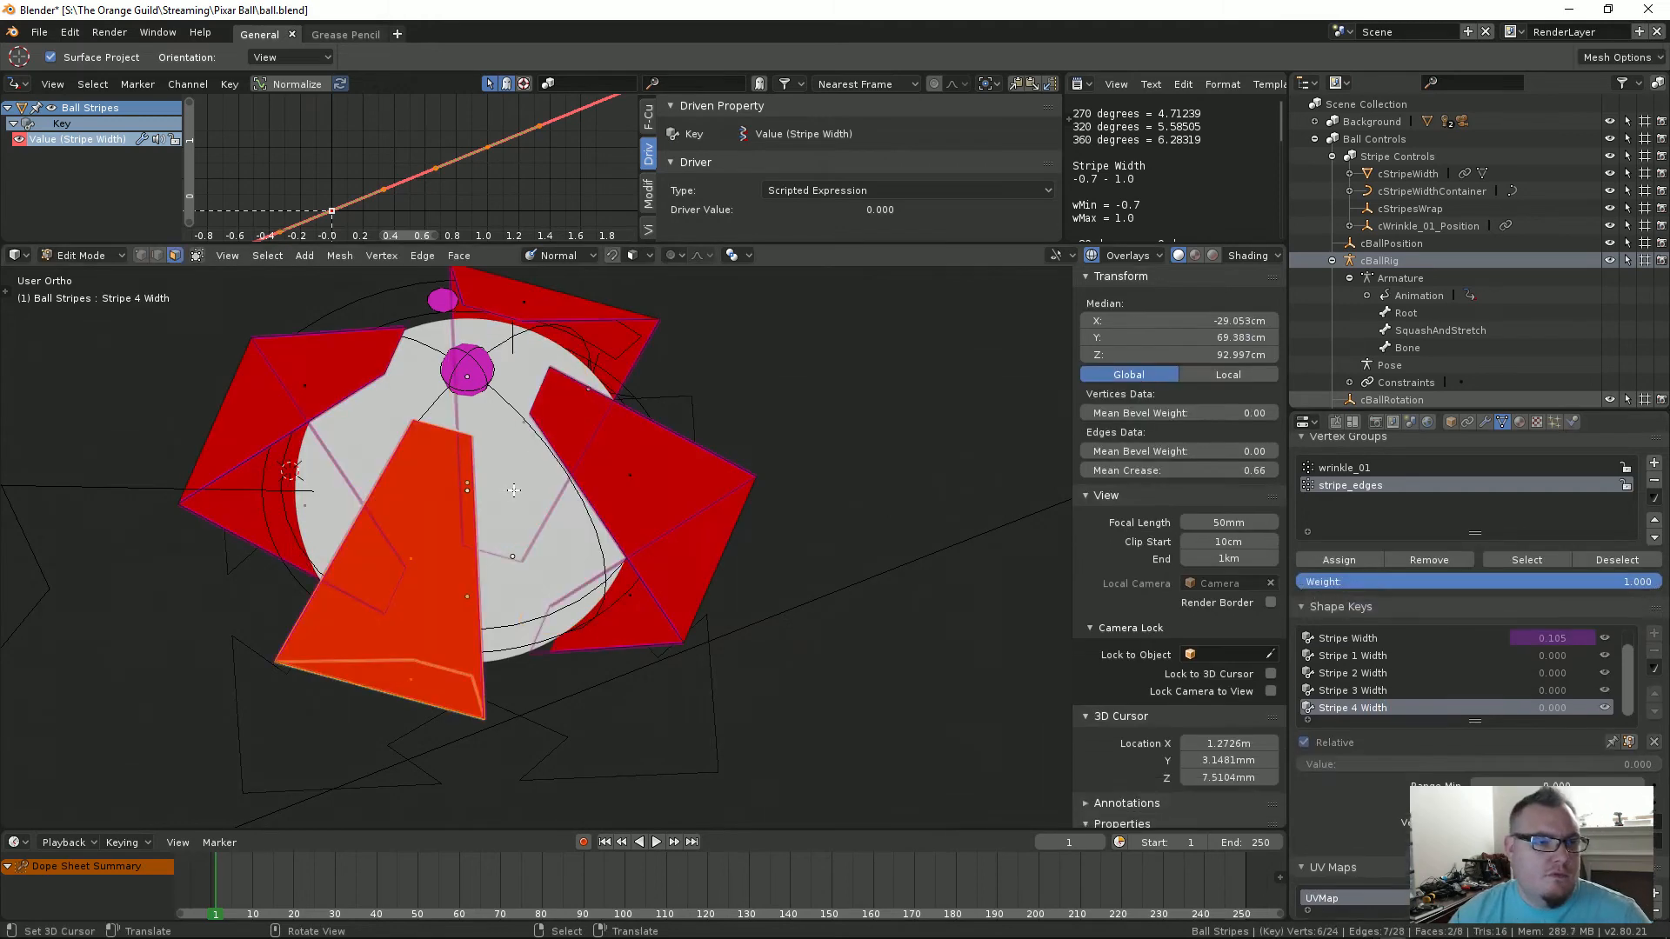
{"action": "middle_click_drag", "start_coordinate": [662, 484], "coordinate": [558, 585]}
{"action": "key", "text": "s"}
{"action": "key", "text": "x"}
{"action": "key", "text": "2"}
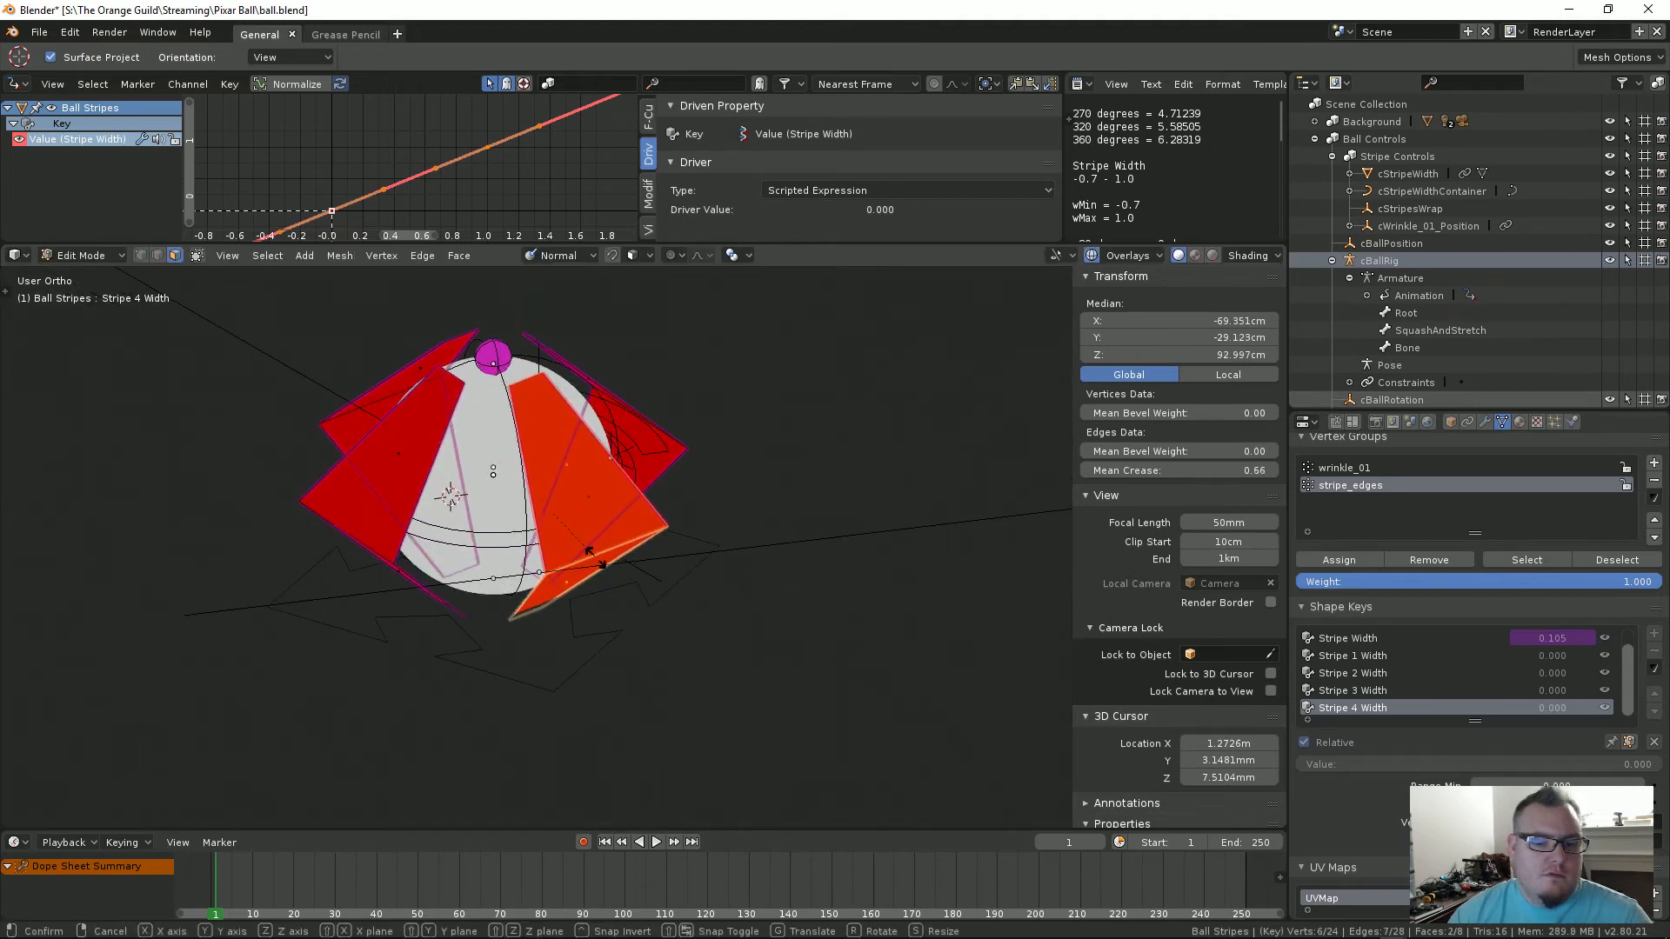
{"action": "key", "text": "x"}
{"action": "key", "text": "Return"}
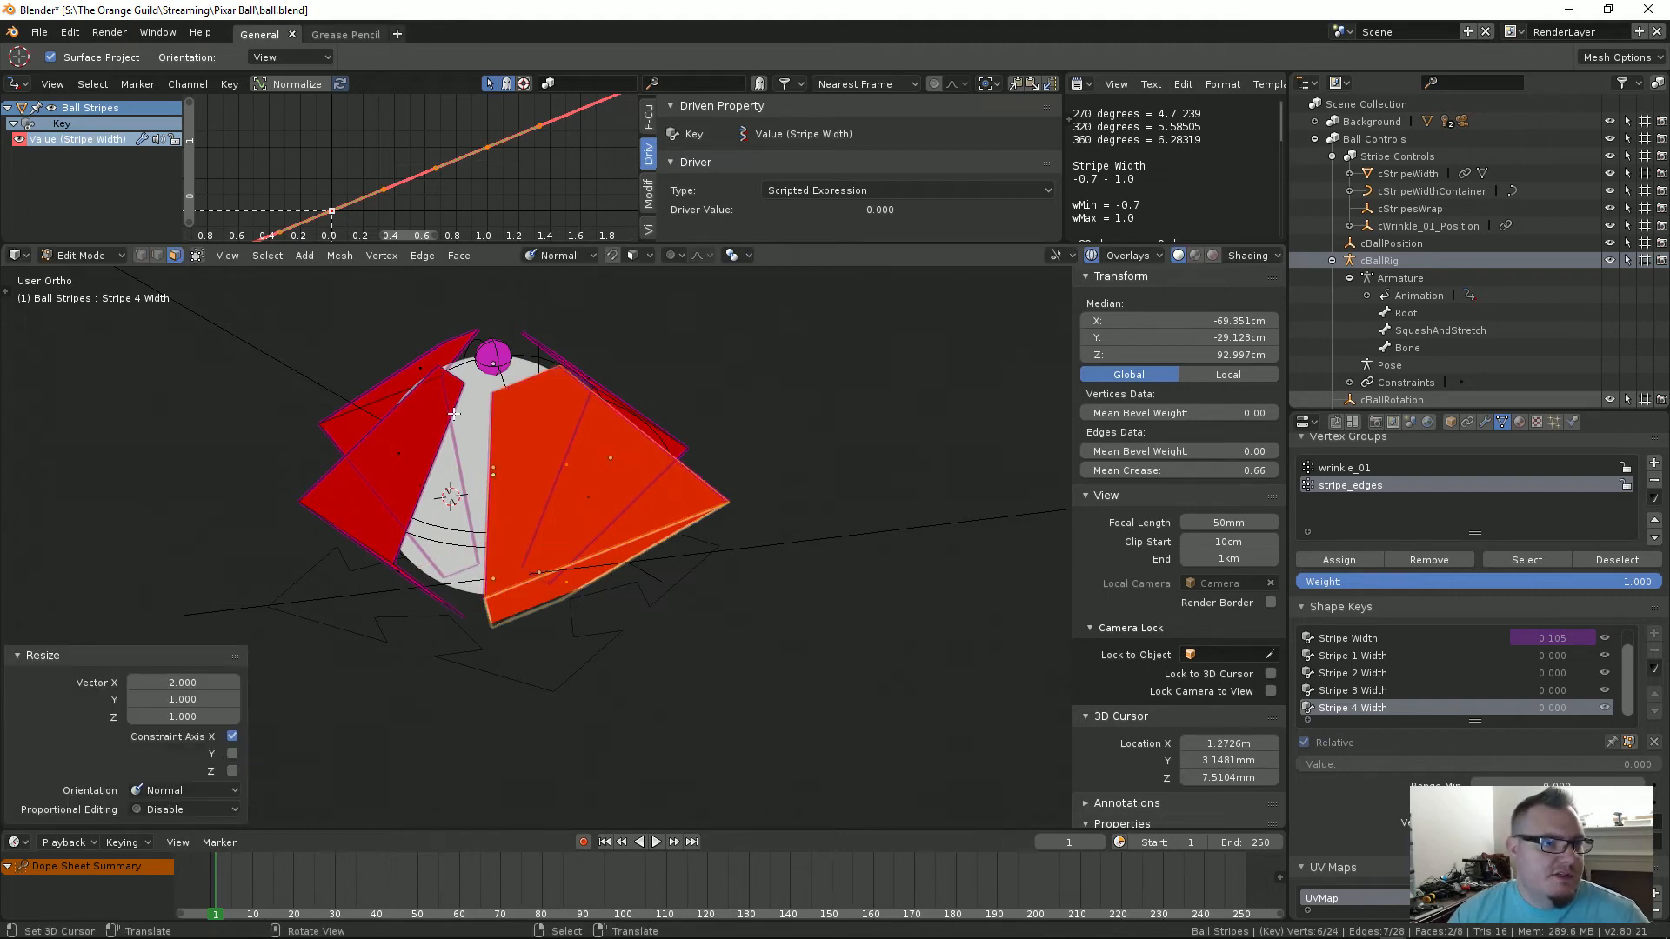
{"action": "middle_click_drag", "start_coordinate": [508, 467], "coordinate": [541, 537]}
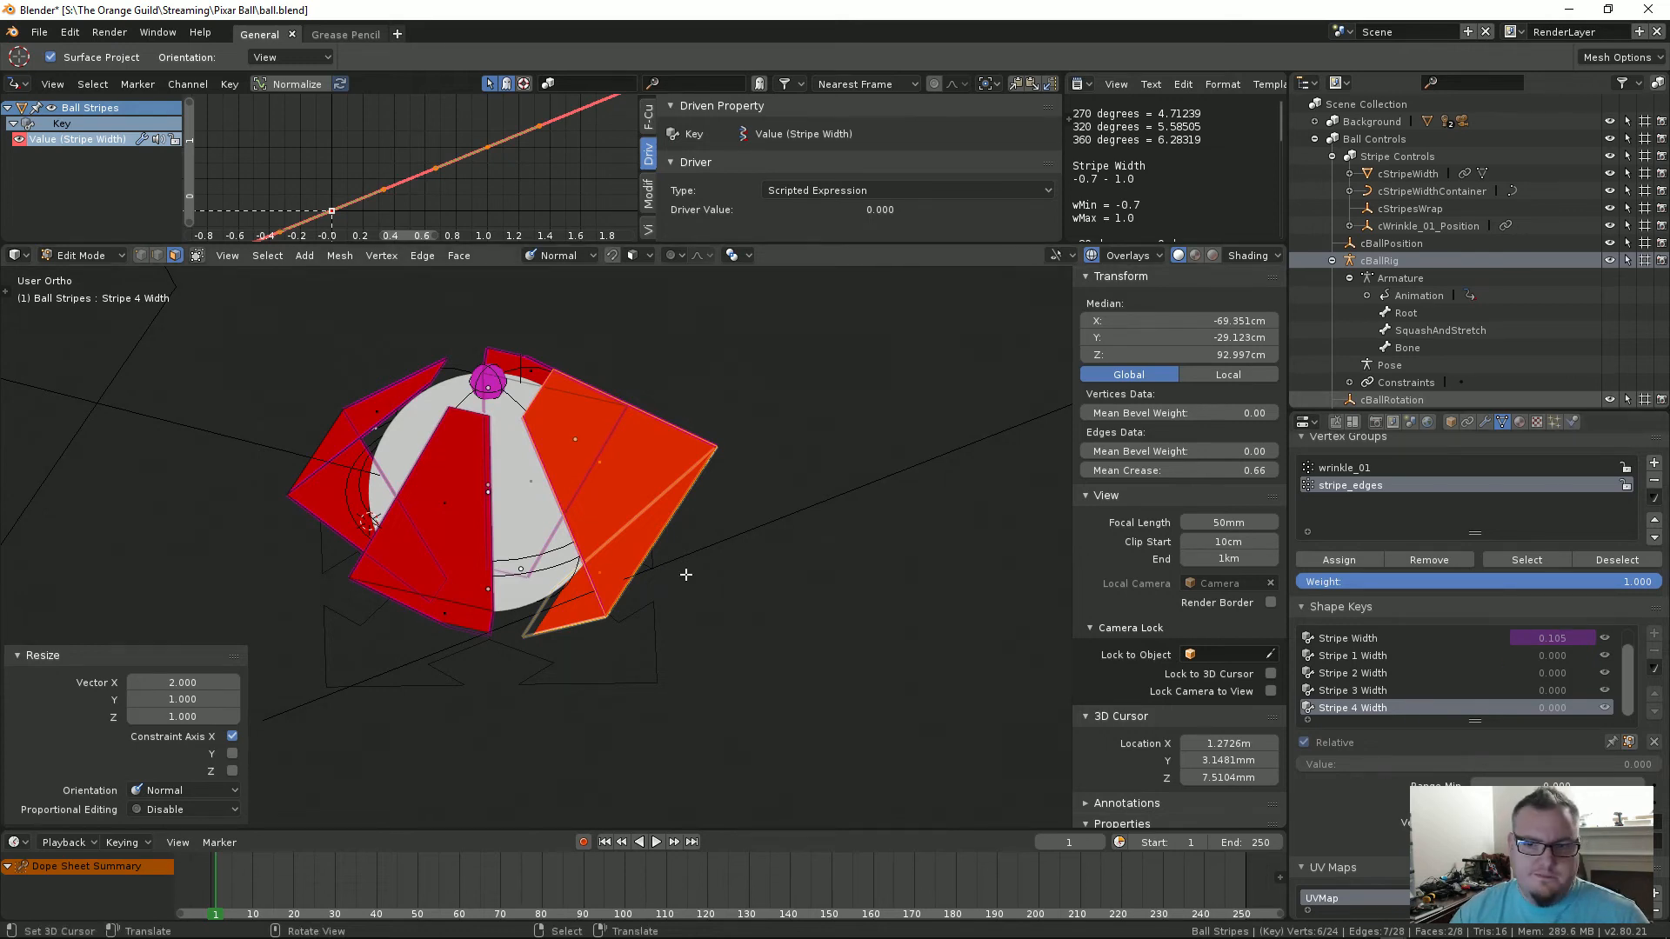
{"action": "key", "text": "Tab"}
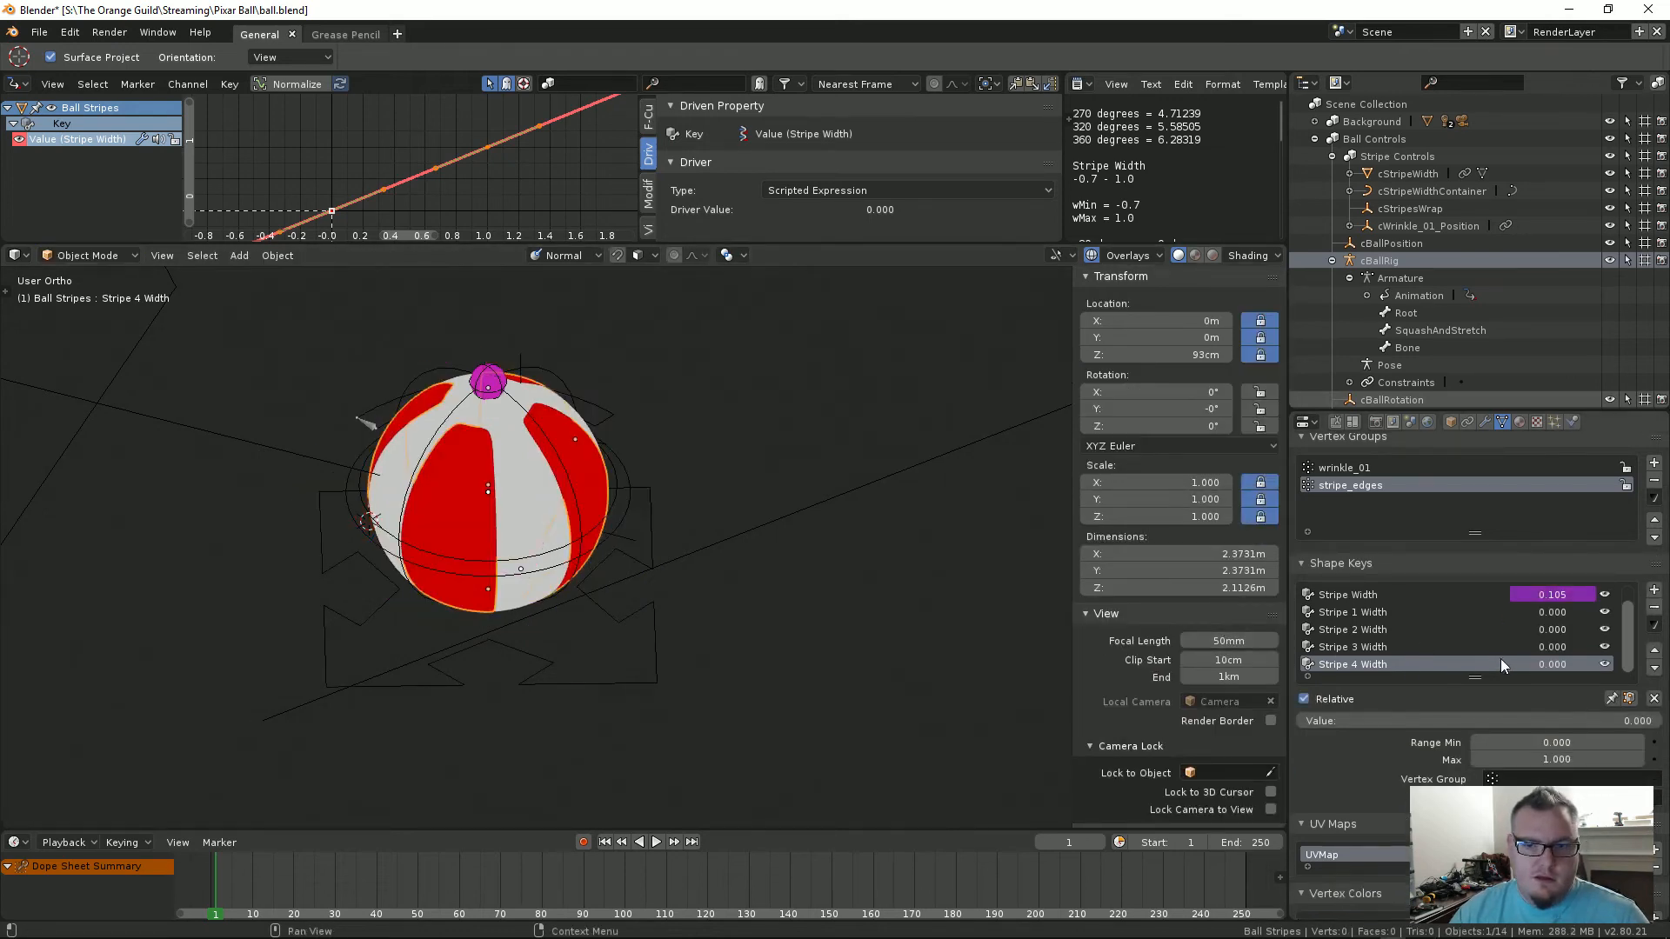
Step: Set the Stripe 3 Width shape key's range to -1.1 minimum and 1.8 maximum
{"action": "left_click", "coordinate": [1379, 631]}
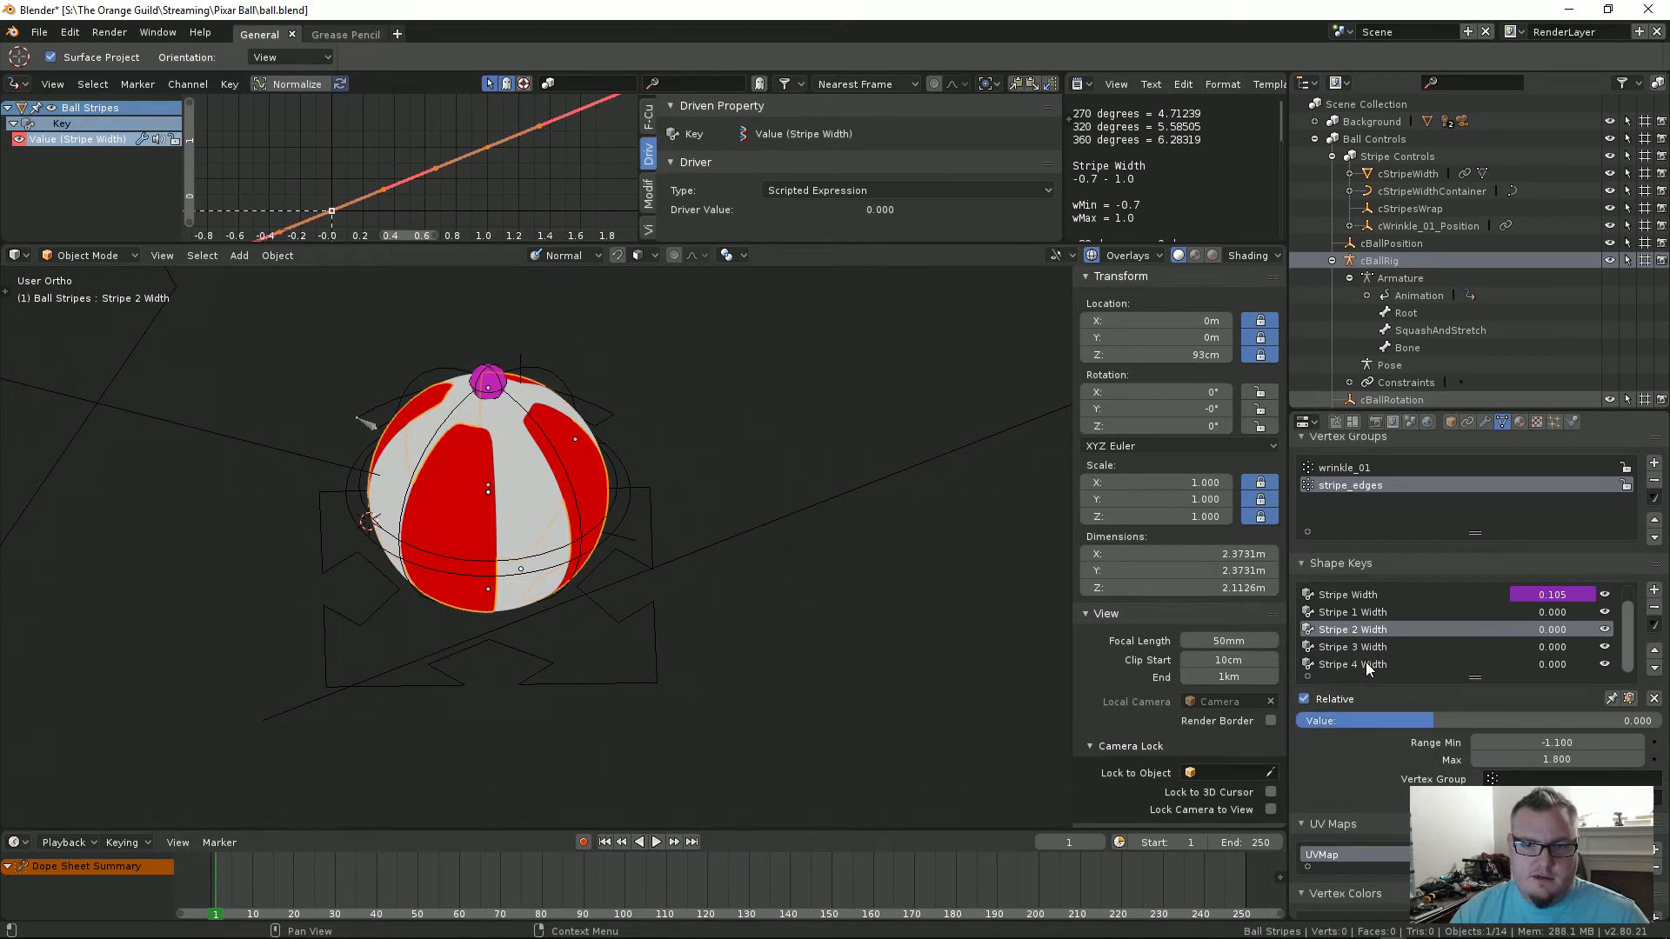
{"action": "left_click", "coordinate": [1367, 652]}
{"action": "left_click", "coordinate": [1561, 743]}
{"action": "type", "text": "-1.1"}
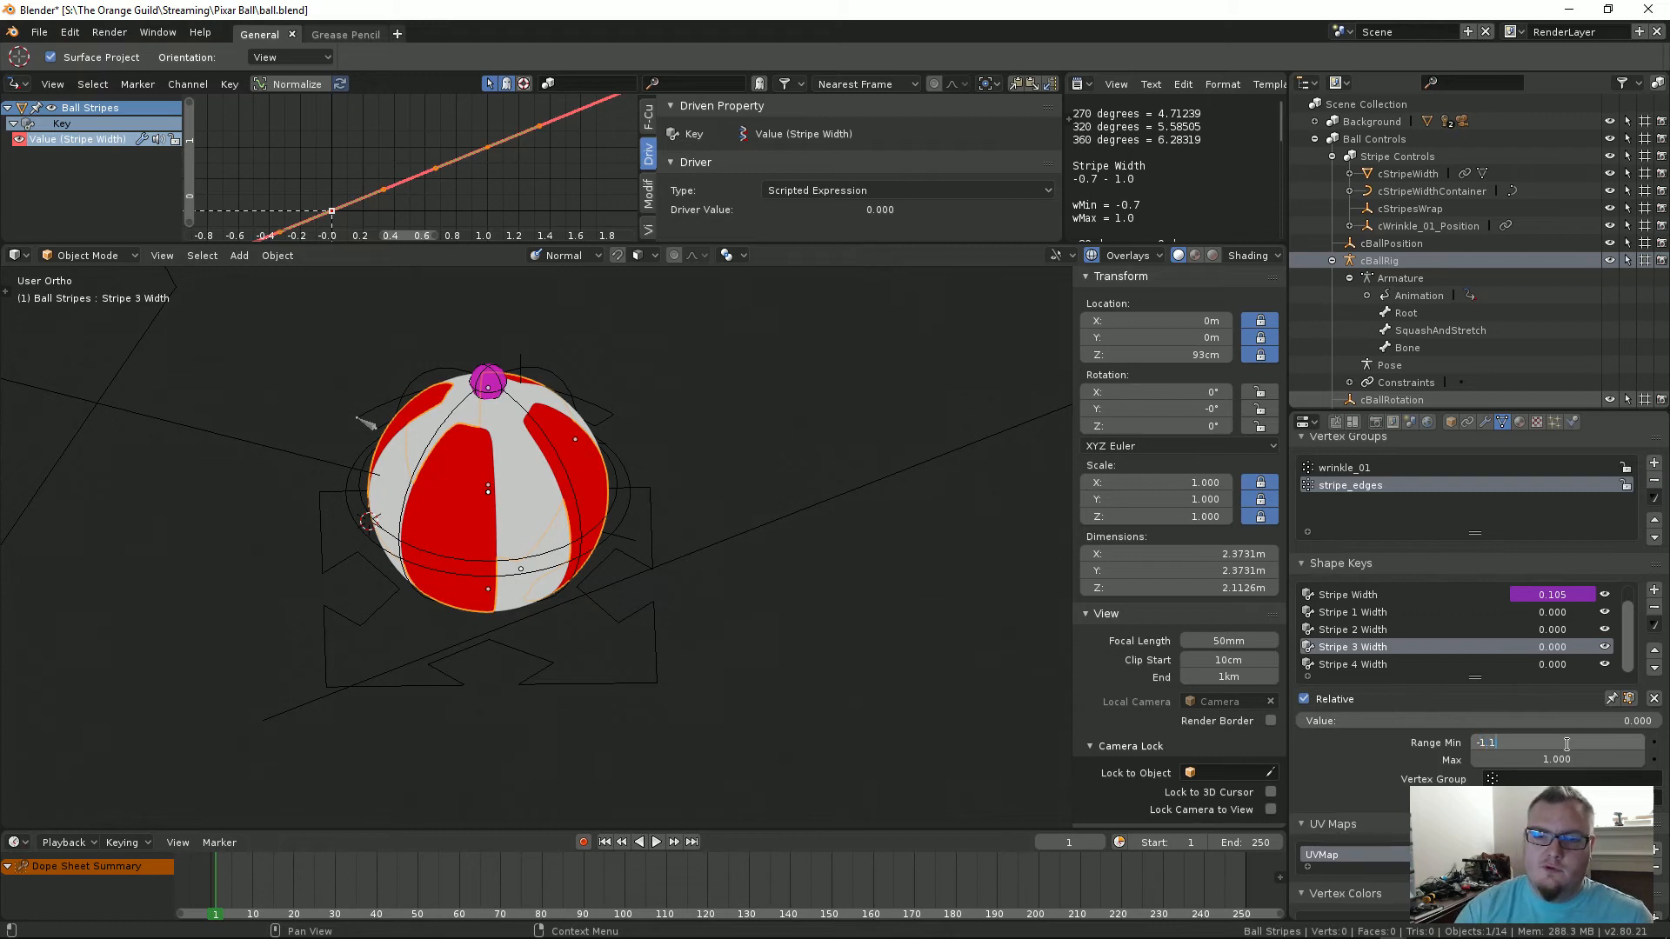
{"action": "key", "text": "Tab"}
{"action": "type", "text": "1.8"}
{"action": "key", "text": "Return"}
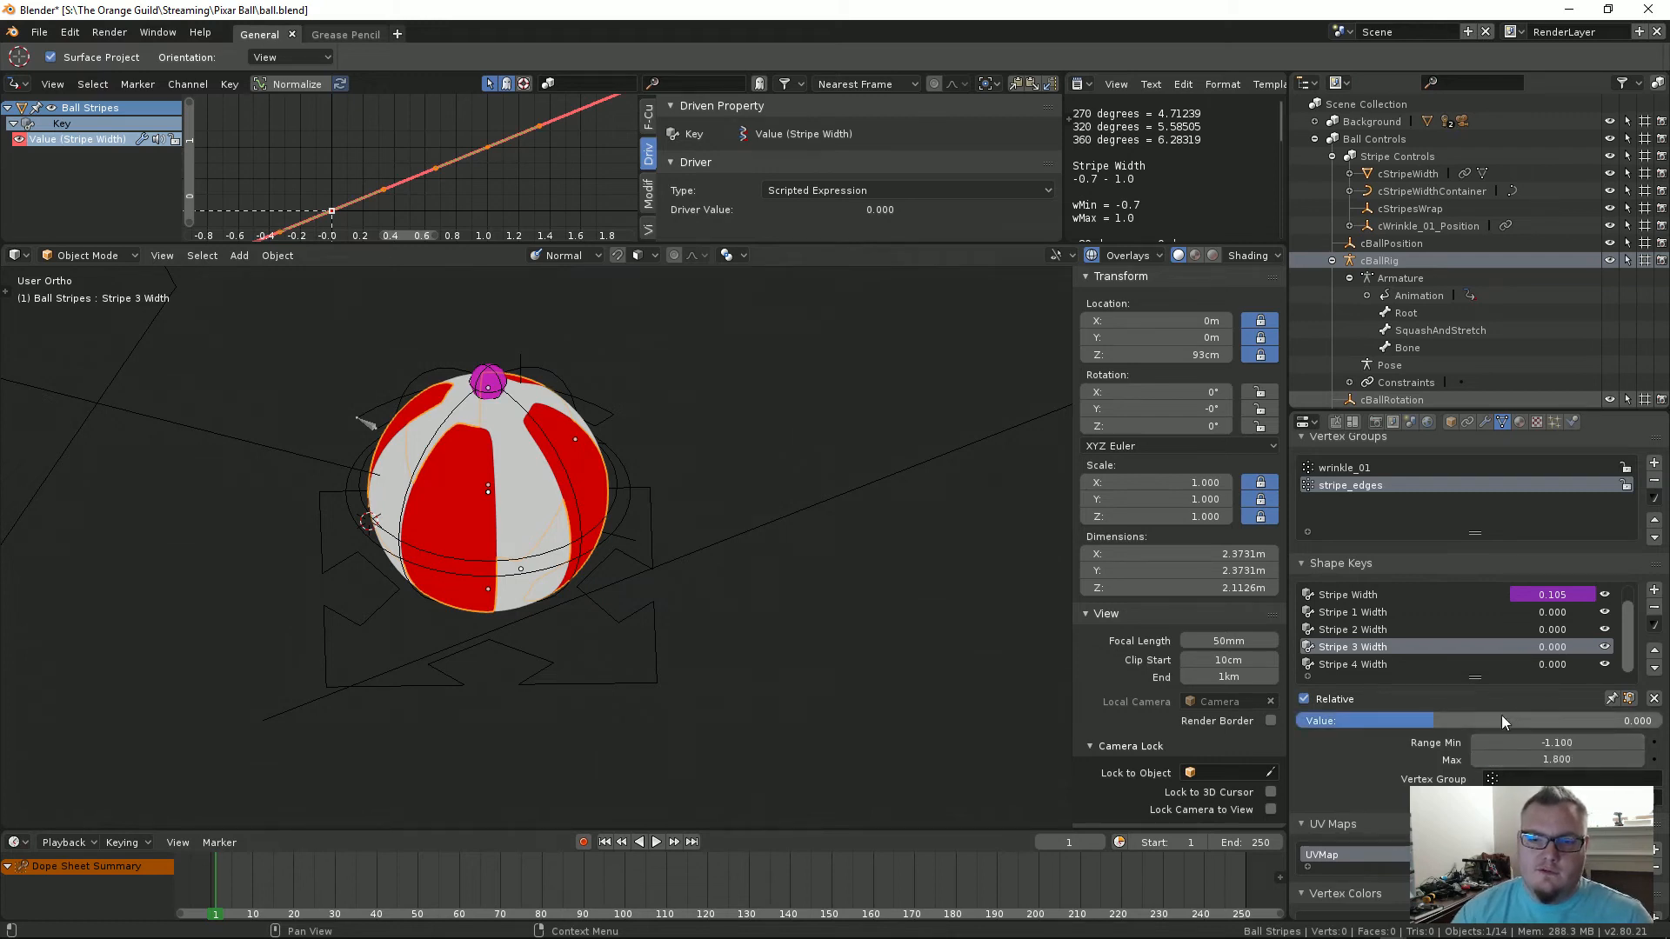
Step: Give the Stripe 4 Width shape key a minimum of -1.1 and a maximum of 1.8
{"action": "left_click", "coordinate": [1410, 665]}
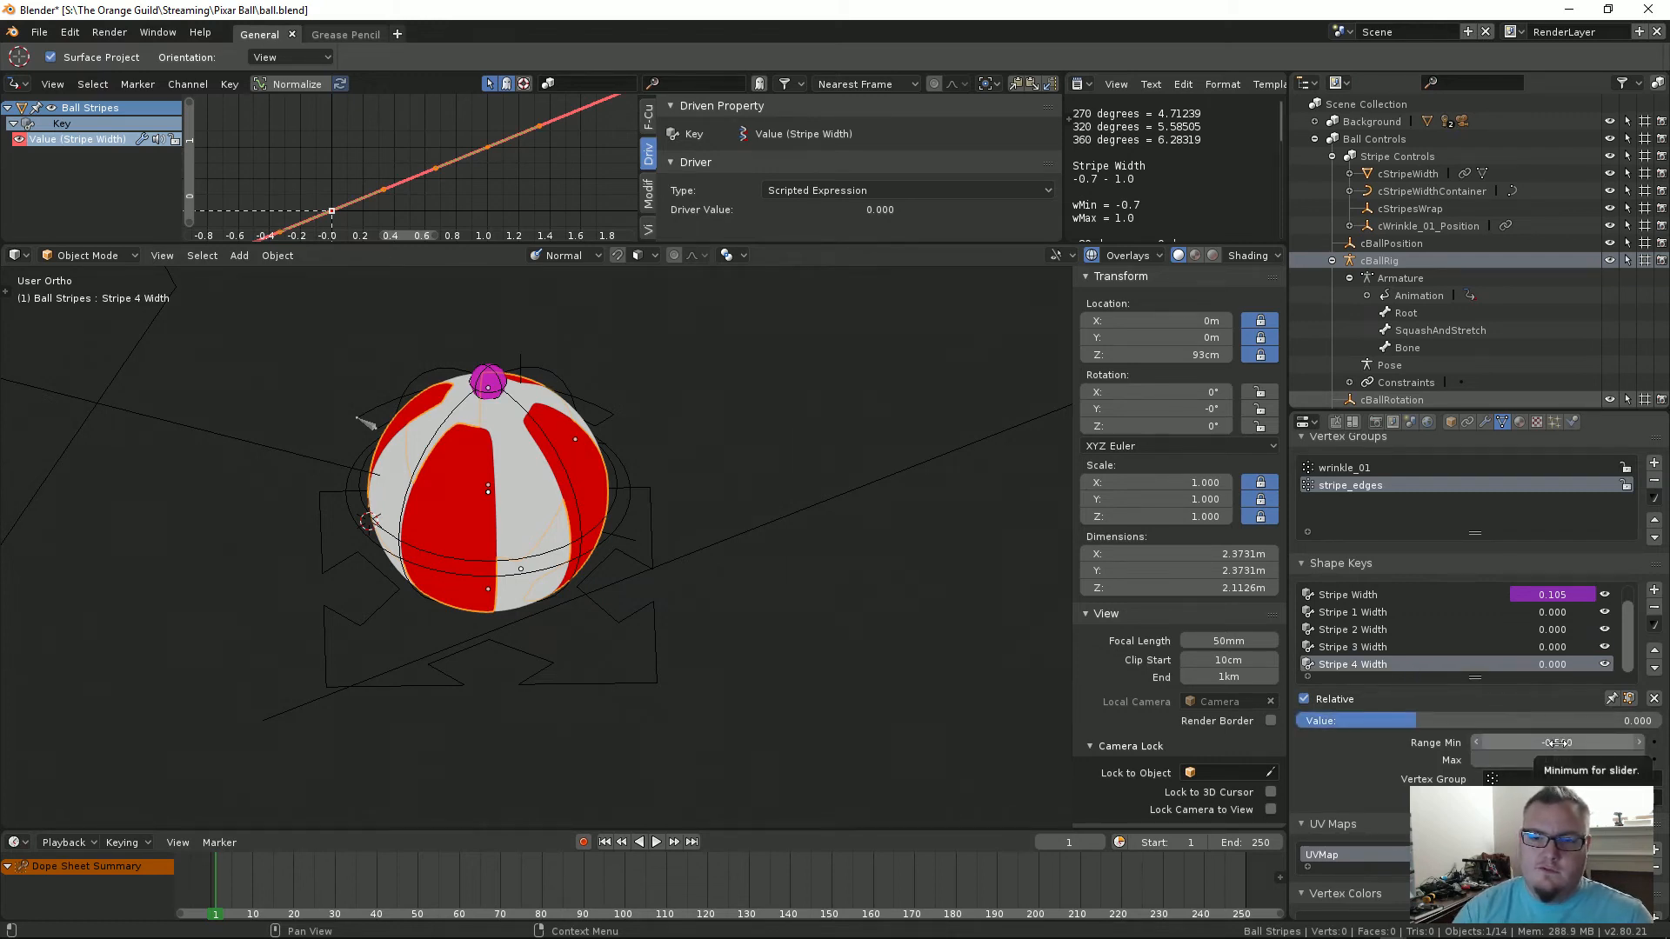
{"action": "left_click", "coordinate": [1558, 744]}
{"action": "type", "text": "-1.1"}
{"action": "key", "text": "Tab"}
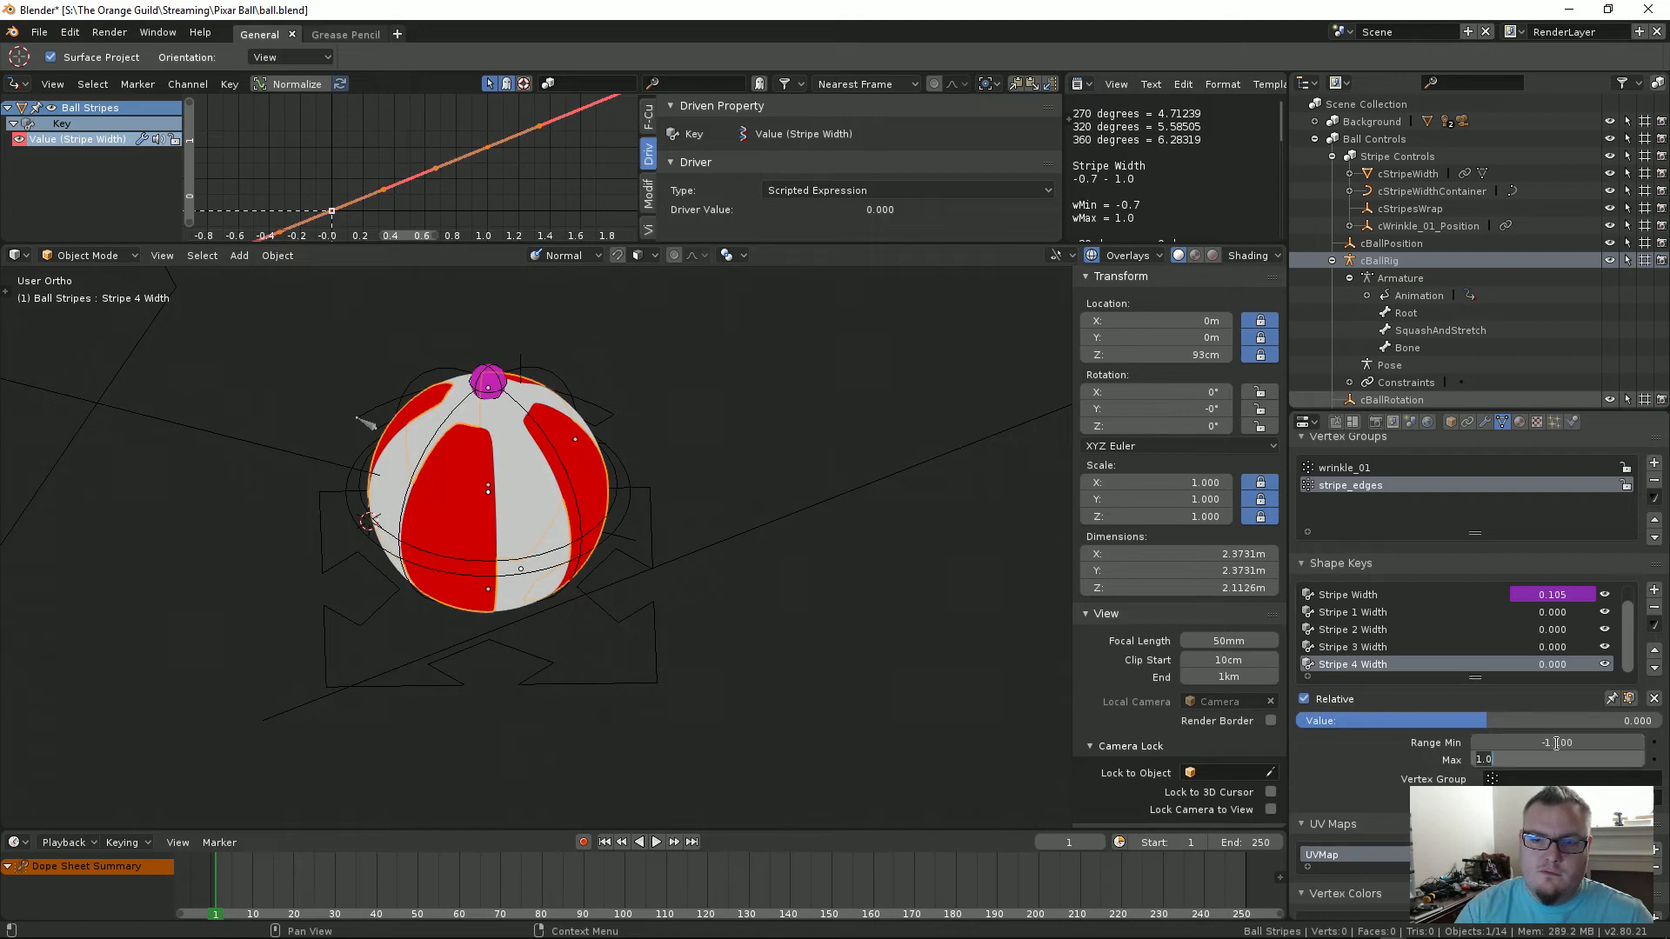
{"action": "type", "text": "1.8"}
{"action": "key", "text": "Return"}
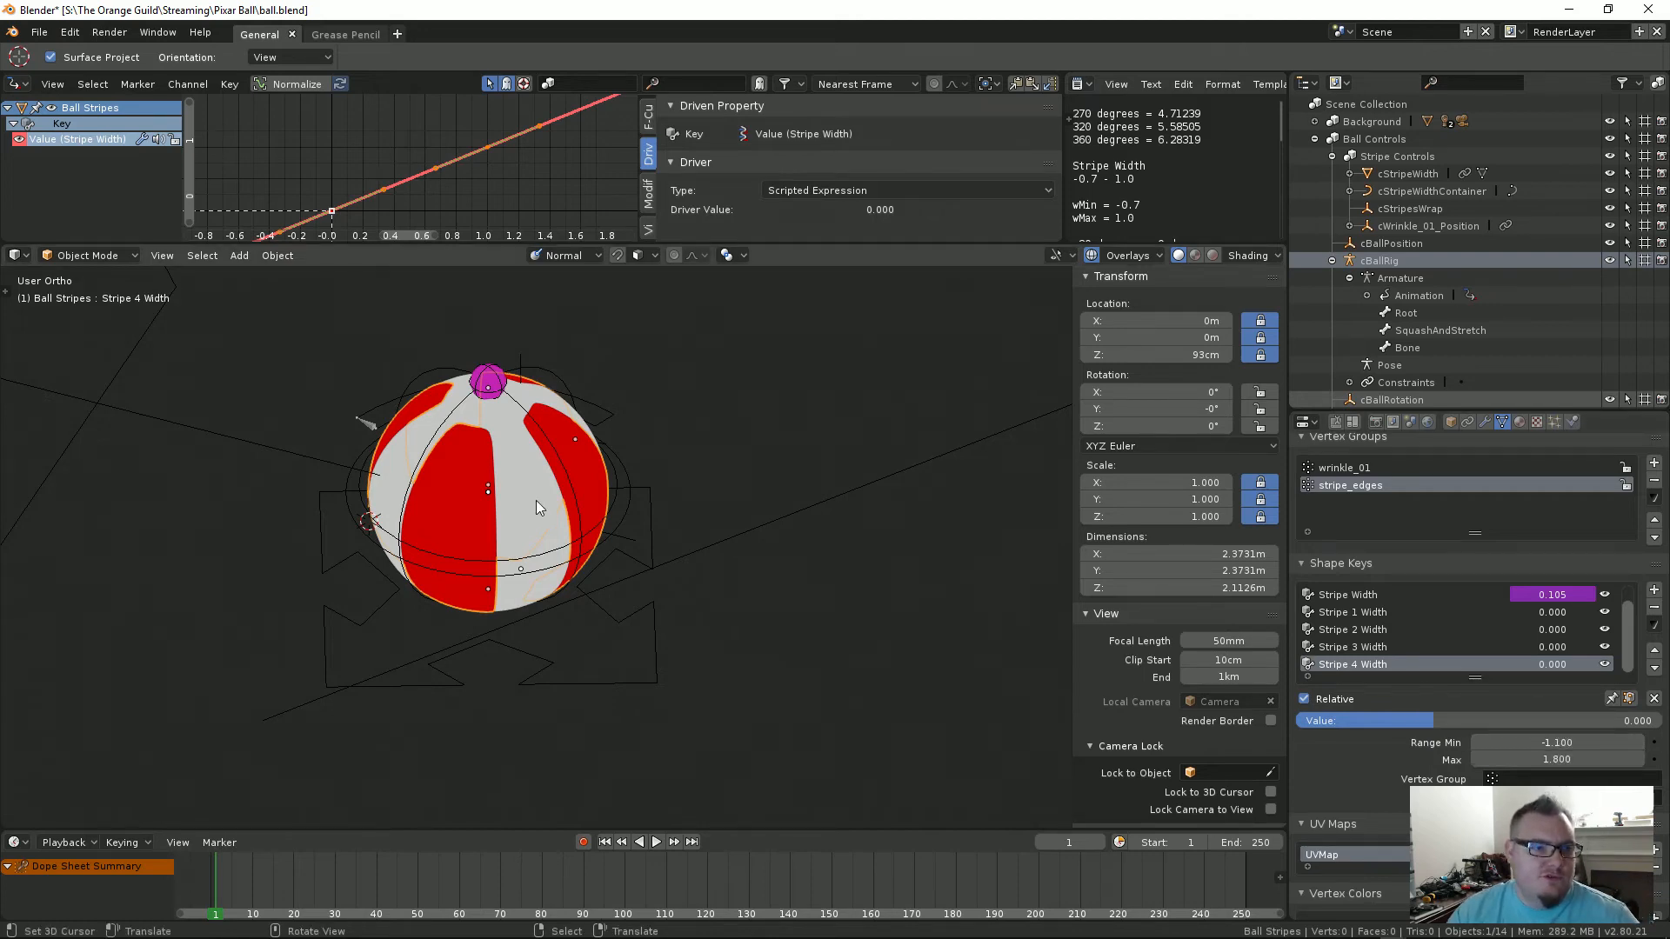
Step: Test the individual width shape keys by raising Stripes 1, 3 and 4 to 1.8 and Stripe 2 to about 1.72
{"action": "middle_click_drag", "start_coordinate": [536, 499], "coordinate": [802, 509]}
{"action": "scroll", "coordinate": [614, 557], "scroll_direction": "up", "scroll_amount": 3}
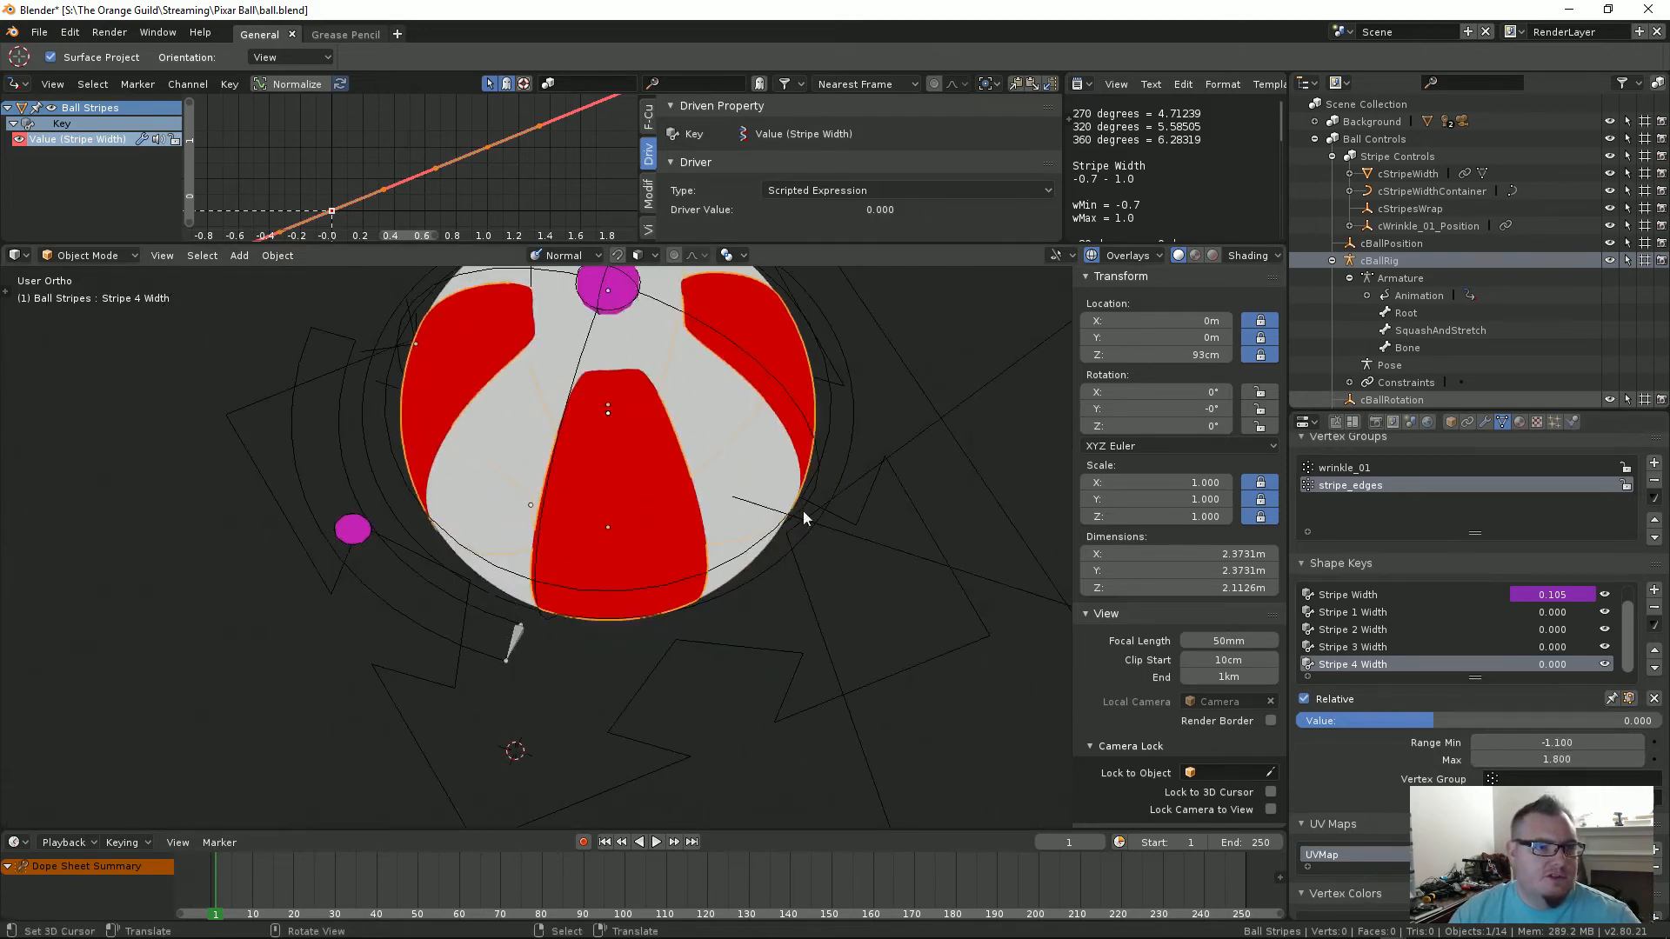
{"action": "middle_click_drag", "start_coordinate": [661, 412], "coordinate": [666, 529], "text": "shift"}
{"action": "left_click_drag", "start_coordinate": [1546, 613], "coordinate": [1600, 666]}
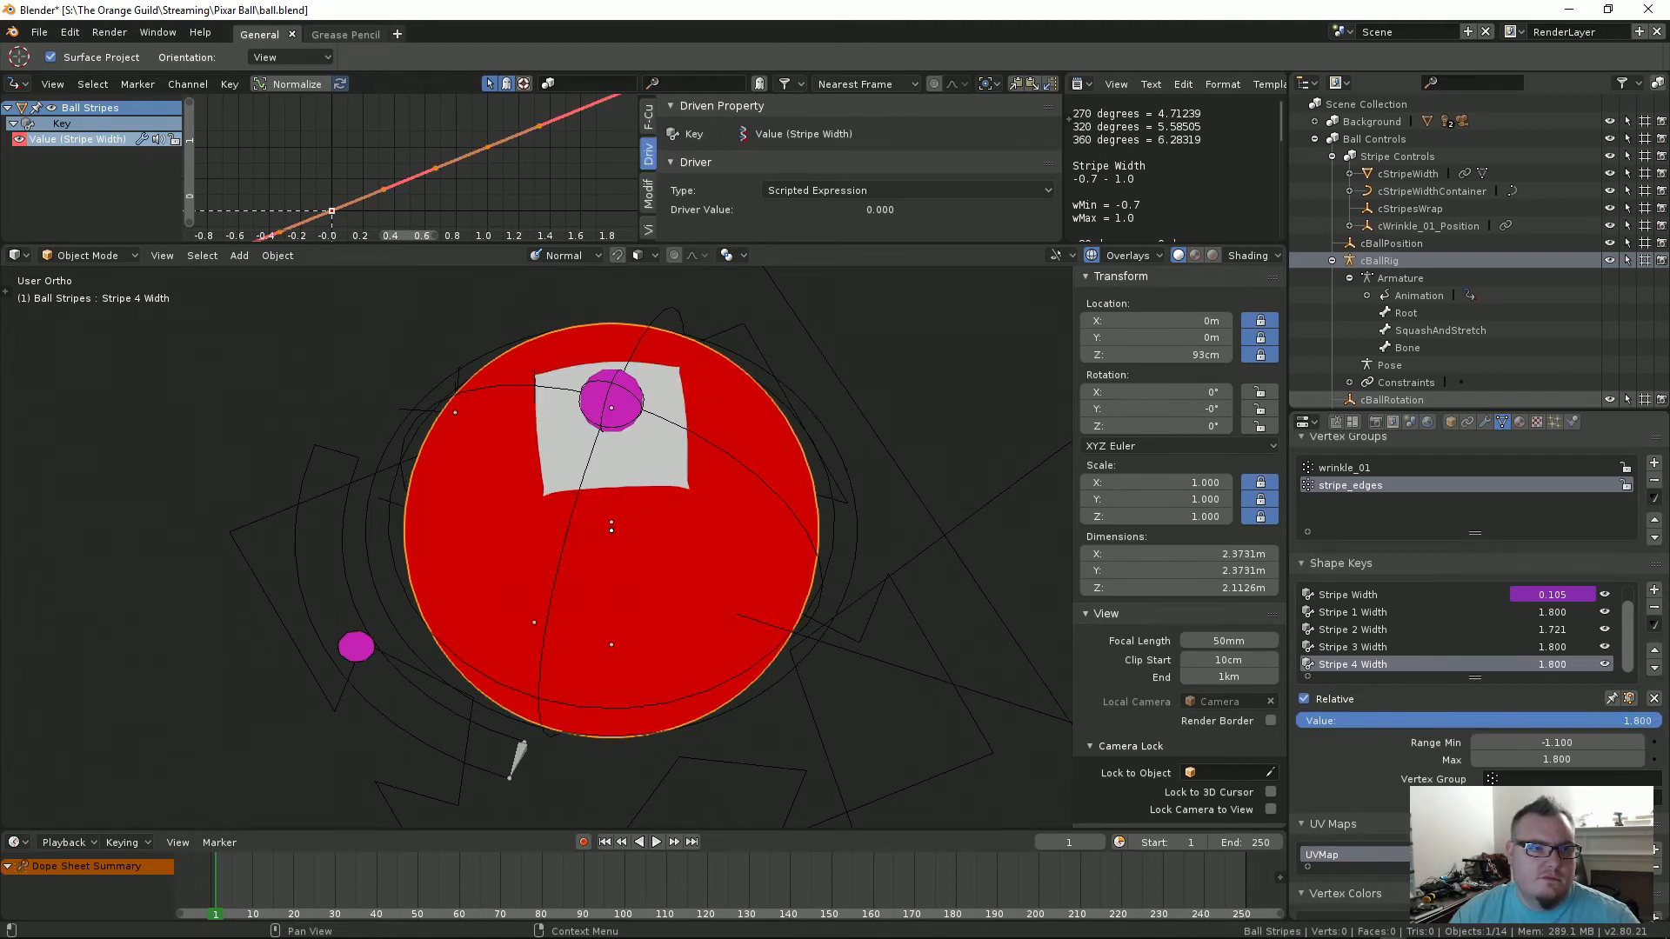
{"action": "mouse_move", "coordinate": [1557, 612]}
{"action": "left_mouse_down"}
{"action": "mouse_move", "coordinate": [1518, 612]}
{"action": "mouse_move", "coordinate": [1547, 613]}
{"action": "left_mouse_up"}
Step: Try rotating the cStripeWidth control while the individual stripe widths are raised
{"action": "left_click", "coordinate": [363, 644]}
{"action": "key", "text": "r"}
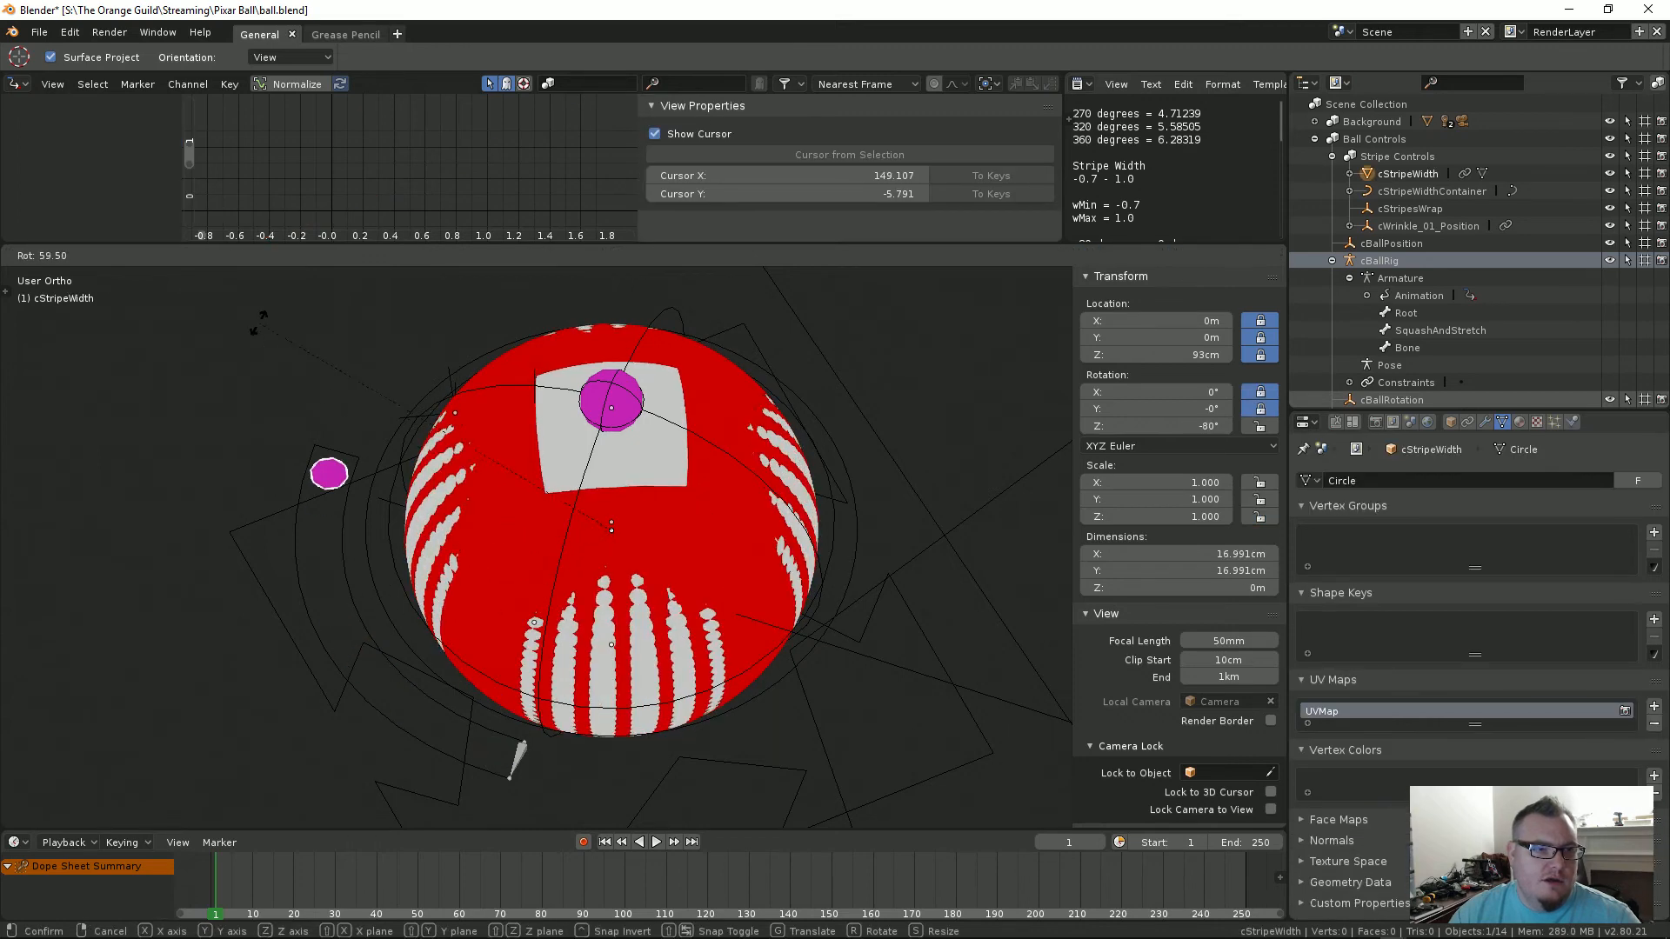
{"action": "left_click", "coordinate": [474, 668]}
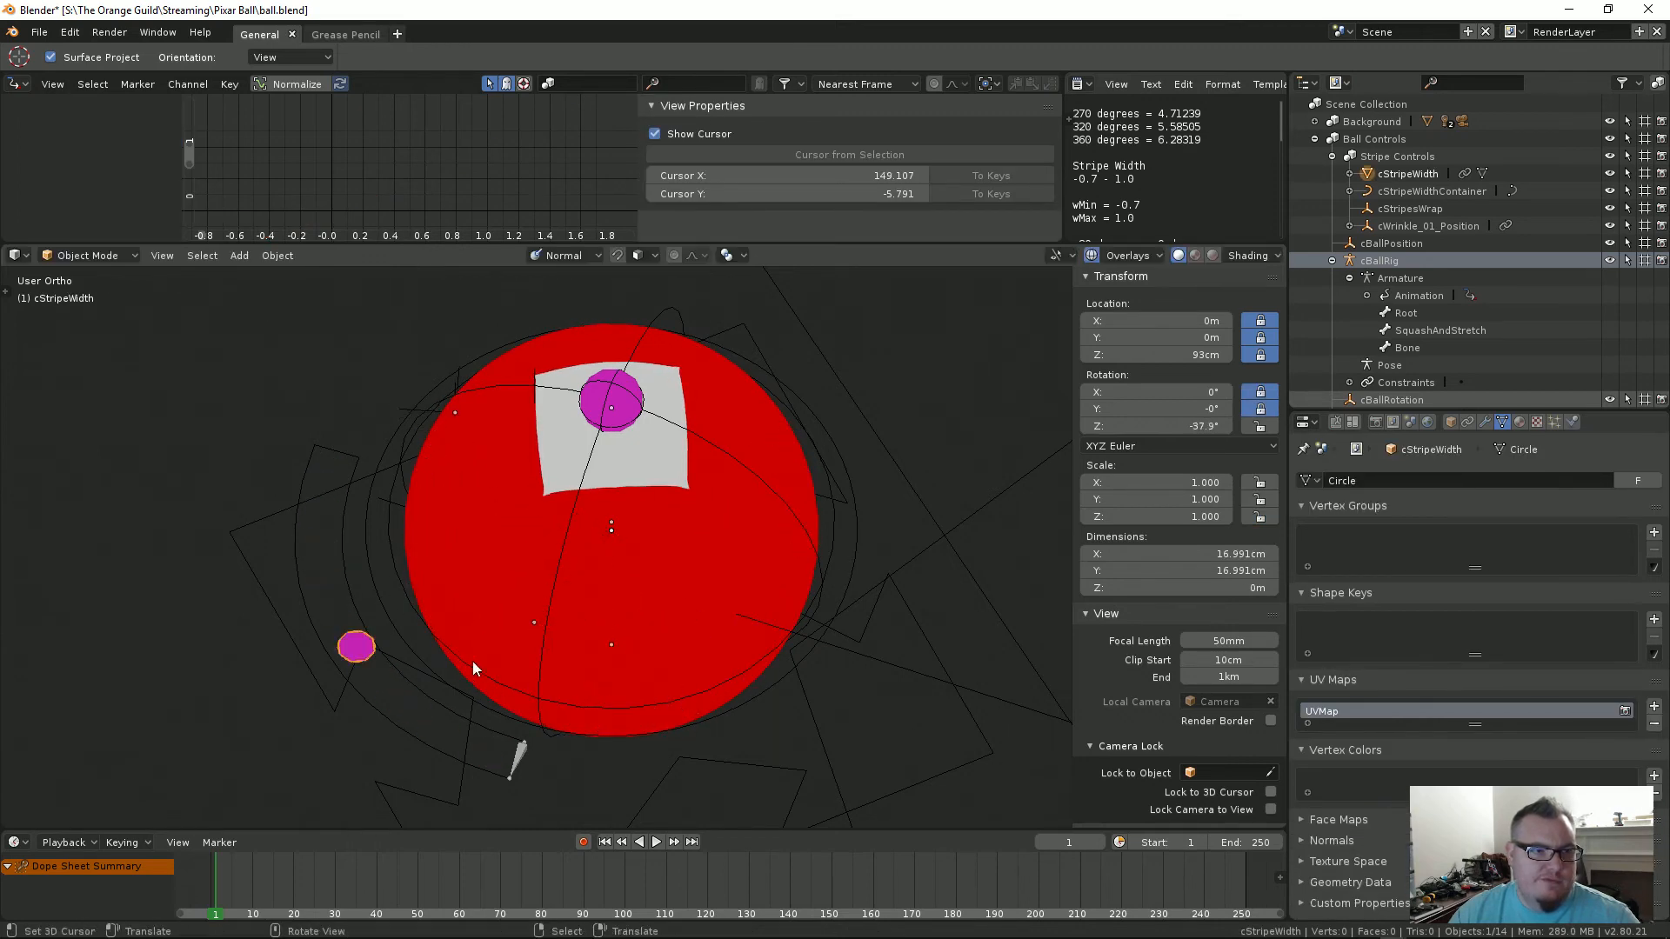
Step: Select Ball Stripes and reset the Stripe 1, 2, 3 and 4 Width shape key values to 0
{"action": "left_click", "coordinate": [647, 585]}
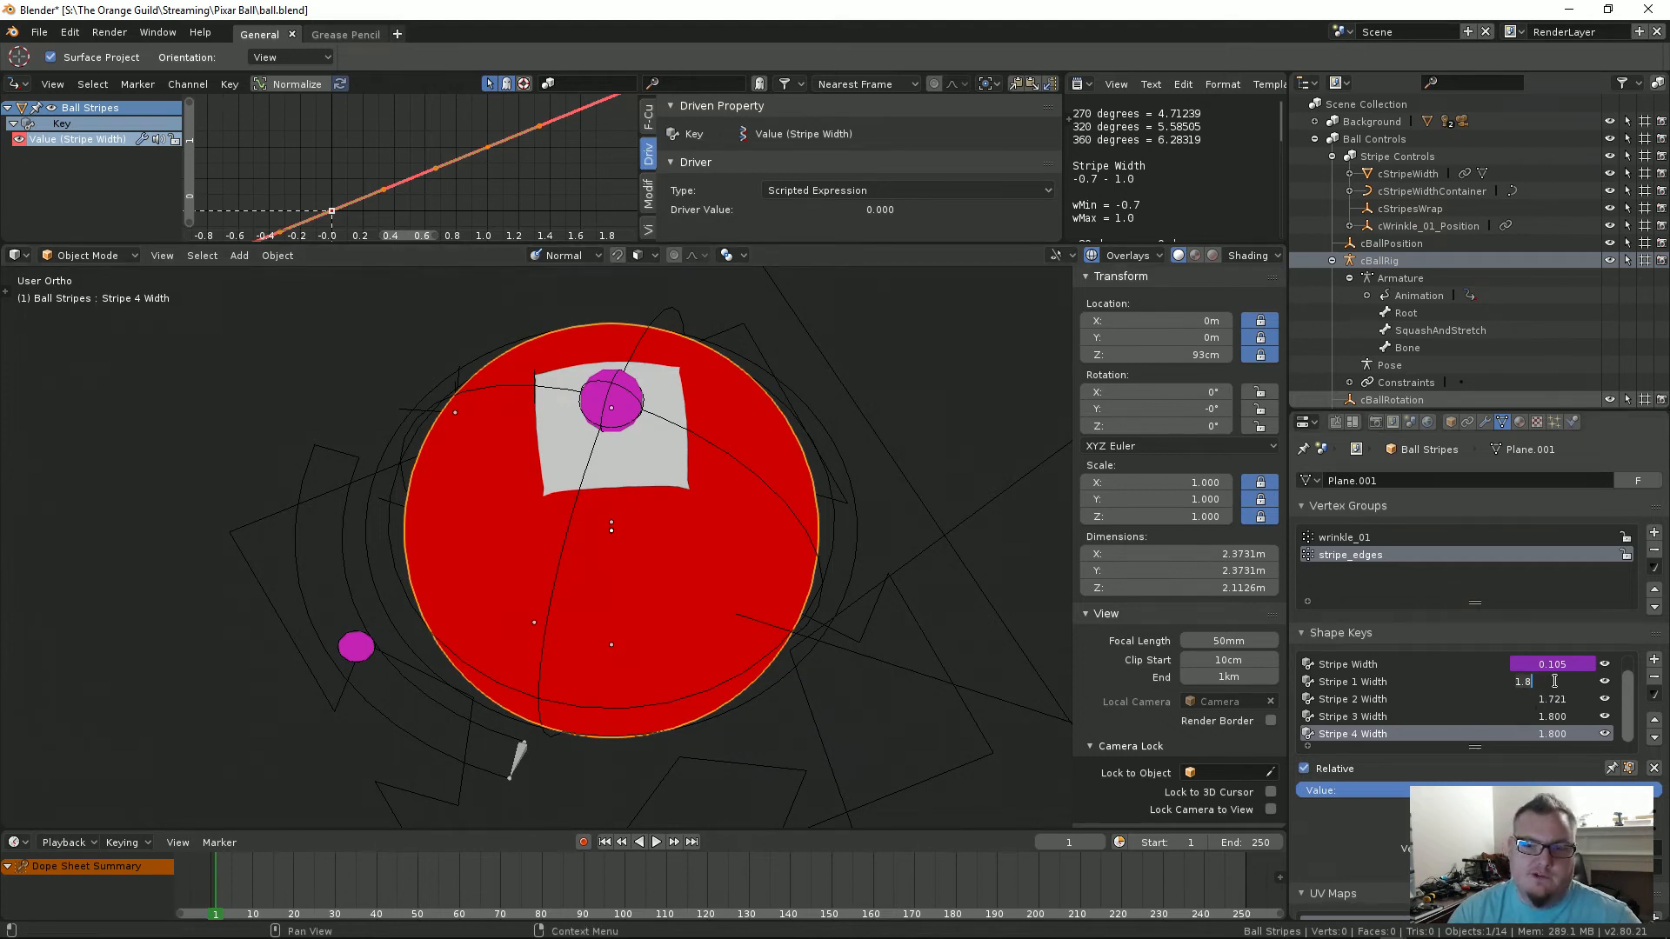
{"action": "type", "text": "0"}
{"action": "key", "text": "Tab"}
{"action": "key", "text": "Tab"}
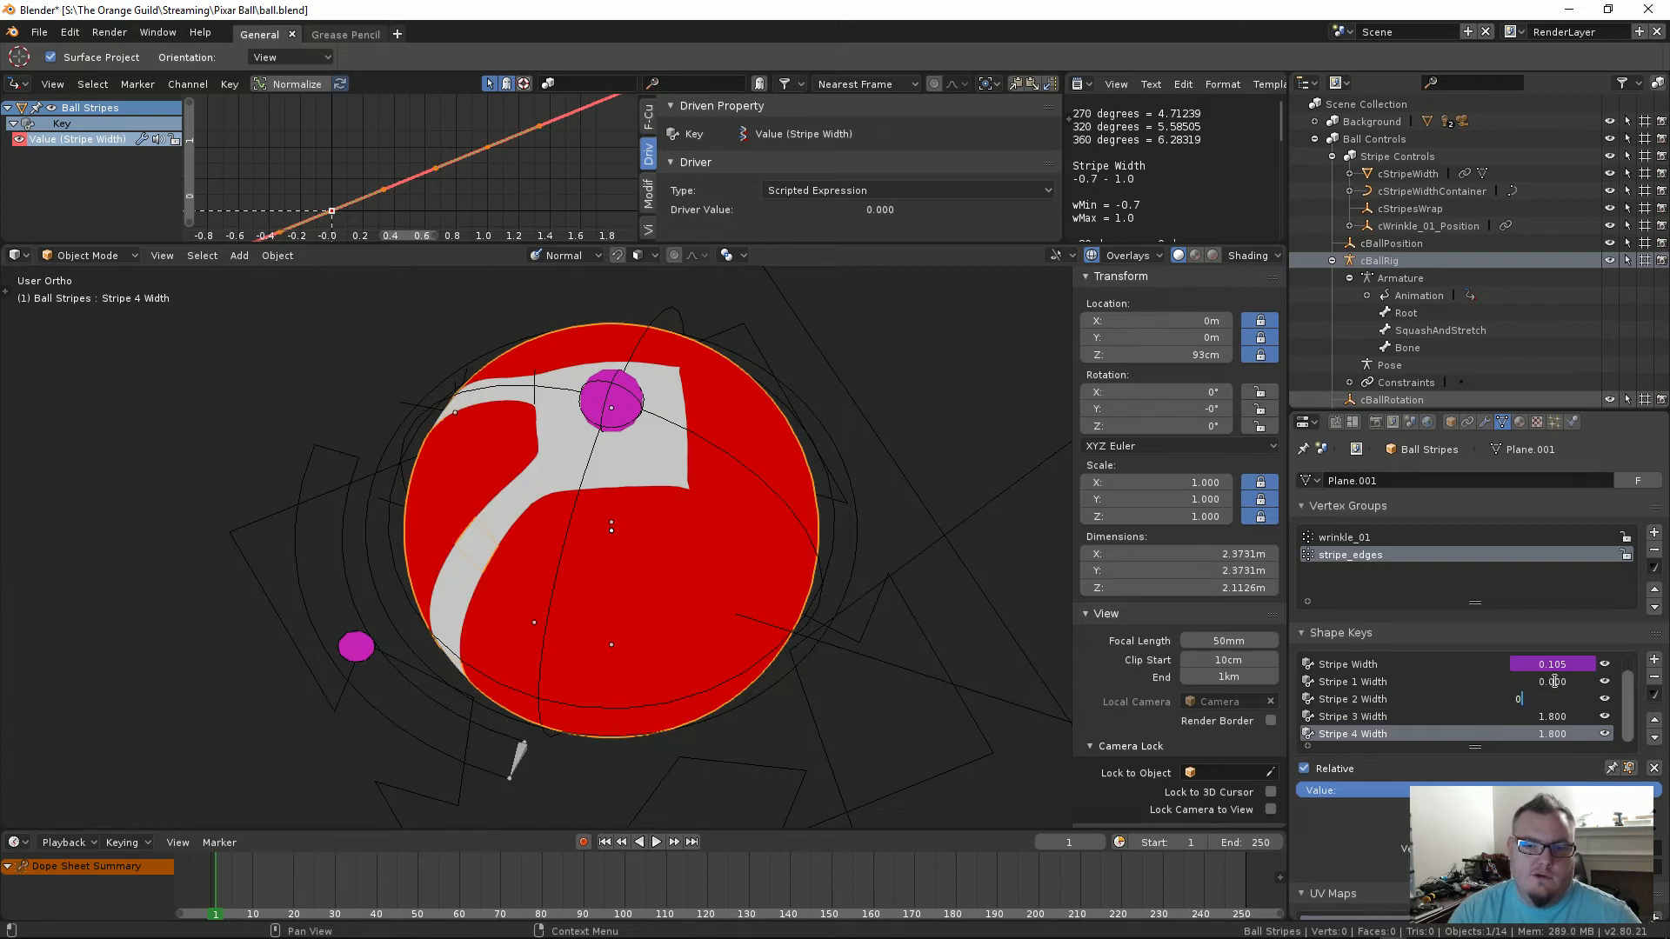
{"action": "key", "text": "Tab"}
{"action": "key", "text": "Tab"}
{"action": "type", "text": "0"}
{"action": "key", "text": "Tab"}
{"action": "key", "text": "Tab"}
{"action": "type", "text": "0"}
{"action": "key", "text": "Return"}
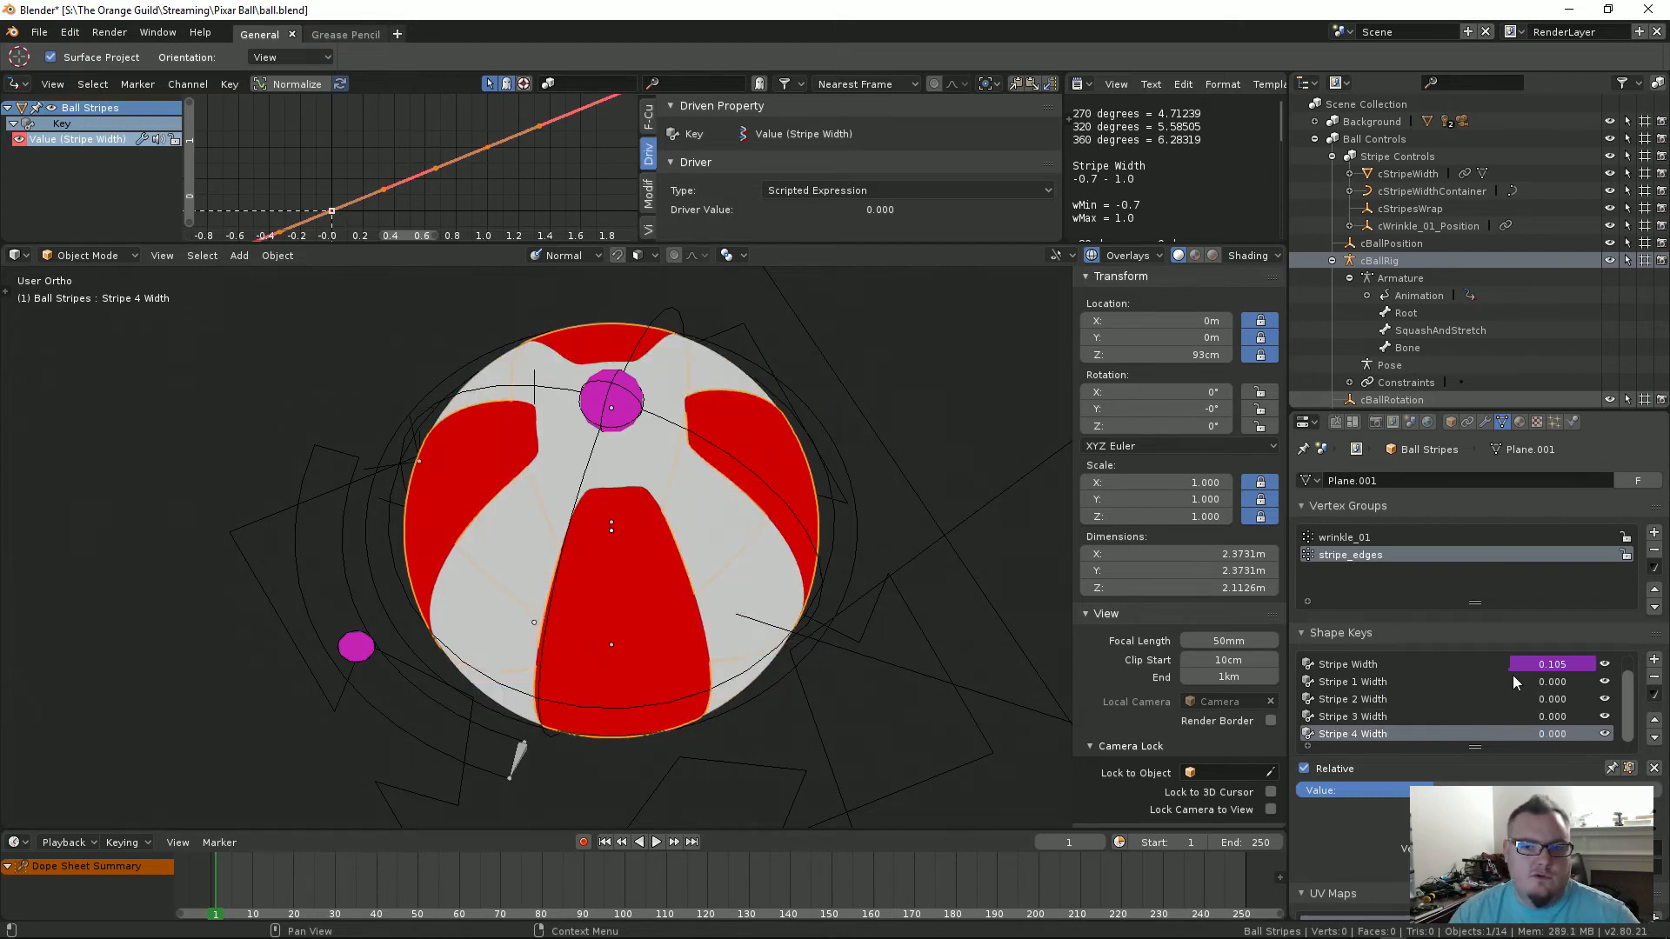
Step: Rotate the cStripeWidth control by about 56.5° to widen all stripes to their limit
{"action": "scroll", "coordinate": [1402, 681], "scroll_direction": "up", "scroll_amount": 1}
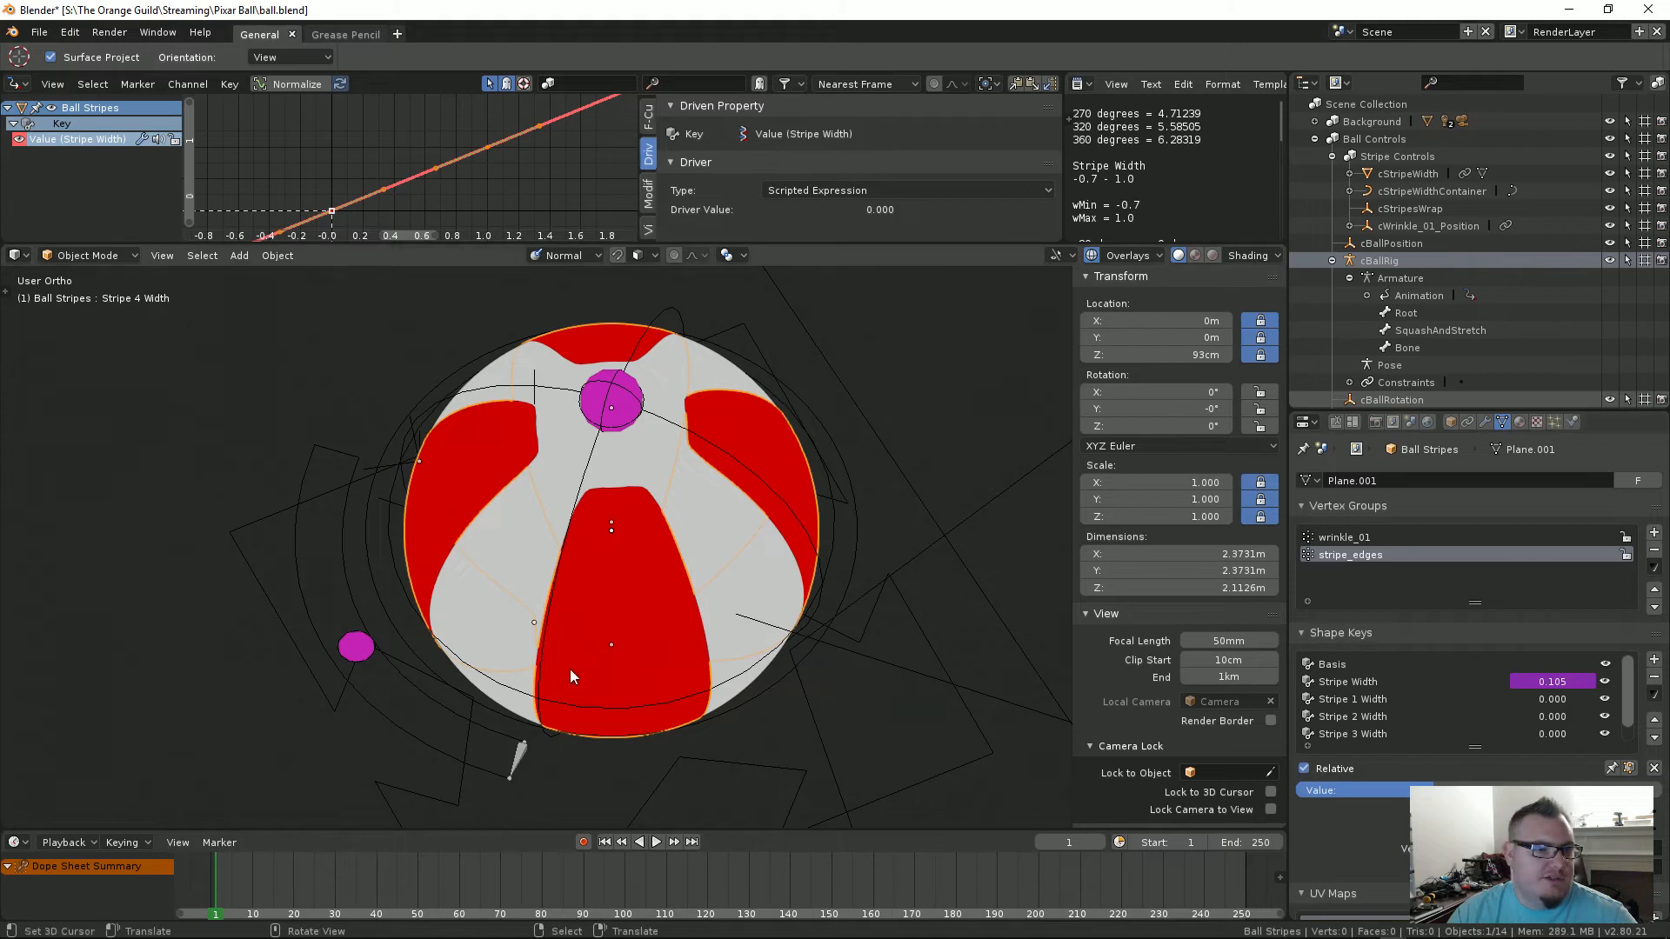
{"action": "left_click", "coordinate": [344, 659]}
{"action": "key", "text": "r"}
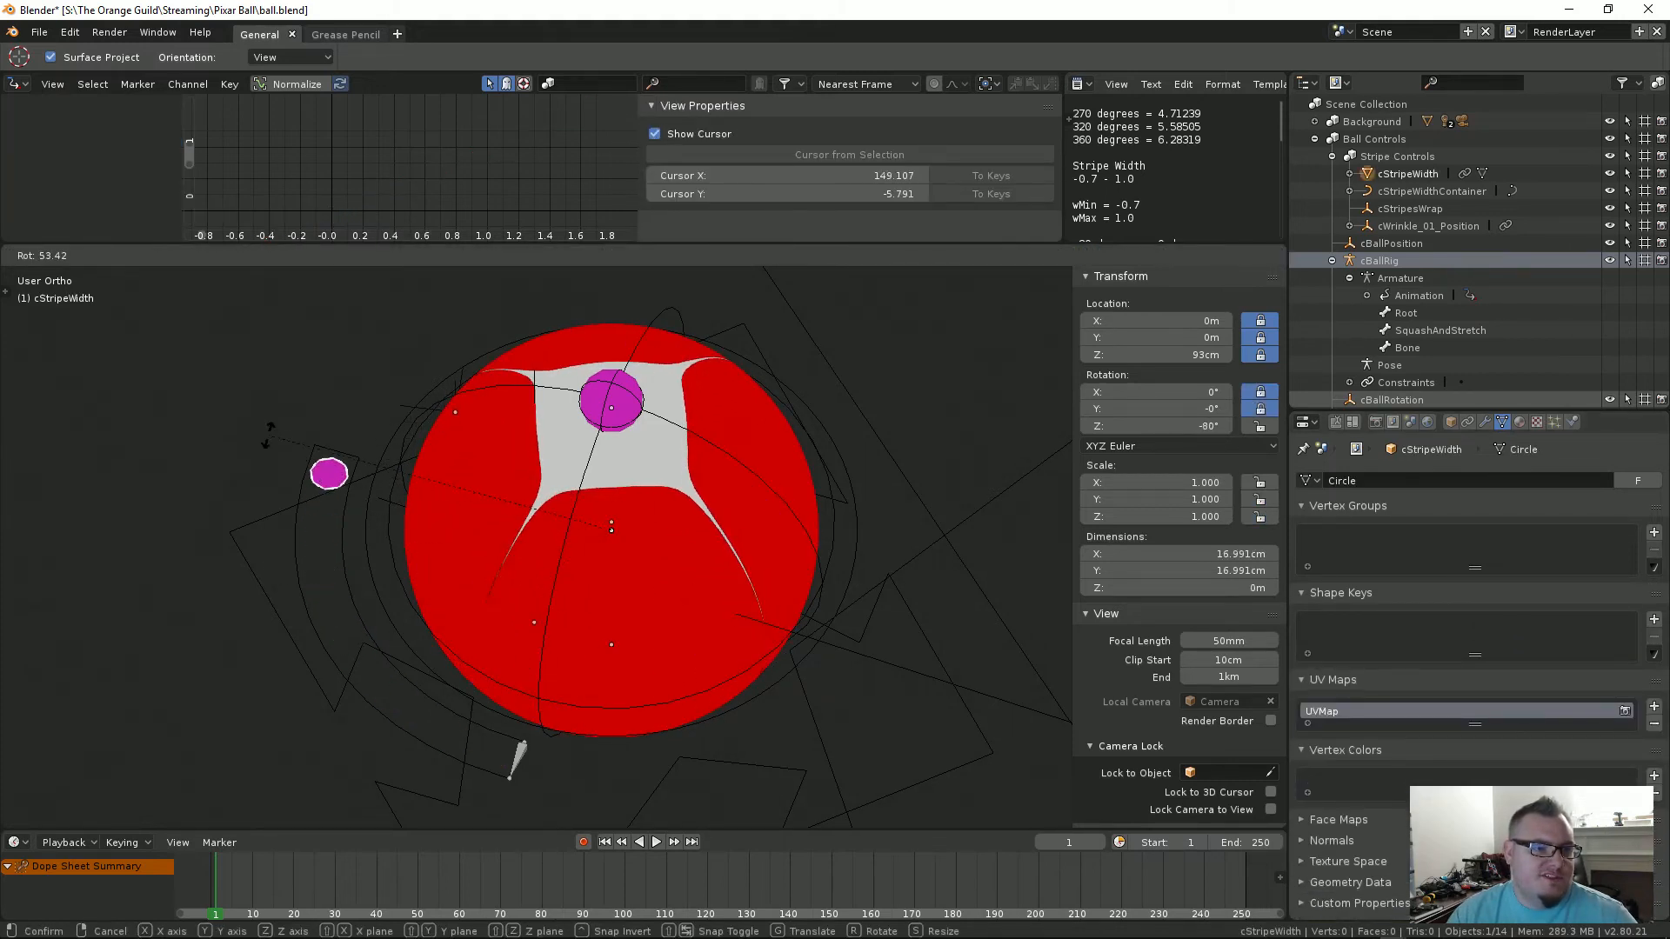
{"action": "left_click", "coordinate": [261, 413]}
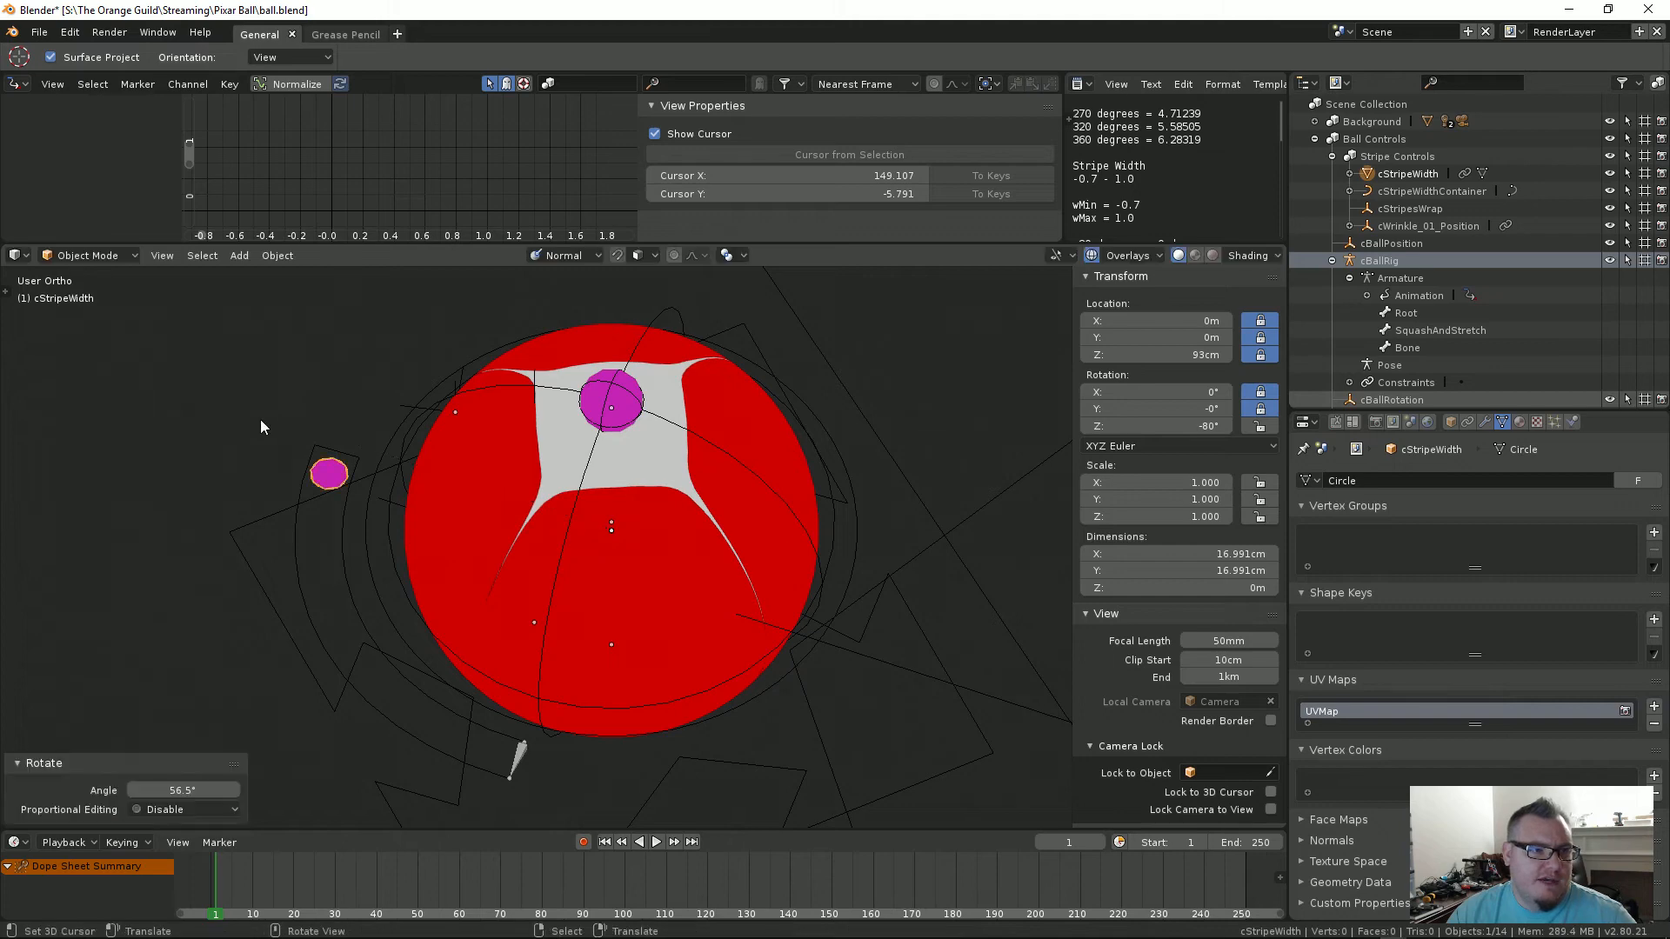
Step: Select Ball Stripes and lower the Stripe 1 Width shape key to -1.1
{"action": "middle_click_drag", "start_coordinate": [539, 556], "coordinate": [608, 546]}
{"action": "left_click", "coordinate": [608, 545]}
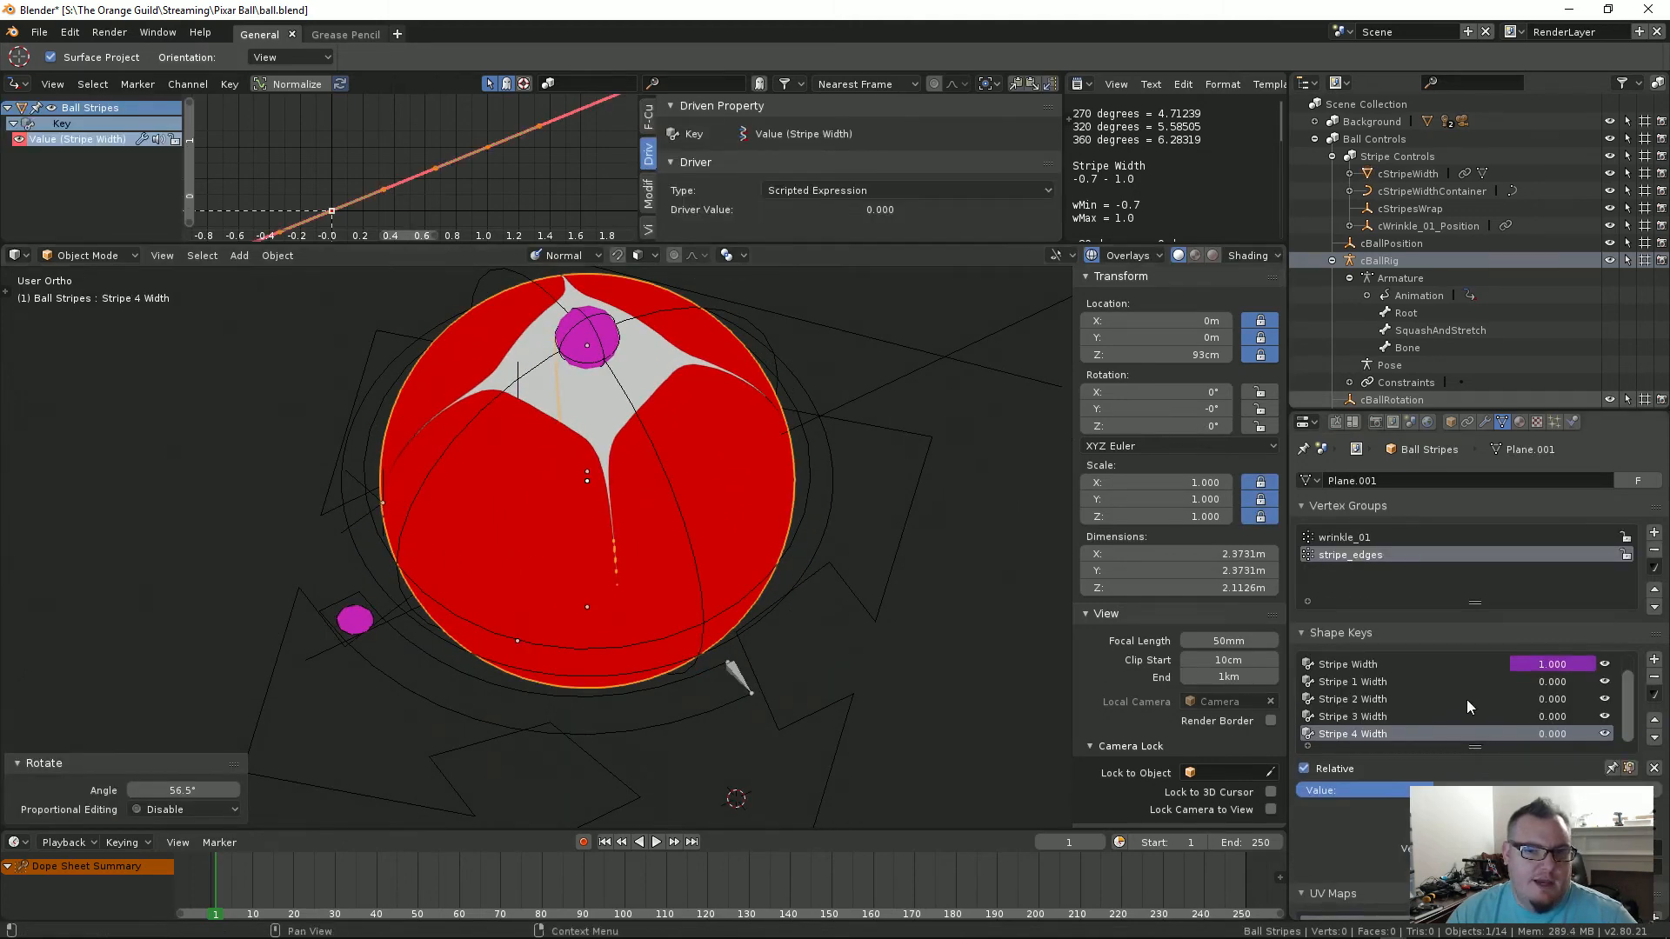
{"action": "mouse_move", "coordinate": [1561, 684]}
{"action": "left_mouse_down"}
{"action": "mouse_move", "coordinate": [1618, 685]}
{"action": "mouse_move", "coordinate": [1548, 684]}
{"action": "left_mouse_up"}
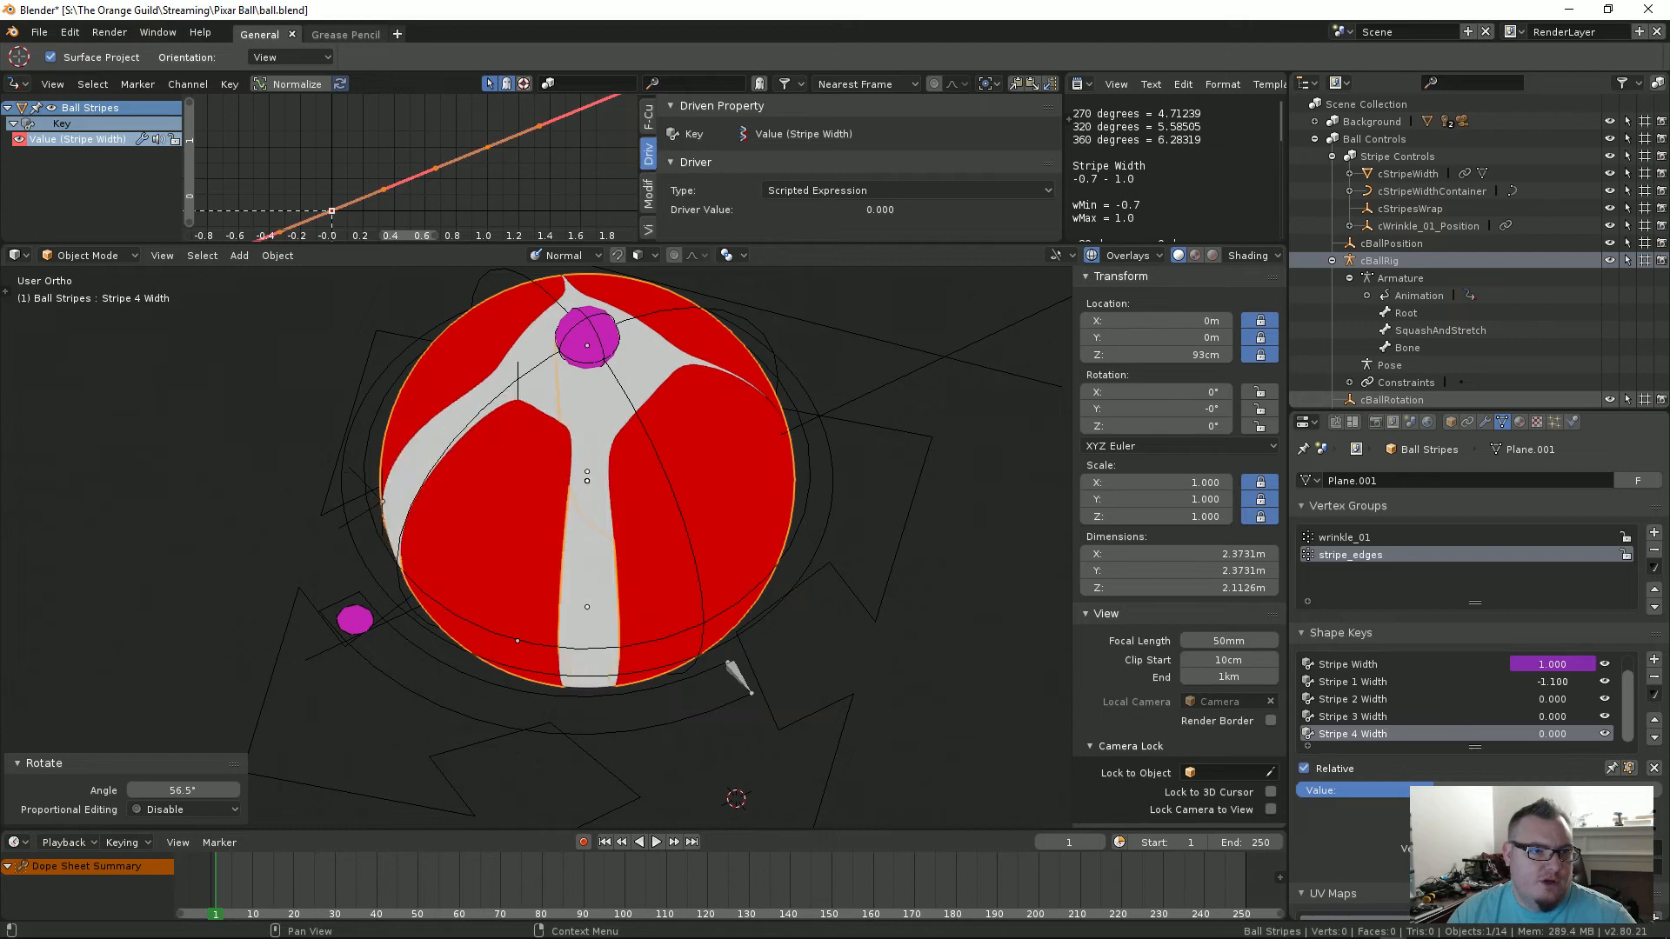
Step: Select Ball Stripes and reset the Stripe 1 Width shape key value to 0
{"action": "left_click", "coordinate": [345, 616]}
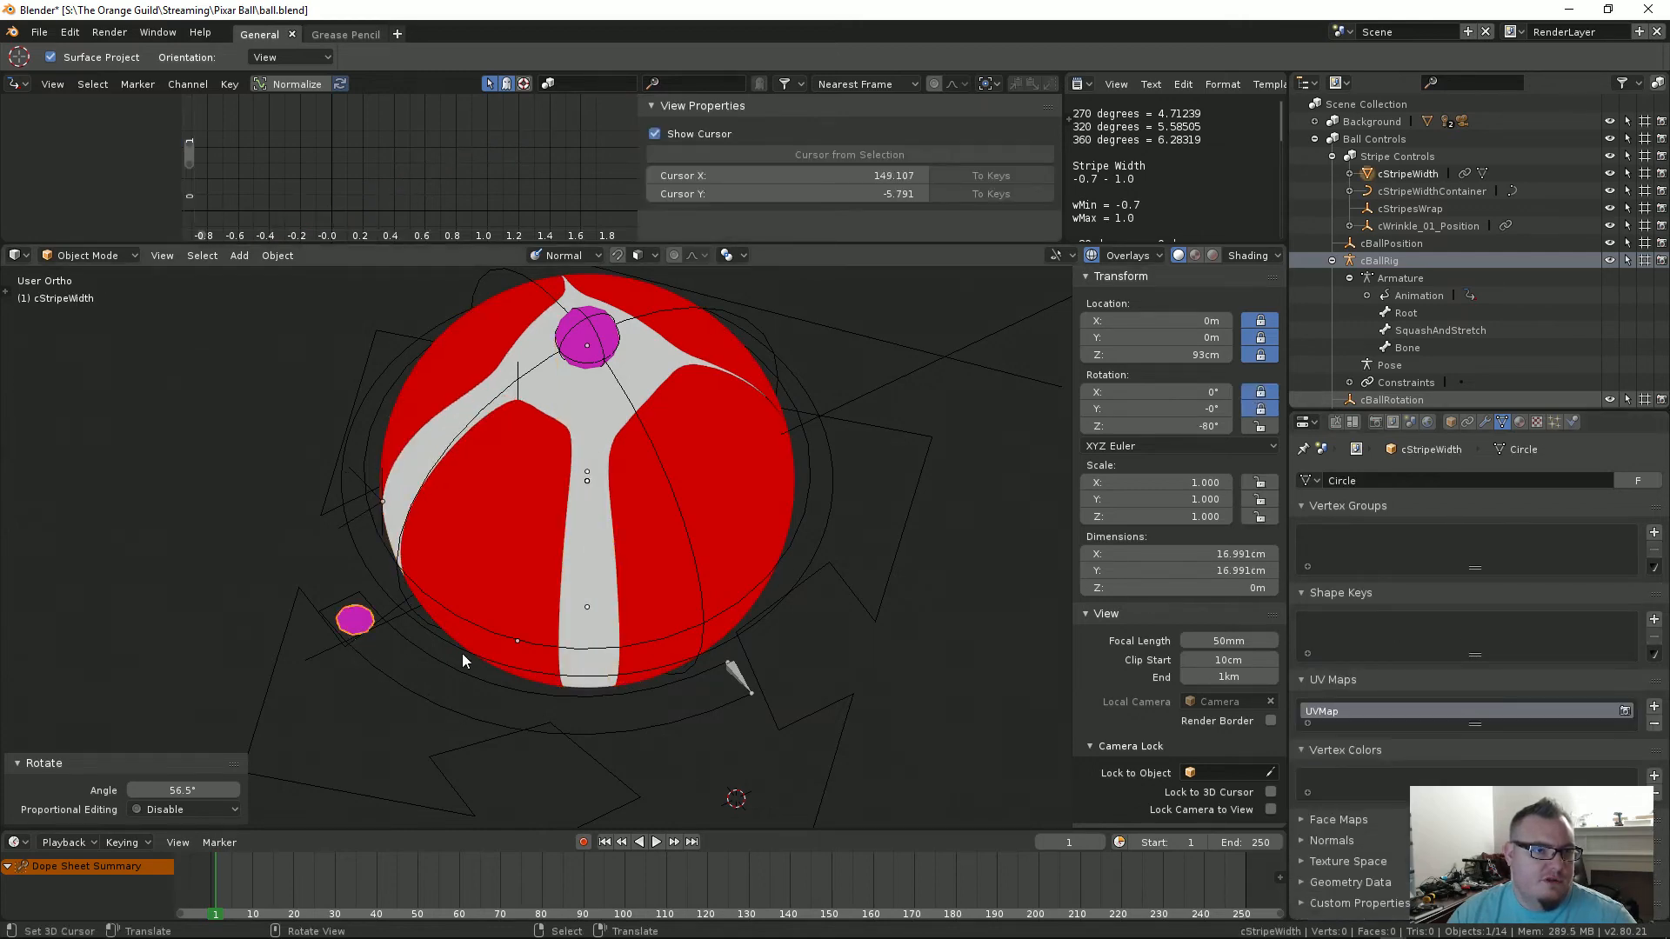
{"action": "middle_click_drag", "start_coordinate": [461, 655], "coordinate": [645, 584]}
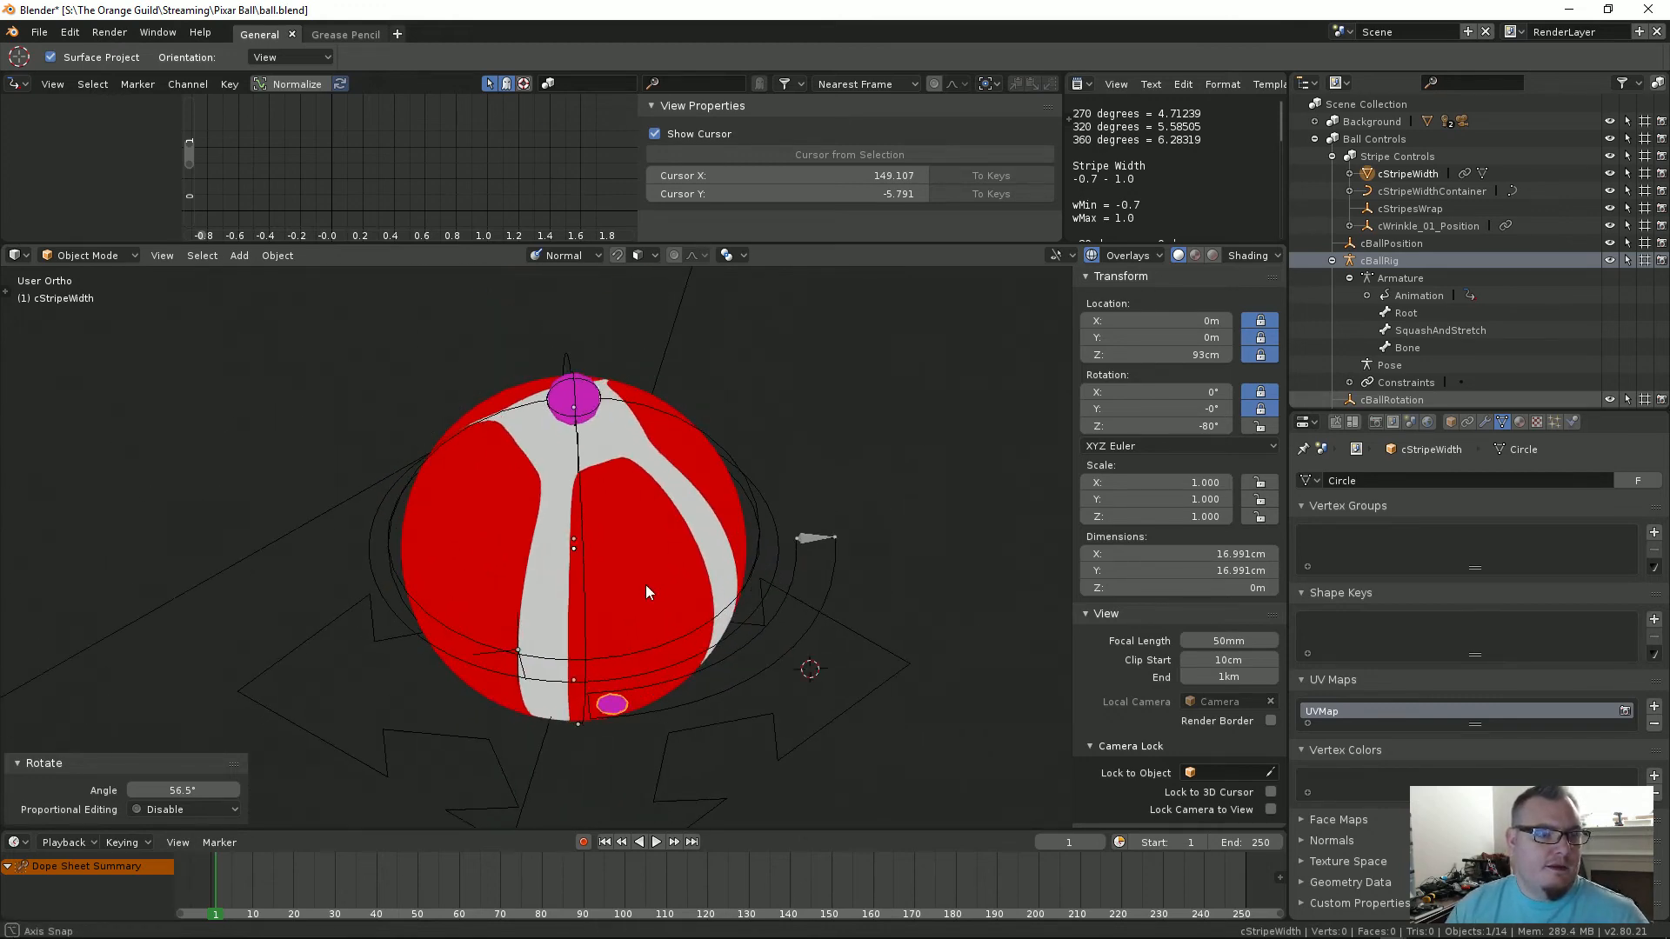
{"action": "left_click", "coordinate": [609, 530]}
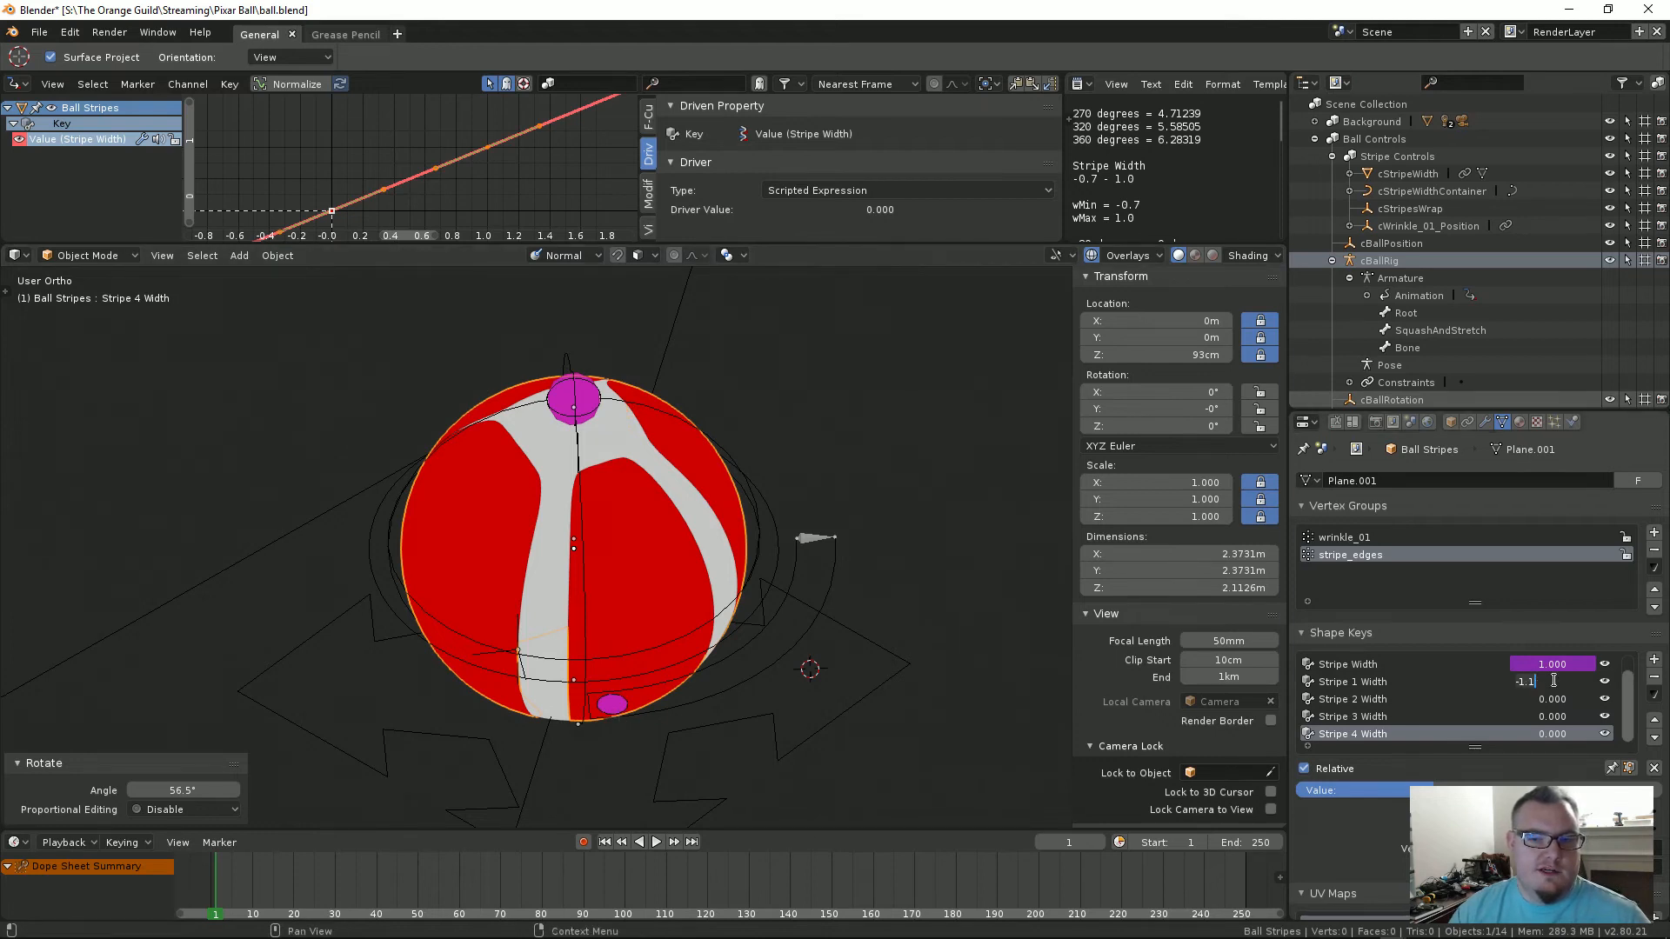
{"action": "key", "text": "Return"}
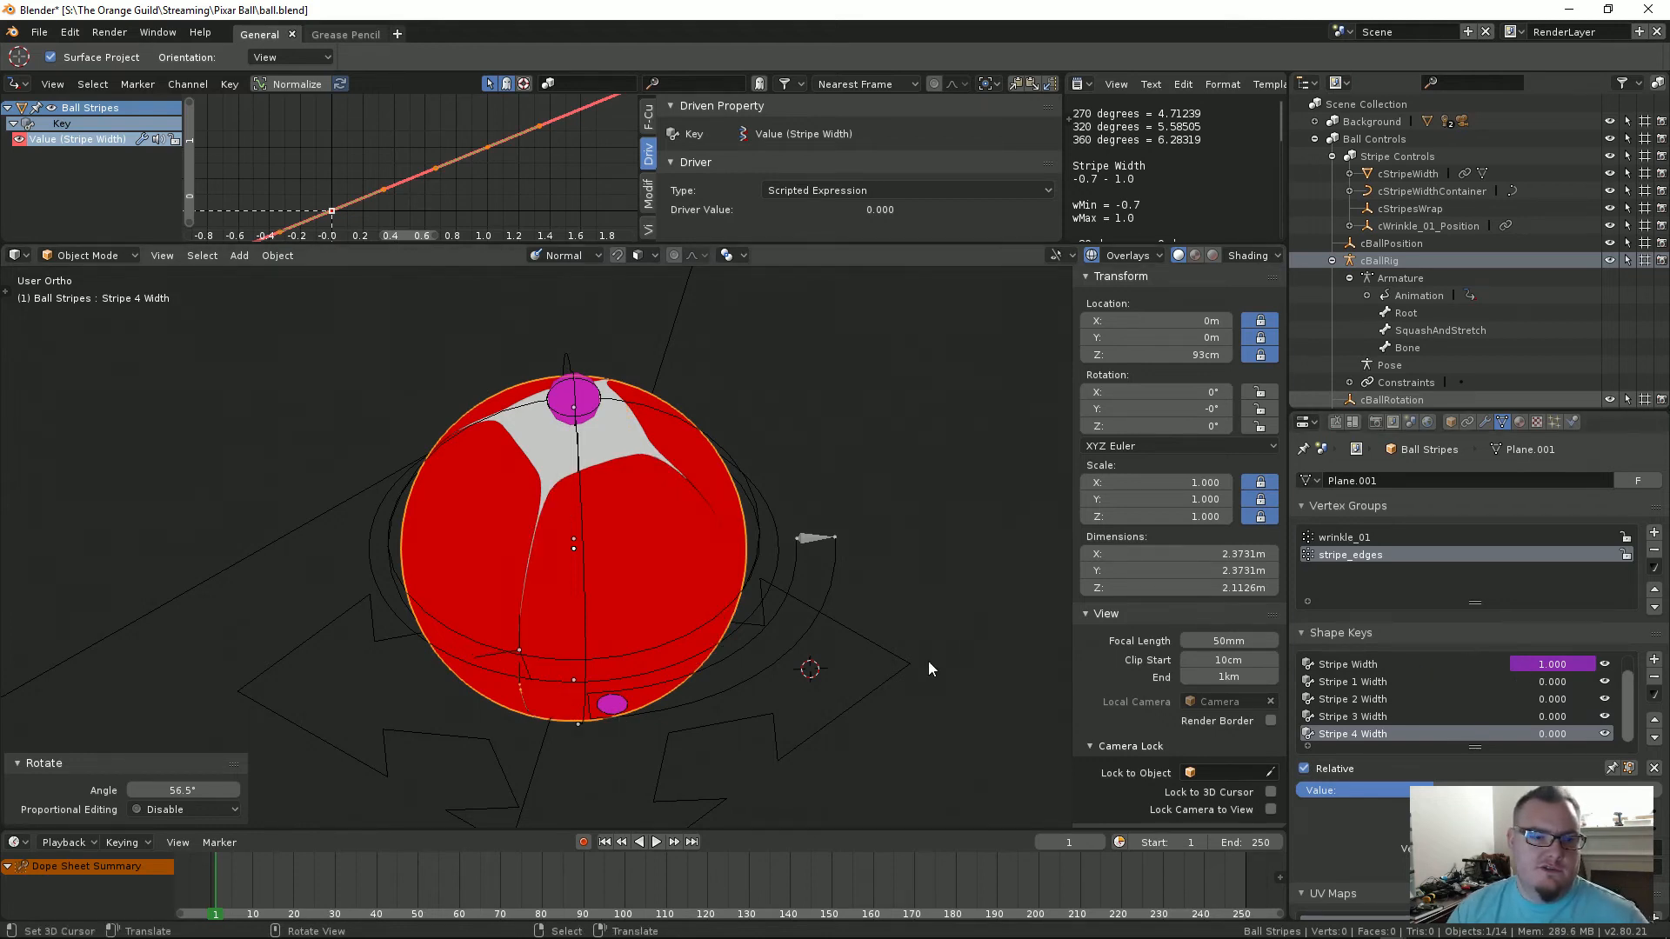
Step: Rotate the cStripeWidth control by about -78.7° to narrow all the red stripes
{"action": "left_click", "coordinate": [618, 706]}
{"action": "key", "text": "r"}
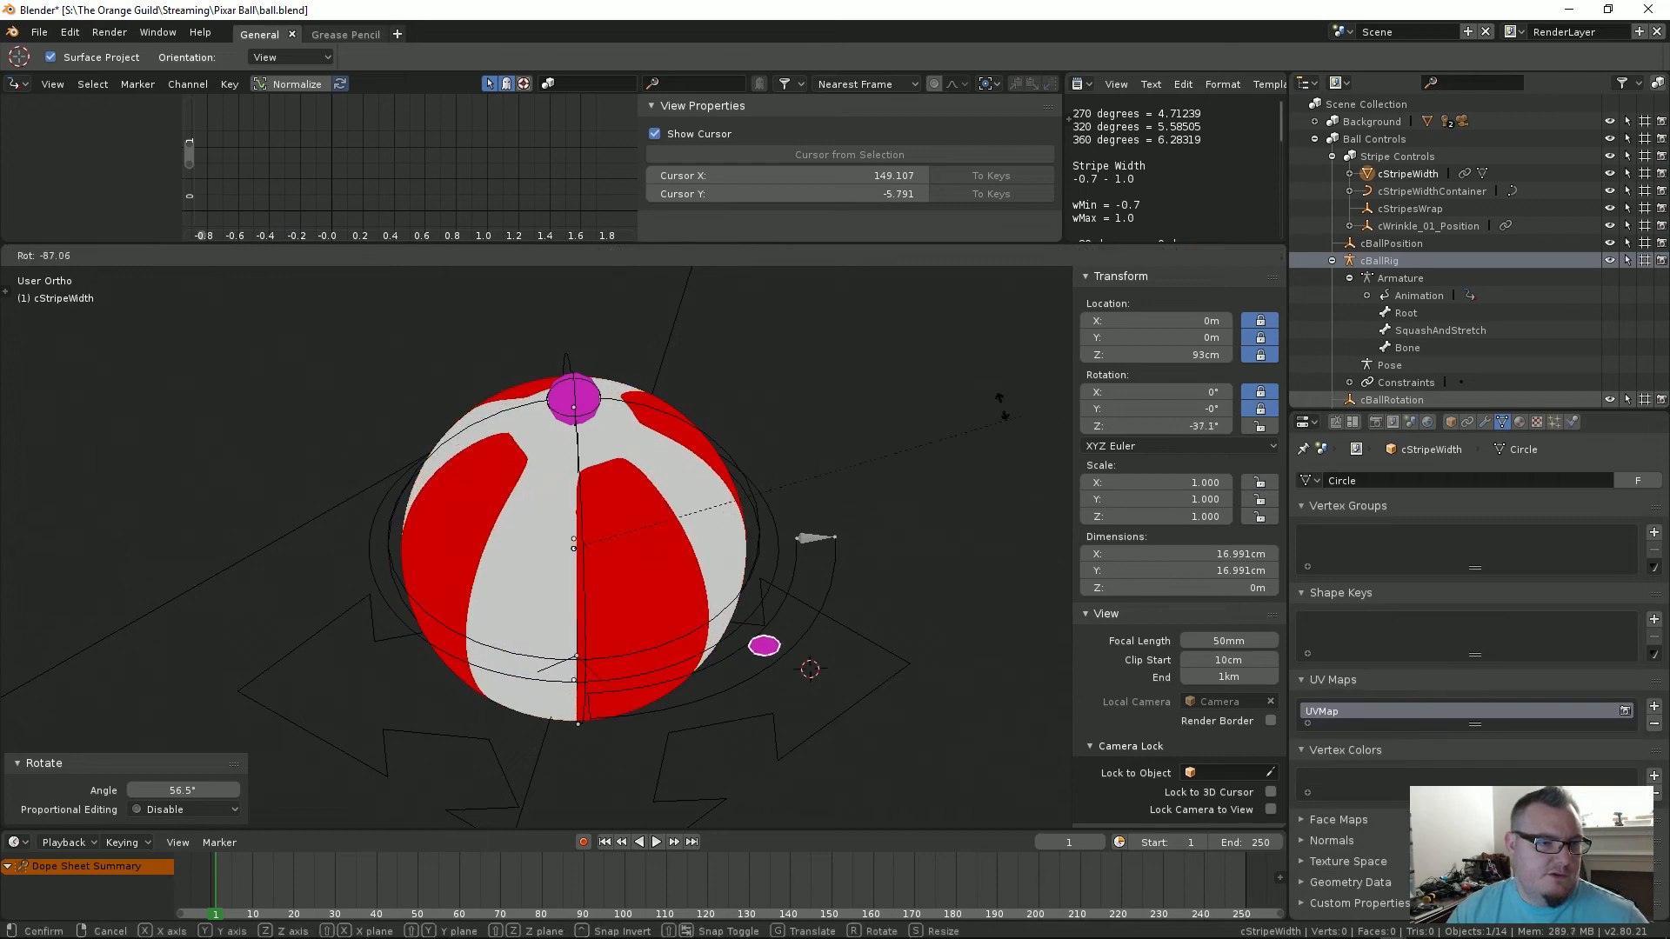
{"action": "left_click", "coordinate": [873, 504]}
{"action": "middle_click_drag", "start_coordinate": [873, 504], "coordinate": [670, 629]}
{"action": "scroll", "coordinate": [670, 629], "scroll_direction": "up", "scroll_amount": 1}
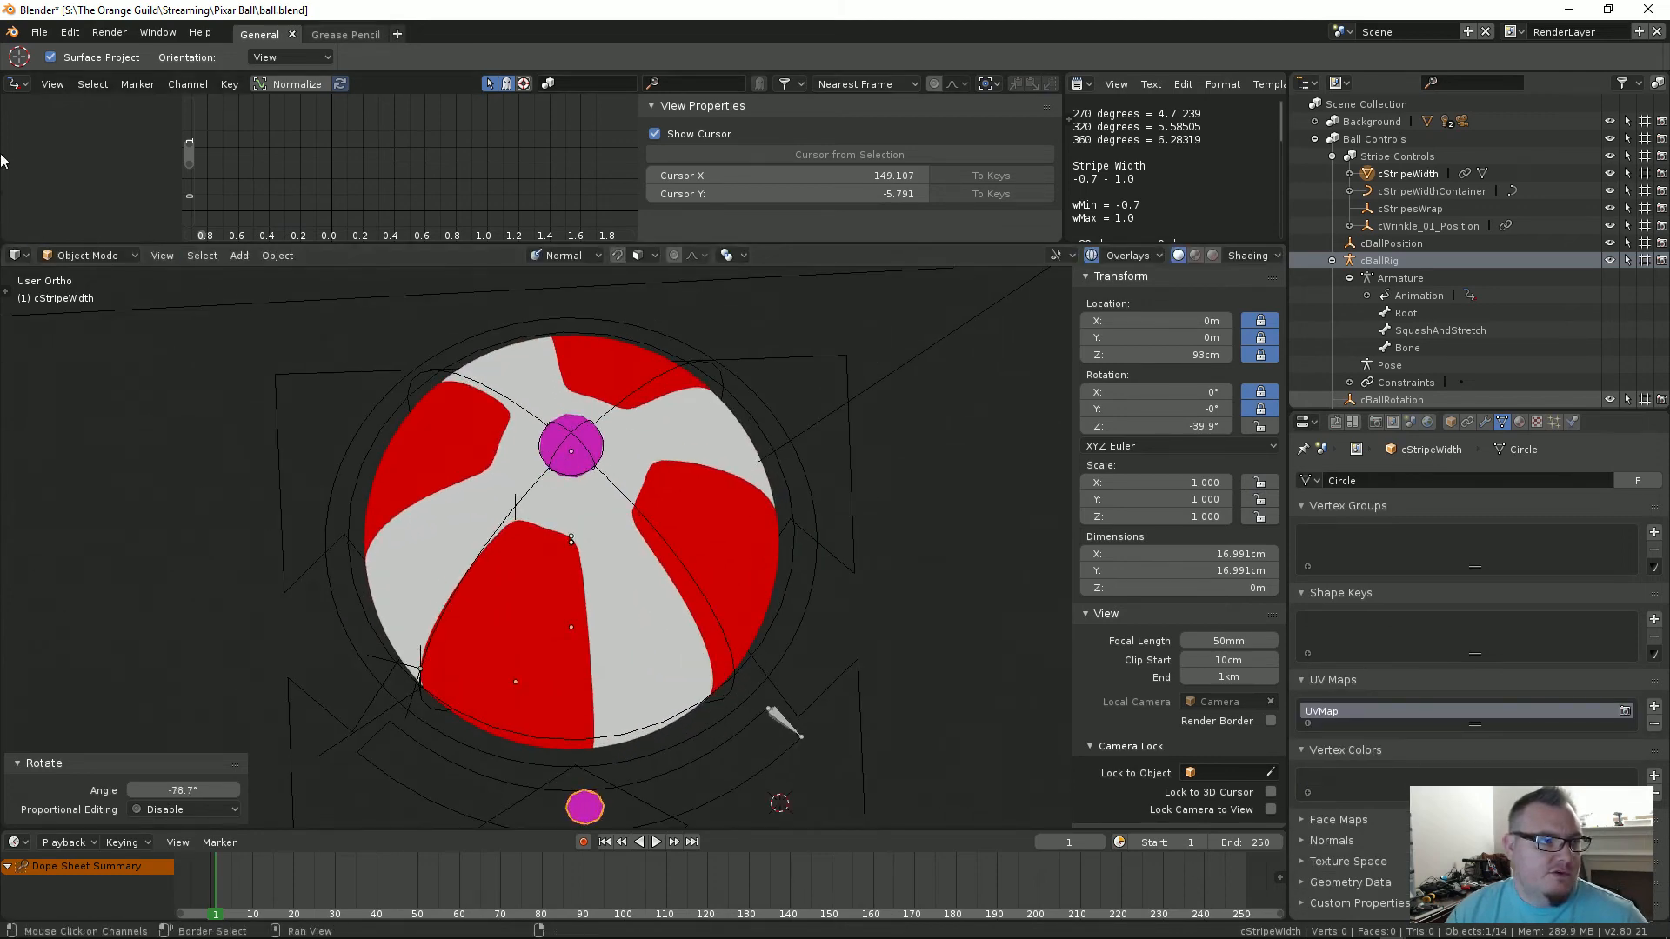
Step: Change the driver graph area into a Shader Editor and make it taller so the material nodes fit
{"action": "left_click", "coordinate": [24, 83]}
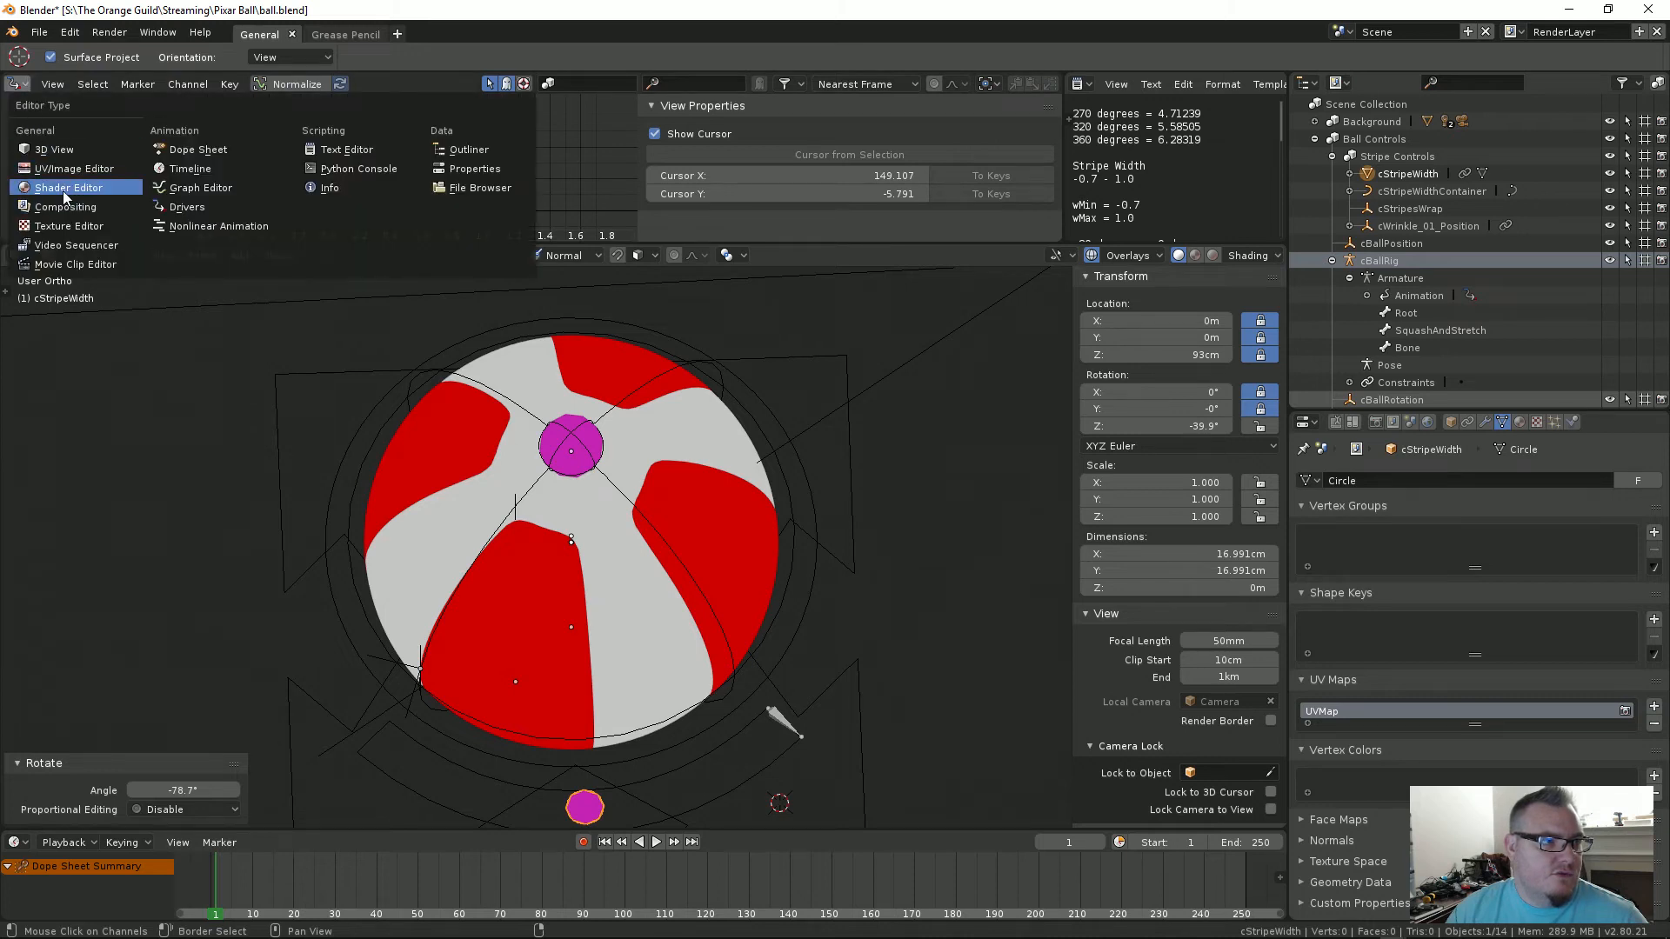
{"action": "left_click", "coordinate": [52, 185]}
{"action": "scroll", "coordinate": [528, 171], "scroll_direction": "up", "scroll_amount": 4}
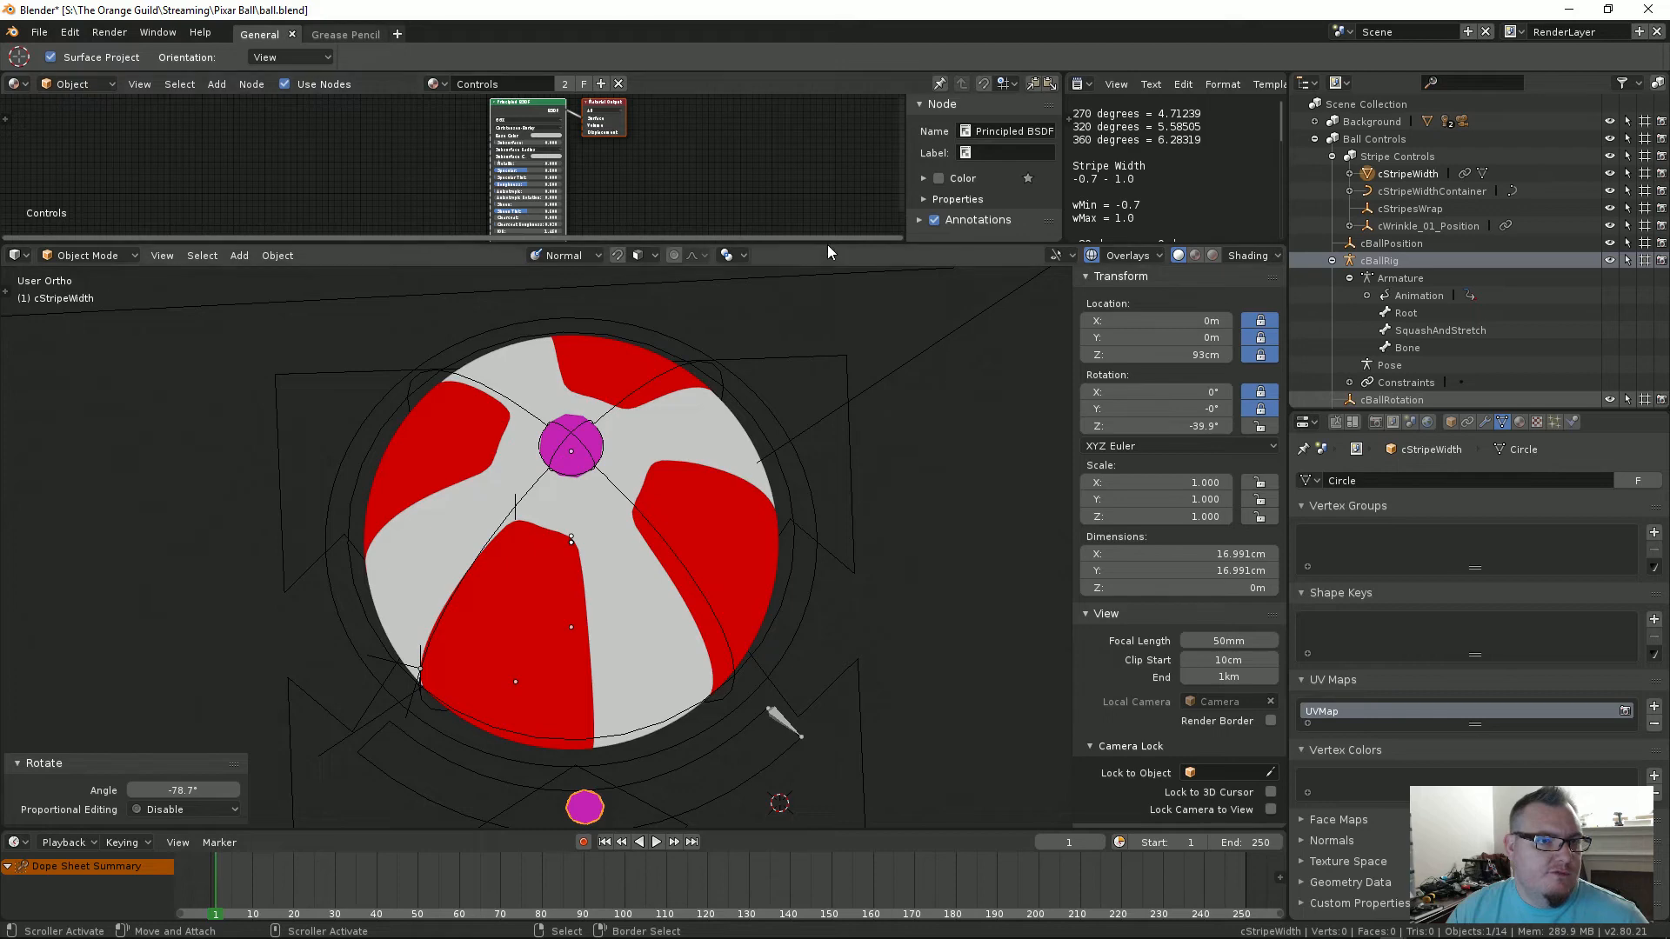
{"action": "left_click_drag", "start_coordinate": [828, 244], "coordinate": [822, 393]}
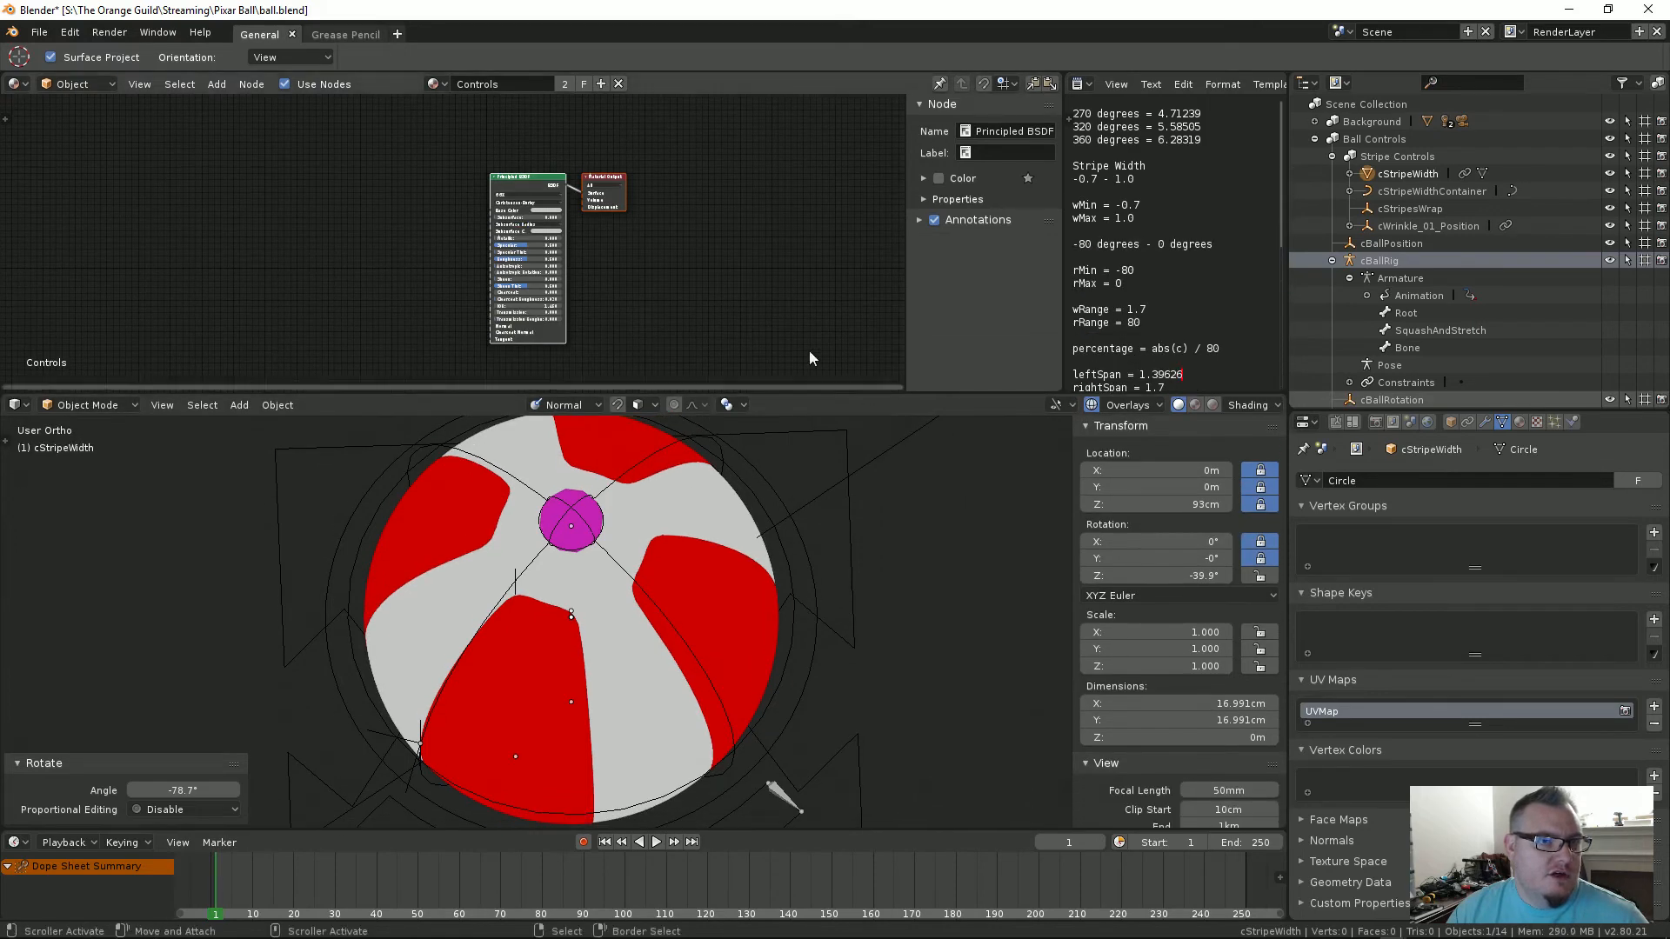
{"action": "scroll", "coordinate": [669, 276], "scroll_direction": "up", "scroll_amount": 1}
{"action": "middle_click_drag", "start_coordinate": [669, 277], "coordinate": [700, 256]}
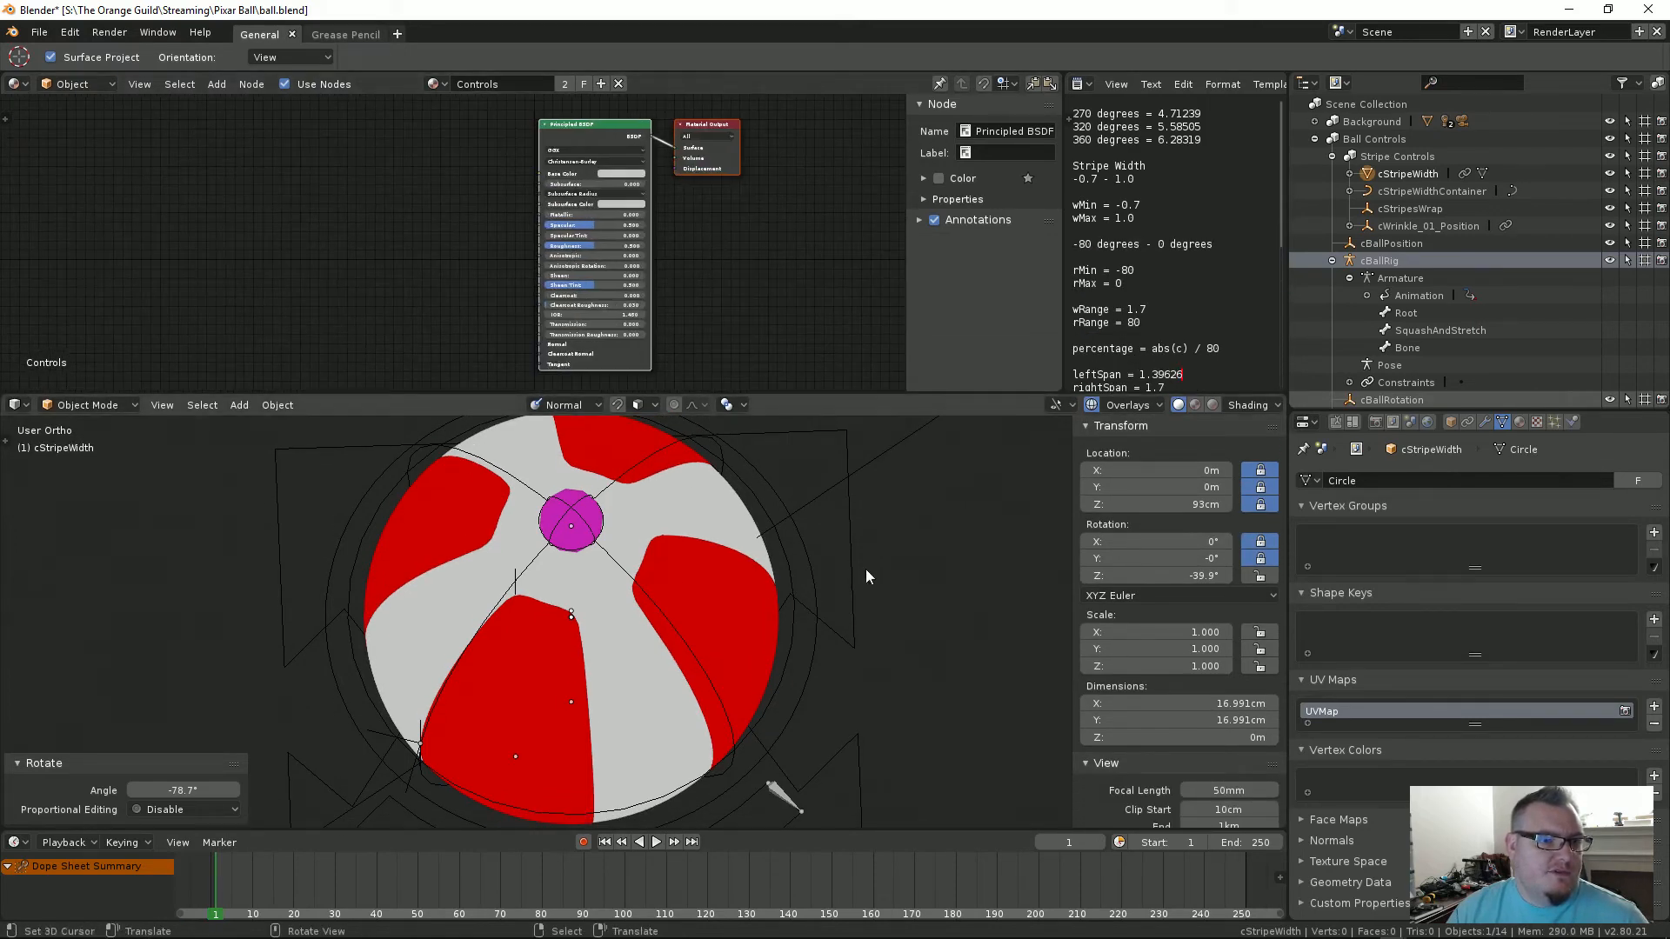
Step: Rename the Ball-Red material on Ball Stripes as Ball-Stripes
{"action": "left_click", "coordinate": [1517, 424]}
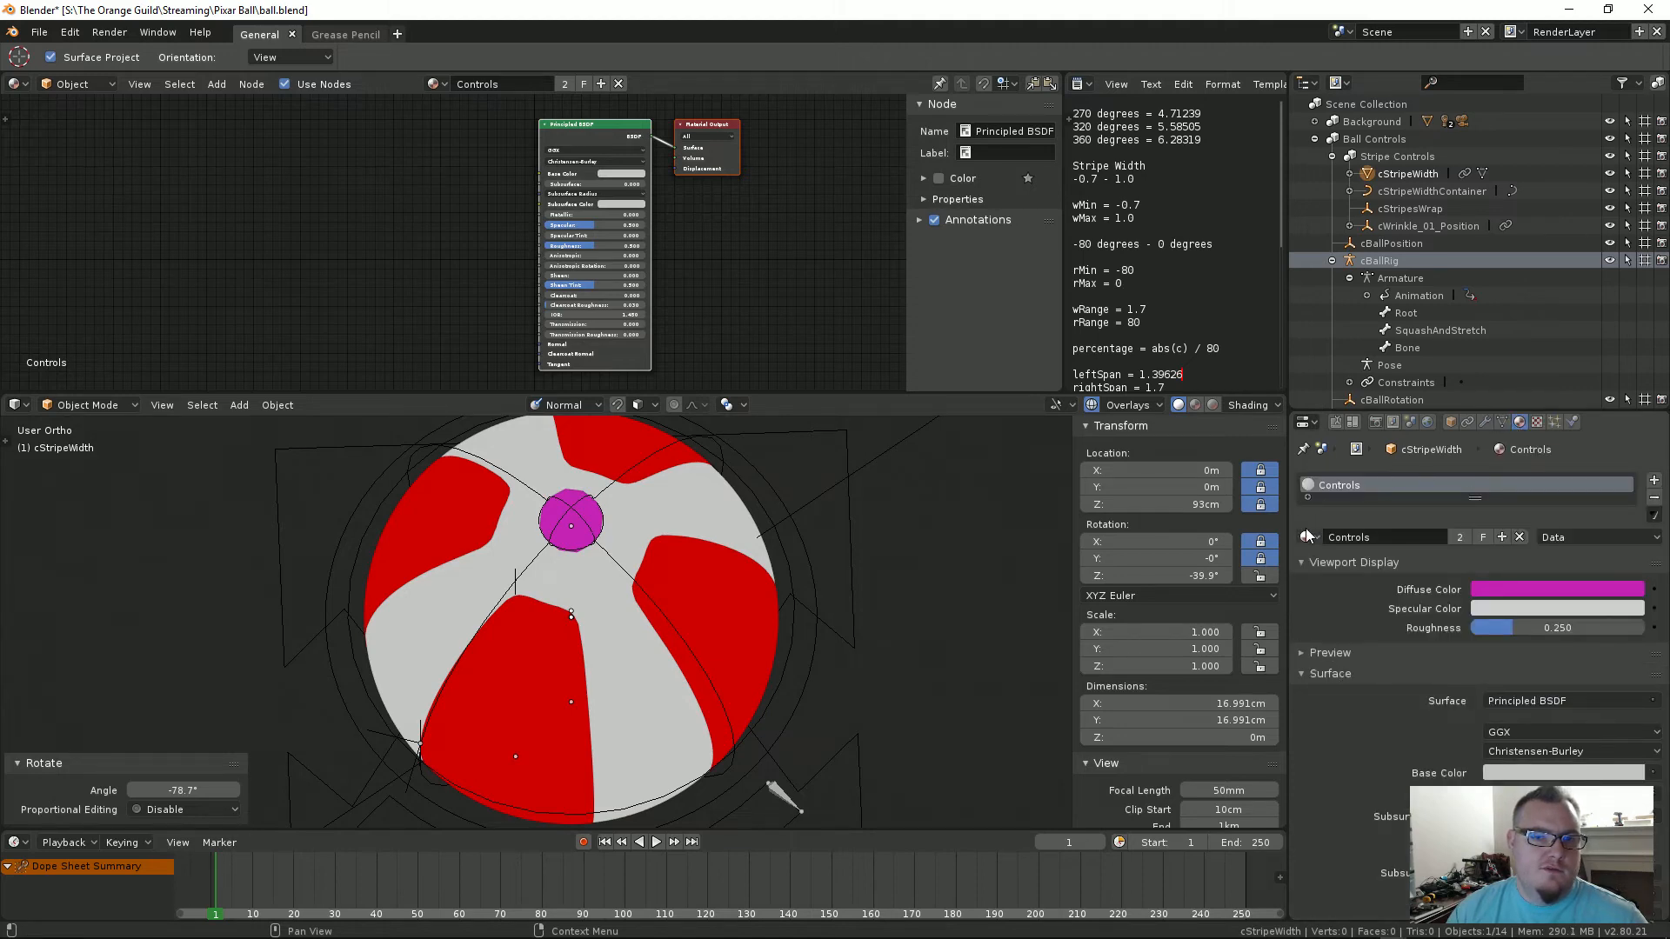
{"action": "left_click", "coordinate": [724, 633]}
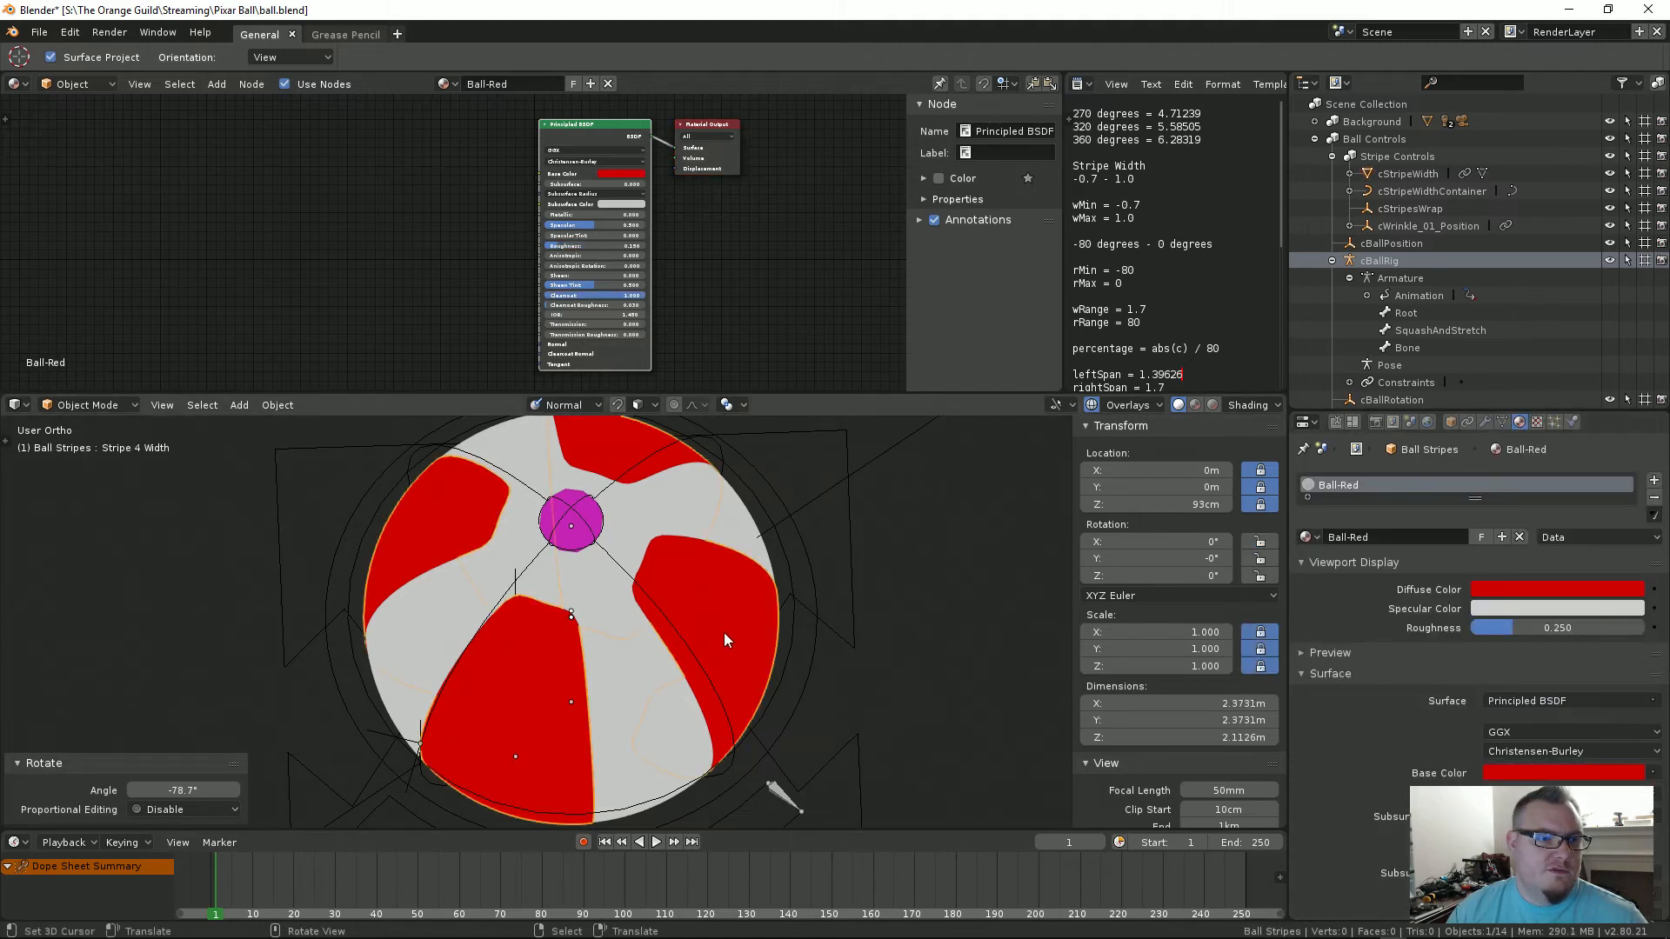
{"action": "left_click", "coordinate": [1308, 539]}
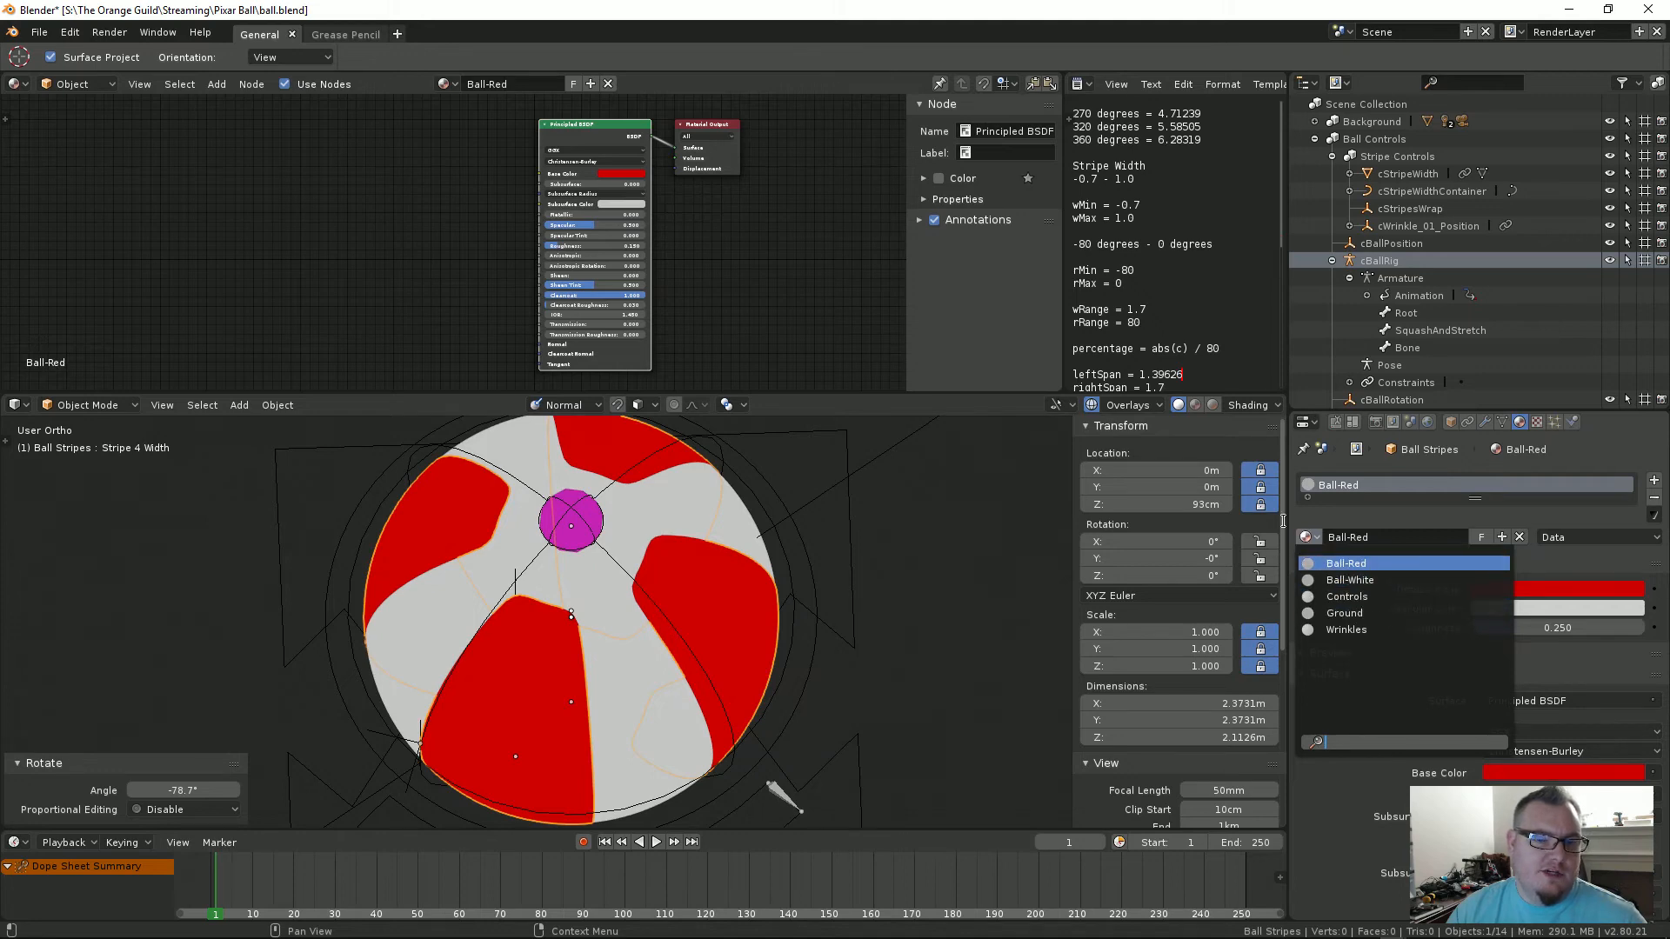
{"action": "double_click", "coordinate": [1384, 537]}
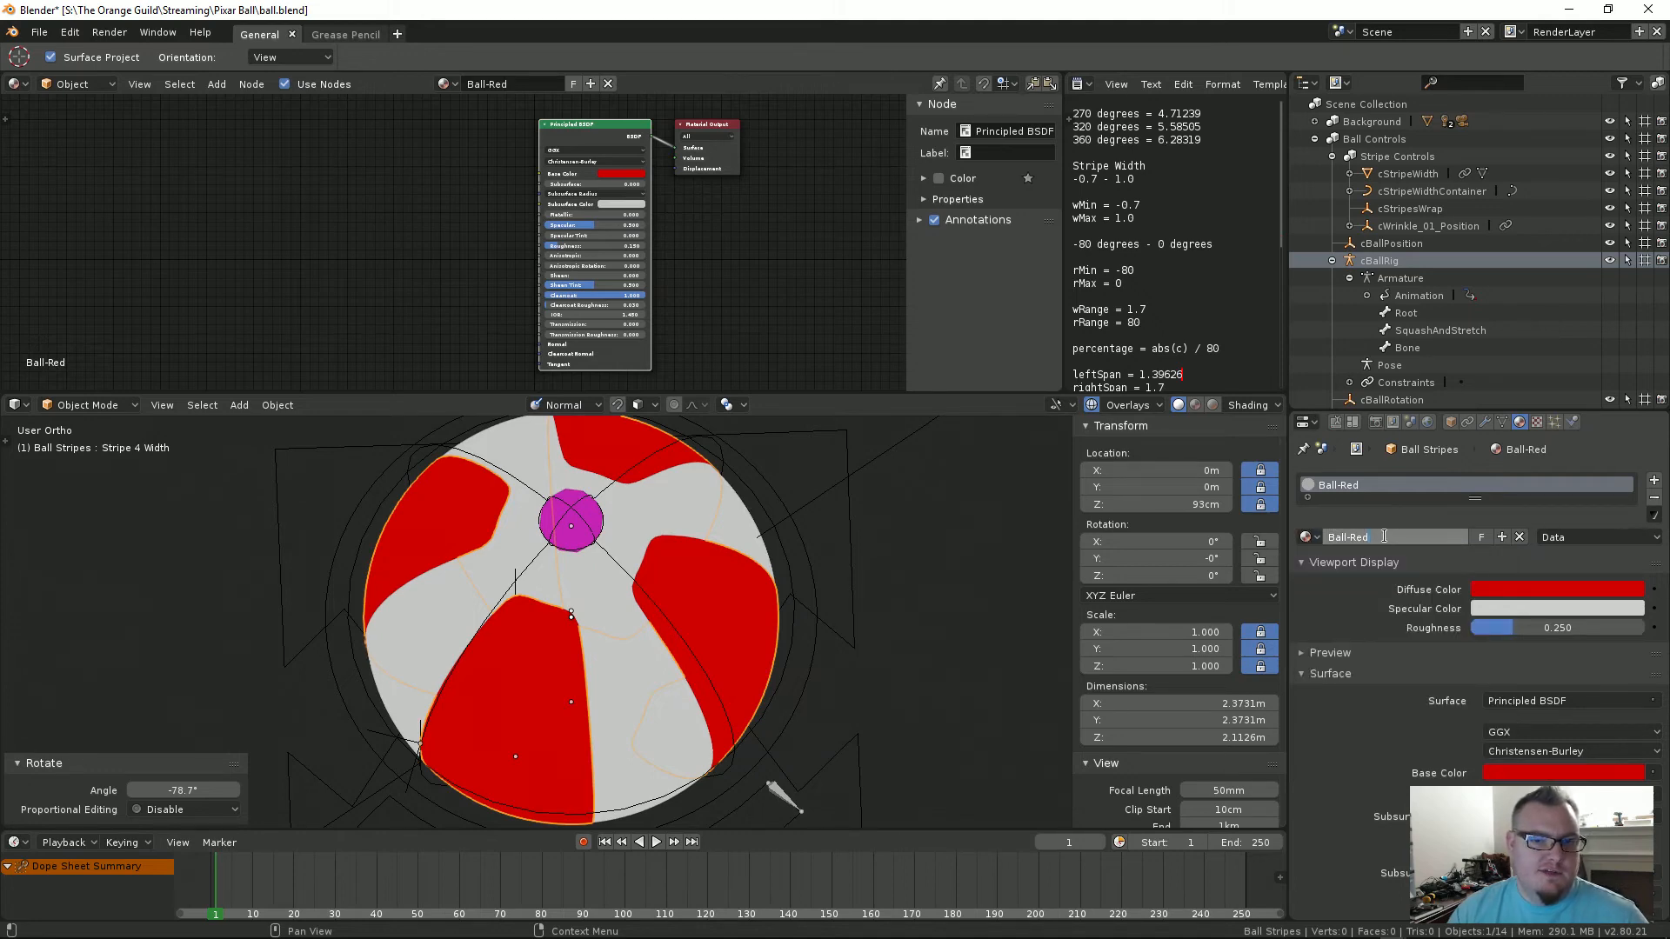
{"action": "type", "text": "Ball-Str"}
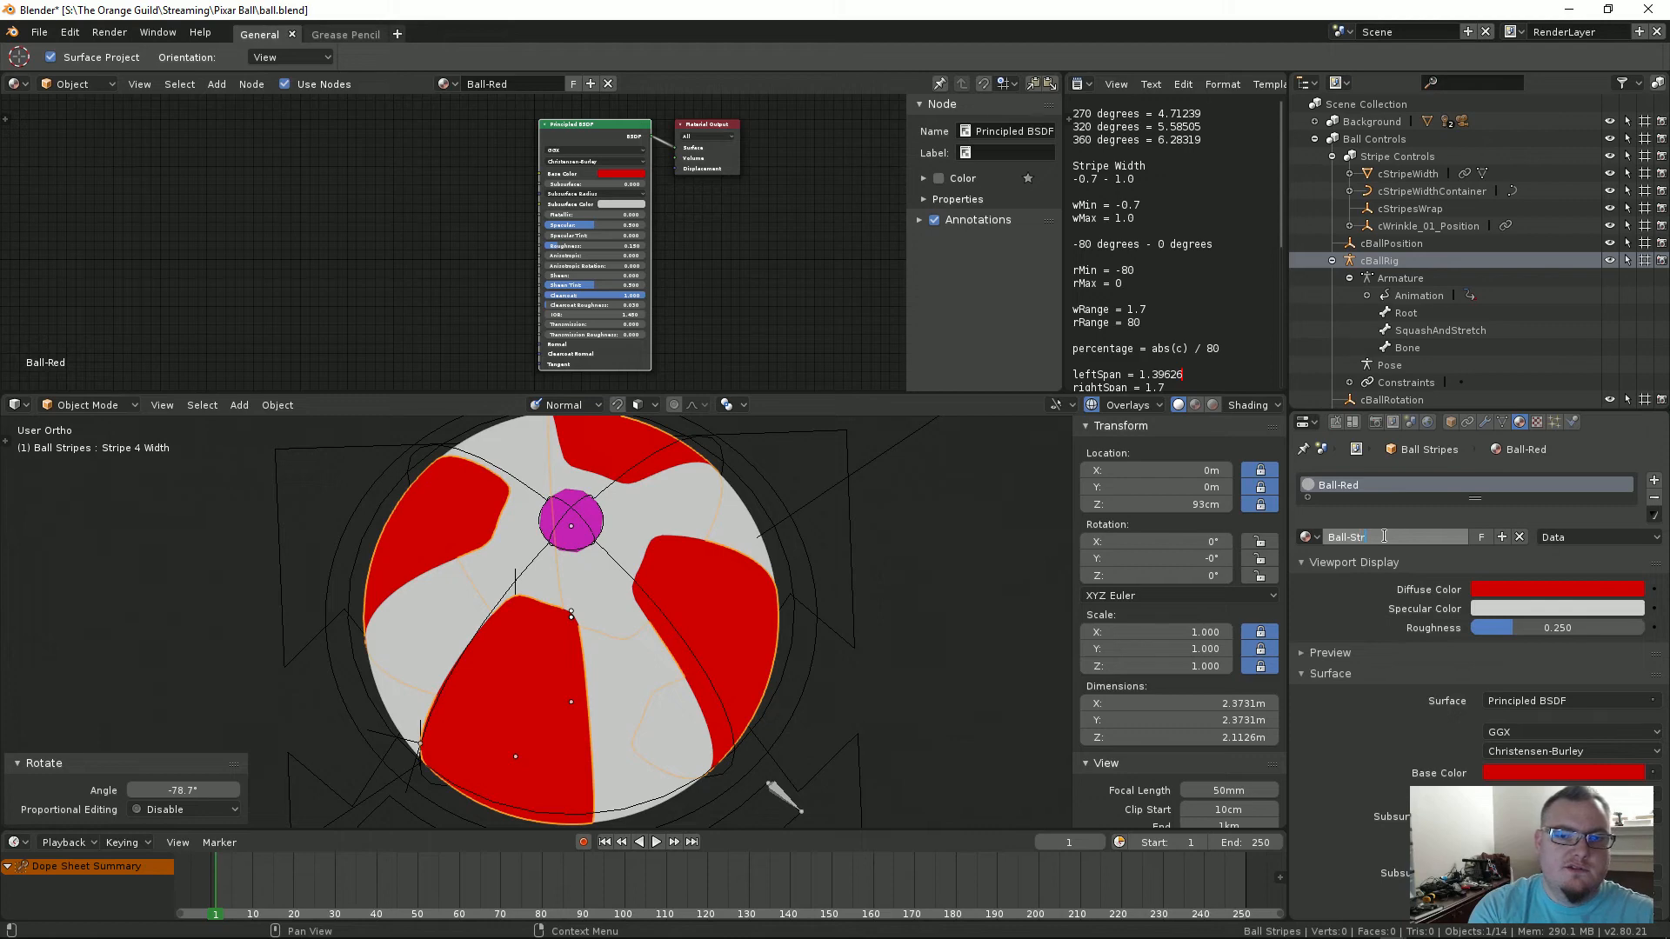
{"action": "type", "text": "ipes"}
{"action": "key", "text": "Return"}
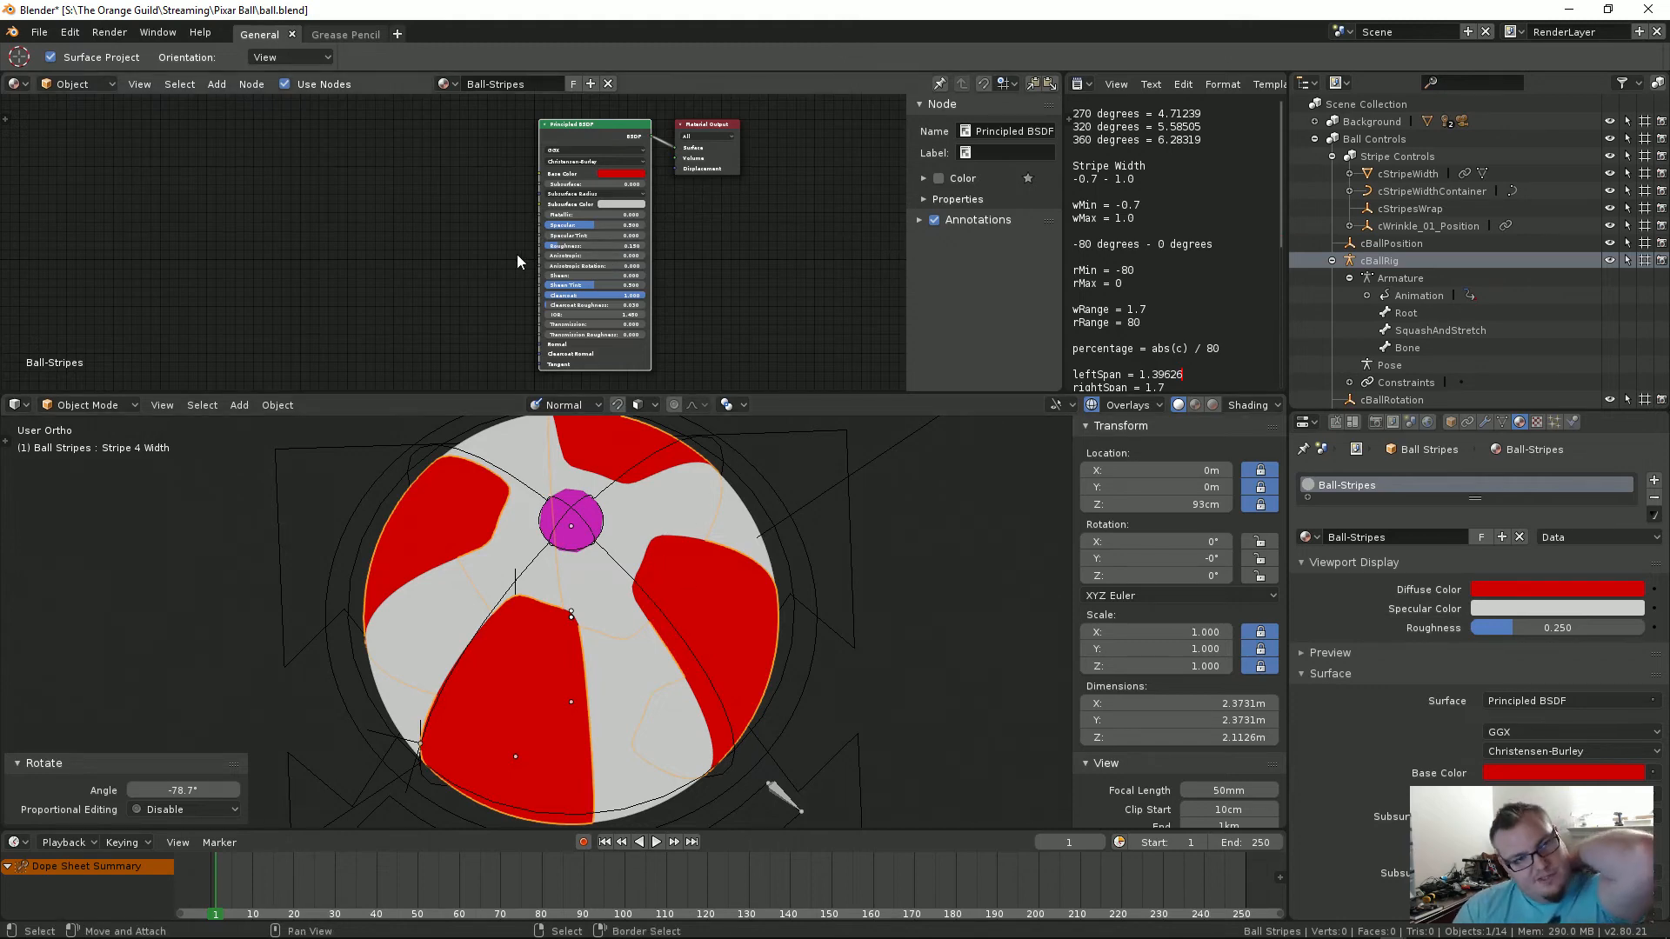
Step: Hide the Shader Editor's sidebar and widen the editor over the text editor's area
{"action": "scroll", "coordinate": [494, 263], "scroll_direction": "up", "scroll_amount": 4}
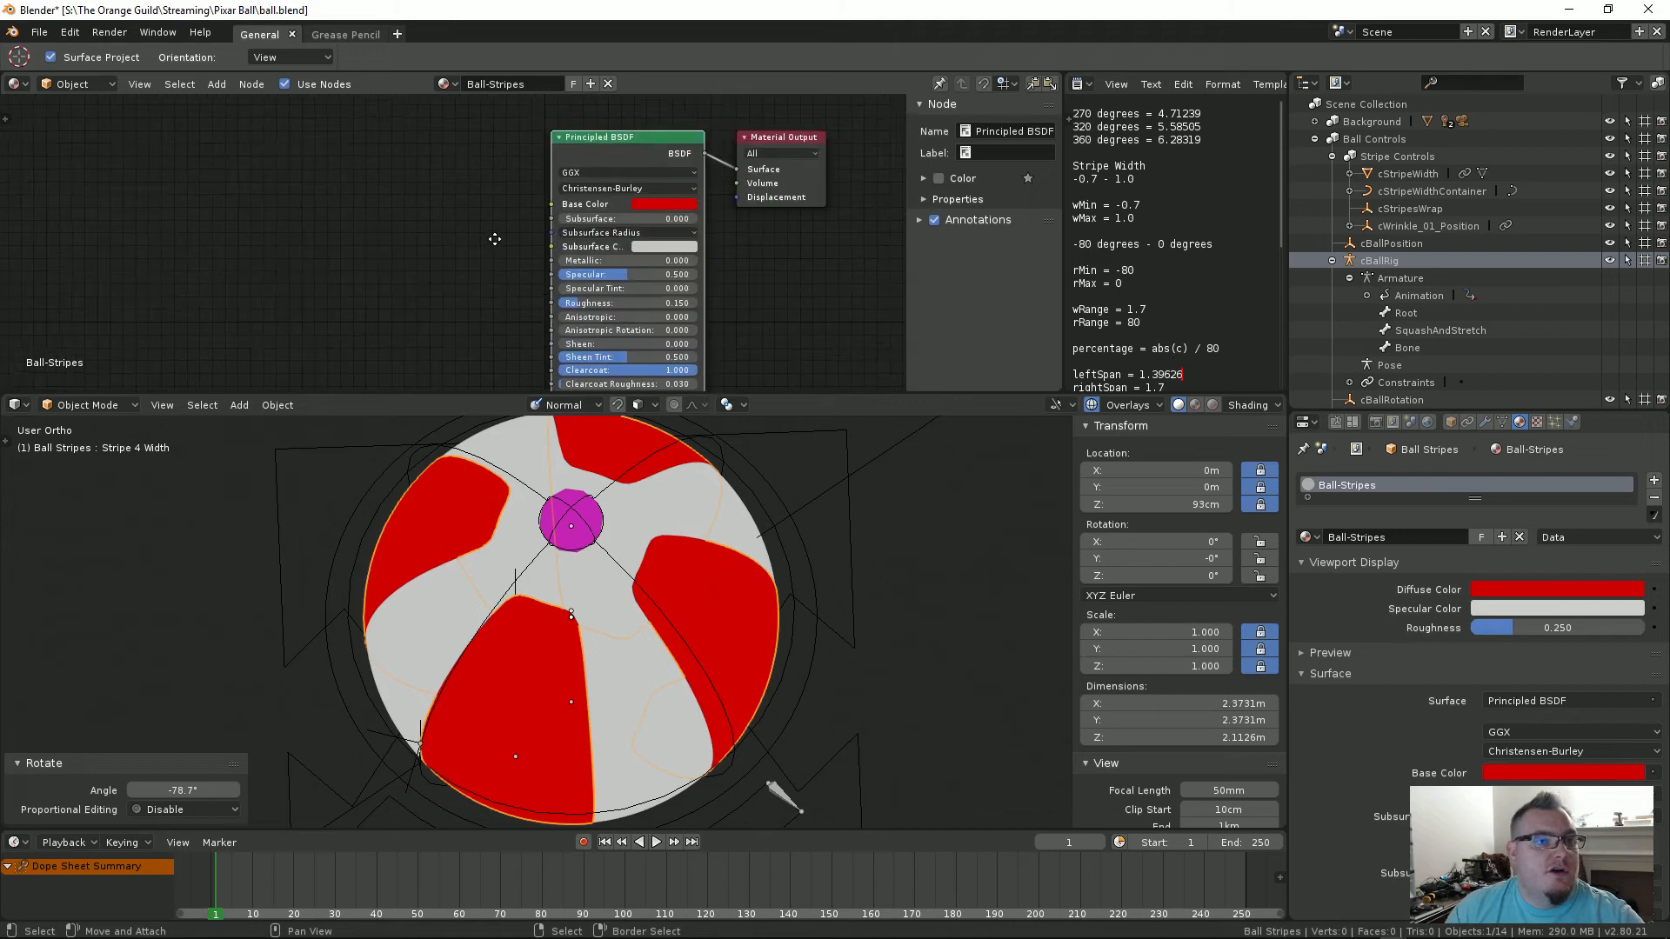
{"action": "left_click_drag", "start_coordinate": [676, 173], "coordinate": [692, 145]}
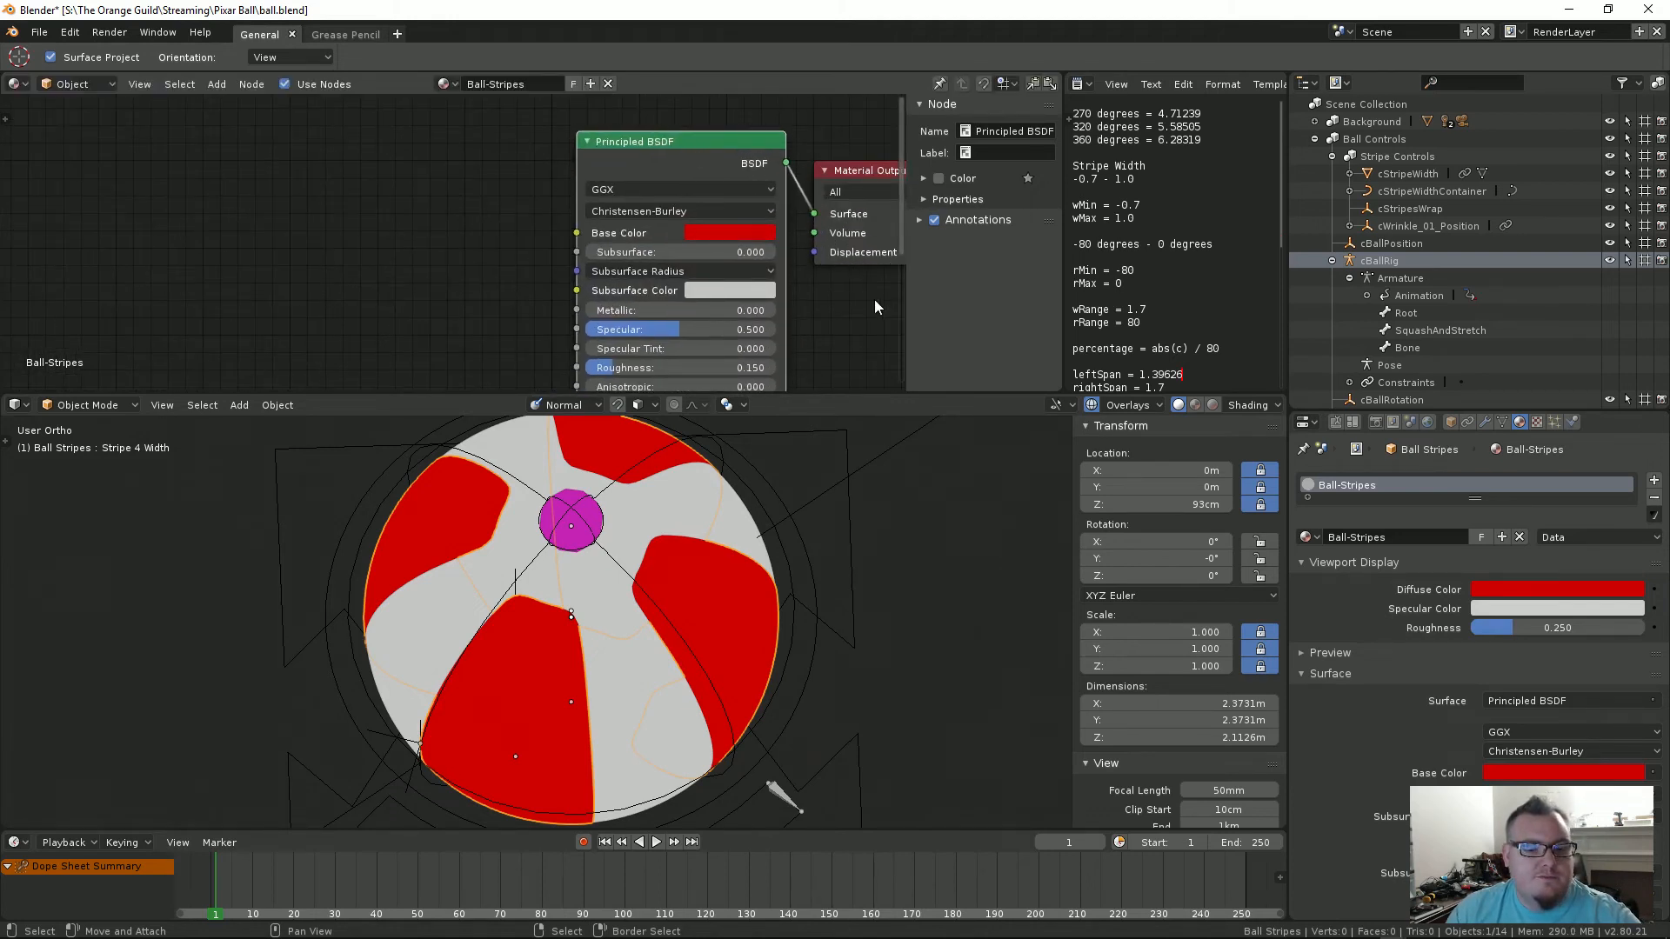
{"action": "key", "text": "n"}
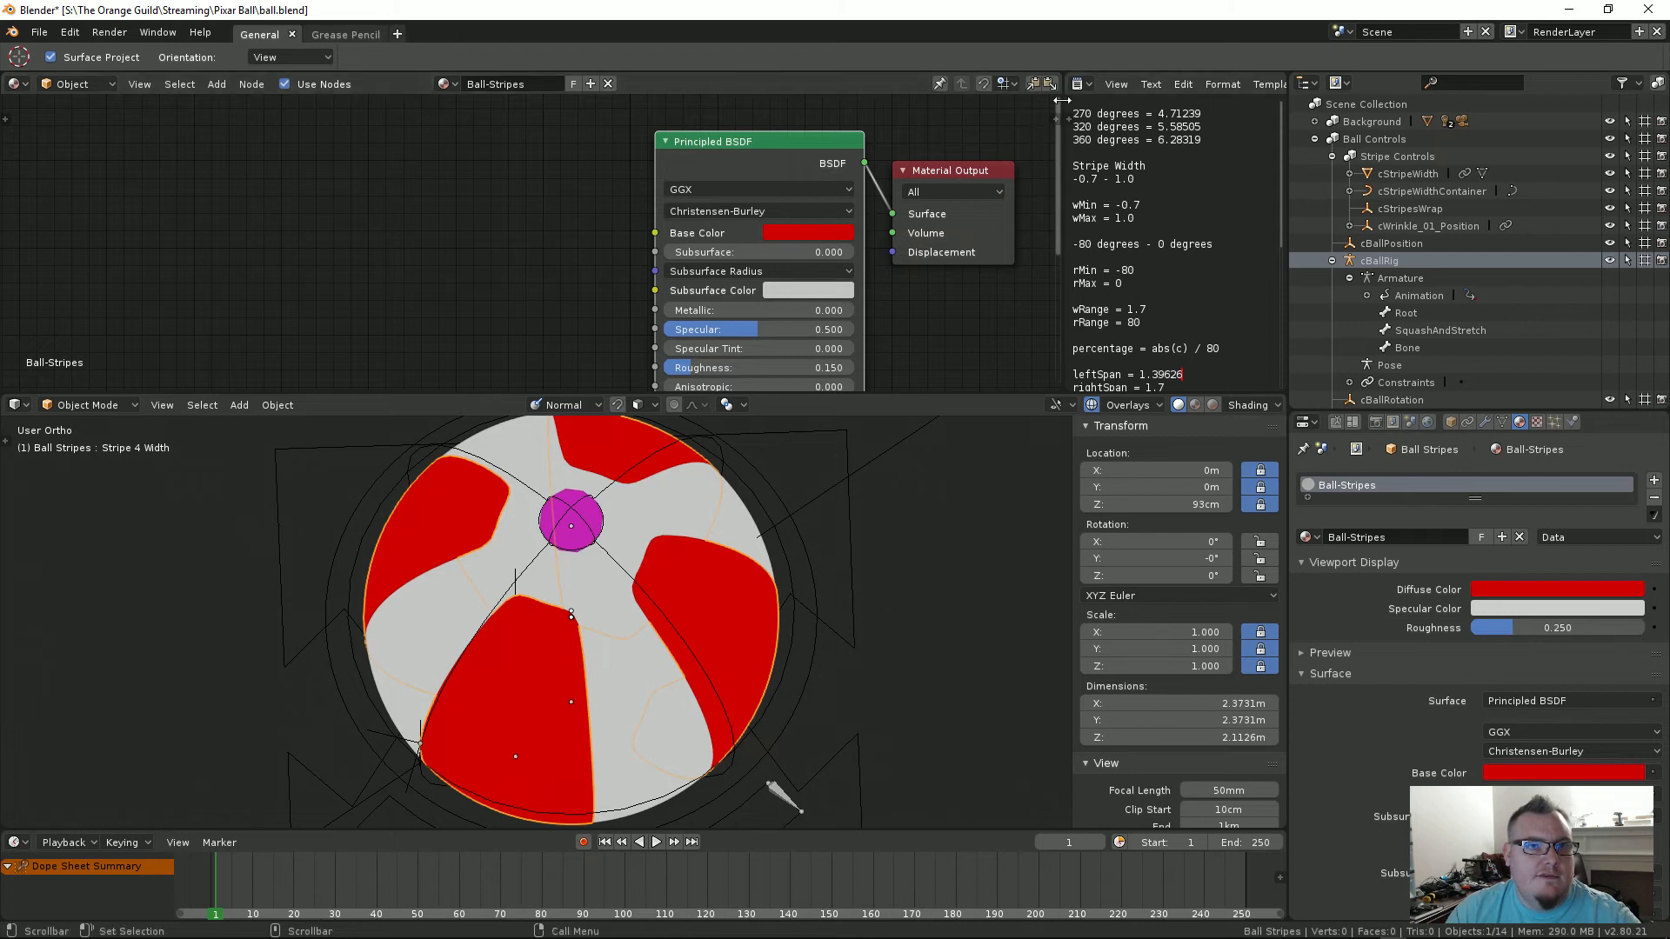
{"action": "left_click_drag", "start_coordinate": [1060, 77], "coordinate": [1149, 83]}
{"action": "middle_click_drag", "start_coordinate": [544, 258], "coordinate": [694, 261]}
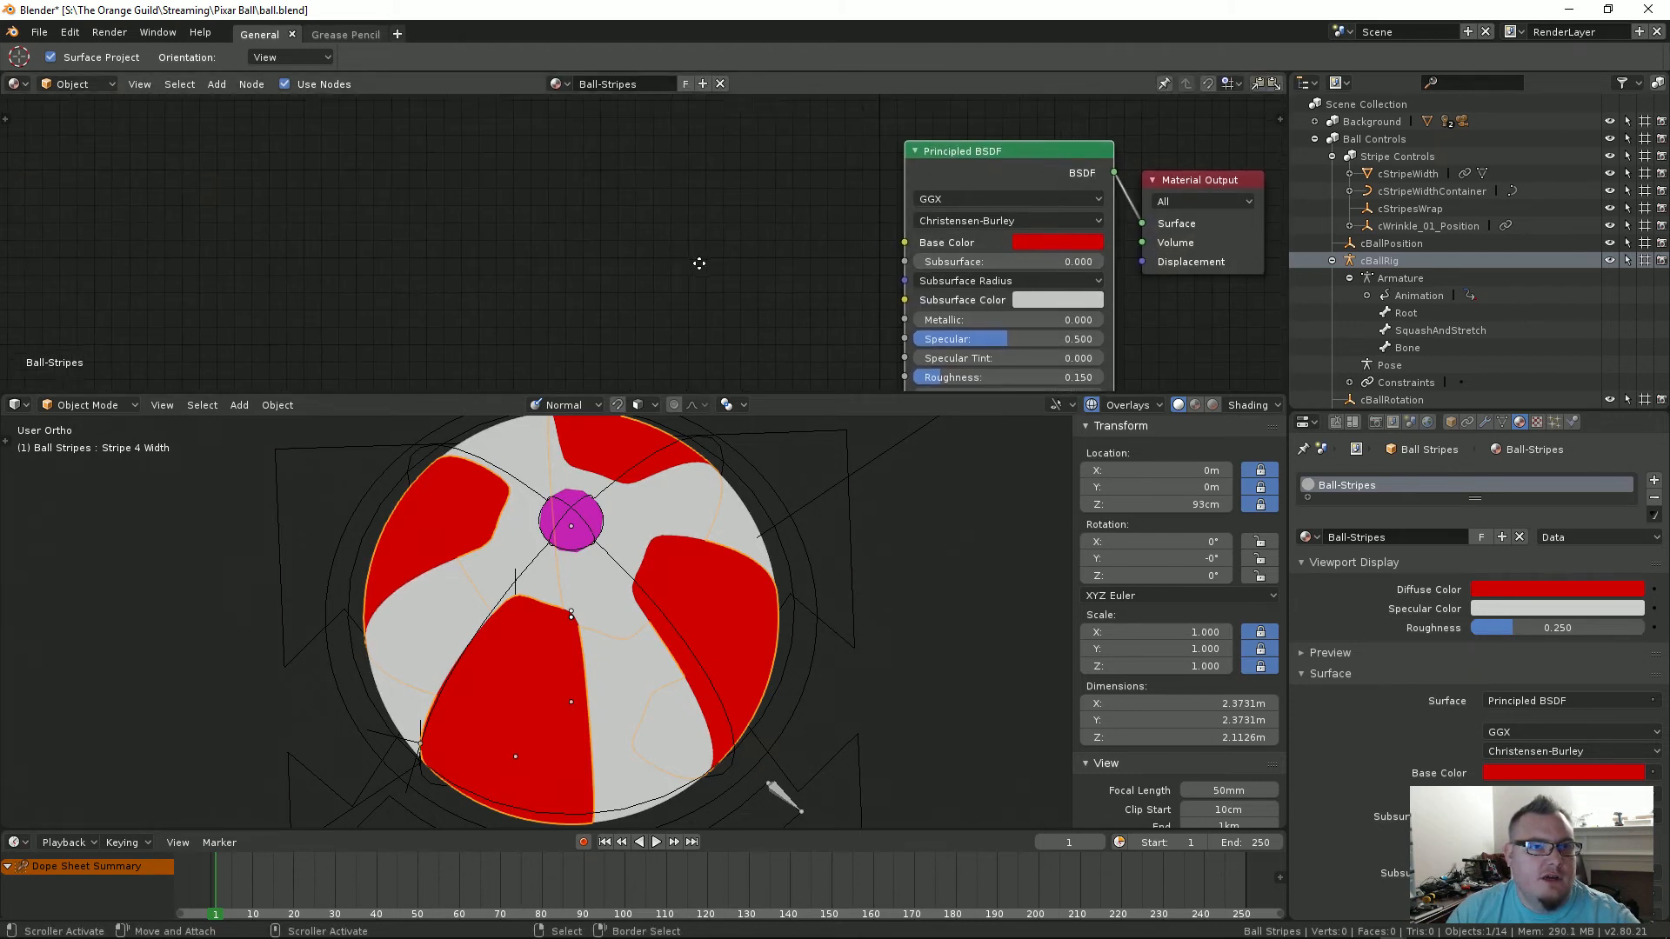
Step: Add an RGB node to the Ball-Stripes material and connect its Color to the Principled BSDF's Base Color
{"action": "key", "text": "shift+a"}
{"action": "mouse_move", "coordinate": [684, 269]}
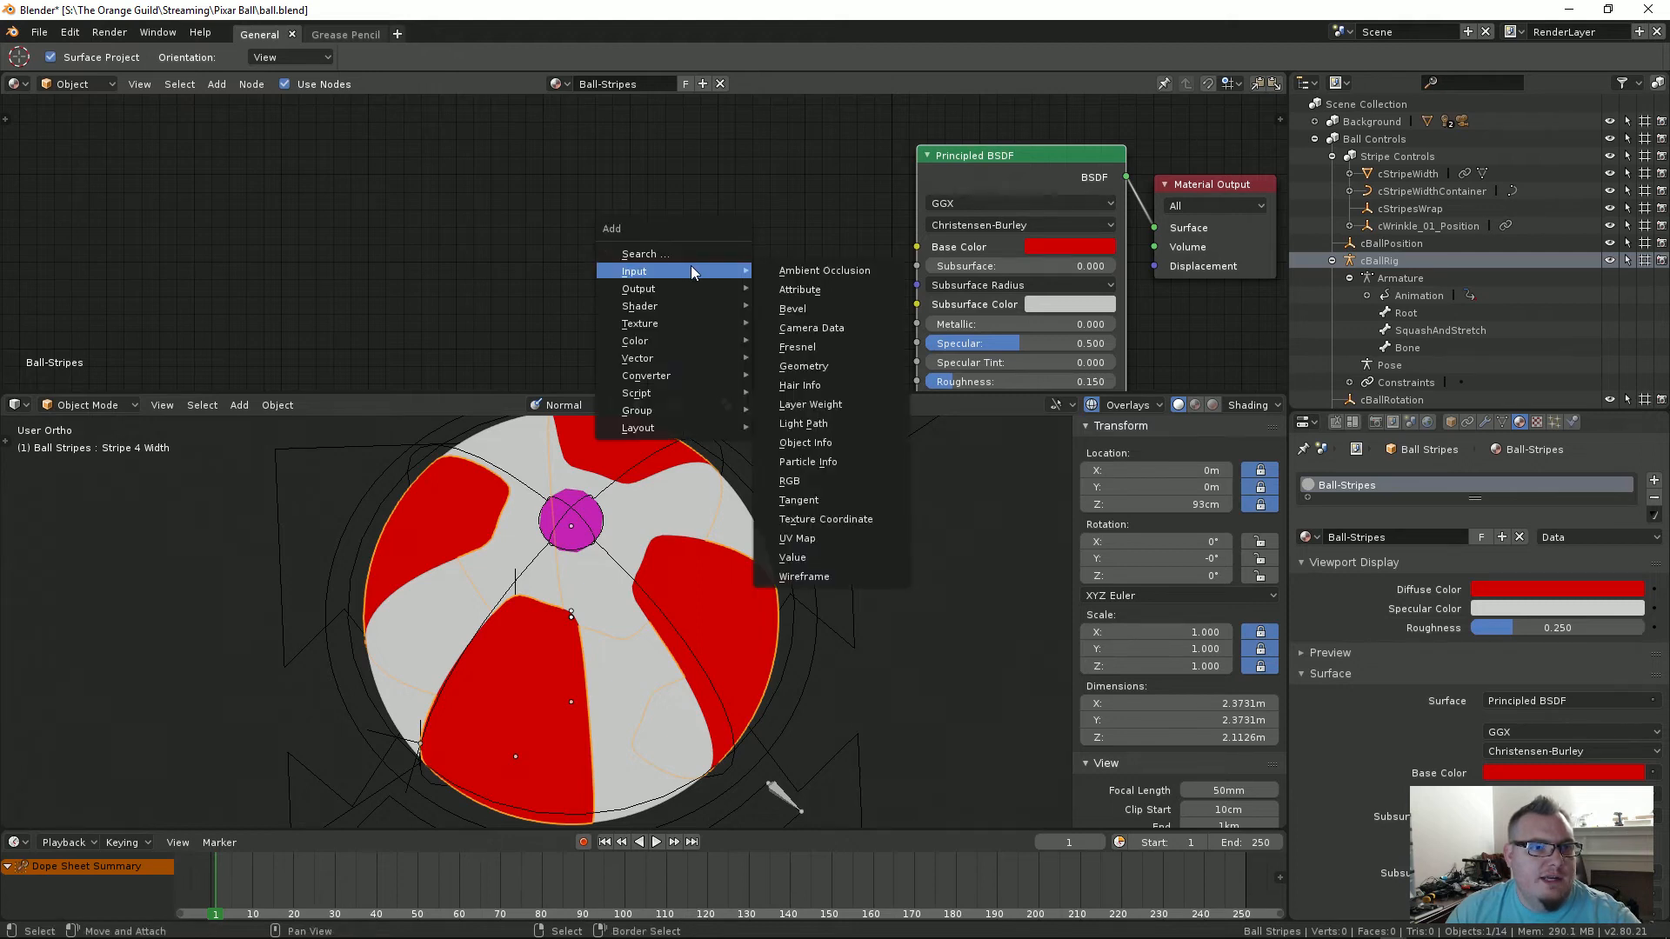
{"action": "left_click", "coordinate": [789, 481]}
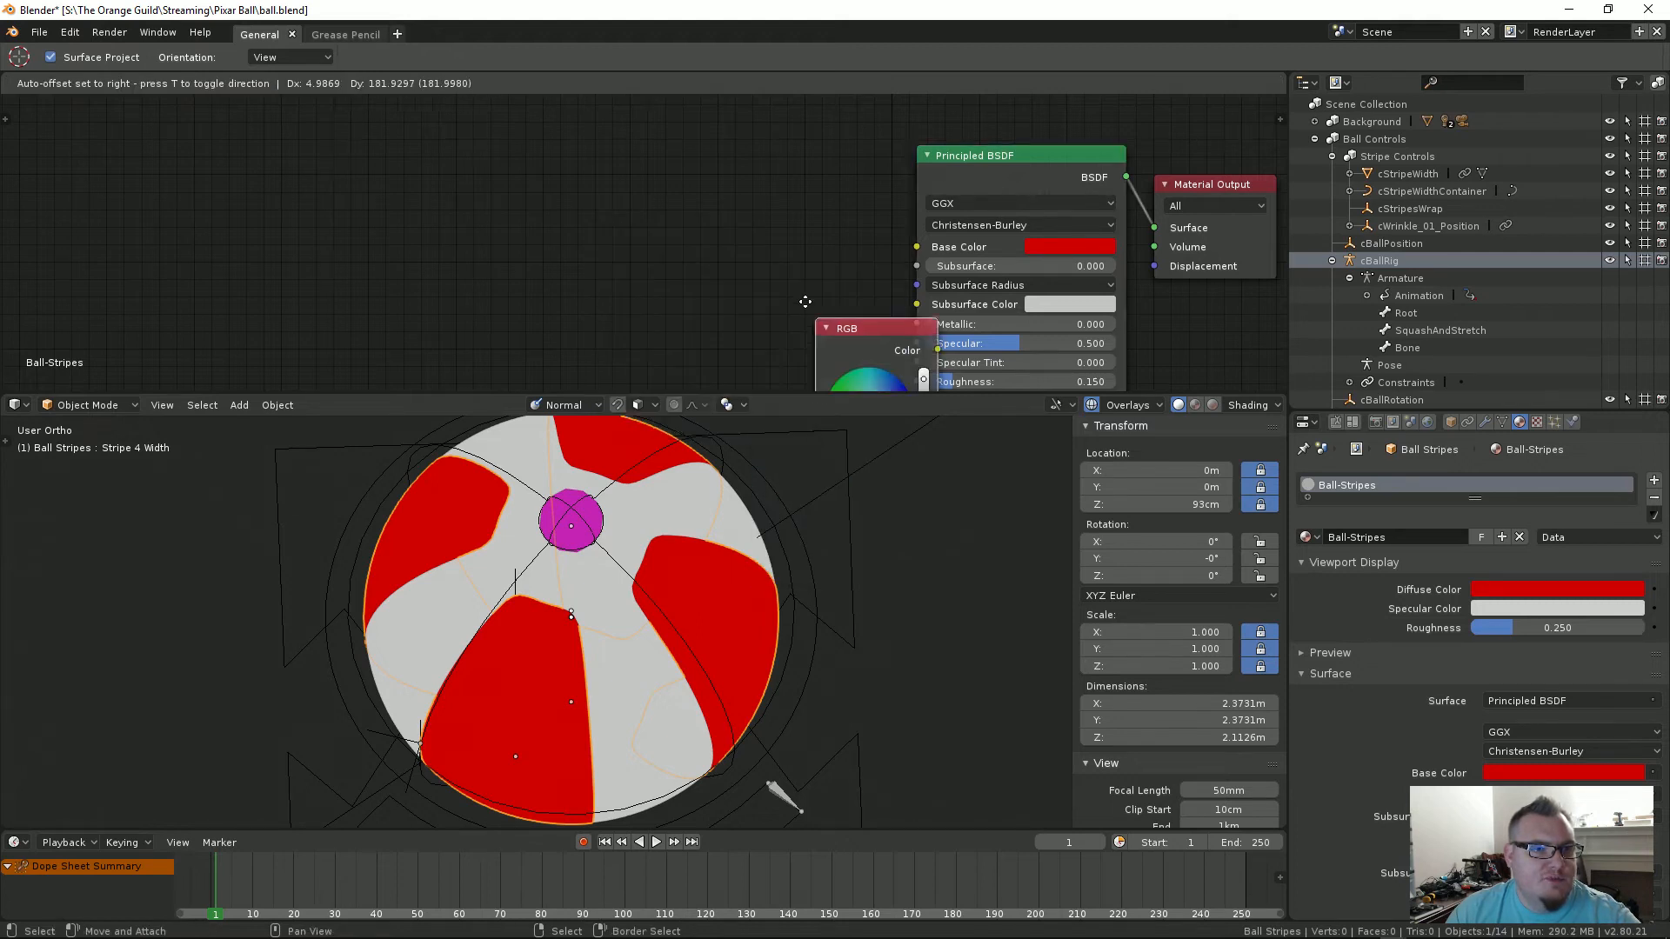
{"action": "left_click", "coordinate": [568, 143]}
{"action": "left_click_drag", "start_coordinate": [632, 273], "coordinate": [632, 284]}
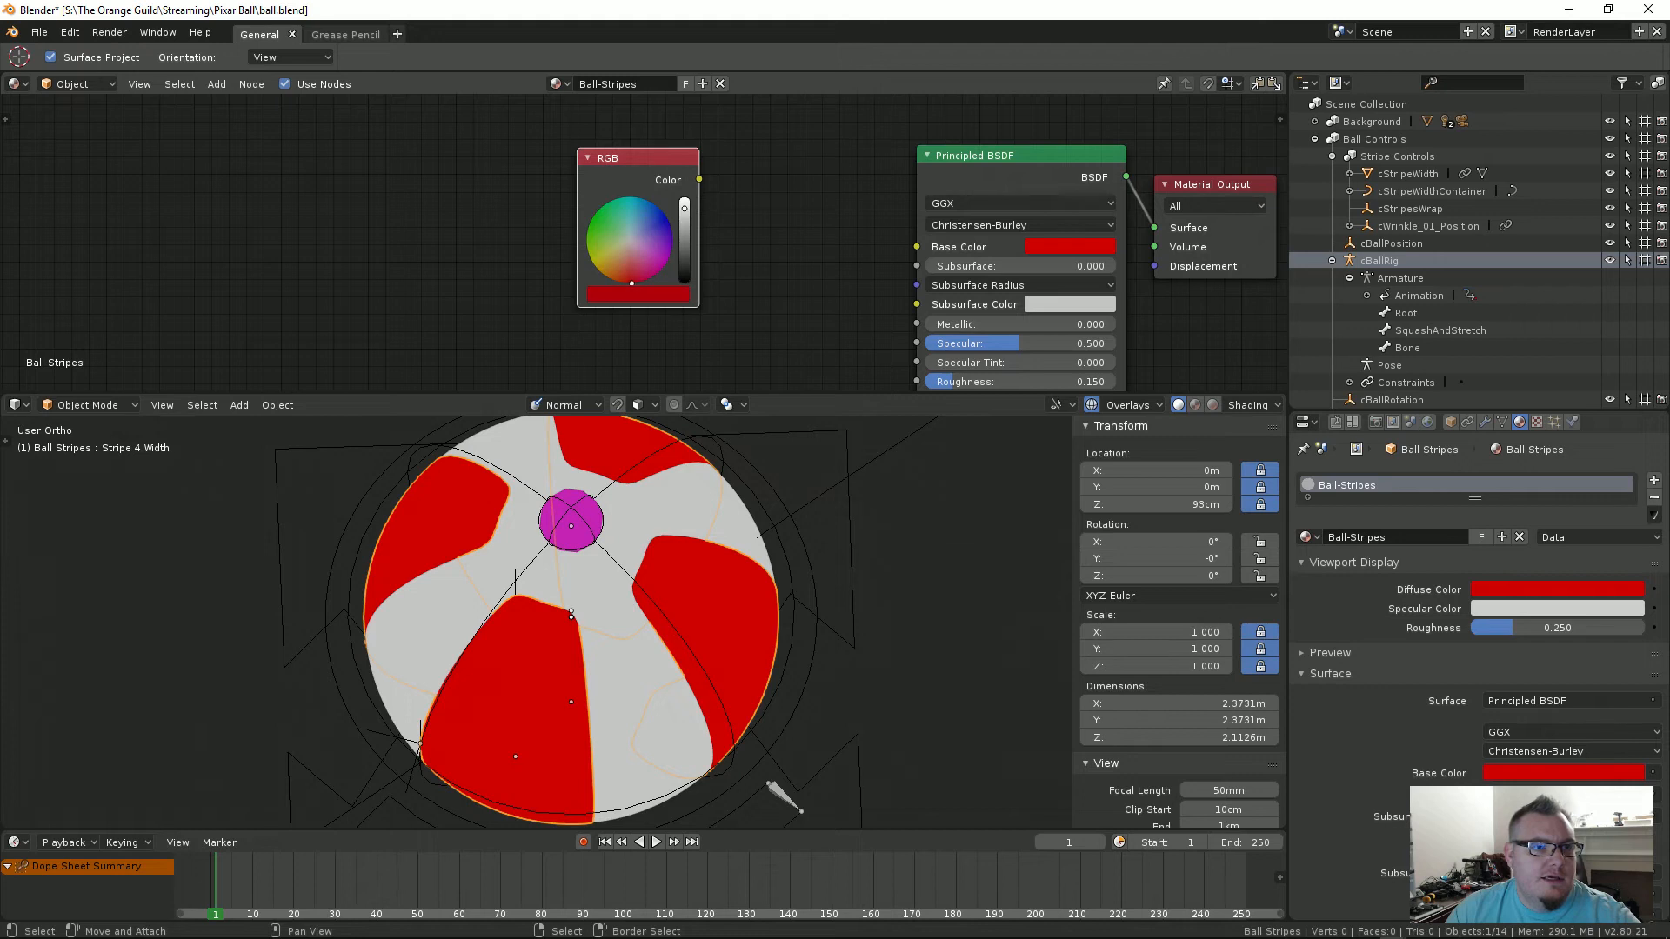
{"action": "left_click_drag", "start_coordinate": [699, 179], "coordinate": [915, 248]}
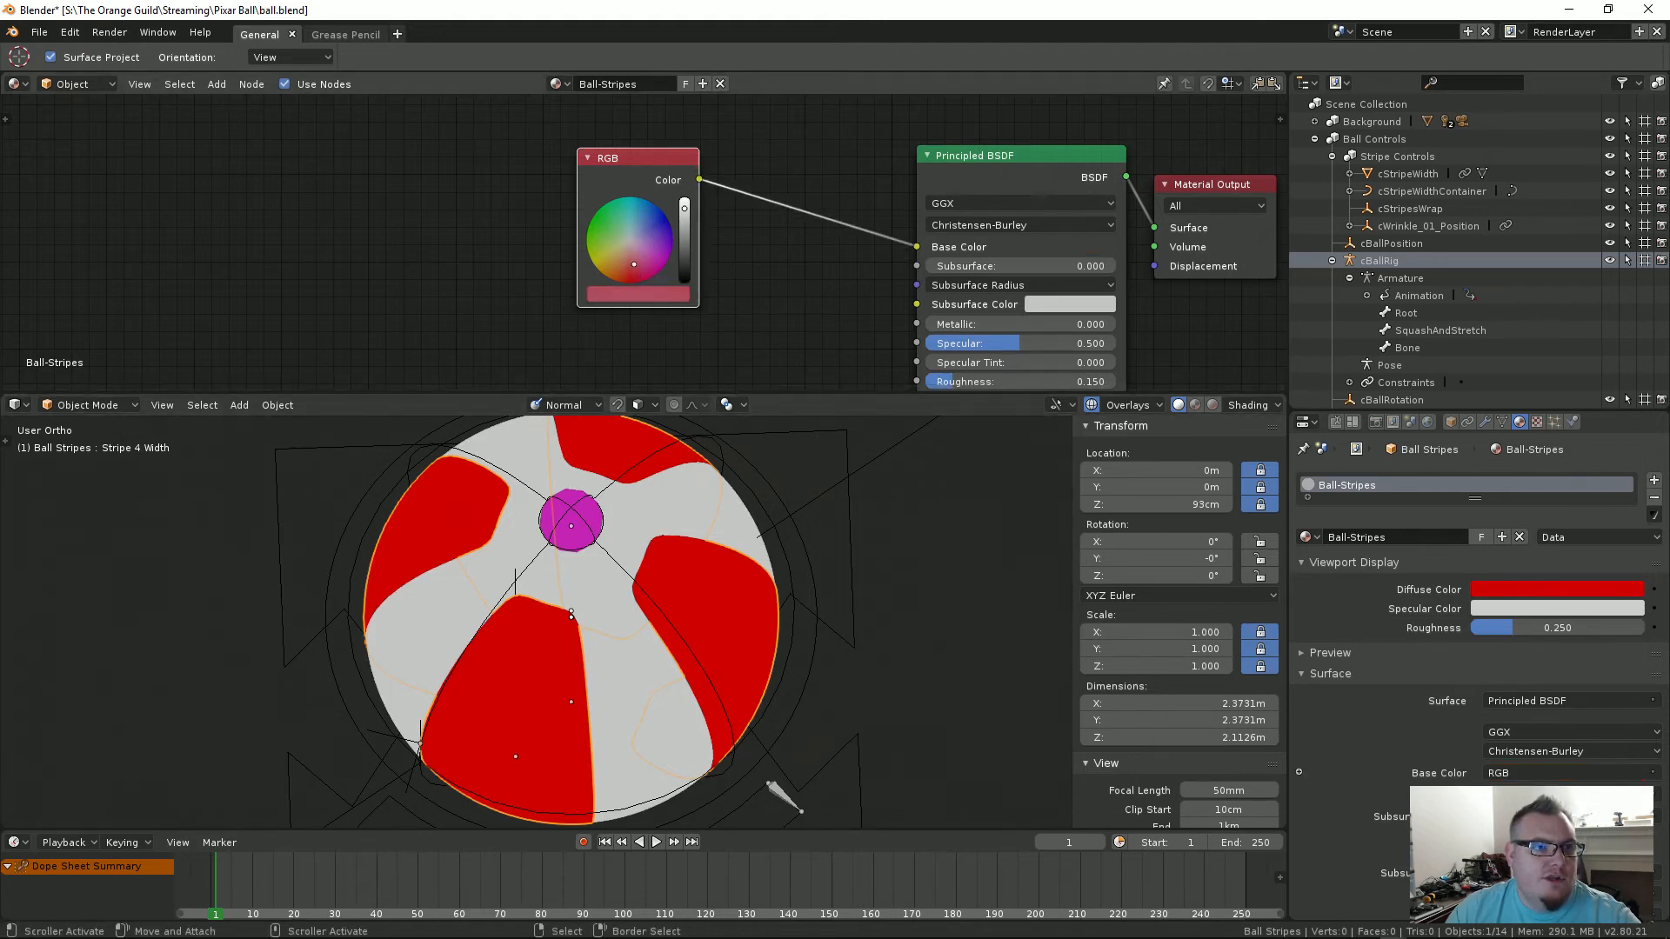
Step: Set the RGB node's colour to a saturated red and move the node slightly closer to the Principled BSDF
{"action": "left_click", "coordinate": [634, 228]}
{"action": "left_click_drag", "start_coordinate": [634, 229], "coordinate": [632, 281]}
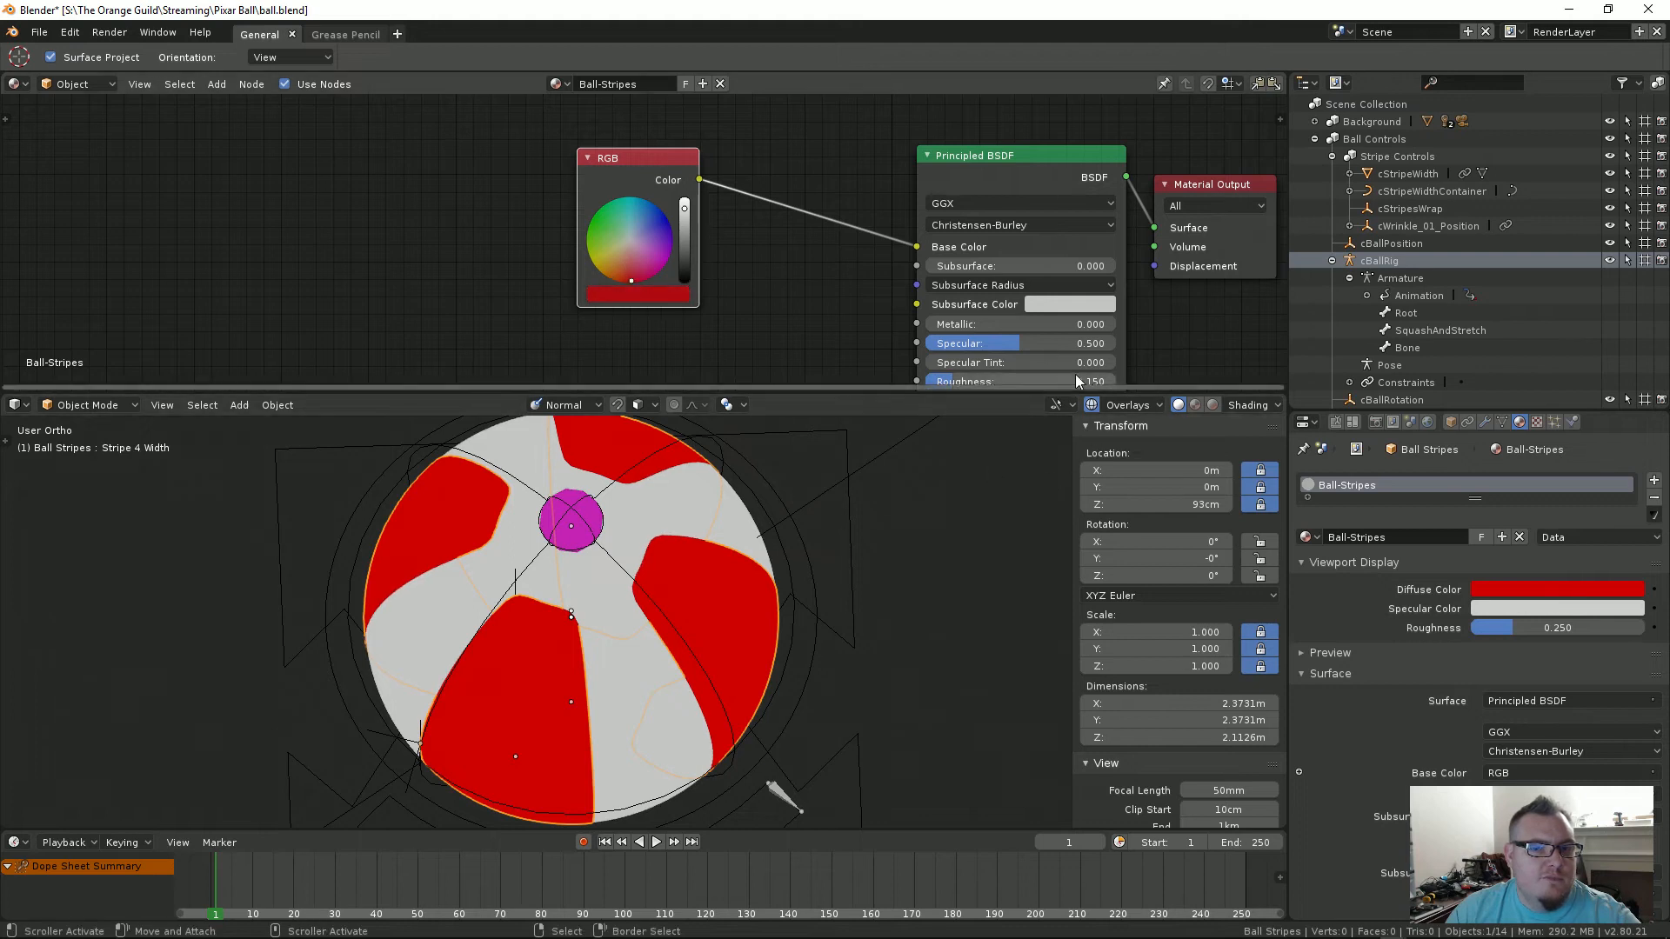
{"action": "left_click_drag", "start_coordinate": [632, 157], "coordinate": [681, 171]}
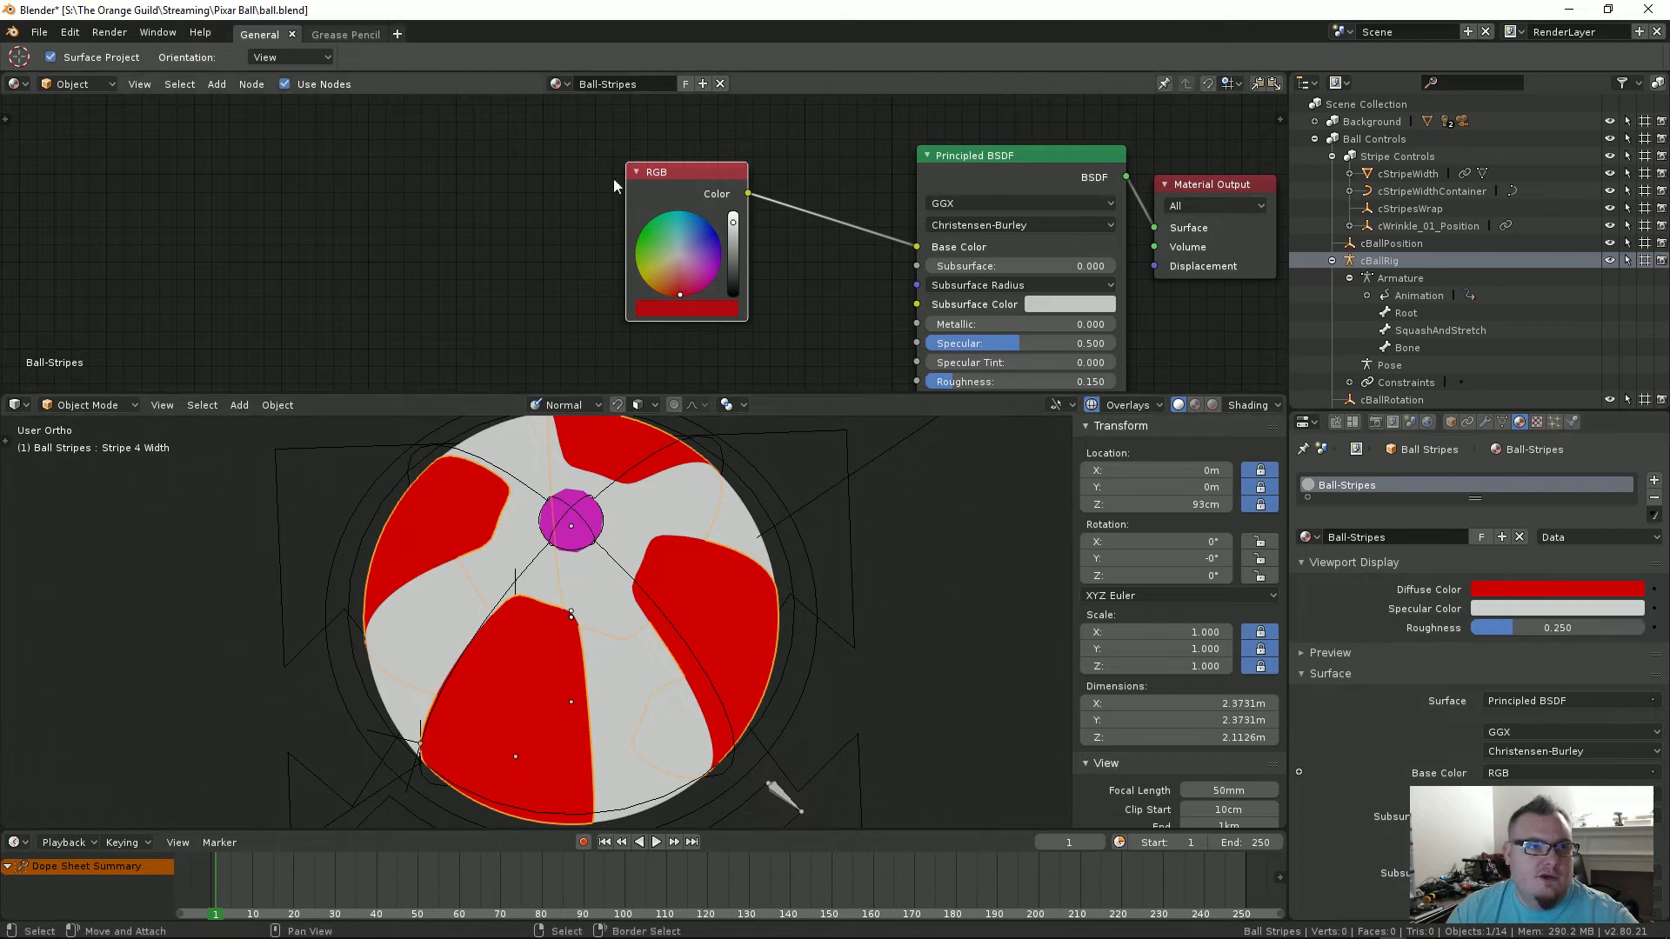
{"action": "left_click_drag", "start_coordinate": [685, 180], "coordinate": [667, 180]}
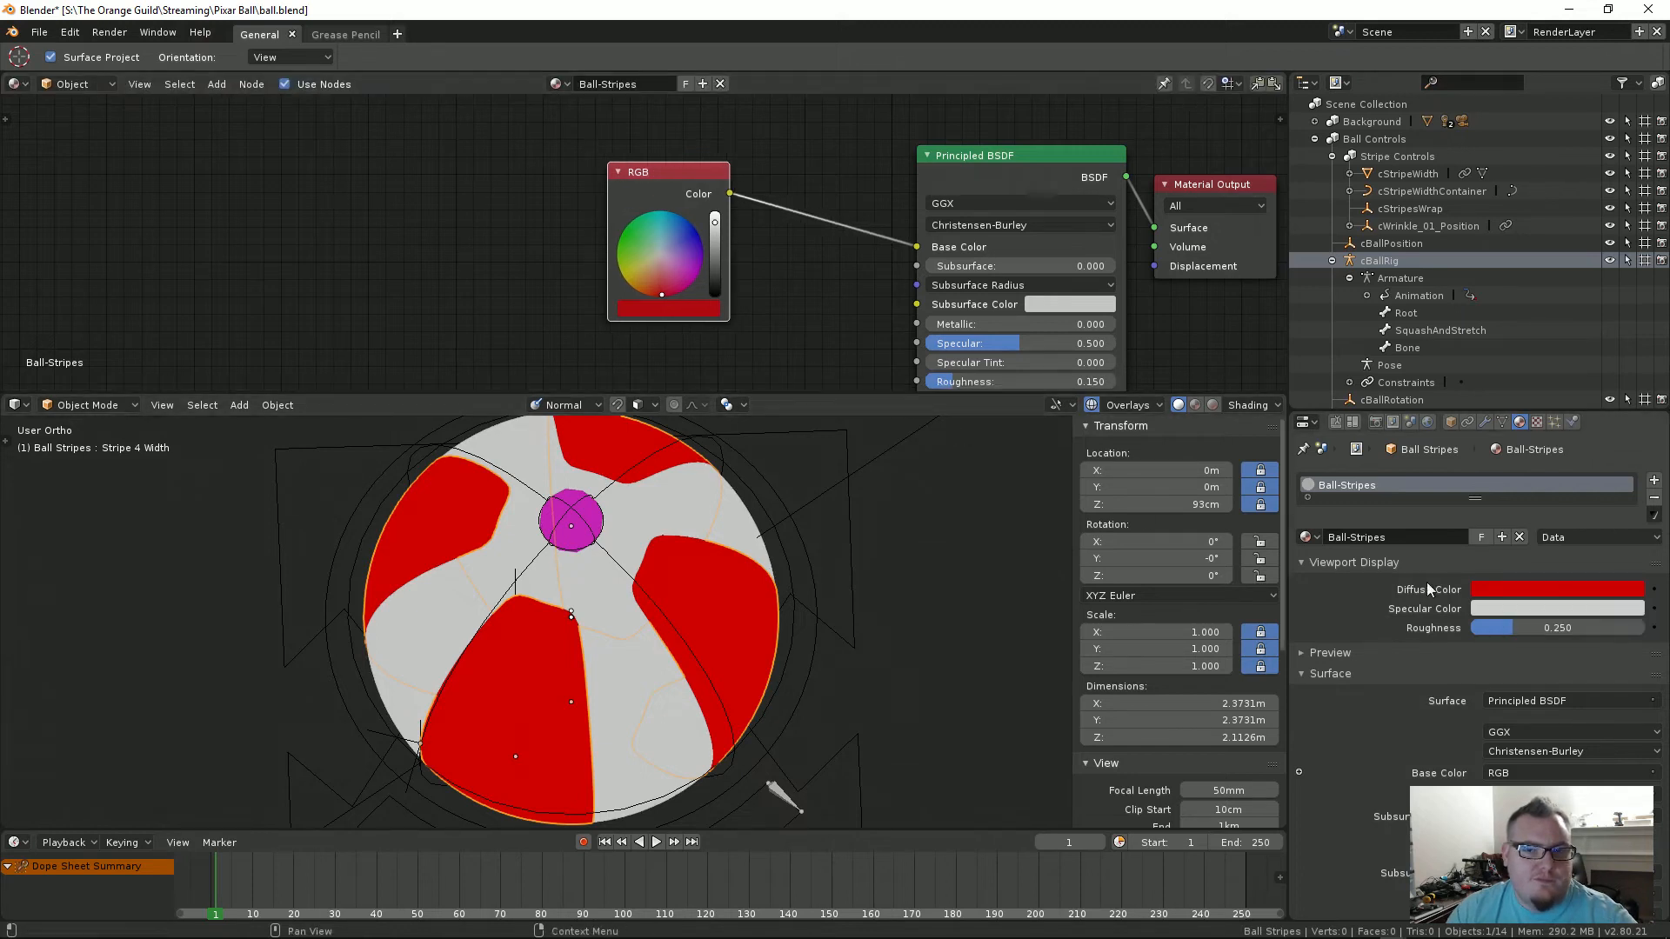
Step: Add a driver to the Ball-Stripes material's viewport Diffuse Color
{"action": "right_click", "coordinate": [1540, 598]}
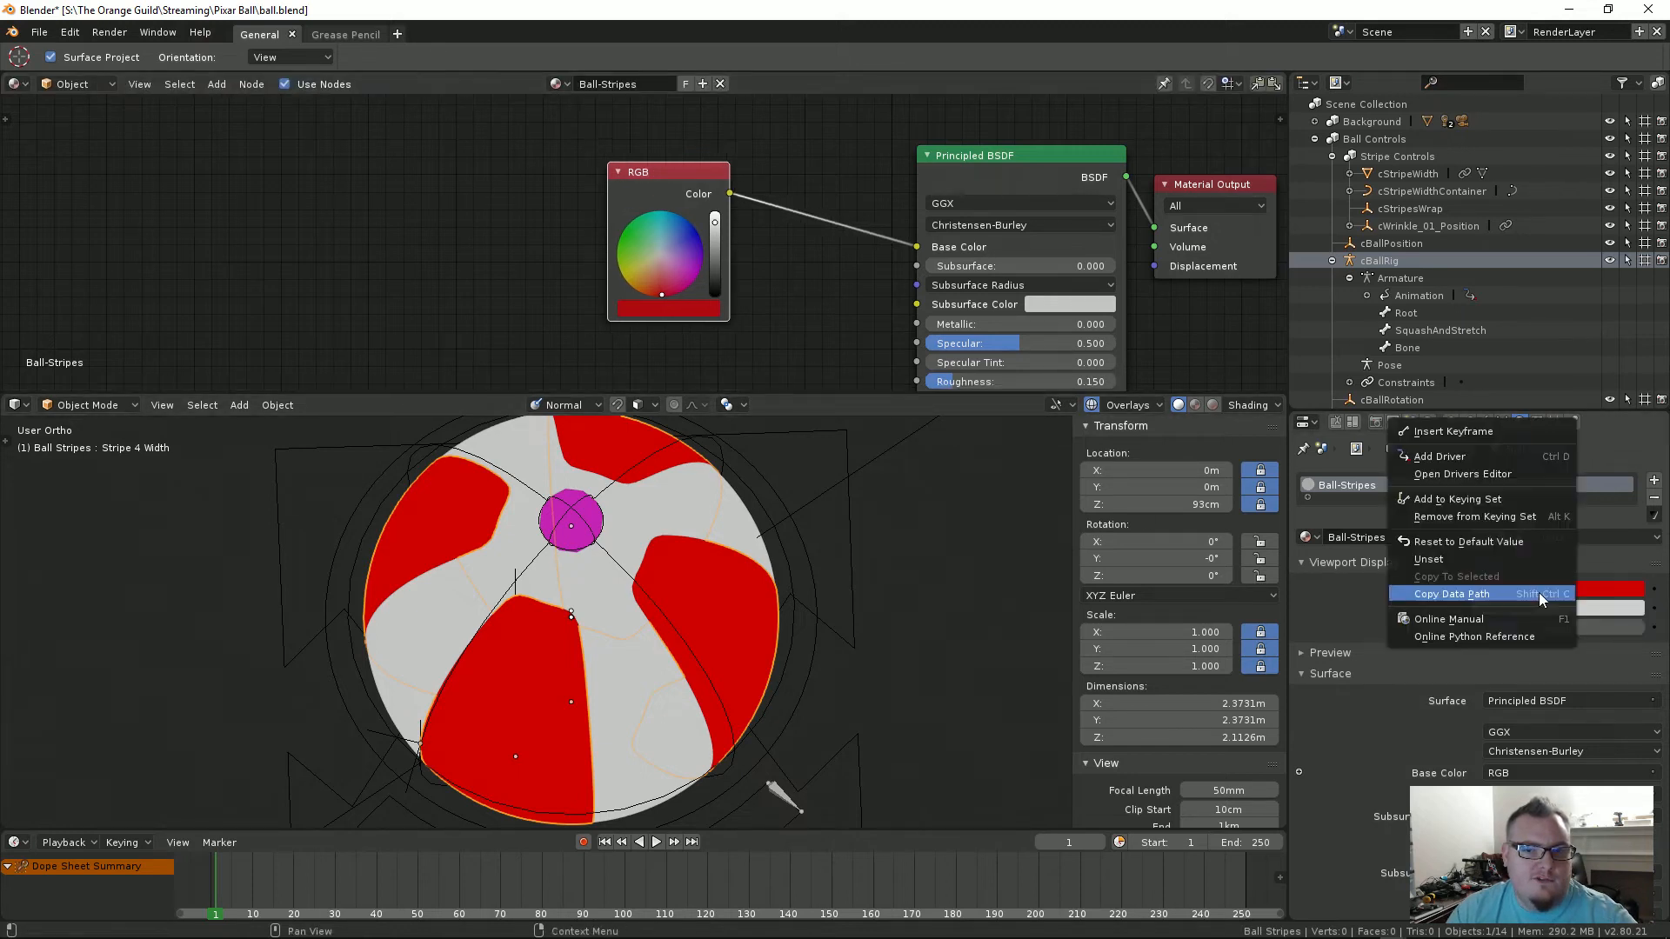
{"action": "left_click", "coordinate": [1490, 457]}
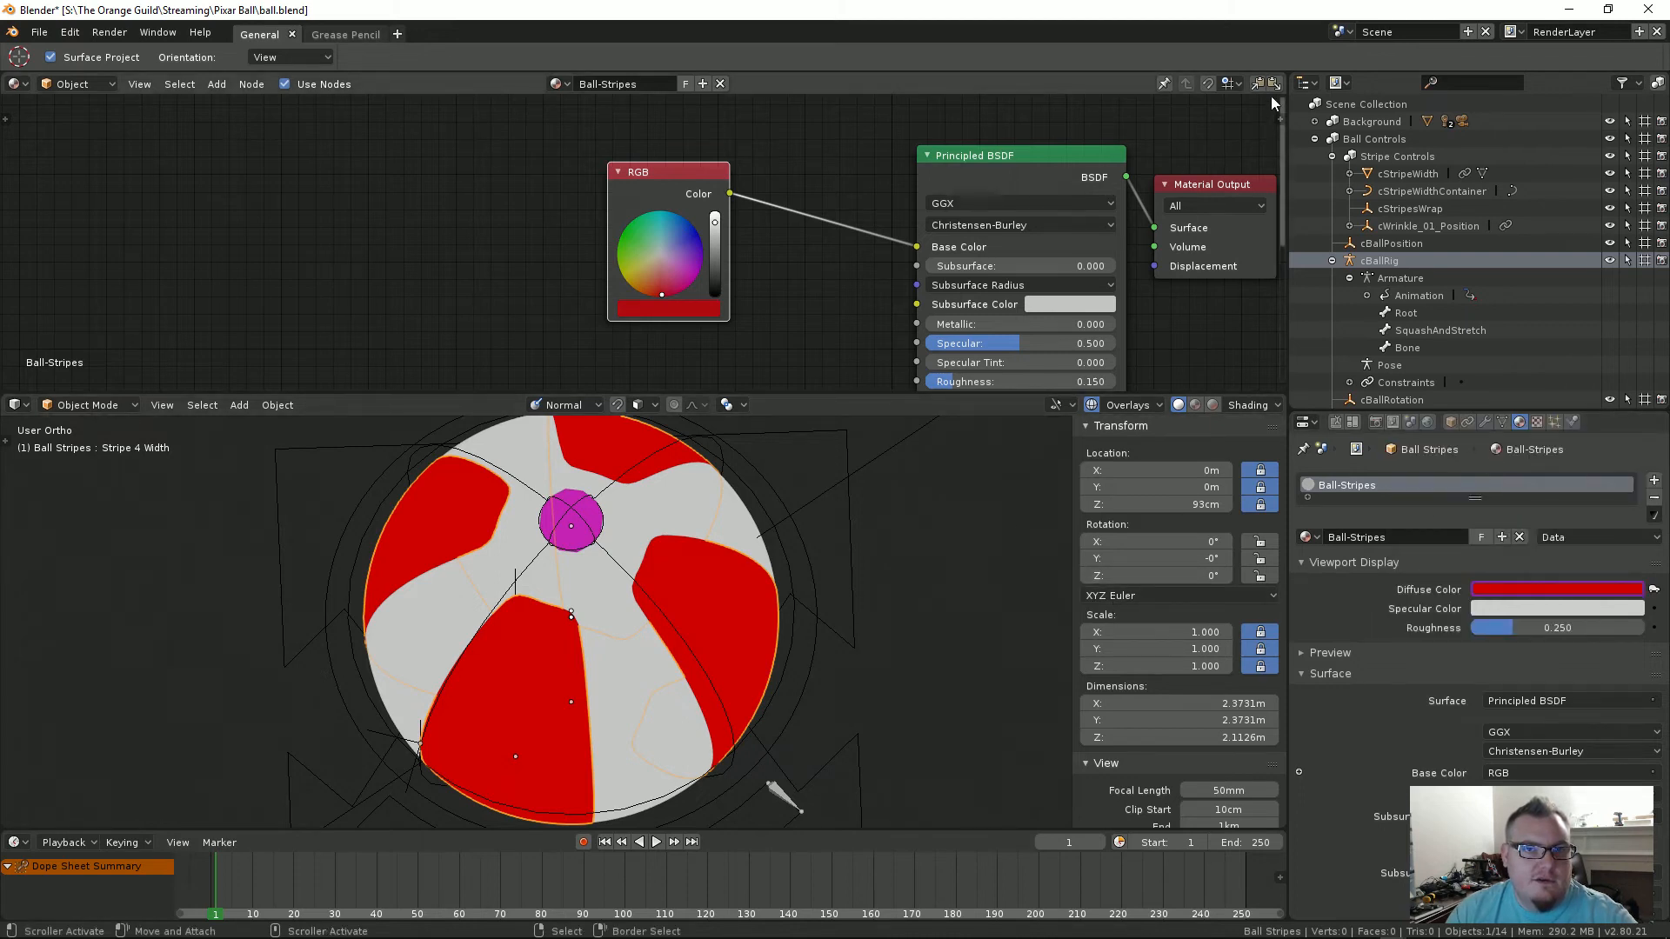
Step: Split the Shader Editor, make the new area a Drivers editor, expand the Ball-Stripes channels and show the driver settings
{"action": "left_click_drag", "start_coordinate": [1280, 98], "coordinate": [616, 125]}
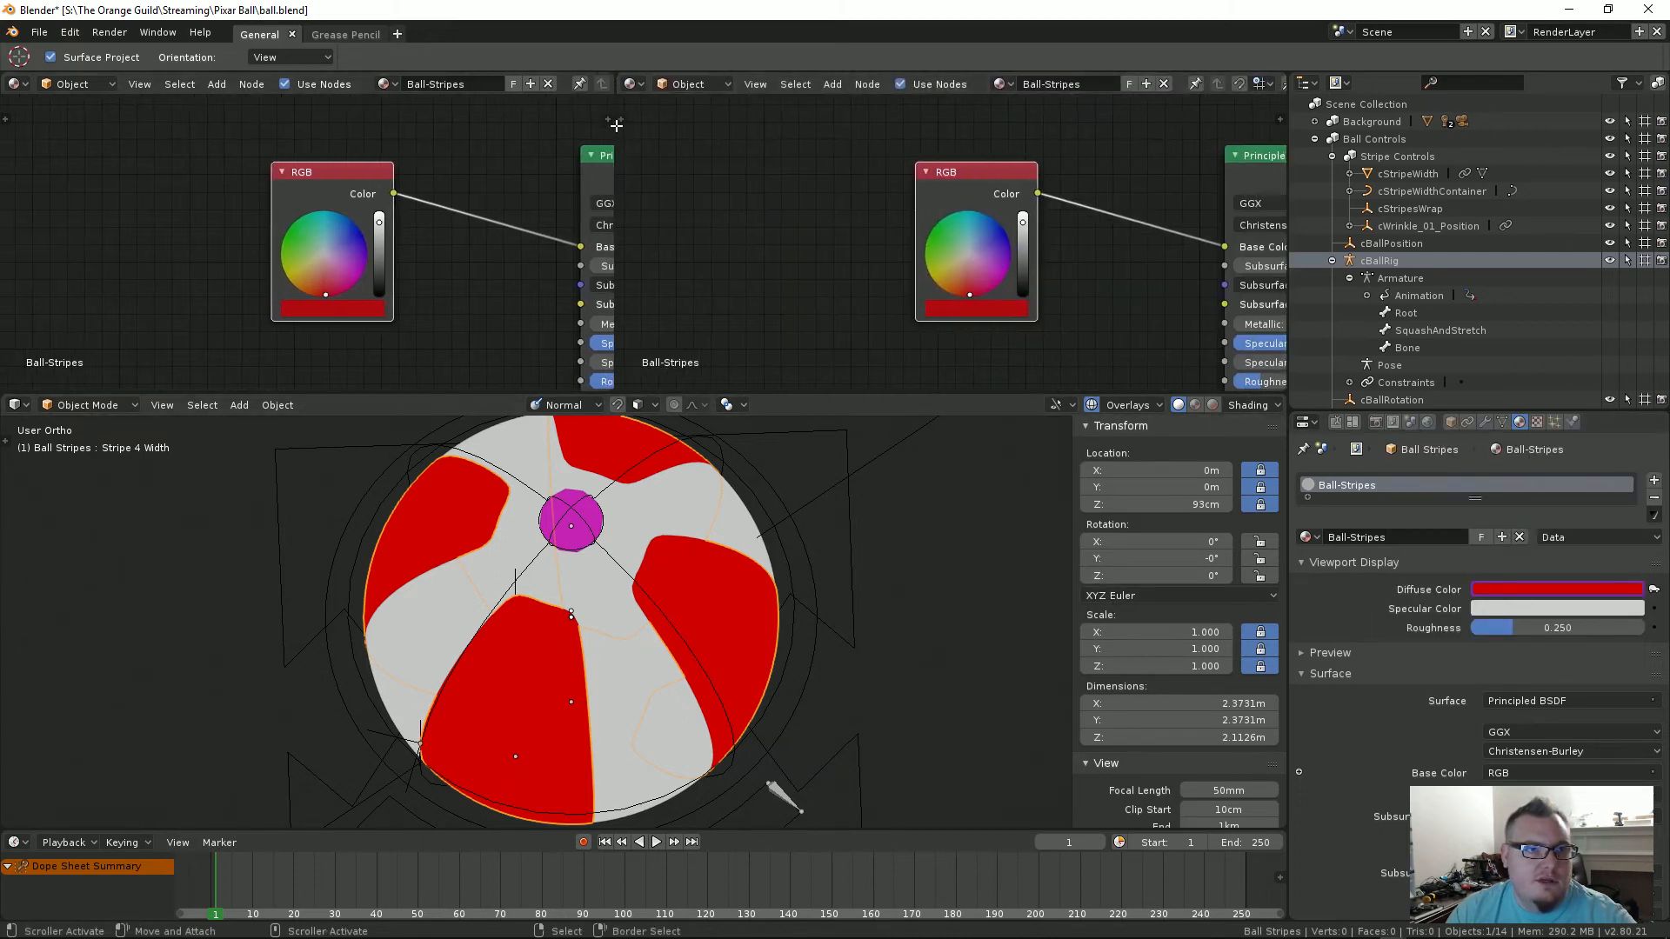
{"action": "left_click", "coordinate": [644, 404]}
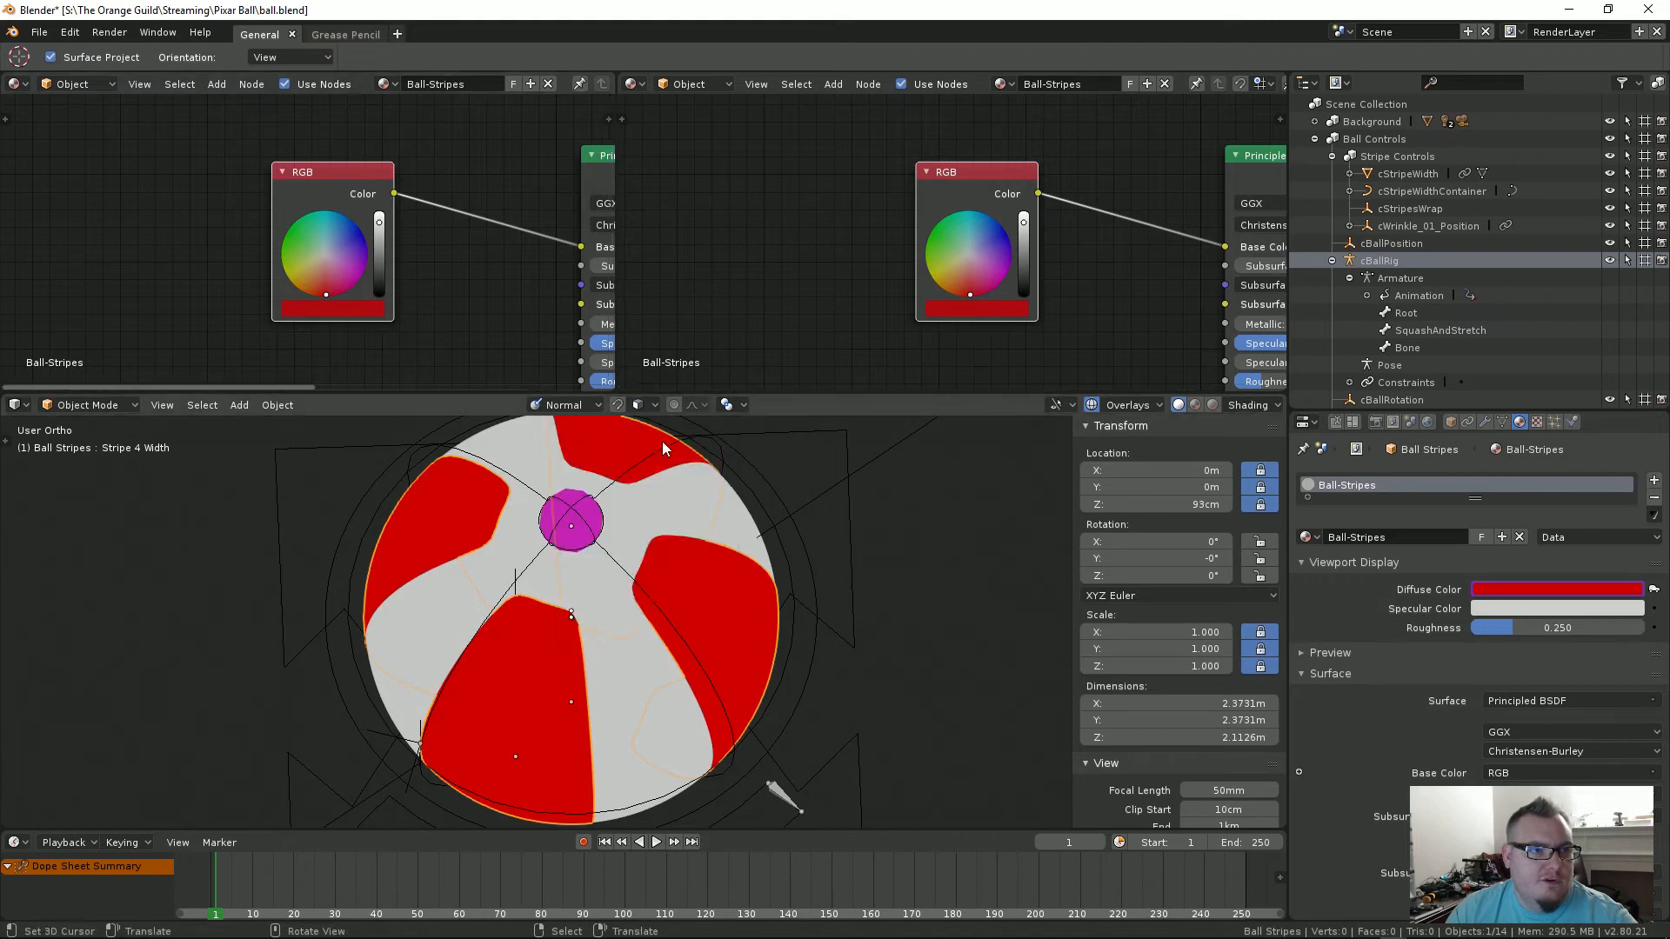
{"action": "left_click", "coordinate": [652, 405]}
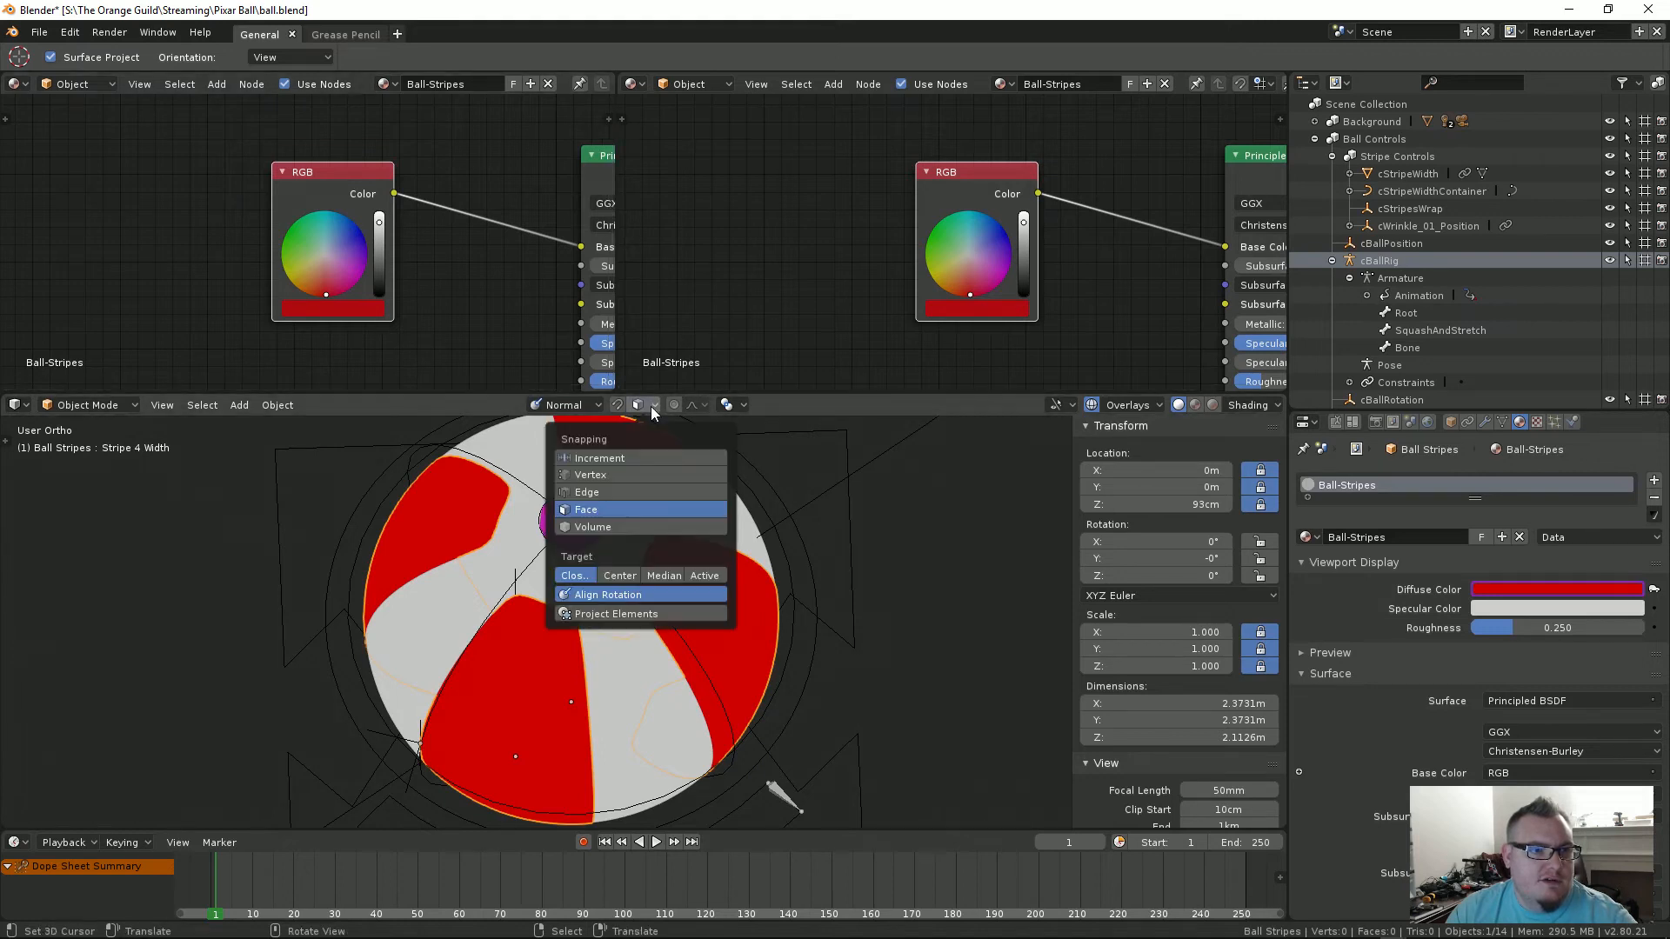
{"action": "left_click", "coordinate": [633, 84]}
{"action": "left_click", "coordinate": [791, 206]}
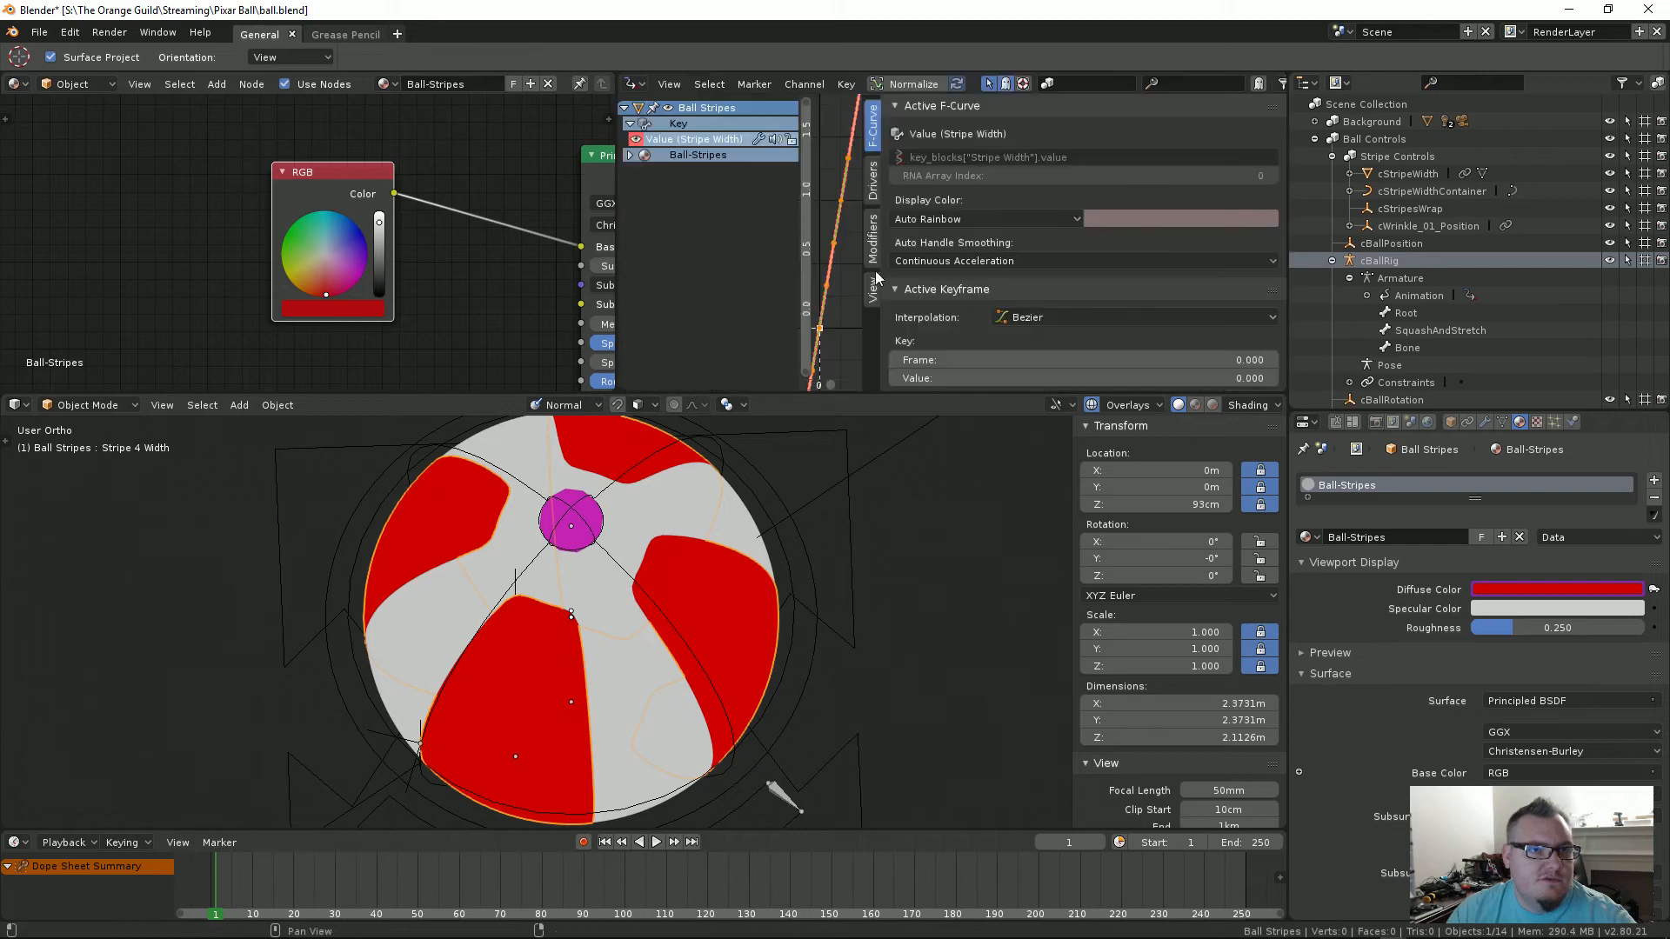
{"action": "left_click", "coordinate": [633, 154]}
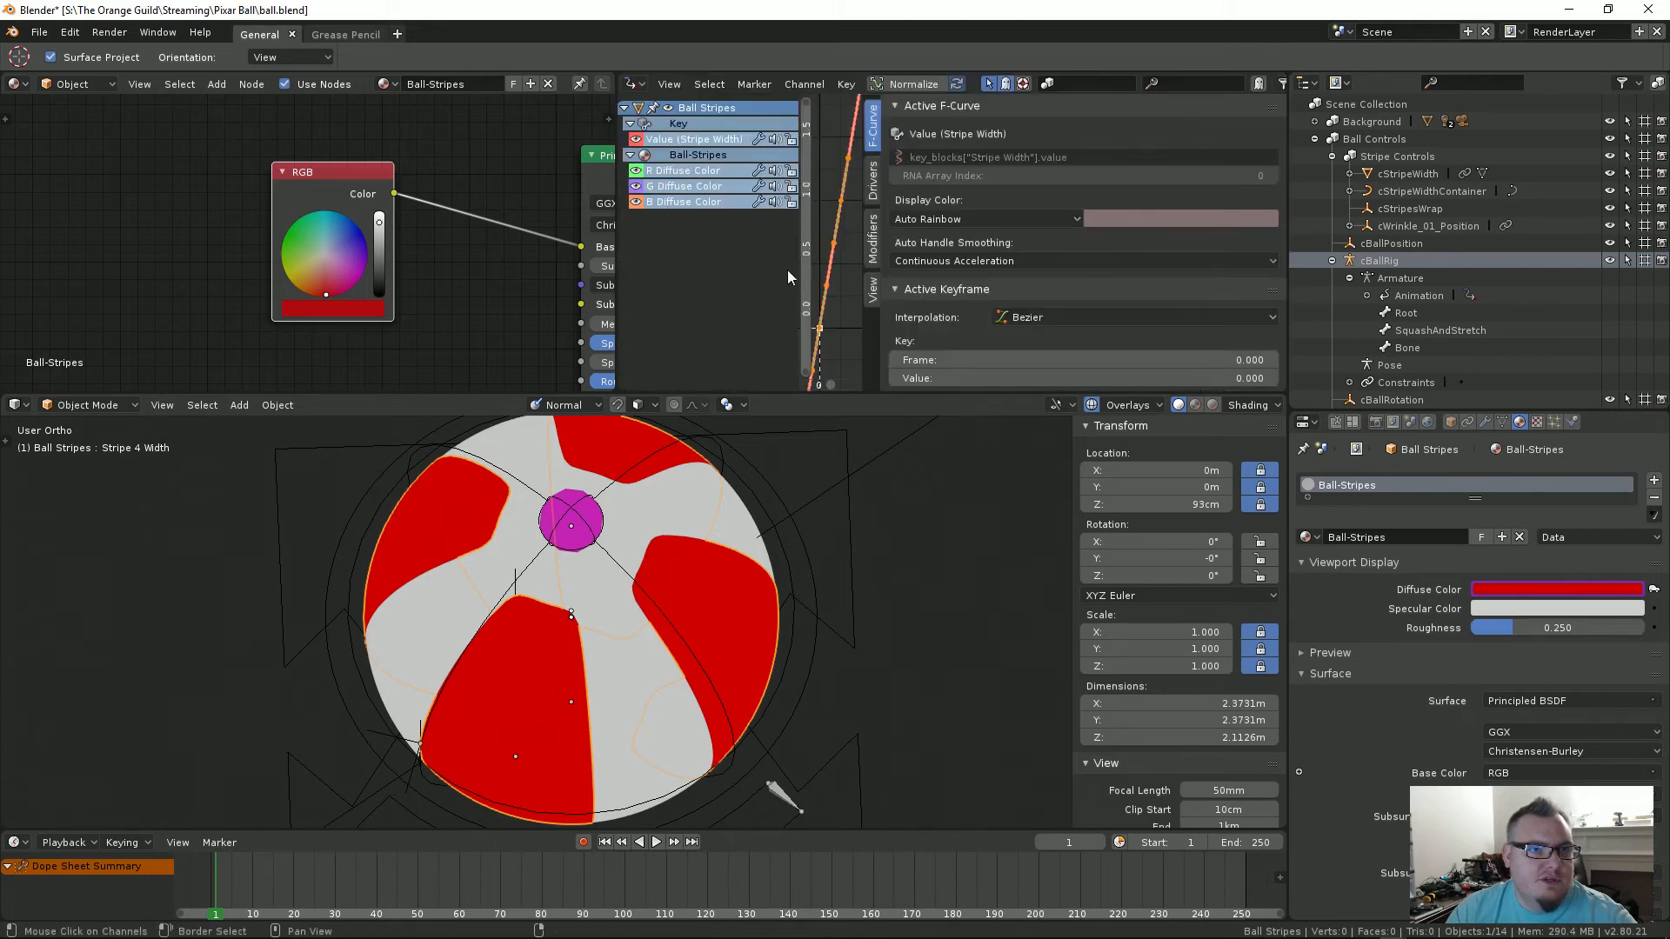
{"action": "left_click", "coordinate": [873, 180]}
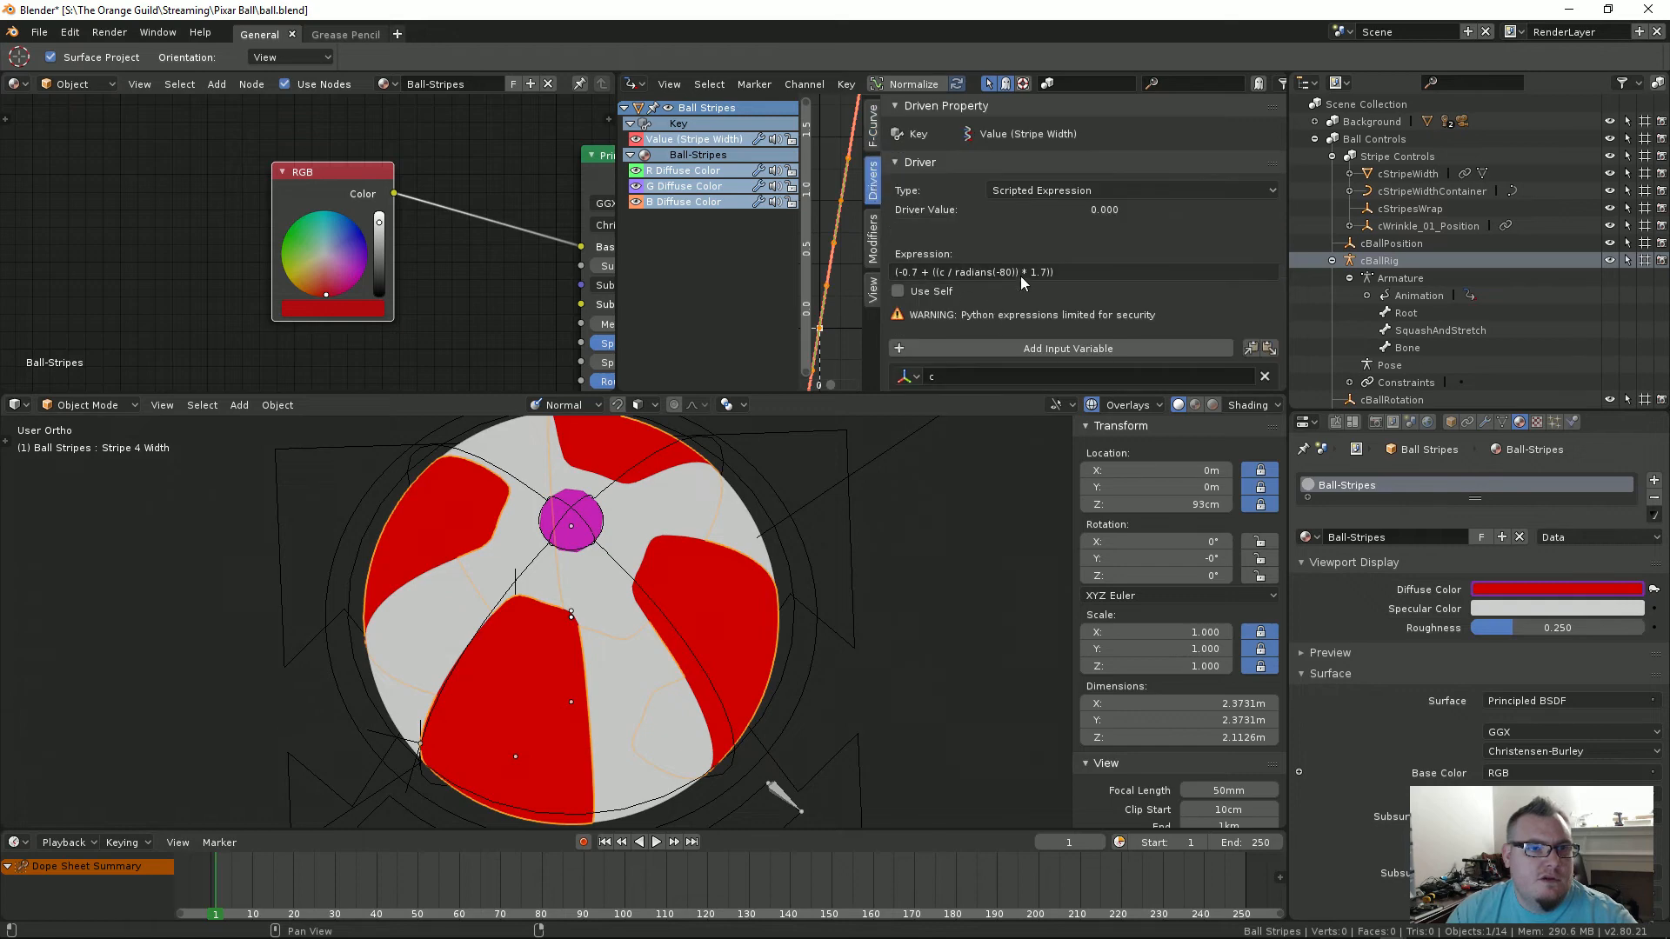
Step: Show the R Diffuse Color driver's settings and copy the data path of the RGB node's colour
{"action": "left_click", "coordinate": [680, 157]}
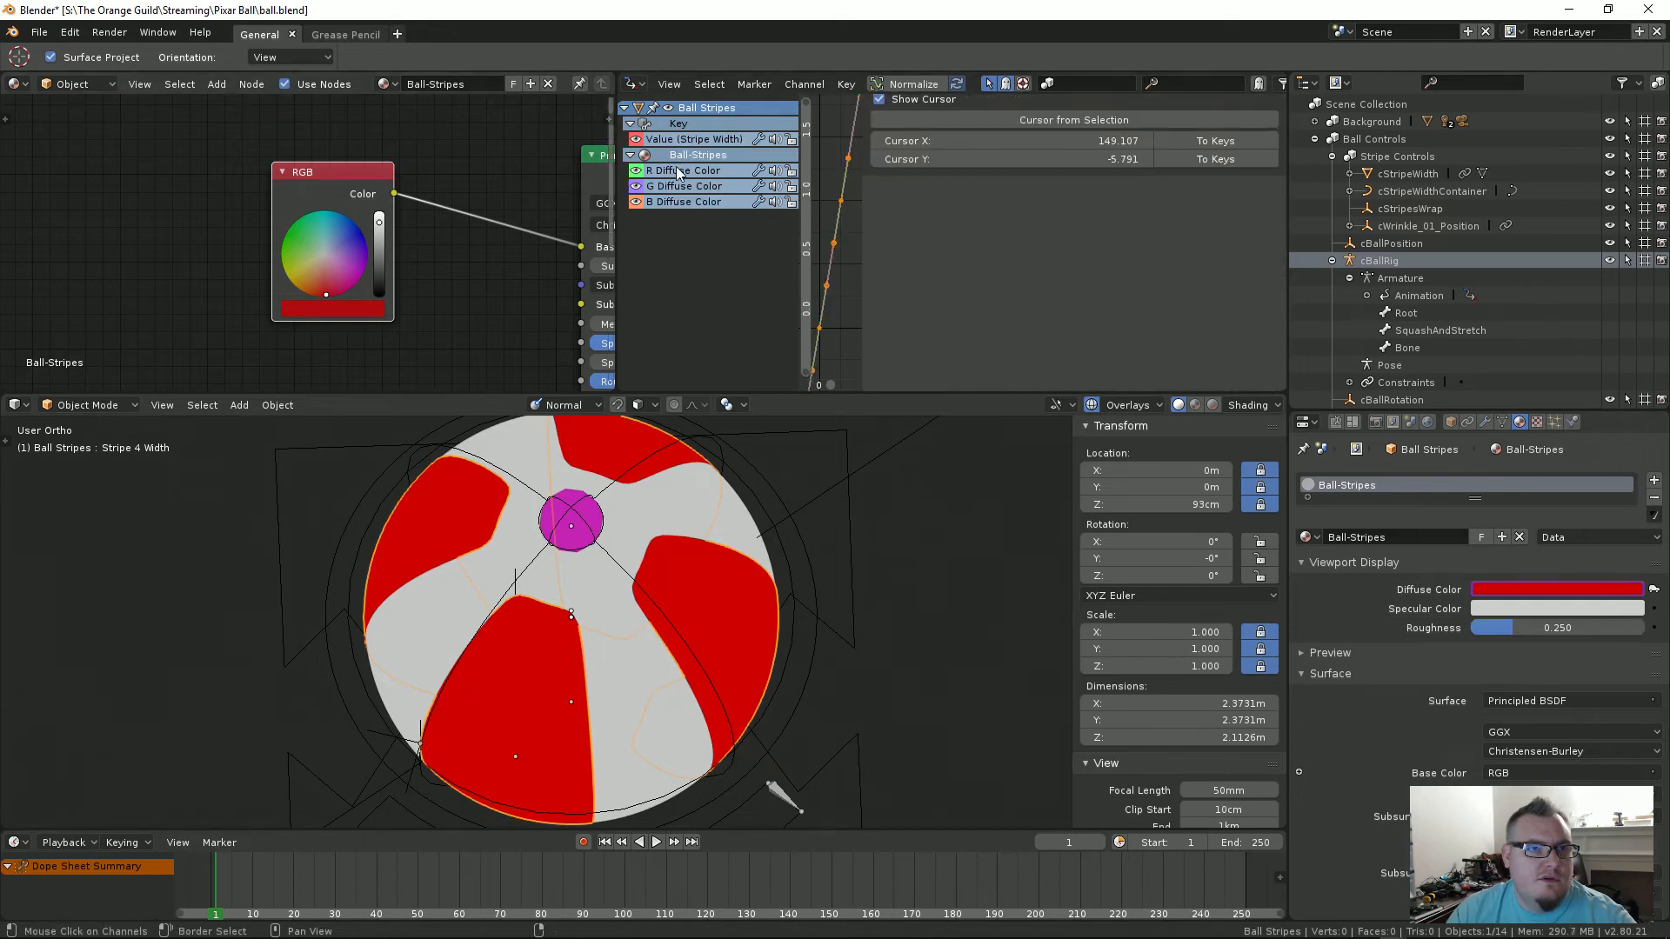
{"action": "left_click", "coordinate": [679, 172]}
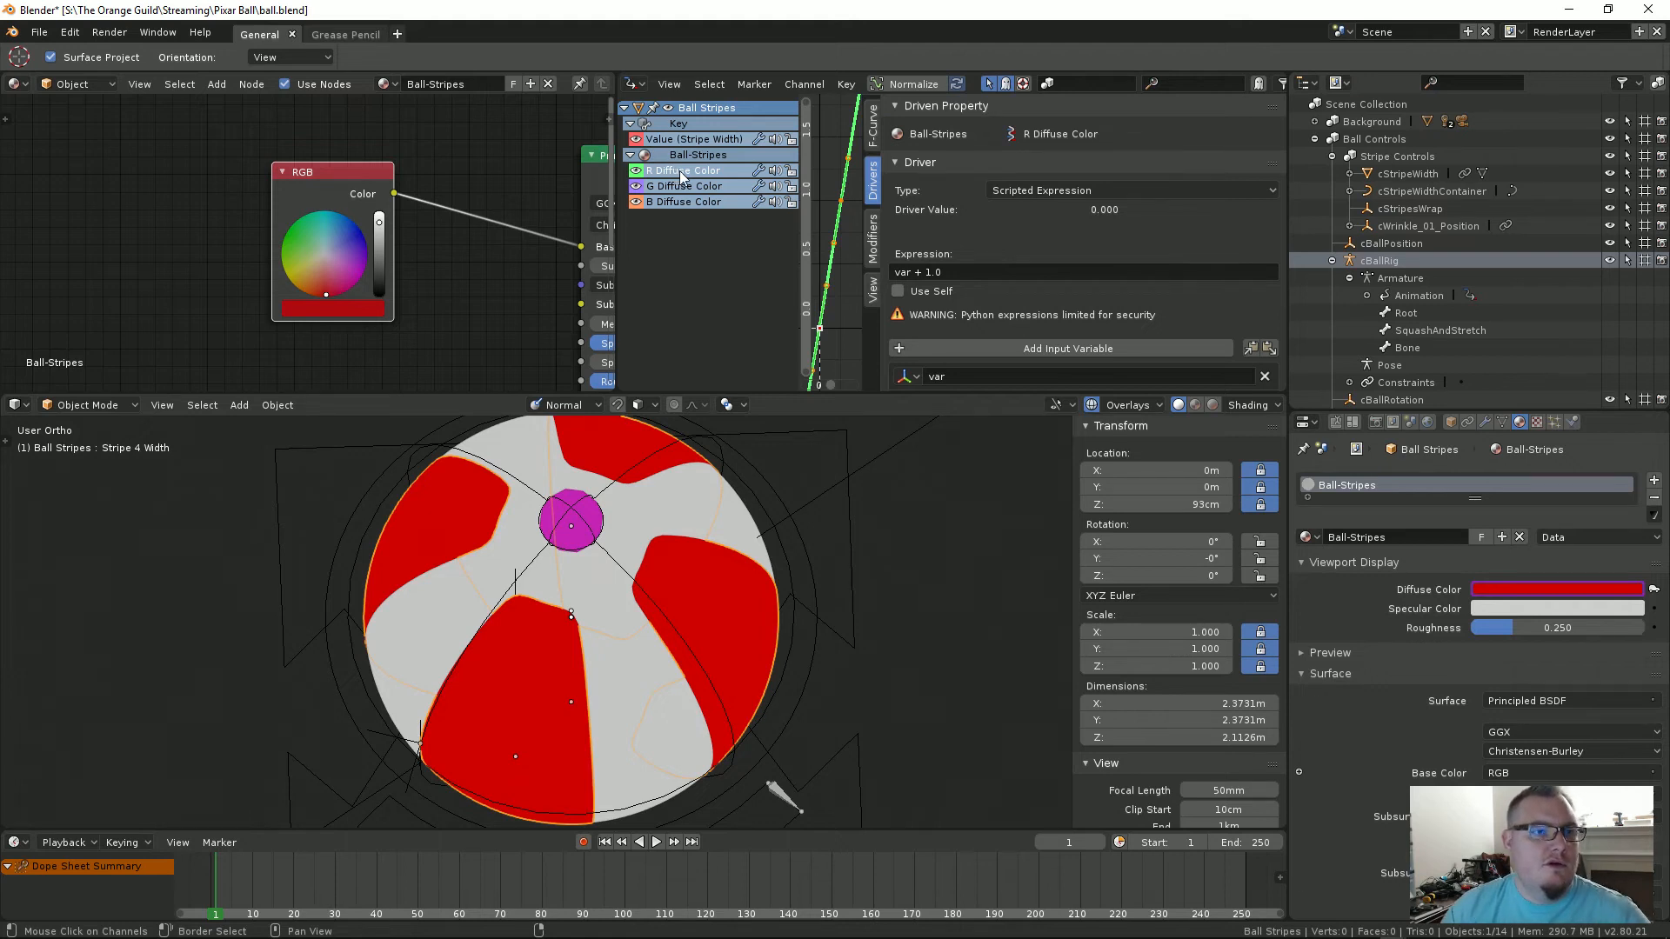
{"action": "right_click", "coordinate": [299, 316]}
{"action": "left_click", "coordinate": [237, 450]}
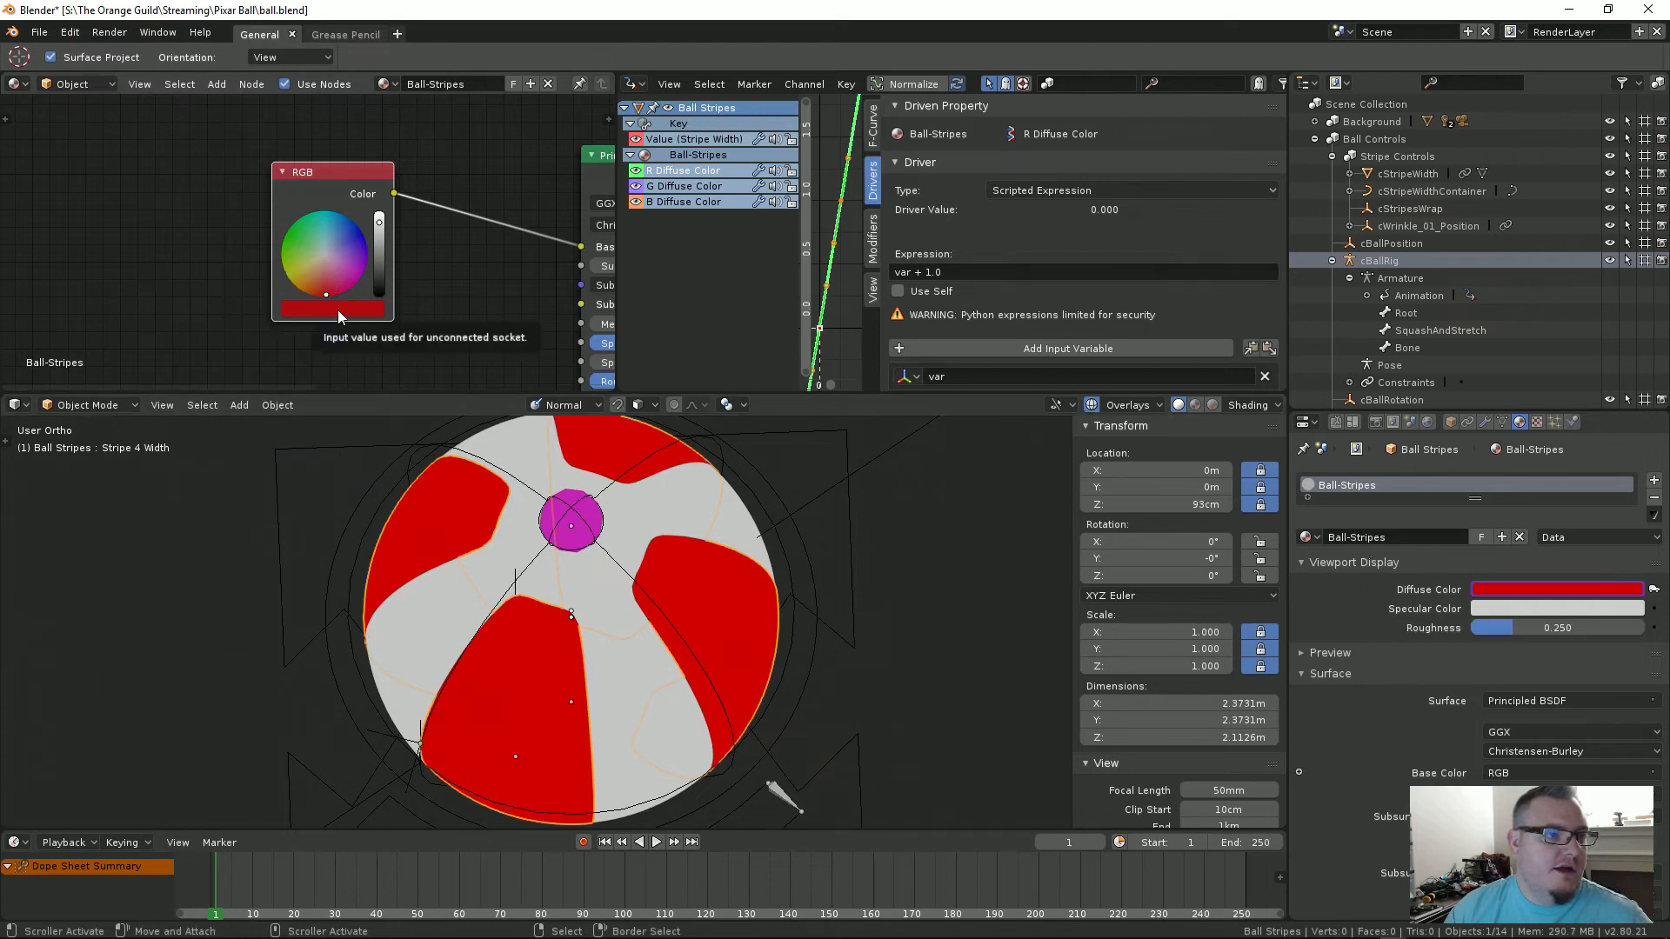
Step: Change the R Diffuse Color driver's input variable type to Single Property
{"action": "scroll", "coordinate": [1013, 264], "scroll_direction": "down", "scroll_amount": 2}
{"action": "scroll", "coordinate": [1012, 264], "scroll_direction": "down", "scroll_amount": 2}
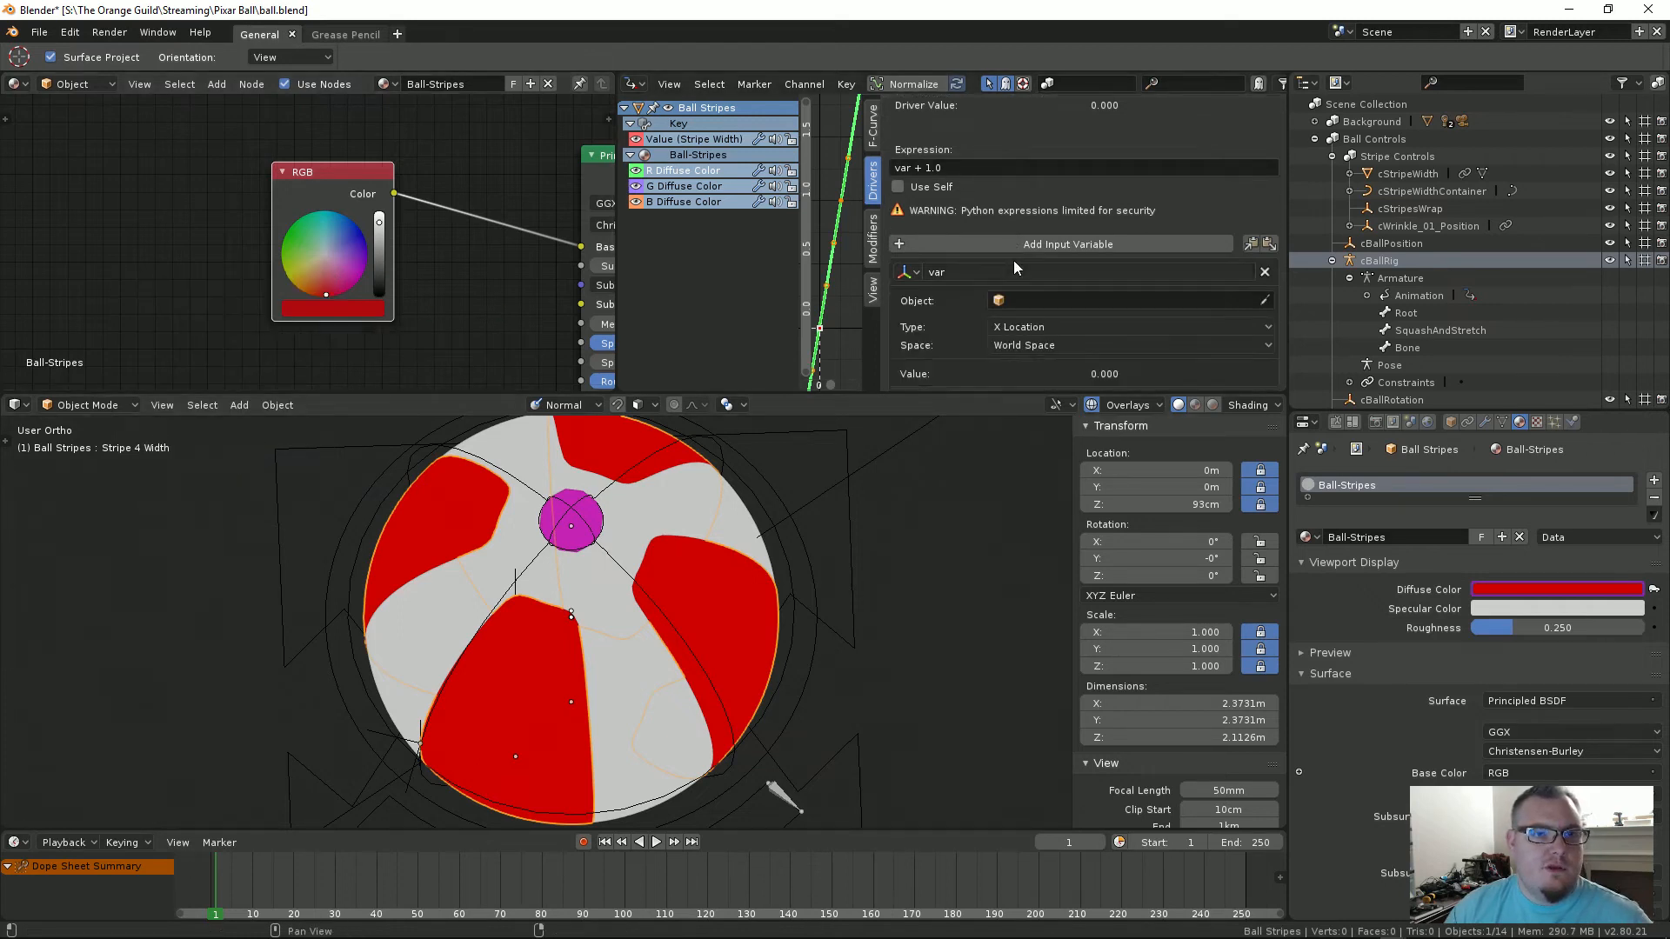
{"action": "left_click", "coordinate": [1004, 263]}
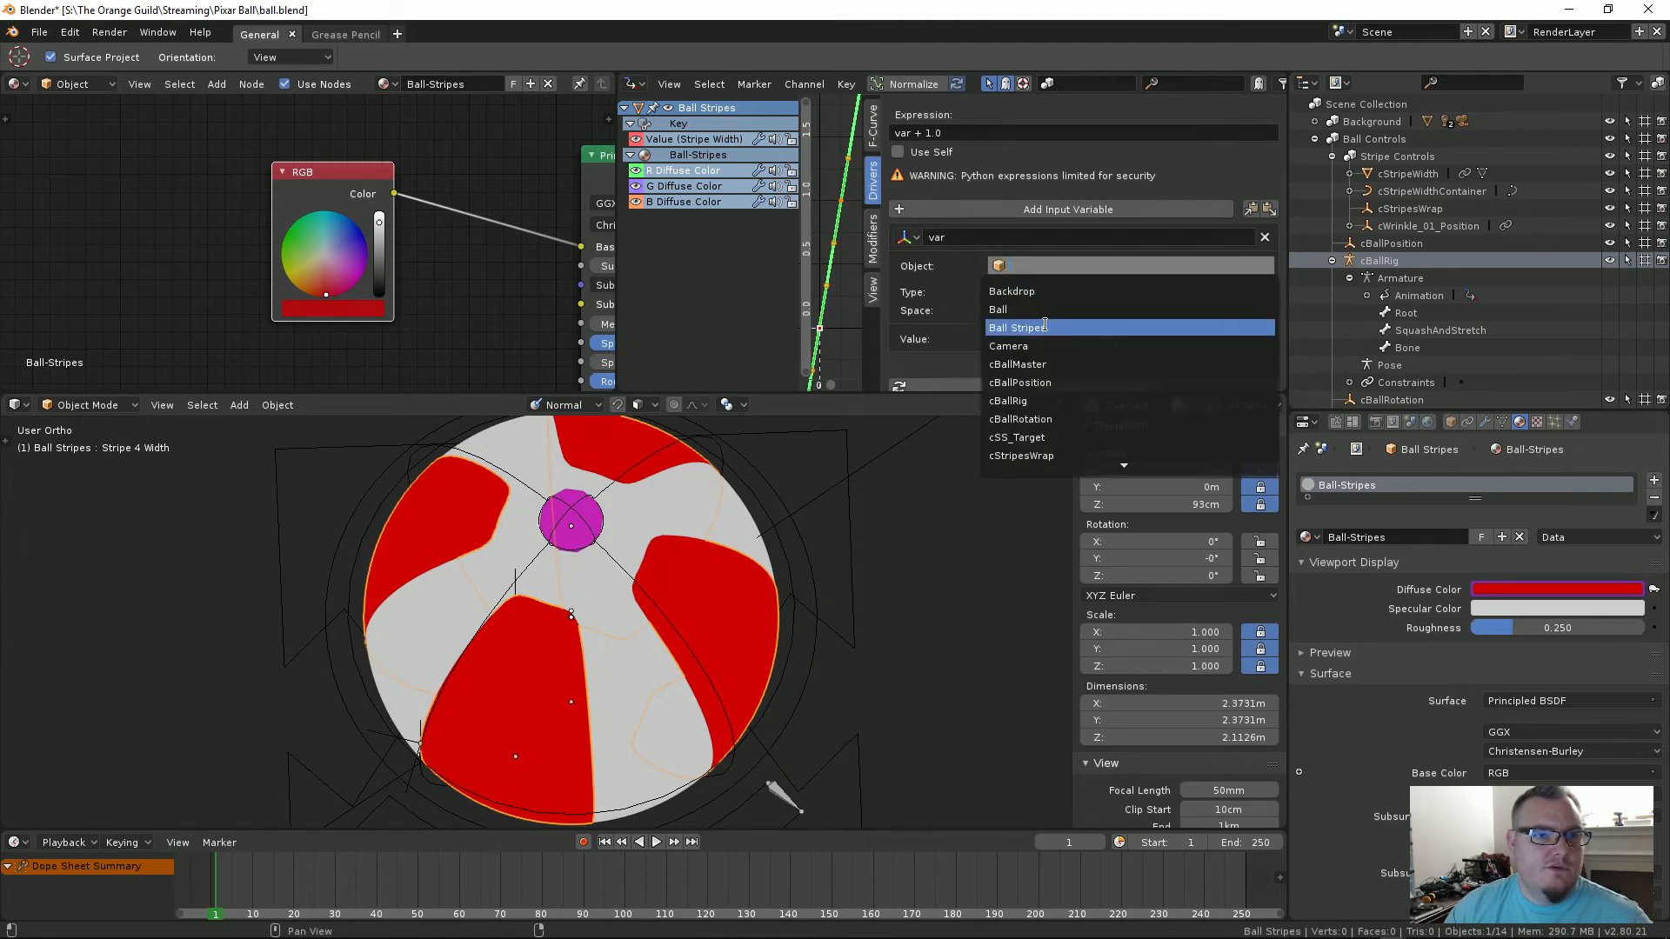
{"action": "left_click", "coordinate": [910, 238]}
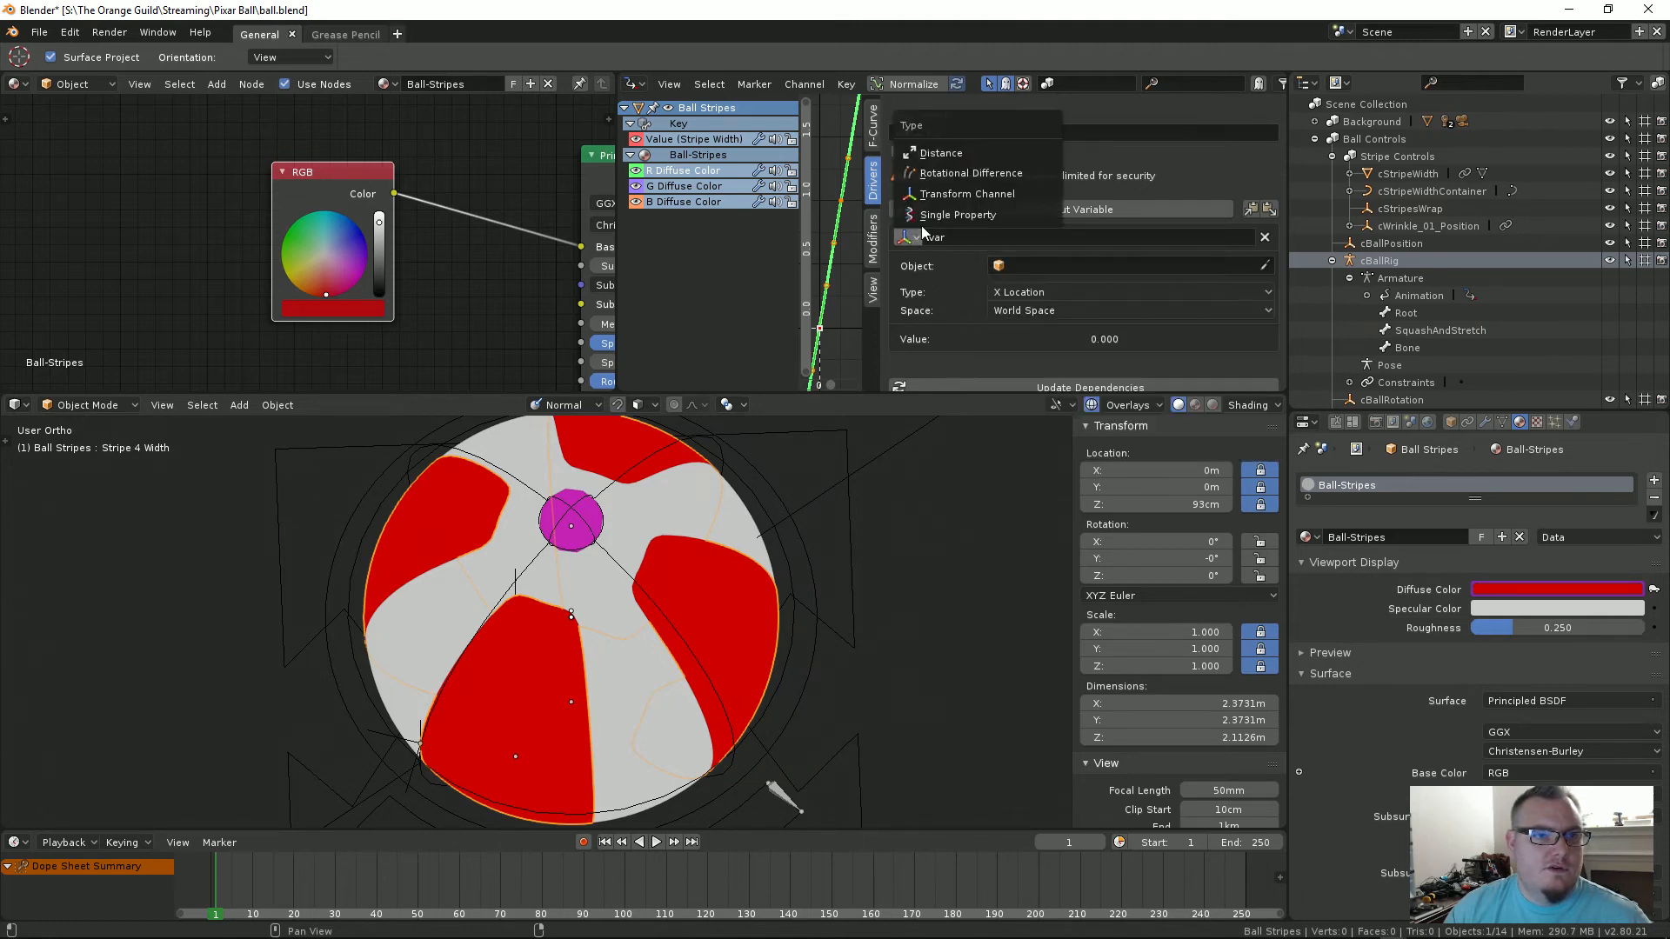
{"action": "left_click", "coordinate": [957, 215]}
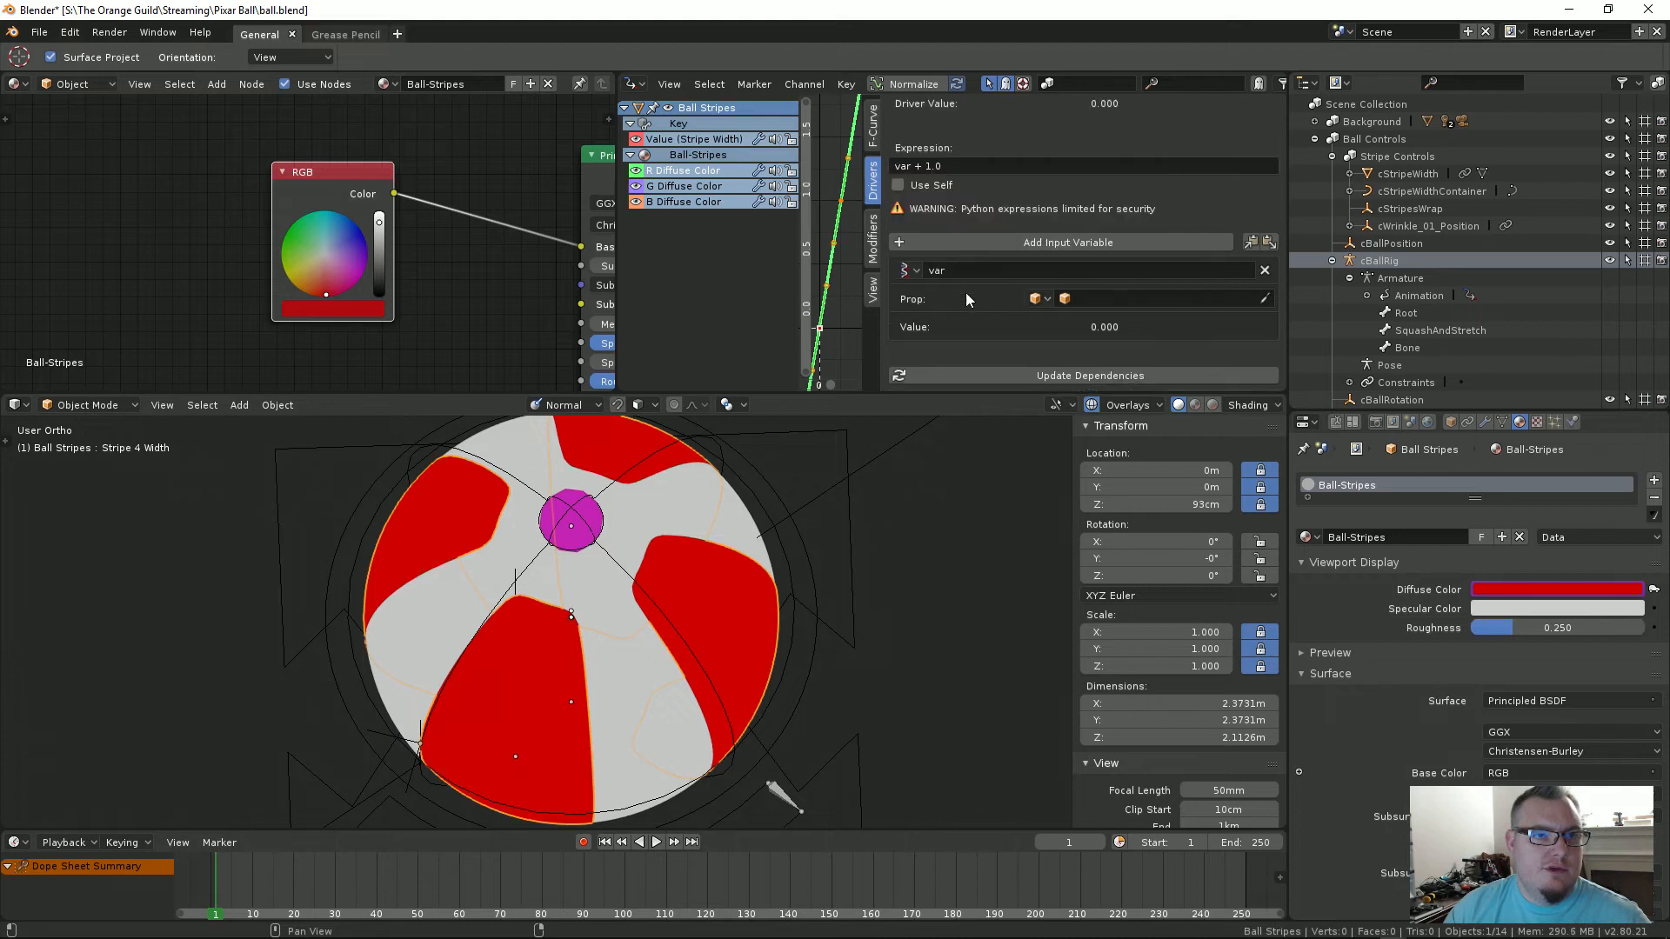
Step: Point the R driver's variable at the Ball-Stripes material with path nodes["RGB"].outputs[0].default_value and slightly adjust the RGB node's red
{"action": "left_click", "coordinate": [1040, 299]}
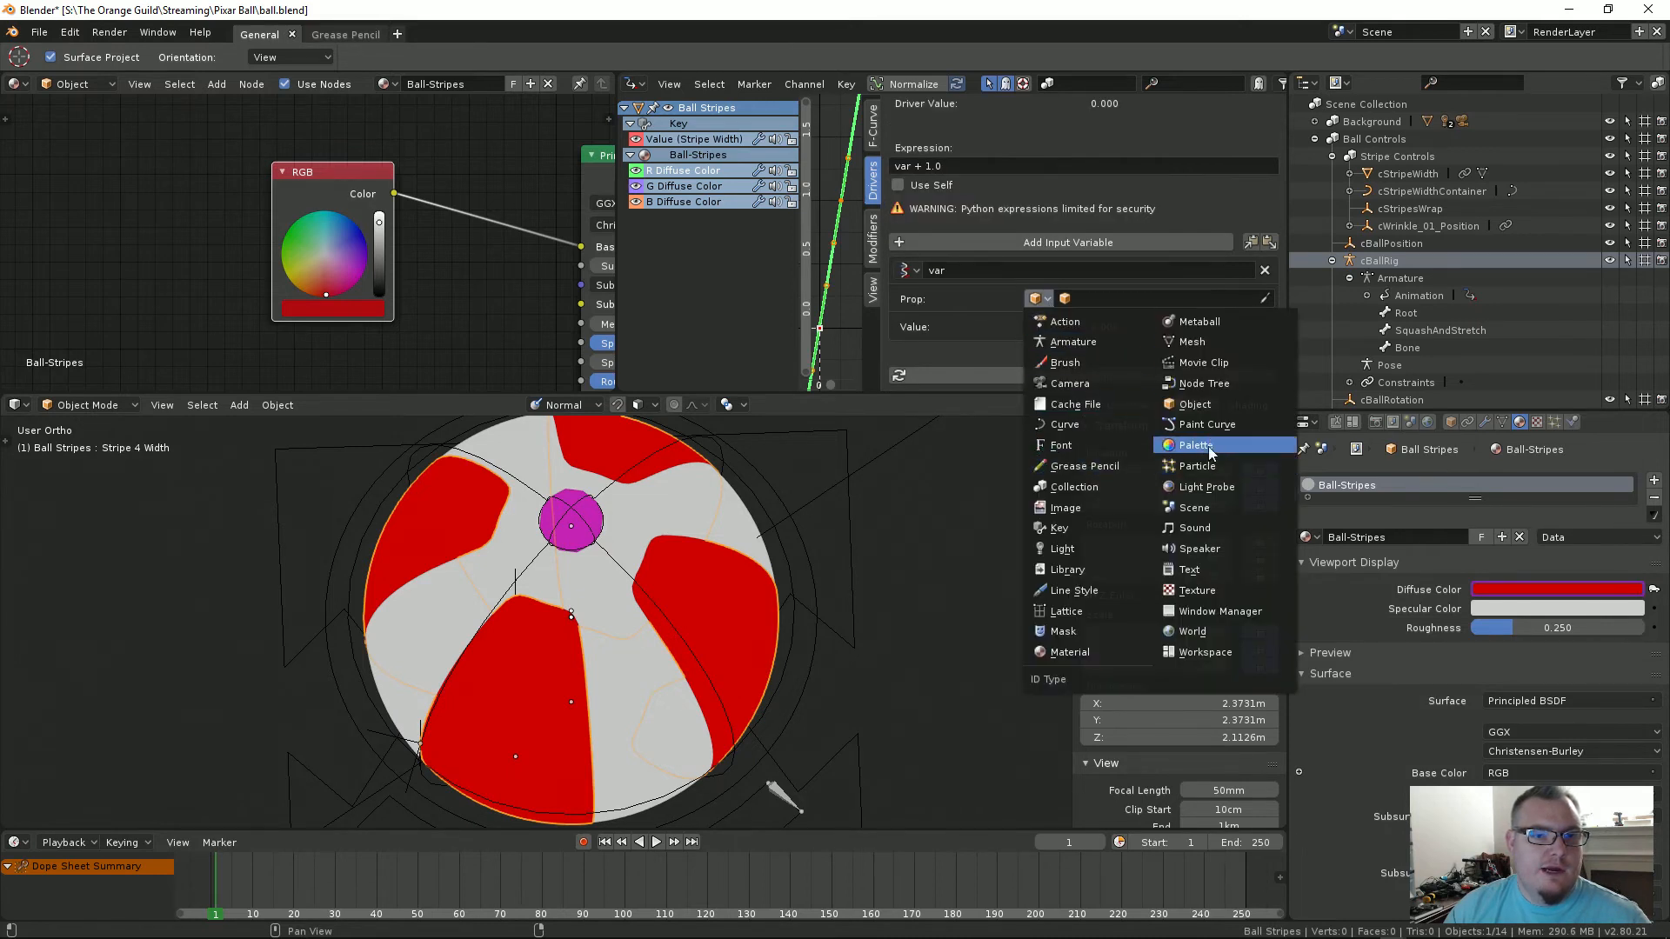
{"action": "left_click", "coordinate": [1069, 651]}
{"action": "left_click", "coordinate": [1091, 295]}
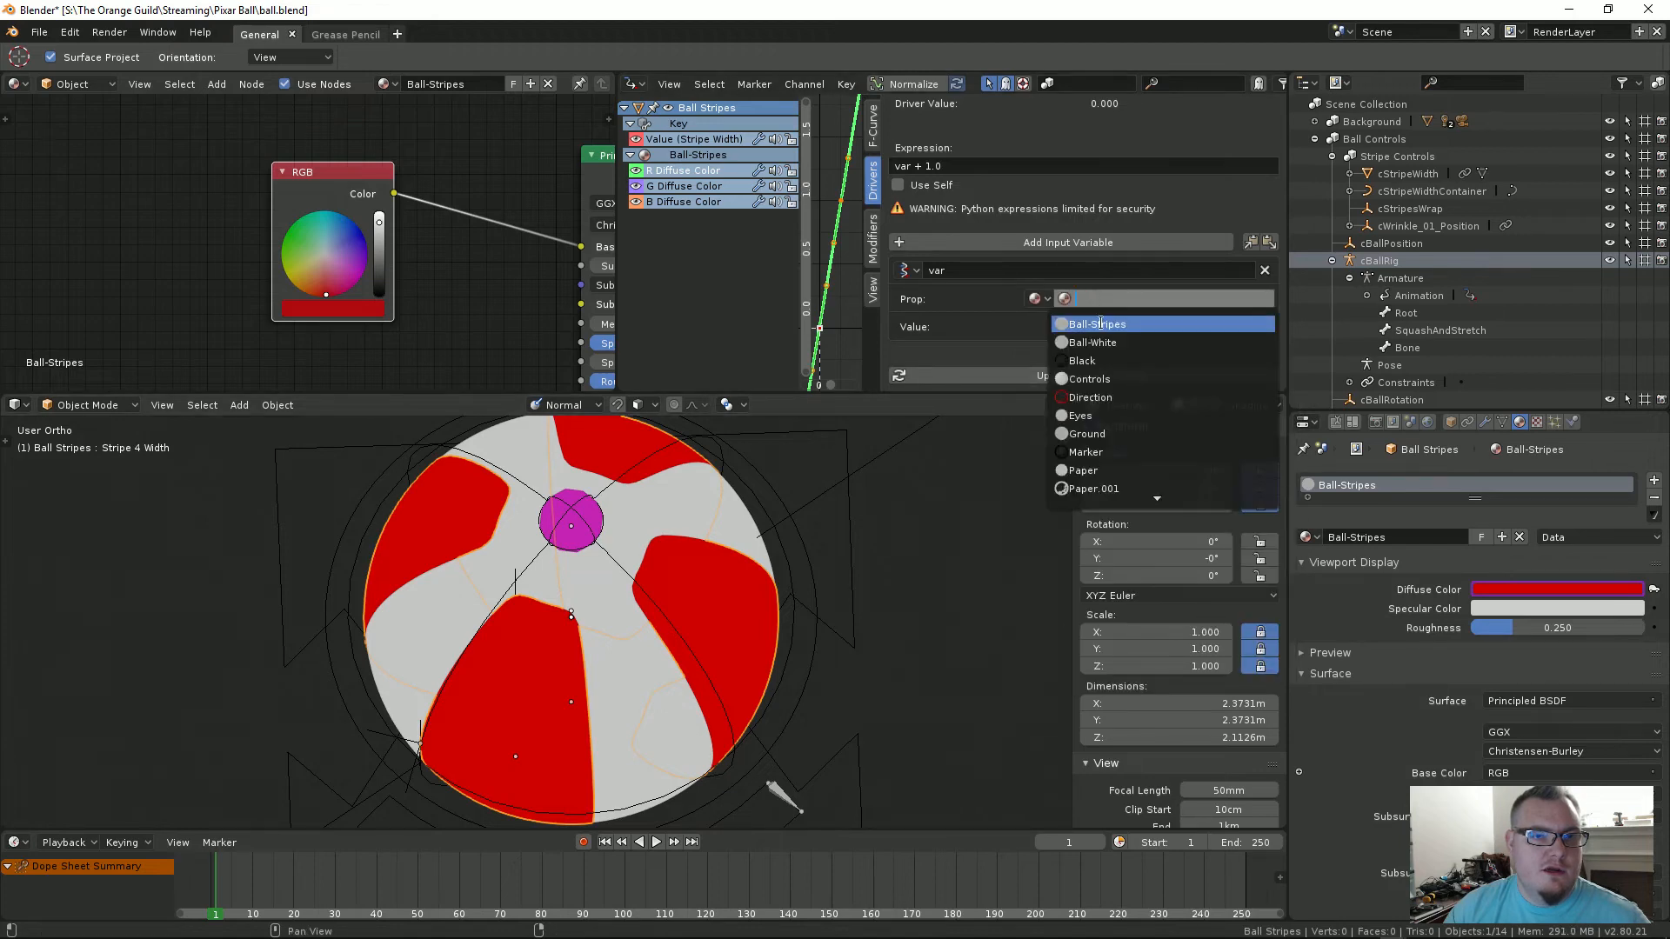
{"action": "left_click", "coordinate": [1104, 325]}
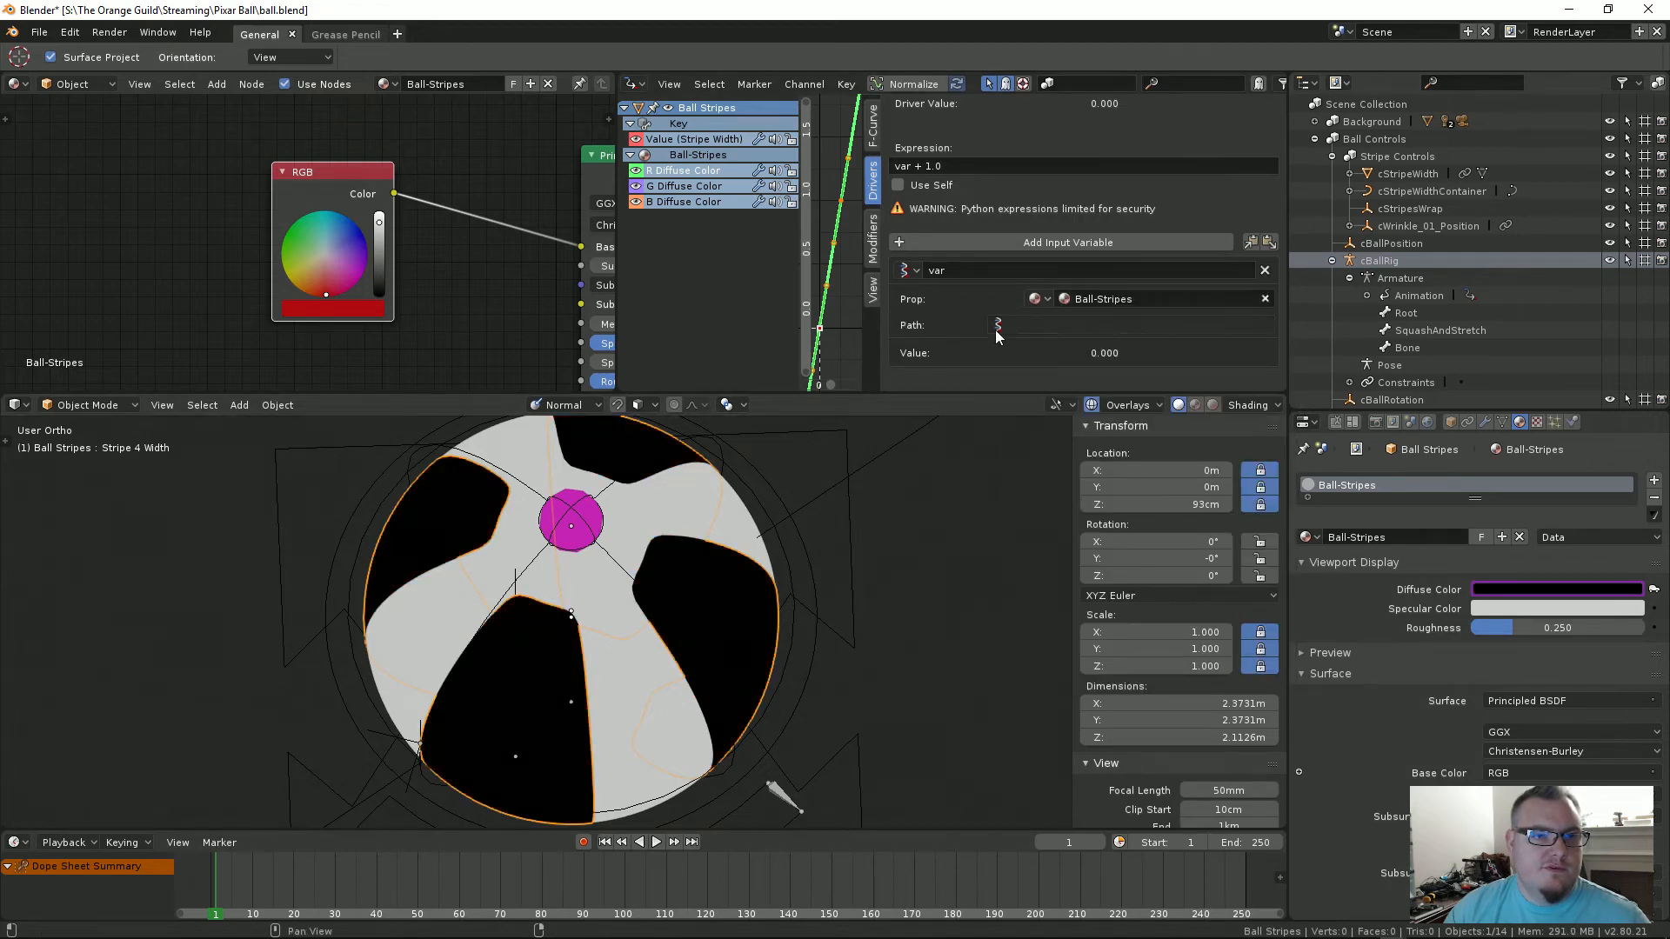
{"action": "type", "text": "nodes[\"RGB\"].outputs[0].default_value"}
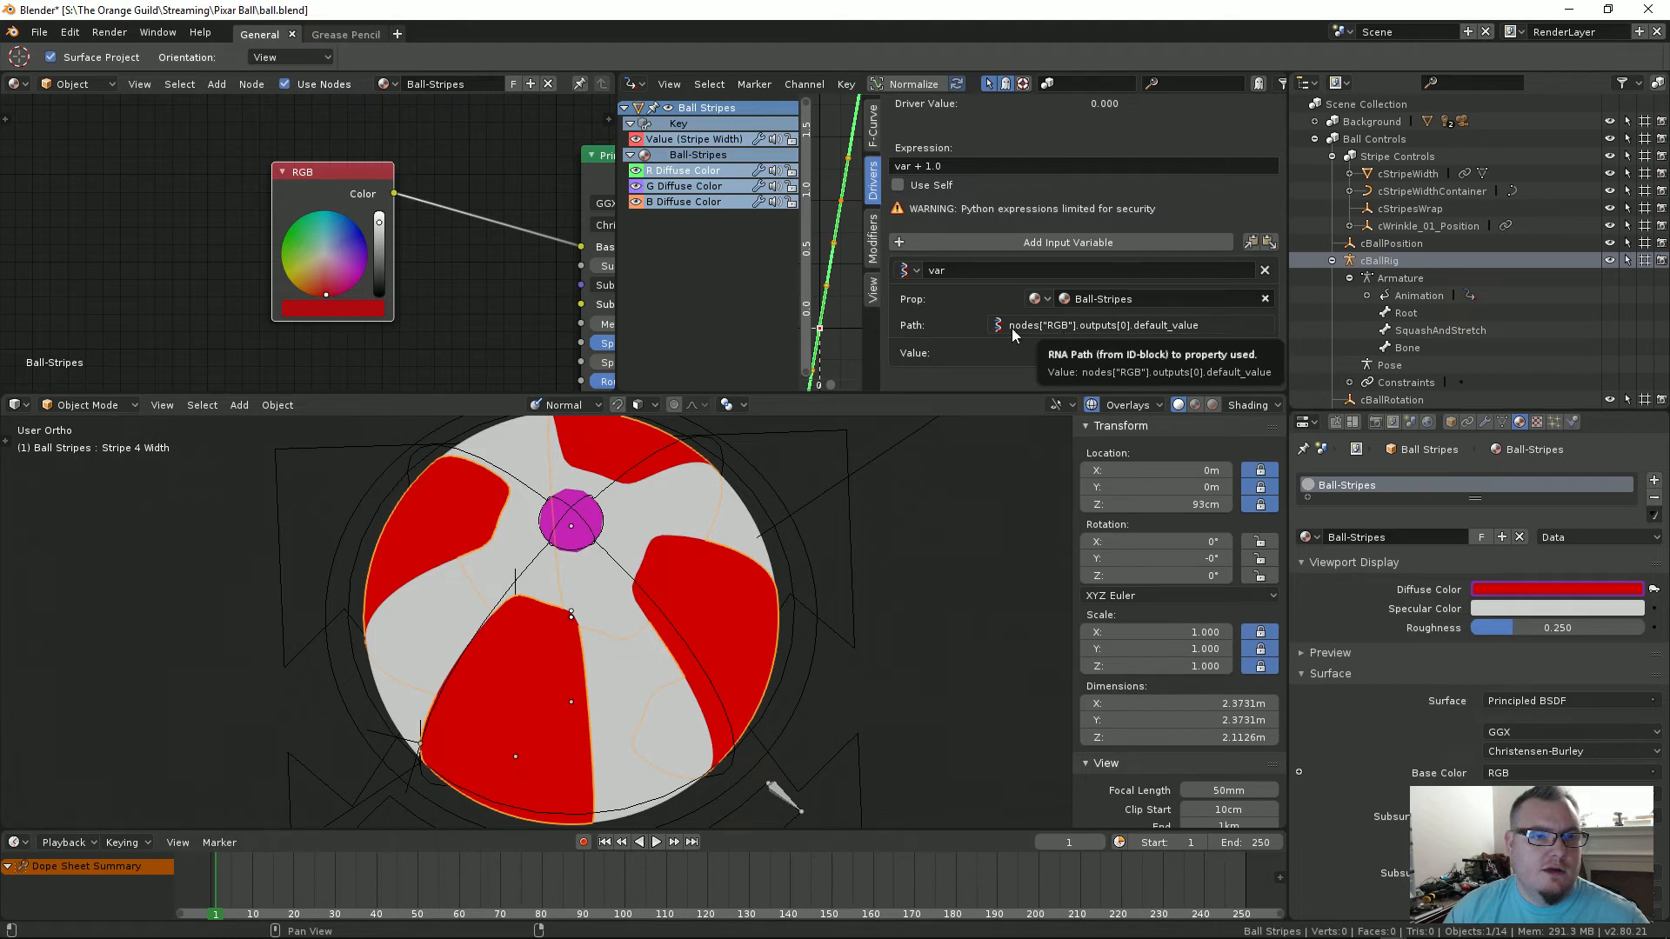
{"action": "left_click_drag", "start_coordinate": [320, 273], "coordinate": [324, 294]}
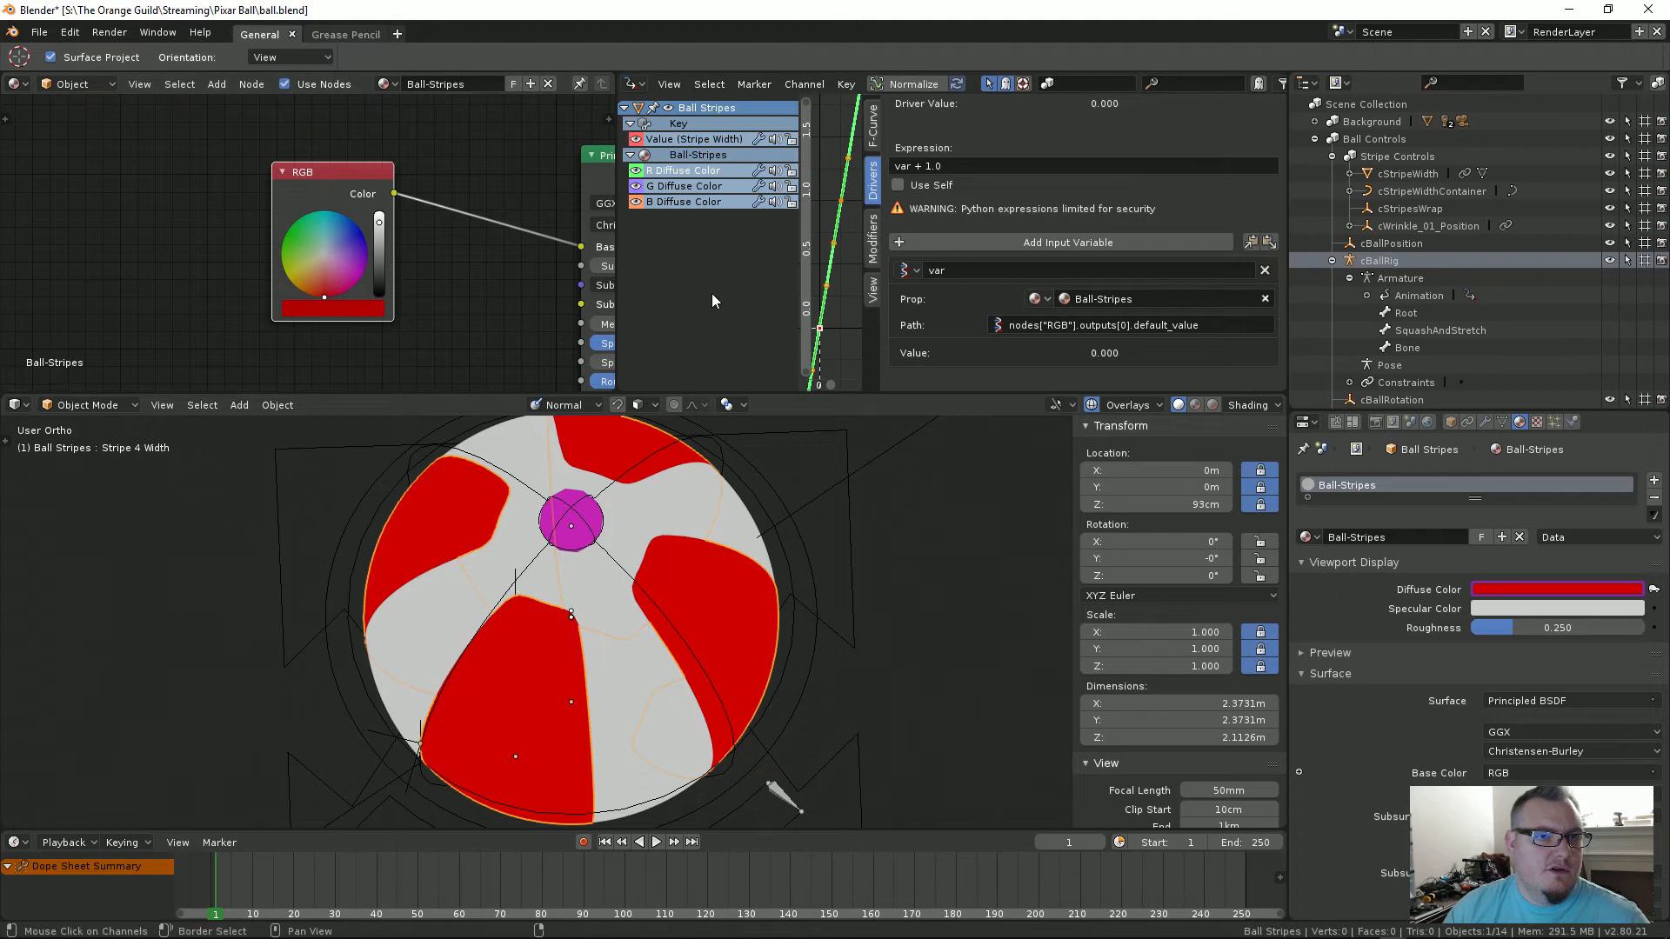
Step: Set the R Diffuse Color driver's expression to var
{"action": "left_click", "coordinate": [973, 165]}
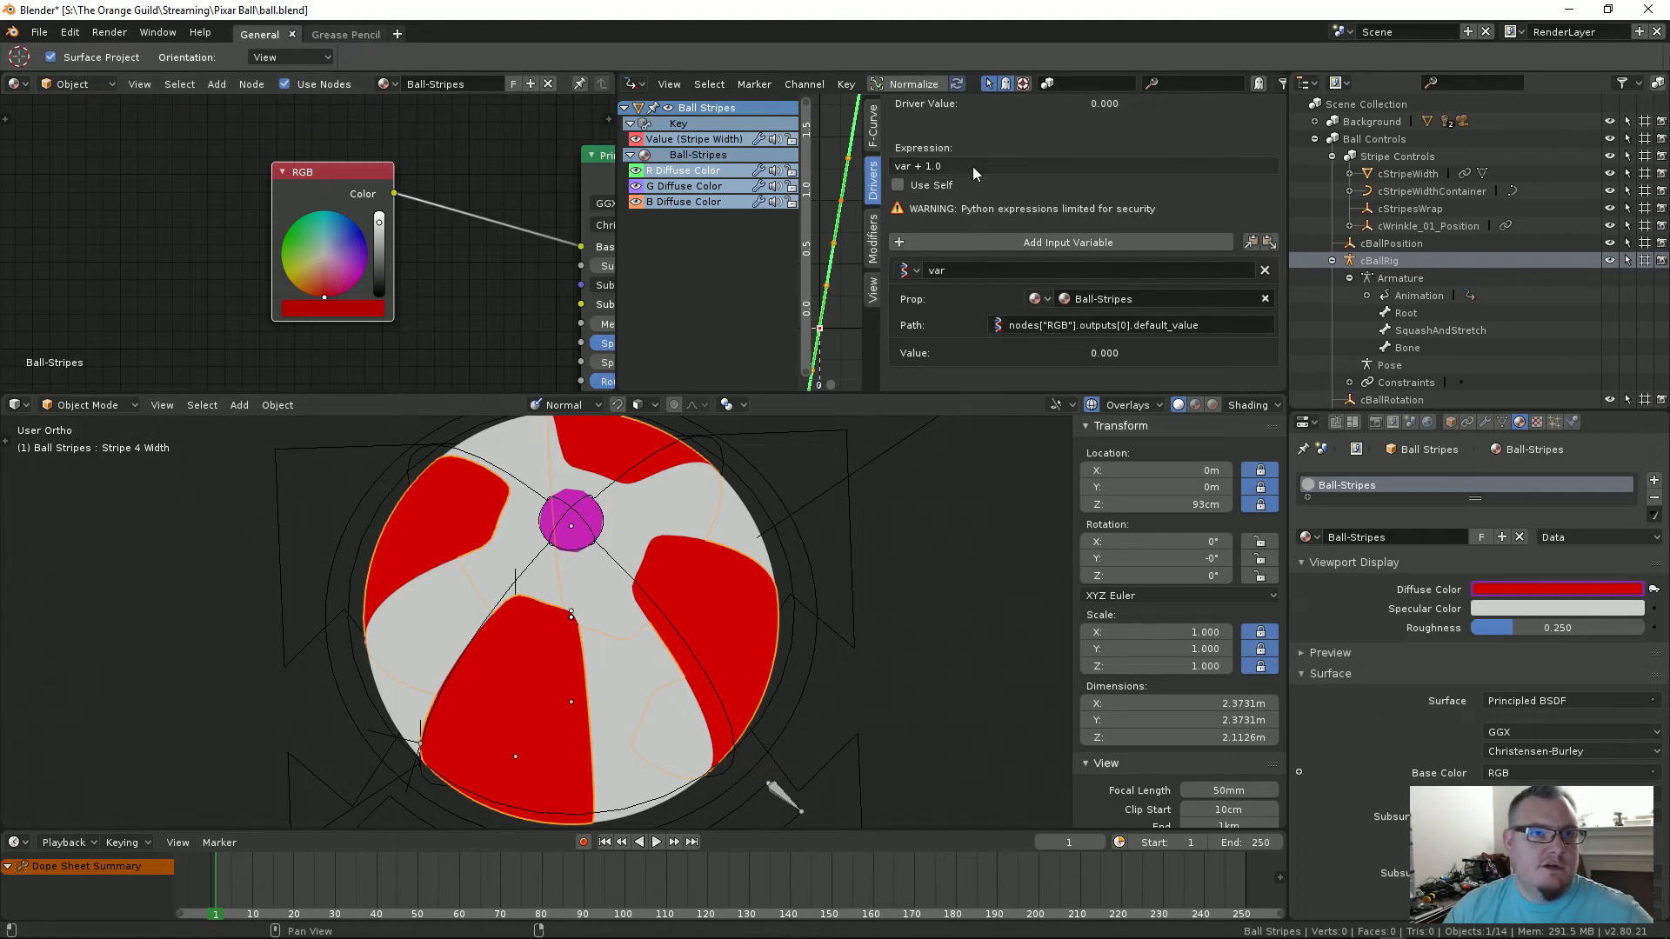
{"action": "type", "text": "var"}
{"action": "key", "text": "Return"}
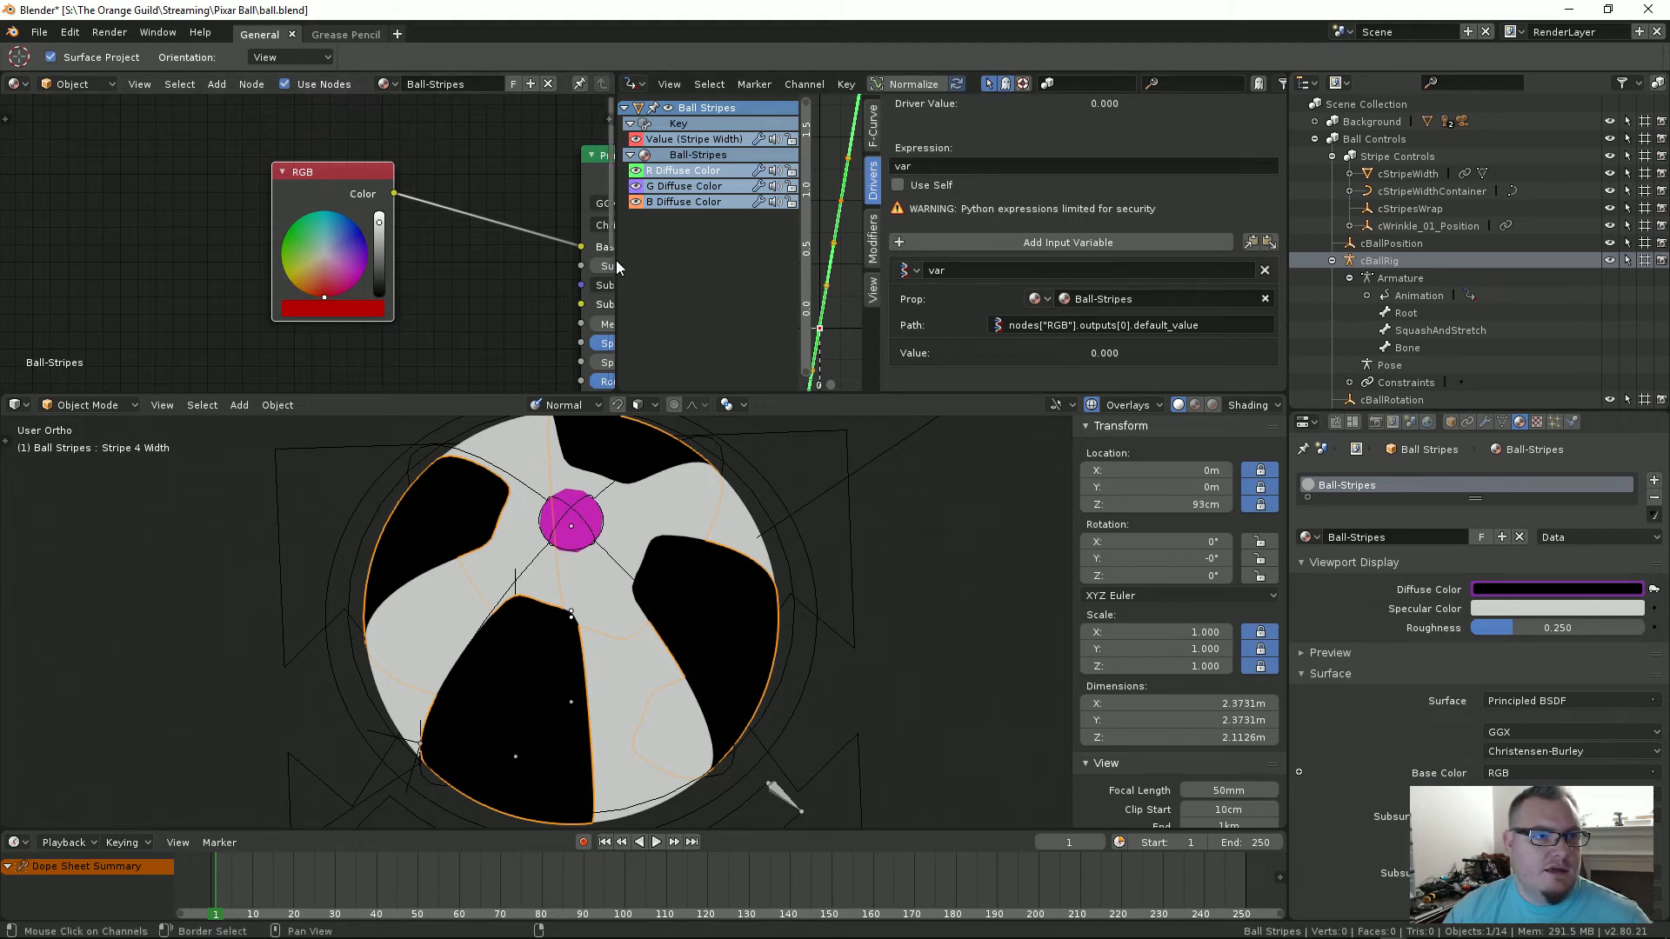
{"action": "left_click", "coordinate": [686, 186]}
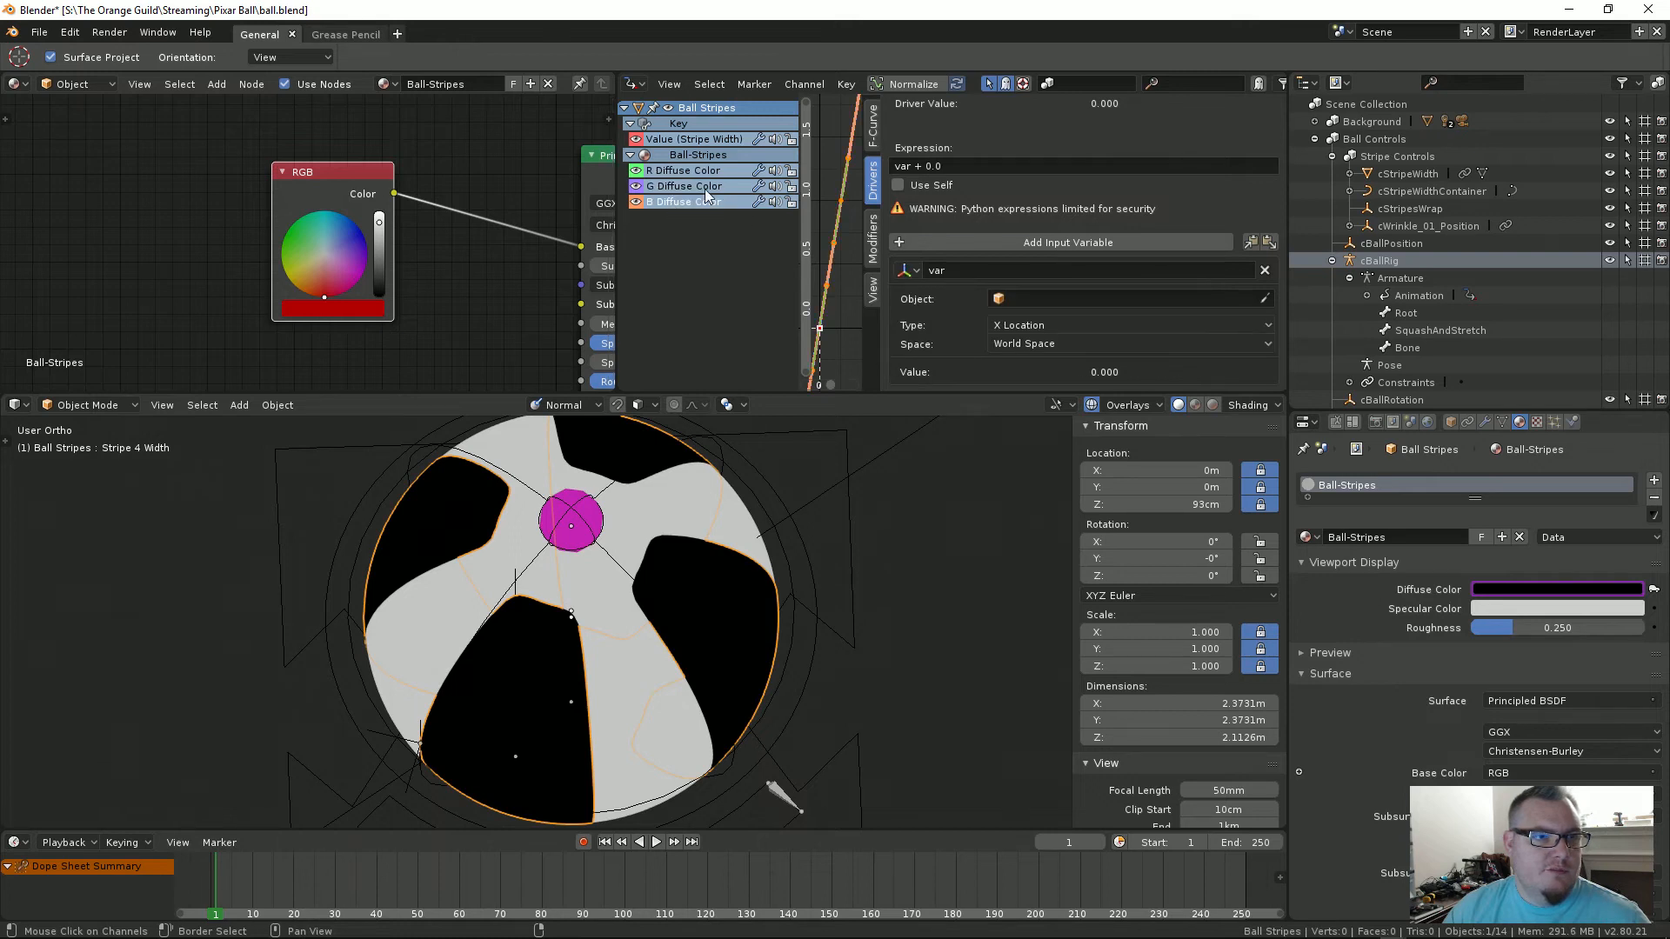
{"action": "left_click", "coordinate": [701, 172]}
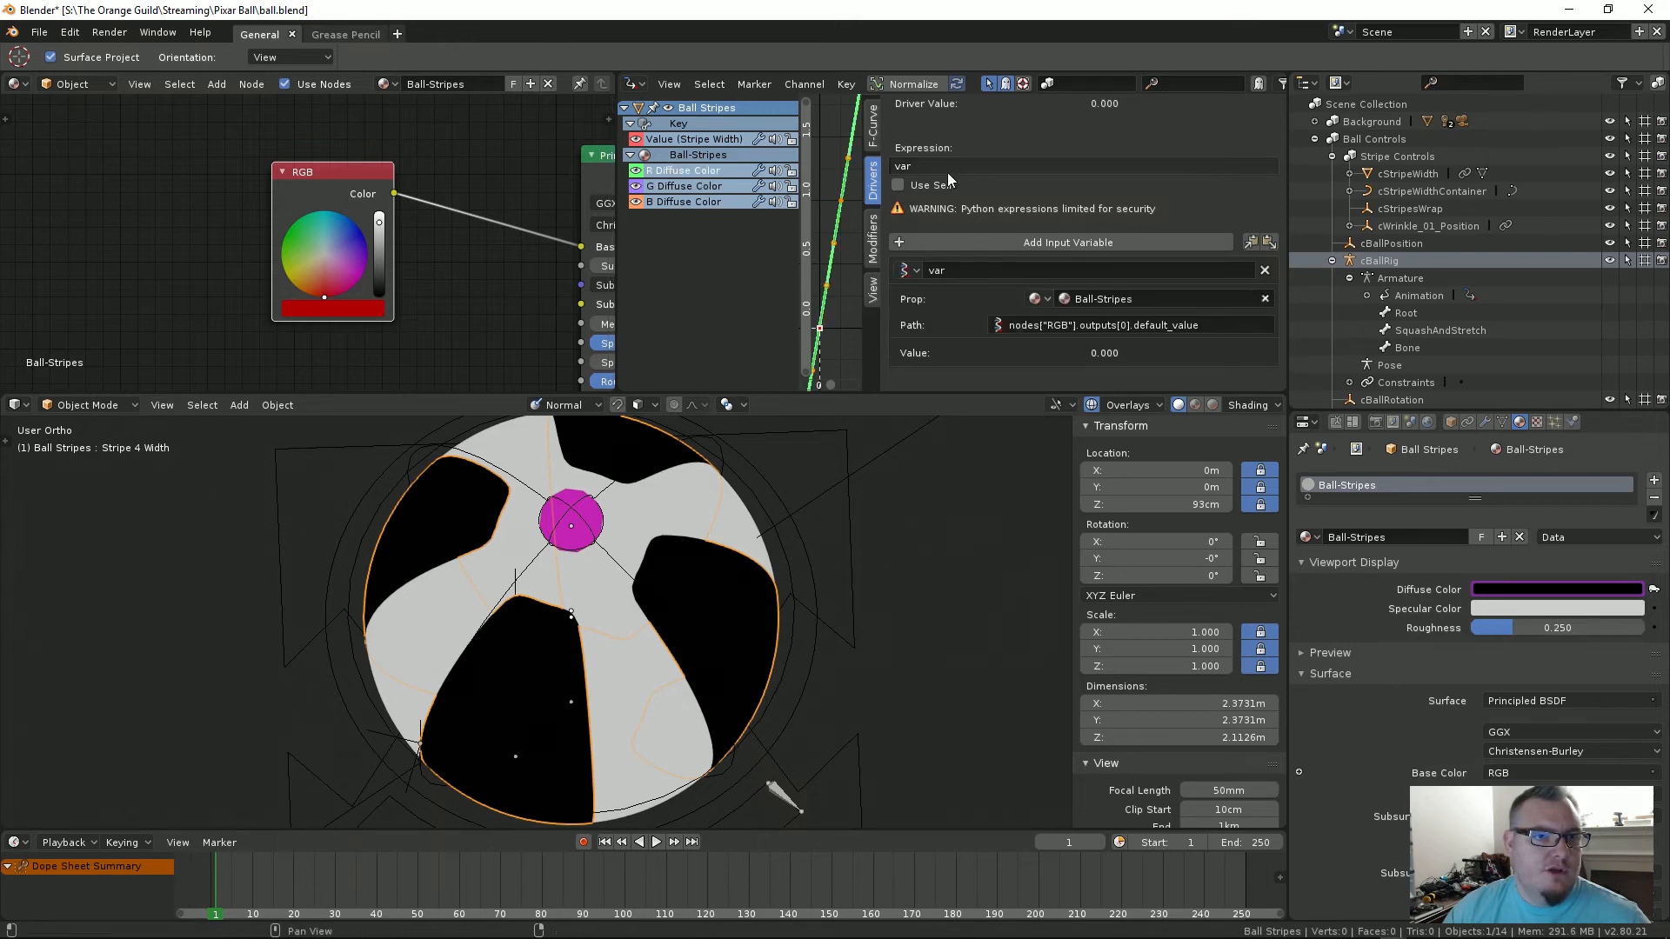
Step: Rename the R Diffuse Color driver's variable to c and set its expression to c
{"action": "left_click", "coordinate": [969, 271]}
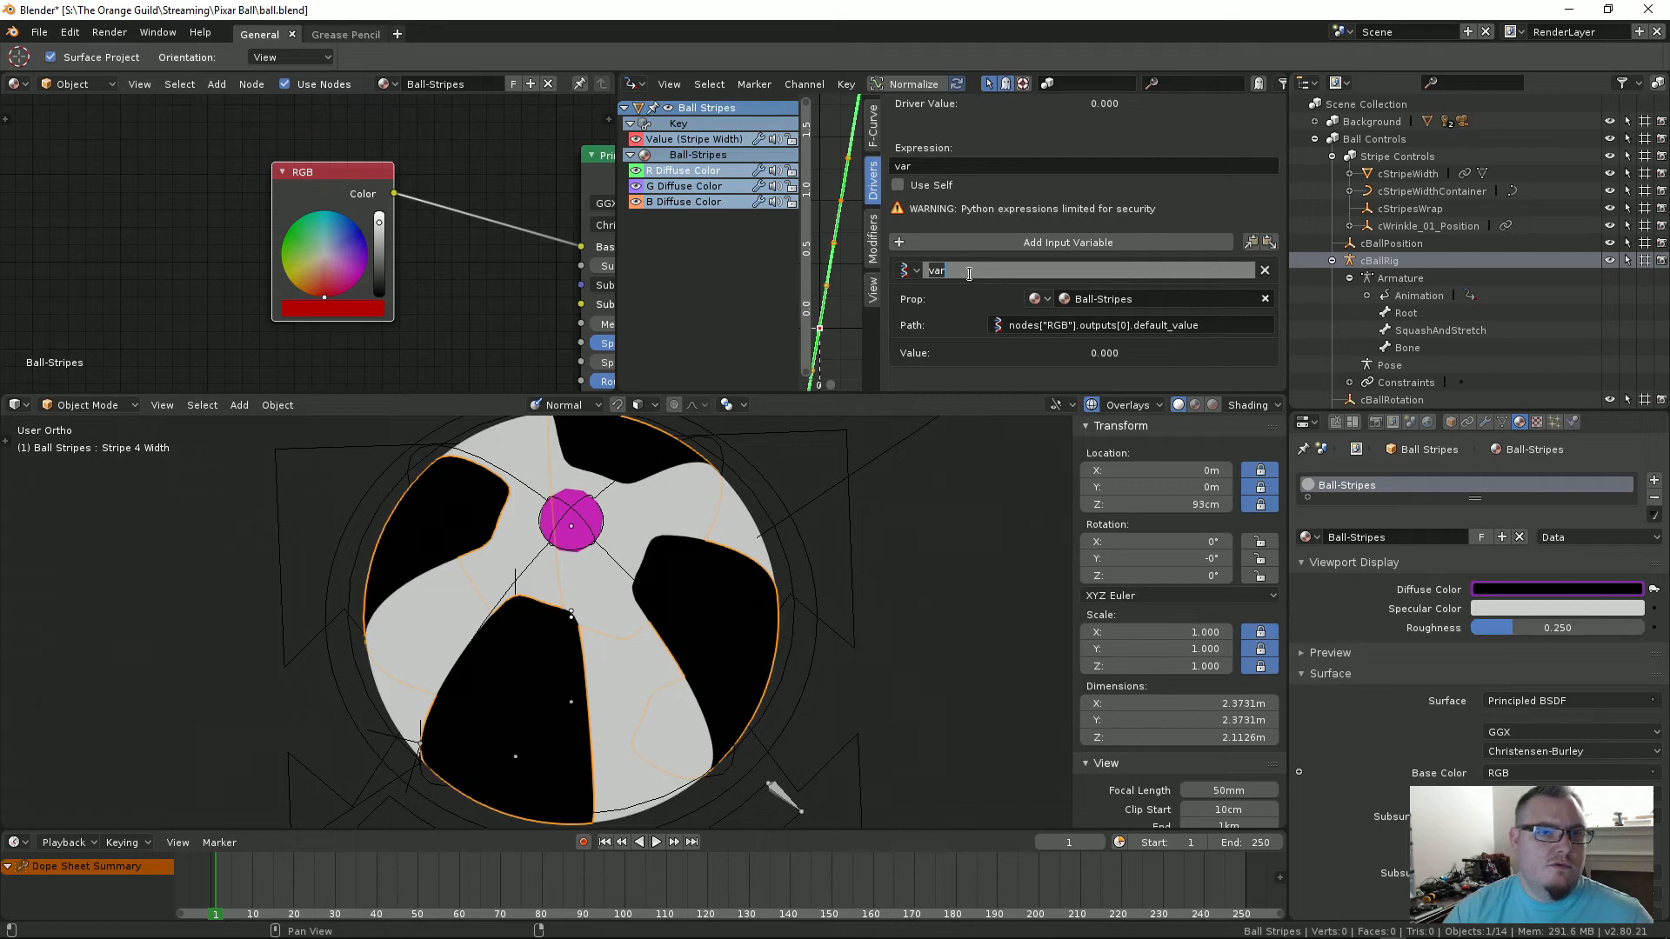
{"action": "type", "text": "c"}
{"action": "key", "text": "Return"}
{"action": "left_click", "coordinate": [963, 166]}
{"action": "type", "text": "c"}
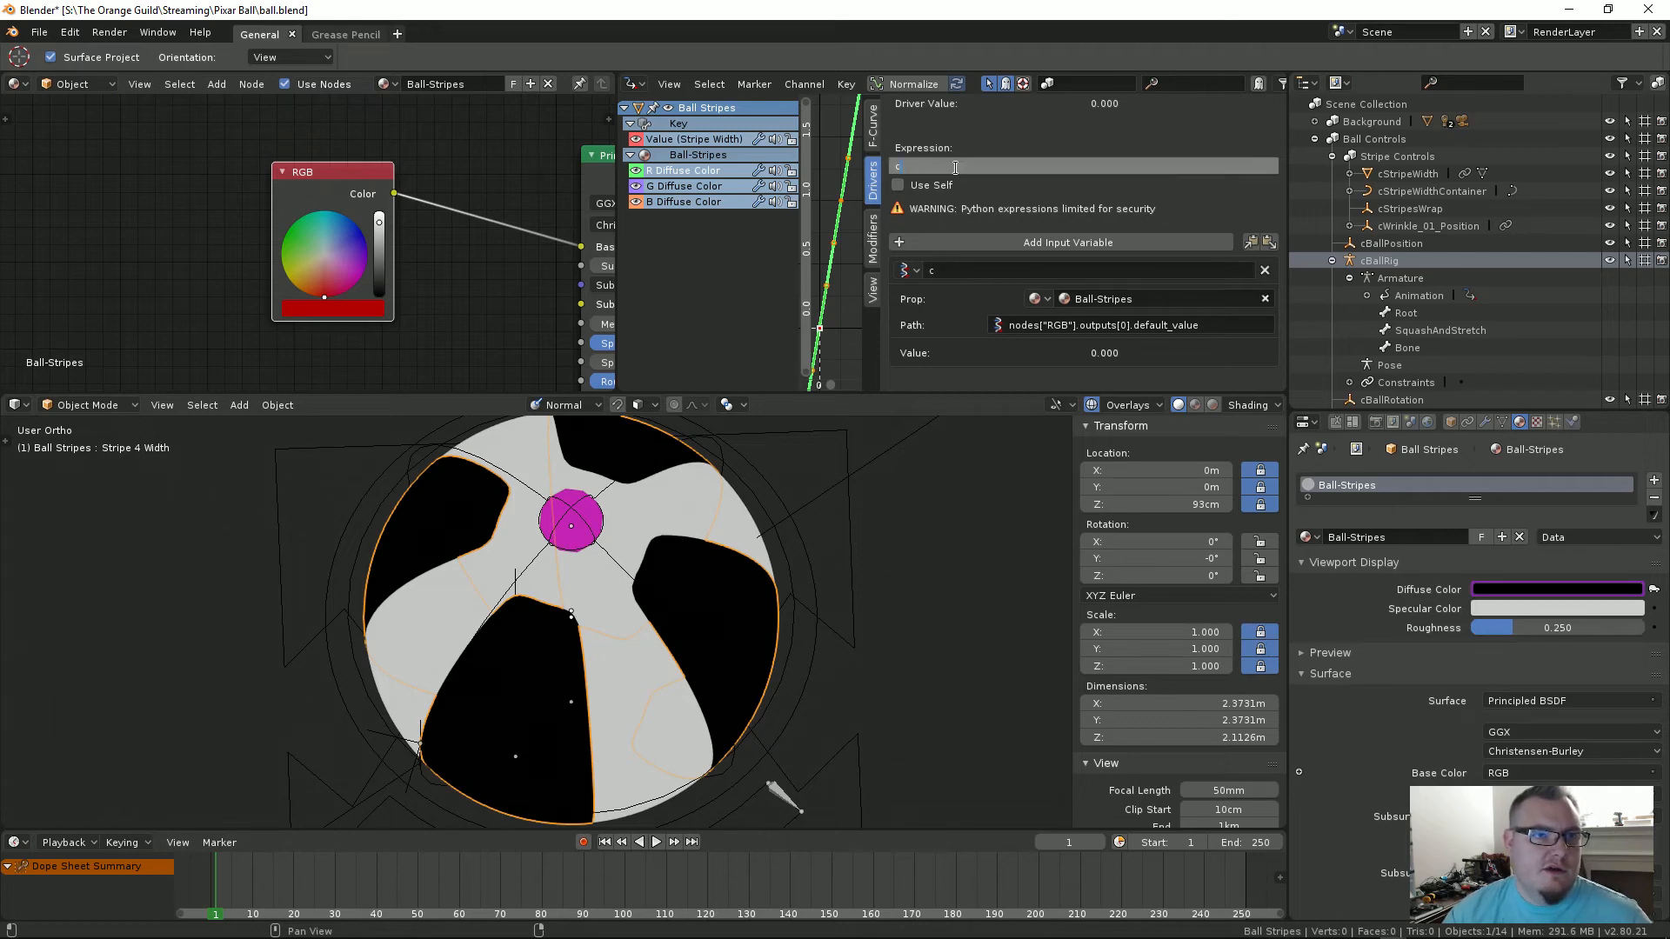
{"action": "key", "text": "Return"}
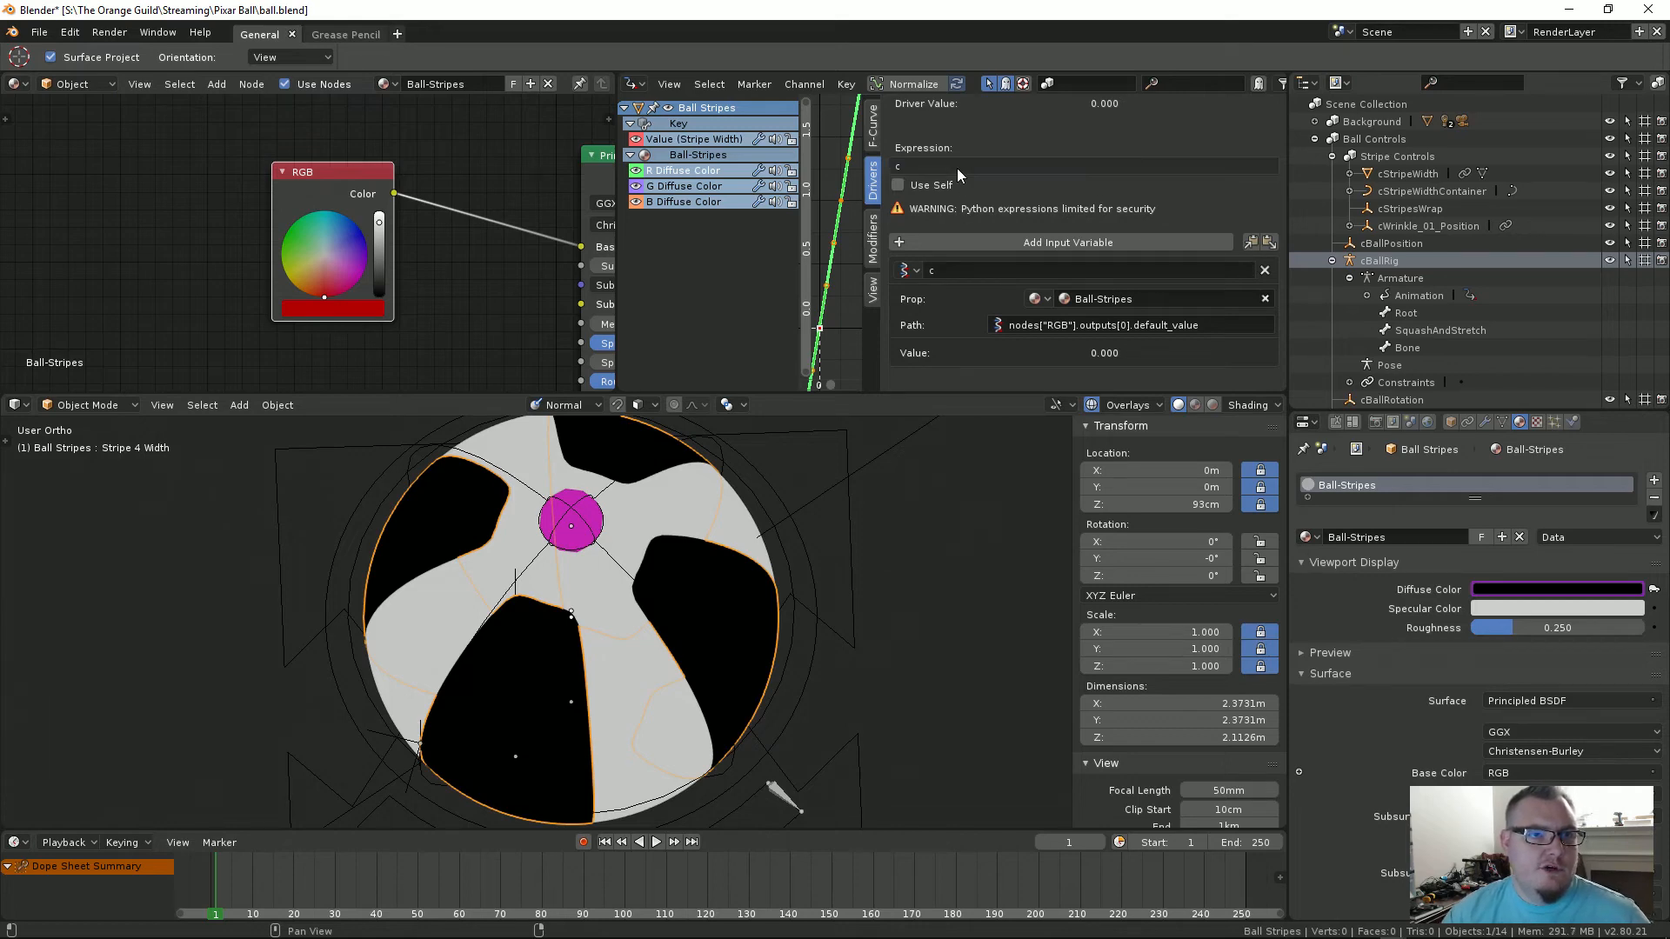
Step: Make the G Diffuse Color driver's variable a Single Property with a Material target, and save the file
{"action": "left_click", "coordinate": [709, 184]}
{"action": "left_click", "coordinate": [920, 270]}
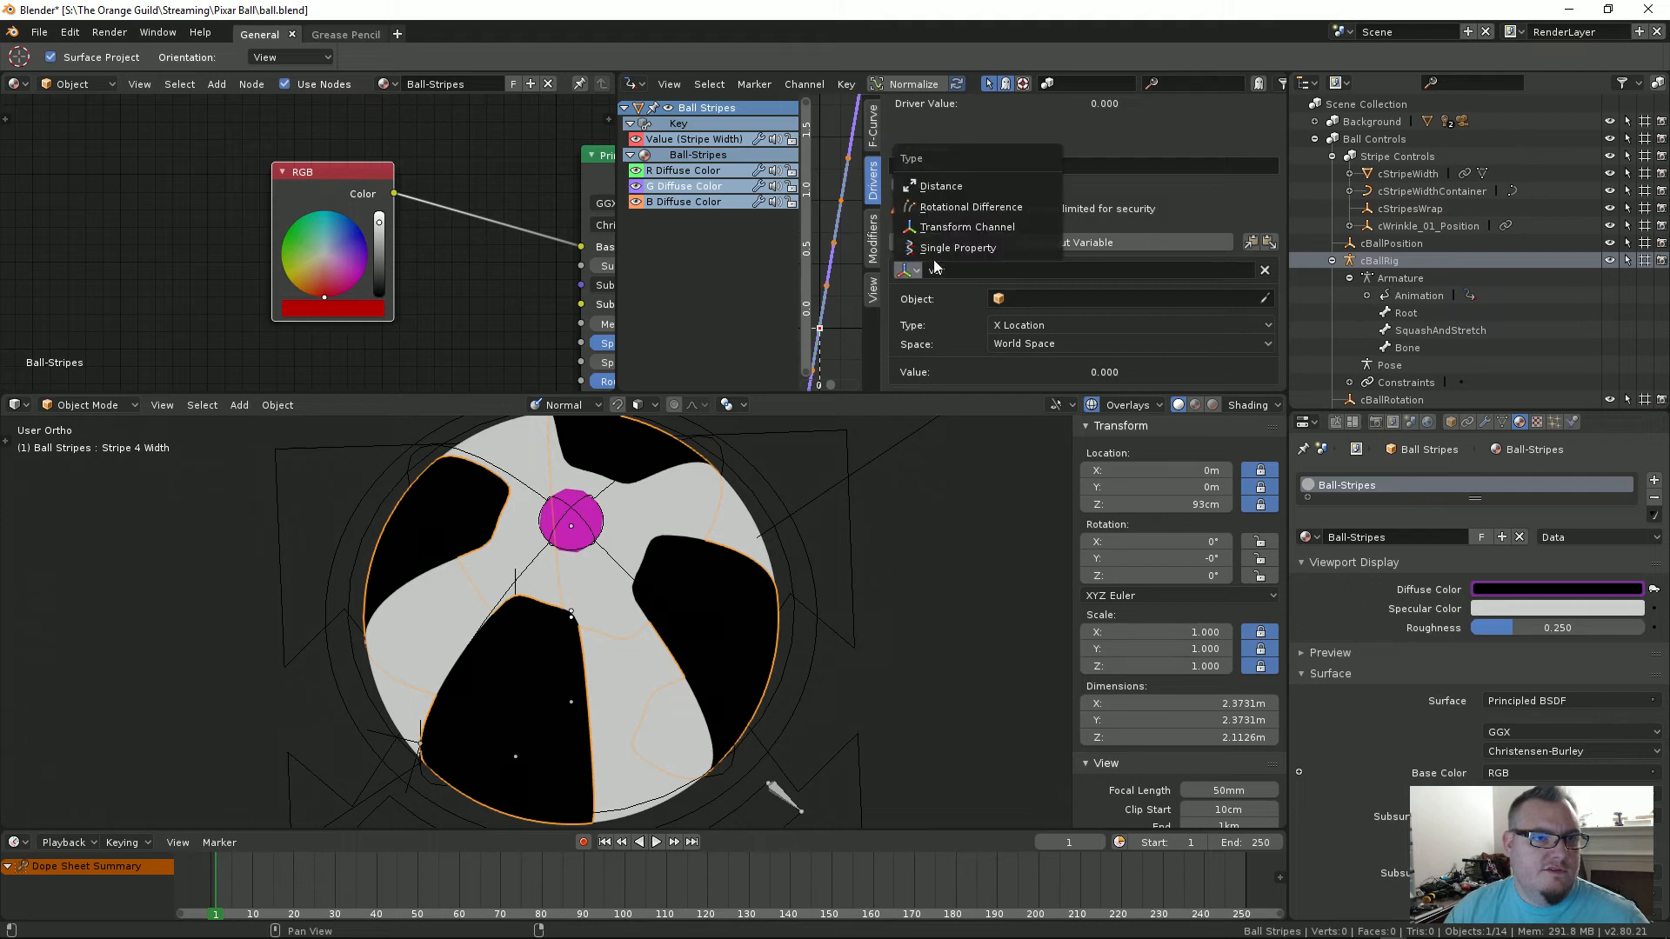
{"action": "left_click", "coordinate": [944, 263]}
{"action": "left_click", "coordinate": [1038, 298]}
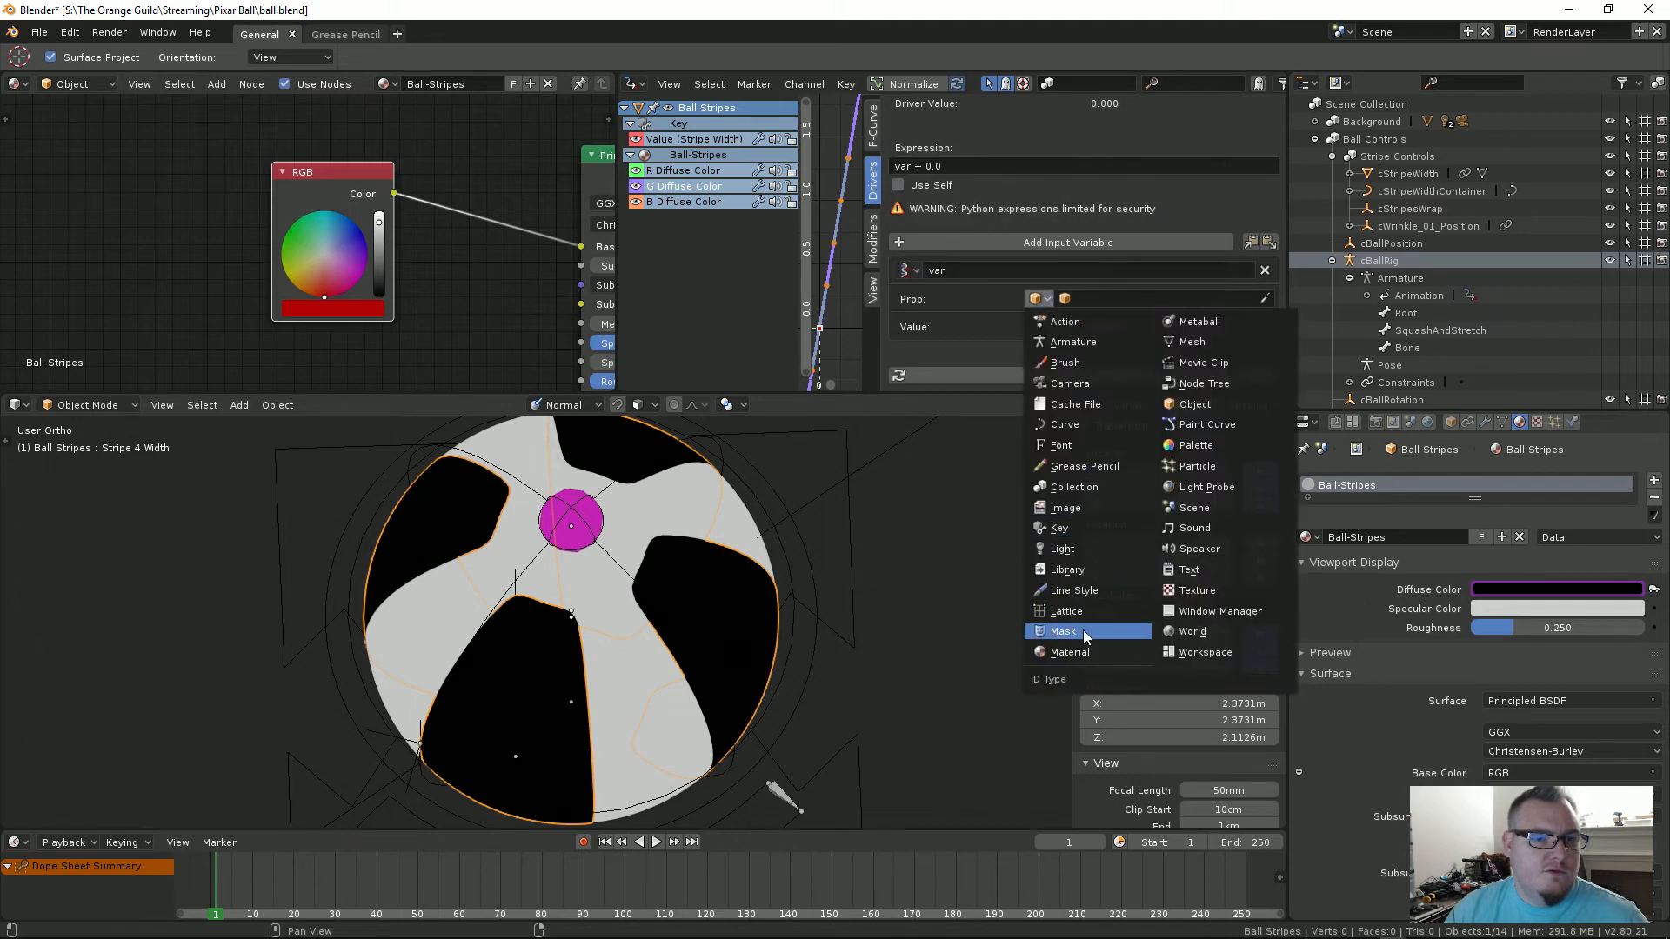
{"action": "left_click", "coordinate": [1070, 651]}
{"action": "key", "text": "ctrl+s"}
{"action": "left_click", "coordinate": [1014, 345]}
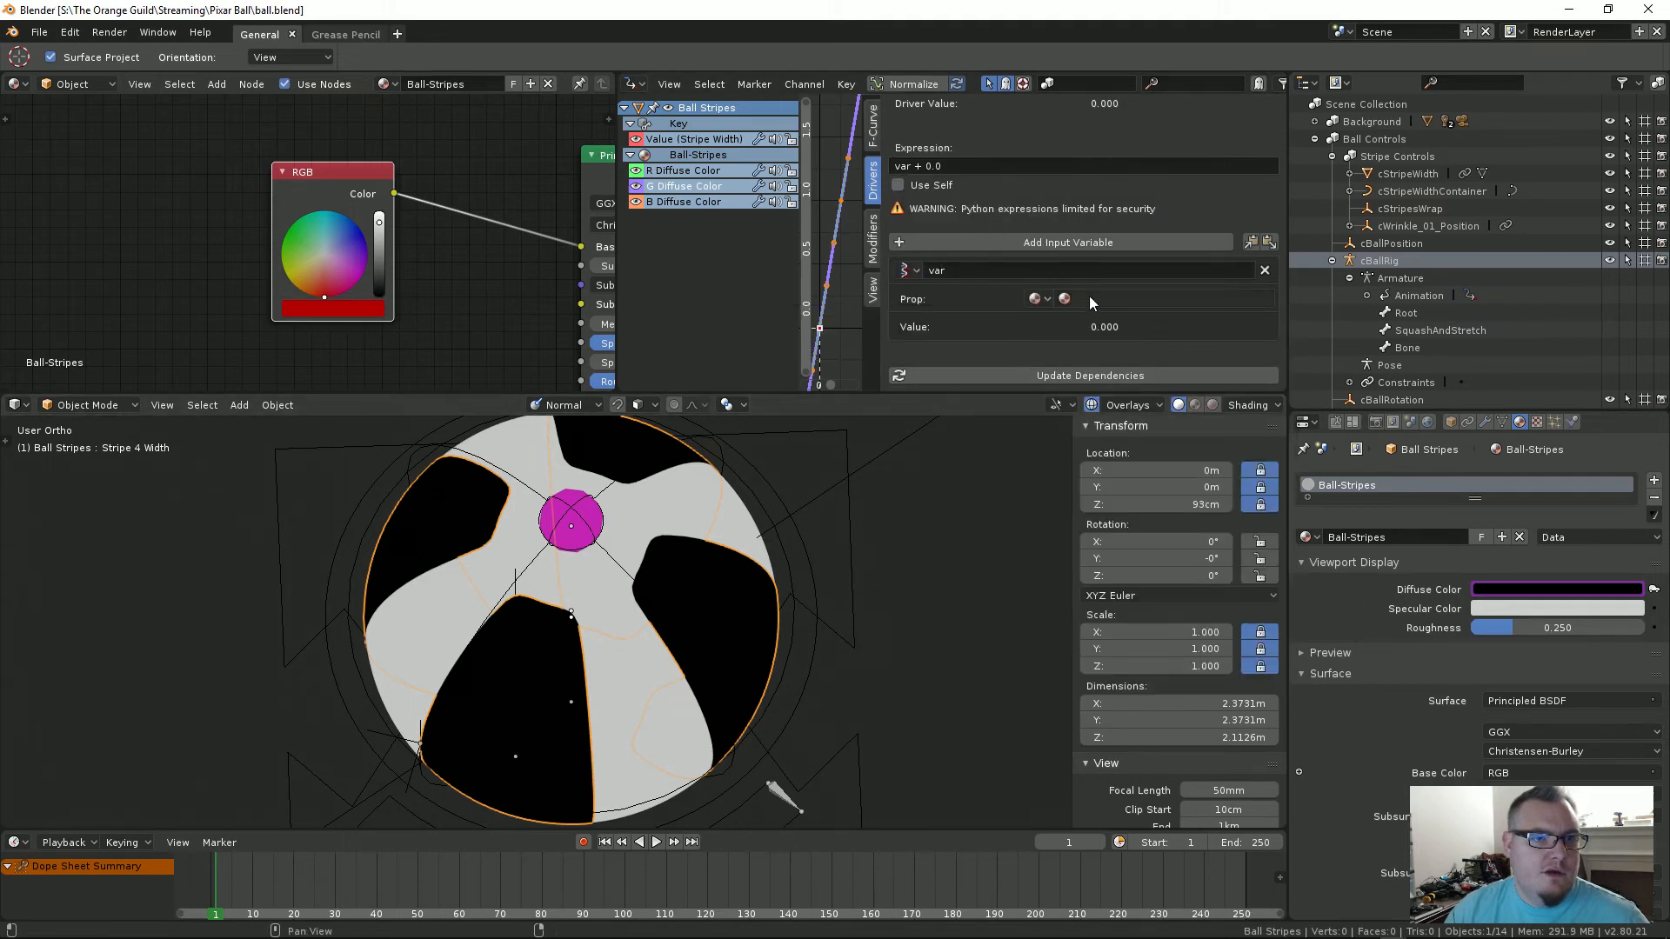
Step: Target the G driver's variable at the Ball-Stripes material with path nodes["RGB"].outputs[0].default_value
{"action": "left_click", "coordinate": [1087, 298]}
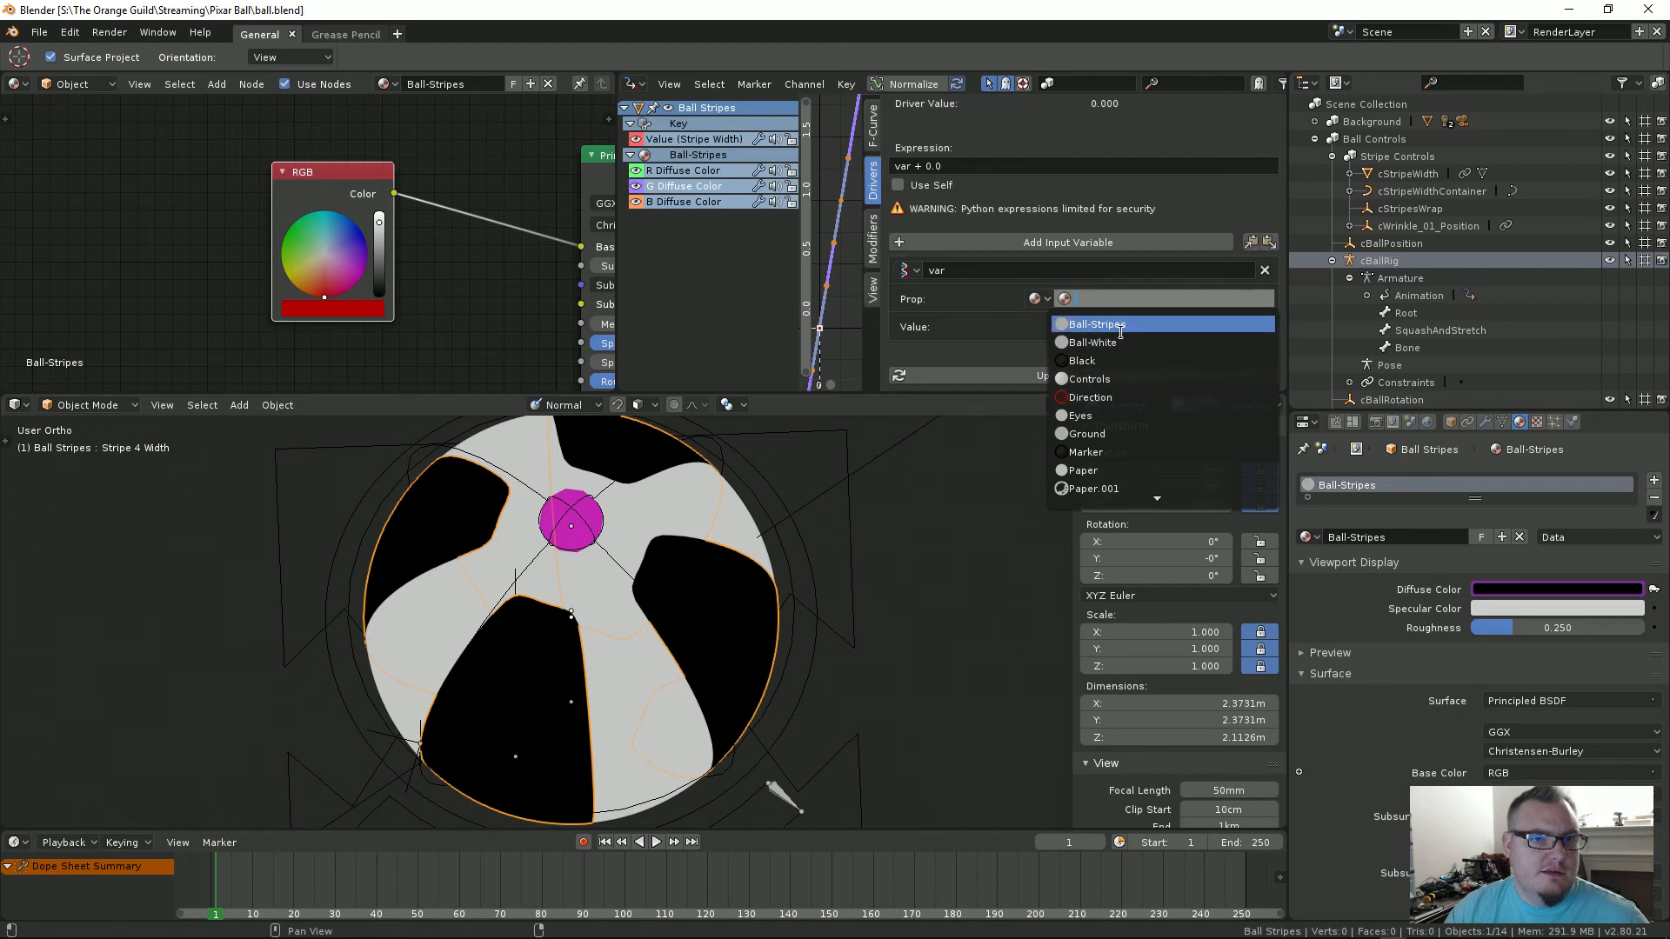
{"action": "left_click", "coordinate": [1121, 325]}
{"action": "type", "text": "nodes[\"RGB\"].outputs[0].default_value"}
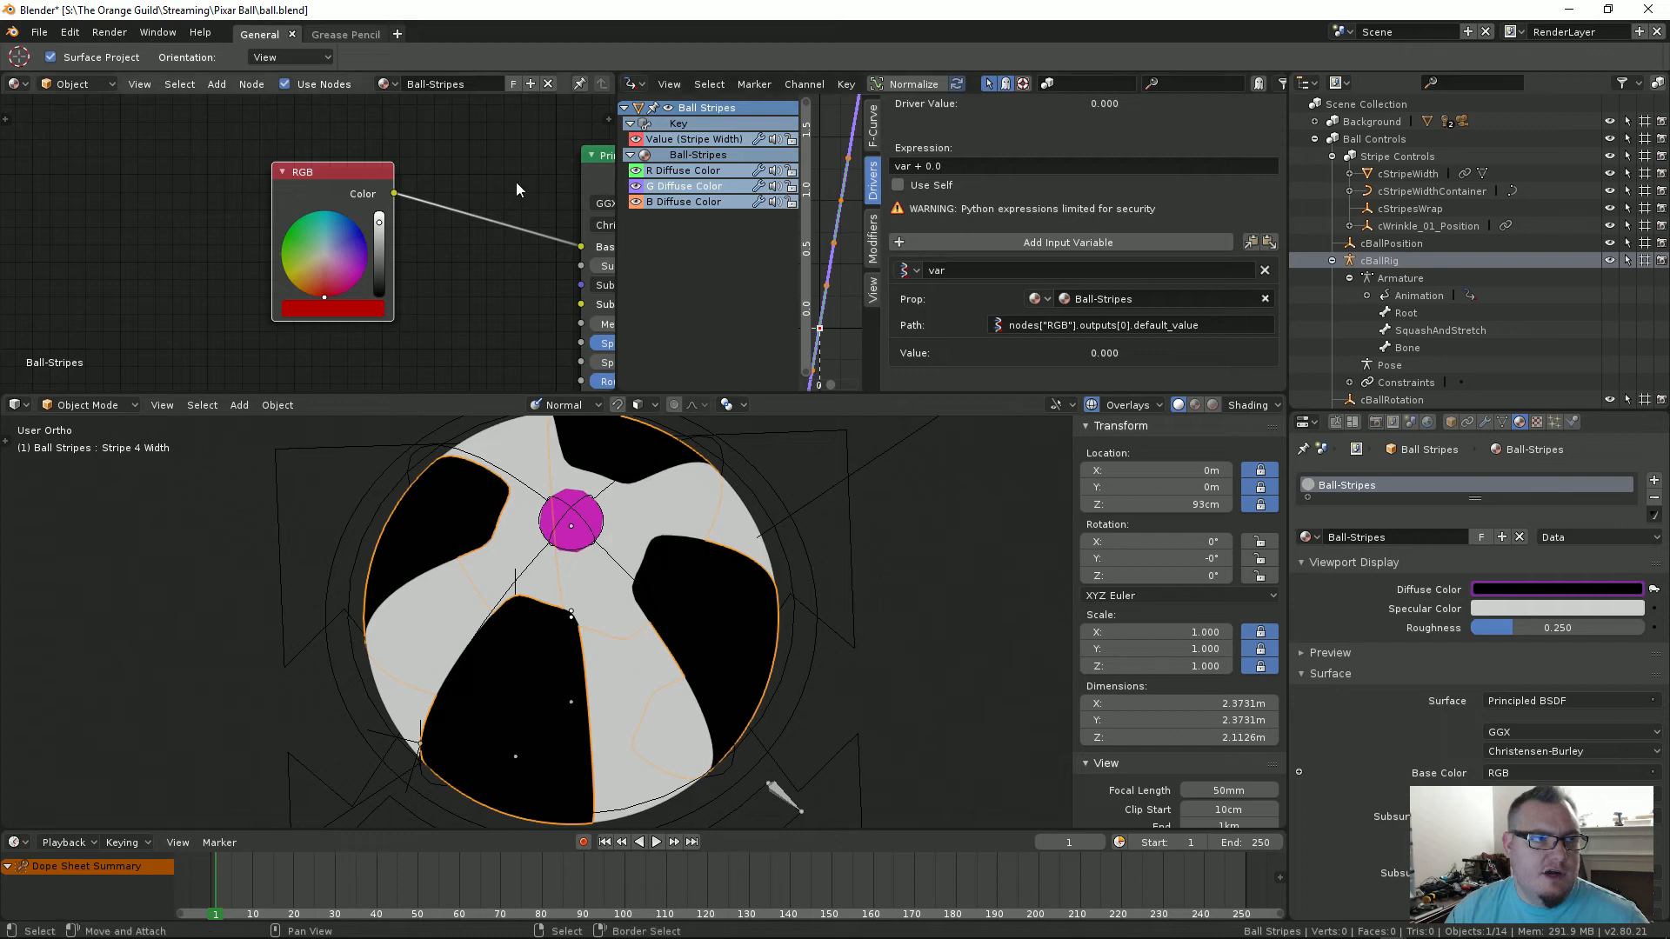
Step: Set the G Diffuse Color driver's expression to c and rename its variable to c
{"action": "left_click", "coordinate": [957, 168]}
{"action": "type", "text": "c"}
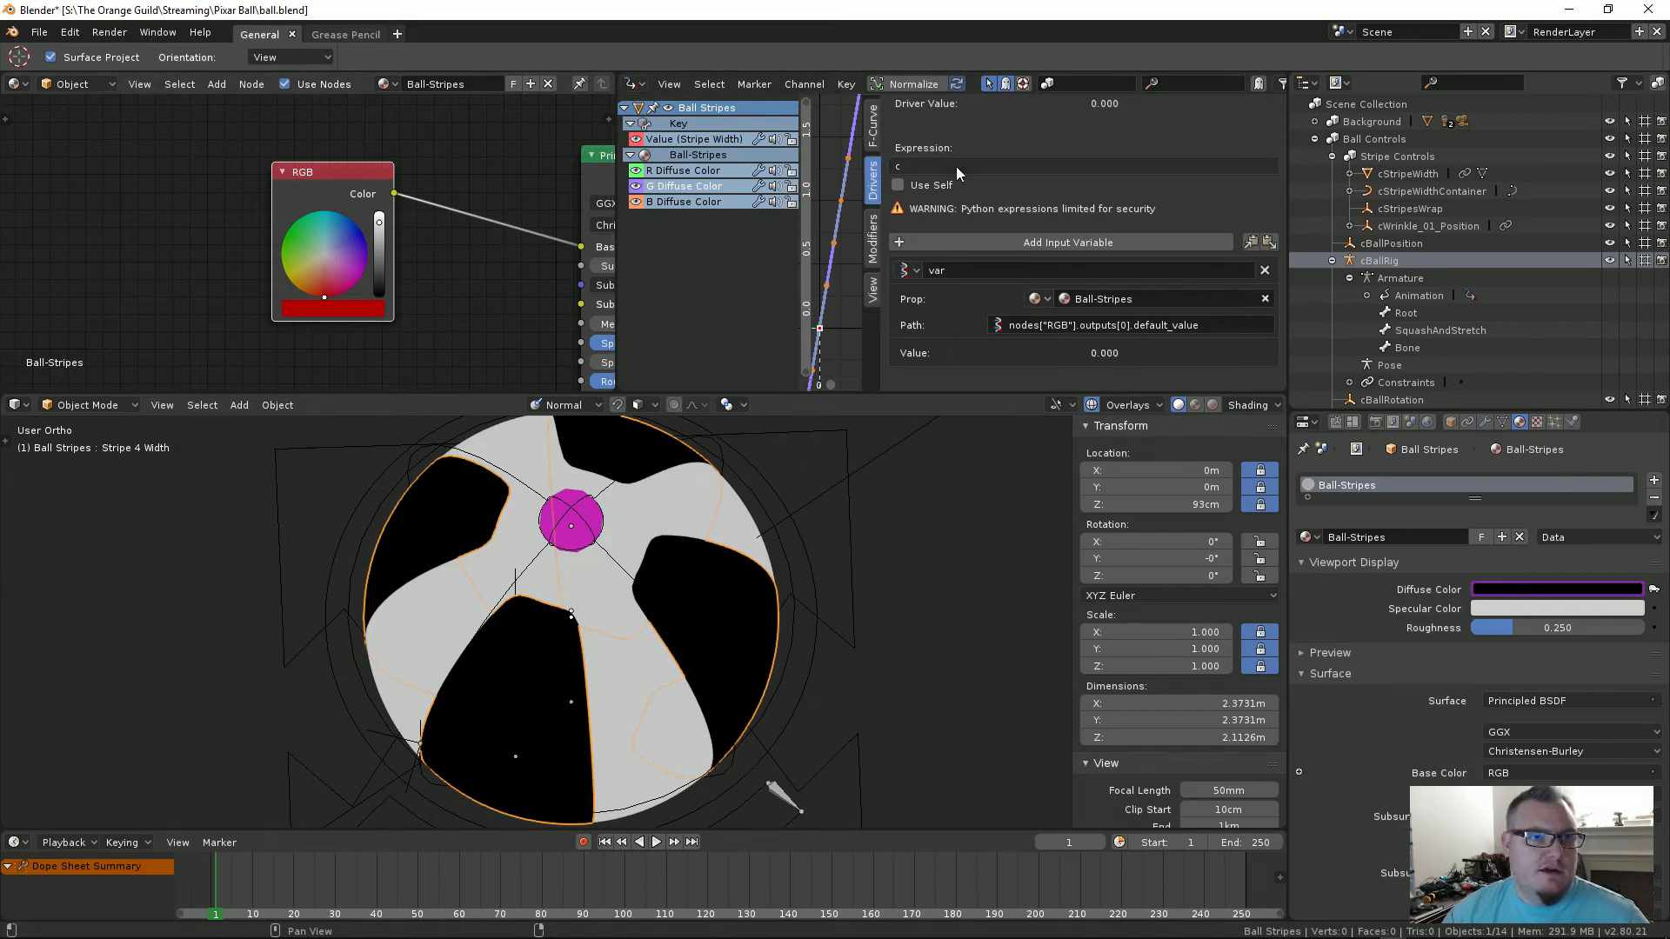
{"action": "left_click", "coordinate": [952, 271]}
{"action": "type", "text": "c"}
{"action": "key", "text": "Return"}
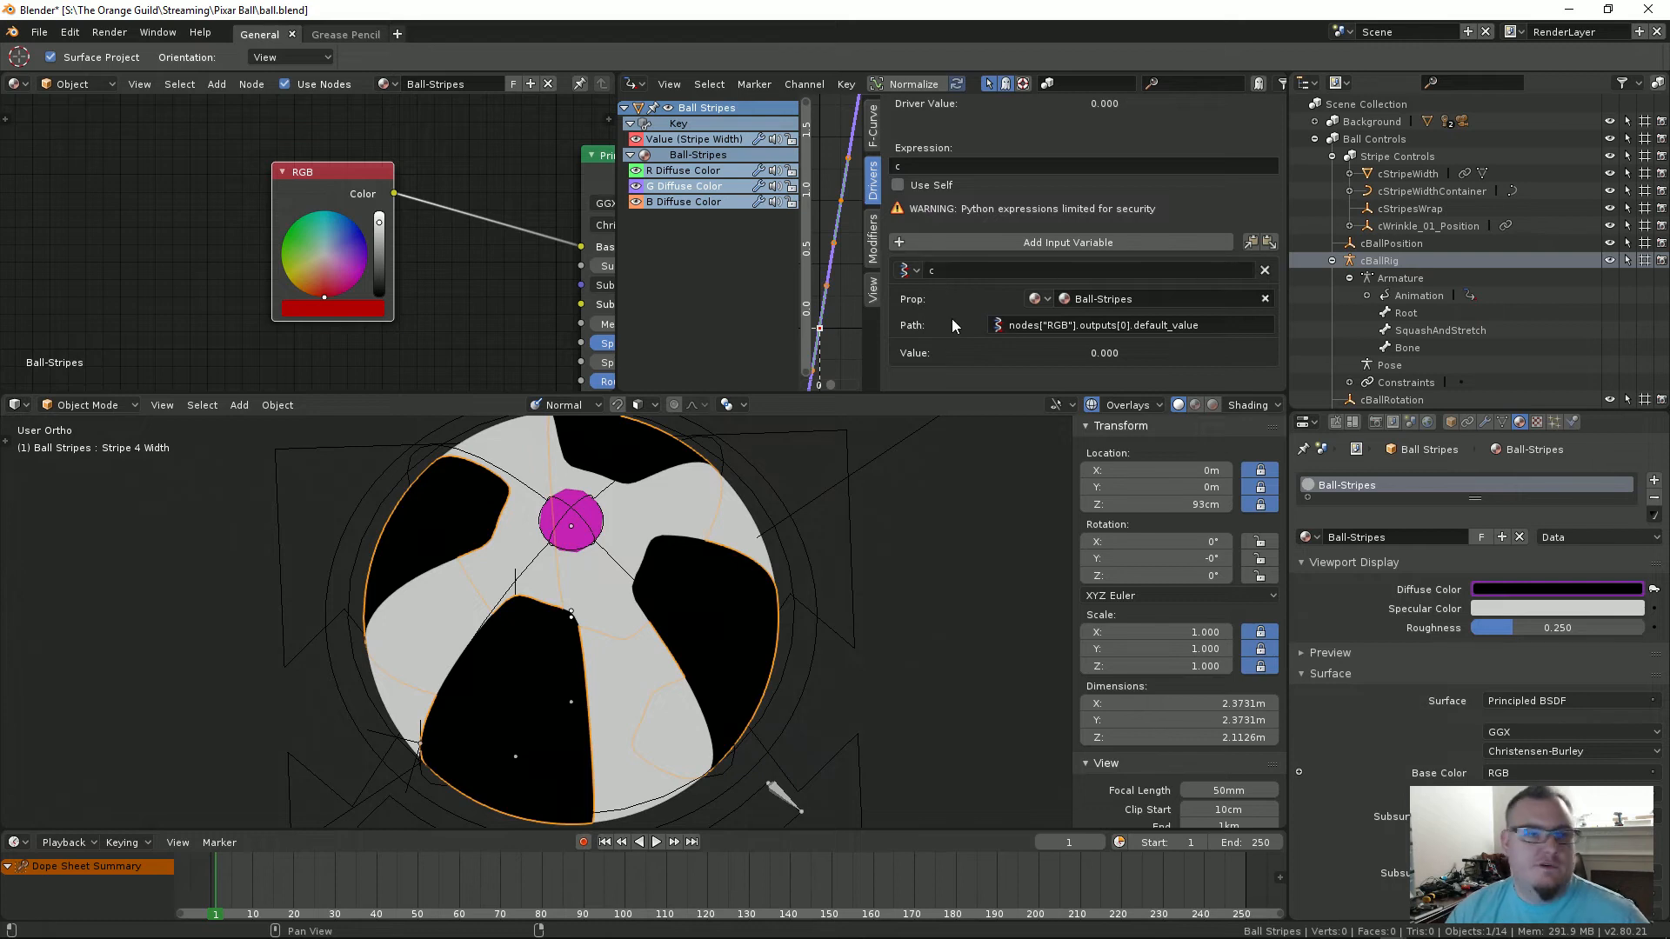
Step: Set the B Diffuse Color driver's expression to c and rename its variable to c
{"action": "left_click", "coordinate": [692, 202]}
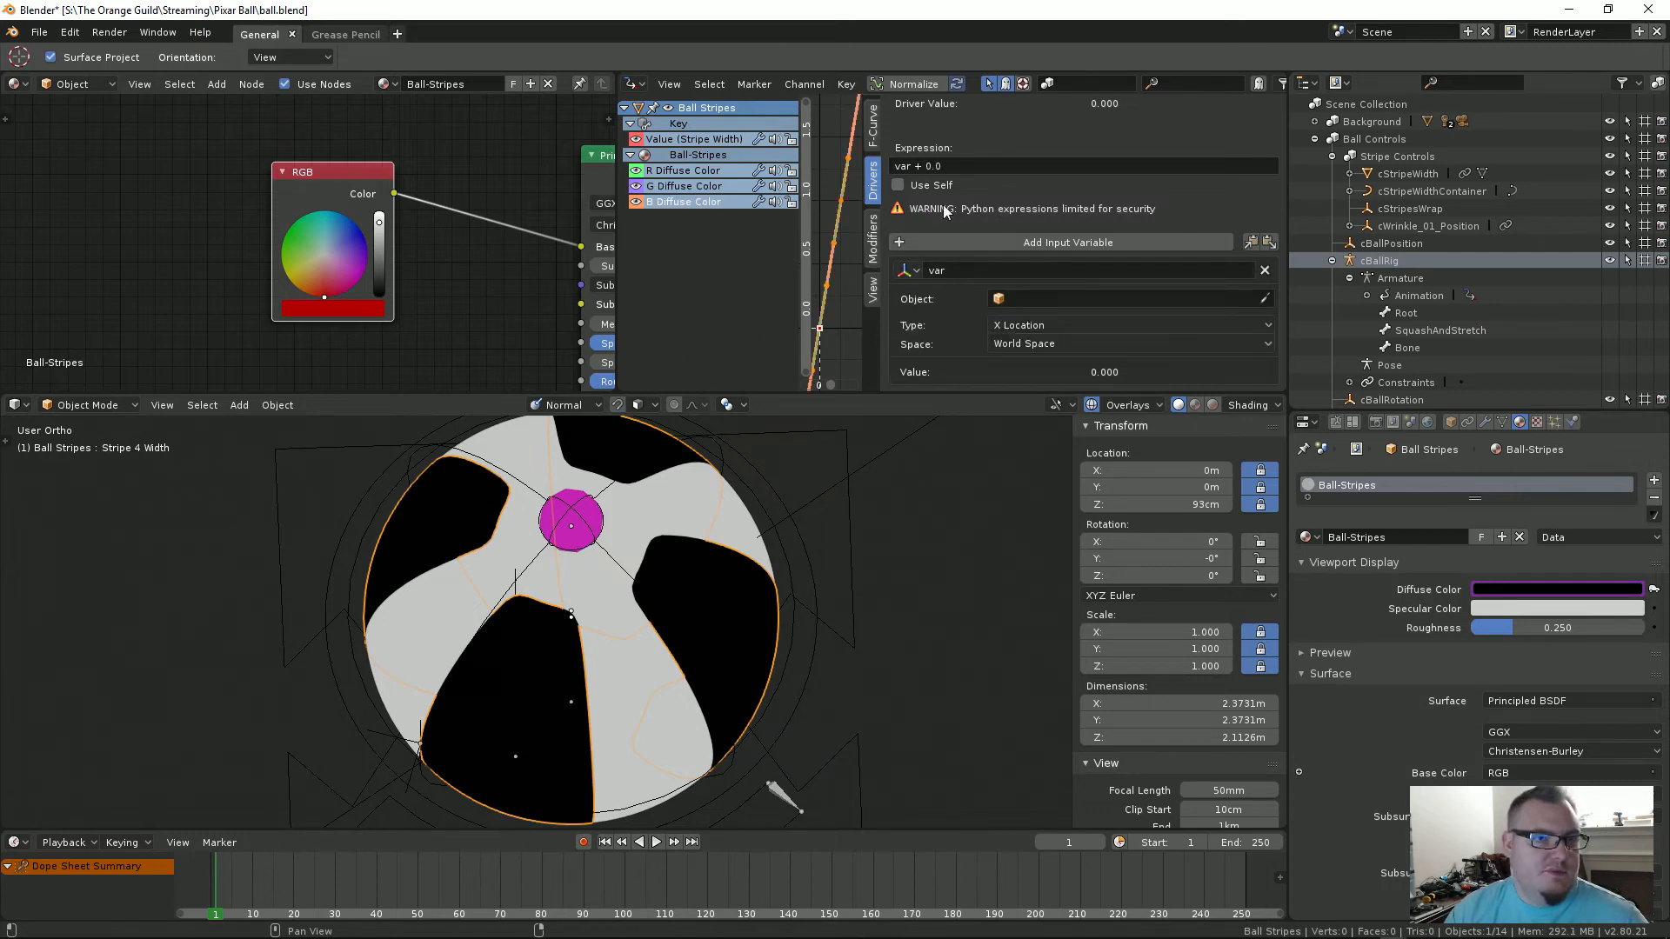
{"action": "left_click", "coordinate": [948, 271]}
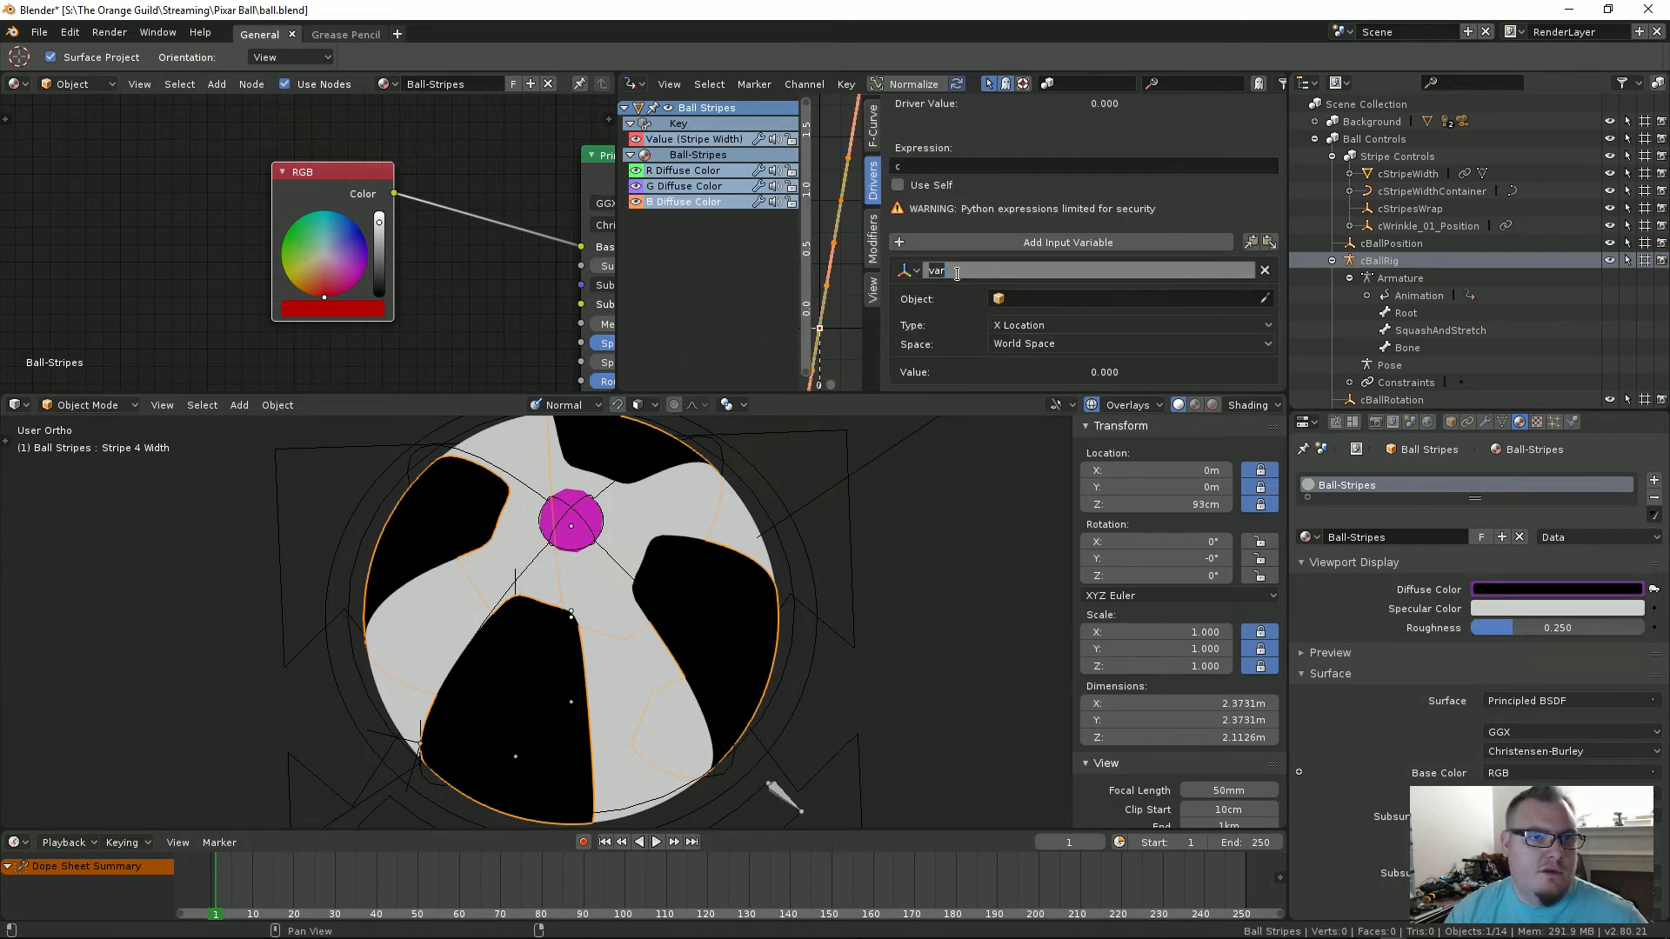
{"action": "type", "text": "c"}
{"action": "key", "text": "Return"}
Step: Make the B driver's variable a Single Property of the Ball-Stripes material with path nodes["RGB"].outputs[0].default_value
{"action": "left_click", "coordinate": [908, 271]}
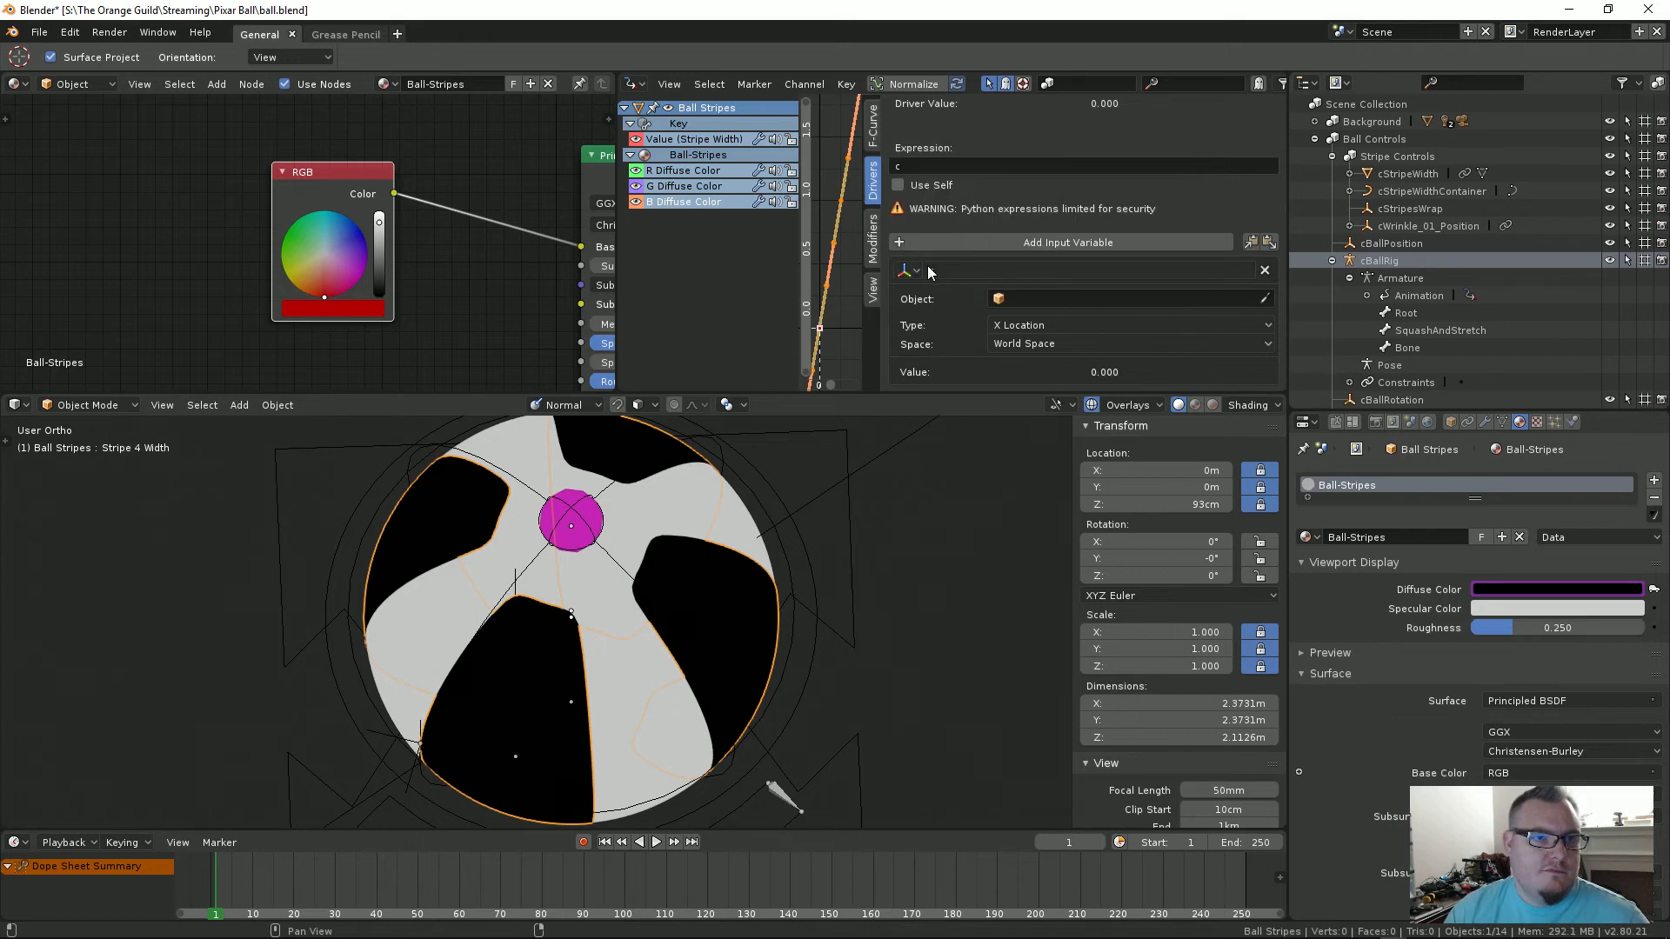
{"action": "left_click", "coordinate": [907, 270]}
{"action": "left_click", "coordinate": [948, 276]}
{"action": "left_click", "coordinate": [1039, 299]}
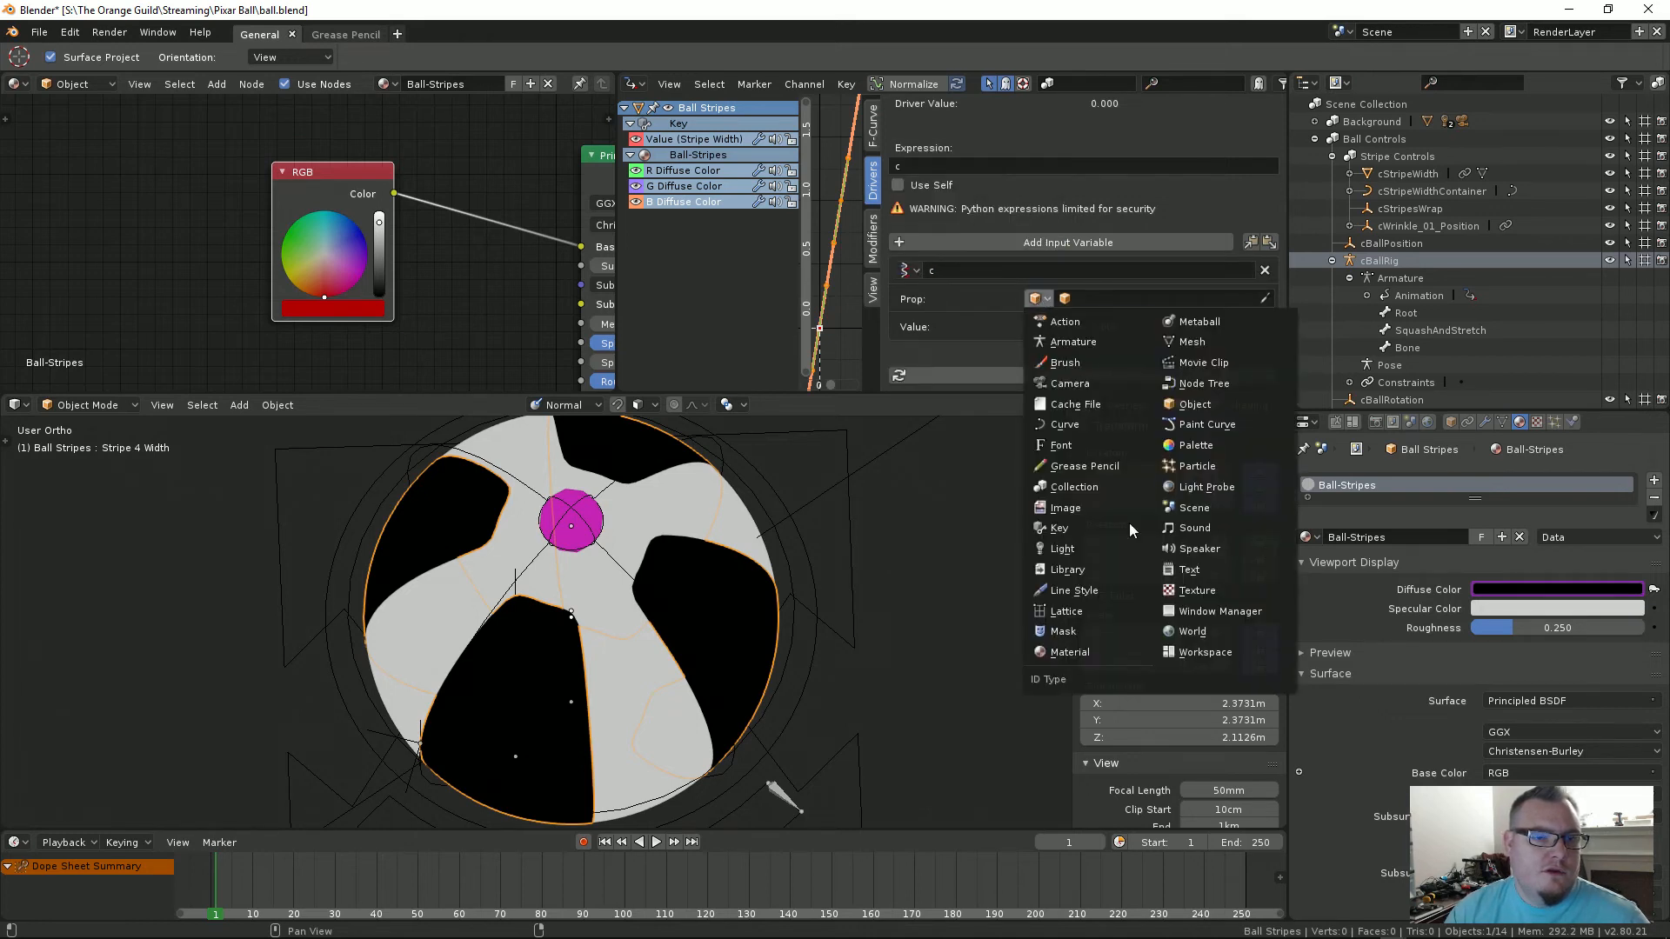
{"action": "left_click", "coordinate": [1087, 651]}
{"action": "left_click", "coordinate": [1122, 300]}
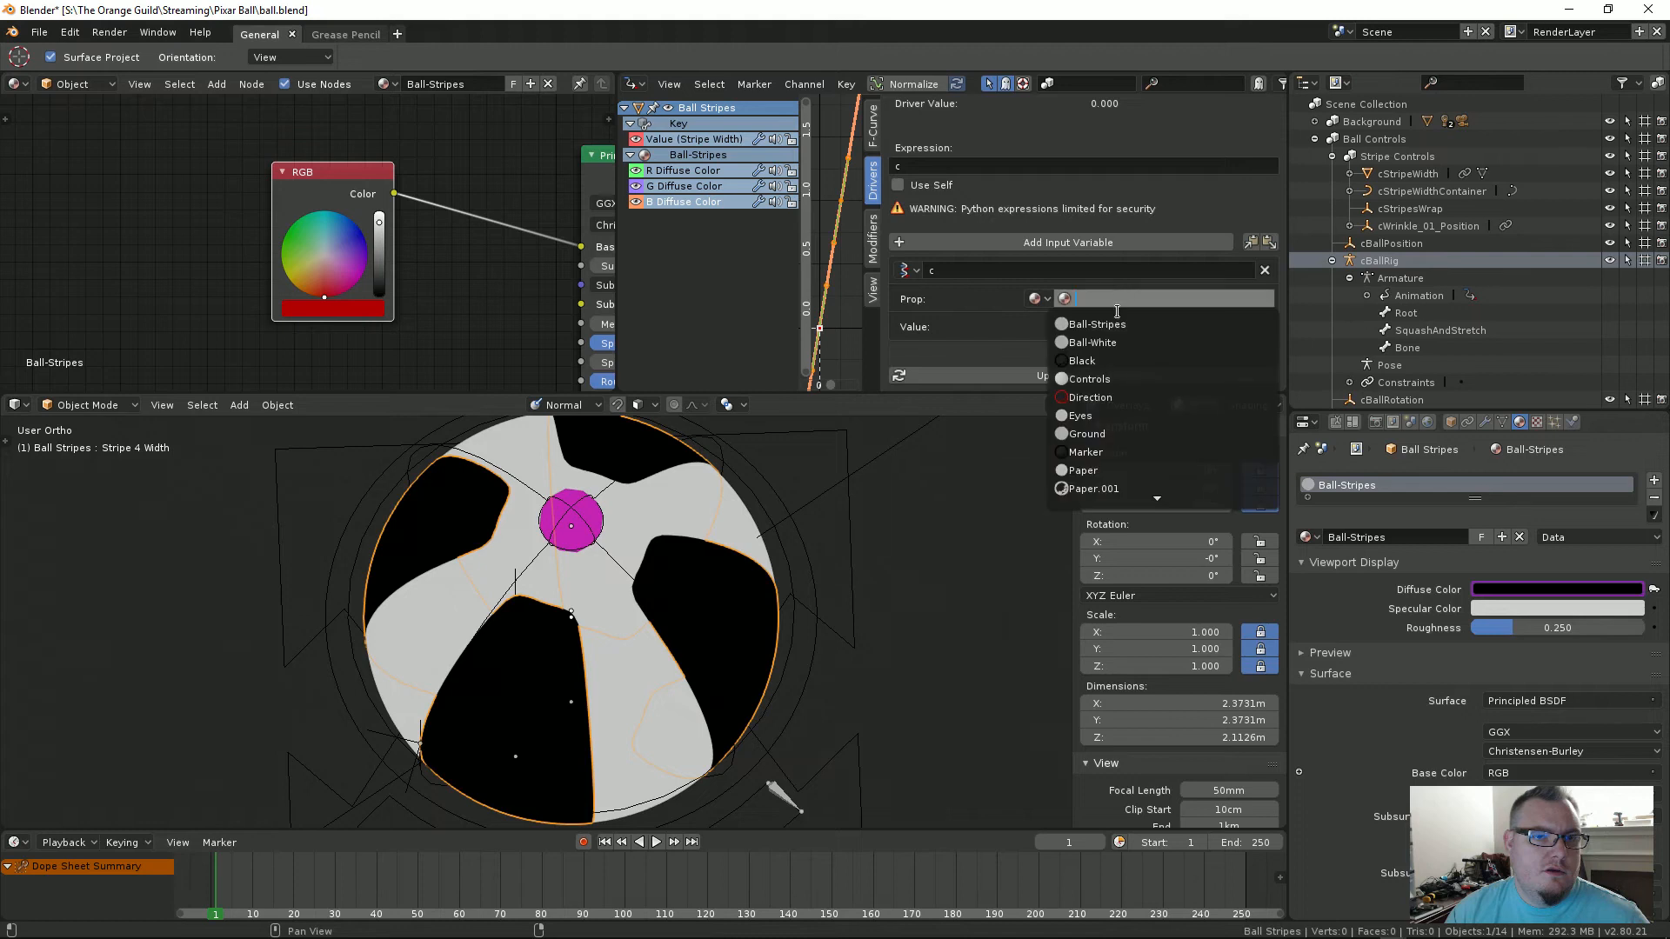
{"action": "left_click", "coordinate": [1119, 328]}
{"action": "type", "text": "nodes[\"RGB\"].outputs[0].default_value"}
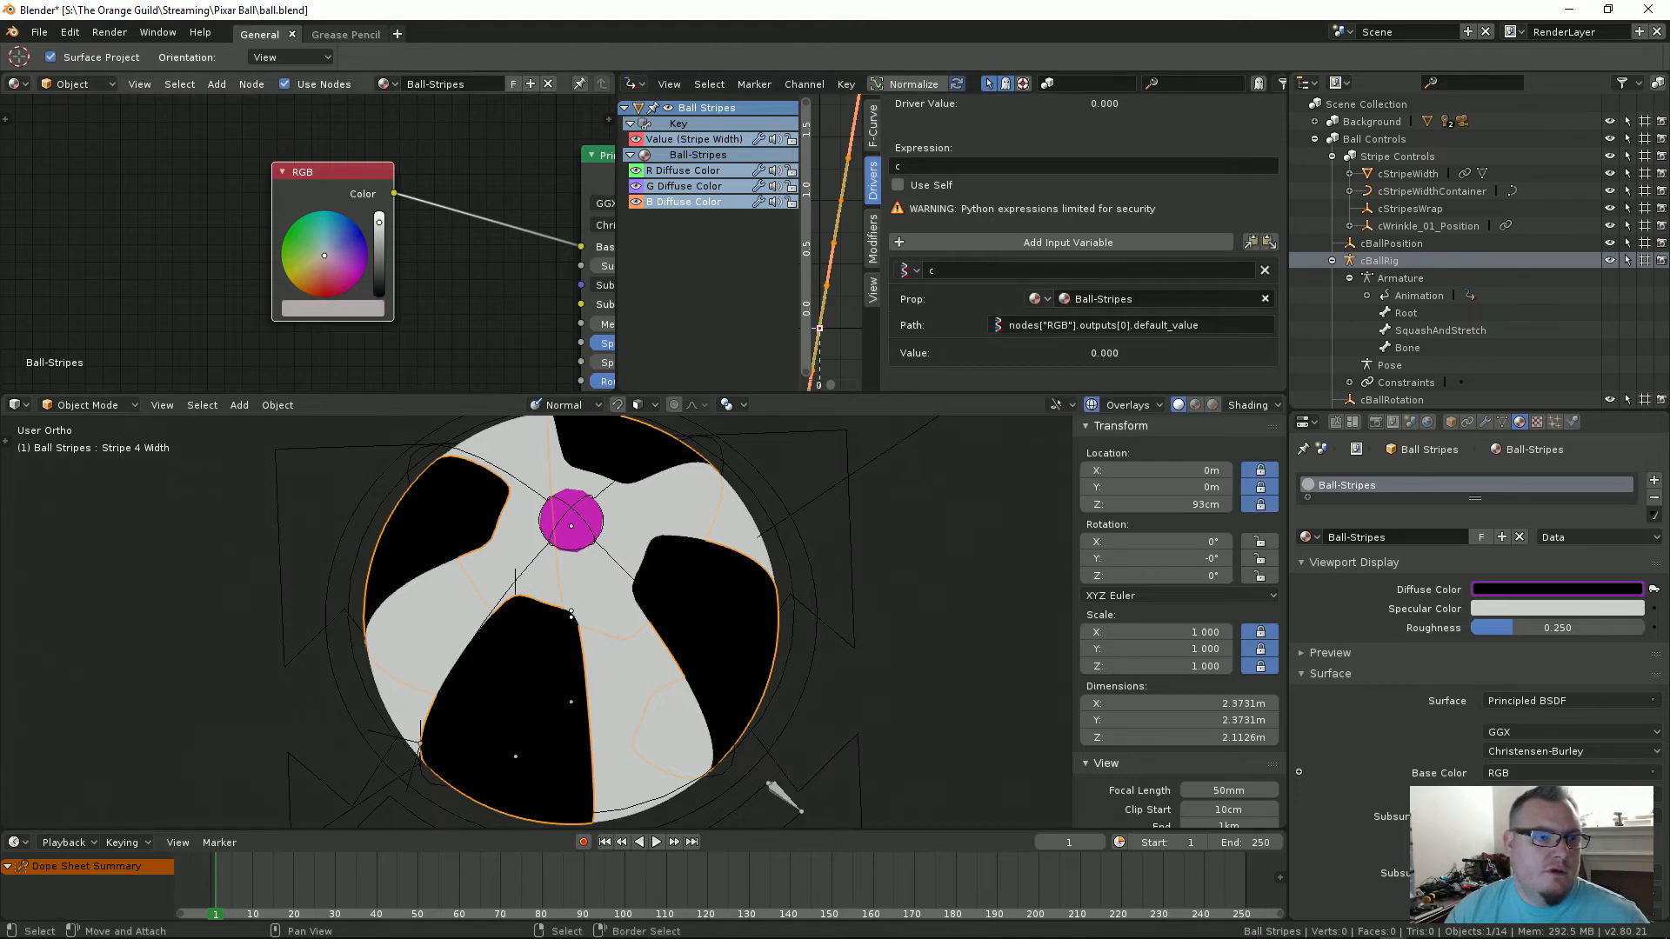
Step: Compare the expressions, variables and paths of the Ball-Stripes Diffuse Color drivers
{"action": "left_click", "coordinate": [684, 177]}
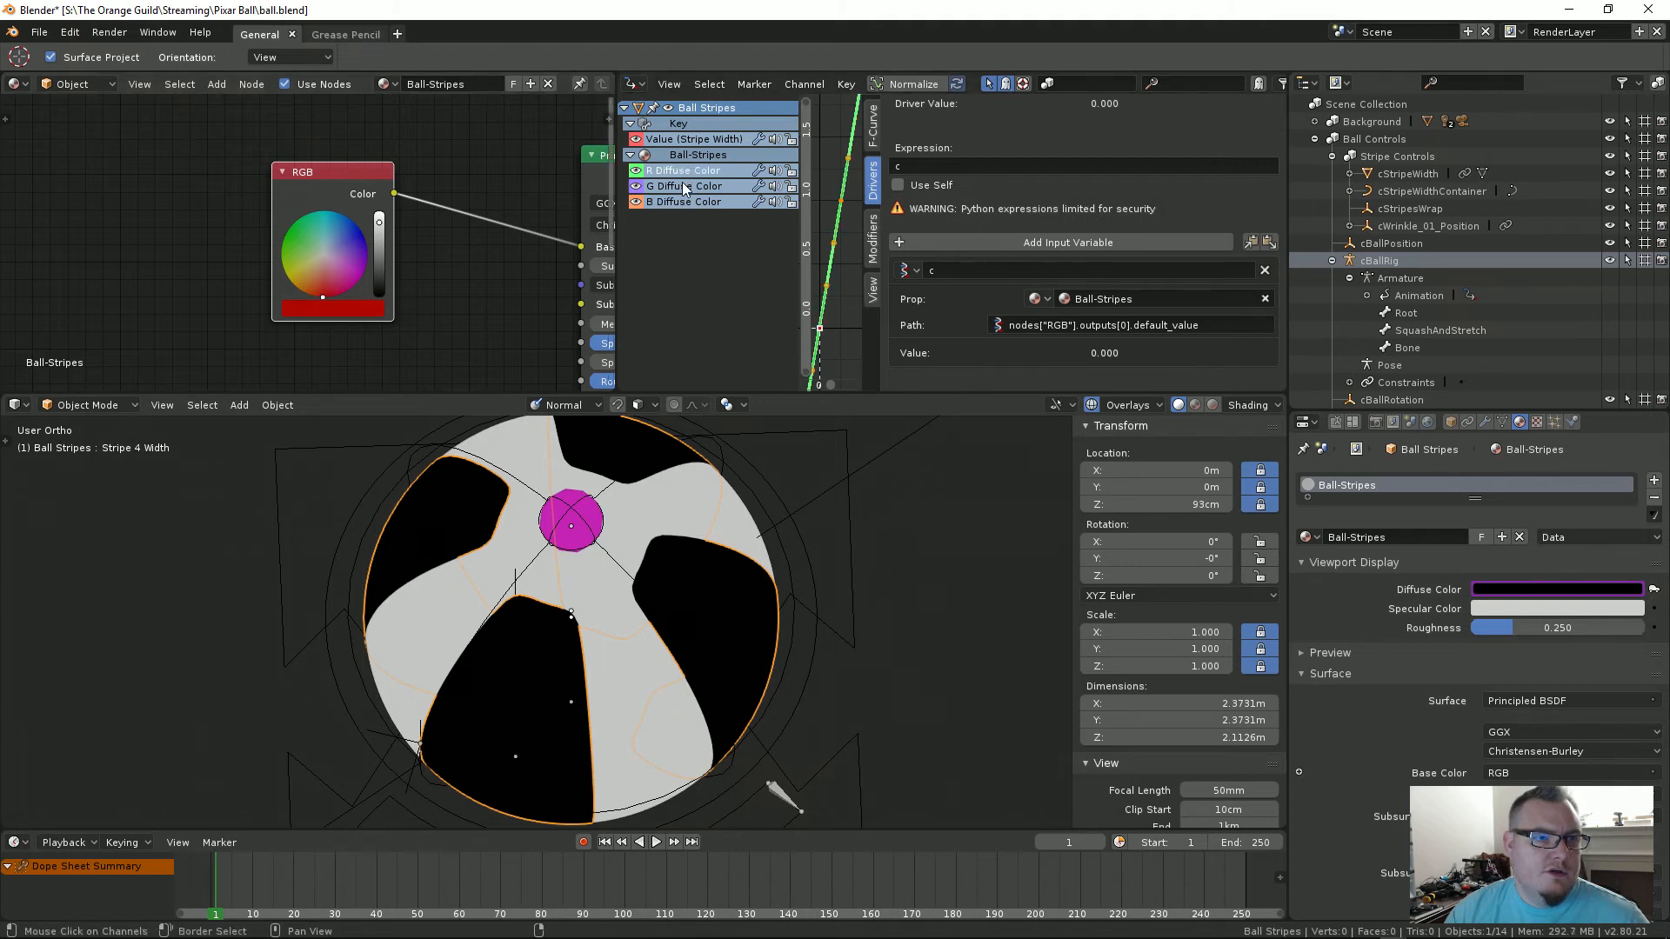
{"action": "left_click", "coordinate": [686, 202]}
{"action": "scroll", "coordinate": [1000, 291], "scroll_direction": "down", "scroll_amount": 1}
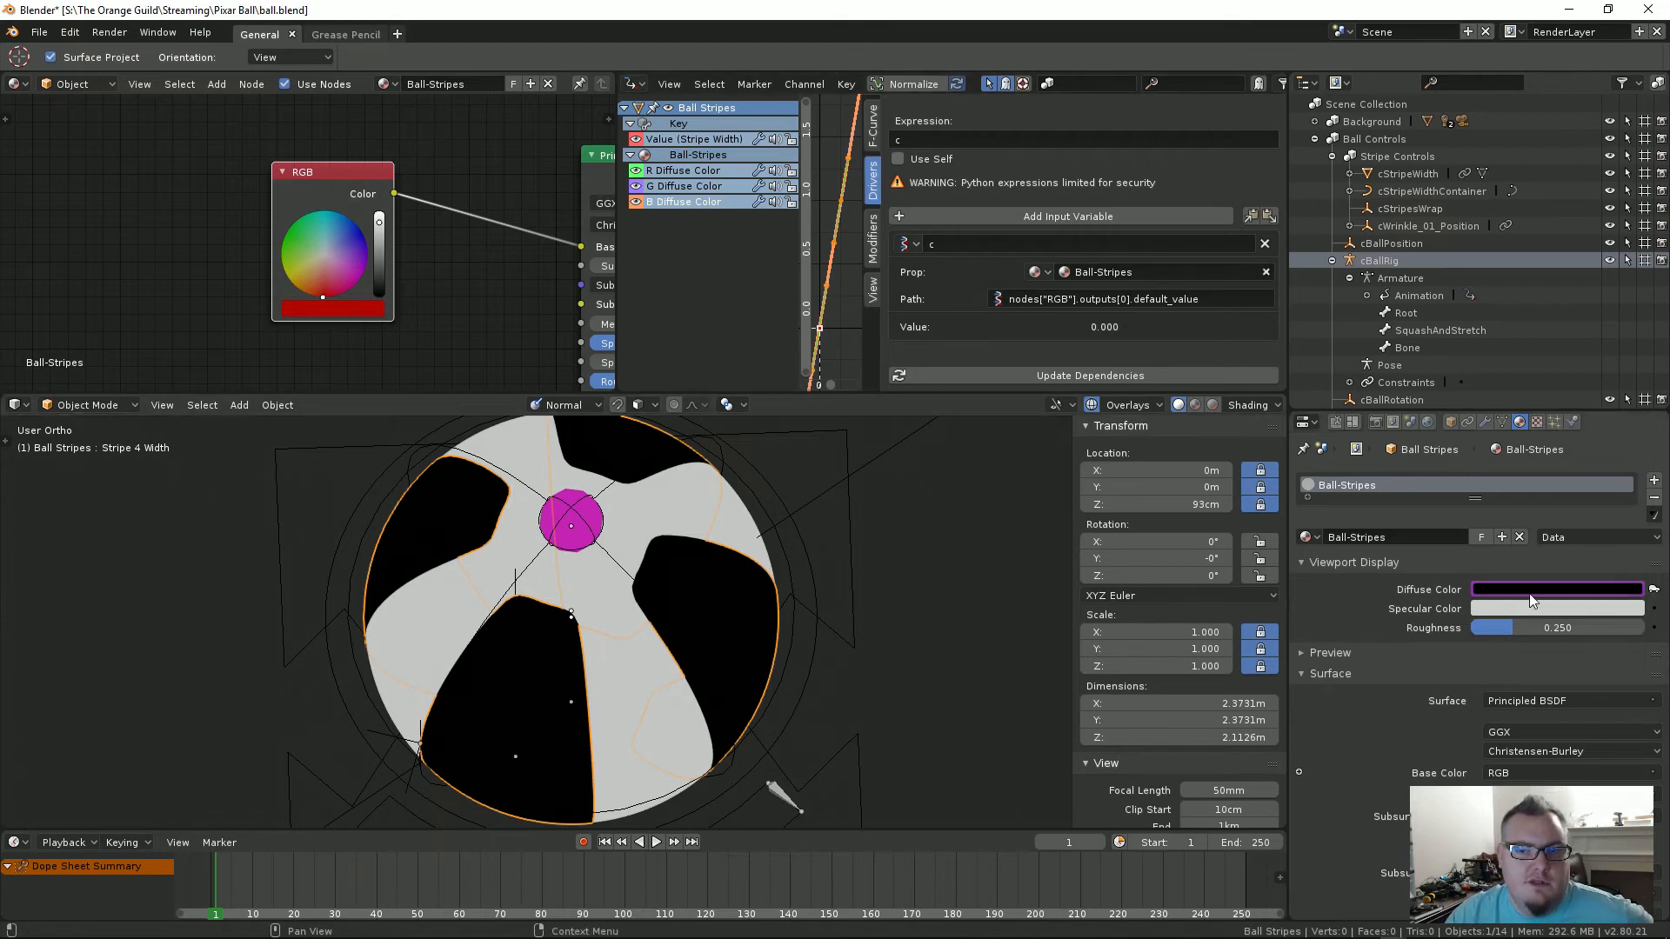
{"action": "left_click", "coordinate": [676, 171]}
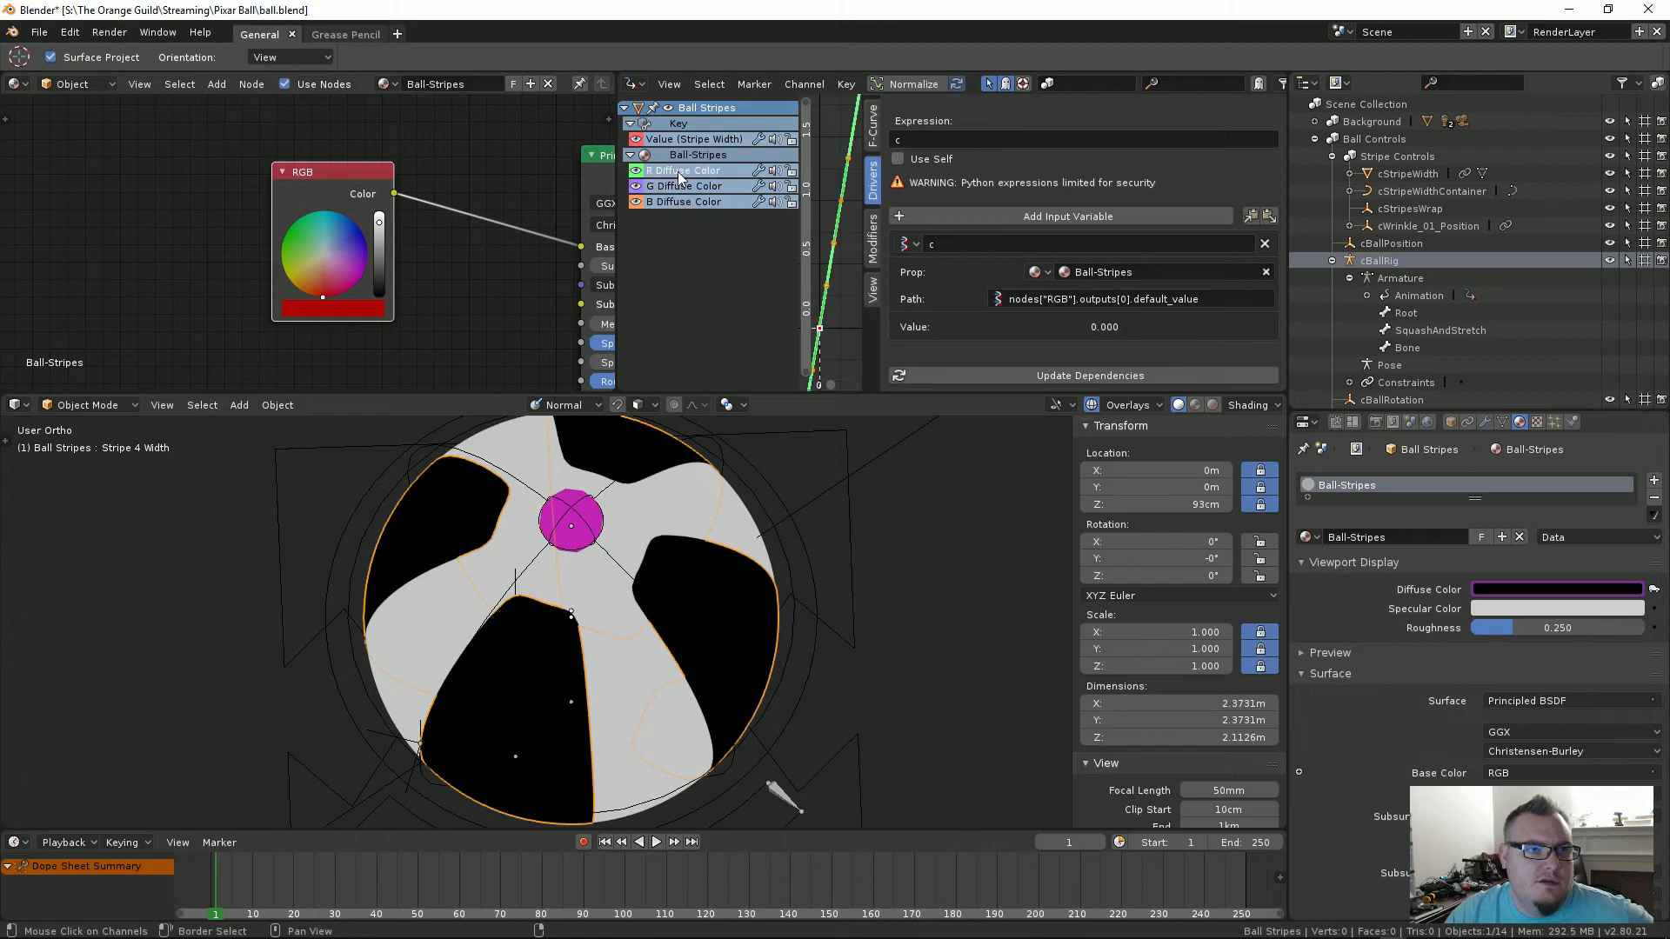
Step: Review the G and B Diffuse Color drivers and change the RGB node's colour to magenta to test the link
{"action": "left_click", "coordinate": [681, 186]}
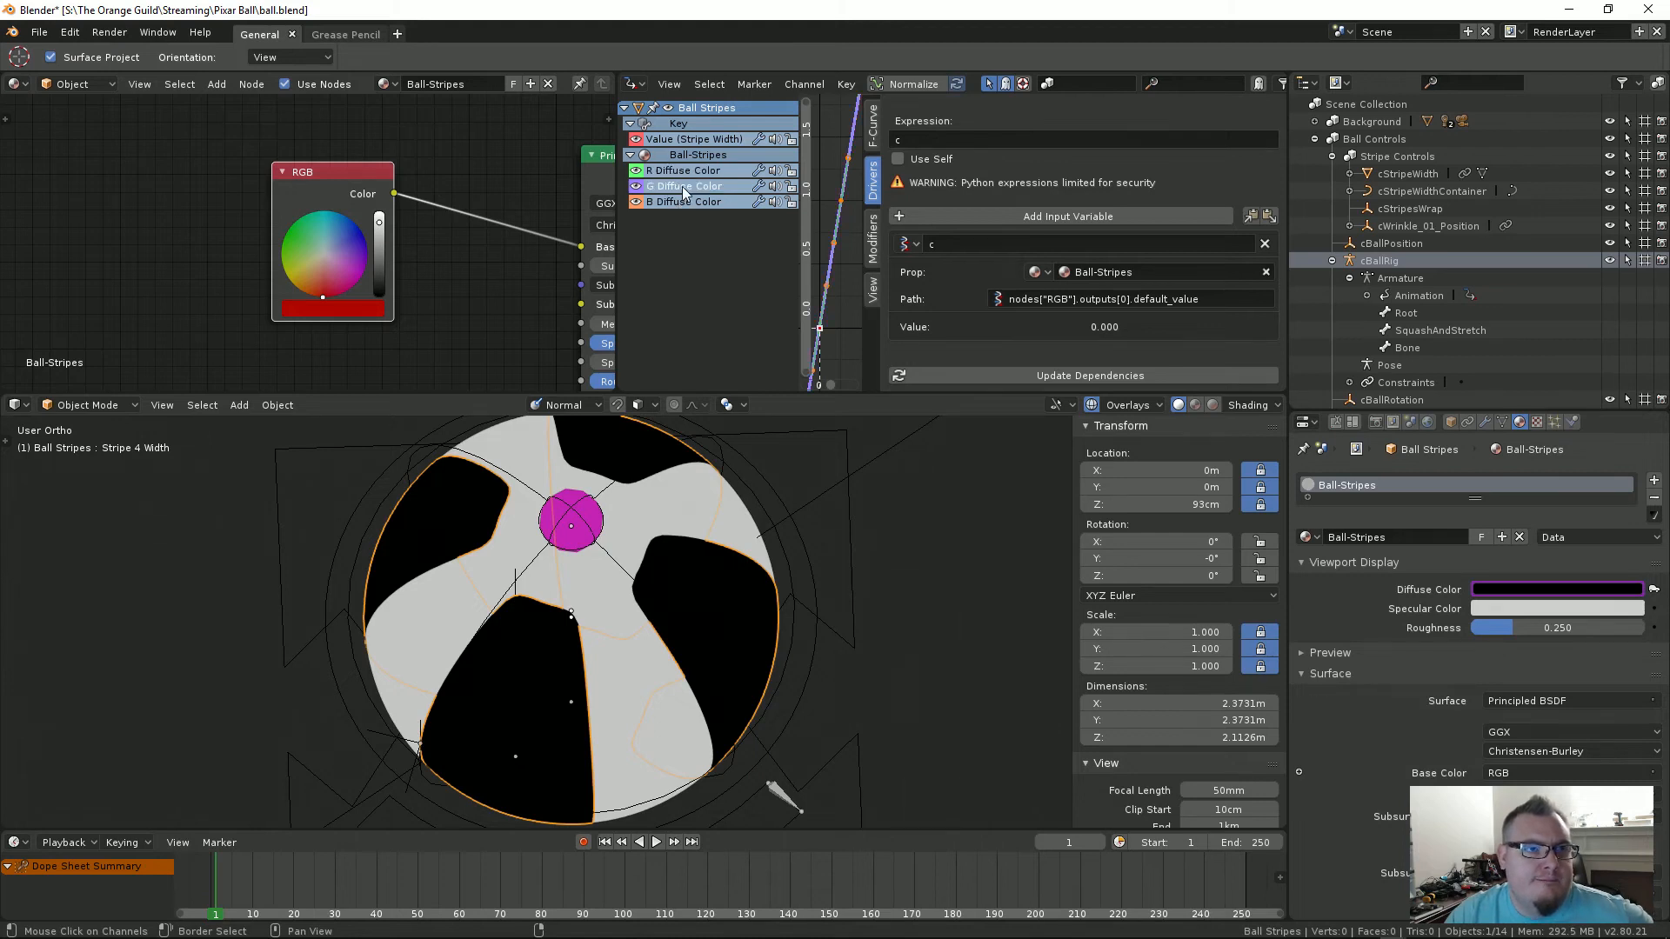
{"action": "left_click", "coordinate": [708, 201]}
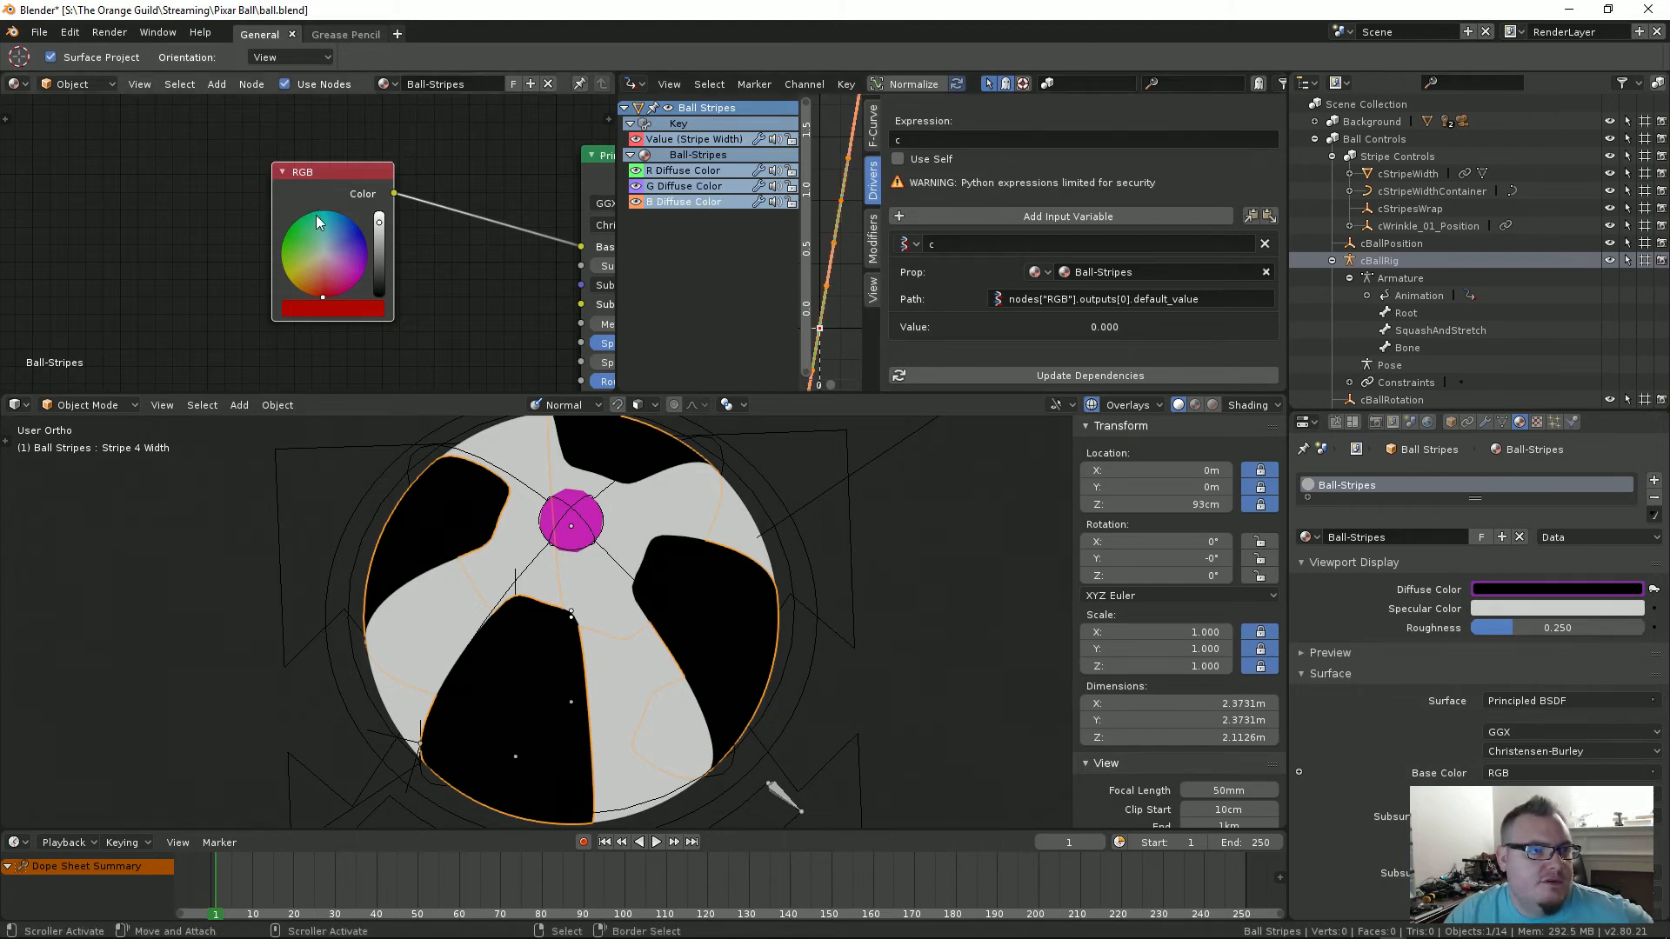
{"action": "mouse_move", "coordinate": [322, 169]}
{"action": "left_mouse_down"}
{"action": "mouse_move", "coordinate": [305, 174]}
{"action": "mouse_move", "coordinate": [319, 176]}
{"action": "left_mouse_up"}
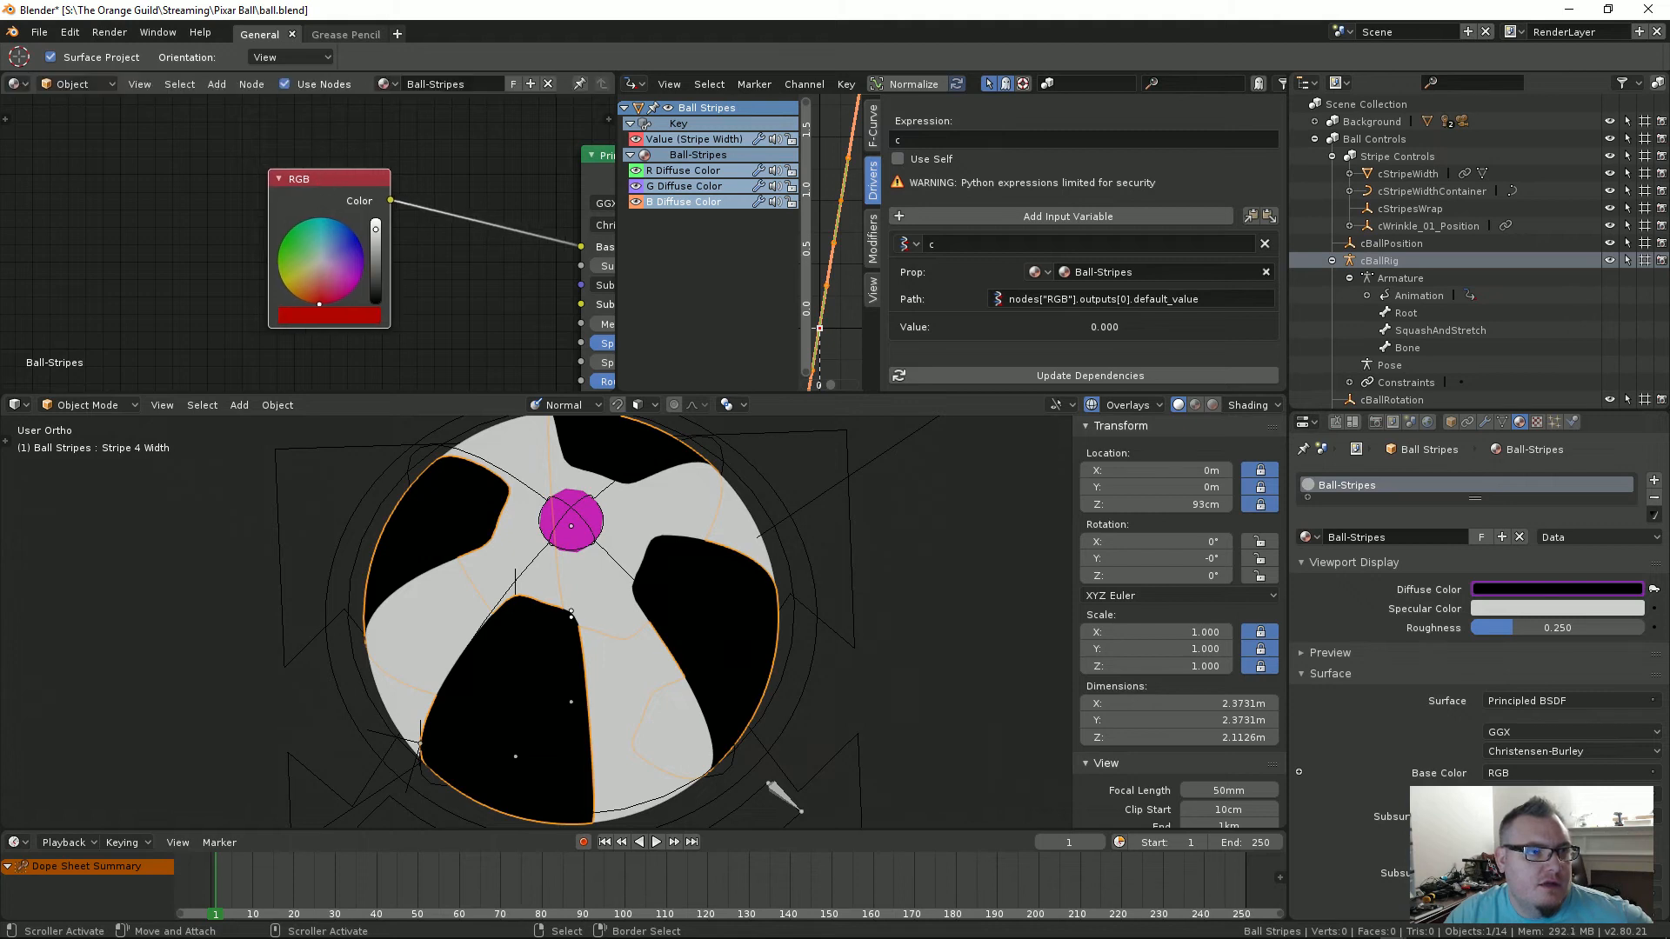
{"action": "left_click", "coordinate": [318, 262]}
{"action": "left_click_drag", "start_coordinate": [335, 290], "coordinate": [347, 286]}
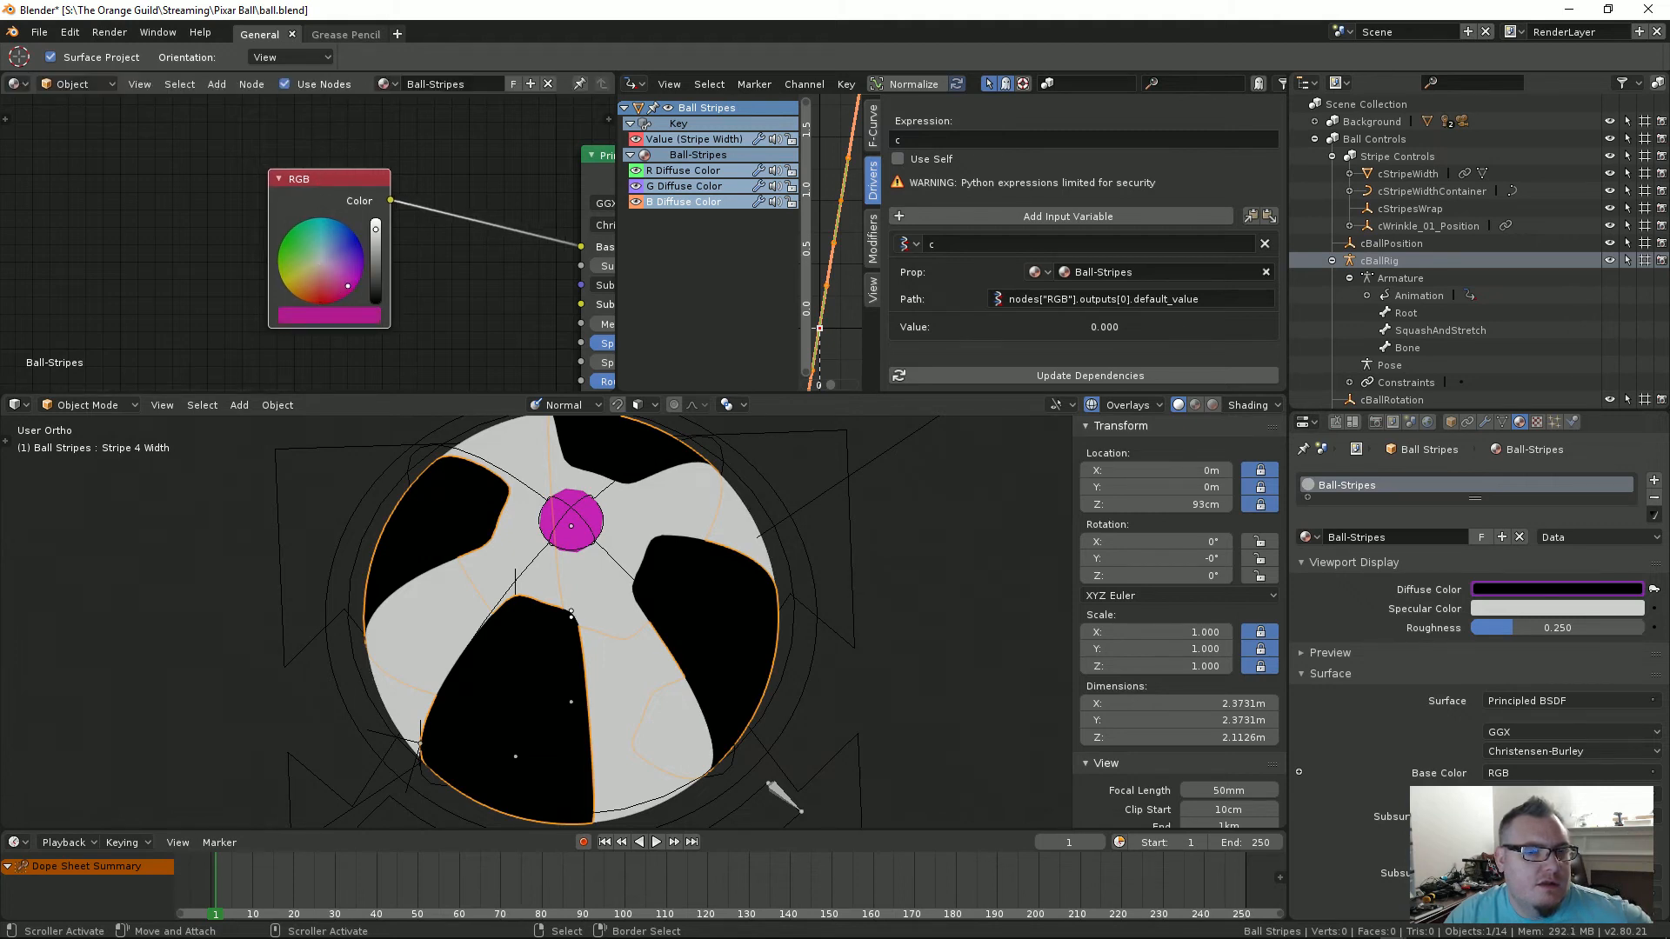
{"action": "scroll", "coordinate": [1402, 618], "scroll_direction": "down", "scroll_amount": 12}
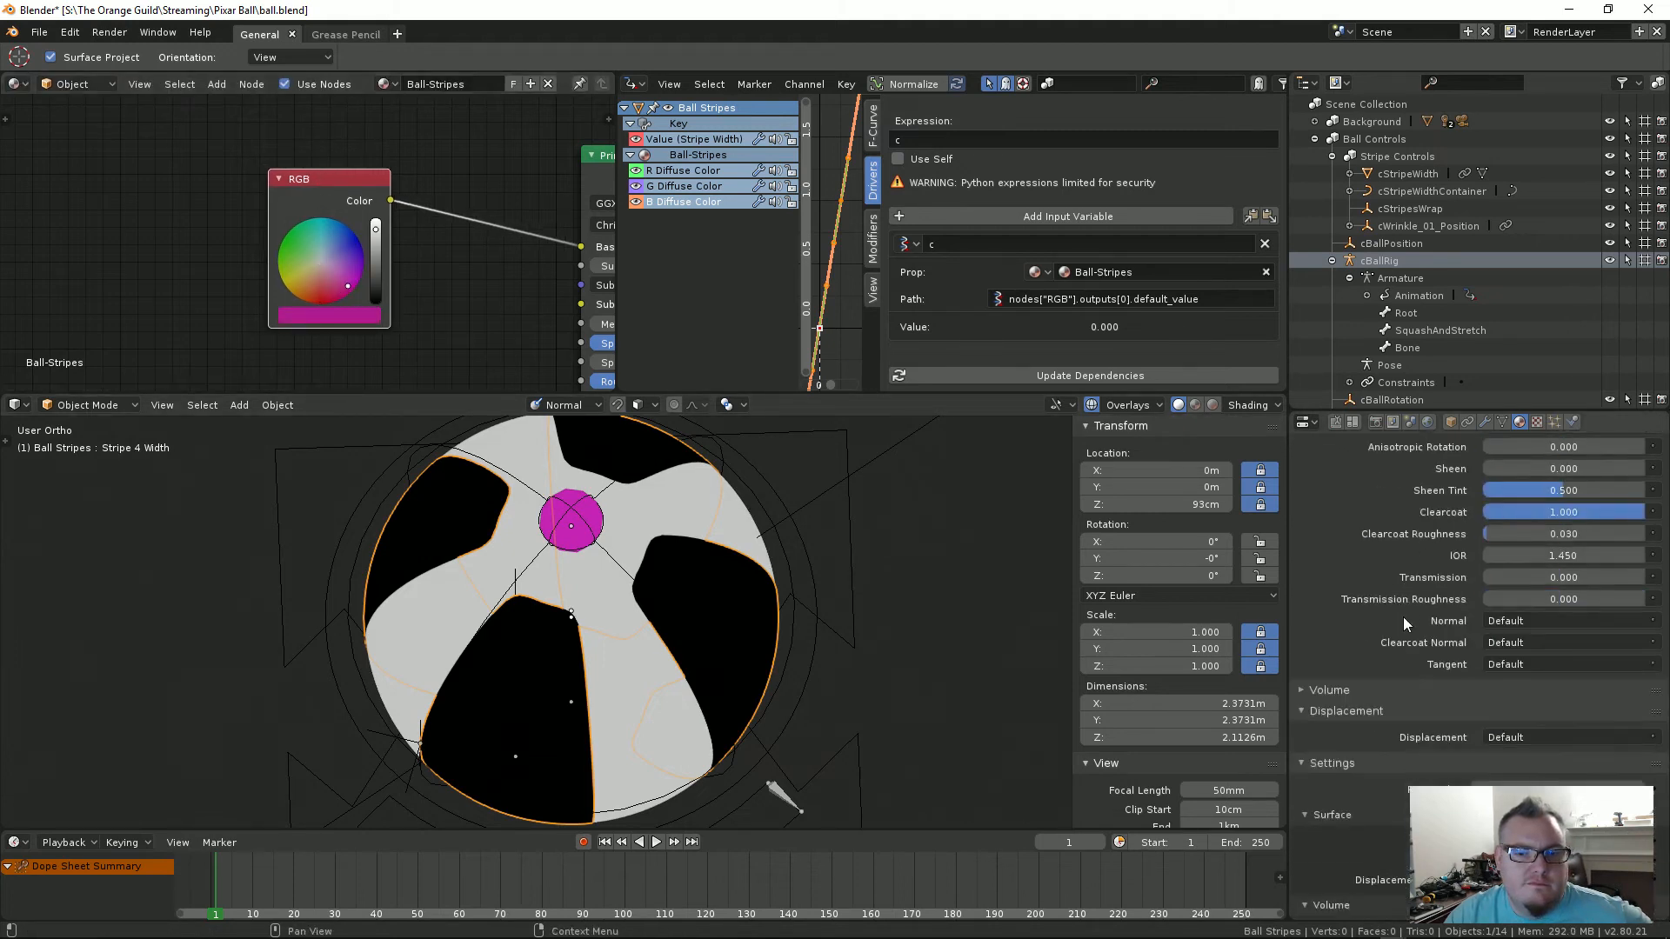
{"action": "scroll", "coordinate": [1417, 665], "scroll_direction": "up", "scroll_amount": 10}
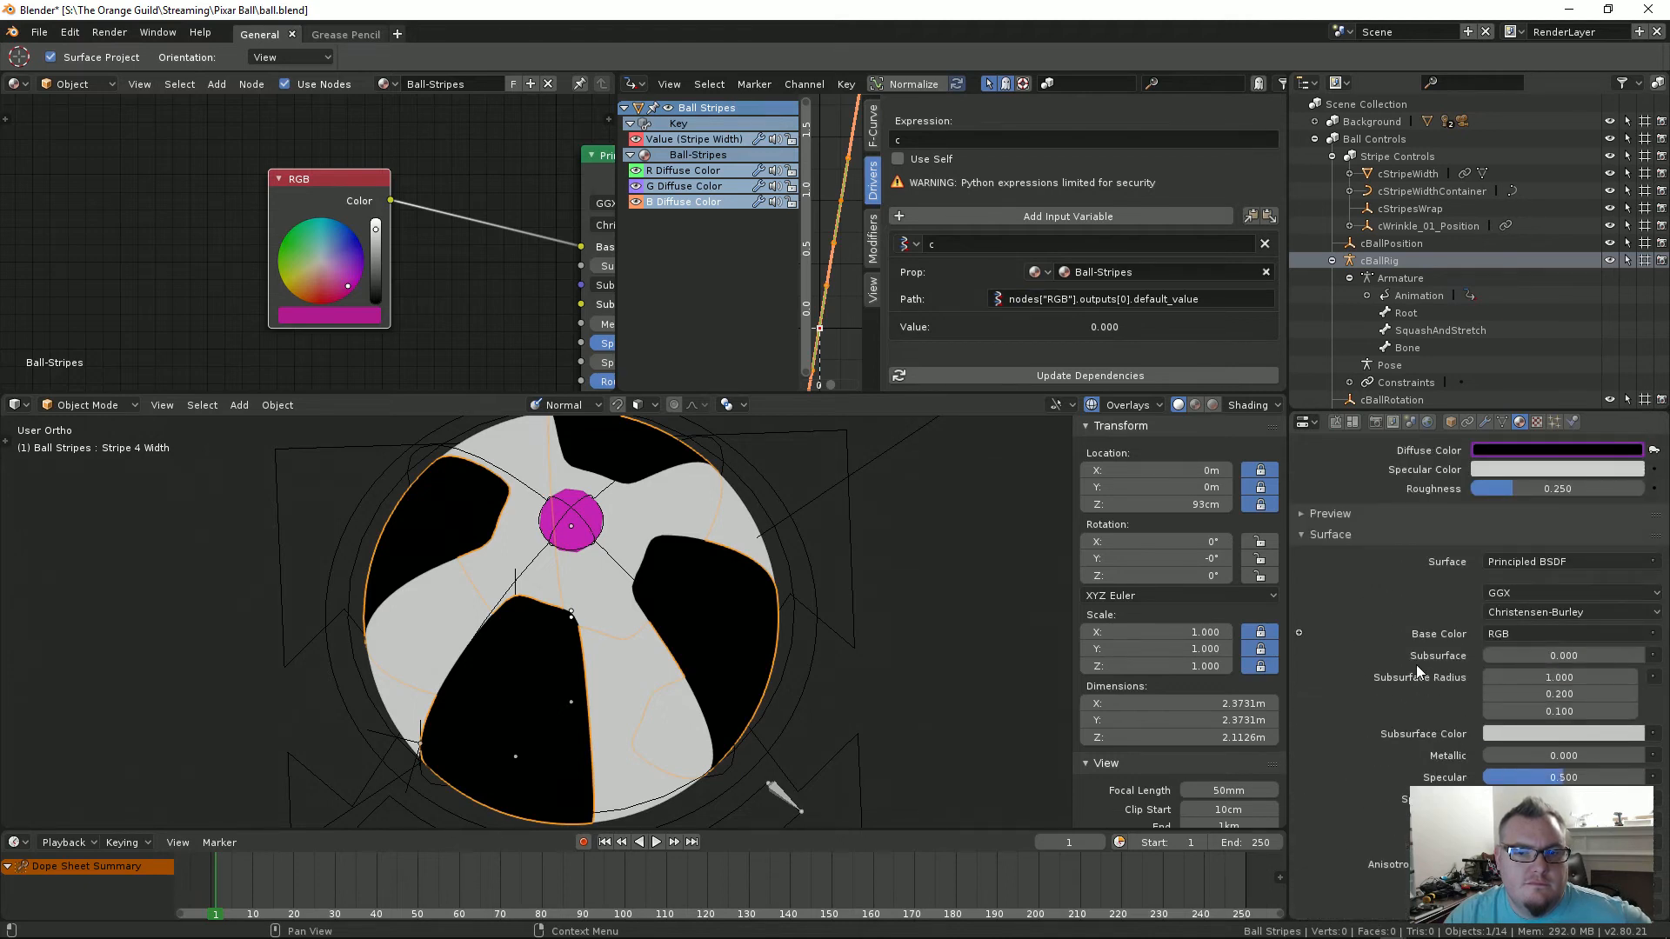
{"action": "scroll", "coordinate": [1422, 649], "scroll_direction": "up", "scroll_amount": 1}
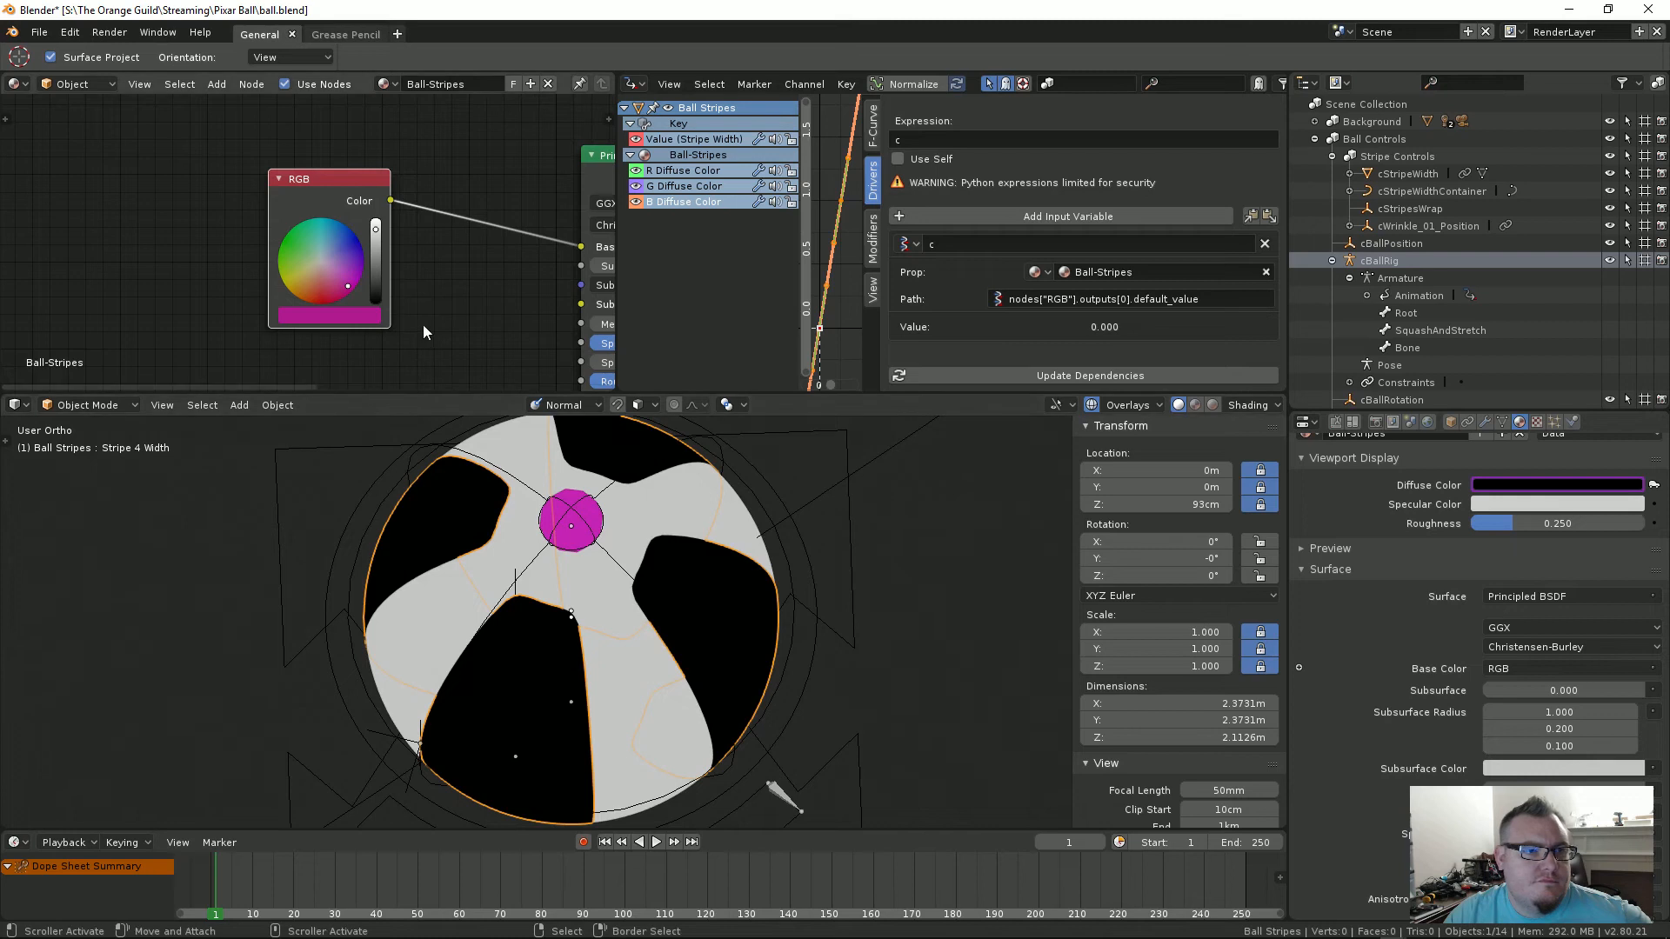
{"action": "middle_click_drag", "start_coordinate": [423, 325], "coordinate": [345, 317]}
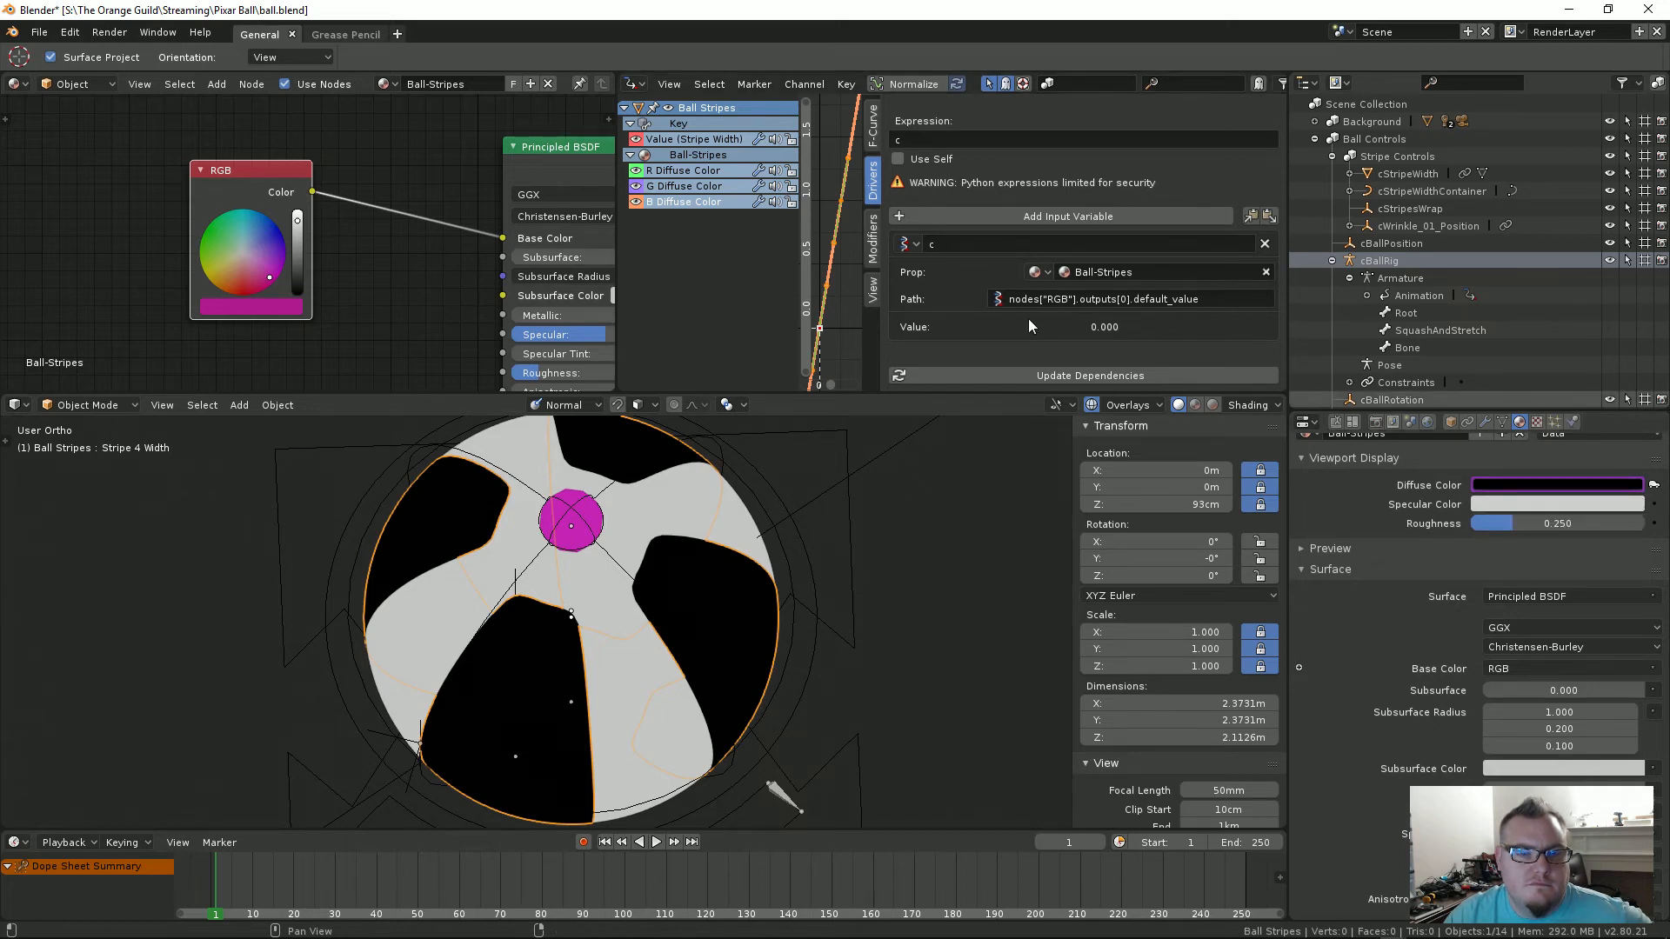
Step: Set the G Diffuse Color driver's variable path to nodes["RGB"].outputs[1].default_value
{"action": "left_click", "coordinate": [708, 174]}
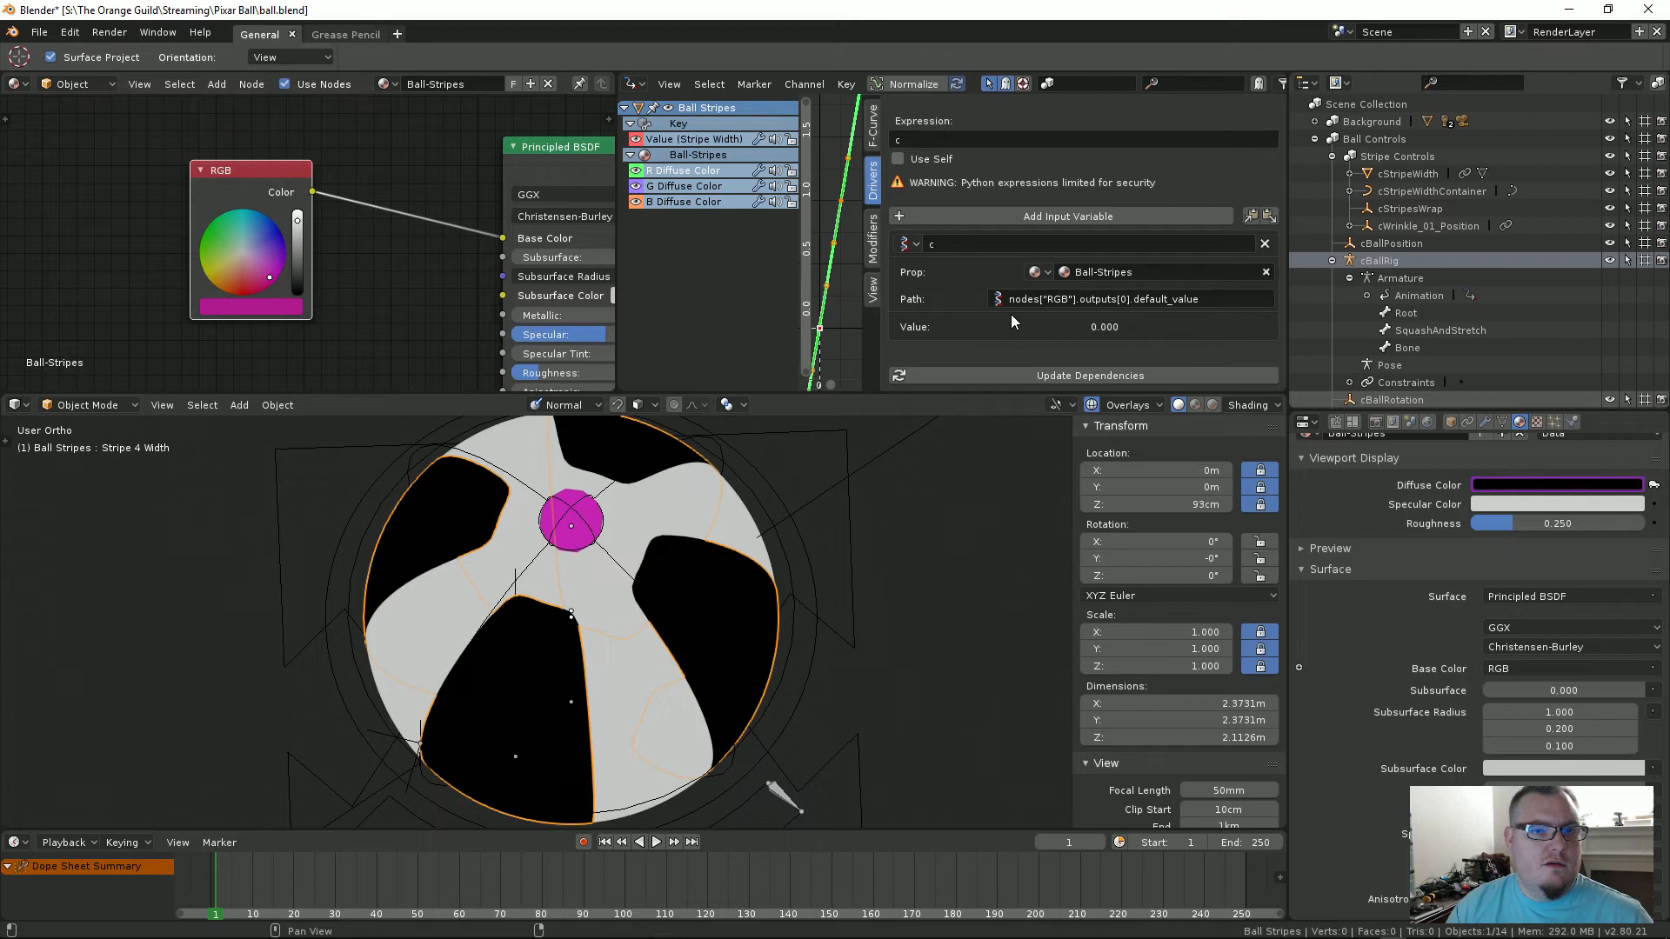
{"action": "left_click", "coordinate": [712, 183]}
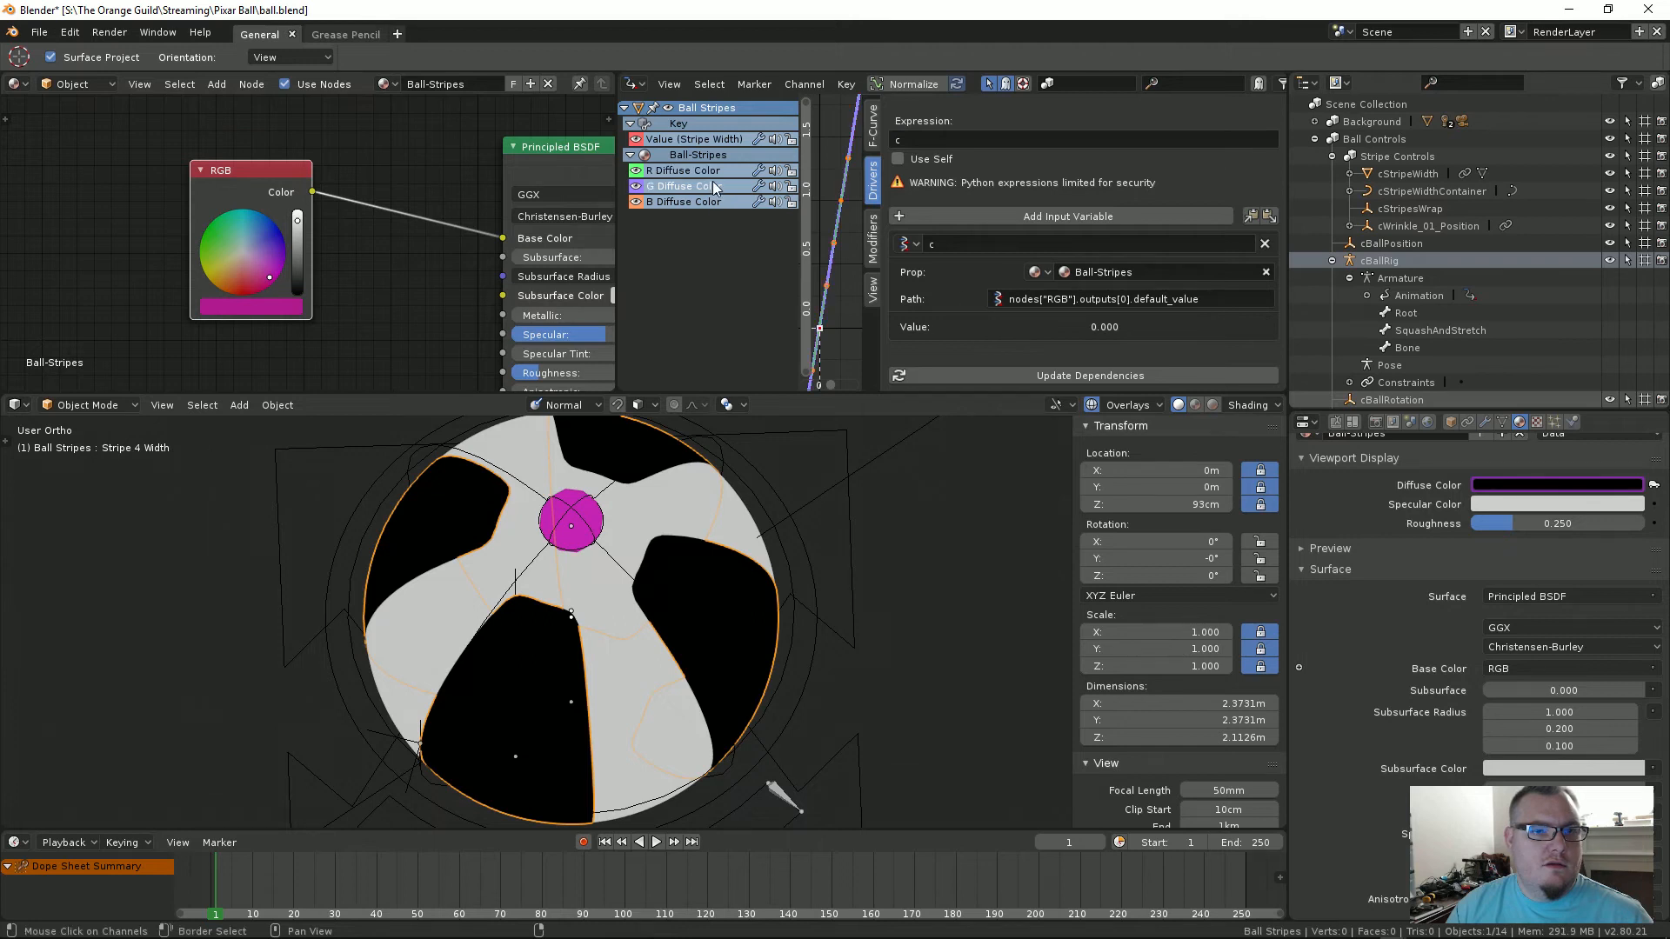
{"action": "left_click", "coordinate": [1125, 300]}
{"action": "left_click", "coordinate": [1127, 299]}
{"action": "key", "text": "BackSpace"}
{"action": "type", "text": "1"}
{"action": "key", "text": "Return"}
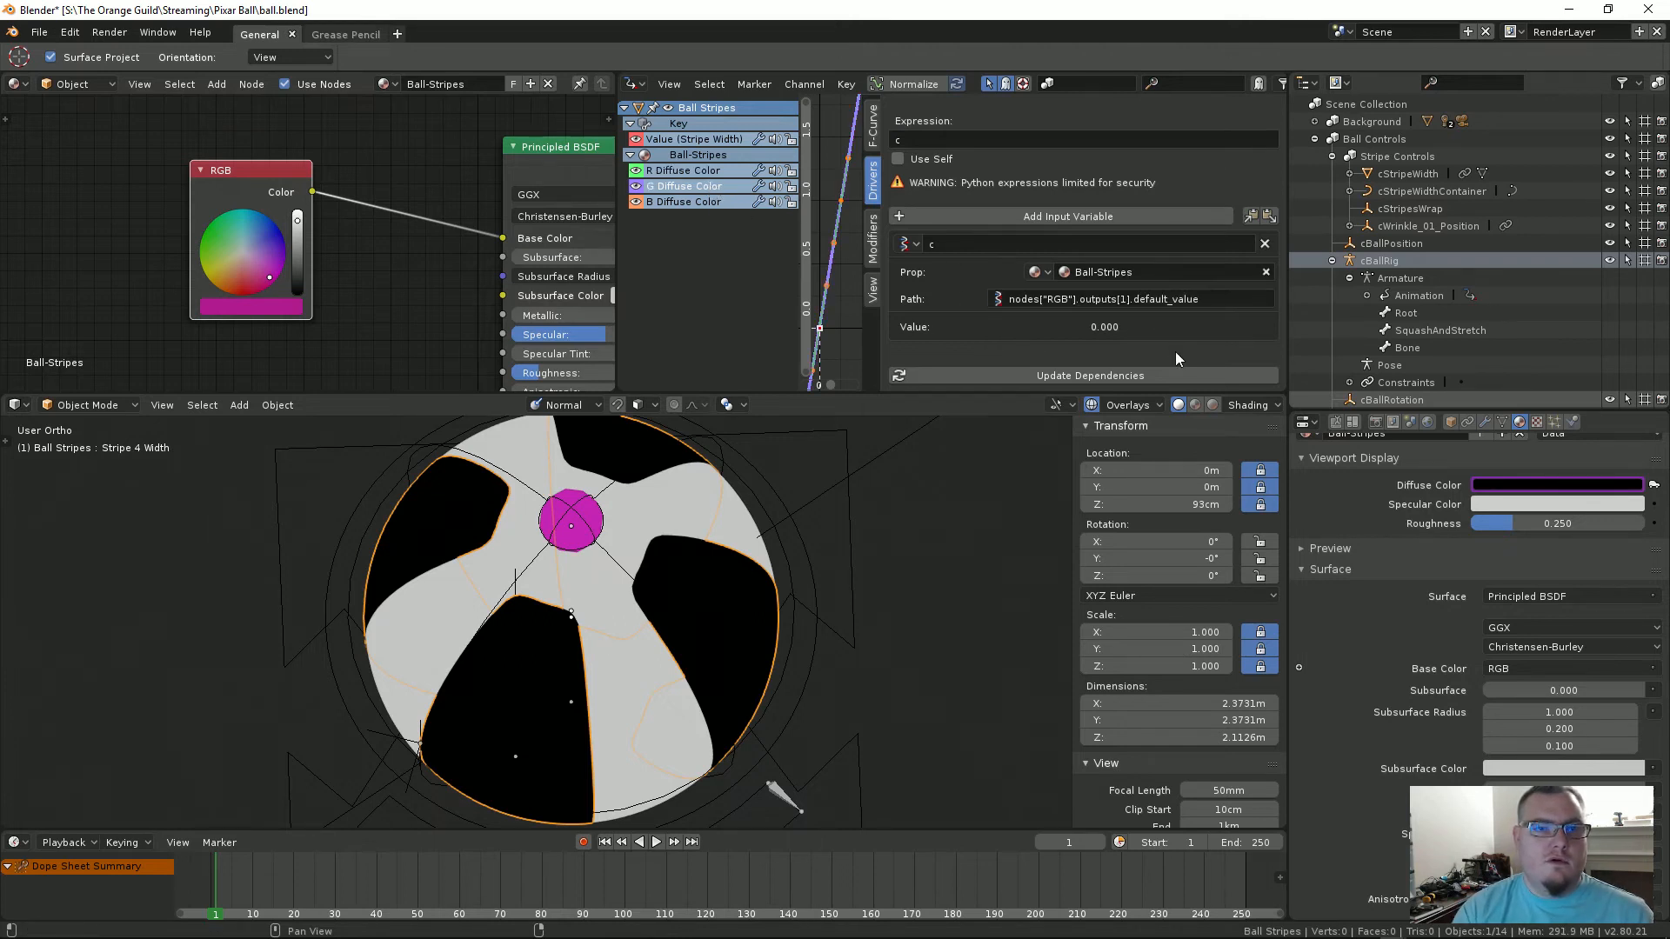
Step: Set the B Diffuse Color driver's path to nodes["RGB"].outputs[2].default_value and test it by changing the RGB node's colour to red
{"action": "left_click", "coordinate": [723, 203]}
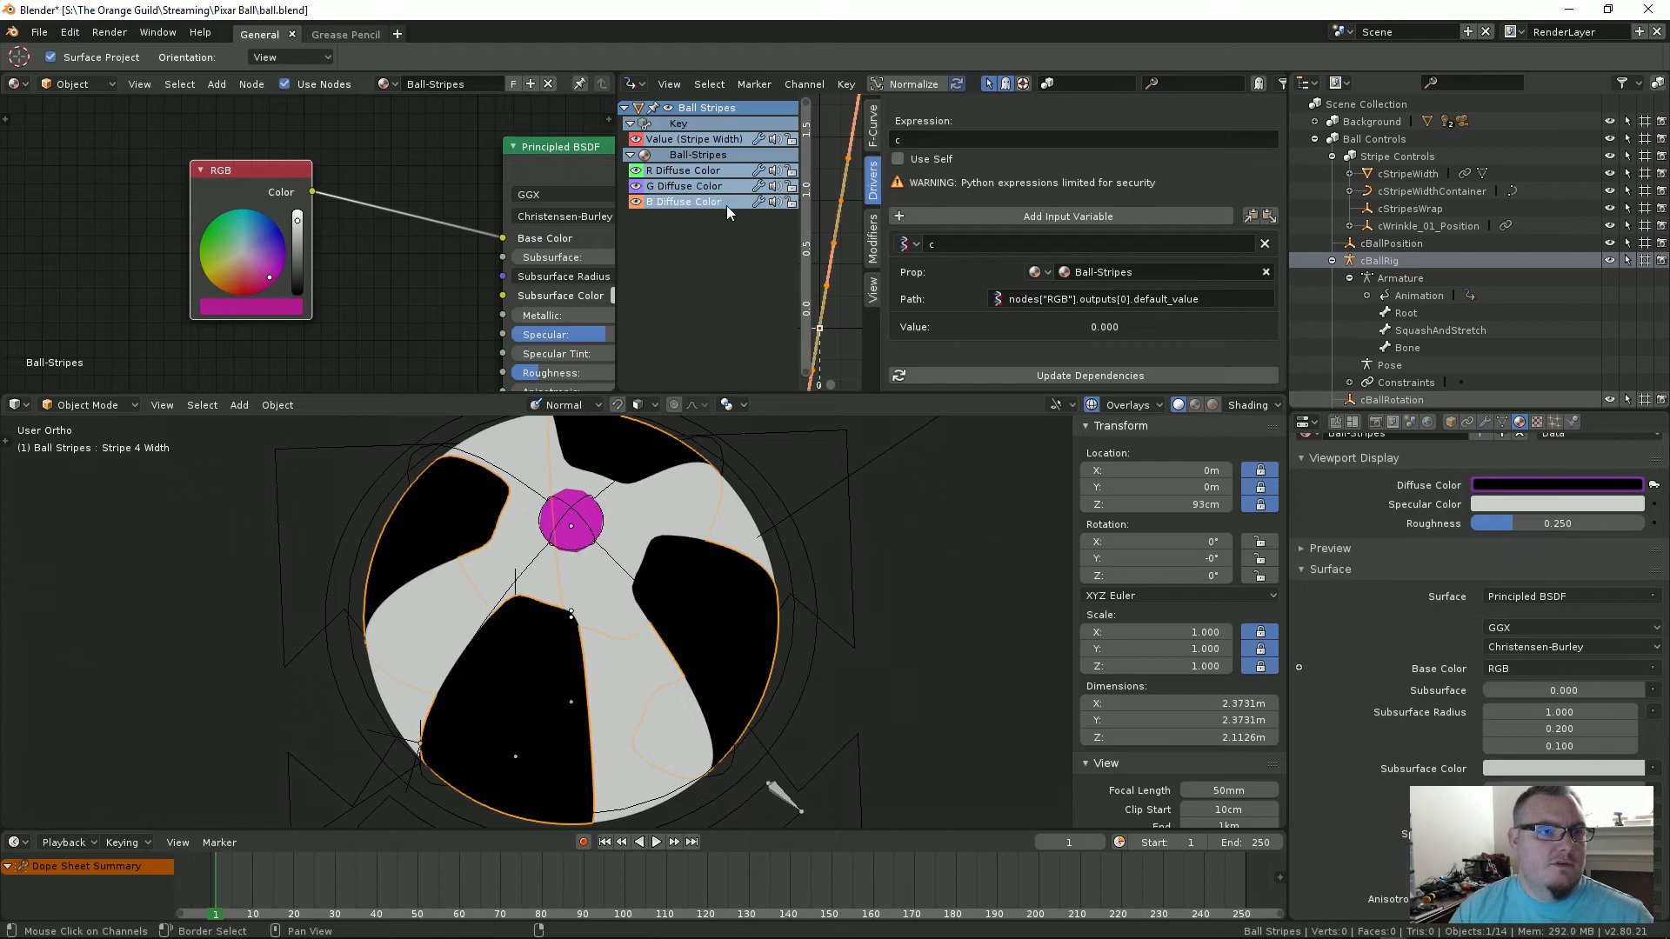
{"action": "left_click", "coordinate": [1114, 304]}
{"action": "left_click", "coordinate": [1114, 305]}
{"action": "key", "text": "BackSpace"}
{"action": "type", "text": "2"}
{"action": "key", "text": "Return"}
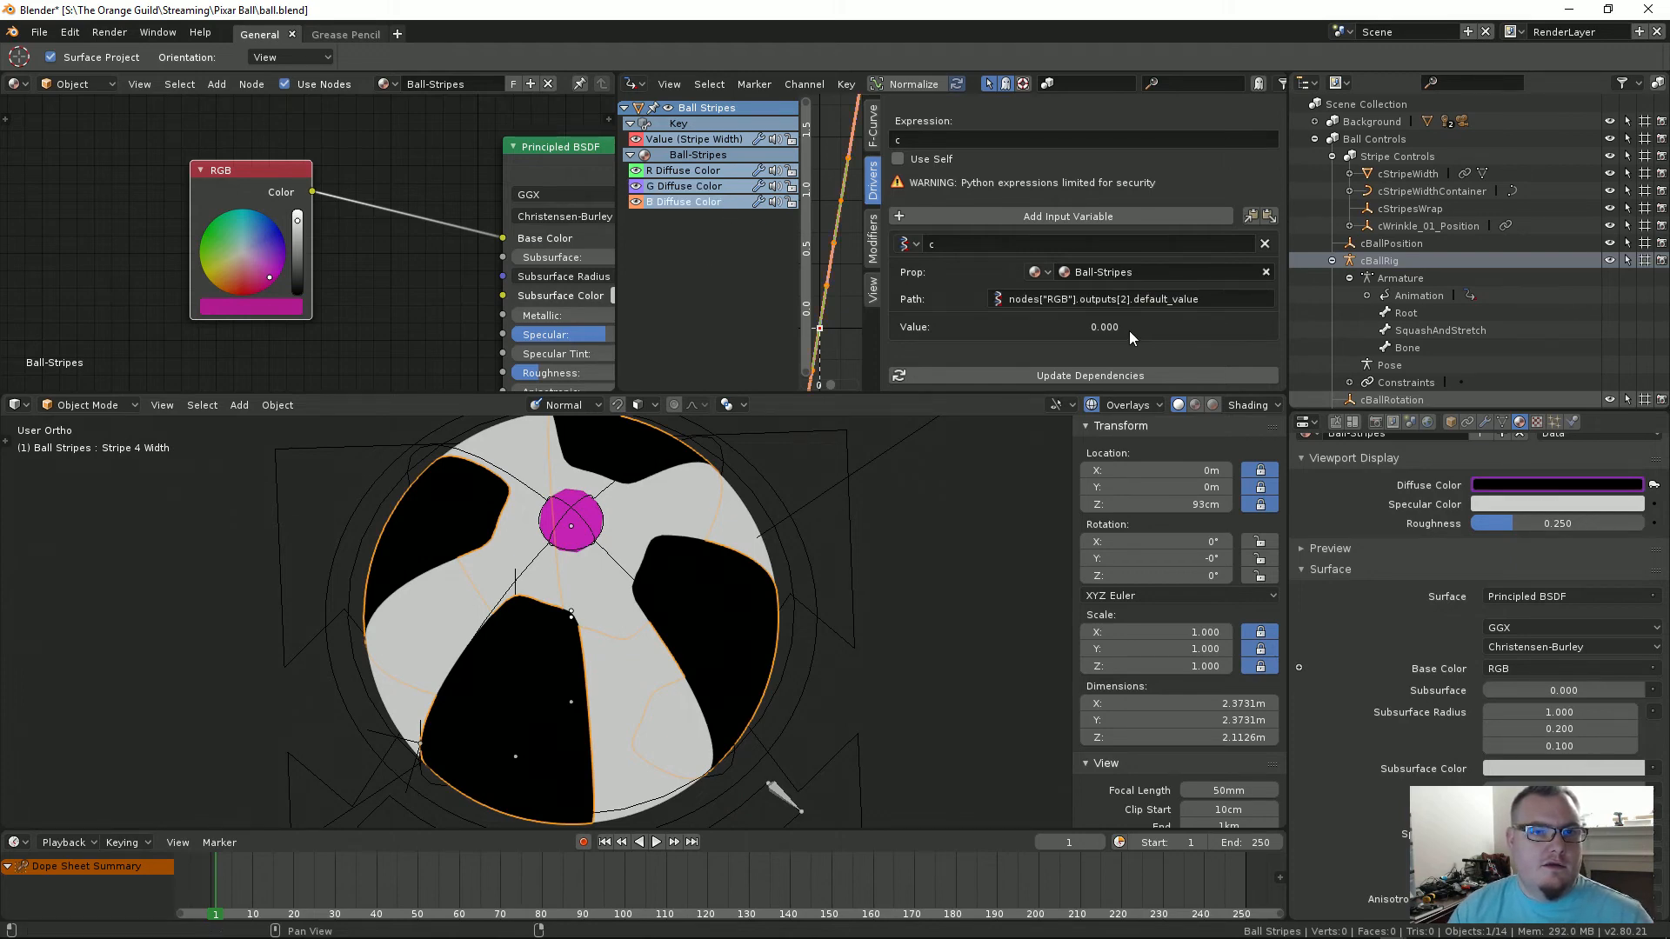
{"action": "left_click_drag", "start_coordinate": [235, 263], "coordinate": [246, 289]}
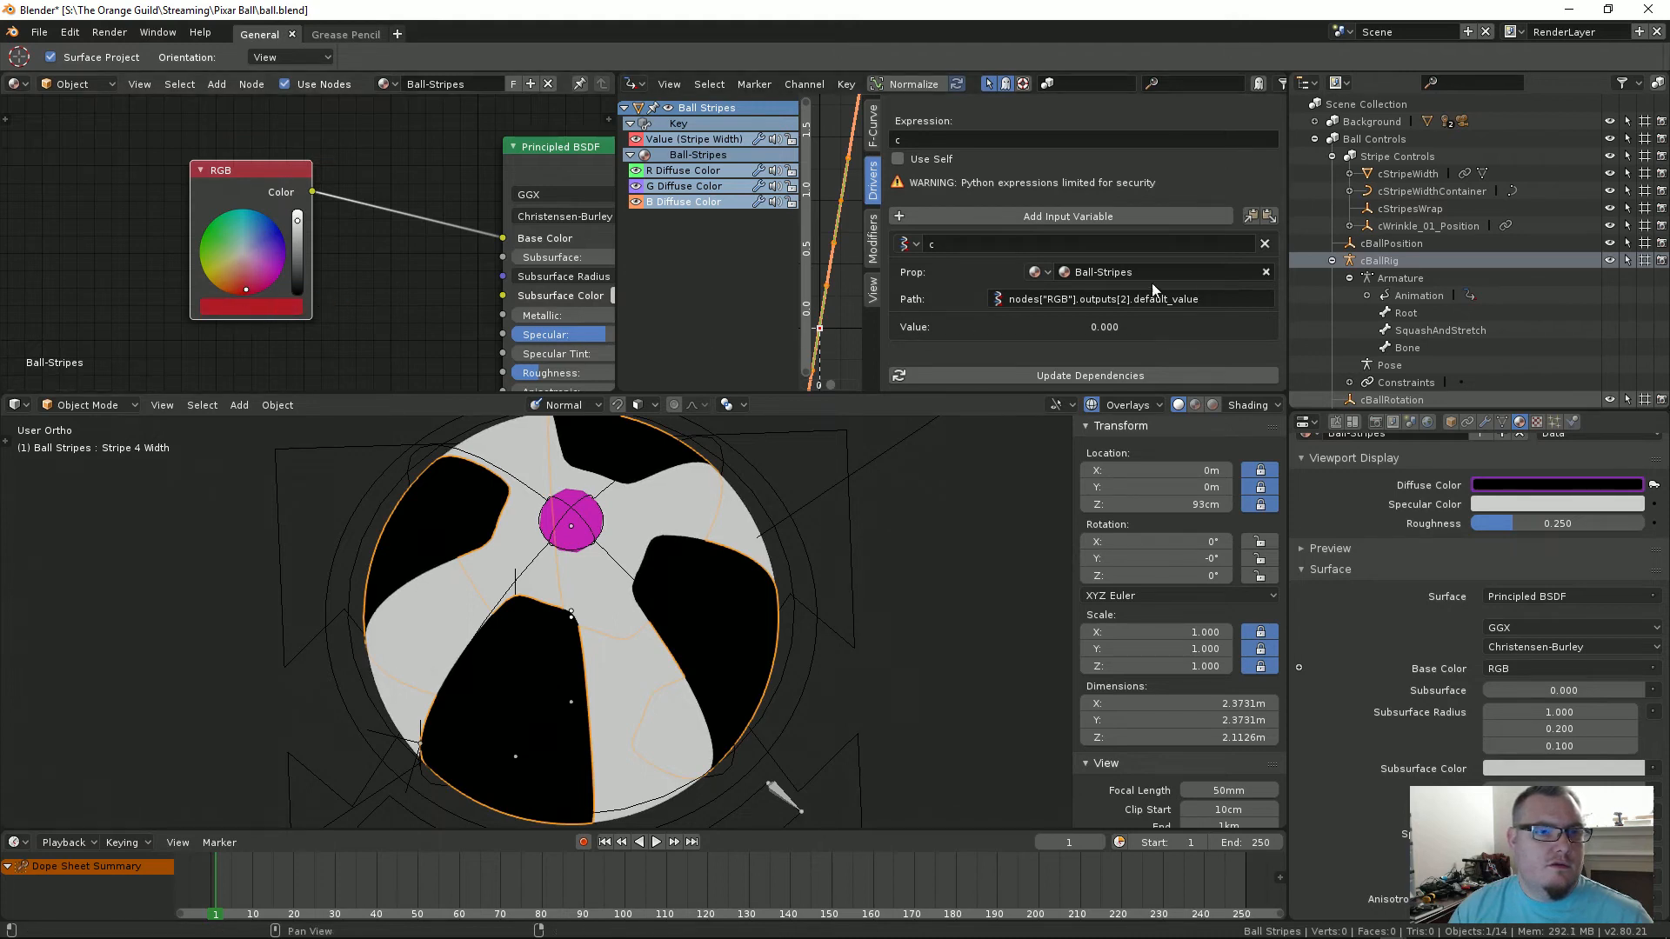
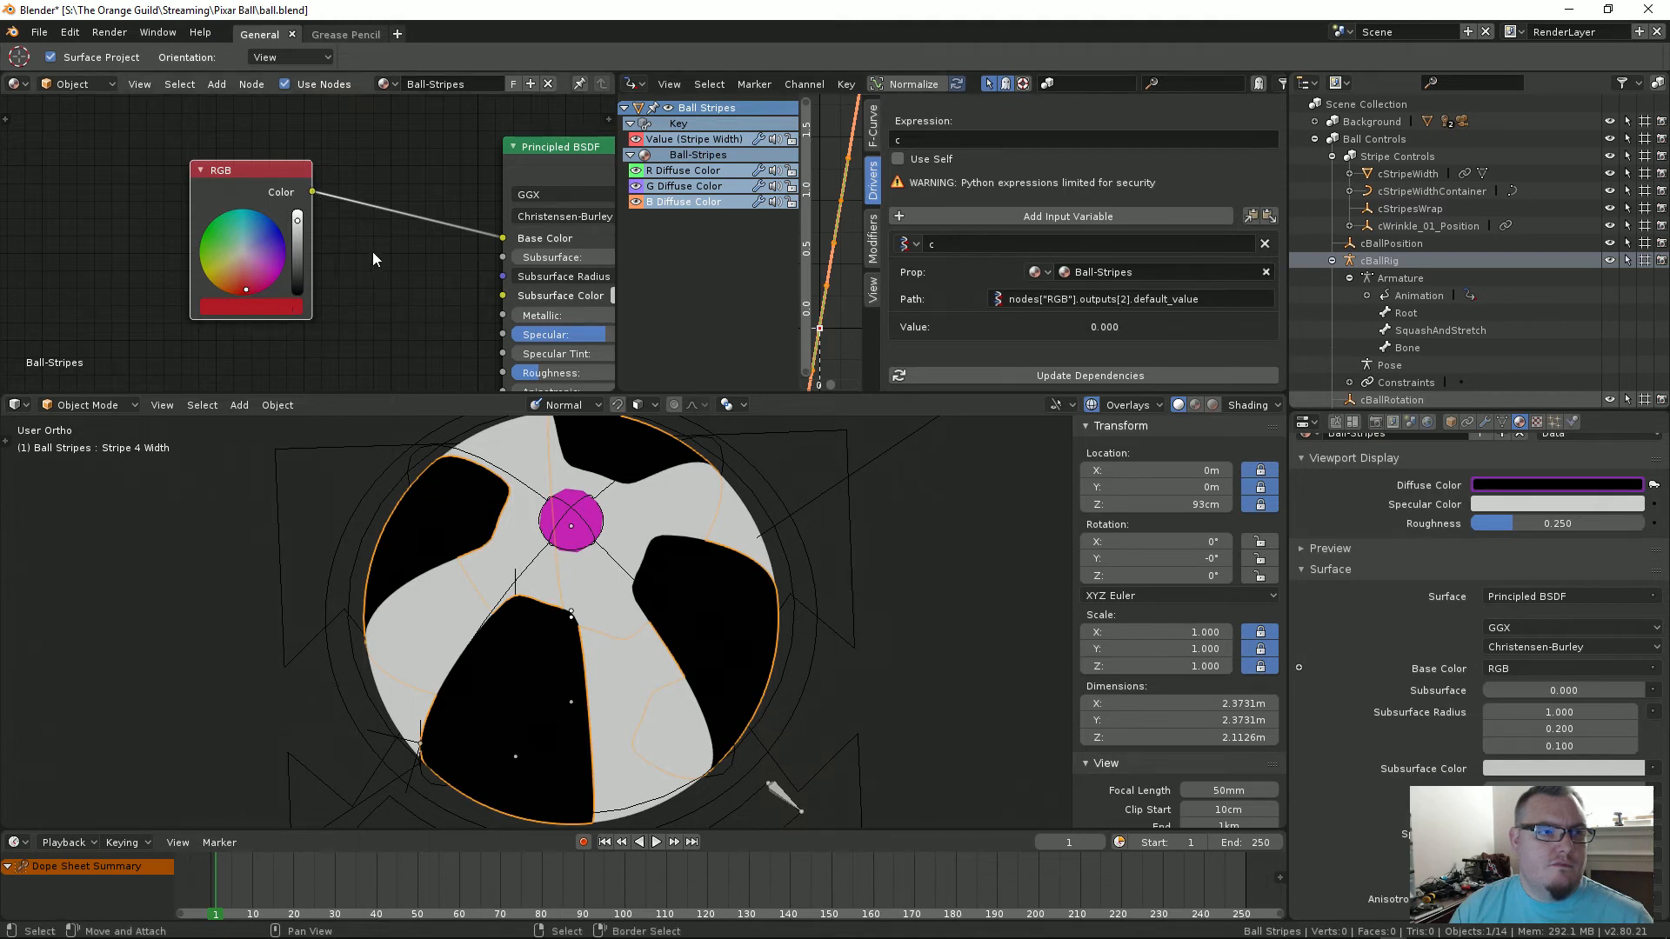
Step: Inspect the color values of the RGB node feeding the Ball-Stripes material's Base Color
{"action": "middle_click_drag", "start_coordinate": [373, 252], "coordinate": [328, 263]}
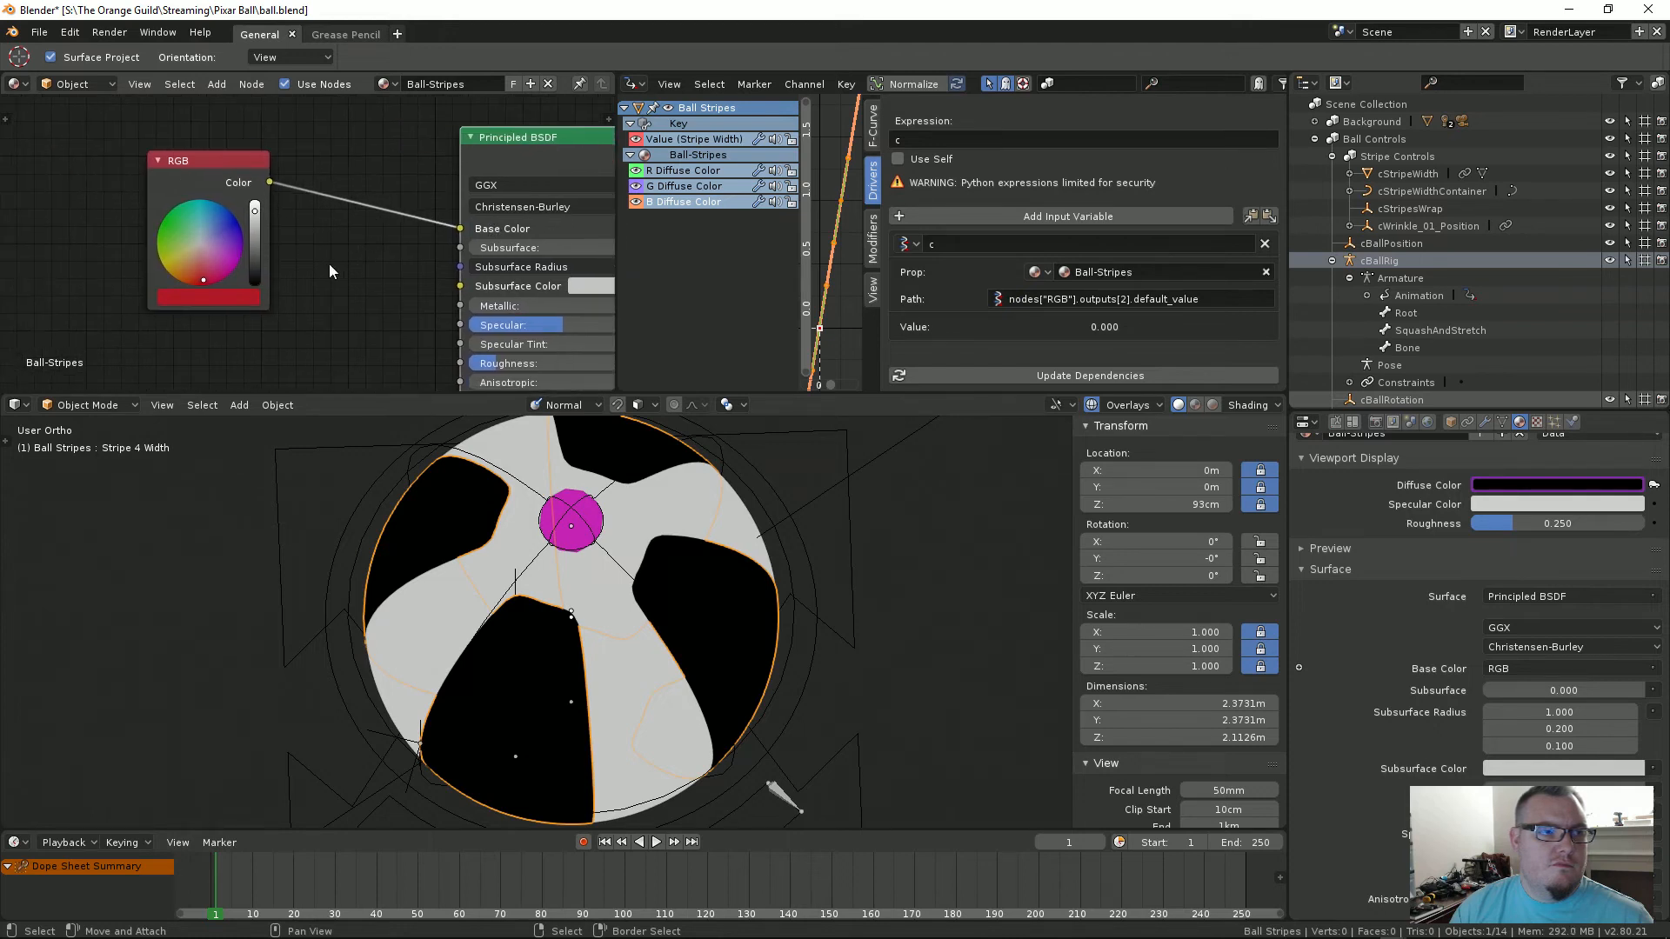
{"action": "left_click", "coordinate": [227, 299]}
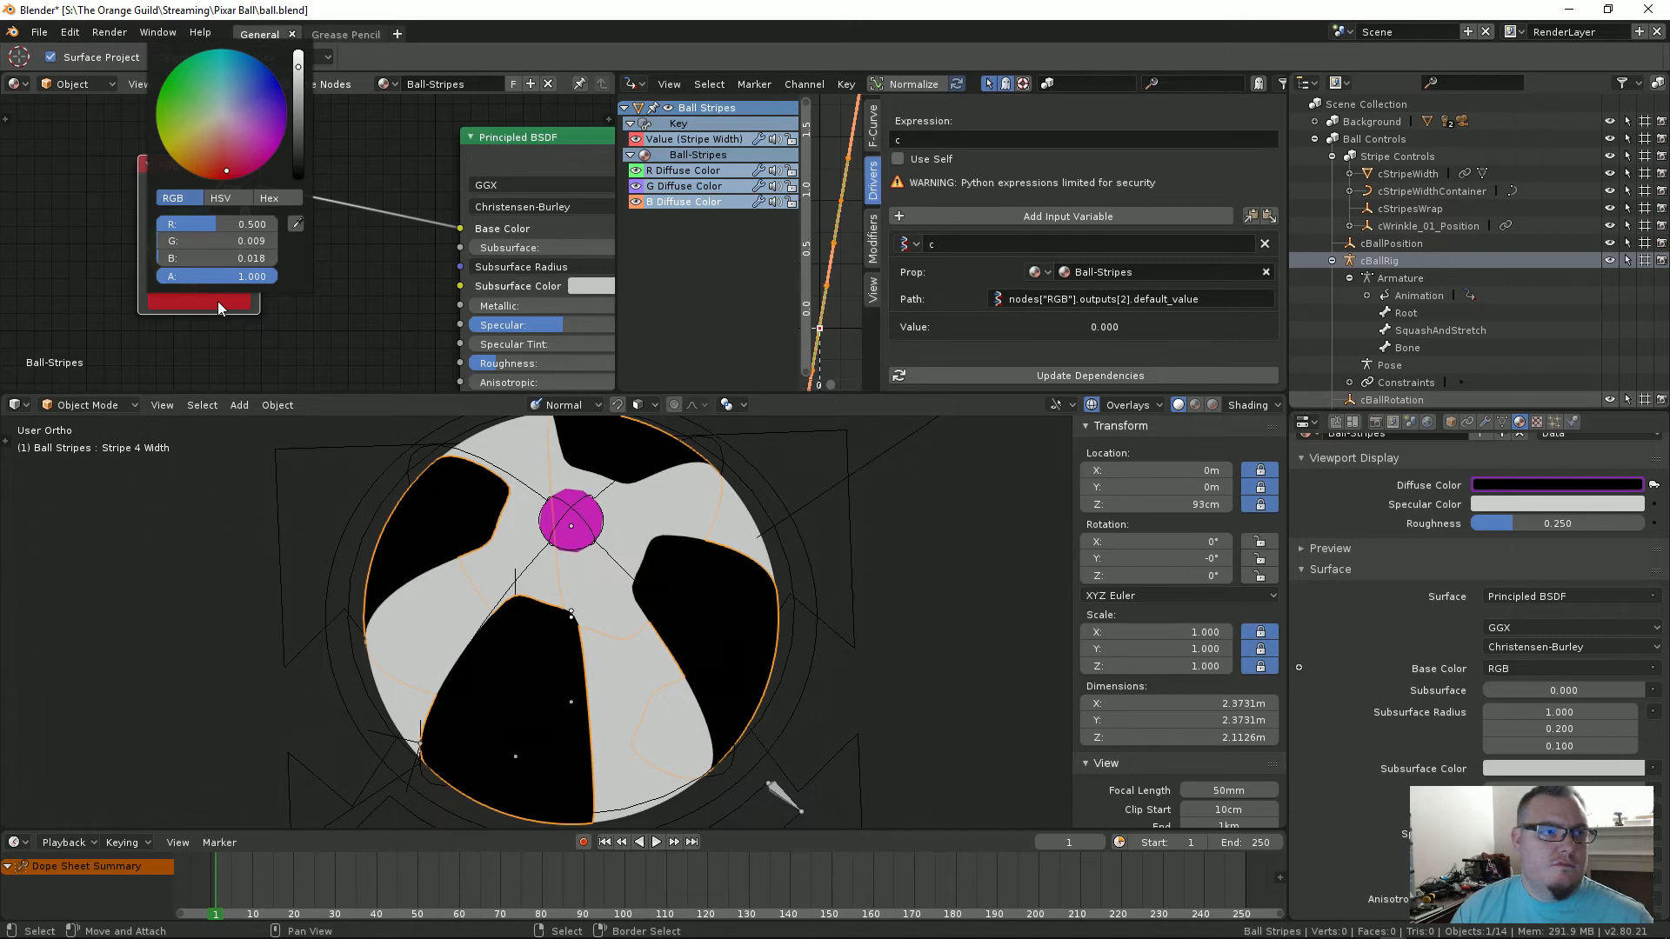
{"action": "left_click", "coordinate": [217, 301]}
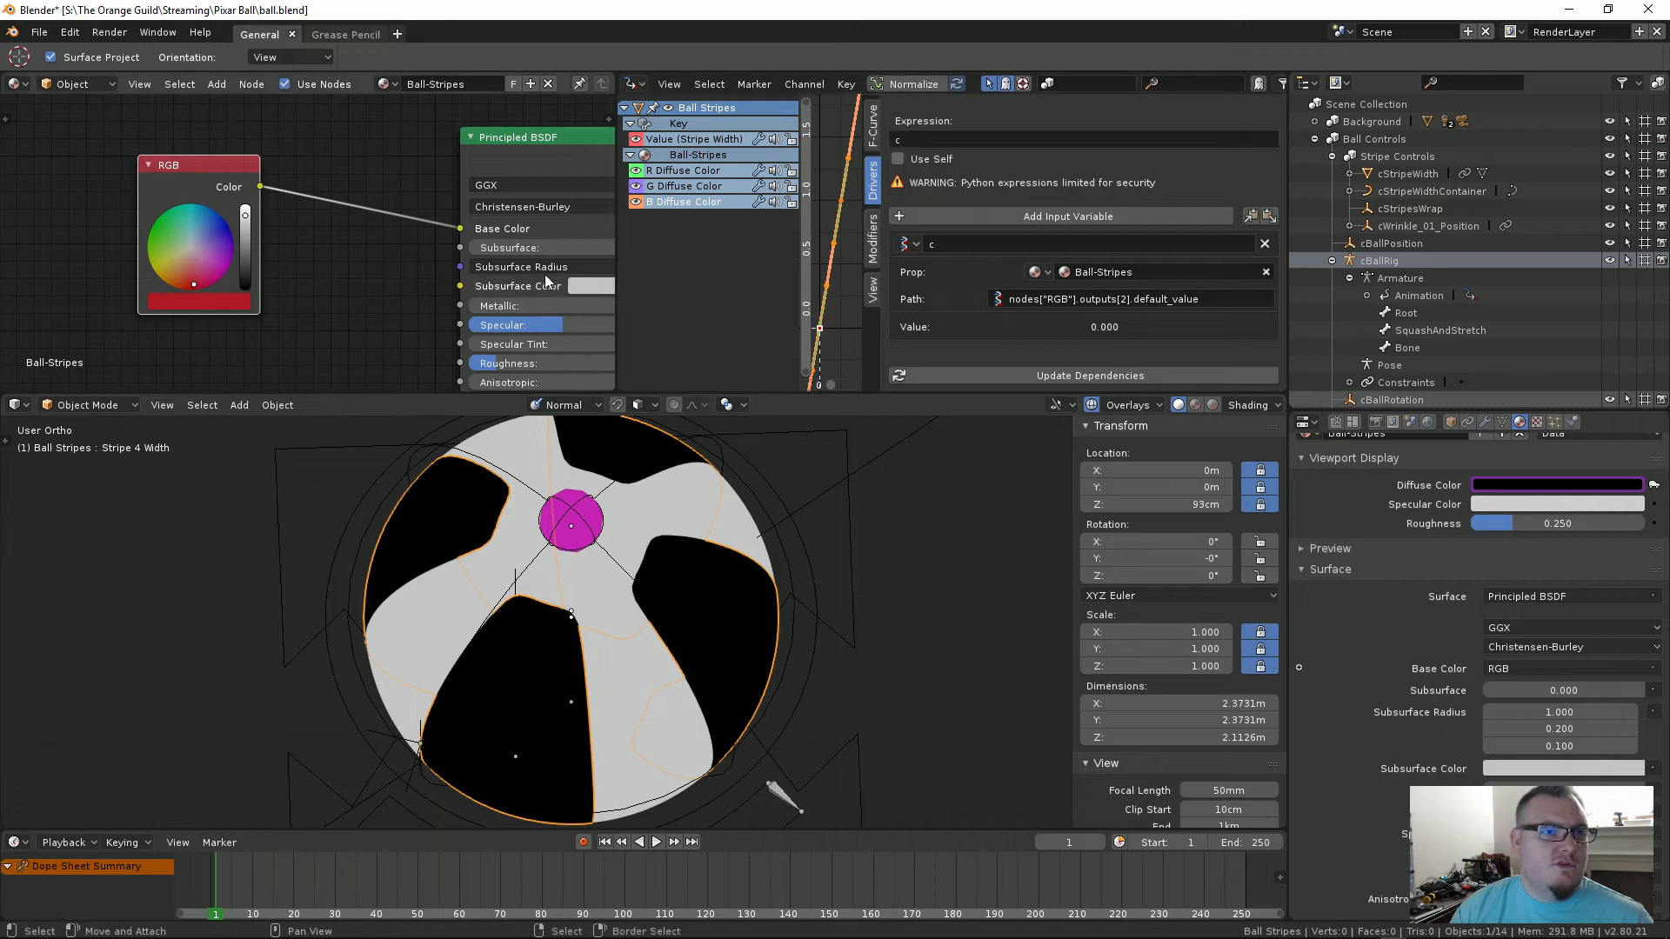
Step: Change the R Diffuse Color driver variable's target to the Key data-block of type Key
{"action": "left_click", "coordinate": [691, 172]}
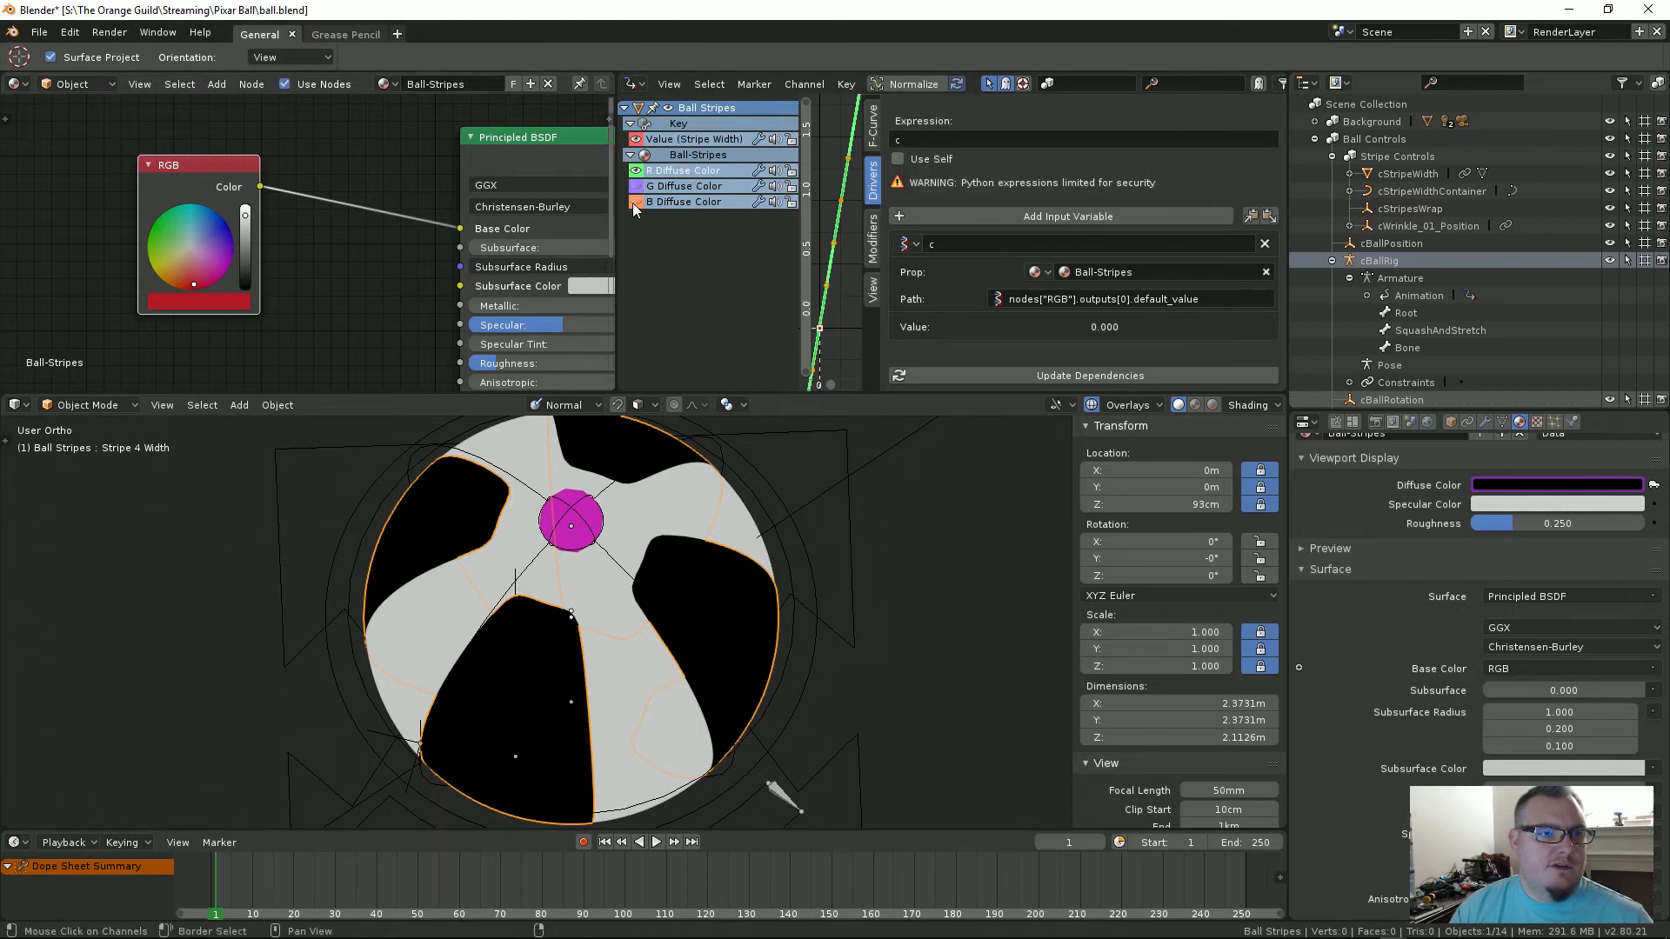
{"action": "left_click_drag", "start_coordinate": [633, 202], "coordinate": [634, 185]}
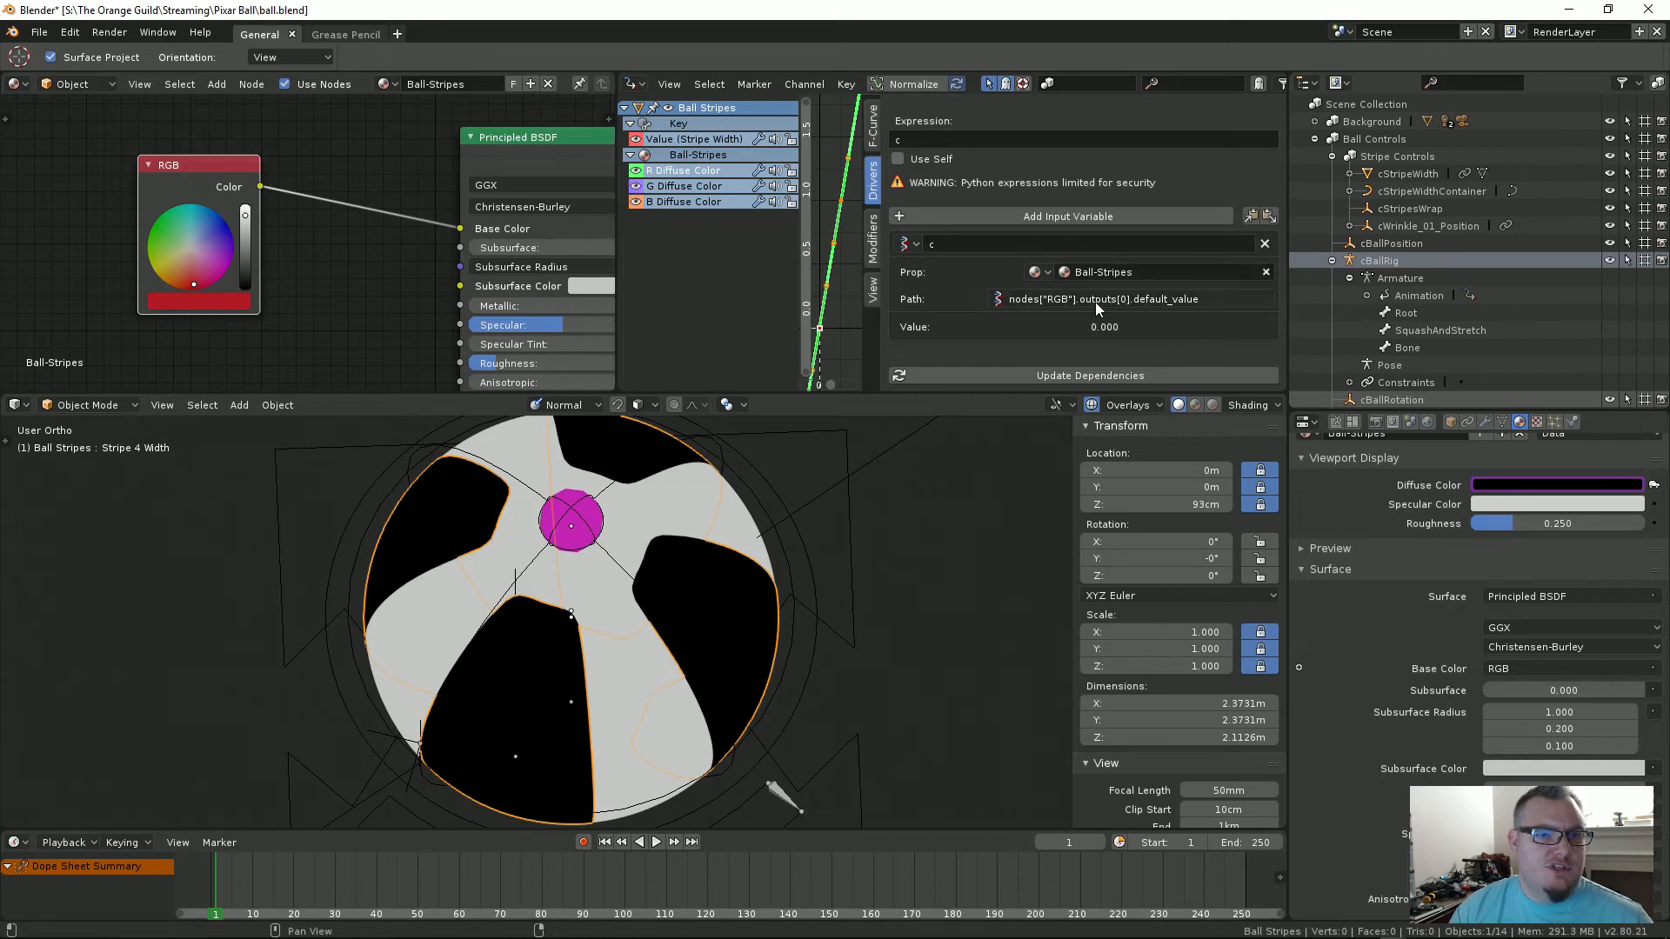
{"action": "left_click", "coordinate": [1037, 271]}
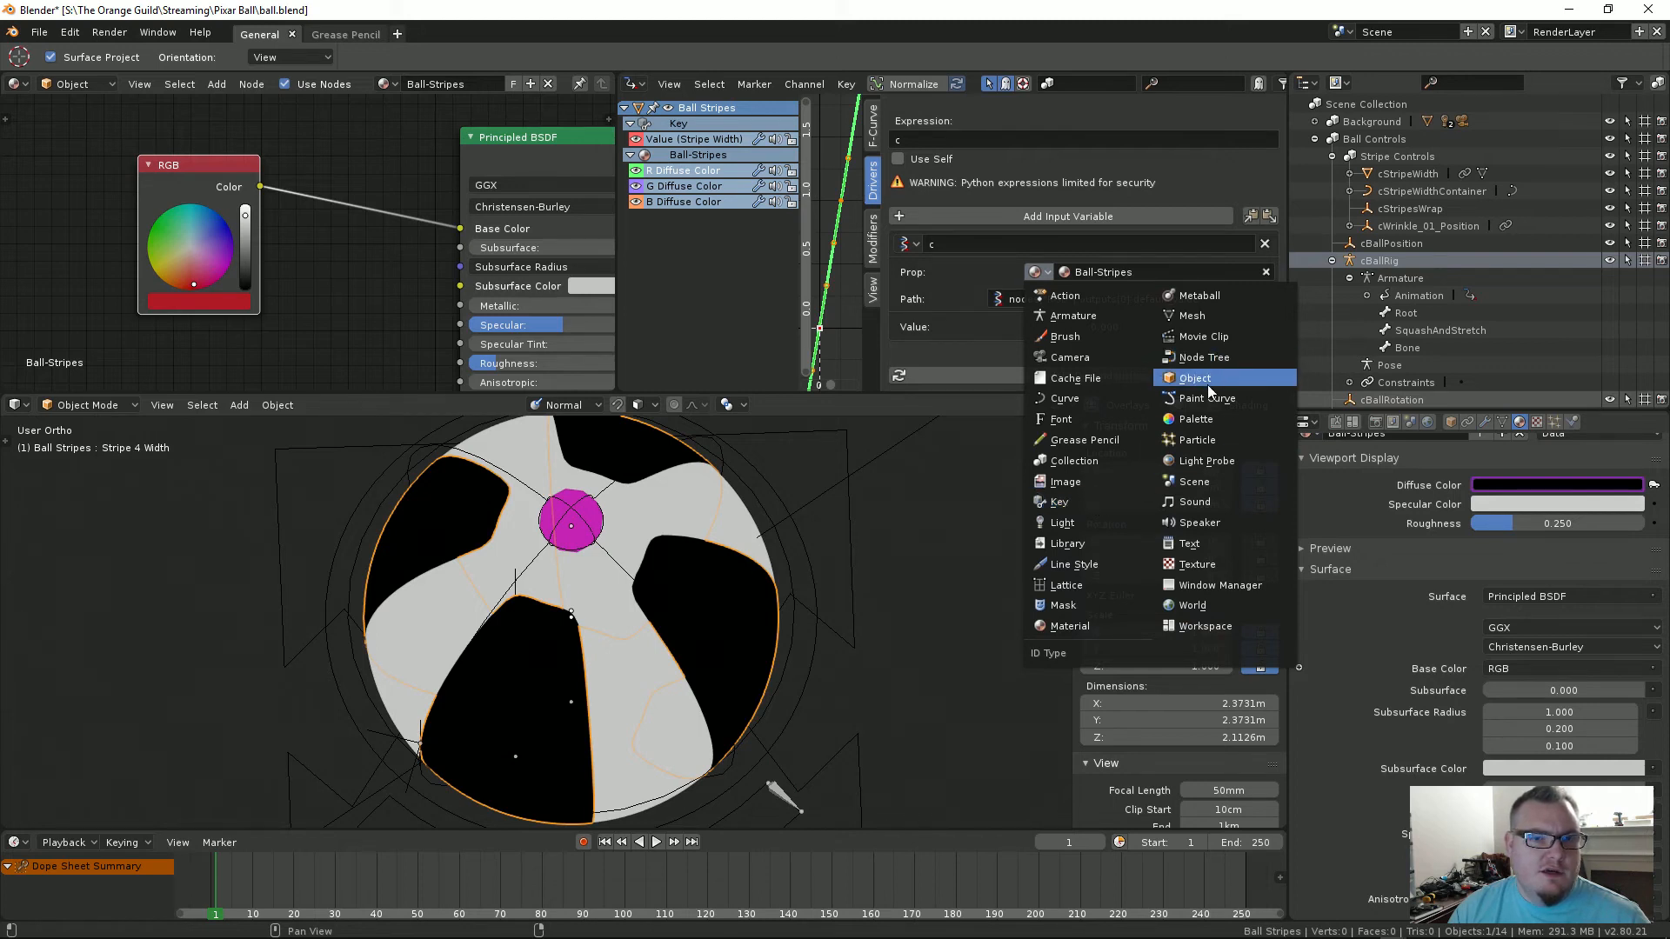
{"action": "left_click", "coordinate": [1072, 503]}
{"action": "left_click", "coordinate": [1070, 299]}
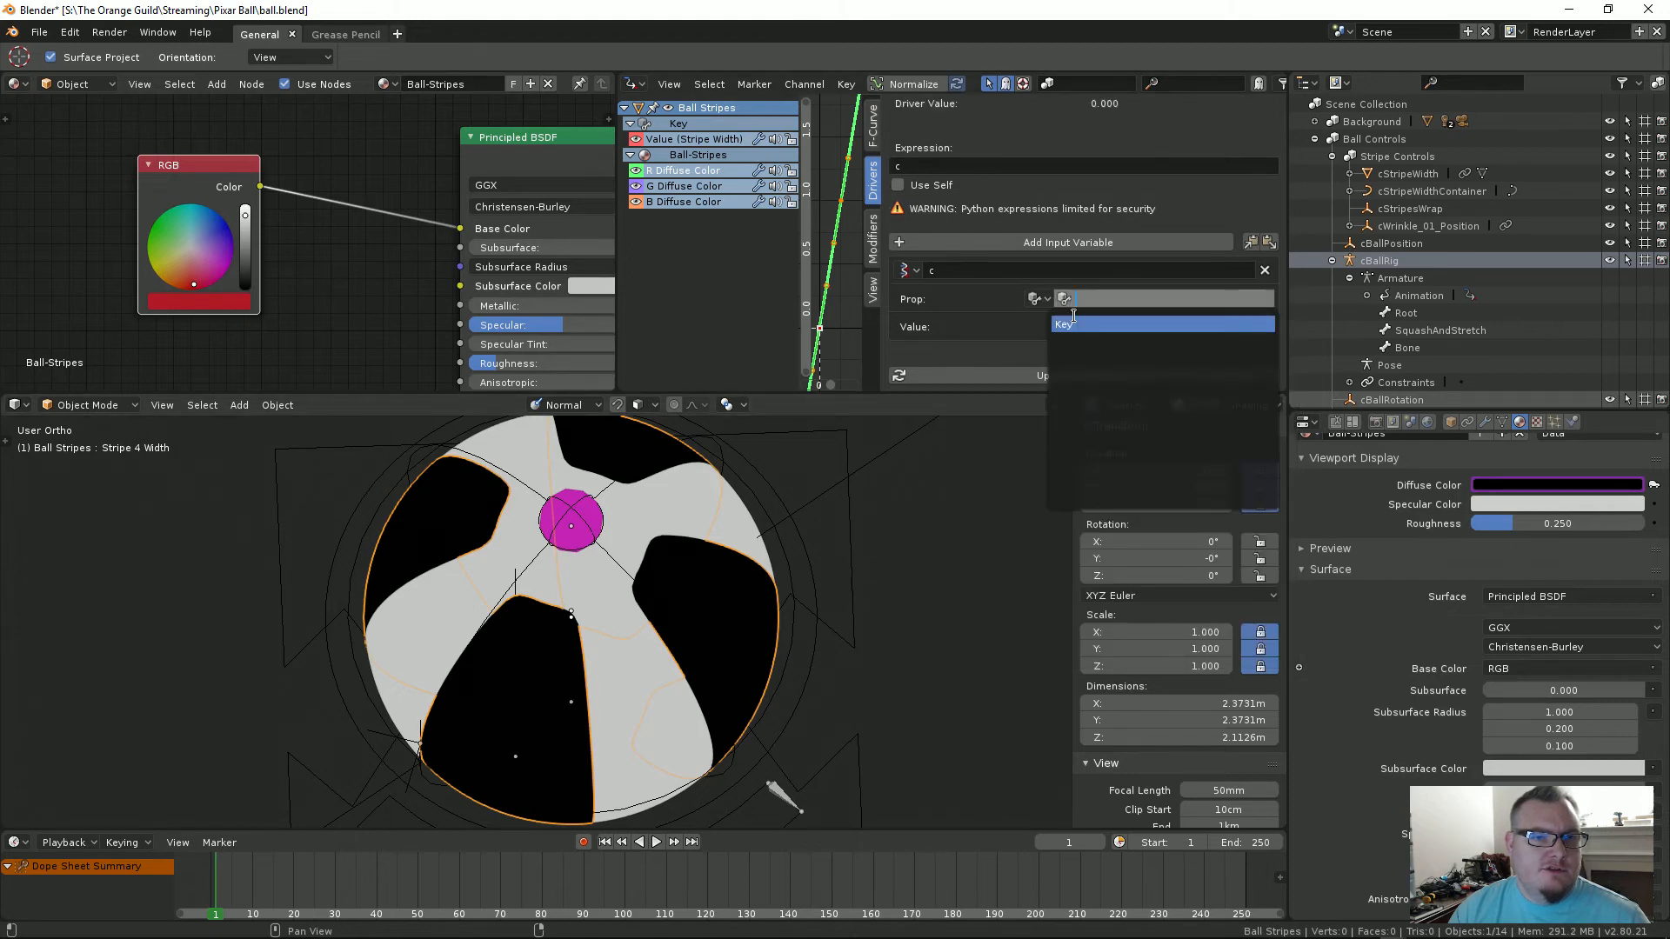
{"action": "left_click", "coordinate": [1083, 320]}
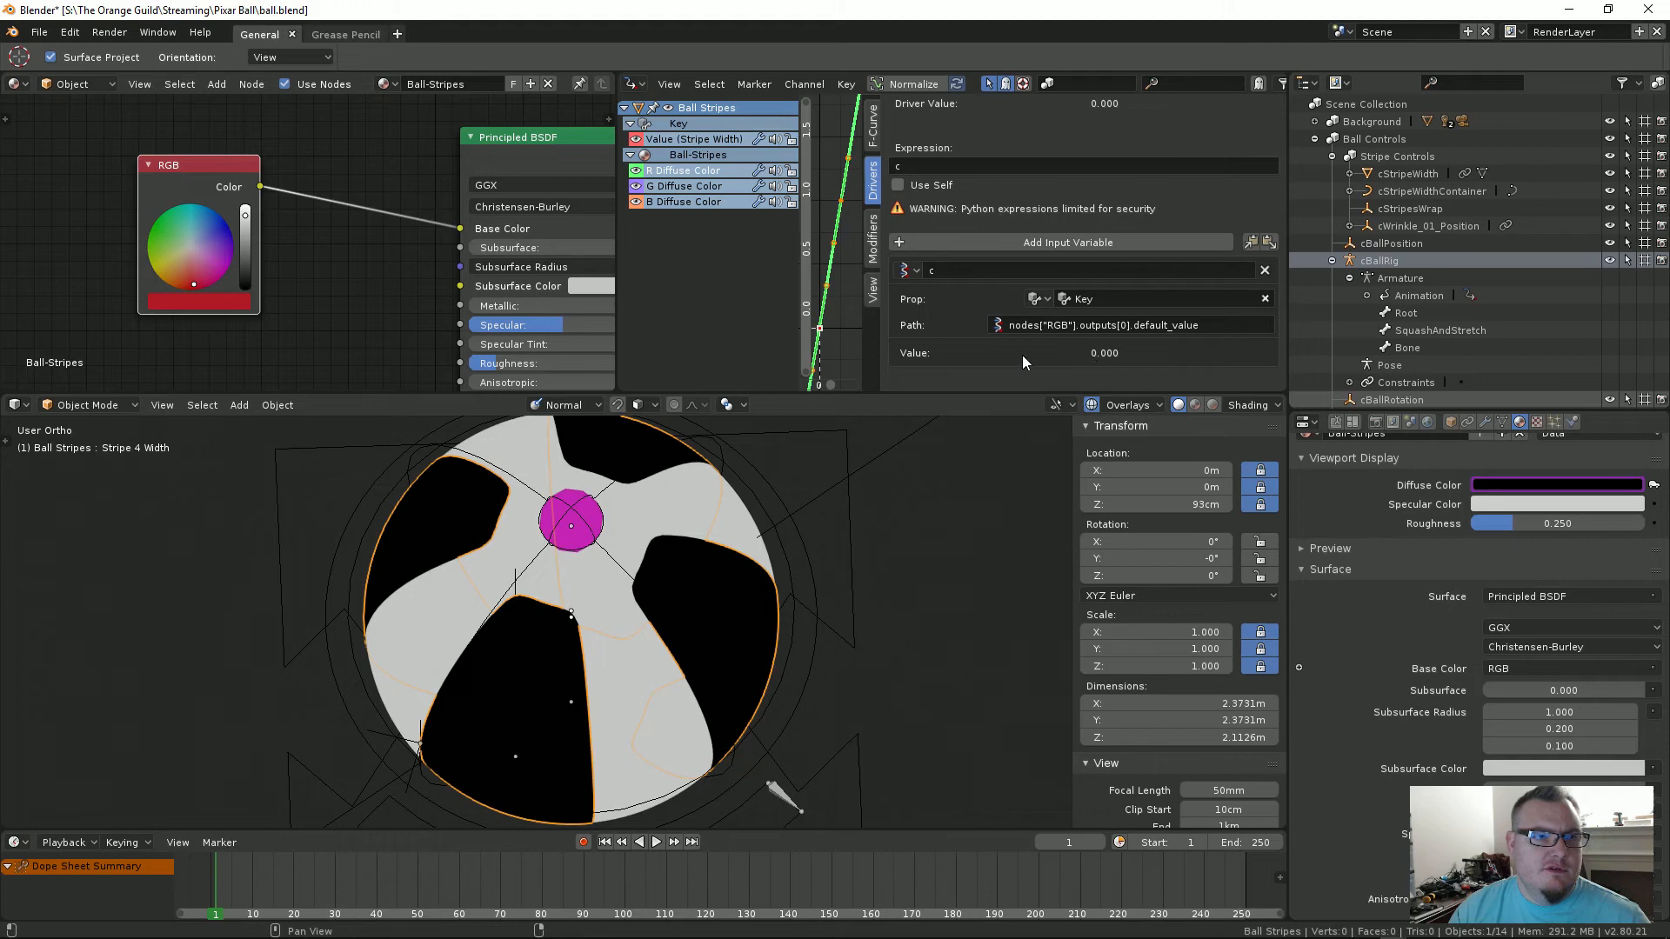
Step: Change the G Diffuse Color driver variable's target to the Key data-block of type Key
{"action": "left_click", "coordinate": [692, 187]}
{"action": "left_click", "coordinate": [1037, 299]}
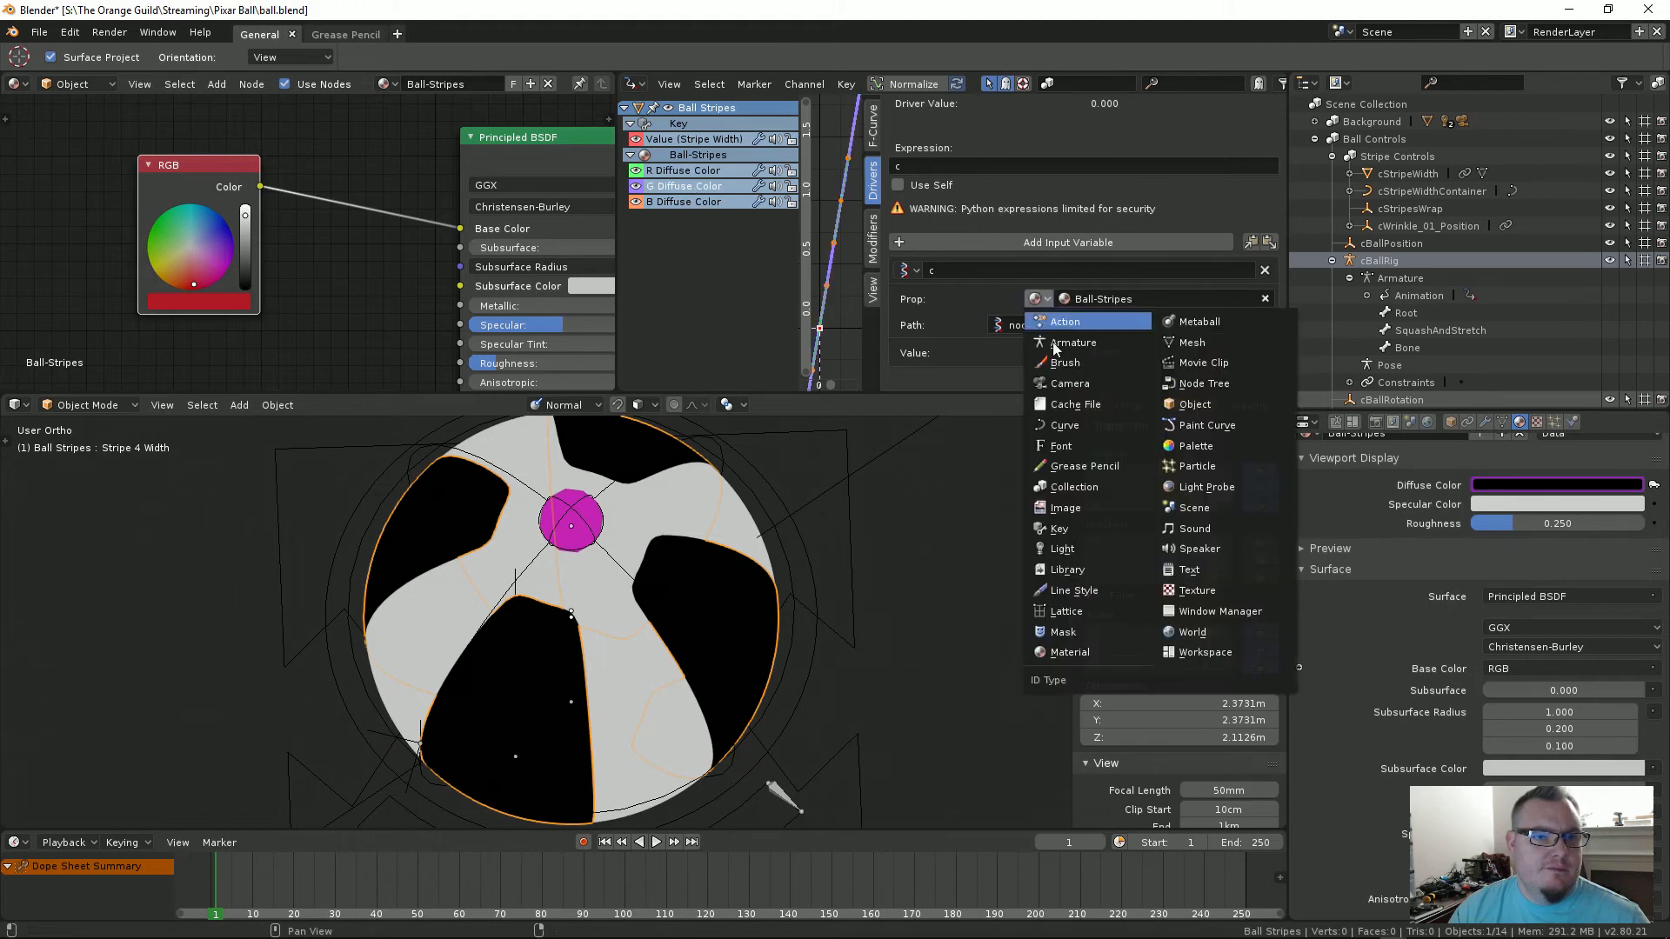
{"action": "left_click", "coordinate": [1070, 527]}
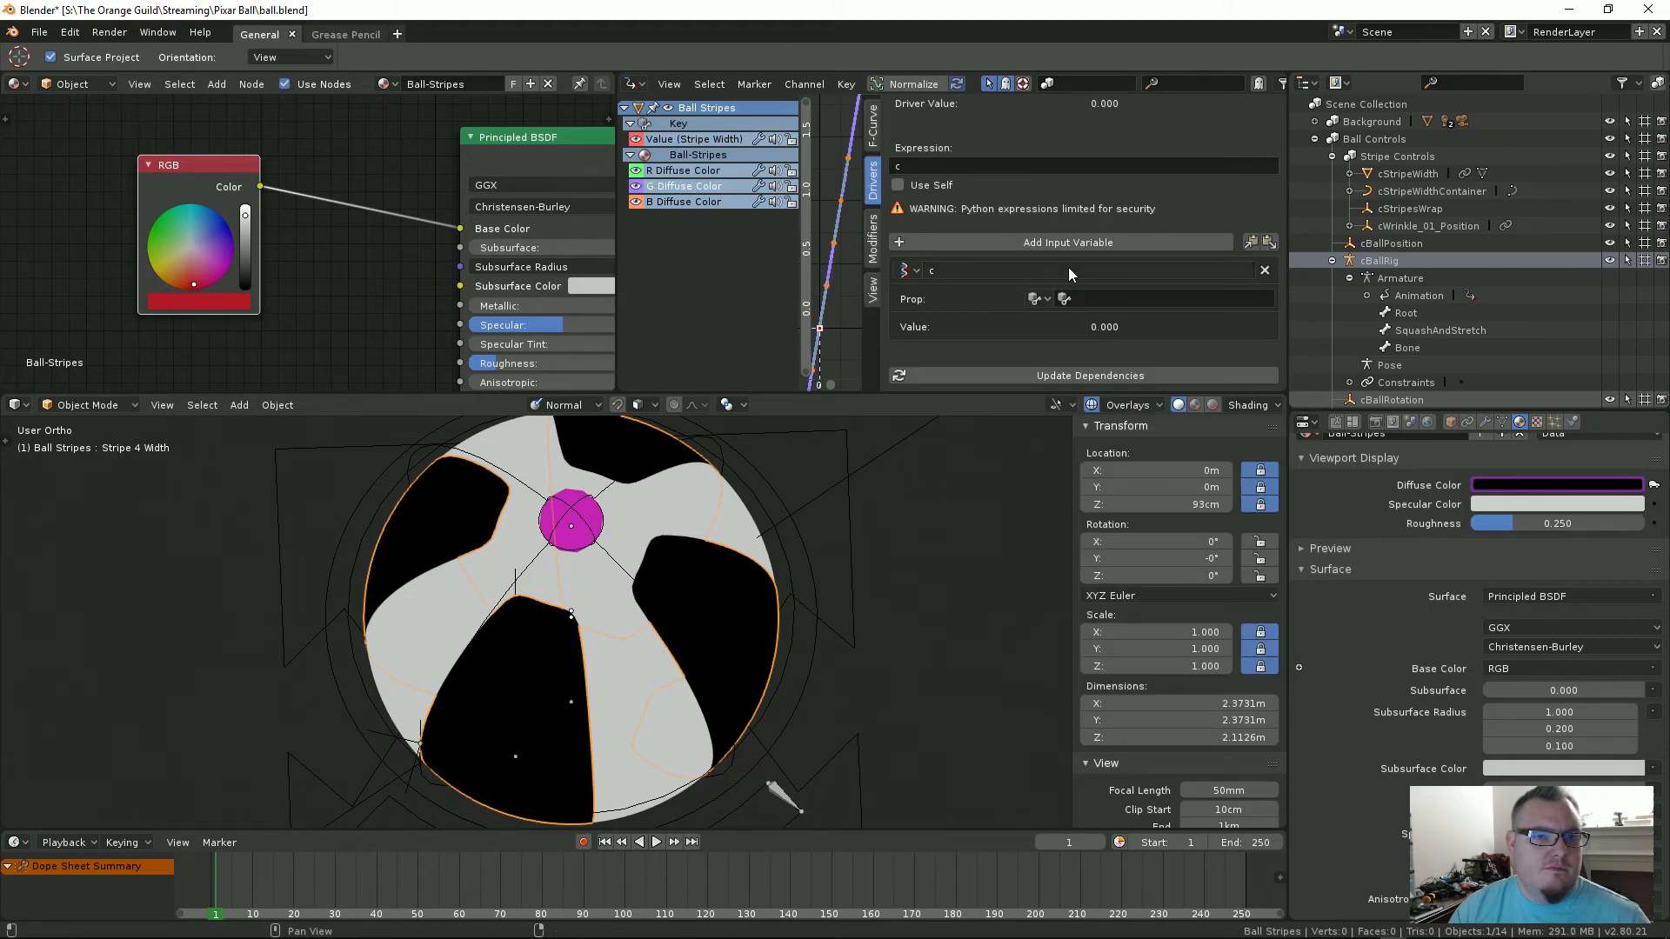
{"action": "left_click", "coordinate": [1069, 297]}
{"action": "left_click", "coordinate": [1079, 323]}
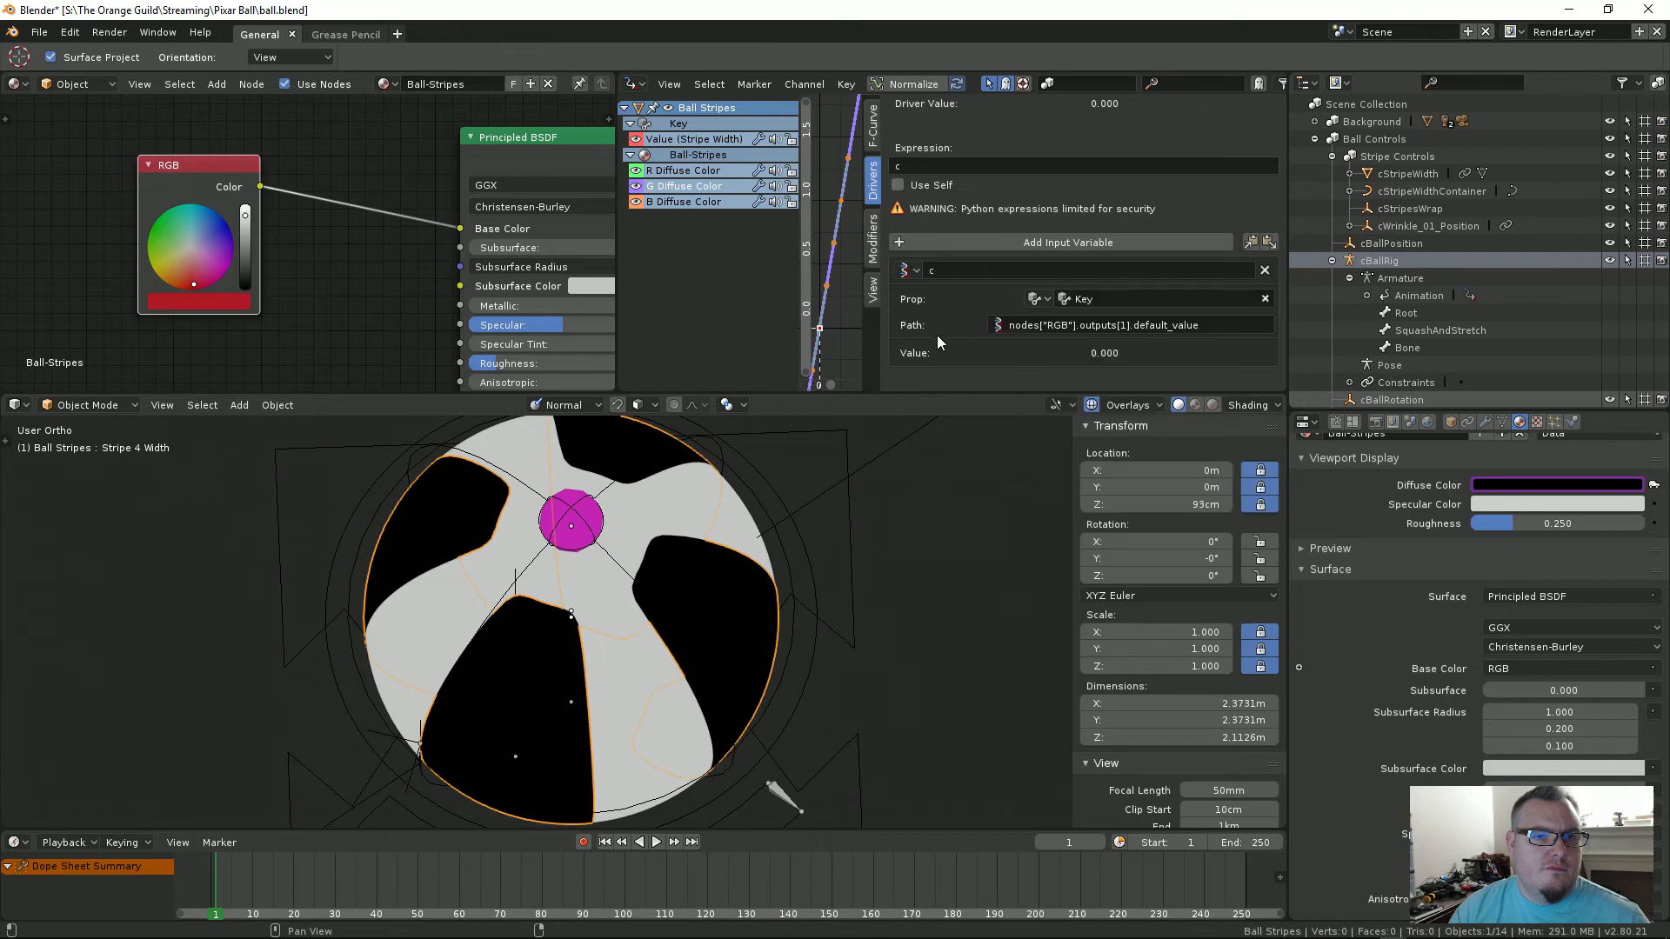
Step: Set the G Diffuse Color driver's path to nodes["RGB"].outputs[0].default_value
{"action": "left_click", "coordinate": [1109, 325]}
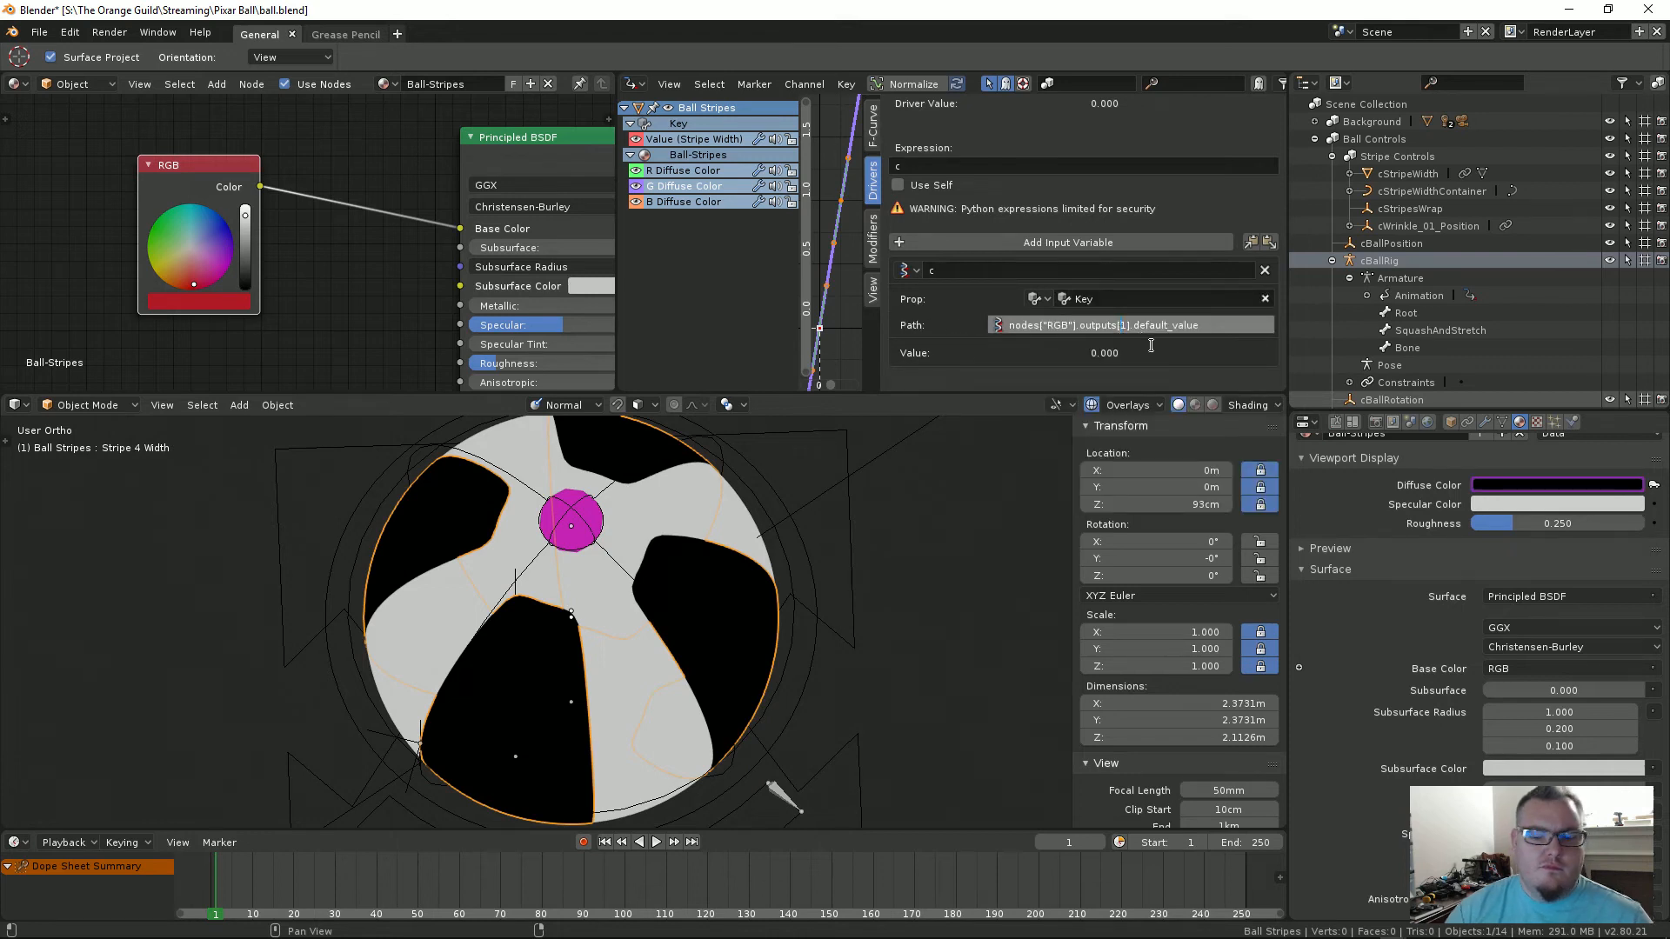
{"action": "key", "text": "BackSpace"}
{"action": "type", "text": "0"}
{"action": "key", "text": "Return"}
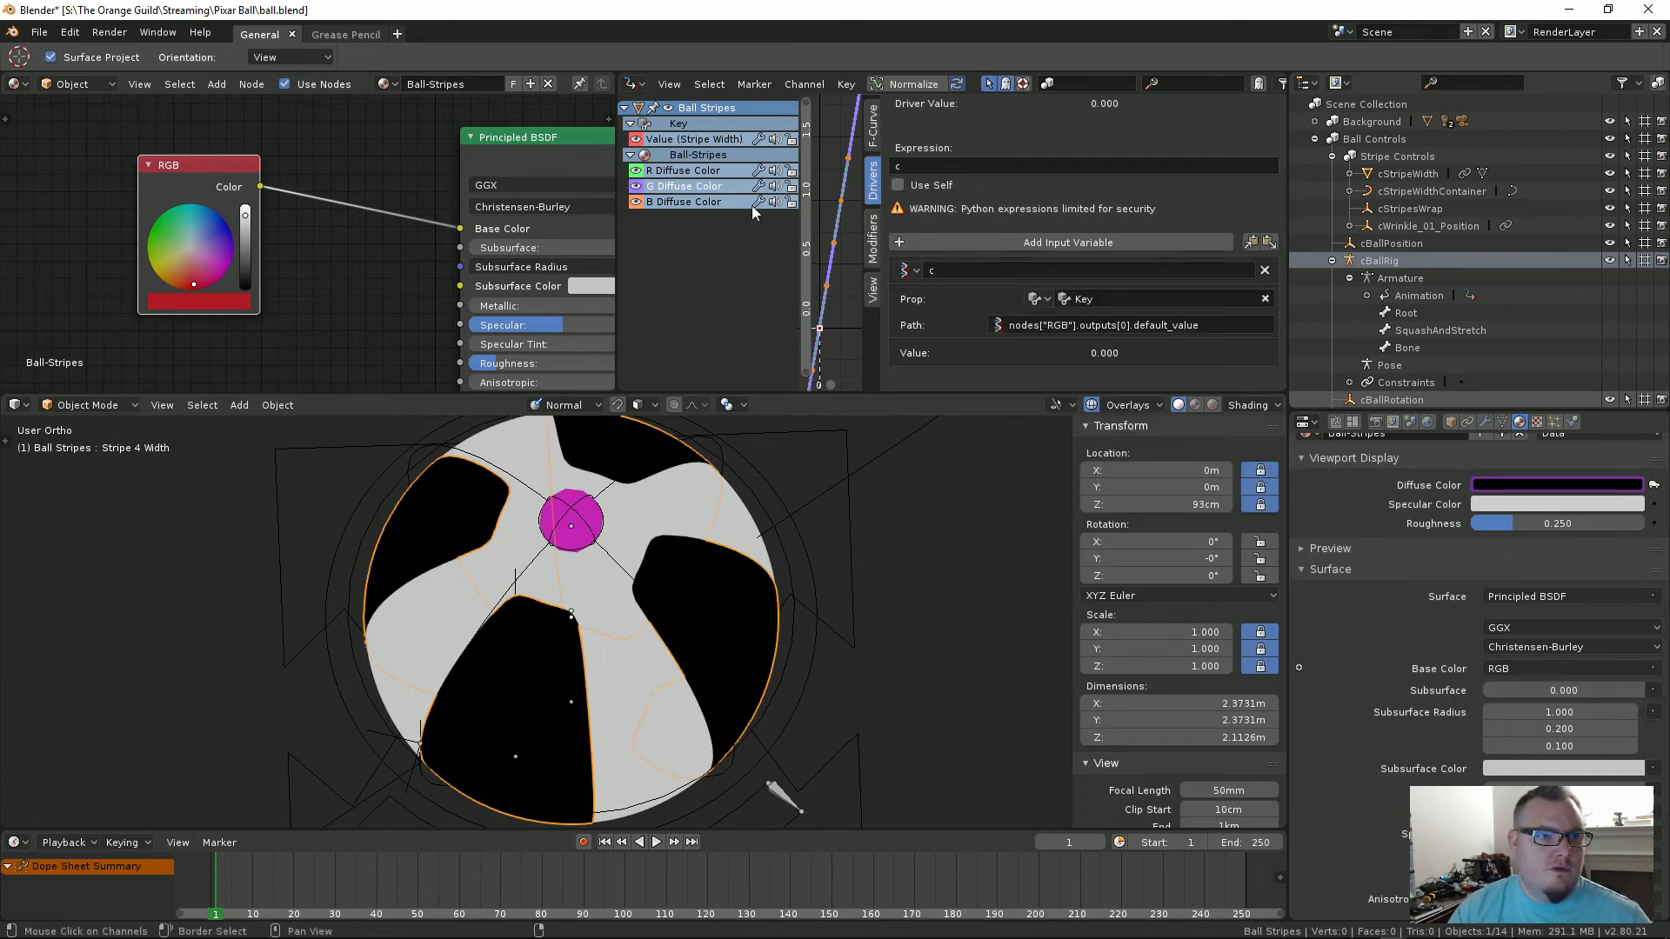
Step: Change the B Diffuse Color driver variable's target to the Key data-block of type Key
{"action": "left_click", "coordinate": [729, 199]}
{"action": "left_click", "coordinate": [1033, 300]}
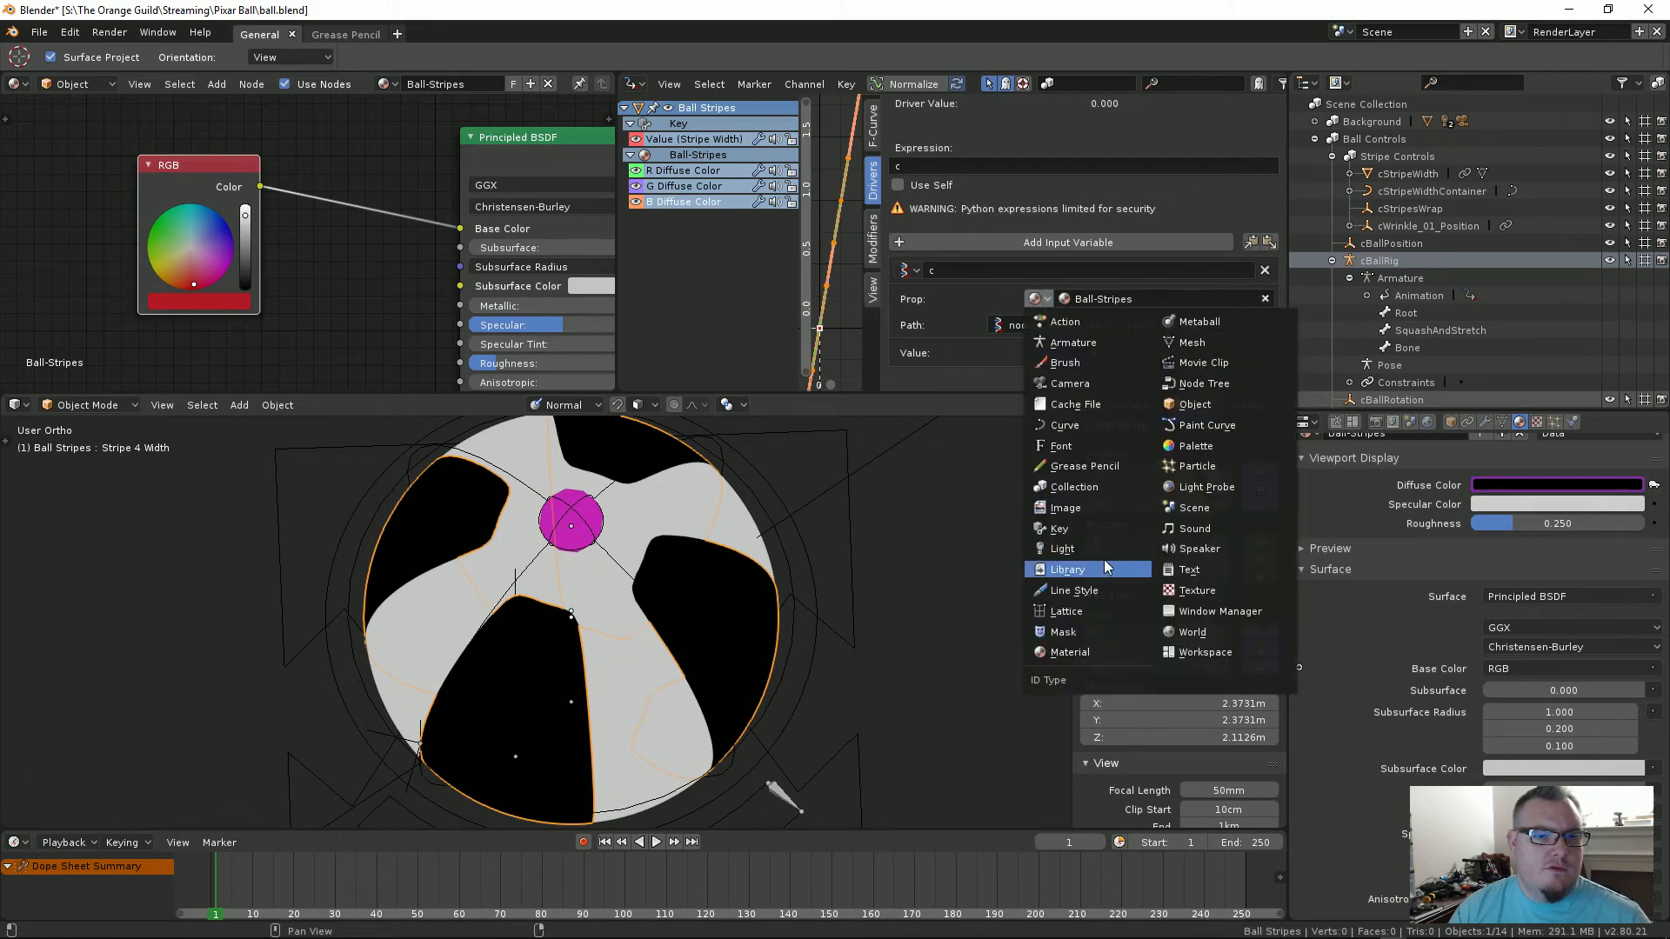
{"action": "left_click", "coordinate": [1104, 531]}
{"action": "left_click", "coordinate": [1135, 298]}
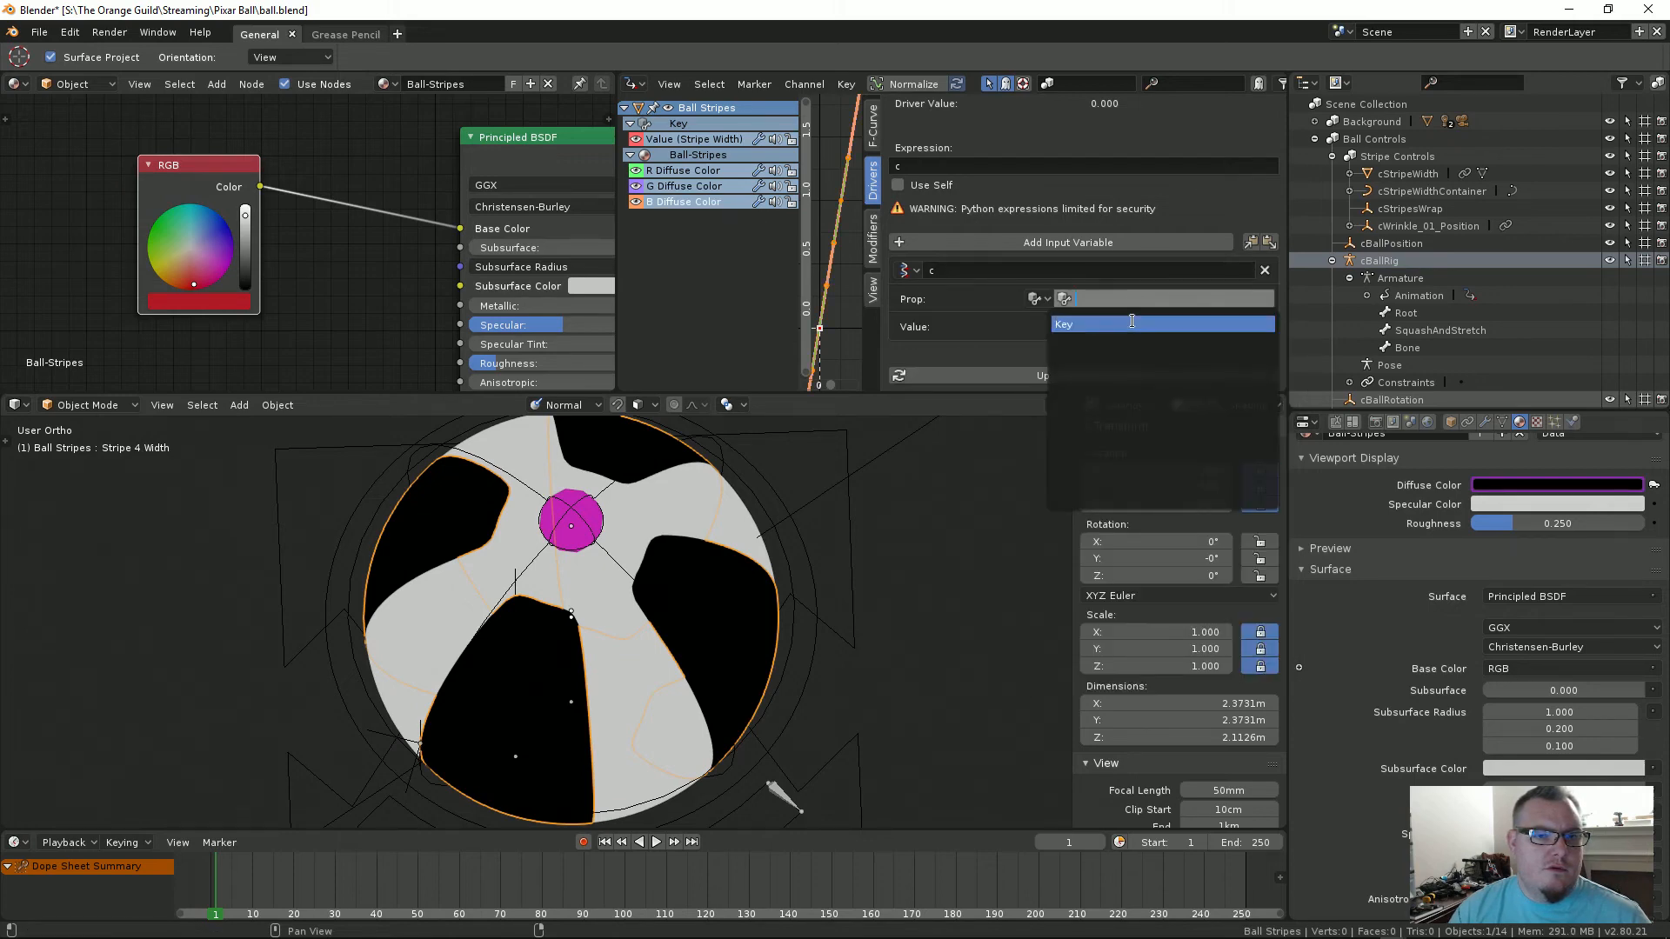
{"action": "left_click", "coordinate": [1061, 331]}
Step: Set the B Diffuse Color driver's path to nodes["RGB"].outputs[0].default_value
{"action": "left_click", "coordinate": [1130, 325]}
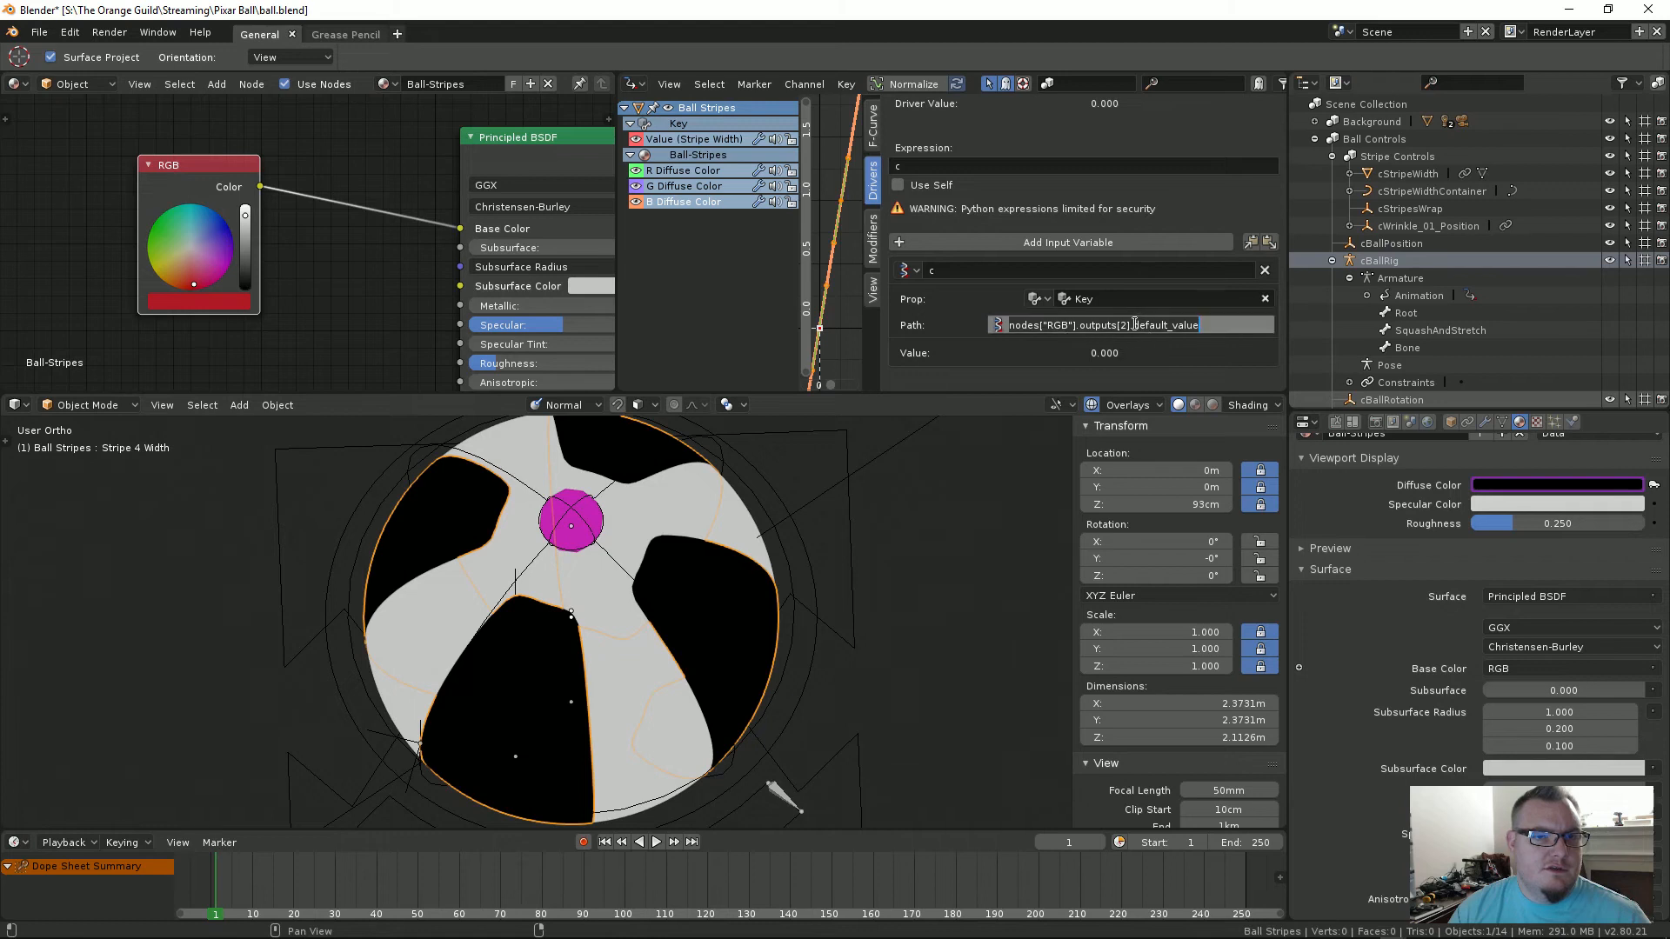
{"action": "left_click", "coordinate": [1129, 326]}
{"action": "key", "text": "BackSpace"}
{"action": "type", "text": "0"}
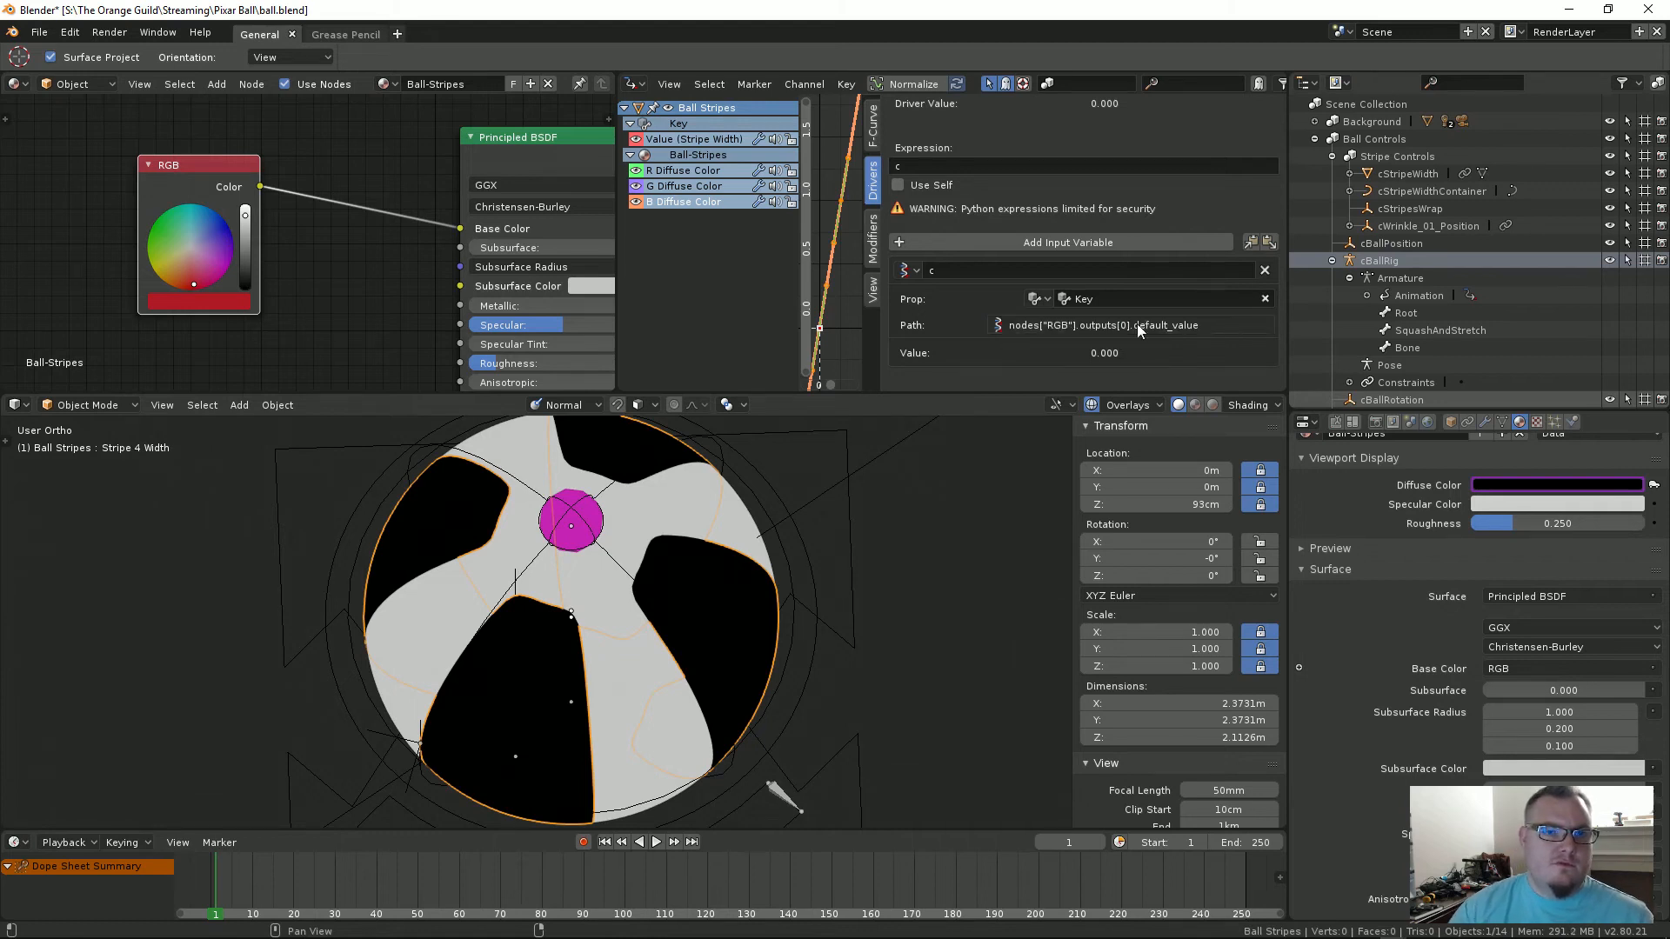
{"action": "key", "text": "Return"}
Step: Switch the R Diffuse Color driver variable's target type to Object and pick Ball Stripes
{"action": "left_click", "coordinate": [703, 174]}
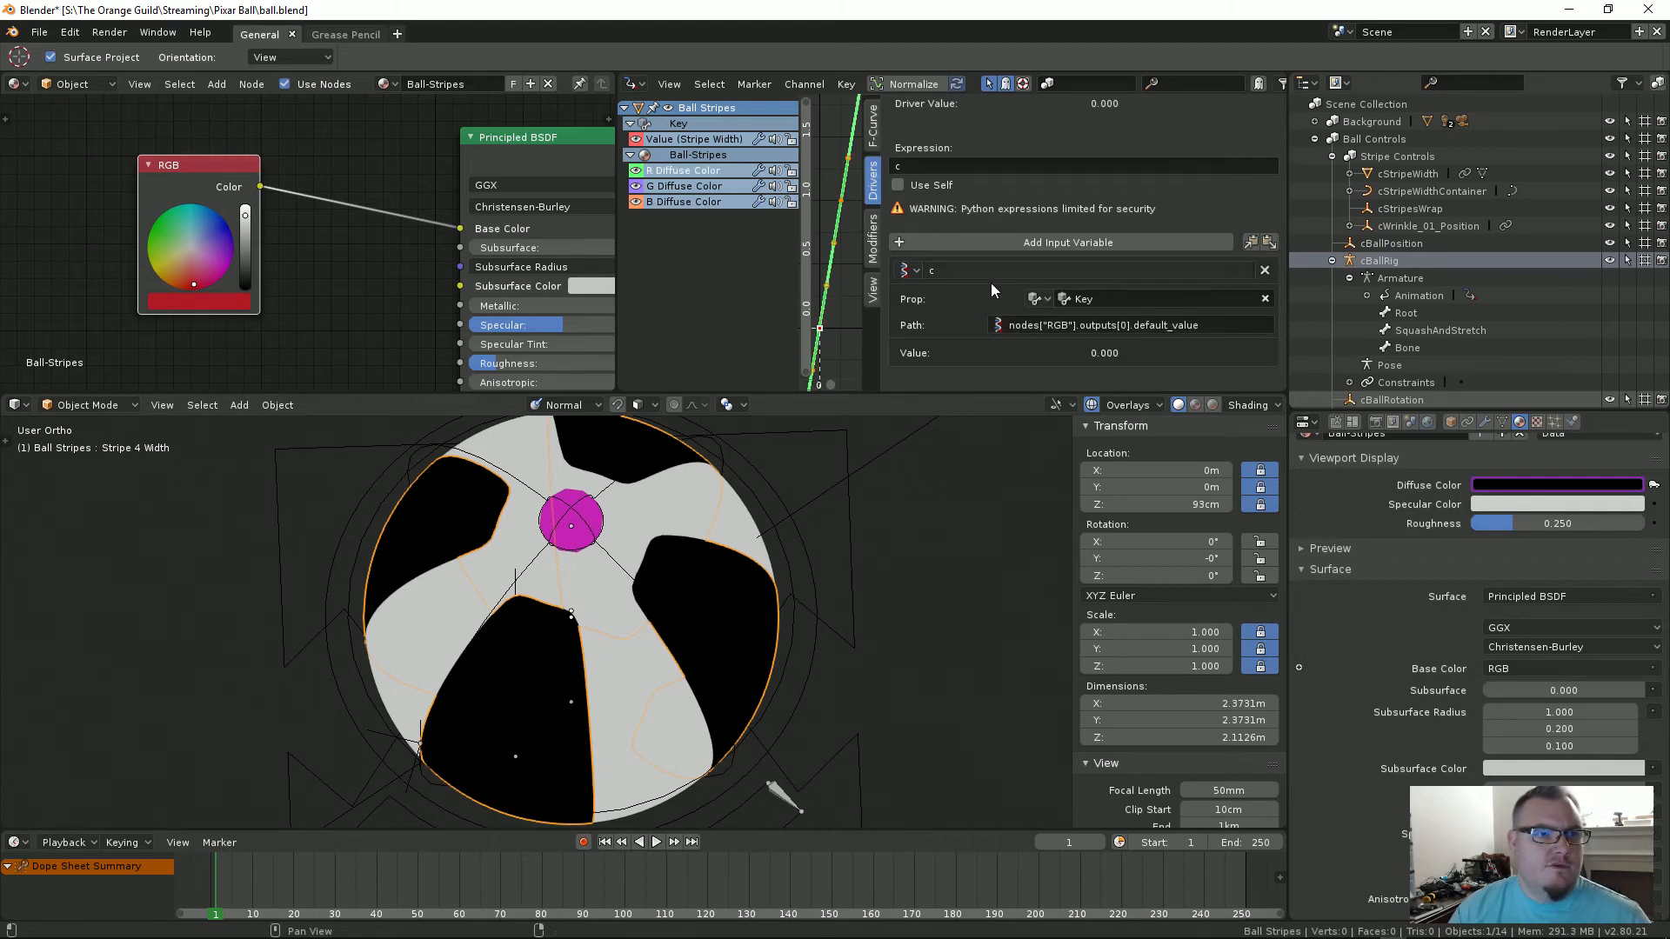
{"action": "left_click", "coordinate": [1038, 298]}
{"action": "left_click", "coordinate": [1230, 405]}
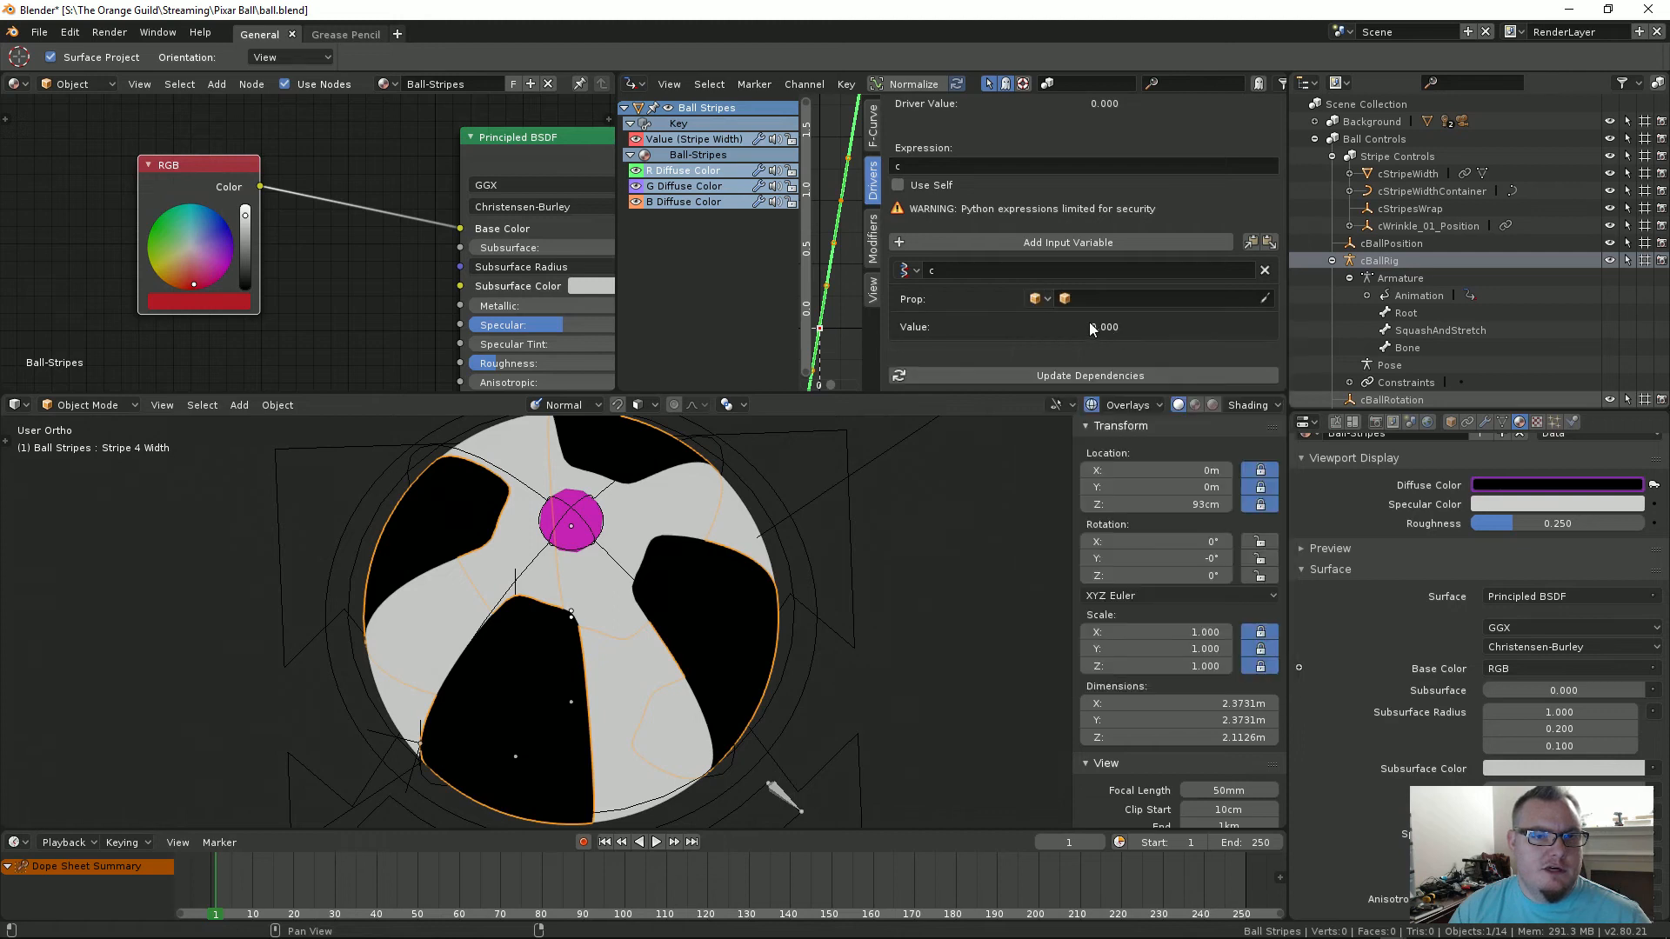
{"action": "left_click", "coordinate": [1131, 298]}
{"action": "left_click", "coordinate": [1126, 361]}
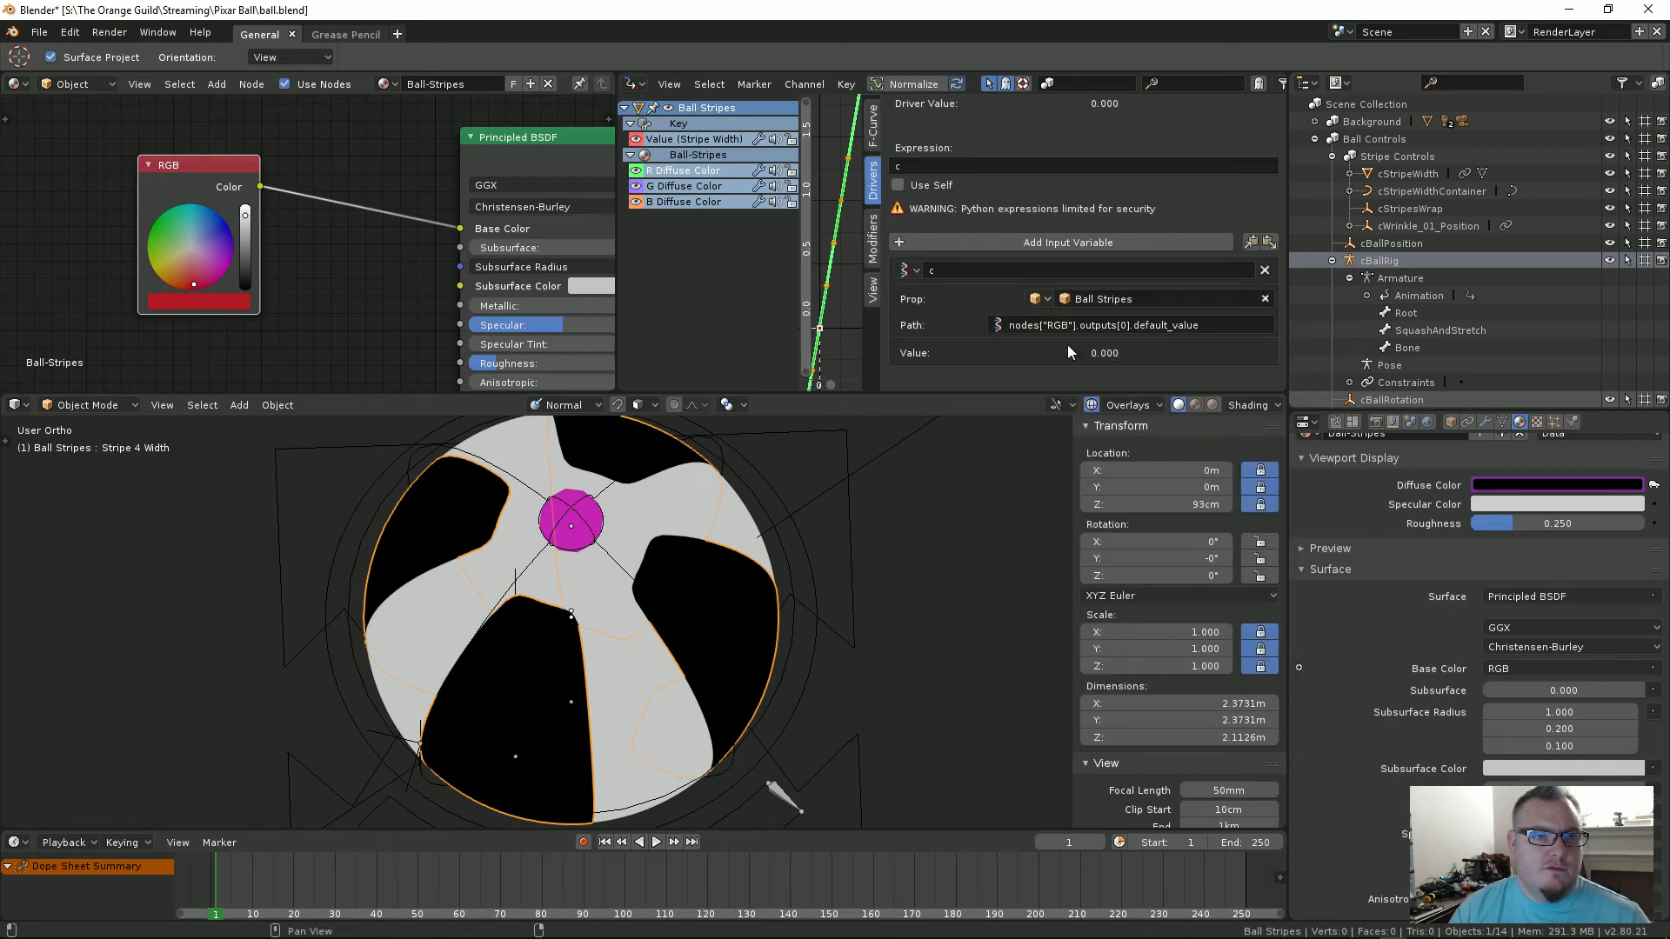
Step: Switch the G Diffuse Color driver variable's target type to Object and pick Ball Stripes
{"action": "left_click", "coordinate": [709, 193]}
{"action": "left_click", "coordinate": [1037, 299]}
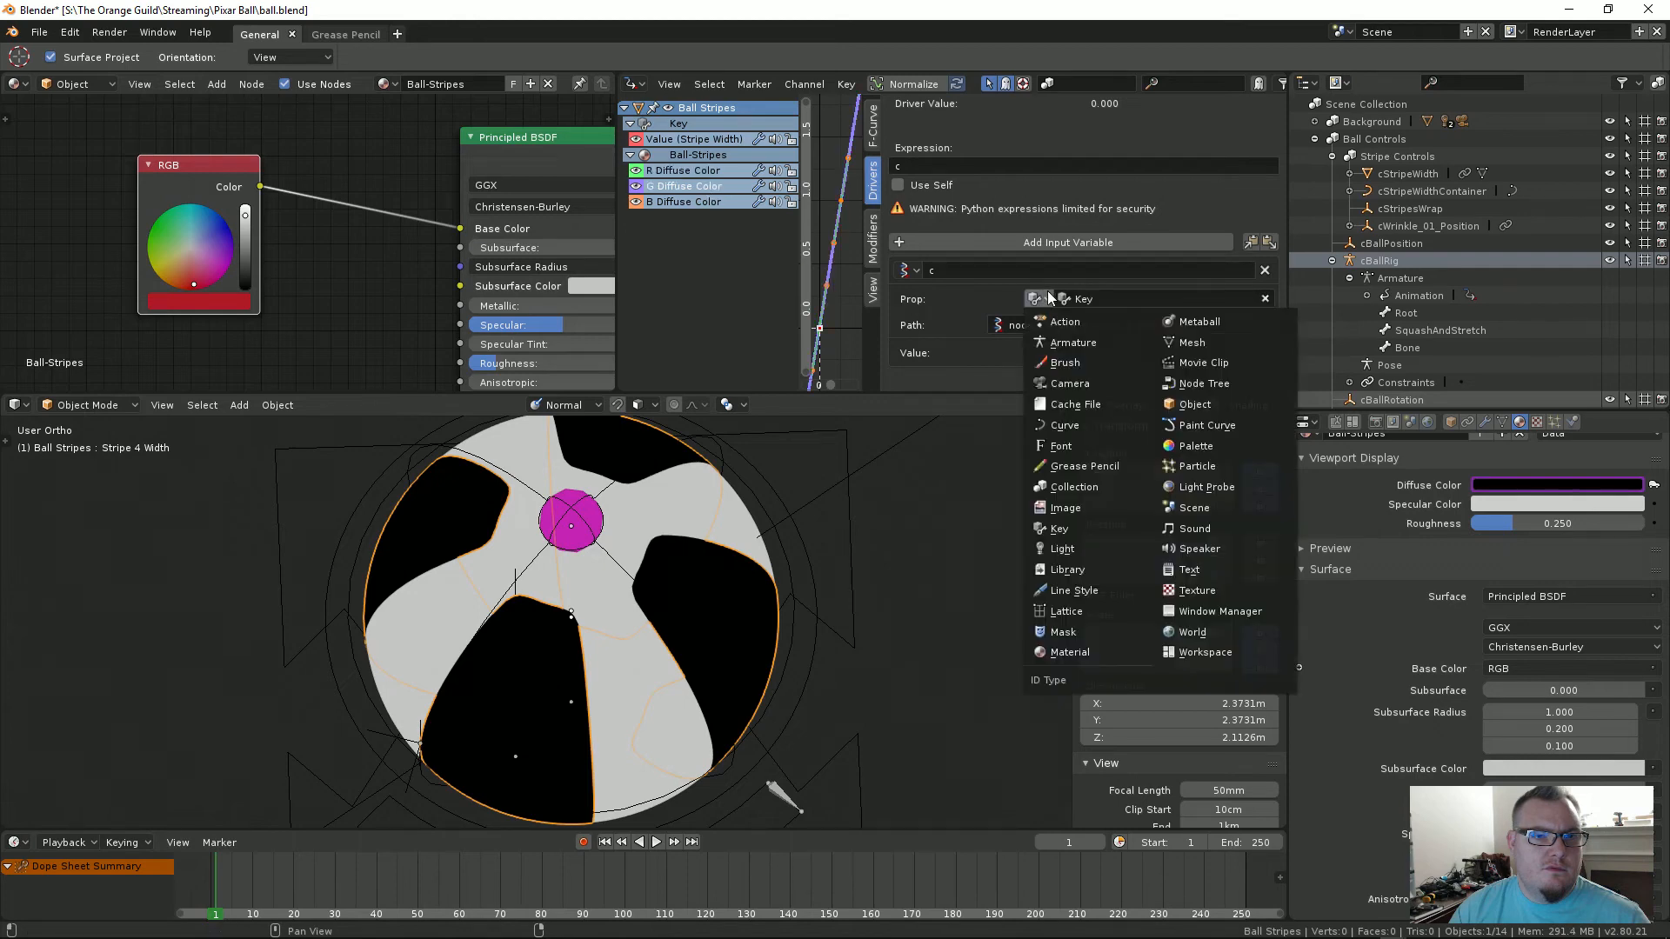
{"action": "left_click", "coordinate": [1196, 406]}
{"action": "left_click", "coordinate": [1094, 298]}
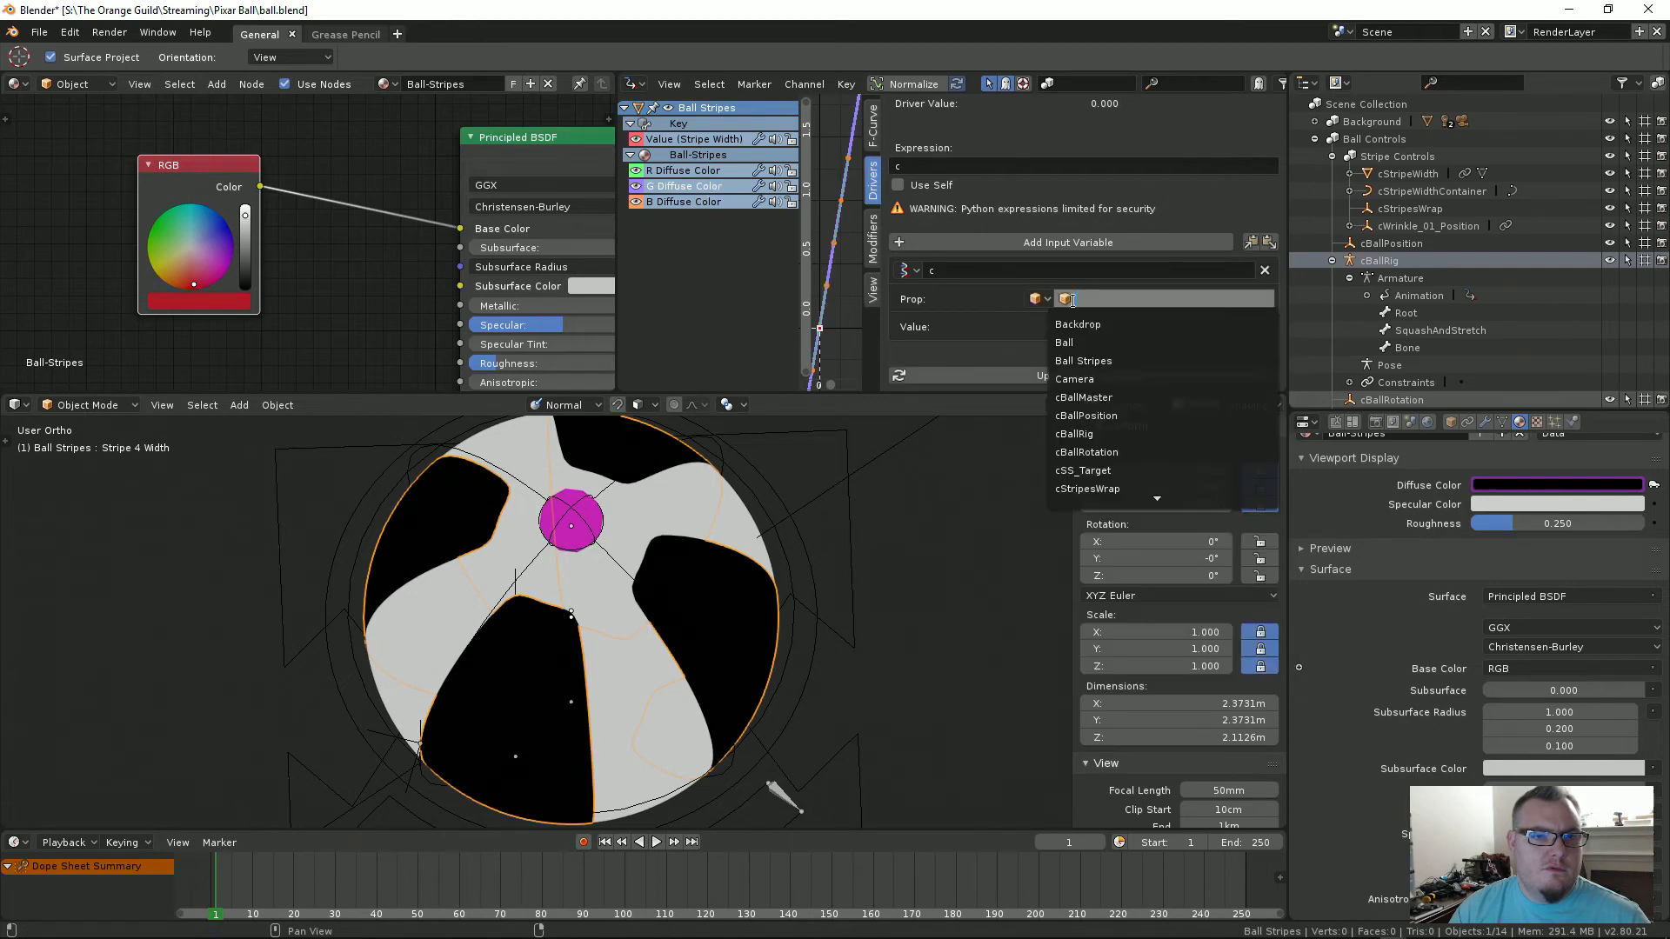
{"action": "left_click", "coordinate": [1101, 359]}
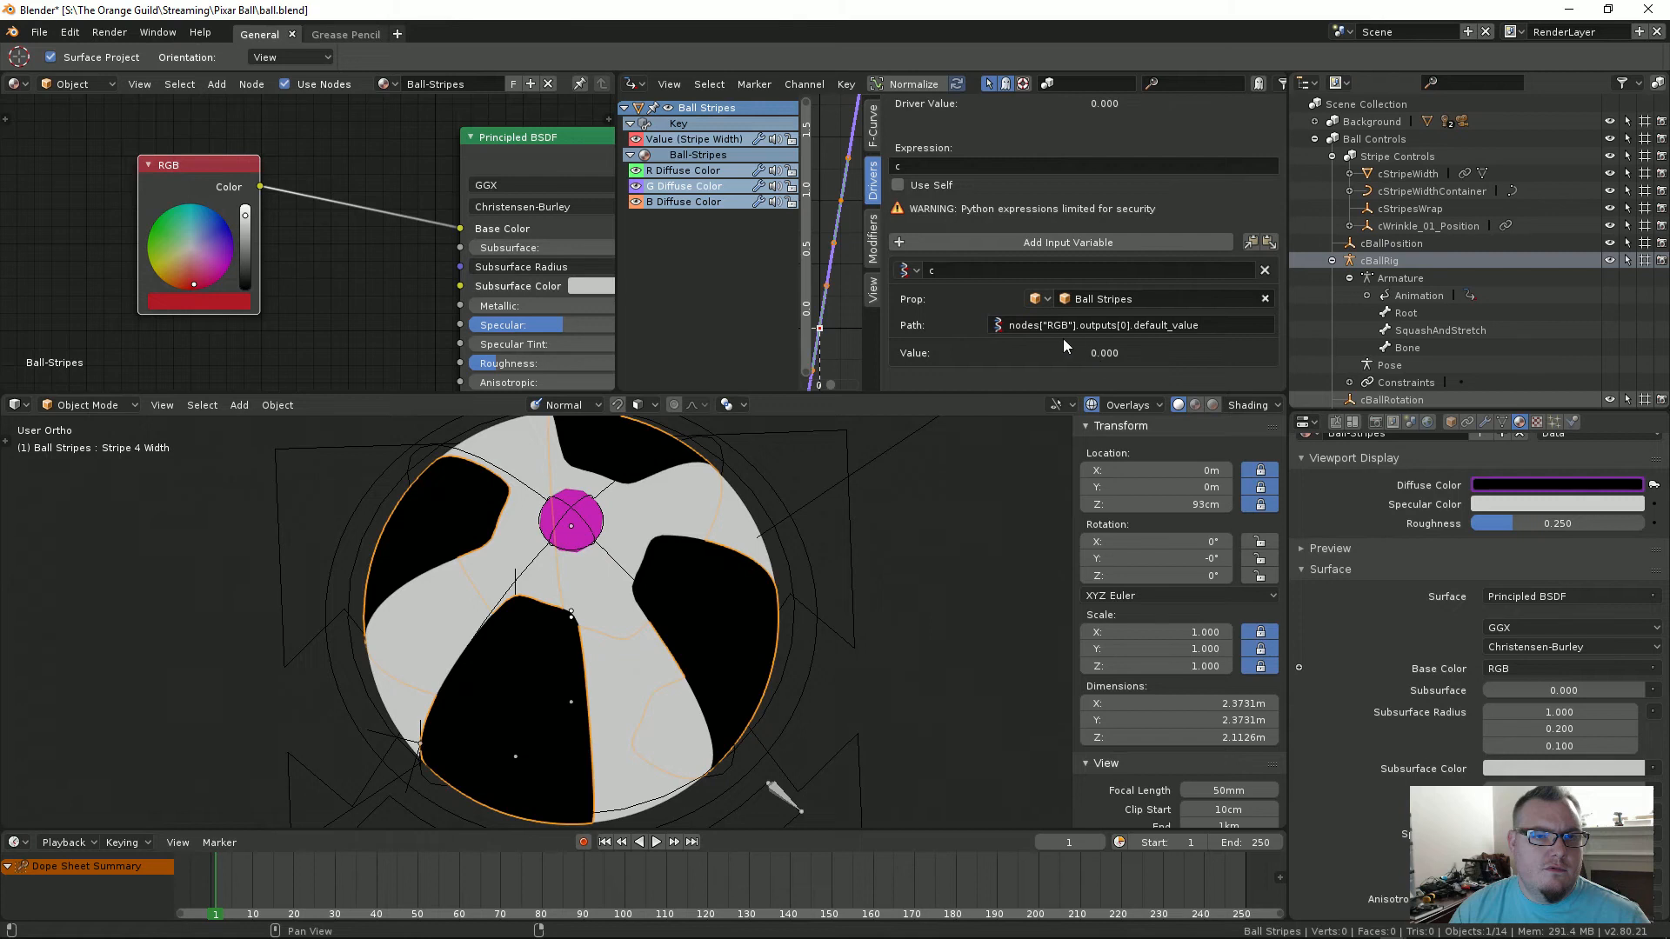
Step: Switch the B Diffuse Color driver variable's target type to Object and pick Ball Stripes
{"action": "left_click", "coordinate": [726, 203]}
{"action": "left_click", "coordinate": [1036, 299]}
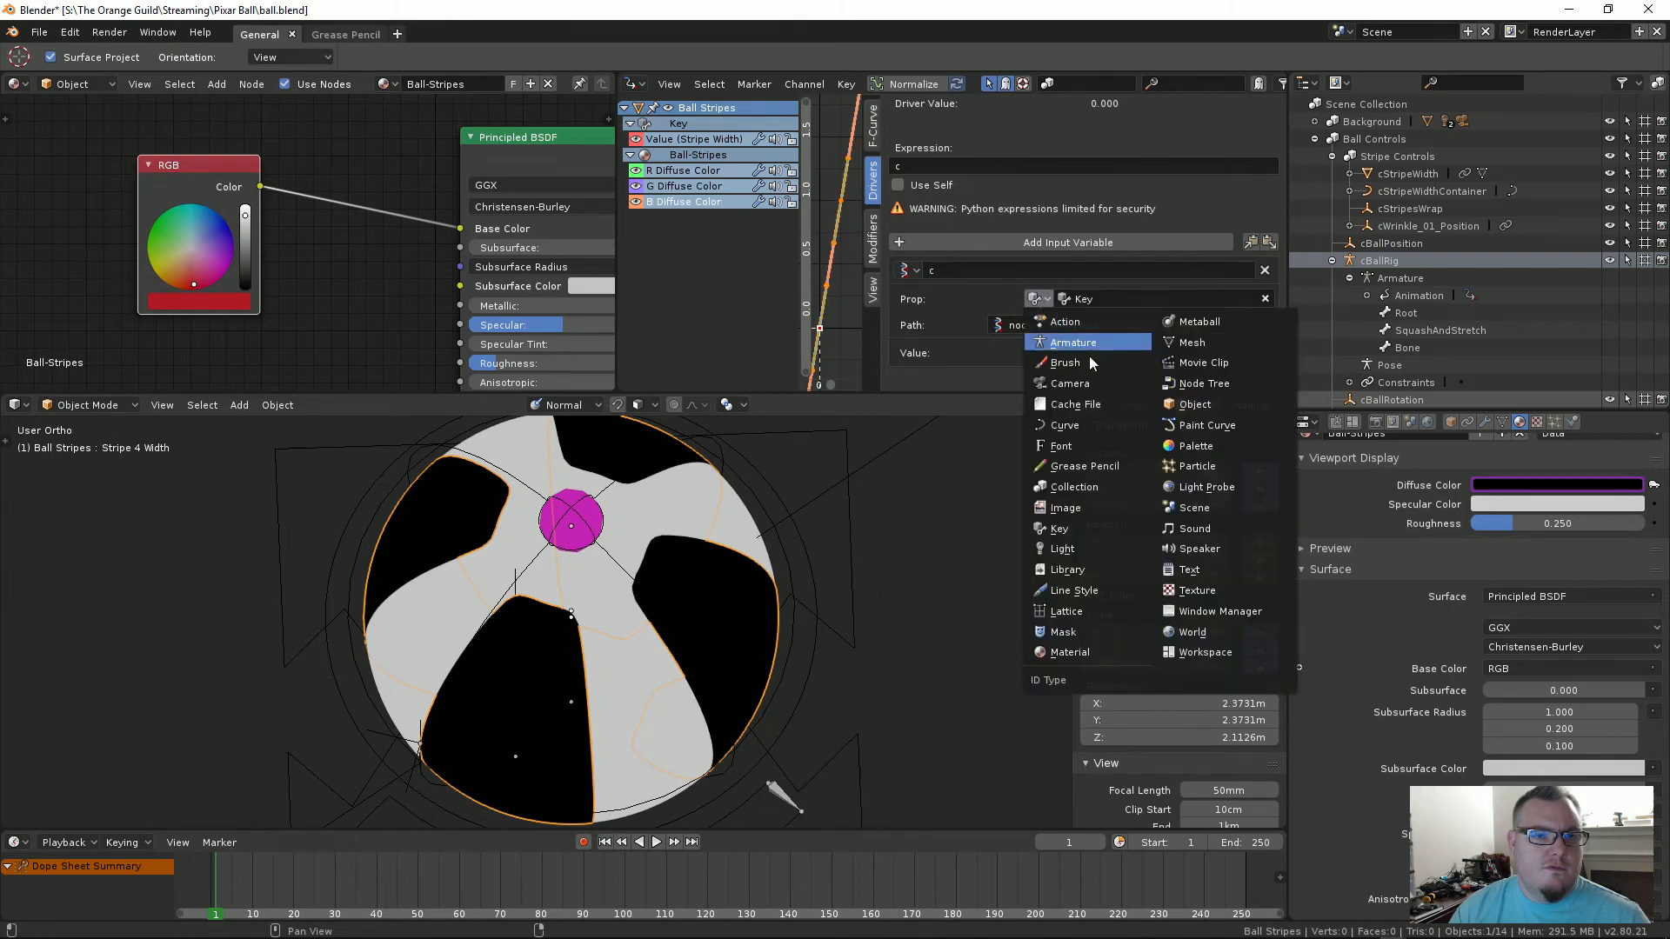
{"action": "left_click", "coordinate": [1205, 402]}
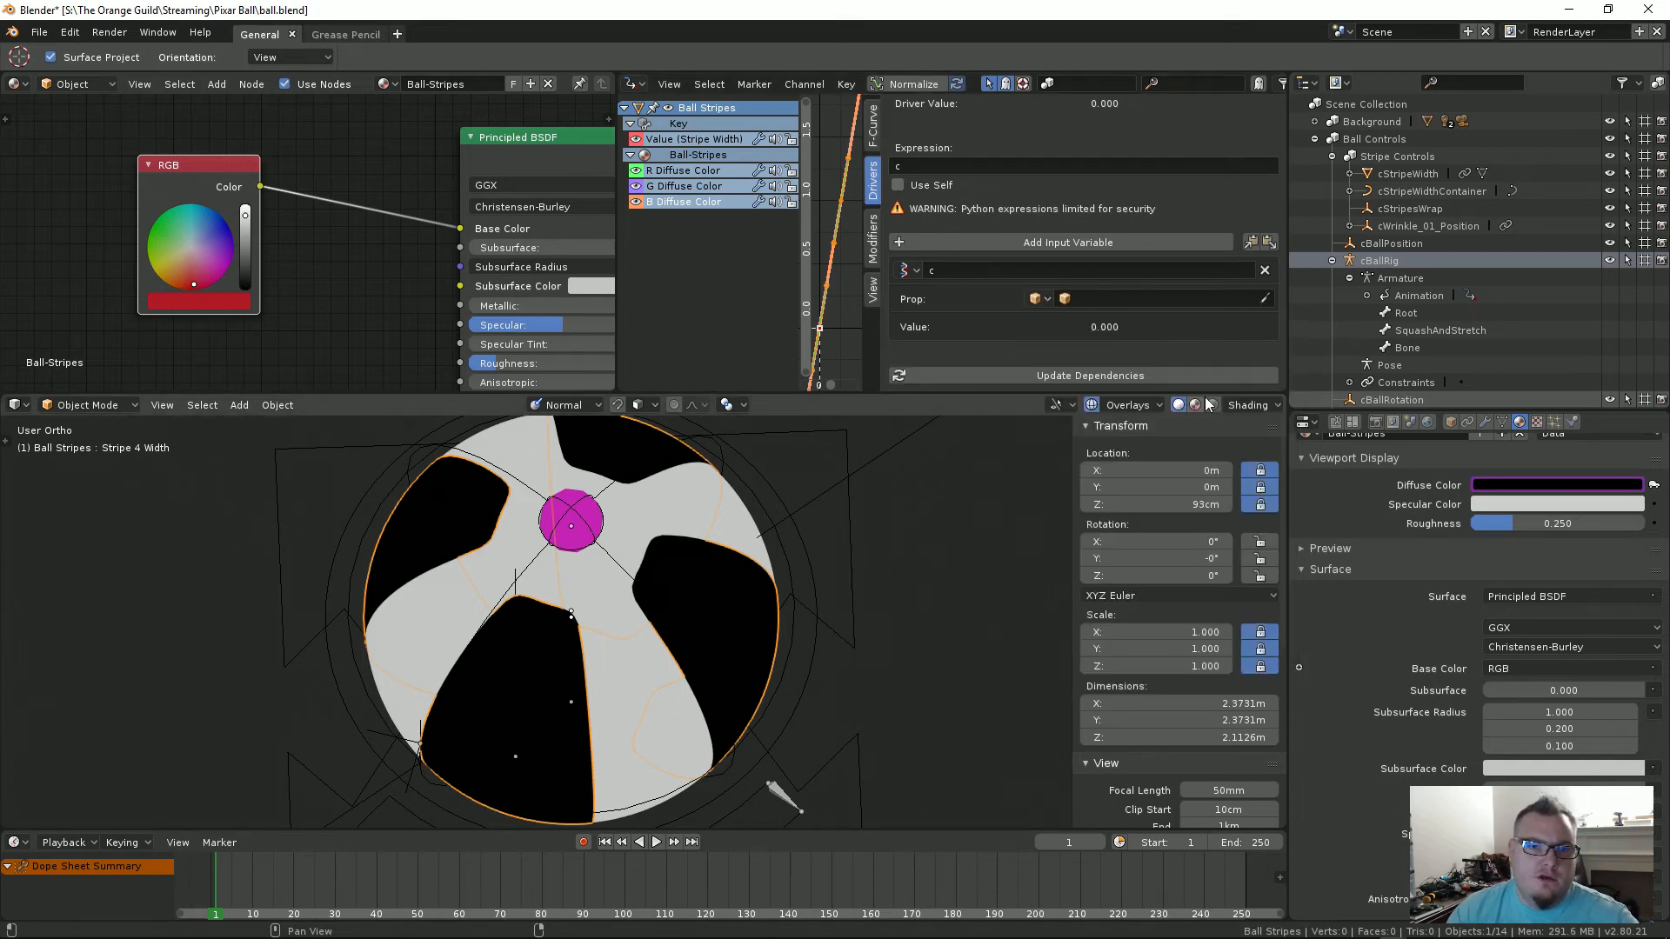
{"action": "left_click", "coordinate": [1086, 298]}
{"action": "left_click", "coordinate": [1122, 360]}
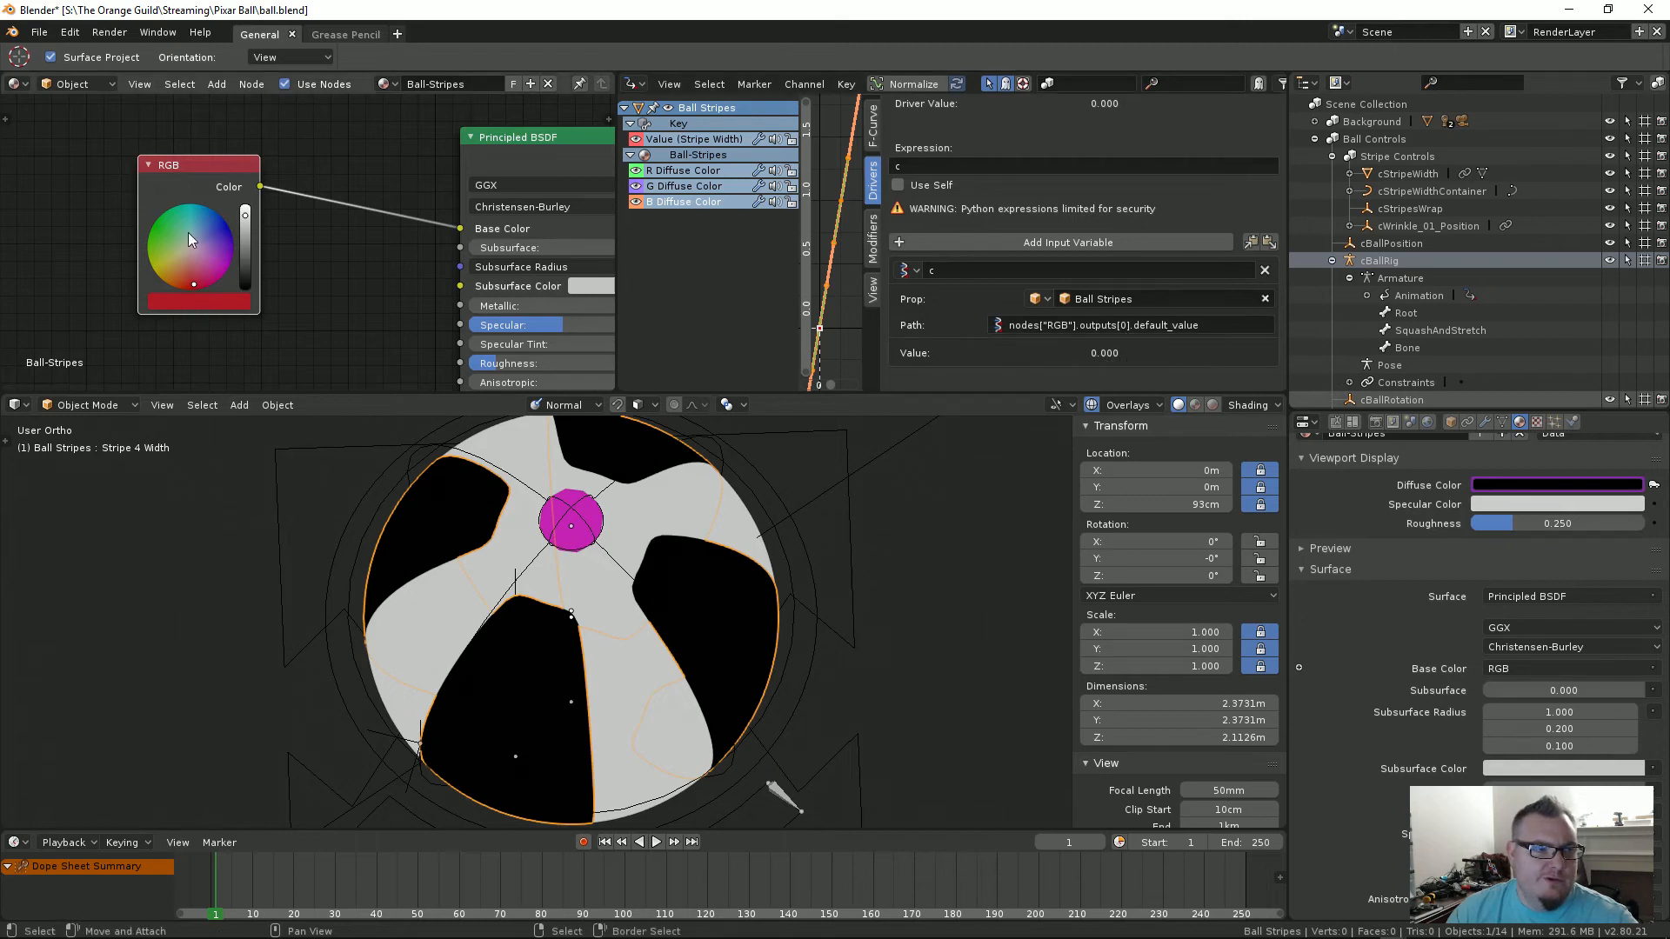
Step: Switch the B Diffuse Color driver variable's target type to Palette and look for an available data-block
{"action": "left_click", "coordinate": [1044, 300]}
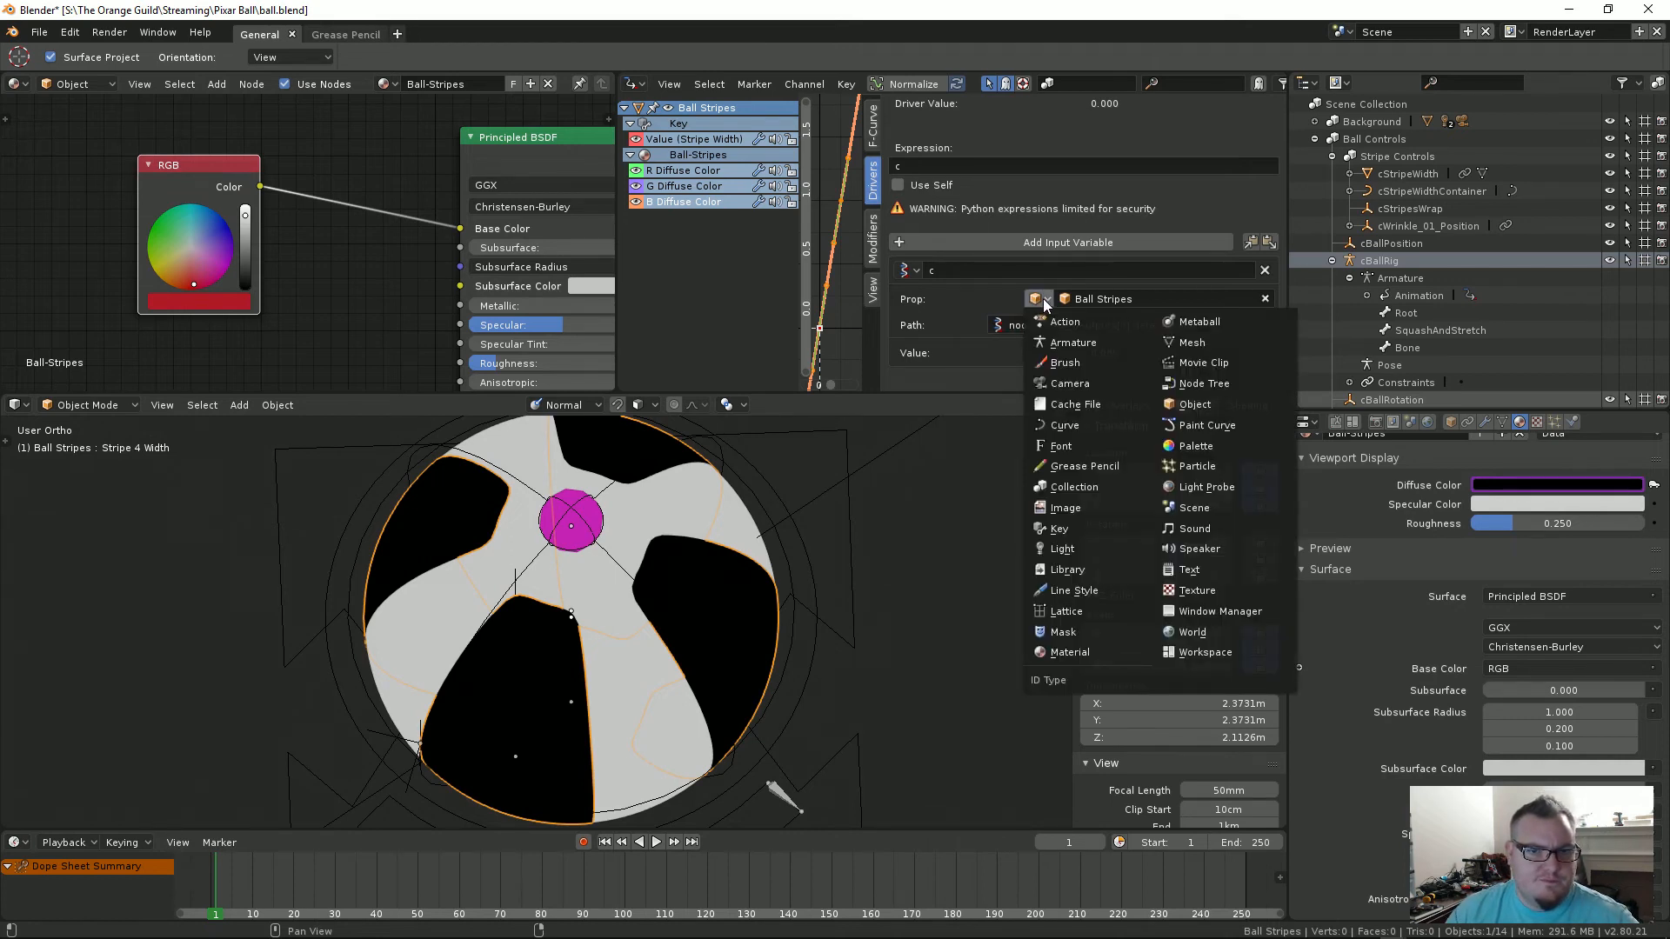
{"action": "left_click", "coordinate": [1196, 446]}
{"action": "left_click", "coordinate": [1105, 299]}
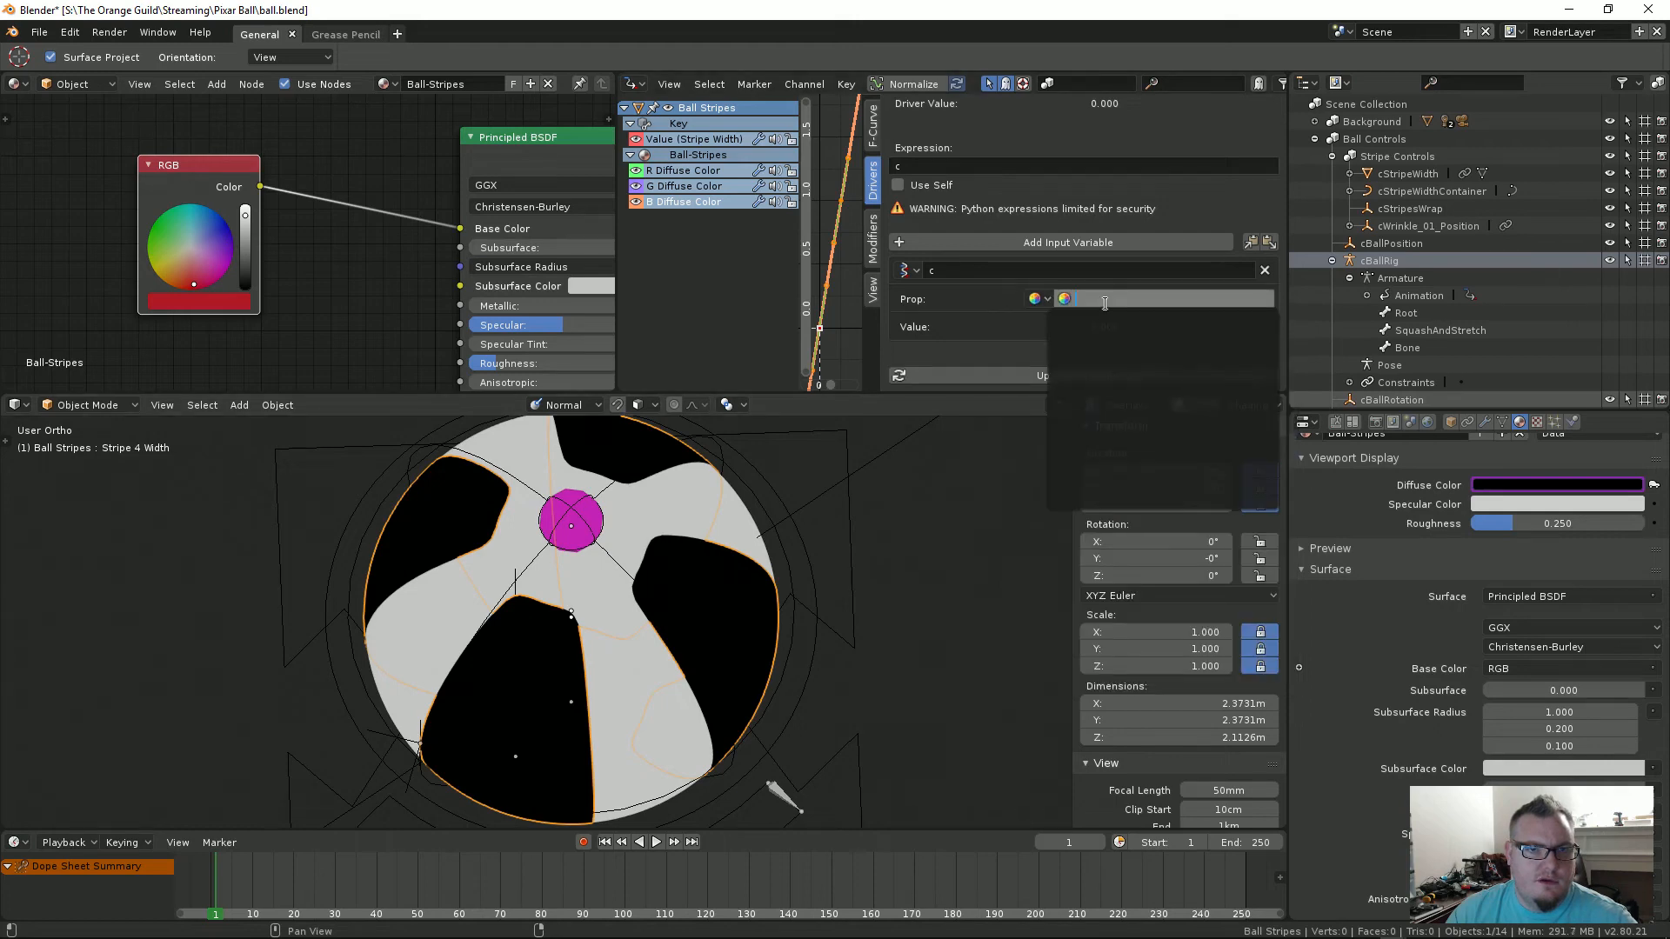
{"action": "left_click", "coordinate": [1035, 299]}
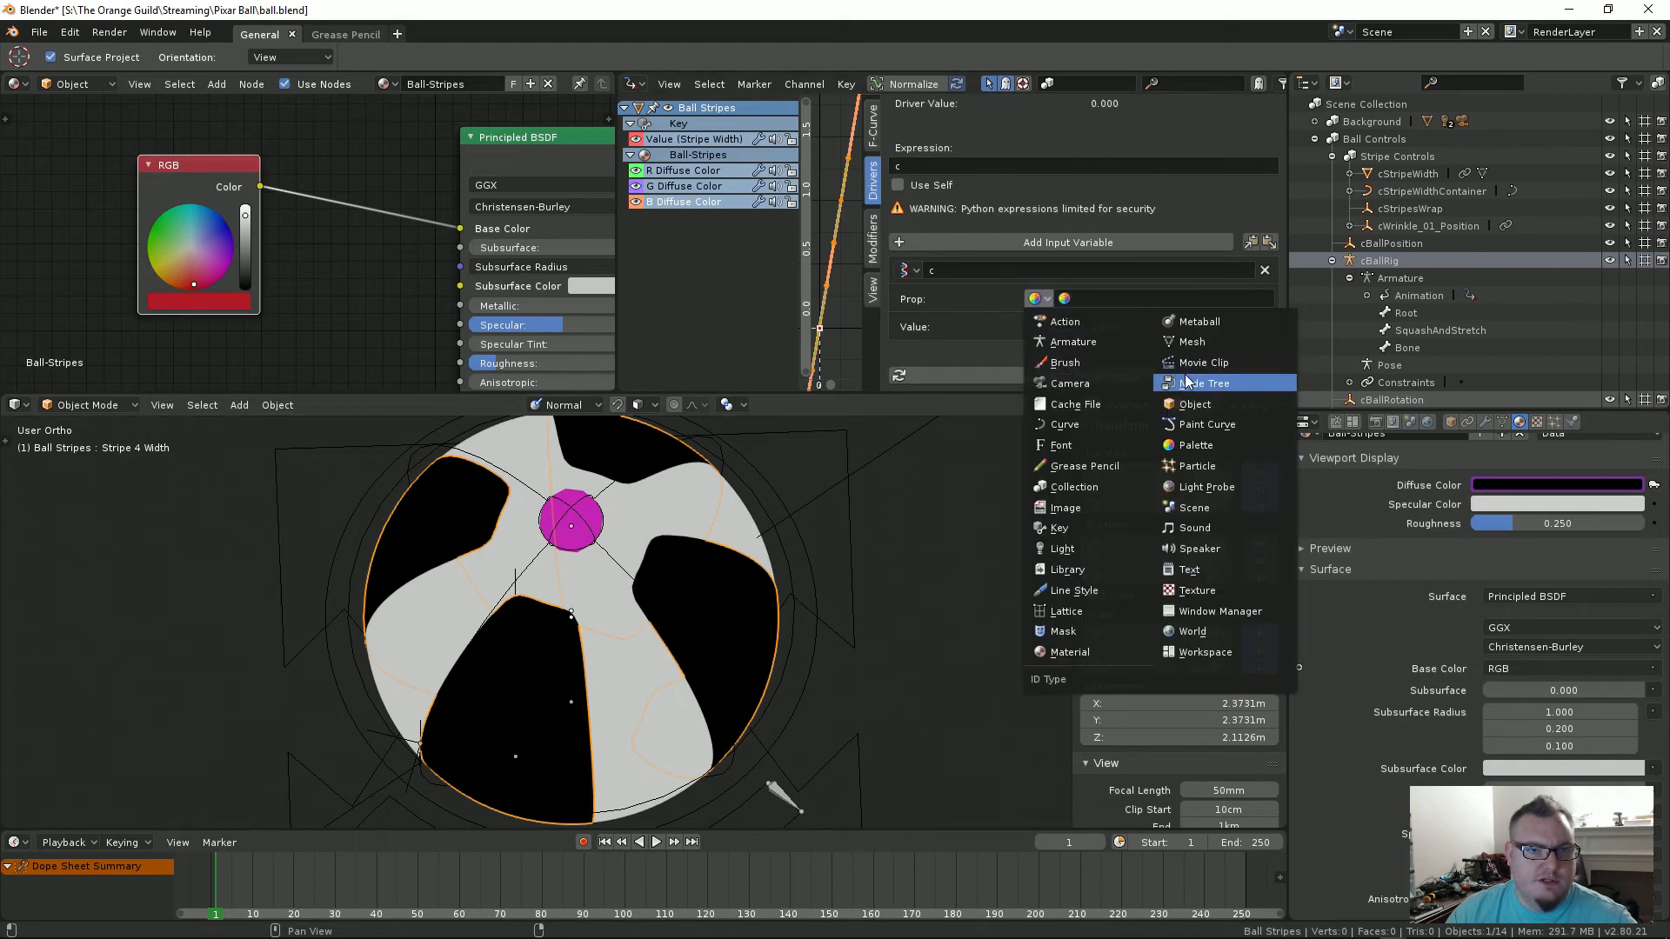
Step: Try Node Tree as the R Diffuse Color driver variable's target type and look for an available data-block
{"action": "left_click", "coordinate": [698, 171]}
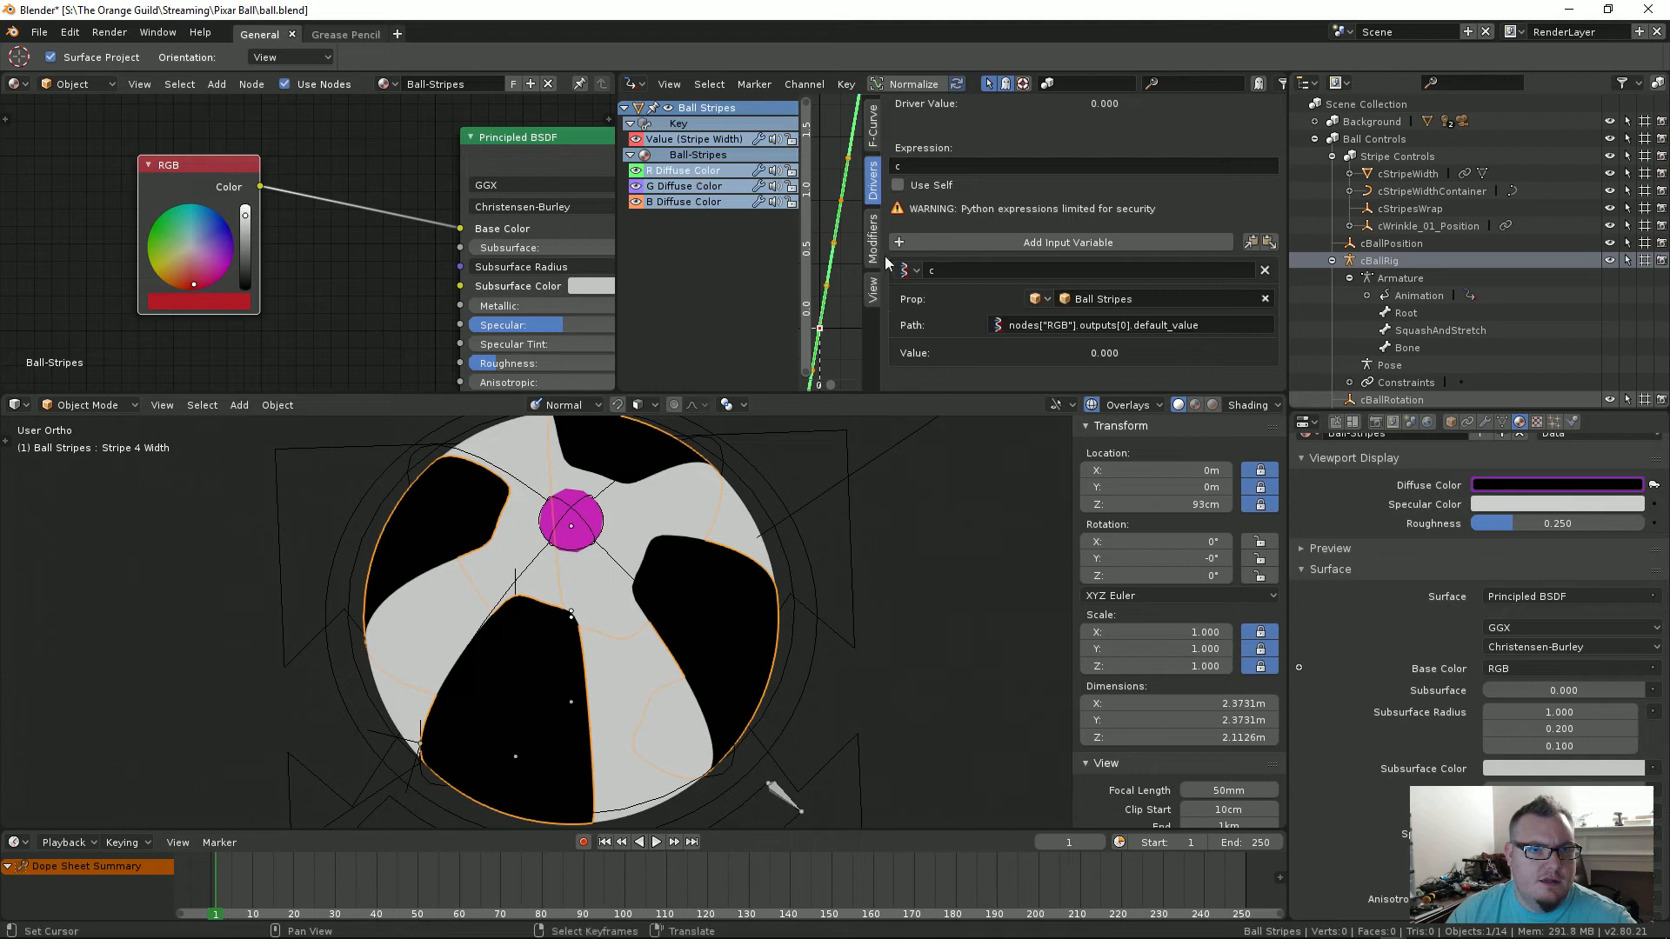
{"action": "left_click", "coordinate": [1053, 300]}
{"action": "left_click", "coordinate": [1047, 299]}
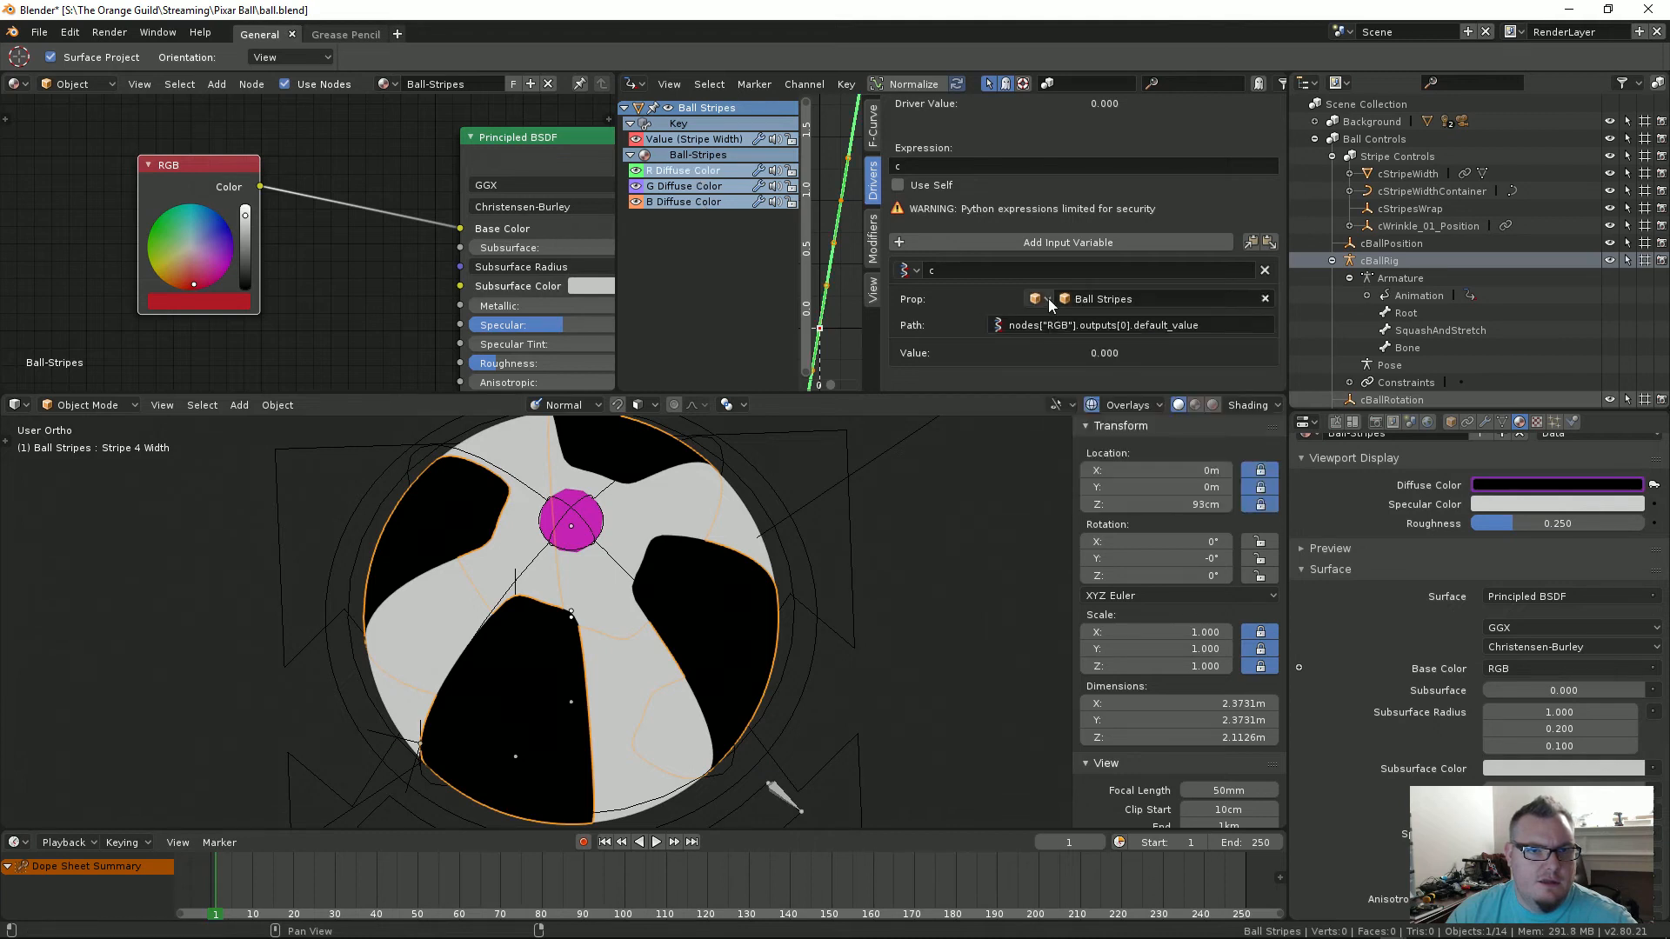
{"action": "left_click", "coordinate": [1047, 299]}
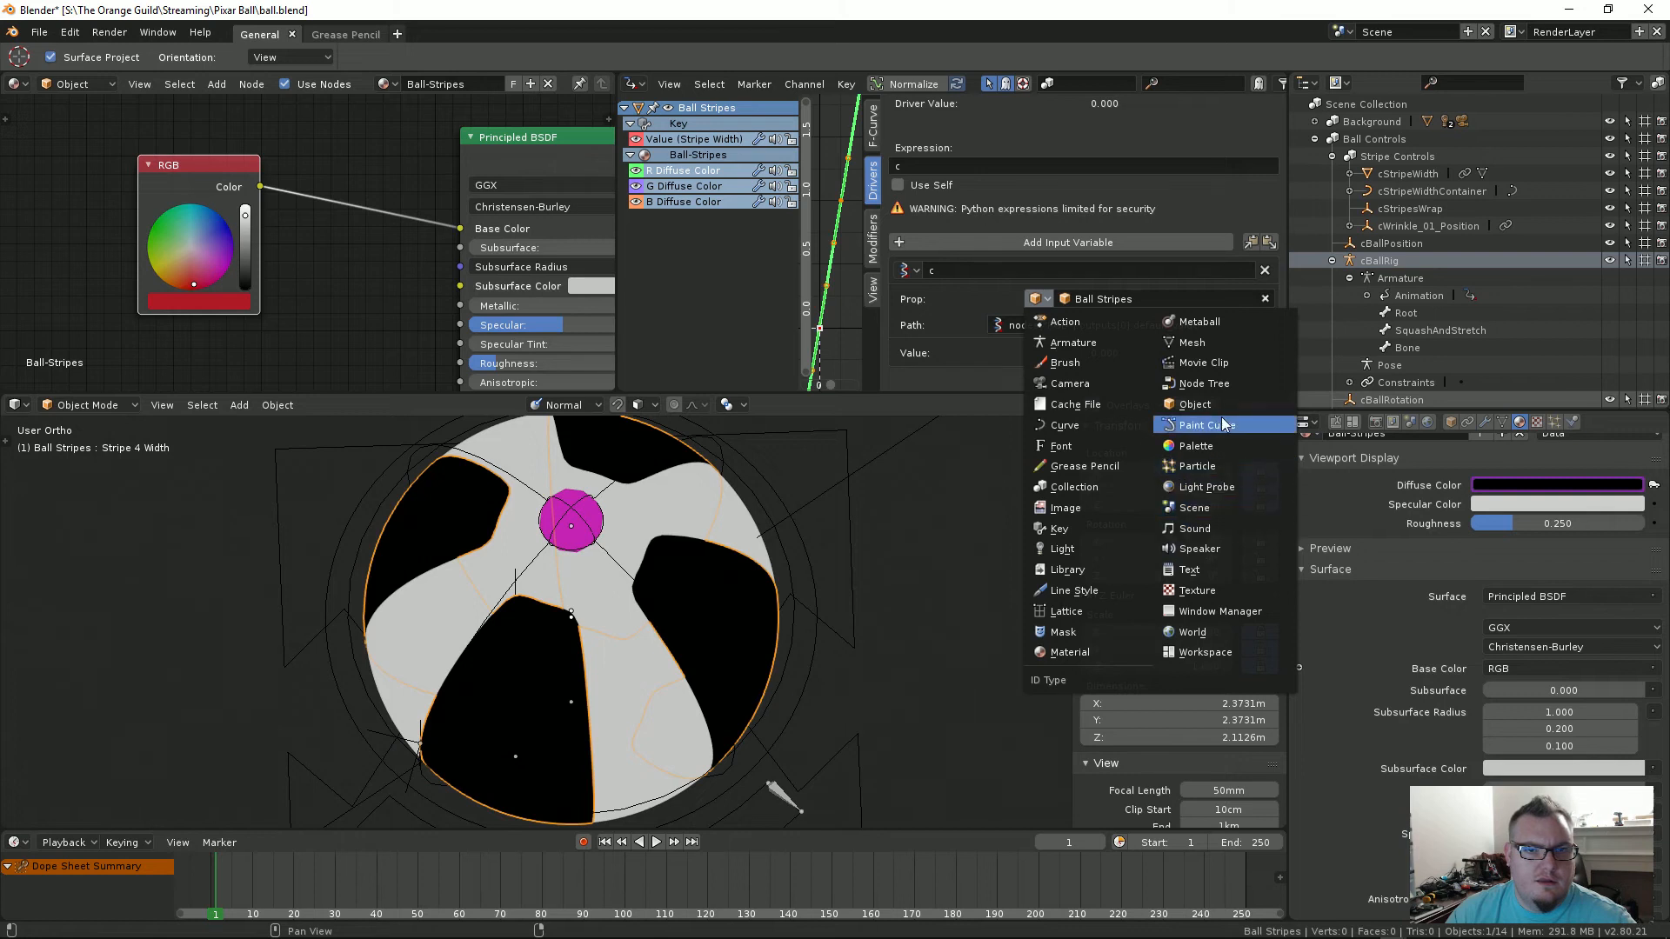
{"action": "left_click", "coordinate": [1222, 383]}
{"action": "left_click", "coordinate": [1063, 299]}
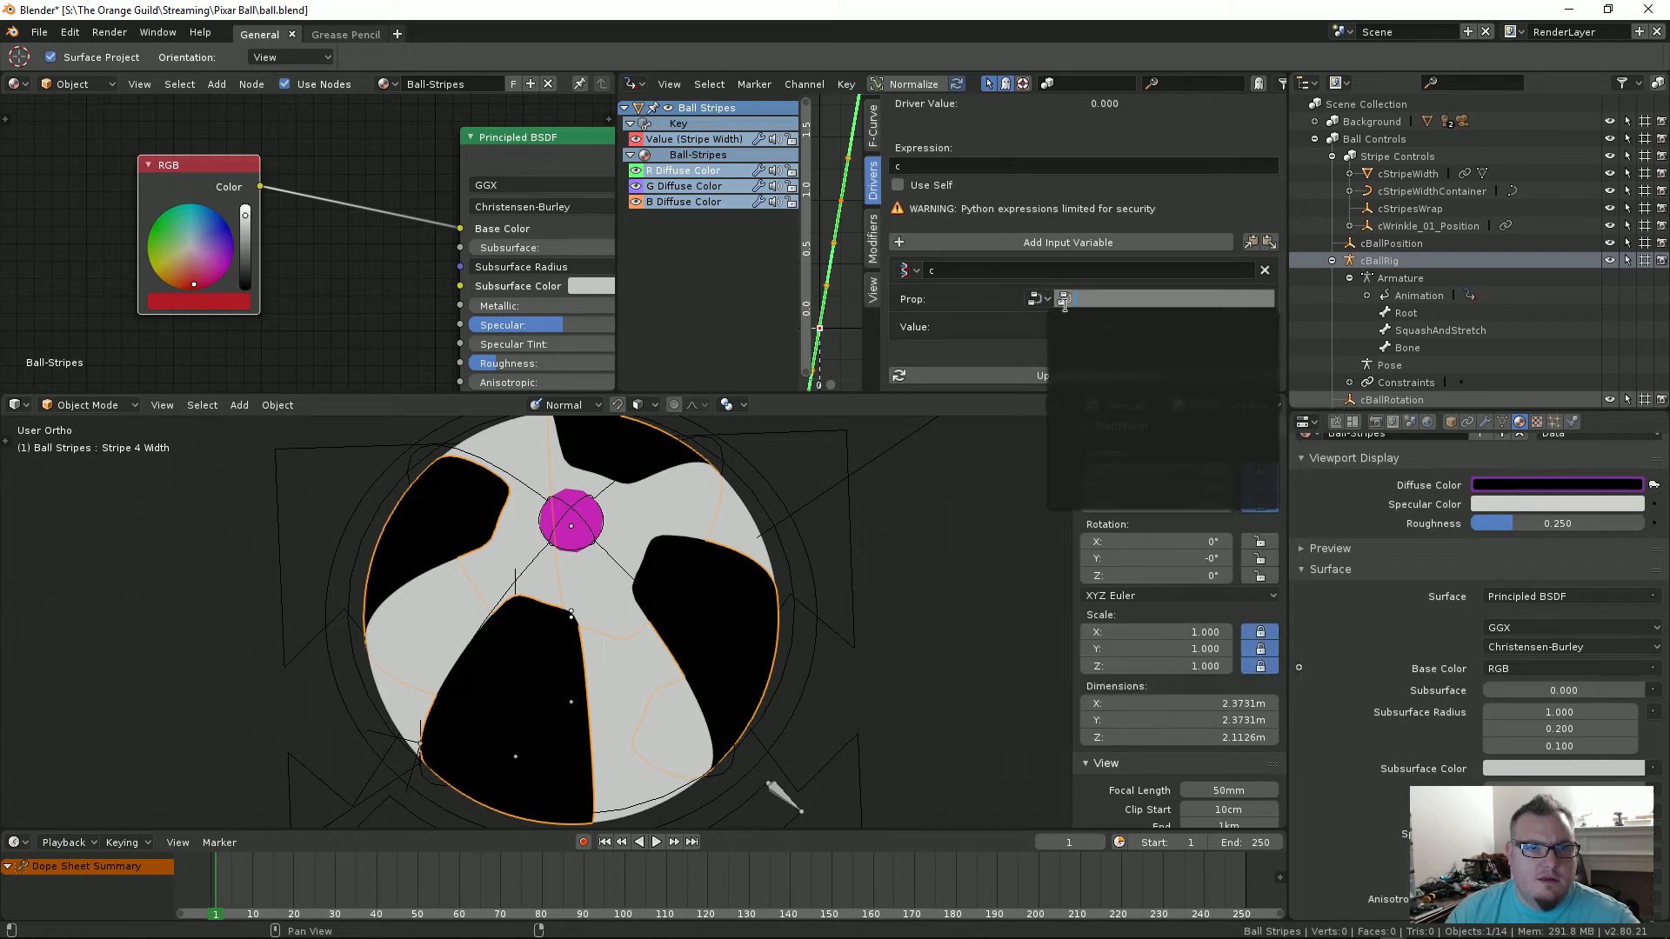
Step: Set the R Diffuse Color driver variable's target type to Material and pick Ball-Stripes
{"action": "left_click", "coordinate": [1039, 299]}
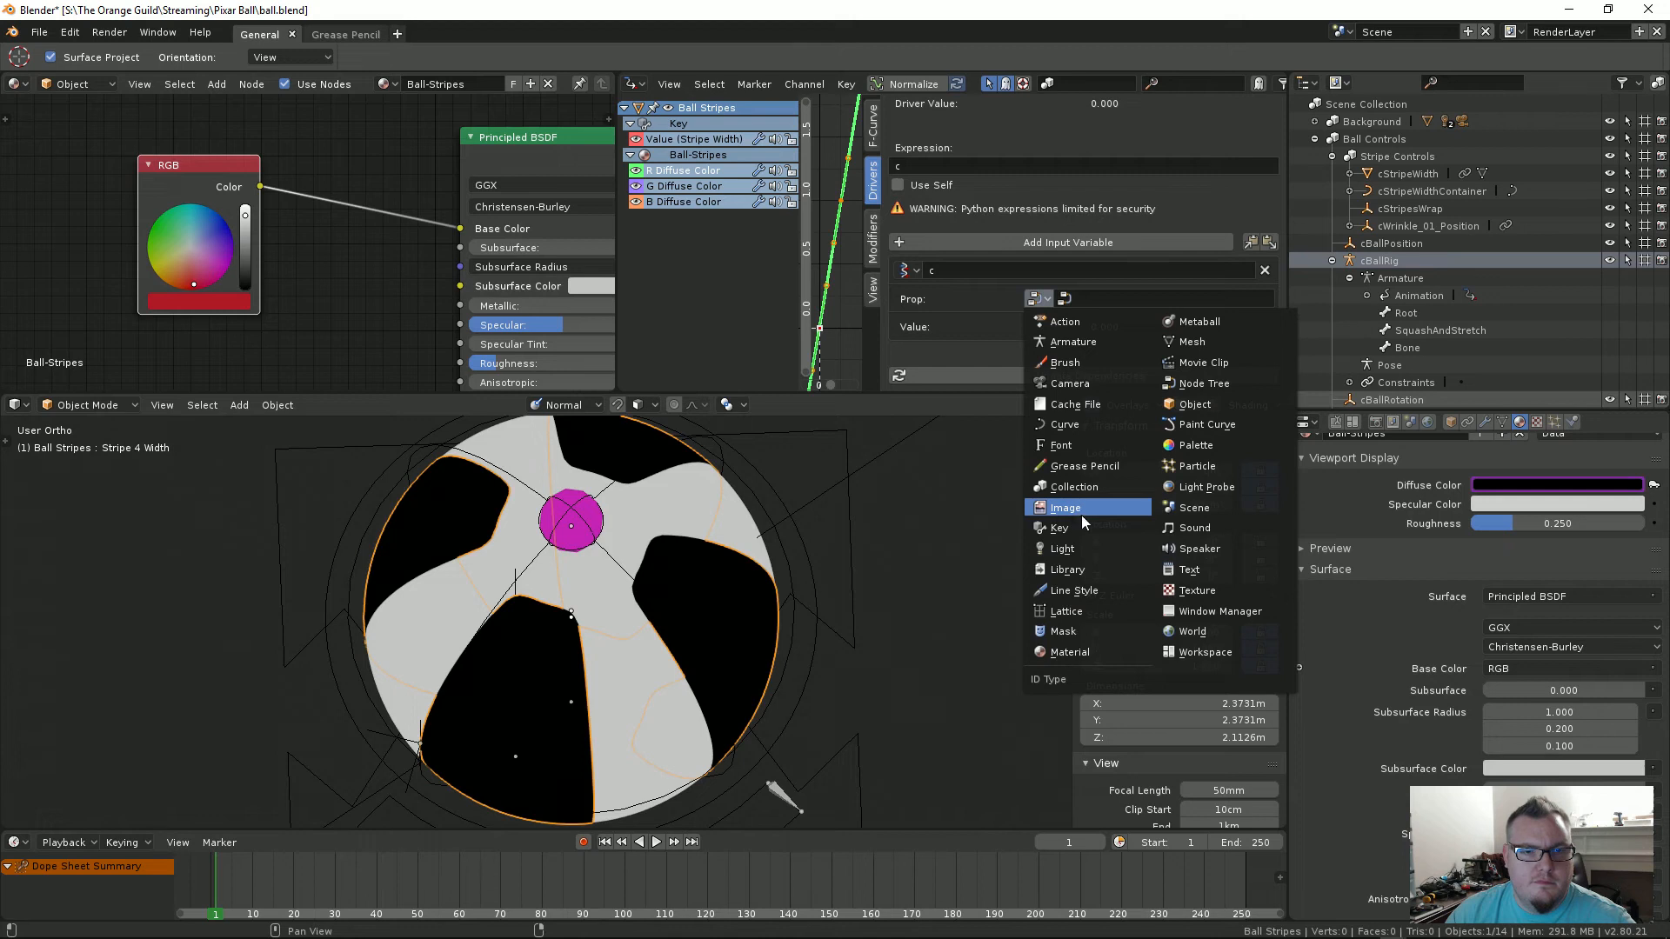
{"action": "left_click", "coordinate": [1068, 653]}
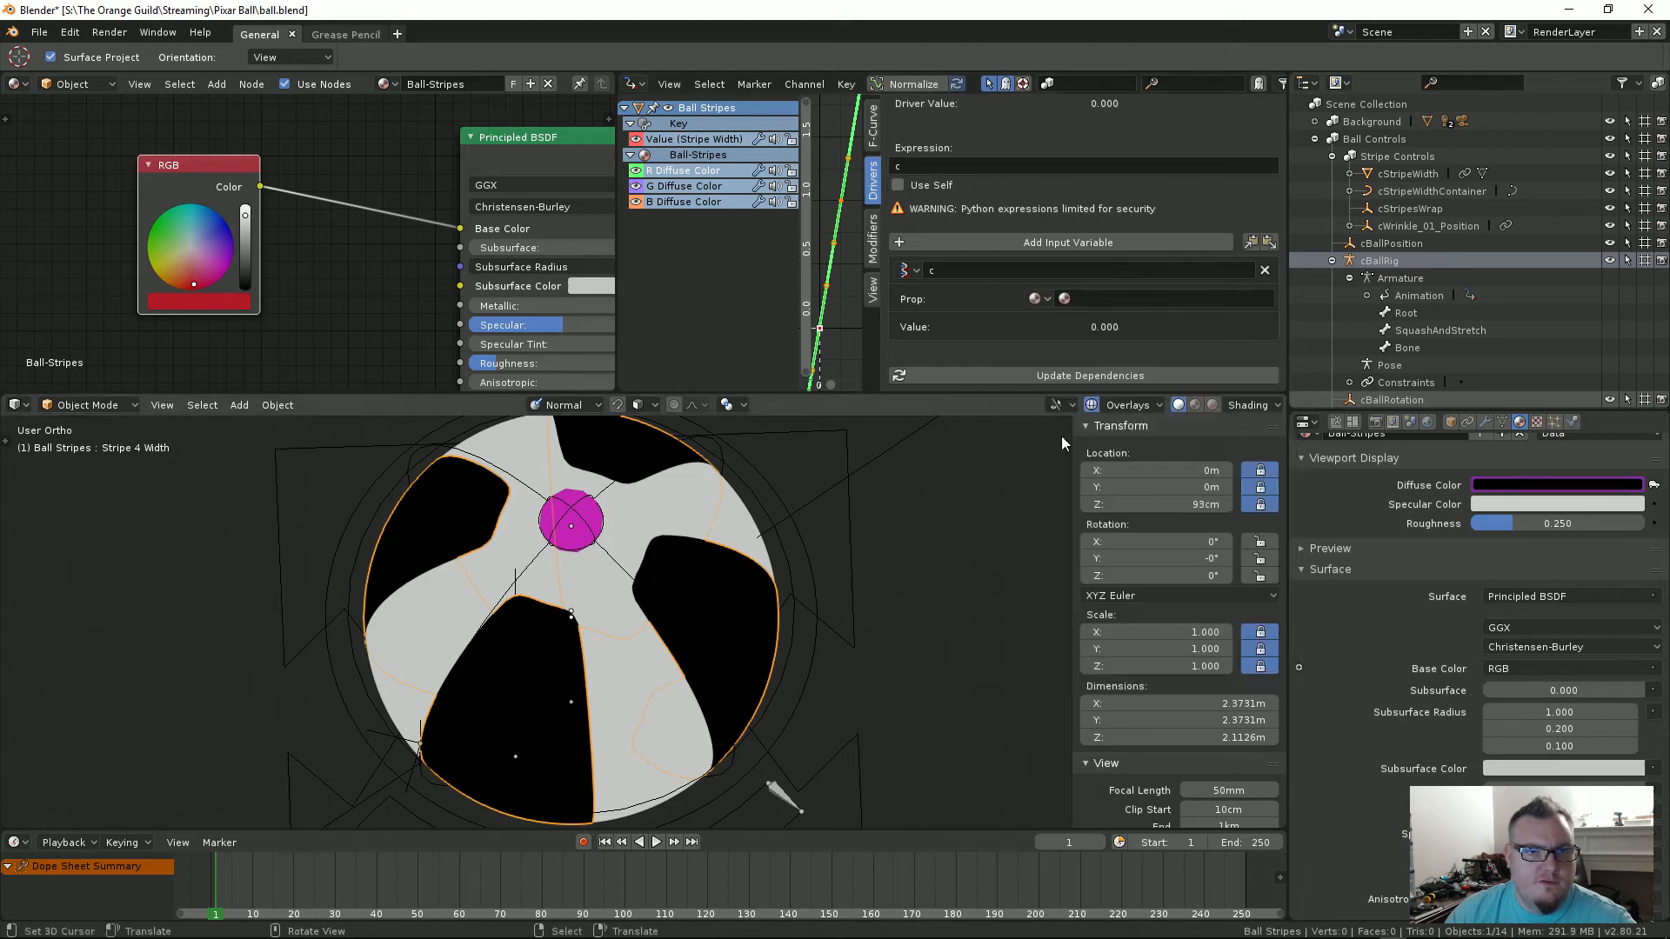
{"action": "left_click", "coordinate": [1089, 299]}
{"action": "scroll", "coordinate": [1146, 461], "scroll_direction": "up", "scroll_amount": 10}
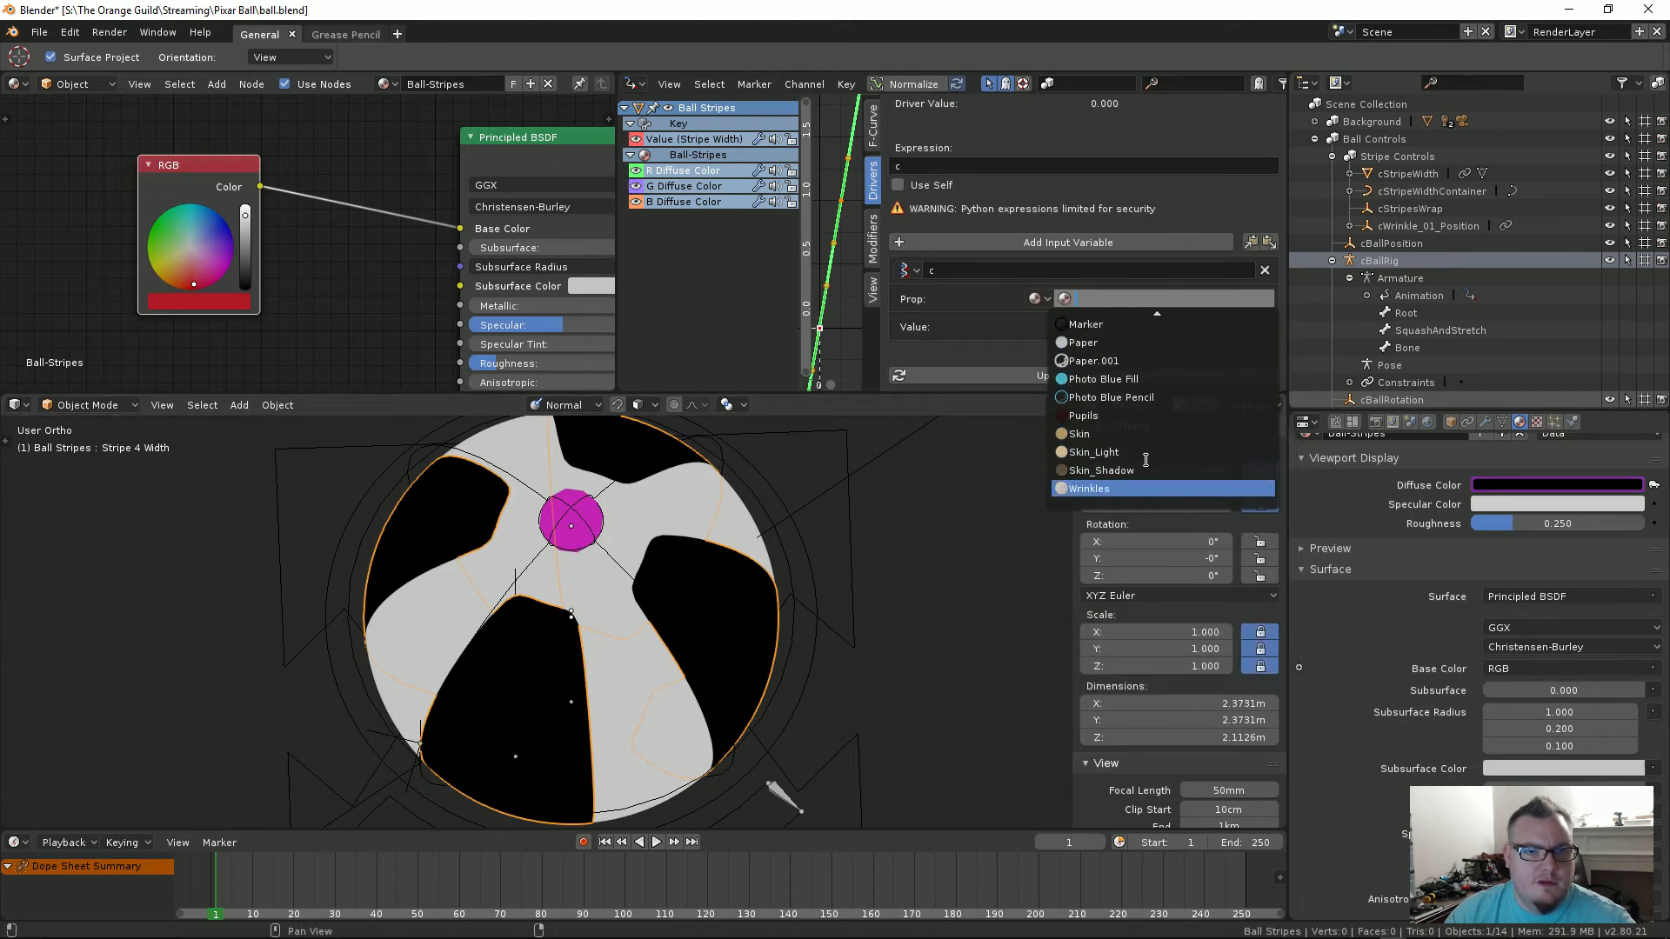
{"action": "scroll", "coordinate": [1169, 416], "scroll_direction": "up", "scroll_amount": 3}
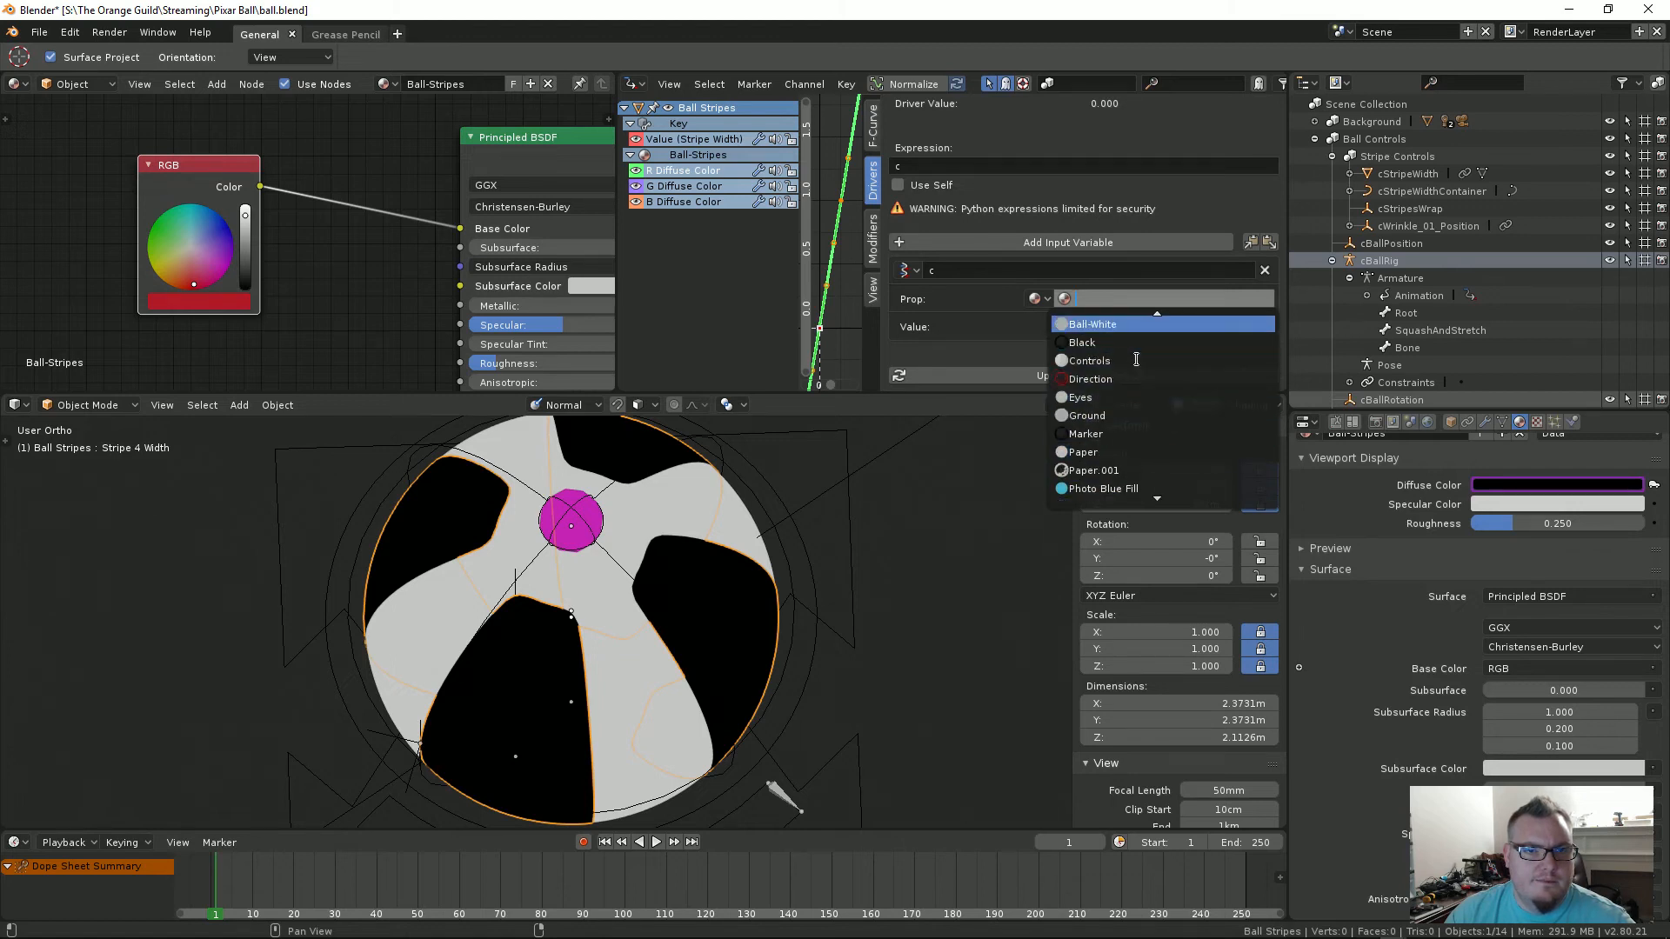
{"action": "left_click", "coordinate": [1141, 326]}
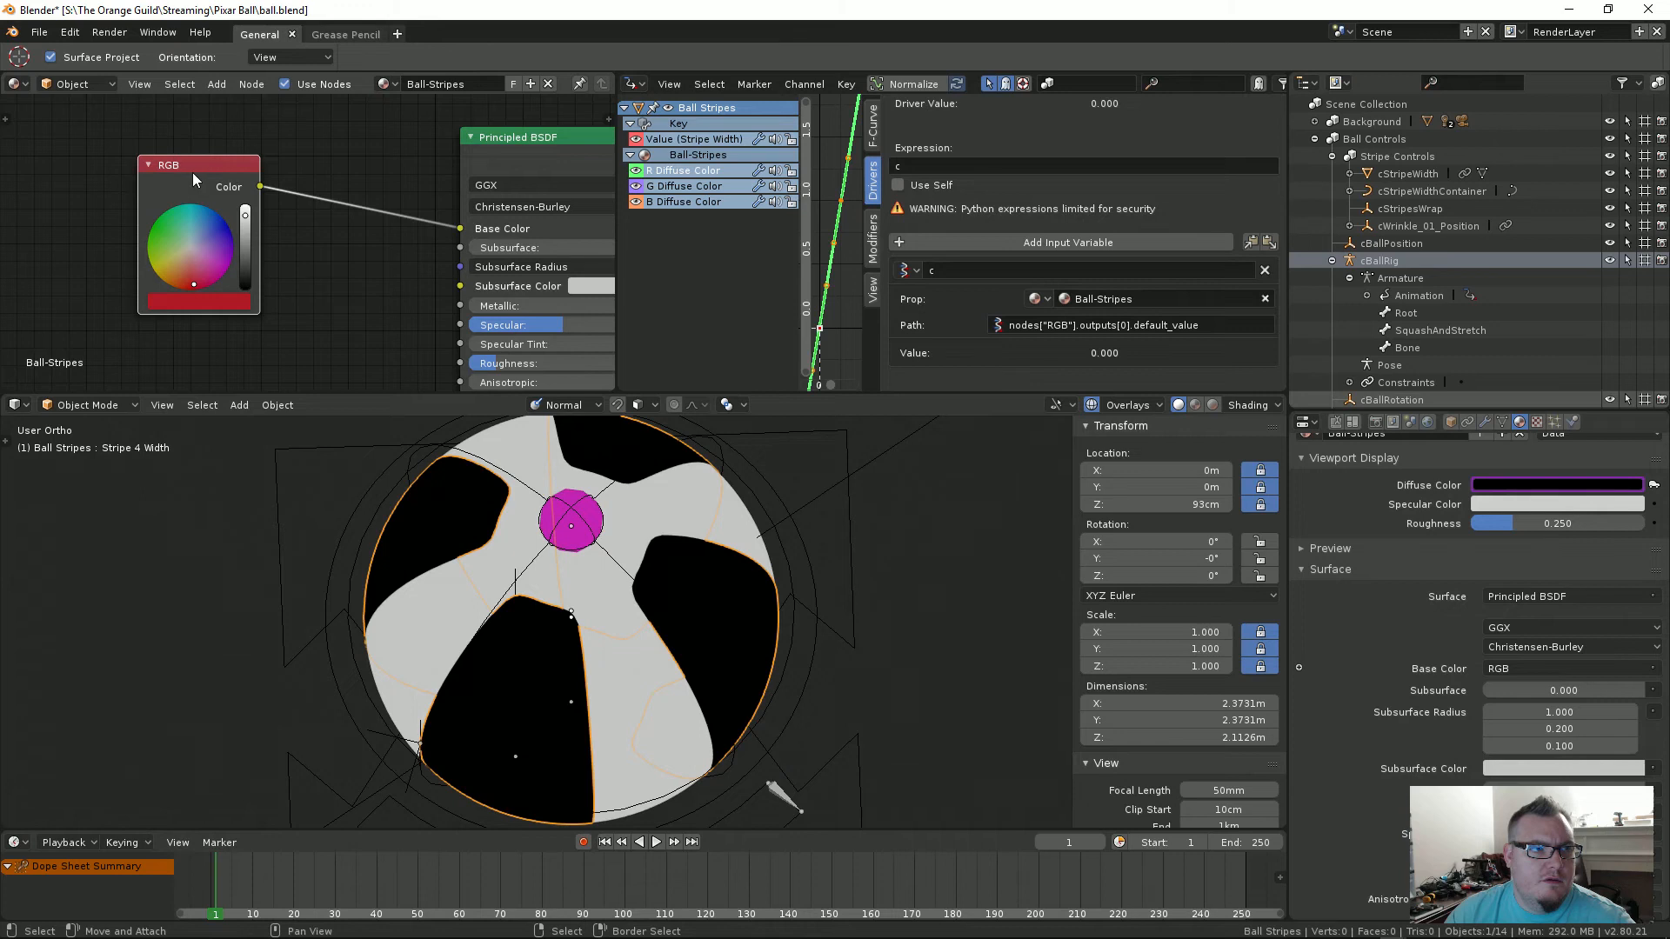
Step: Copy the RGB node color's data path and paste it as the R Diffuse Color driver variable's path
{"action": "right_click", "coordinate": [181, 259]}
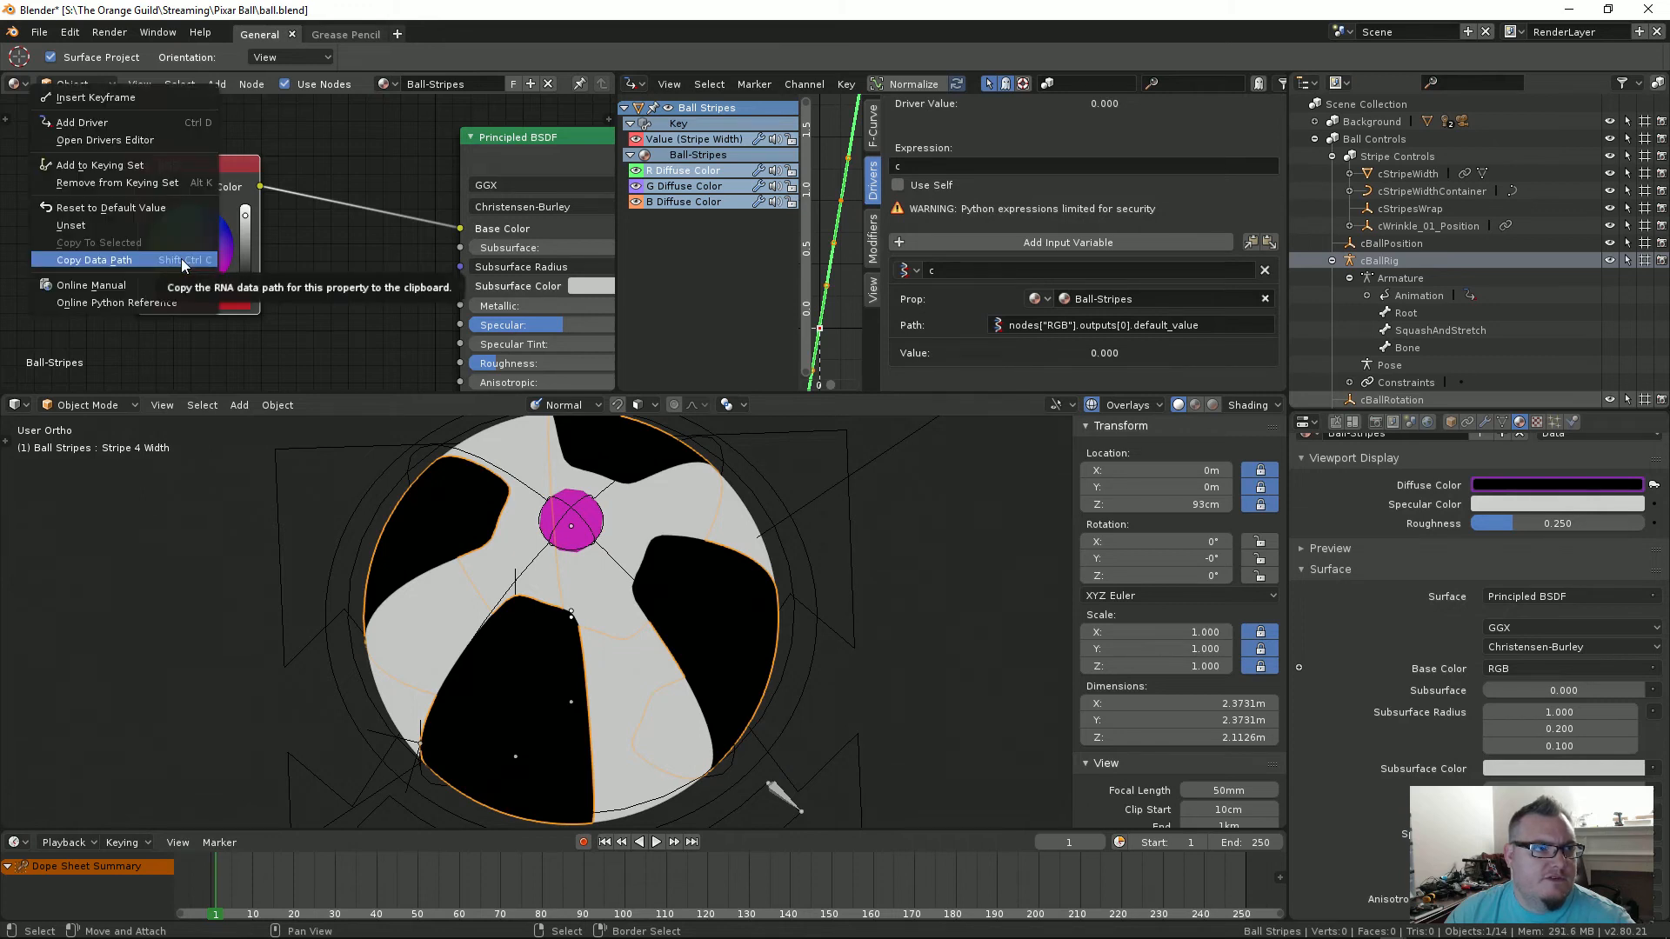
{"action": "right_click", "coordinate": [221, 300]}
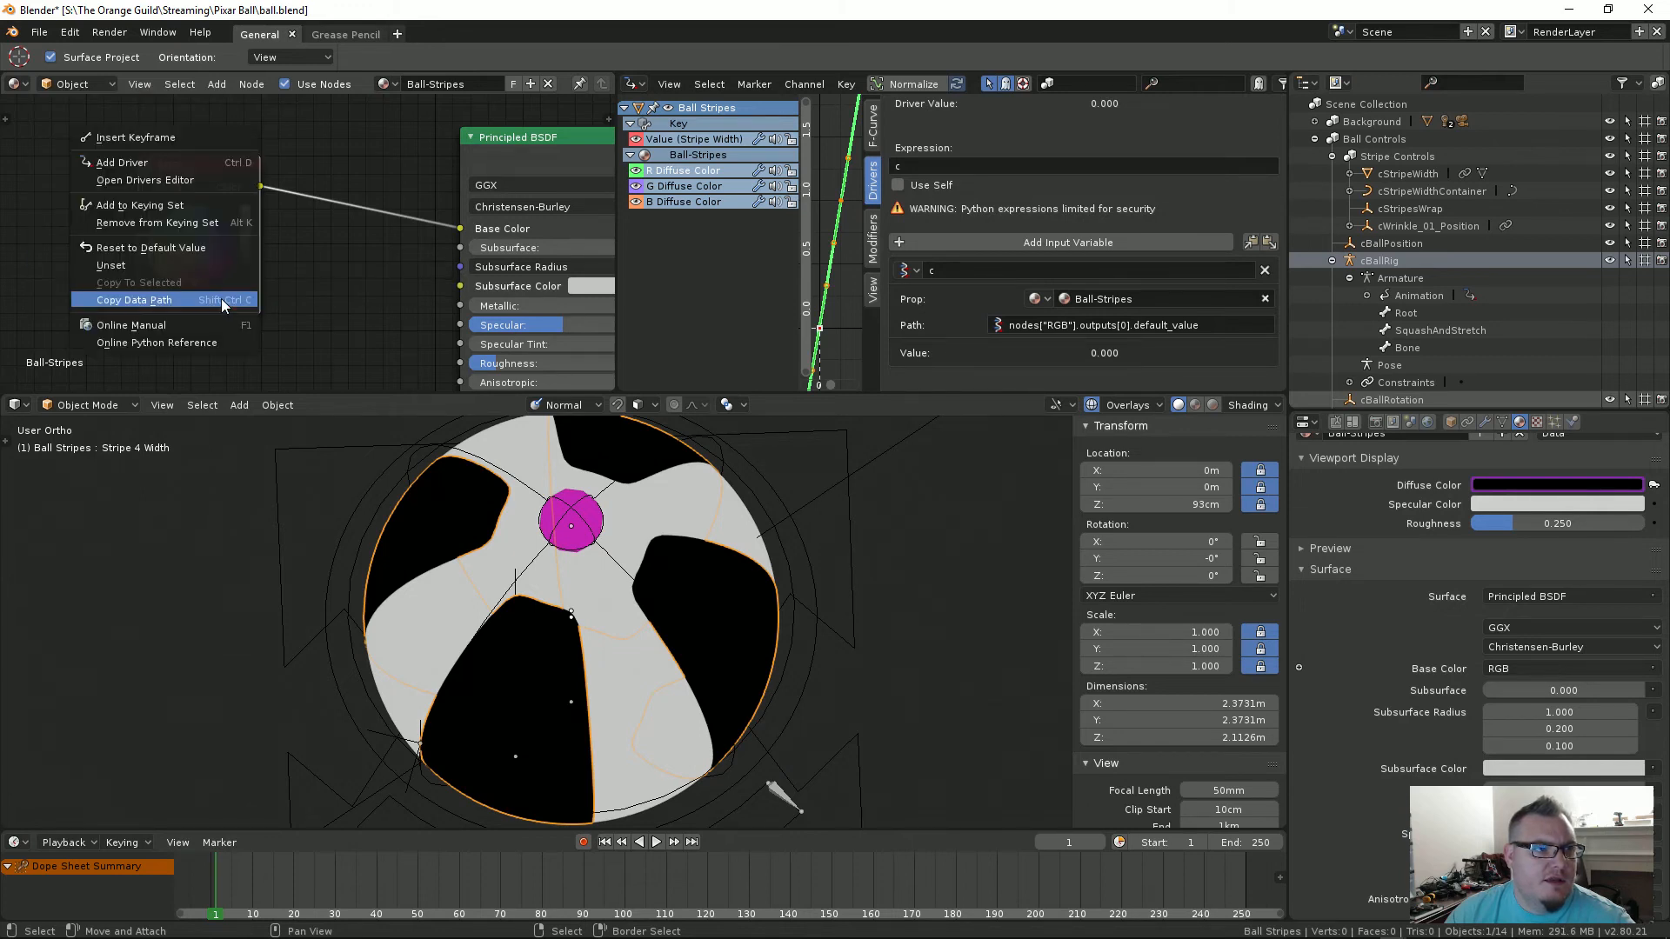
{"action": "left_click", "coordinate": [220, 299]}
{"action": "right_click", "coordinate": [212, 227]}
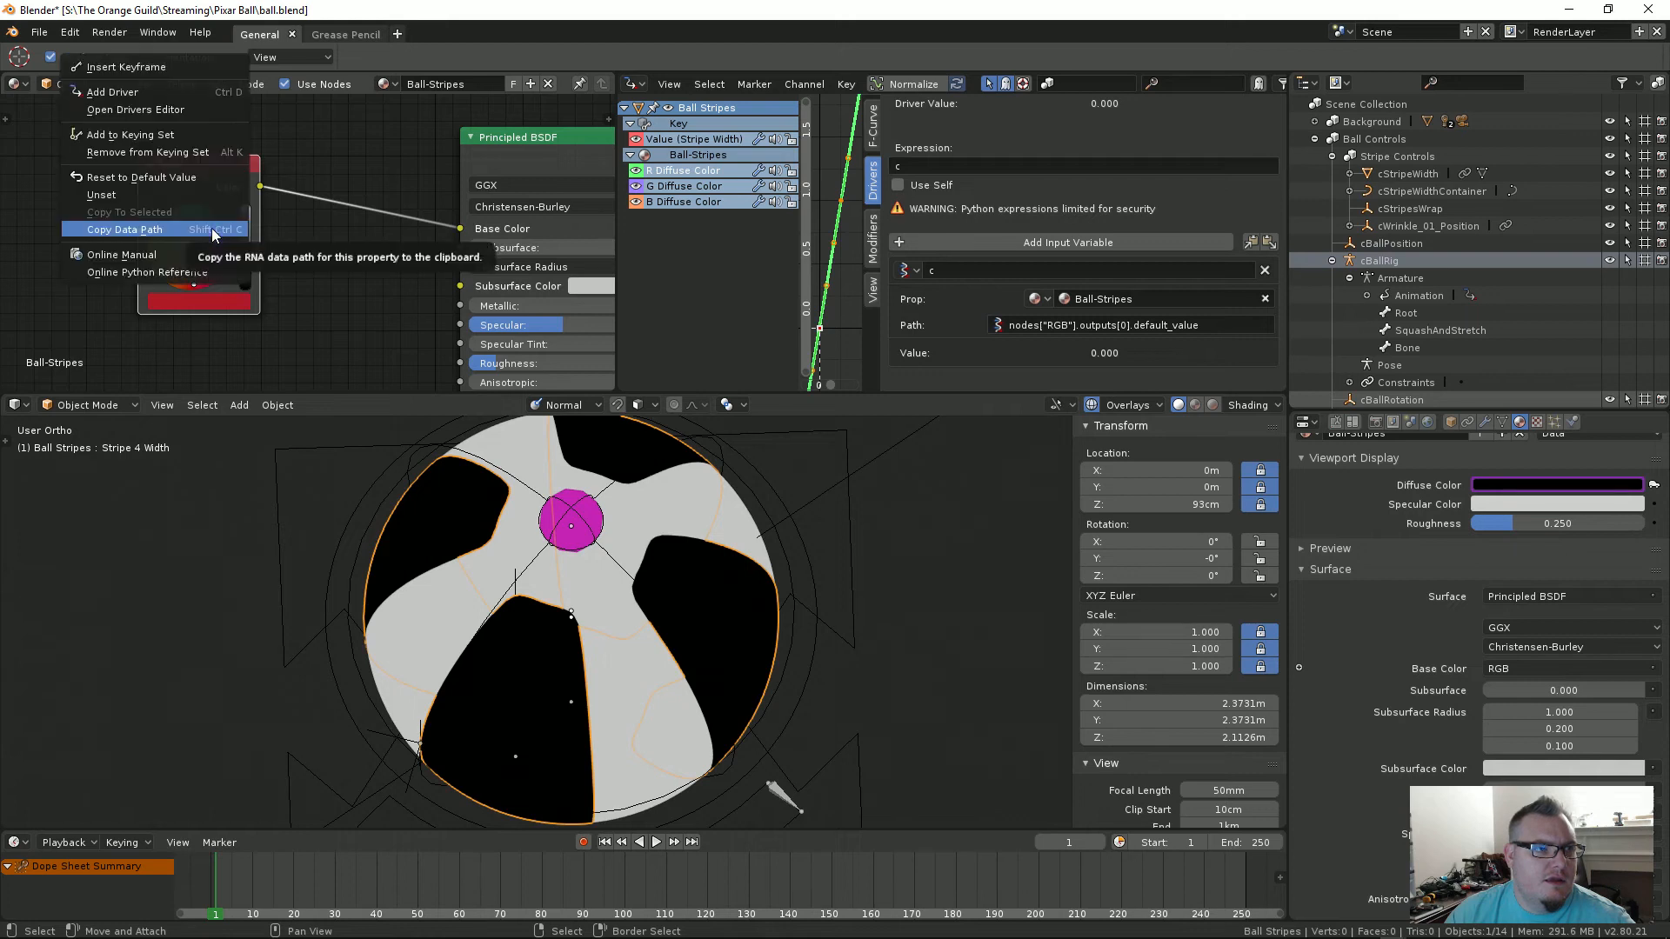
{"action": "left_click", "coordinate": [212, 228]}
{"action": "left_click", "coordinate": [1169, 327]}
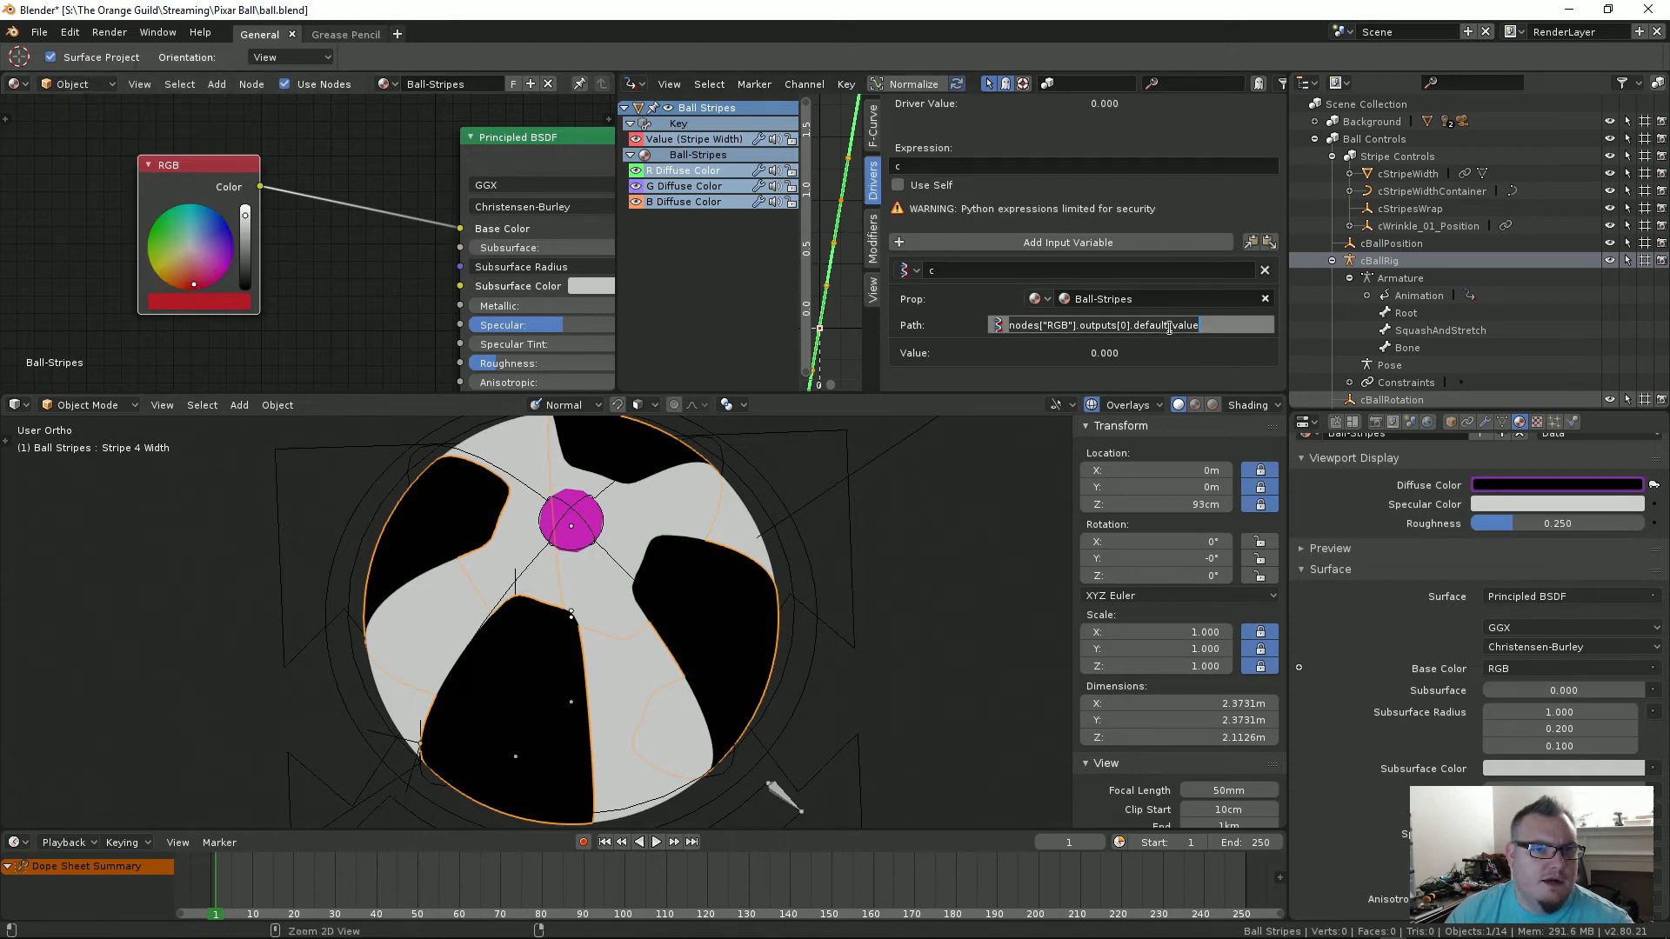
{"action": "key", "text": "ctrl+v"}
{"action": "key", "text": "Return"}
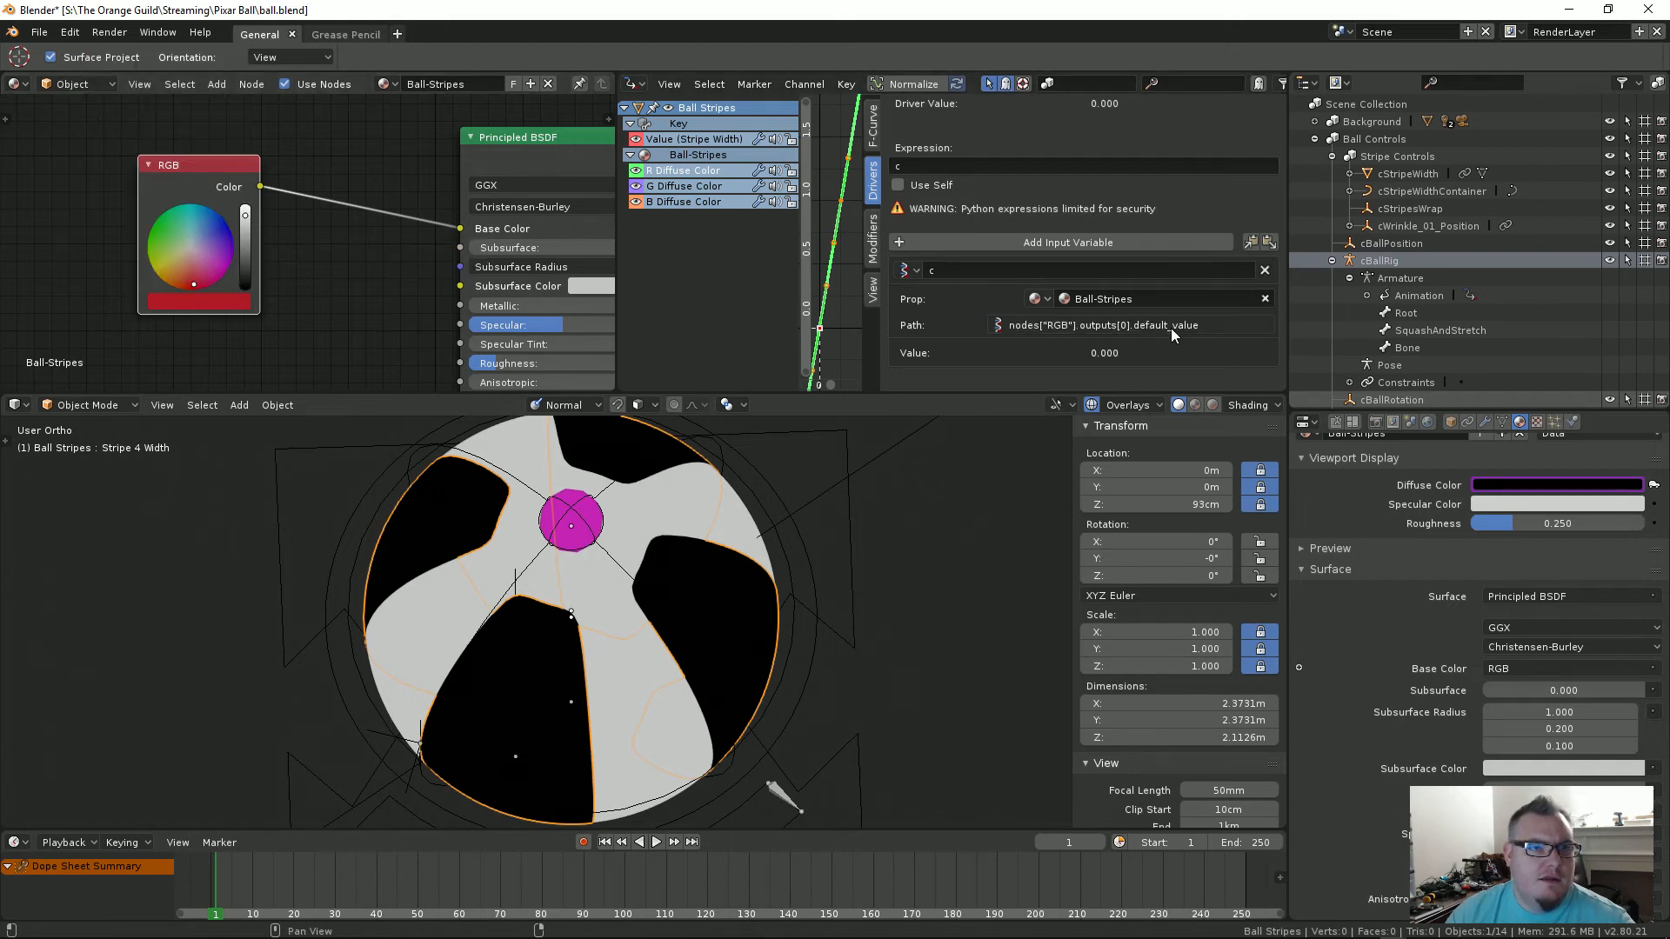
Step: Delete the G and B Diffuse Color drivers of the Ball-Stripes material
{"action": "left_click", "coordinate": [682, 188]}
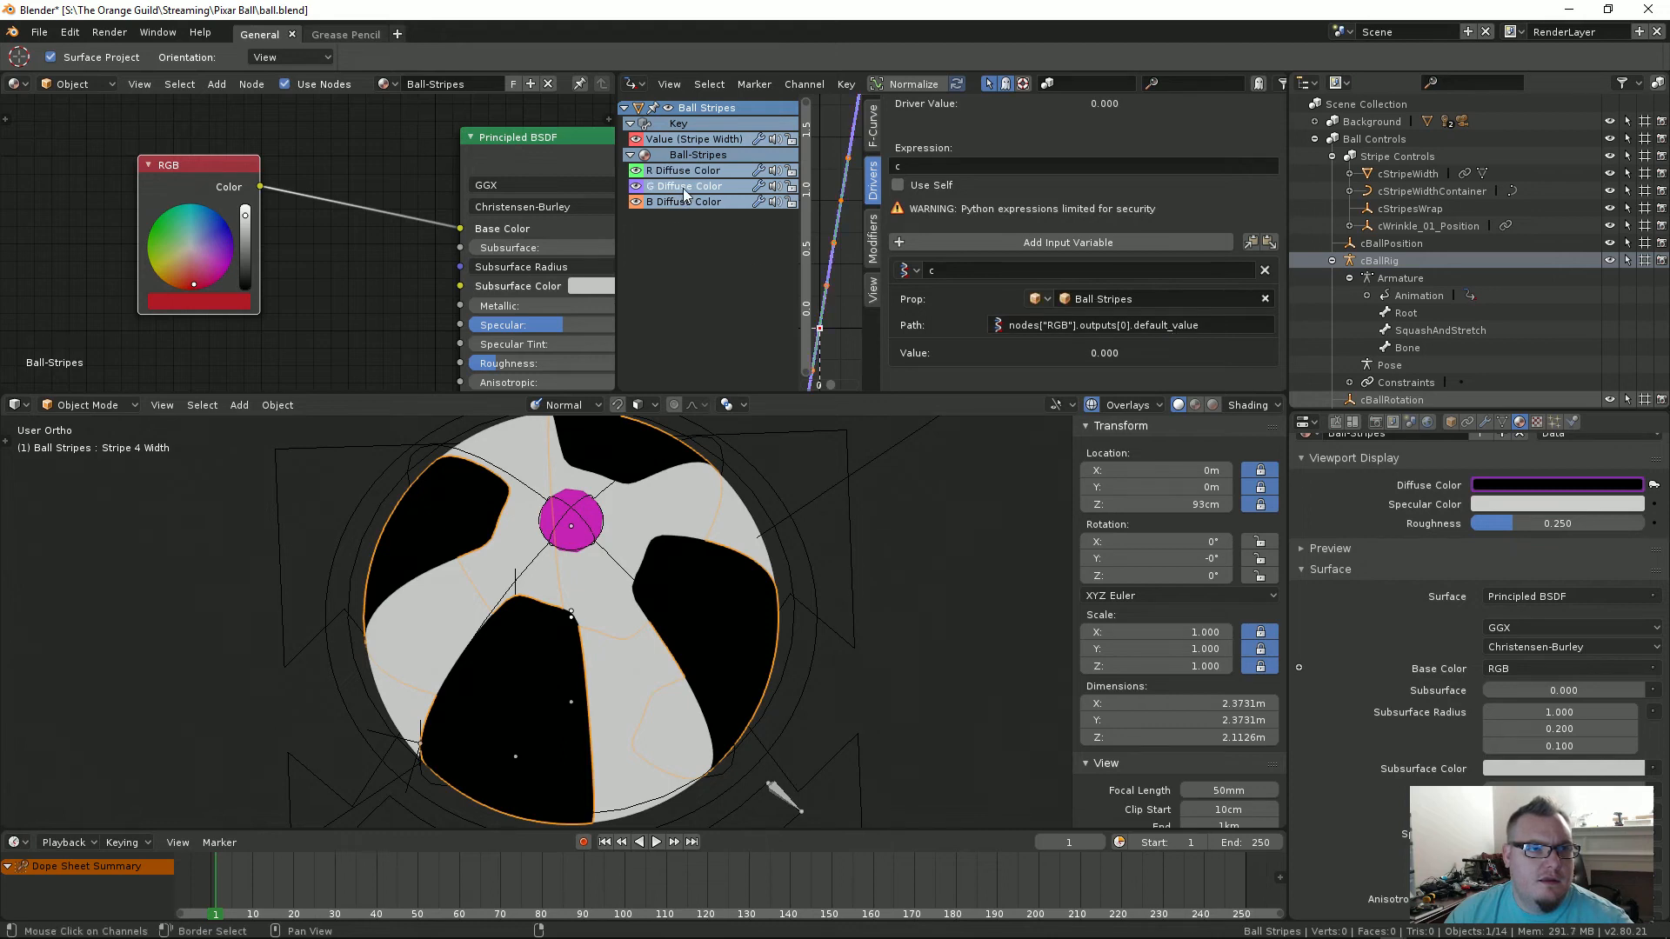
{"action": "key", "text": "x"}
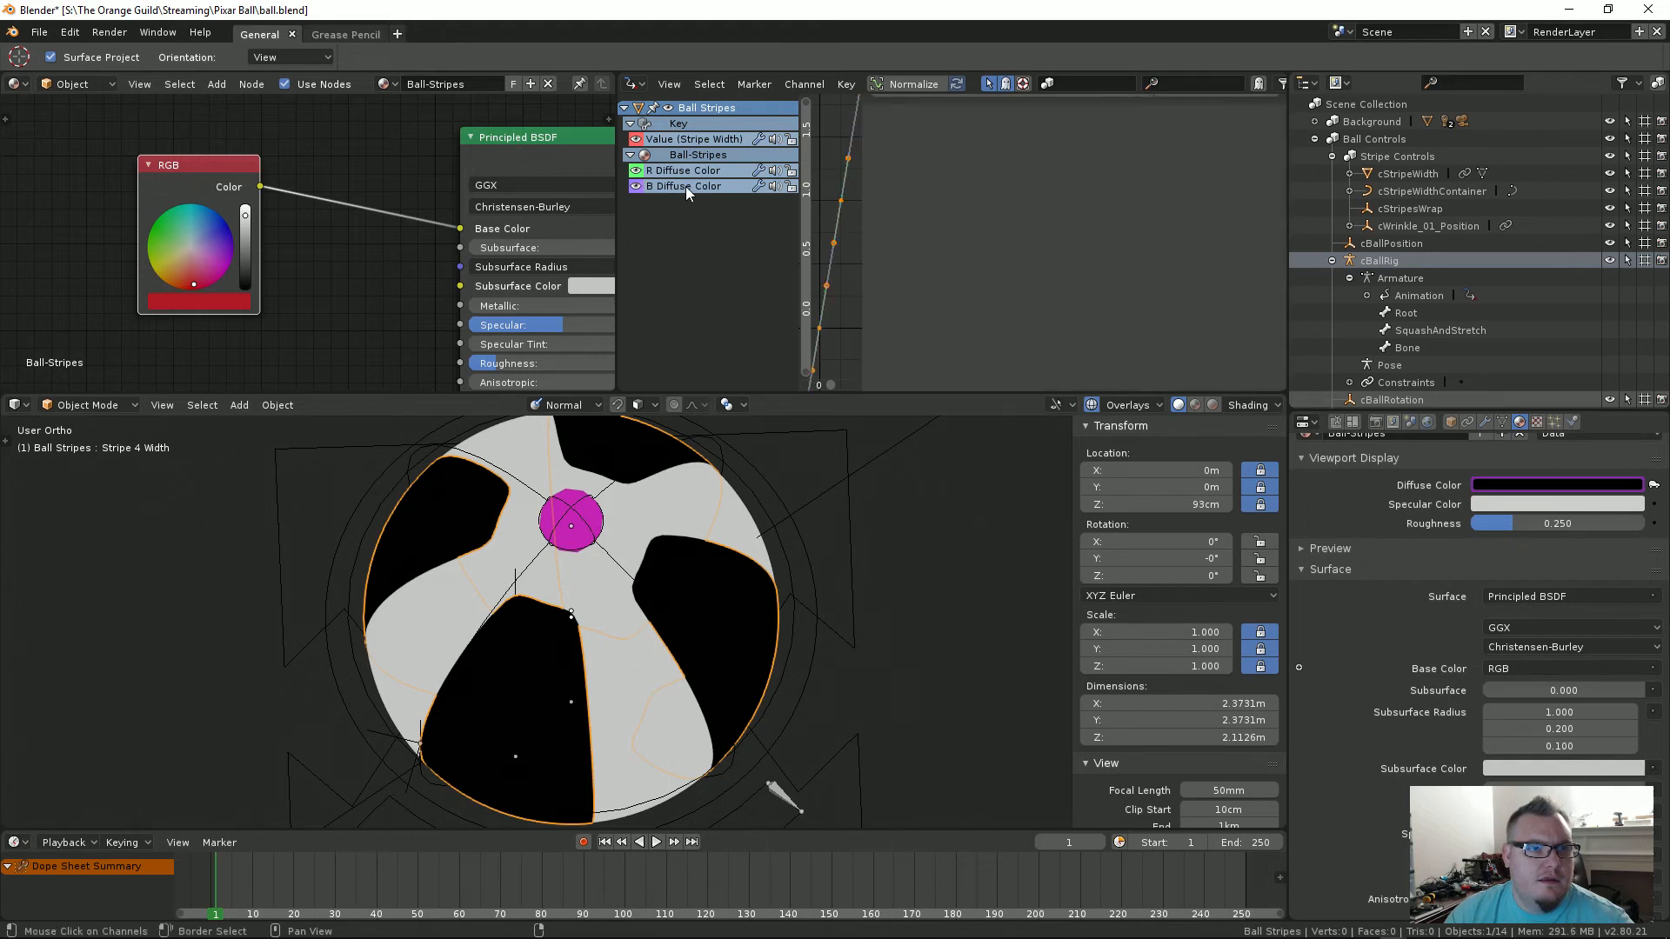
{"action": "left_click", "coordinate": [685, 186]}
{"action": "key", "text": "x"}
Step: Select the R Diffuse Color driver and reapply Material as its variable's target type
{"action": "left_click", "coordinate": [694, 172]}
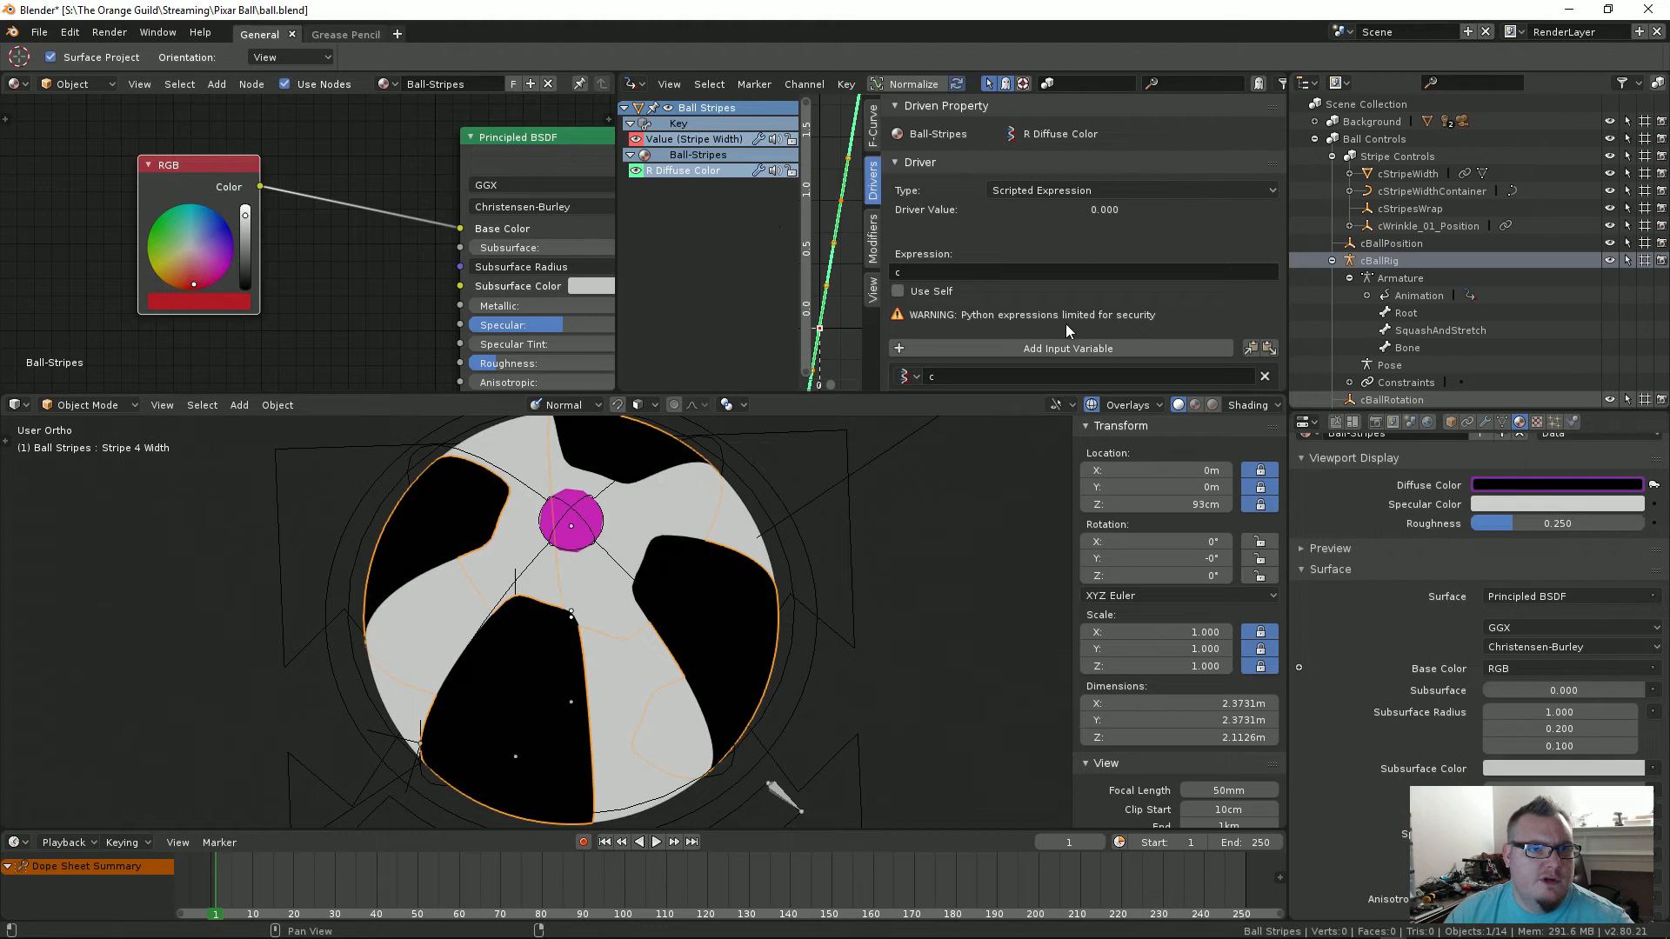
{"action": "scroll", "coordinate": [1067, 323], "scroll_direction": "down", "scroll_amount": 3}
{"action": "left_click", "coordinate": [1041, 273]}
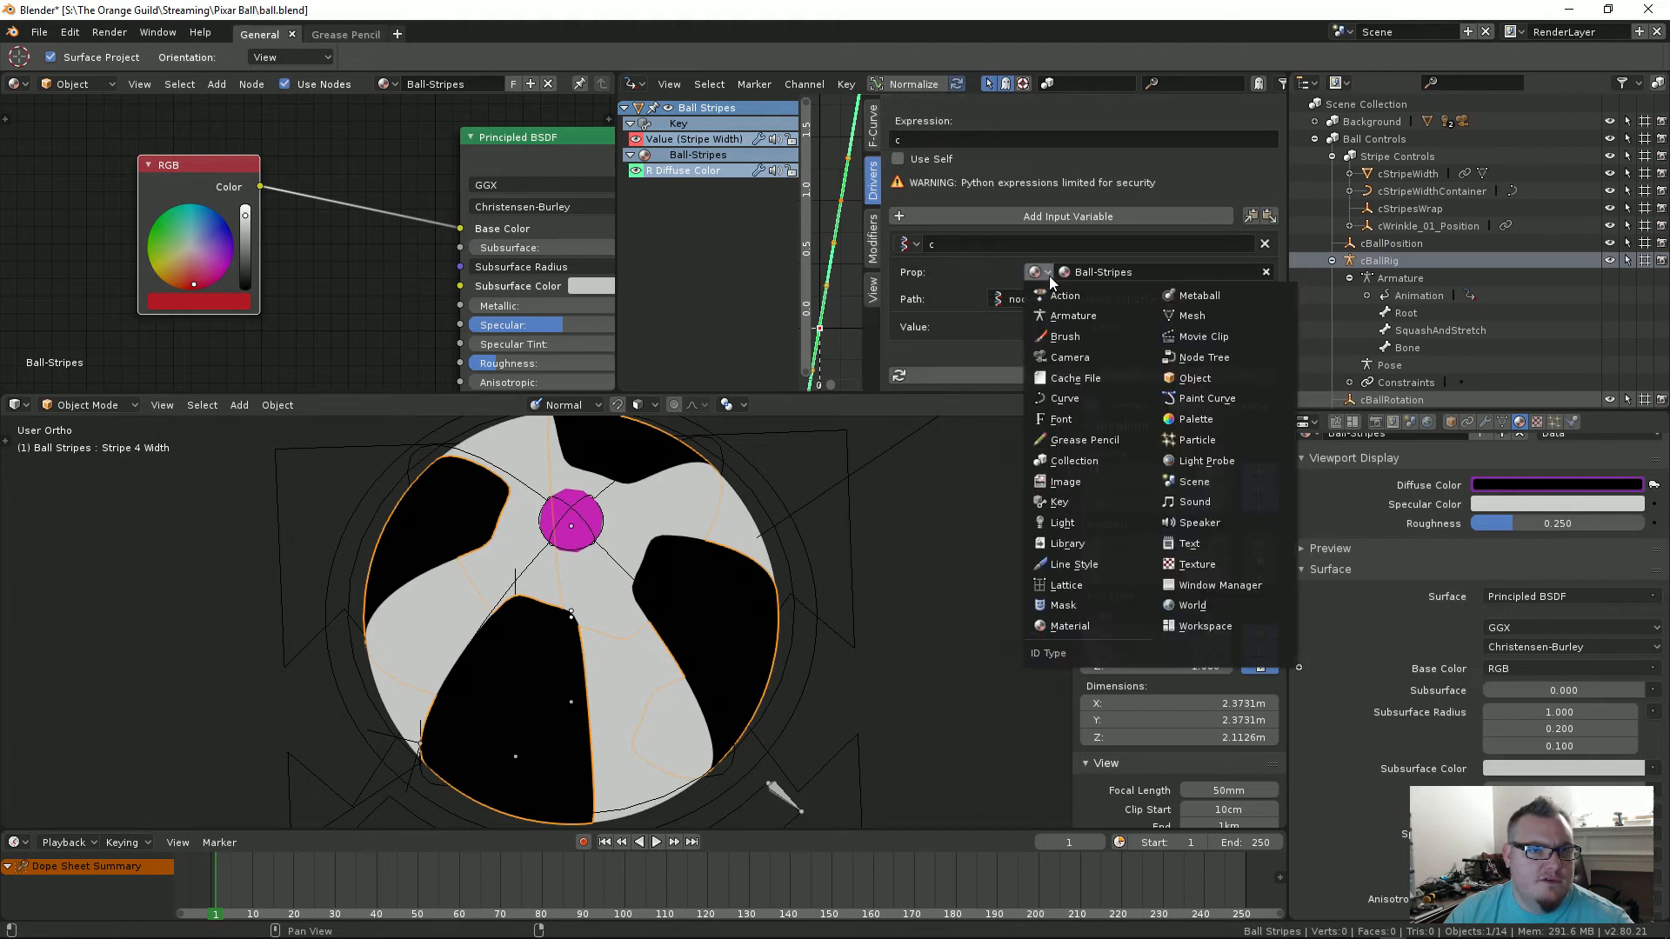
{"action": "left_click", "coordinate": [1115, 633]}
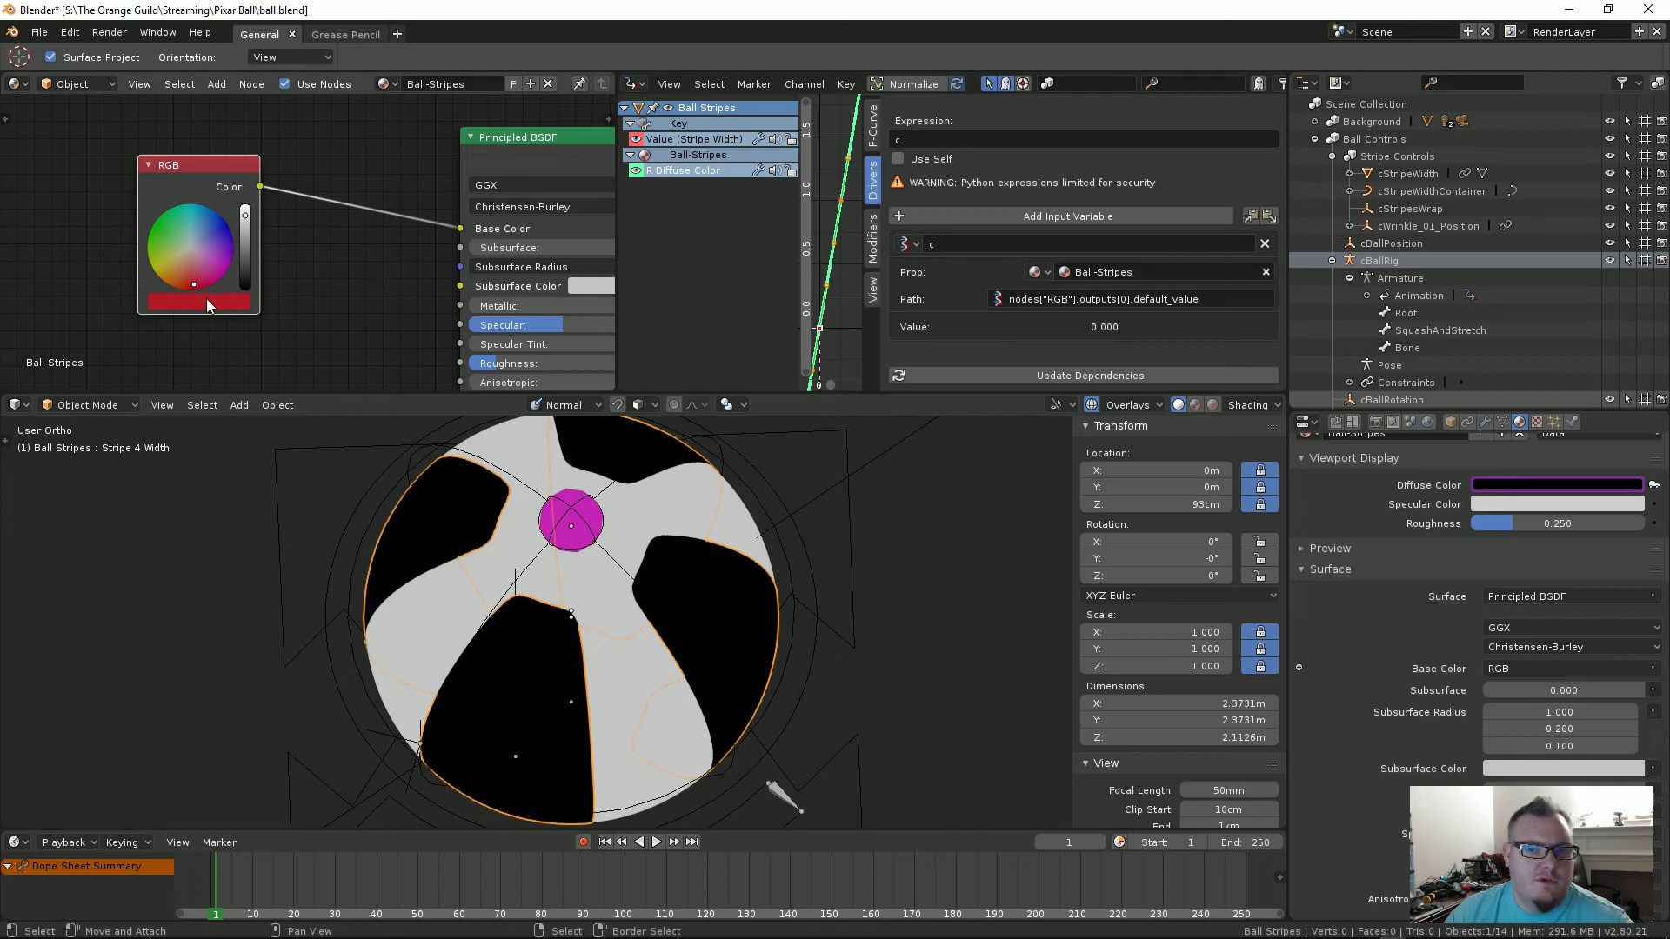
Step: Move the RGB node closer to the Principled BSDF node
{"action": "scroll", "coordinate": [1392, 522], "scroll_direction": "up", "scroll_amount": 3}
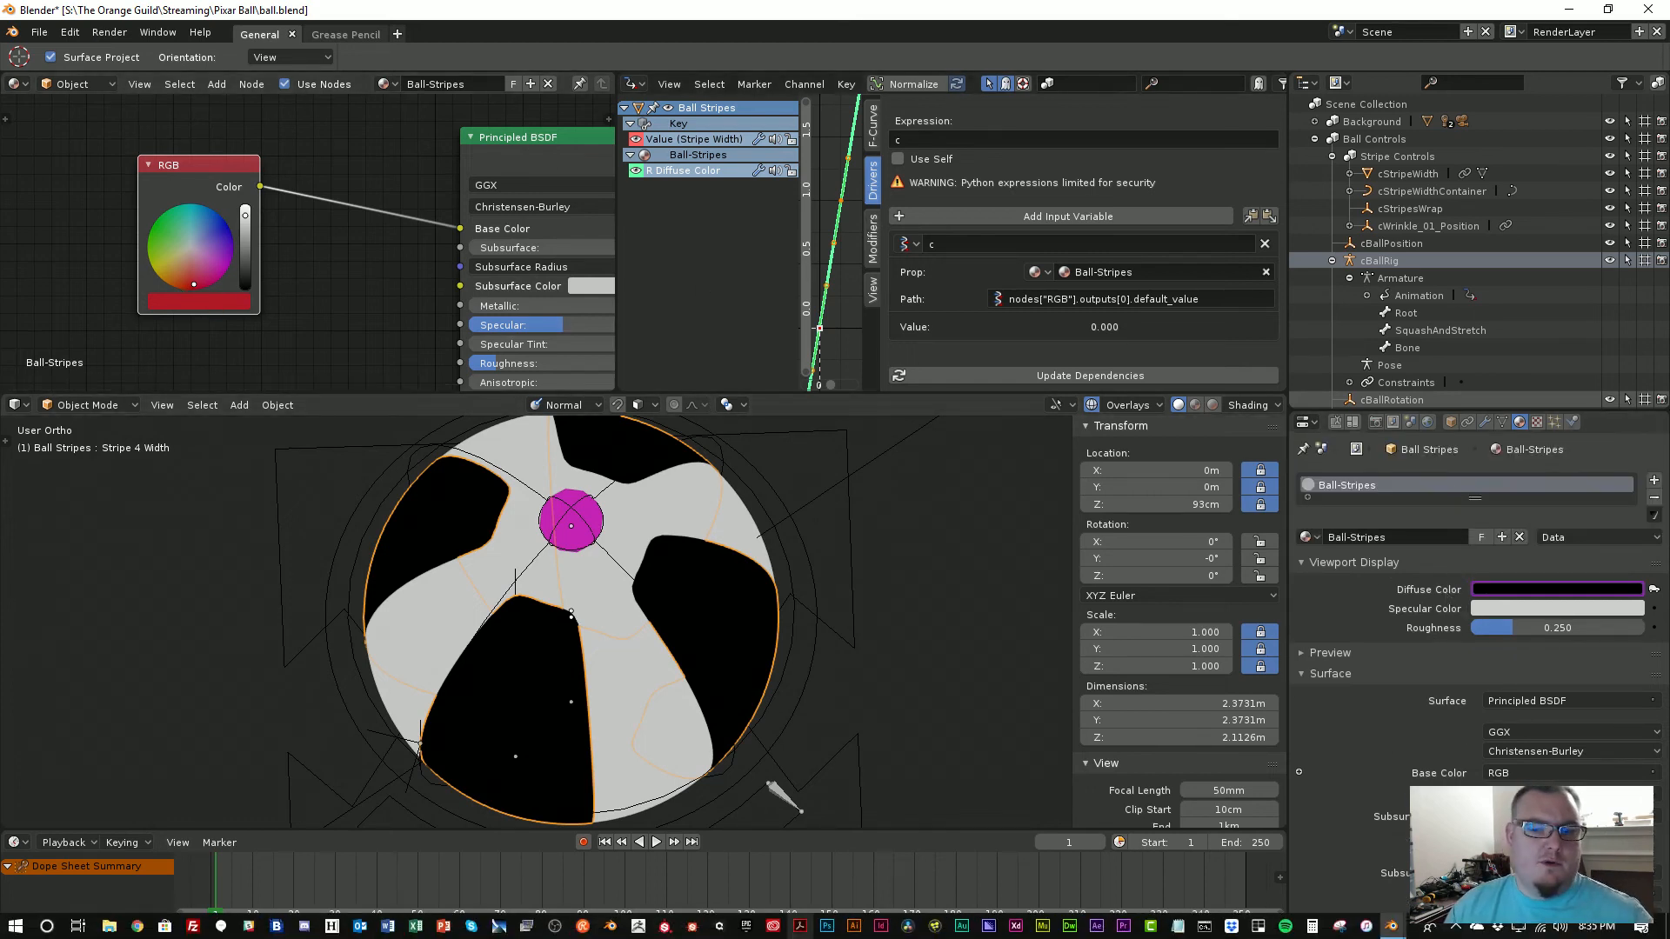
{"action": "middle_click_drag", "start_coordinate": [403, 260], "coordinate": [352, 244]}
{"action": "scroll", "coordinate": [284, 248], "scroll_direction": "down", "scroll_amount": 6}
{"action": "scroll", "coordinate": [353, 244], "scroll_direction": "up", "scroll_amount": 2}
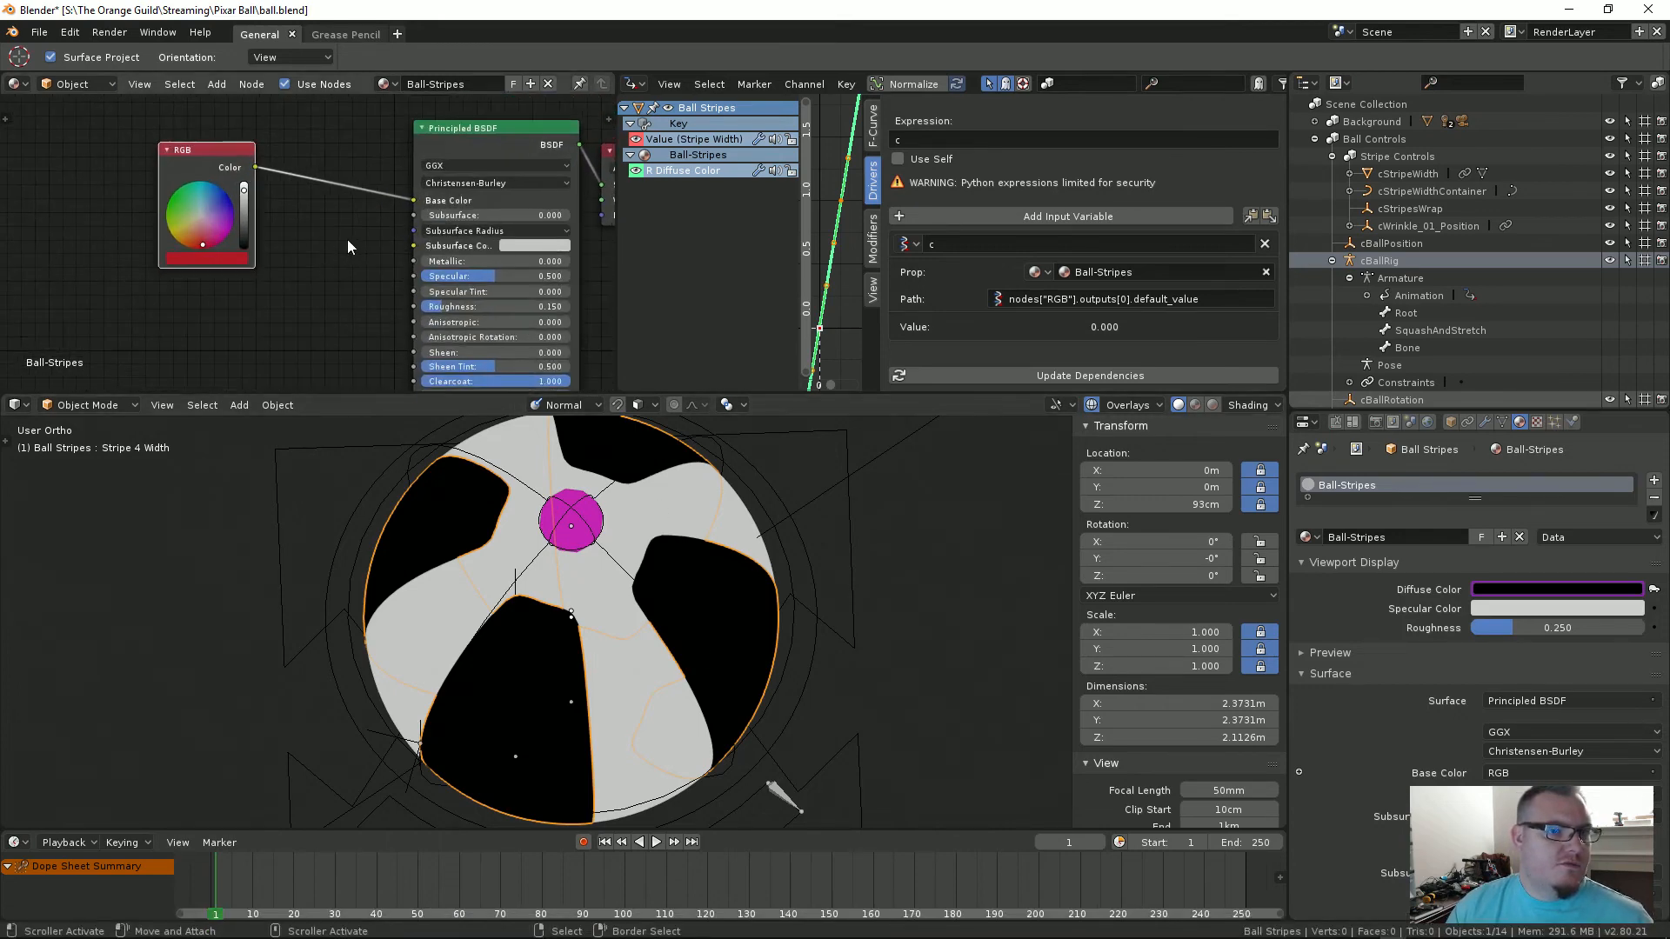
{"action": "middle_click_drag", "start_coordinate": [718, 648], "coordinate": [686, 590]}
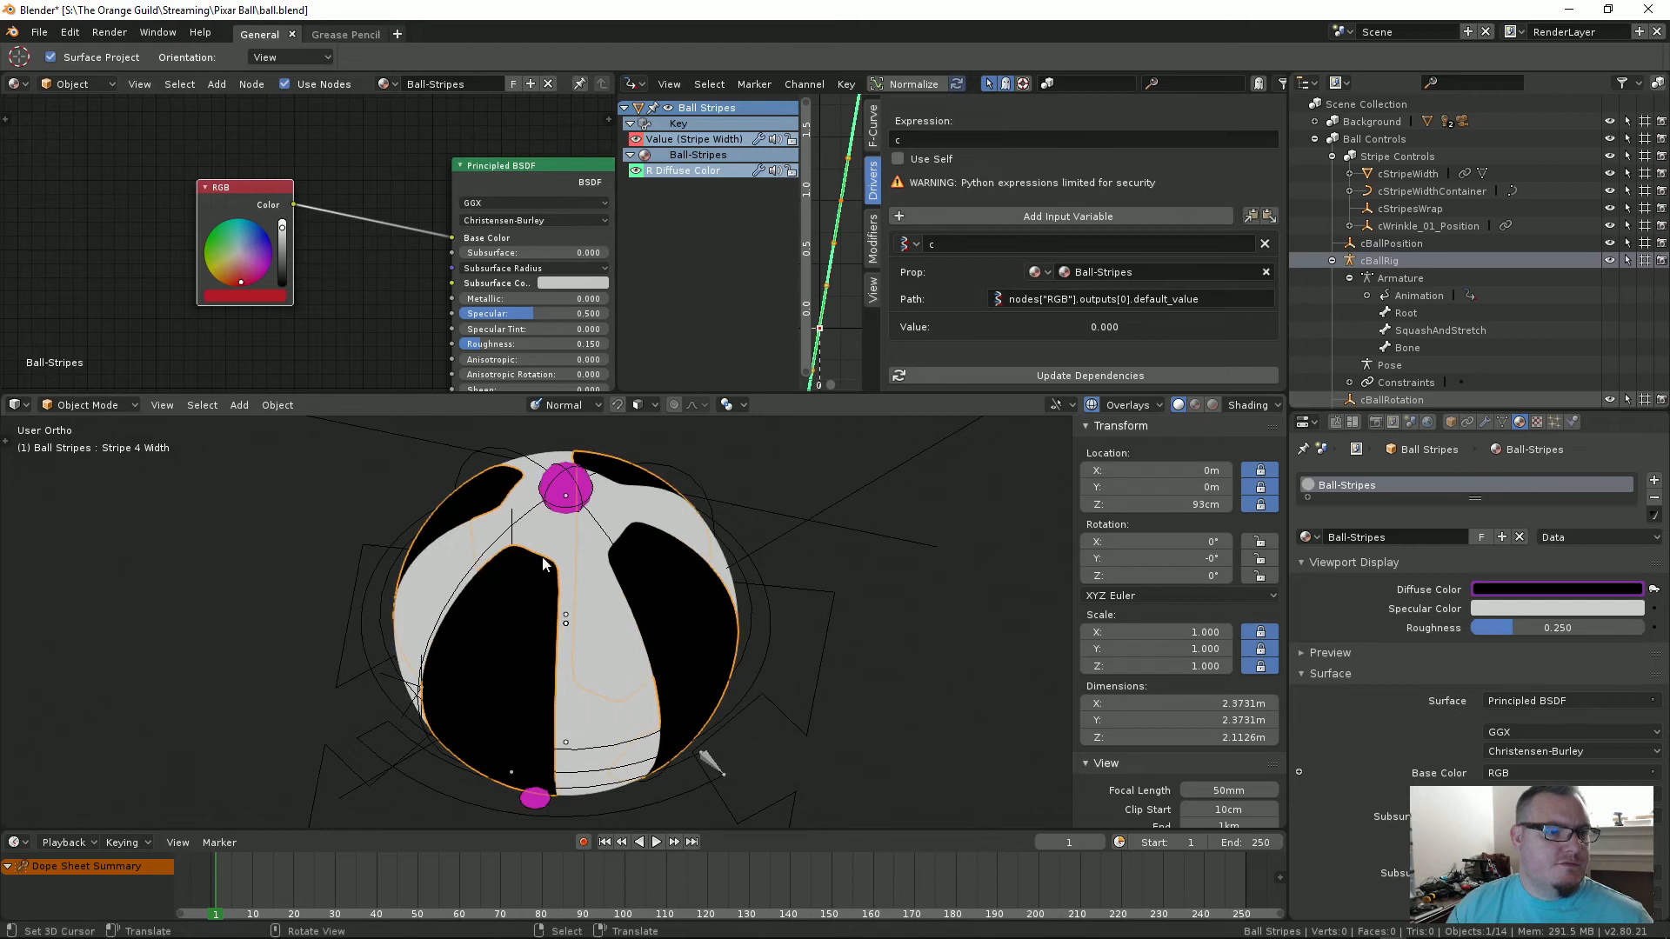
{"action": "left_click_drag", "start_coordinate": [251, 193], "coordinate": [336, 212]}
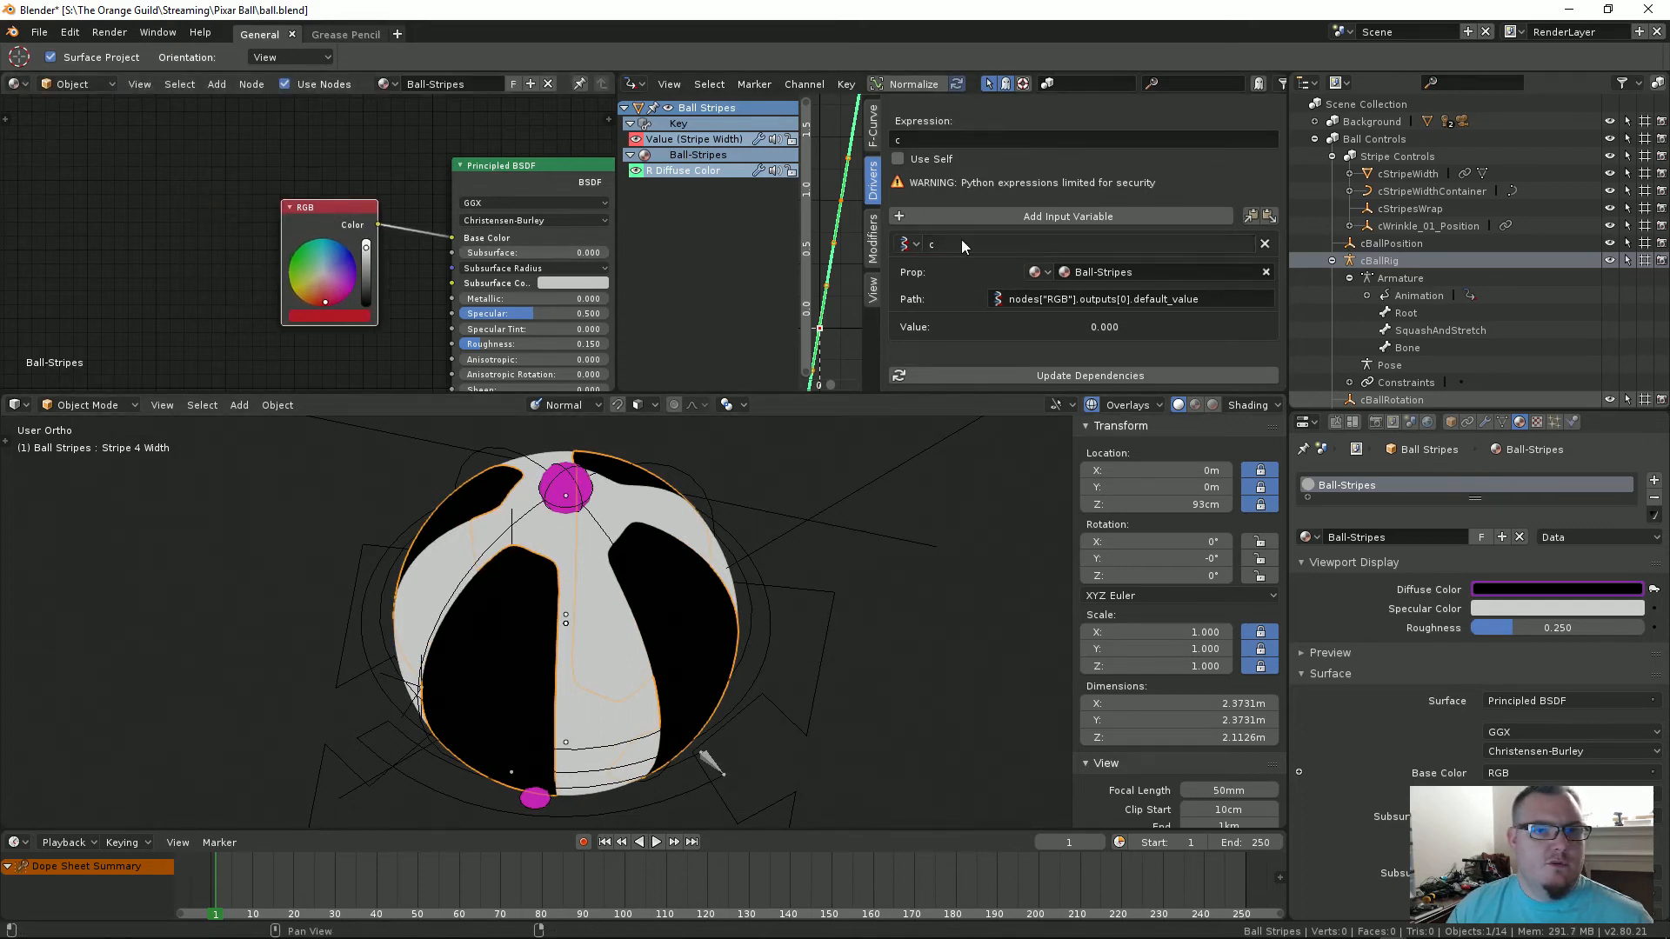
Step: Set the R Diffuse Color driver's expression to rgb and save over ball.blend
{"action": "left_click", "coordinate": [973, 143]}
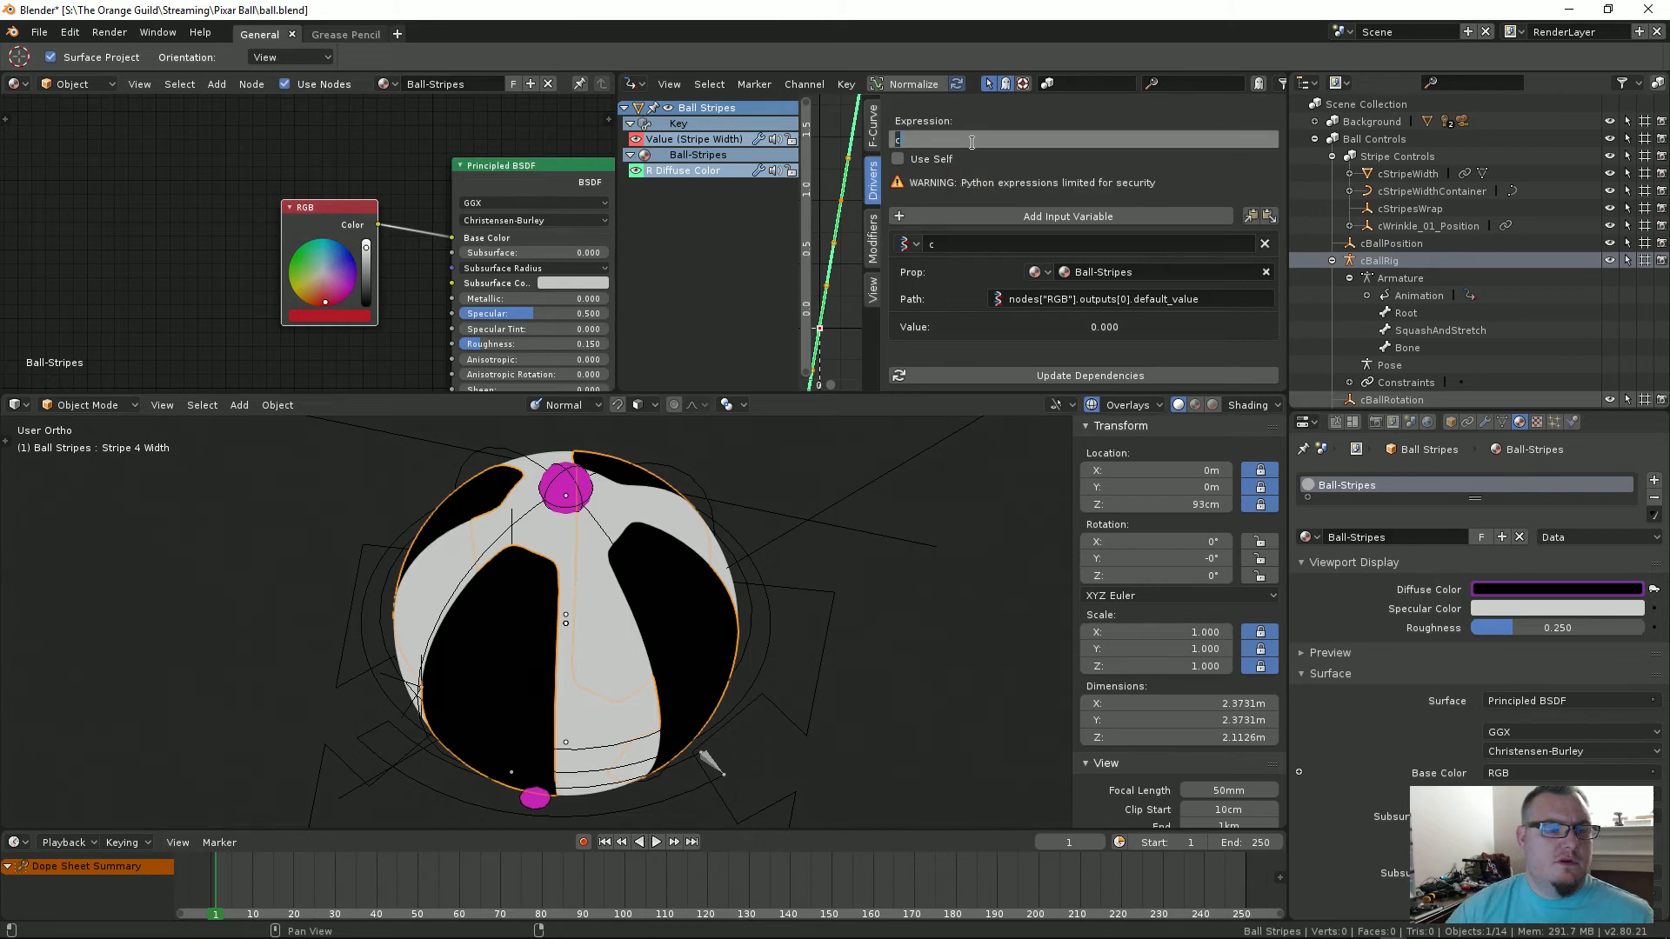
{"action": "type", "text": "rgb"}
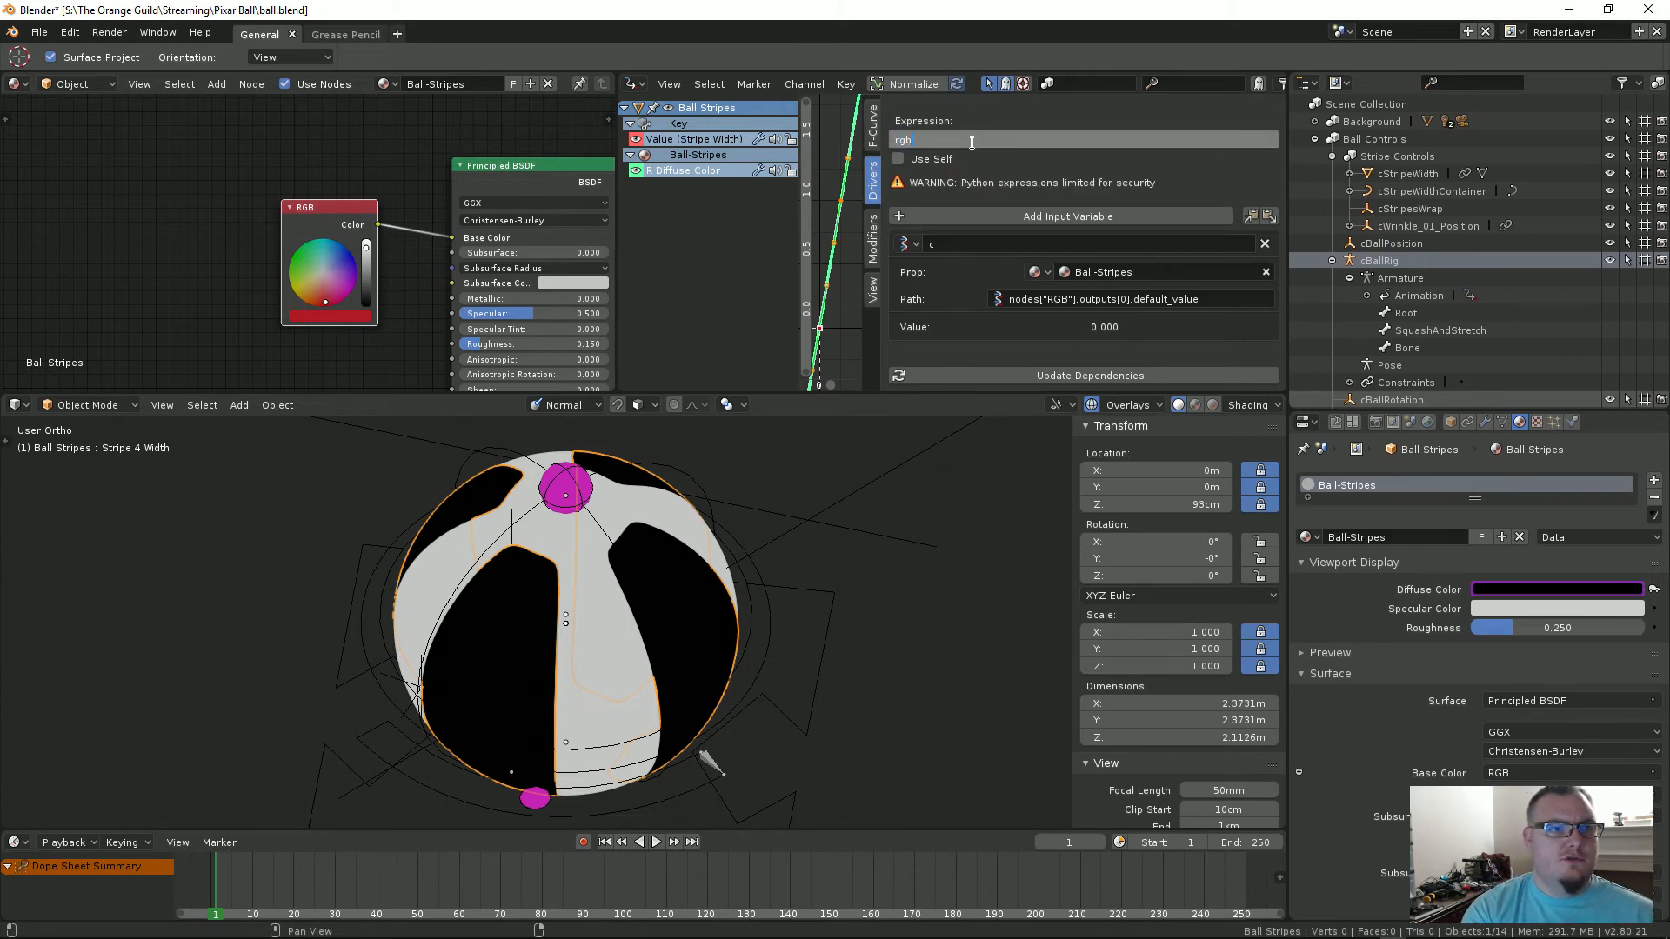
{"action": "key", "text": "Return"}
{"action": "key", "text": "ctrl+s"}
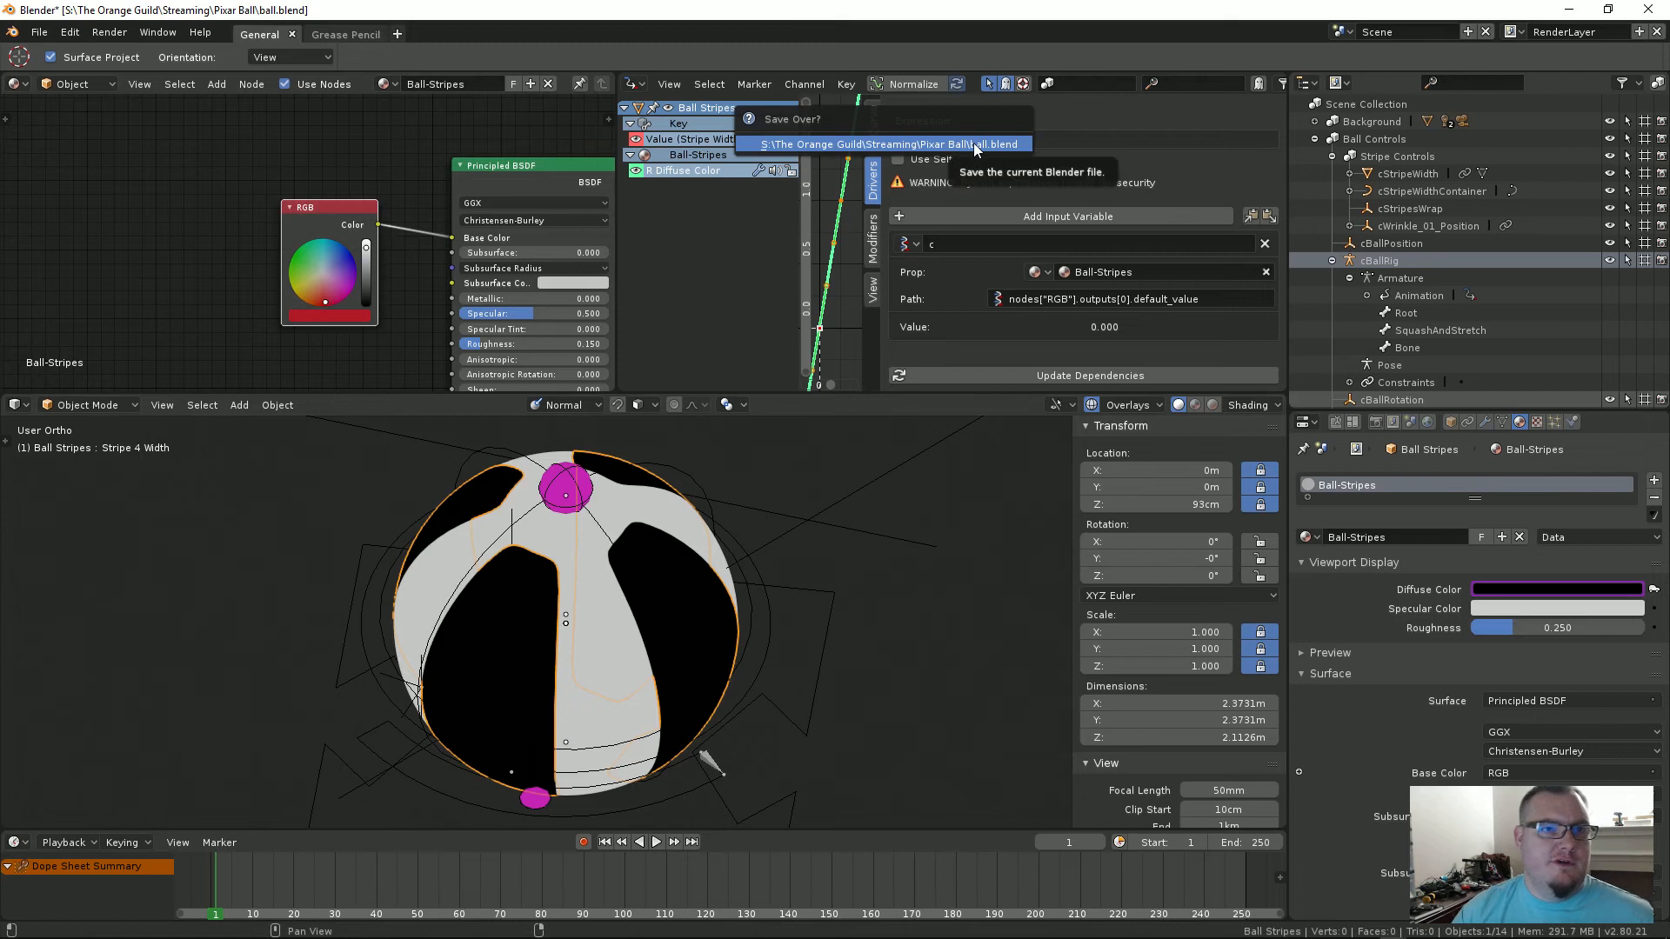
{"action": "left_click", "coordinate": [973, 143]}
Step: Try rgb(1,0,0,1) as the R Diffuse Color driver's expression
{"action": "left_click", "coordinate": [972, 142]}
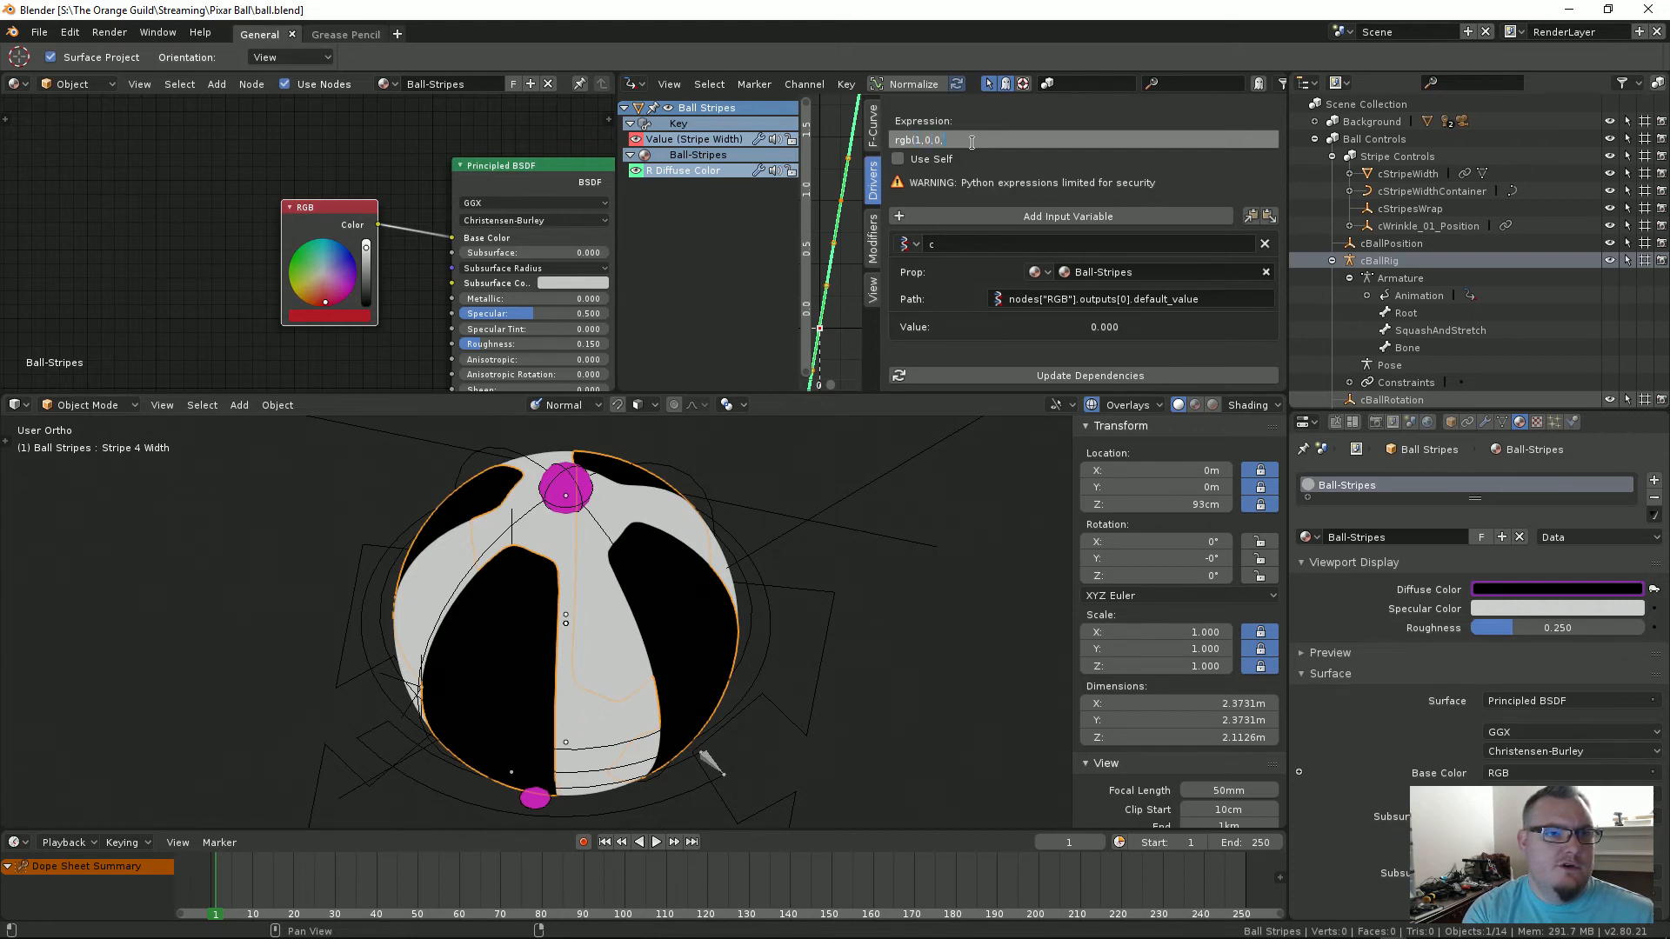
{"action": "type", "text": ")"}
{"action": "key", "text": "Return"}
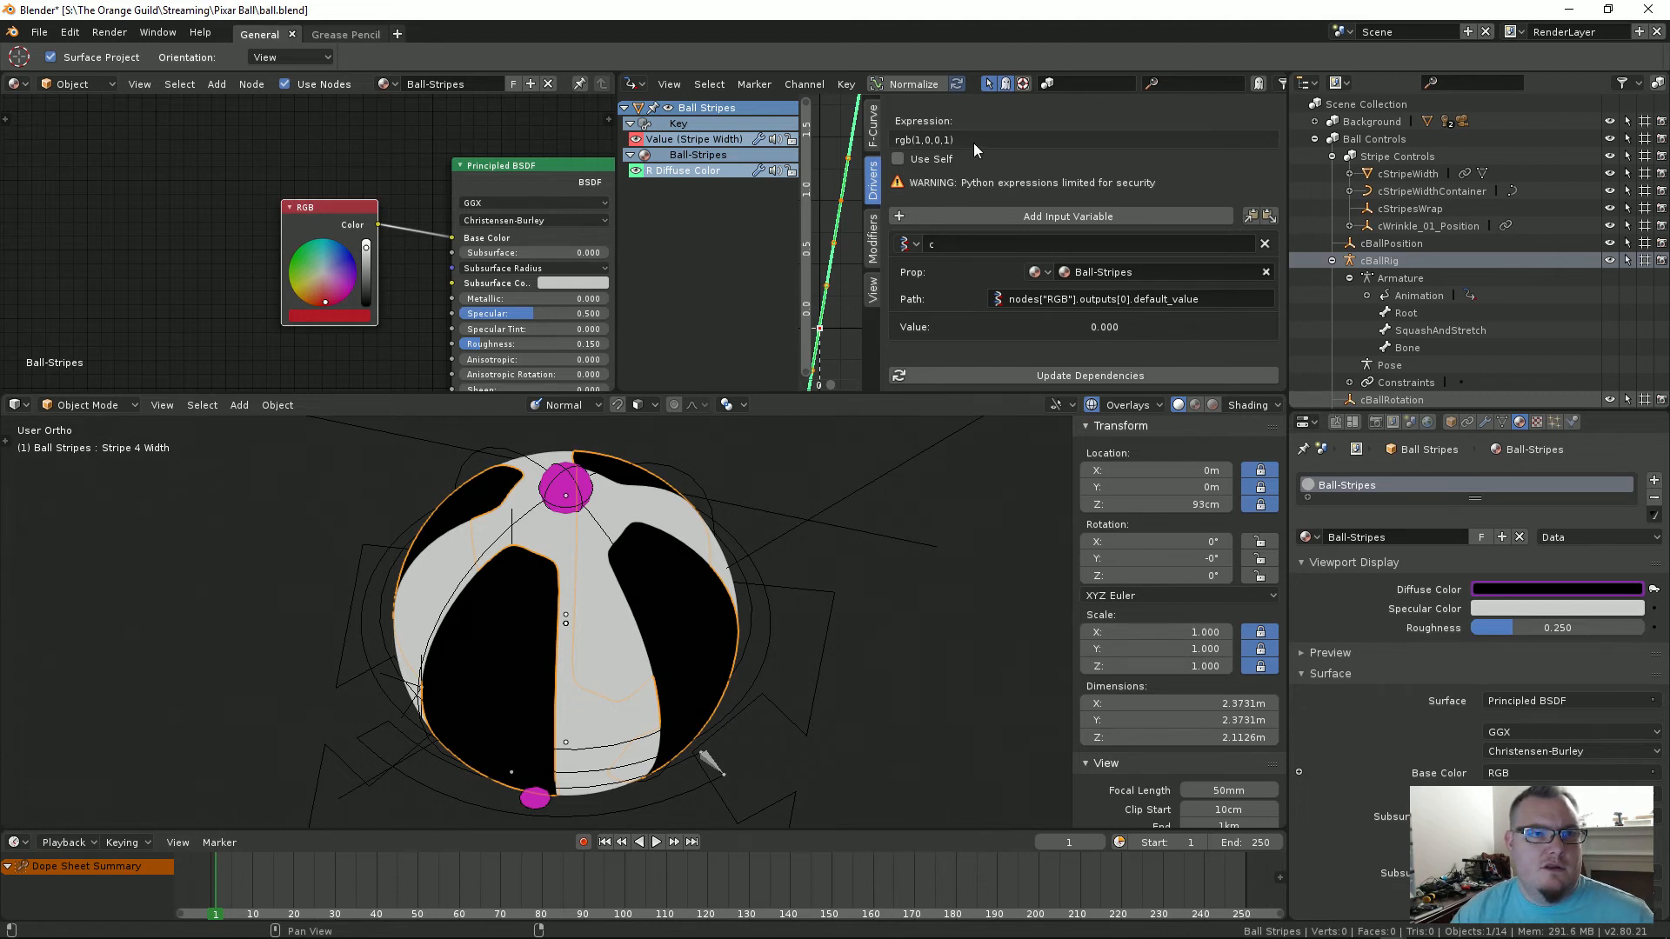
Step: Nudge the RGB node slightly and set the R Diffuse Color driver's expression to 1
{"action": "left_click_drag", "start_coordinate": [329, 230], "coordinate": [331, 237]}
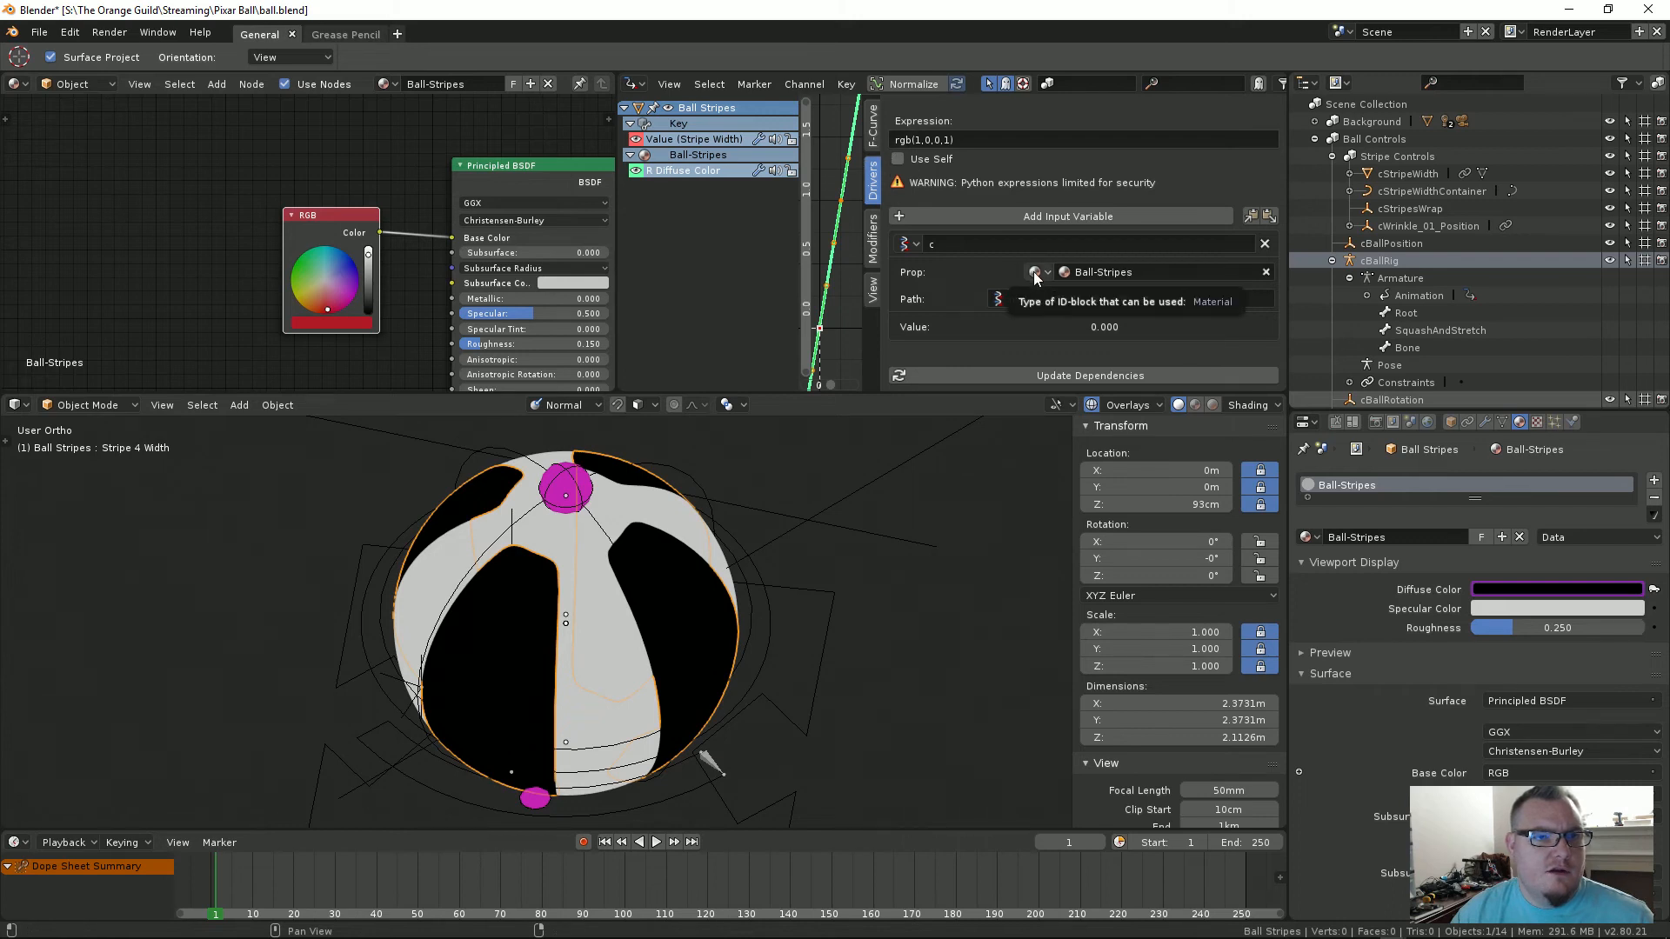
{"action": "key", "text": "ctrl+v"}
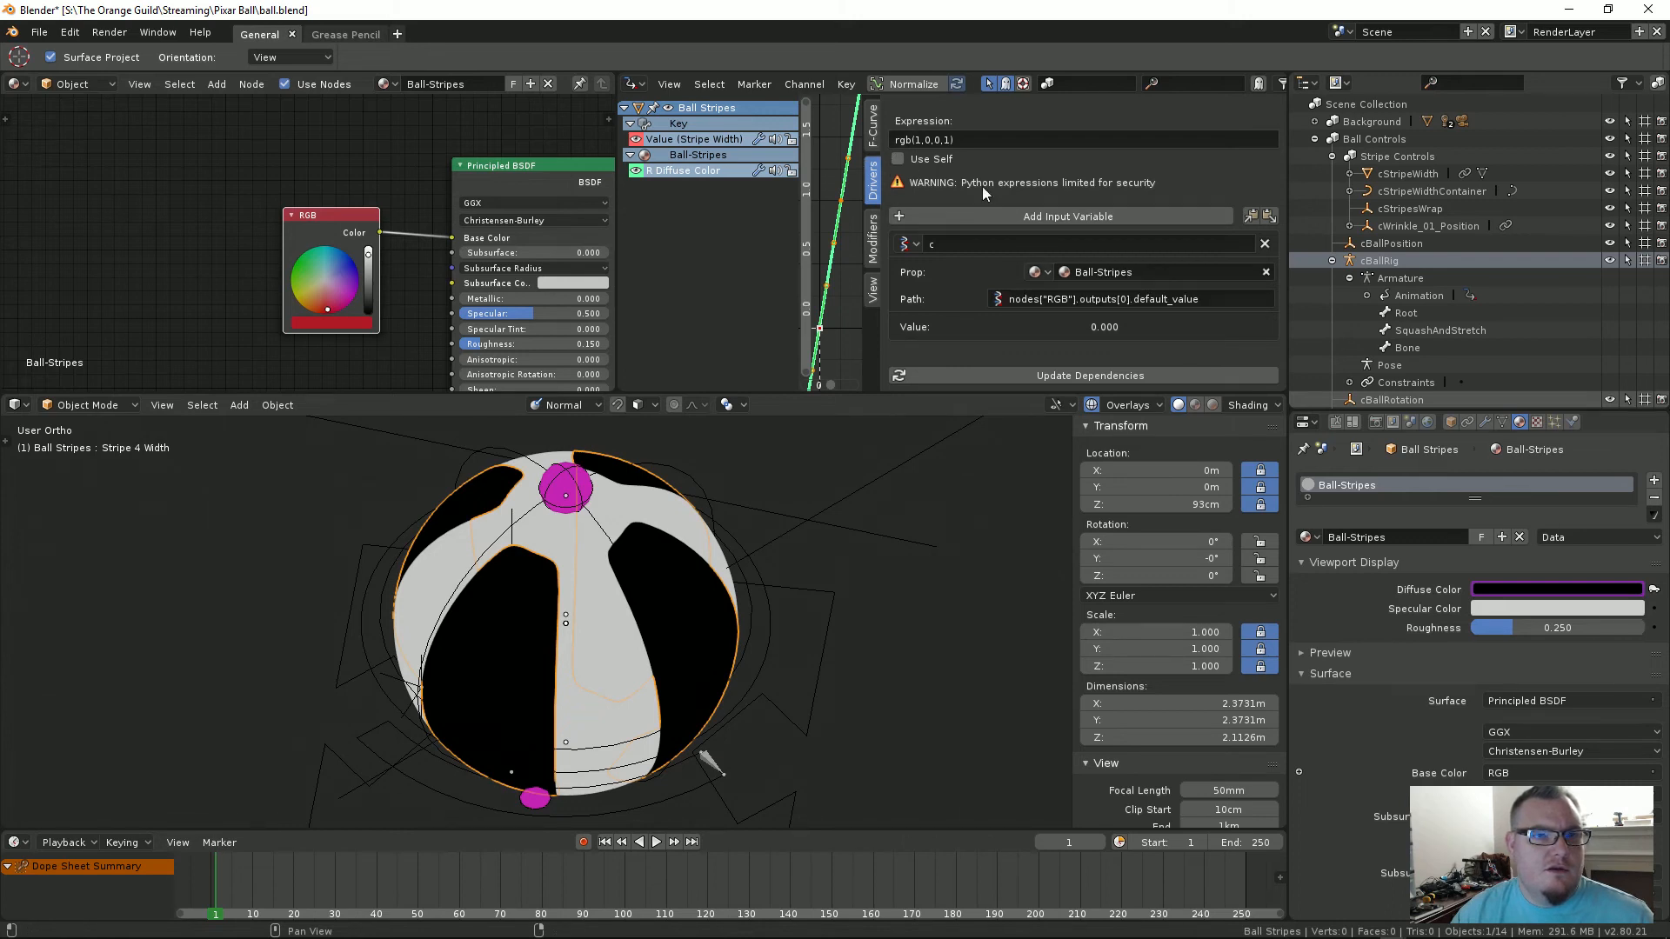
{"action": "type", "text": "1"}
{"action": "key", "text": "Return"}
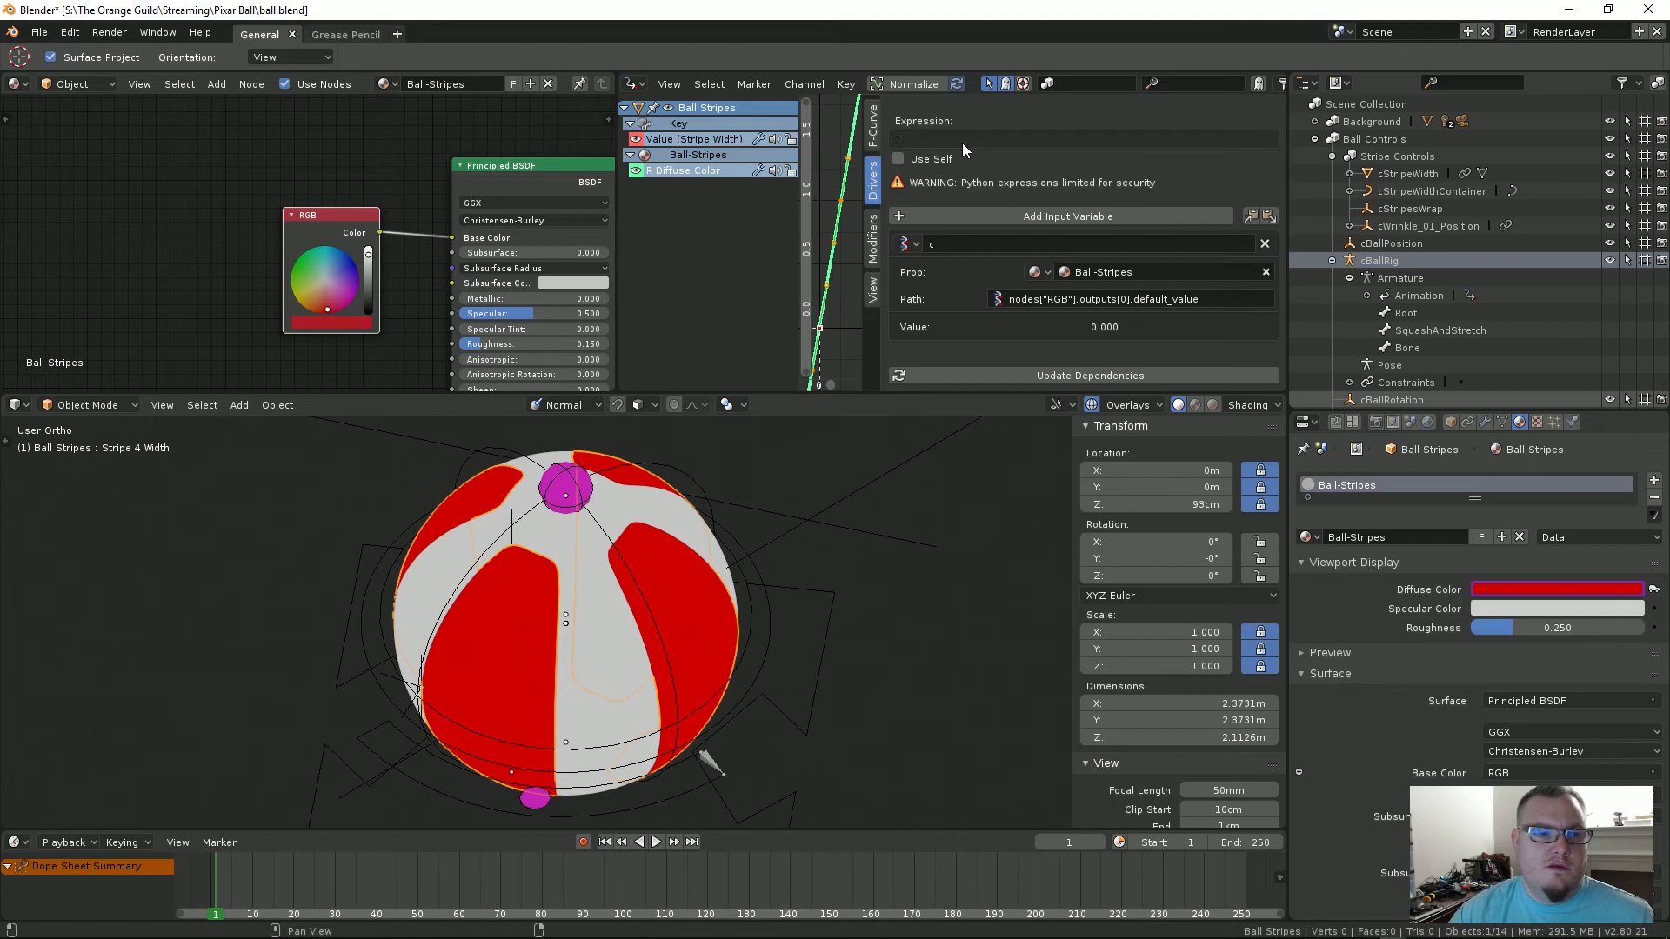
Step: Test the R Diffuse Color driver with the expression 0, and return it to 1
{"action": "left_click", "coordinate": [962, 142]}
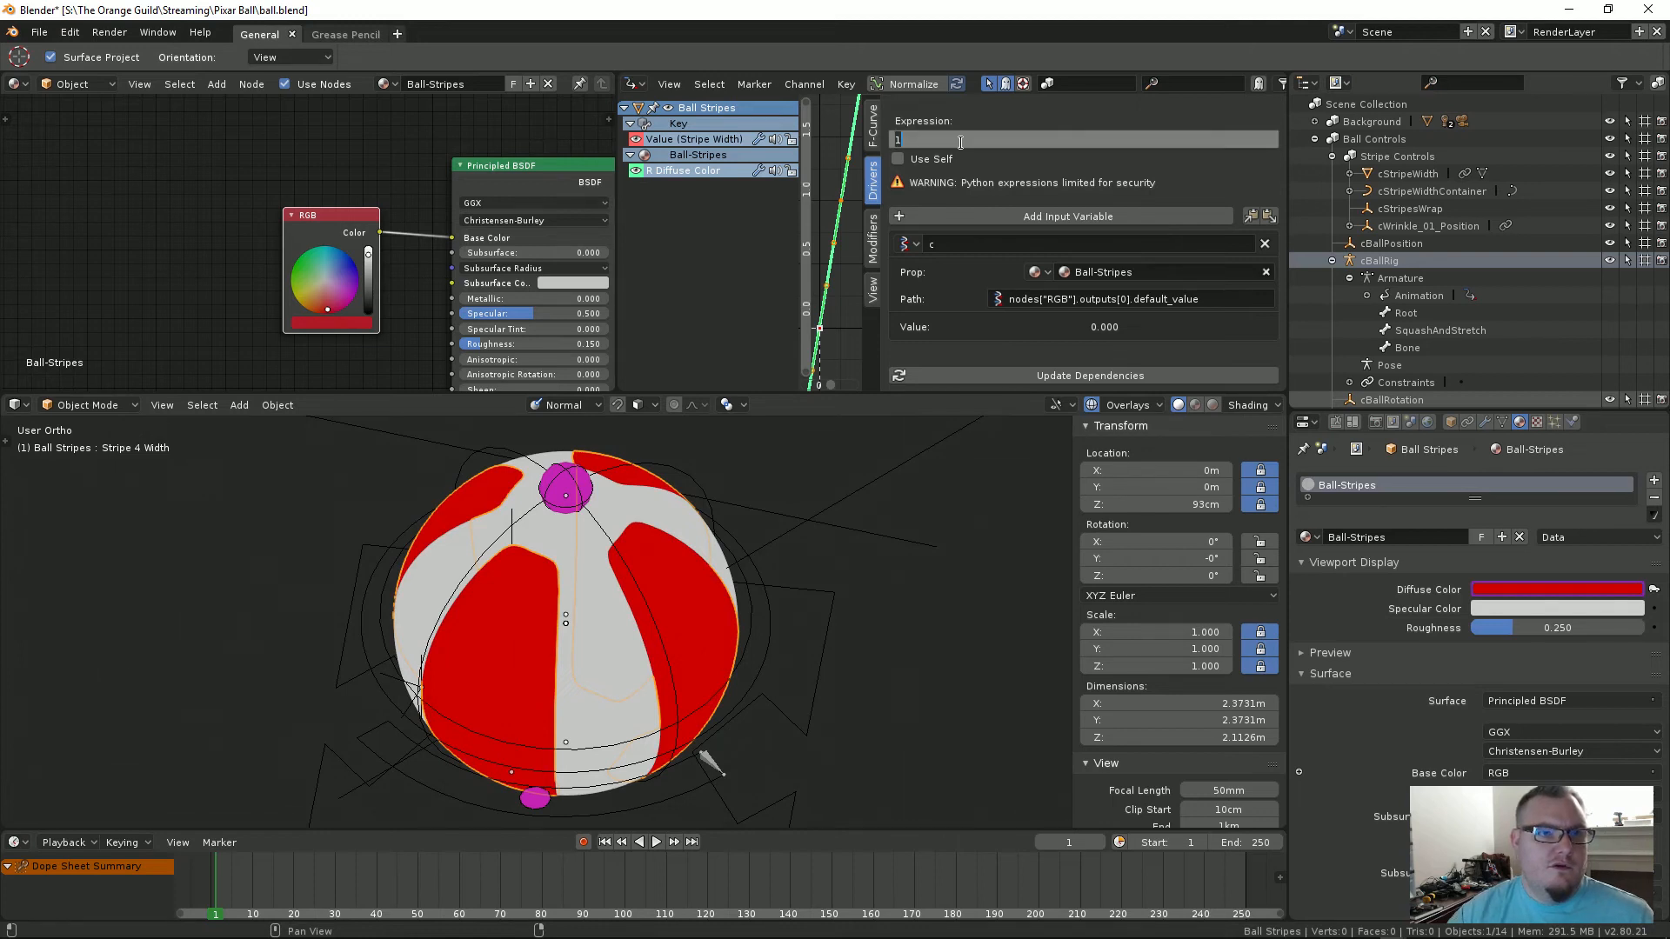
{"action": "type", "text": "0"}
{"action": "key", "text": "Return"}
{"action": "left_click", "coordinate": [962, 142]}
{"action": "type", "text": "1"}
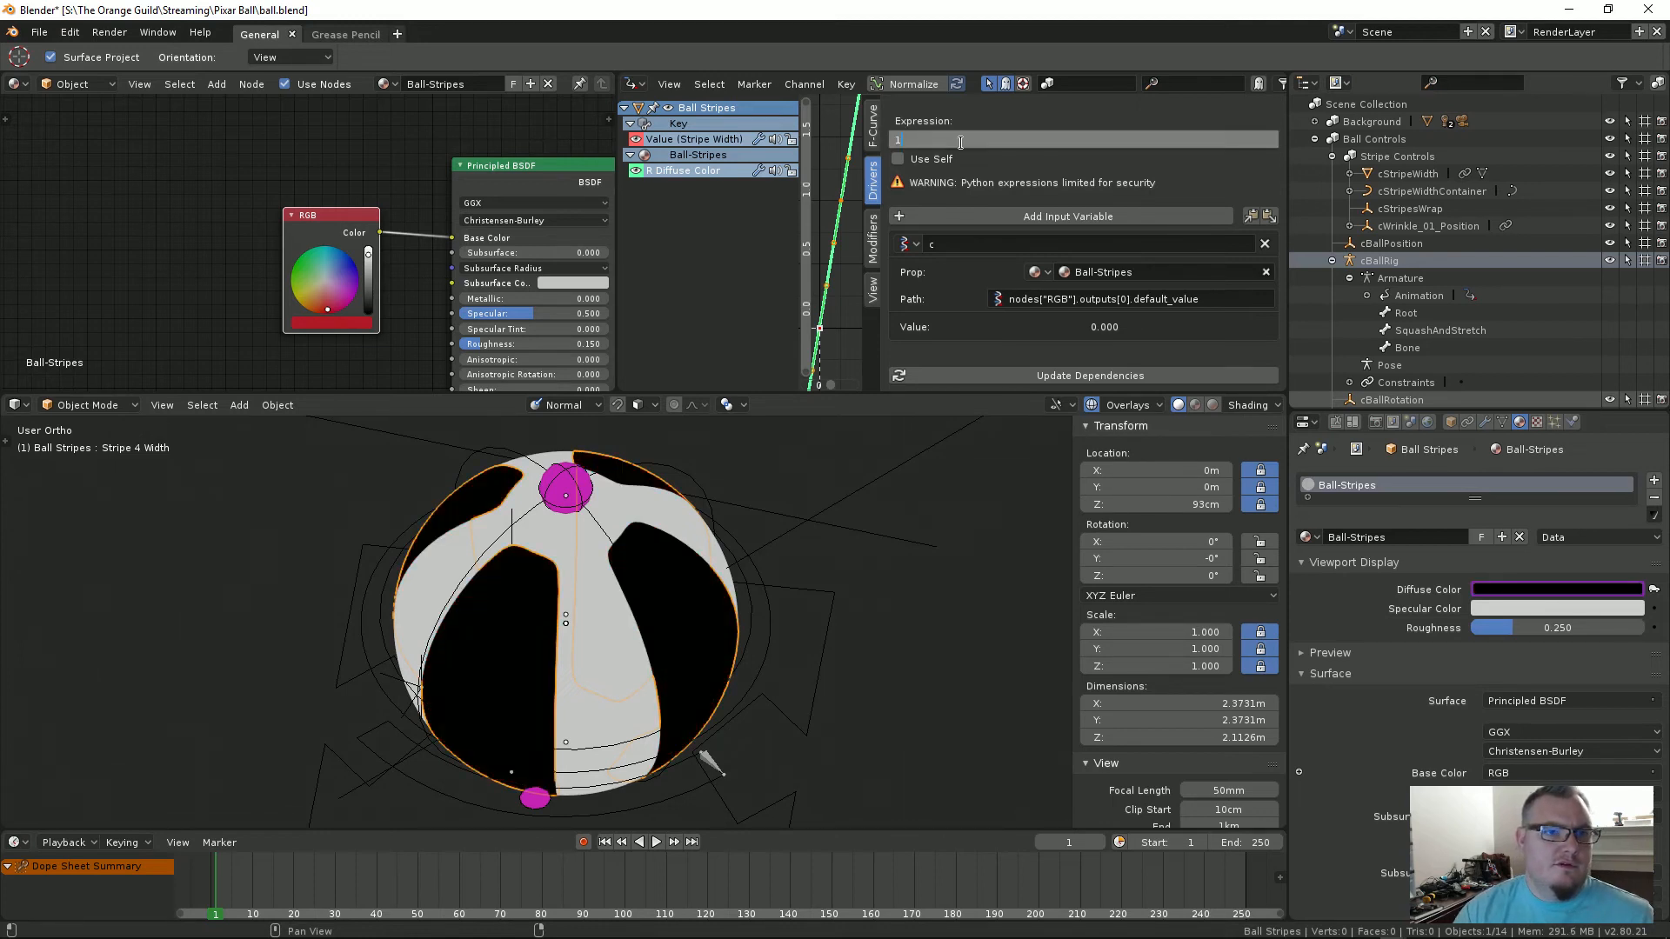
{"action": "key", "text": "Return"}
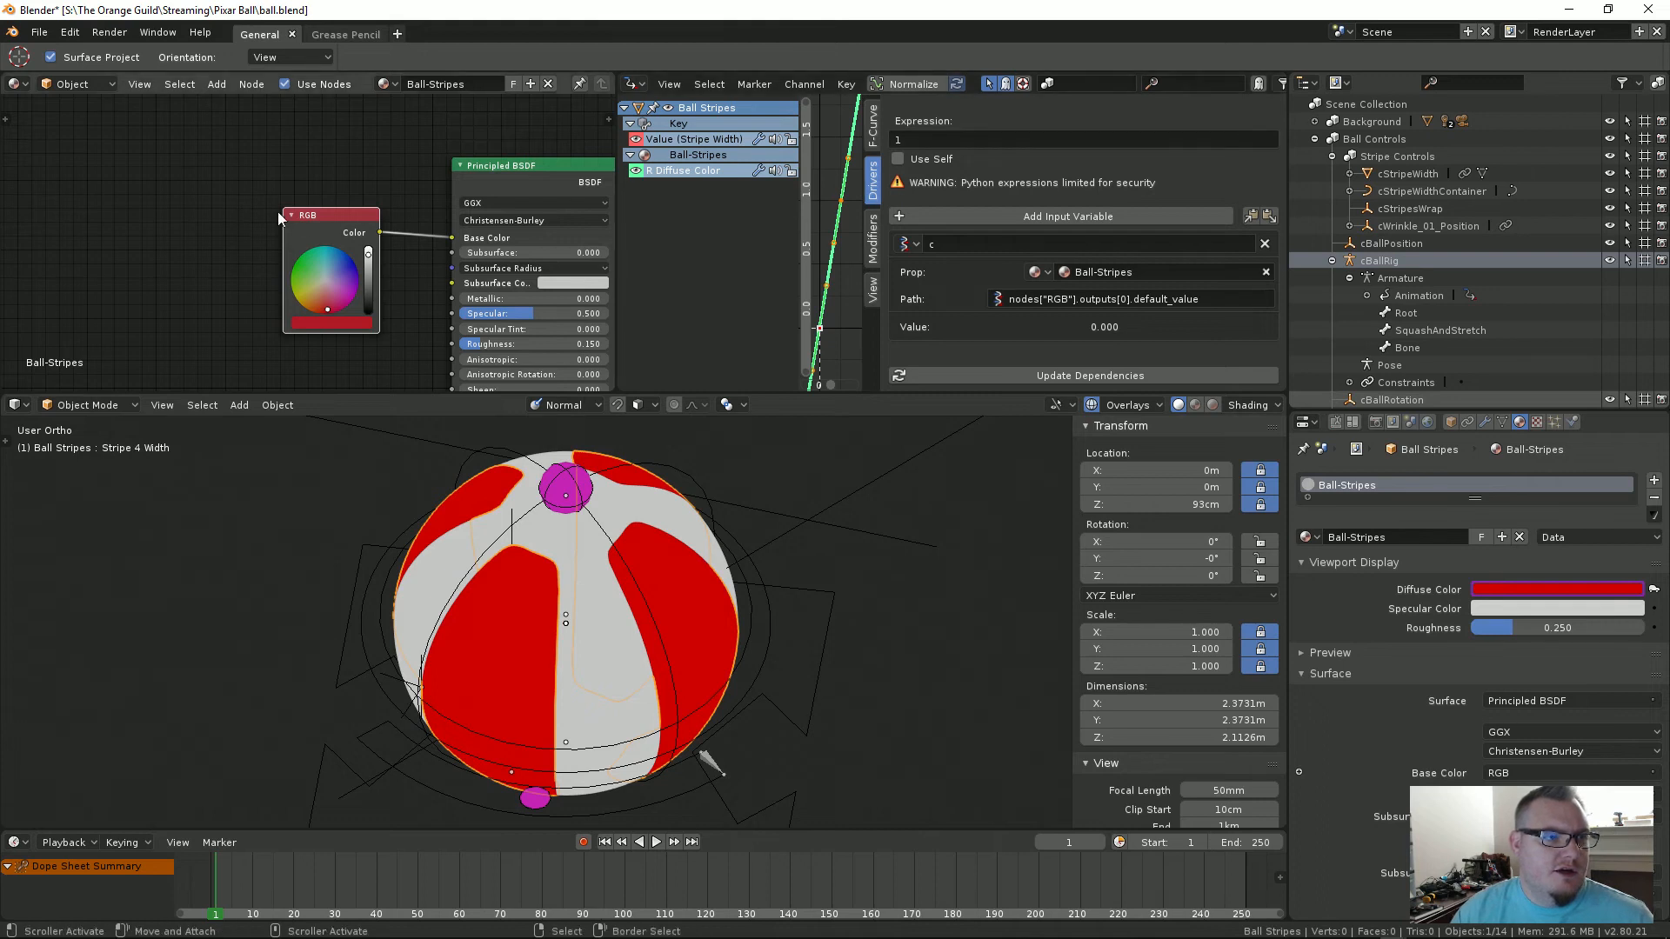
Step: Delete the remaining driver from the Ball-Stripes material's viewport Diffuse Color
{"action": "left_click_drag", "start_coordinate": [322, 223], "coordinate": [322, 221]}
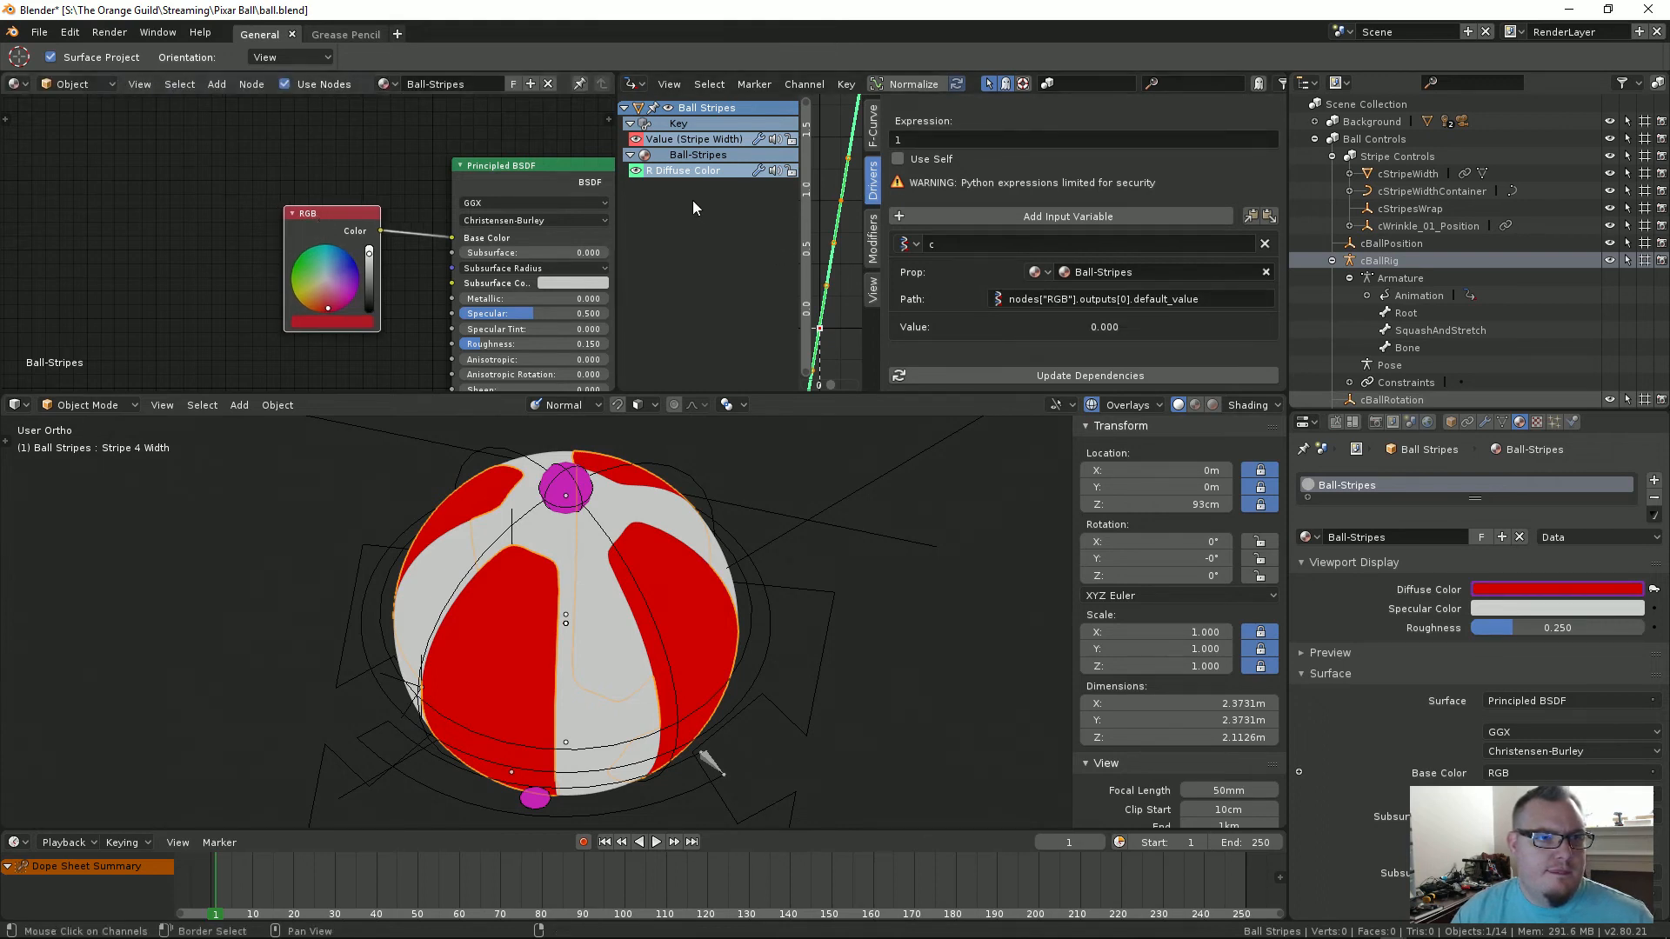
{"action": "left_click", "coordinate": [696, 155]}
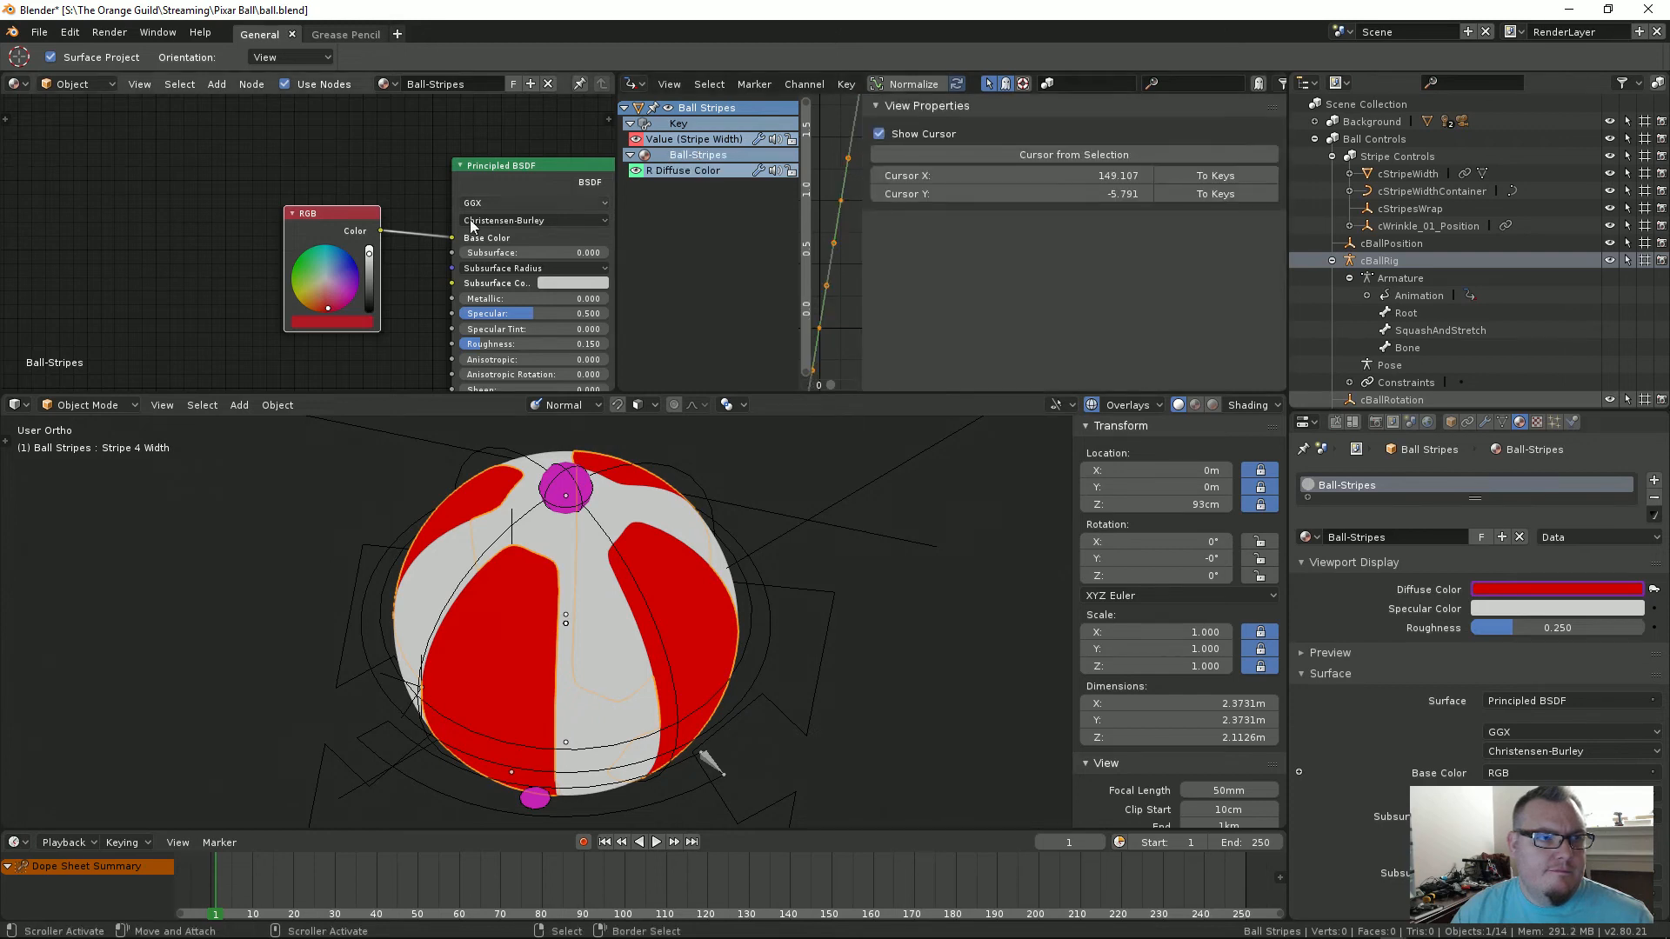
{"action": "right_click", "coordinate": [1533, 591]}
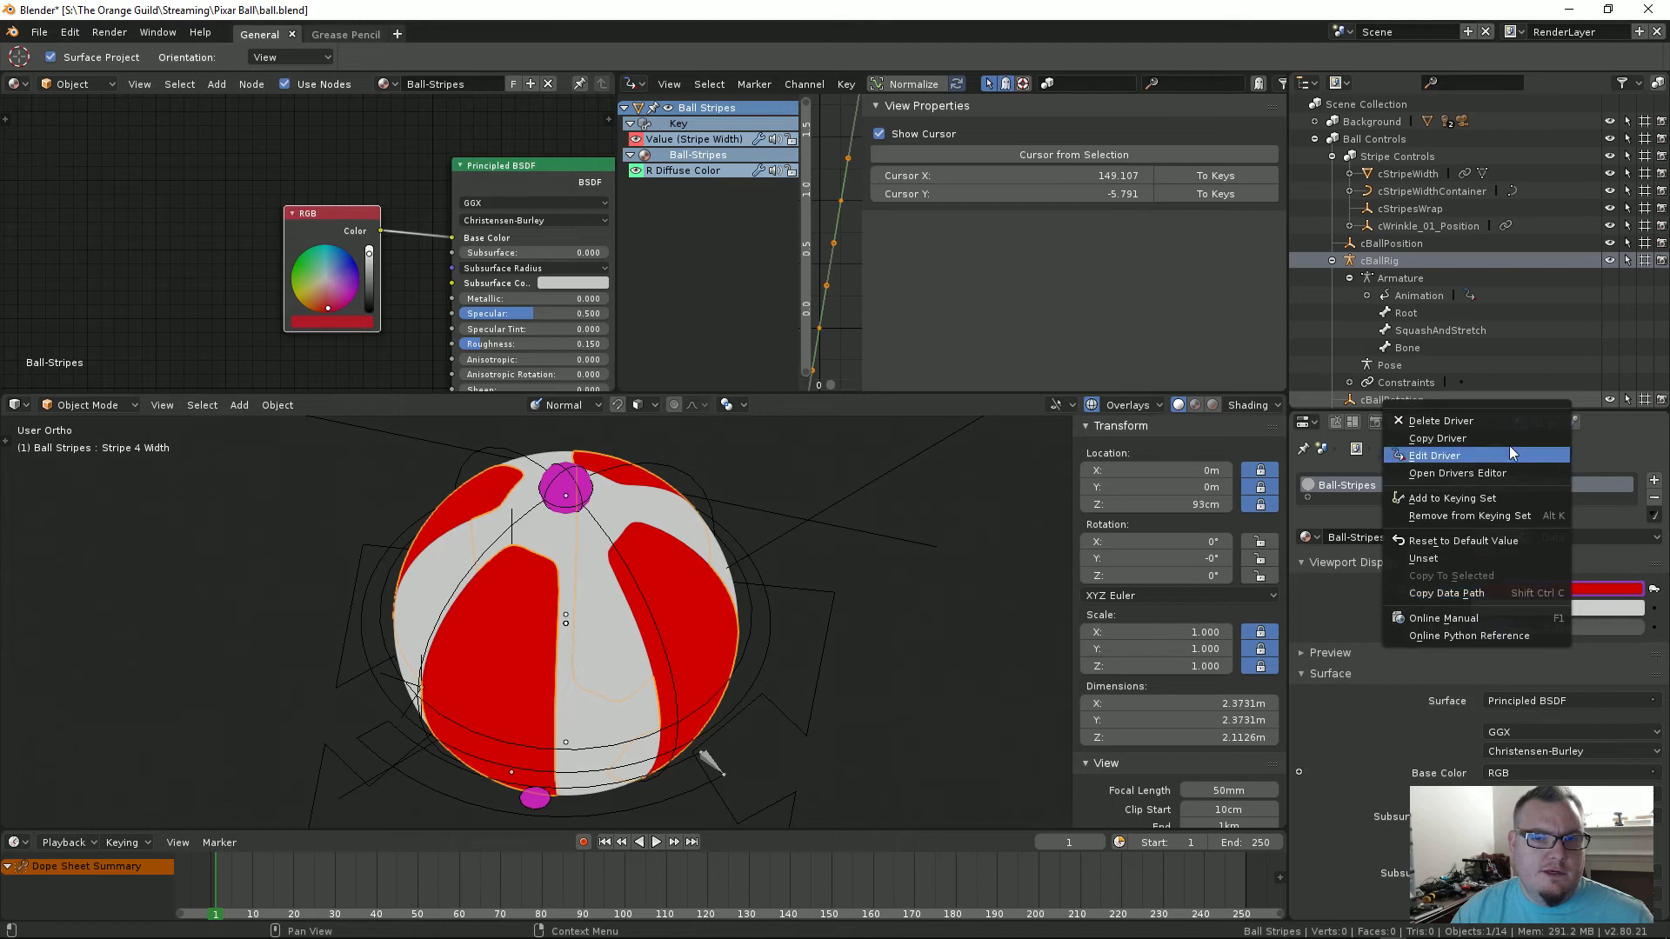
{"action": "left_click", "coordinate": [1505, 421]}
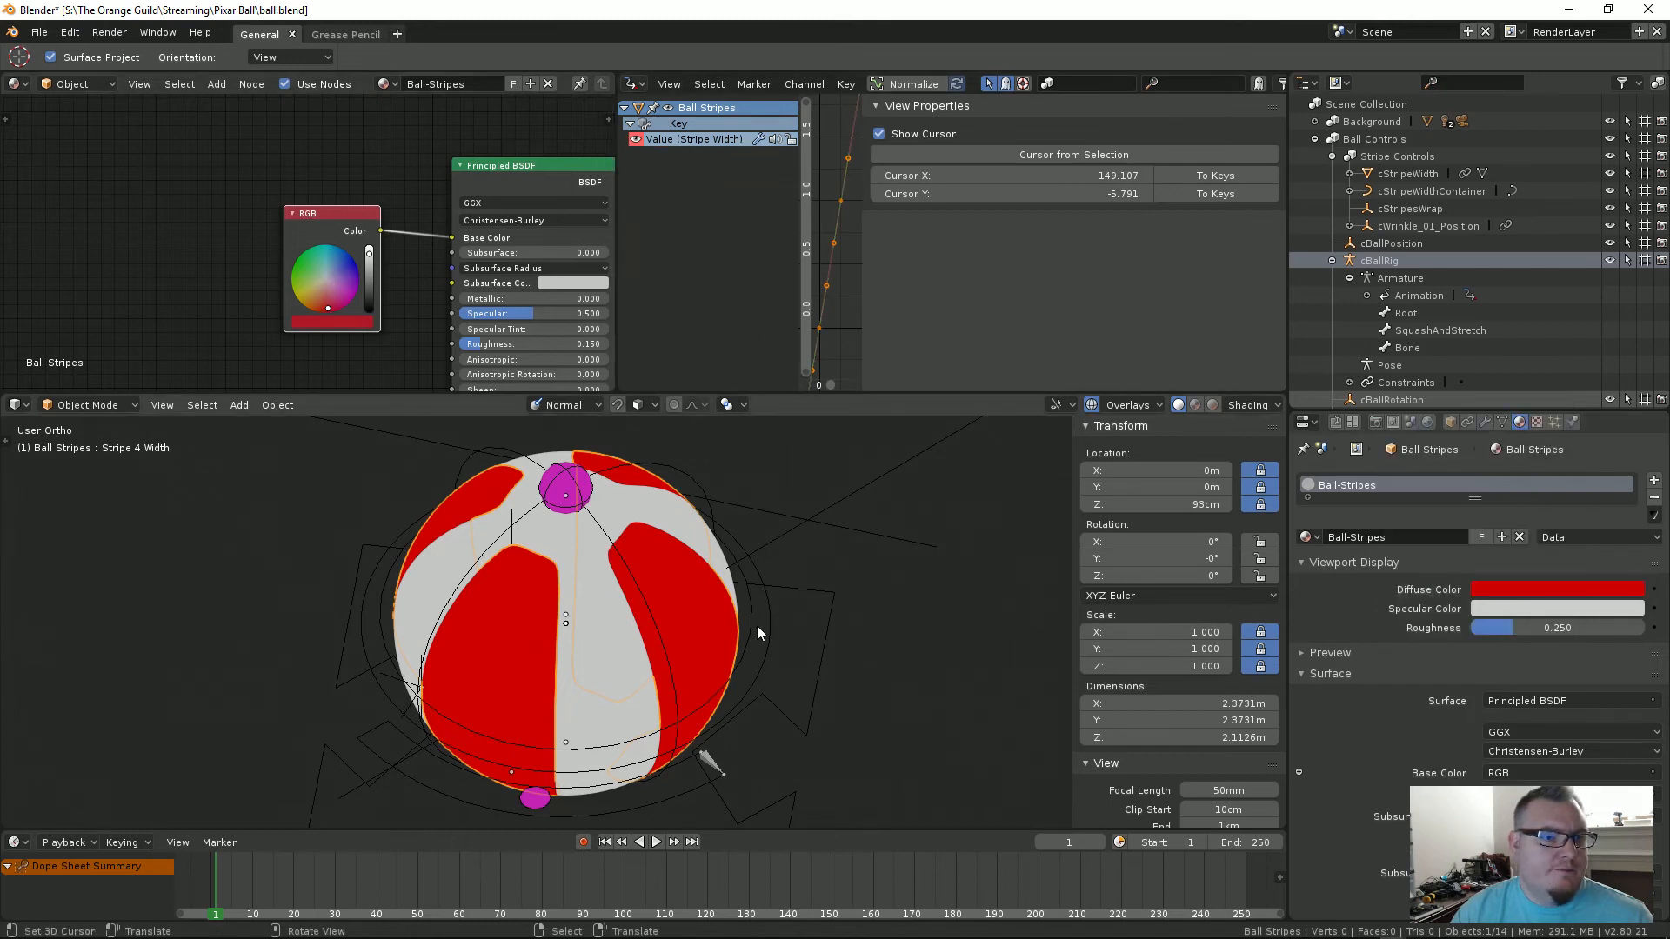
{"action": "middle_click_drag", "start_coordinate": [668, 600], "coordinate": [682, 604]}
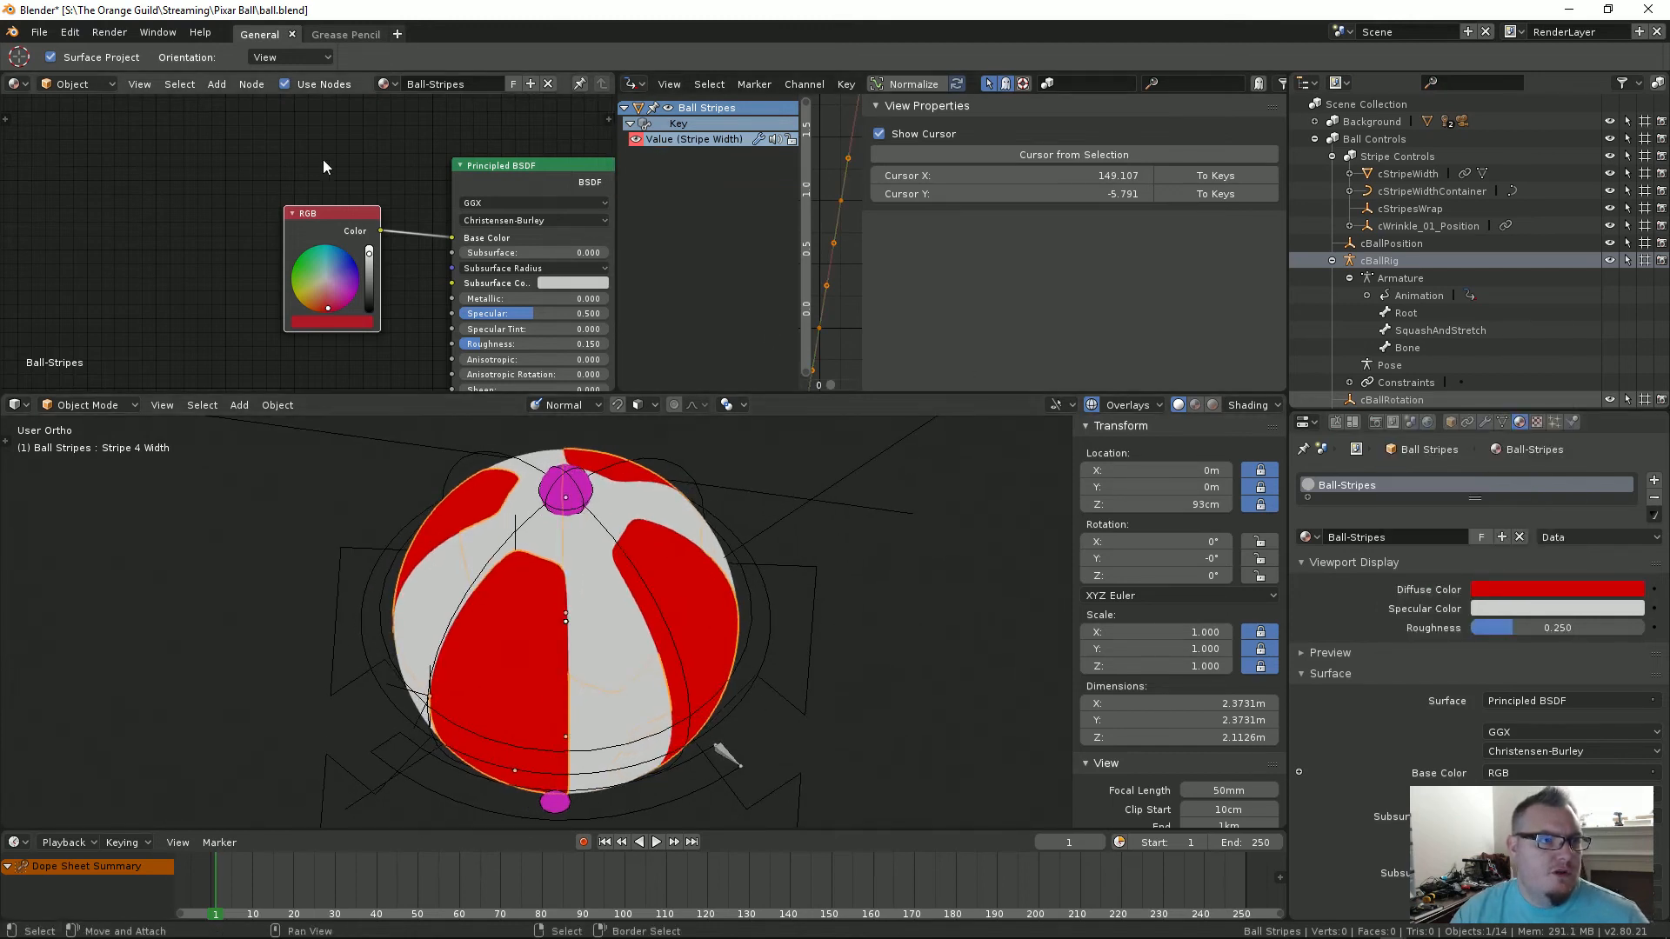
Step: Try a blue color in the RGB node feeding the Ball-Stripes material's Base Color
{"action": "mouse_move", "coordinate": [333, 240]}
{"action": "left_mouse_down"}
{"action": "mouse_move", "coordinate": [318, 240]}
{"action": "mouse_move", "coordinate": [333, 246]}
{"action": "left_mouse_up"}
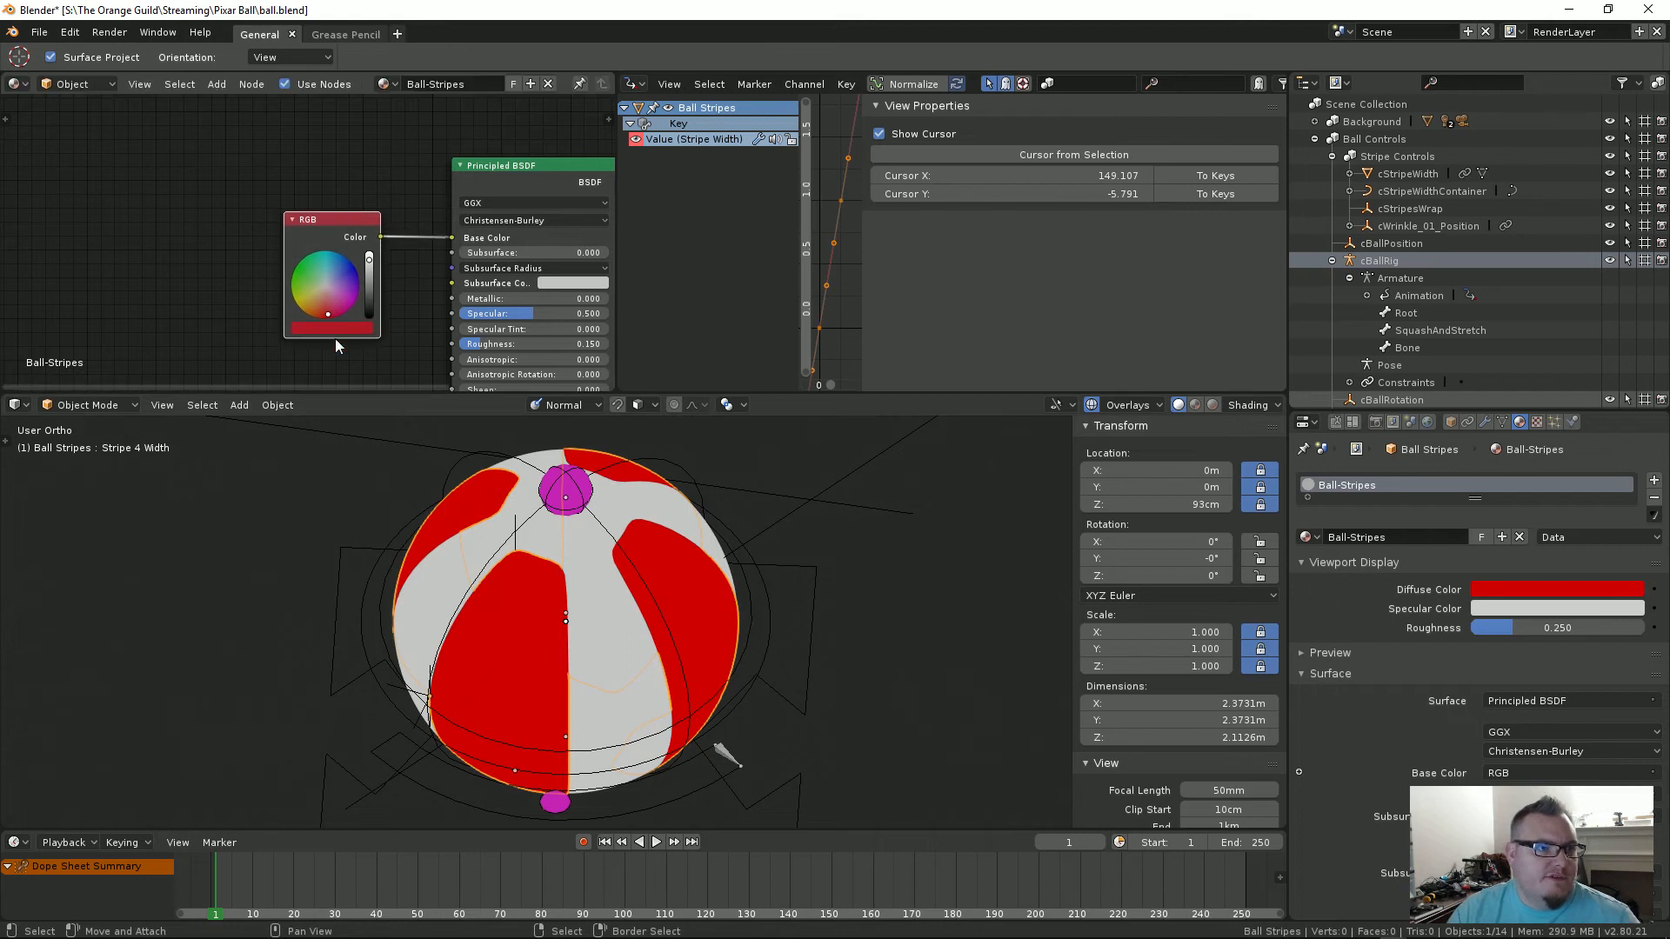
{"action": "left_click_drag", "start_coordinate": [329, 314], "coordinate": [350, 264]}
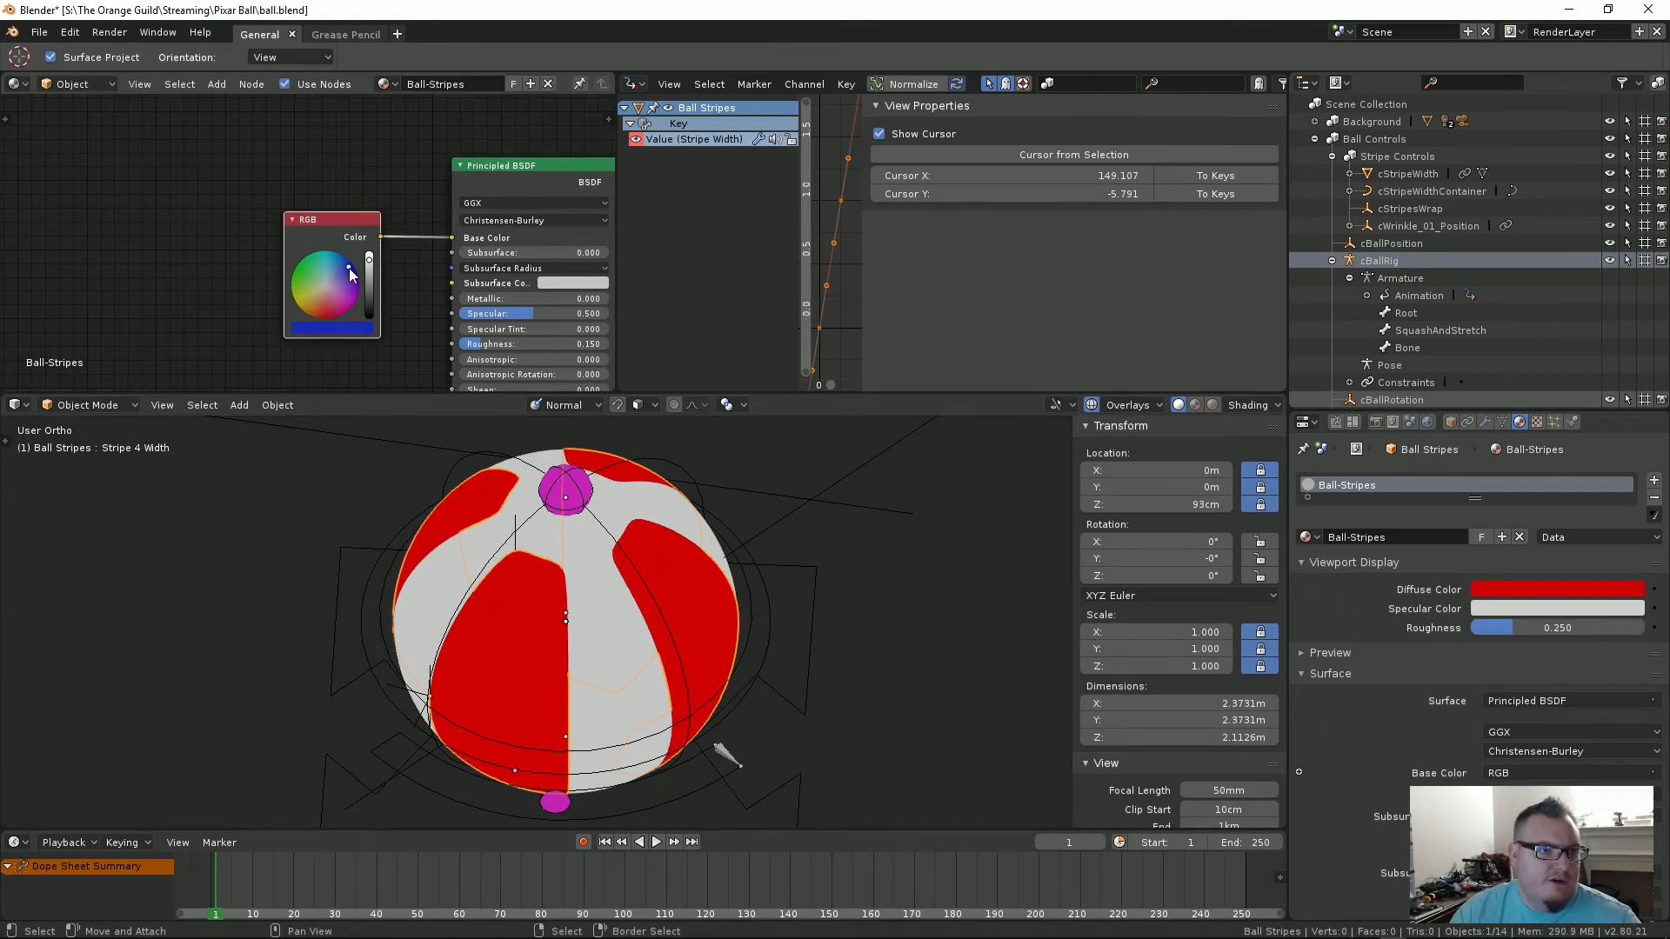
{"action": "left_click_drag", "start_coordinate": [327, 222], "coordinate": [343, 228]}
{"action": "scroll", "coordinate": [268, 295], "scroll_direction": "up", "scroll_amount": 1}
{"action": "scroll", "coordinate": [269, 295], "scroll_direction": "up", "scroll_amount": 1}
{"action": "middle_click_drag", "start_coordinate": [269, 295], "coordinate": [142, 251]}
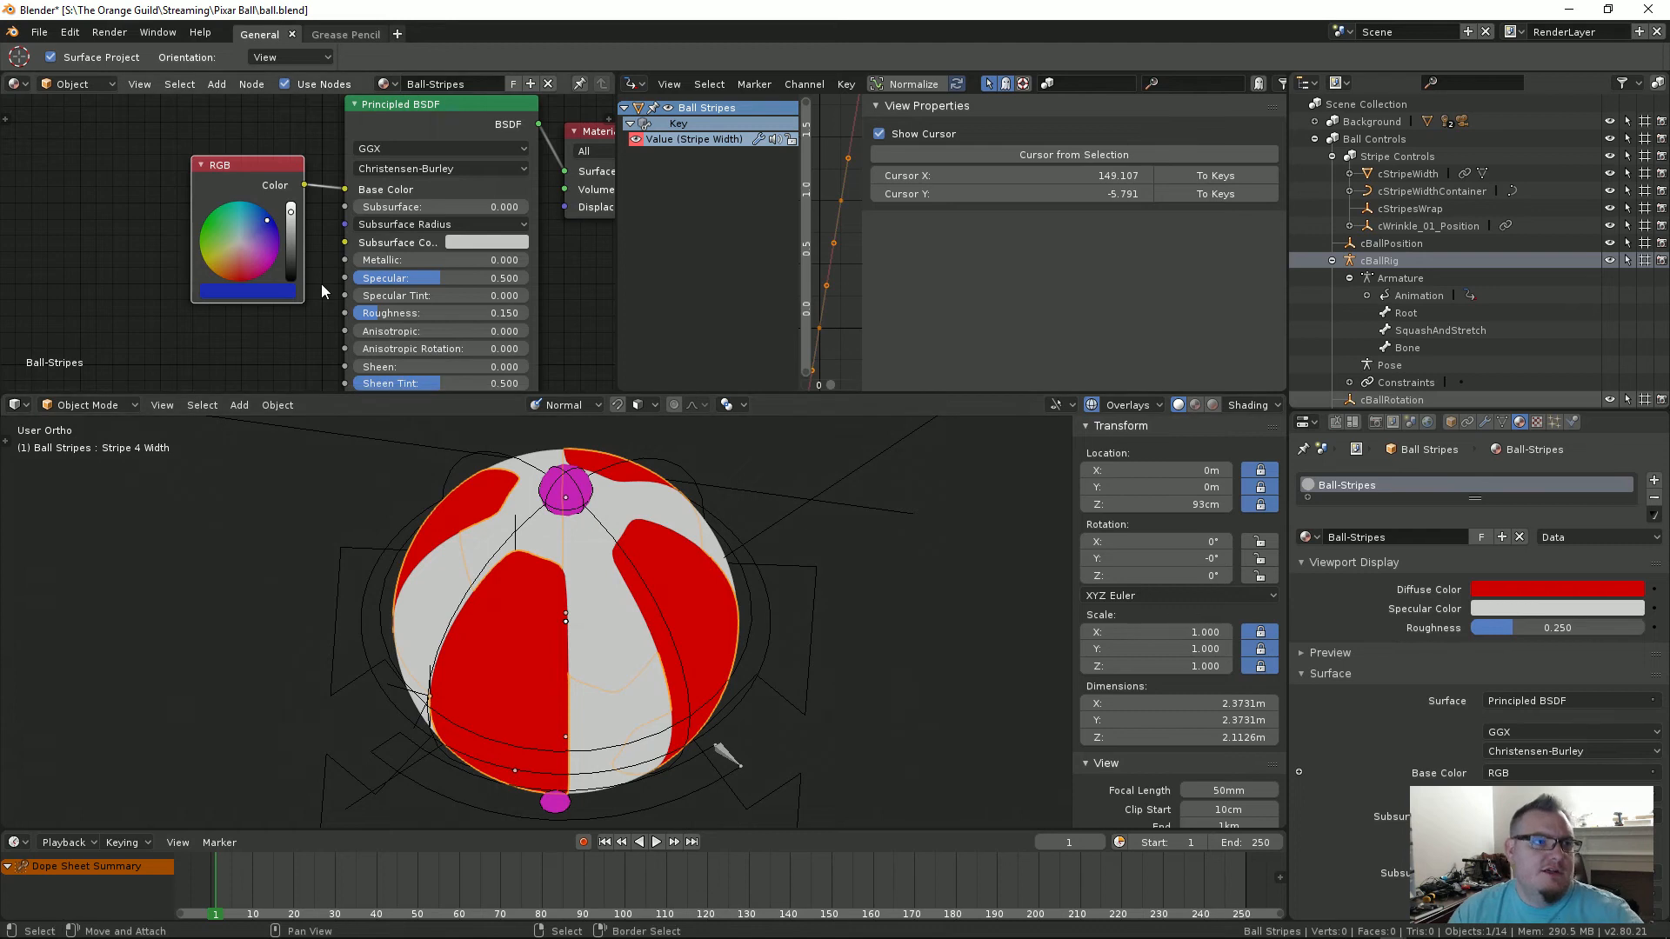
{"action": "scroll", "coordinate": [207, 173], "scroll_direction": "down", "scroll_amount": 2}
{"action": "middle_click_drag", "start_coordinate": [197, 189], "coordinate": [272, 215]}
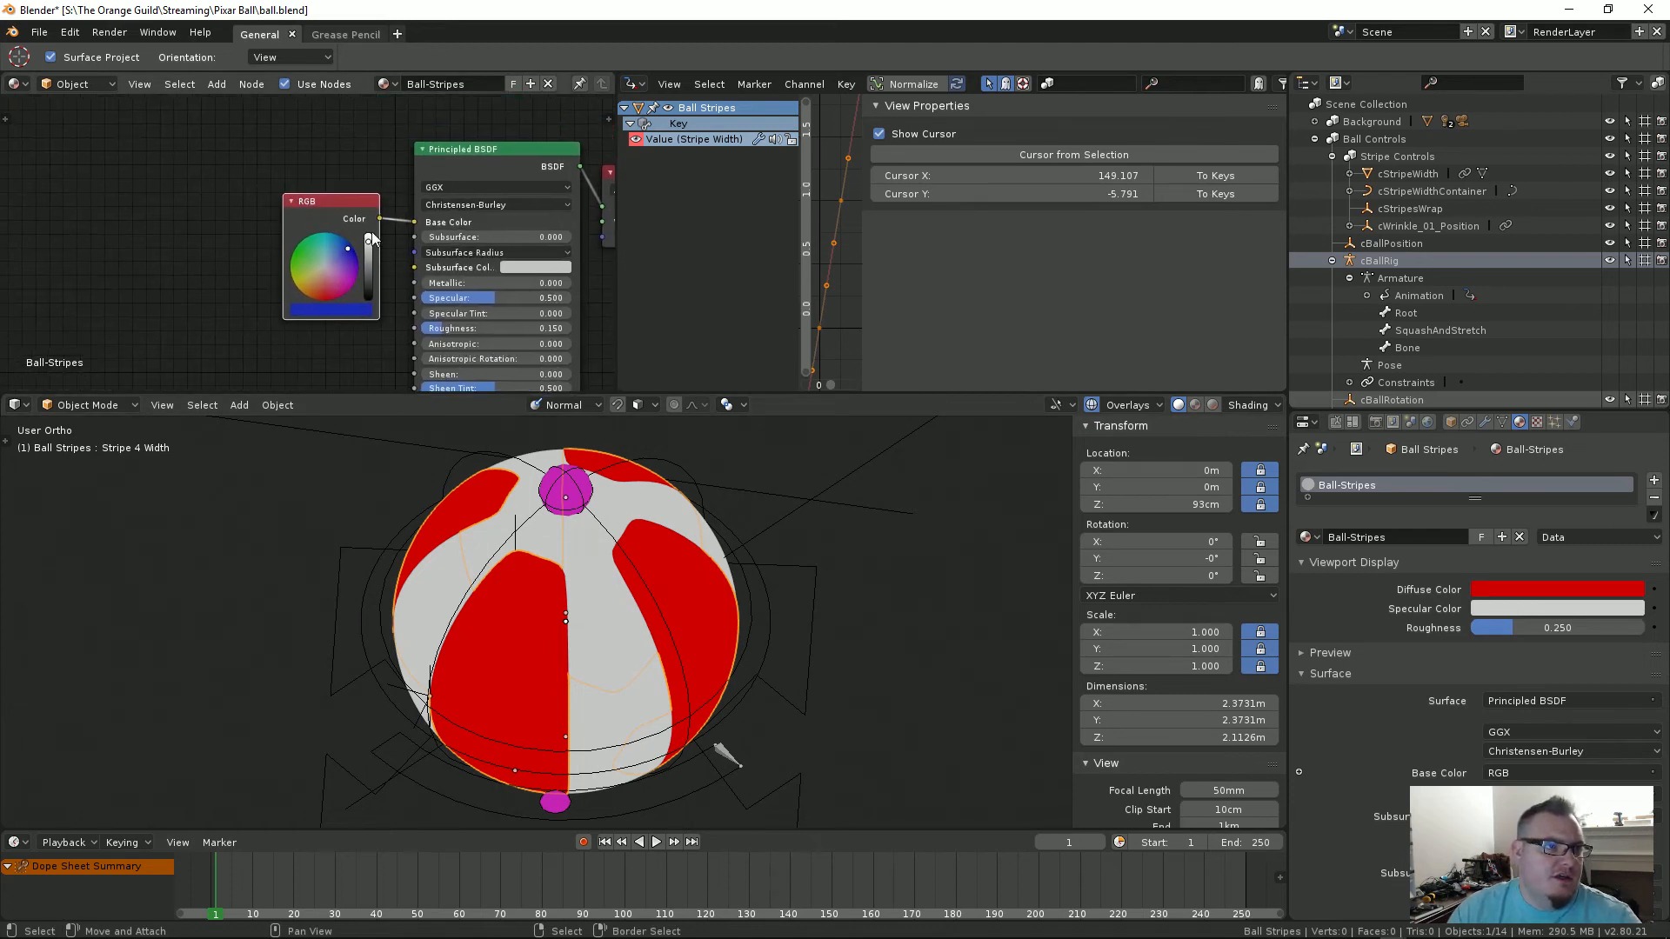
{"action": "left_click_drag", "start_coordinate": [333, 202], "coordinate": [316, 202]}
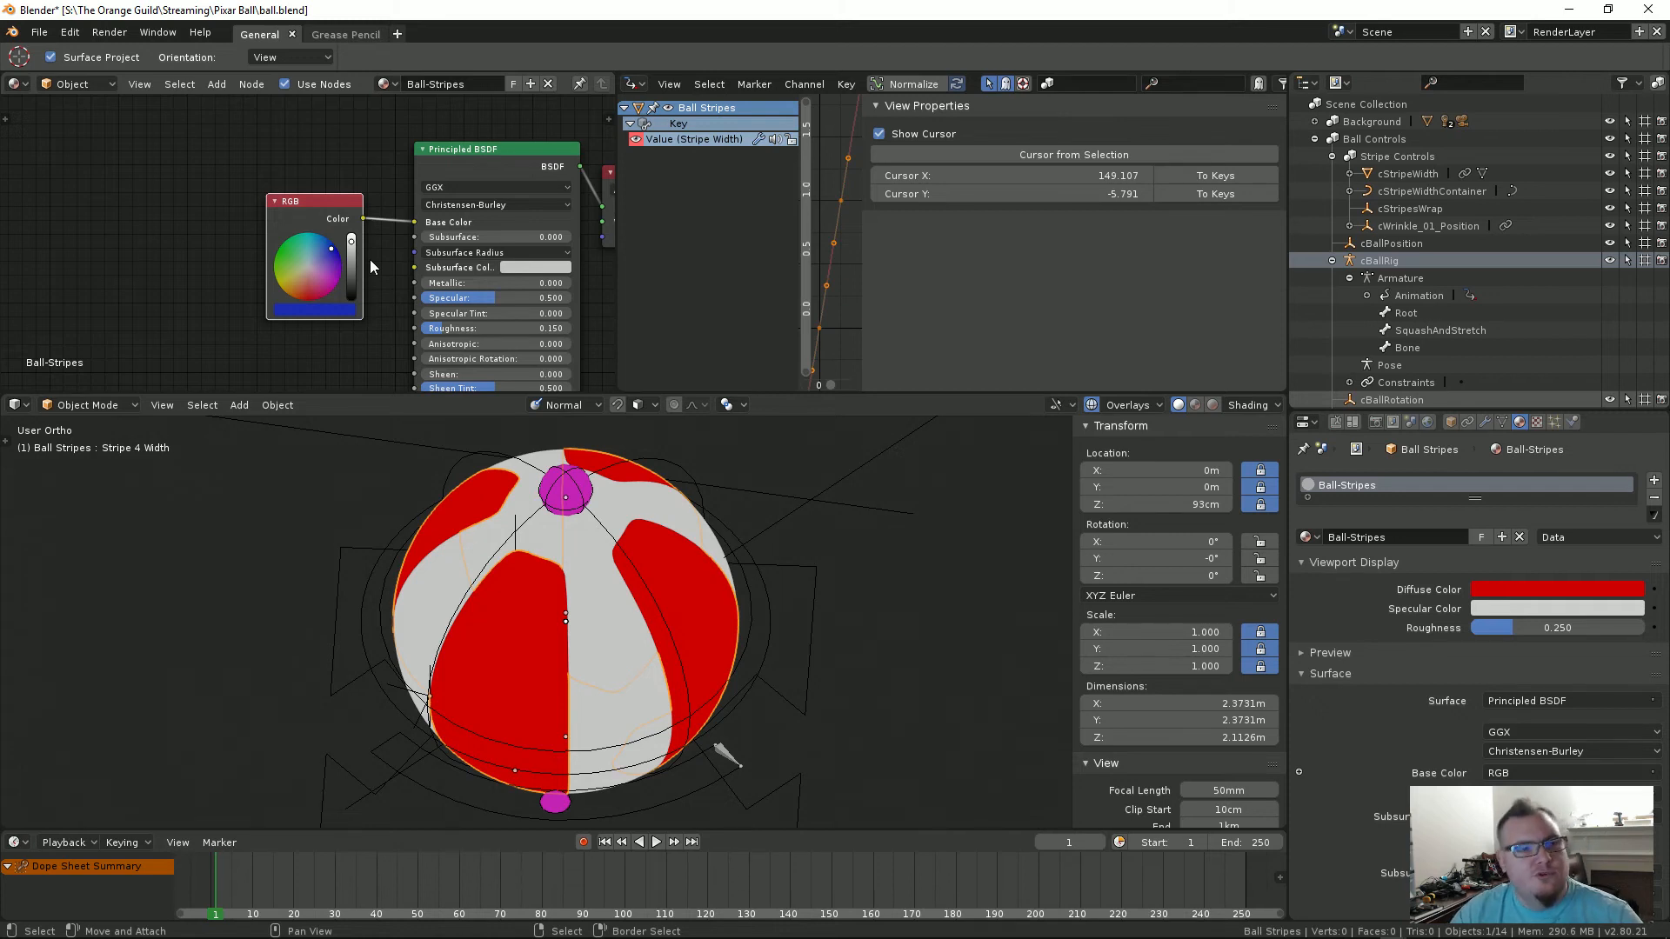
Step: Widen the node editor with the node properties shown, and move the RGB node farther from the Principled BSDF
{"action": "key", "text": "n"}
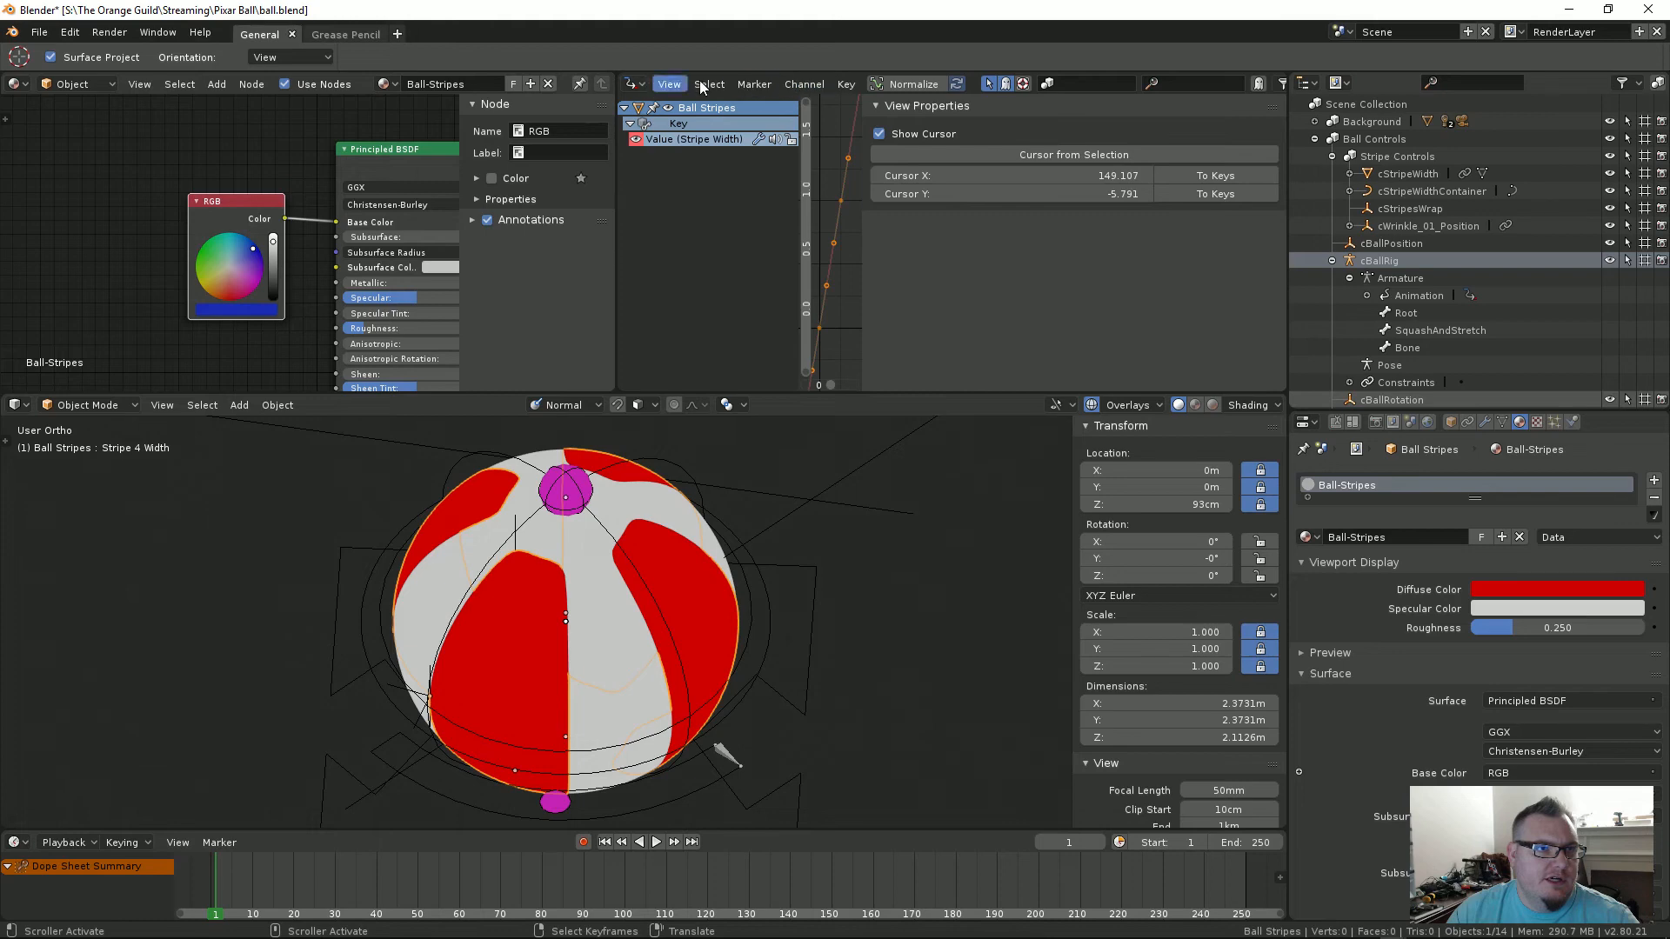
{"action": "left_click_drag", "start_coordinate": [611, 77], "coordinate": [813, 91]}
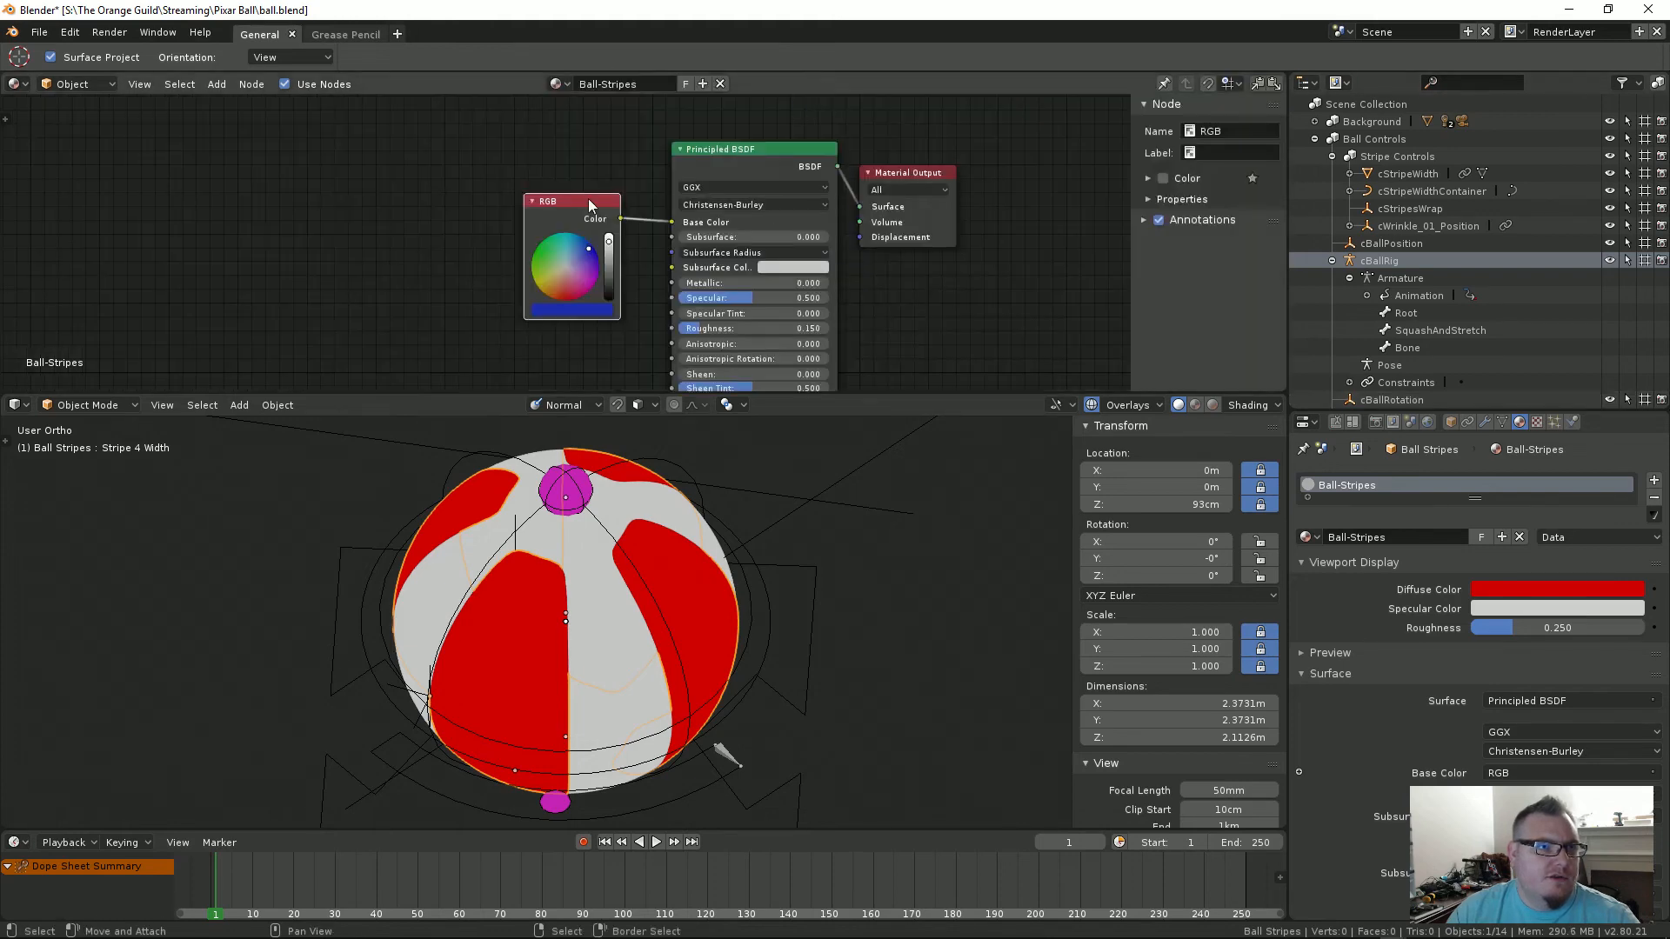
{"action": "left_click_drag", "start_coordinate": [546, 211], "coordinate": [395, 180]}
{"action": "scroll", "coordinate": [592, 218], "scroll_direction": "up", "scroll_amount": 4}
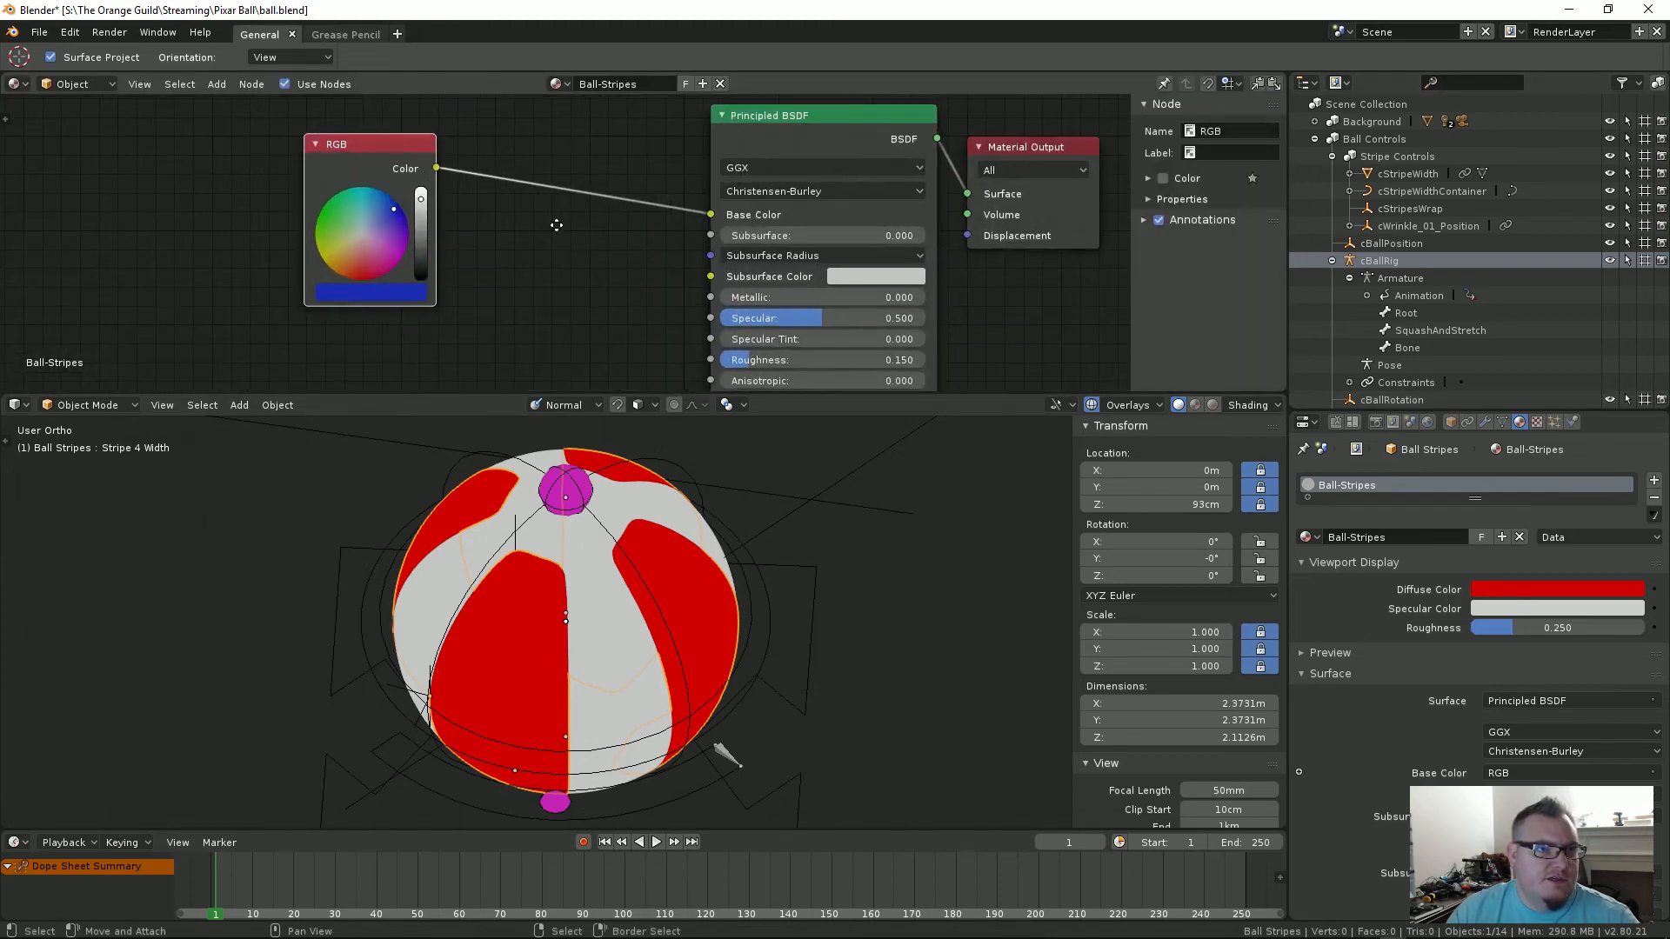
{"action": "middle_click_drag", "start_coordinate": [556, 225], "coordinate": [538, 239]}
Step: Label the RGB node Angry and set its color to a bright red
{"action": "left_click", "coordinate": [1222, 150]}
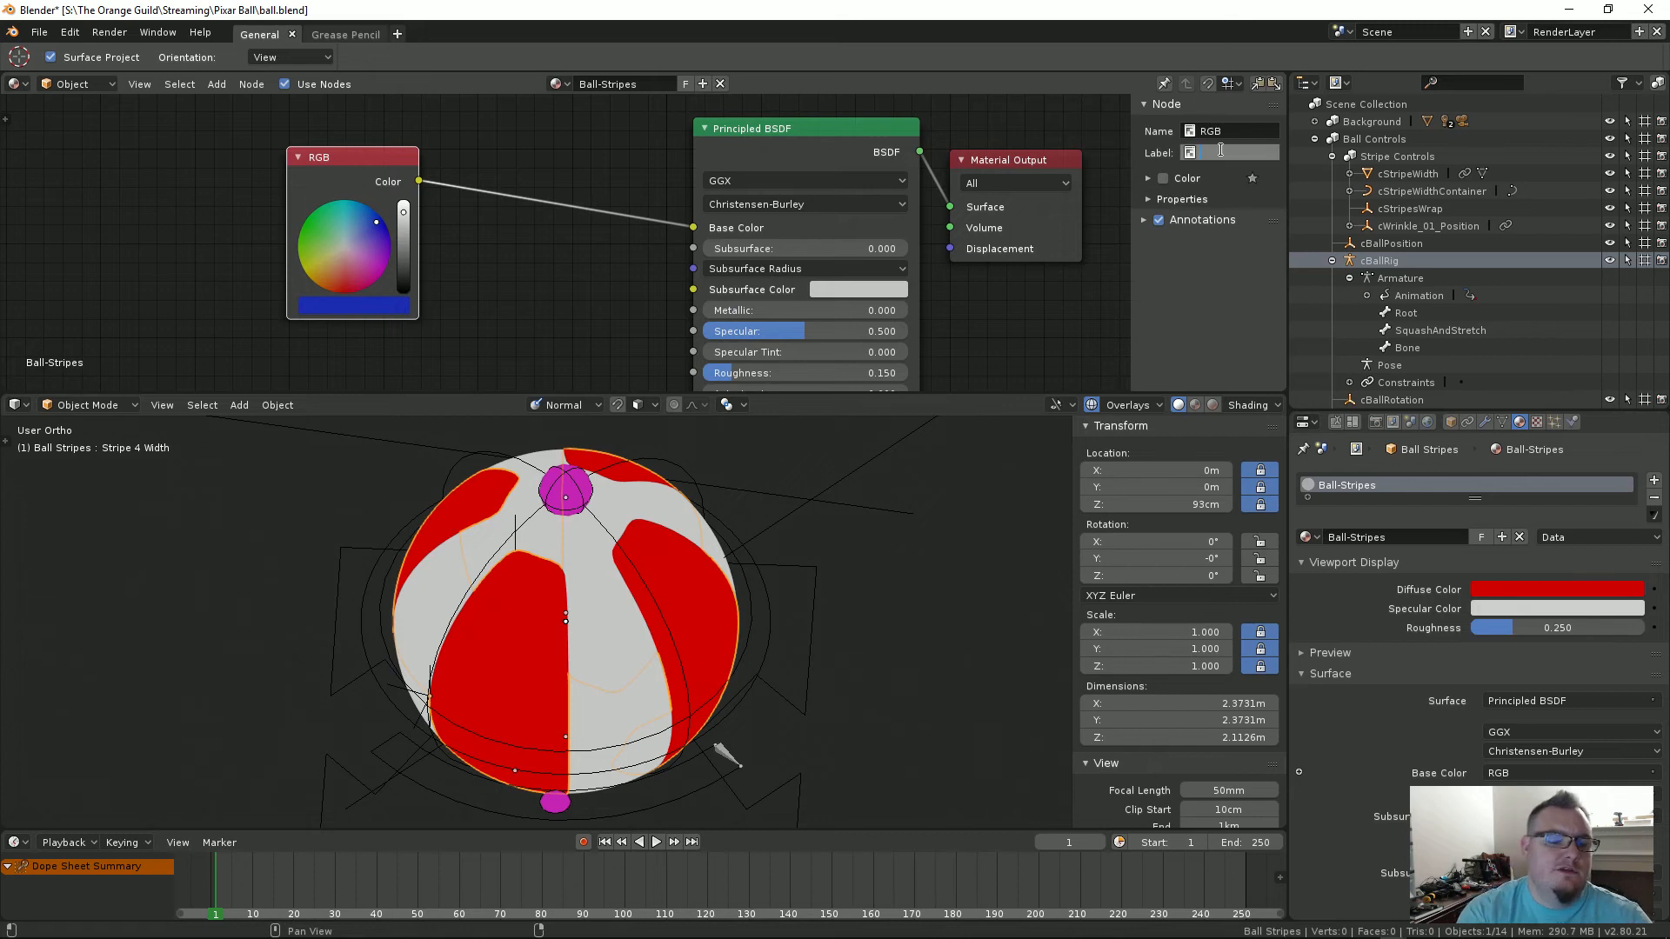
{"action": "type", "text": "Angry"}
{"action": "key", "text": "Return"}
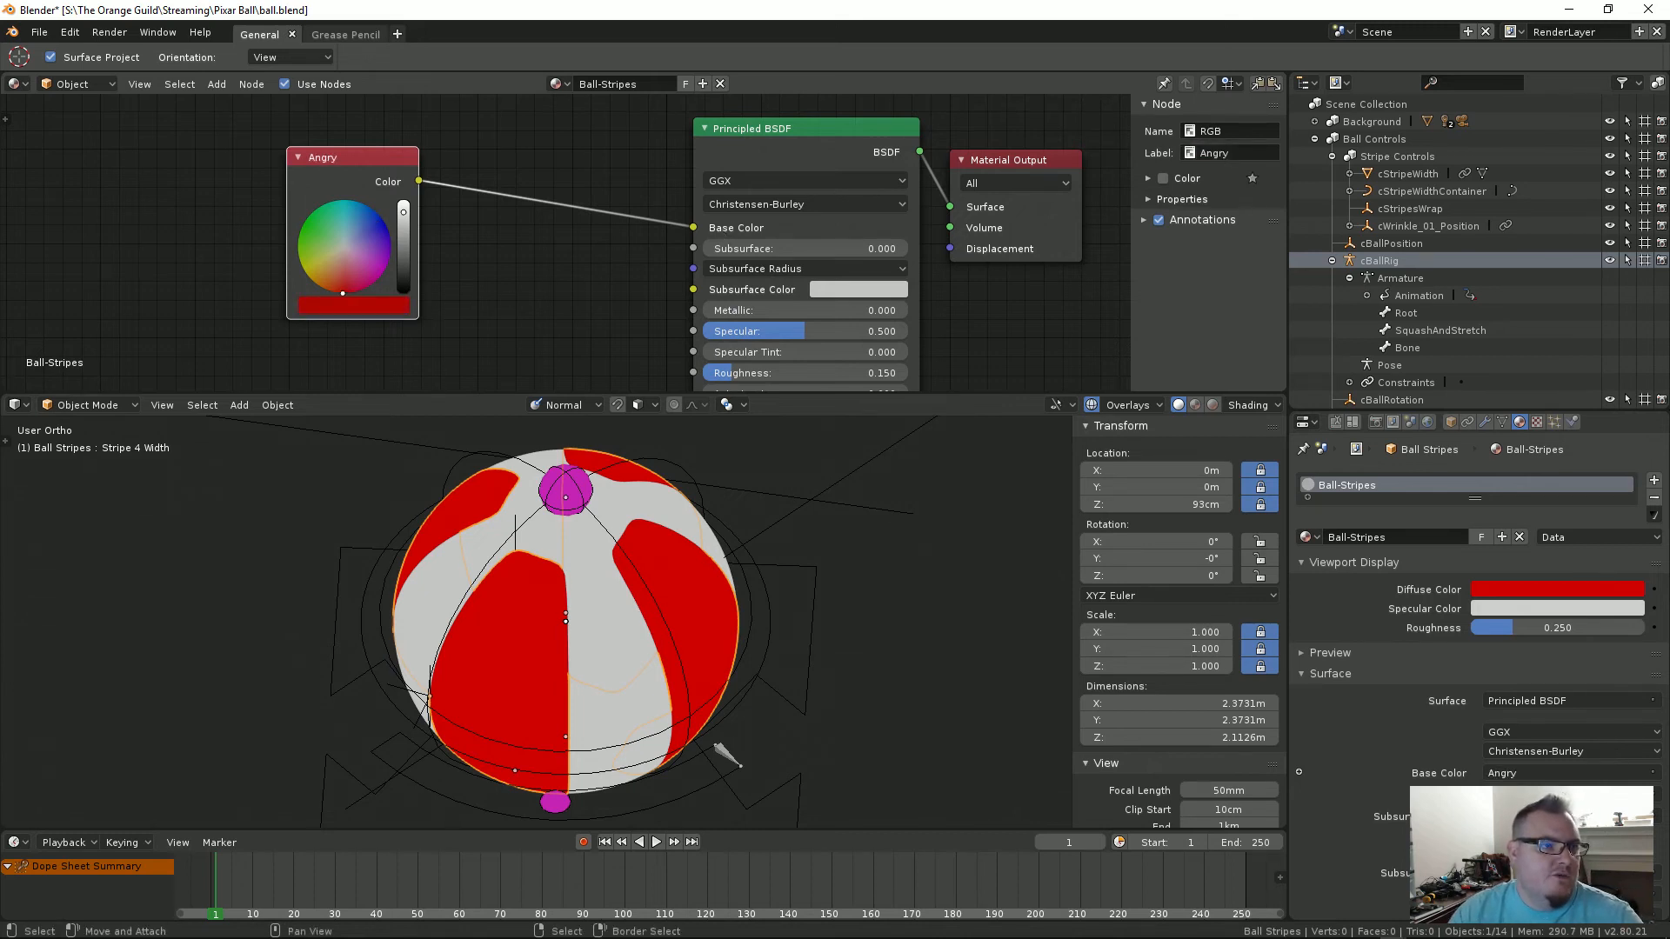
{"action": "left_click_drag", "start_coordinate": [403, 213], "coordinate": [403, 200]}
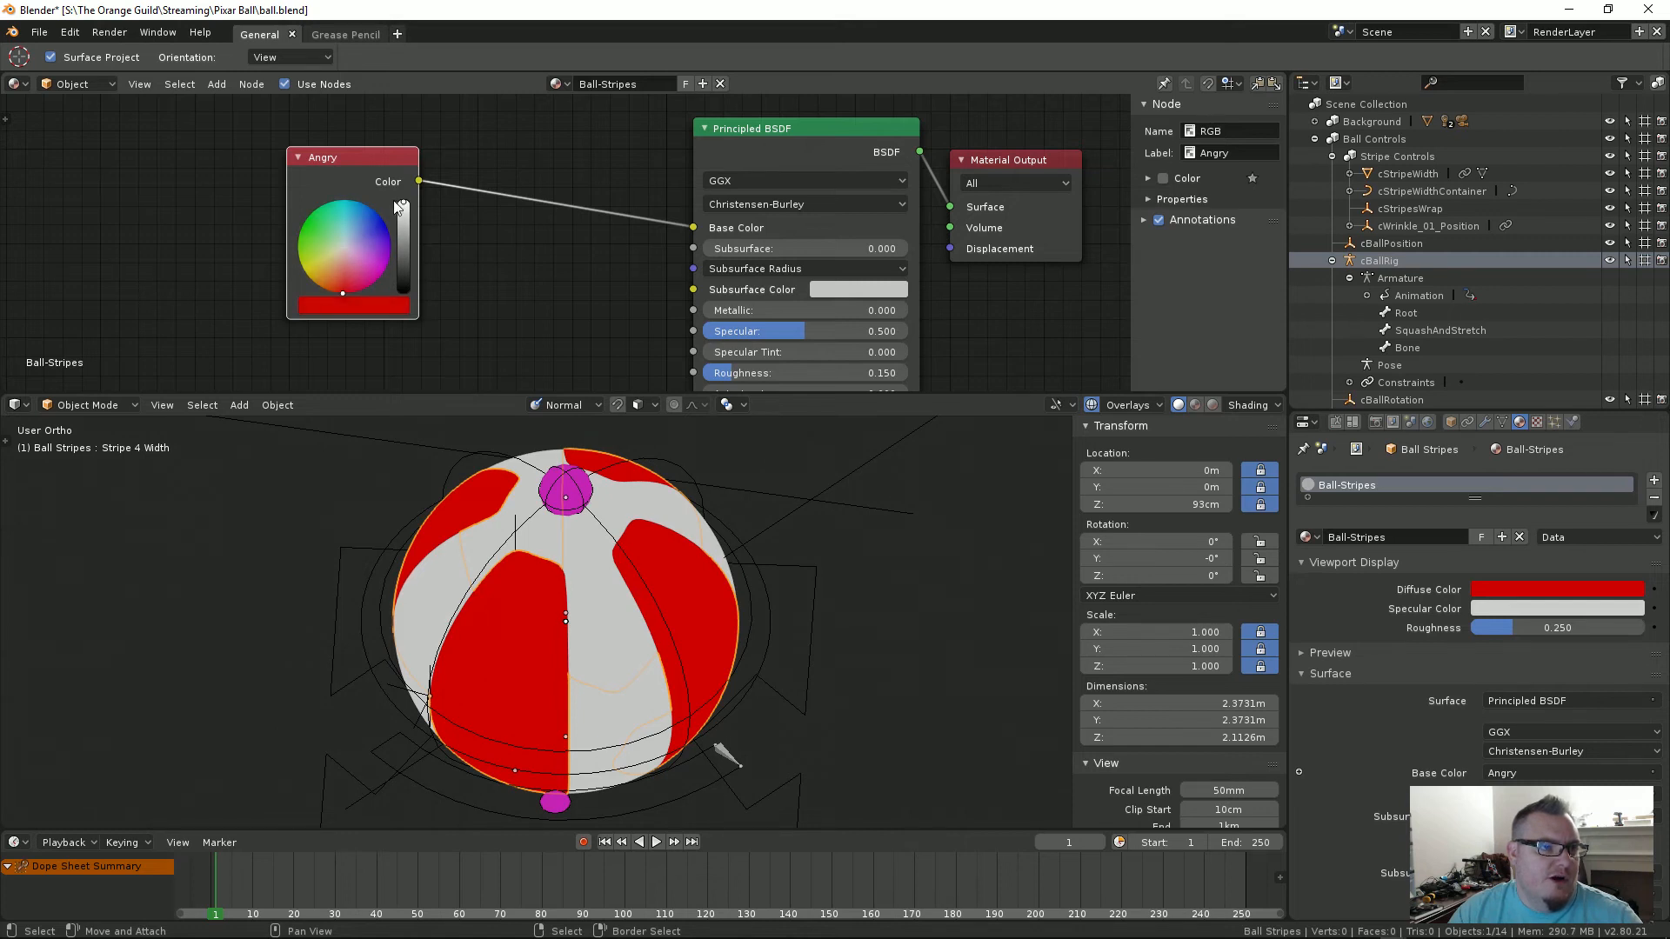
Step: Duplicate the Angry node directly below it, label the copy Sad and set its color to blue
{"action": "key", "text": "shift+d"}
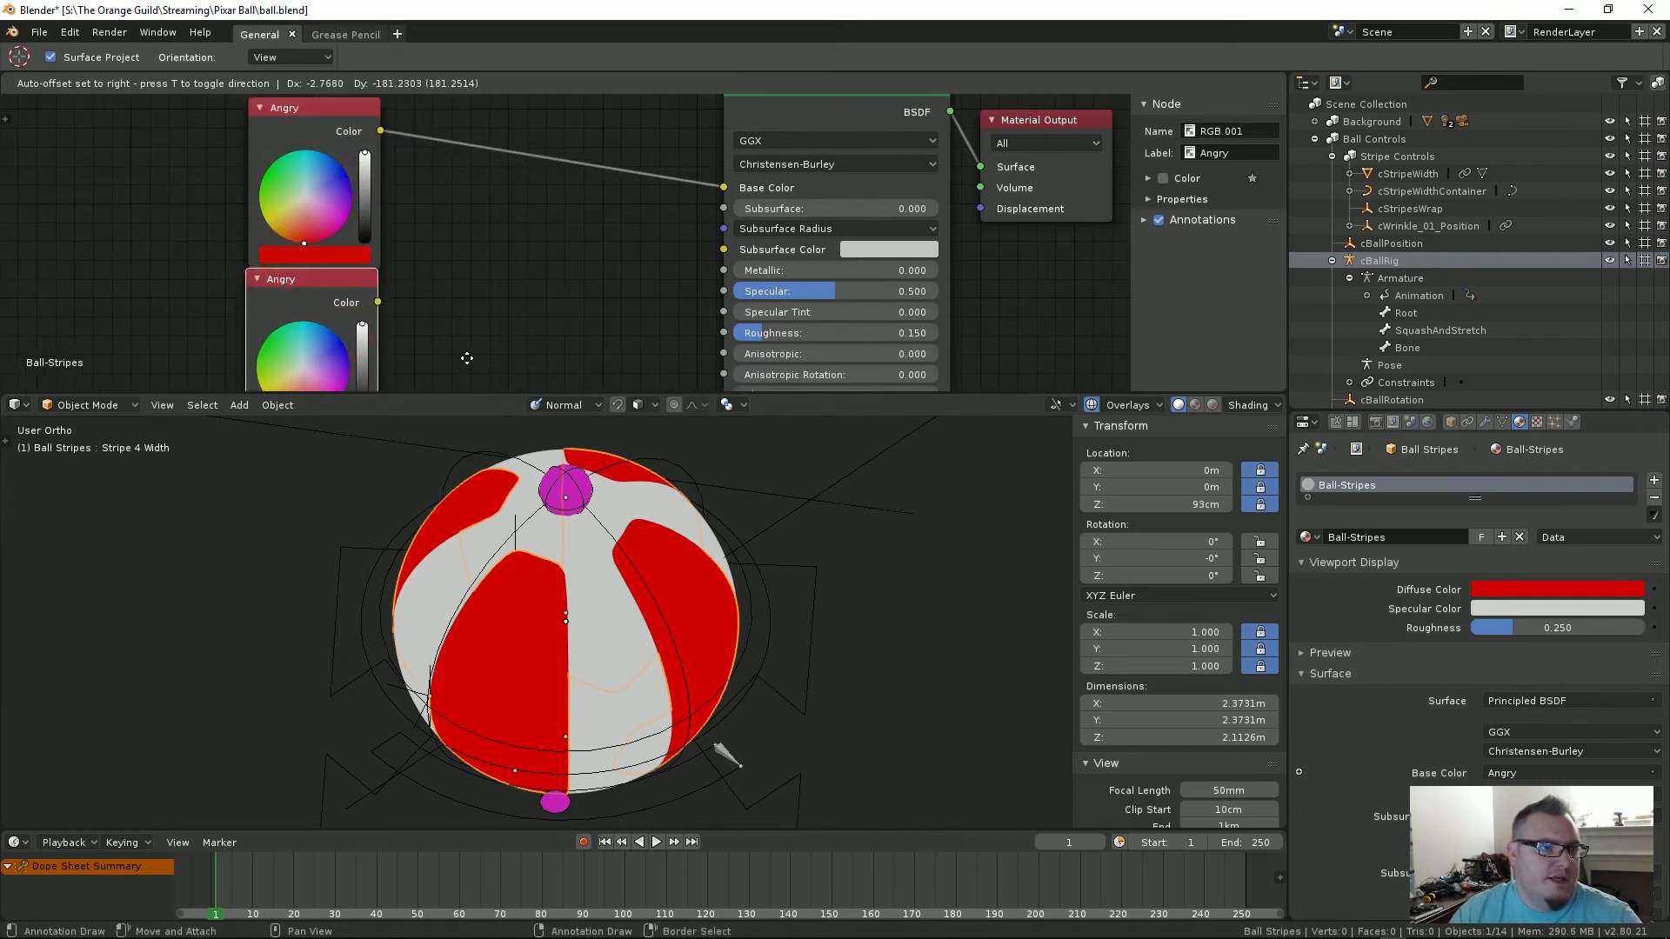
{"action": "left_click", "coordinate": [403, 302]}
{"action": "middle_click_drag", "start_coordinate": [403, 294], "coordinate": [468, 217]}
{"action": "left_click", "coordinate": [1217, 154]}
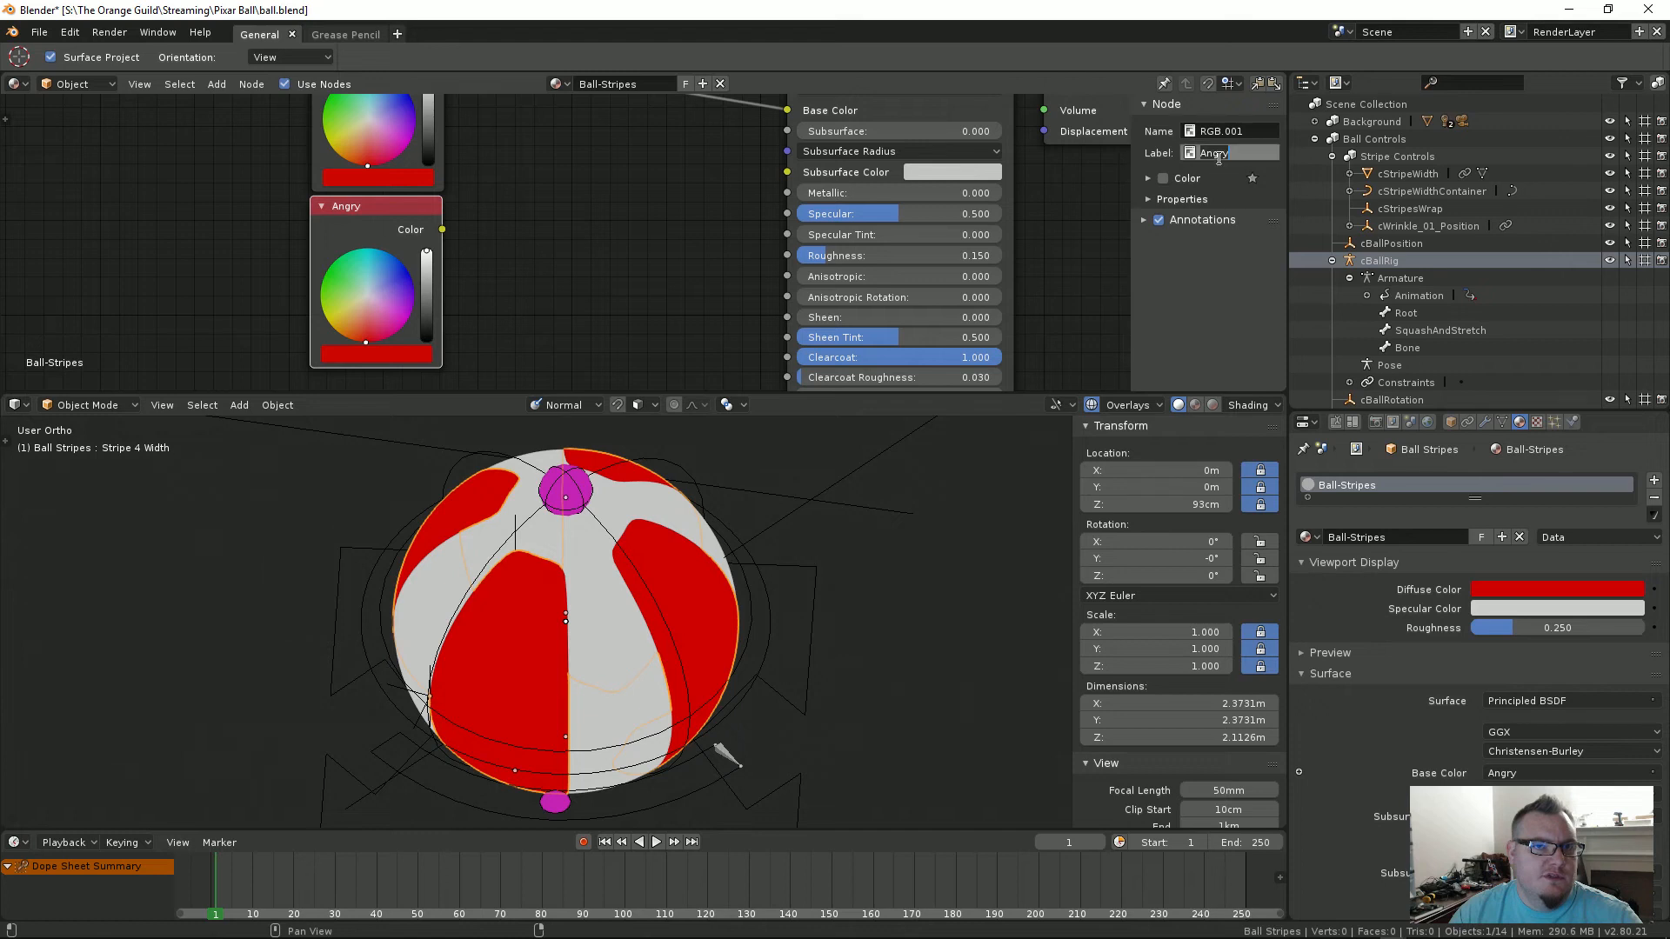
{"action": "type", "text": "Sad"}
{"action": "key", "text": "Return"}
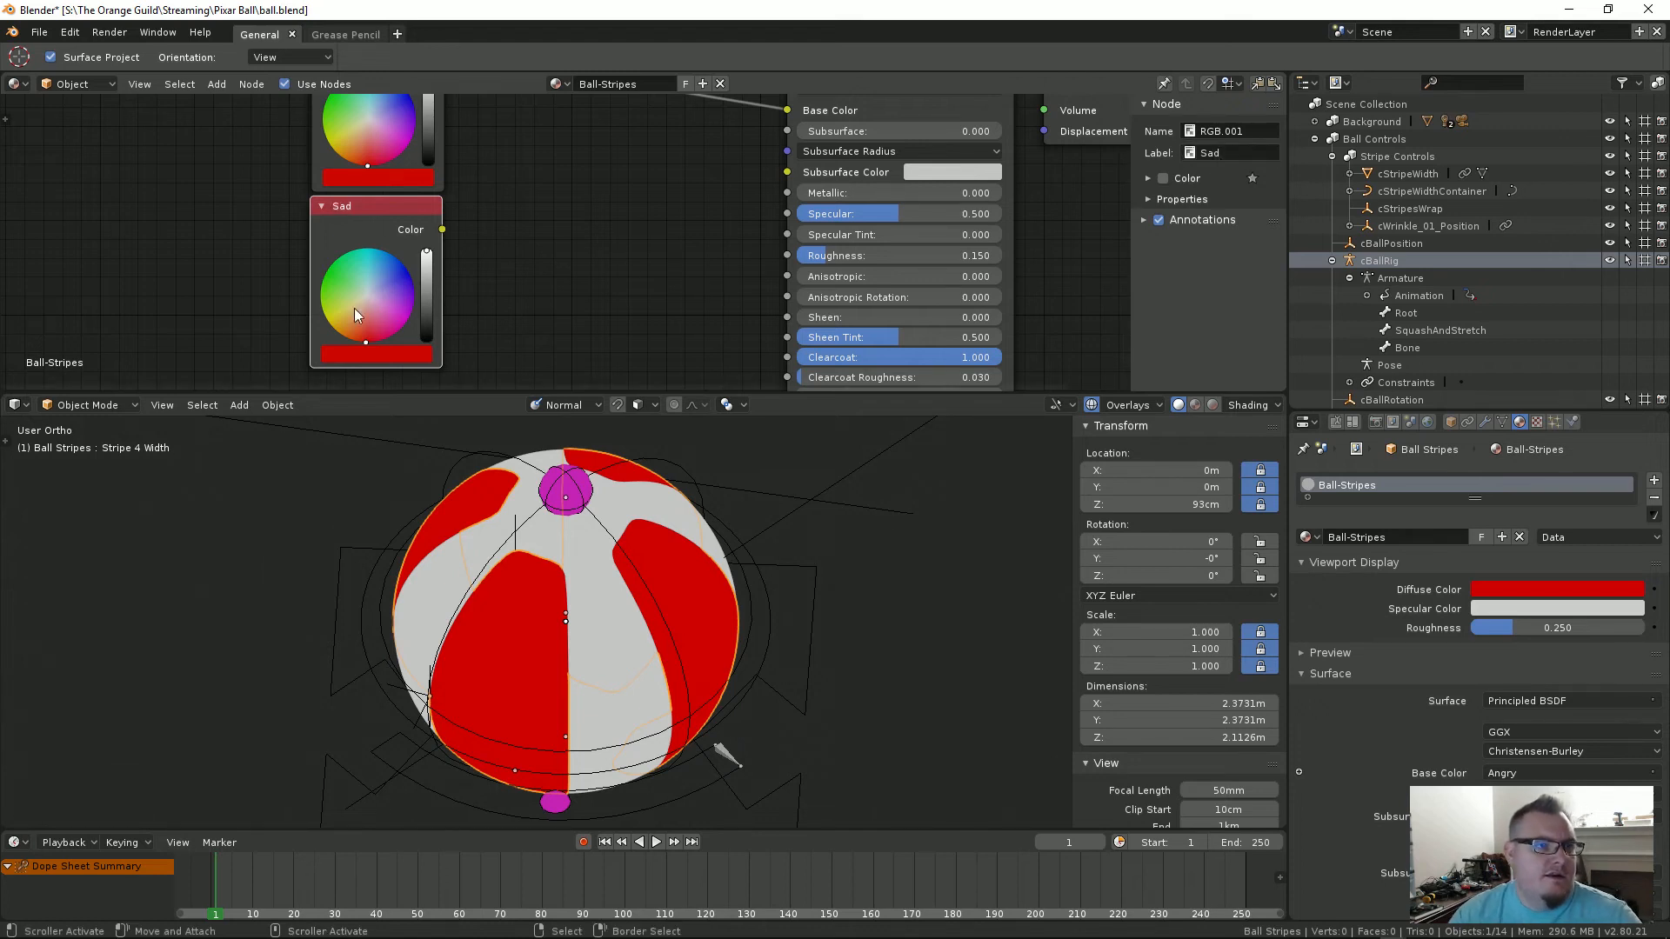
{"action": "left_click_drag", "start_coordinate": [401, 294], "coordinate": [394, 283]}
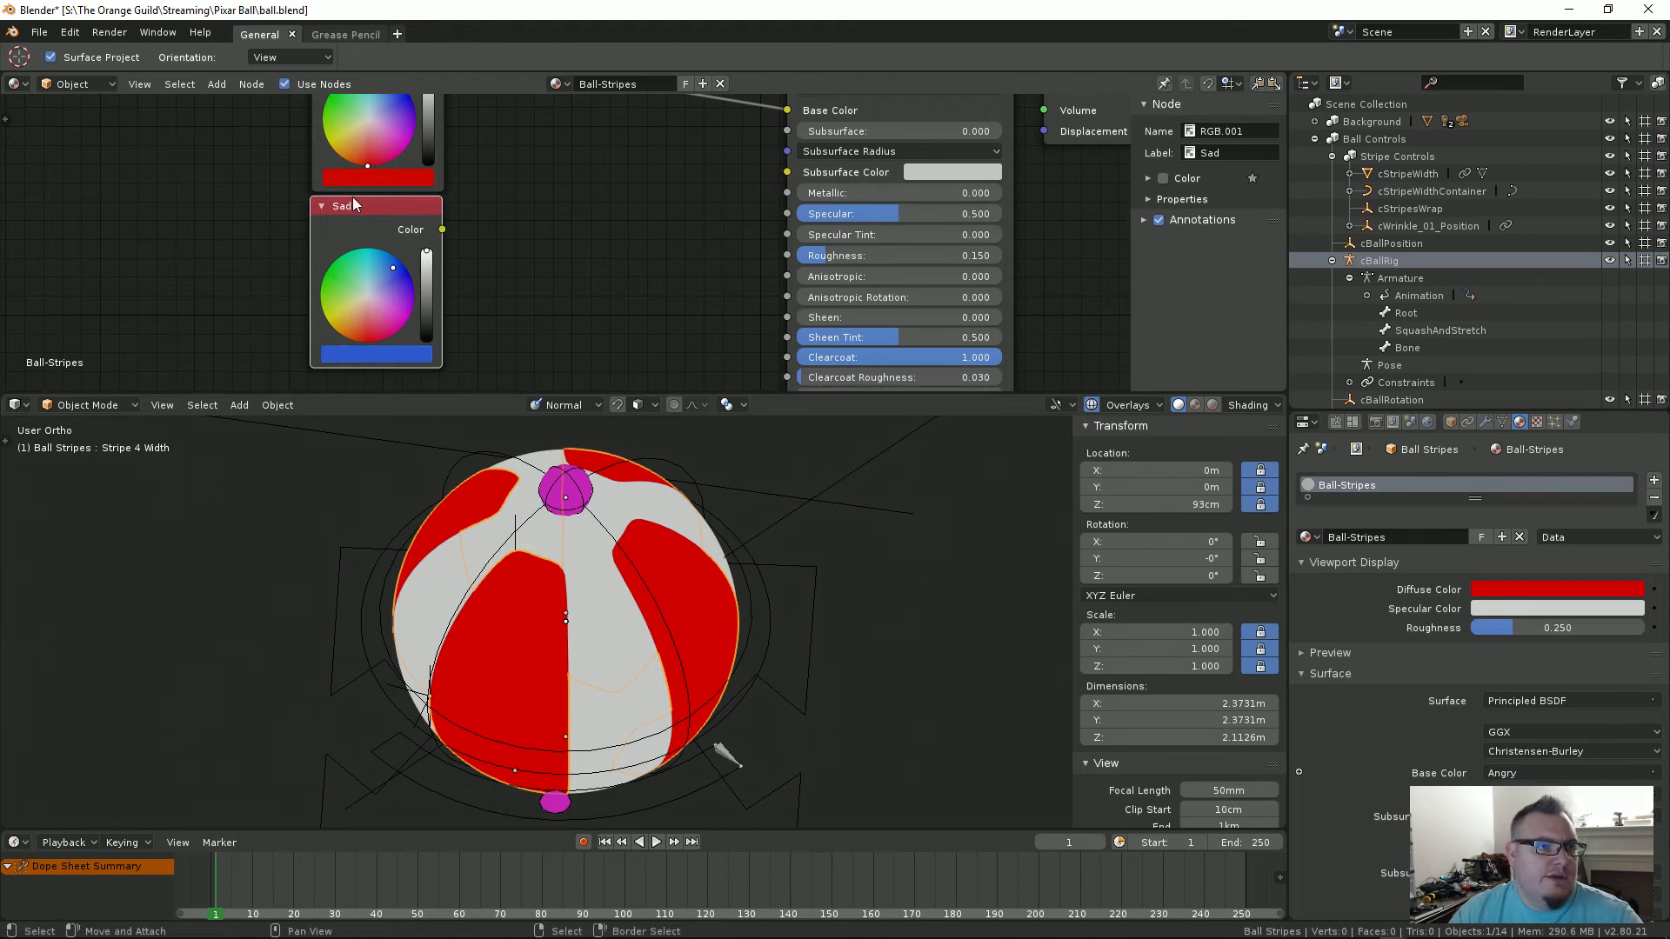
Step: Move the Sad and Angry nodes farther from the Principled BSDF, keeping them stacked
{"action": "scroll", "coordinate": [478, 212], "scroll_direction": "down", "scroll_amount": 3}
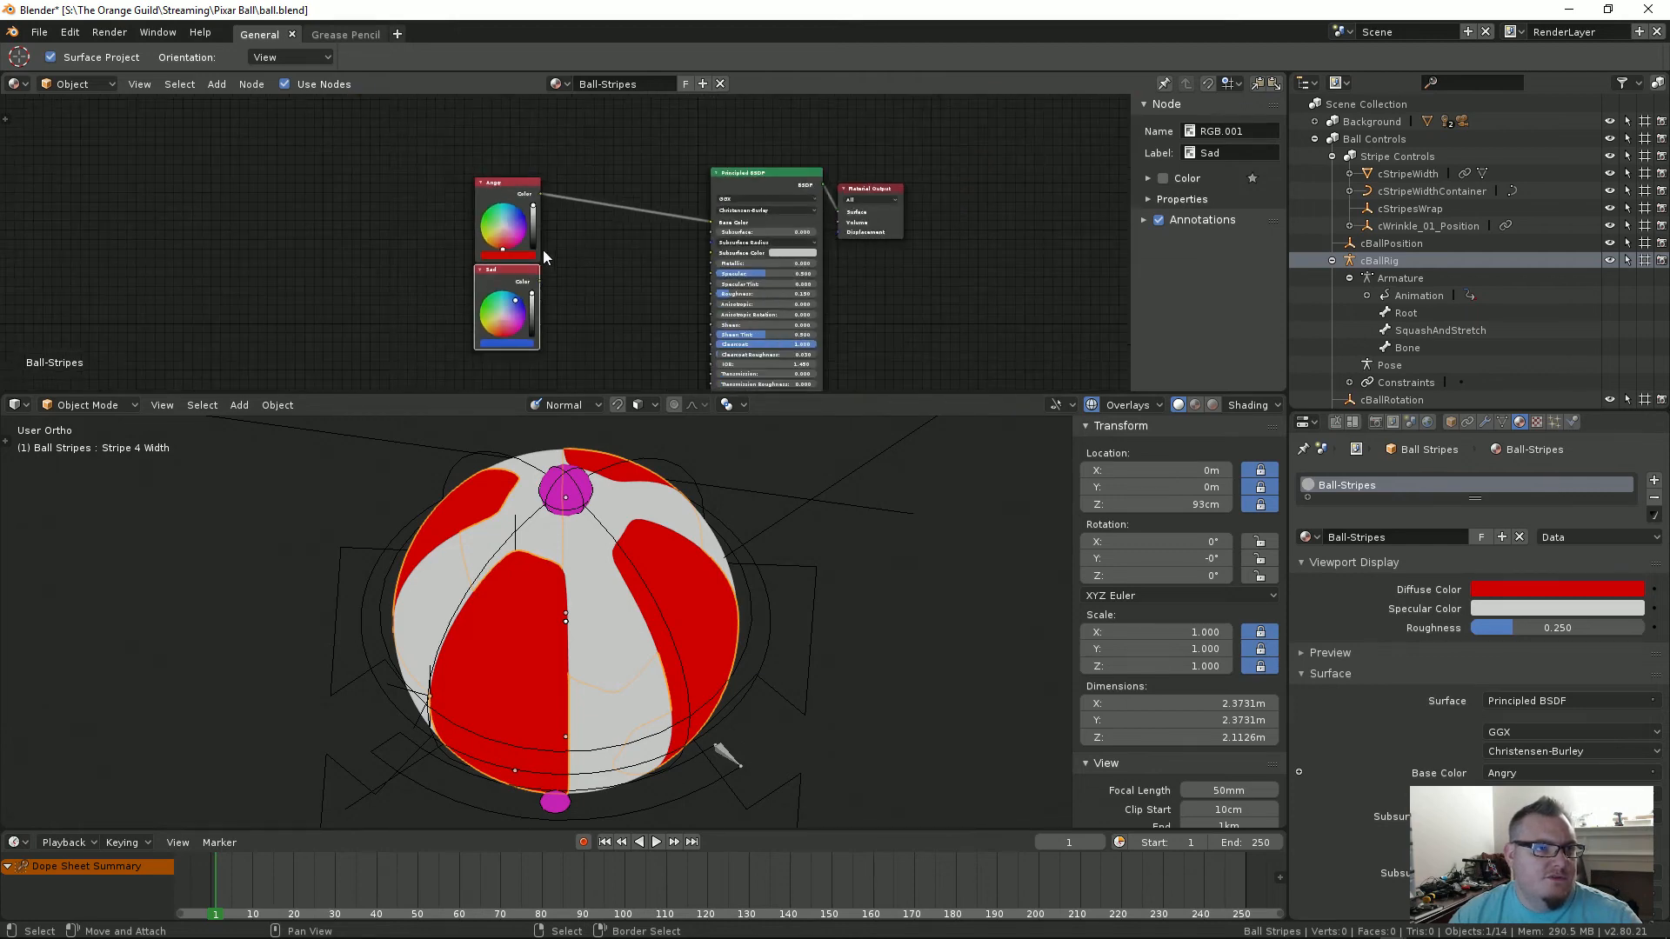
{"action": "middle_click_drag", "start_coordinate": [543, 249], "coordinate": [570, 215]}
{"action": "left_click_drag", "start_coordinate": [543, 253], "coordinate": [398, 258]}
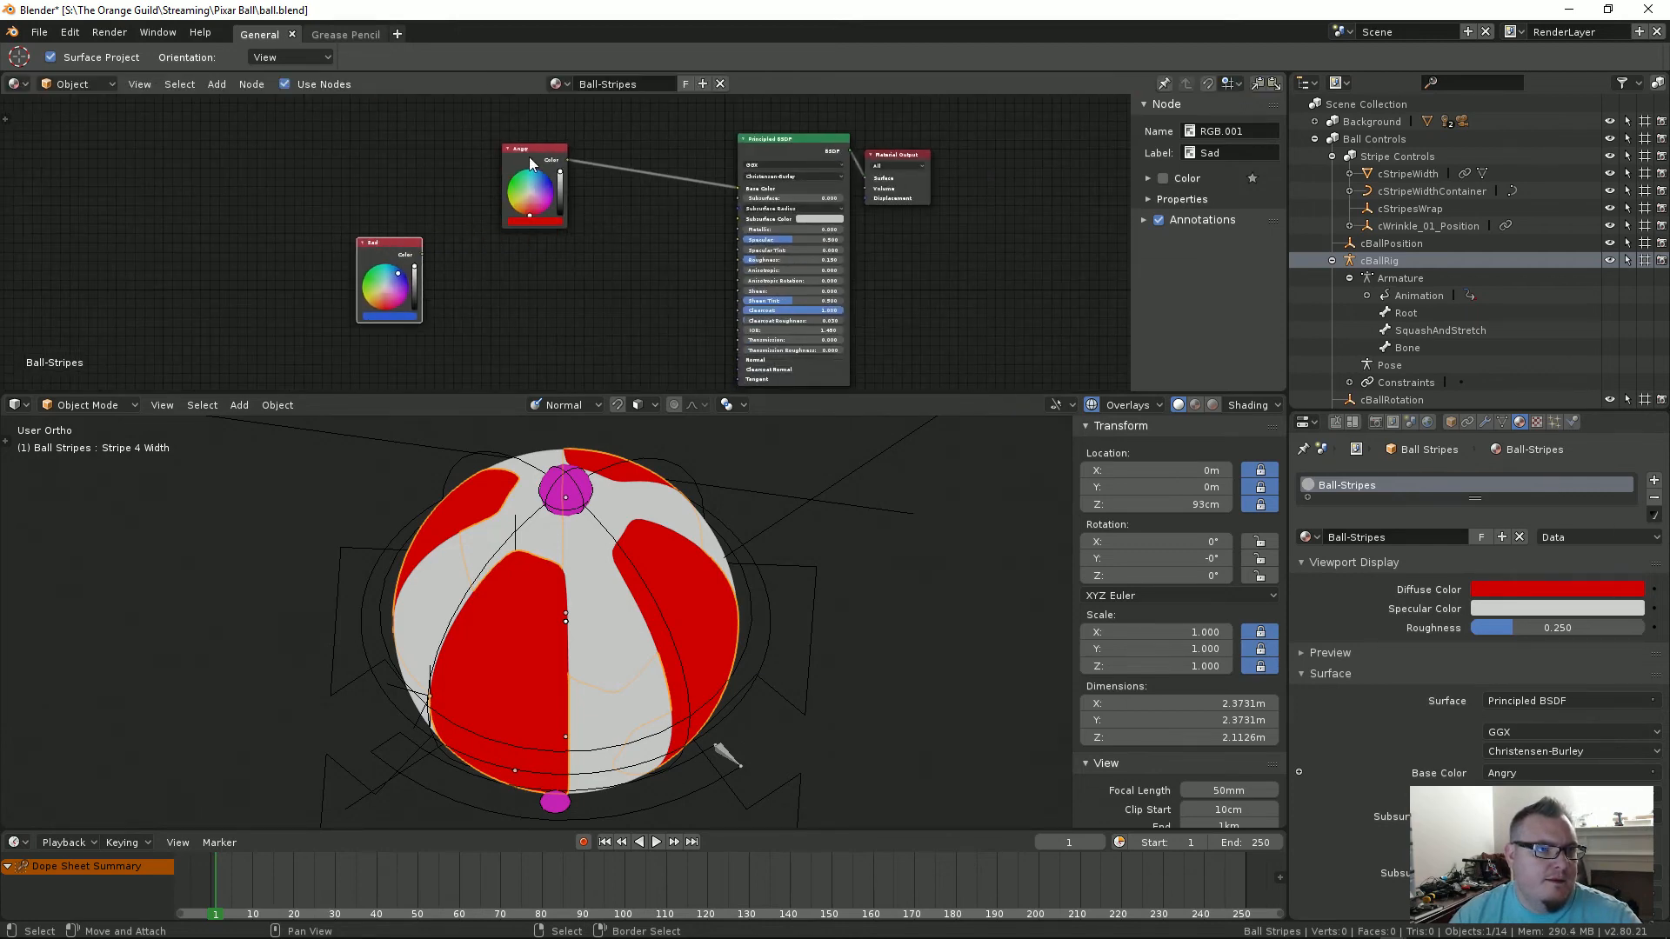
{"action": "left_click_drag", "start_coordinate": [529, 157], "coordinate": [378, 165]}
{"action": "scroll", "coordinate": [487, 253], "scroll_direction": "up", "scroll_amount": 2}
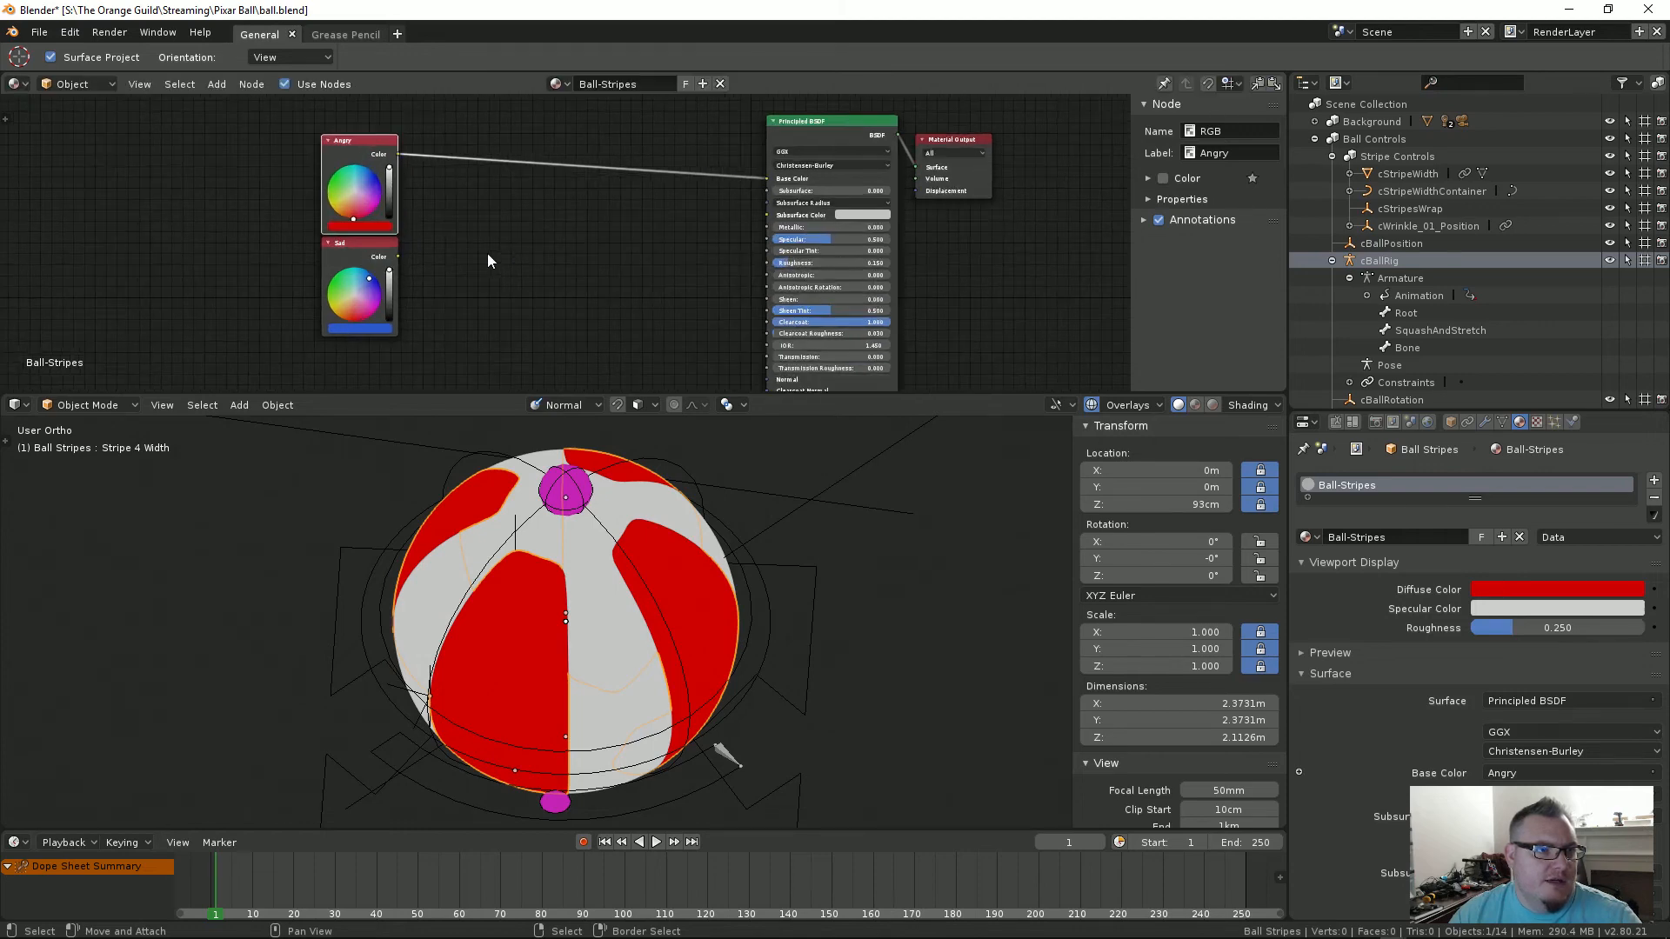
Step: Duplicate the Sad node directly below it, label the copy Sick and set its color to pale green
{"action": "left_click", "coordinate": [364, 242]}
{"action": "key", "text": "shift+d"}
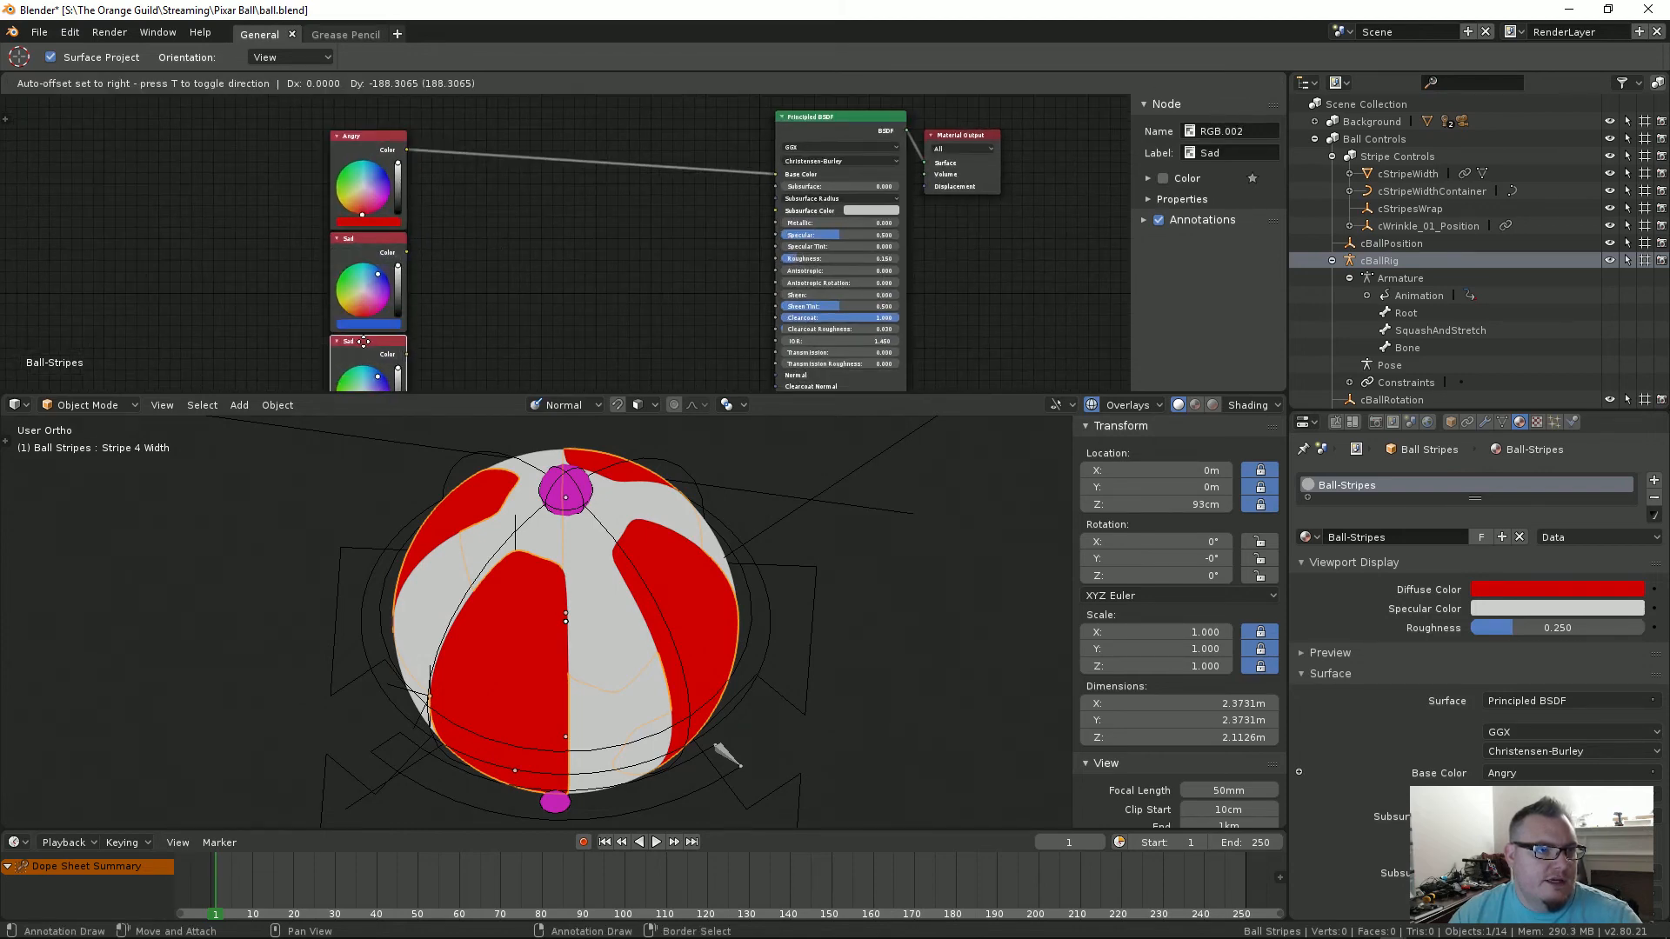
{"action": "left_click", "coordinate": [363, 341]}
{"action": "left_click", "coordinate": [1236, 153]}
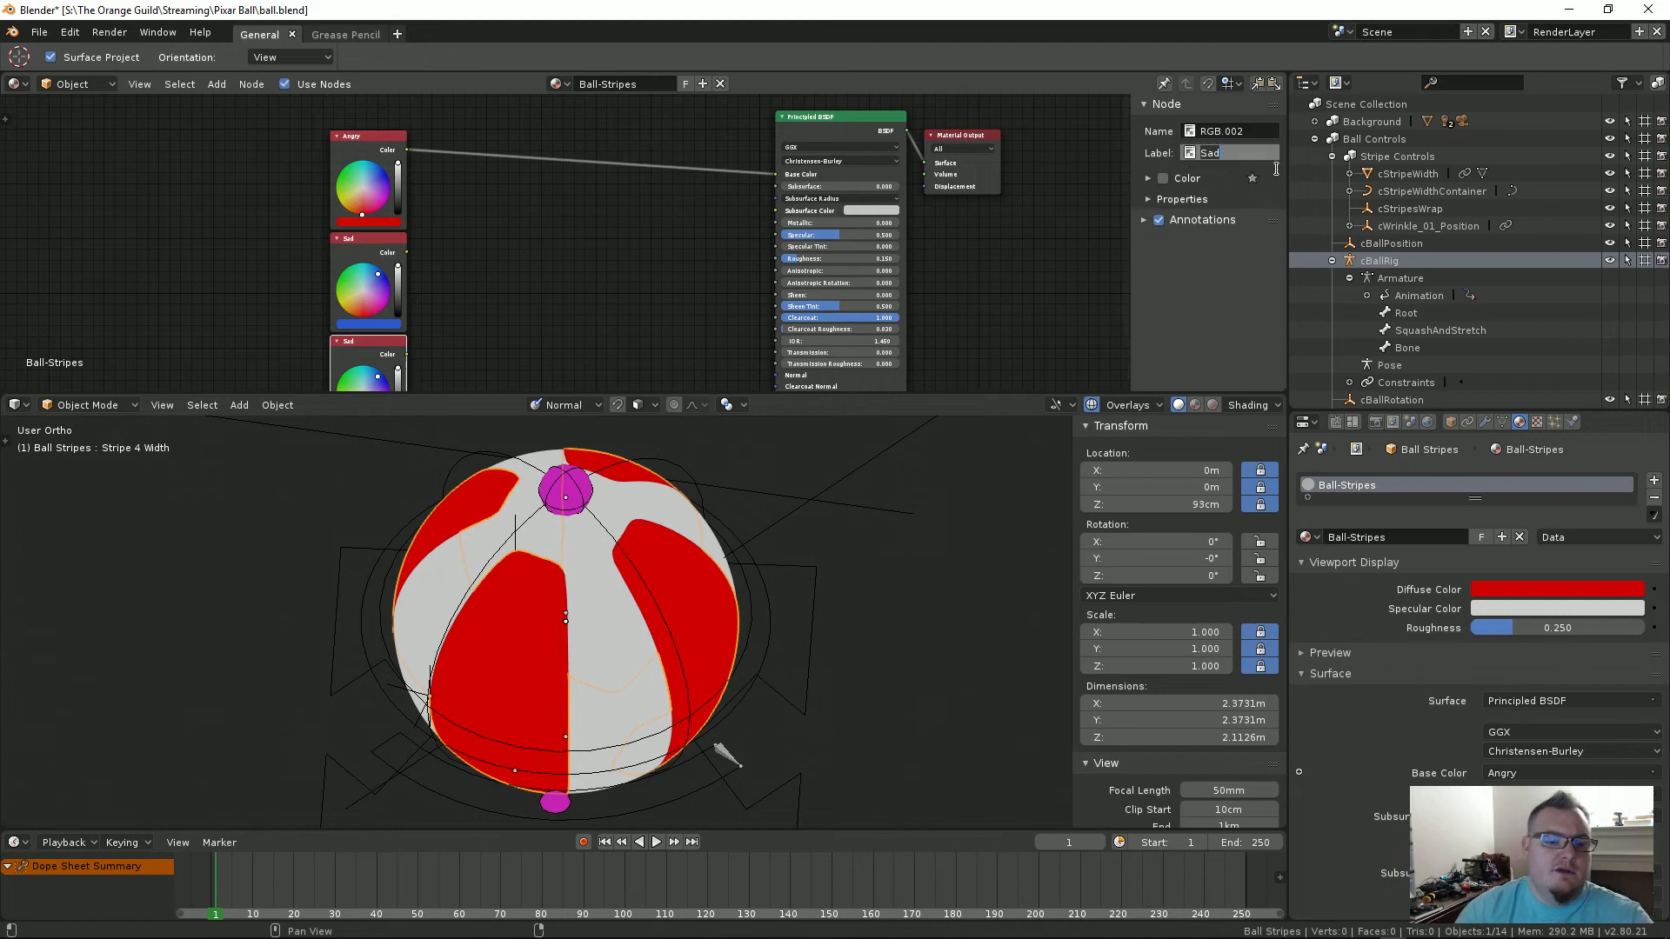
{"action": "type", "text": "S"}
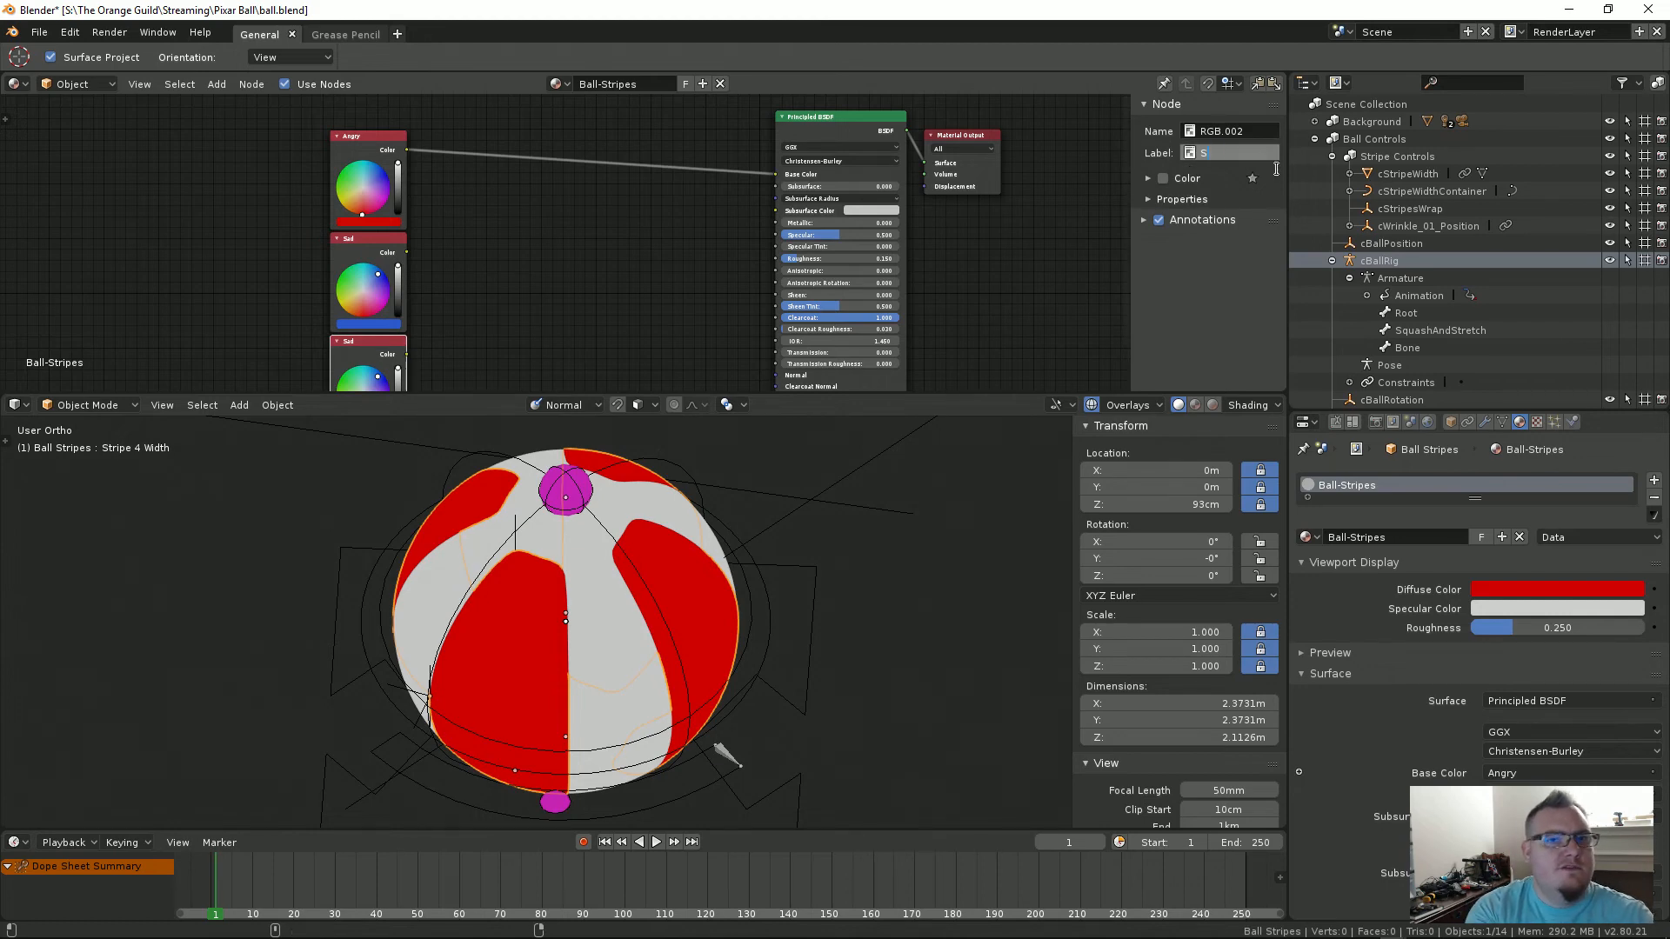
{"action": "type", "text": "ick"}
{"action": "key", "text": "Return"}
{"action": "scroll", "coordinate": [404, 295], "scroll_direction": "up", "scroll_amount": 2}
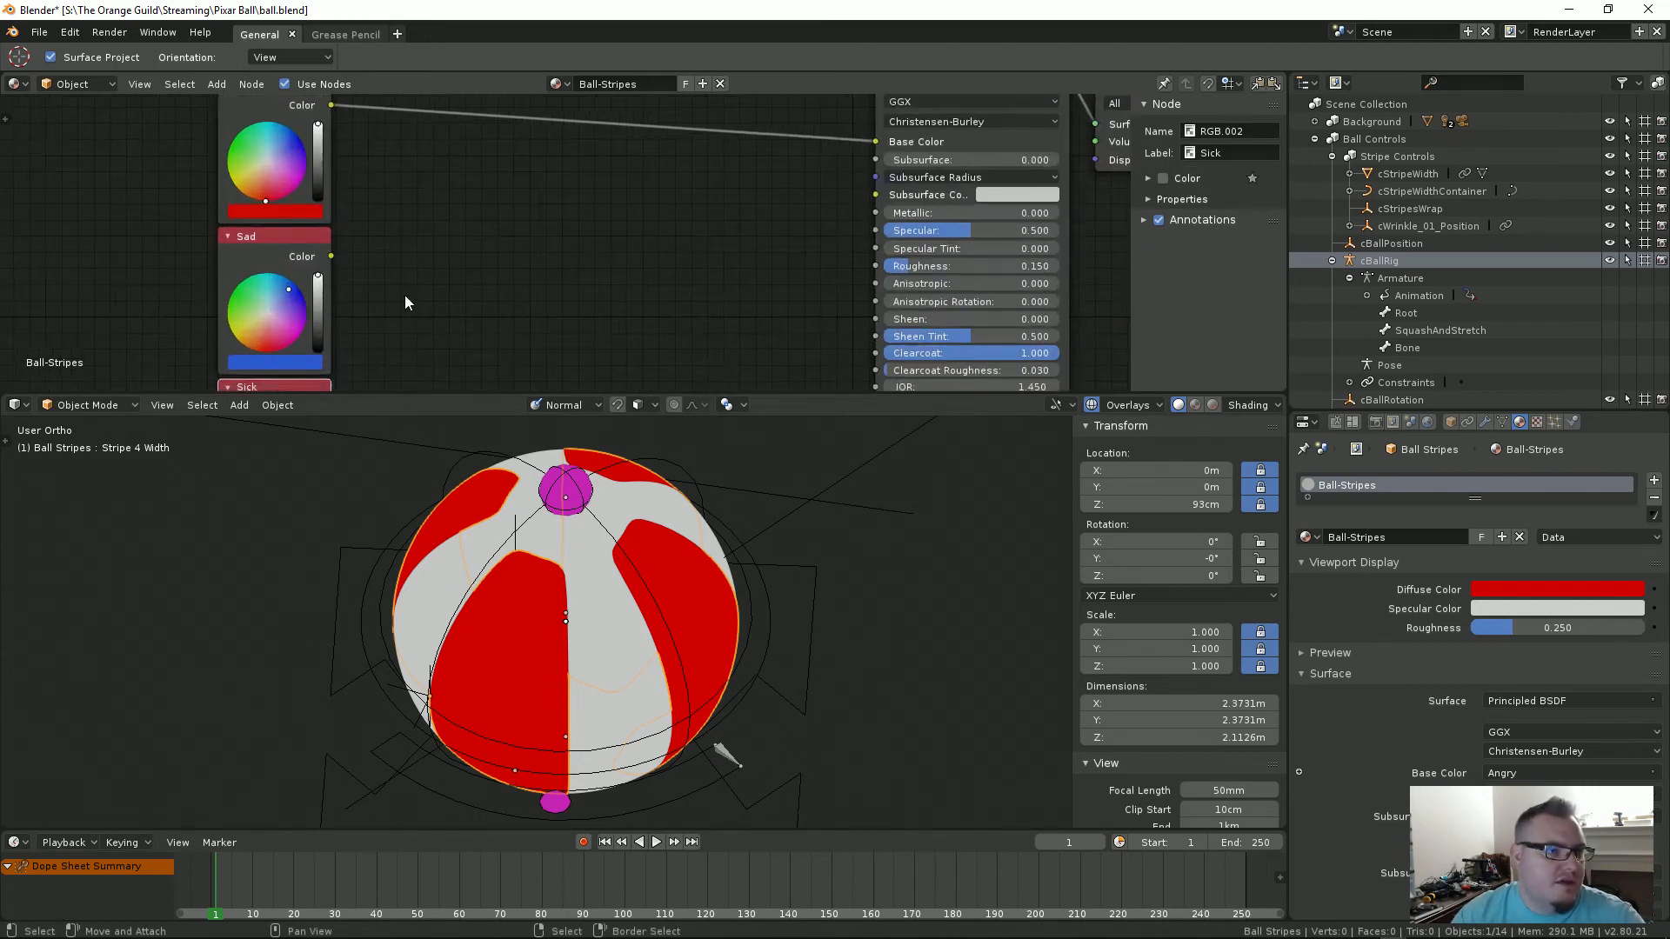
{"action": "middle_click_drag", "start_coordinate": [404, 295], "coordinate": [583, 152]}
{"action": "left_click_drag", "start_coordinate": [427, 307], "coordinate": [434, 312]}
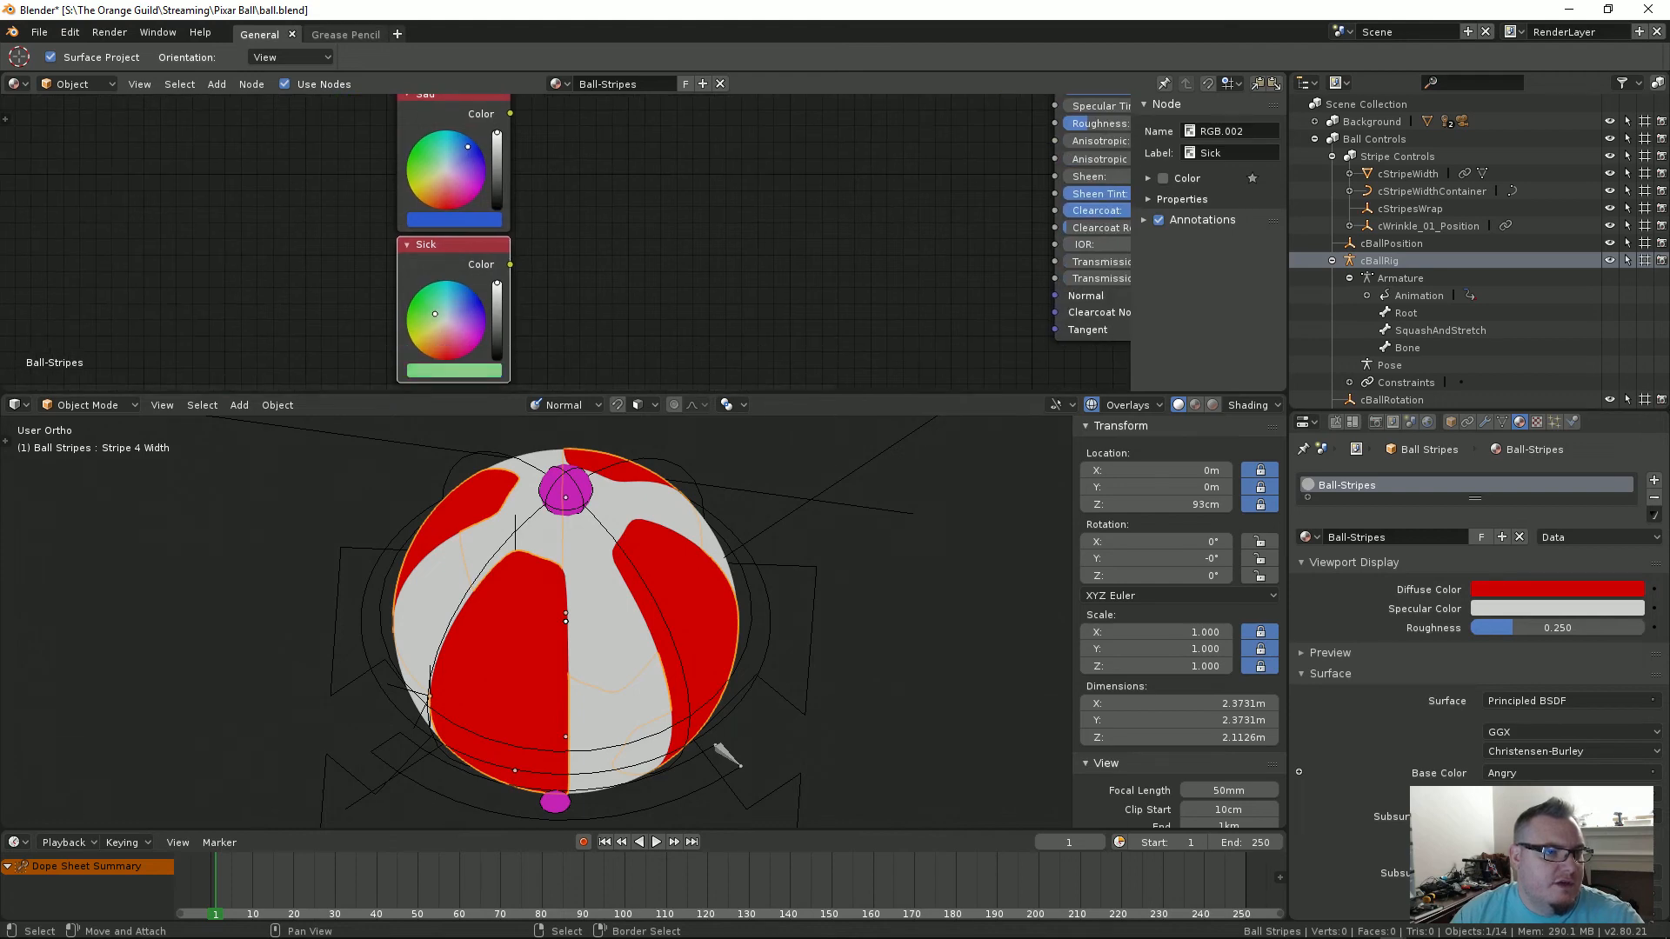
Step: Lower the Sick node to open a gap and place a duplicate of it directly under Sad
{"action": "middle_click_drag", "start_coordinate": [675, 301], "coordinate": [543, 381]}
{"action": "scroll", "coordinate": [511, 262], "scroll_direction": "down", "scroll_amount": 4}
{"action": "middle_click_drag", "start_coordinate": [524, 215], "coordinate": [678, 135]}
{"action": "scroll", "coordinate": [525, 252], "scroll_direction": "up", "scroll_amount": 1}
{"action": "left_click_drag", "start_coordinate": [515, 248], "coordinate": [511, 356]}
{"action": "key", "text": "shift+d"}
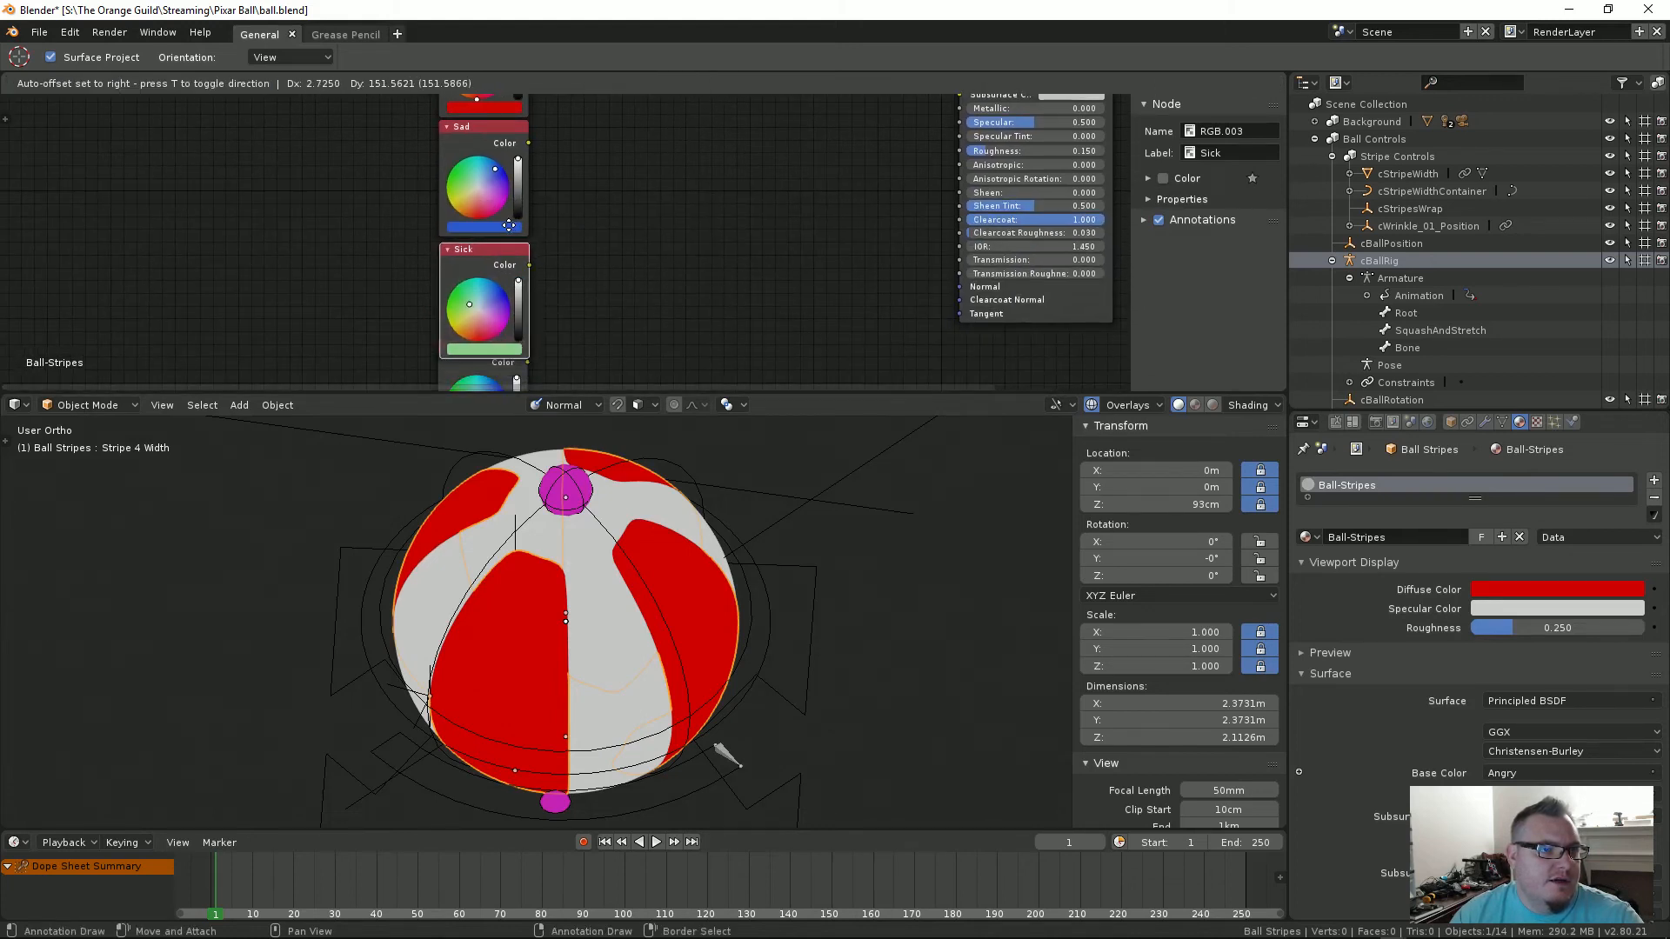
{"action": "left_click", "coordinate": [514, 226]}
Step: Label the duplicated node Happy and set its color to golden yellow
{"action": "double_click", "coordinate": [1244, 153]}
{"action": "type", "text": "H"}
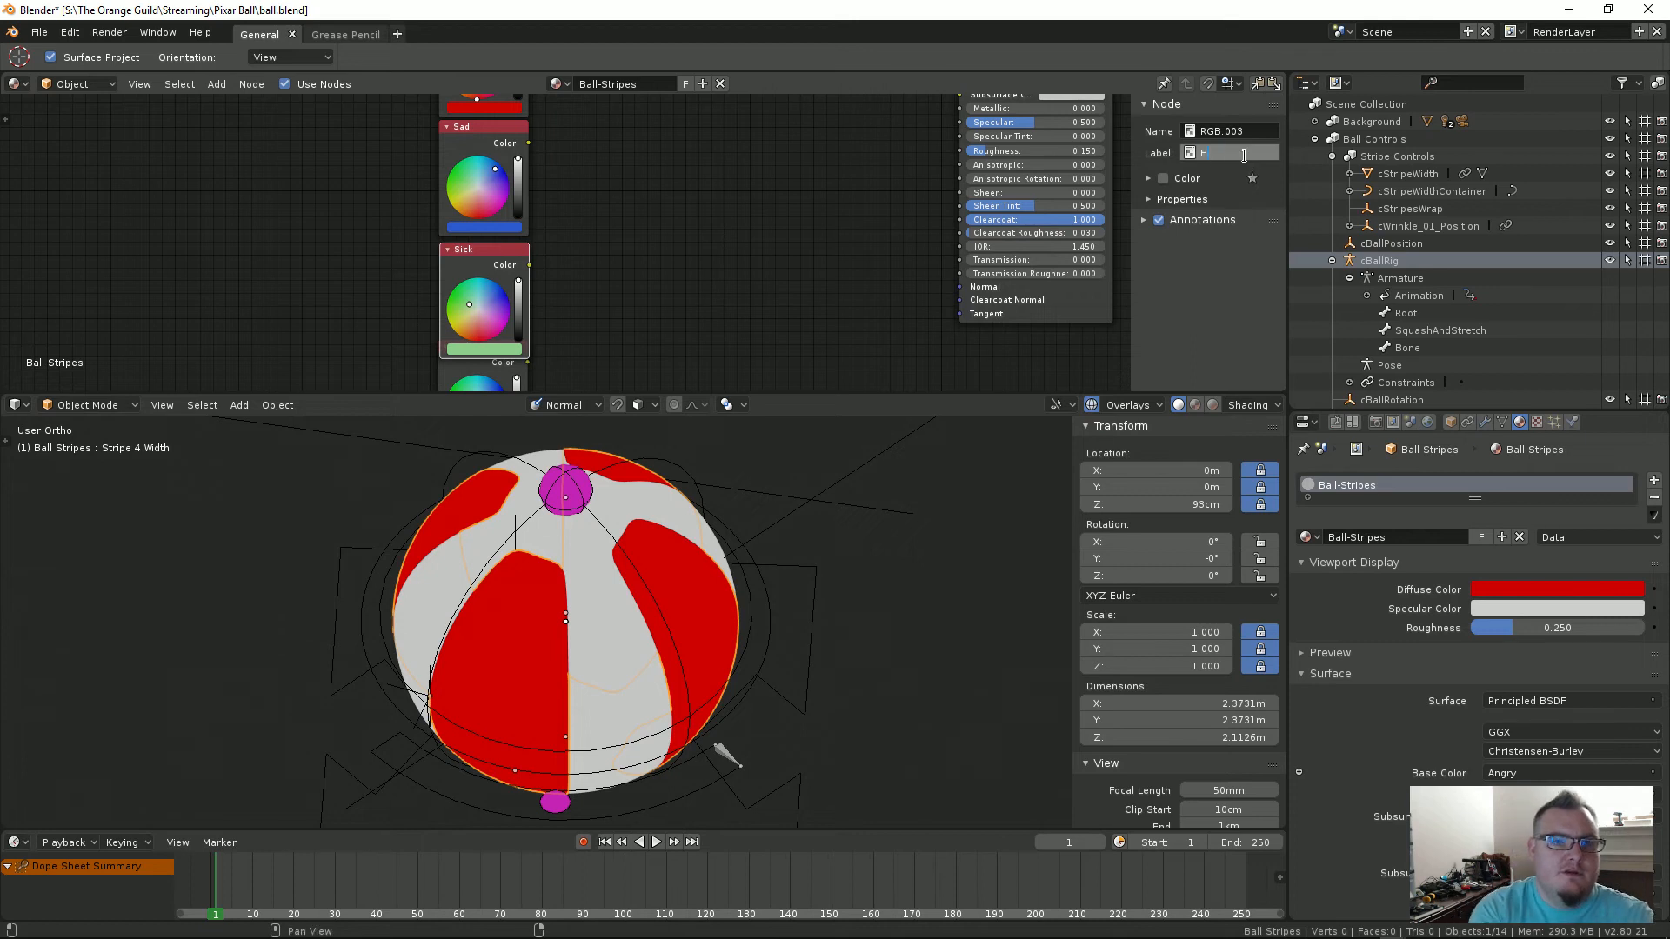
{"action": "type", "text": "appy"}
{"action": "key", "text": "Return"}
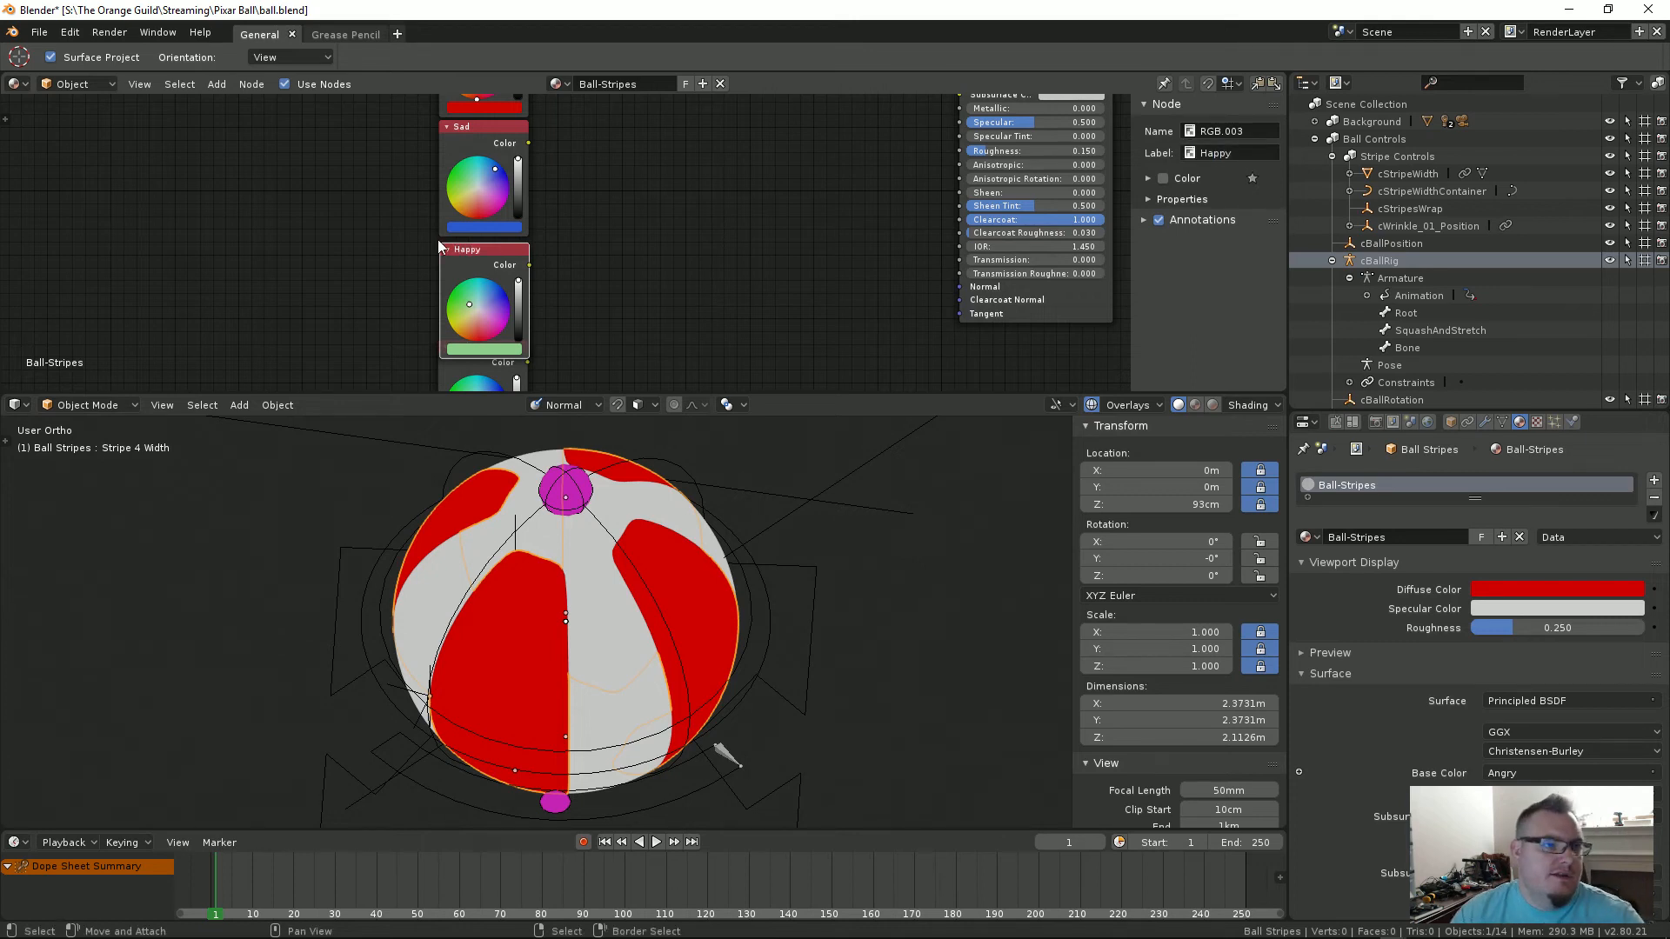
{"action": "left_click_drag", "start_coordinate": [471, 315], "coordinate": [453, 329]}
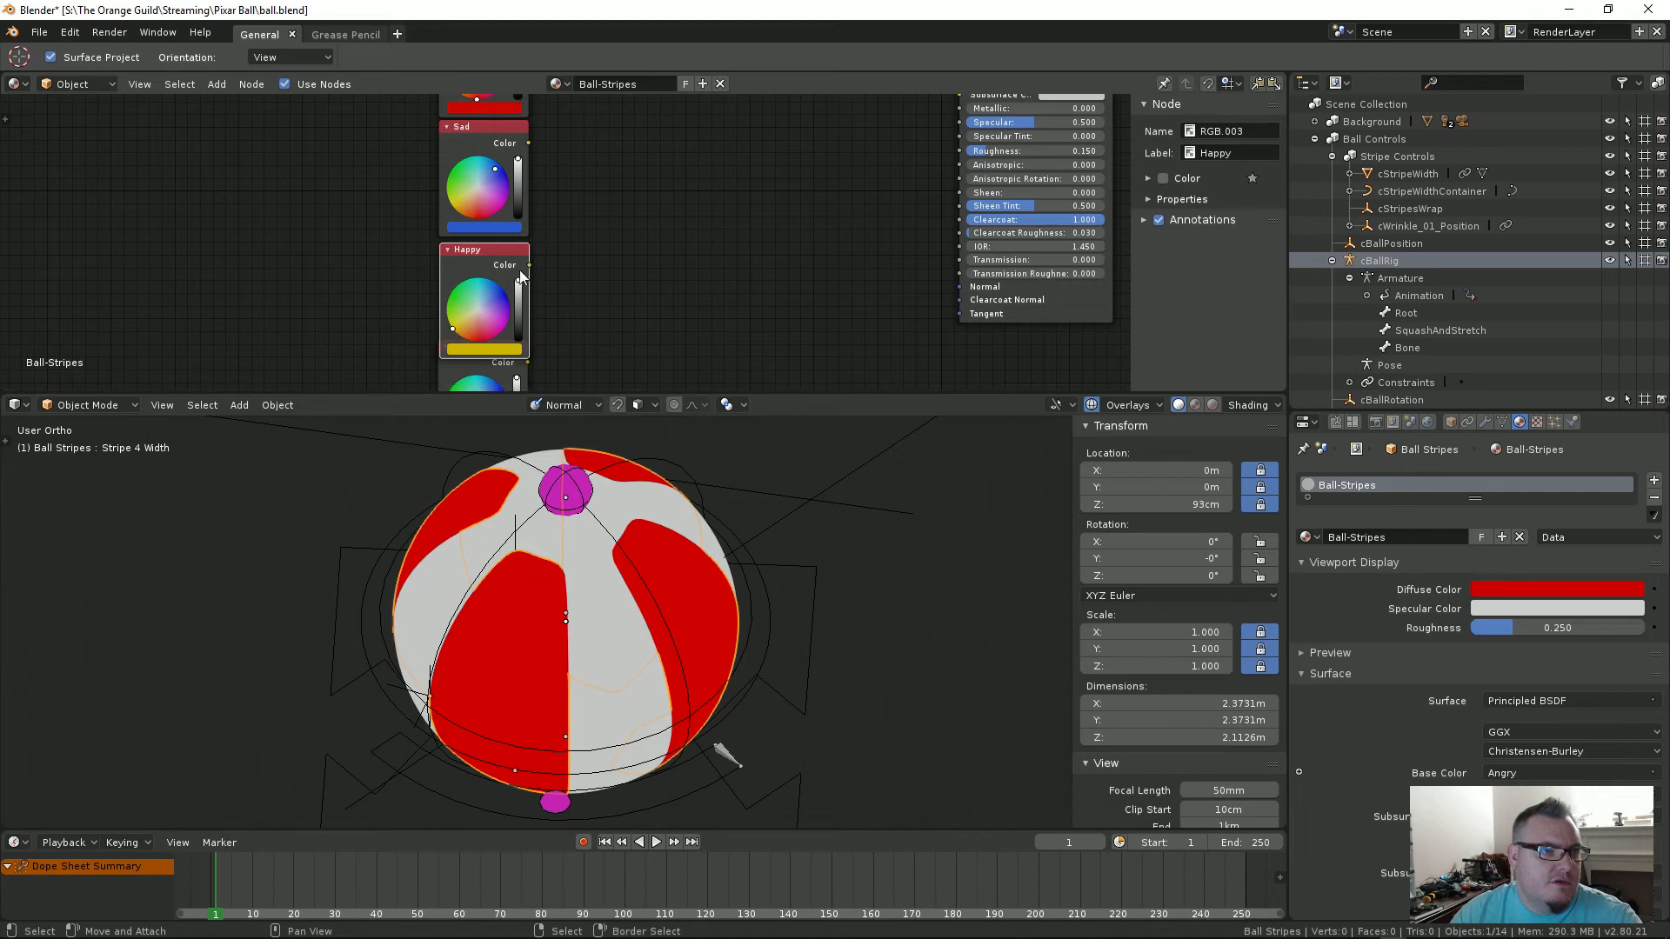
Step: Place the Sick node just below Happy, and maximize the node editor with all nodes framed
{"action": "middle_click_drag", "start_coordinate": [668, 249], "coordinate": [596, 260]}
{"action": "scroll", "coordinate": [596, 260], "scroll_direction": "down", "scroll_amount": 4}
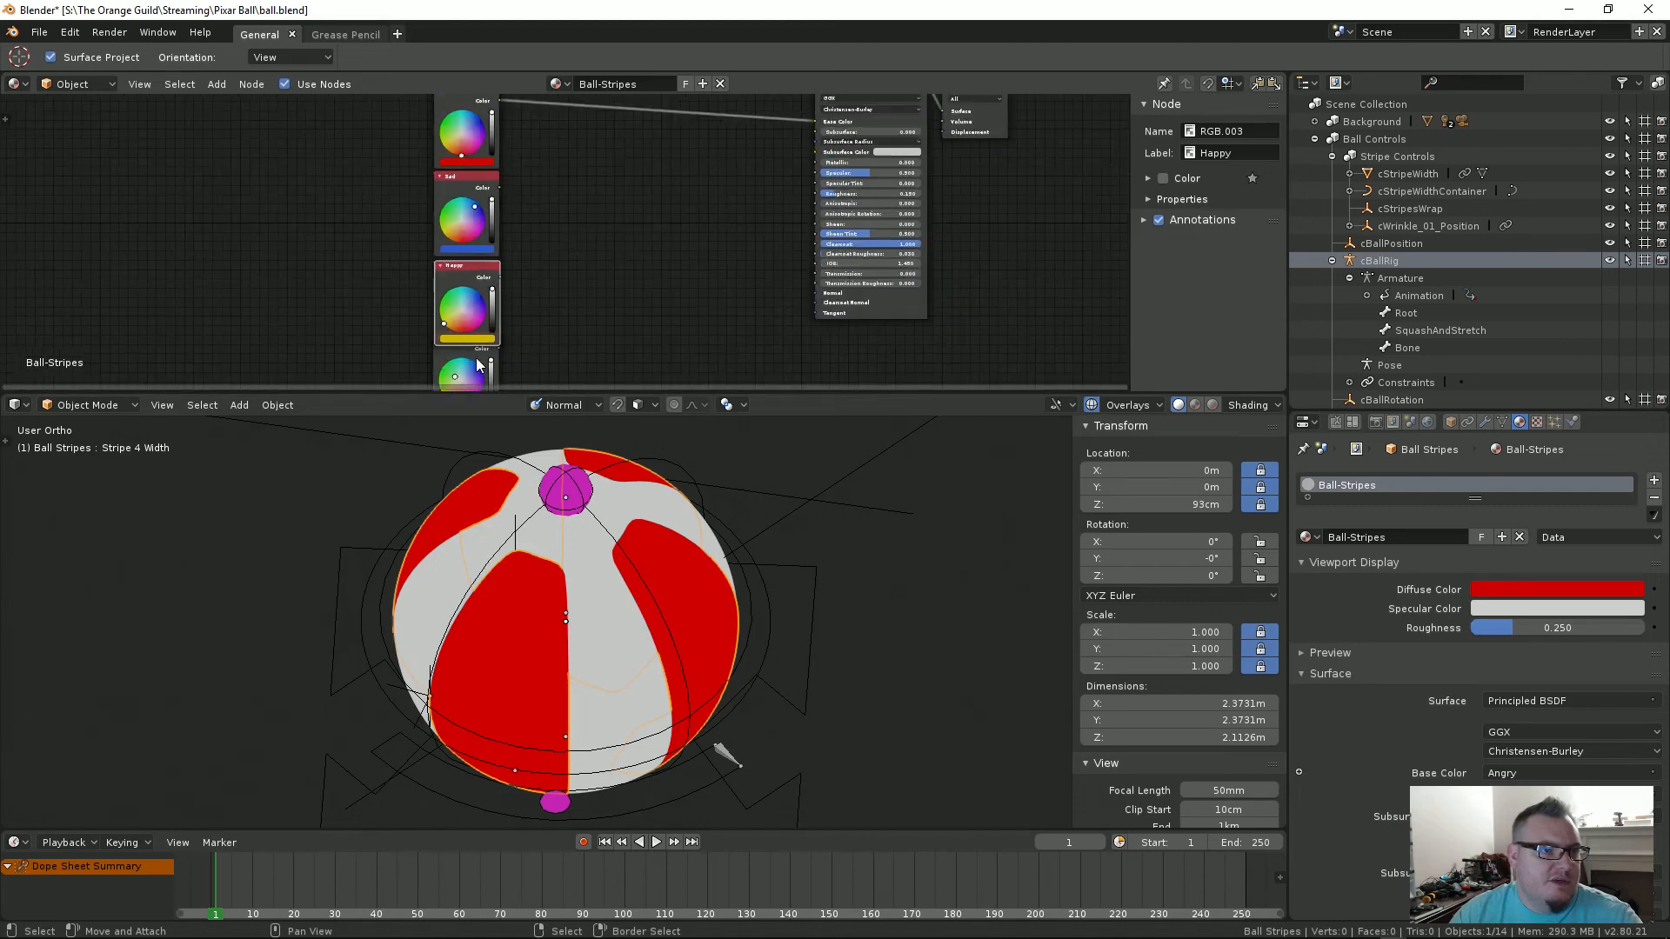
{"action": "left_click", "coordinate": [476, 357]}
{"action": "middle_click_drag", "start_coordinate": [538, 332], "coordinate": [591, 224]}
{"action": "key", "text": "g"}
{"action": "left_click", "coordinate": [587, 237]}
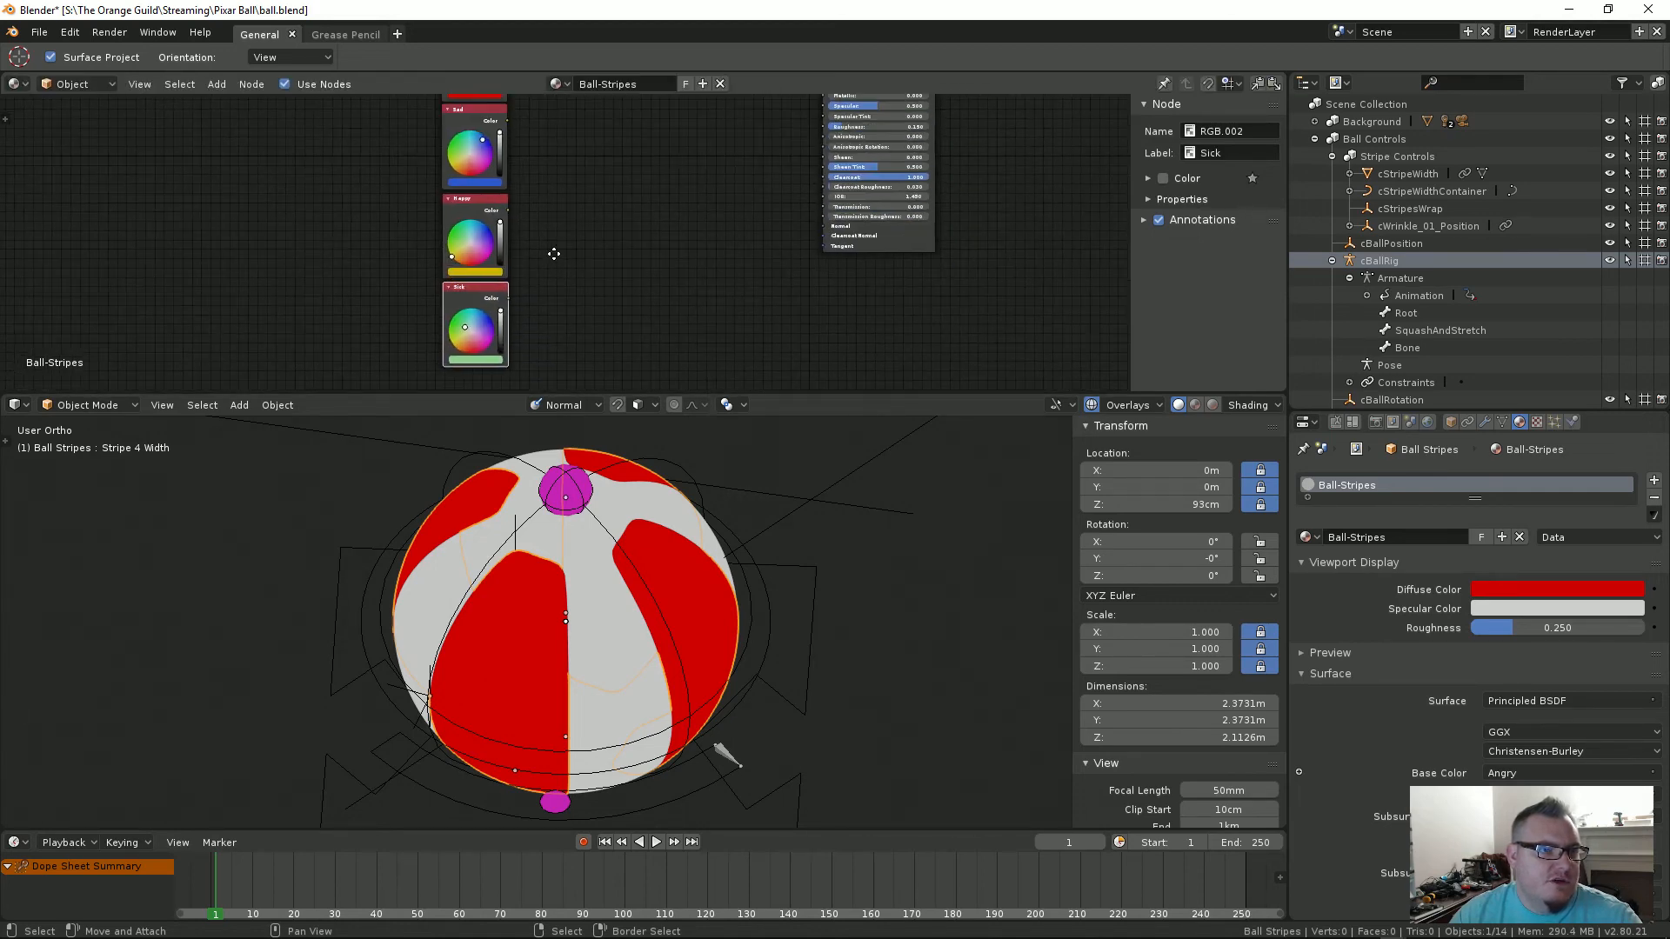
{"action": "key", "text": "ctrl+space"}
{"action": "key", "text": "Home"}
{"action": "key", "text": "shift+a"}
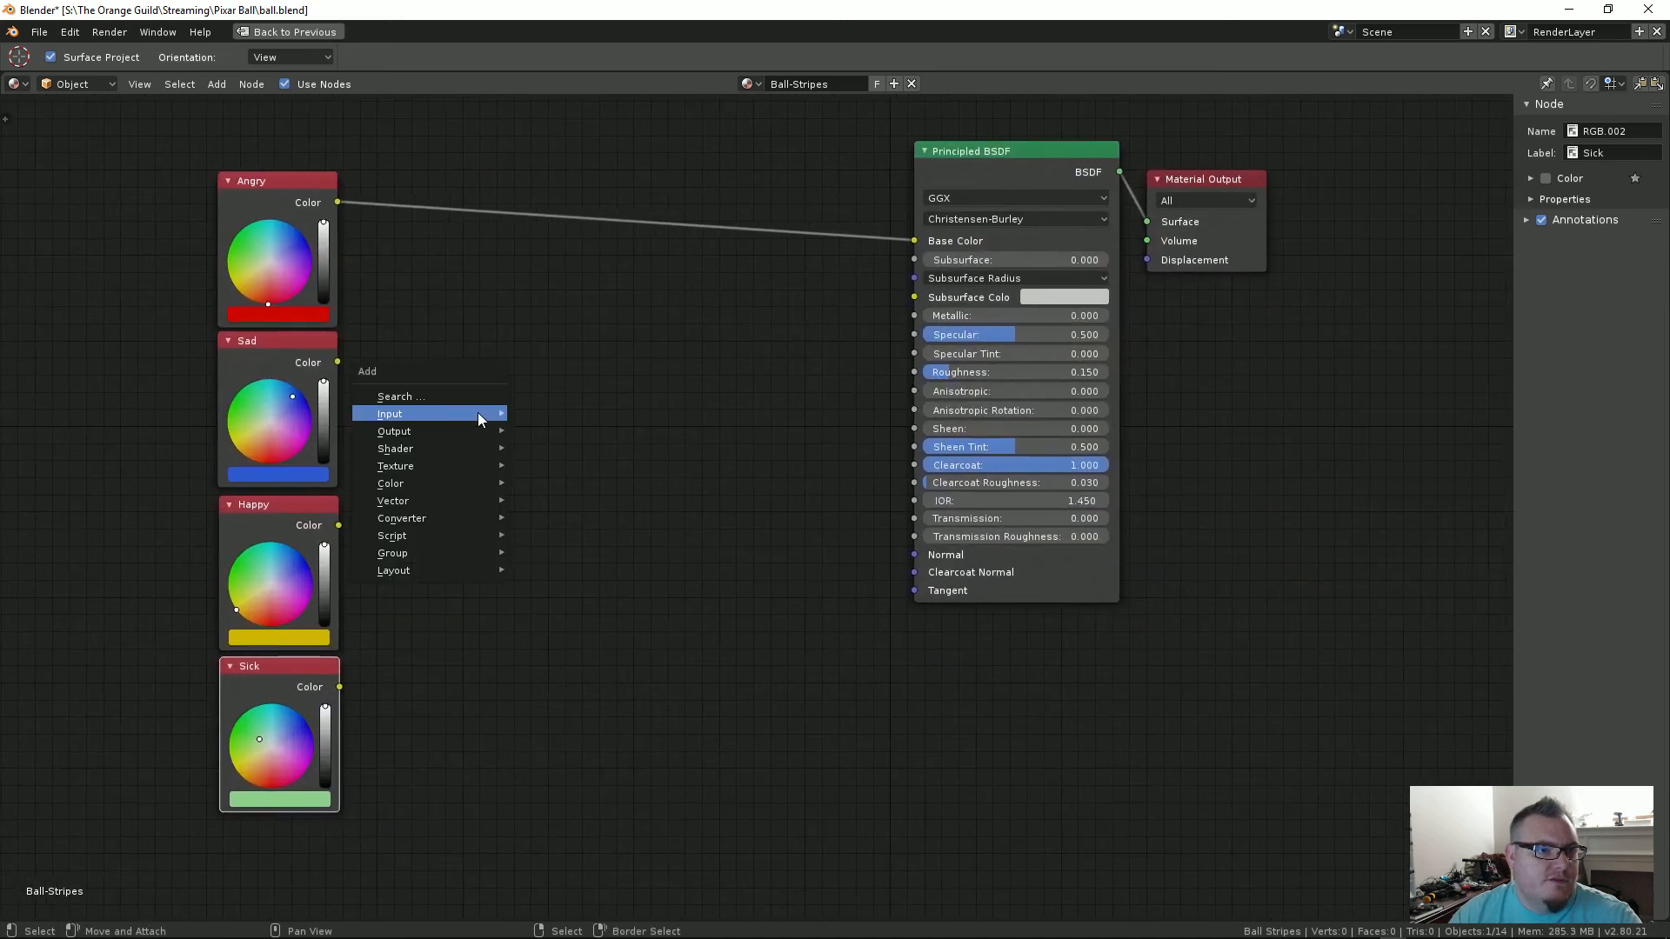
{"action": "mouse_move", "coordinate": [477, 414]}
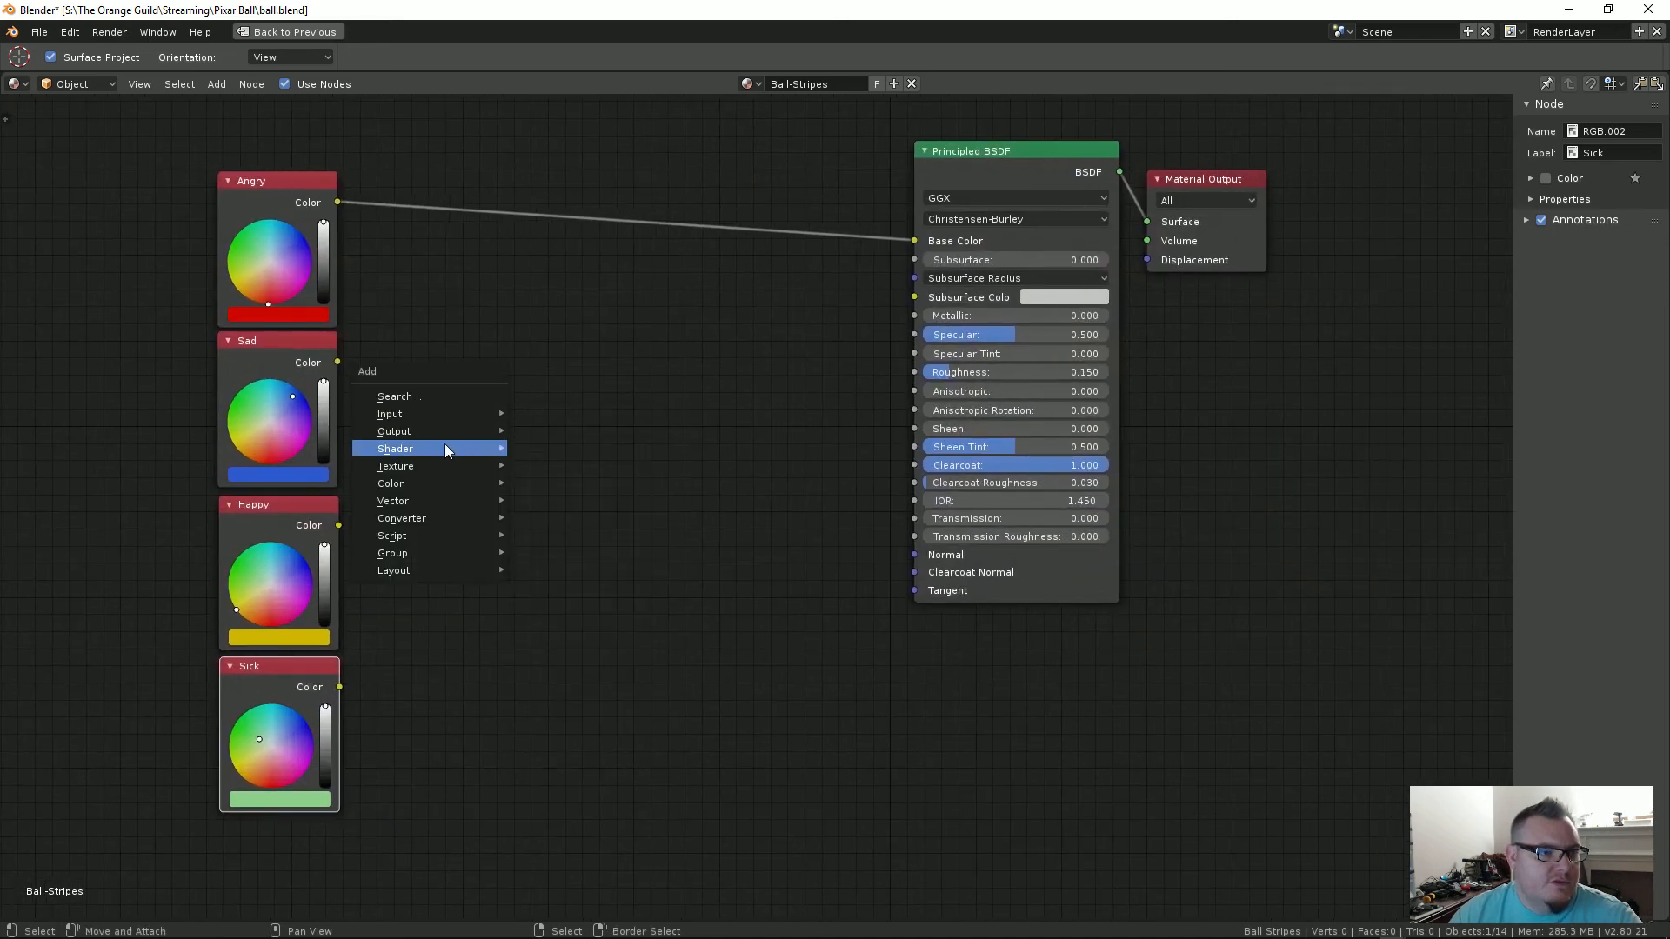
{"action": "mouse_move", "coordinate": [435, 484]}
{"action": "left_click", "coordinate": [555, 579]}
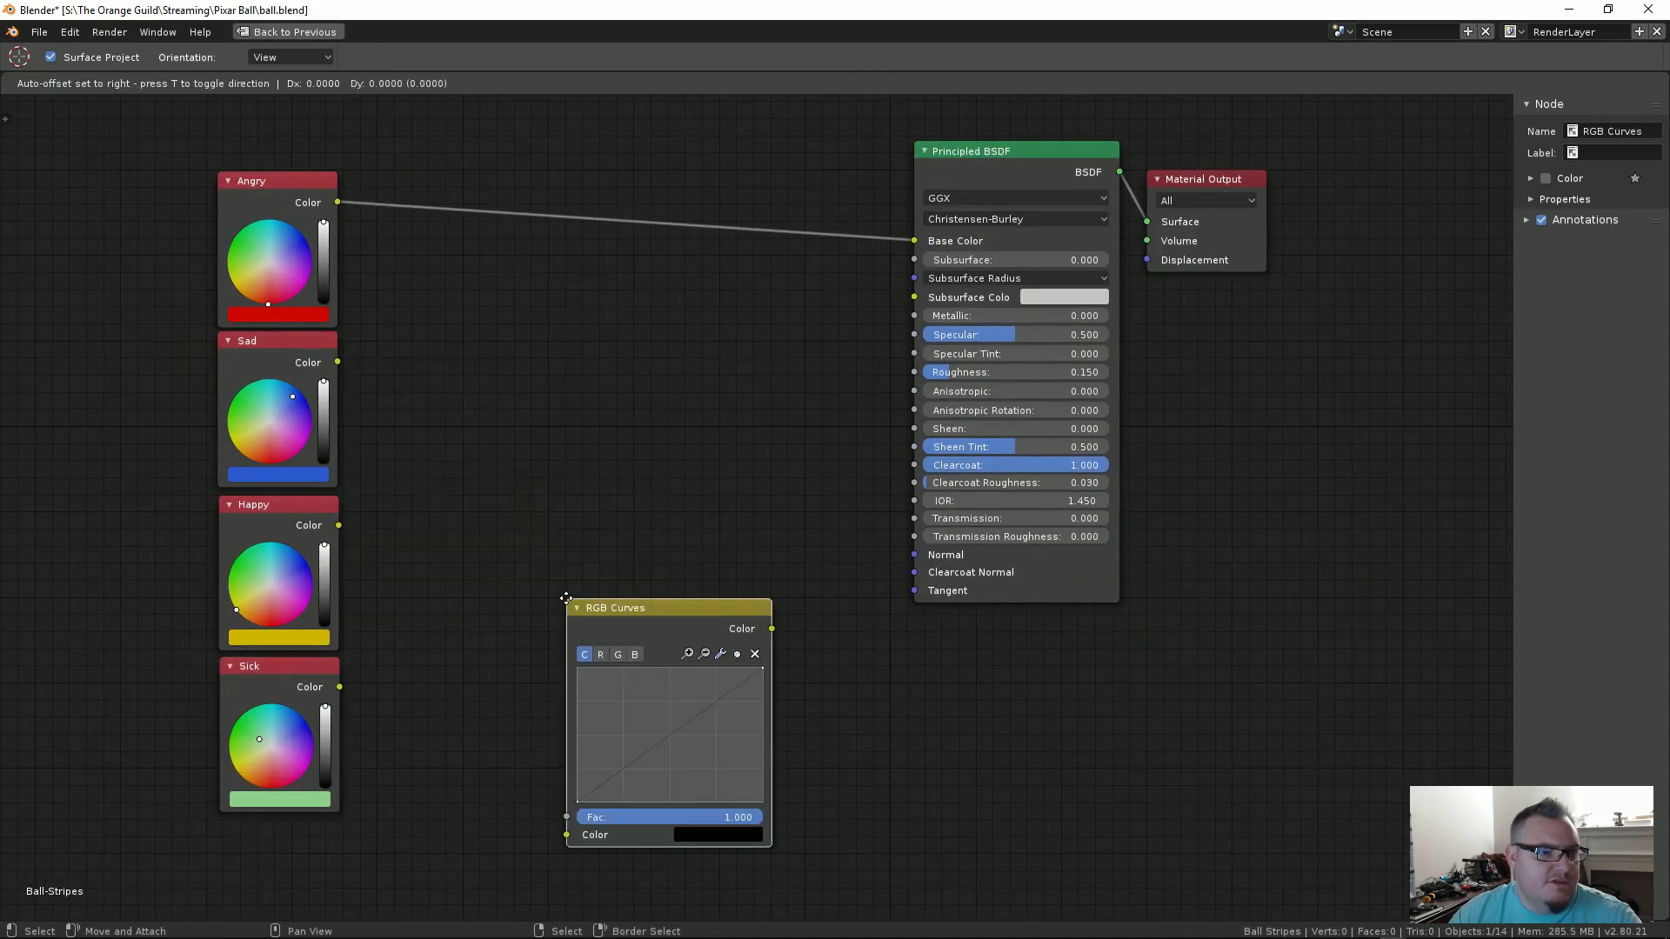
{"action": "key", "text": "Escape"}
Step: Add a MixRGB node in the open space between the stacked color nodes and the Principled BSDF
{"action": "key", "text": "shift+a"}
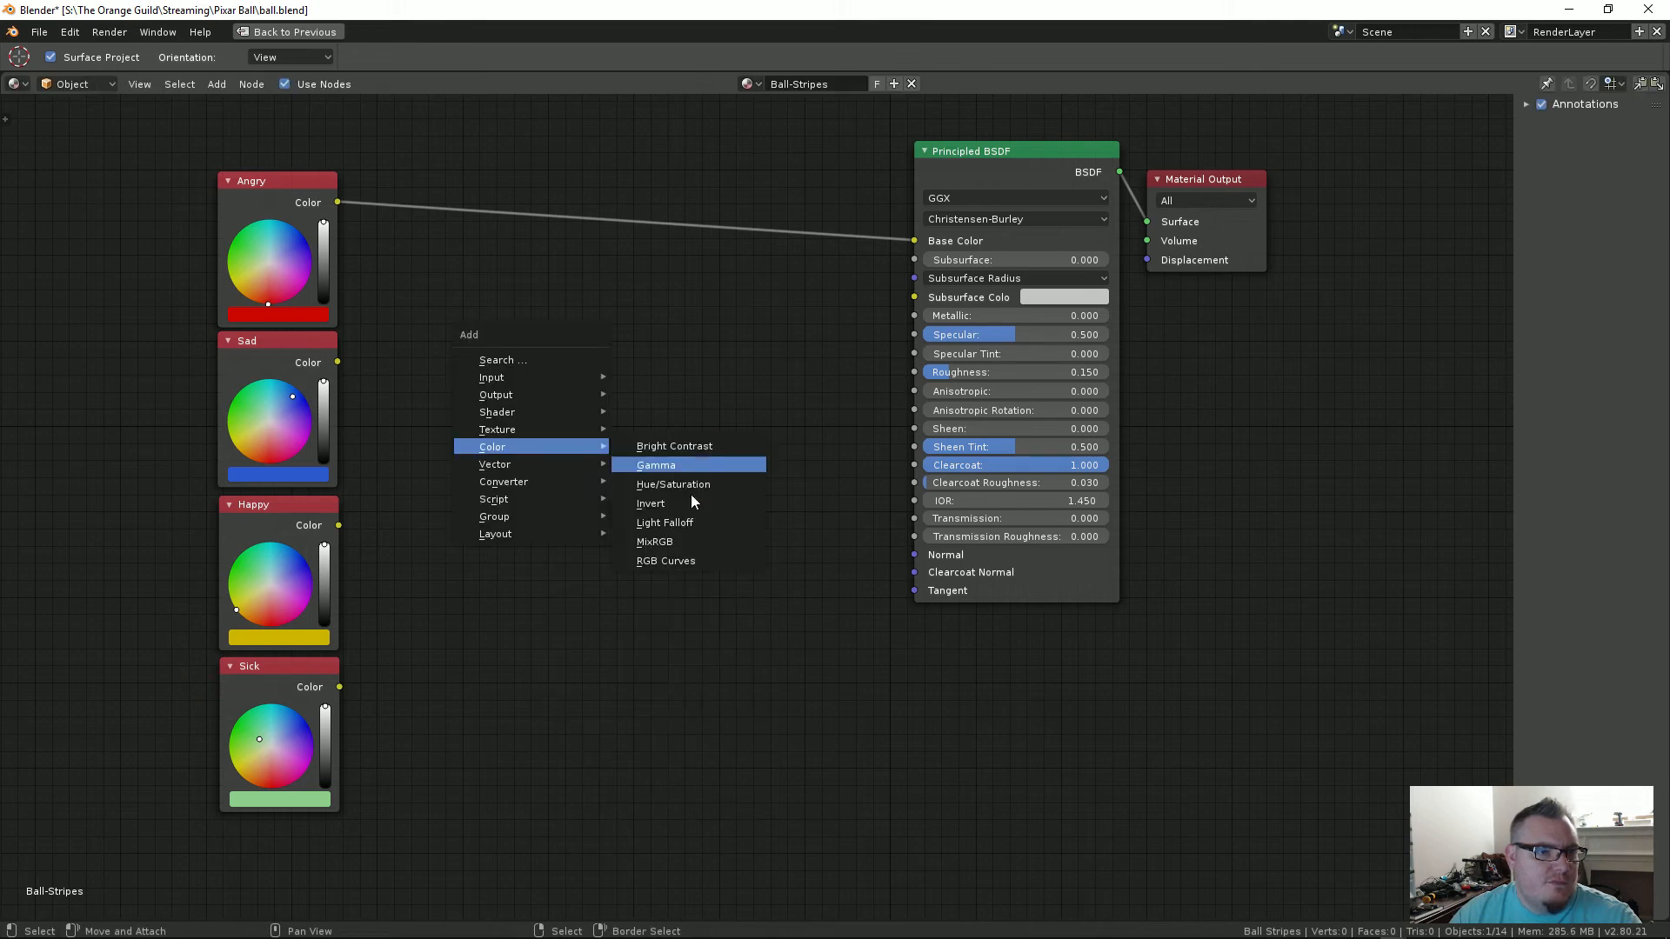
{"action": "left_click", "coordinate": [688, 541]}
{"action": "middle_click_drag", "start_coordinate": [591, 298], "coordinate": [764, 304]}
{"action": "scroll", "coordinate": [746, 303], "scroll_direction": "up", "scroll_amount": 3}
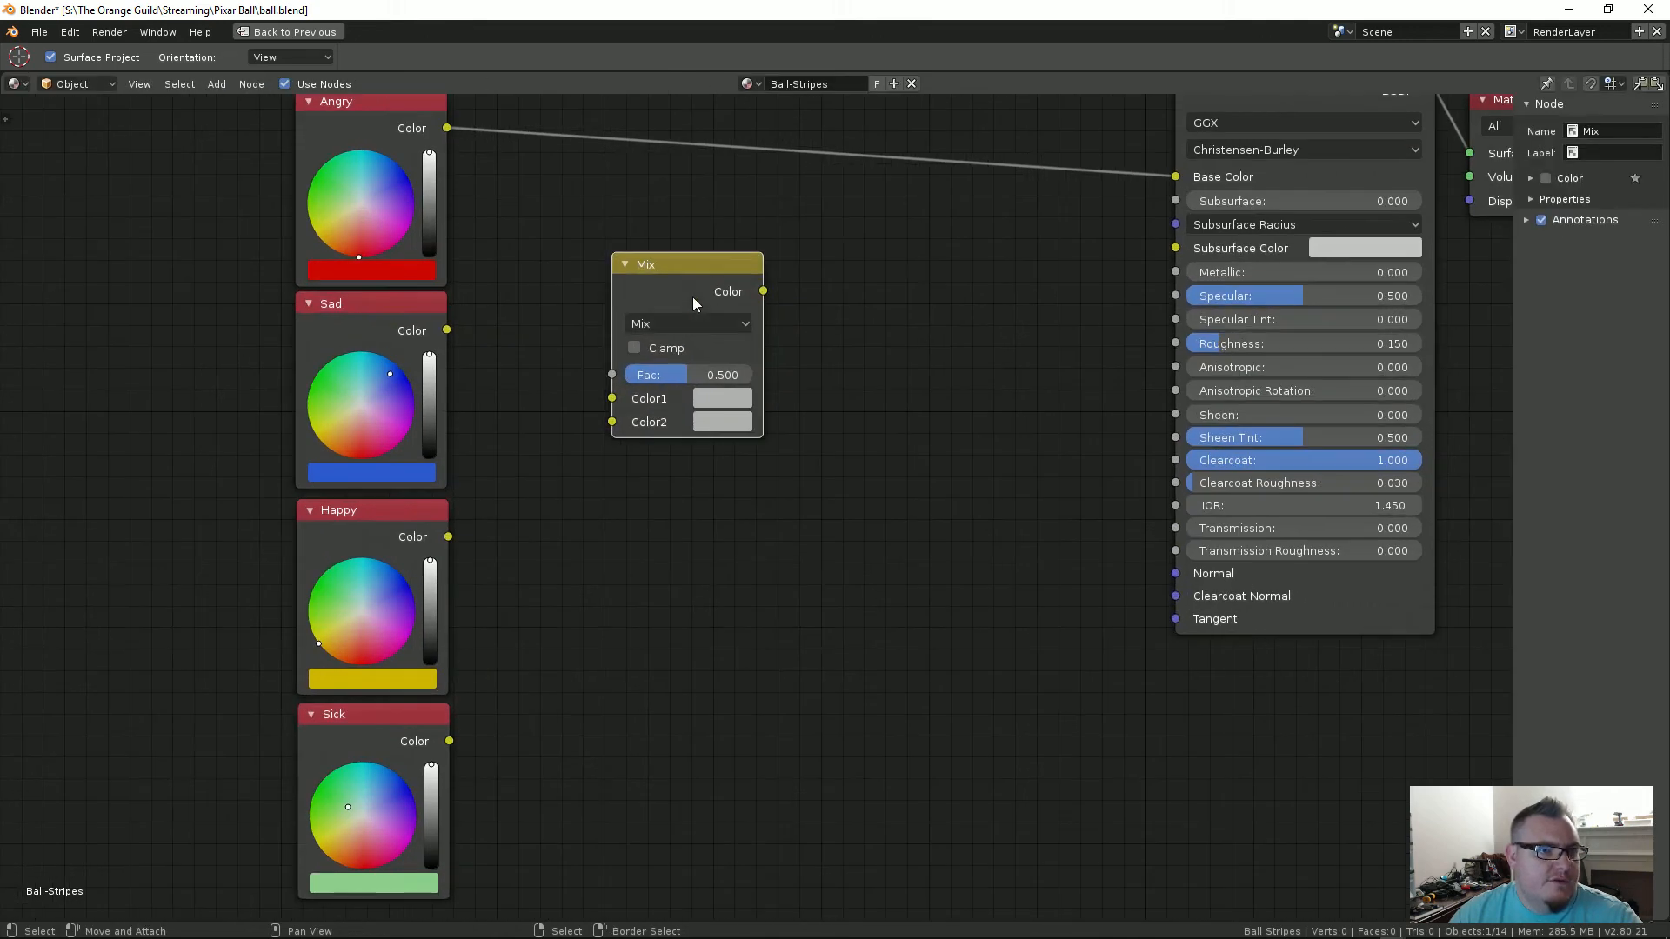
{"action": "left_click_drag", "start_coordinate": [720, 277], "coordinate": [800, 312]}
{"action": "scroll", "coordinate": [584, 284], "scroll_direction": "down", "scroll_amount": 2}
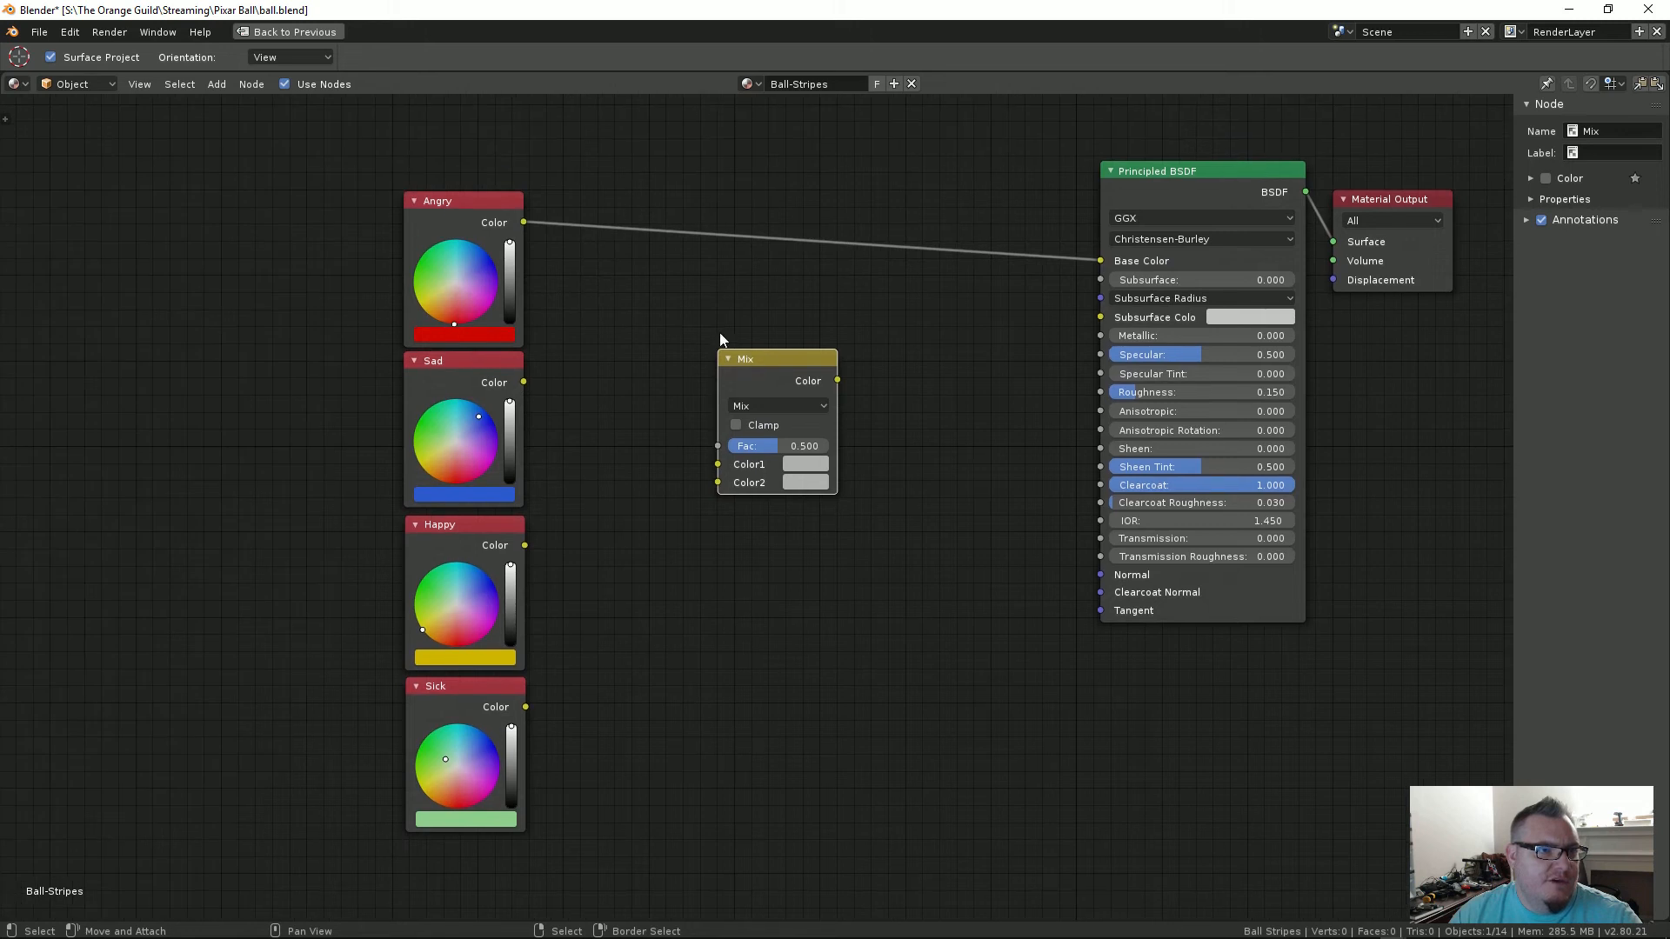
Step: Place the Mix node beside the Angry and Sad nodes and link their colors to its Color1 and Color2 inputs
{"action": "key", "text": "g"}
{"action": "left_click", "coordinate": [799, 354]}
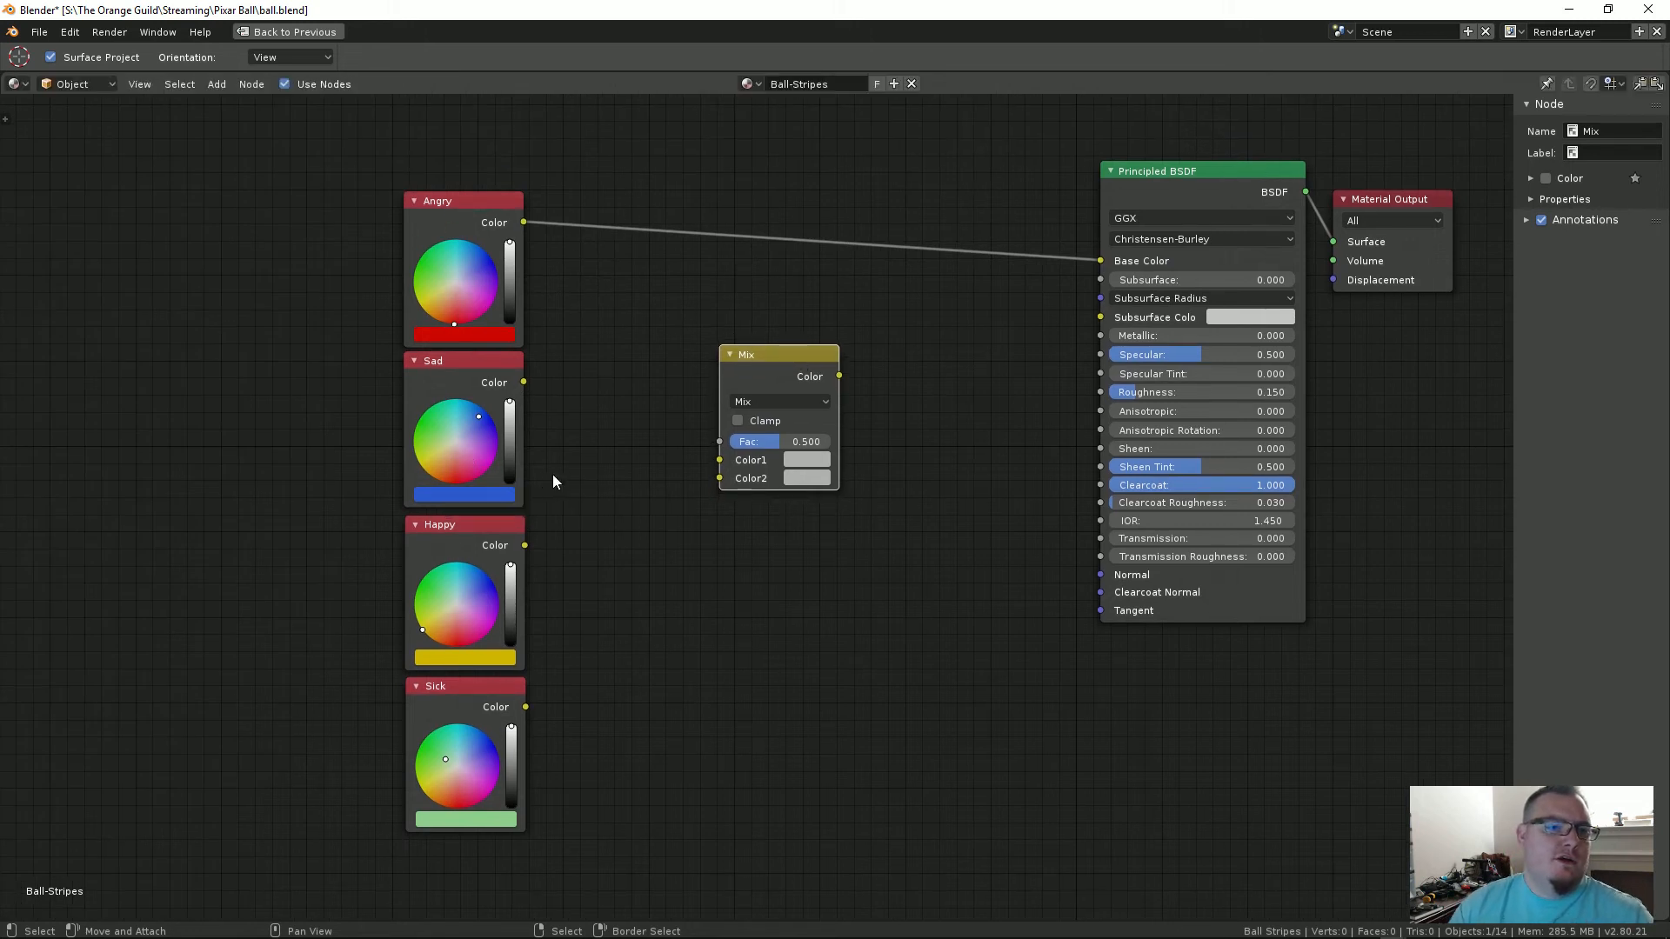
{"action": "left_click_drag", "start_coordinate": [785, 360], "coordinate": [725, 348]}
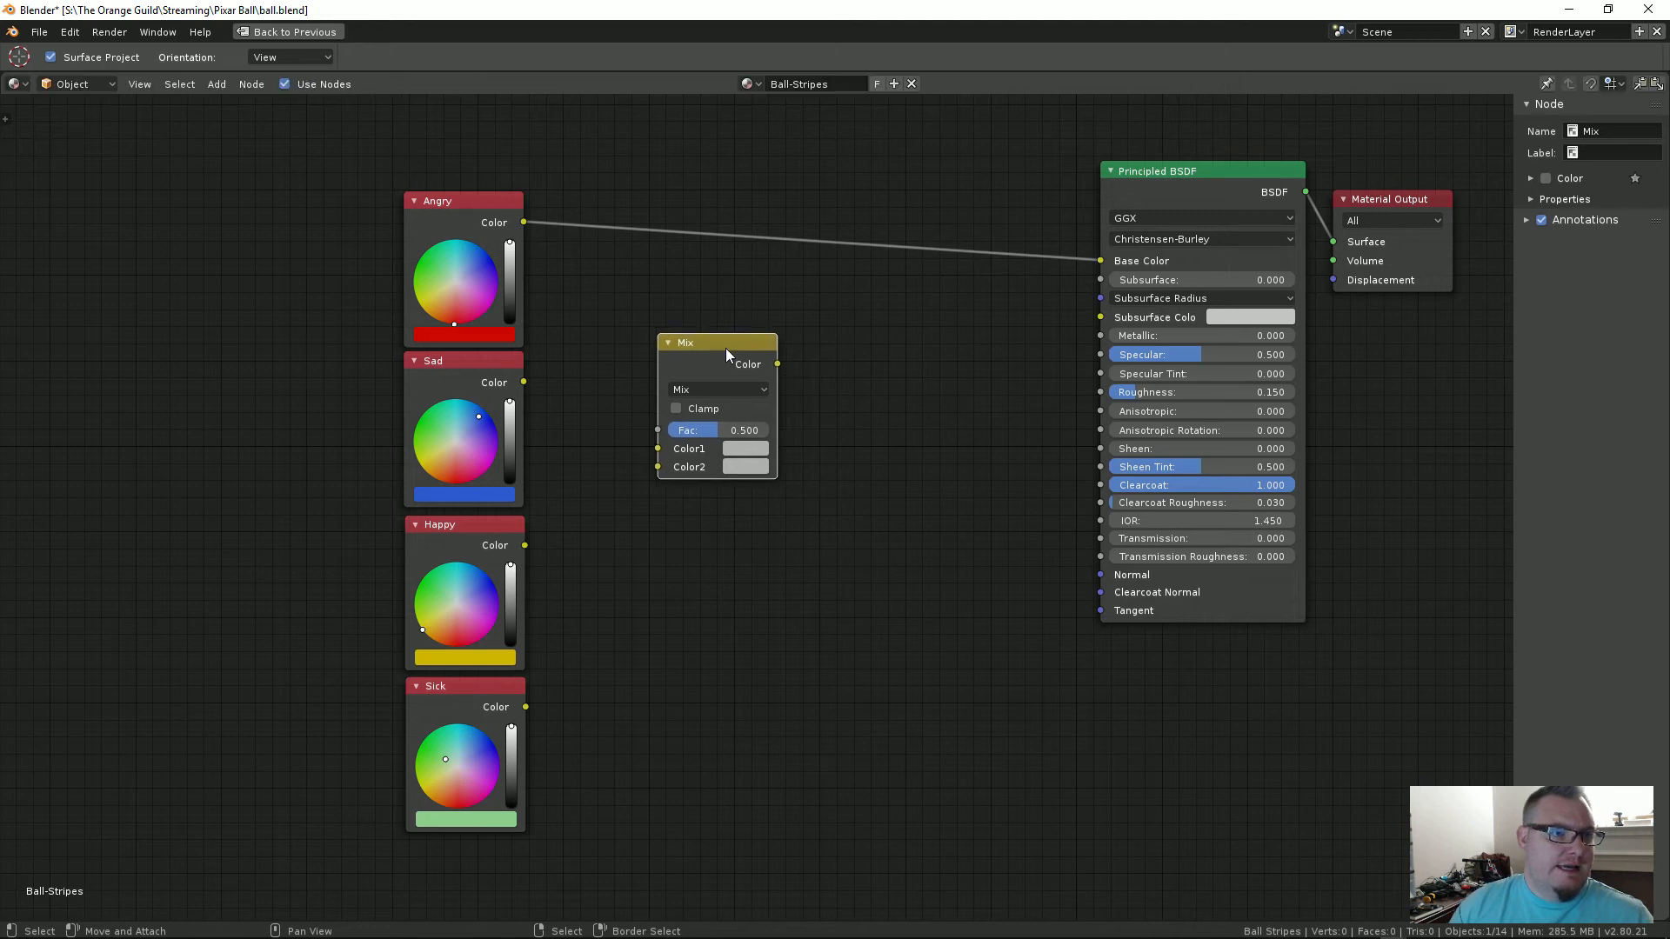
{"action": "left_click_drag", "start_coordinate": [524, 224], "coordinate": [656, 448]}
{"action": "left_click_drag", "start_coordinate": [699, 366], "coordinate": [754, 325]}
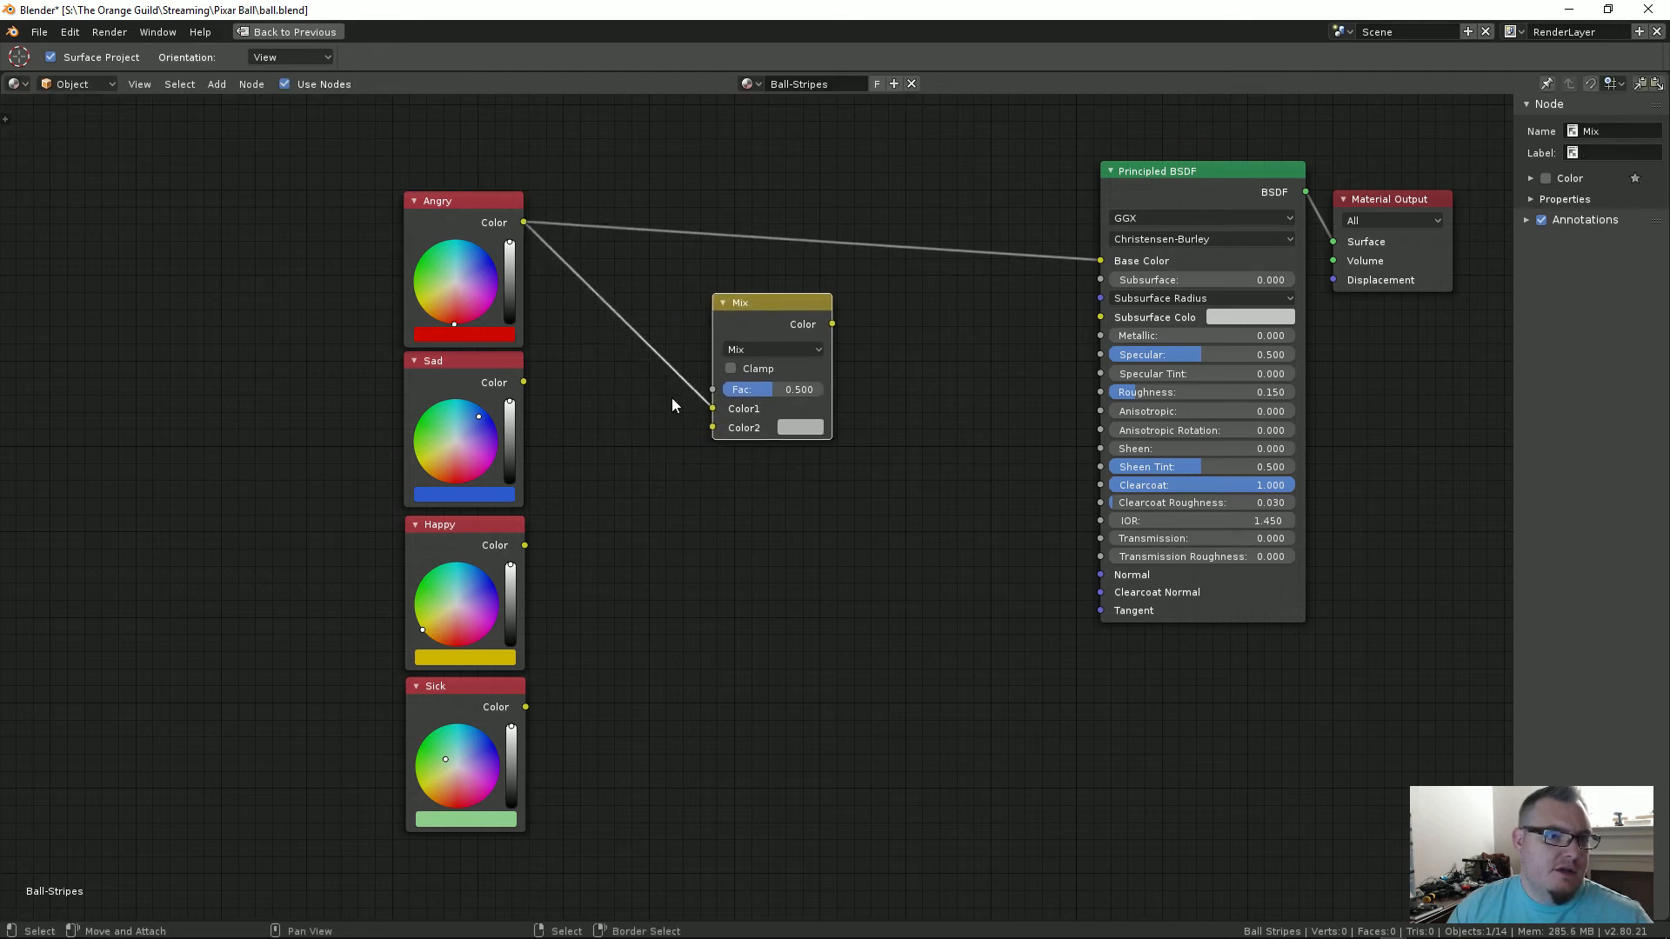
{"action": "left_click_drag", "start_coordinate": [525, 382], "coordinate": [706, 434]}
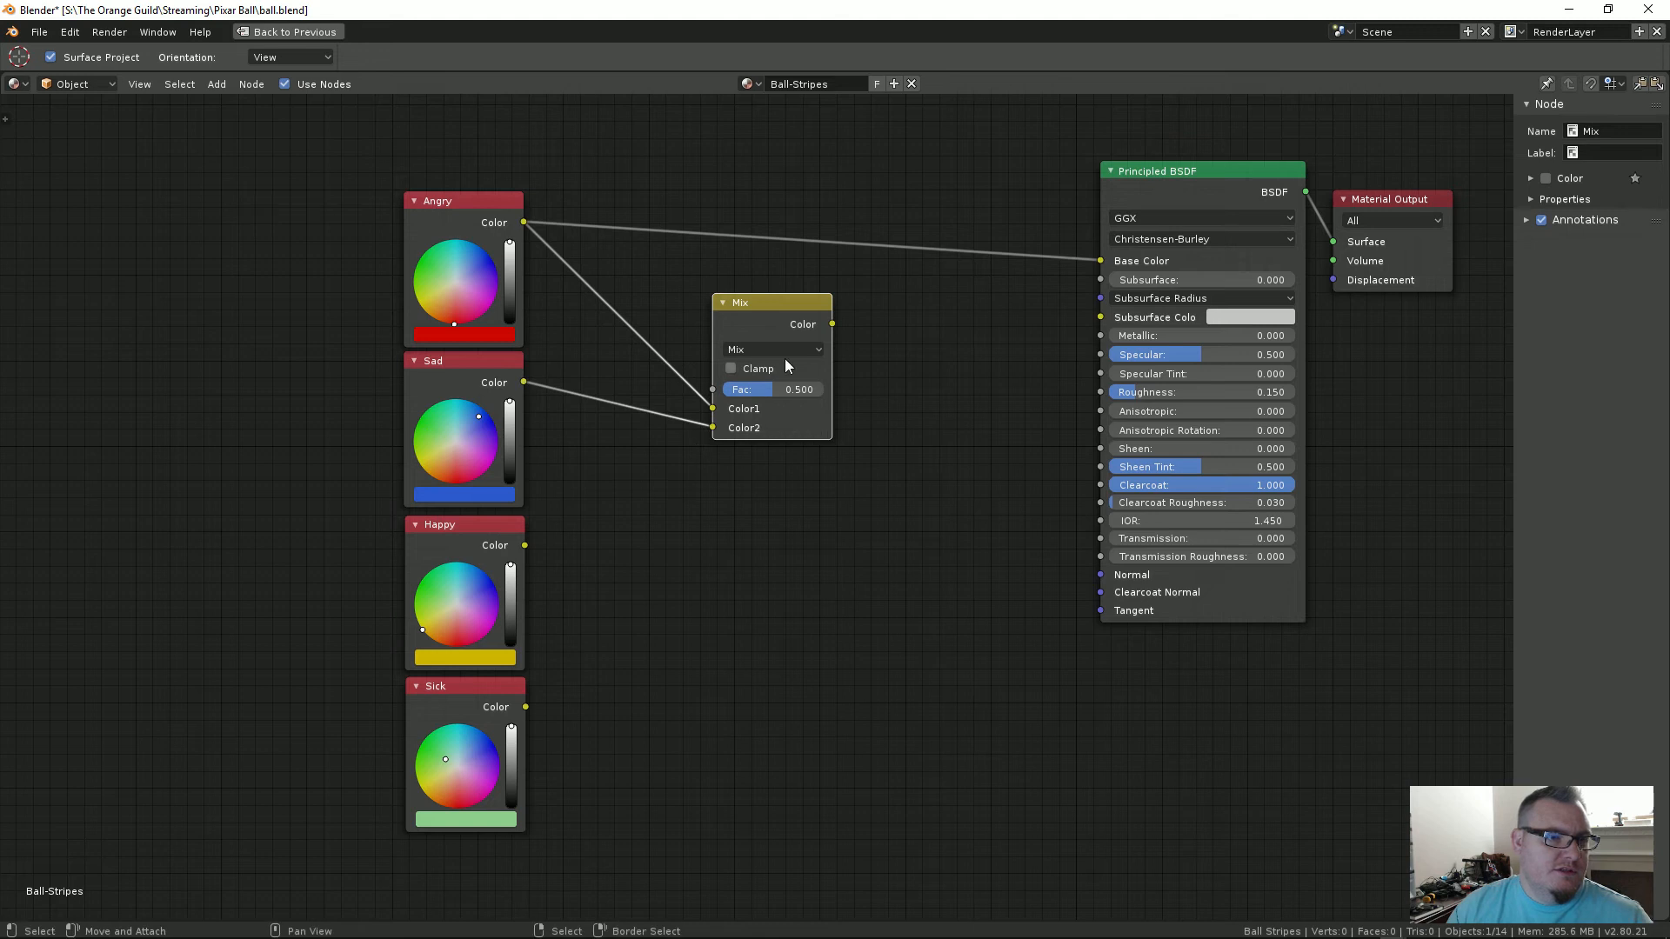
{"action": "left_click_drag", "start_coordinate": [787, 322], "coordinate": [717, 286]}
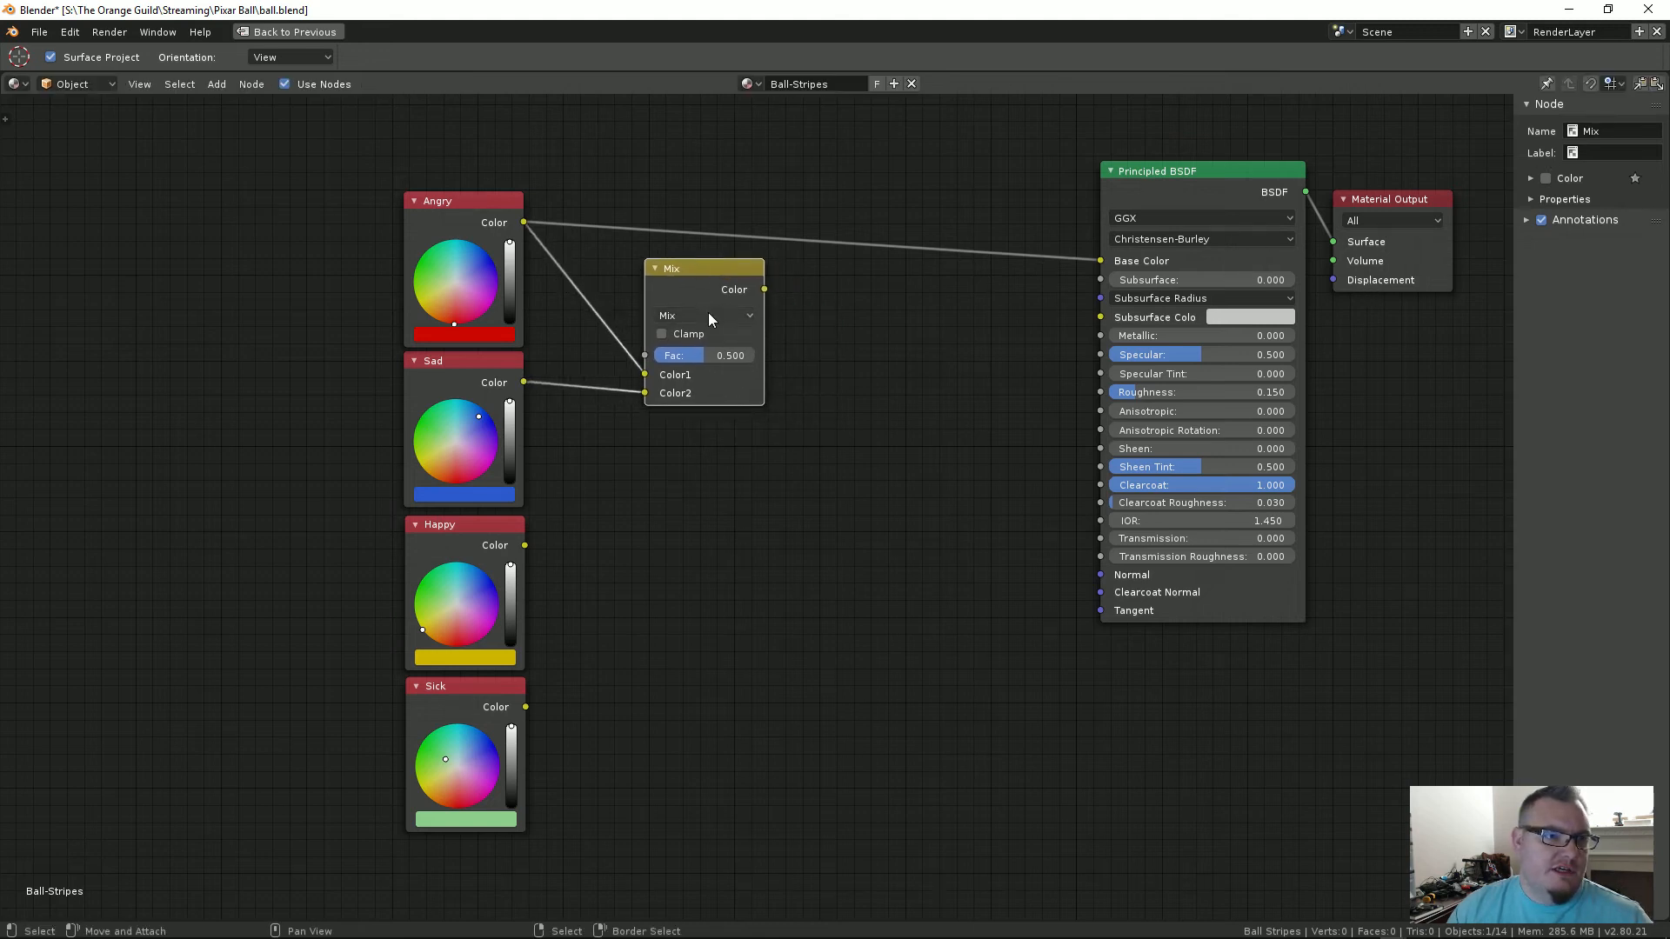
Step: Label the Mix node Depressed
{"action": "left_click", "coordinate": [1600, 159]}
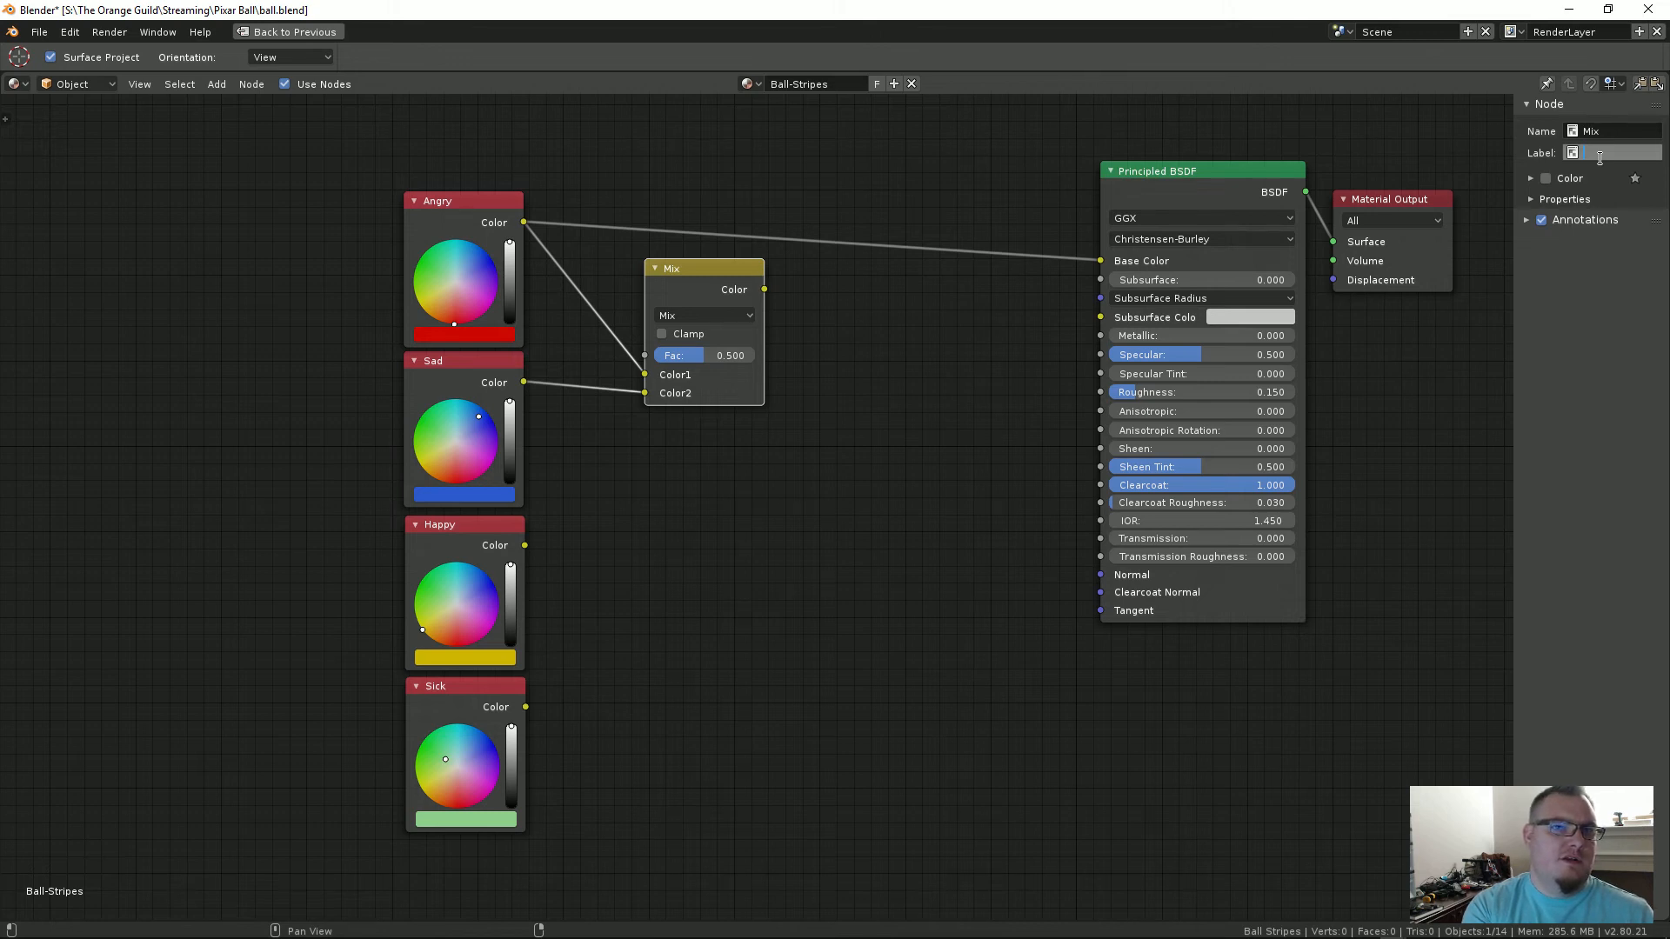
{"action": "type", "text": "Depressed"}
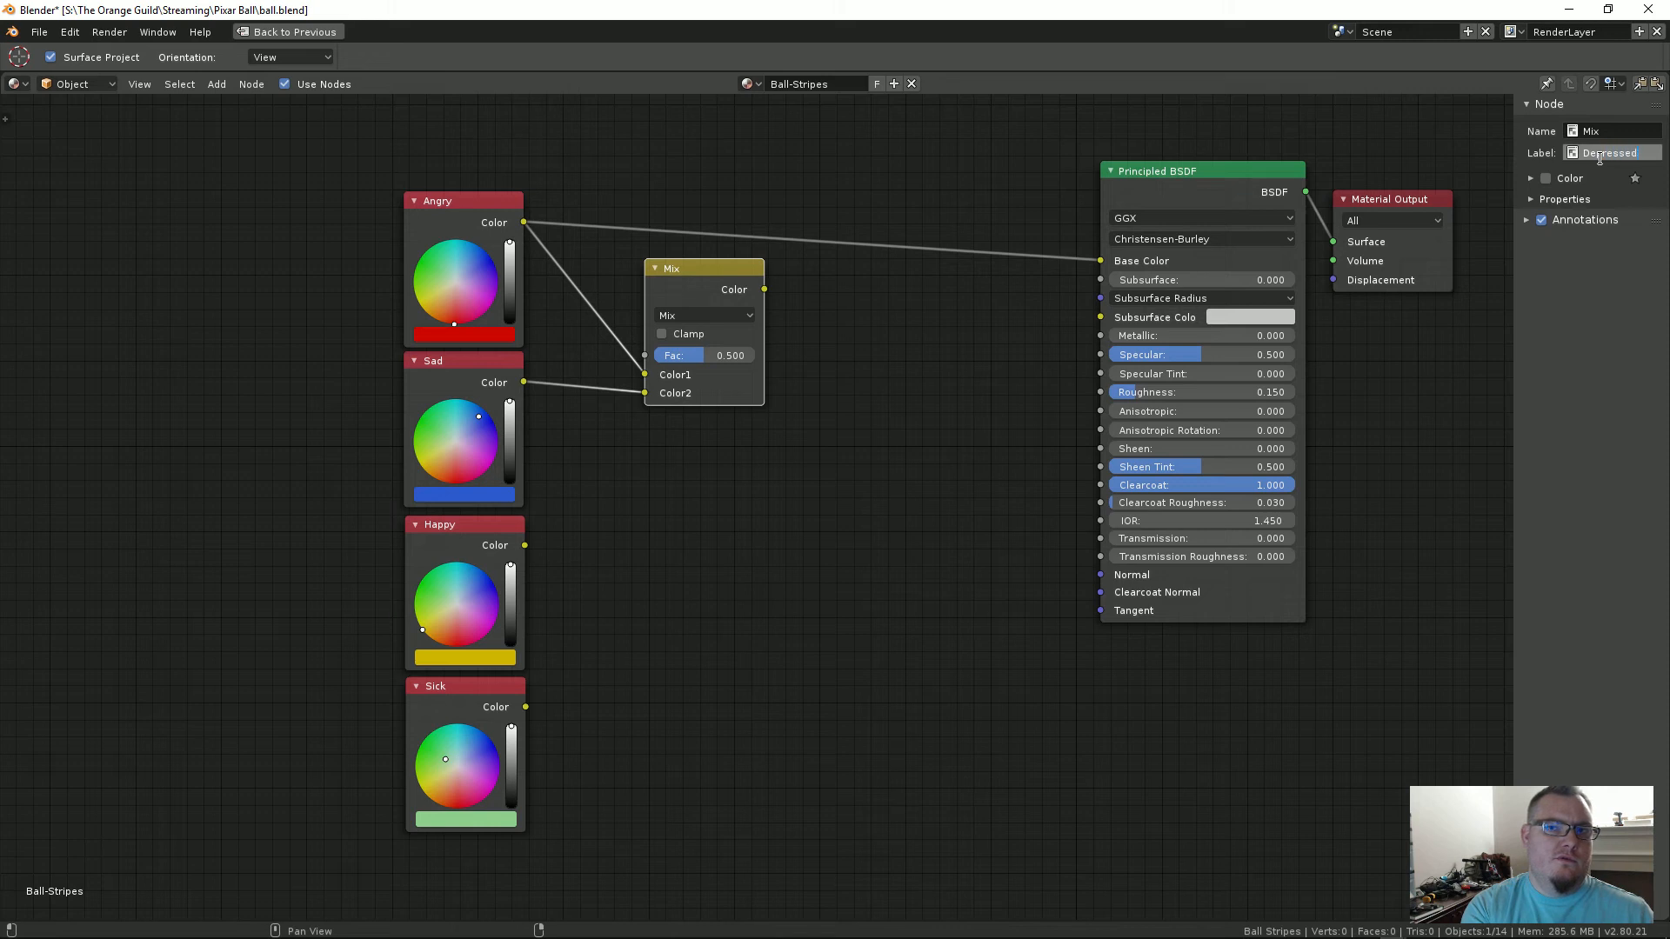
{"action": "key", "text": "Return"}
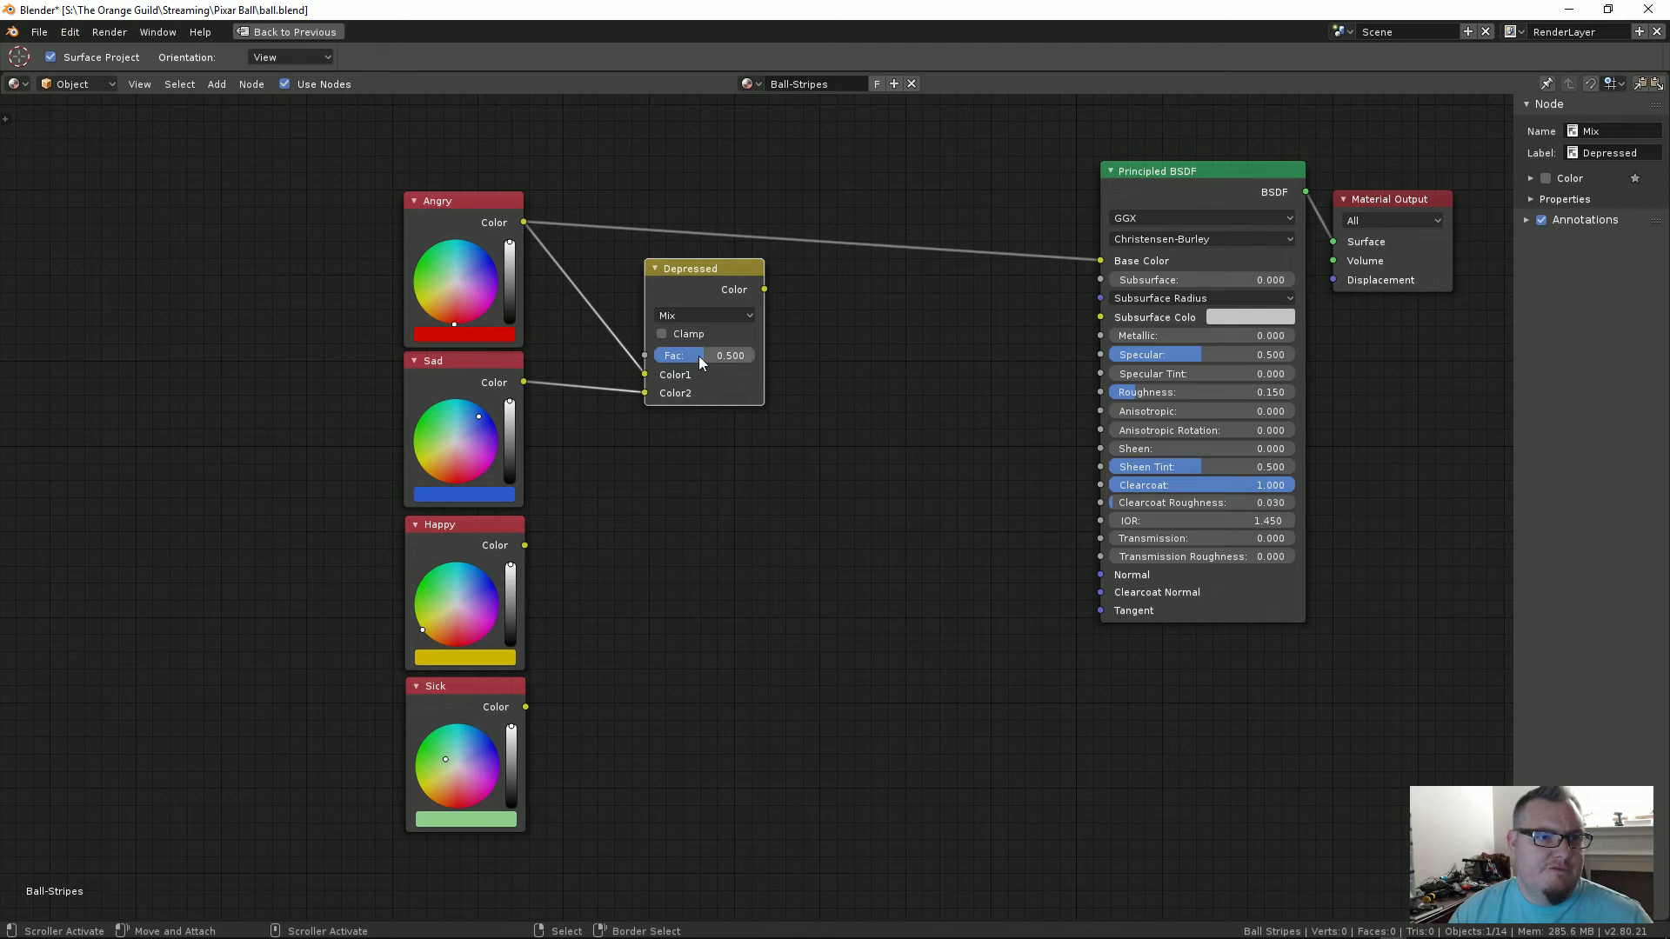
Step: Connect the Depressed node's color to the Principled BSDF base color and preview the ball in rendered shading
{"action": "left_click_drag", "start_coordinate": [763, 289], "coordinate": [1100, 260]}
{"action": "key", "text": "ctrl+space"}
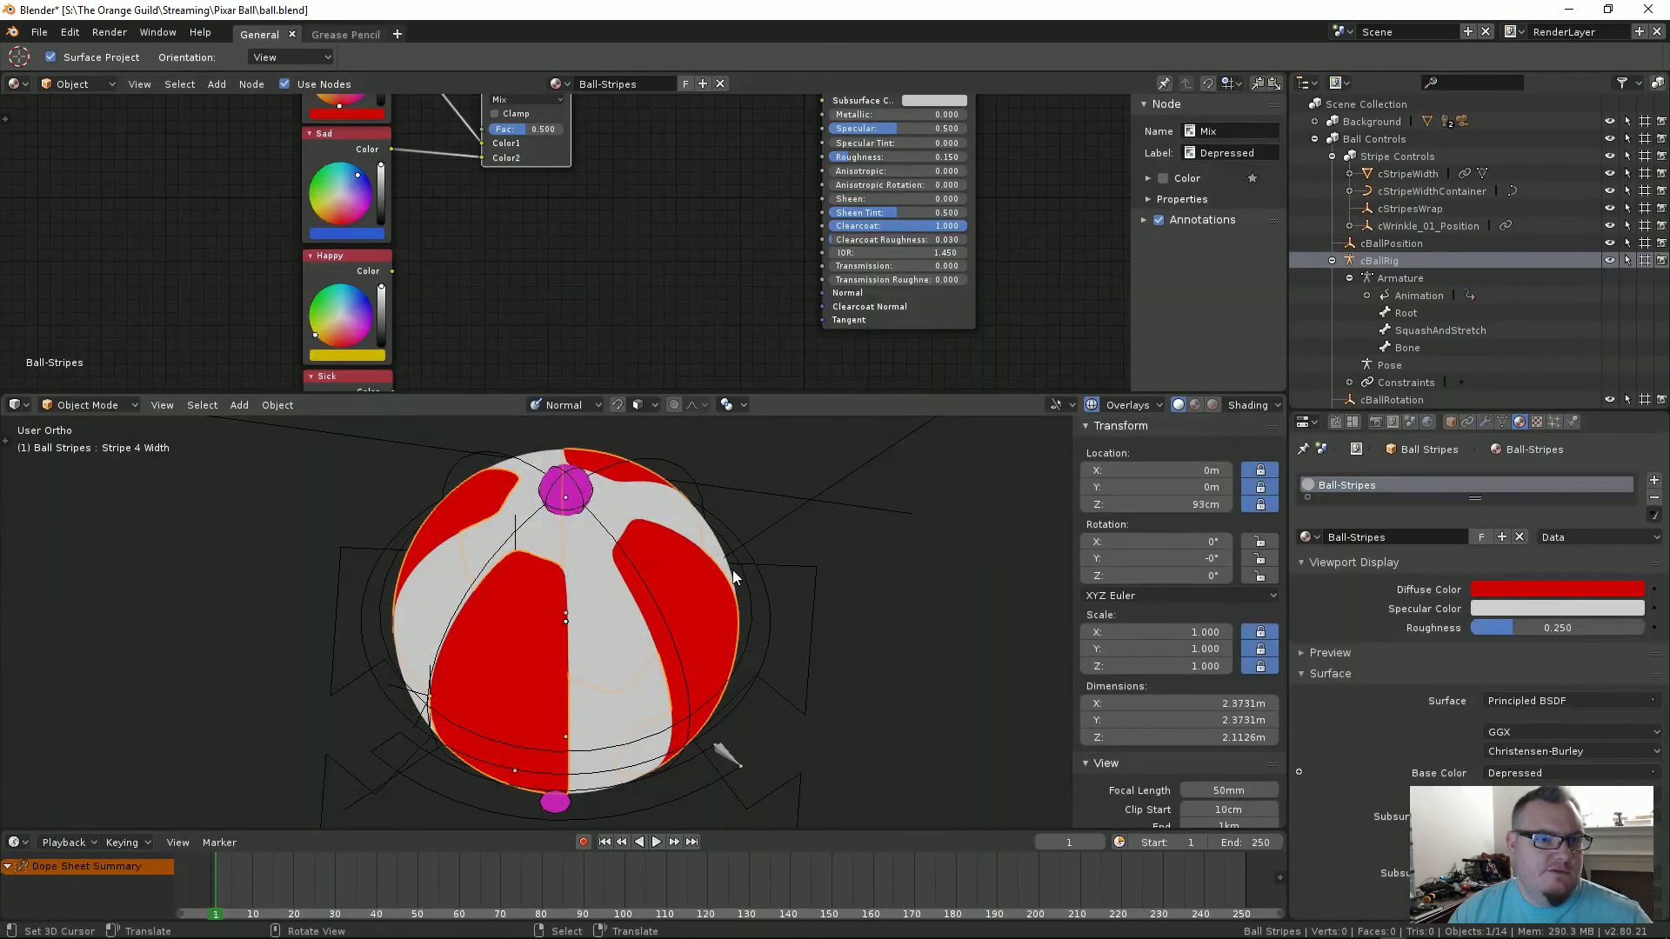
{"action": "key", "text": "shift+z"}
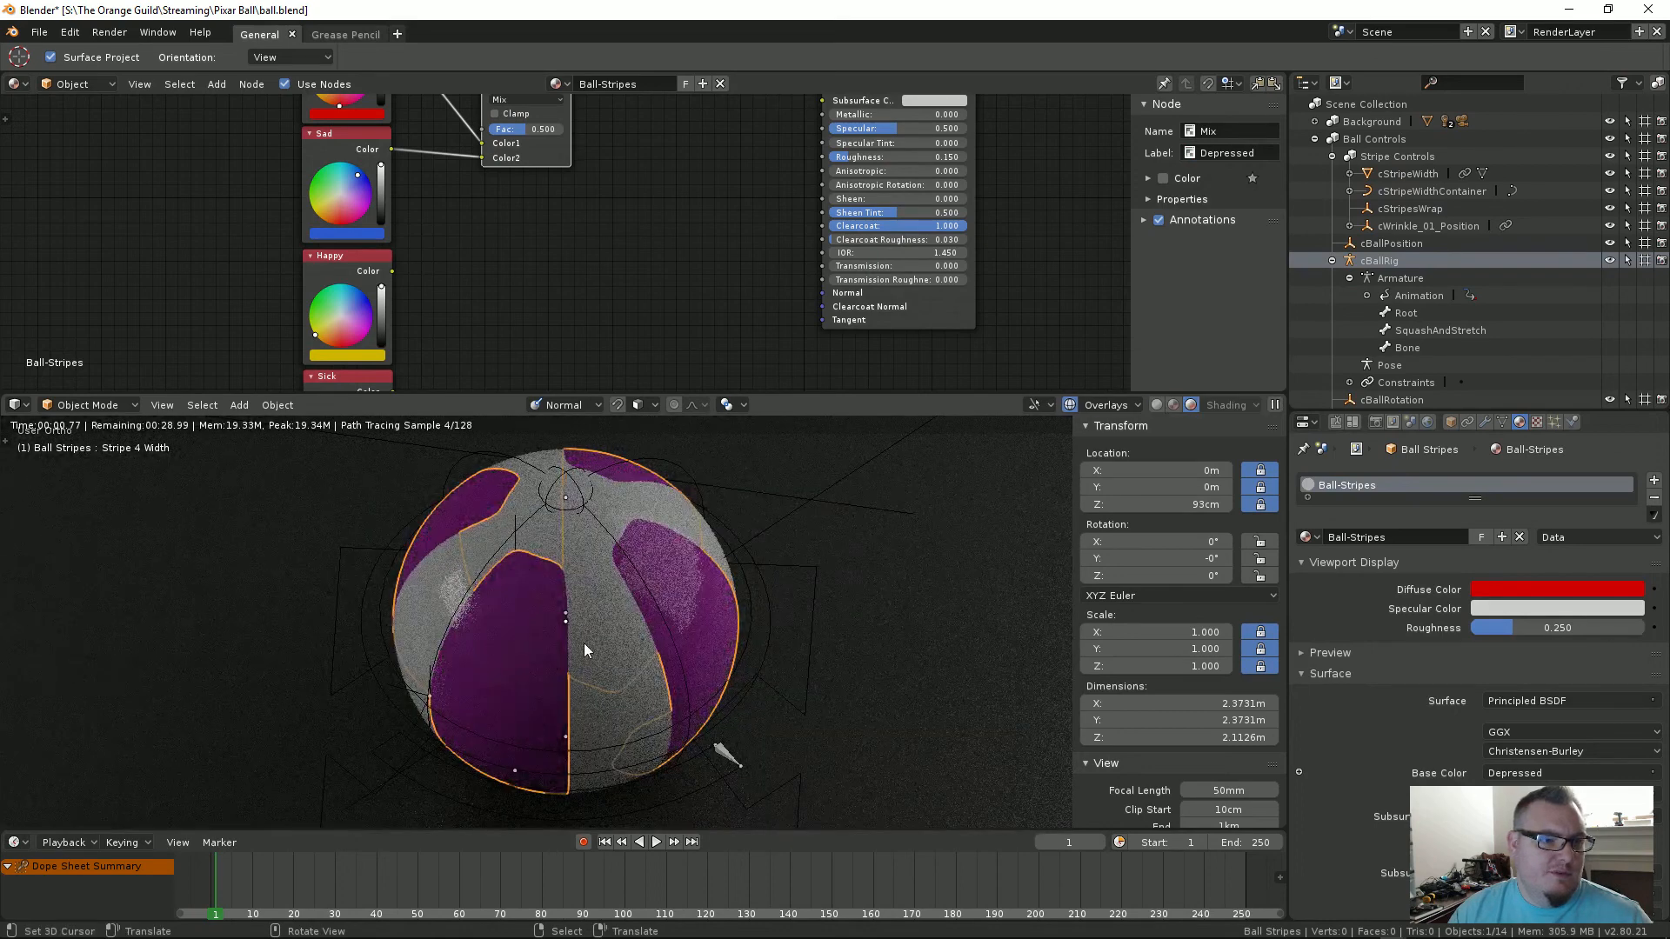
{"action": "middle_click_drag", "start_coordinate": [555, 213], "coordinate": [582, 256]}
{"action": "scroll", "coordinate": [582, 270], "scroll_direction": "down", "scroll_amount": 3}
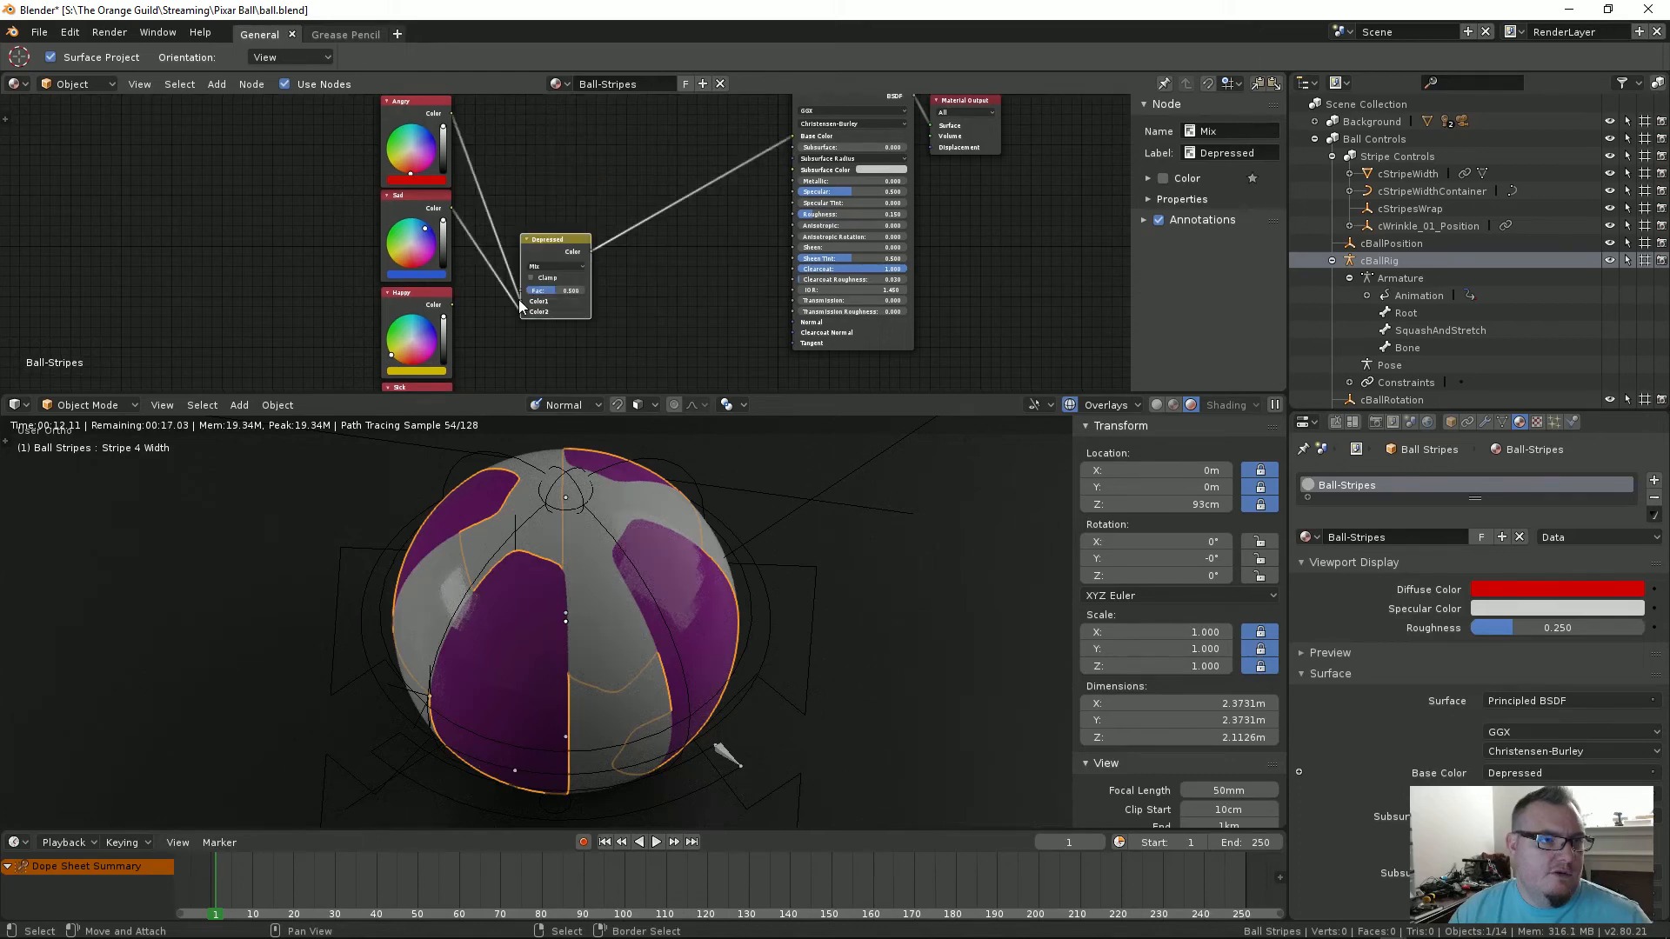
Step: Connect the lower mix node, which blends Sad and Happy, to the Principled BSDF base color
{"action": "left_click_drag", "start_coordinate": [519, 301], "coordinate": [451, 209]}
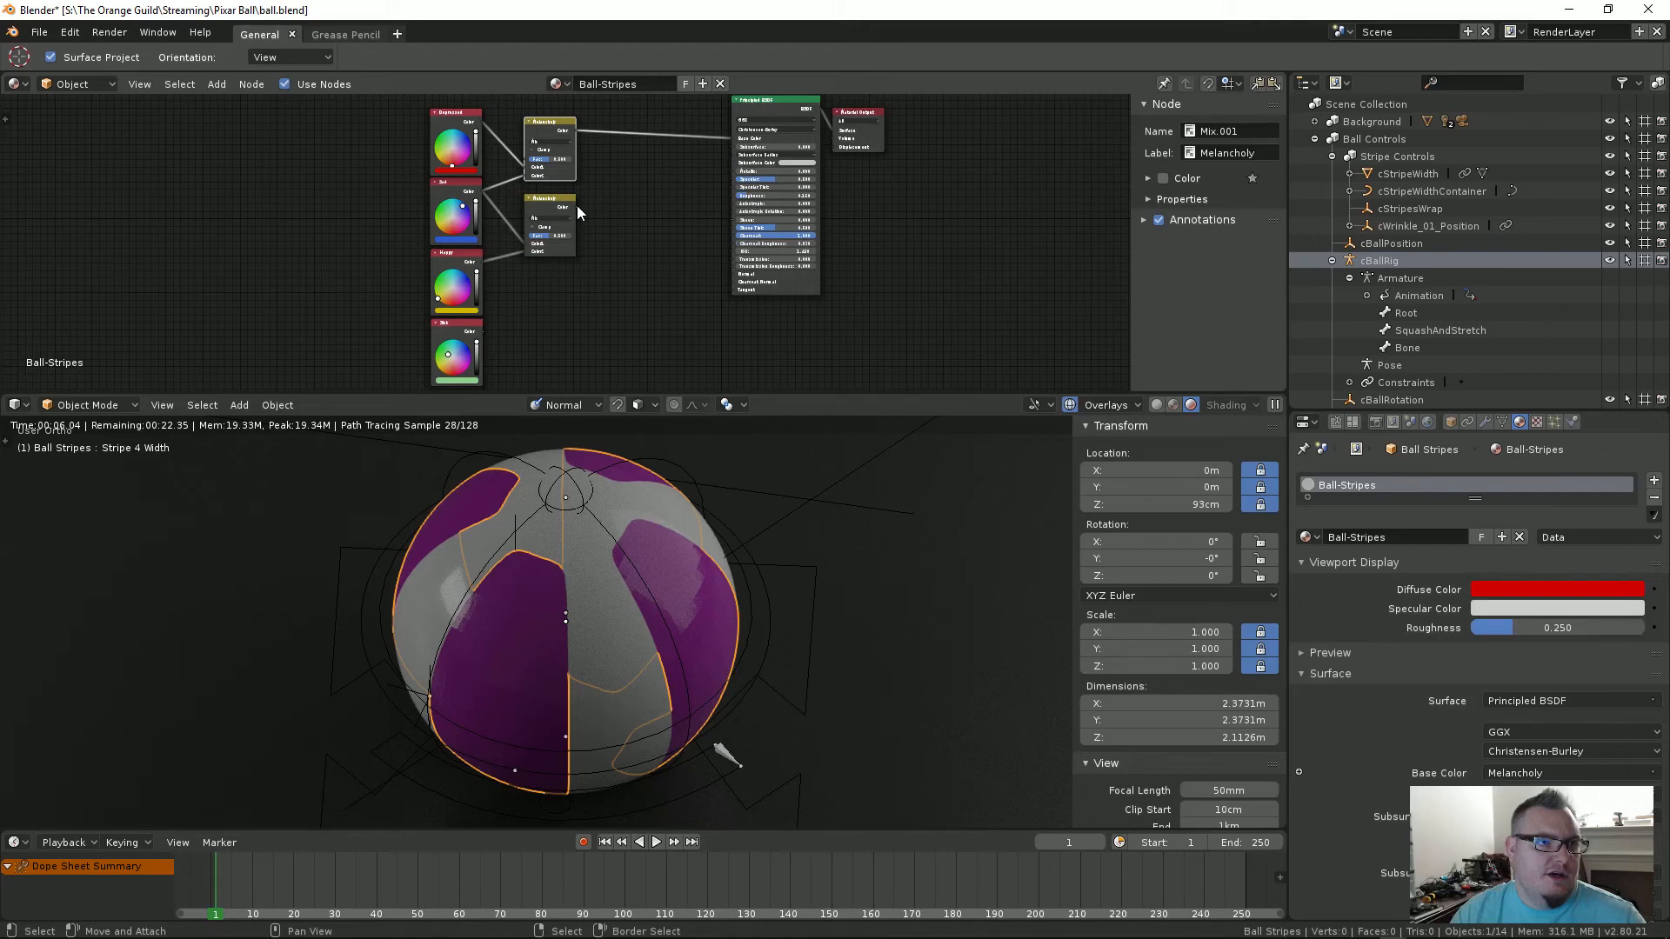
{"action": "left_click_drag", "start_coordinate": [574, 207], "coordinate": [733, 138]}
{"action": "scroll", "coordinate": [1134, 807], "scroll_direction": "down", "scroll_amount": 10}
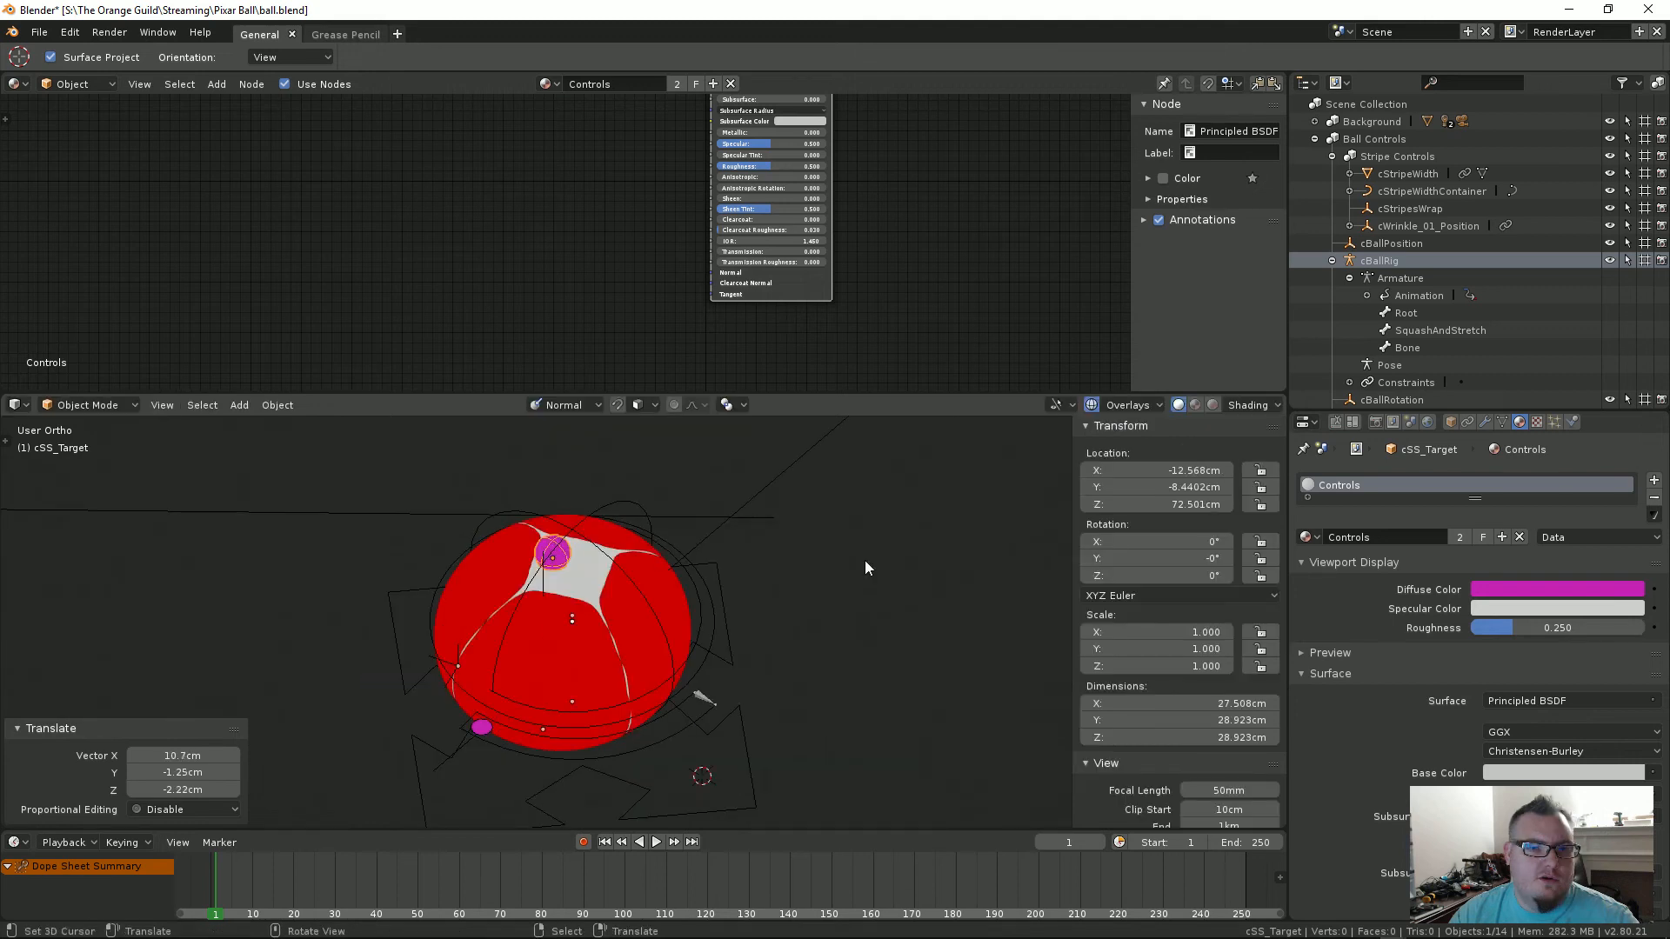
Step: Clear the location of the cSS_Target control and set its Z location to 1 m
{"action": "key", "text": "alt+g"}
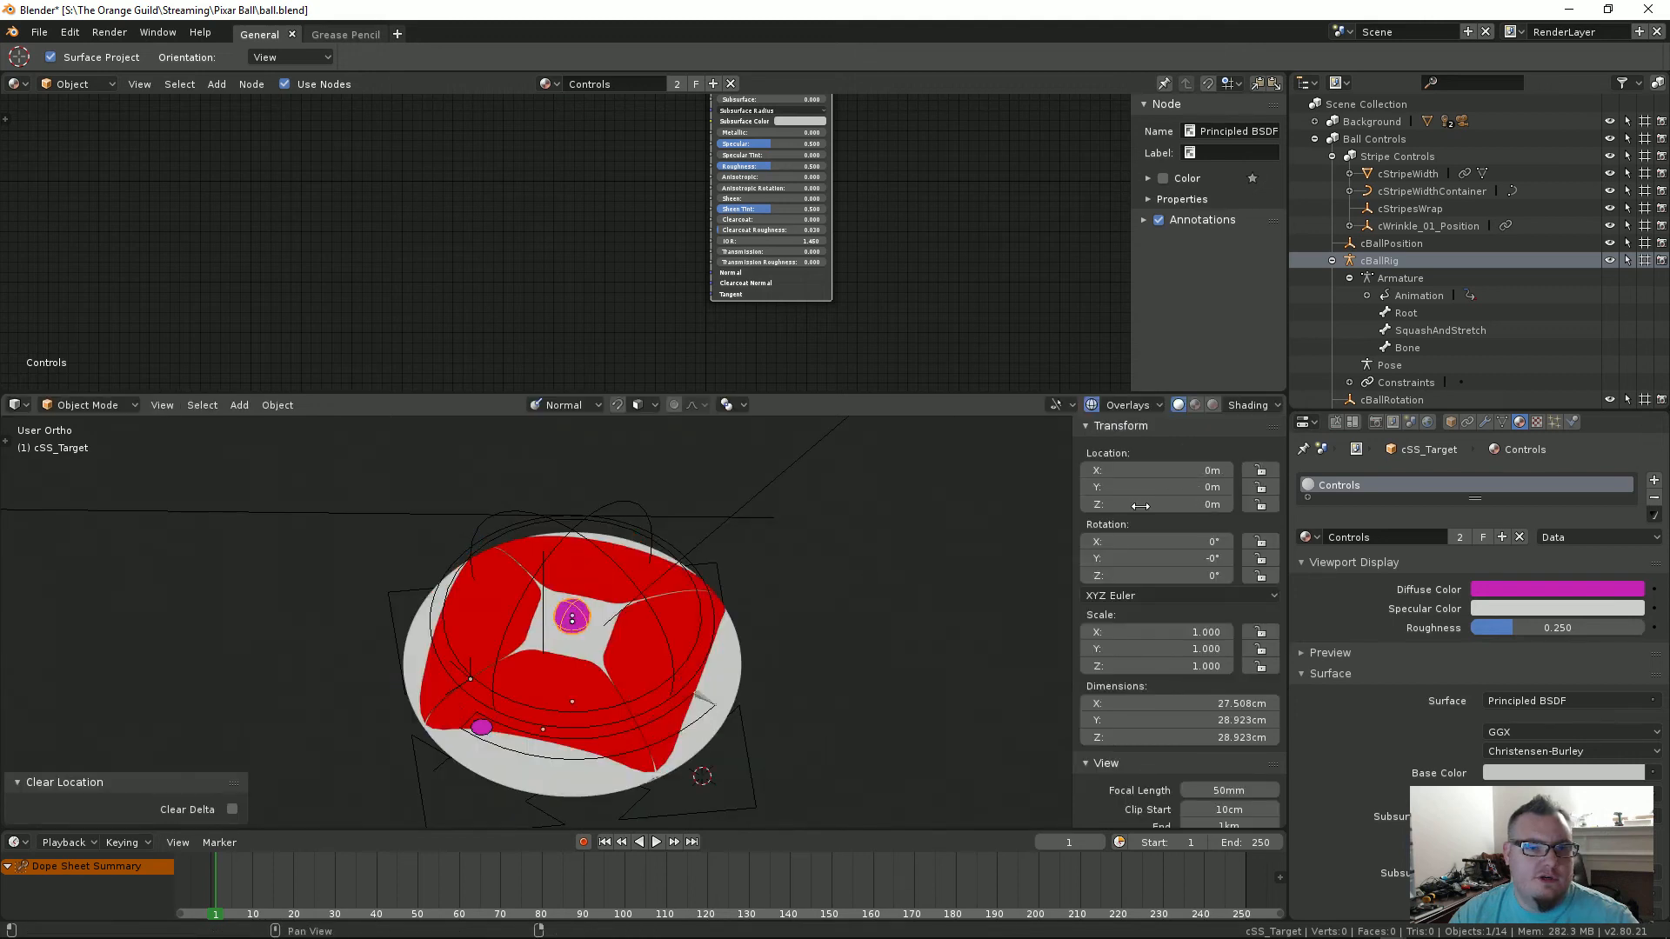
{"action": "left_click", "coordinate": [1140, 506]}
{"action": "type", "text": "1"}
{"action": "key", "text": "Return"}
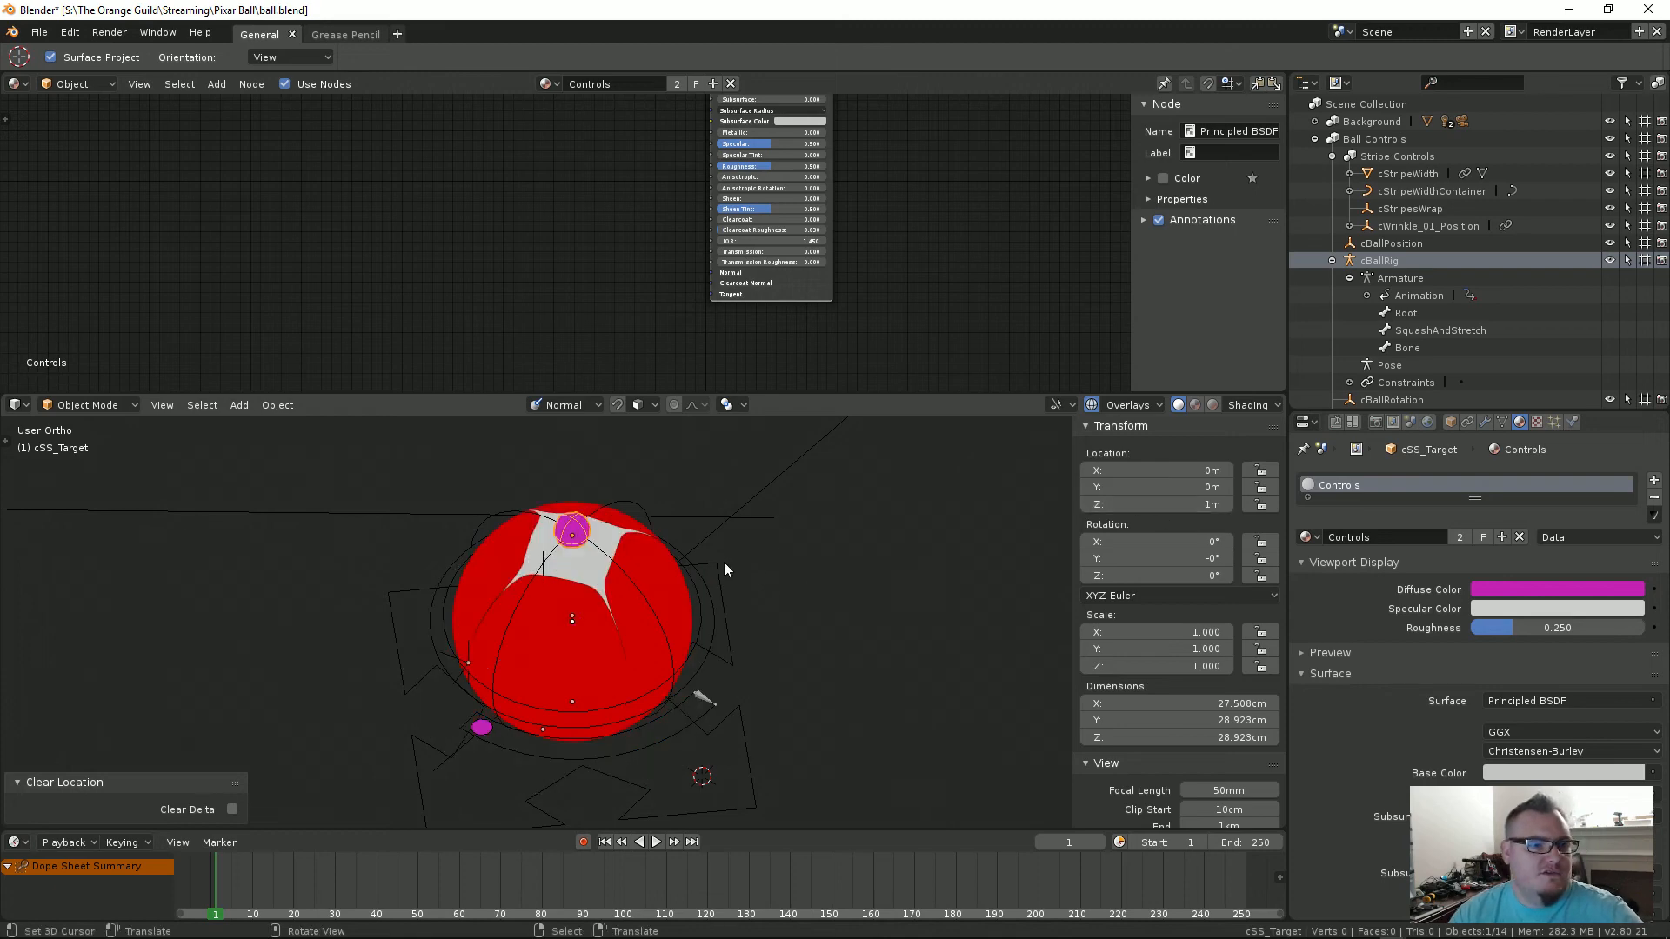
Step: Select the striped ball mesh and reposition its Principled BSDF and Material Output nodes lower and closer to the mix nodes
{"action": "middle_click_drag", "start_coordinate": [724, 563], "coordinate": [799, 546]}
{"action": "scroll", "coordinate": [715, 605], "scroll_direction": "up", "scroll_amount": 3}
{"action": "middle_click_drag", "start_coordinate": [711, 608], "coordinate": [693, 629]}
{"action": "right_click", "coordinate": [692, 629]}
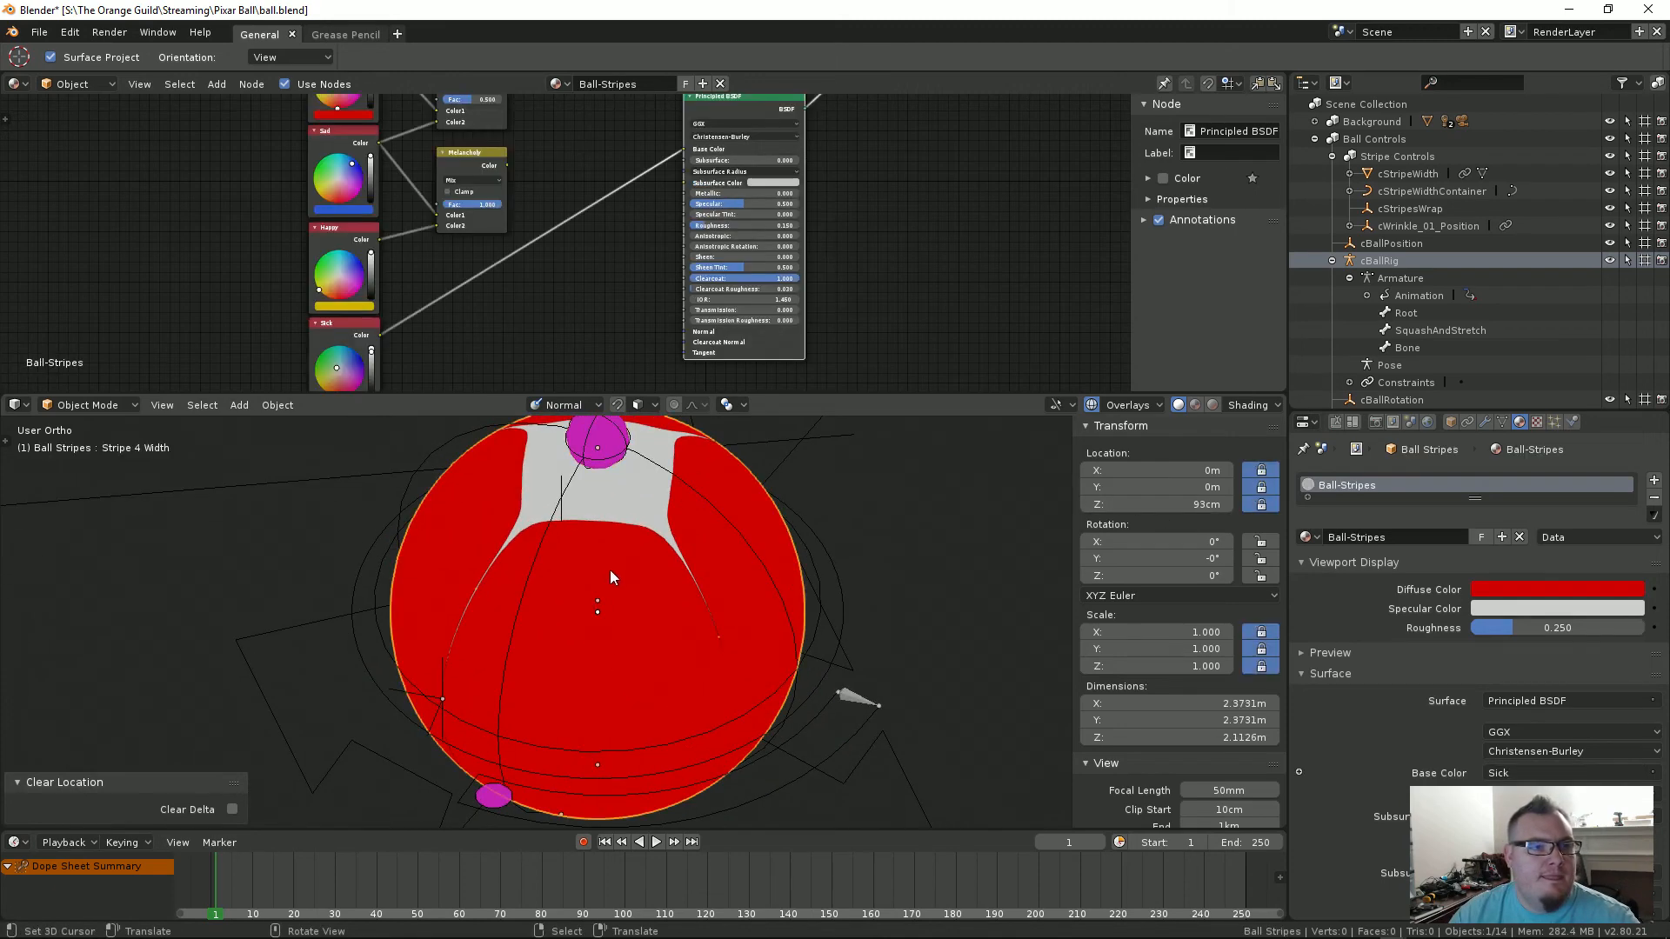
{"action": "middle_click_drag", "start_coordinate": [609, 570], "coordinate": [560, 630], "text": "shift"}
{"action": "scroll", "coordinate": [562, 300], "scroll_direction": "down", "scroll_amount": 7}
{"action": "mouse_move", "coordinate": [572, 273]}
{"action": "middle_mouse_down"}
{"action": "mouse_move", "coordinate": [578, 305]}
{"action": "mouse_move", "coordinate": [583, 271]}
{"action": "mouse_move", "coordinate": [561, 251]}
{"action": "middle_mouse_up"}
{"action": "scroll", "coordinate": [586, 264], "scroll_direction": "up", "scroll_amount": 4}
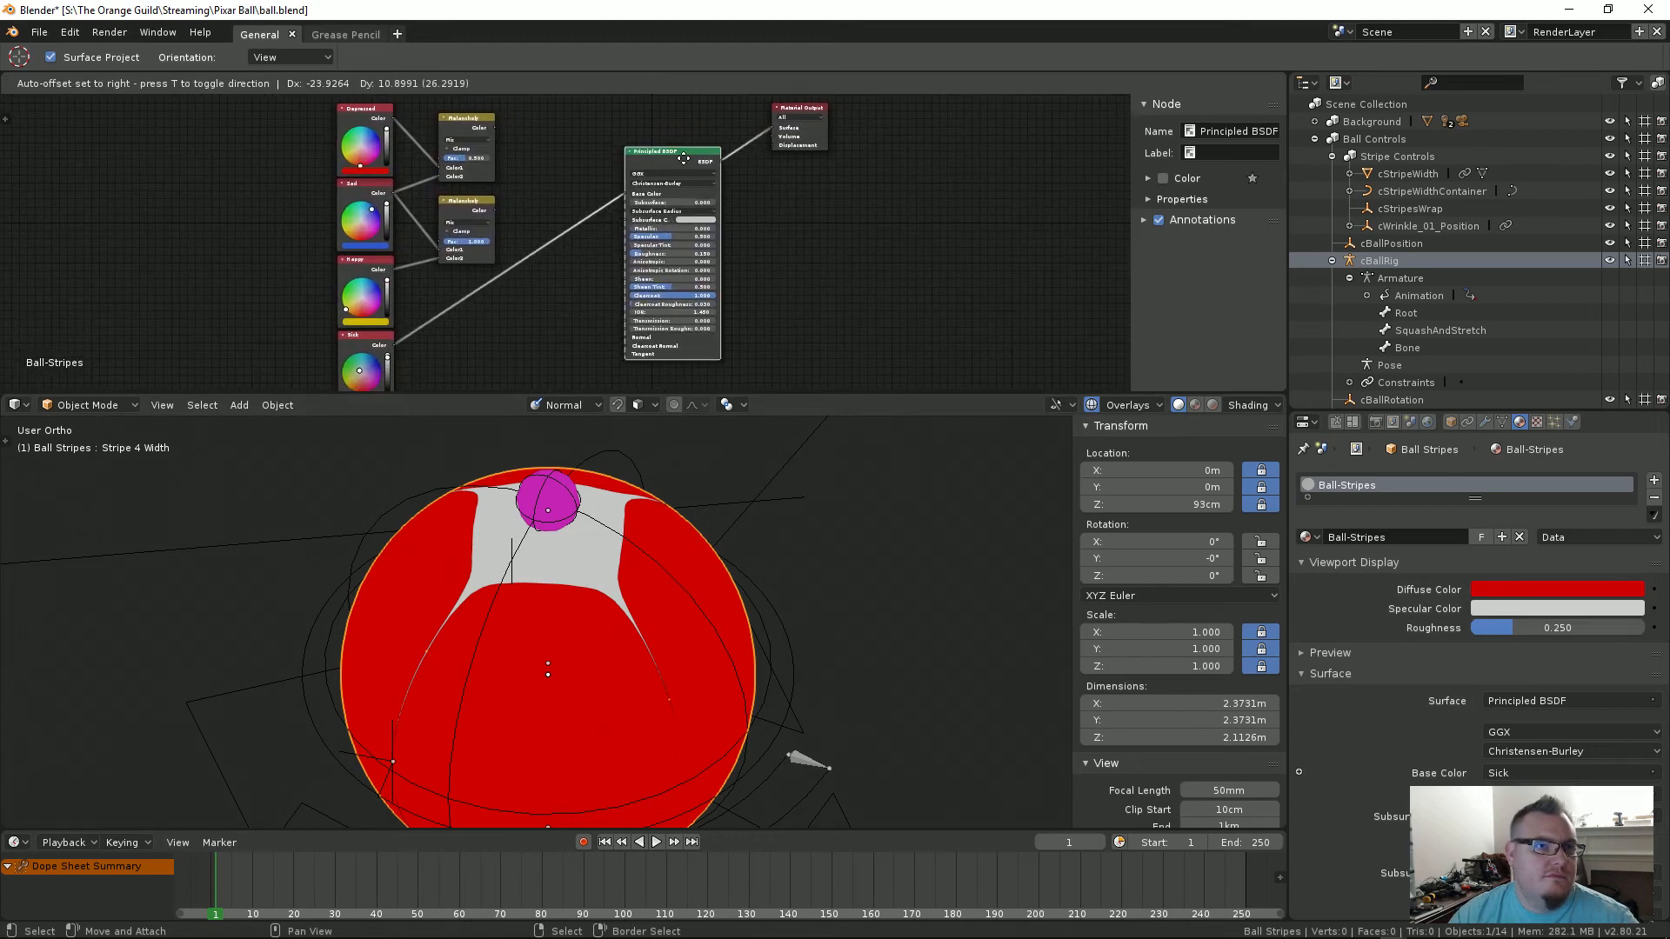
{"action": "left_click_drag", "start_coordinate": [795, 110], "coordinate": [805, 157]}
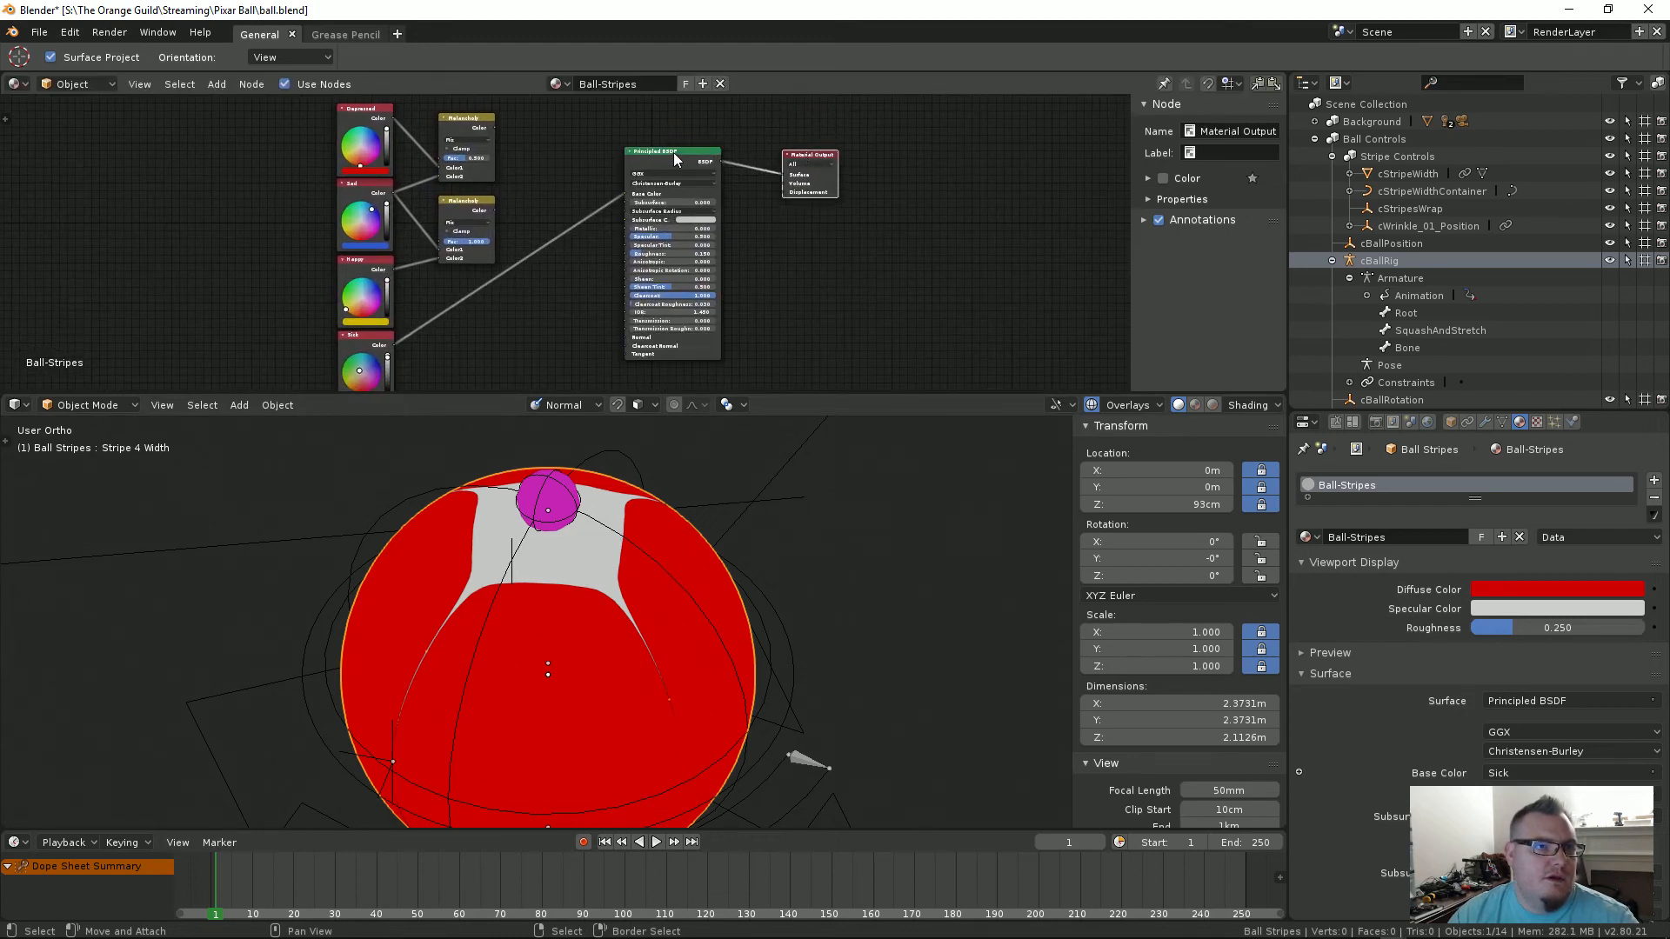
{"action": "left_click_drag", "start_coordinate": [673, 153], "coordinate": [679, 161]}
Step: Select the cBallRig armature and examine its Stripe Controls custom property together with the bone beside the ball
{"action": "scroll", "coordinate": [1131, 661], "scroll_direction": "down", "scroll_amount": 6}
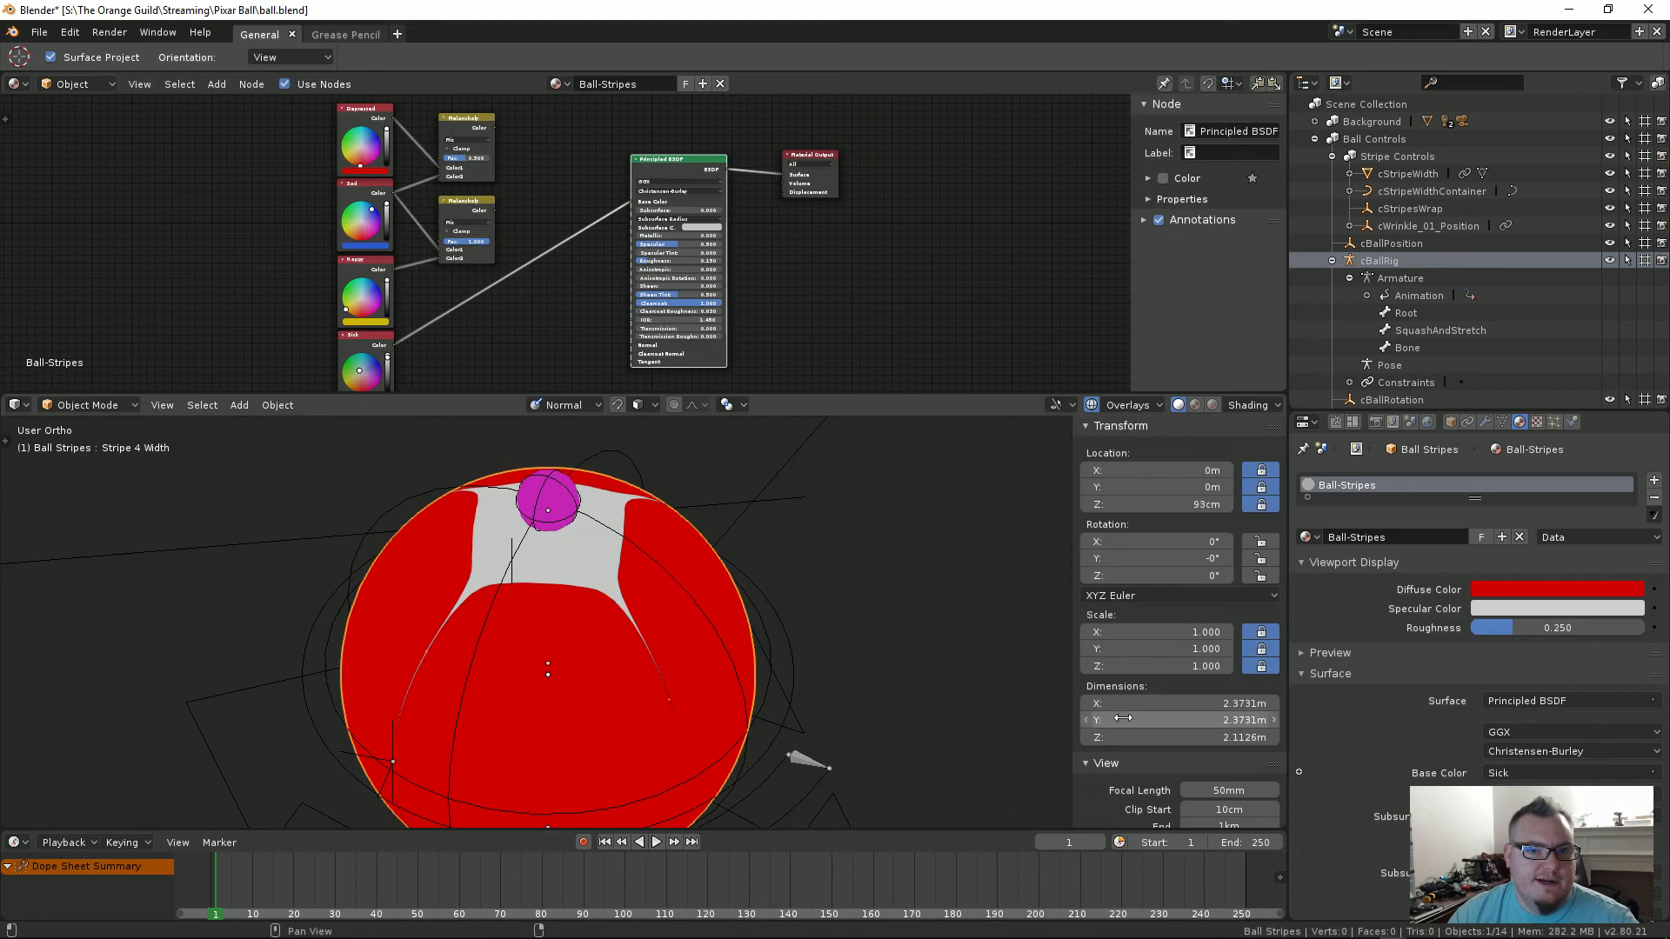
{"action": "scroll", "coordinate": [1159, 682], "scroll_direction": "down", "scroll_amount": 2}
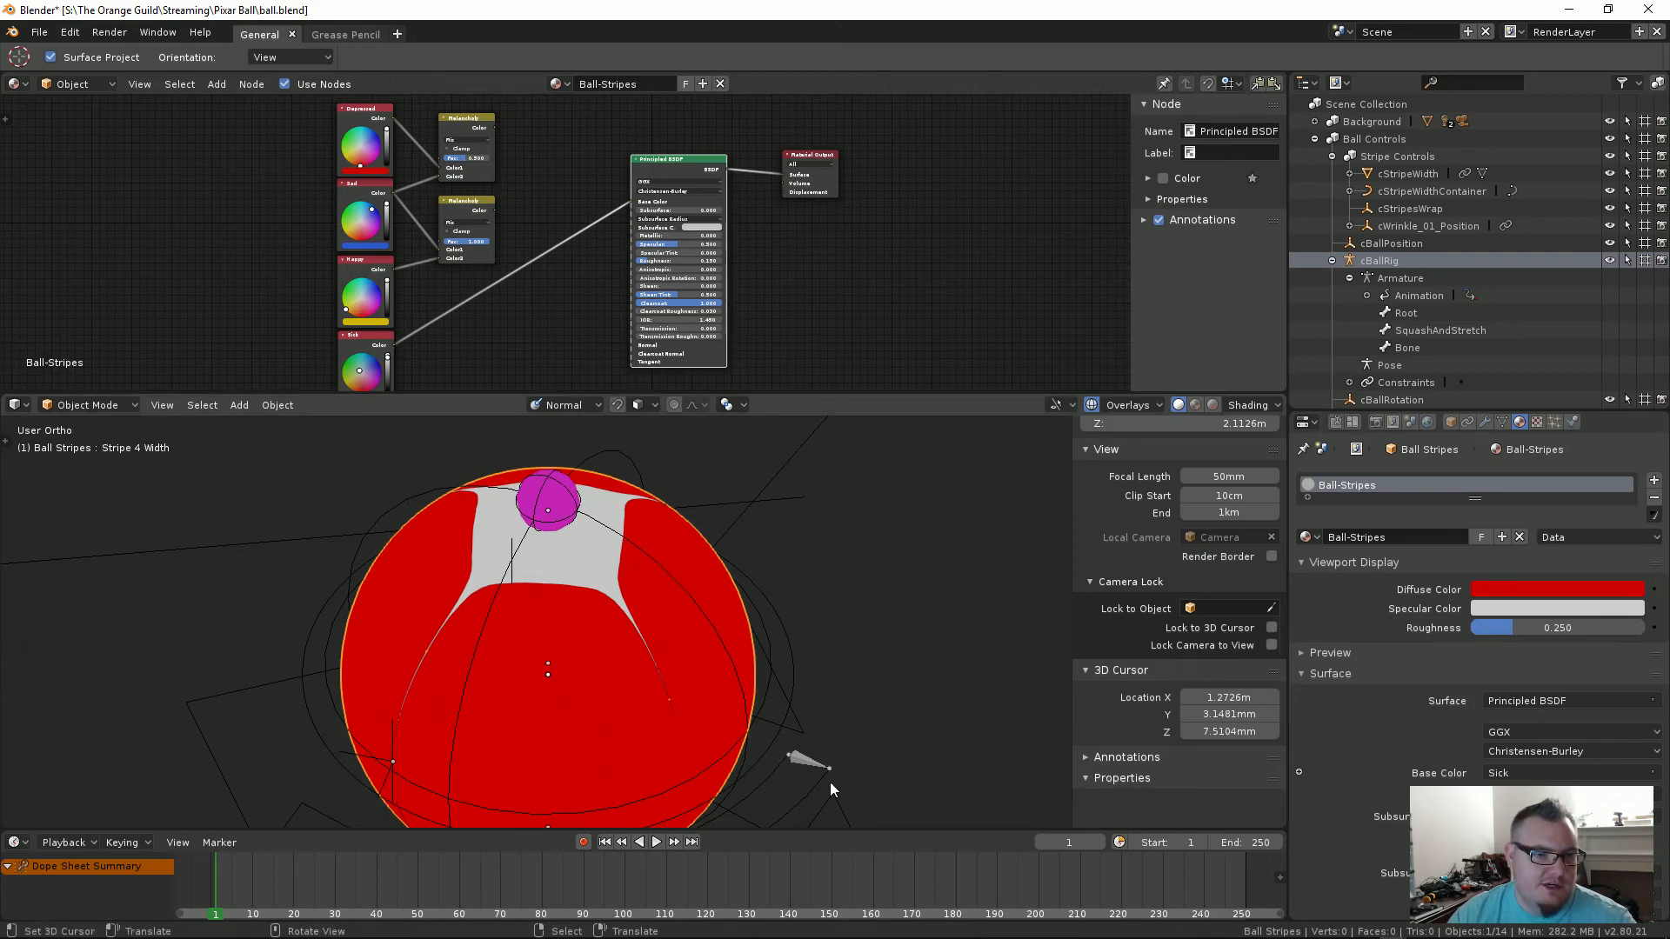
{"action": "scroll", "coordinate": [837, 740], "scroll_direction": "down", "scroll_amount": 1}
{"action": "middle_click_drag", "start_coordinate": [854, 640], "coordinate": [848, 562], "text": "shift"}
{"action": "right_click", "coordinate": [770, 687]}
{"action": "right_click", "coordinate": [770, 691]}
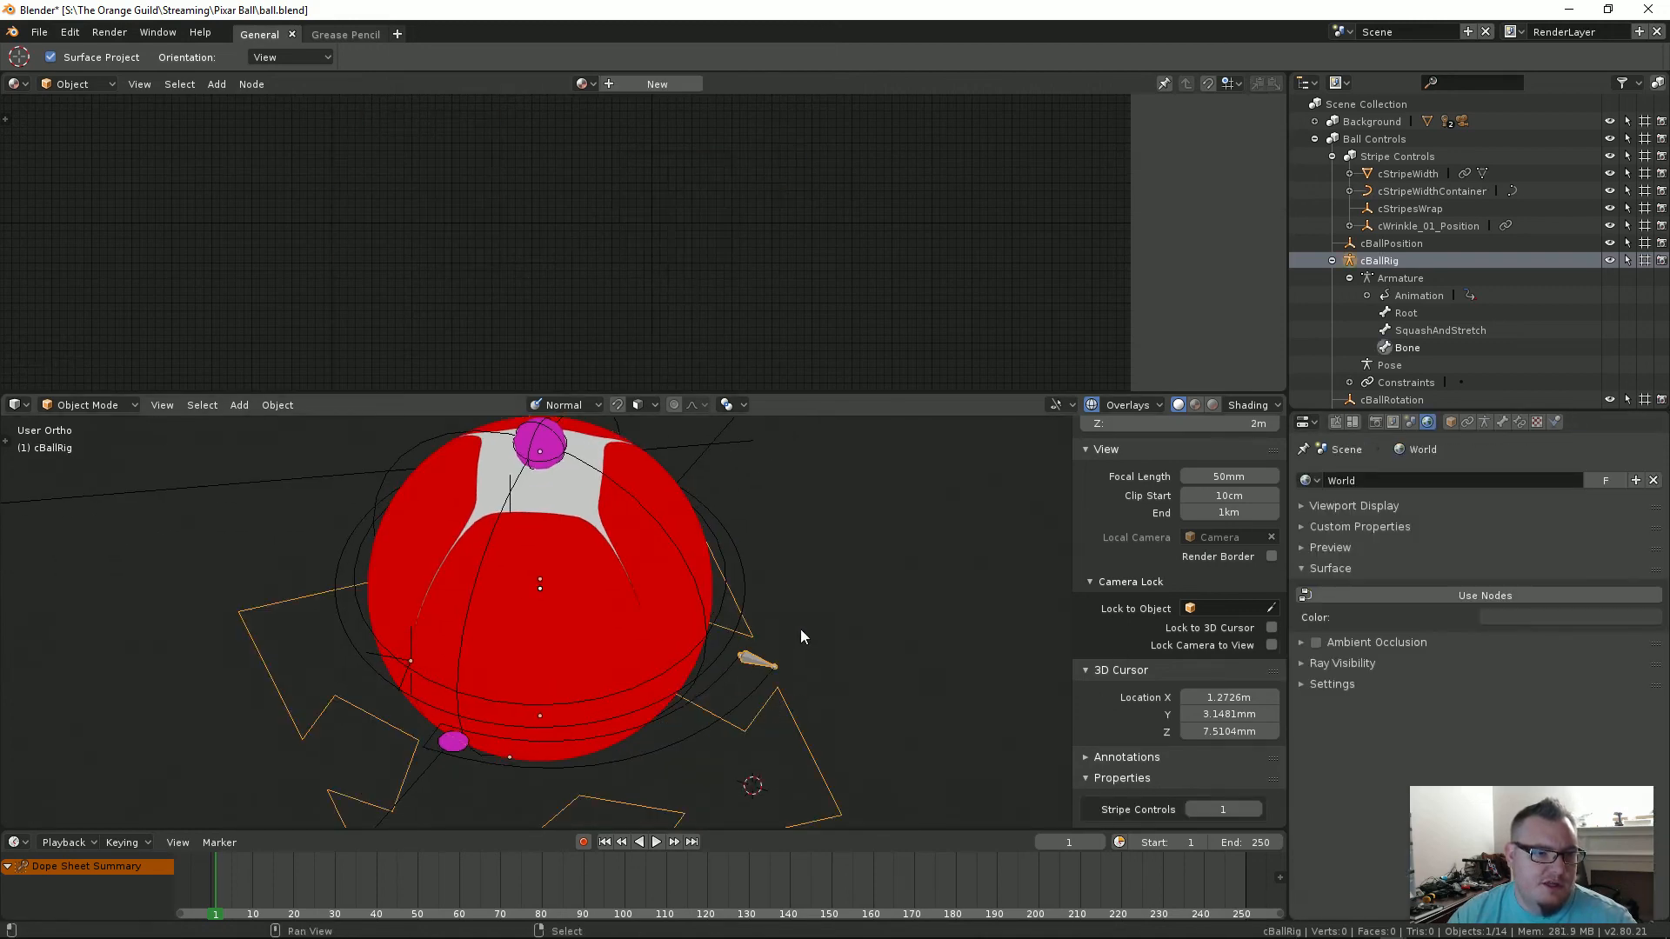
{"action": "middle_click_drag", "start_coordinate": [800, 637], "coordinate": [869, 591], "text": "shift"}
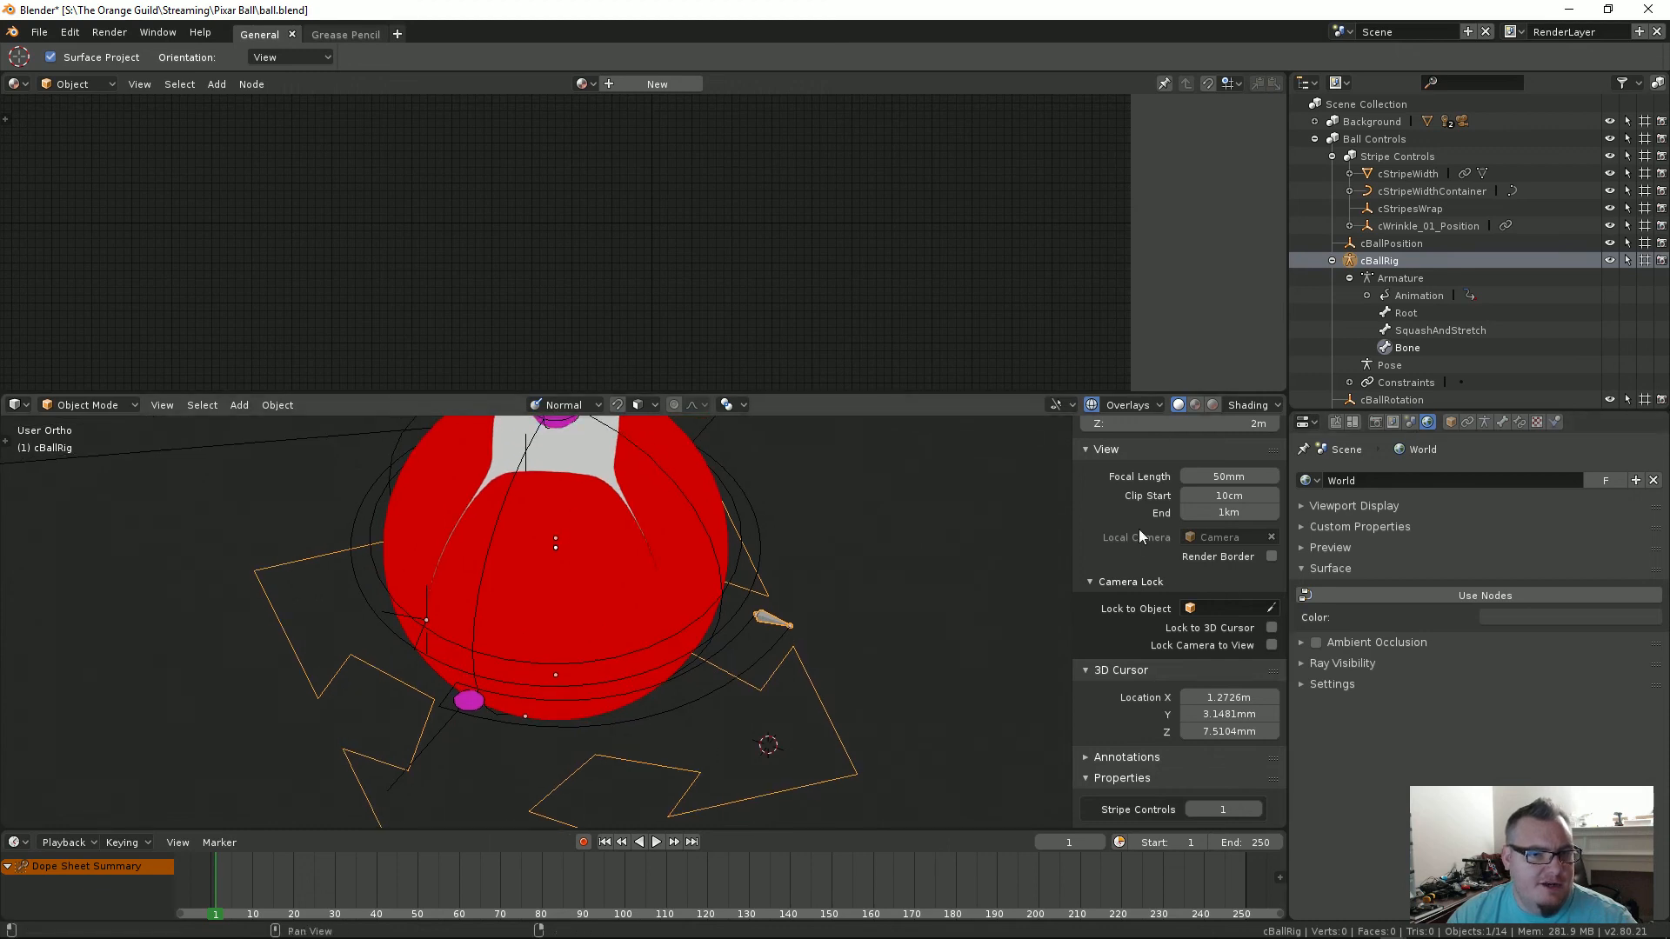
{"action": "middle_click_drag", "start_coordinate": [846, 514], "coordinate": [753, 642]}
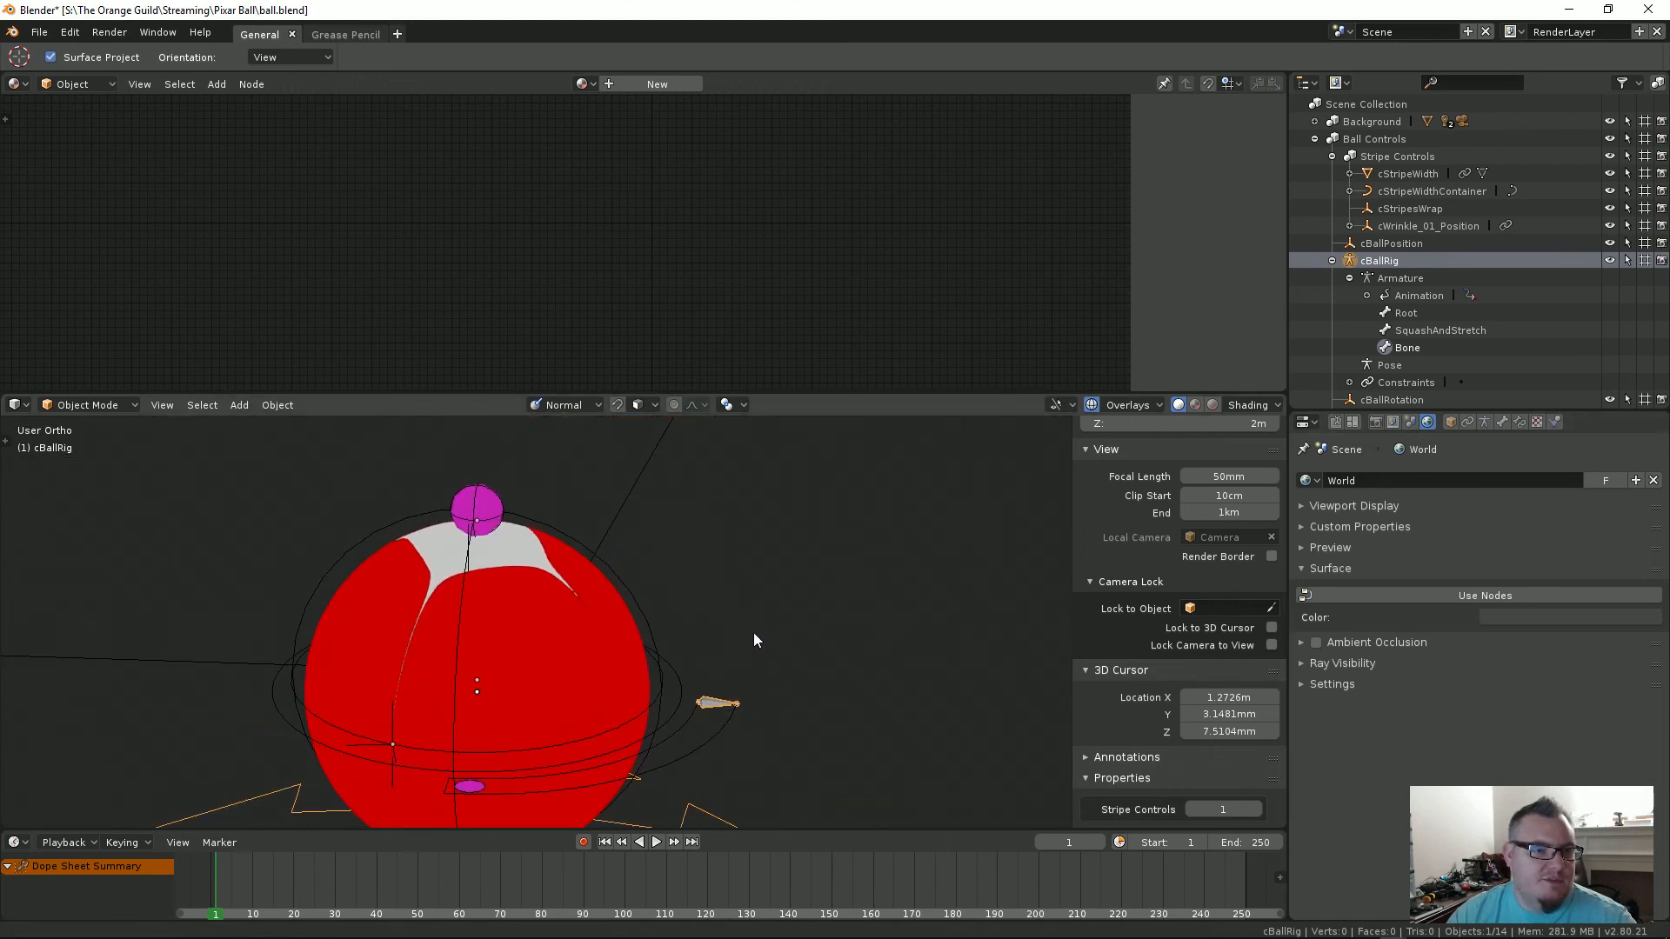
{"action": "middle_click_drag", "start_coordinate": [895, 541], "coordinate": [782, 623]}
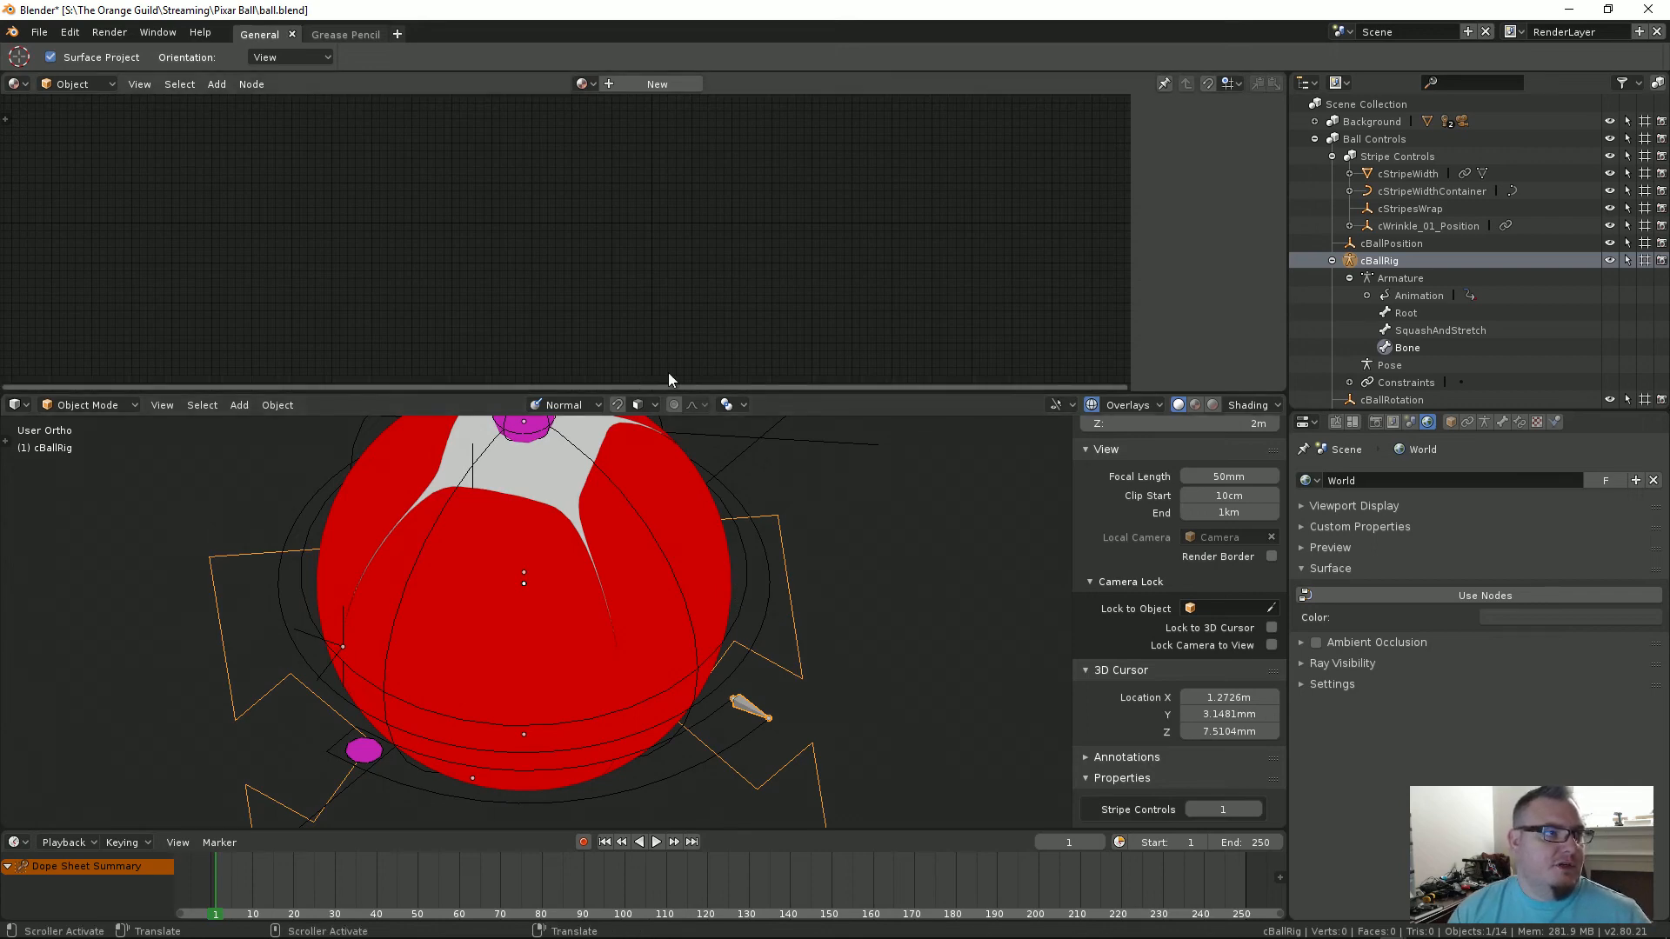
Step: Join the node editor area into the 3D viewport and frame the lower part of the ball with its controls
{"action": "left_click_drag", "start_coordinate": [1281, 399], "coordinate": [1261, 348]}
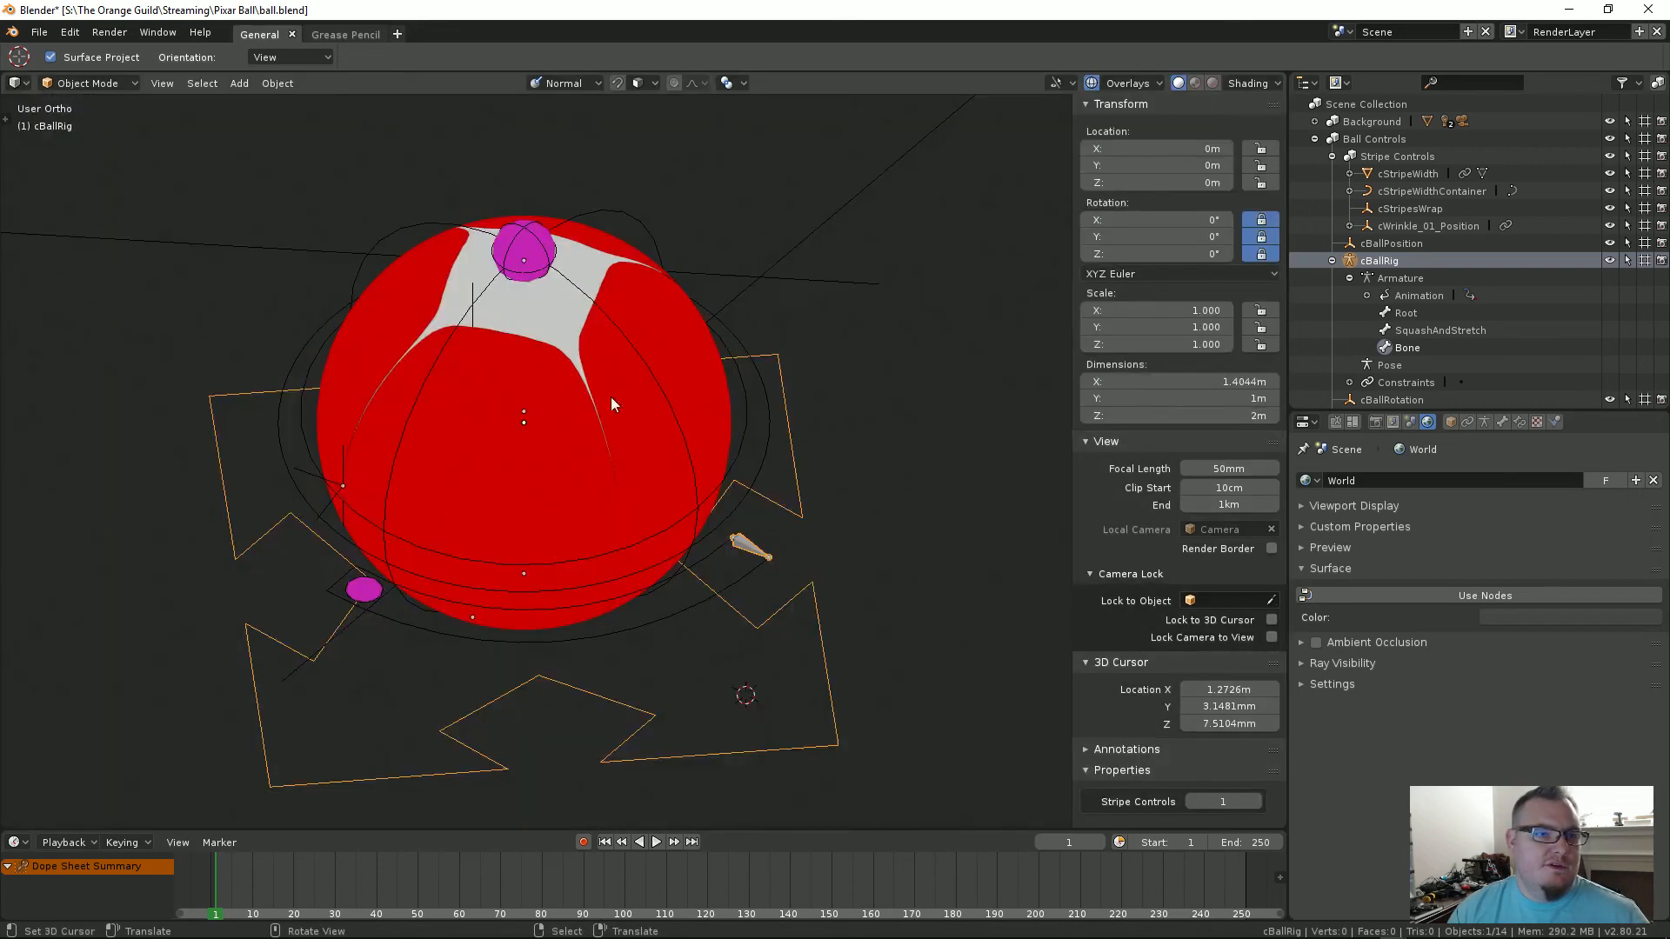
{"action": "scroll", "coordinate": [609, 452], "scroll_direction": "up", "scroll_amount": 2}
{"action": "middle_click_drag", "start_coordinate": [607, 455], "coordinate": [738, 560], "text": "shift"}
Step: Select the cStripeWidthContainer curve and the cBallRig armature in turn to compare their properties
{"action": "left_click", "coordinate": [789, 597]}
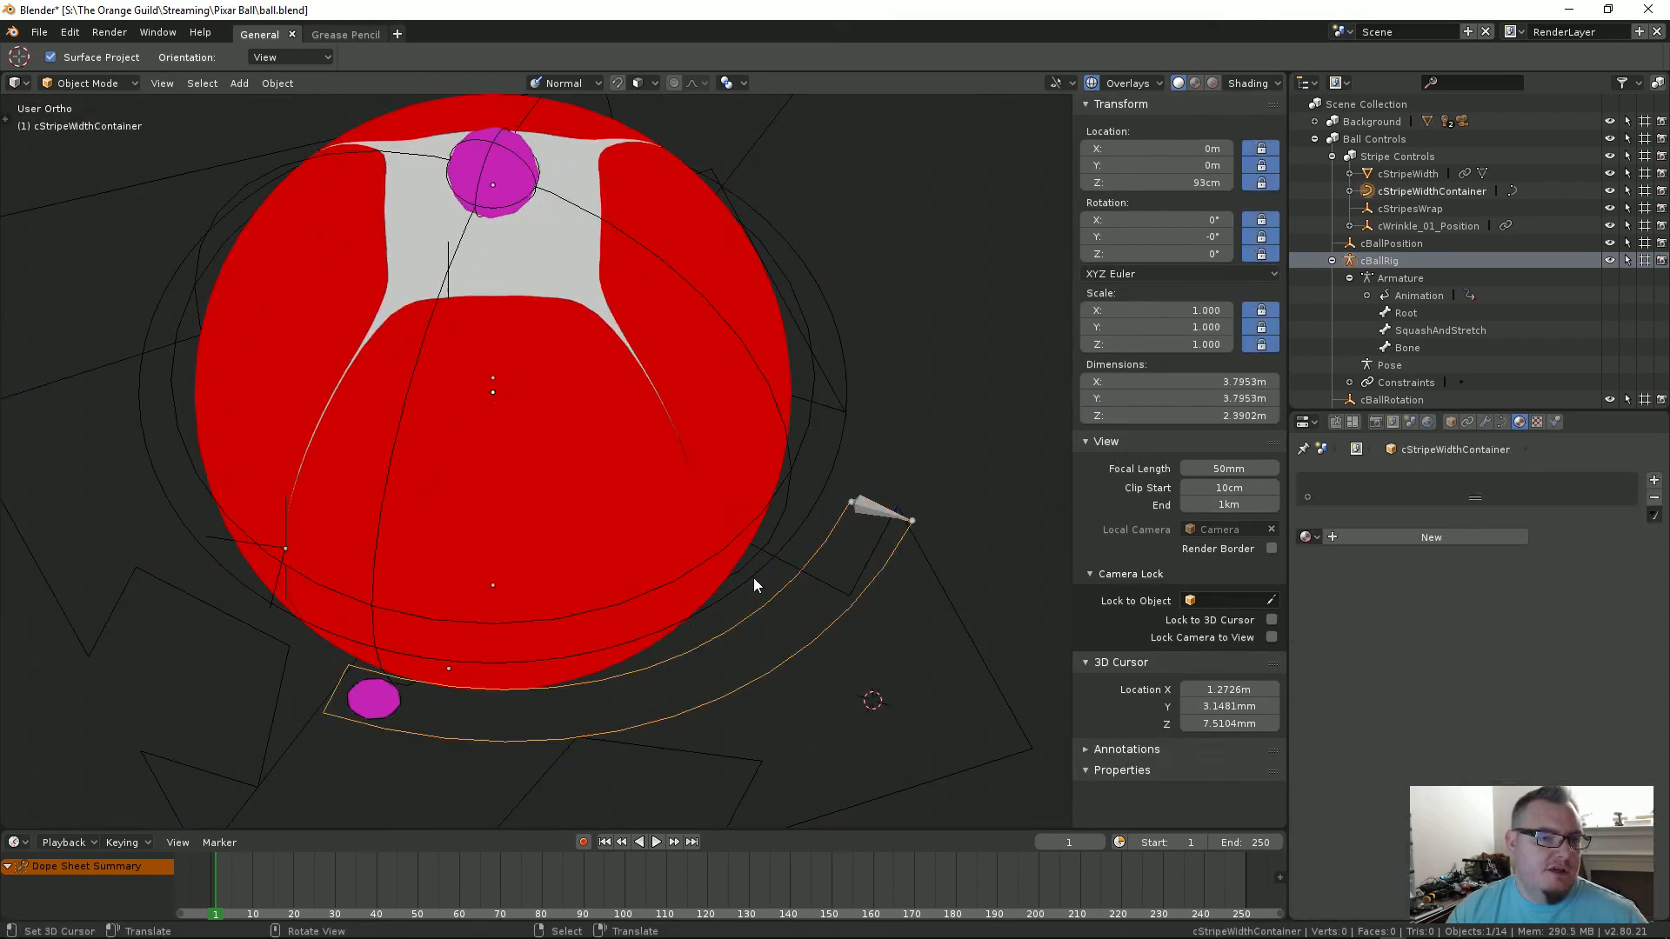
{"action": "left_click", "coordinate": [864, 511]}
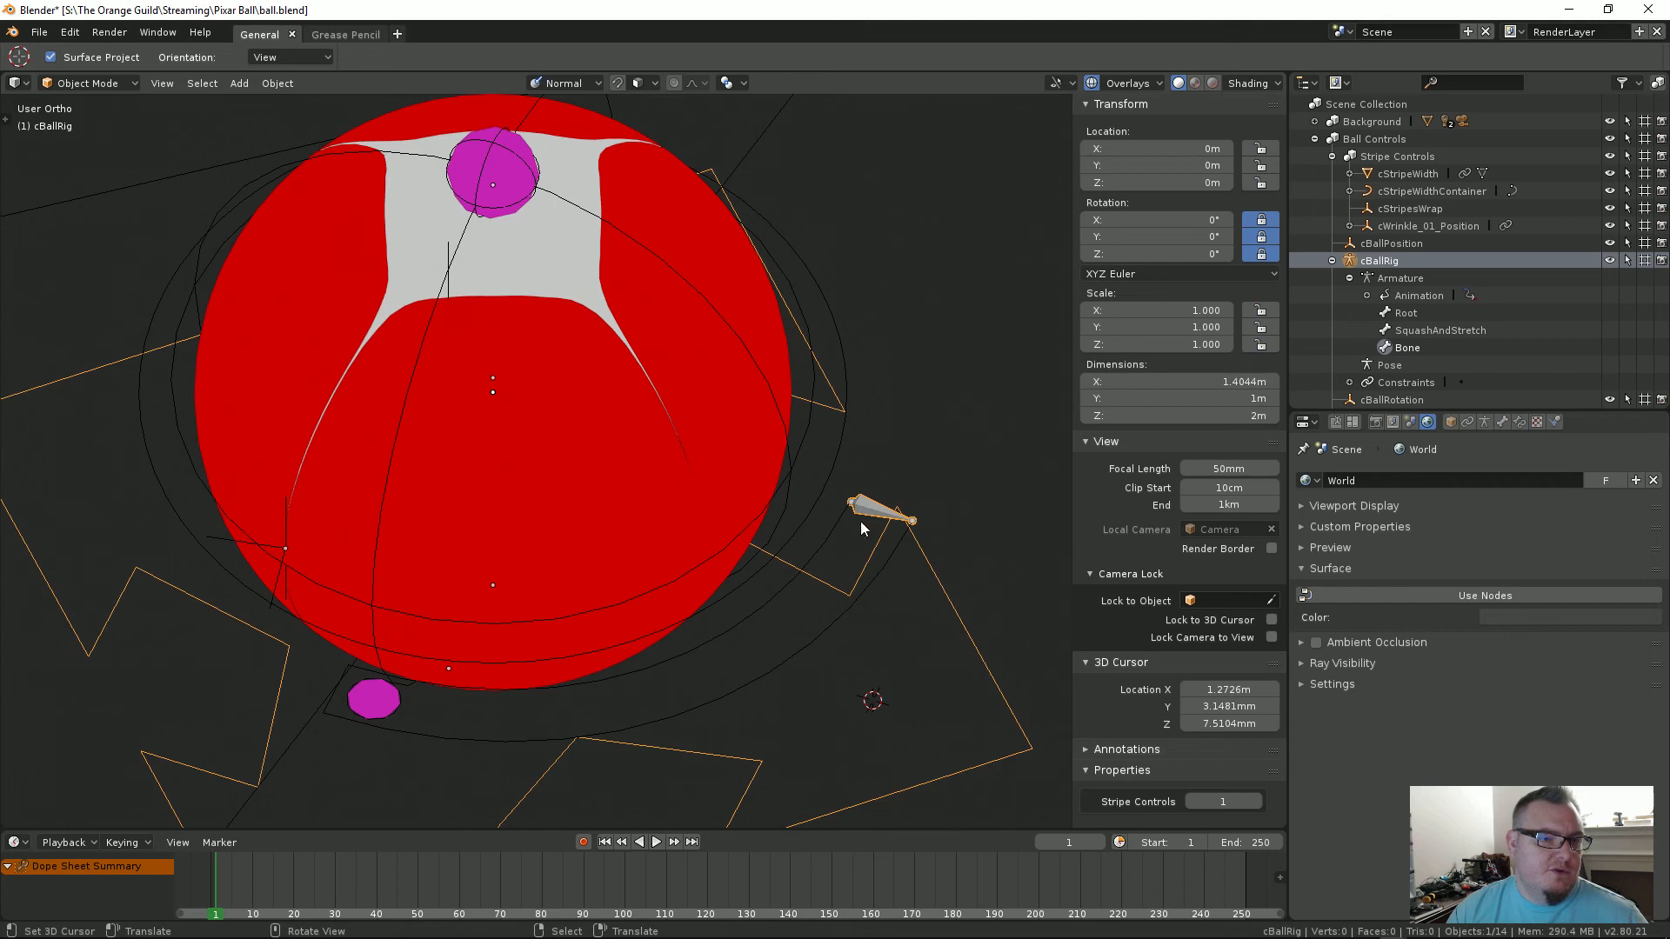
{"action": "left_click", "coordinate": [734, 639]}
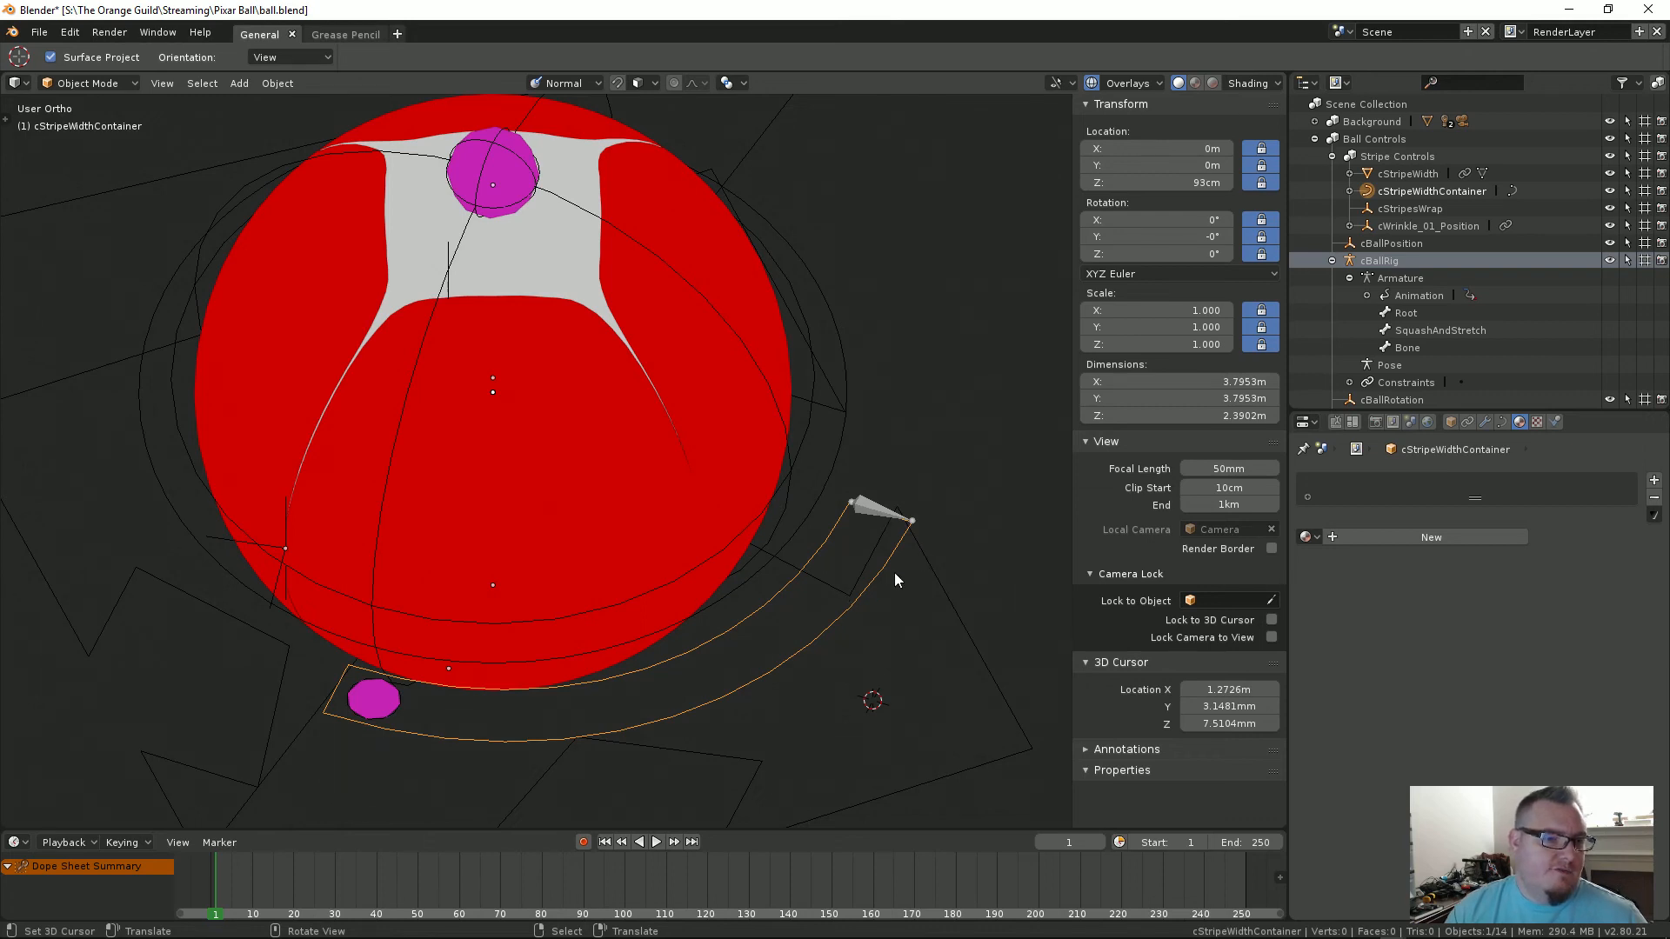
{"action": "right_click", "coordinate": [837, 624]}
{"action": "right_click", "coordinate": [832, 619]}
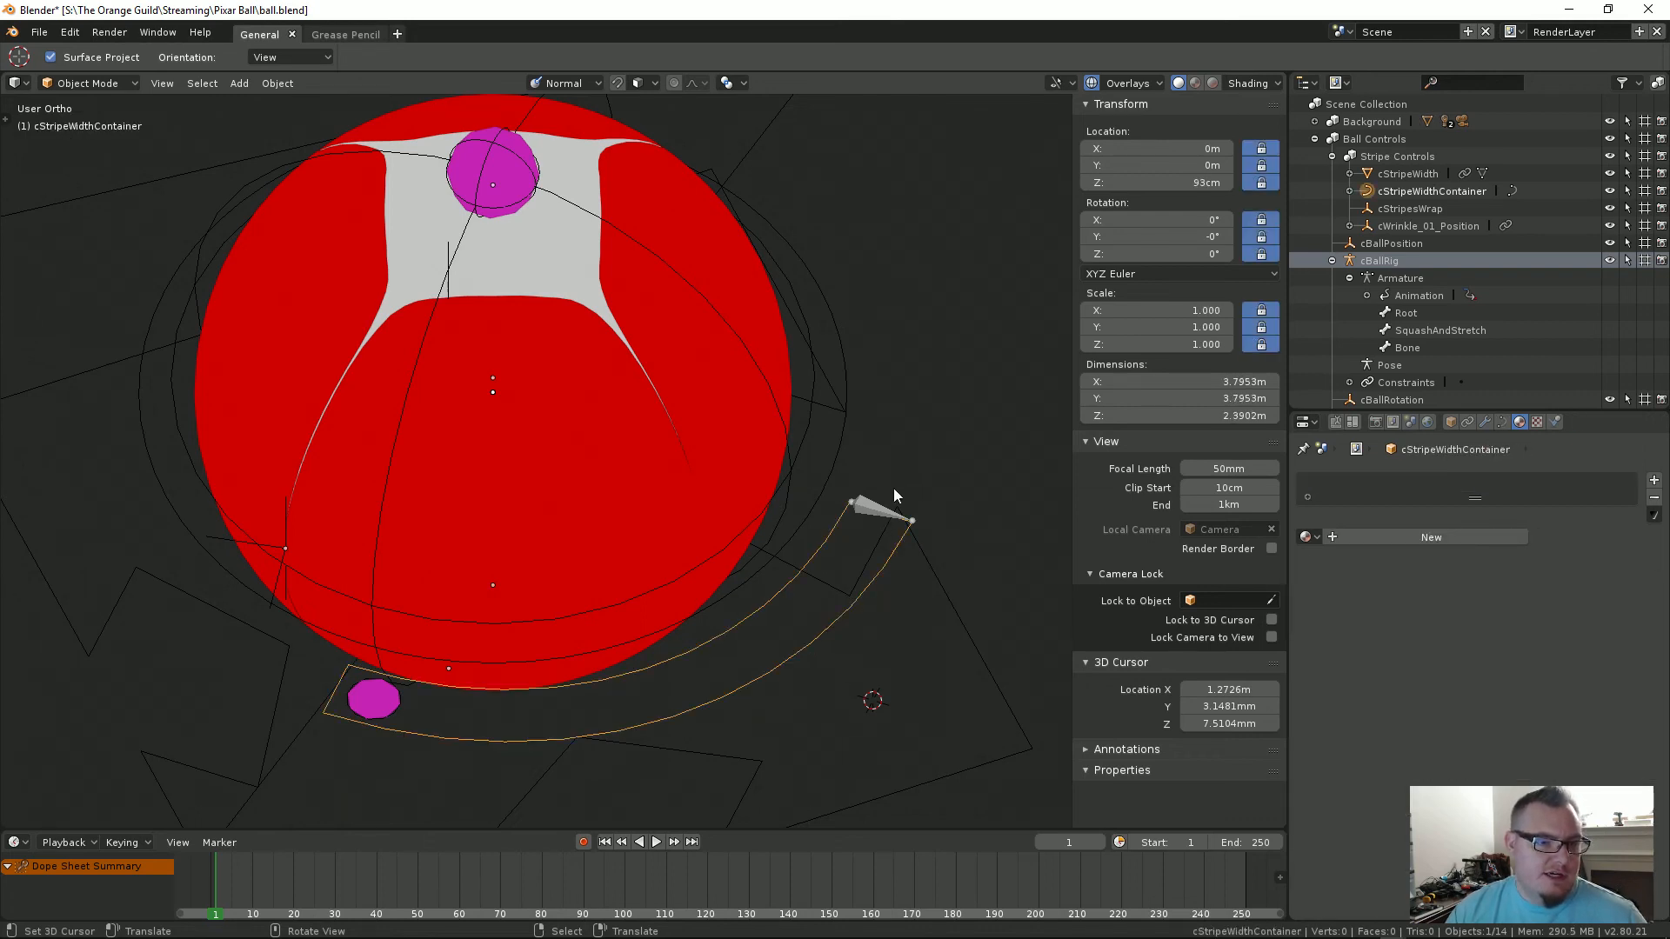
Step: Enter Edit Mode on the cBallRig bone beside the ball and examine its bone settings and the rig's object properties
{"action": "right_click", "coordinate": [875, 515]}
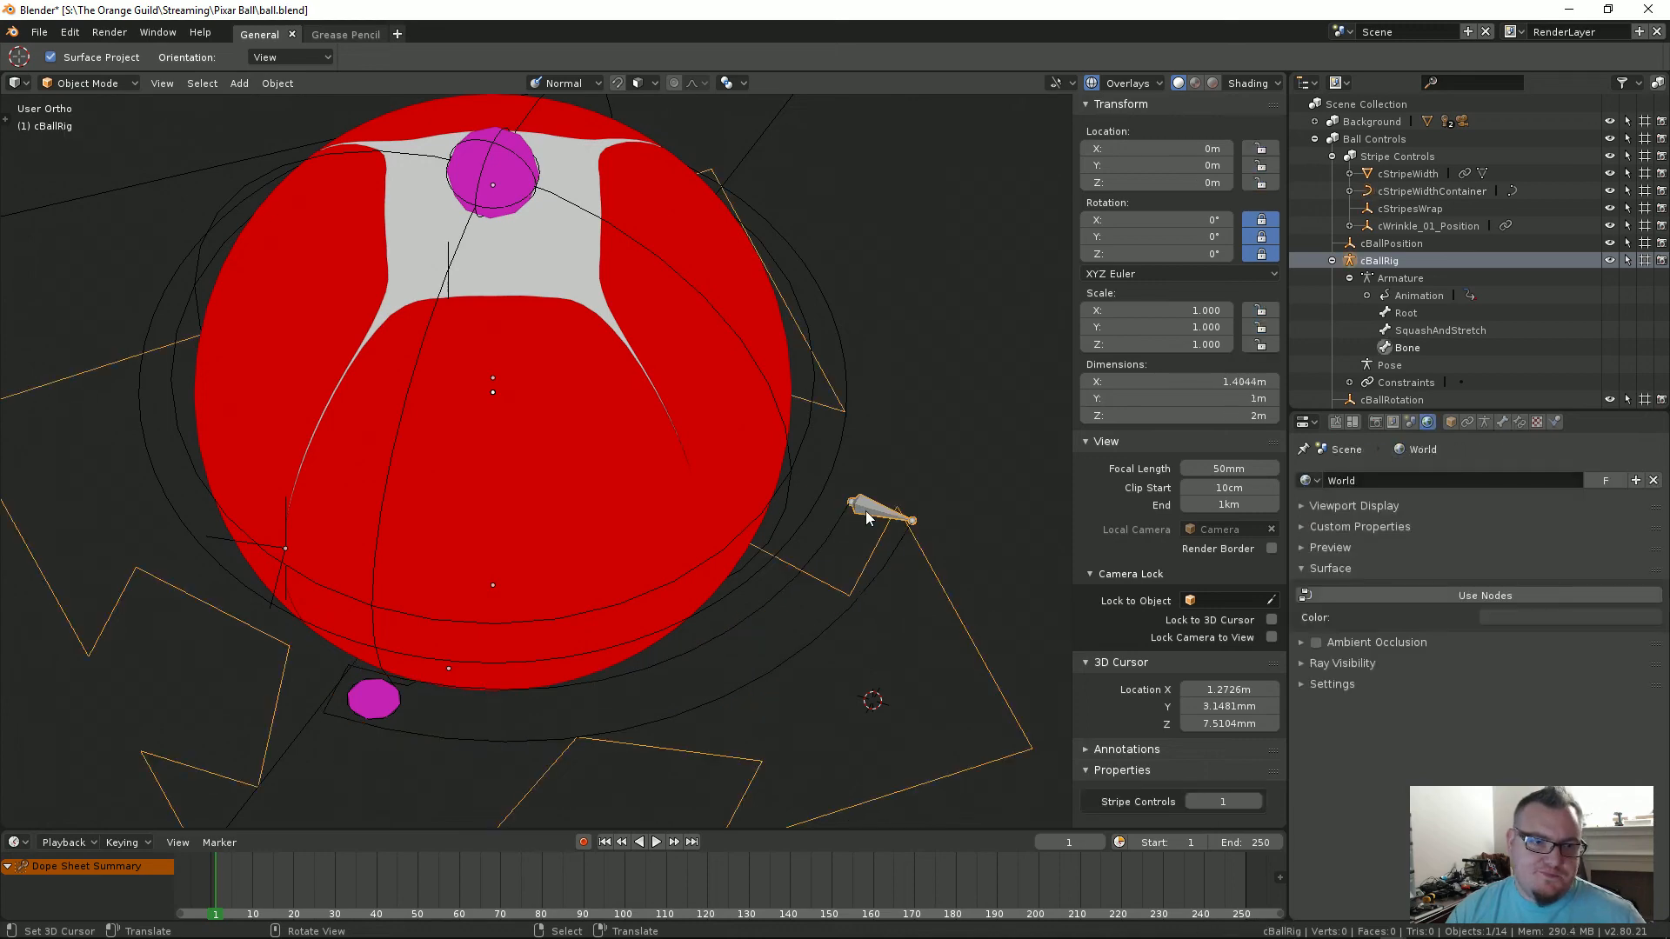
{"action": "key", "text": "Tab"}
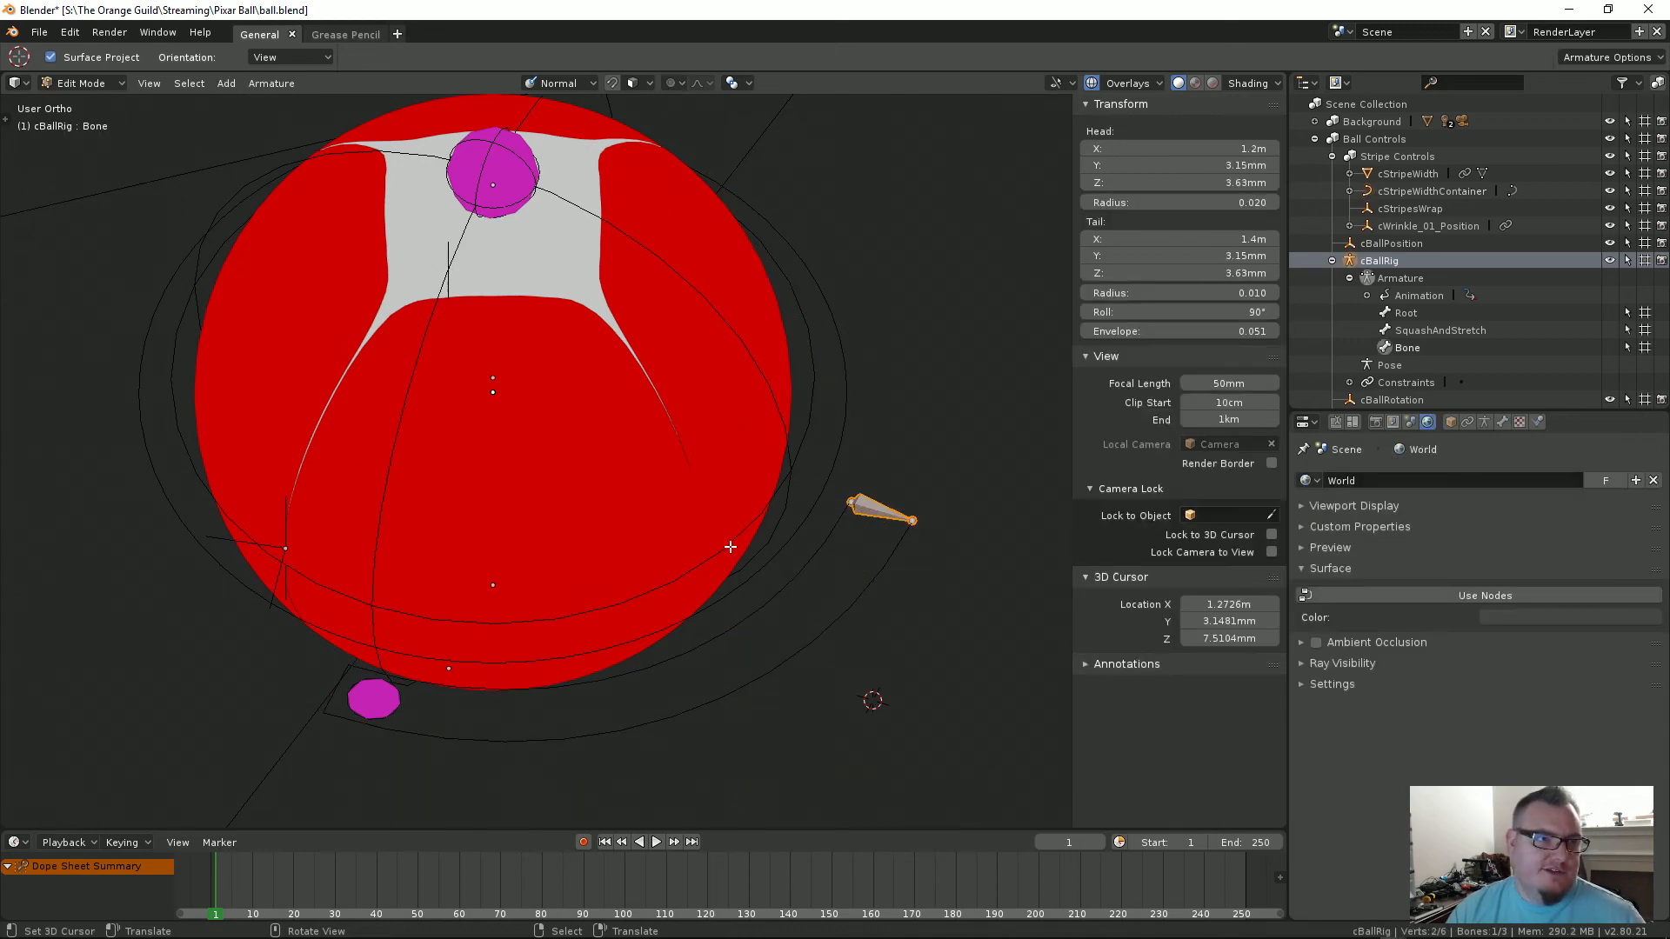
{"action": "middle_click_drag", "start_coordinate": [730, 546], "coordinate": [887, 511]}
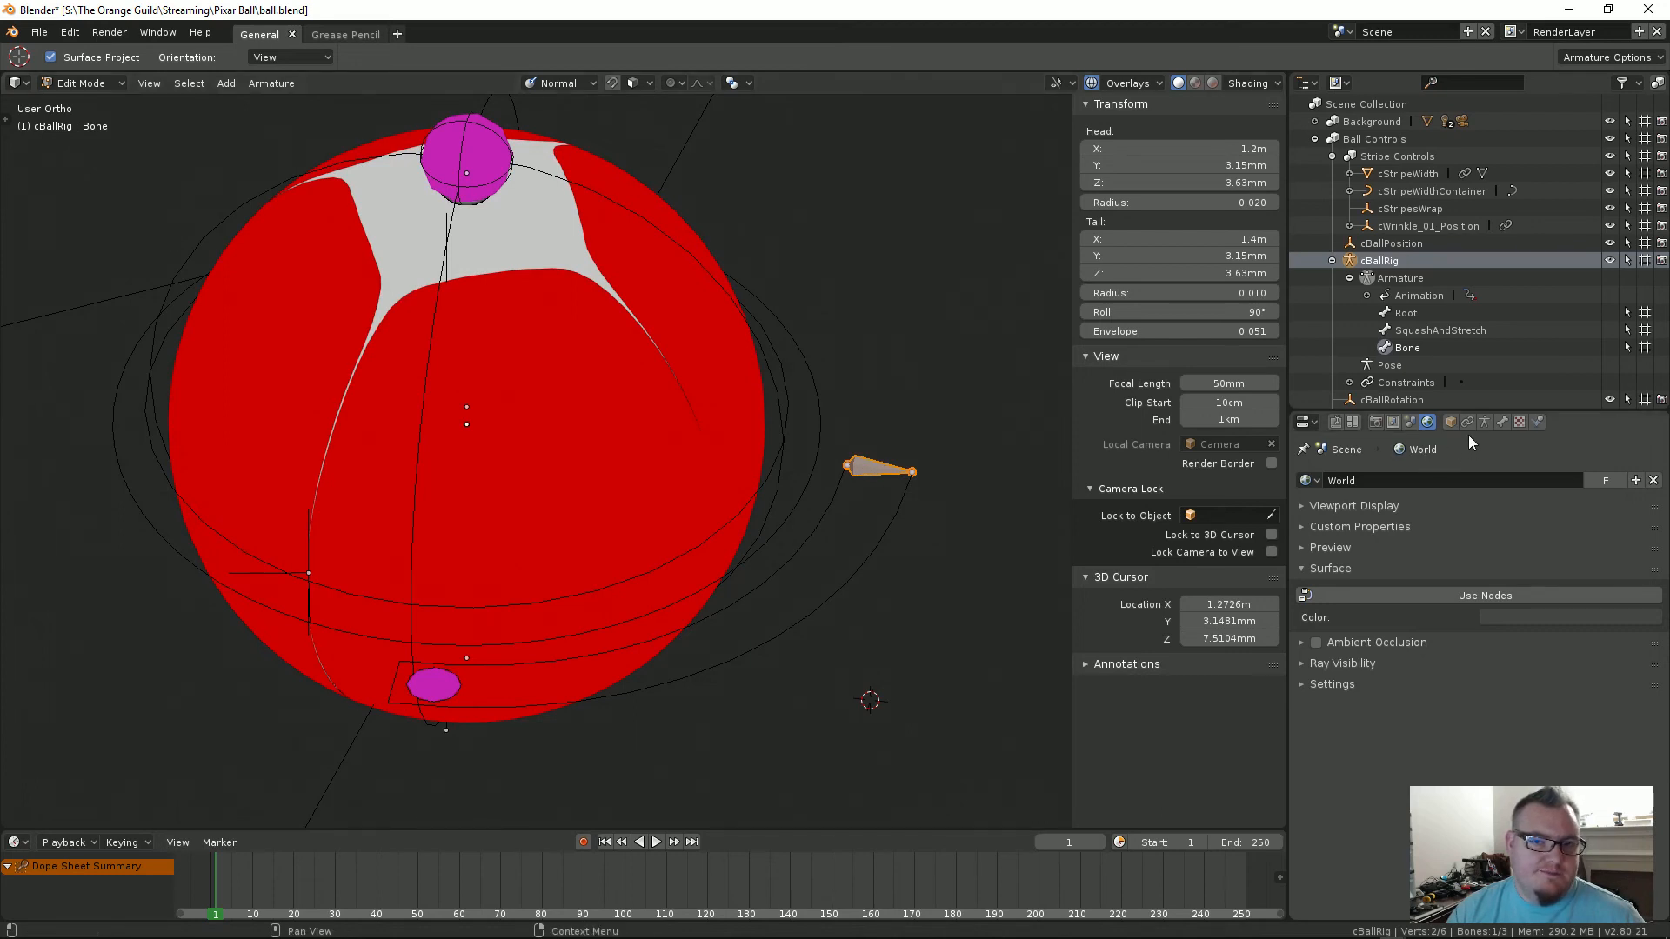
{"action": "left_click", "coordinate": [1502, 421]}
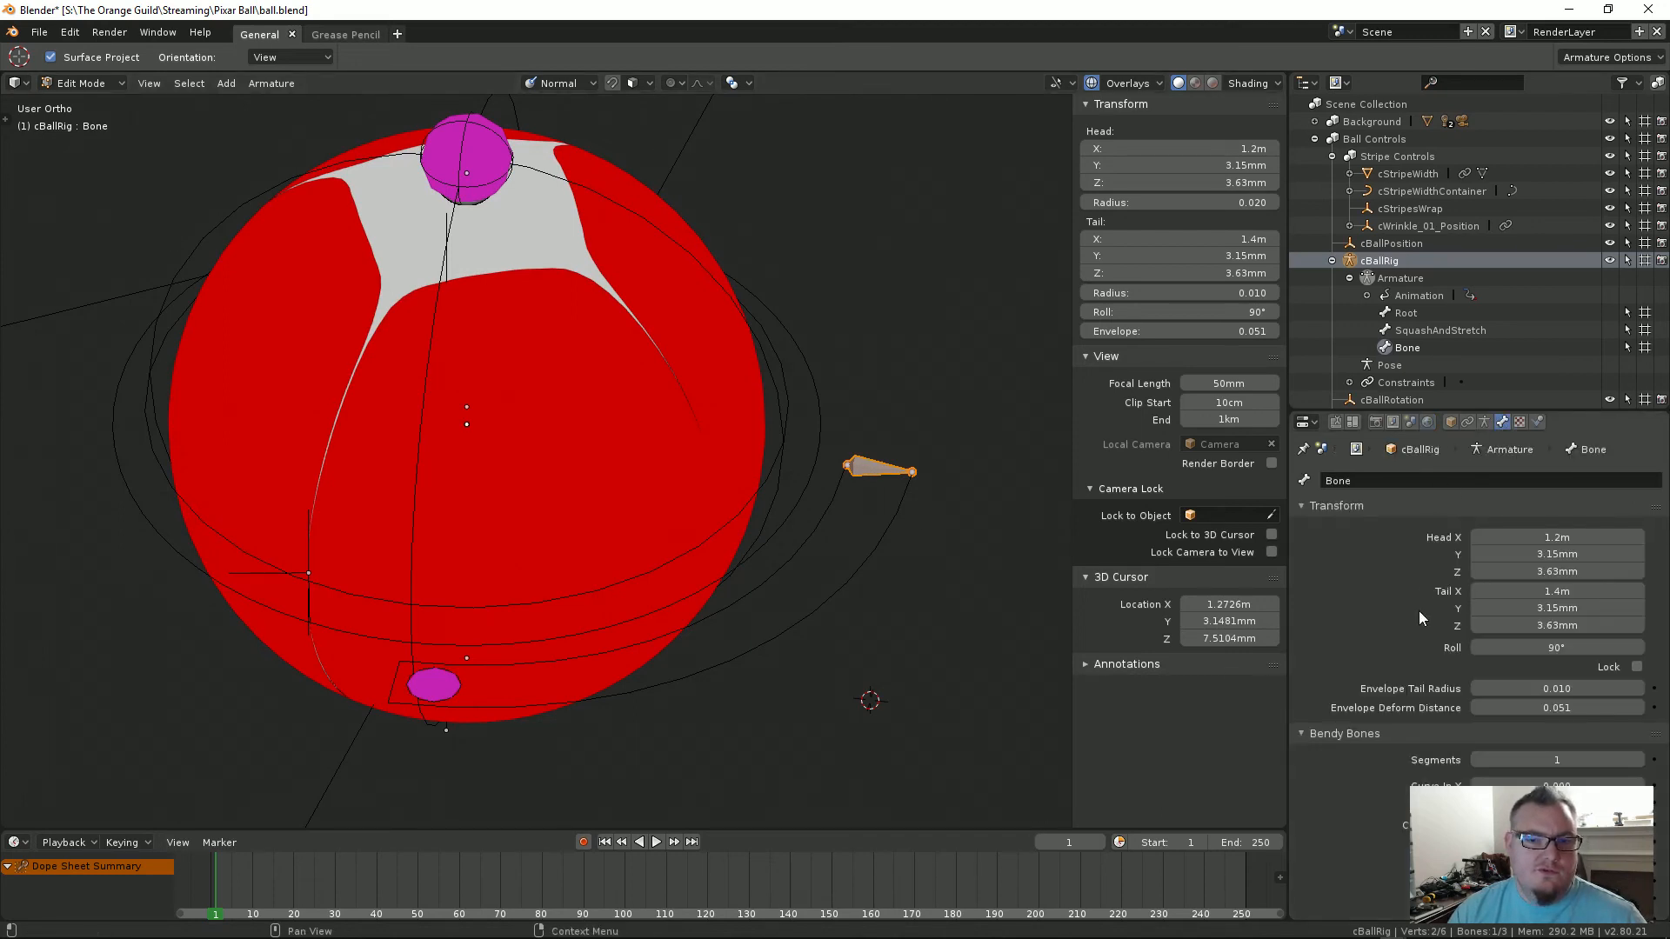
{"action": "scroll", "coordinate": [1417, 611], "scroll_direction": "down", "scroll_amount": 10}
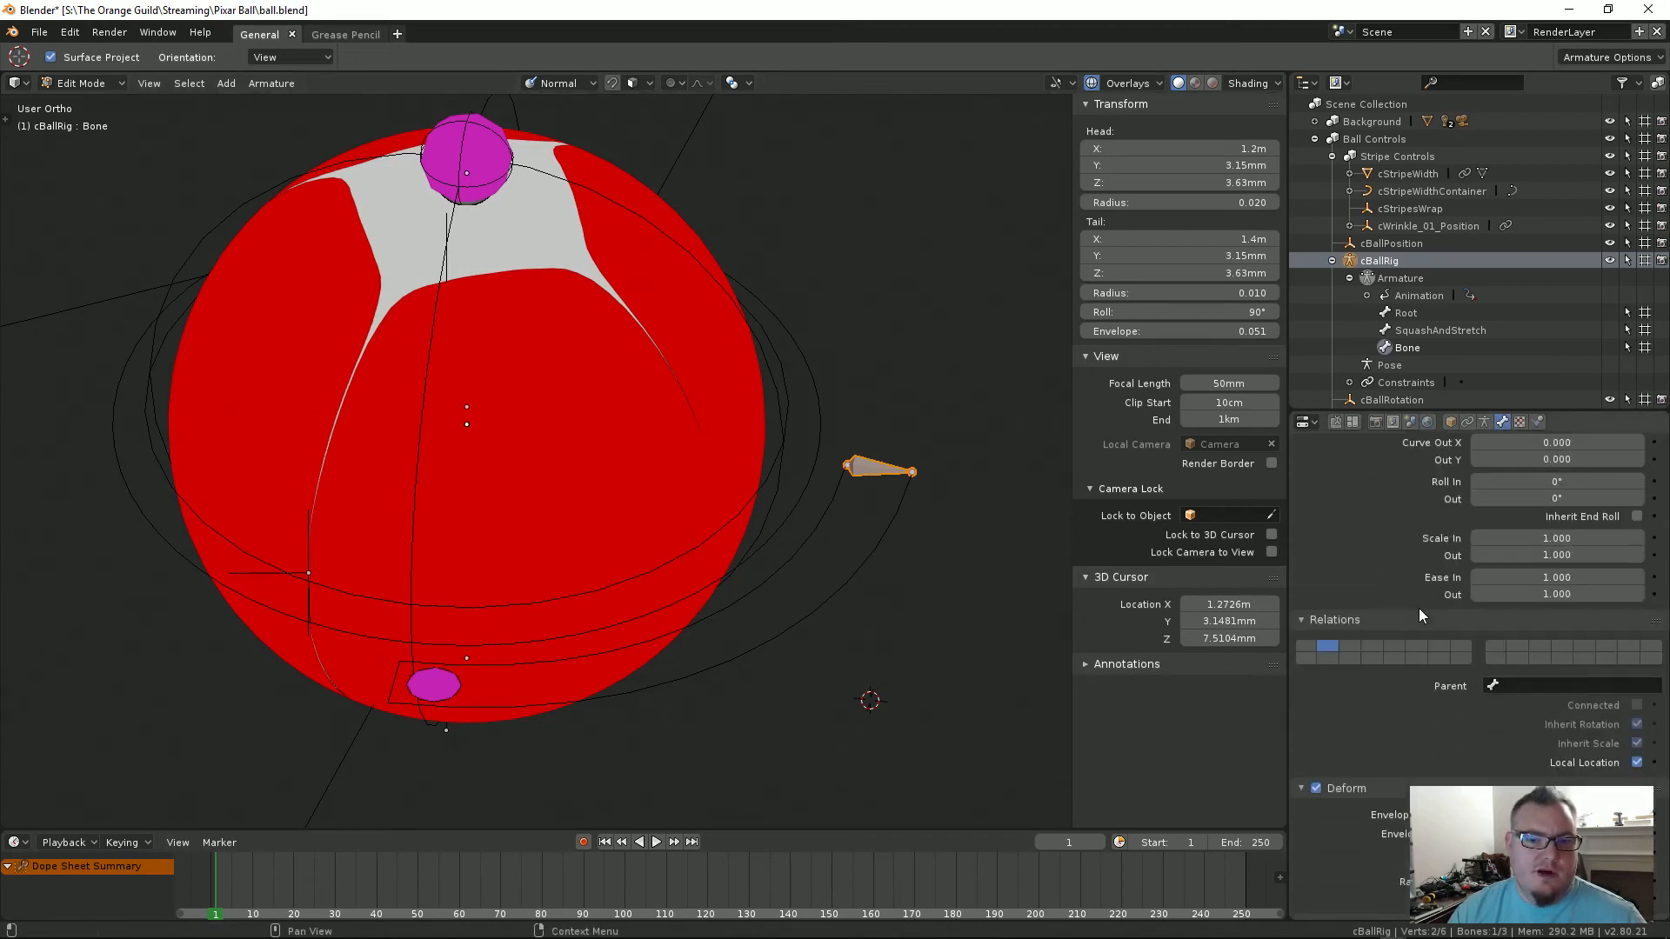
{"action": "left_click", "coordinate": [1452, 424]}
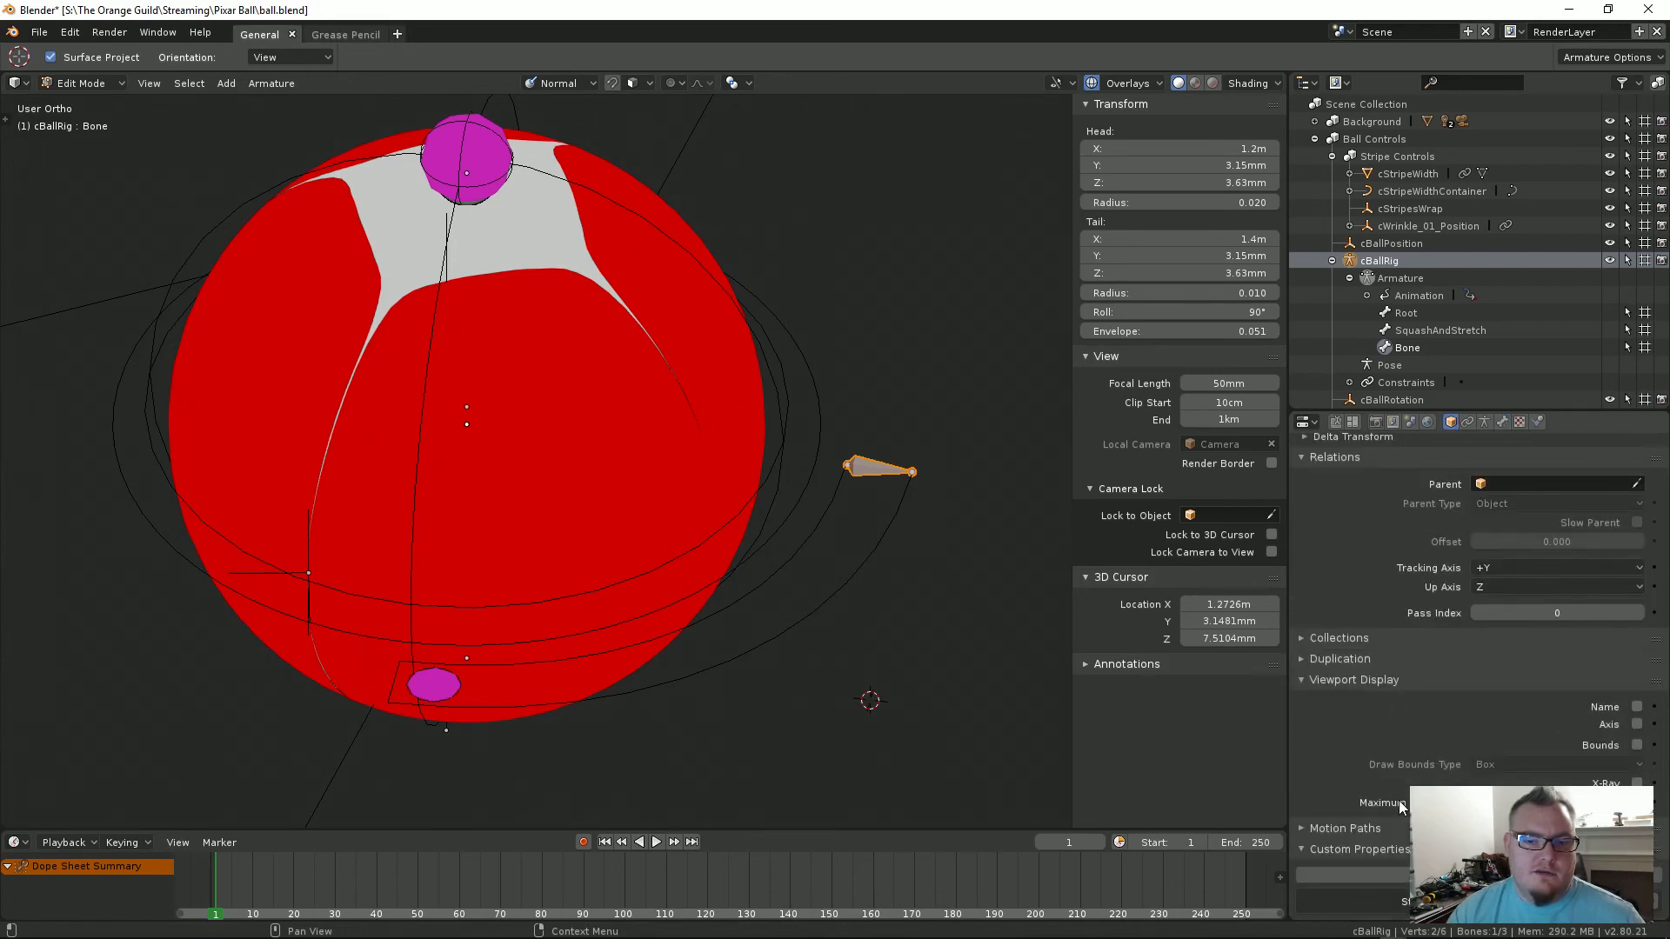
Step: Return to Object Mode and rename the cBallRig bone beside the ball as cStripeWidthContainer
{"action": "scroll", "coordinate": [1398, 800], "scroll_direction": "up", "scroll_amount": 6}
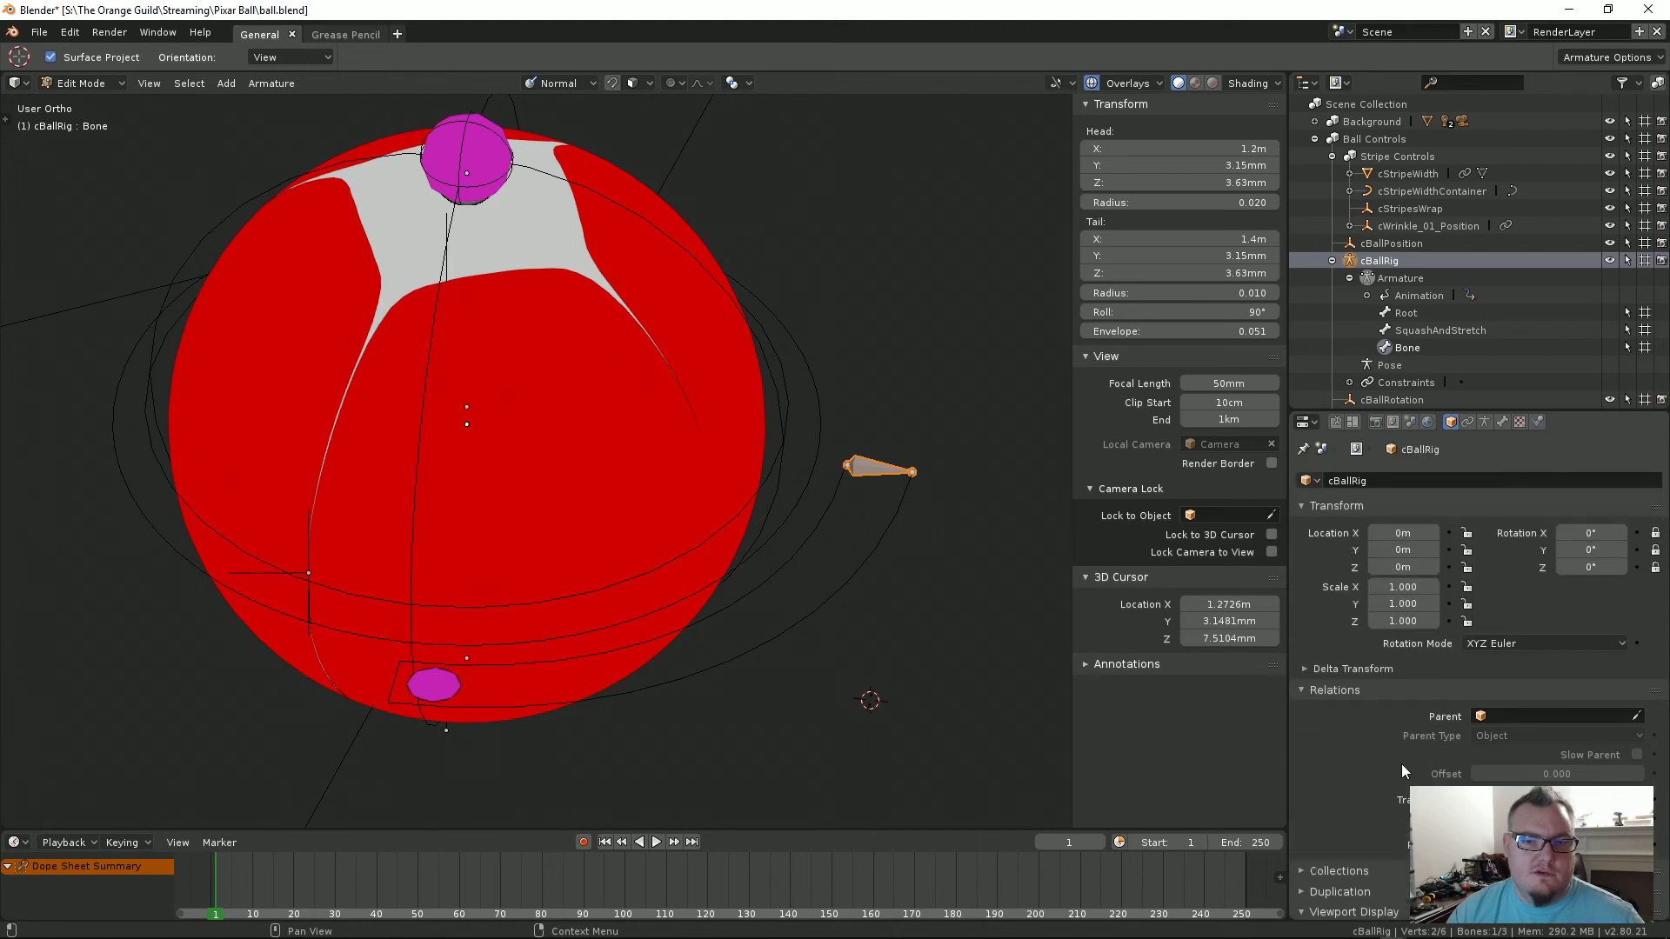
{"action": "key", "text": "Tab"}
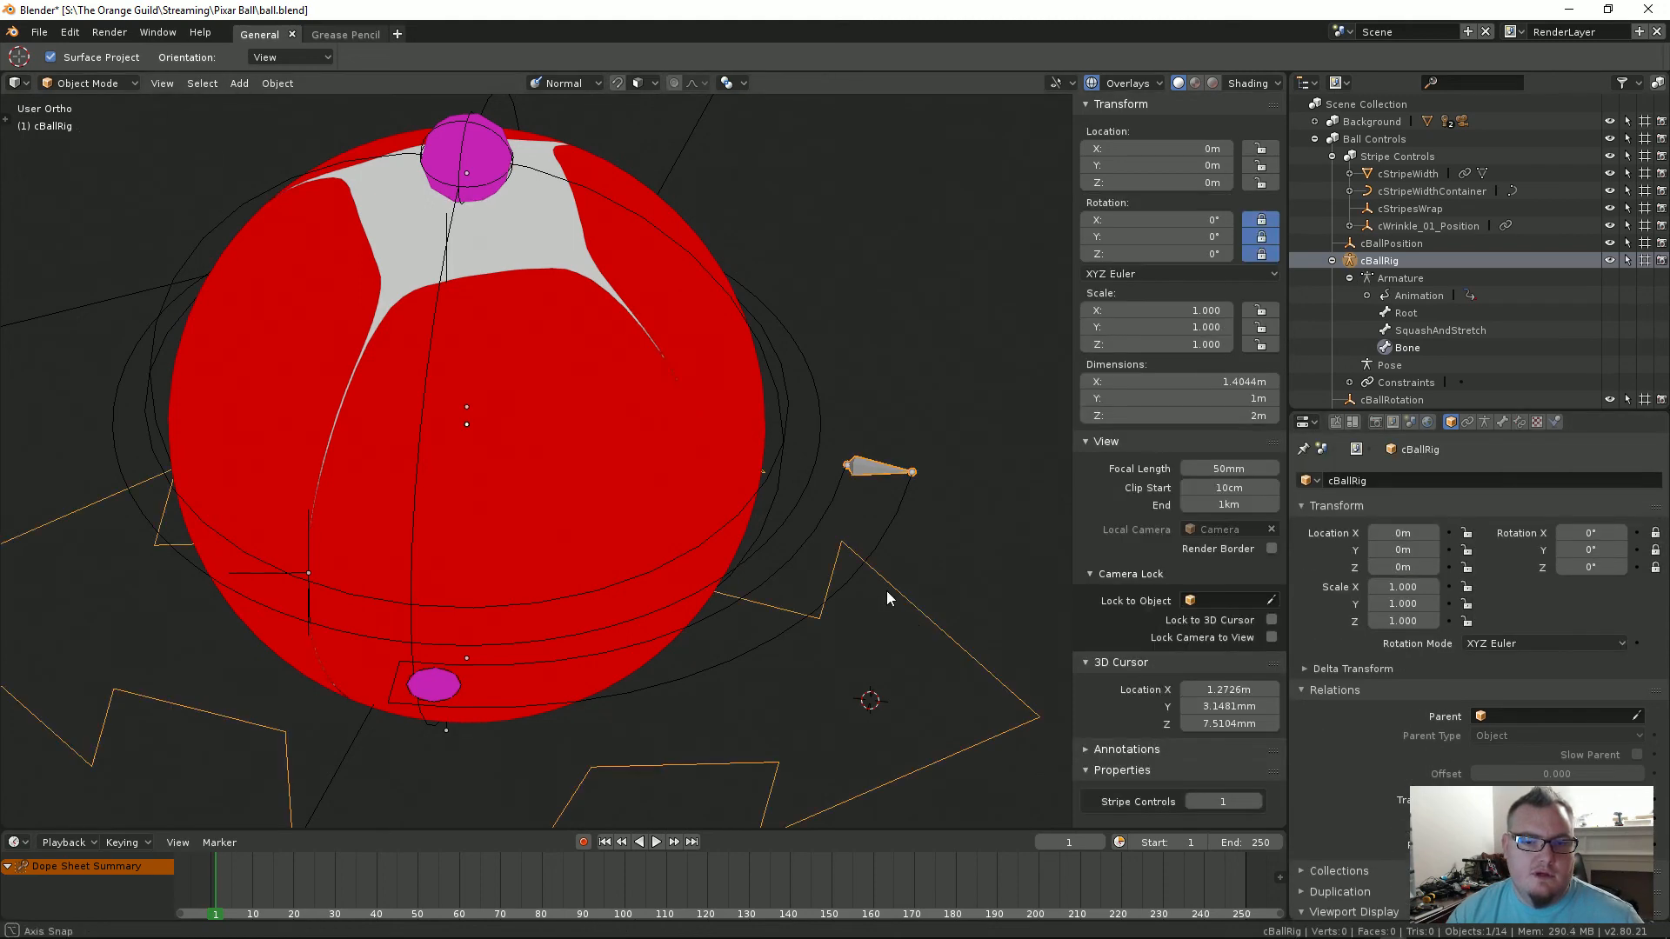
{"action": "middle_click_drag", "start_coordinate": [886, 592], "coordinate": [862, 593]}
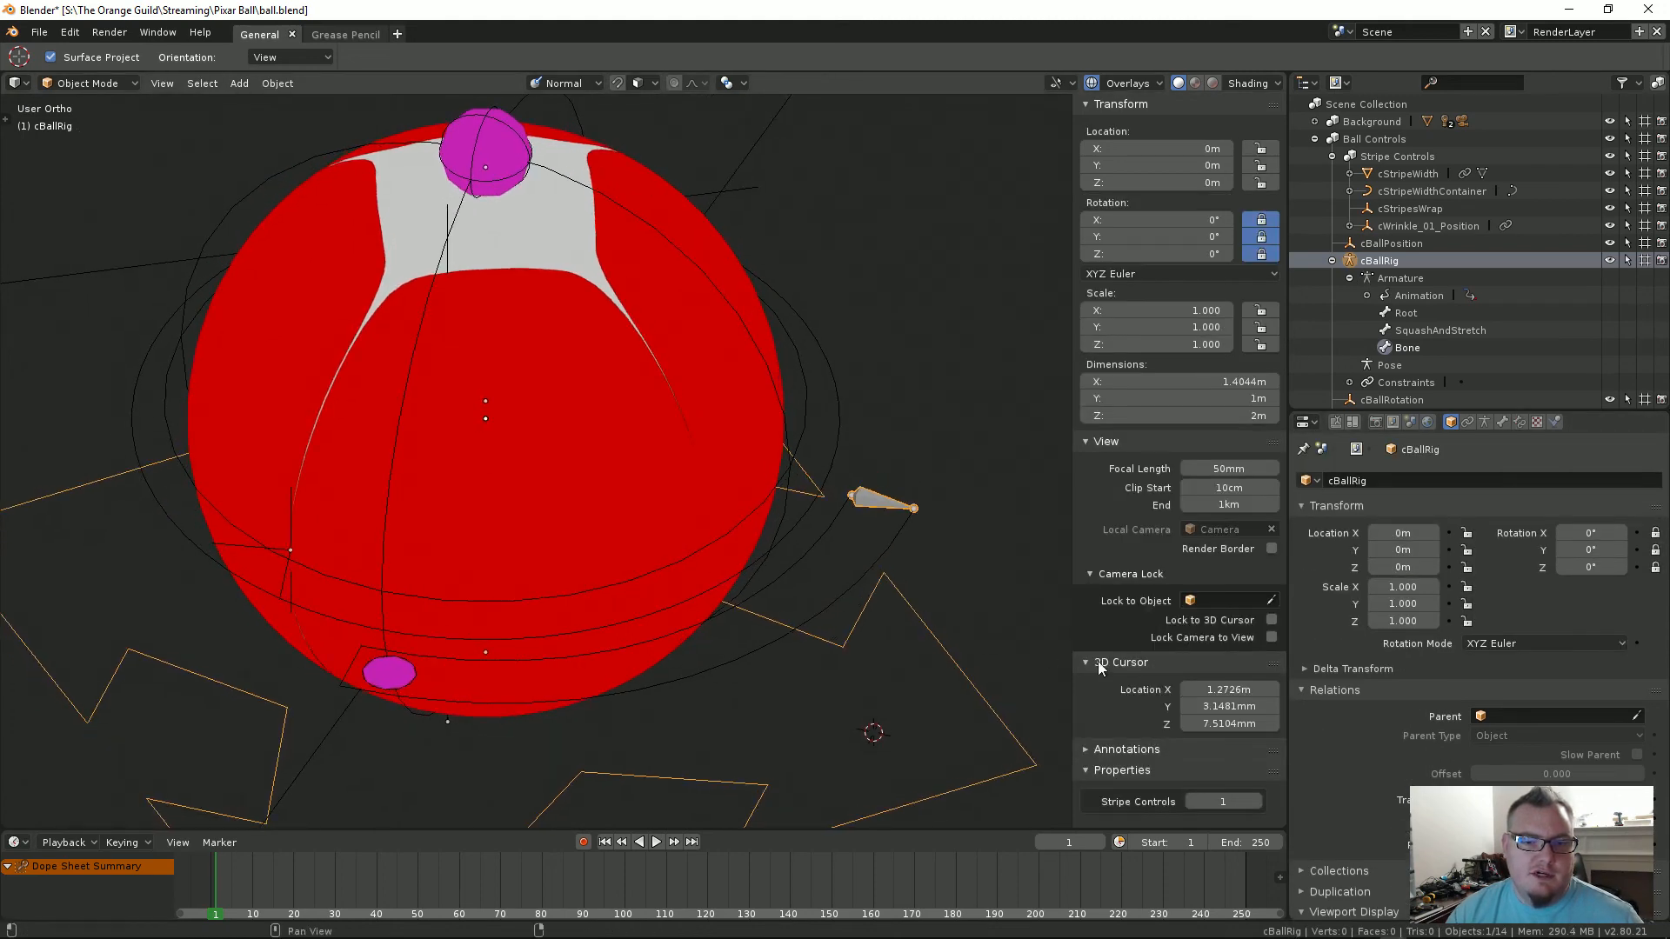
{"action": "left_click", "coordinate": [1502, 421]}
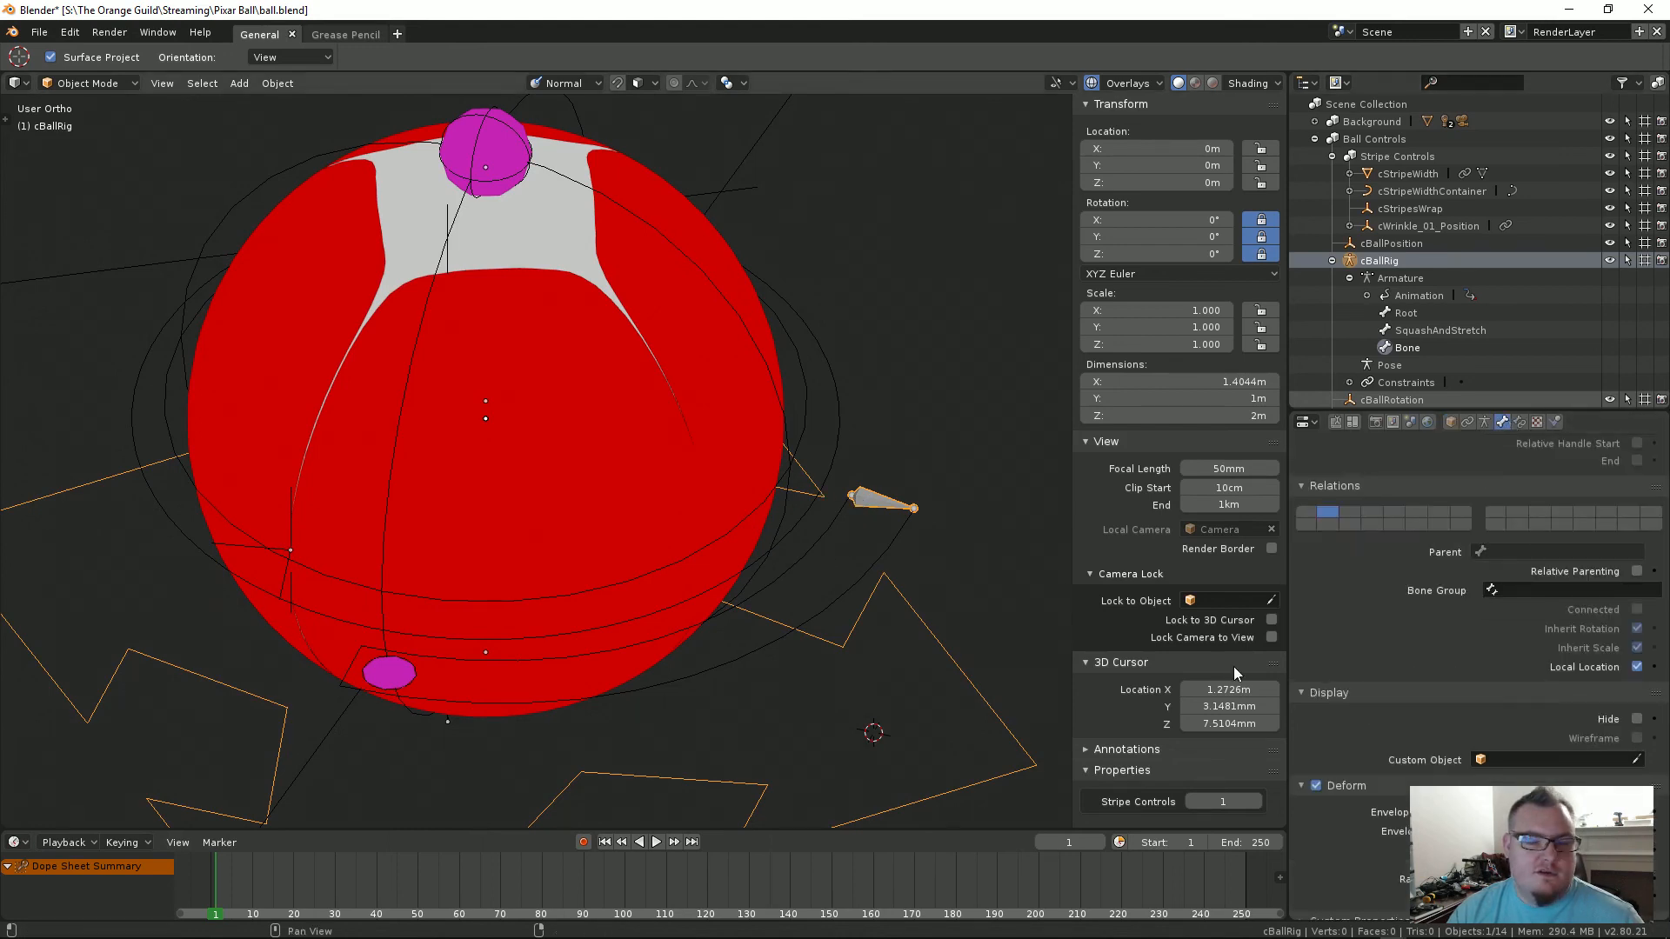
{"action": "scroll", "coordinate": [1421, 616], "scroll_direction": "up", "scroll_amount": 10}
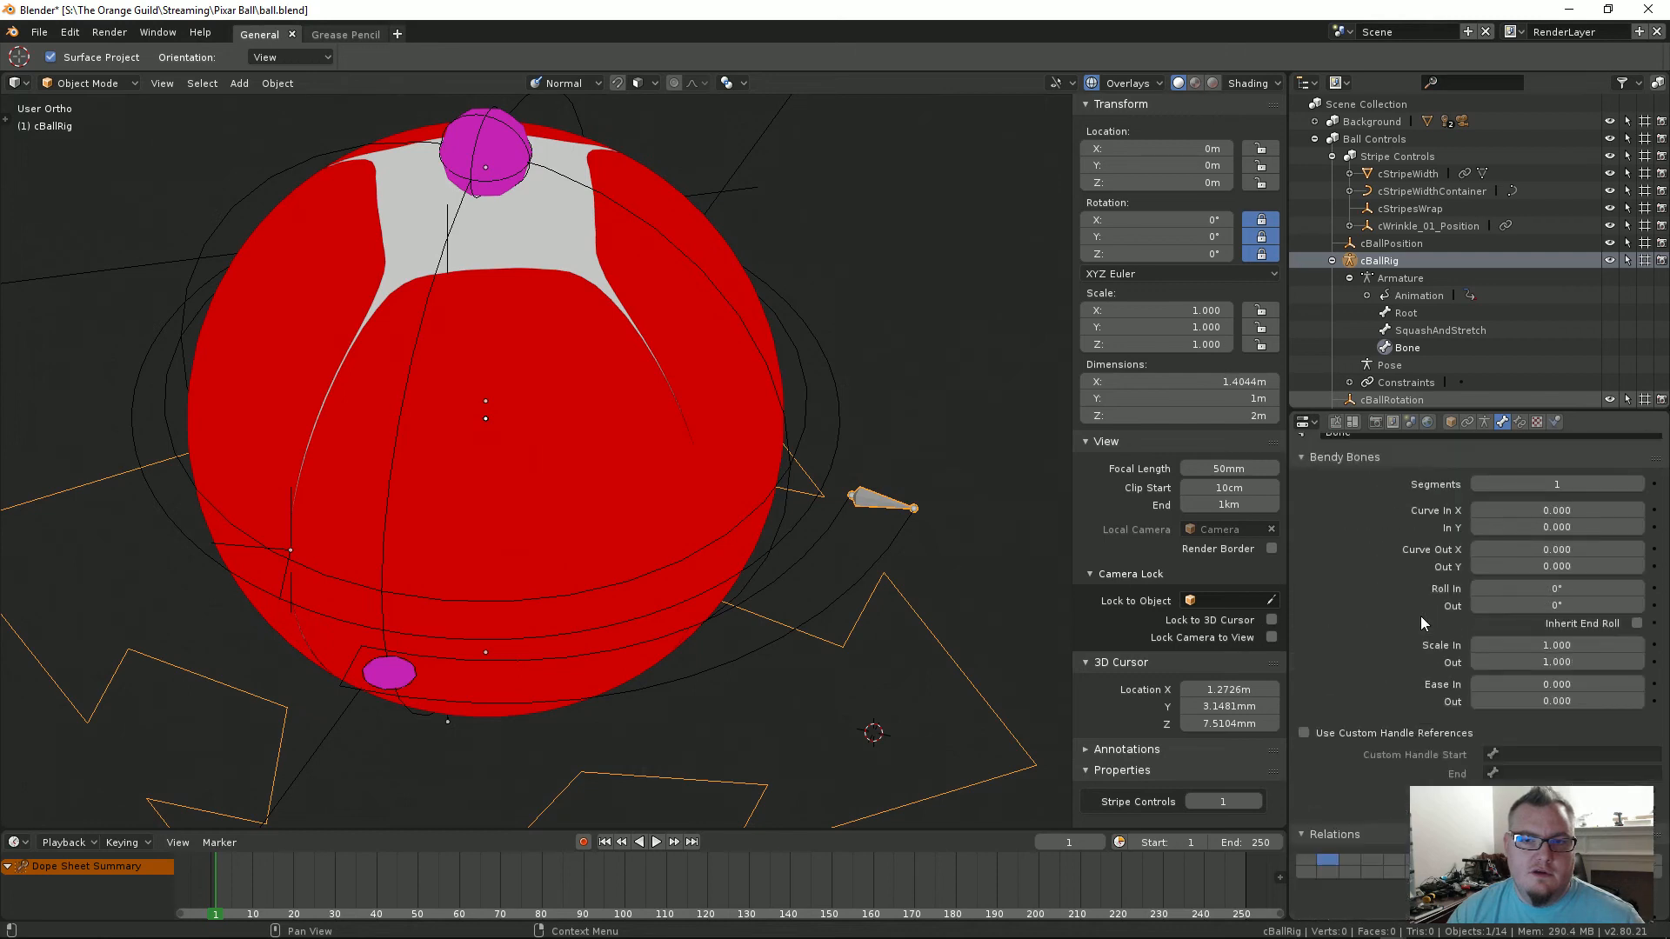
{"action": "left_click", "coordinate": [1384, 480]}
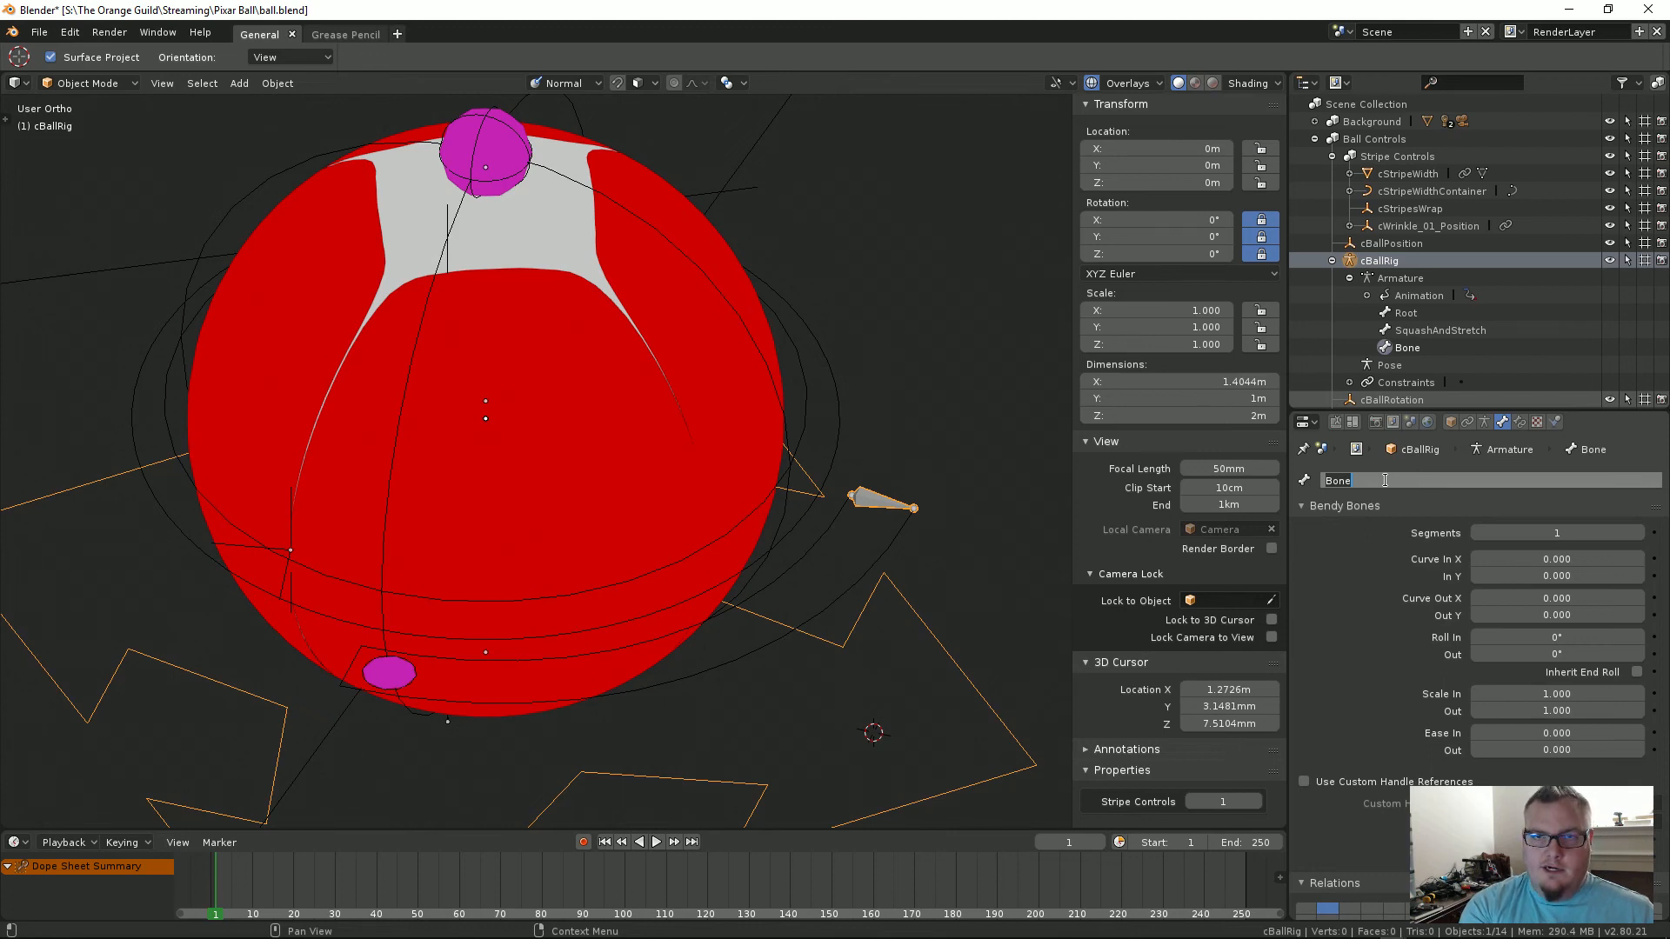
{"action": "type", "text": "cStripe"}
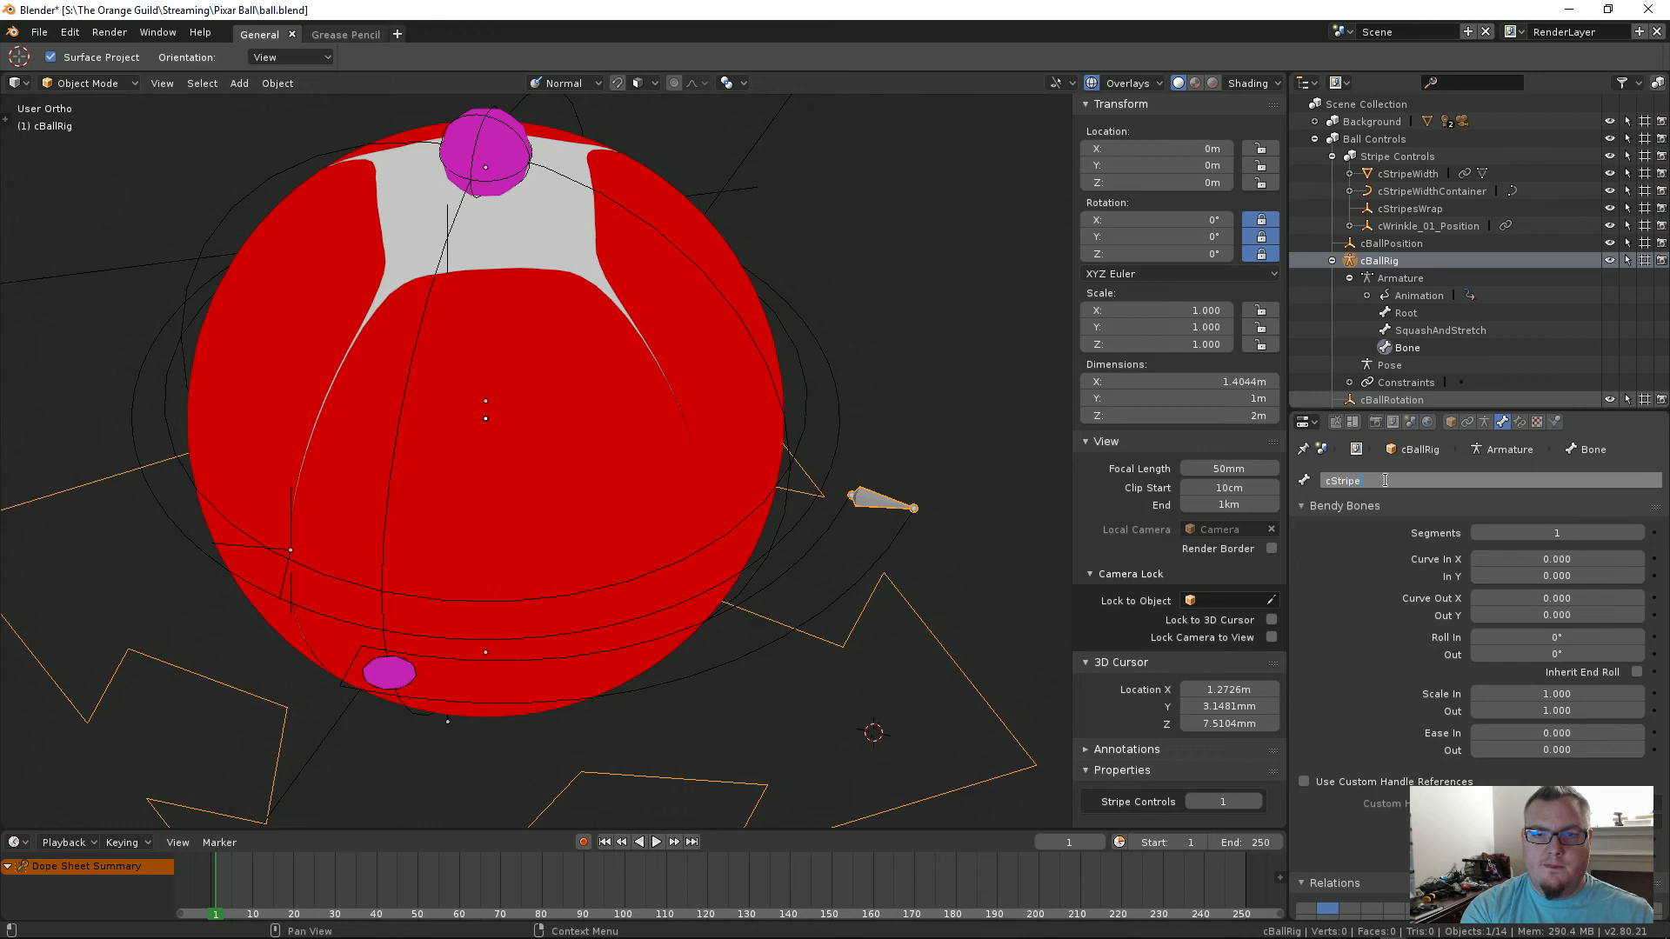
{"action": "type", "text": "Cont"}
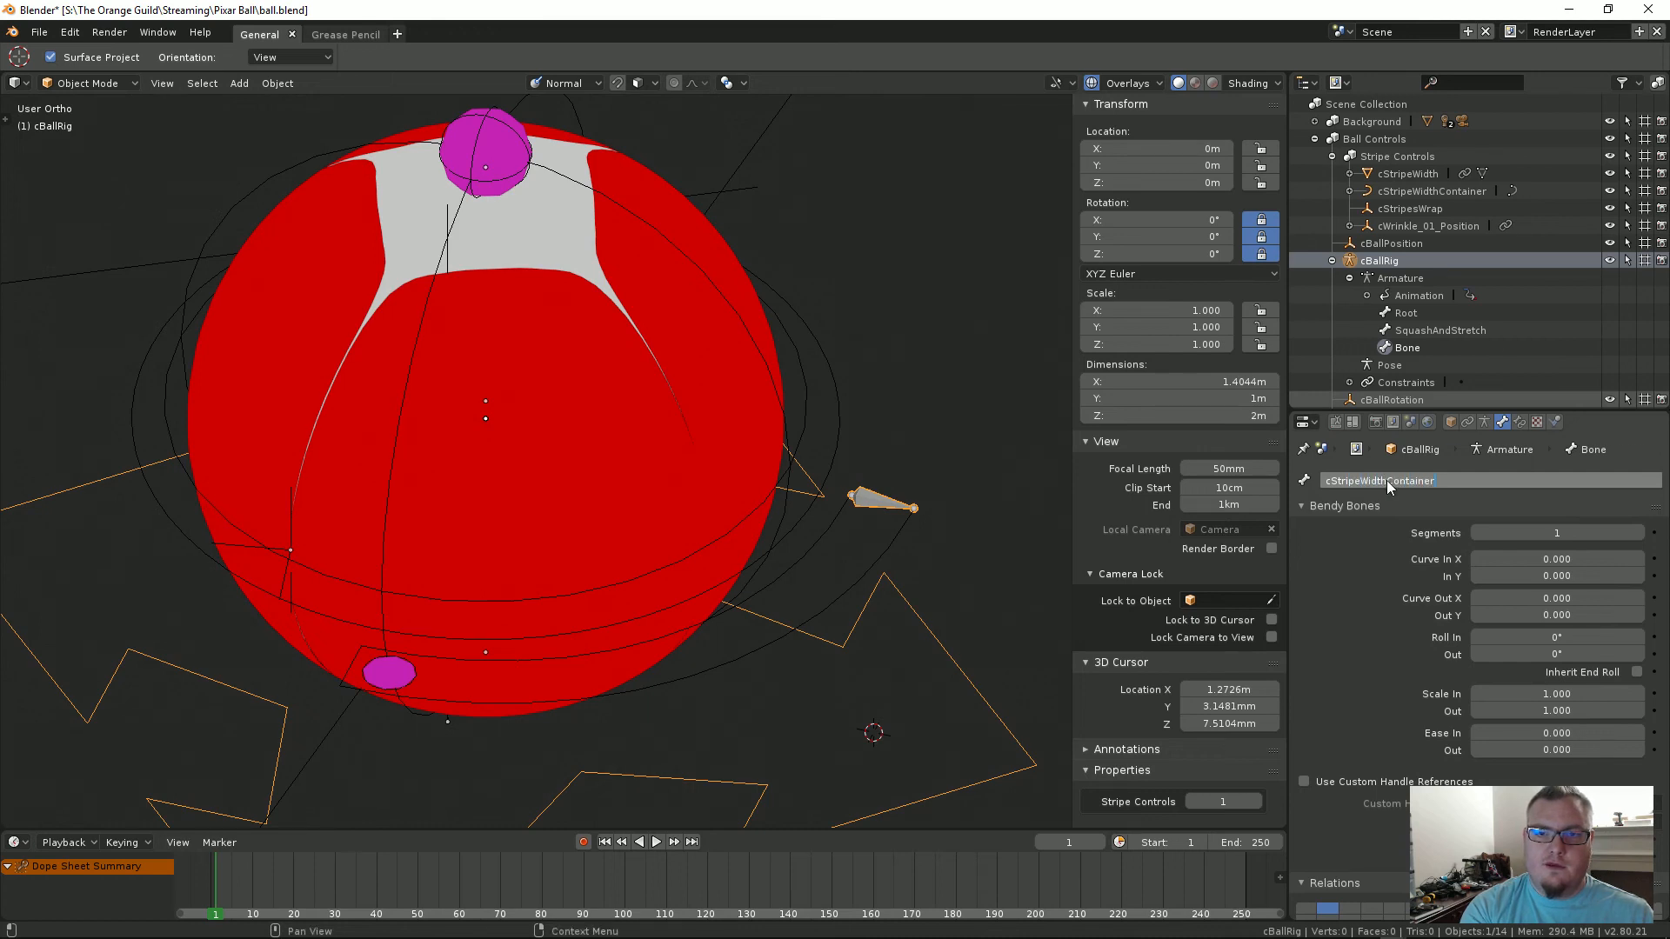
{"action": "type", "text": "ainer"}
{"action": "key", "text": "Return"}
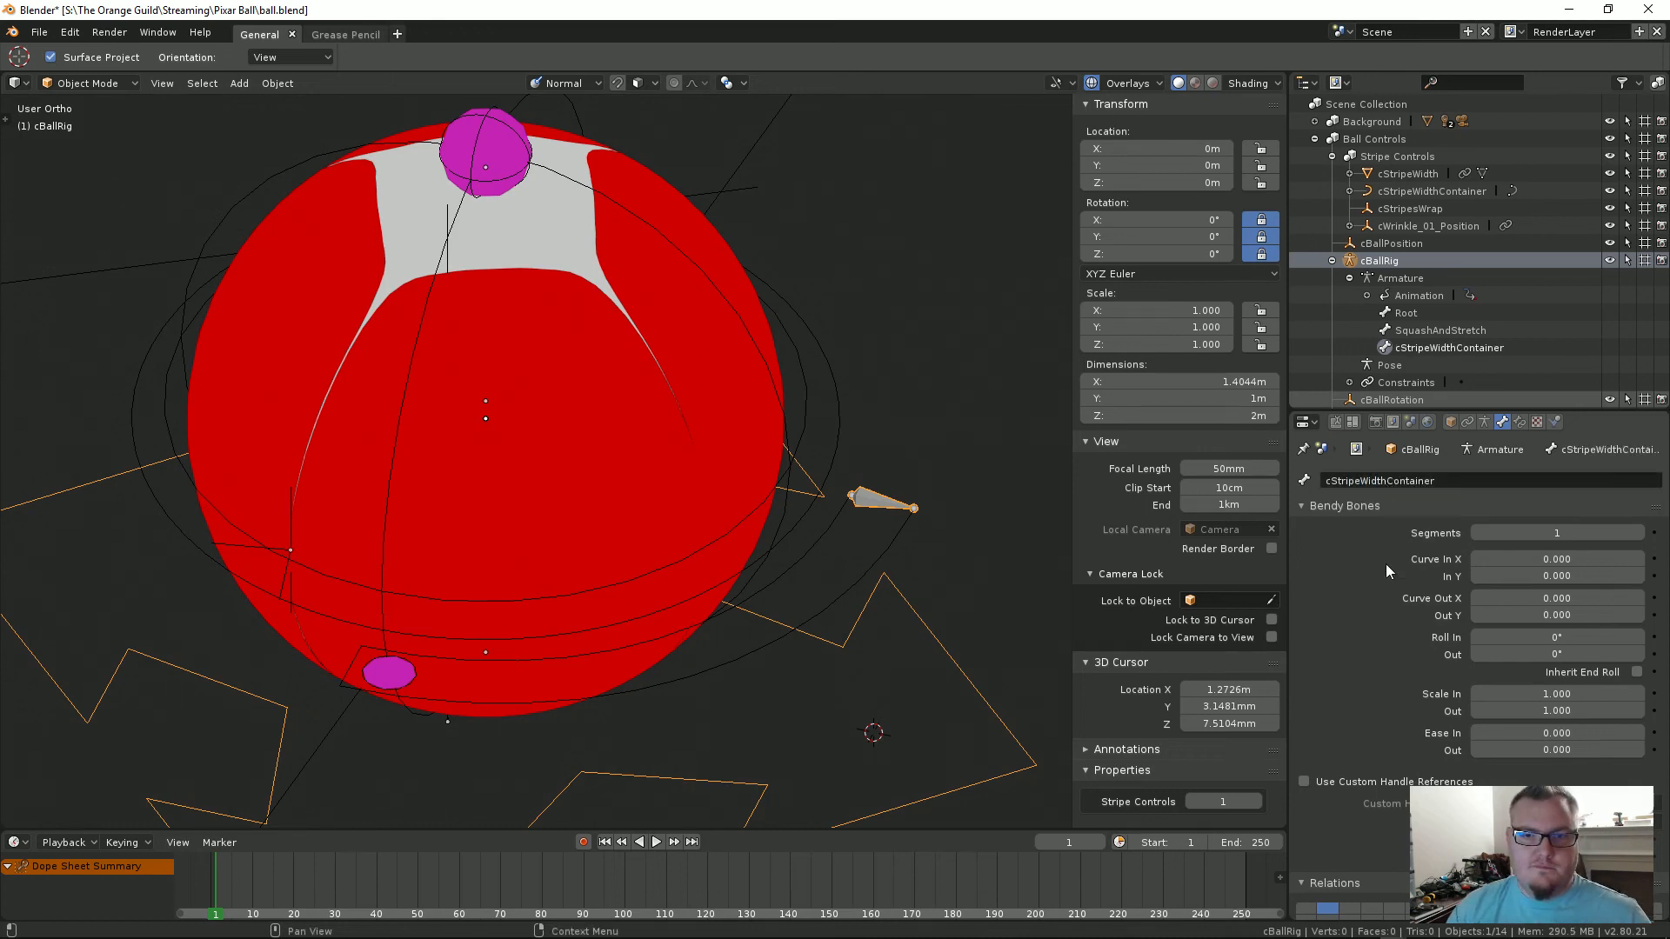
Step: Try the cStripeWidthContainer curve as the custom display object for the bone beside the ball
{"action": "scroll", "coordinate": [1386, 567], "scroll_direction": "down", "scroll_amount": 7}
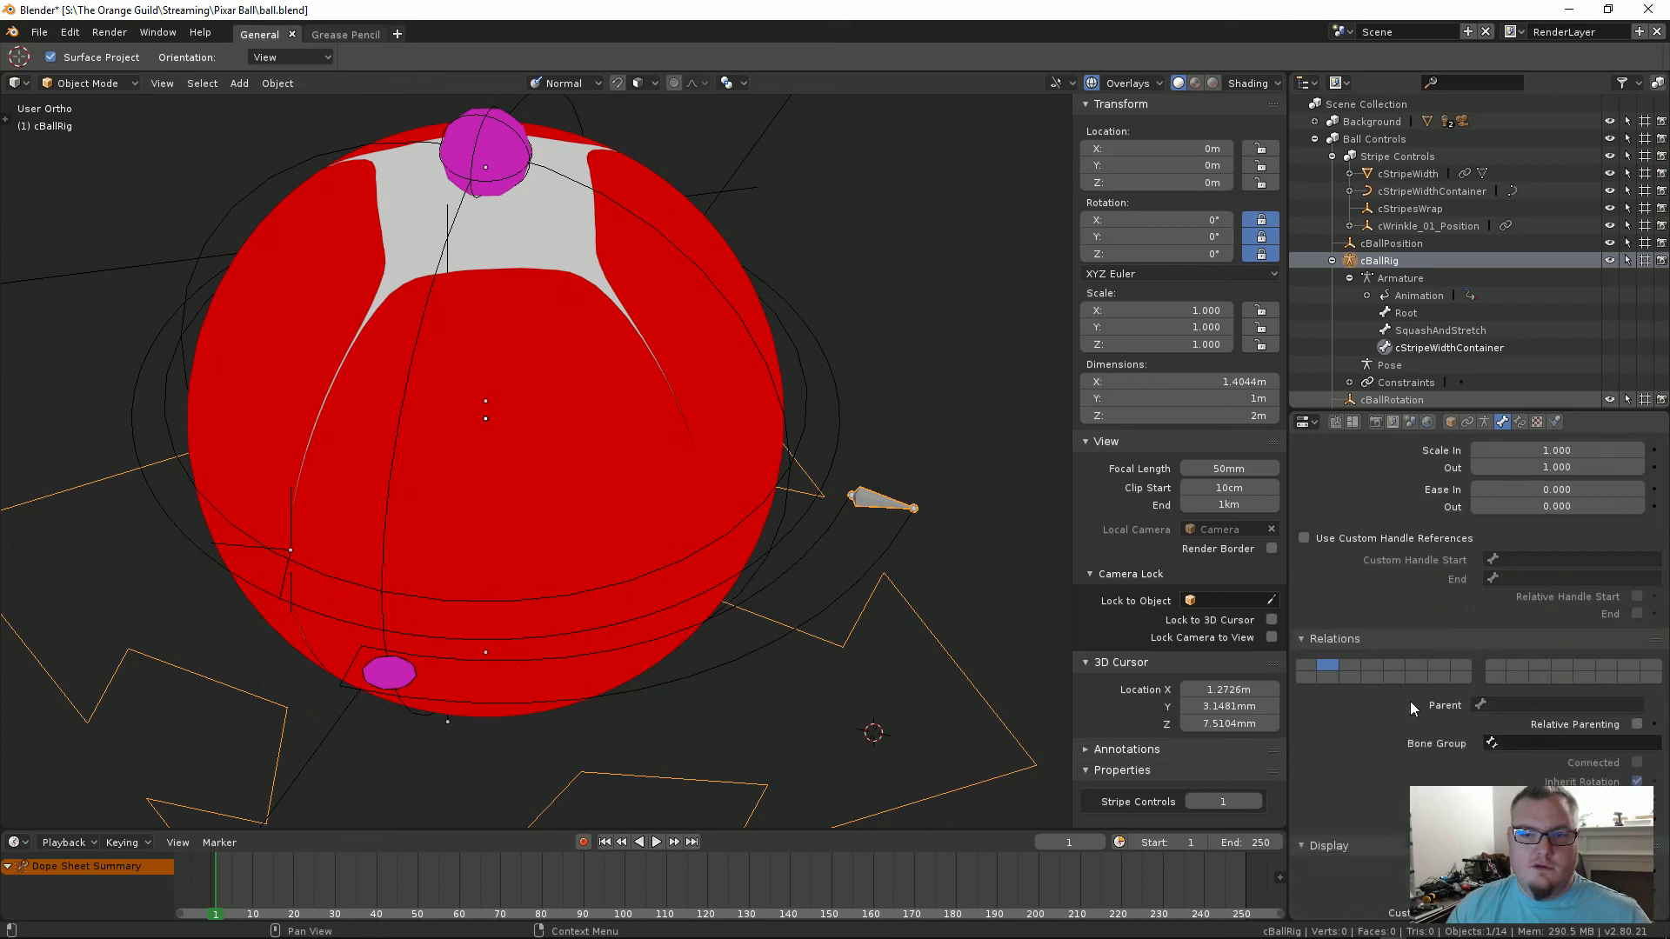
{"action": "scroll", "coordinate": [1479, 740], "scroll_direction": "down", "scroll_amount": 5}
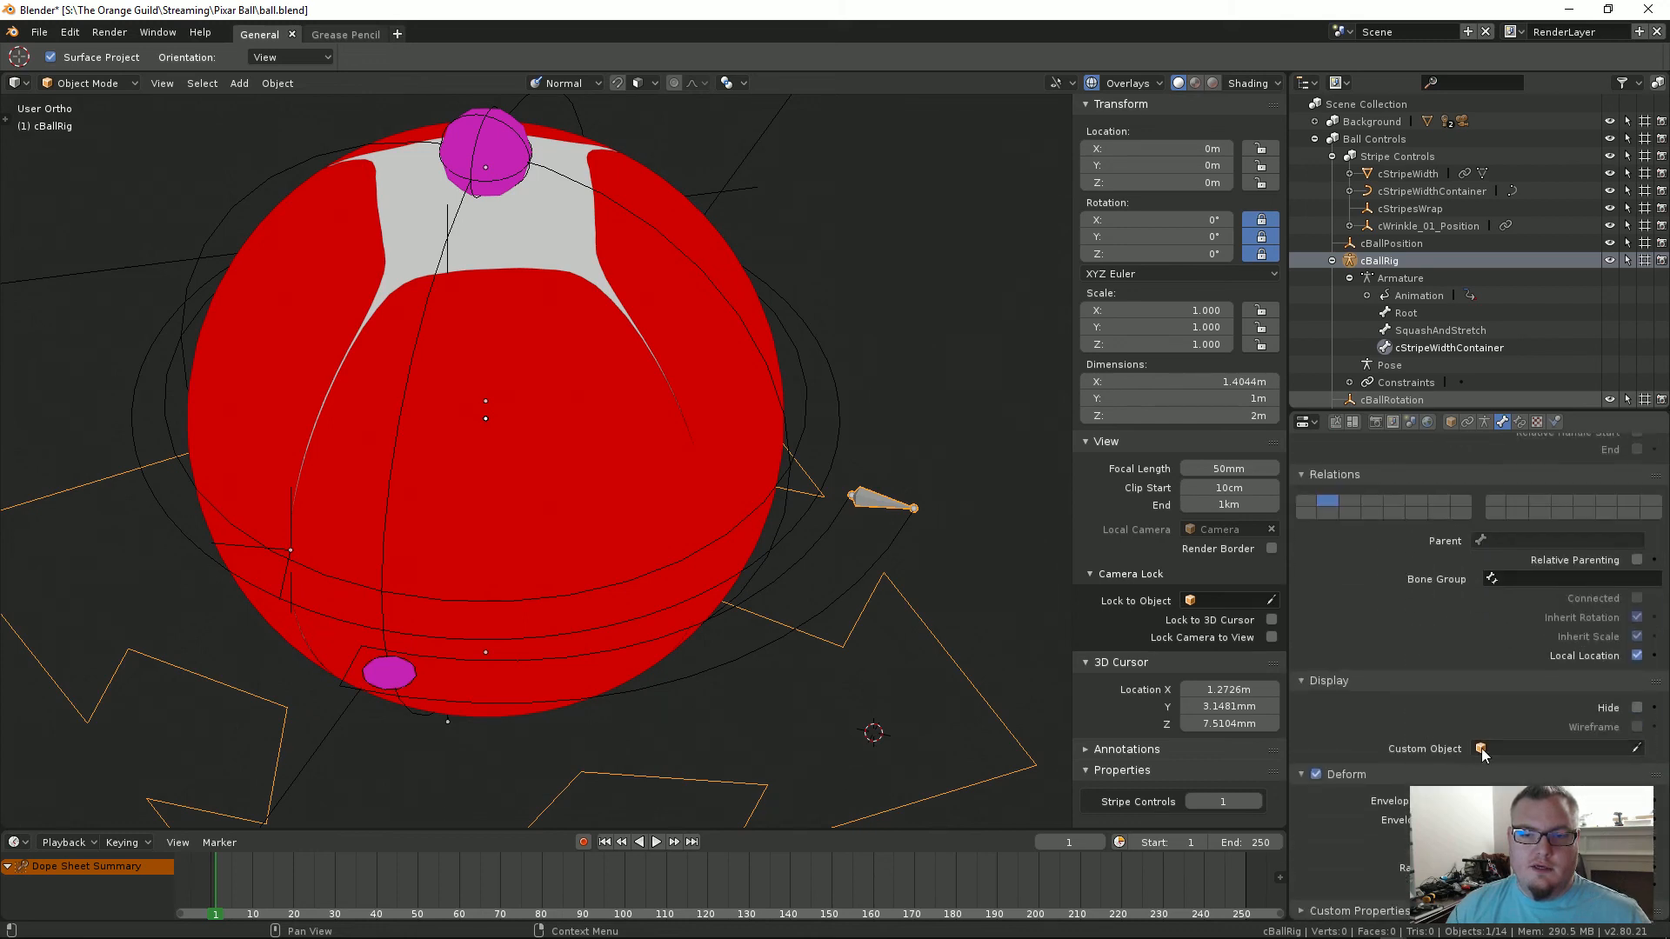
{"action": "left_click", "coordinate": [1481, 748]}
{"action": "scroll", "coordinate": [1537, 682], "scroll_direction": "down", "scroll_amount": 4}
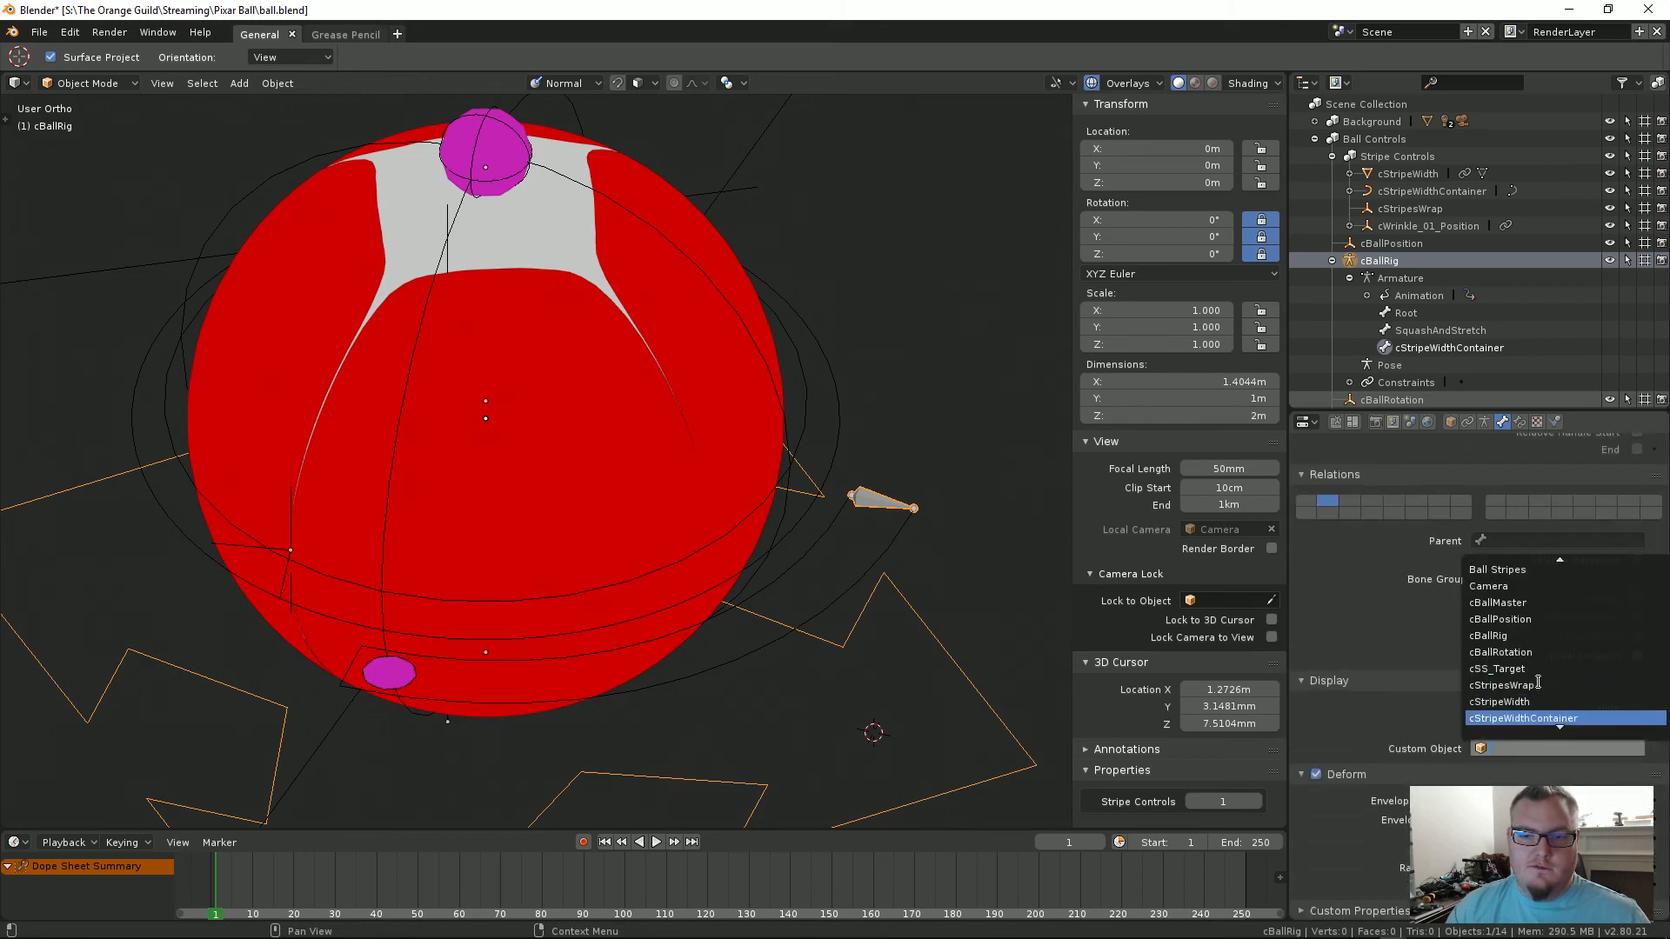
{"action": "left_click", "coordinate": [1564, 718]}
{"action": "middle_click_drag", "start_coordinate": [1044, 667], "coordinate": [805, 616]}
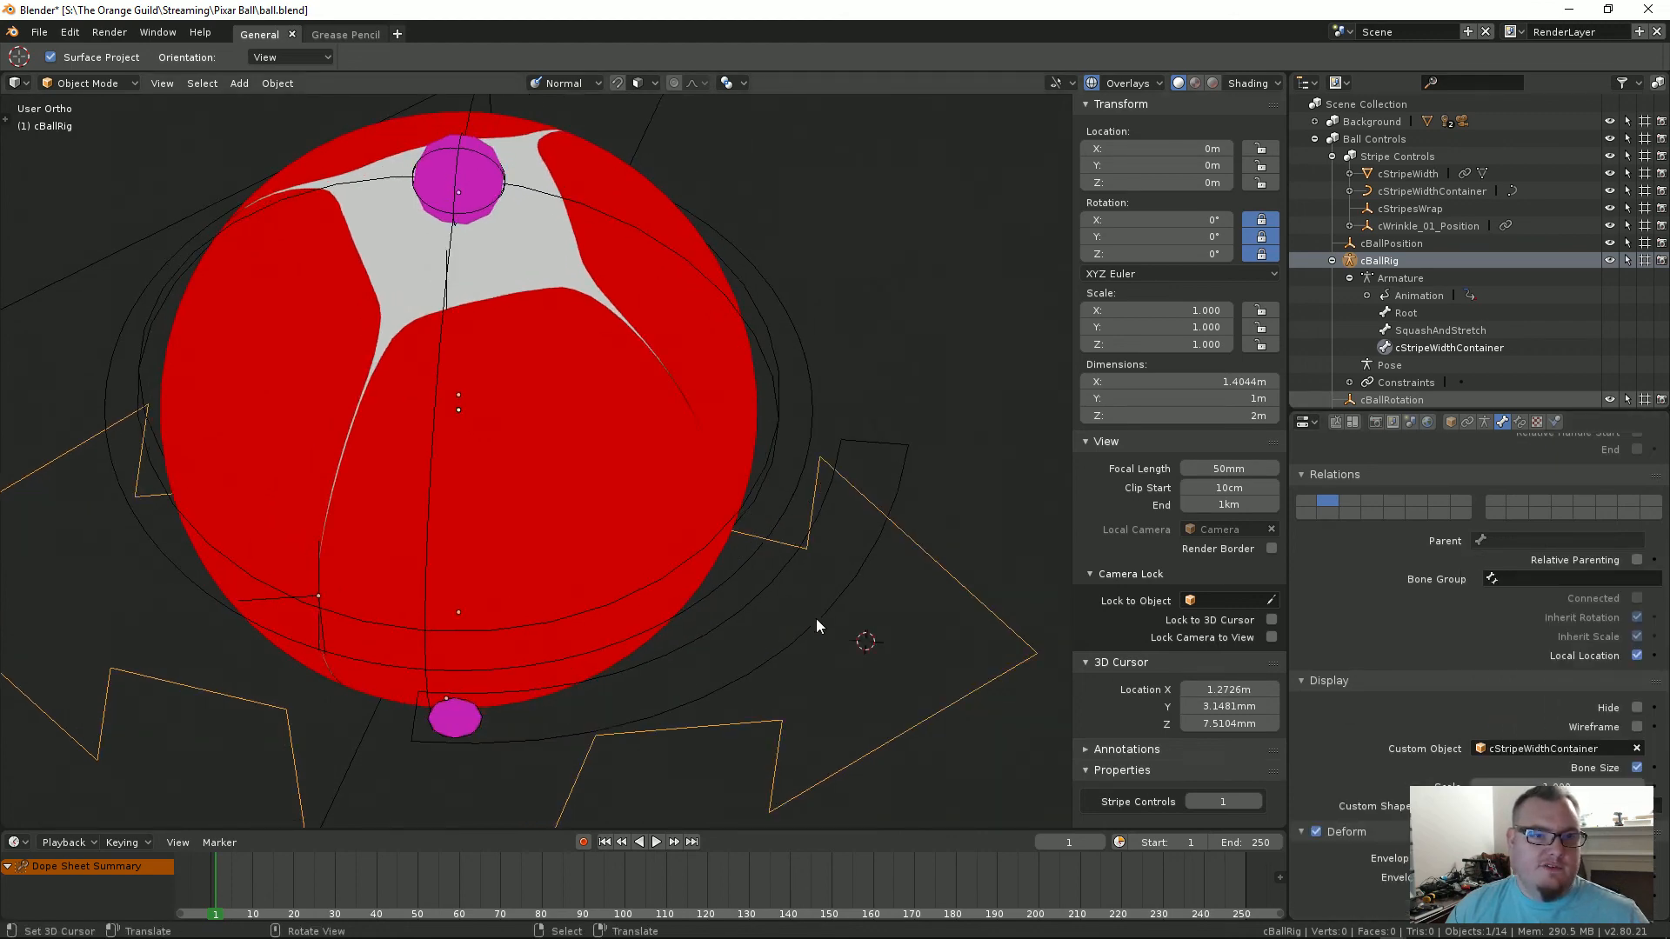
Step: Select the cStripeWidthContainer curve, hide it in the viewport, and reselect the cBallRig armature
{"action": "left_click", "coordinate": [1256, 802]}
{"action": "middle_click_drag", "start_coordinate": [795, 540], "coordinate": [858, 522]}
{"action": "left_click", "coordinate": [859, 537]}
{"action": "left_click", "coordinate": [859, 540]}
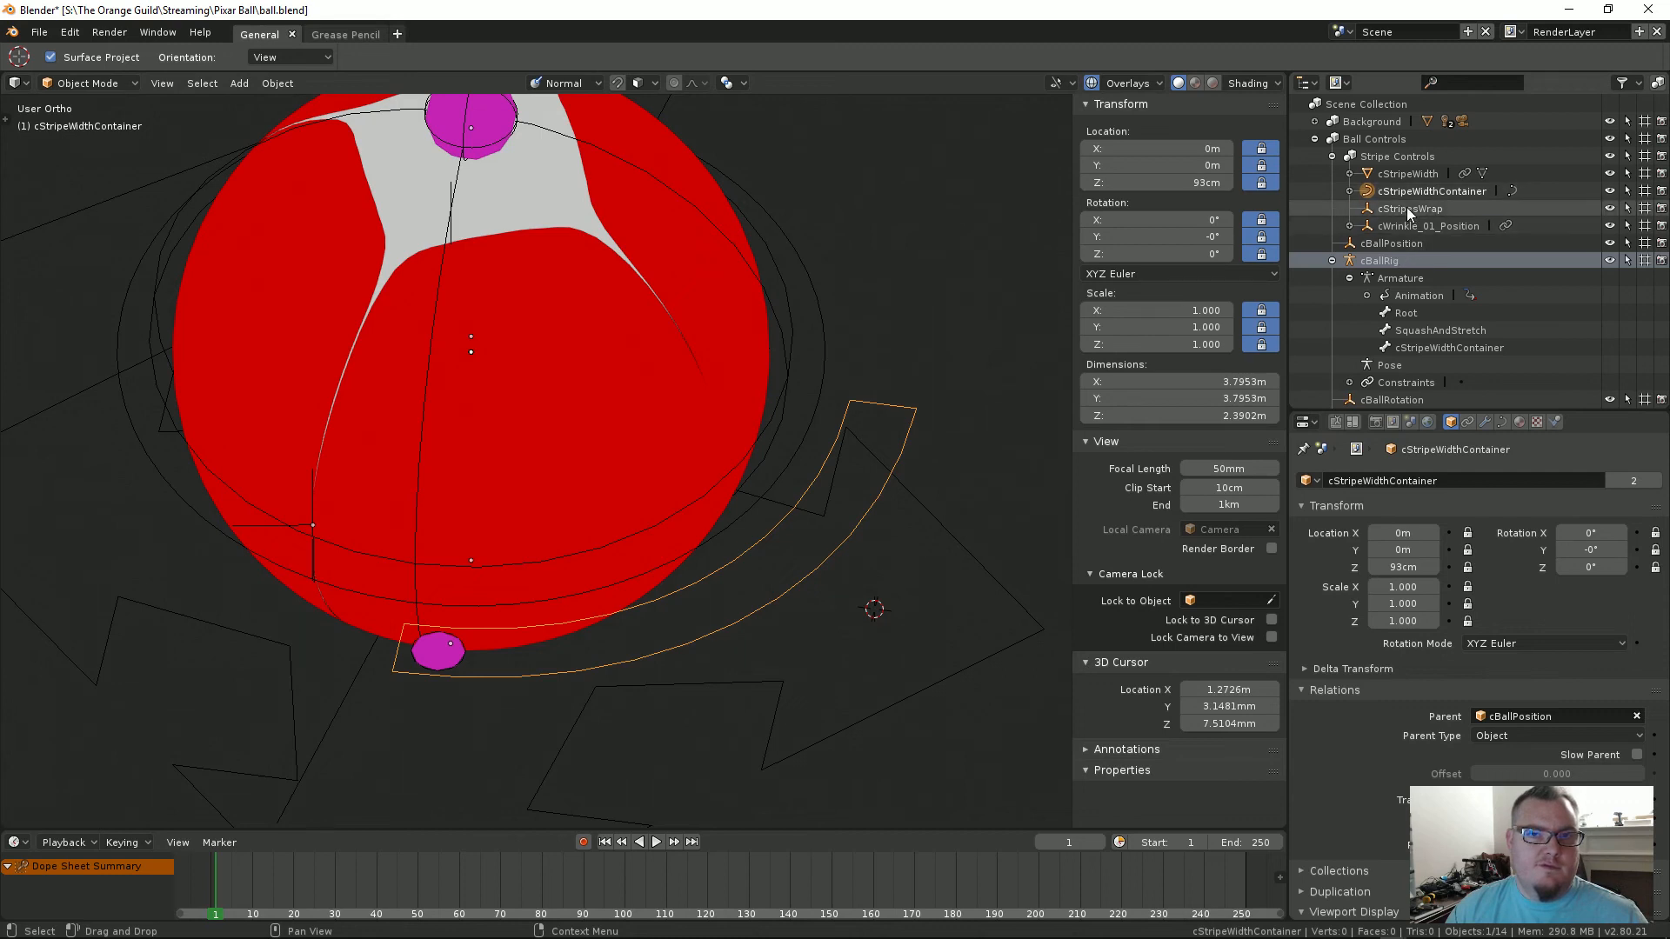
{"action": "left_click", "coordinate": [1610, 190]}
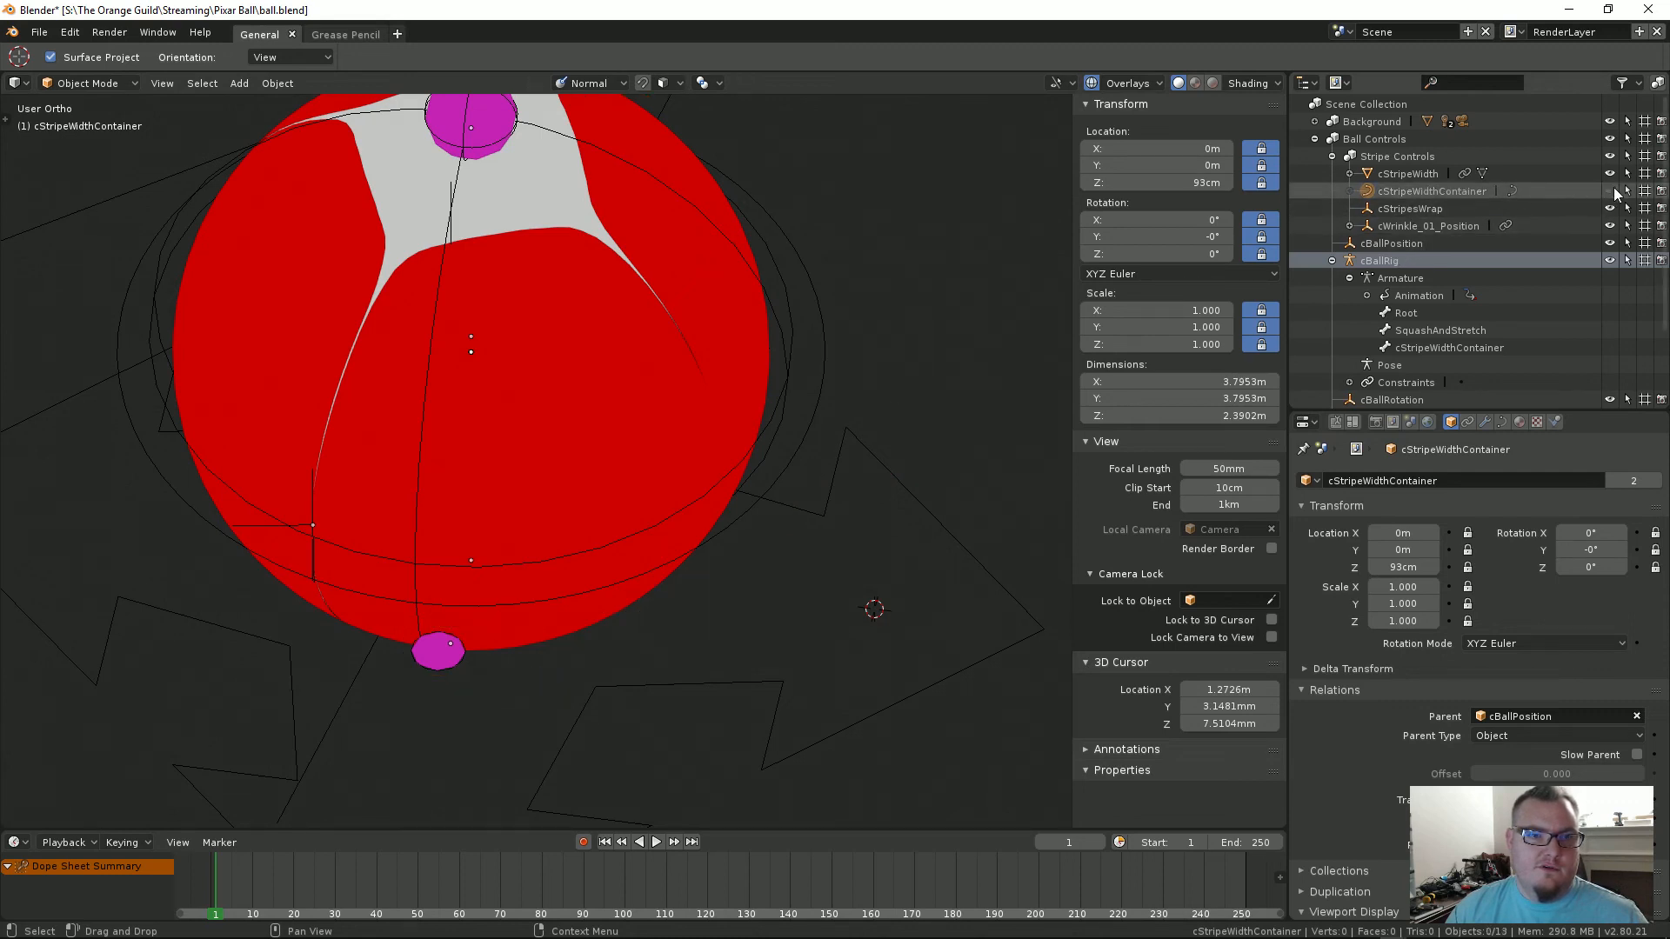
{"action": "left_click", "coordinate": [967, 674]}
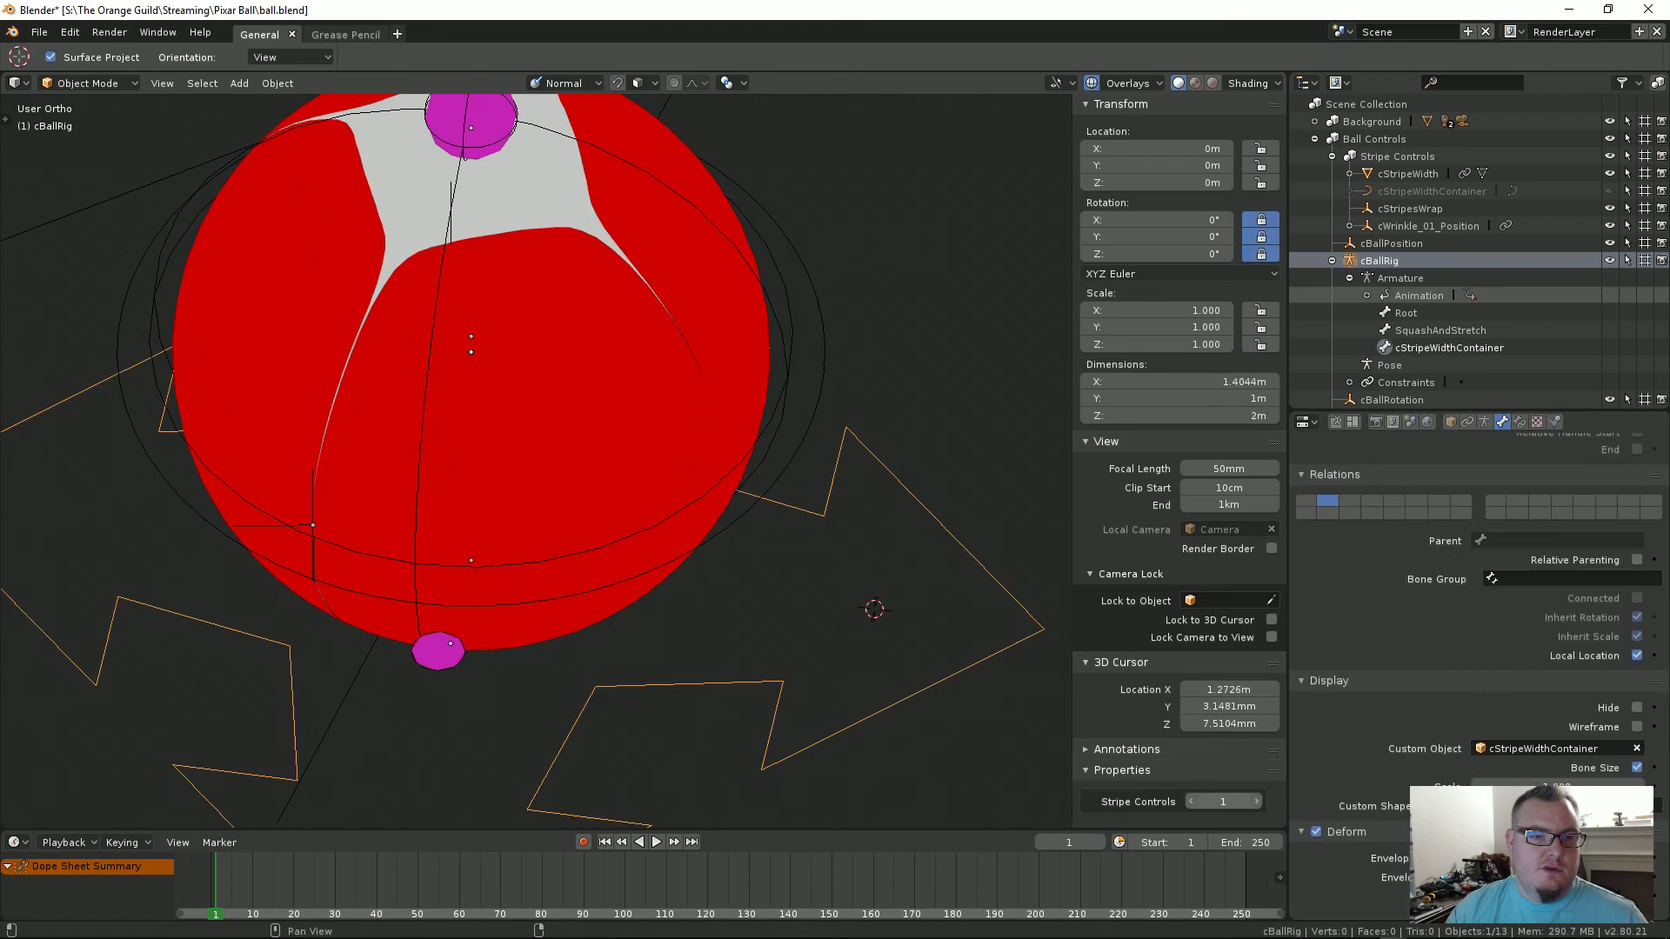
Step: Test cBallRig's Stripe Controls property at 0 and examine the cStripeWidthContainer bone's settings in Edit Mode
{"action": "left_click_drag", "start_coordinate": [1228, 808], "coordinate": [1219, 807]}
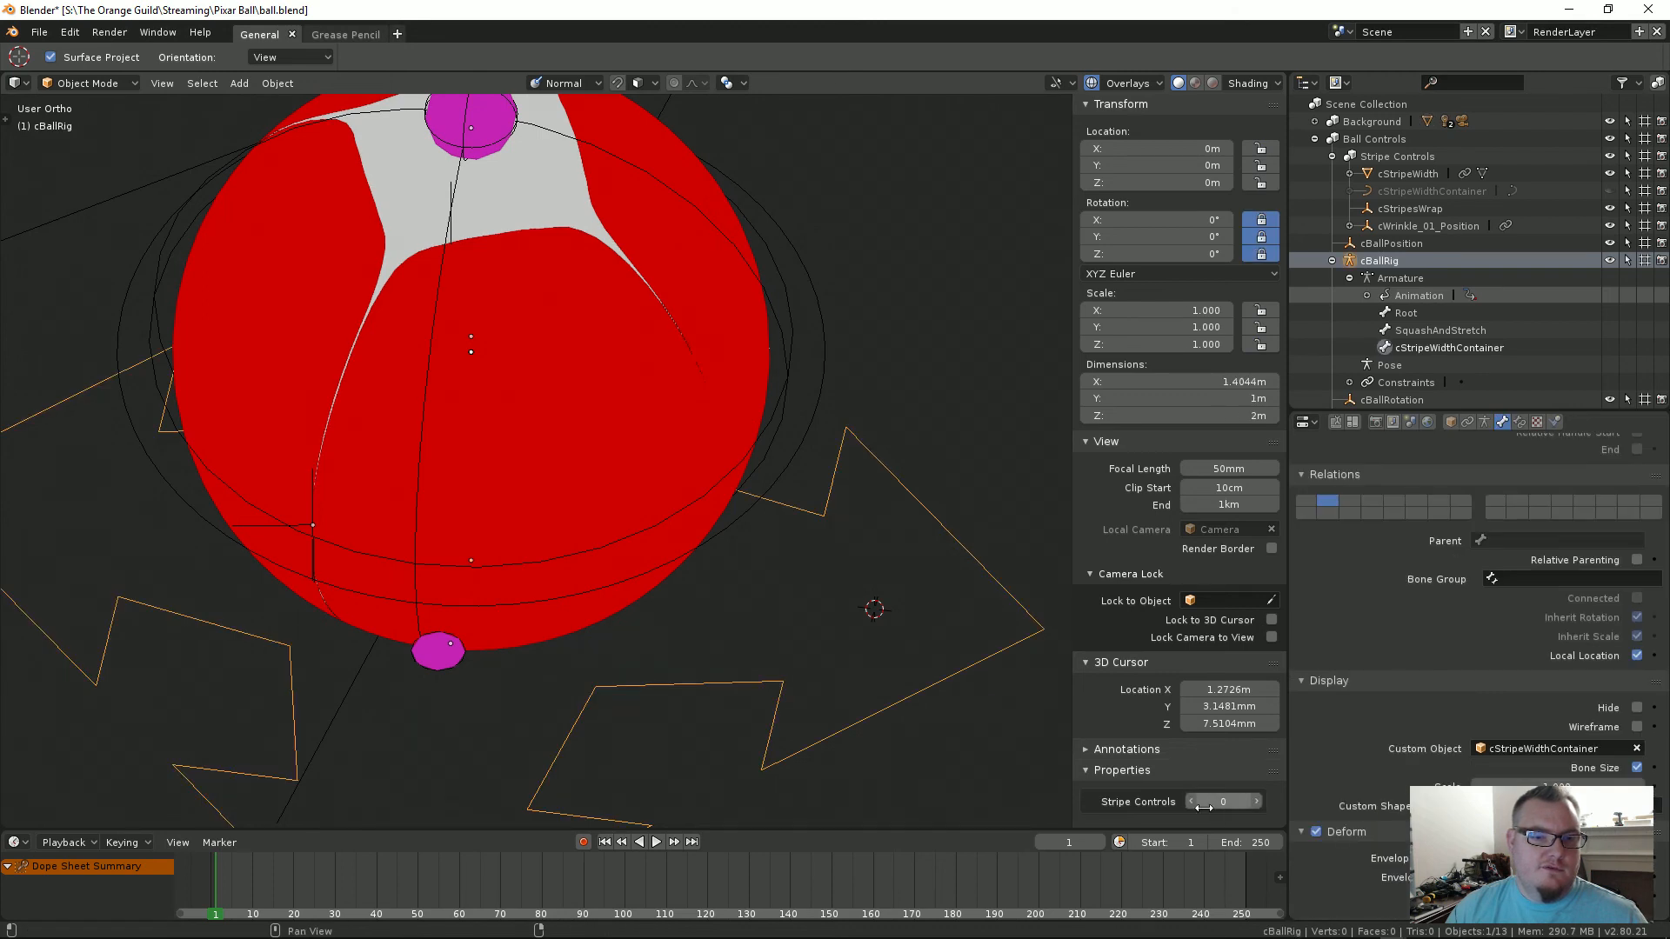
{"action": "key", "text": "Tab"}
{"action": "middle_click_drag", "start_coordinate": [882, 491], "coordinate": [859, 489]}
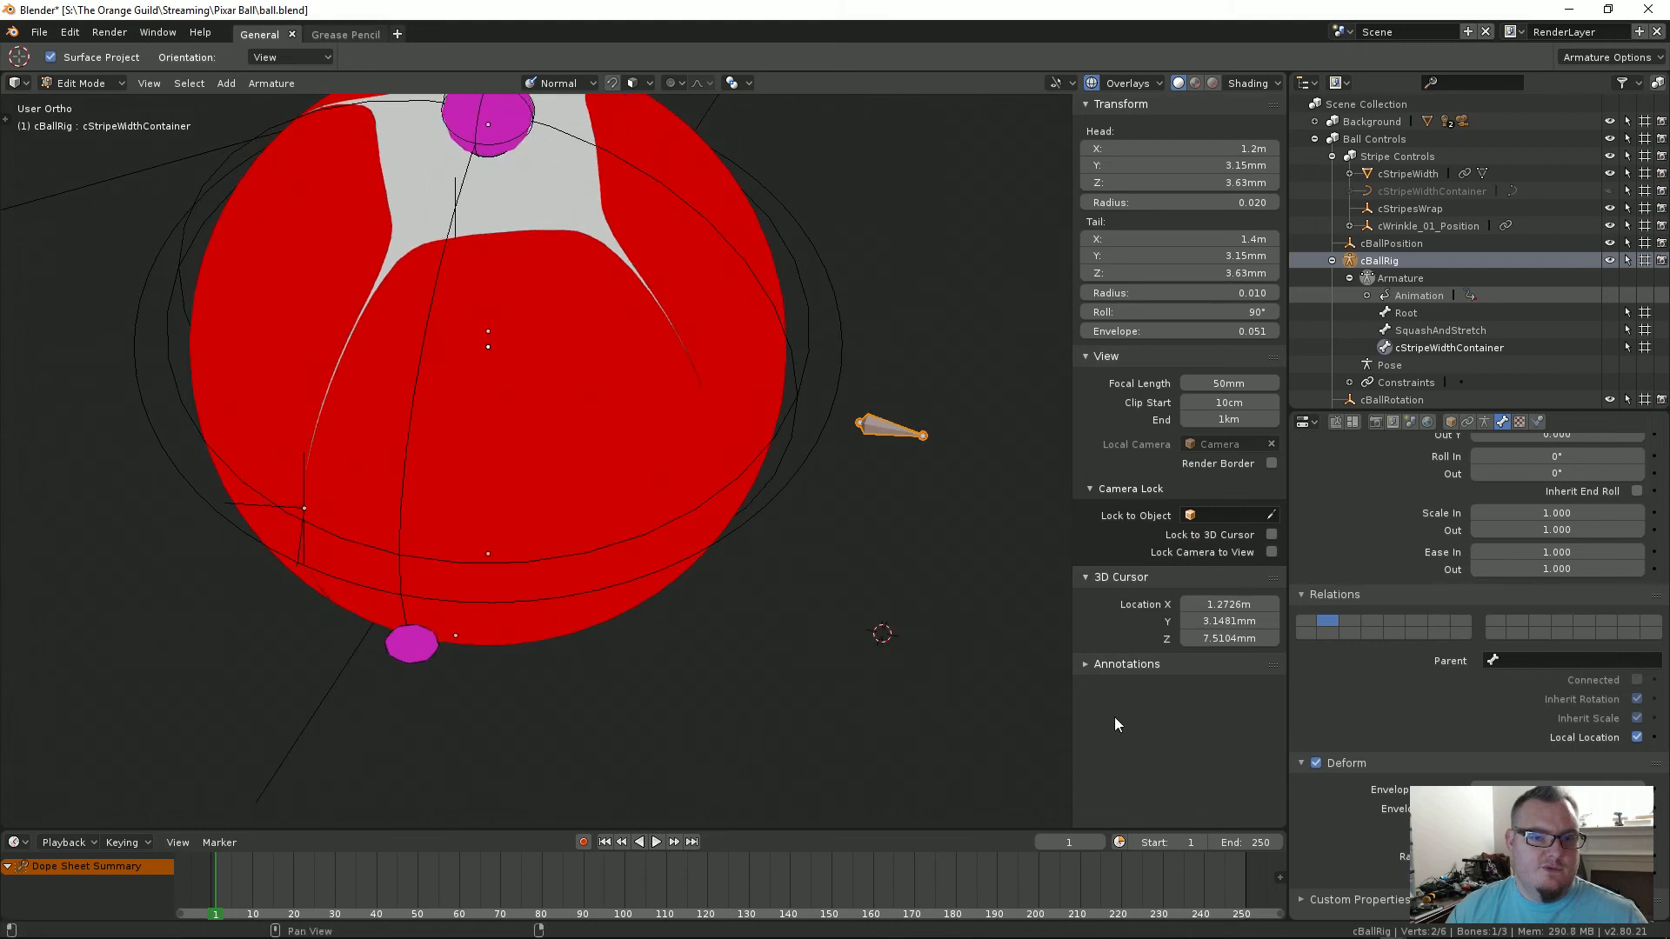
{"action": "left_click", "coordinate": [1501, 426]}
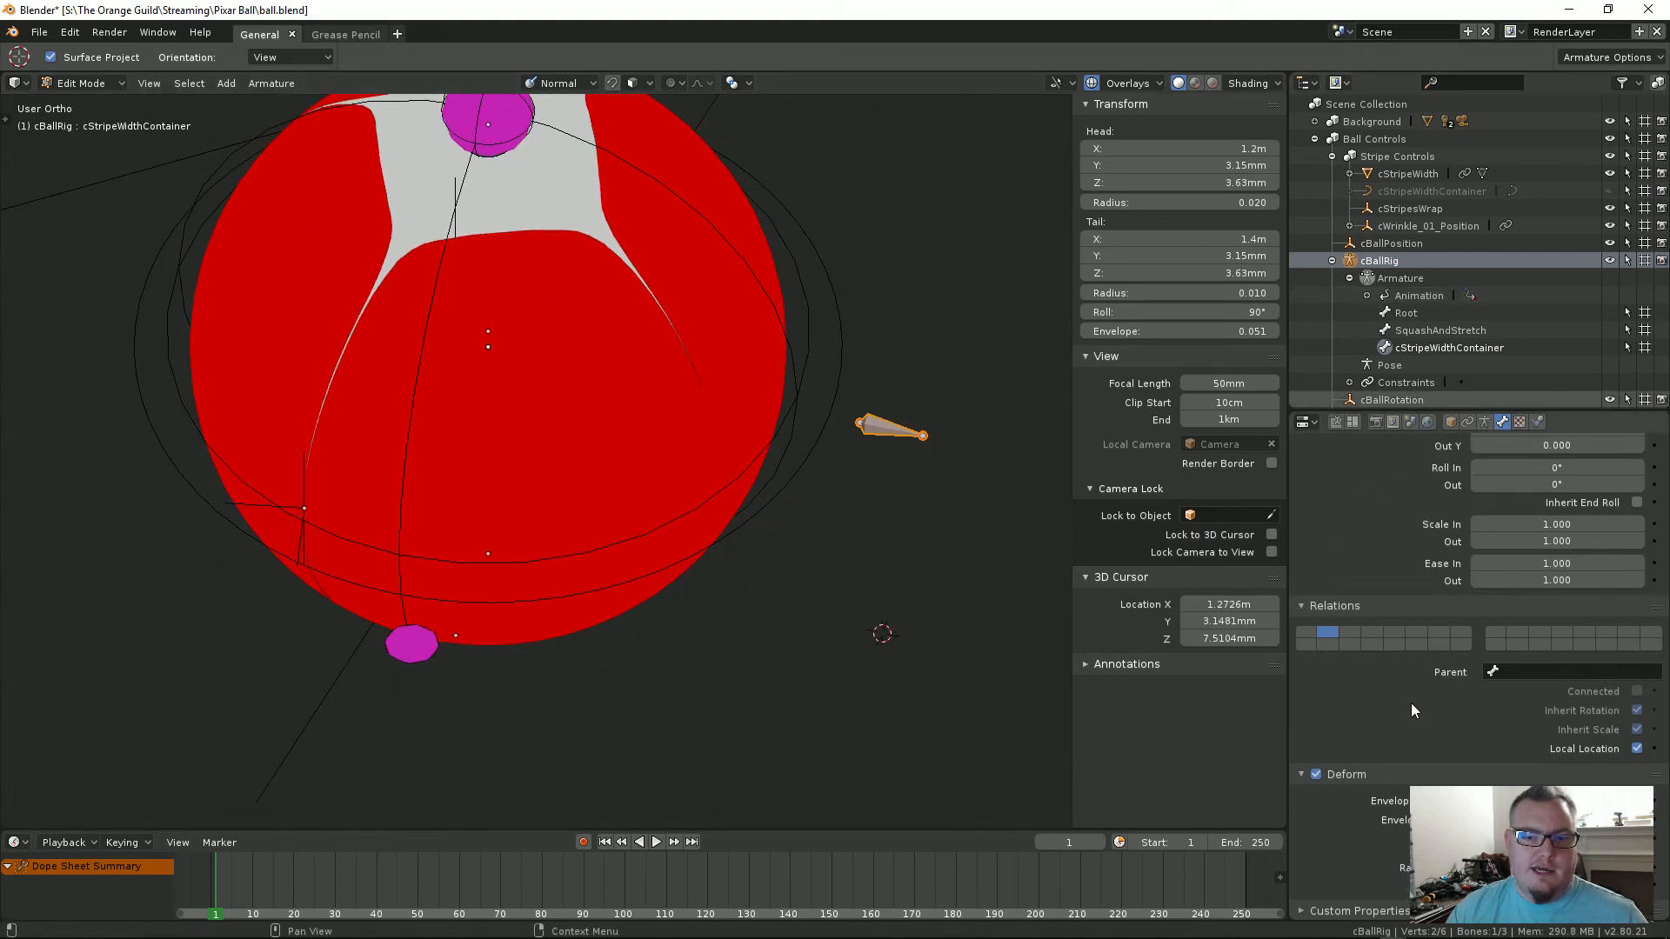
{"action": "scroll", "coordinate": [1411, 702], "scroll_direction": "up", "scroll_amount": 8}
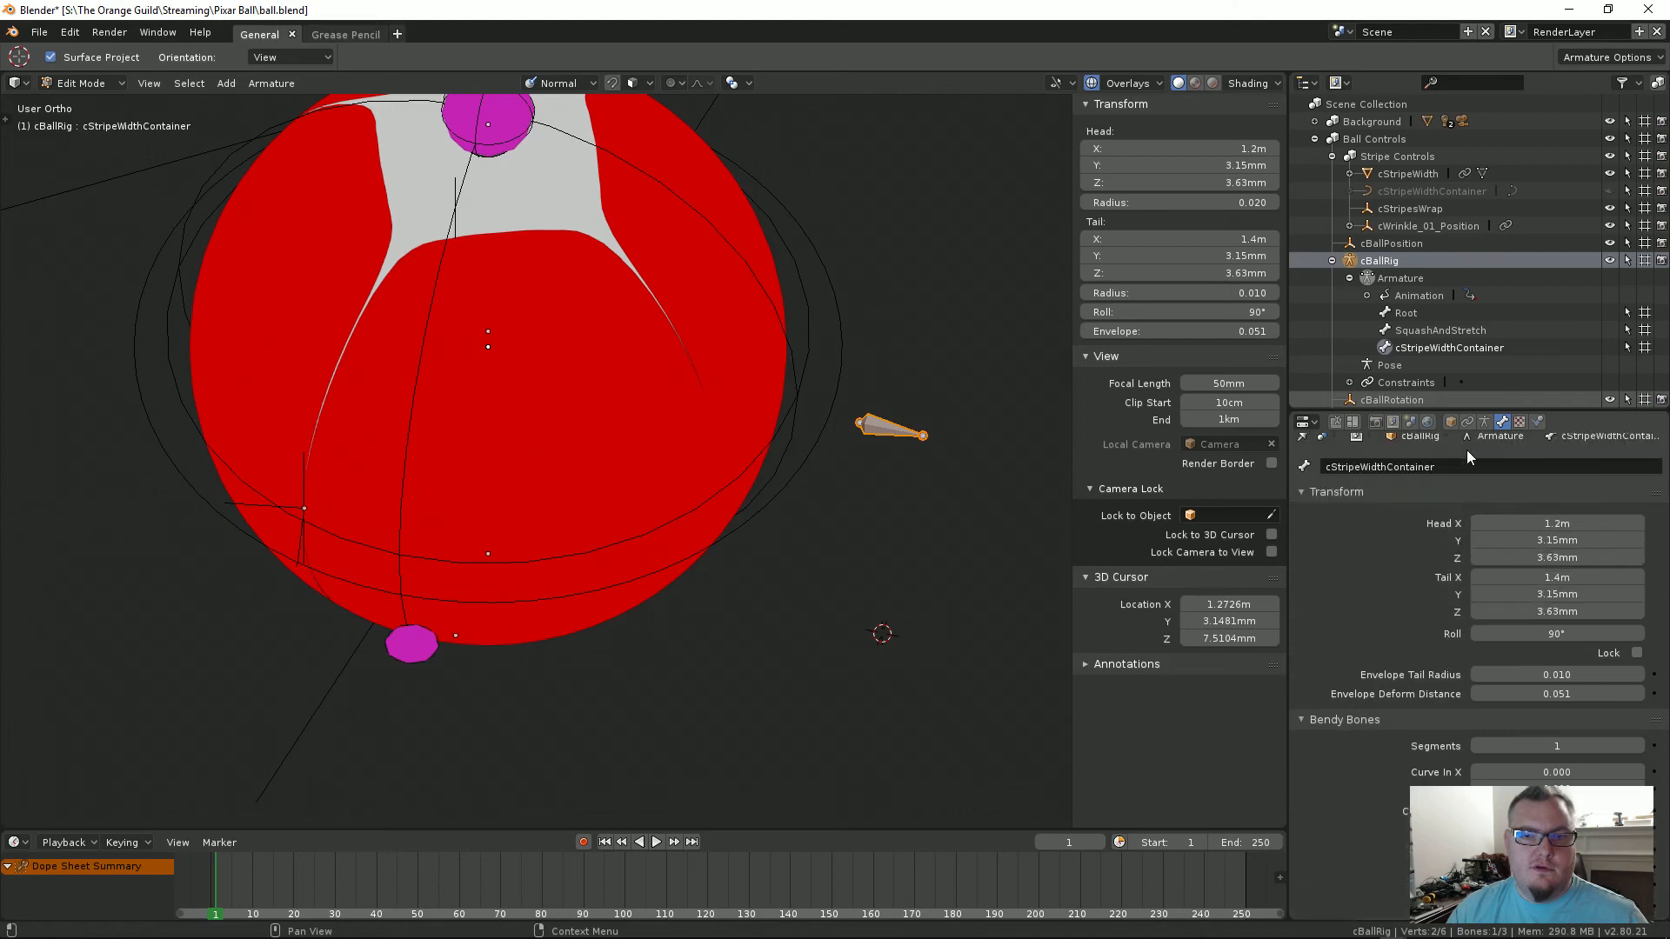
Step: Examine the armature's bone layers and display settings, and recheck the Stripe Controls property in Object Mode
{"action": "left_click", "coordinate": [1484, 422]}
{"action": "scroll", "coordinate": [1413, 670], "scroll_direction": "down", "scroll_amount": 4}
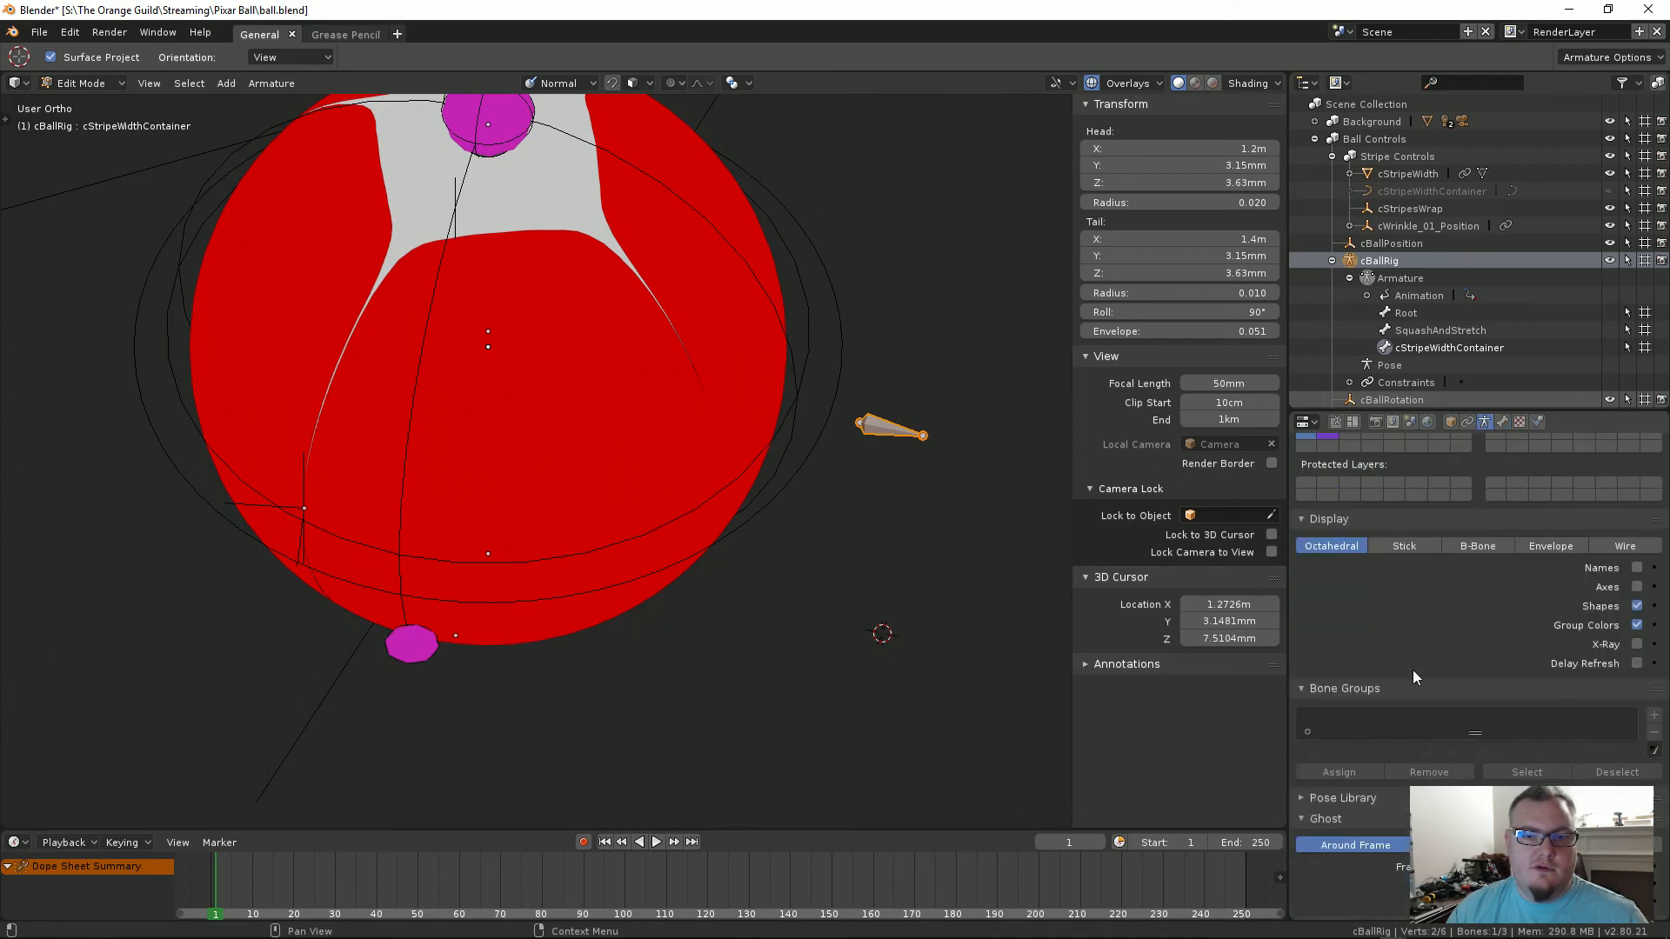
{"action": "scroll", "coordinate": [1392, 643], "scroll_direction": "up", "scroll_amount": 4}
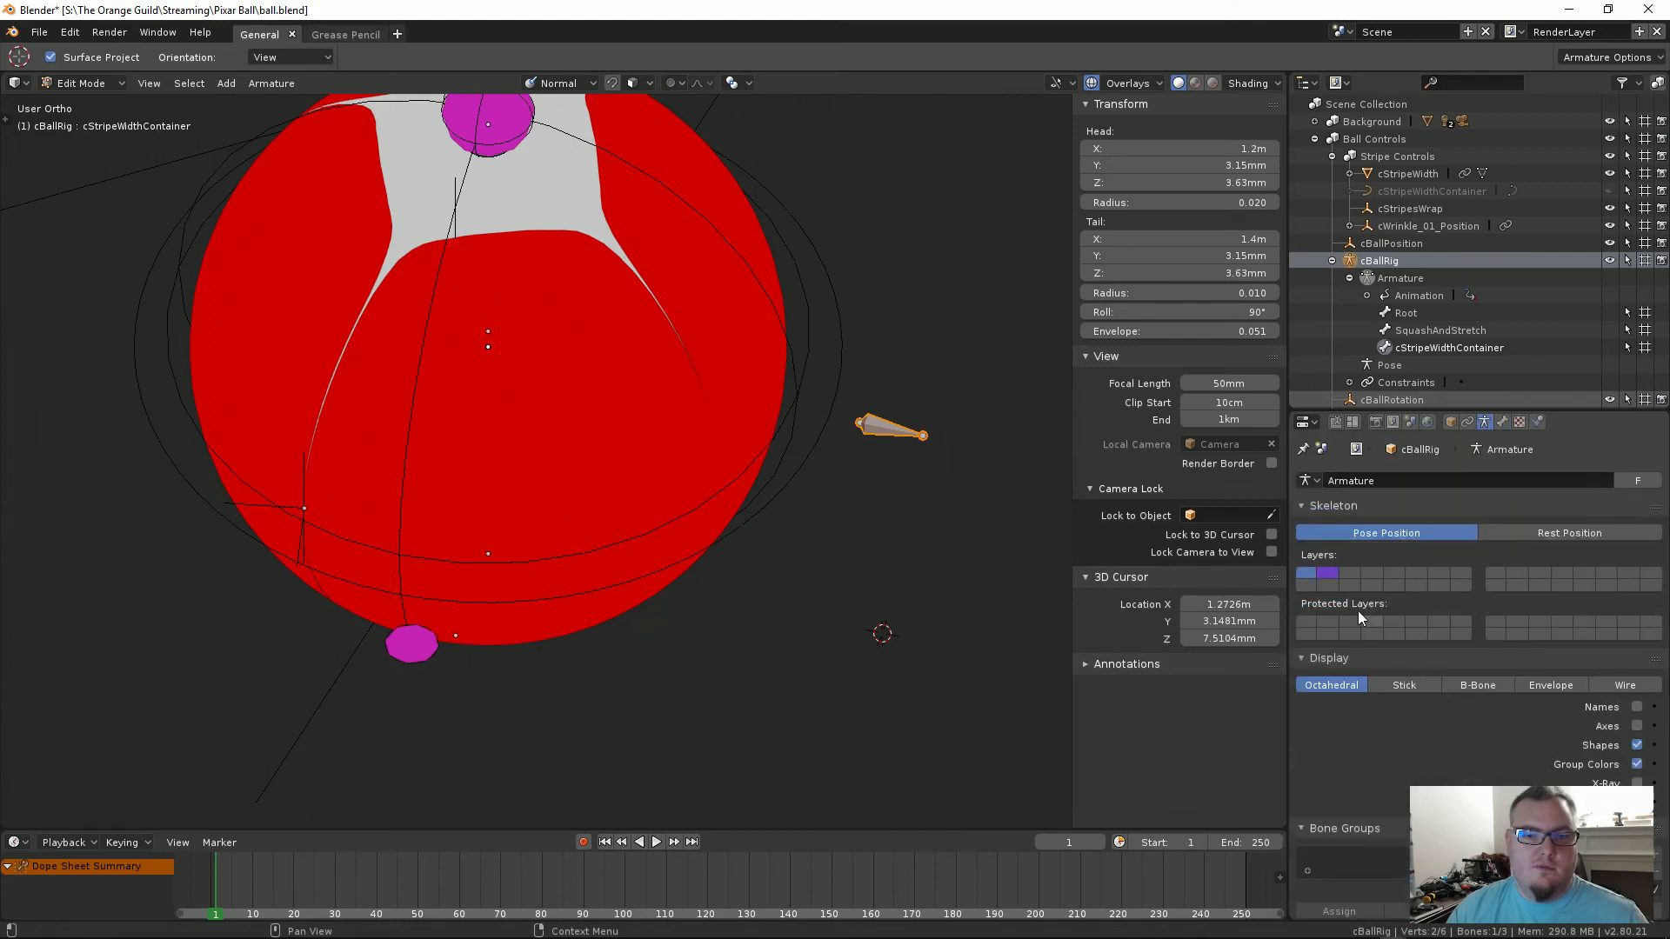
{"action": "left_click", "coordinate": [1312, 575], "text": "shift"}
{"action": "key", "text": "Tab"}
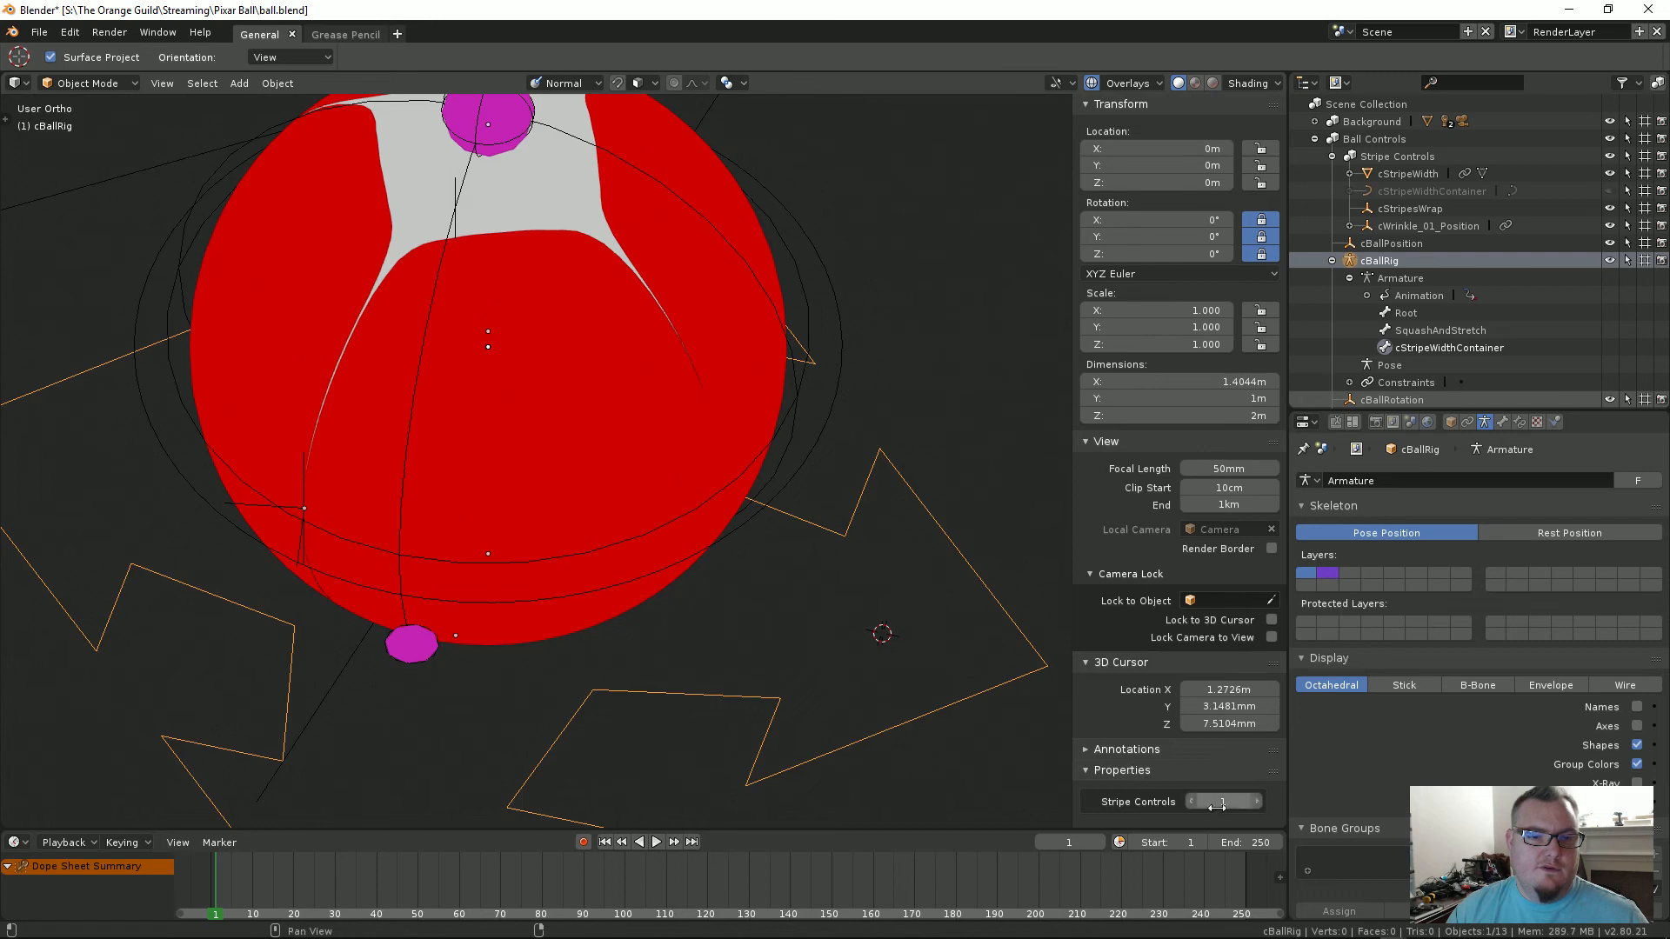
{"action": "mouse_move", "coordinate": [1225, 802]}
{"action": "left_mouse_down"}
{"action": "mouse_move", "coordinate": [1198, 802]}
{"action": "mouse_move", "coordinate": [1224, 802]}
{"action": "left_mouse_up"}
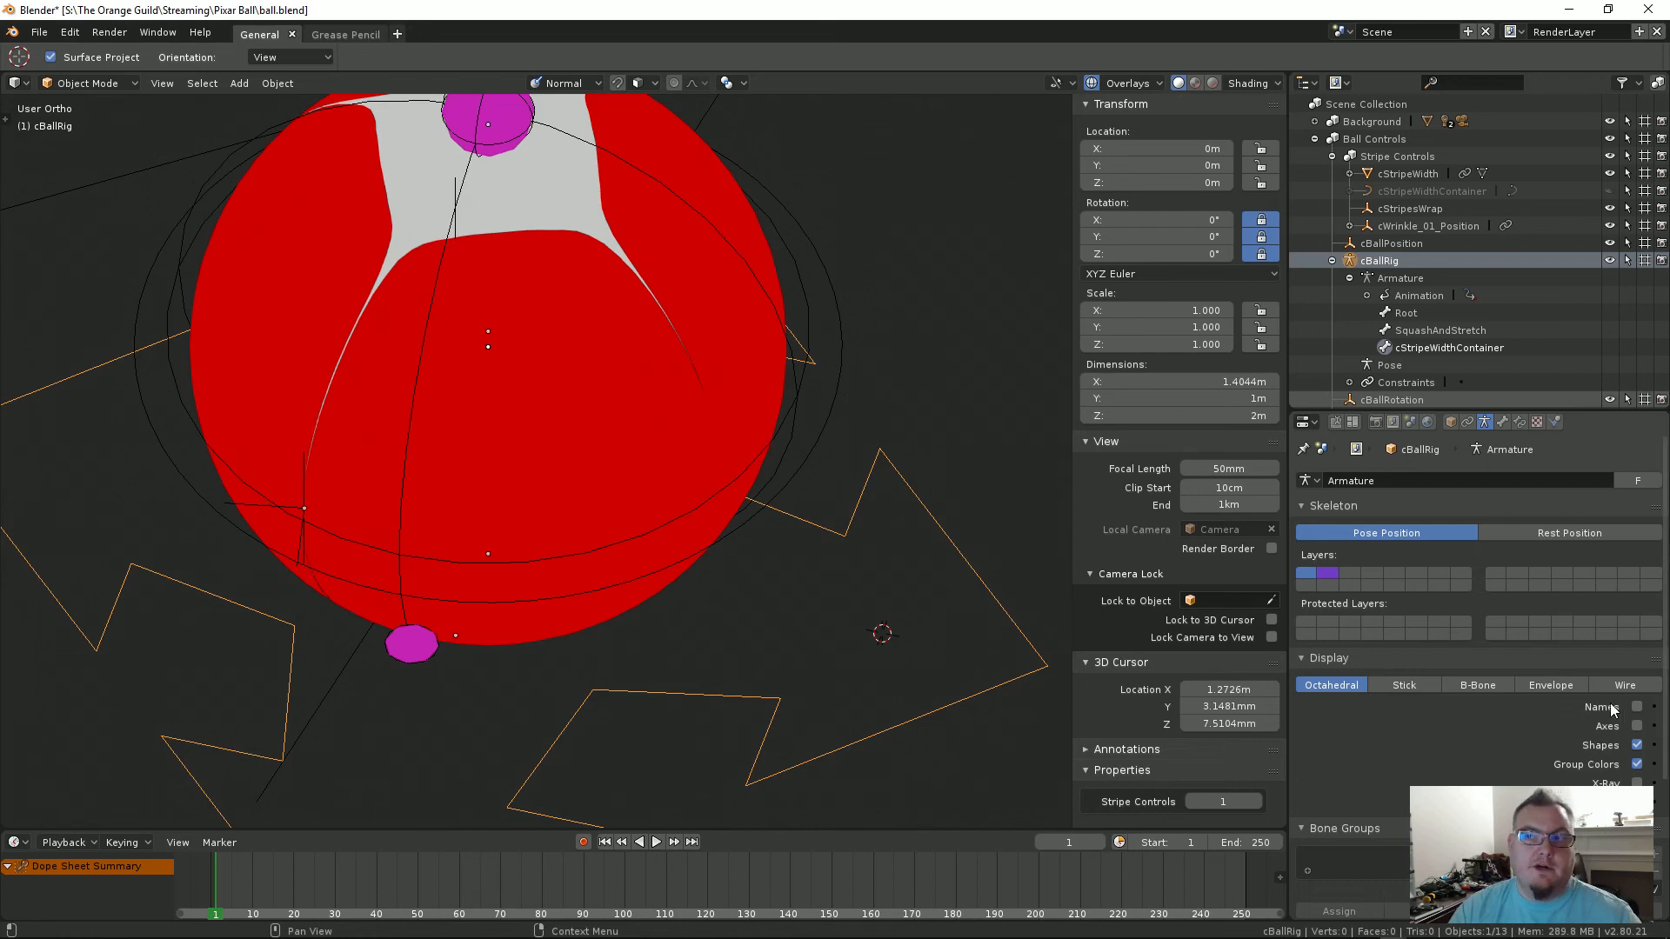
Step: Compare the bone, armature and object properties of cBallRig while switching between Object Mode and Edit Mode
{"action": "left_click", "coordinate": [1502, 422]}
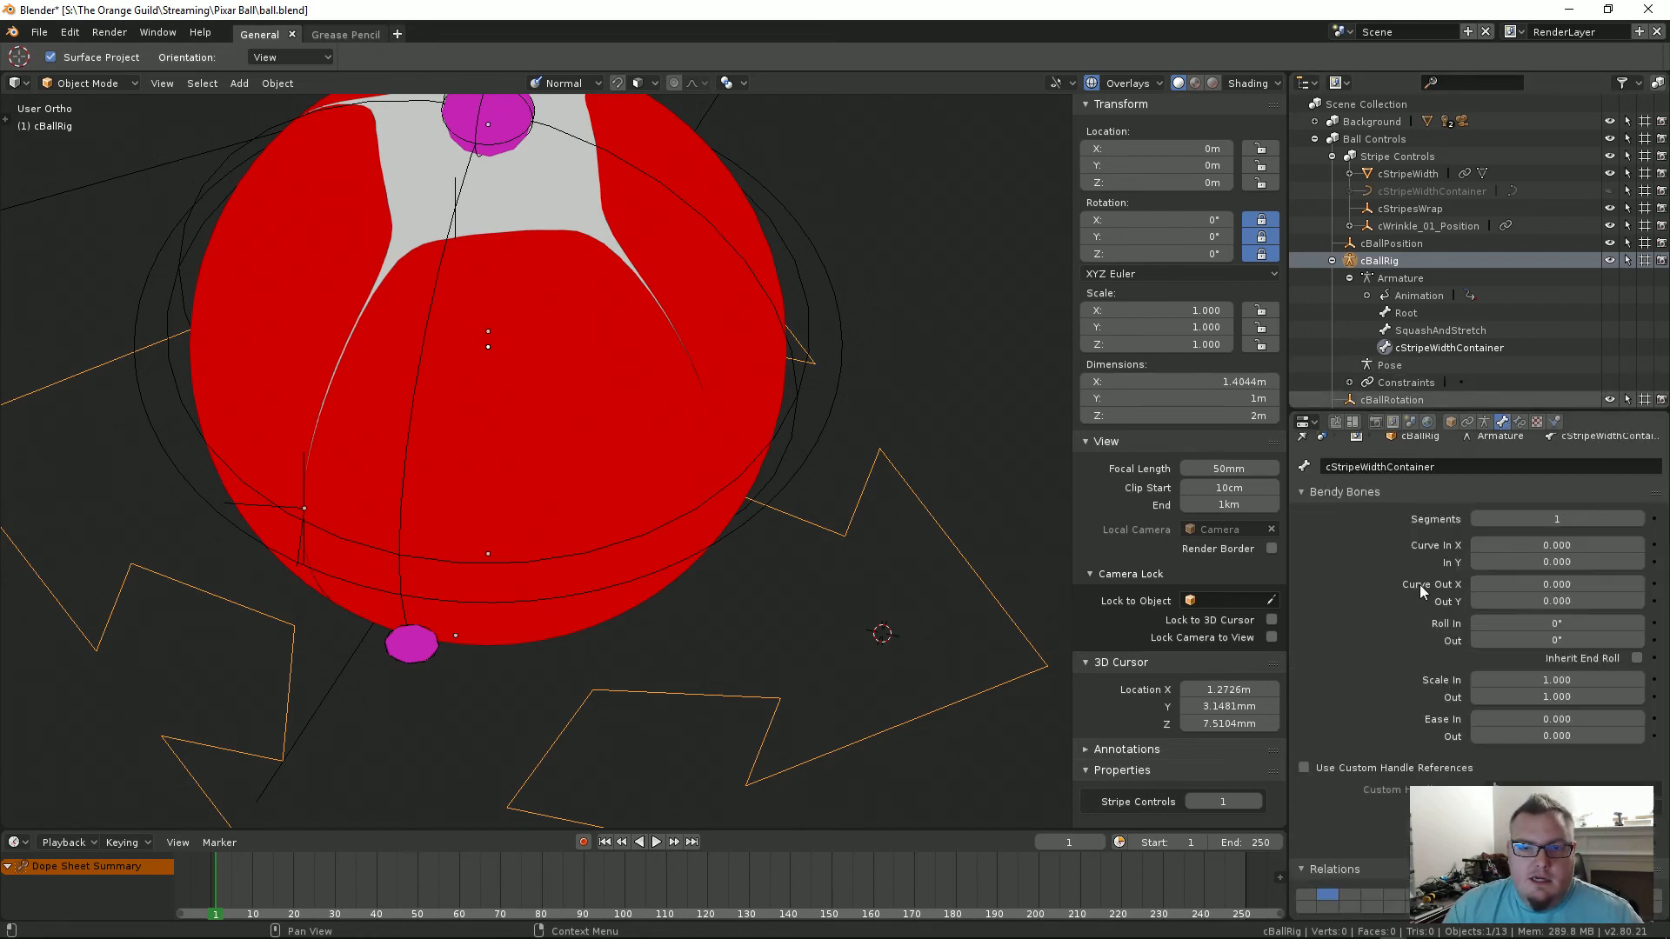
{"action": "key", "text": "Tab"}
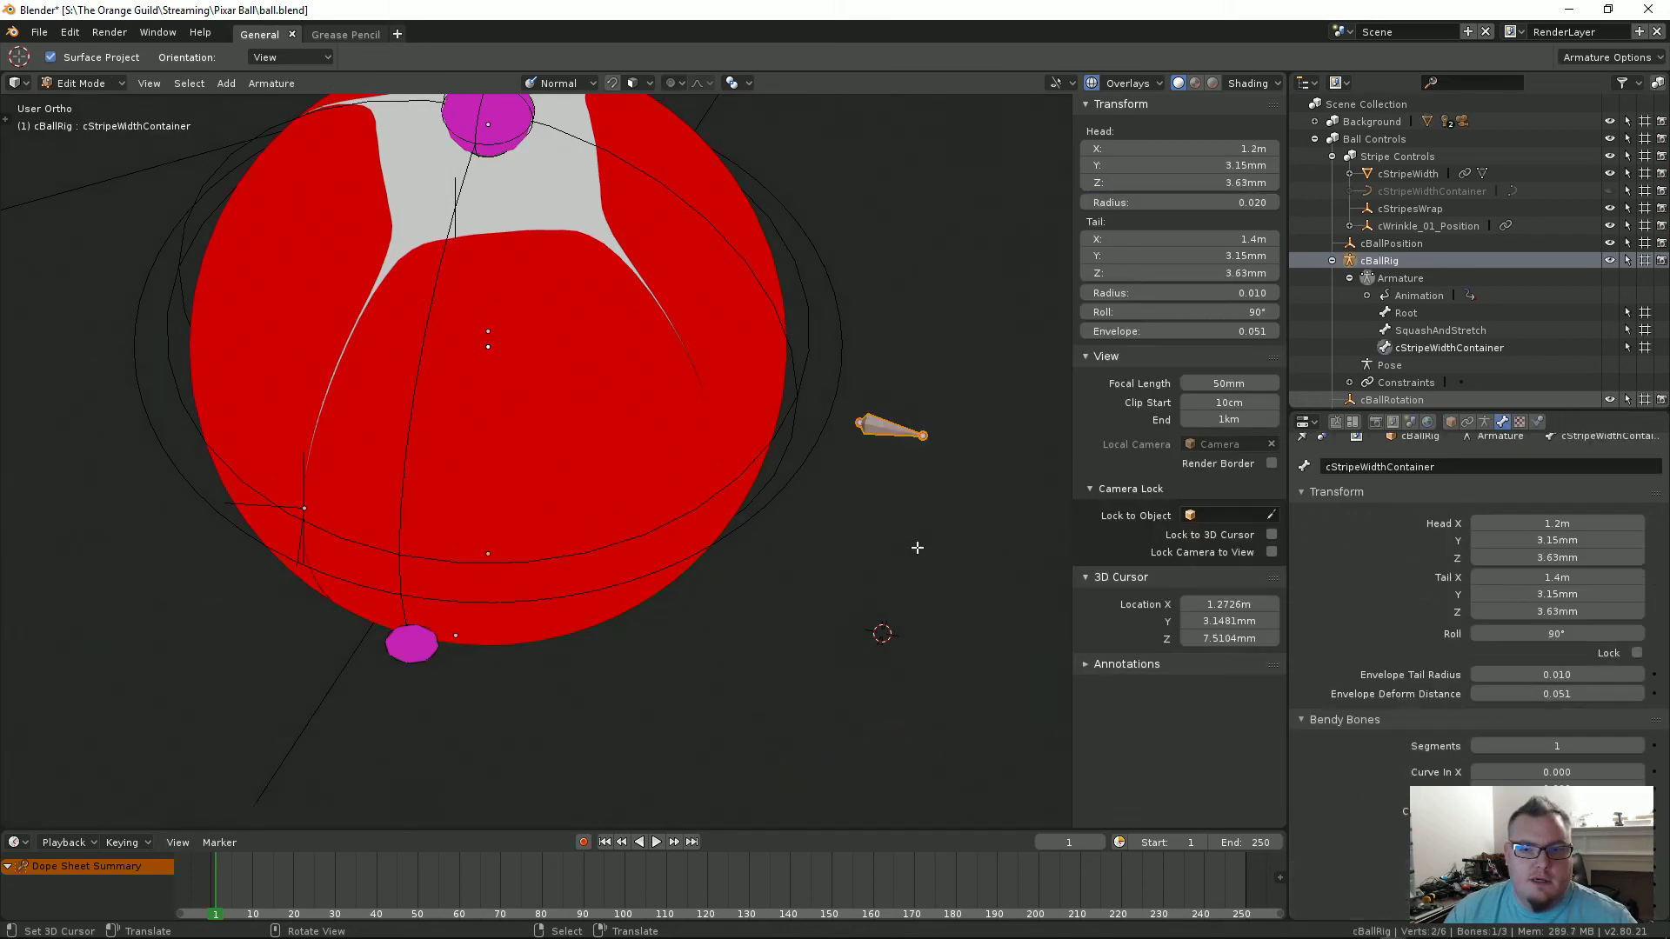
{"action": "left_click", "coordinate": [1485, 423]}
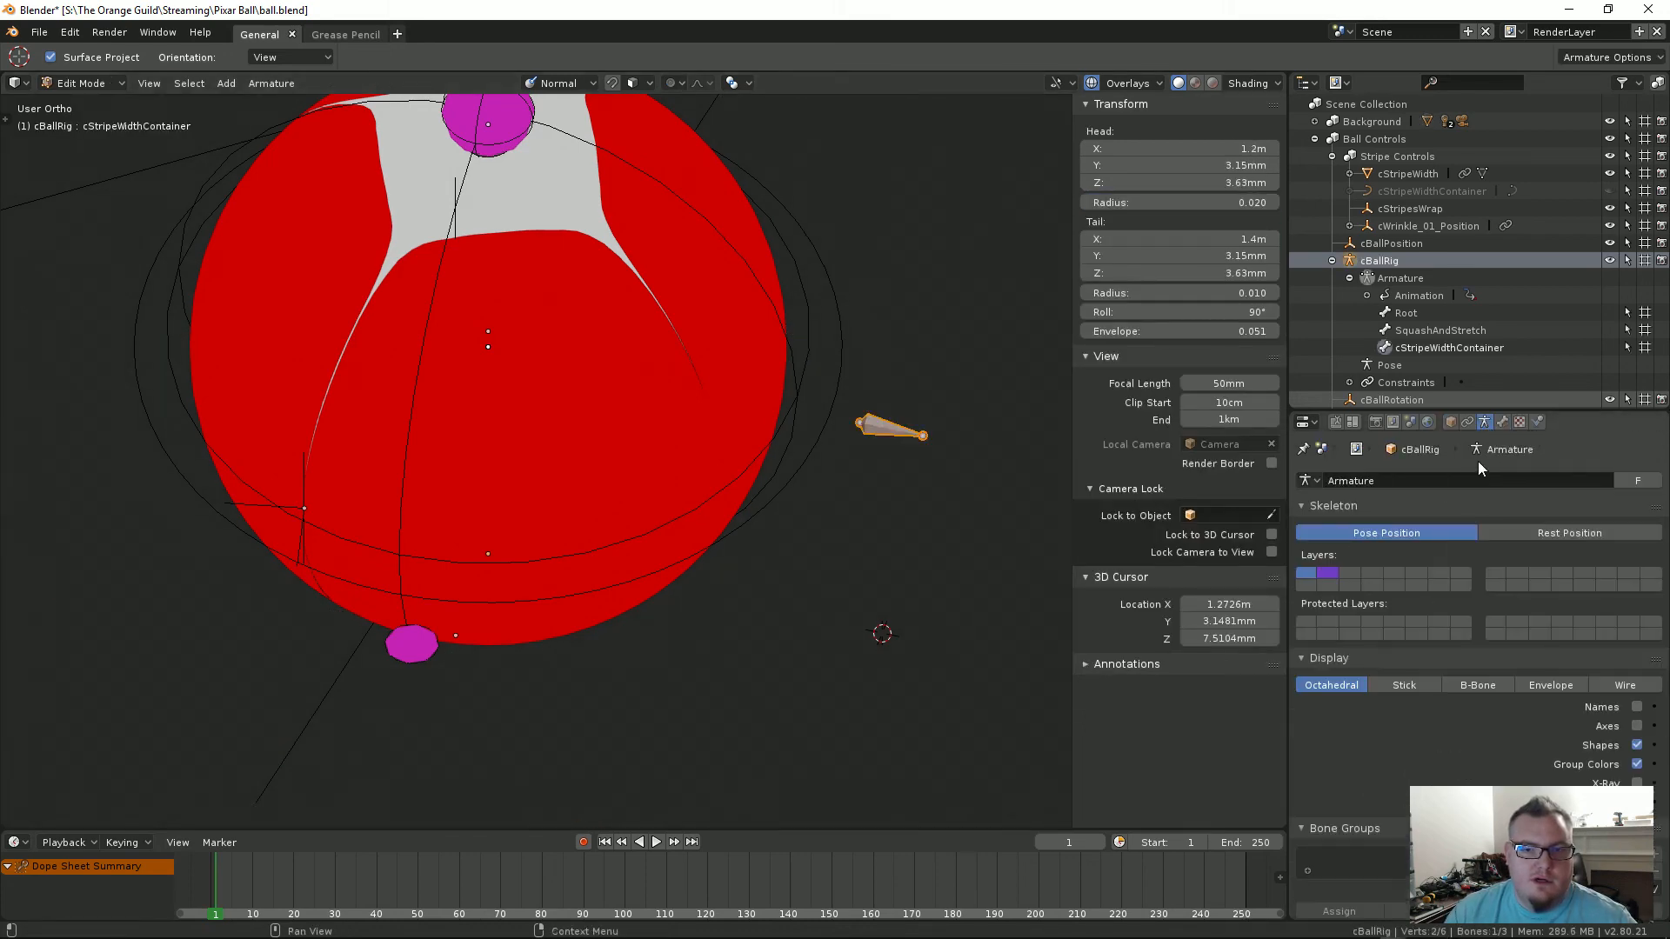
{"action": "left_click", "coordinate": [1450, 422]}
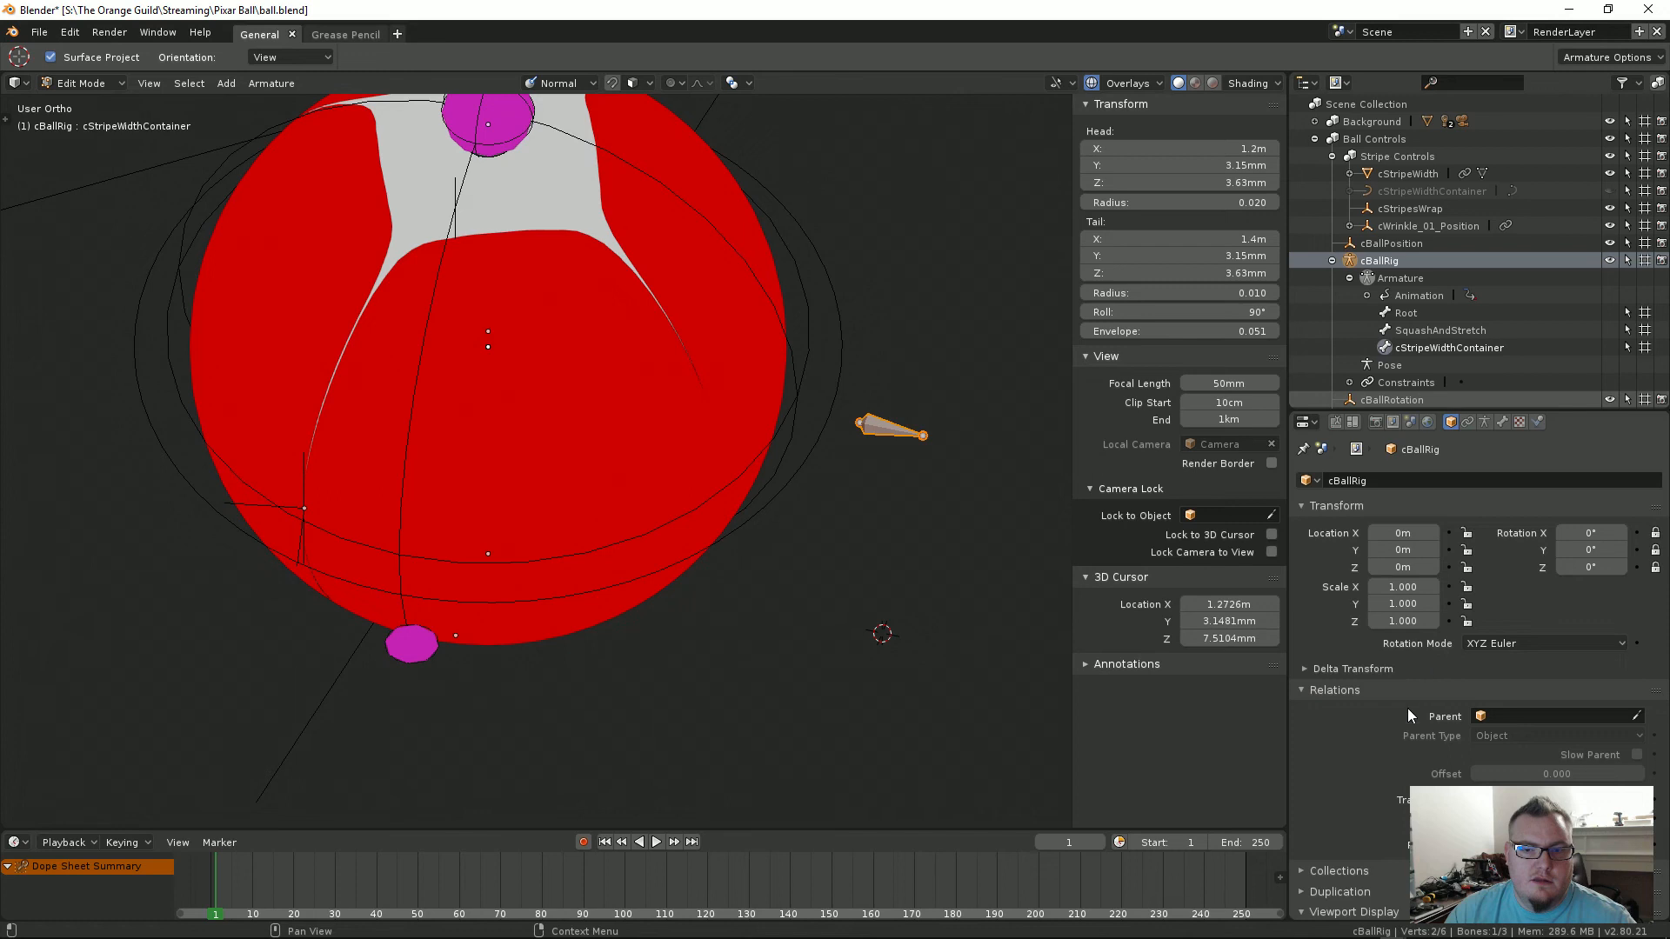
{"action": "scroll", "coordinate": [1407, 704], "scroll_direction": "down", "scroll_amount": 6}
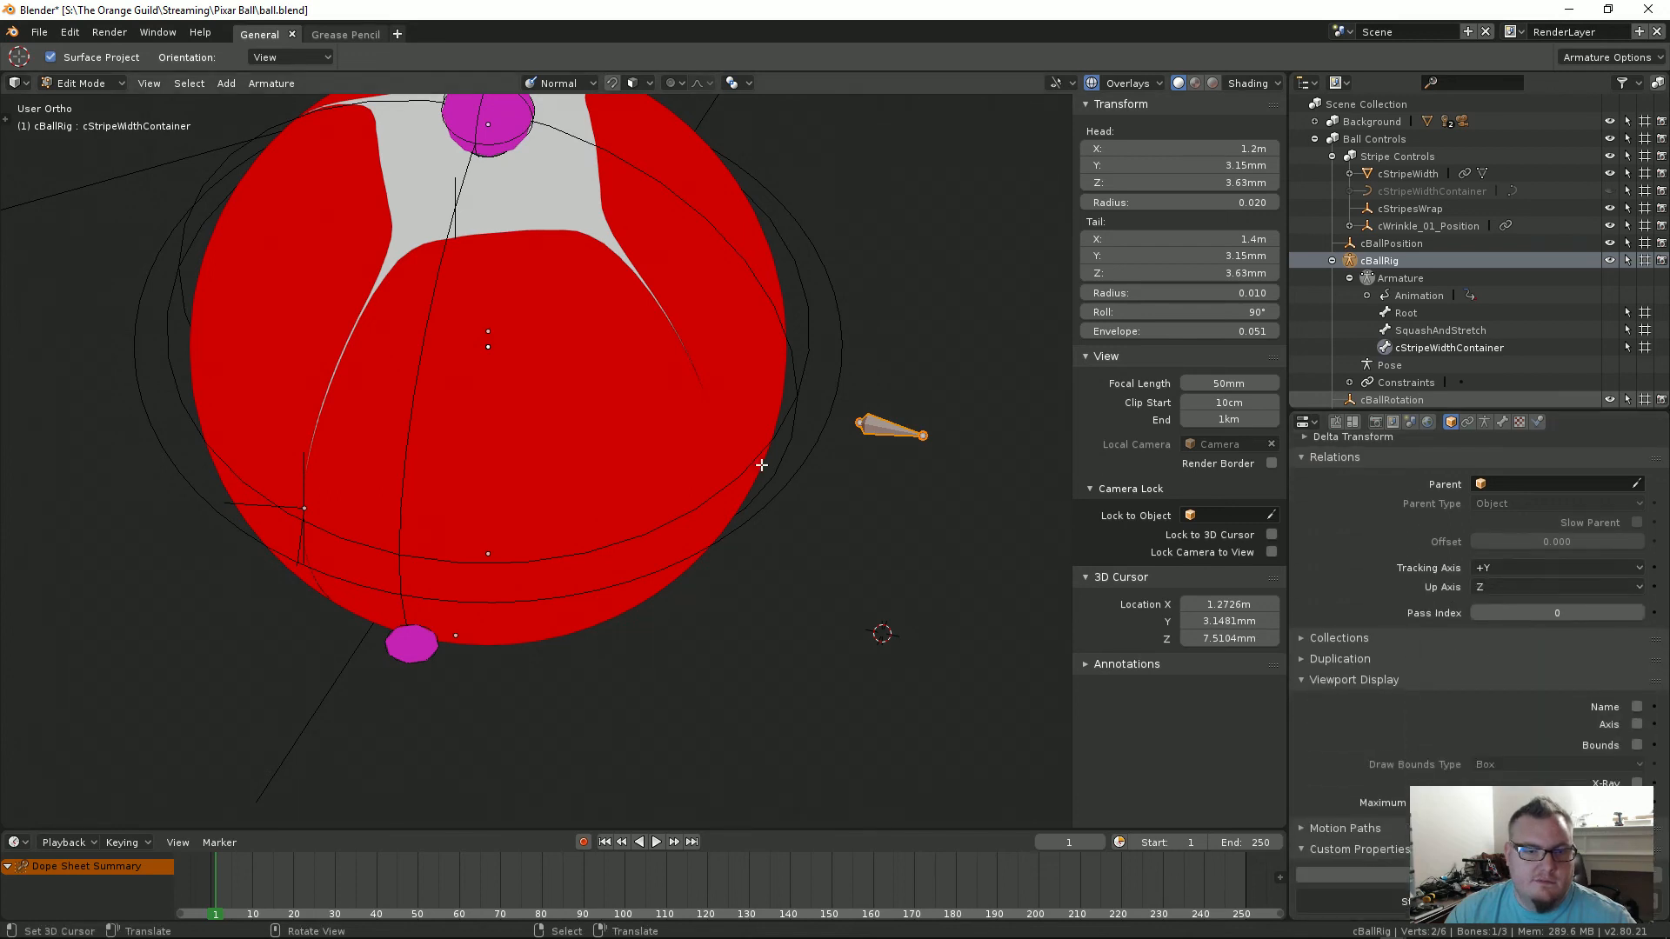
{"action": "key", "text": "Tab"}
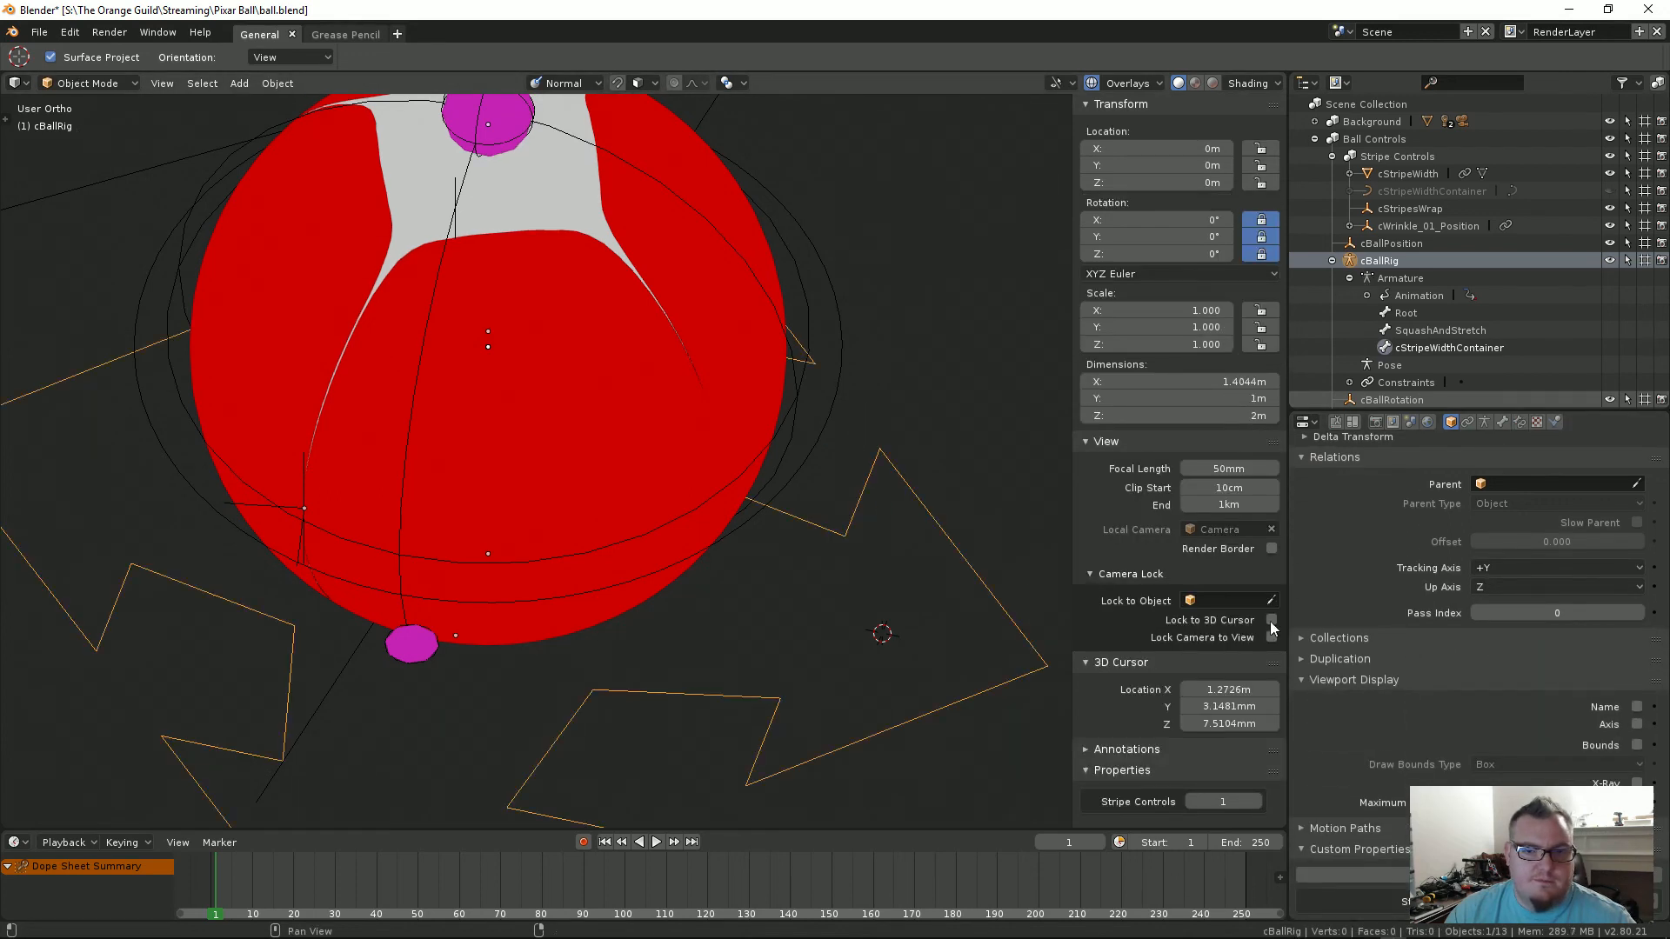
{"action": "scroll", "coordinate": [1431, 679], "scroll_direction": "up", "scroll_amount": 6}
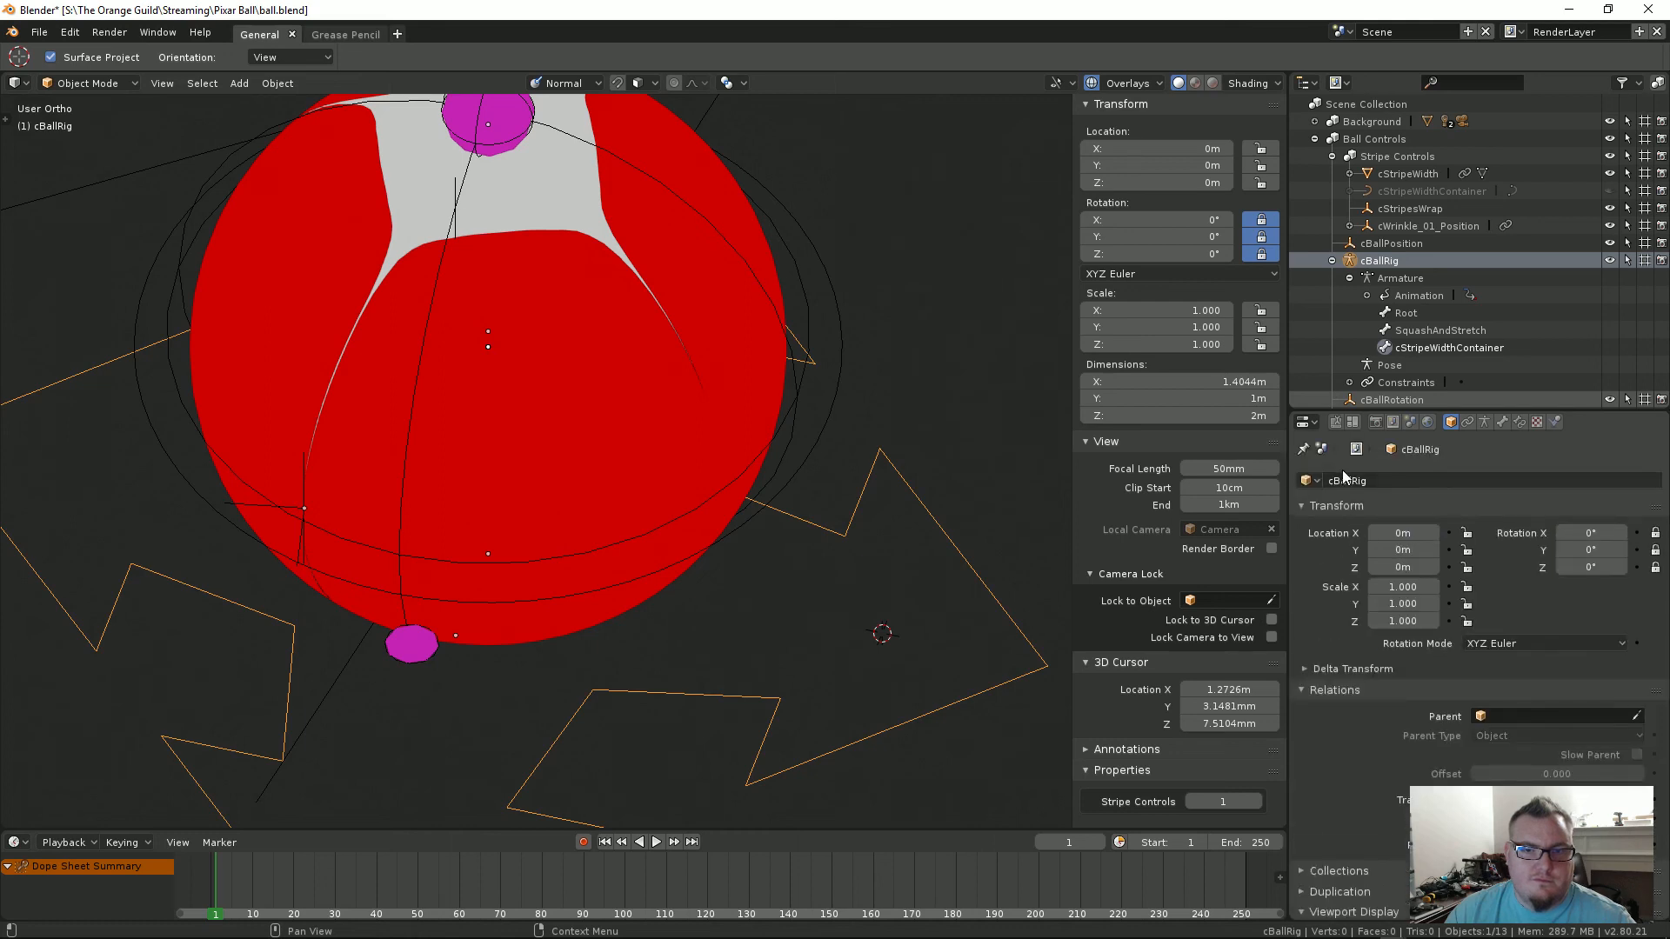
Step: Clear the custom display object from the cStripeWidthContainer bone
{"action": "left_click", "coordinate": [1502, 422]}
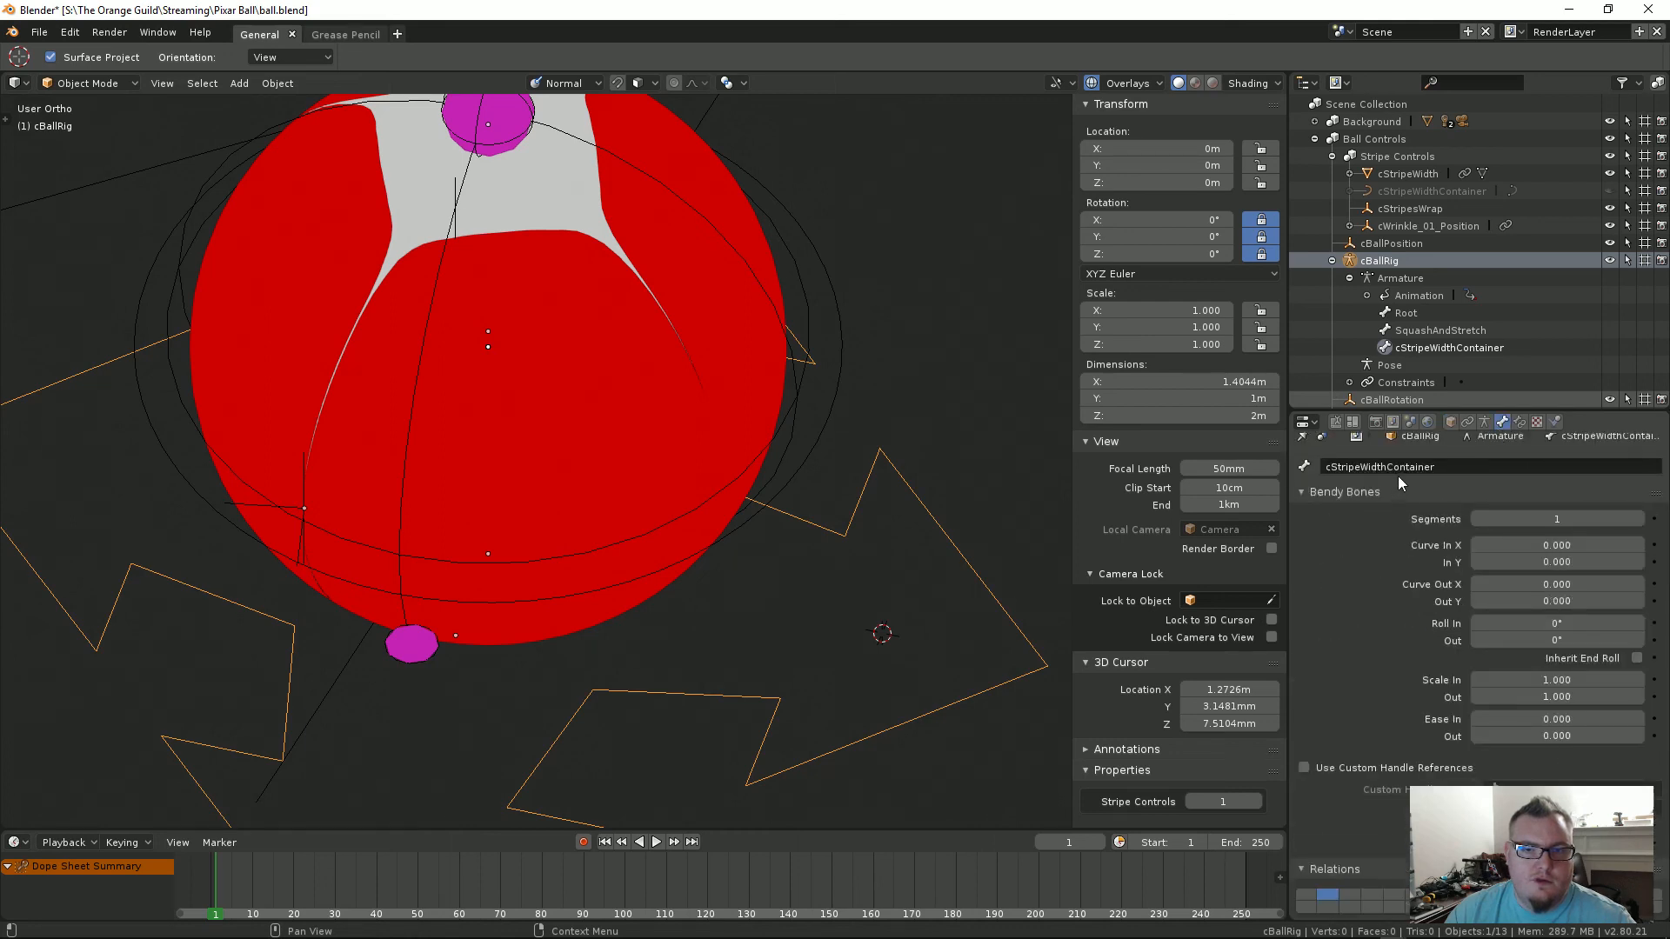
{"action": "scroll", "coordinate": [1333, 623], "scroll_direction": "down", "scroll_amount": 10}
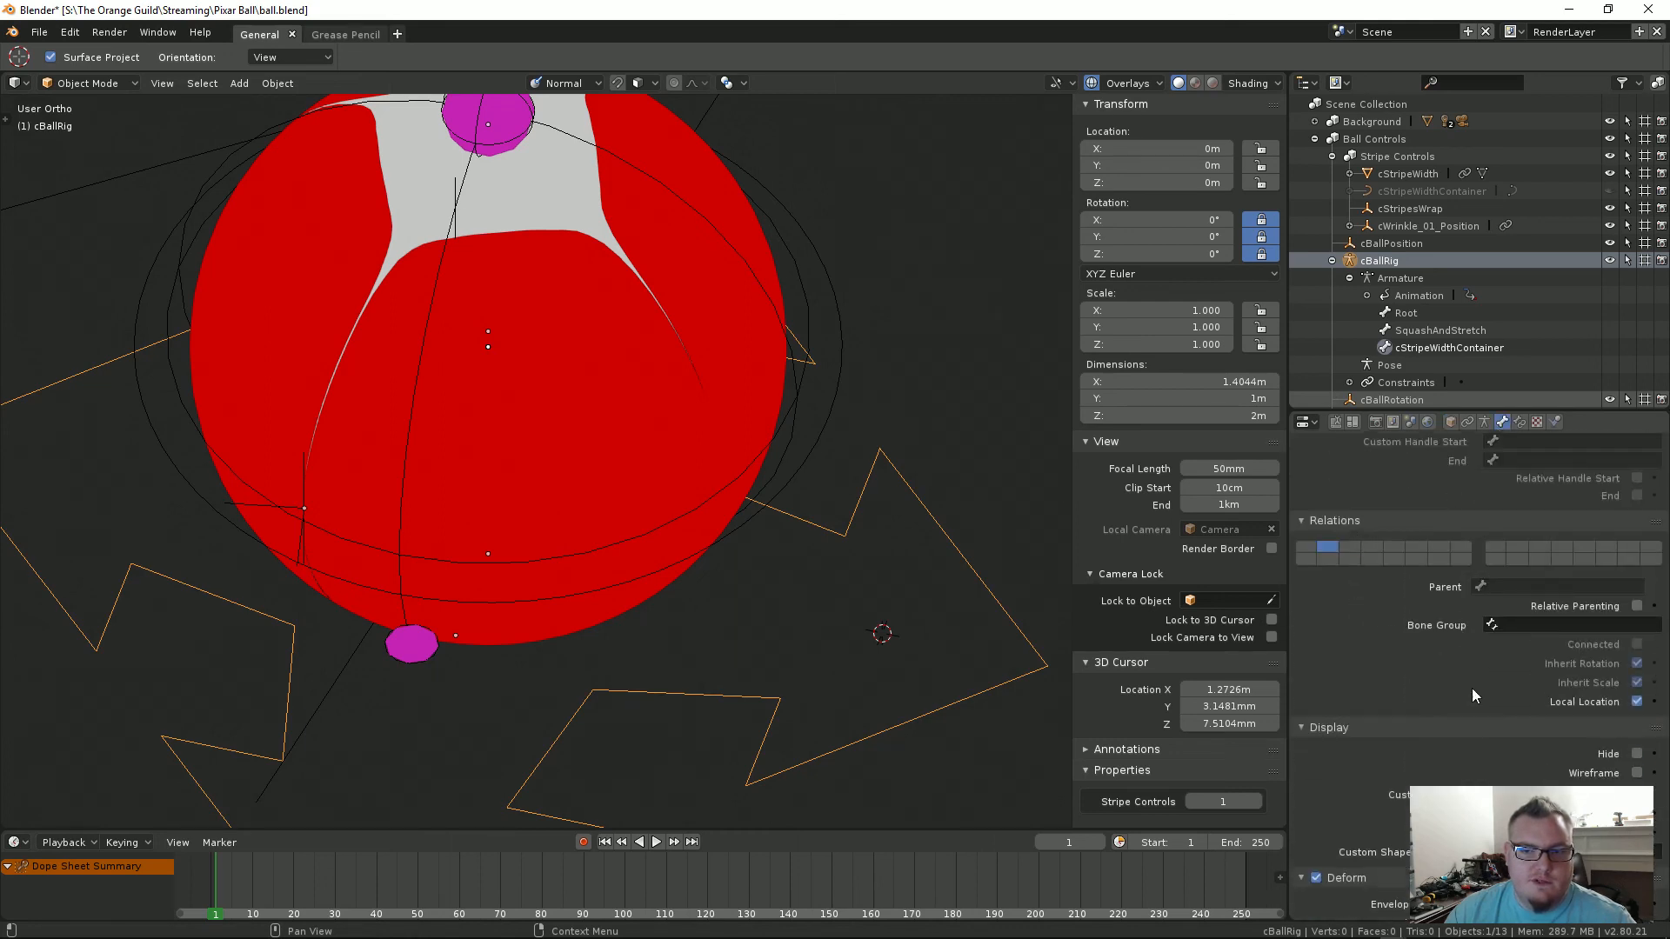
{"action": "scroll", "coordinate": [1512, 690], "scroll_direction": "down", "scroll_amount": 3}
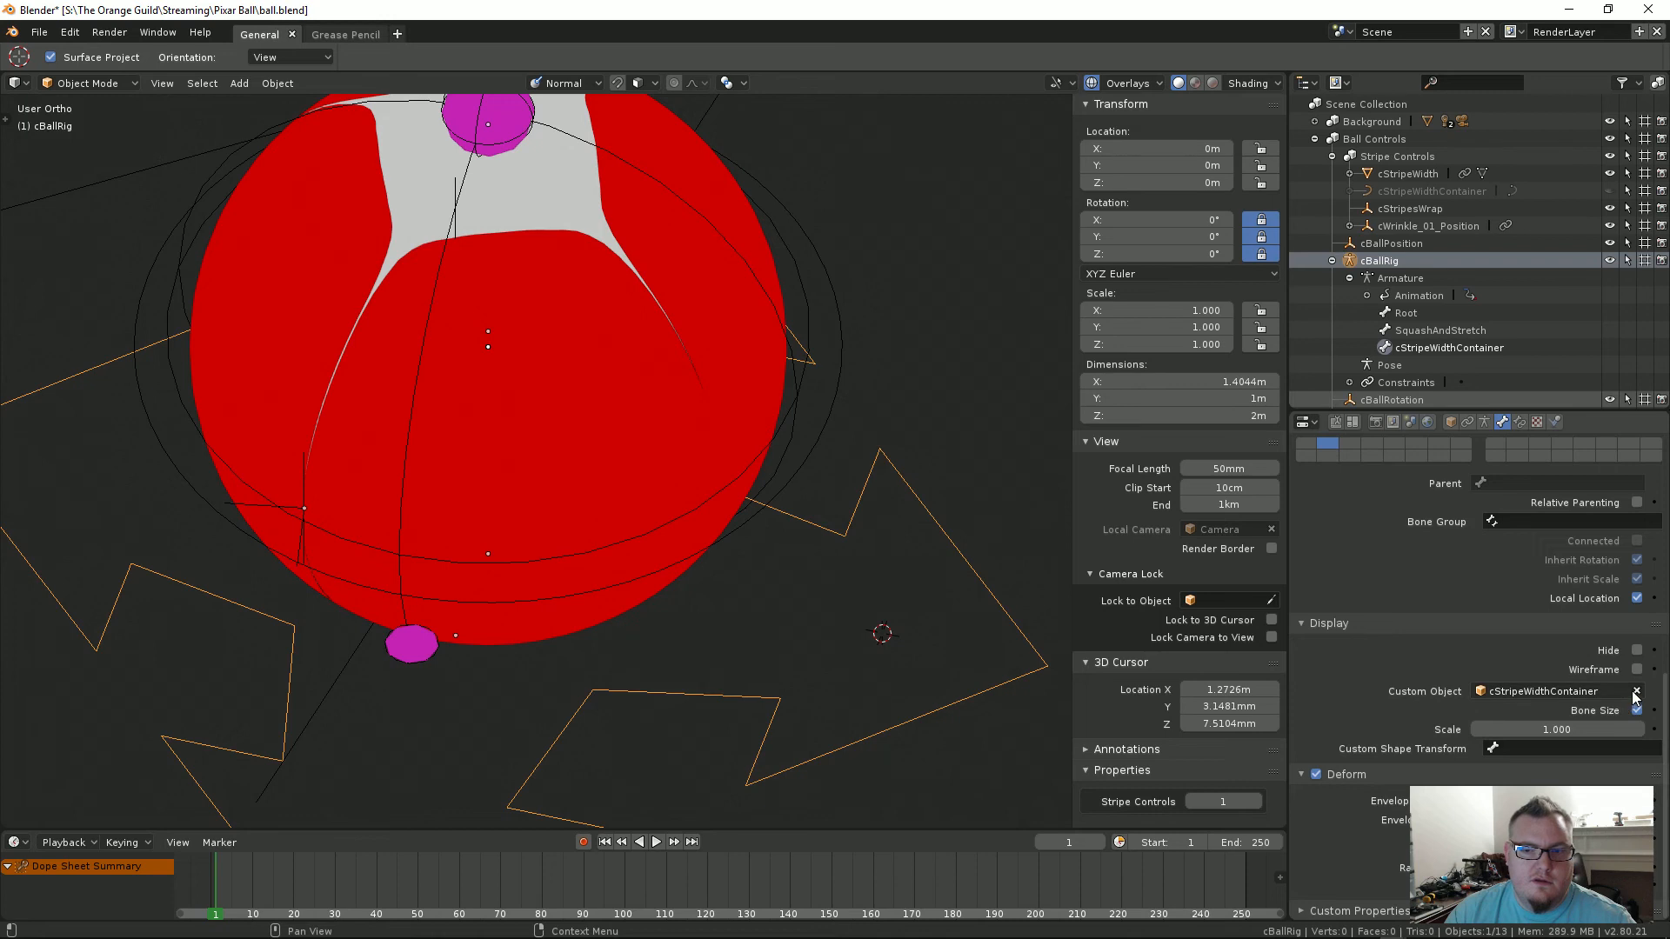
{"action": "left_click", "coordinate": [1636, 691]}
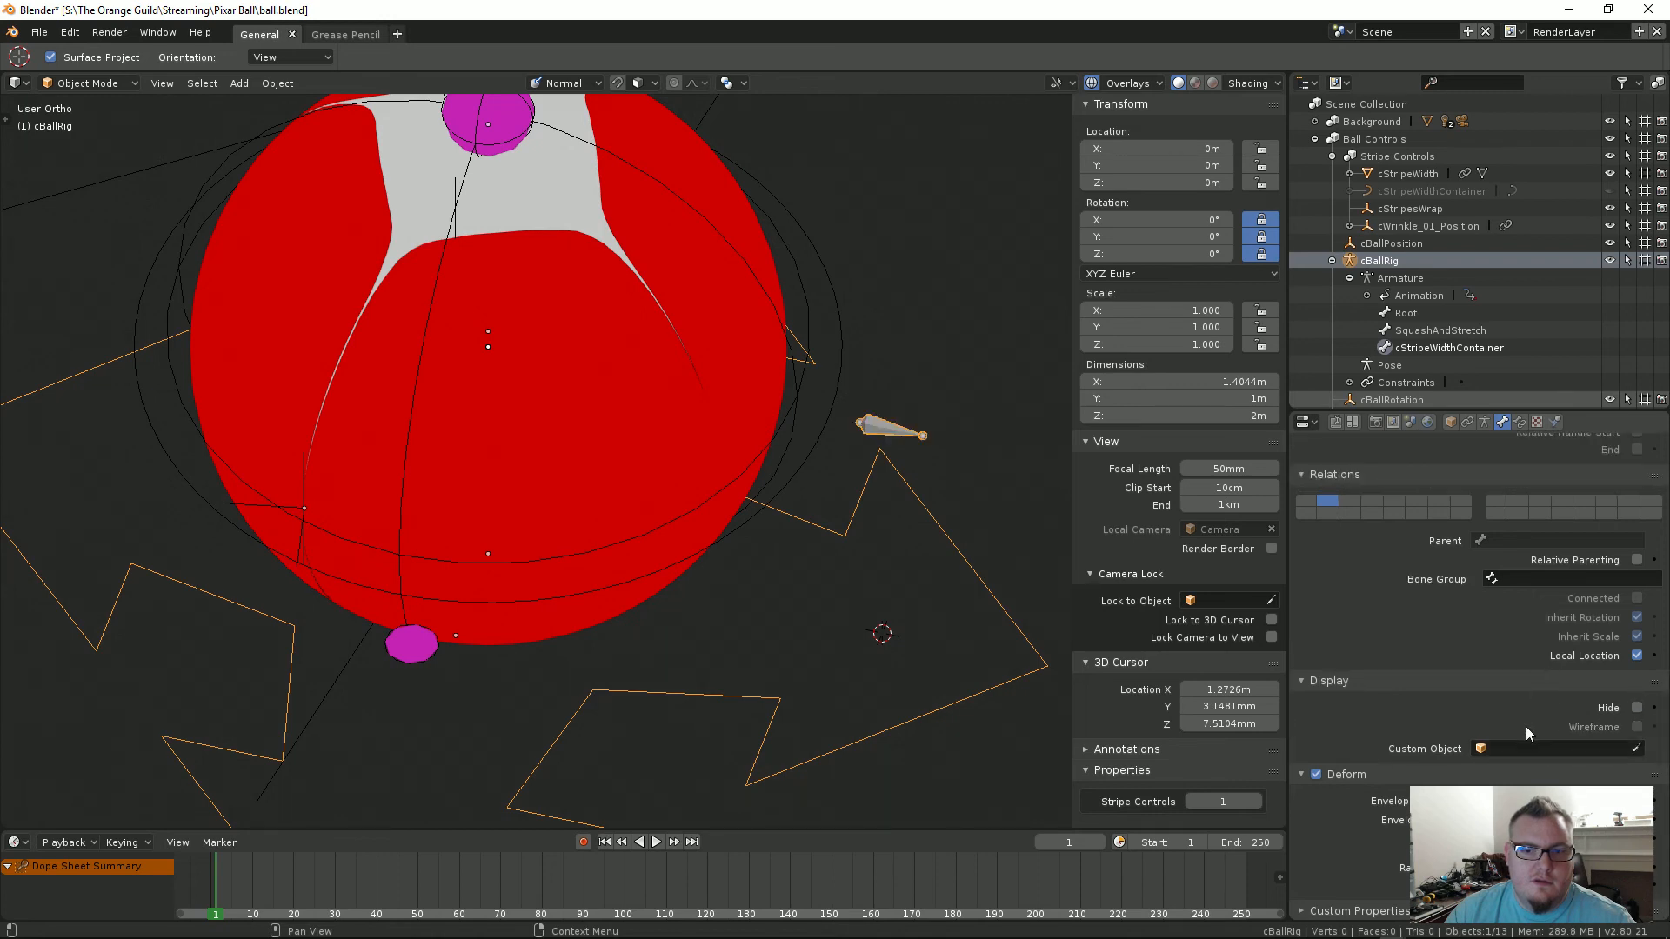
Step: Add a plane at the 3D cursor, raise it about 97.4 cm along Z and scale it to about 0.09
{"action": "left_click", "coordinate": [1523, 748]}
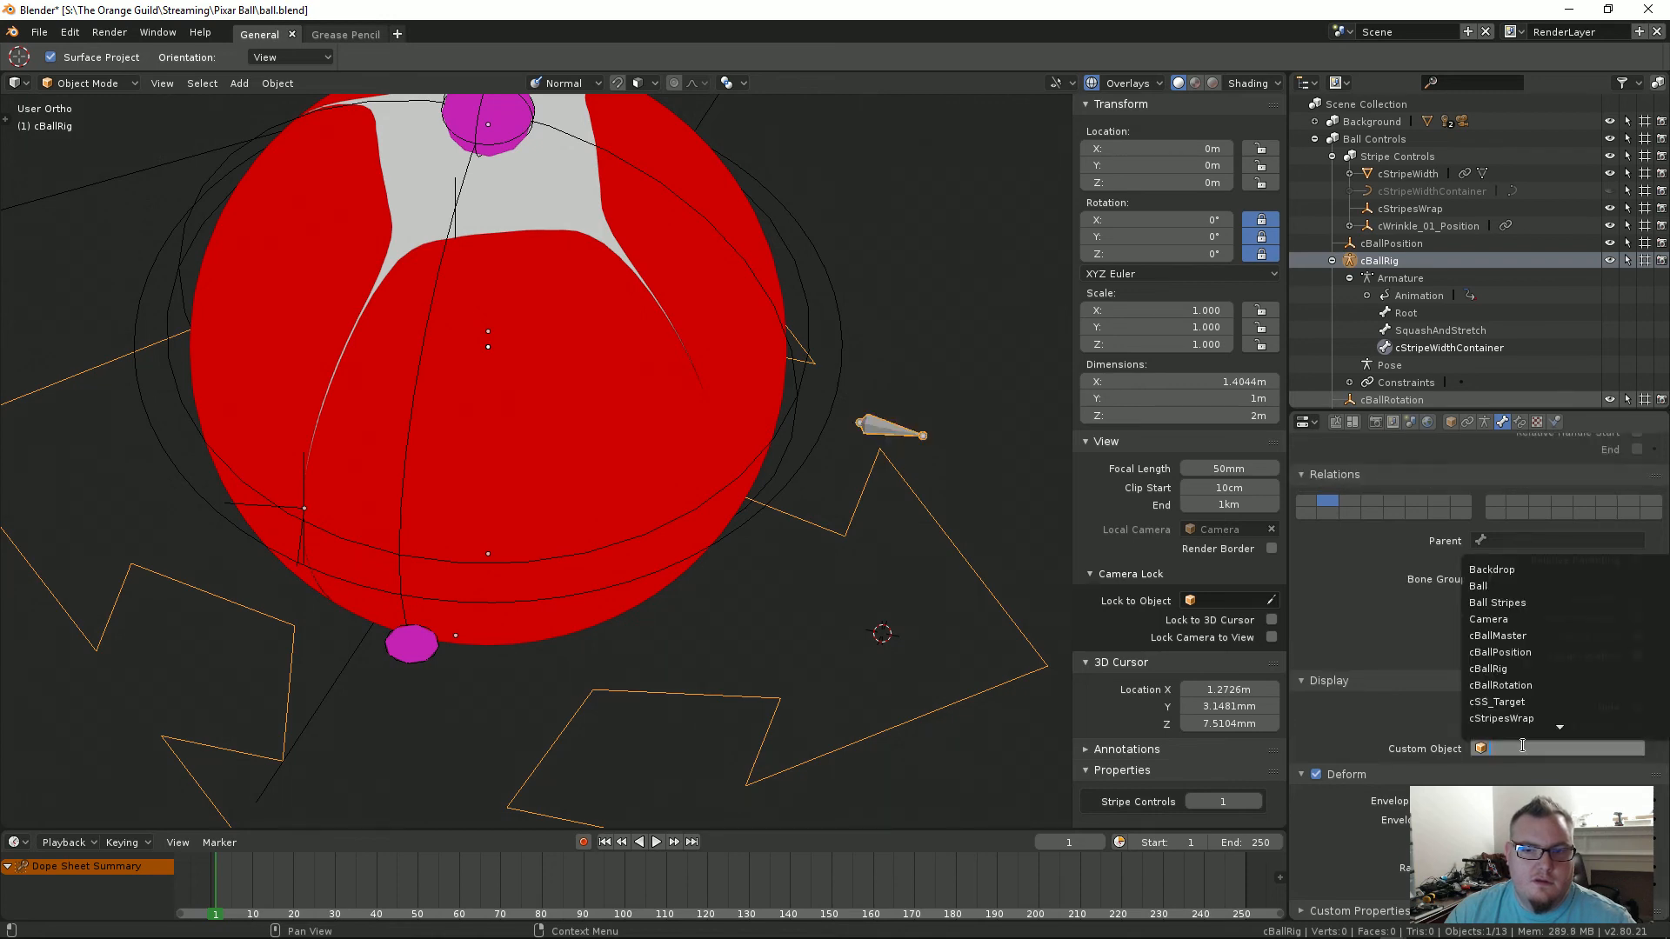
{"action": "scroll", "coordinate": [848, 444], "scroll_direction": "down", "scroll_amount": 2}
{"action": "key", "text": "shift+a"}
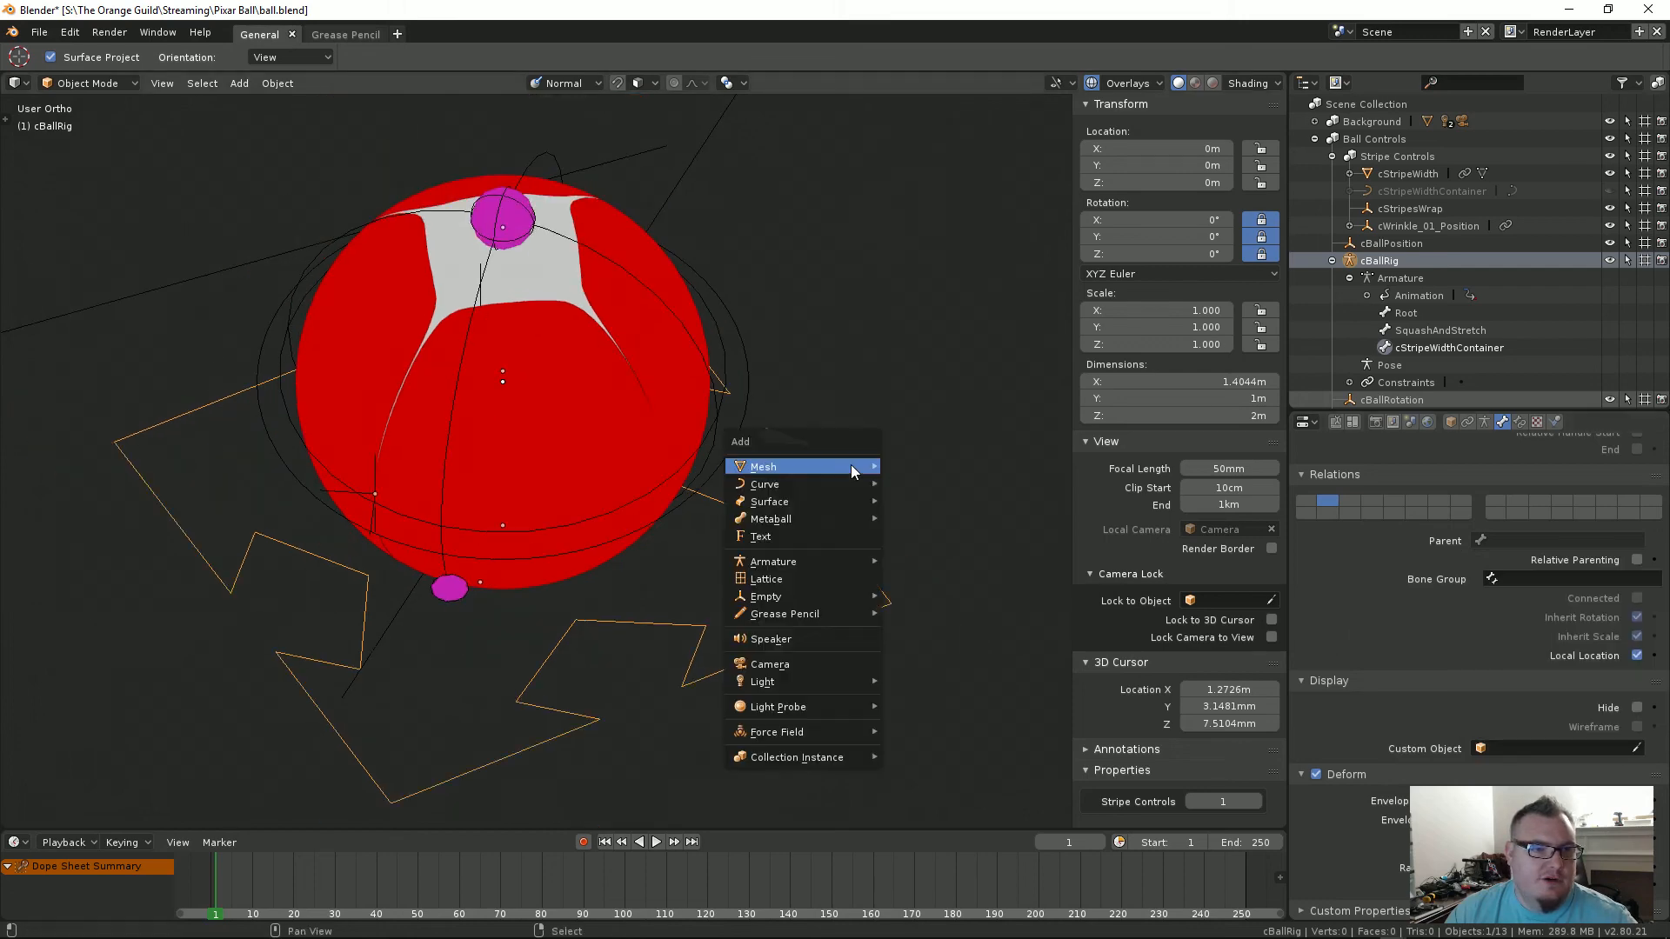
{"action": "mouse_move", "coordinate": [851, 465]}
{"action": "left_click", "coordinate": [931, 467]}
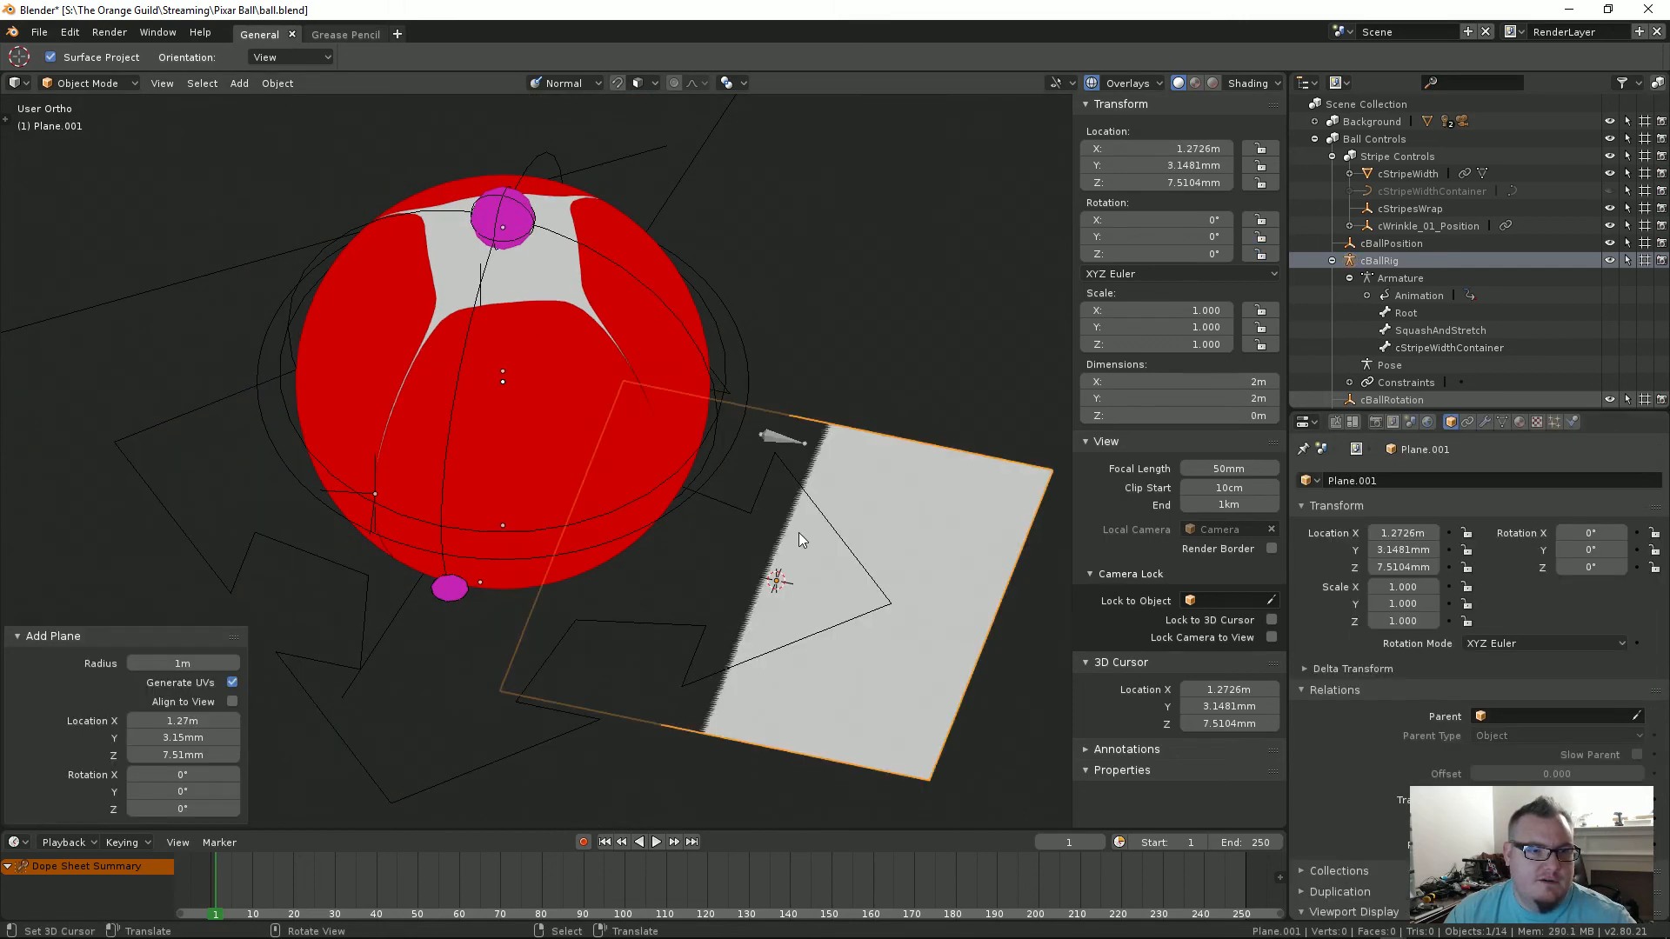
{"action": "key", "text": "g"}
{"action": "key", "text": "z"}
{"action": "left_click", "coordinate": [800, 468]}
{"action": "key", "text": "s"}
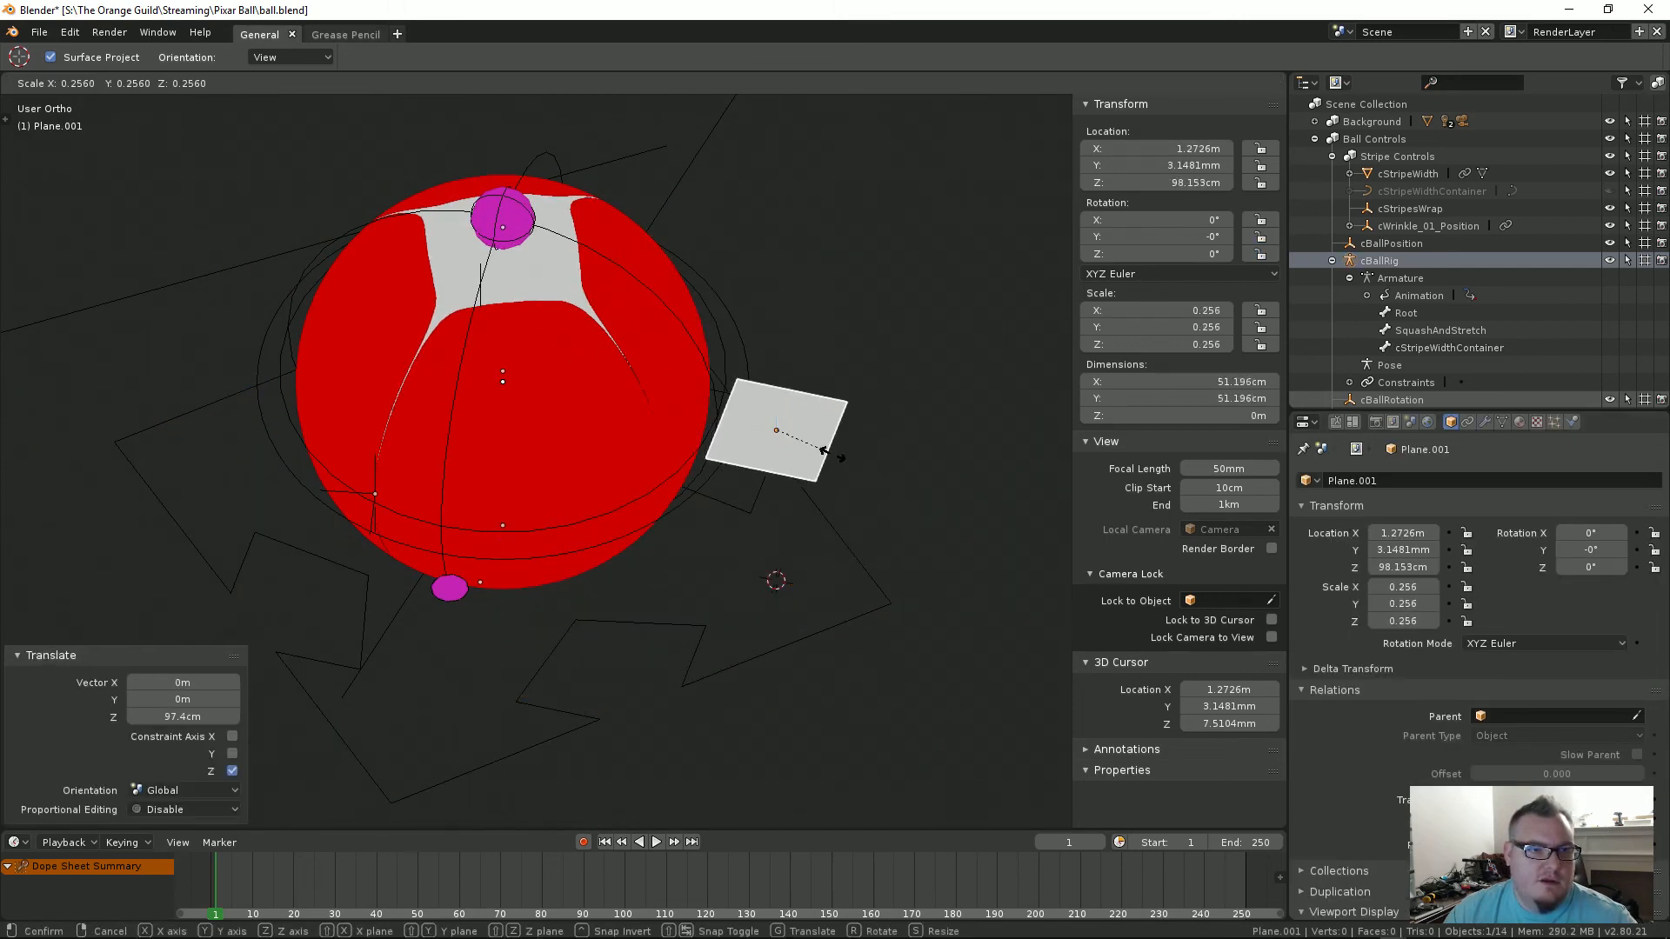
{"action": "left_click", "coordinate": [850, 473]}
{"action": "scroll", "coordinate": [850, 472], "scroll_direction": "up", "scroll_amount": 3}
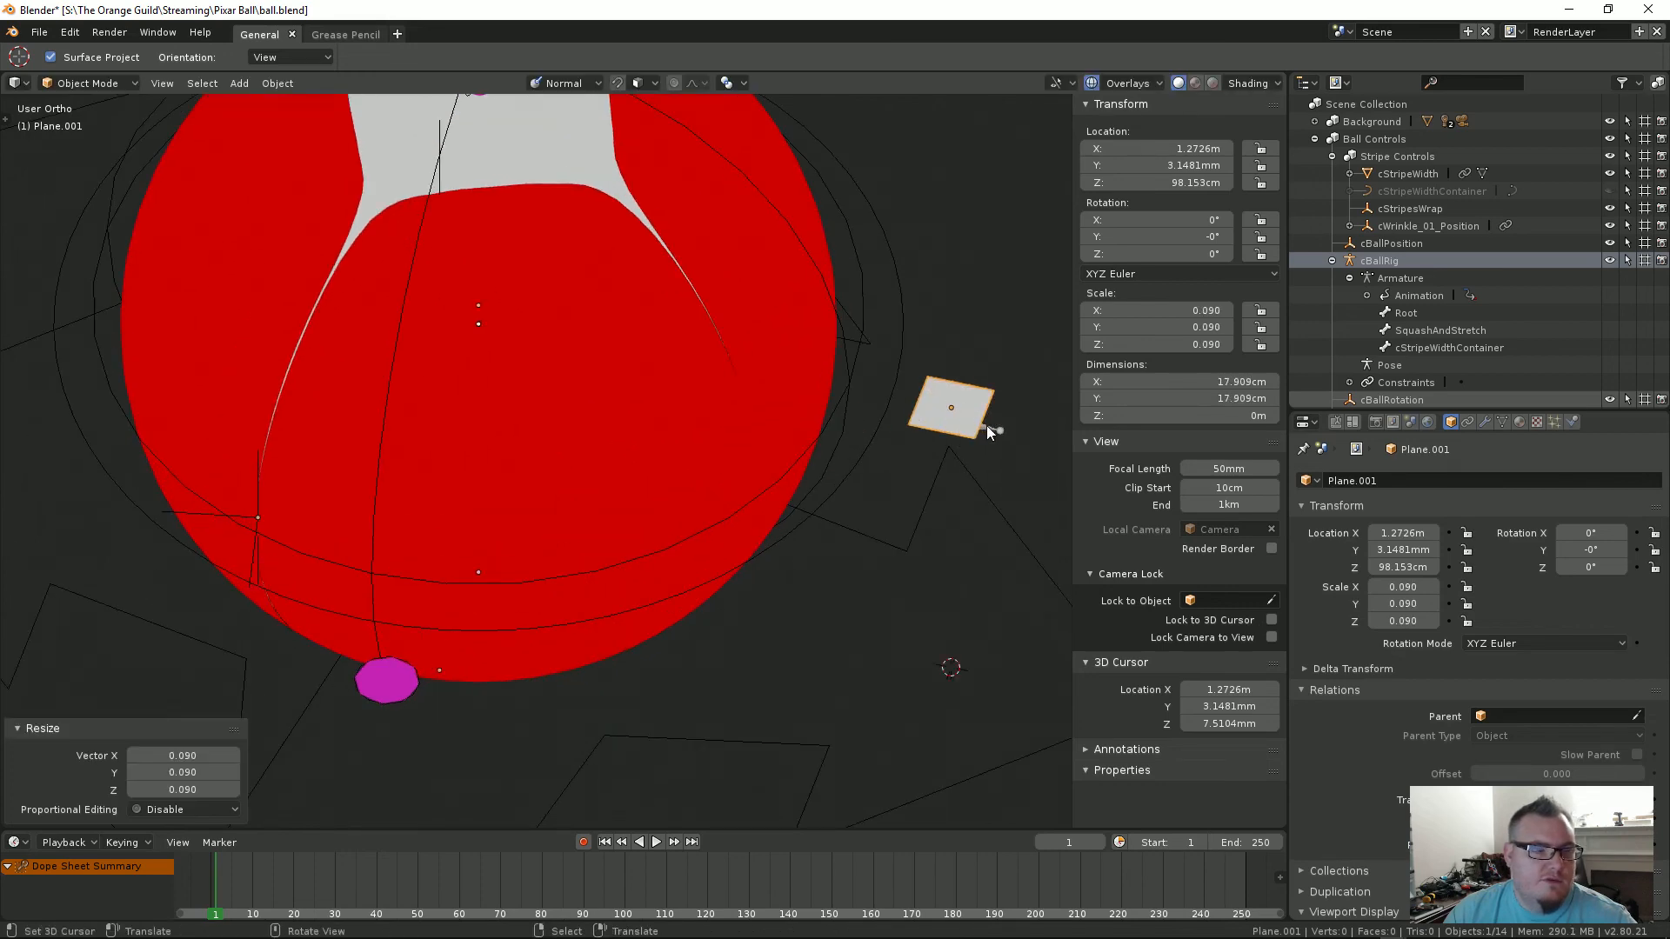
Step: Assign Plane.001 as the custom display object of cBallRig's cStripeWidthContainer bone
{"action": "left_click", "coordinate": [989, 432]}
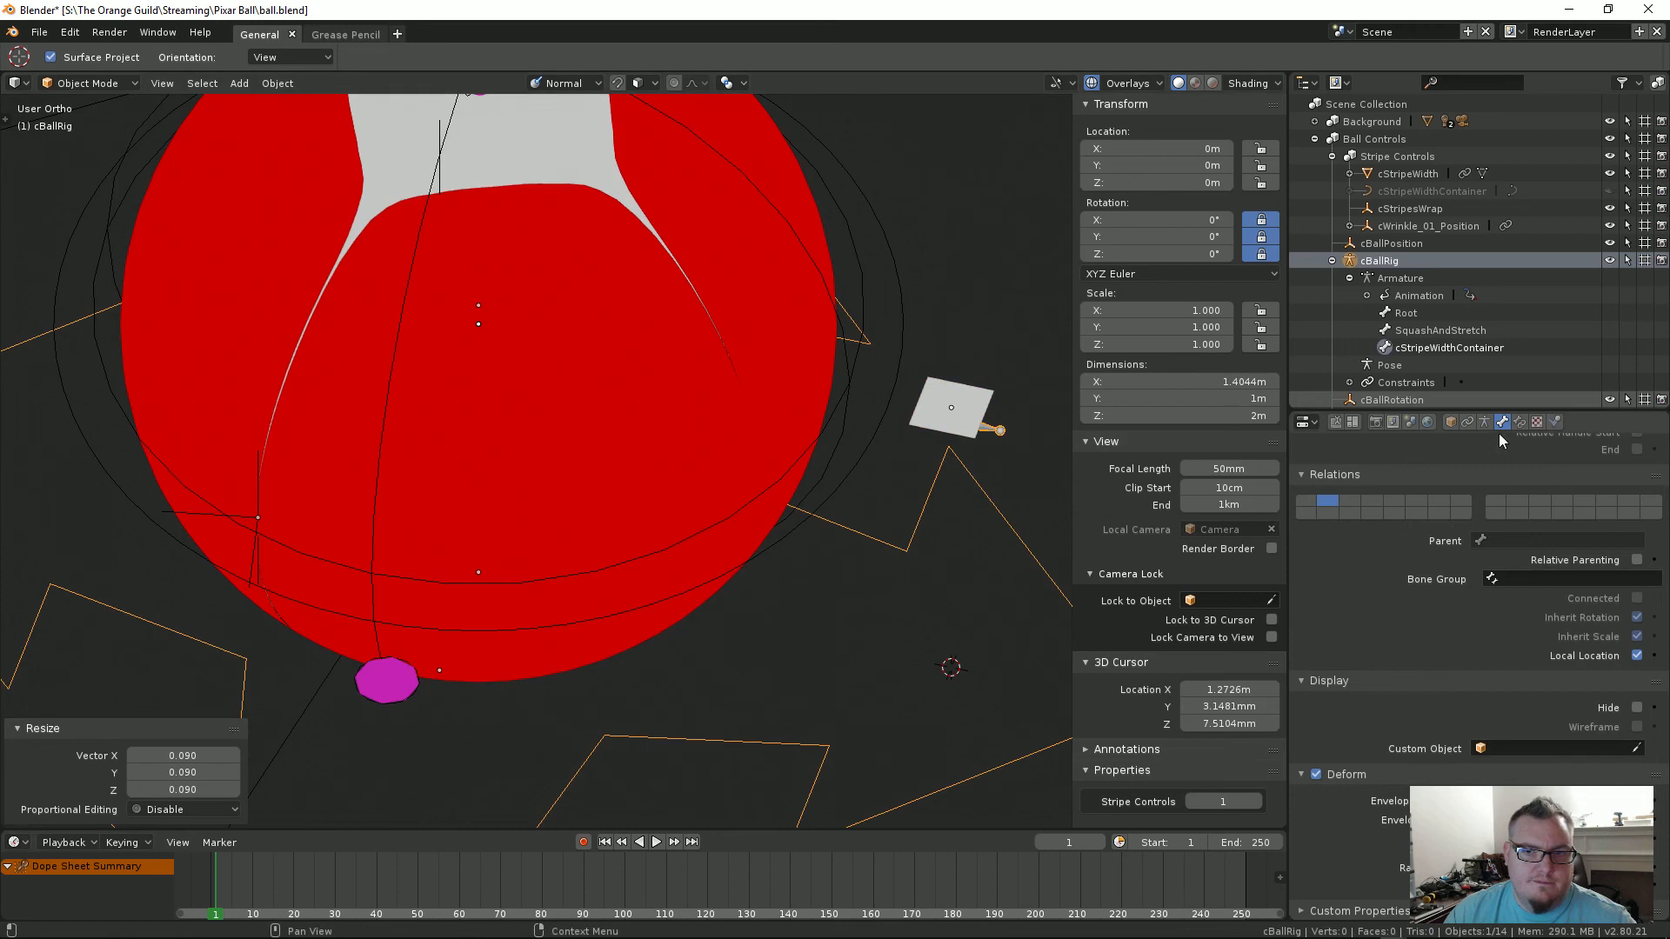
{"action": "scroll", "coordinate": [1491, 614], "scroll_direction": "up", "scroll_amount": 10}
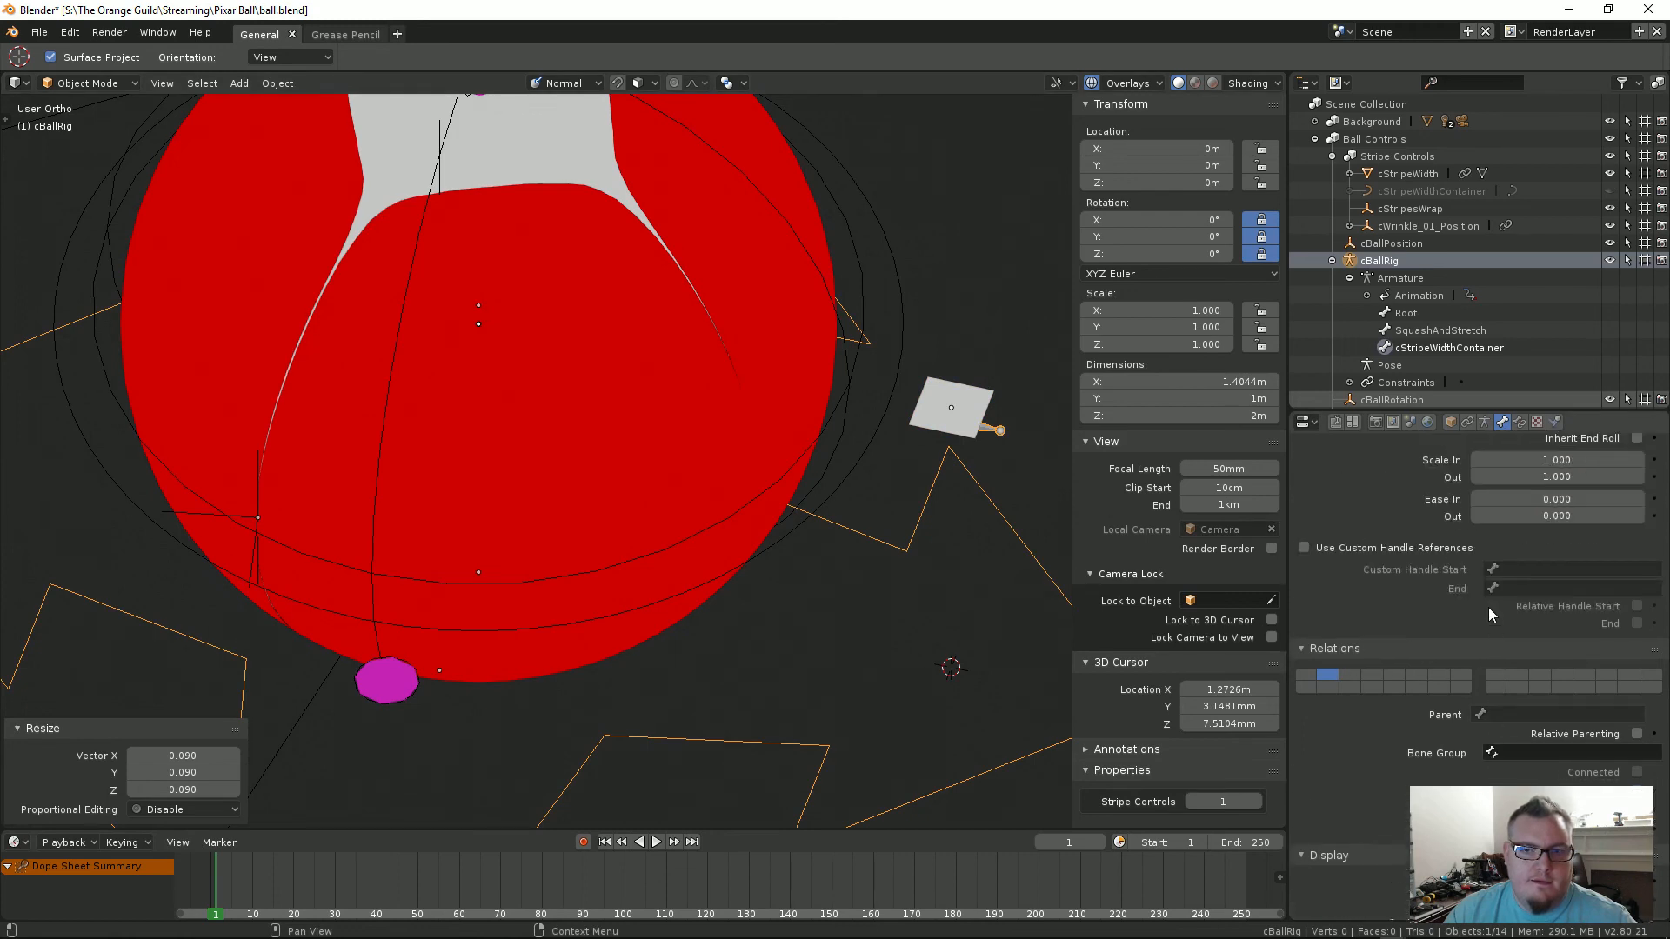
{"action": "scroll", "coordinate": [1429, 616], "scroll_direction": "down", "scroll_amount": 10}
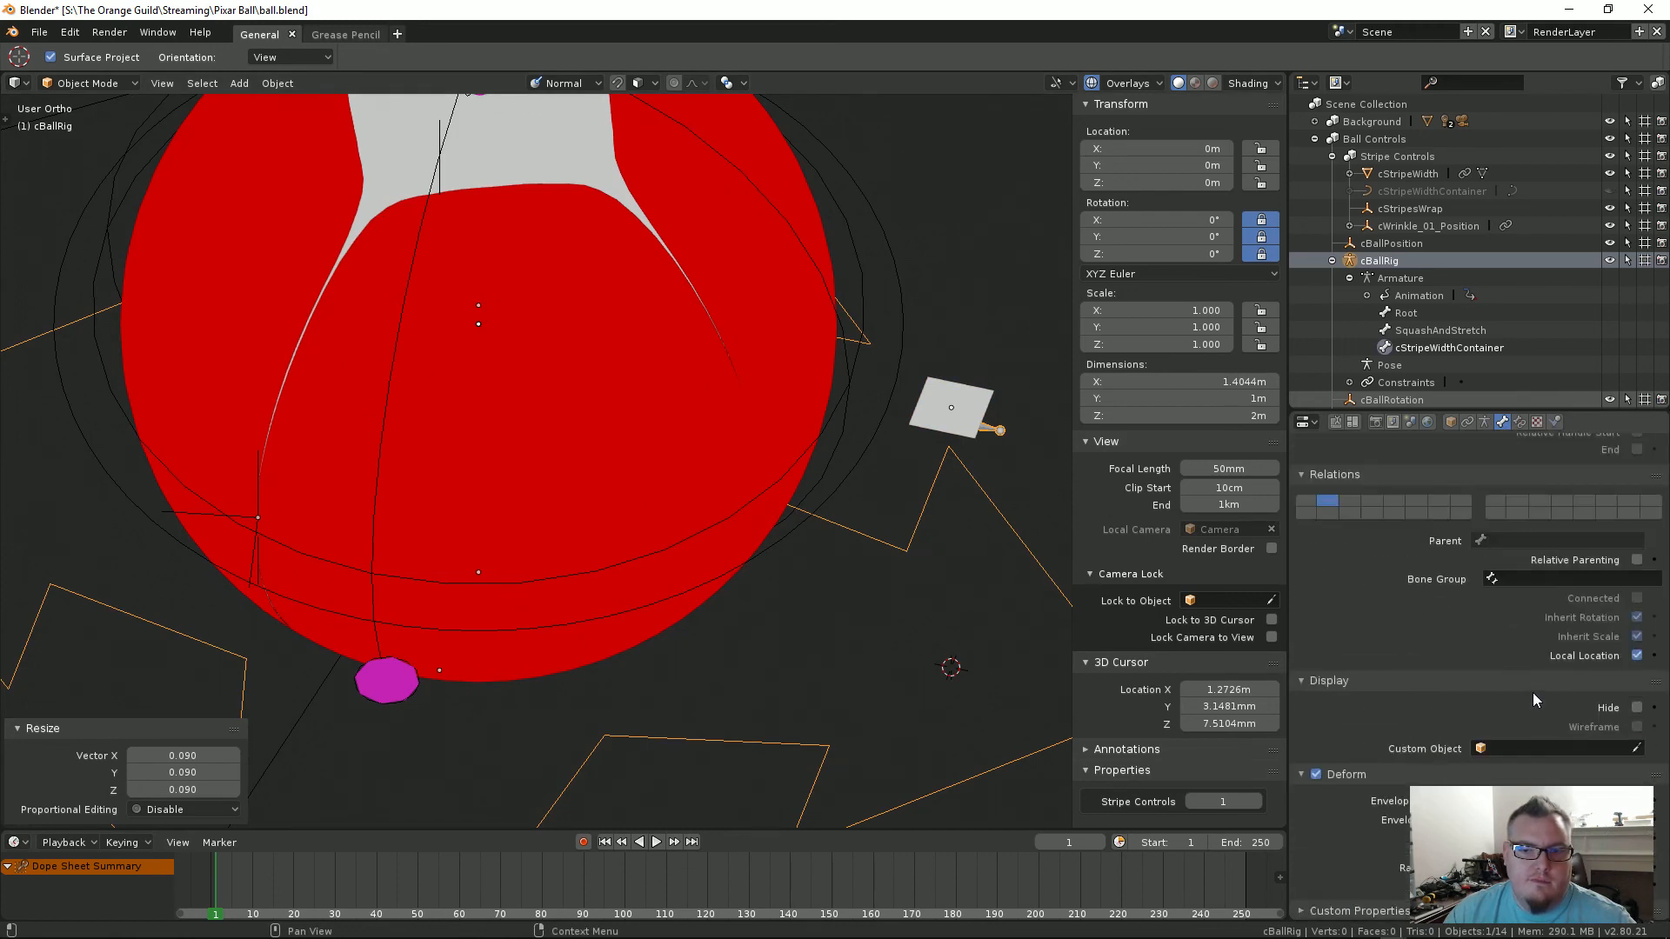
{"action": "left_click", "coordinate": [1519, 746]}
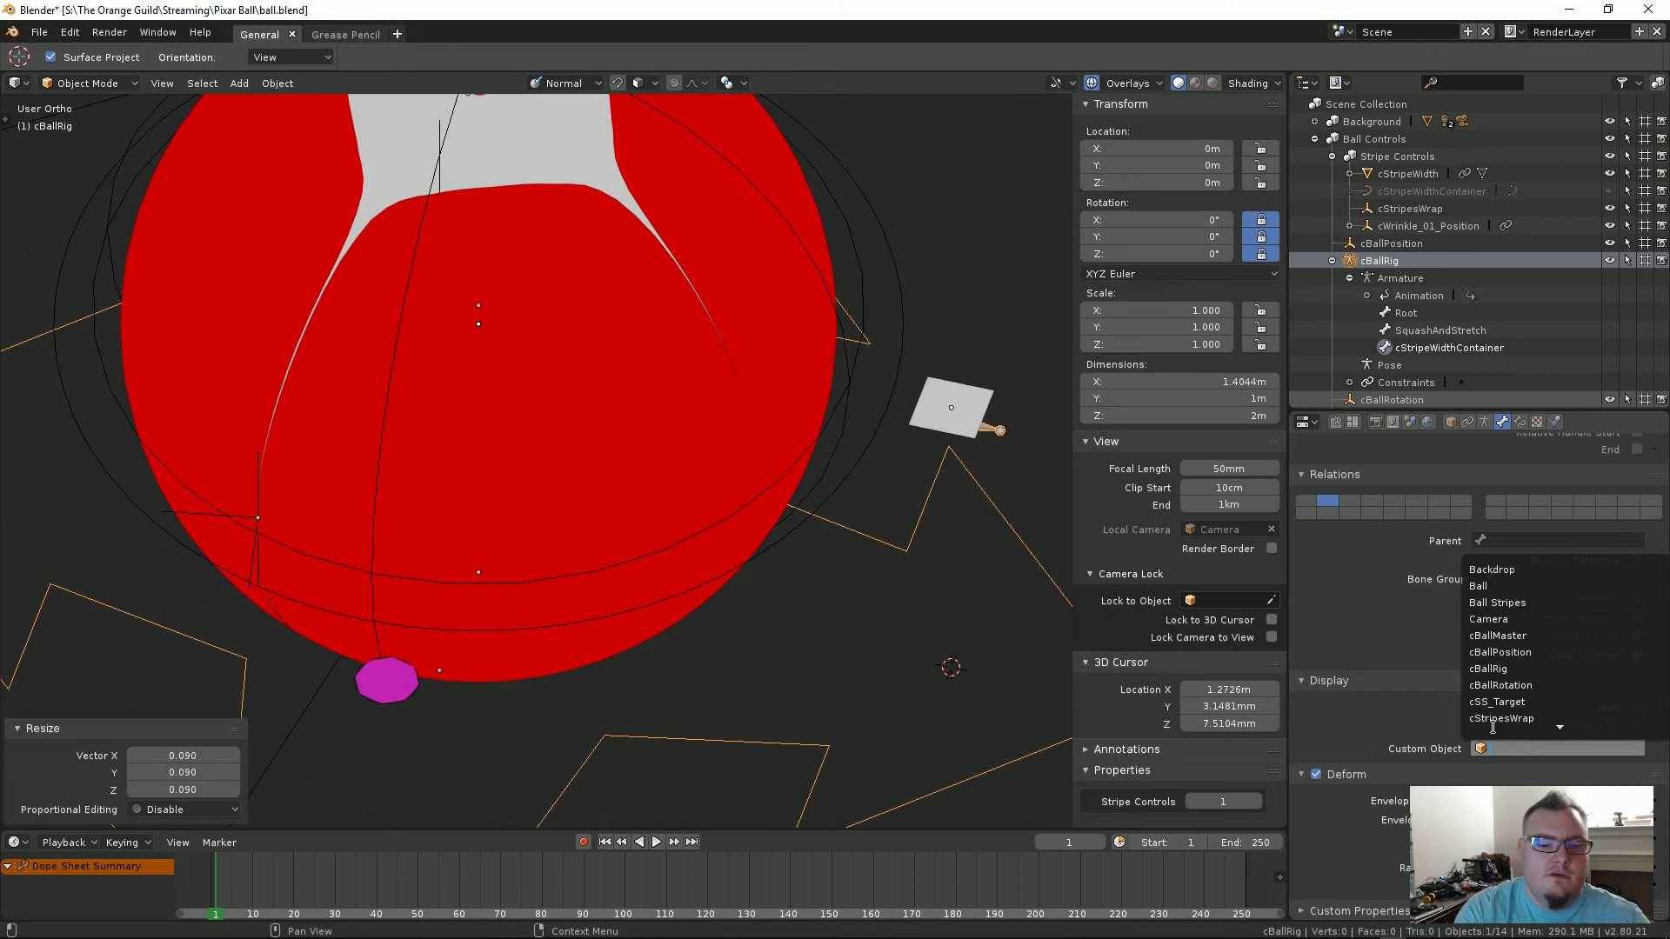
{"action": "type", "text": "pl"}
{"action": "key", "text": "Down"}
{"action": "key", "text": "Return"}
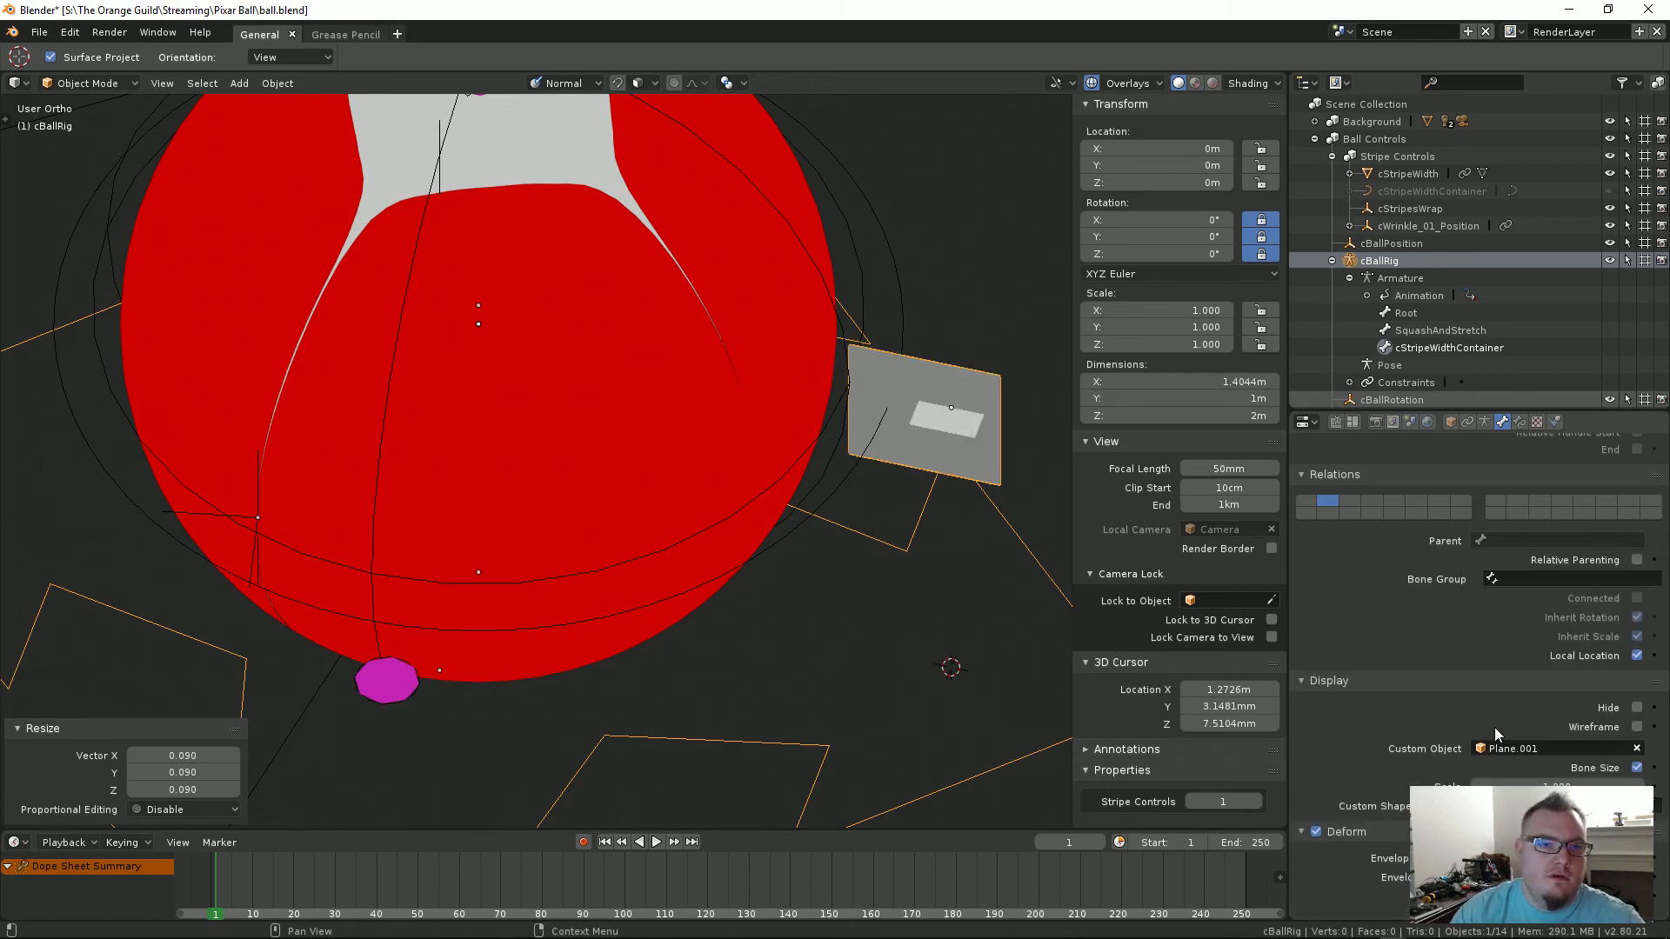
Step: Delete the small plane object from the scene and reselect cBallRig to check the bone's custom shape
{"action": "left_click", "coordinate": [943, 430]}
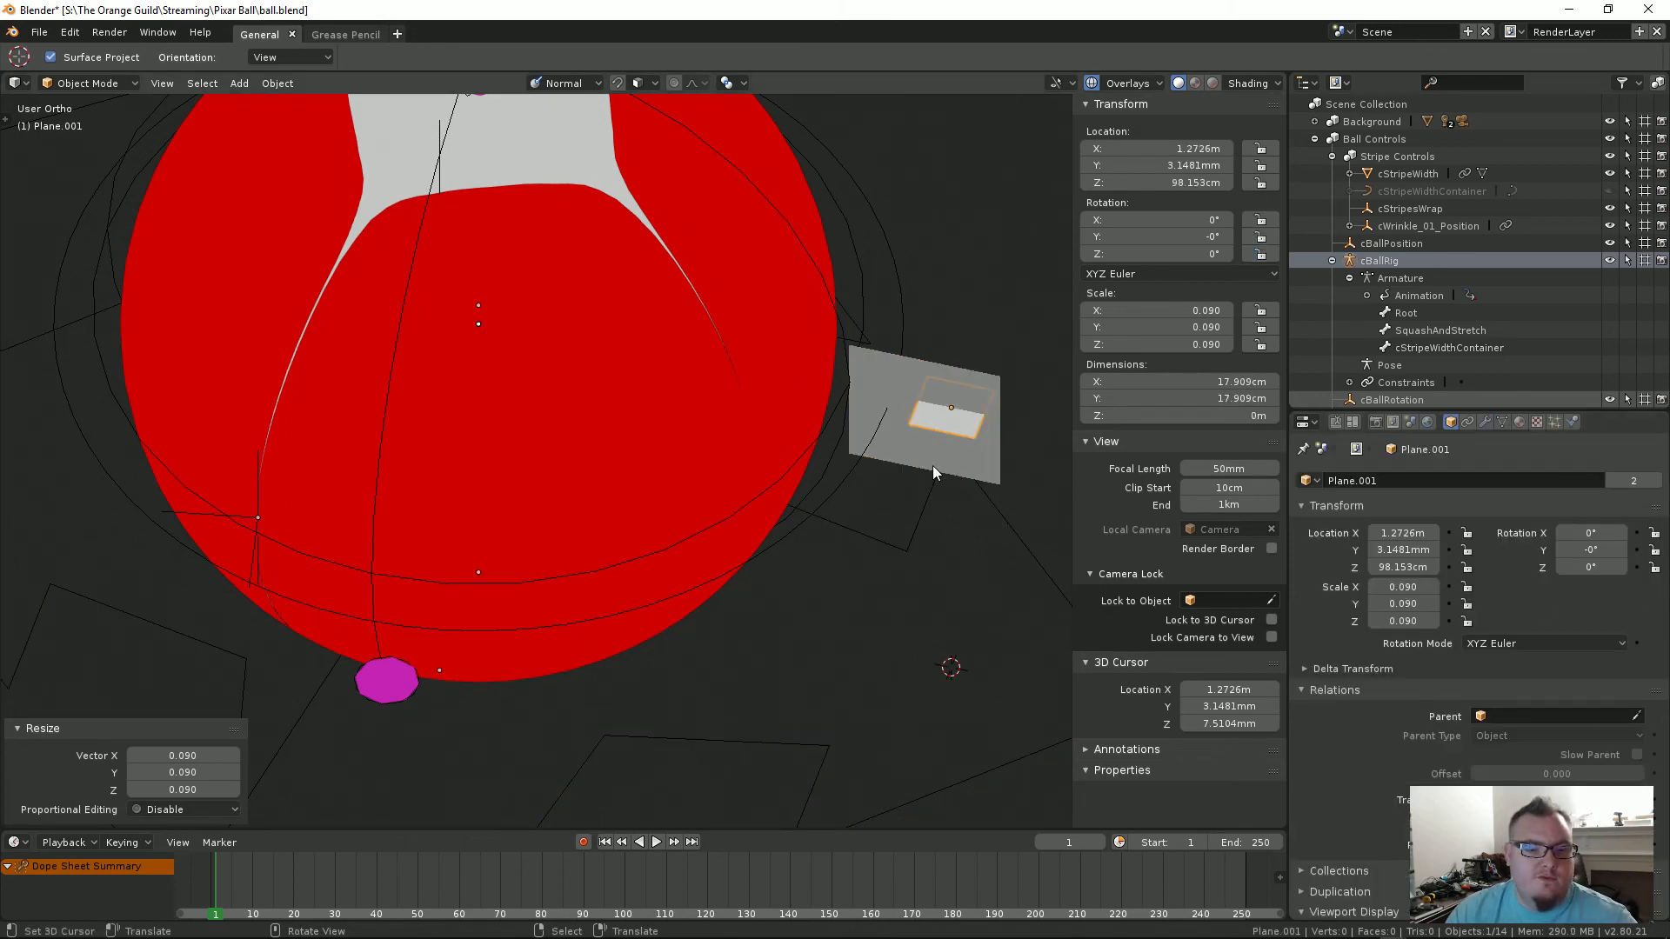
{"action": "key", "text": "Delete"}
{"action": "middle_click_drag", "start_coordinate": [963, 466], "coordinate": [997, 562]}
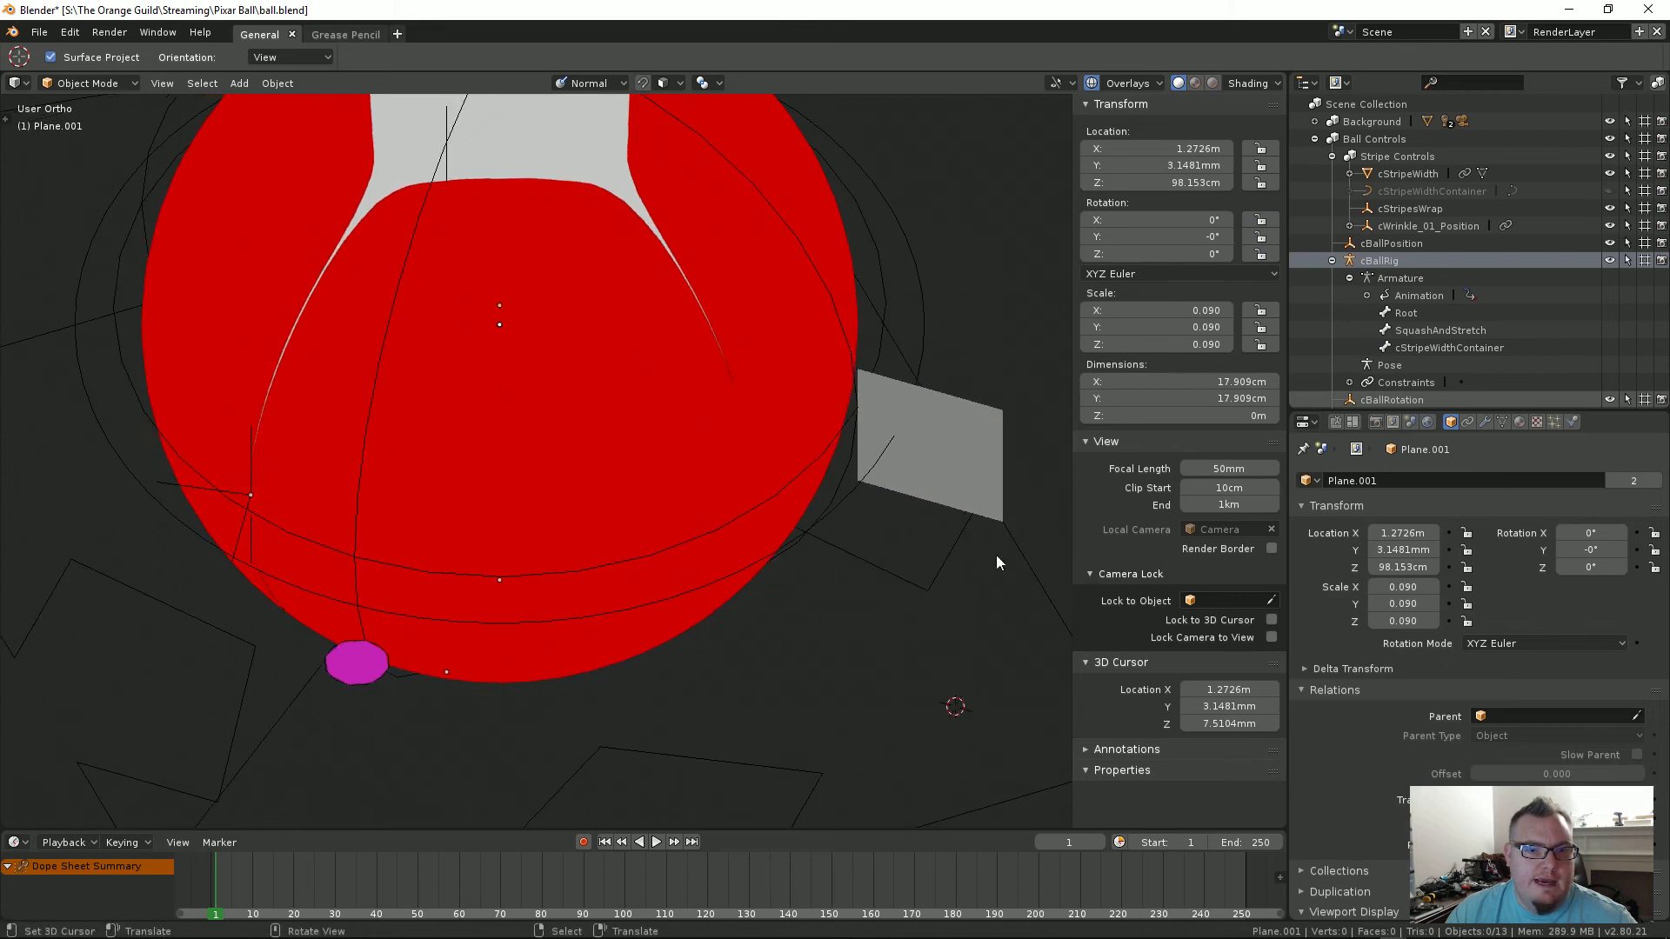
{"action": "left_click", "coordinate": [932, 574]}
{"action": "mouse_move", "coordinate": [1201, 797]}
{"action": "left_mouse_down"}
{"action": "mouse_move", "coordinate": [1174, 797]}
{"action": "mouse_move", "coordinate": [1205, 797]}
{"action": "left_mouse_up"}
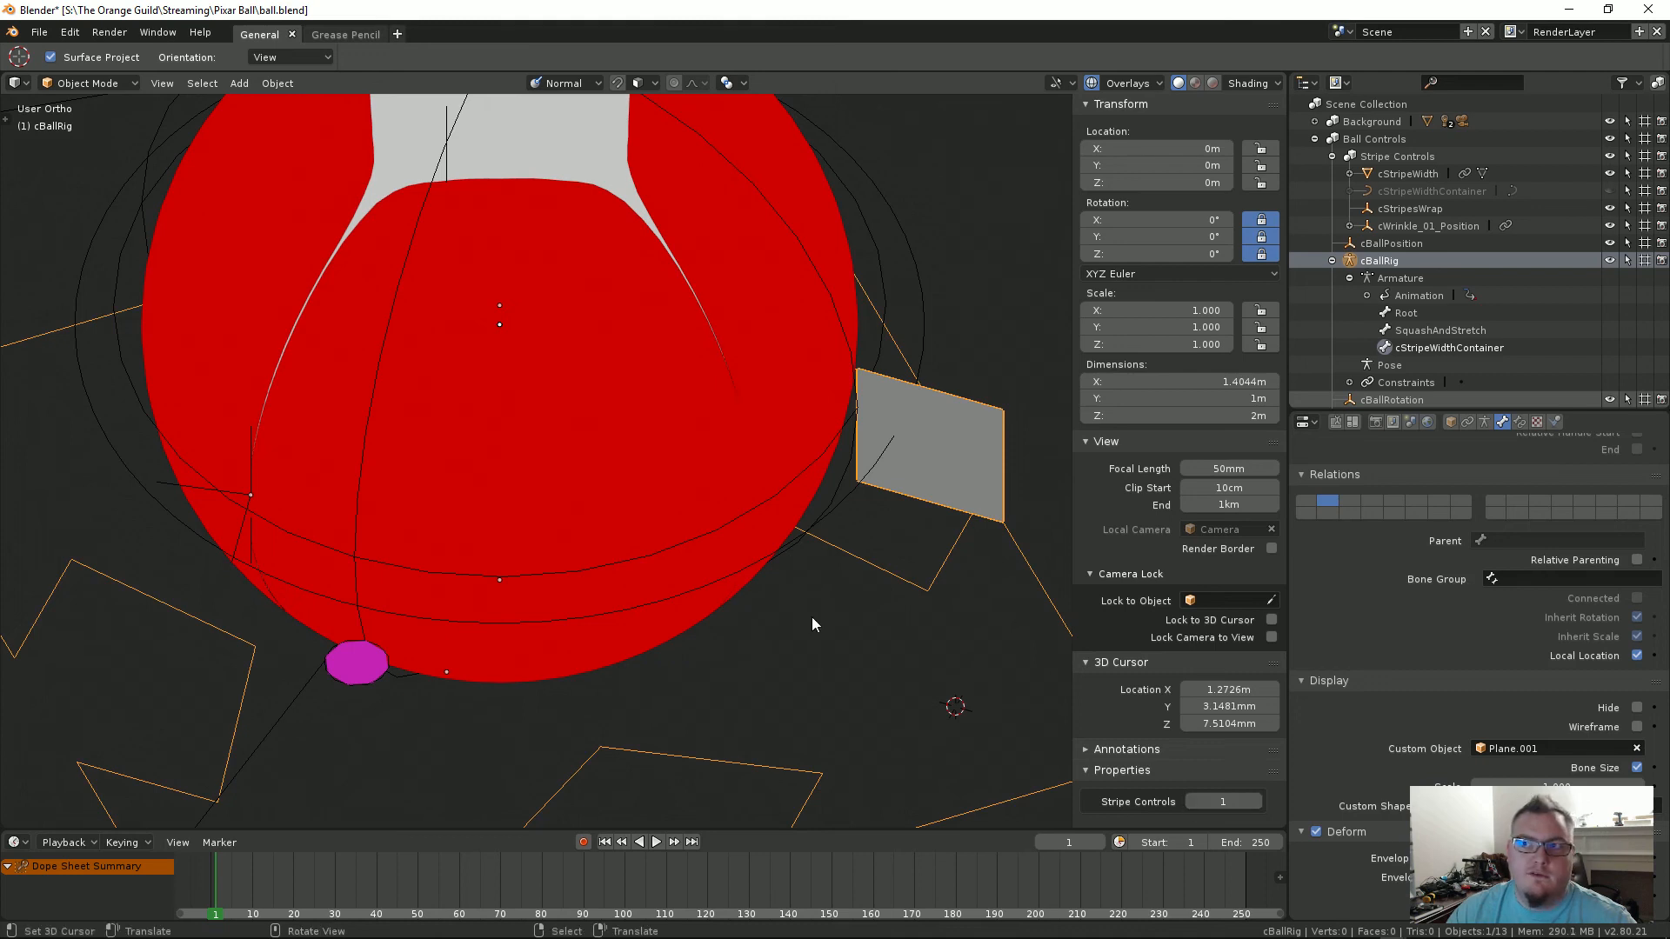
{"action": "scroll", "coordinate": [812, 618], "scroll_direction": "down", "scroll_amount": 2}
{"action": "middle_click_drag", "start_coordinate": [812, 618], "coordinate": [801, 466]}
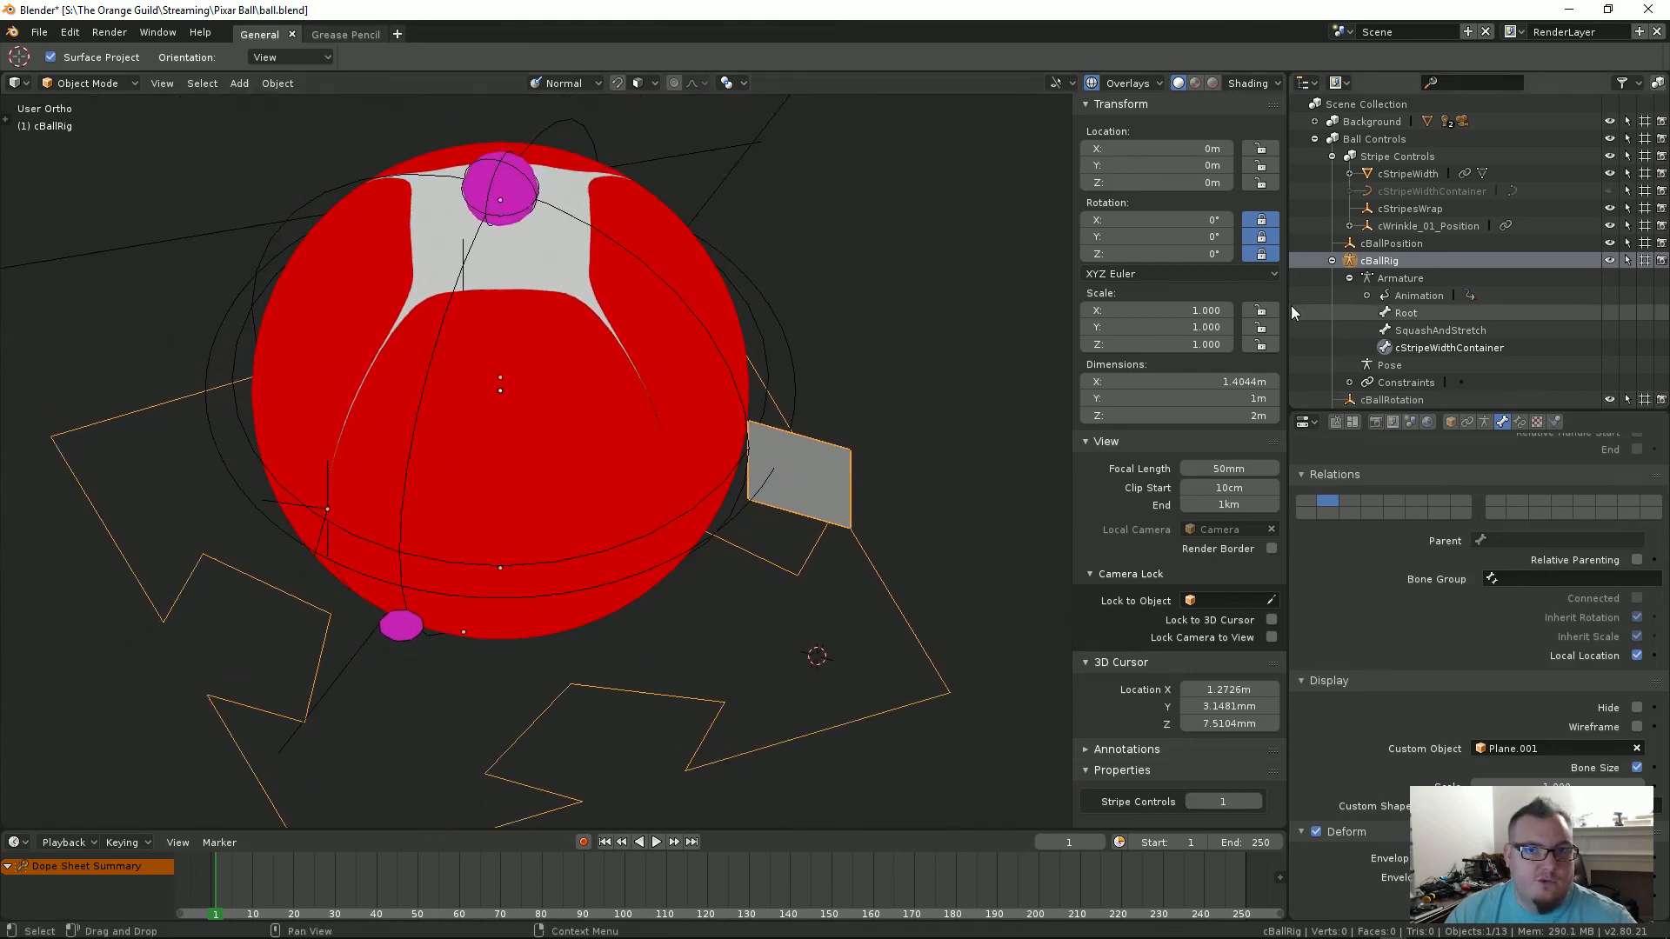
Step: Unhide the cStripeWidthContainer curve object and clear the custom display object from the cStripeWidthContainer bone
{"action": "left_click", "coordinate": [1610, 191]}
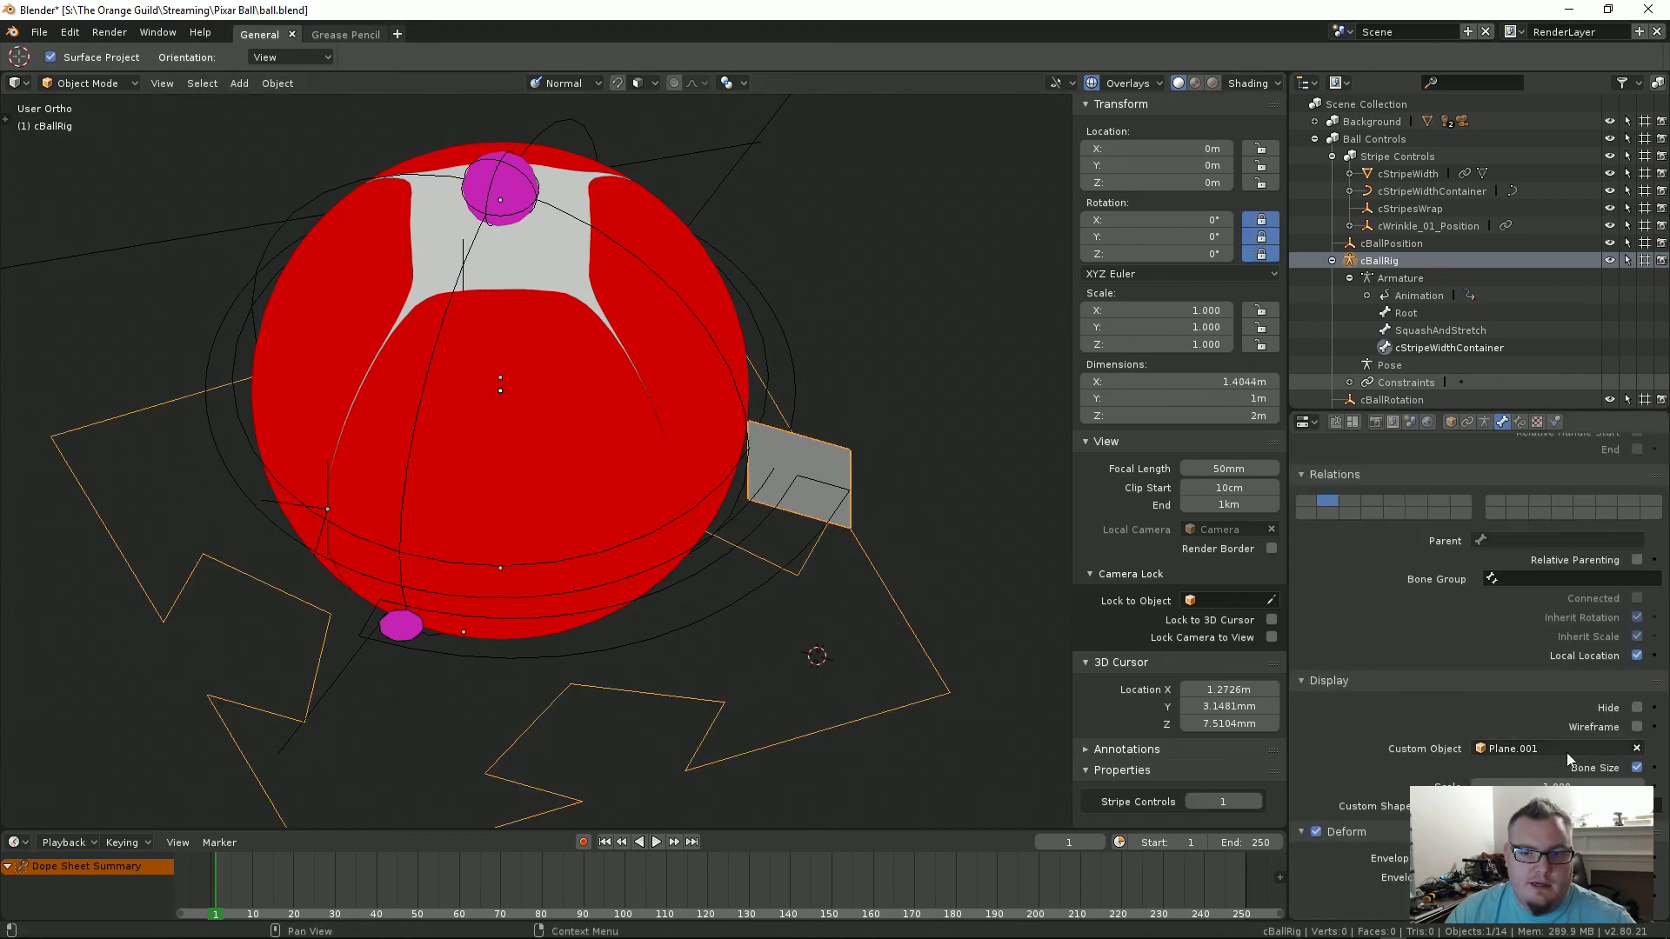
{"action": "left_click", "coordinate": [1636, 748]}
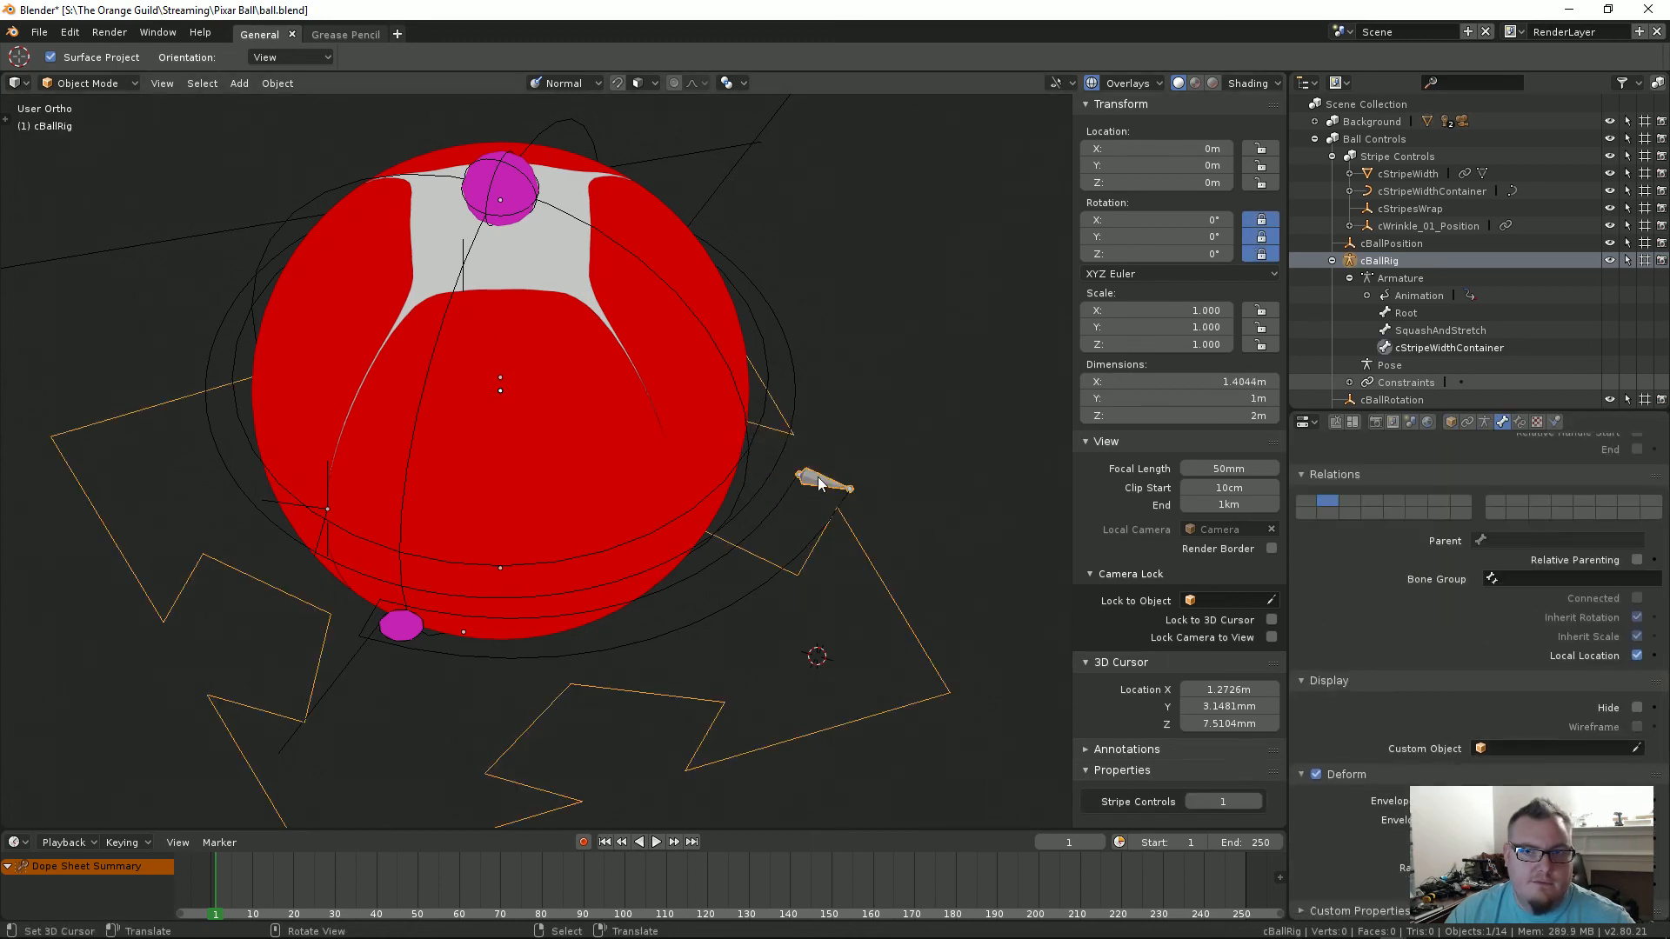
{"action": "scroll", "coordinate": [1402, 317], "scroll_direction": "down", "scroll_amount": 5}
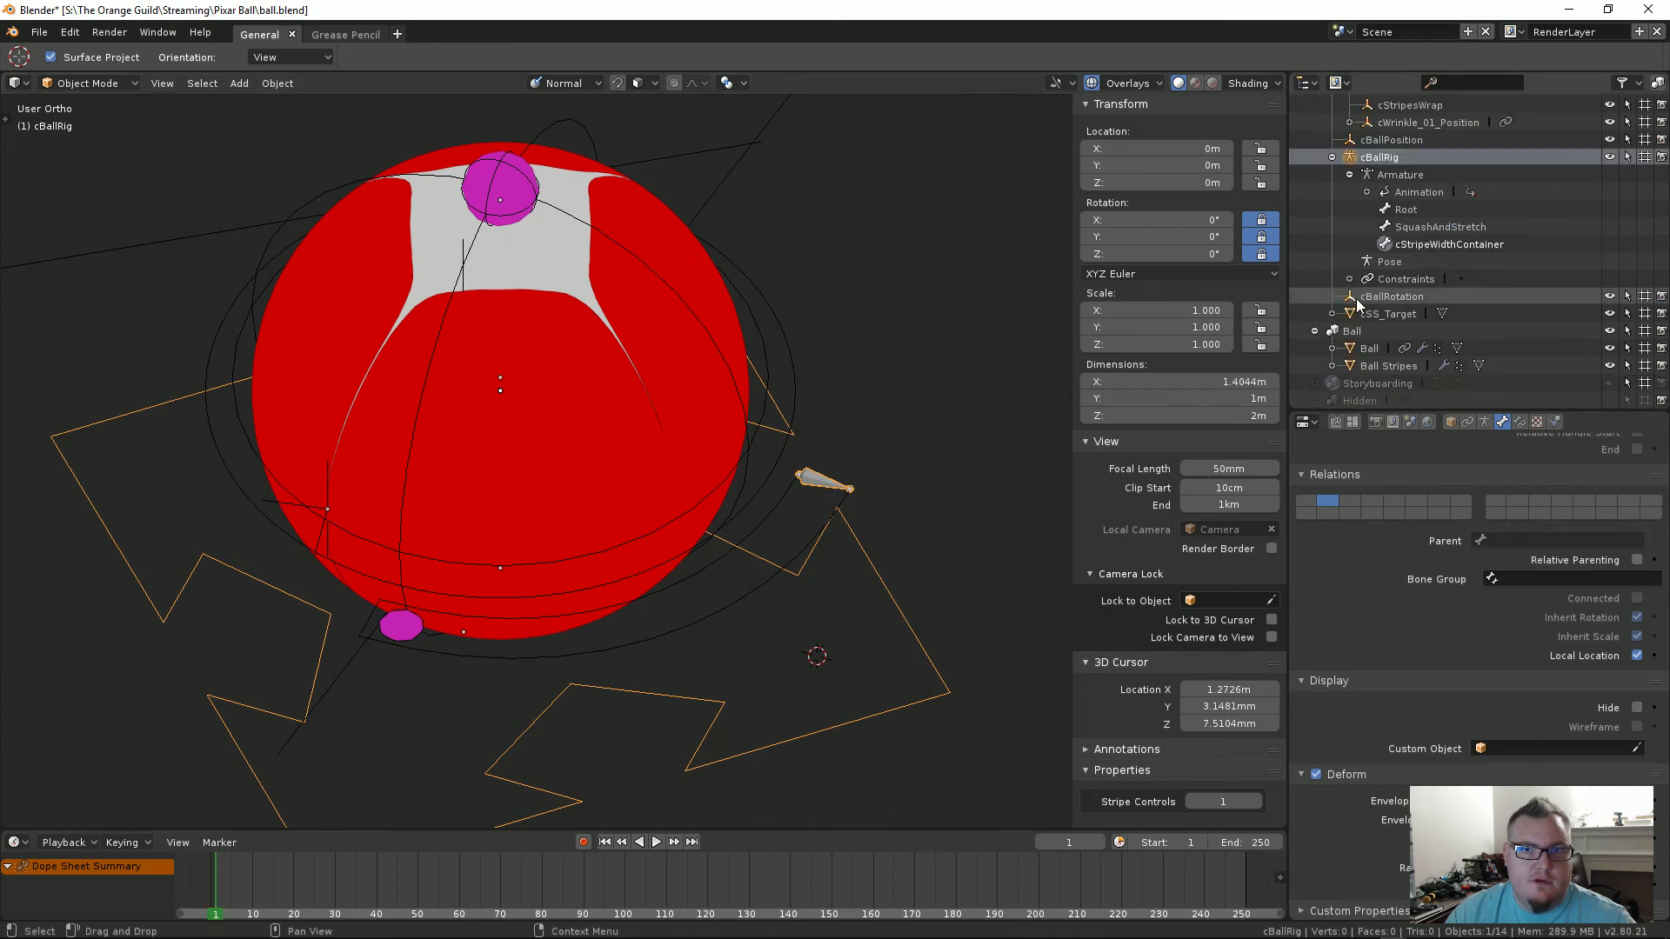
{"action": "scroll", "coordinate": [1403, 317], "scroll_direction": "up", "scroll_amount": 2}
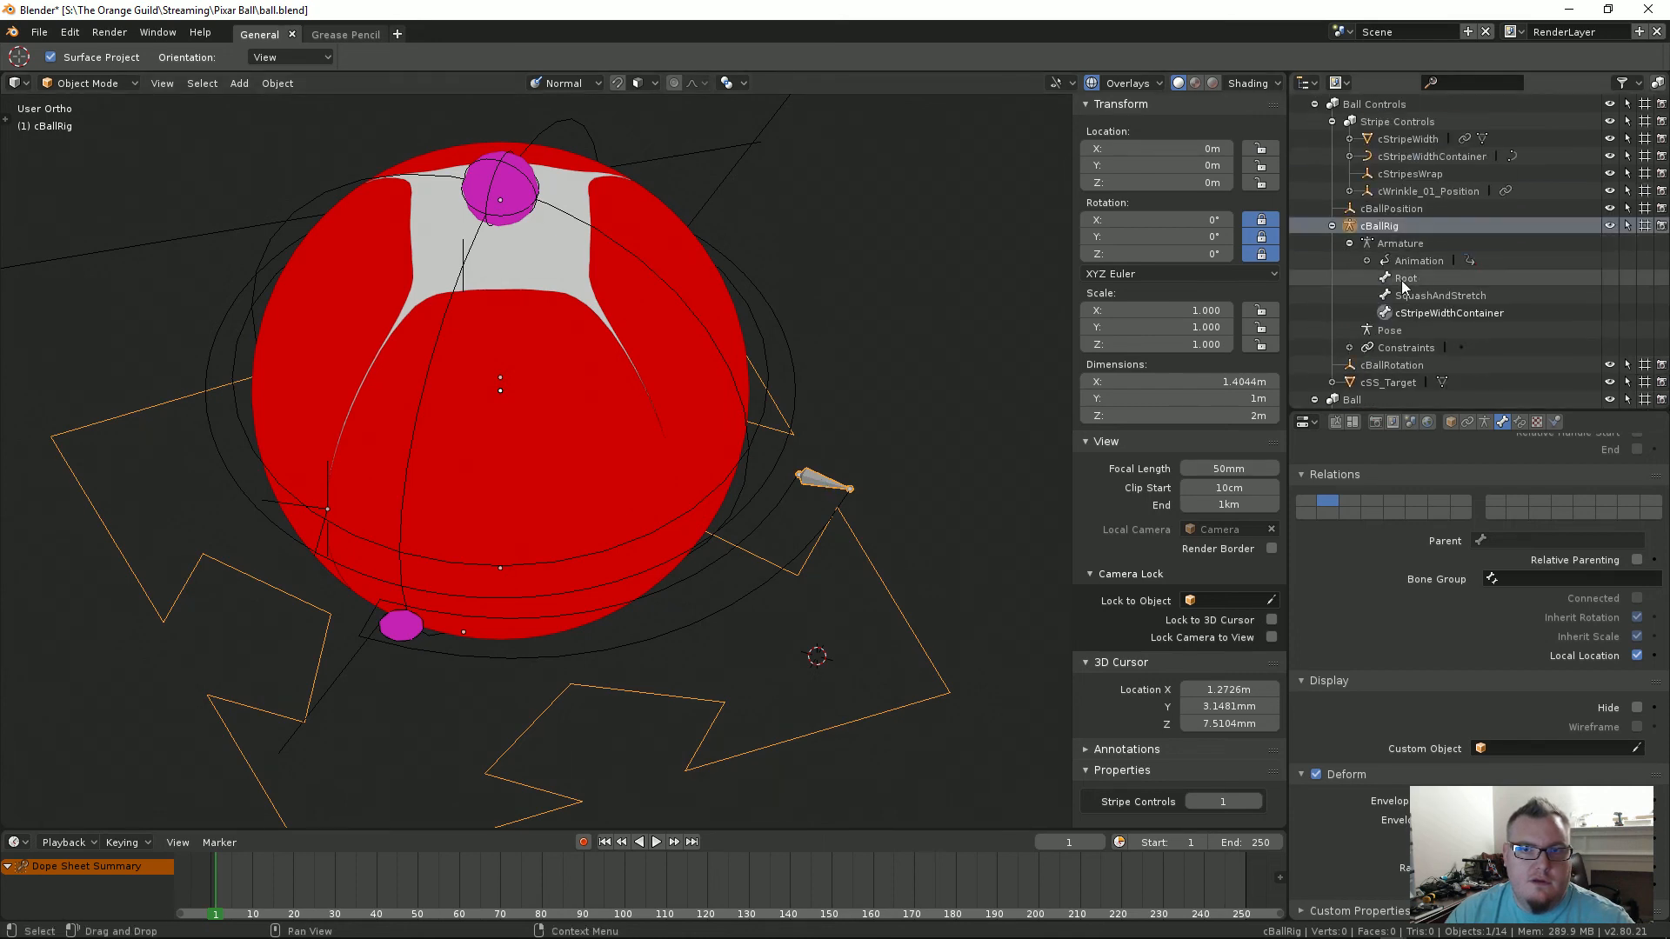
Step: Search the bone's custom object choices for "pl" and check the ball rig with X-ray display toggled
{"action": "left_click", "coordinate": [1522, 749]}
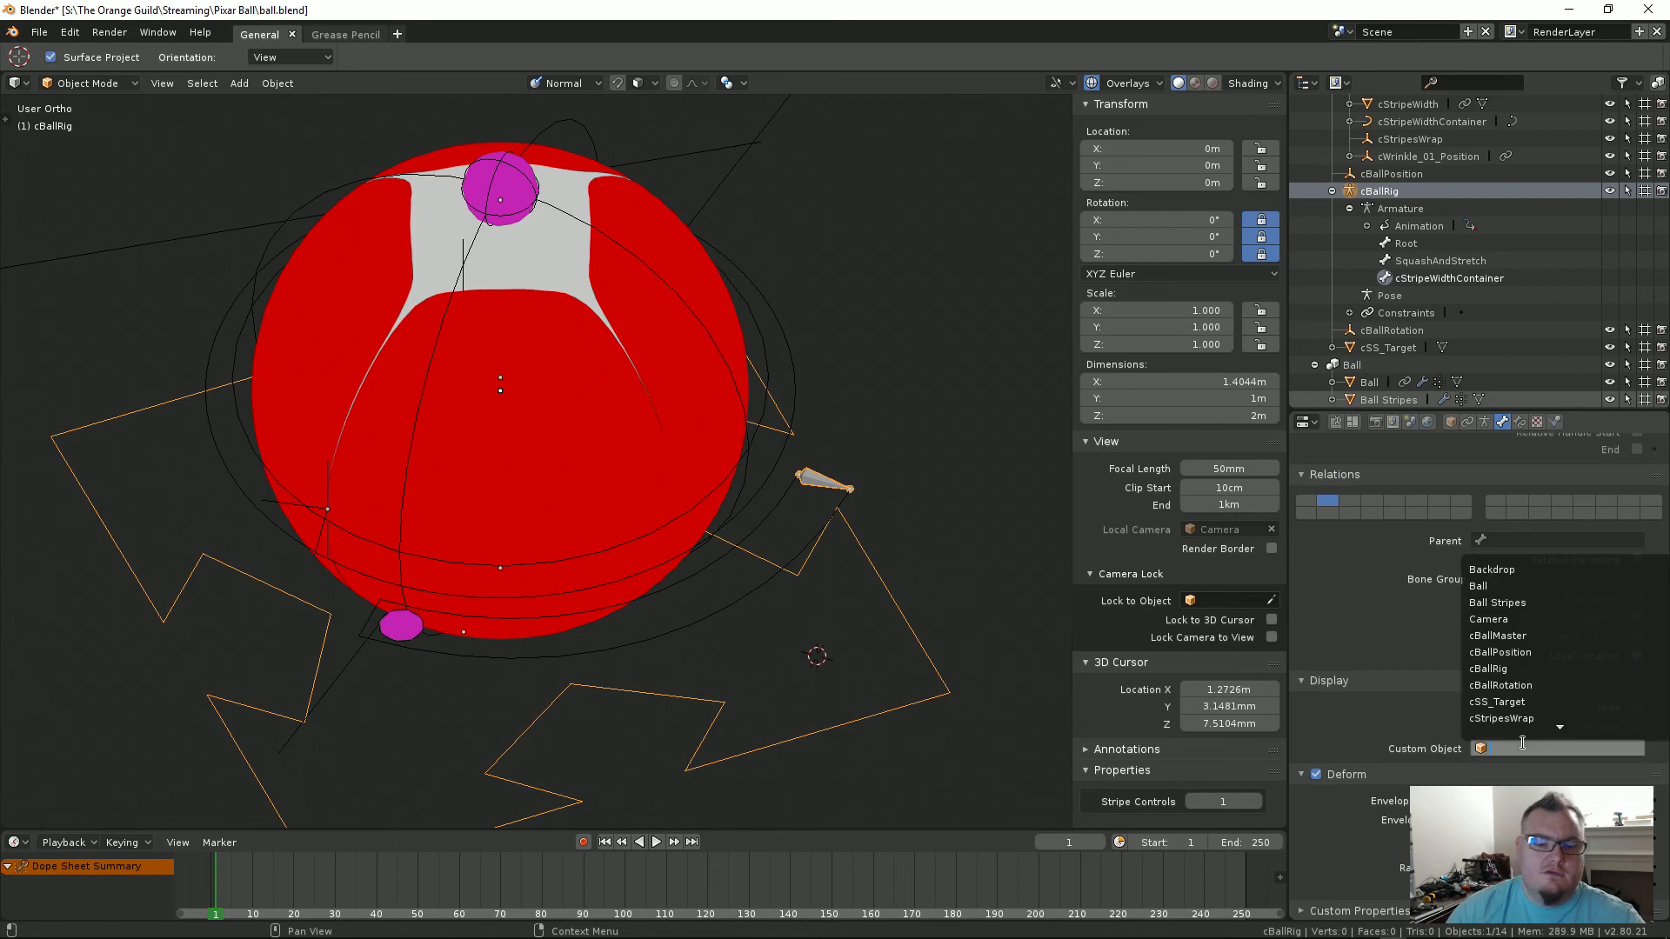
{"action": "type", "text": "pl"}
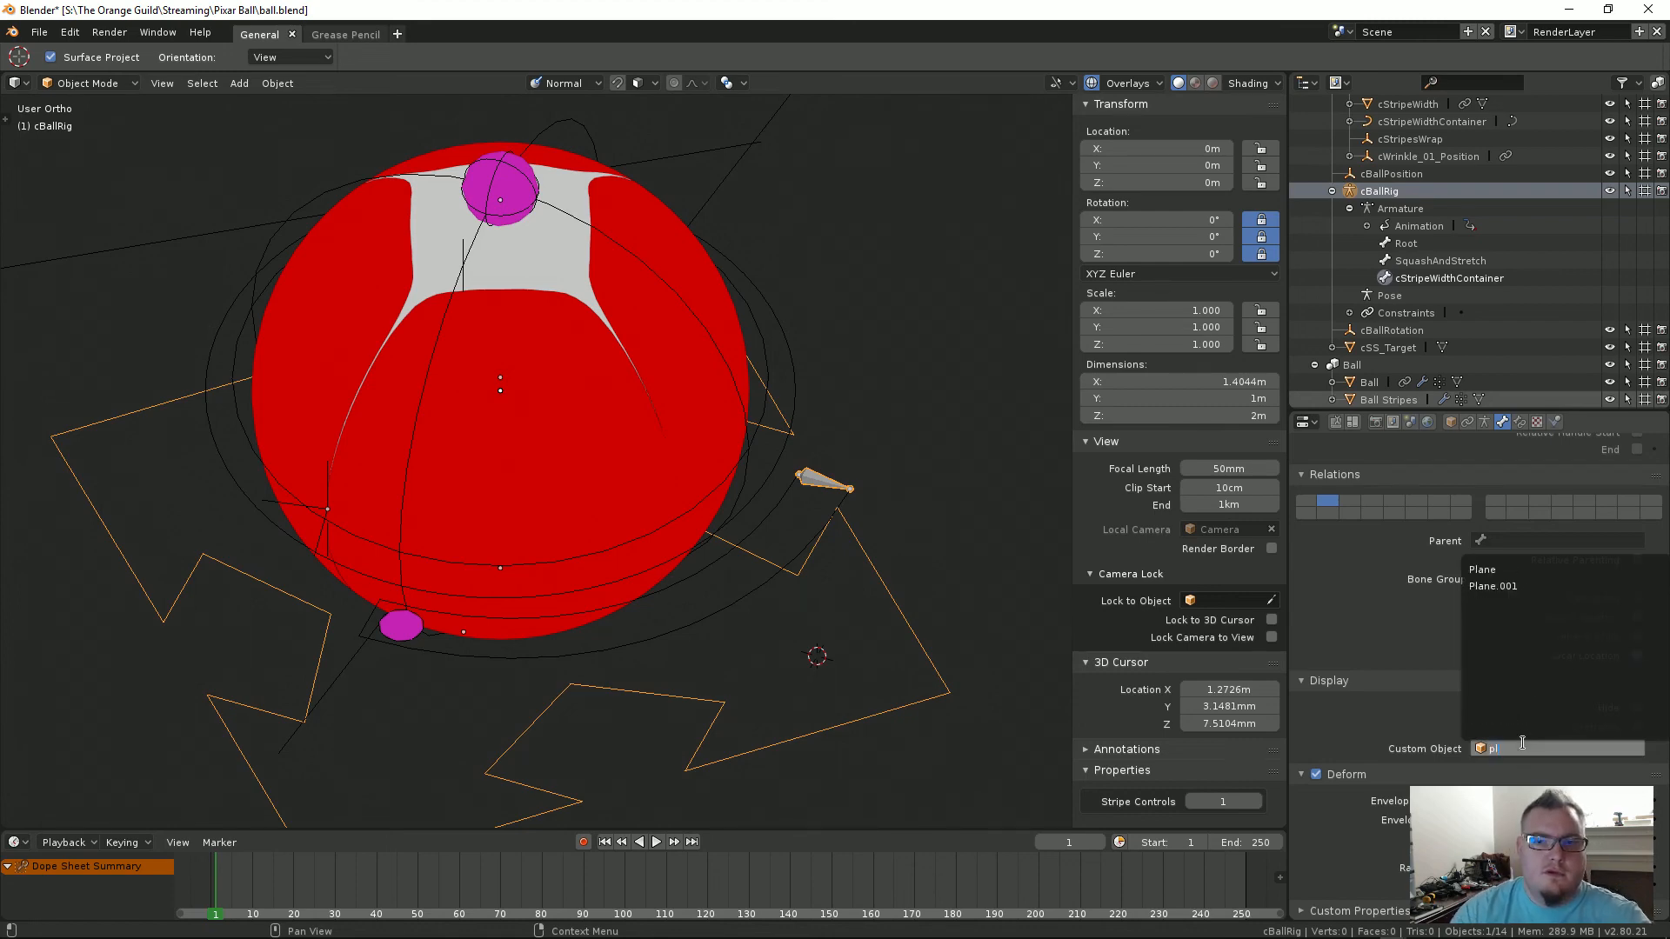
{"action": "key", "text": "alt+z"}
{"action": "middle_click_drag", "start_coordinate": [603, 489], "coordinate": [570, 516]}
{"action": "key", "text": "alt+z"}
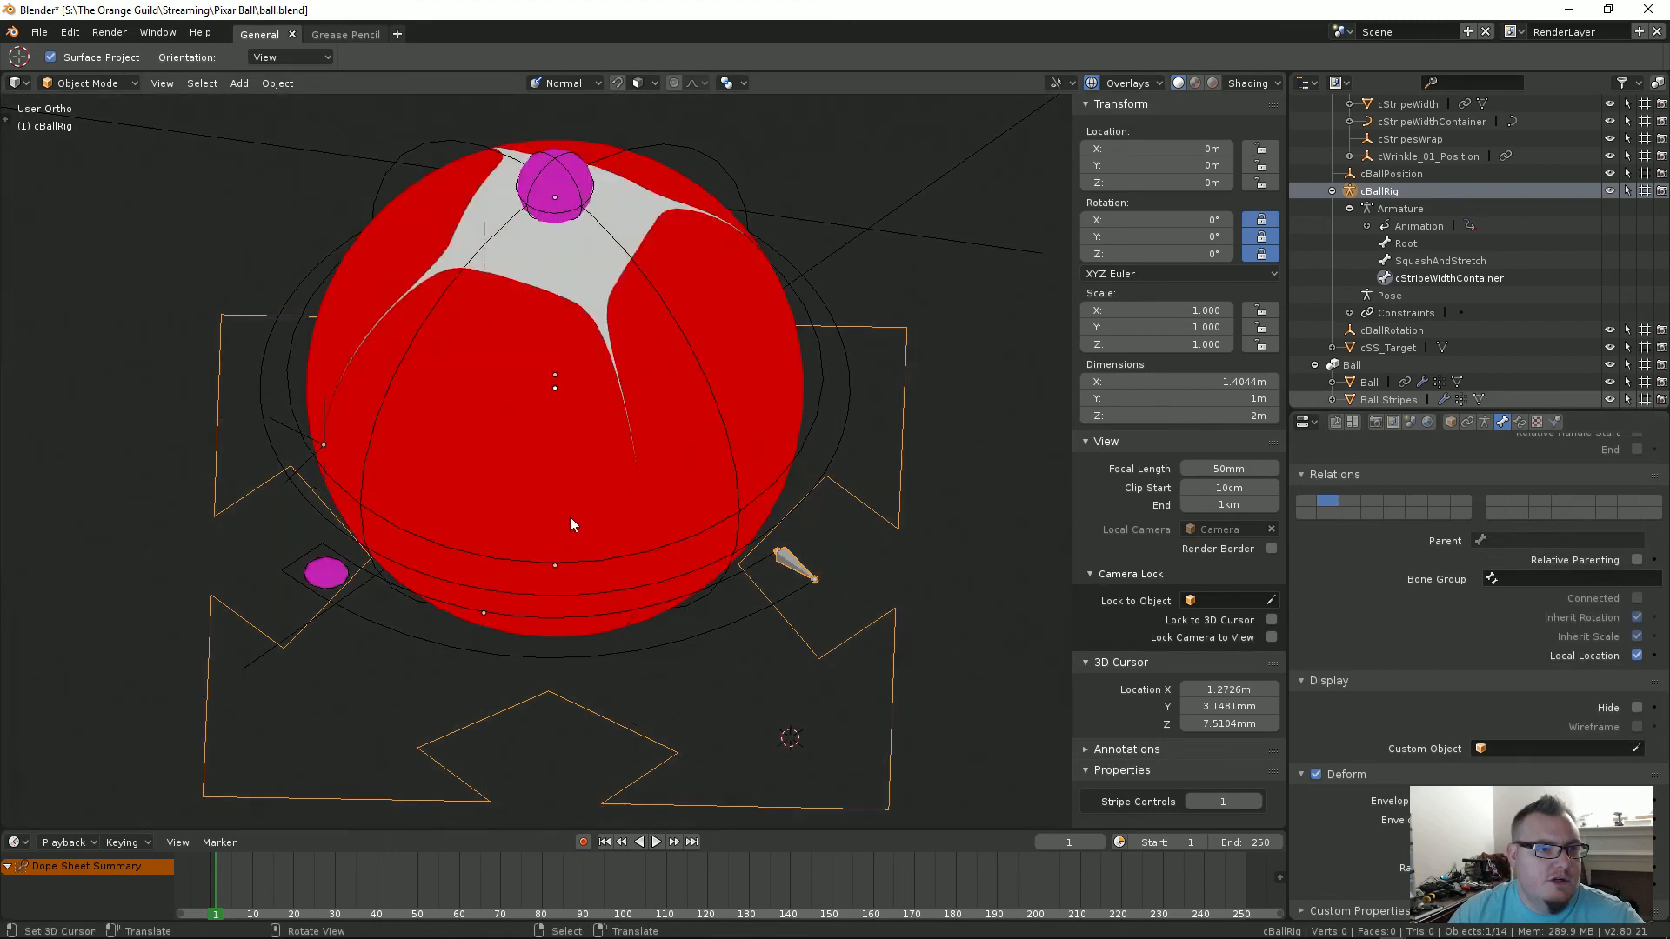
Step: Hide the Ball, Ball Stripes and Backdrop objects to look for leftover planes around the rig
{"action": "left_click", "coordinate": [561, 494]}
{"action": "key", "text": "h"}
{"action": "right_click", "coordinate": [577, 513]}
{"action": "key", "text": "h"}
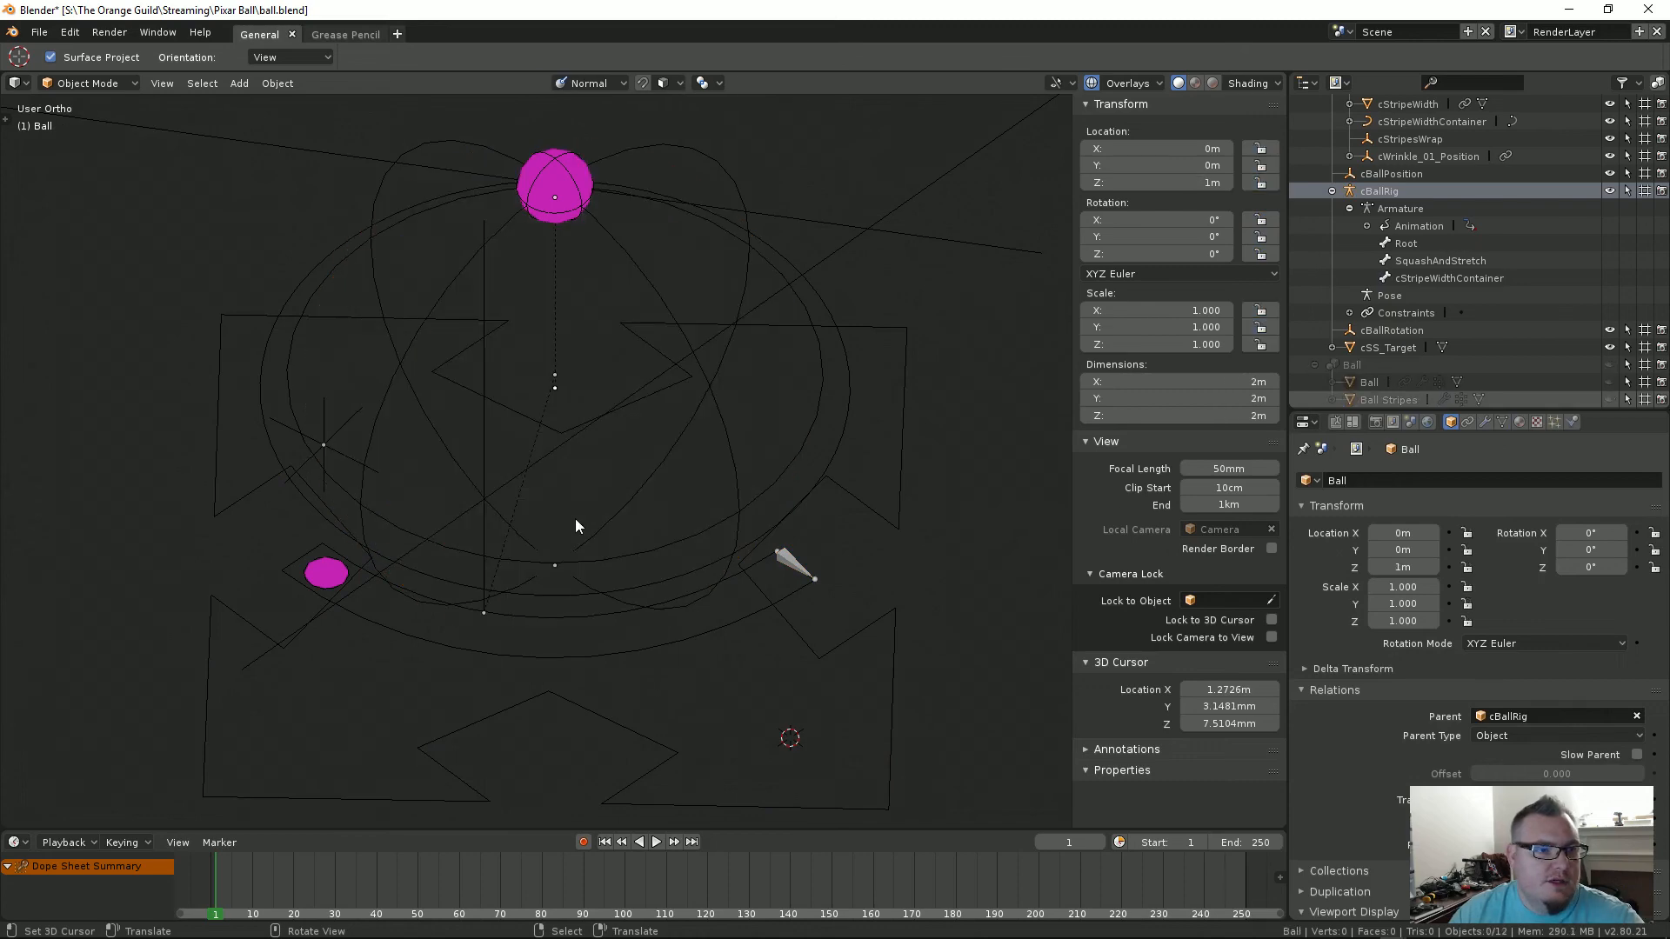
{"action": "right_click", "coordinate": [579, 426]}
{"action": "scroll", "coordinate": [577, 517], "scroll_direction": "down", "scroll_amount": 6}
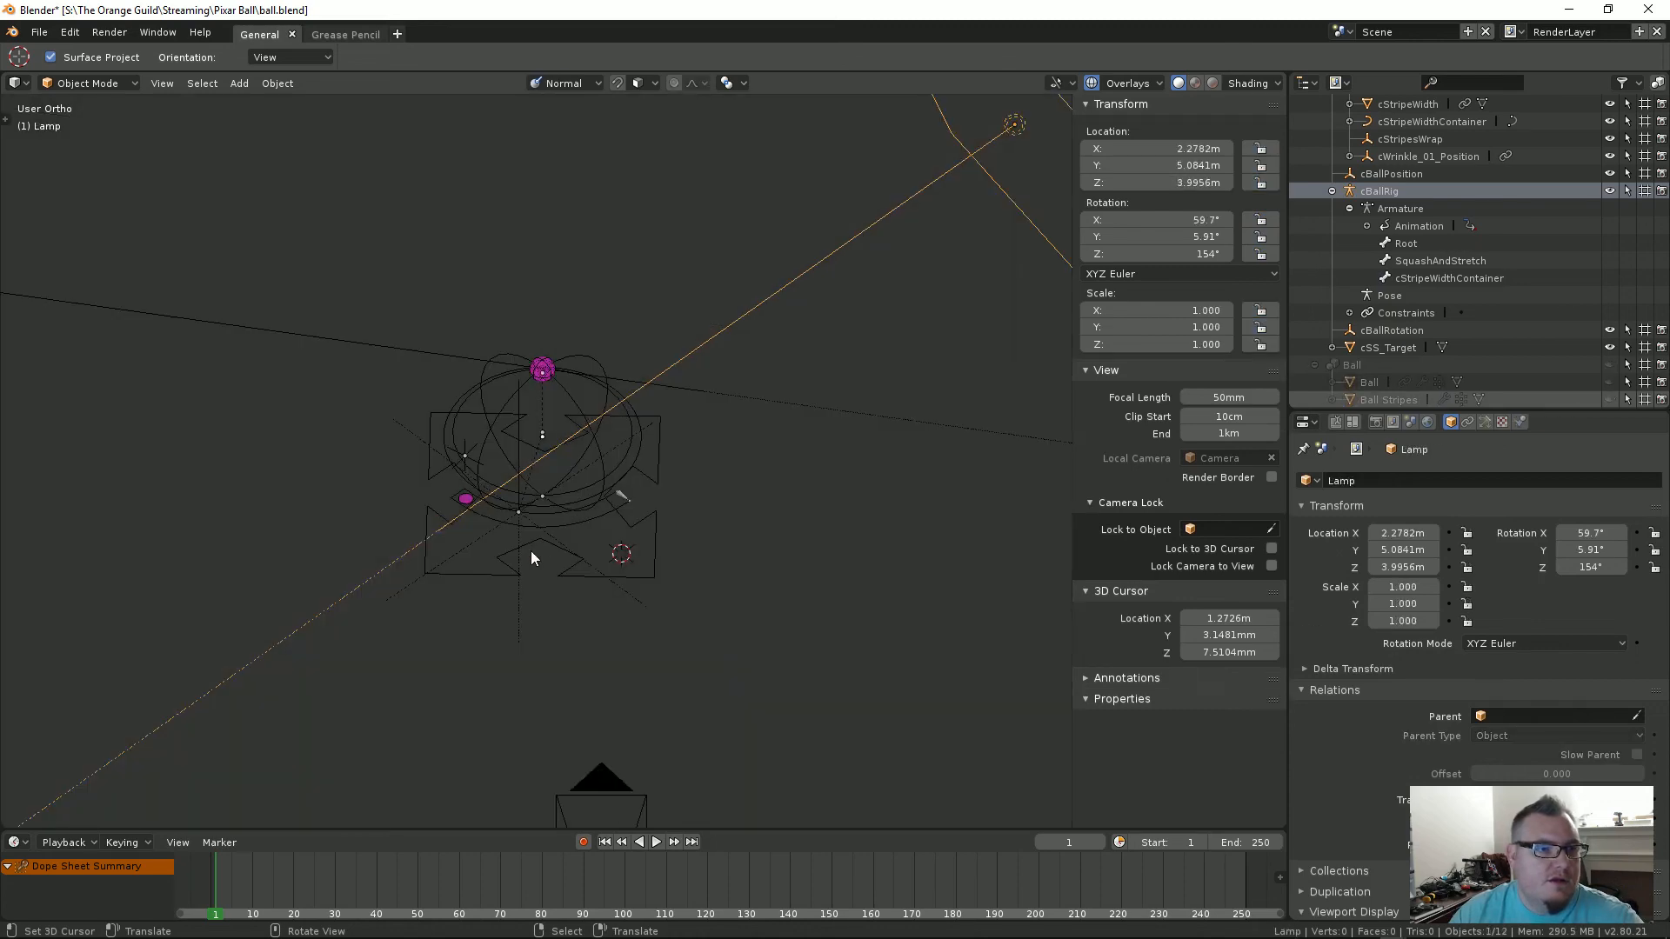
{"action": "middle_click_drag", "start_coordinate": [530, 552], "coordinate": [533, 517]}
{"action": "right_click", "coordinate": [770, 581]}
{"action": "key", "text": "h"}
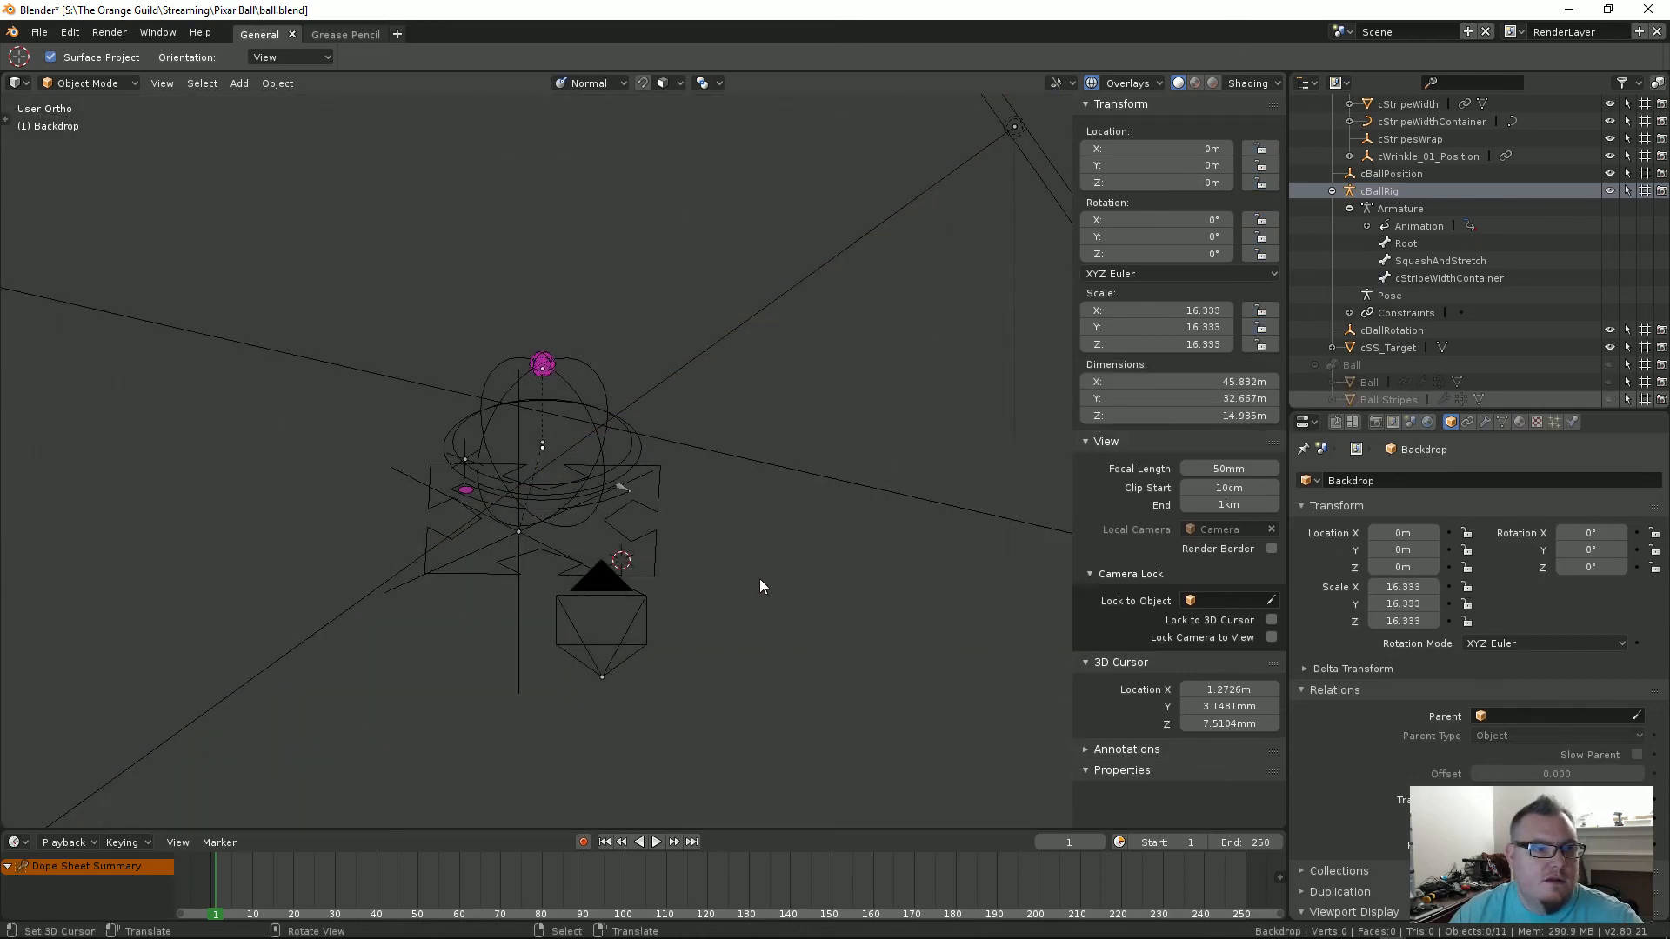
{"action": "middle_click_drag", "start_coordinate": [760, 577], "coordinate": [673, 550]}
Step: Reveal all hidden objects and hide the Backdrop again so the ball rig can be inspected
{"action": "key", "text": "alt+h"}
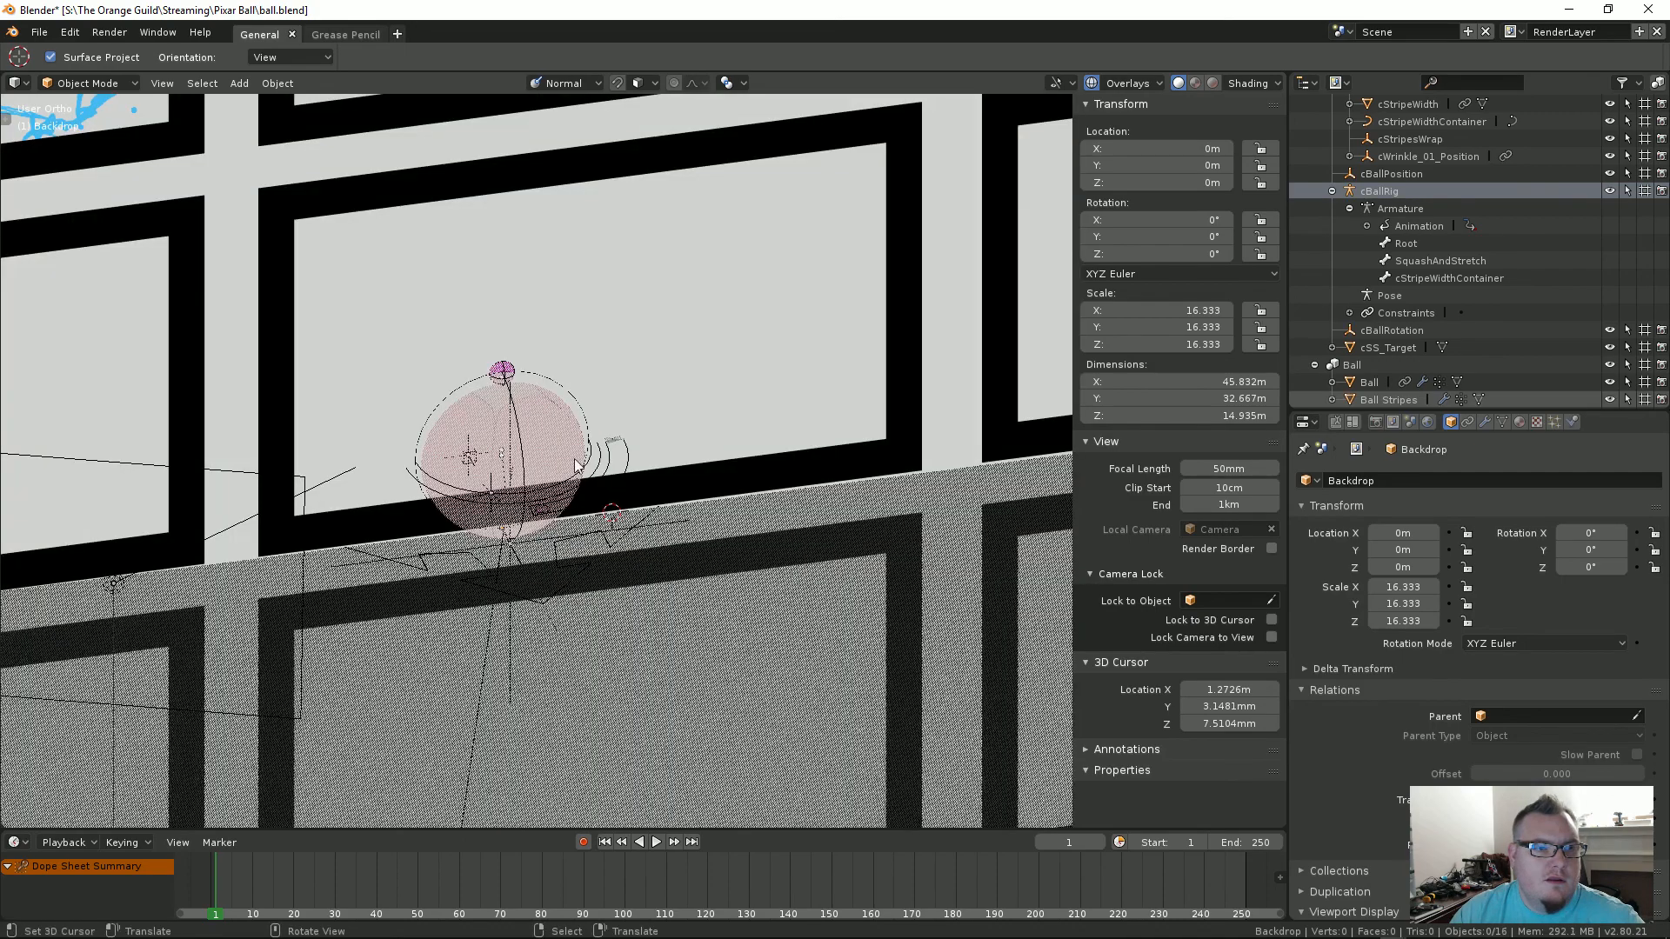
{"action": "key", "text": "h"}
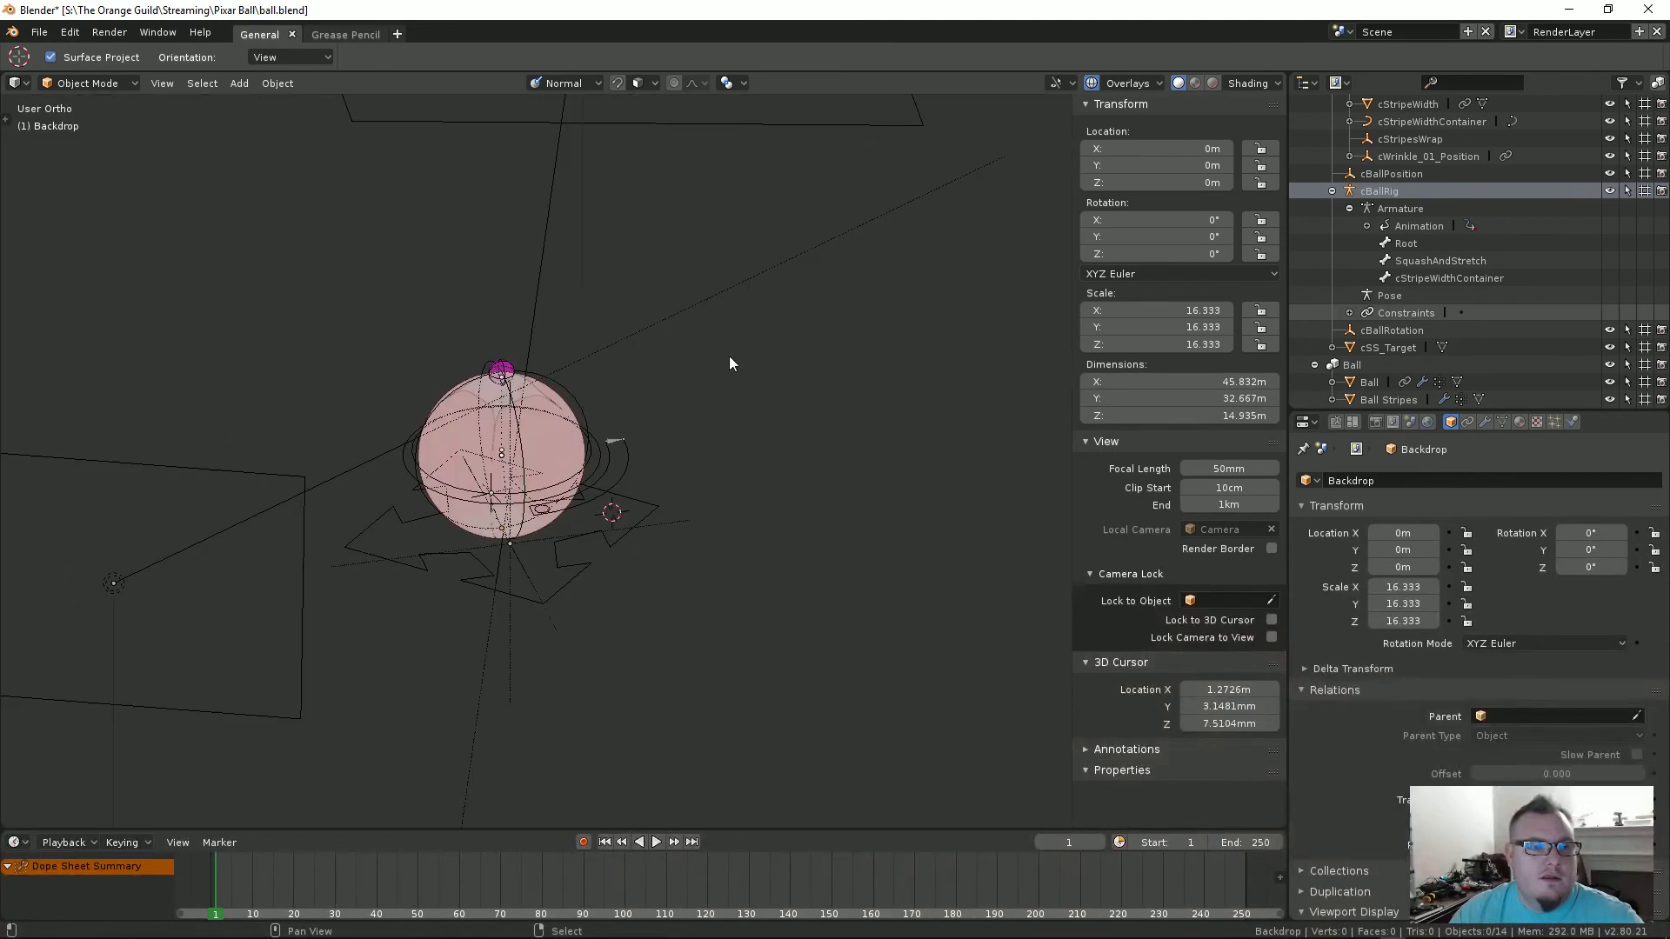
{"action": "scroll", "coordinate": [561, 493], "scroll_direction": "up", "scroll_amount": 6}
{"action": "middle_click_drag", "start_coordinate": [560, 493], "coordinate": [477, 515]}
{"action": "scroll", "coordinate": [481, 514], "scroll_direction": "down", "scroll_amount": 10}
{"action": "mouse_move", "coordinate": [533, 576]}
{"action": "middle_mouse_down"}
{"action": "mouse_move", "coordinate": [551, 565]}
{"action": "mouse_move", "coordinate": [555, 419]}
{"action": "mouse_move", "coordinate": [545, 581]}
{"action": "middle_mouse_up"}
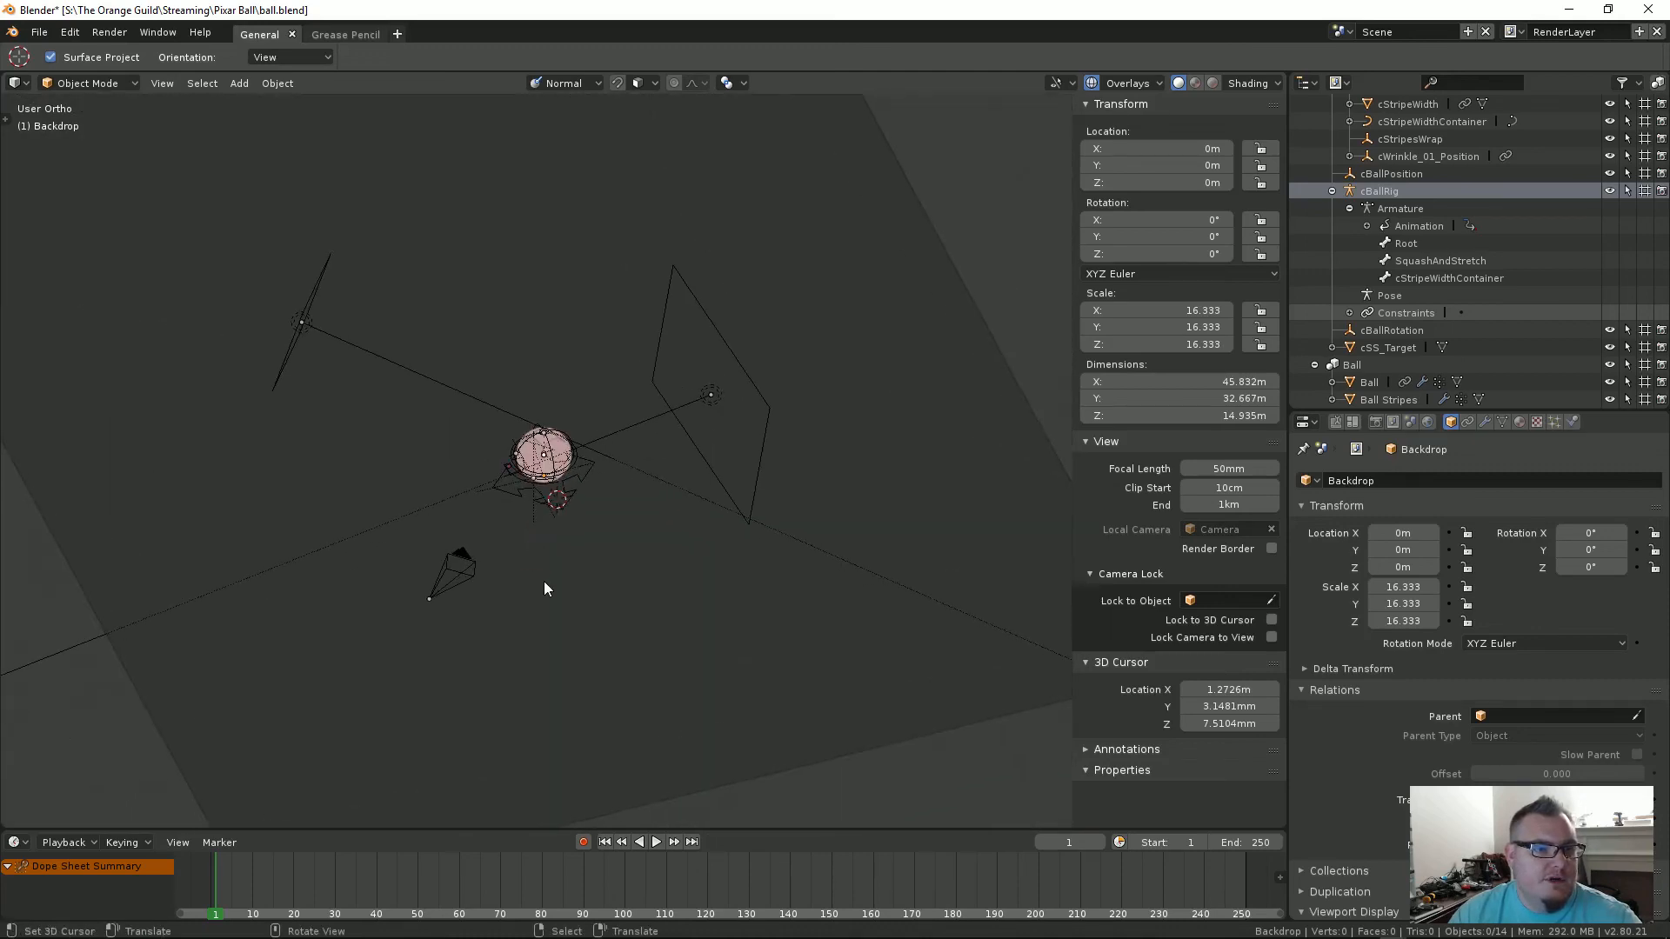
{"action": "scroll", "coordinate": [570, 465], "scroll_direction": "up", "scroll_amount": 6}
{"action": "scroll", "coordinate": [572, 456], "scroll_direction": "up", "scroll_amount": 4}
{"action": "middle_click_drag", "start_coordinate": [619, 472], "coordinate": [612, 451]}
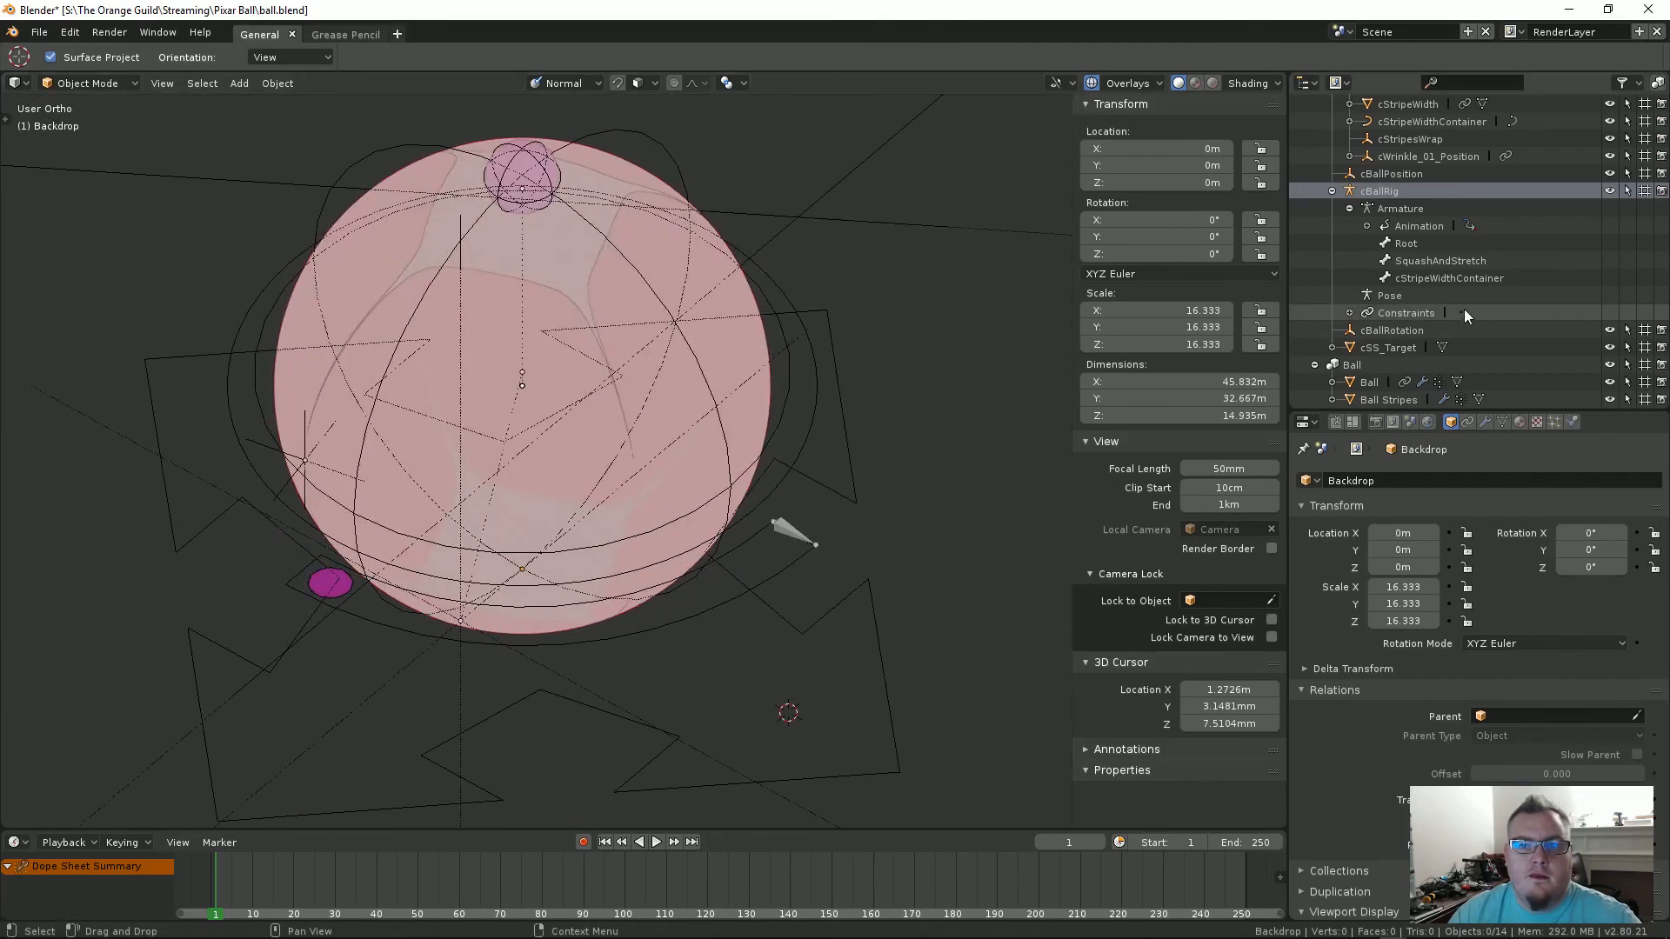
Step: Filter the scene hierarchy by "pla" to find the plane objects and meshes
{"action": "scroll", "coordinate": [1464, 310], "scroll_direction": "down", "scroll_amount": 2}
{"action": "scroll", "coordinate": [1464, 310], "scroll_direction": "up", "scroll_amount": 6}
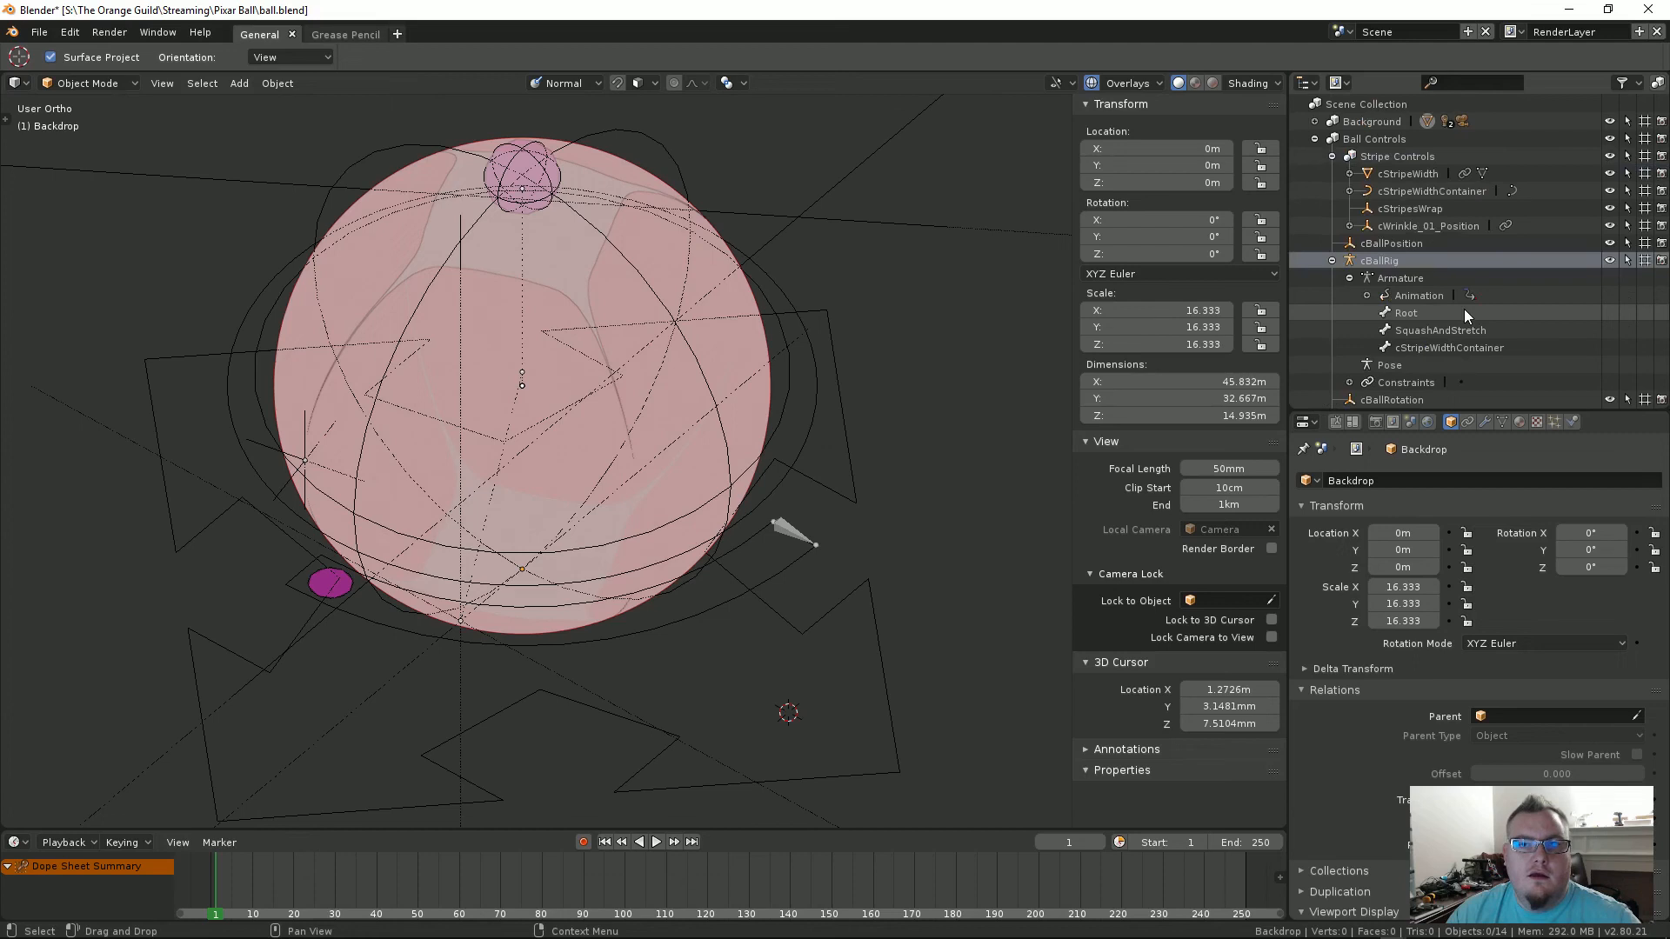
{"action": "left_click", "coordinate": [1431, 82]}
{"action": "type", "text": "p"}
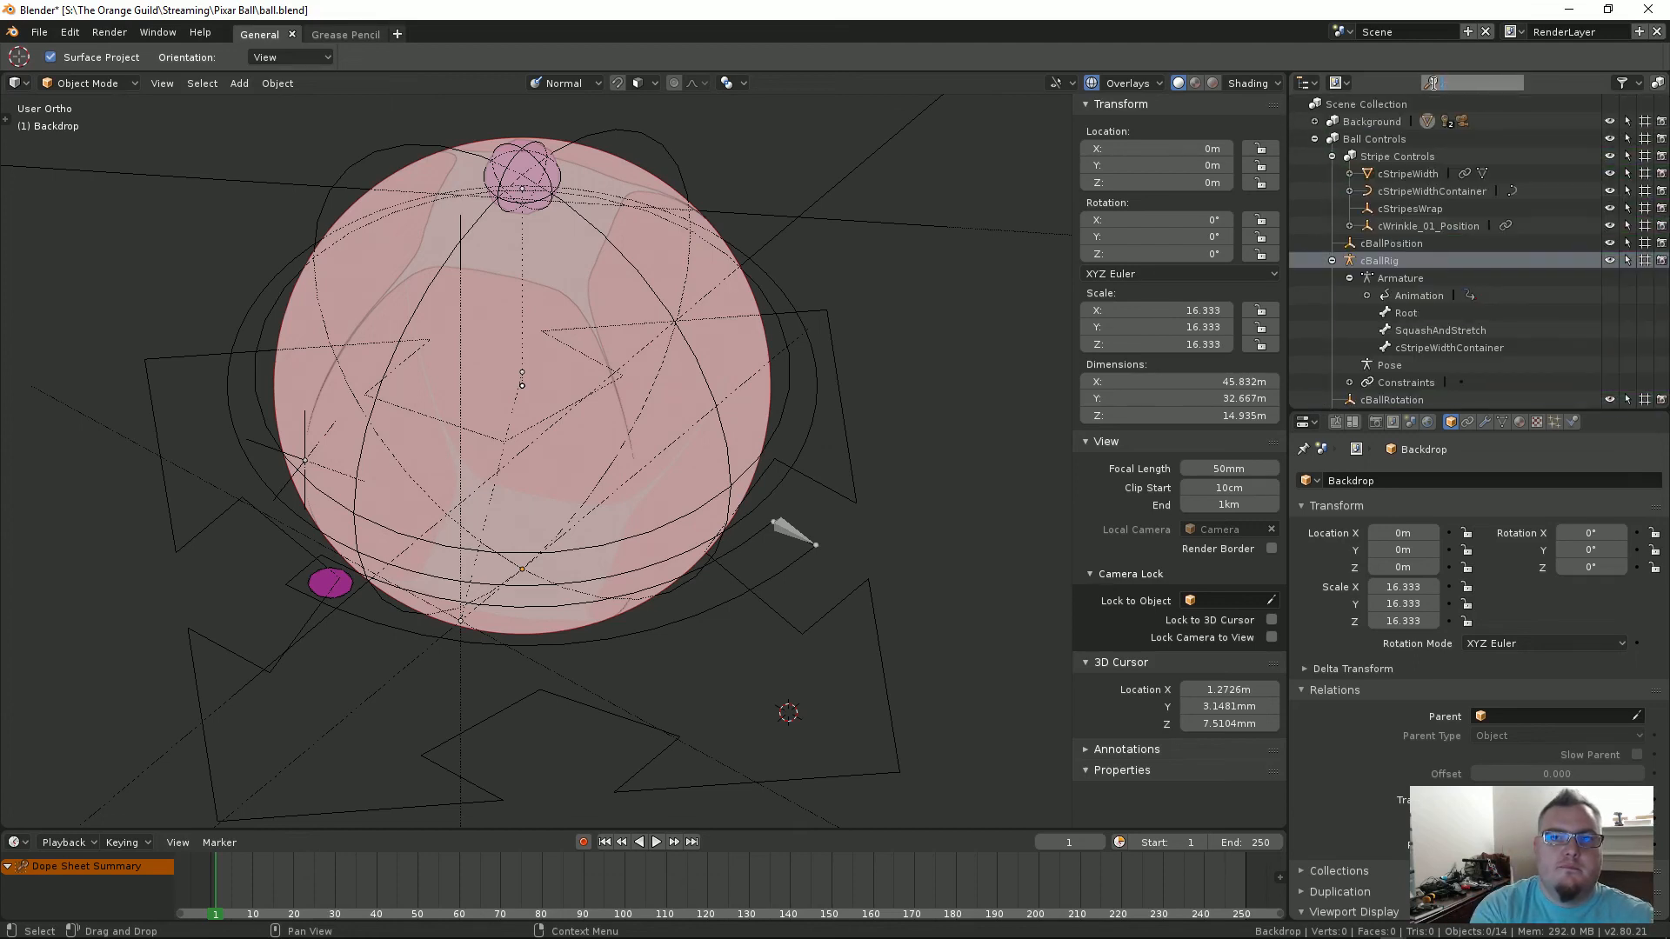
{"action": "type", "text": "la"}
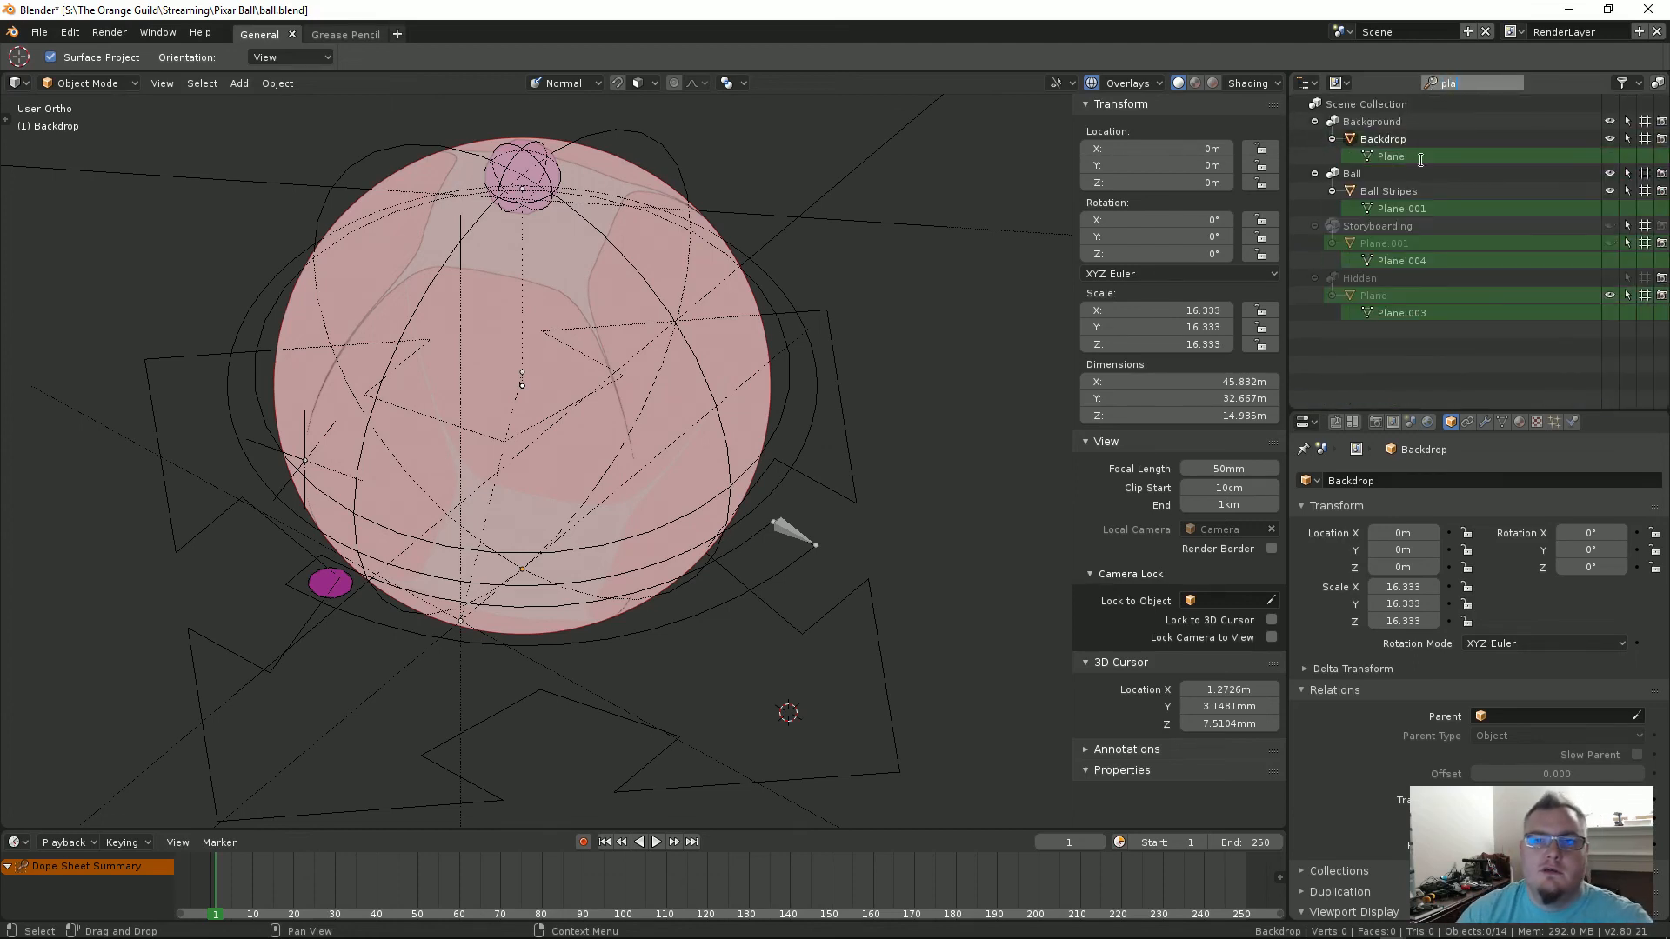
{"action": "key", "text": "Return"}
Step: Select the Plane.001 mesh of Ball Stripes, check it in Edit Mode and clear the hierarchy filter
{"action": "left_click", "coordinate": [1400, 207]}
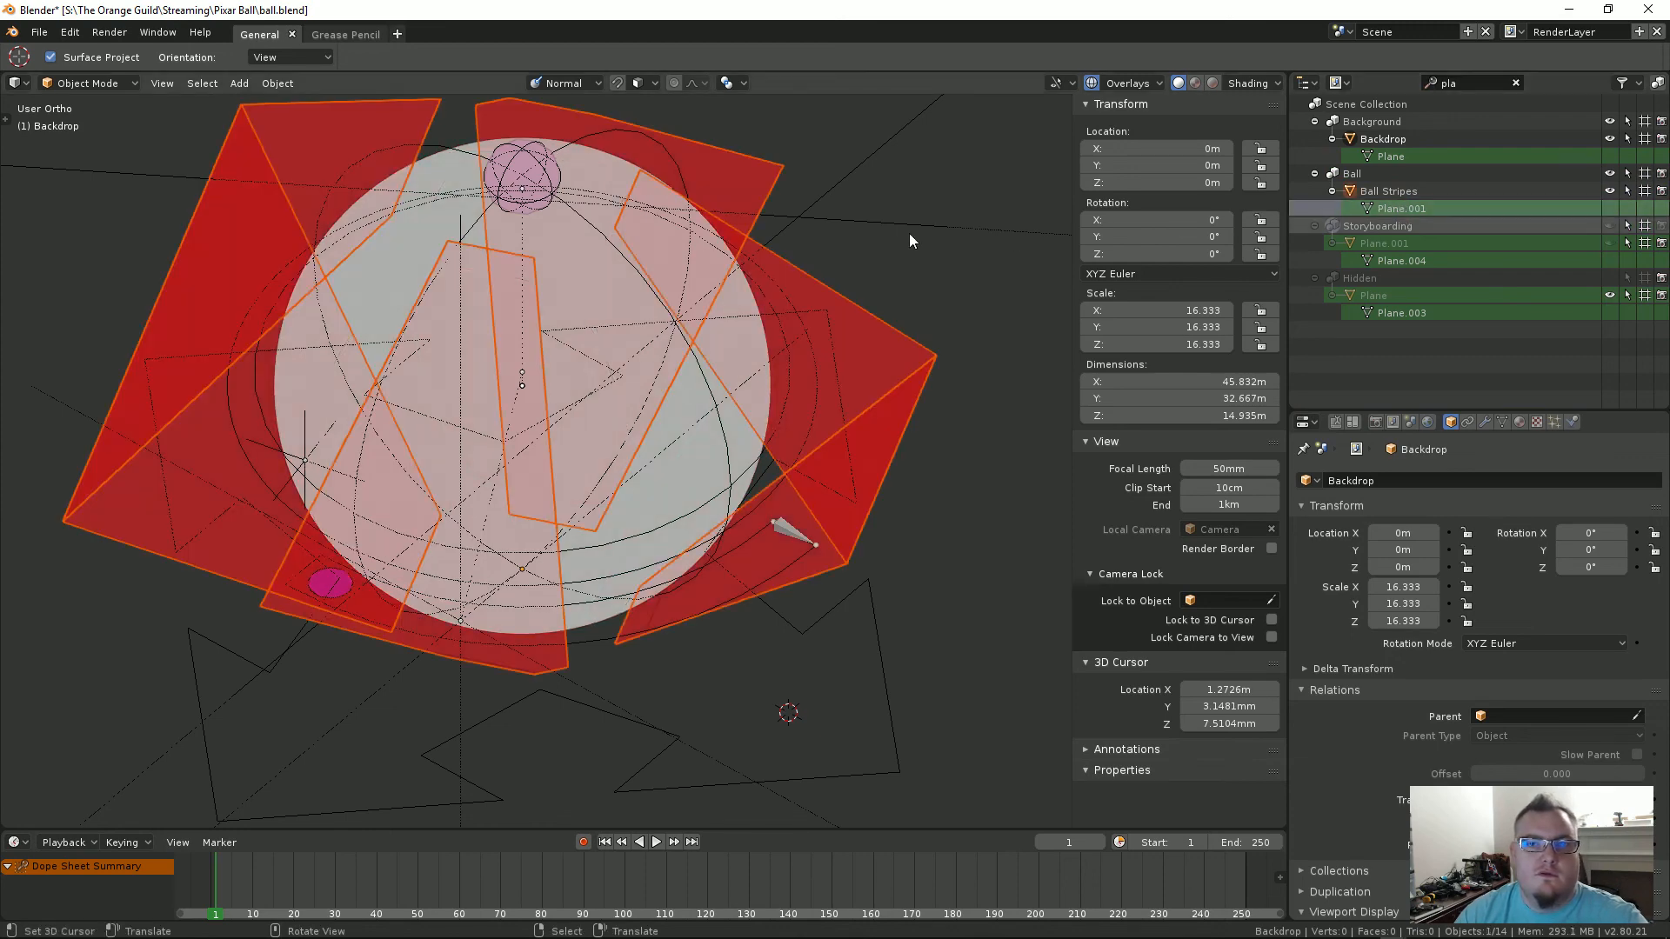
{"action": "key", "text": "Tab"}
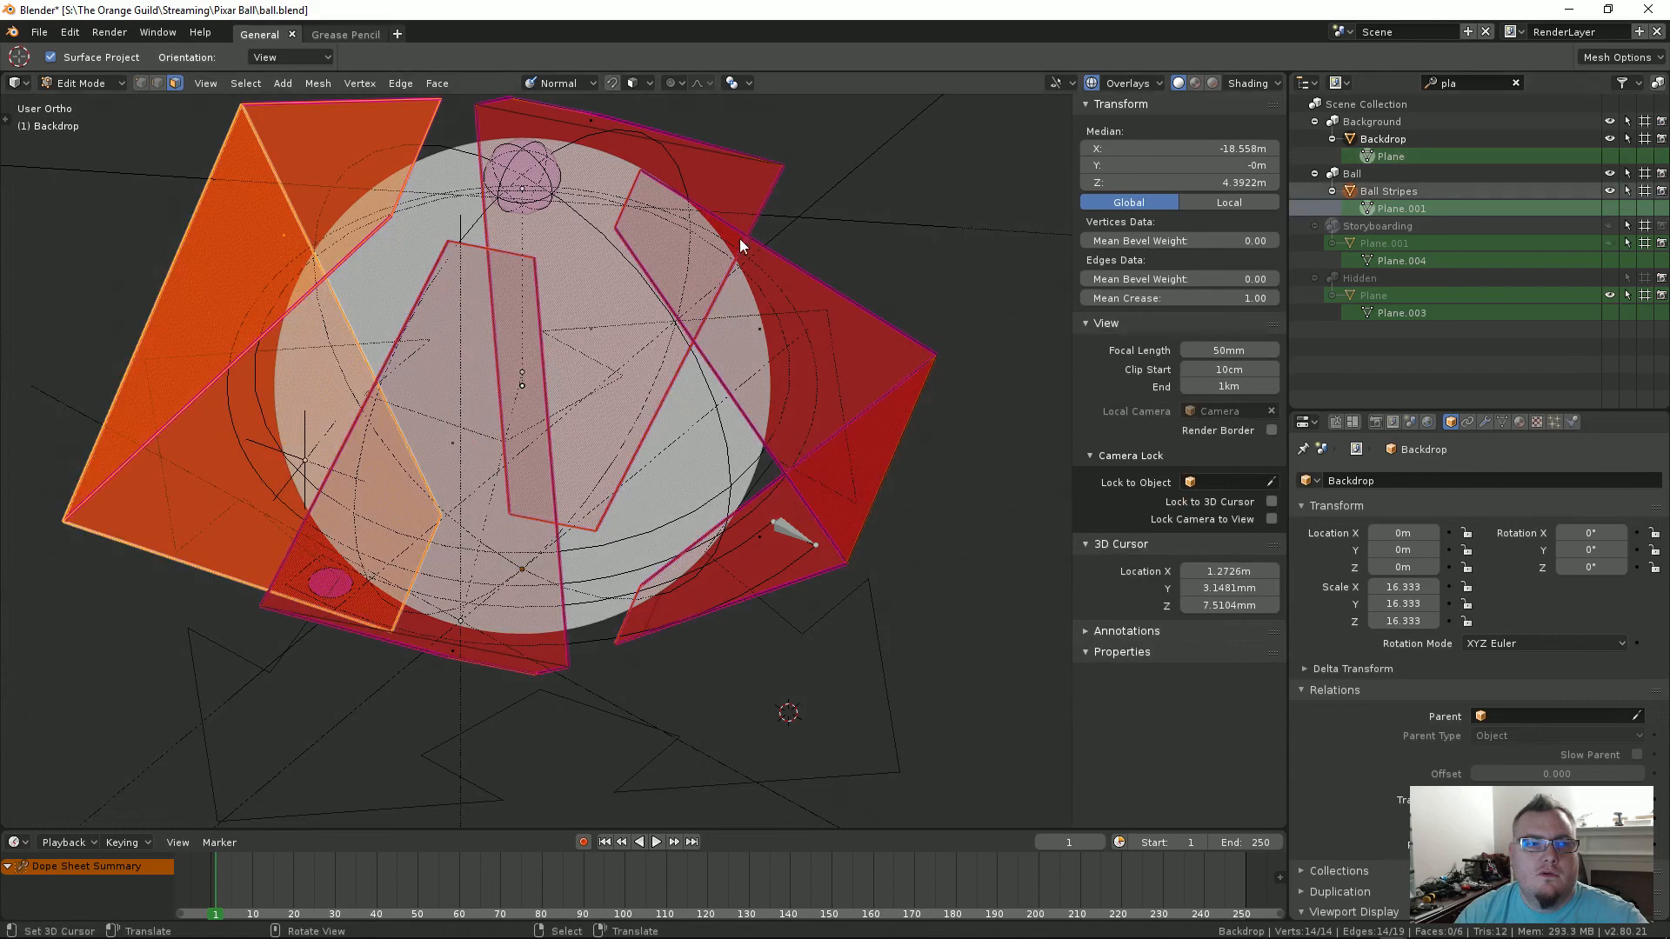
{"action": "key", "text": "Tab"}
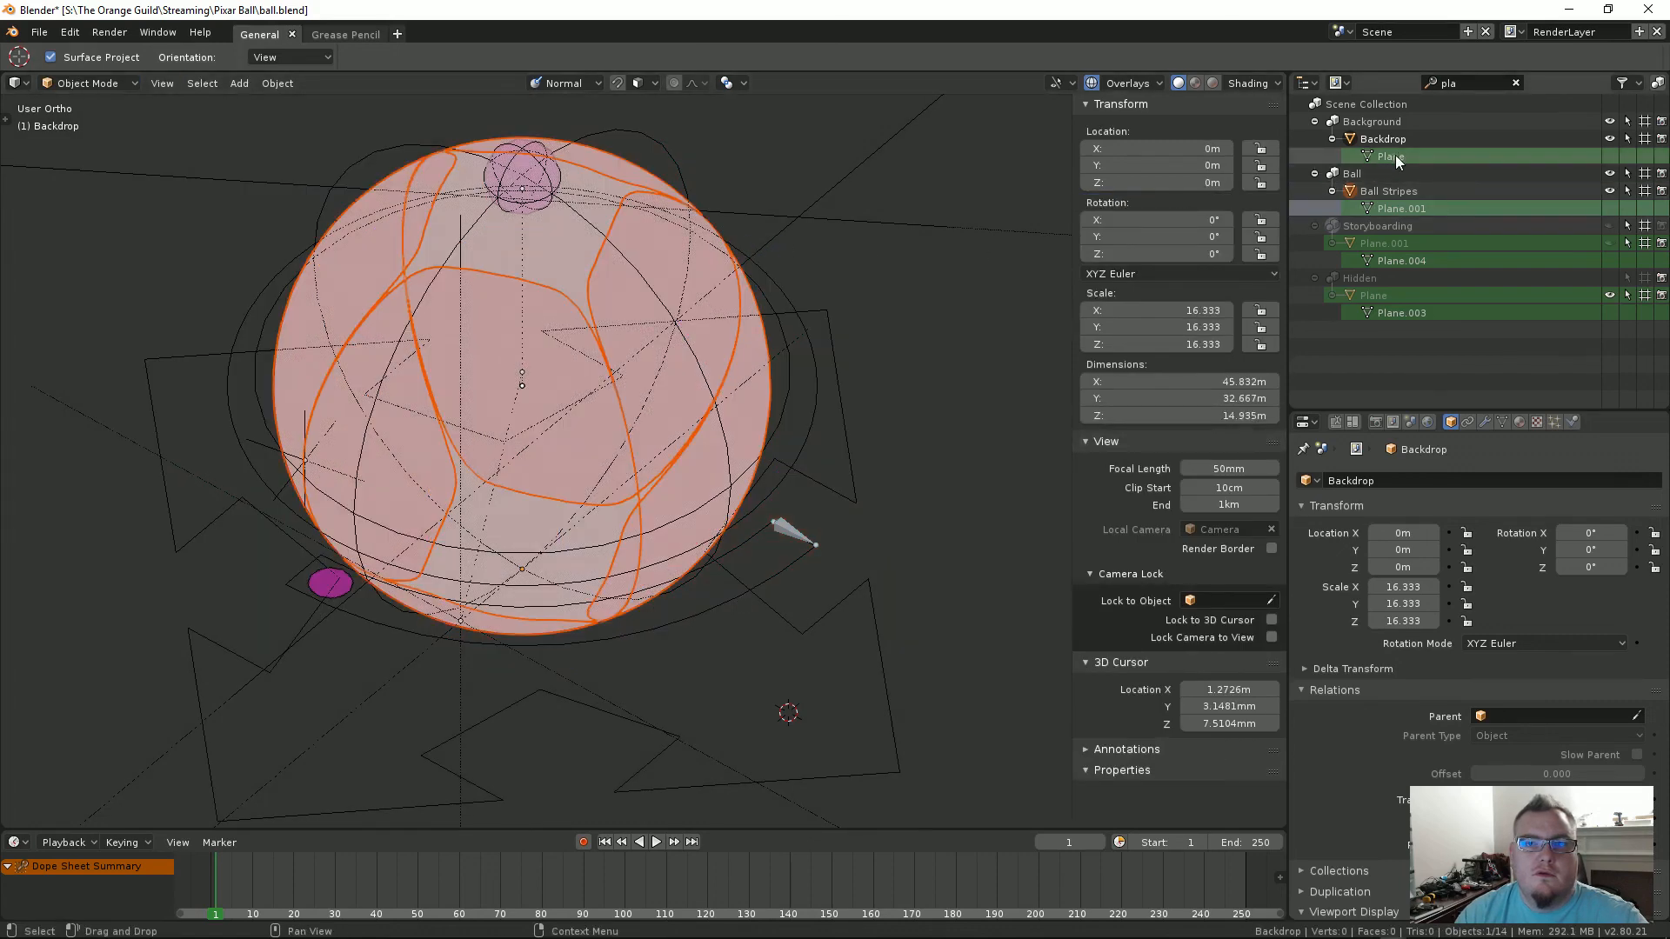
{"action": "left_click", "coordinate": [1516, 82]}
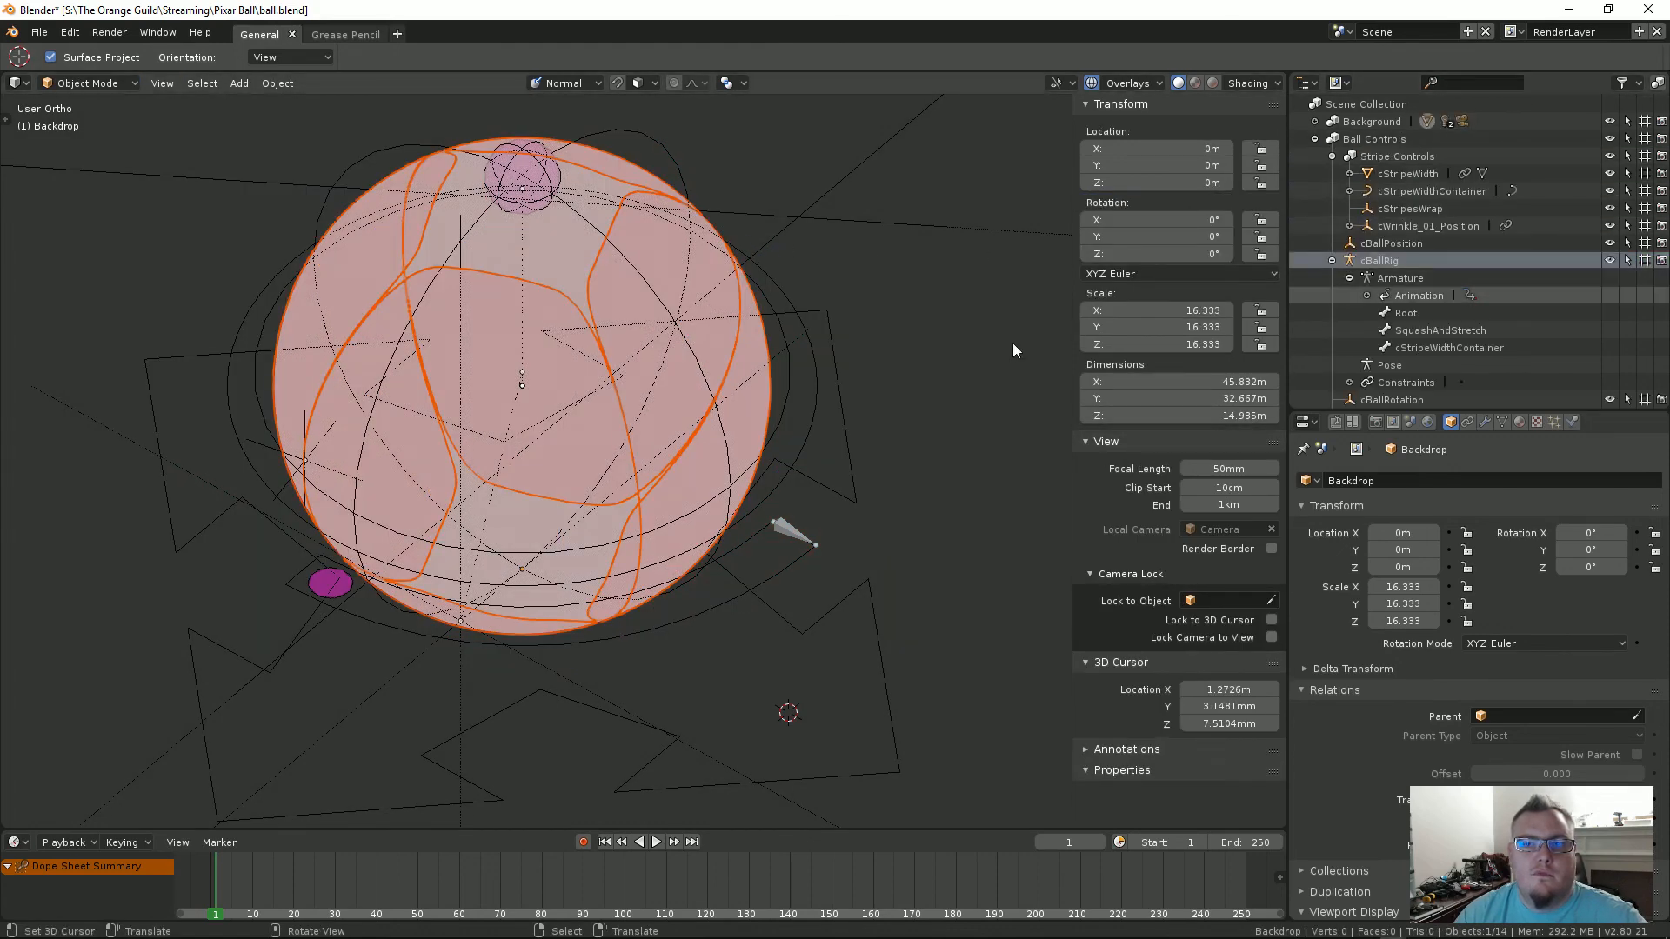
Step: Turn off X-ray display and select the cBallRig armature by its bone beside the ball
{"action": "middle_click_drag", "start_coordinate": [1012, 343], "coordinate": [768, 427]}
{"action": "key", "text": "alt+z"}
{"action": "scroll", "coordinate": [667, 454], "scroll_direction": "down", "scroll_amount": 1}
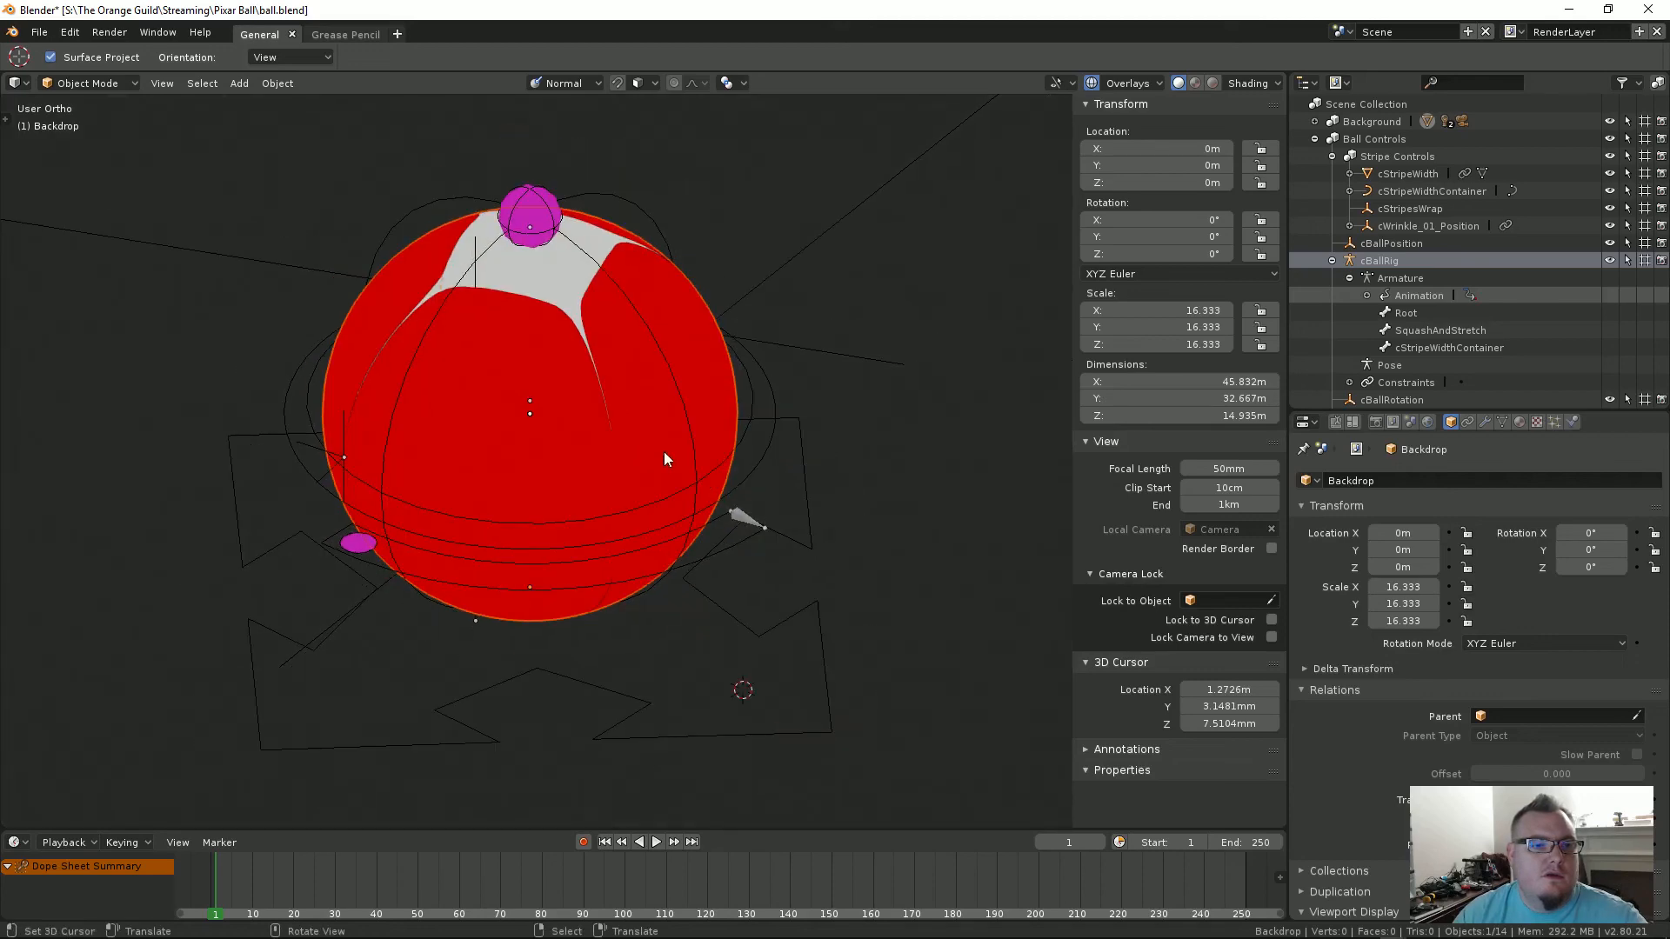
{"action": "middle_click_drag", "start_coordinate": [665, 452], "coordinate": [741, 467], "text": "shift"}
{"action": "left_click", "coordinate": [742, 467]}
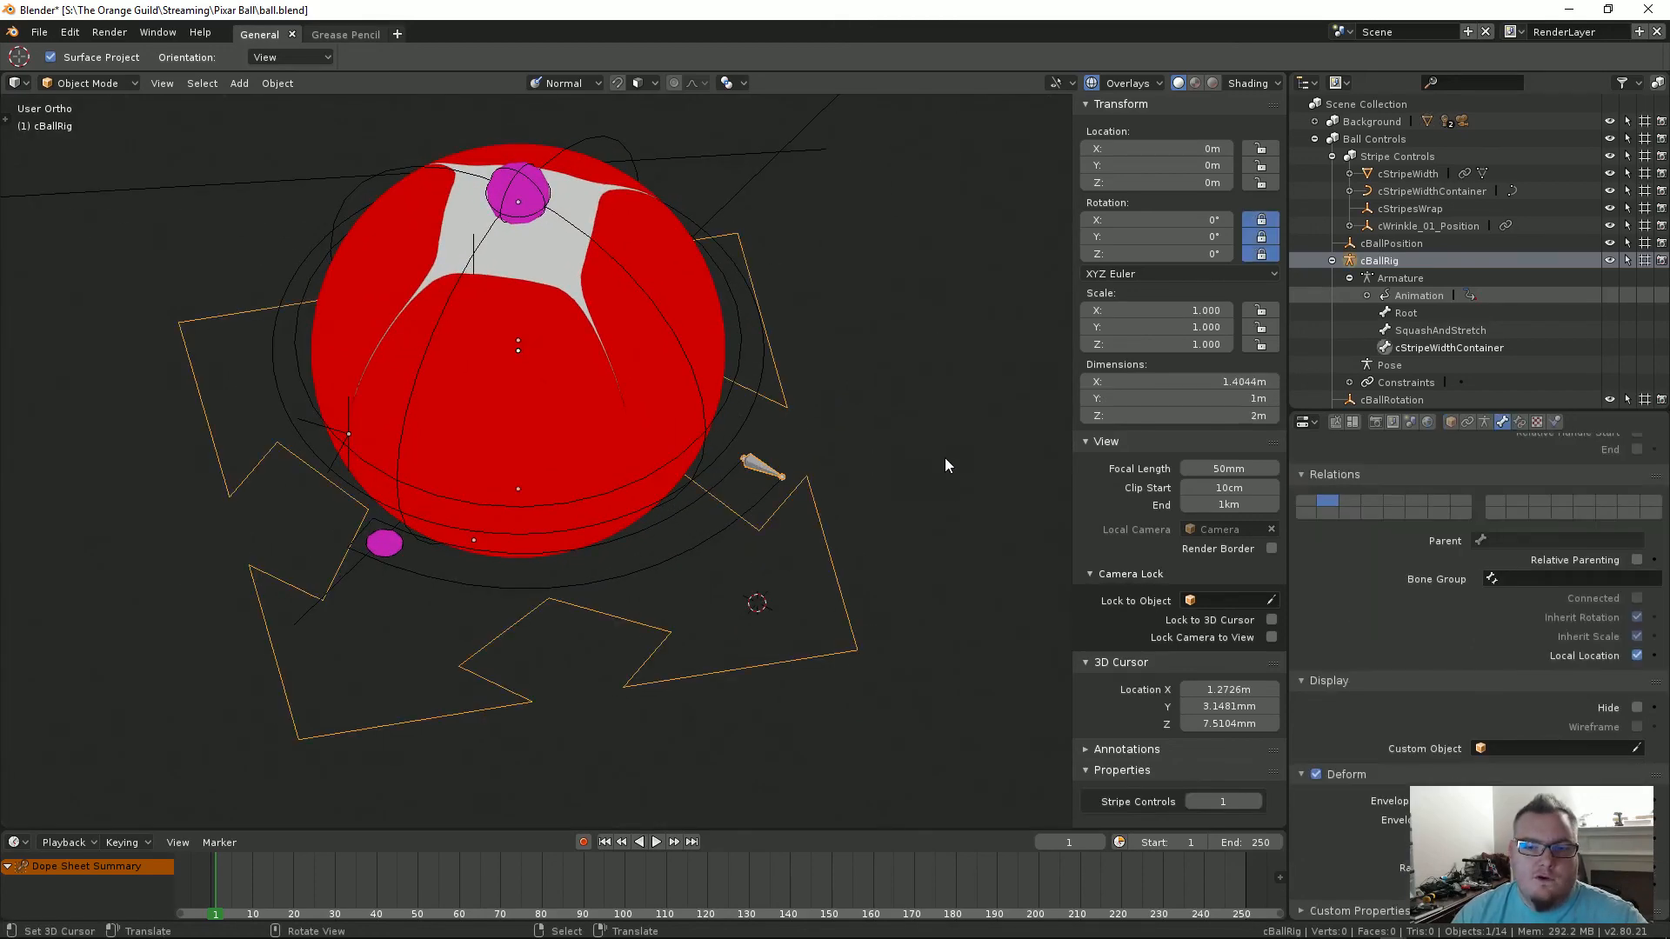
Step: Assign cStripeWidthContainer as the bone's custom shape and check the parent type of the container curve
{"action": "left_click", "coordinate": [1505, 747]}
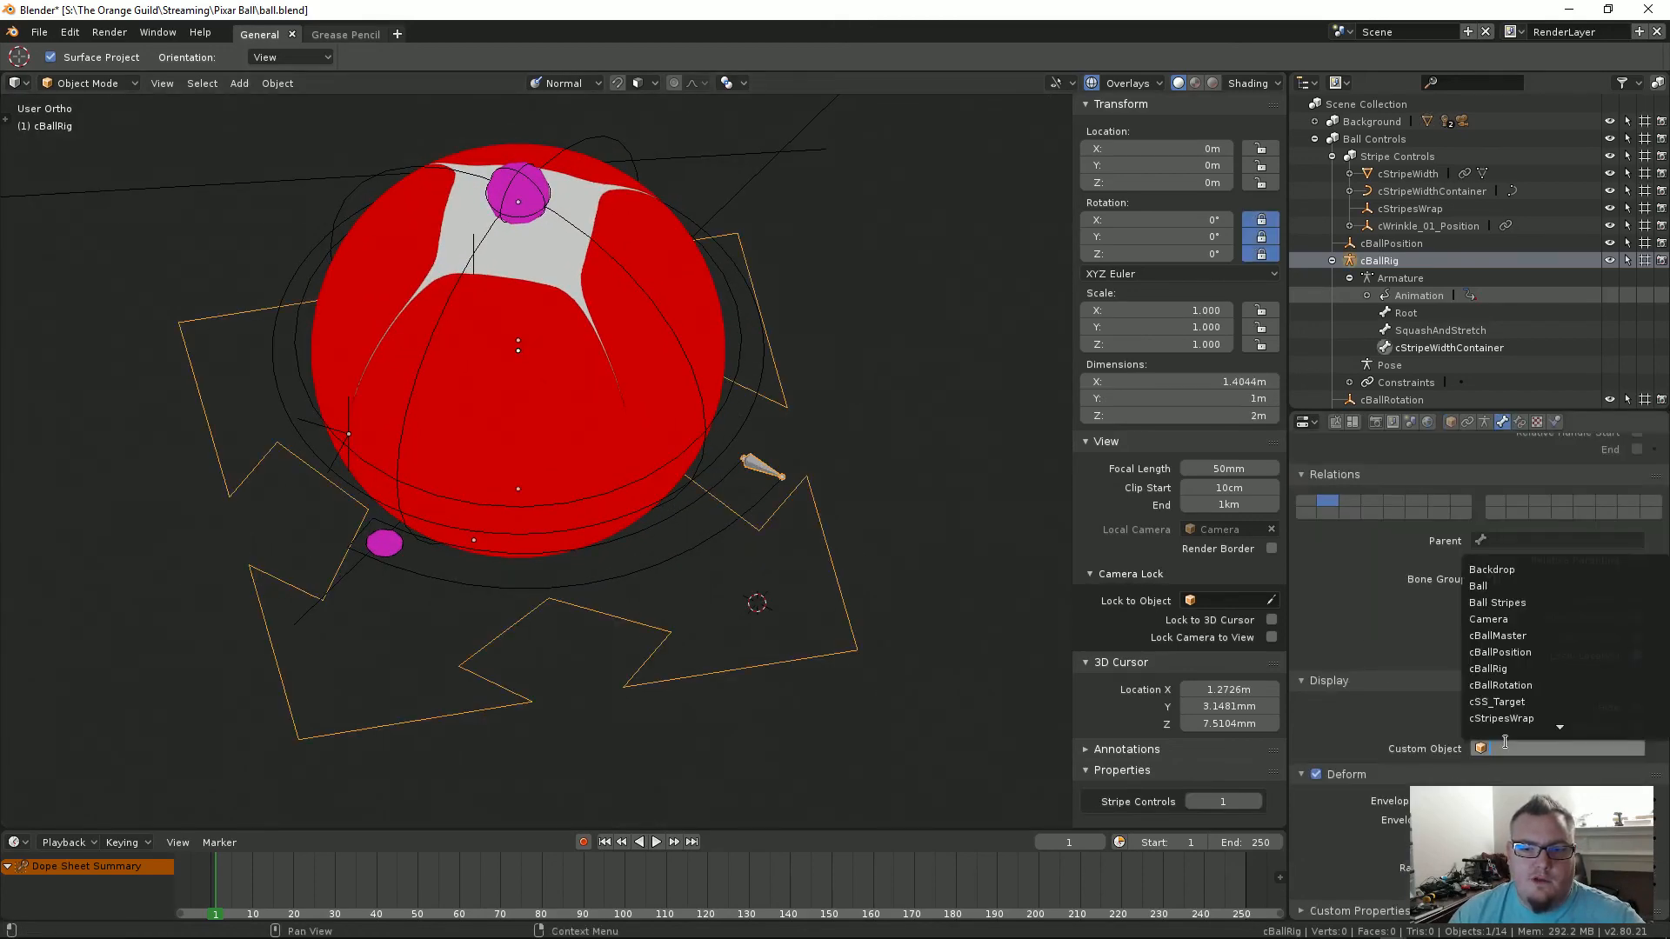
{"action": "scroll", "coordinate": [1531, 695], "scroll_direction": "down", "scroll_amount": 8}
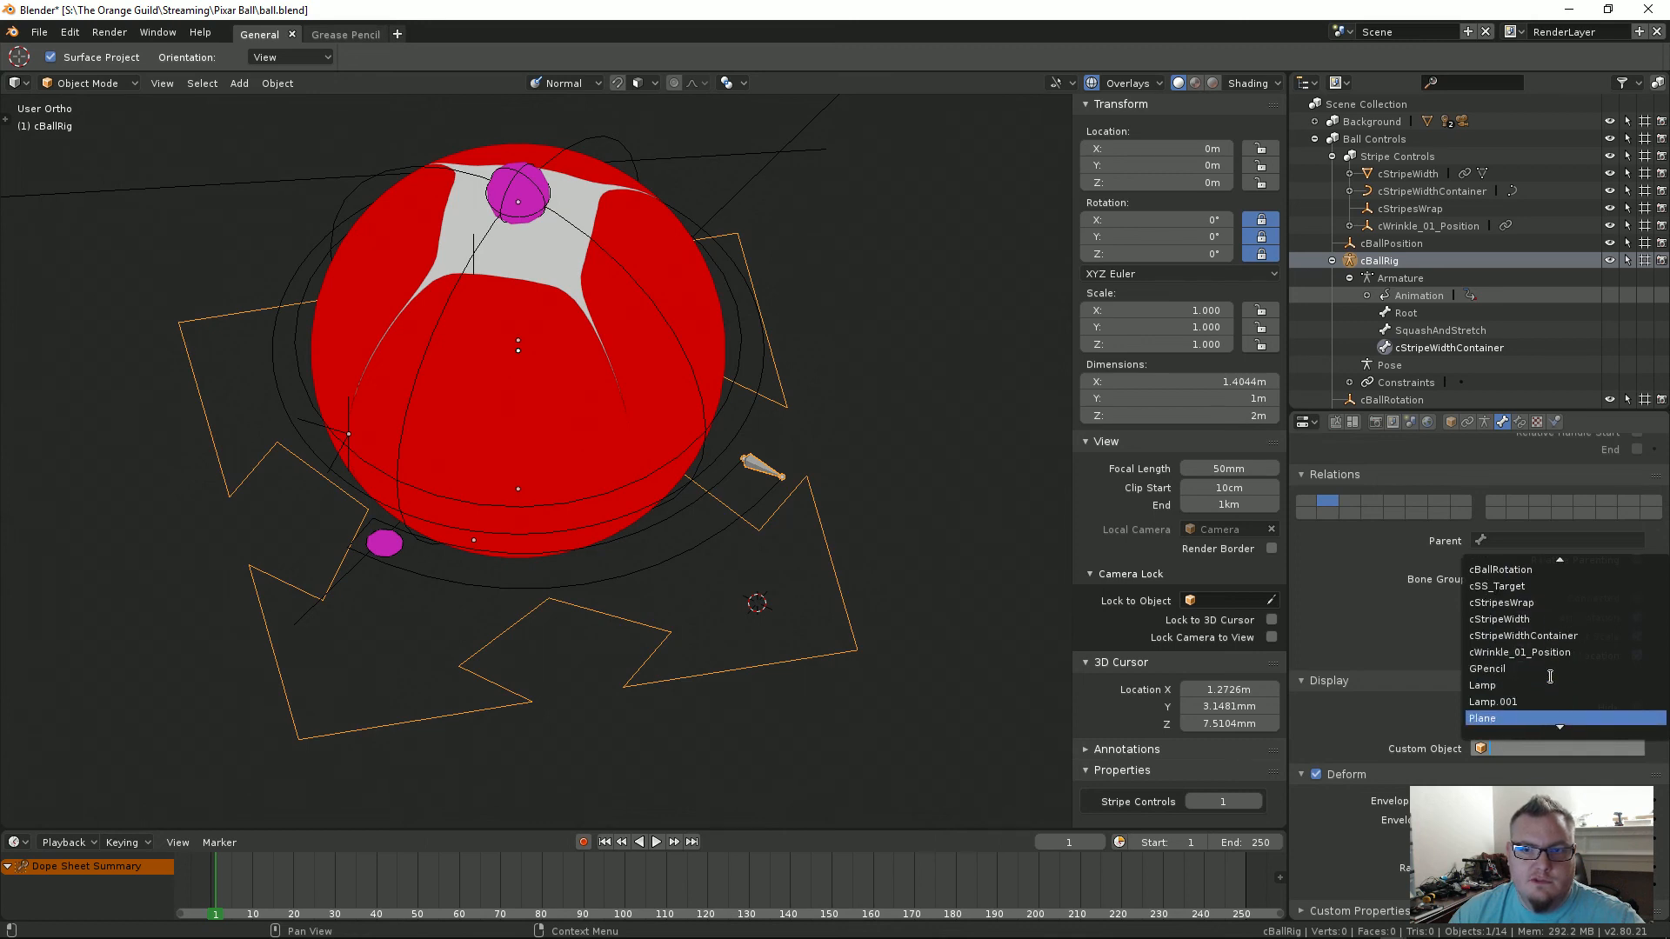
{"action": "left_click", "coordinate": [1548, 622]}
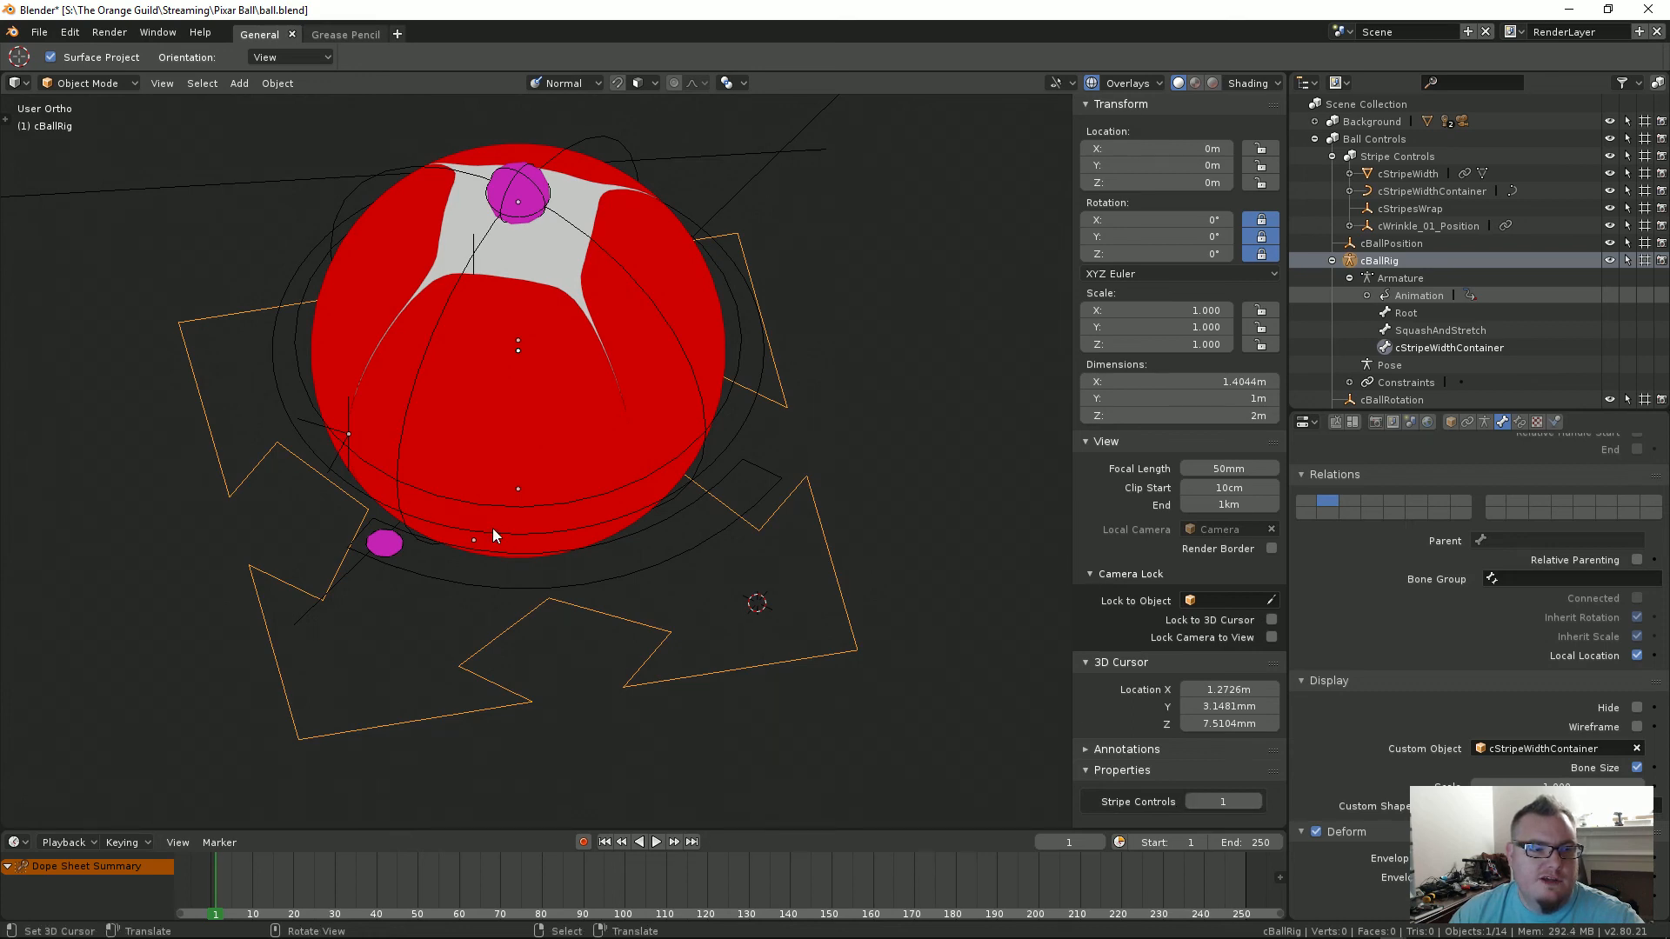
{"action": "left_click", "coordinate": [640, 566]}
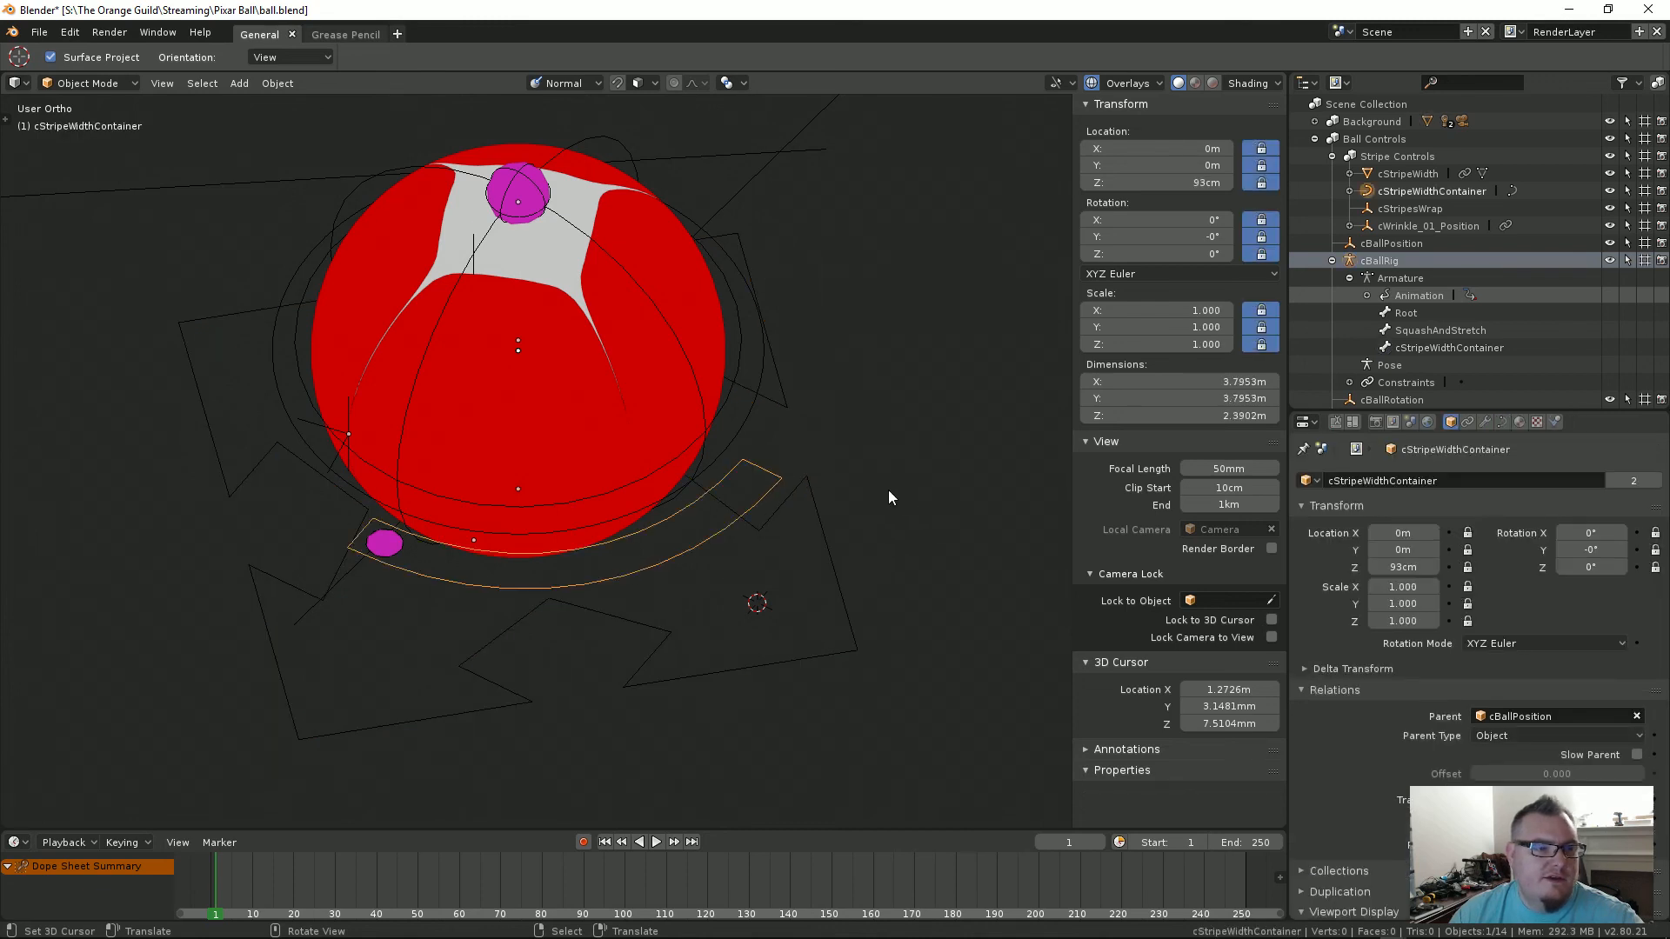
{"action": "left_click", "coordinate": [1533, 735]}
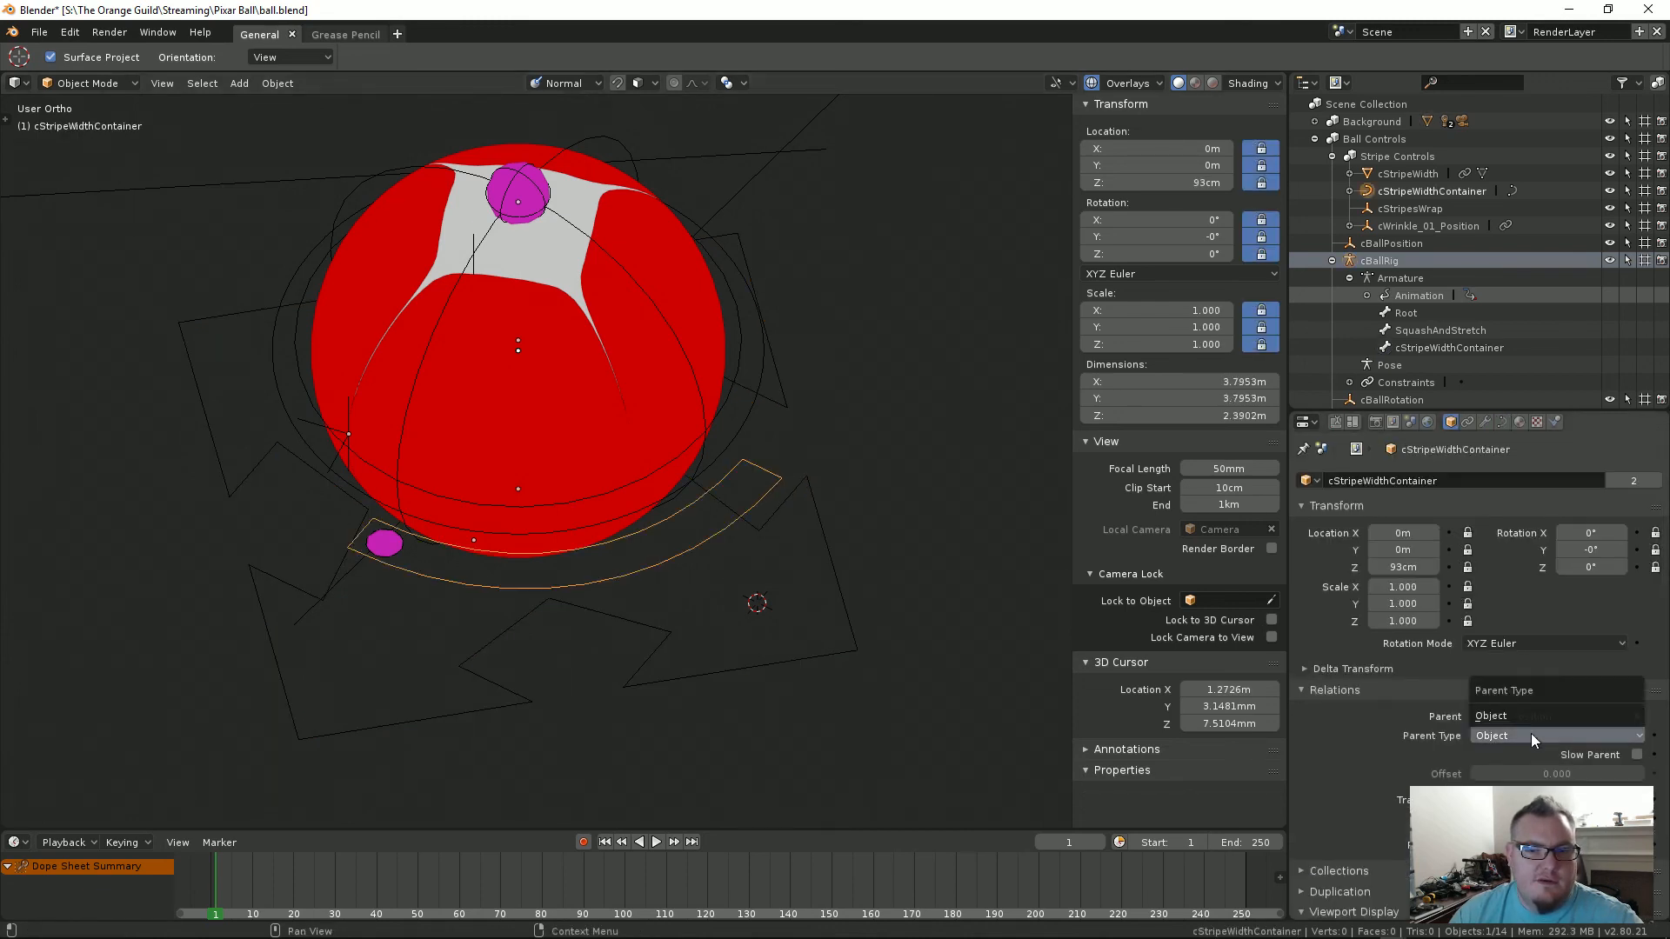
{"action": "left_click", "coordinate": [1528, 734]}
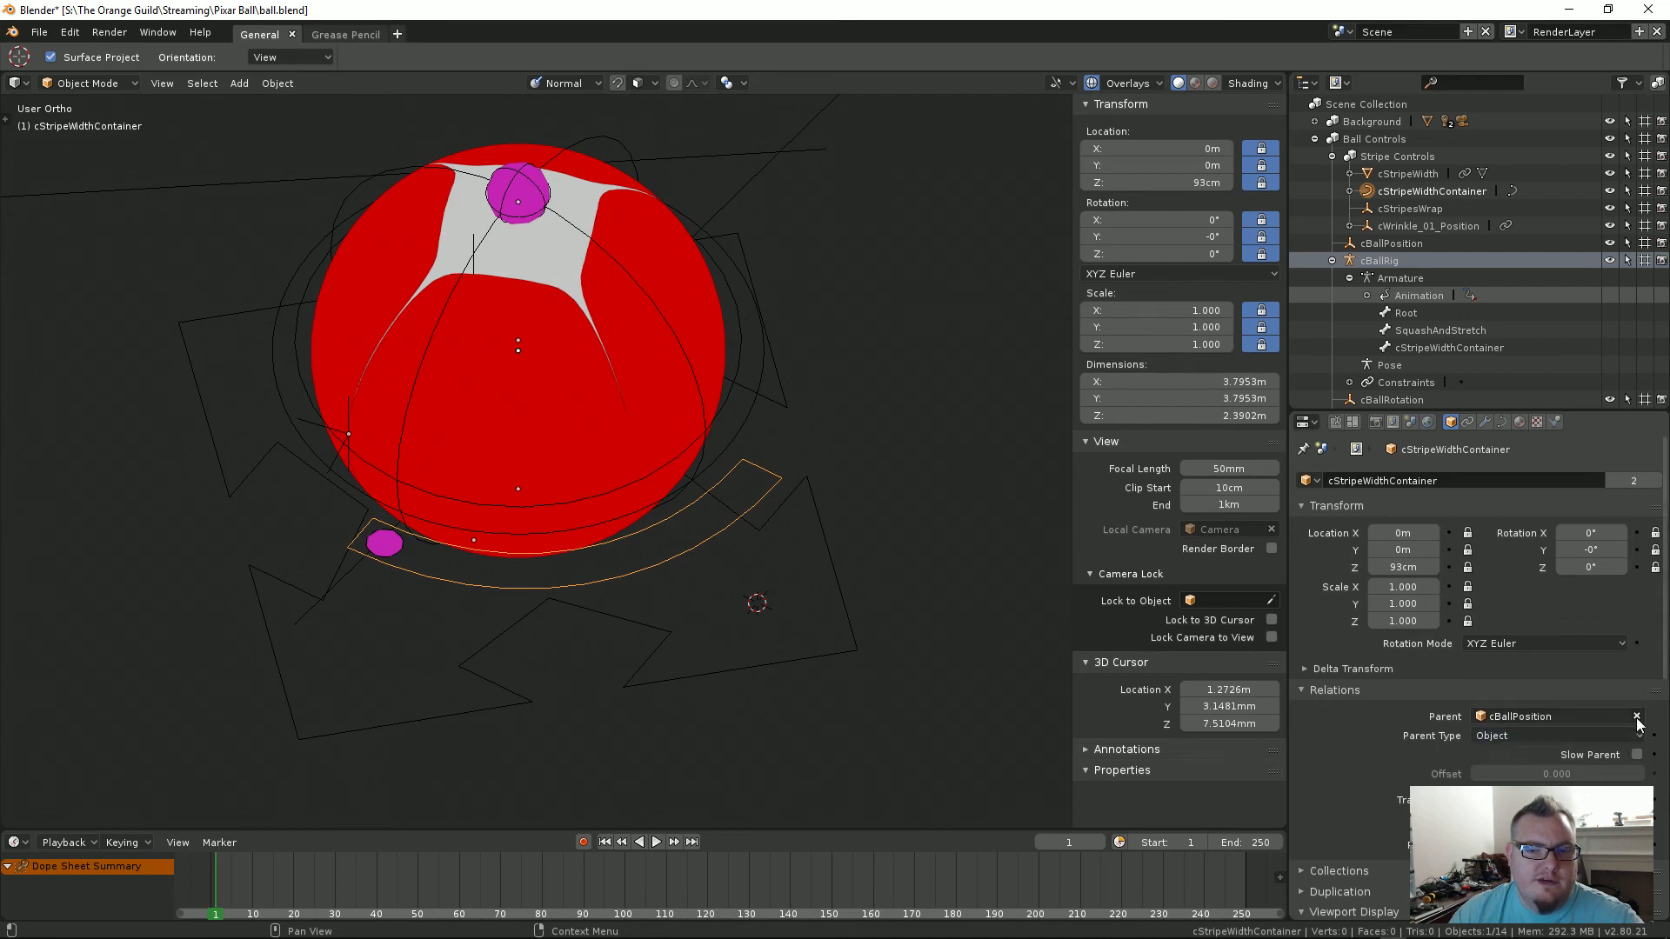
Step: Replace the custom shape of the cStripeWidthContainer bone with the cStripeWidth object
{"action": "left_click", "coordinate": [798, 535]}
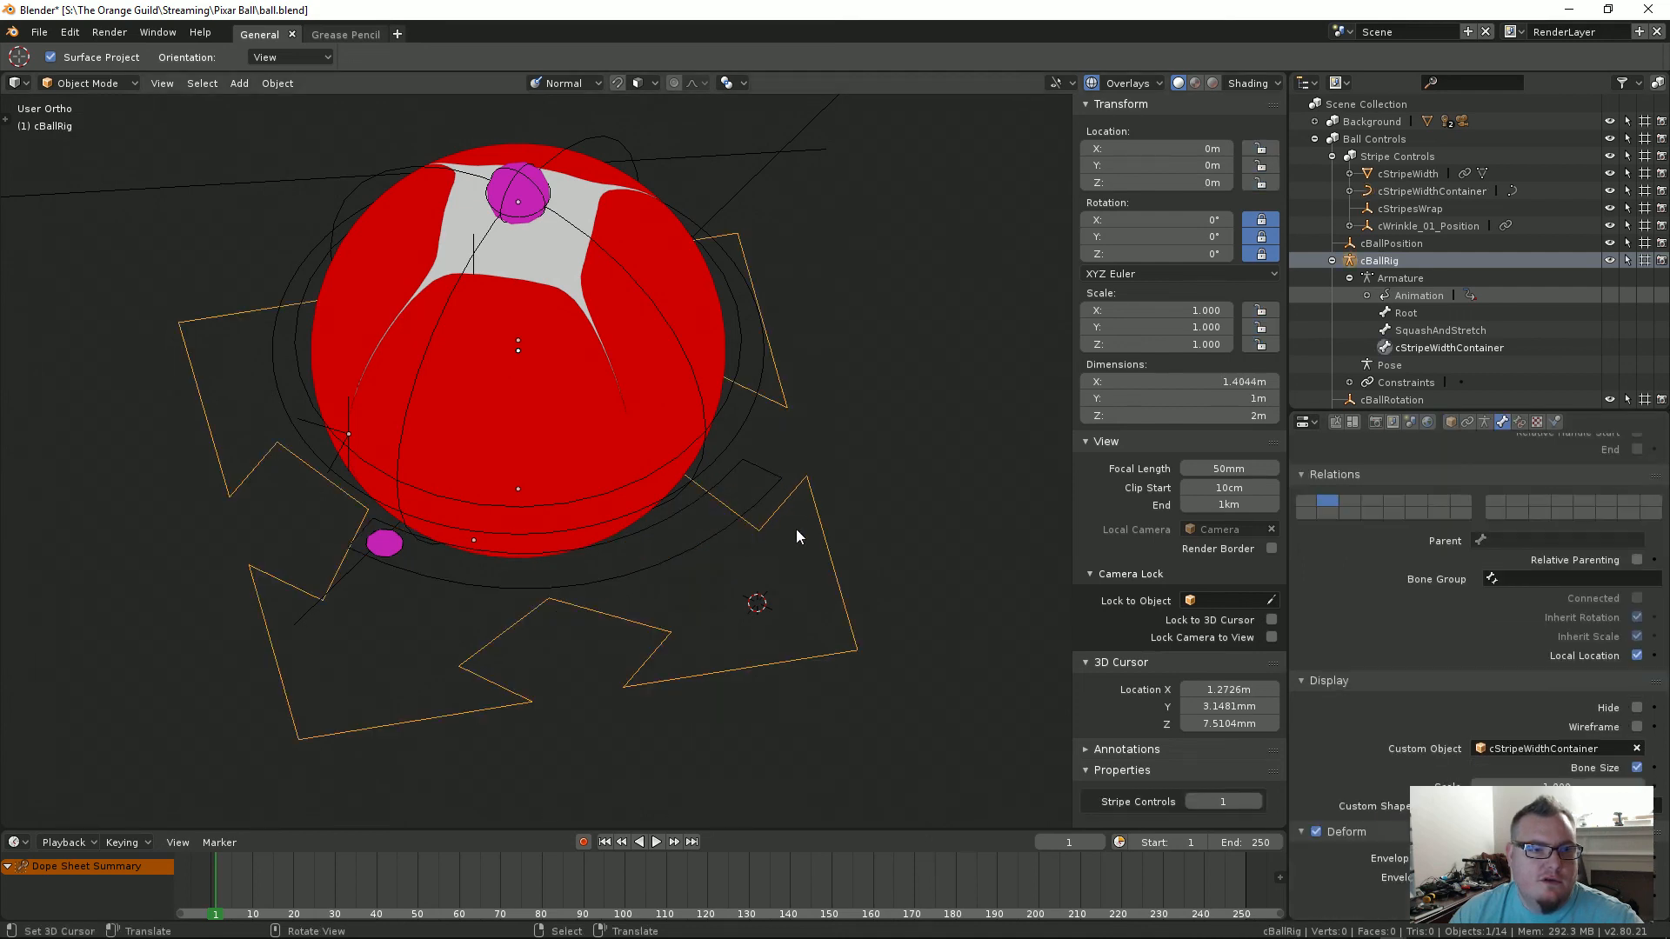
{"action": "left_click", "coordinate": [1636, 748]}
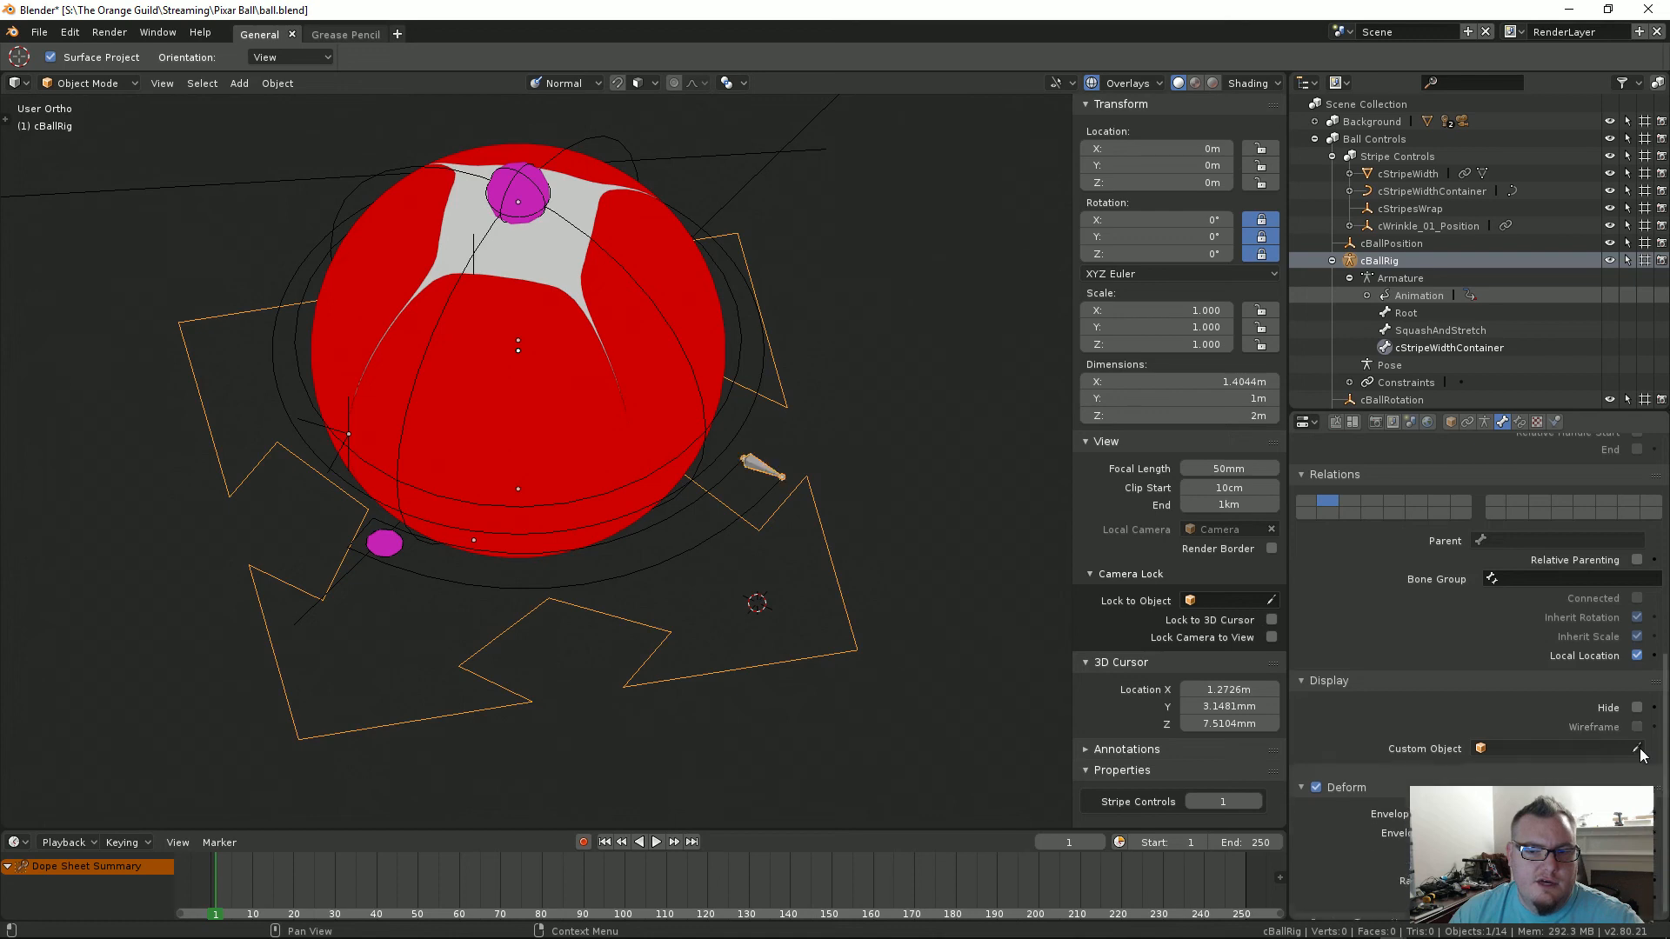
{"action": "left_click", "coordinate": [384, 548]}
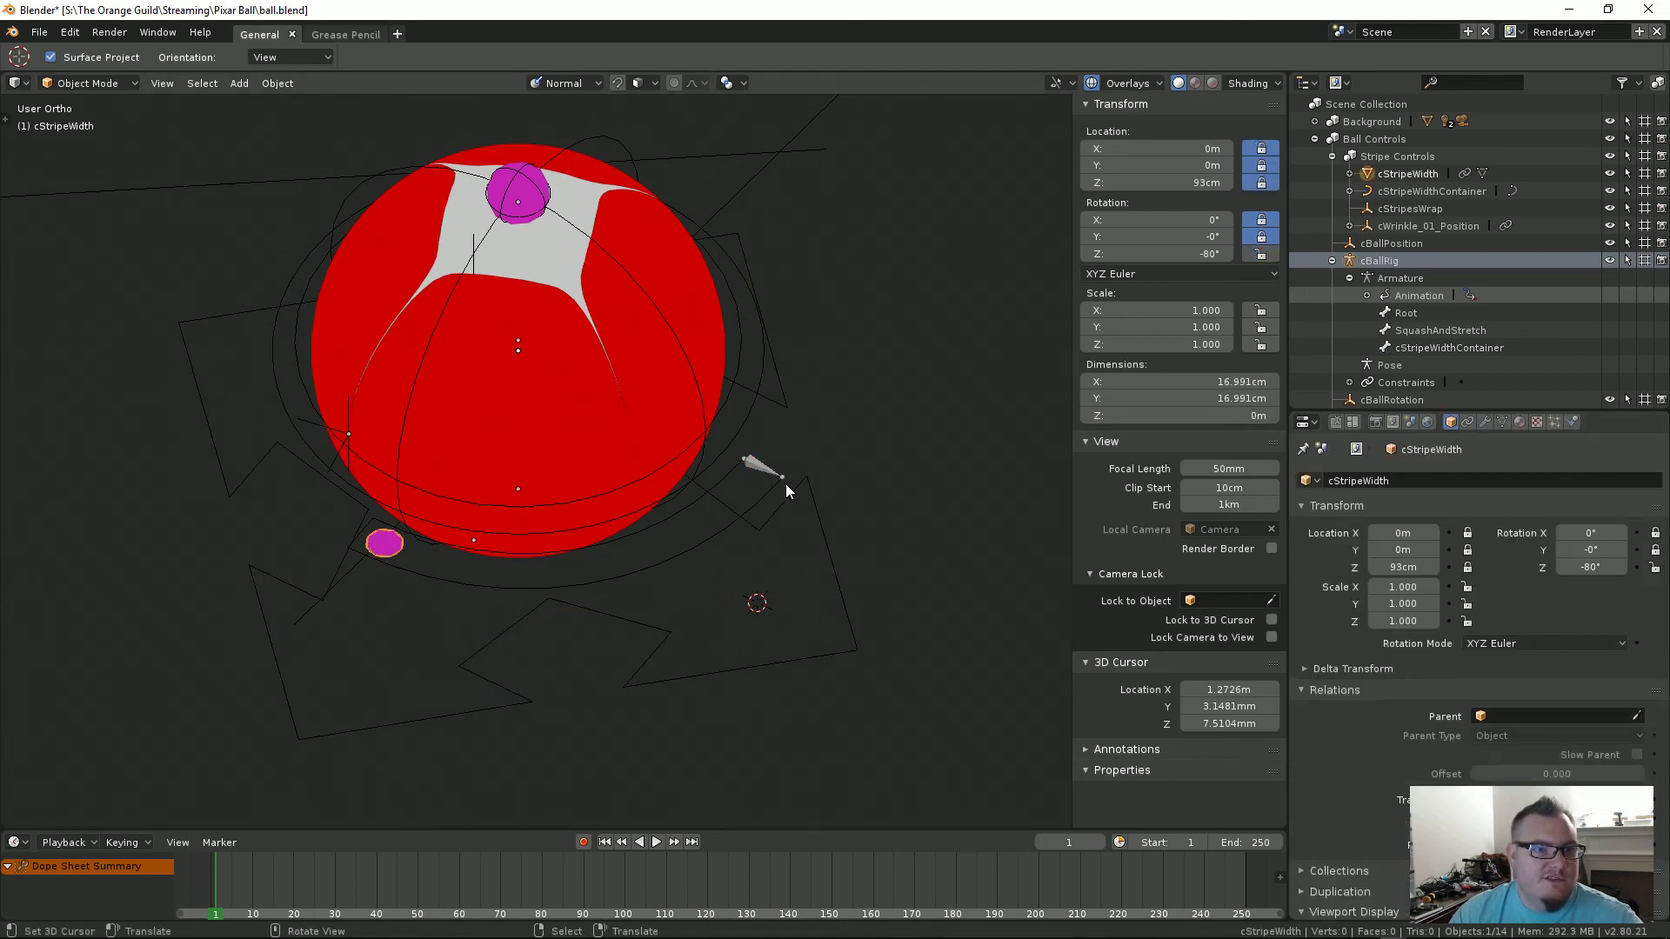
{"action": "left_click", "coordinate": [762, 468]}
{"action": "left_click", "coordinate": [762, 468]}
{"action": "left_click", "coordinate": [762, 470]}
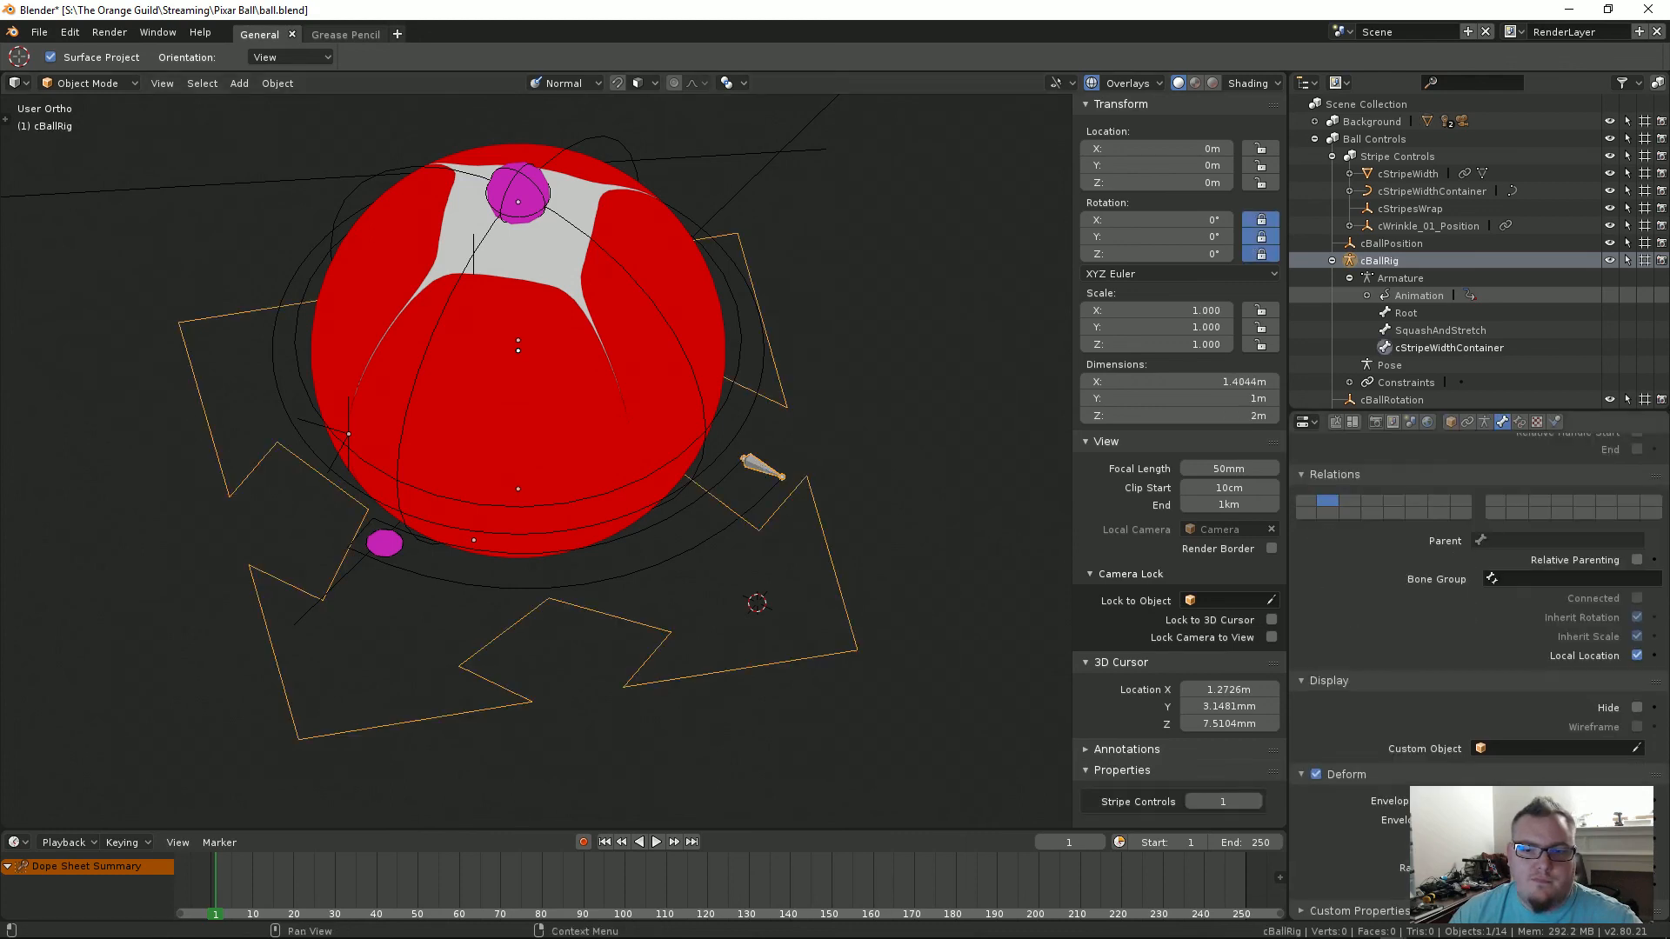
{"action": "left_click", "coordinate": [1583, 746]}
{"action": "scroll", "coordinate": [1579, 724], "scroll_direction": "down", "scroll_amount": 1}
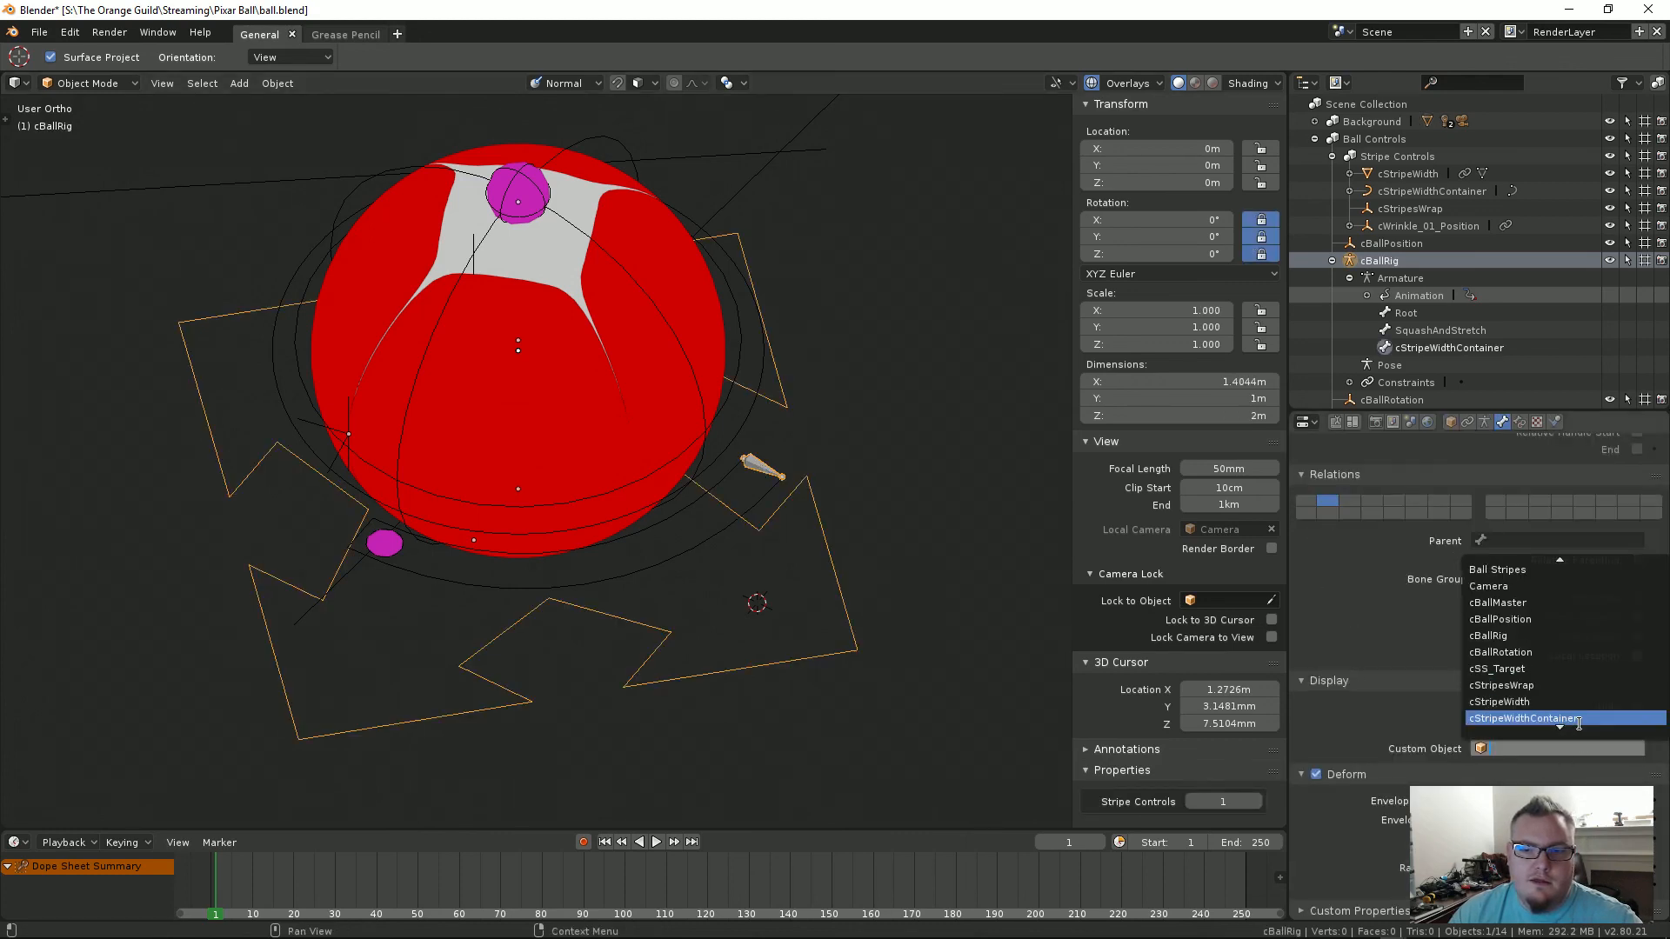
{"action": "left_click", "coordinate": [1570, 708]}
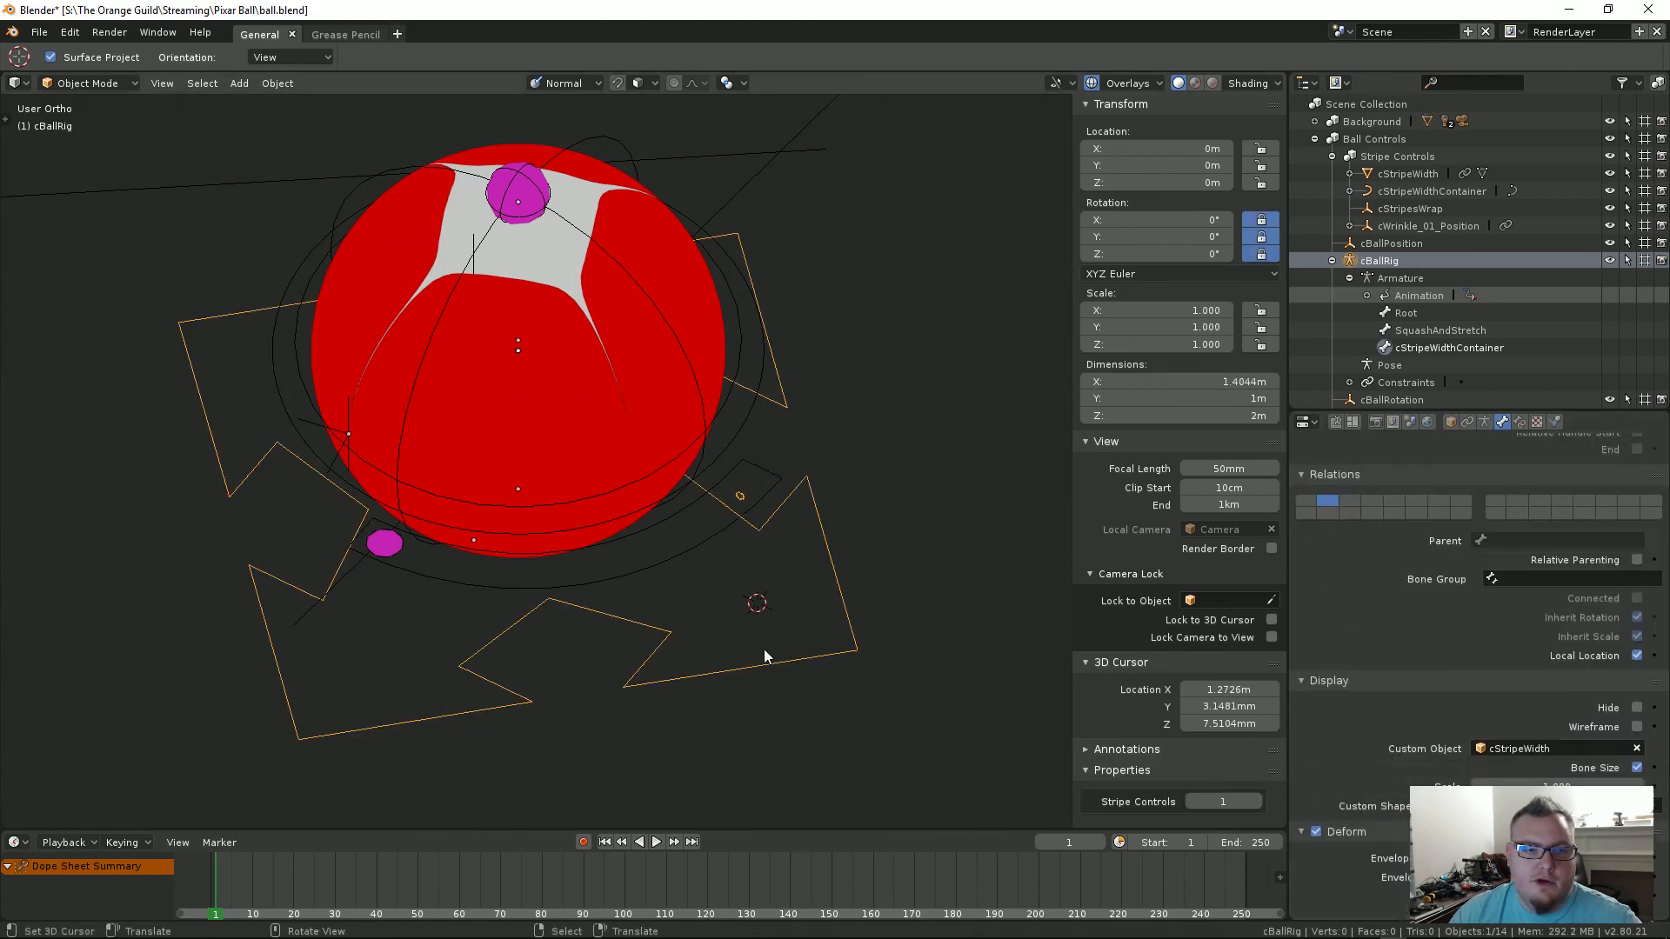
Step: Examine the size and placement of the bone's new control shape relative to the curved container outline
{"action": "scroll", "coordinate": [750, 551], "scroll_direction": "up", "scroll_amount": 5}
{"action": "scroll", "coordinate": [688, 485], "scroll_direction": "up", "scroll_amount": 10}
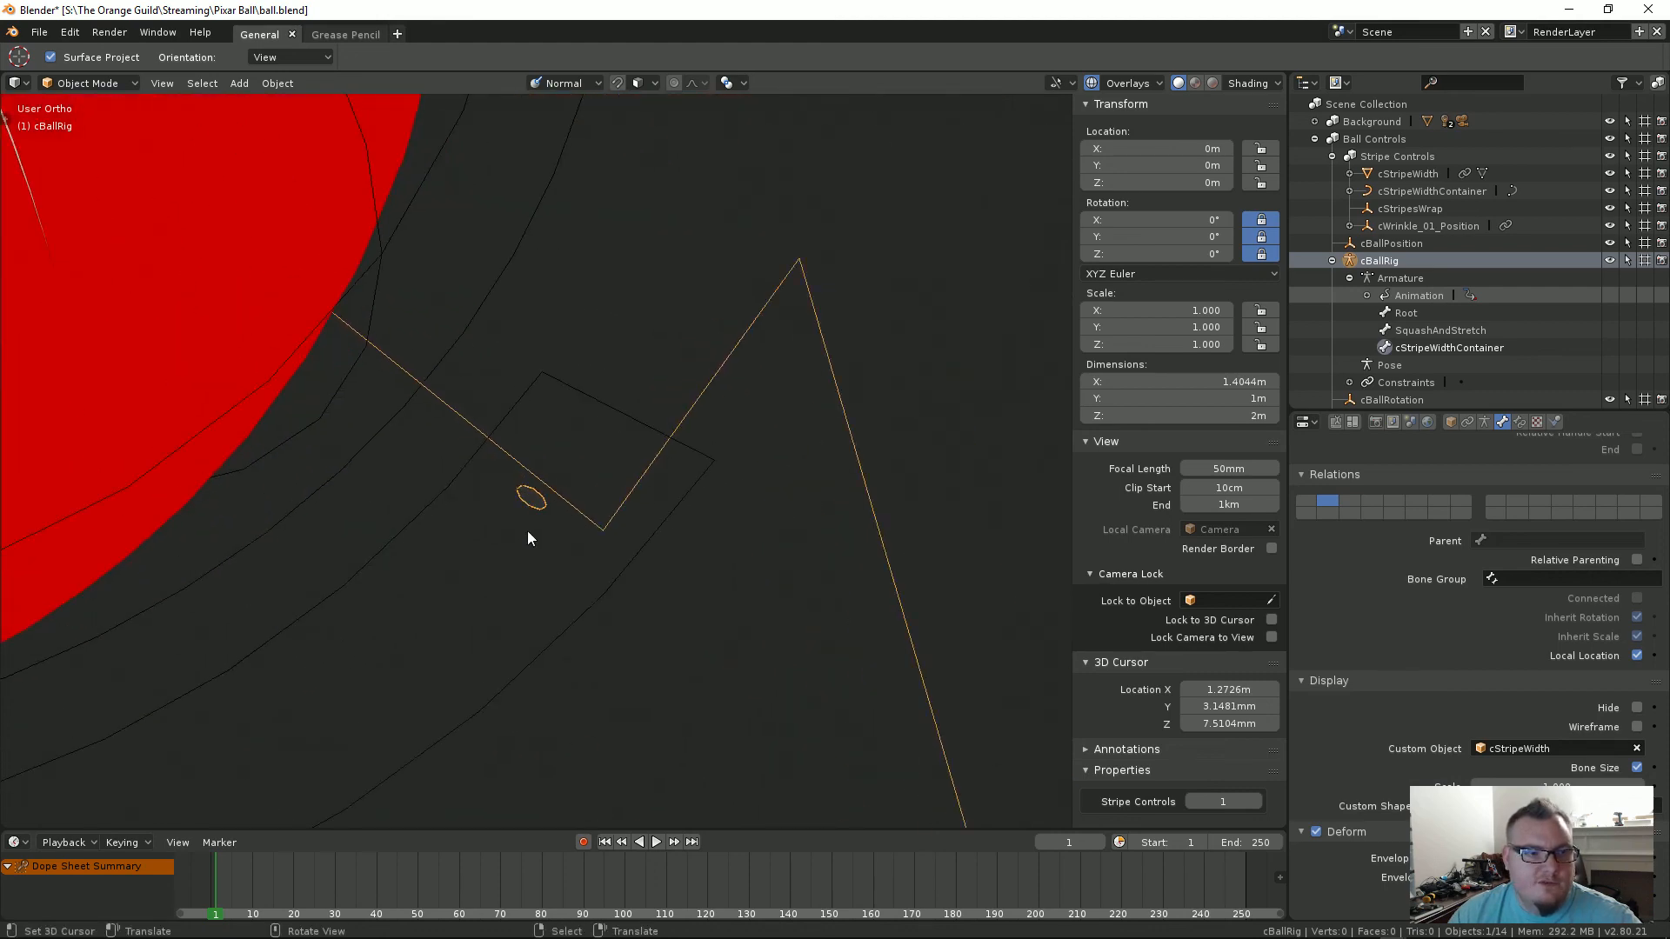
{"action": "scroll", "coordinate": [531, 642], "scroll_direction": "down", "scroll_amount": 16}
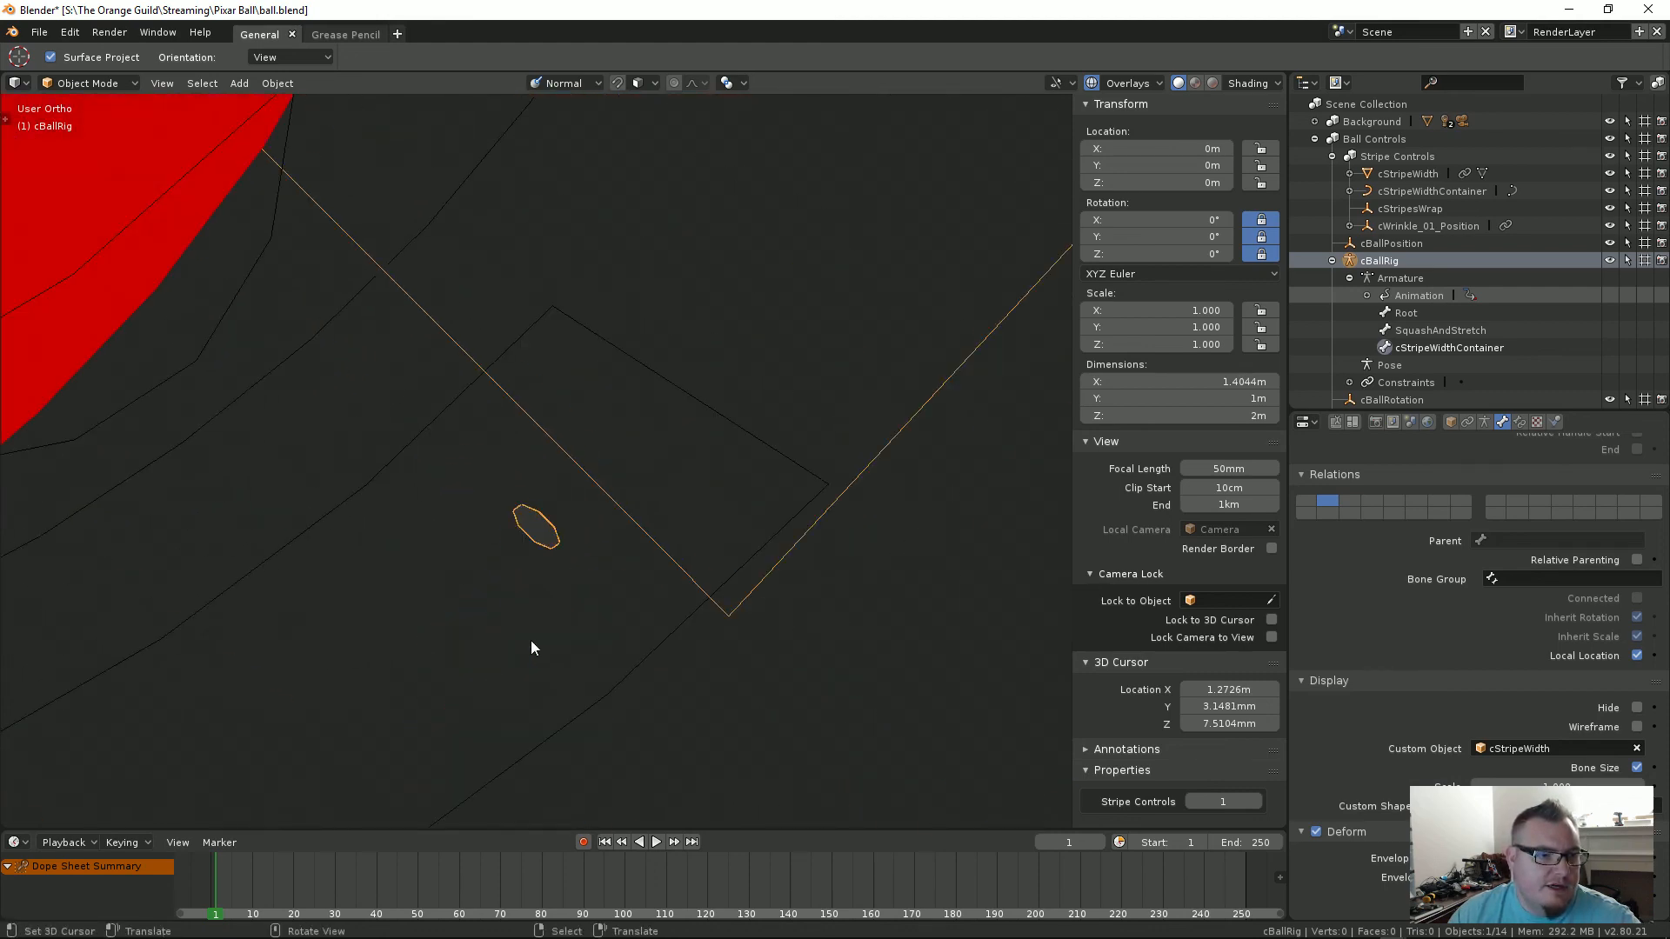
{"action": "middle_click_drag", "start_coordinate": [515, 609], "coordinate": [600, 573]}
{"action": "scroll", "coordinate": [523, 564], "scroll_direction": "up", "scroll_amount": 2}
{"action": "mouse_move", "coordinate": [1221, 801]}
{"action": "left_mouse_down"}
{"action": "mouse_move", "coordinate": [1204, 801]}
{"action": "mouse_move", "coordinate": [1223, 801]}
{"action": "left_mouse_up"}
{"action": "middle_click_drag", "start_coordinate": [501, 521], "coordinate": [562, 545]}
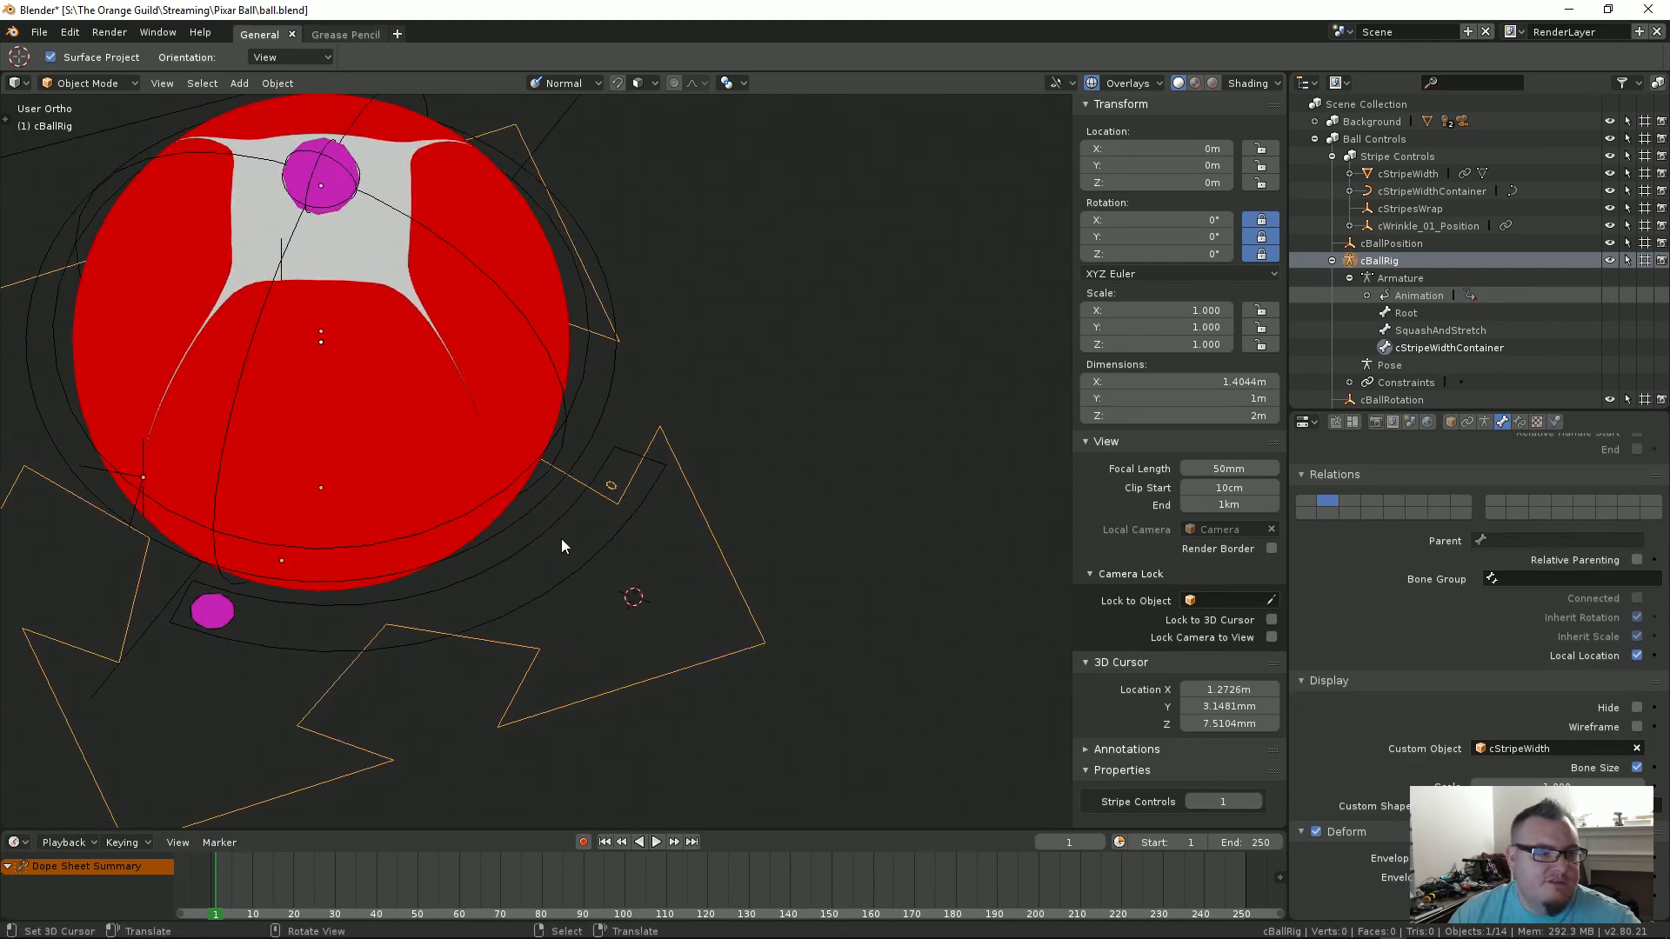
Step: Select the cStripeWidthContainer curve and review its parent settings and curve data properties
{"action": "left_click", "coordinate": [532, 524]}
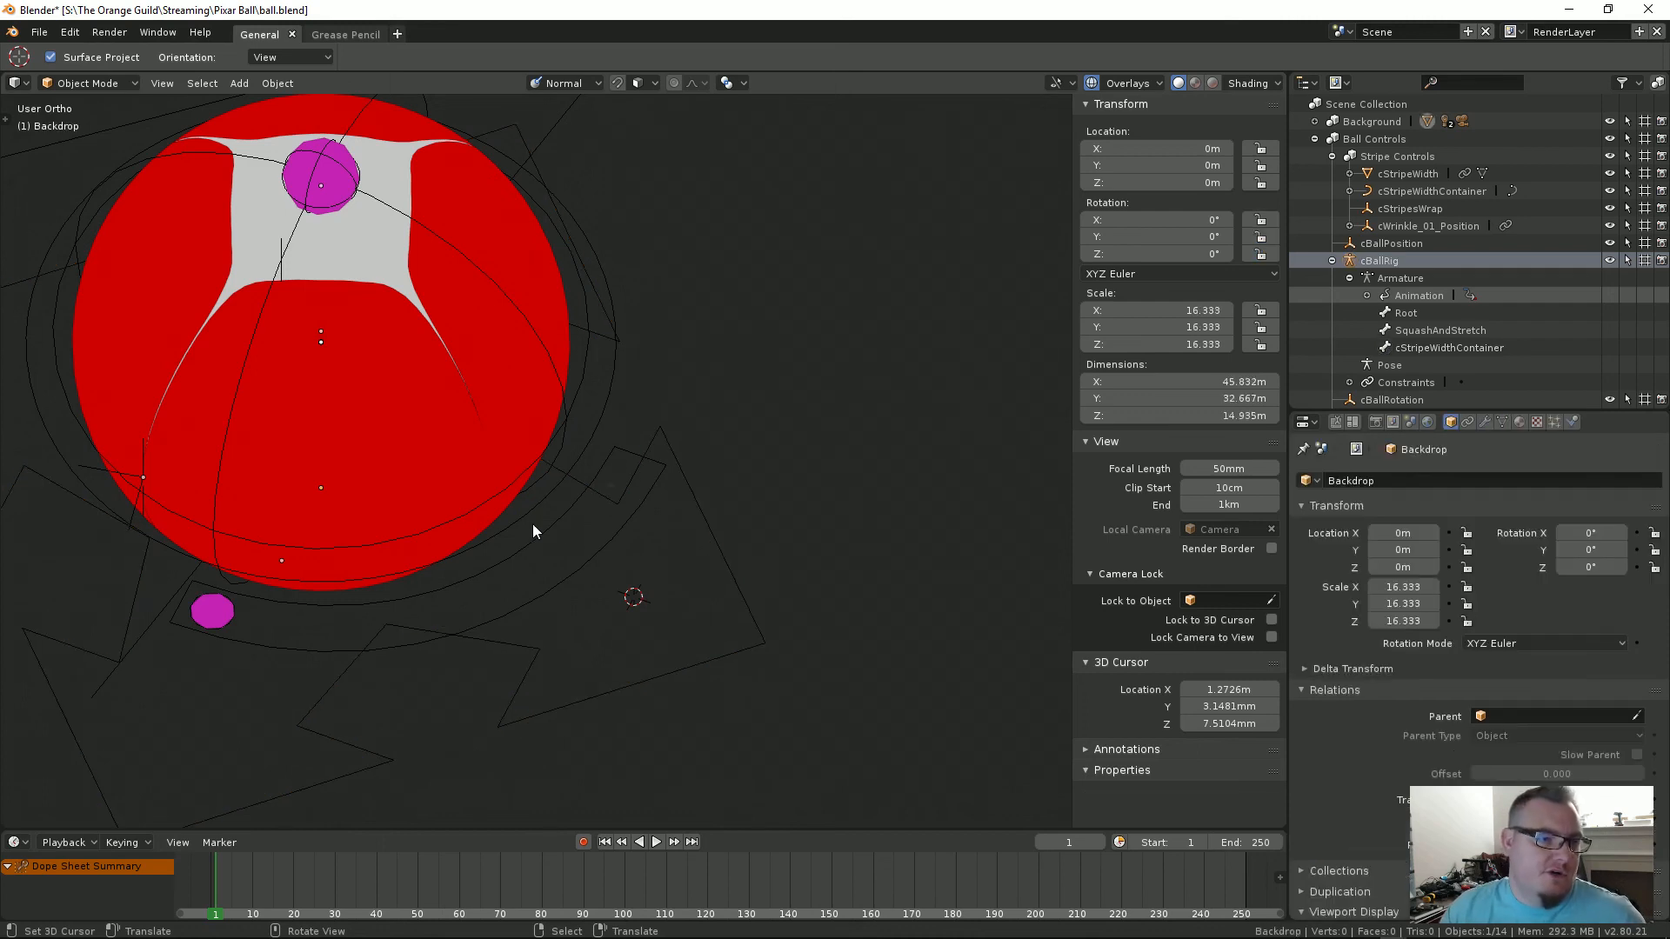
{"action": "left_click", "coordinate": [540, 533]}
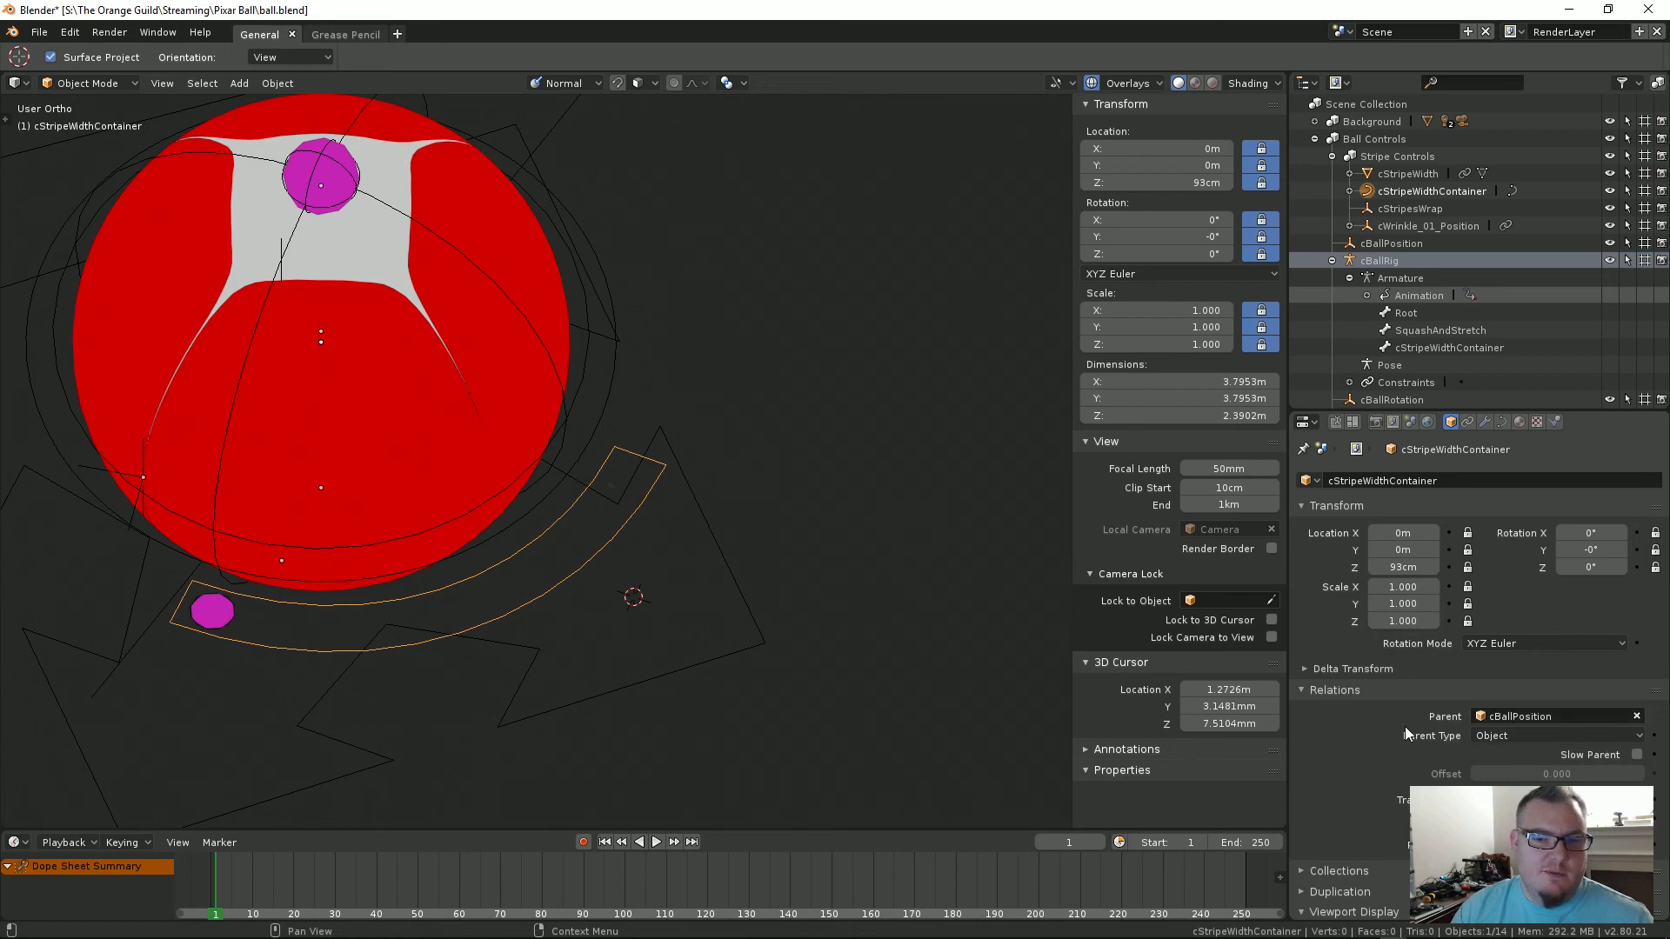
{"action": "left_click", "coordinate": [1510, 735]}
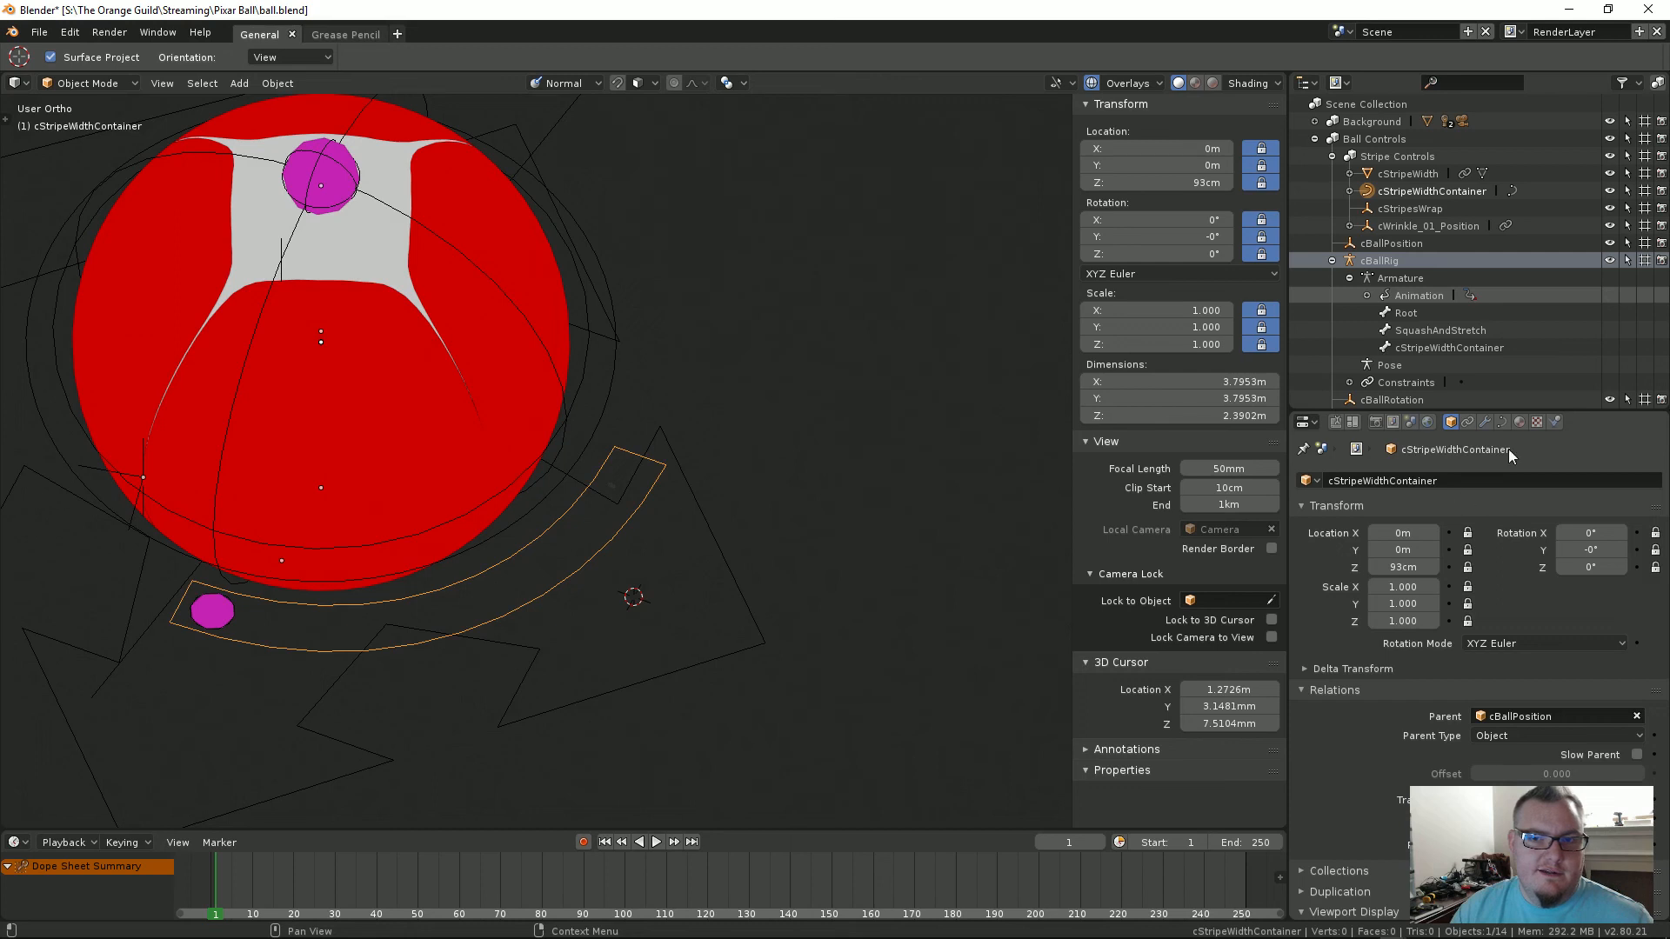
{"action": "left_click", "coordinate": [1502, 421]}
{"action": "scroll", "coordinate": [1437, 641], "scroll_direction": "down", "scroll_amount": 4}
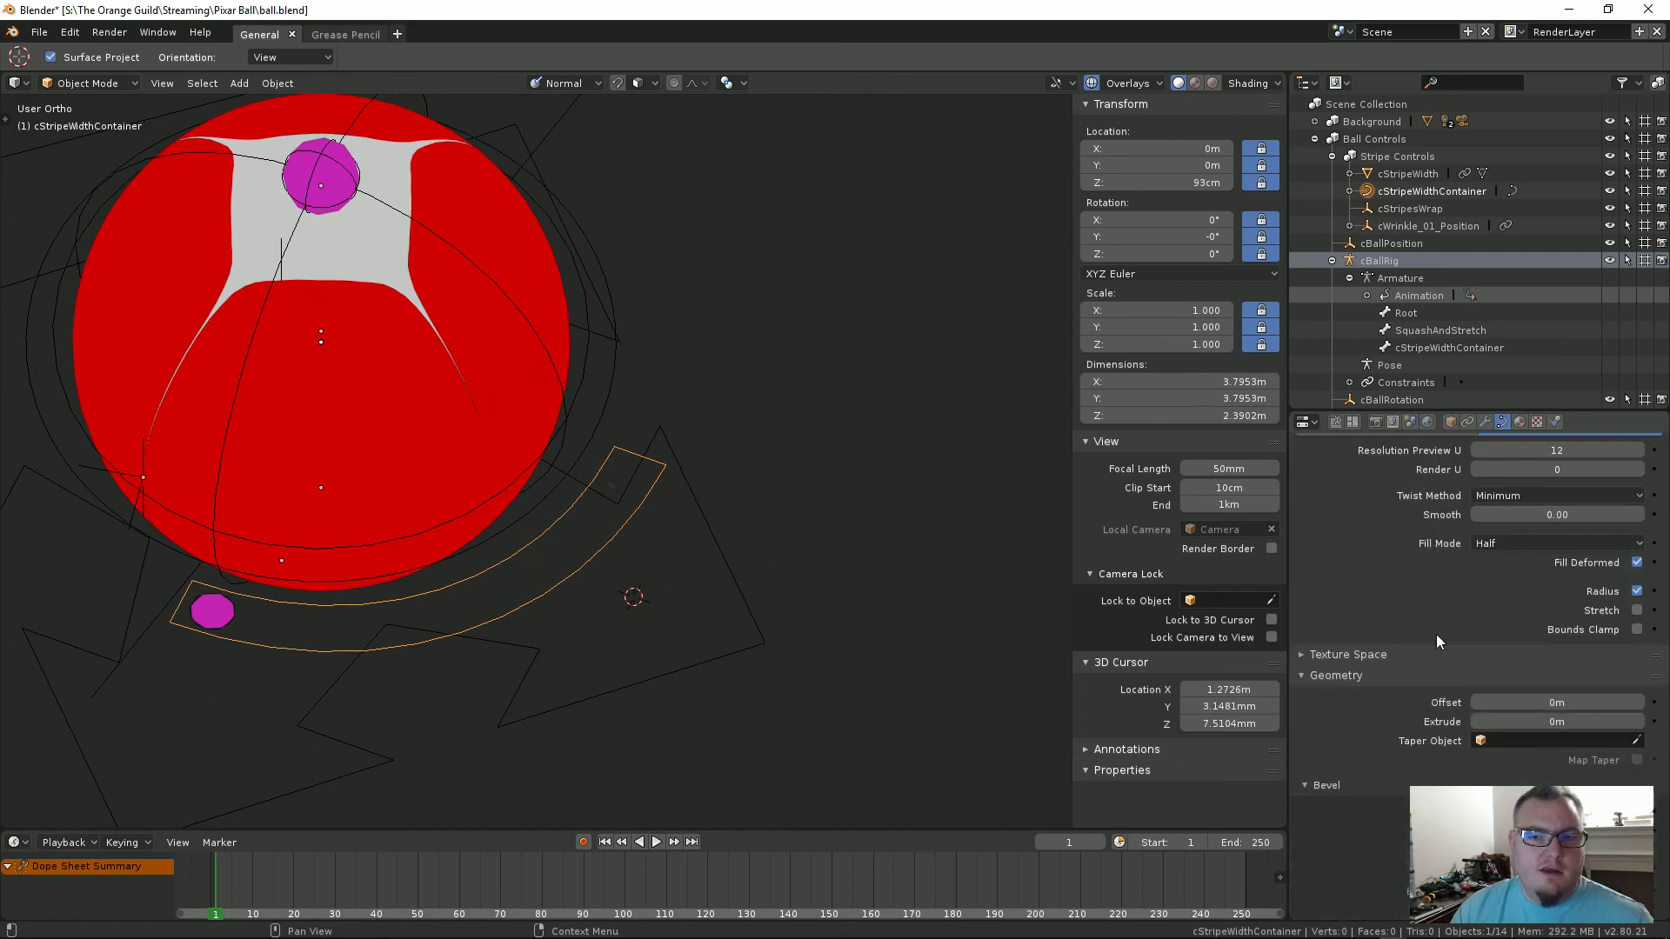
{"action": "scroll", "coordinate": [1437, 641], "scroll_direction": "down", "scroll_amount": 5}
{"action": "scroll", "coordinate": [1436, 637], "scroll_direction": "down", "scroll_amount": 4}
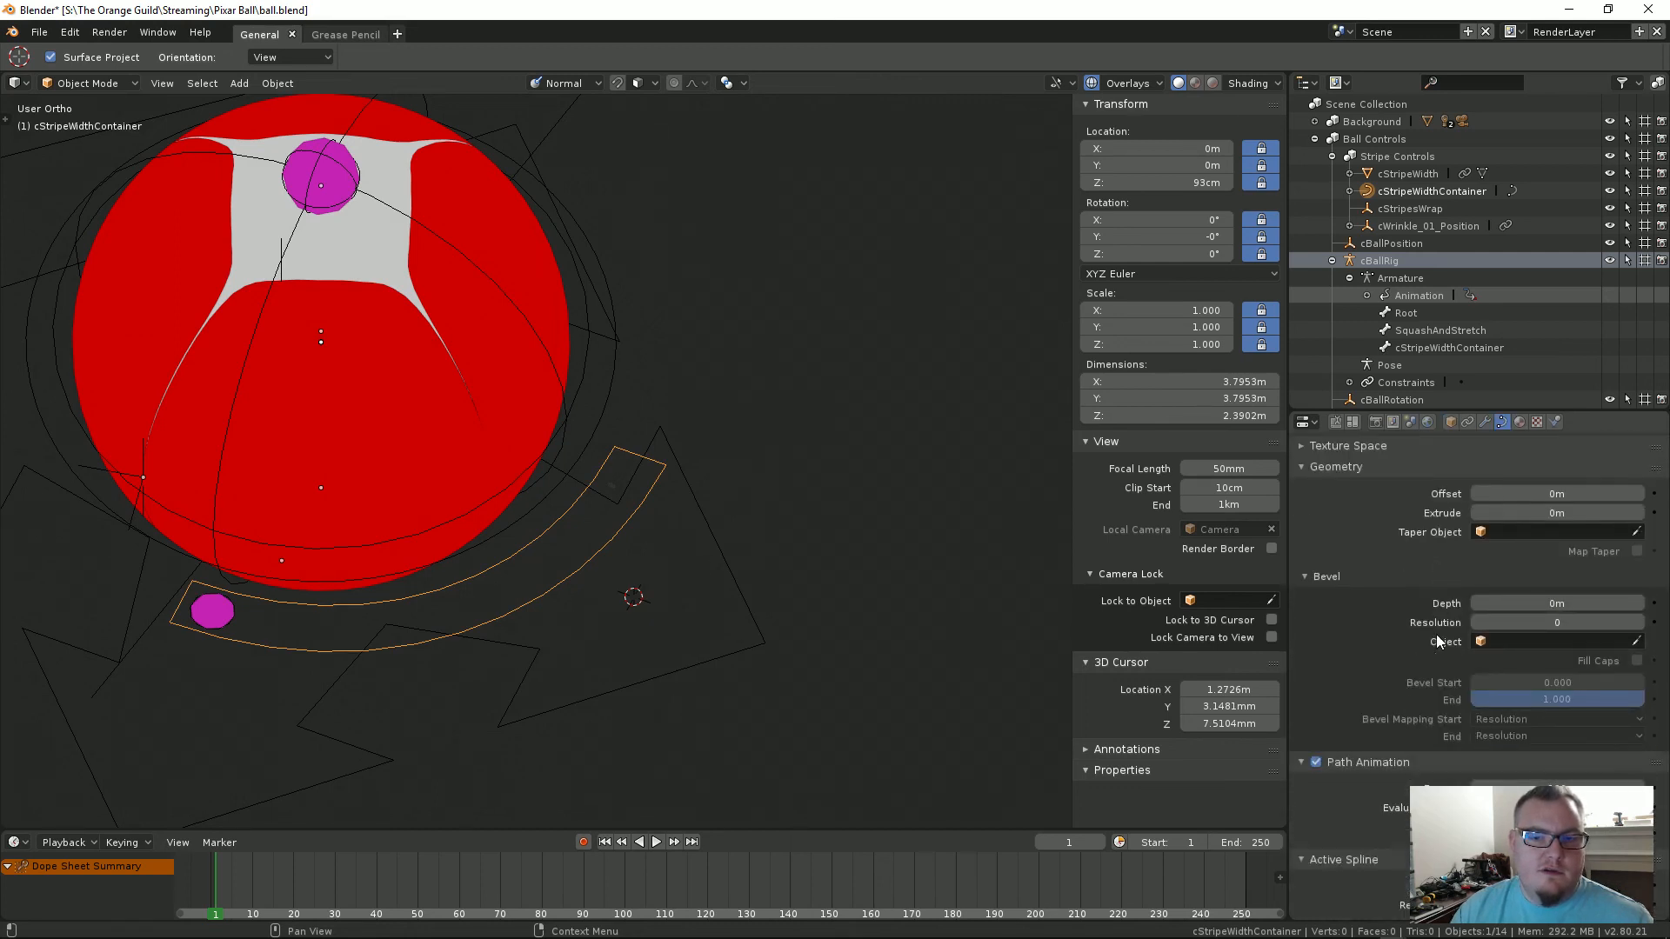
{"action": "scroll", "coordinate": [1437, 638], "scroll_direction": "up", "scroll_amount": 10}
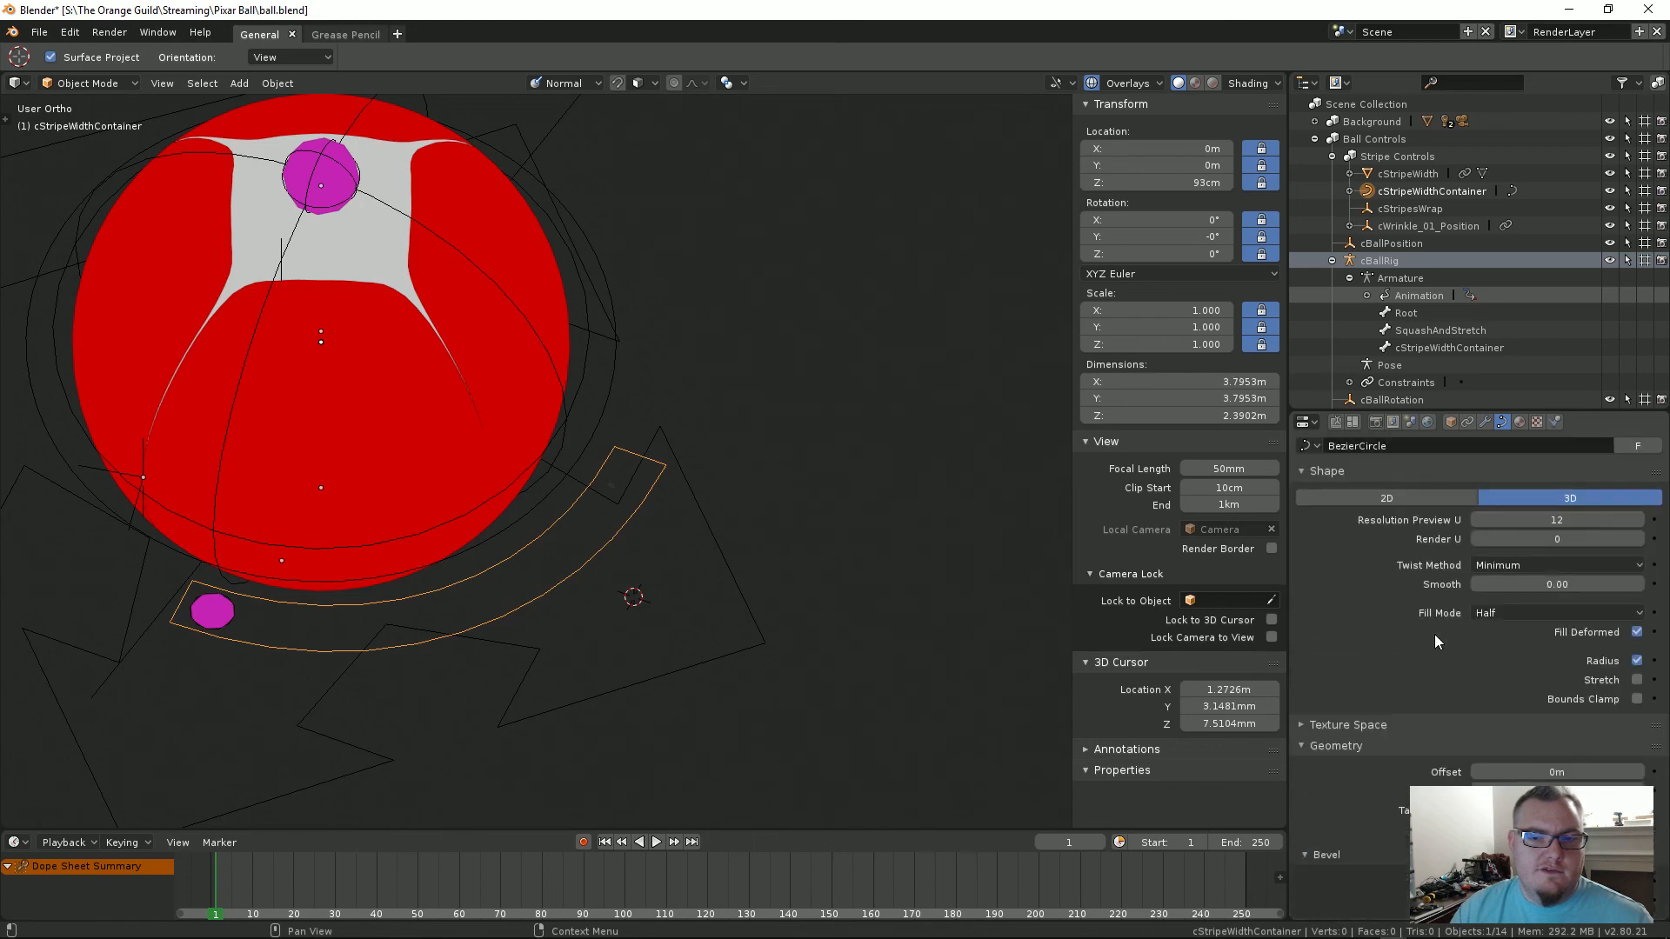
{"action": "left_click", "coordinate": [1485, 422]}
{"action": "left_click", "coordinate": [1451, 422]}
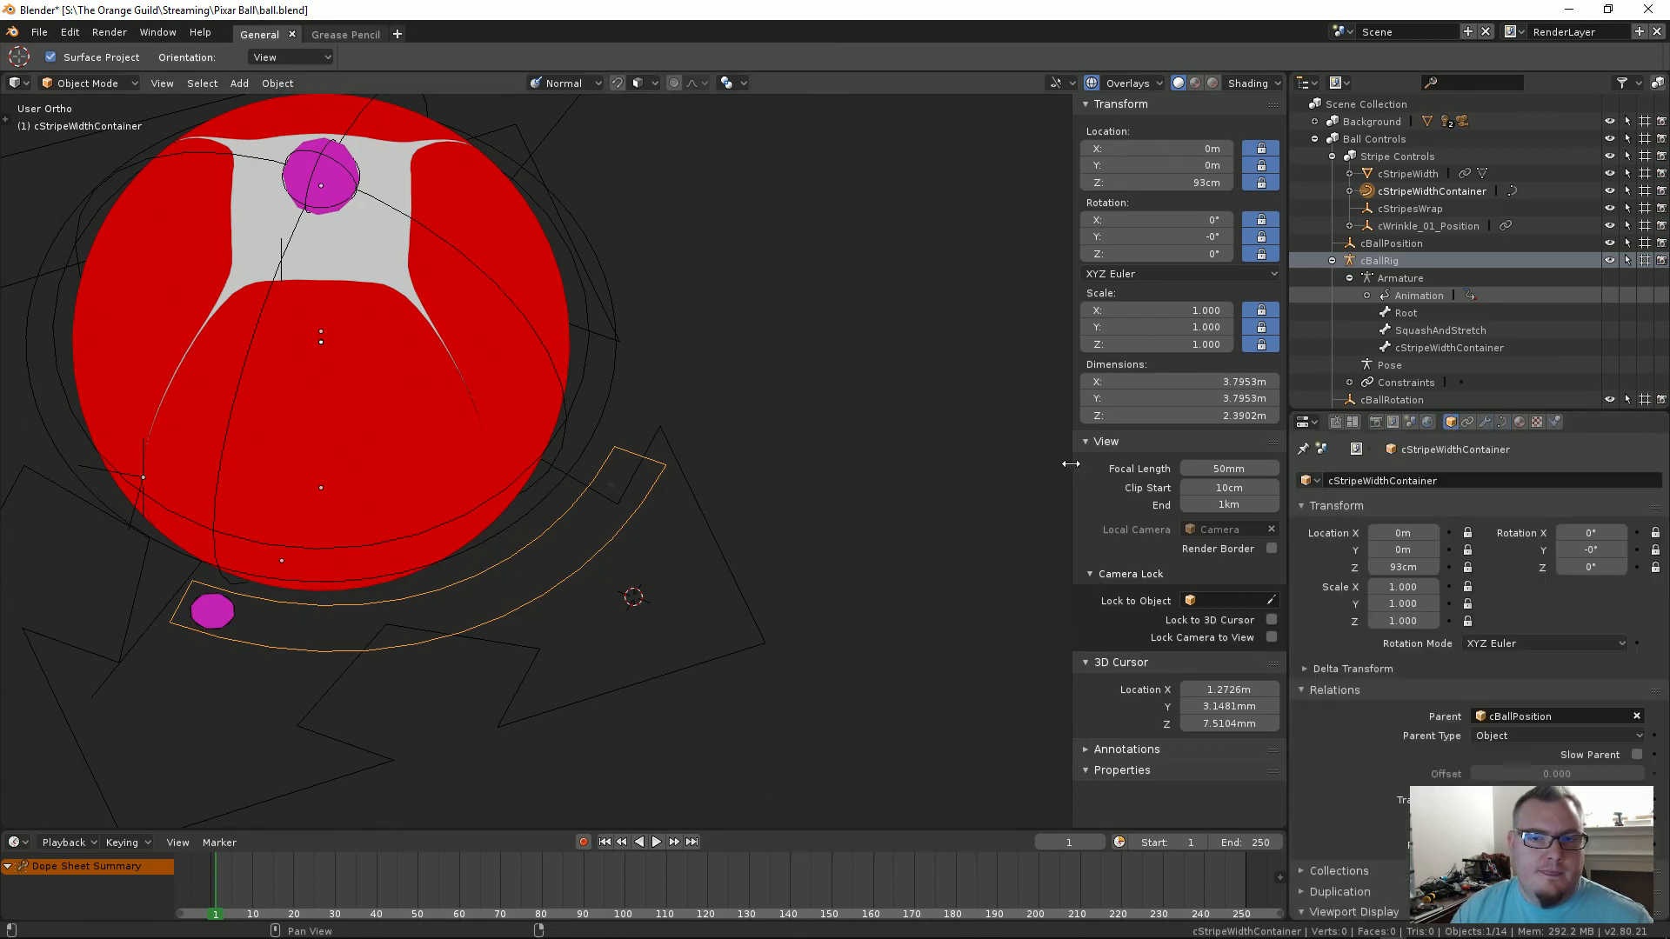
Step: Select cBallRig and check the placement of the cStripeWidthContainer bone in Edit Mode
{"action": "middle_click_drag", "start_coordinate": [583, 557], "coordinate": [659, 505]}
{"action": "left_click", "coordinate": [627, 478]}
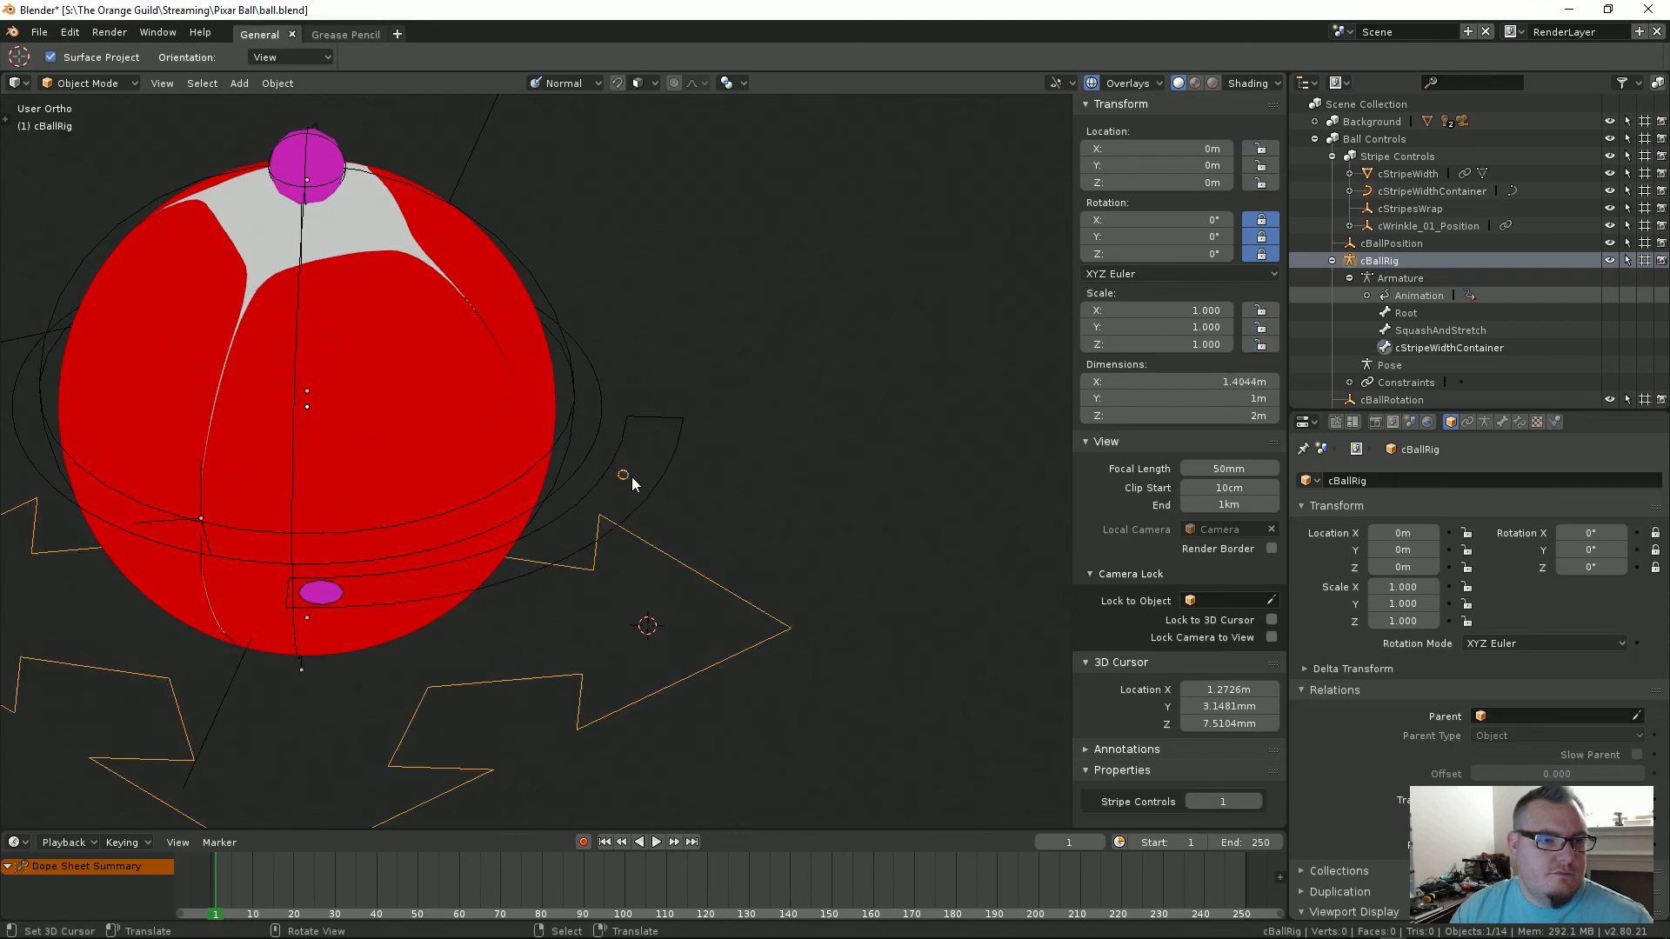
{"action": "key", "text": "Tab"}
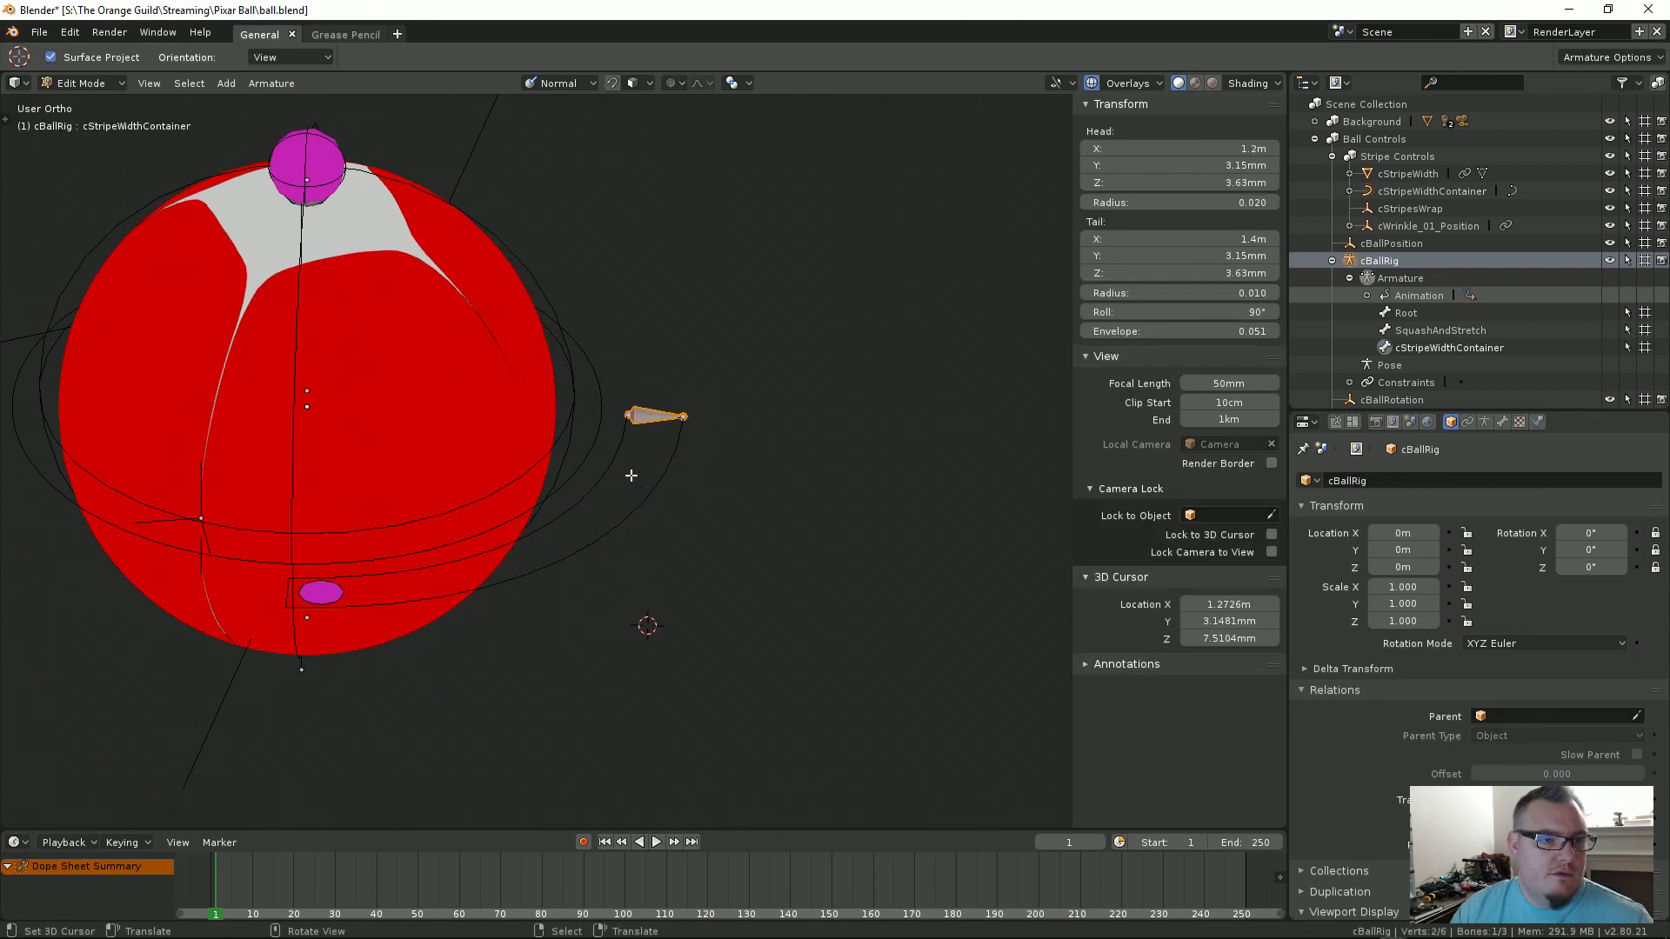
{"action": "key", "text": "Tab"}
Step: Try moving and rotating the cStripeWidth disc on the curved container
{"action": "left_click", "coordinate": [334, 592]}
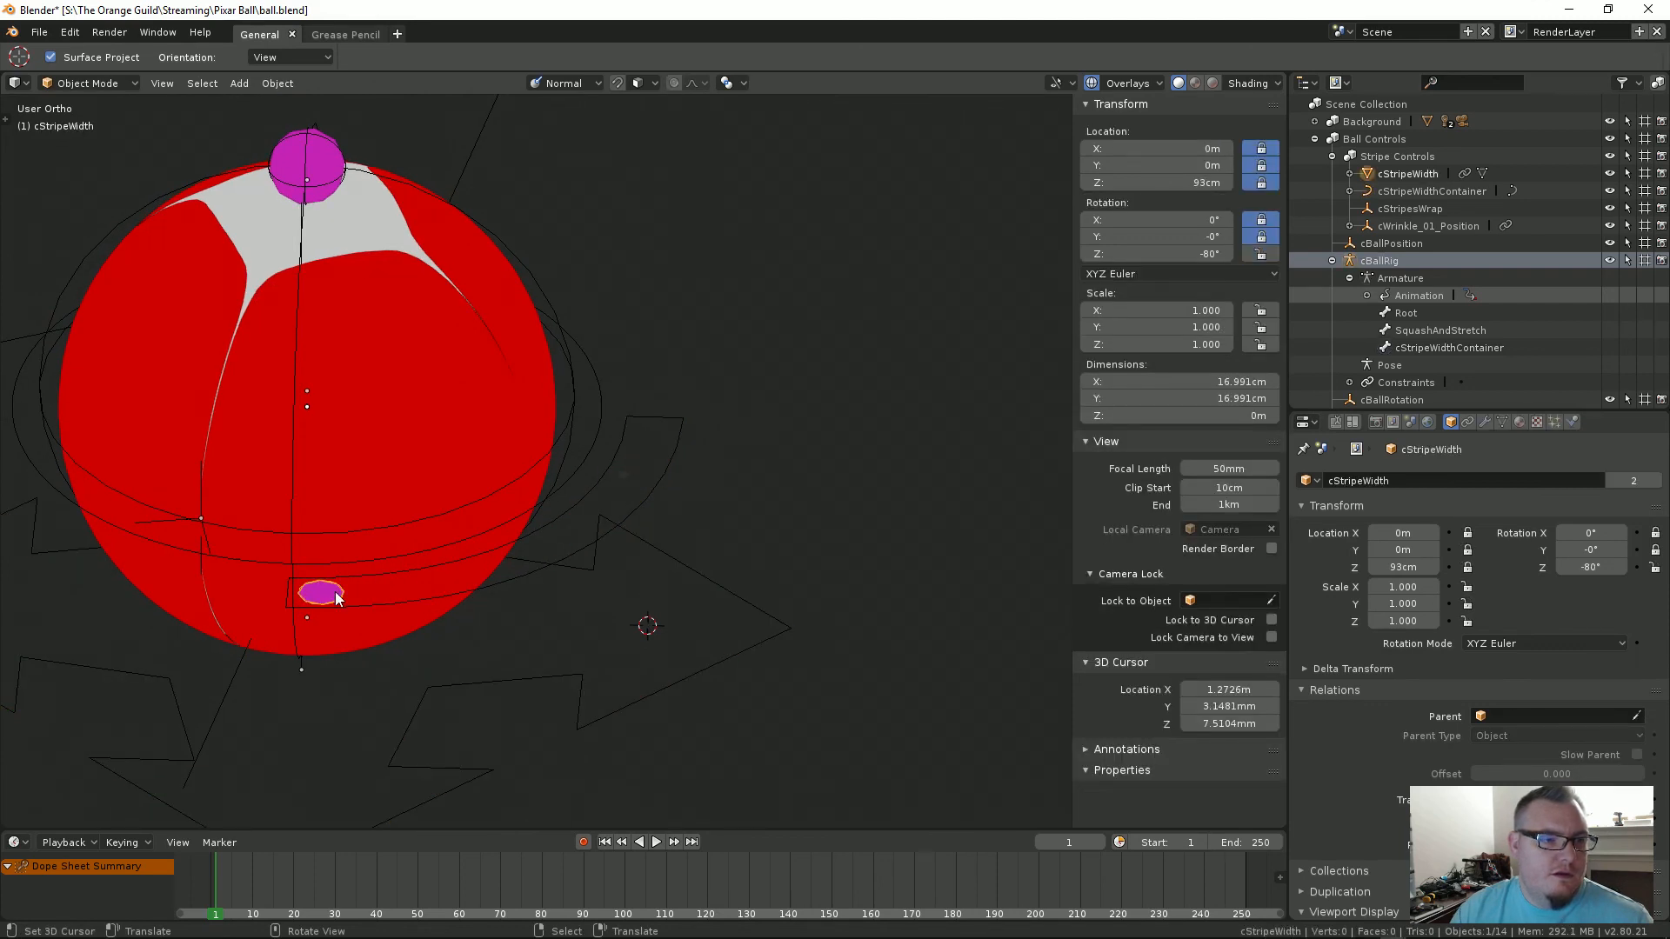
{"action": "key", "text": "g"}
{"action": "key", "text": "r"}
{"action": "key", "text": "Escape"}
Step: Select cBallRig and bring up the display settings of its cStripeWidthContainer bone
{"action": "left_click", "coordinate": [615, 474]}
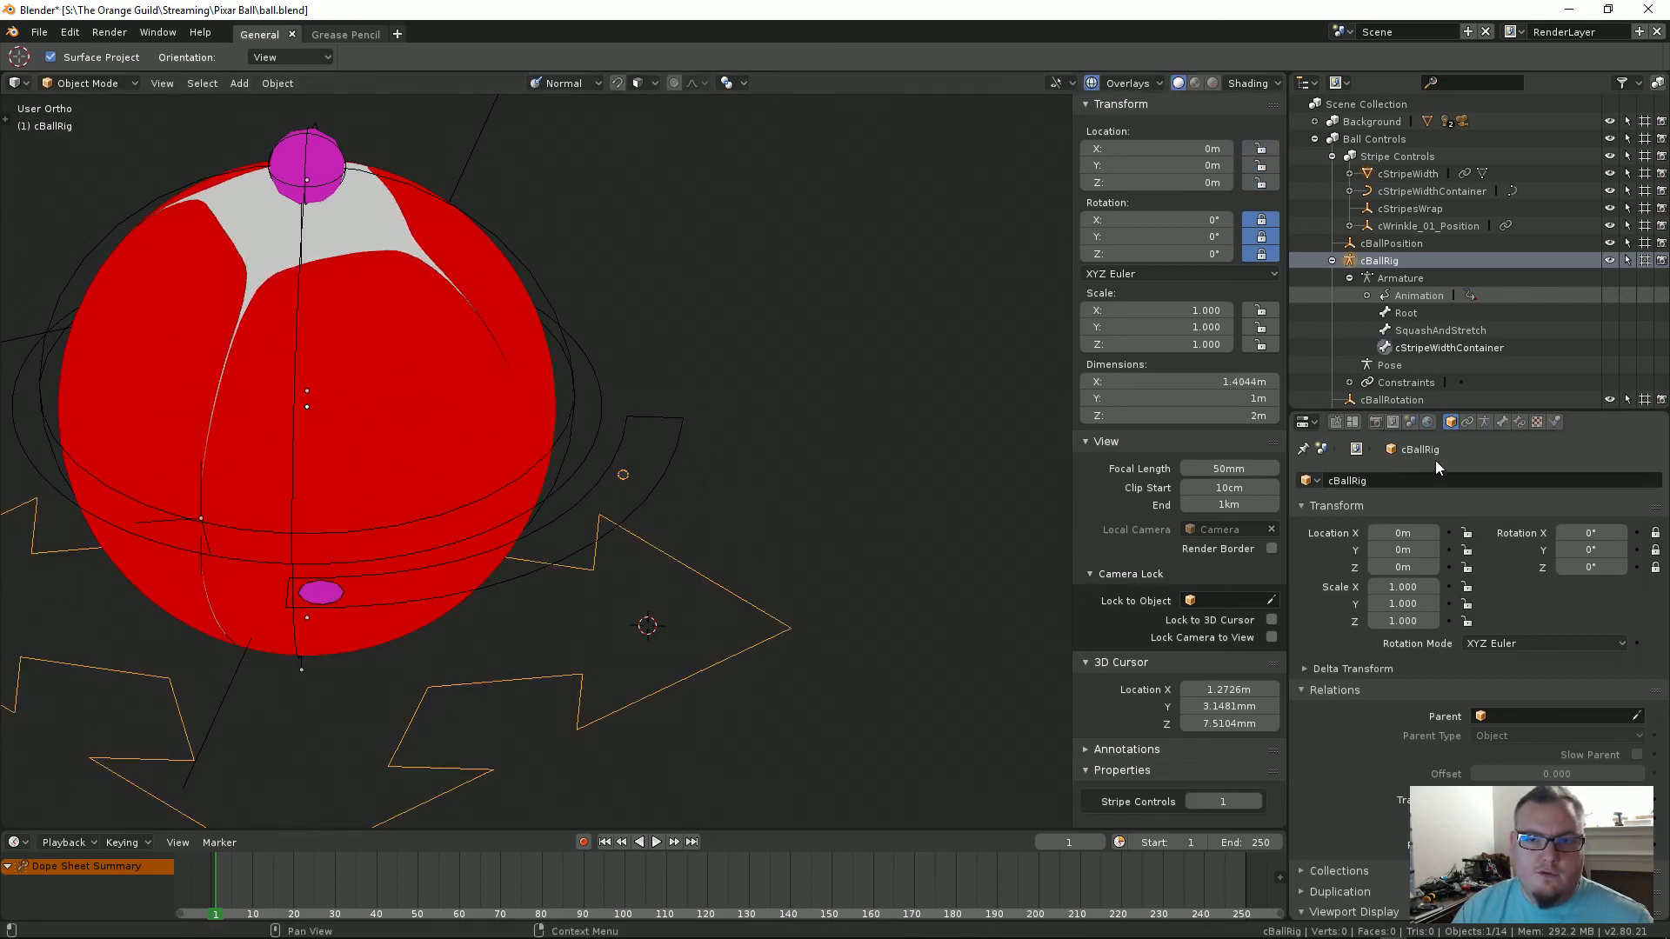
{"action": "left_click", "coordinate": [1484, 423]}
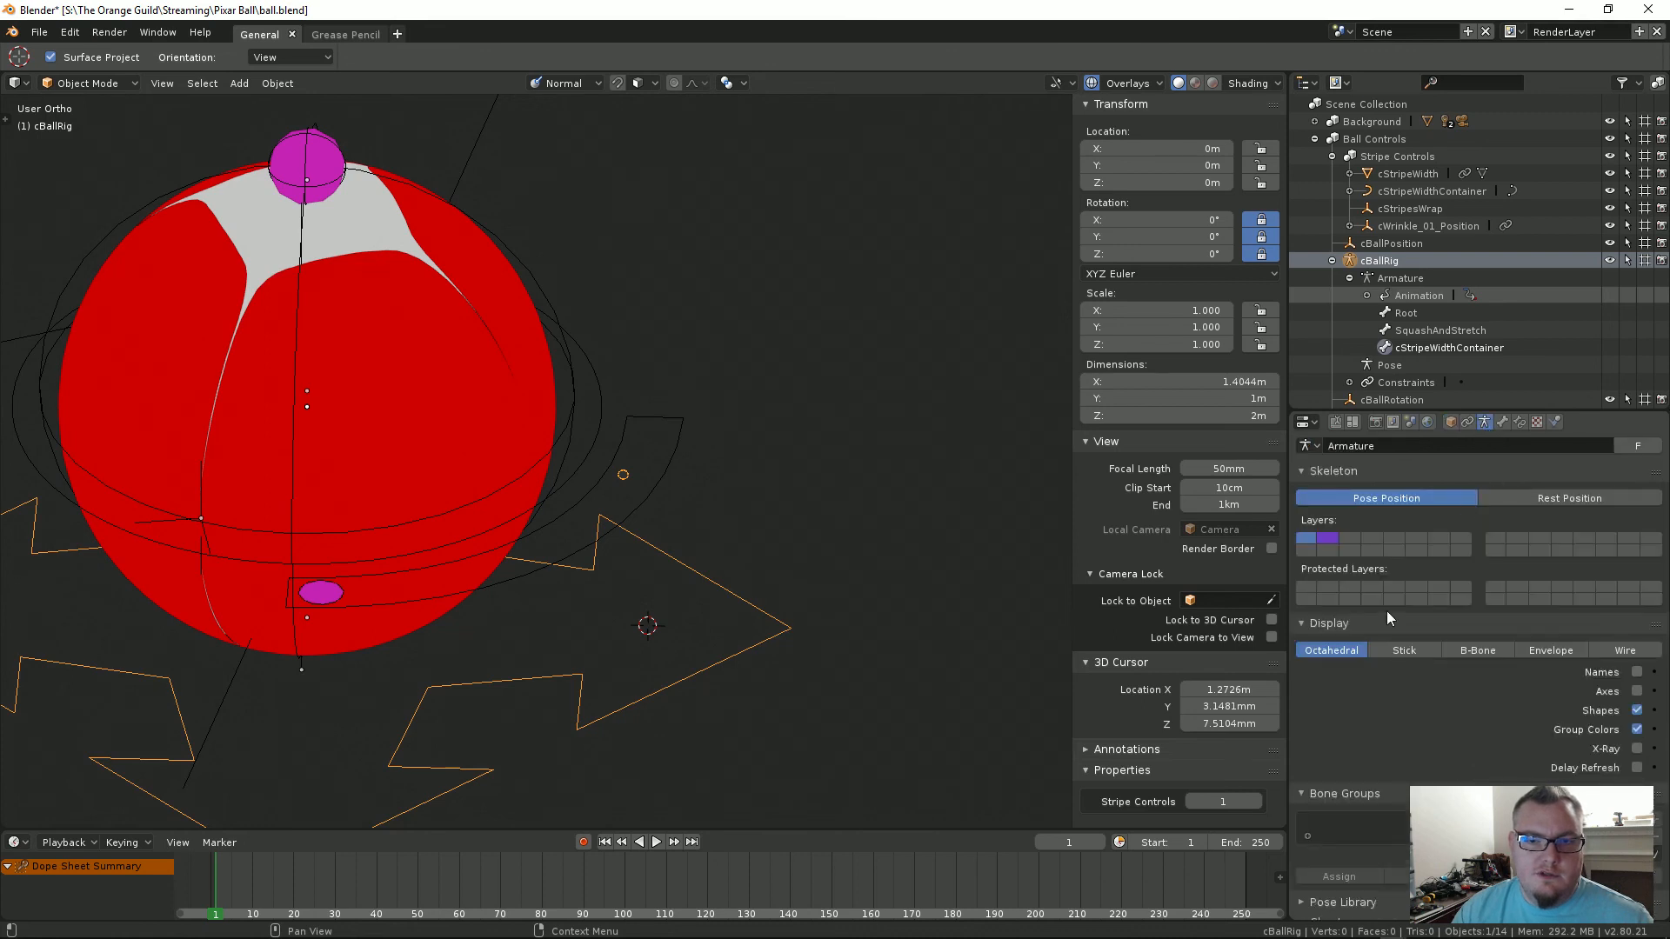
{"action": "left_click", "coordinate": [1452, 422]}
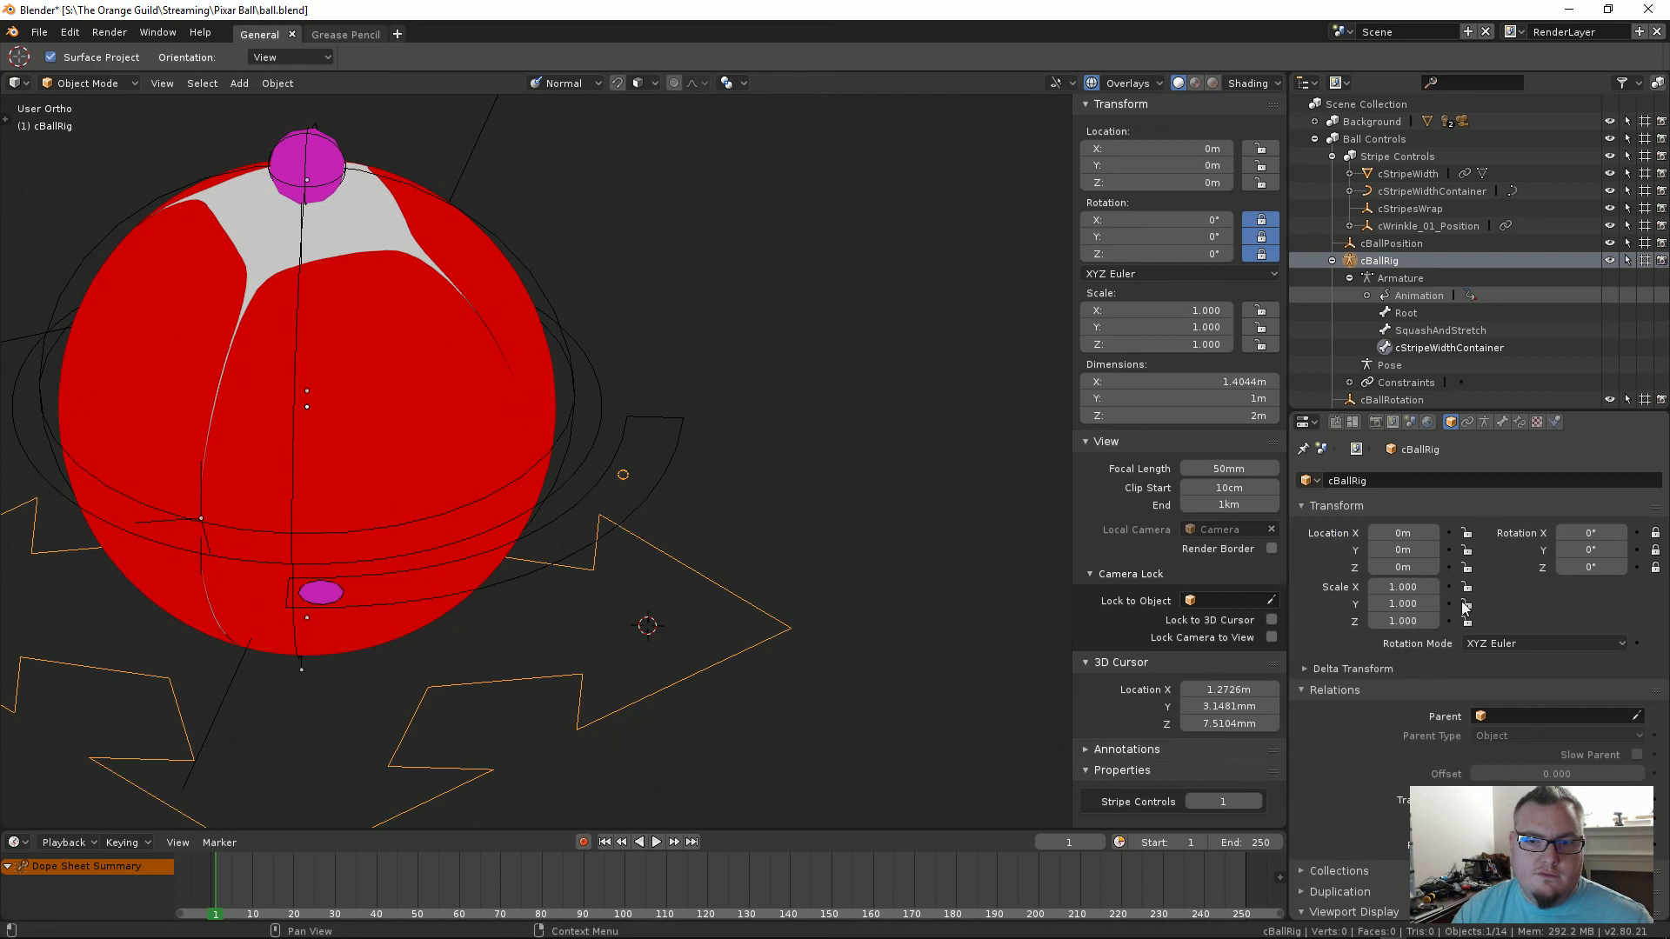
{"action": "scroll", "coordinate": [1464, 609], "scroll_direction": "down", "scroll_amount": 5}
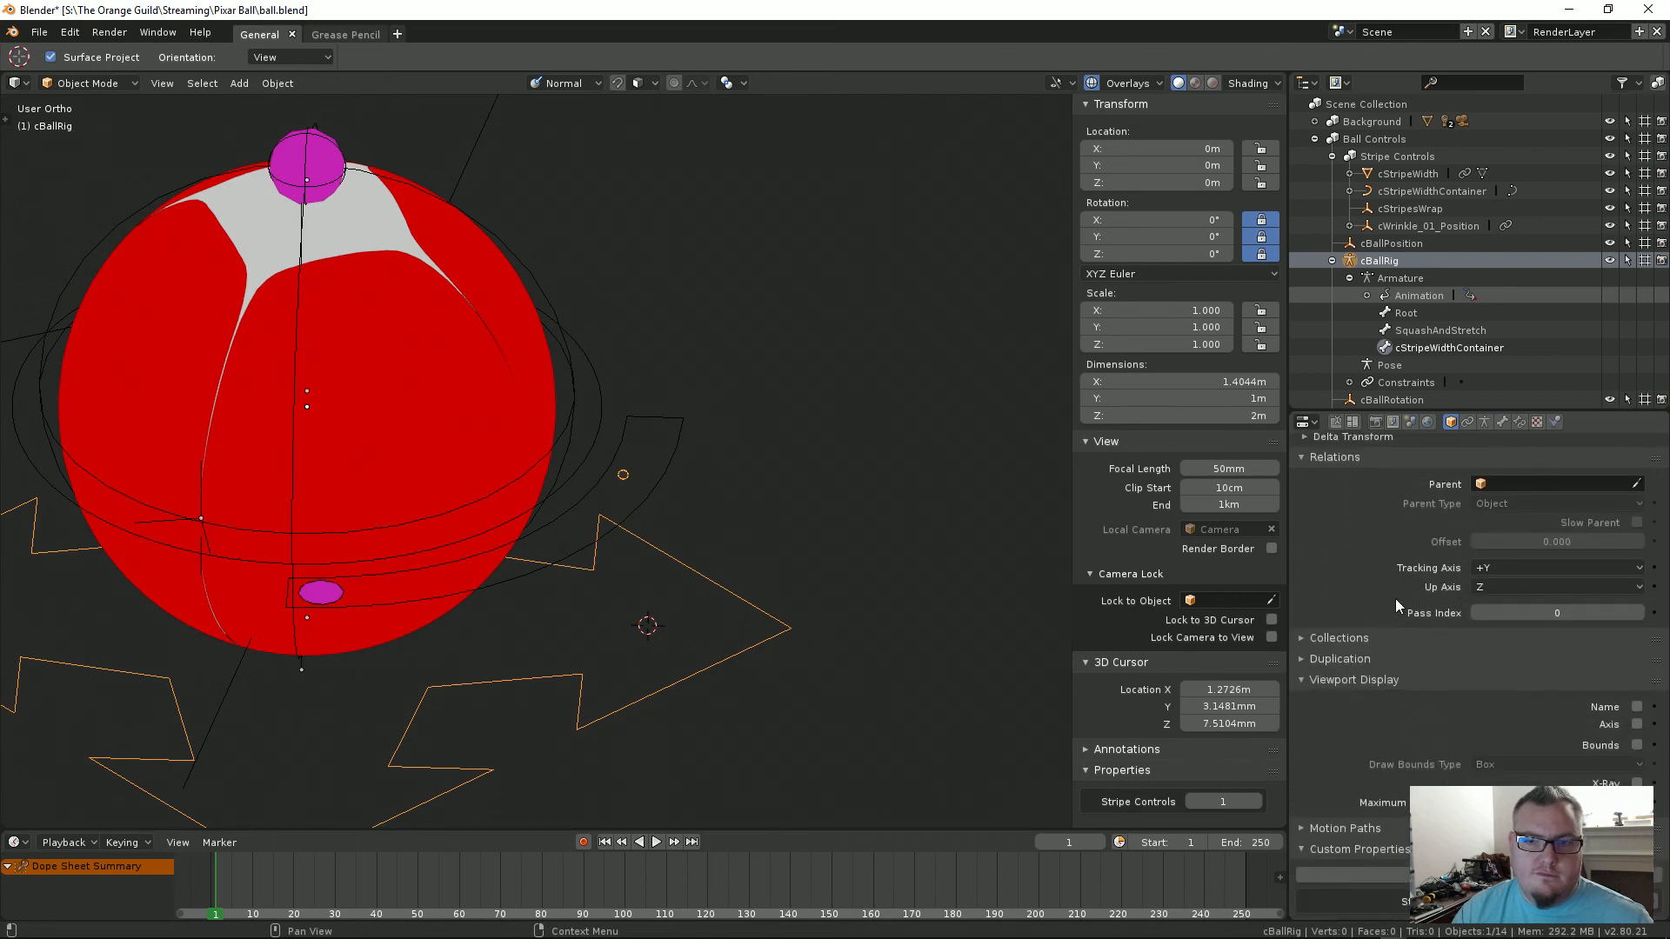
{"action": "left_click", "coordinate": [1499, 424]}
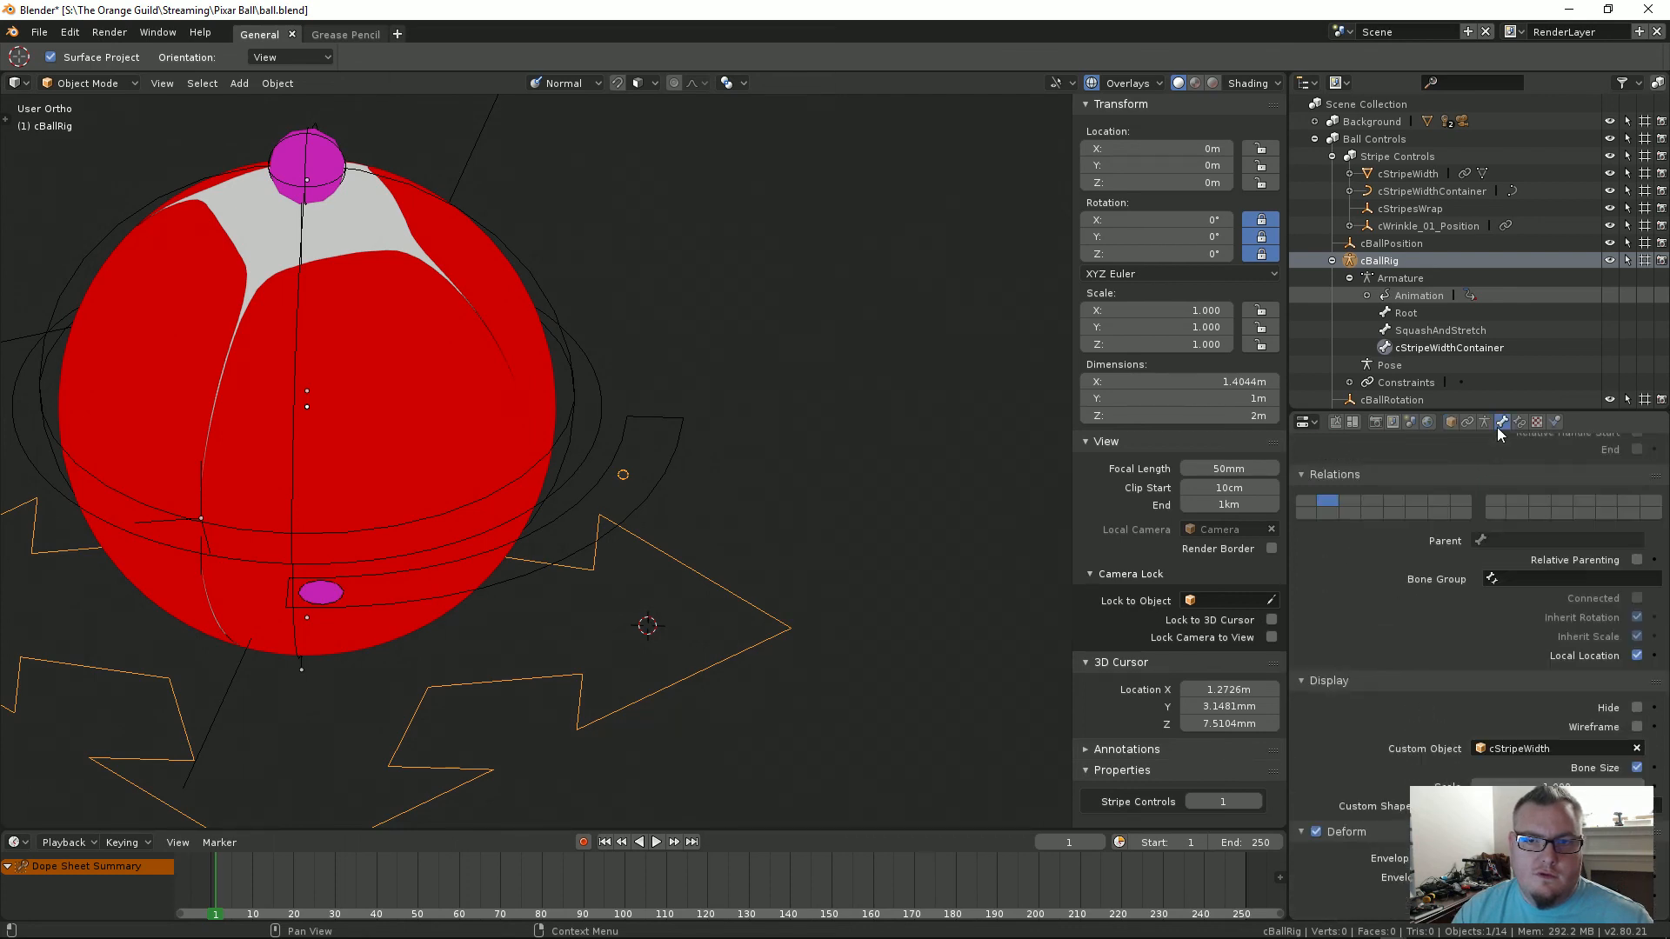
{"action": "scroll", "coordinate": [1400, 651], "scroll_direction": "down", "scroll_amount": 2}
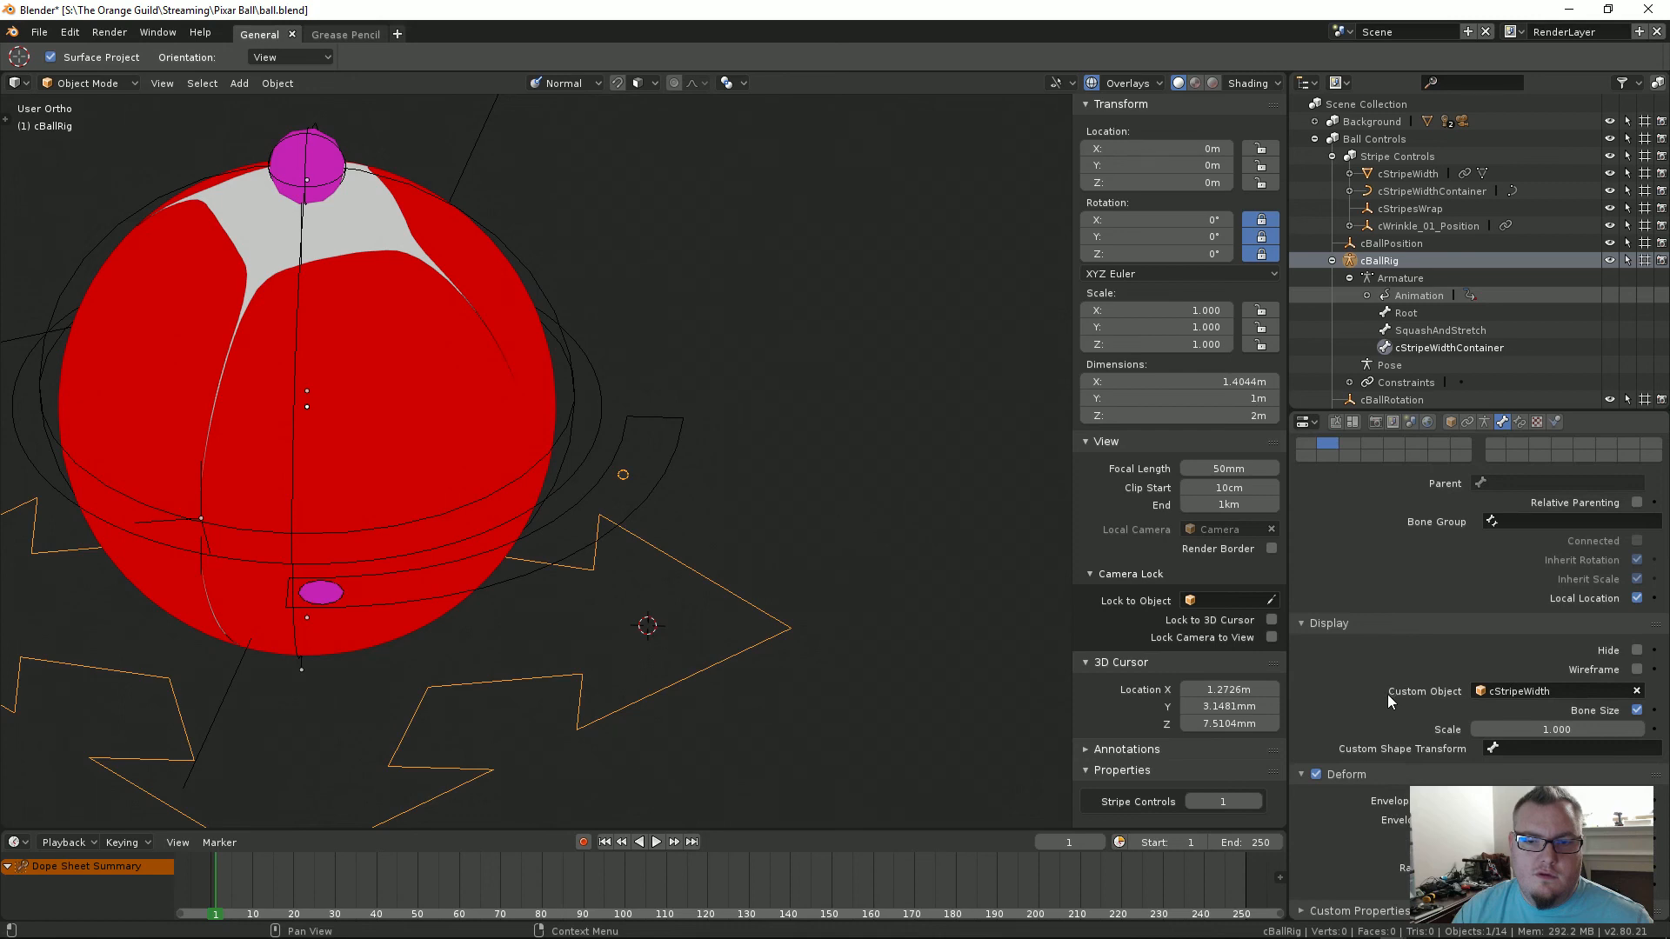
Step: Try enlarging the bone's custom shape to a scale of 2.5 and set the scale back to 1
{"action": "left_click_drag", "start_coordinate": [1557, 729], "coordinate": [1618, 728]}
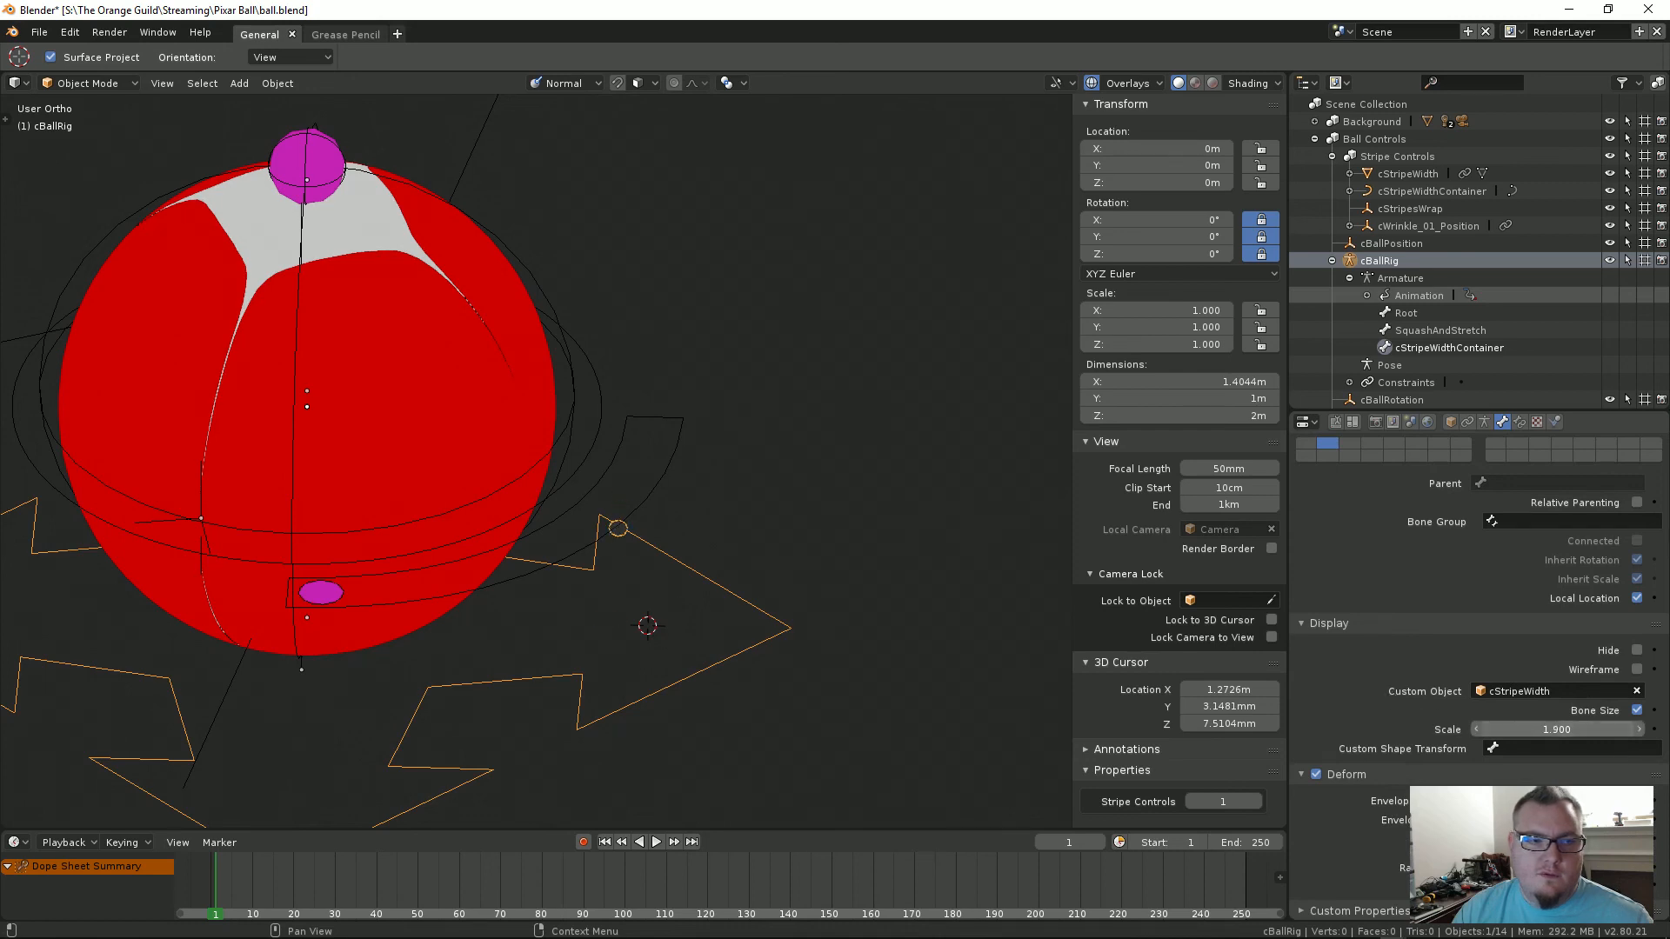
{"action": "left_click", "coordinate": [1557, 729]}
{"action": "type", "text": "2.5"}
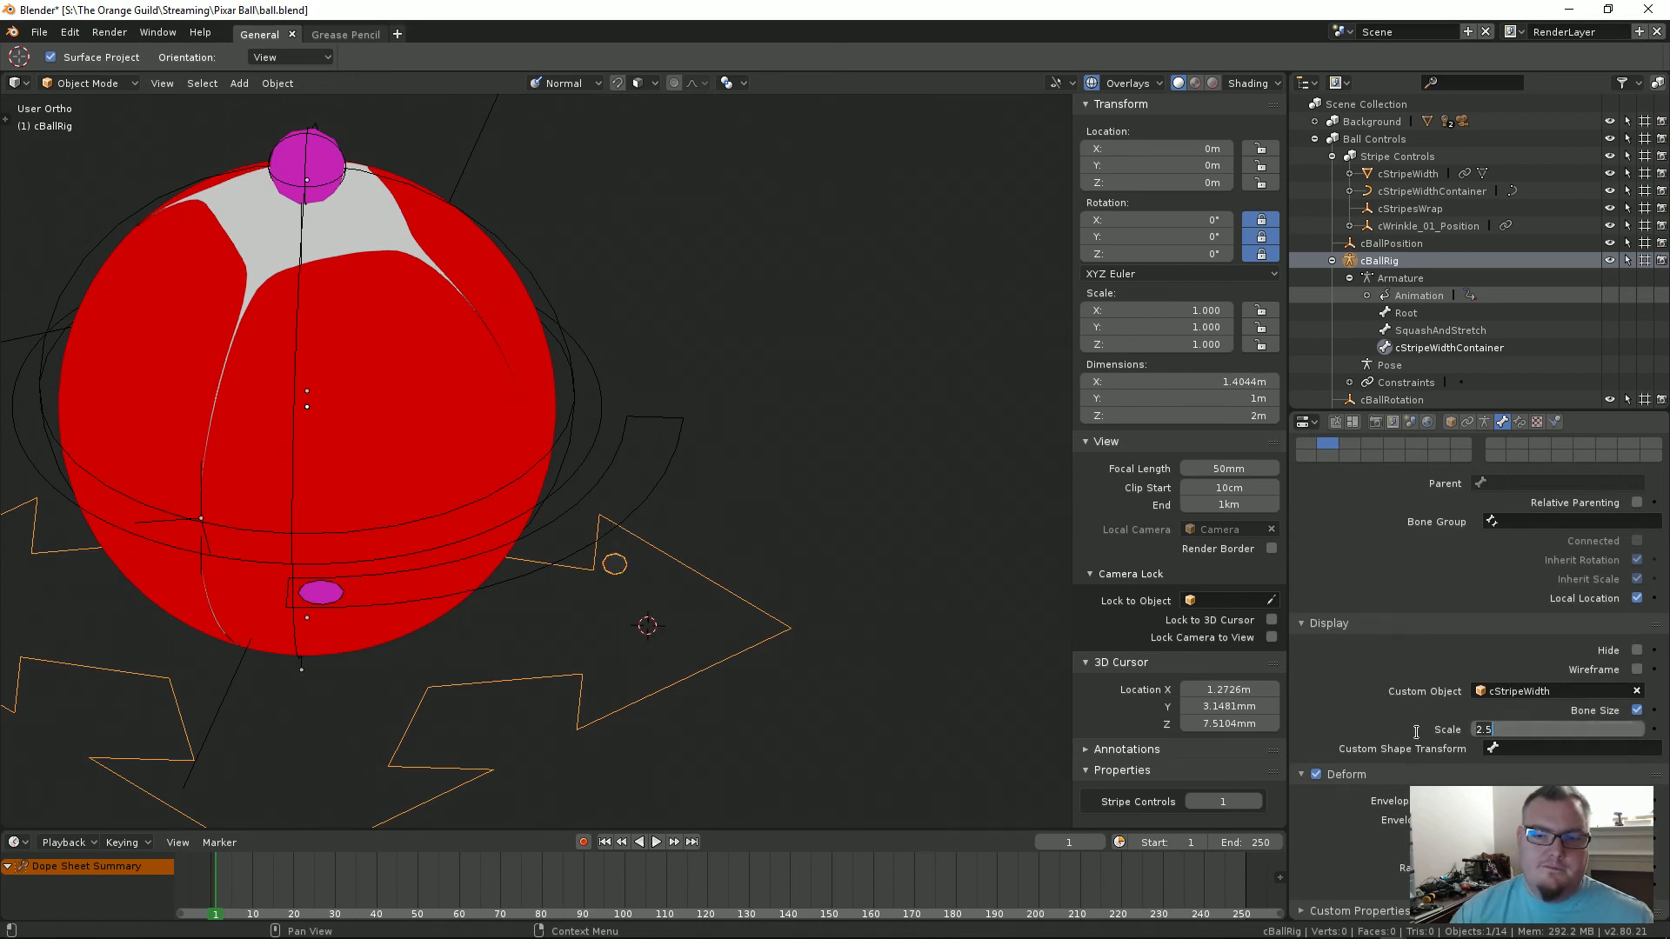
{"action": "type", "text": "1"}
{"action": "key", "text": "Return"}
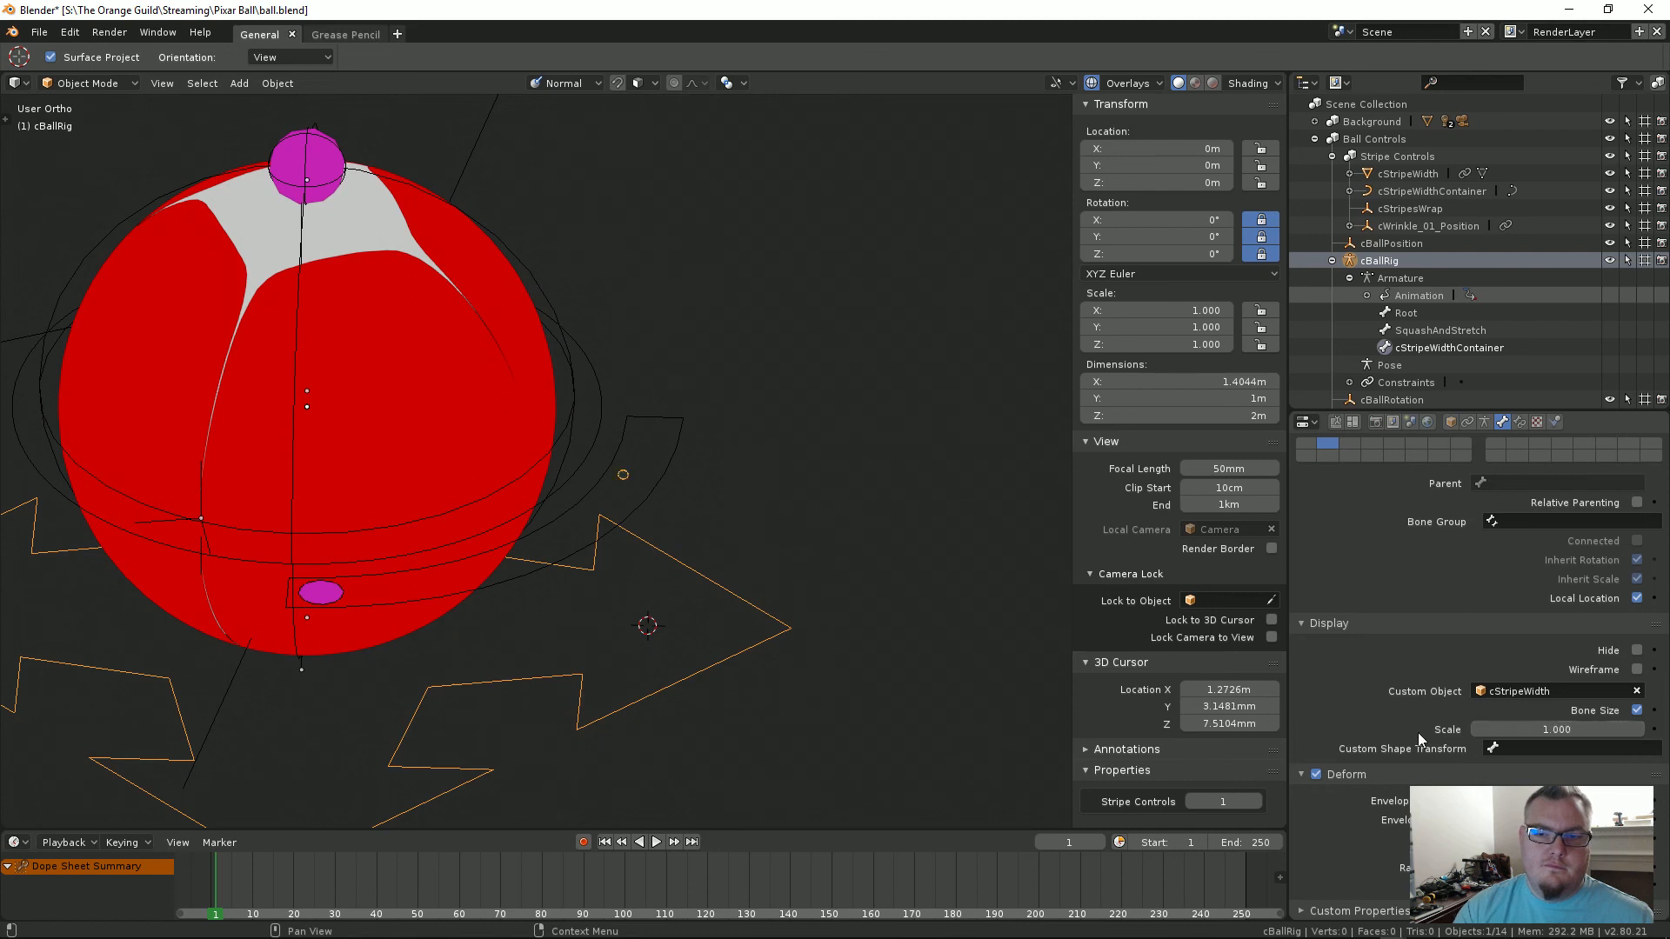
Step: Try the bone's Hide and Wireframe display options while testing the Stripe Controls property at 0
{"action": "left_click", "coordinate": [1637, 651]}
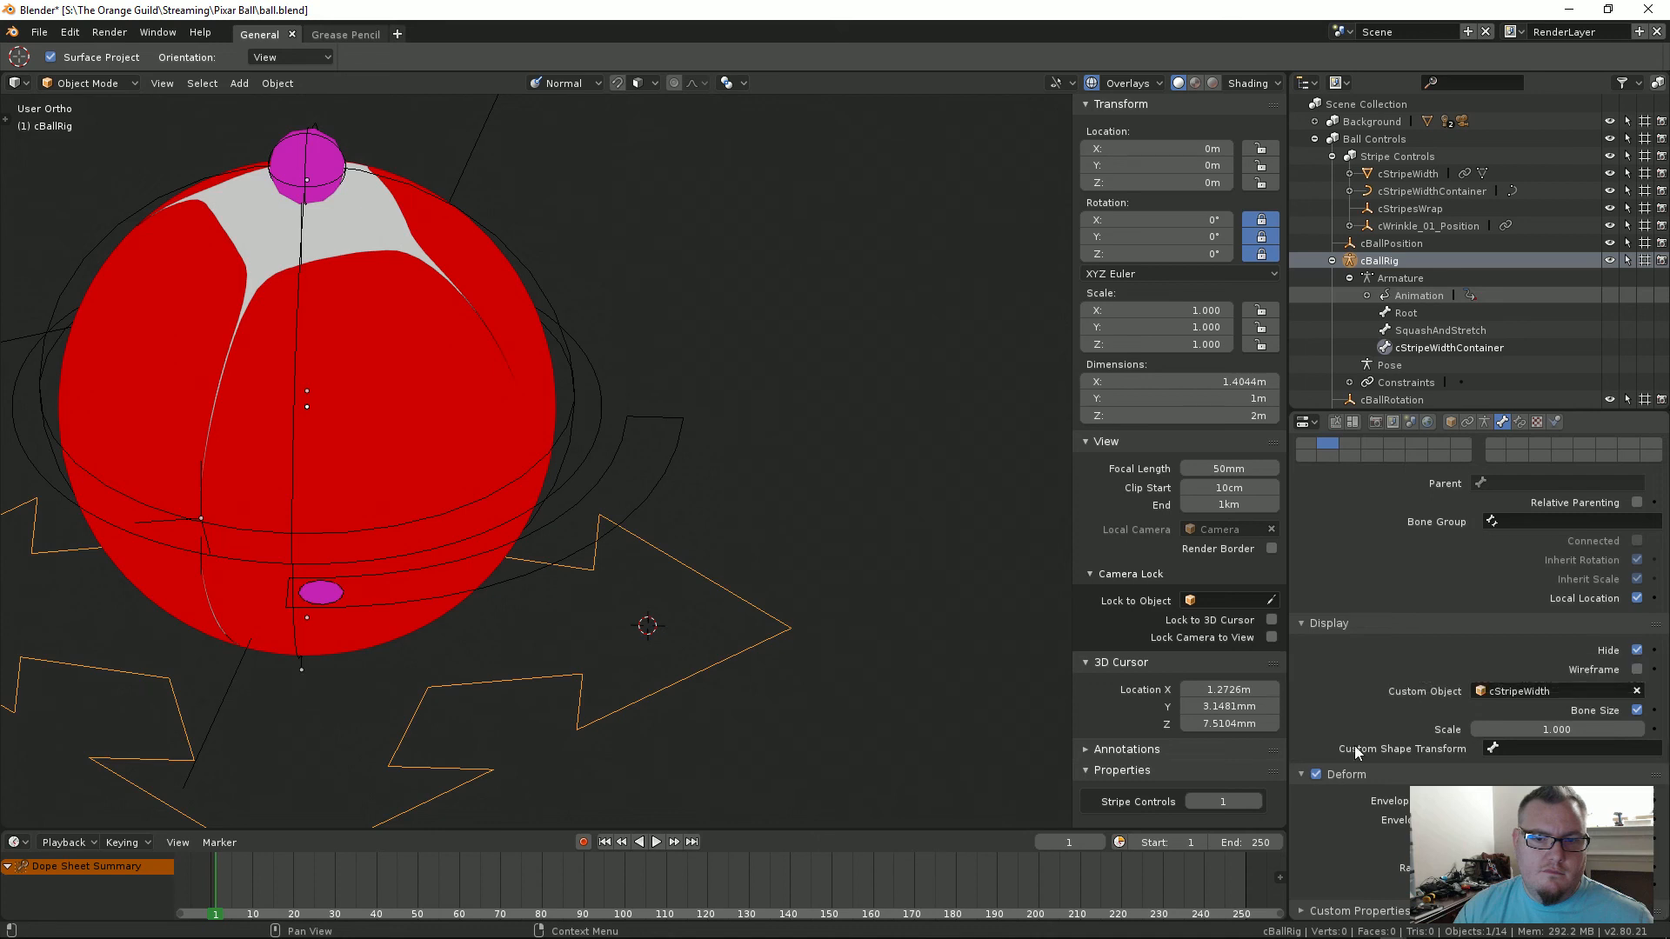
{"action": "left_click", "coordinate": [1192, 802]}
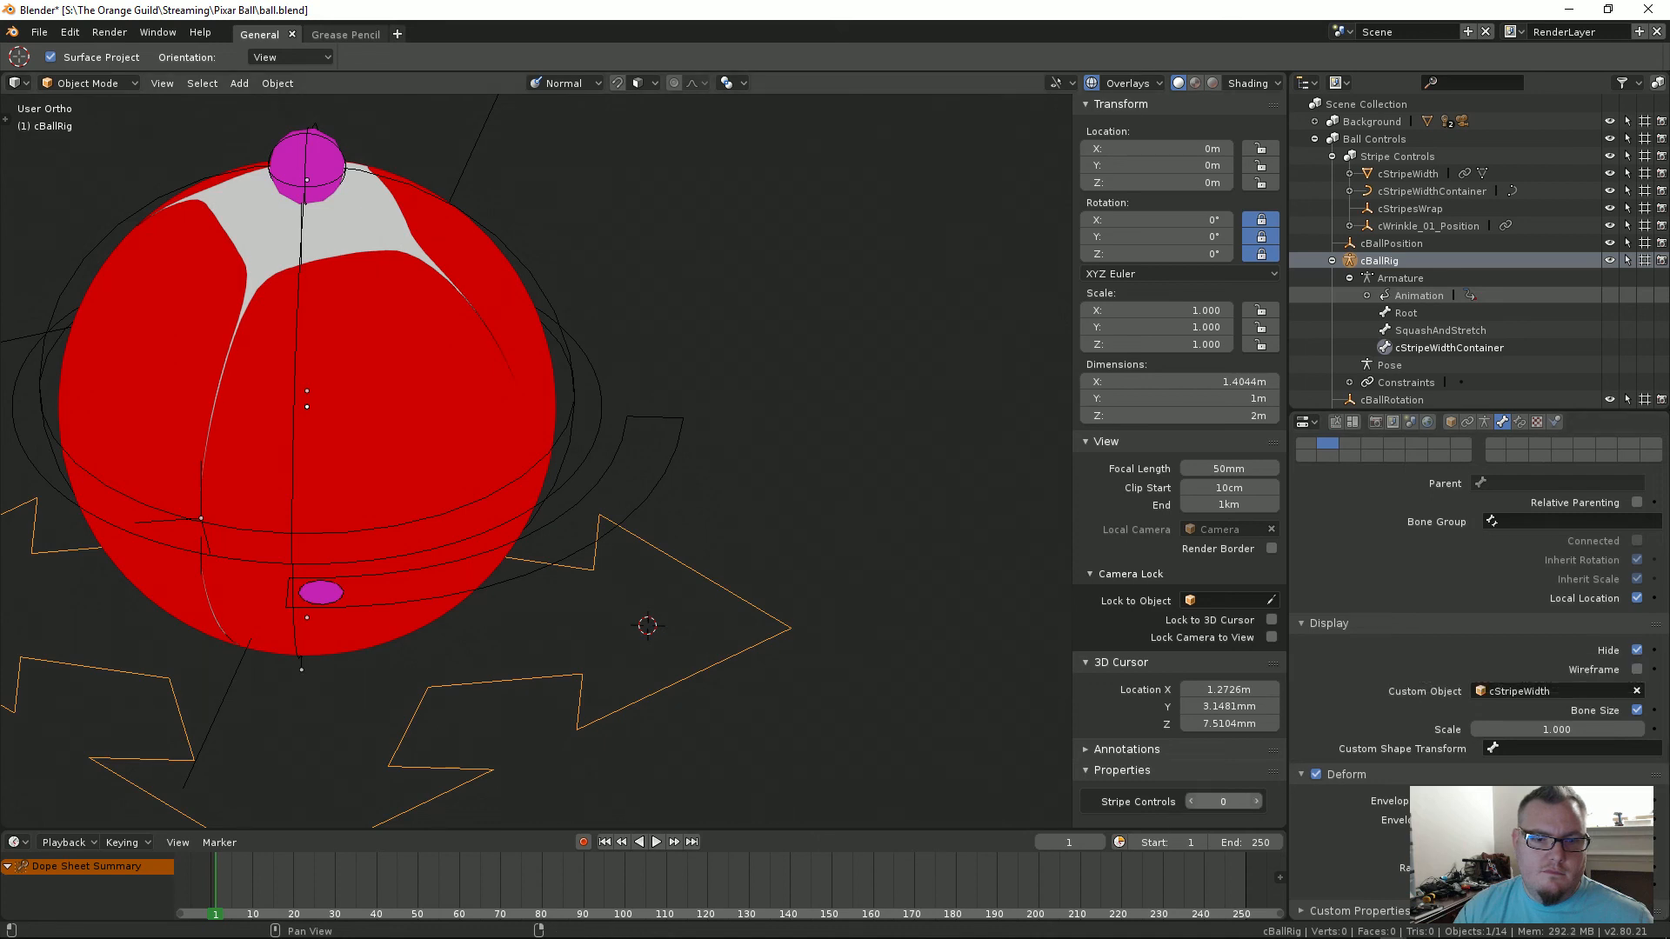
{"action": "left_click", "coordinate": [1637, 651]}
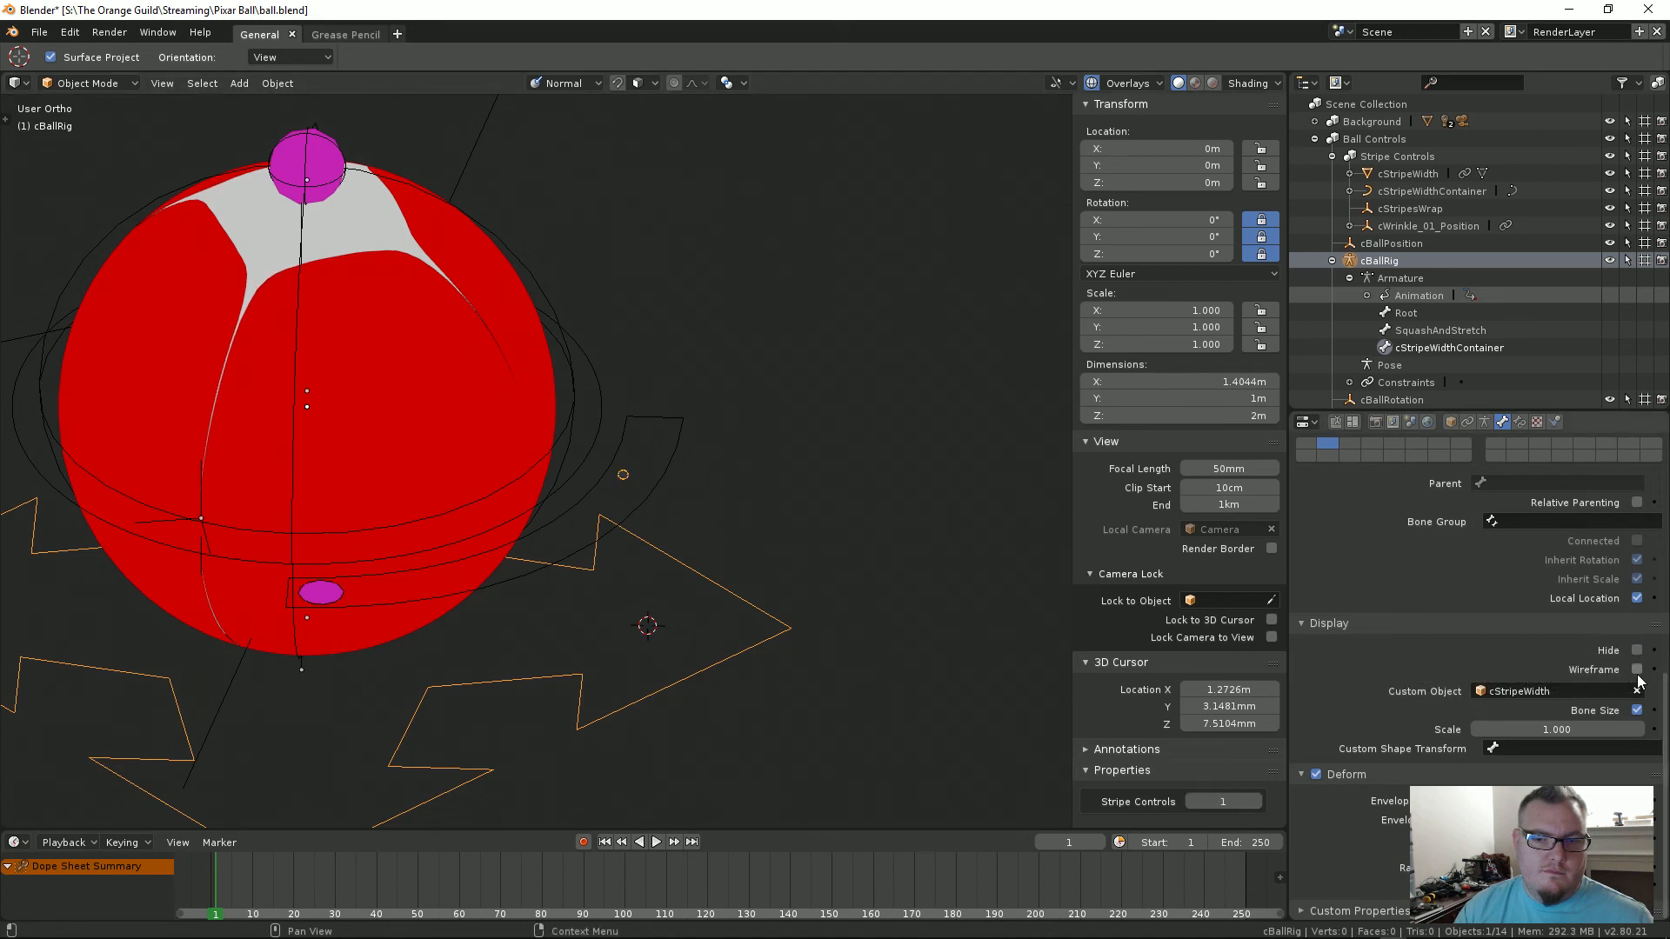
{"action": "left_click", "coordinate": [1636, 669]}
{"action": "left_click", "coordinate": [1637, 671]}
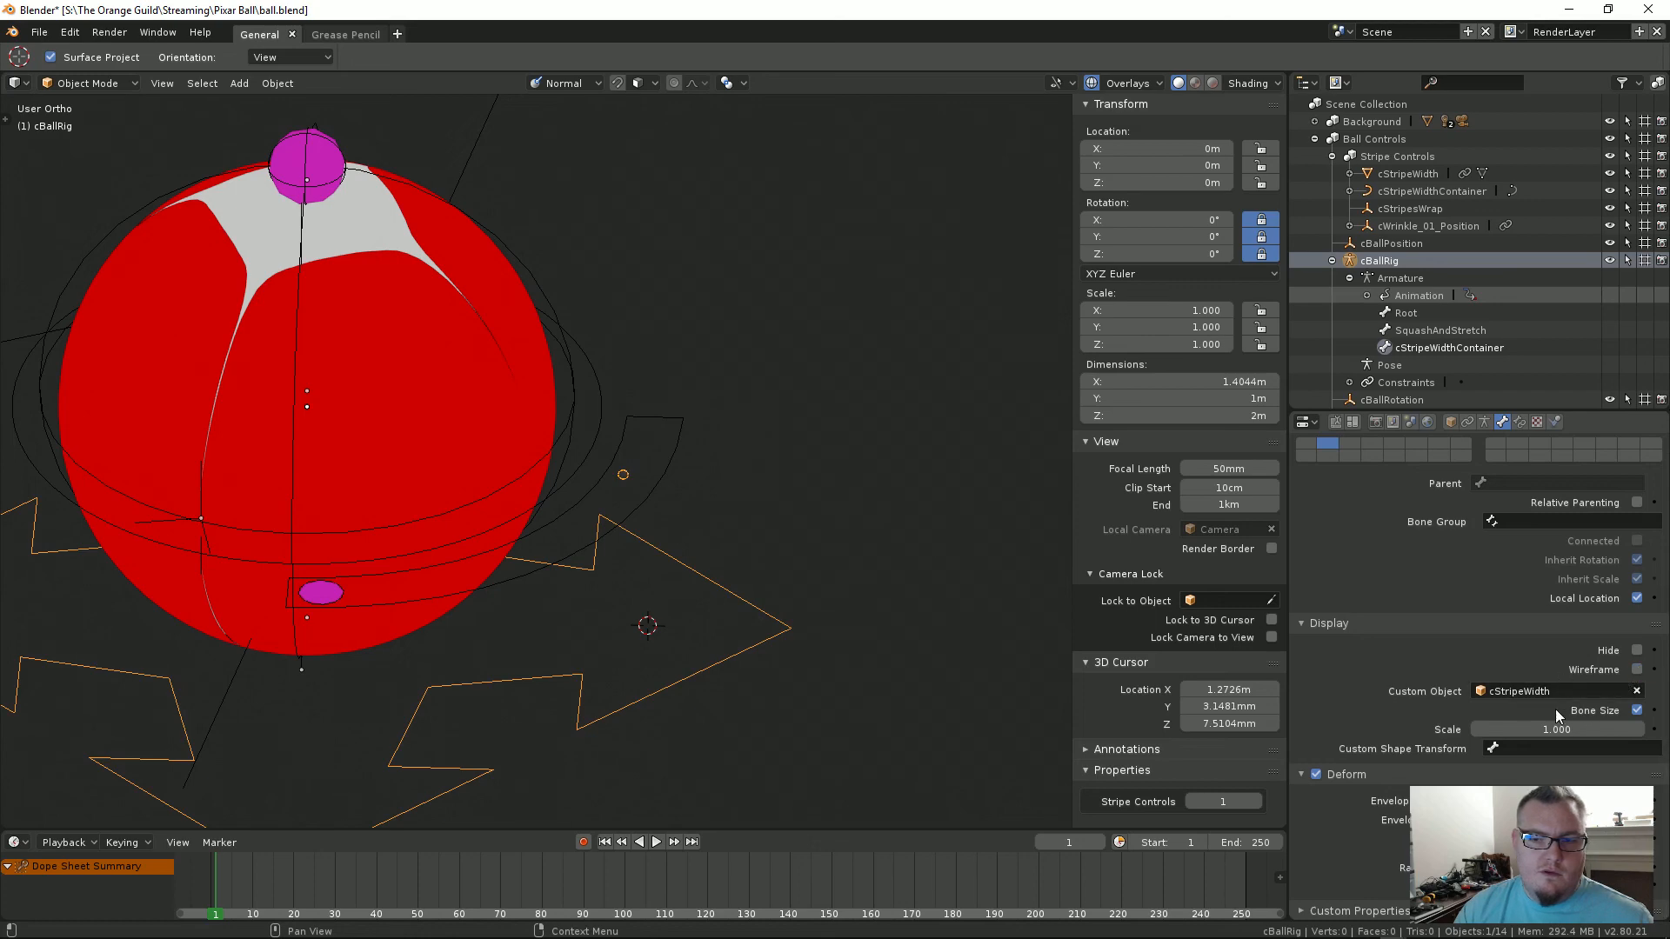
Step: Examine the bone shape's fit in the curved container and review cBallRig's bone, armature and object settings
{"action": "middle_click_drag", "start_coordinate": [388, 623], "coordinate": [618, 589]}
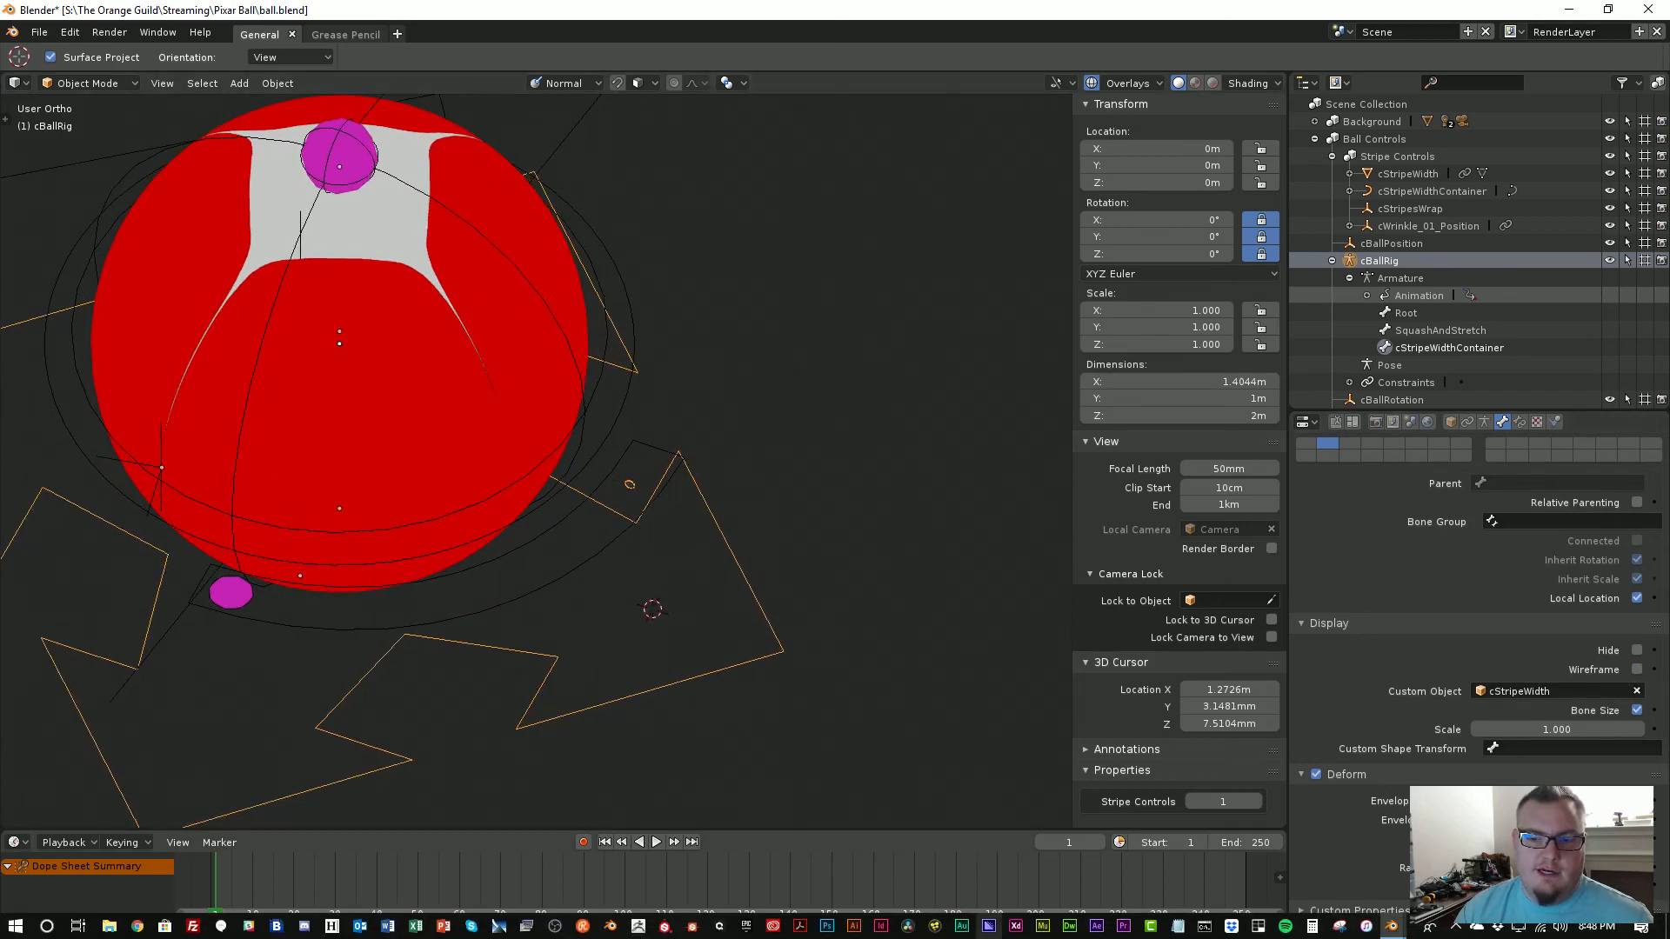
{"action": "middle_click_drag", "start_coordinate": [410, 533], "coordinate": [754, 514]}
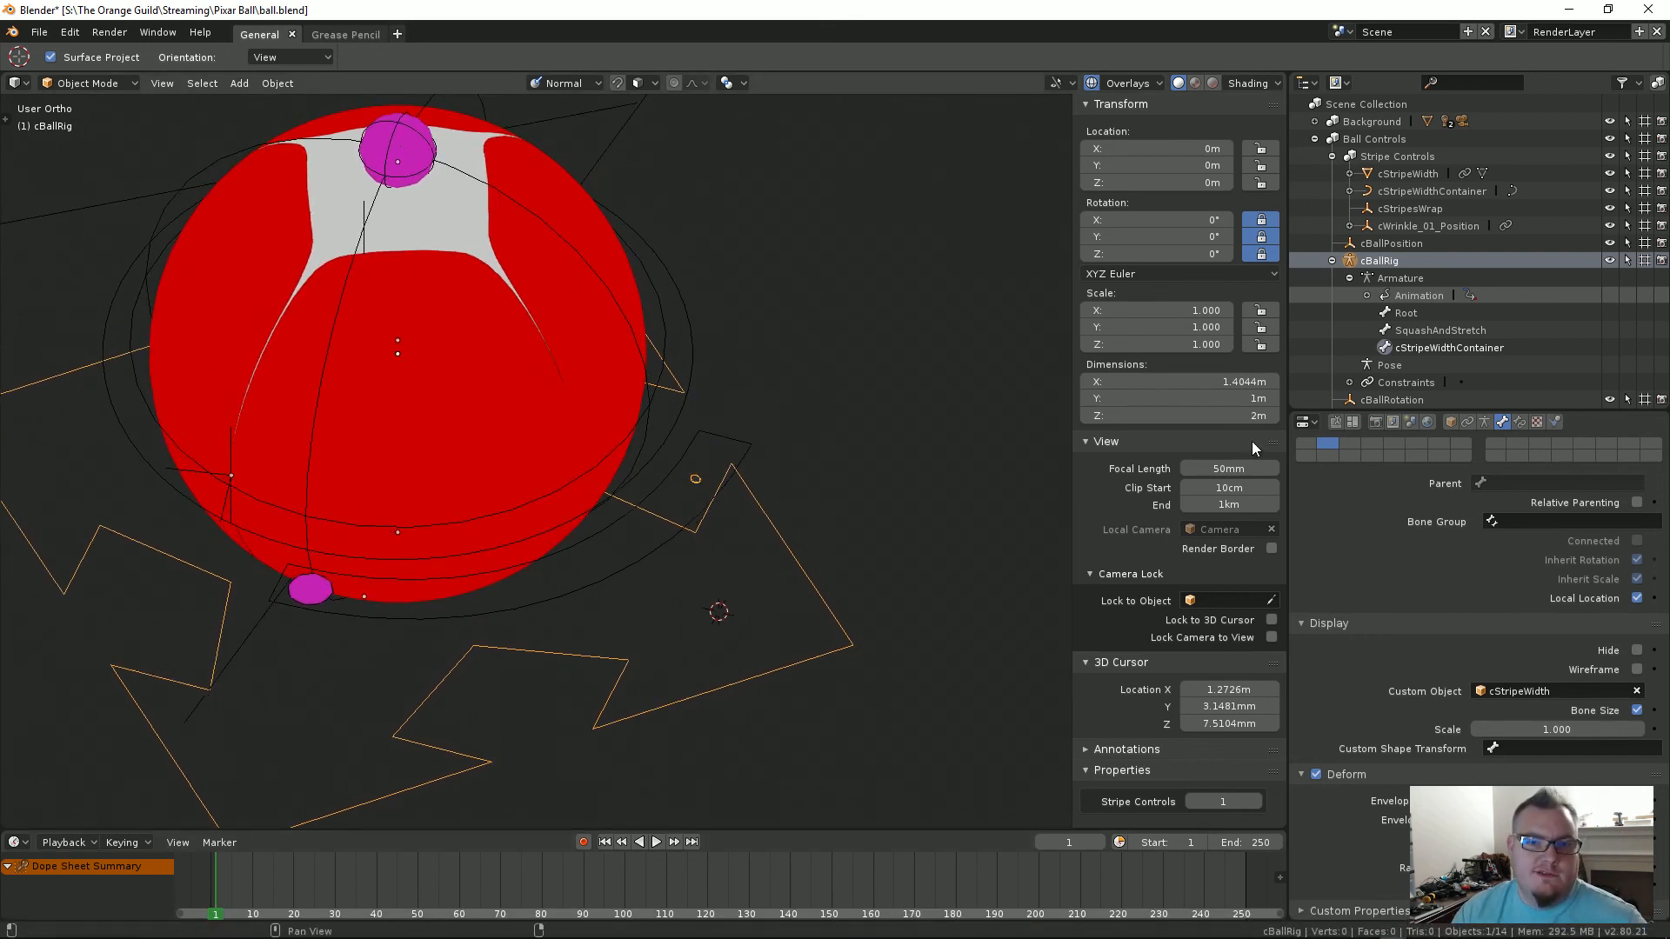
{"action": "scroll", "coordinate": [1385, 531], "scroll_direction": "up", "scroll_amount": 4}
{"action": "scroll", "coordinate": [1370, 656], "scroll_direction": "up", "scroll_amount": 8}
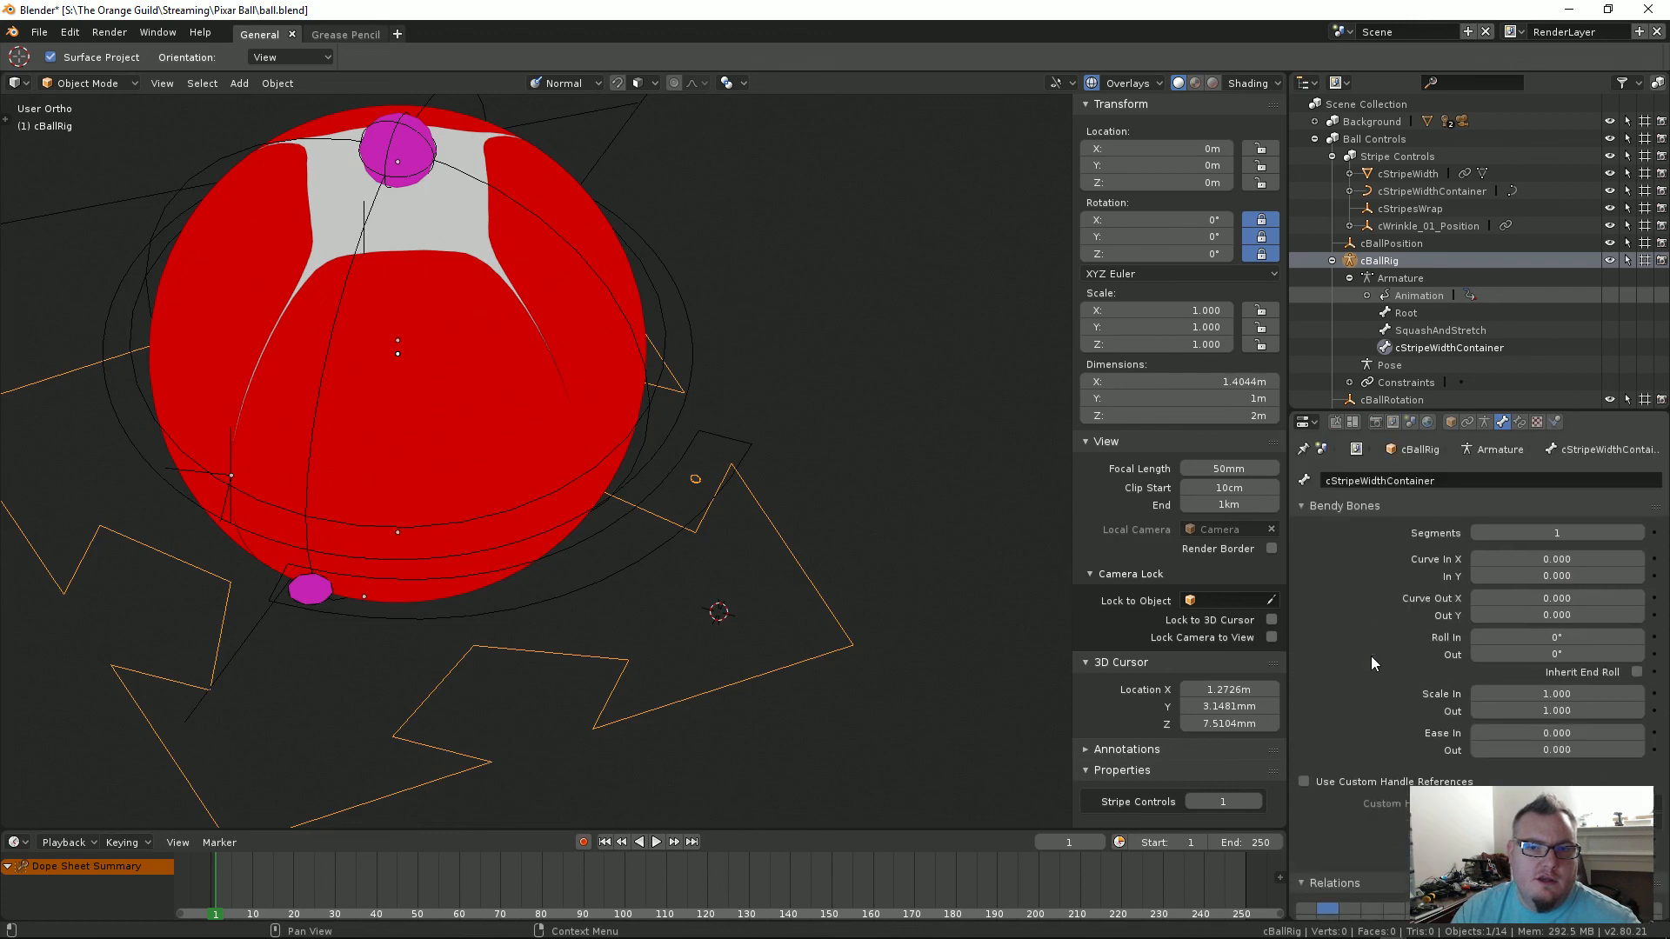
{"action": "left_click", "coordinate": [1483, 424]}
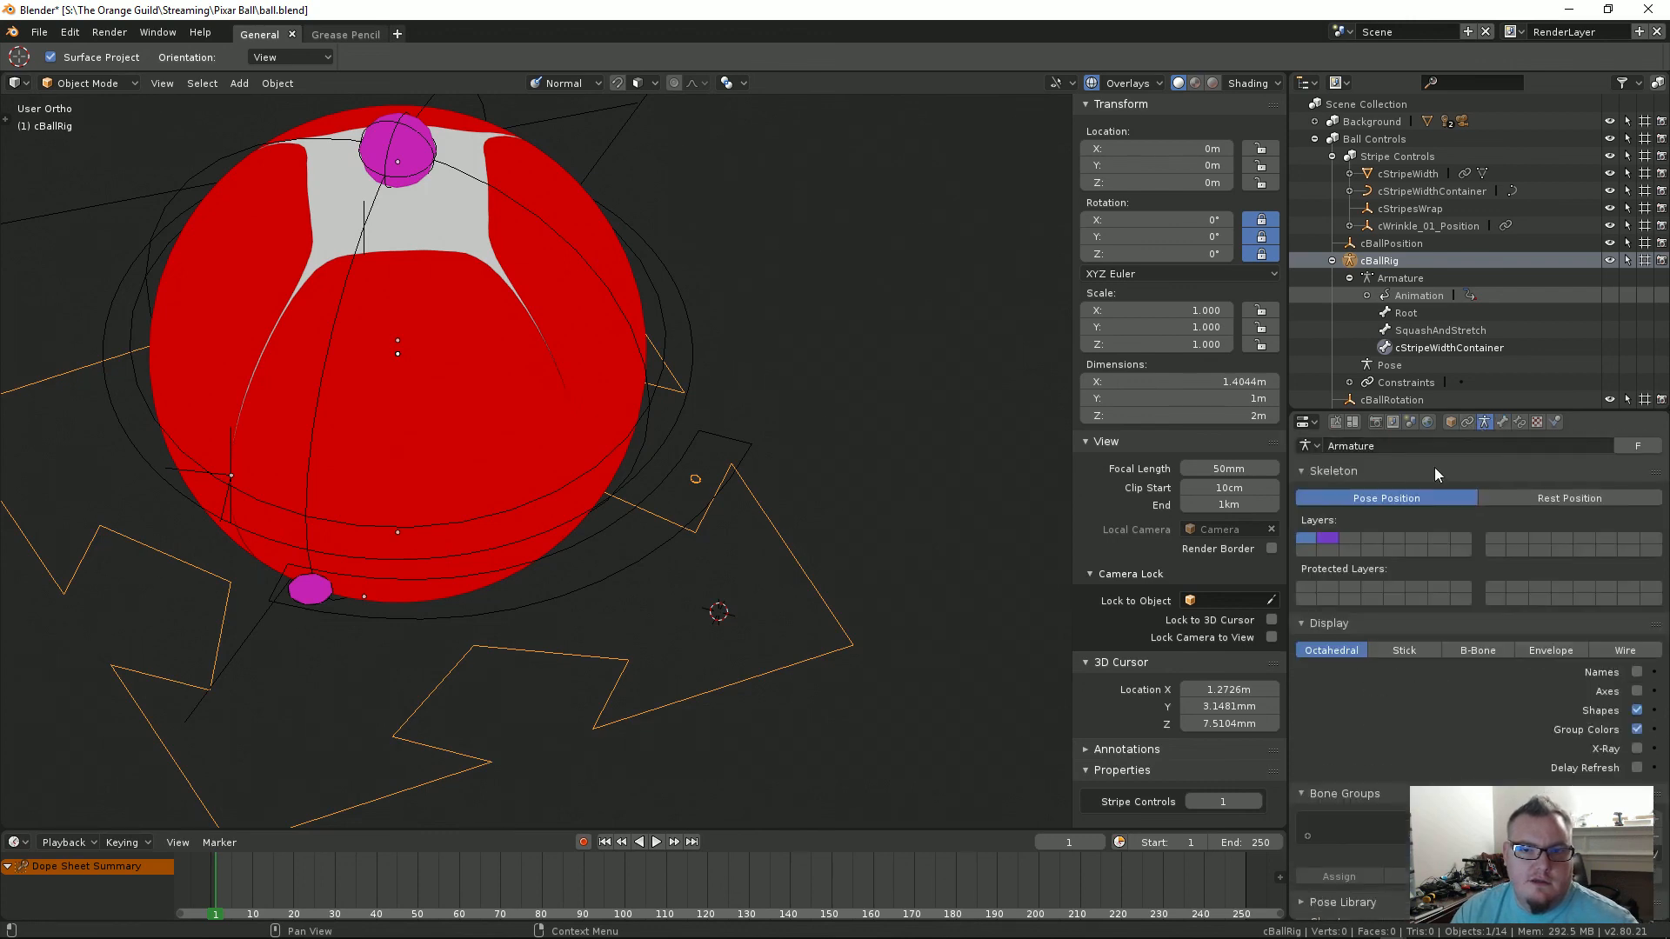
{"action": "mouse_move", "coordinate": [1230, 801]}
{"action": "left_mouse_down"}
{"action": "mouse_move", "coordinate": [1211, 801]}
{"action": "mouse_move", "coordinate": [1226, 802]}
{"action": "left_mouse_up"}
{"action": "middle_click_drag", "start_coordinate": [485, 602], "coordinate": [528, 608], "text": "shift"}
{"action": "right_click", "coordinate": [739, 481]}
{"action": "right_click", "coordinate": [740, 500]}
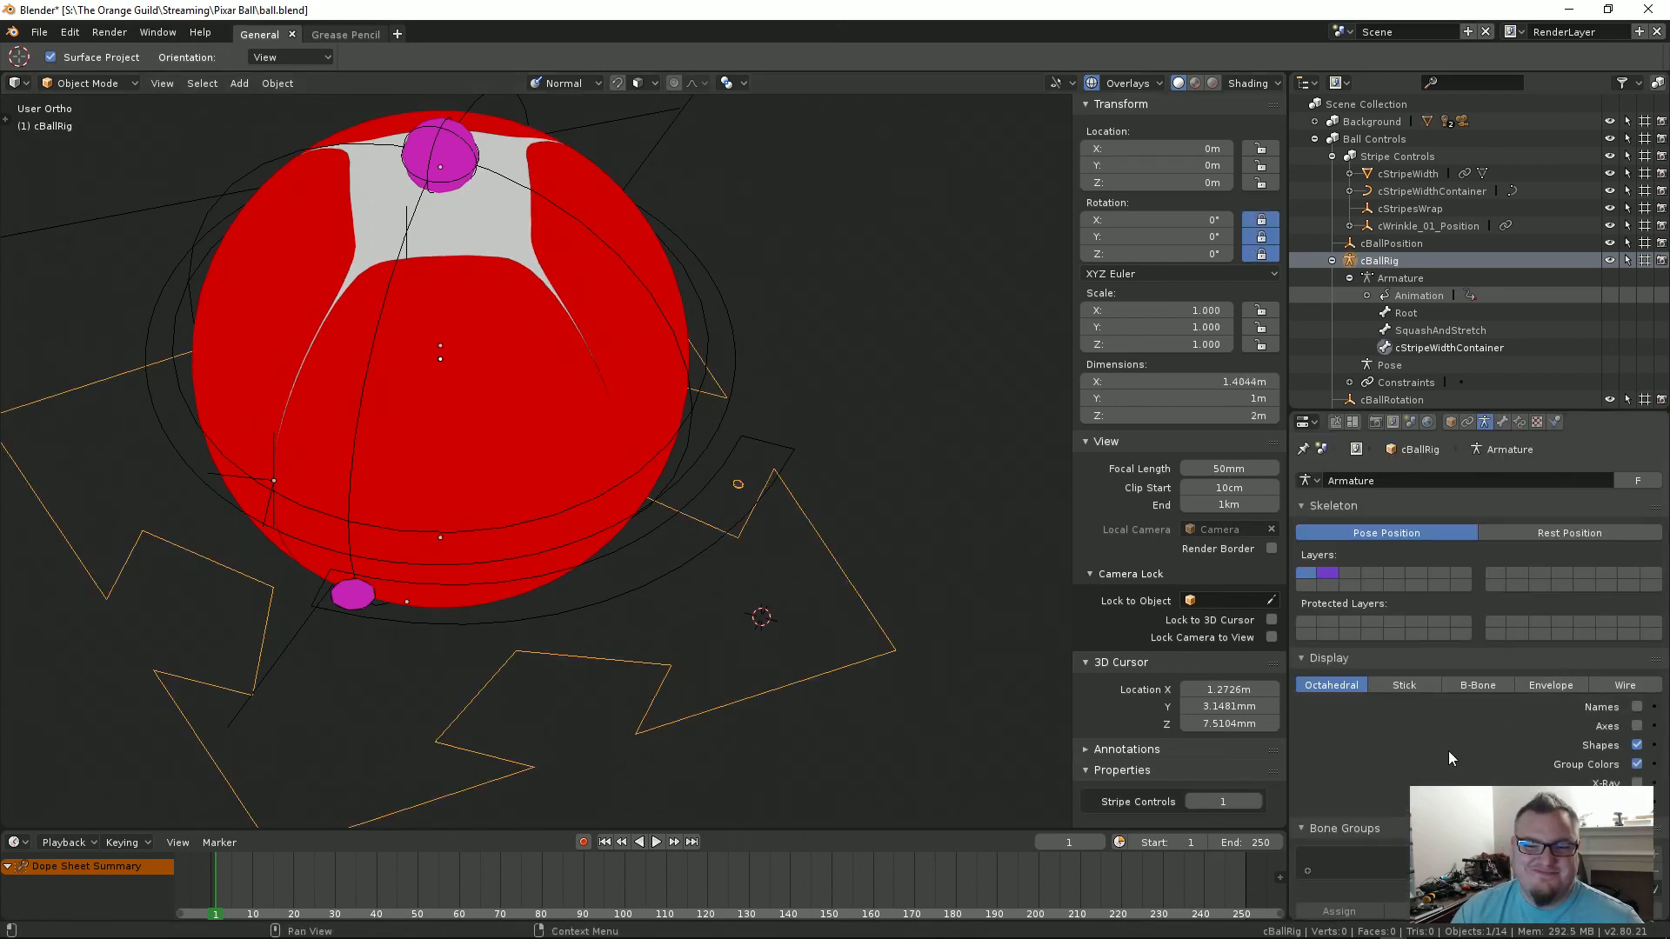
{"action": "scroll", "coordinate": [1477, 708], "scroll_direction": "down", "scroll_amount": 5}
{"action": "scroll", "coordinate": [1477, 708], "scroll_direction": "down", "scroll_amount": 1}
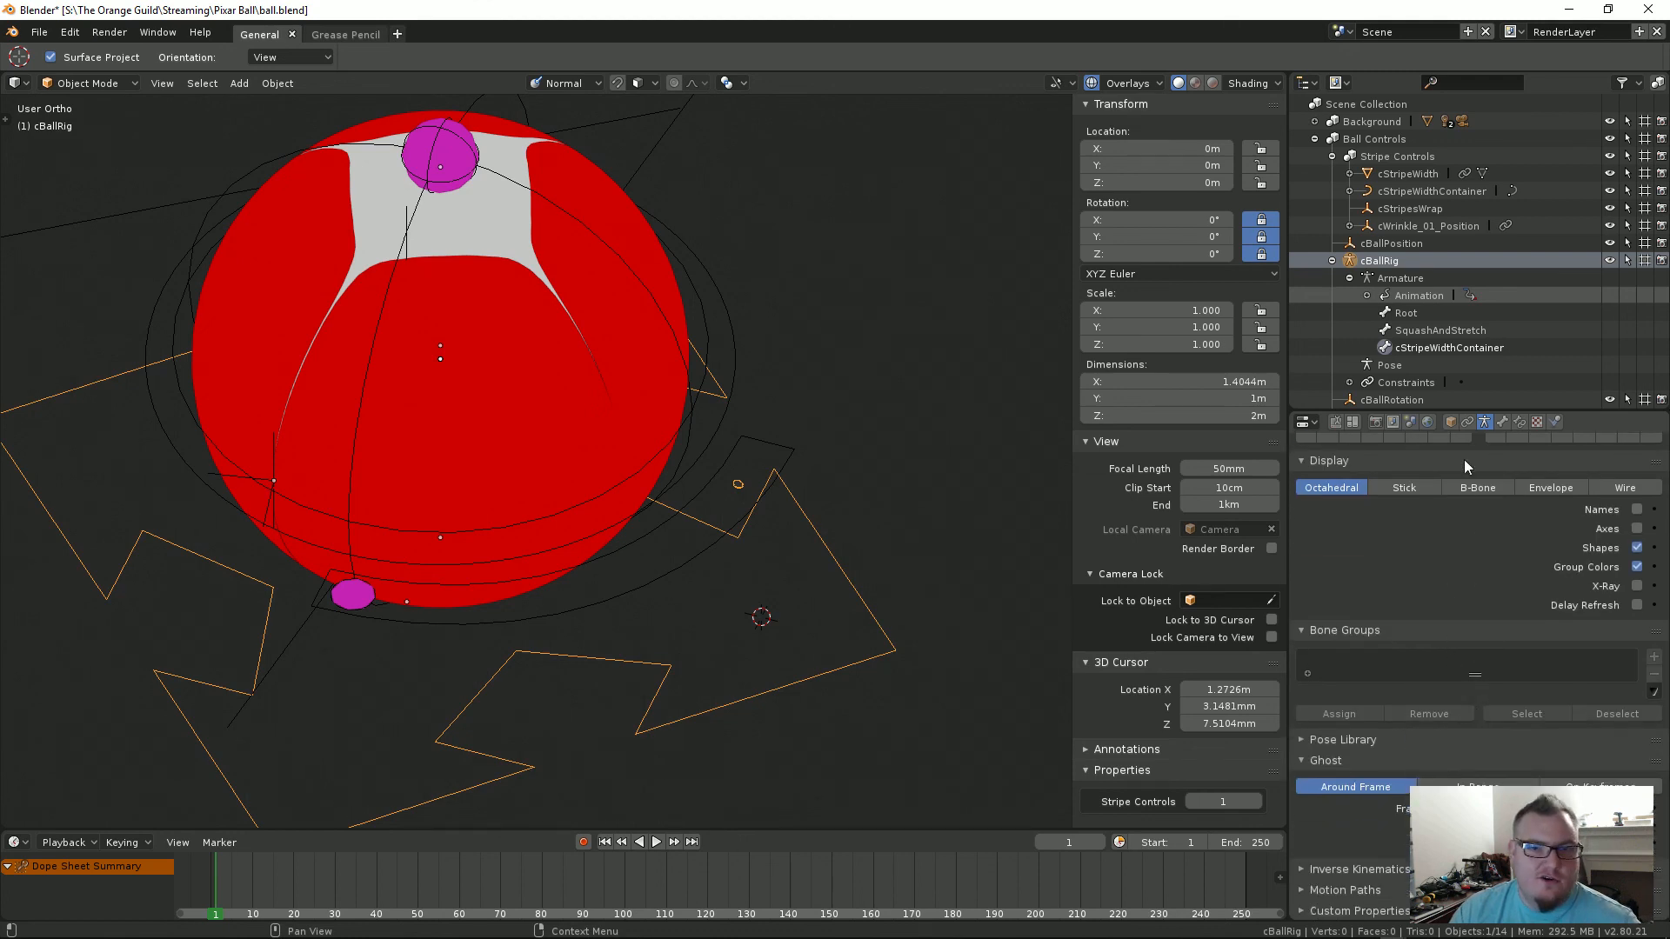
{"action": "left_click", "coordinate": [1451, 421]}
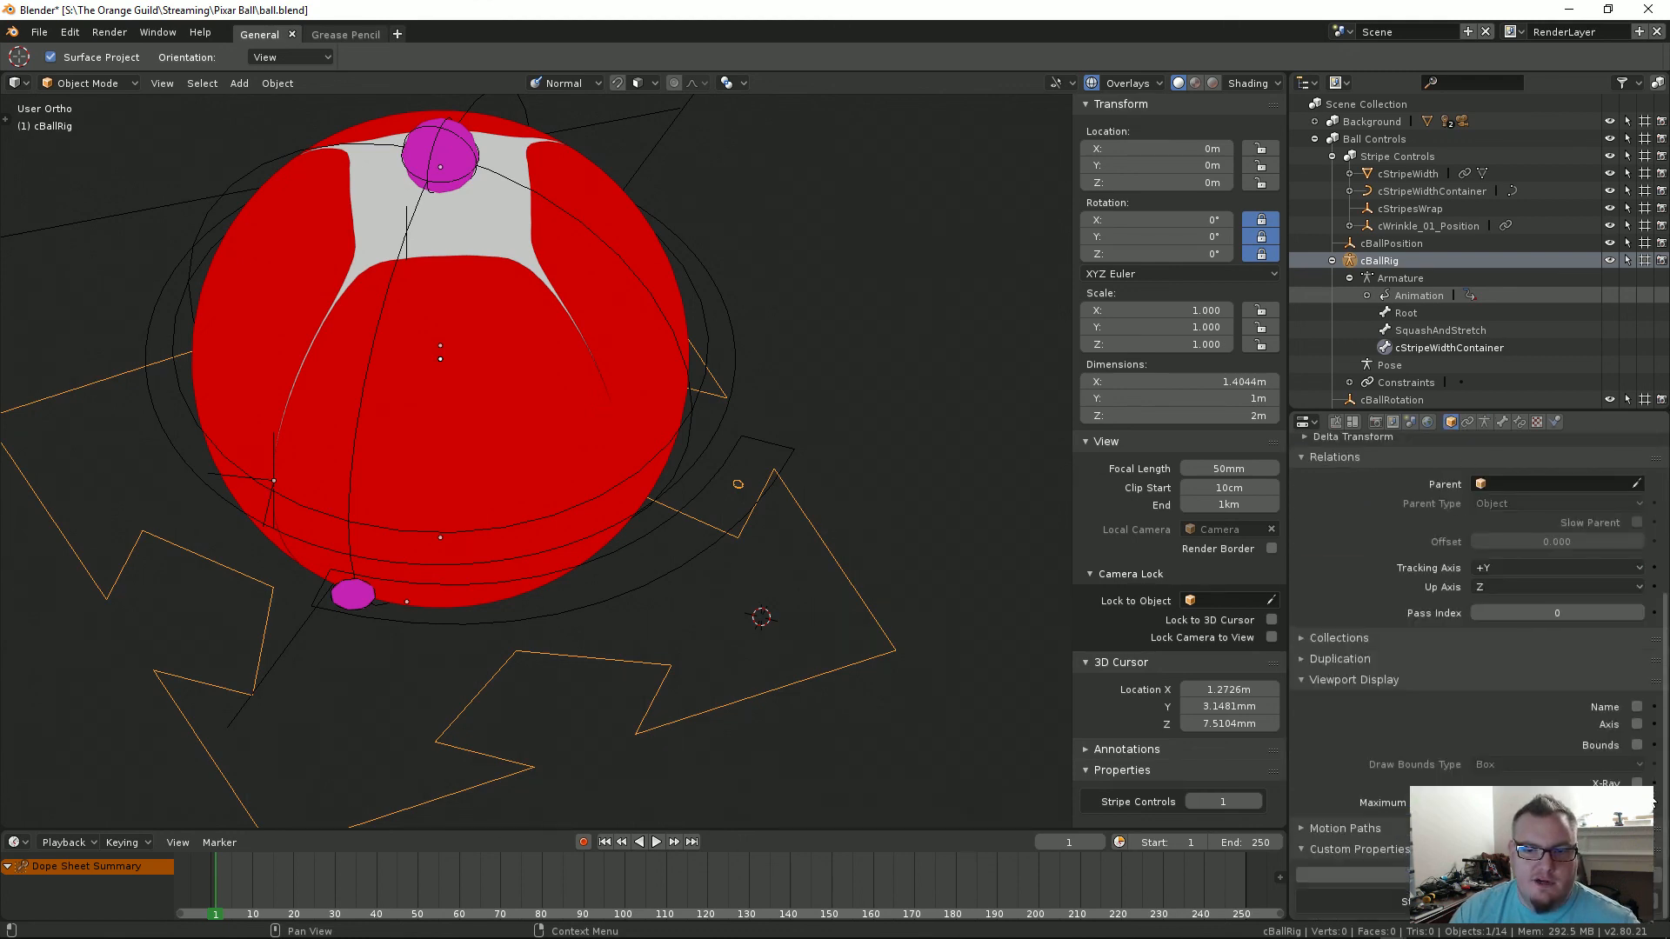
{"action": "scroll", "coordinate": [1525, 720], "scroll_direction": "up", "scroll_amount": 4}
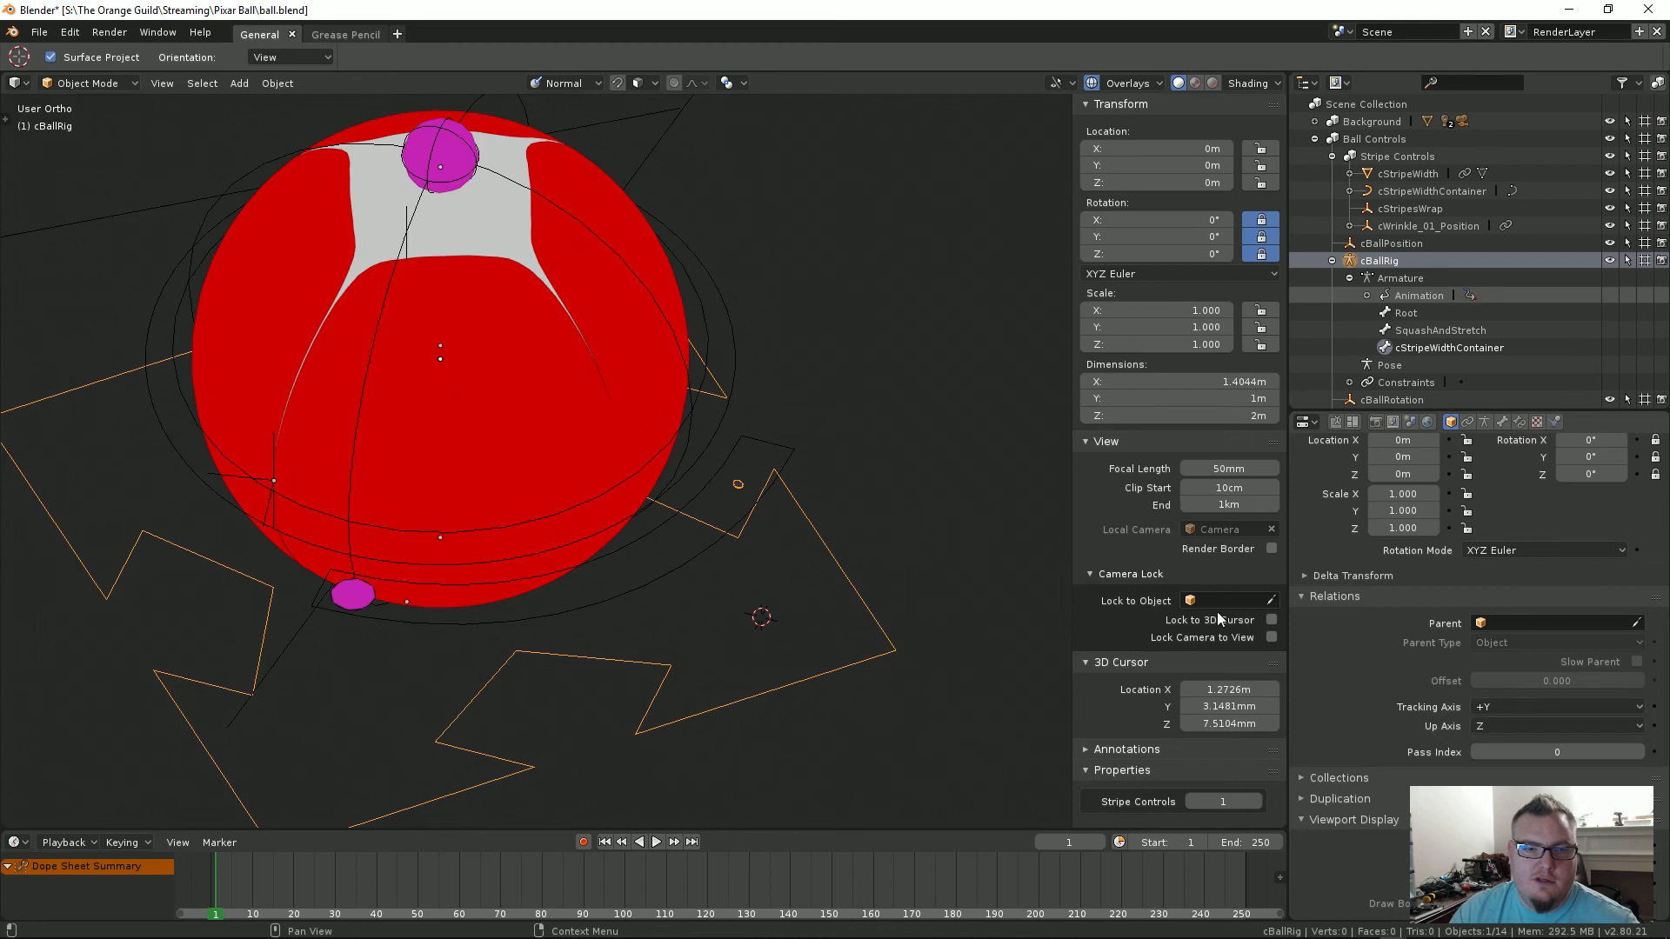
Step: Remove the cStripeWidth custom object from the cStripeWidthContainer bone
{"action": "left_click", "coordinate": [1484, 422]}
{"action": "left_click", "coordinate": [1502, 422]}
{"action": "scroll", "coordinate": [1547, 676], "scroll_direction": "down", "scroll_amount": 10}
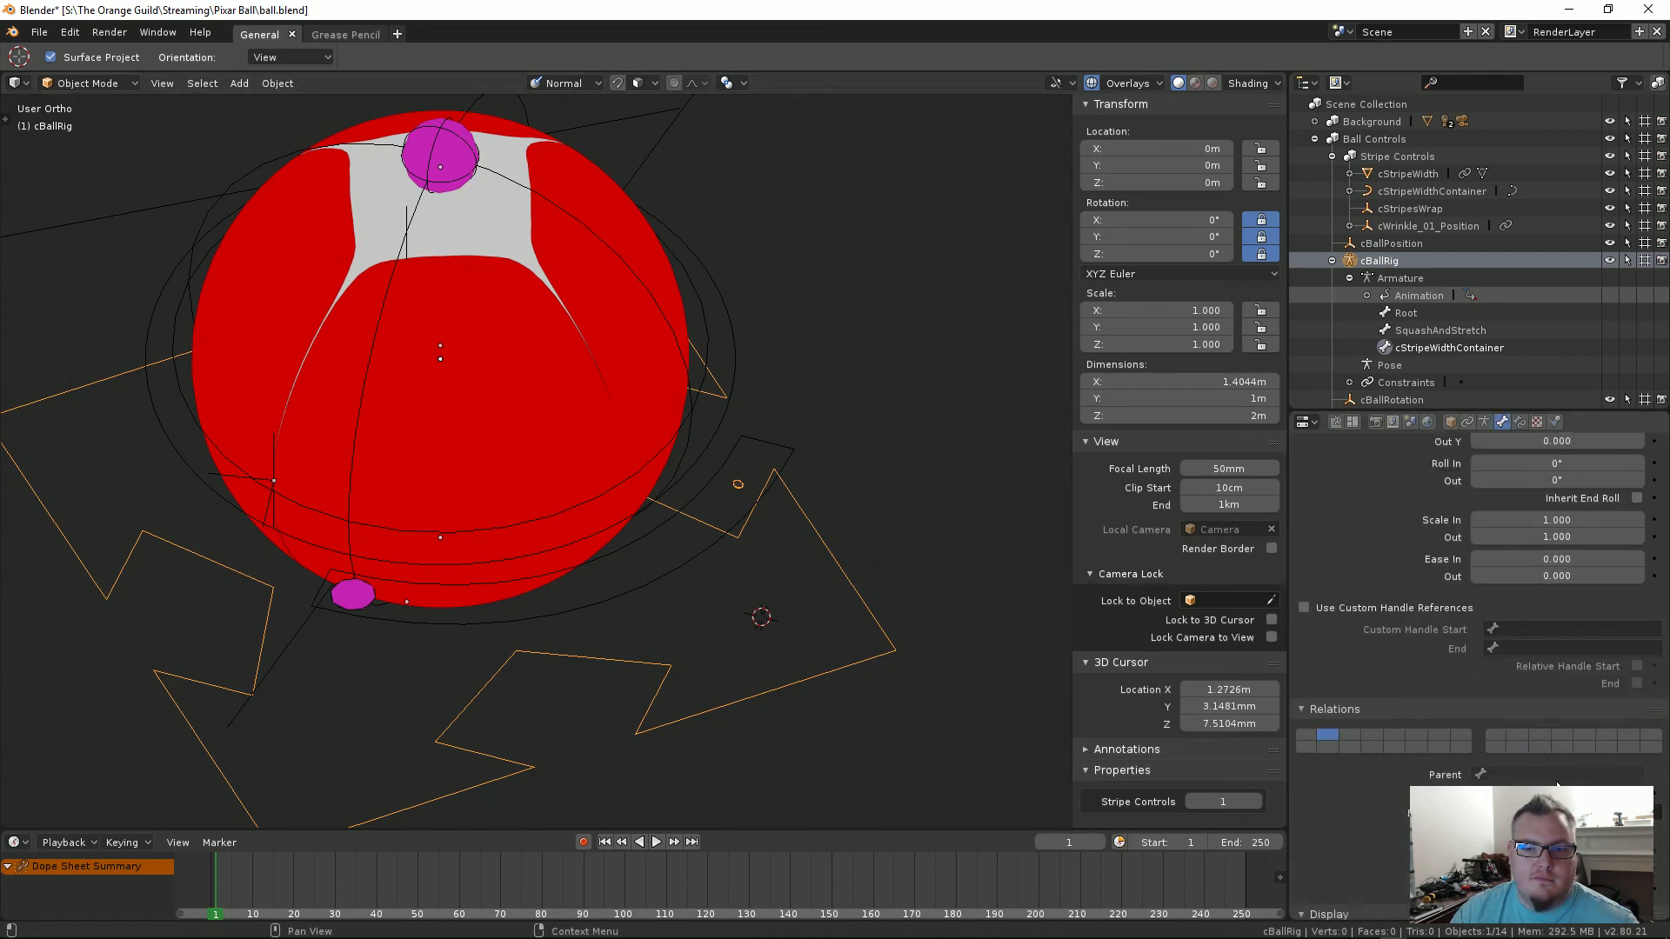
{"action": "left_click", "coordinate": [1637, 773]}
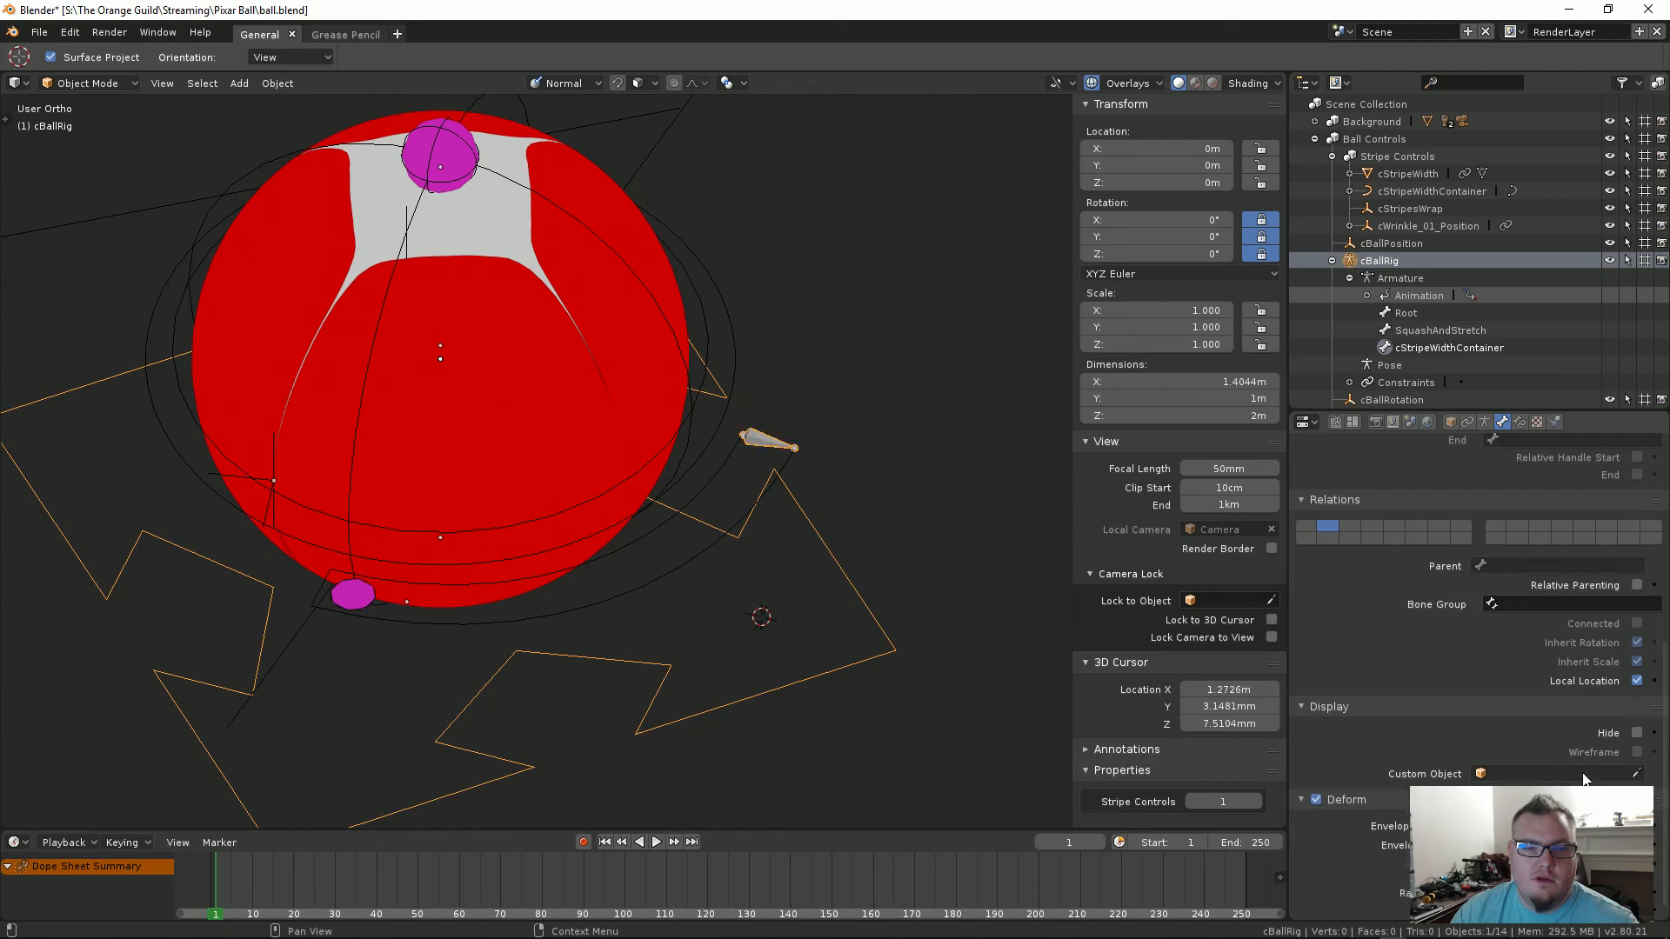
{"action": "middle_click_drag", "start_coordinate": [775, 508], "coordinate": [743, 526]}
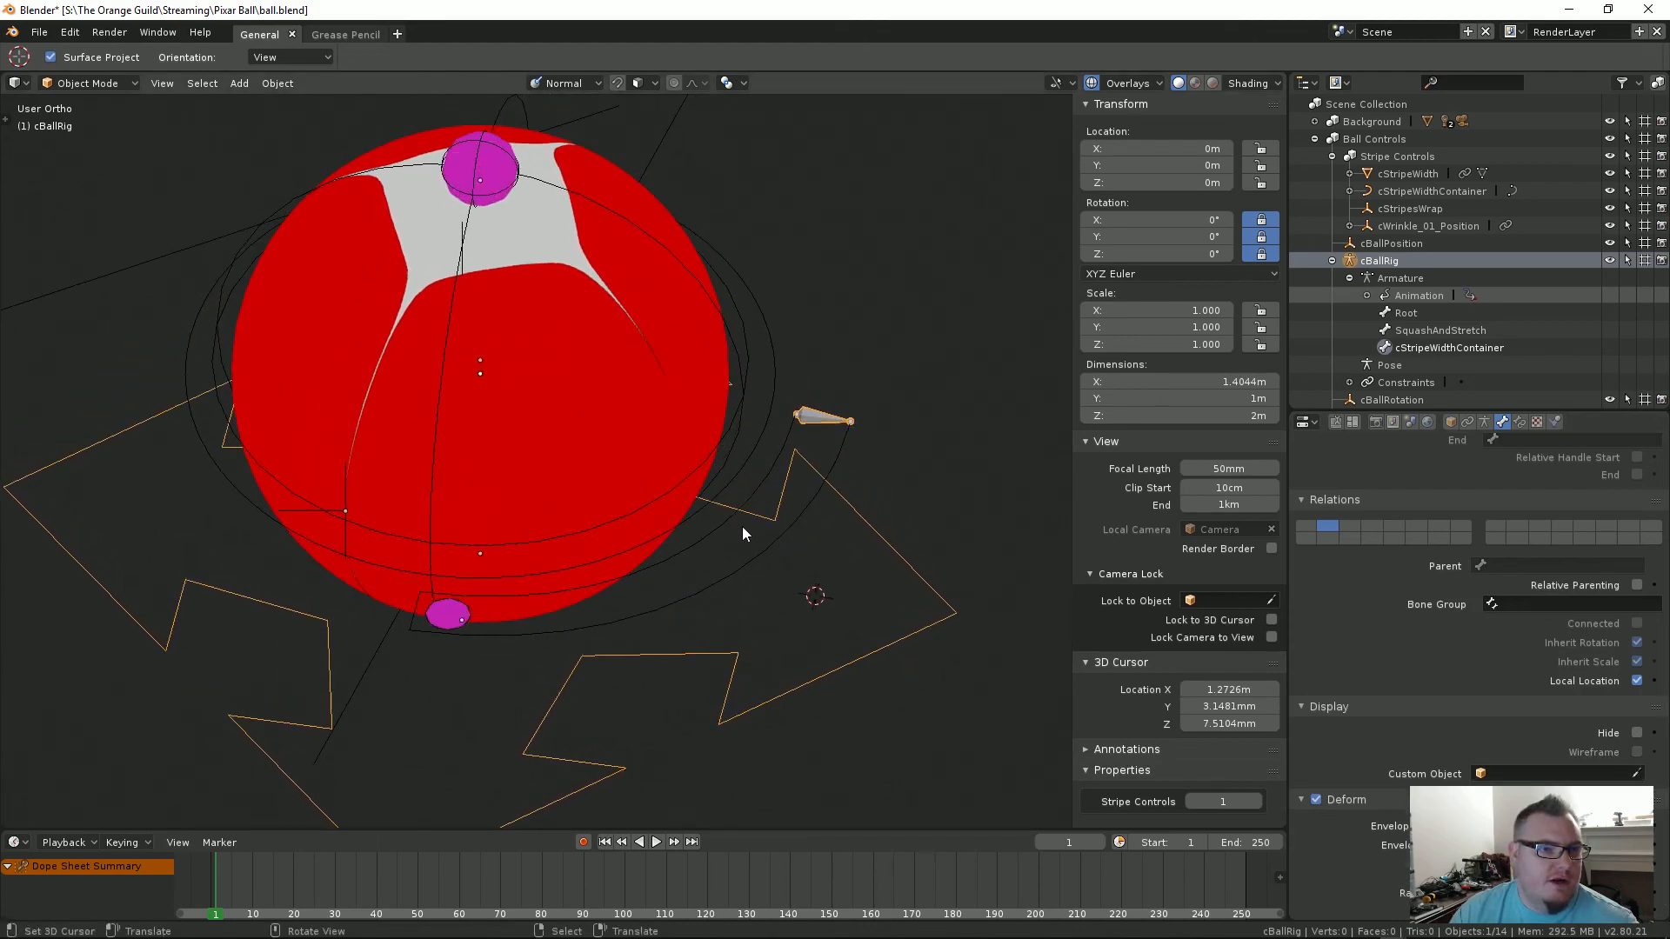
Step: Check the selection of the cStripeWidth disc and the cBallRig armature around the ball
{"action": "left_click", "coordinate": [843, 447]}
{"action": "left_click", "coordinate": [461, 624]}
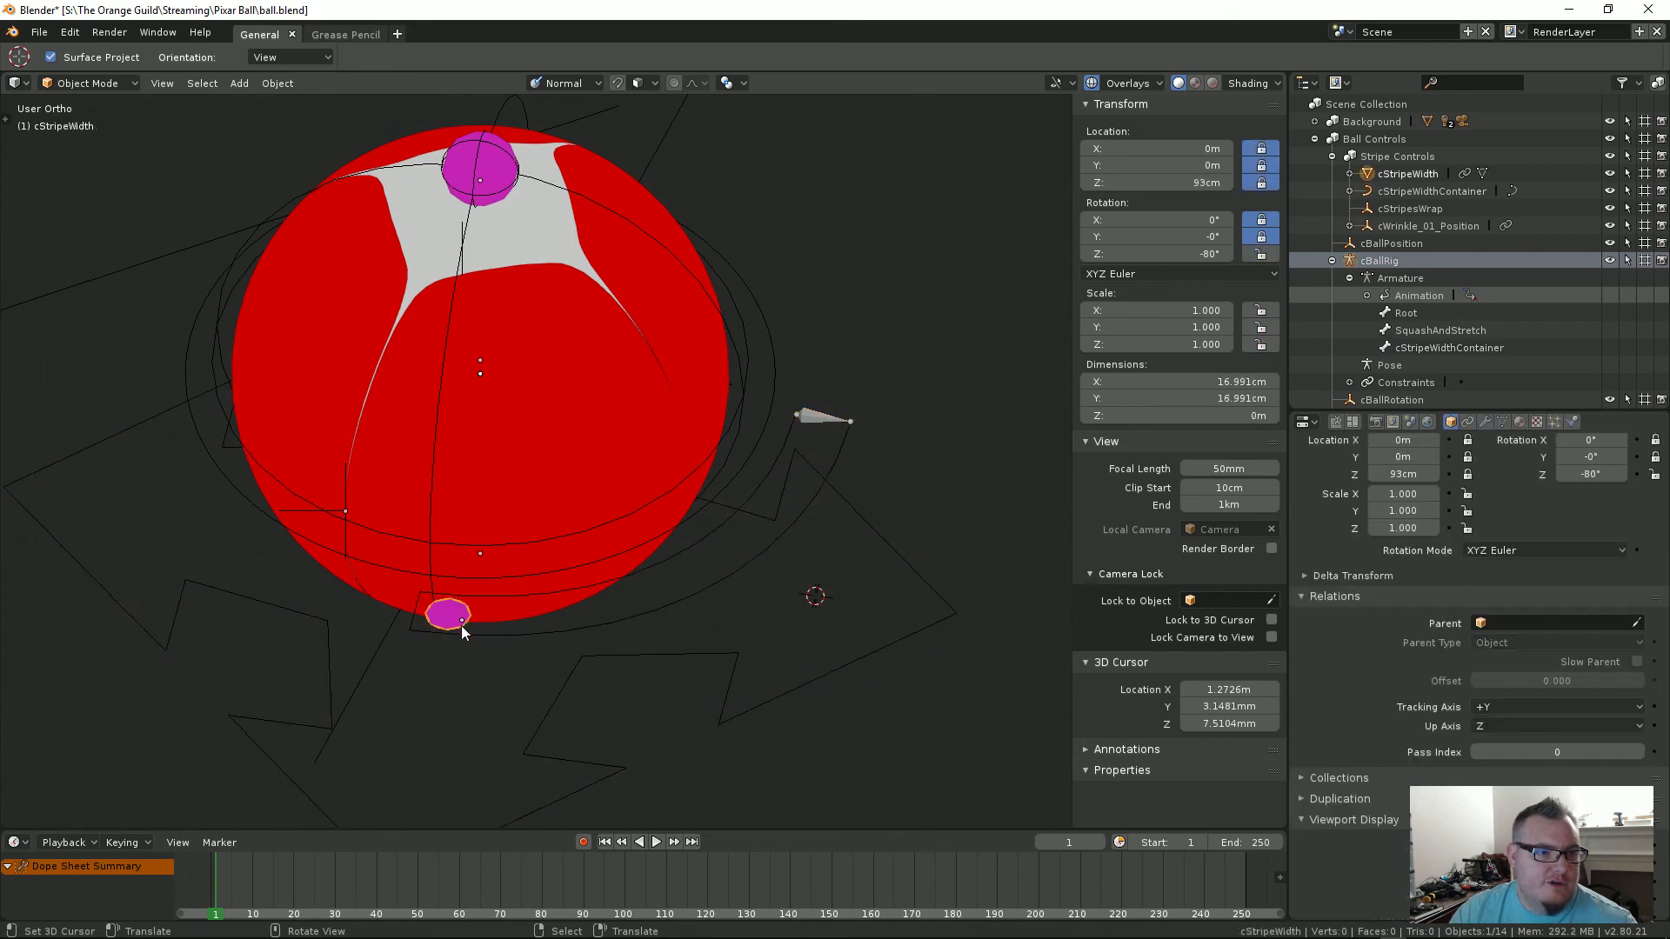
{"action": "left_click", "coordinate": [520, 633]}
{"action": "middle_click_drag", "start_coordinate": [682, 614], "coordinate": [669, 555]}
{"action": "left_click", "coordinate": [670, 550]}
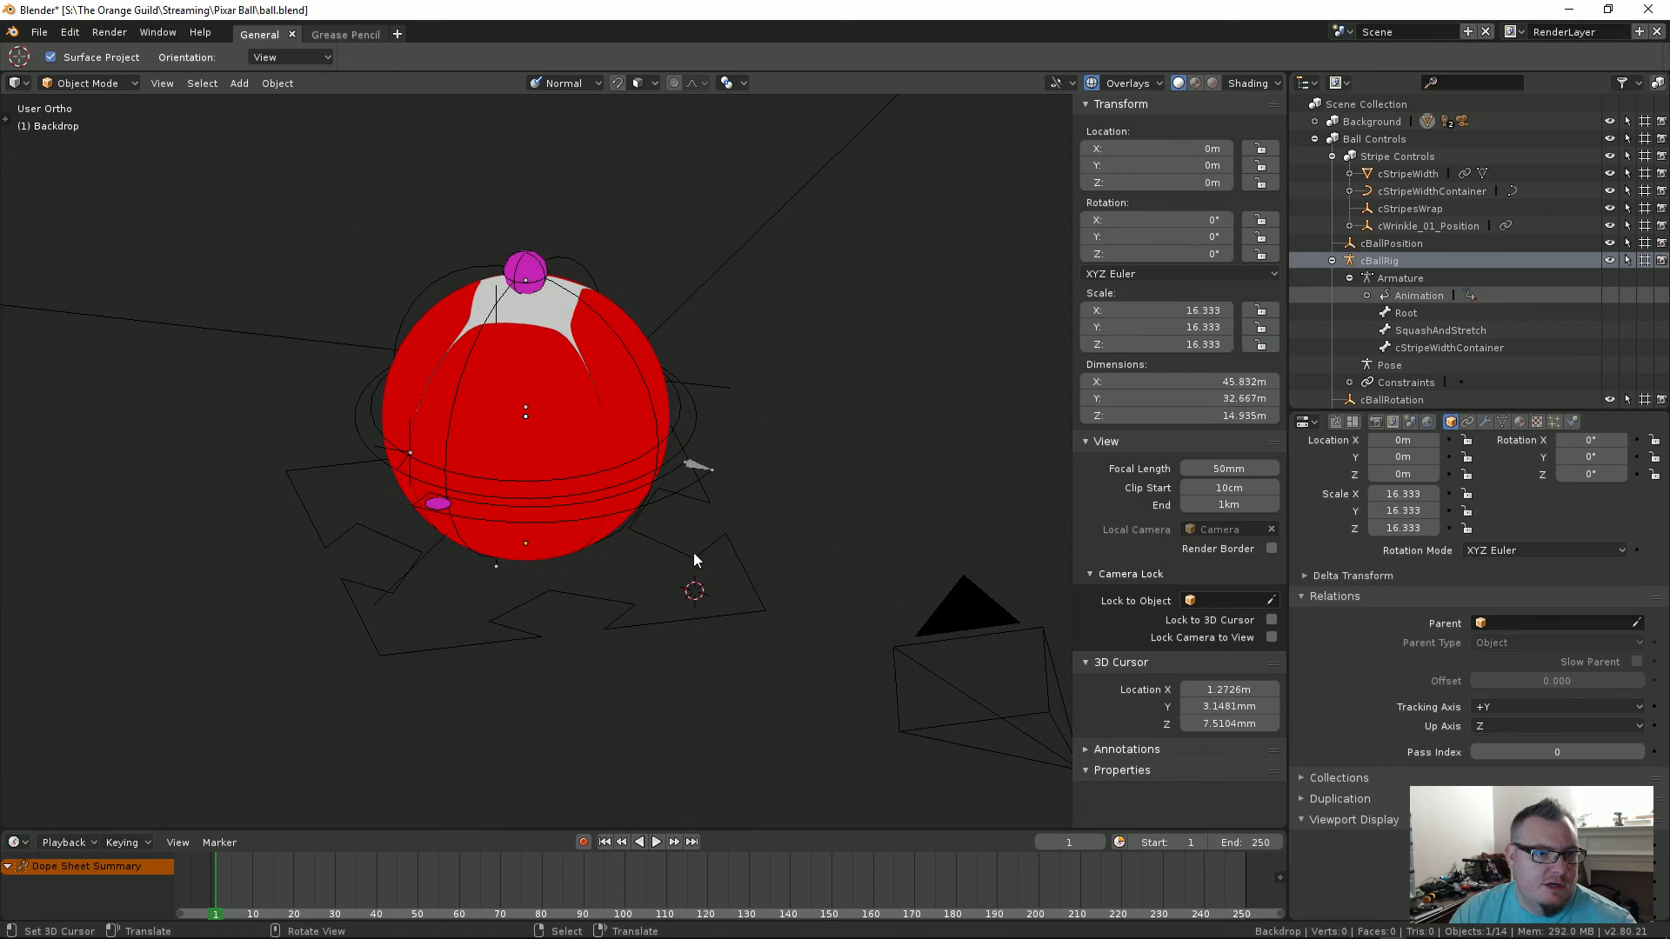
{"action": "left_click", "coordinate": [694, 559]}
{"action": "scroll", "coordinate": [724, 513], "scroll_direction": "up", "scroll_amount": 2}
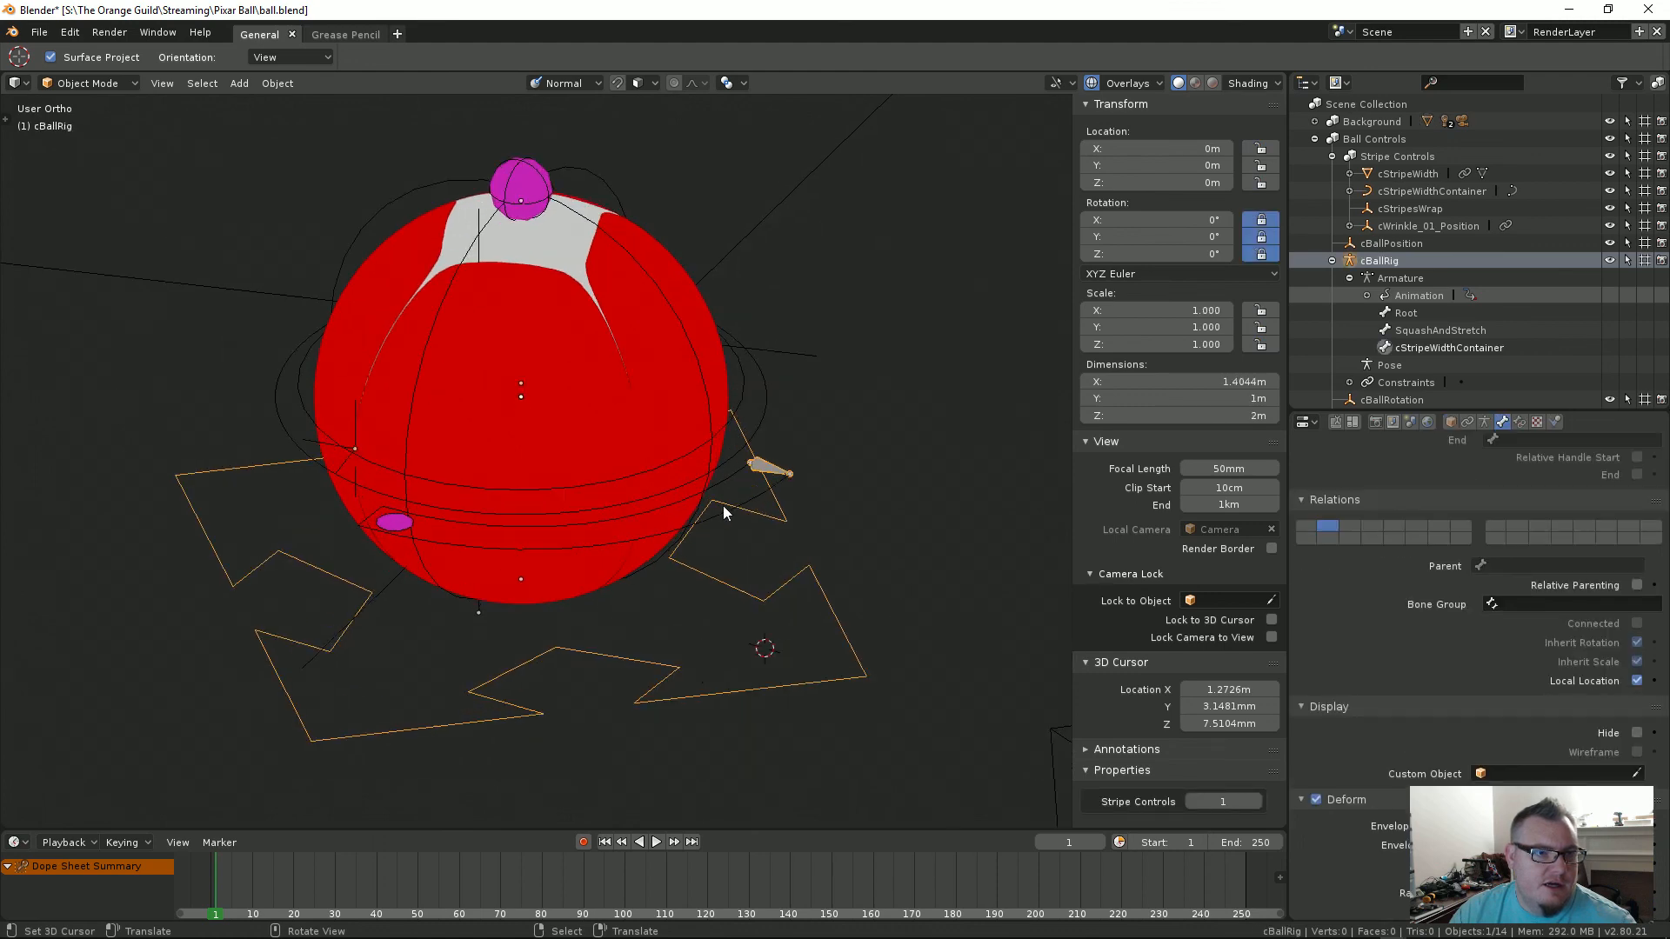
Step: Try rotating cBallRotation freely, including in trackball mode, and cancel the rotation
{"action": "left_click", "coordinate": [750, 409]}
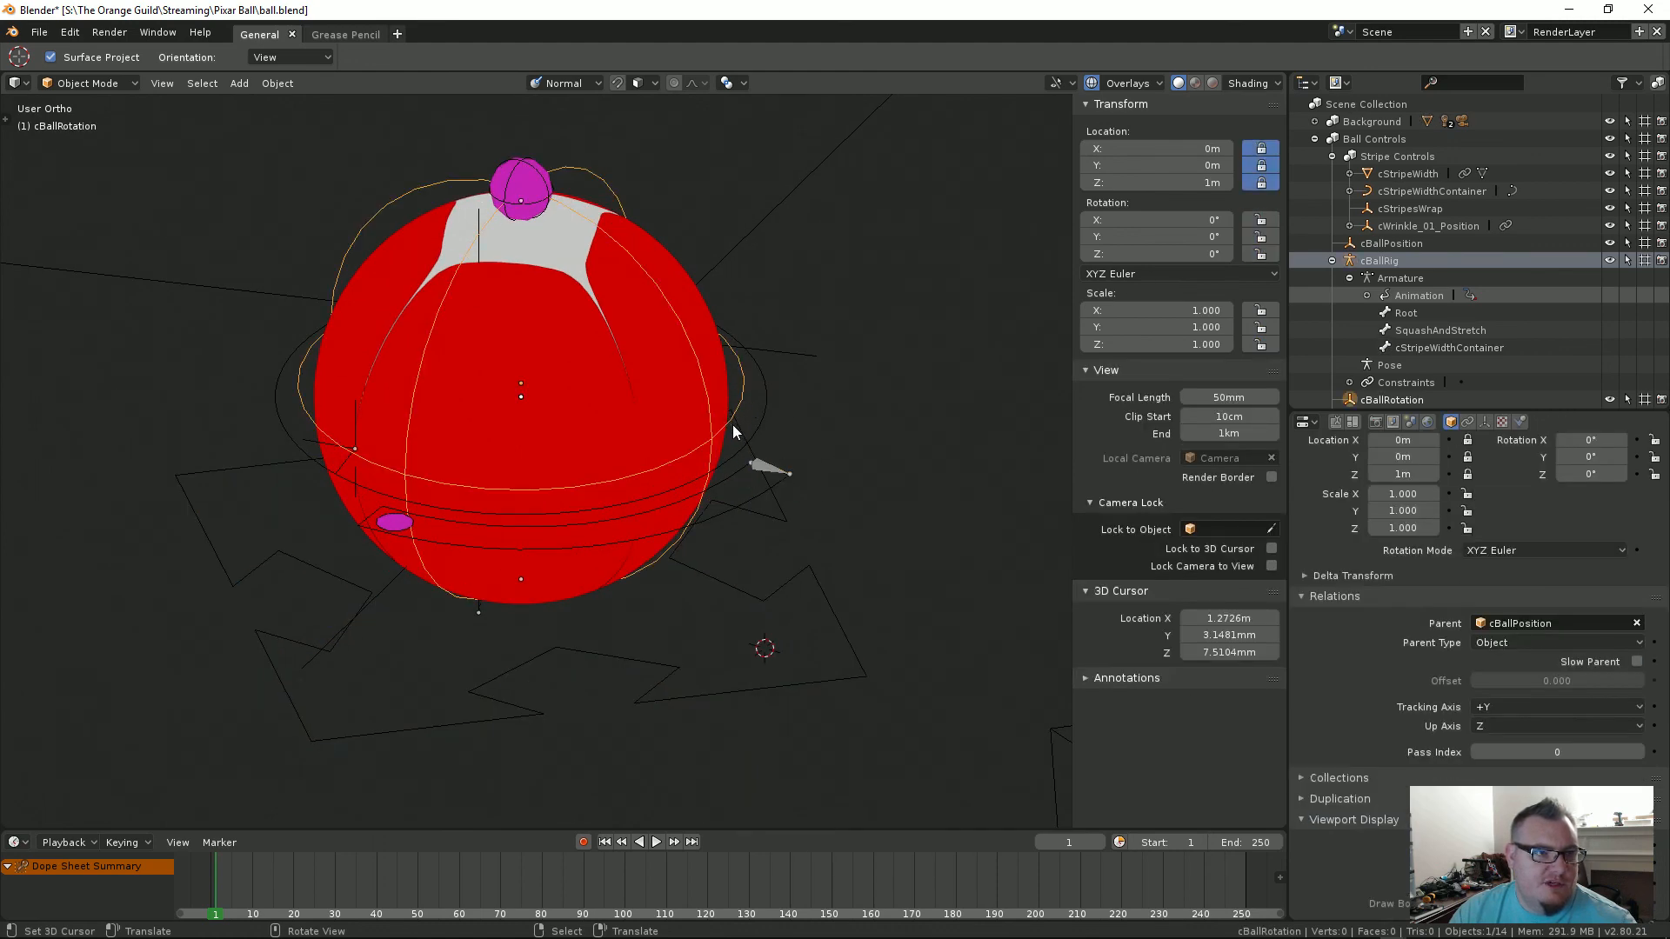
{"action": "key", "text": "r"}
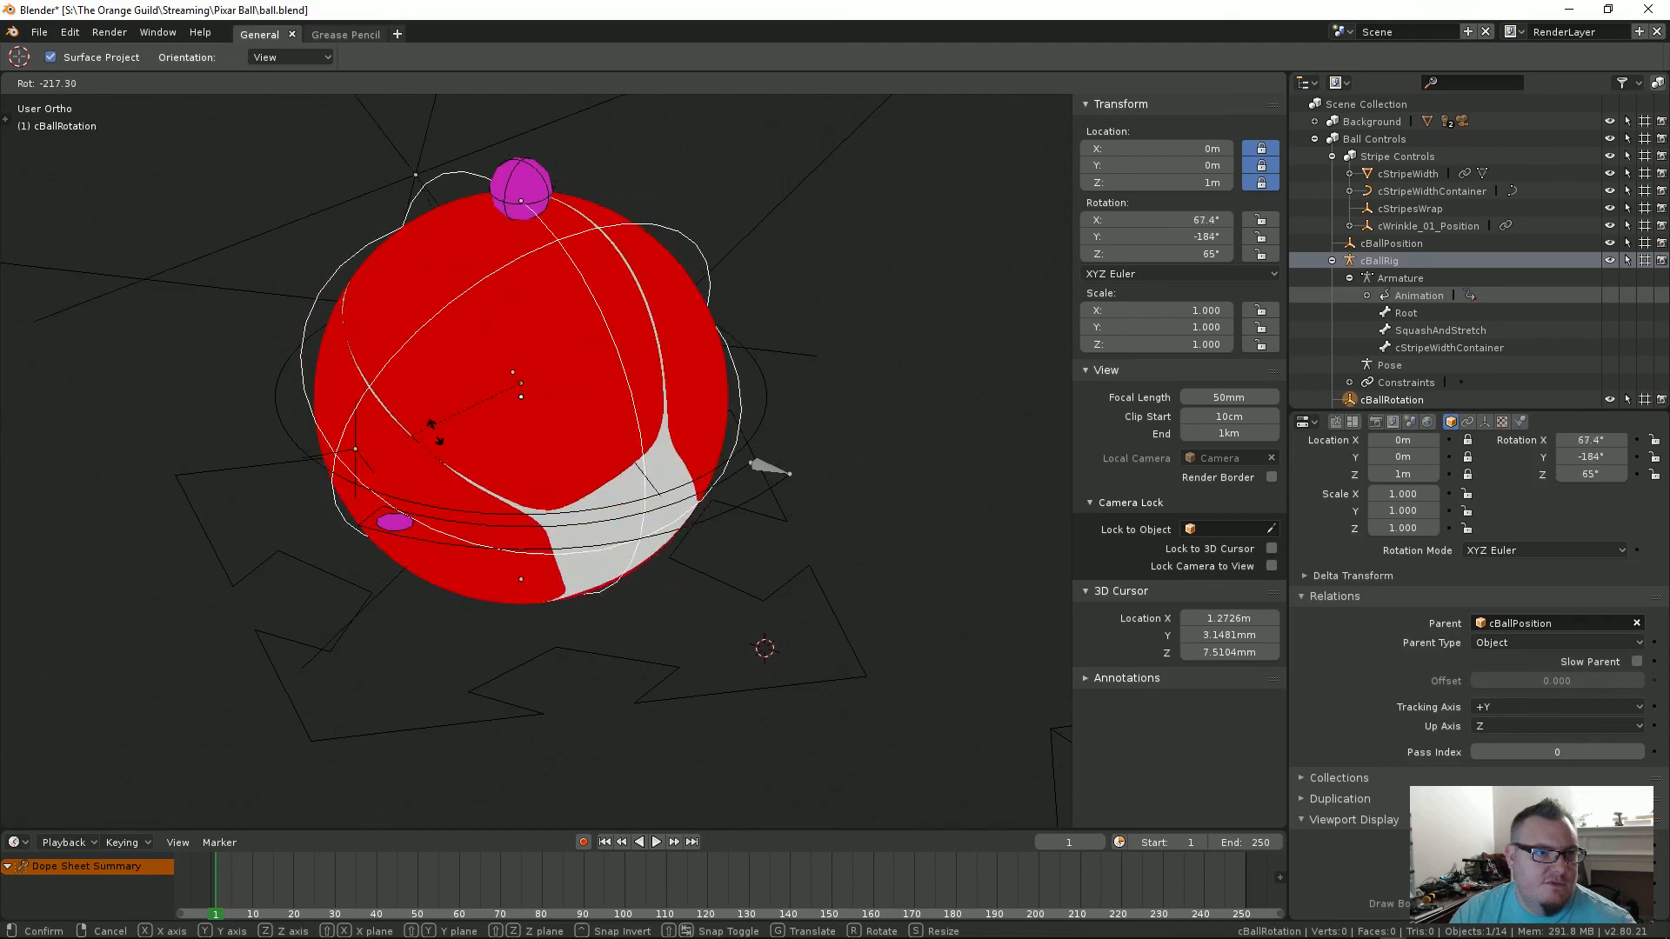
{"action": "key", "text": "r"}
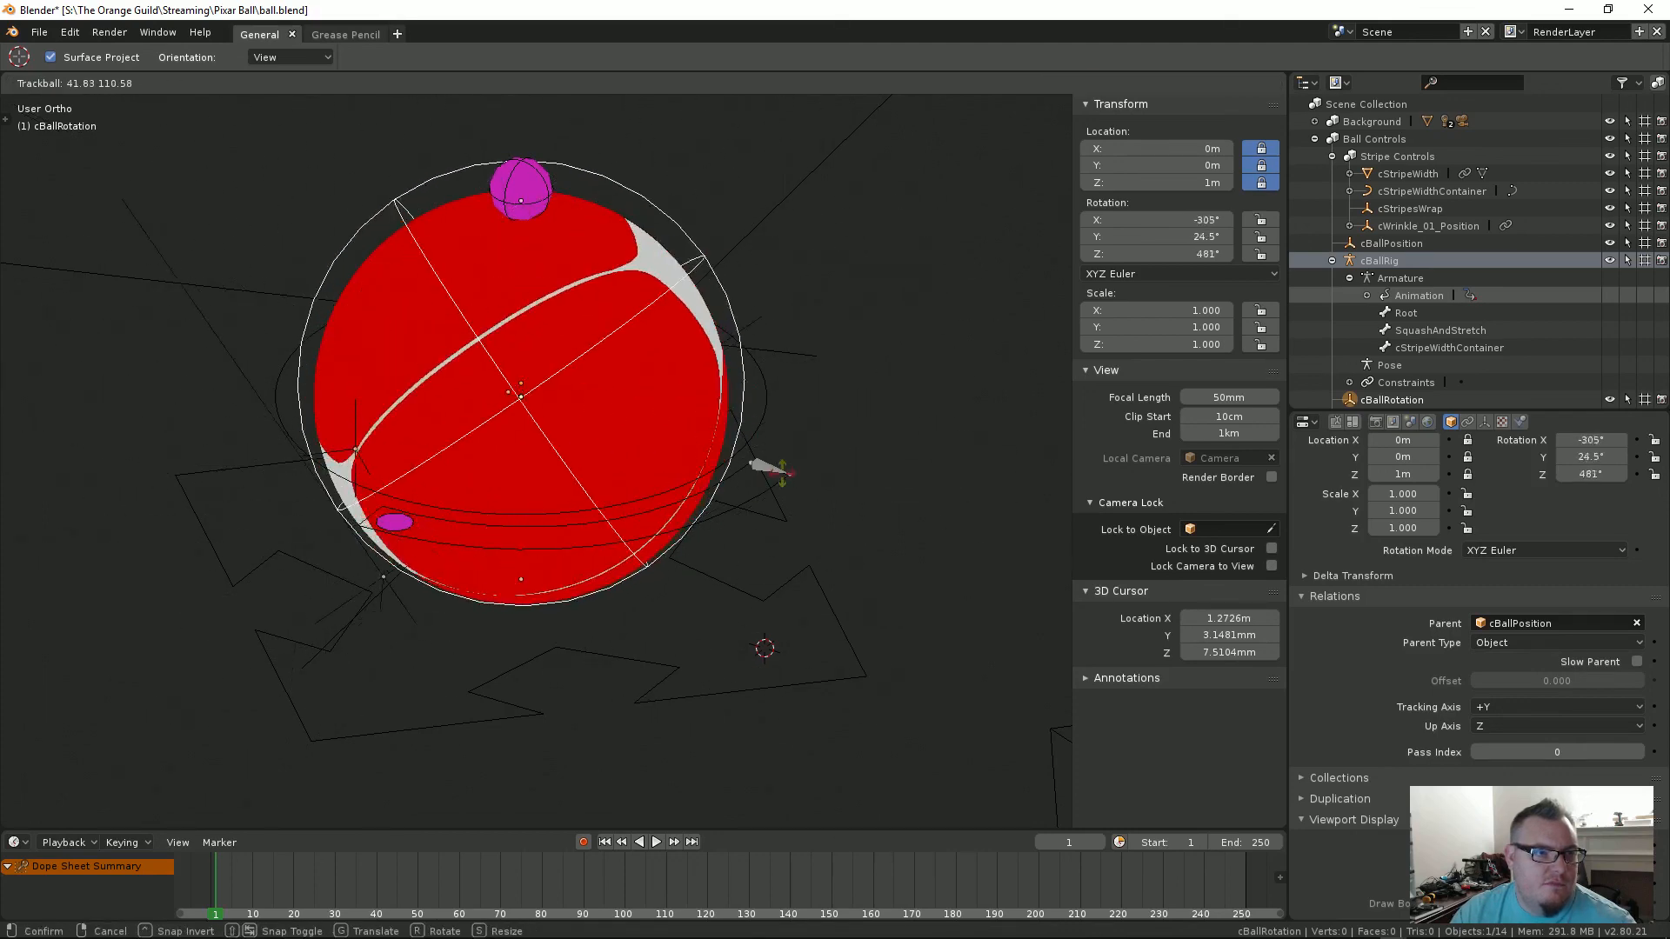
{"action": "key", "text": "Escape"}
{"action": "scroll", "coordinate": [602, 386], "scroll_direction": "down", "scroll_amount": 1}
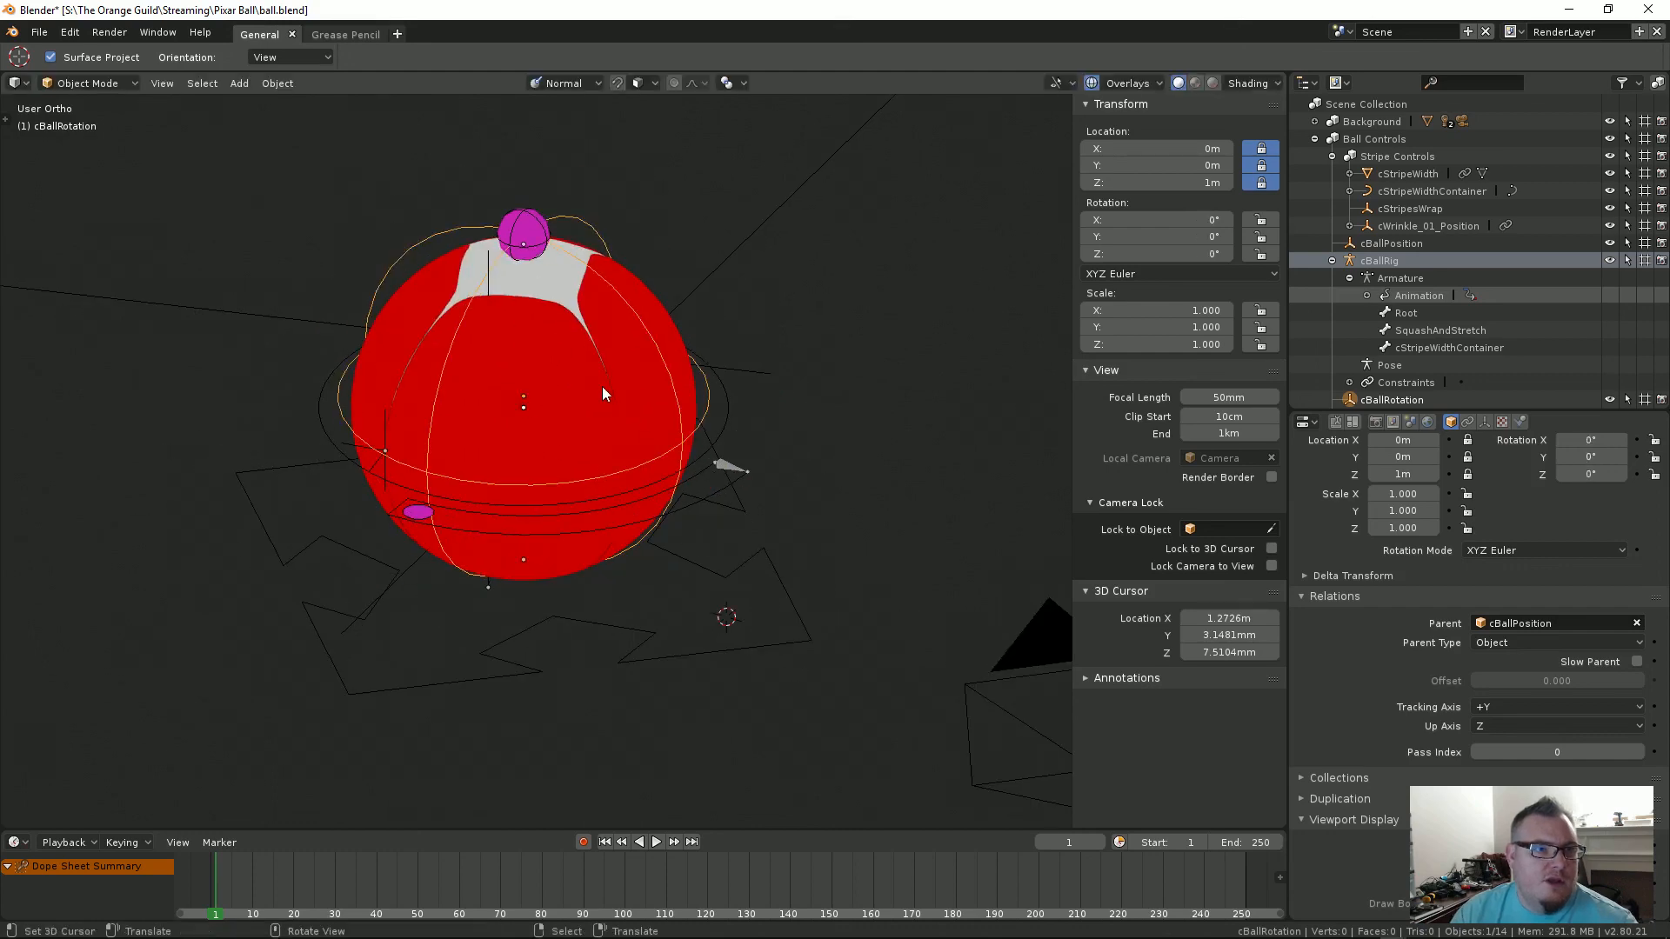
{"action": "middle_click_drag", "start_coordinate": [602, 386], "coordinate": [602, 415], "text": "shift"}
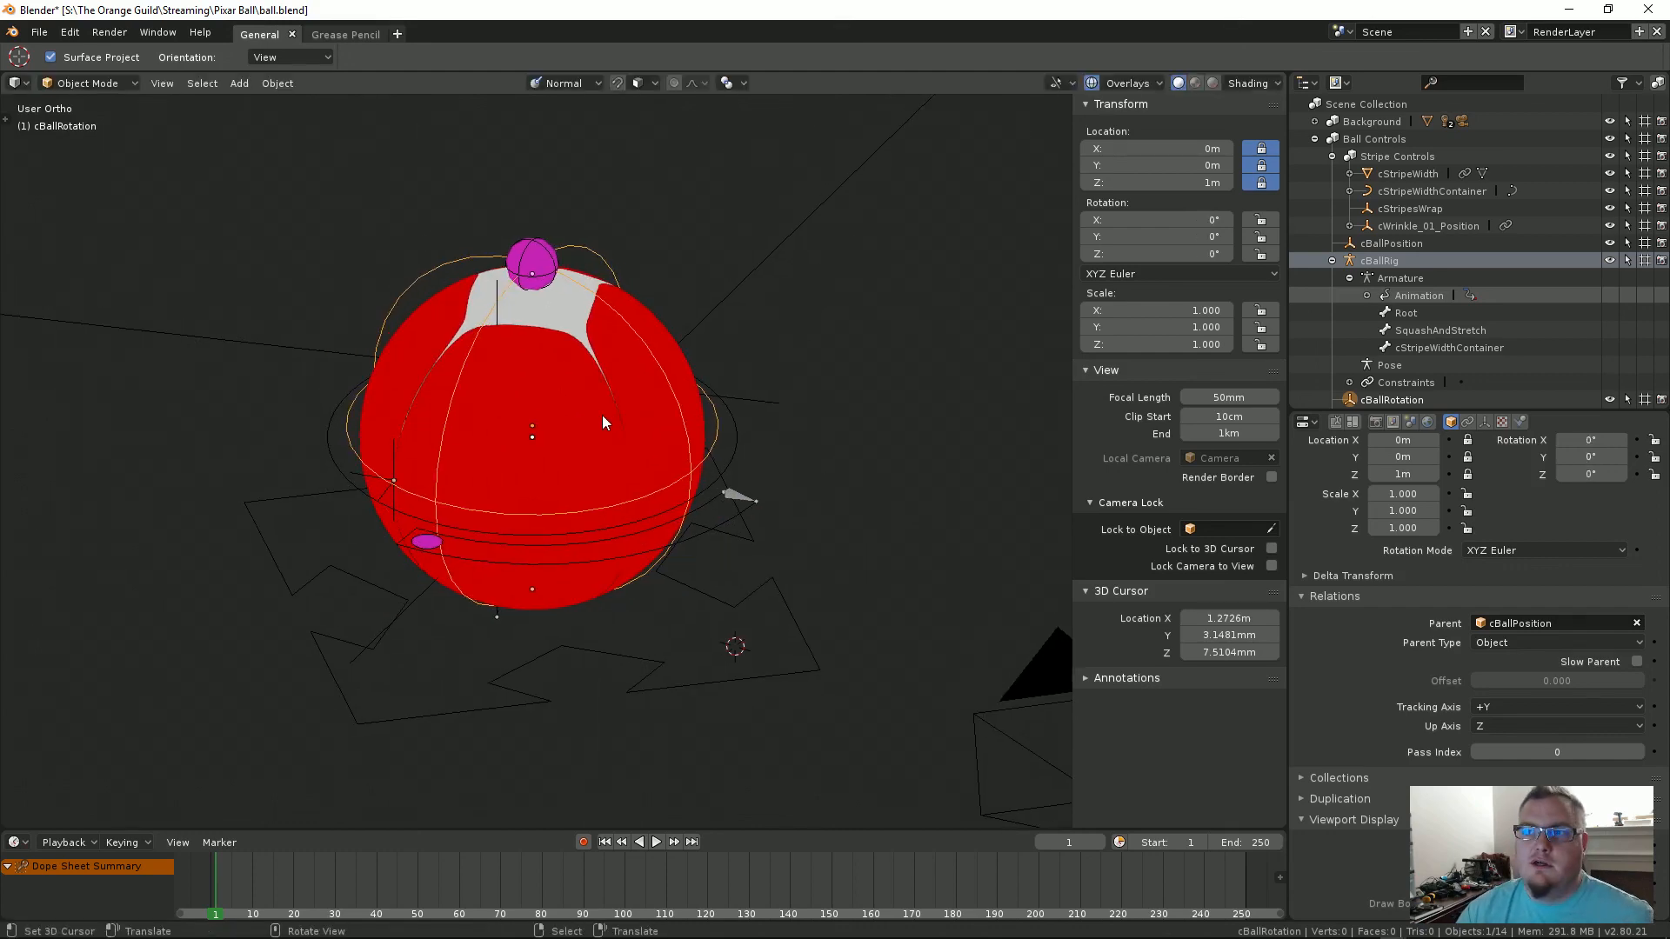
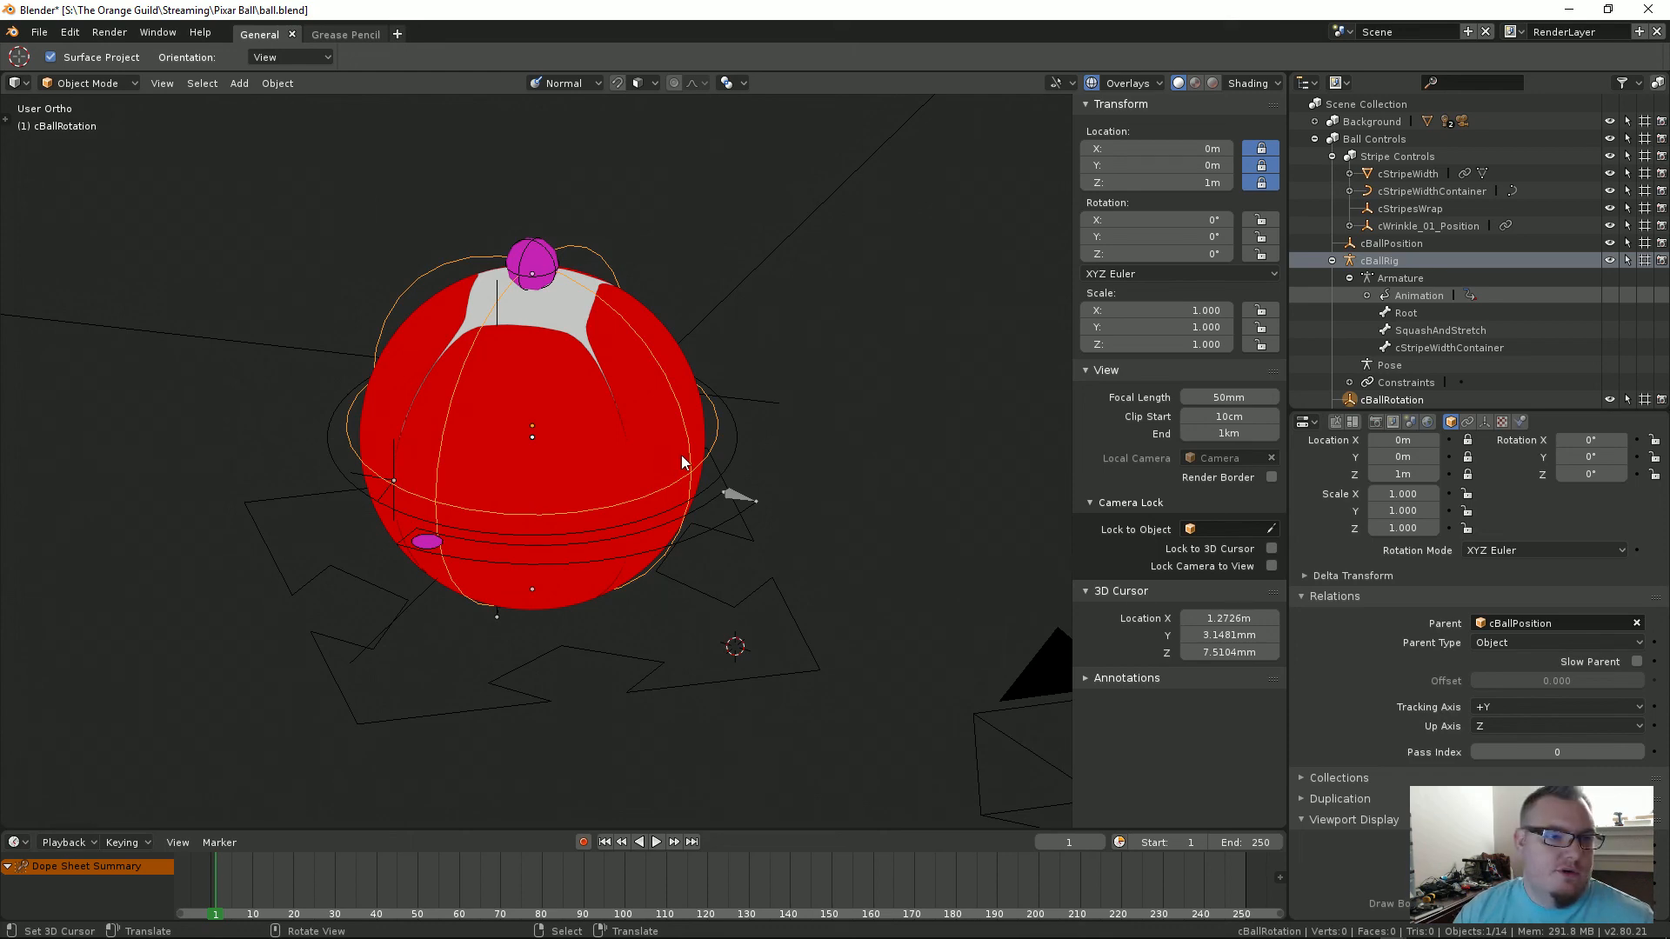
Step: Select cBallRig by its cStripeWidthContainer bone beside the curved container
{"action": "middle_click_drag", "start_coordinate": [718, 459], "coordinate": [815, 530]}
{"action": "scroll", "coordinate": [791, 497], "scroll_direction": "up", "scroll_amount": 3}
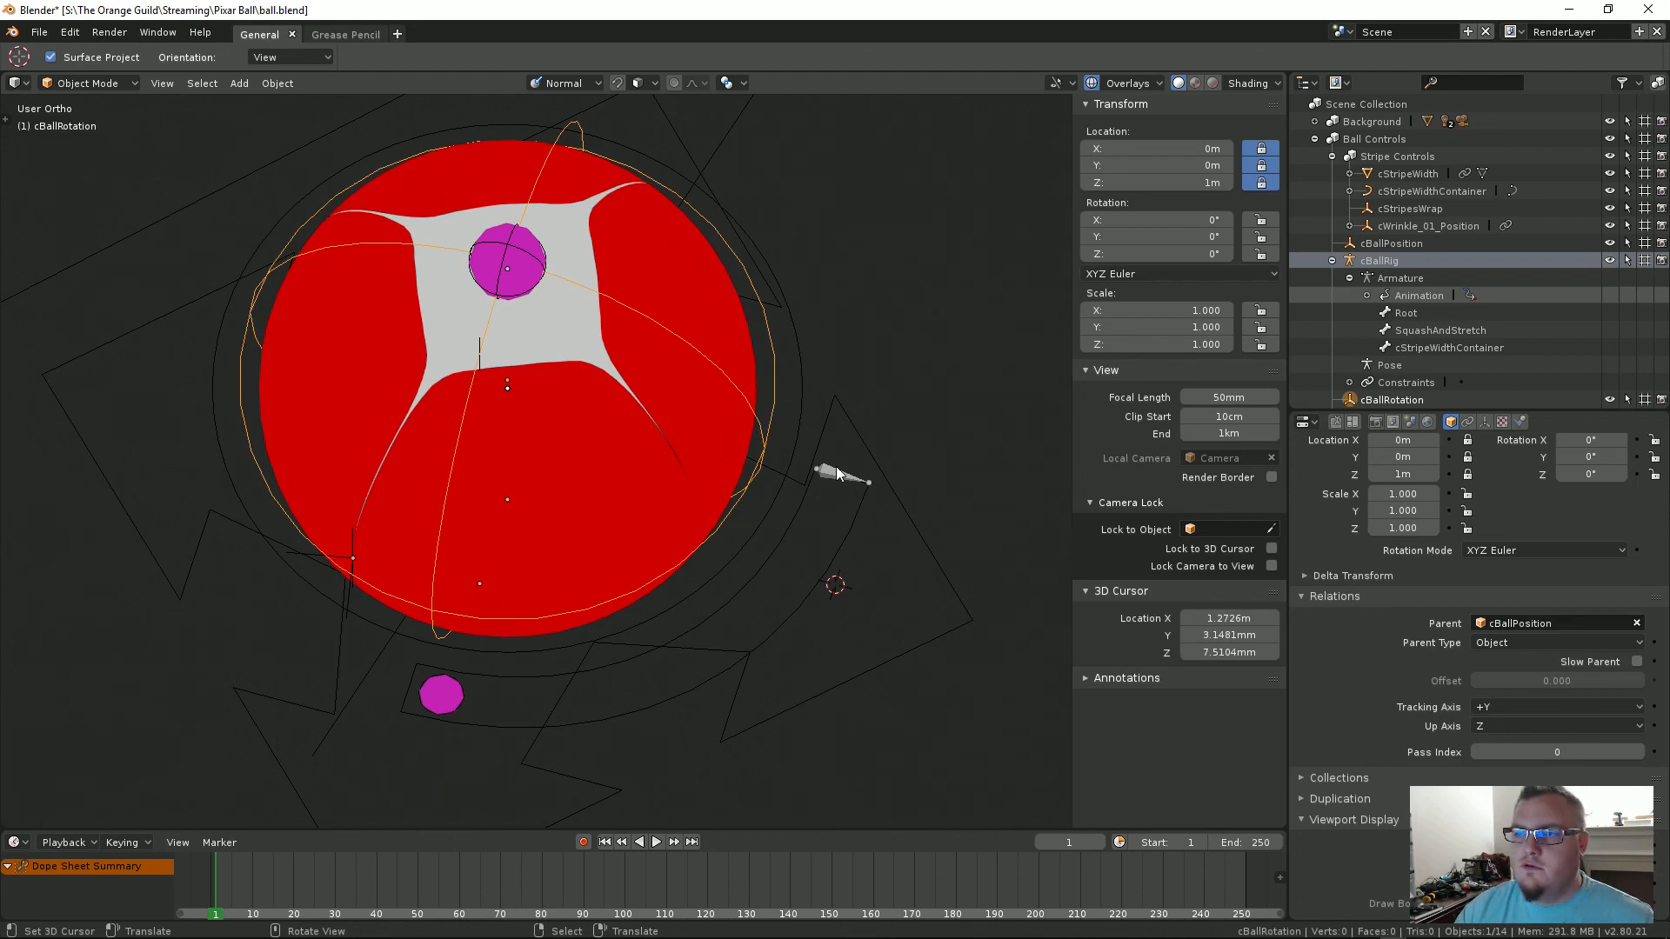
{"action": "left_click", "coordinate": [837, 470]}
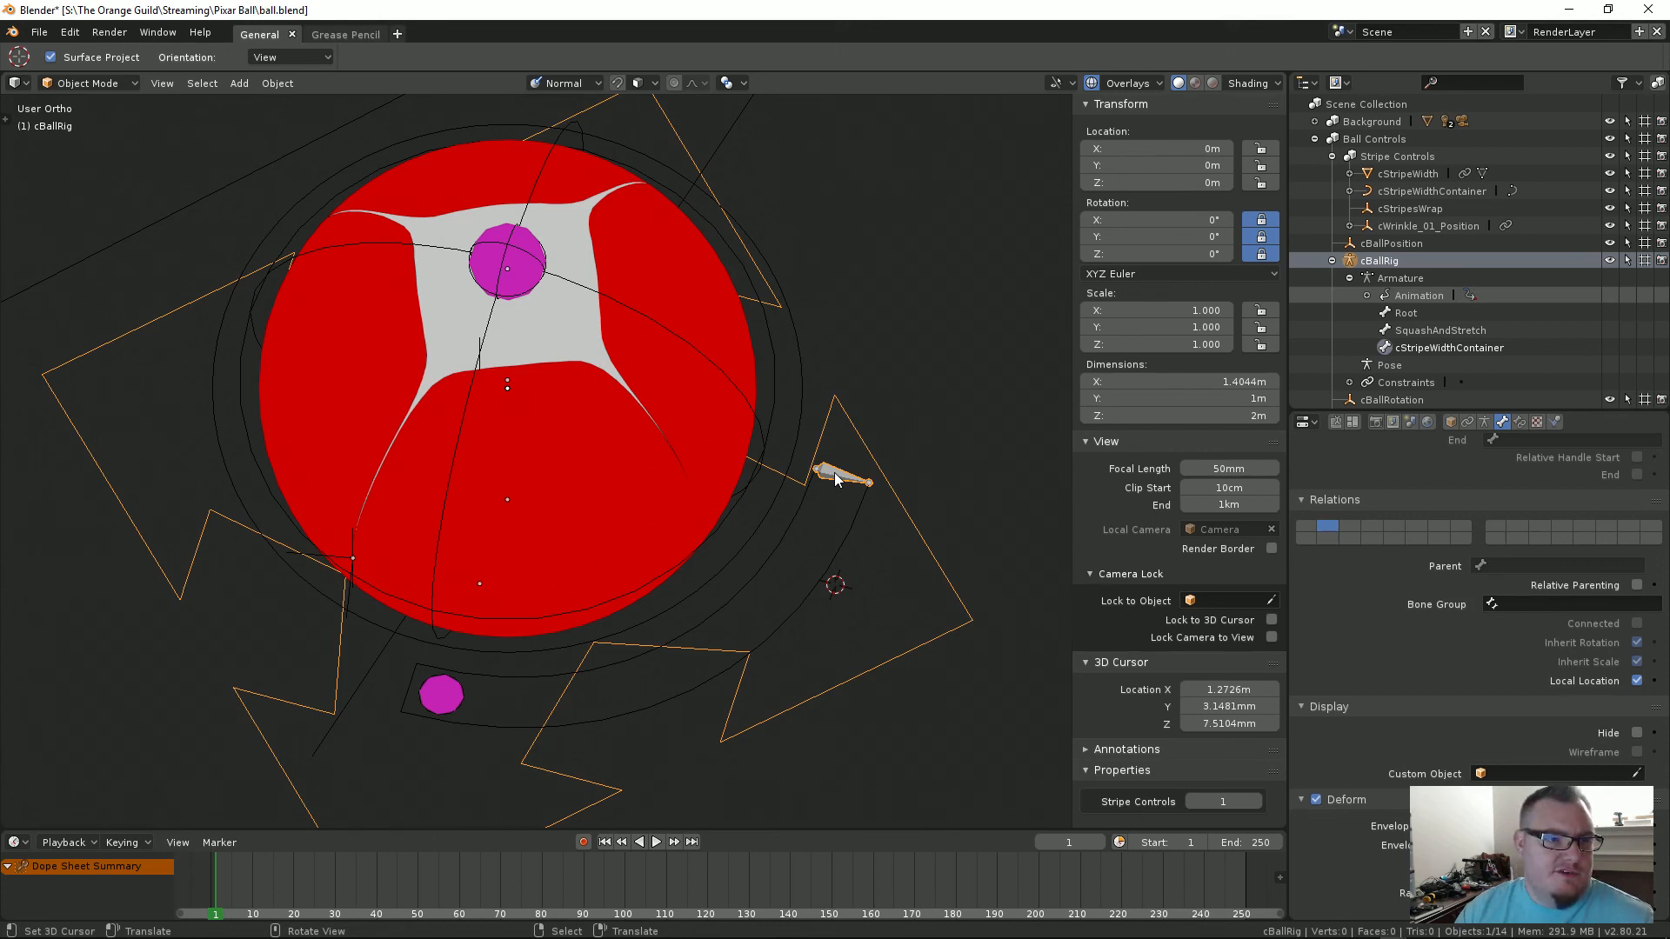
Step: Try moving the whole cBallRig armature freely, and cancel the move
{"action": "middle_click_drag", "start_coordinate": [809, 554], "coordinate": [815, 507]}
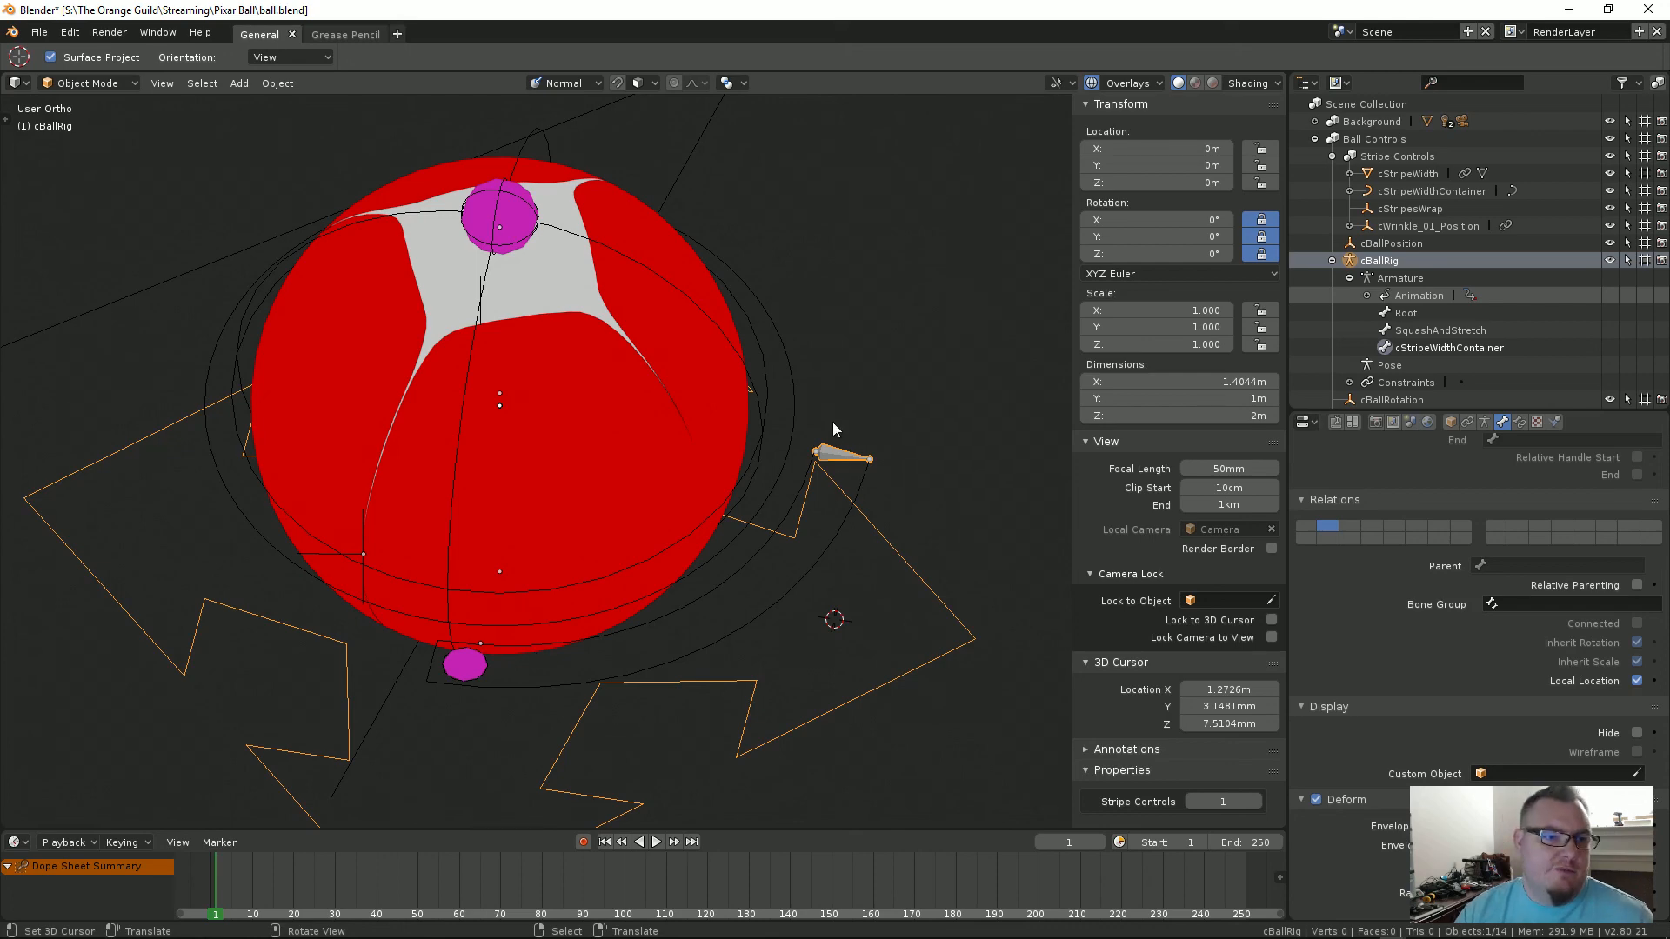
{"action": "middle_click_drag", "start_coordinate": [568, 446], "coordinate": [823, 654]}
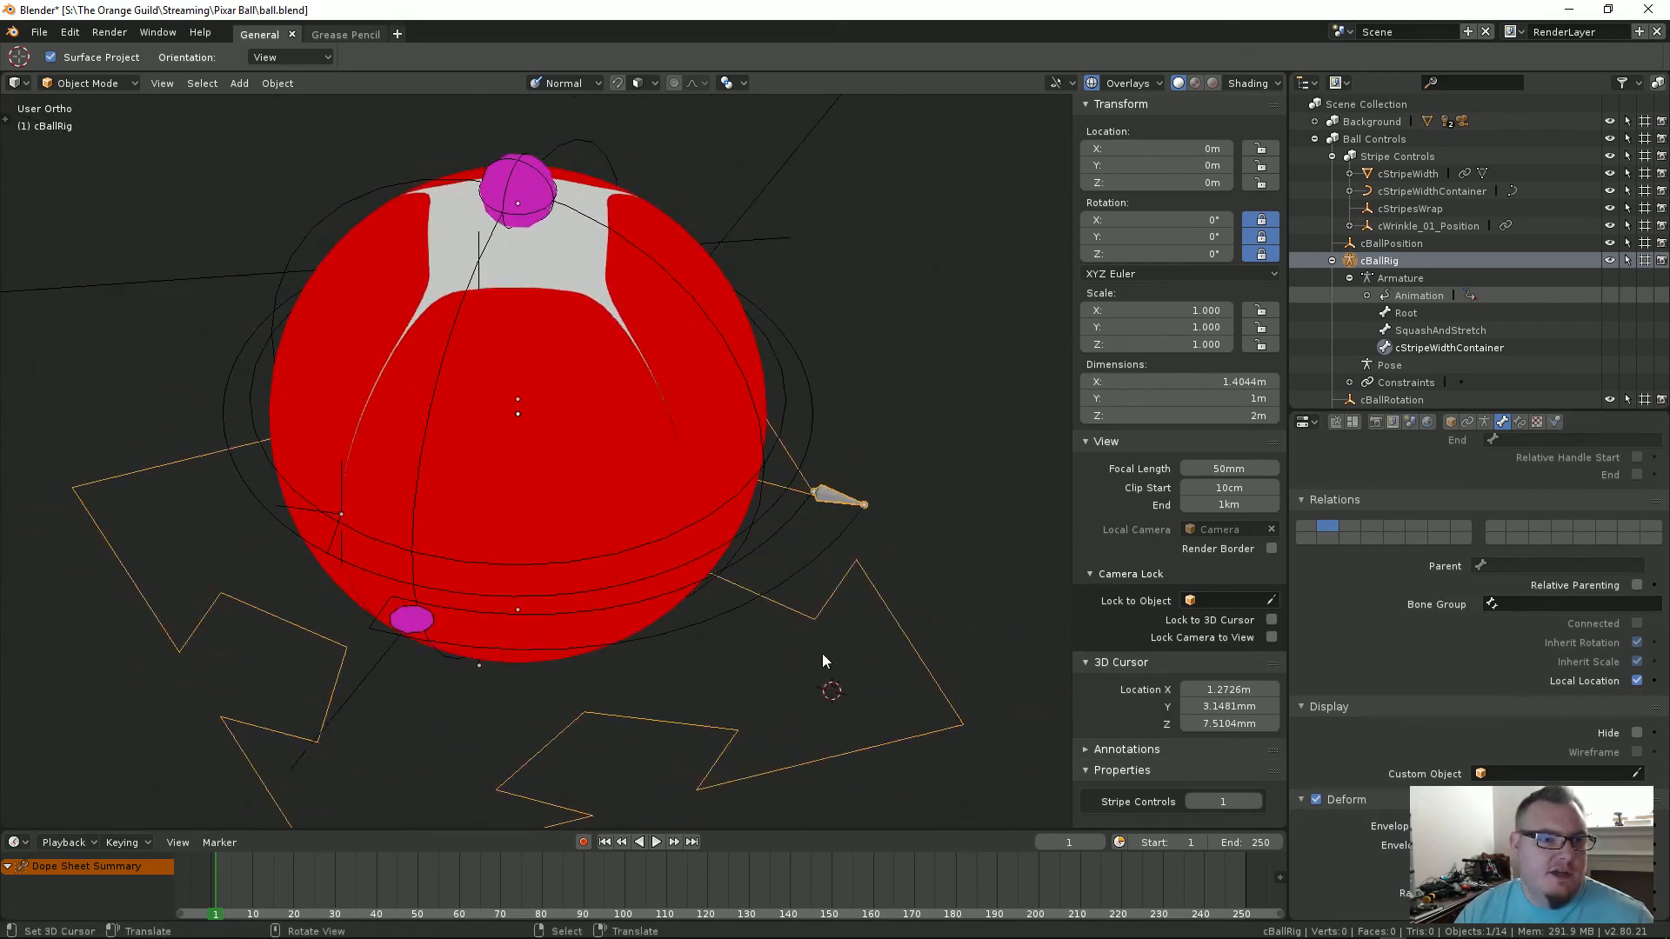
{"action": "right_click", "coordinate": [827, 602]}
{"action": "right_click", "coordinate": [838, 583]}
{"action": "mouse_move", "coordinate": [784, 489]}
{"action": "right_mouse_down"}
{"action": "mouse_move", "coordinate": [798, 486]}
{"action": "mouse_move", "coordinate": [765, 409]}
{"action": "mouse_move", "coordinate": [790, 347]}
{"action": "mouse_move", "coordinate": [802, 516]}
{"action": "right_mouse_up"}
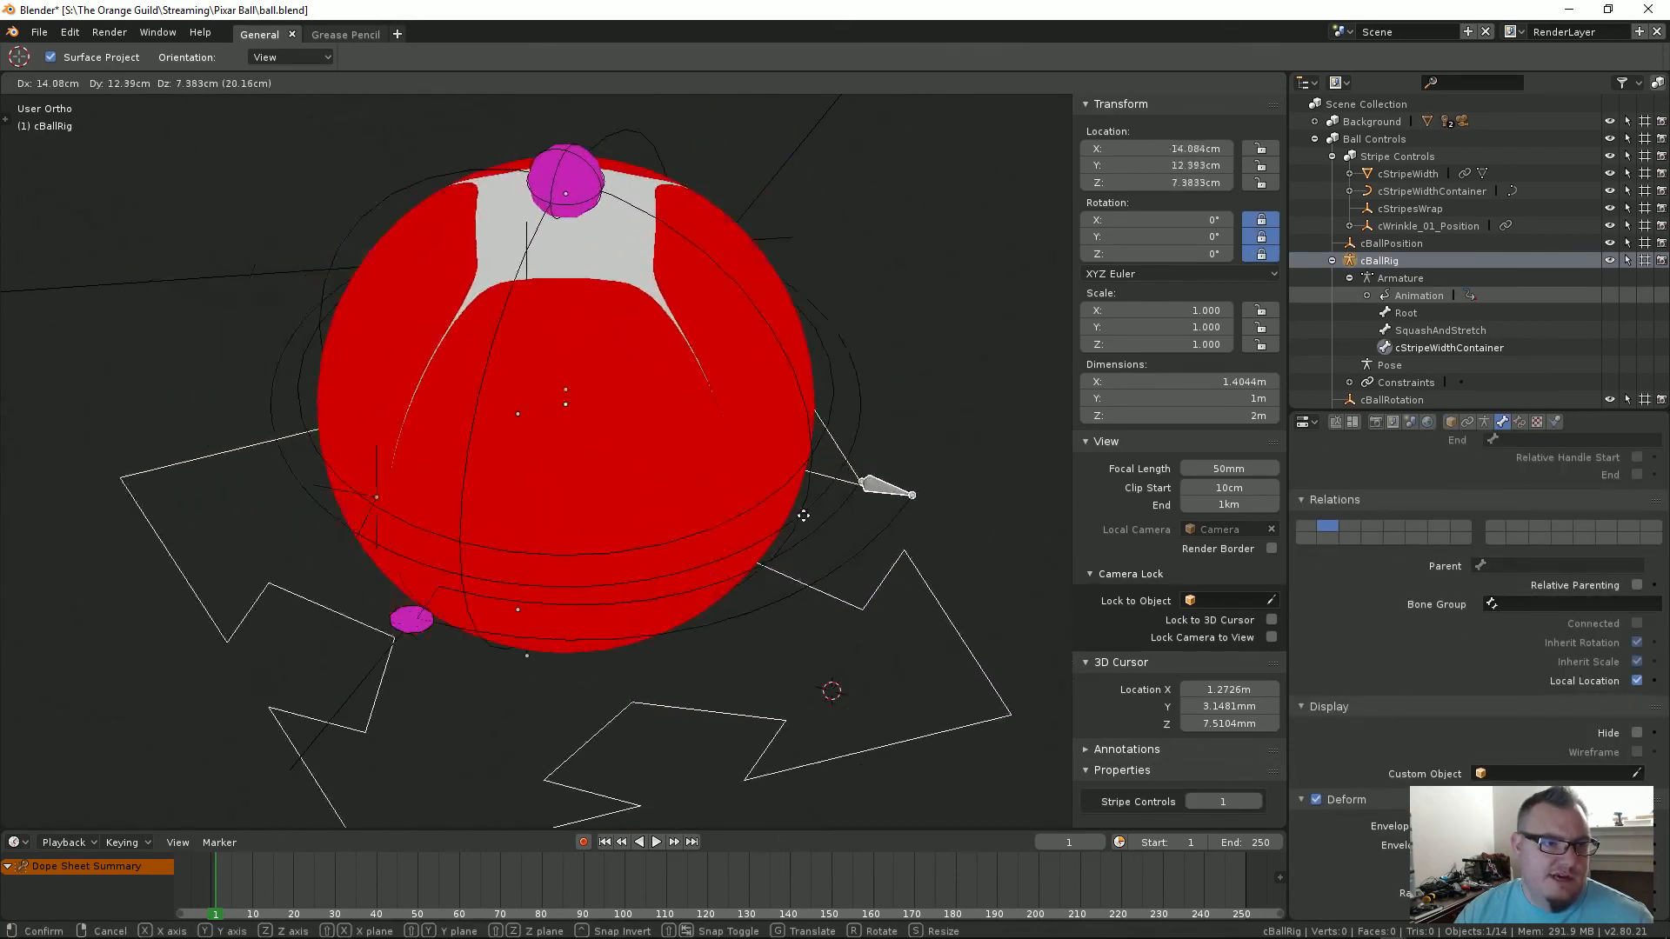
{"action": "key", "text": "Escape"}
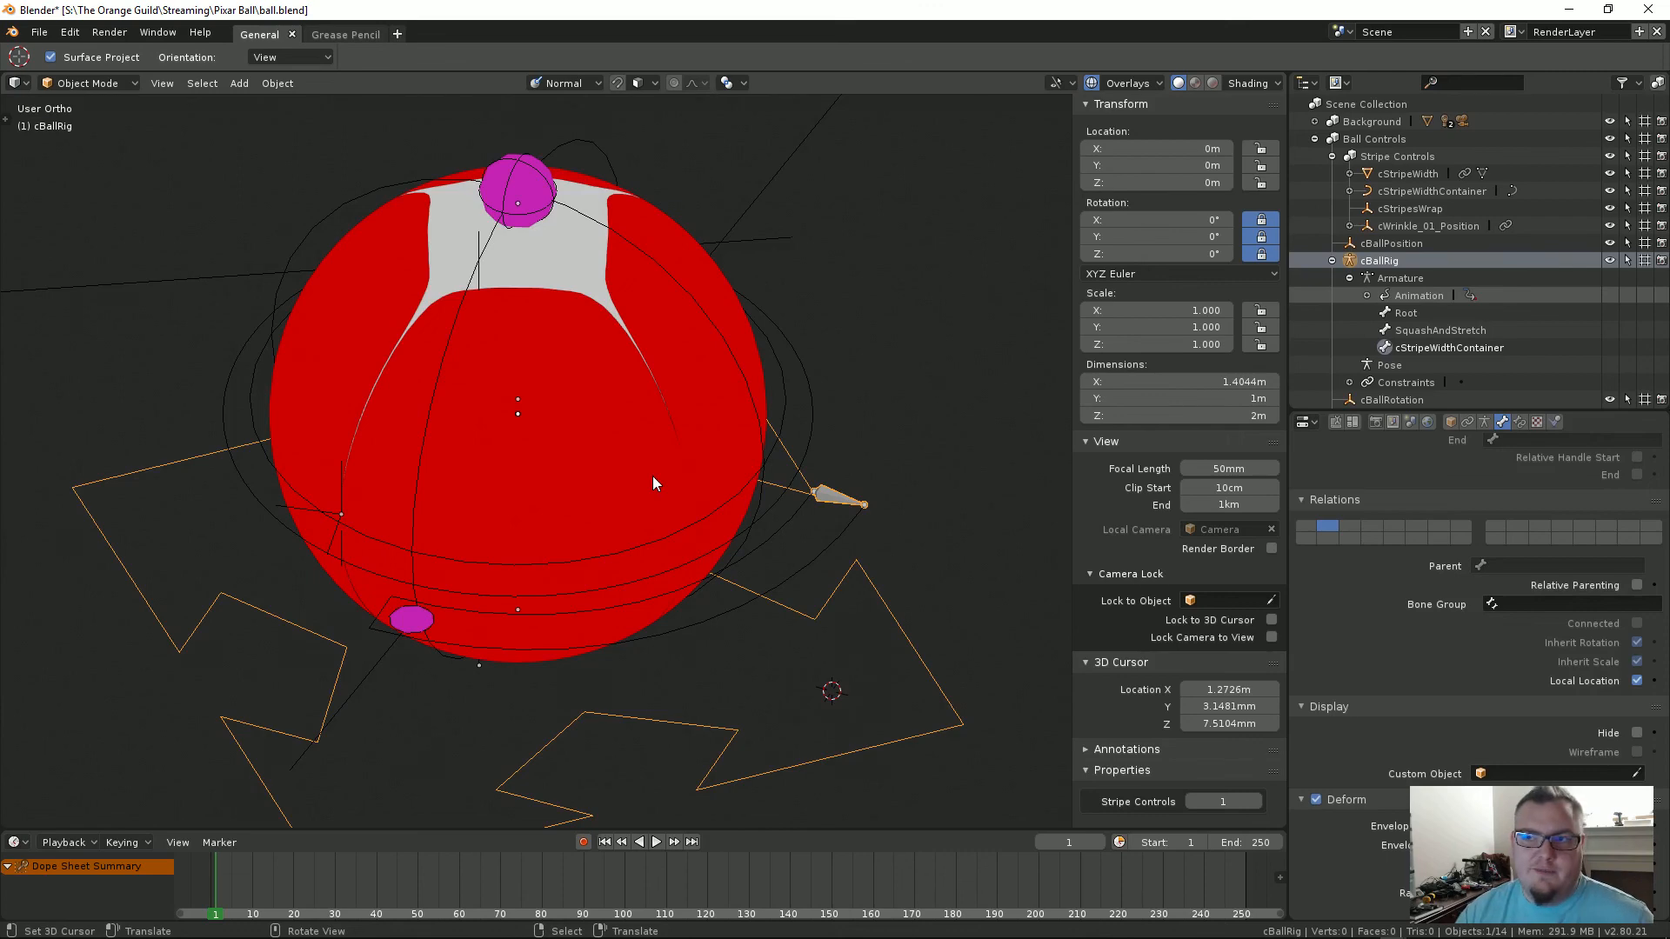
Step: Try moving the cSS_Target sphere above the ball to deform it, and cancel the move
{"action": "right_click", "coordinate": [518, 162]}
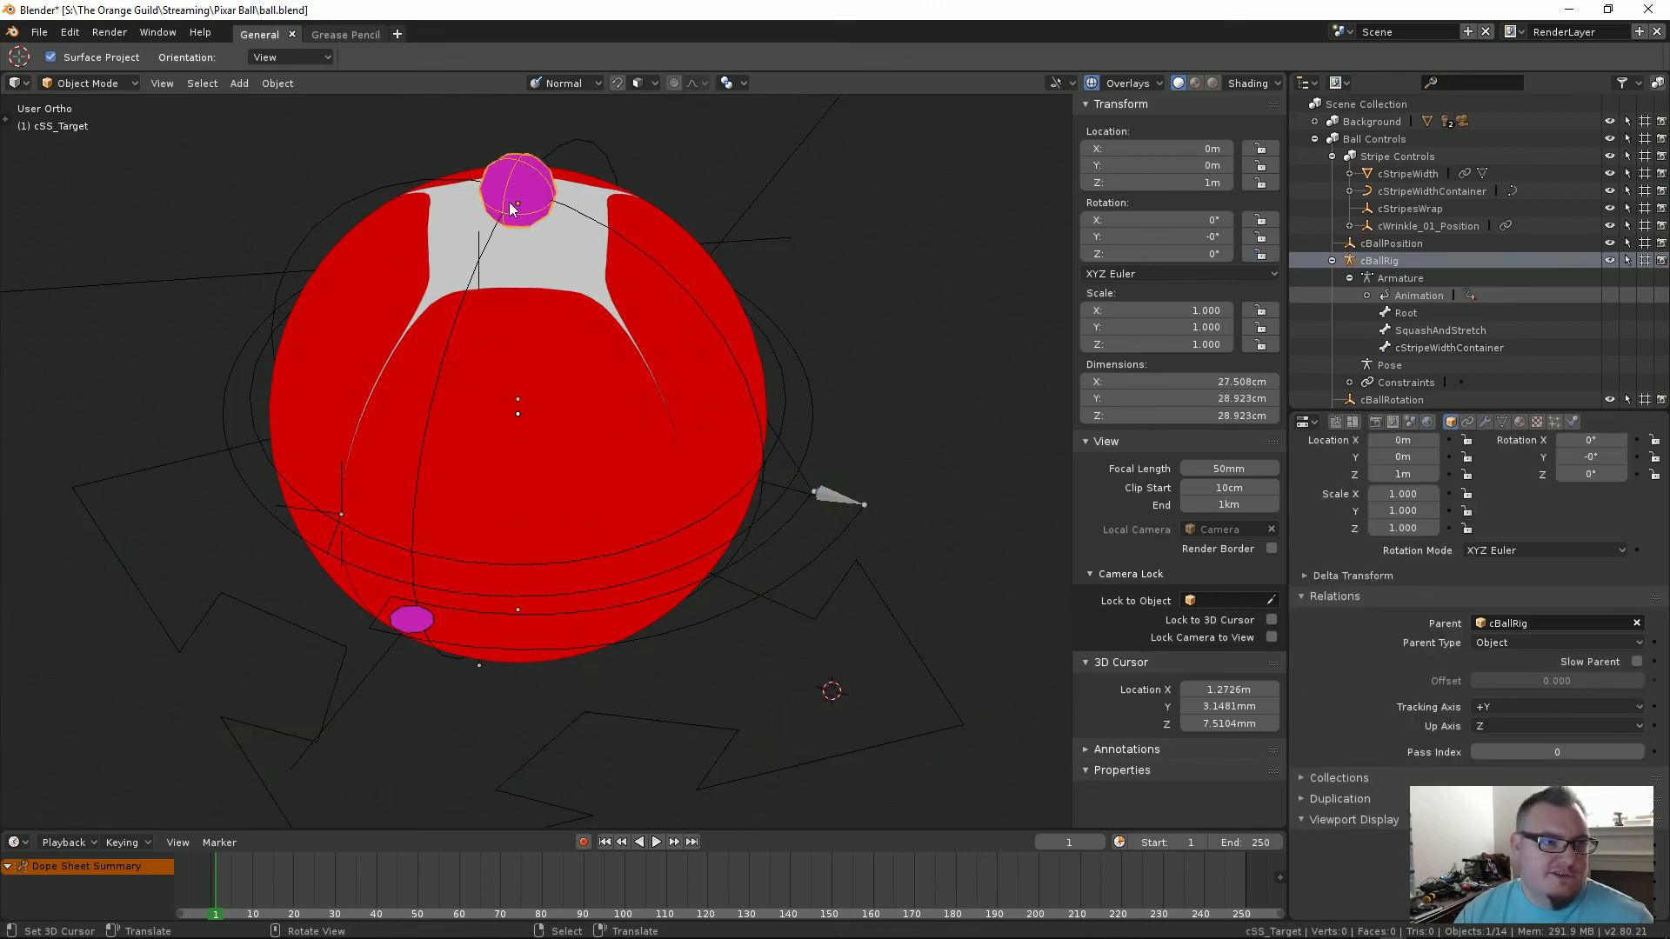
{"action": "key", "text": "g"}
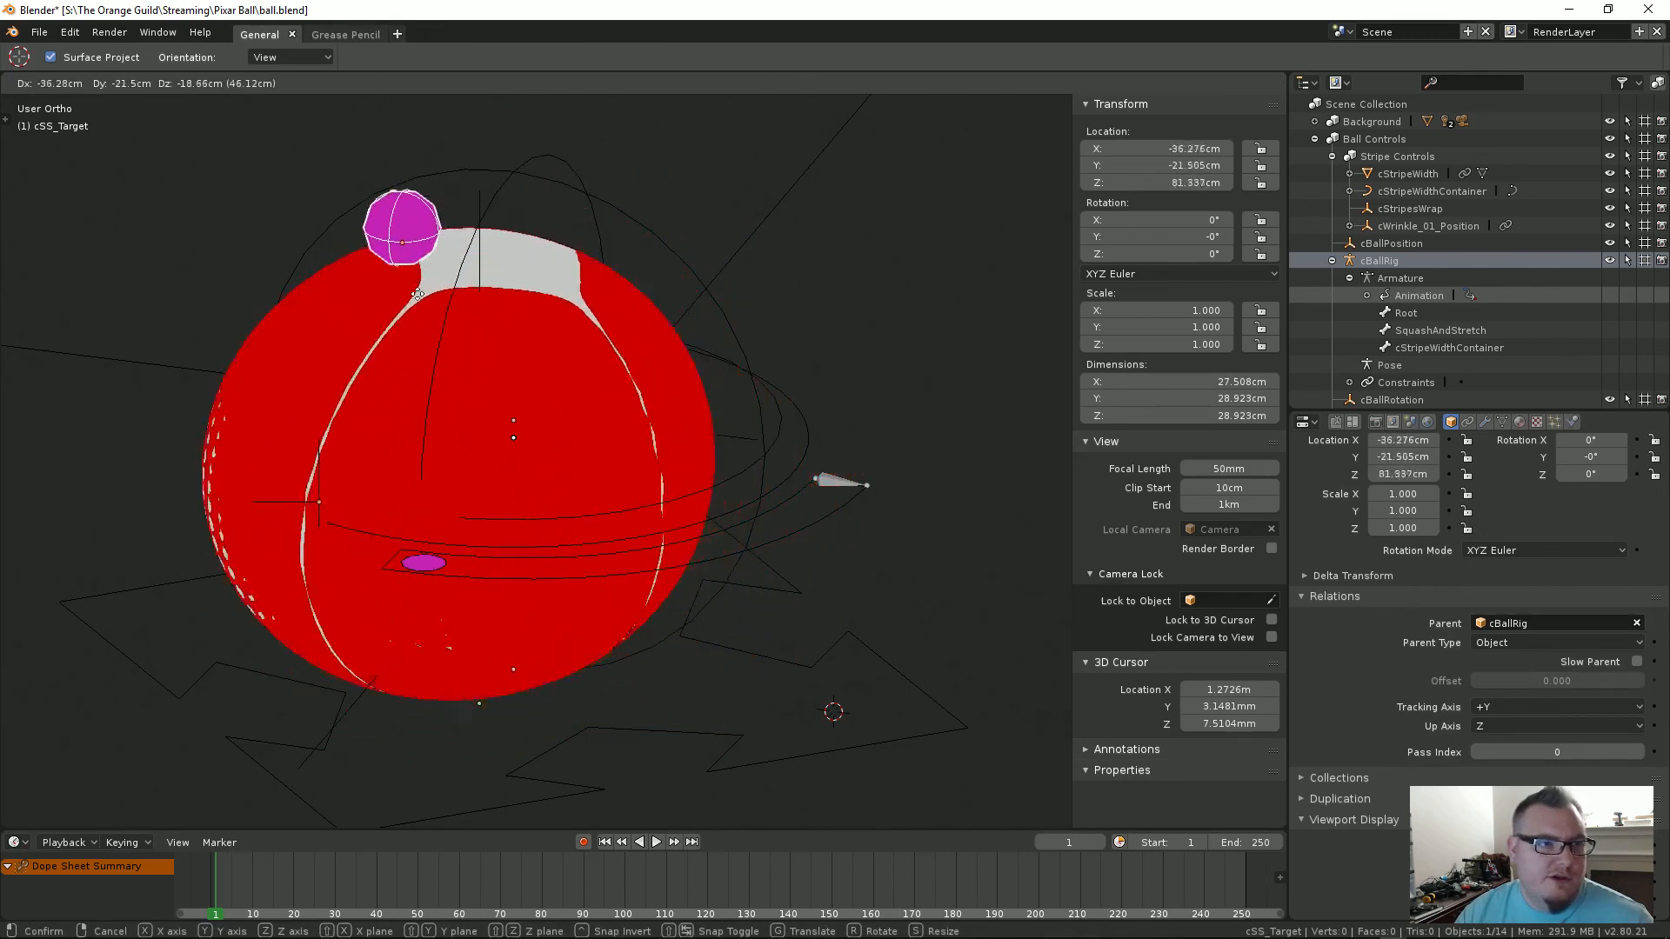
{"action": "right_click", "coordinate": [554, 277]}
Step: Try rotating the cBallRotation control around the ball, including in trackball mode, and cancel the rotation
{"action": "left_click", "coordinate": [569, 167]}
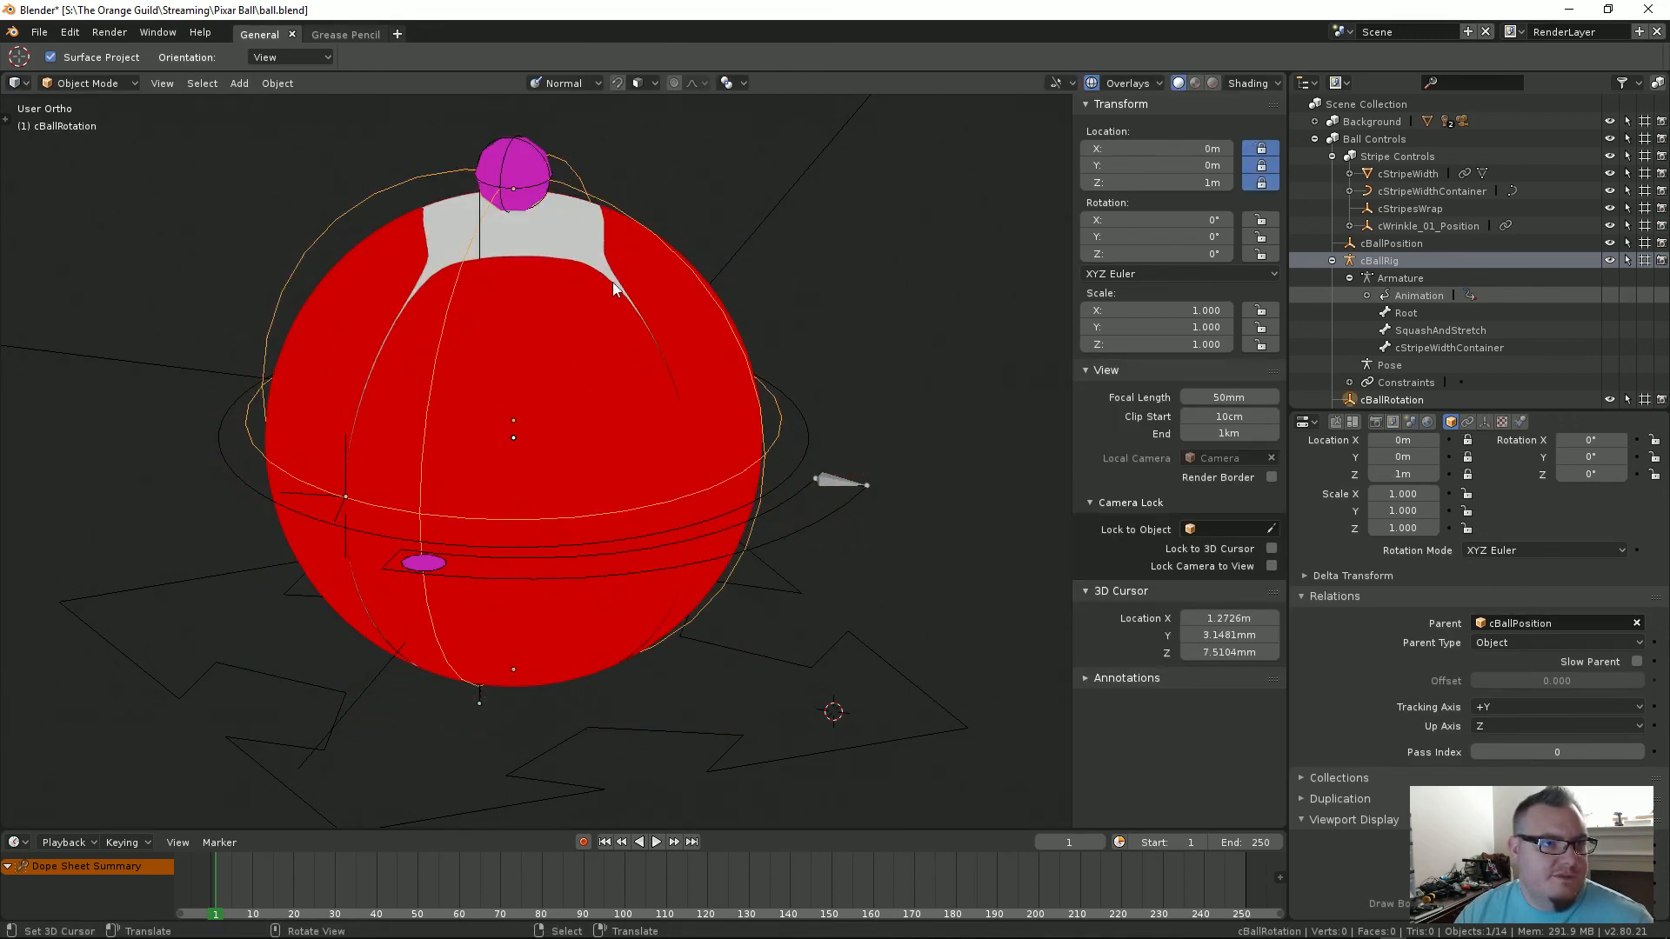
{"action": "key", "text": "r"}
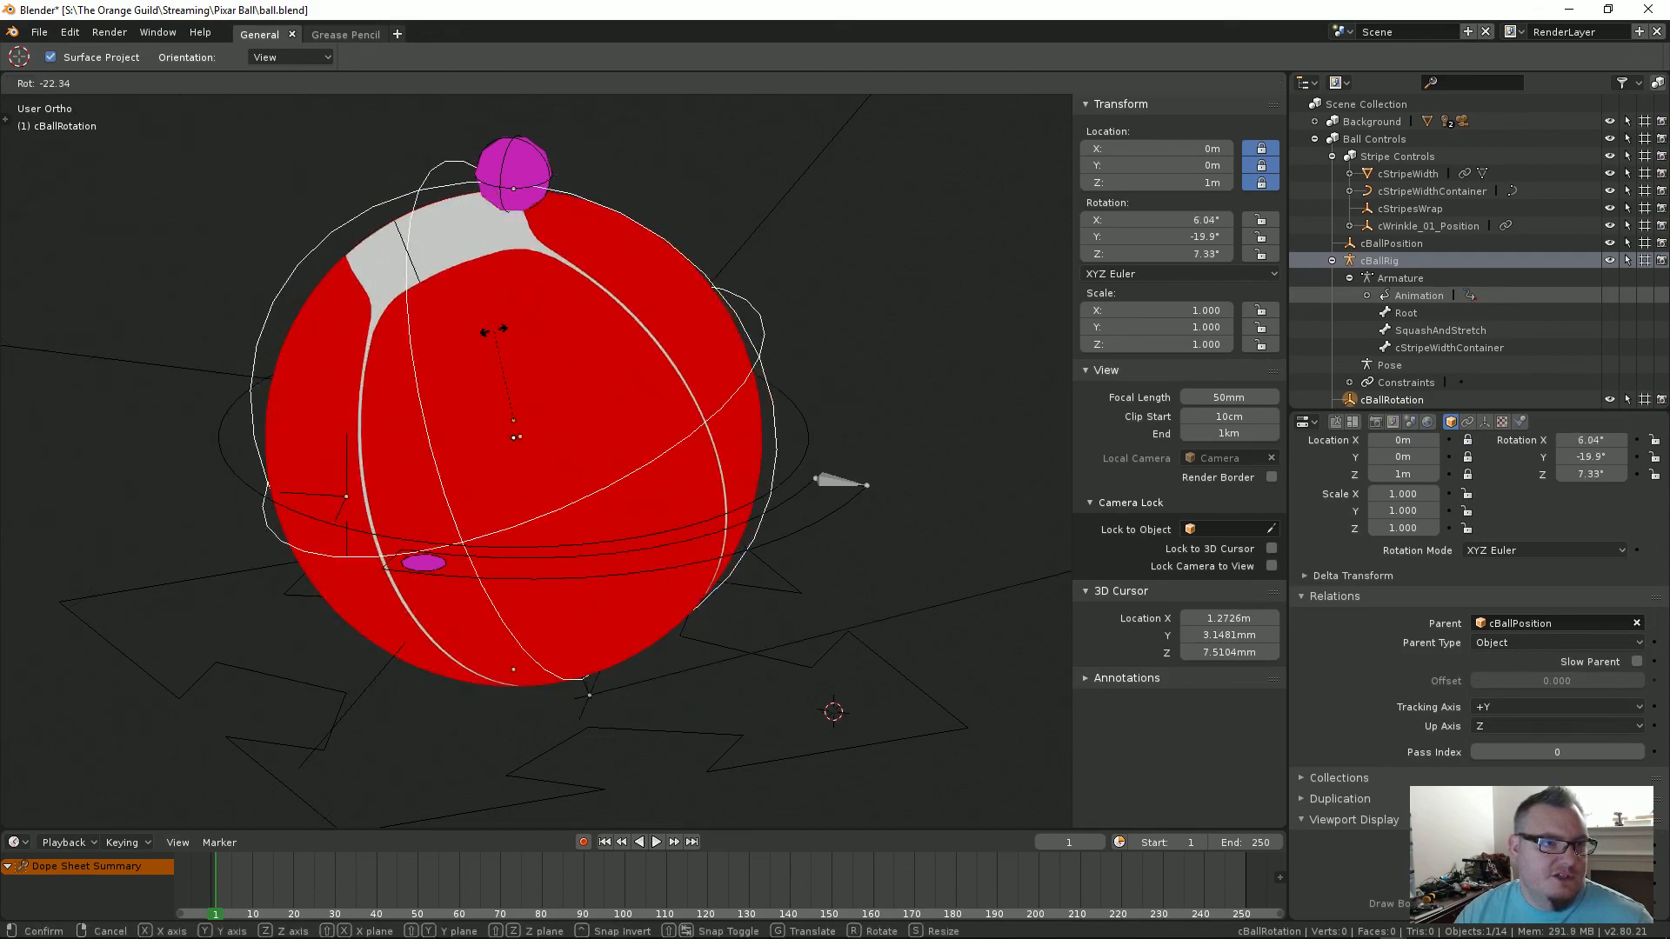
{"action": "key", "text": "r"}
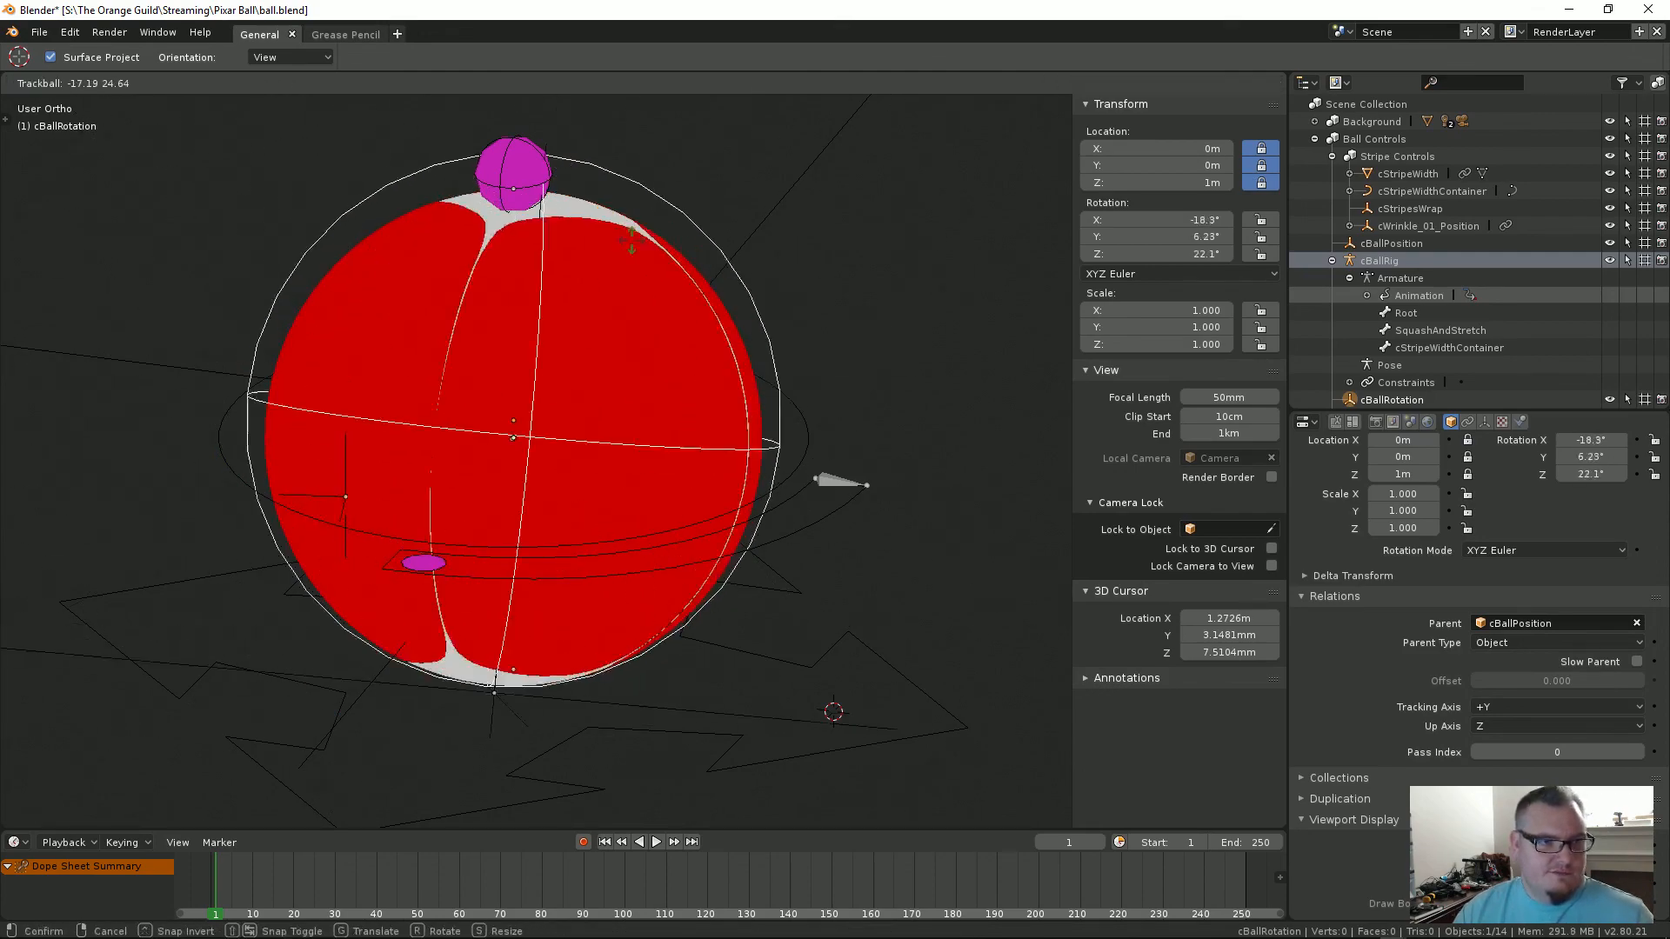
{"action": "key", "text": "Escape"}
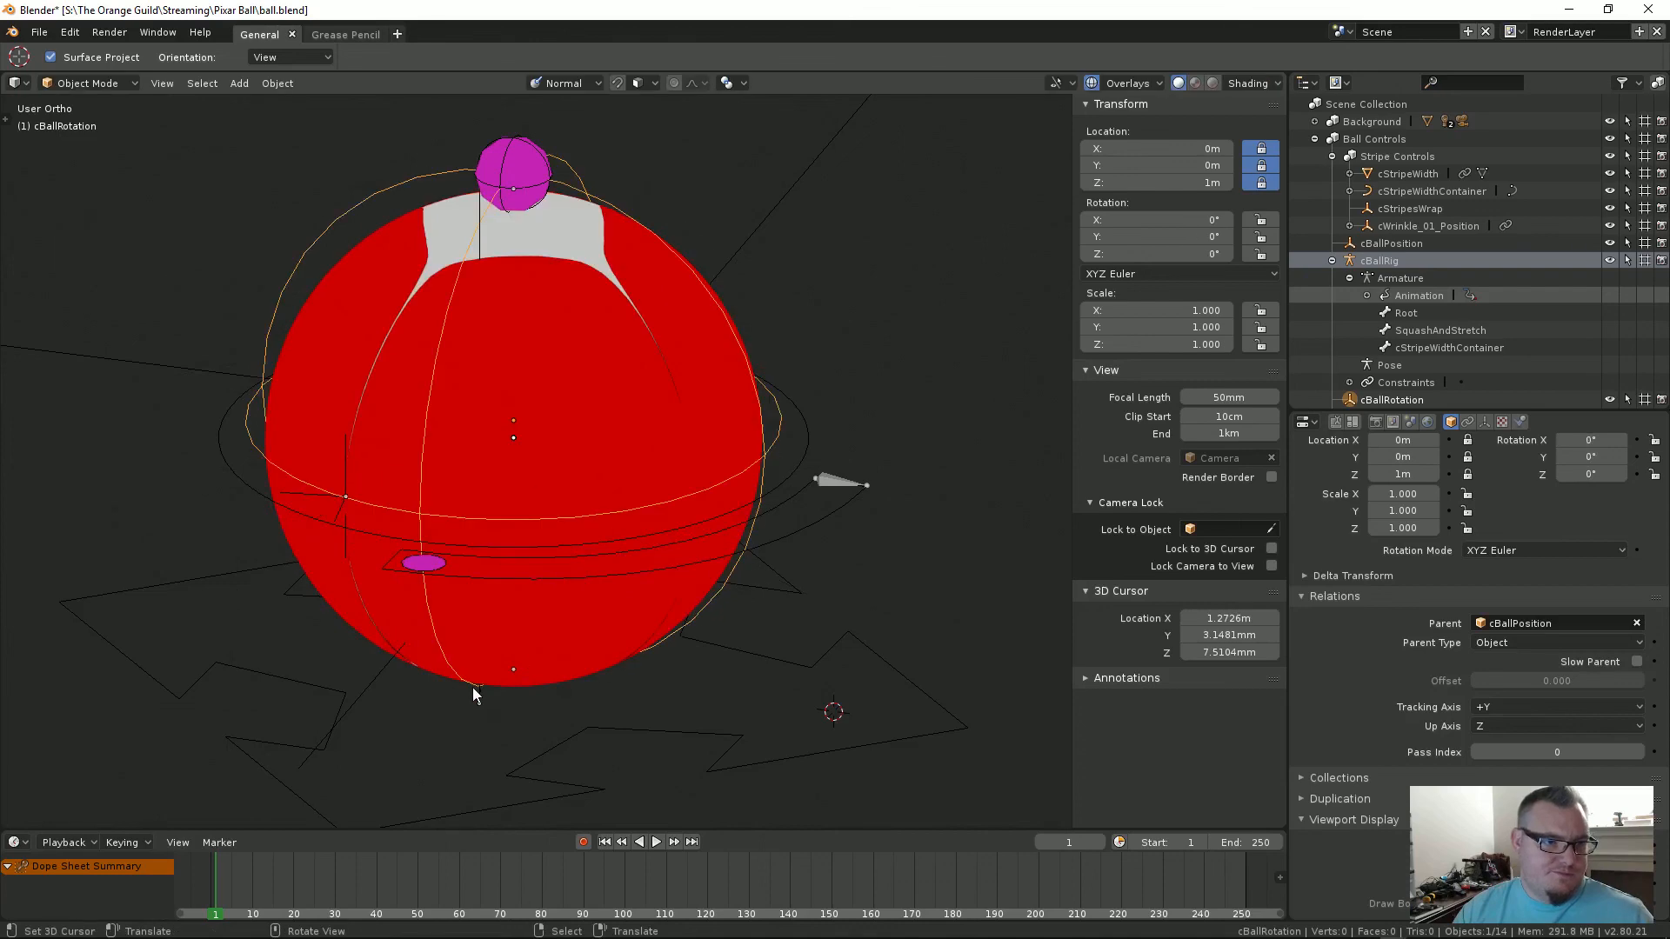
Step: Rotate the cStripeWidth disc along its curved container to a Z rotation of -35° to widen the stripes
{"action": "left_click", "coordinate": [444, 546]}
{"action": "key", "text": "r"}
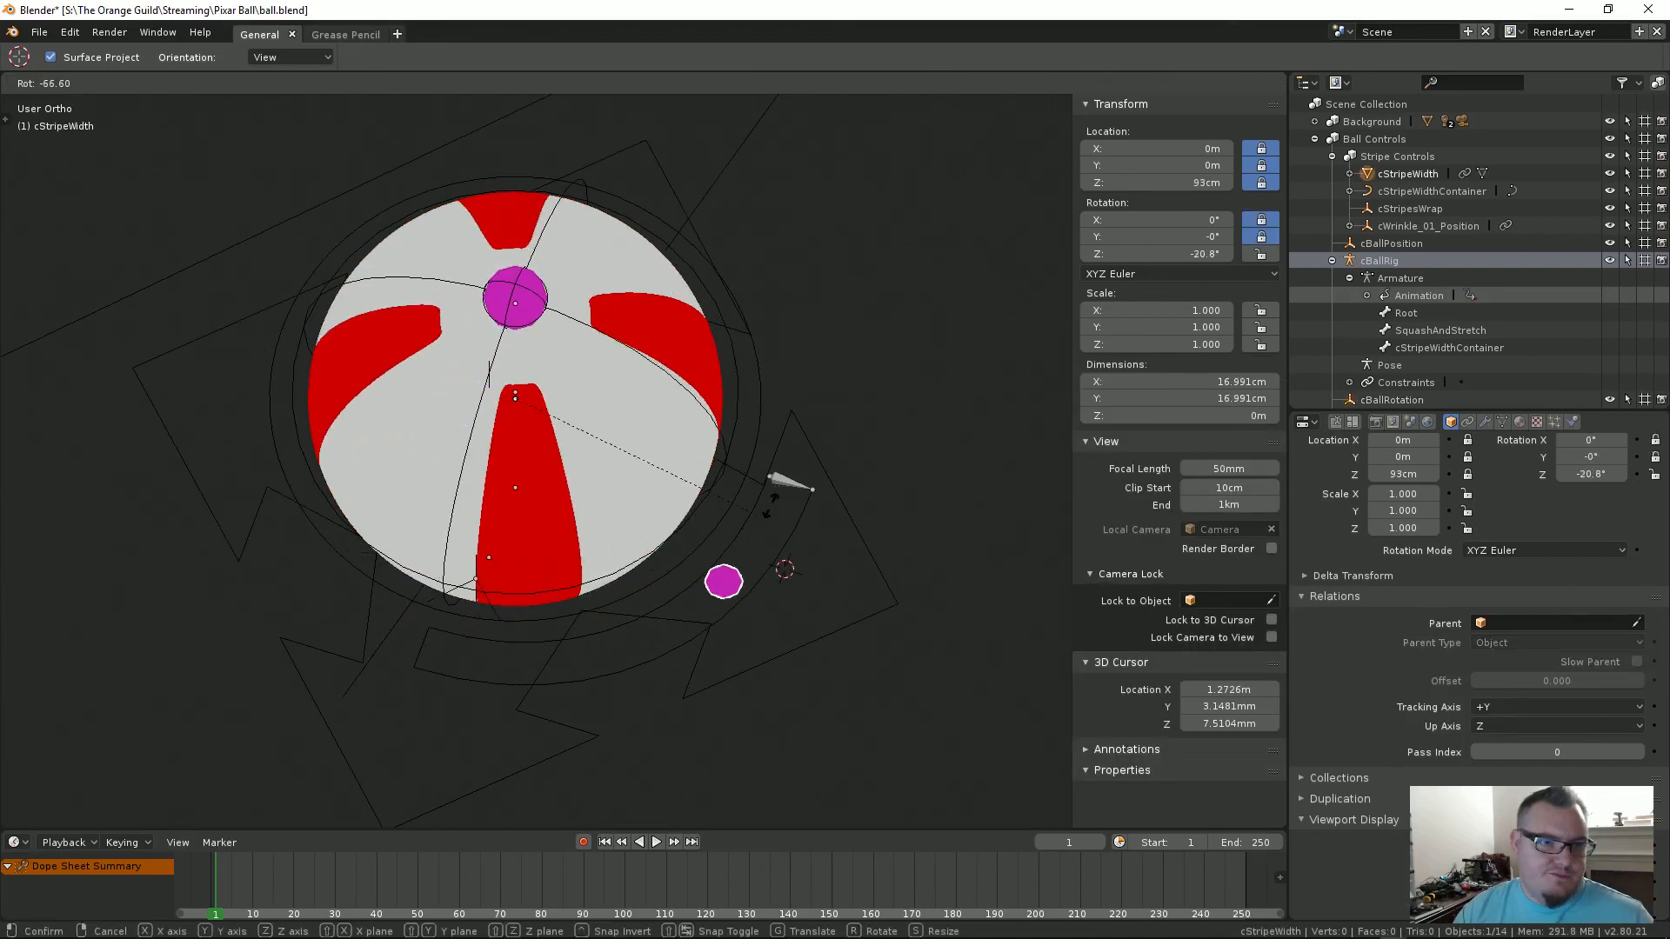
{"action": "left_click", "coordinate": [775, 484]}
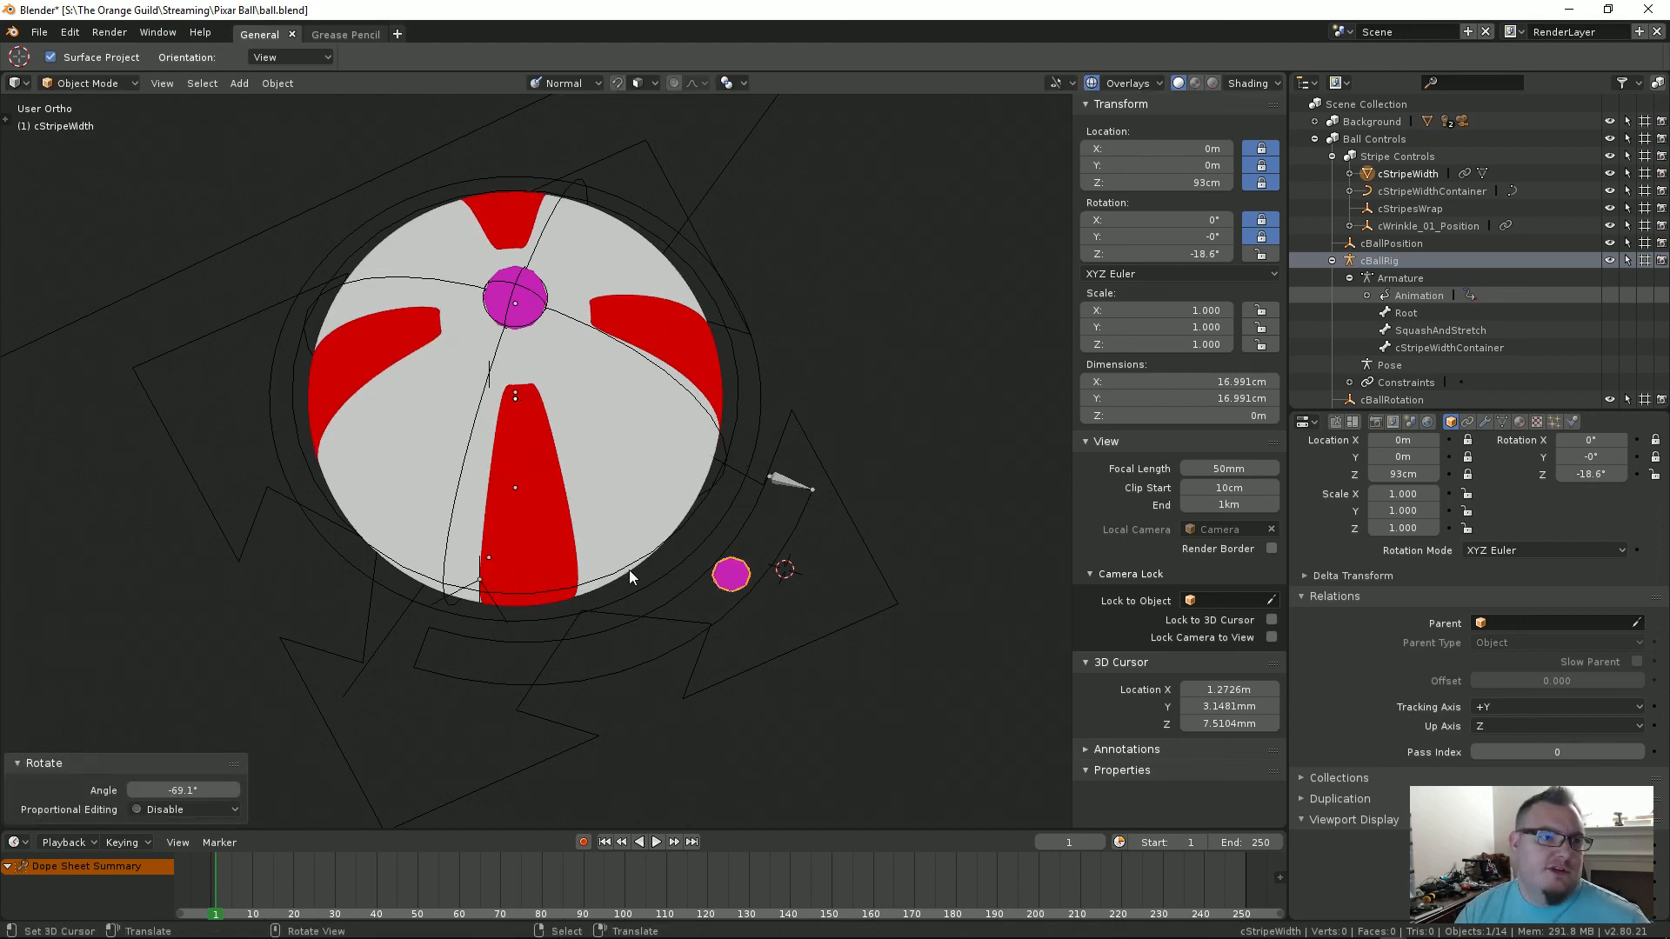
{"action": "middle_click_drag", "start_coordinate": [629, 570], "coordinate": [445, 466]}
{"action": "key", "text": "r"}
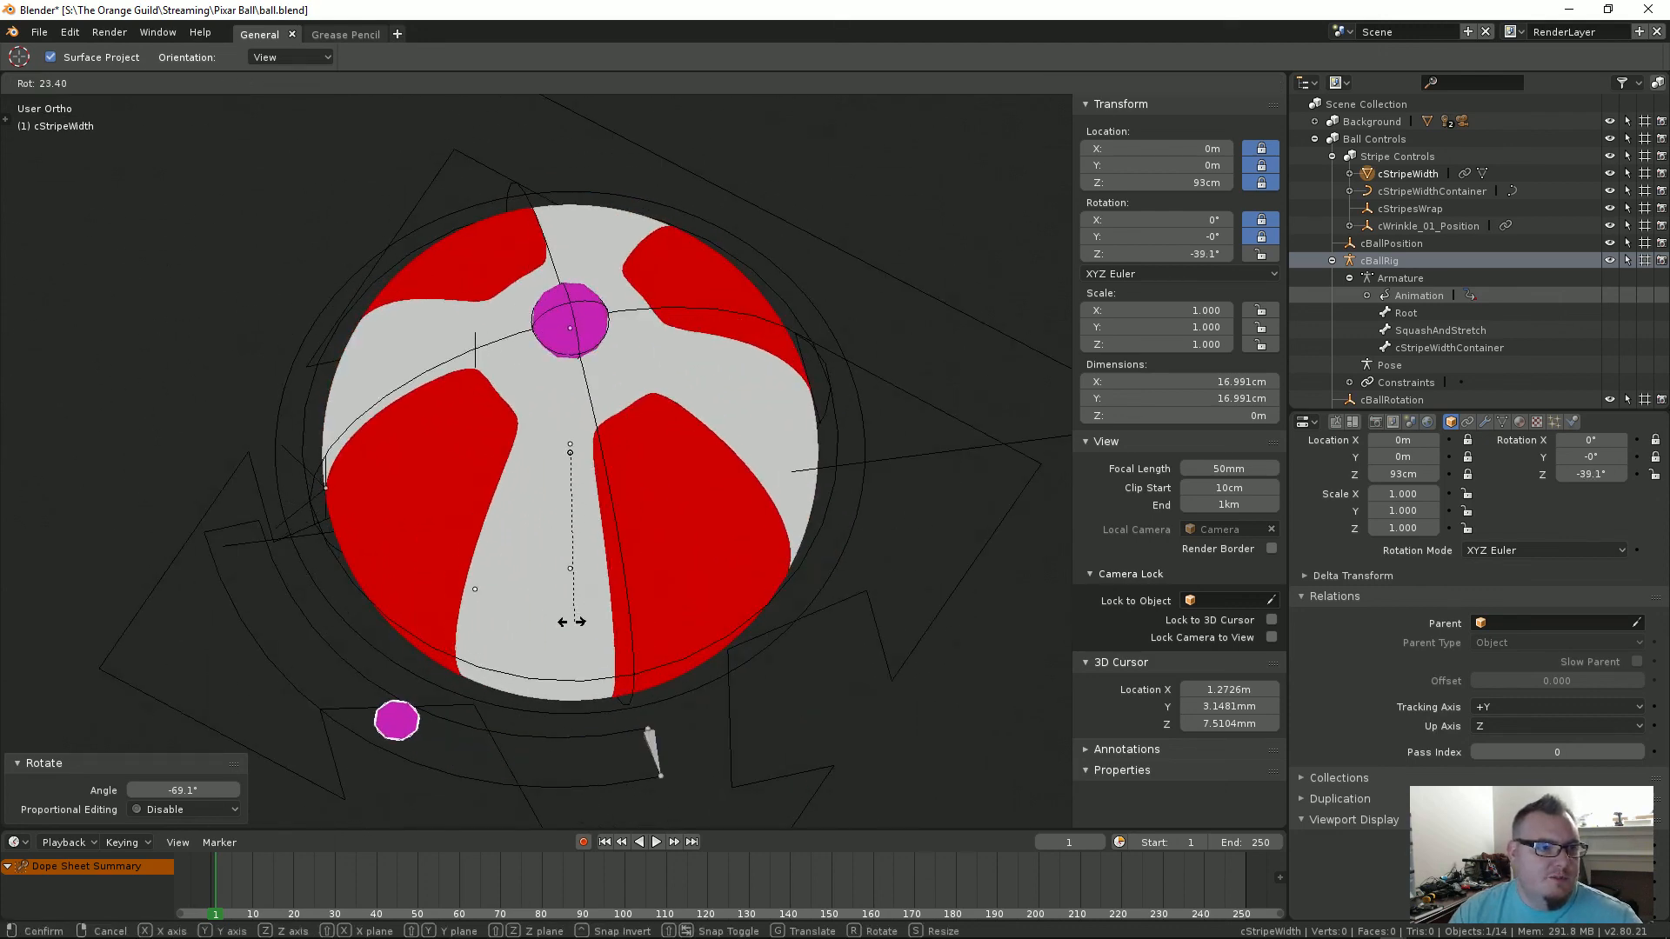
{"action": "left_click", "coordinate": [735, 614]}
{"action": "middle_click_drag", "start_coordinate": [735, 613], "coordinate": [721, 508]}
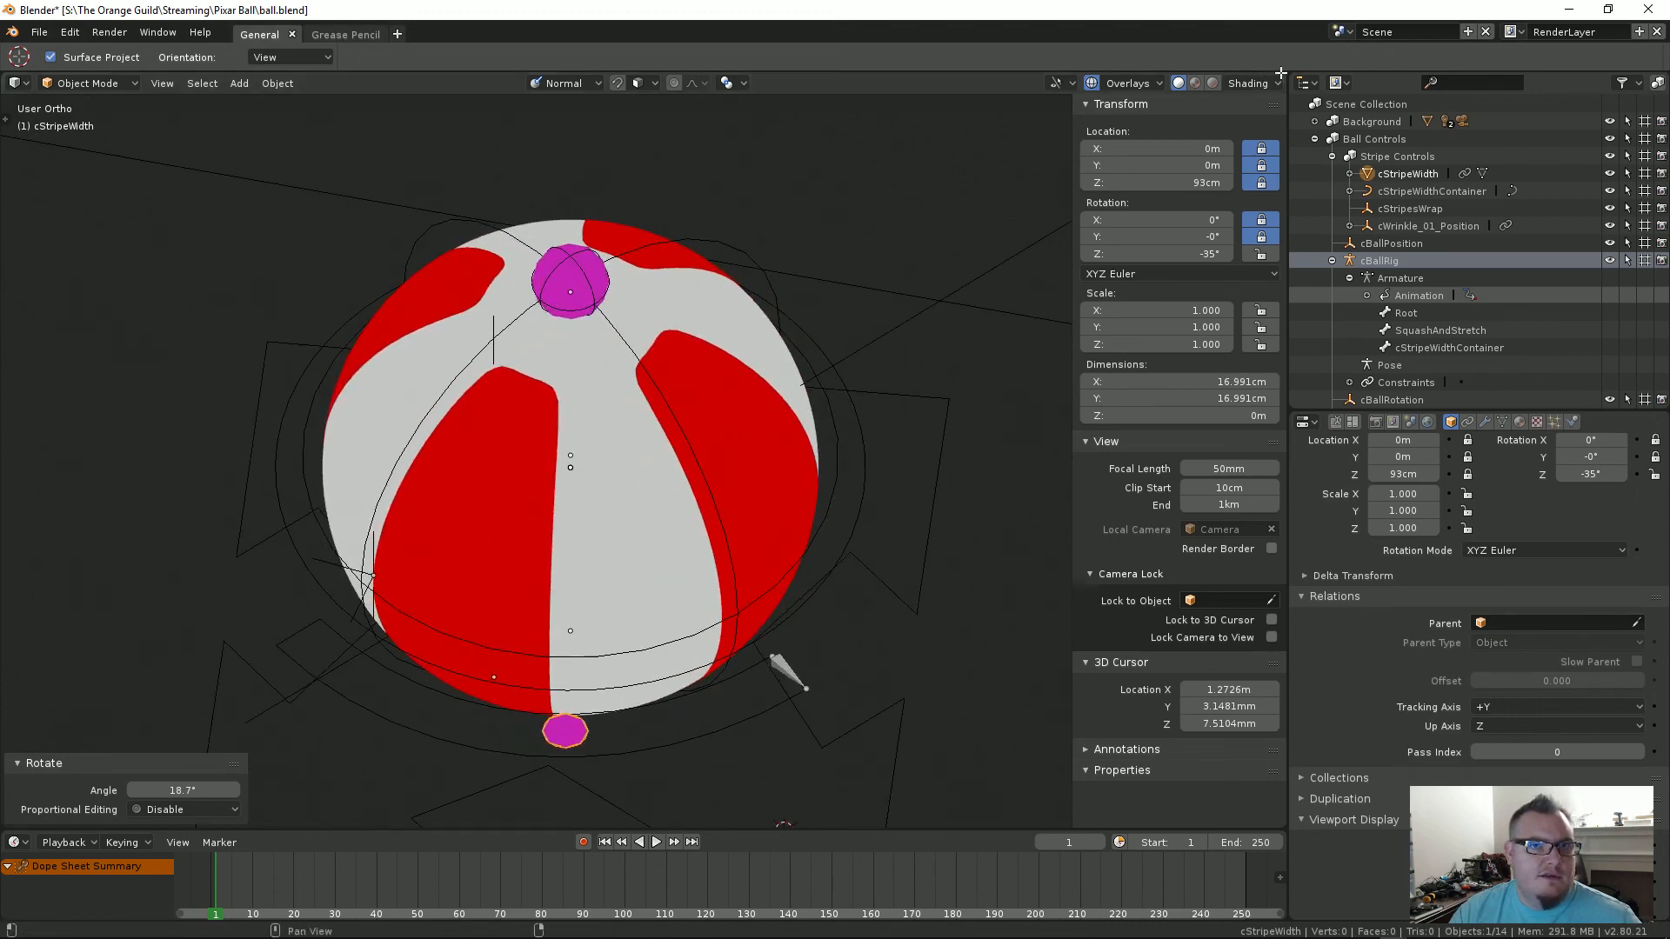
Step: Split the 3D viewport into two stacked areas and change the upper one to the Shader Editor
{"action": "left_click_drag", "start_coordinate": [1280, 73], "coordinate": [800, 298]}
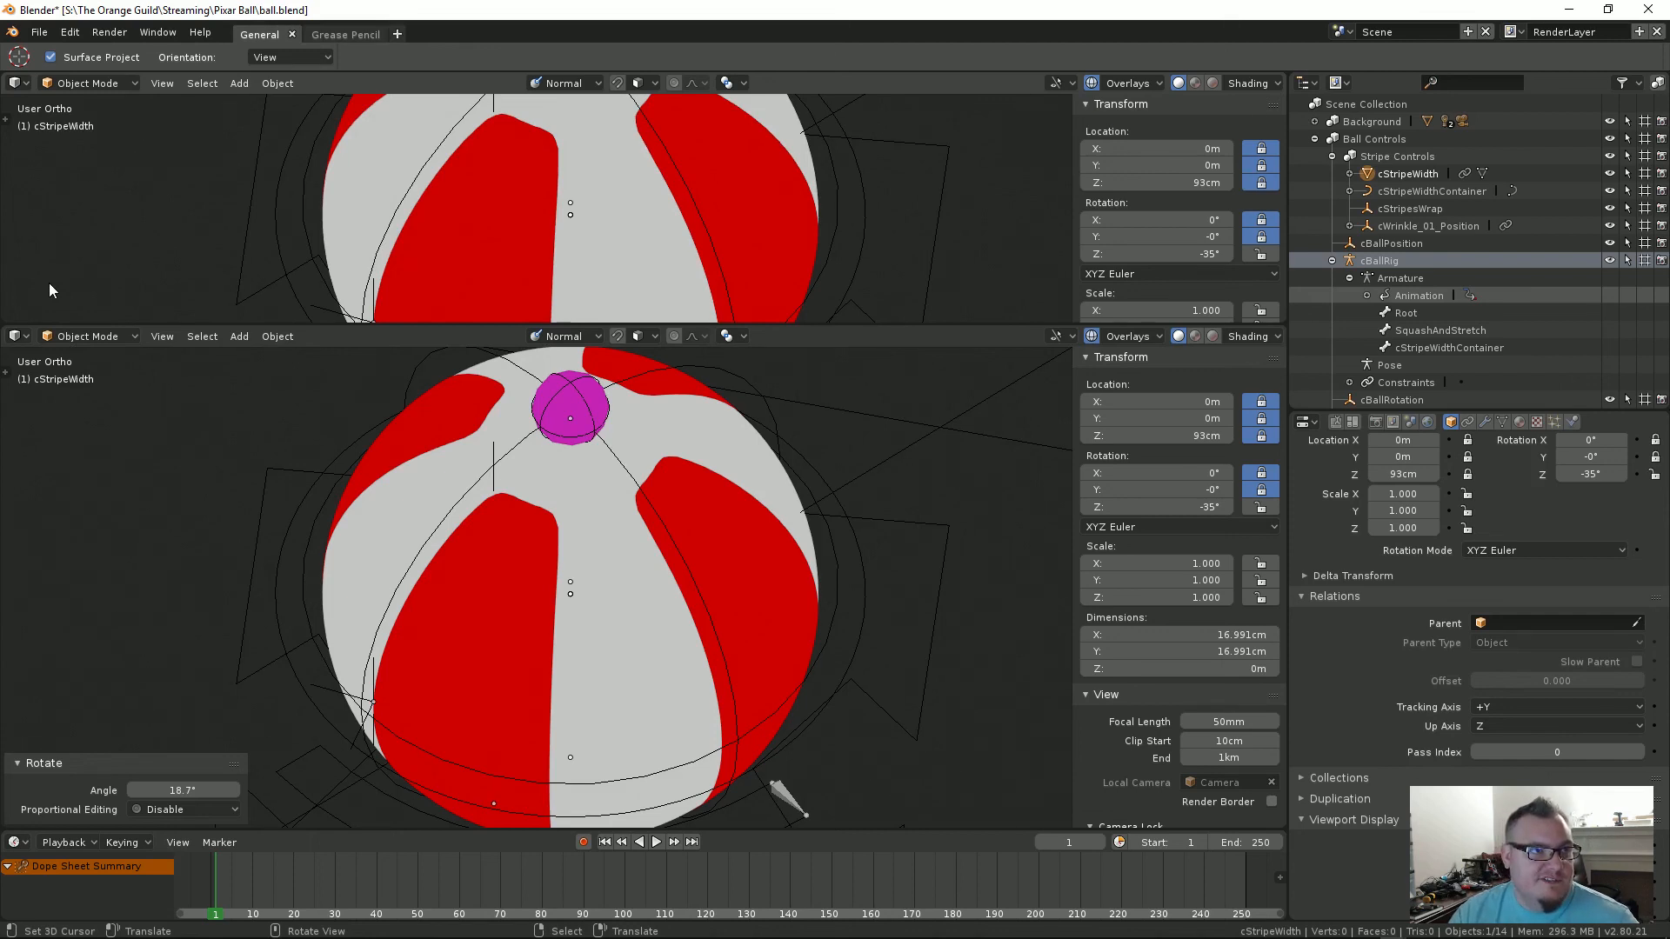
{"action": "left_click", "coordinate": [19, 83]}
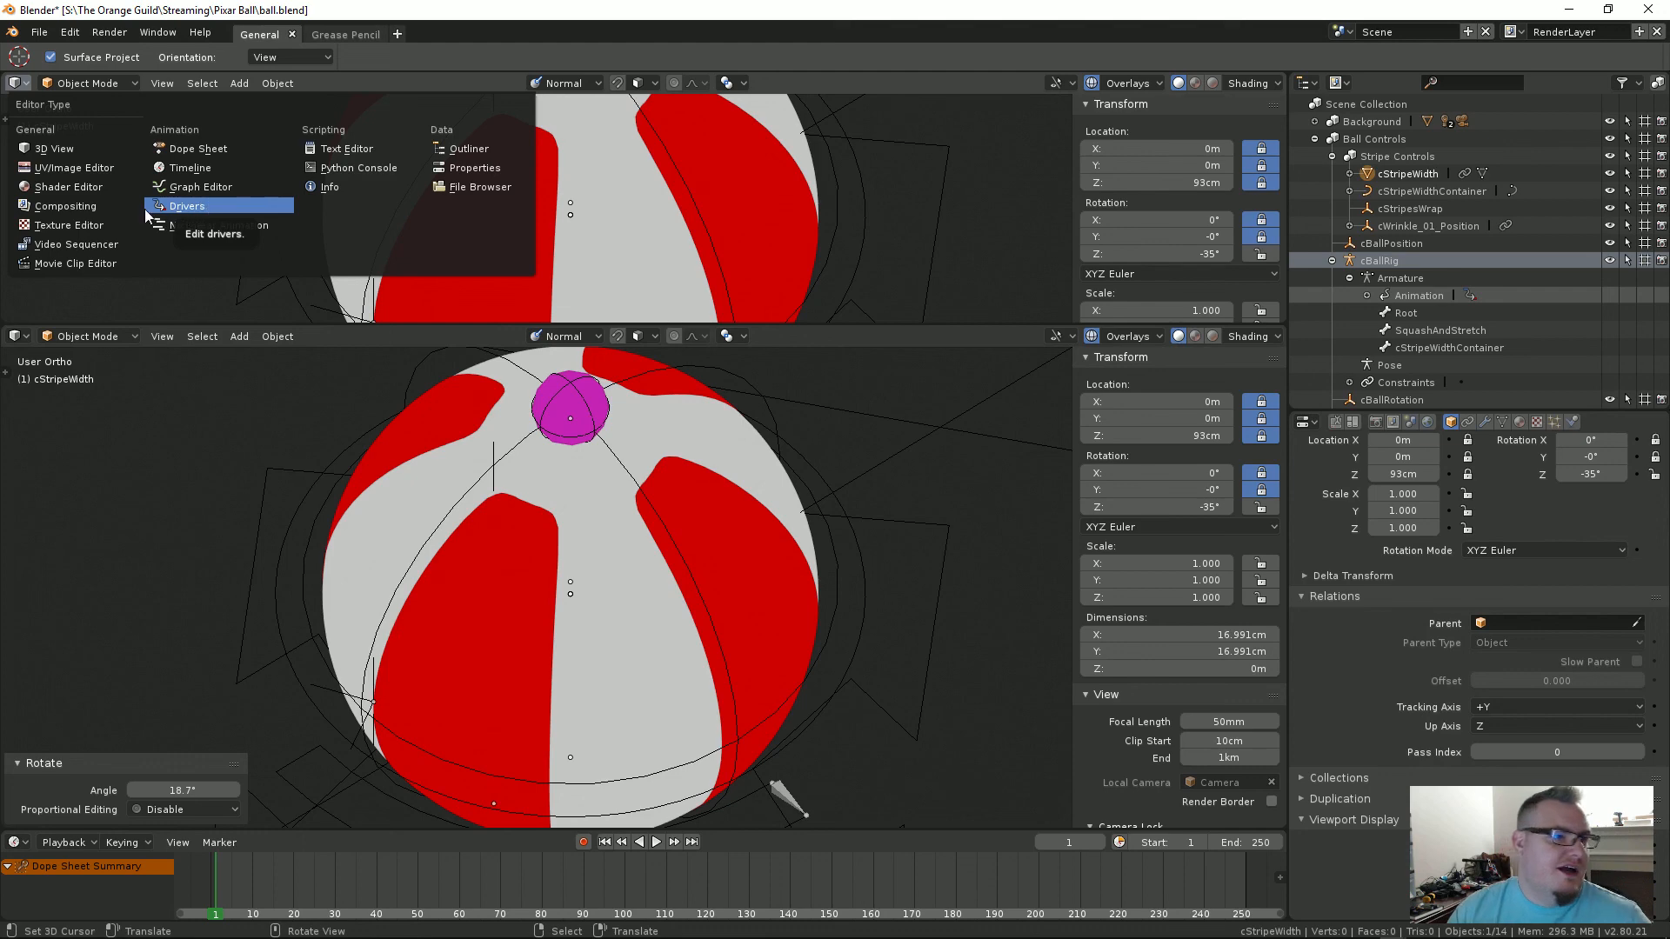
{"action": "left_click", "coordinate": [95, 187]}
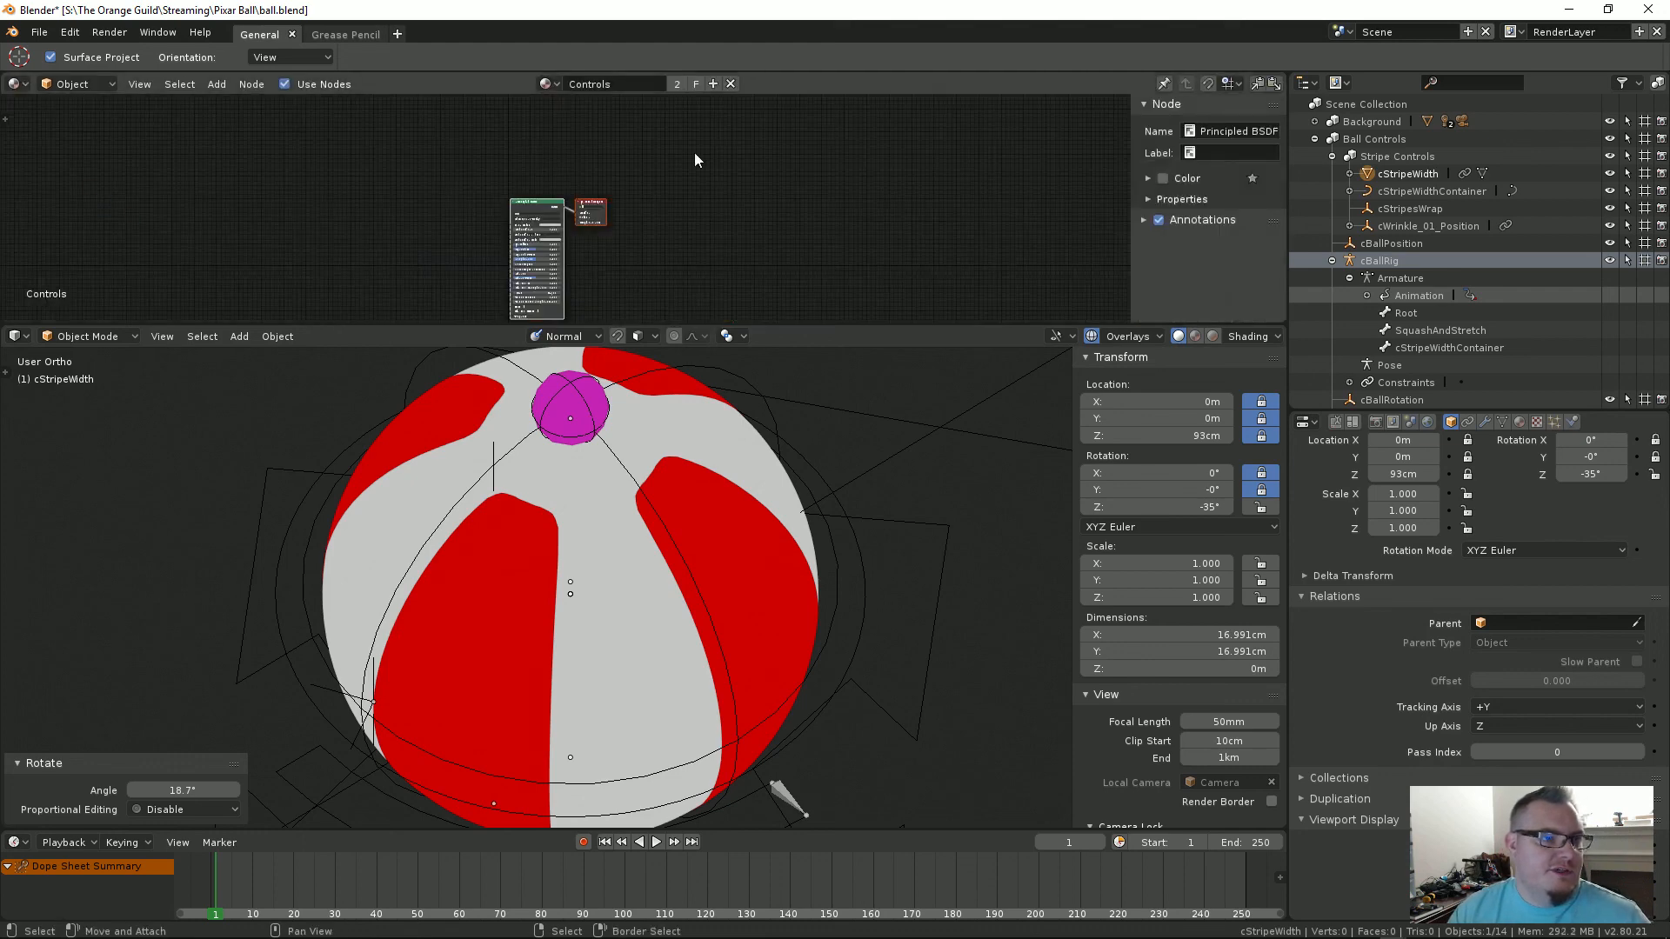
Step: Select the Ball Stripes object, hide the Shader Editor's sidebar and examine the Ball-Stripes material nodes
{"action": "left_click", "coordinate": [718, 526]}
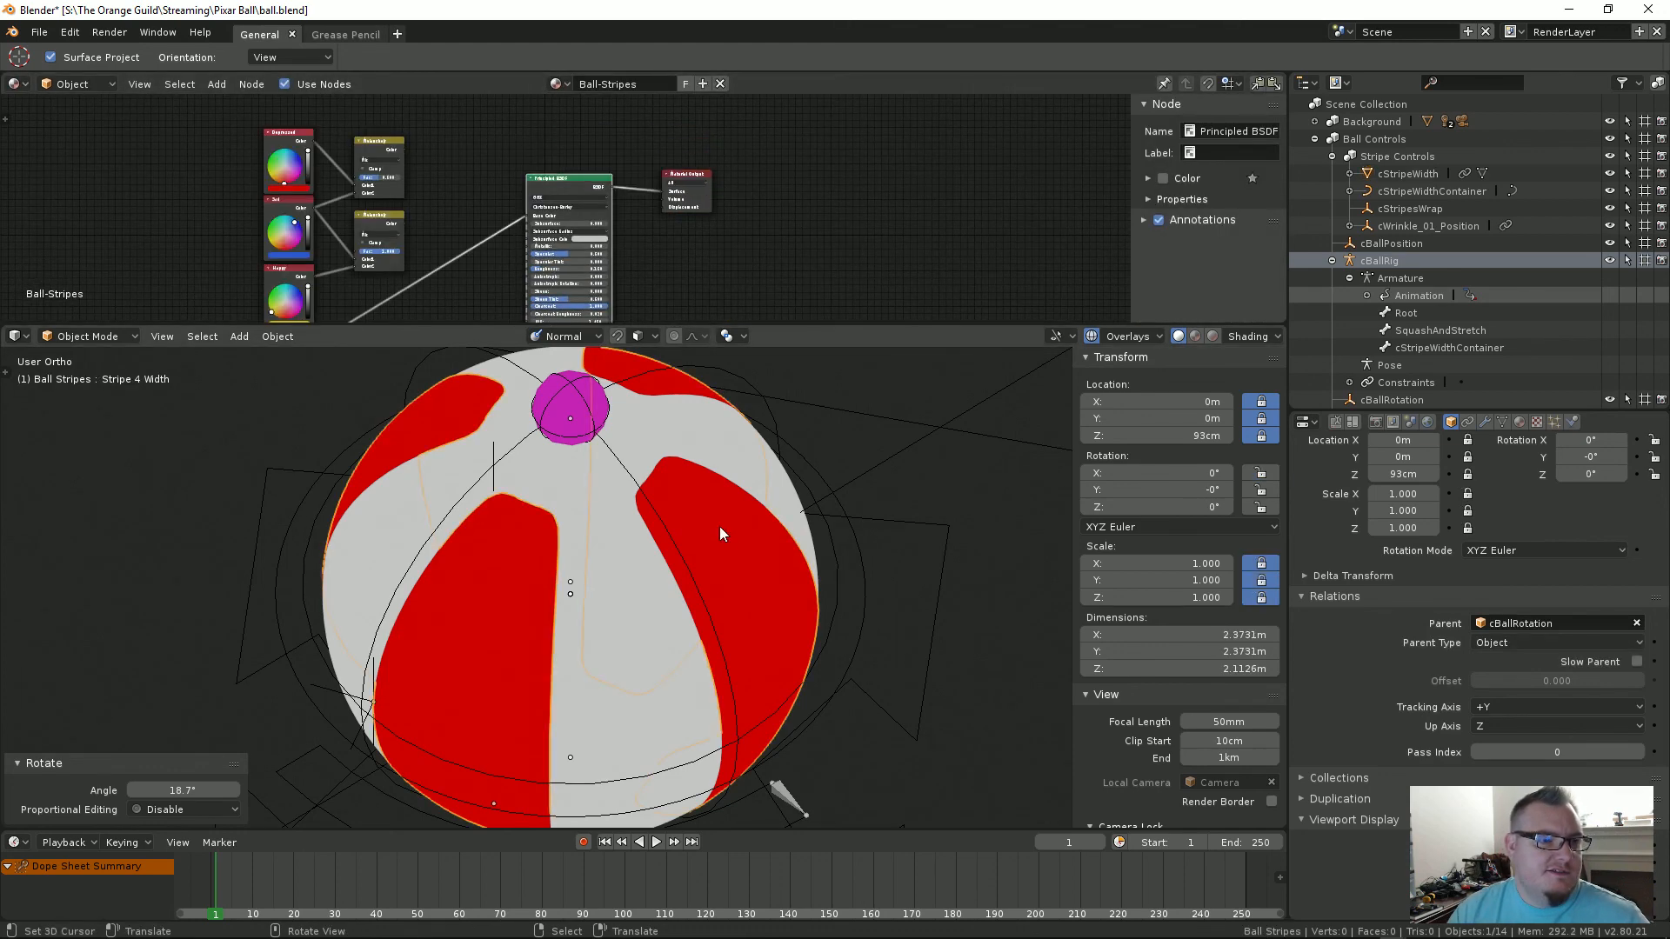
{"action": "middle_click_drag", "start_coordinate": [734, 206], "coordinate": [814, 168]}
{"action": "scroll", "coordinate": [787, 190], "scroll_direction": "down", "scroll_amount": 3}
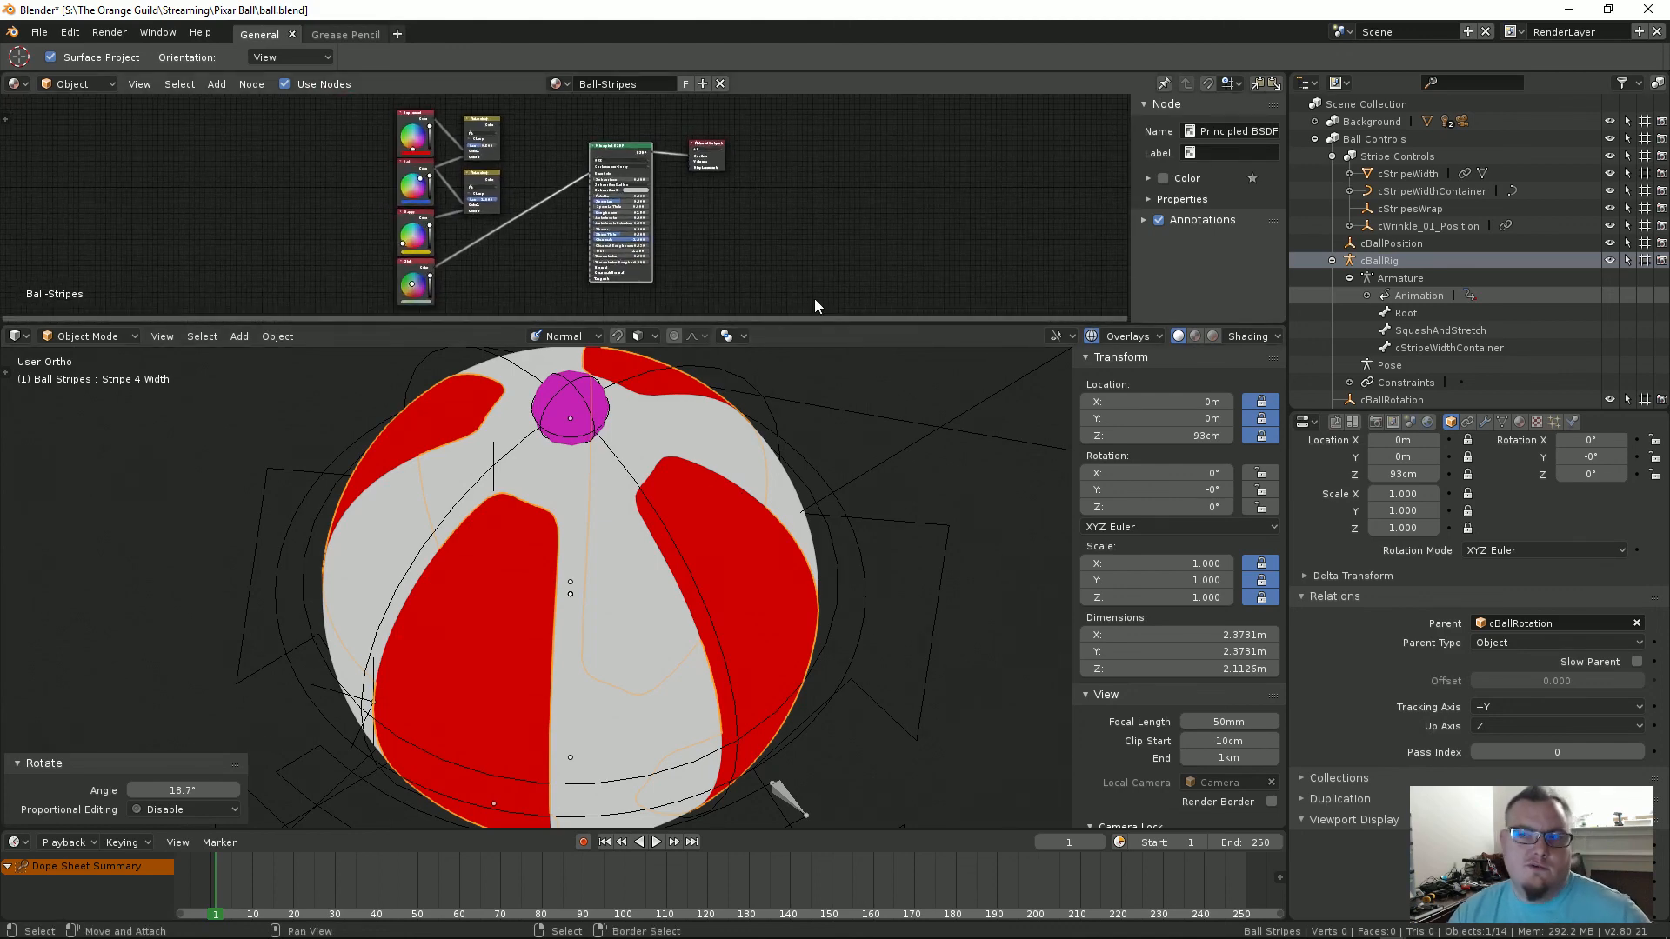
{"action": "key", "text": "n"}
{"action": "scroll", "coordinate": [851, 216], "scroll_direction": "up", "scroll_amount": 3}
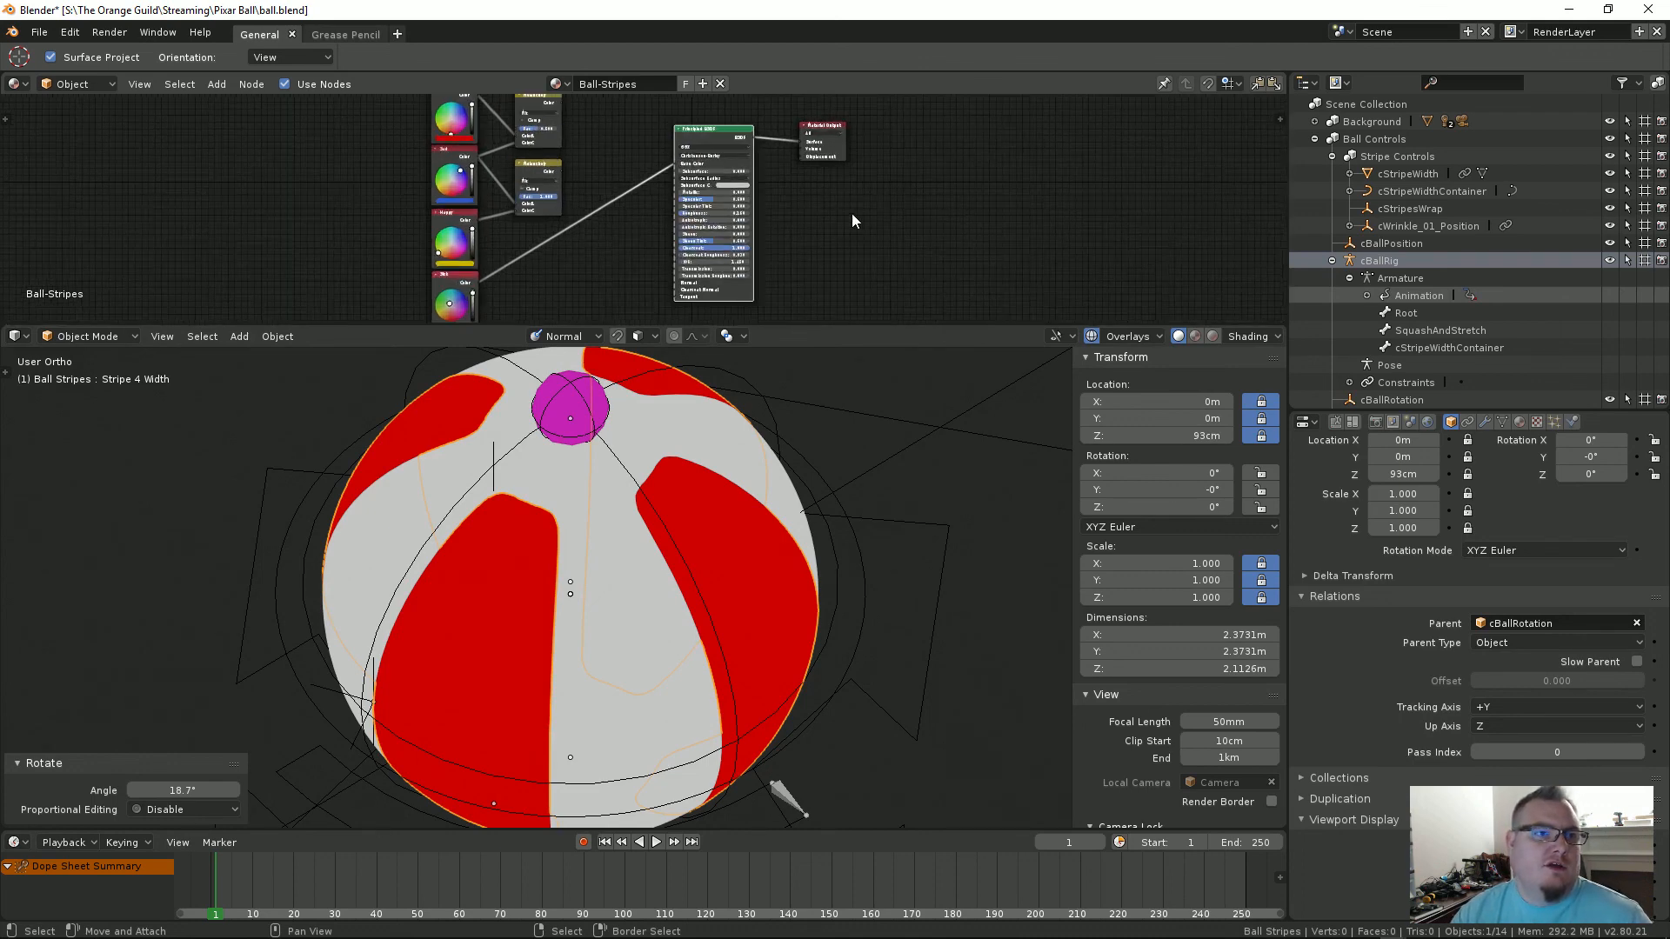
{"action": "middle_click_drag", "start_coordinate": [850, 214], "coordinate": [888, 228]}
{"action": "scroll", "coordinate": [856, 220], "scroll_direction": "down", "scroll_amount": 2}
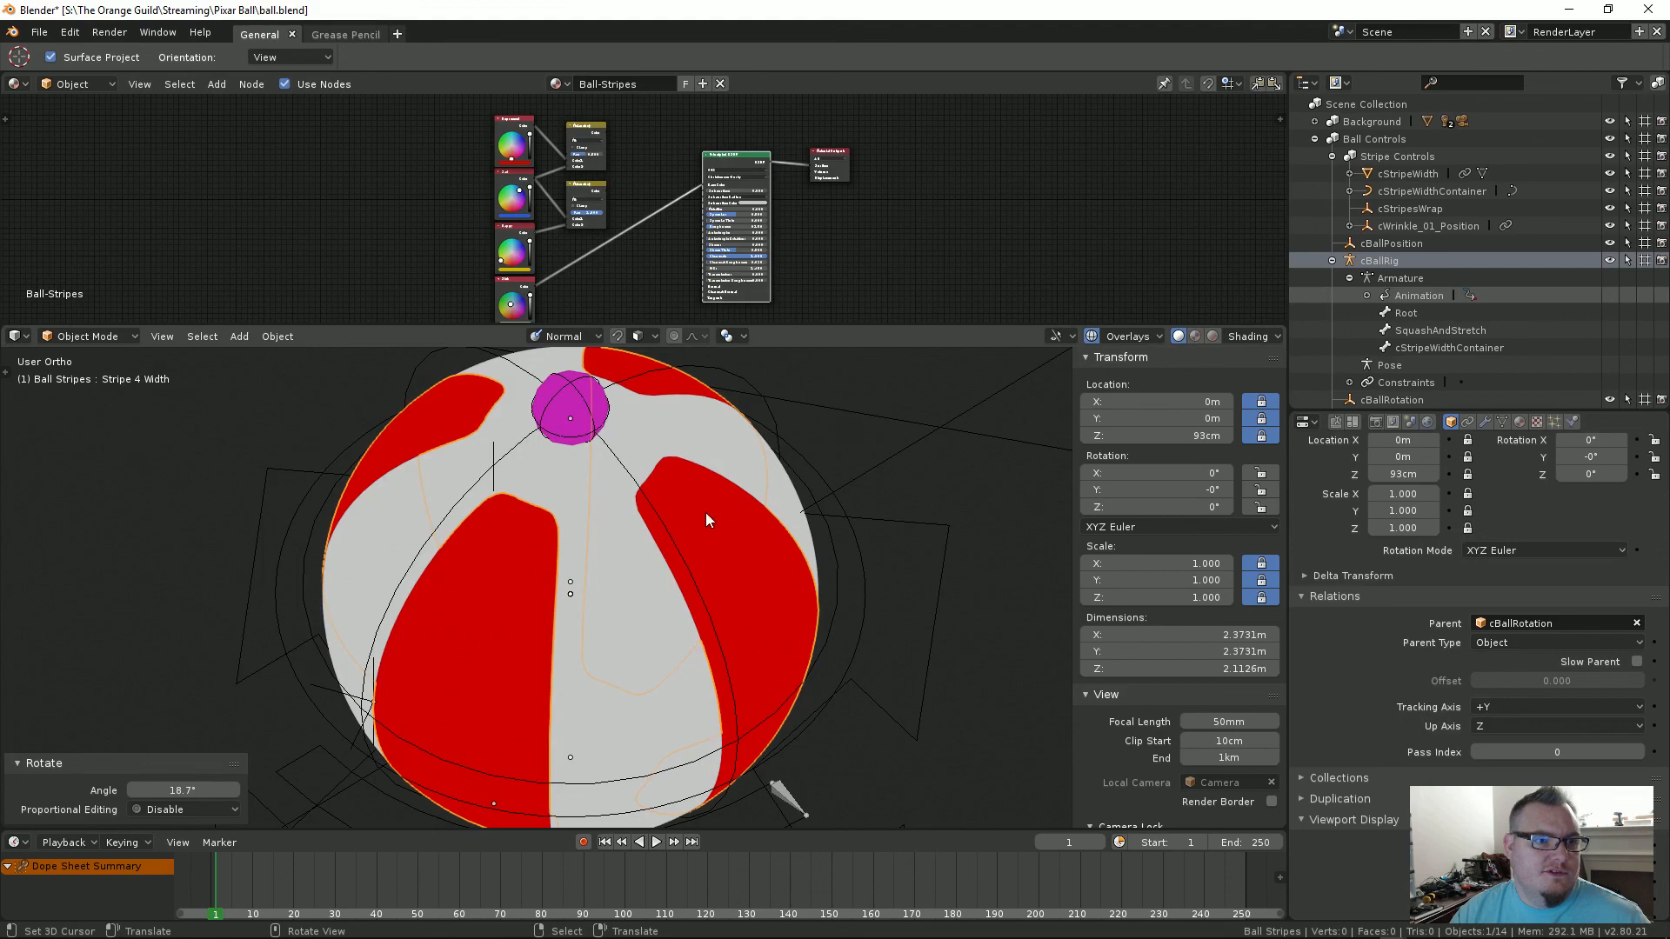
Step: Select the white Ball object and examine the Base Color and other settings of its Ball-White material
{"action": "left_click", "coordinate": [720, 456]}
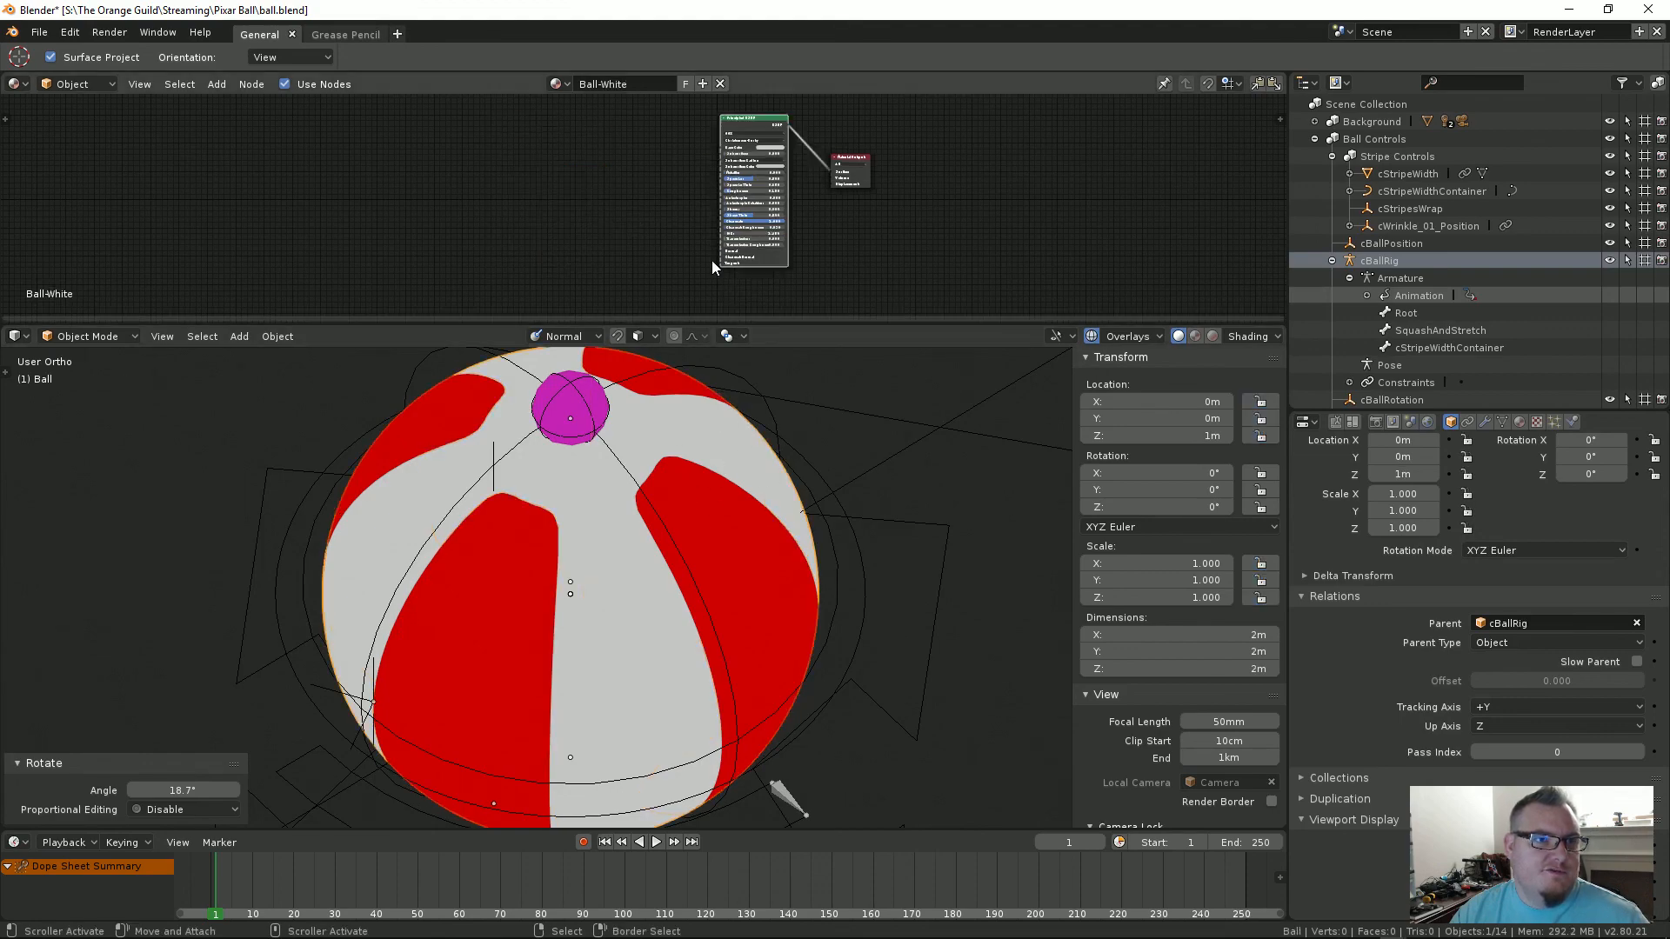
{"action": "scroll", "coordinate": [663, 181], "scroll_direction": "up", "scroll_amount": 5}
{"action": "middle_click_drag", "start_coordinate": [682, 168], "coordinate": [524, 242]}
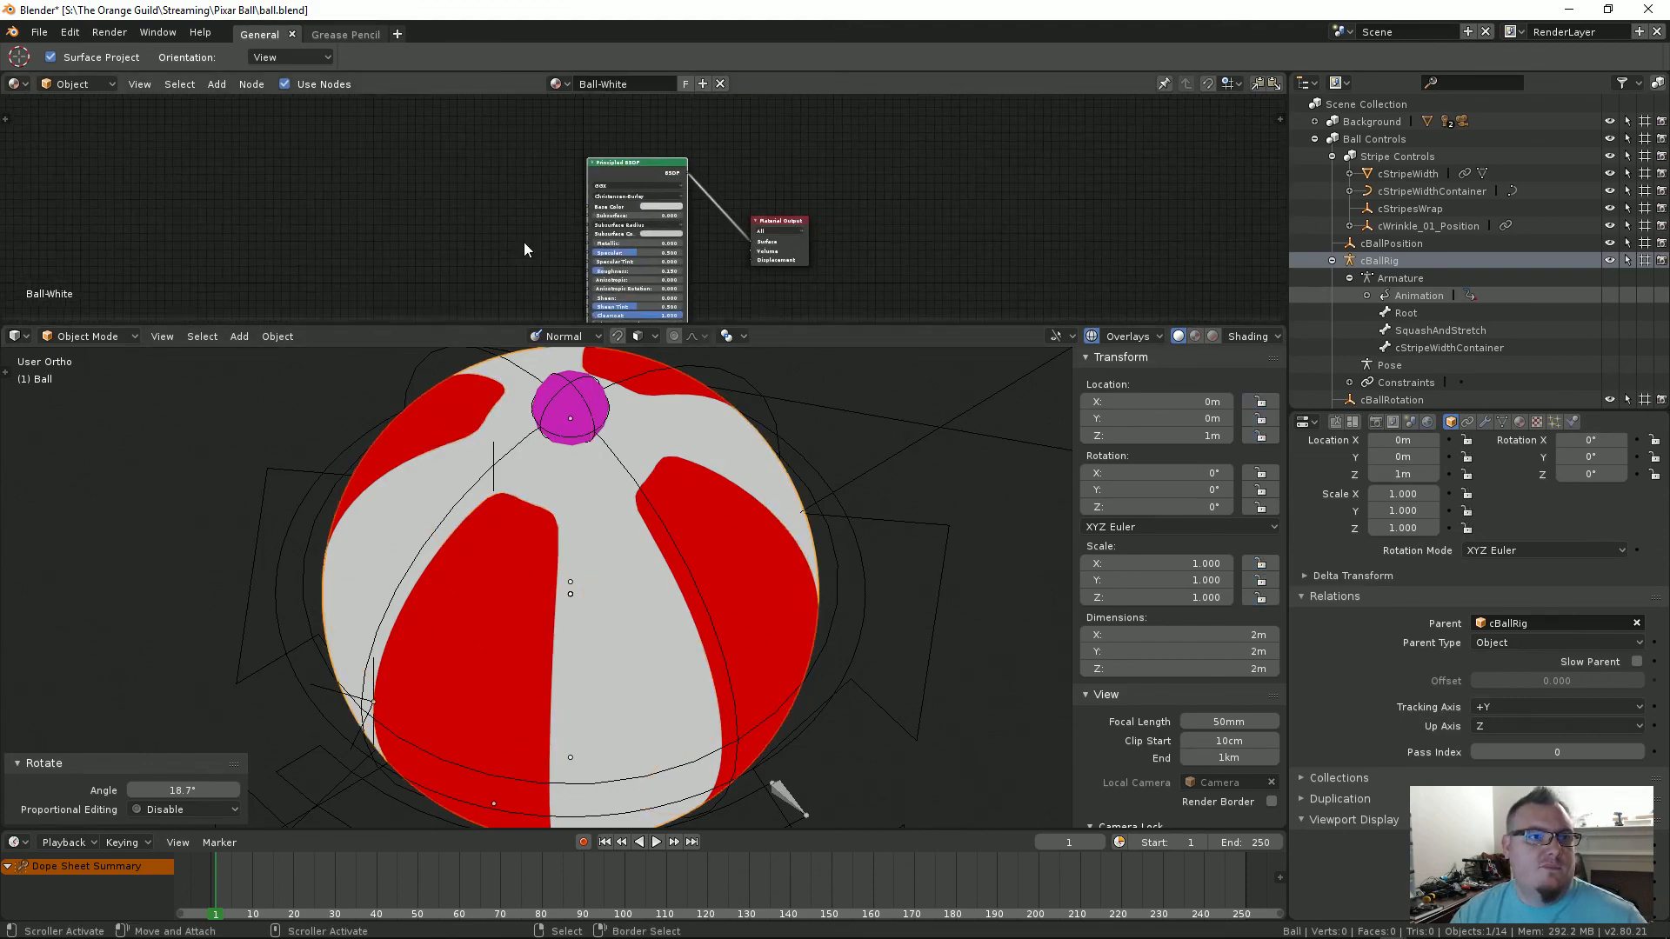
{"action": "scroll", "coordinate": [524, 241], "scroll_direction": "up", "scroll_amount": 2}
{"action": "left_click", "coordinate": [675, 201]}
{"action": "left_click", "coordinate": [675, 202]}
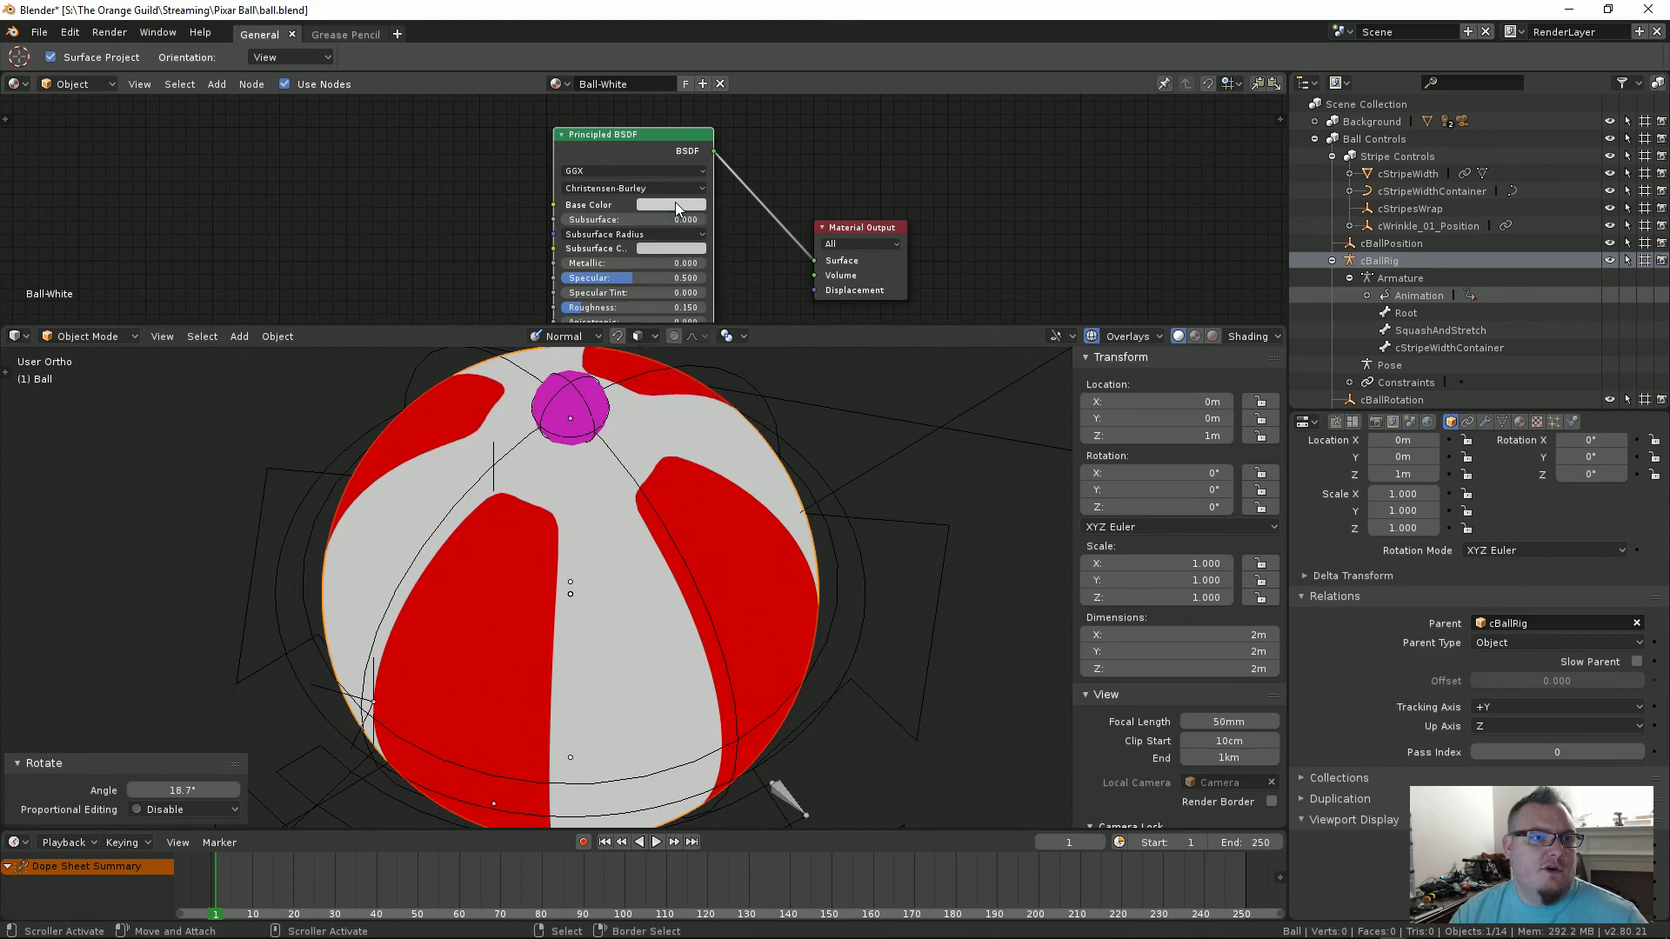
{"action": "scroll", "coordinate": [675, 202], "scroll_direction": "down", "scroll_amount": 3}
{"action": "middle_click_drag", "start_coordinate": [742, 190], "coordinate": [842, 132]}
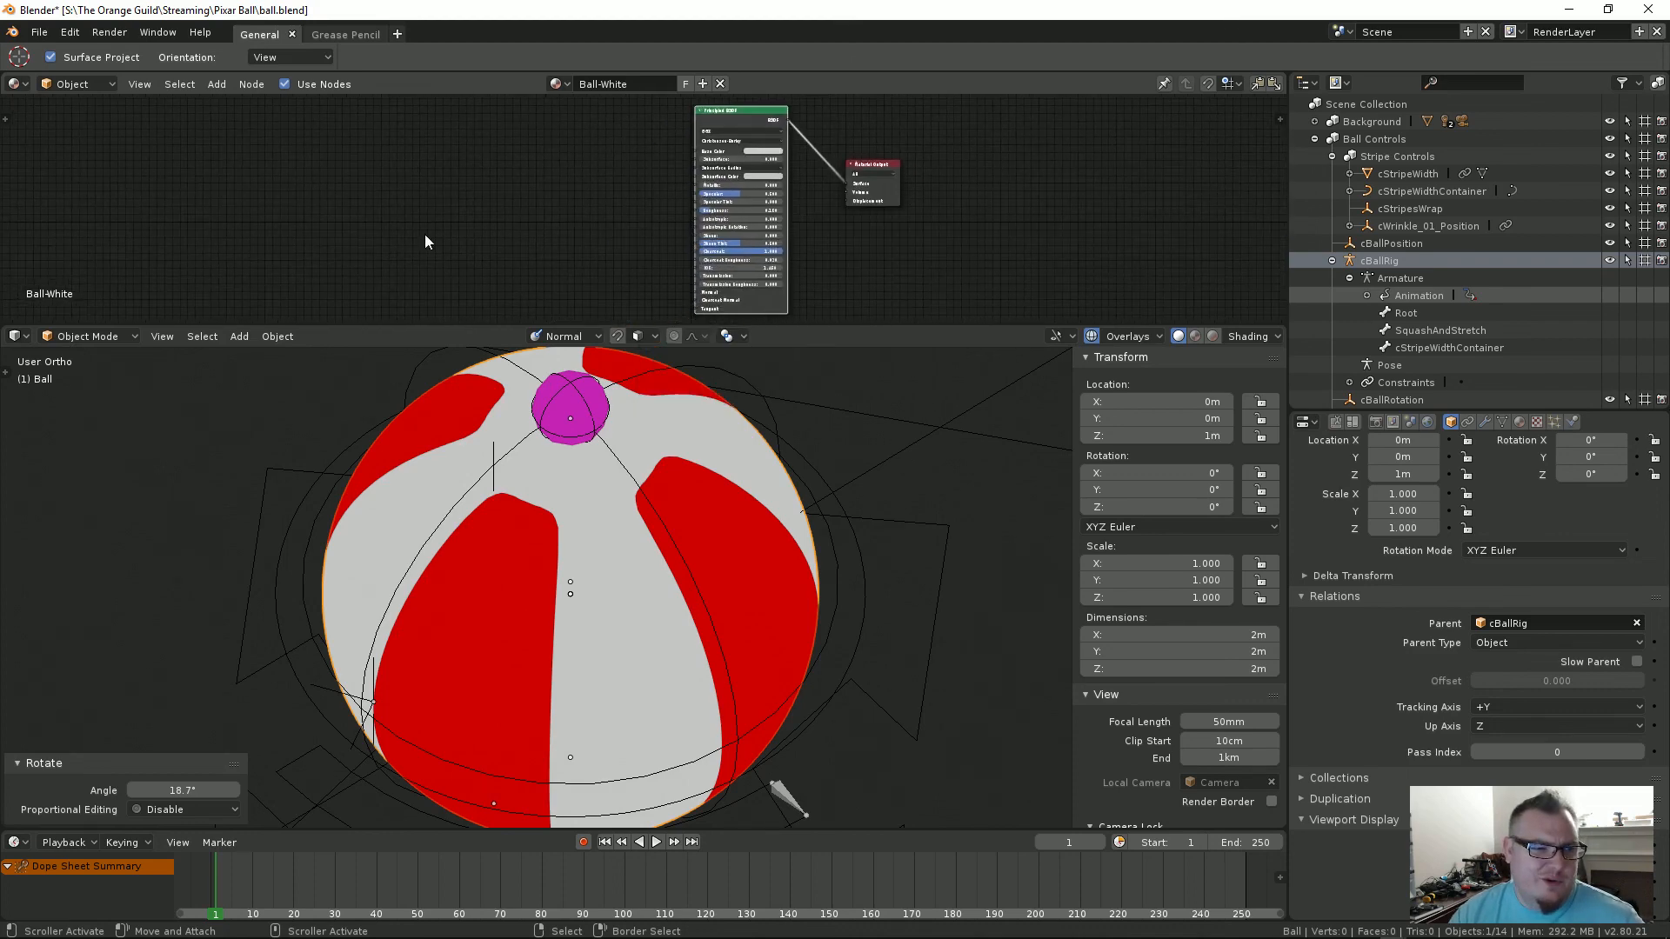
Step: Reselect the Ball Stripes object with its material nodes in view and preview the ball in rendered shading
{"action": "left_click", "coordinate": [710, 493]}
{"action": "middle_click_drag", "start_coordinate": [612, 181], "coordinate": [629, 211]}
{"action": "scroll", "coordinate": [607, 203], "scroll_direction": "up", "scroll_amount": 3}
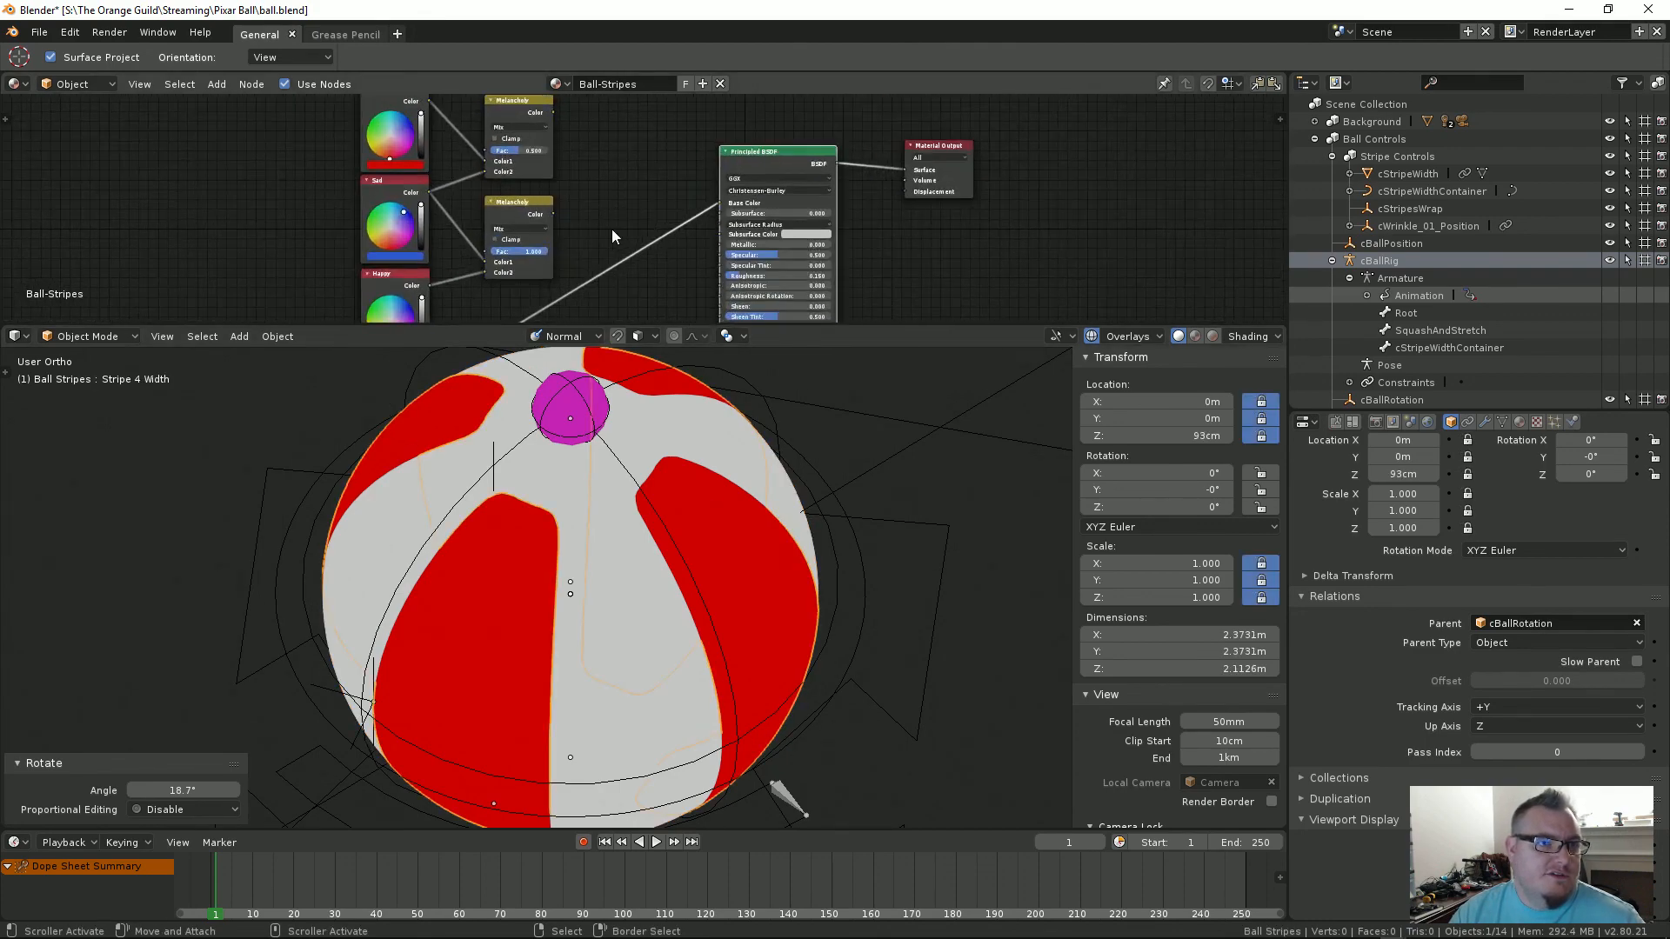
{"action": "scroll", "coordinate": [612, 228], "scroll_direction": "down", "scroll_amount": 3}
{"action": "key", "text": "shift+z"}
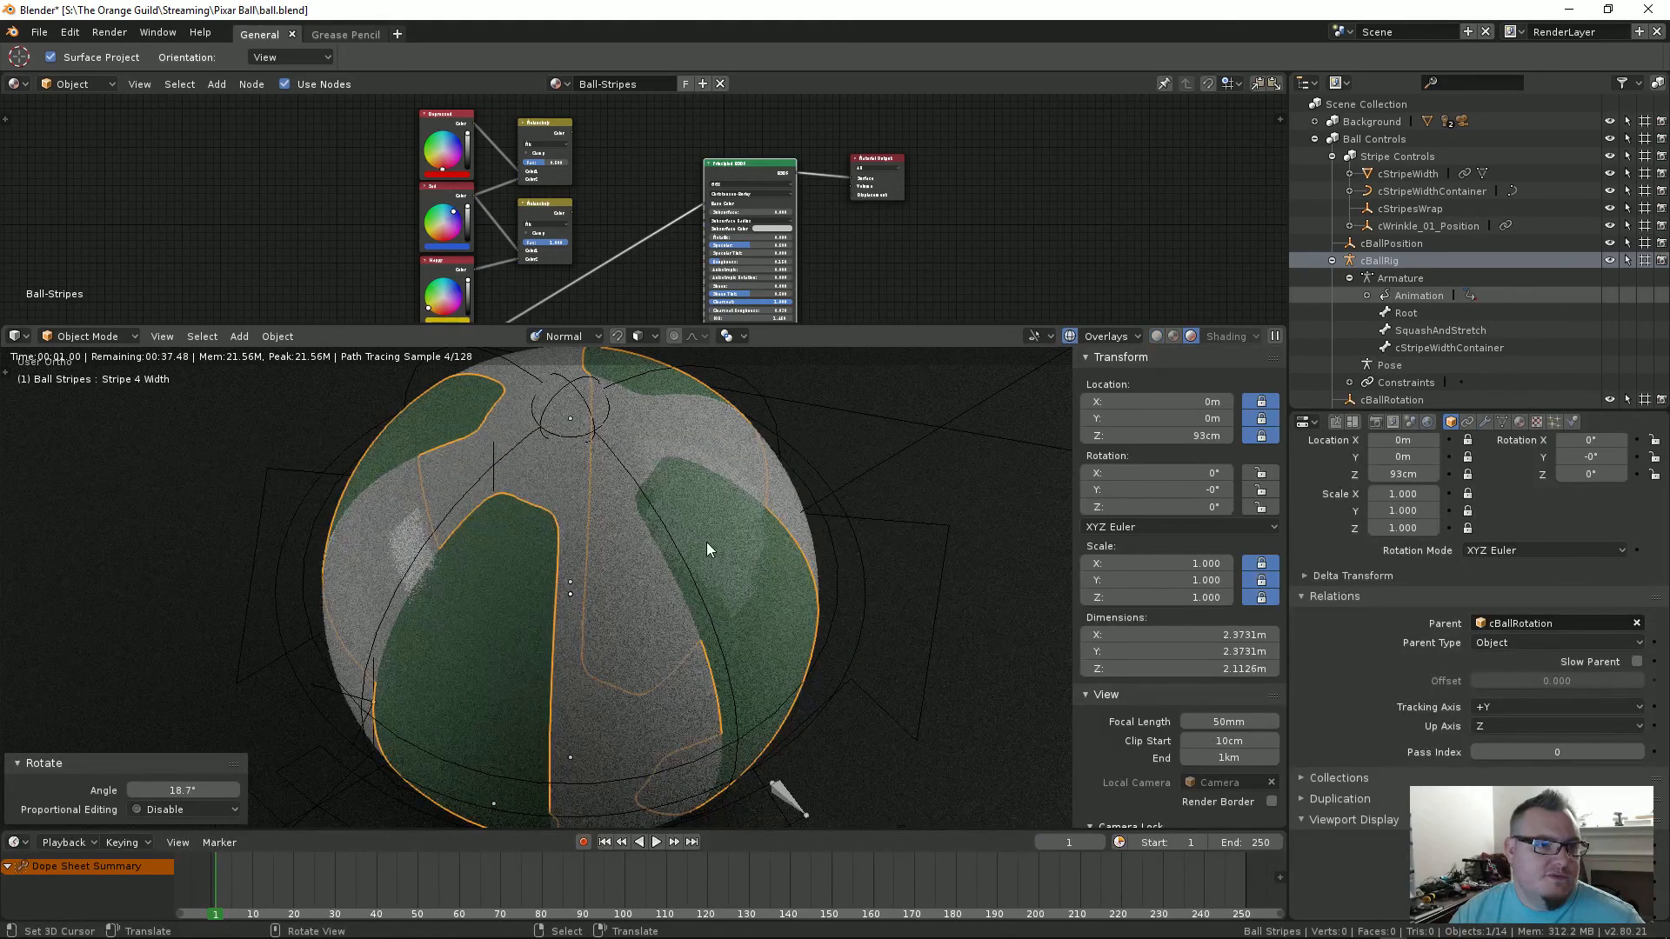
Step: Try both mix nodes as the stripes' Base Color, link the red RGB node there instead, and return to solid shading
{"action": "left_click_drag", "start_coordinate": [571, 212], "coordinate": [693, 207]}
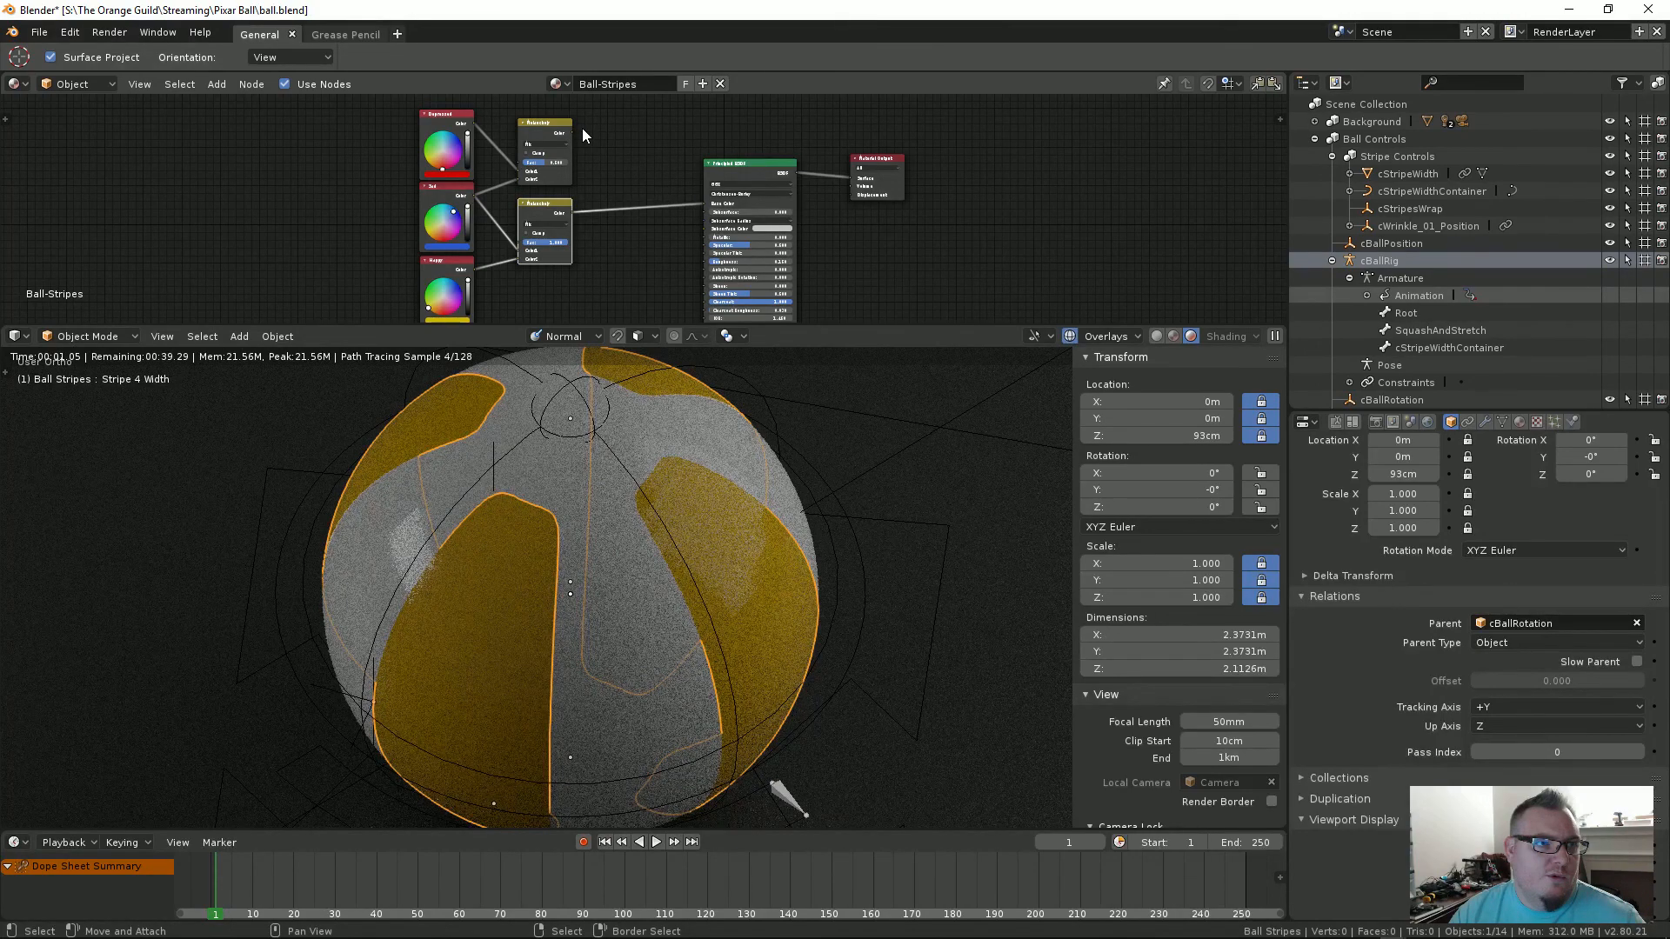
{"action": "left_click_drag", "start_coordinate": [582, 128], "coordinate": [717, 209]}
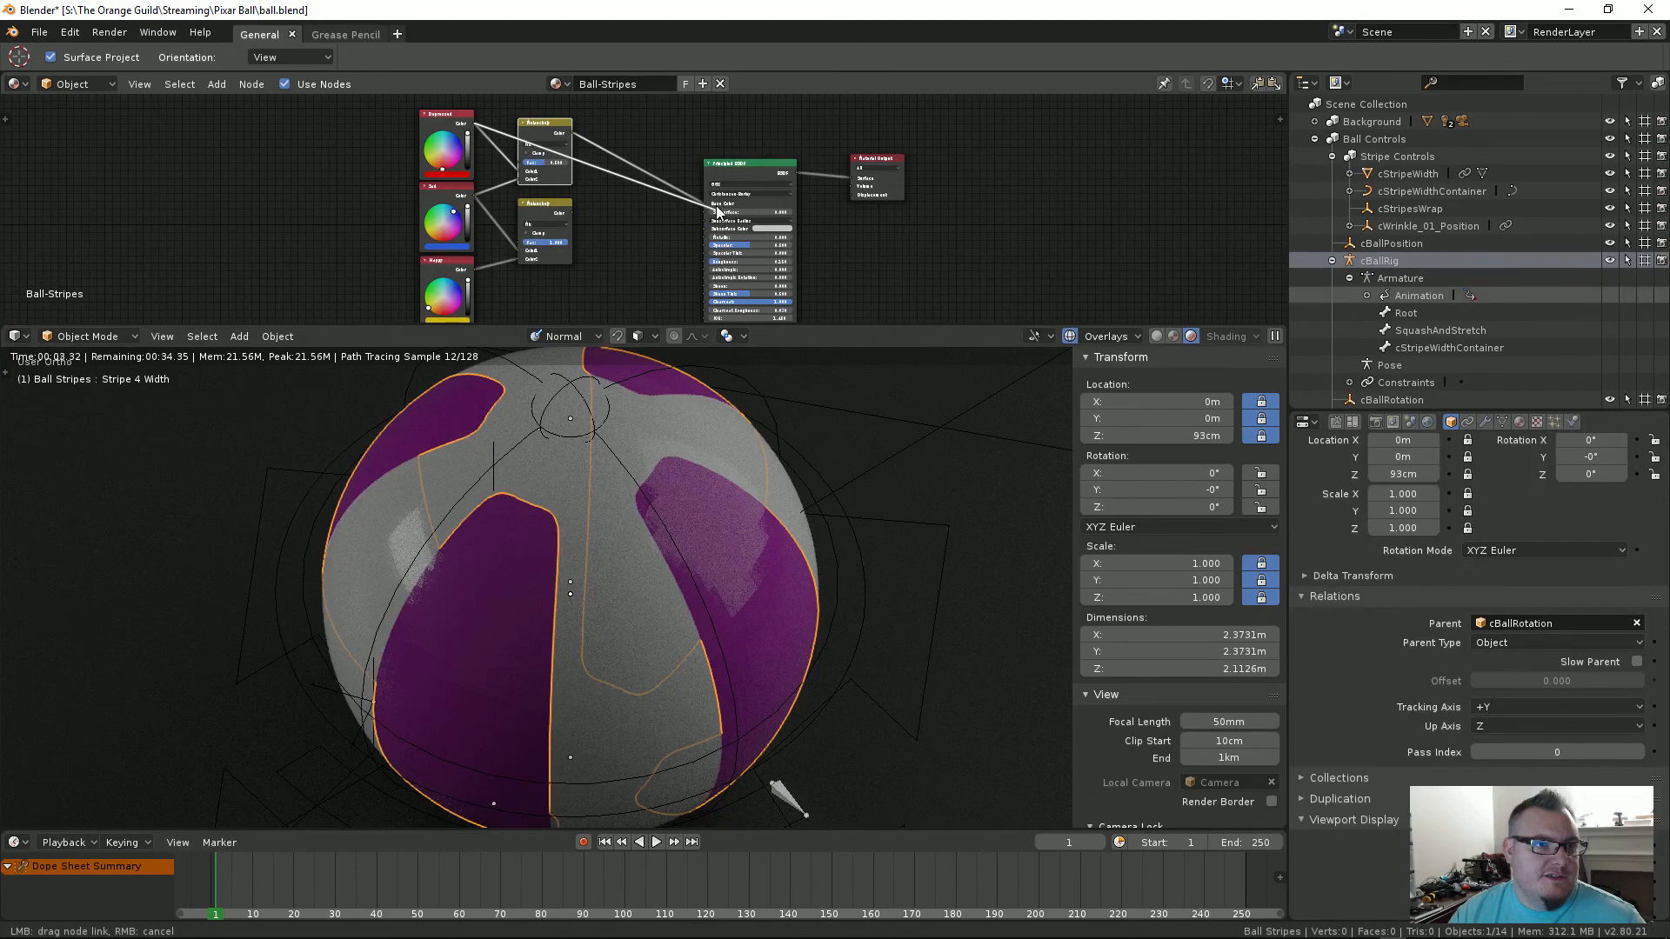
{"action": "left_click_drag", "start_coordinate": [717, 207], "coordinate": [713, 206]}
{"action": "key", "text": "shift+z"}
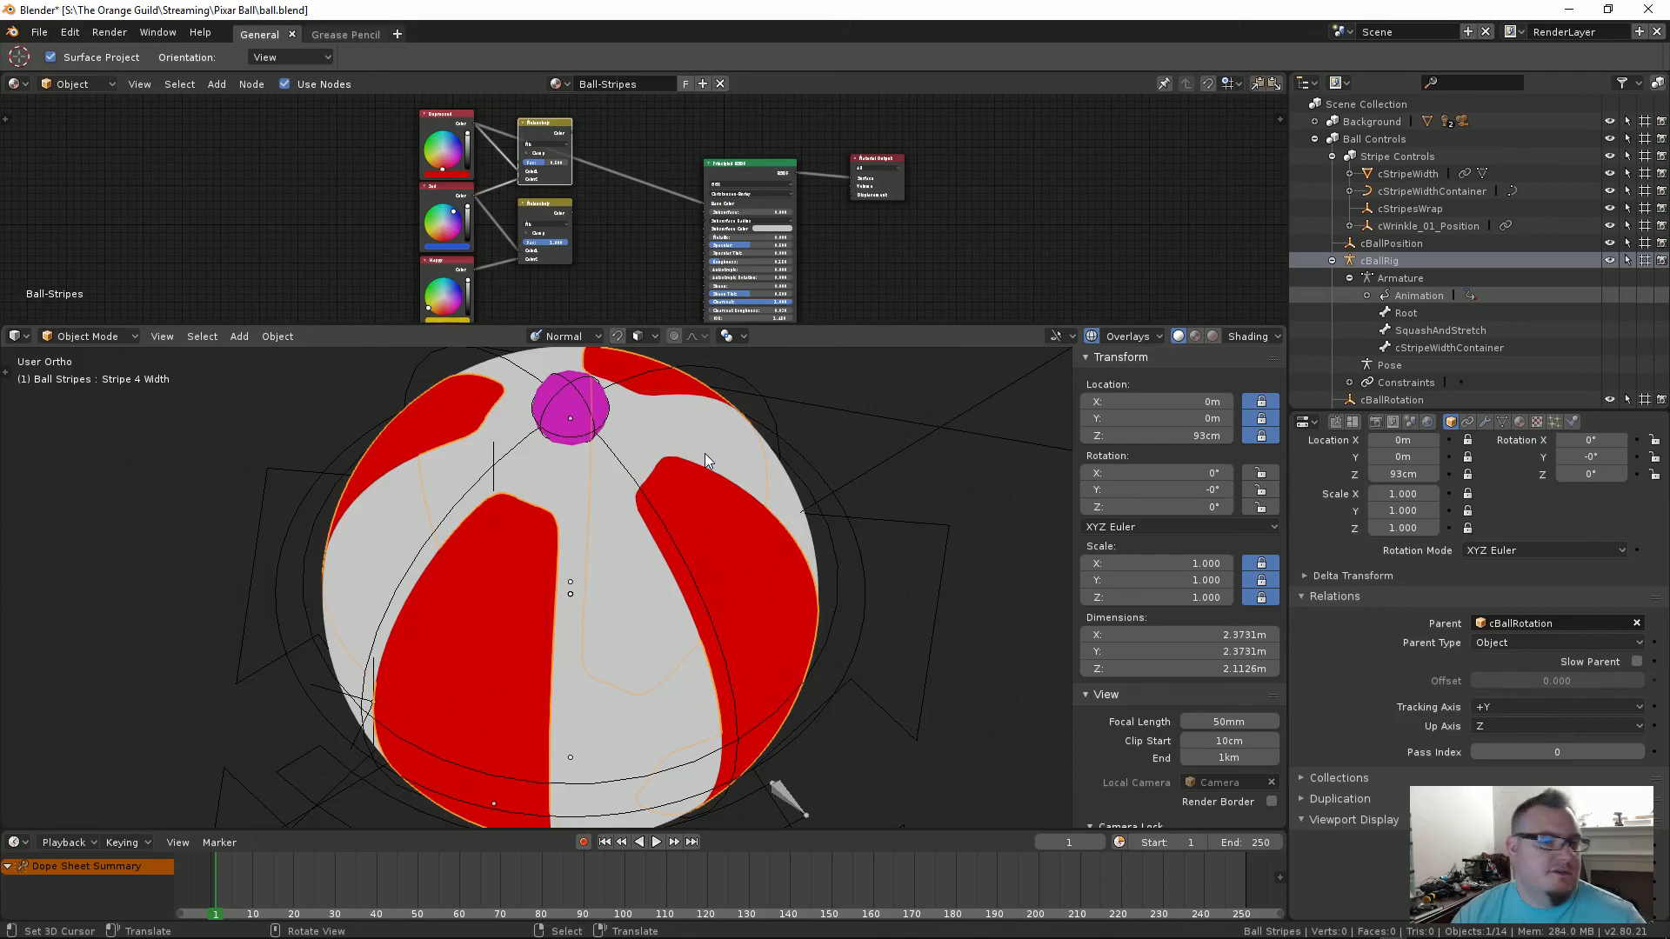
Step: Check the selection of the cStripeWidth disc and the cBallRig bone at the end of the curved container
{"action": "middle_click_drag", "start_coordinate": [776, 691], "coordinate": [727, 635]}
{"action": "left_click", "coordinate": [644, 684]}
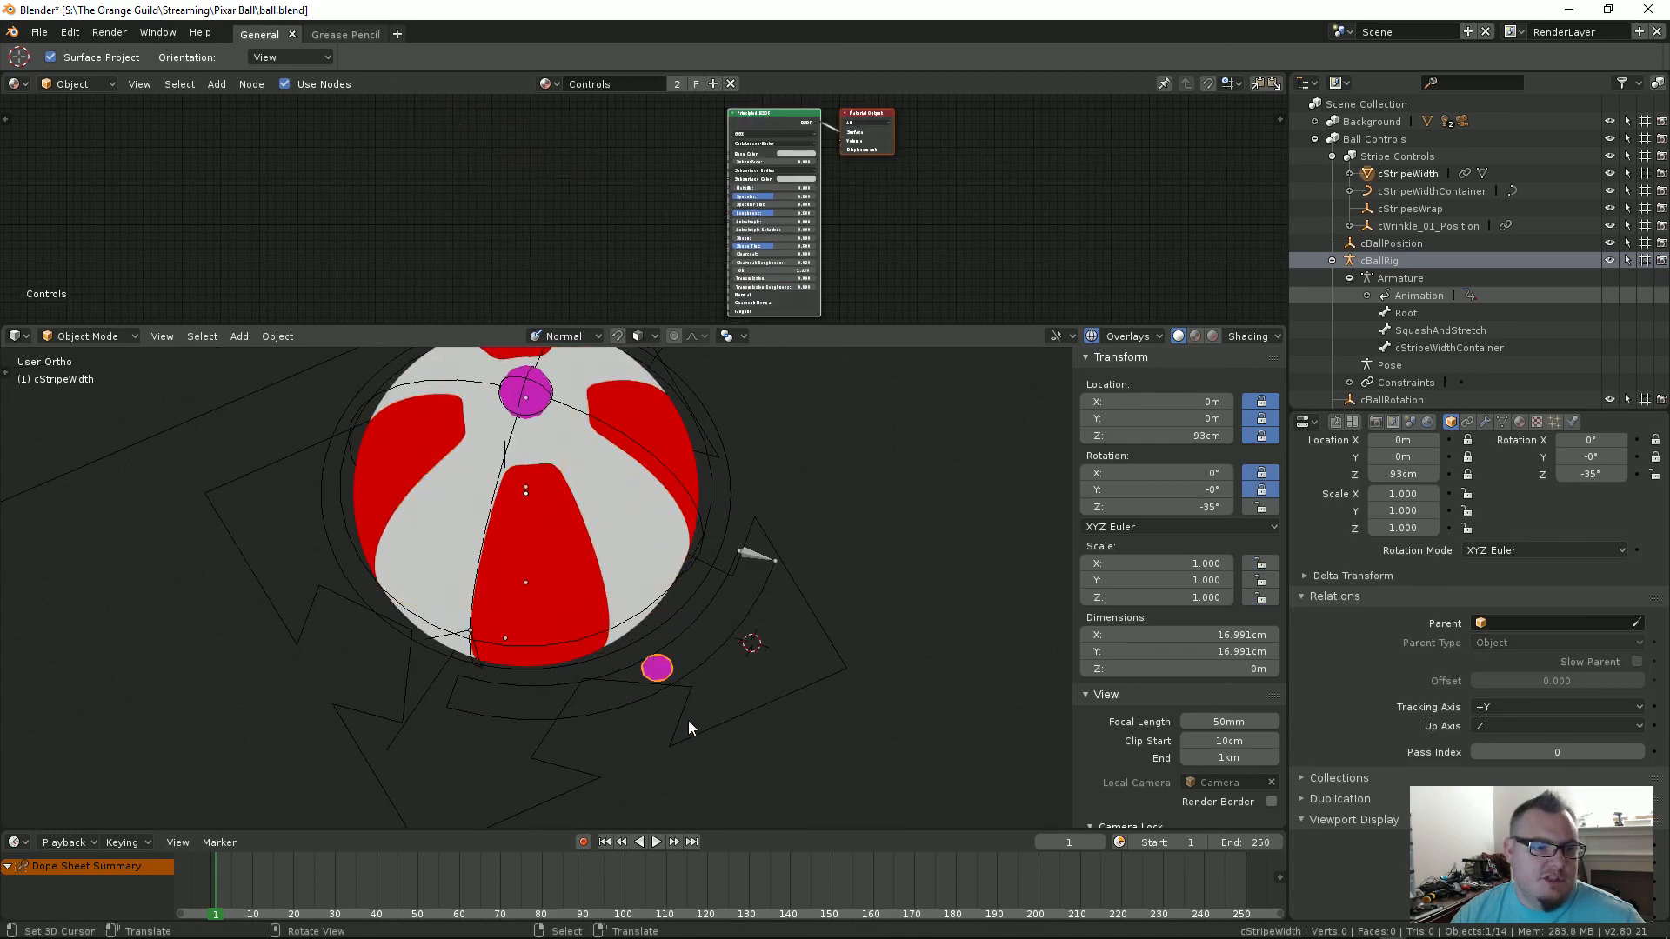
{"action": "scroll", "coordinate": [724, 614], "scroll_direction": "up", "scroll_amount": 2}
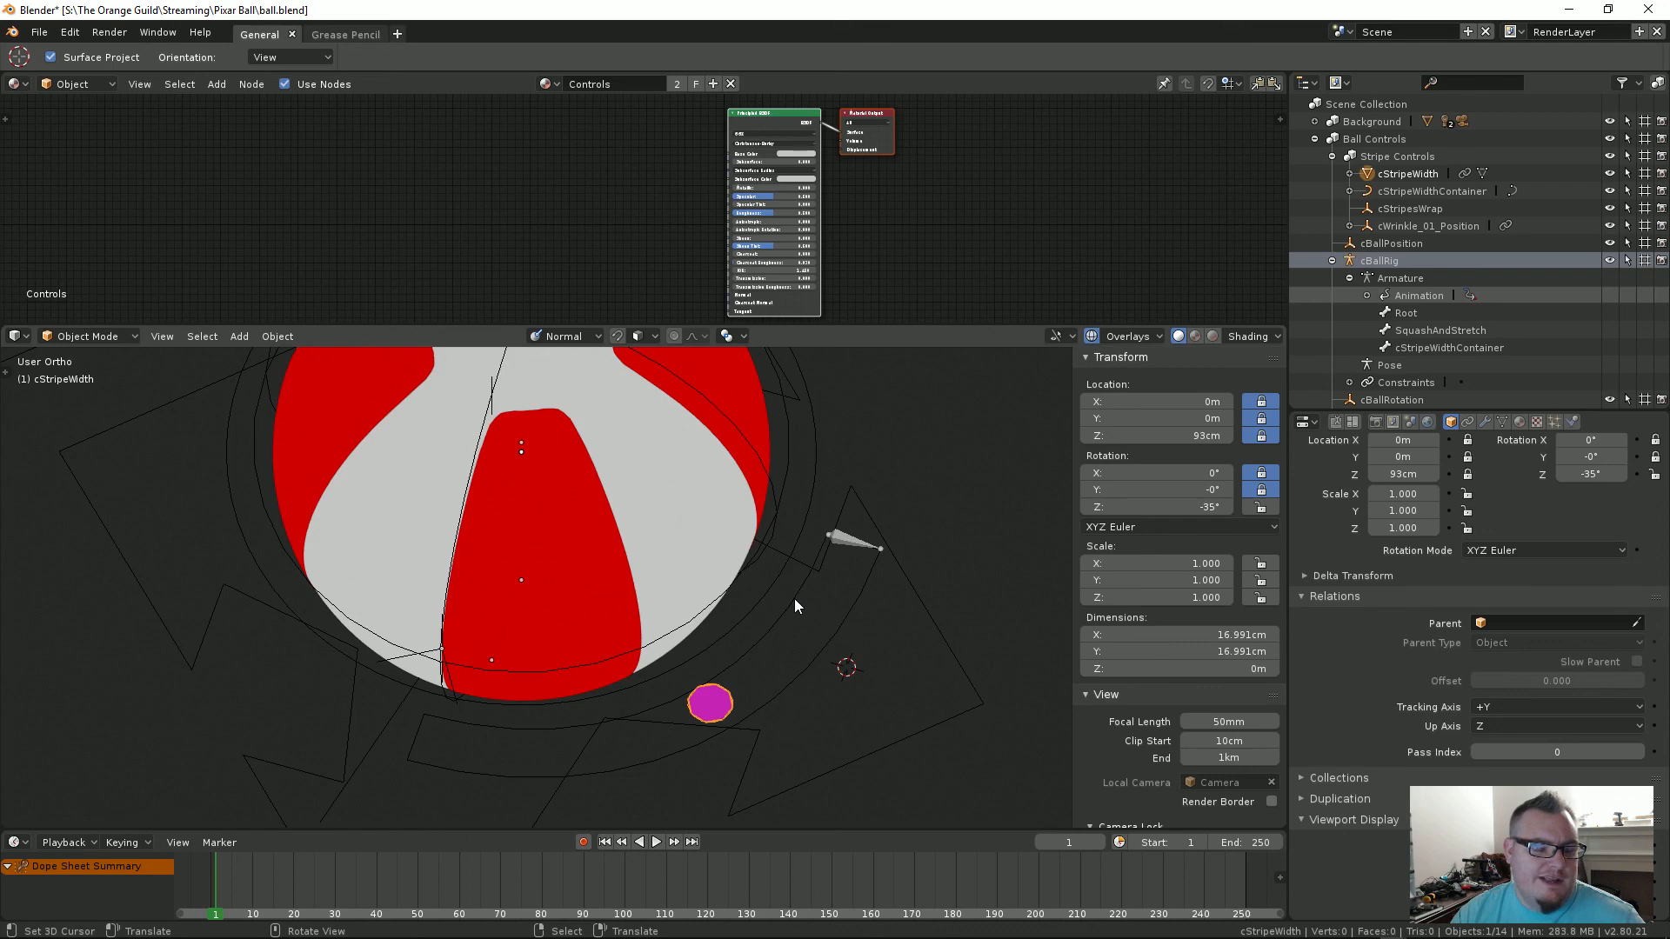
{"action": "left_click", "coordinate": [849, 545]}
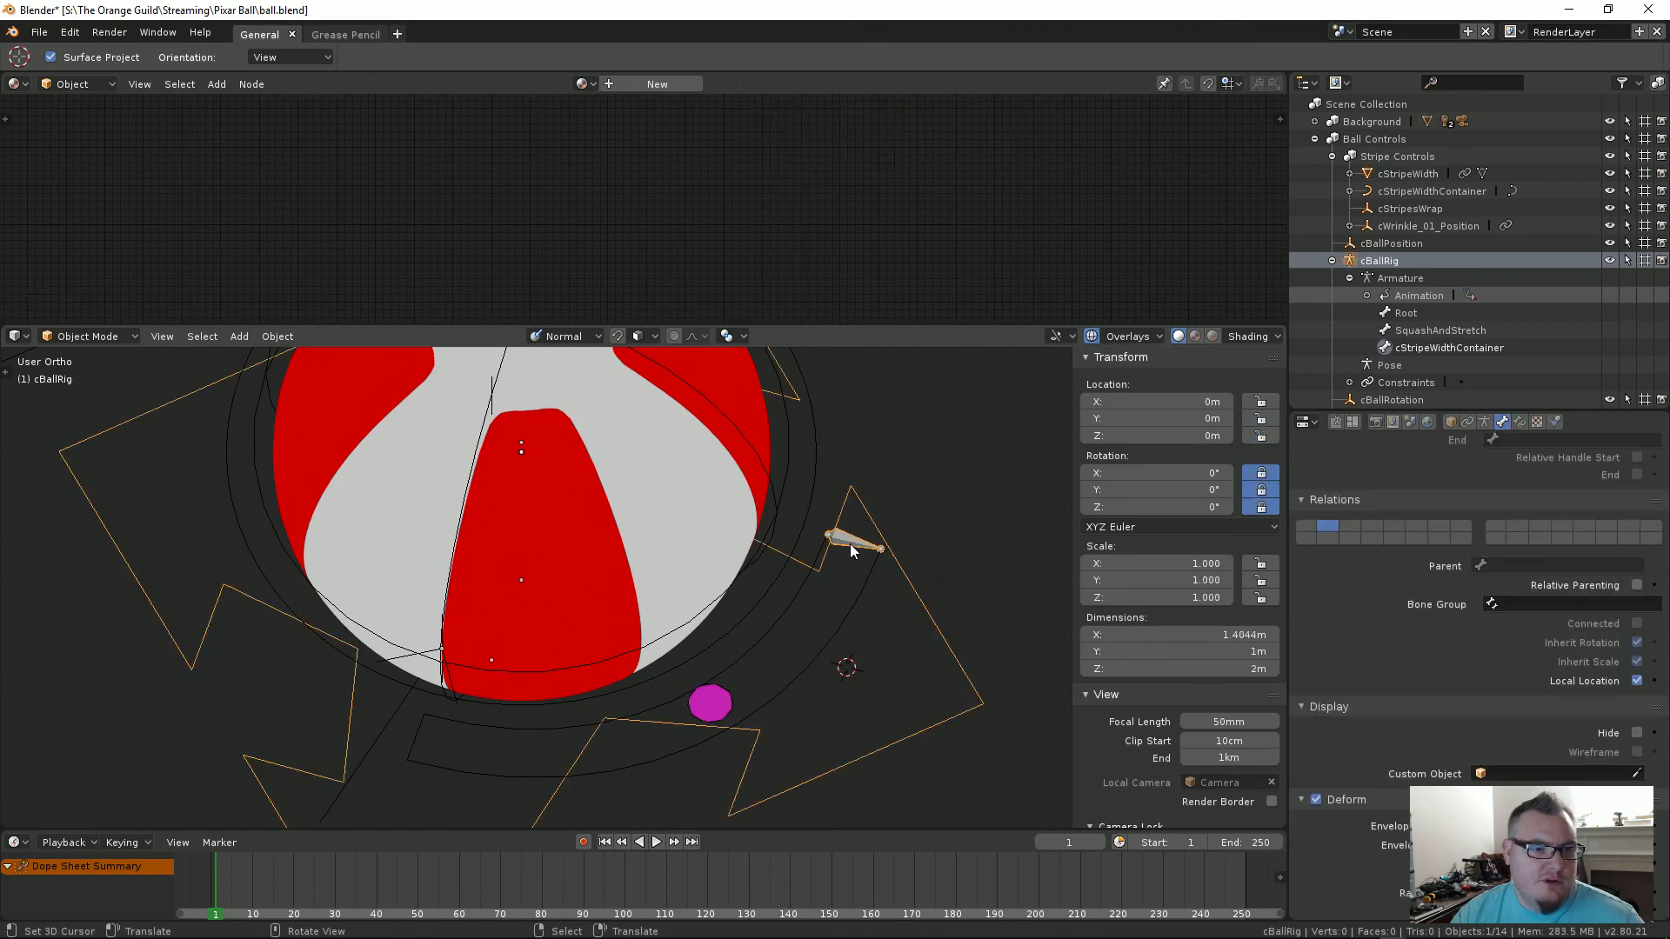
Step: Open the cStripeWidthContainer curve around the ball in Edit Mode and check its control points
{"action": "left_click", "coordinate": [818, 663]}
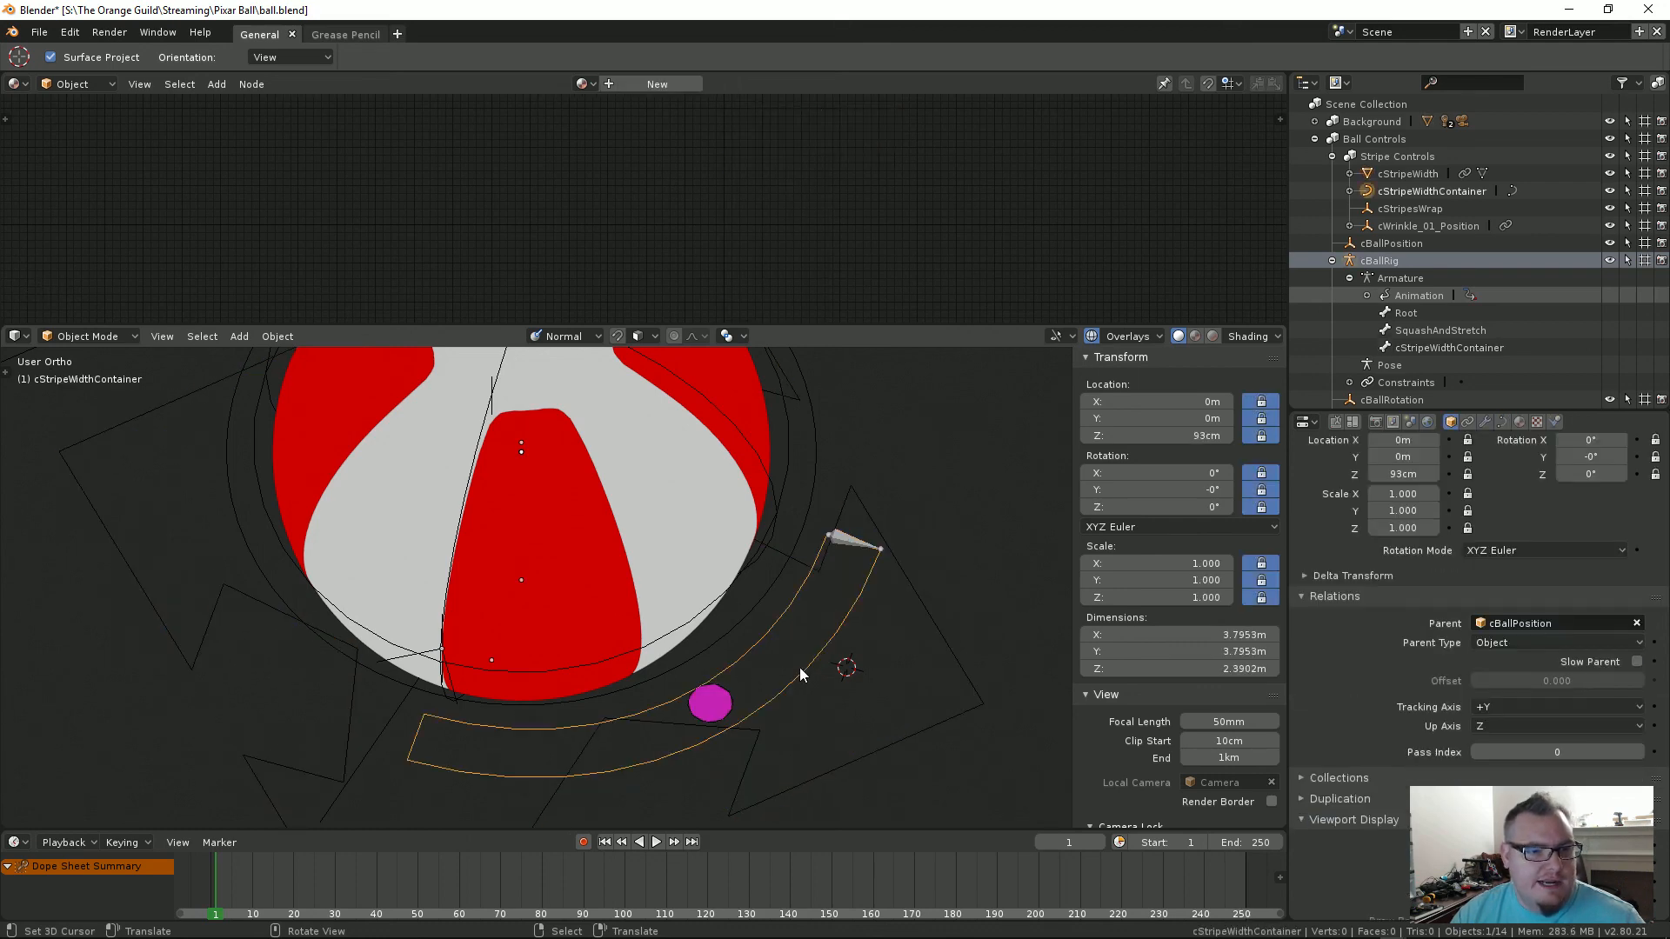
{"action": "key", "text": "Tab"}
{"action": "middle_click_drag", "start_coordinate": [803, 667], "coordinate": [481, 520]}
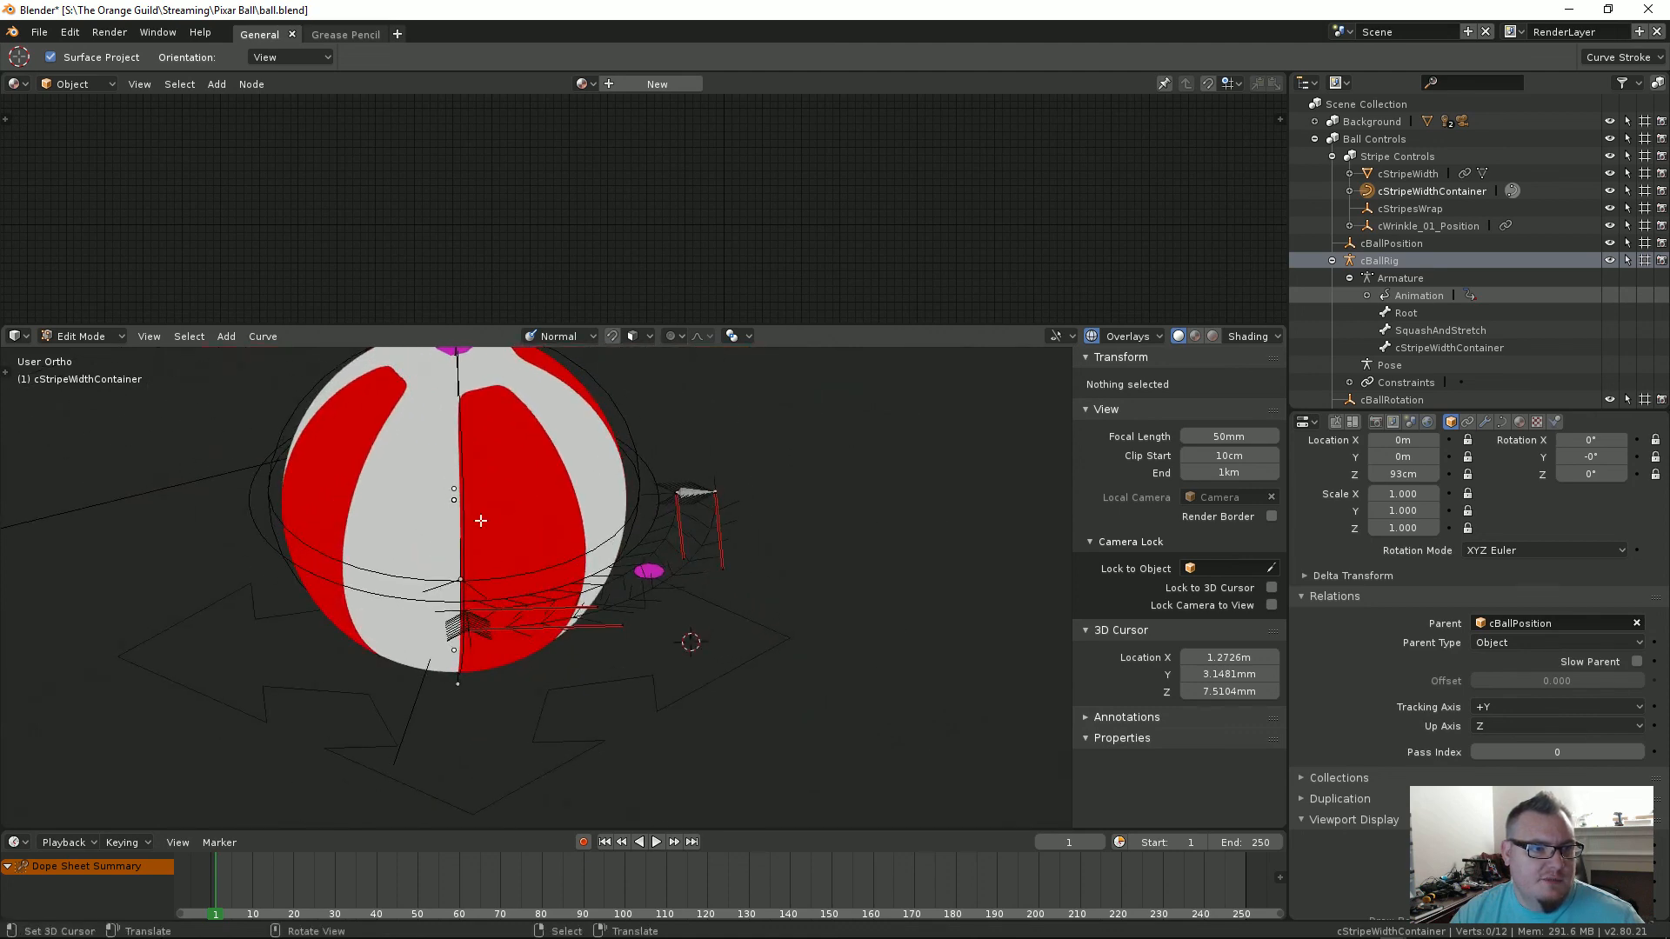
Step: Return cStripeWidthContainer to Object Mode, unlock its X, Y and Z location, and test moving it freely before cancelling the move
{"action": "key", "text": "Tab"}
{"action": "key", "text": "g"}
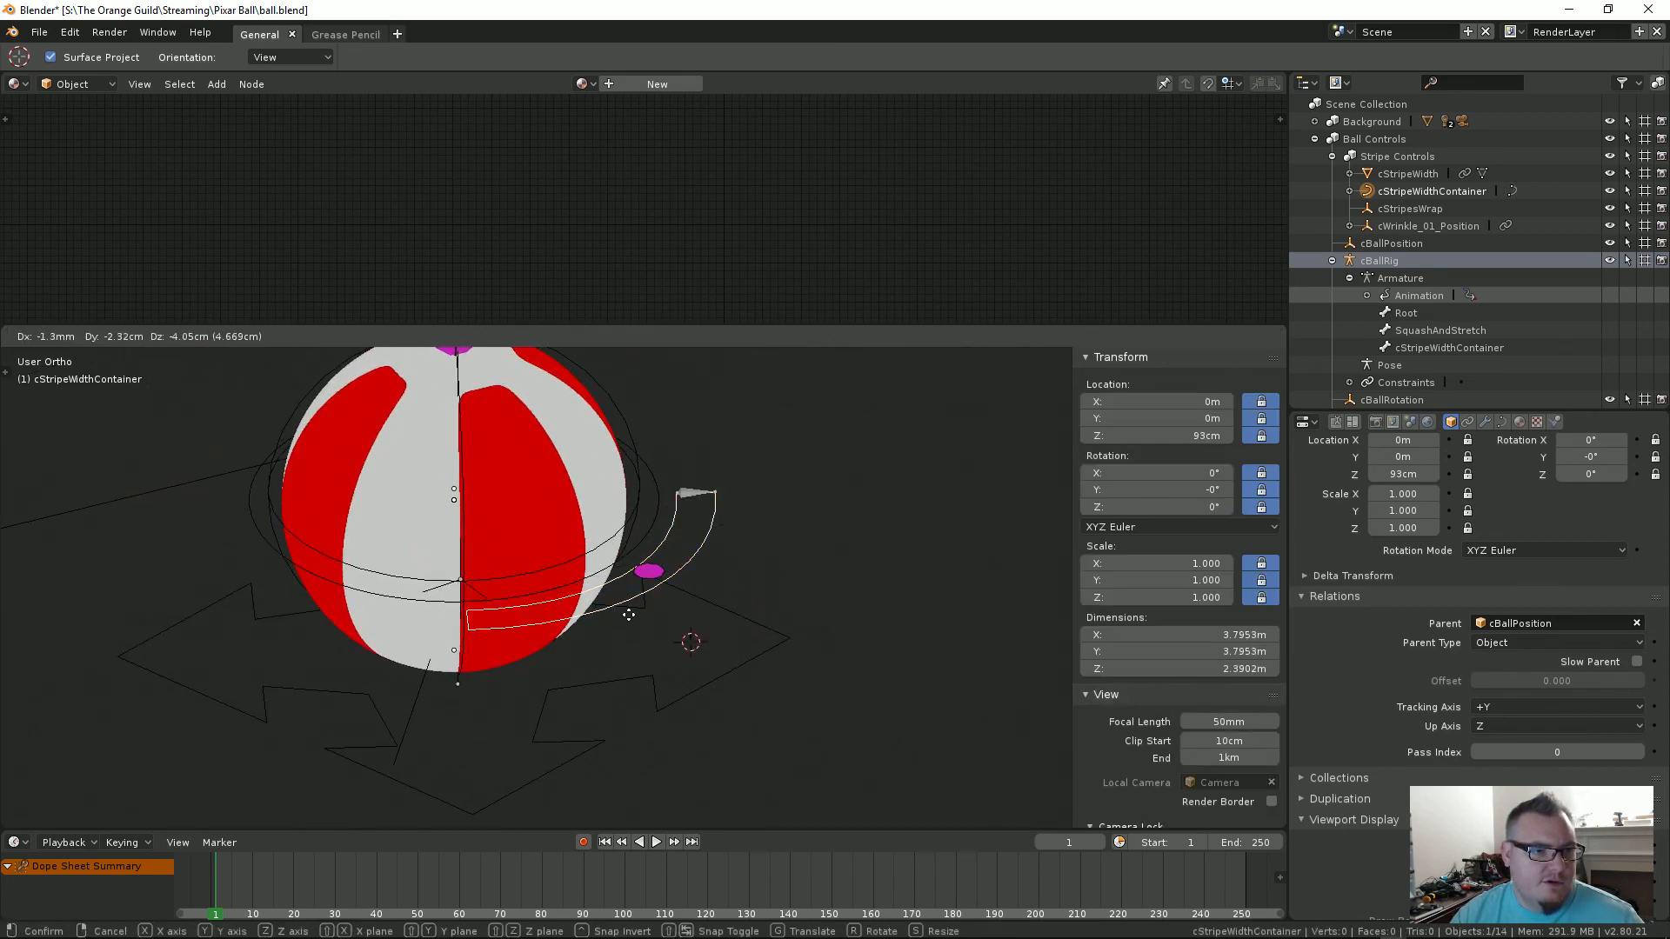
{"action": "right_click", "coordinate": [749, 586]}
{"action": "left_click", "coordinate": [1256, 403]}
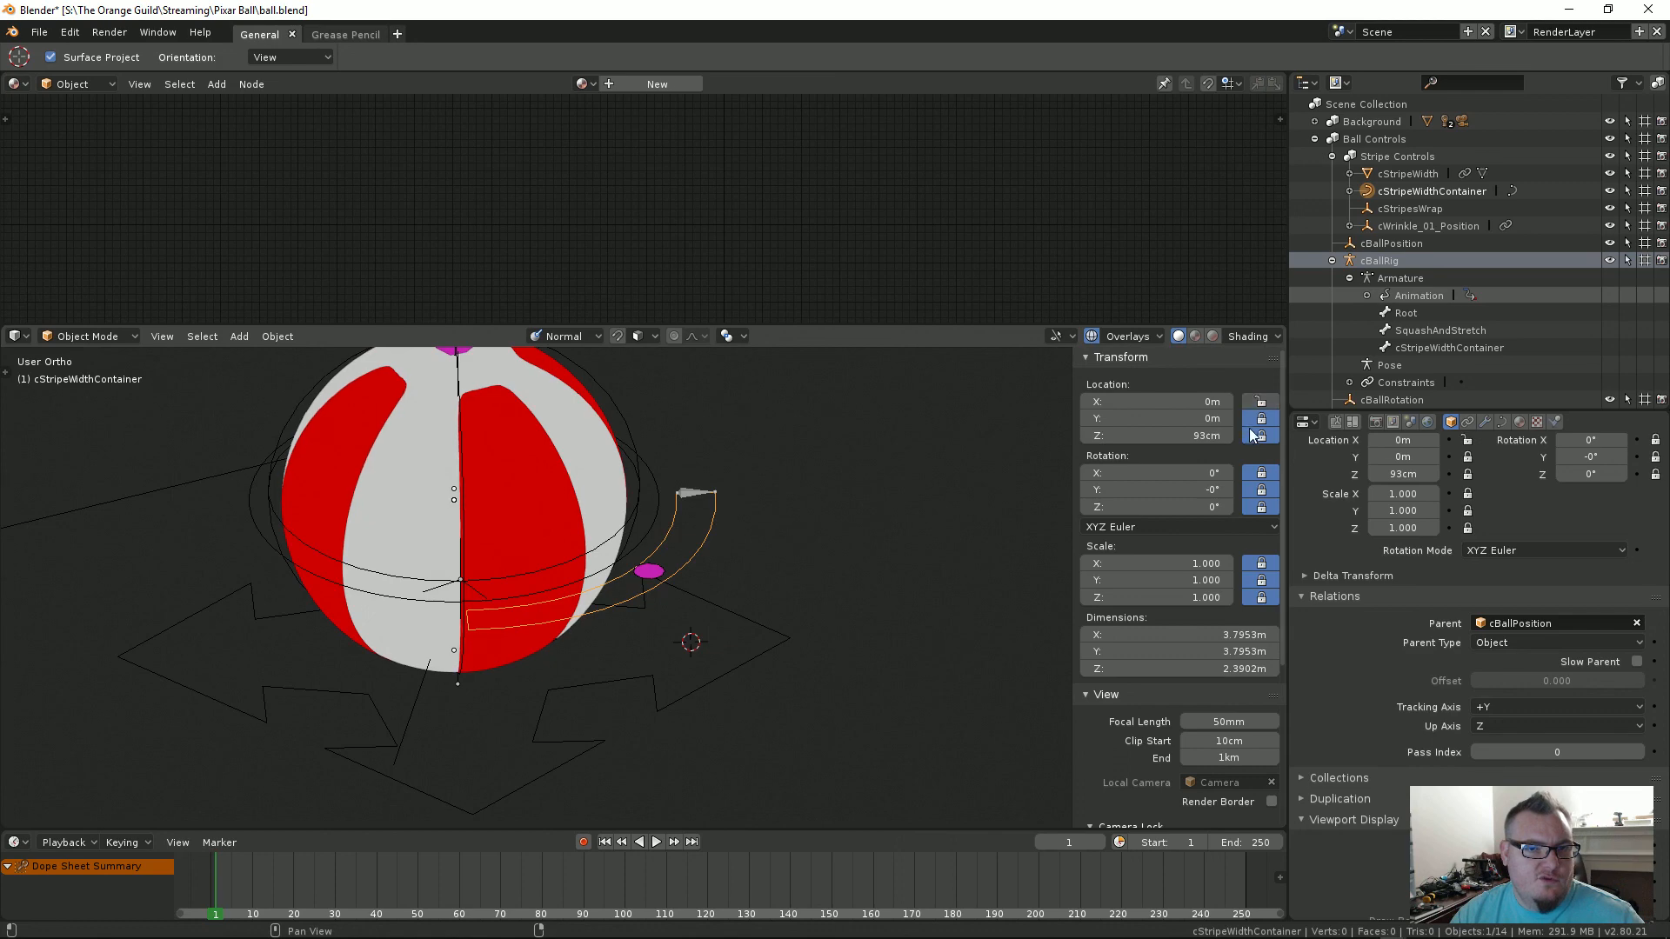
{"action": "left_click", "coordinate": [1255, 420]}
{"action": "left_click", "coordinate": [1256, 437]}
{"action": "key", "text": "g"}
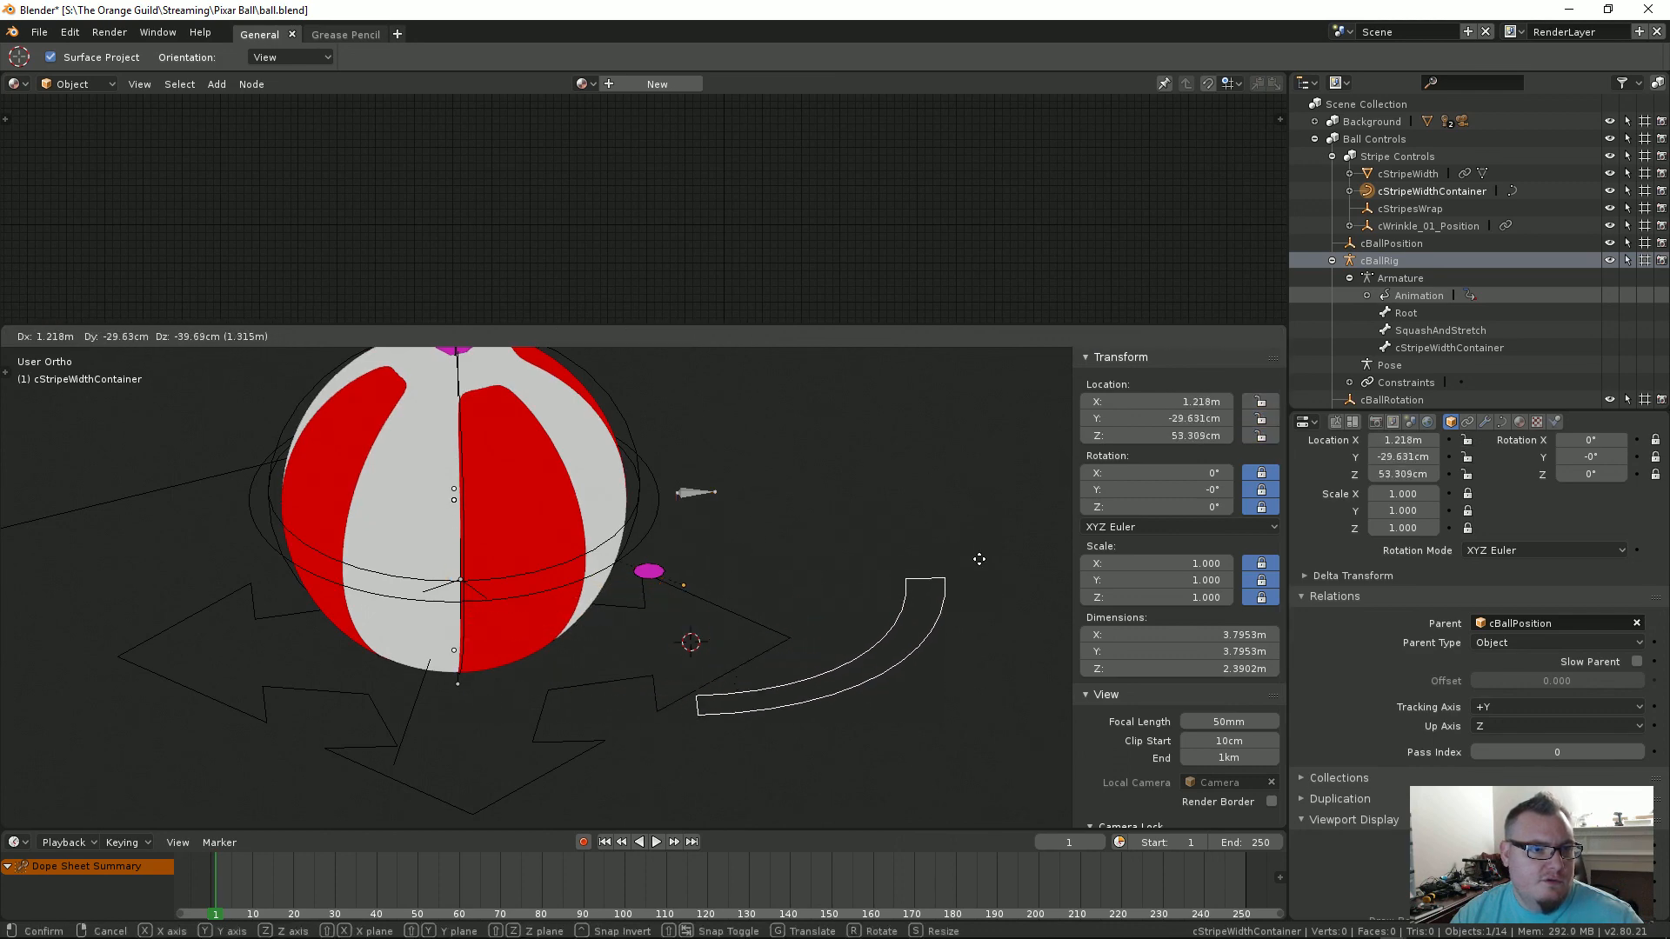
{"action": "right_click", "coordinate": [715, 588]}
Step: Snap the 3D cursor to the head of the cStripeWidthContainer bone in the cBallRig armature, then return to Object Mode
{"action": "scroll", "coordinate": [715, 588], "scroll_direction": "up", "scroll_amount": 5}
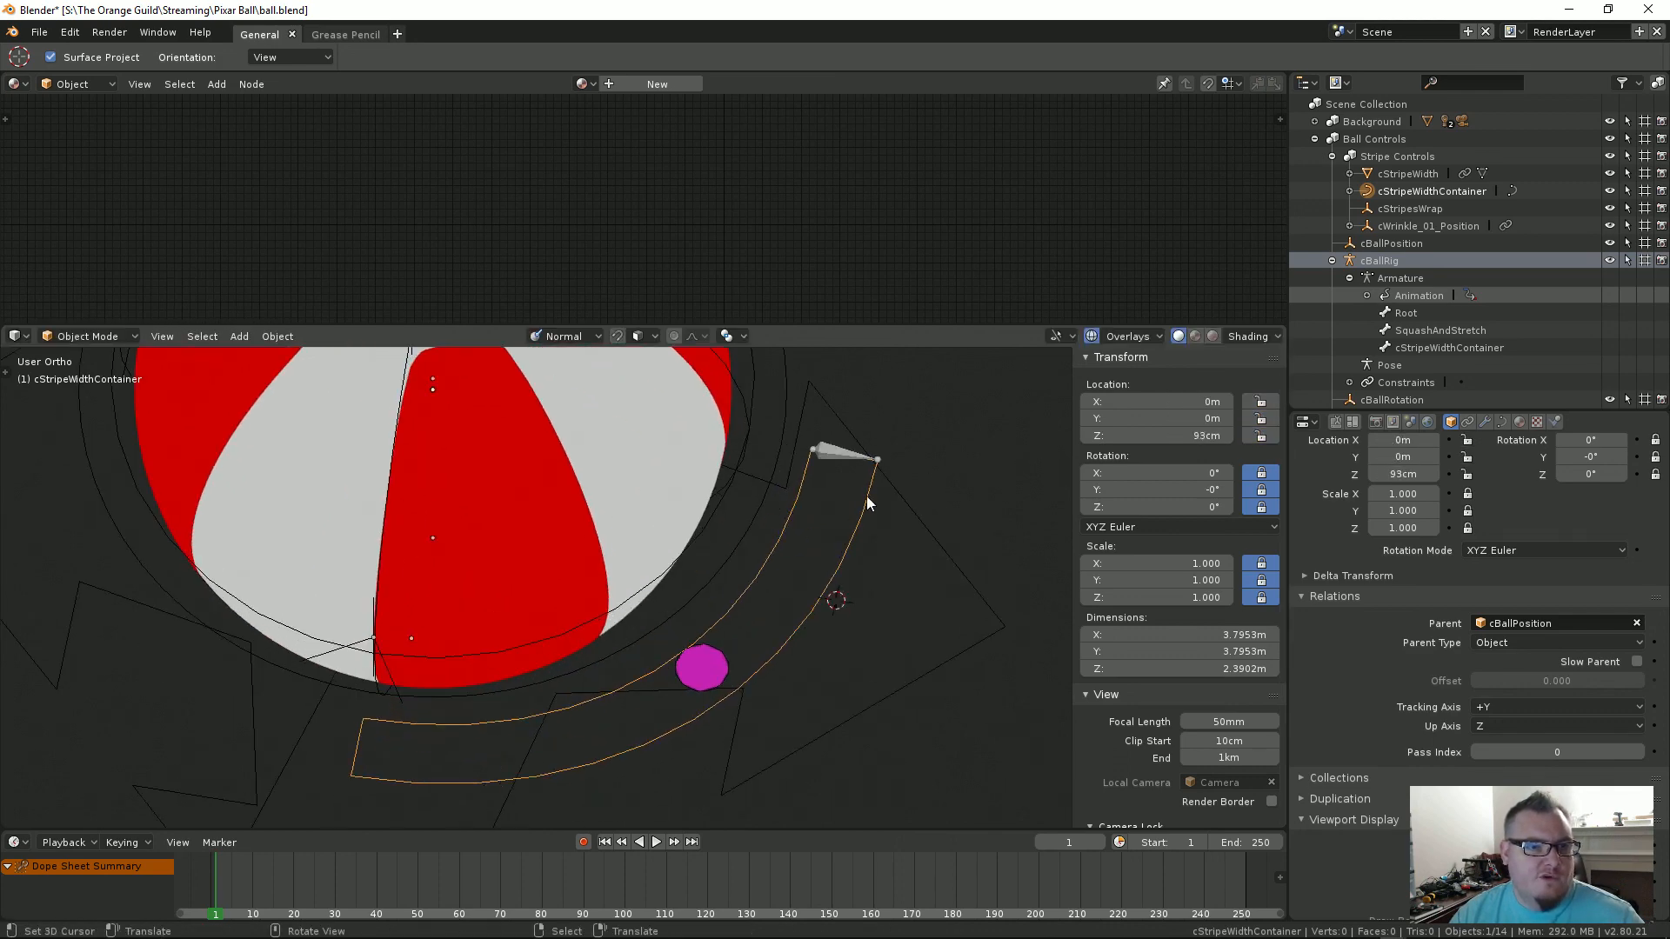
{"action": "middle_click_drag", "start_coordinate": [833, 472], "coordinate": [597, 602], "text": "shift"}
{"action": "scroll", "coordinate": [599, 600], "scroll_direction": "up", "scroll_amount": 6}
{"action": "right_click", "coordinate": [694, 559]}
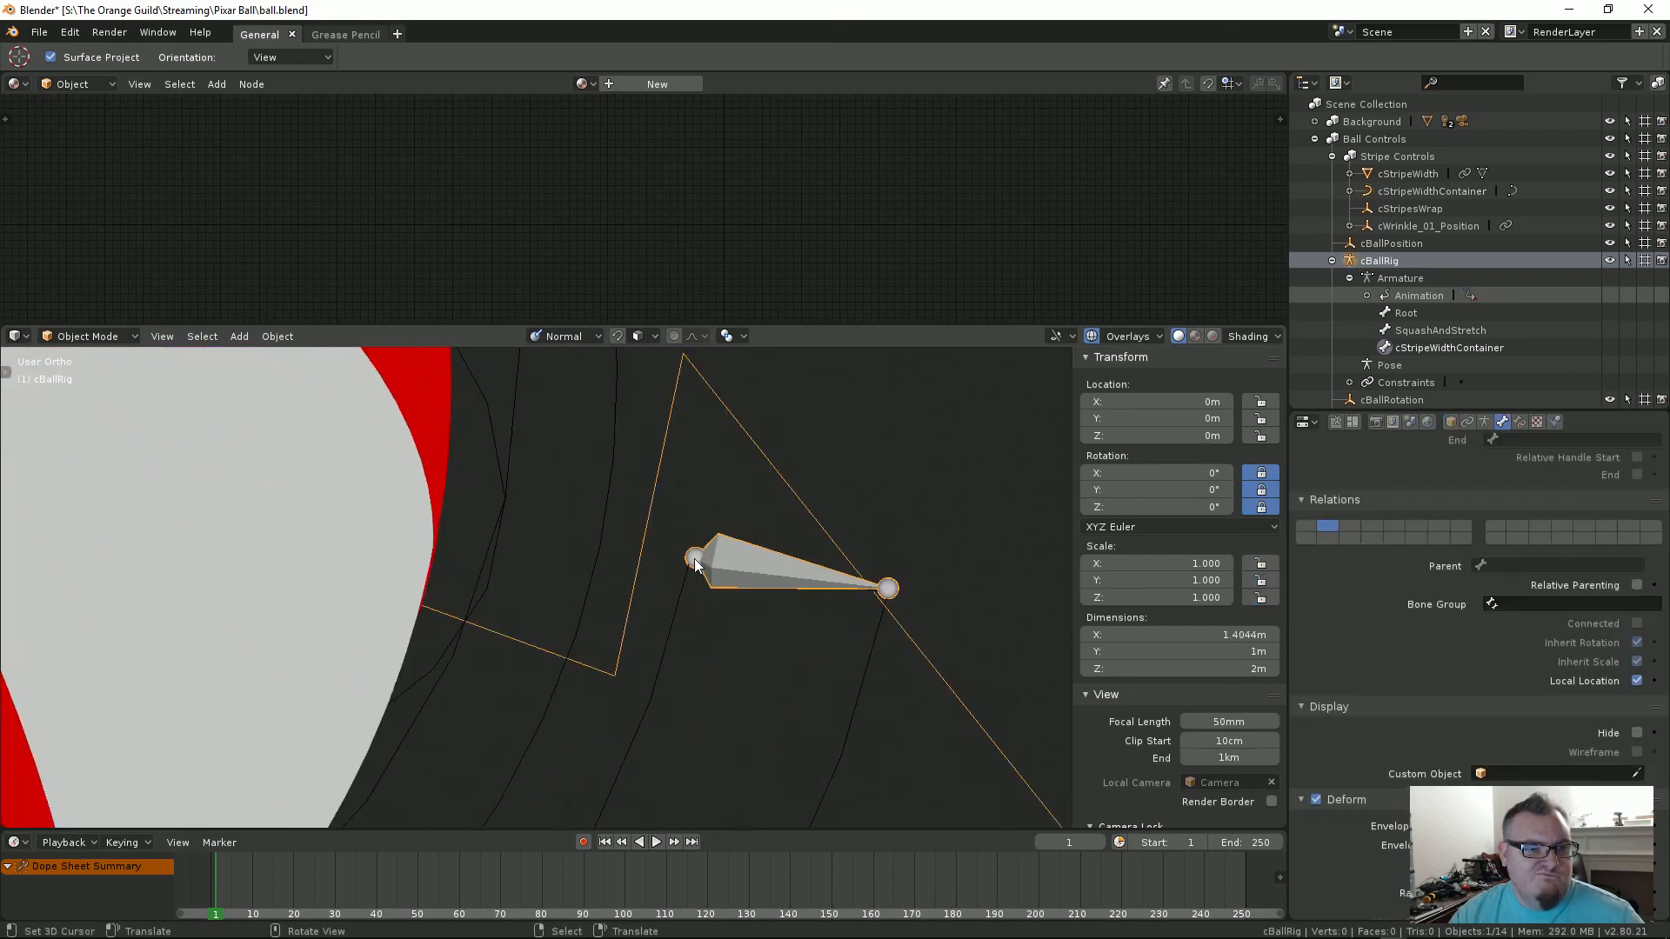
{"action": "key", "text": "Tab"}
{"action": "right_click", "coordinate": [693, 558]}
{"action": "key", "text": "shift+s"}
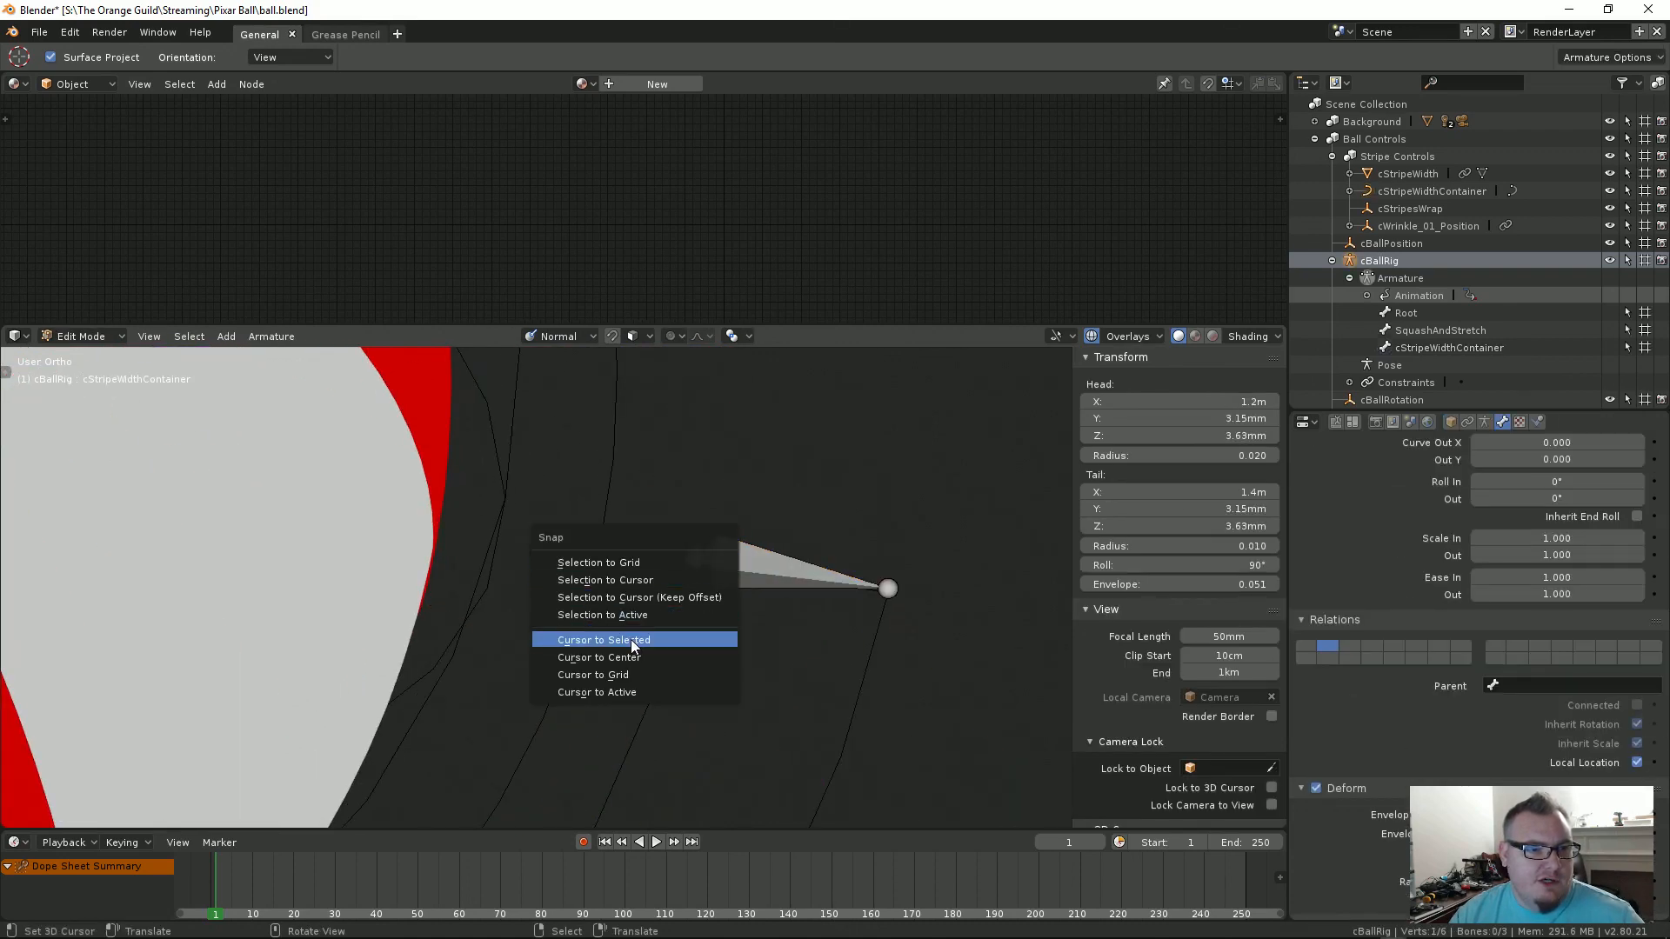
{"action": "left_click", "coordinate": [632, 640]}
{"action": "key", "text": "Tab"}
Step: Try to set the origin of the cStripeWidthContainer curve to the 3D cursor
{"action": "scroll", "coordinate": [709, 585], "scroll_direction": "down", "scroll_amount": 4}
{"action": "mouse_move", "coordinate": [631, 583]}
{"action": "middle_mouse_down"}
{"action": "mouse_move", "coordinate": [616, 591]}
{"action": "mouse_move", "coordinate": [552, 534]}
{"action": "mouse_move", "coordinate": [626, 577]}
{"action": "middle_mouse_up"}
{"action": "right_click", "coordinate": [603, 600]}
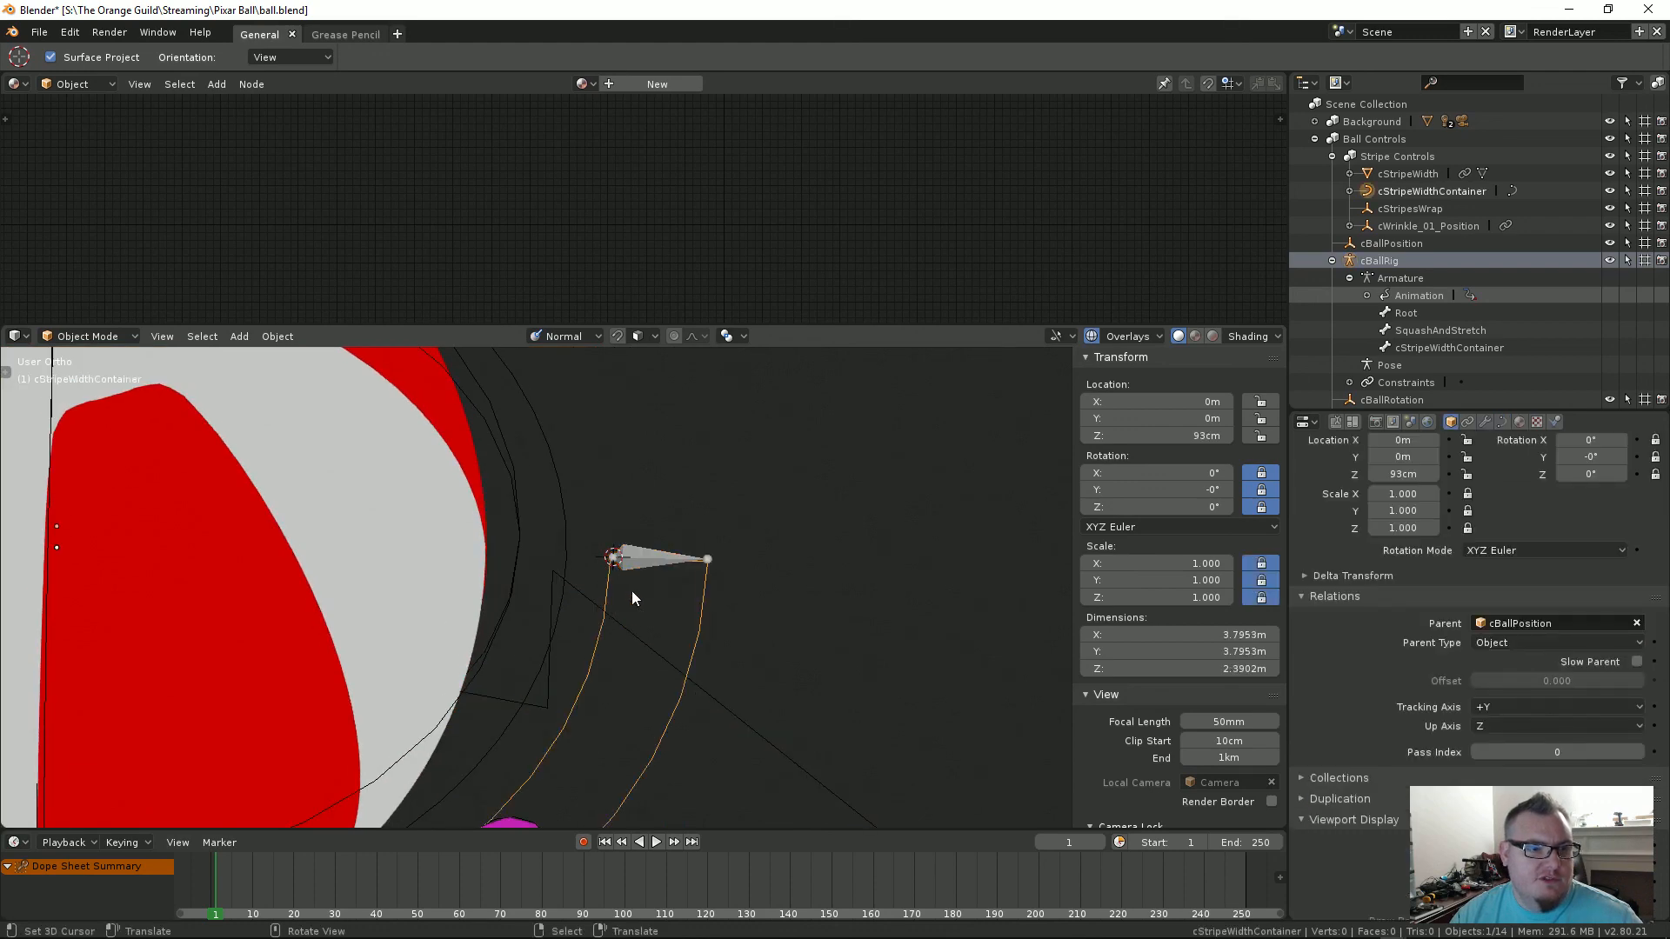
{"action": "key", "text": "space"}
{"action": "left_click", "coordinate": [698, 551]}
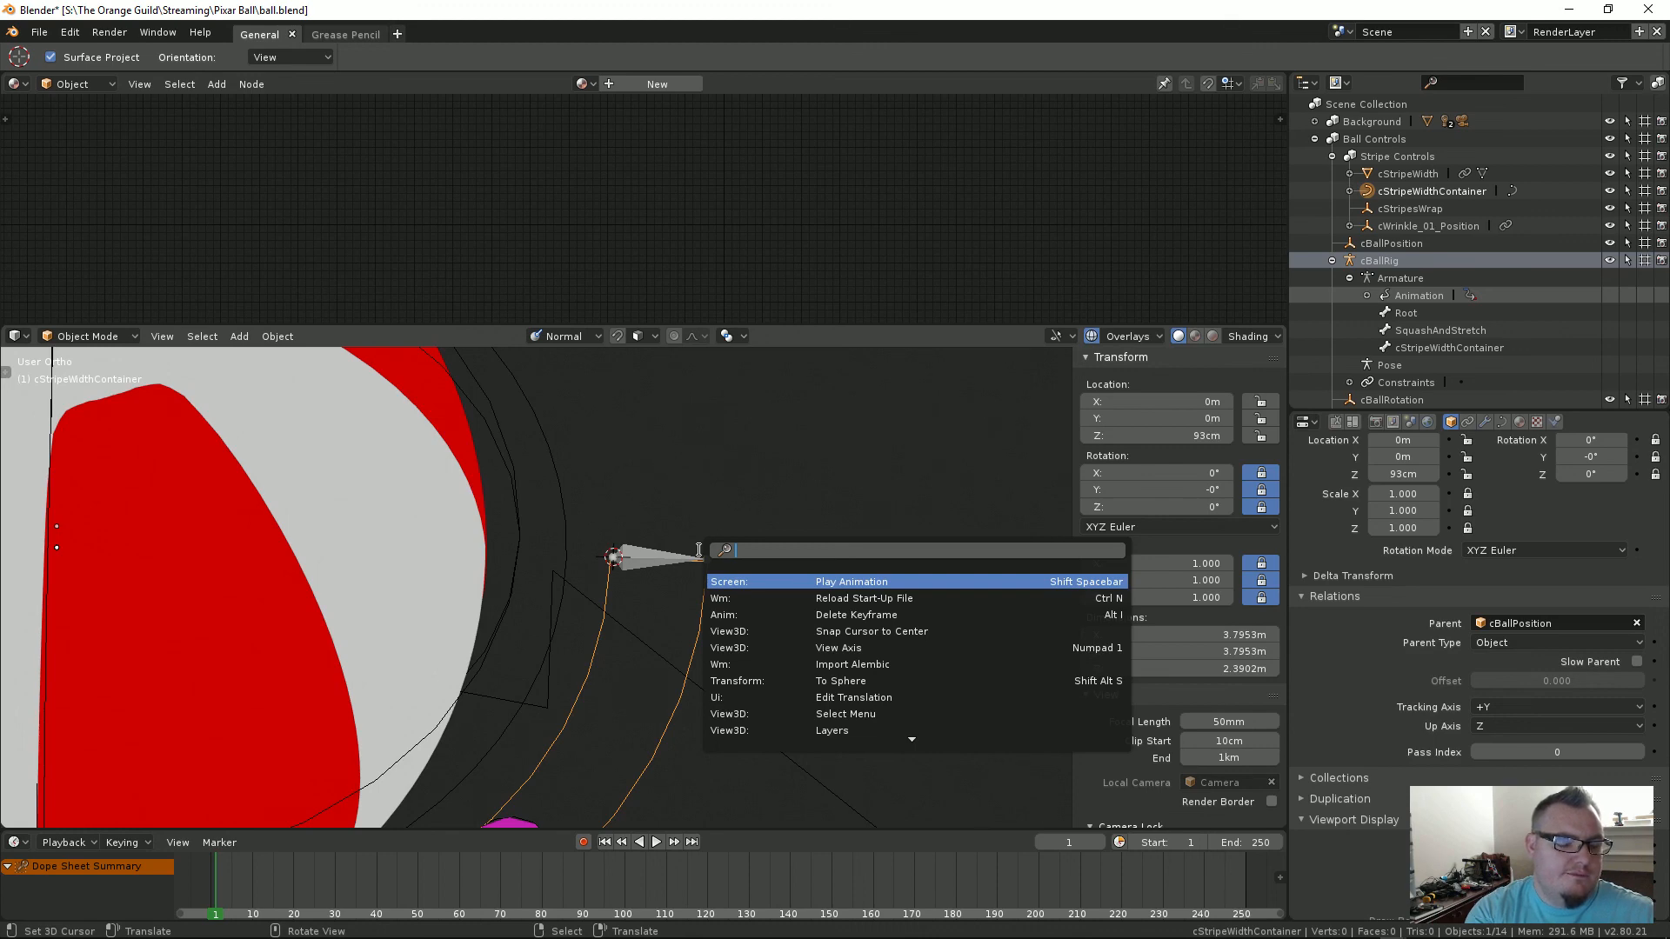
{"action": "type", "text": "origin"}
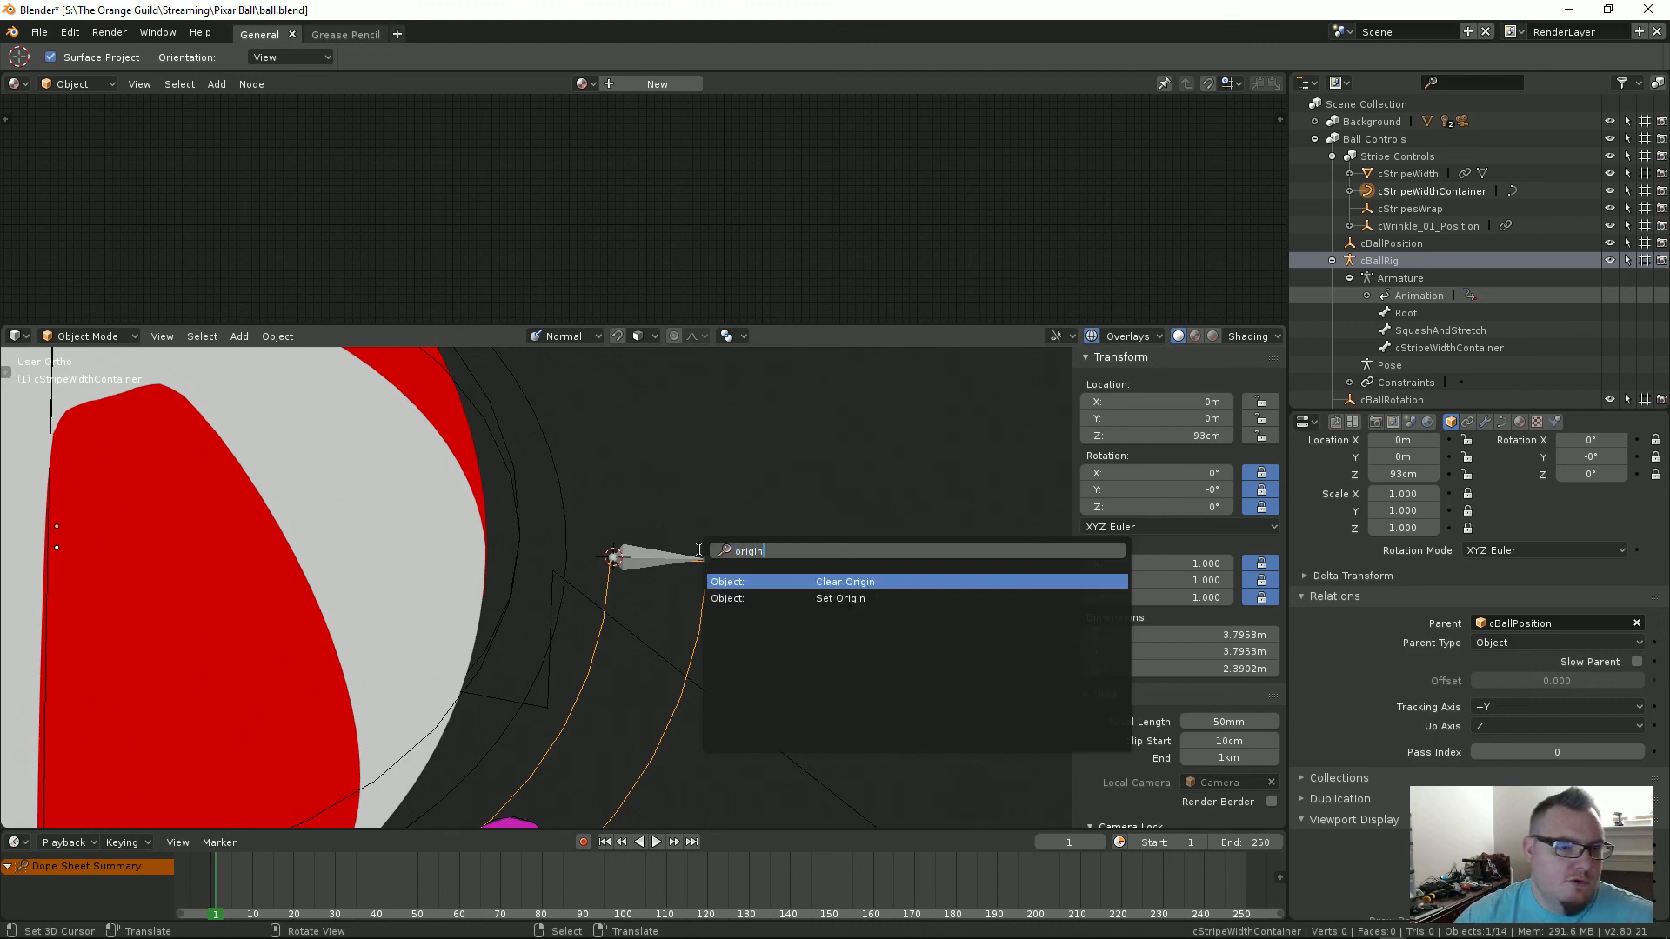
{"action": "left_click", "coordinate": [772, 598]}
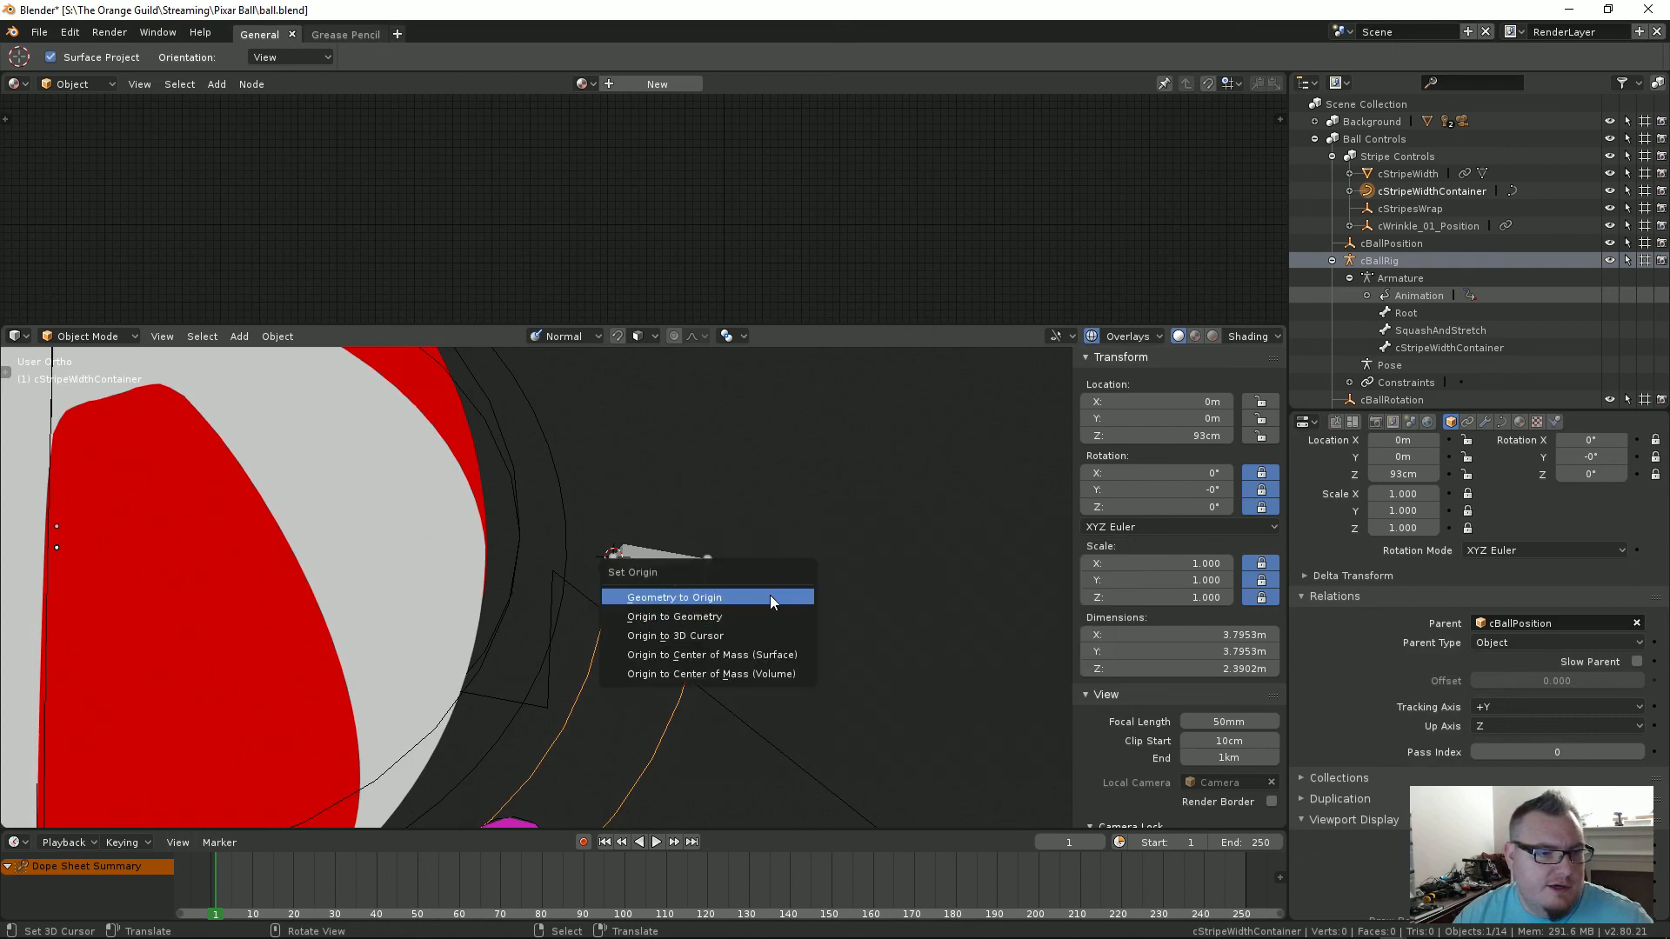
{"action": "left_click", "coordinate": [732, 637]}
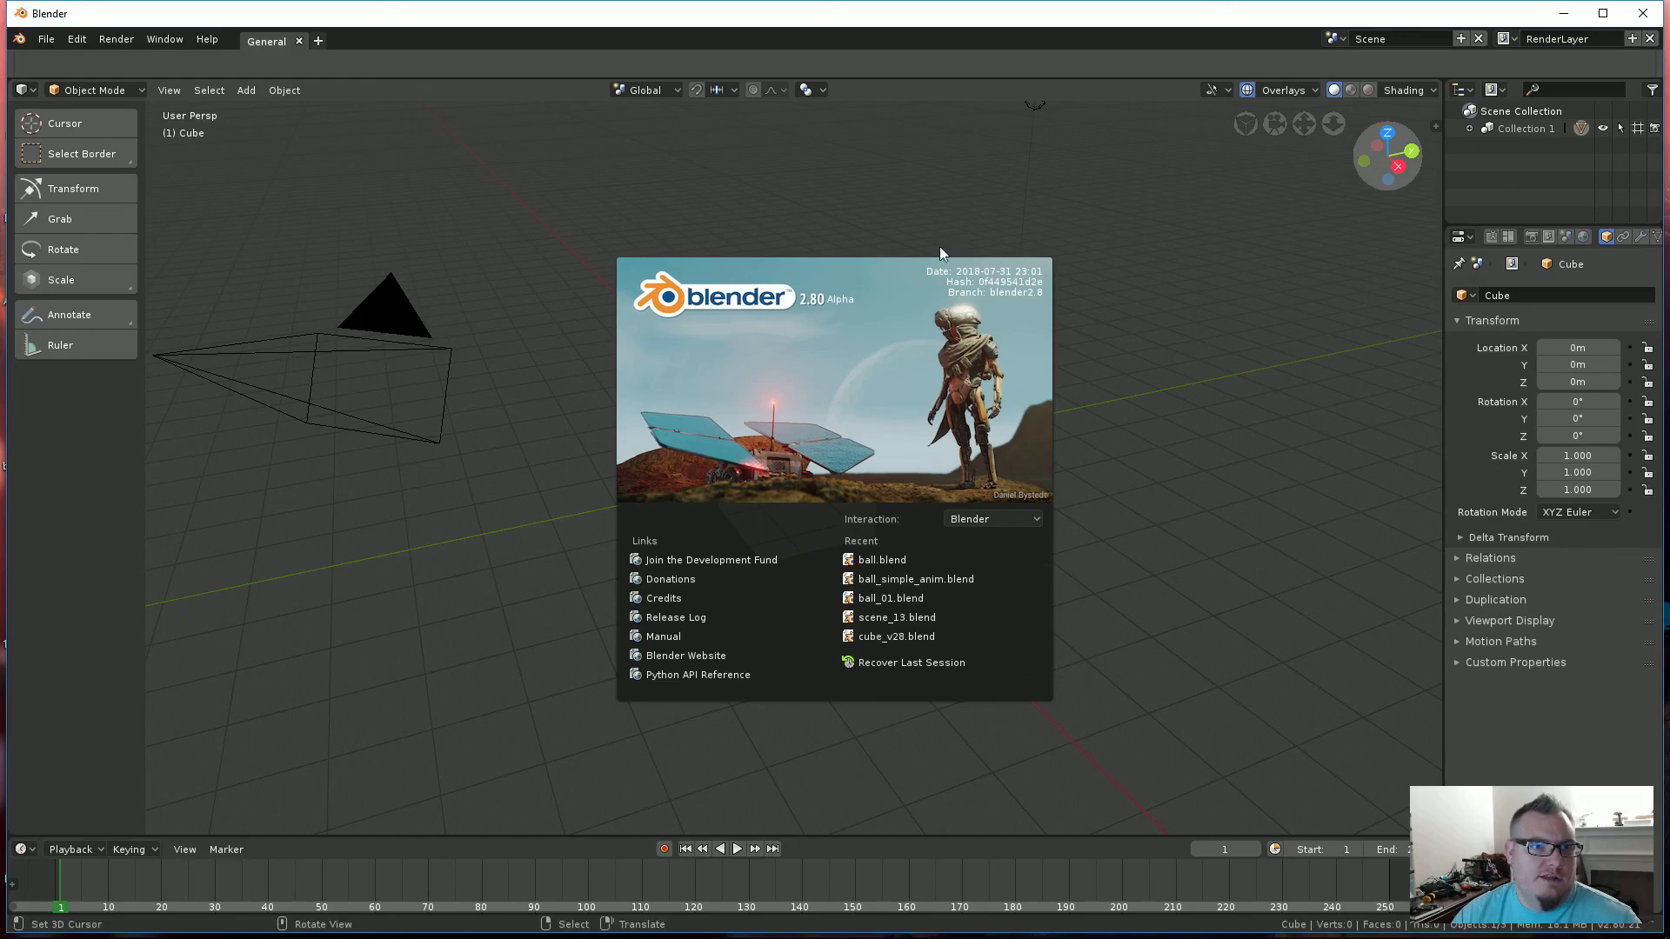
Step: Reopen the recent file ball.blend and delete the driver on the Ball-Stripes material's viewport Diffuse Color
{"action": "left_click", "coordinate": [899, 561]}
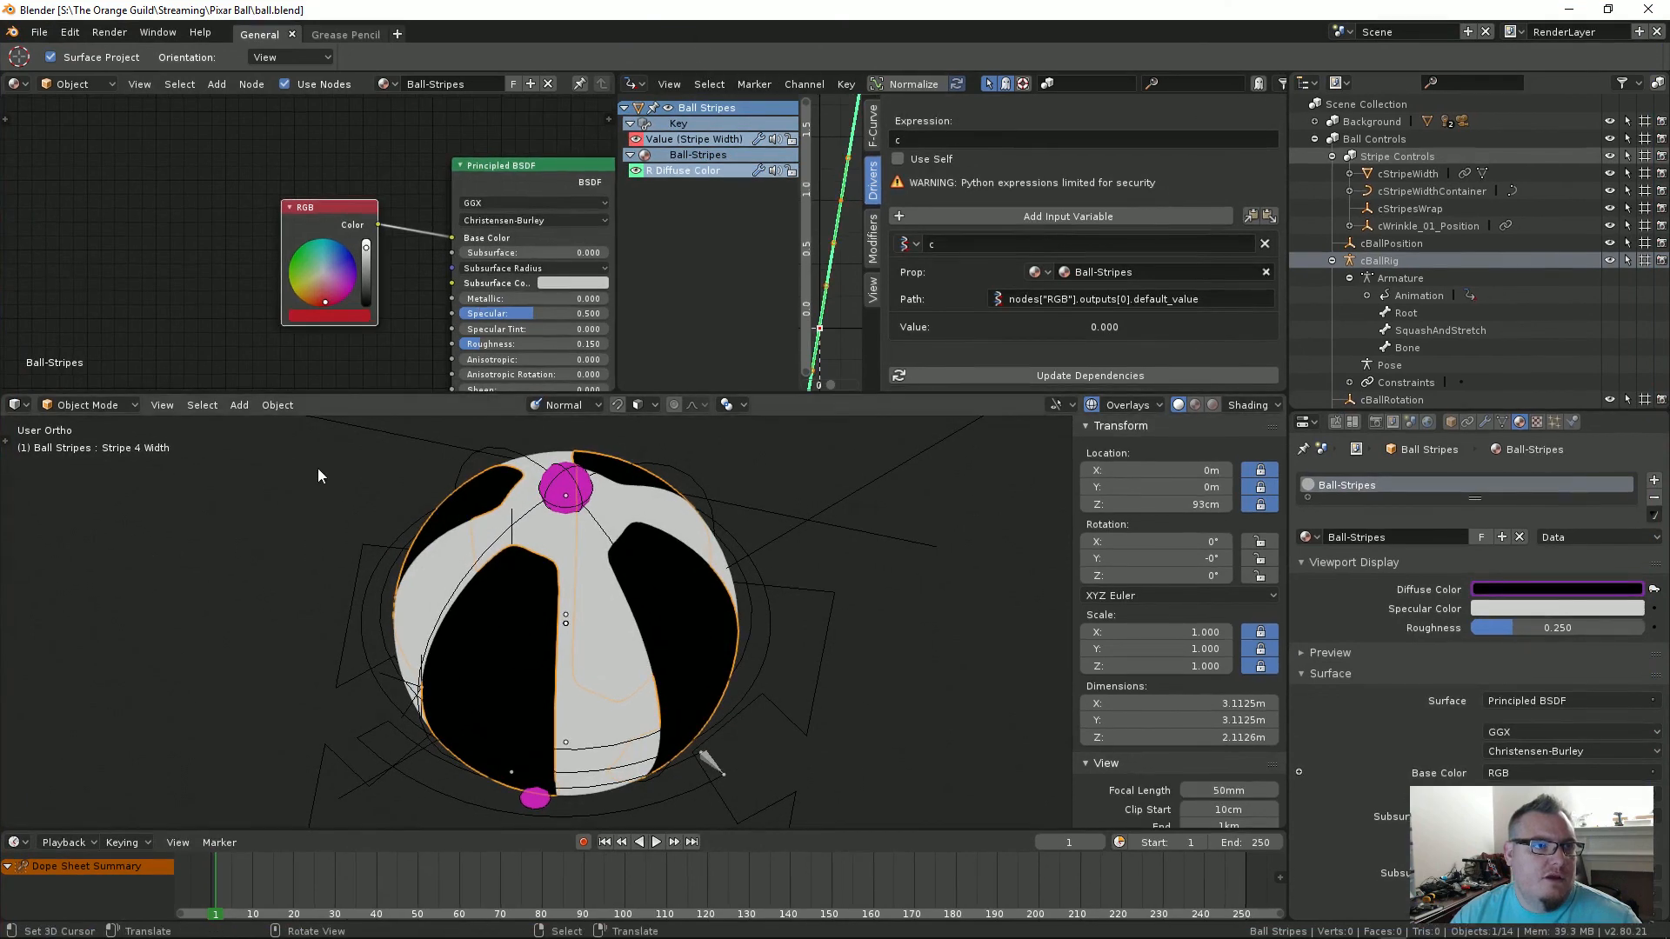
{"action": "scroll", "coordinate": [355, 347], "scroll_direction": "down", "scroll_amount": 5}
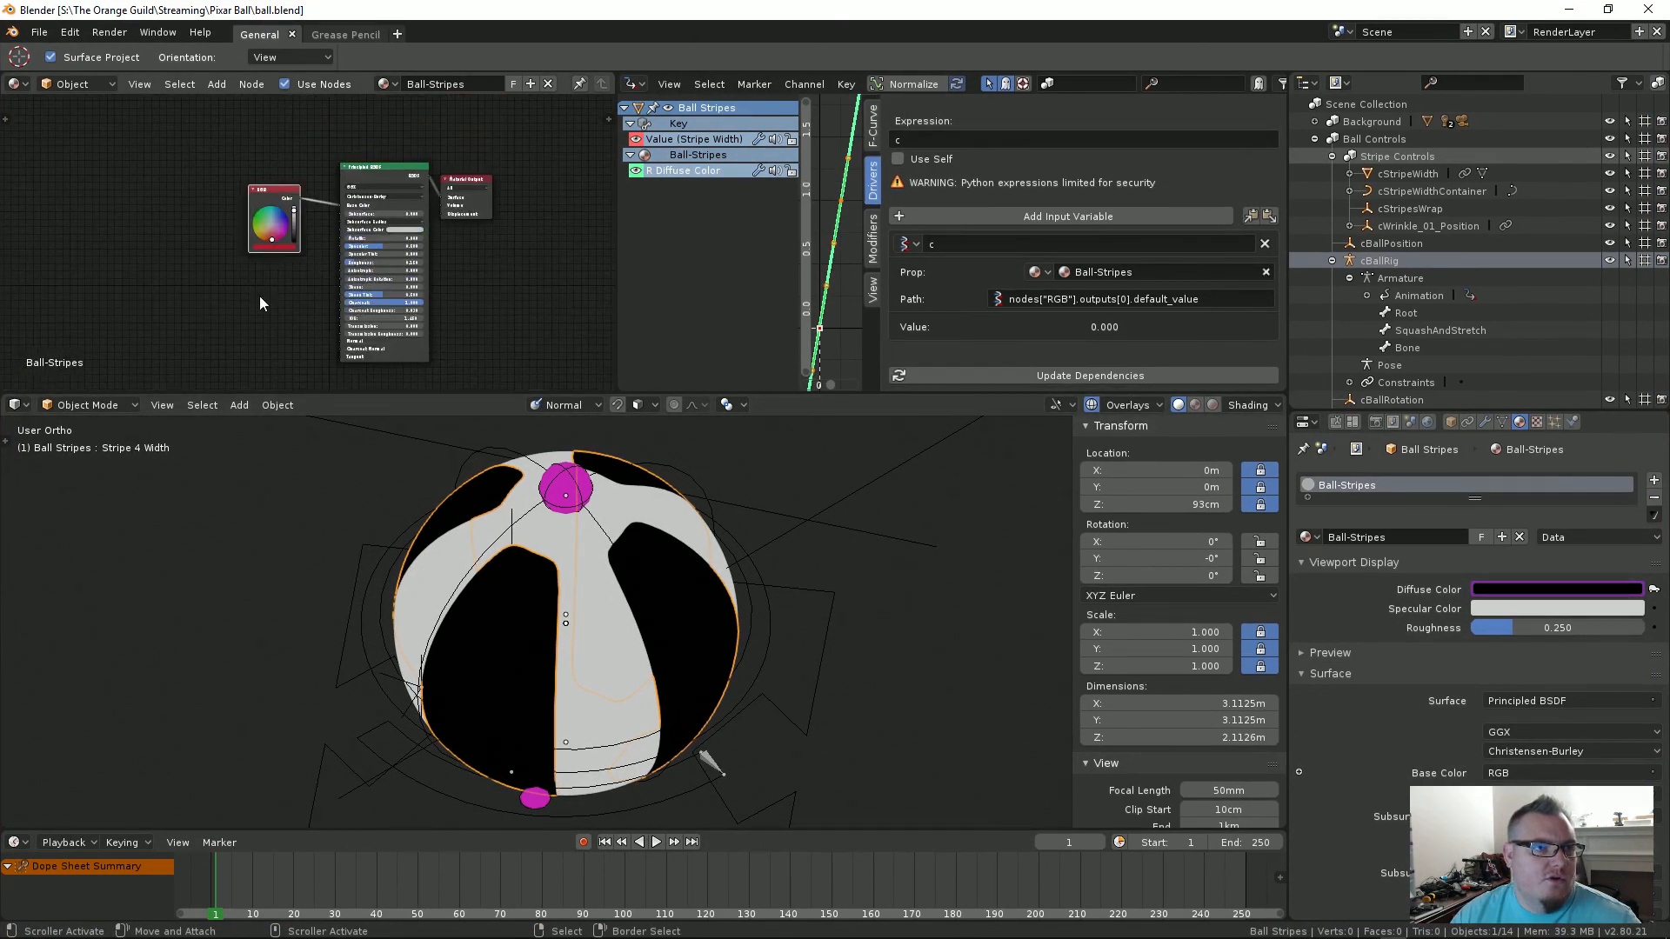
{"action": "scroll", "coordinate": [259, 301], "scroll_direction": "up", "scroll_amount": 1}
{"action": "right_click", "coordinate": [1512, 589]}
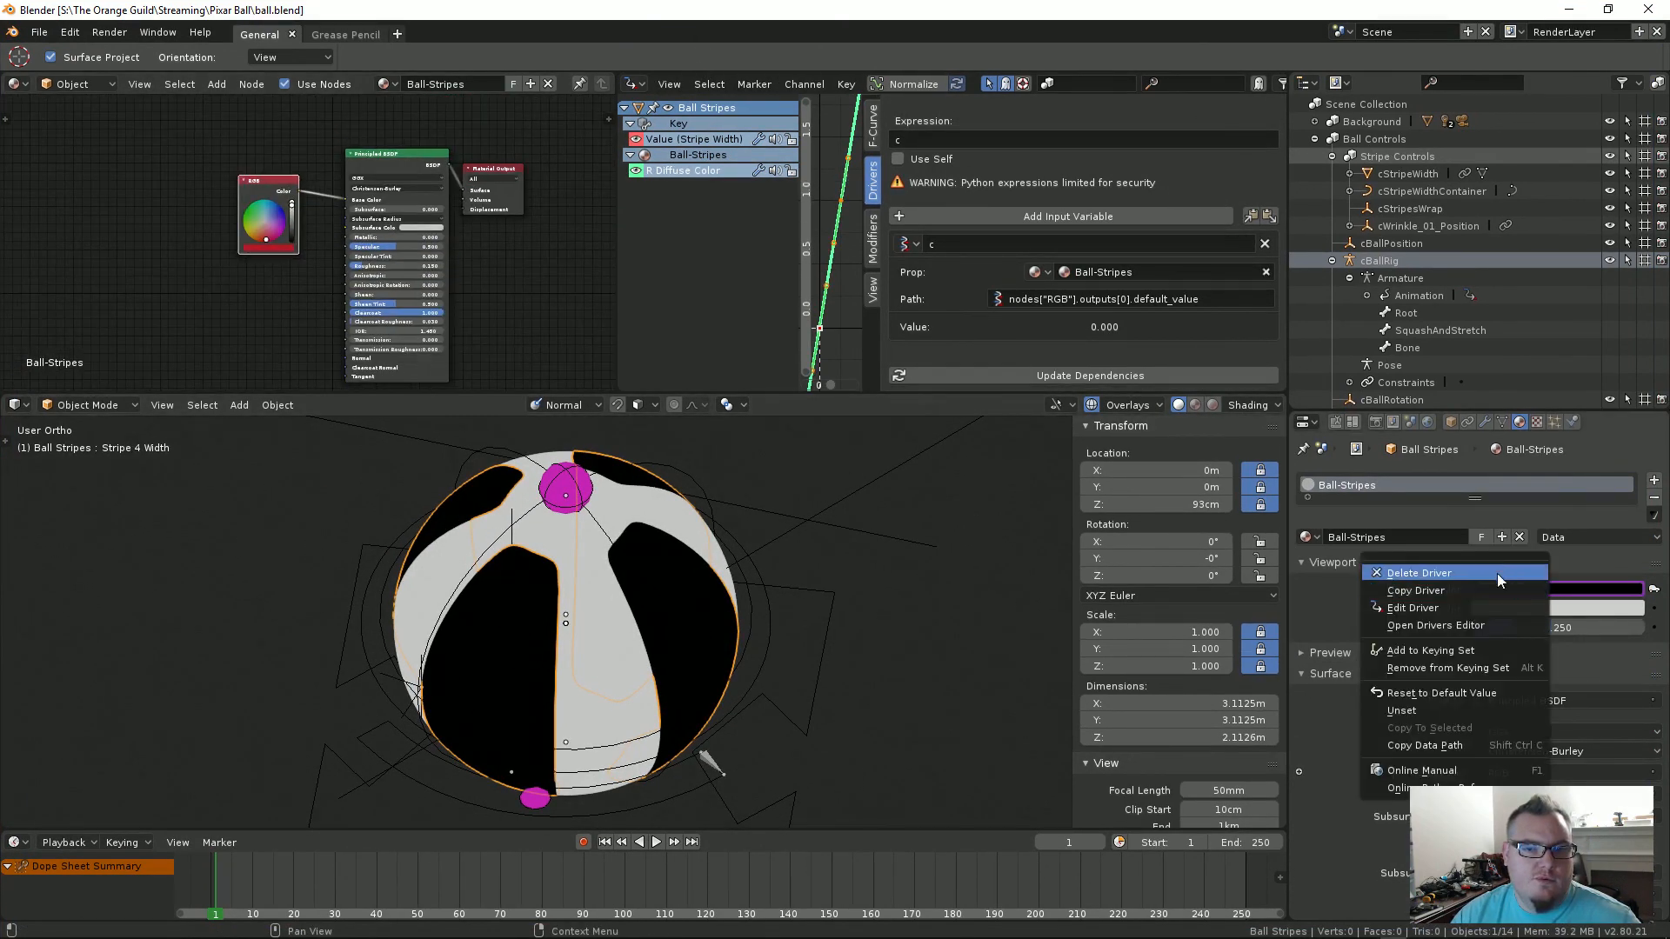
{"action": "left_click", "coordinate": [1496, 572]}
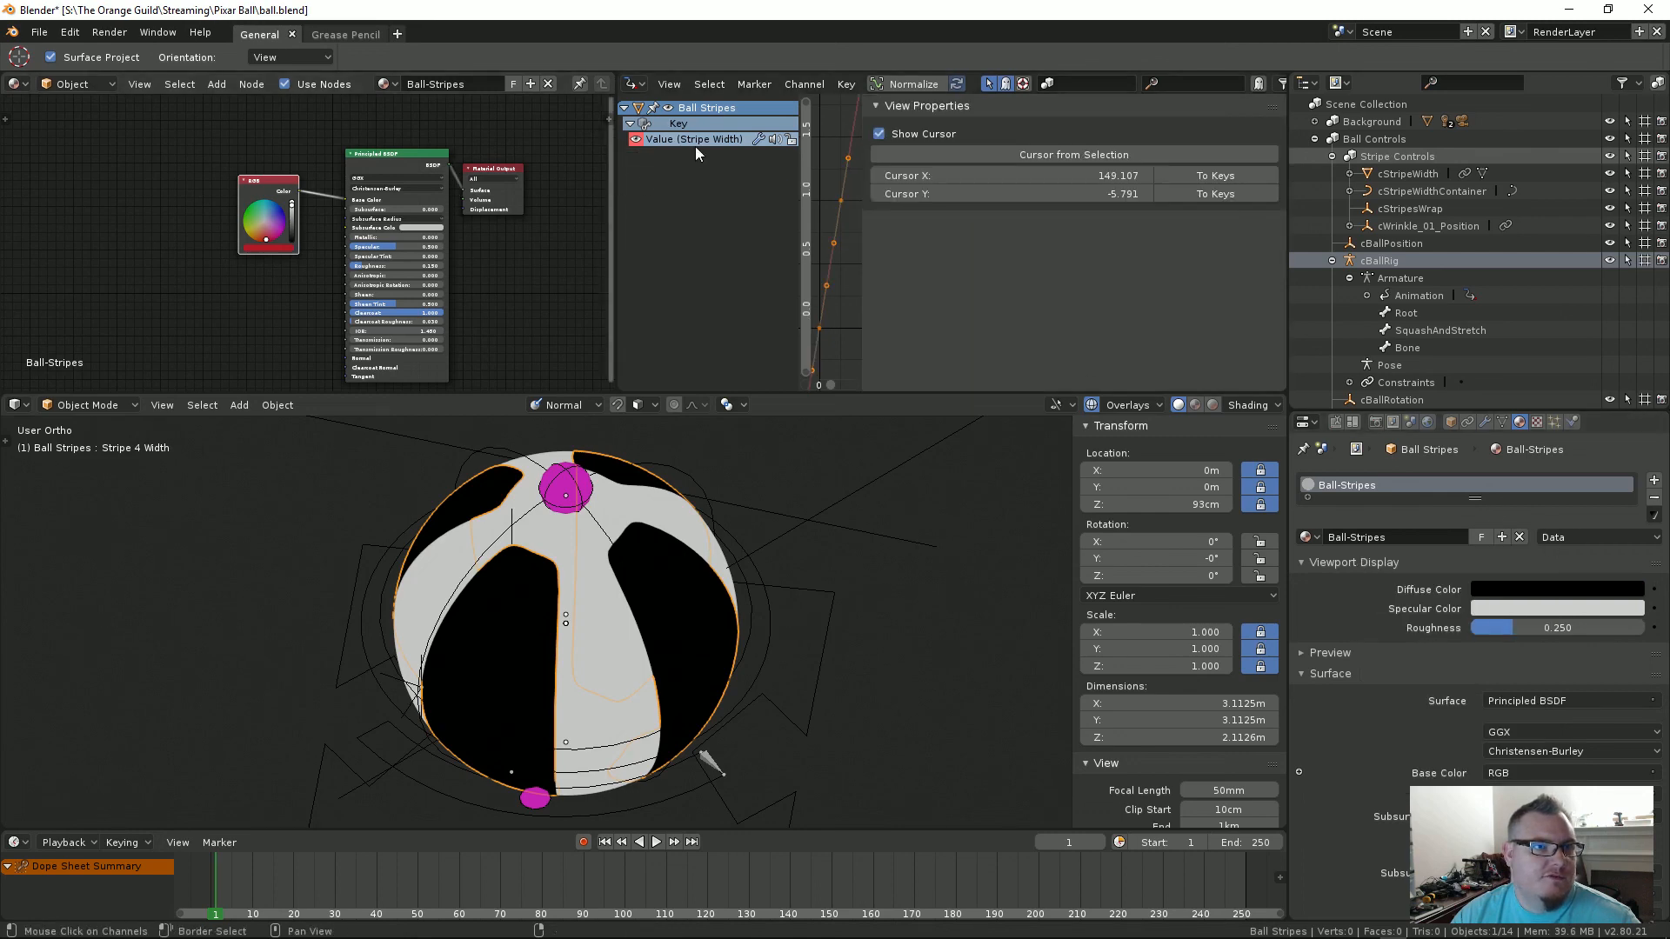
Step: Copy the red from the Ball-Stripes RGB node into the material's viewport Diffuse Color and check the ball
{"action": "scroll", "coordinate": [296, 246], "scroll_direction": "up", "scroll_amount": 1}
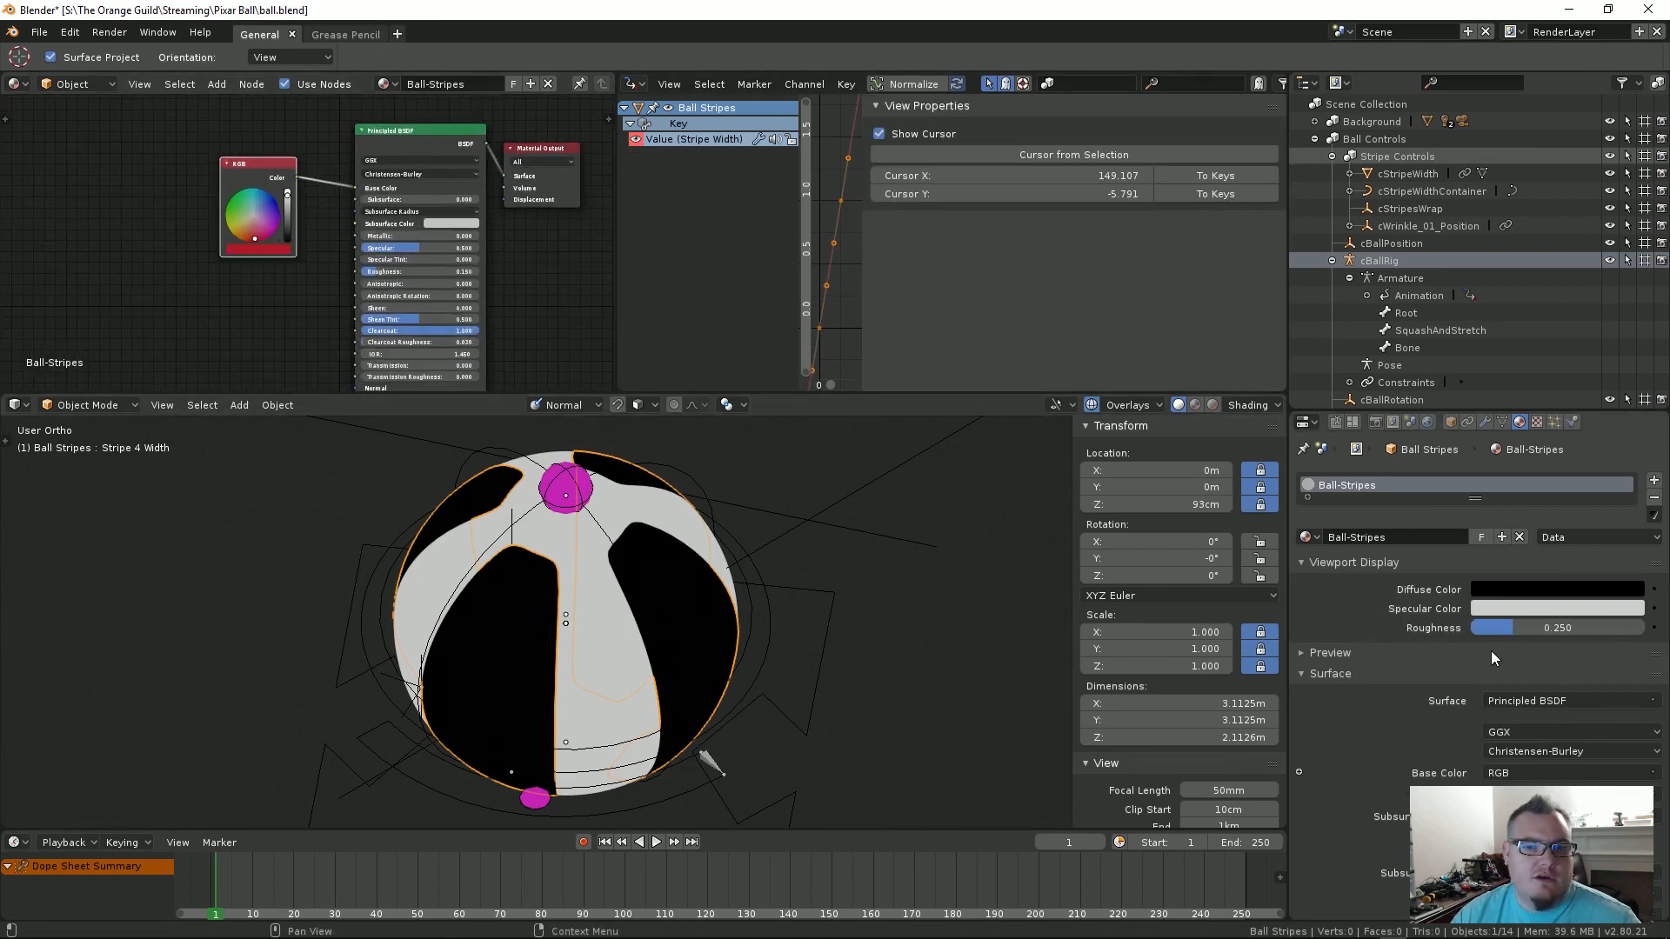
{"action": "scroll", "coordinate": [1466, 686], "scroll_direction": "down", "scroll_amount": 10}
{"action": "scroll", "coordinate": [1399, 647], "scroll_direction": "up", "scroll_amount": 6}
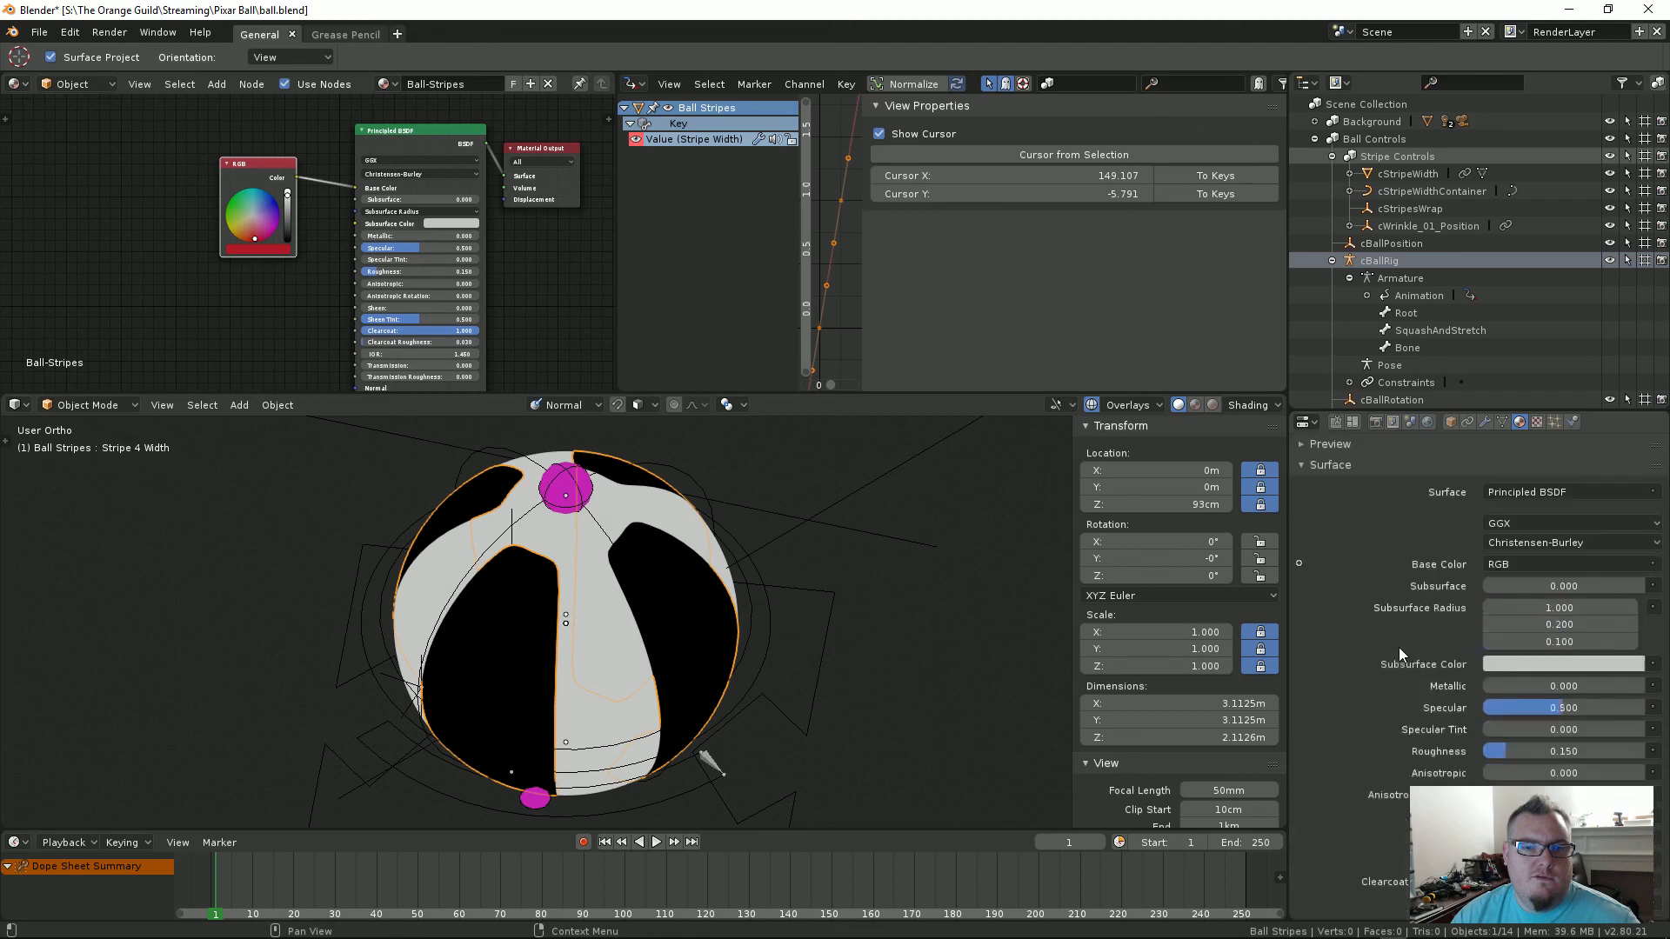
{"action": "scroll", "coordinate": [1465, 684], "scroll_direction": "up", "scroll_amount": 1}
{"action": "scroll", "coordinate": [1388, 656], "scroll_direction": "up", "scroll_amount": 2}
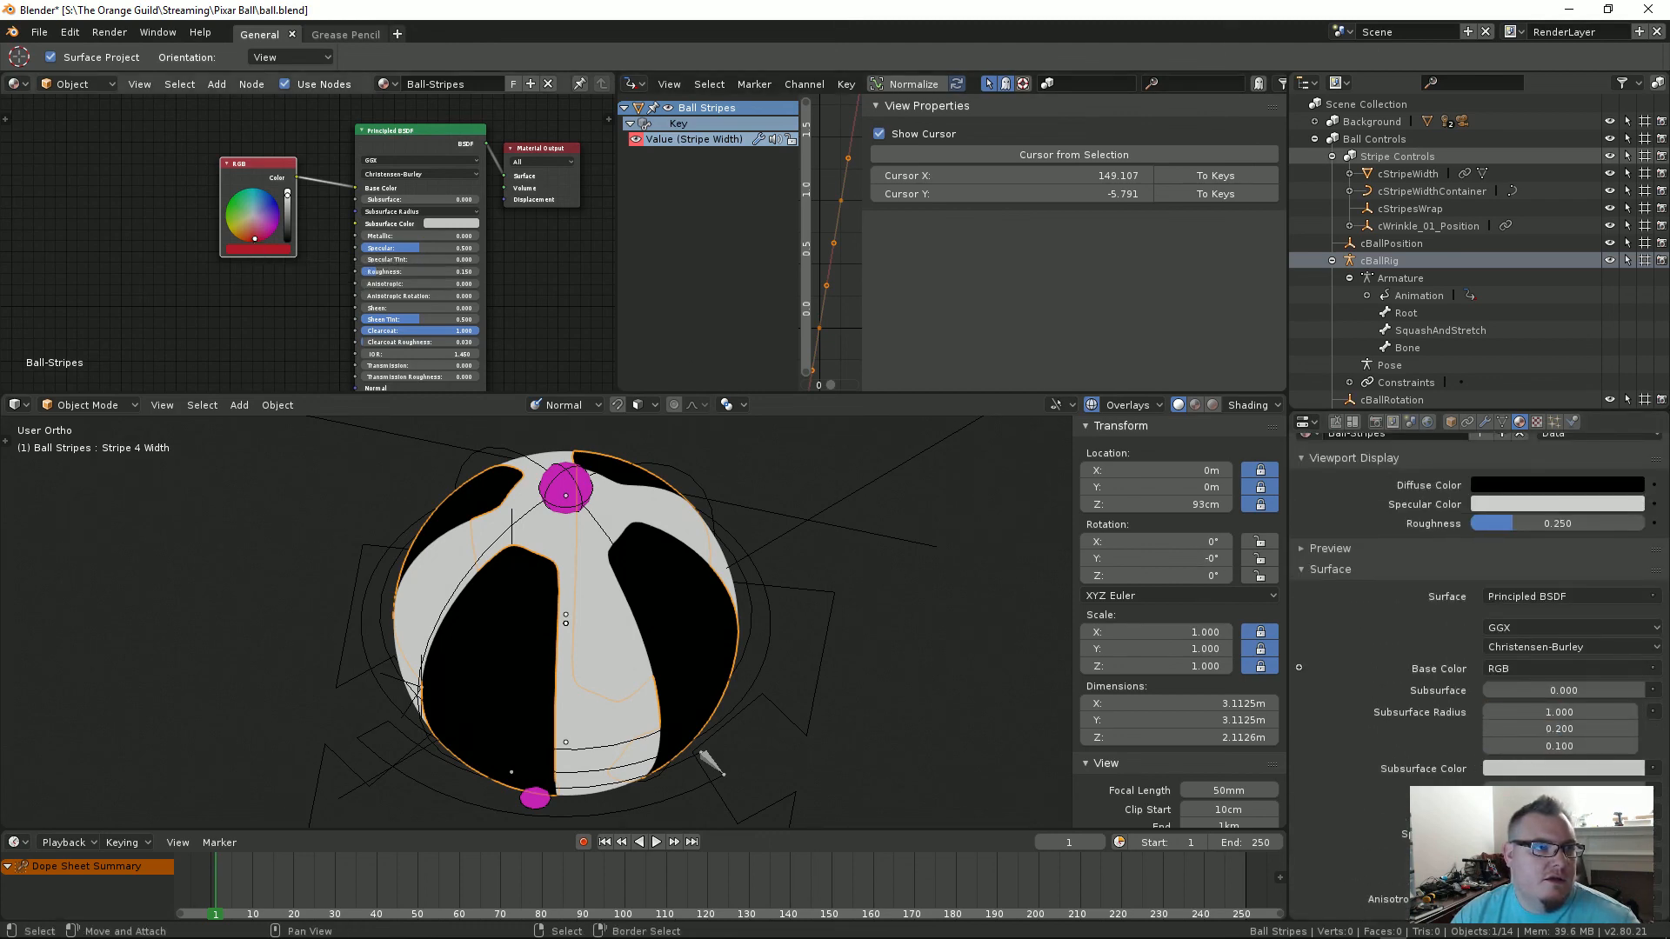
{"action": "left_click", "coordinate": [253, 244]}
{"action": "key", "text": "ctrl+c"}
{"action": "key", "text": "ctrl+v"}
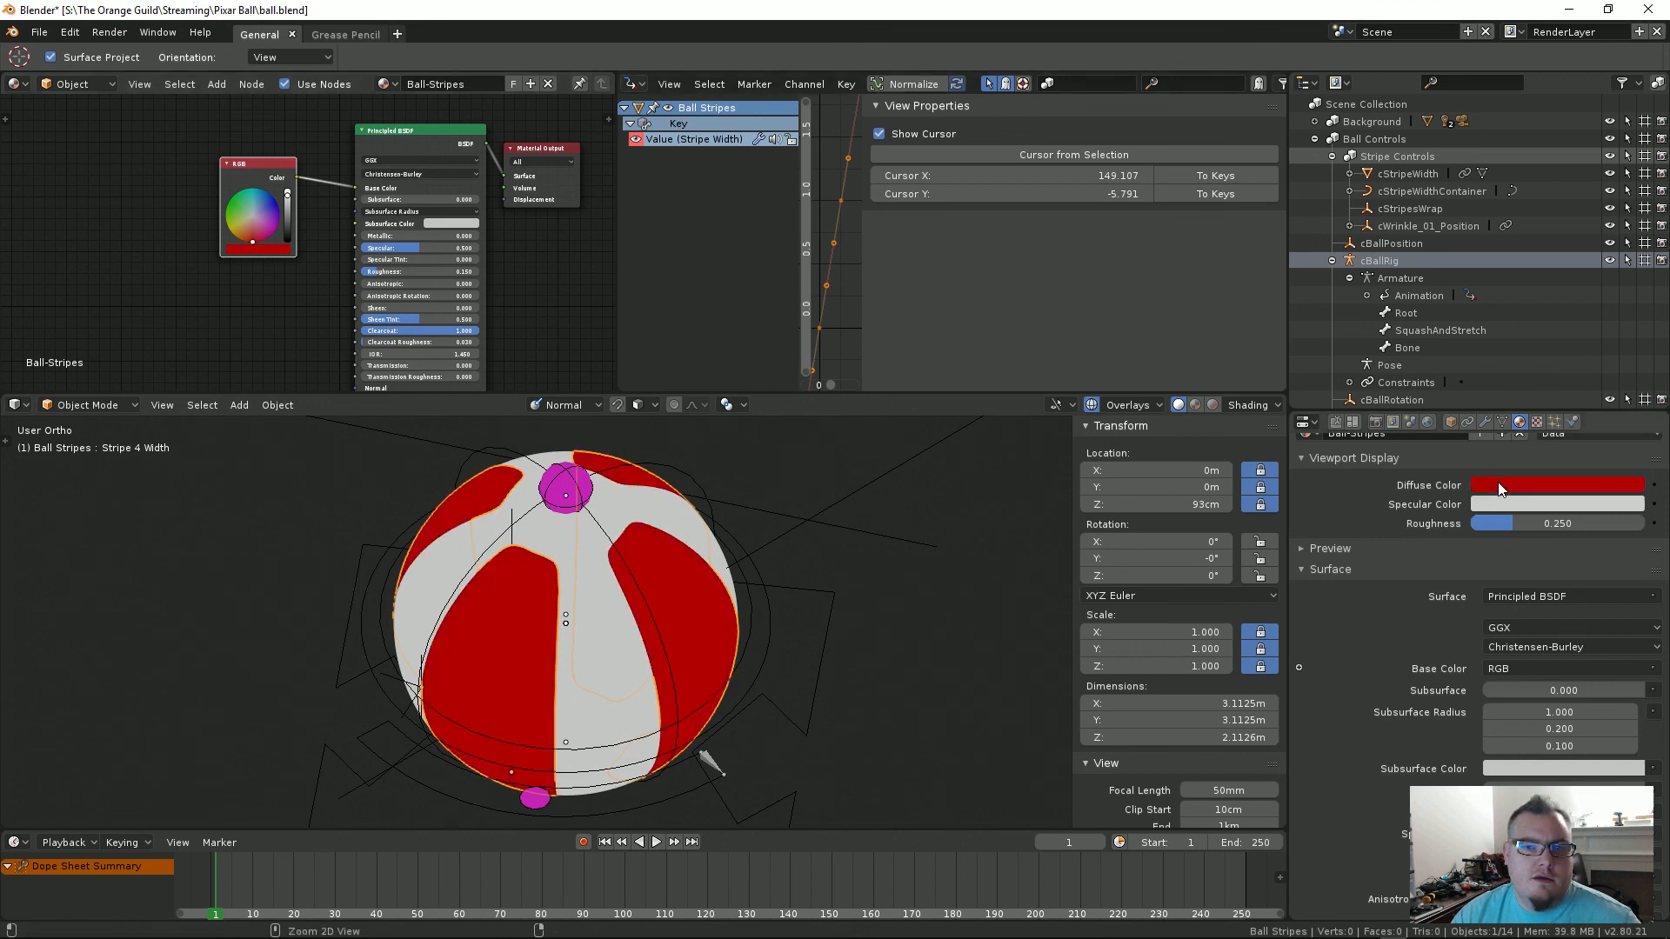
{"action": "scroll", "coordinate": [687, 639], "scroll_direction": "up", "scroll_amount": 1}
{"action": "mouse_move", "coordinate": [686, 639]}
{"action": "middle_mouse_down"}
{"action": "mouse_move", "coordinate": [701, 630]}
{"action": "mouse_move", "coordinate": [685, 630]}
{"action": "middle_mouse_up"}
{"action": "scroll", "coordinate": [684, 626], "scroll_direction": "down", "scroll_amount": 2}
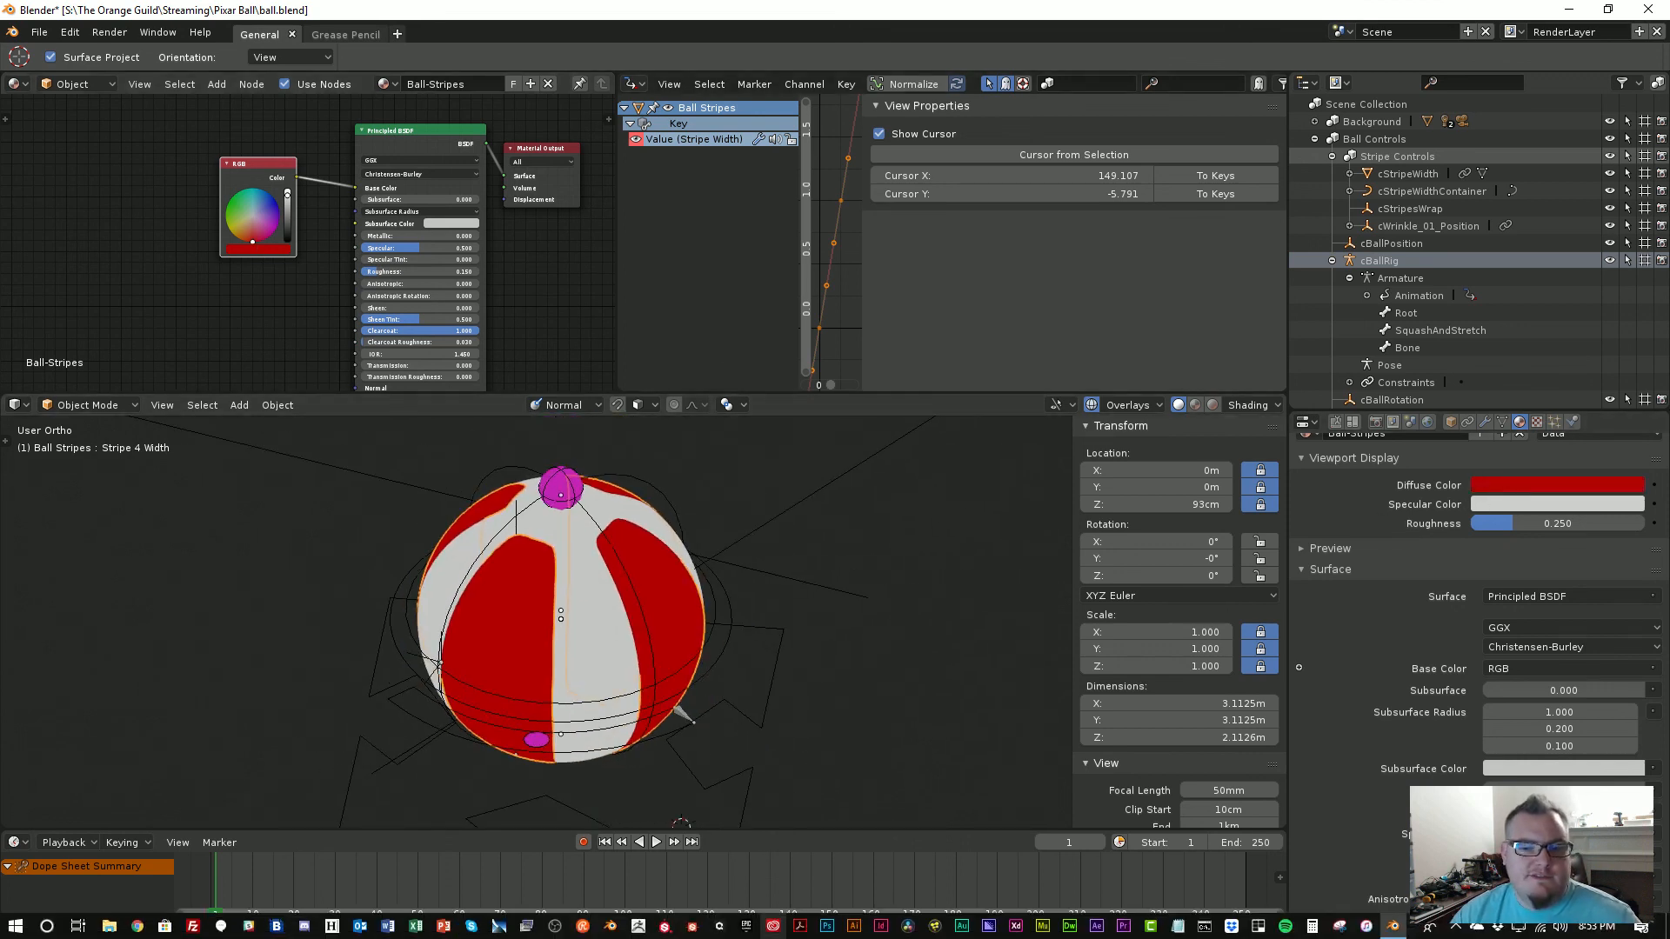